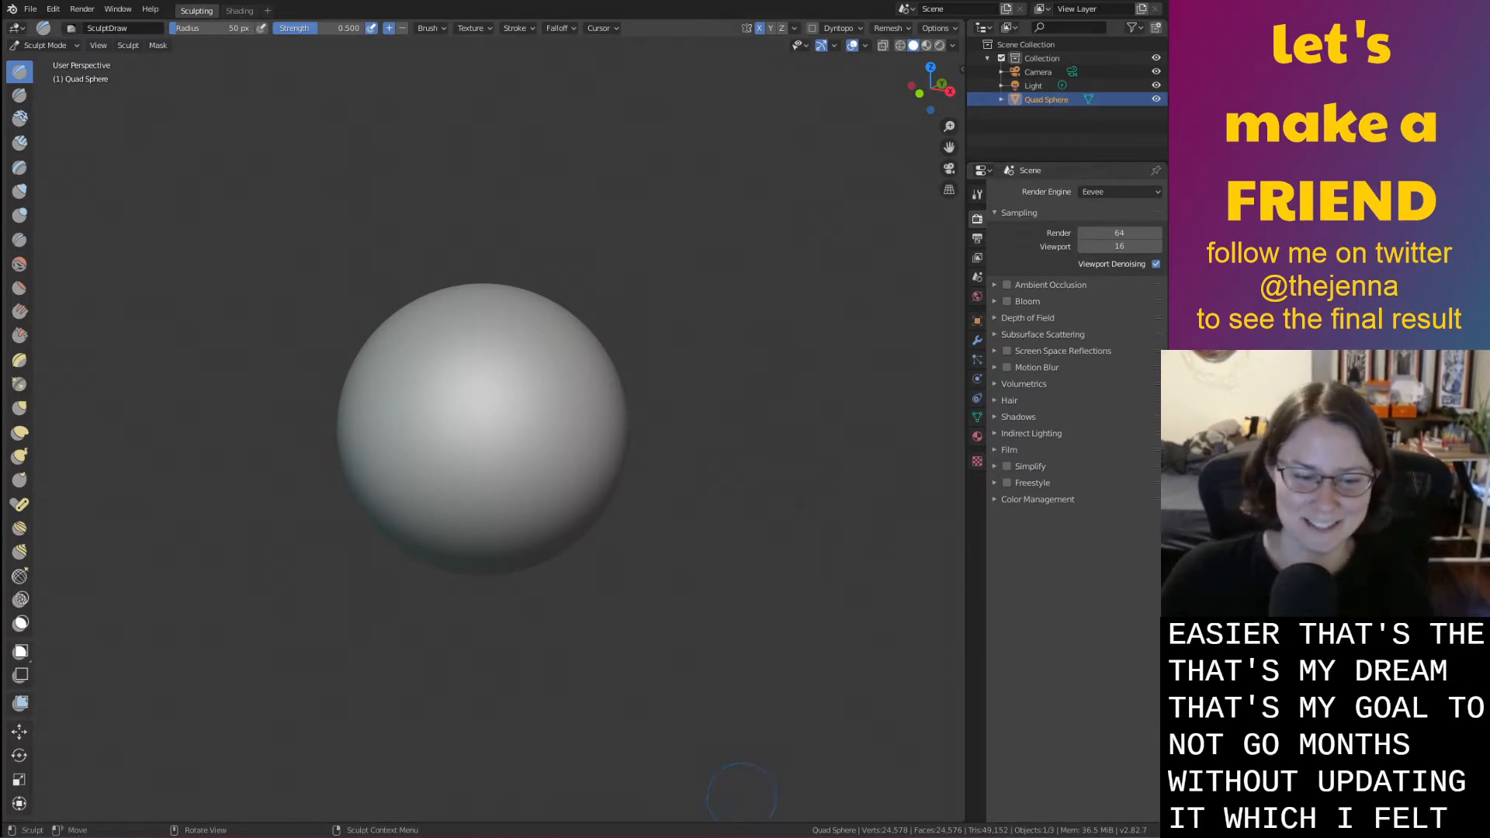
scroll(709, 592, "up", 2)
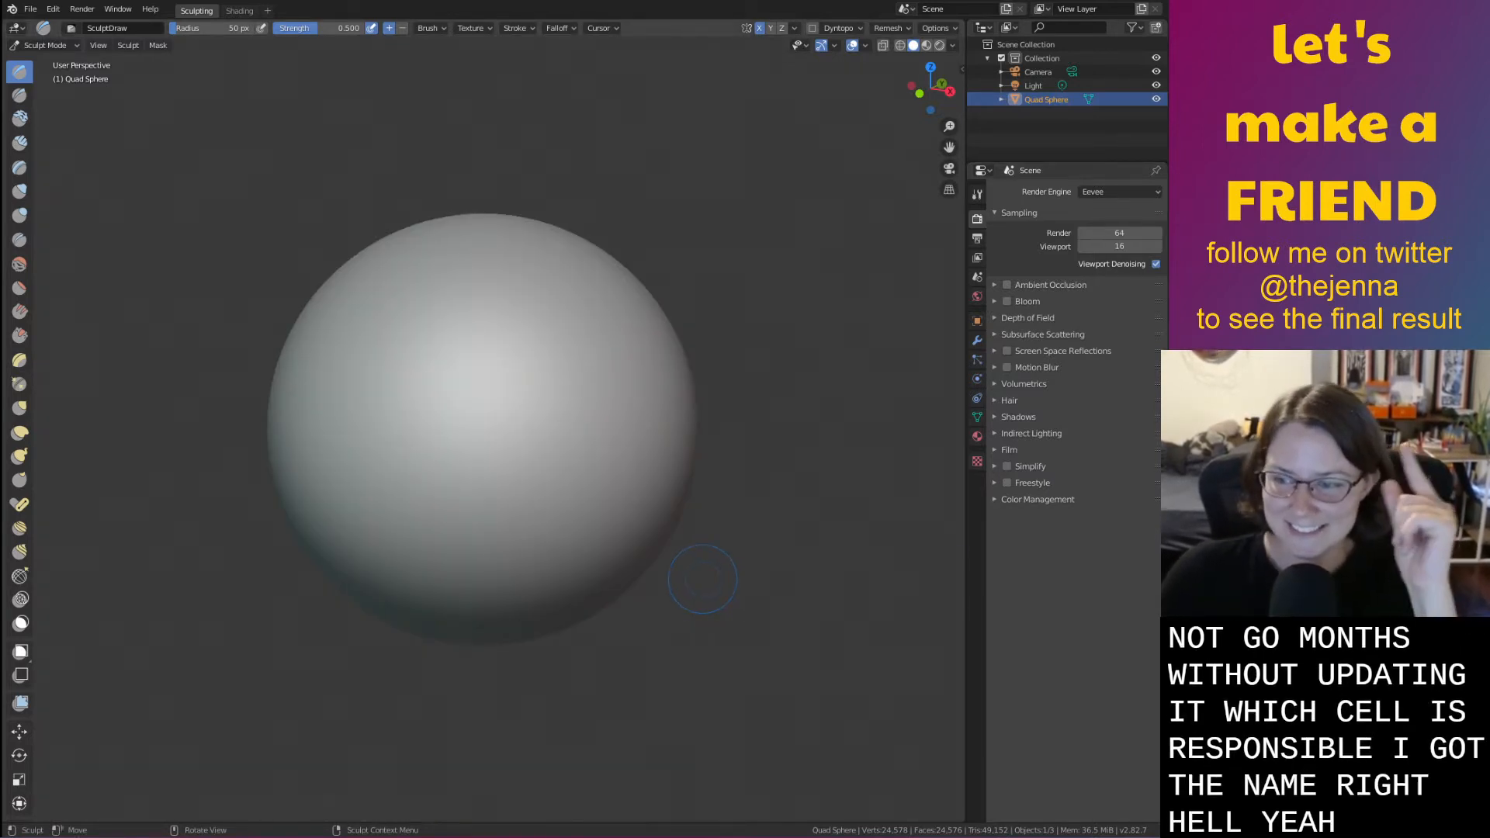
scroll(701, 576, "down", 10)
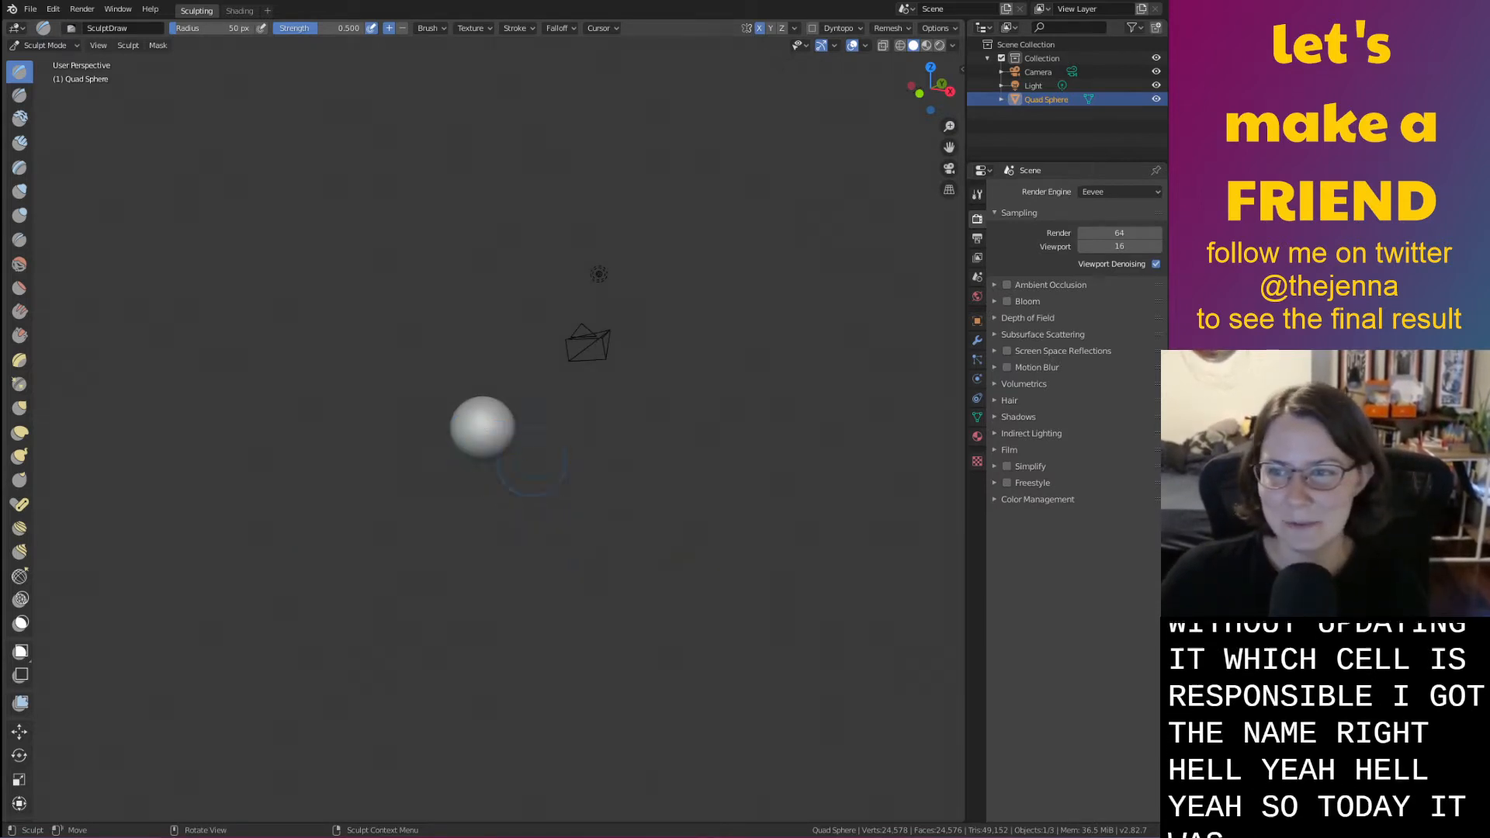
middle_click_drag(478, 440, 738, 483)
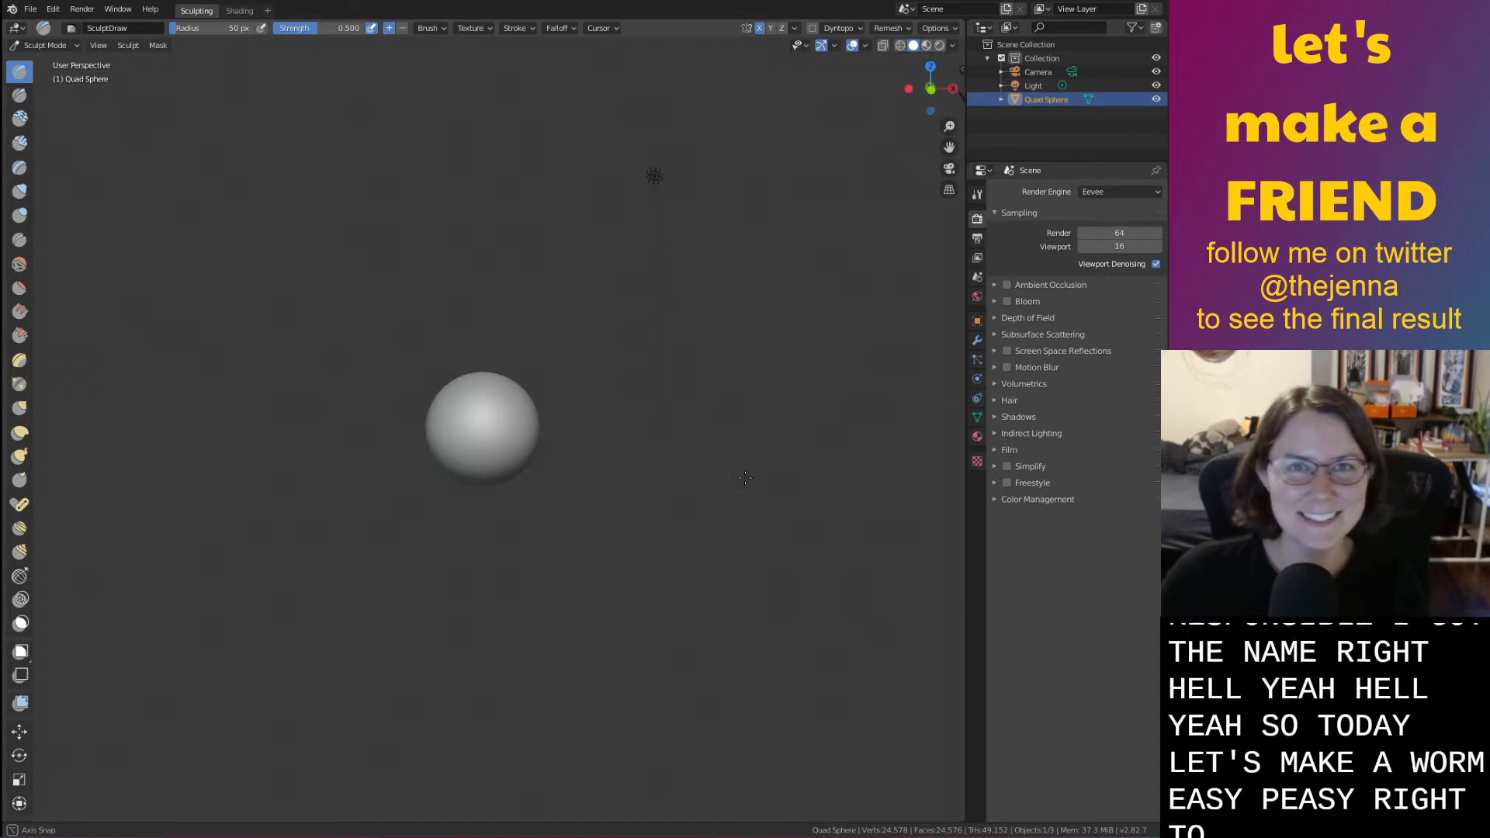
middle_click_drag(781, 529, 796, 654, "shift")
scroll(796, 654, "up", 2)
scroll(796, 655, "up", 2)
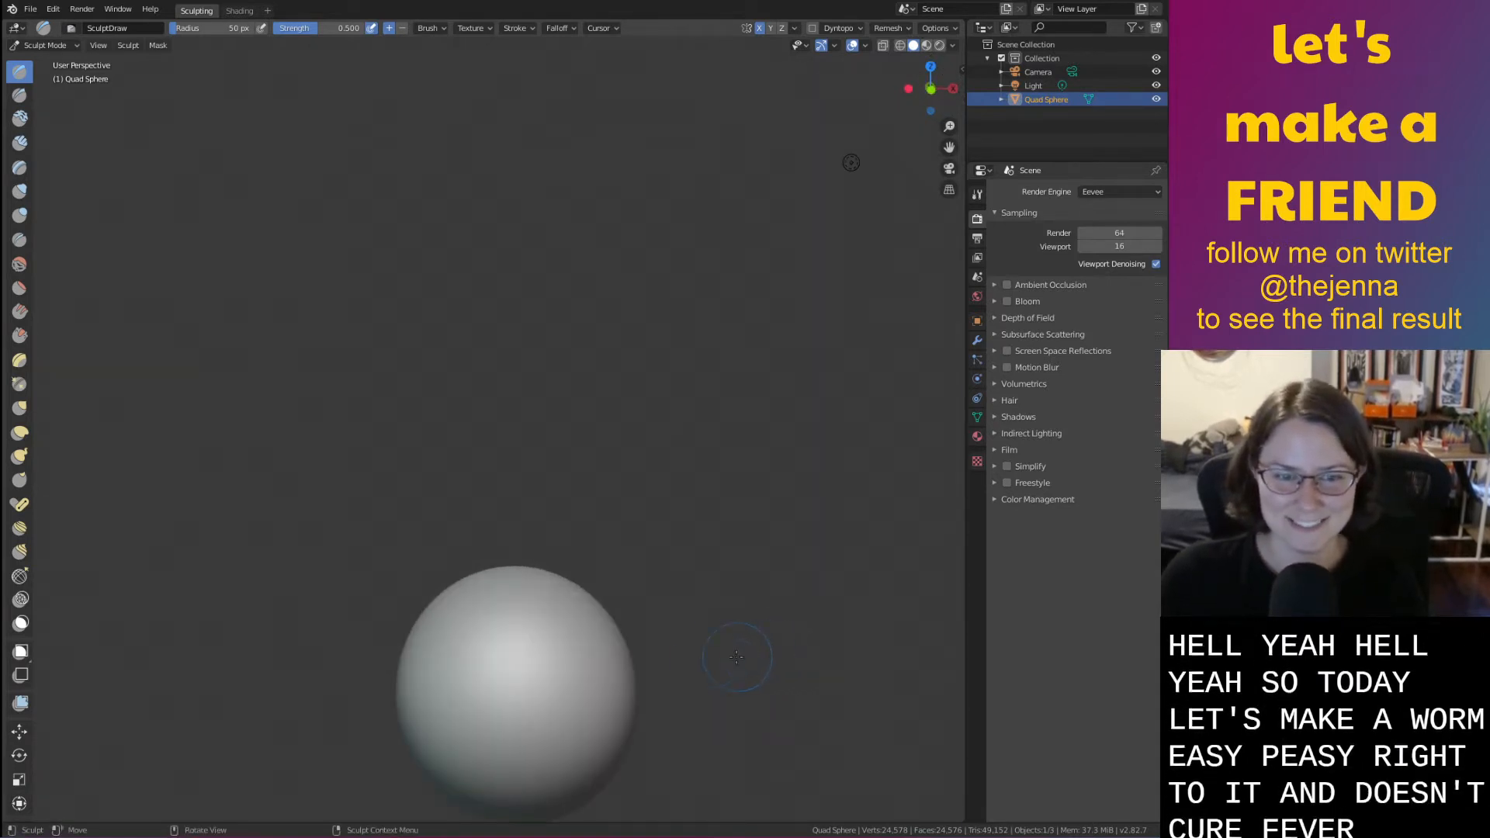
scroll(492, 553, "down", 6)
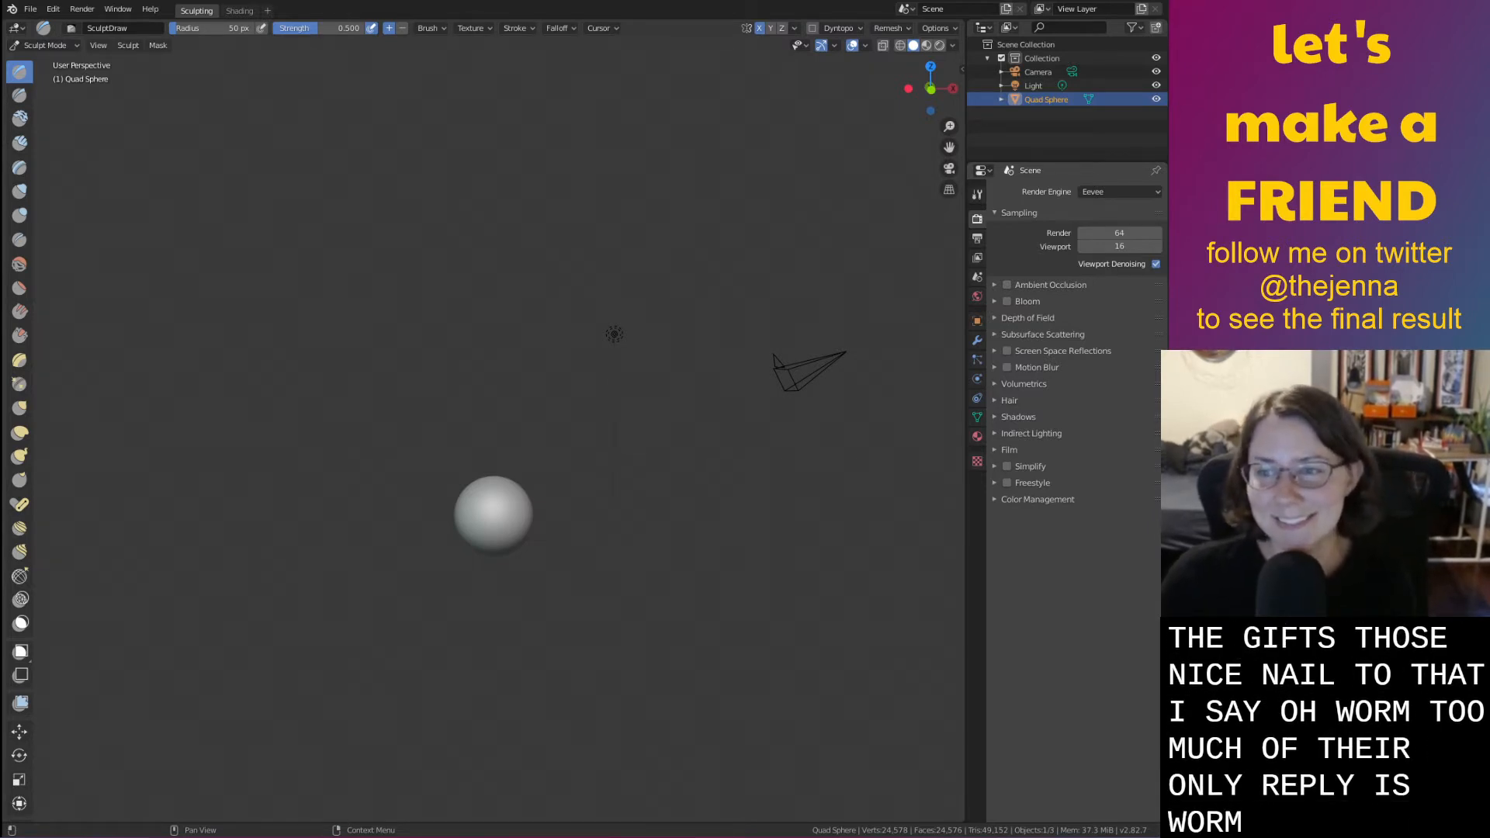
scroll(631, 474, "up", 6)
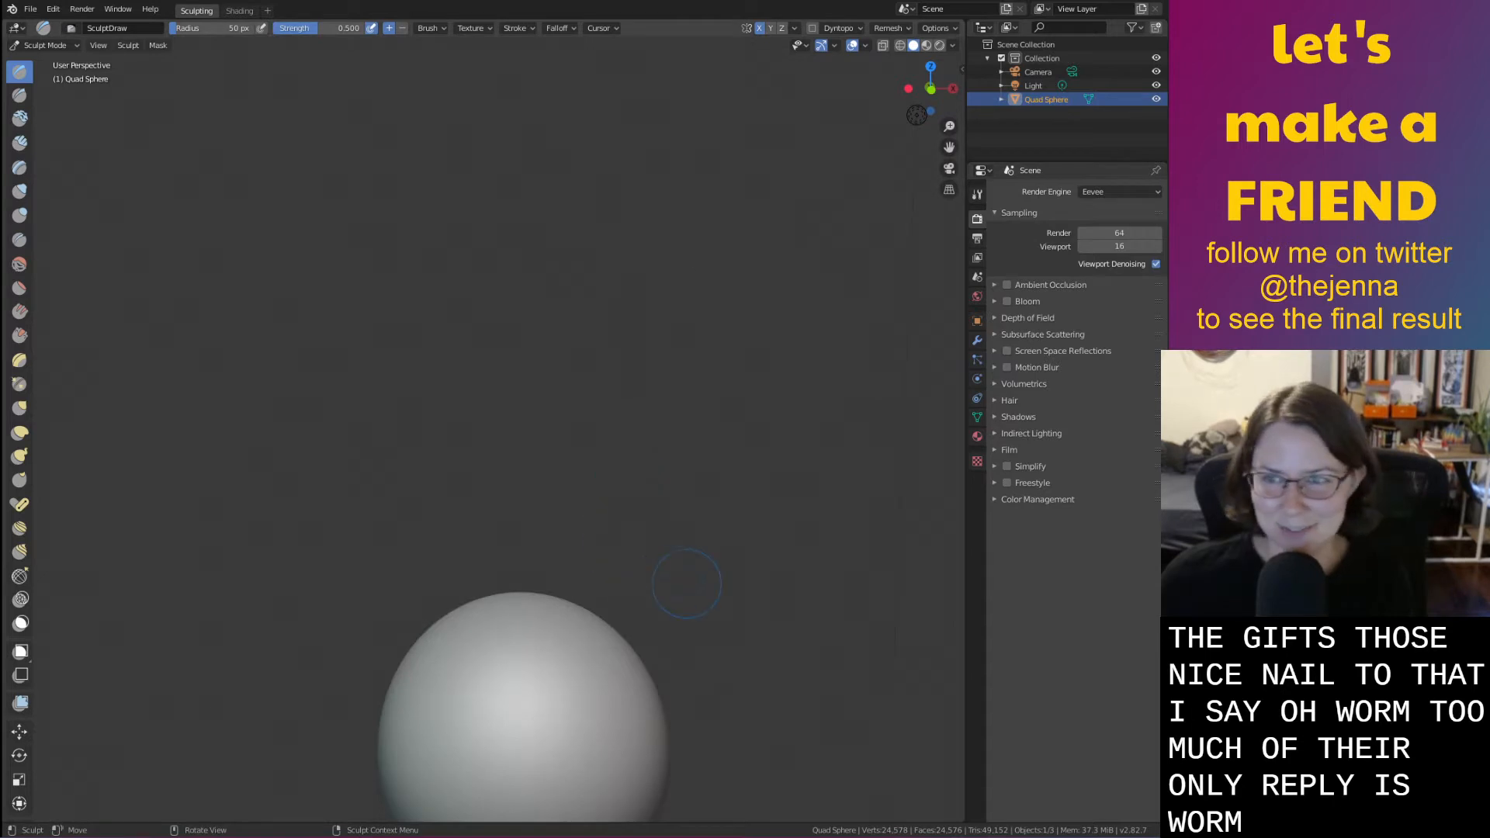
scroll(687, 584, "down", 4)
middle_click_drag(613, 580, 696, 590)
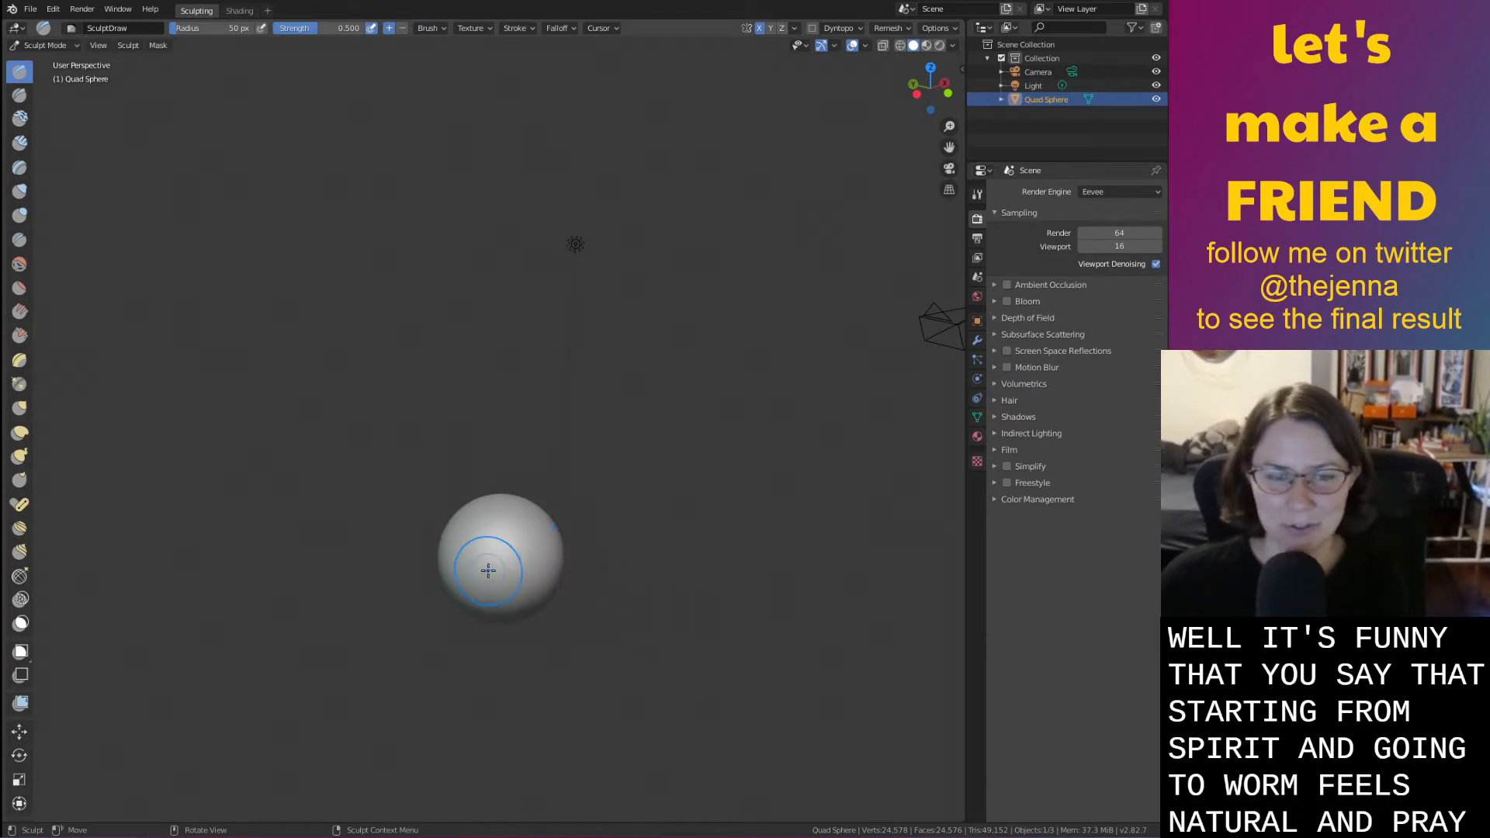
middle_click_drag(569, 572, 520, 539)
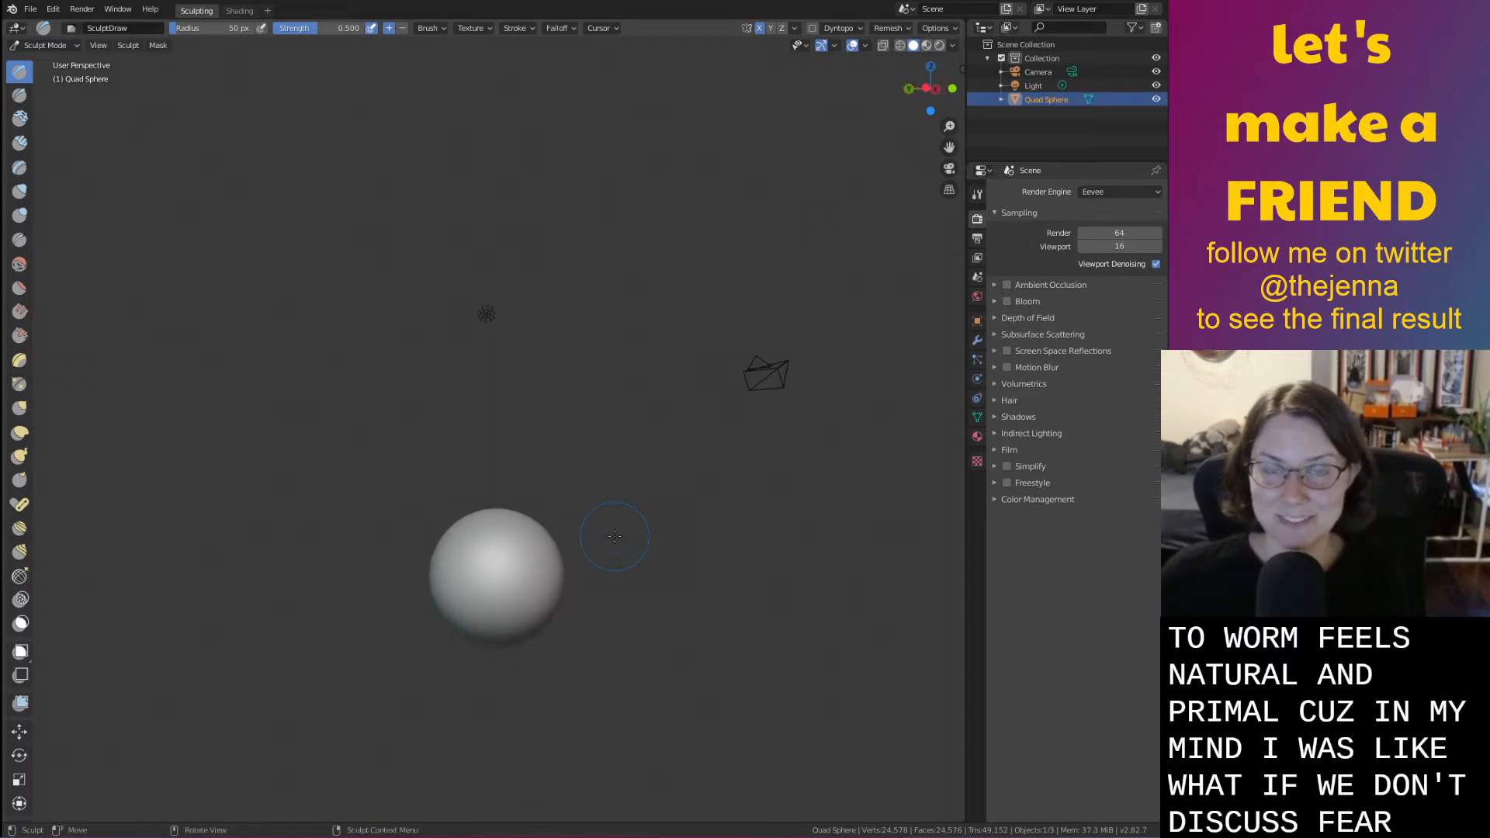
left_click(1157, 99)
scroll(582, 434, "down", 3)
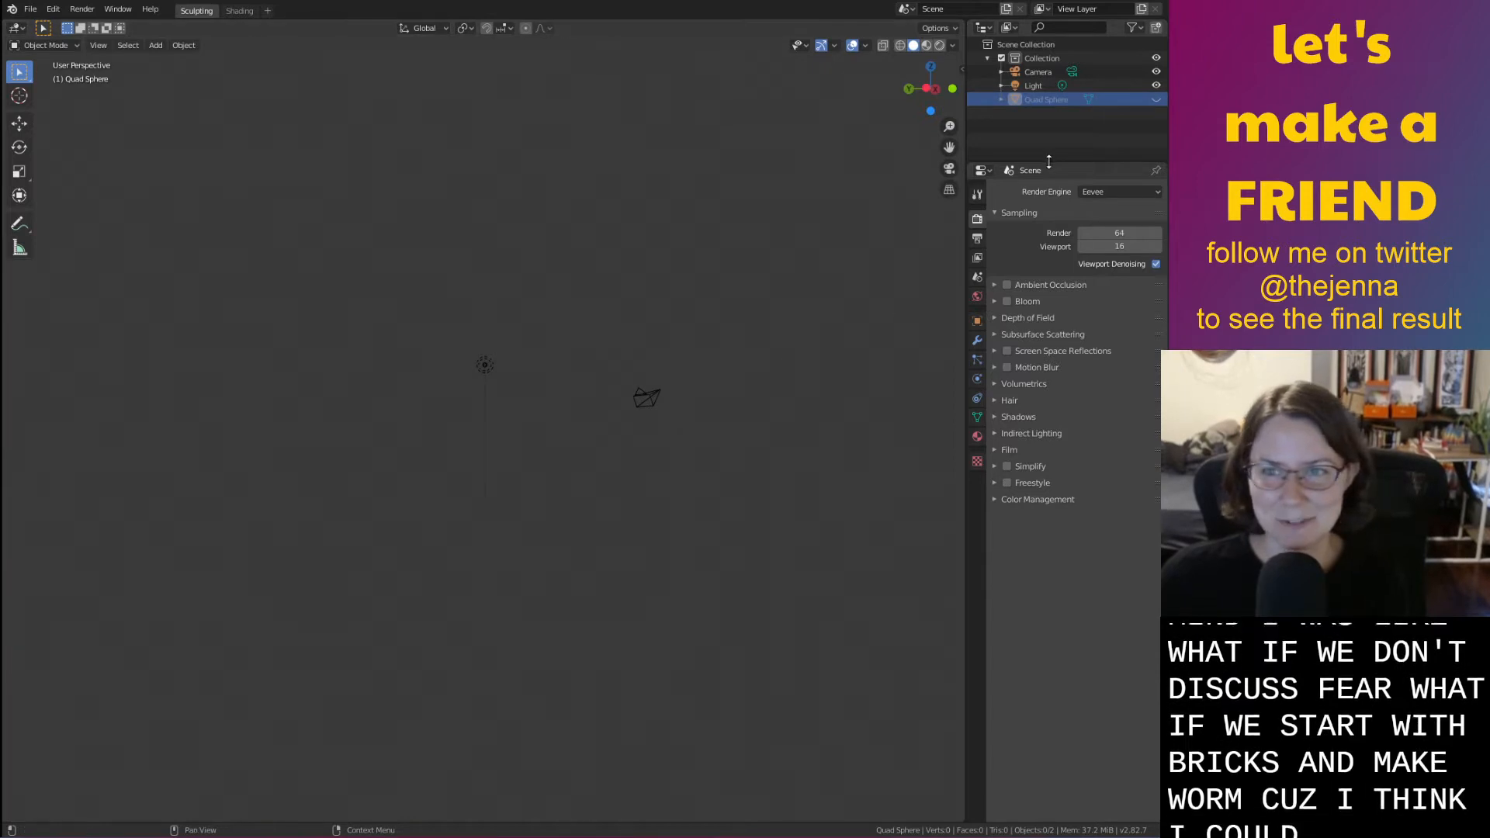
left_click(1158, 100)
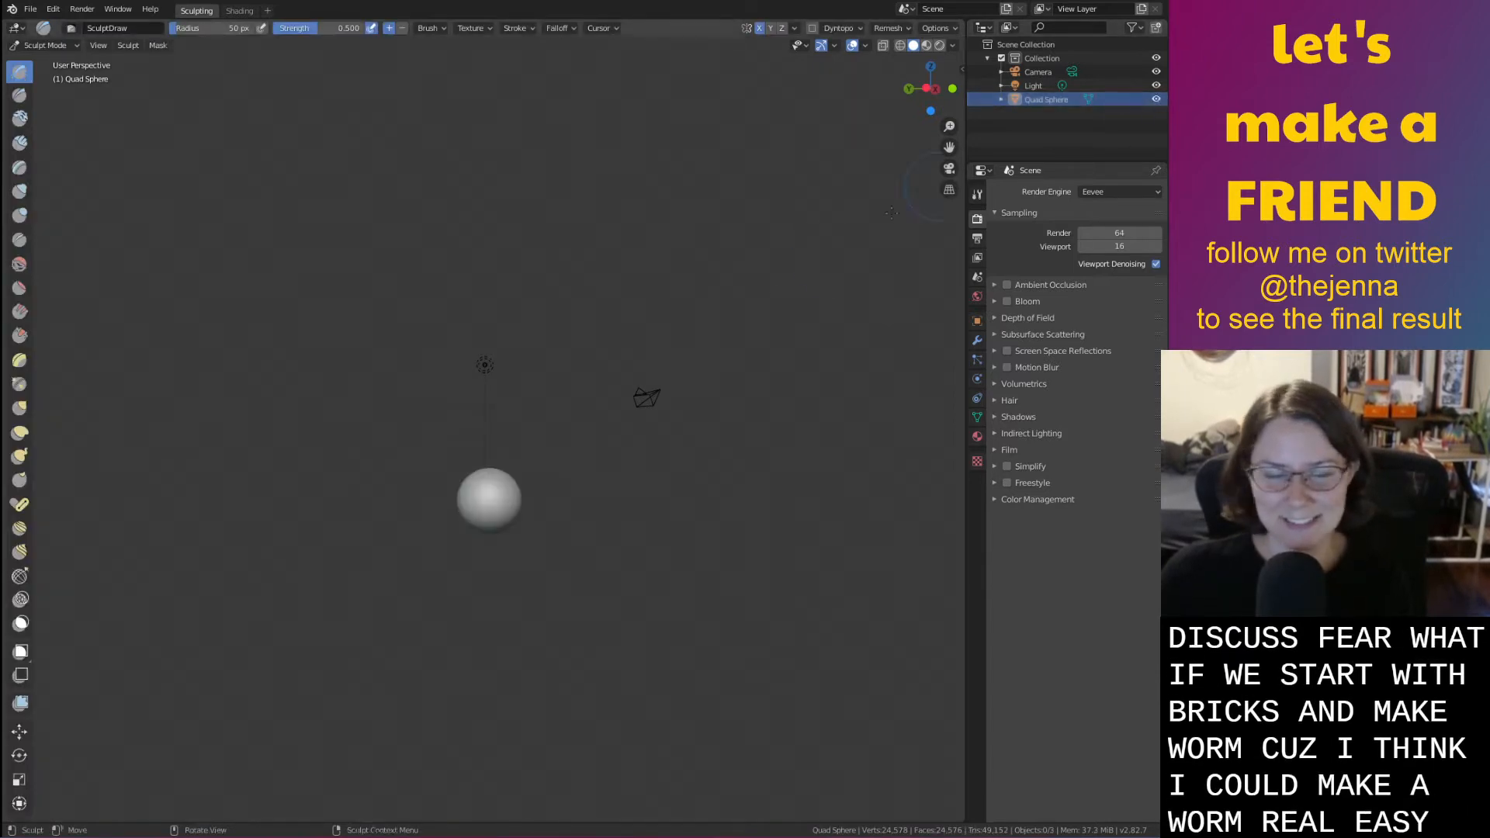
scroll(573, 574, "up", 6)
mouse_move(573, 574)
middle_mouse_down()
mouse_move(423, 570)
mouse_move(653, 556)
mouse_move(699, 583)
mouse_move(442, 574)
mouse_move(662, 575)
mouse_move(644, 576)
middle_mouse_up()
scroll(693, 576, "down", 3)
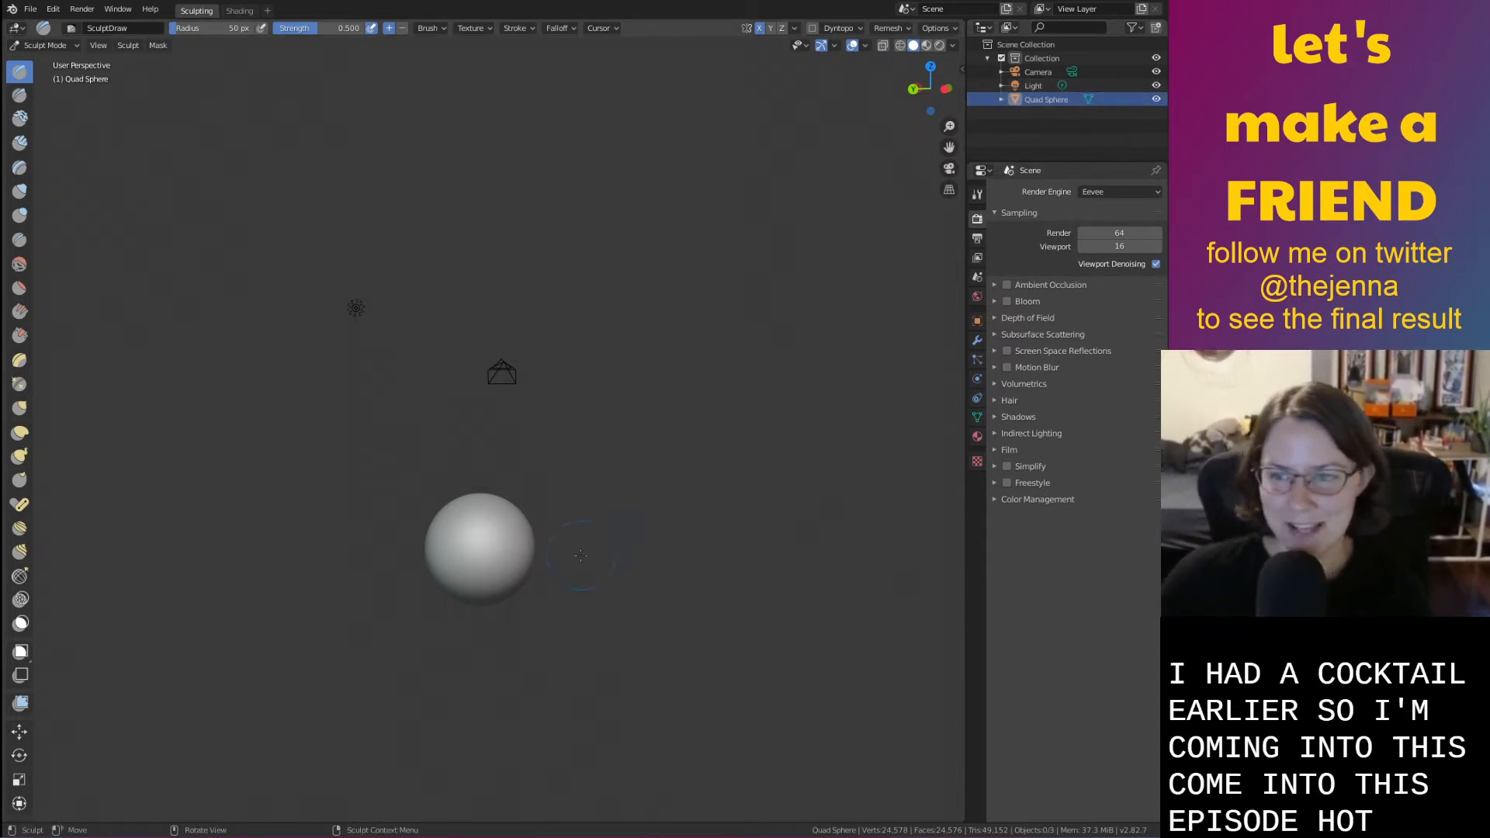
scroll(563, 553, "down", 3)
scroll(551, 574, "up", 7)
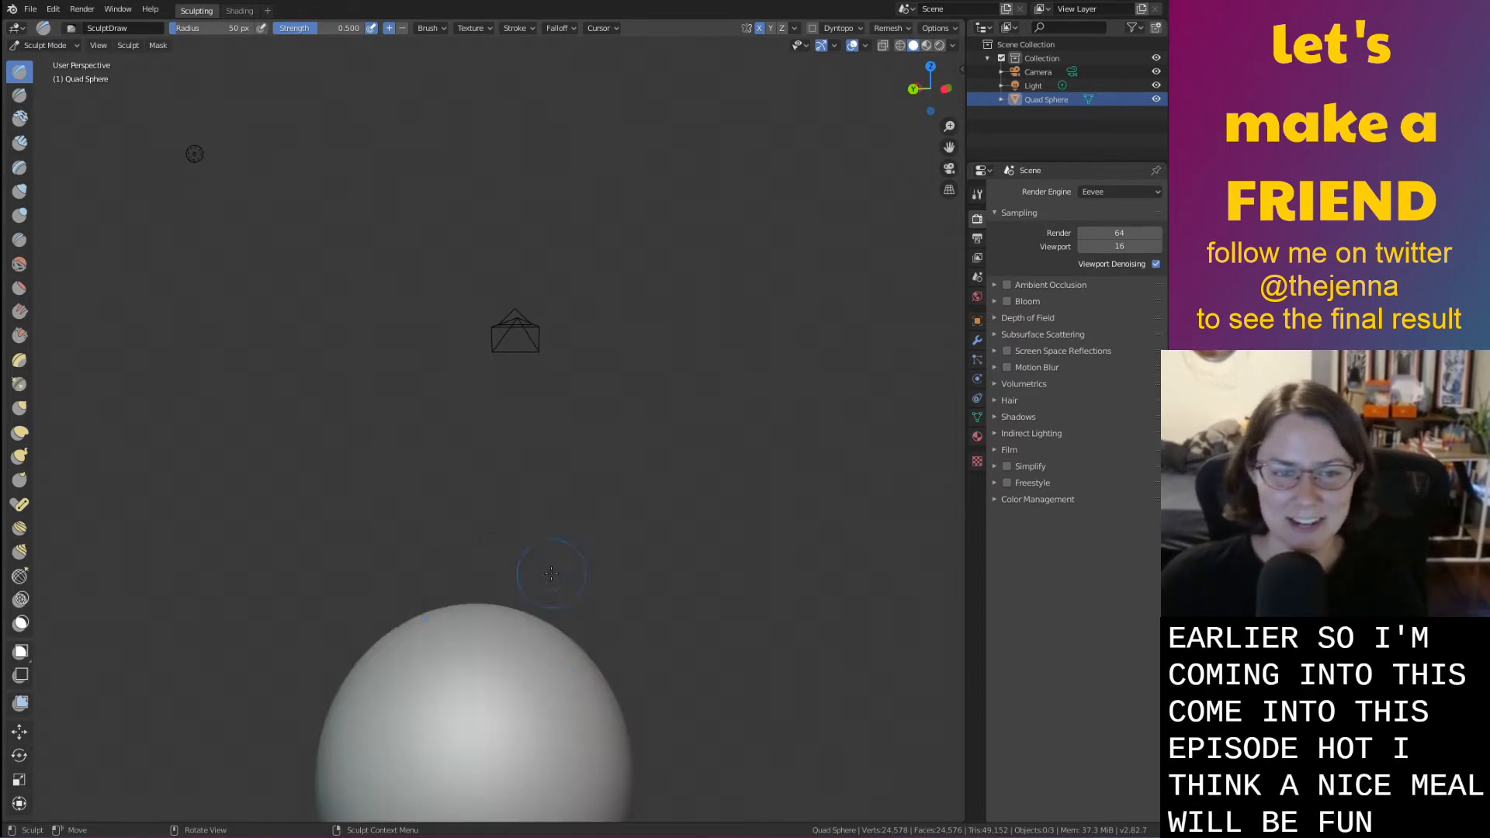
scroll(551, 574, "down", 3)
scroll(537, 605, "down", 2)
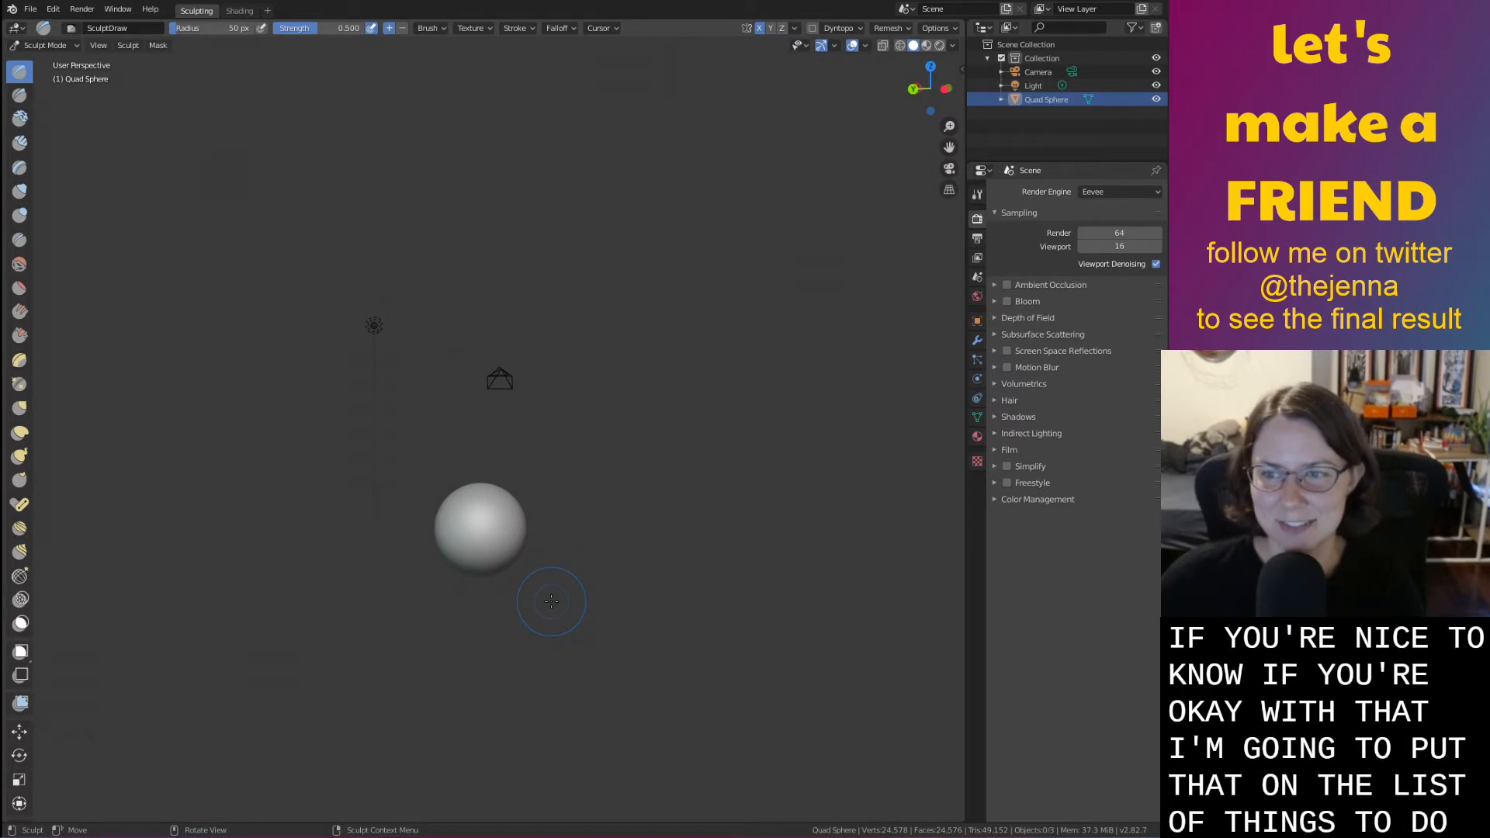
scroll(549, 600, "up", 5)
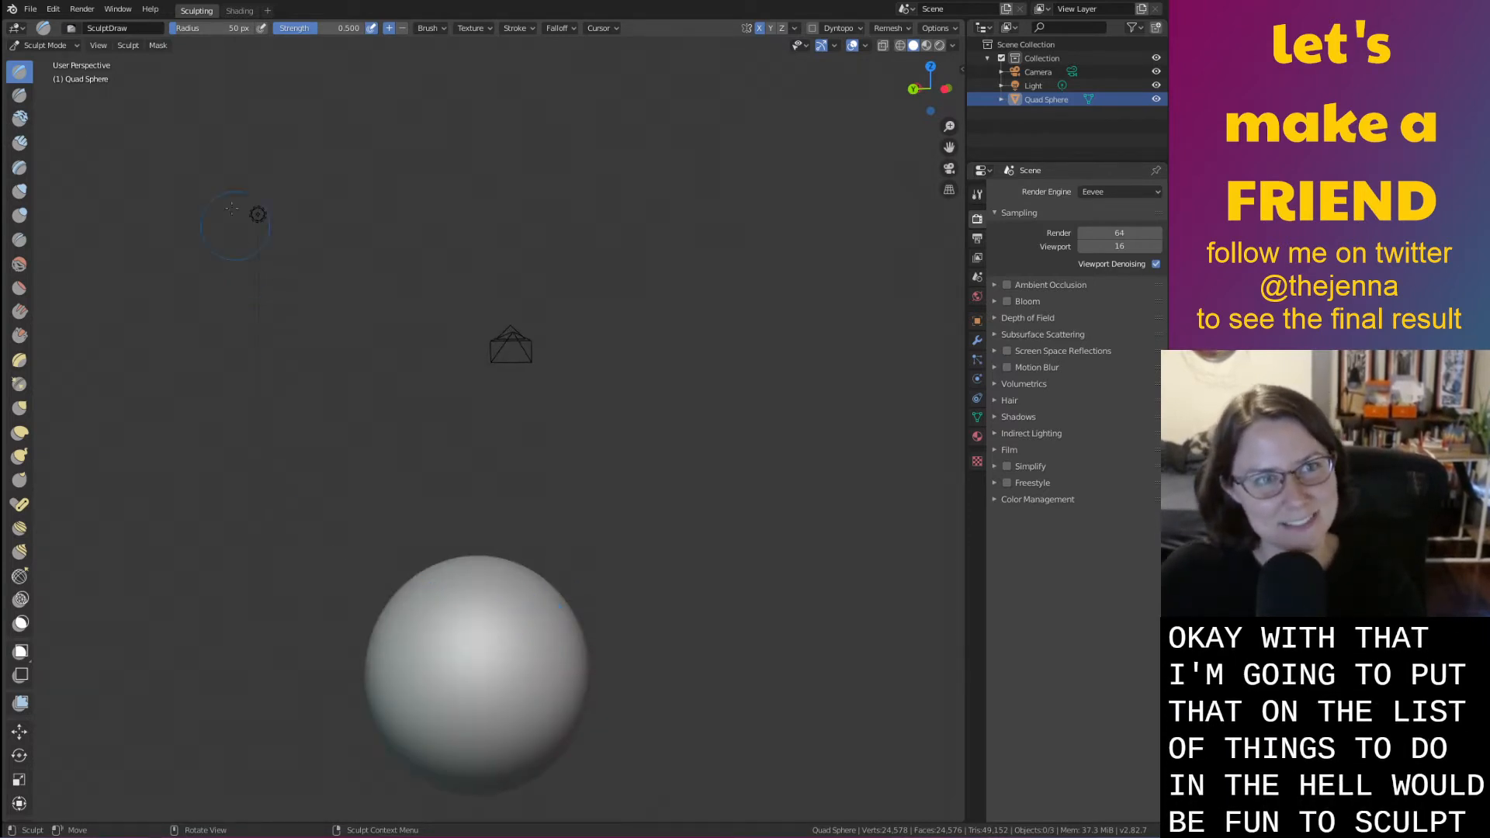
Add a general Layout workspace and hide the Quad Sphere in it
left_click(266, 13)
mouse_move(266, 39)
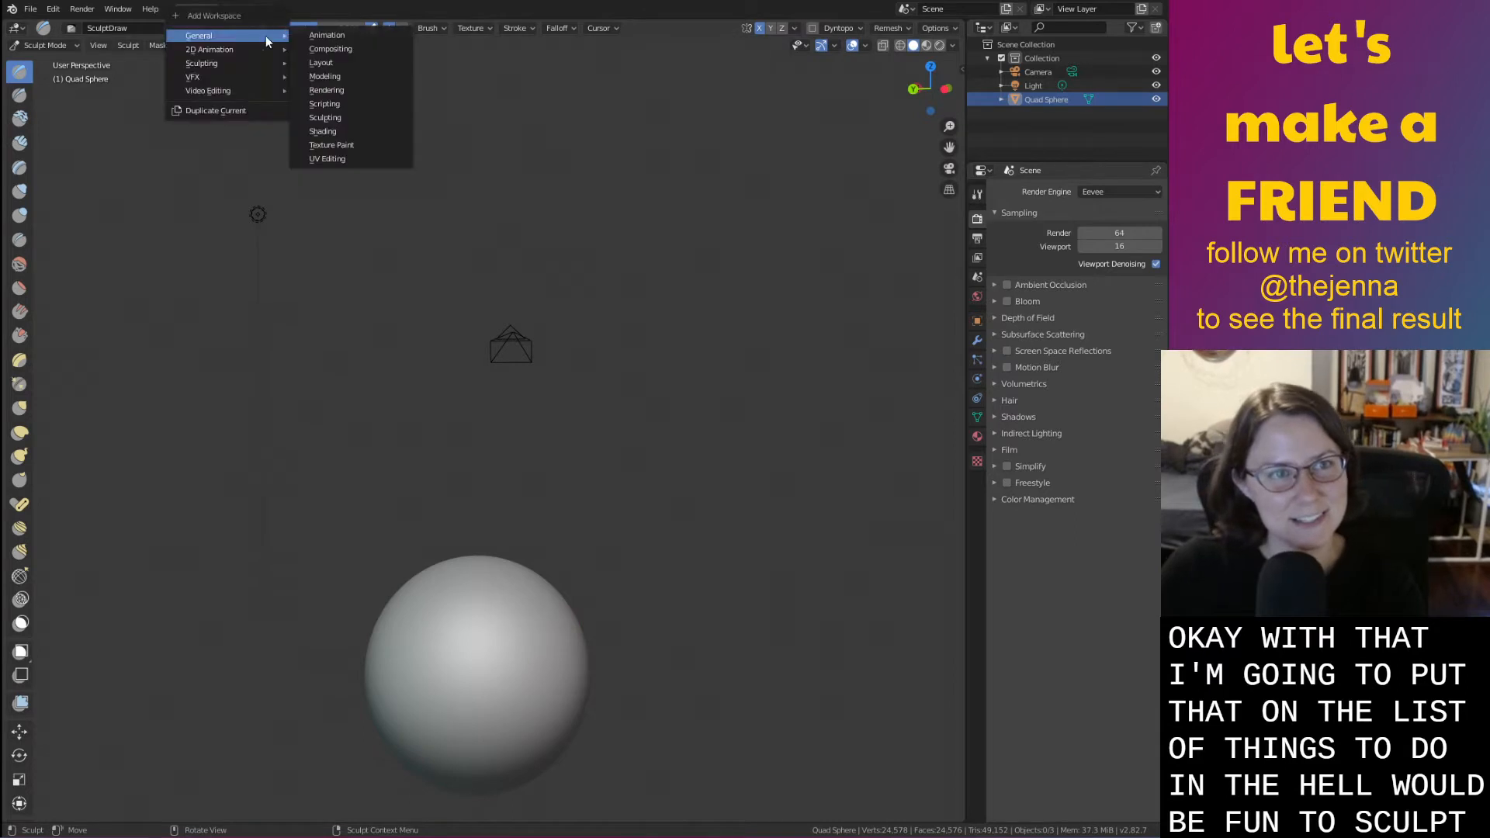
left_click(355, 62)
left_click(1156, 99)
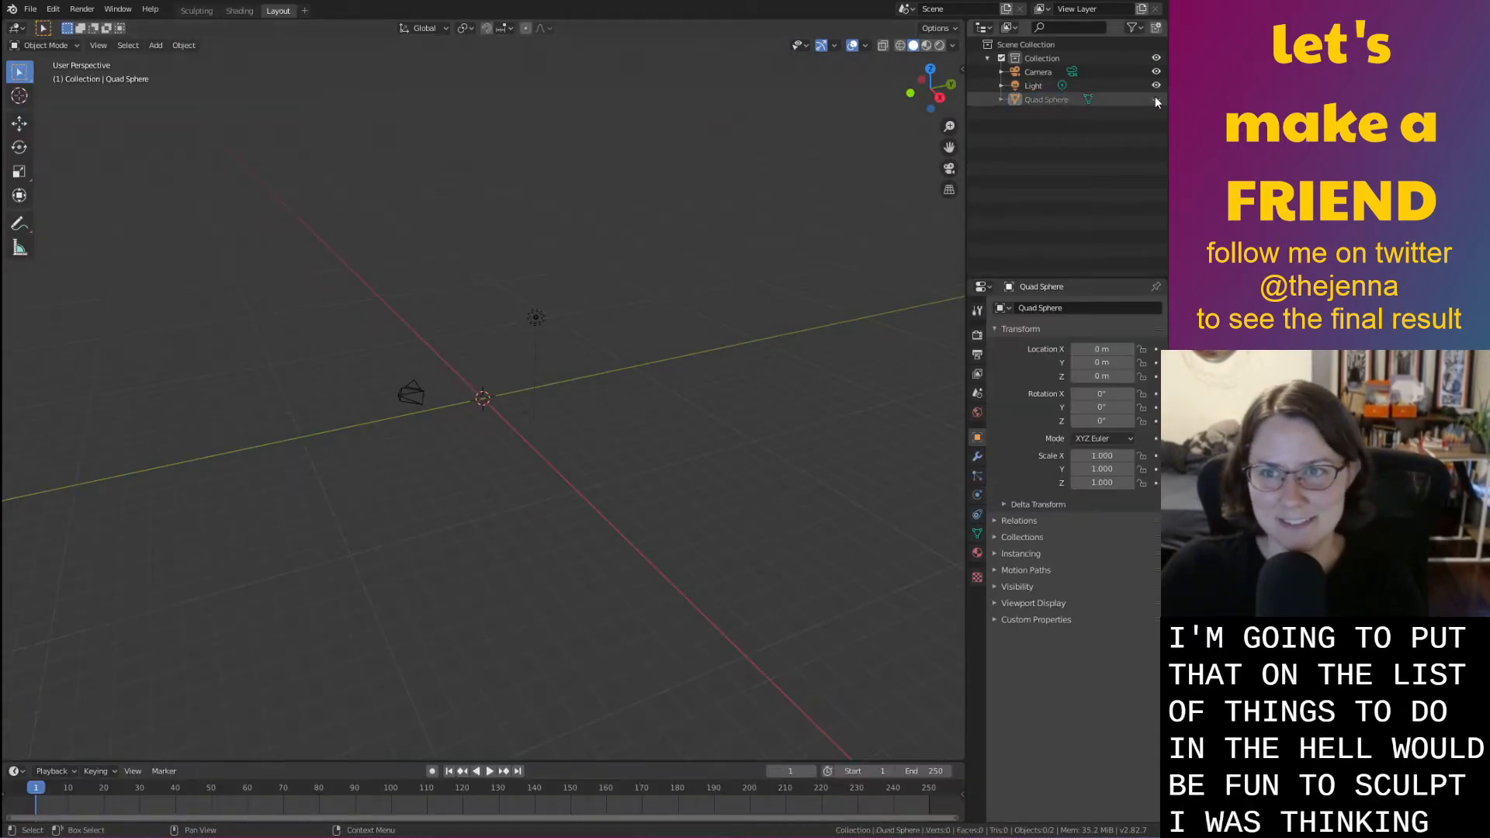
Add a mesh cube and raise it along the Z axis to about 1.9 m
key("shift+a")
mouse_move(451, 450)
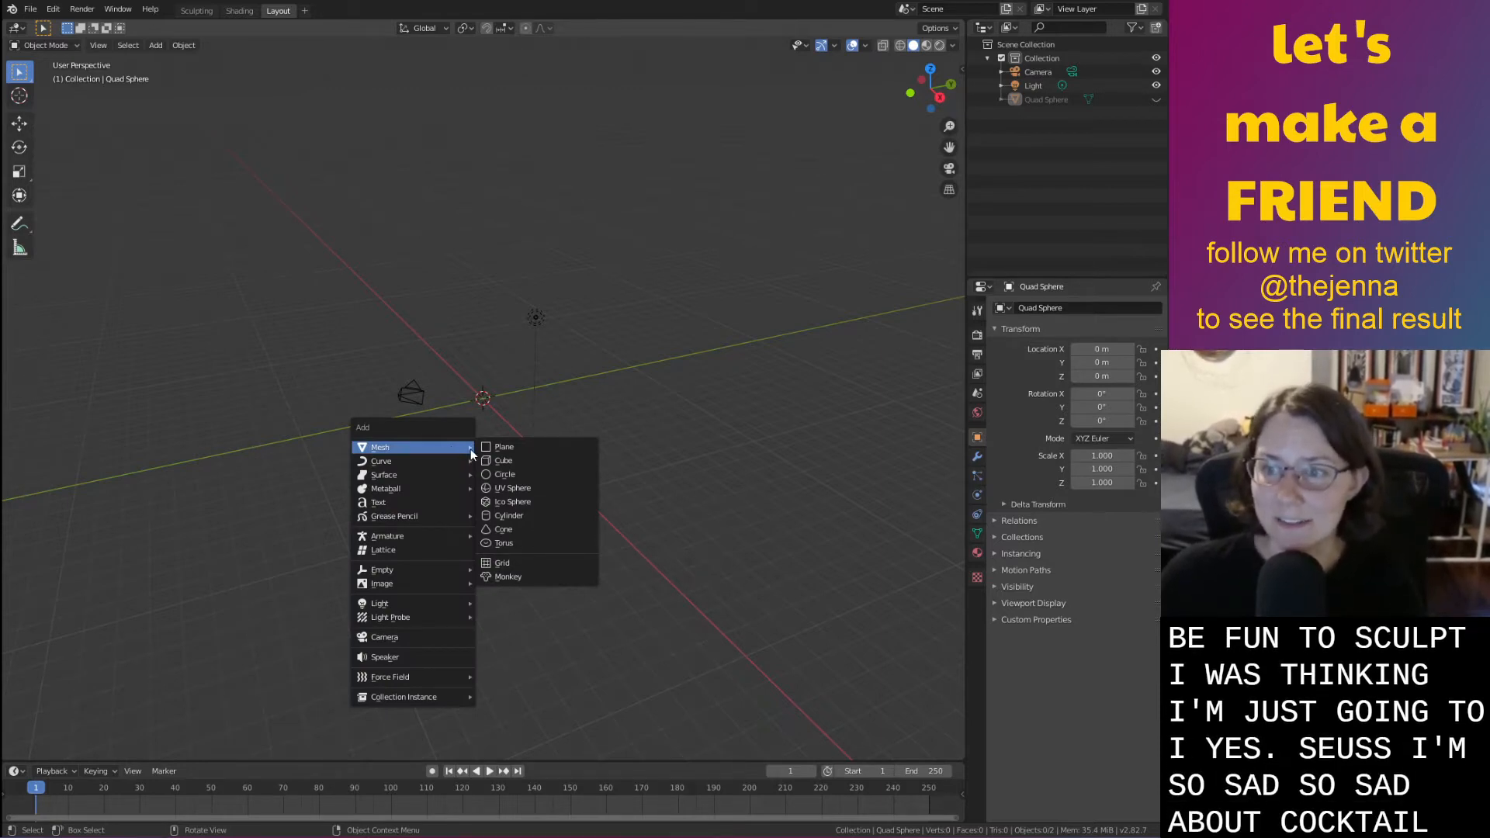
left_click(553, 459)
scroll(554, 464, "up", 3)
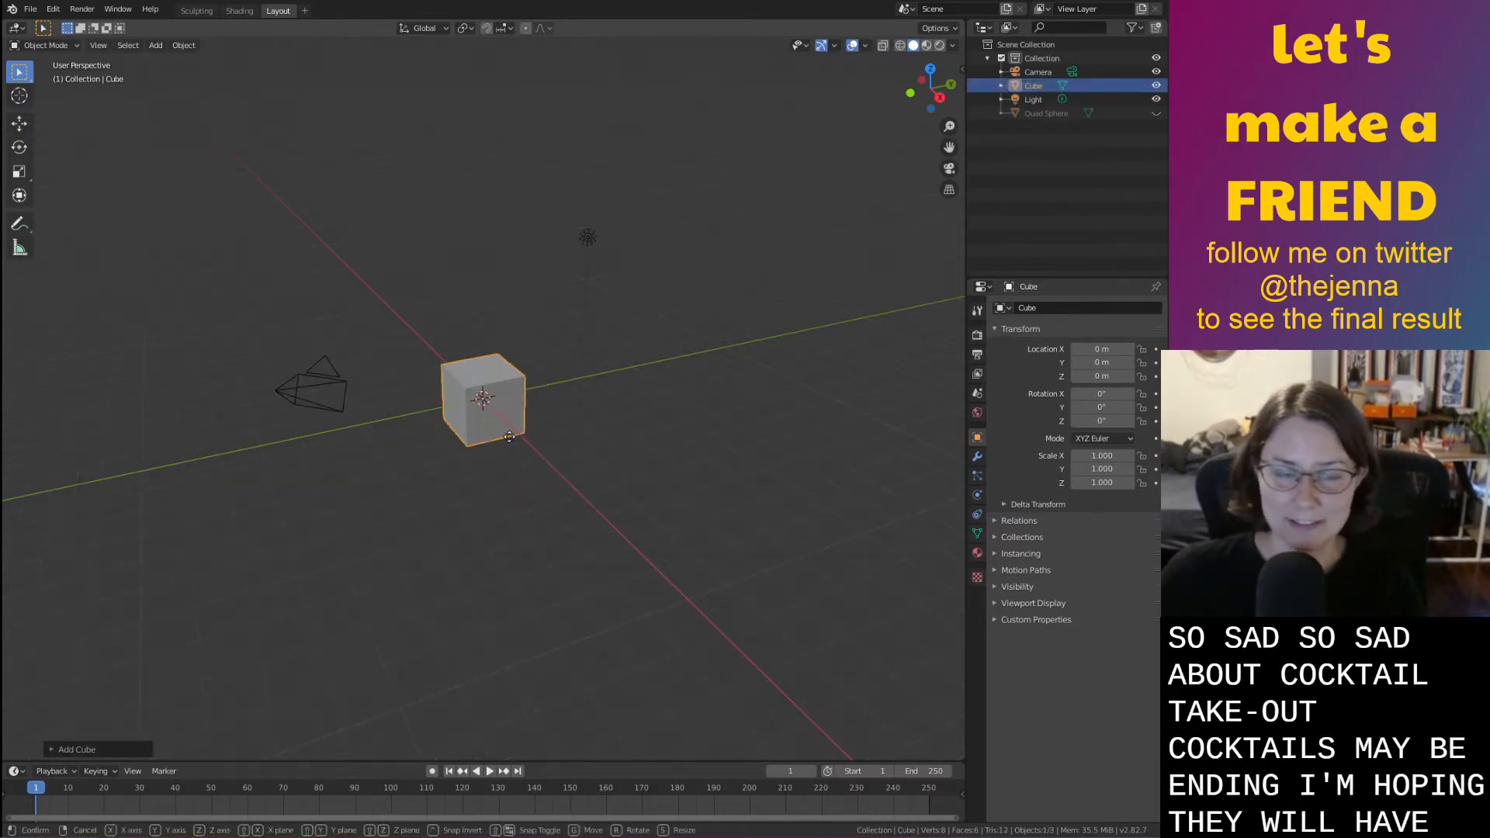
key("g")
key("z")
left_click(519, 391)
middle_click_drag(518, 385, 426, 352)
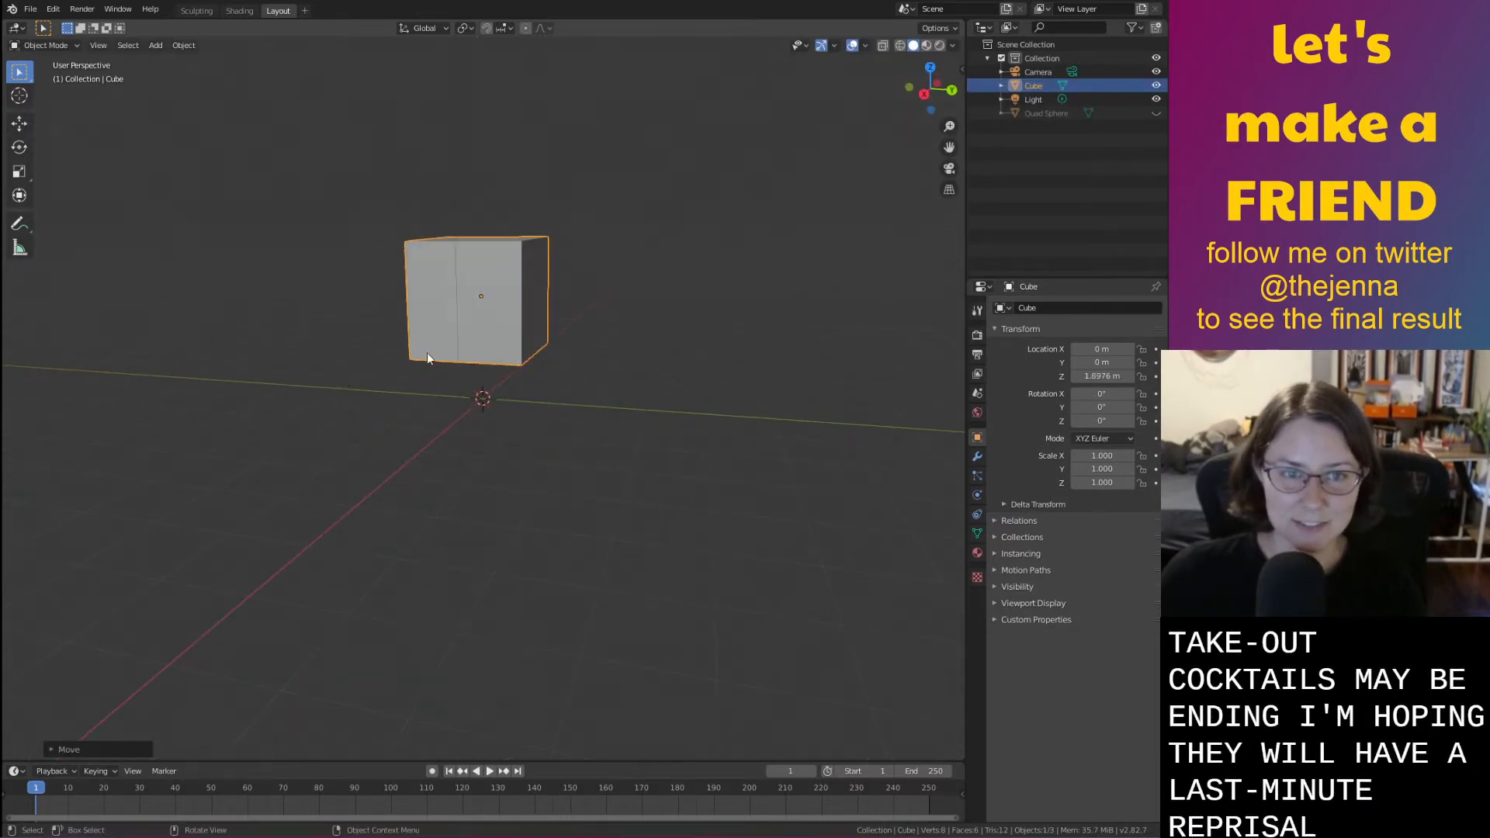
In Edit Mode, extrude the cube's positive-Y side face outward by about 1.8 m
key("Tab")
key("alt+a")
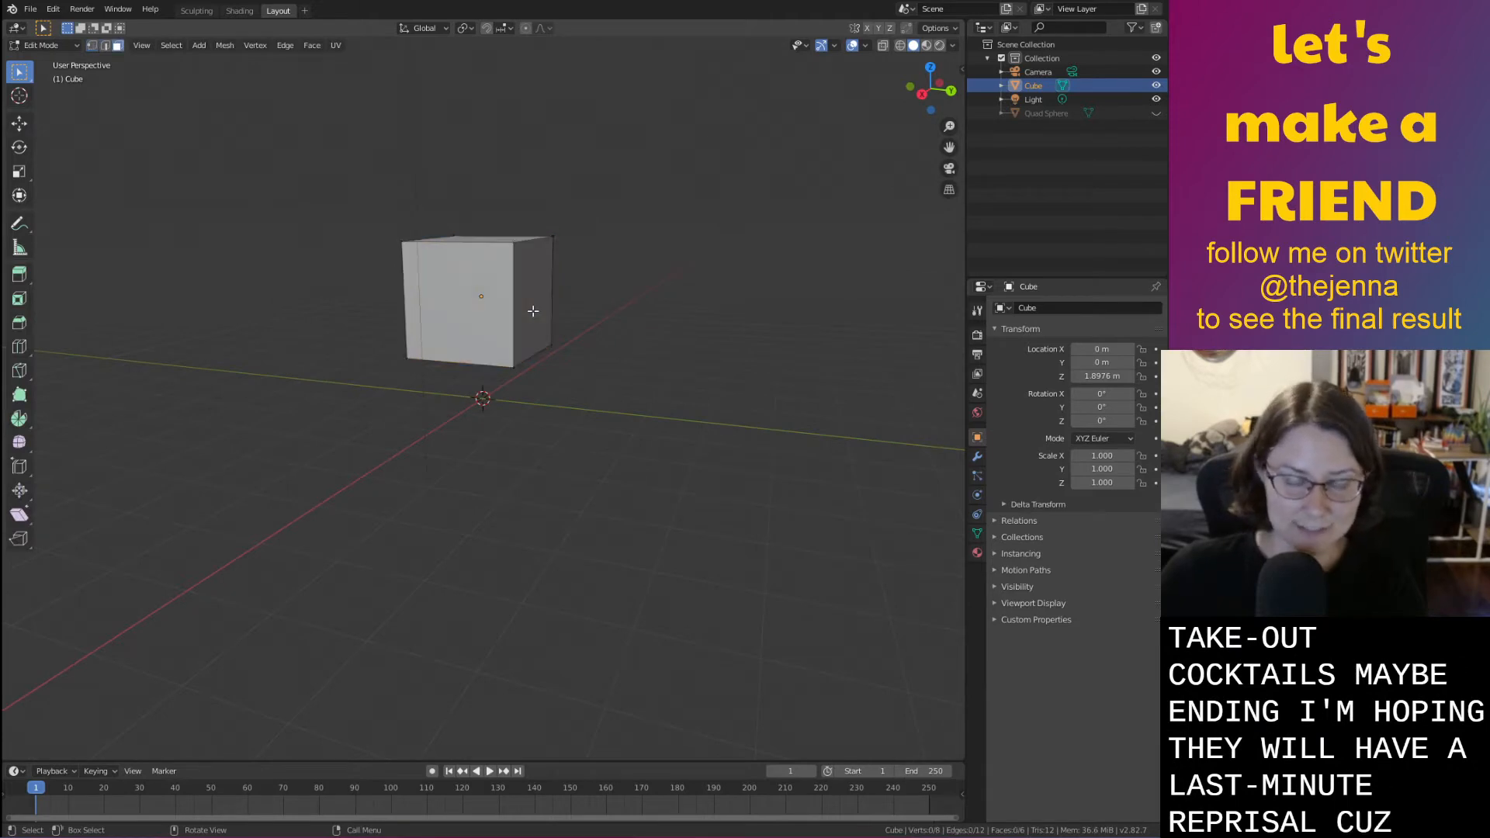
left_click(525, 295)
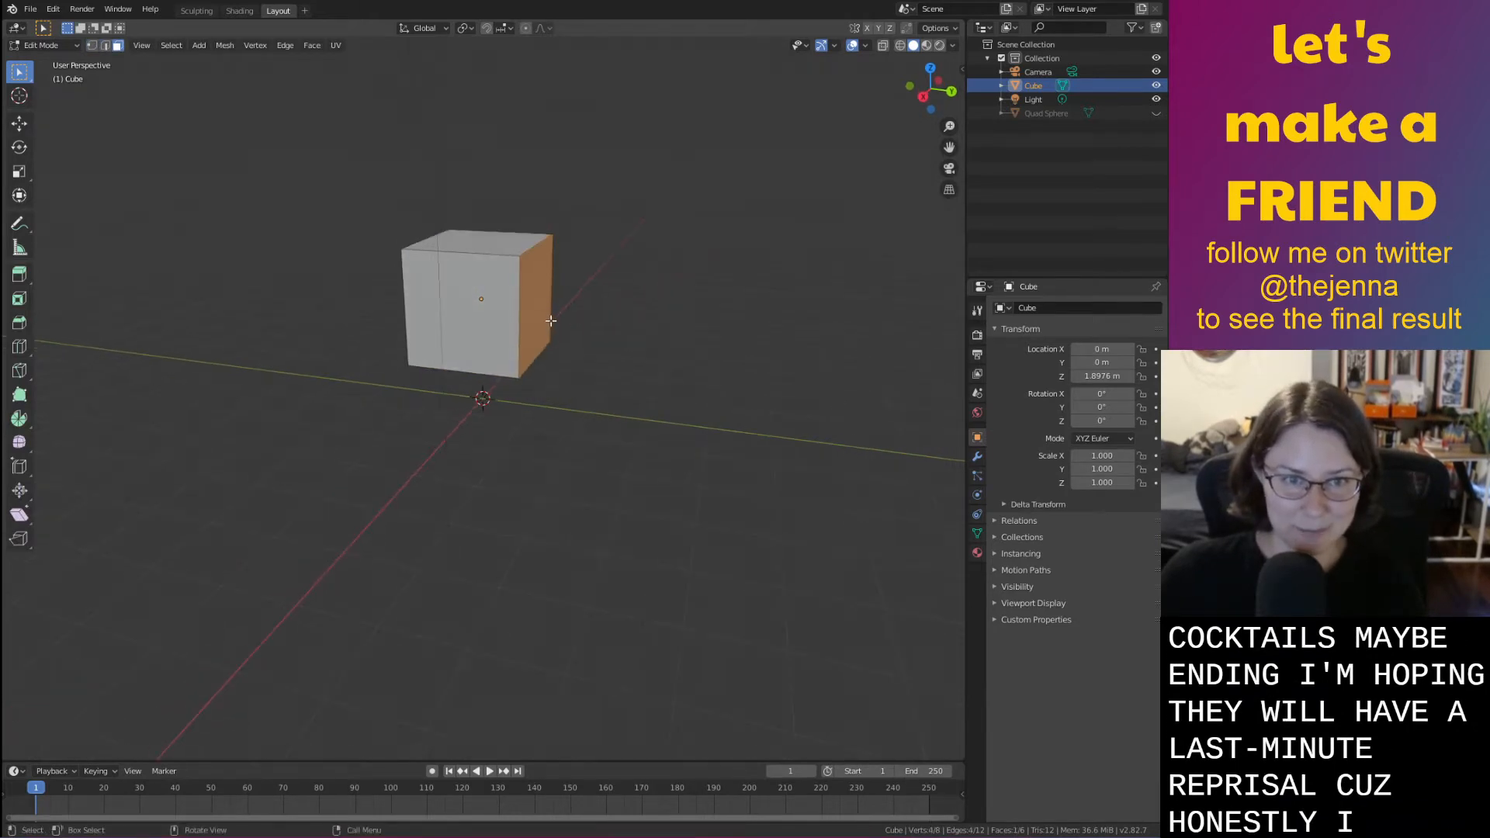
key("e")
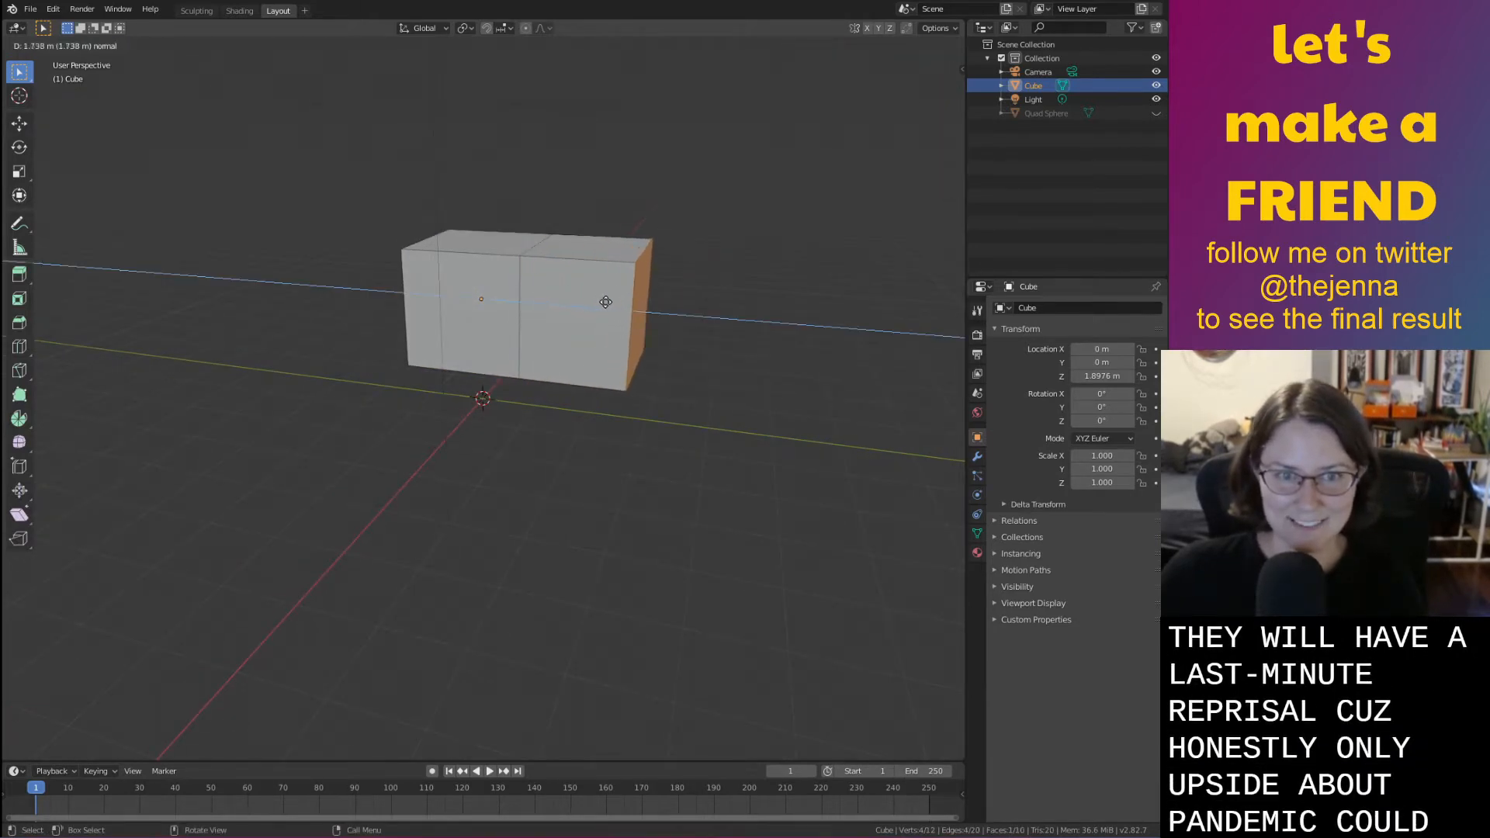
left_click(667, 302)
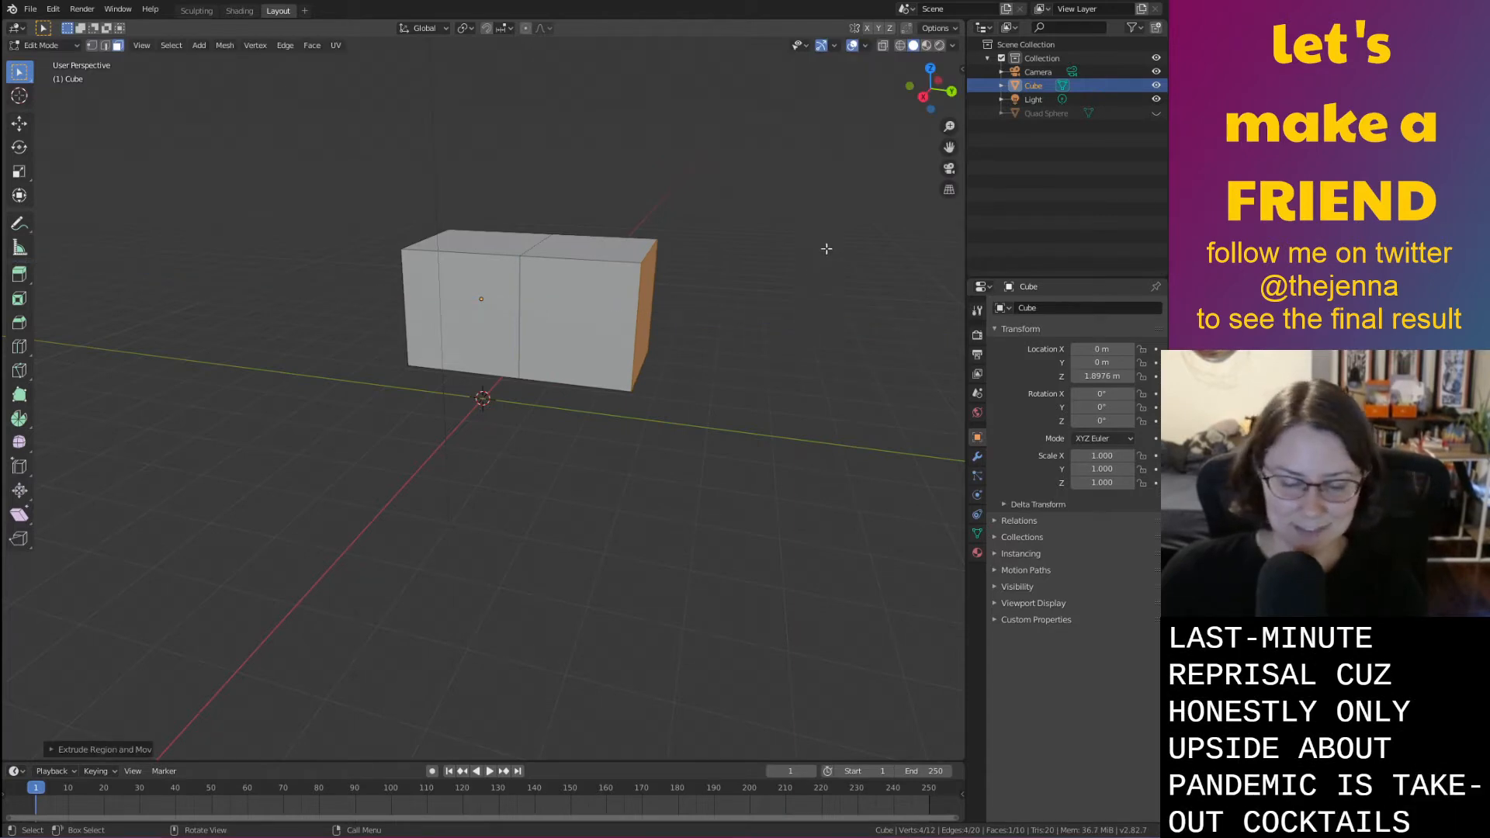
Rotate the extruded end face to tilt it upward, and extrude it about 1 m along its normal
key("r")
left_click(728, 214)
key("e")
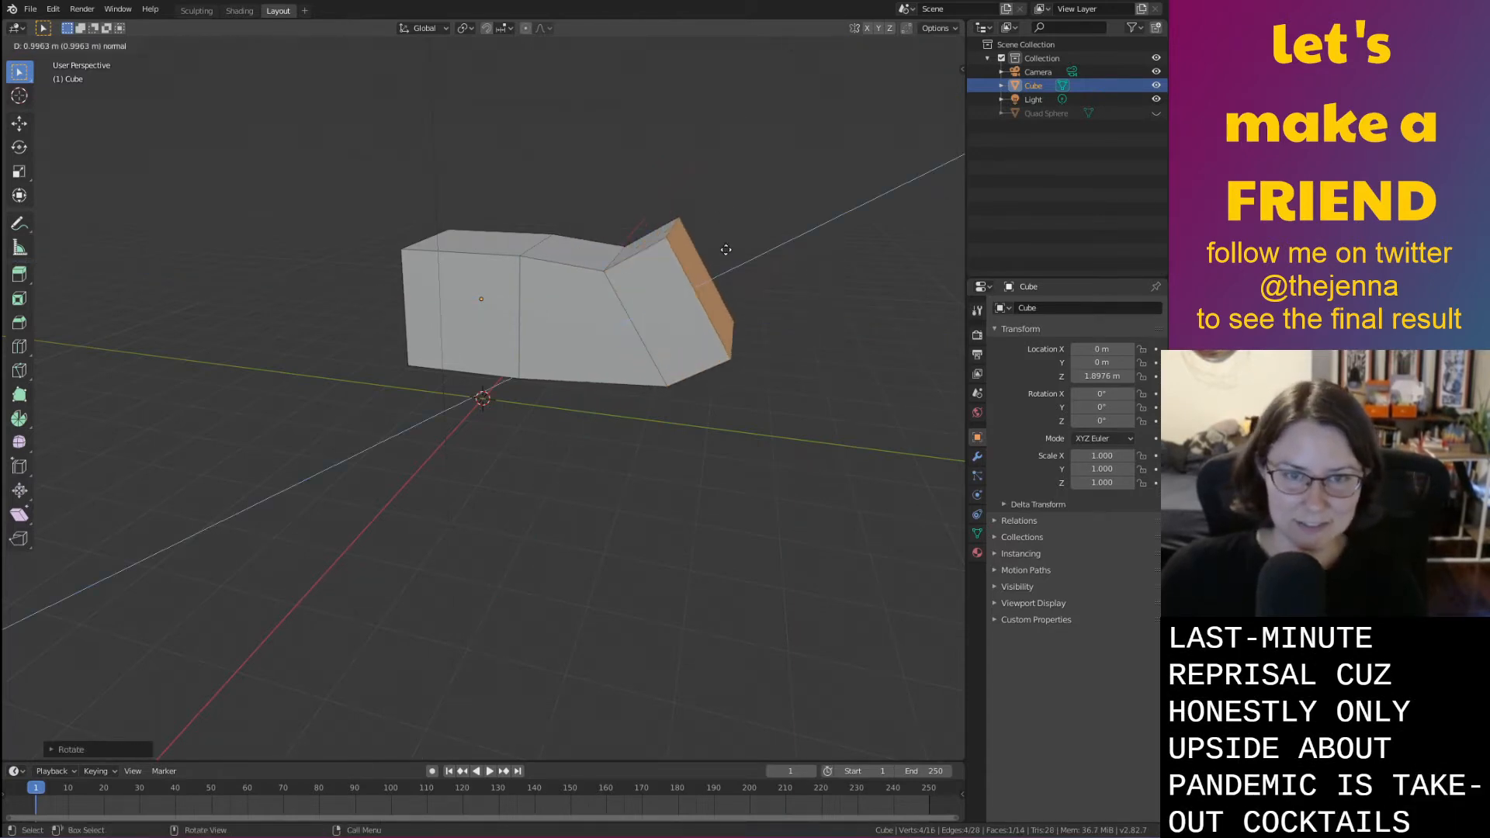
left_click(726, 249)
middle_click_drag(734, 233, 705, 364)
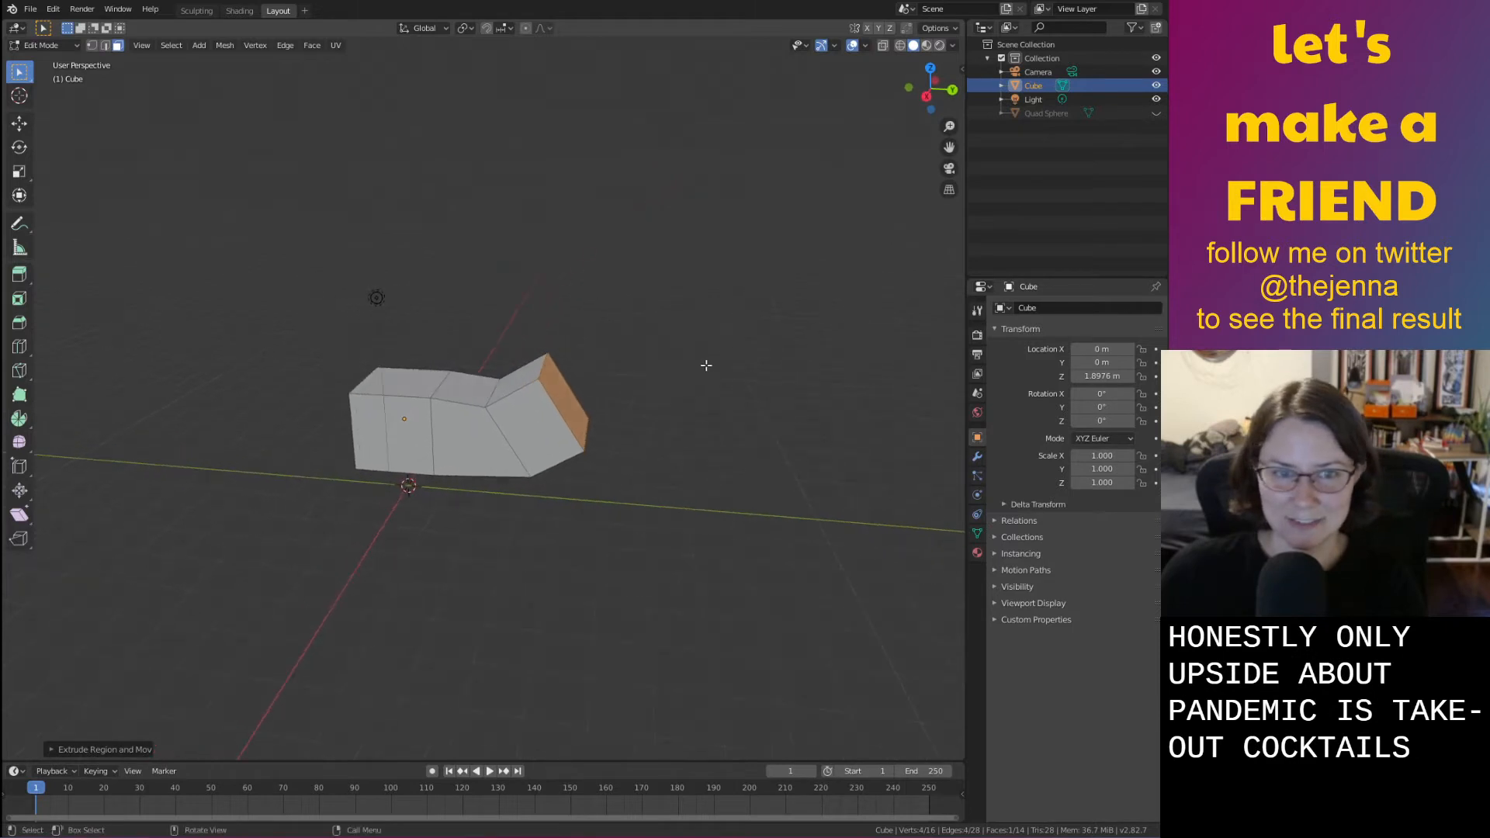
Extrude another body segment from the tilted end face and rotate its end about the global X axis to bend upward
key("e")
left_click(779, 381)
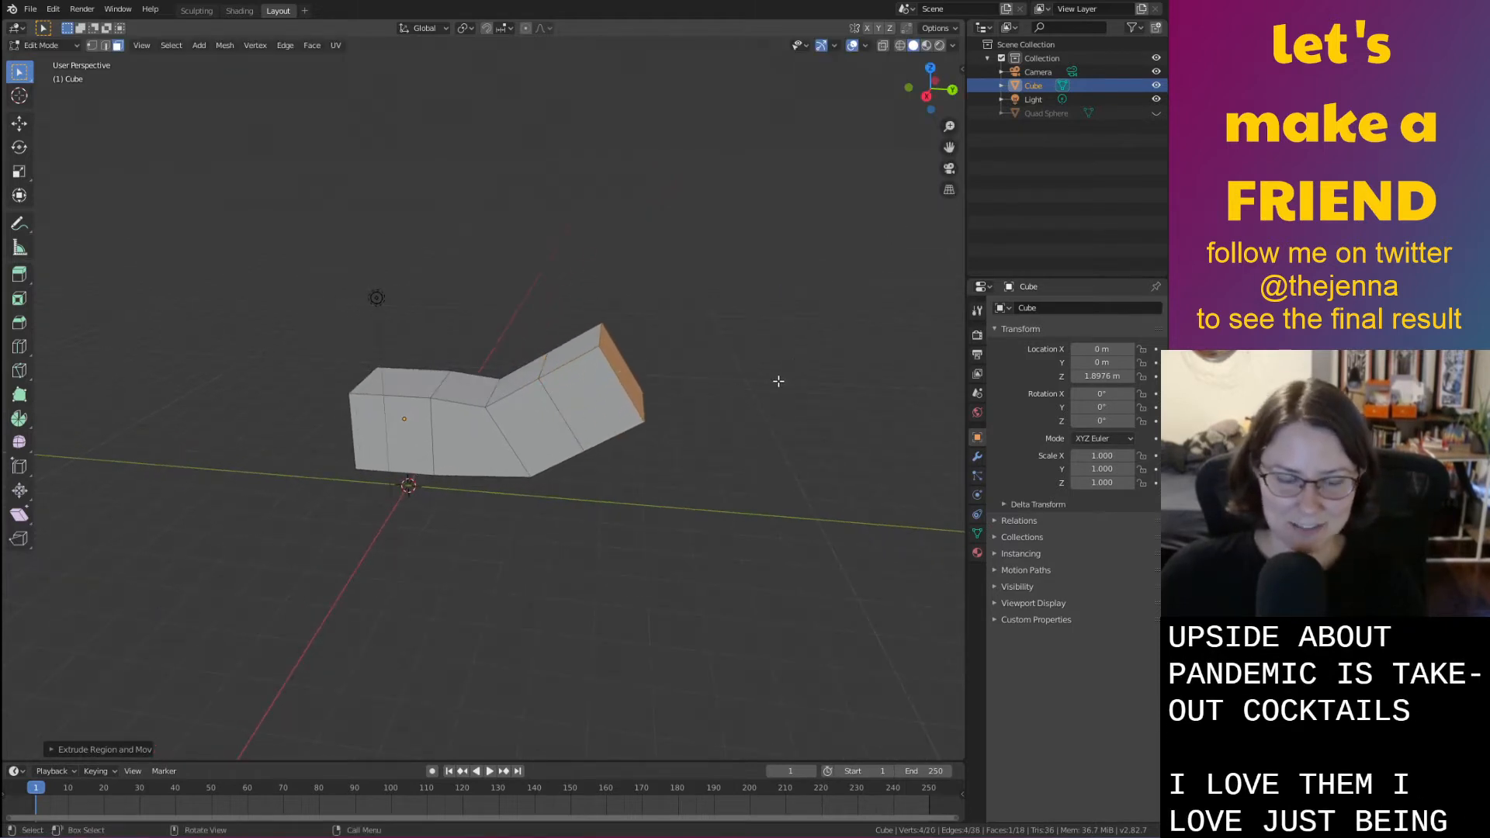
key("r")
key("x")
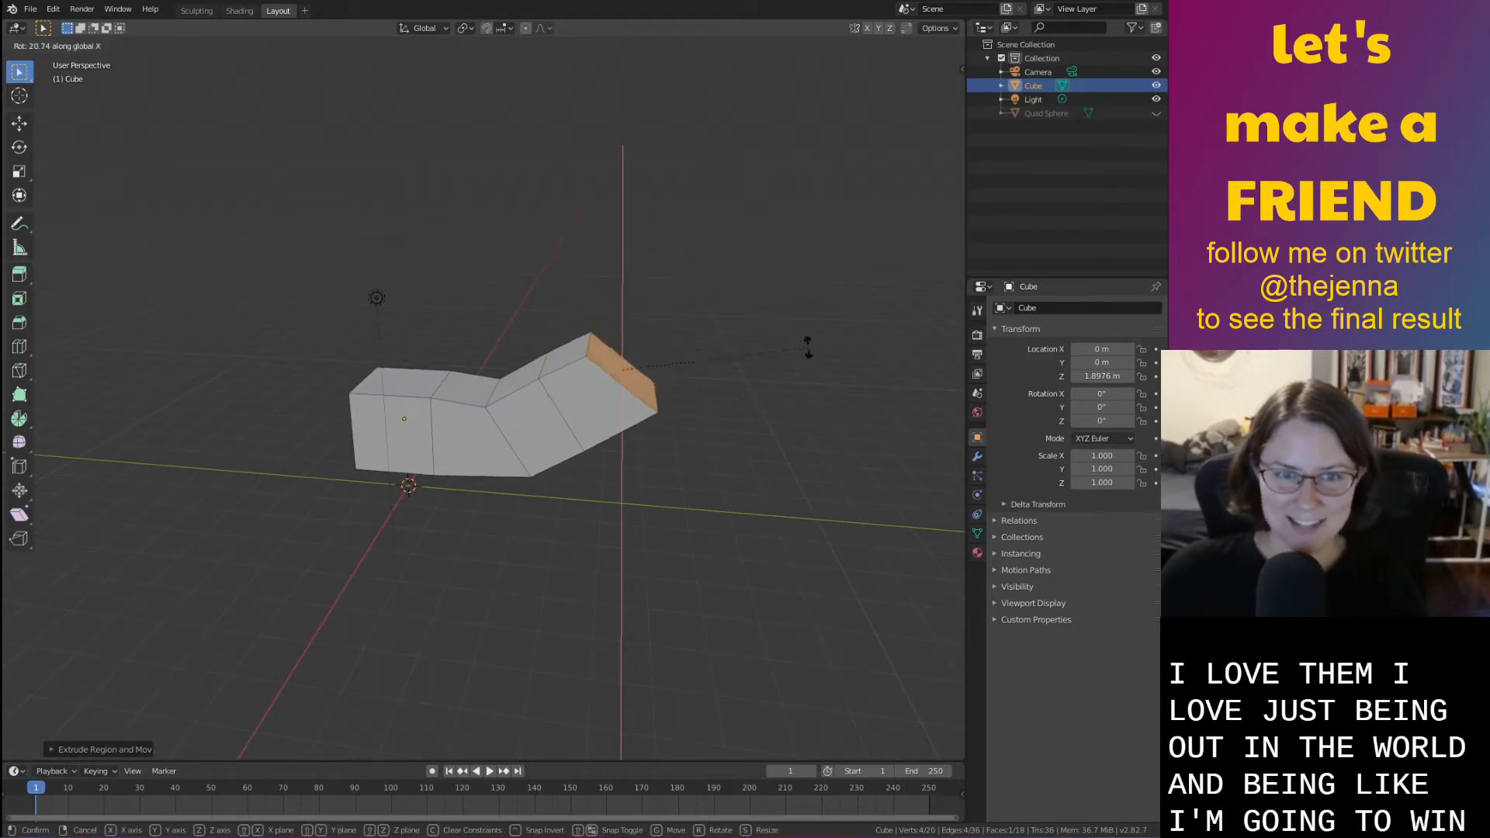
left_click(775, 323)
Extrude the next segment up the bend and rotate its end face about the global X axis until it is nearly horizontal
key("e")
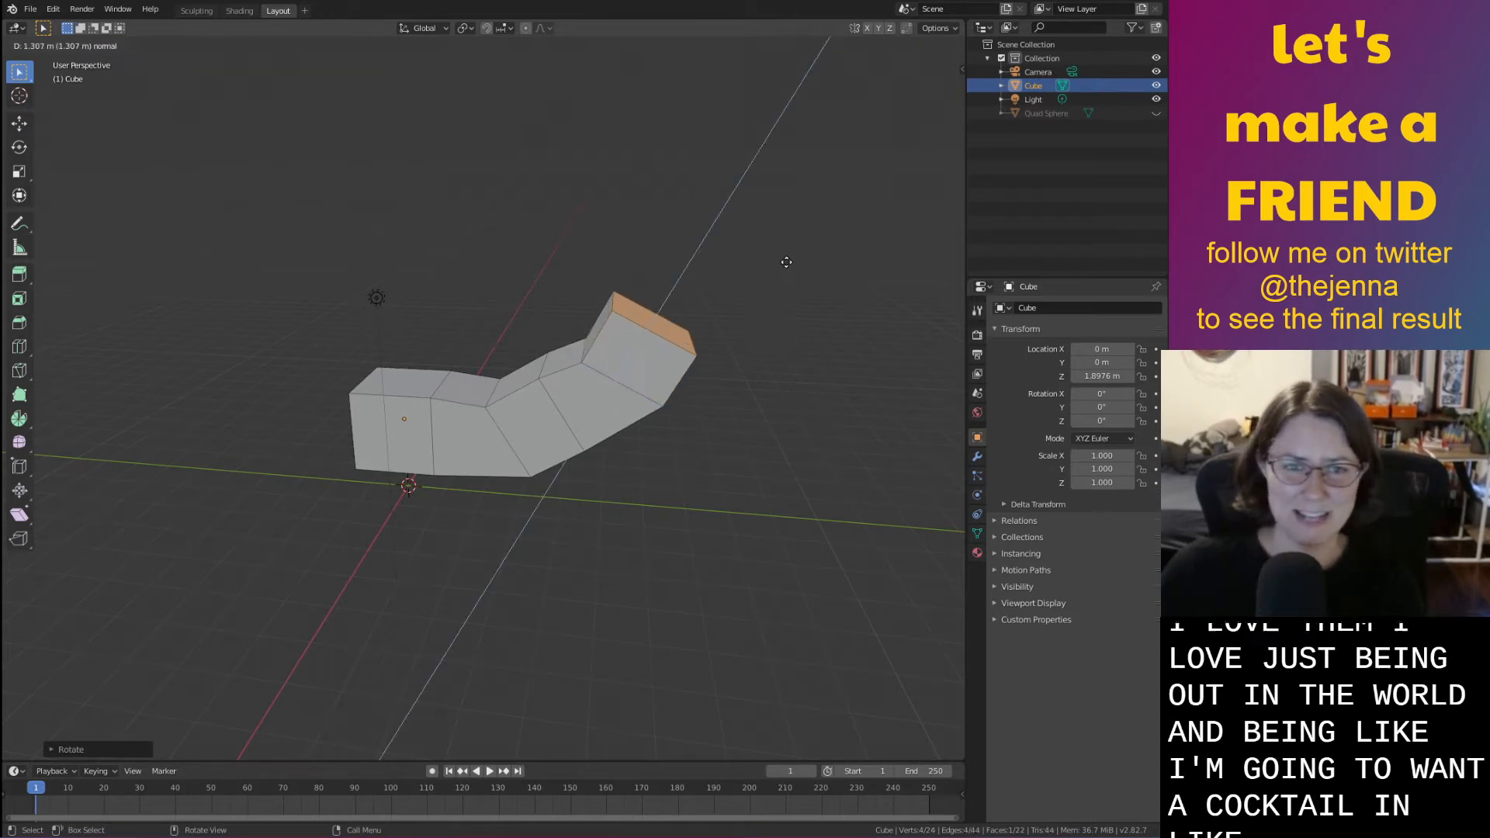
left_click(784, 247)
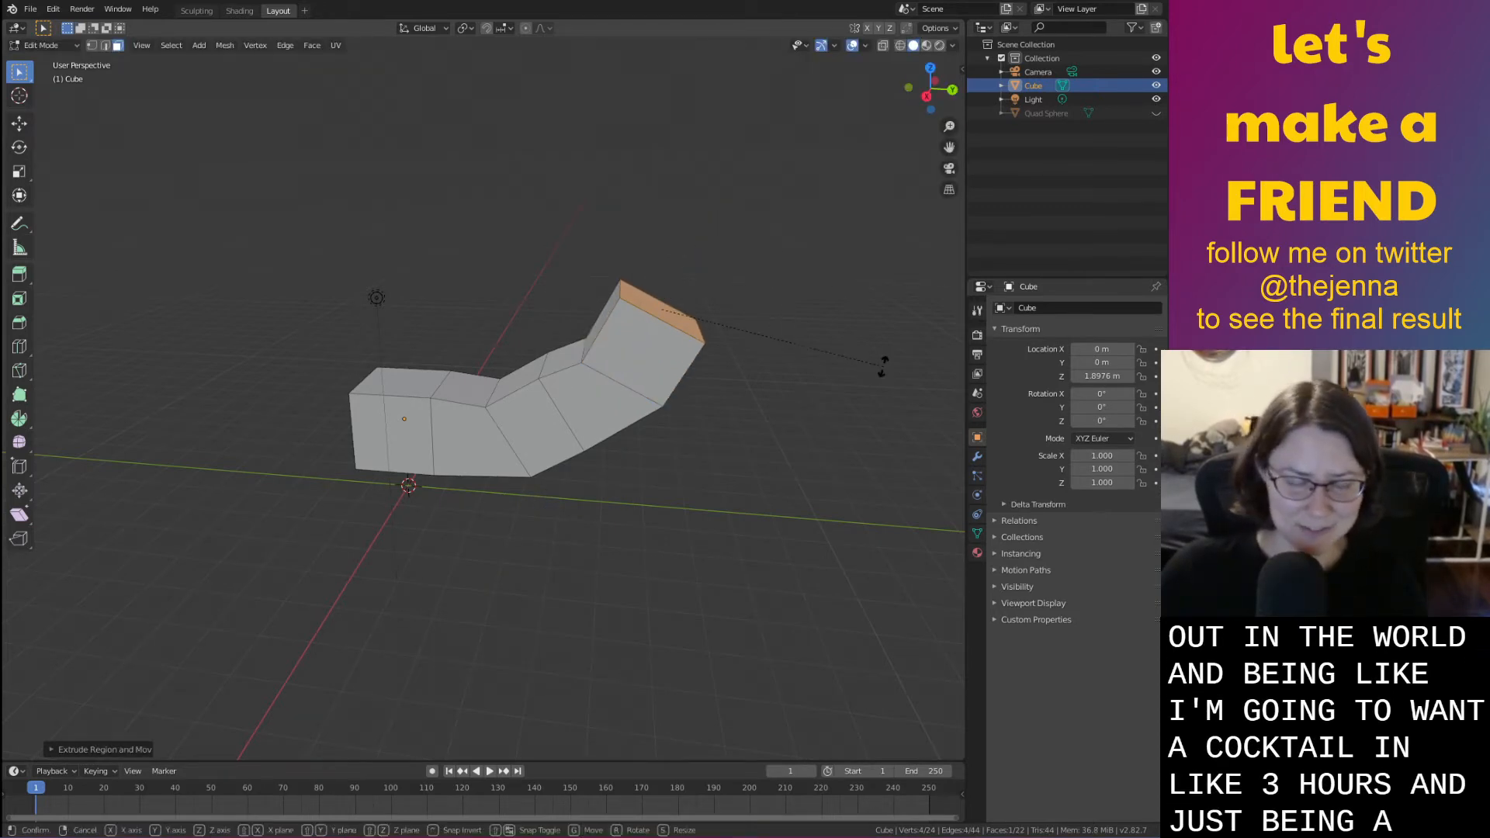
key("r")
key("x")
left_click(812, 279)
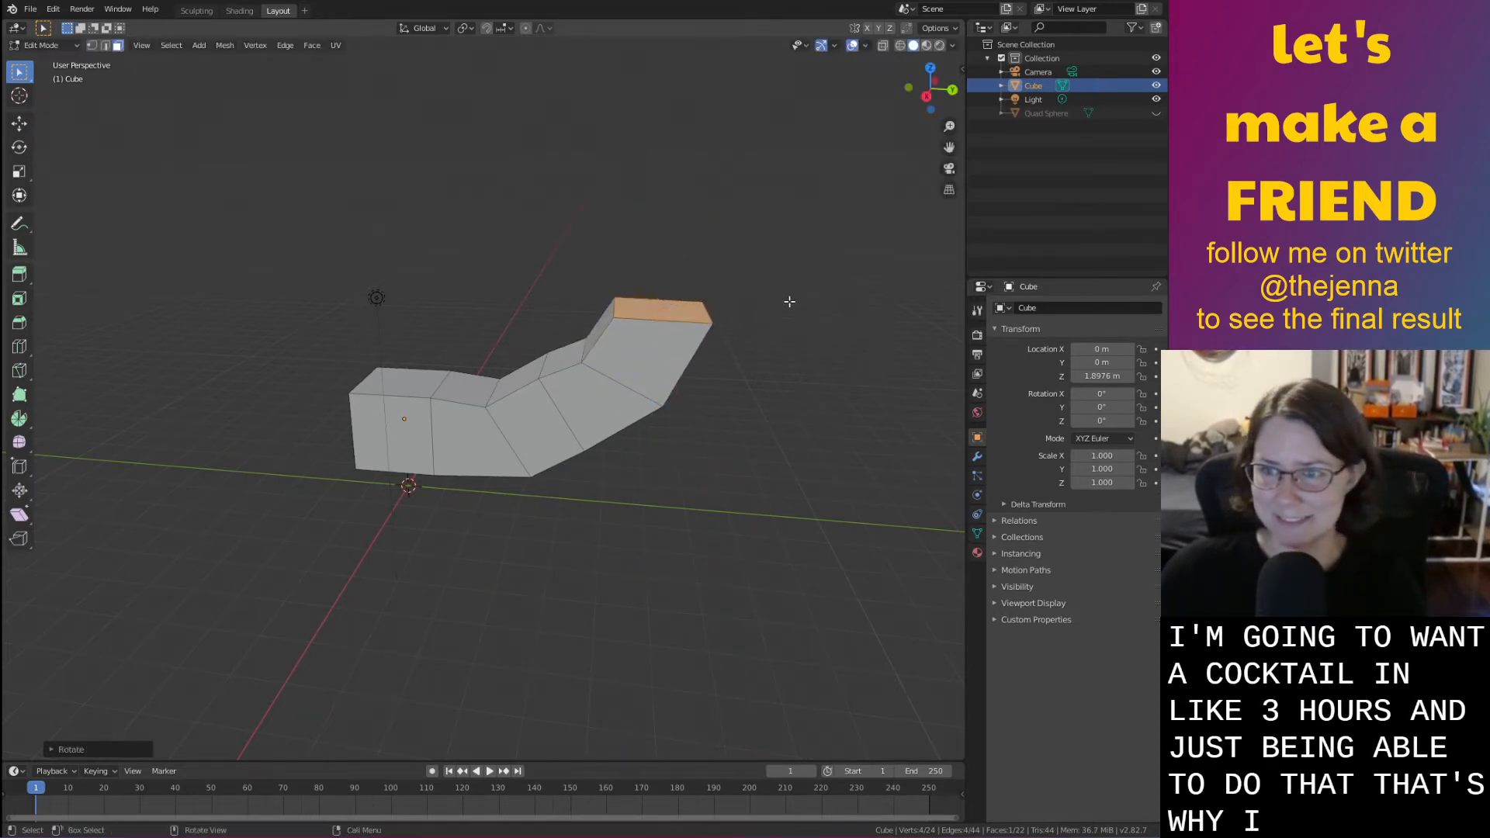
Extrude the nearly horizontal end face upward and rotate the new end about 13° around the global X axis
key("e")
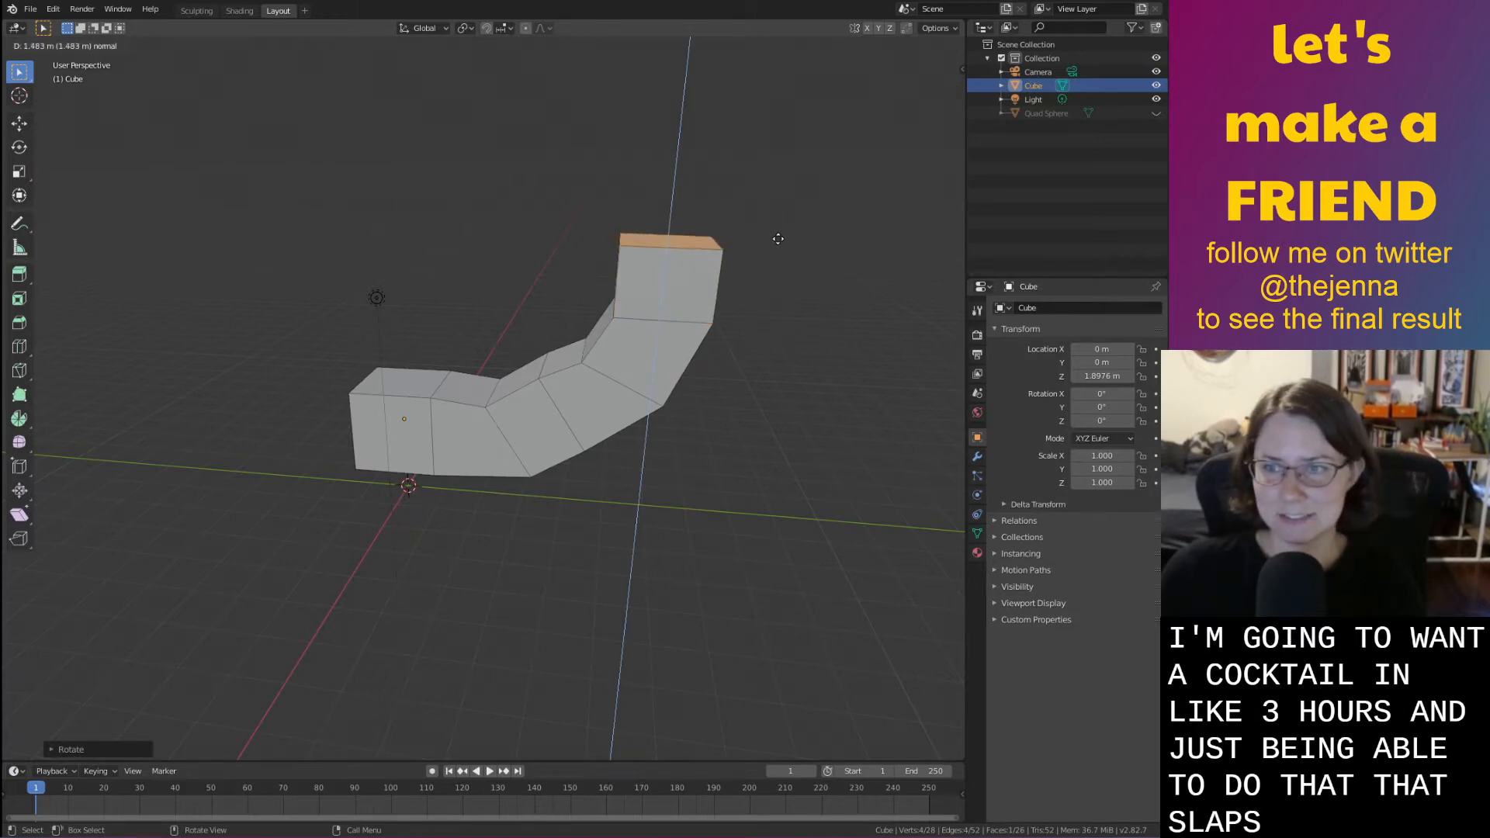
left_click(773, 244)
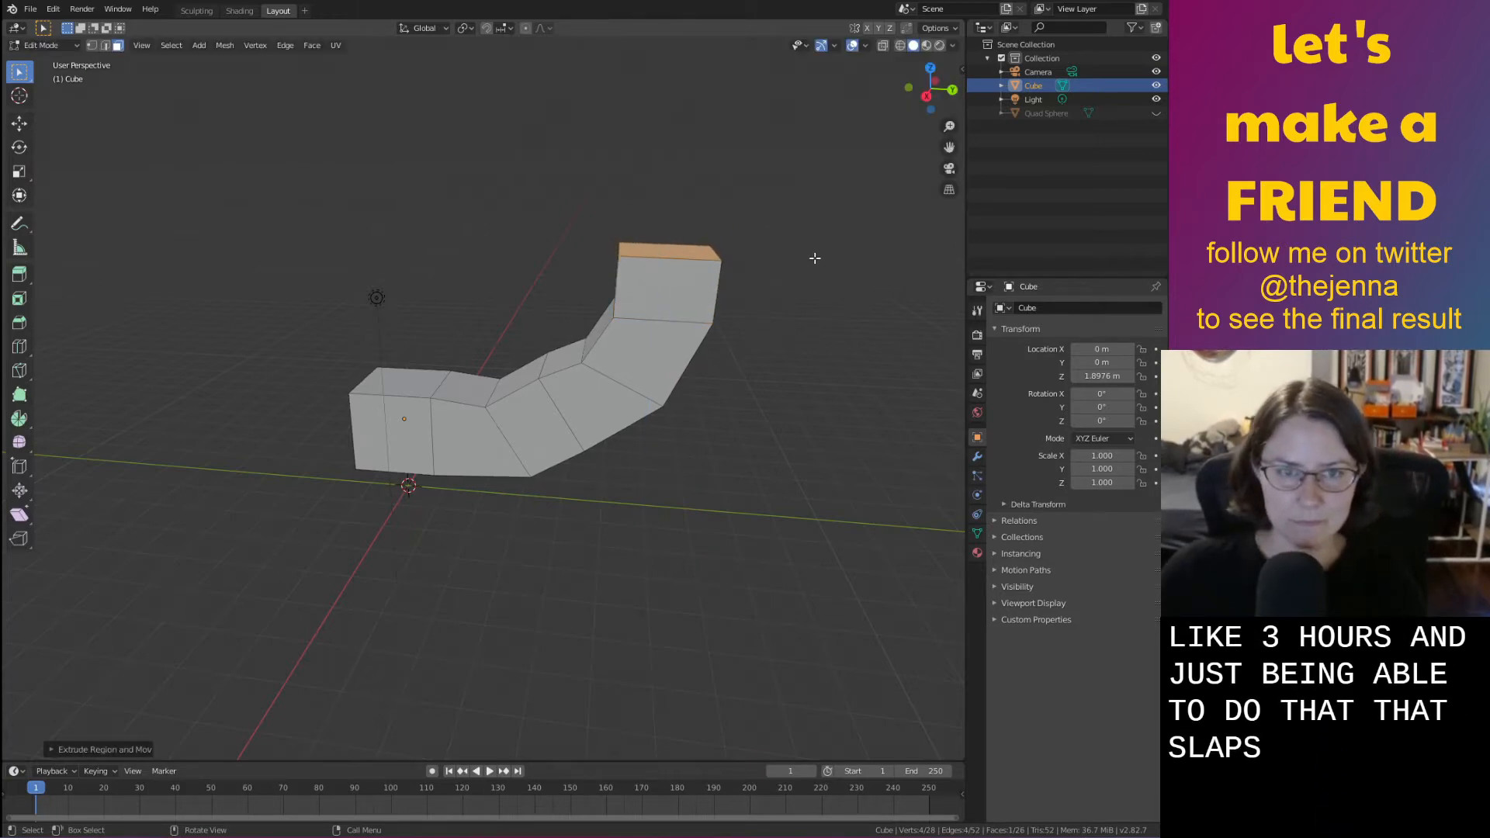
key("r")
key("x")
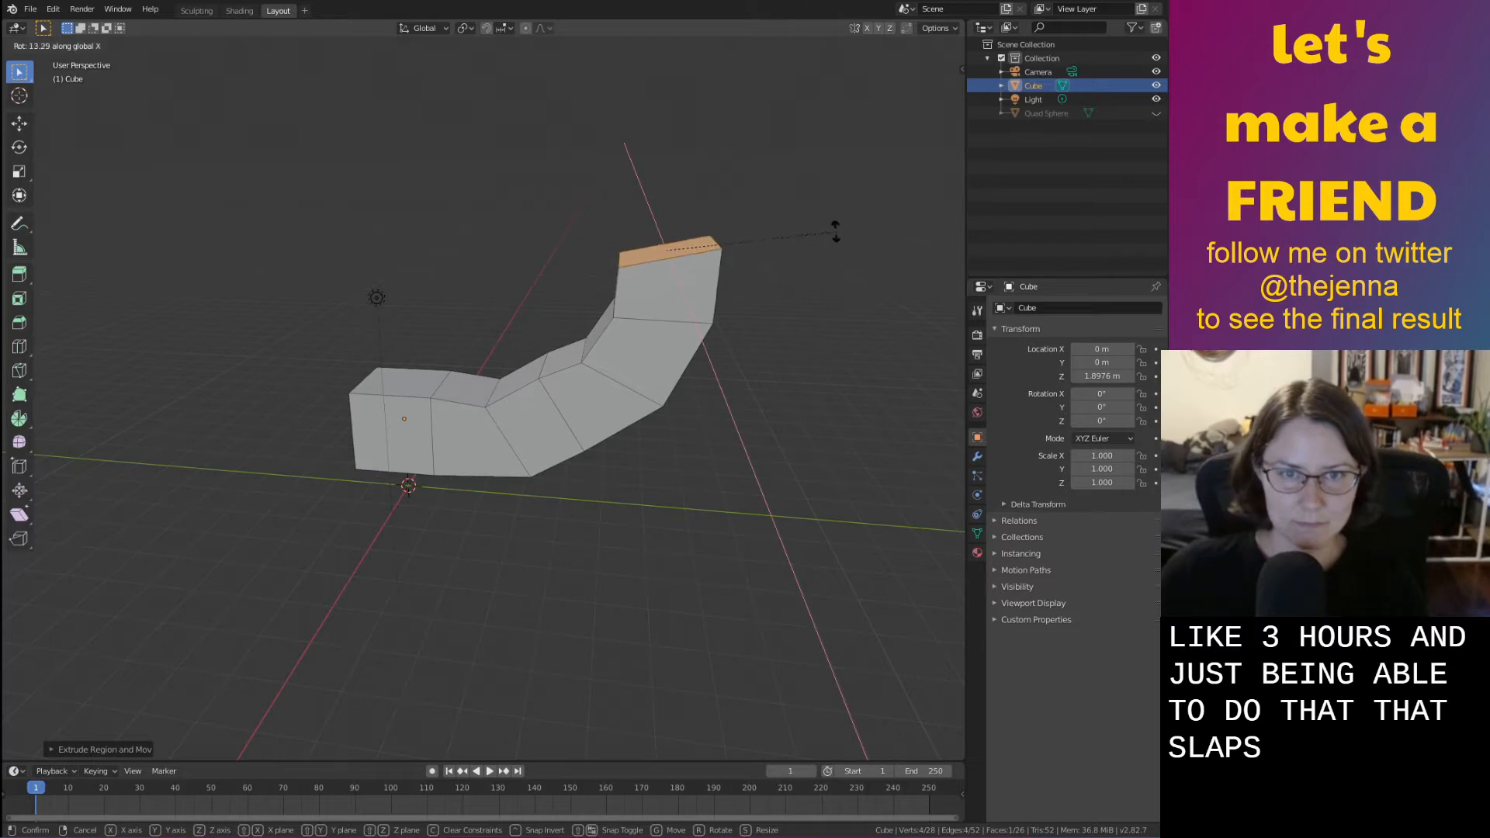
left_click(836, 230)
Extrude another upward segment from the end face and rotate its new end about the global X axis to continue the bend
key("e")
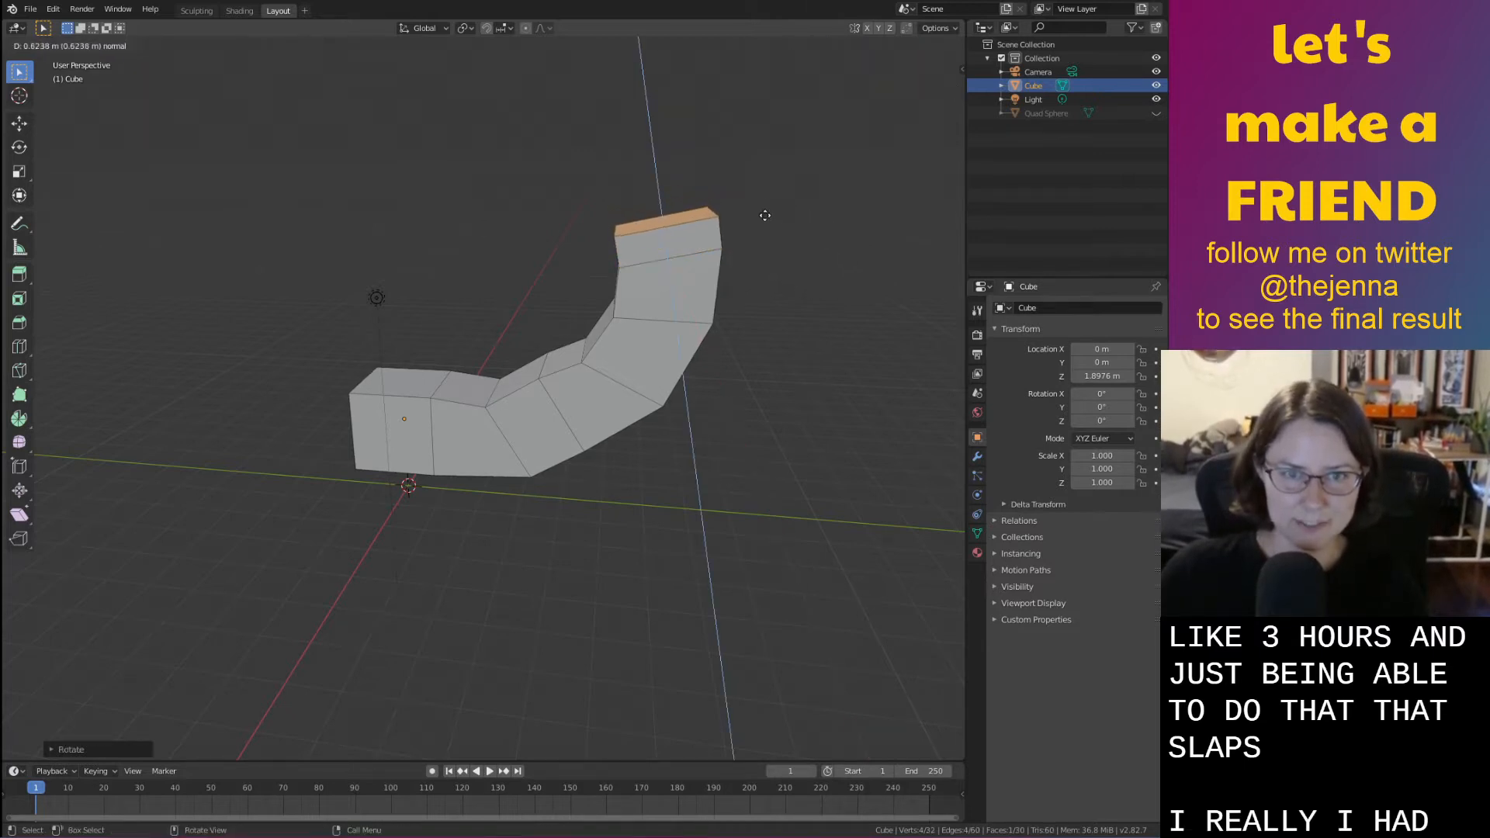
left_click(835, 222)
key("r")
key("x")
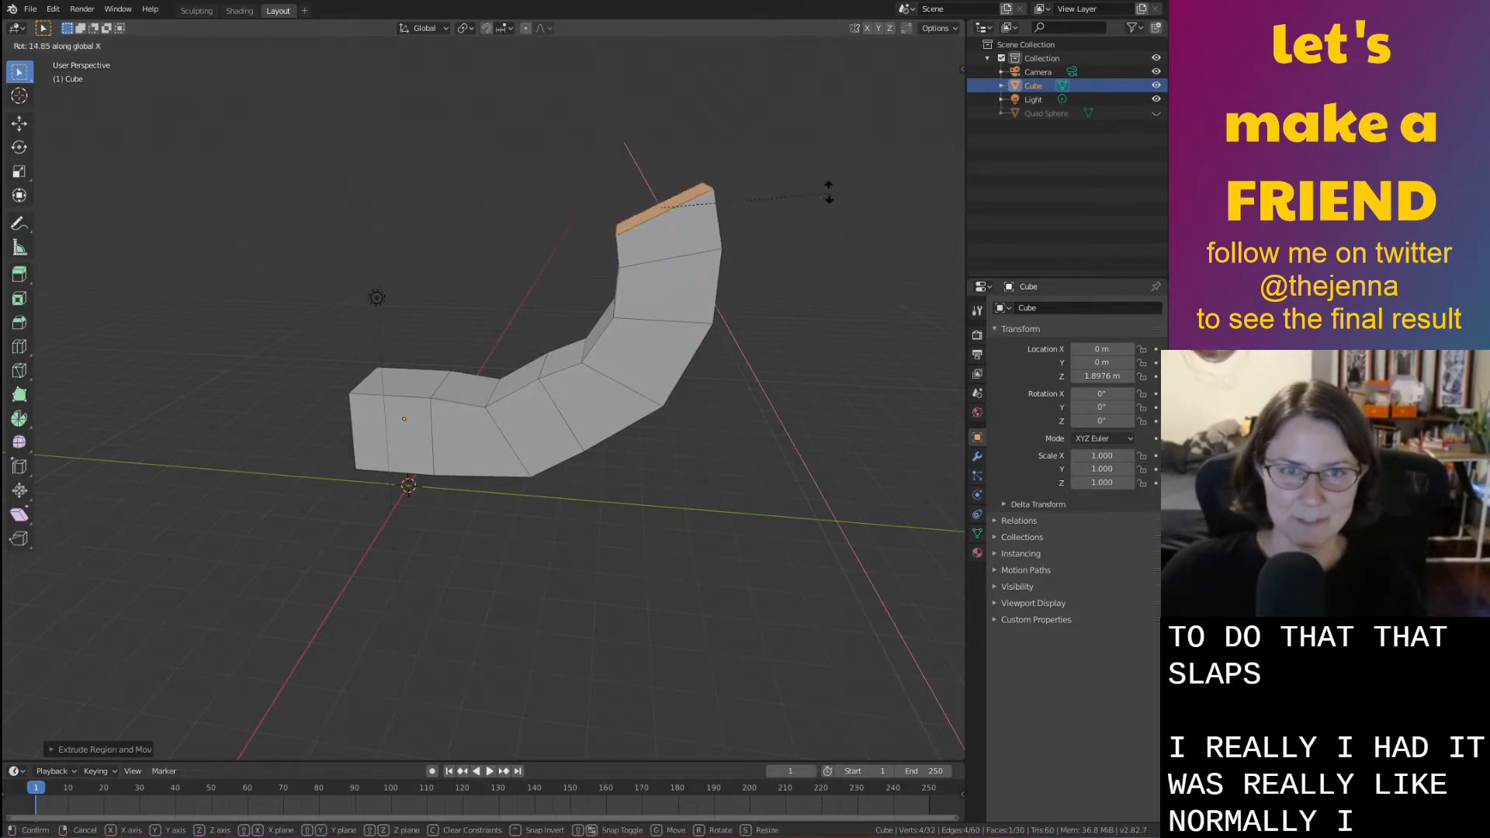
left_click(806, 178)
Extrude the end face about 1.3 m along its normal and rotate the new end about 23° around the global X axis
middle_click_drag(748, 180, 761, 236, "shift")
key("e")
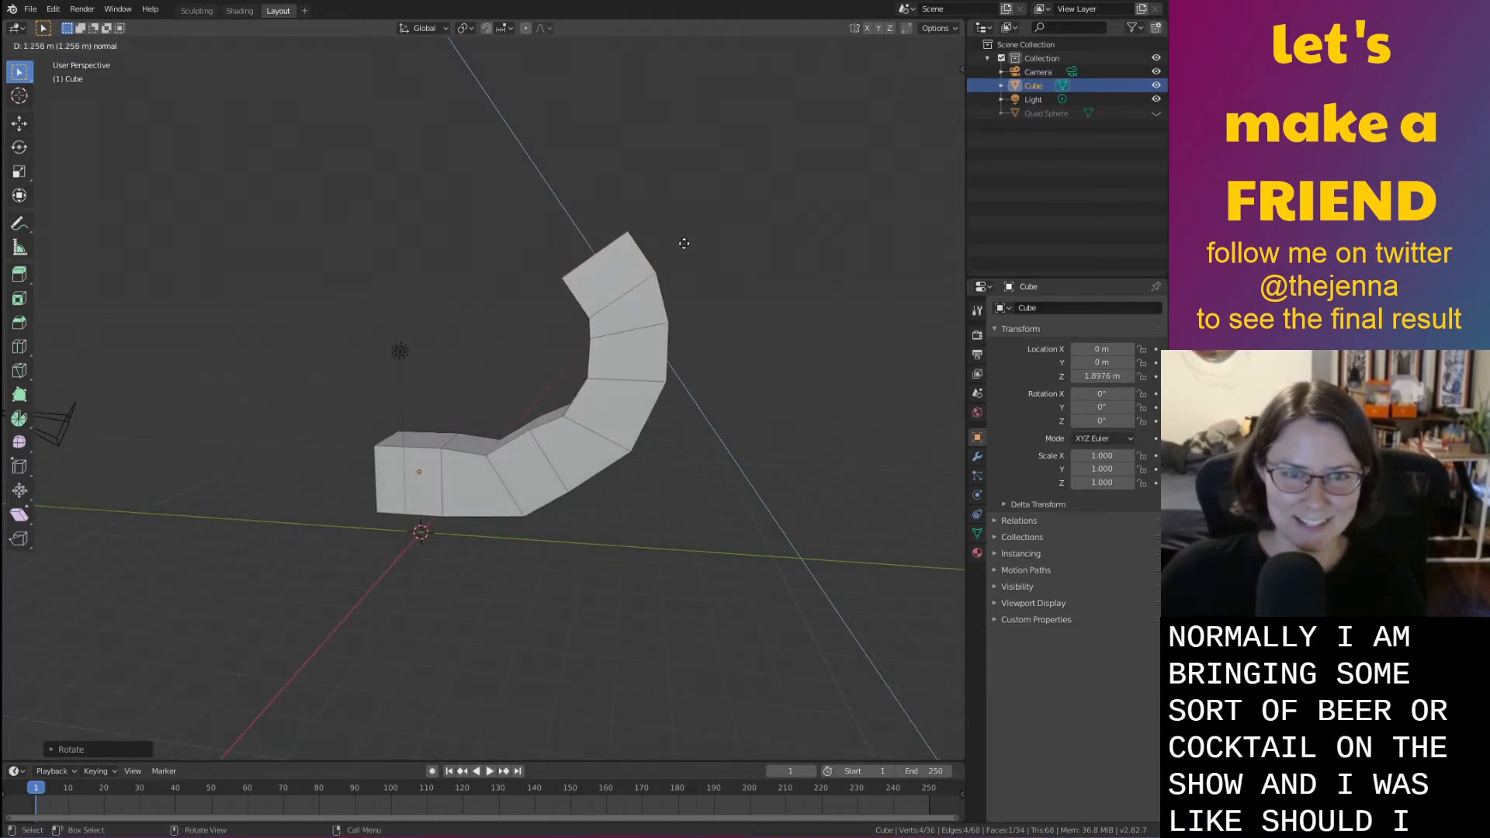
left_click(675, 240)
key("r")
key("x")
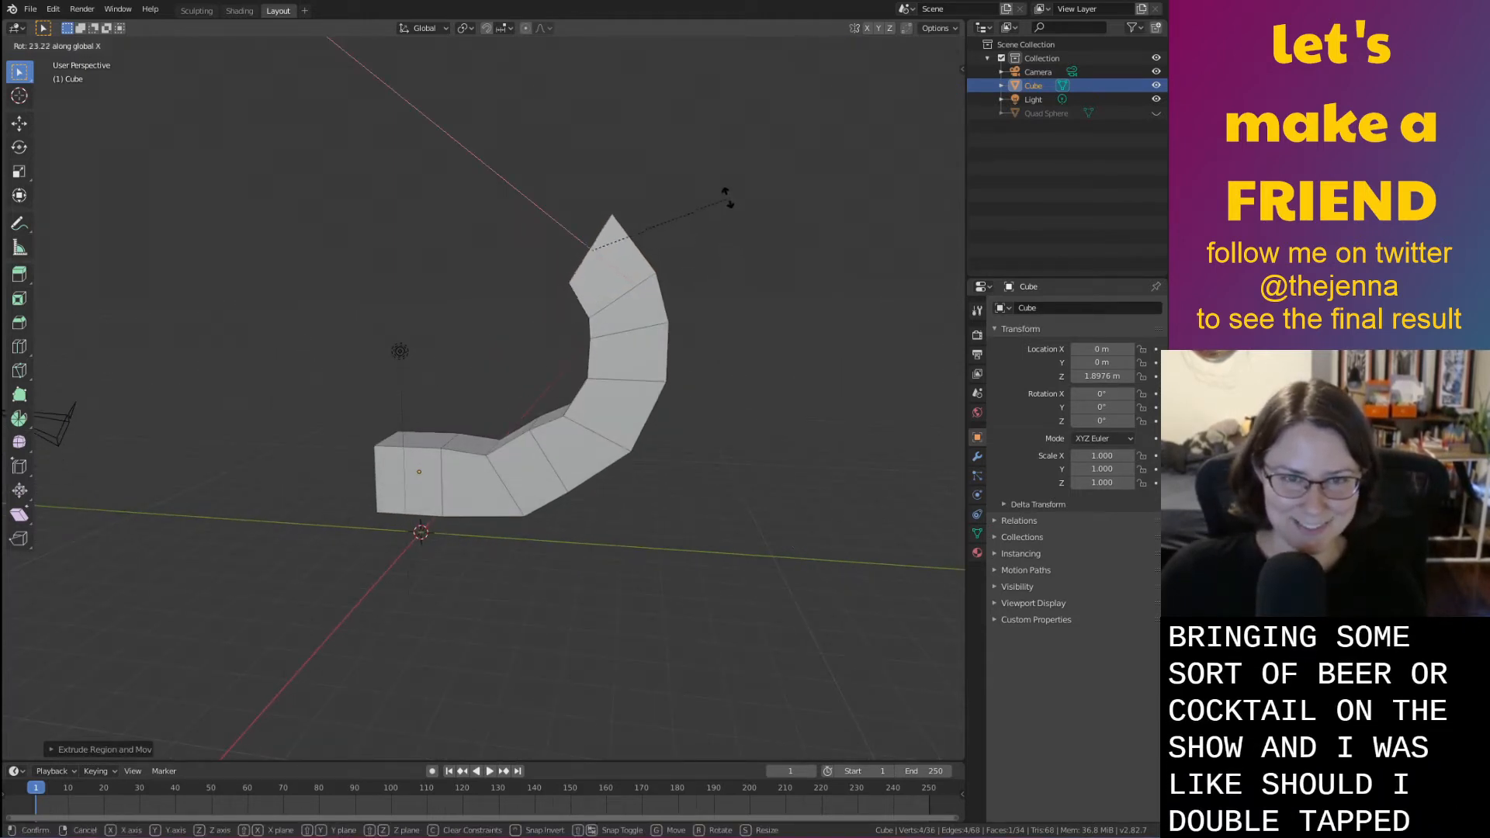
left_click(728, 199)
Extrude the next segment back over the body and rotate its end about the global X axis until it is nearly vertical
key("e")
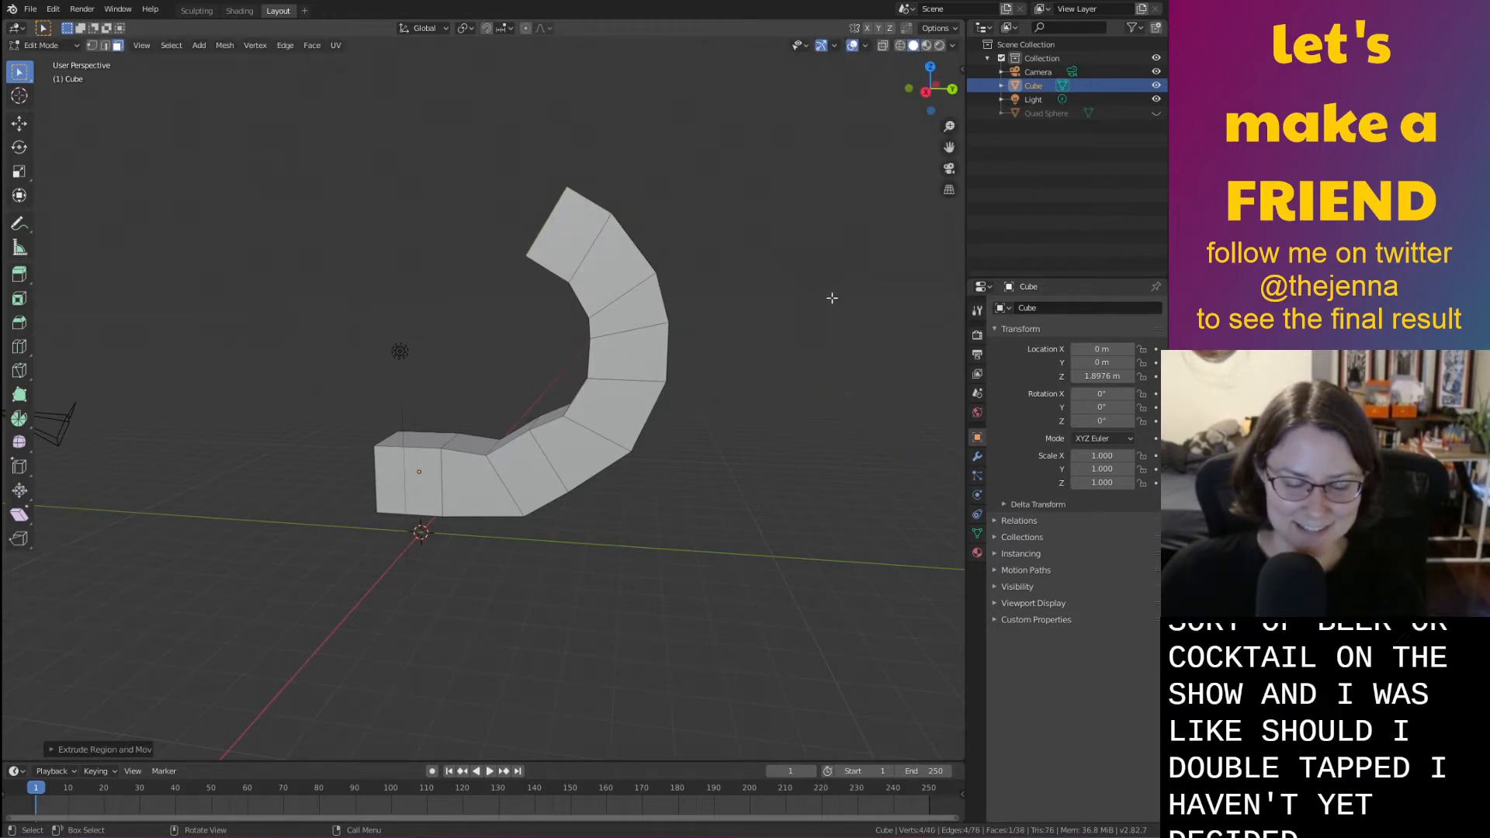
left_click(587, 238)
key("r")
key("x")
left_click(751, 178)
Extrude a long segment and a short one from the vertical end face, straight back above the base
middle_click_drag(698, 194, 743, 295)
key("e")
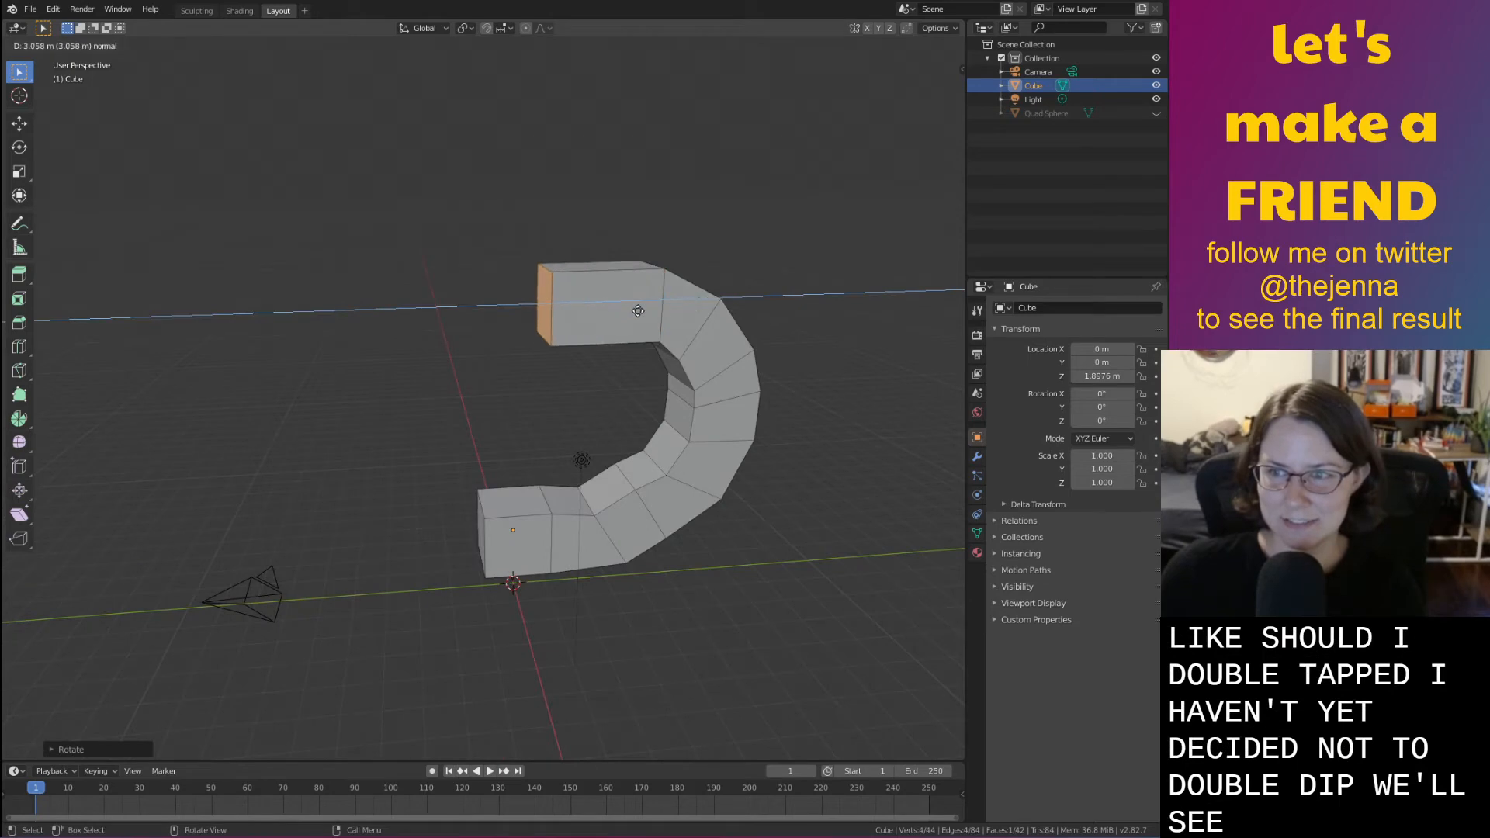
left_click(634, 313)
key("e")
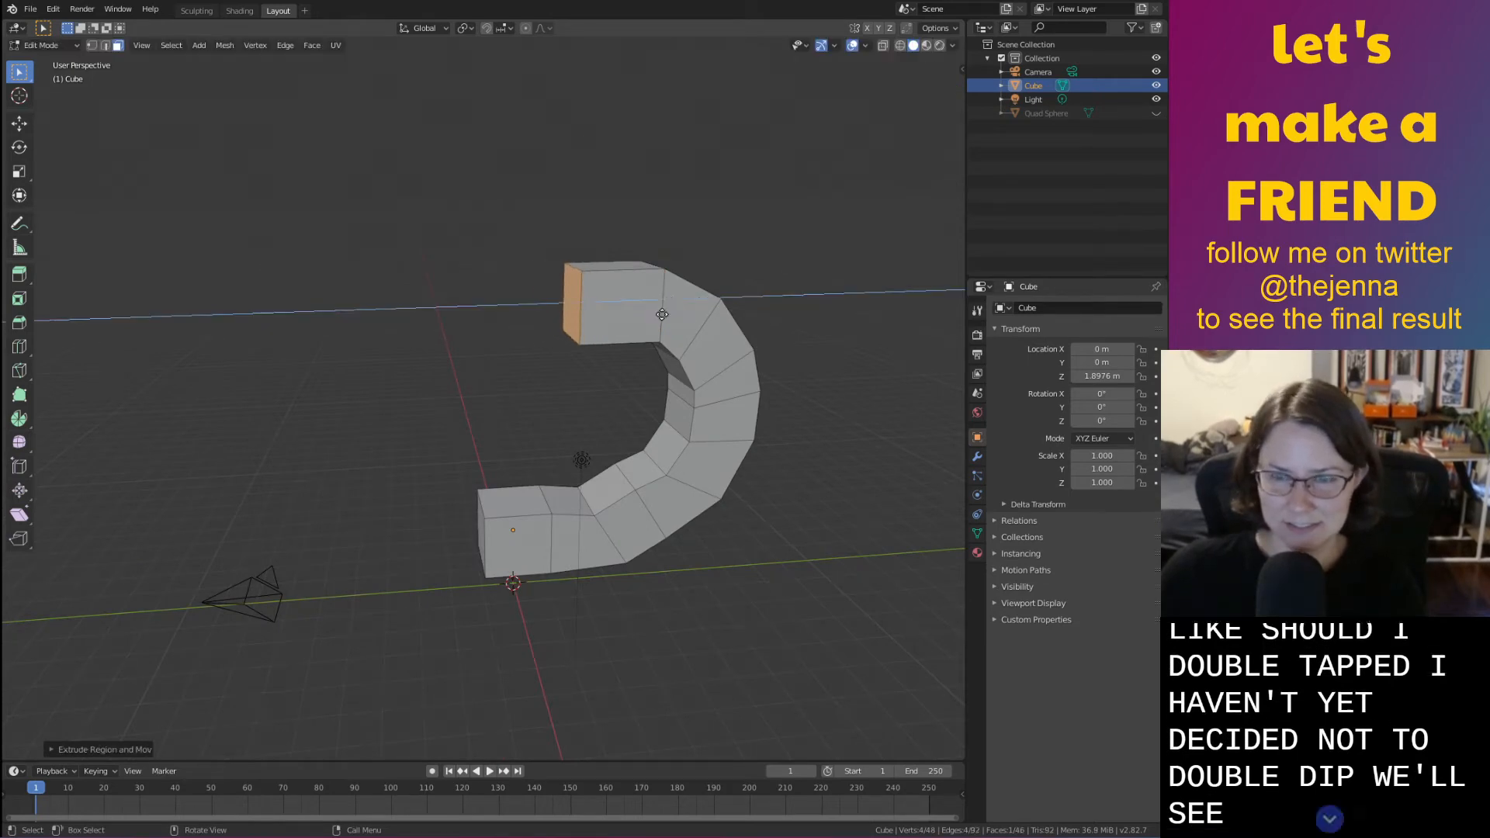
left_click(638, 316)
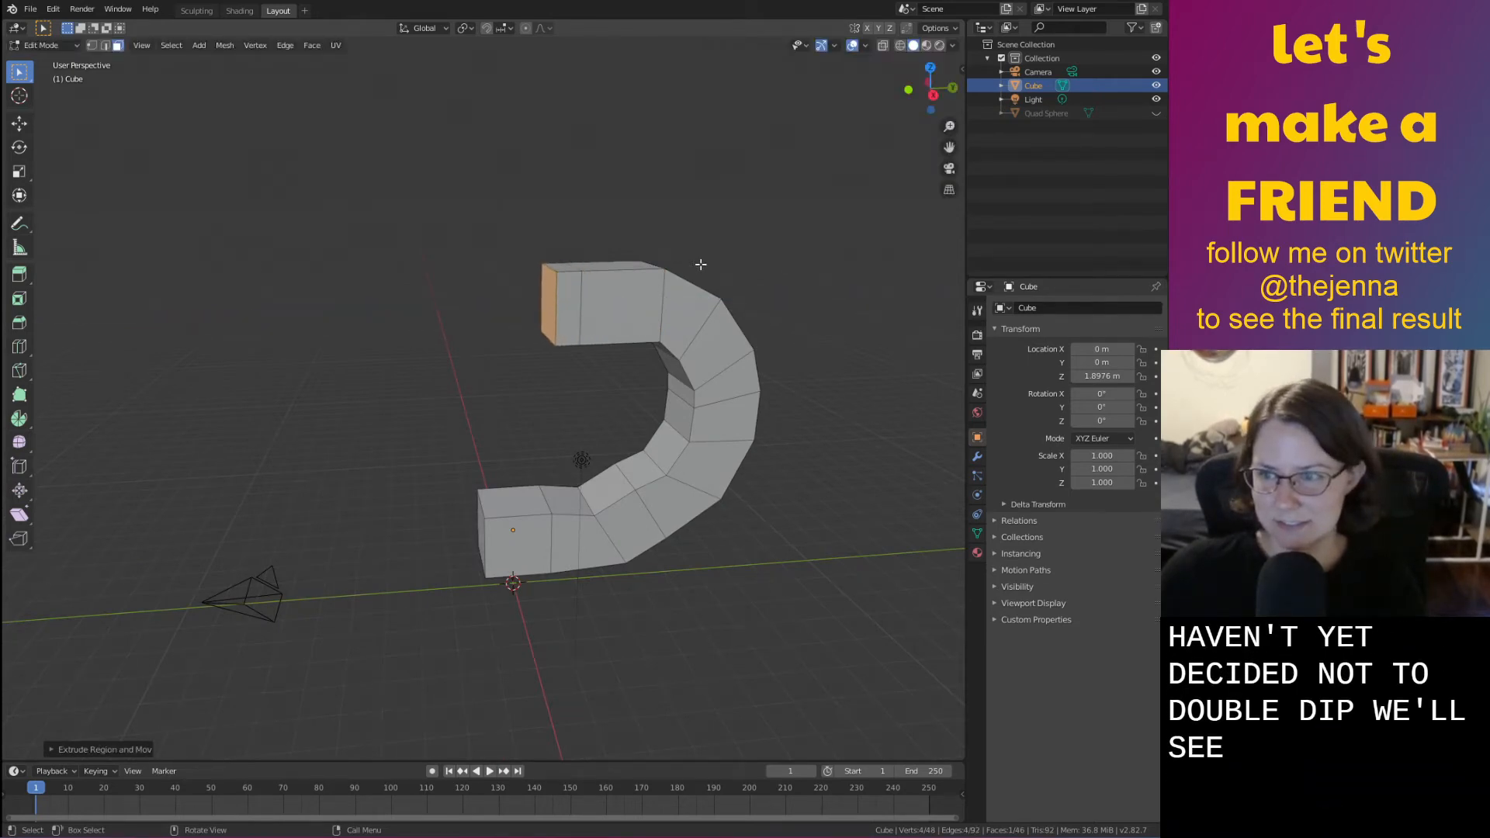
Rotate the end face of the straight section about -17° around the global X axis to start an upward bend
middle_click_drag(701, 265, 662, 249)
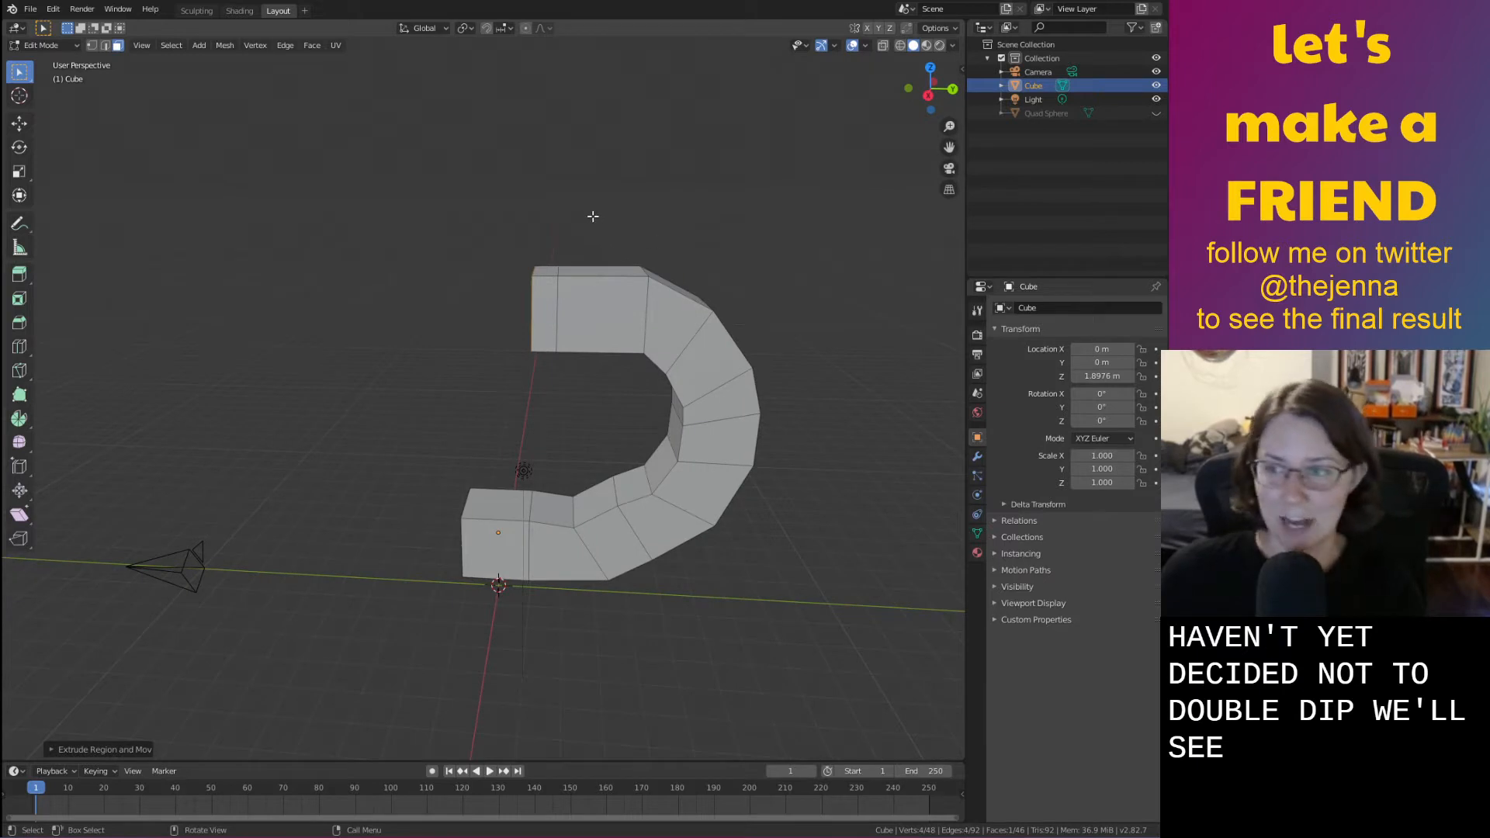
key("r")
key("x")
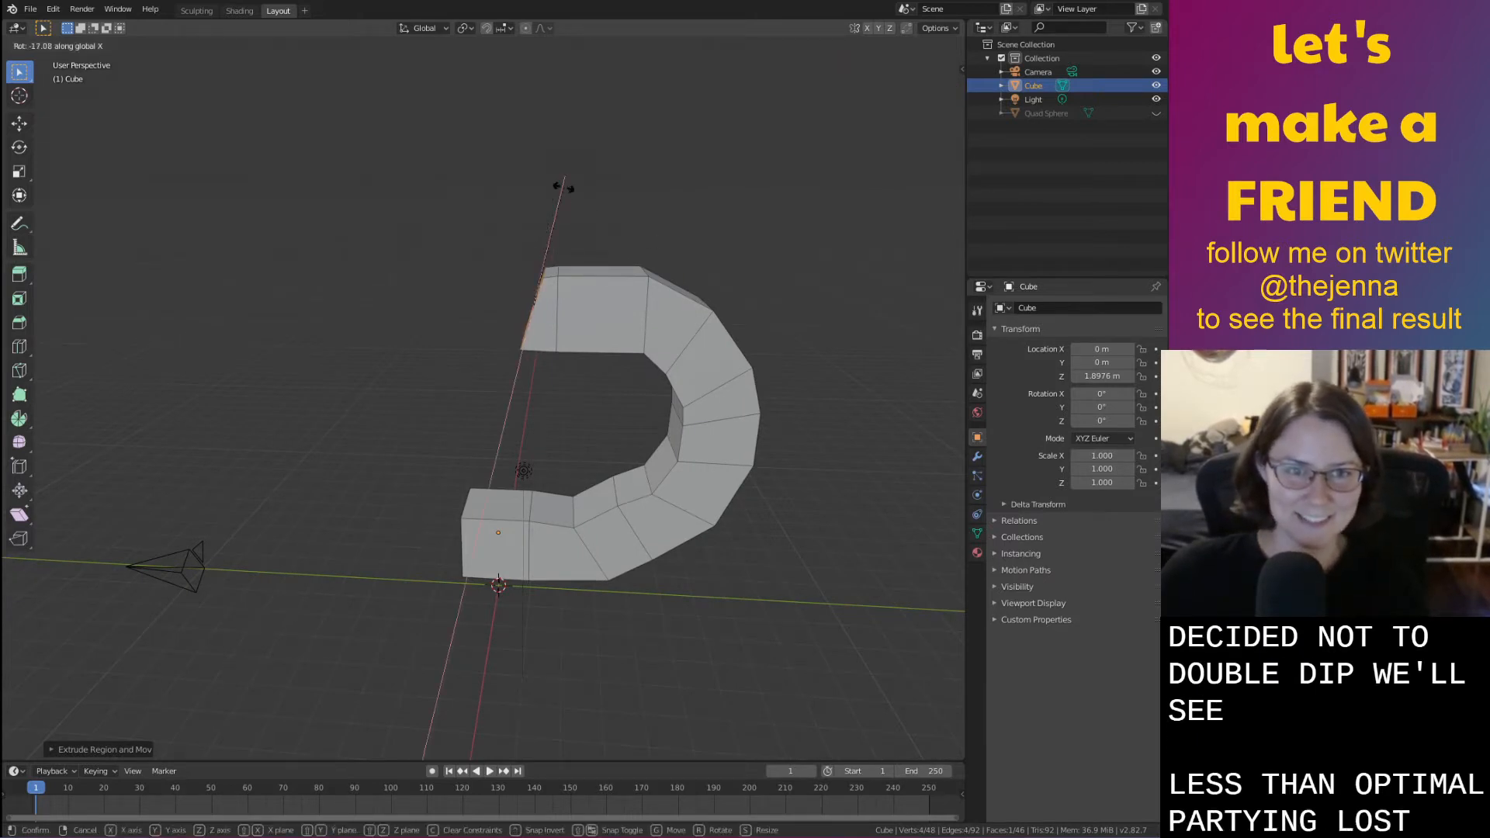
left_click(567, 190)
Extrude a segment from the tilted end face and rotate its end further about the global X axis to steer it upward
key("e")
left_click(434, 219)
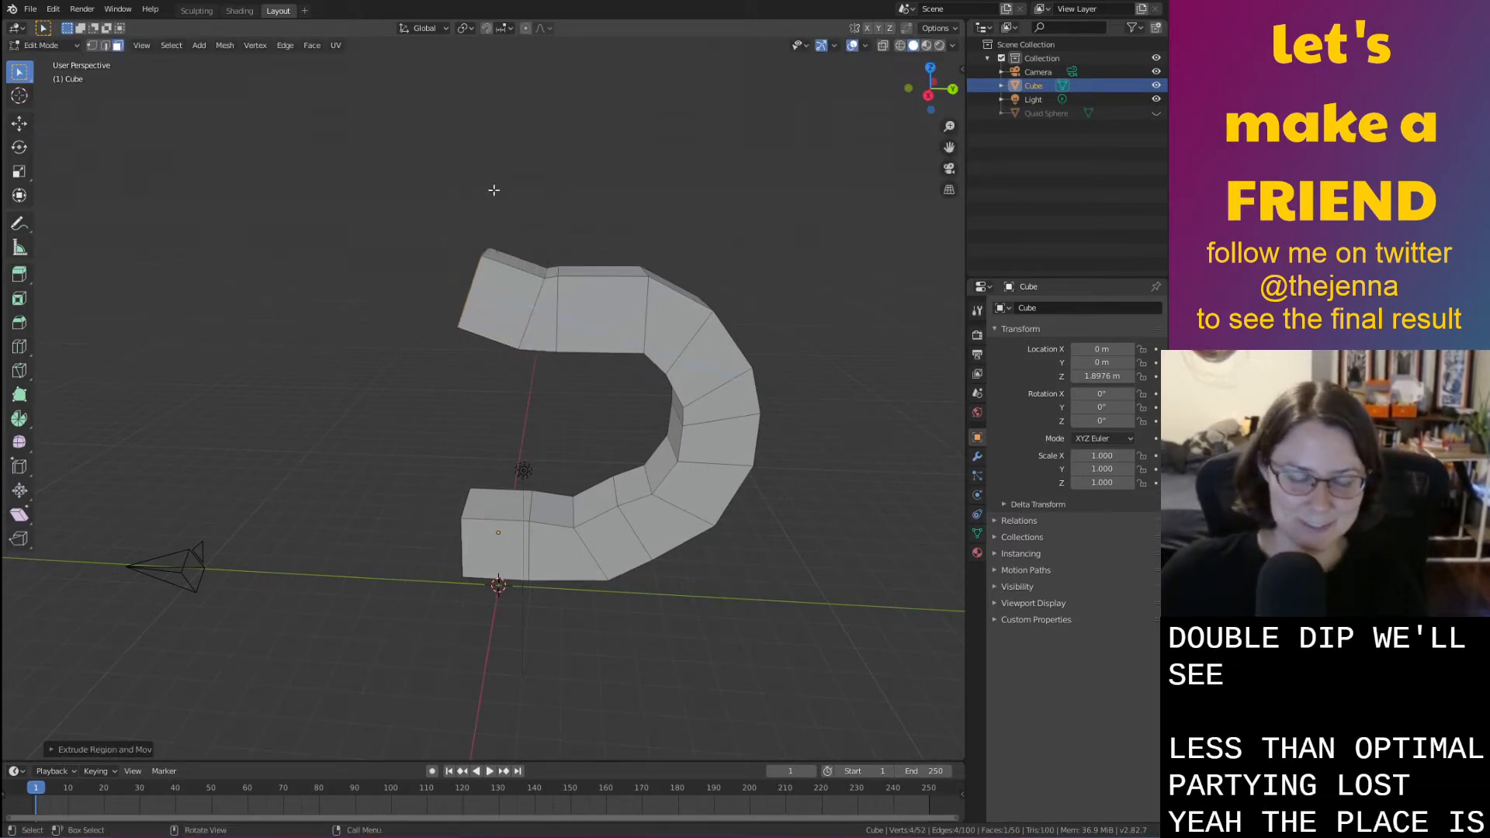
key("r")
key("x")
left_click(602, 210)
Extrude two more segments upward, rotating each new end about the global X axis so the body curls back the other way
key("e")
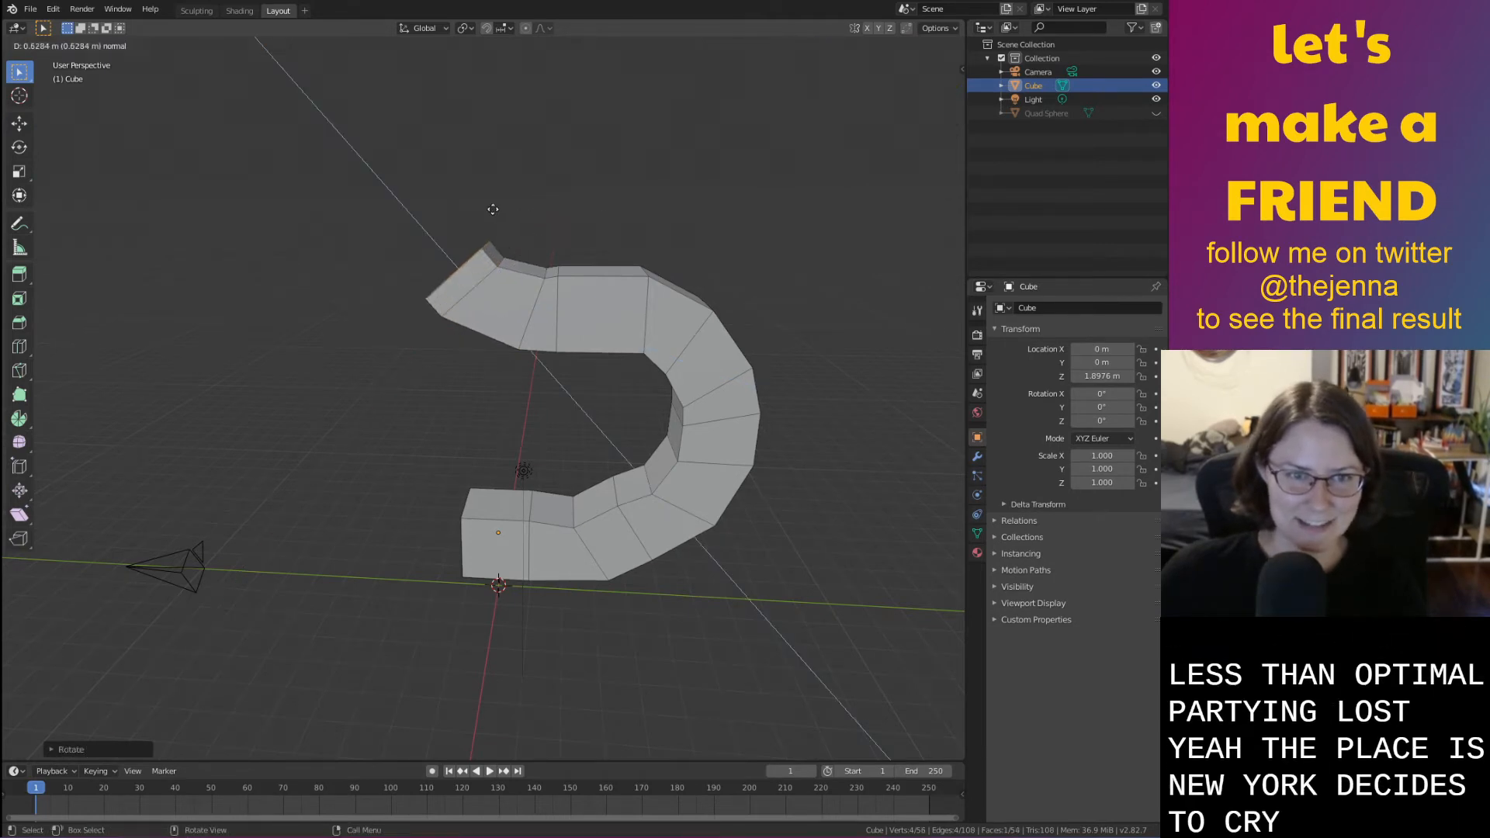
left_click(486, 166)
key("r")
key("x")
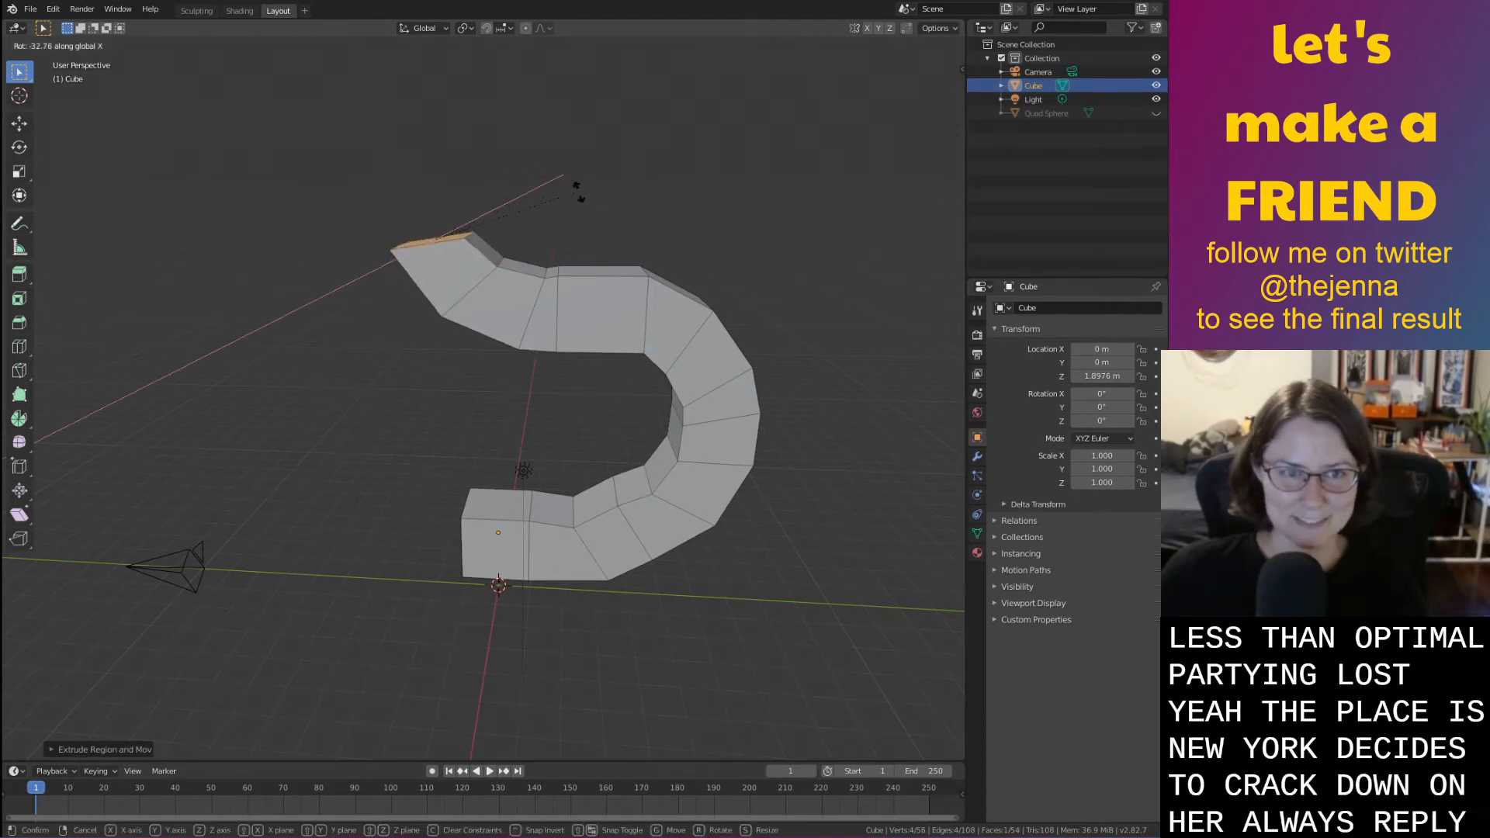
left_click(476, 156)
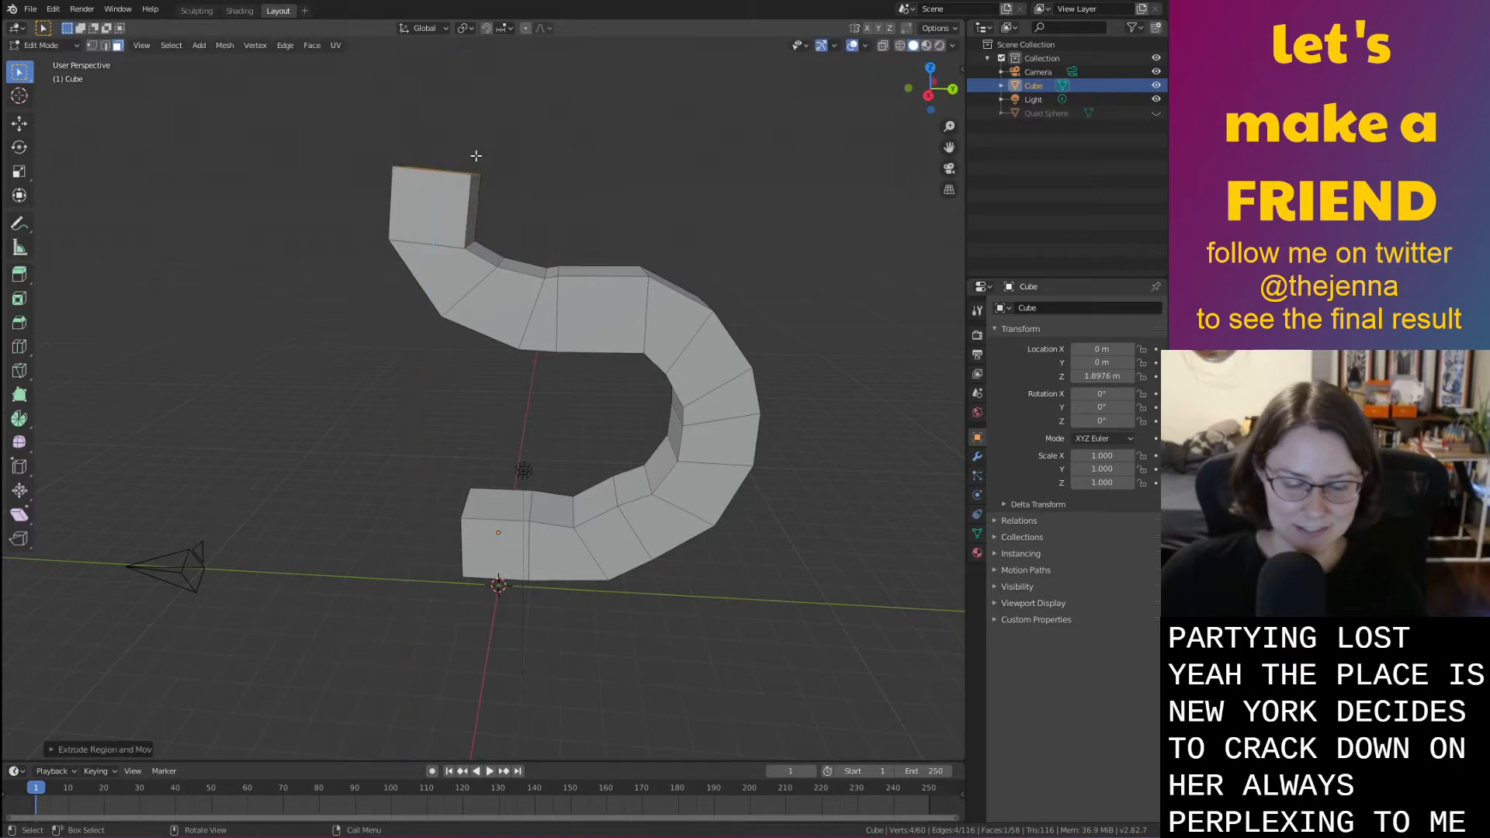
key("r")
key("x")
left_click(515, 222)
Extrude a segment from the slanted end face and rotate its end about the global X axis to continue the upper curve
key("e")
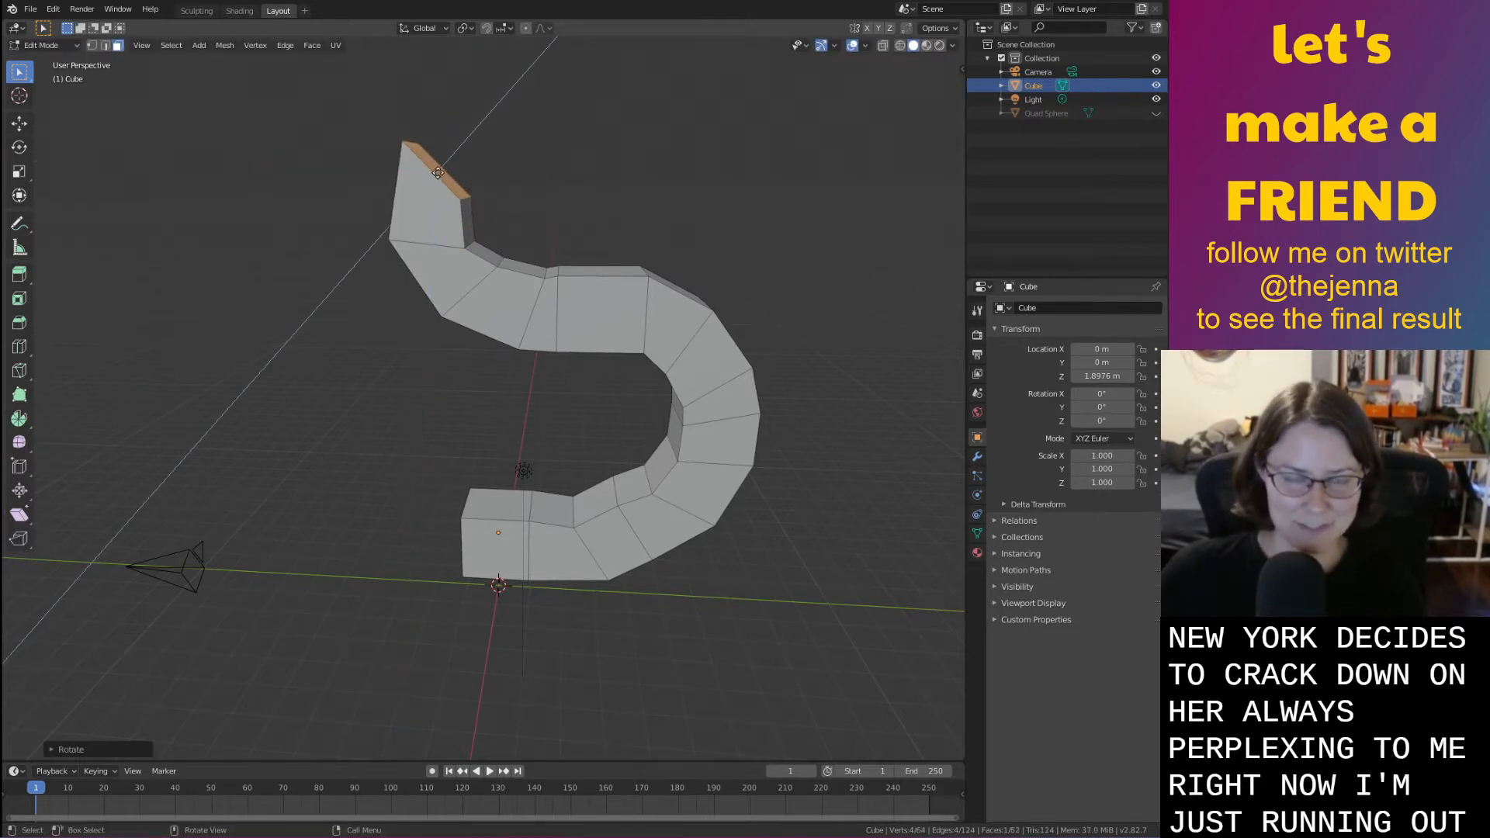
left_click(592, 137)
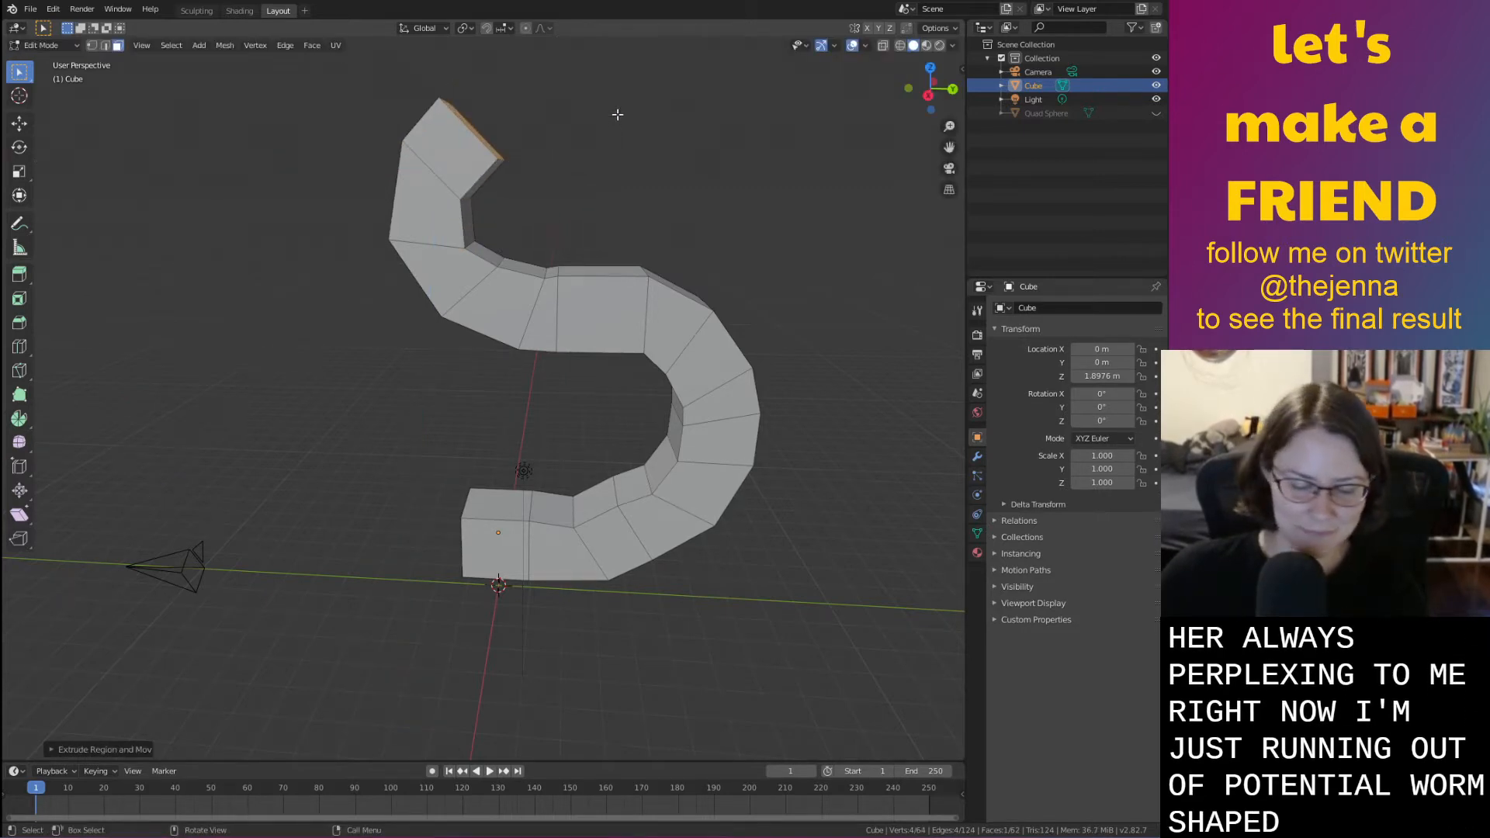
key("r")
key("x")
left_click(617, 160)
Extrude the end face about 3 m along its normal and rotate the new end about the global X axis until nearly vertical
key("e")
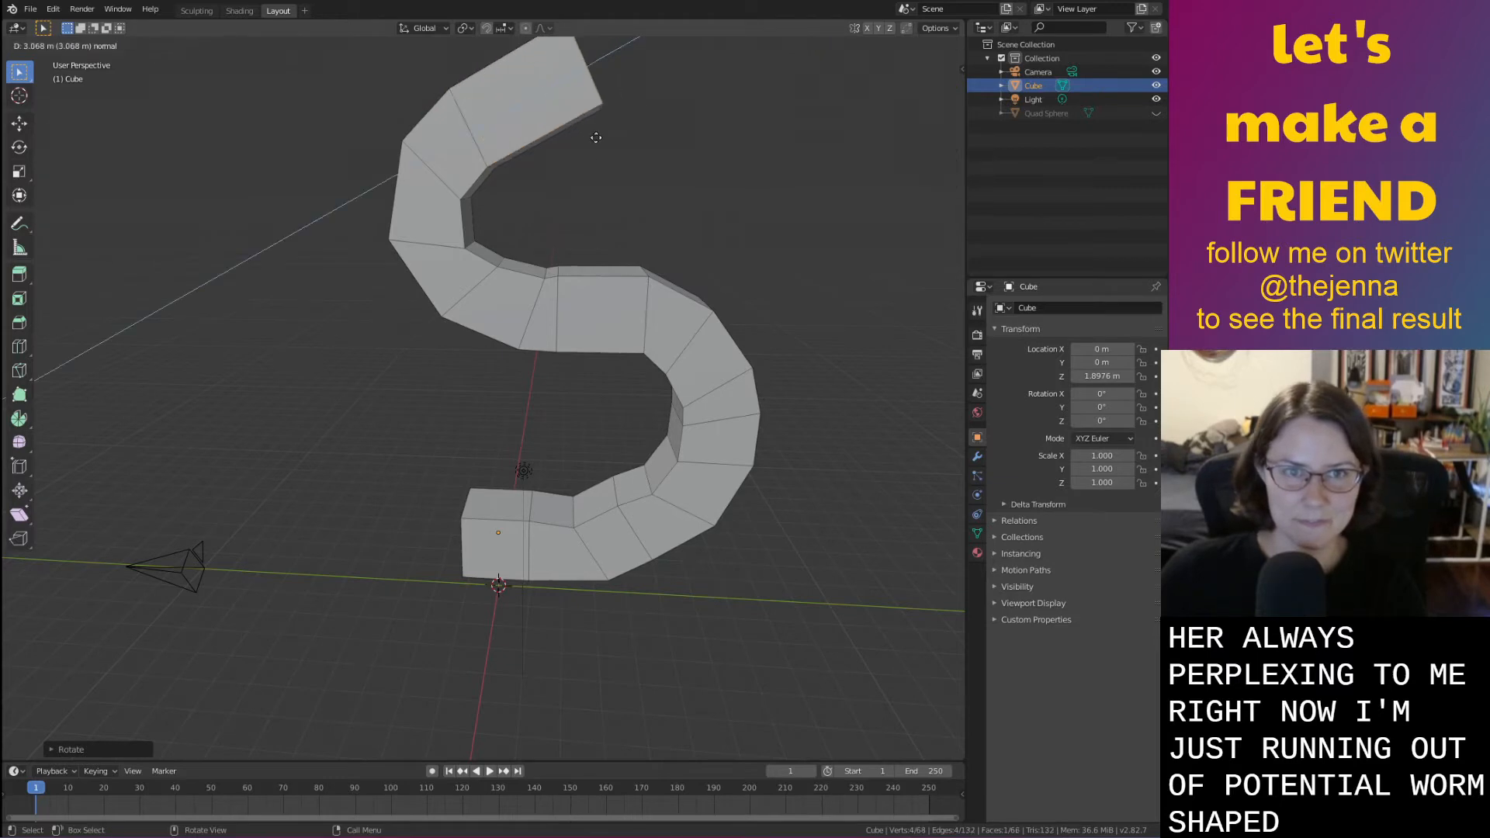
left_click(596, 135)
scroll(595, 134, "down", 2)
middle_click_drag(596, 134, 565, 223, "shift")
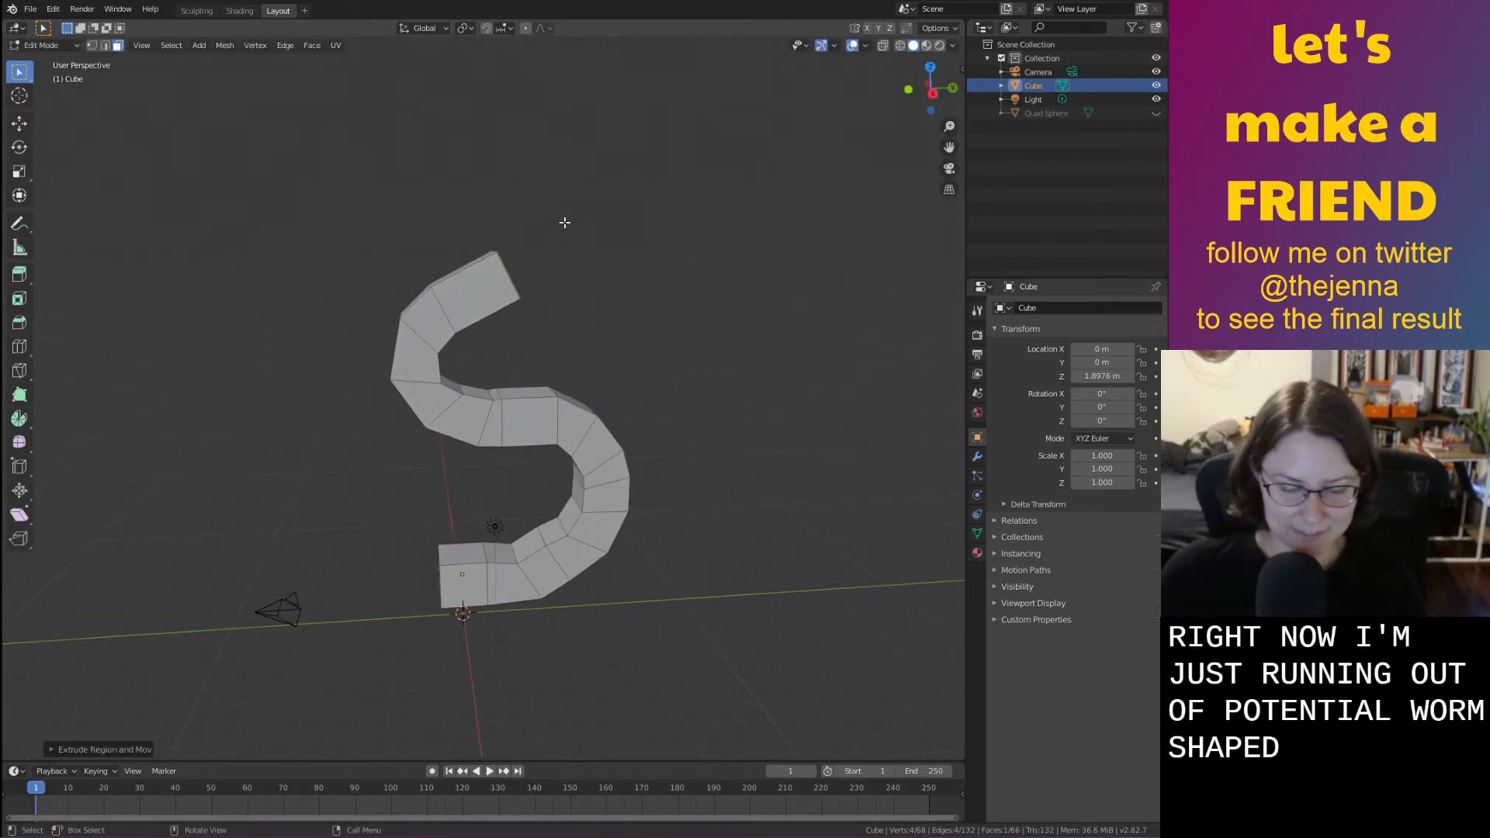
key("r")
key("x")
left_click(597, 274)
Extrude a segment across the top of the curve and rotate its end about -24° around the global X axis
key("e")
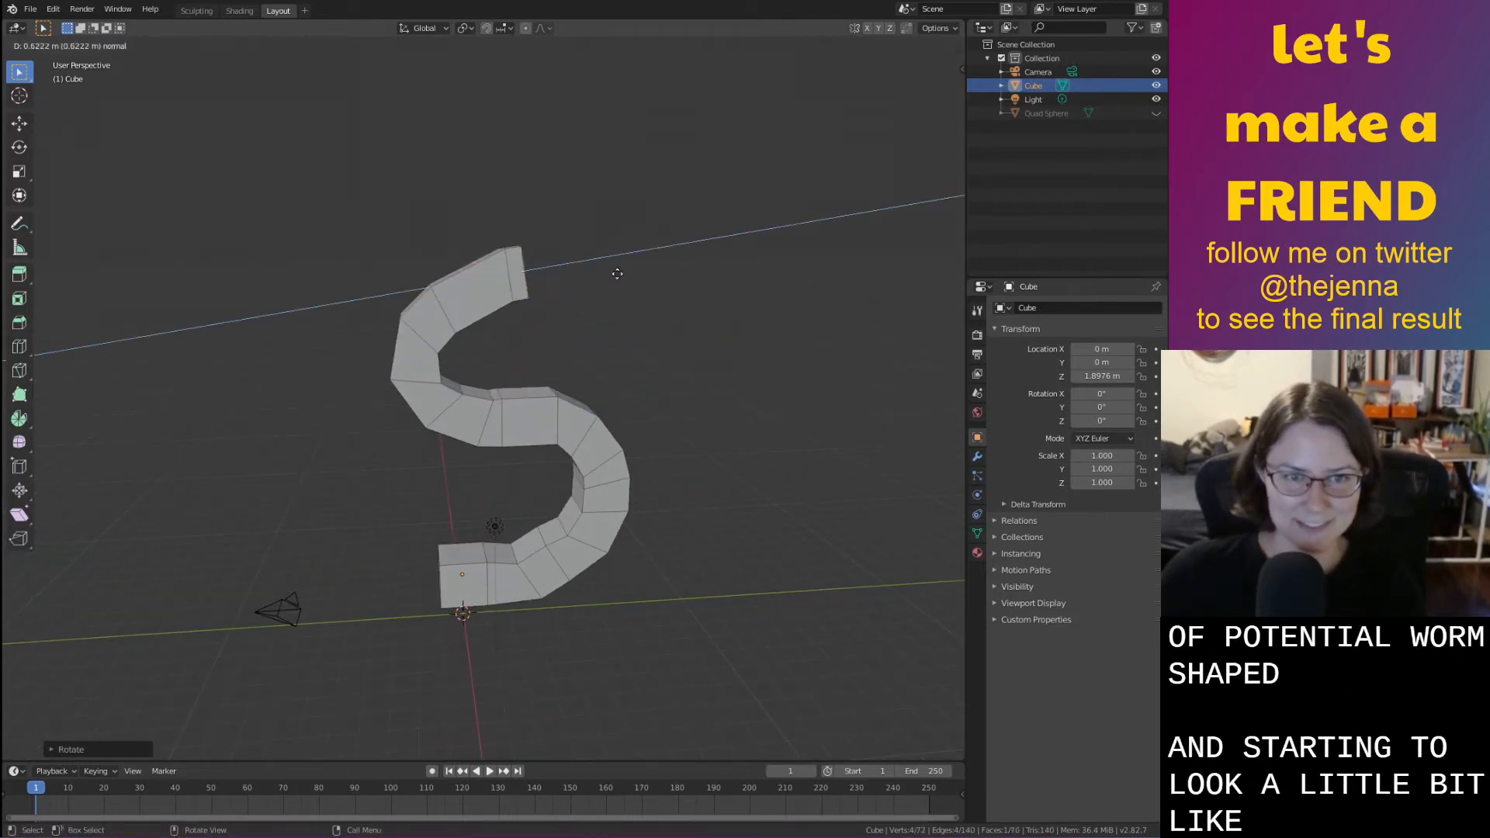
left_click(674, 273)
key("r")
key("x")
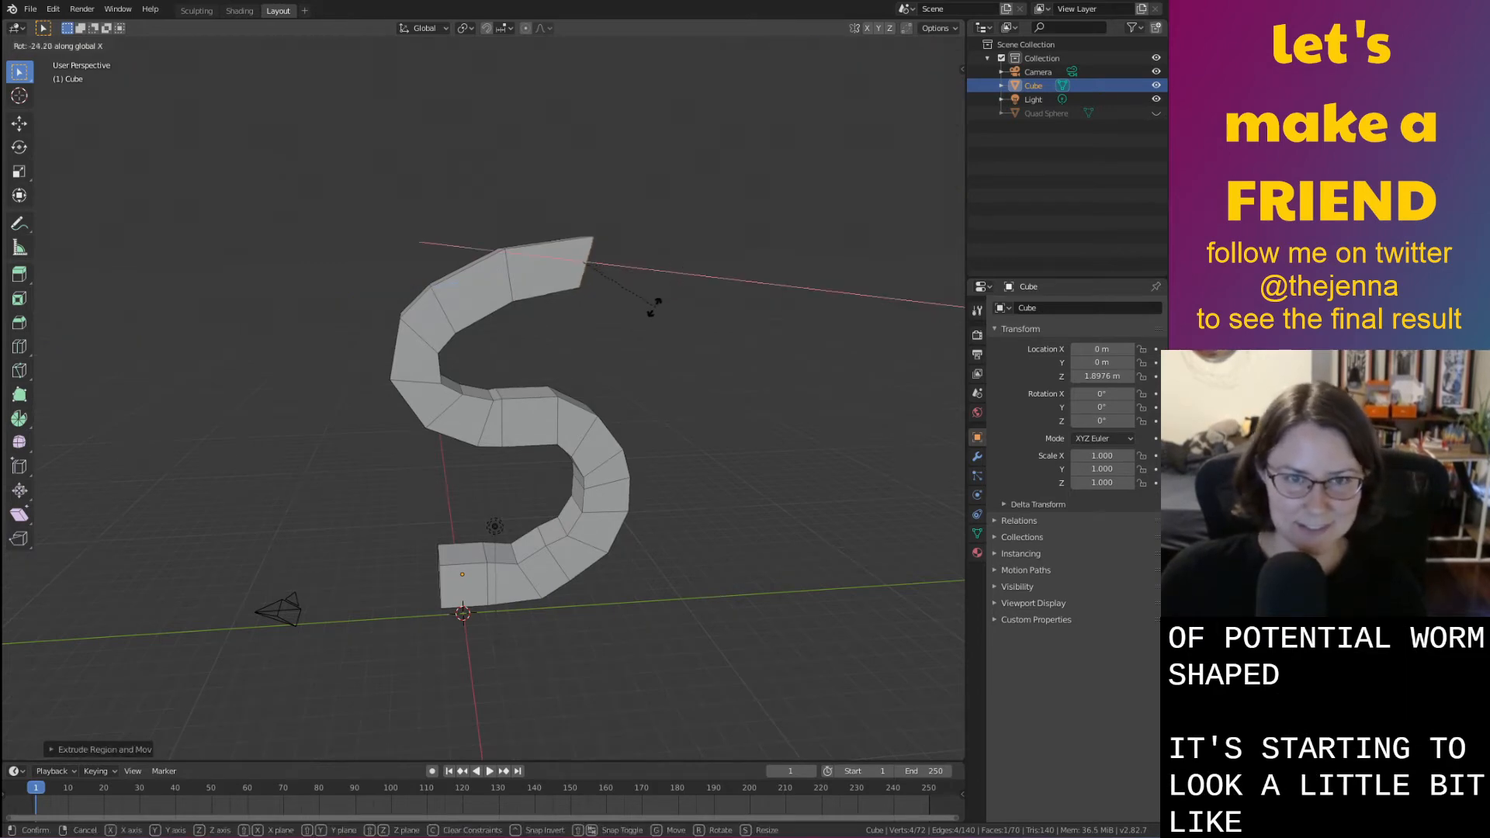
left_click(653, 307)
Extrude the body slightly downward past the top of the curve and rotate the new end more steeply about the global X axis
middle_click_drag(649, 310, 616, 292)
key("e")
left_click(686, 315)
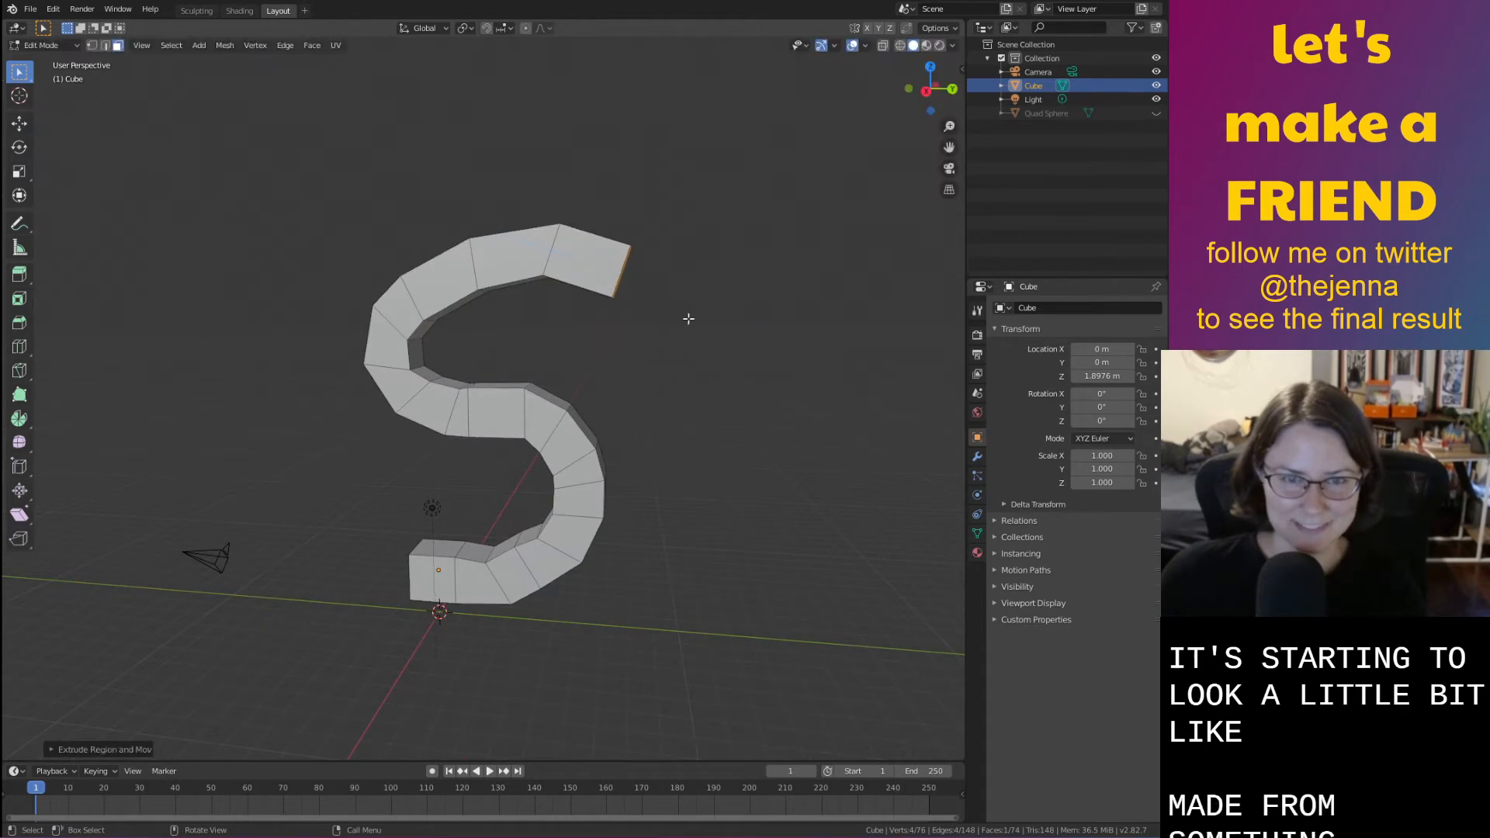
key("r")
key("x")
left_click(653, 332)
Try to extrude the next downward segment and rotate its end about the global X axis, and undo the attempt
key("e")
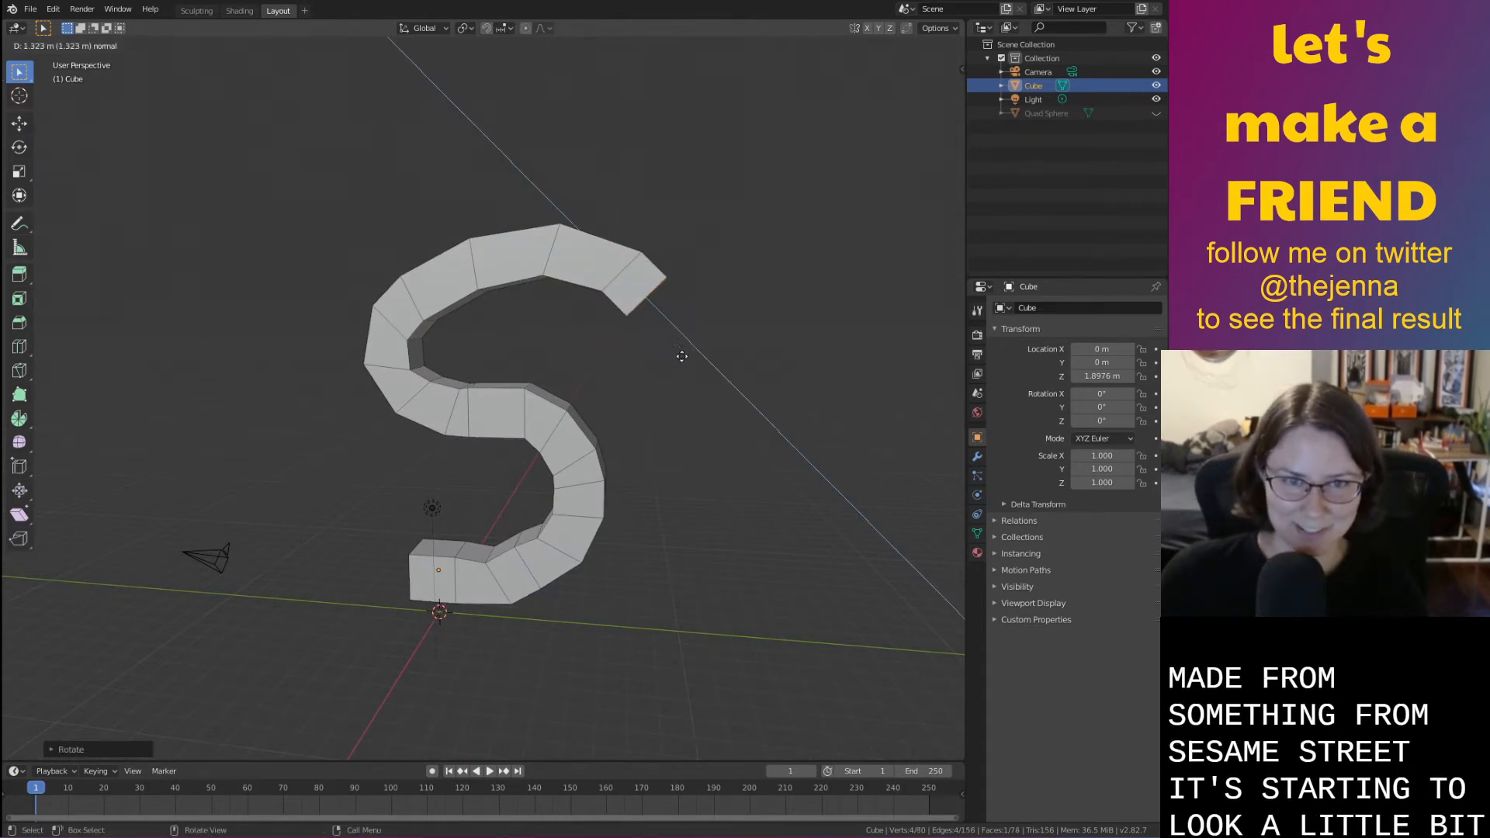
left_click(706, 376)
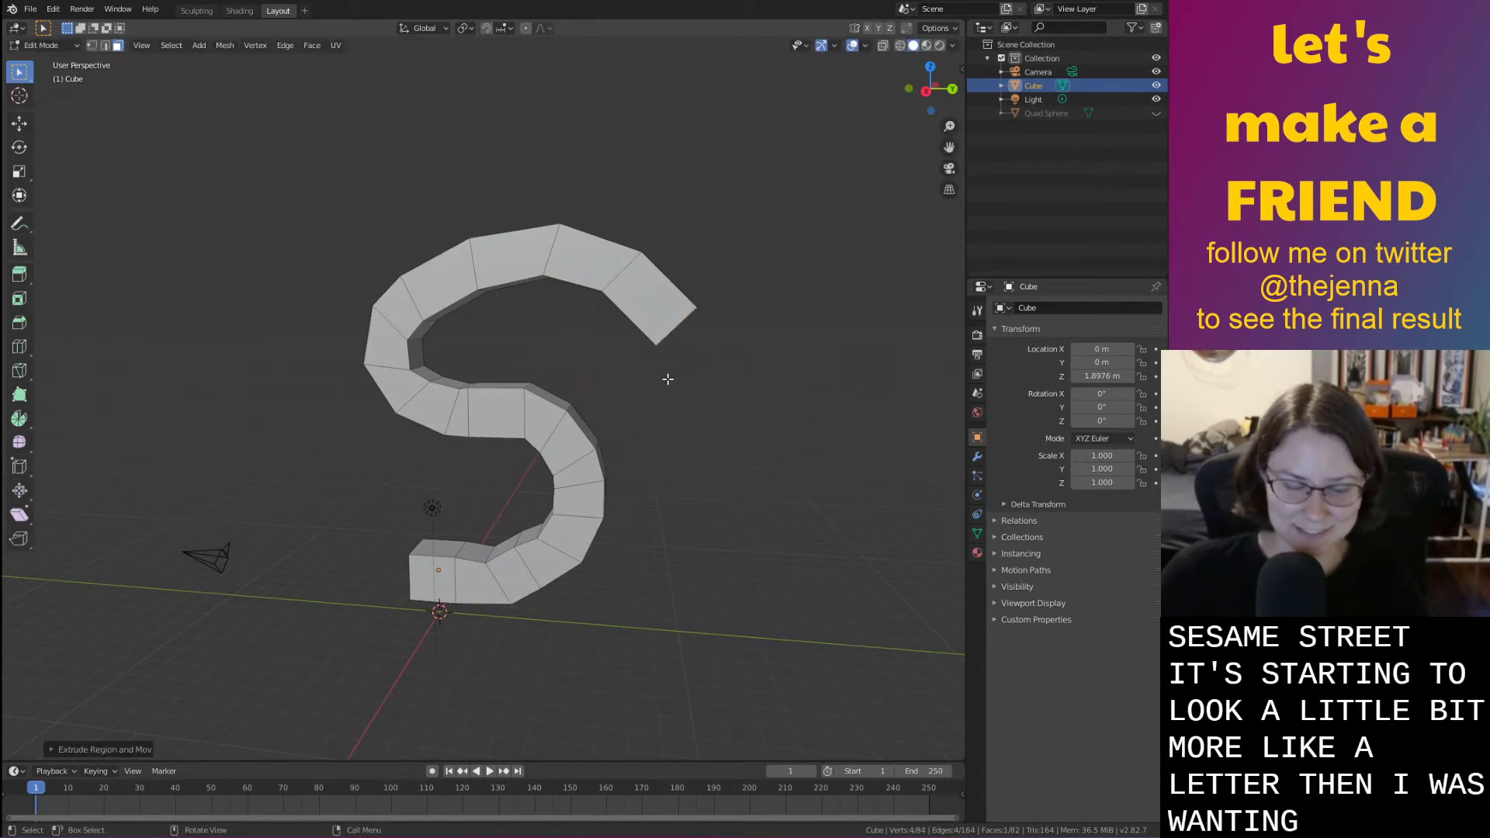
key("r")
key("x")
left_click(706, 388)
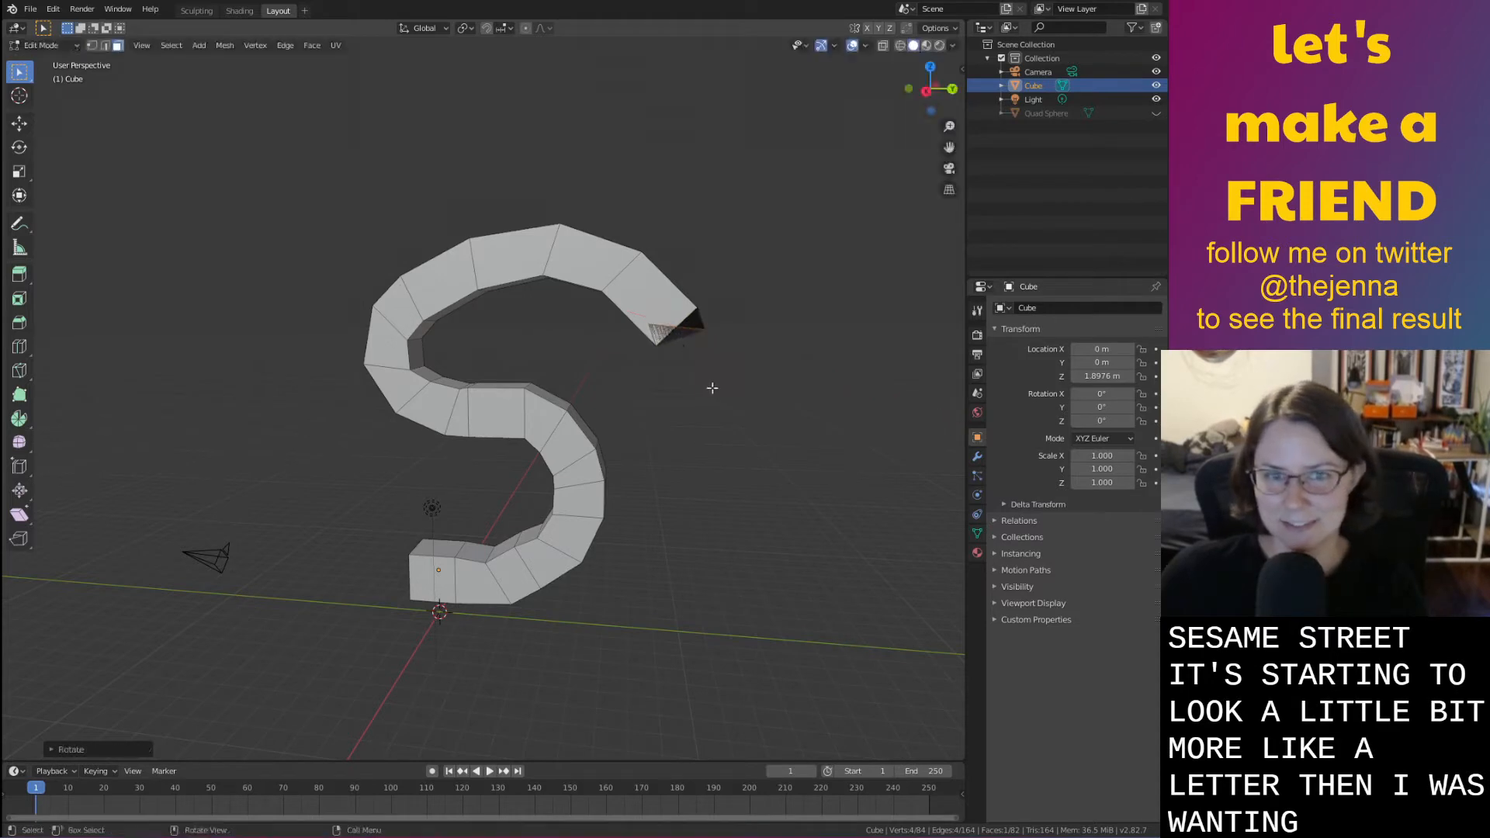
middle_click_drag(711, 387, 671, 381)
key("ctrl+z")
key("ctrl+z")
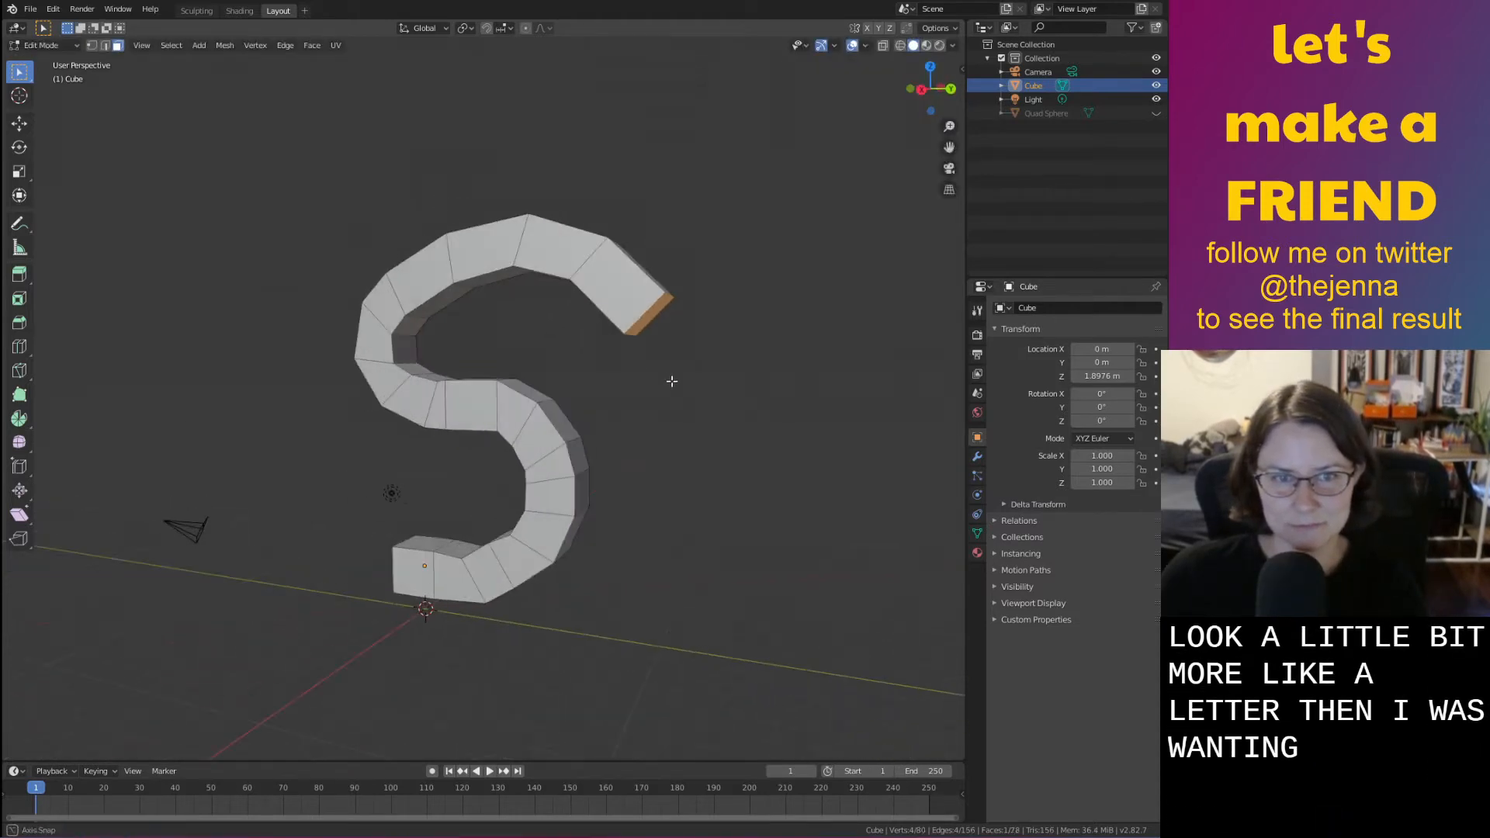
Extrude a downward segment from the end face and rotate its end about -17° around the global X axis
key("e")
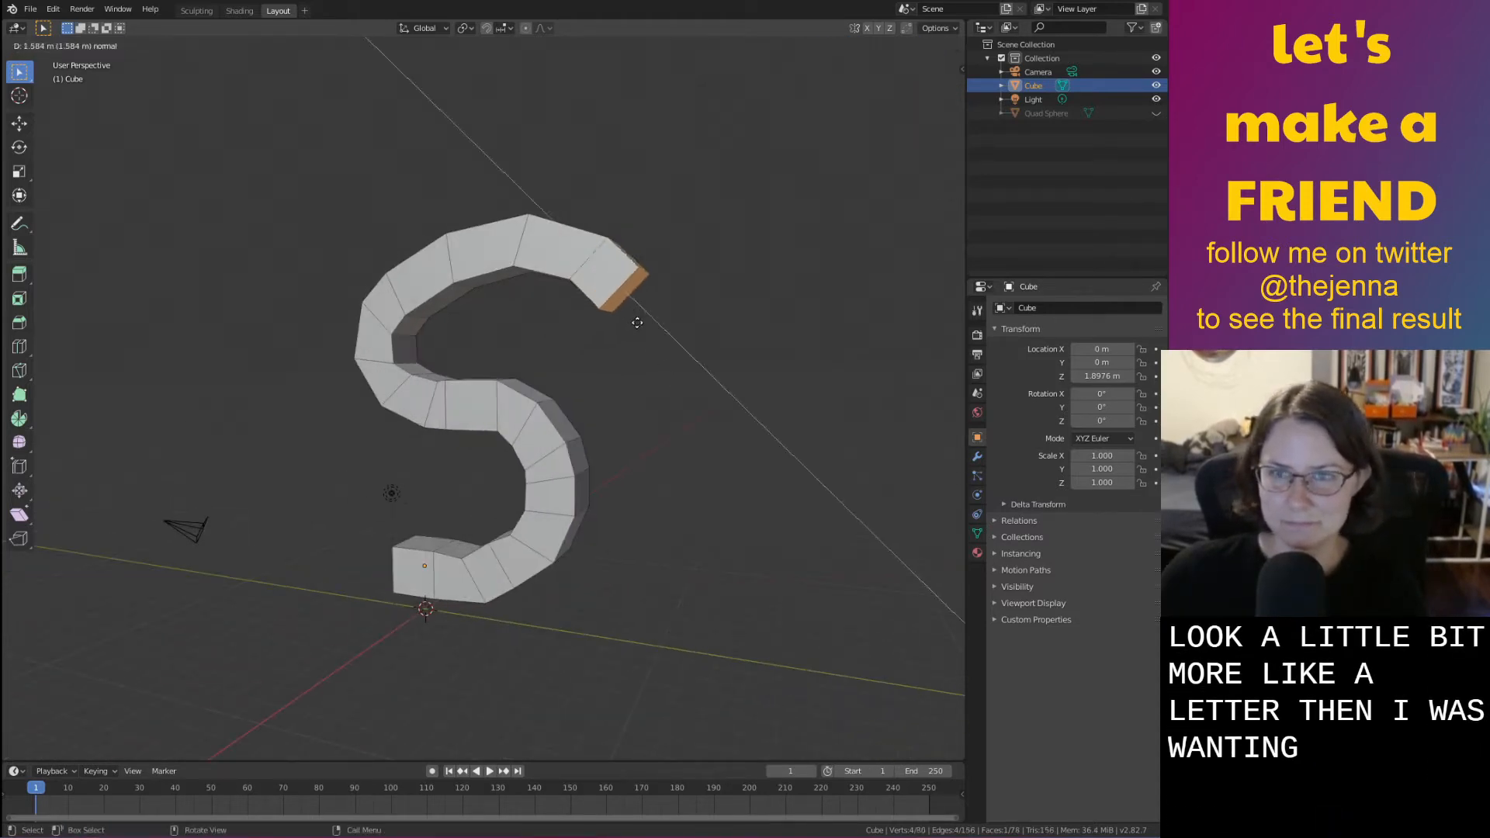
left_click(647, 338)
key("r")
key("x")
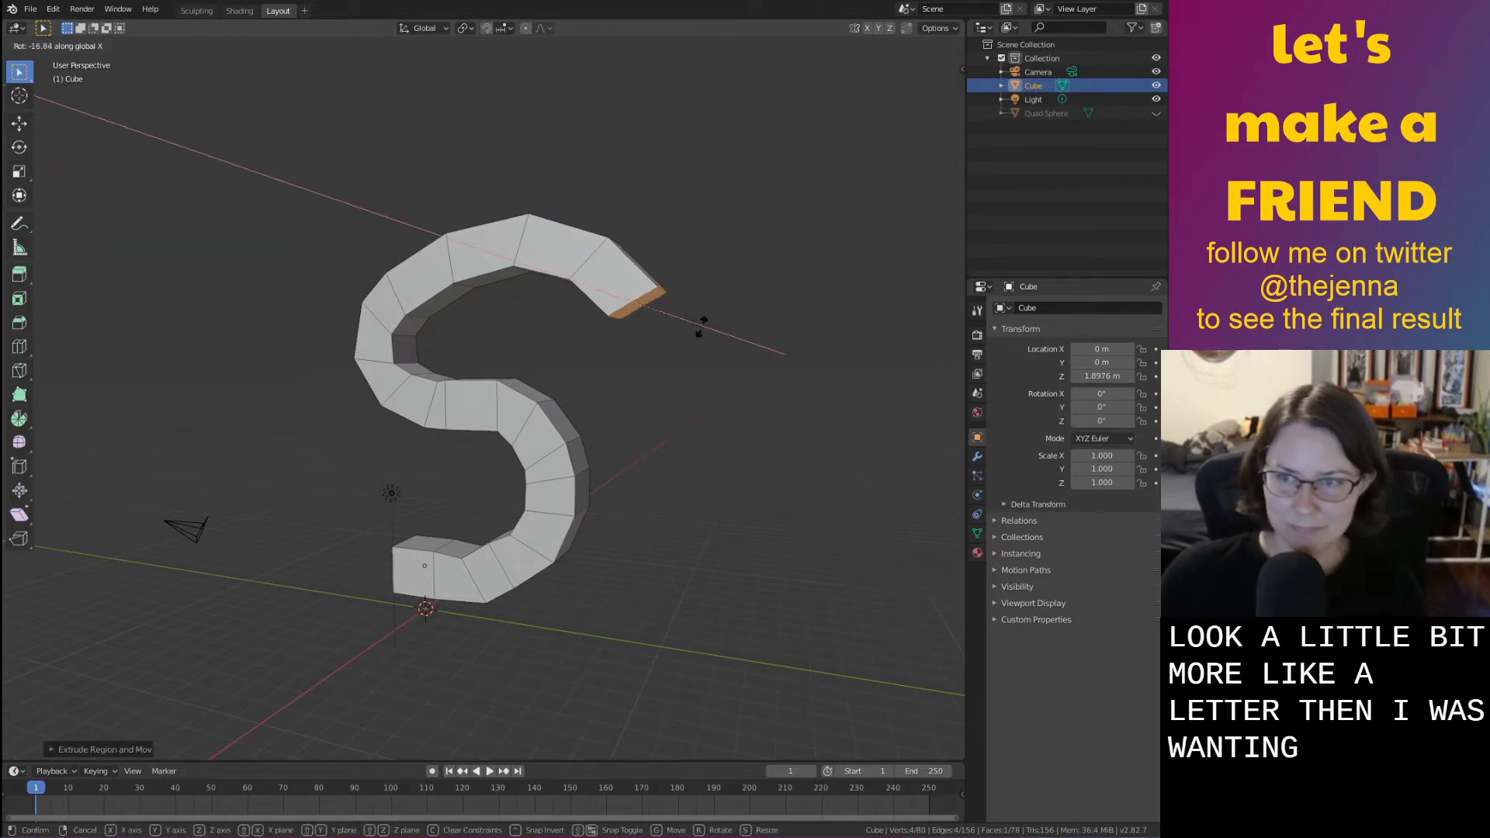
left_click(702, 332)
Extrude the next segment further down and rotate its end about -8° around the global X axis
middle_click_drag(702, 333, 732, 333)
key("e")
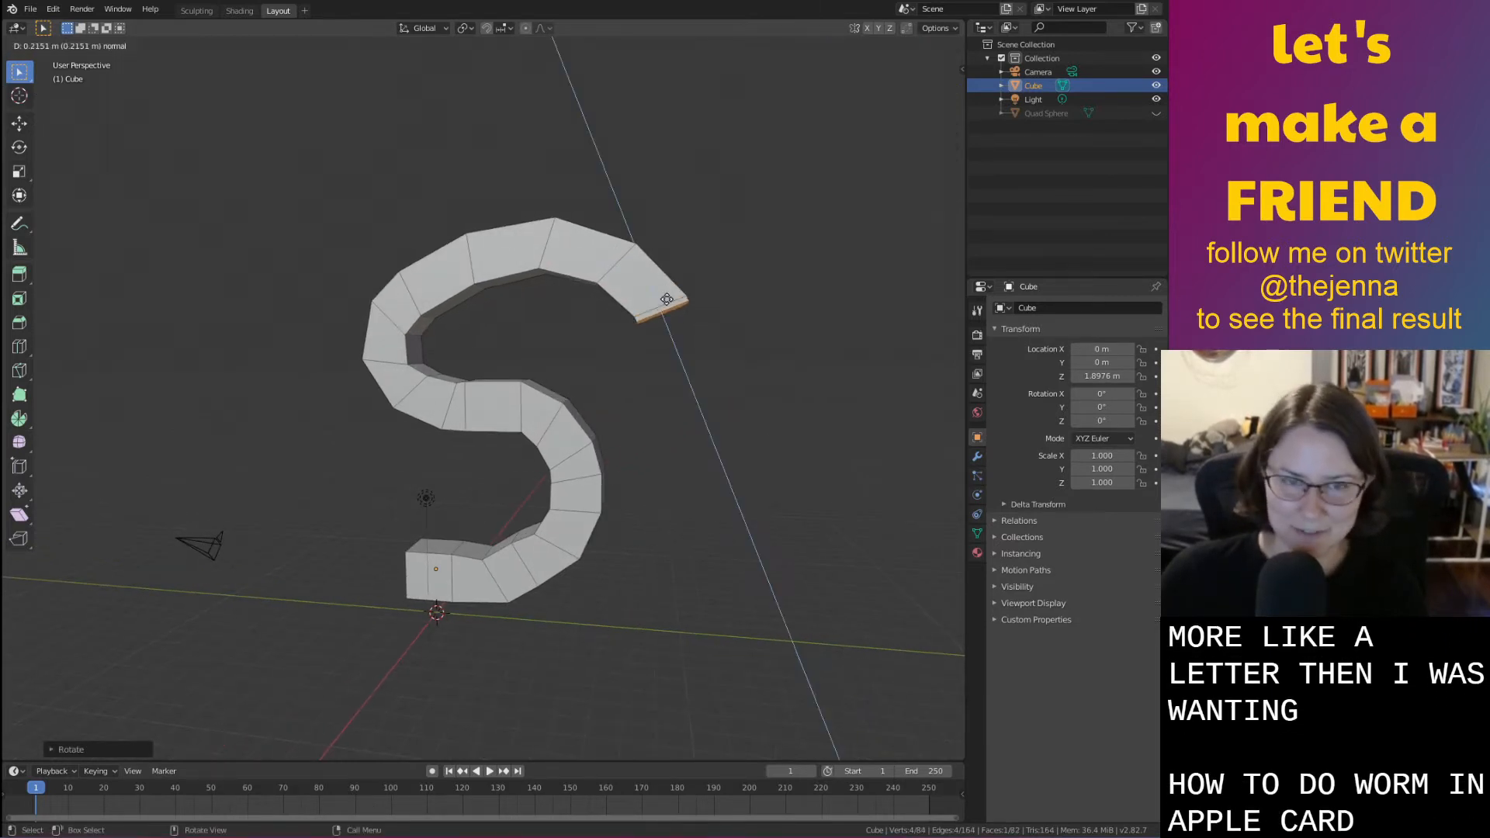
left_click(690, 349)
key("r")
key("x")
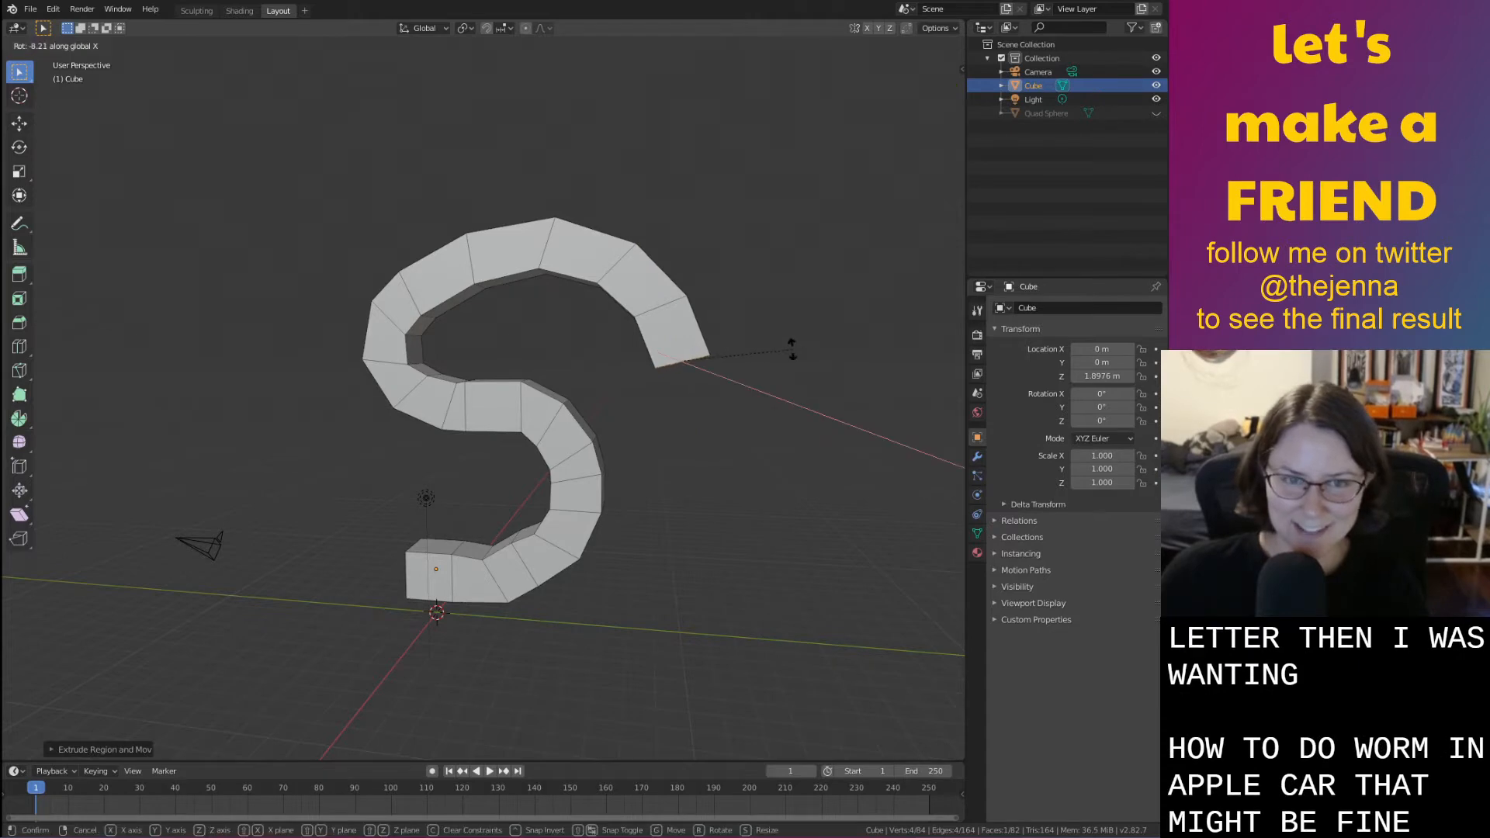
left_click(792, 350)
Extrude a short segment down from the end face and rotate its end slightly until it is nearly horizontal
key("e")
left_click(715, 394)
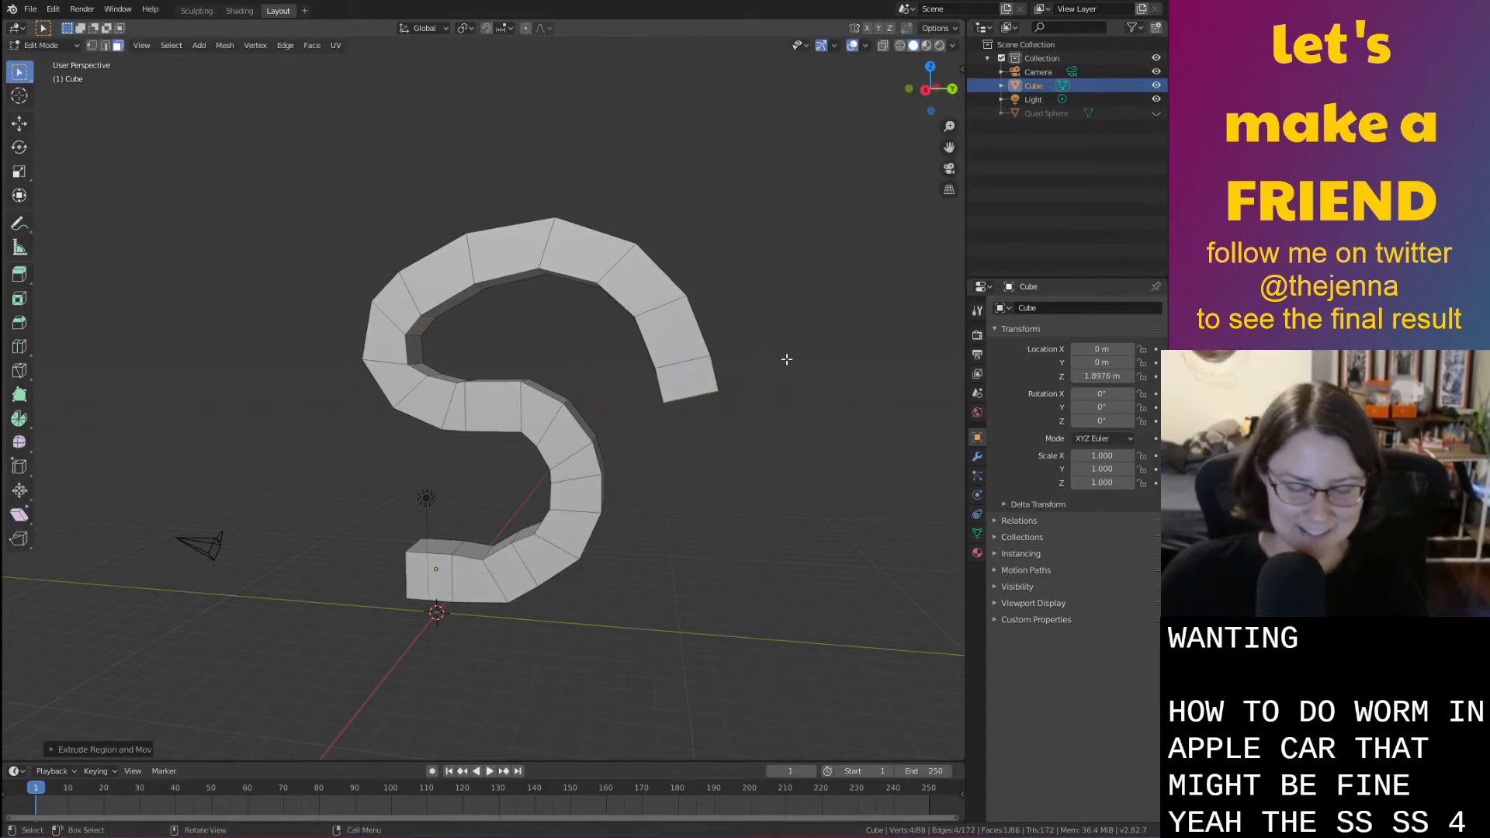
key("r")
left_click(785, 369)
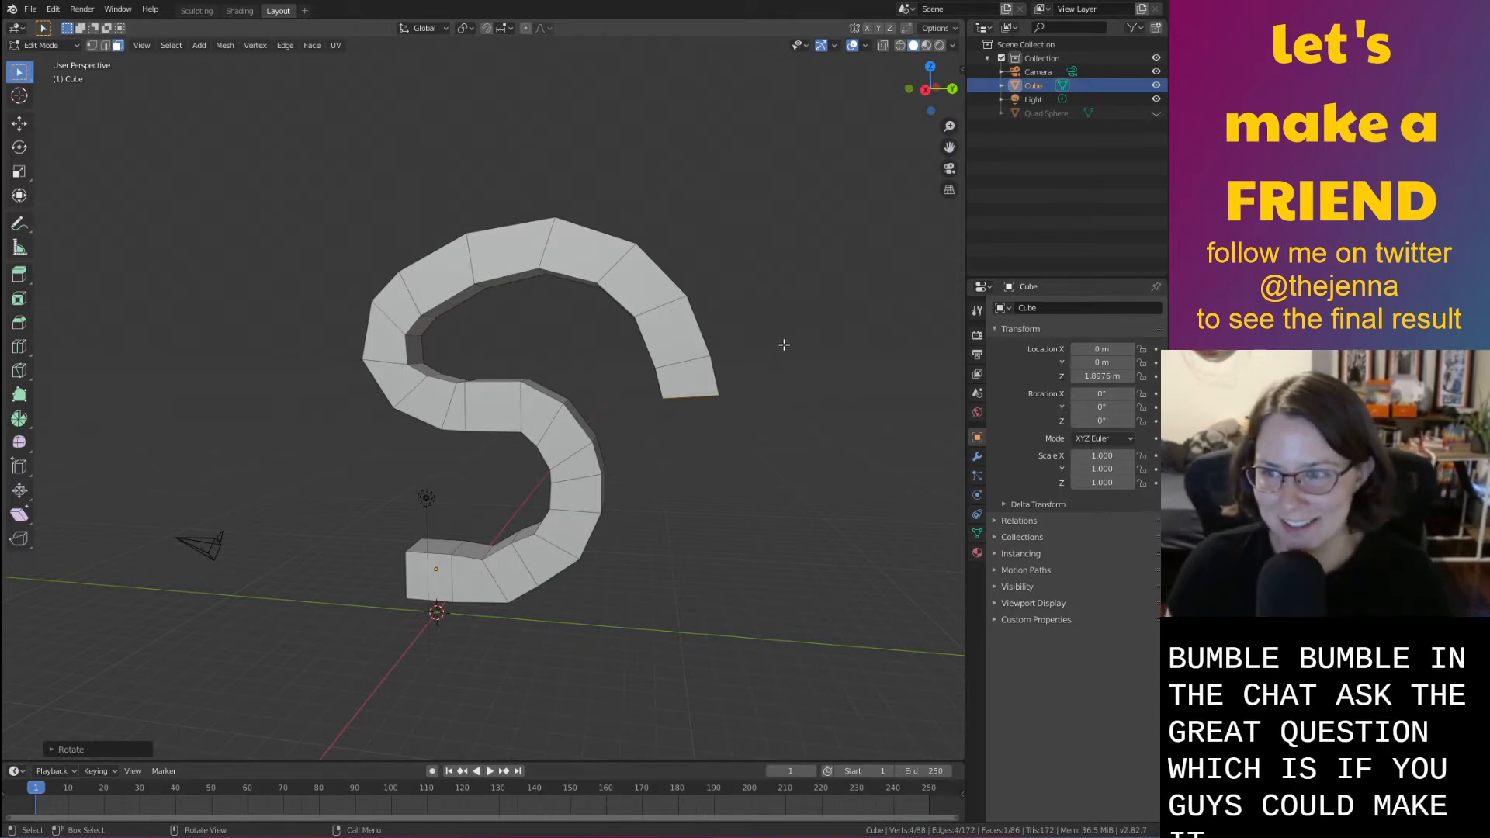
Extrude another short downward segment and rotate its end about the global X axis to turn it outward from the body
middle_click_drag(713, 409, 622, 506)
key("e")
right_click(685, 431)
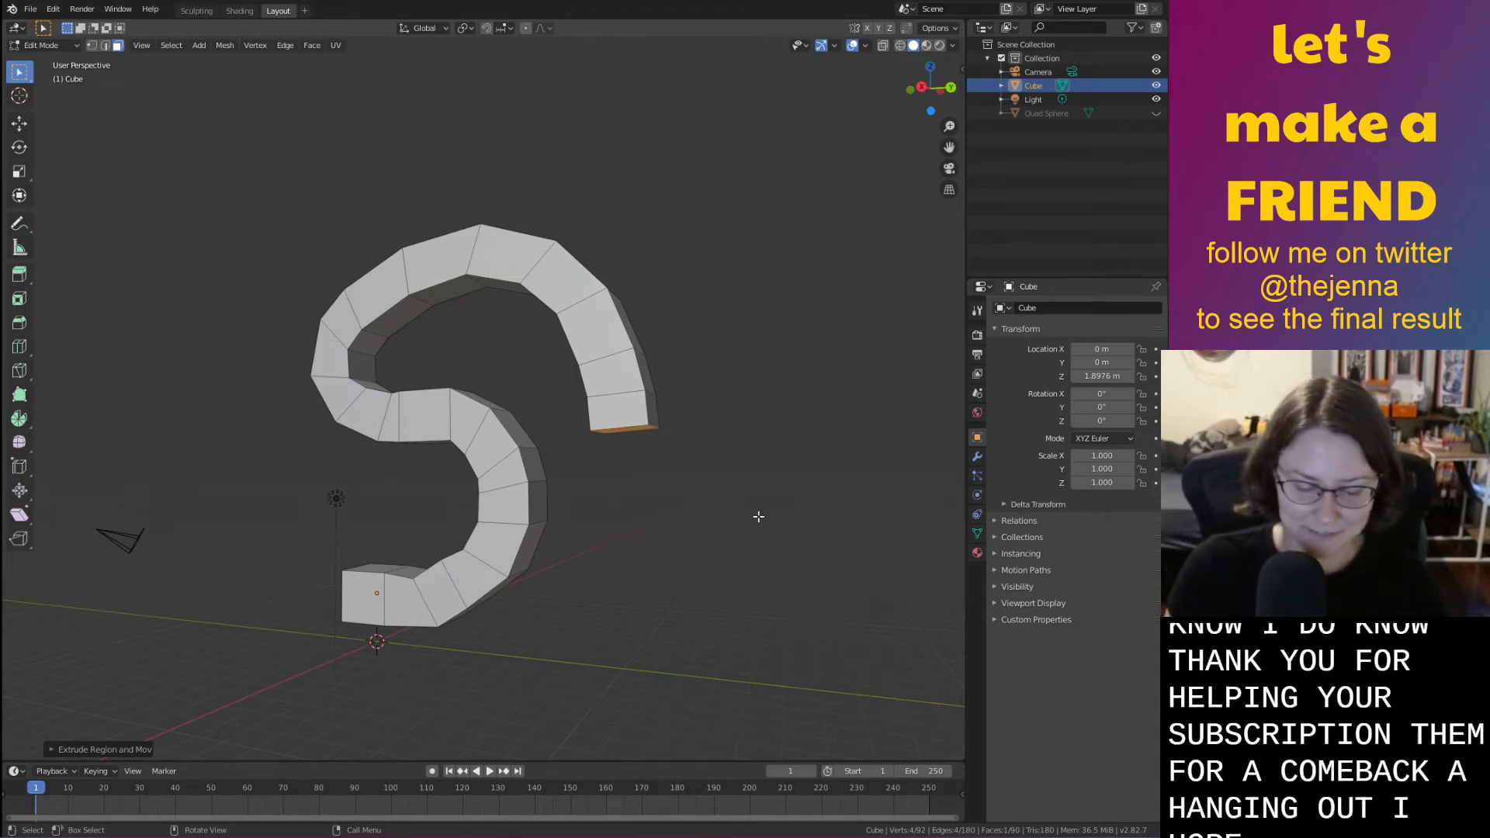
key("r")
key("z")
key("x")
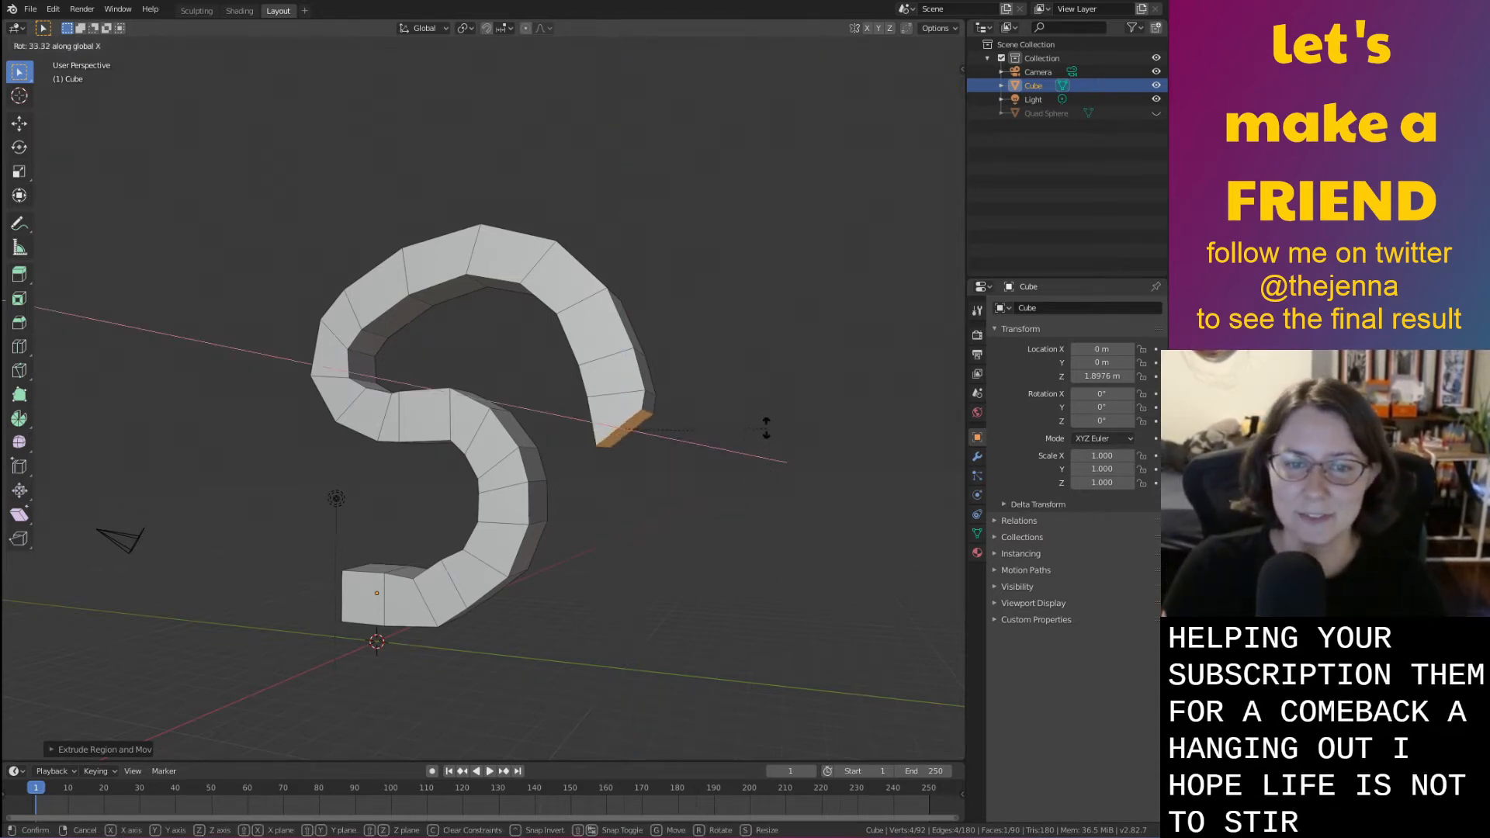
left_click(753, 399)
Try extruding another segment from the end face and rotating its end about 16° around the global X axis
key("e")
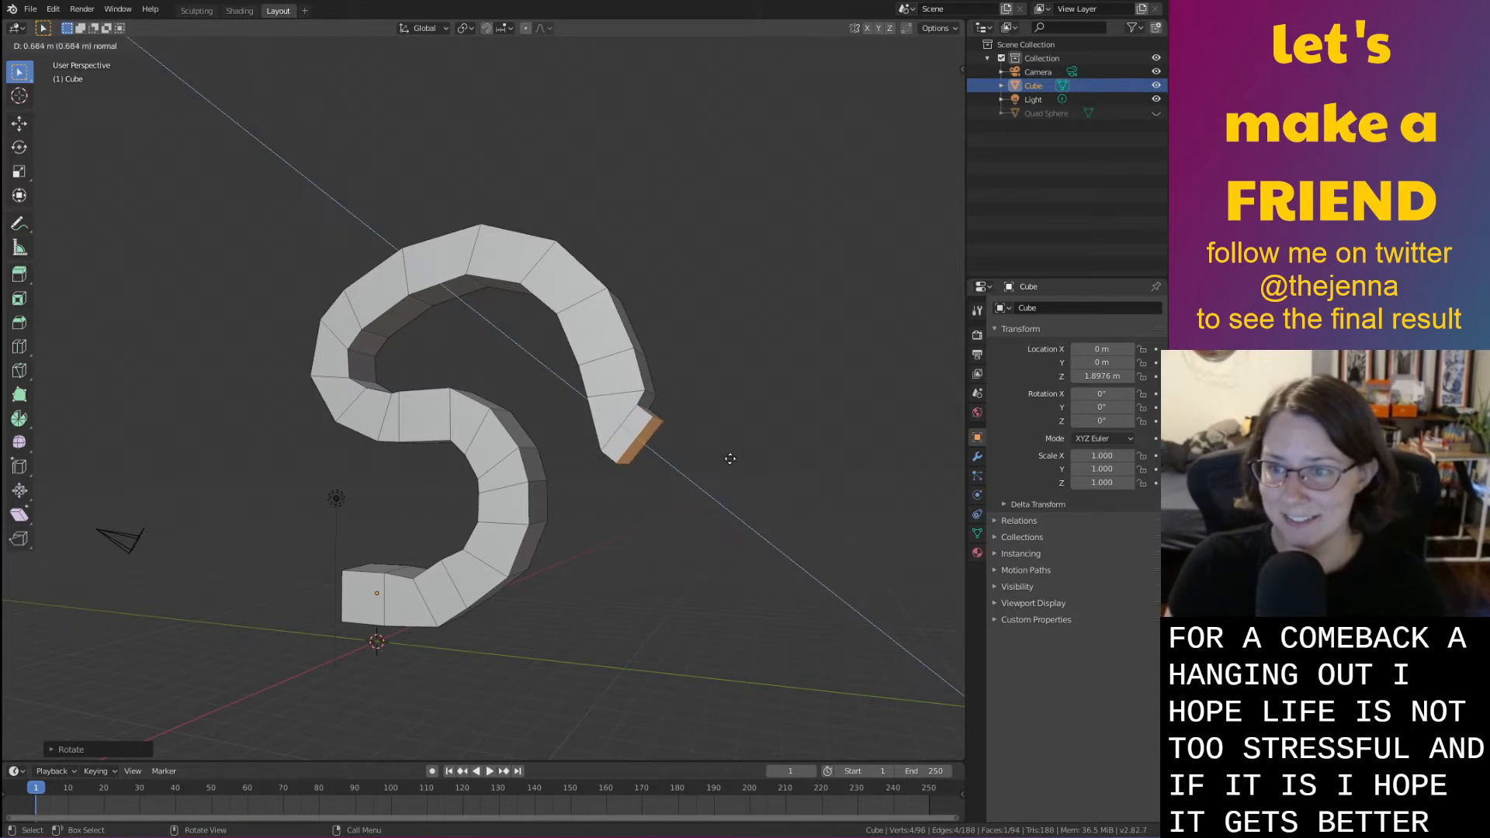
left_click(761, 481)
key("r")
key("x")
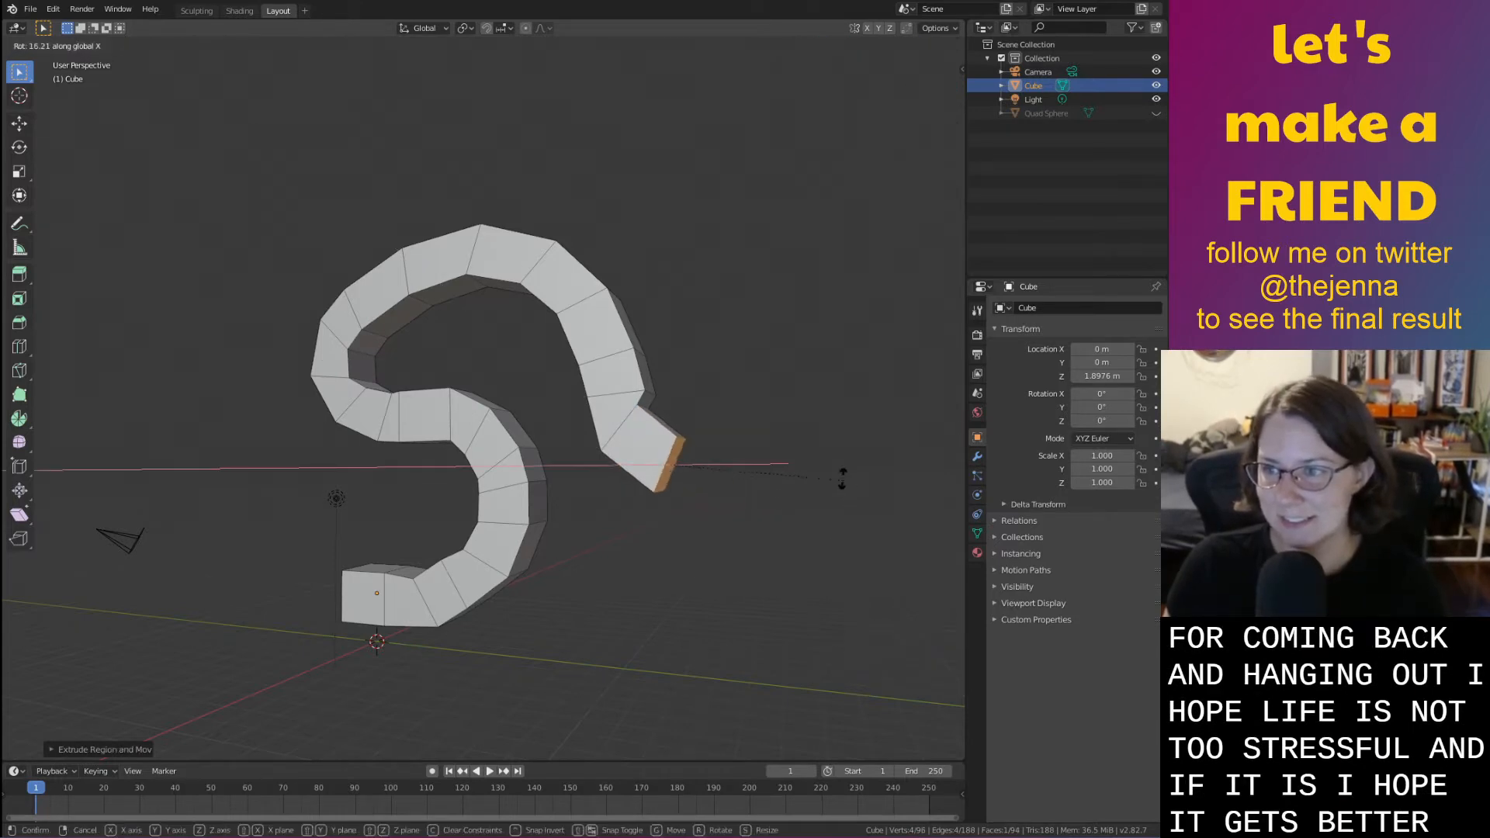
left_click(842, 479)
middle_click_drag(825, 465, 774, 486)
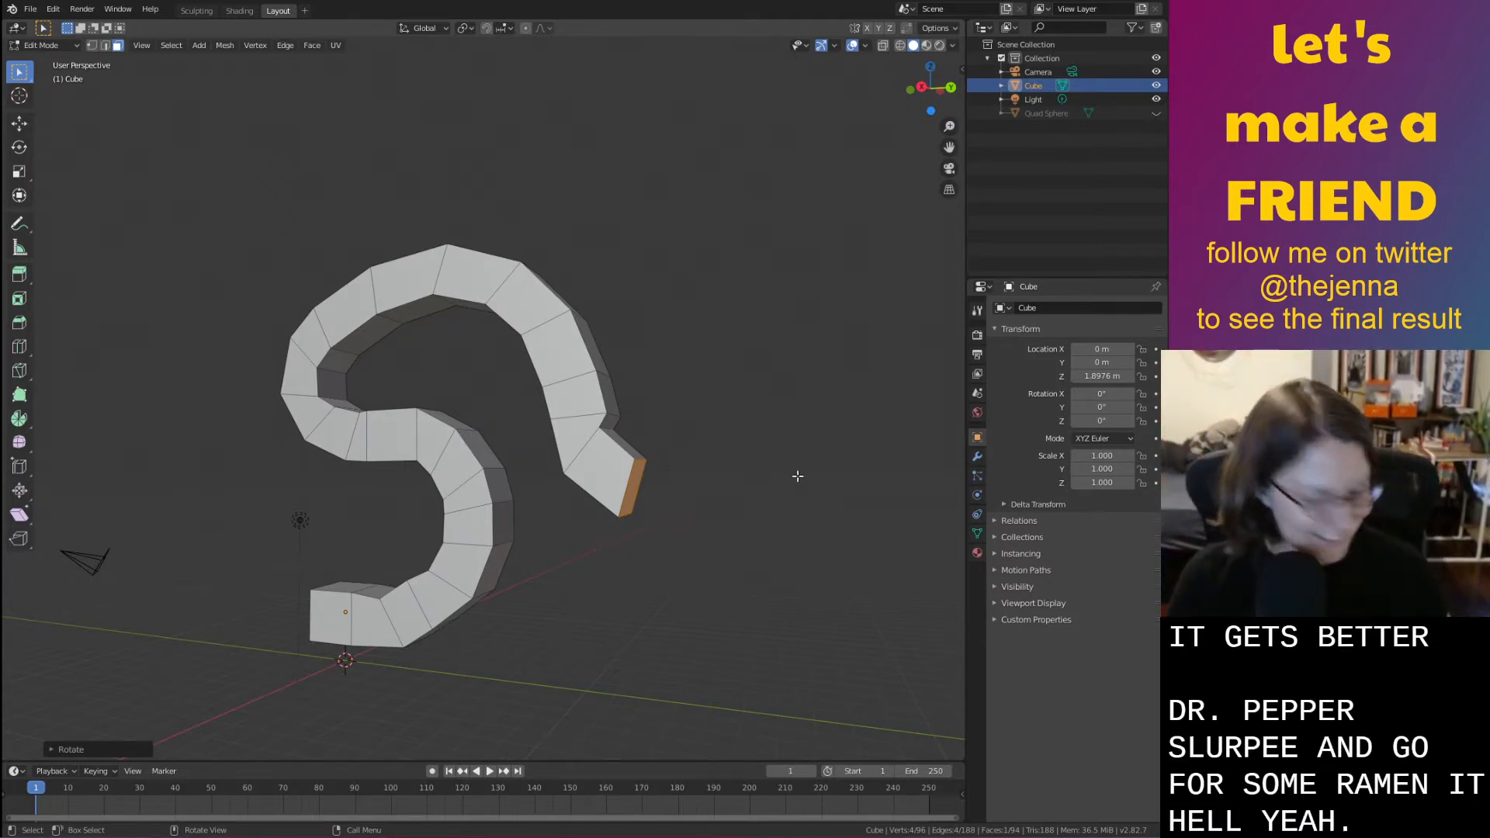
middle_click_drag(718, 566, 742, 540)
key("ctrl+z")
key("ctrl+z")
Extrude a short segment down from the end face and rotate its end to tilt it slightly away from the body
key("e")
left_click(684, 544)
scroll(618, 522, "up", 5)
key("r")
key("z")
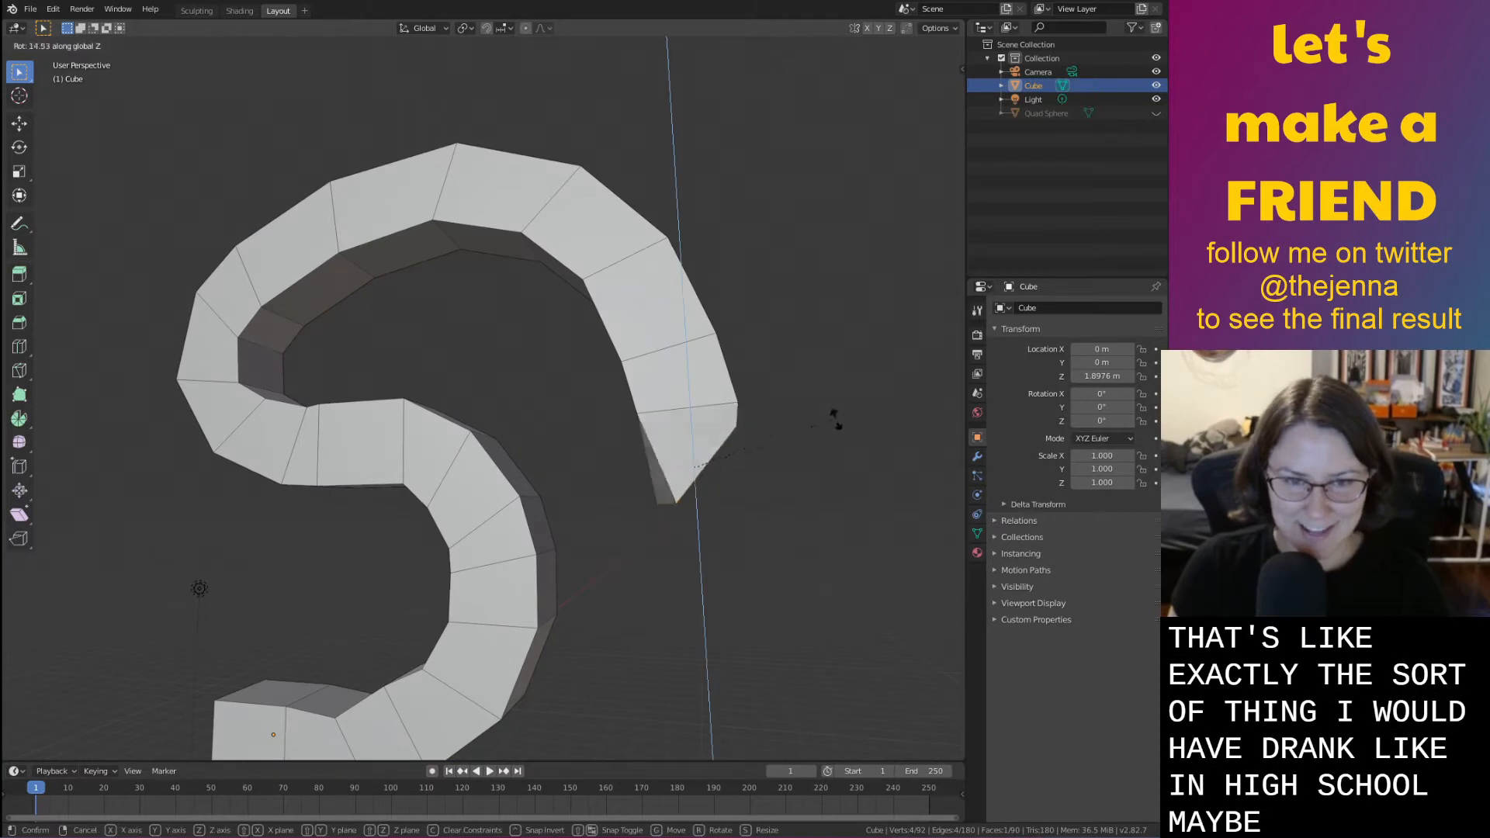
right_click(826, 448)
key("r")
left_click(831, 443)
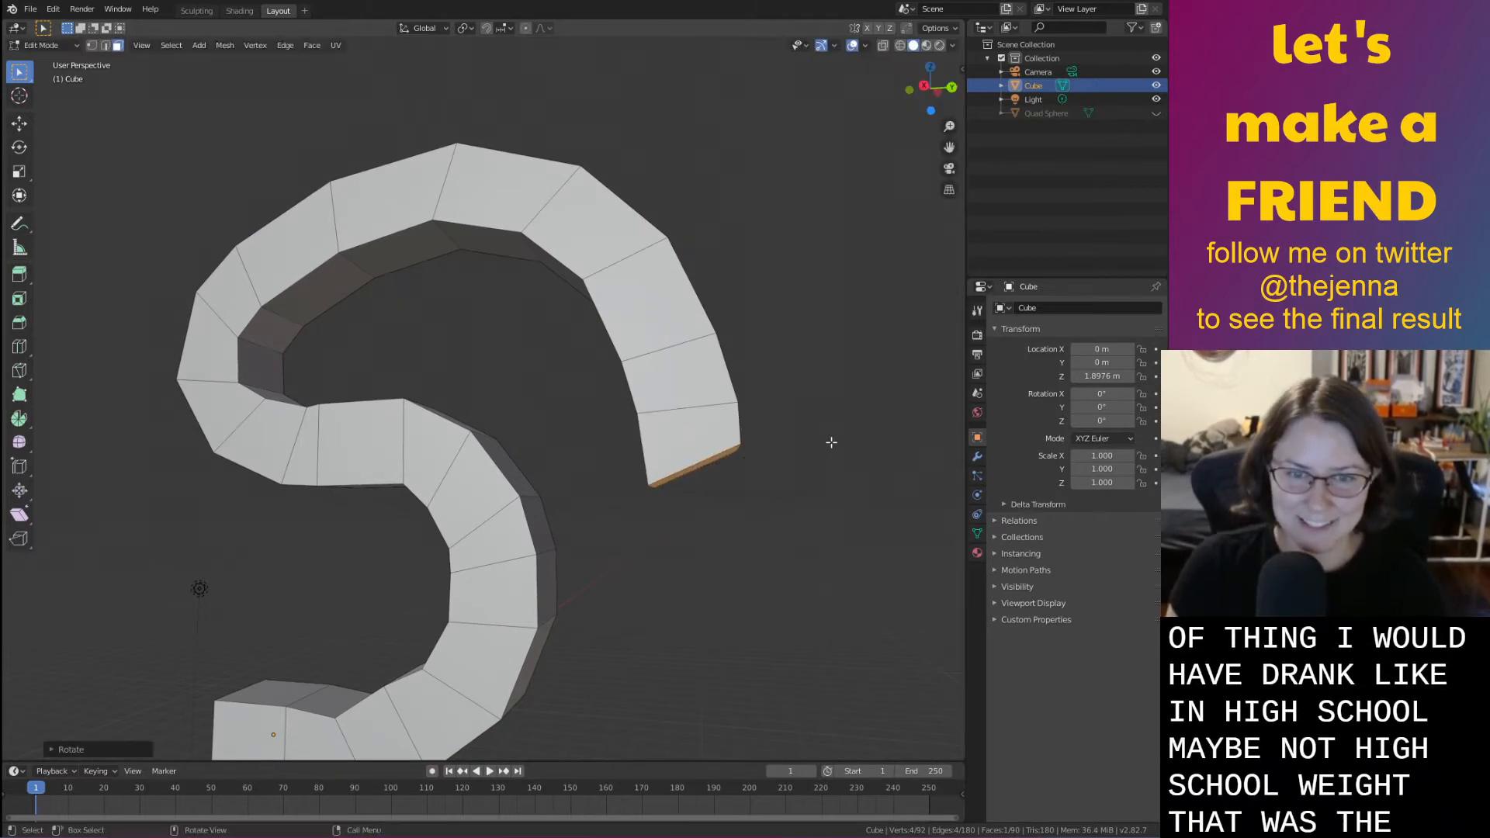
Extrude the next segment diagonally downward and rotate its end further outward around the global X axis
key("e")
left_click(764, 556)
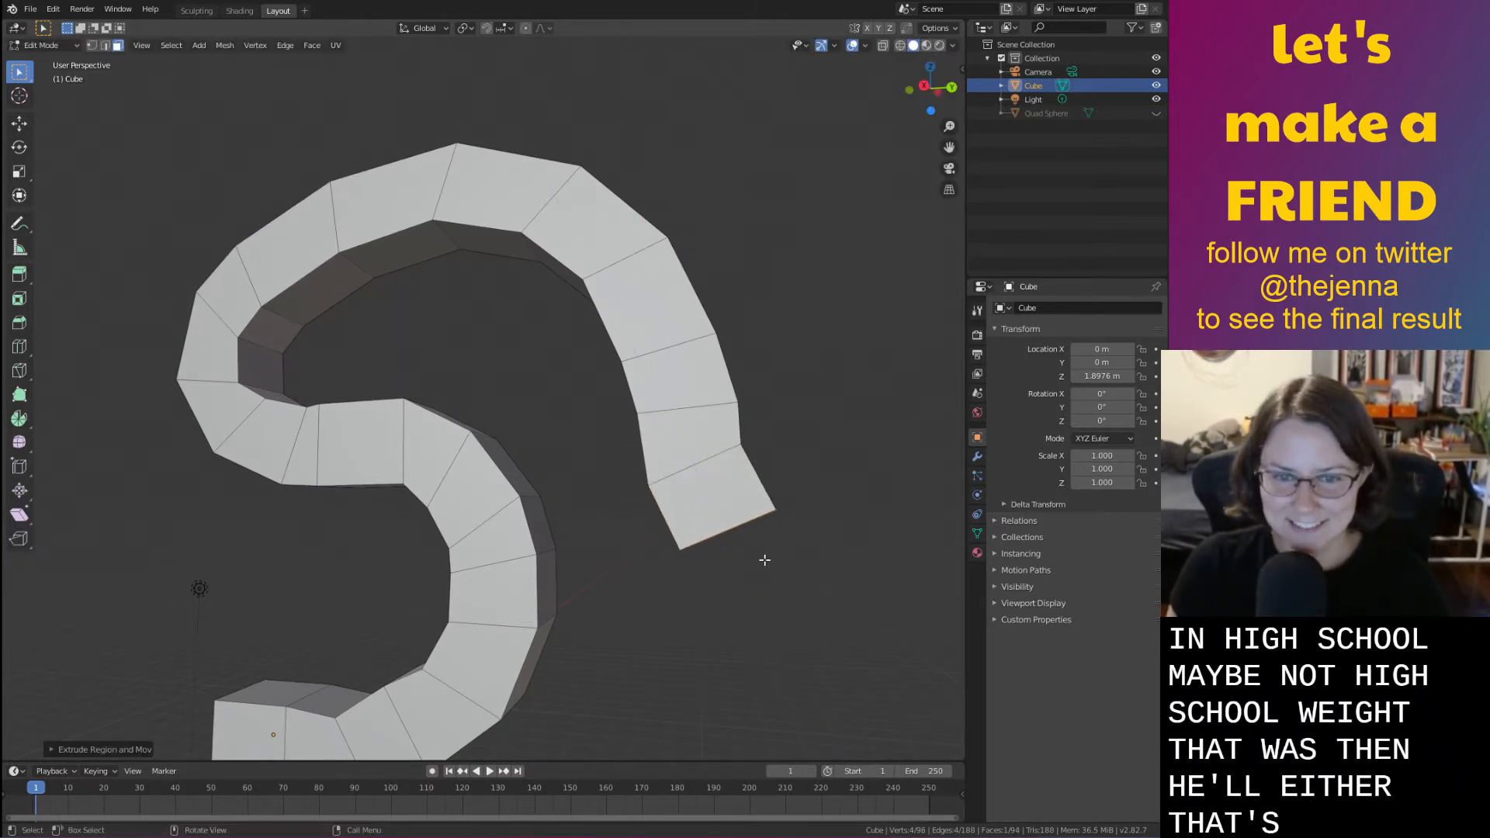
middle_click_drag(764, 556, 680, 554, "shift")
key("r")
key("x")
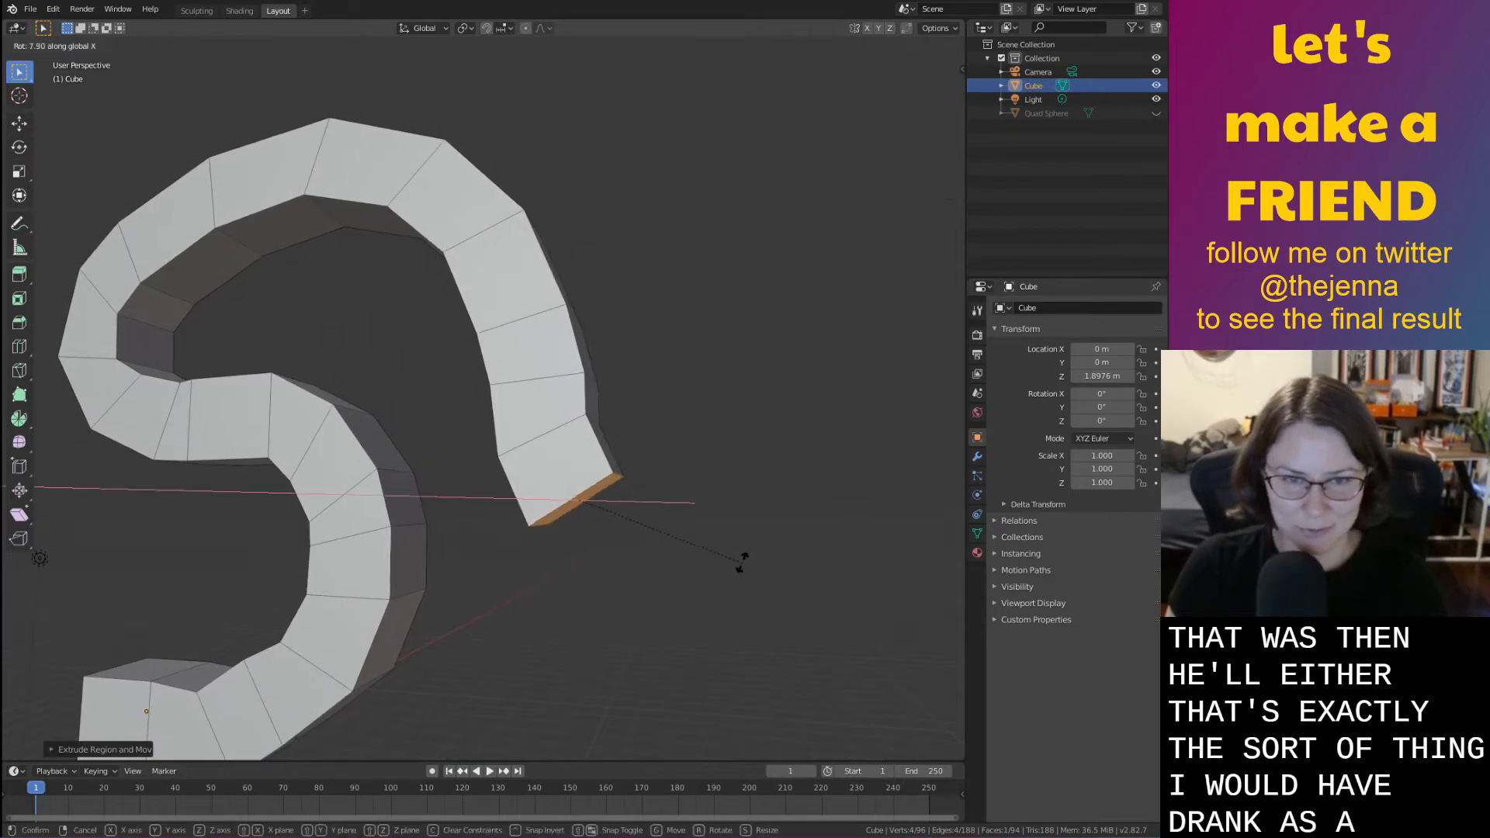
left_click(738, 510)
Extrude two more segments from the end face, tilting the end outward between them to continue the lower bend
key("e")
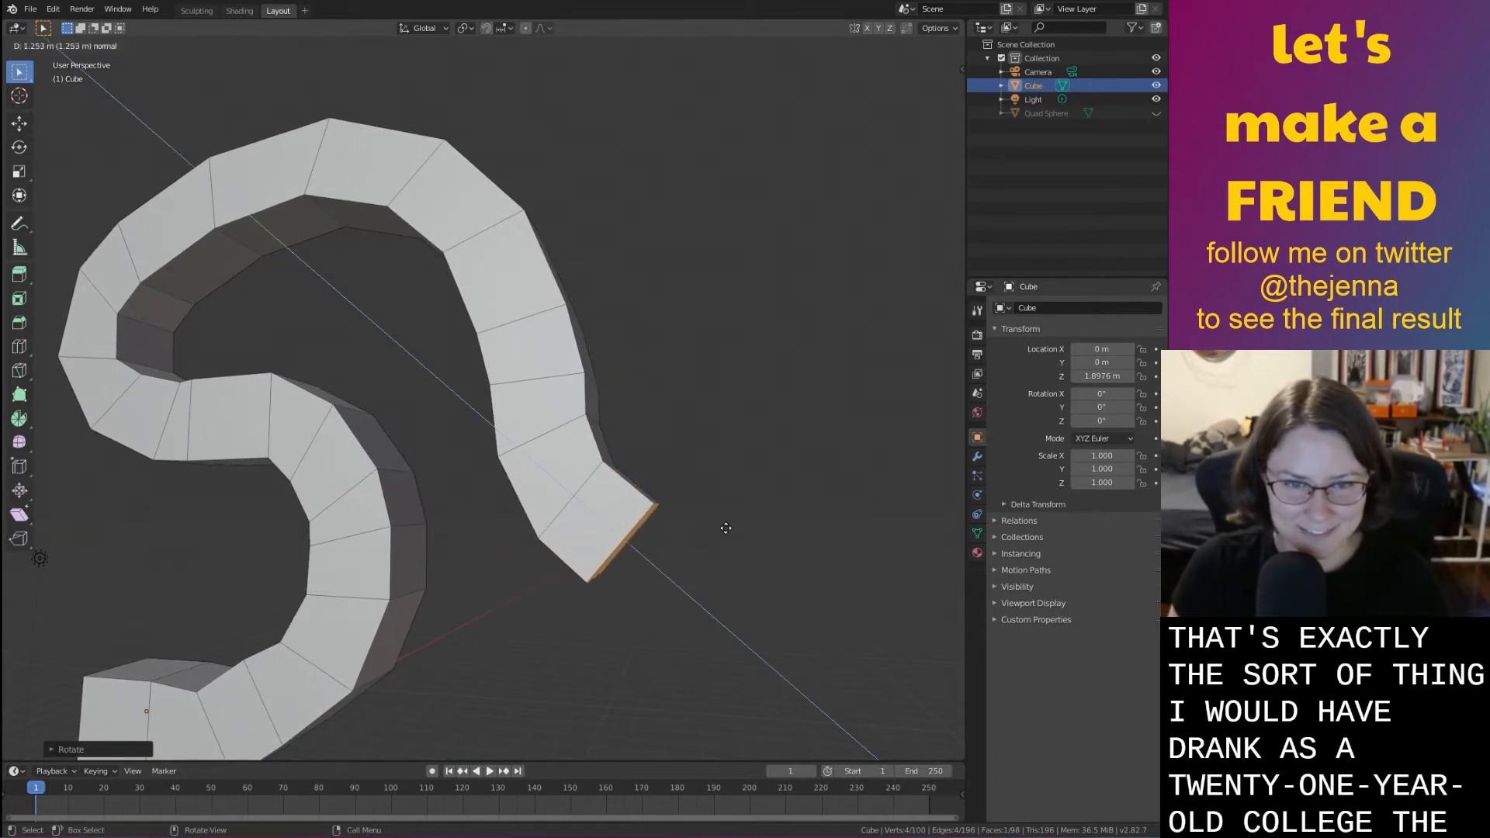
left_click(769, 538)
key("e")
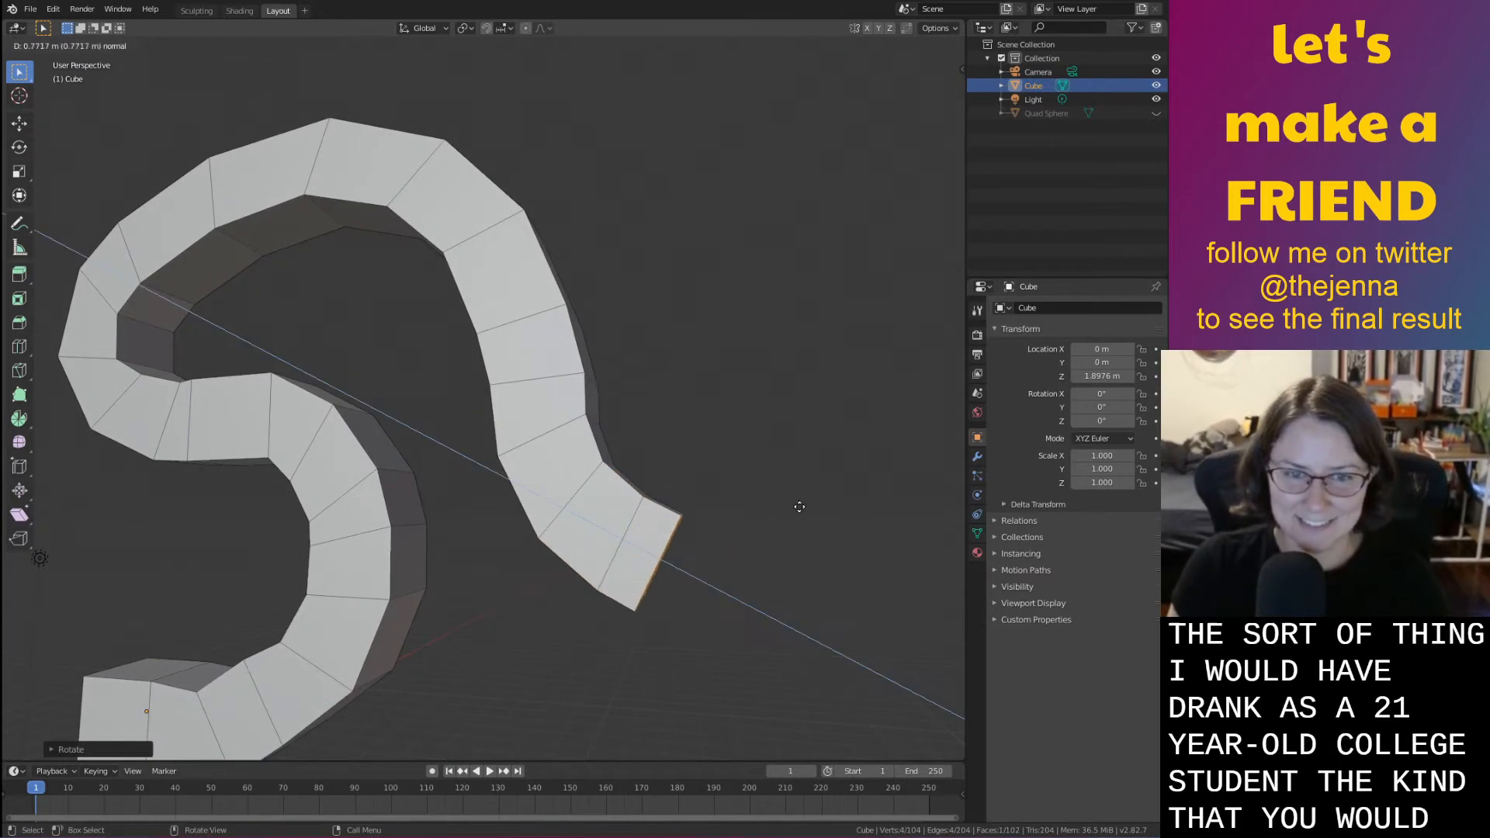
left_click(834, 521)
Try rotating the end face about 49° around the global X axis and extruding a segment about 1.26 m from it
key("r")
key("x")
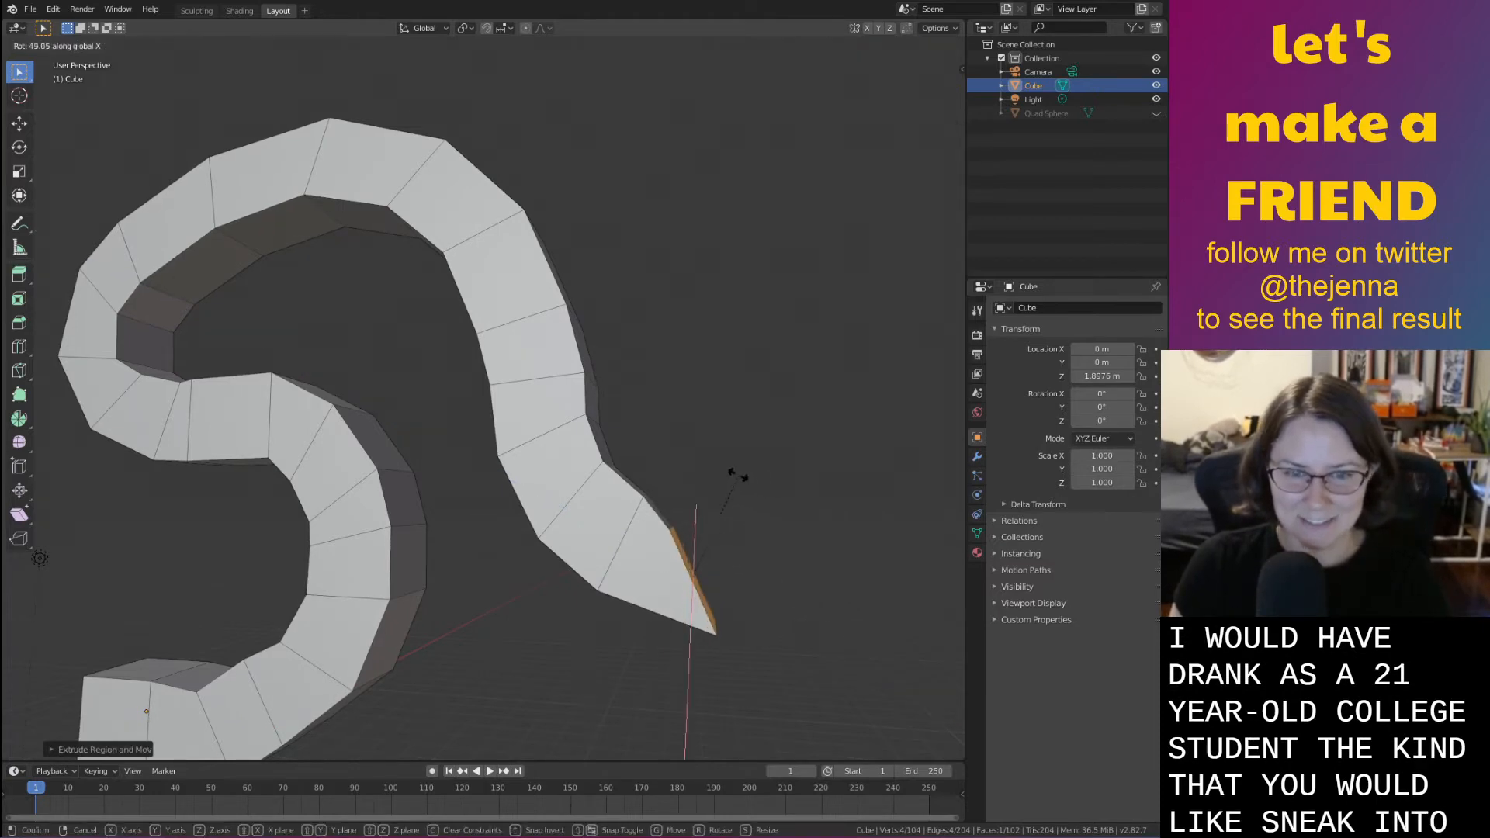
left_click(737, 476)
key("e")
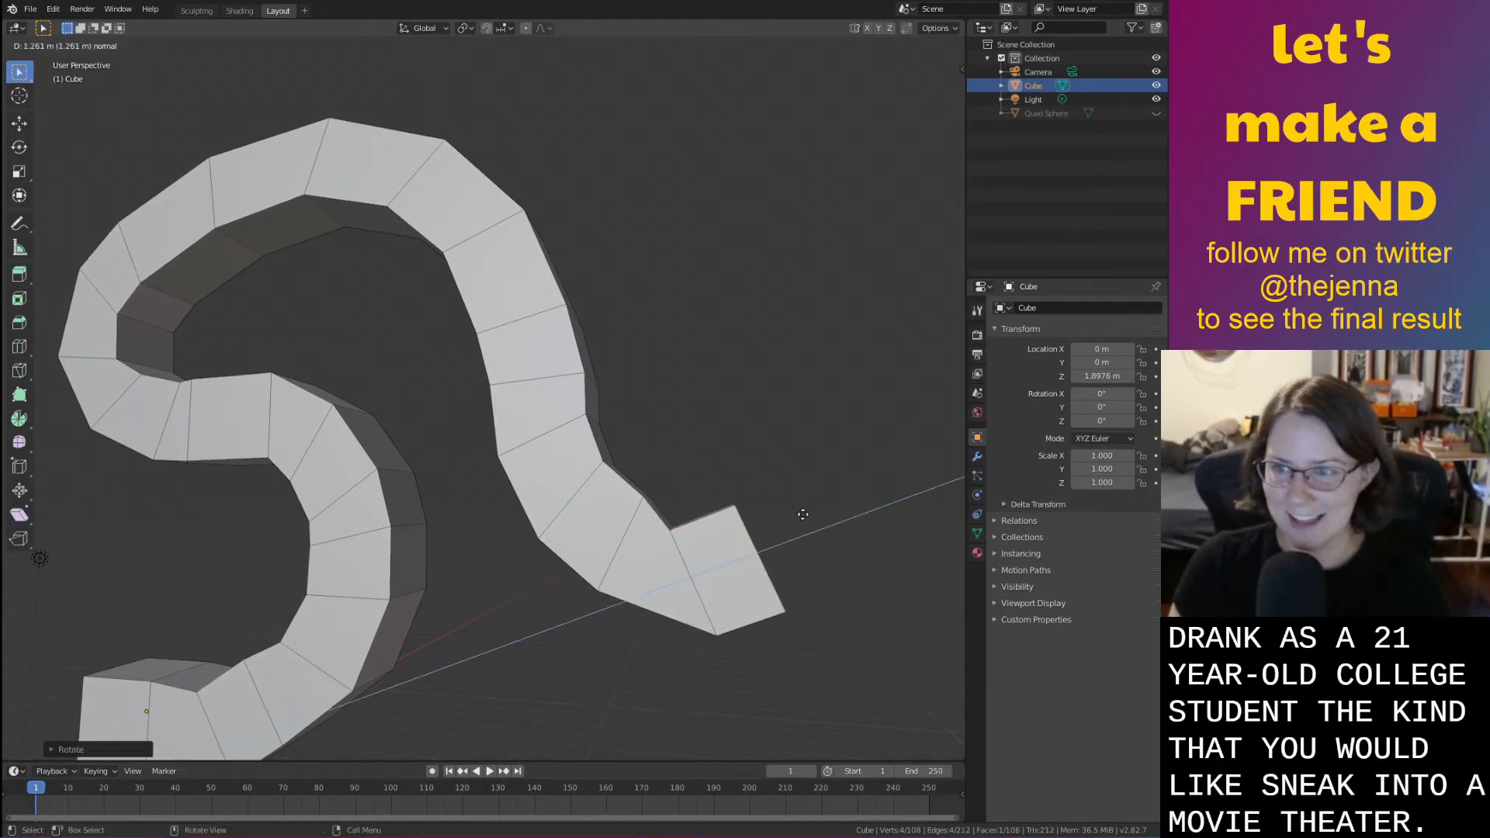
left_click(804, 515)
key("ctrl+z")
key("ctrl+z")
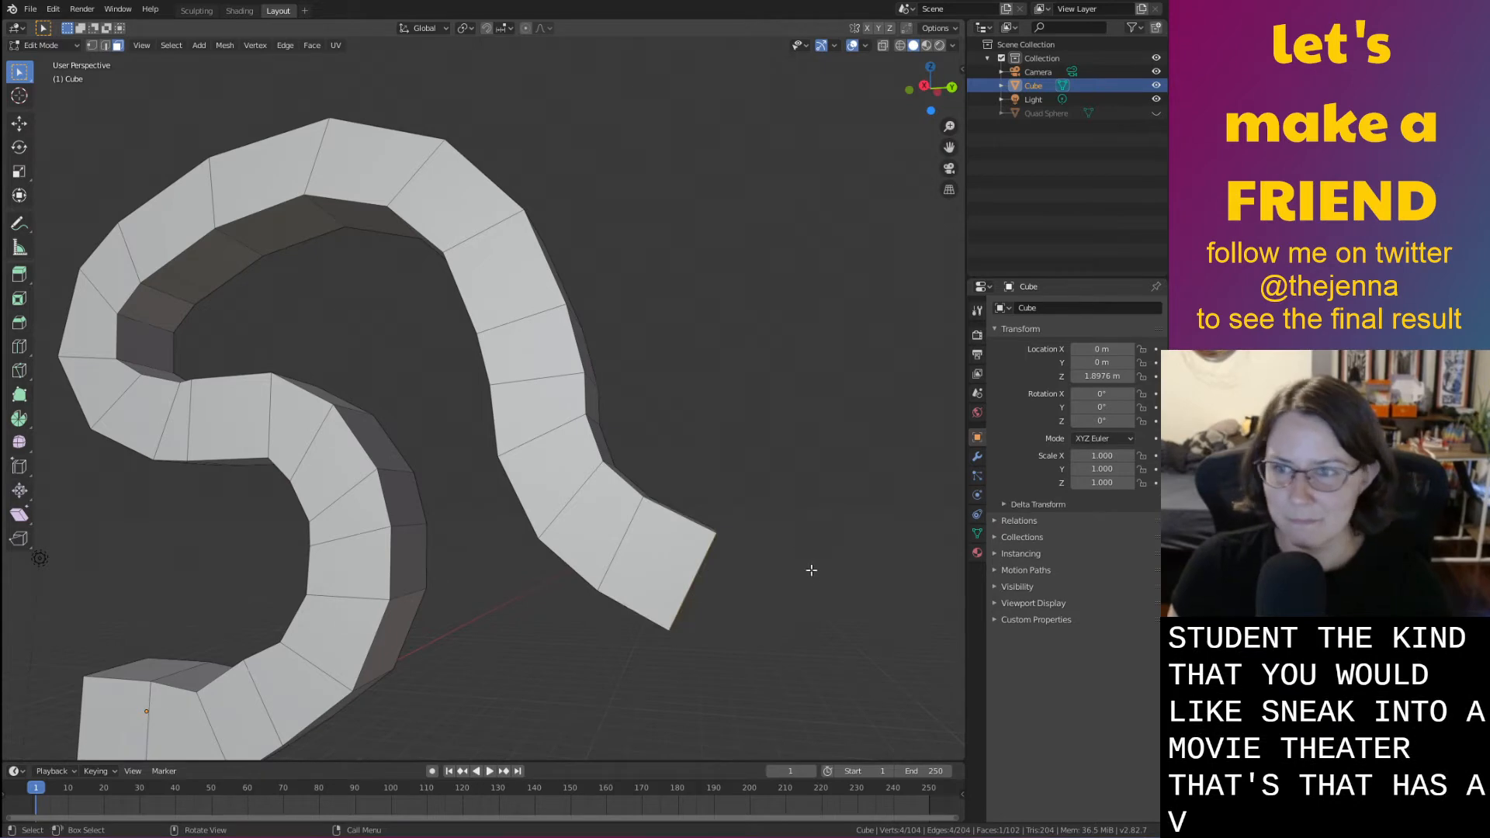
Rotate the end face around the global X axis until it stands nearly vertical
key("r")
key("x")
left_click(771, 528)
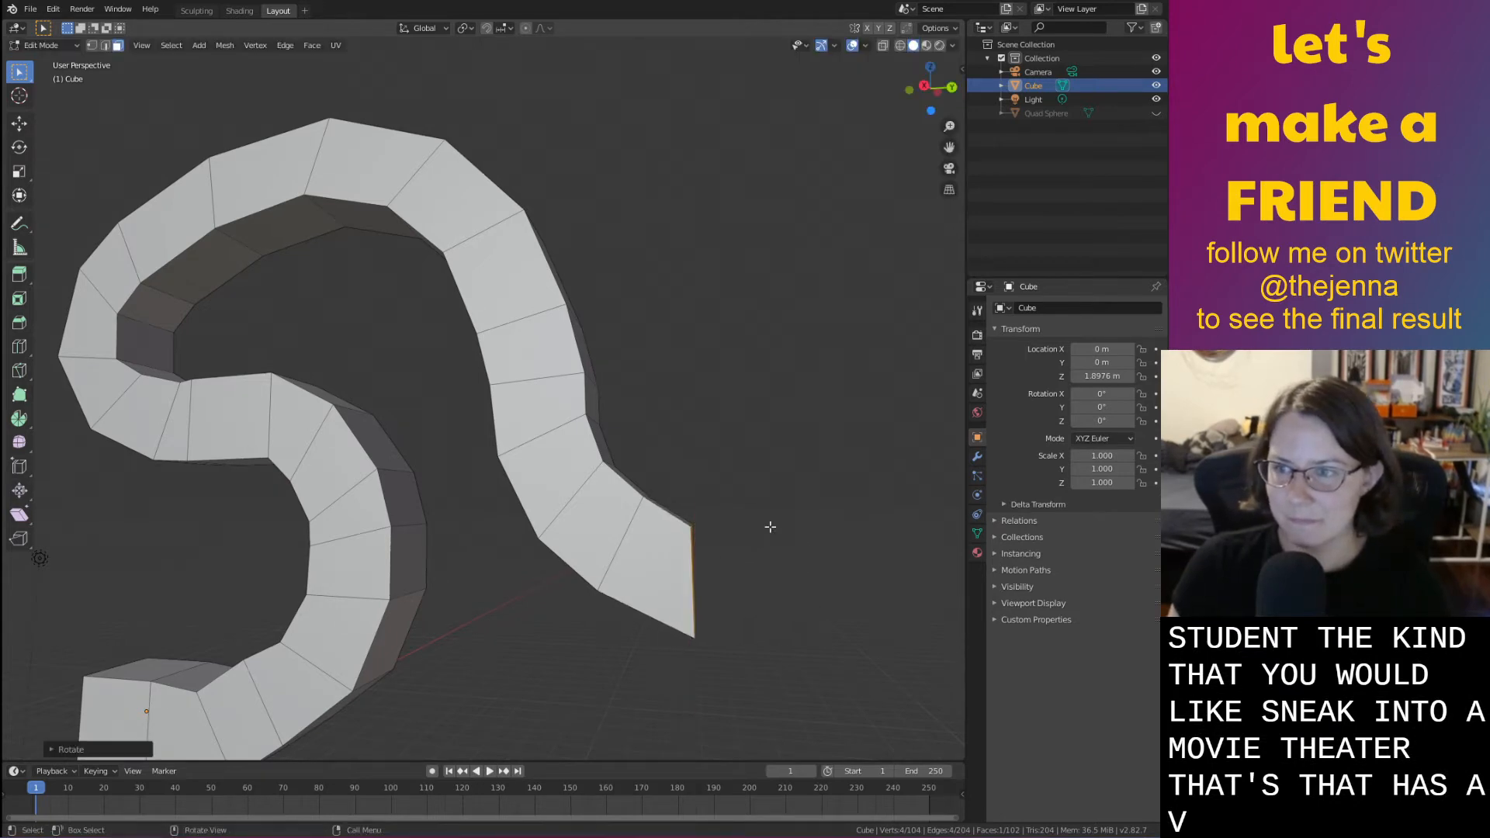
Extrude a horizontal segment about 1.23 m from the end face and rotate its end upward around the global X axis
middle_click_drag(765, 523, 718, 532)
scroll(685, 505, "up", 2)
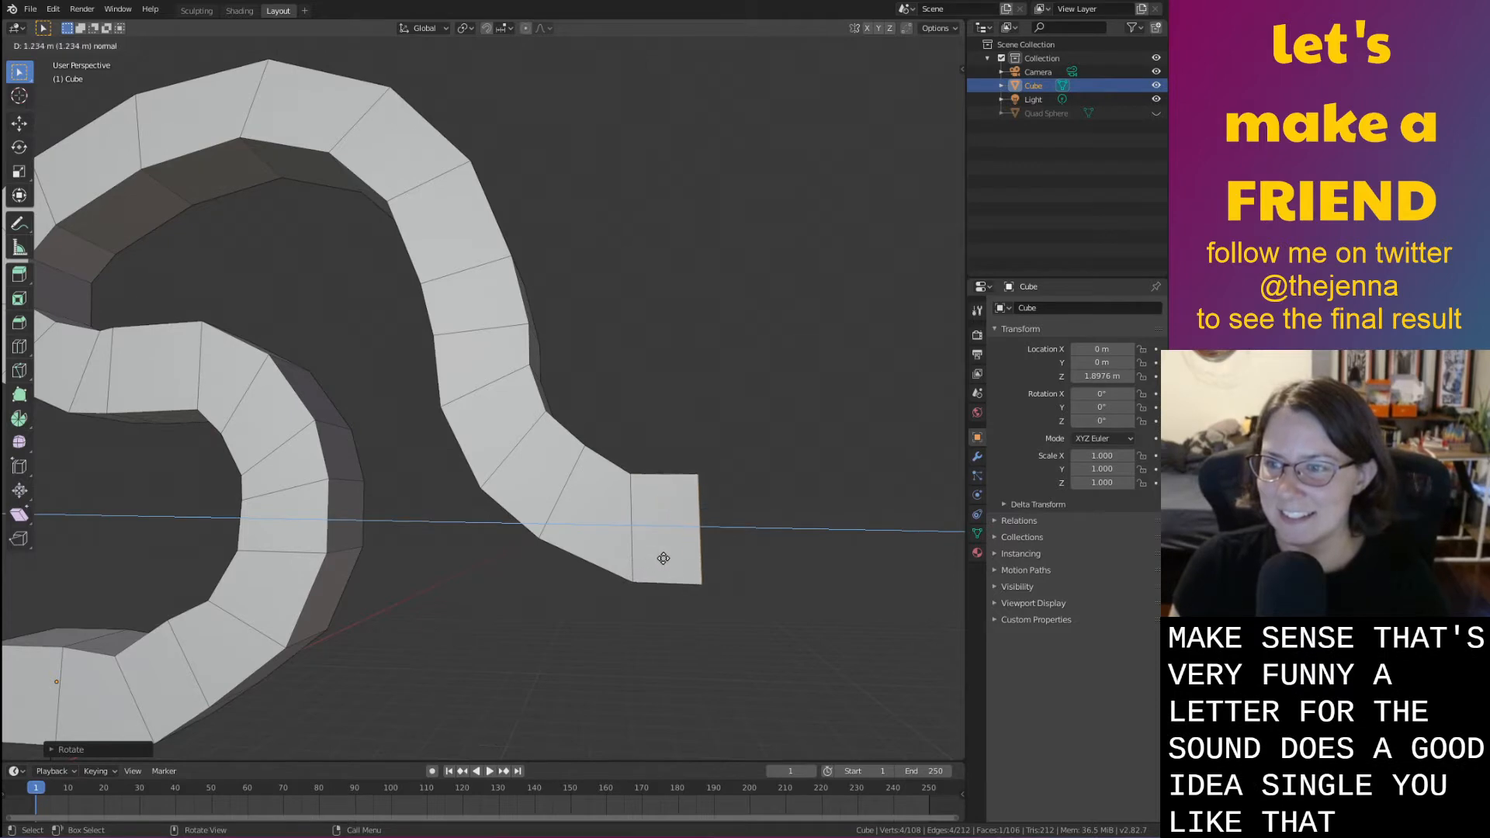
left_click(663, 558)
key("r")
key("x")
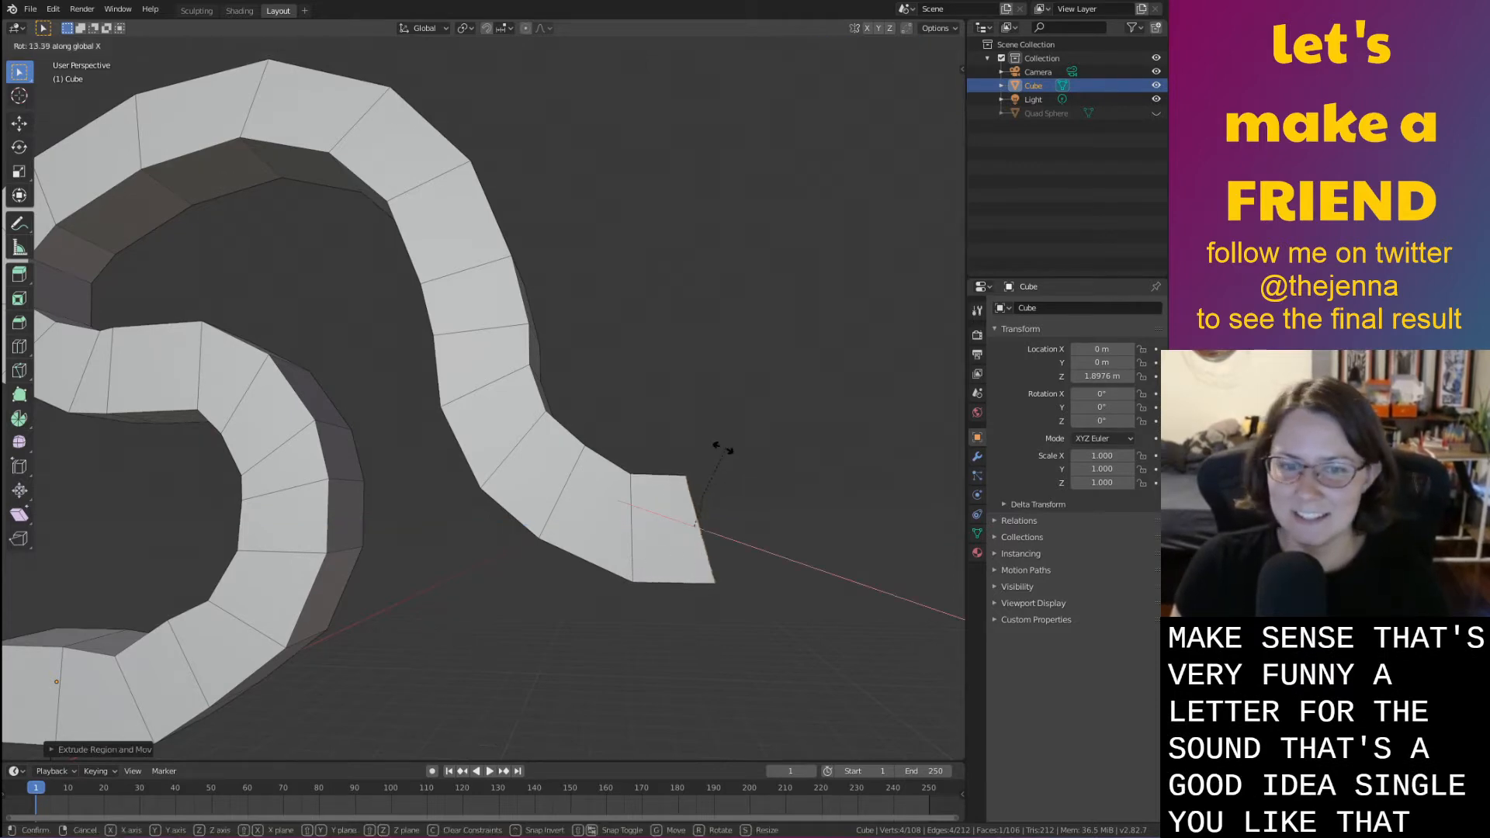
left_click(706, 447)
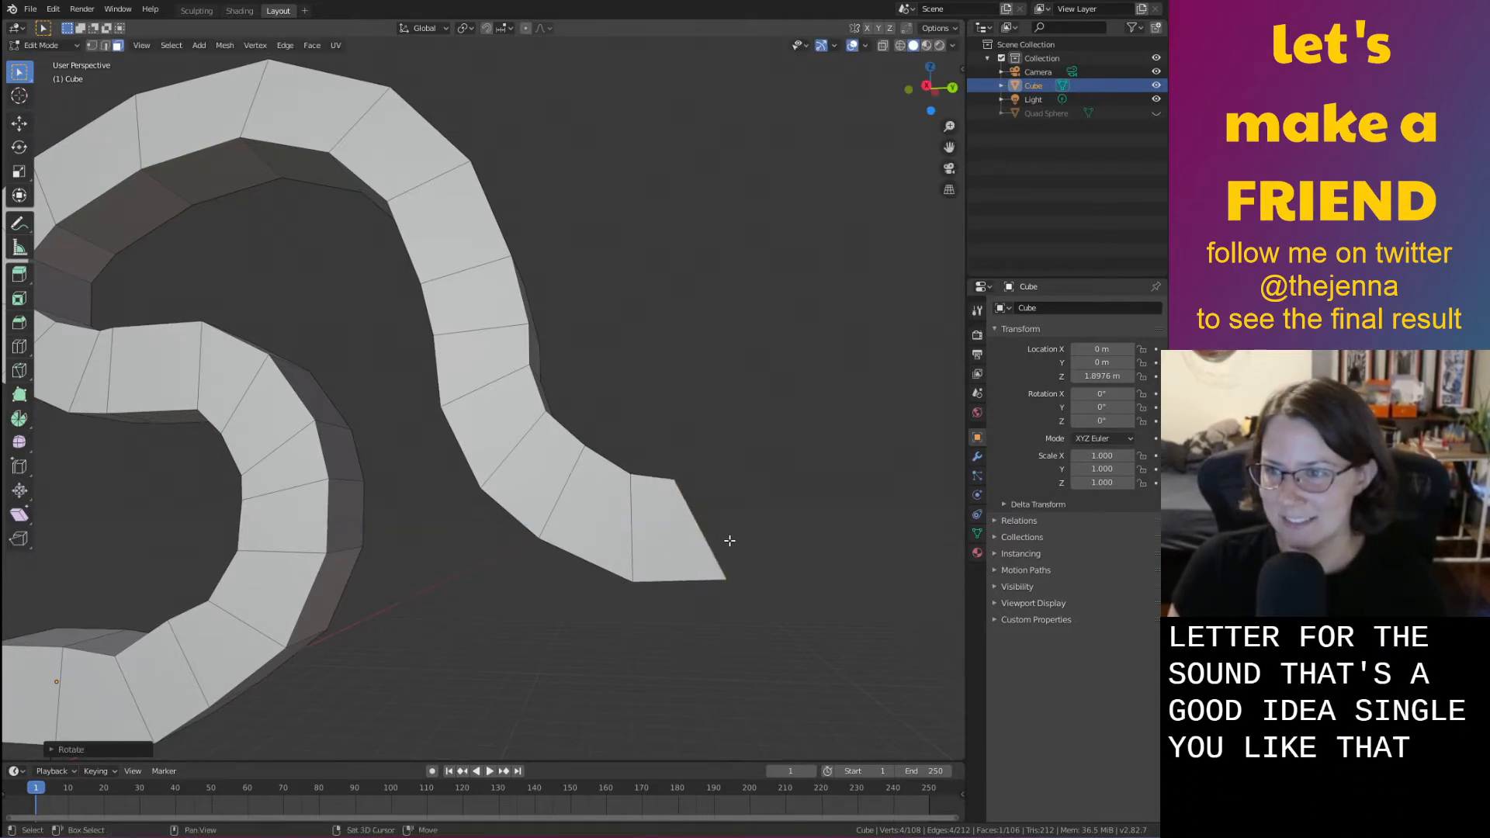
Extrude a short segment from the tilted end face and rotate its end around global X to curve the body upward
middle_click_drag(730, 540, 636, 585)
key("e")
left_click(677, 569)
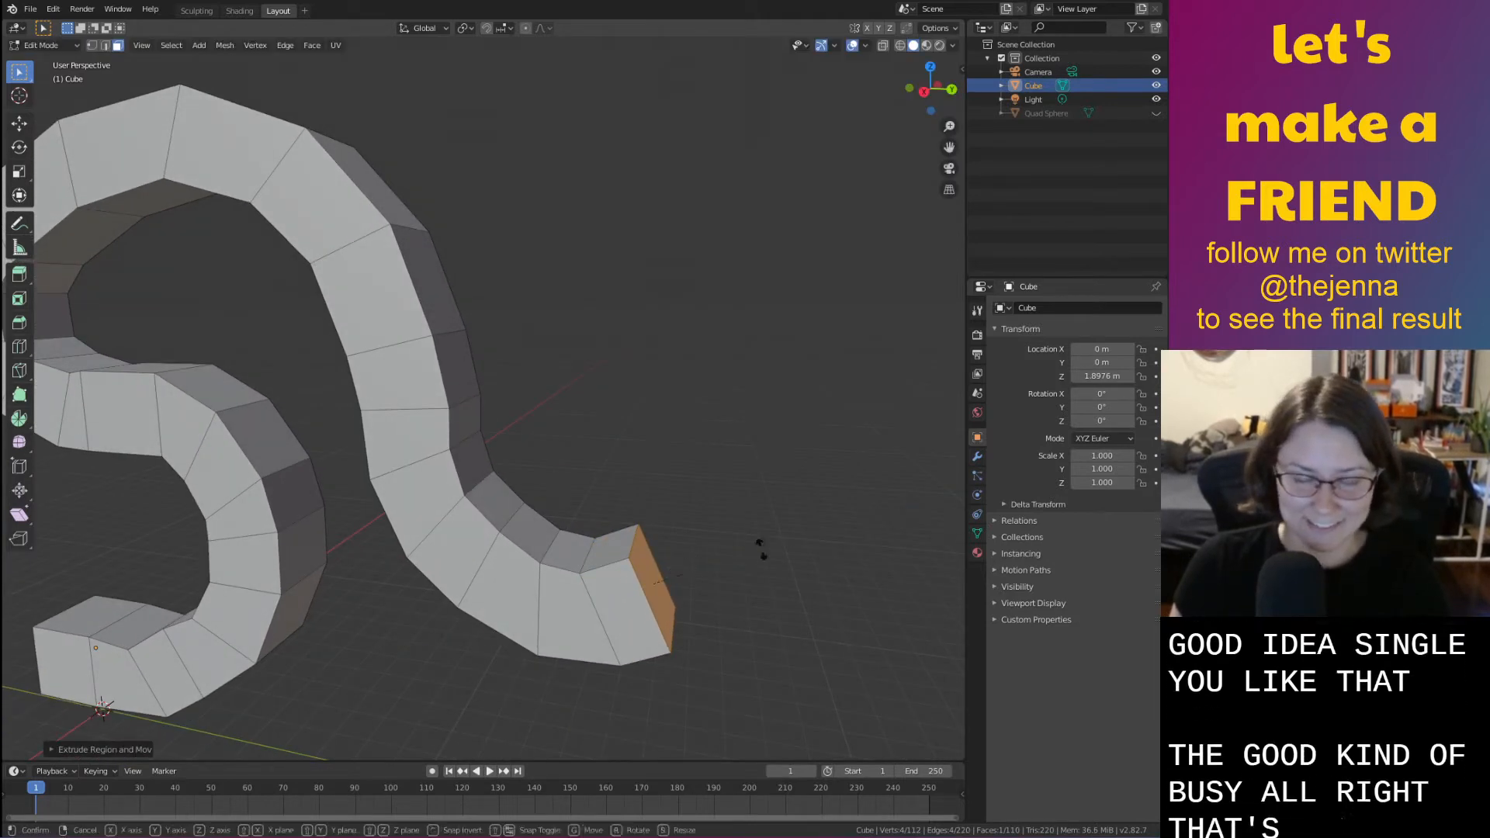
key("r")
key("x")
left_click(743, 533)
Extrude another segment along the rising curve and rotate its end further upward around the global X axis
key("e")
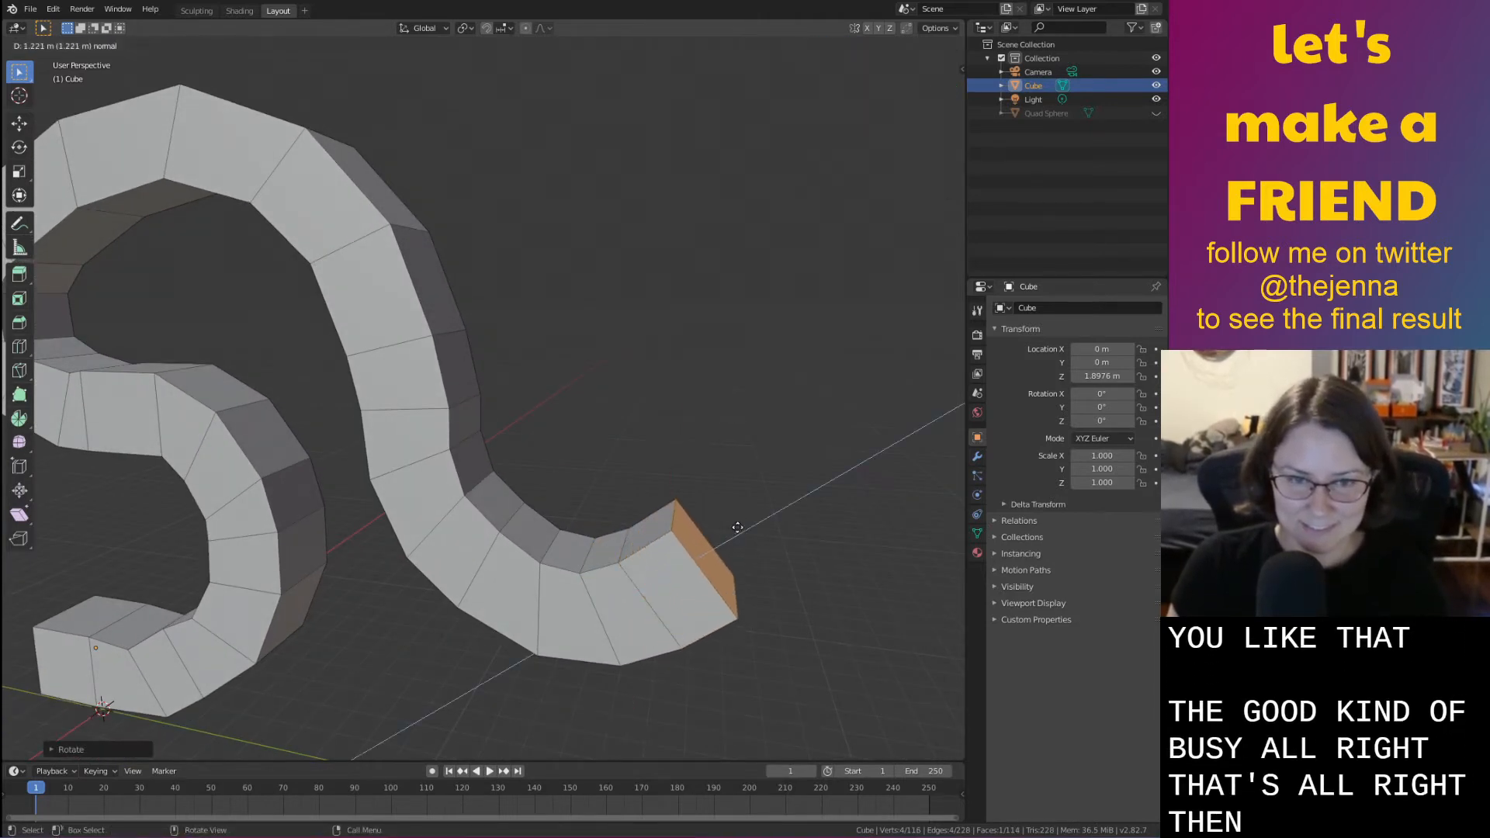
left_click(713, 535)
key("r")
key("x")
left_click(742, 511)
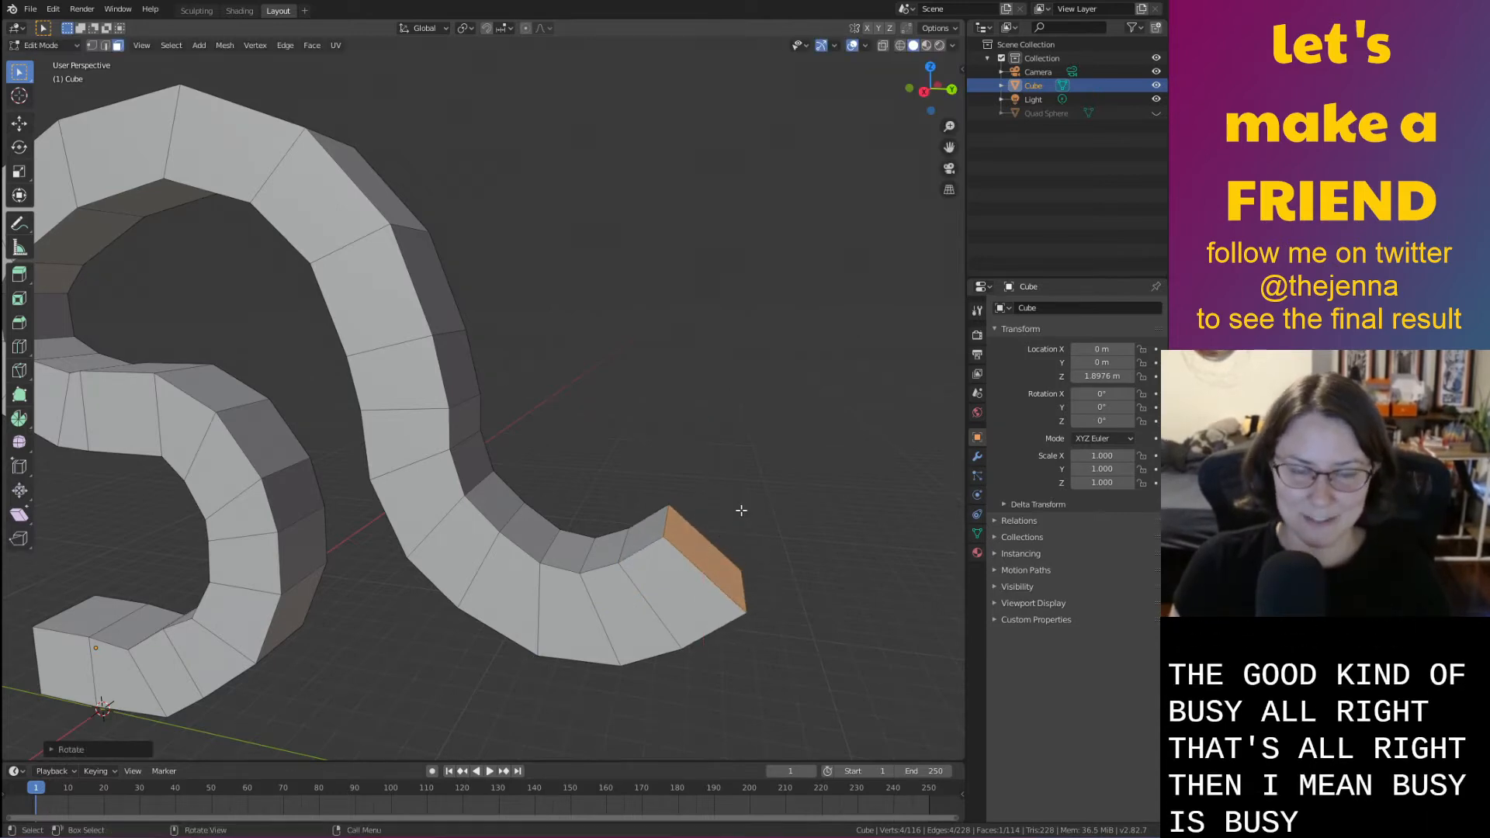
Try extending the raised end with two long straight segments running diagonally upward
scroll(749, 516, "down", 2)
middle_click_drag(748, 516, 761, 510)
key("e")
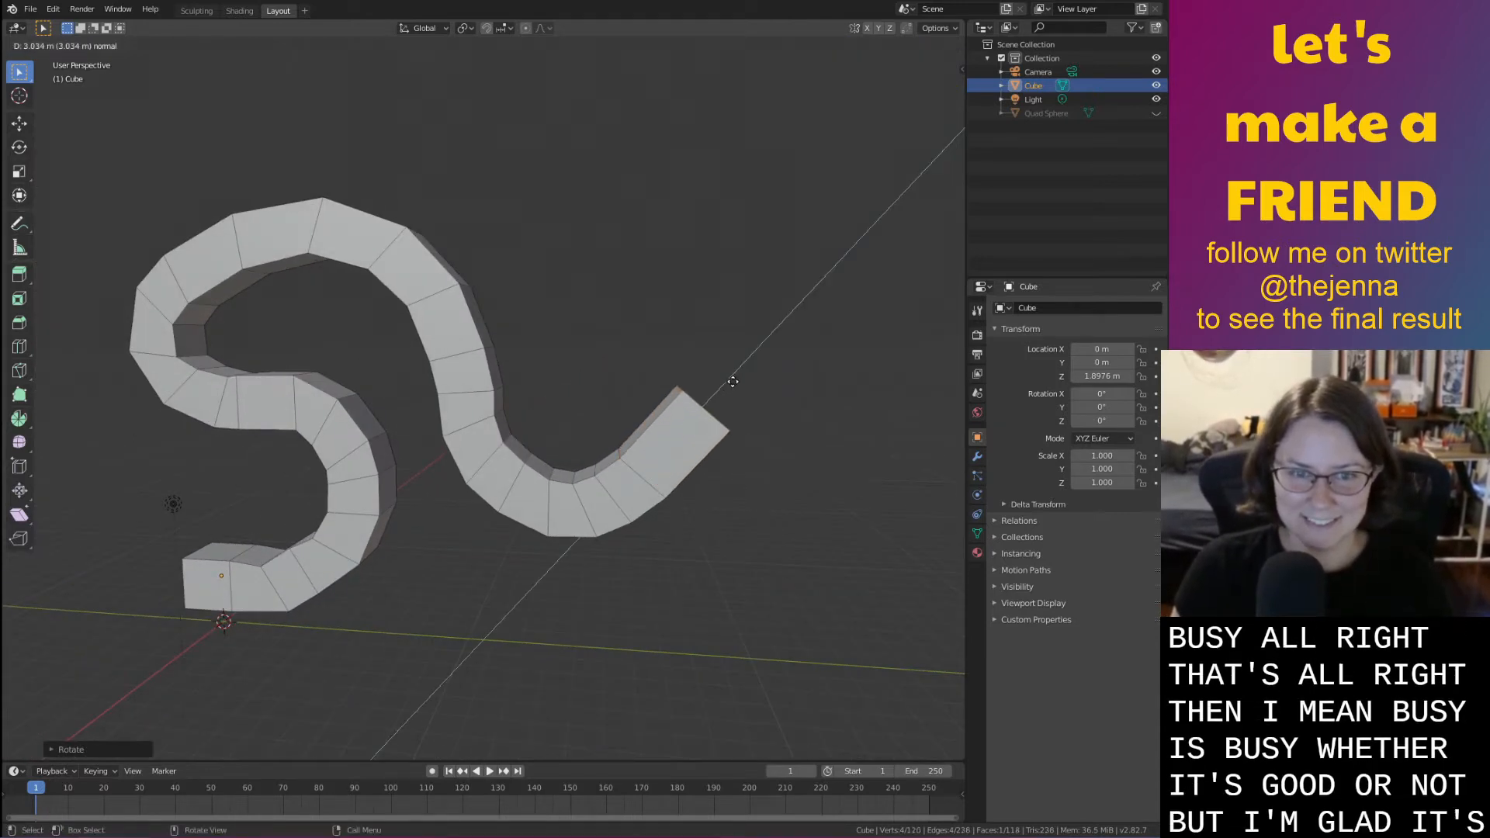
left_click(916, 161)
scroll(916, 160, "down", 3)
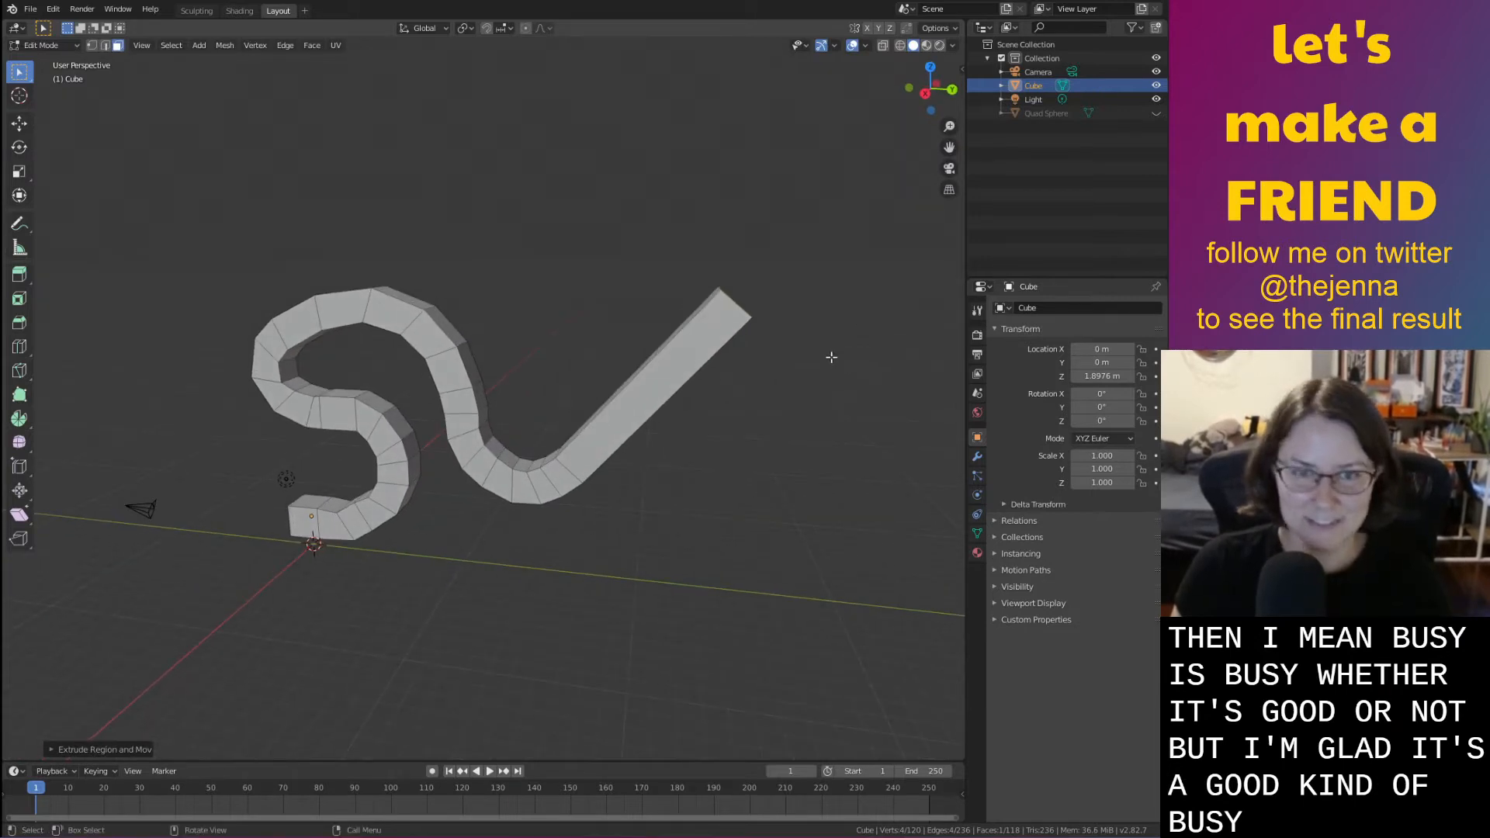
key("e")
left_click(935, 179)
scroll(748, 412, "down", 2)
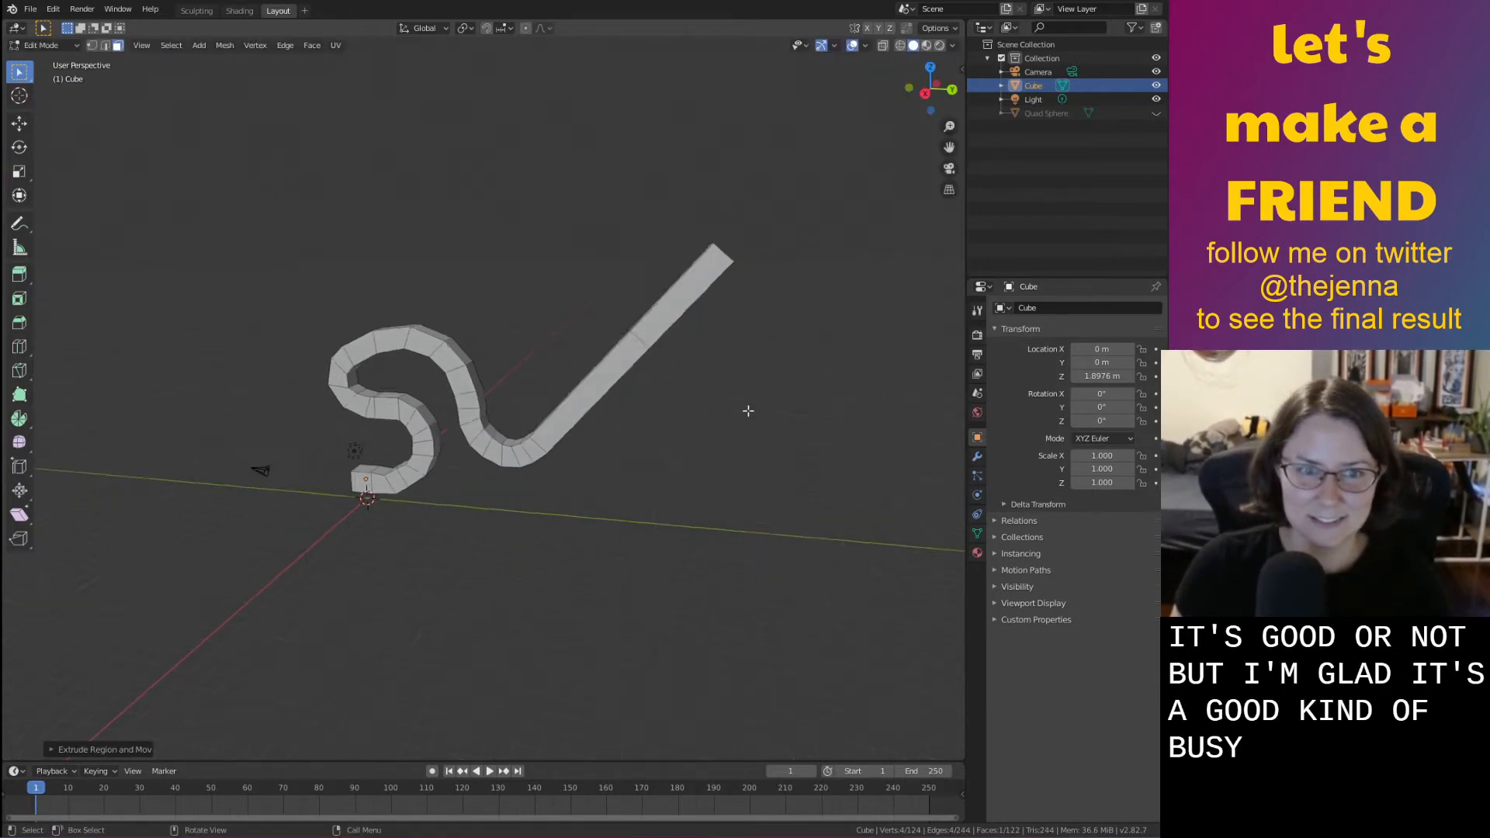
Try extruding the body's starting end about 12 m, and undo it together with the two long diagonal segments
middle_click_drag(748, 412, 621, 454)
key("e")
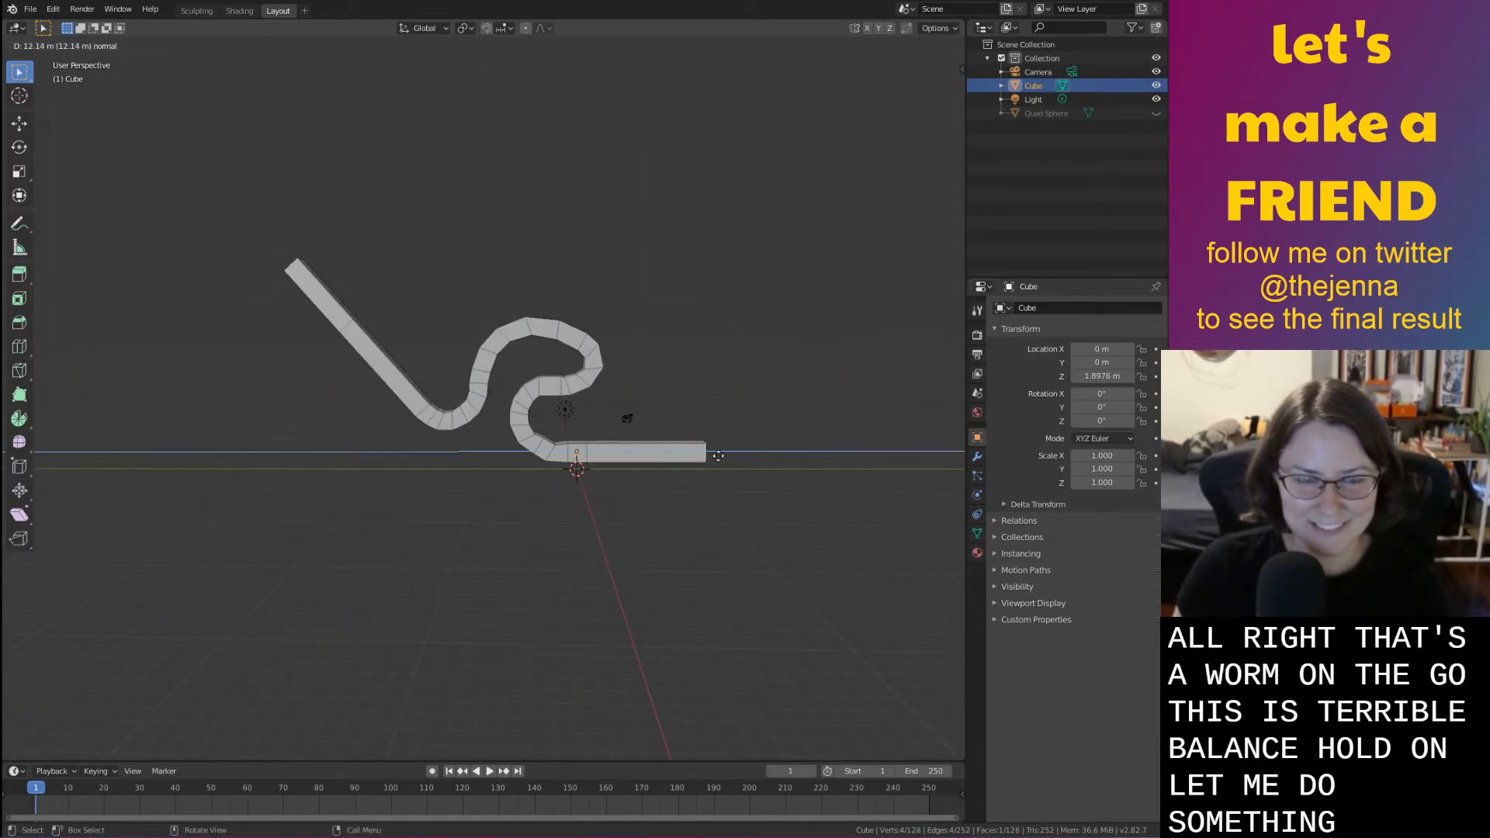
left_click(713, 454)
key("ctrl+z")
middle_click_drag(318, 376, 339, 401)
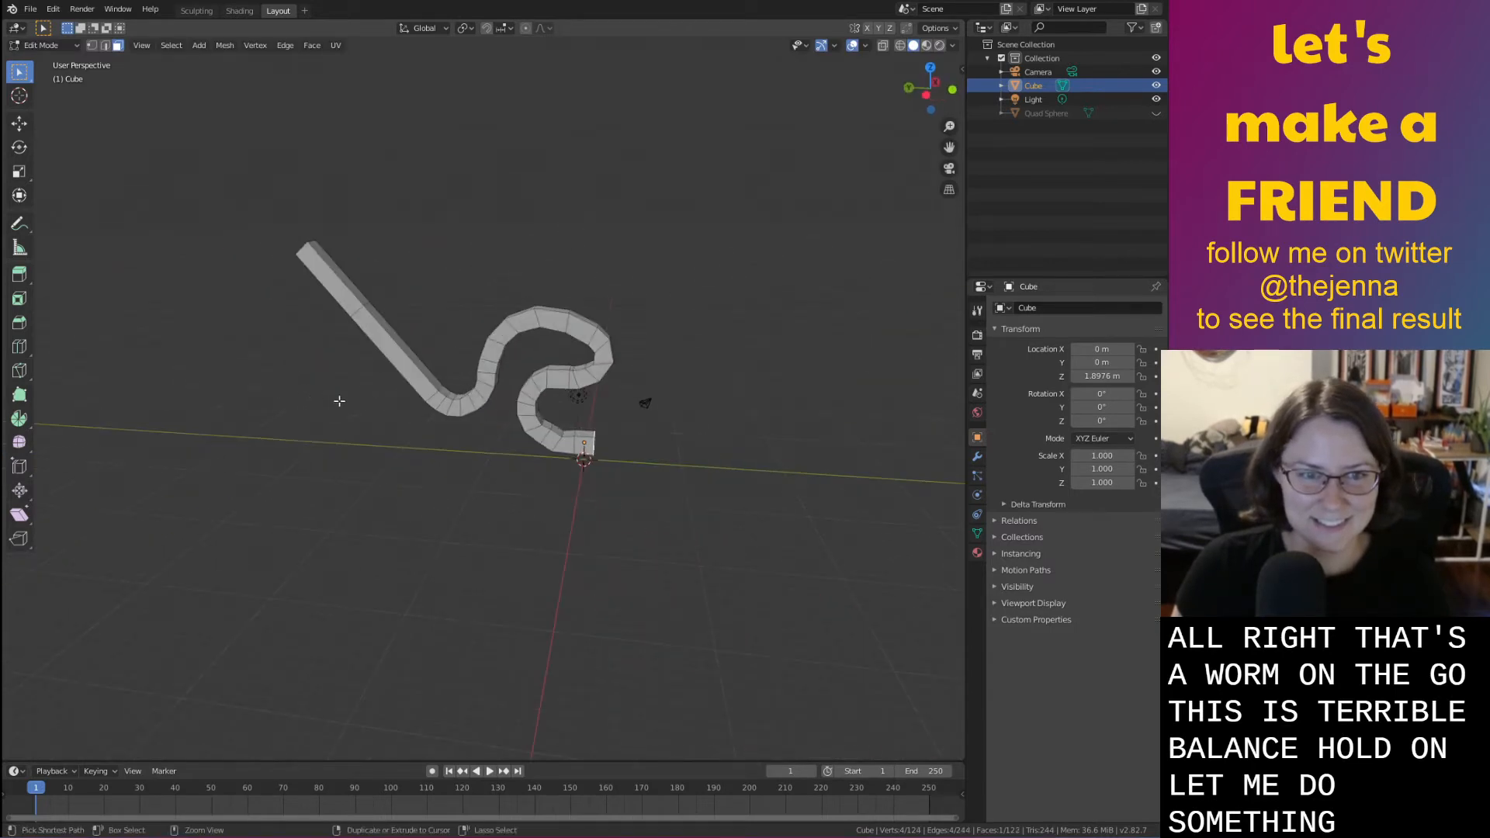
key("alt+a")
Extrude the body's starting end face about 4.9 m along the ground
middle_click_drag(616, 448, 576, 442)
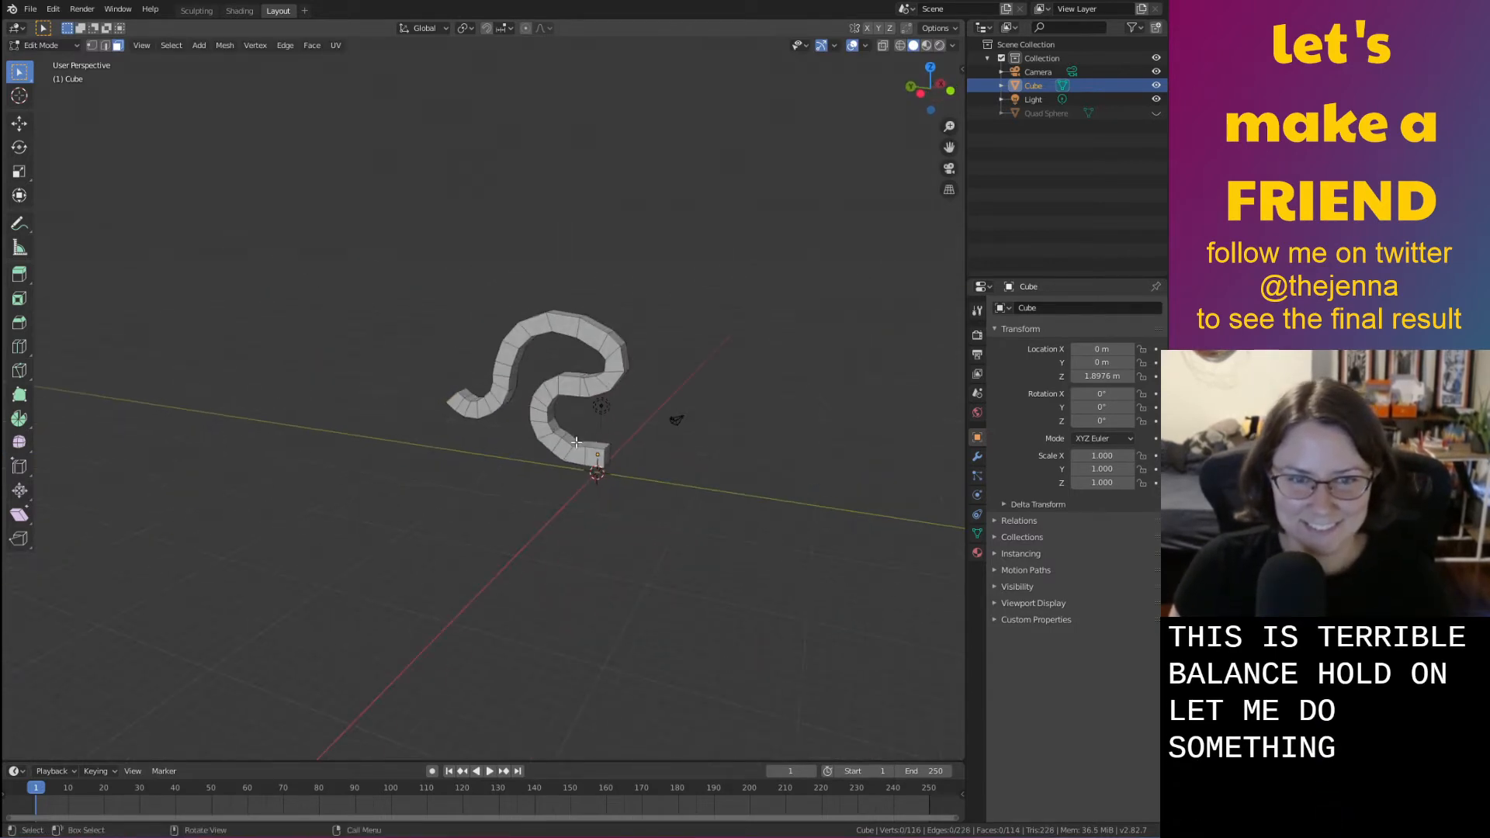
key("e")
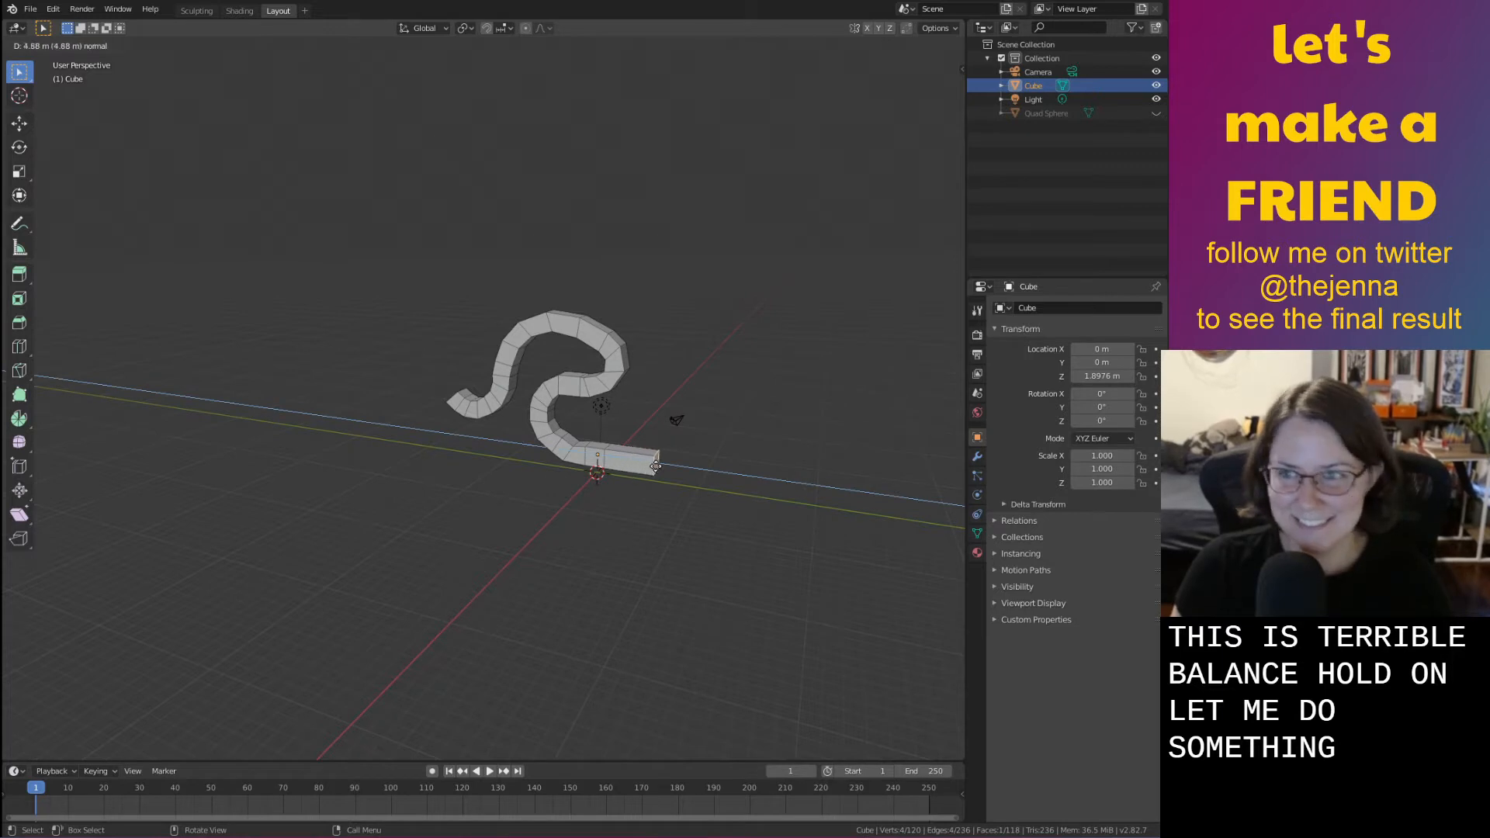
left_click(656, 465)
Select the end face of the raised end and extrude a short segment diagonally upward
middle_click_drag(659, 470, 854, 520)
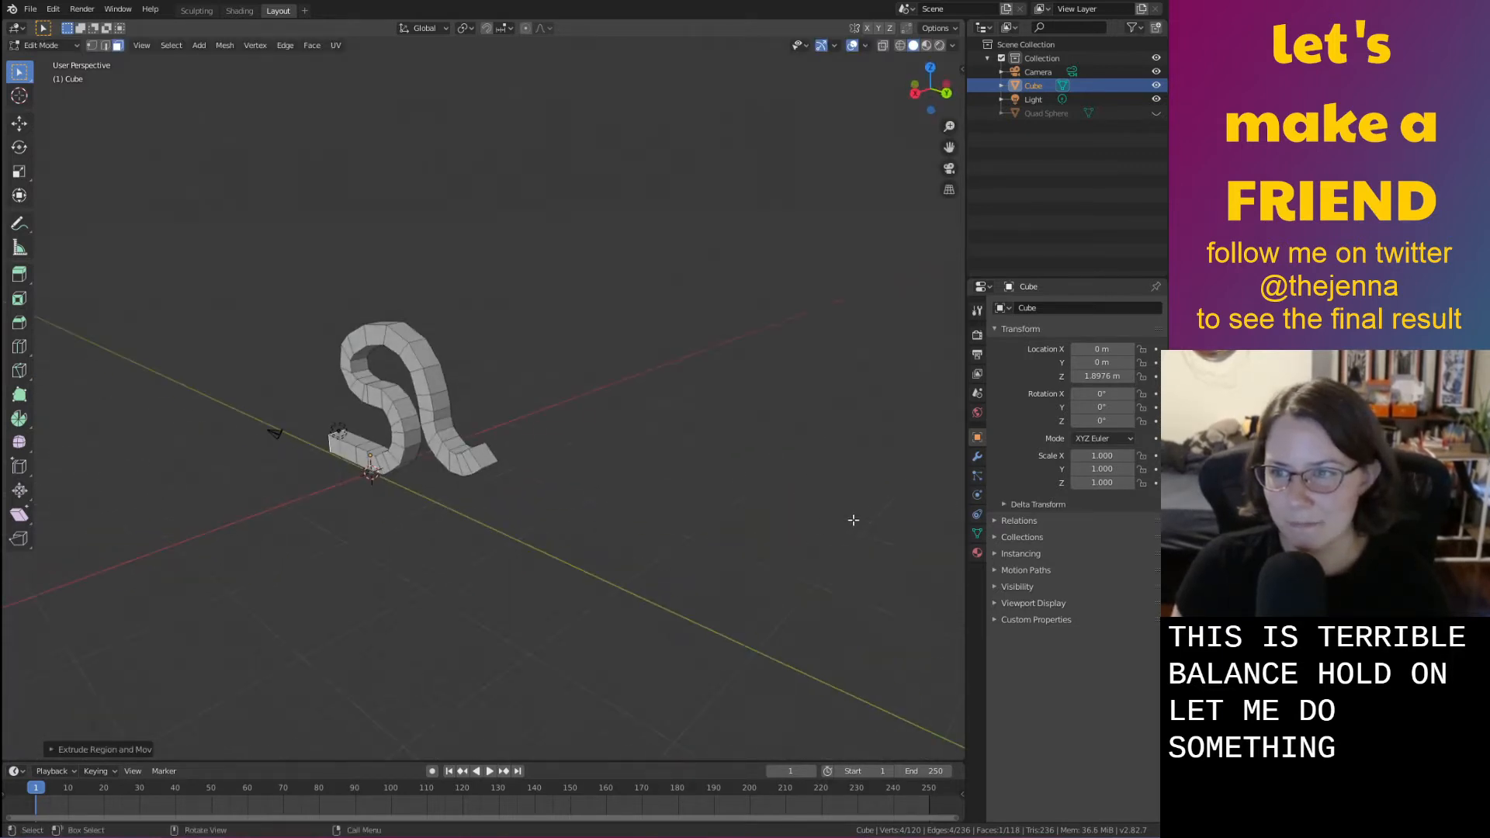
mouse_move(742, 524)
middle_mouse_down("shift")
mouse_move(831, 489)
mouse_move(786, 522)
mouse_move(678, 522)
mouse_move(743, 518)
middle_mouse_up("shift")
scroll(818, 515, "up", 3)
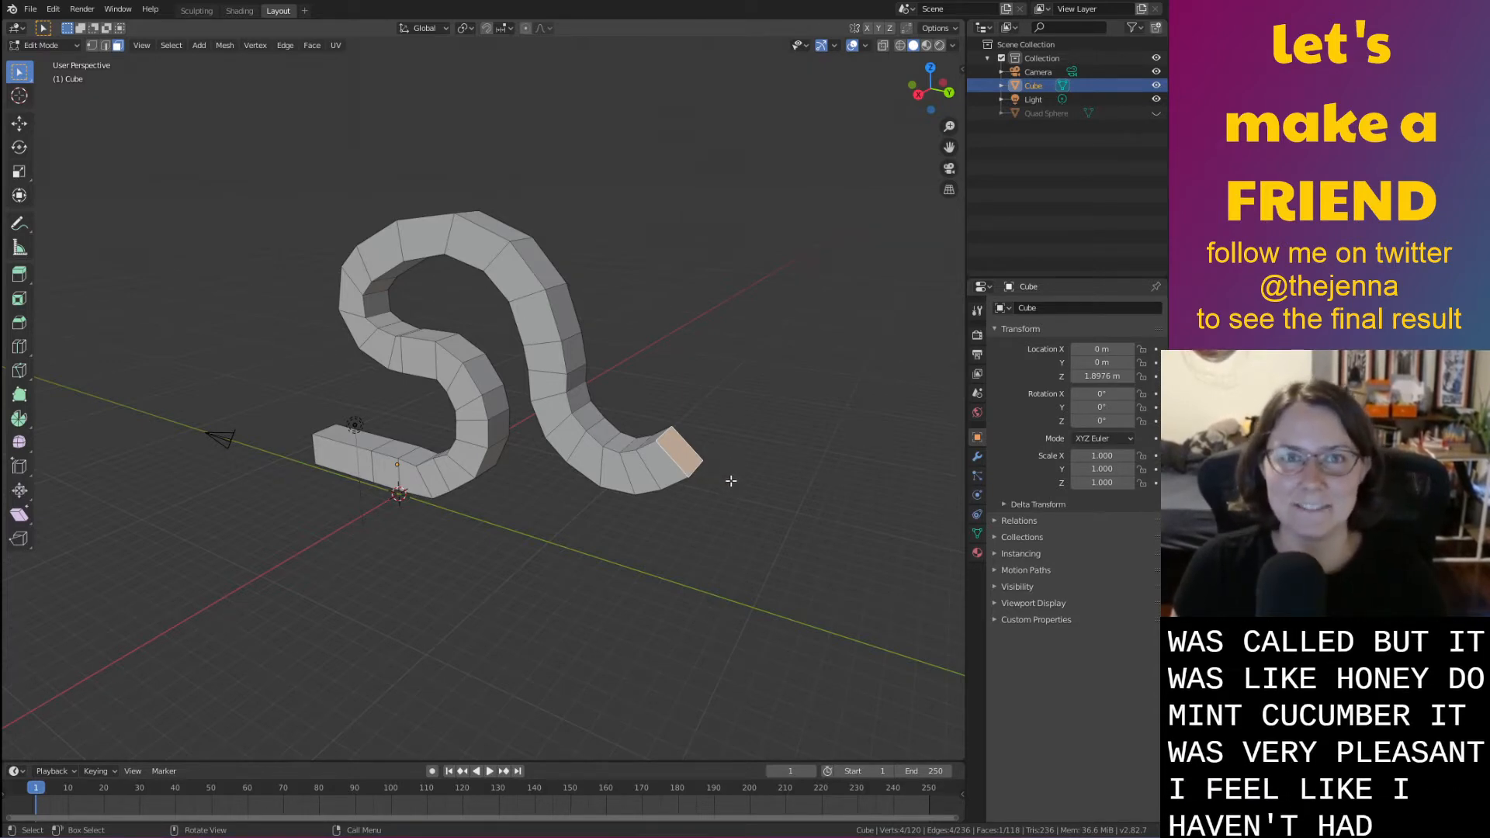
middle_click_drag(730, 478, 778, 455)
left_click_drag(795, 478, 780, 379)
middle_click_drag(780, 378, 721, 407)
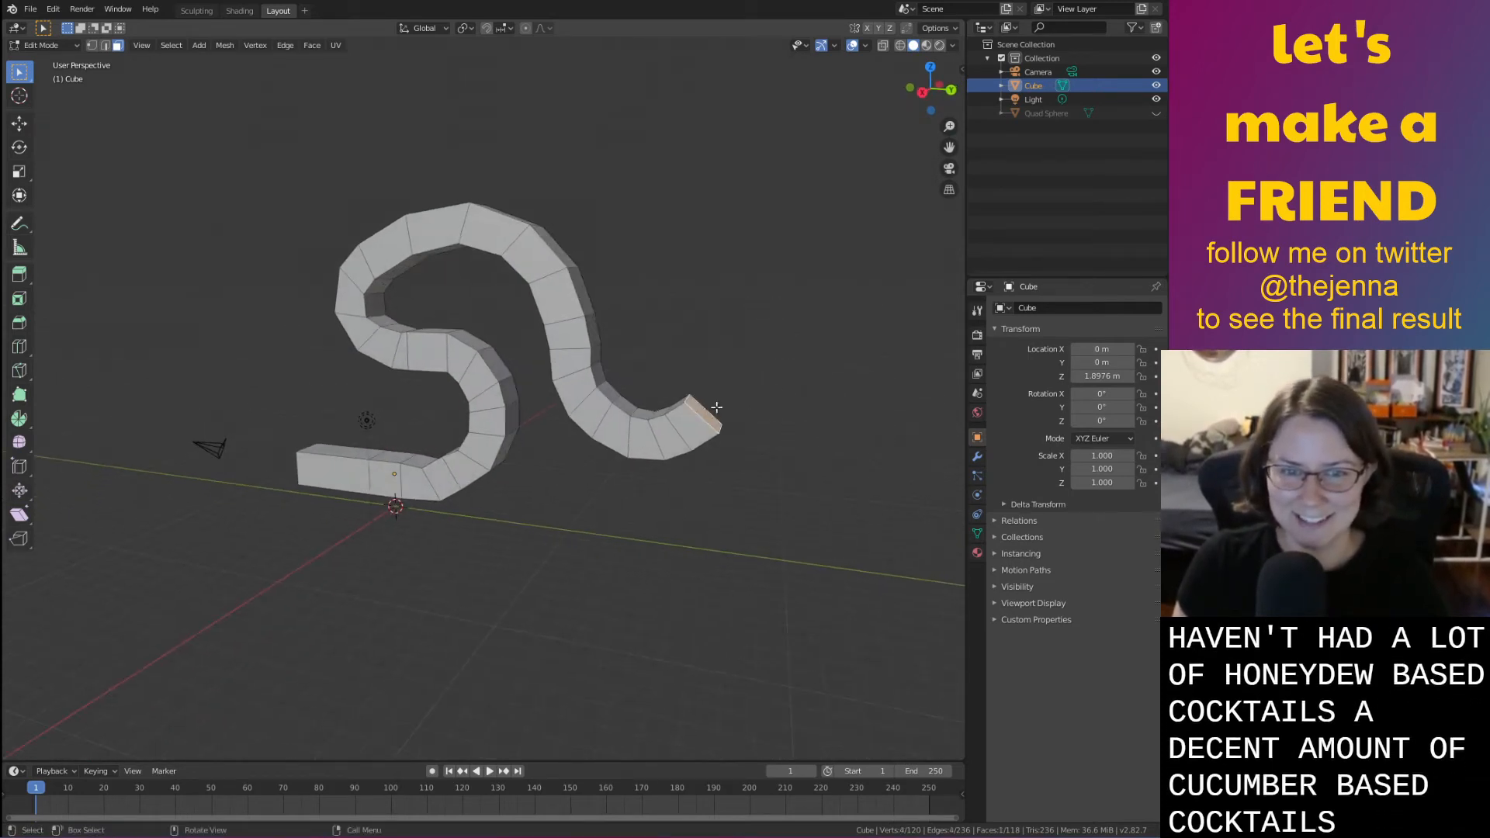
left_click(718, 404)
key("e")
left_click(737, 375)
Try rotating the raised end face about 41° around the global X axis and extruding from it again
key("r")
key("x")
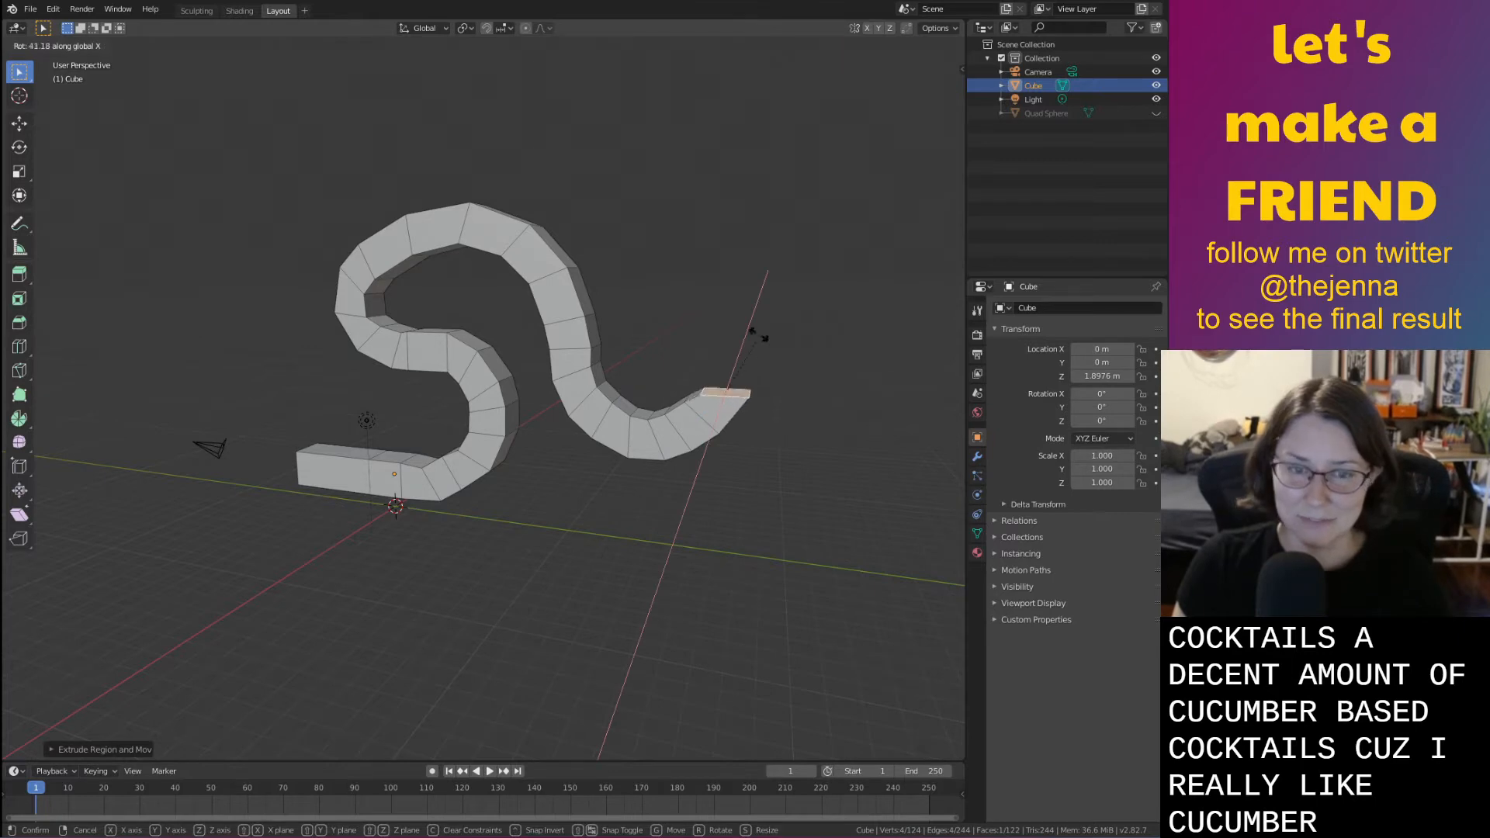
left_click(756, 333)
key("e")
right_click(732, 307)
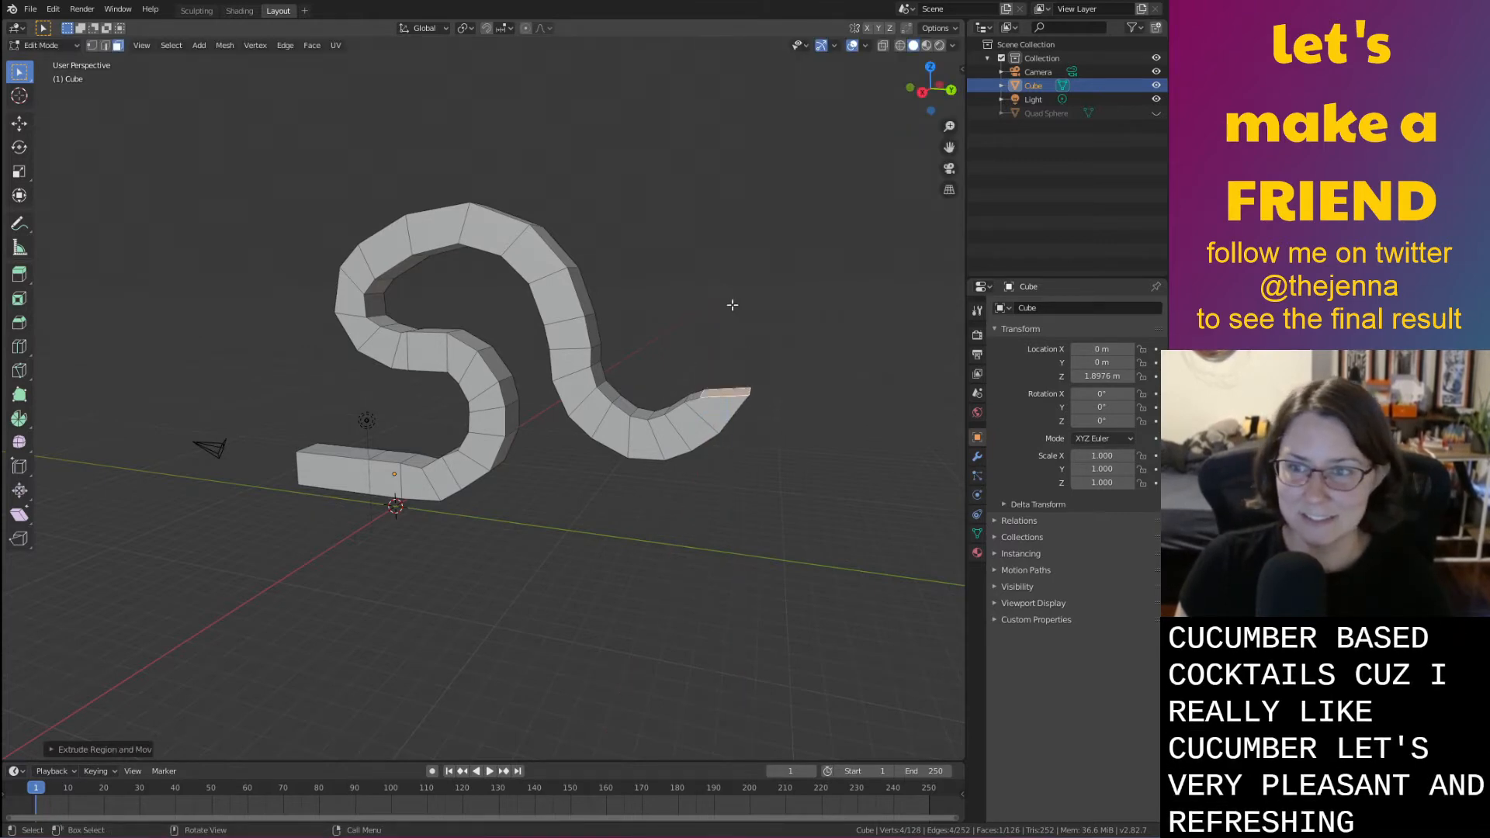
key("ctrl+z")
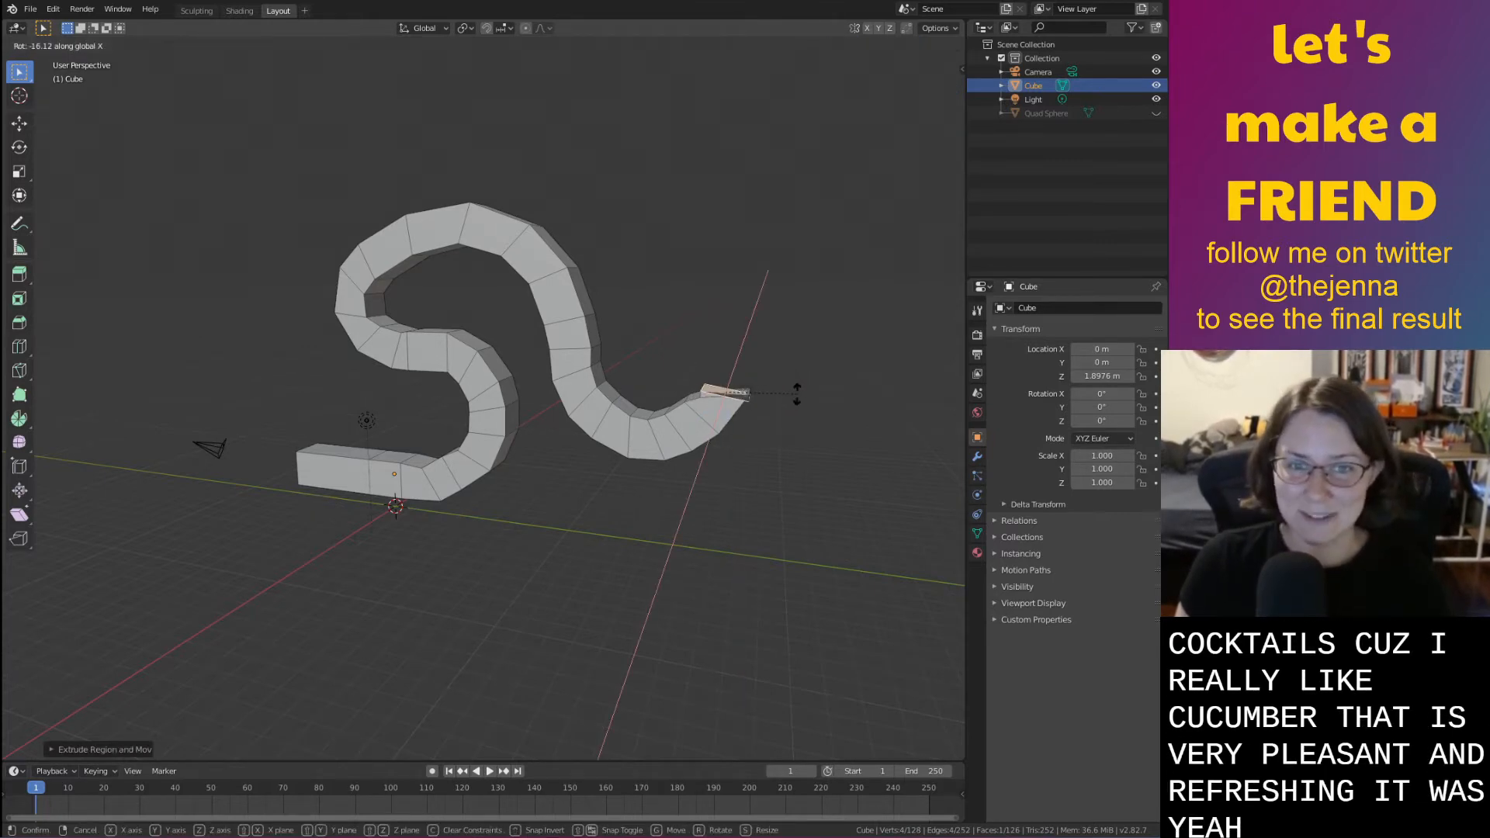
Rotate the raised end face moderately around the global X axis to keep the upward curve smooth
key("r")
key("x")
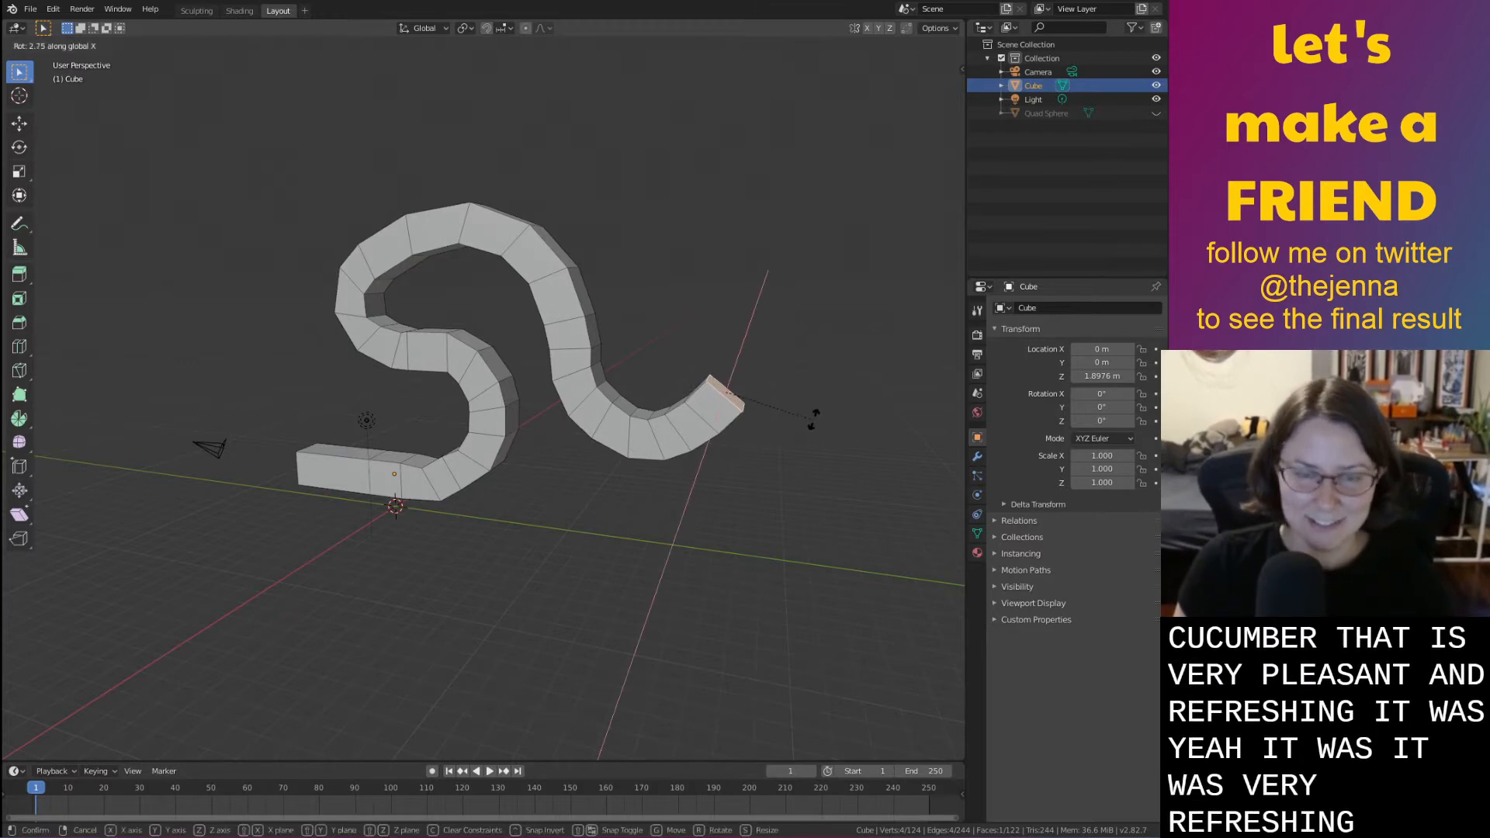
left_click(805, 384)
Extrude a short upward segment from the raised end and rotate its end face around global X until nearly horizontal
key("e")
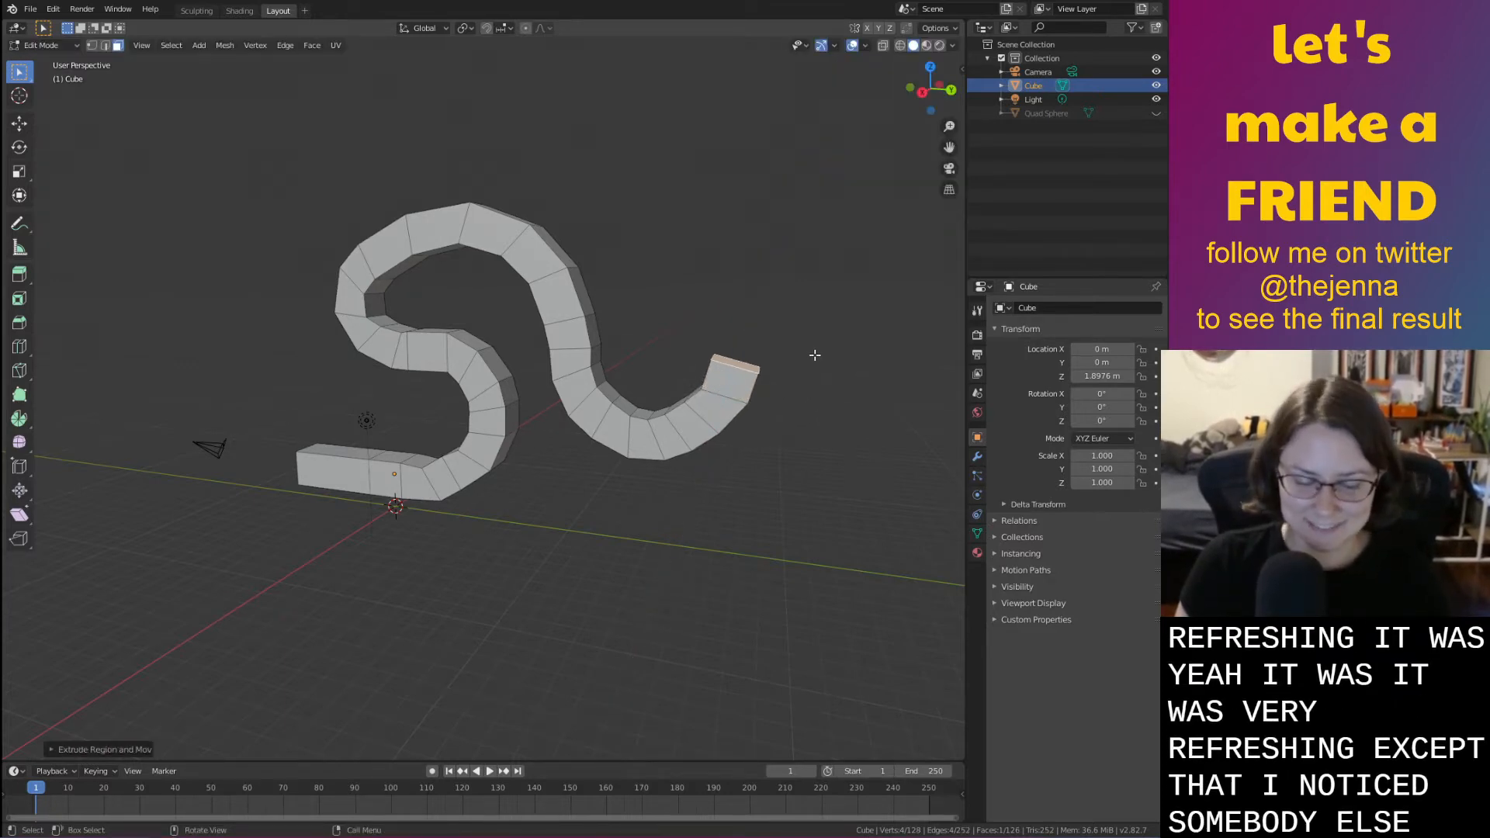
left_click(811, 353)
key("r")
key("x")
left_click(799, 327)
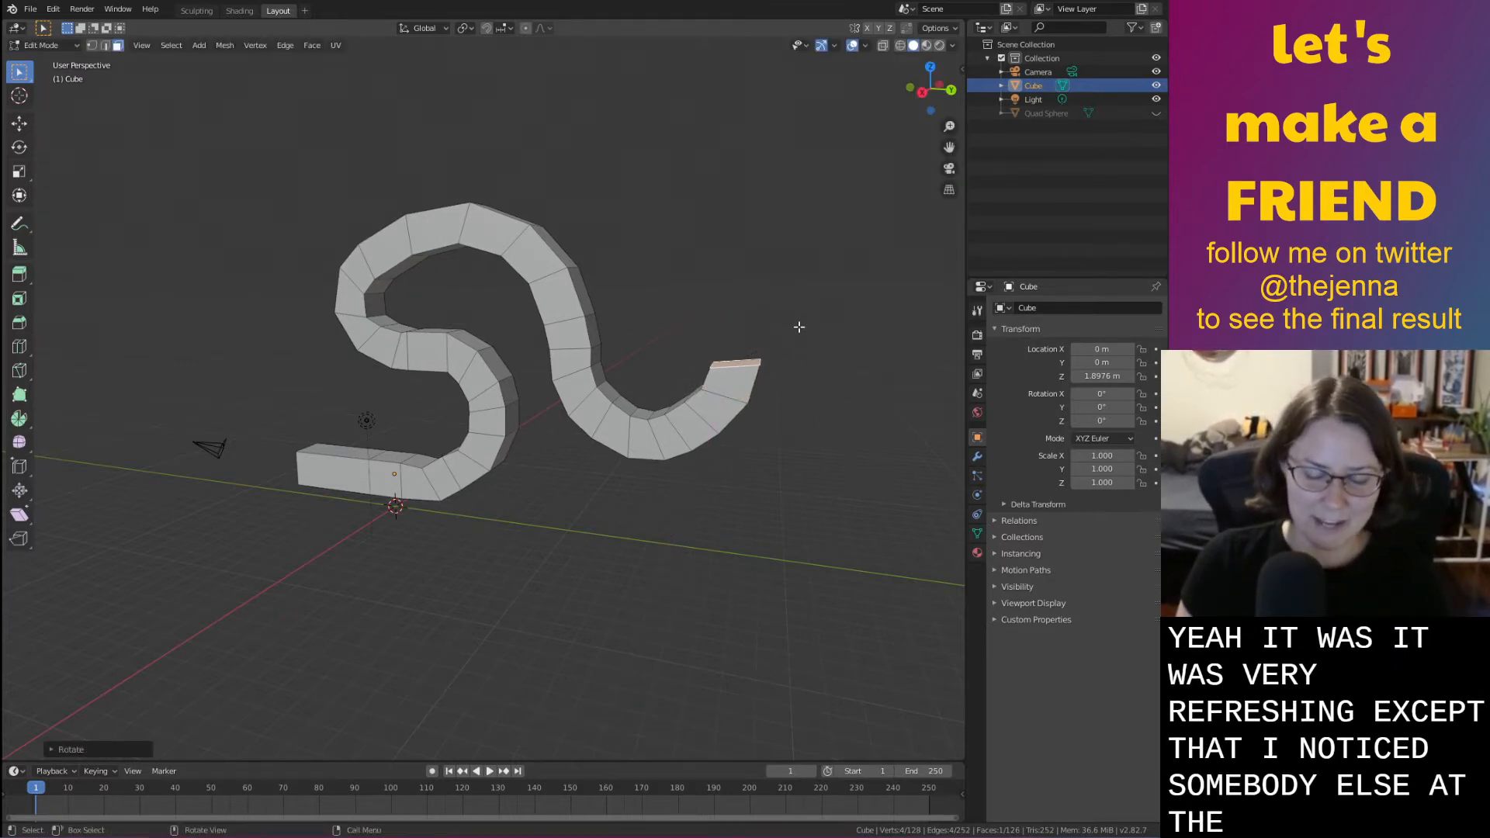
Extrude a short upward segment from the raised end and rotate its end face about 21° around global X
key("e")
left_click(770, 286)
key("r")
key("x")
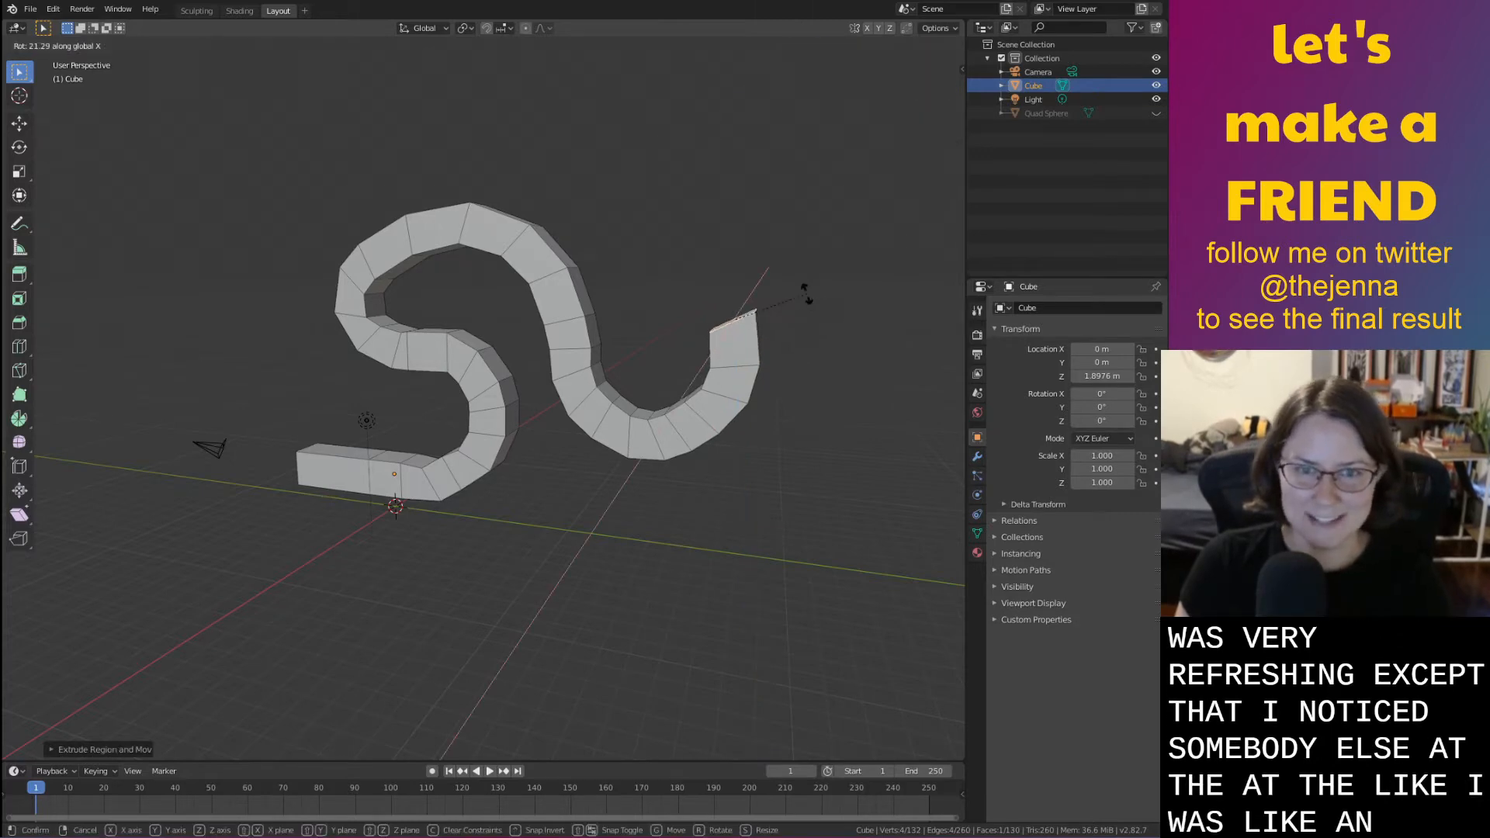
left_click(799, 287)
Extrude another segment curling back over the bend and tilt its end face further around global X
key("e")
left_click(767, 264)
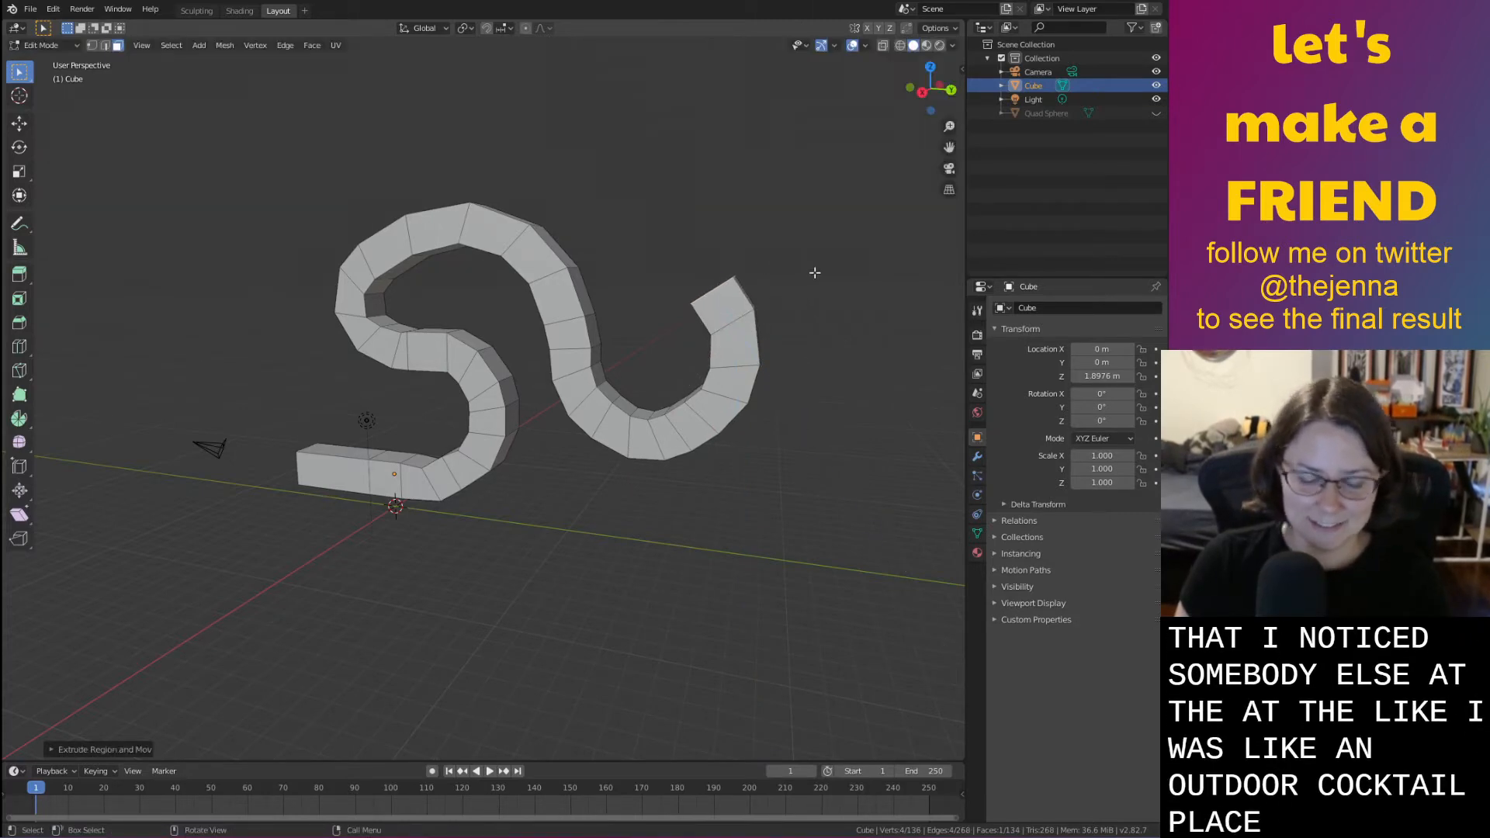
key("r")
key("x")
left_click(785, 255)
Extrude two segments diagonally back and up, and rotate the end face around global X to turn the path upward
key("e")
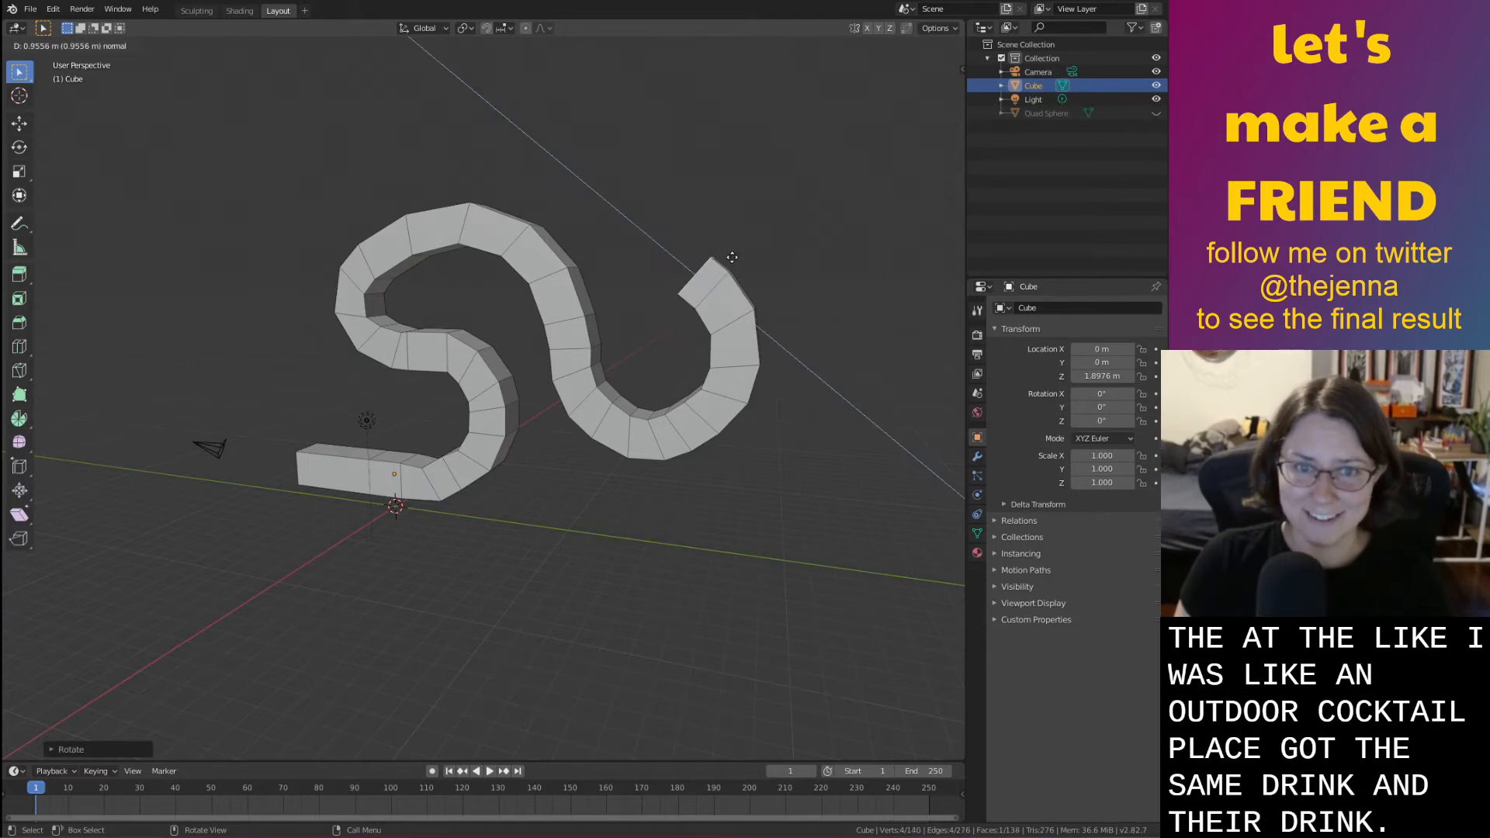
left_click(800, 225)
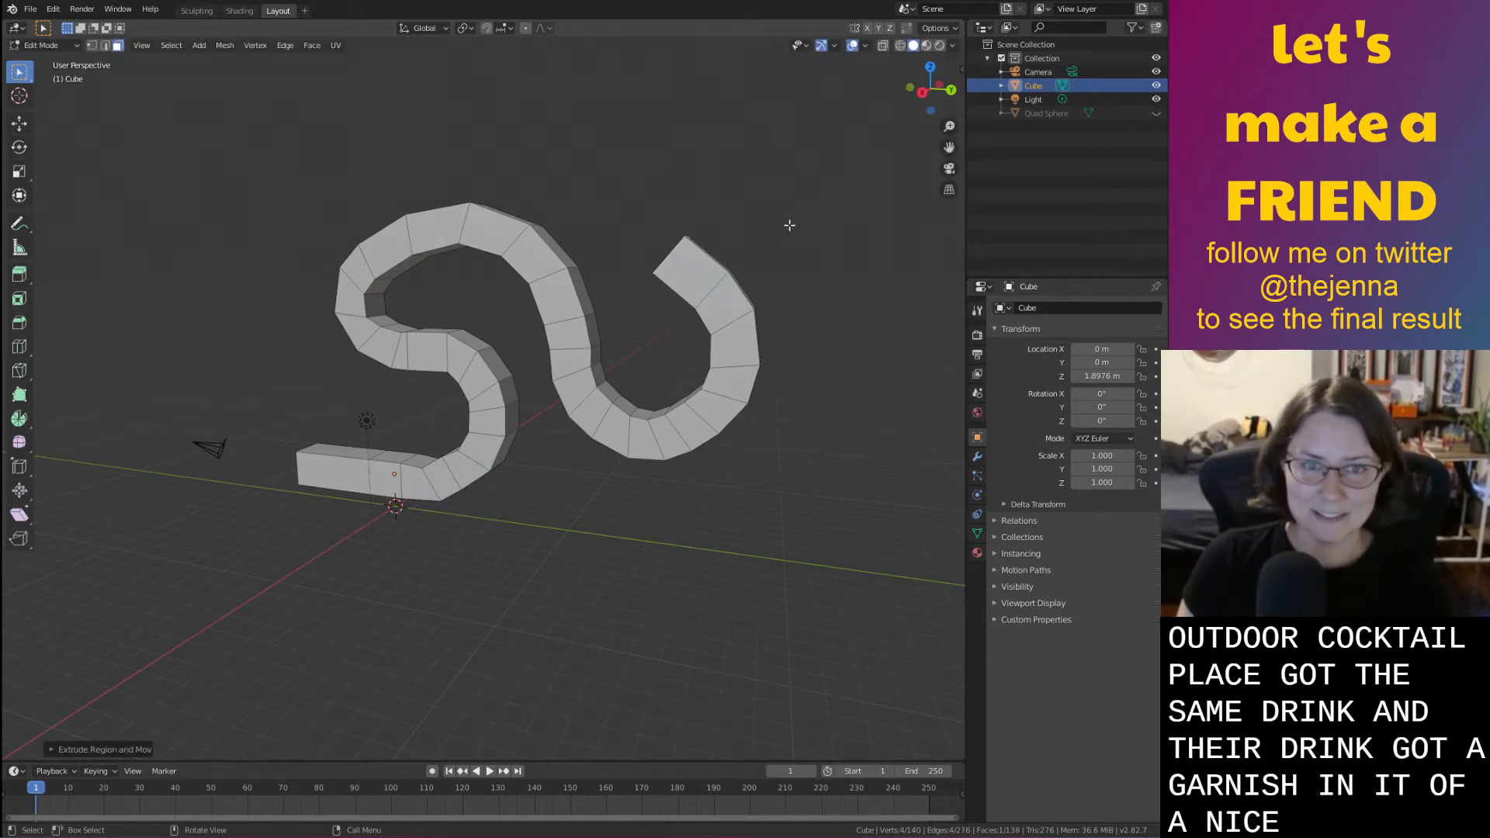
key("e")
left_click(704, 182)
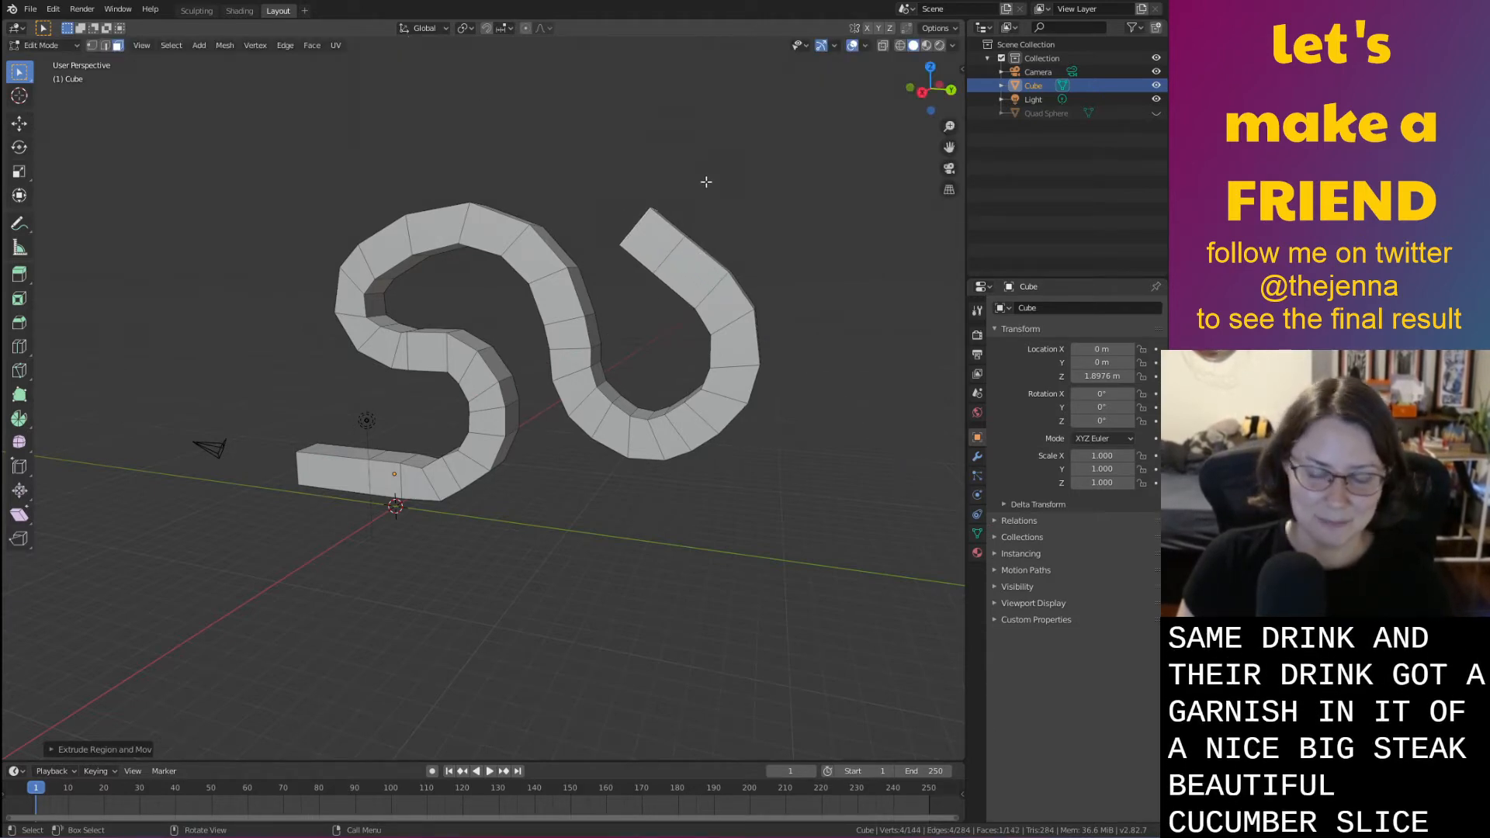
key("r")
key("x")
left_click(702, 194)
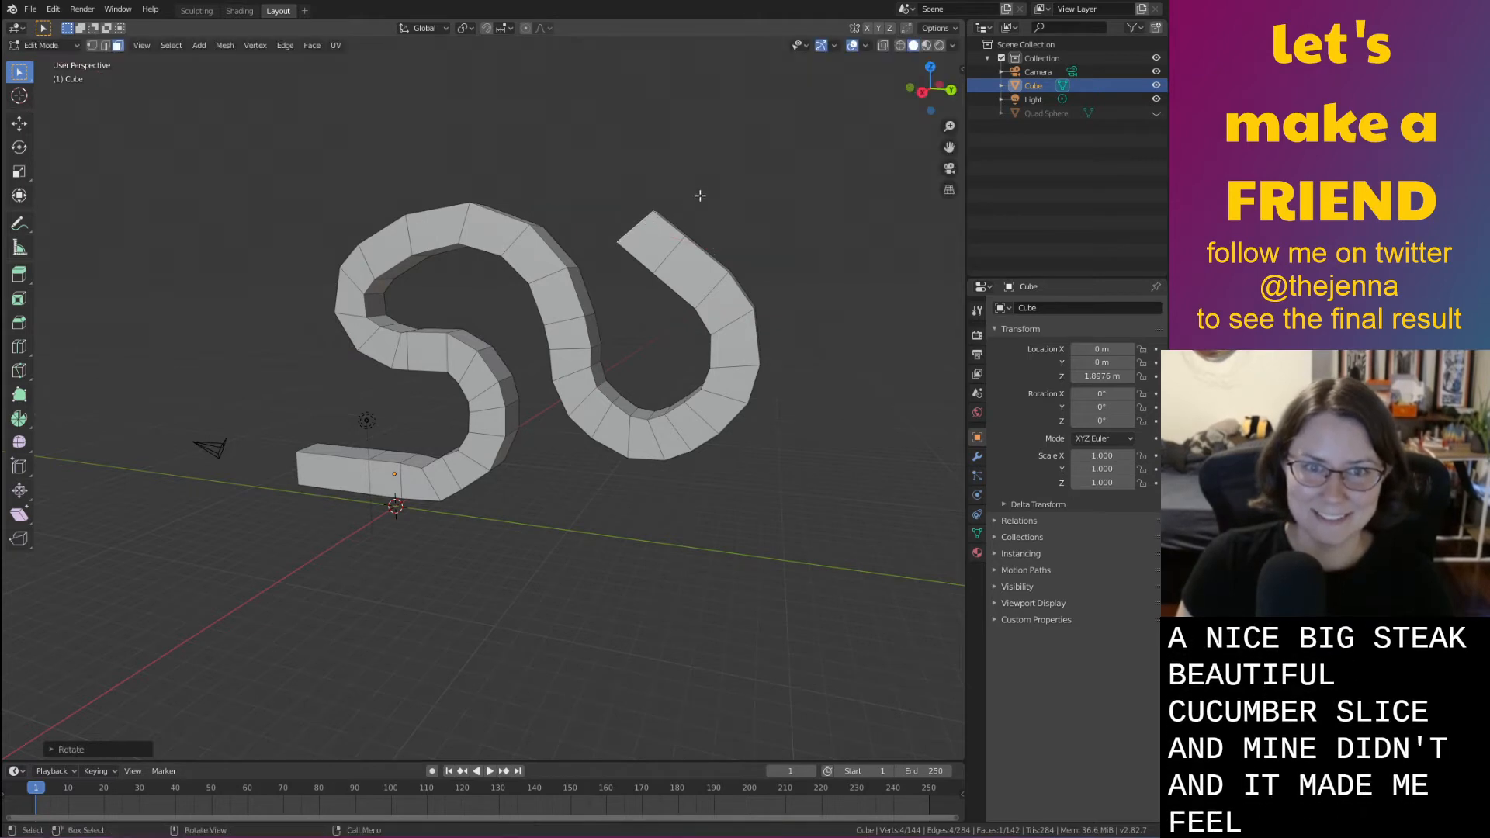
Extrude two steeper segments from the raised end and rotate the end face around global X closer to horizontal
key("e")
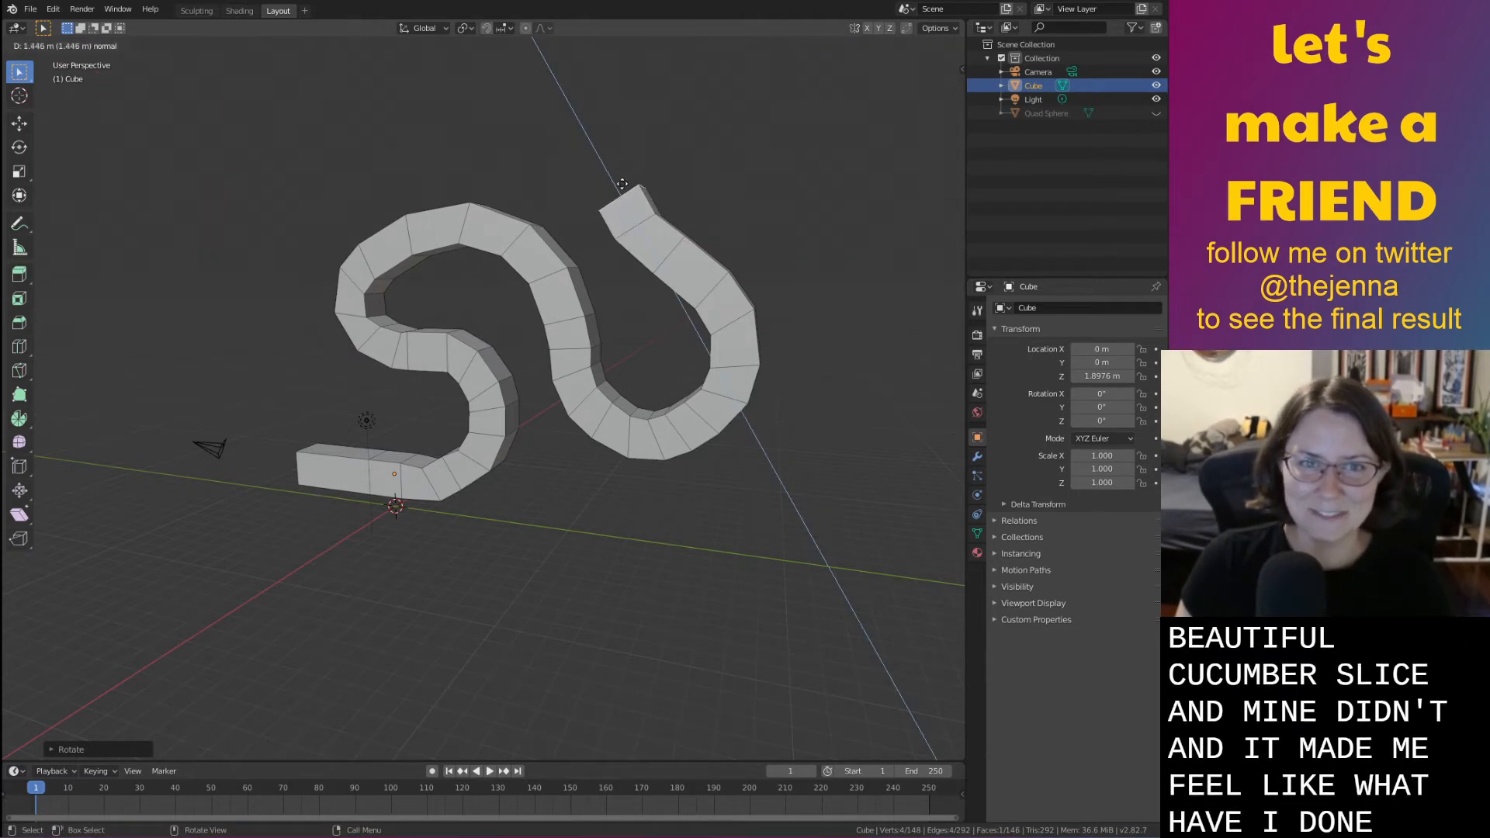
left_click(617, 176)
middle_click_drag(617, 176, 660, 307)
key("e")
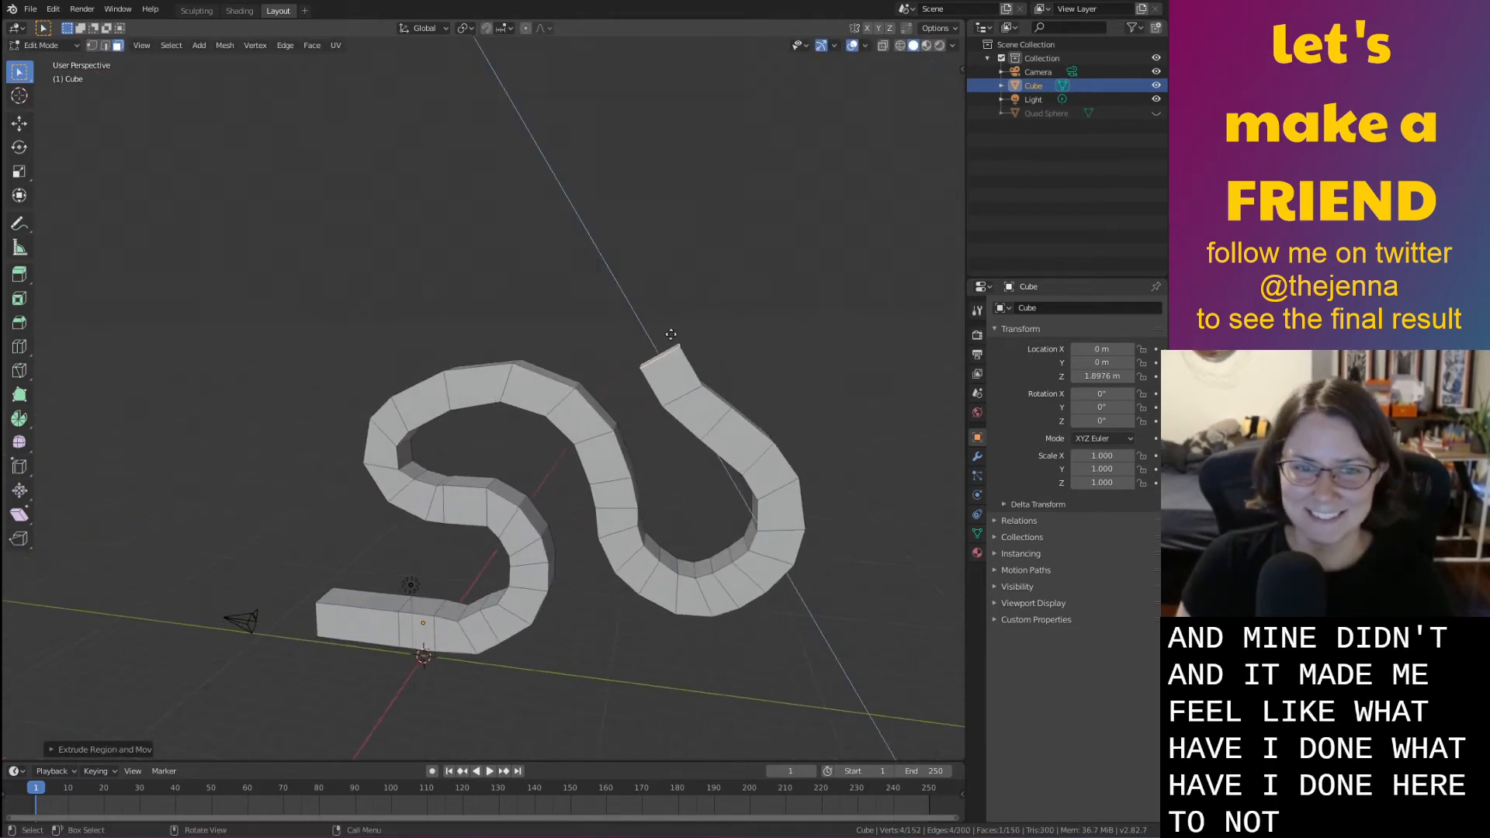
left_click(661, 296)
key("r")
key("x")
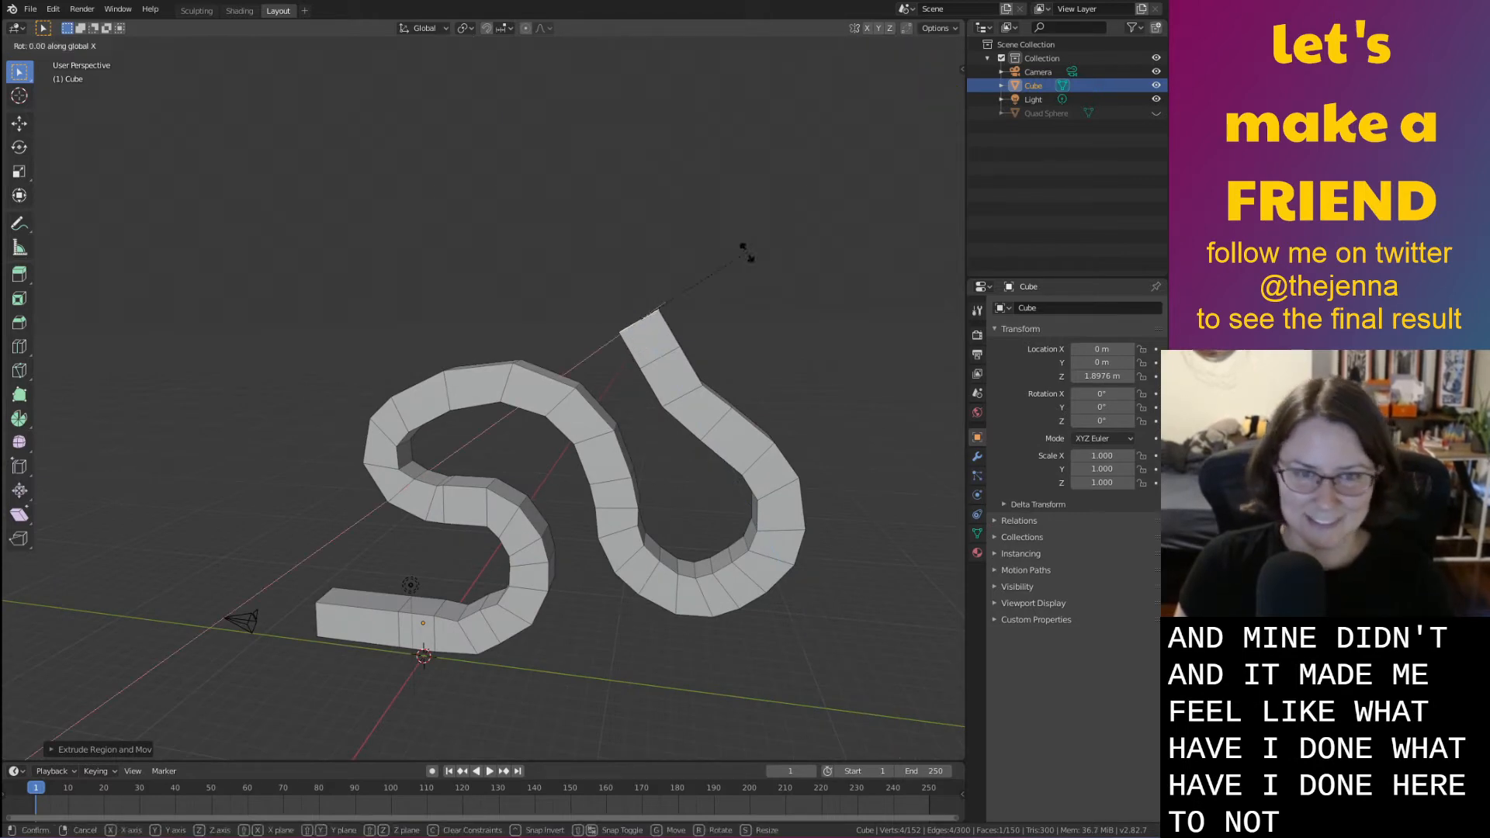
left_click(757, 275)
Try extruding a segment of about 2.17 m upward from the raised end
key("e")
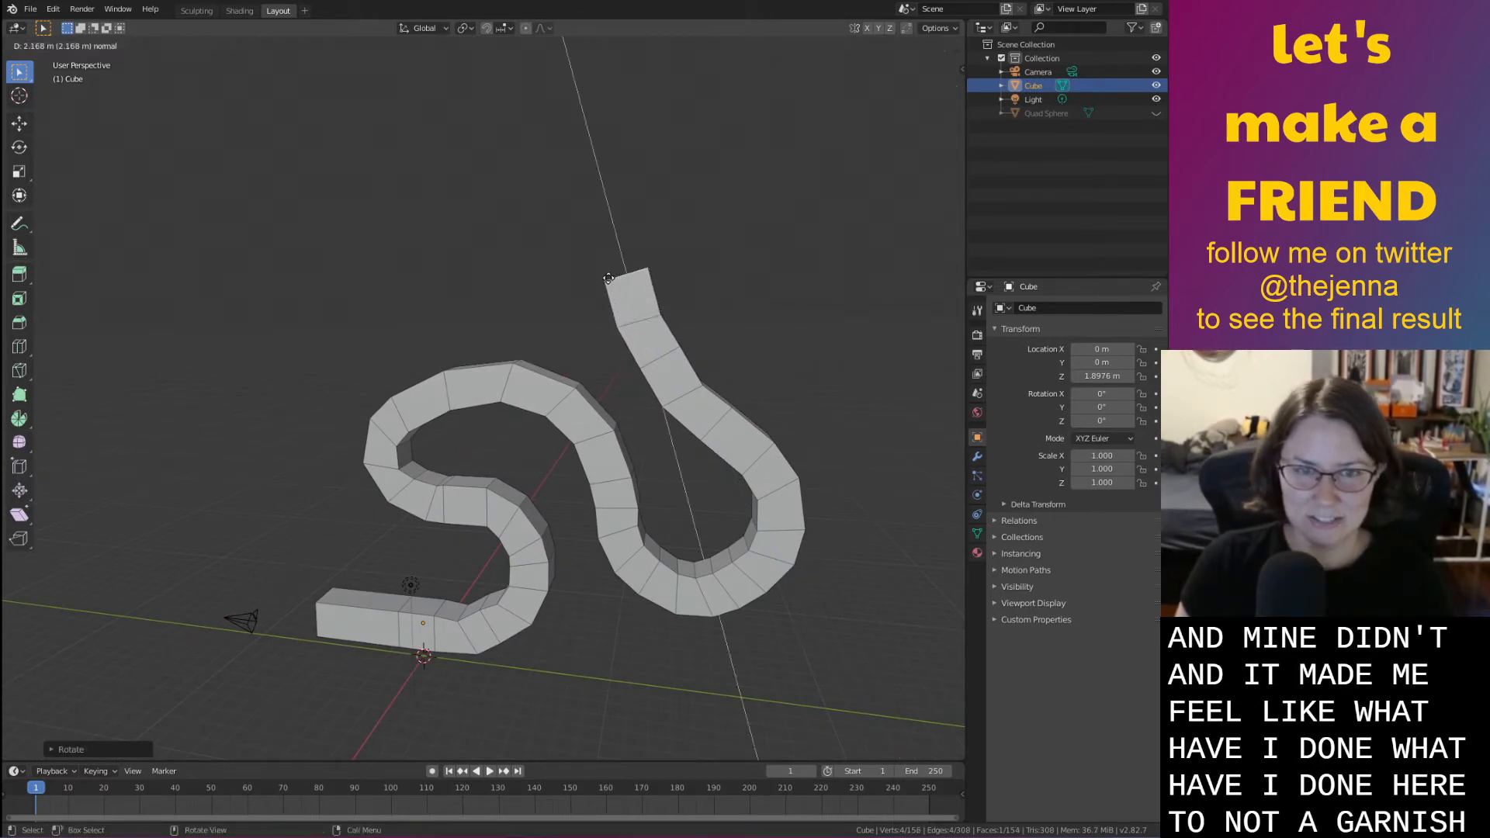
left_click(609, 278)
key("r")
key("x")
key("Escape")
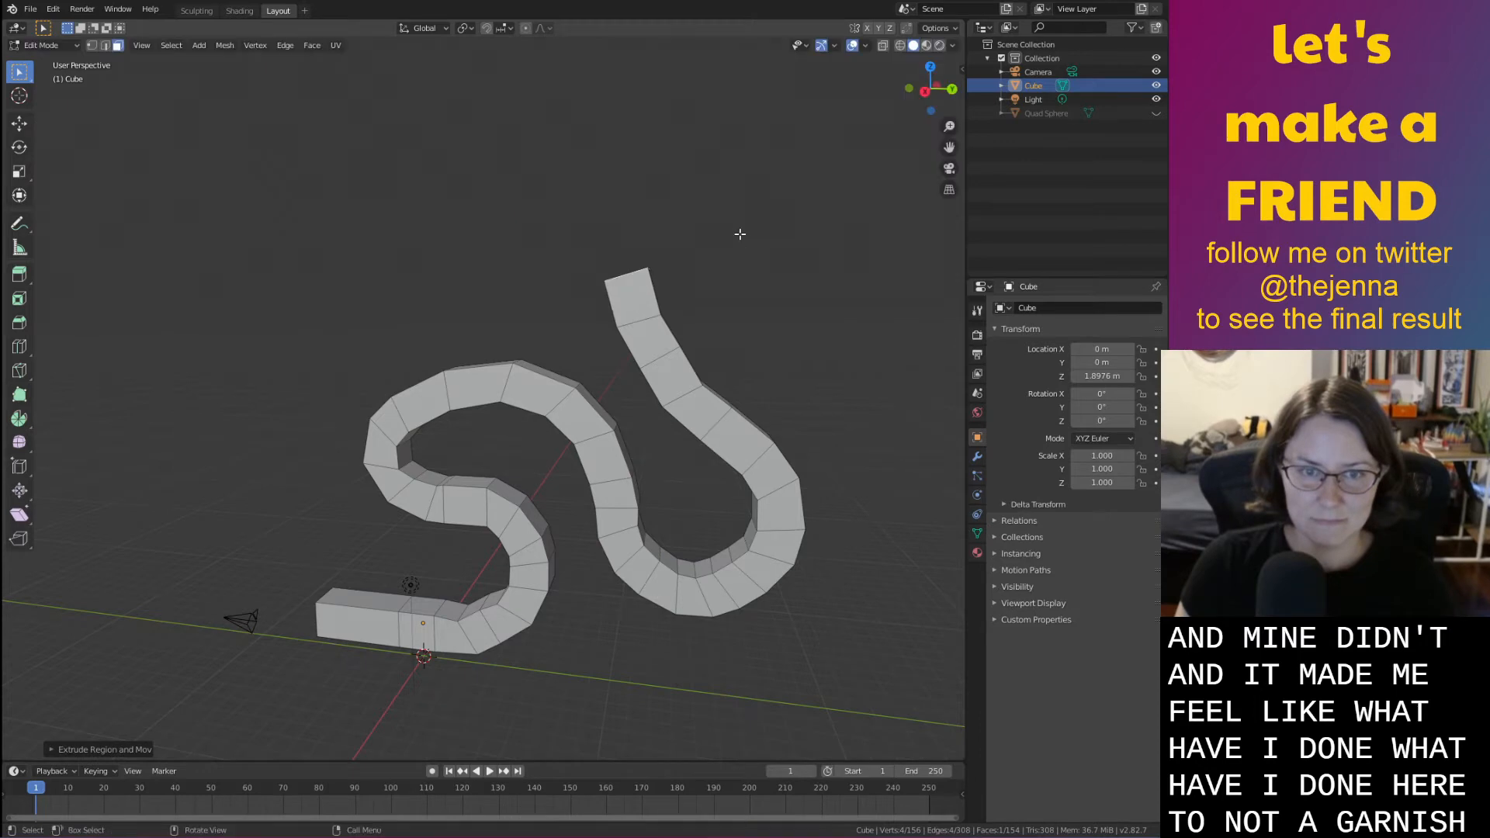
Try lowering the new end face along global Z to shorten the segment and rotating the face slightly
key("g")
key("z")
left_click(670, 301)
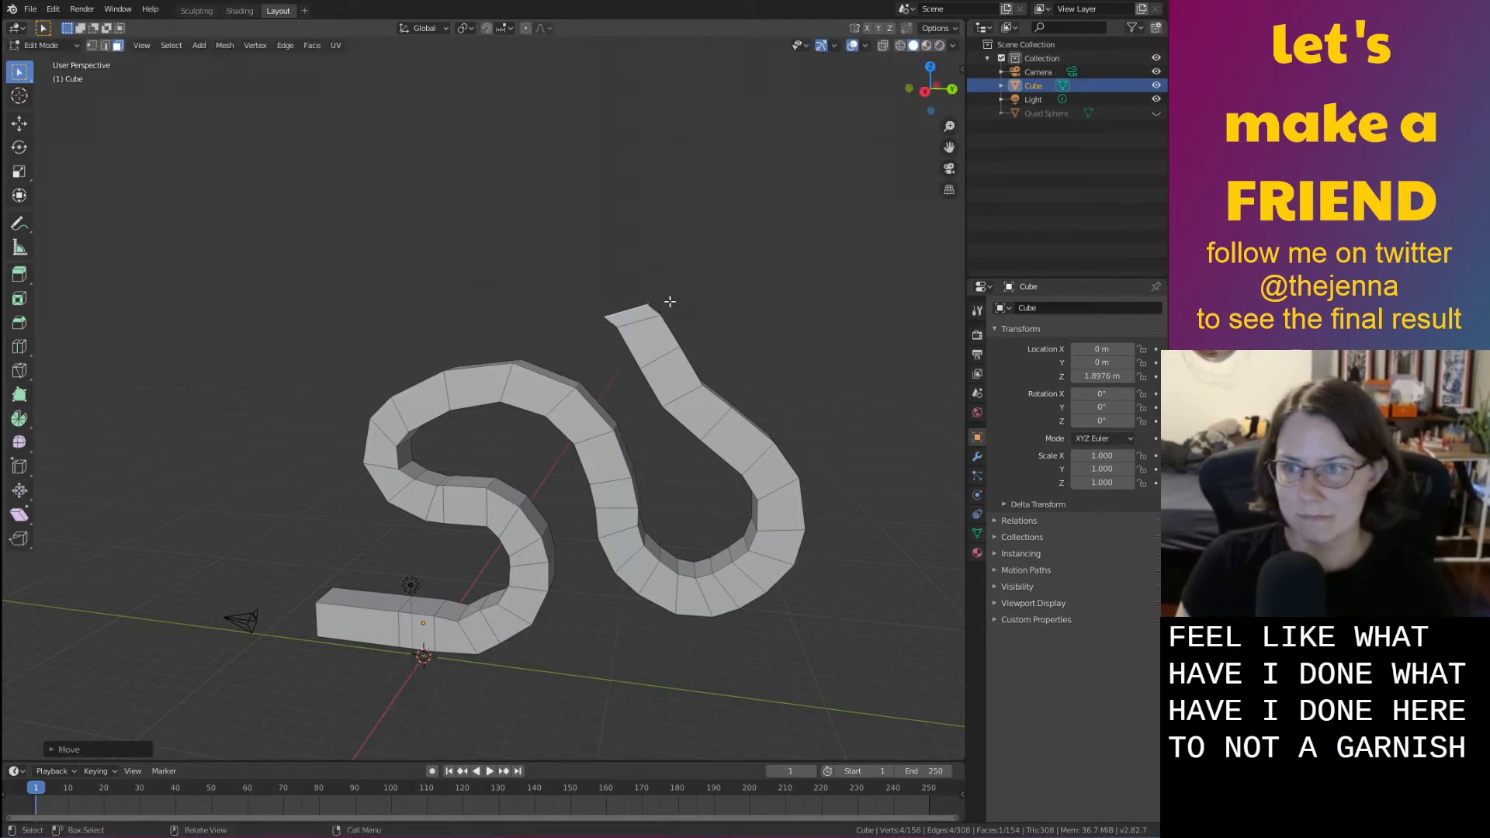
key("r")
key("x")
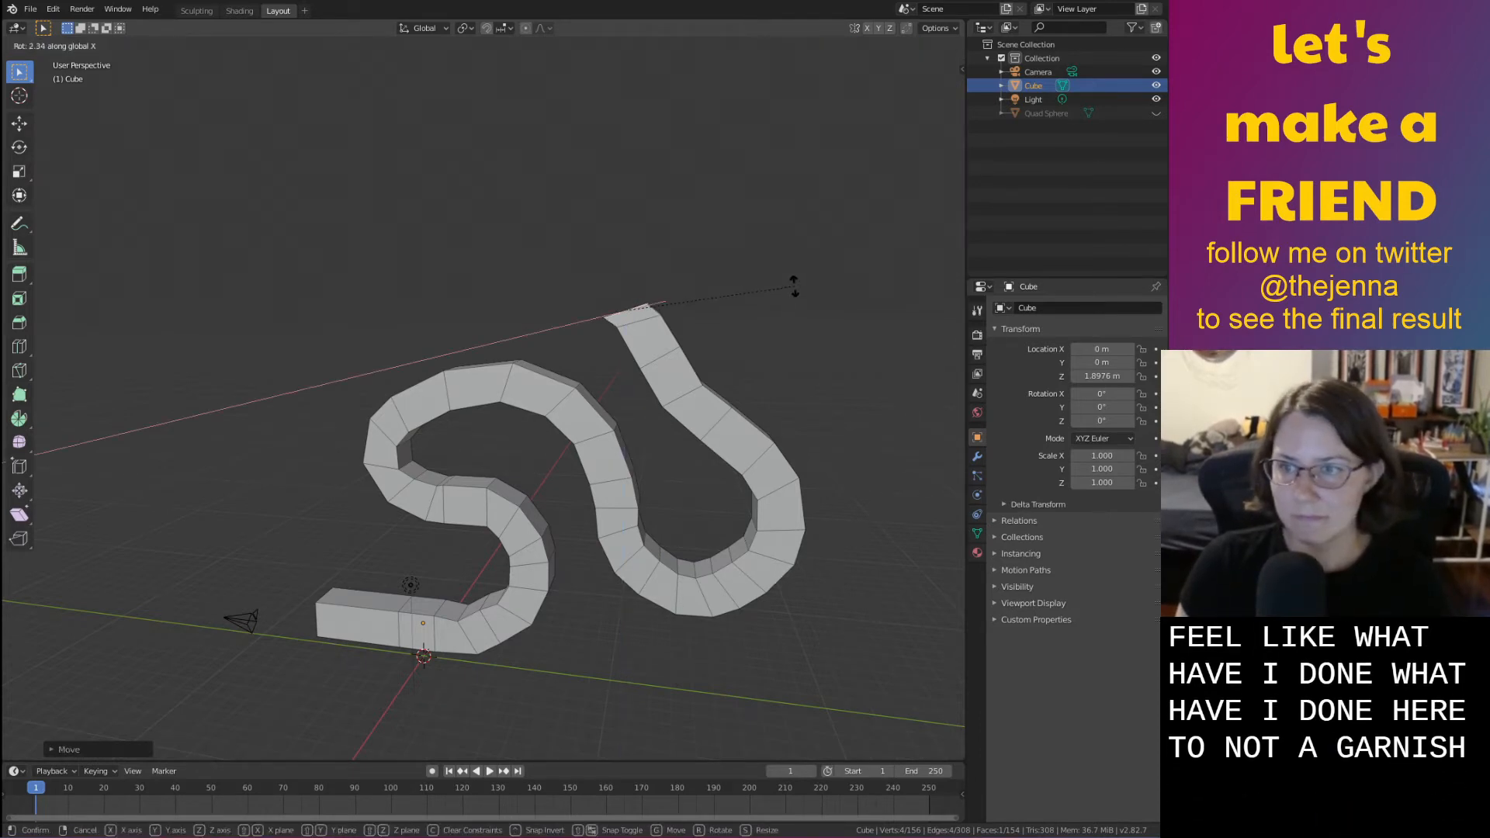
key("Escape")
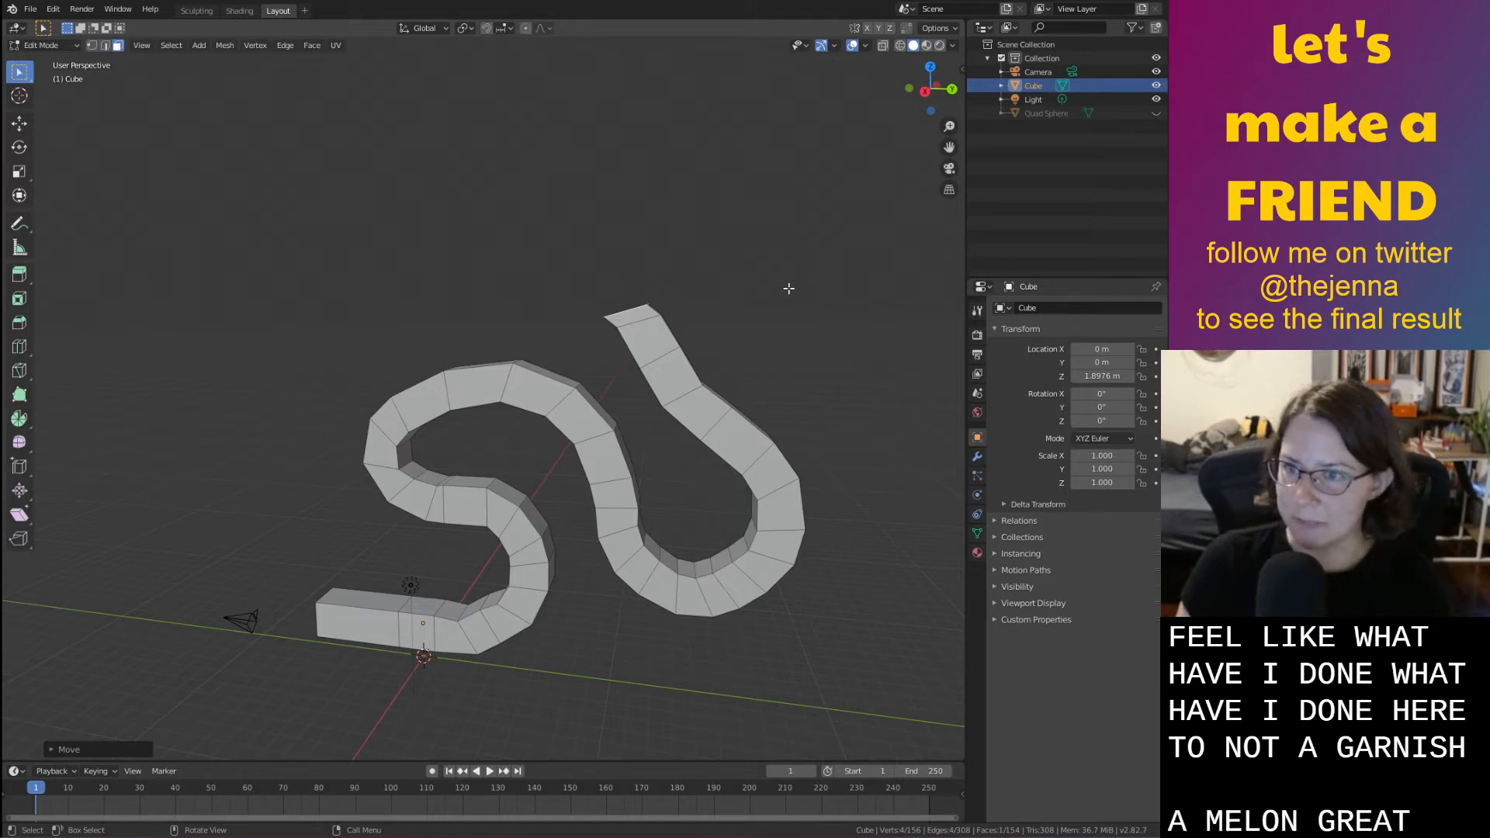
key("r")
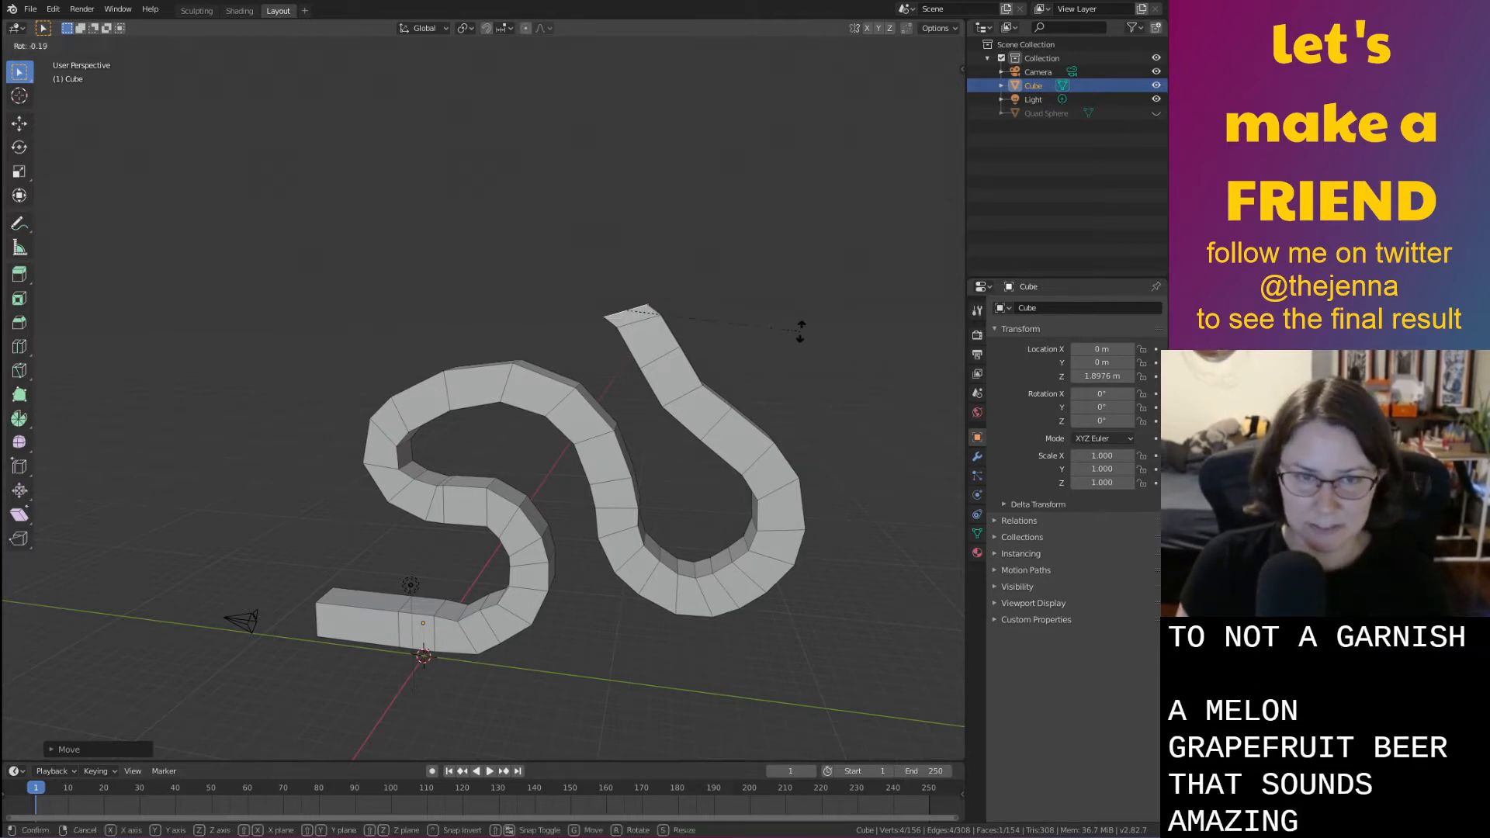
left_click(776, 295)
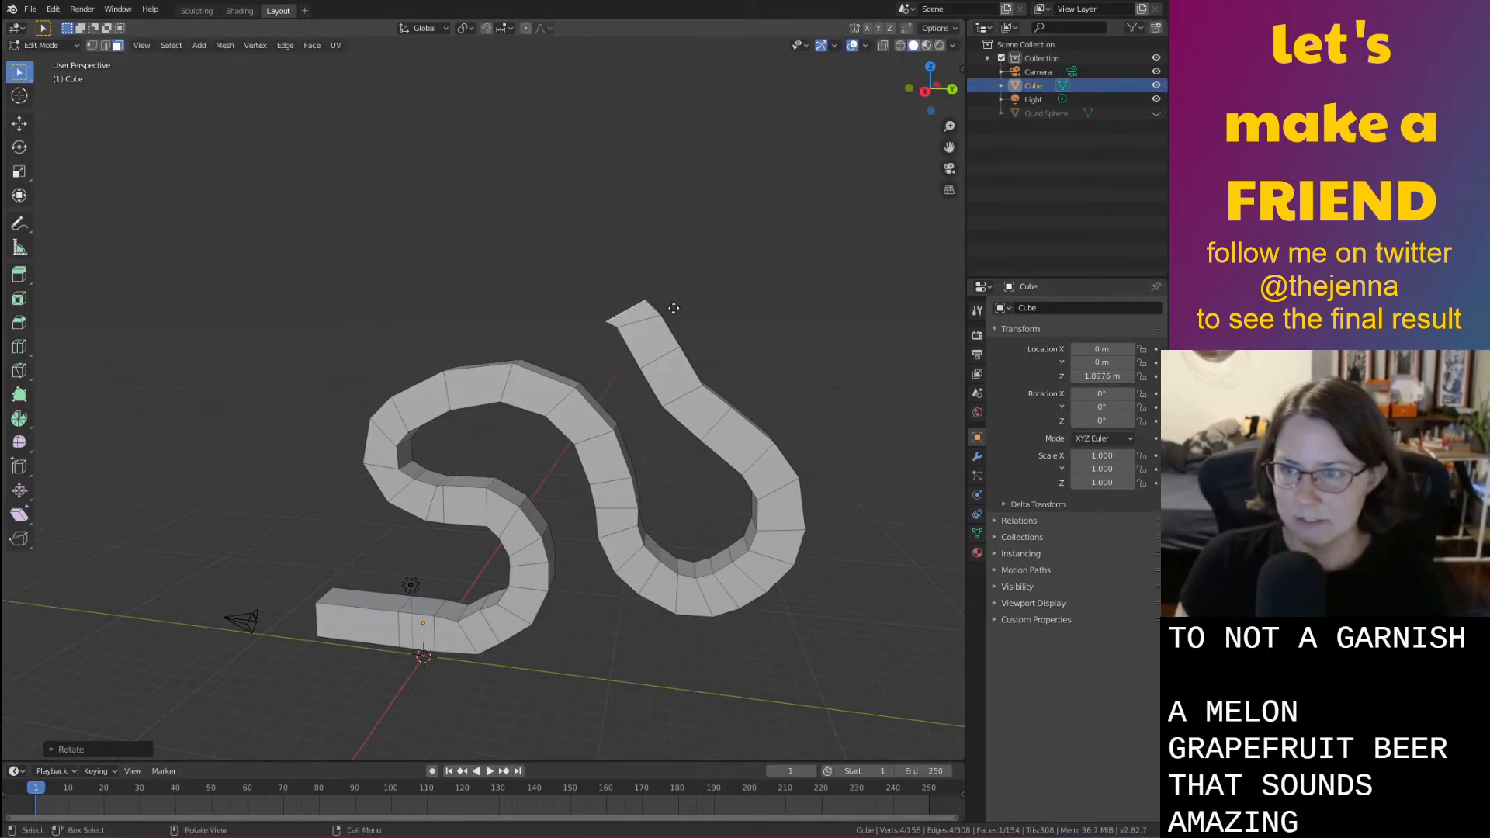
Try extruding further from the shortened segment, and undo back through the extrusions, rotation and move
key("e")
left_click(690, 269)
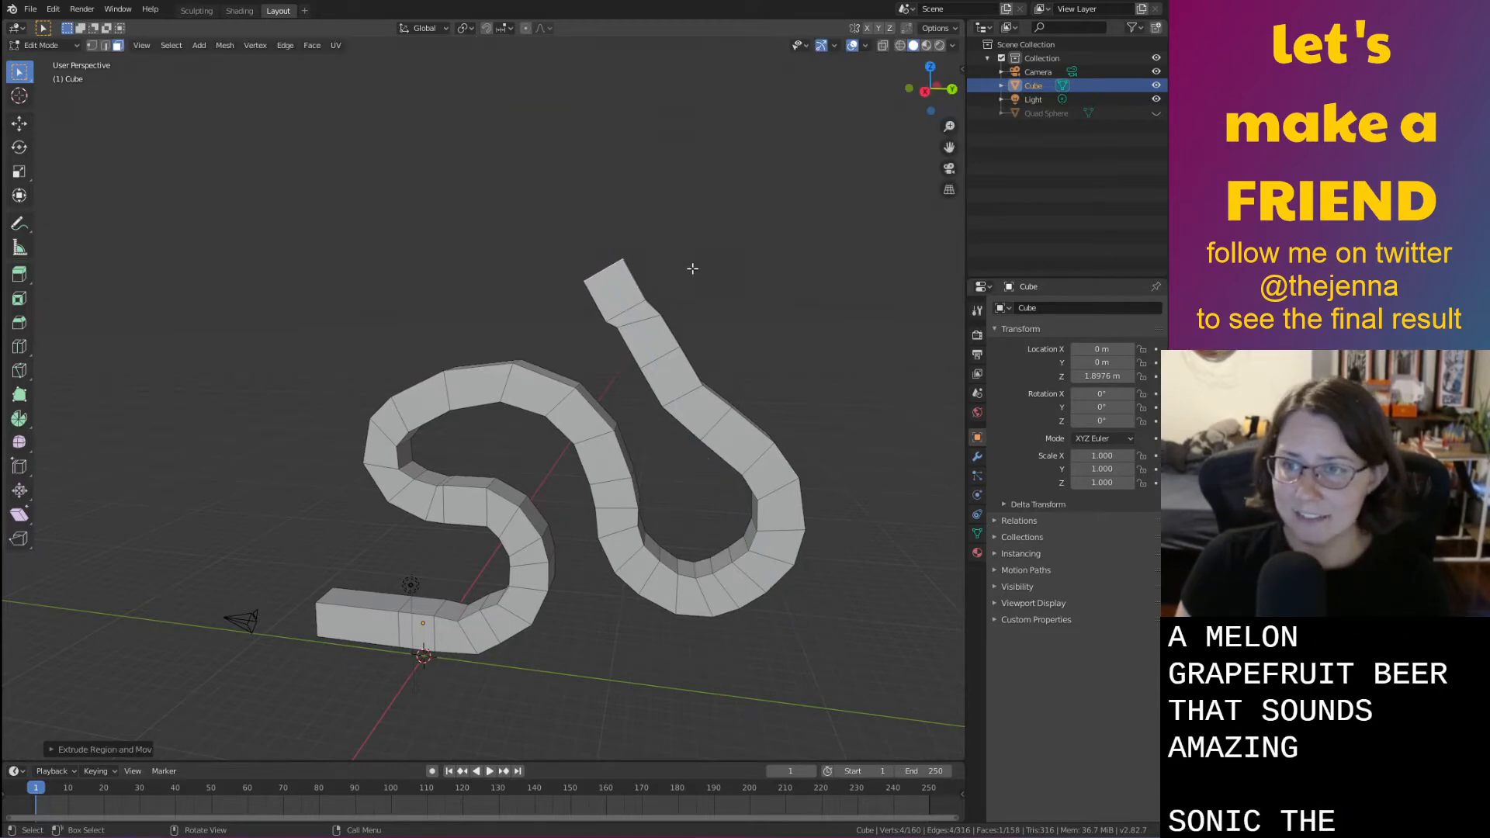
key("ctrl+z")
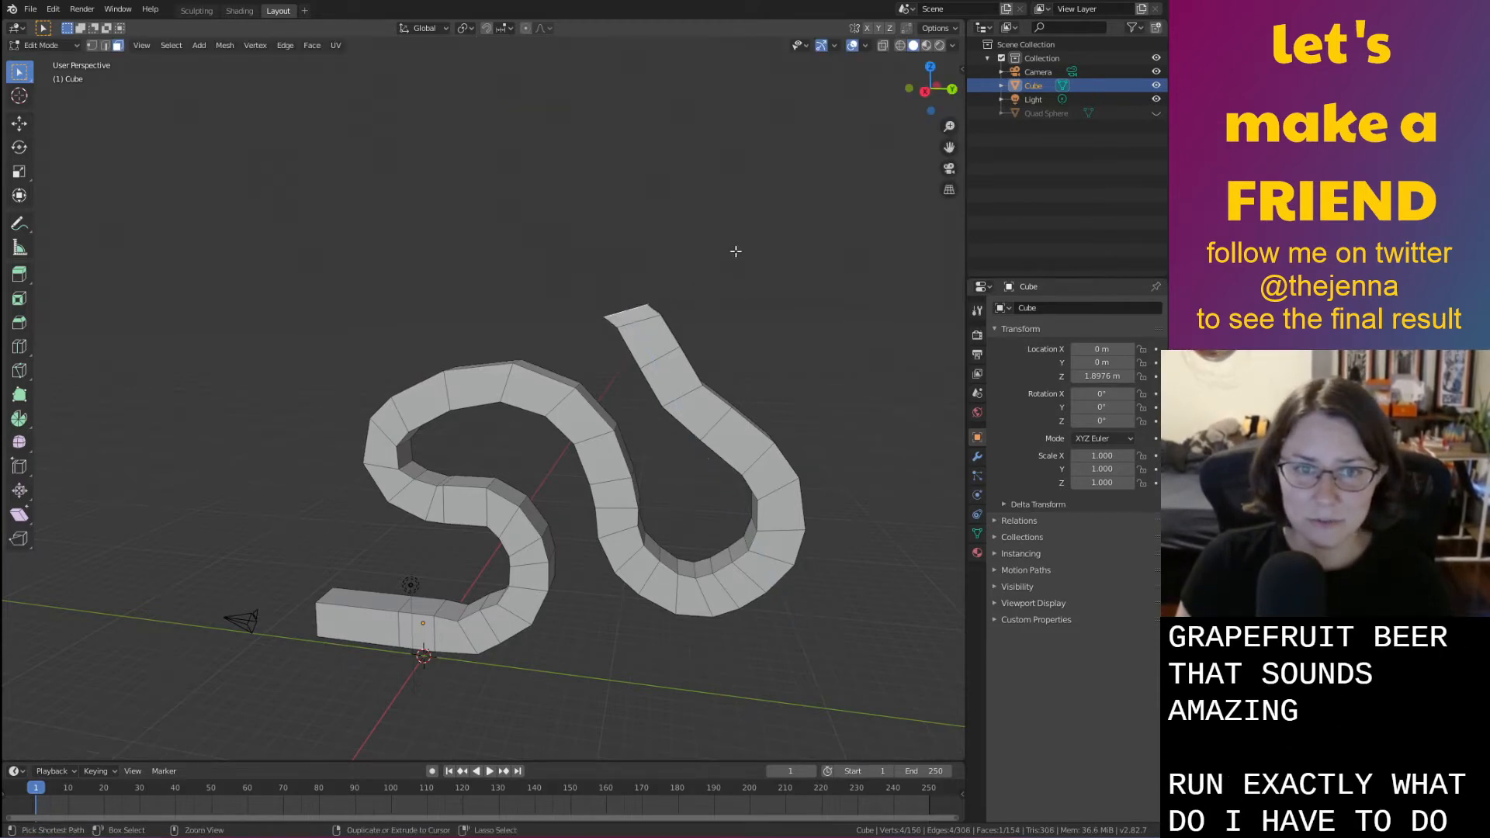
key("e")
left_click(731, 243)
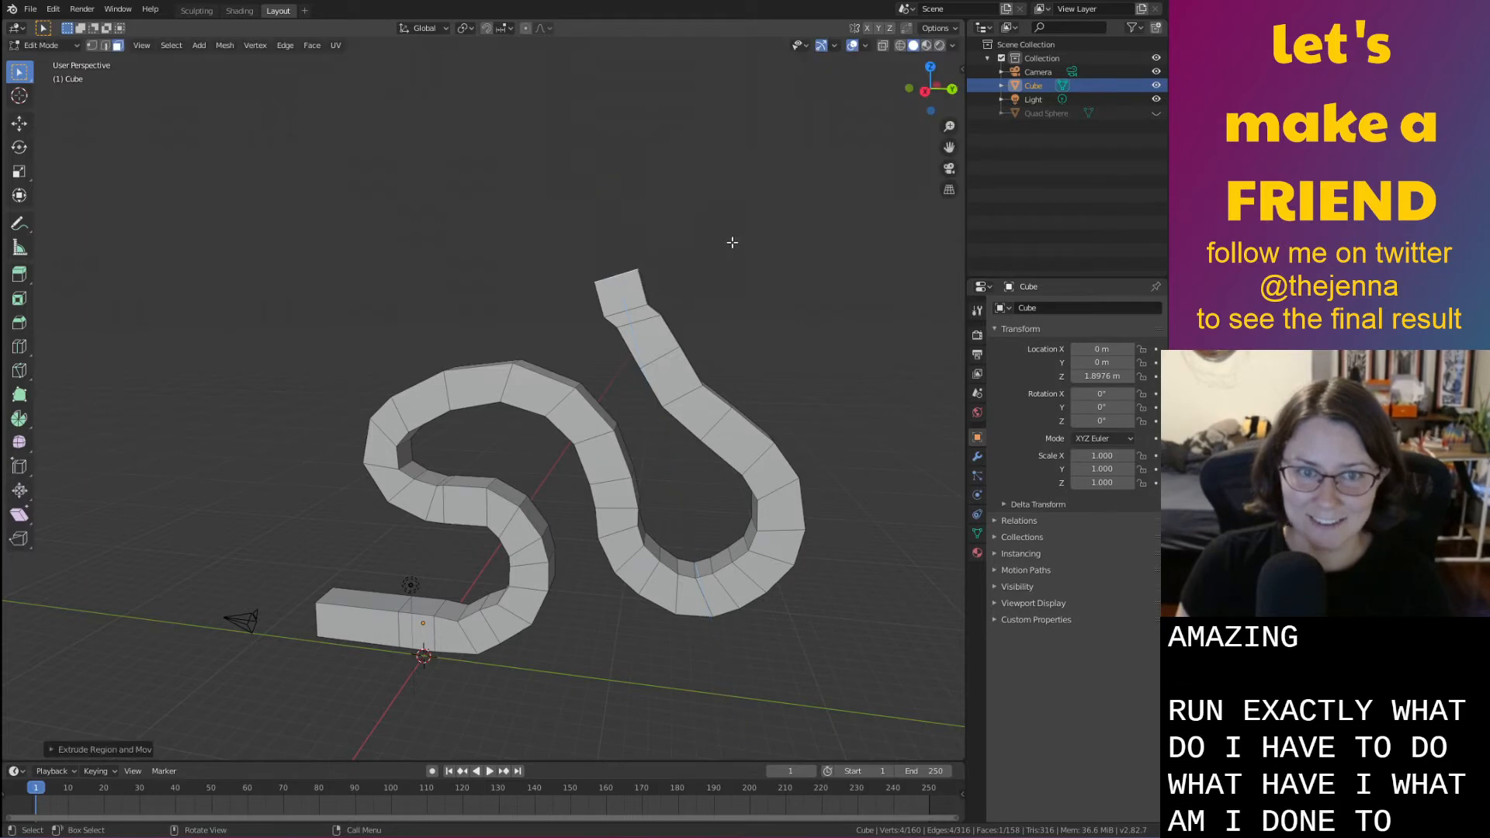
key("ctrl+z")
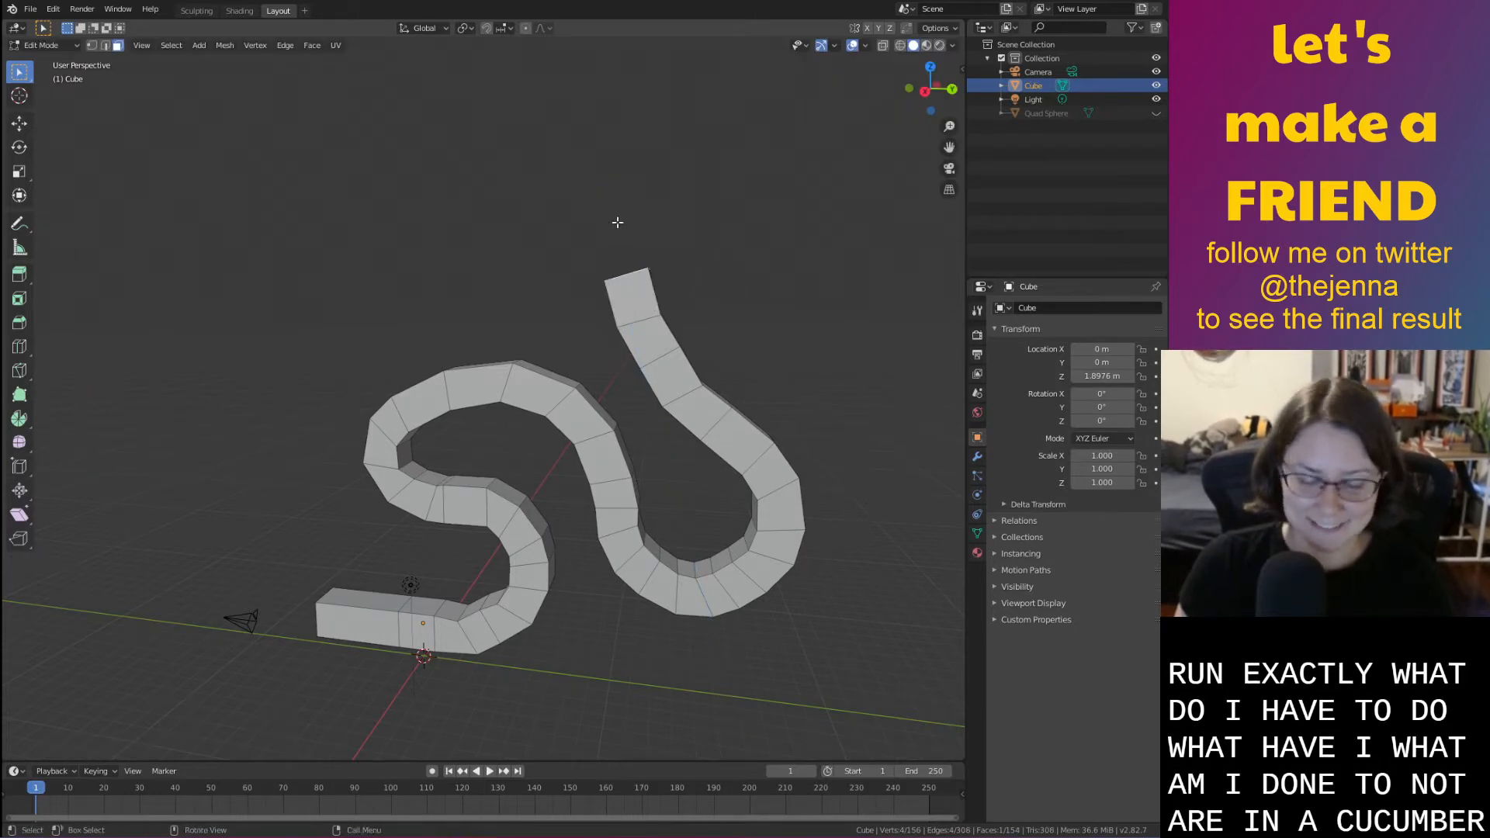
Extrude the raised end about 1.59 m, rotate its end face about 22° around global X, and extend it diagonally upward
key("e")
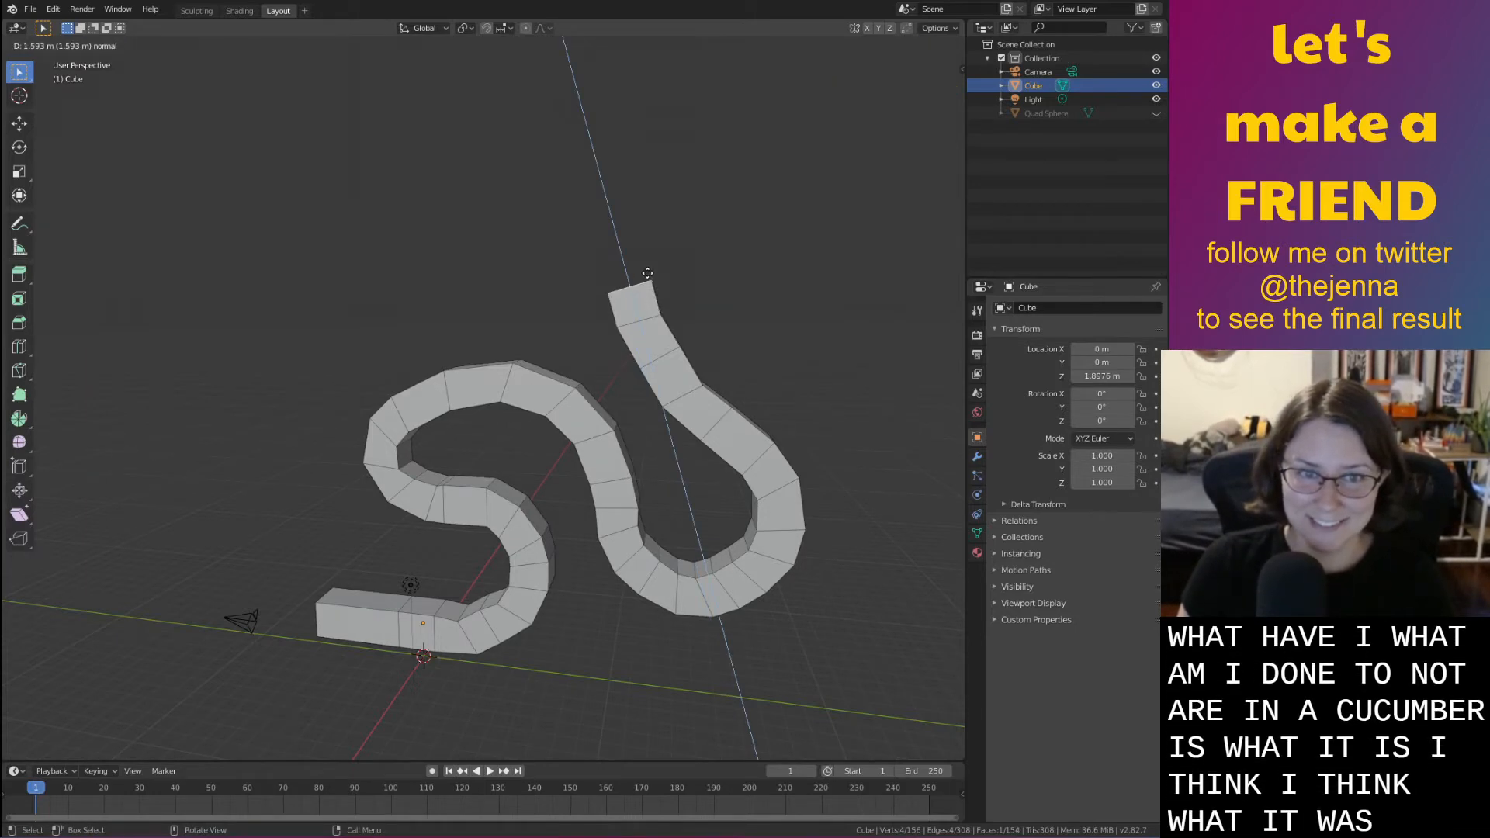
left_click(647, 273)
key("r")
key("x")
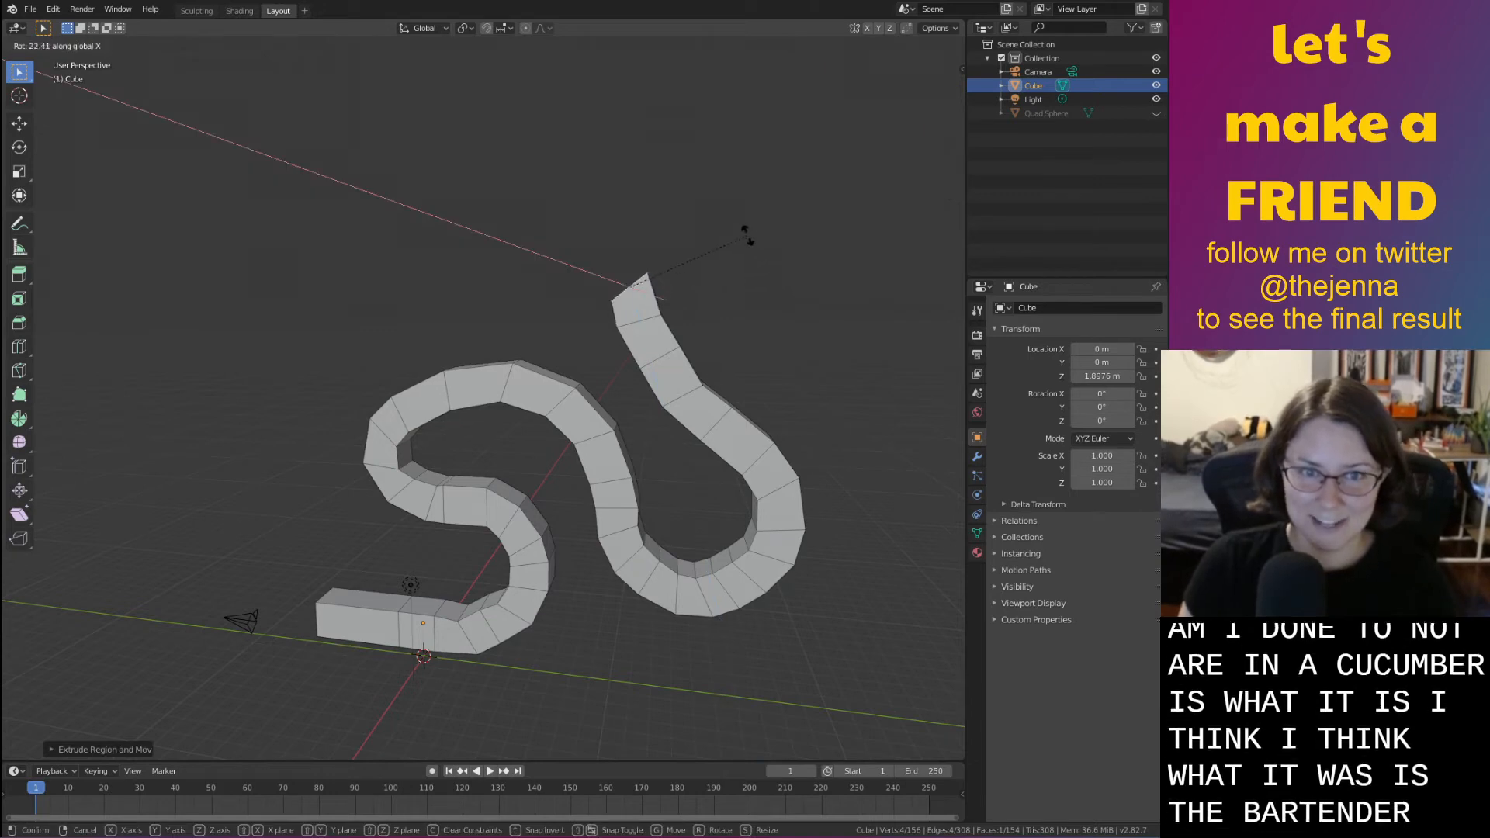
left_click(619, 248)
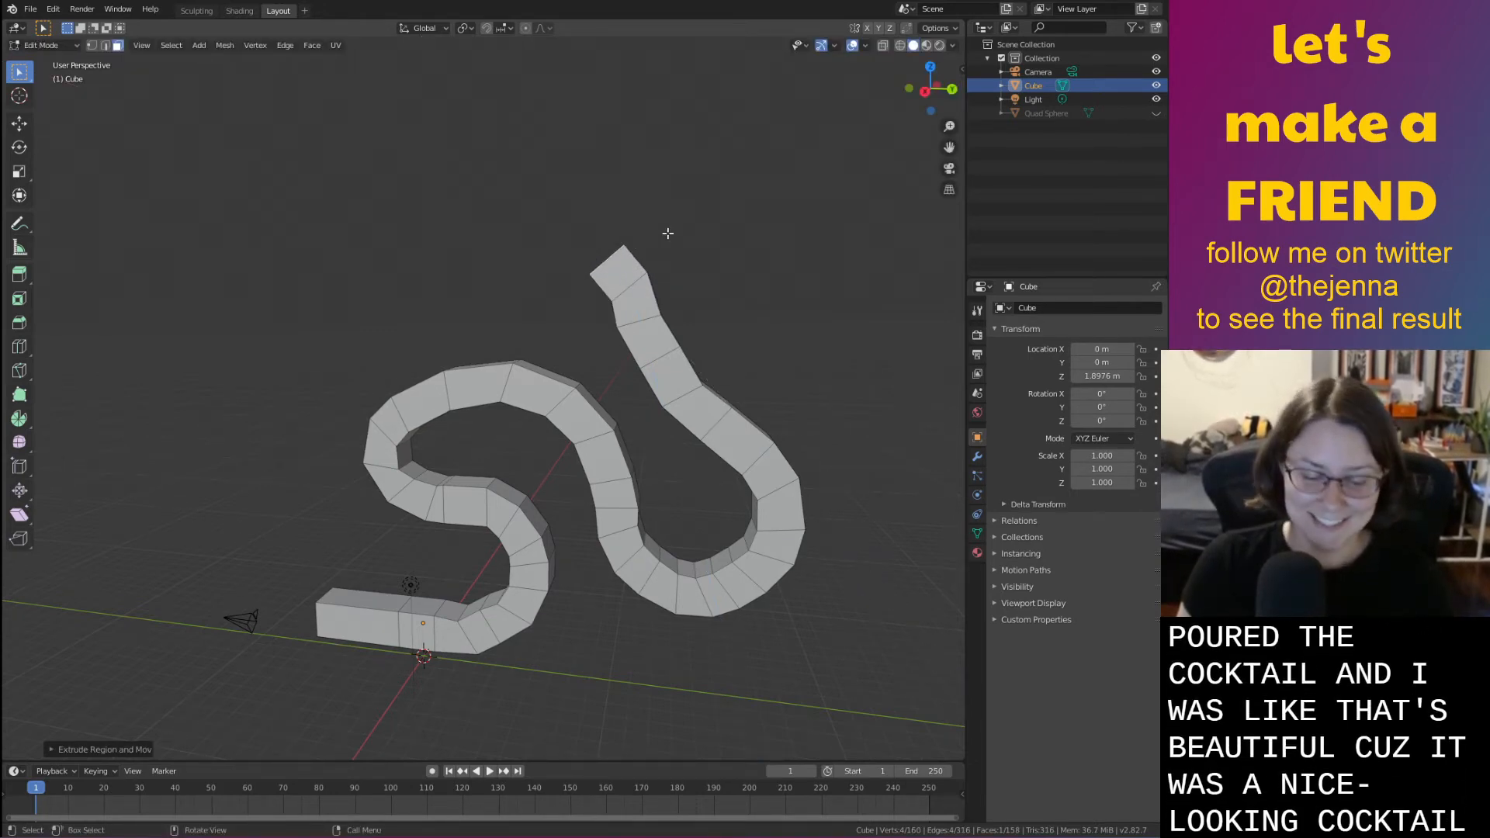
Extrude one more short diagonal segment from the raised end and try a further extrusion from it
key("e")
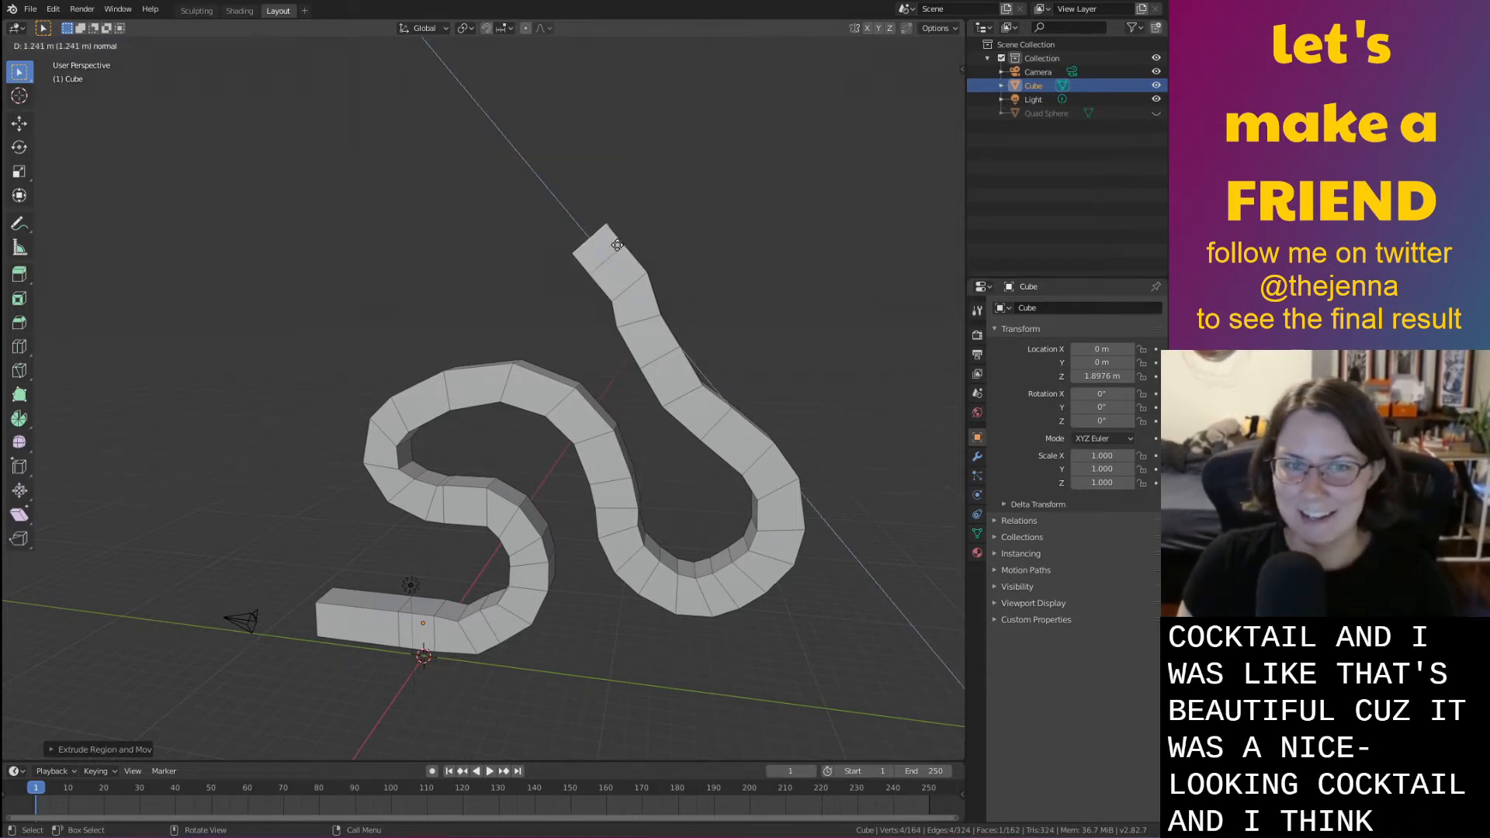
left_click(608, 241)
middle_click_drag(608, 242, 678, 307)
key("e")
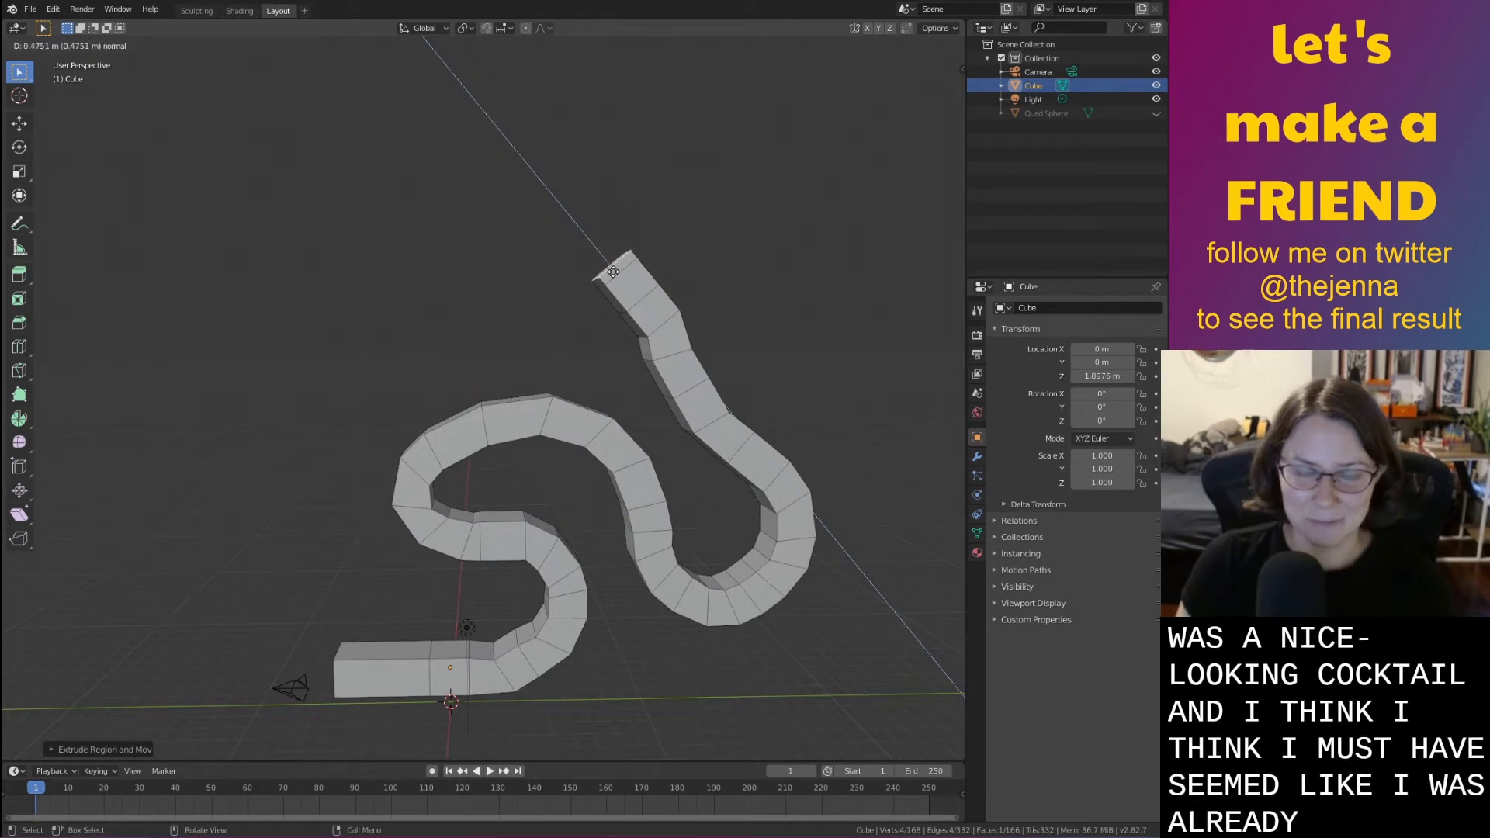
left_click(716, 269)
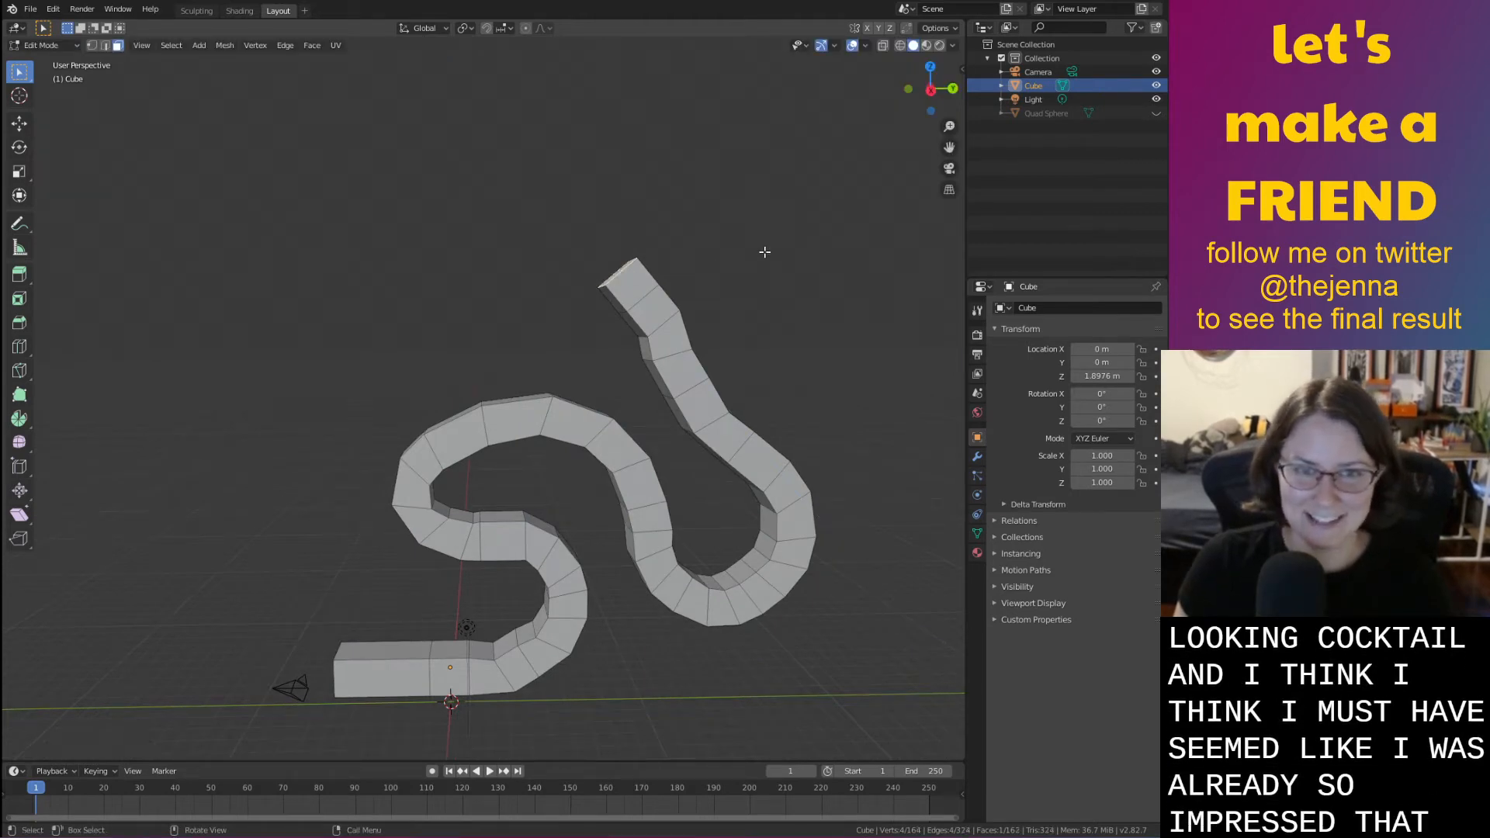
Extrude a short segment from the raised end and rotate its end face around global X until nearly vertical
key("e")
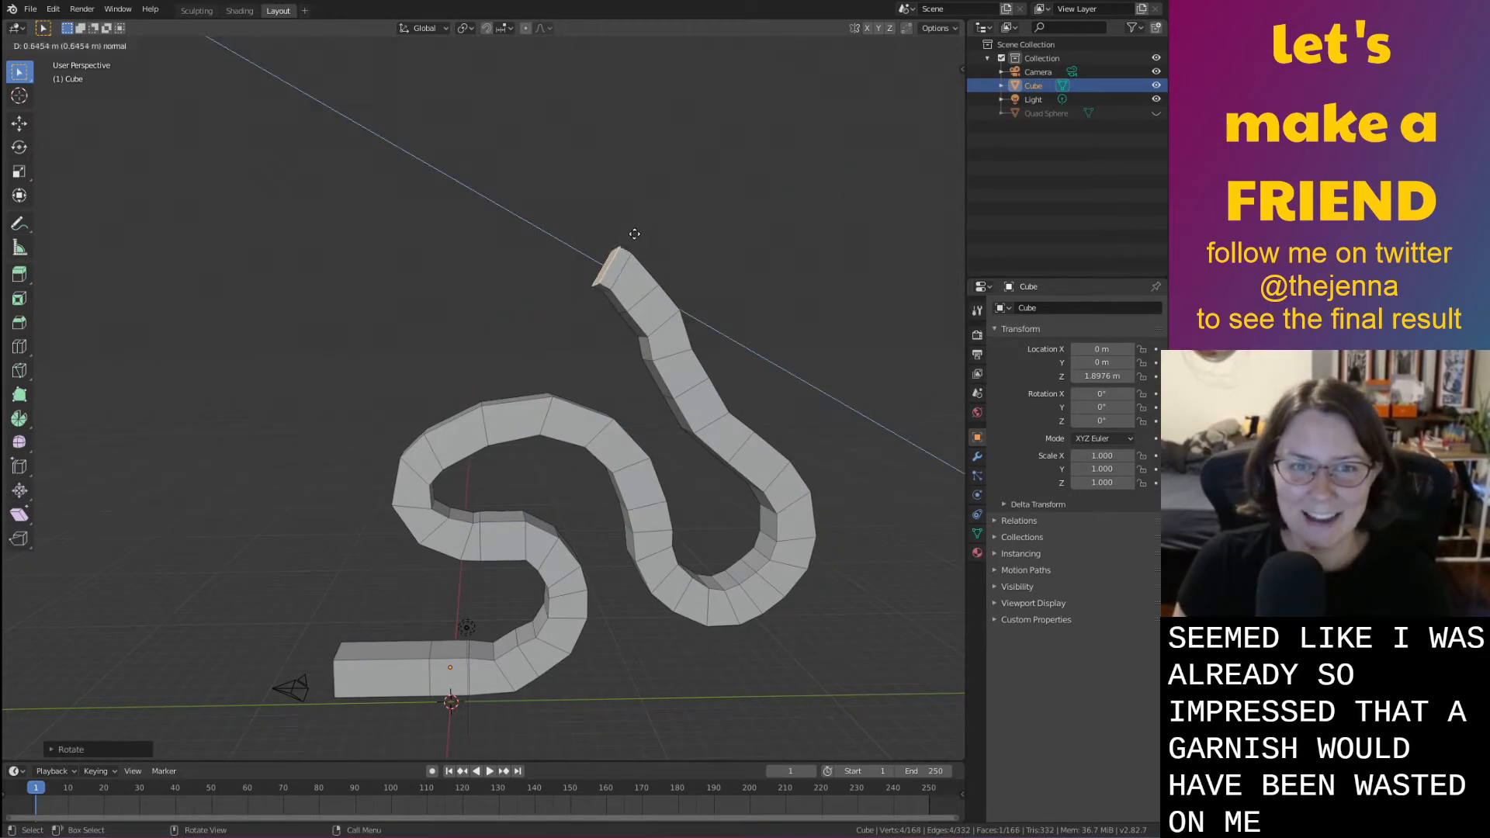
left_click(602, 232)
key("r")
key("x")
left_click(629, 200)
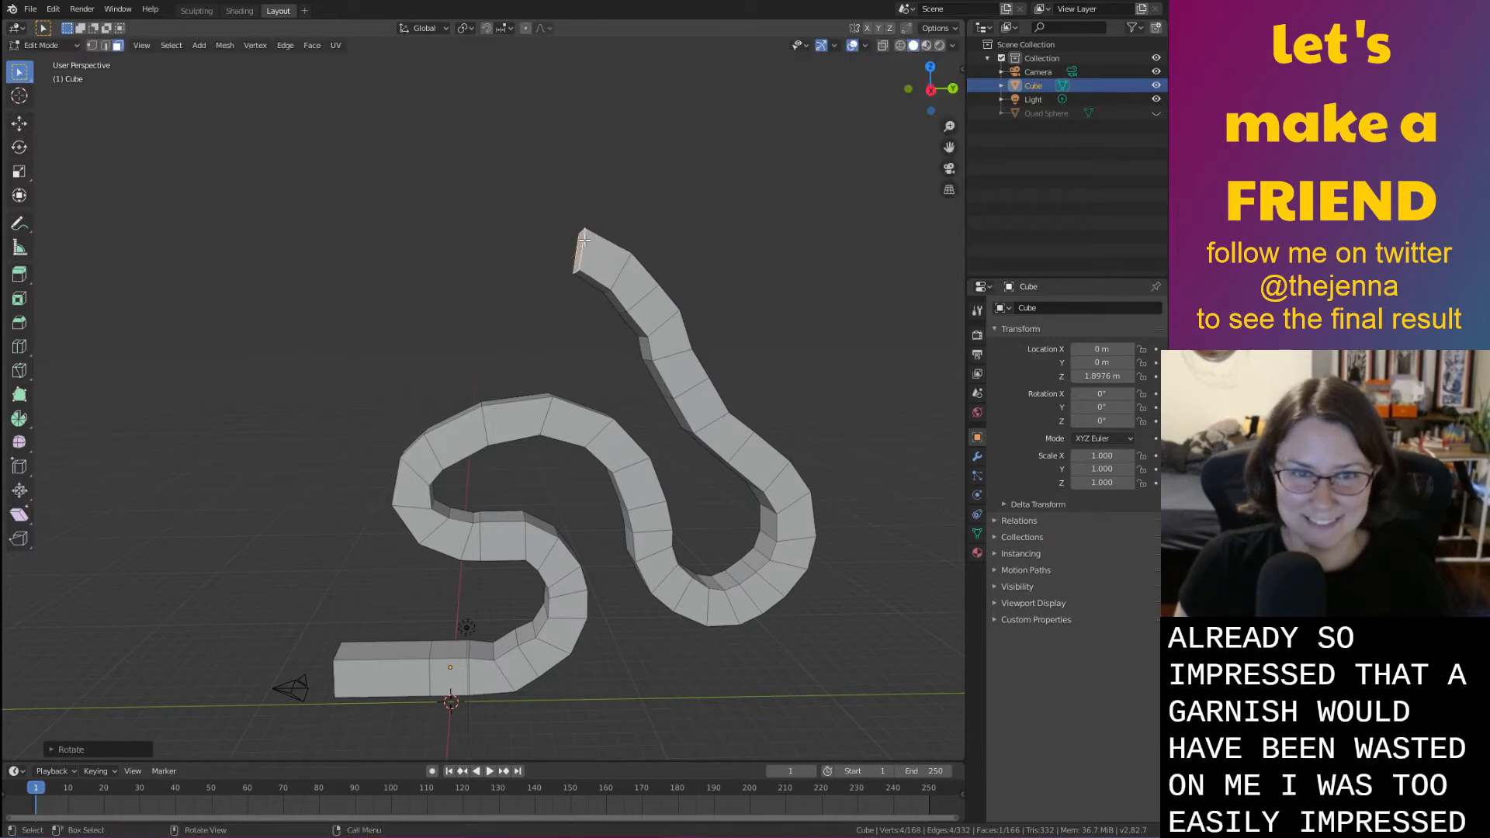
Try extruding one long, nearly horizontal segment from the raised end, and undo it
key("e")
left_click(508, 237)
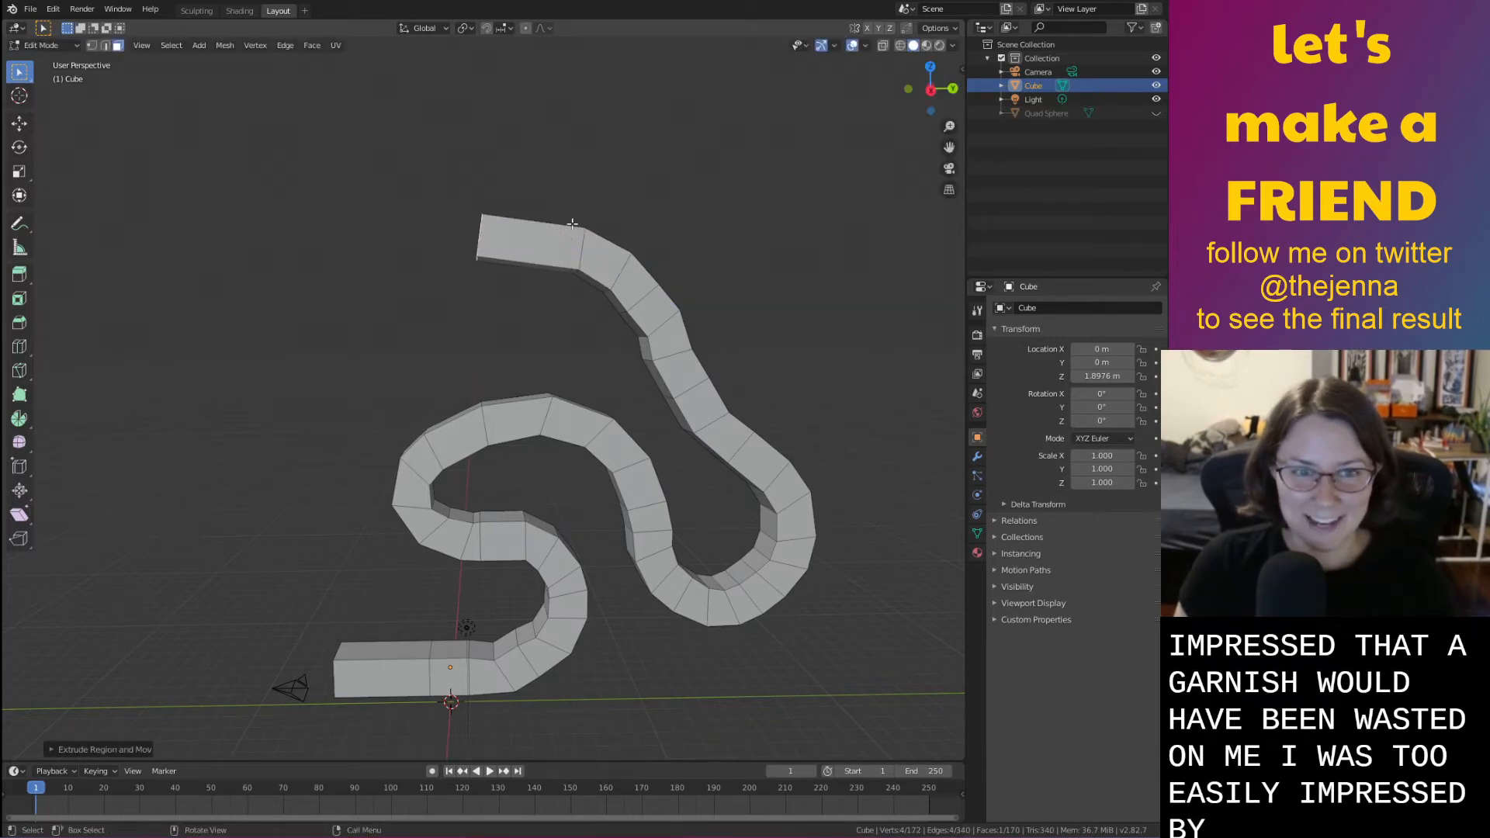
key("ctrl+z")
Extrude two nearly horizontal segments, the last about 2.3 m long, and rotate the end face around global X slightly downward
key("e")
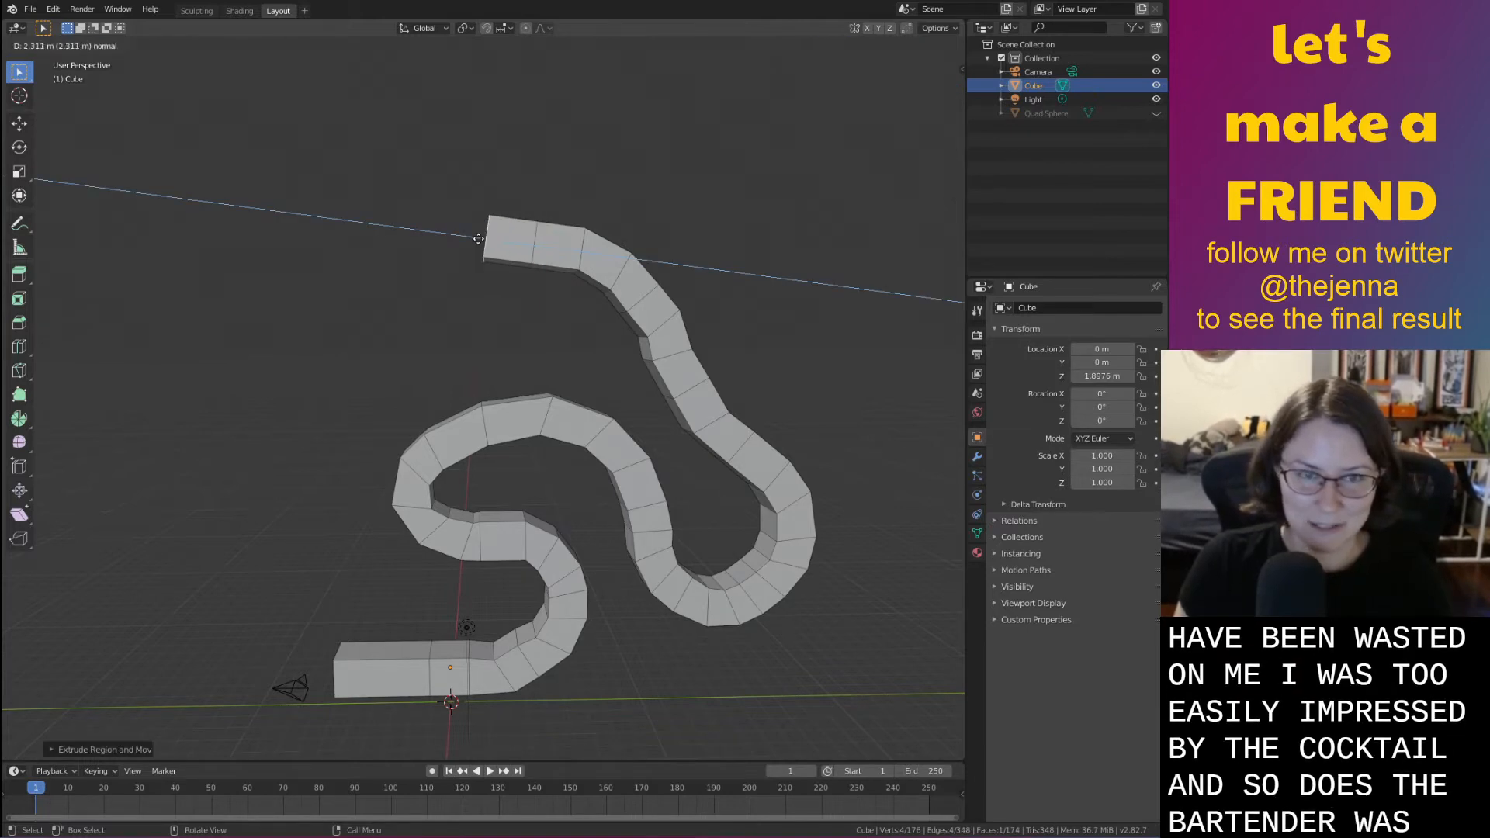
left_click(481, 236)
key("r")
key("x")
left_click(549, 170)
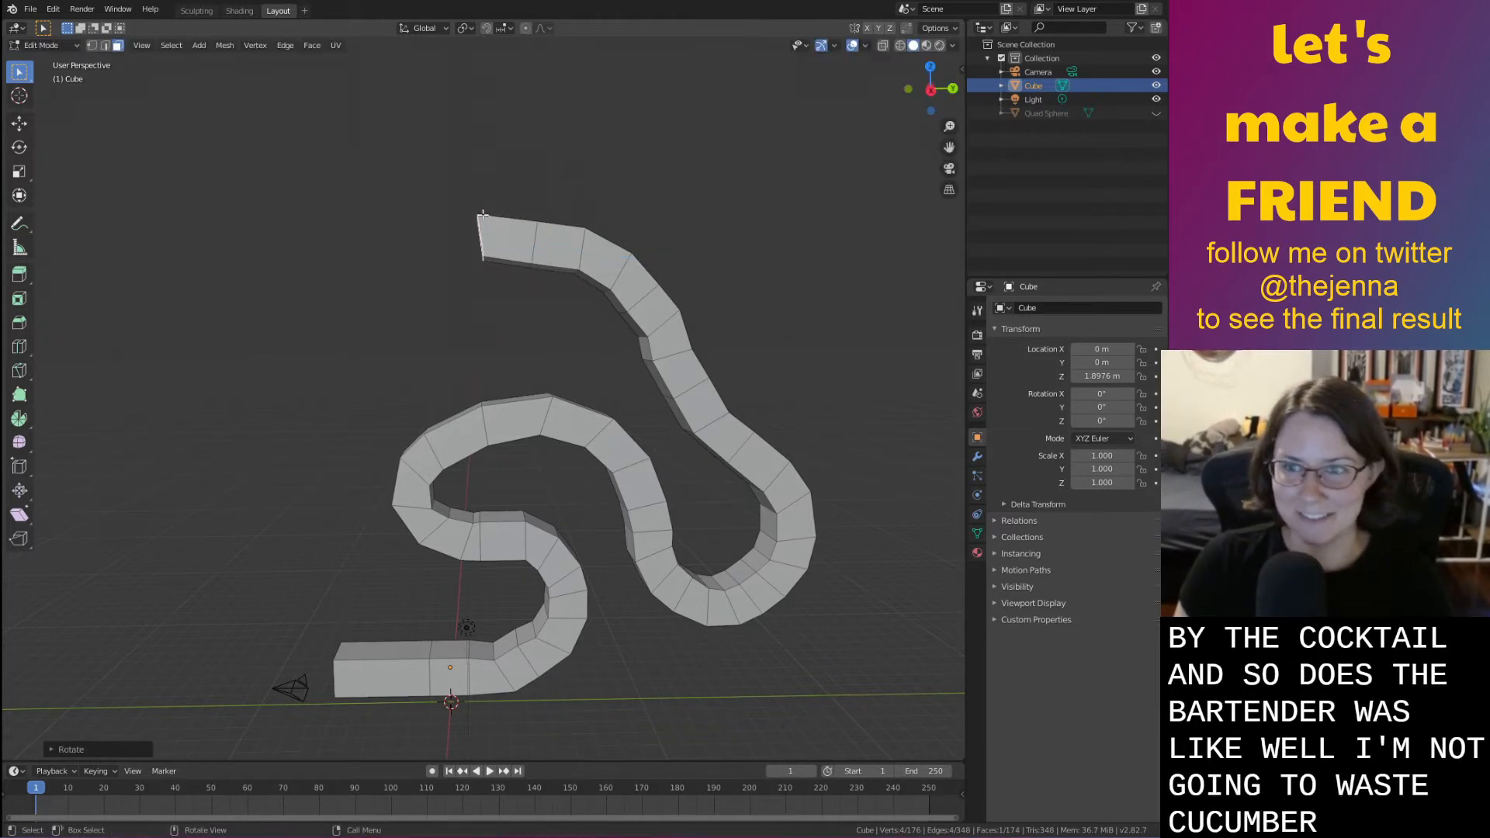
Extrude a segment over the top of the arch and rotate its end face around global X to angle the path downward
key("e")
left_click(434, 235)
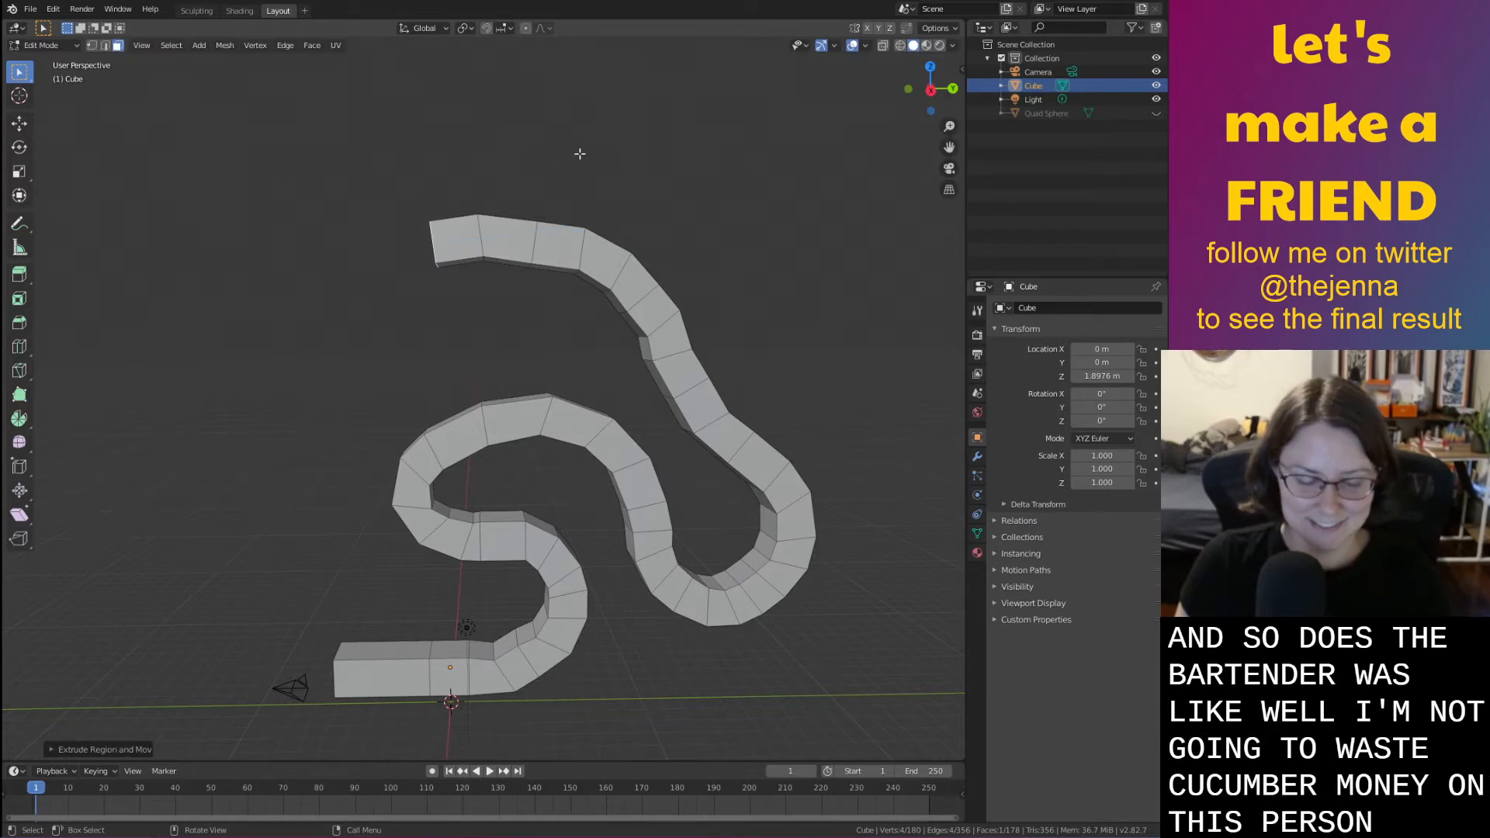
key("r")
key("x")
left_click(552, 139)
Extrude a downward-sloping segment of about 2.52 m and rotate its end face about -25° around global X
key("e")
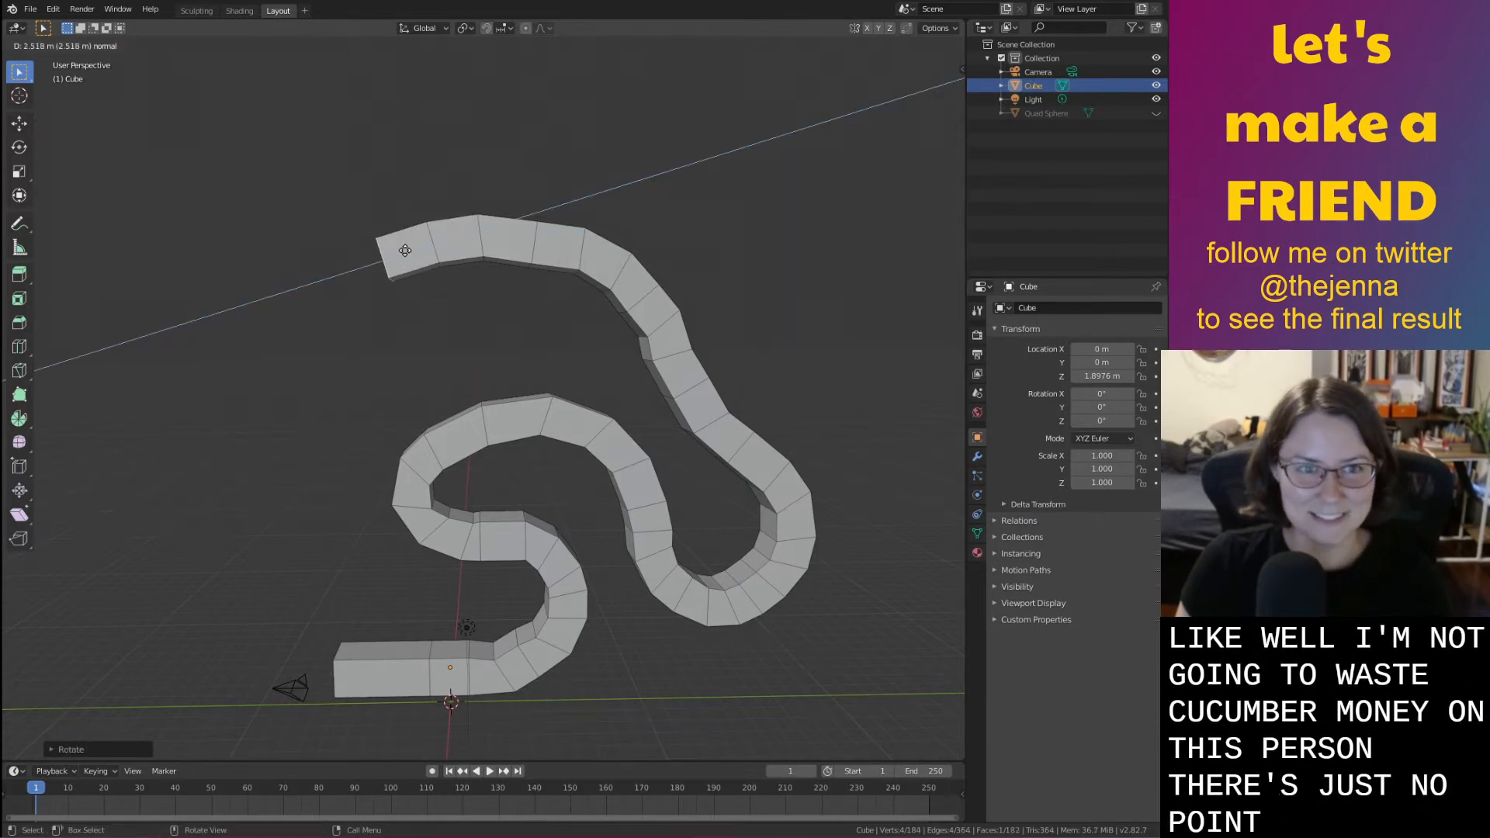
left_click(404, 251)
key("x")
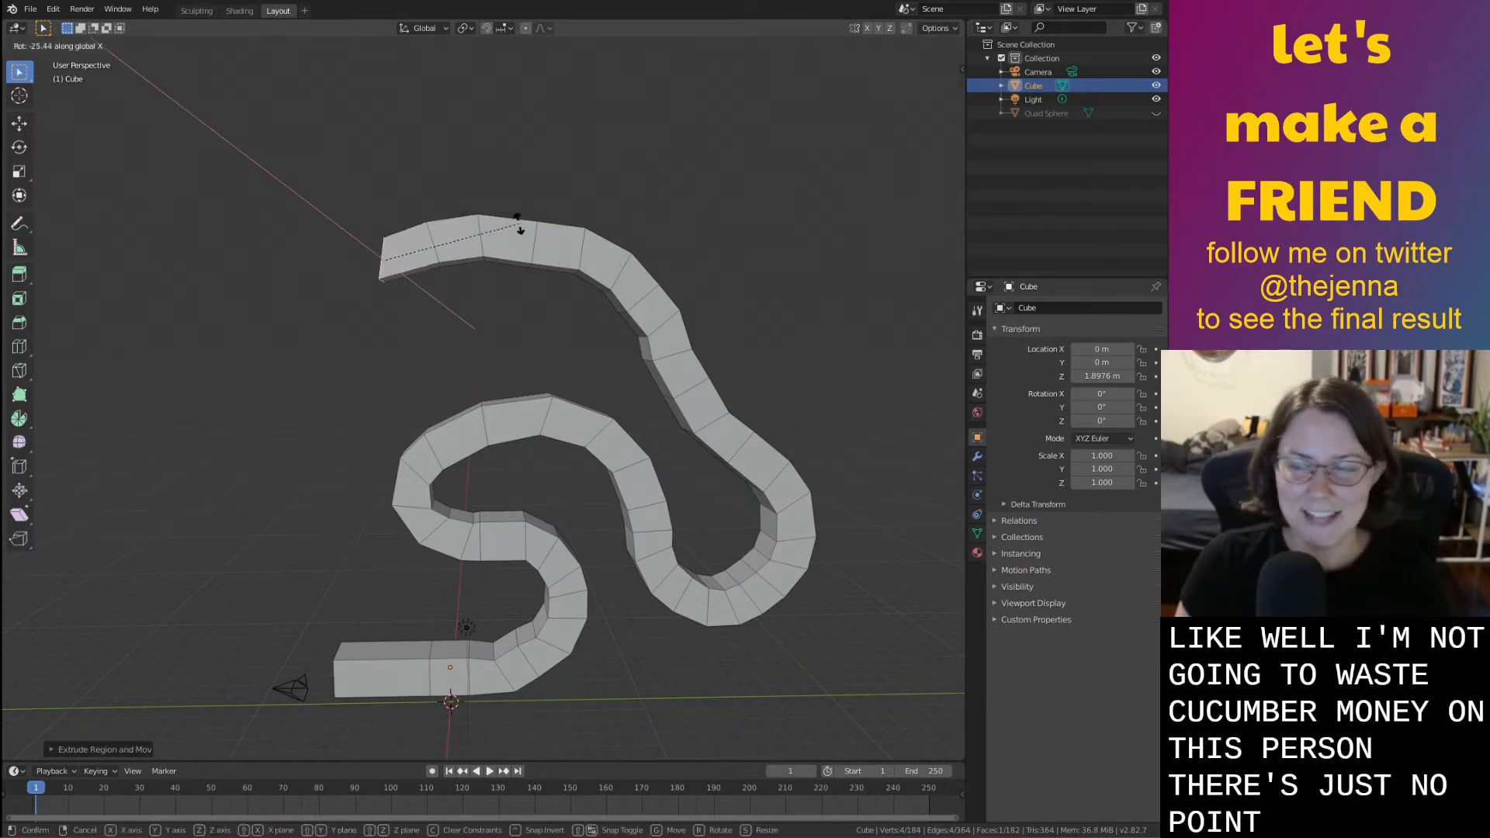
left_click(519, 226)
Extrude a short, slightly downward segment from the raised end and rotate its end face around global X to turn the path upward
key("e")
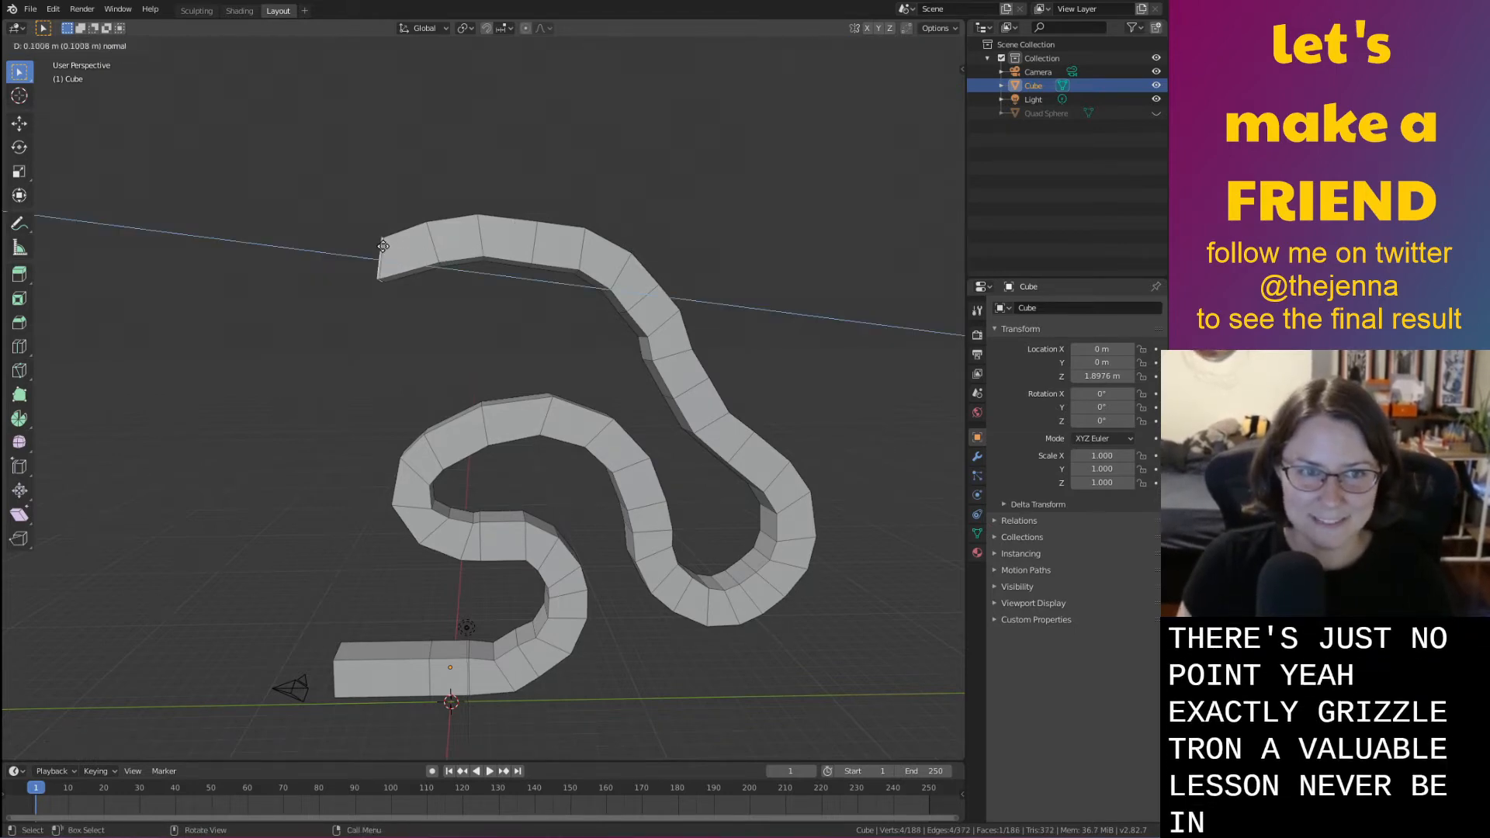
left_click(359, 242)
key("r")
key("x")
left_click(407, 199)
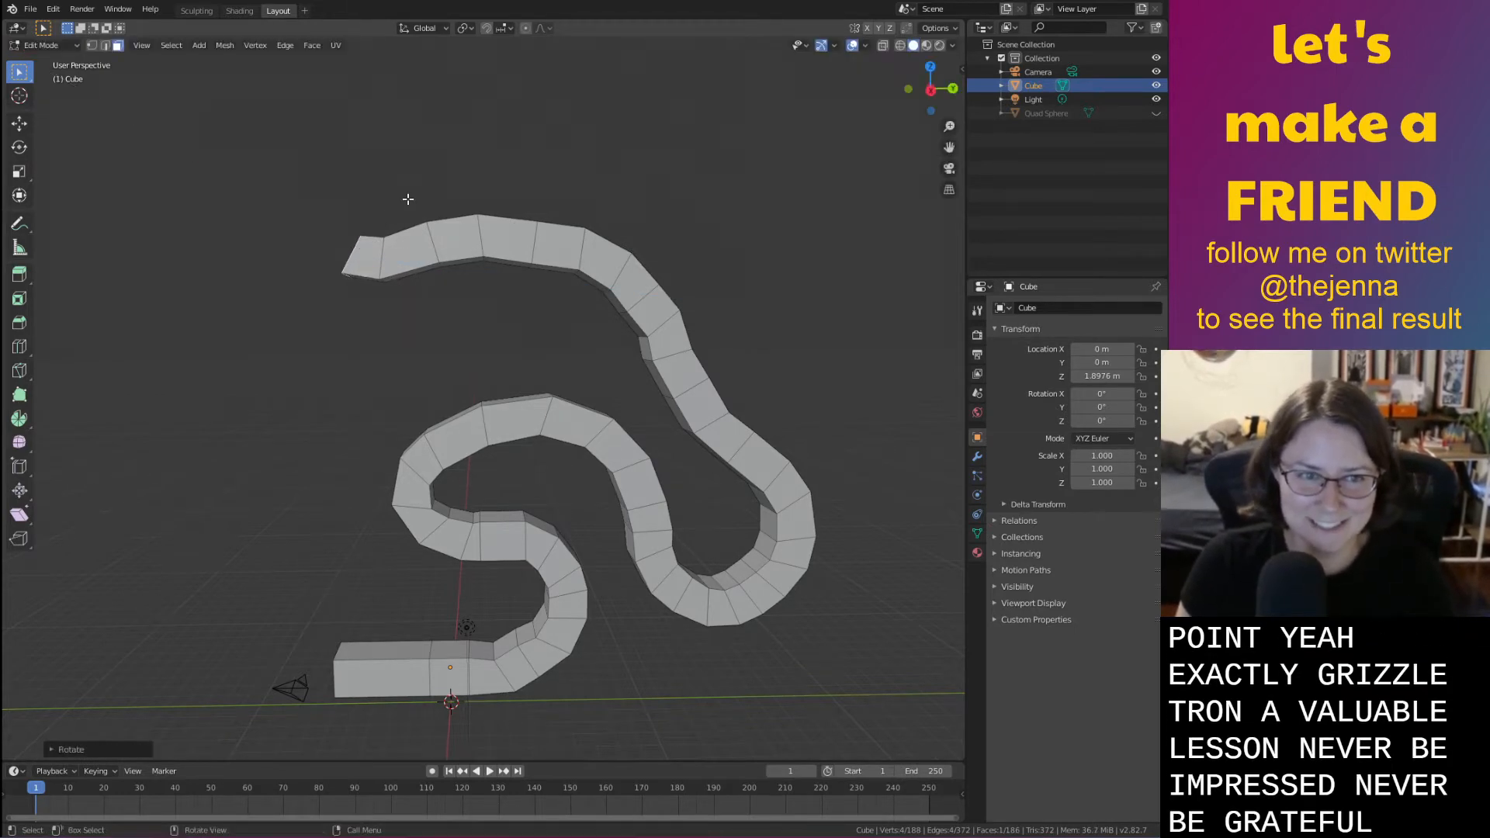
Extrude a rising segment from the raised end and rotate its end face about 42° around global X
key("e")
left_click(308, 223)
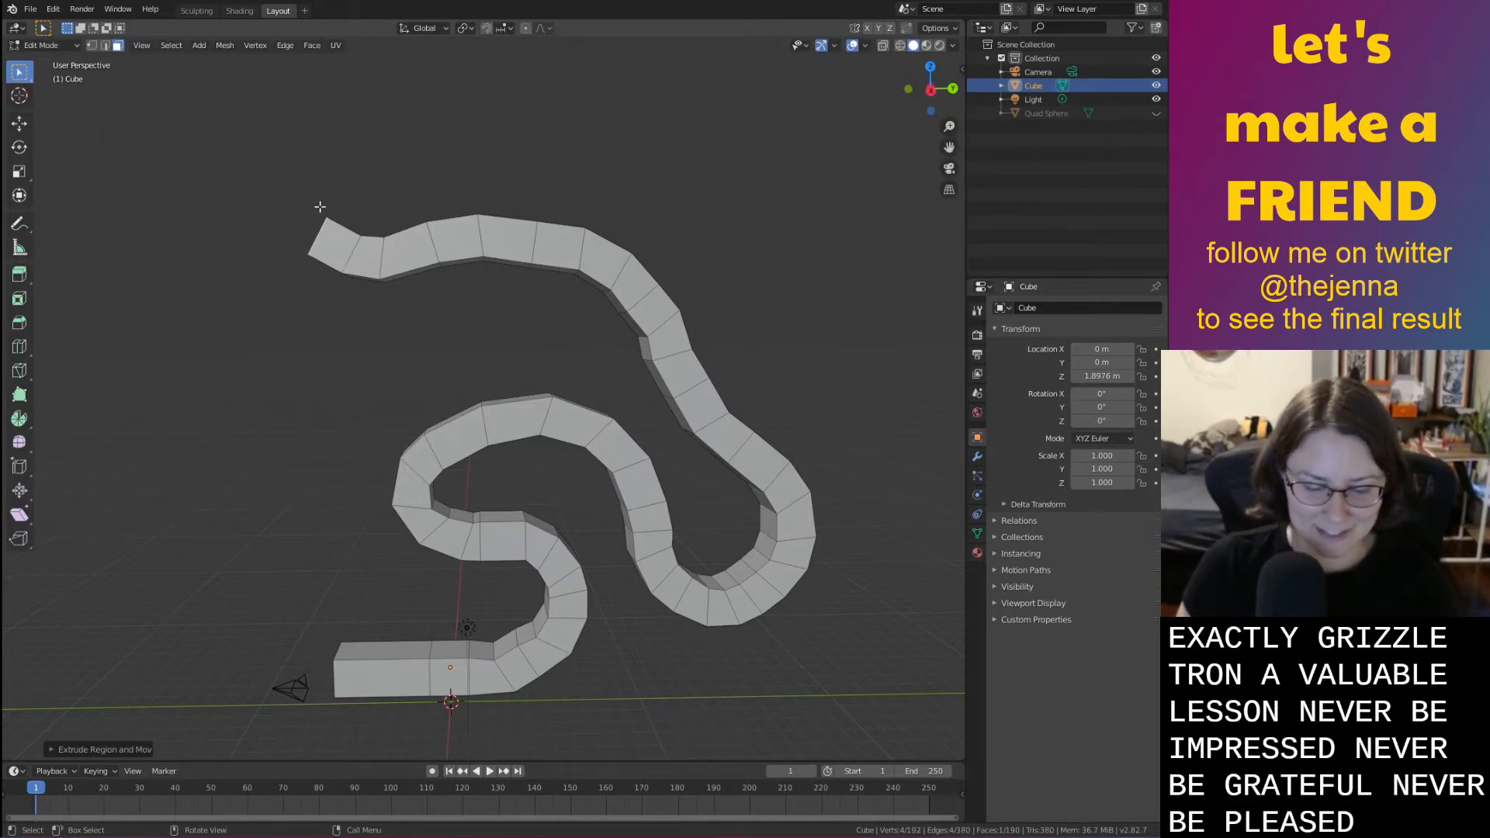
key("r")
key("x")
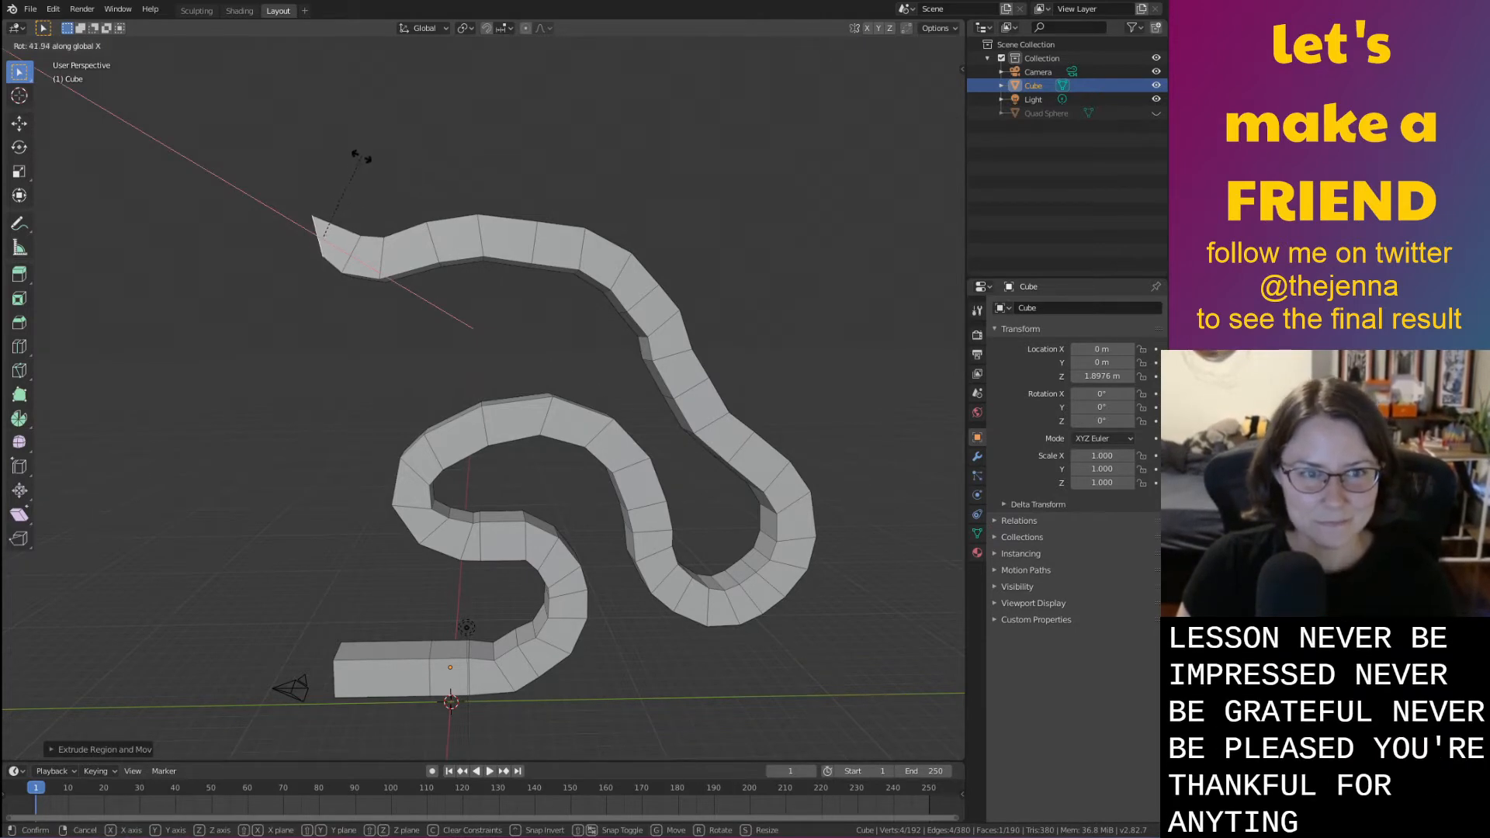
left_click(362, 156)
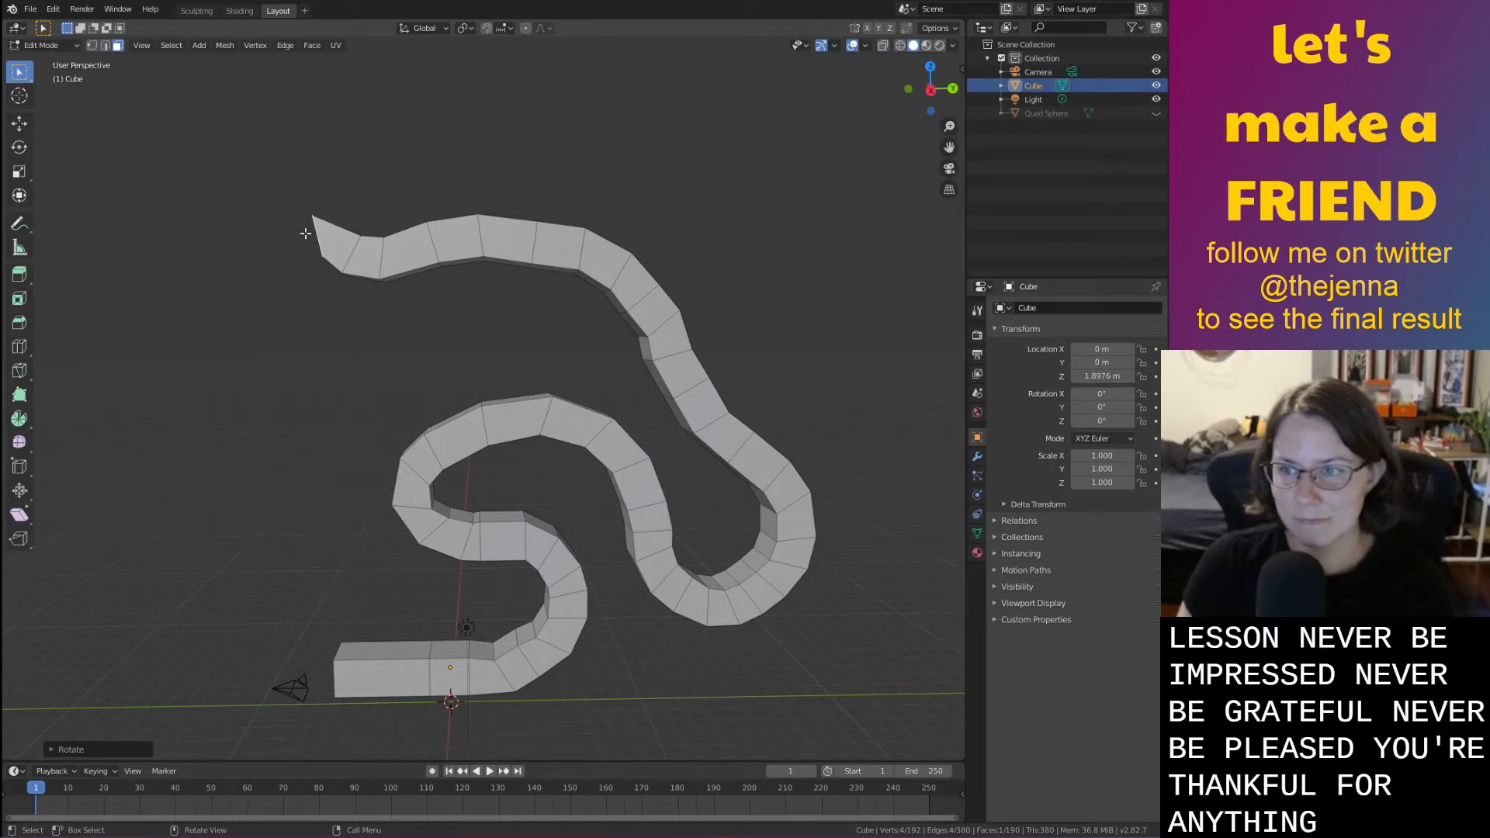
Move the raised end face slightly down along global Z to flatten the last segment
middle_click_drag(304, 264, 450, 288, "shift")
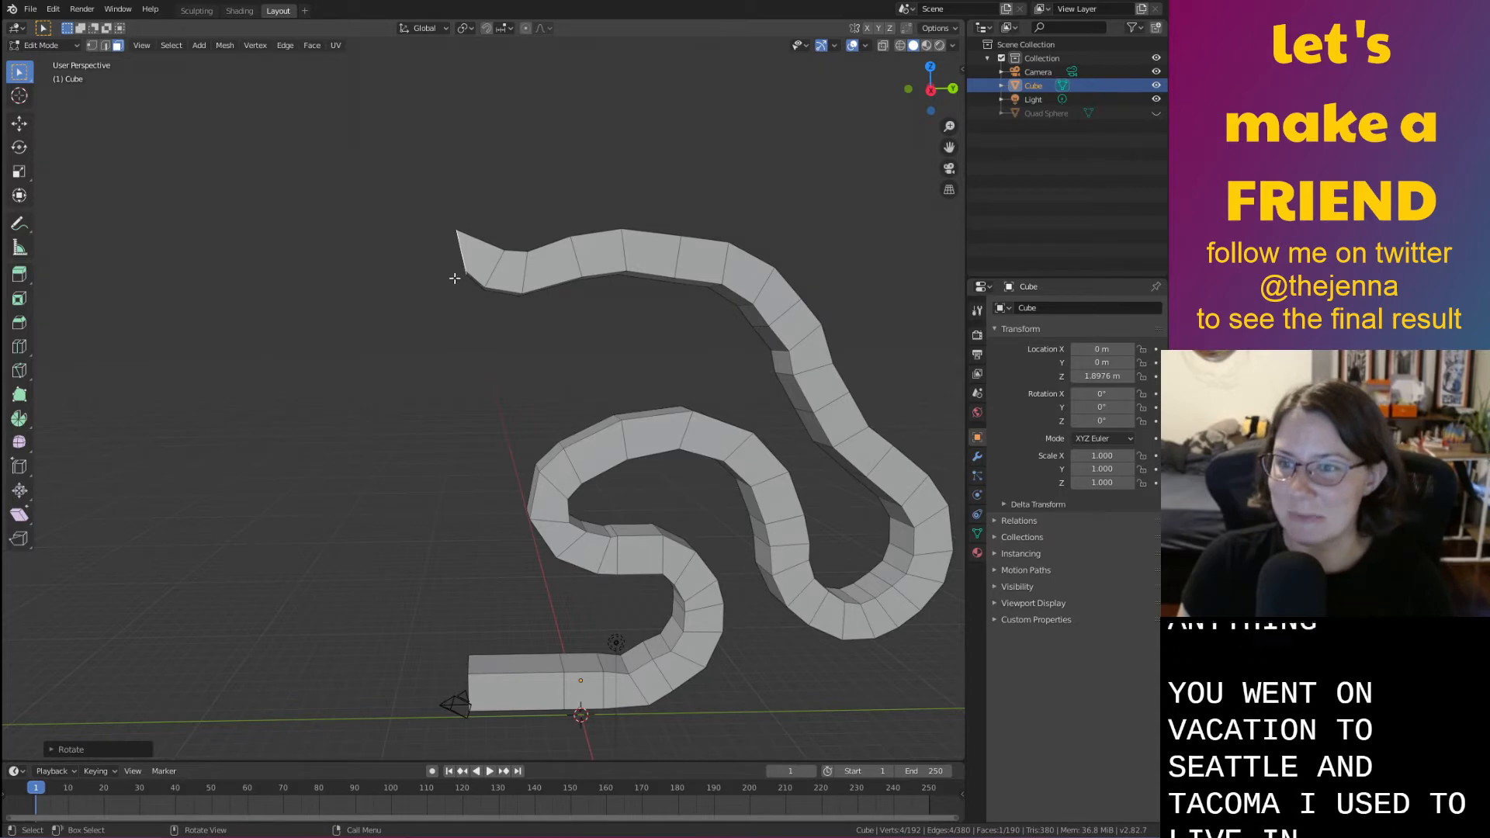
key("g")
key("z")
left_click(444, 225)
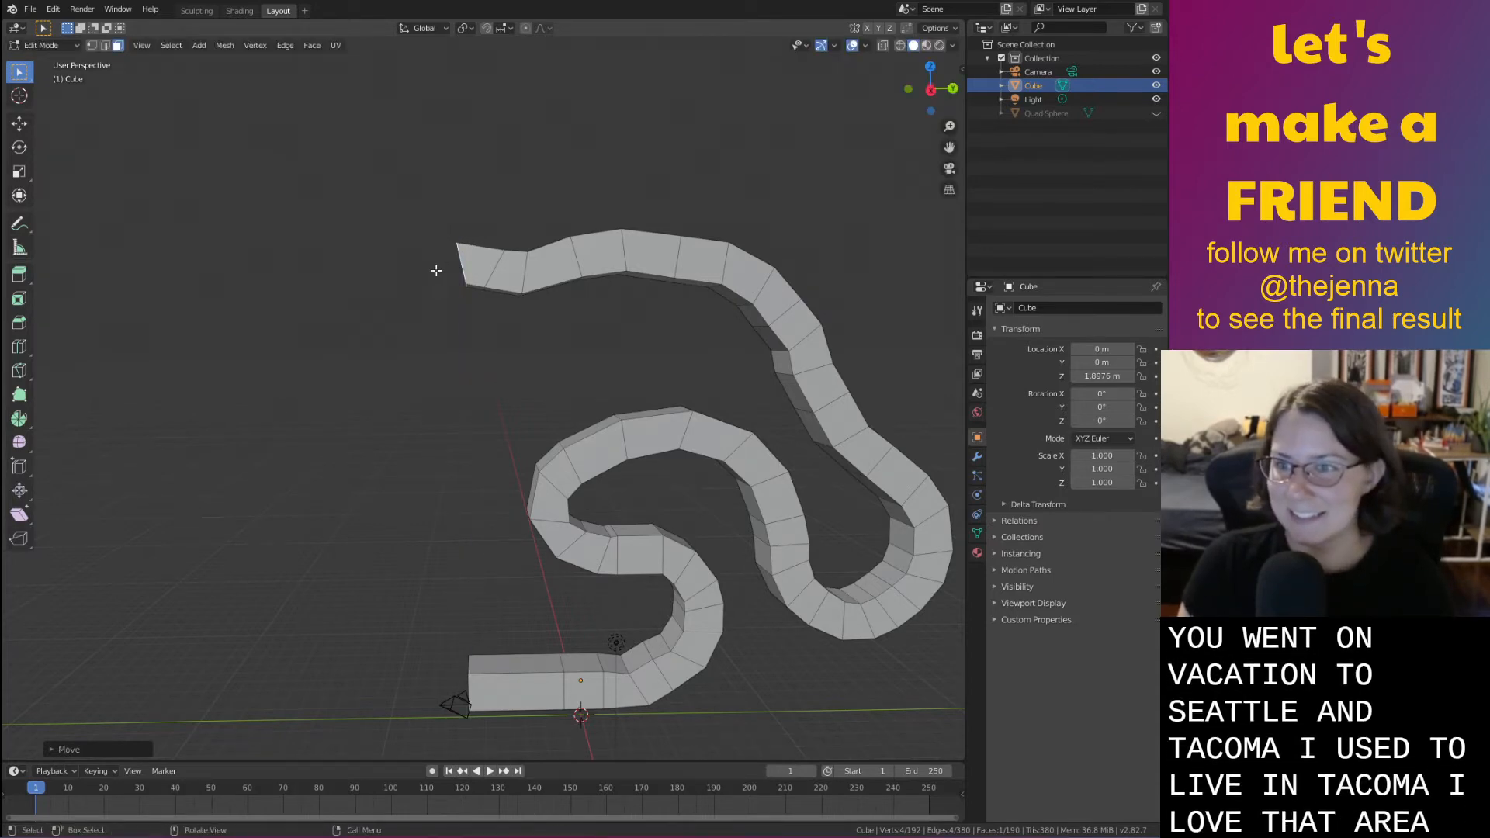
Extrude one more nearly level segment and rotate its end face around global X so the path heads downward
key("e")
left_click(409, 285)
key("r")
key("x")
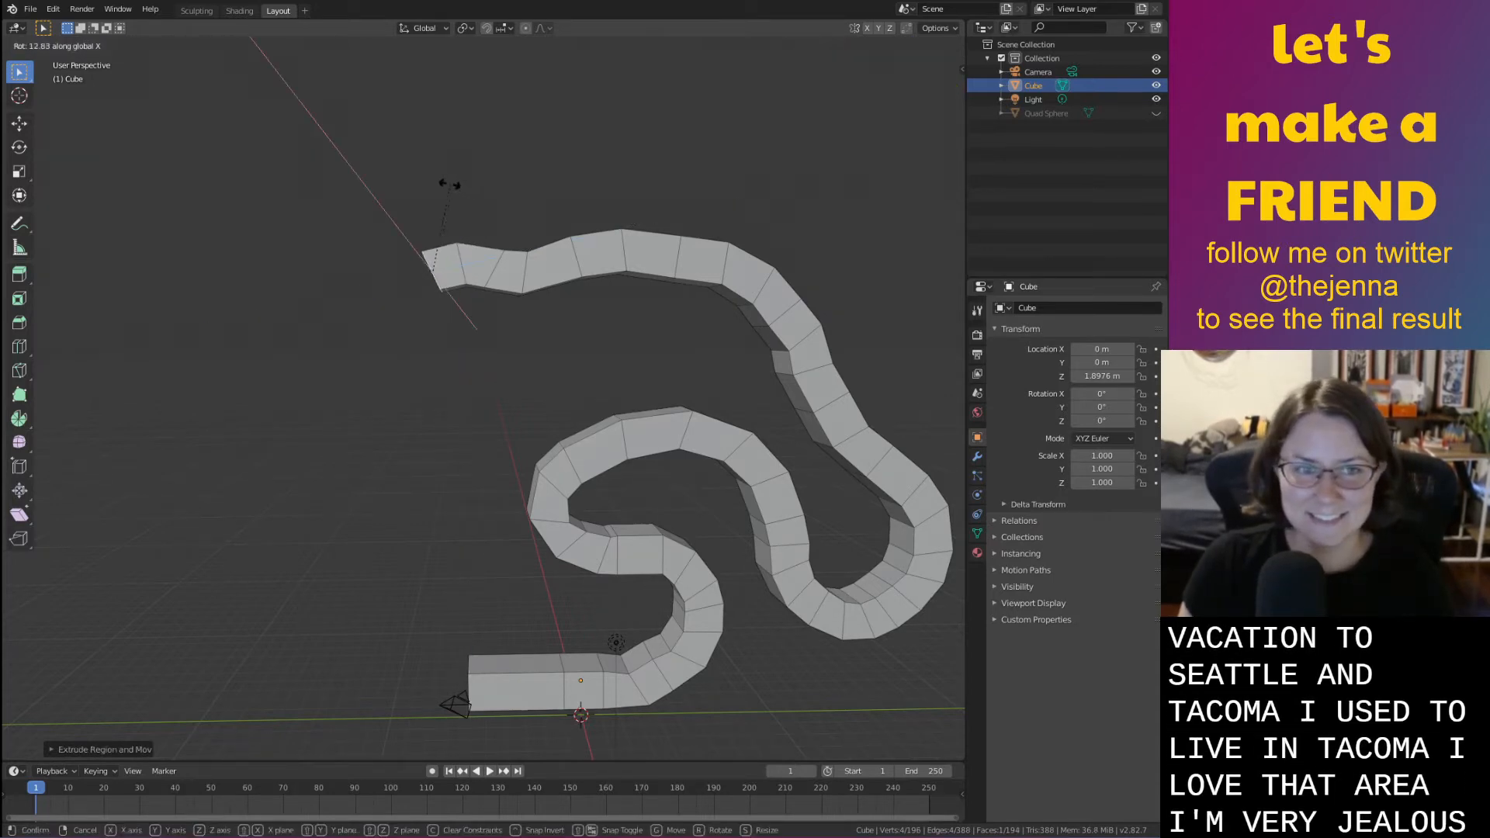
left_click(432, 189)
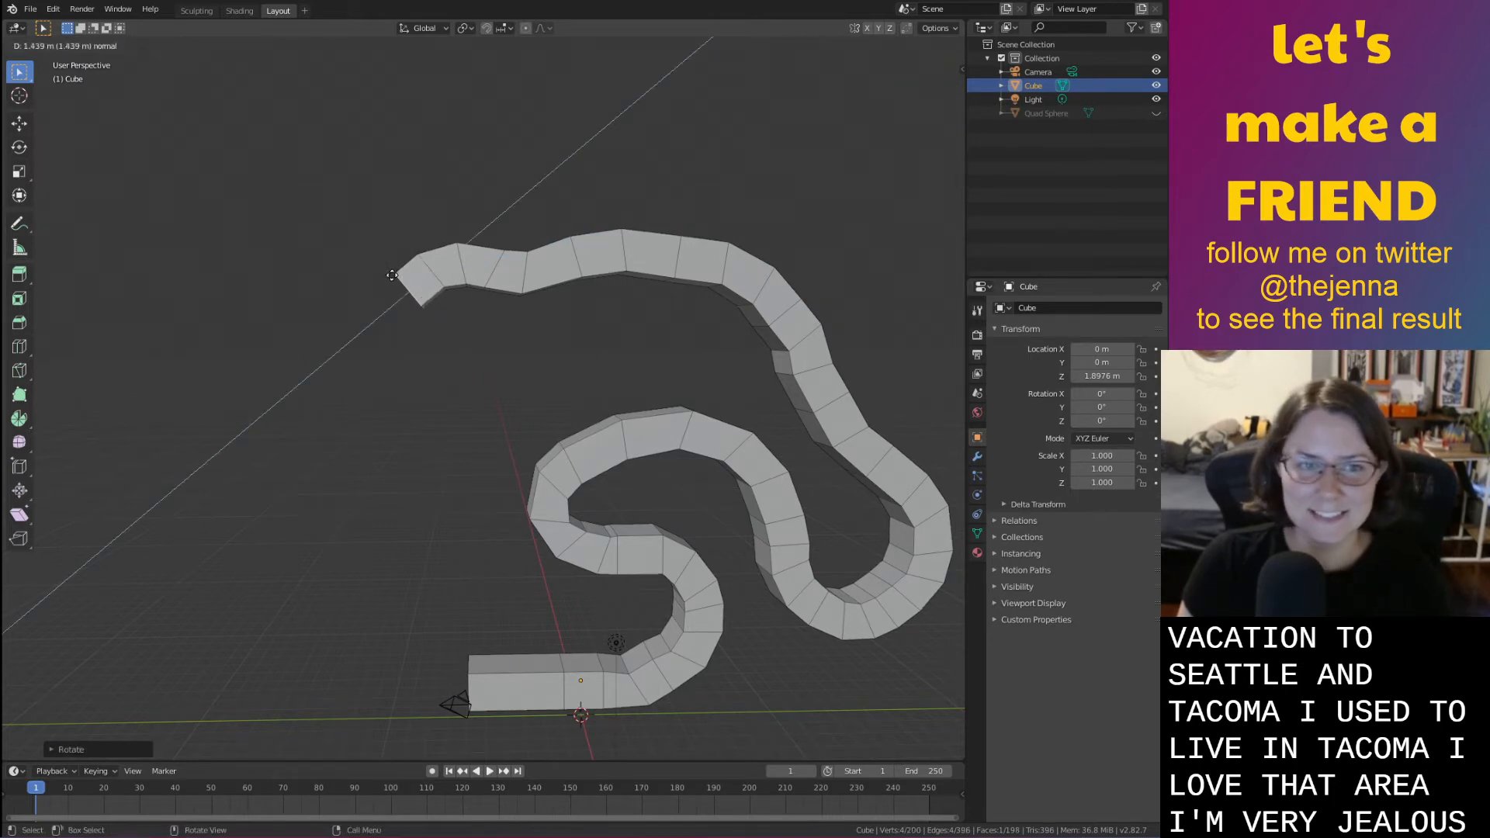
Extrude a downward segment of about 1.44 m and rotate its end face about -33° around global X
left_click(393, 276)
key("r")
key("x")
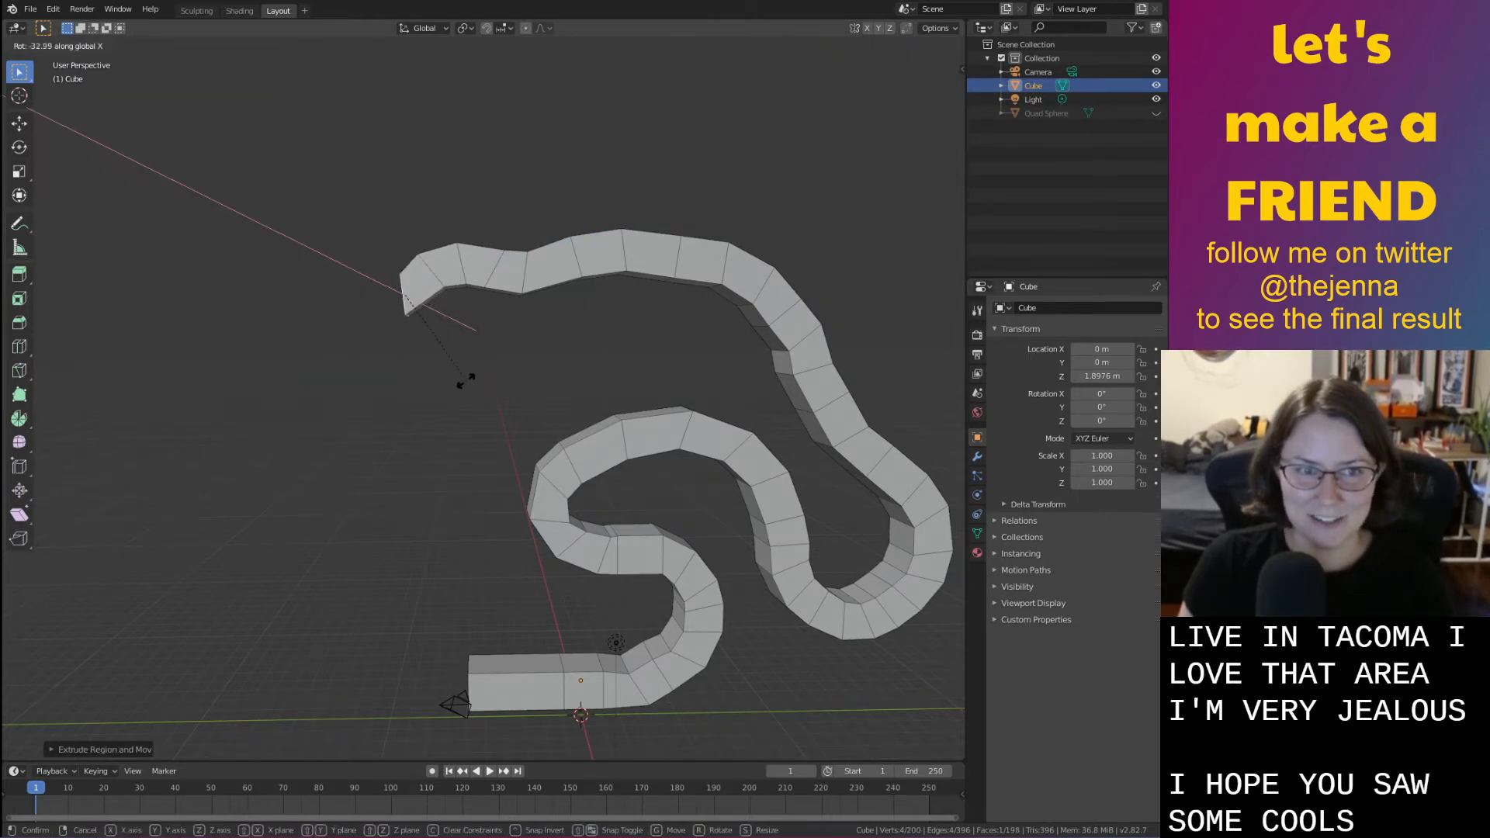
left_click(475, 372)
Extrude a gently descending segment and rotate its end face around global X to begin an upward curve
key("e")
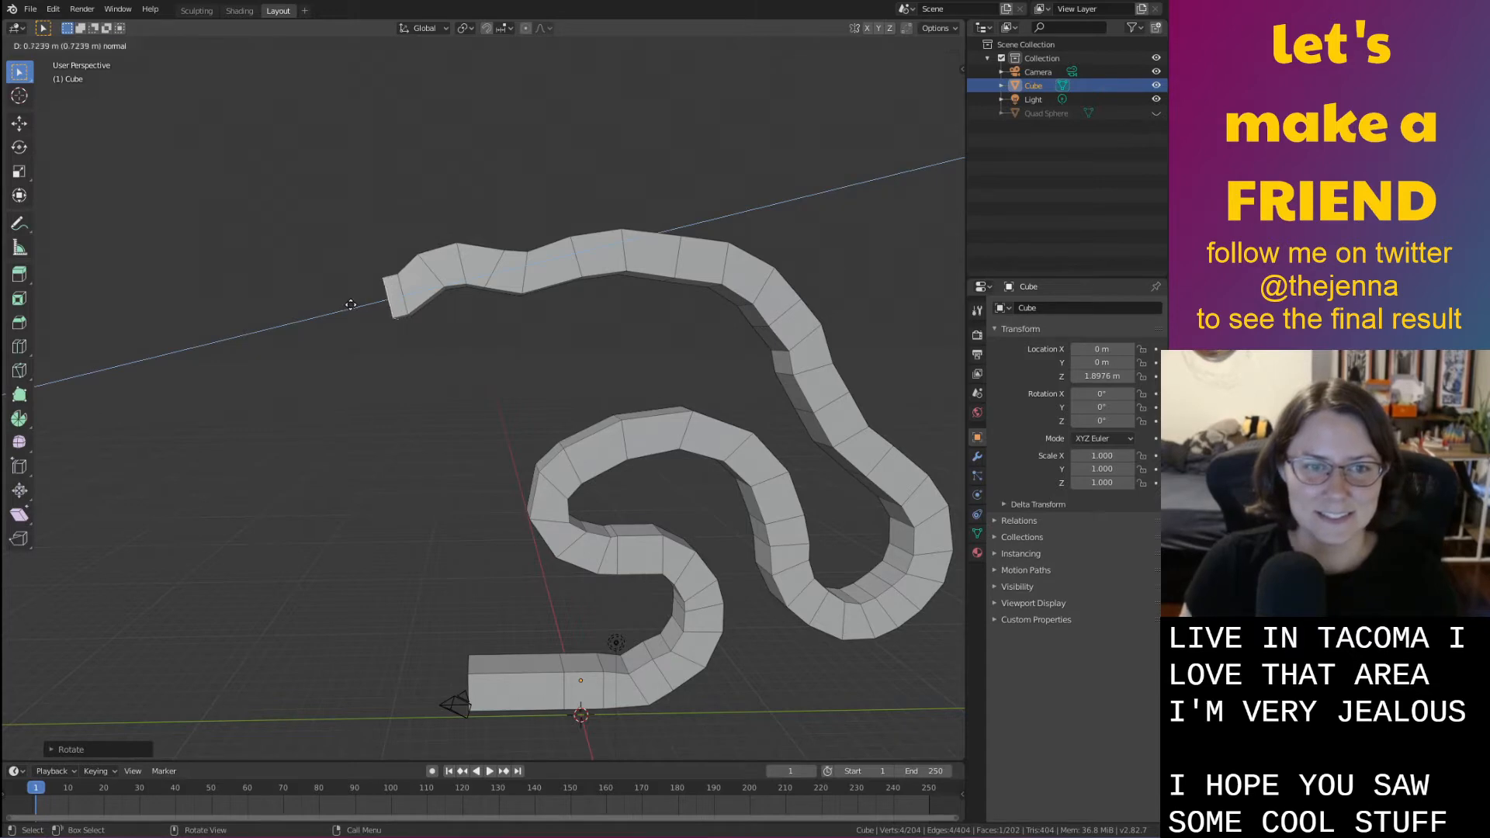
left_click(336, 315)
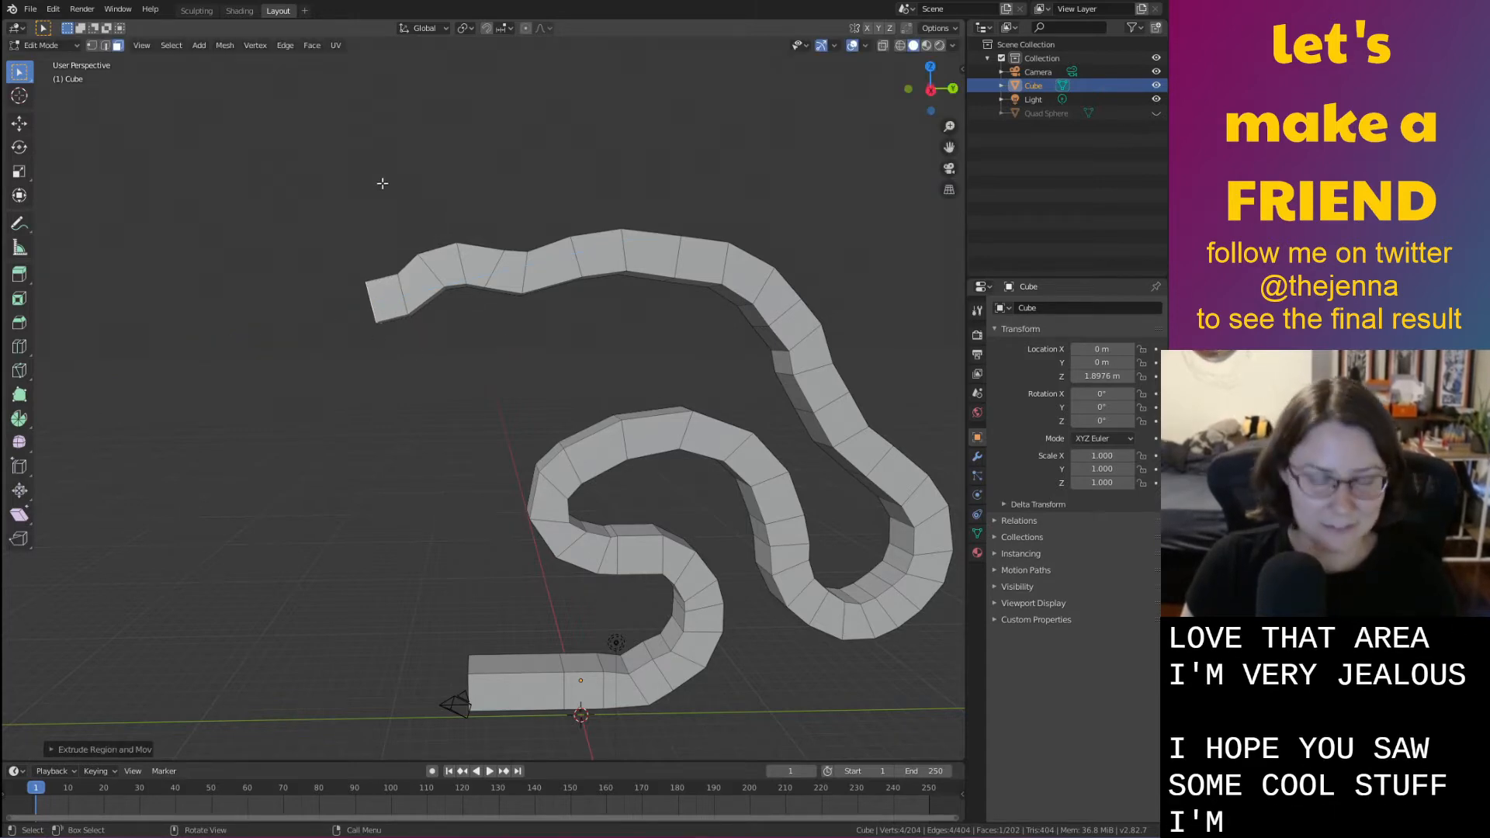
key("r")
key("x")
left_click(417, 204)
Extrude a segment of about 1.53 m and rotate its end face around global X to steepen the upward curve
key("e")
left_click(352, 221)
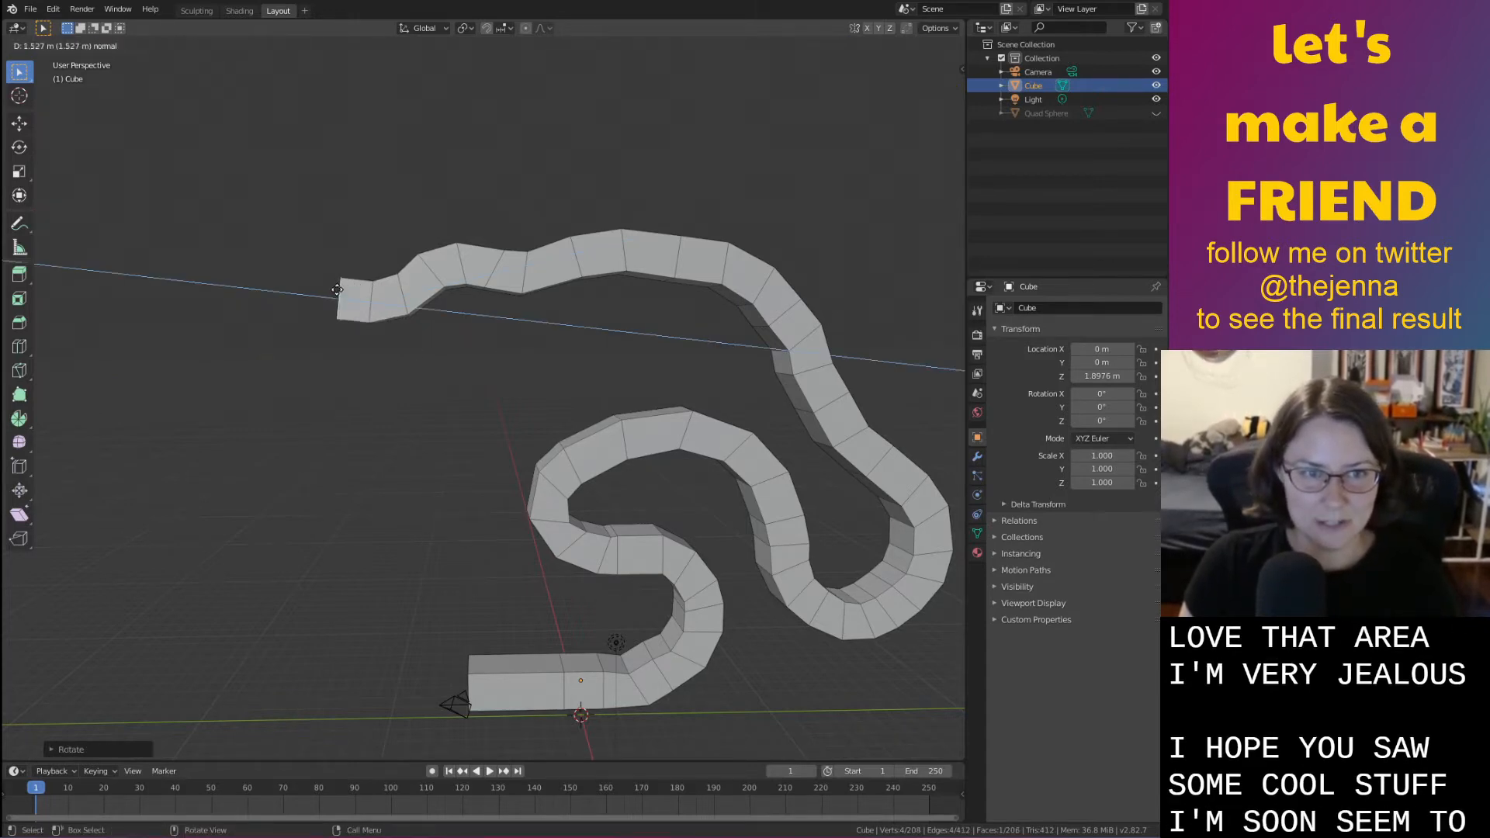
key("r")
key("x")
left_click(346, 233)
Extrude a rising segment along the upward curve and rotate its end face further around global X
key("e")
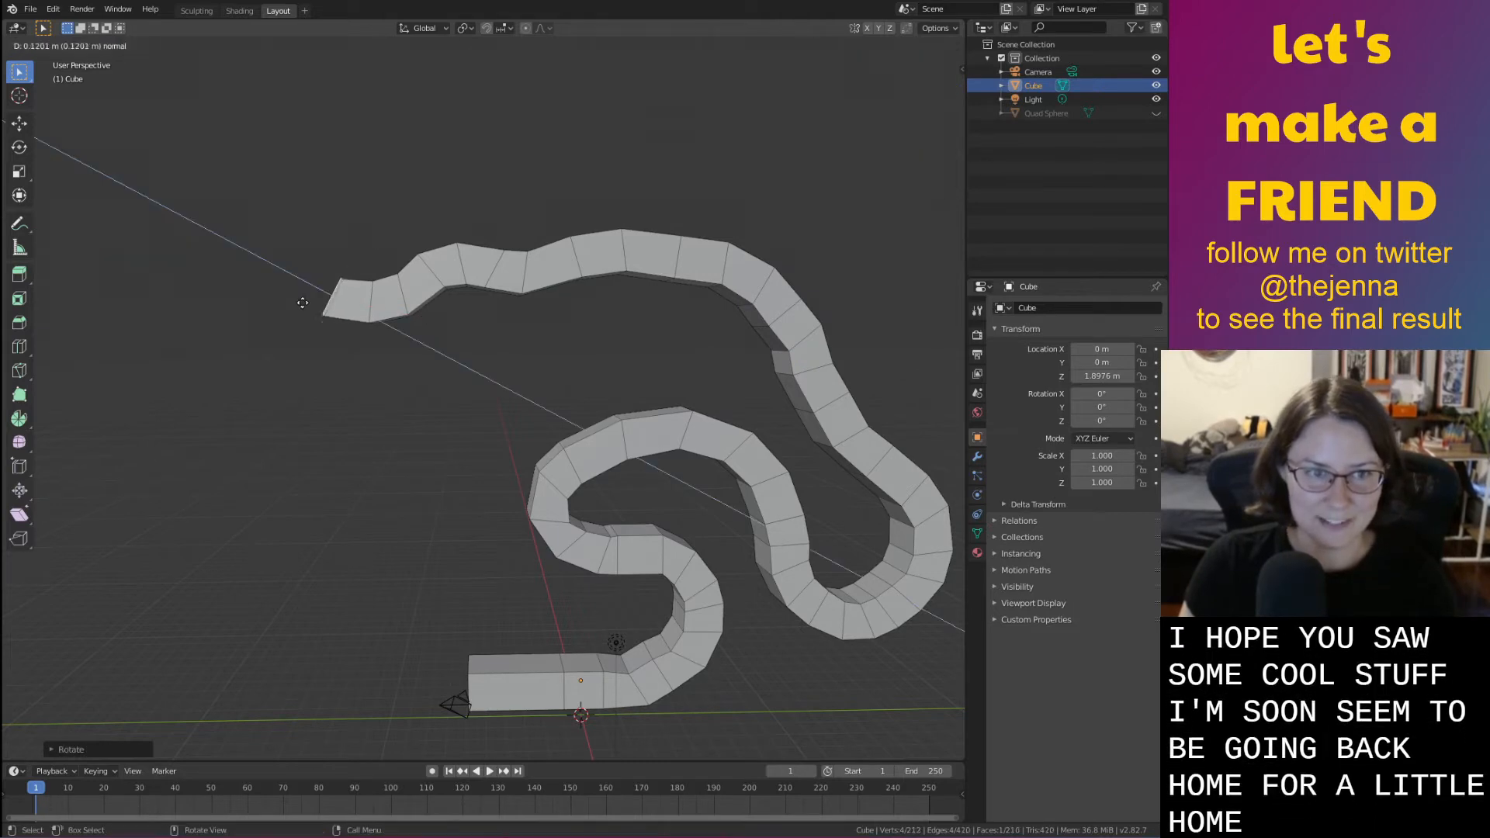
left_click(353, 222)
key("r")
key("x")
left_click(359, 238)
Extrude another rising segment and rotate its end face about -12° around global X
key("e")
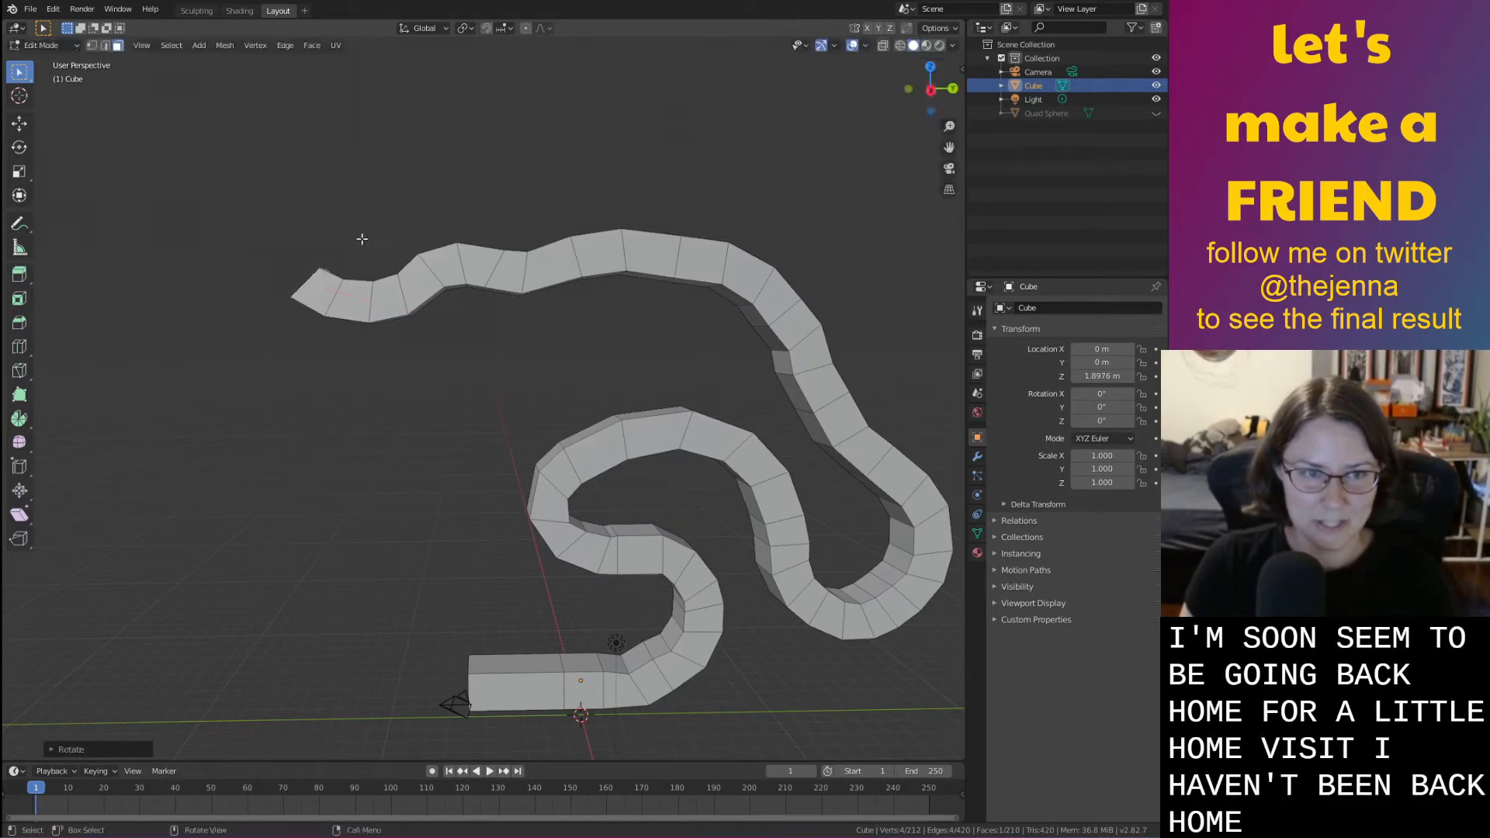
left_click(306, 273)
key("r")
key("x")
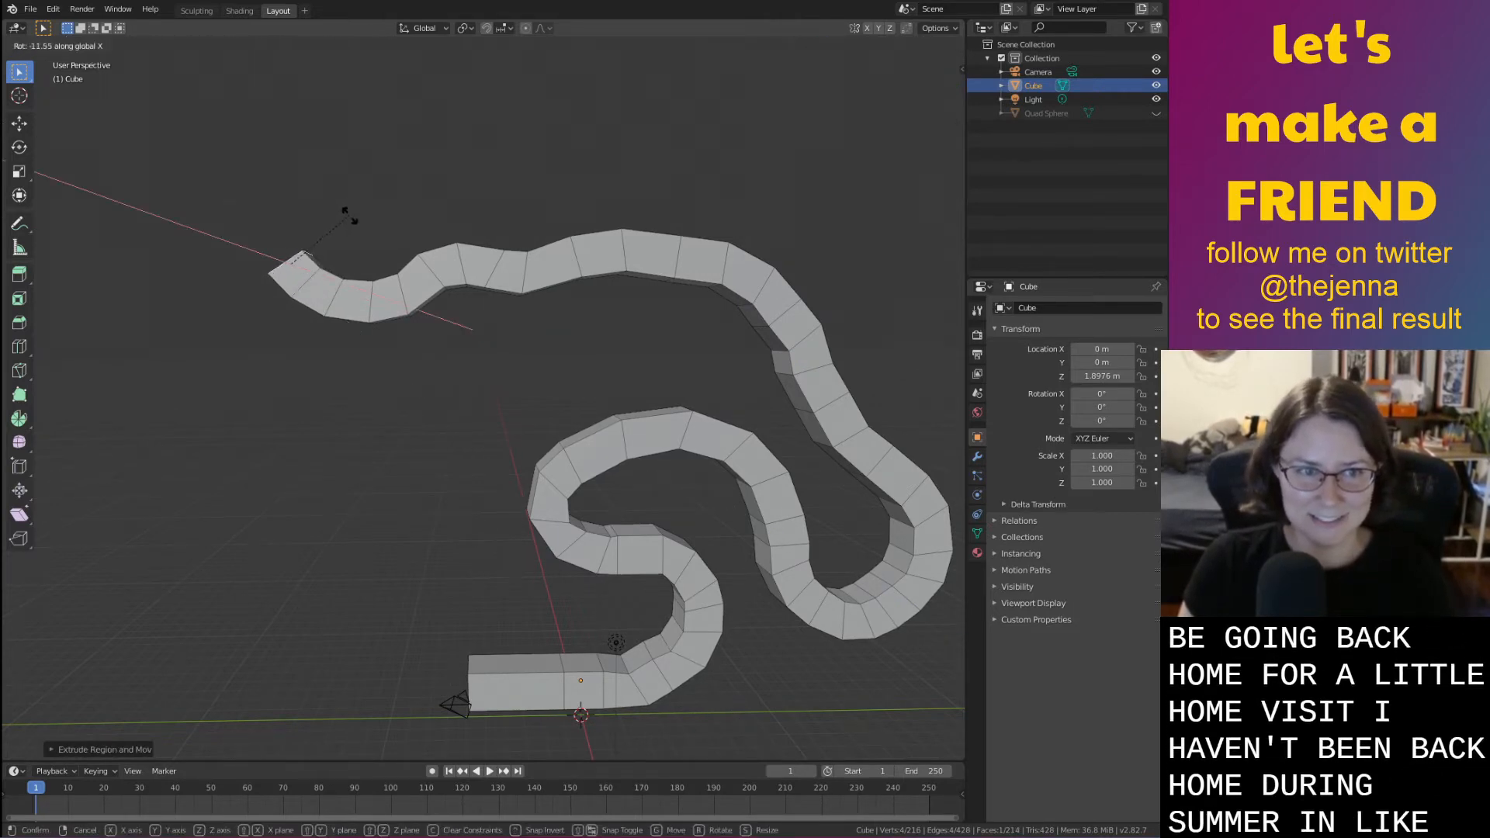
left_click(351, 217)
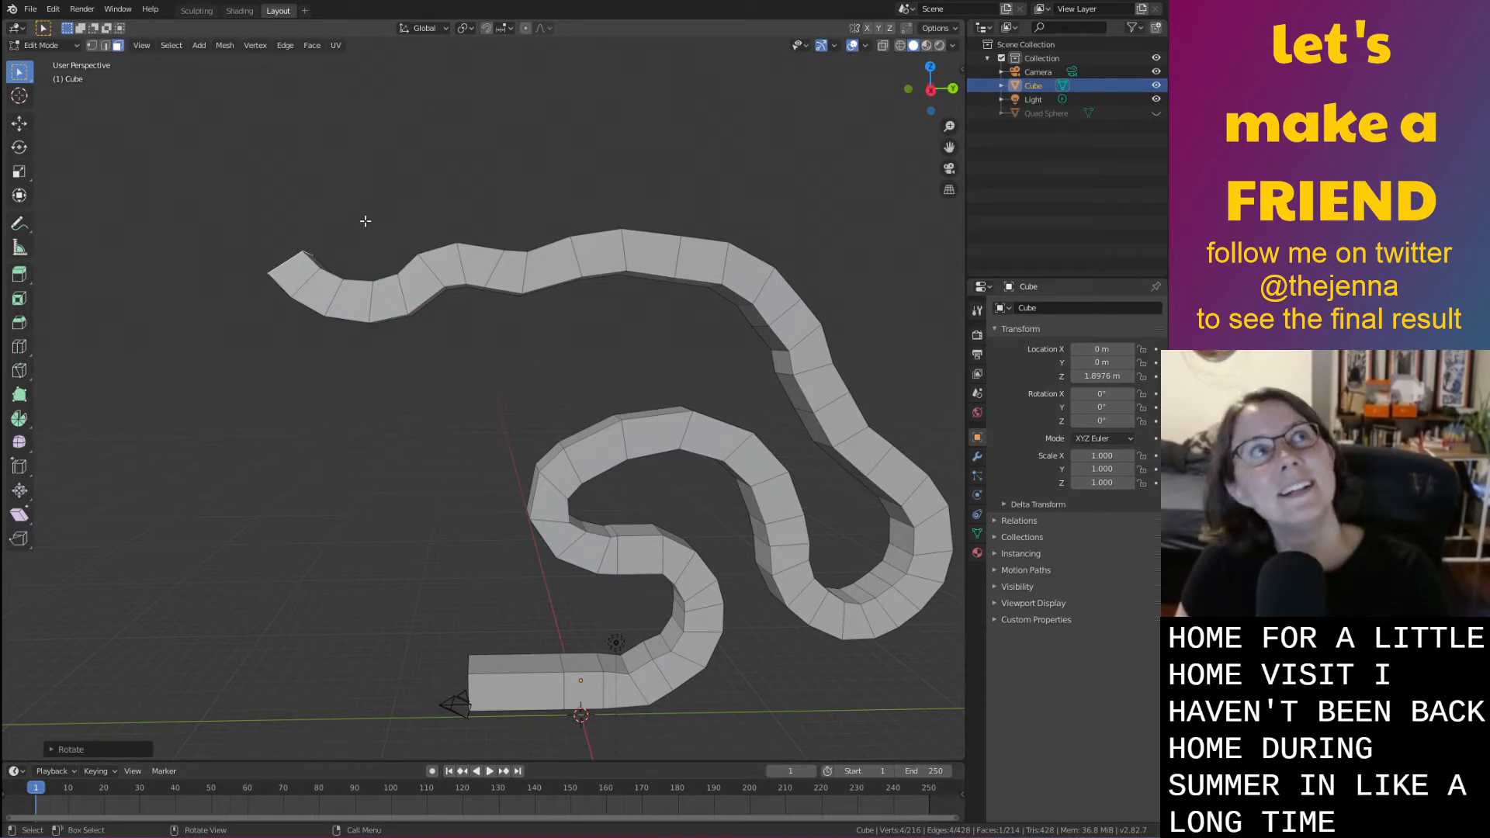
middle_click_drag(366, 221, 415, 290, "shift")
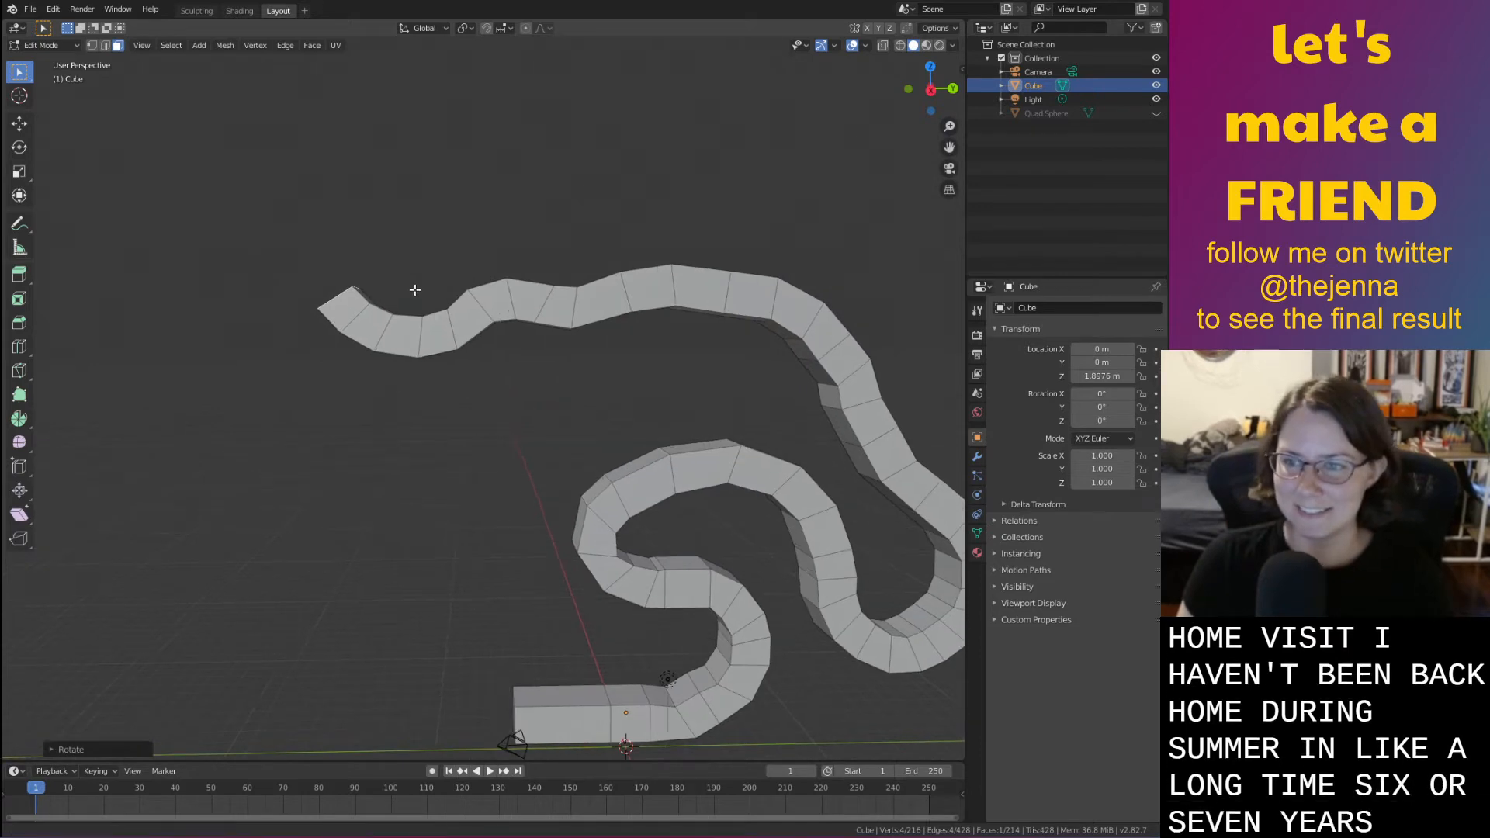
scroll(330, 308, "down", 8)
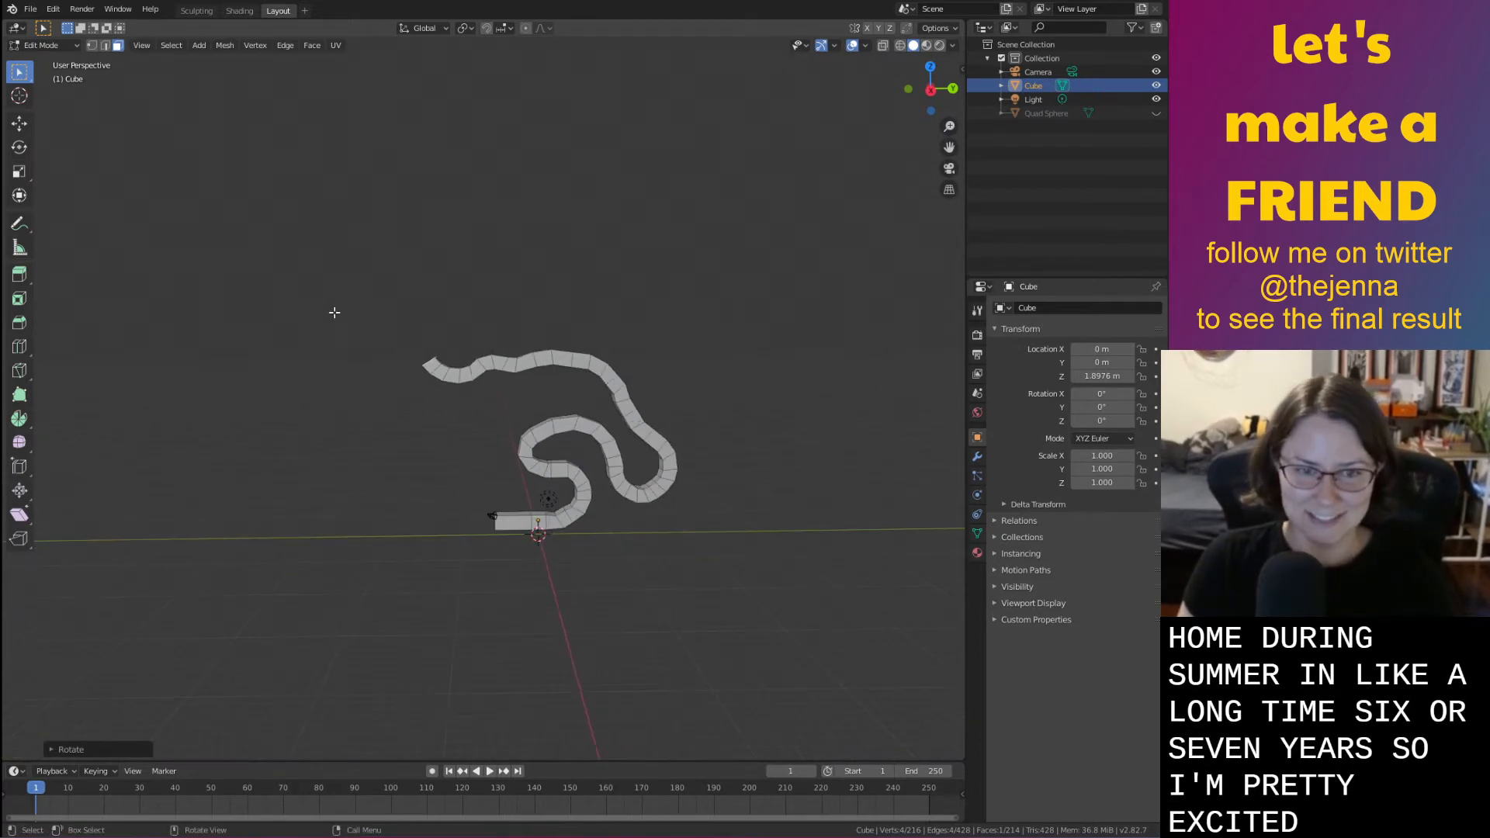
scroll(341, 319, "up", 10)
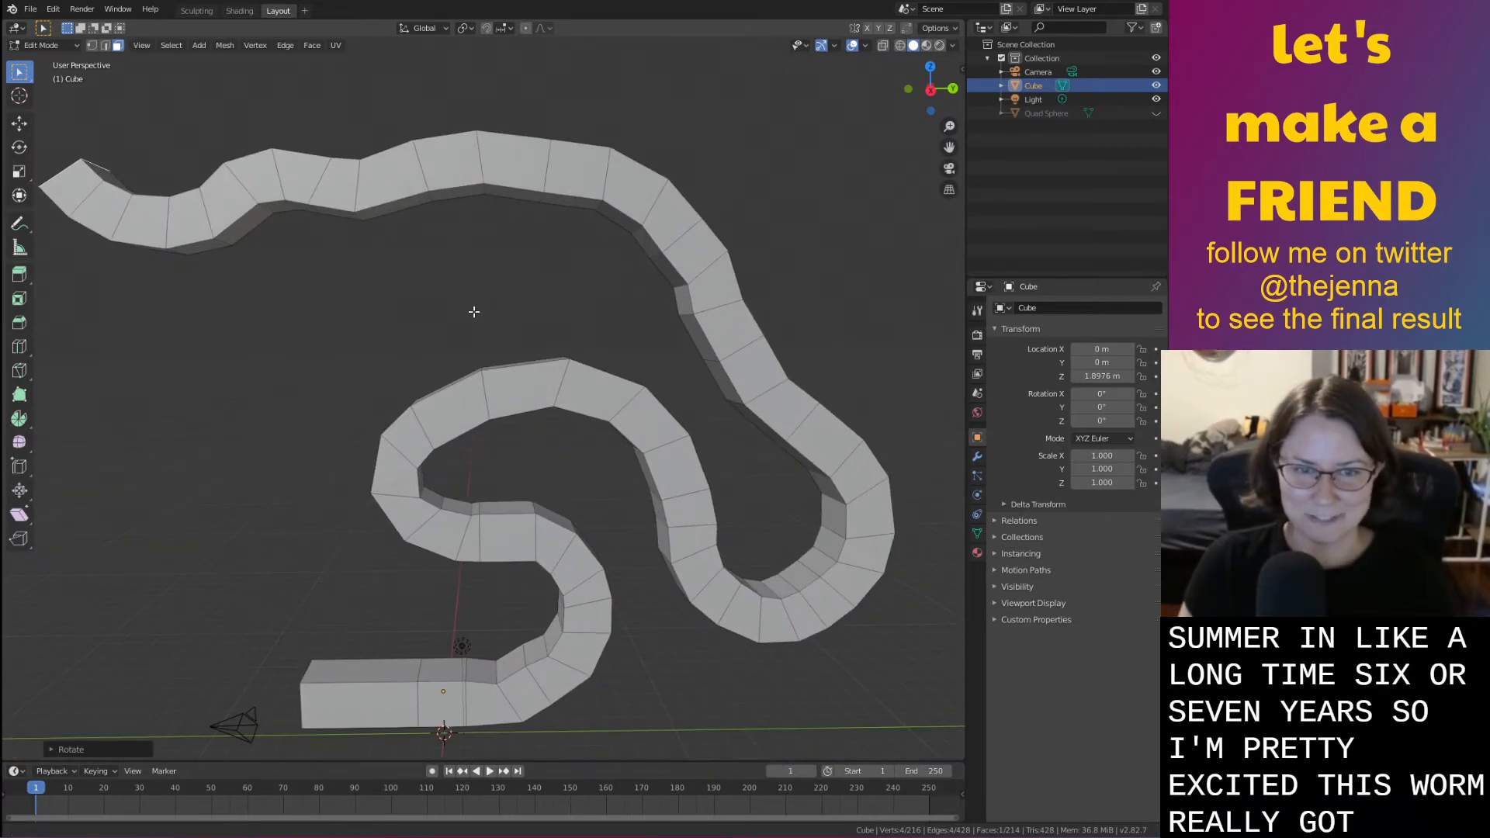
scroll(393, 316, "down", 4)
middle_click_drag(308, 316, 347, 330)
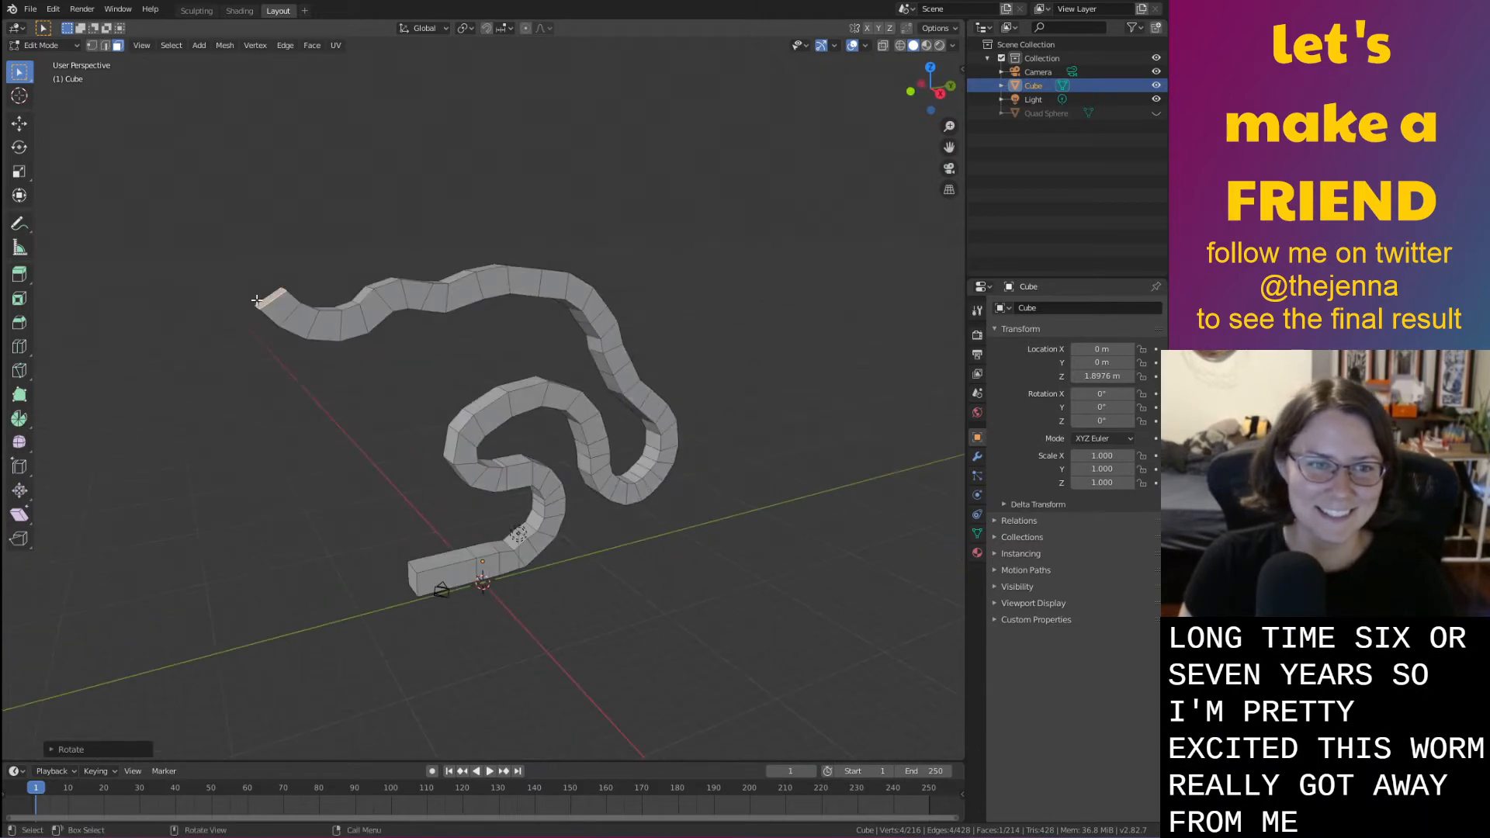
key("e")
key("x")
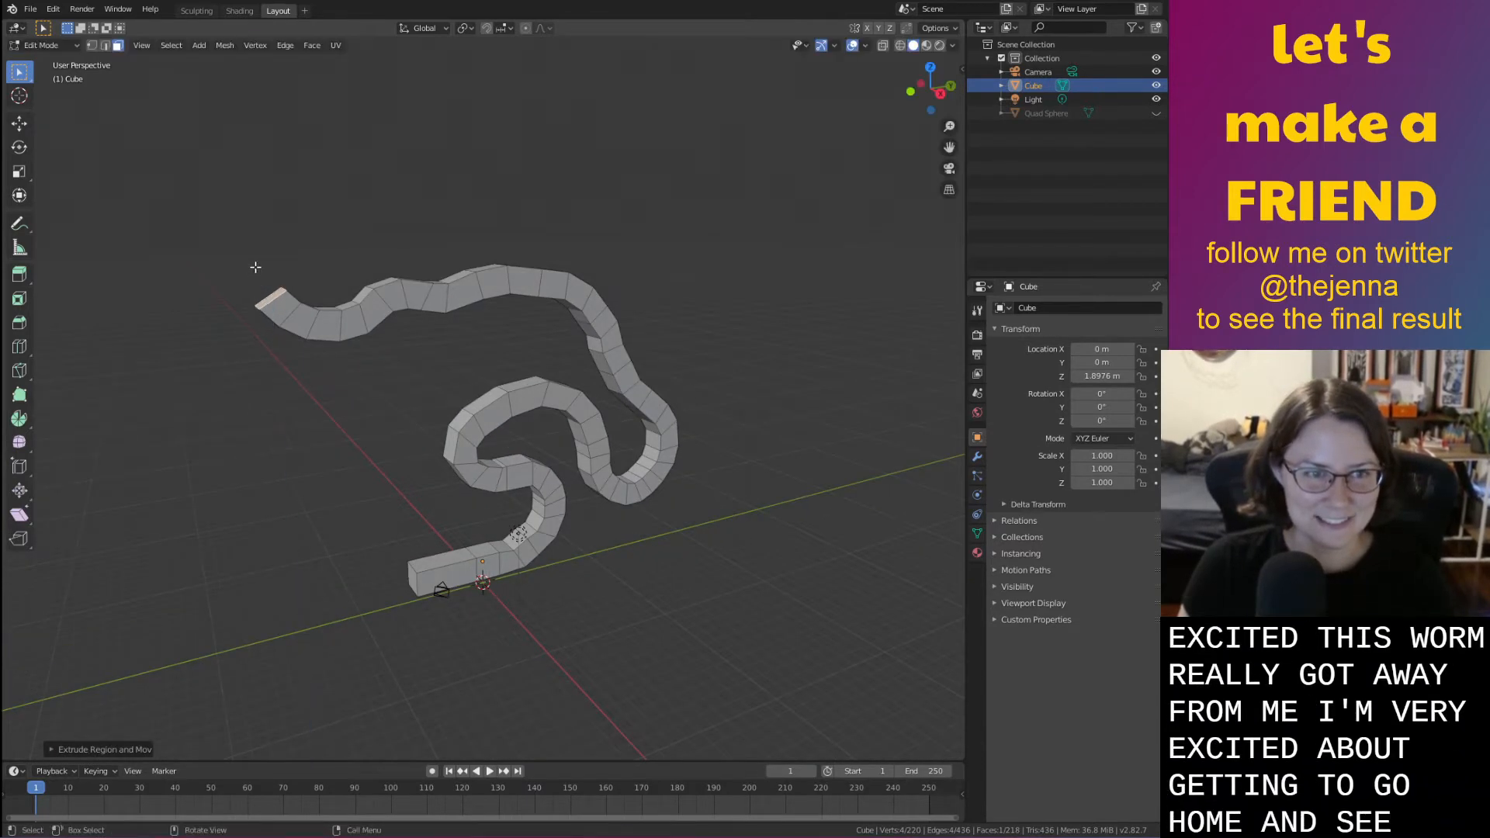
mouse_move(253, 266)
middle_mouse_down()
mouse_move(313, 263)
mouse_move(274, 276)
middle_mouse_up()
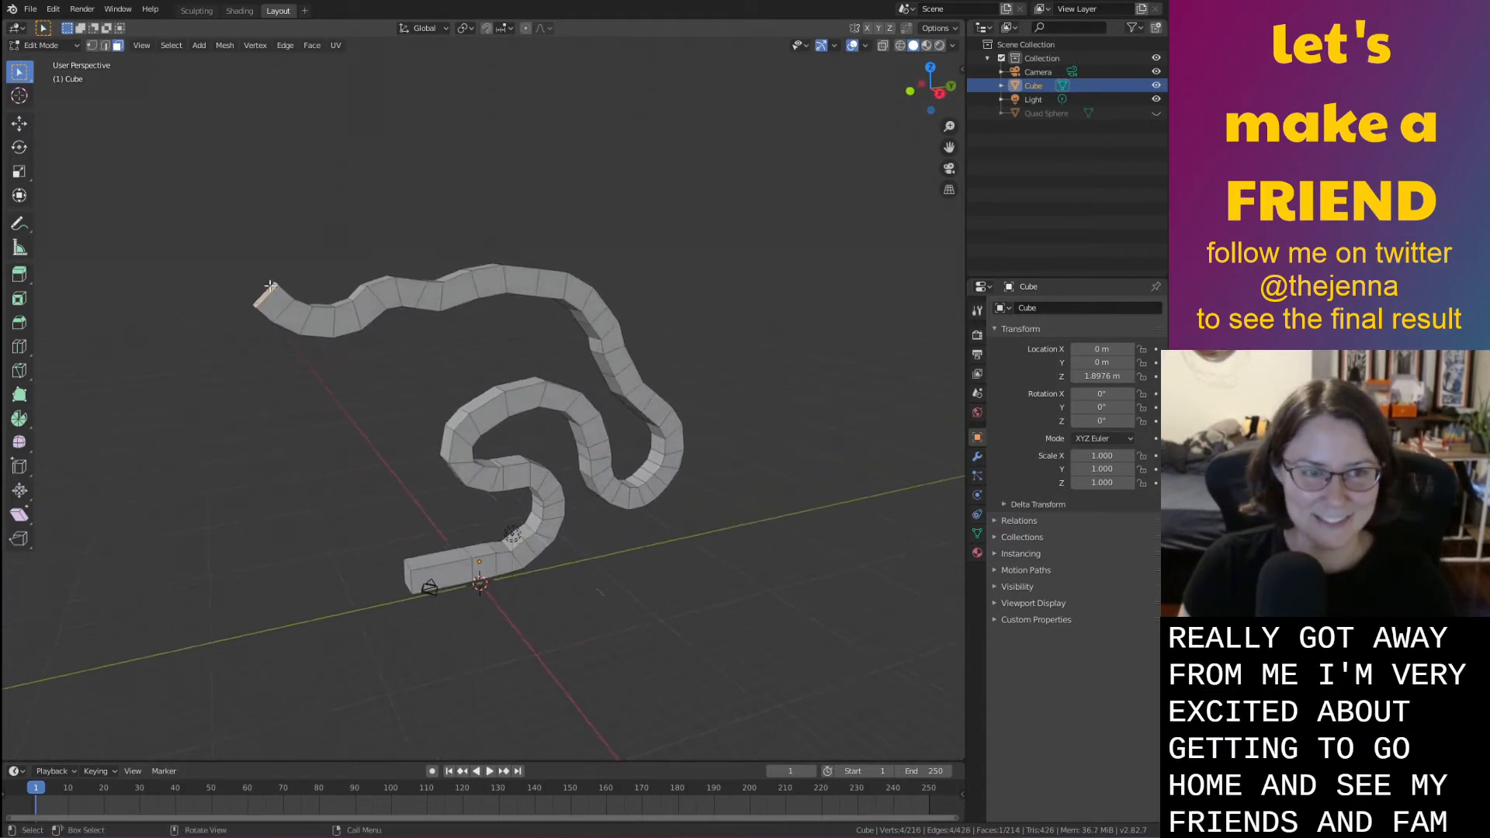
Extrude the rising end by one segment and rotate its end face about -34° around global X so the path turns nearly vertical
key("e")
left_click(245, 267)
key("r")
key("x")
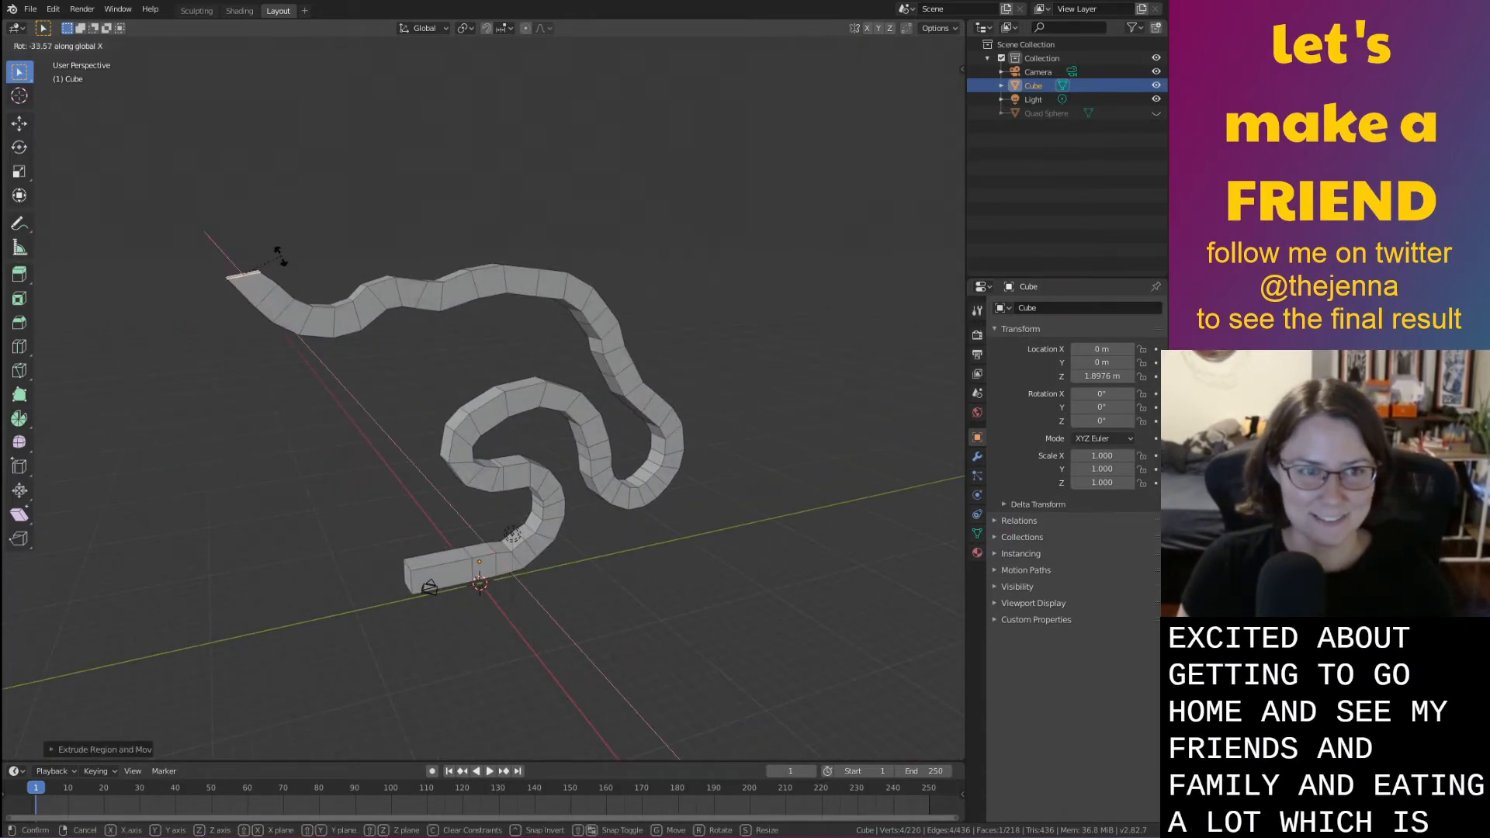
left_click(278, 256)
Extrude a nearly vertical segment and rotate its end face slightly around global X
key("e")
left_click(272, 221)
key("r")
key("x")
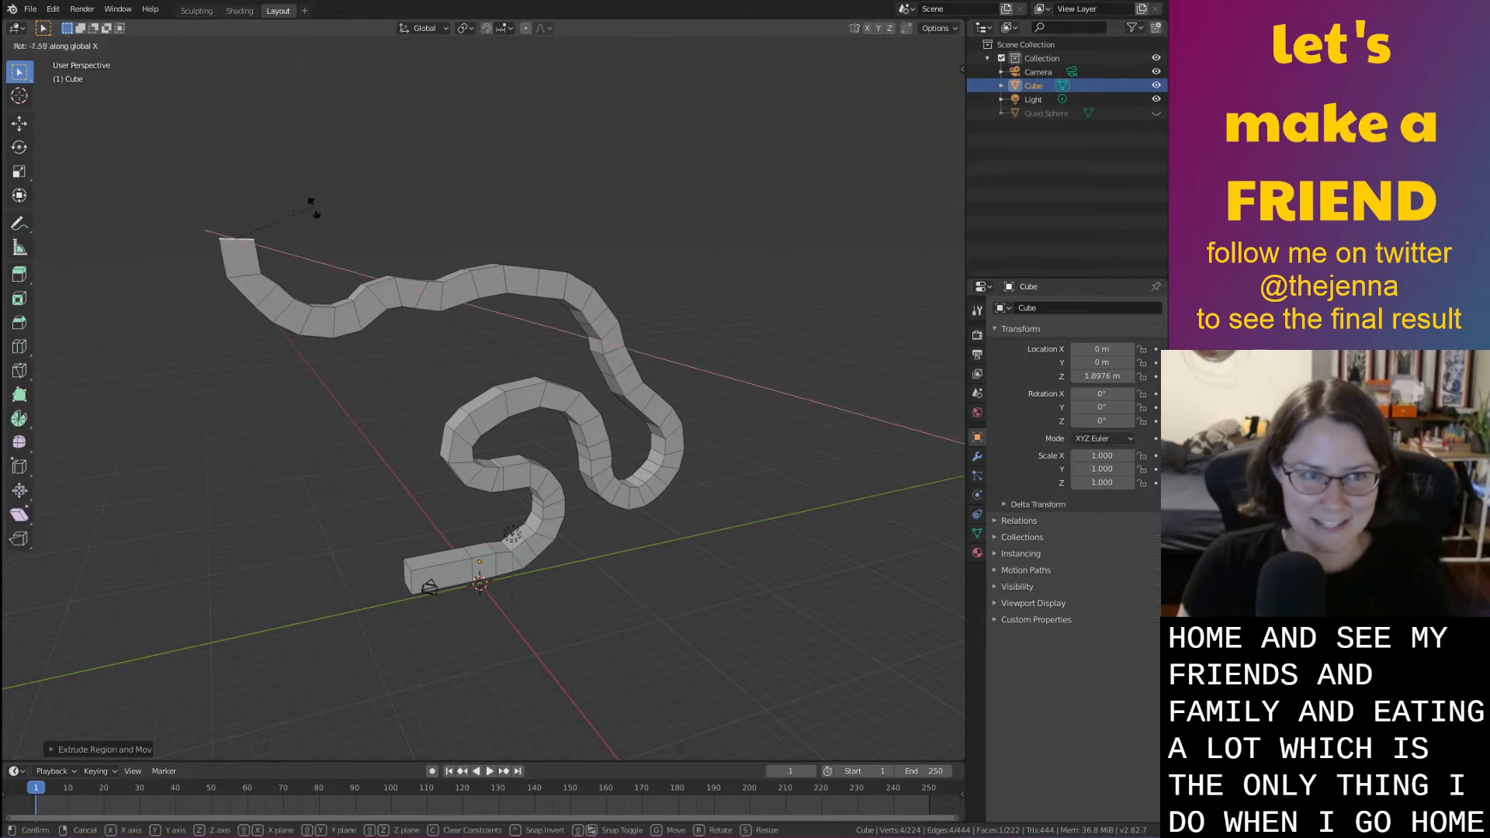
left_click(324, 225)
Extrude a second upright segment and rotate its end face around global X to lean the path back over the body
key("e")
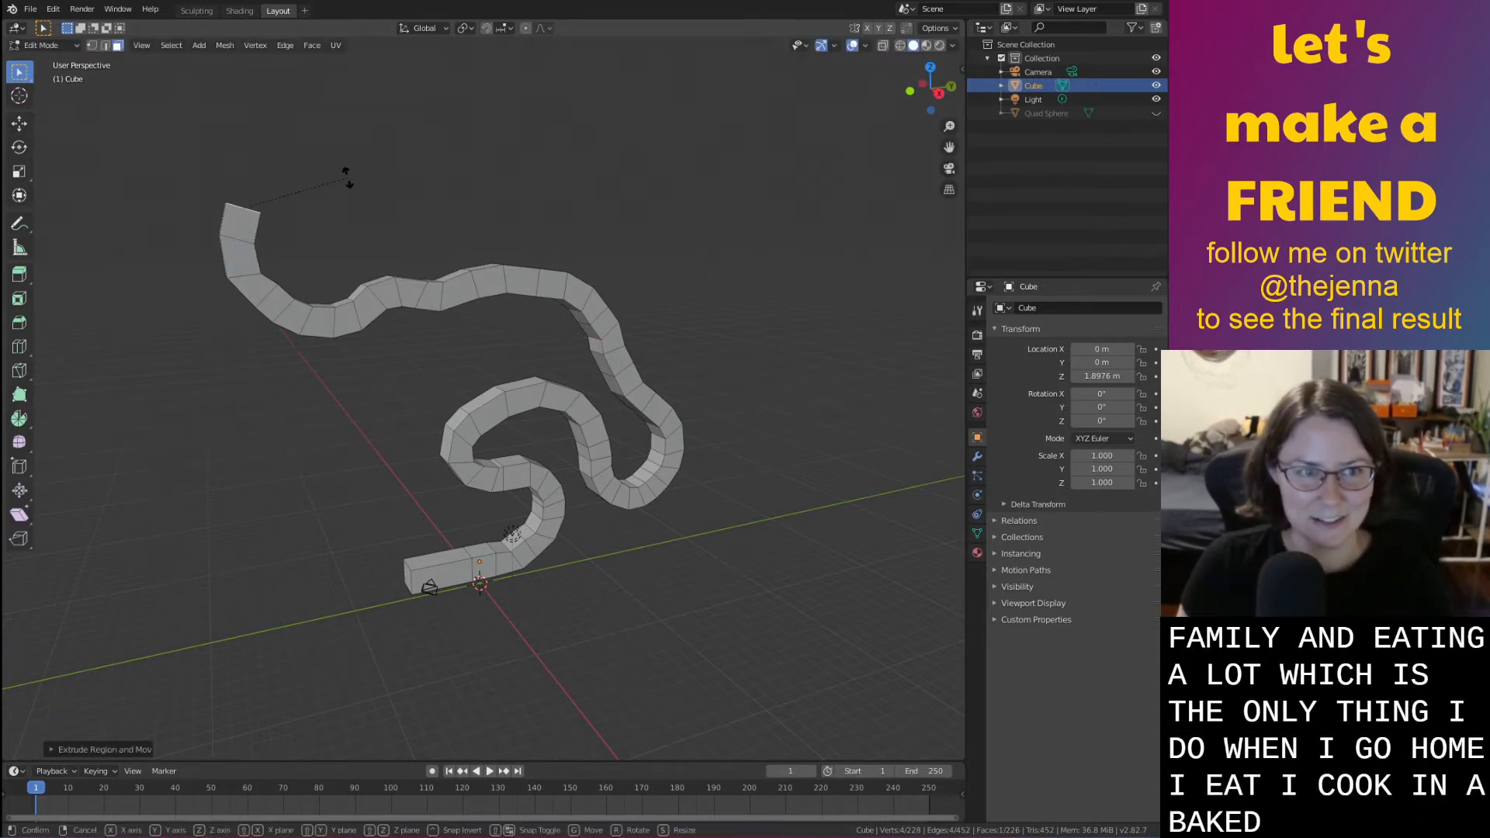
left_click(347, 177)
key("r")
key("x")
left_click(343, 199)
Extrude the upright end face in place and rotate it slightly around global X
middle_click_drag(343, 213, 368, 246)
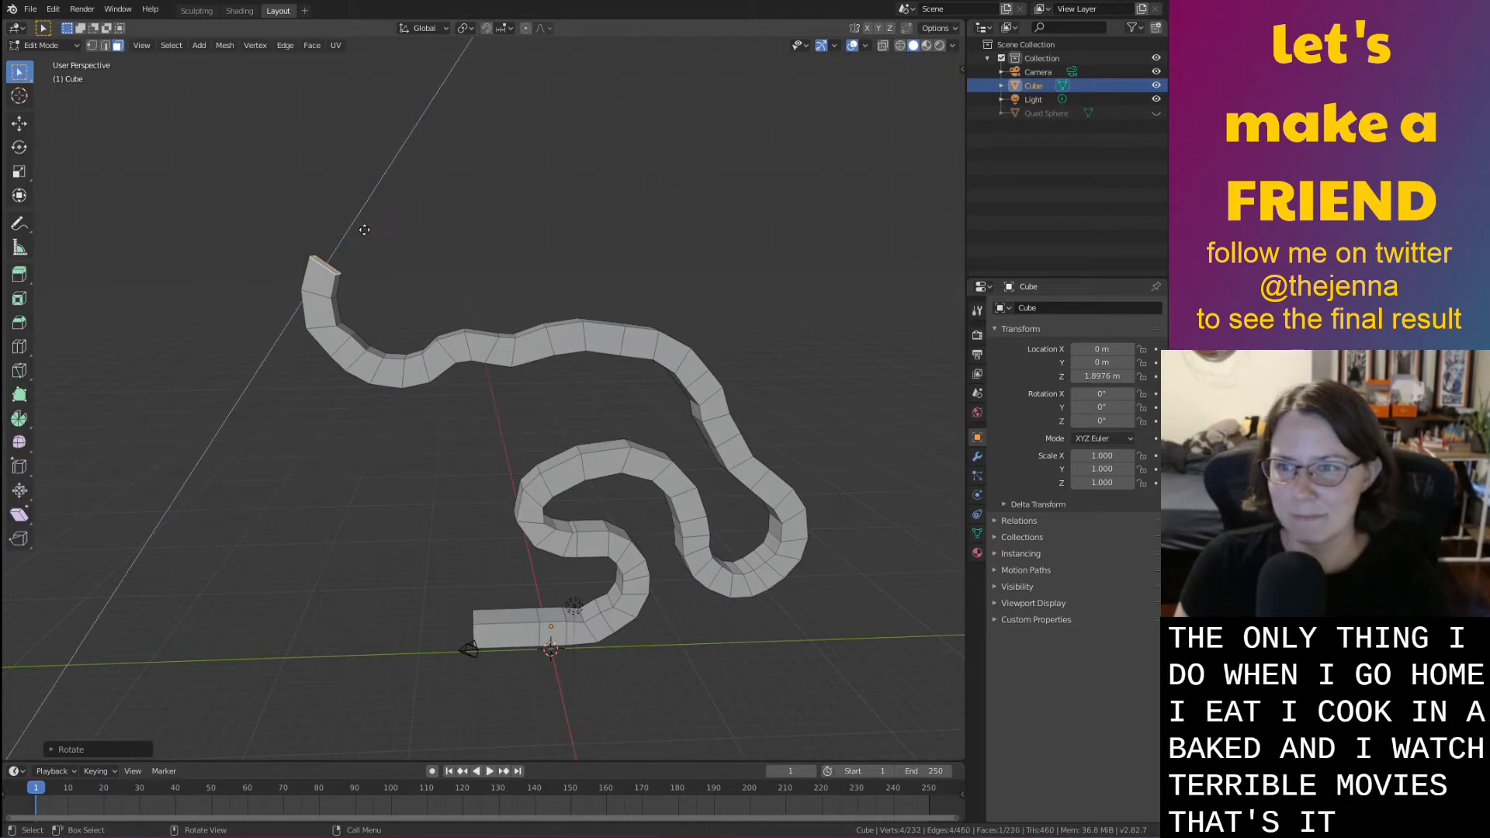
key("Escape")
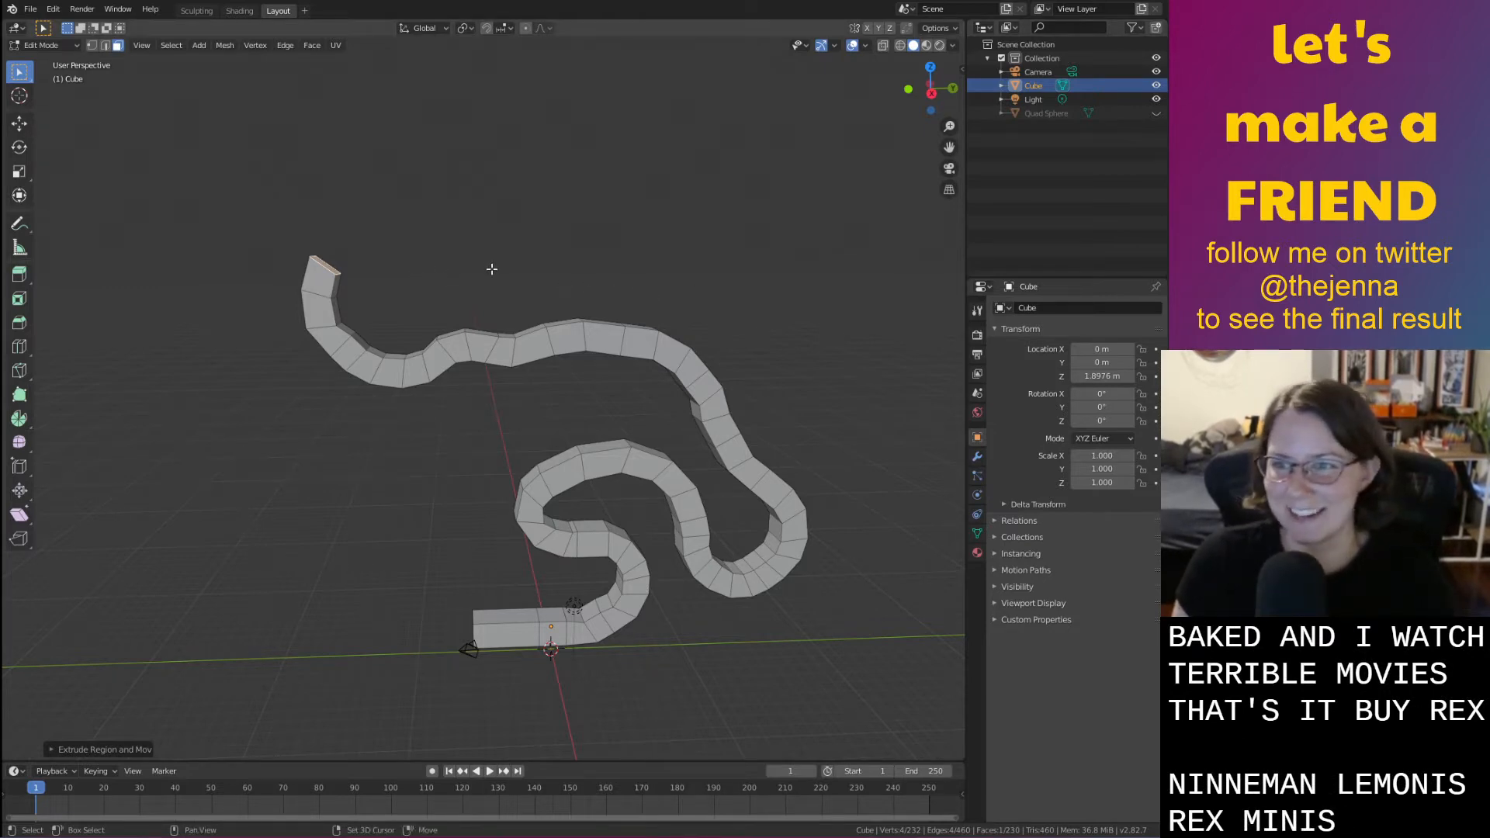
middle_click_drag(492, 269, 606, 291, "shift")
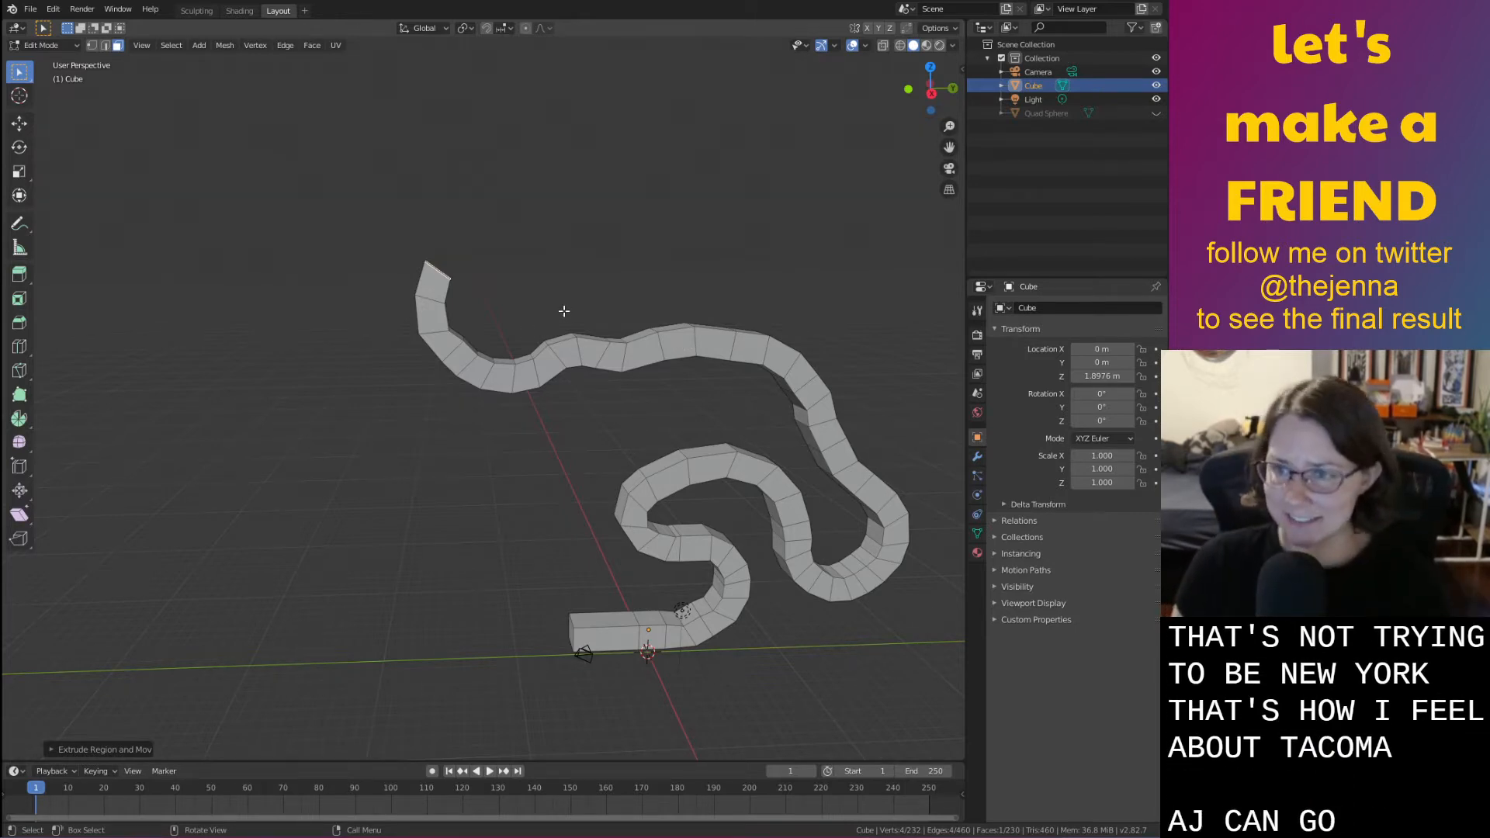
key("r")
key("z")
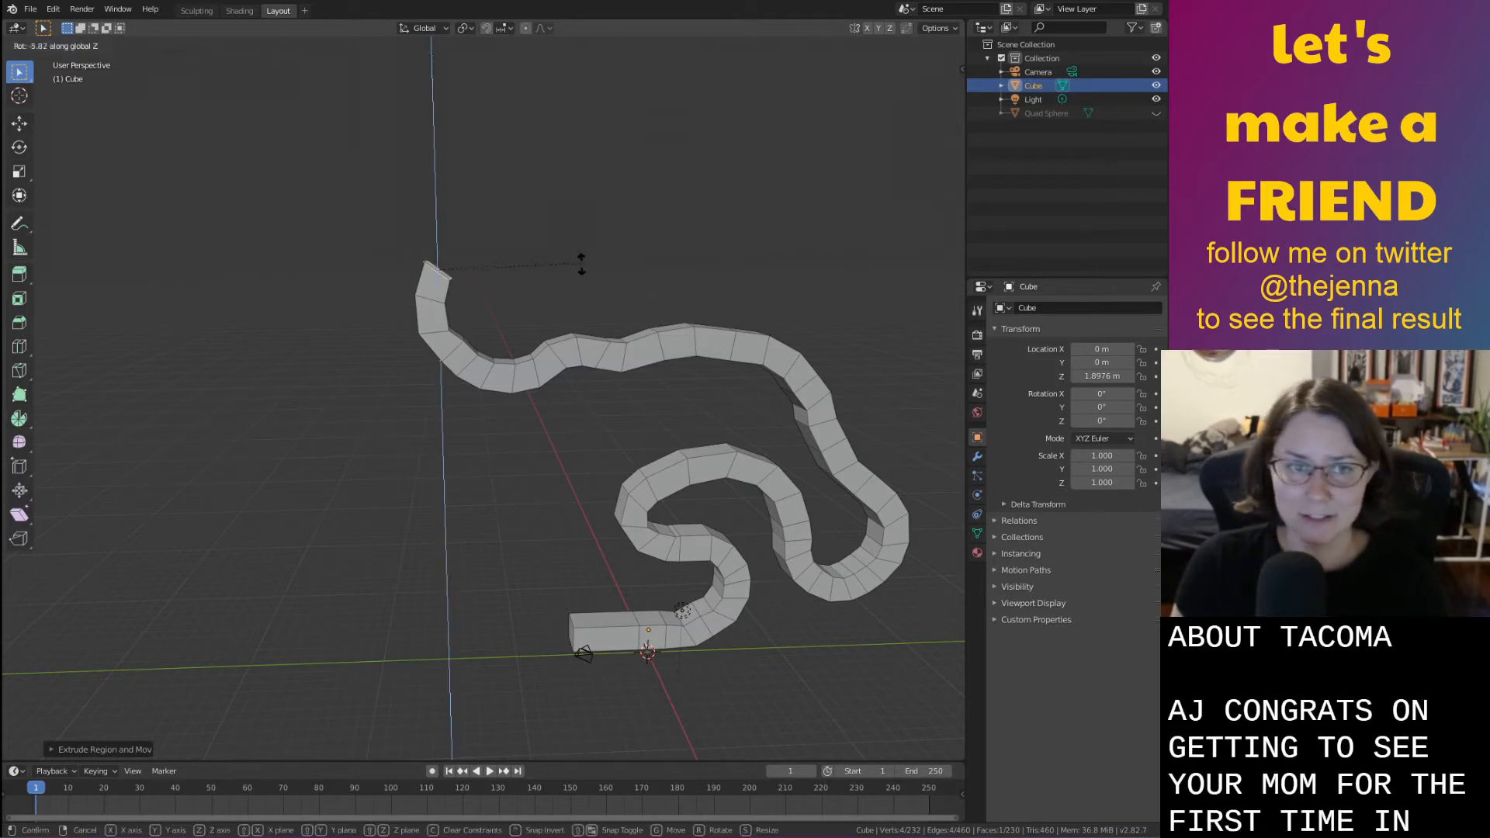
key("Escape")
key("r")
key("x")
left_click(646, 297)
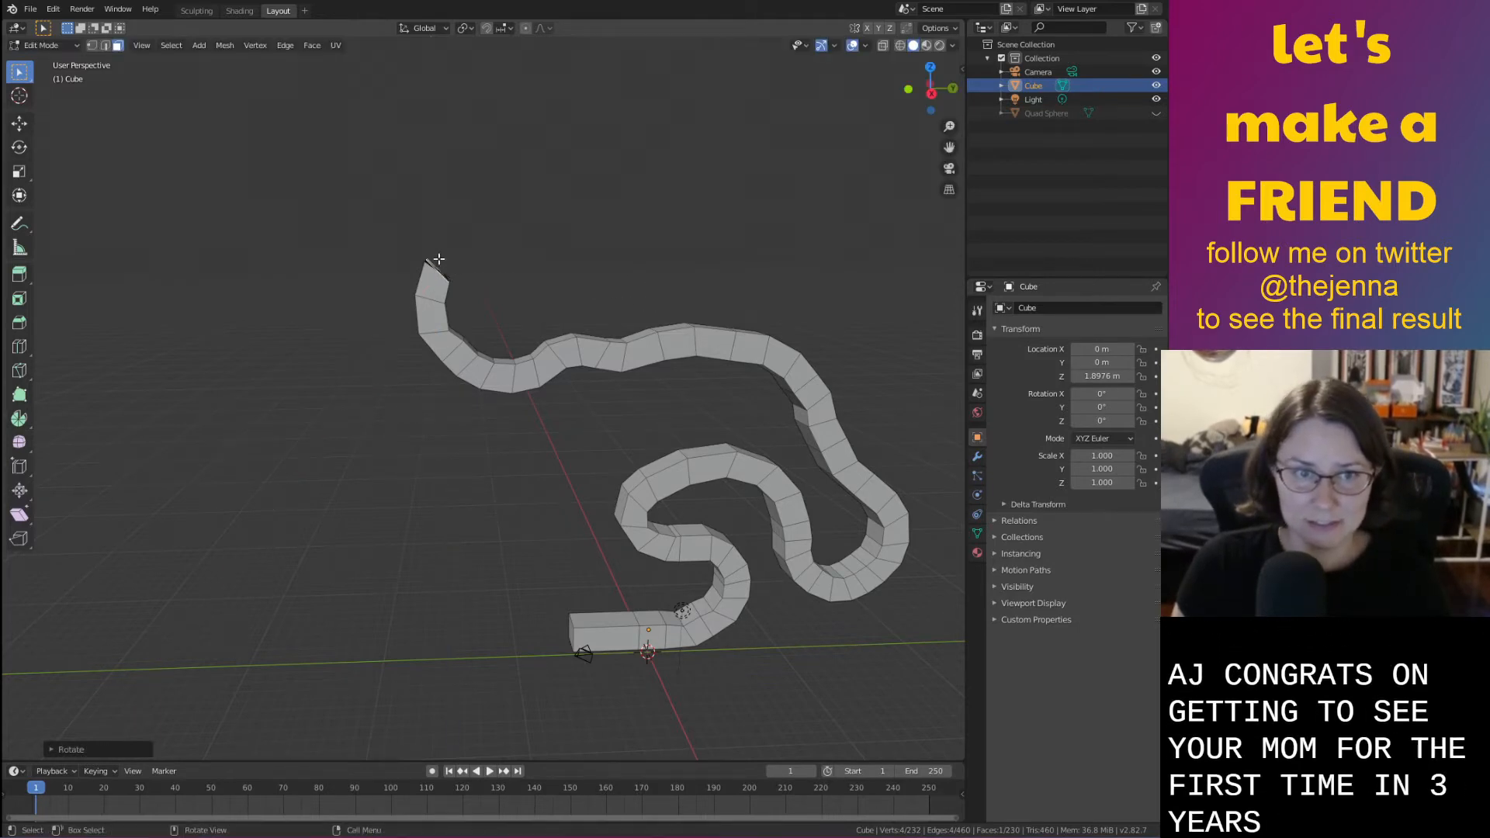
key("e")
right_click(473, 248)
key("r")
key("x")
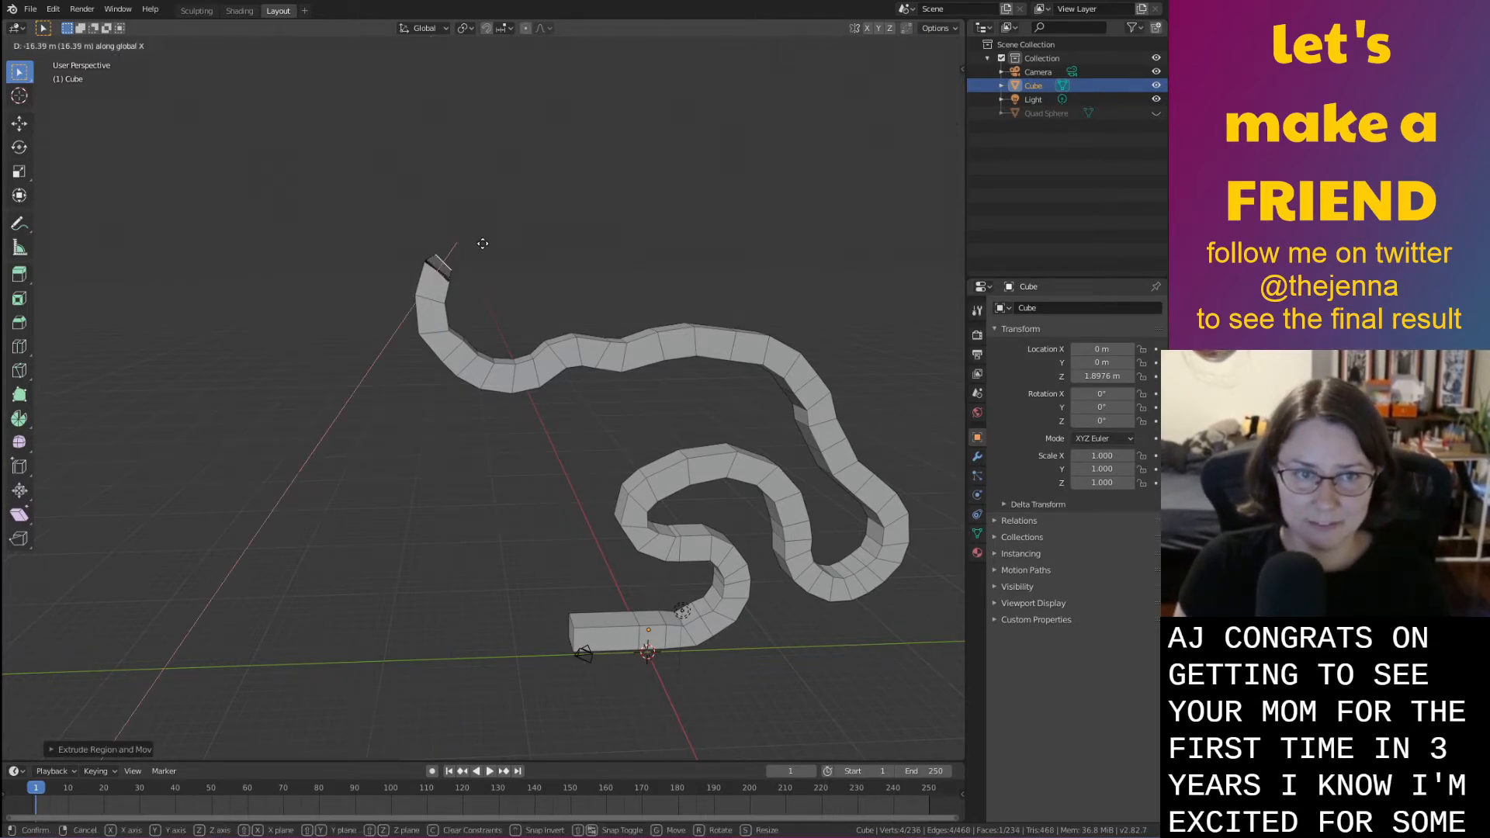
right_click(483, 243)
key("g")
key("y")
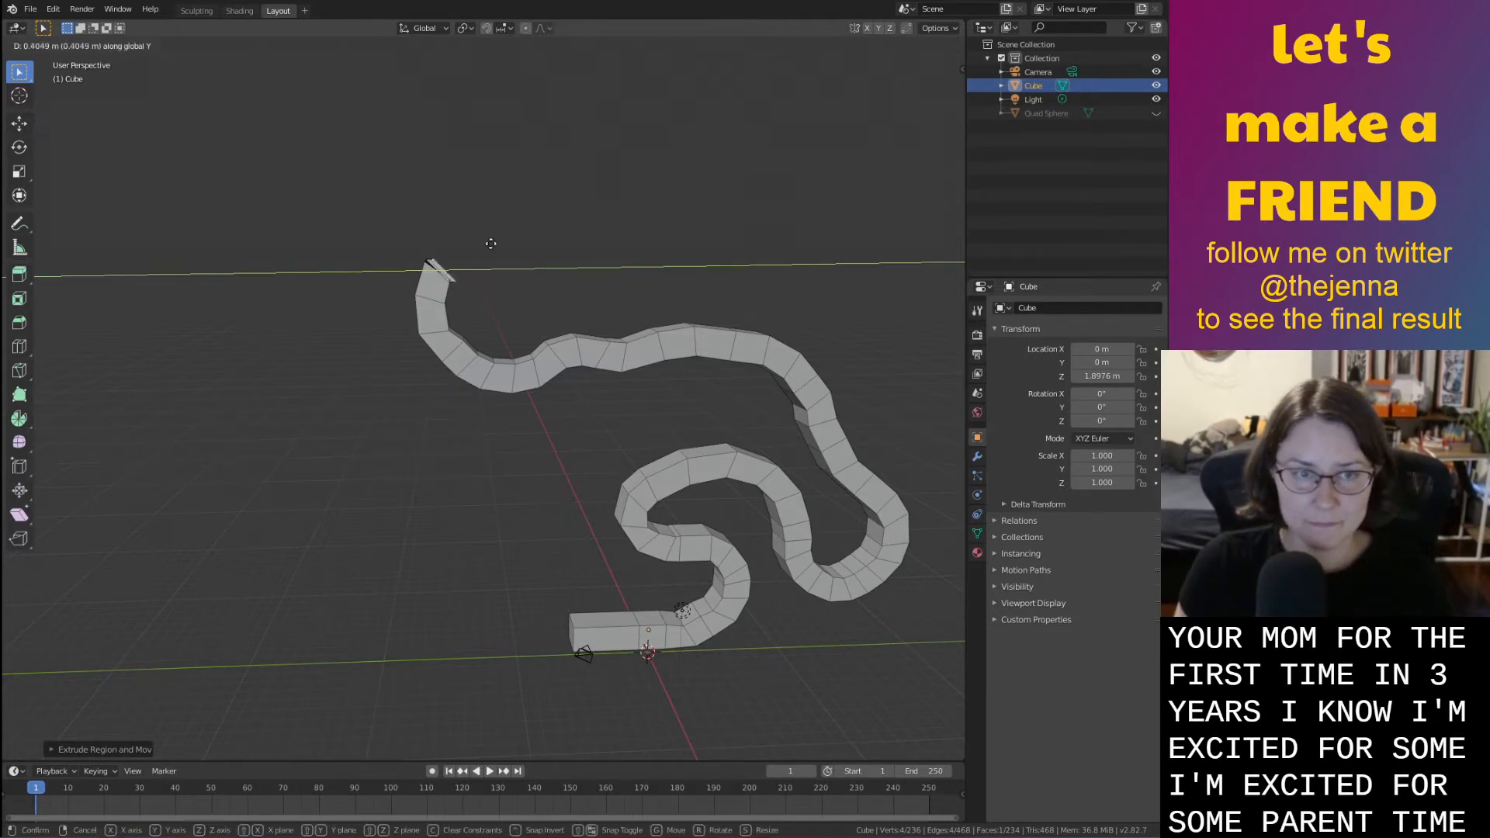
right_click(505, 241)
mouse_move(504, 241)
middle_mouse_down()
mouse_move(486, 290)
mouse_move(502, 268)
middle_mouse_up()
key("ctrl+z")
Extrude the raised end by two more segments, rotating its end face around global X in between to curl the tip over
key("e")
left_click(472, 267)
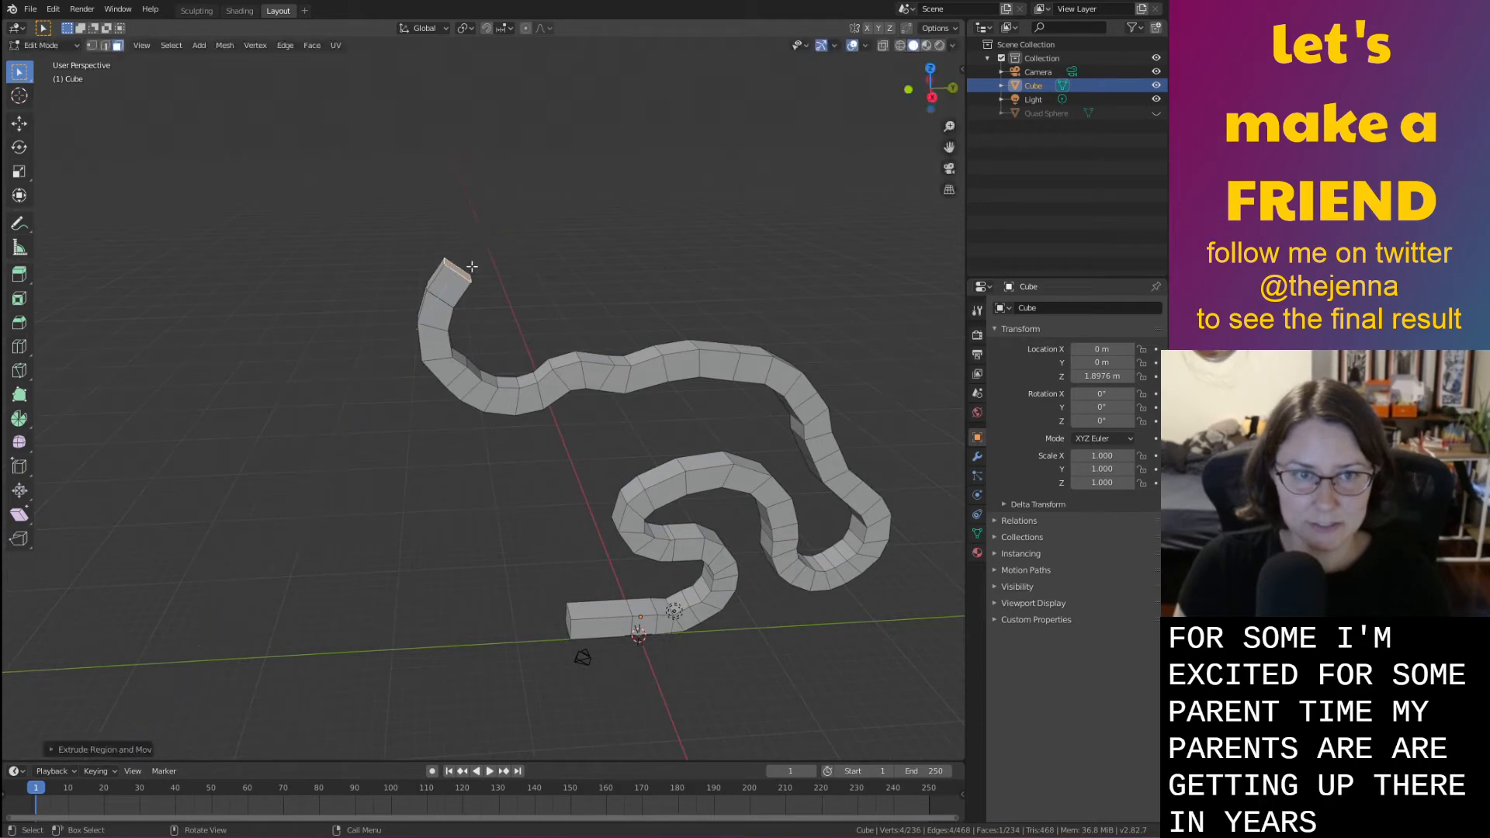
key("r")
key("x")
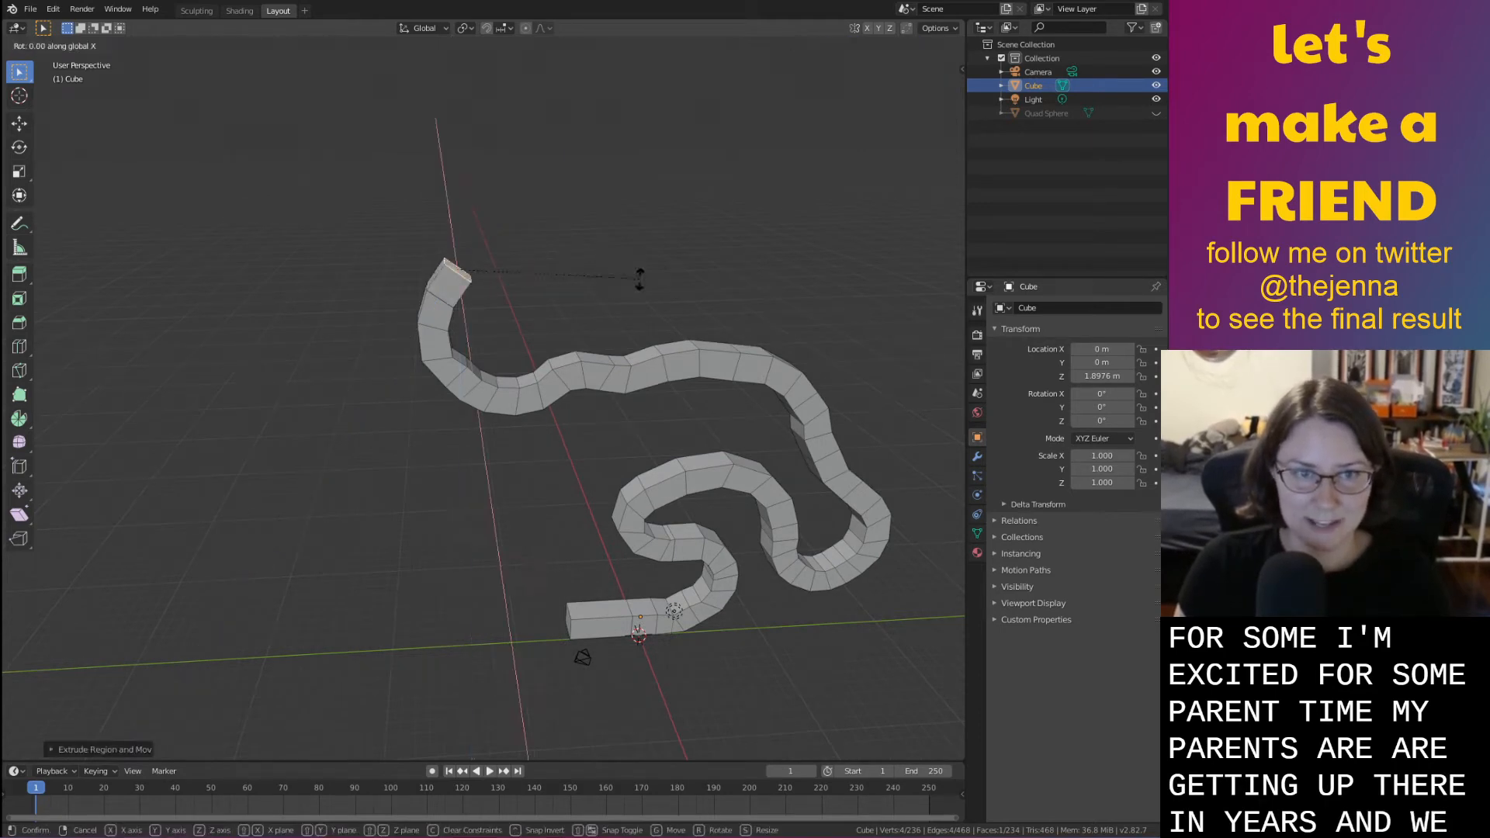
left_click(546, 328)
key("e")
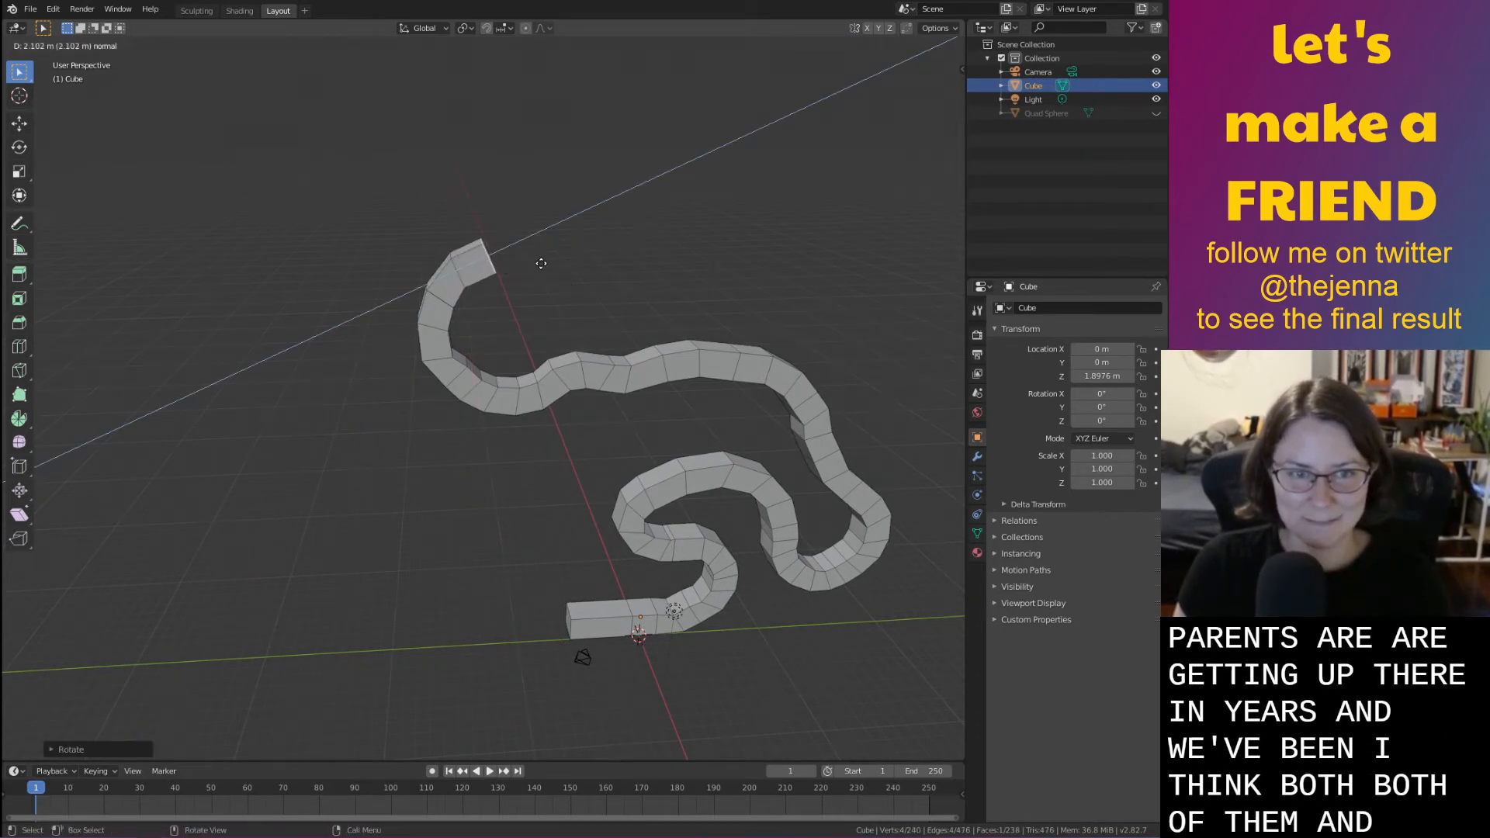
left_click(559, 260)
middle_click_drag(559, 260, 465, 223)
Turn on proportional editing for moving the raised end face
left_click(526, 28)
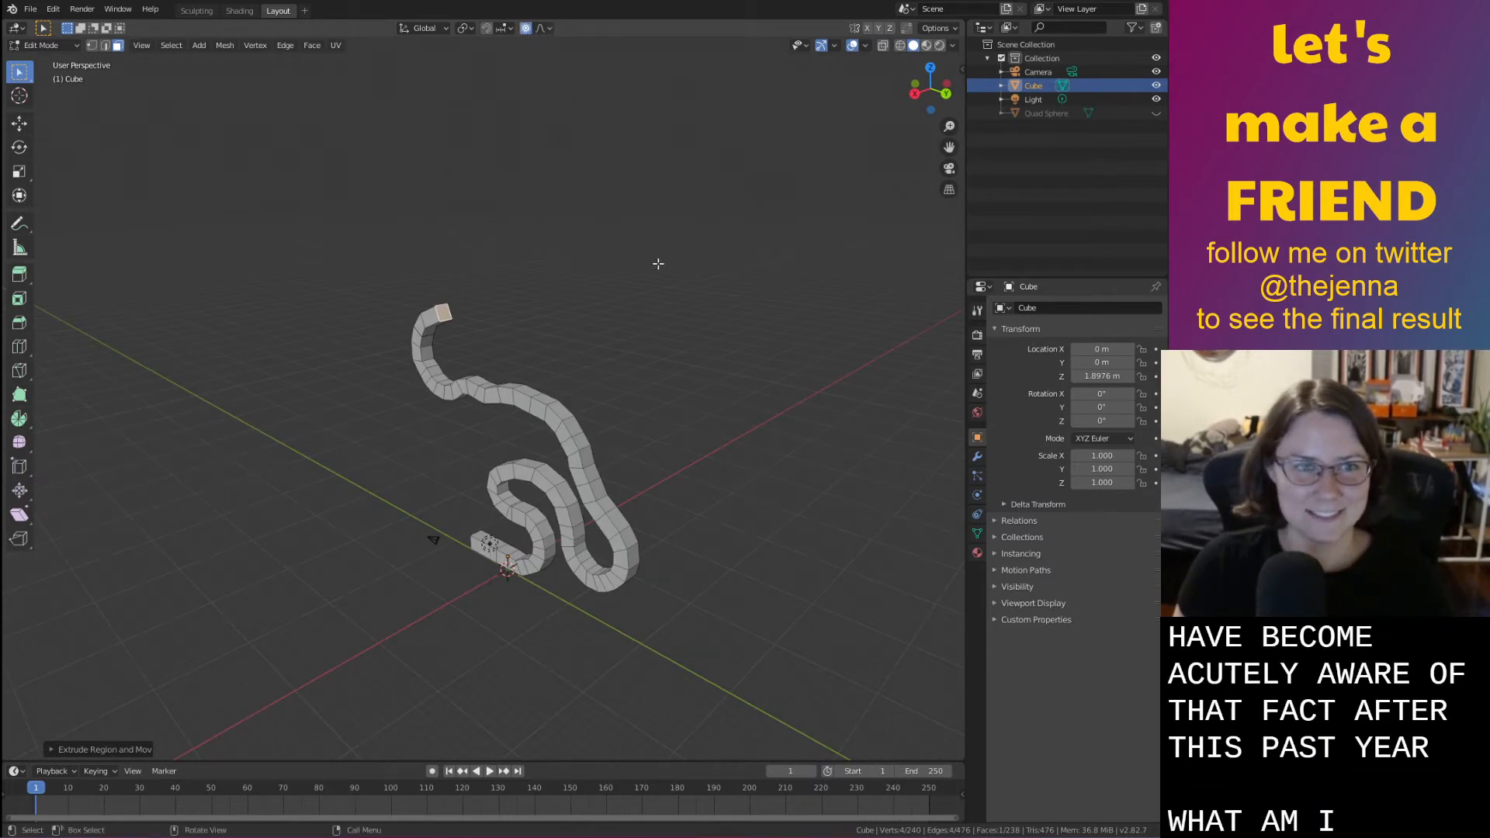
key("g")
right_click(610, 341)
scroll(626, 338, "down", 1)
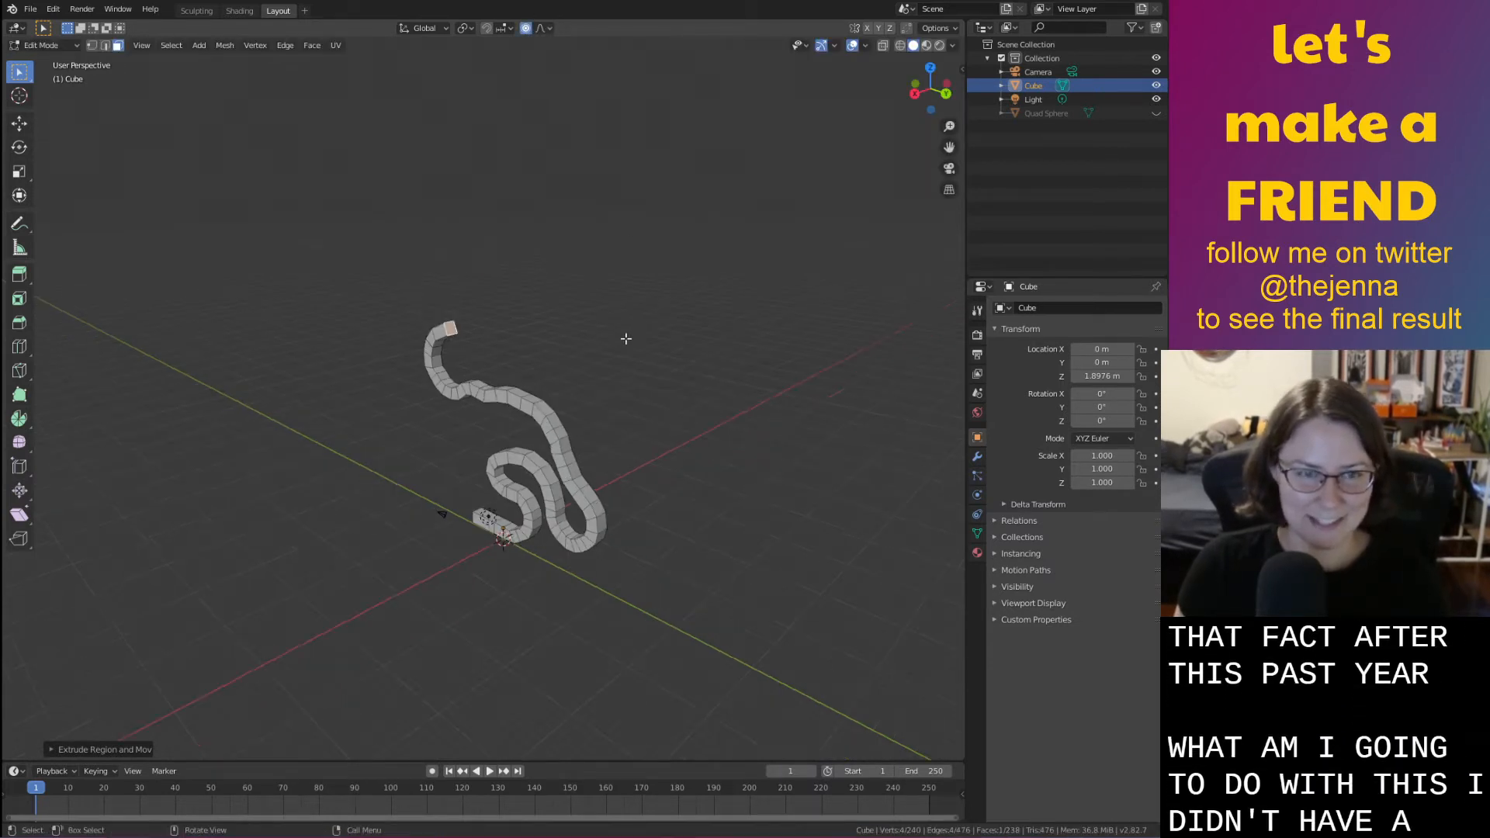
key("g")
scroll(622, 341, "down", 10)
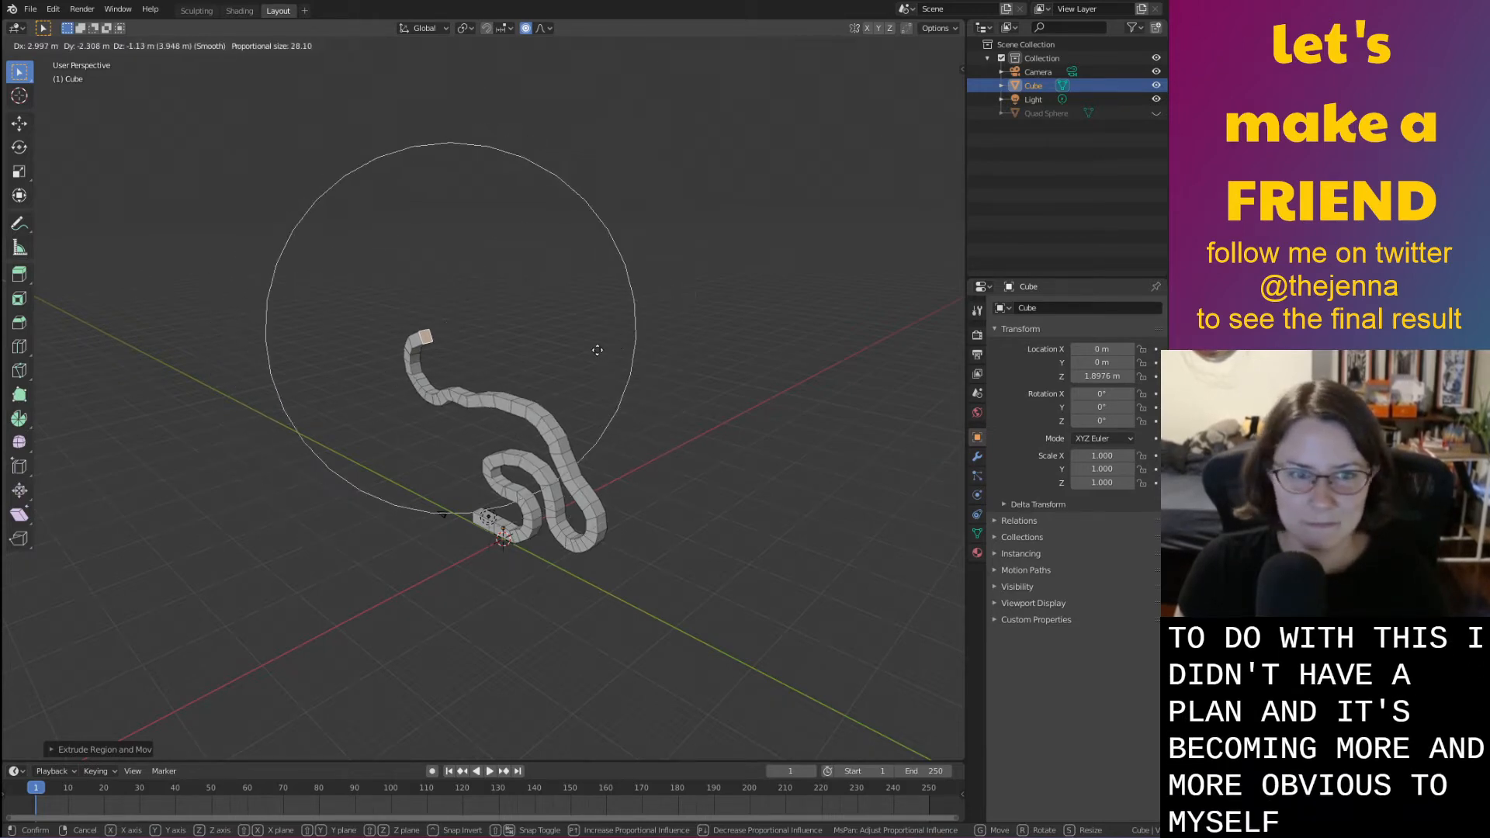
key("x")
scroll(509, 406, "down", 3)
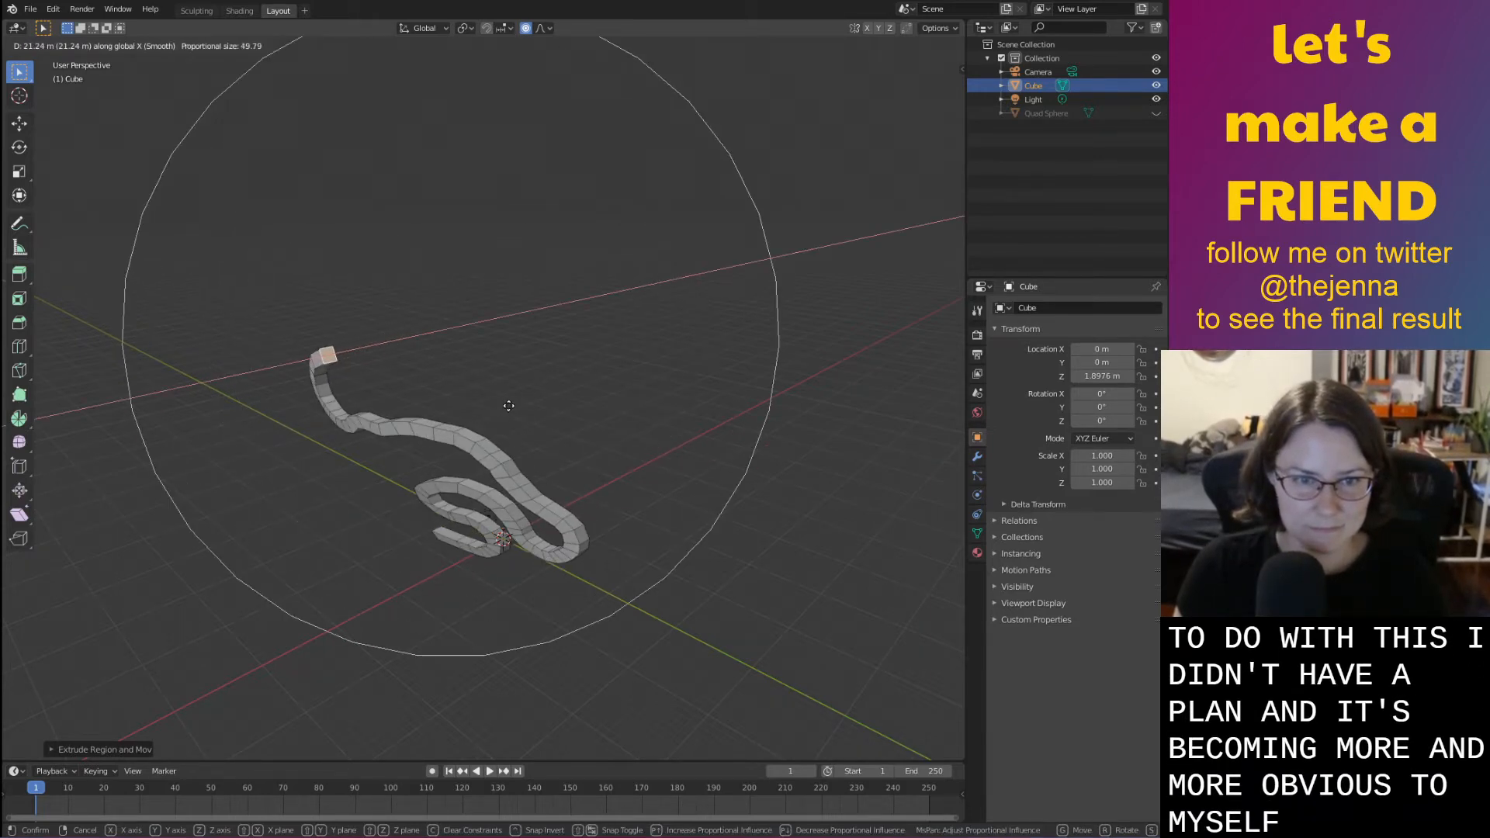
scroll(508, 406, "up", 6)
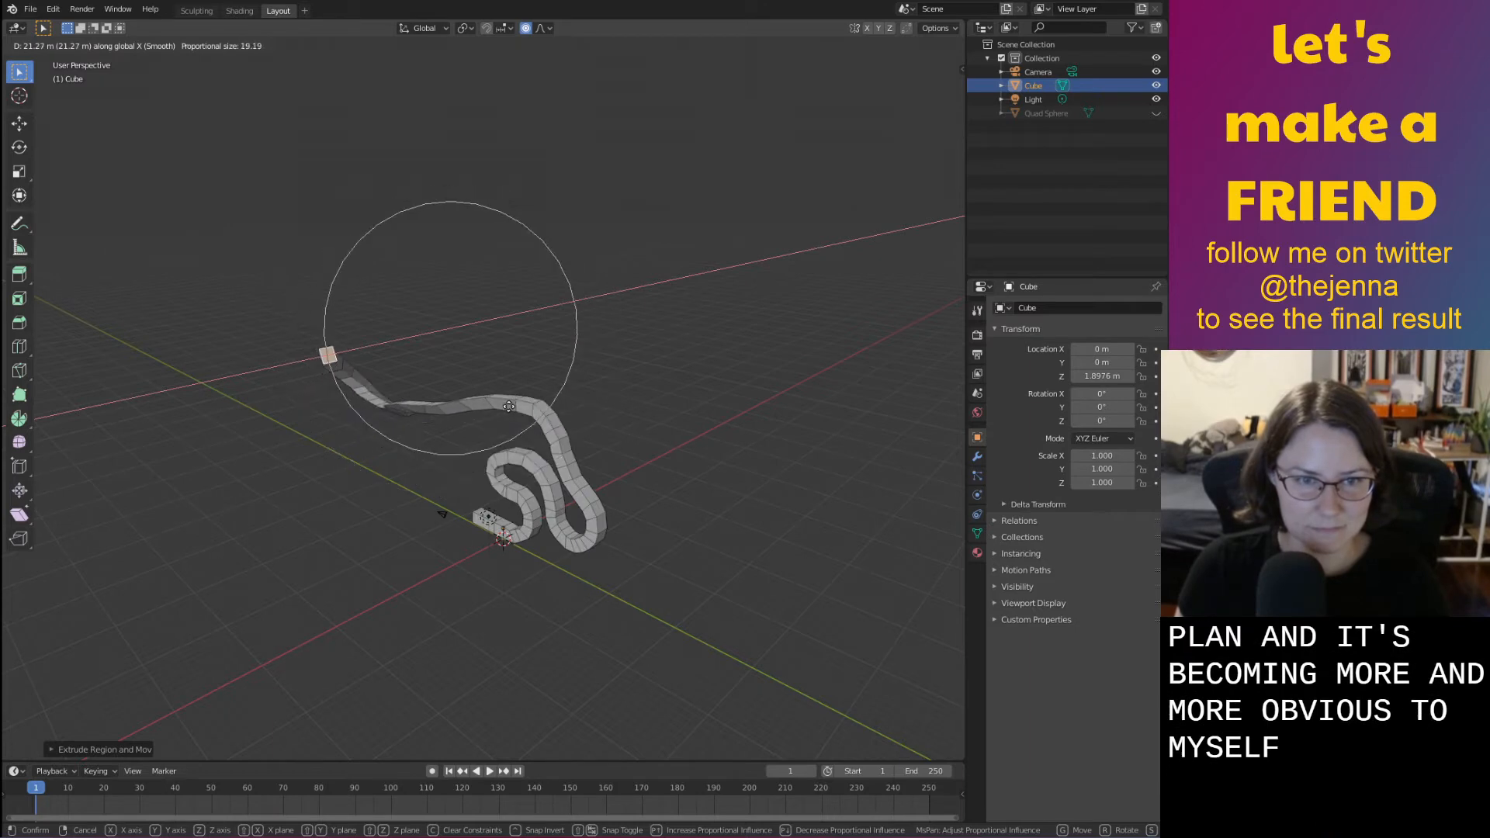
right_click(509, 406)
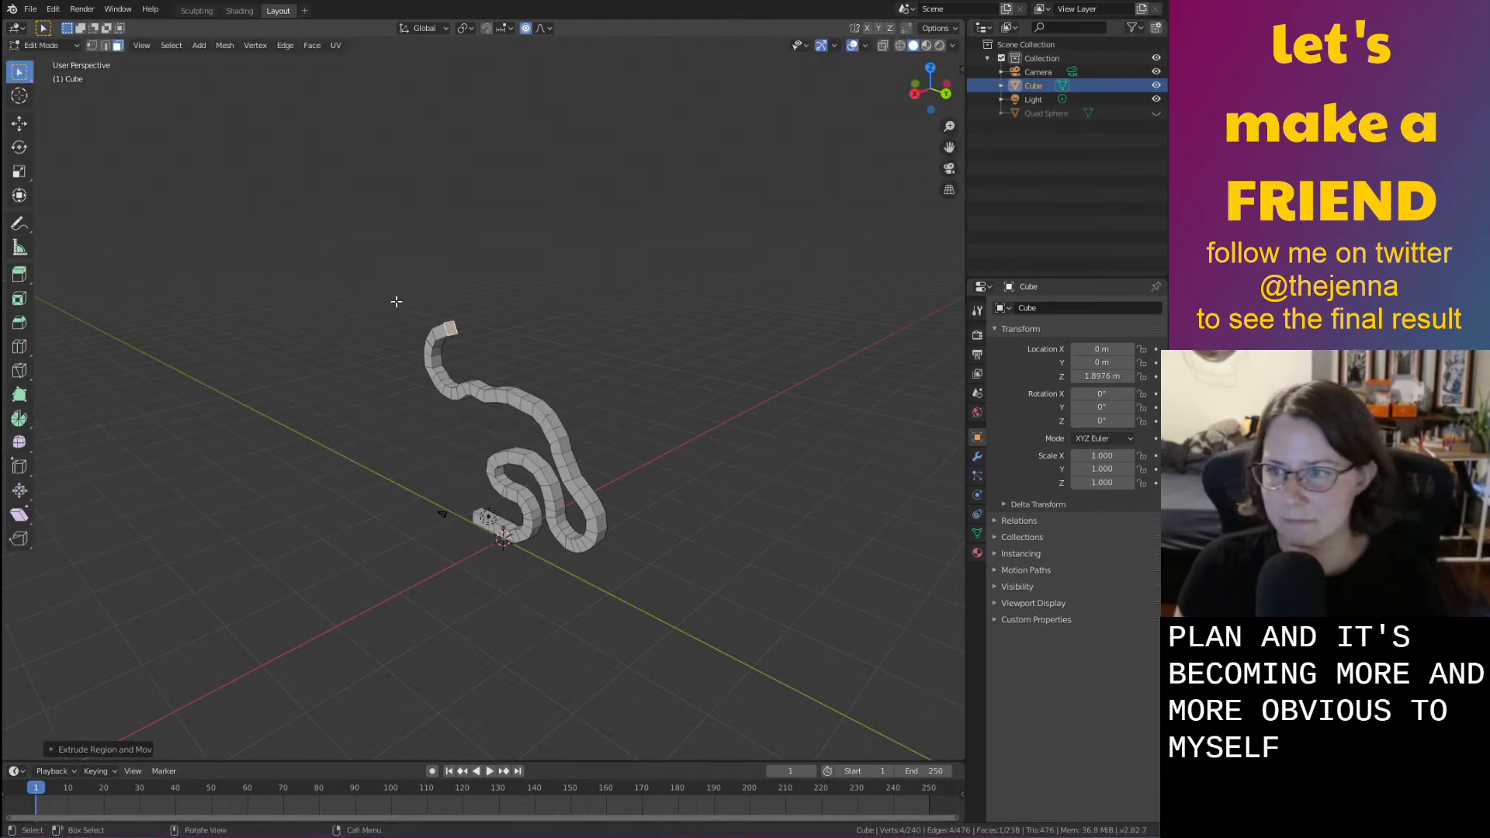
Select all faces of the worm's upper section, from the curled tip back to the middle of the upper stretch
scroll(516, 323, "up", 4)
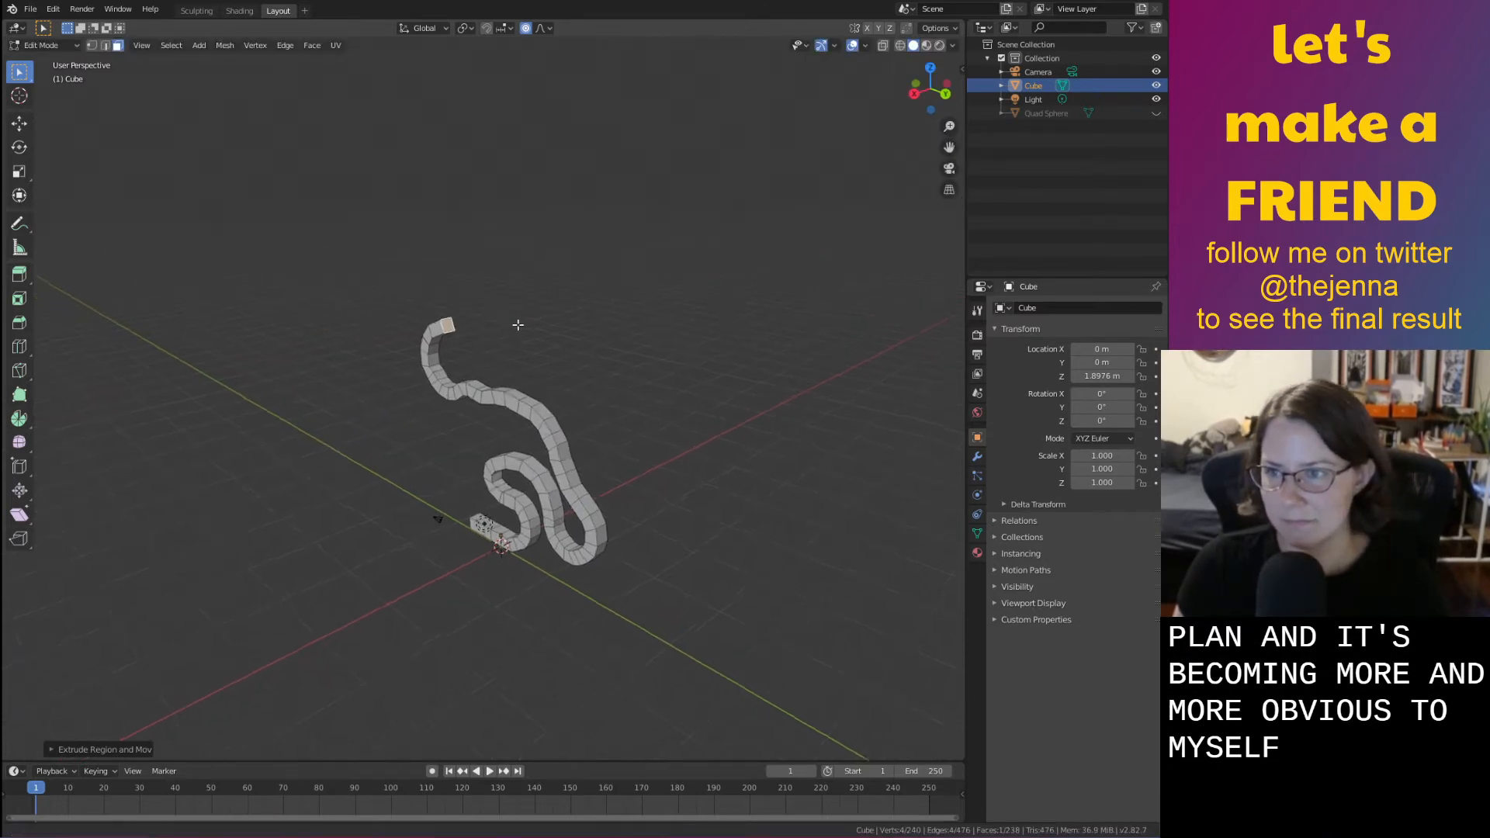
scroll(463, 301, "down", 2)
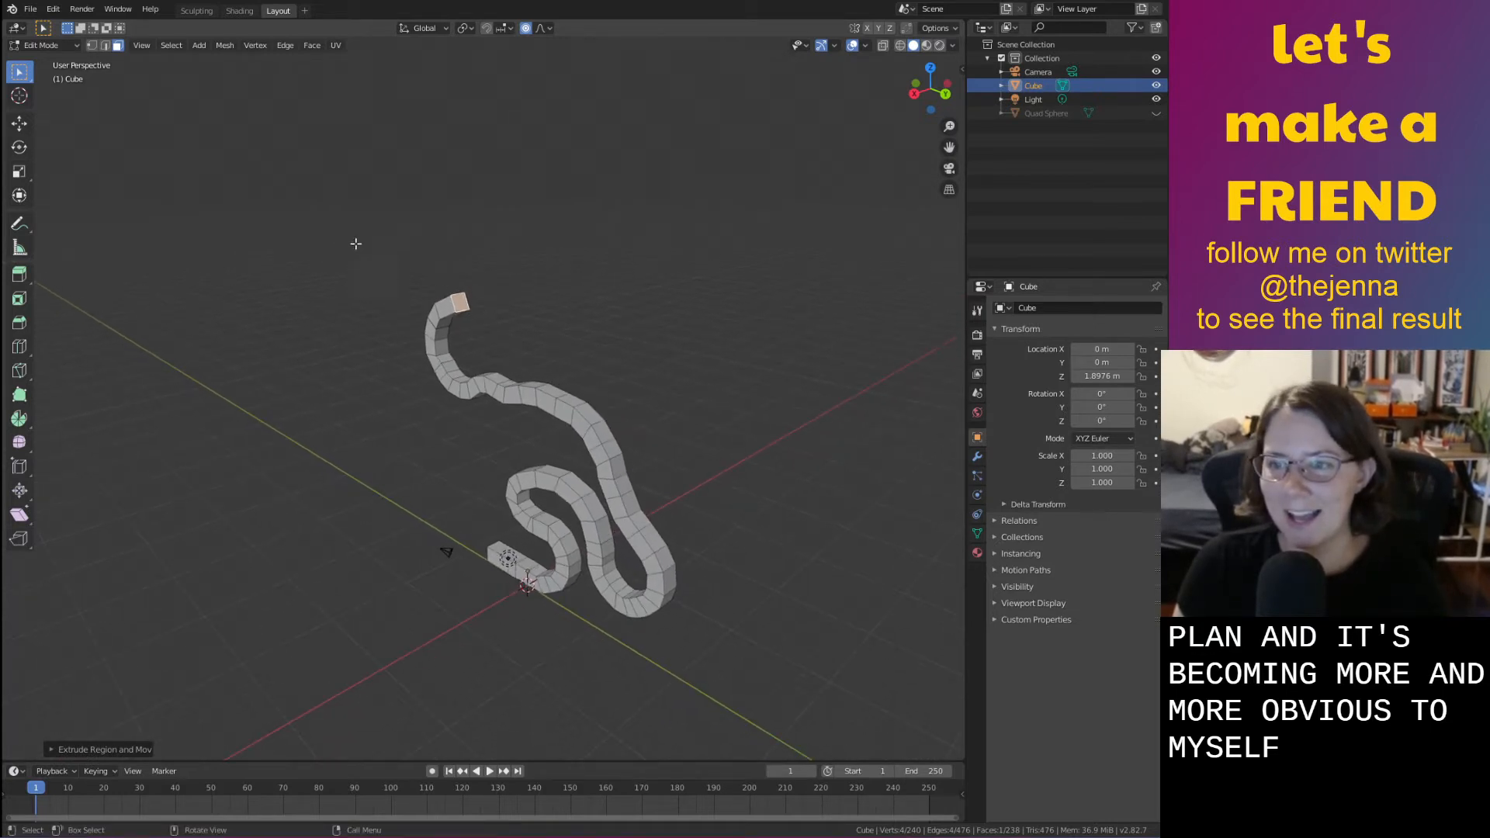
left_click_drag(378, 249, 534, 419)
middle_click_drag(534, 419, 535, 298)
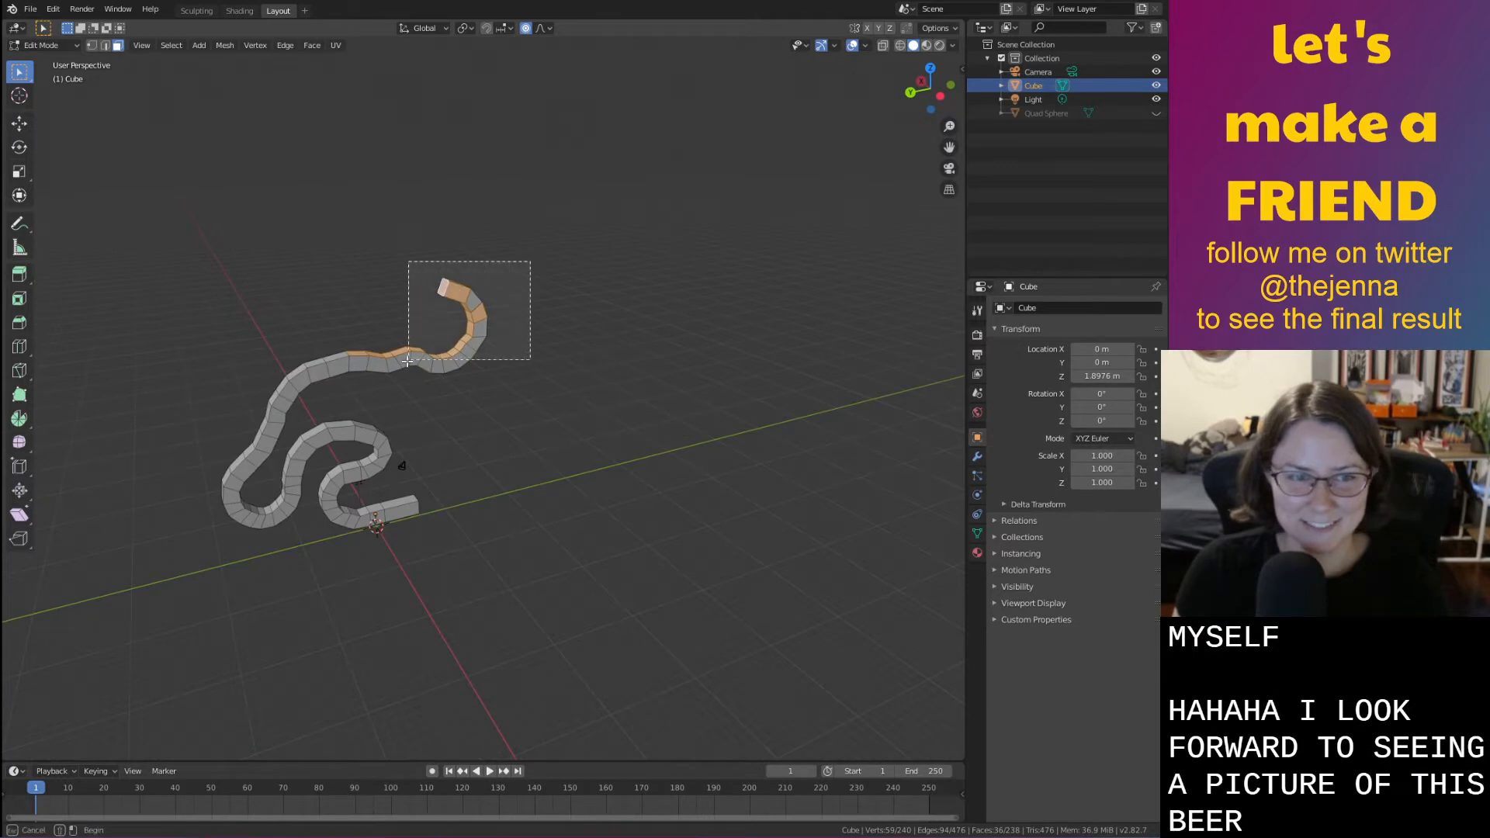
left_click_drag(407, 361, 359, 384)
middle_click_drag(358, 384, 385, 364)
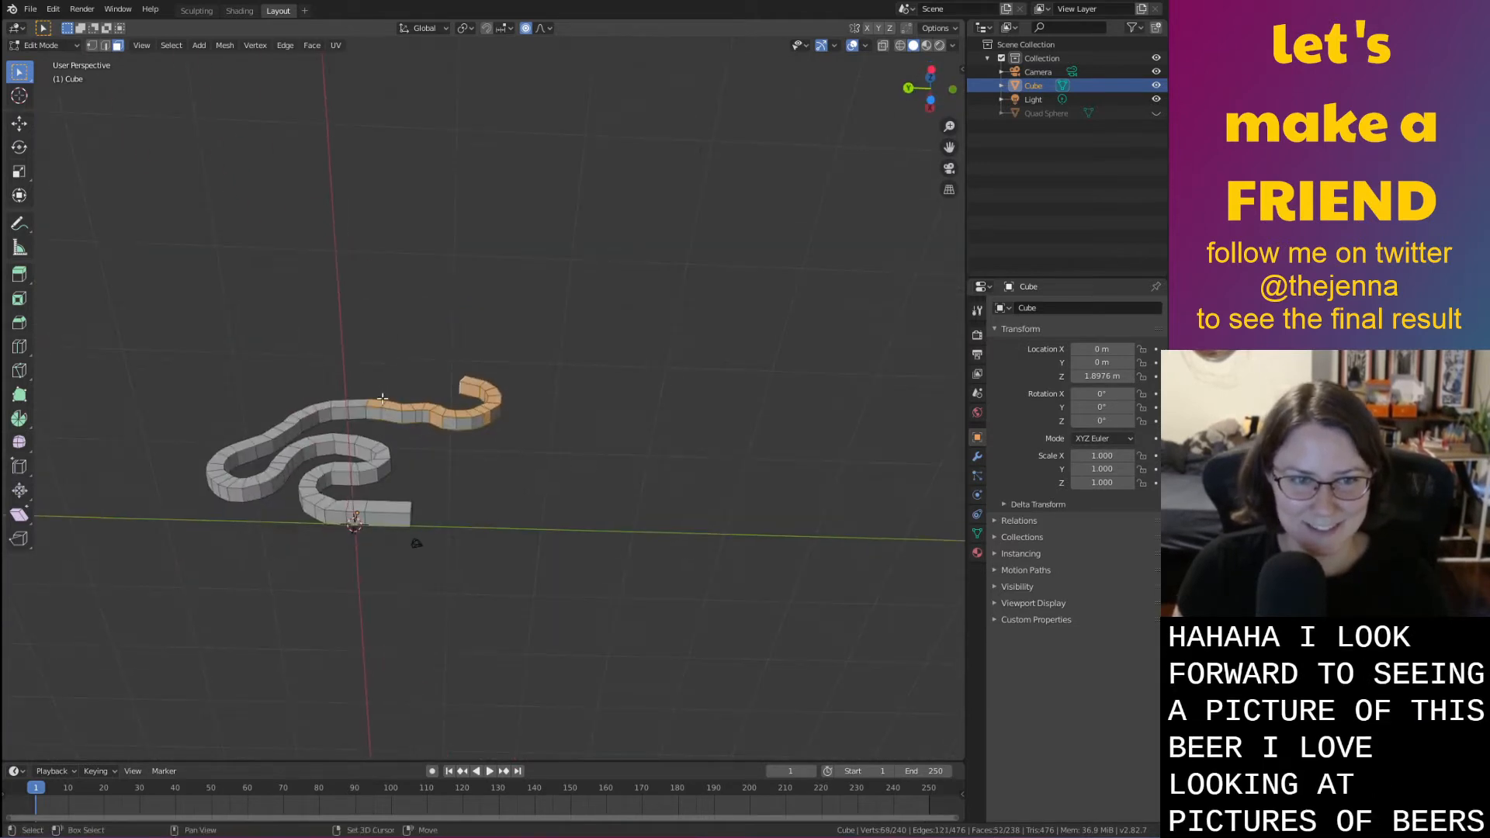
left_click_drag(382, 398, 501, 436, "shift")
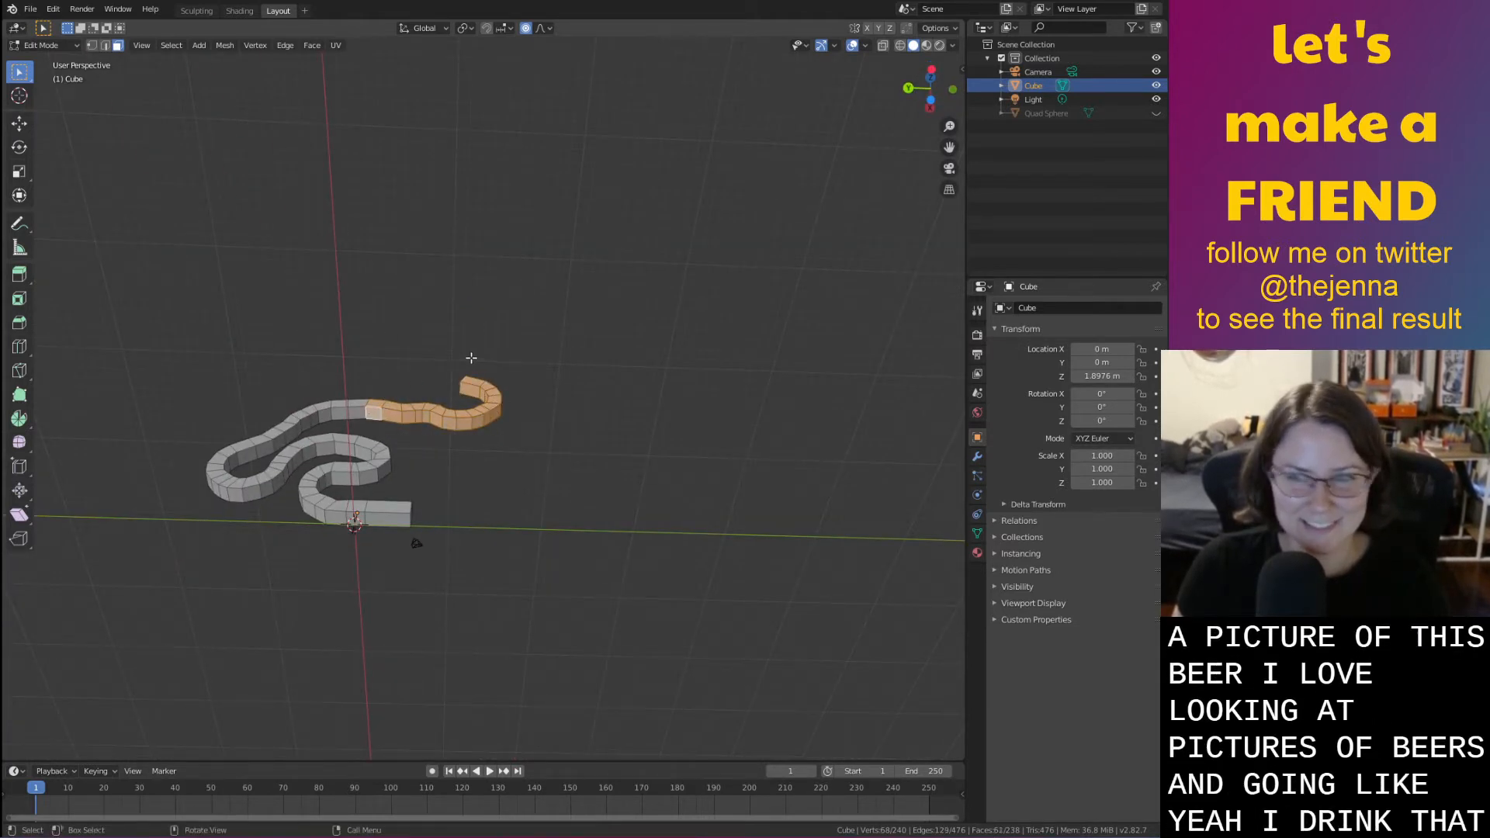
middle_click_drag(471, 358, 774, 360)
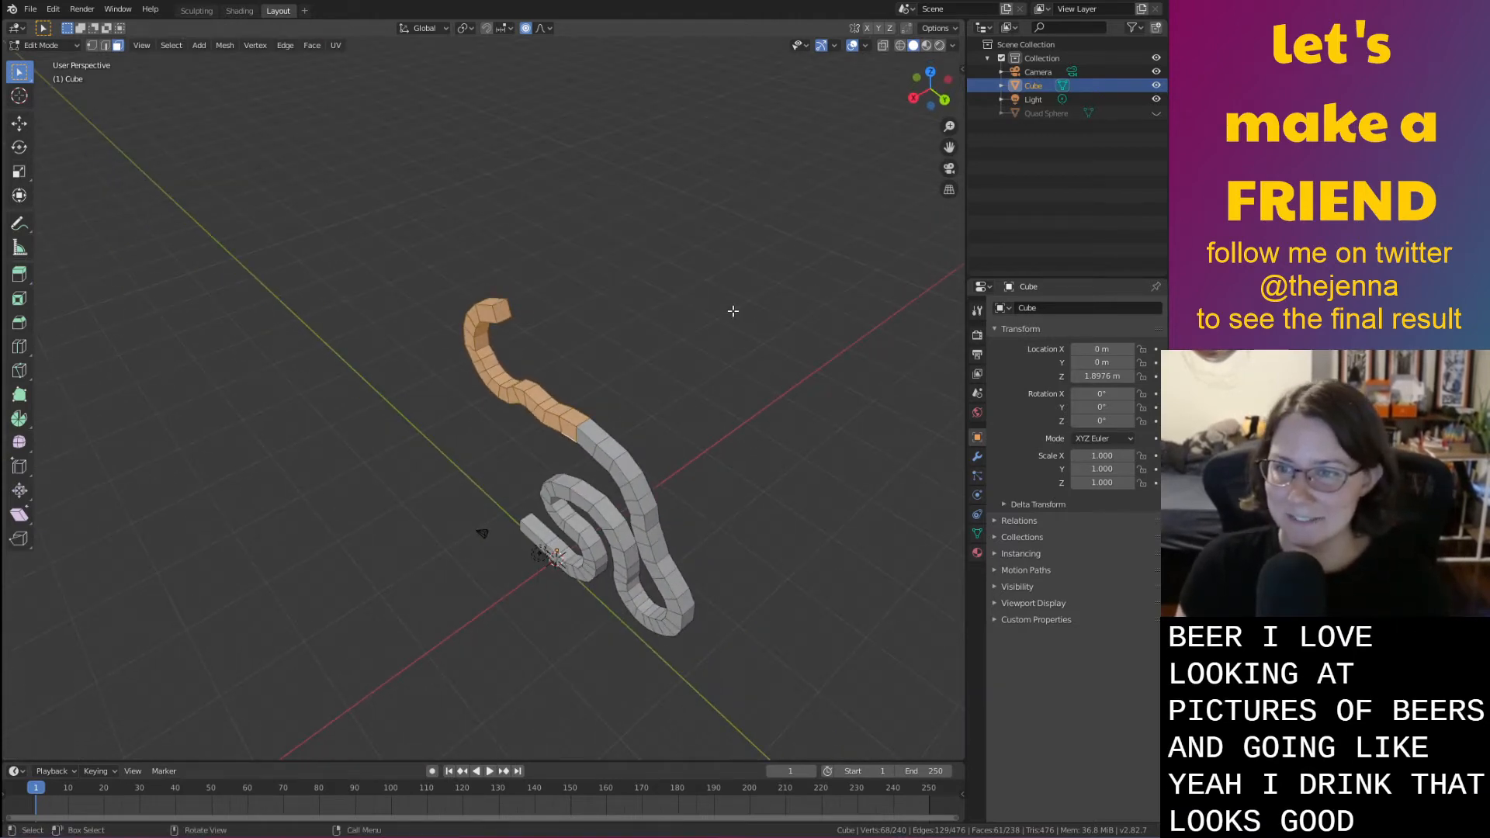
key("g")
key("y")
right_click(702, 353)
key("g")
key("x")
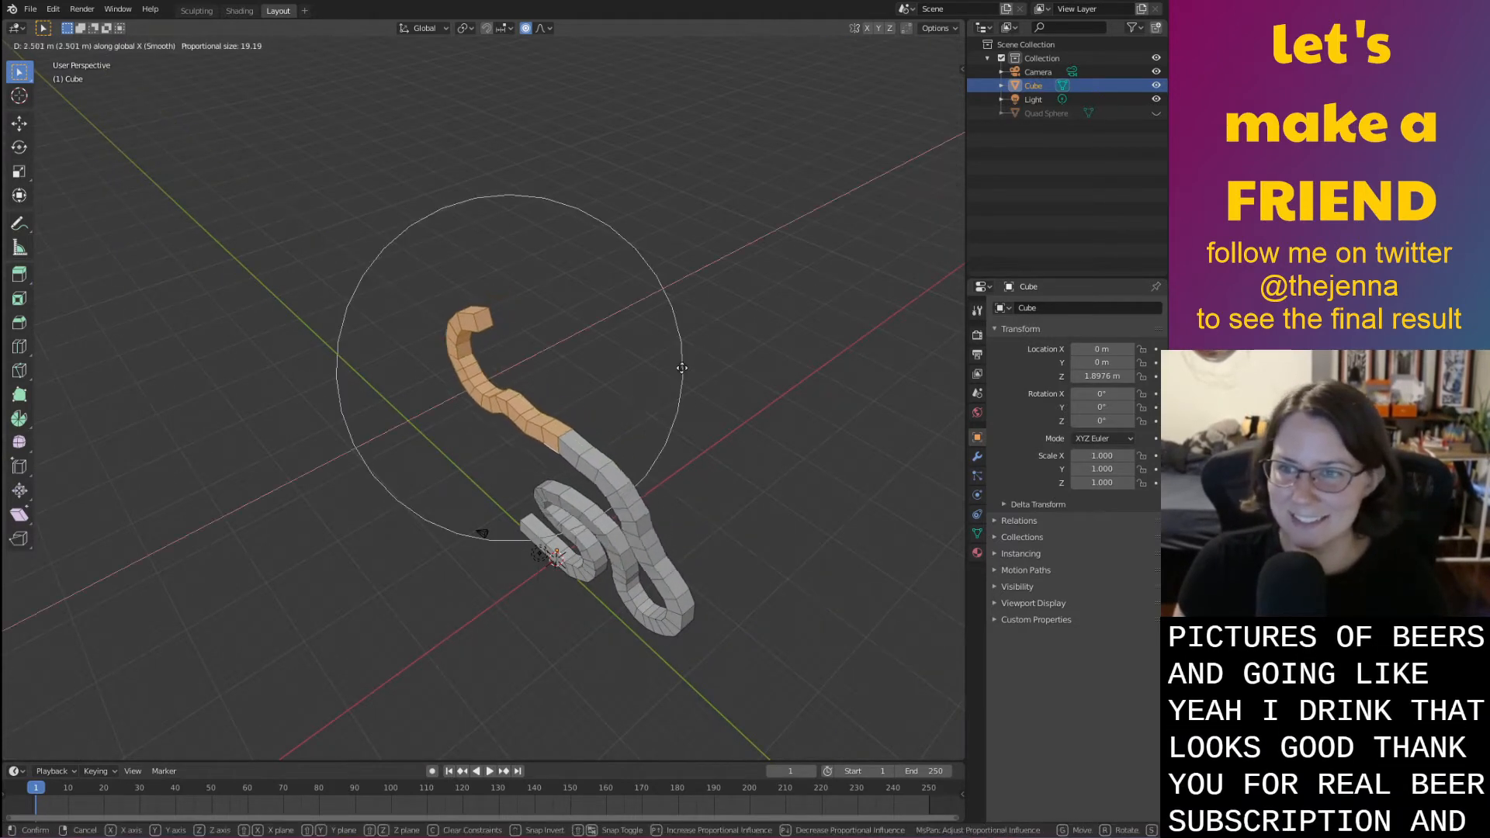
scroll(636, 392, "down", 2)
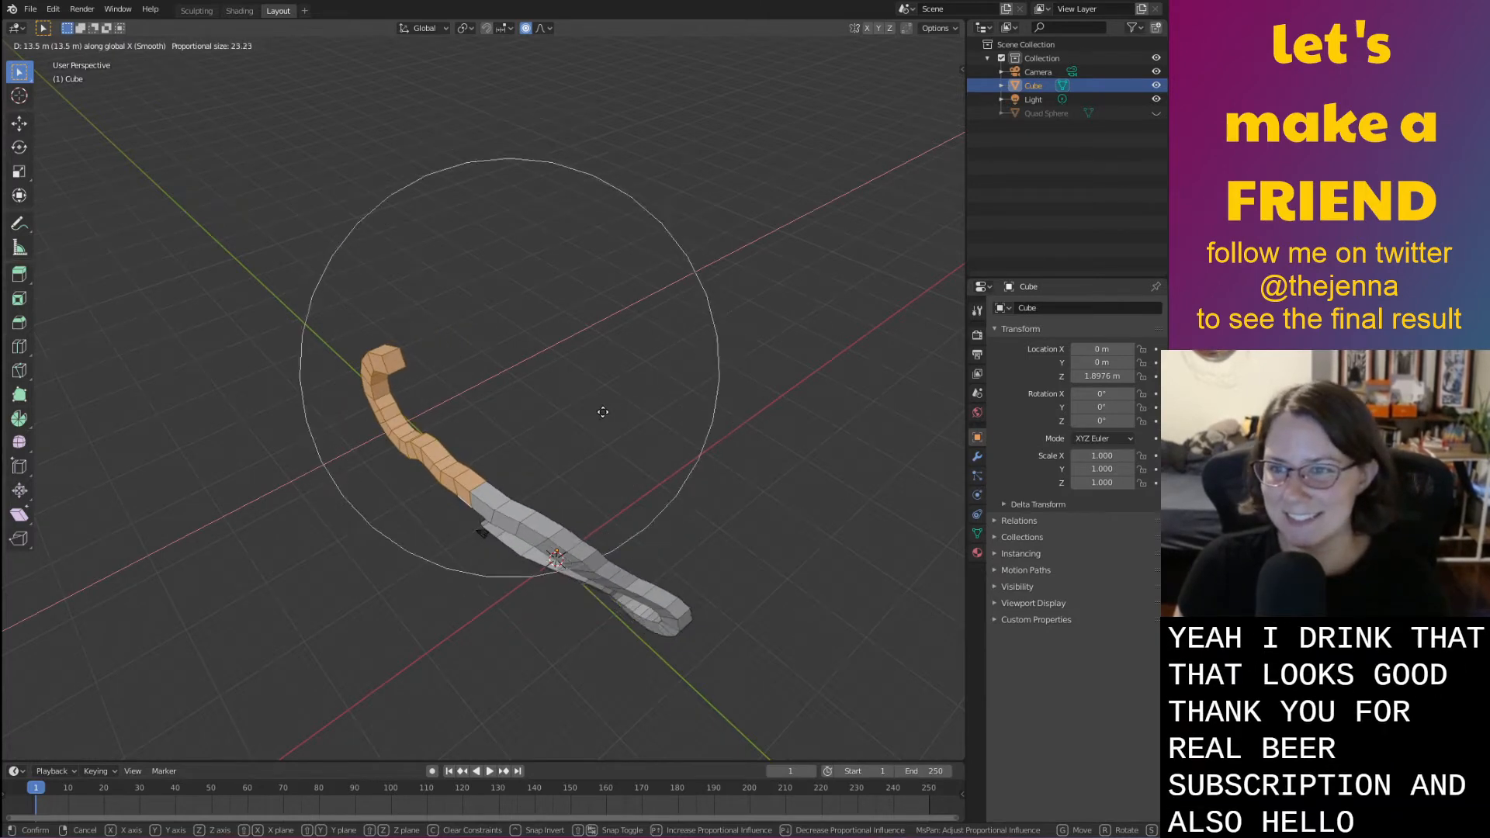
scroll(605, 412, "up", 7)
scroll(607, 412, "down", 8)
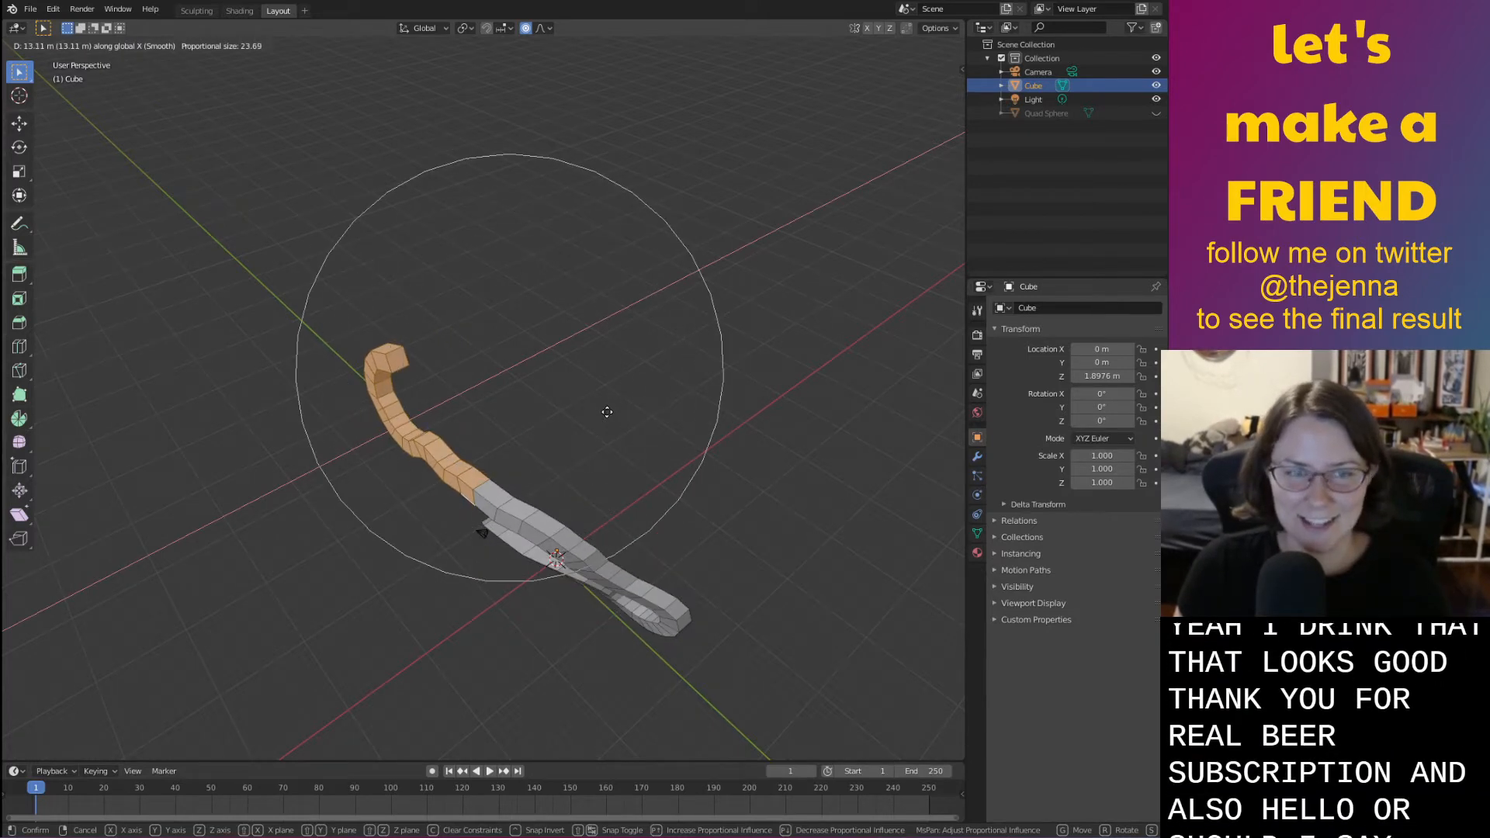
scroll(606, 412, "down", 1)
scroll(607, 412, "down", 3)
right_click(607, 412)
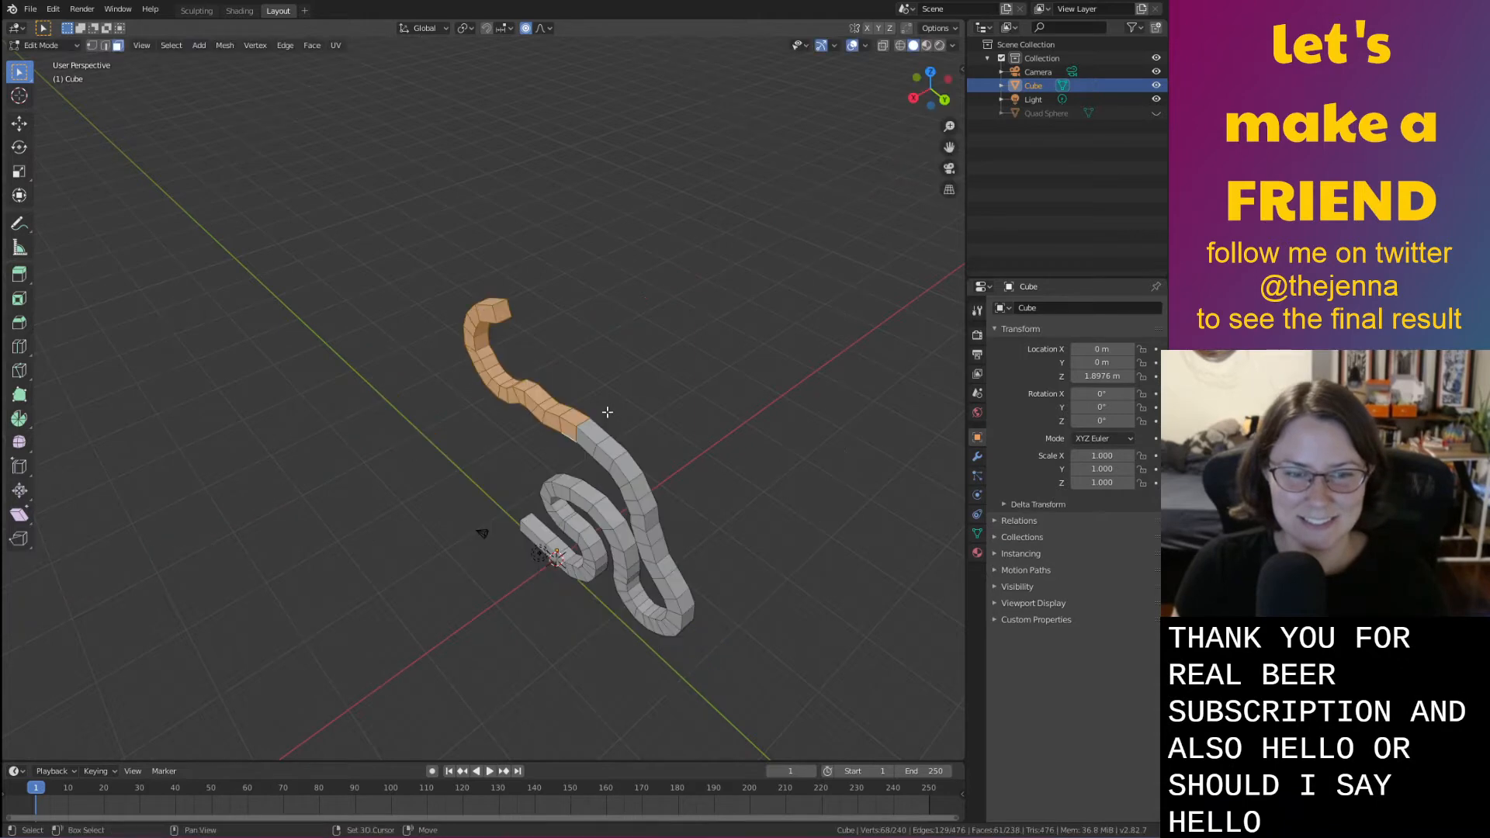
Move the selected upper section along global X with smooth proportional falloff at a size of about 28.7, spreading the coils sideways
middle_click_drag(607, 412, 718, 252, "shift")
scroll(732, 231, "down", 3)
key("x")
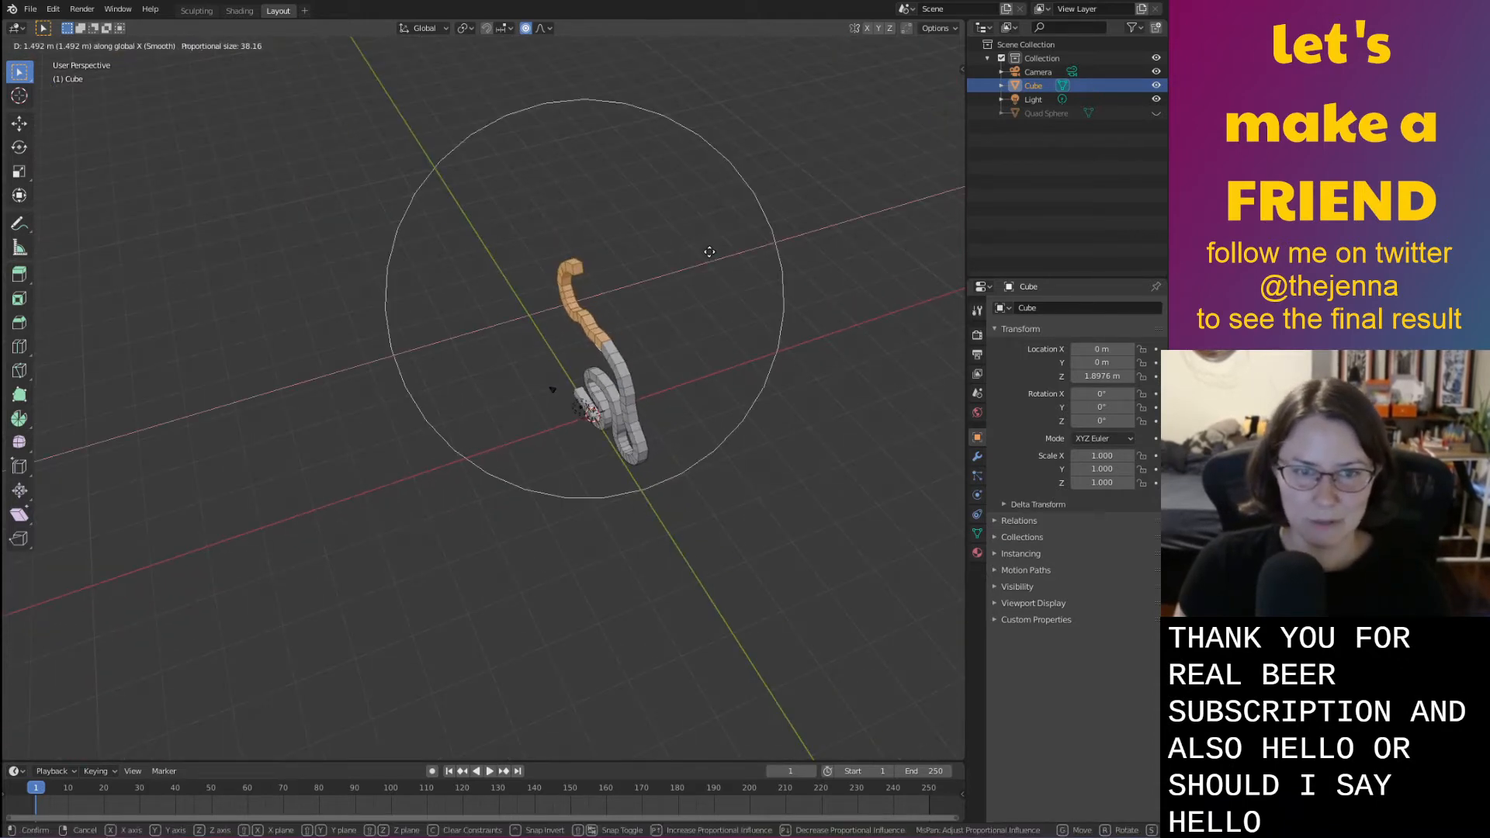
scroll(636, 288, "down", 2)
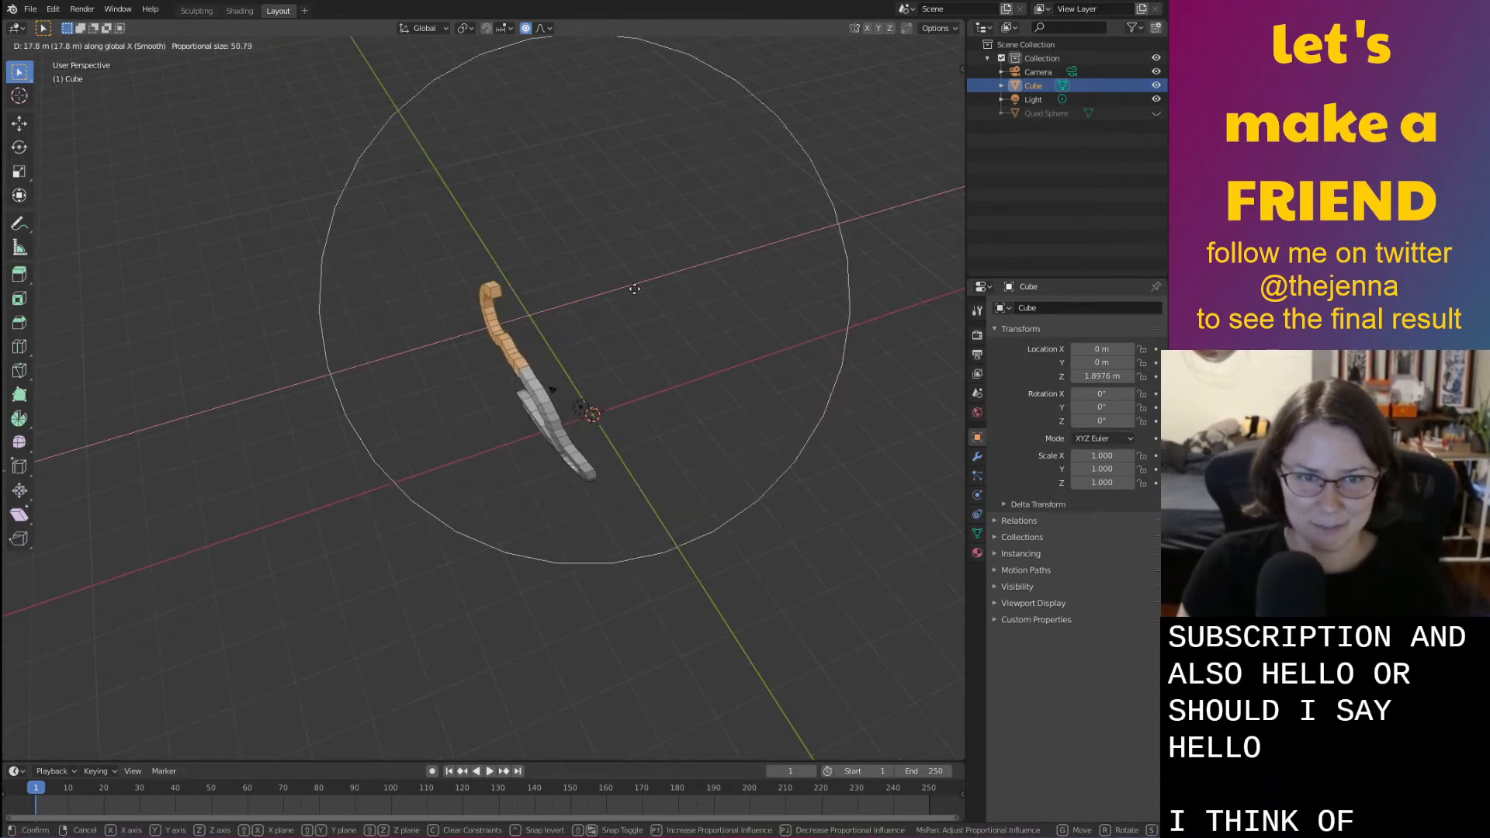
scroll(637, 287, "up", 9)
scroll(639, 298, "down", 1)
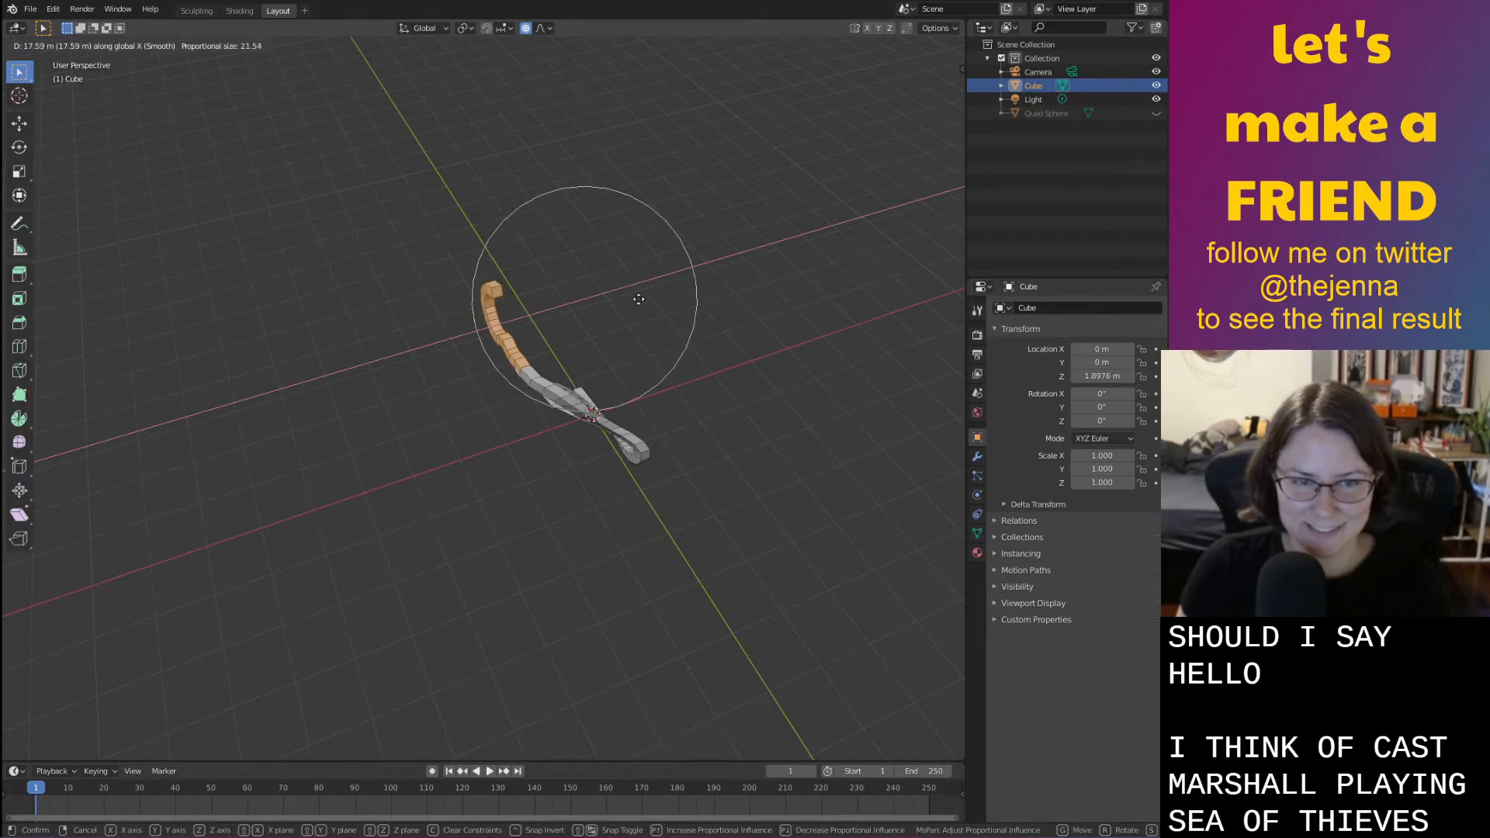
scroll(638, 298, "down", 1)
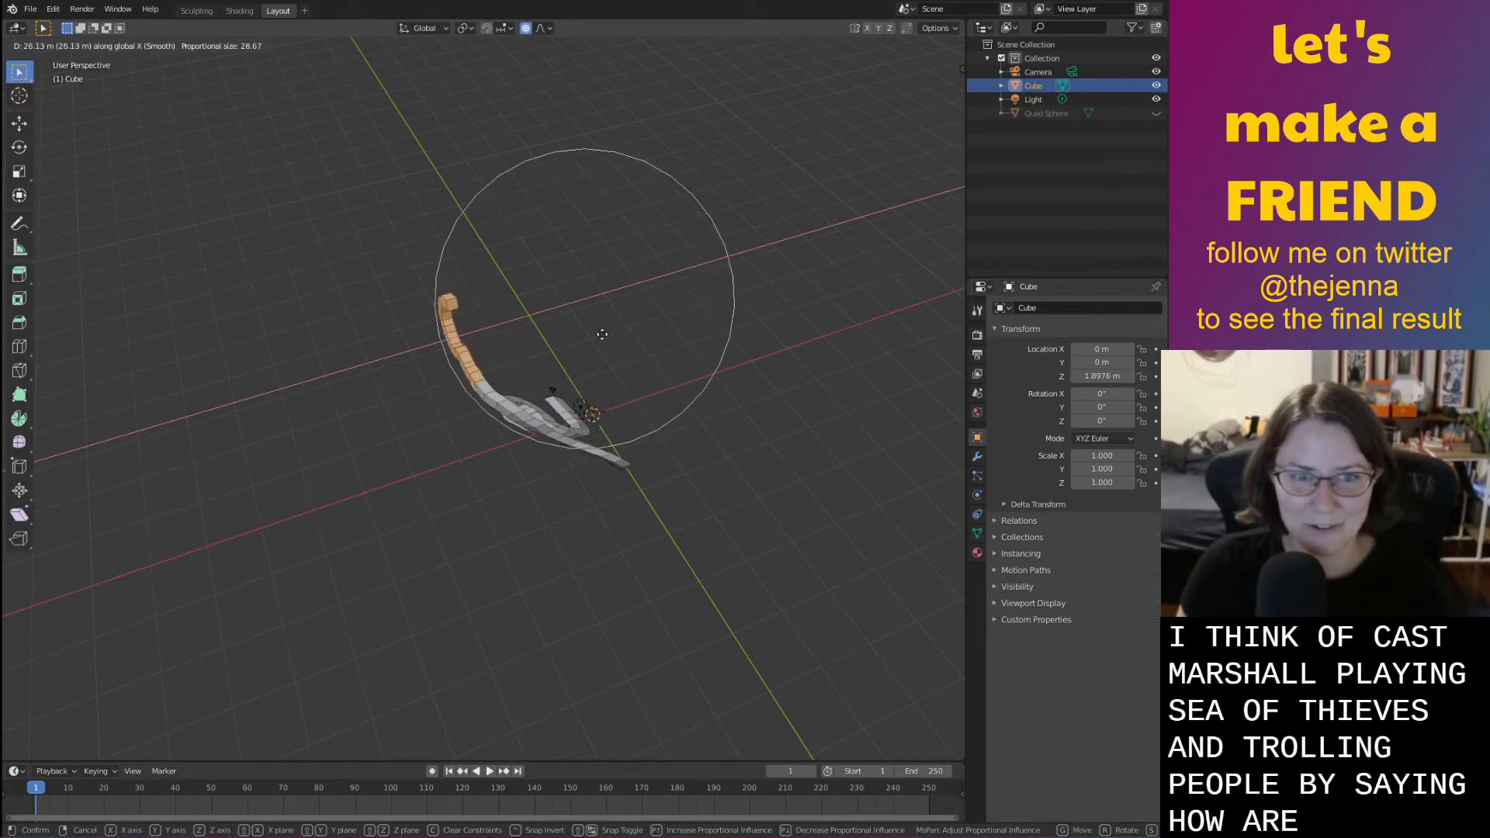
left_click(567, 357)
middle_click_drag(567, 357, 238, 244)
left_click(619, 286)
middle_click_drag(618, 287, 569, 190)
Switch to the Sculpting workspace and enable dynamic topology for the worm
left_click(189, 12)
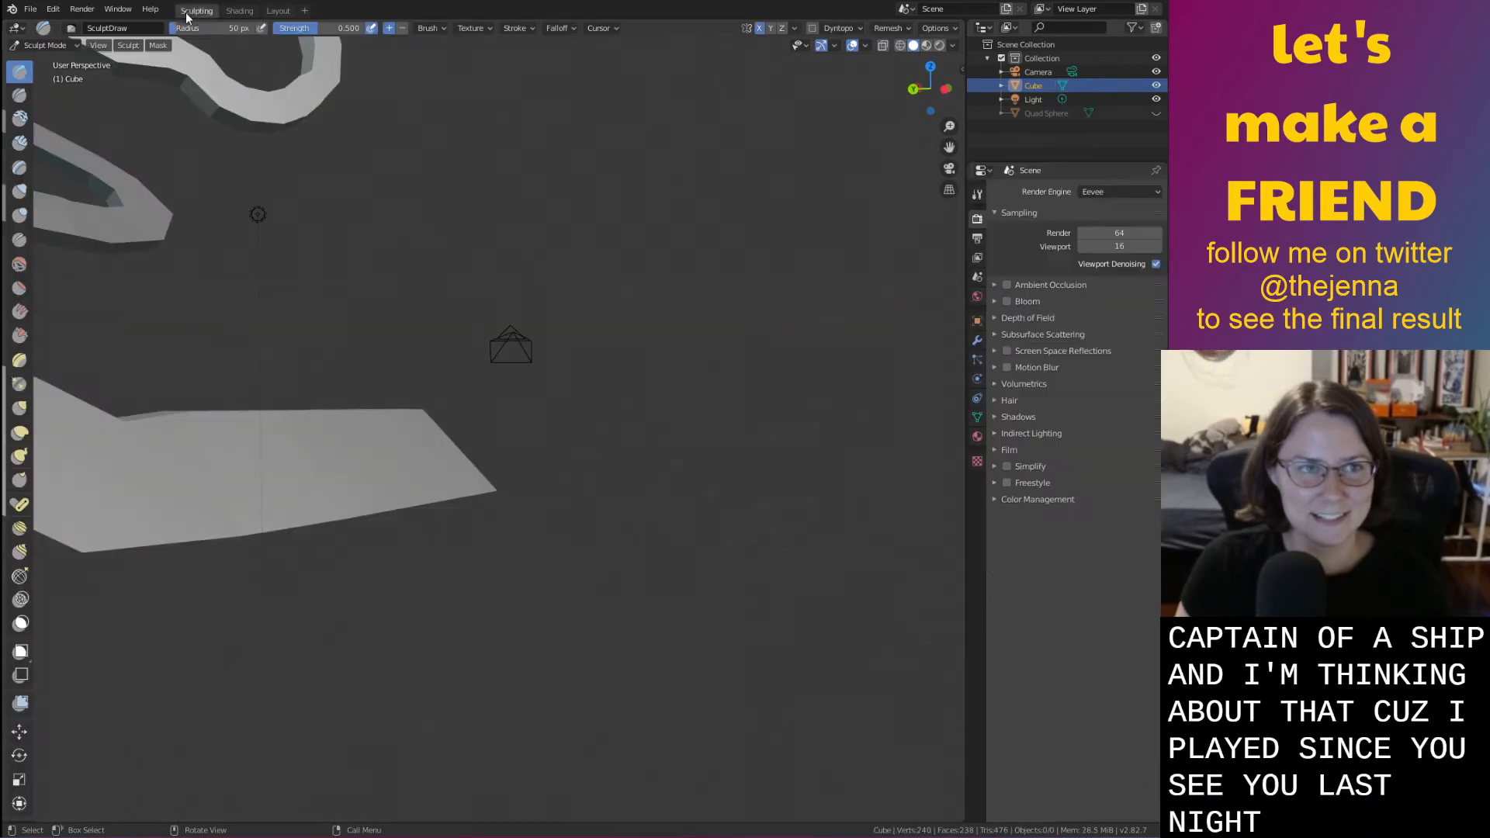
scroll(784, 46, "down", 10)
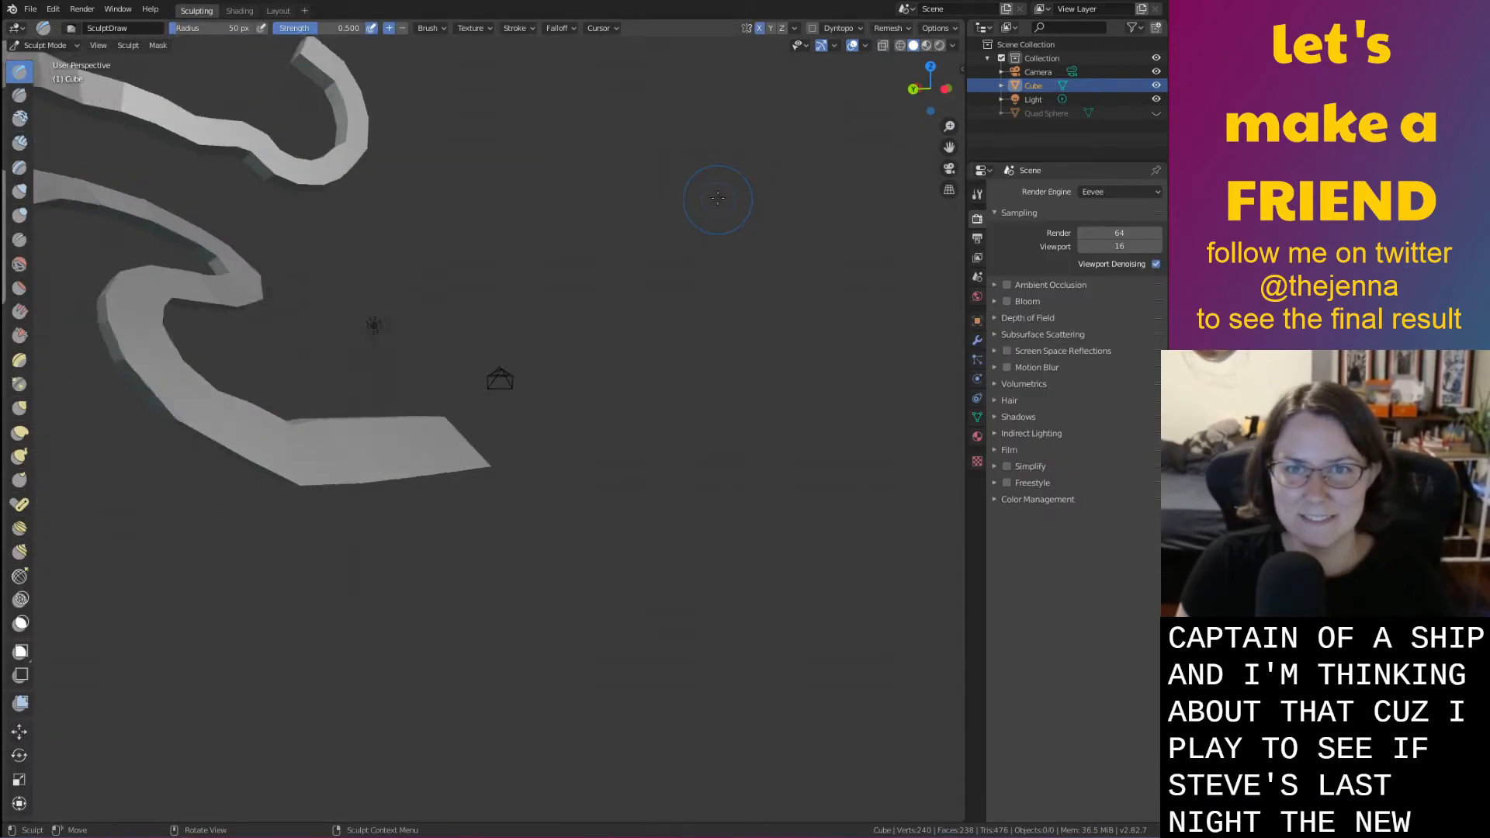
left_click(812, 29)
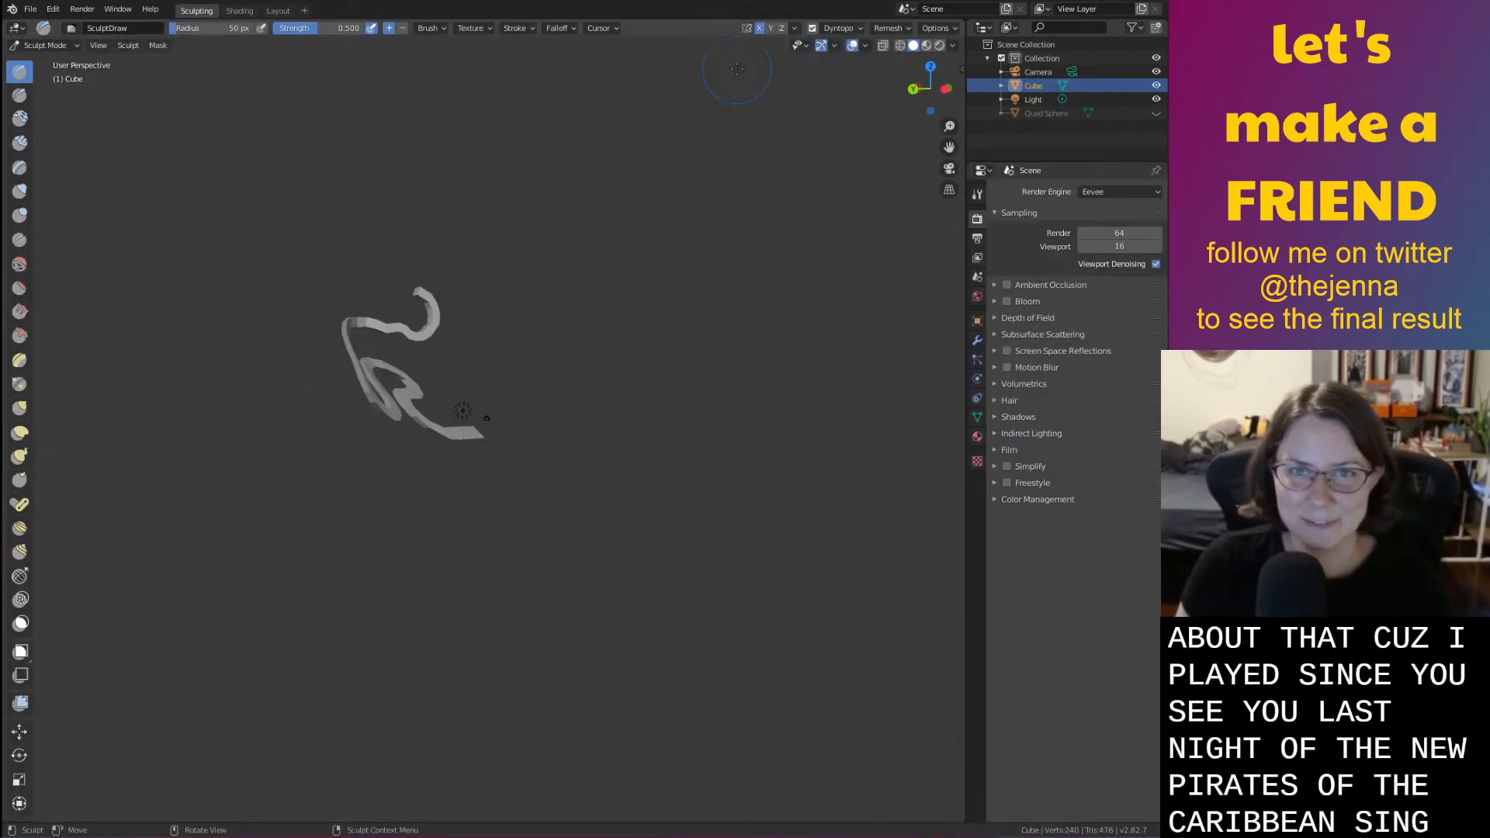
Thicken parts of the worm's body with the Inflate/Deflate brush at 50 px radius and 0.500 strength
middle_click_drag(716, 149, 489, 334)
middle_click_drag(497, 465, 472, 375)
mouse_move(634, 374)
middle_mouse_down()
mouse_move(537, 390)
mouse_move(660, 367)
middle_mouse_up()
key("i")
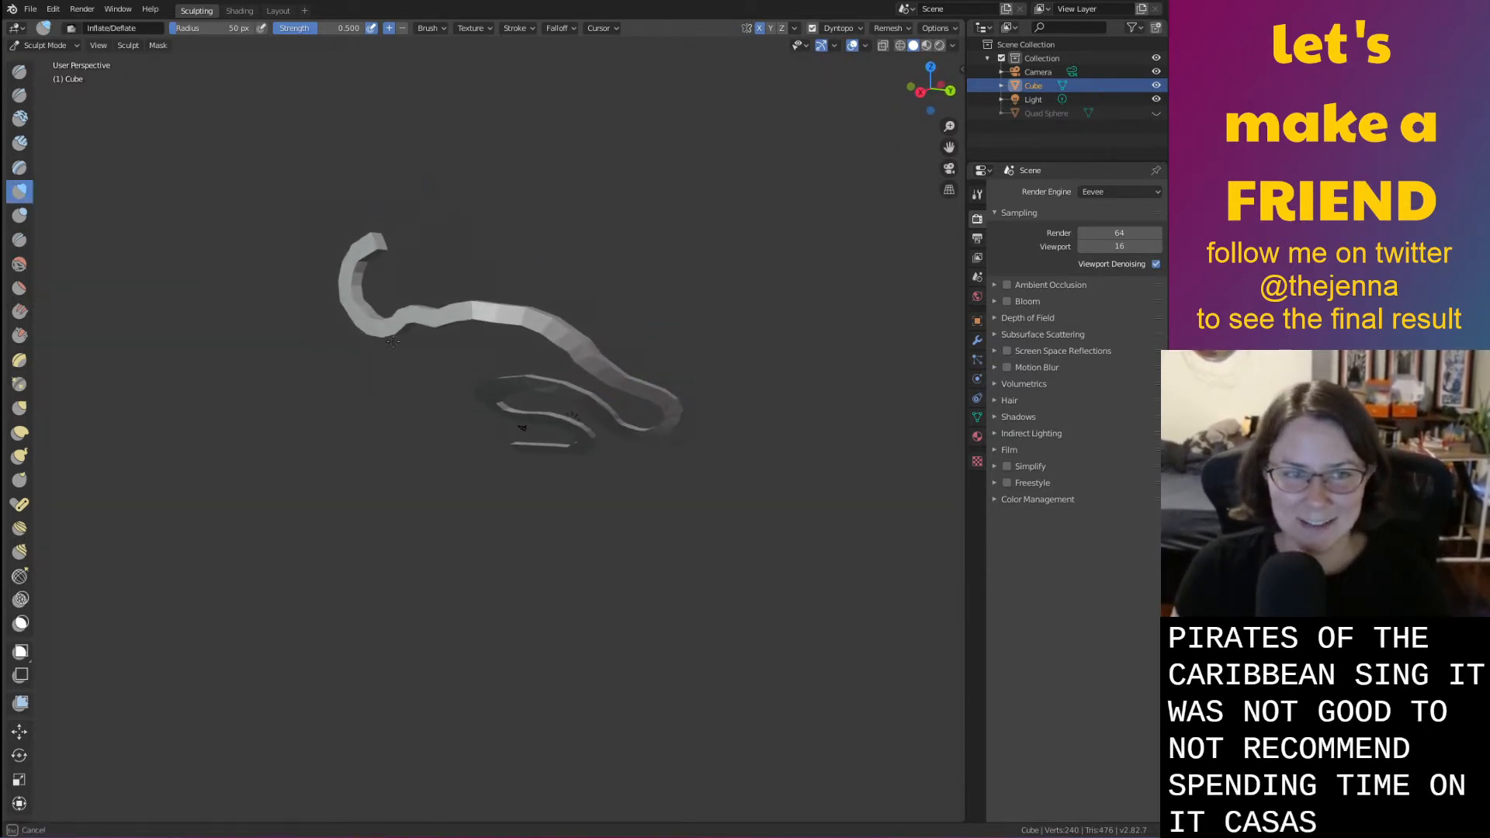
left_click_drag(624, 373, 664, 411)
scroll(376, 287, "up", 4)
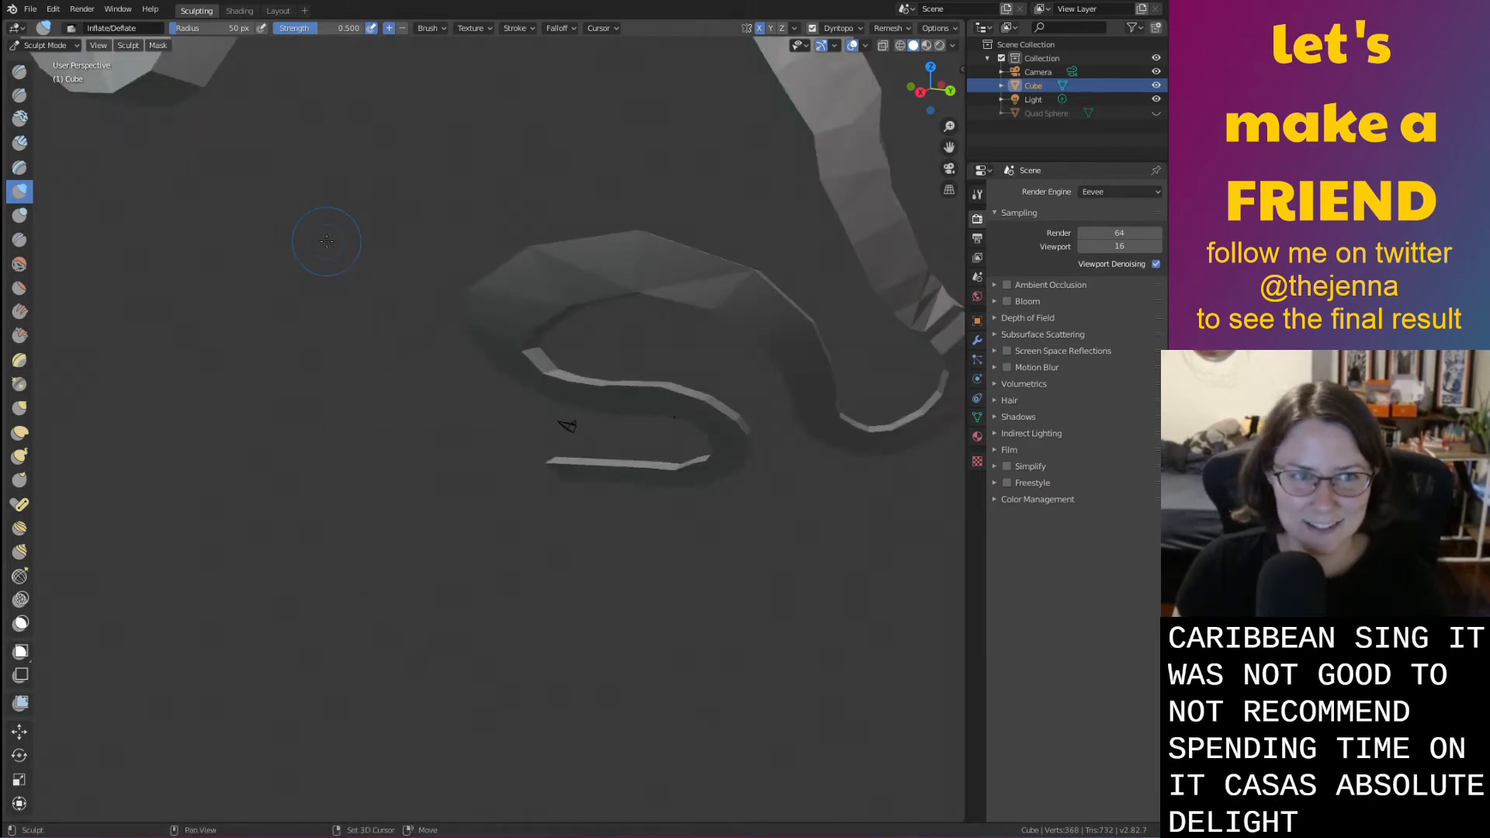
scroll(326, 241, "down", 4)
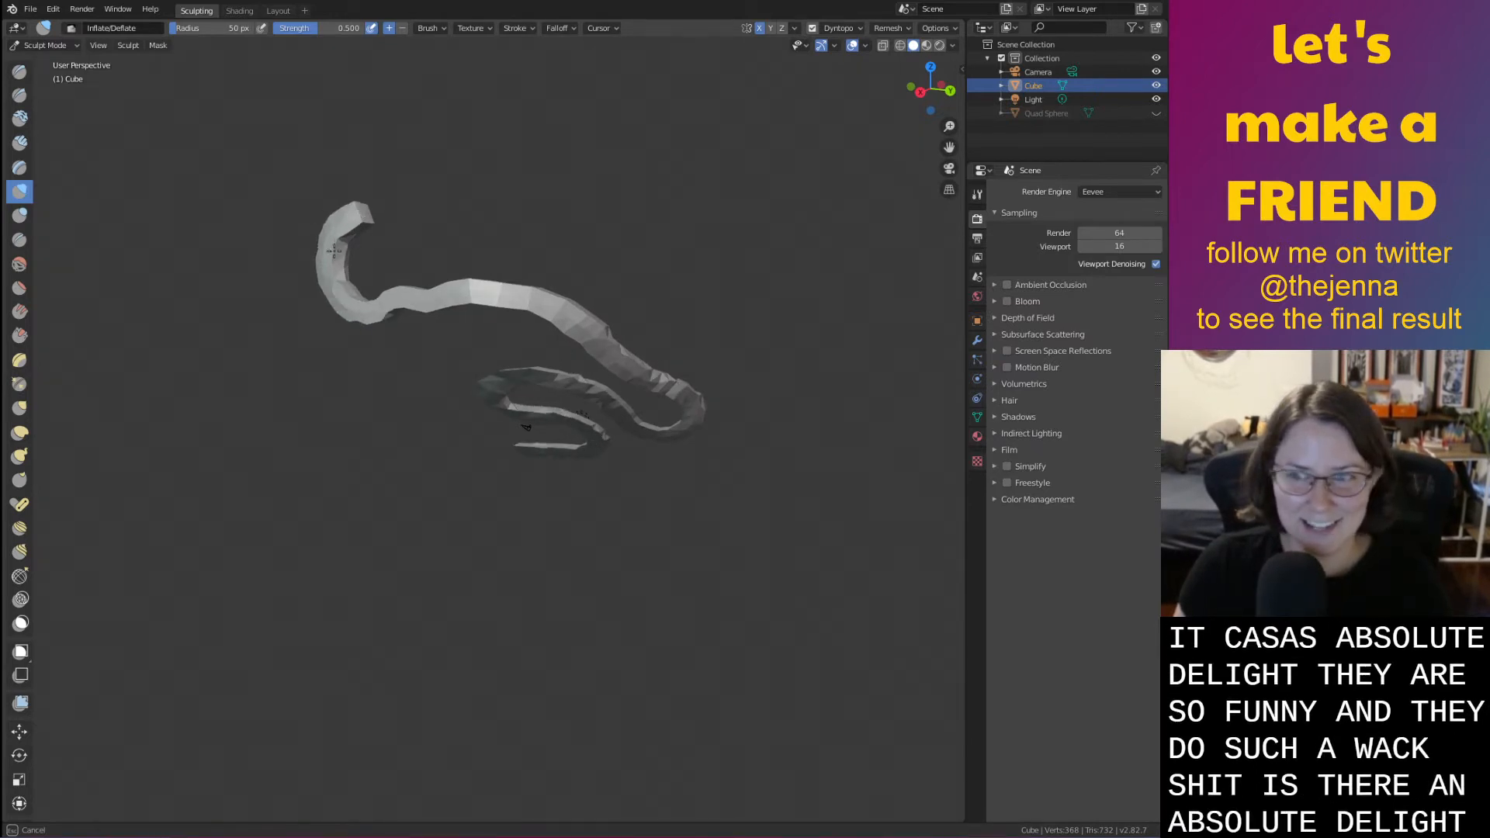
mouse_move(602, 449)
middle_mouse_down()
mouse_move(672, 518)
mouse_move(513, 396)
mouse_move(613, 423)
middle_mouse_up()
Hide the worm mesh, show the Quad Sphere instead, and save the file
left_click(1157, 85)
left_click(1156, 114)
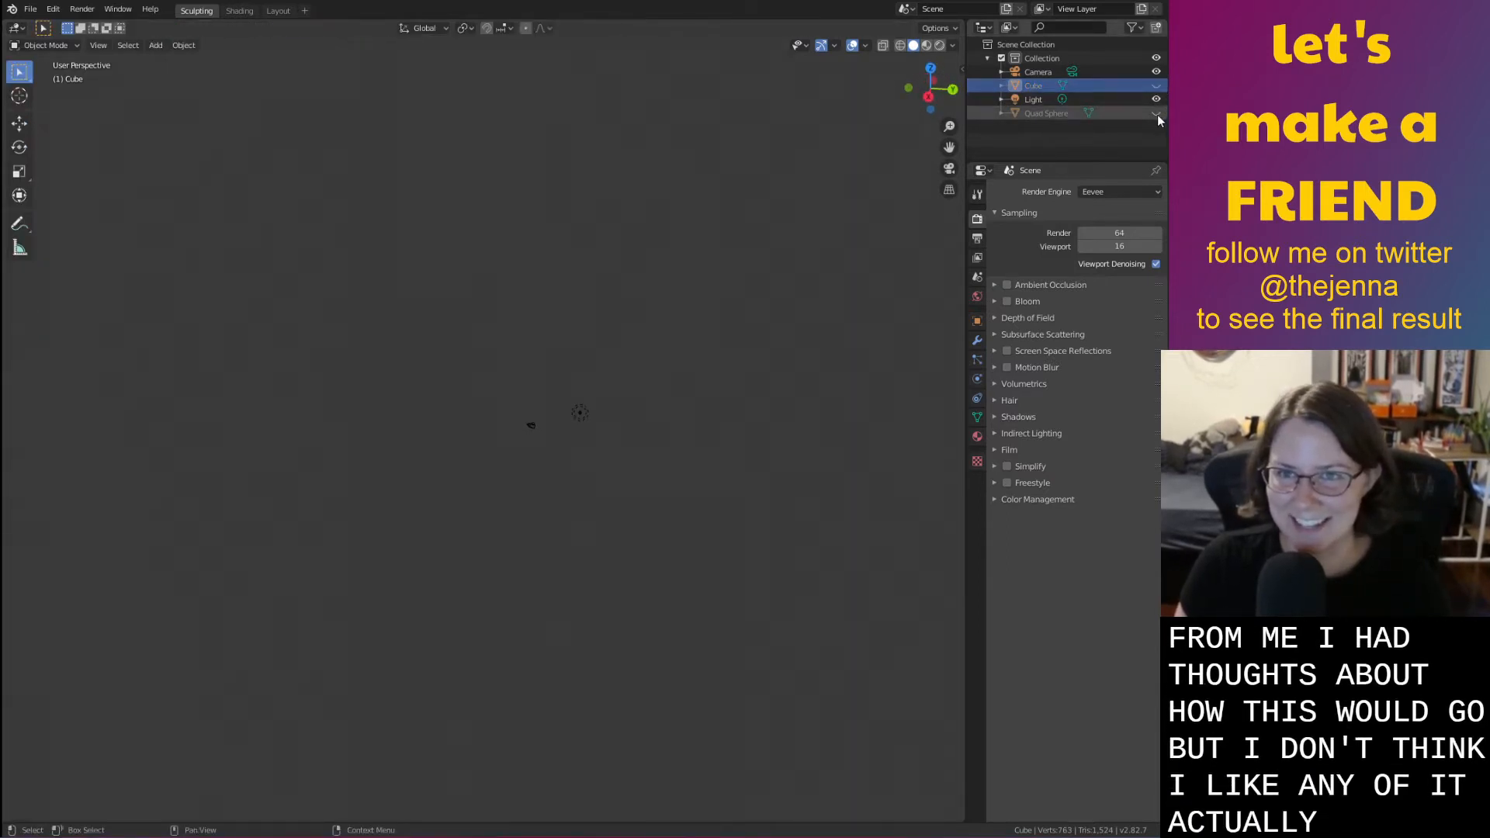
scroll(737, 423, "up", 3)
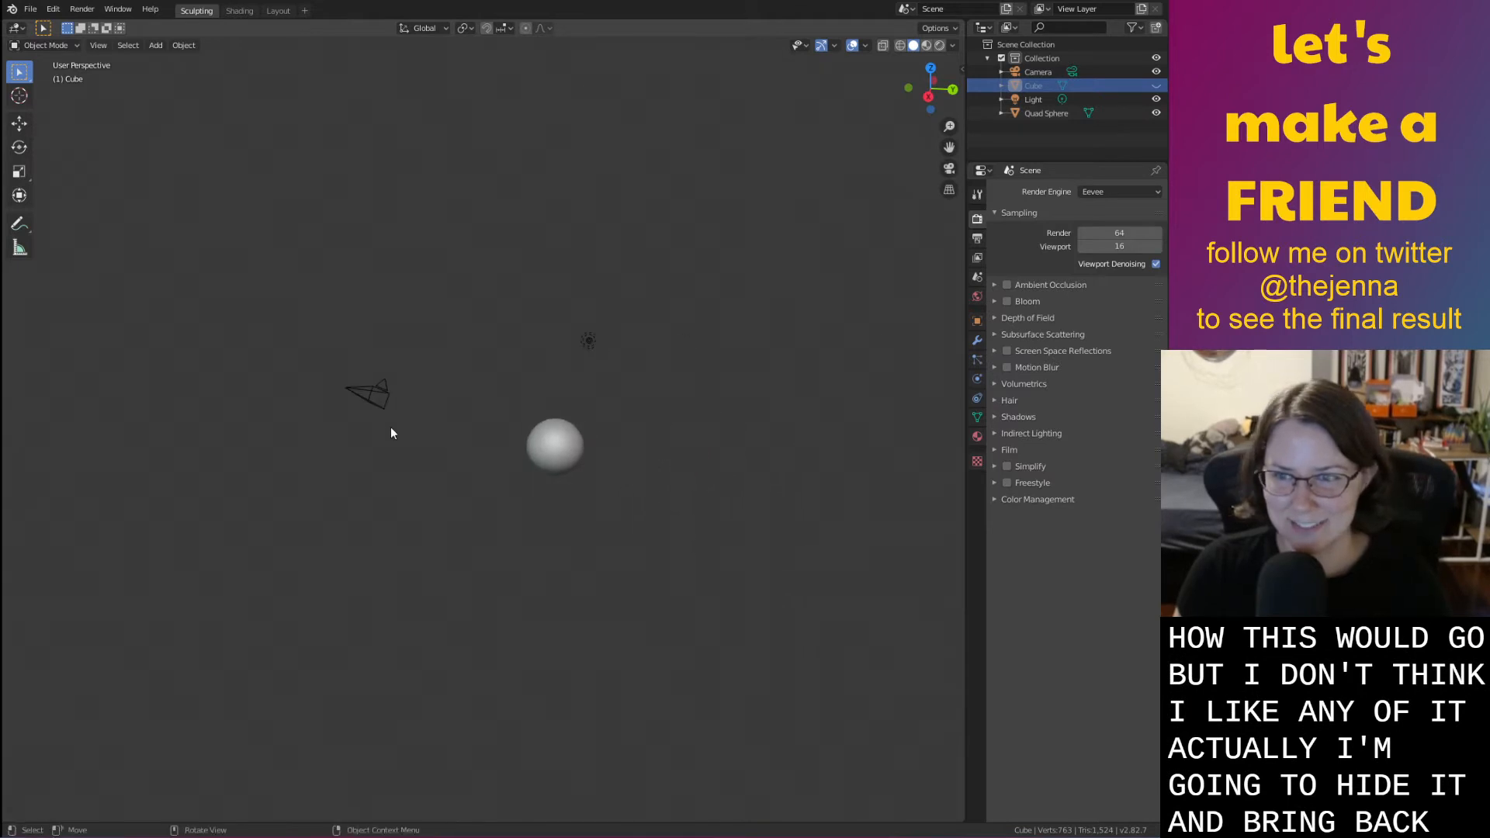
middle_click_drag(391, 432, 937, 285)
mouse_move(824, 364)
middle_mouse_down()
mouse_move(674, 343)
mouse_move(827, 360)
middle_mouse_up()
scroll(673, 343, "down", 3)
key("ctrl+s")
Show the worm mesh again alongside the sphere and save the file
left_click(1157, 86)
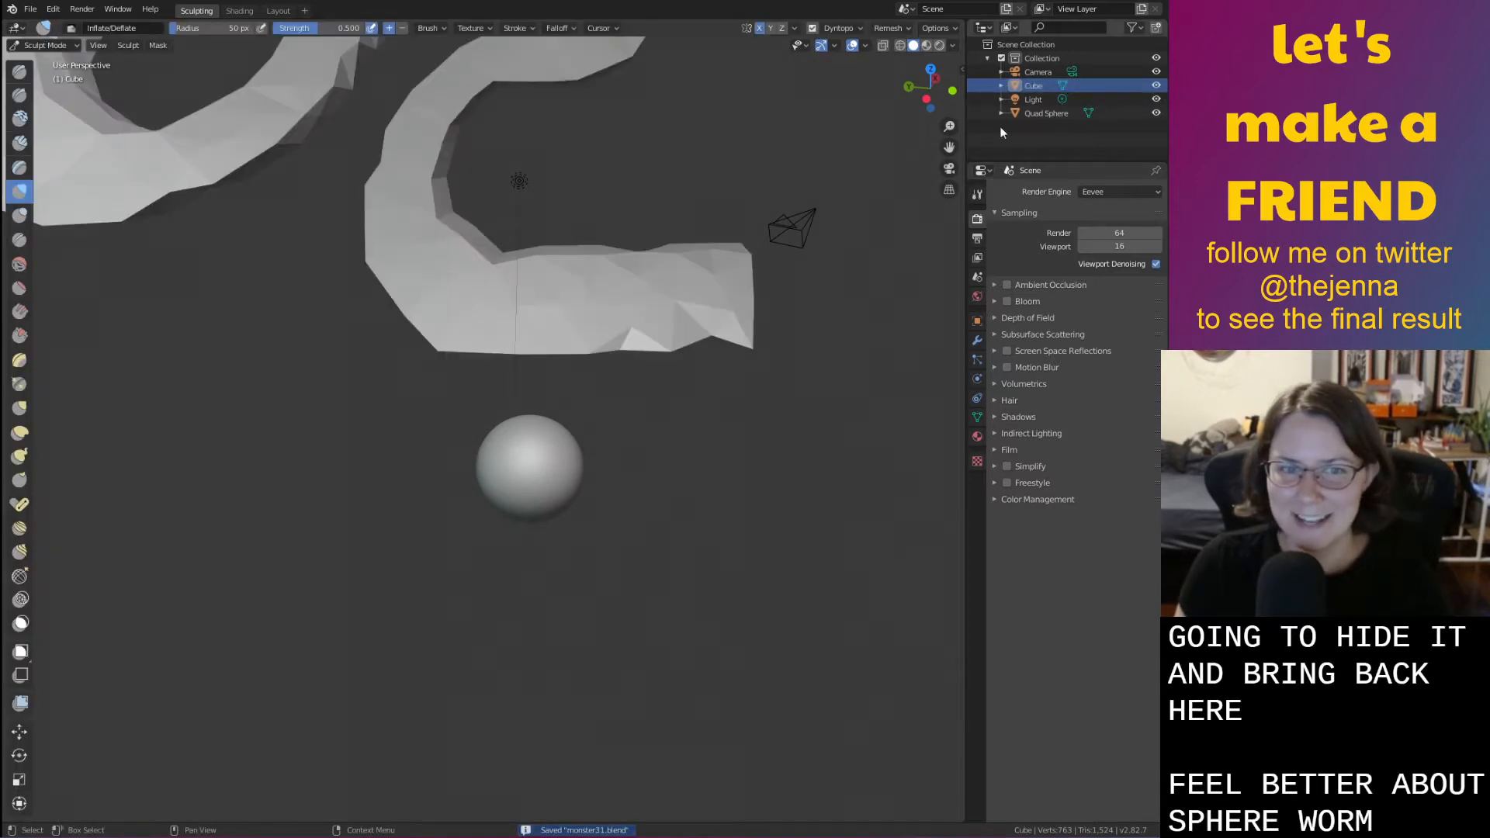
scroll(632, 226, "down", 11)
mouse_move(622, 261)
middle_mouse_down("shift")
mouse_move(636, 340)
mouse_move(573, 365)
mouse_move(353, 285)
mouse_move(682, 243)
middle_mouse_up("shift")
scroll(638, 346, "up", 6)
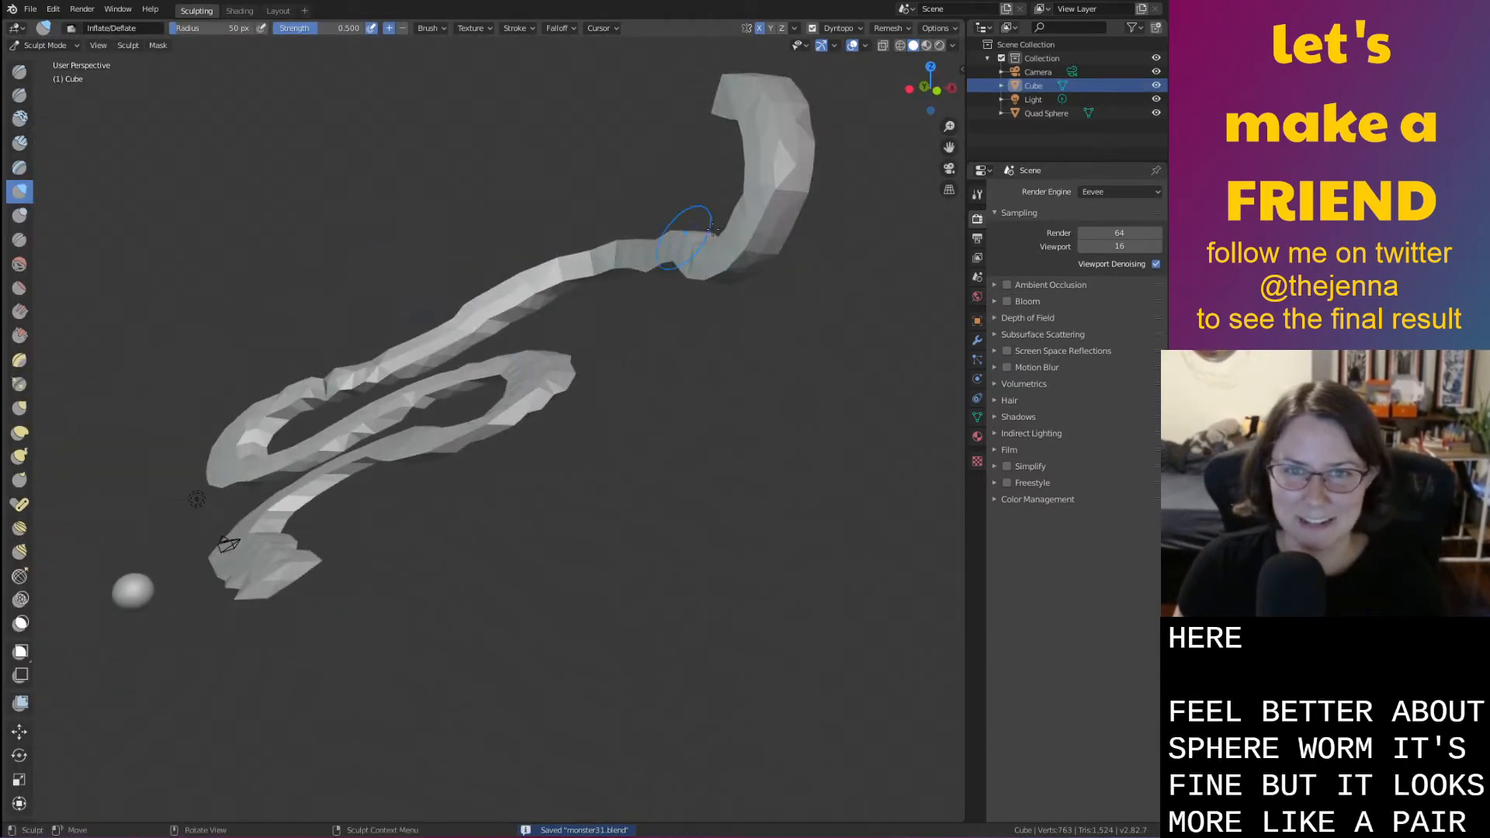
key("ctrl+s")
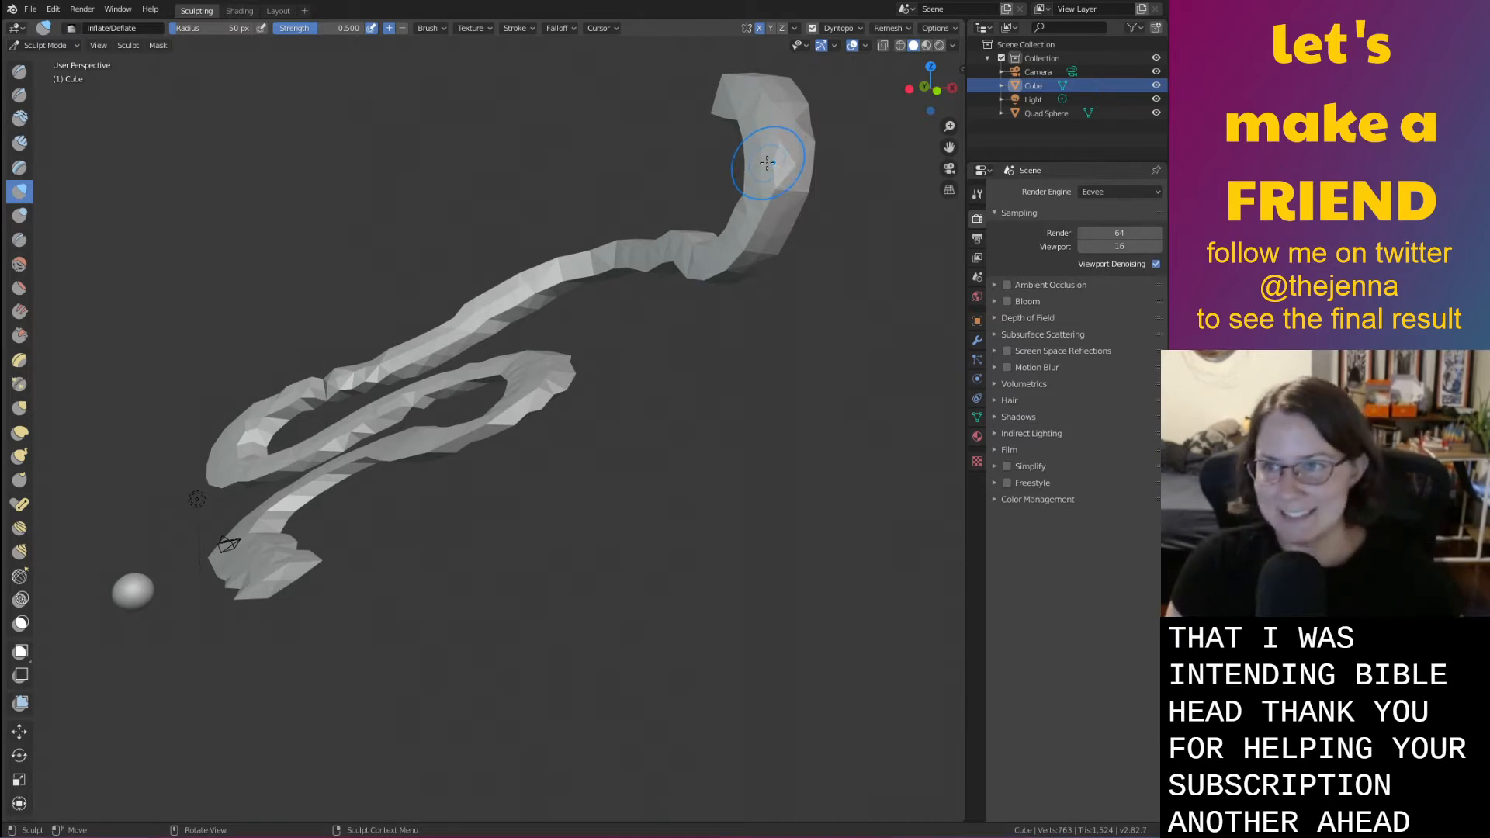
scroll(767, 163, "down", 1)
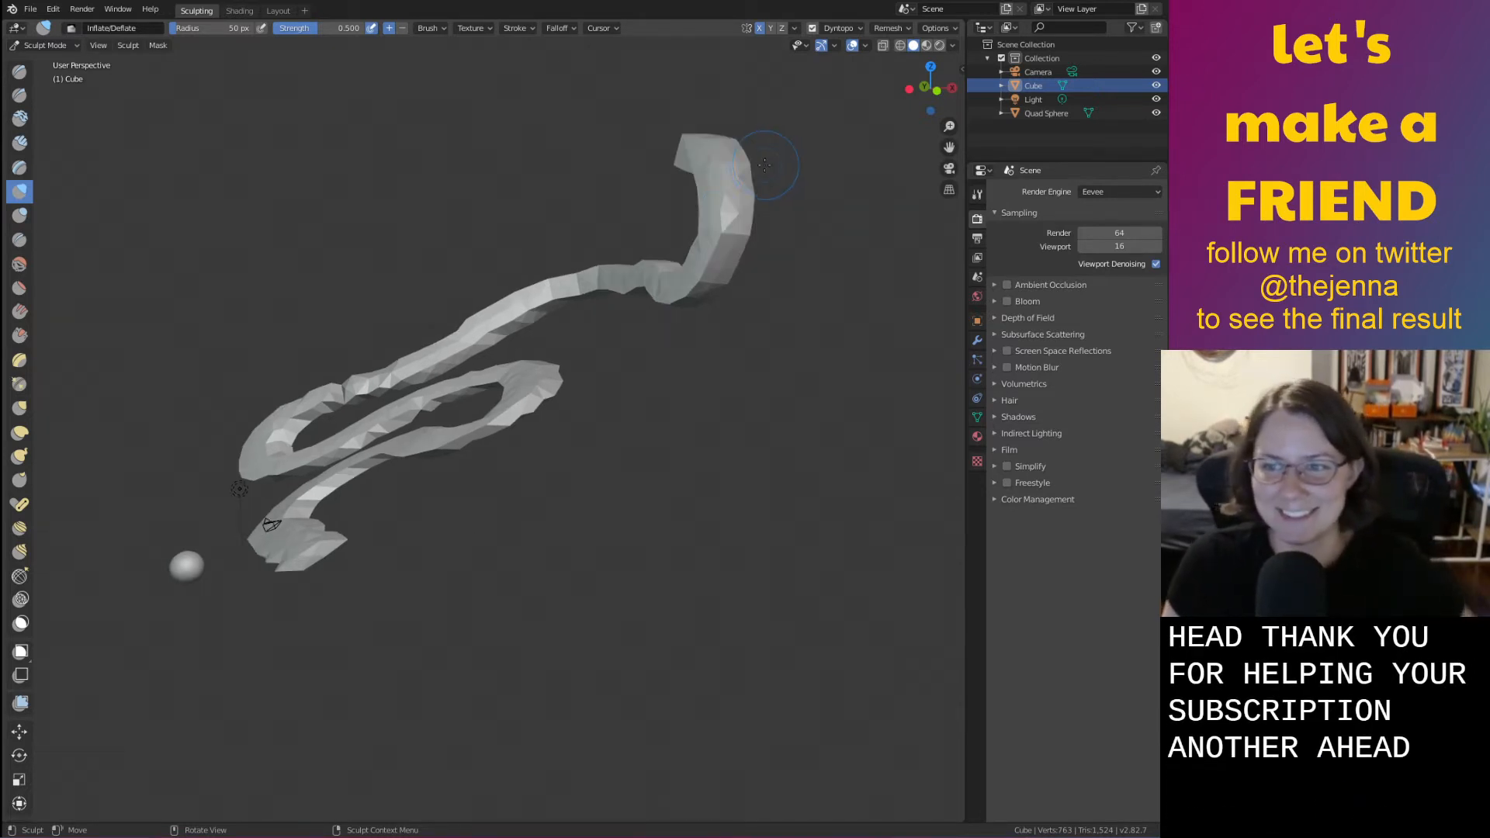
Thicken the worm's coils and the end near the sphere with the Inflate/Deflate brush at 50 px radius and 0.500 strength
middle_click_drag(739, 215, 399, 370)
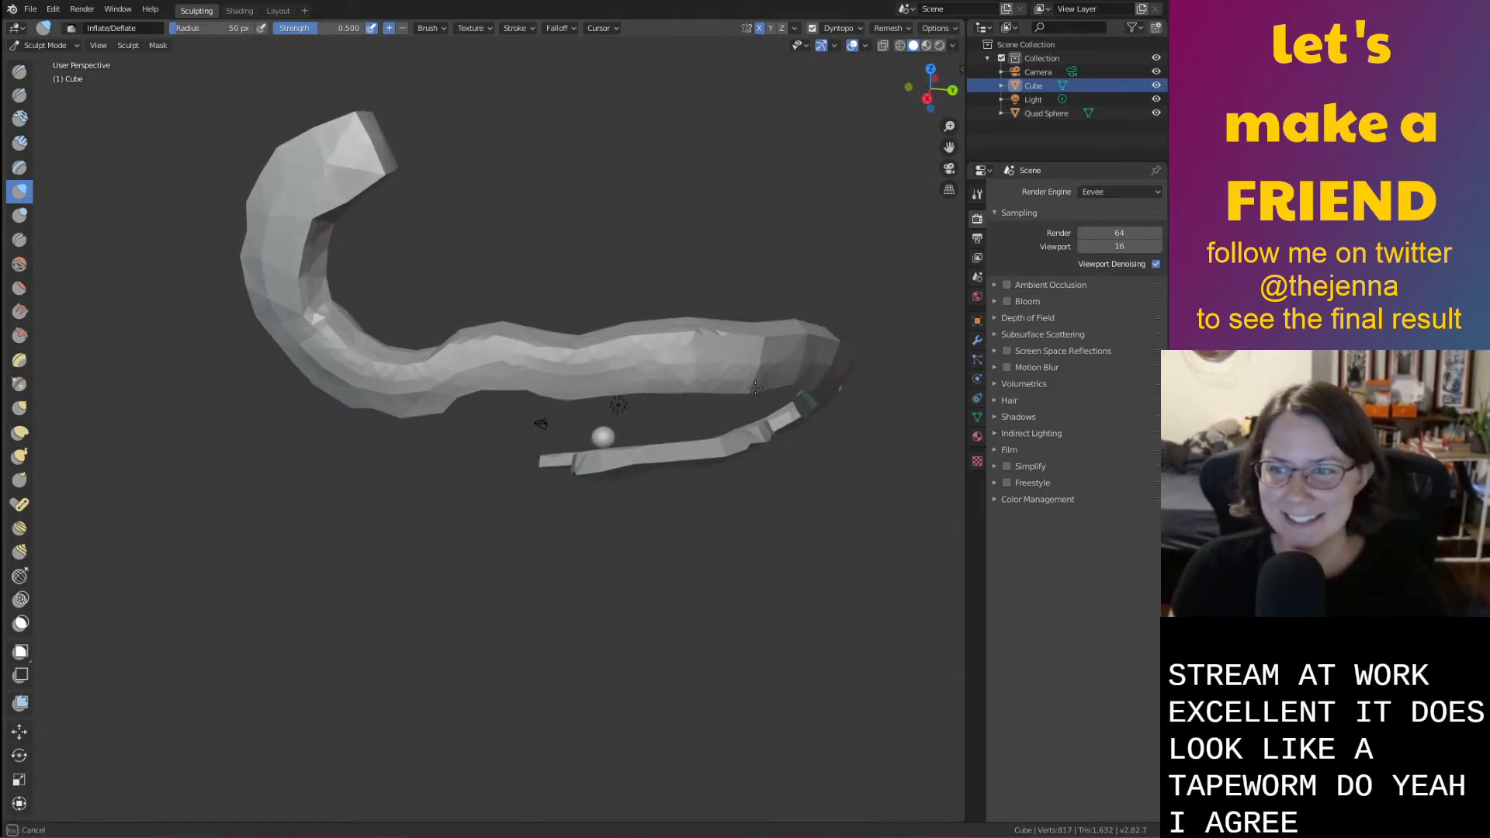
middle_click_drag(563, 482, 362, 420)
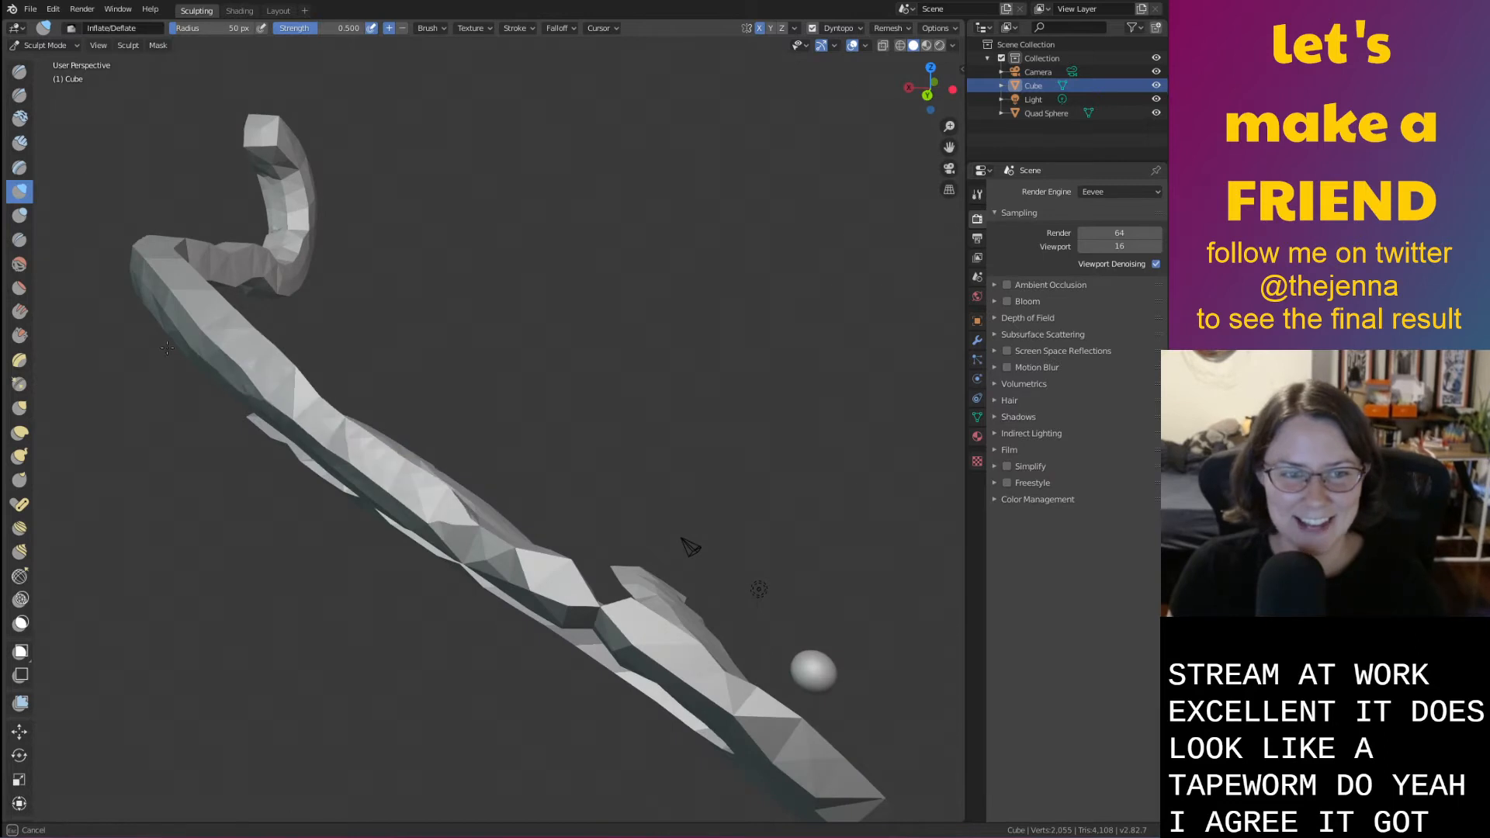
middle_click_drag(167, 347, 128, 494)
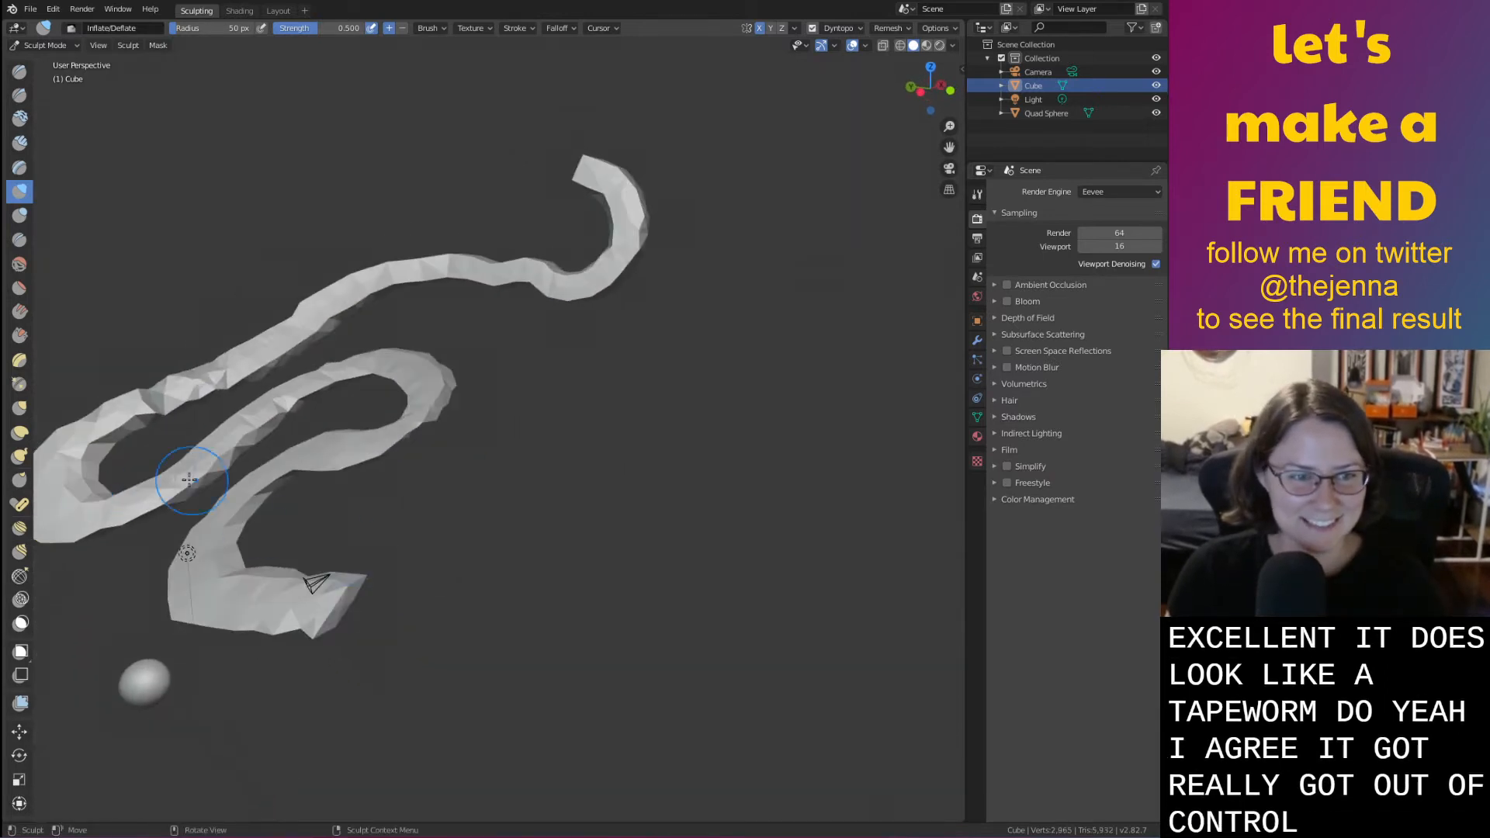
left_click_drag(408, 379, 419, 405)
left_click_drag(242, 377, 245, 334)
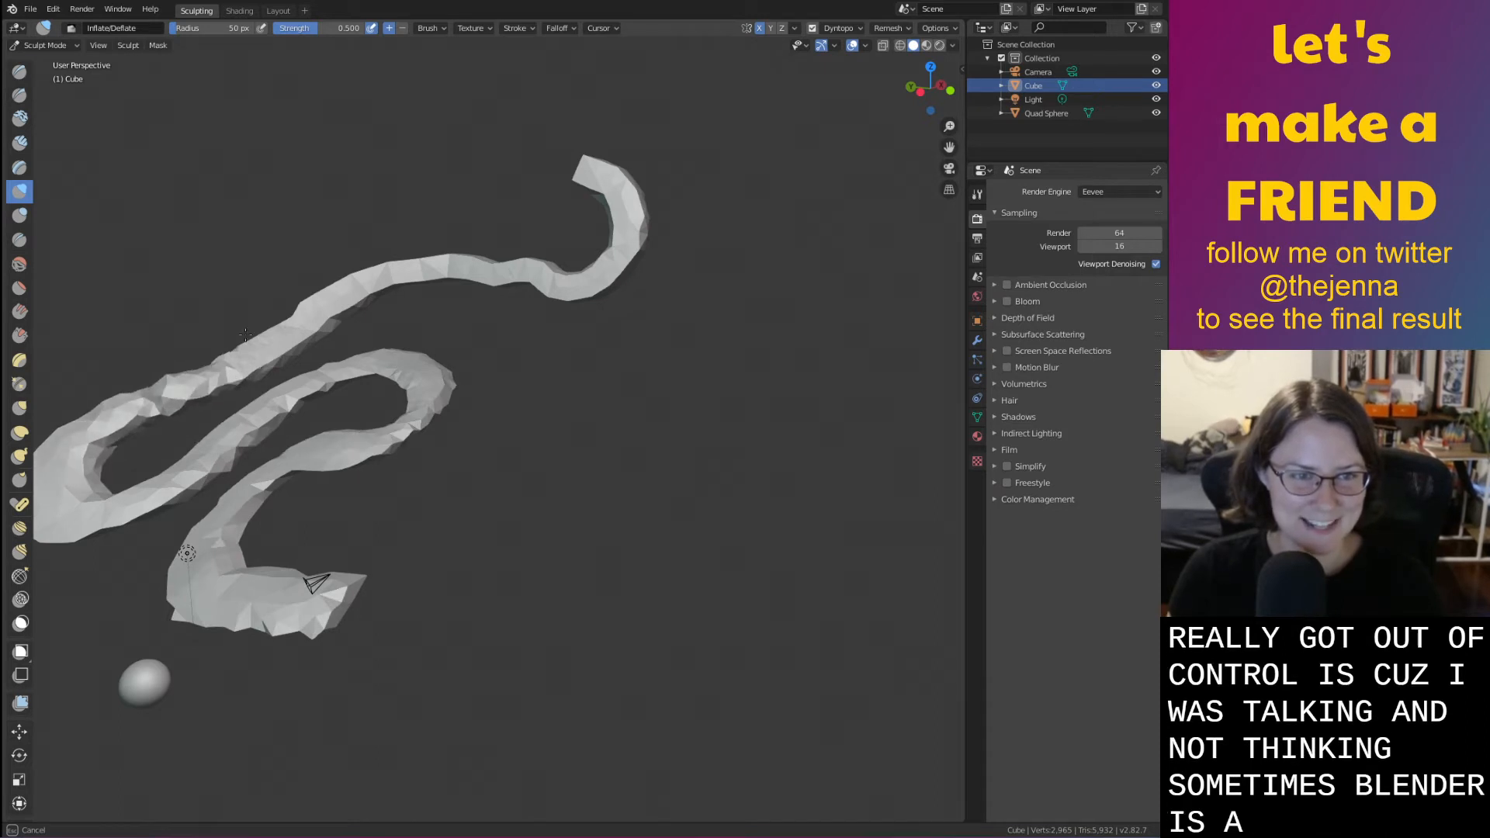
mouse_move(188, 386)
left_mouse_down()
mouse_move(482, 266)
mouse_move(536, 281)
mouse_move(398, 268)
mouse_move(140, 466)
mouse_move(158, 516)
left_mouse_up()
key("z")
key("Escape")
middle_click_drag(212, 499, 607, 326, "shift")
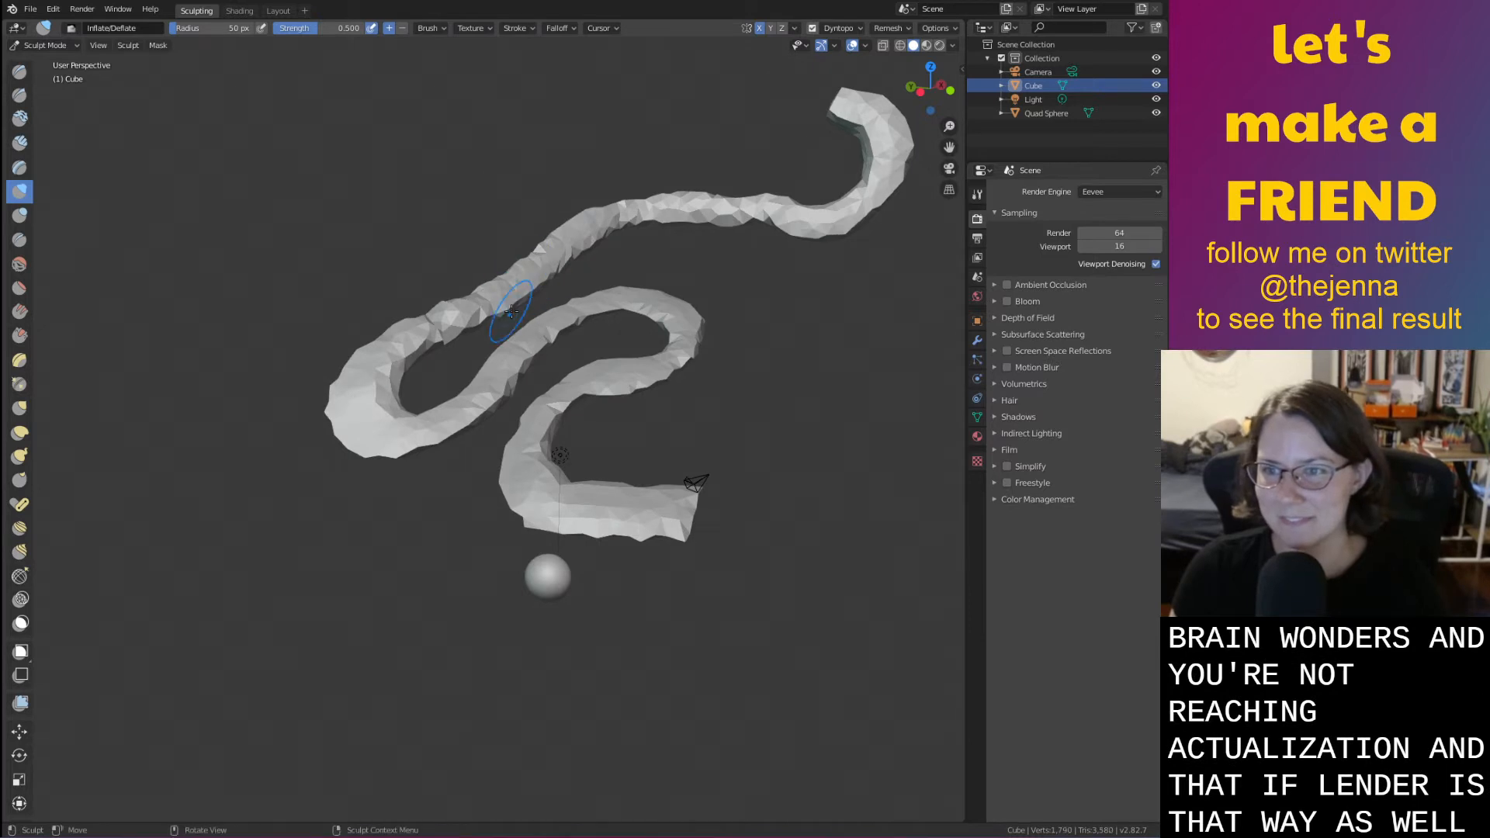
middle_click_drag(511, 312, 820, 304)
left_click_drag(358, 264, 358, 264)
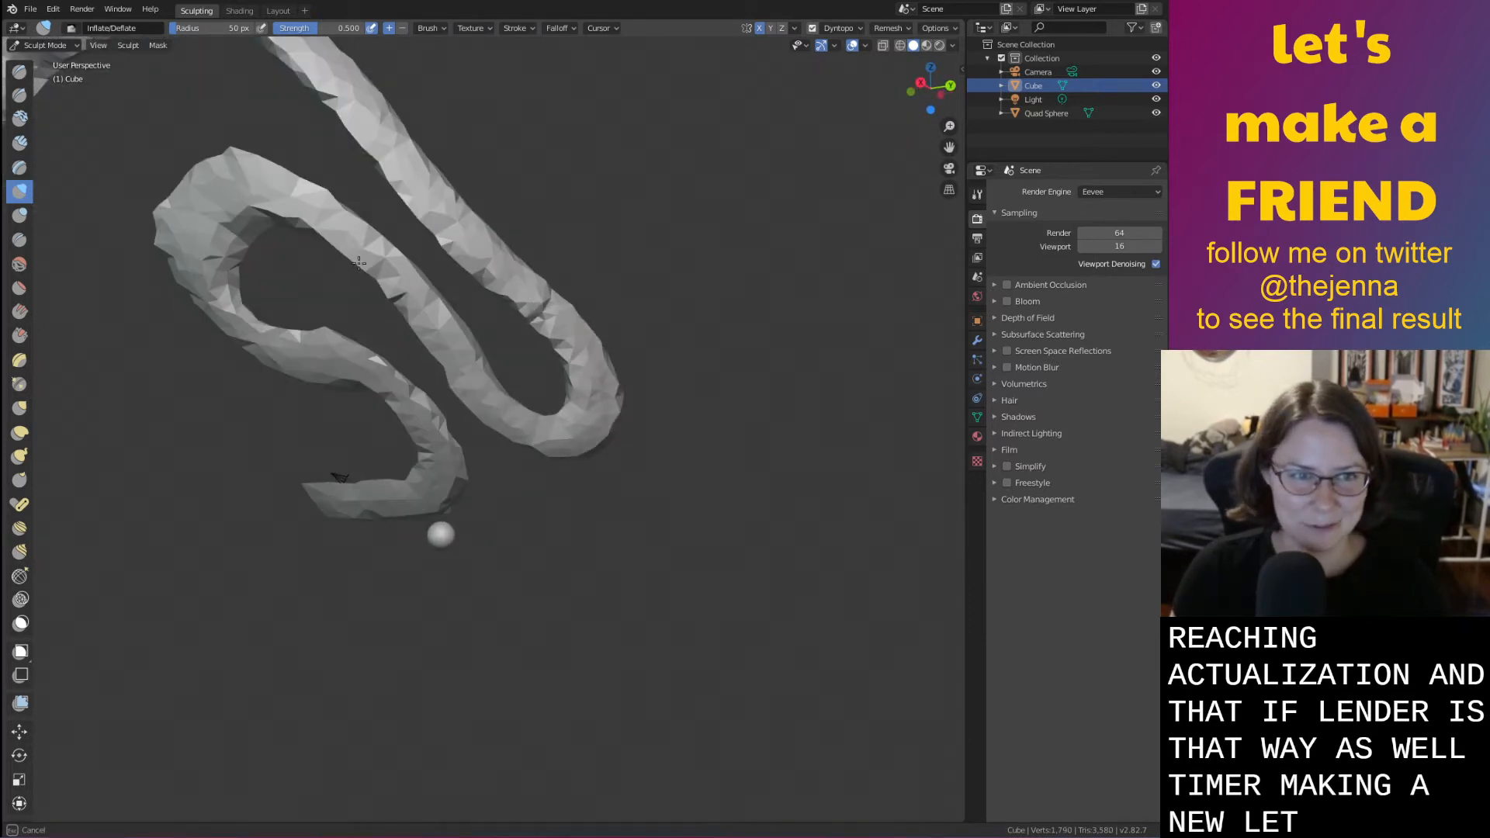
left_click_drag(245, 286, 451, 461)
left_click_drag(316, 509, 283, 514)
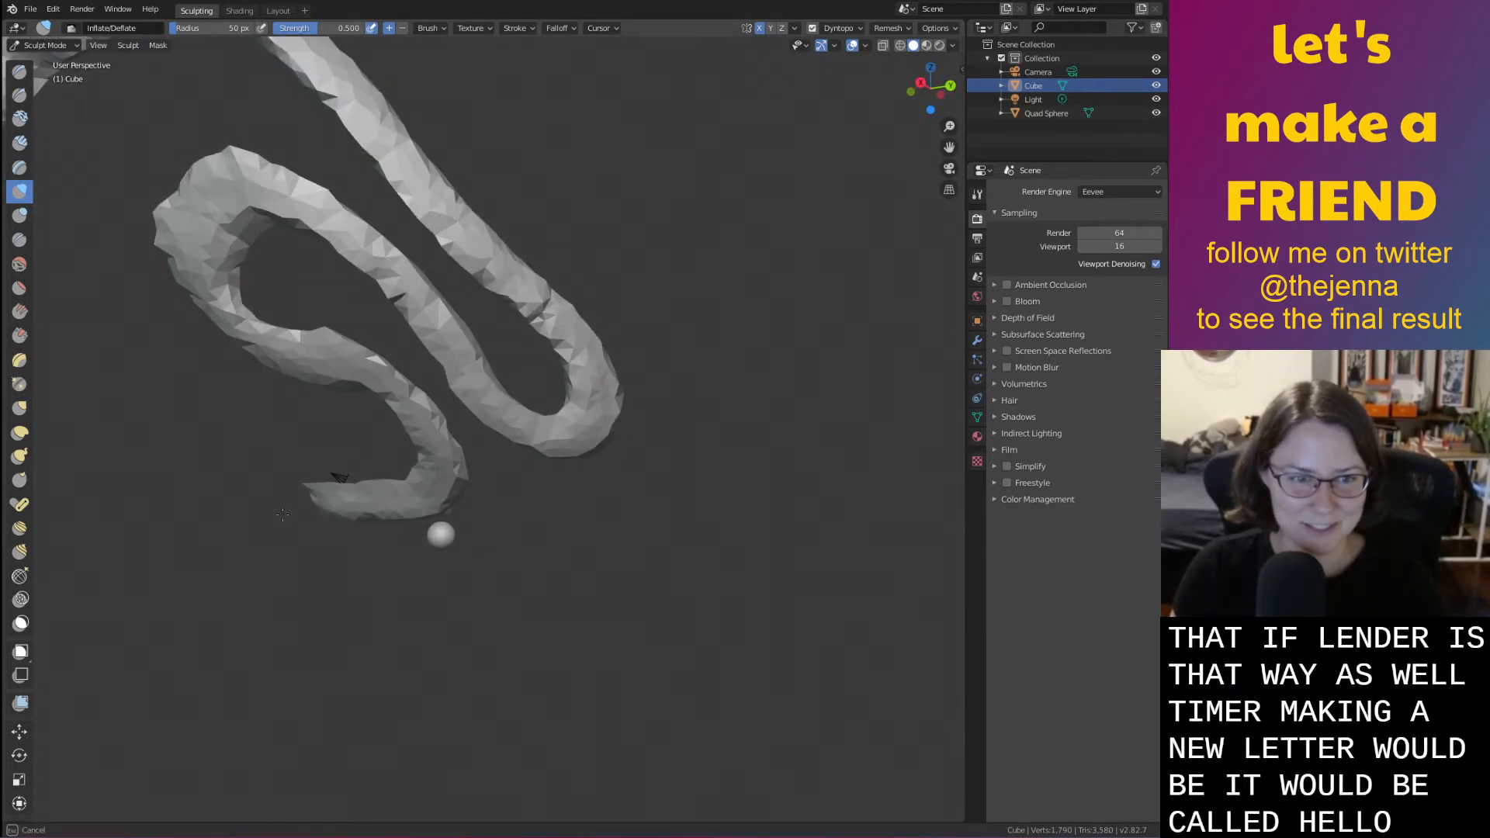
mouse_move(839, 233)
middle_mouse_down()
mouse_move(546, 314)
mouse_move(514, 407)
middle_mouse_up()
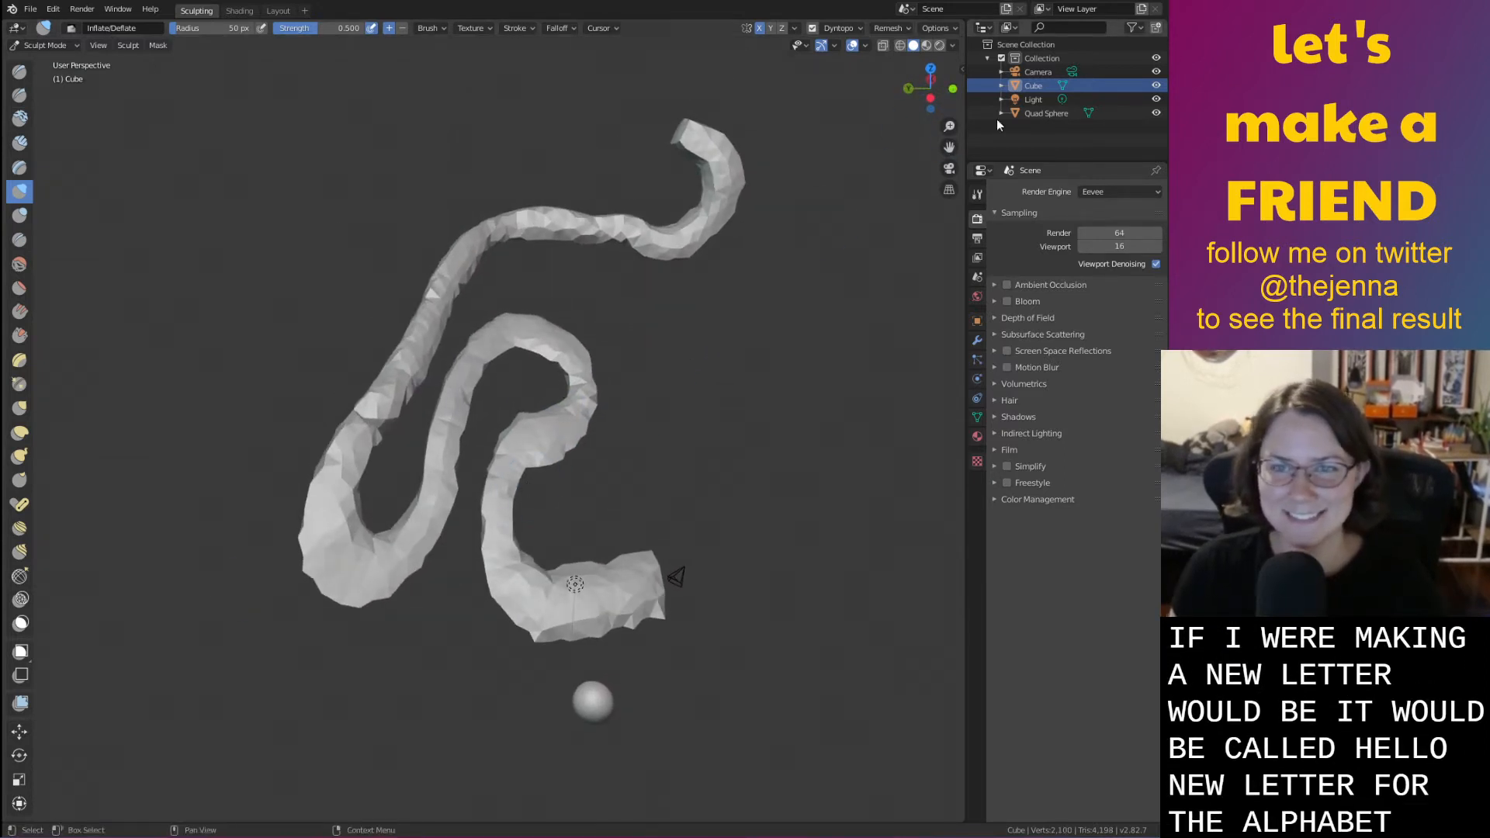
Hide the worm mesh so only the Quad Sphere remains, and save the file
left_click(1156, 86)
scroll(761, 422, "down", 3)
scroll(669, 539, "up", 4)
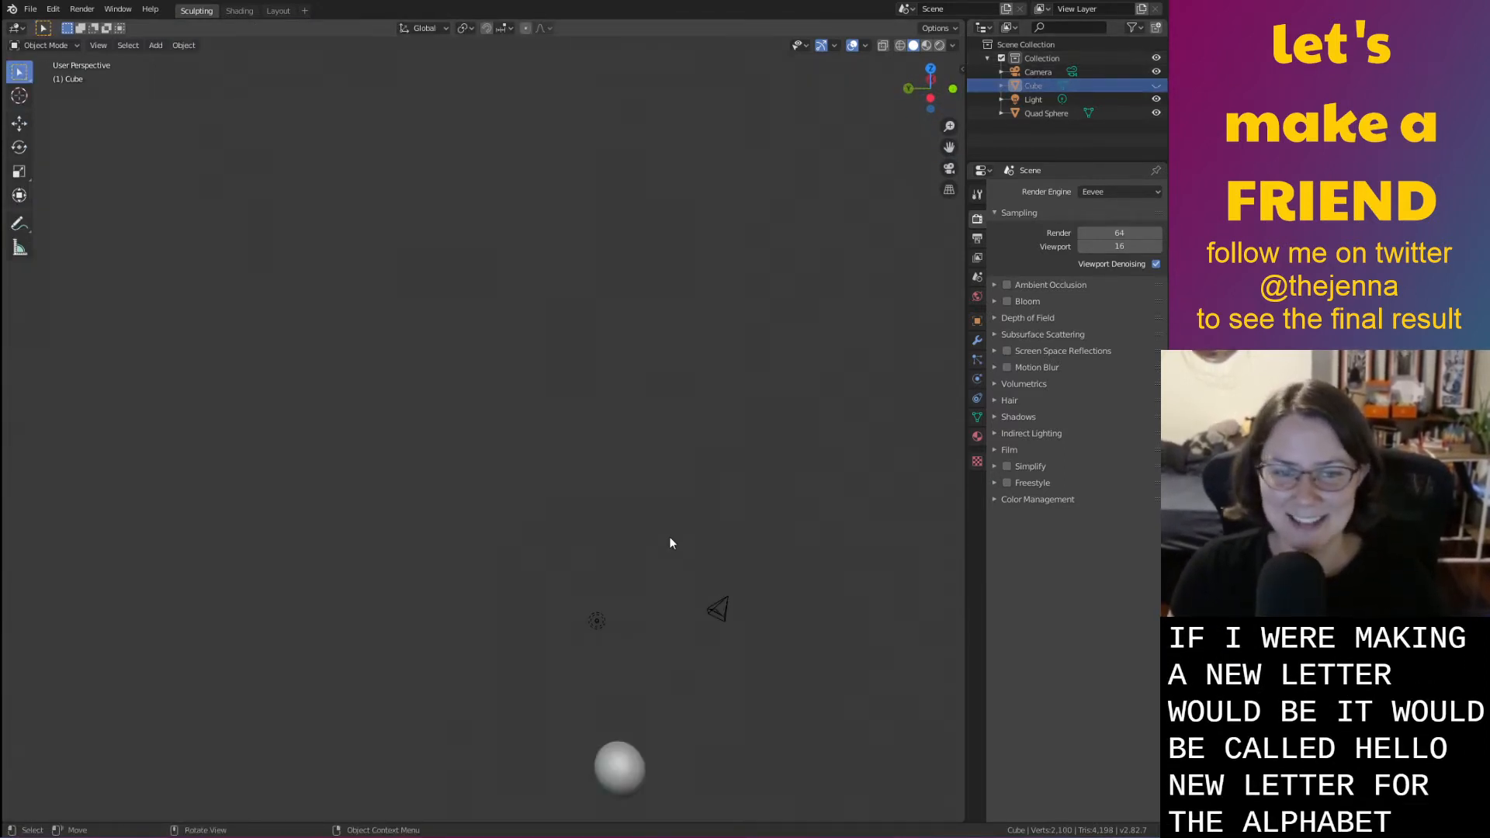
middle_click_drag(669, 539, 514, 241, "shift")
middle_click_drag(566, 419, 624, 549)
key("ctrl+s")
Select the Quad Sphere and enter Edit Mode with all of its geometry deselected
scroll(752, 515, "up", 6)
left_click(633, 435)
scroll(630, 434, "down", 6)
mouse_move(627, 434)
middle_mouse_down()
mouse_move(702, 392)
mouse_move(621, 436)
mouse_move(585, 416)
mouse_move(536, 426)
mouse_move(316, 346)
middle_mouse_up()
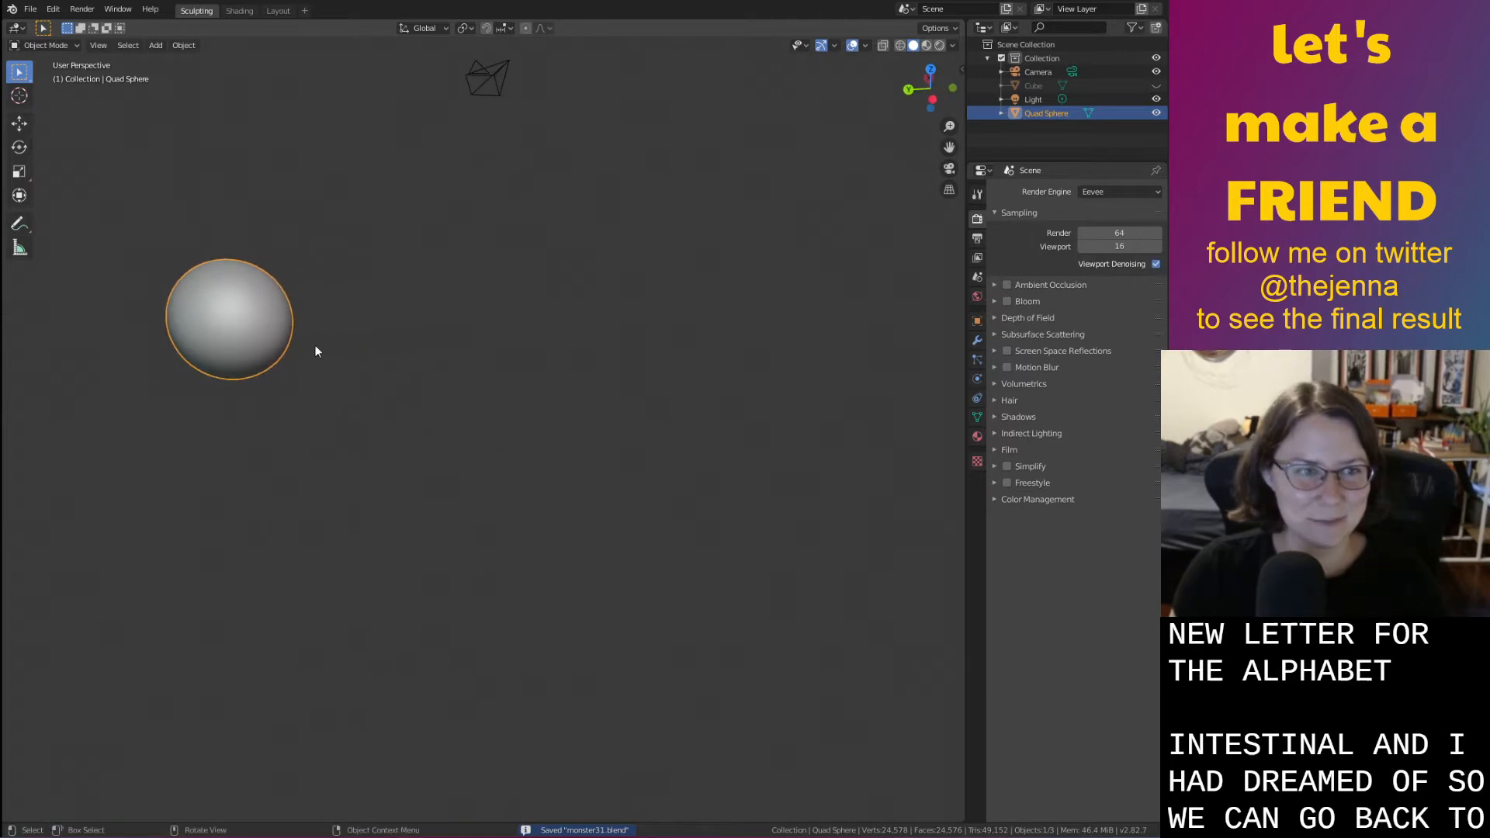
key("Tab")
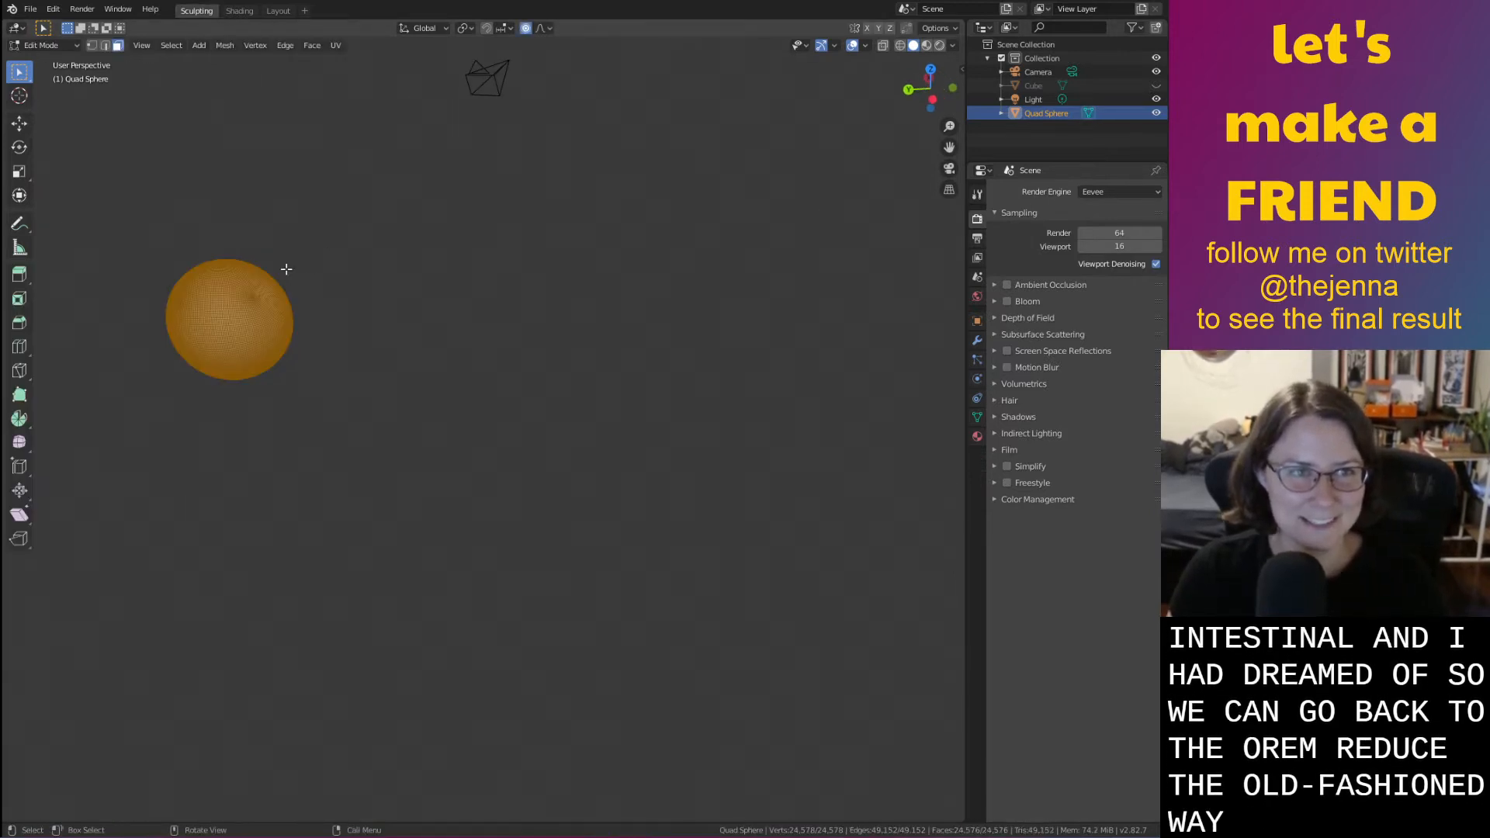
middle_click_drag(283, 266, 449, 291, "shift")
key("alt+a")
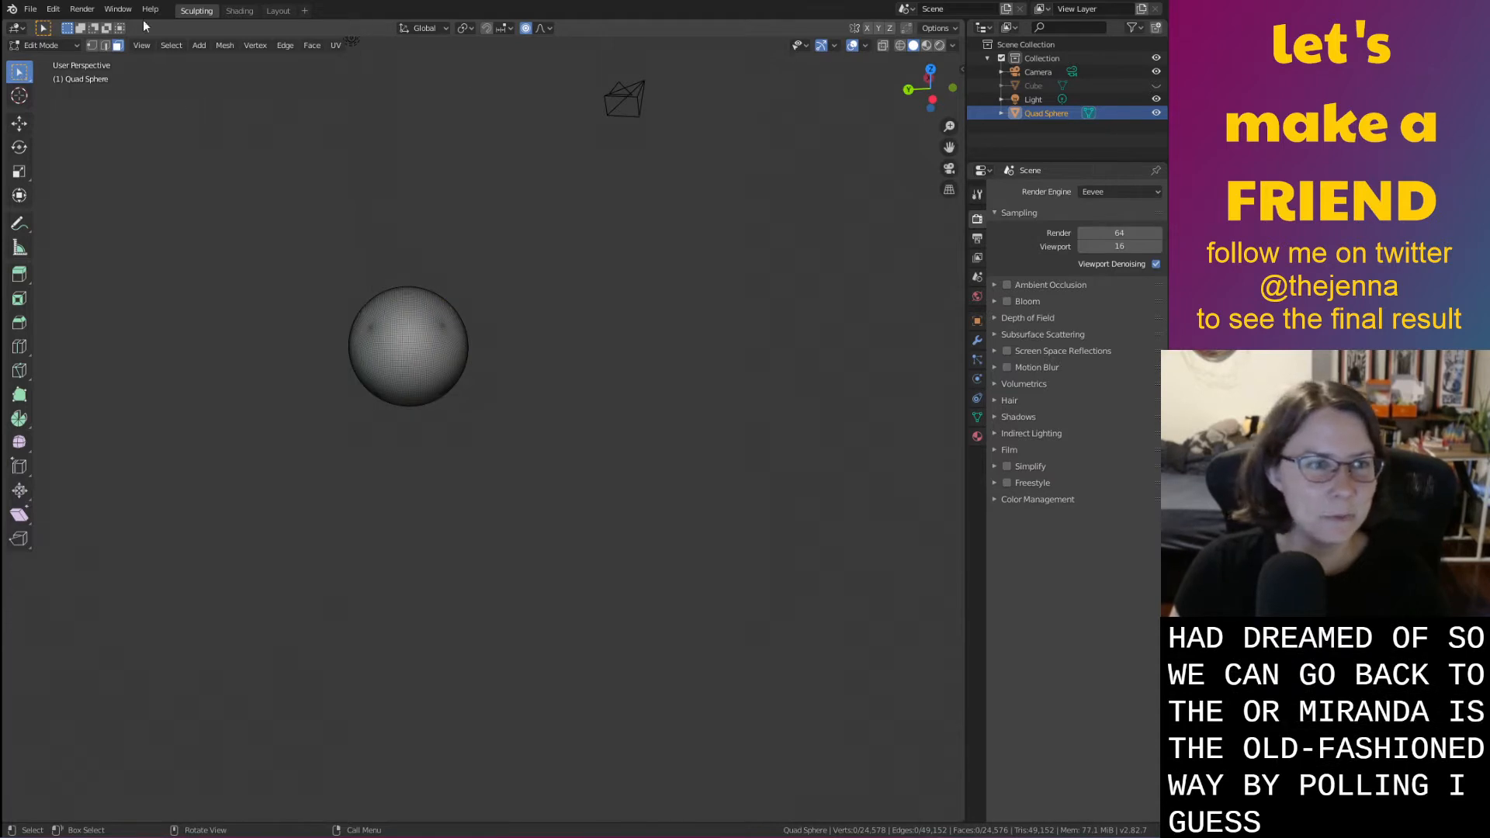
Switch the Quad Sphere to Sculpt Mode with dynamic topology enabled and the brush names shown
left_click(63, 44)
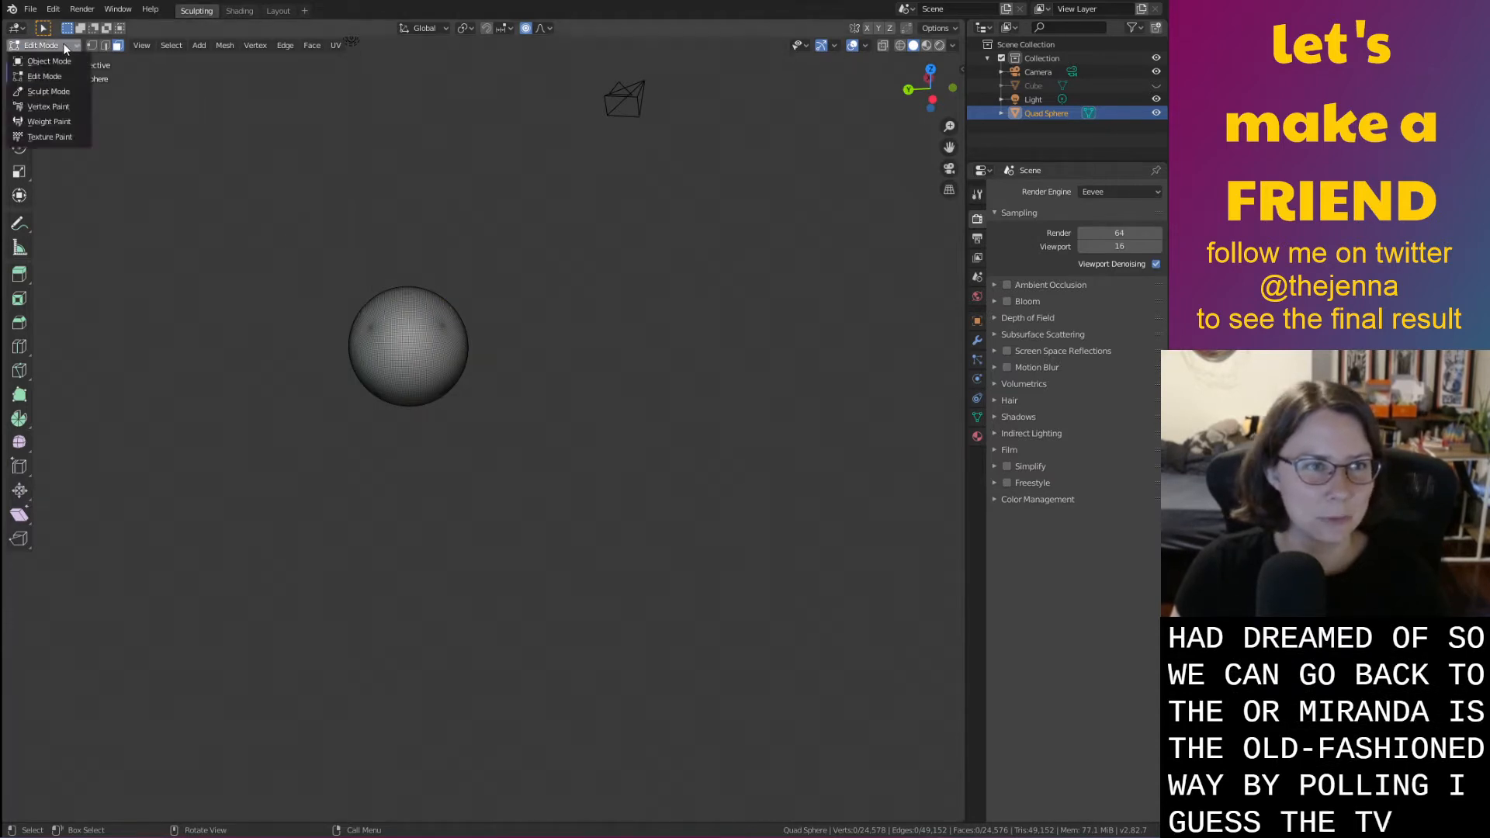
left_click(55, 91)
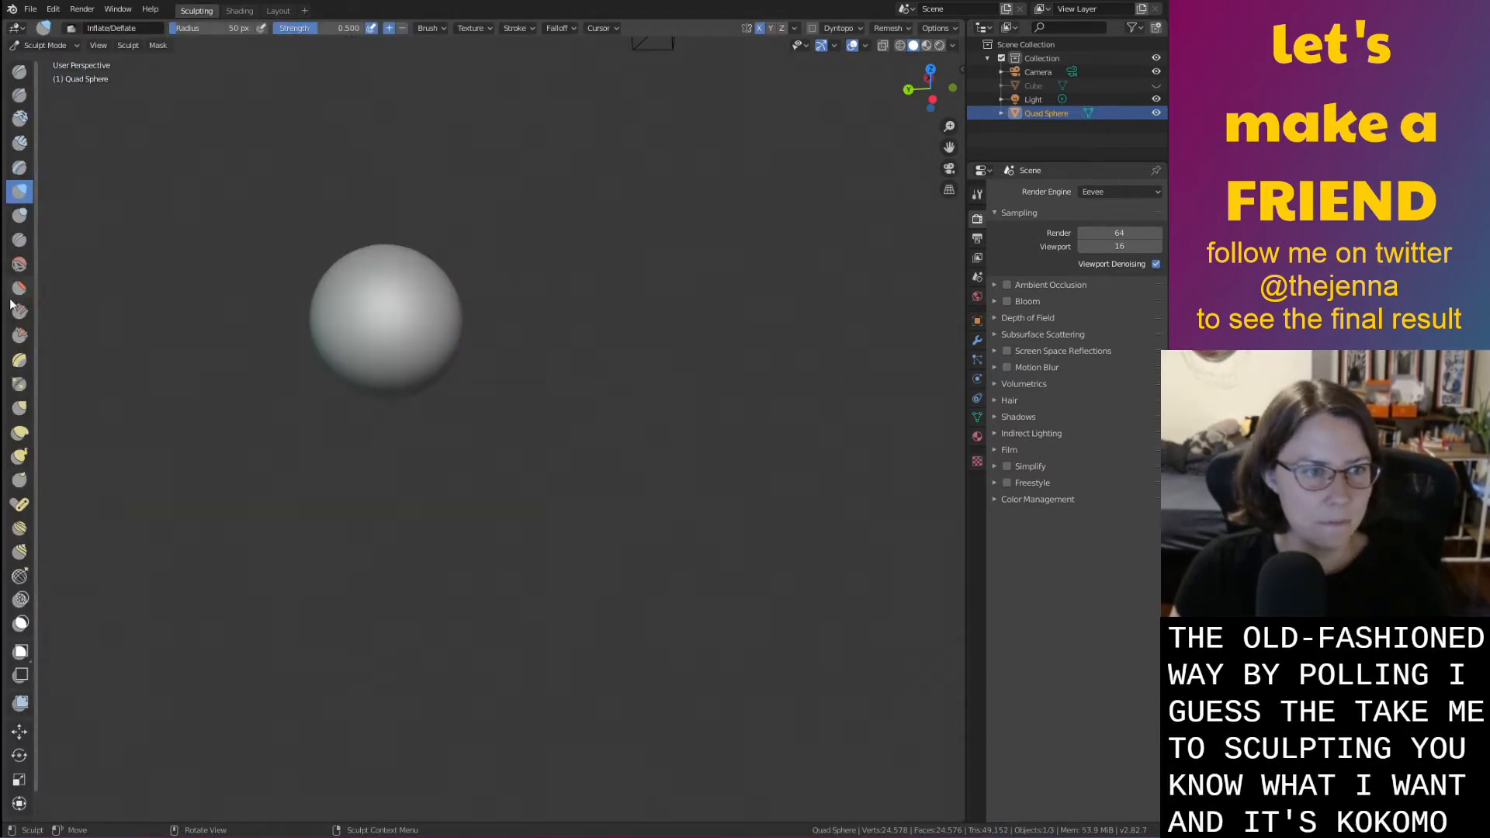
left_click_drag(36, 297, 116, 295)
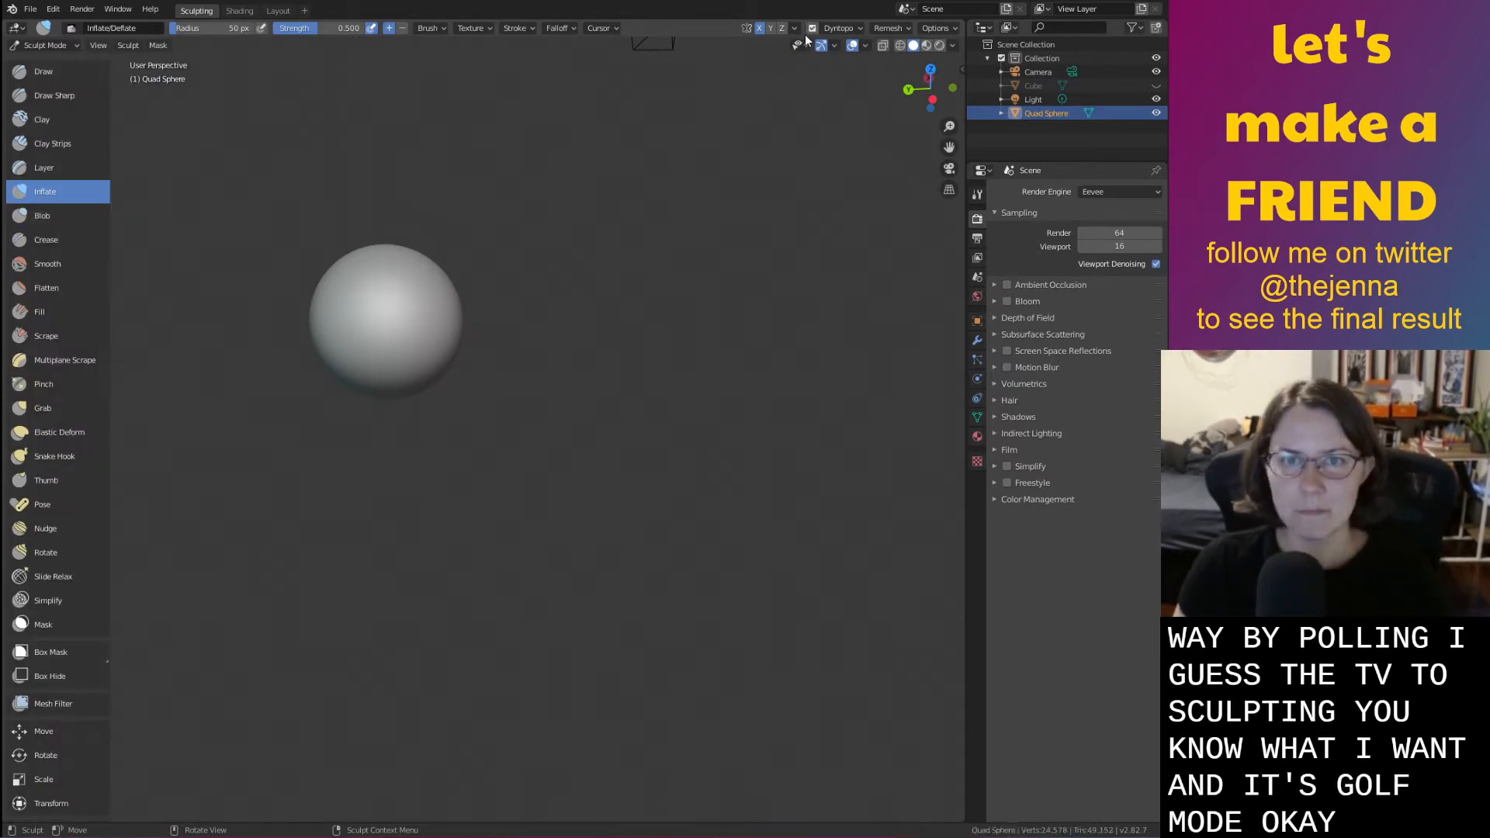
scroll(419, 371, "down", 5)
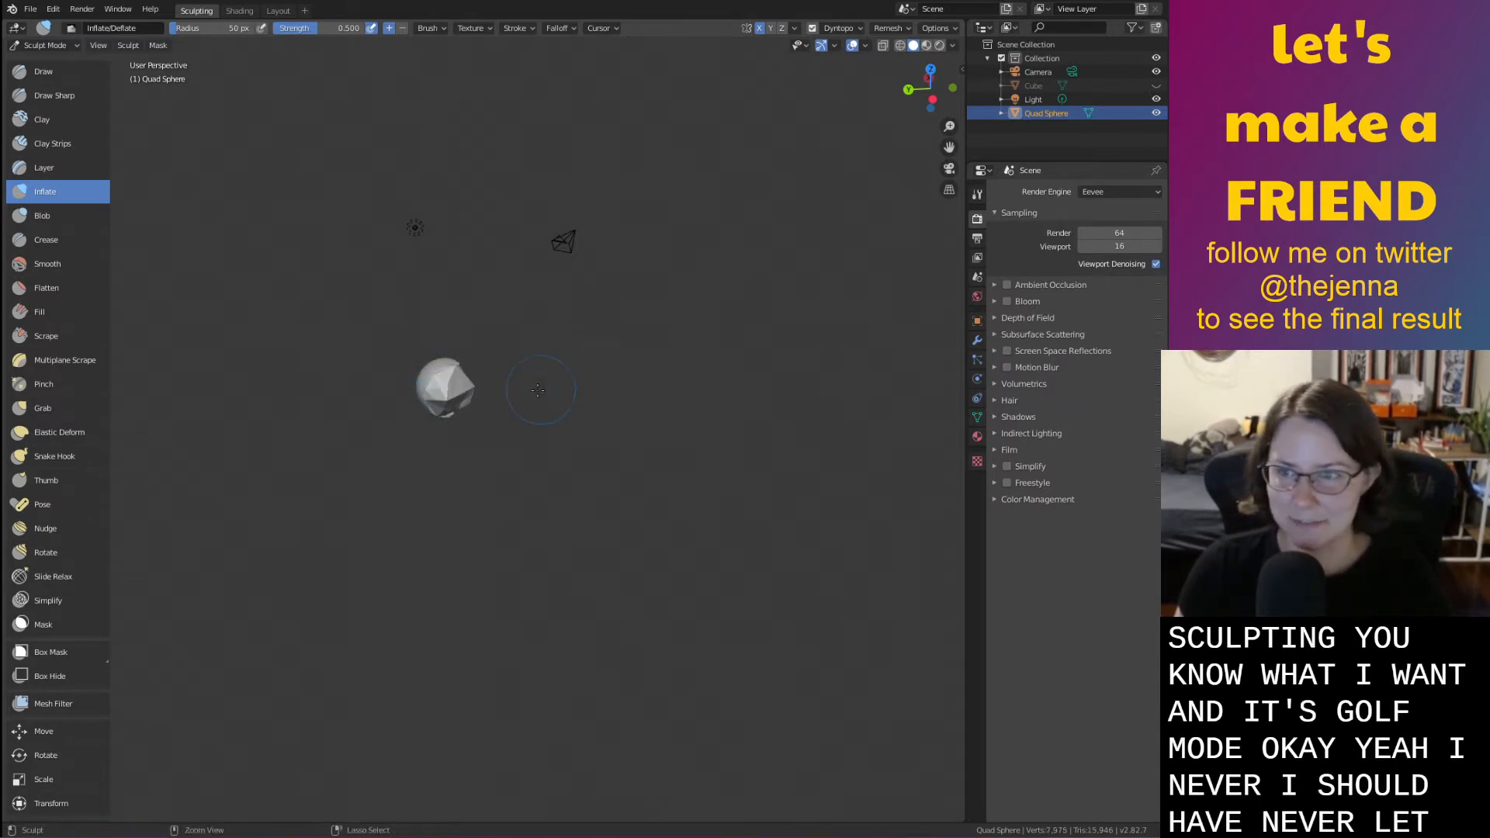
scroll(496, 388, "up", 3)
scroll(443, 368, "down", 3)
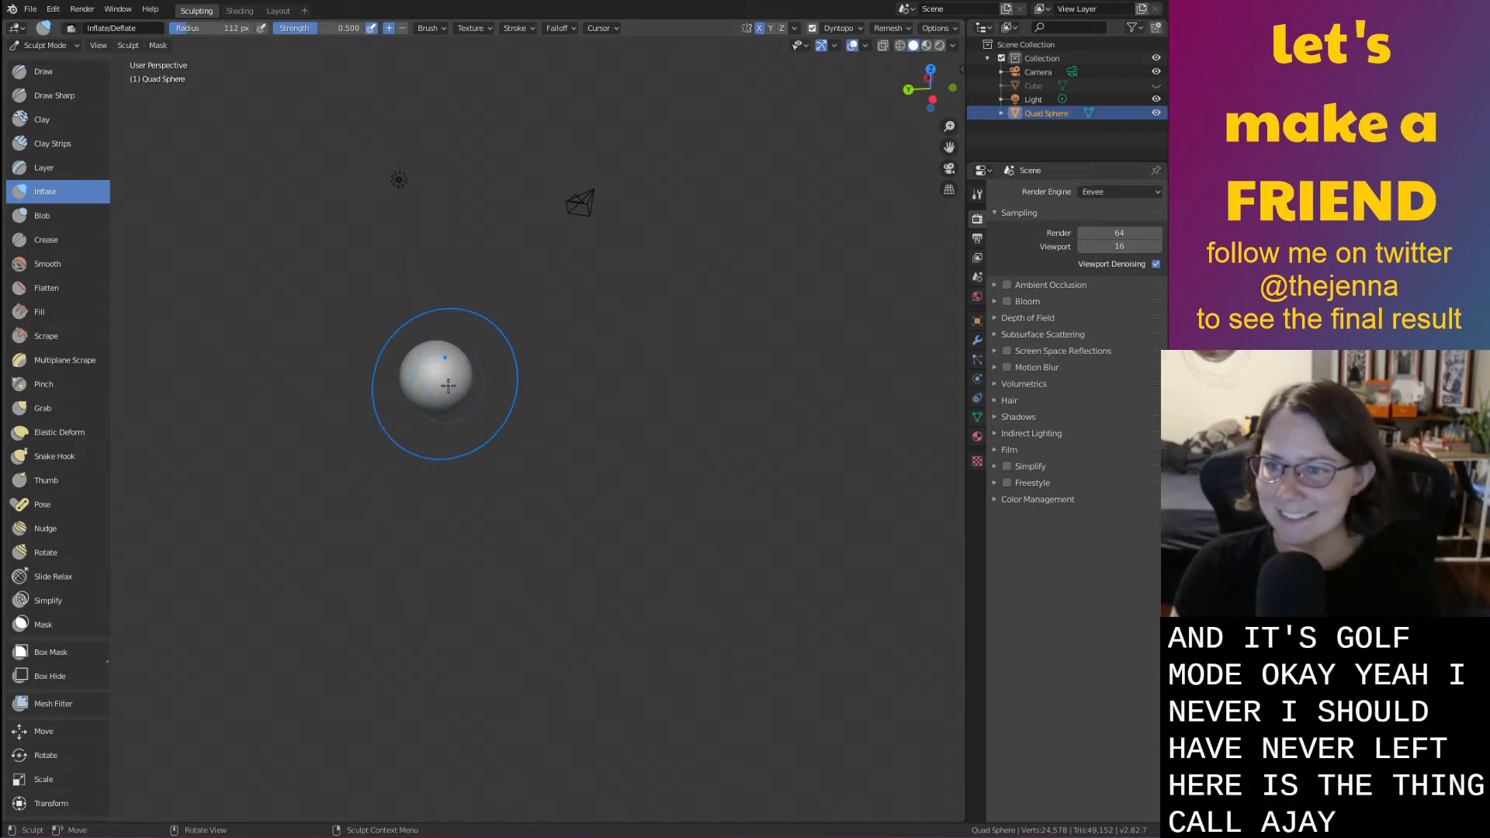
scroll(482, 366, "up", 3)
middle_click_drag(434, 349, 668, 388, "shift")
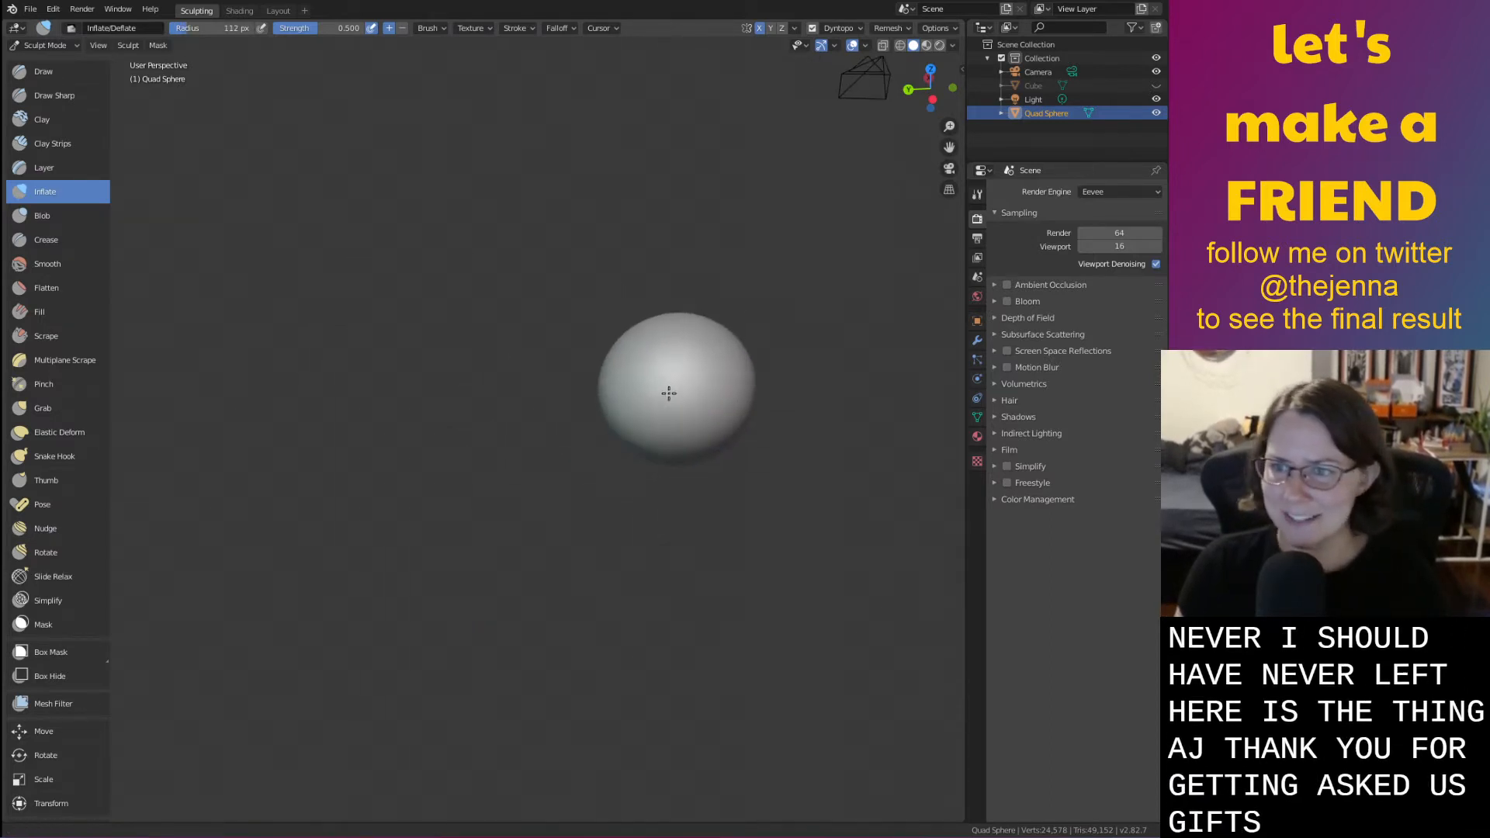
scroll(773, 370, "down", 5)
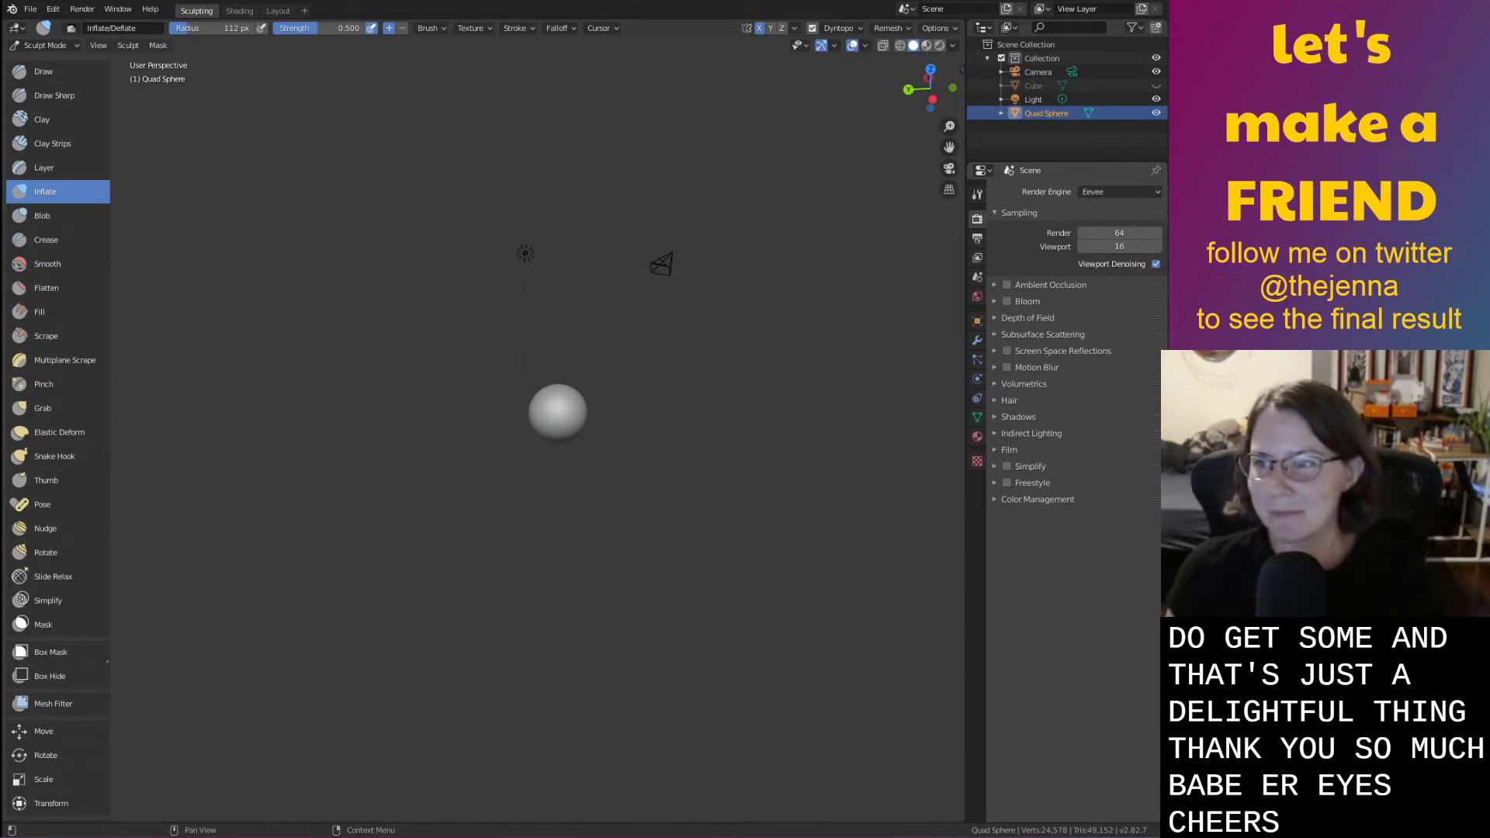
scroll(568, 421, "down", 2)
scroll(590, 434, "up", 12)
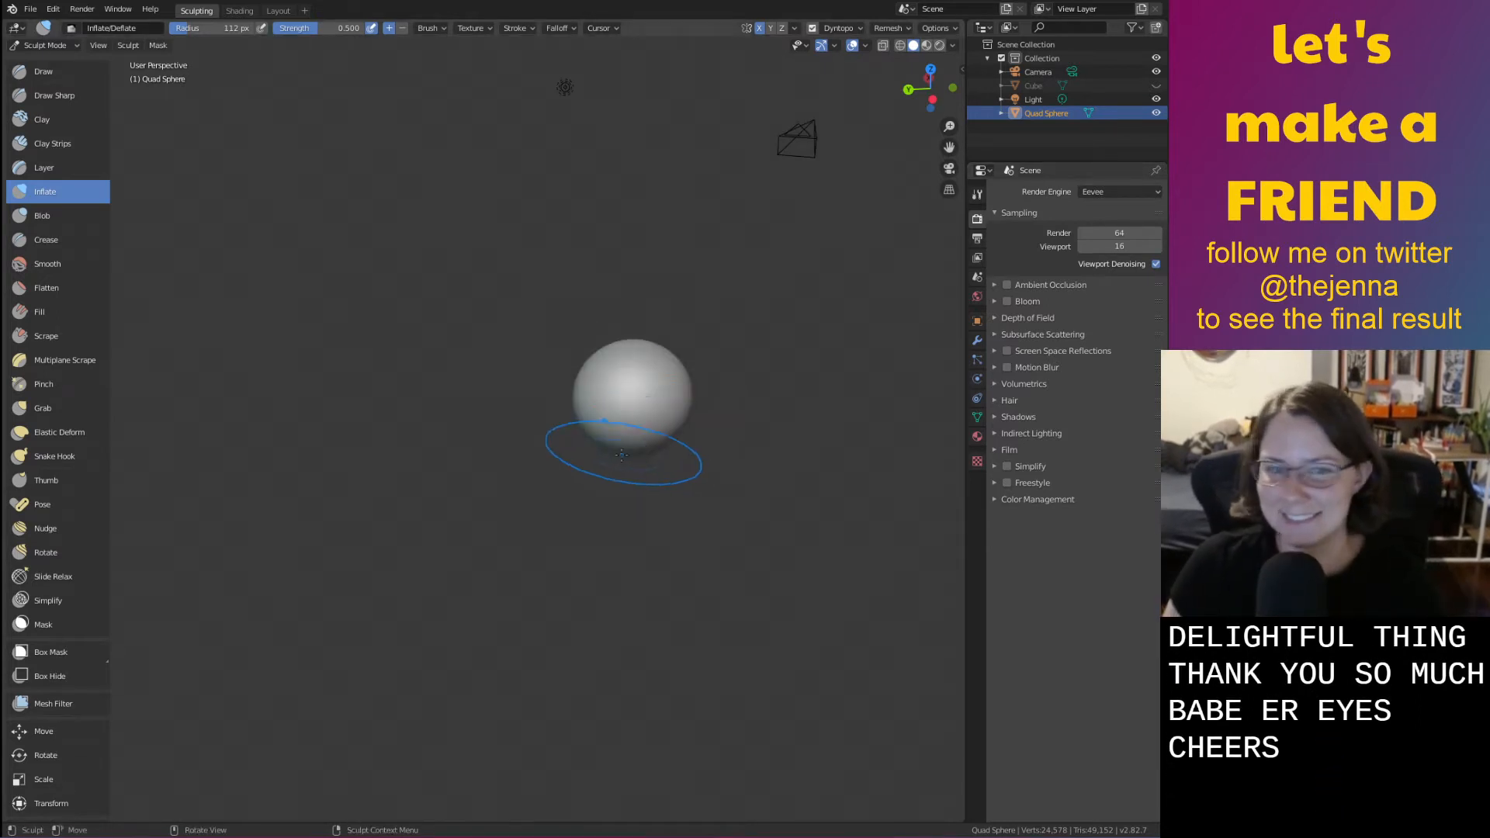
middle_click_drag(931, 296, 535, 462, "shift")
scroll(537, 463, "down", 5)
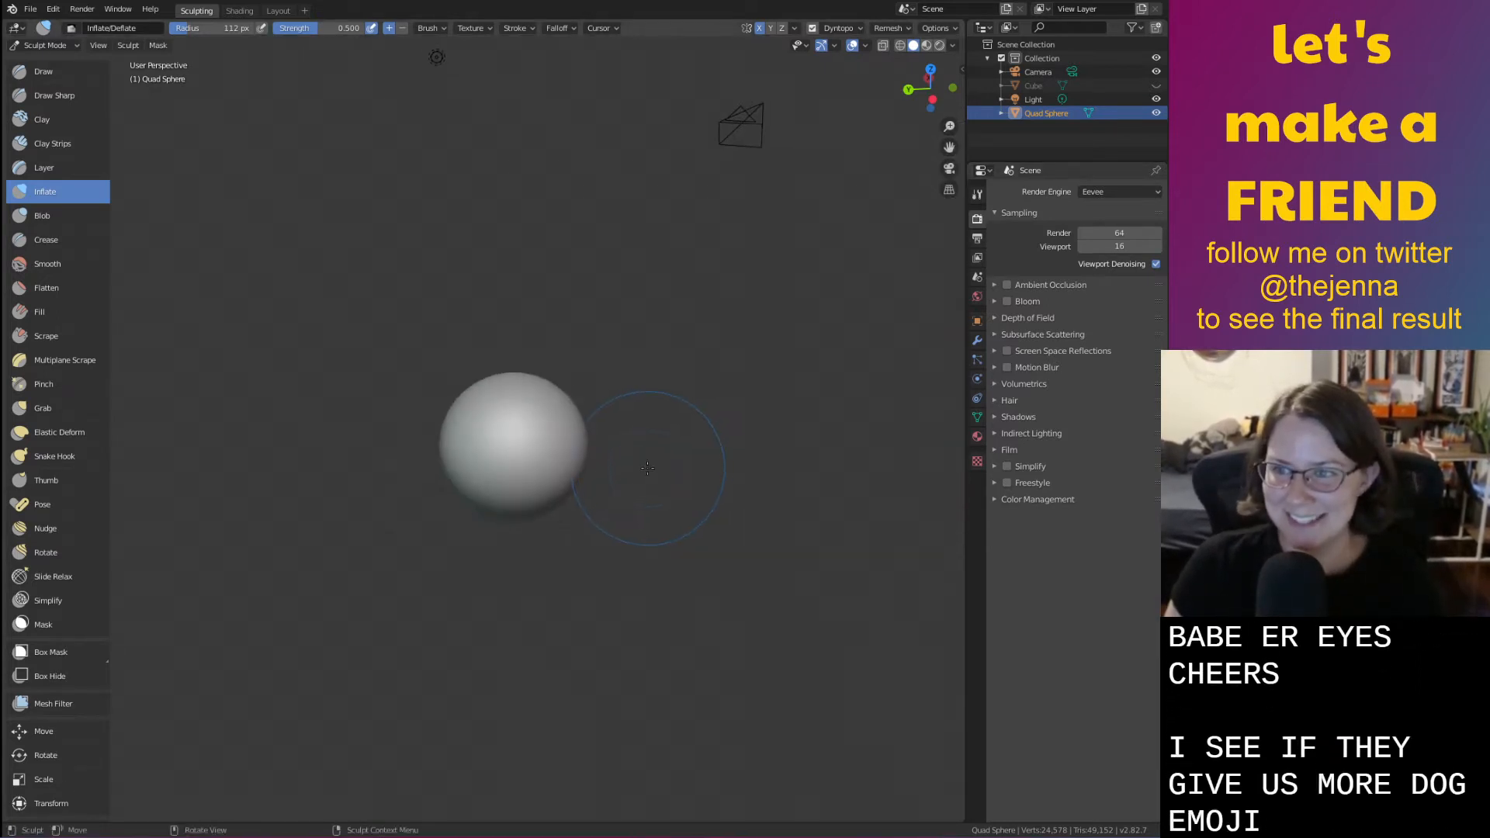
Try inflating one side of the Quad Sphere with the Inflate/Deflate brush at 112 px radius and 0.500 strength, and undo the stroke
middle_click_drag(647, 465, 672, 574)
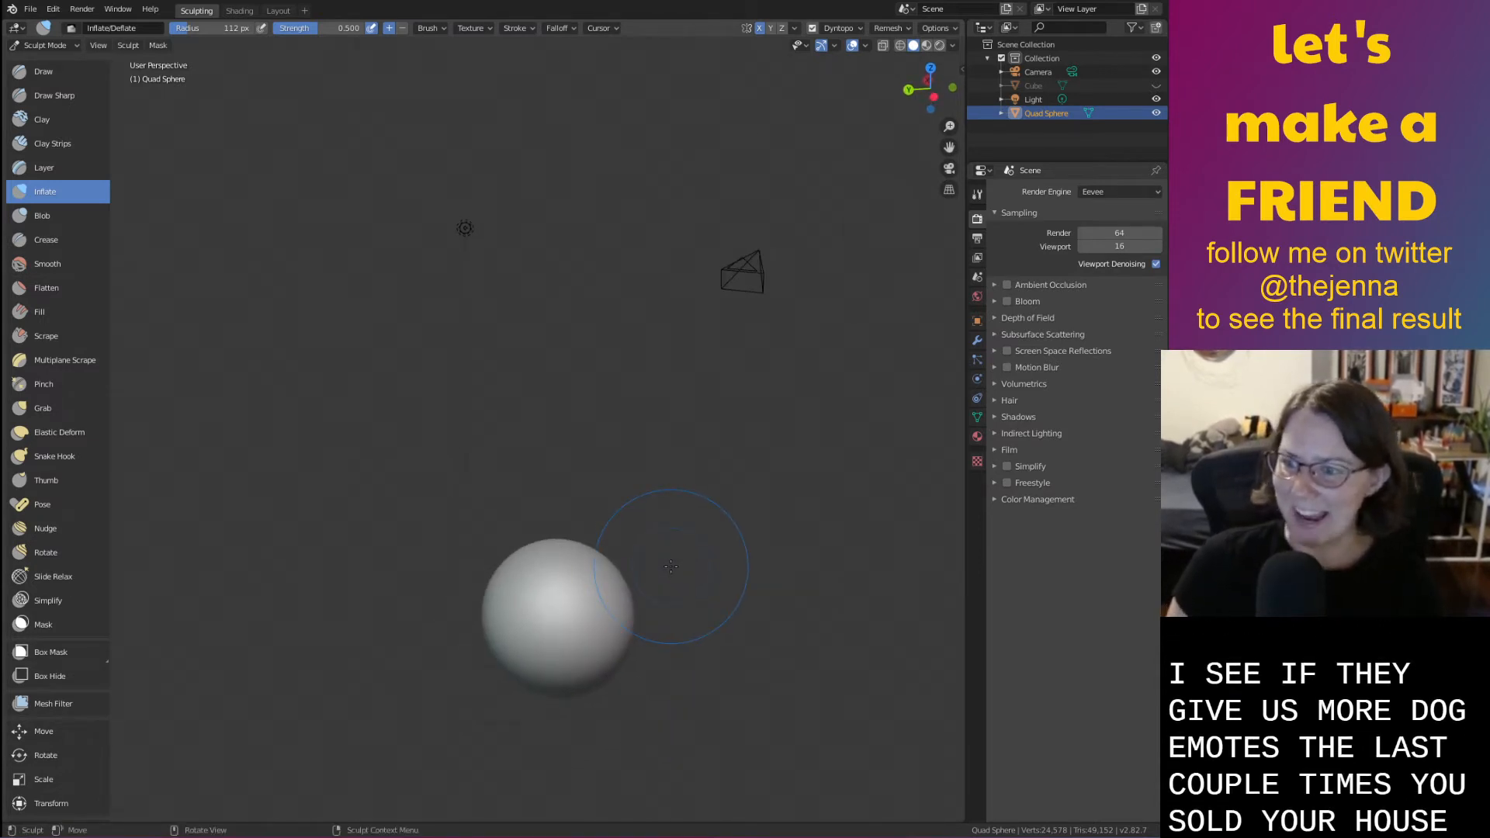
left_click_drag(626, 578, 610, 612)
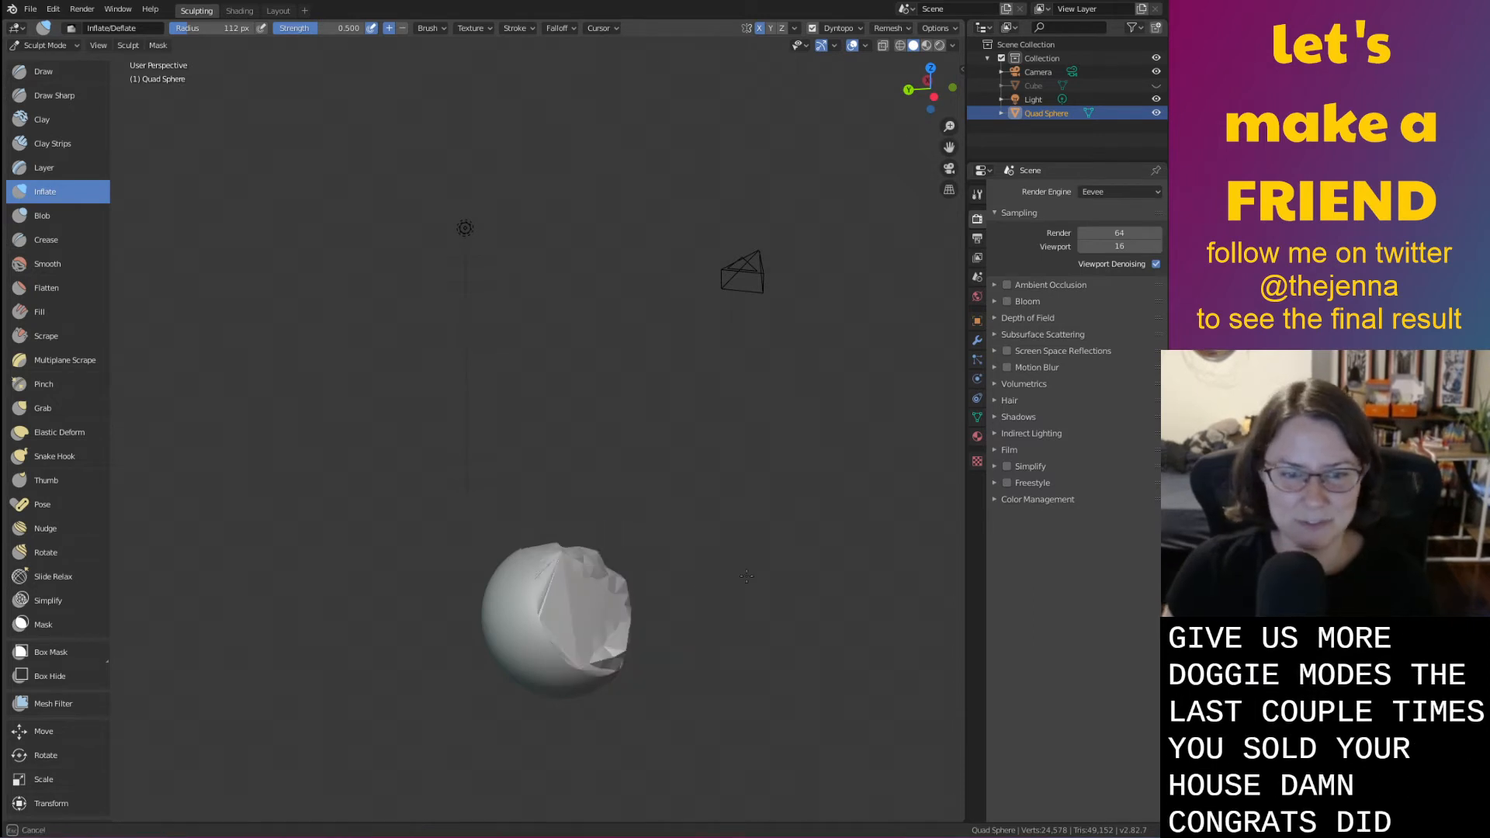
key("ctrl+z")
scroll(685, 600, "down", 4)
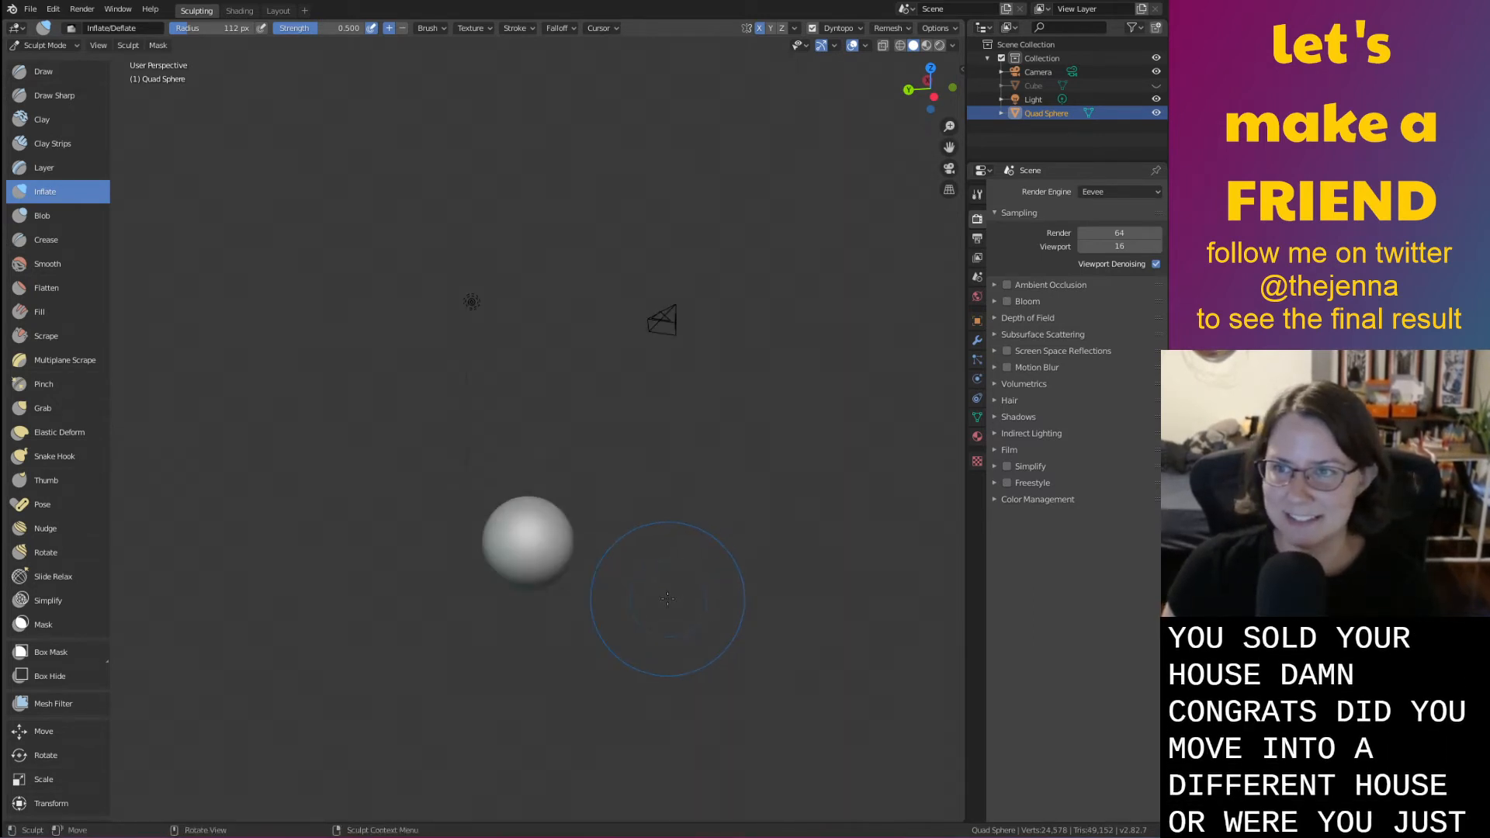
Try pulling the Quad Sphere into a worm with the Snake Hook brush at 112 px radius and 1.000 strength, undoing each stroke
left_click(55, 457)
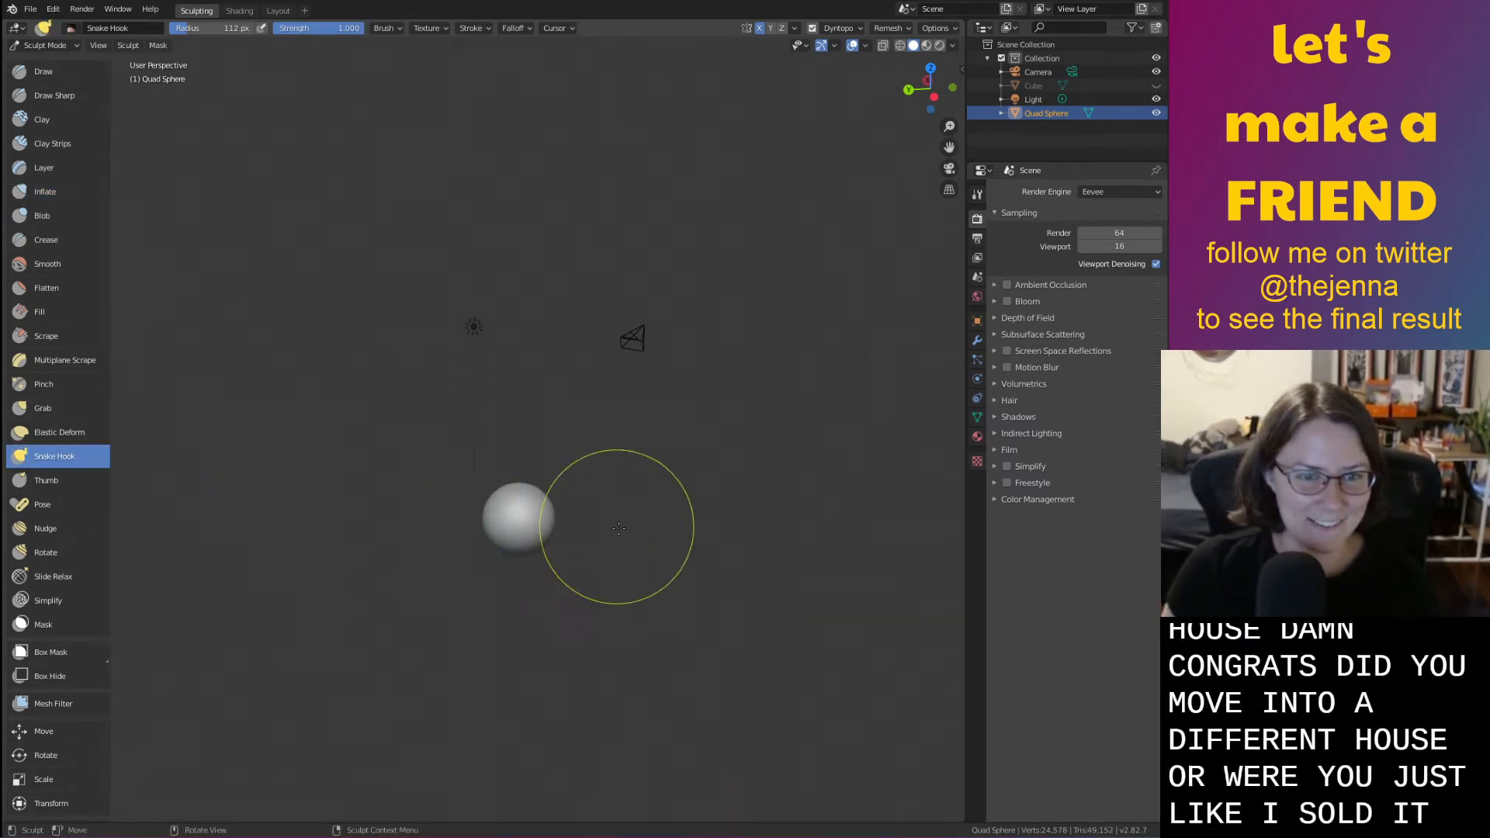
left_click_drag(525, 526, 823, 418)
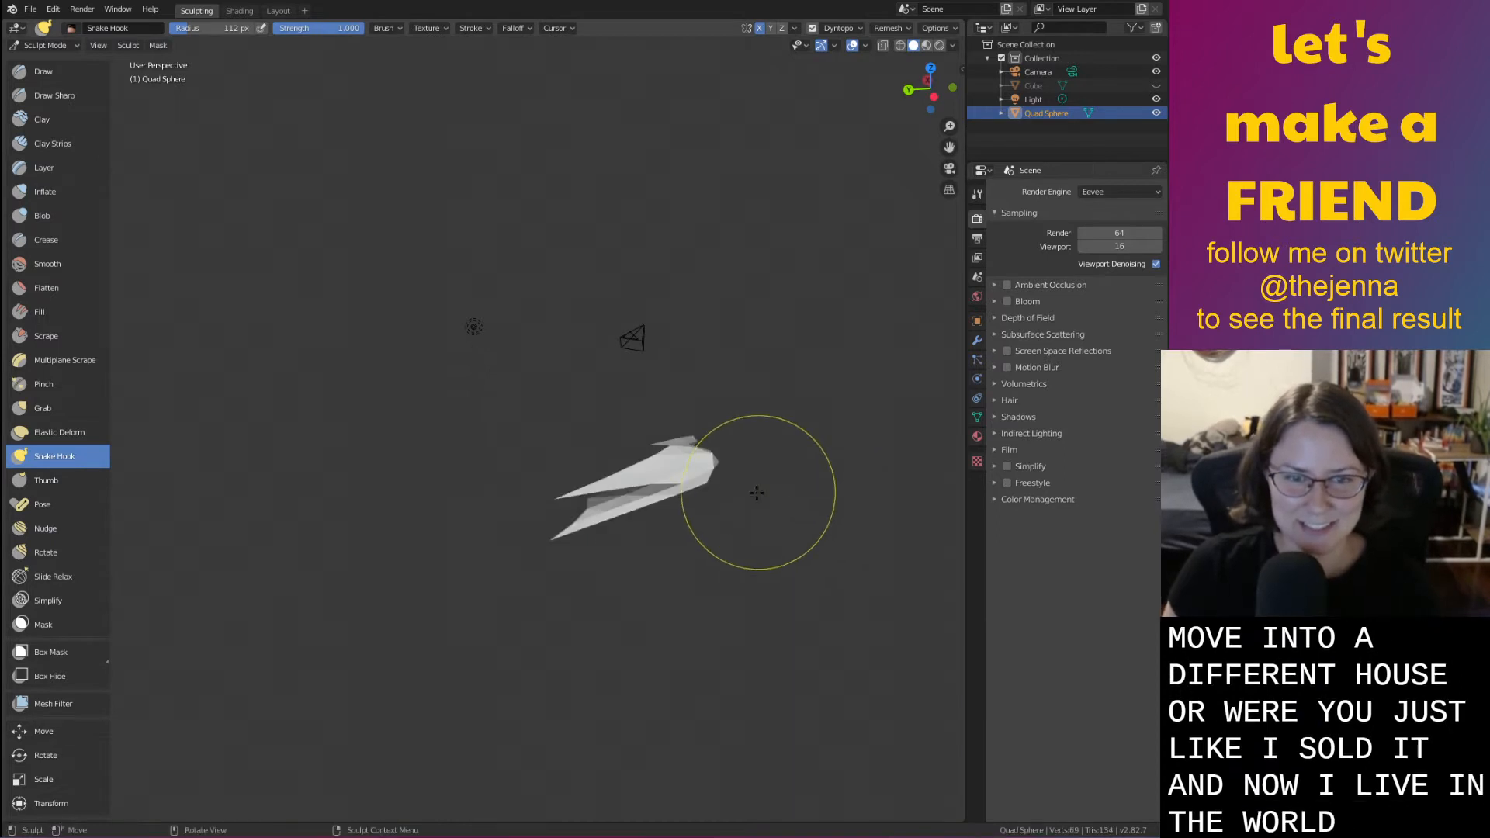
key("ctrl+z")
scroll(632, 566, "up", 3)
middle_click_drag(633, 567, 675, 567)
left_click_drag(582, 473, 838, 388)
key("ctrl+z")
scroll(722, 466, "down", 4)
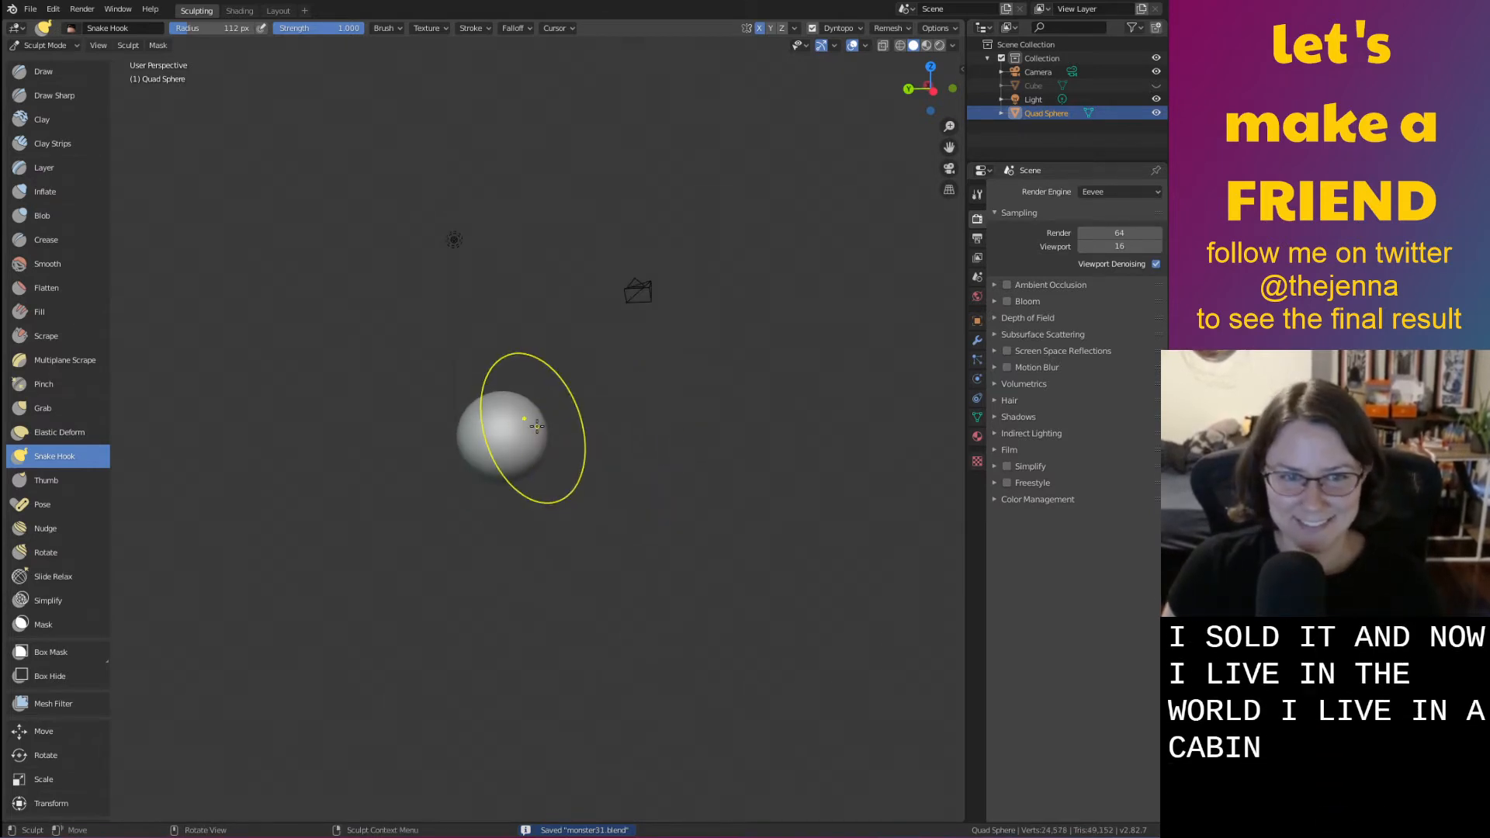
Retry stretching the side of the Quad Sphere outward with the Snake Hook brush, and undo the strokes
left_click_drag(529, 426, 664, 351)
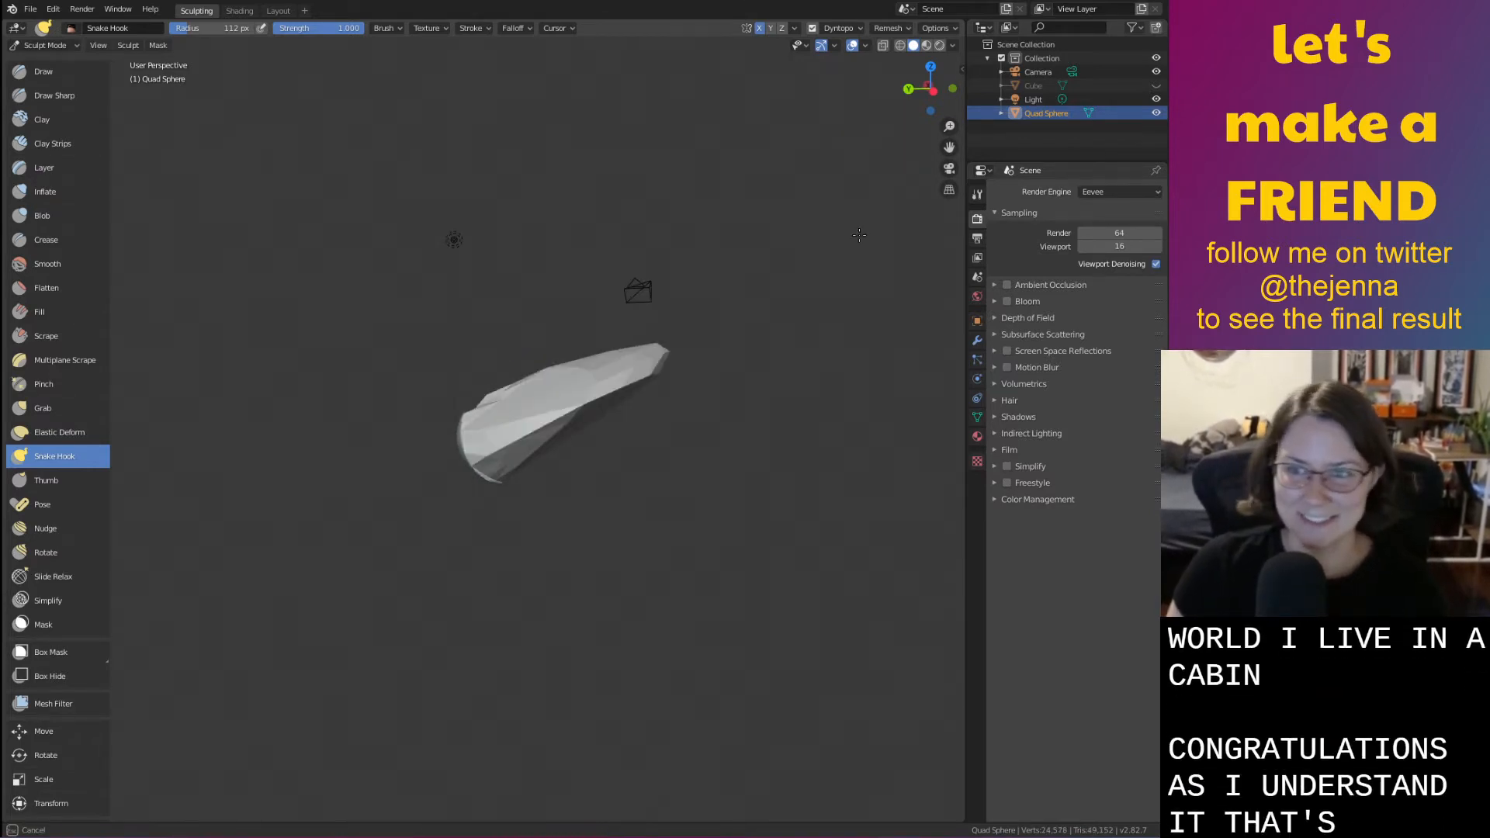
key("ctrl+z")
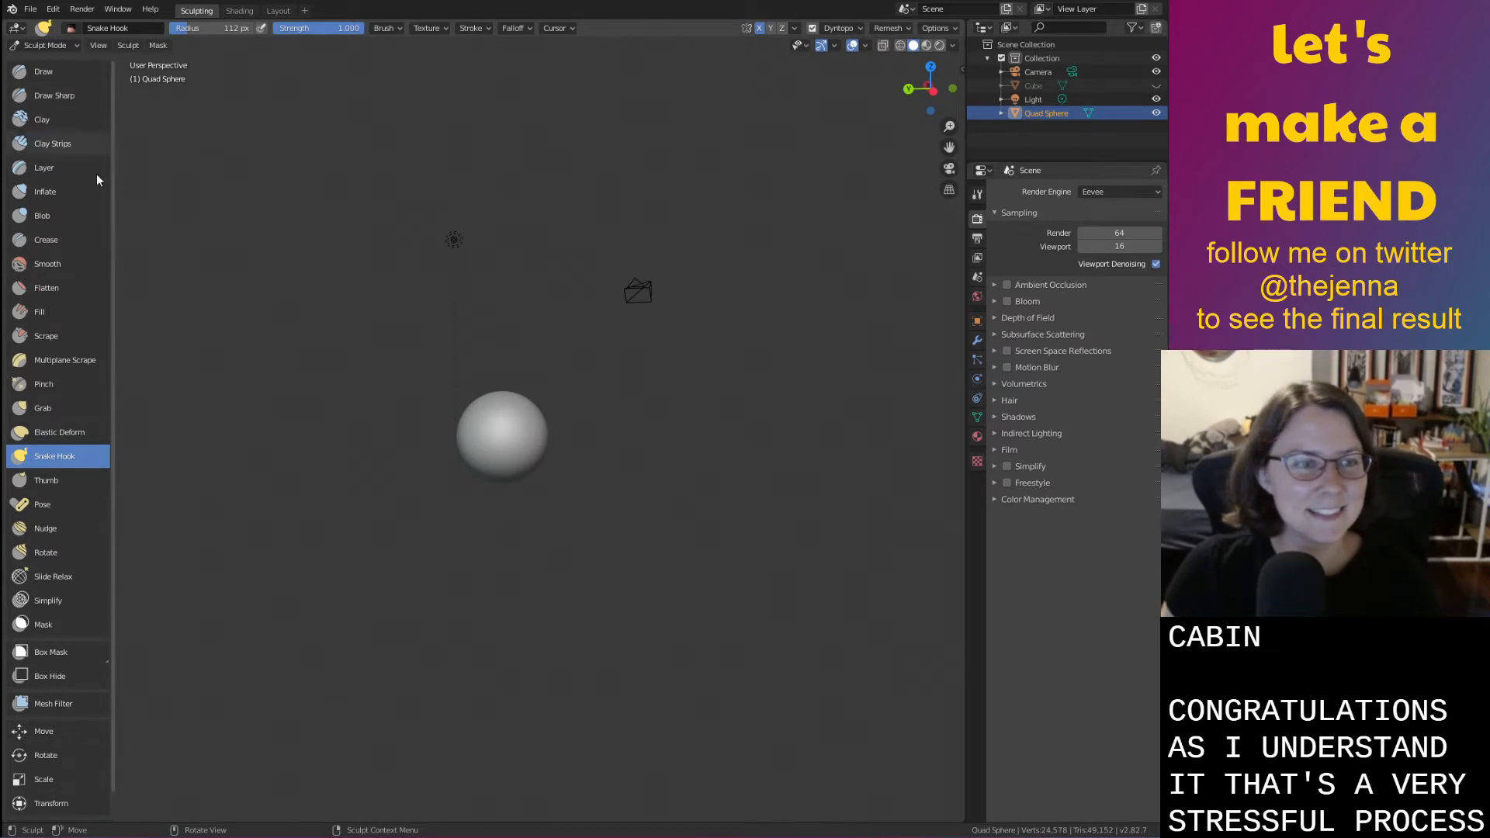
left_click_drag(630, 411, 782, 347)
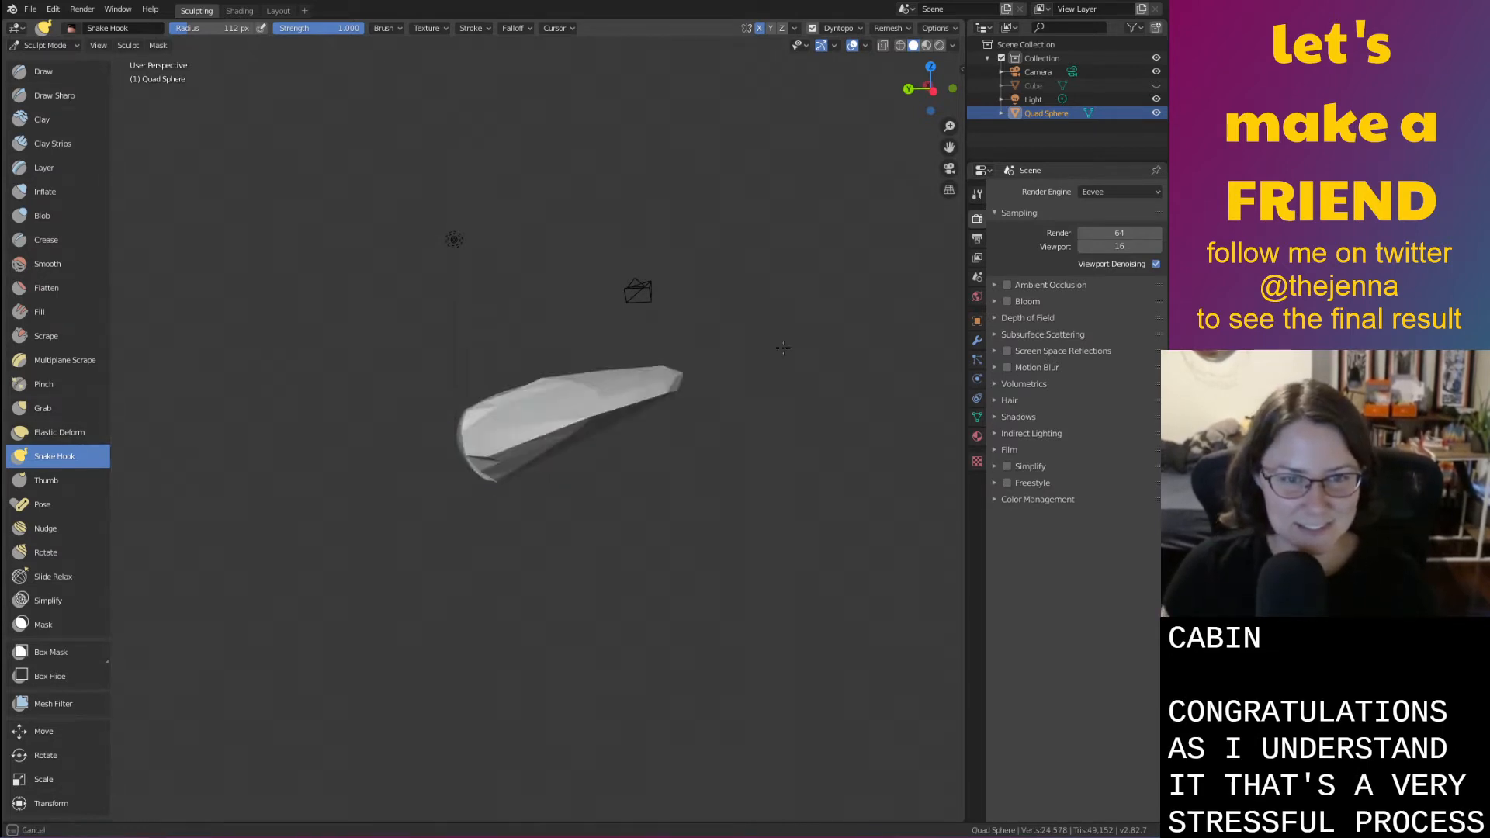
middle_click_drag(758, 375, 388, 442)
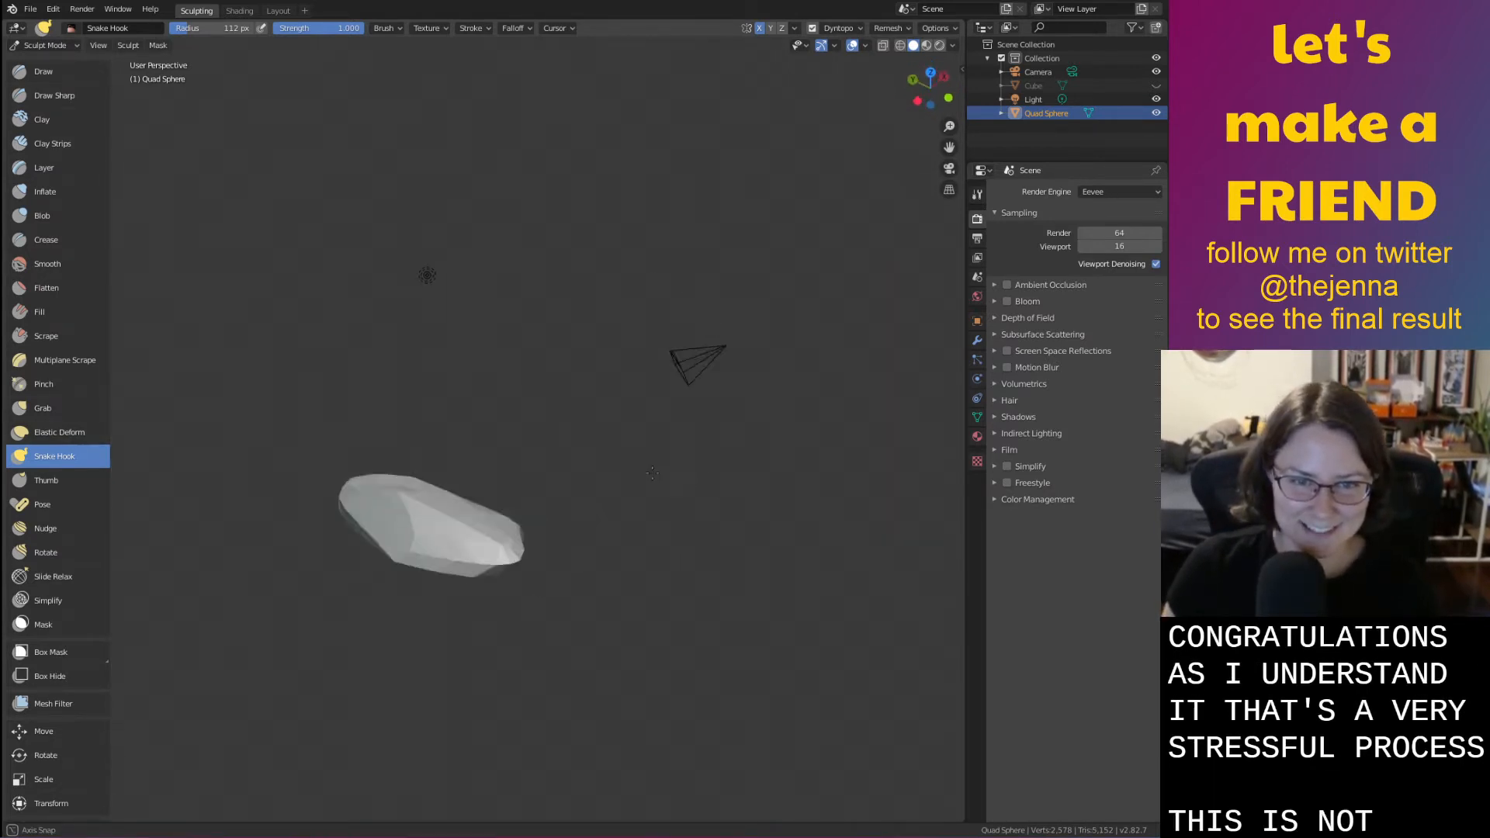
key("ctrl+z")
middle_click_drag(253, 463, 341, 469)
Pull the Quad Sphere out into a long tapered worm body with the Grab brush at 106 px radius and 0.400 strength
right_click(505, 507)
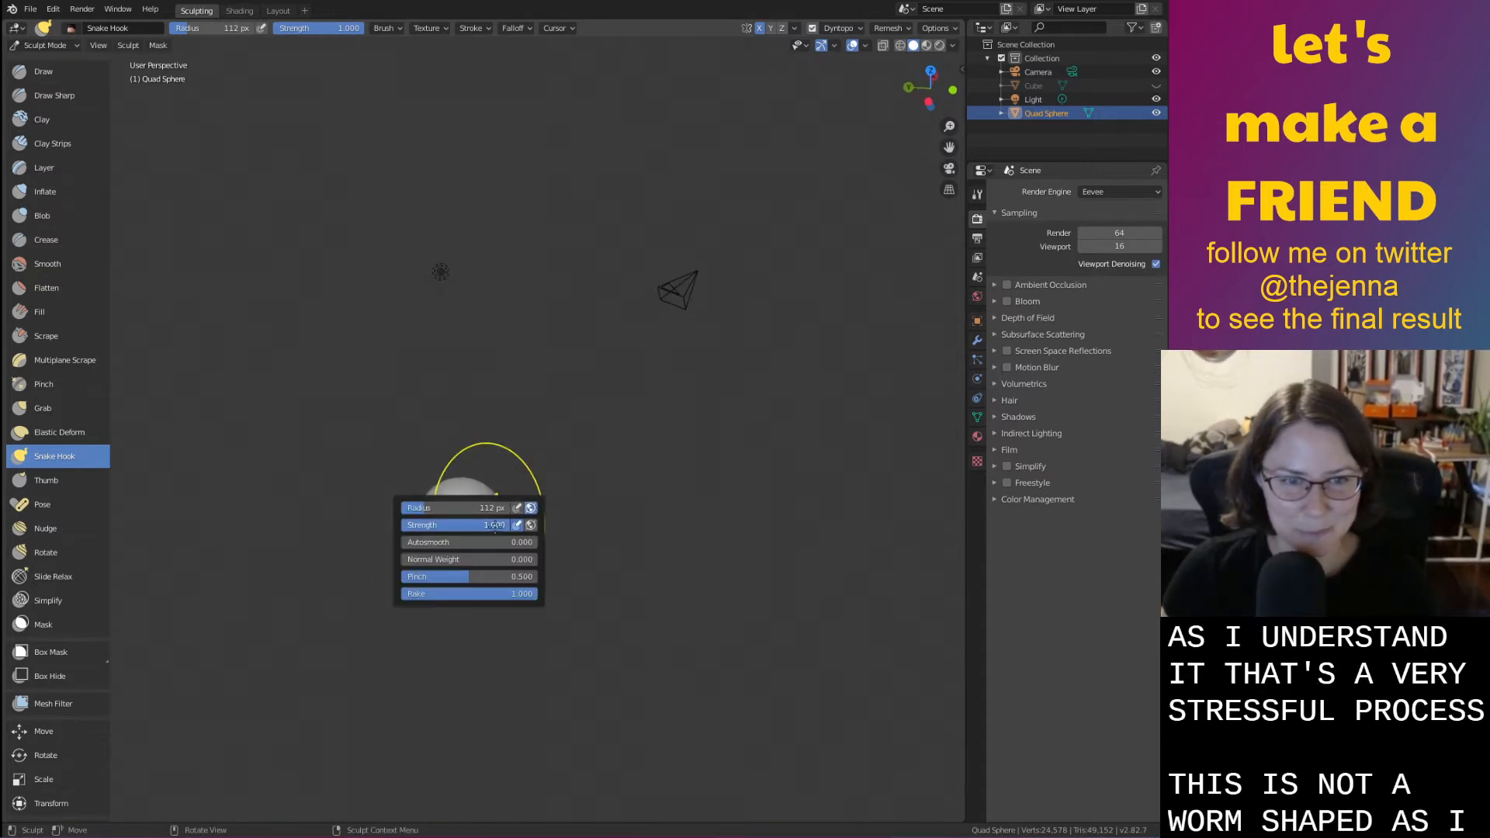
mouse_move(487, 524)
left_mouse_down()
mouse_move(459, 532)
mouse_move(414, 505)
mouse_move(547, 503)
mouse_move(609, 459)
mouse_move(536, 326)
mouse_move(576, 394)
left_mouse_up()
scroll(618, 416, "up", 3)
middle_click_drag(619, 423, 704, 460)
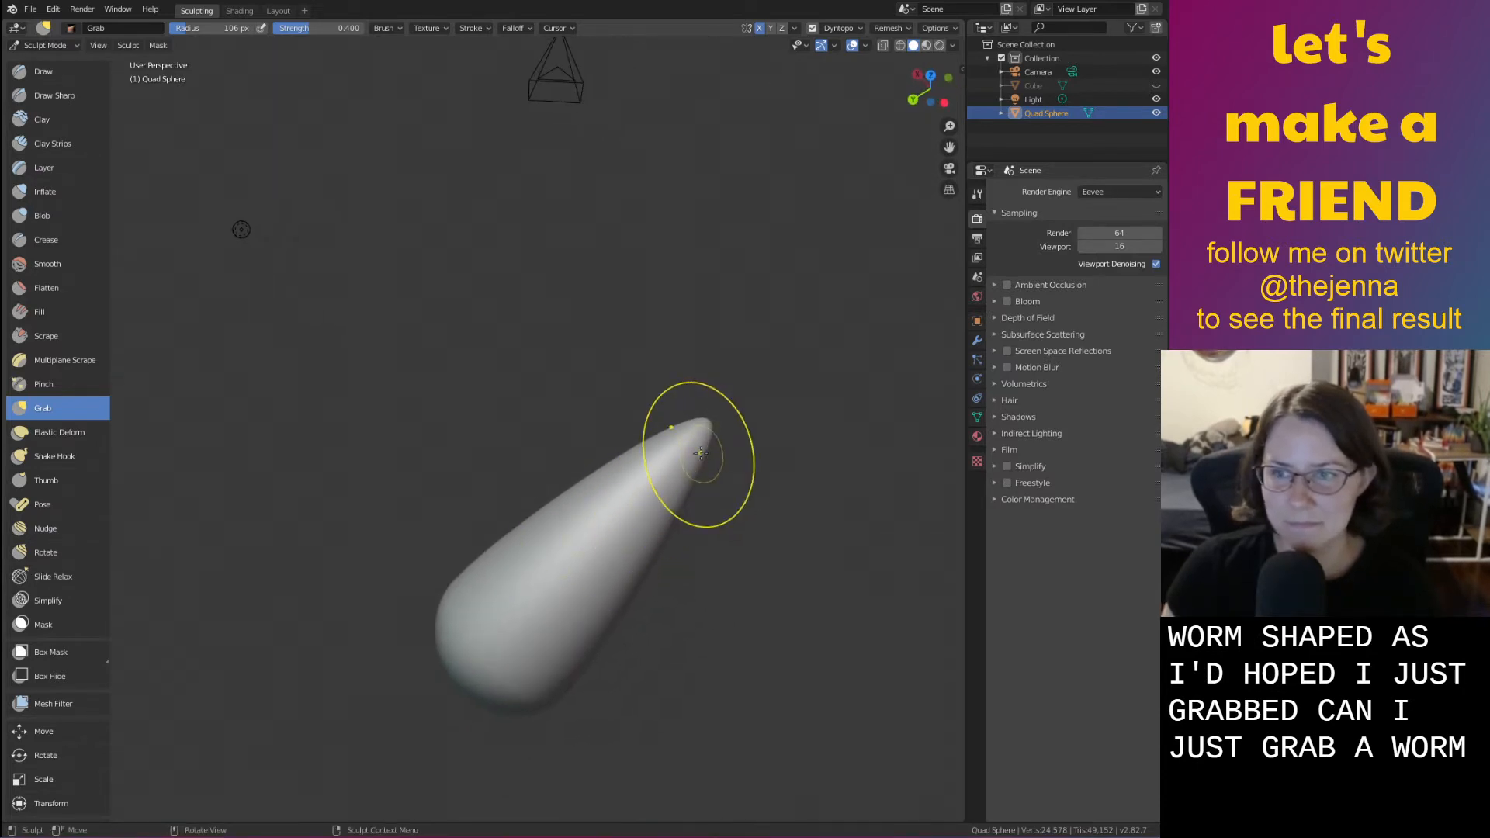
left_click_drag(748, 450, 869, 436)
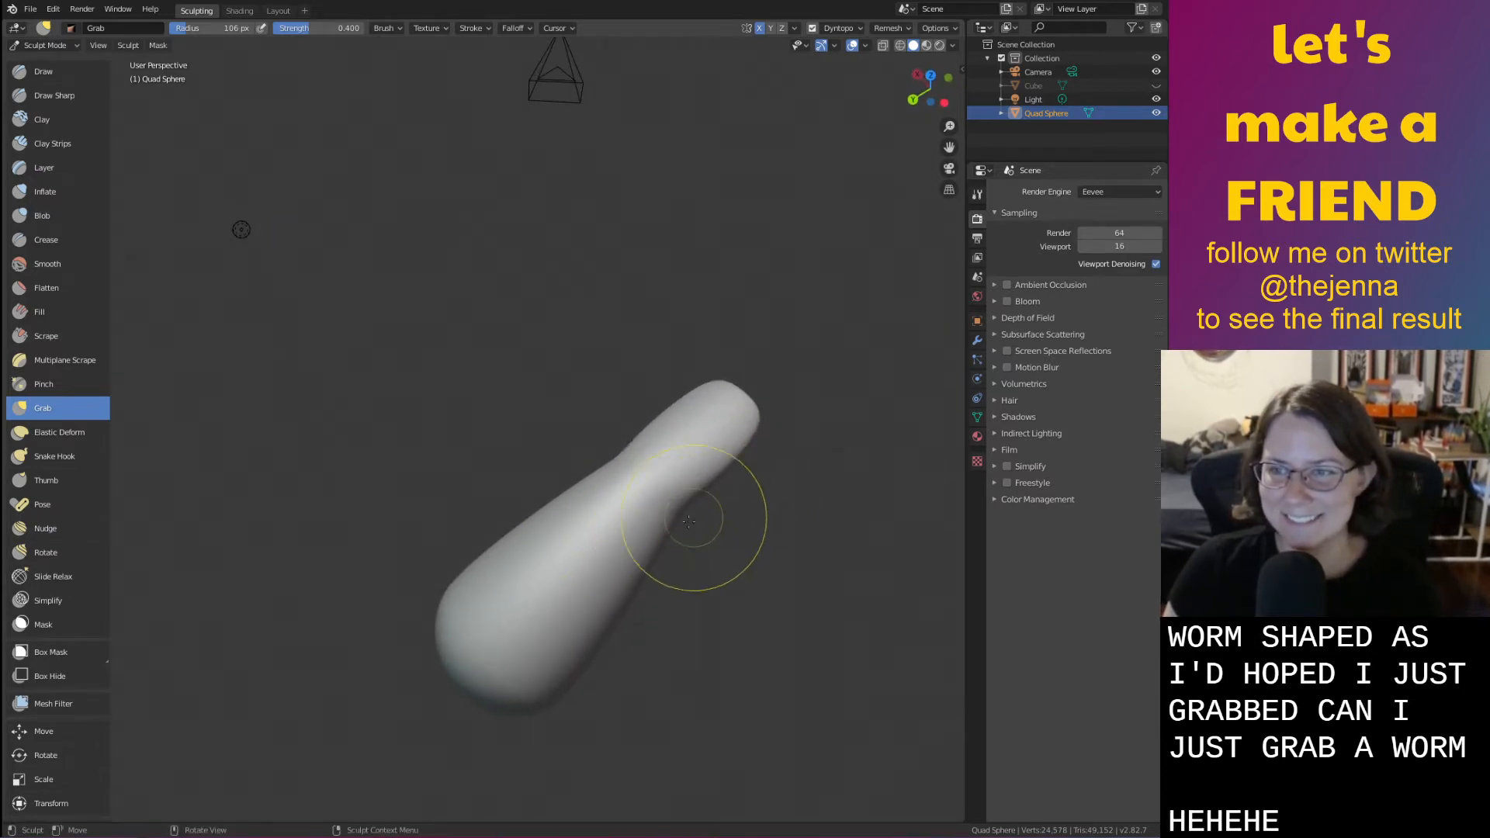
left_click_drag(665, 515, 720, 605)
mouse_move(720, 610)
middle_mouse_down()
mouse_move(644, 580)
mouse_move(582, 505)
mouse_move(735, 442)
mouse_move(640, 437)
middle_mouse_up()
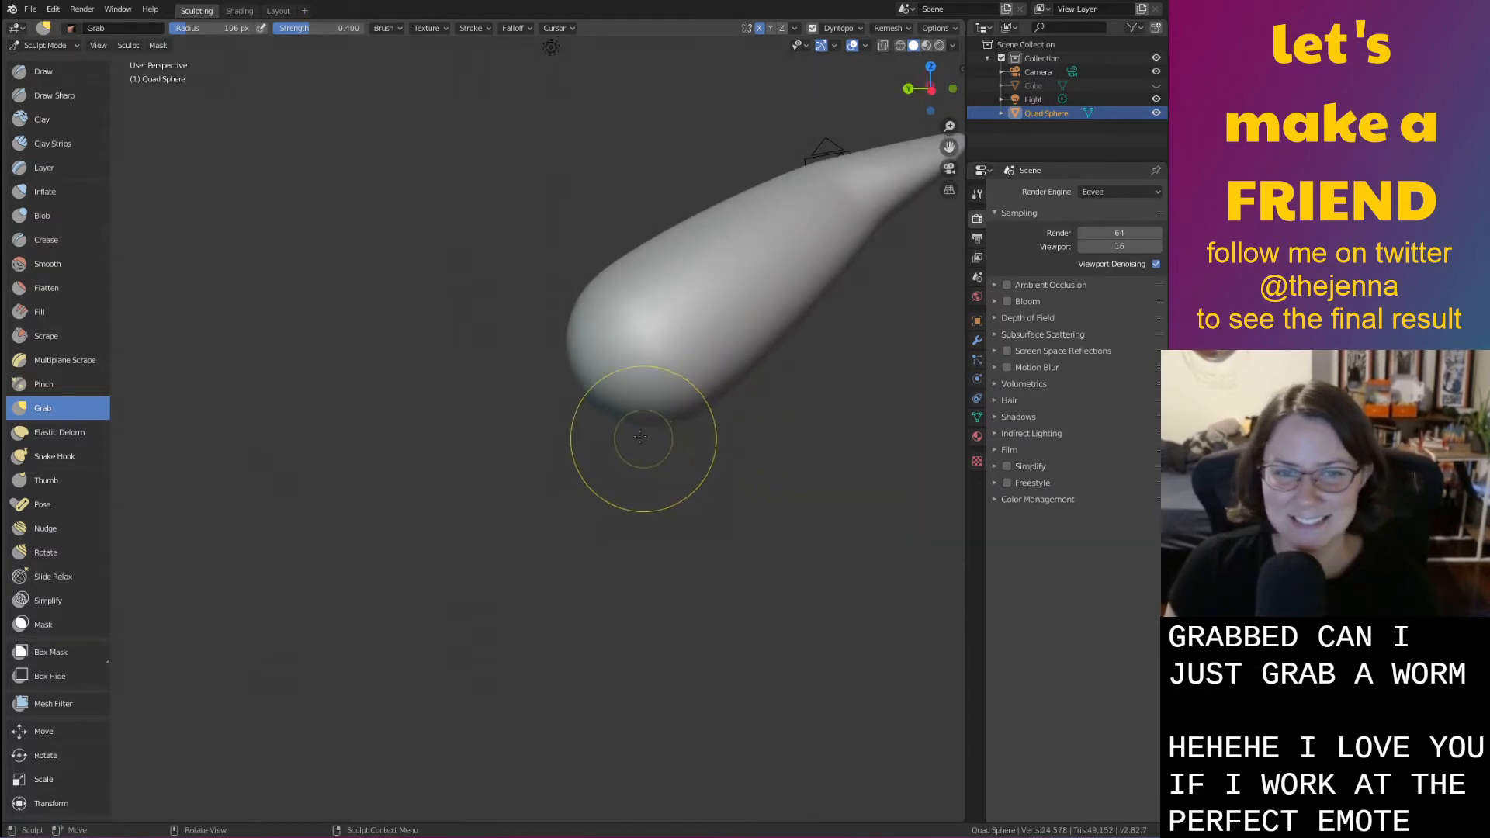
Stretch the worm's blunt end outward into a longer body with the Grab brush, raising its strength to 0.644
scroll(636, 435, "down", 2)
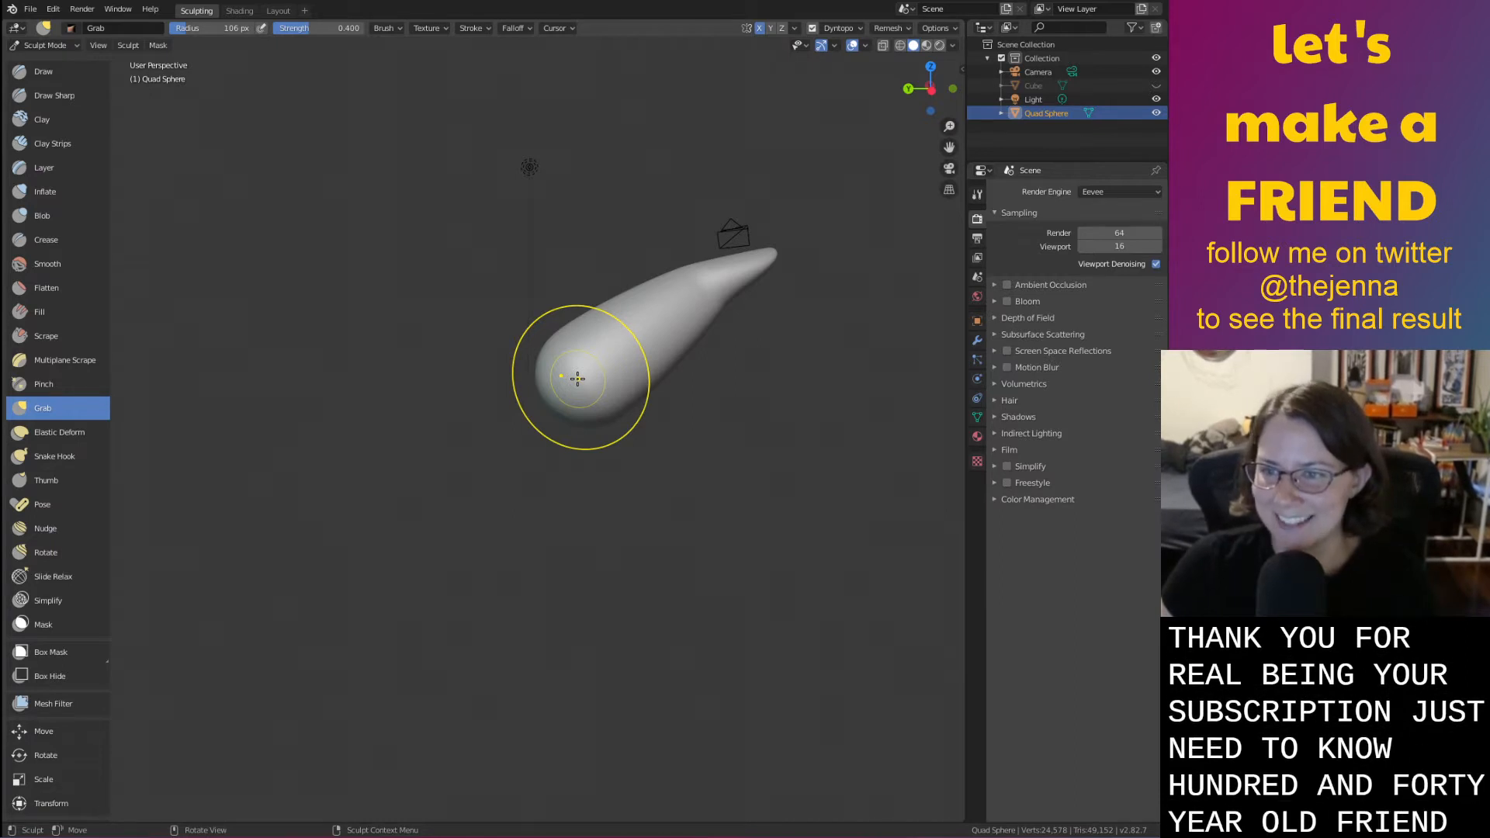
left_click_drag(549, 388, 520, 438)
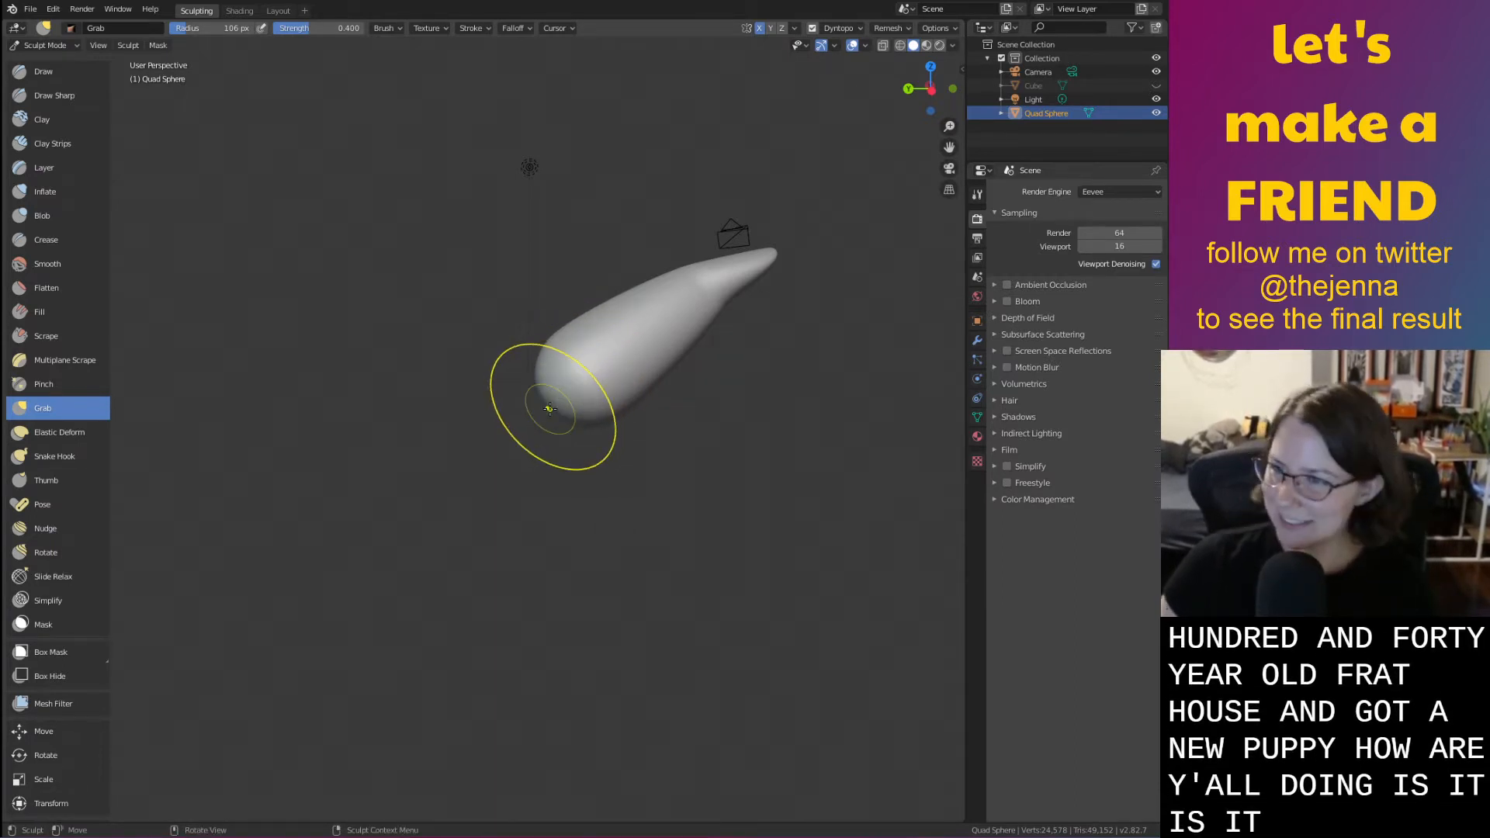
scroll(549, 409, "down", 3)
right_click(445, 425)
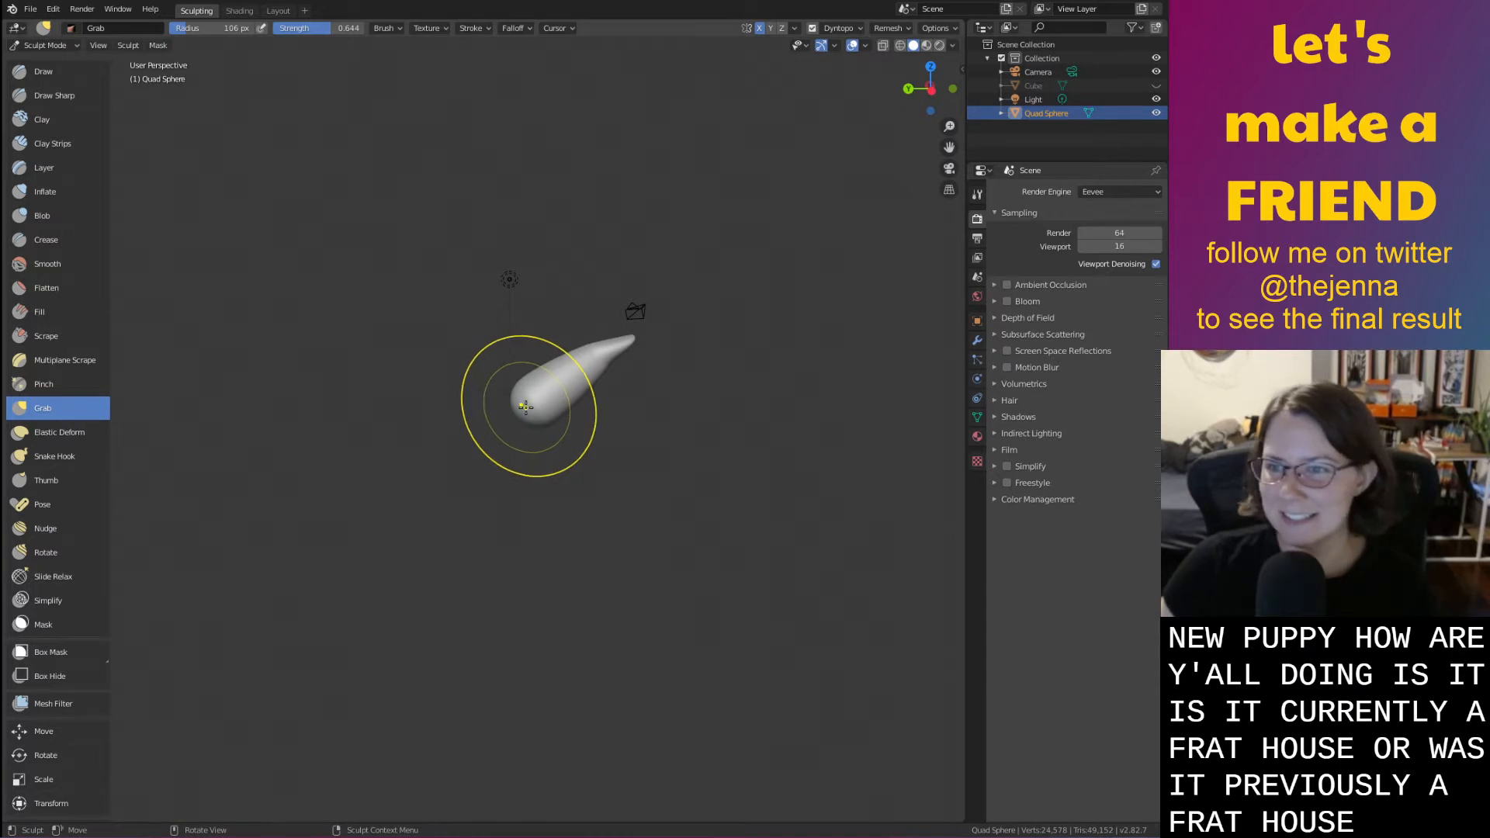
mouse_move(526, 406)
left_mouse_down()
mouse_move(384, 443)
mouse_move(223, 429)
mouse_move(152, 320)
mouse_move(333, 508)
left_mouse_up()
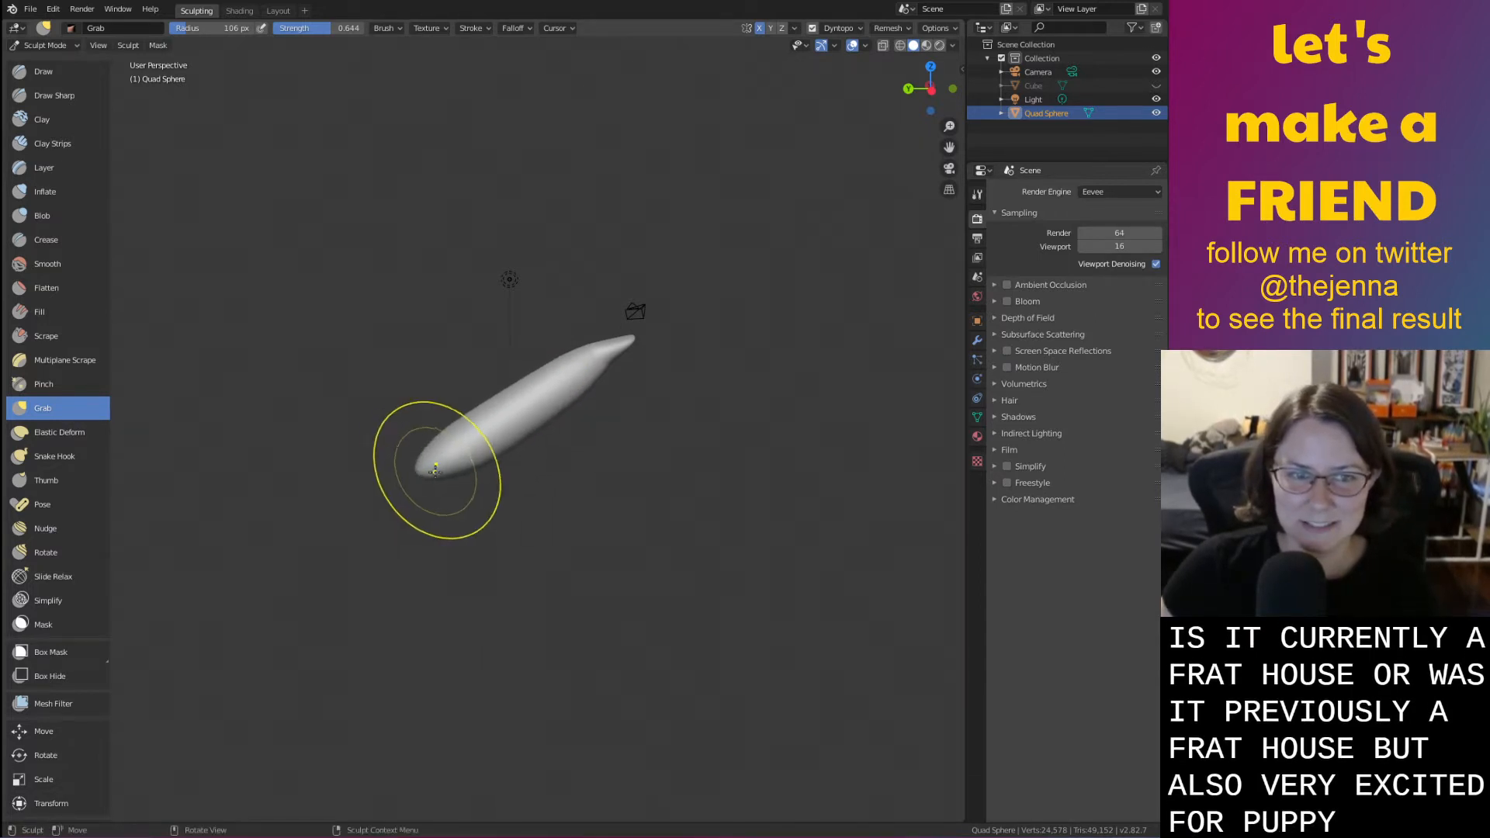
mouse_move(422, 474)
middle_mouse_down()
mouse_move(506, 499)
mouse_move(493, 507)
middle_mouse_up()
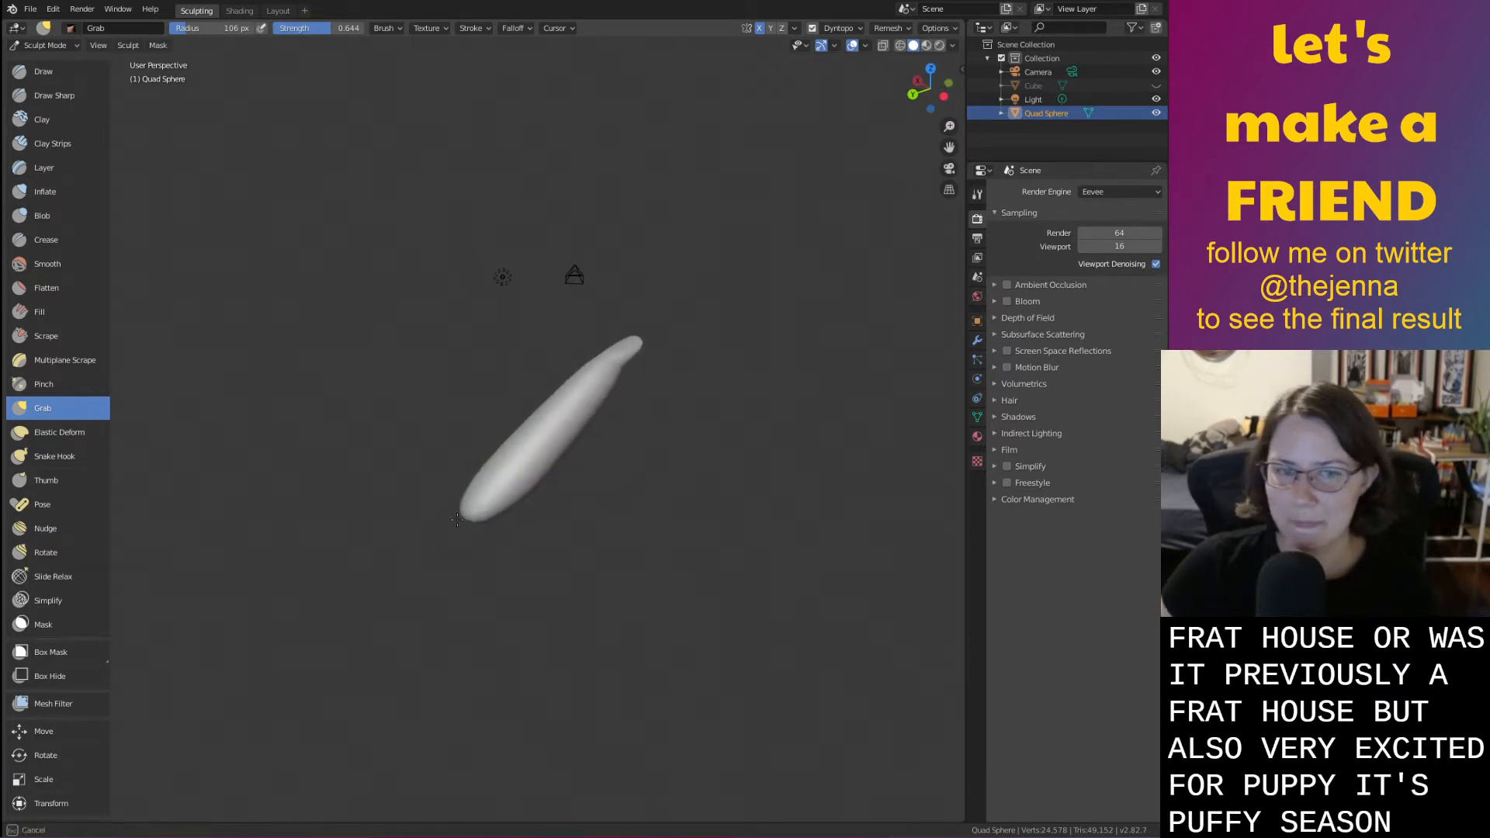
Bend the stretched end upward with the Grab brush so the worm forms a V shape, undoing the last stroke
mouse_move(348, 466)
left_mouse_down()
mouse_move(399, 481)
mouse_move(406, 448)
left_mouse_up()
middle_click_drag(406, 448, 357, 398)
left_click_drag(411, 404, 304, 282)
left_click_drag(330, 333, 246, 490)
left_click_drag(279, 432, 298, 414)
key("ctrl+z")
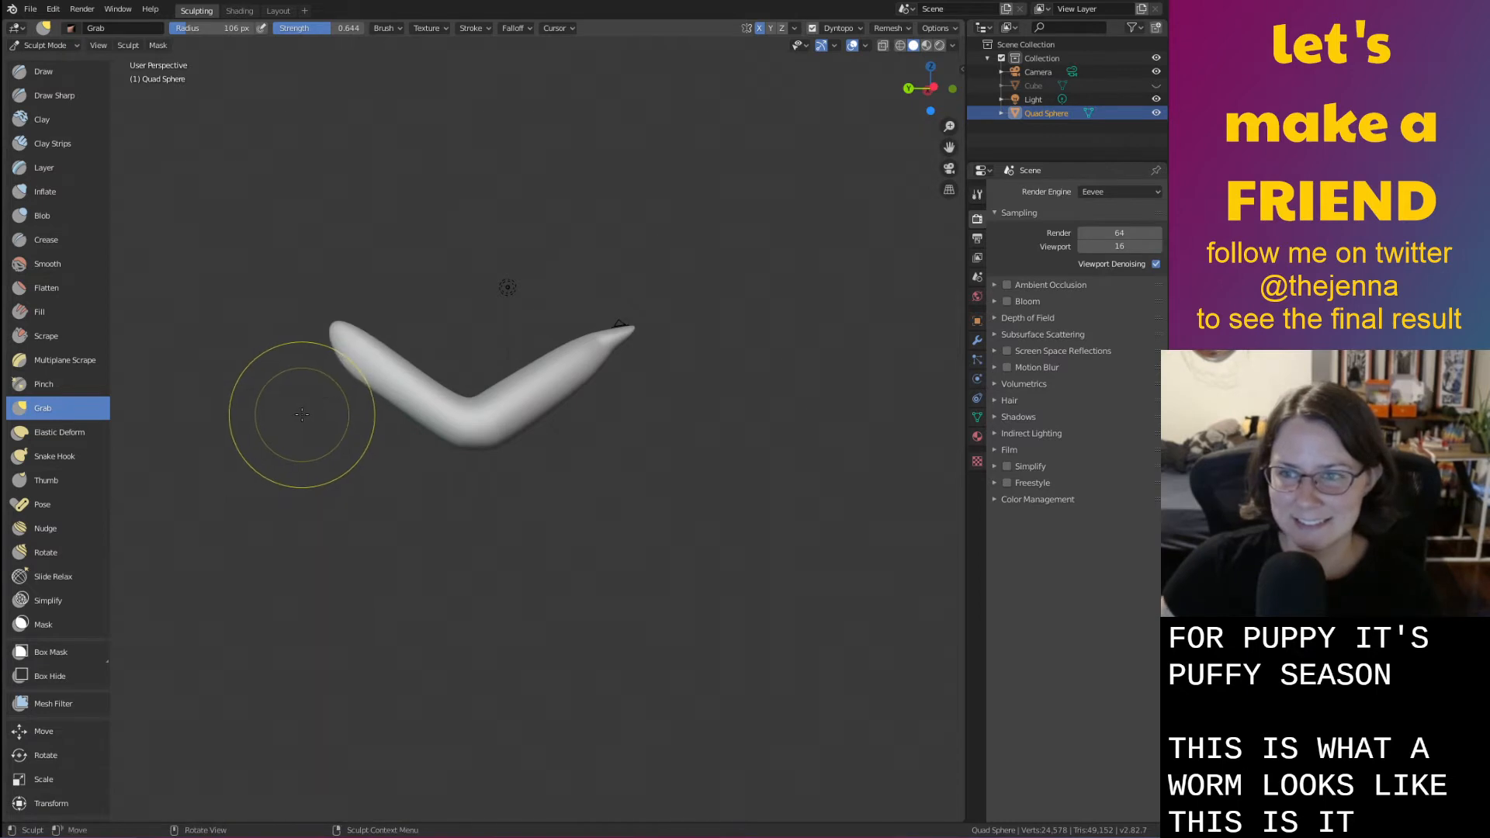
Pull on the worm's raised end and broaden it from the front with the Grab brush at 106 px radius
middle_click_drag(301, 415, 419, 463, "shift")
middle_click_drag(534, 508, 456, 376, "ctrl")
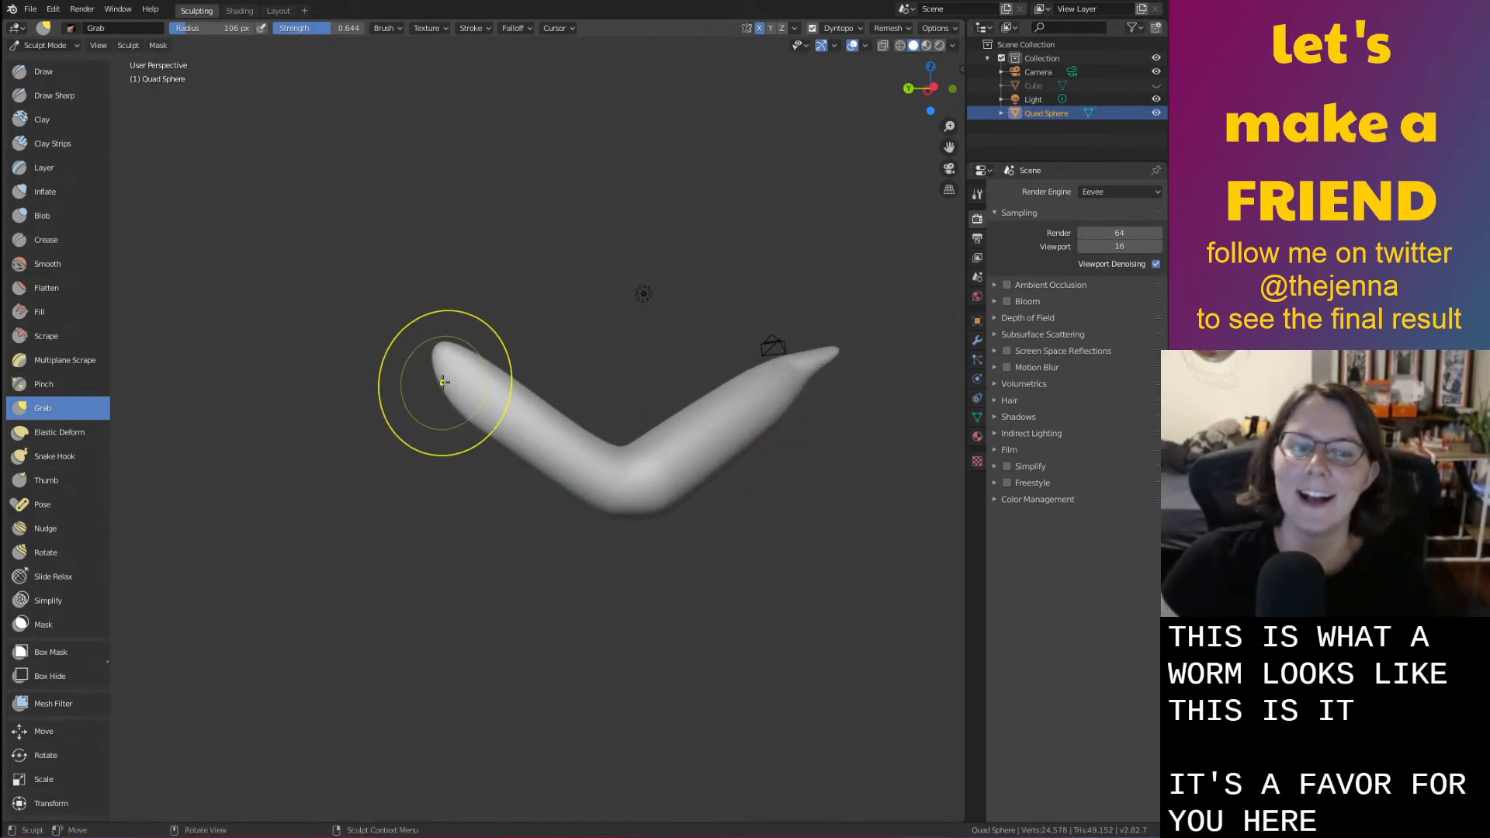
mouse_move(442, 382)
left_mouse_down()
mouse_move(326, 609)
mouse_move(233, 655)
left_mouse_up()
mouse_move(256, 652)
middle_mouse_down()
mouse_move(486, 620)
mouse_move(639, 413)
middle_mouse_up()
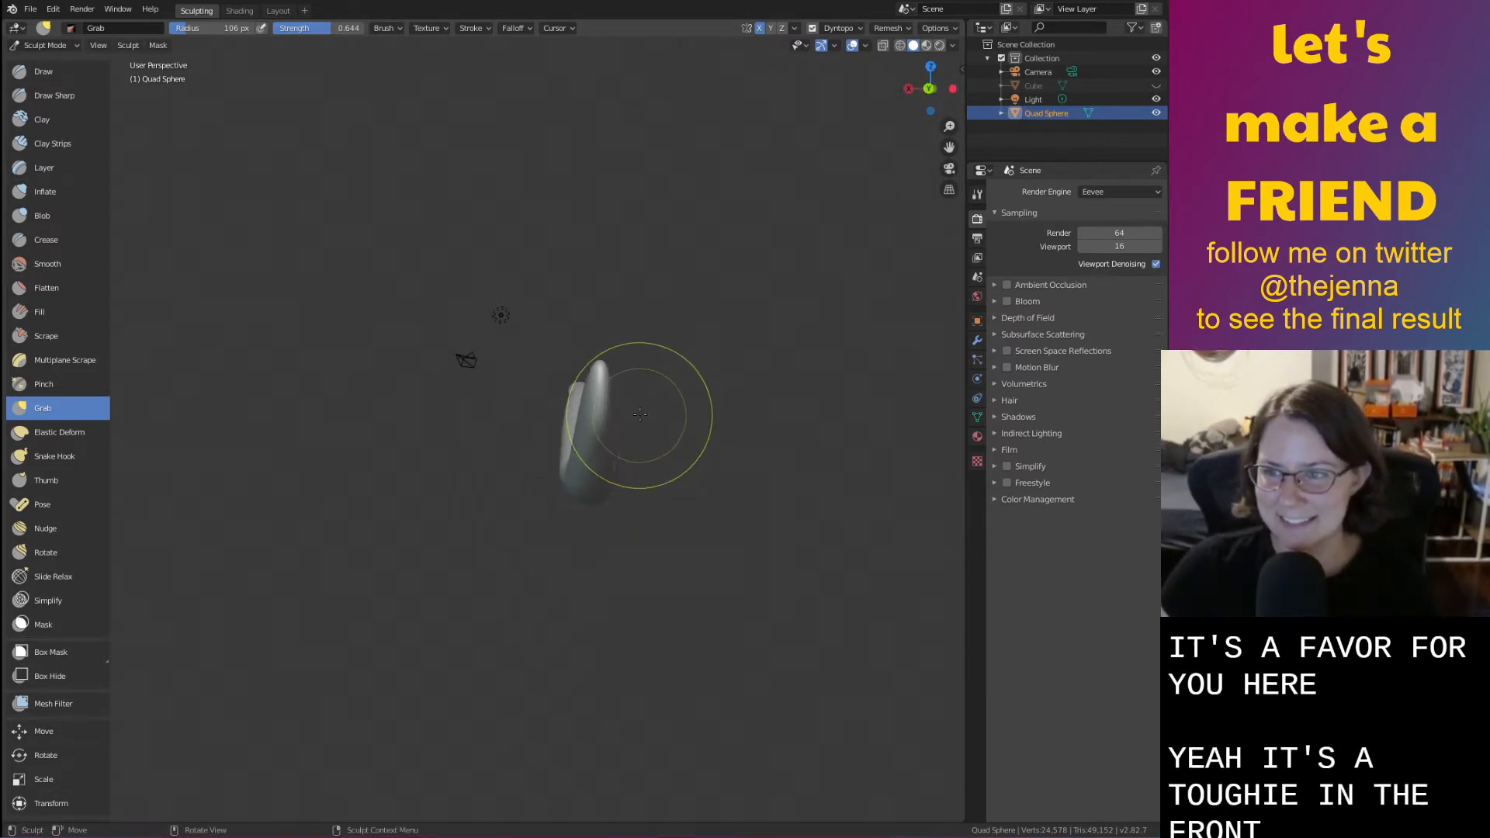
scroll(624, 402, "up", 1)
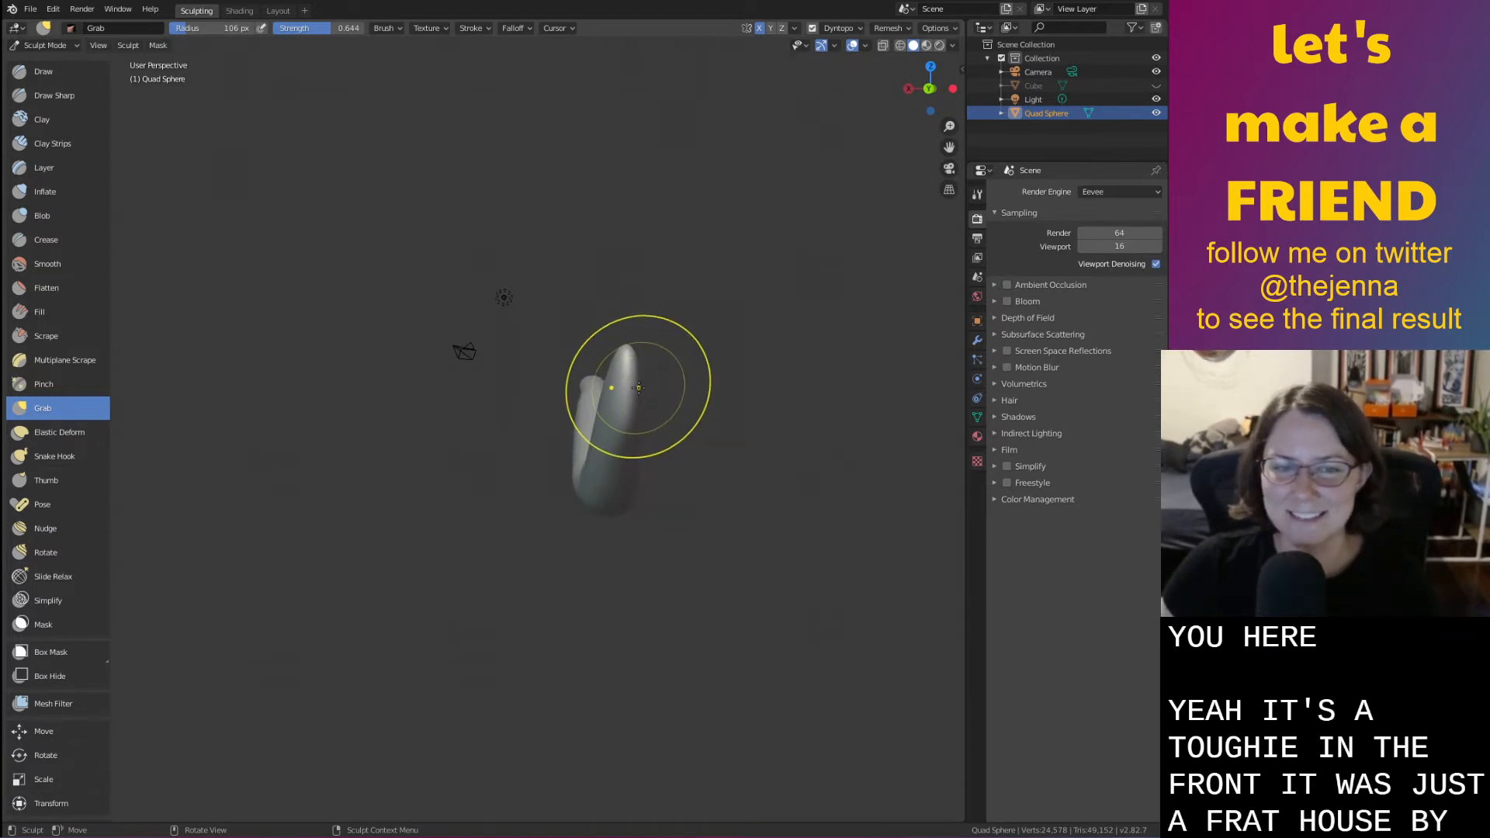
middle_click_drag(642, 388, 636, 389)
left_click_drag(636, 390, 639, 385)
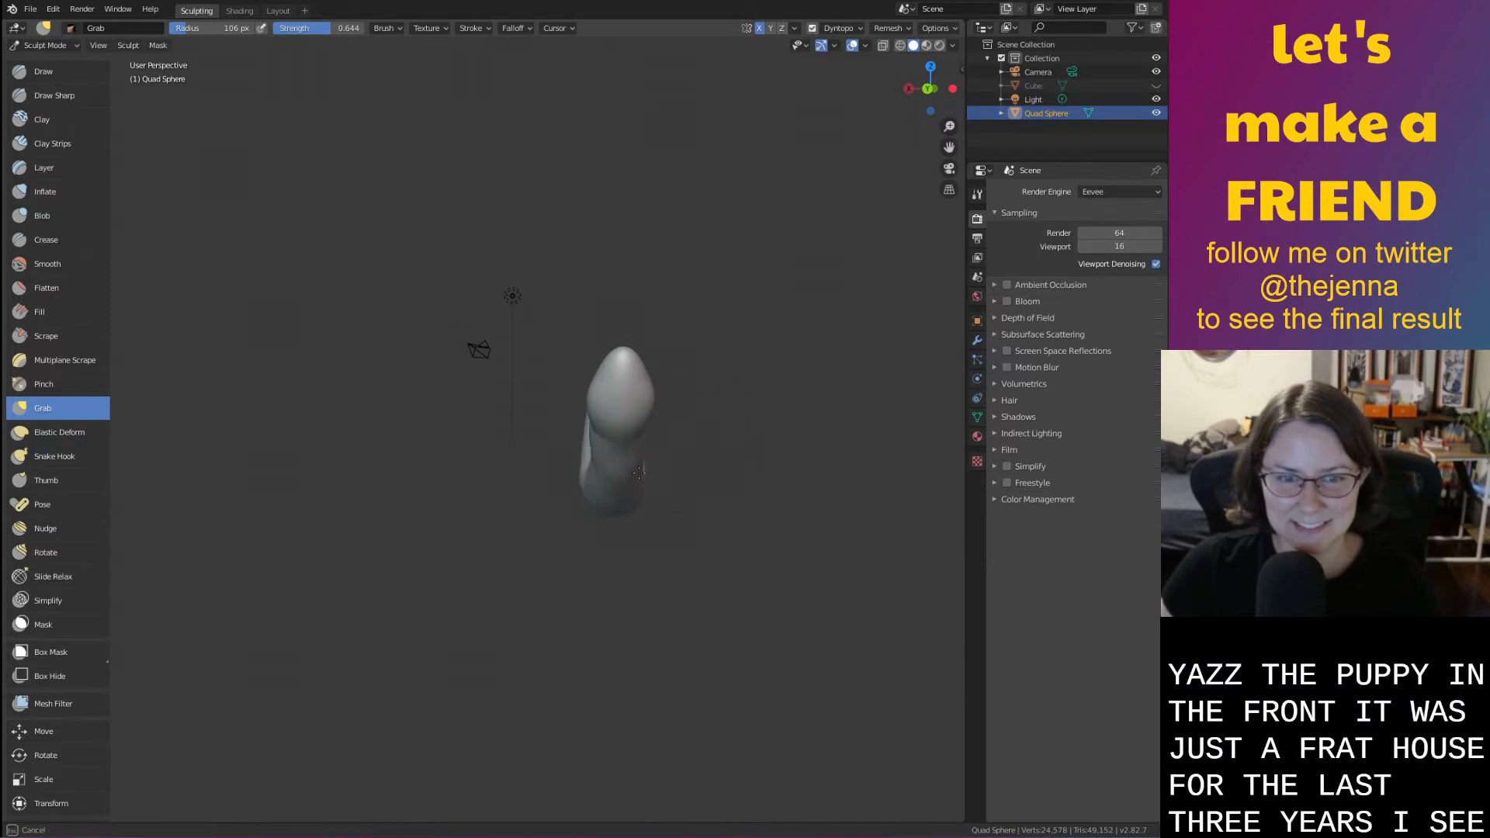
Thicken the two arms of the bent worm and reshape its ends from several sides with the Grab brush
middle_click_drag(669, 492, 738, 434)
left_click_drag(684, 390, 698, 428)
mouse_move(724, 355)
left_mouse_down()
mouse_move(708, 299)
mouse_move(791, 289)
mouse_move(783, 280)
left_mouse_up()
mouse_move(783, 279)
middle_mouse_down()
mouse_move(673, 332)
mouse_move(647, 317)
middle_mouse_up()
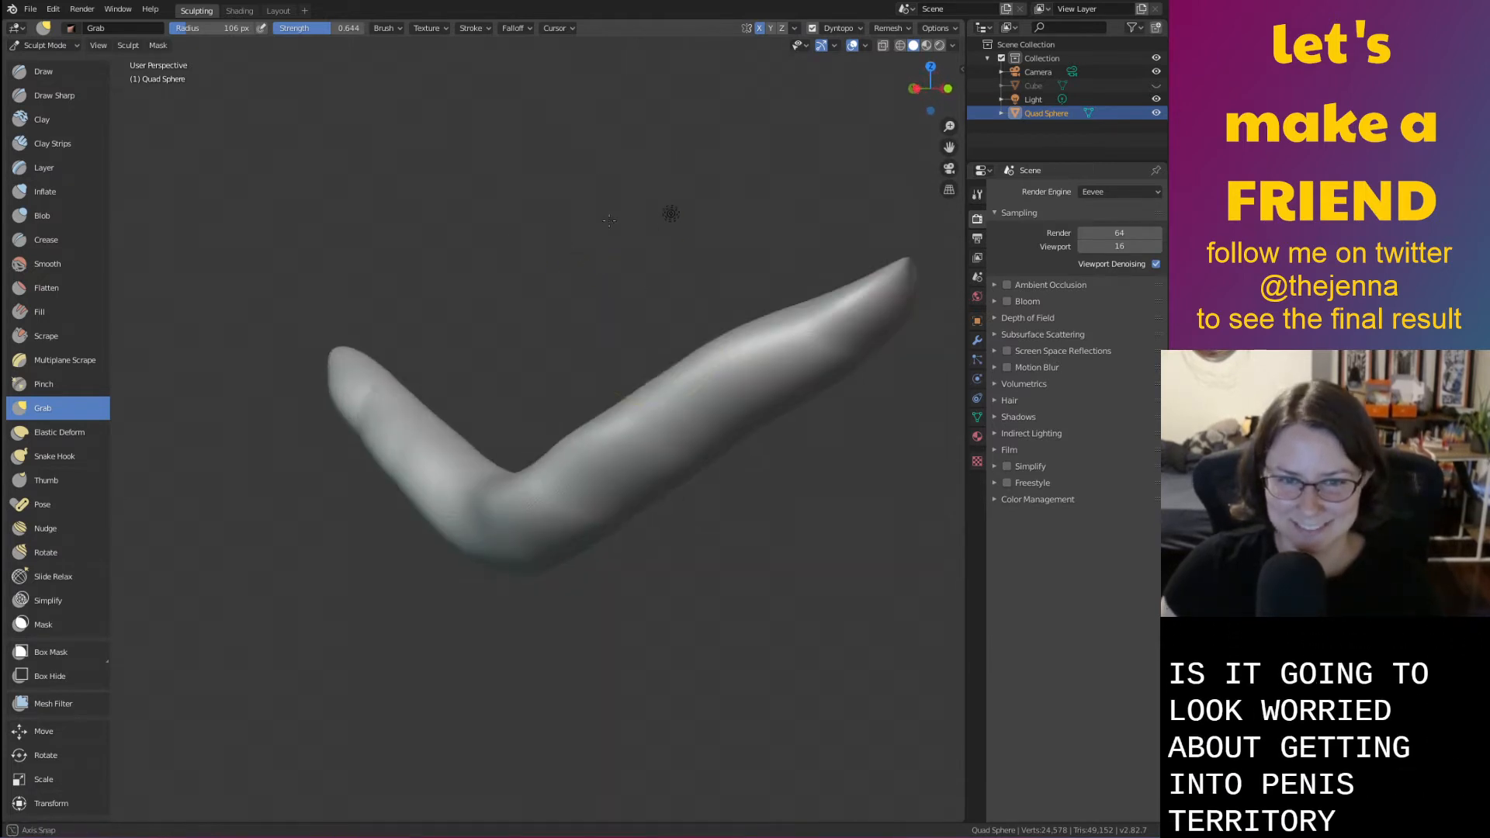
middle_click_drag(556, 399, 593, 444)
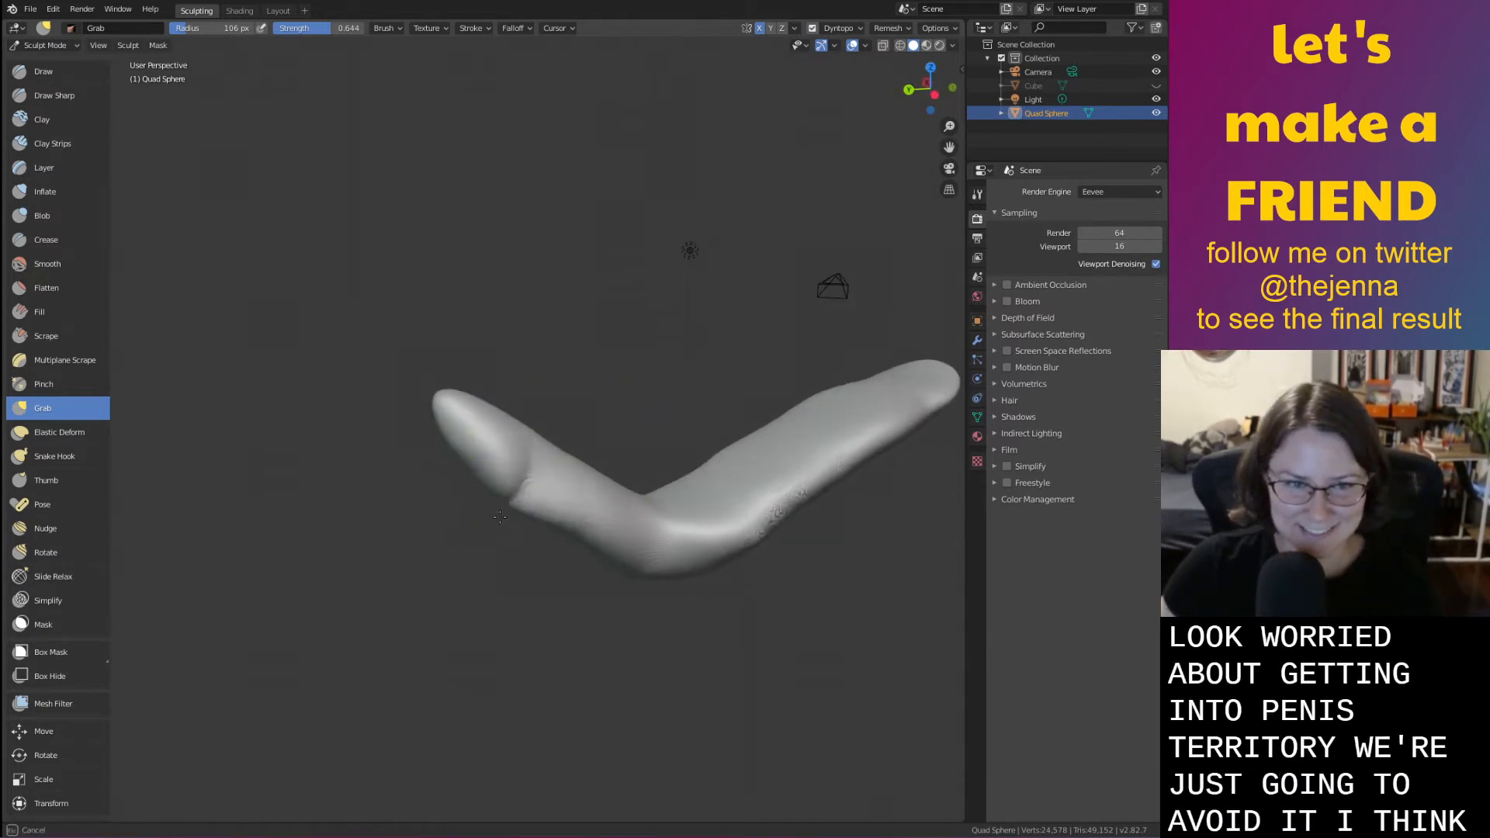
mouse_move(440, 442)
left_mouse_down()
mouse_move(368, 417)
mouse_move(407, 603)
left_mouse_up()
middle_click_drag(407, 603, 470, 310)
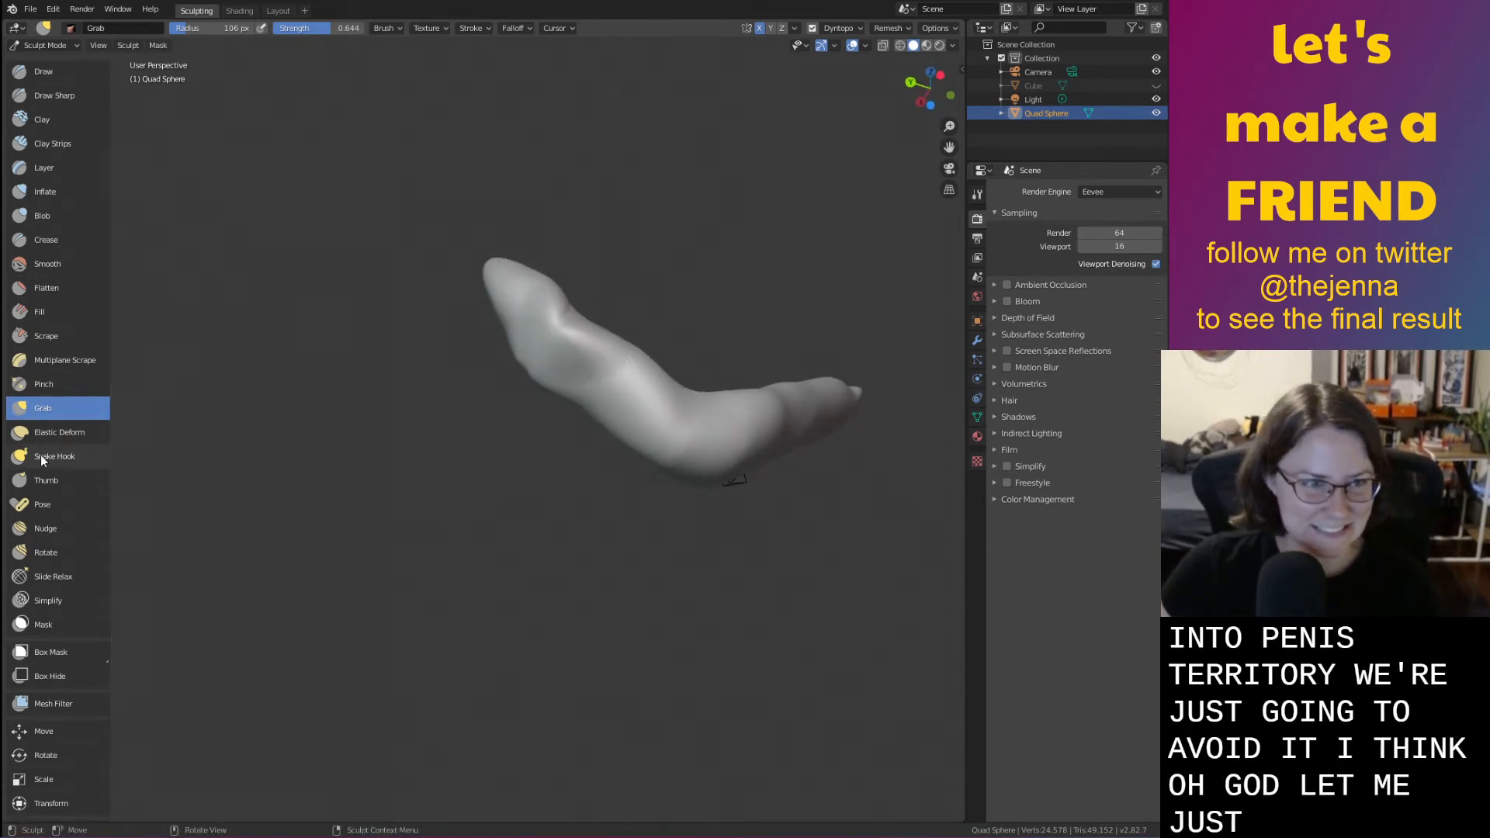
Try pulling the worm's raised tip downward with the Snake Hook brush at 106 px radius and 0.613 strength, undoing the strokes
left_click(55, 457)
left_click_drag(456, 316, 499, 295)
left_click_drag(389, 477, 390, 476)
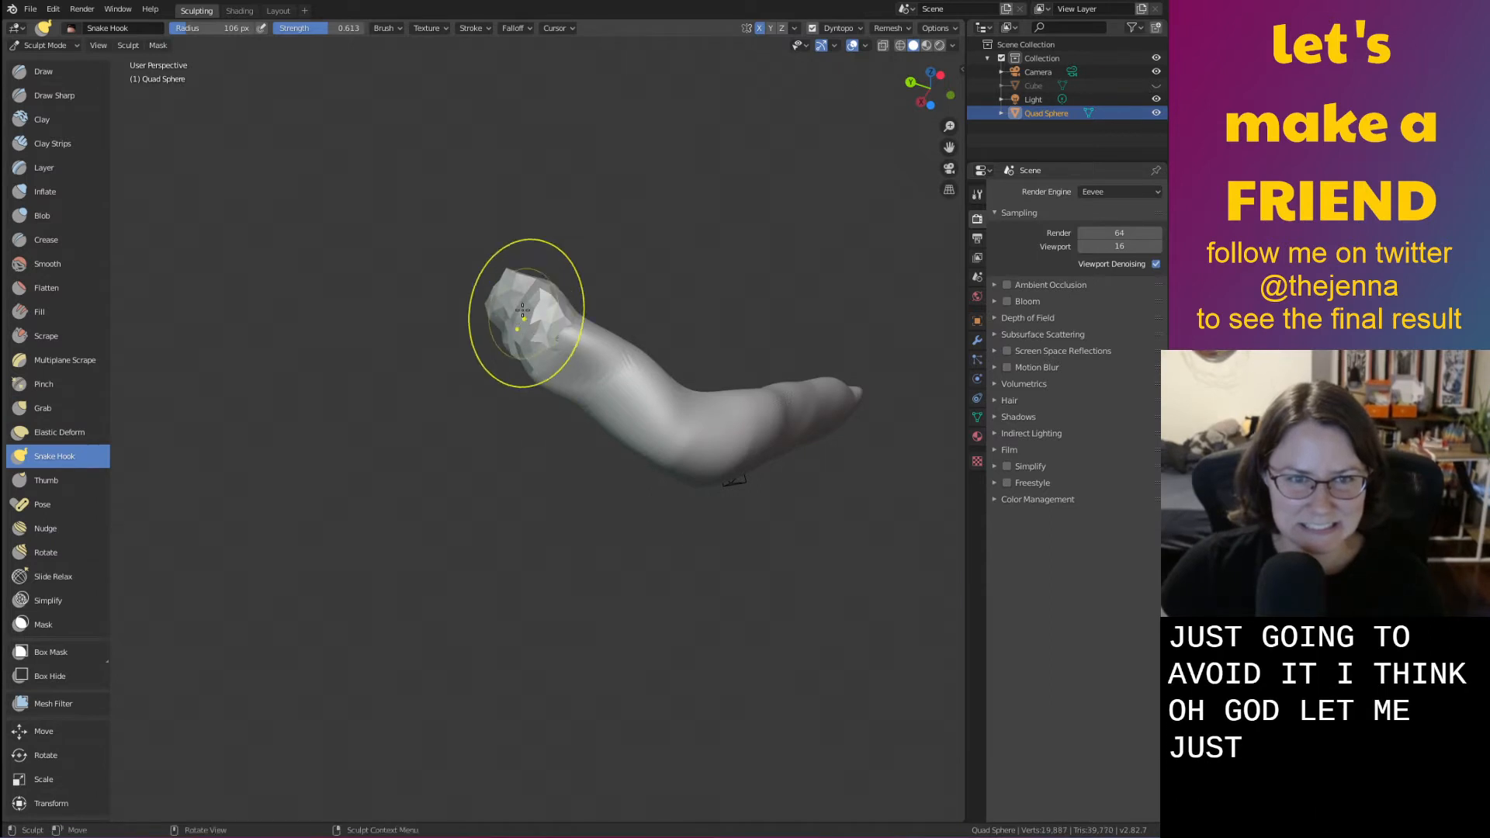
left_click_drag(526, 313, 412, 472)
key("ctrl+z")
right_click(497, 329)
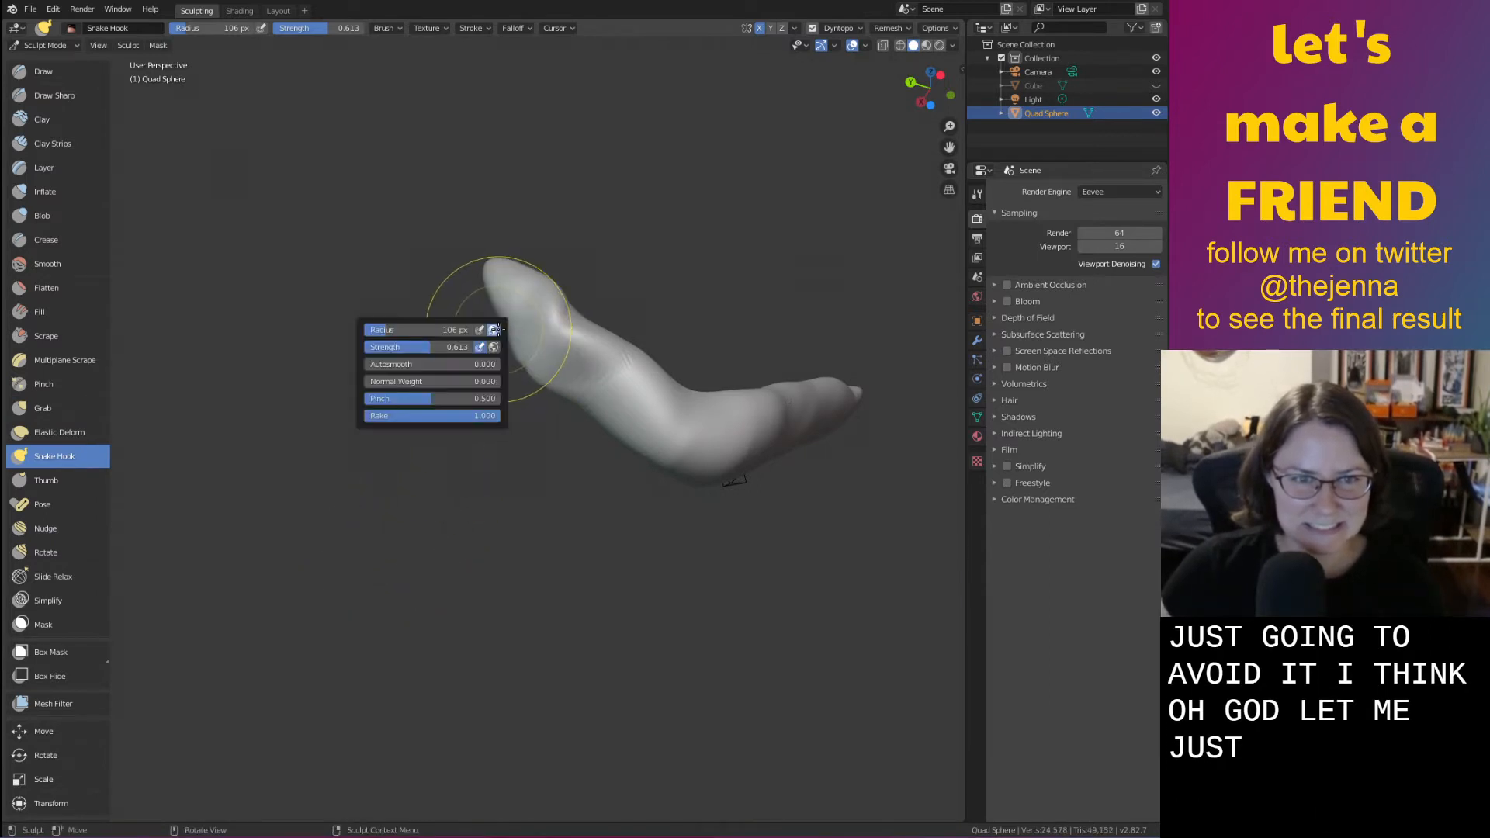
scroll(512, 286, "up", 3)
left_click_drag(504, 186, 300, 512)
key("ctrl+z")
Pull the worm's raised tip outward and down with the Grab brush at 106 px radius and 0.644 strength
left_click(43, 405)
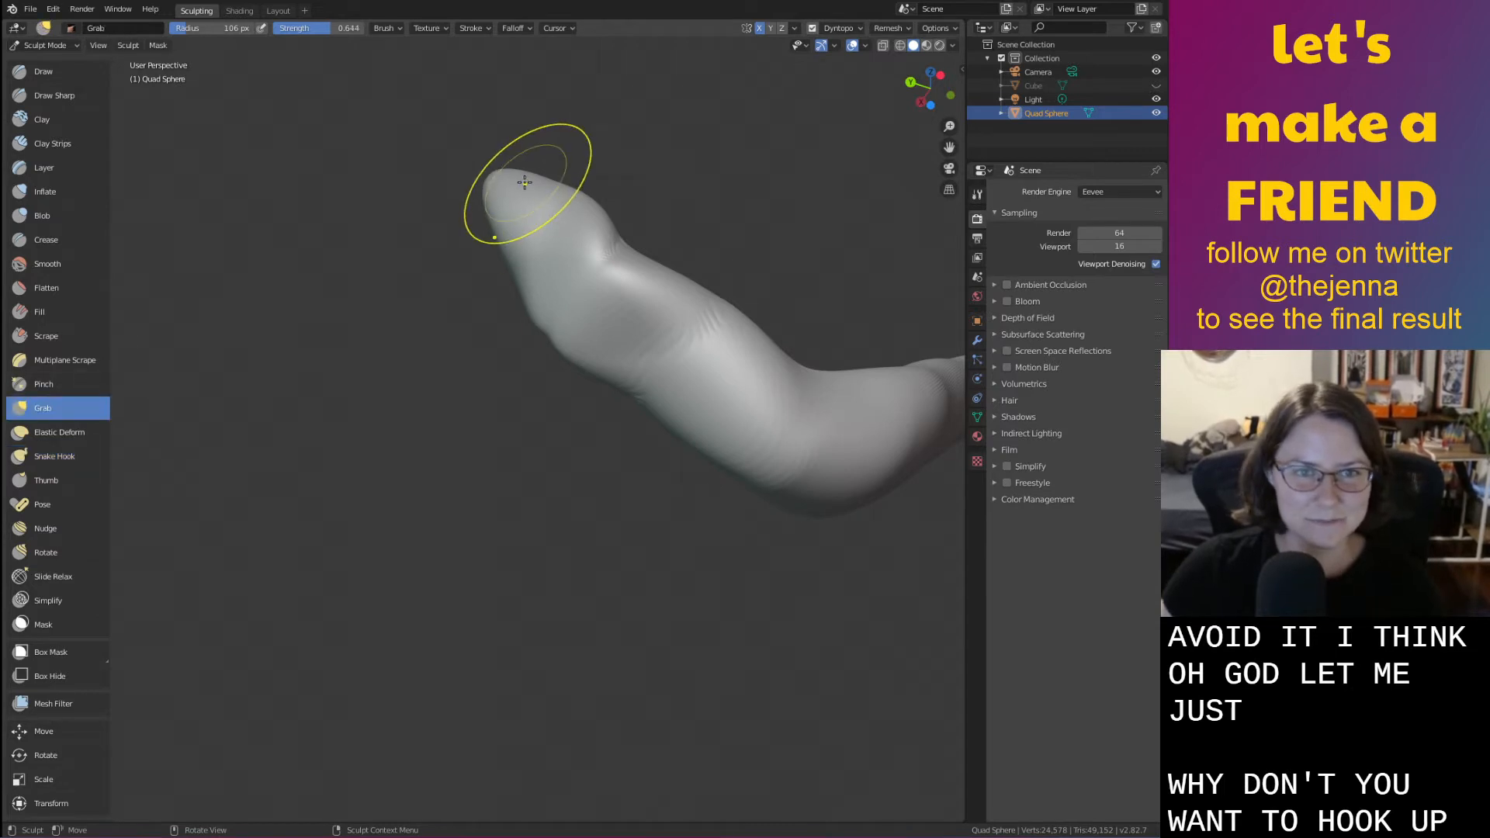
left_click_drag(532, 190, 325, 430)
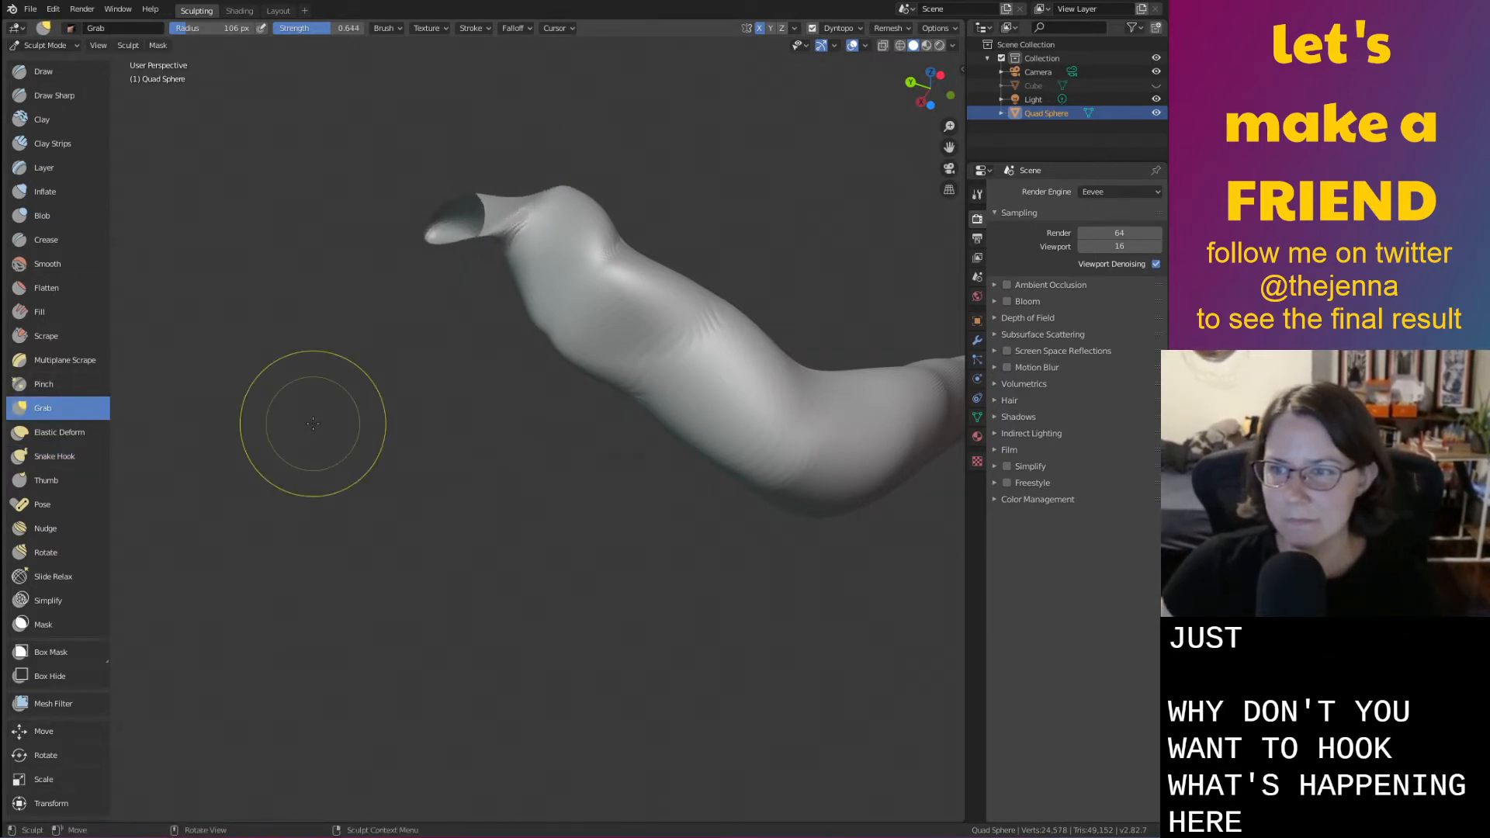
mouse_move(309, 425)
middle_mouse_down()
mouse_move(435, 489)
mouse_move(454, 424)
middle_mouse_up()
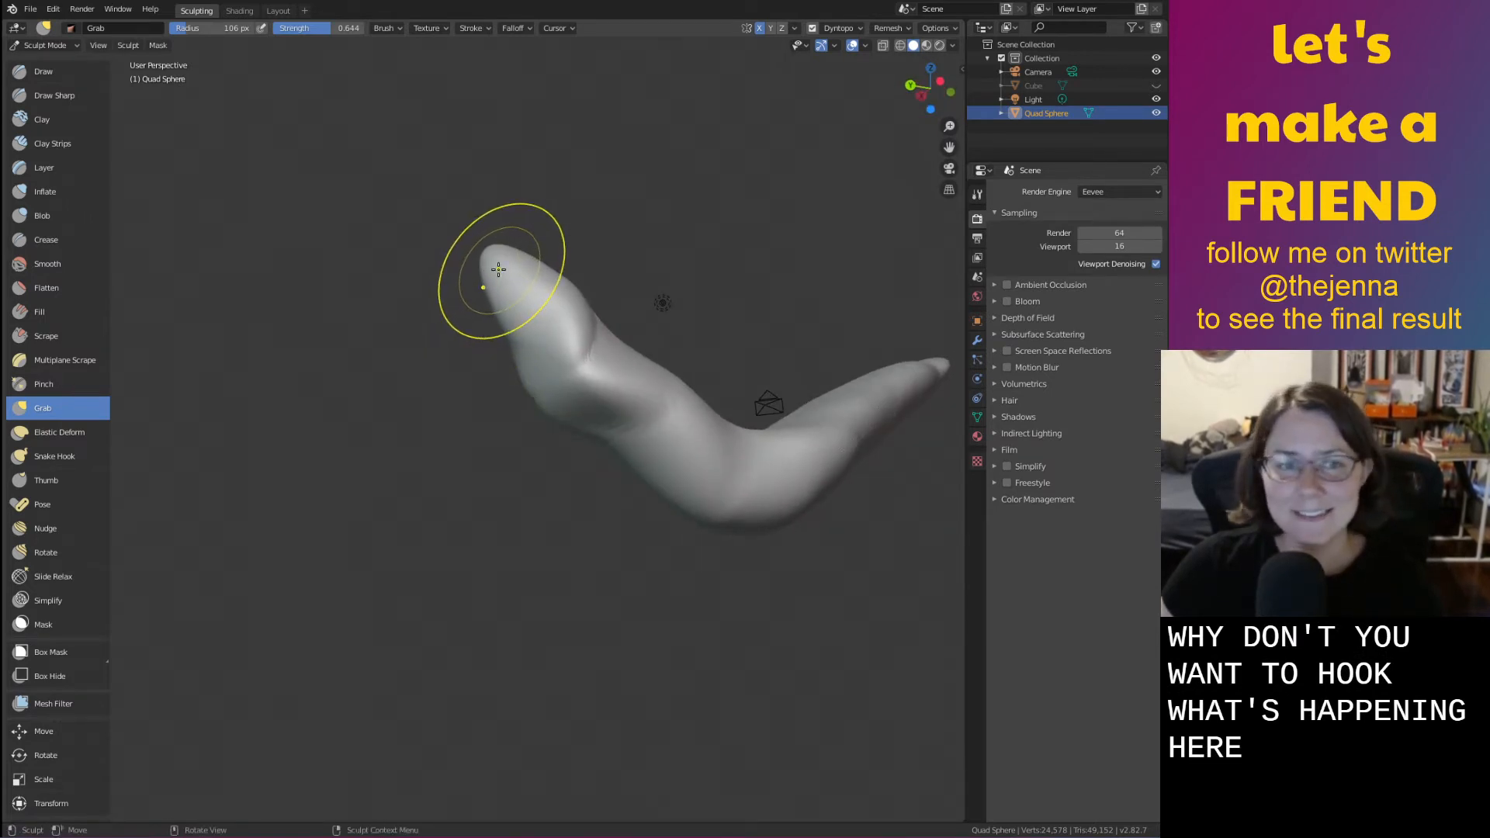
left_click_drag(498, 270, 278, 511)
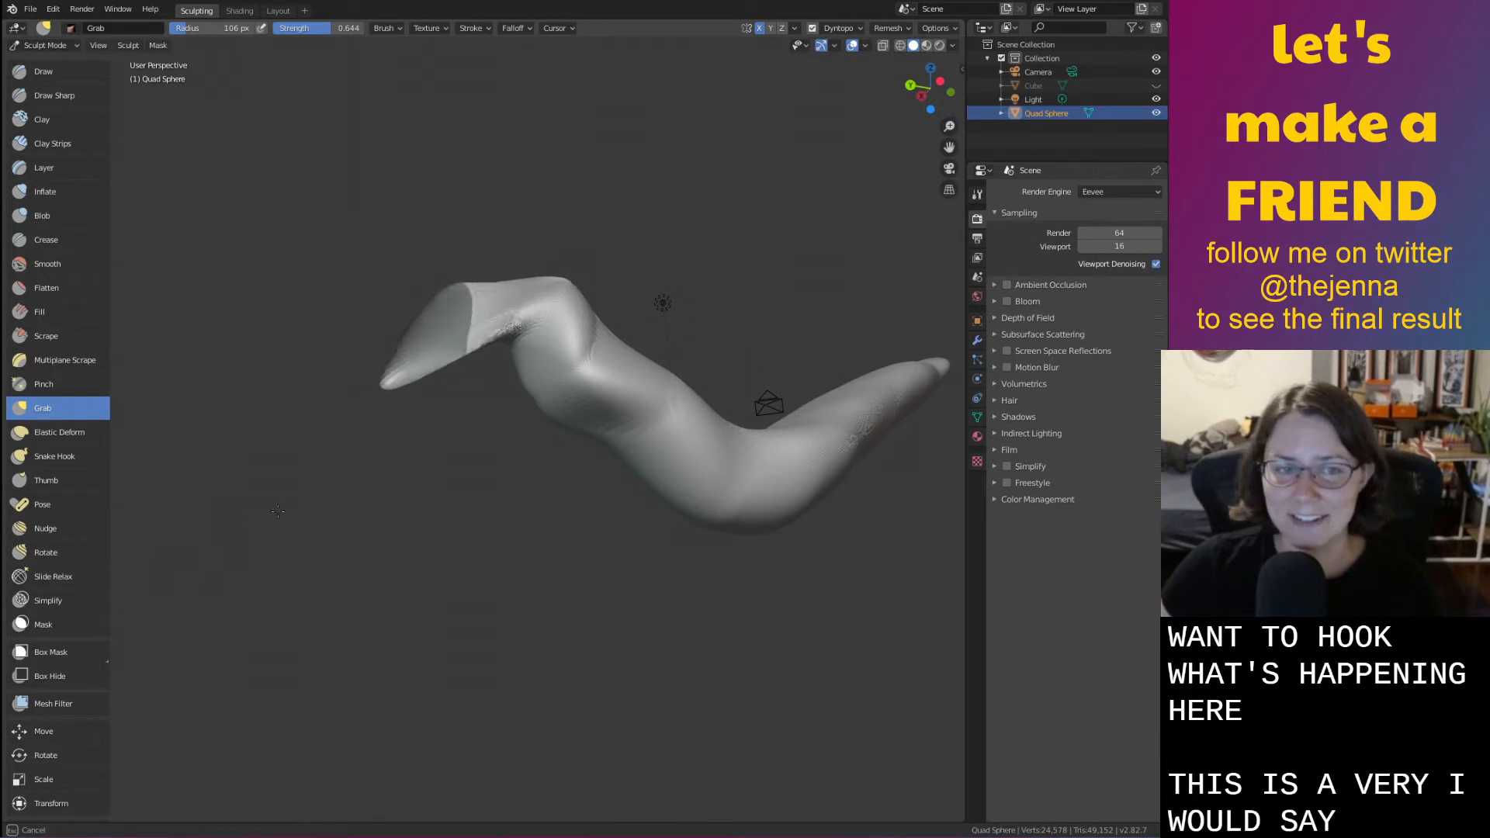
key("Escape")
middle_click_drag(443, 332, 680, 497)
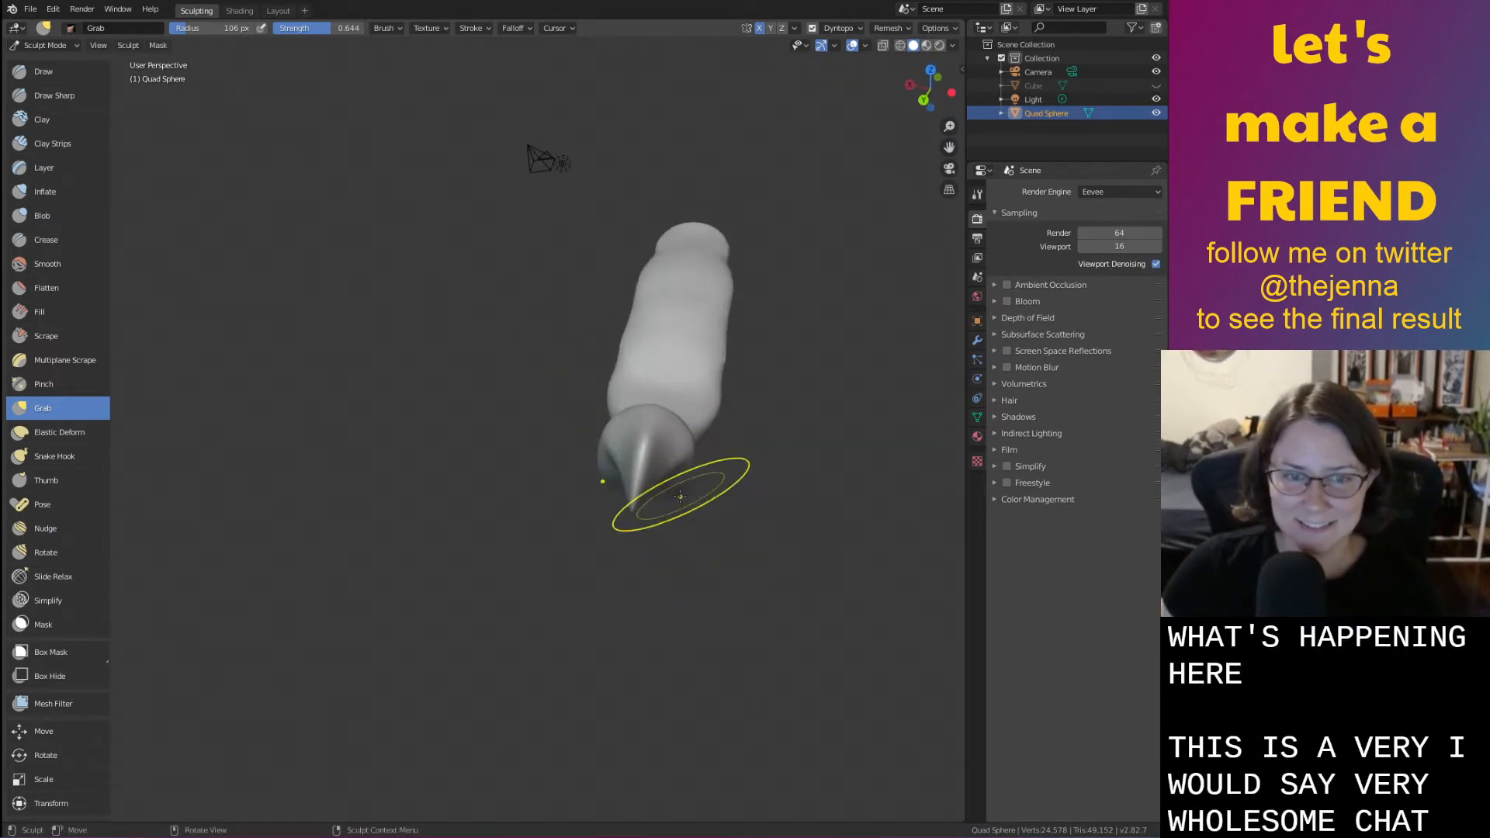
Widen the drooping front end and lengthen it downward from the front and side with the Grab brush
mouse_move(680, 497)
left_mouse_down()
mouse_move(667, 528)
mouse_move(817, 518)
mouse_move(808, 552)
left_mouse_up()
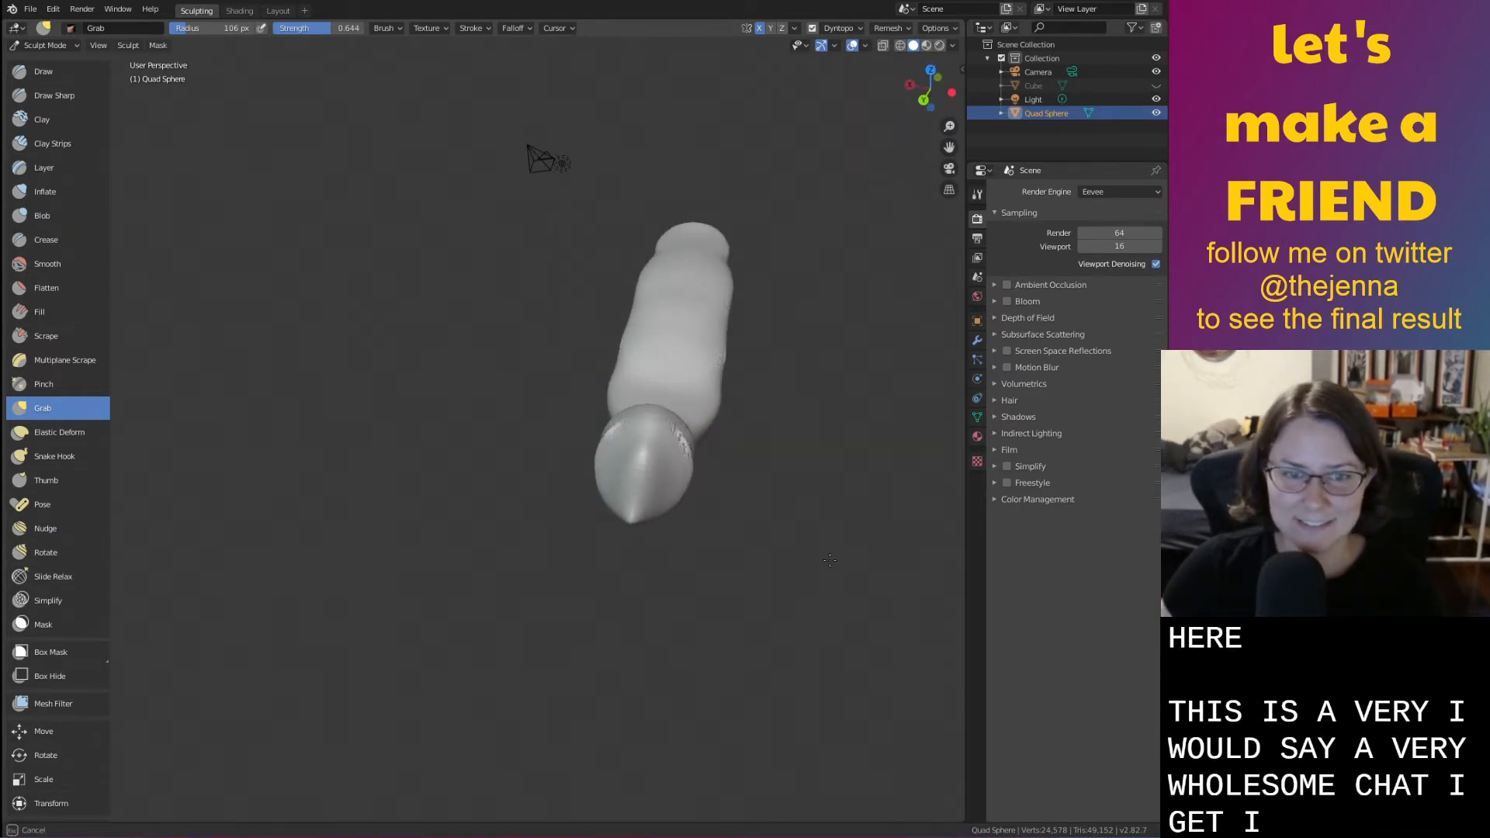
mouse_move(808, 551)
middle_mouse_down()
mouse_move(754, 522)
mouse_move(749, 495)
middle_mouse_up()
left_click_drag(540, 433, 516, 581)
mouse_move(516, 581)
middle_mouse_down()
mouse_move(450, 566)
mouse_move(514, 531)
mouse_move(648, 571)
middle_mouse_up()
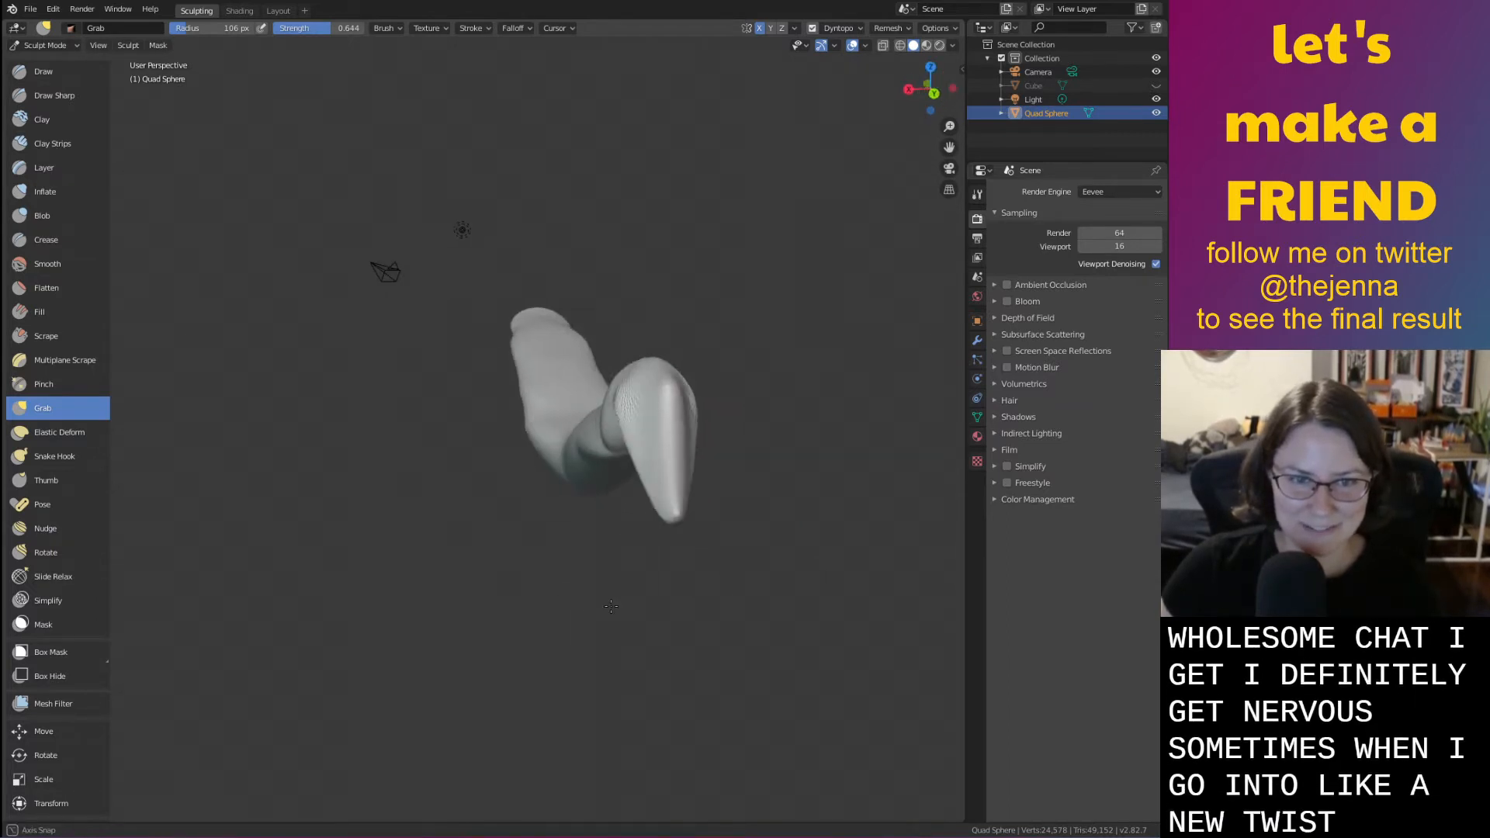
mouse_move(675, 483)
left_mouse_down()
mouse_move(671, 548)
mouse_move(696, 599)
left_mouse_up()
middle_click_drag(761, 627, 599, 598)
Inflate the drooping end and the middle bend of the worm with the Inflate/Deflate brush at 106 px radius and 0.500 strength
key("i")
mouse_move(502, 412)
left_mouse_down()
mouse_move(466, 434)
mouse_move(419, 504)
mouse_move(458, 433)
mouse_move(561, 460)
left_mouse_up()
mouse_move(412, 475)
left_mouse_down()
mouse_move(358, 594)
mouse_move(389, 532)
left_mouse_up()
key("shift+s")
key("i")
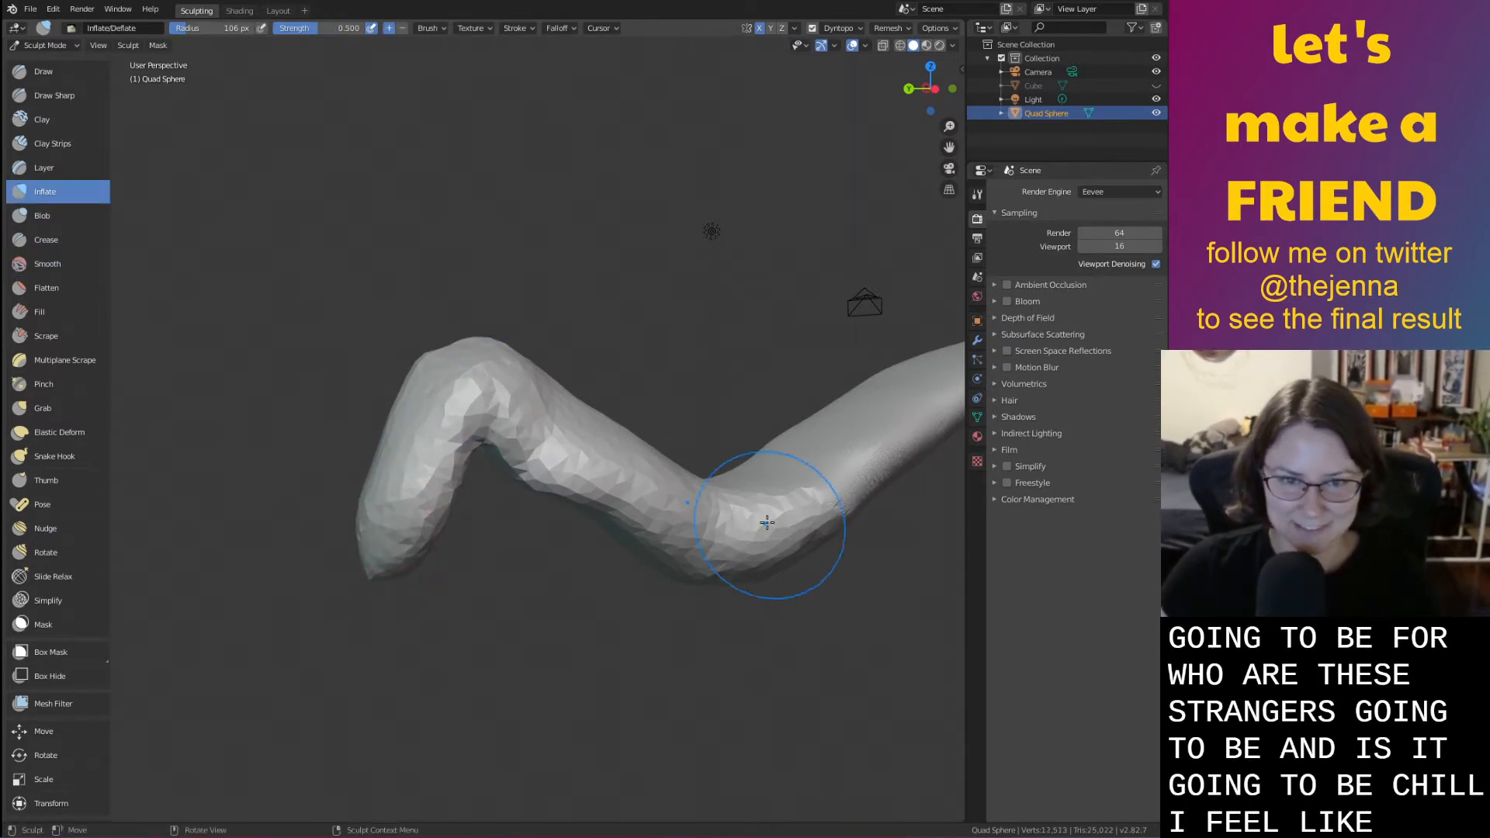
mouse_move(771, 526)
left_mouse_down()
mouse_move(818, 423)
mouse_move(835, 458)
left_mouse_up()
scroll(706, 523, "down", 2)
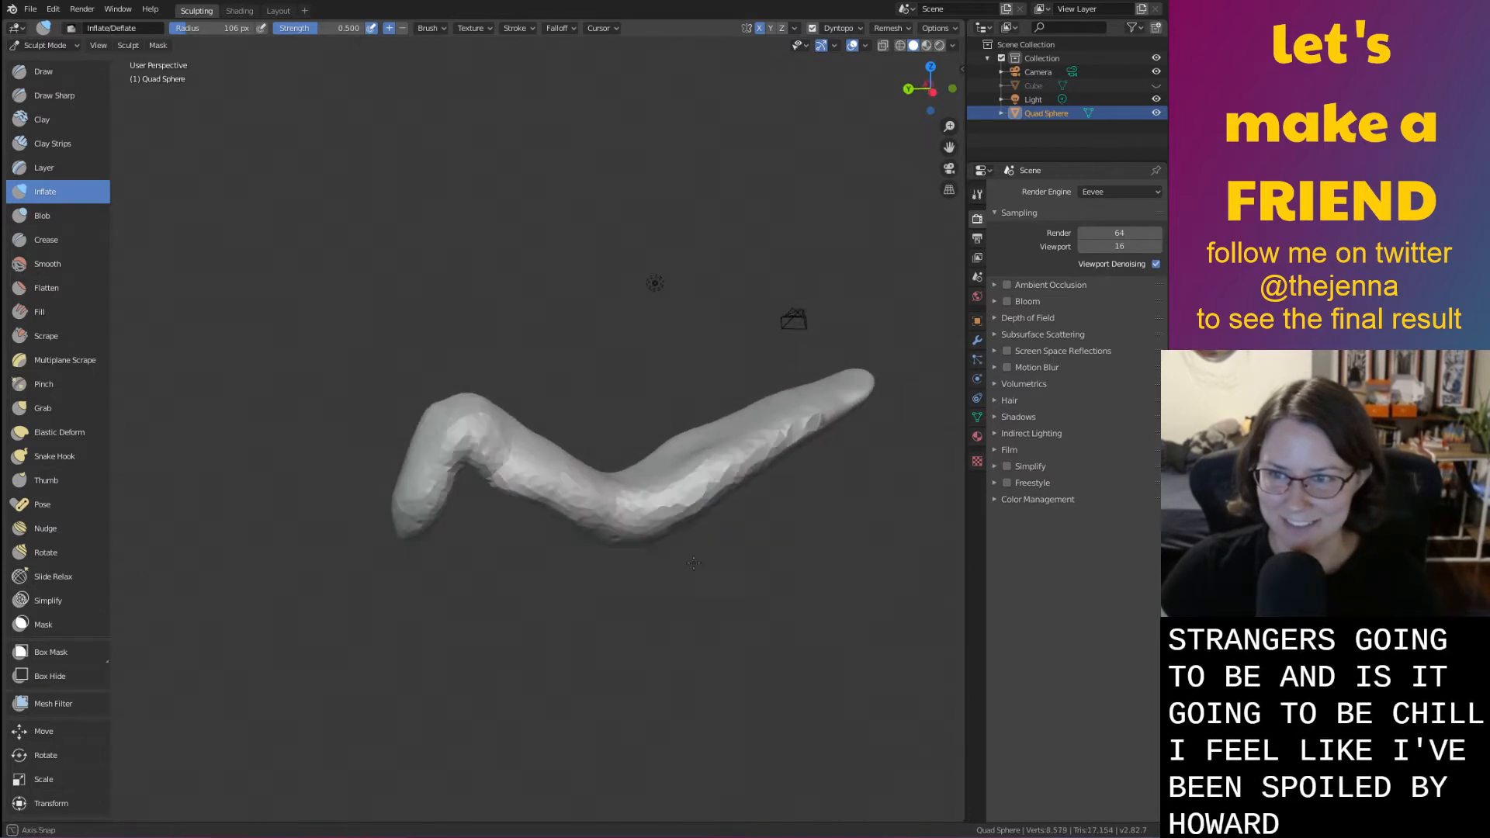
Inflate the lower bend and long rear section of the worm from above and below to even out its thickness
middle_click_drag(698, 512, 672, 590)
mouse_move(642, 559)
left_mouse_down()
mouse_move(799, 466)
mouse_move(544, 535)
left_mouse_up()
left_click_drag(699, 462, 784, 464)
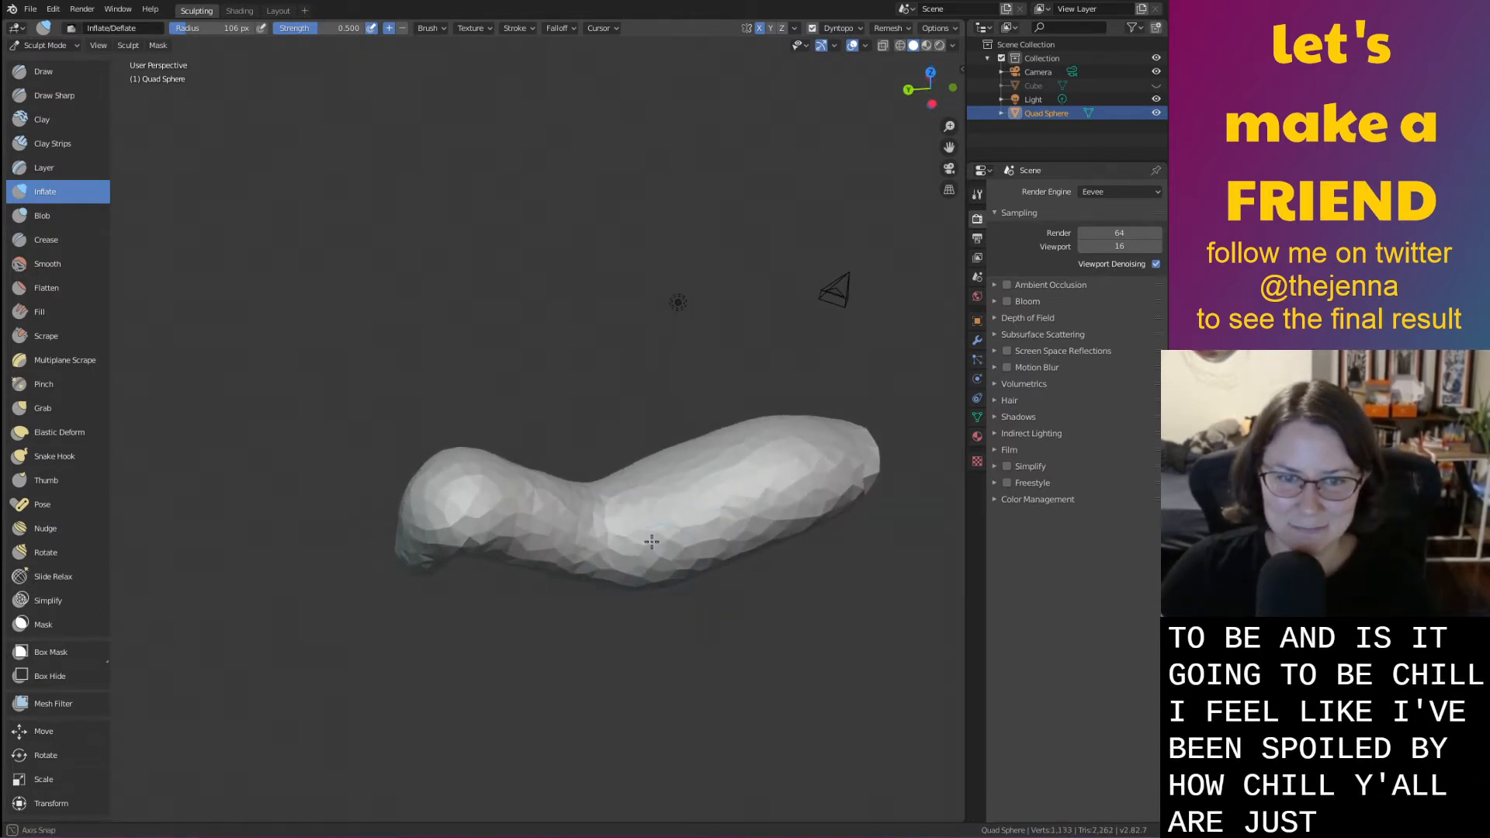
middle_click_drag(641, 537, 639, 426)
mouse_move(639, 426)
left_mouse_down()
mouse_move(497, 402)
mouse_move(821, 402)
left_mouse_up()
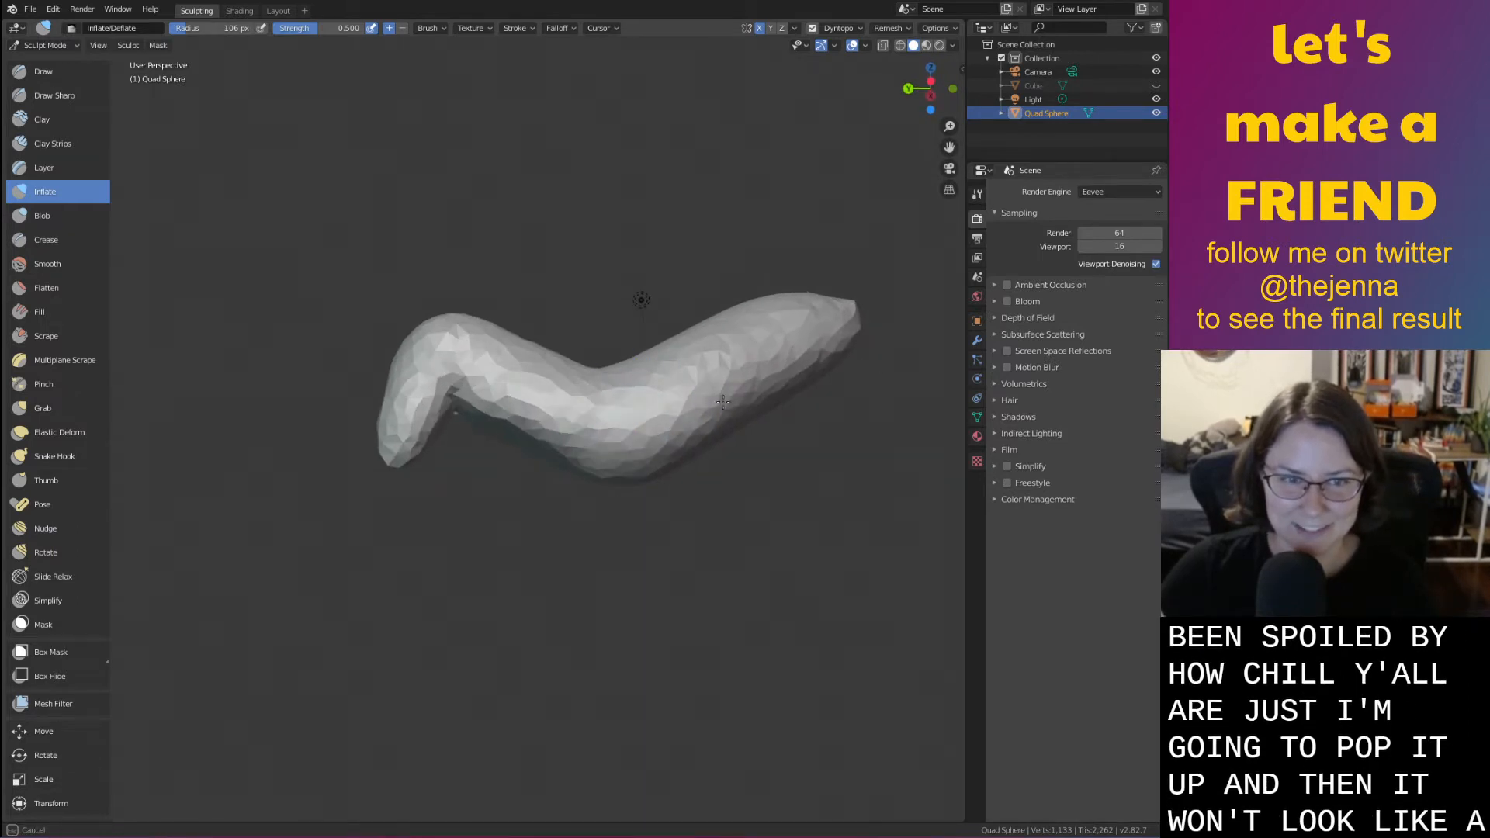
Extend the drooping tip sideways and deepen the curve between the worm's two humps with the Grab brush at 0.644 strength
key("g")
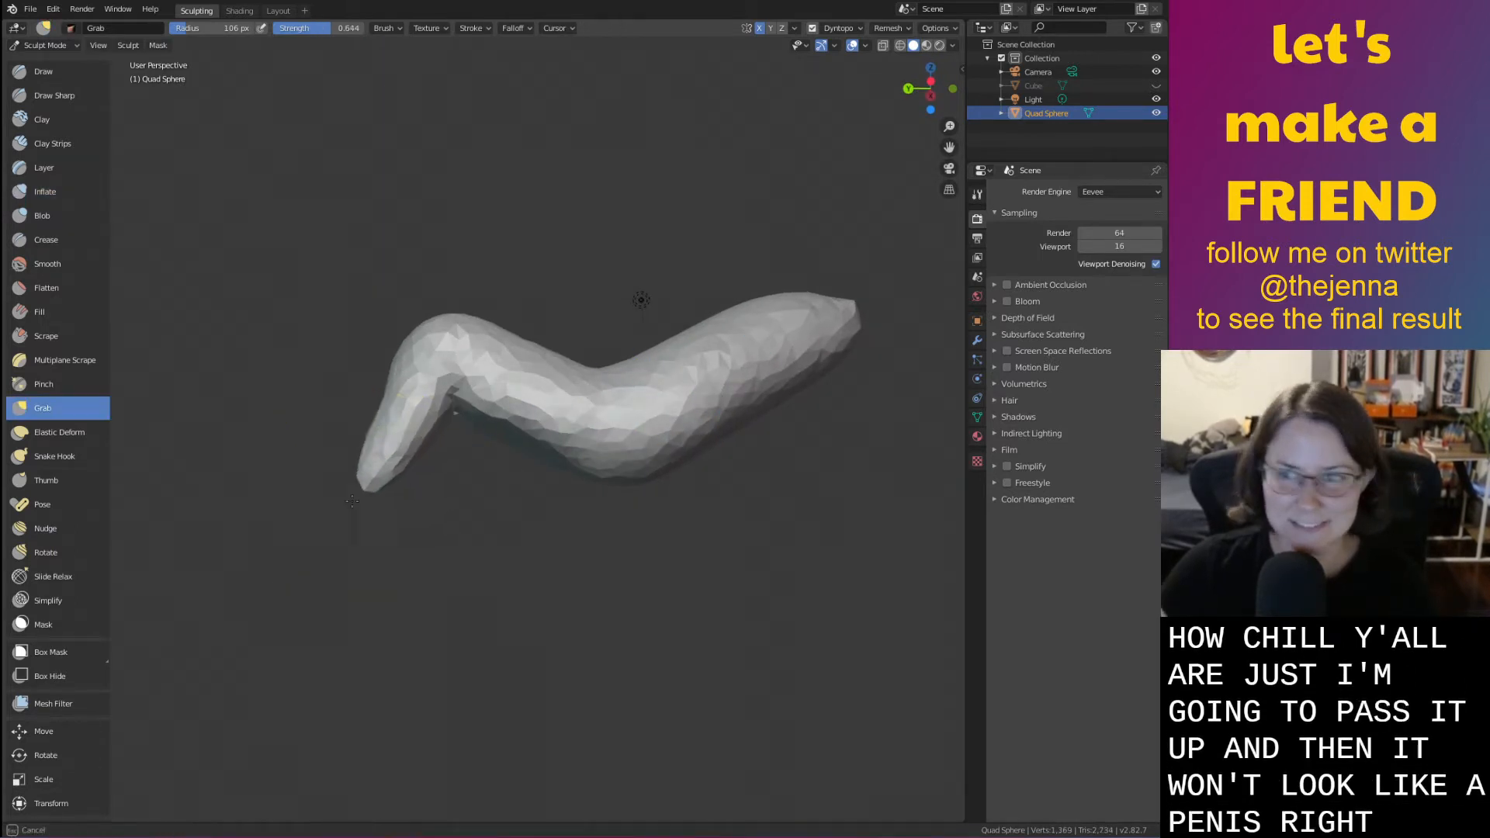
left_click_drag(352, 502, 278, 491)
left_click_drag(381, 433, 494, 436)
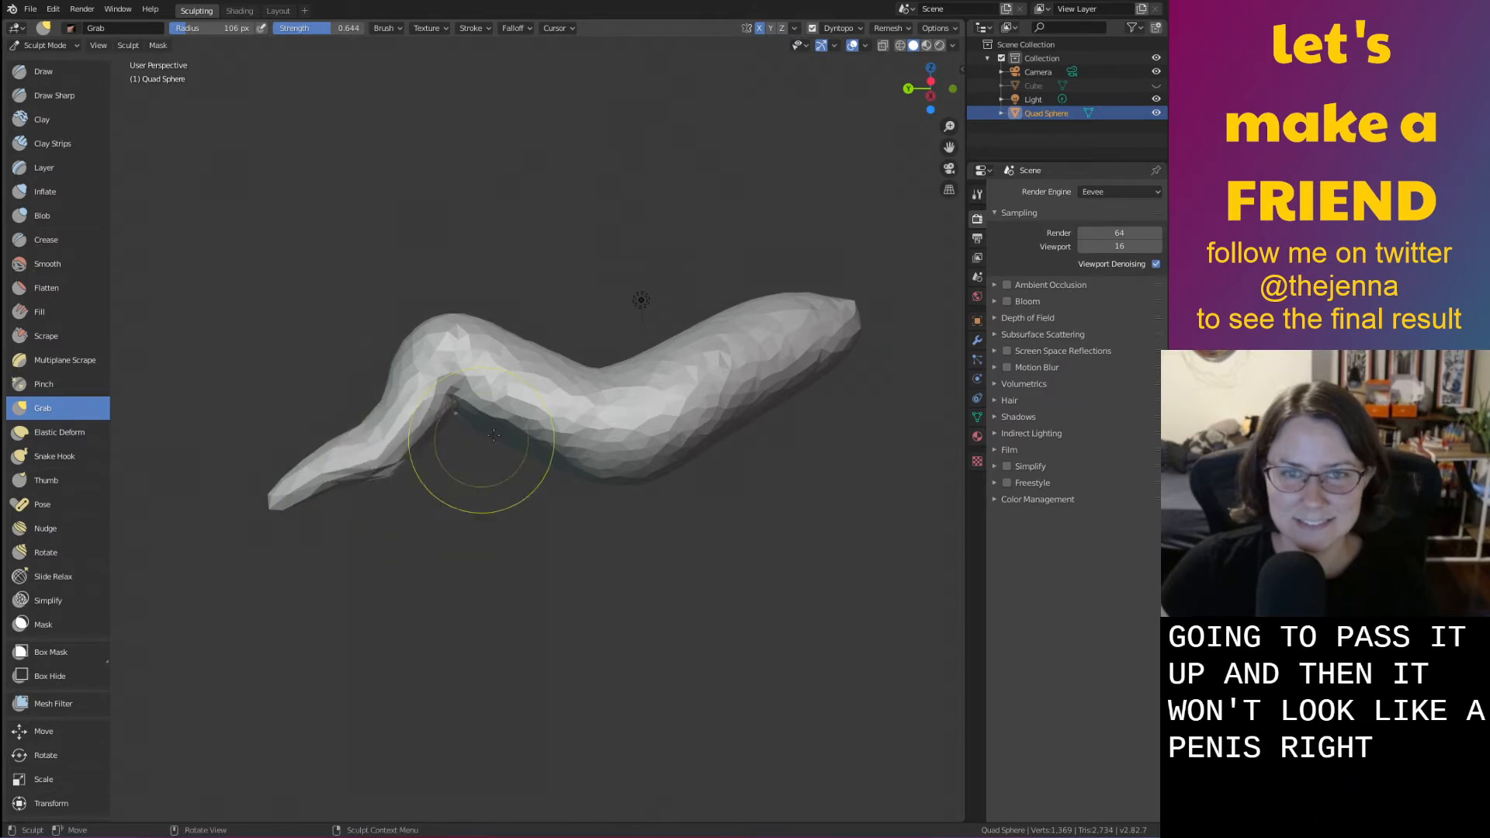
left_click_drag(692, 374, 701, 399)
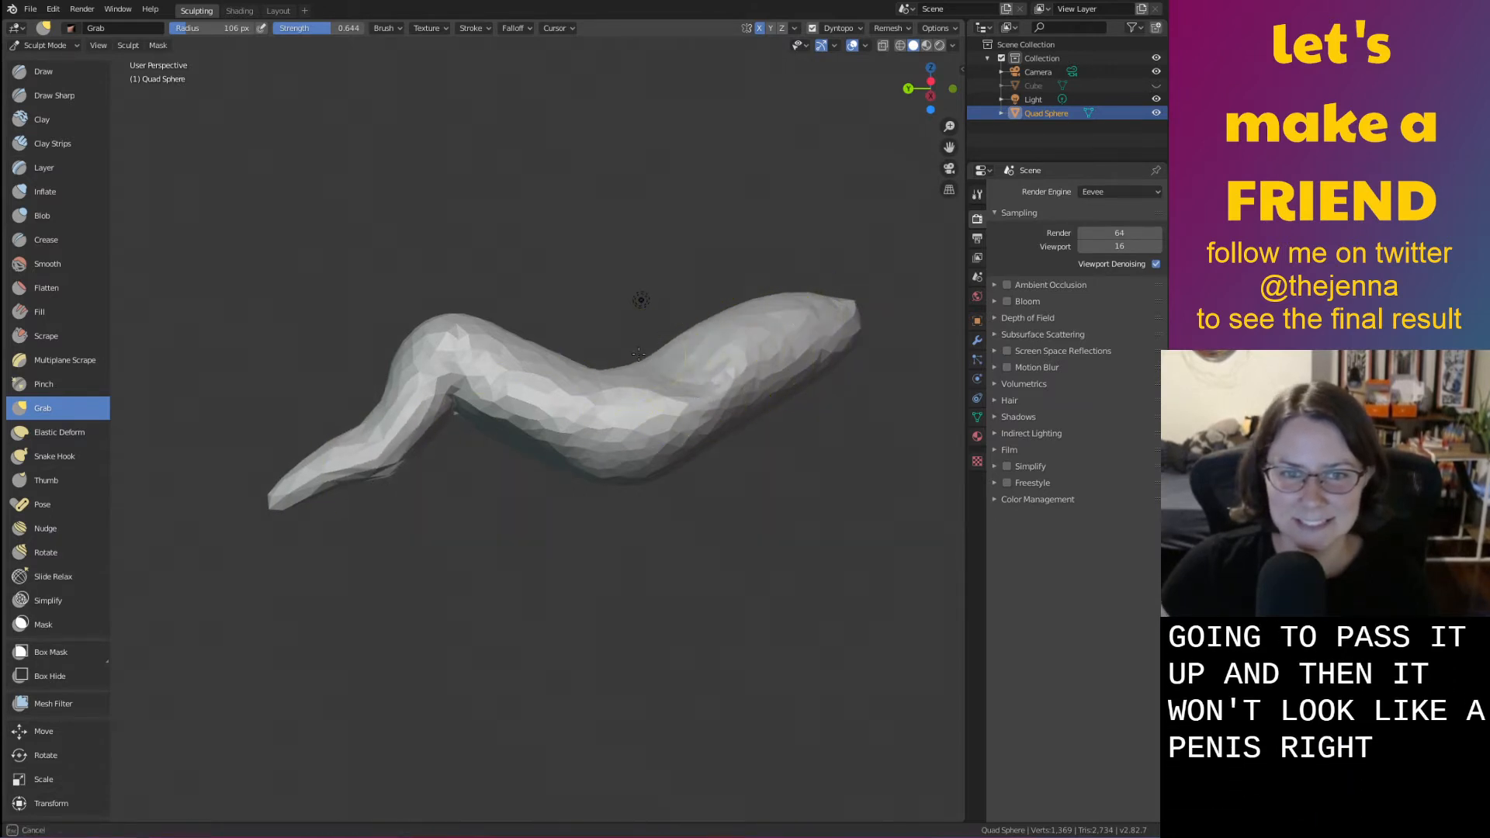
mouse_move(589, 375)
left_mouse_down()
mouse_move(613, 414)
mouse_move(568, 405)
left_mouse_up()
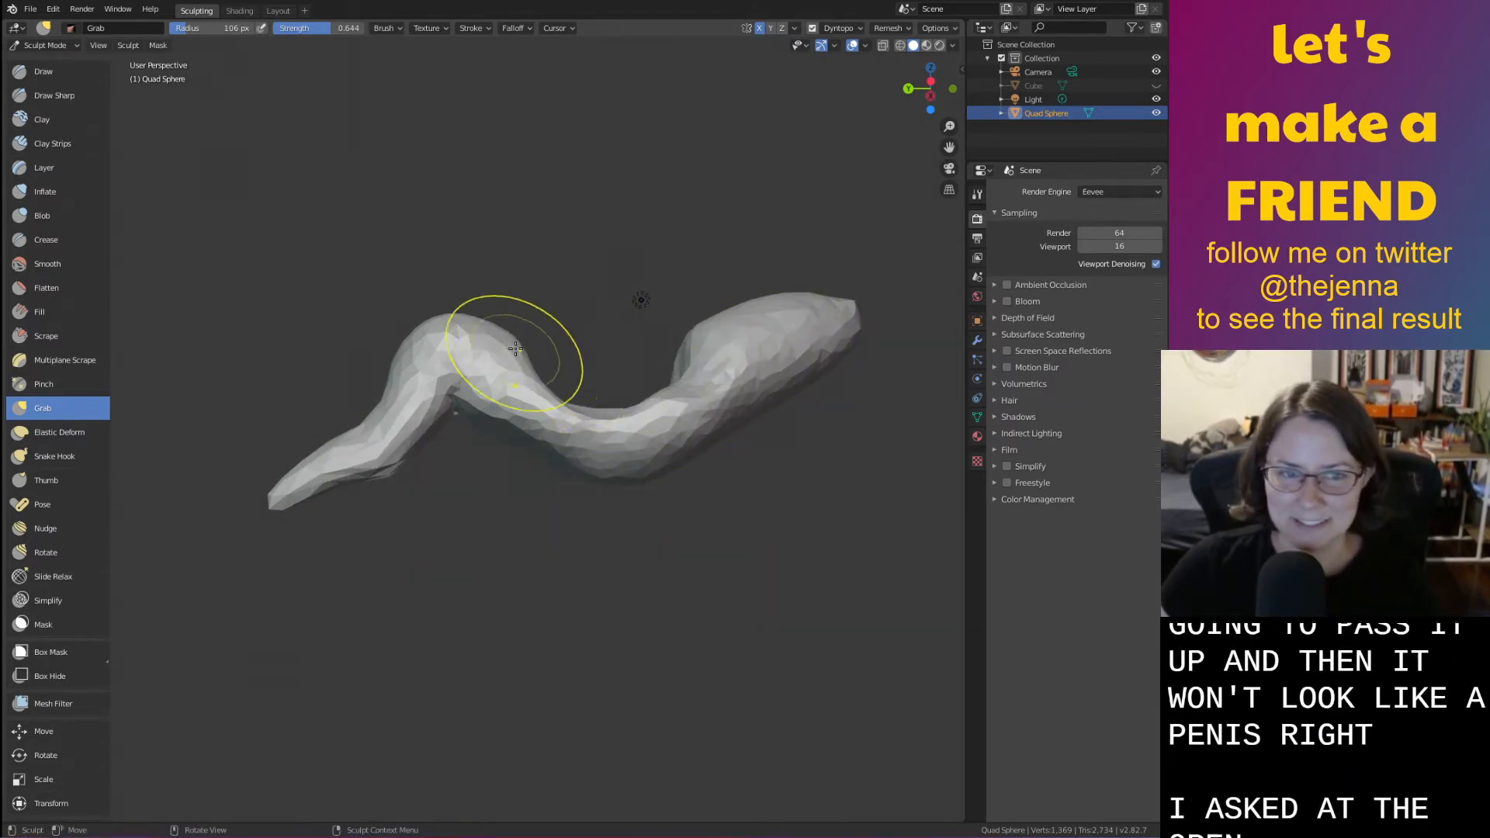
left_click_drag(515, 353, 489, 342)
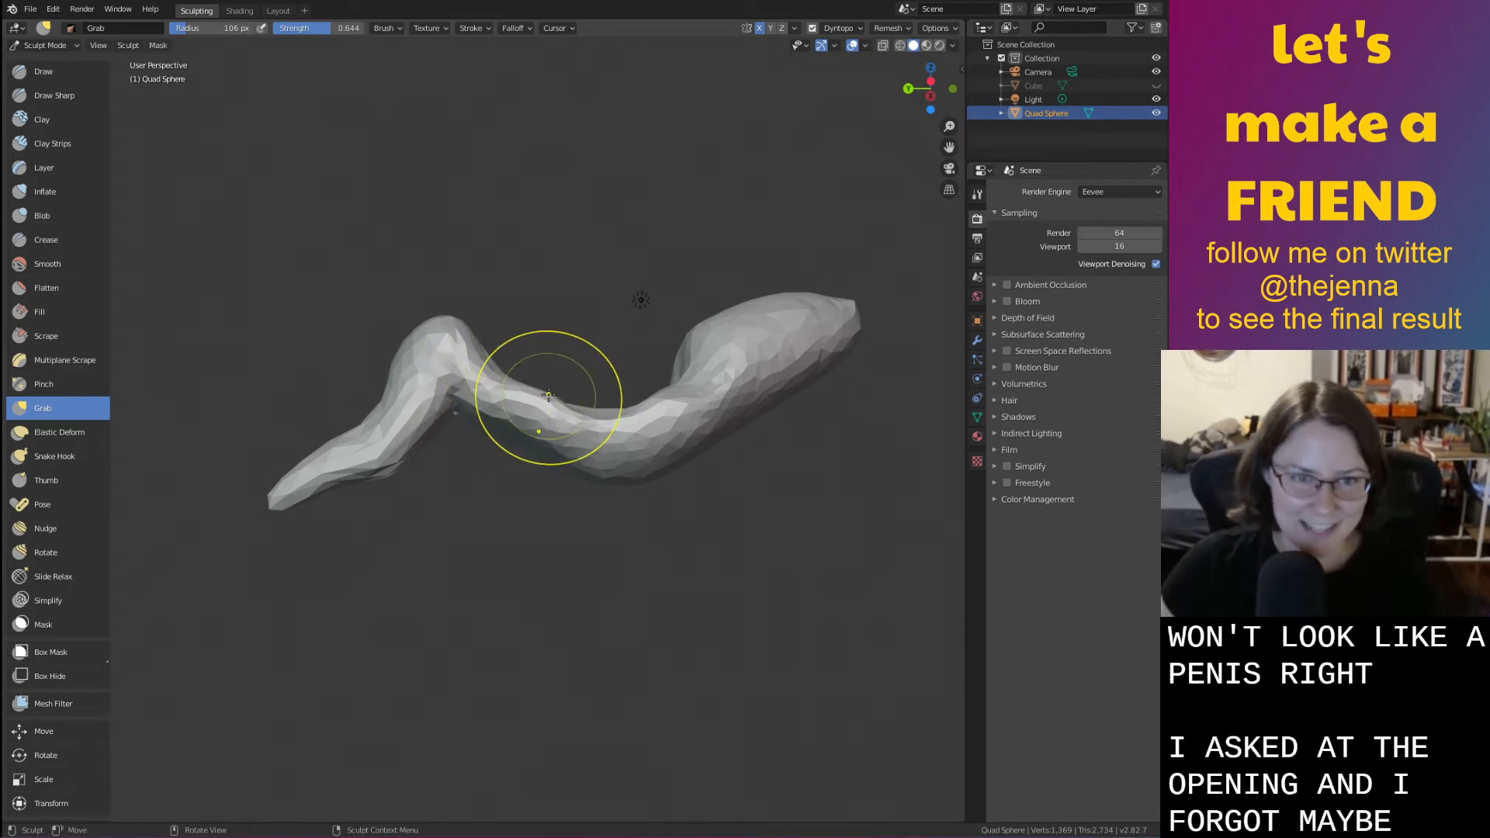
Fill out the thinned middle section and narrow tip of the worm with the Inflate/Deflate brush at 0.500 strength
key("i")
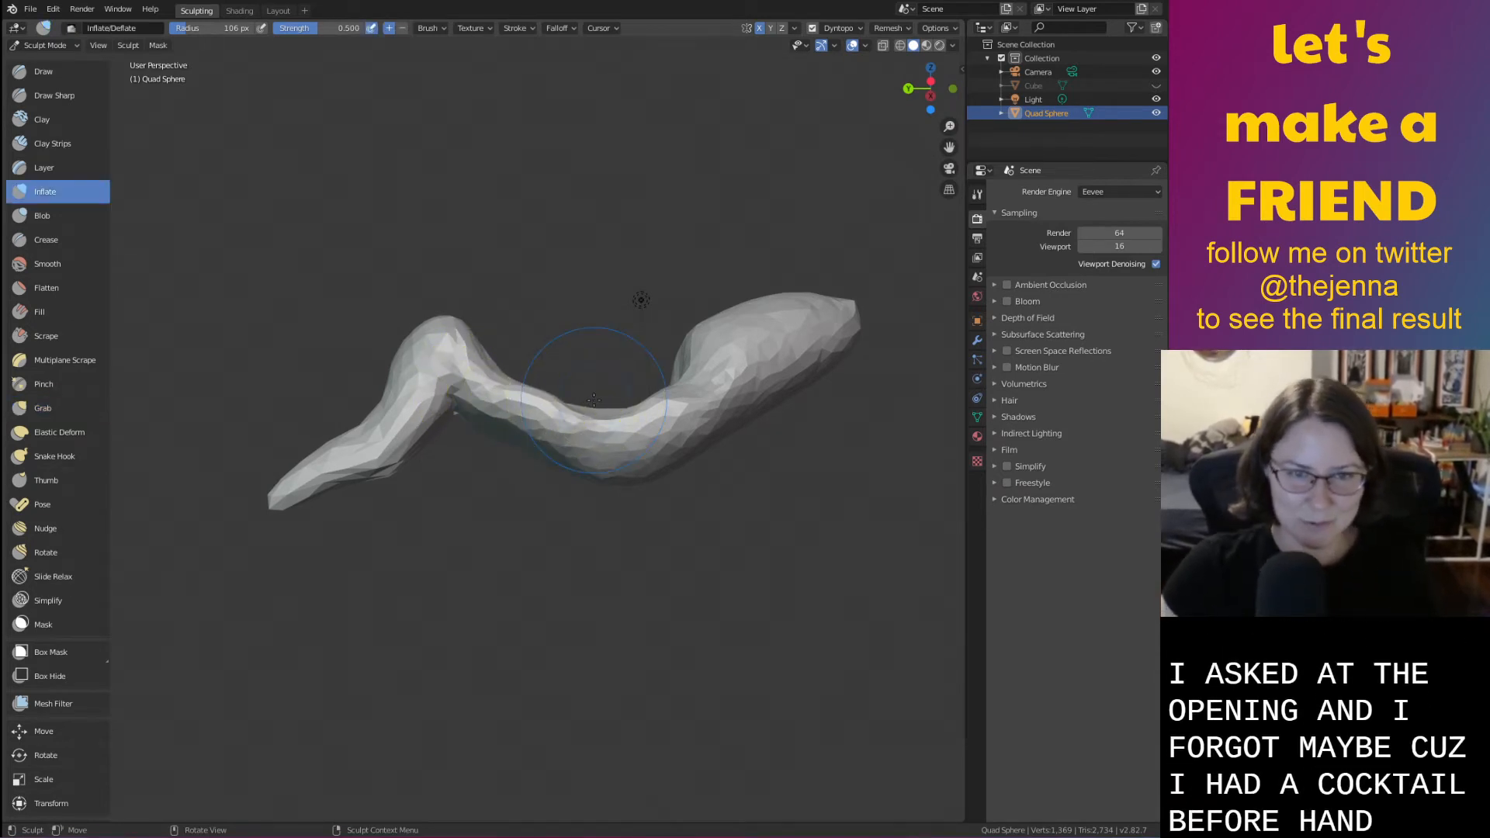
middle_click_drag(593, 400, 591, 527)
mouse_move(578, 553)
left_mouse_down()
mouse_move(559, 547)
mouse_move(668, 544)
mouse_move(527, 569)
left_mouse_up()
left_click_drag(568, 513, 601, 518)
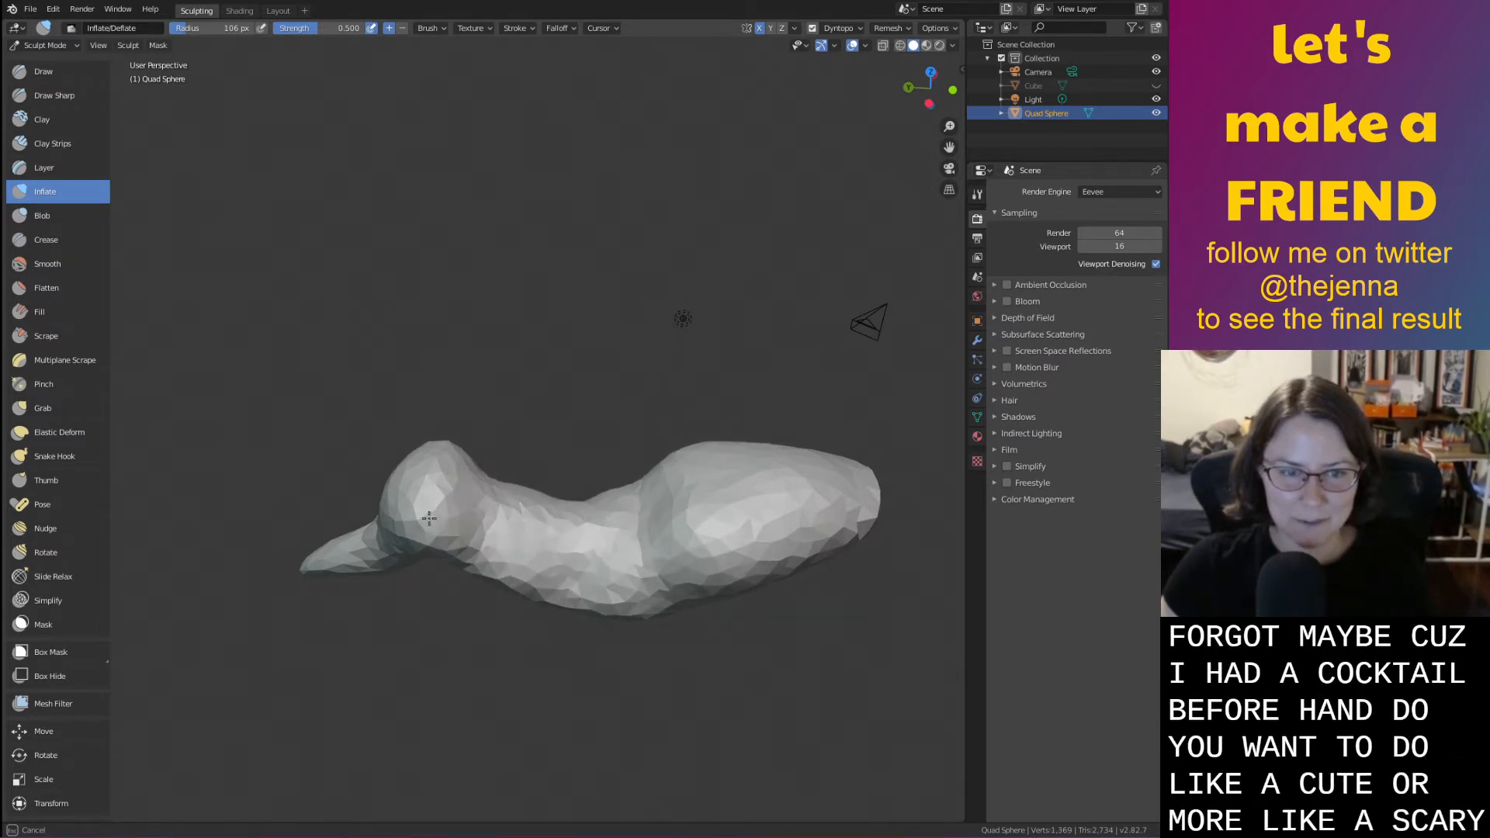
middle_click_drag(597, 520, 596, 457)
mouse_move(454, 423)
left_mouse_down()
mouse_move(328, 527)
mouse_move(309, 571)
left_mouse_up()
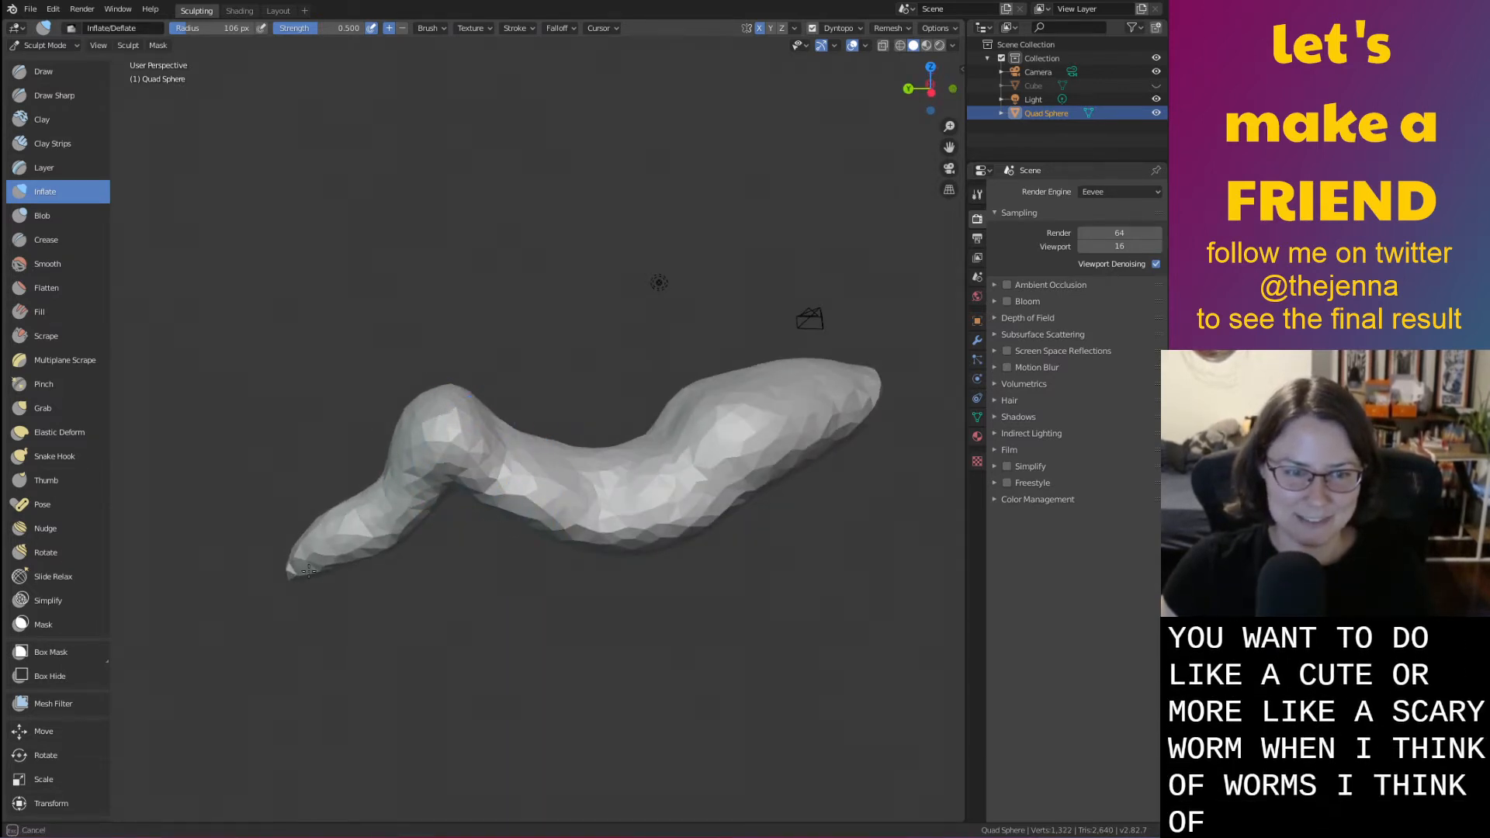
left_click_drag(431, 494, 430, 493)
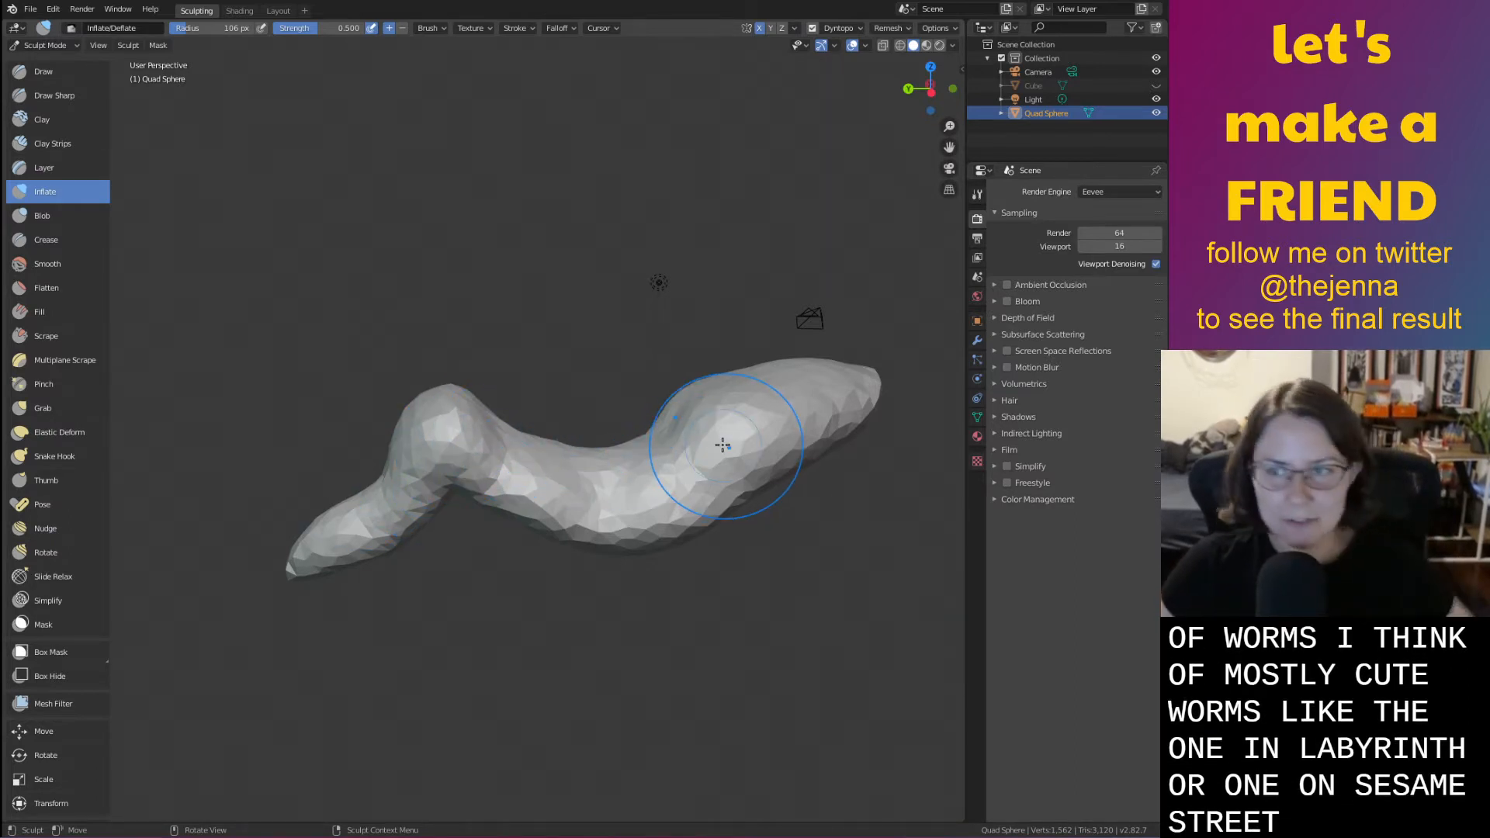
Bend the worm's thick end up into a tall hump with the Grab brush at 106 px radius and 0.644 strength
key("g")
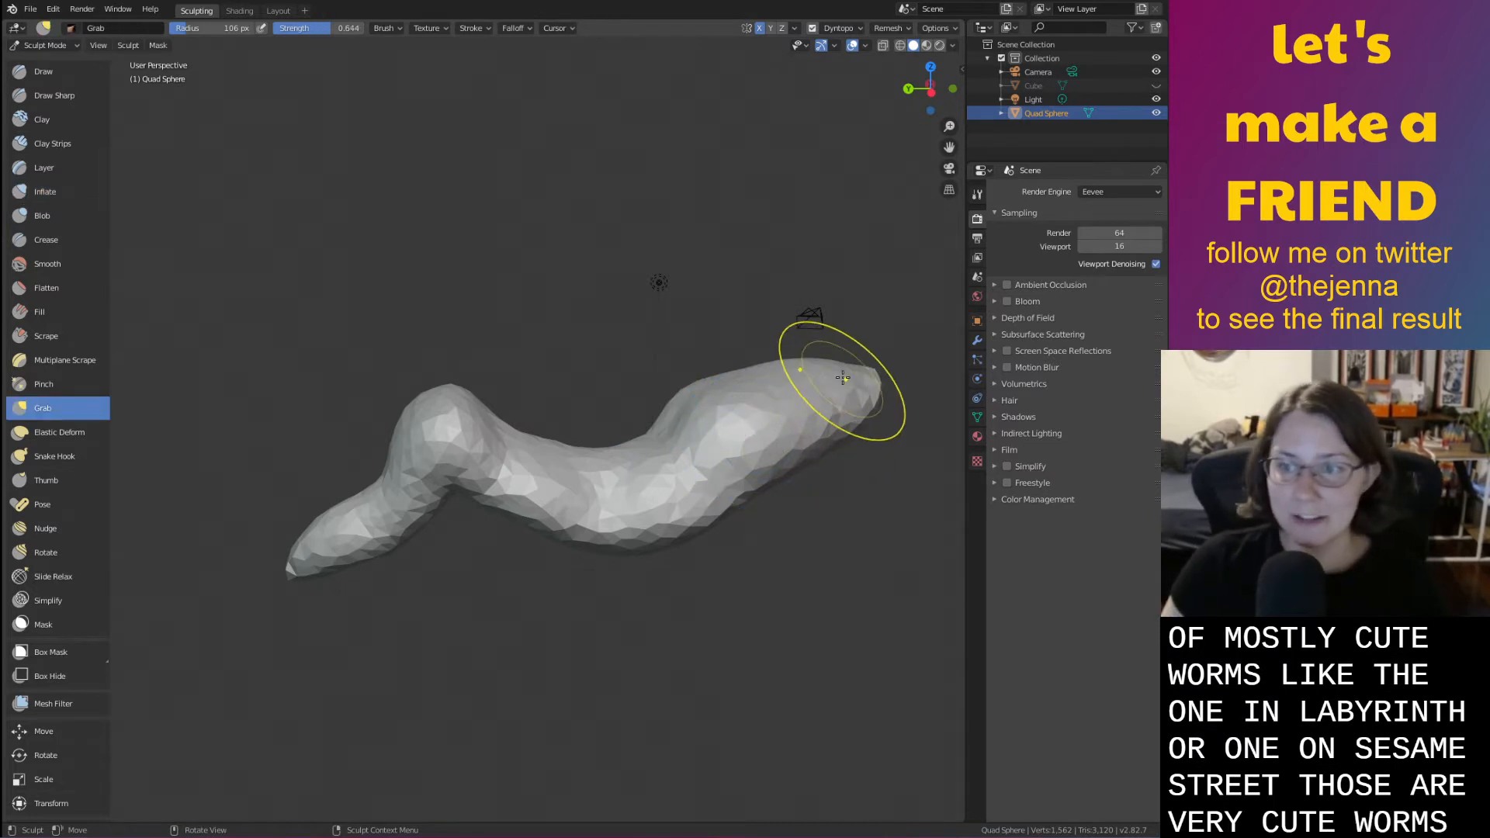
left_click_drag(778, 341, 789, 313)
key("ctrl+z")
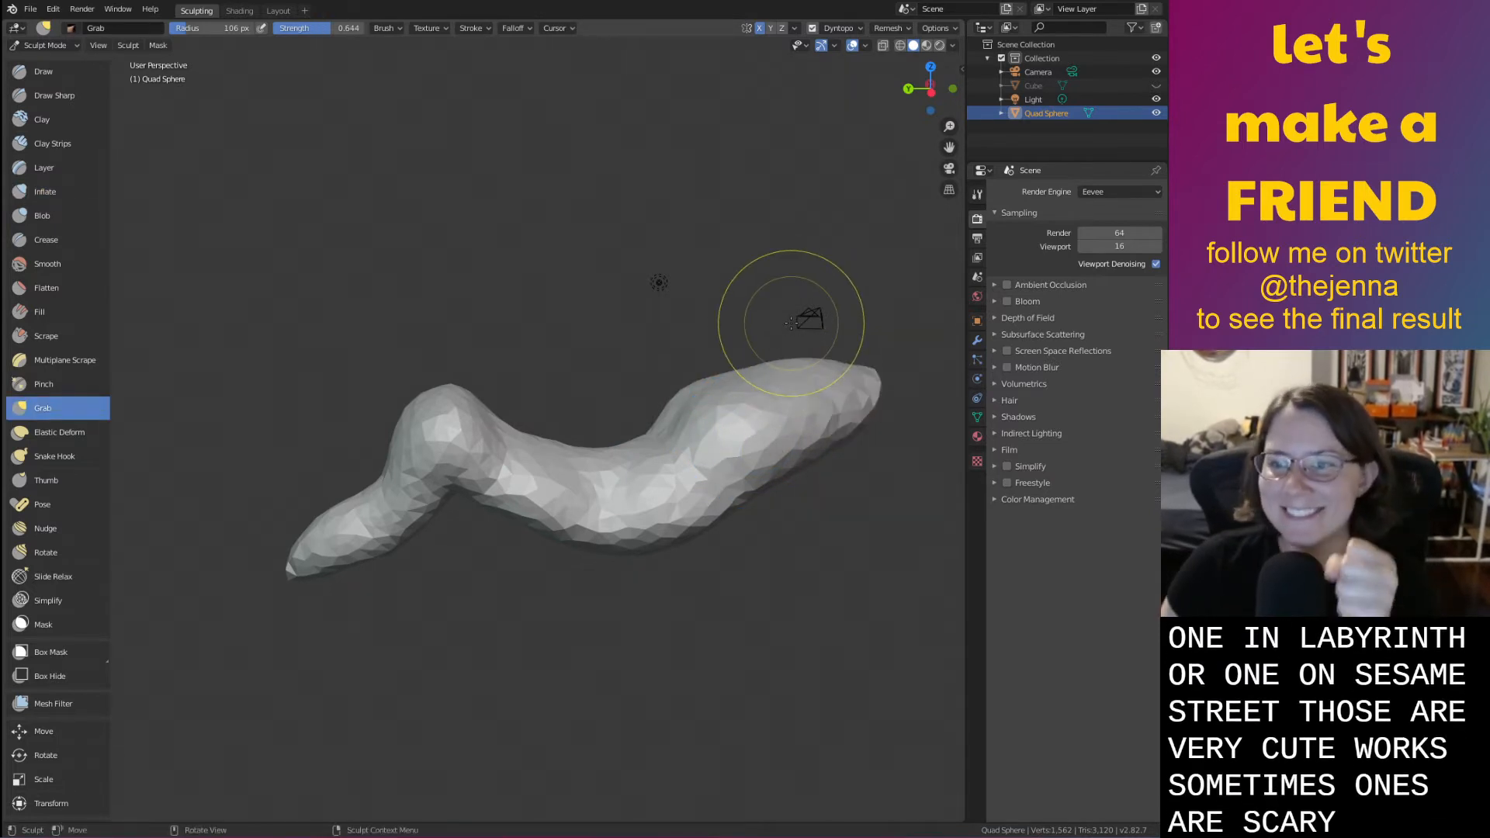
scroll(811, 359, "down", 3)
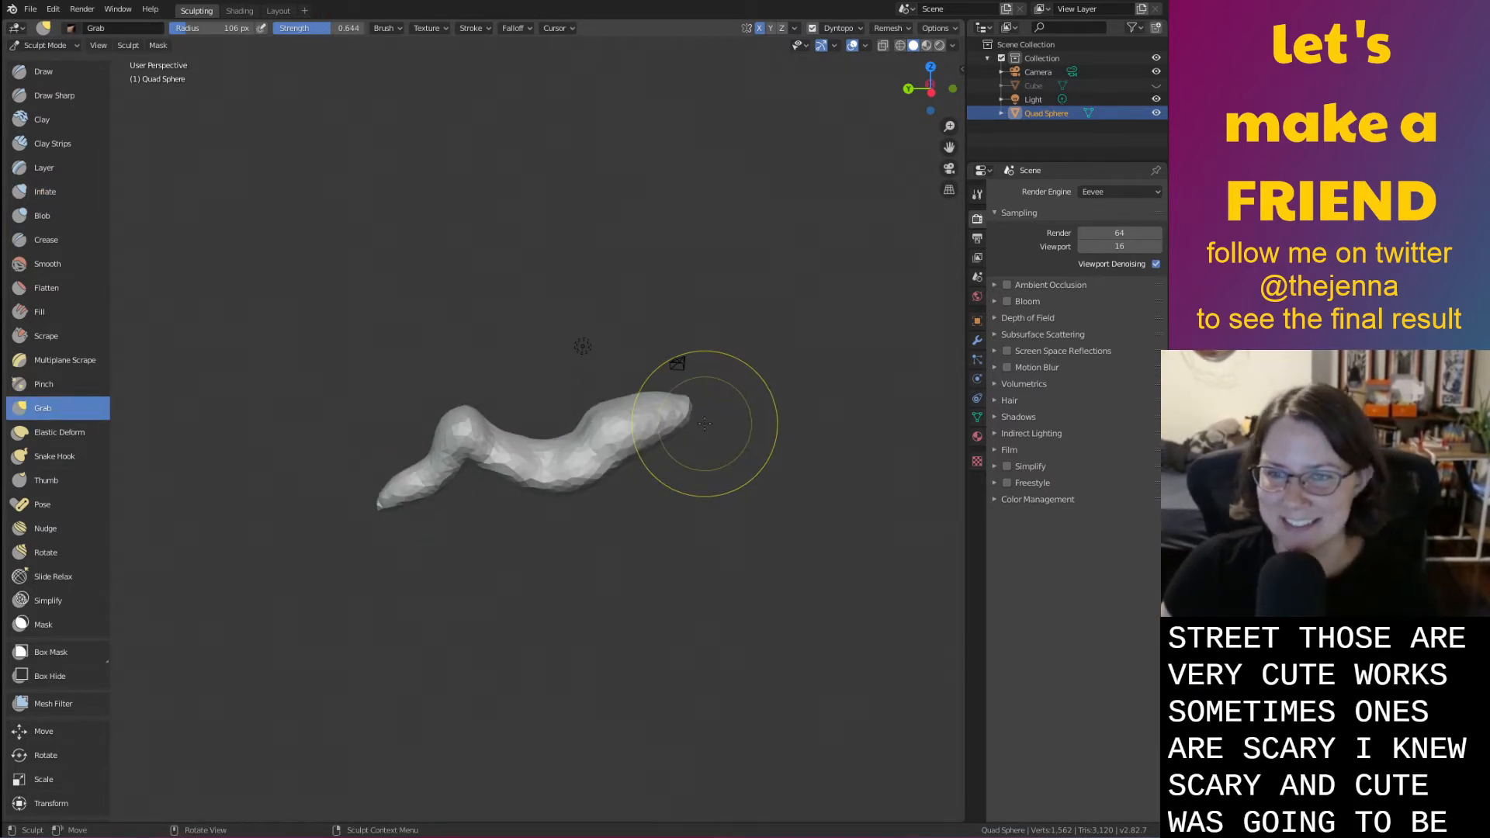
scroll(705, 423, "up", 1)
mouse_move(702, 473)
left_mouse_down()
mouse_move(671, 439)
mouse_move(653, 444)
mouse_move(623, 320)
left_mouse_up()
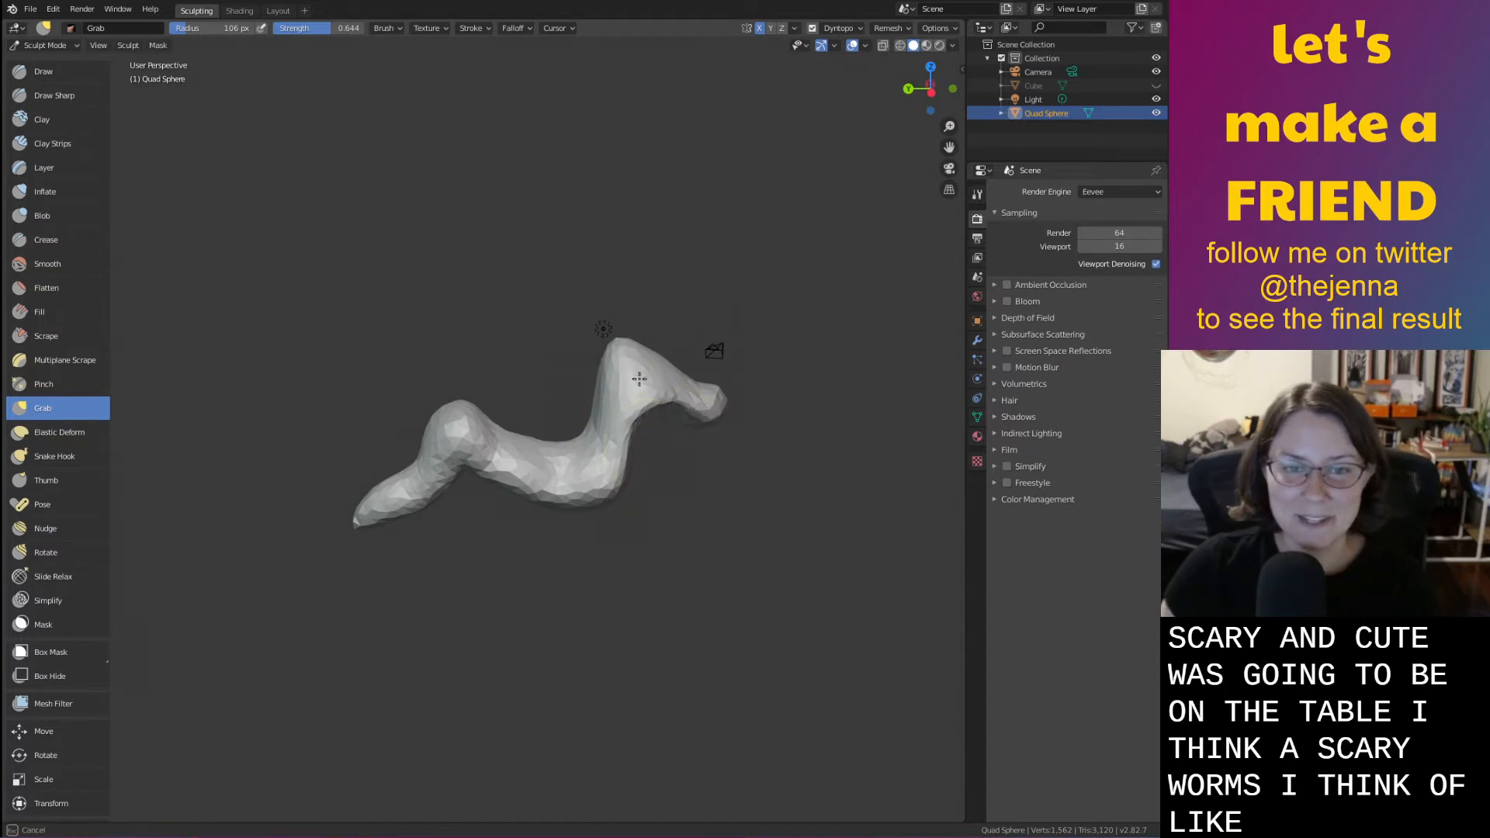
Fill out the creased underside of the tall hump with the Inflate/Deflate brush at 0.500 strength, and save the file
middle_click_drag(632, 382, 642, 393)
key("i")
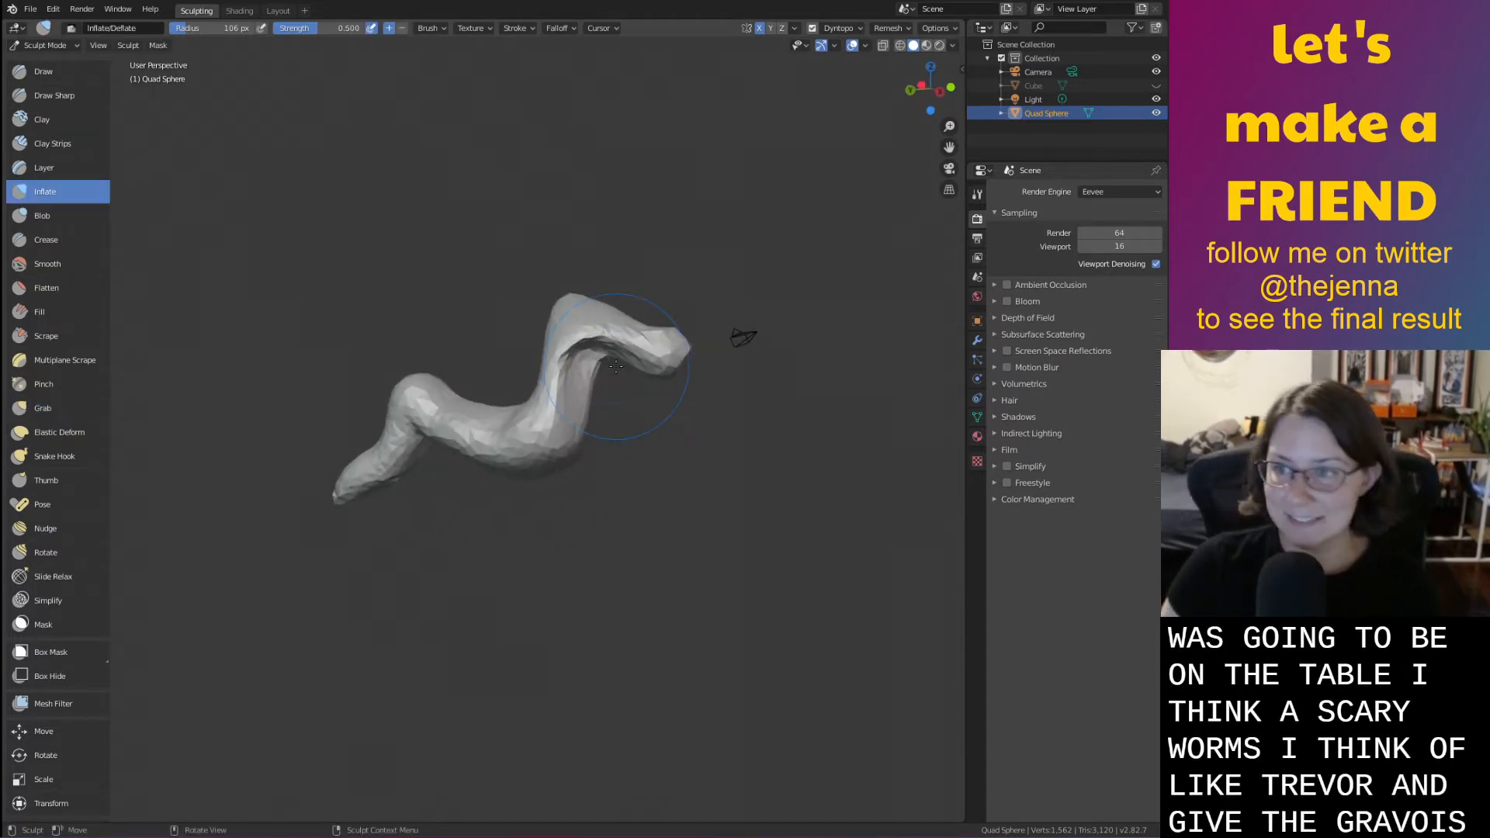
left_click_drag(616, 366, 596, 362)
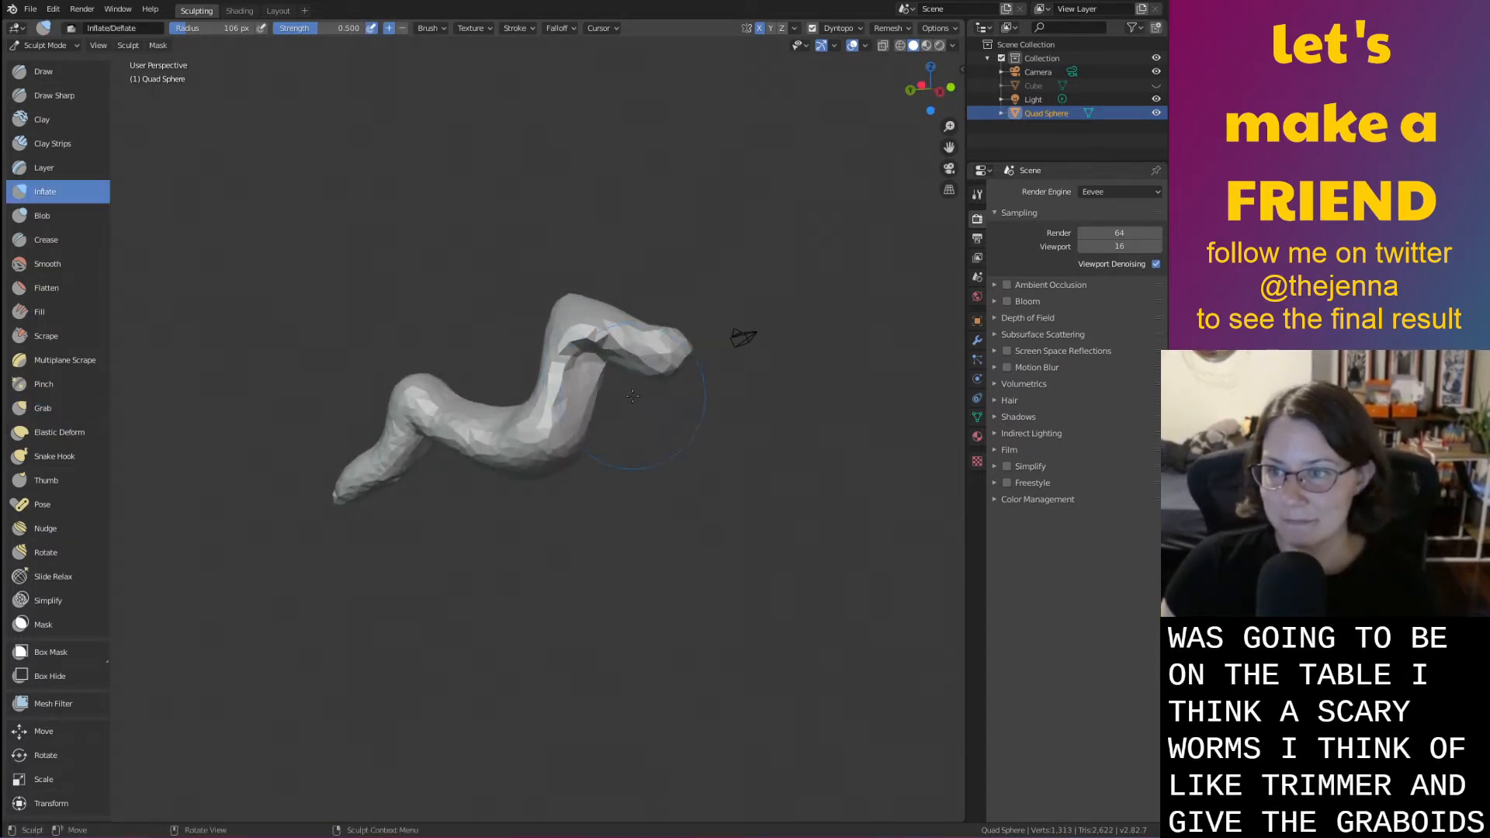
middle_click_drag(632, 396, 516, 318)
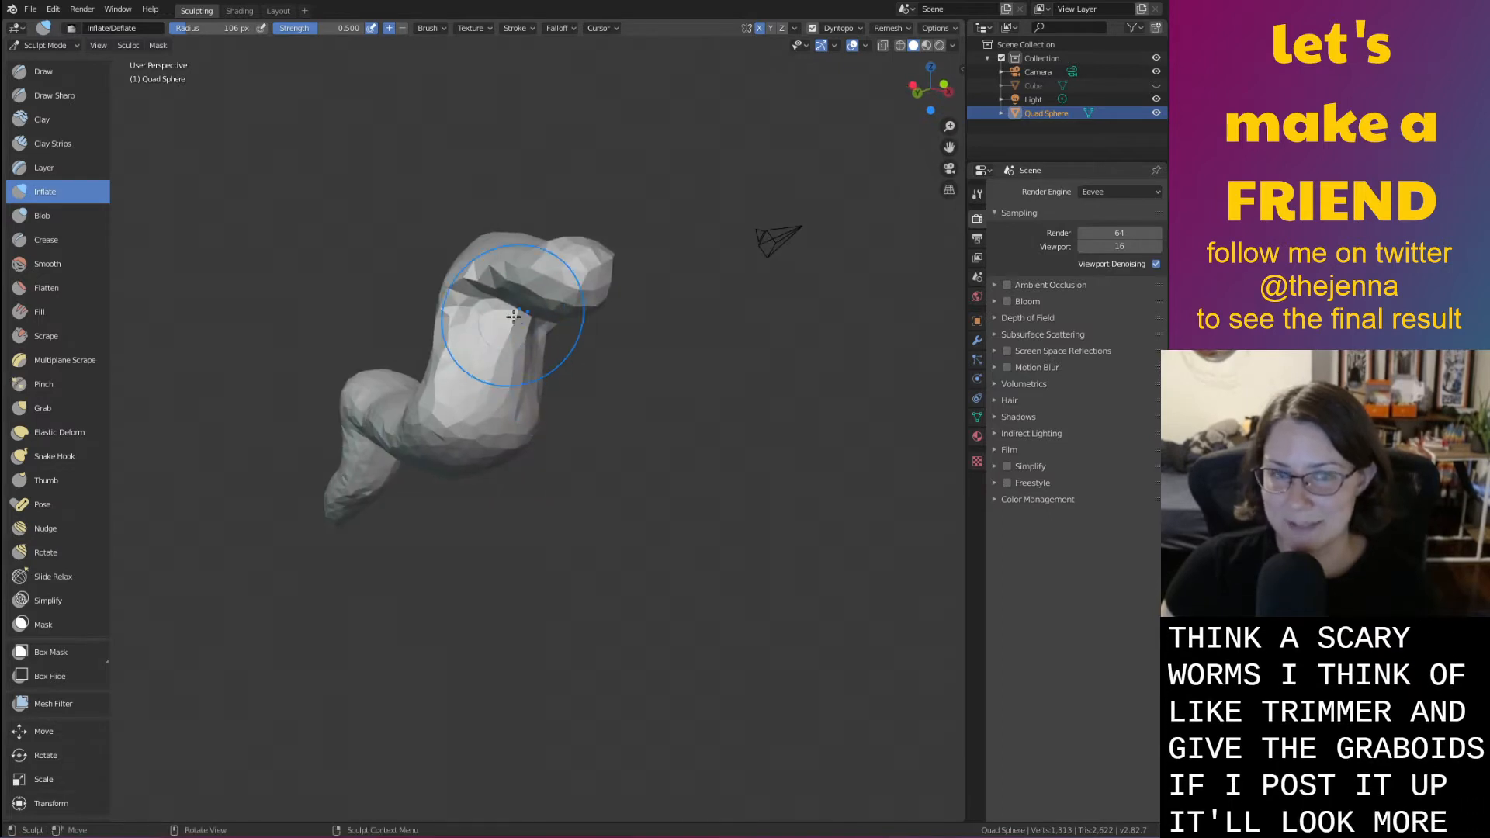
left_click_drag(513, 316, 551, 289)
left_click_drag(542, 354, 506, 373)
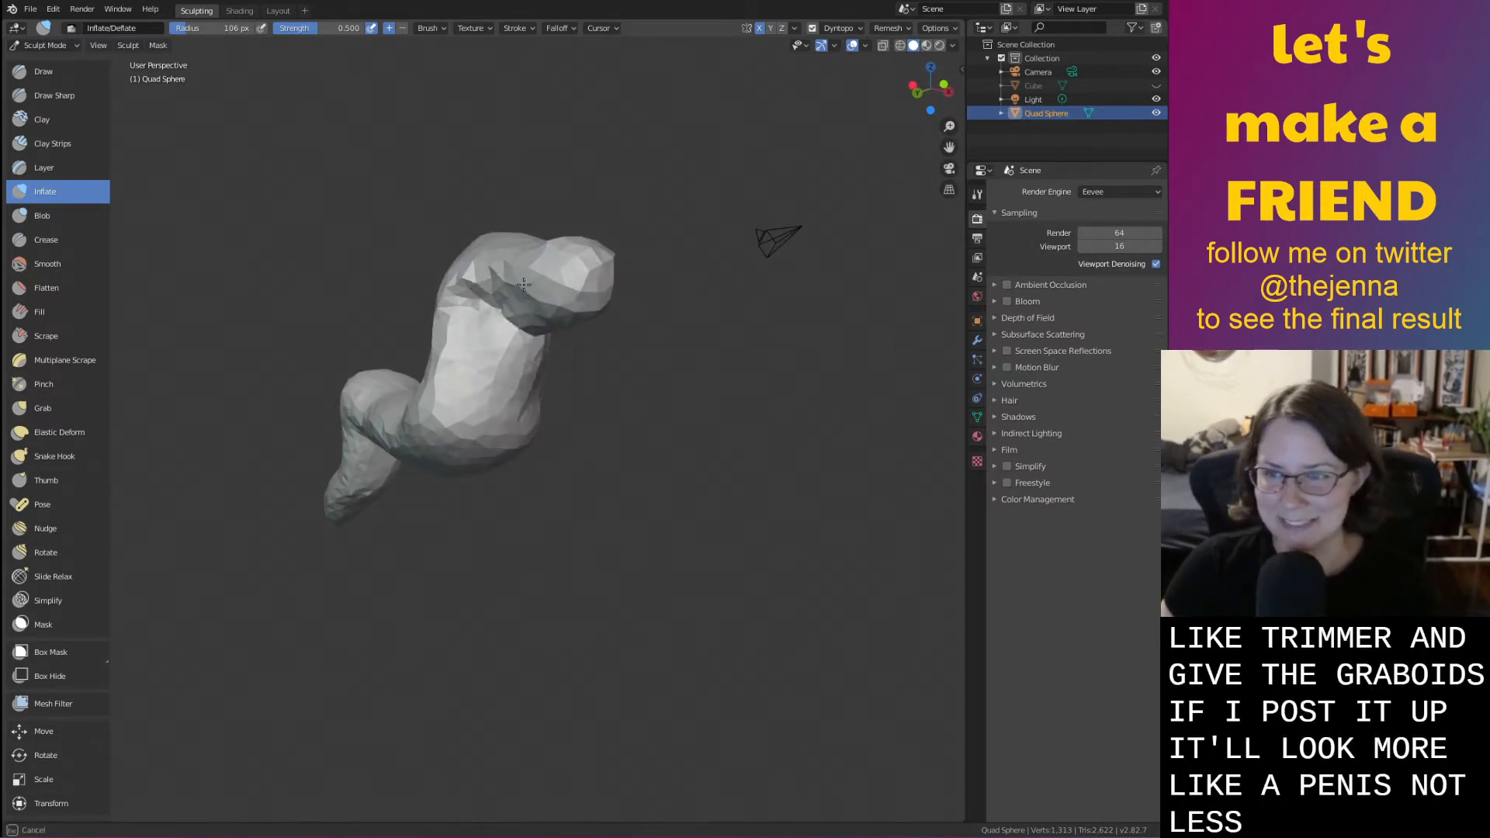
middle_click_drag(550, 361, 662, 422)
key("ctrl+s")
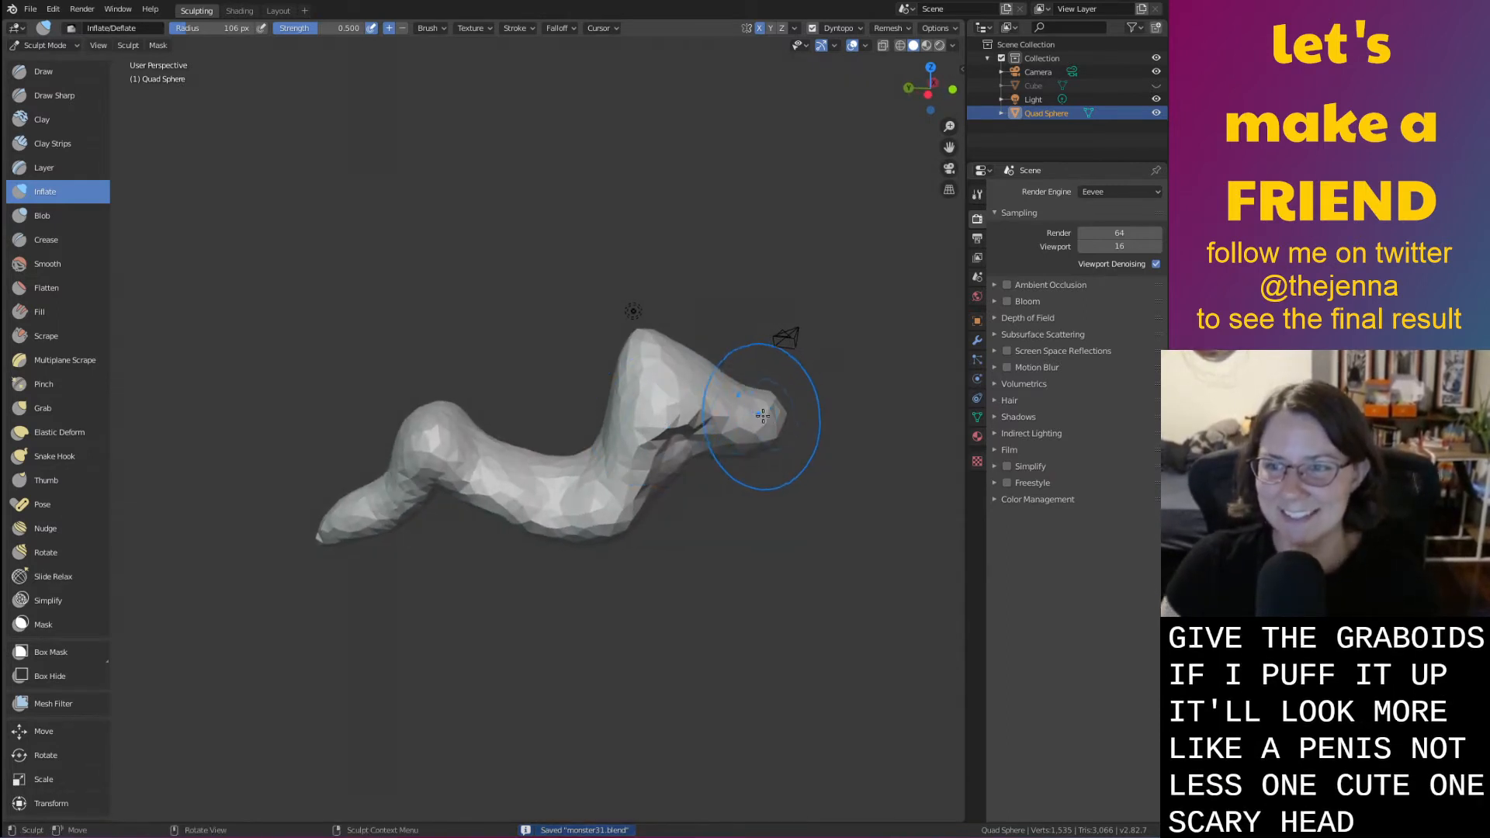
Pull in the underside of the tall hump and draw its tip outward with the Grab brush at 0.644 strength
middle_click_drag(756, 419, 517, 458)
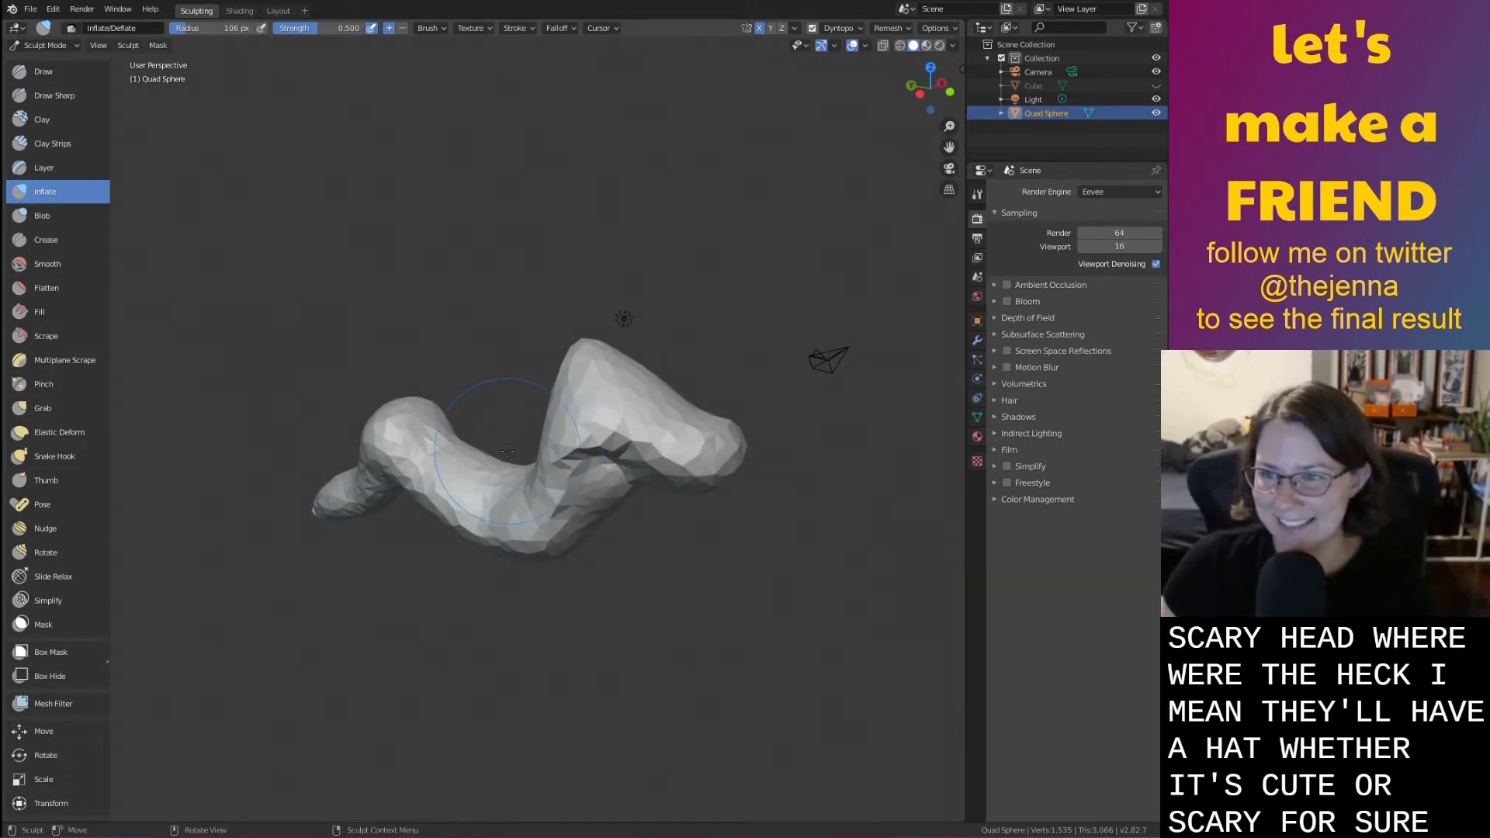
scroll(543, 441, "up", 2)
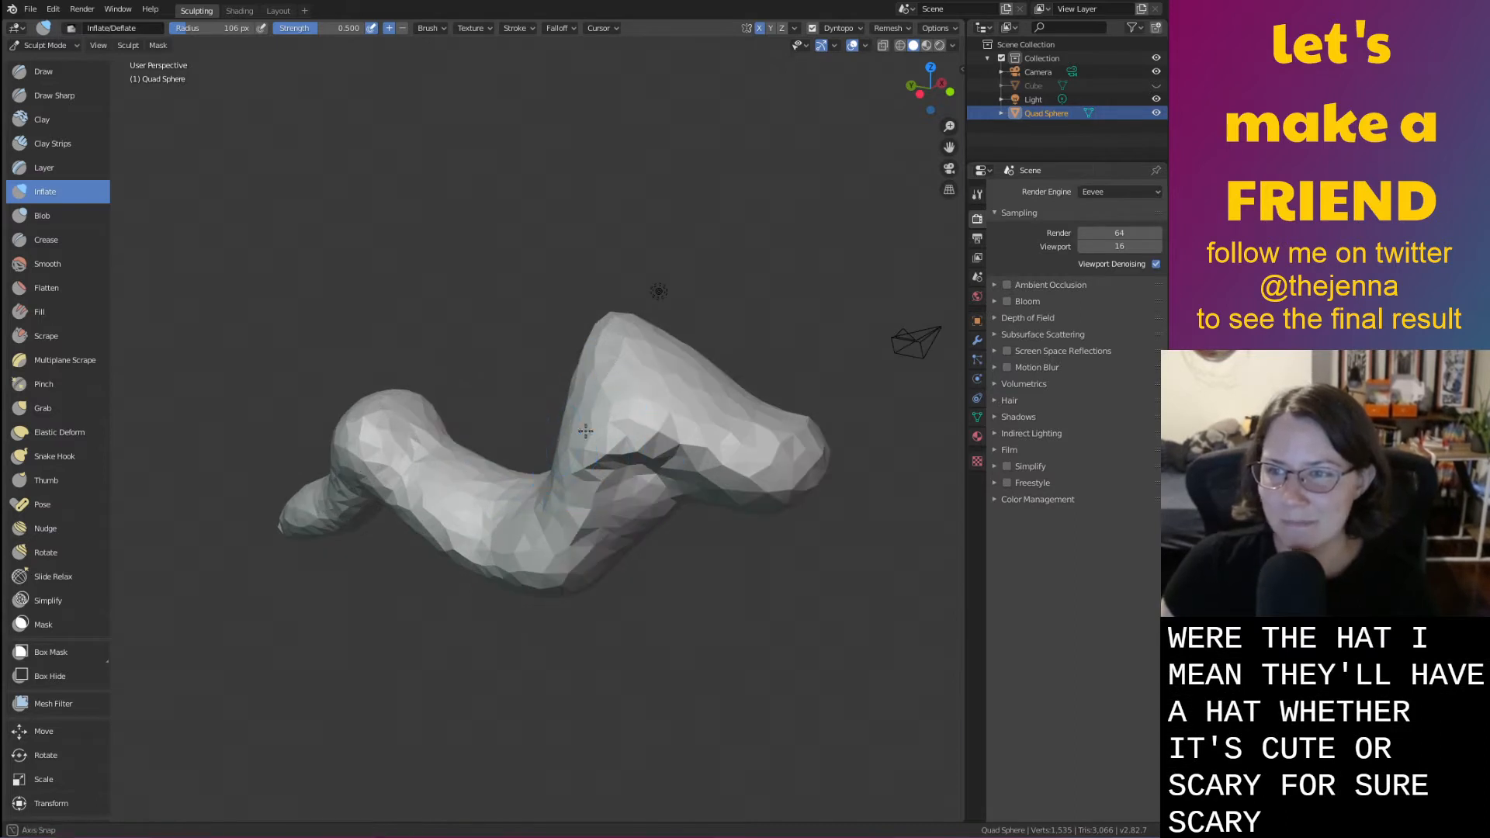
middle_click_drag(585, 430, 682, 414)
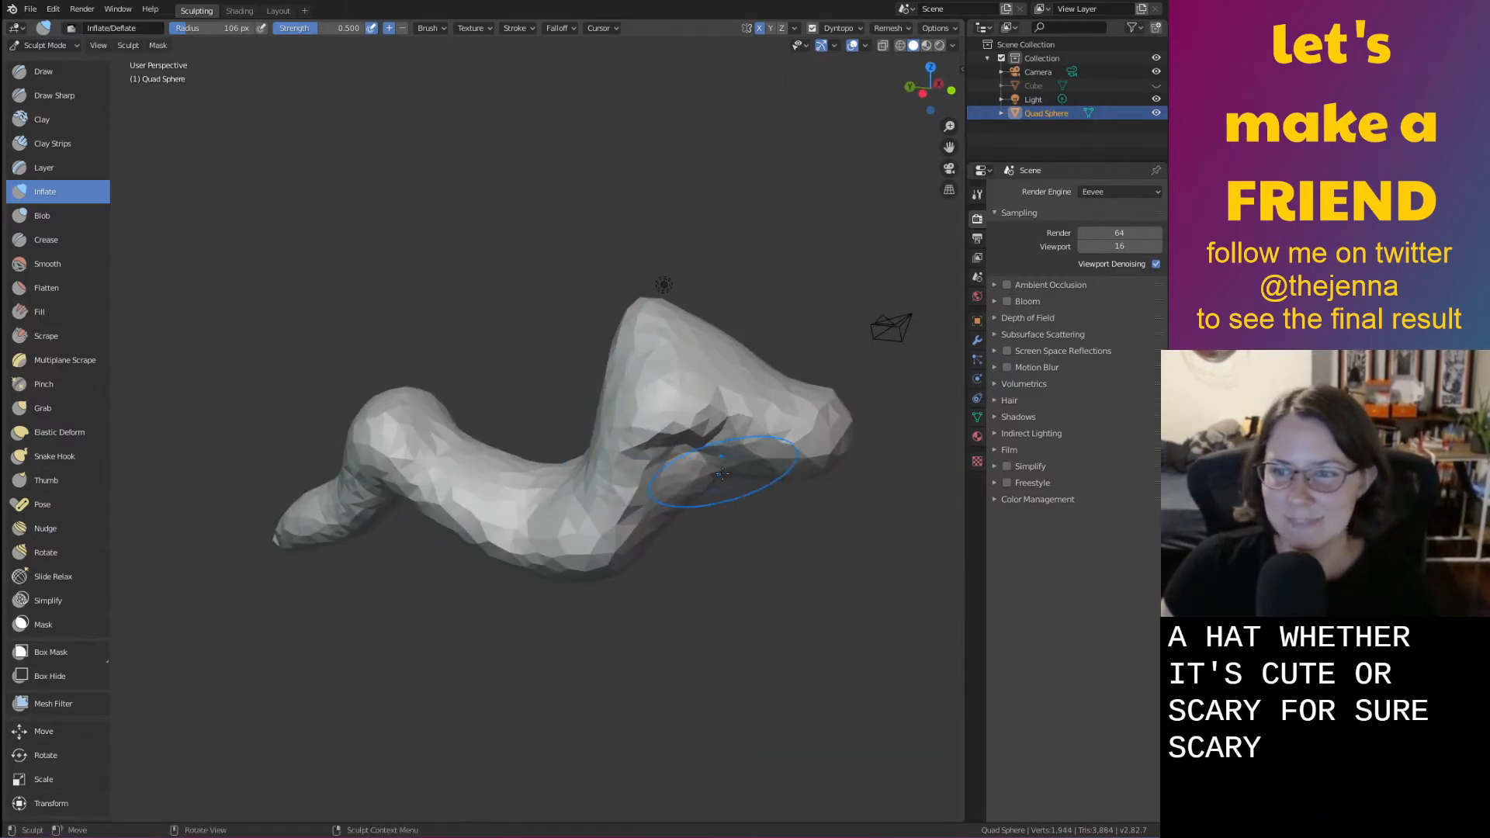
middle_click_drag(722, 473, 710, 434)
key("g")
scroll(694, 354, "down", 1)
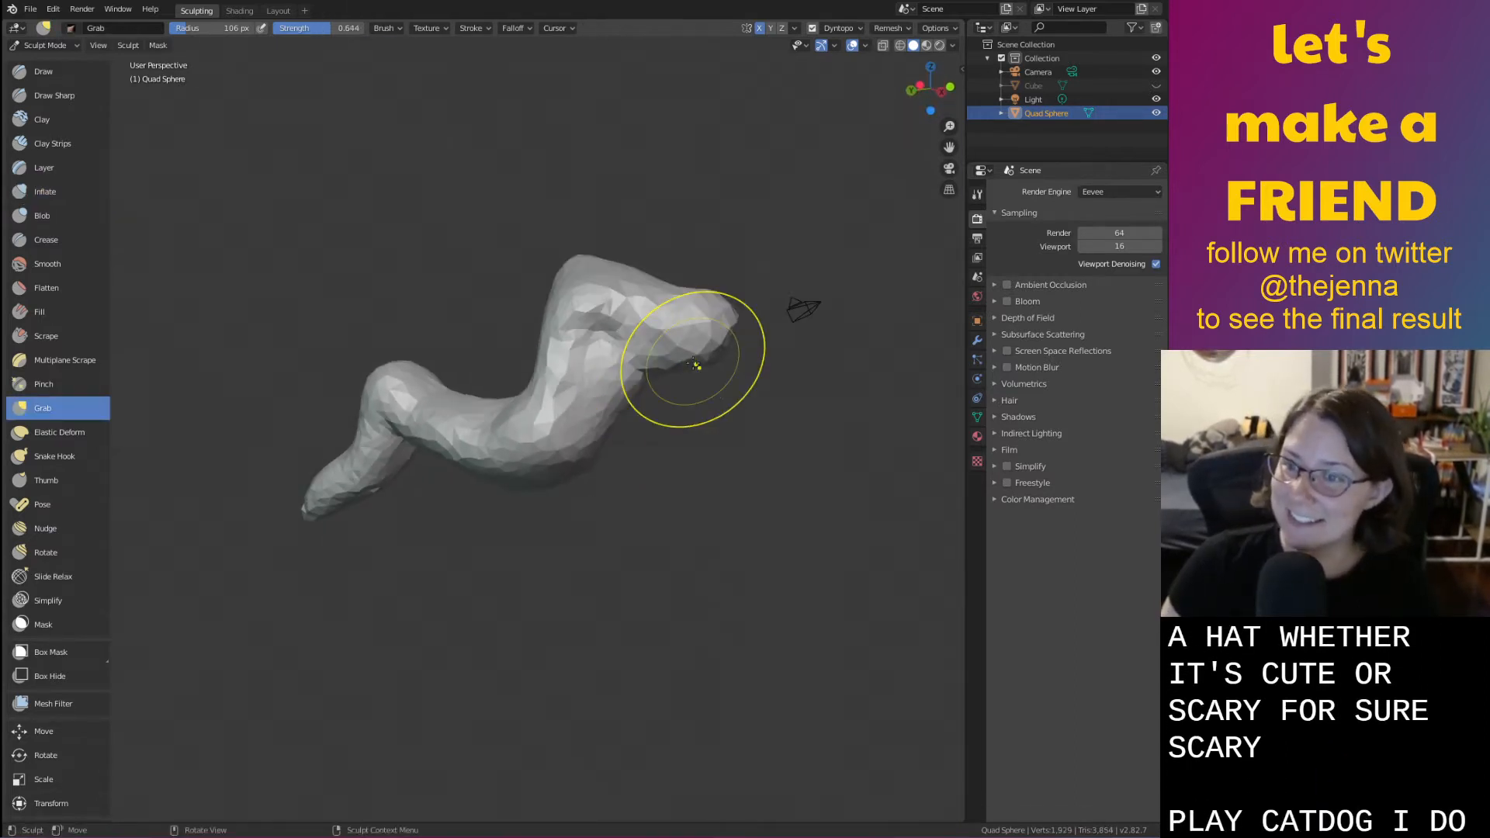
left_click_drag(648, 368, 608, 324)
mouse_move(619, 347)
middle_mouse_down()
mouse_move(680, 396)
mouse_move(690, 450)
middle_mouse_up()
left_click_drag(734, 442, 763, 440)
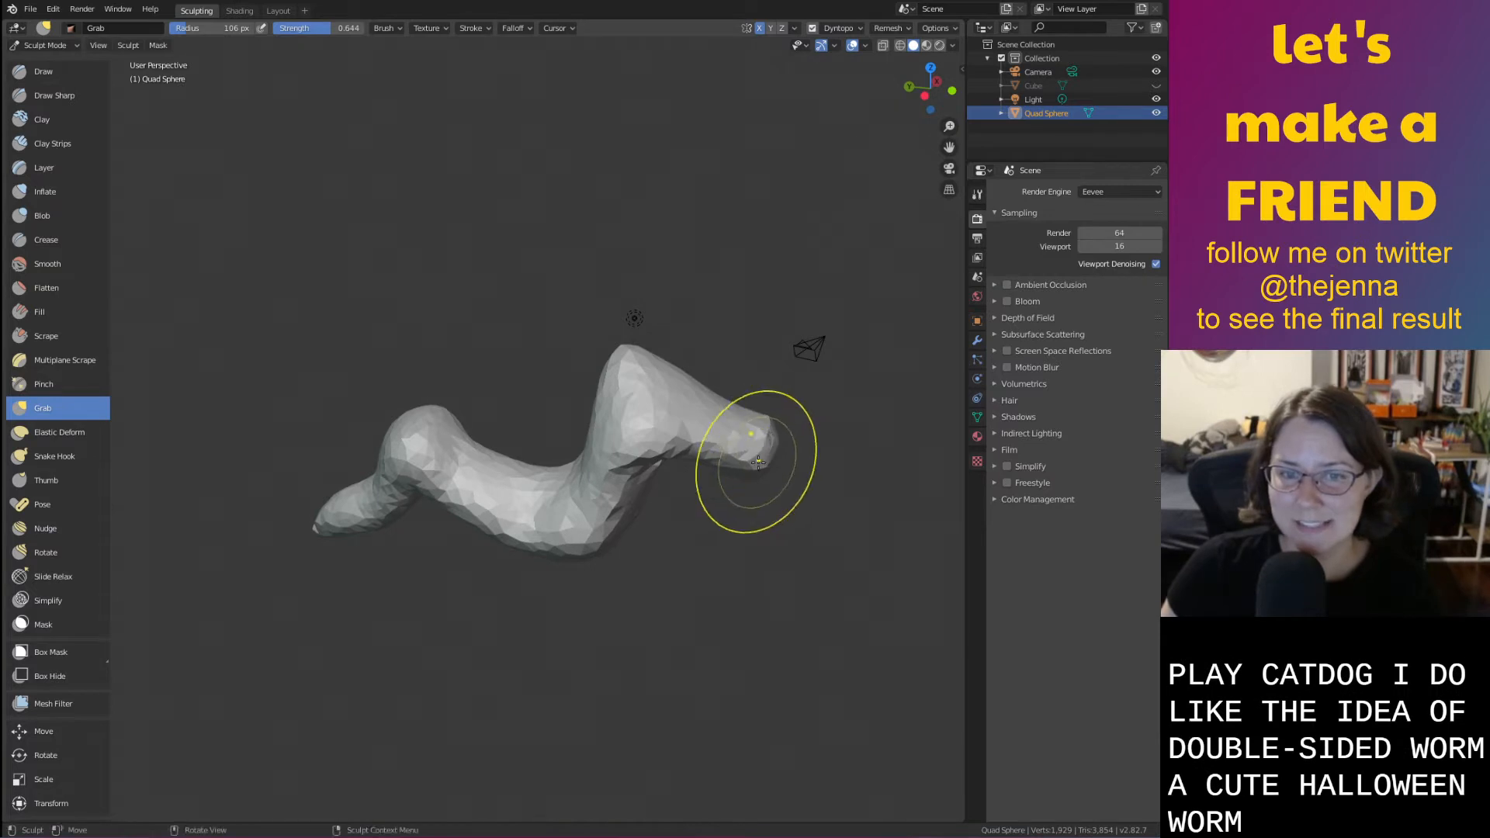
Thicken the dip and the rising section between the two humps with the Inflate/Deflate brush at 0.500 strength
middle_click_drag(667, 435, 593, 484)
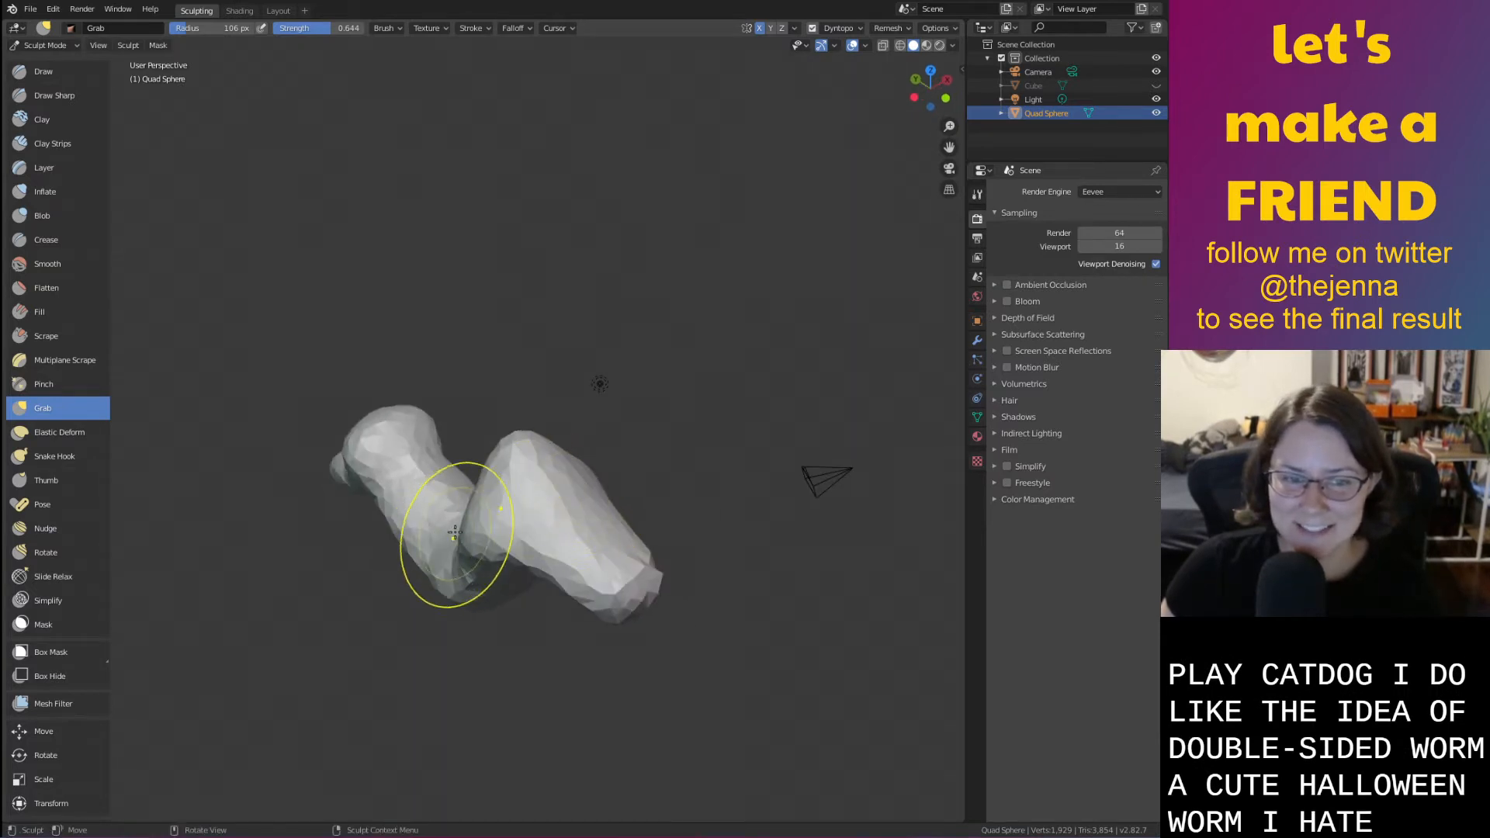
mouse_move(455, 532)
middle_mouse_down()
mouse_move(499, 533)
mouse_move(609, 466)
middle_mouse_up()
key("i")
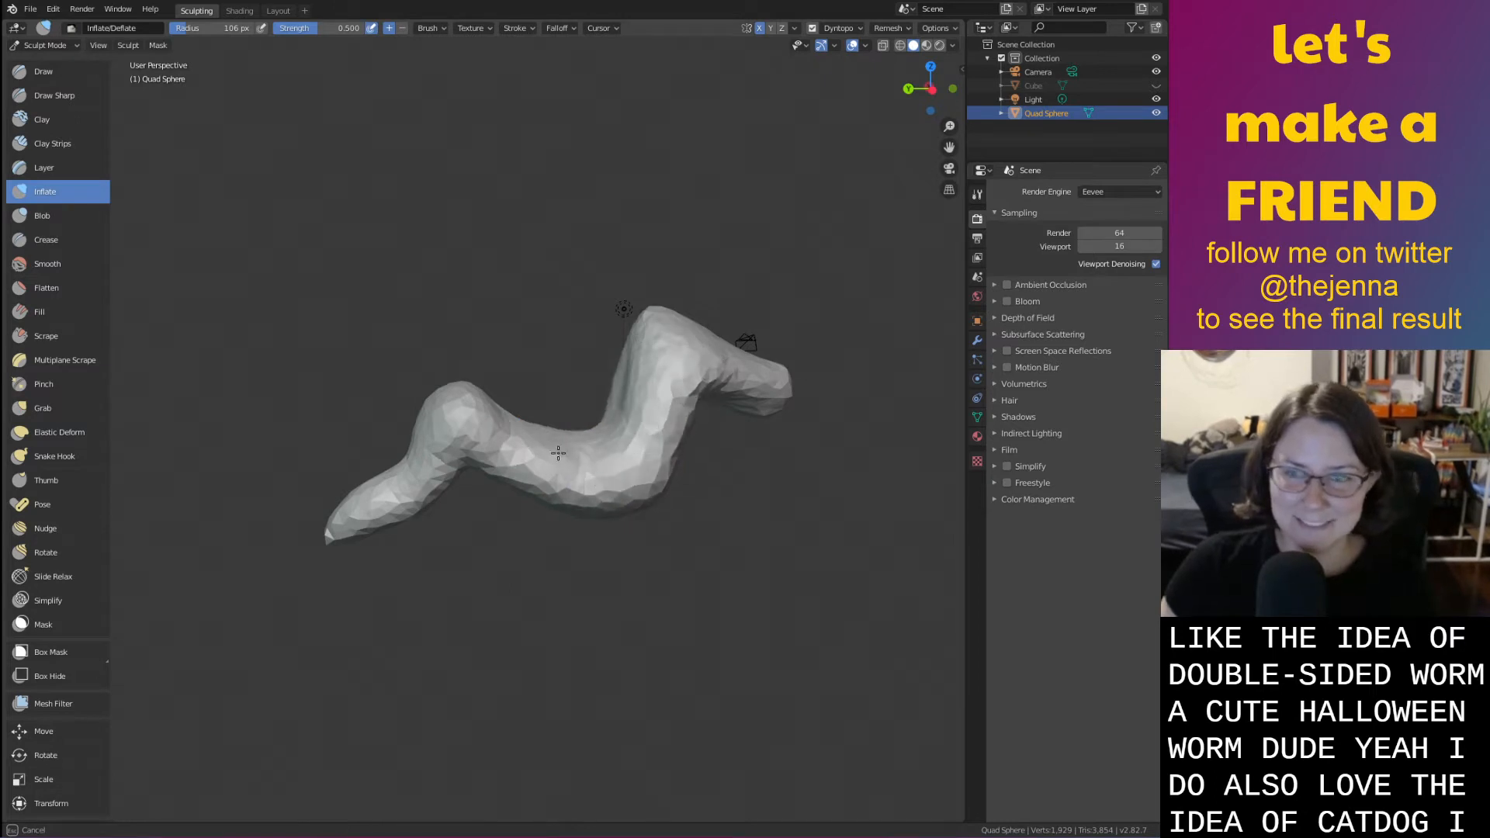
mouse_move(558, 454)
left_mouse_down()
mouse_move(441, 458)
mouse_move(365, 490)
mouse_move(378, 456)
mouse_move(679, 382)
mouse_move(666, 379)
mouse_move(656, 419)
left_mouse_up()
key("s")
mouse_move(656, 419)
middle_mouse_down()
mouse_move(516, 532)
mouse_move(512, 474)
mouse_move(543, 449)
mouse_move(682, 409)
mouse_move(542, 473)
mouse_move(515, 449)
middle_mouse_up()
Pull the tapered tail end high up with the Grab brush and inflate the thinned stretch
key("g")
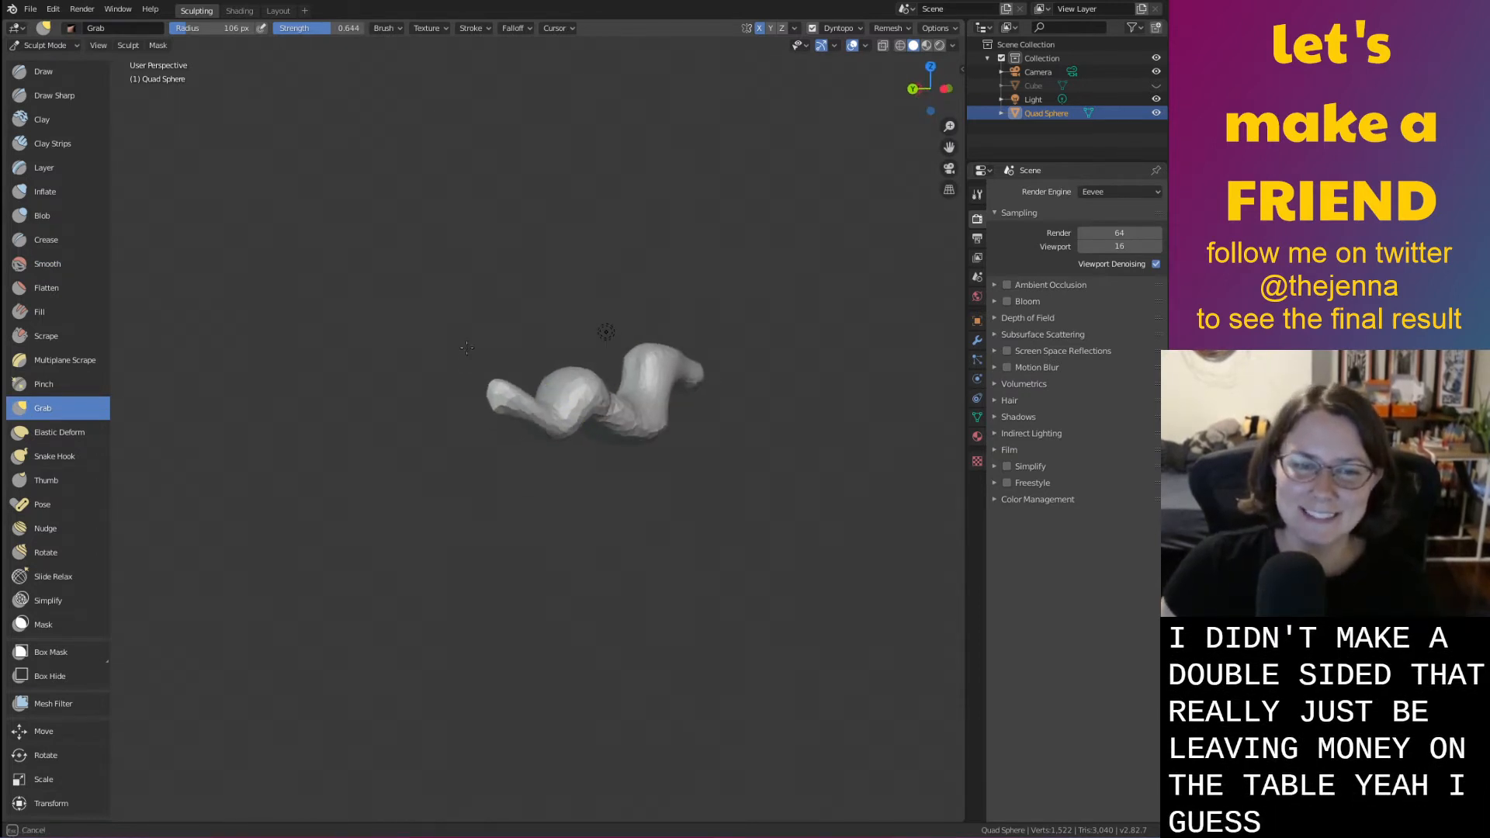
left_click_drag(480, 391, 375, 167)
middle_click_drag(376, 168, 492, 444)
key("i")
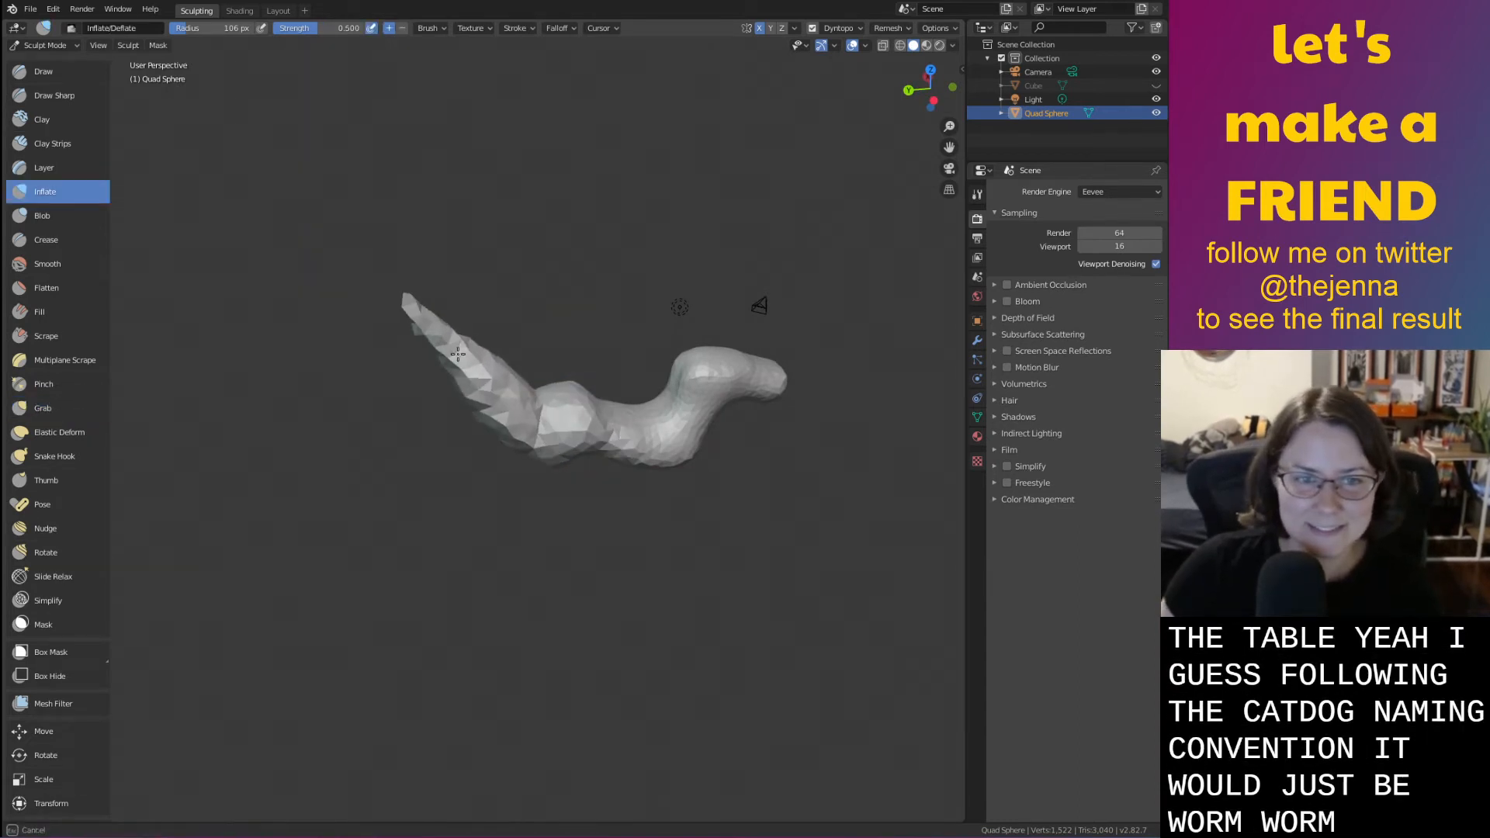
Sharpen the bend at the base of the raised tail with the Grab brush at 0.644 strength
key("g")
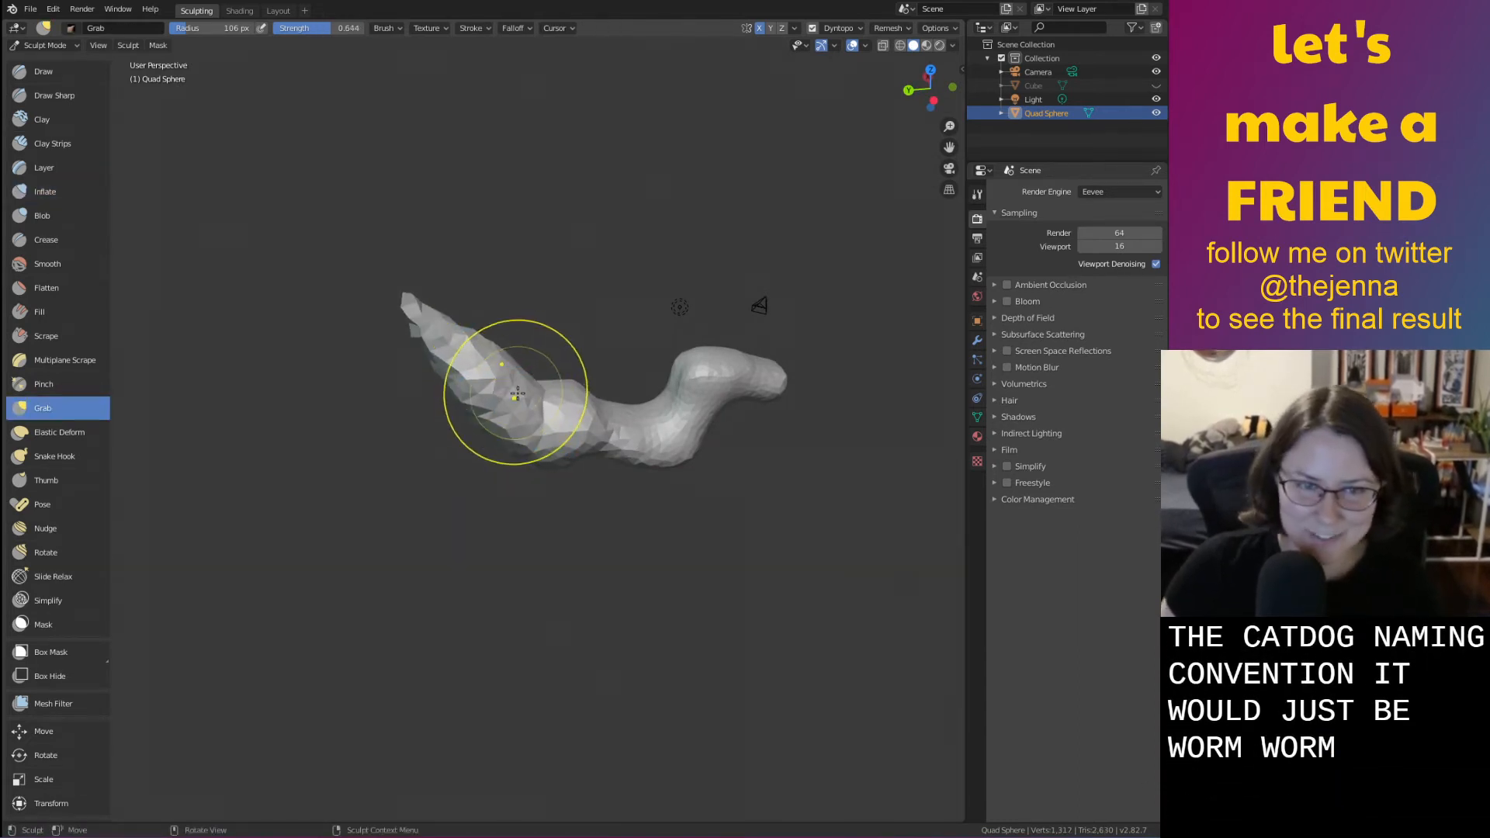
mouse_move(486, 419)
left_mouse_down()
mouse_move(516, 426)
mouse_move(514, 440)
left_mouse_up()
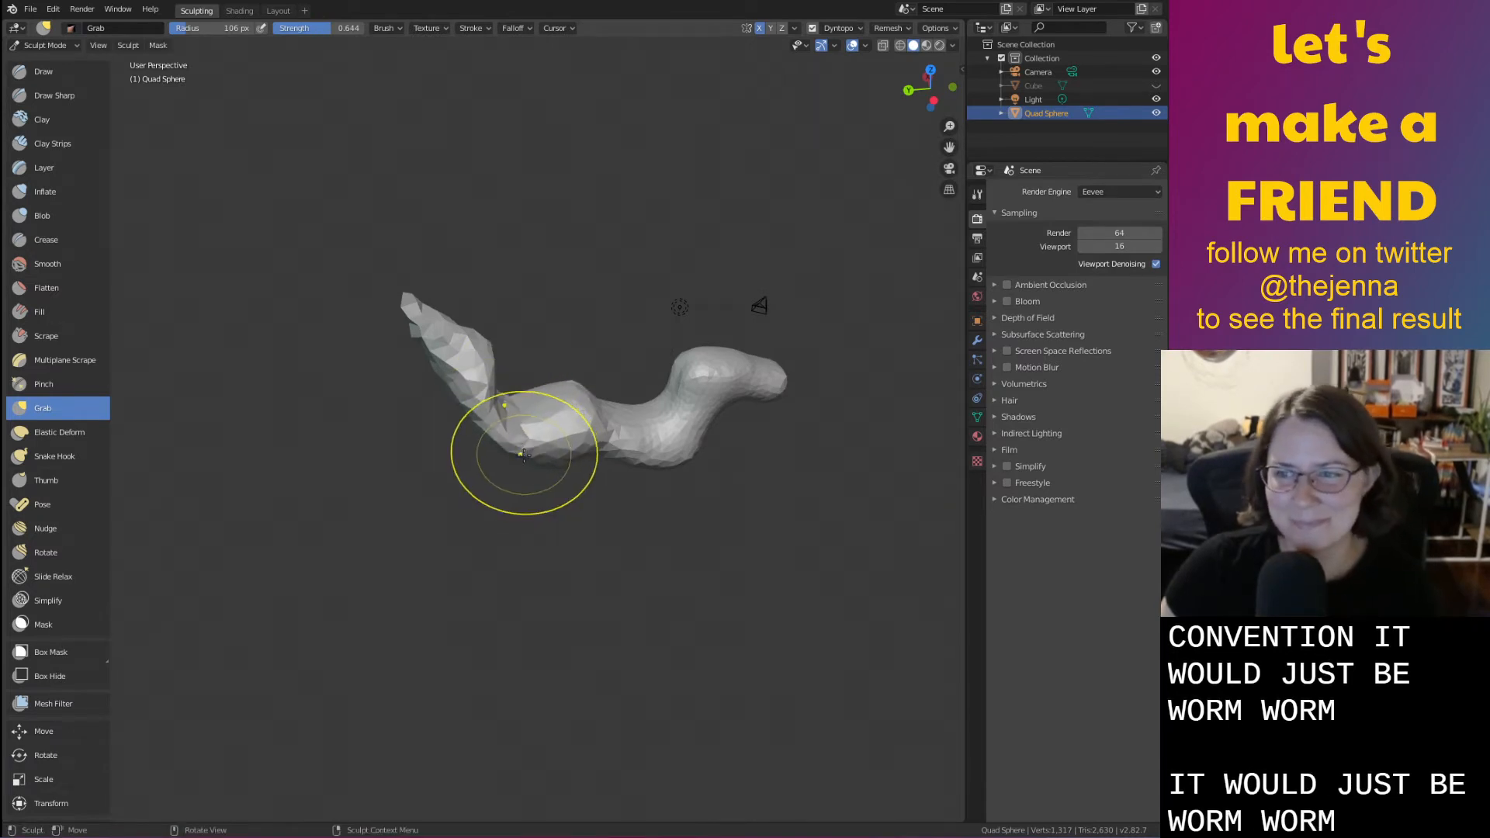
mouse_move(527, 460)
middle_mouse_down()
mouse_move(546, 438)
mouse_move(520, 447)
mouse_move(541, 434)
middle_mouse_up()
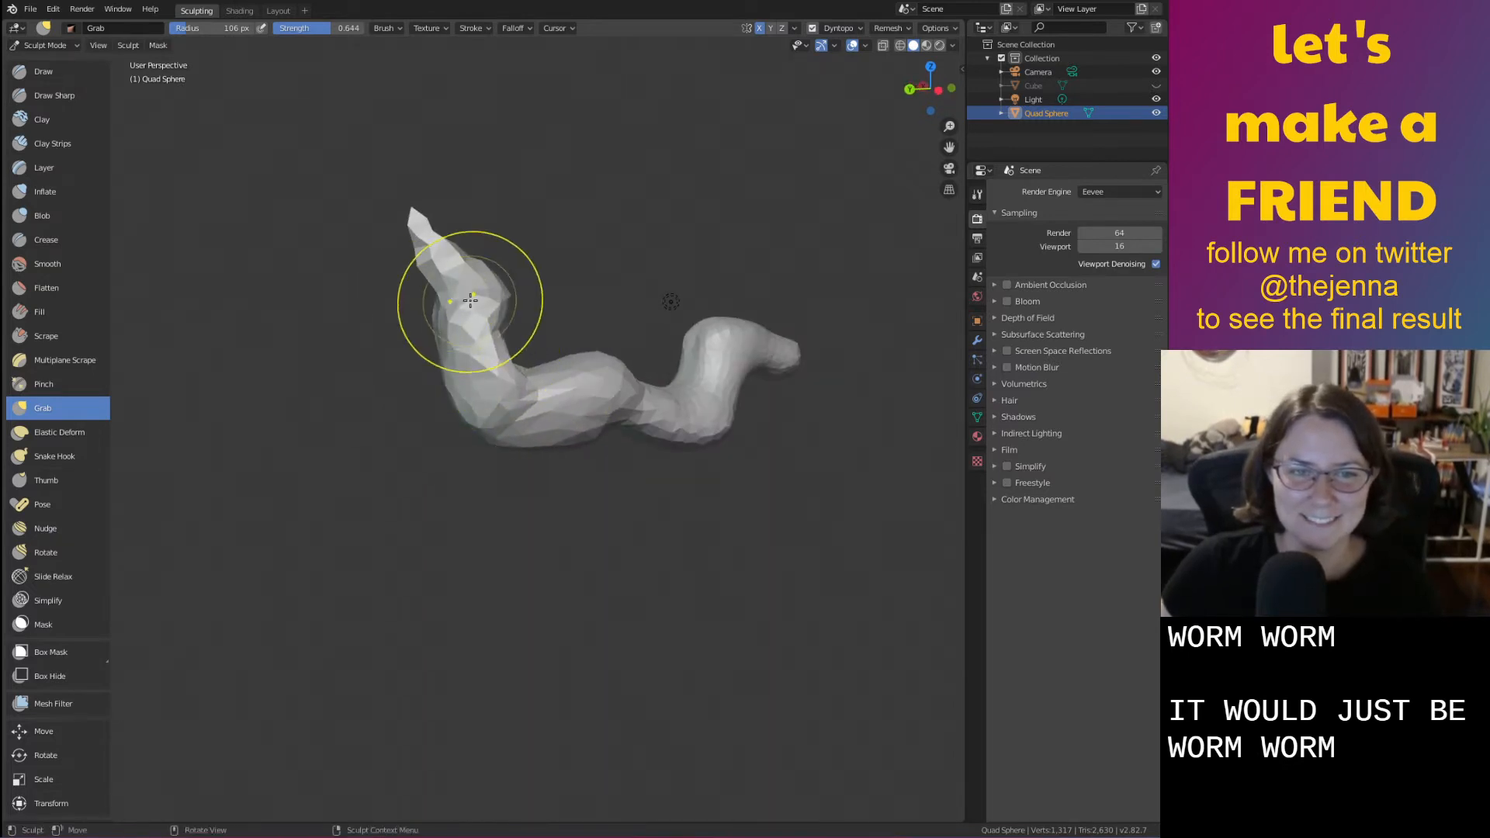
left_click_drag(470, 300, 426, 240)
Inflate the raised tail at 0.500 strength and even out its creased bend with the Smooth brush at 0.700 strength
key("i")
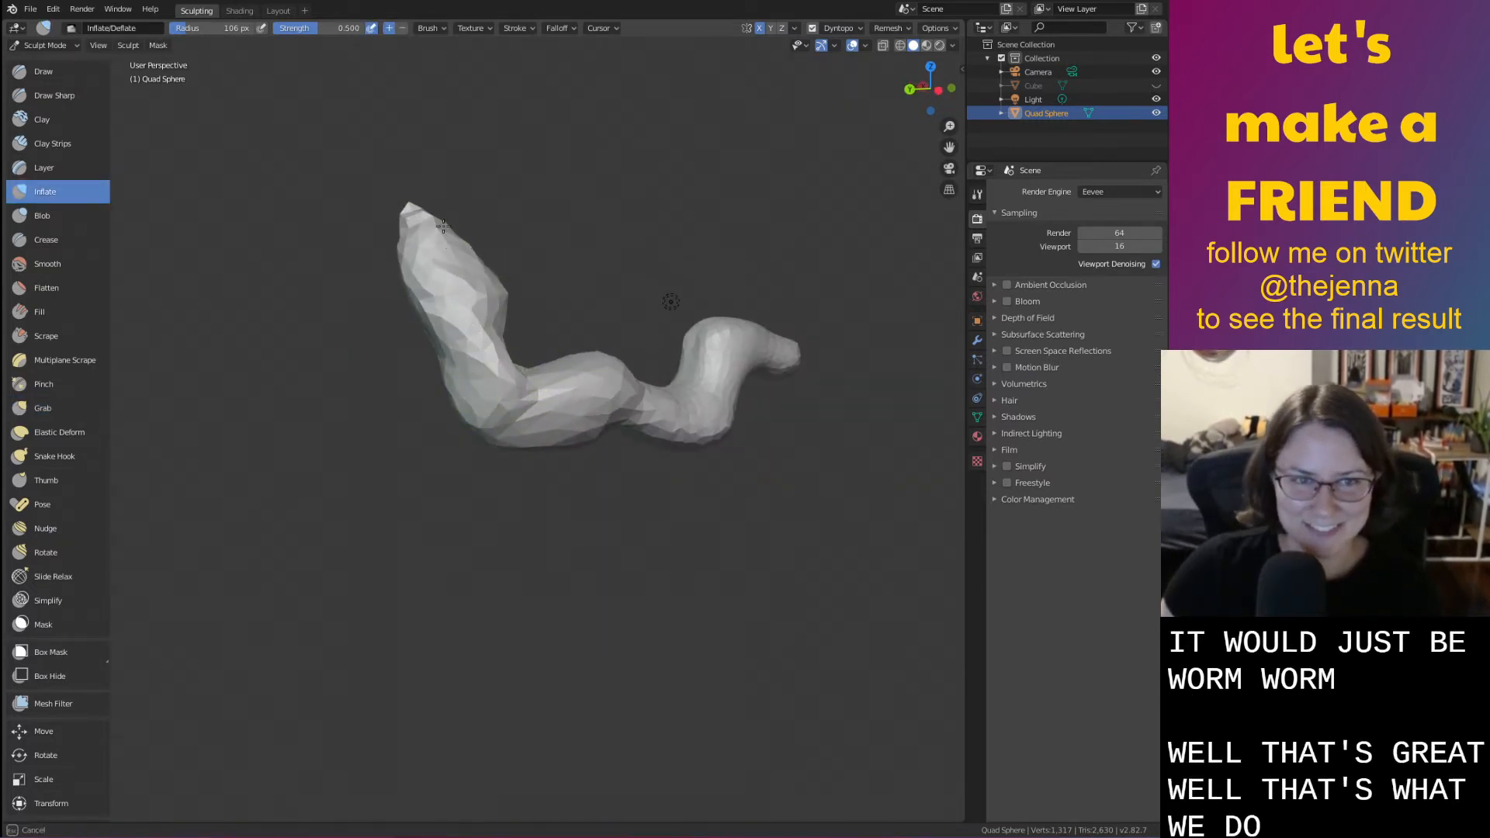
middle_click_drag(458, 311, 486, 396)
key("shift+s")
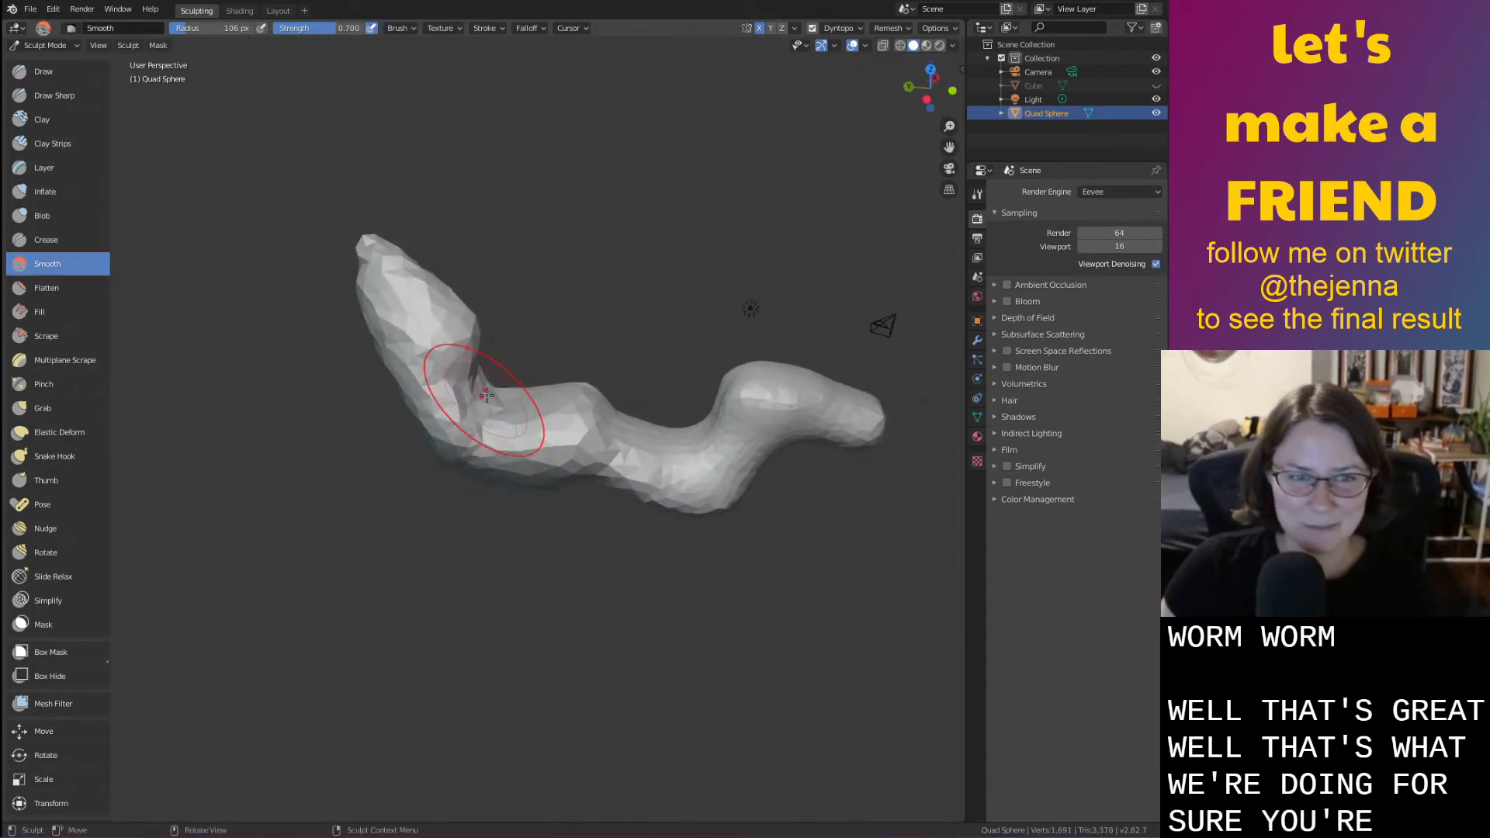
left_click_drag(487, 396, 488, 364)
middle_click_drag(617, 435, 586, 436)
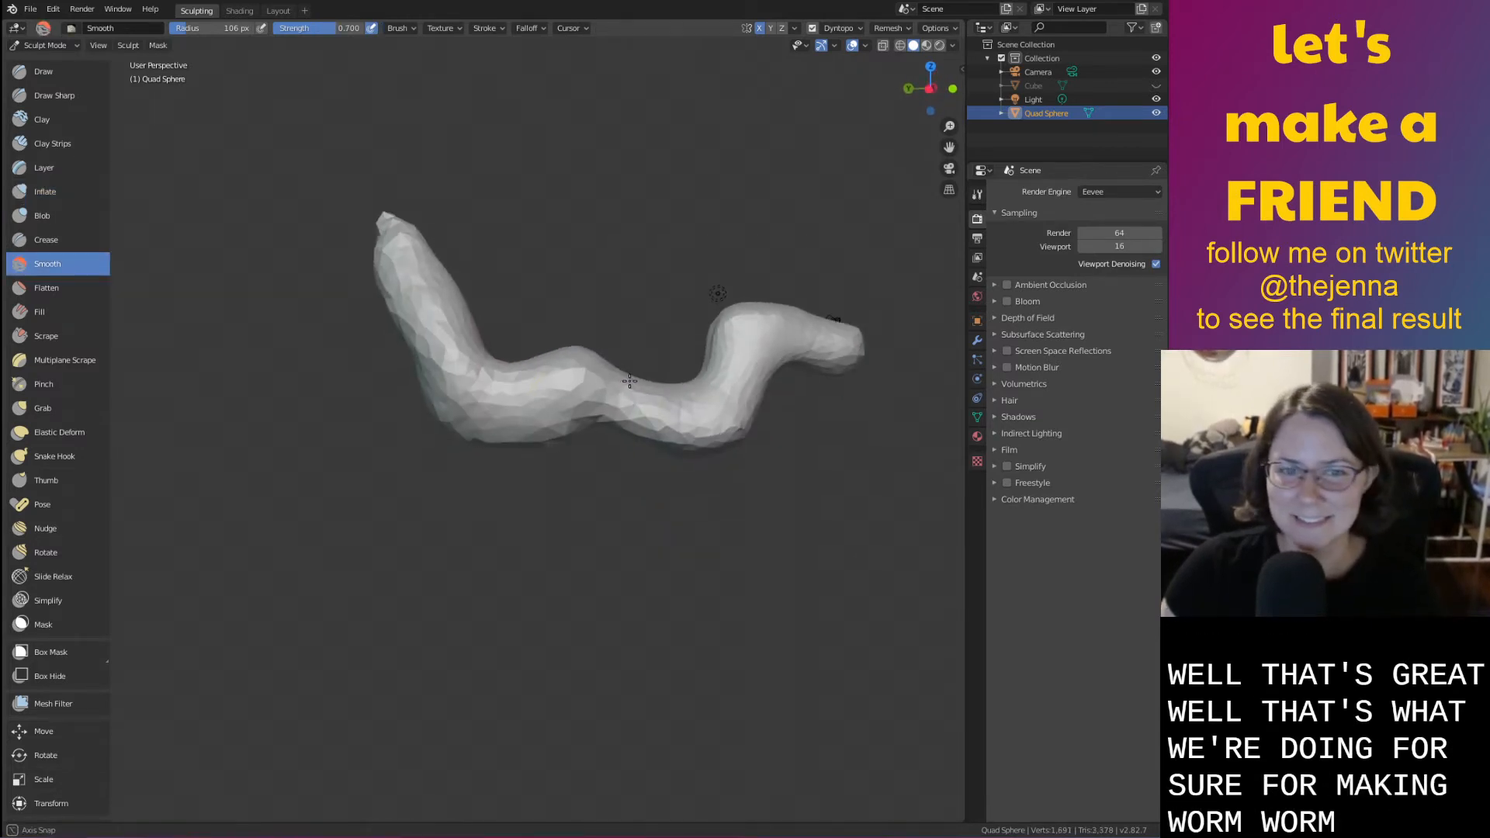
Arch the underside of the middle hump and stretch the raised tail tip far outward with the Grab brush
key("g")
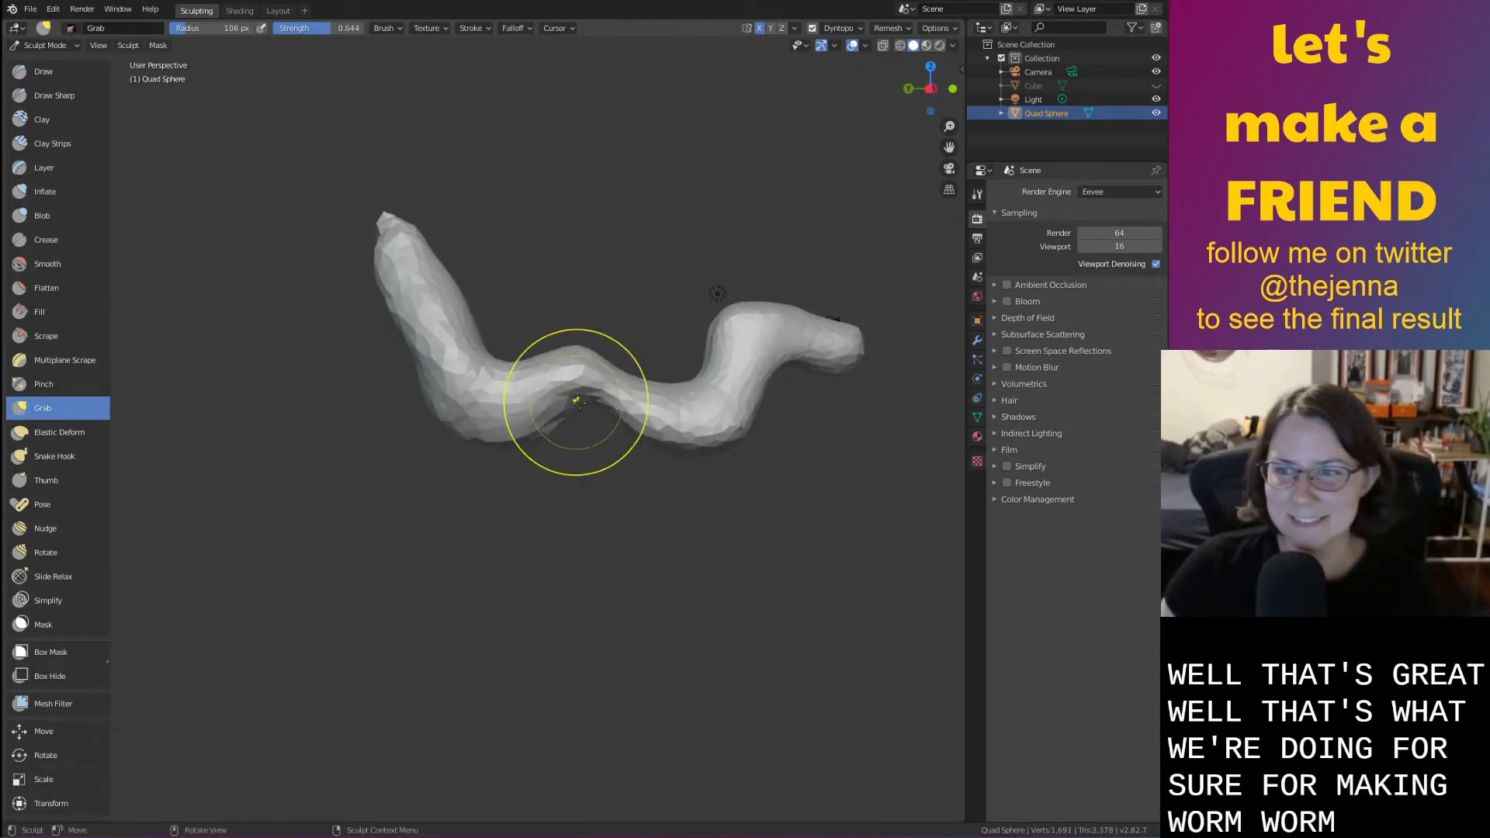
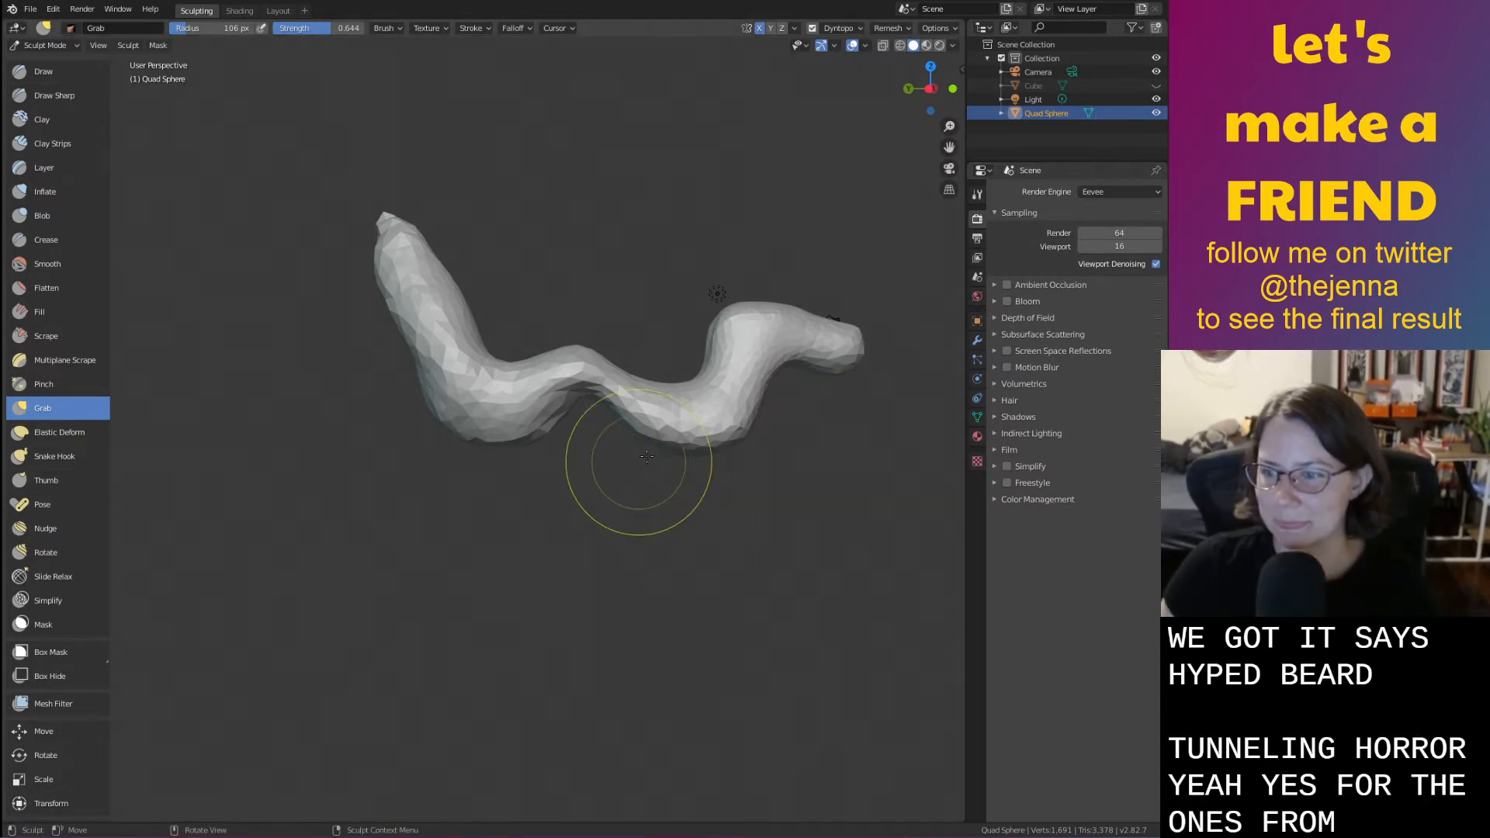
middle_click_drag(627, 502, 732, 494, "shift")
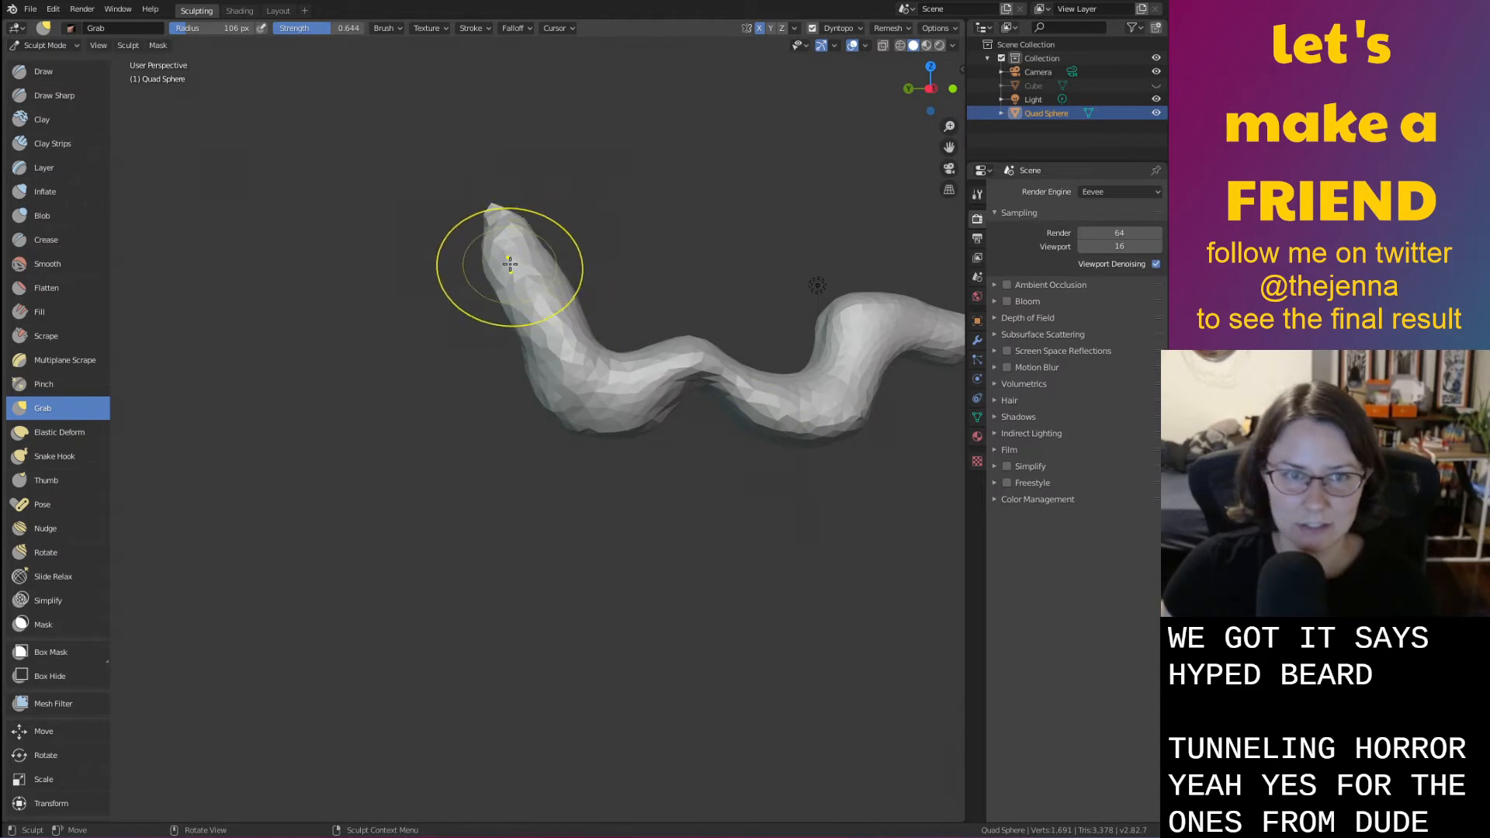
middle_click_drag(499, 240, 477, 311)
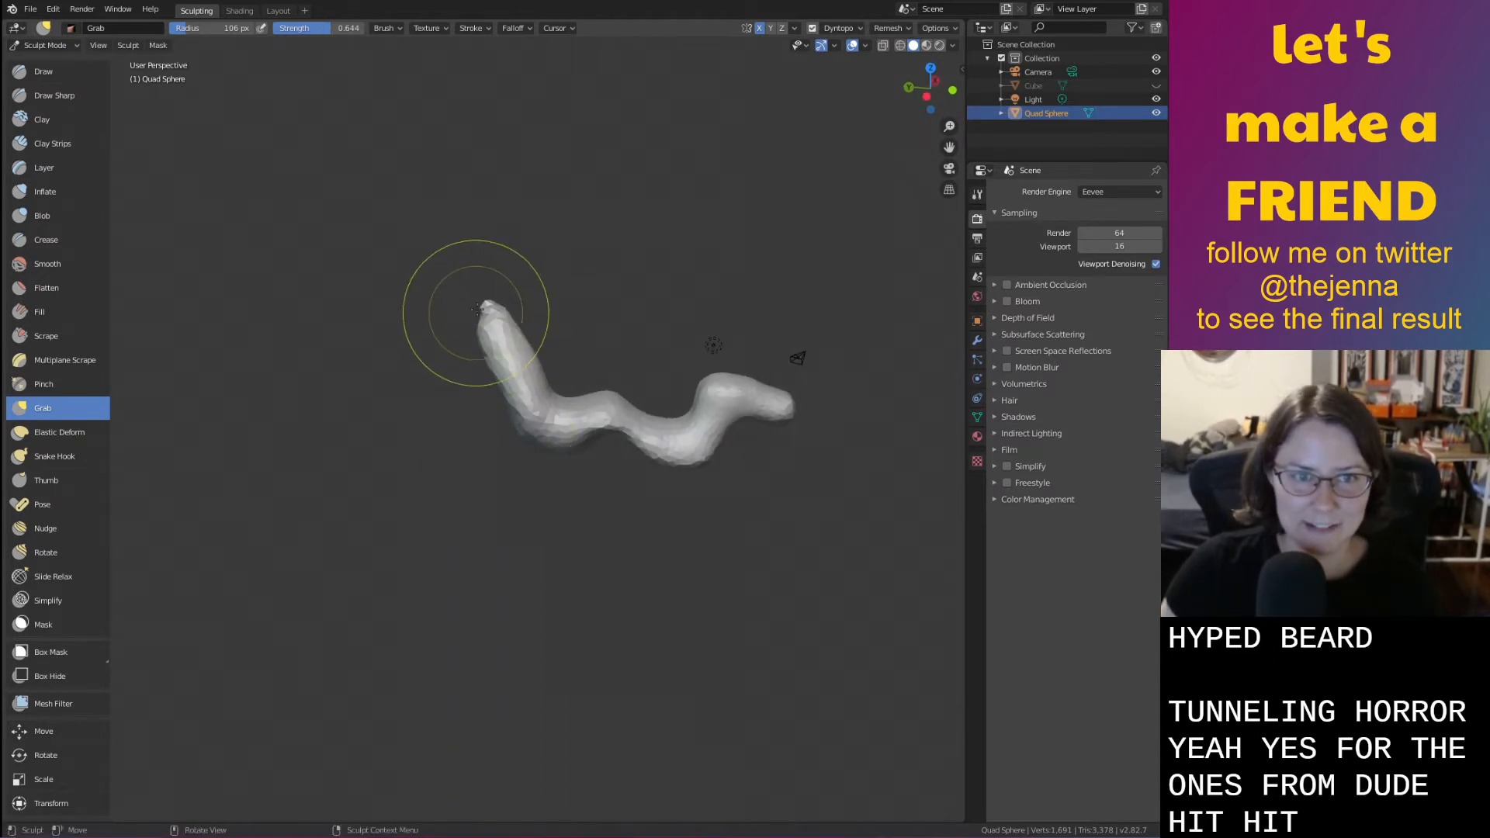
left_click_drag(477, 311, 392, 299)
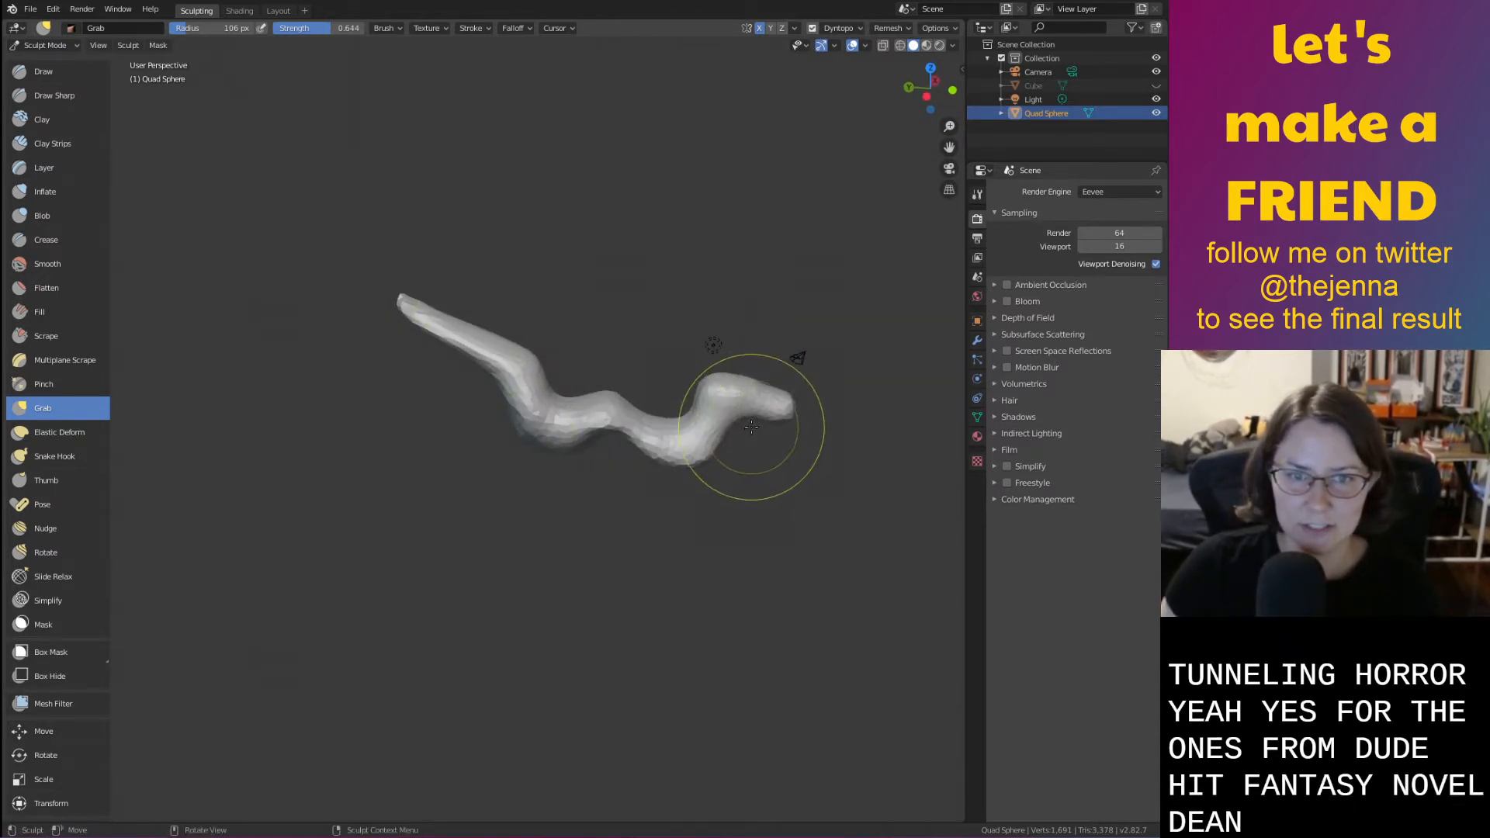
Raise the hump at the worm's other end into a taller arch and pull its tip outward and down with the Grab brush
left_click_drag(751, 384, 735, 313)
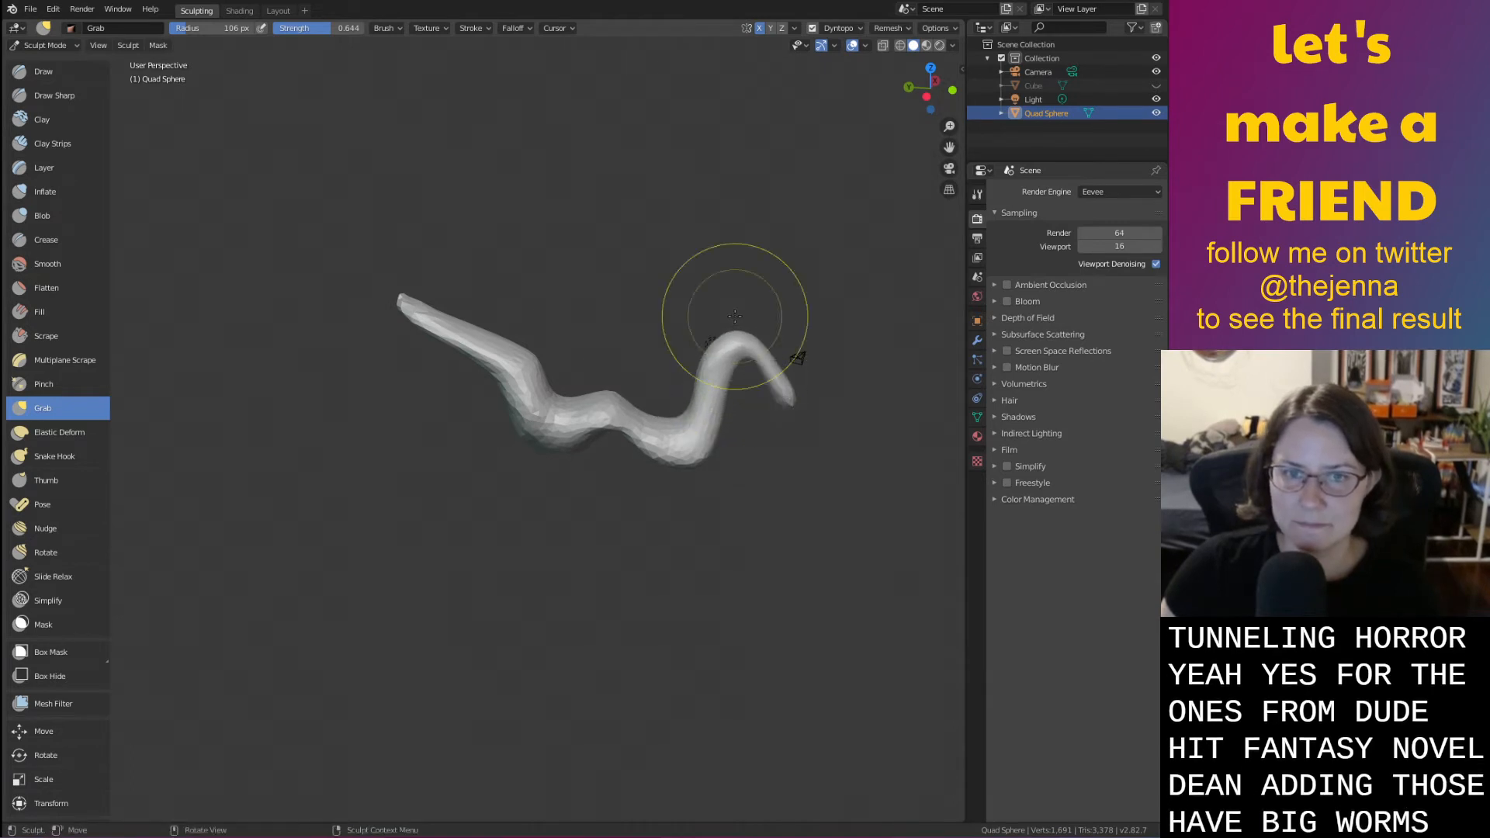
mouse_move(791, 381)
left_mouse_down()
mouse_move(800, 326)
mouse_move(822, 420)
left_mouse_up()
scroll(811, 427, "up", 3)
middle_click_drag(811, 427, 807, 434)
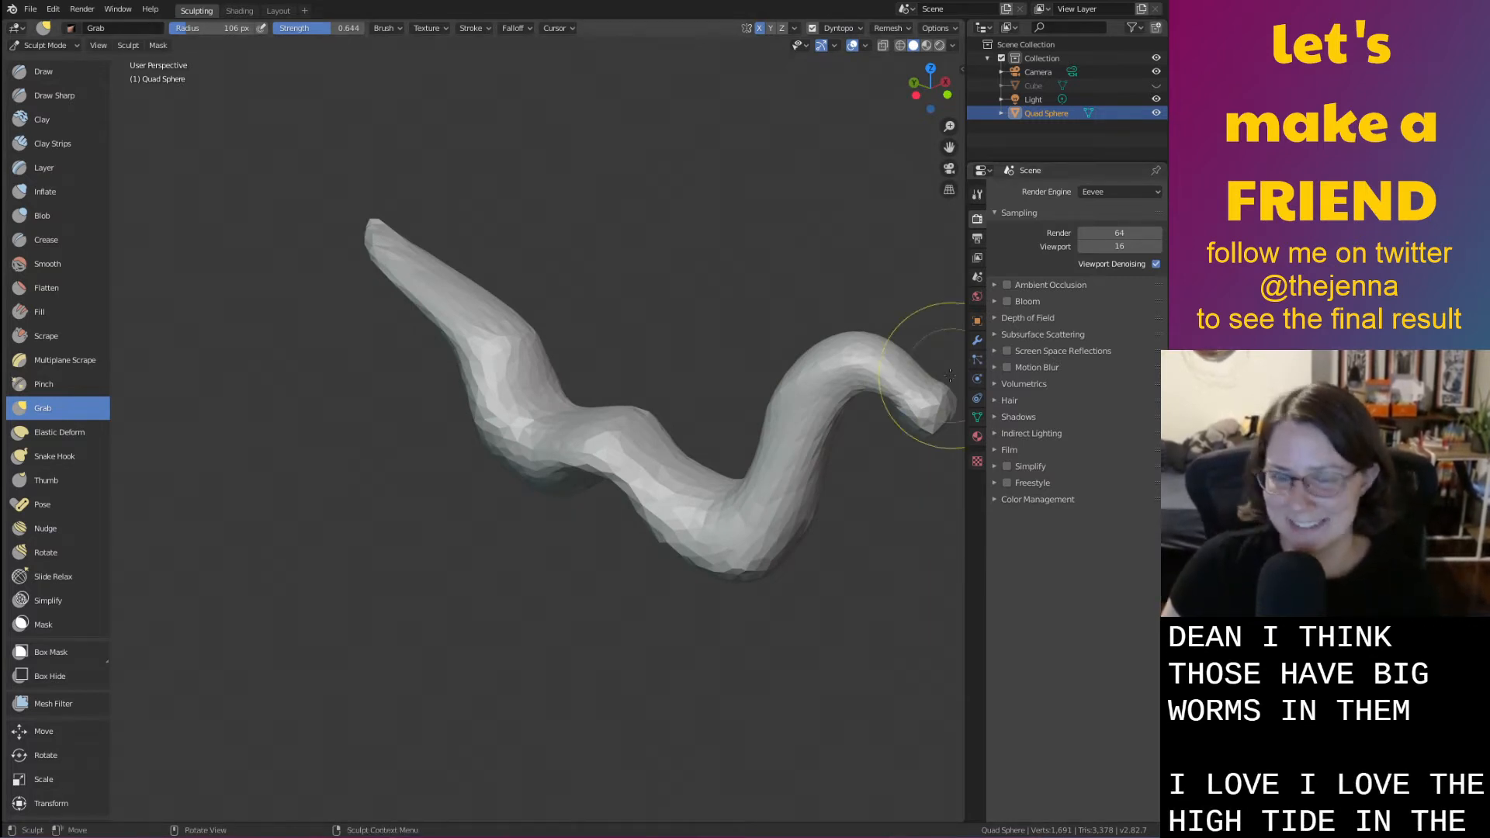
Plump up the drooping tip of the tall arch with the Inflate/Deflate brush at 0.500 strength
middle_click_drag(831, 323, 715, 366)
key("i")
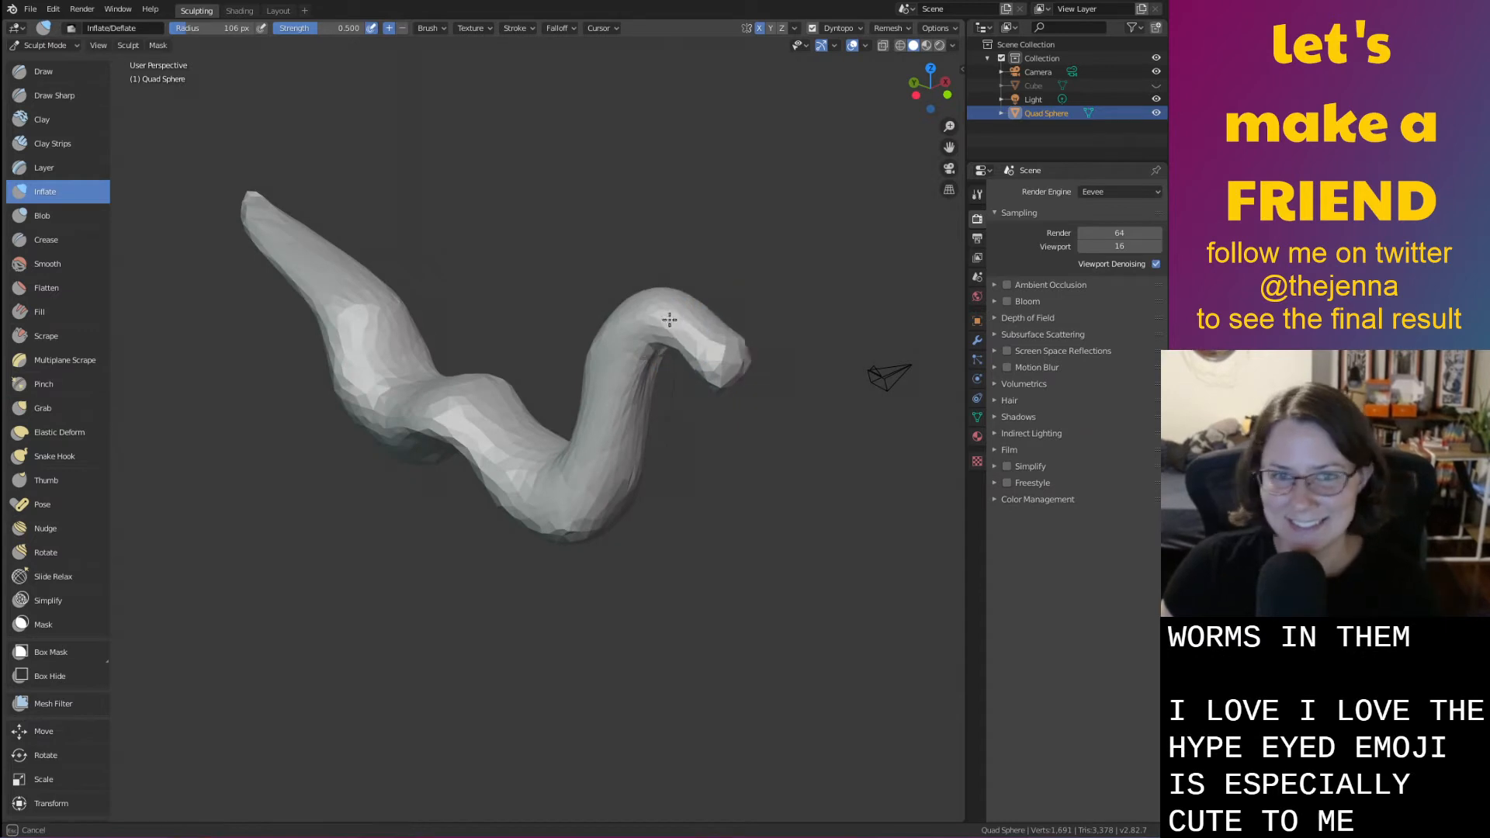
left_click_drag(695, 333, 773, 376)
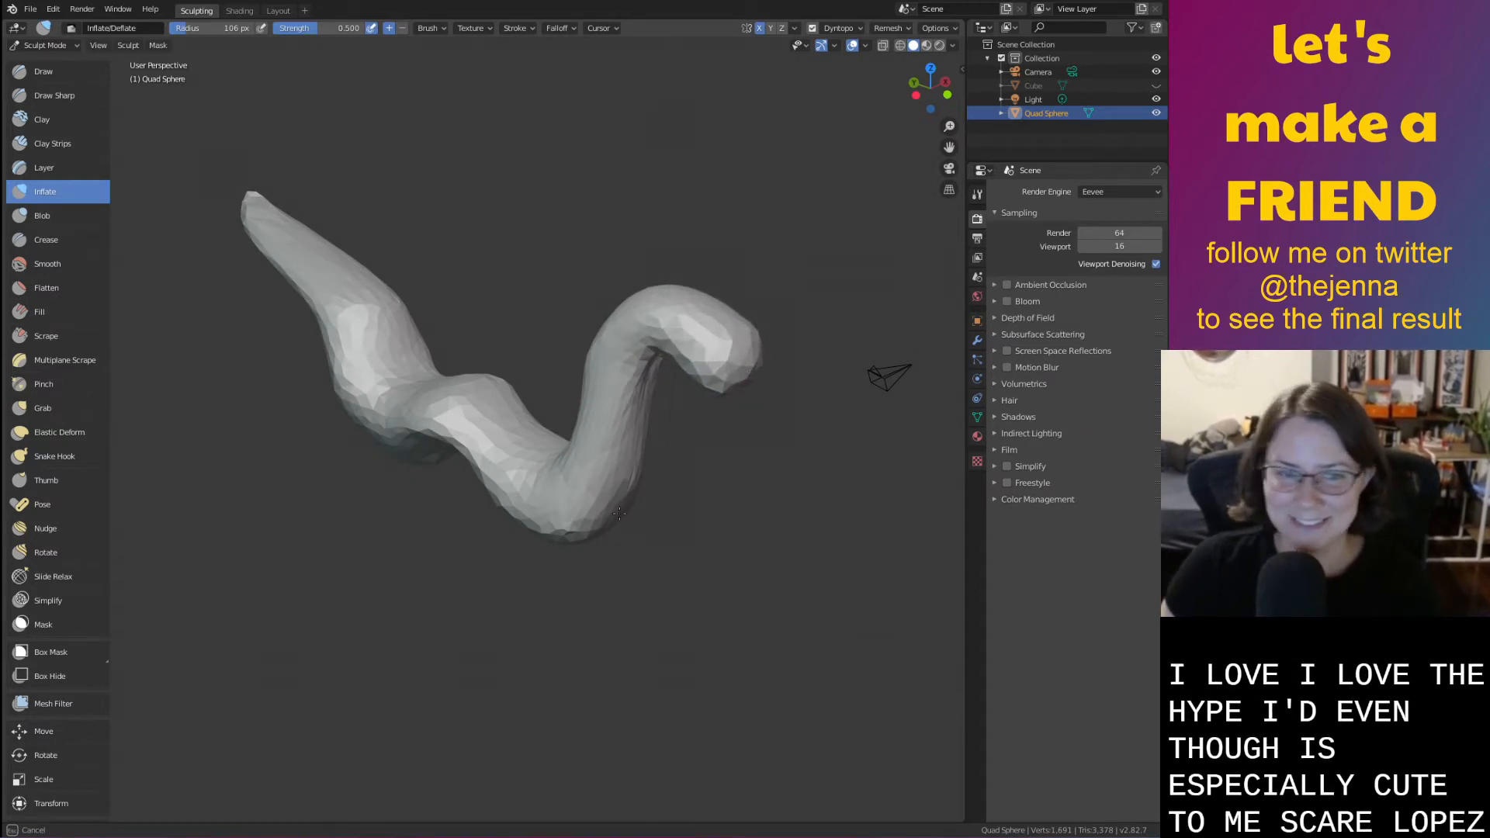
middle_click_drag(619, 512, 531, 371)
Smooth the underside of the worm's middle section with the Smooth brush at 0.700 strength
key("shift+s")
scroll(516, 326, "up", 1)
left_click_drag(528, 287, 495, 294)
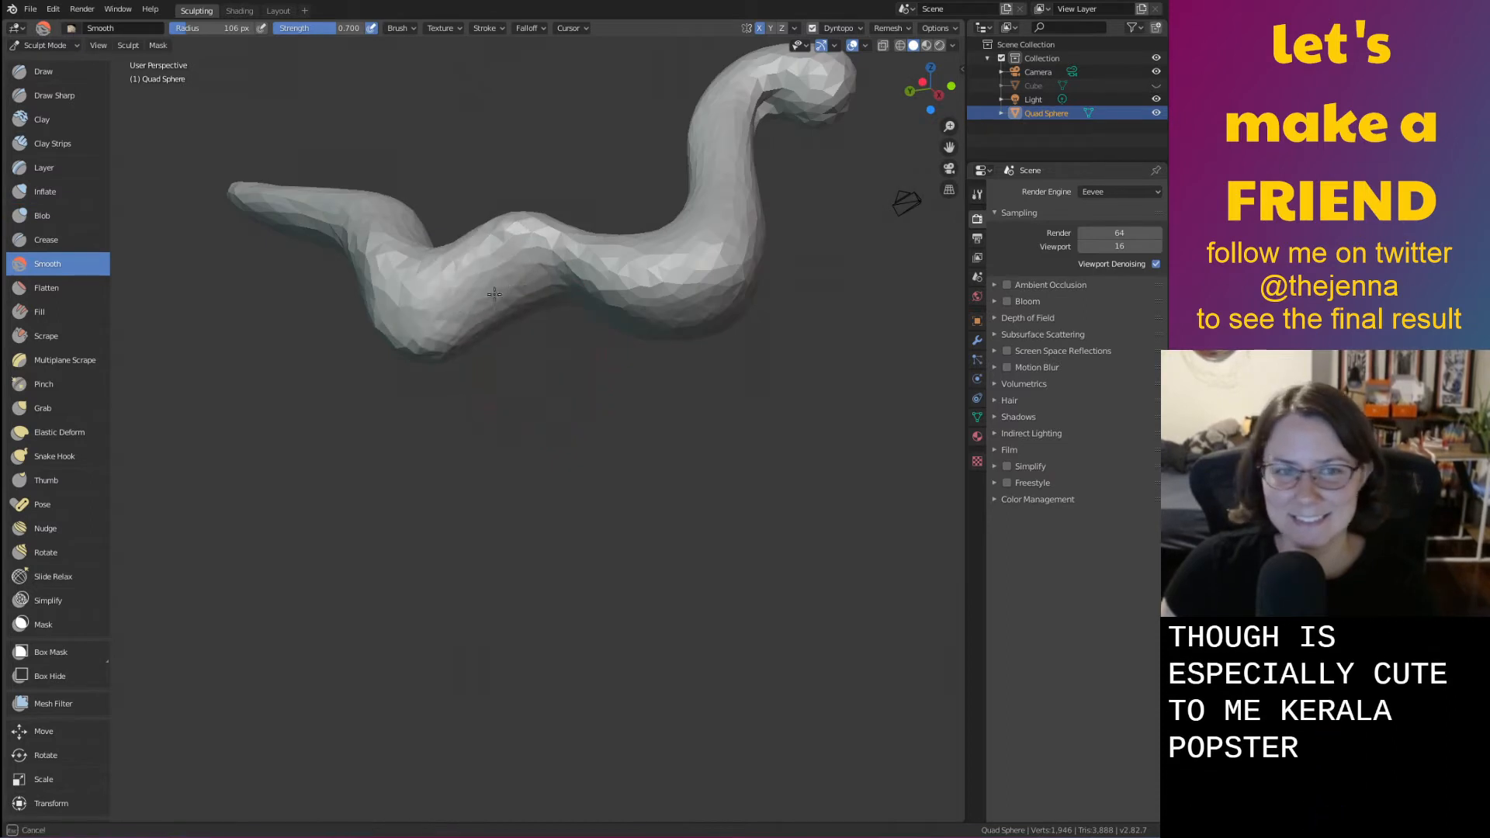
middle_click_drag(556, 345, 595, 417)
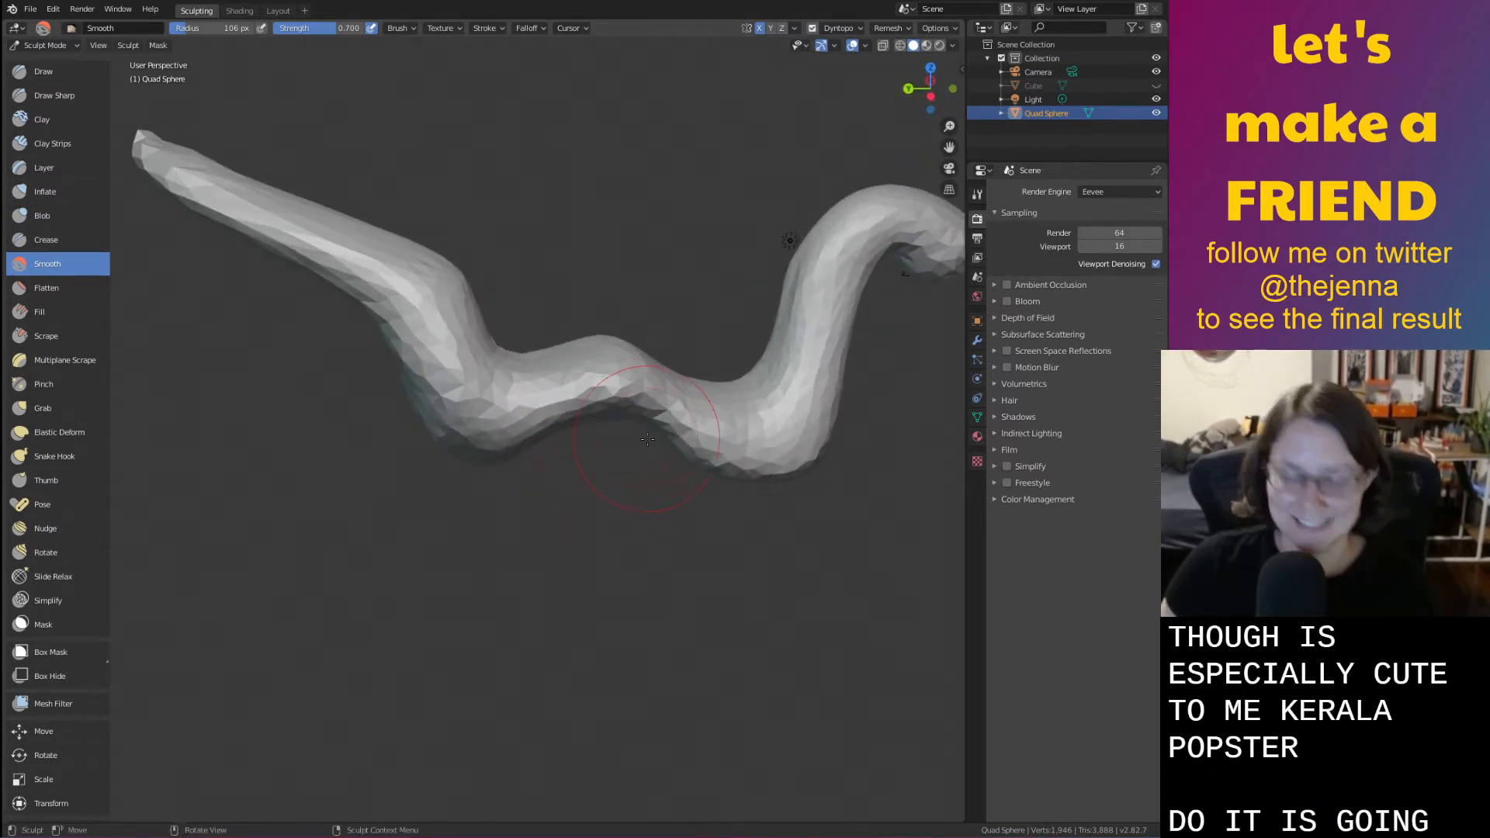
Raise the worm's middle hump into a taller arch with the Grab brush
key("g")
left_click_drag(632, 458, 640, 365)
scroll(641, 395, "down", 4)
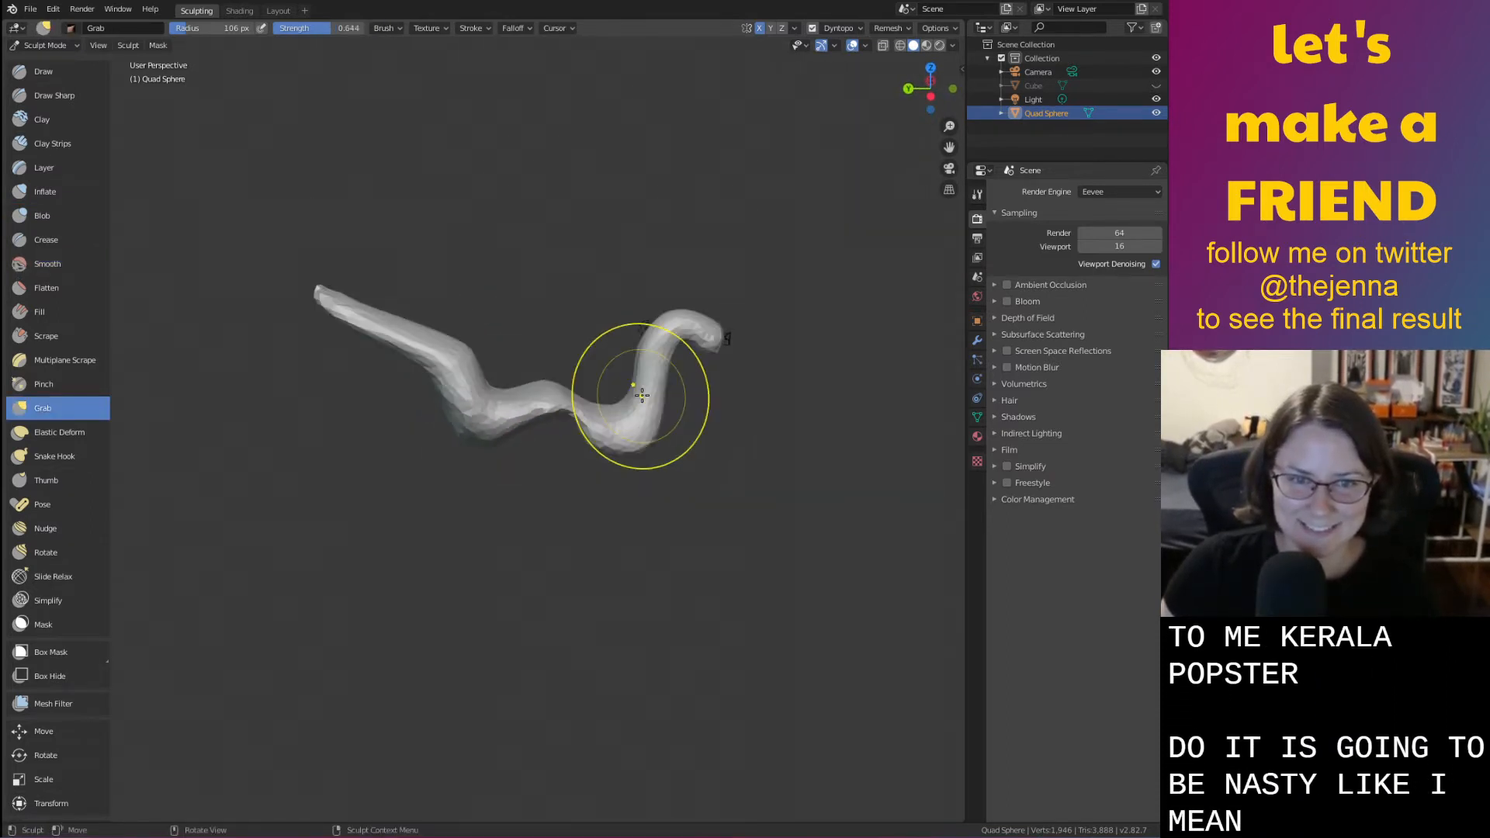
middle_click_drag(641, 395, 621, 399)
left_click_drag(541, 399, 557, 367)
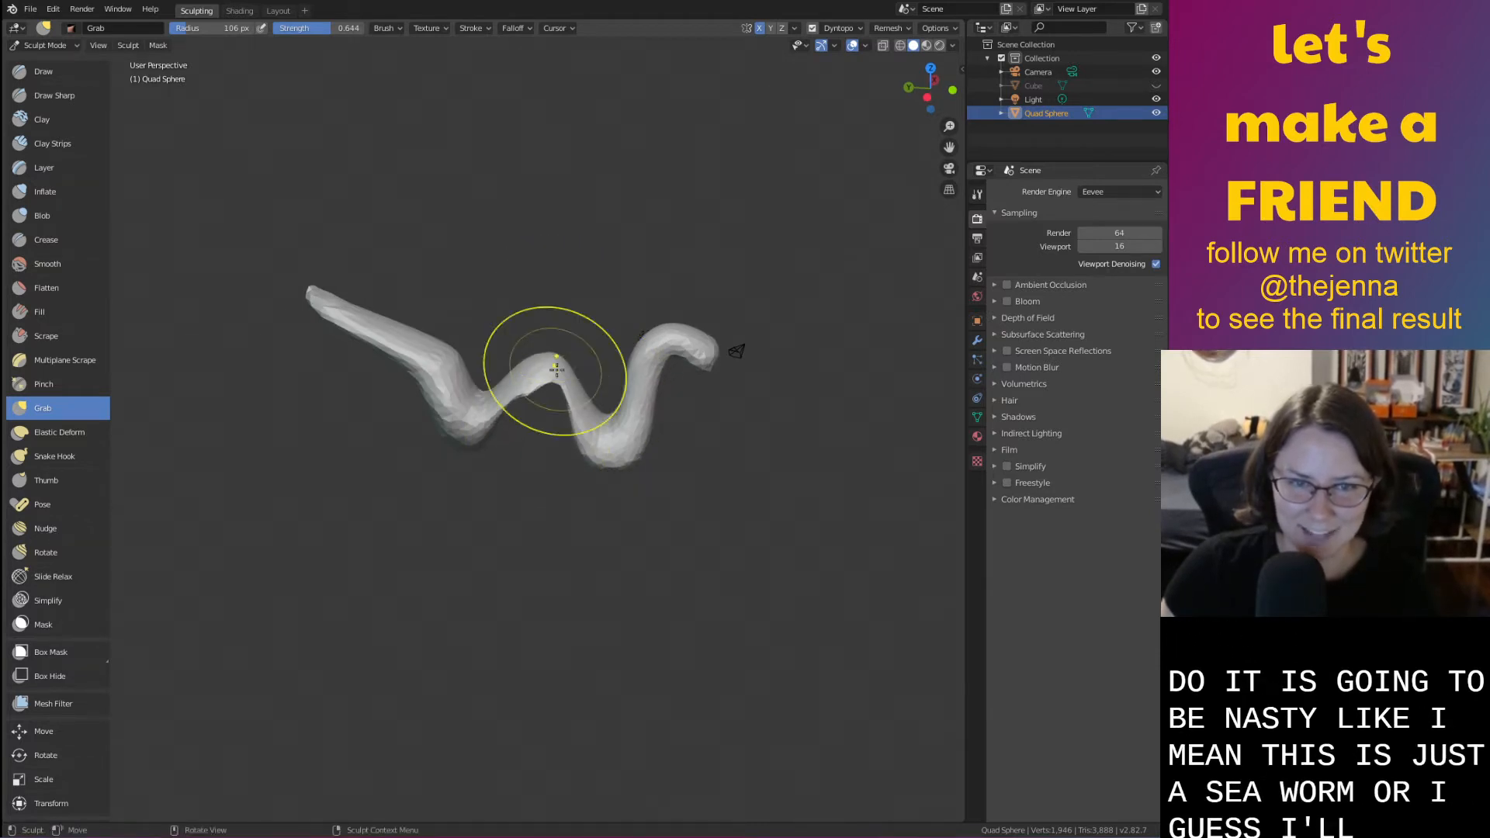
Thicken the raised middle arch with the Inflate/Deflate brush at 0.500 strength and even it out with the Smooth brush
mouse_move(556, 367)
middle_mouse_down()
mouse_move(536, 223)
mouse_move(605, 272)
mouse_move(579, 291)
mouse_move(503, 268)
middle_mouse_up()
key("i")
scroll(593, 314, "up", 2)
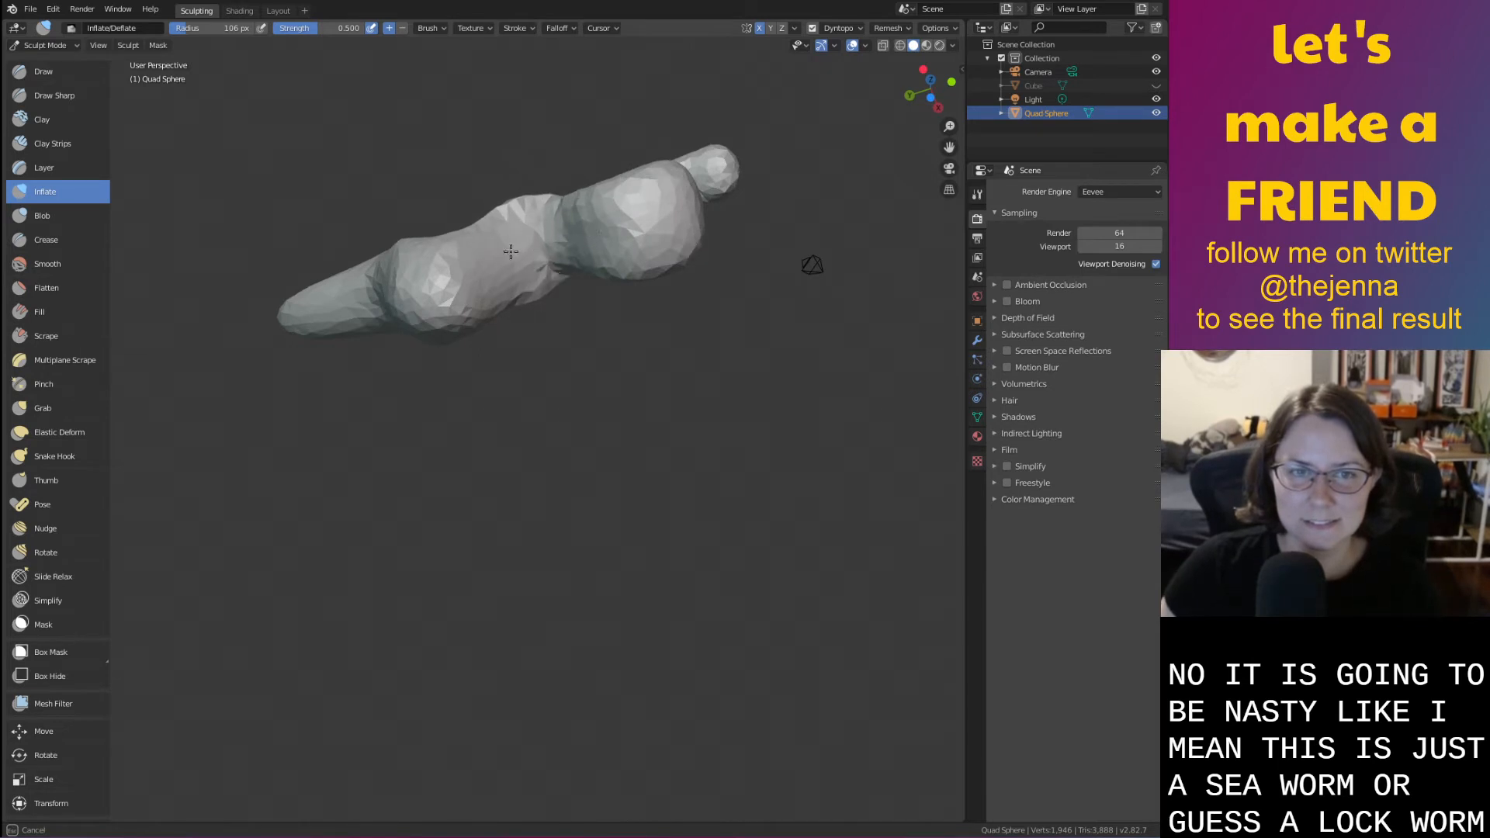
key("shift+s")
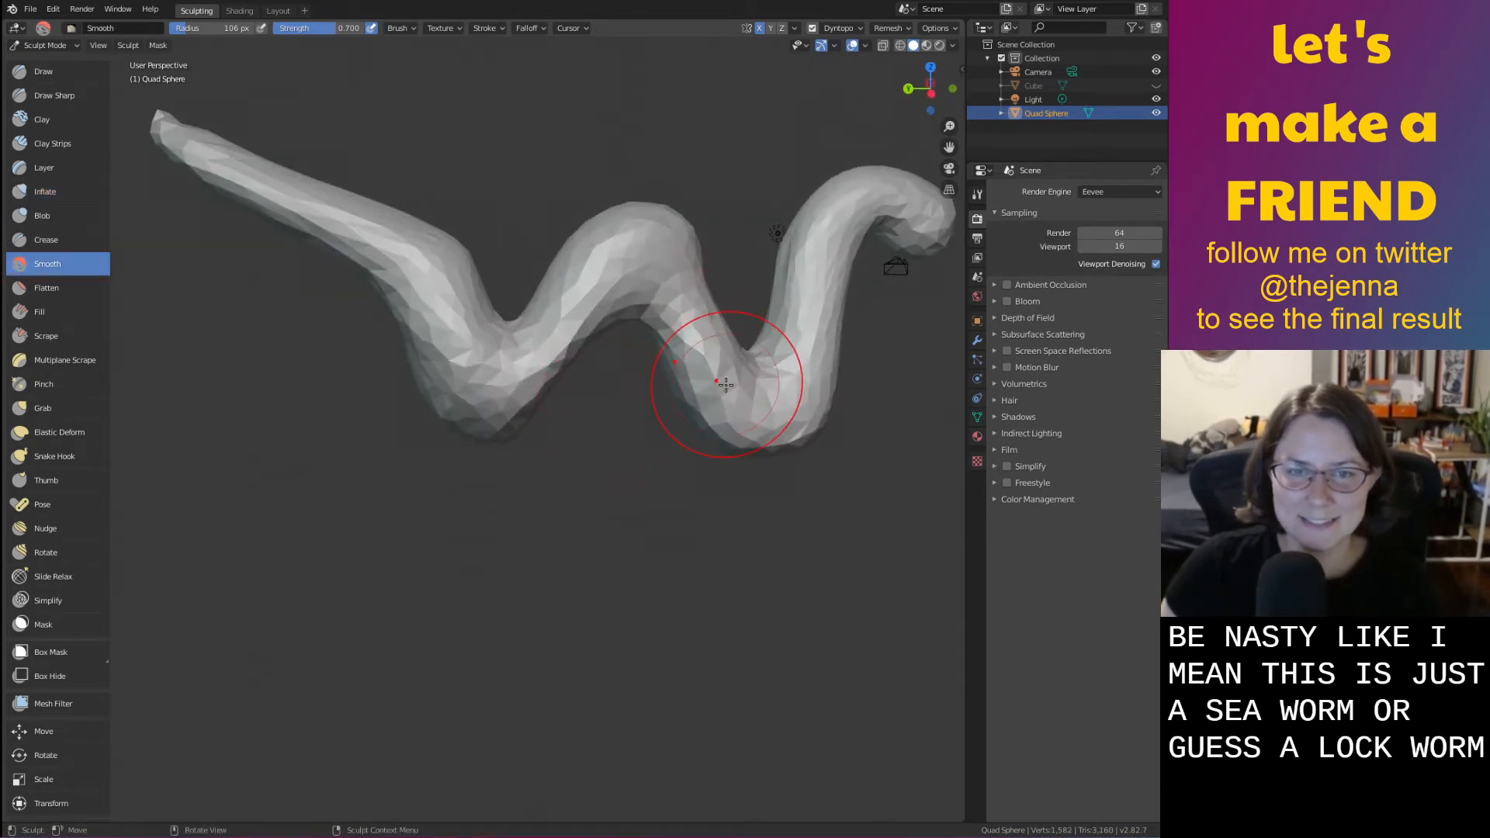
Bow the middle of the long straight tail slightly upward with the Grab brush
scroll(532, 333, "down", 3)
key("g")
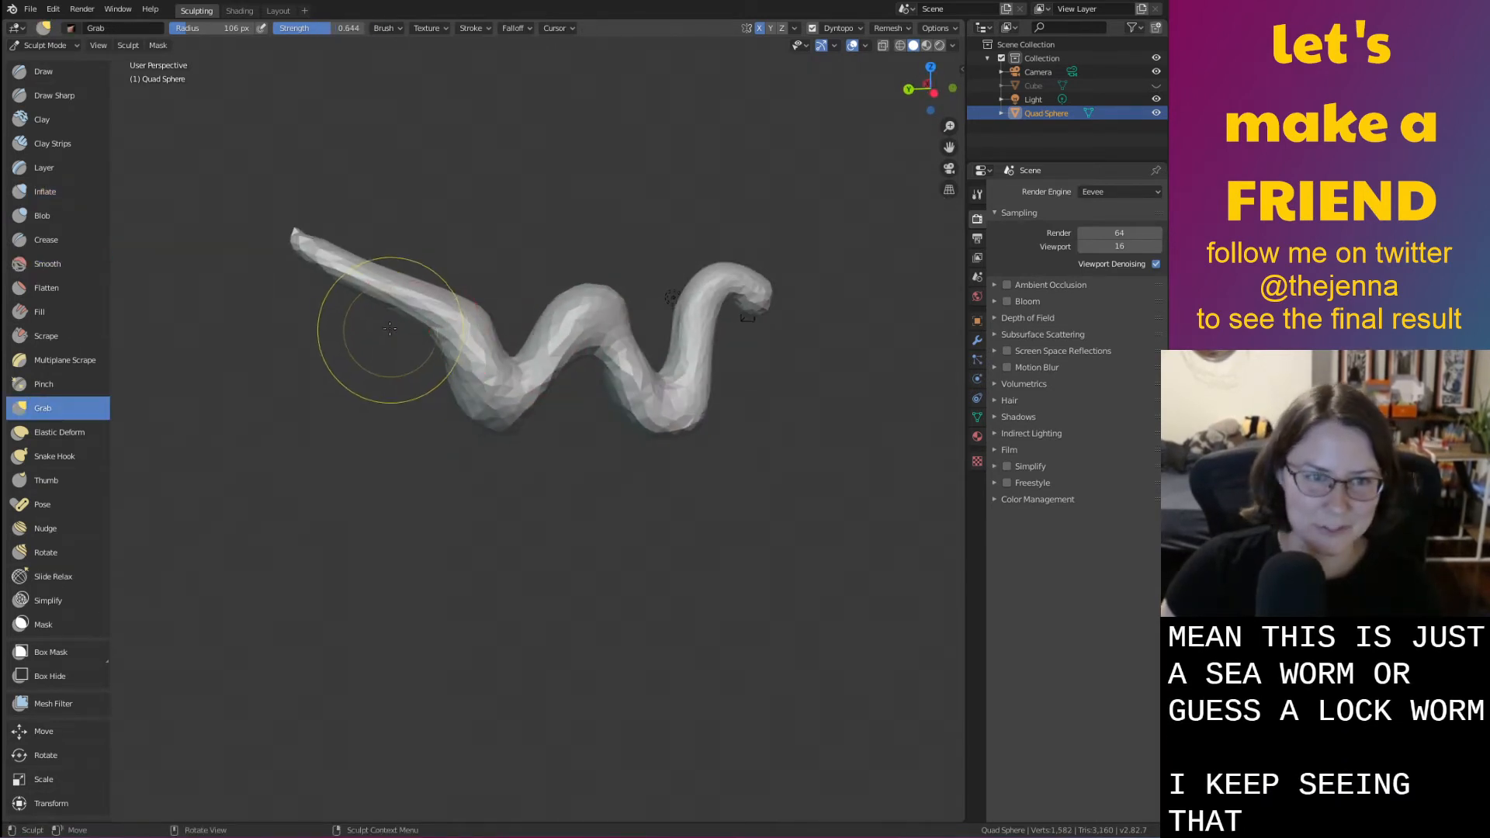
mouse_move(392, 309)
left_mouse_down()
mouse_move(349, 282)
mouse_move(384, 287)
left_mouse_up()
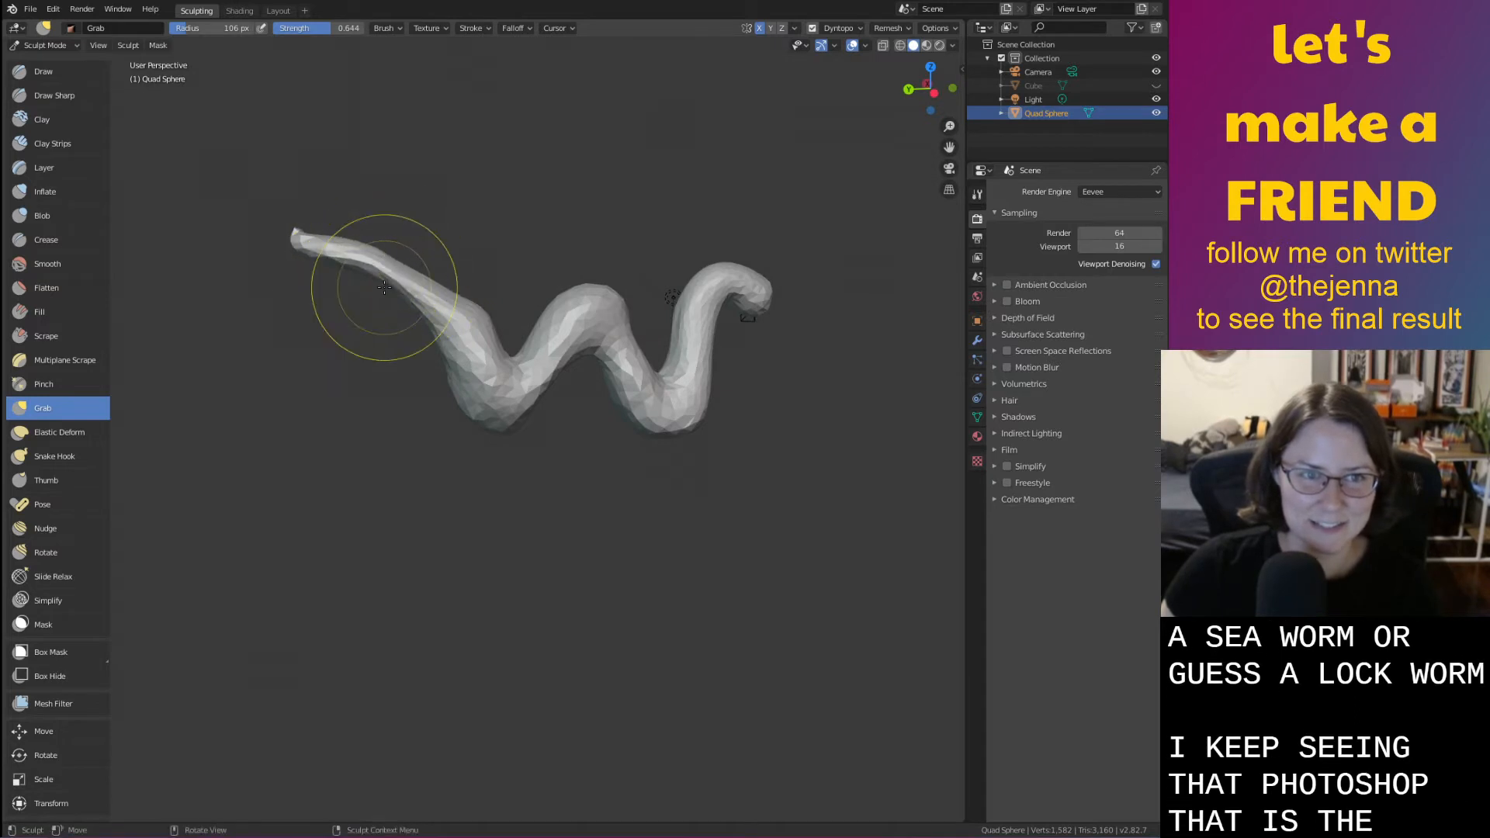
Plump up the long thin tail along its whole length with the Inflate/Deflate brush at 0.500 strength
key("i")
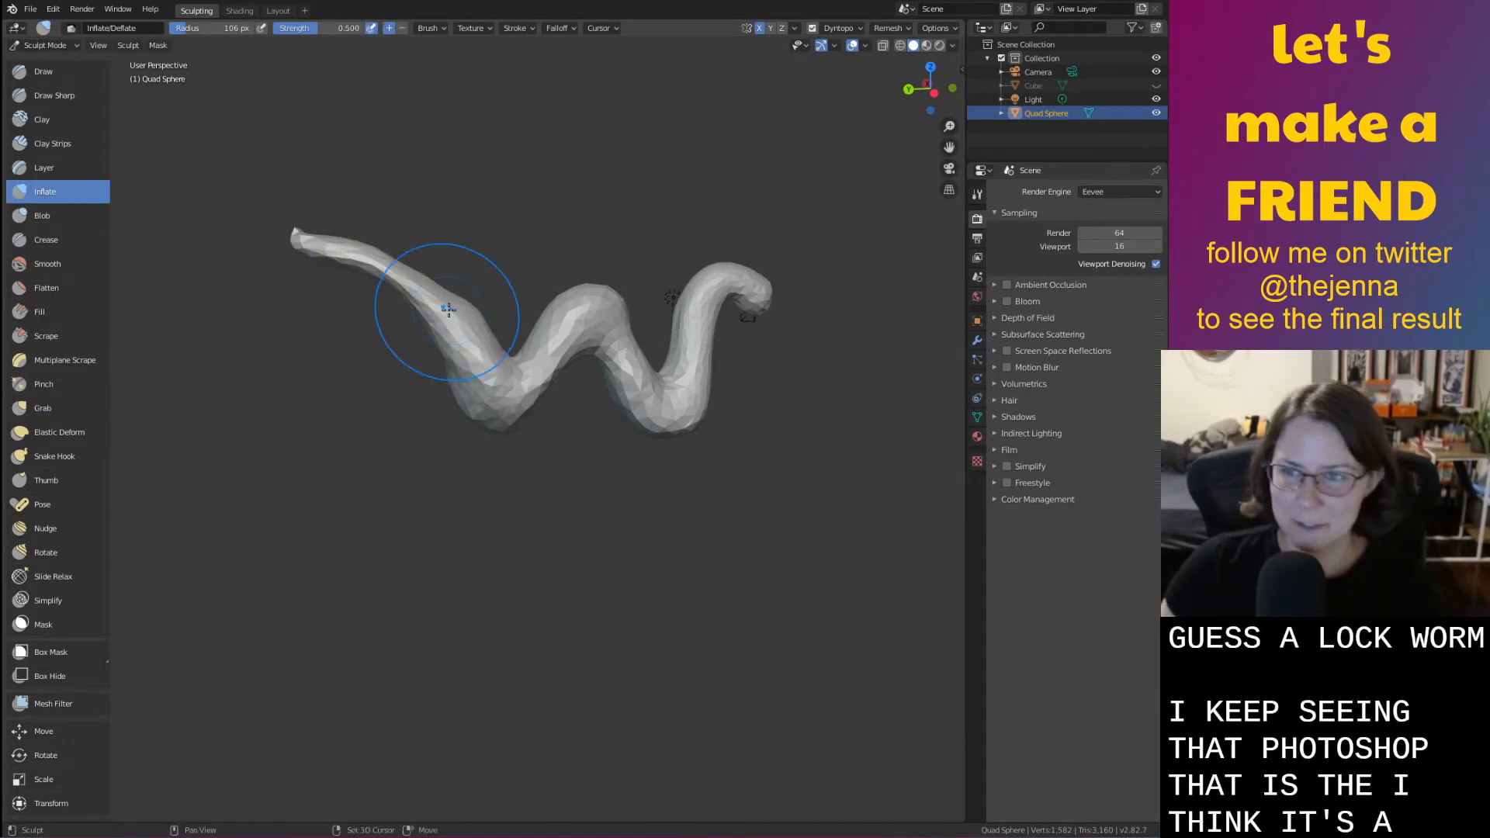
middle_click_drag(448, 309, 501, 308)
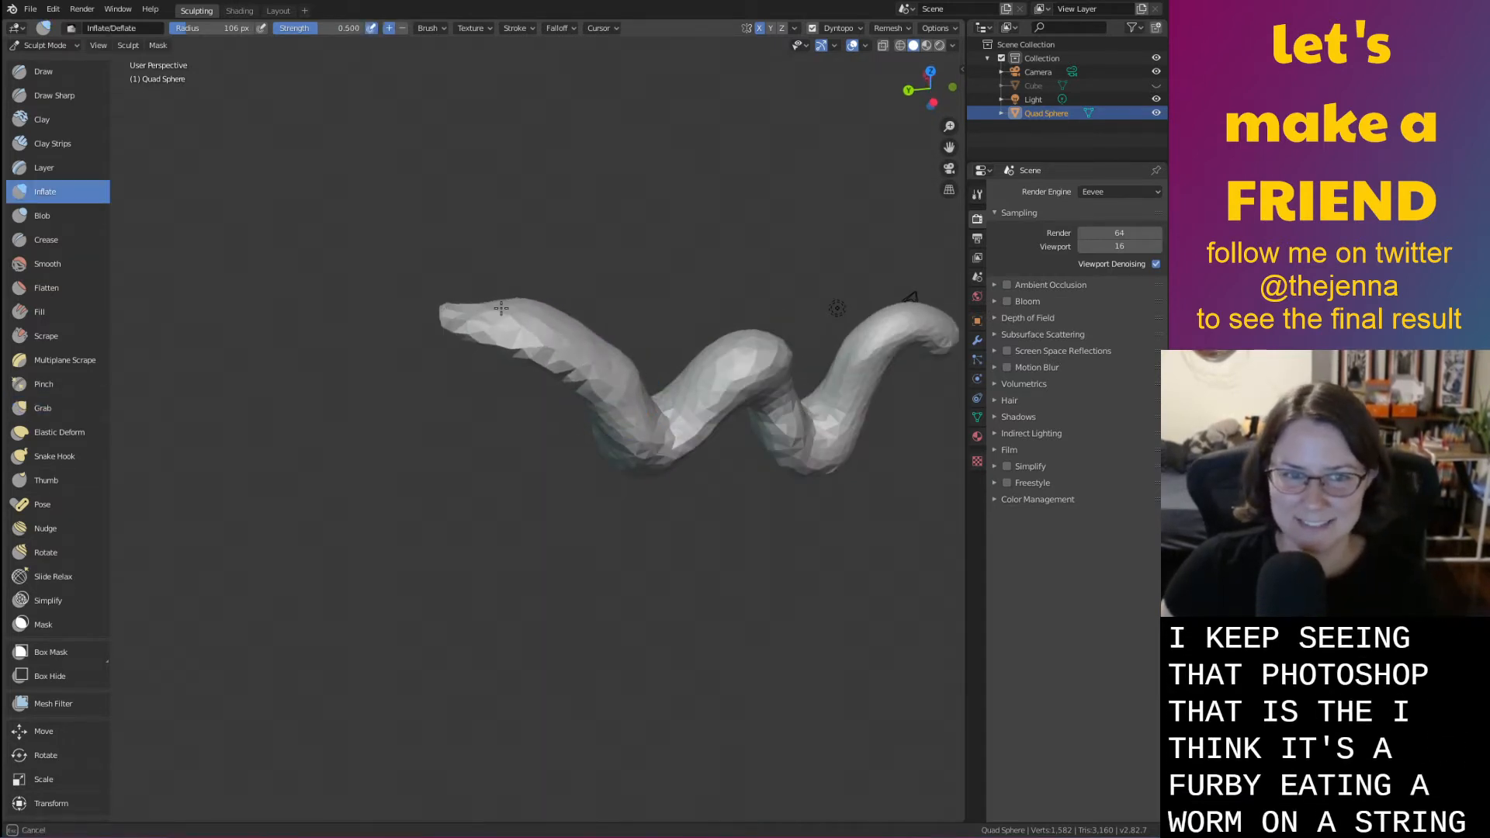
mouse_move(502, 308)
left_mouse_down()
mouse_move(590, 357)
mouse_move(458, 348)
left_mouse_up()
middle_click_drag(558, 391, 561, 362)
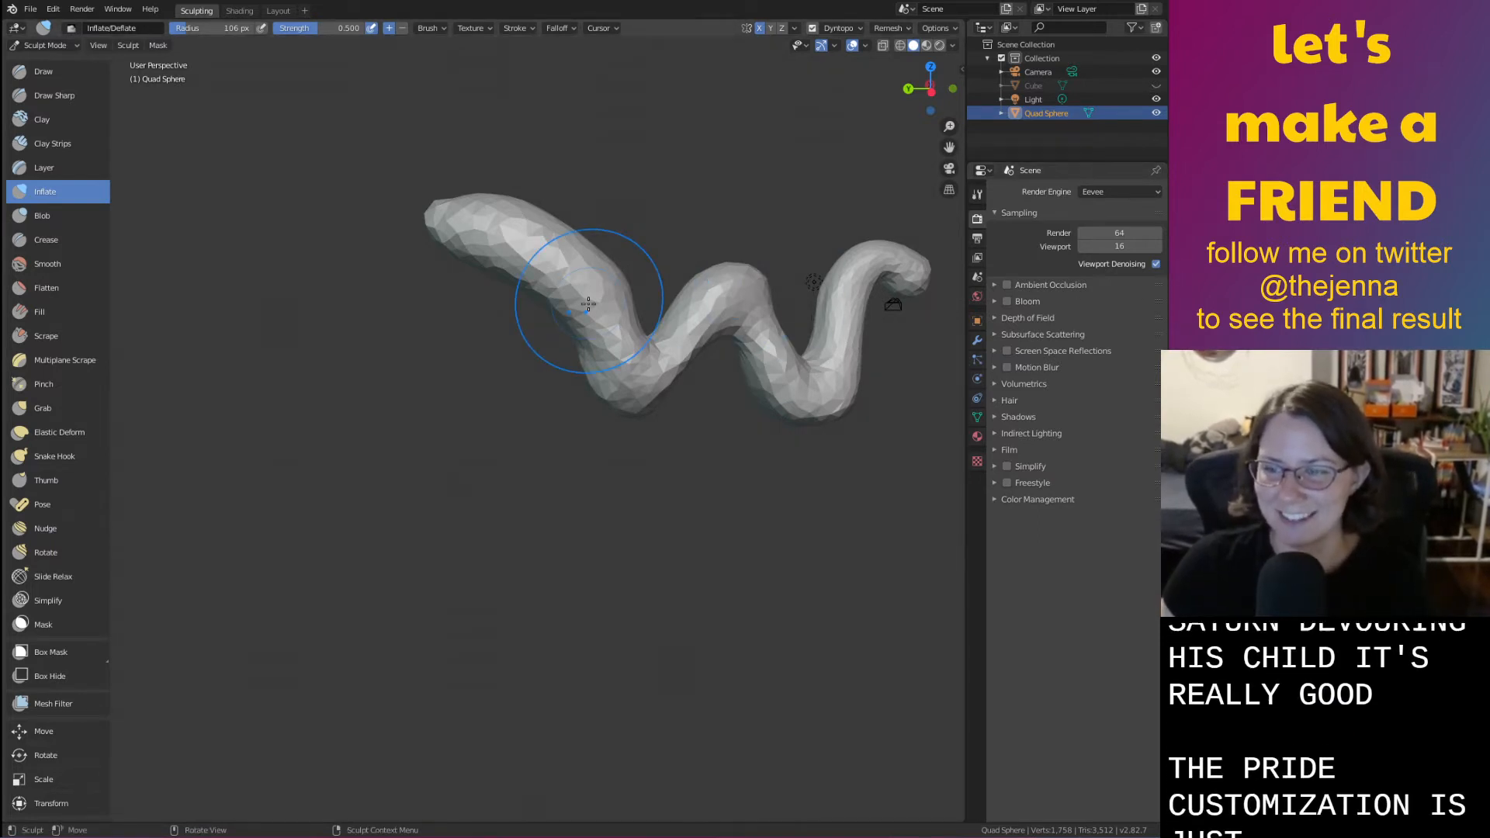
scroll(587, 305, "up", 2)
mouse_move(583, 305)
middle_mouse_down("shift")
mouse_move(483, 301)
mouse_move(553, 283)
mouse_move(519, 284)
mouse_move(571, 329)
mouse_move(565, 351)
middle_mouse_up("shift")
Save the file and bend the thickened tail over into a downward-hanging arch with the Grab brush
key("g")
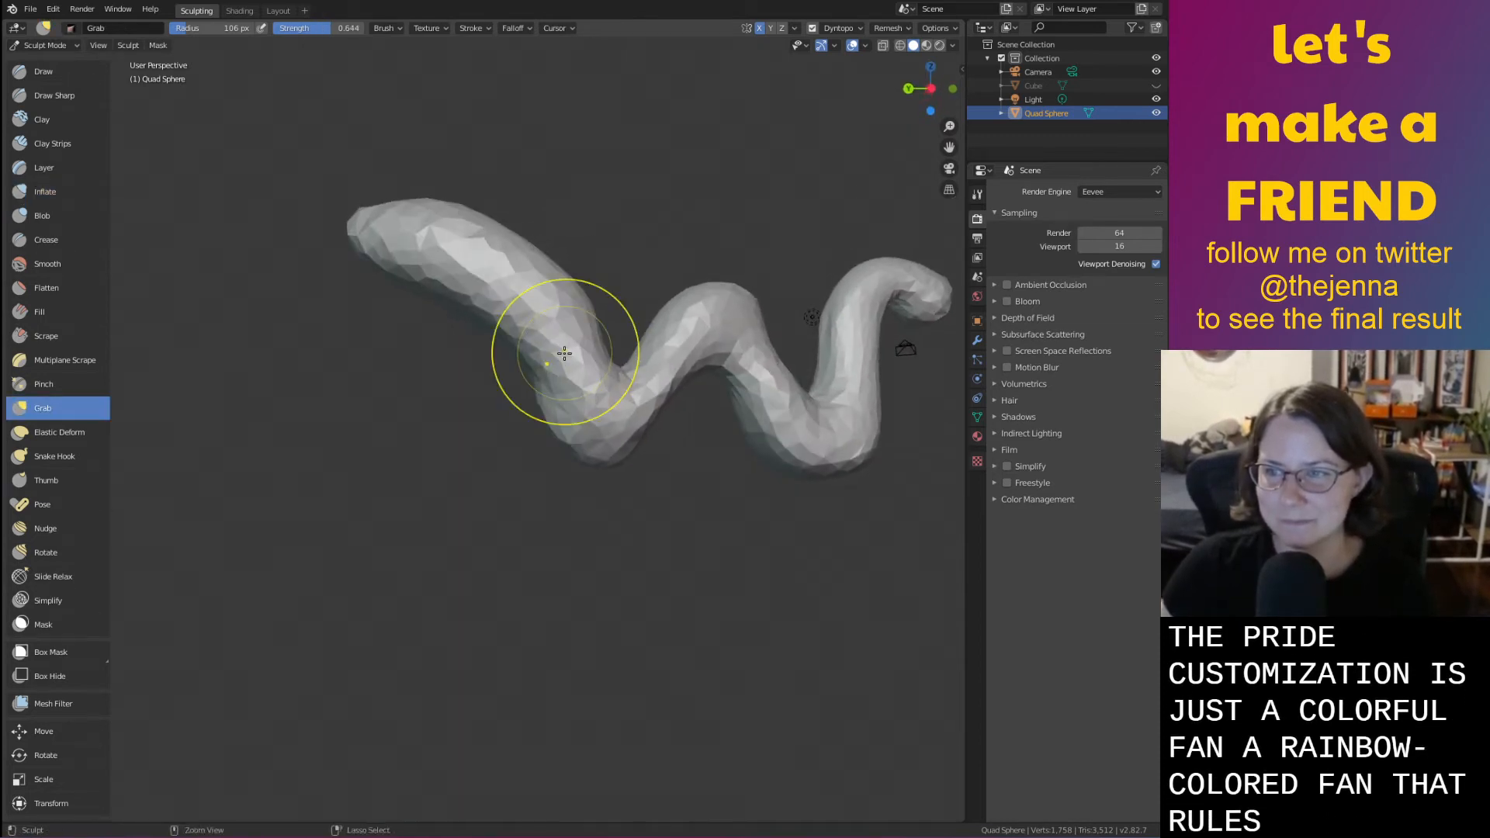
key("ctrl+s")
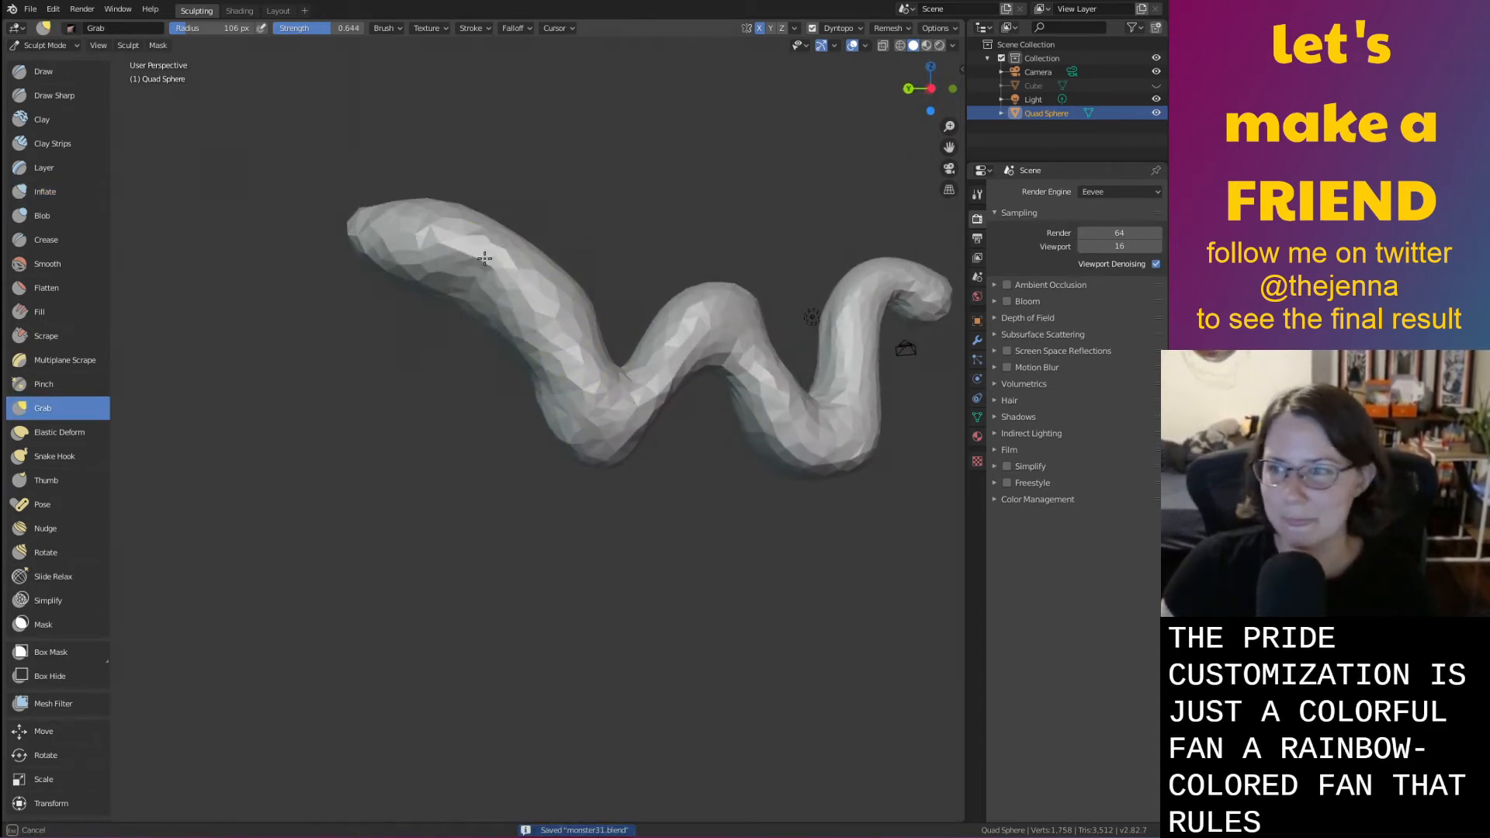
mouse_move(449, 285)
left_mouse_down()
mouse_move(465, 256)
mouse_move(527, 304)
left_mouse_up()
mouse_move(528, 321)
middle_mouse_down()
mouse_move(506, 333)
mouse_move(585, 393)
middle_mouse_up()
middle_click_drag(749, 372, 582, 366)
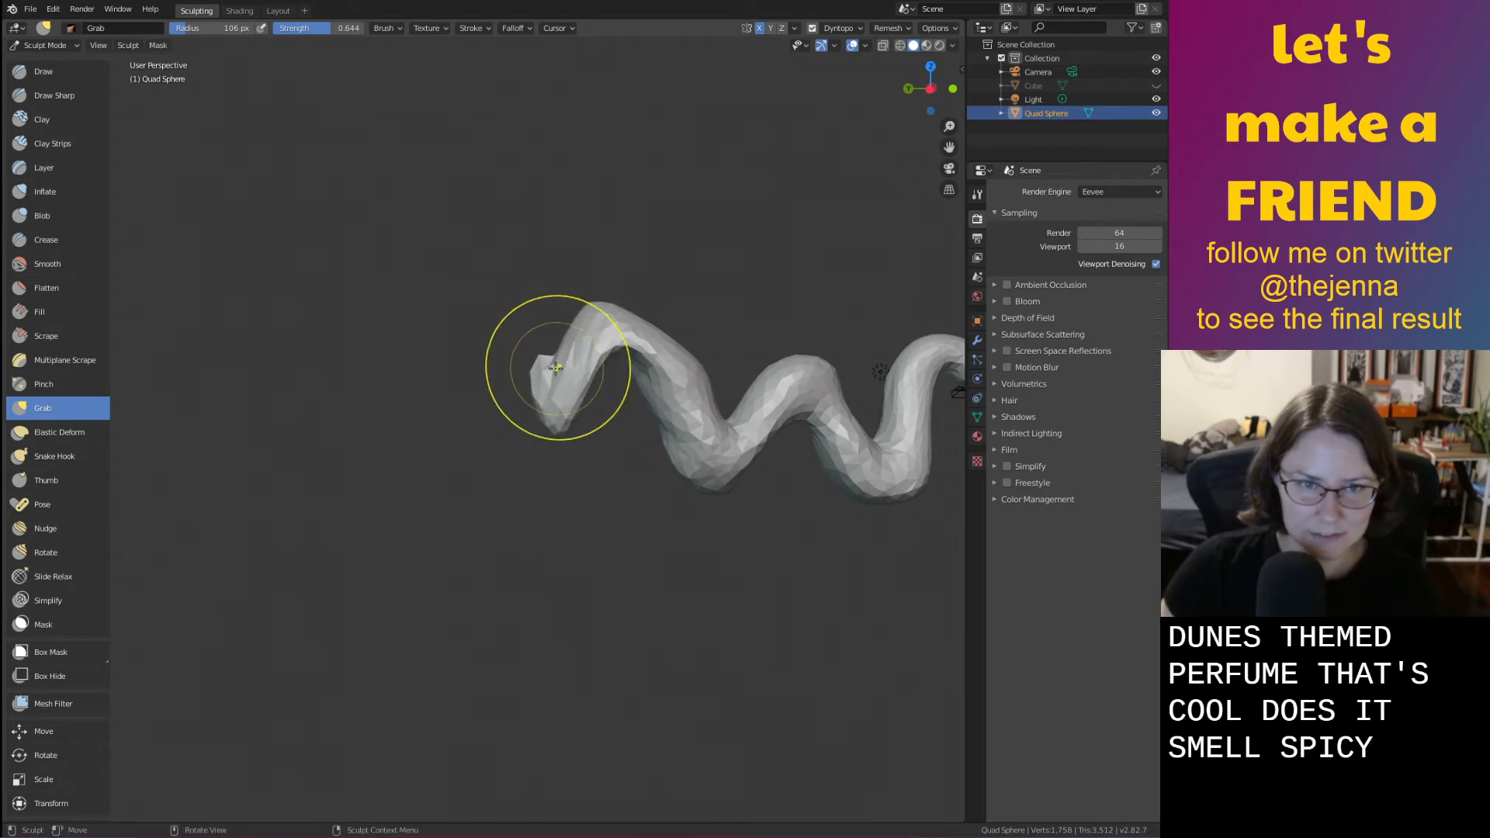
Lengthen the drooping end of the new arch downward with the Grab brush and inflate its tip
key("i")
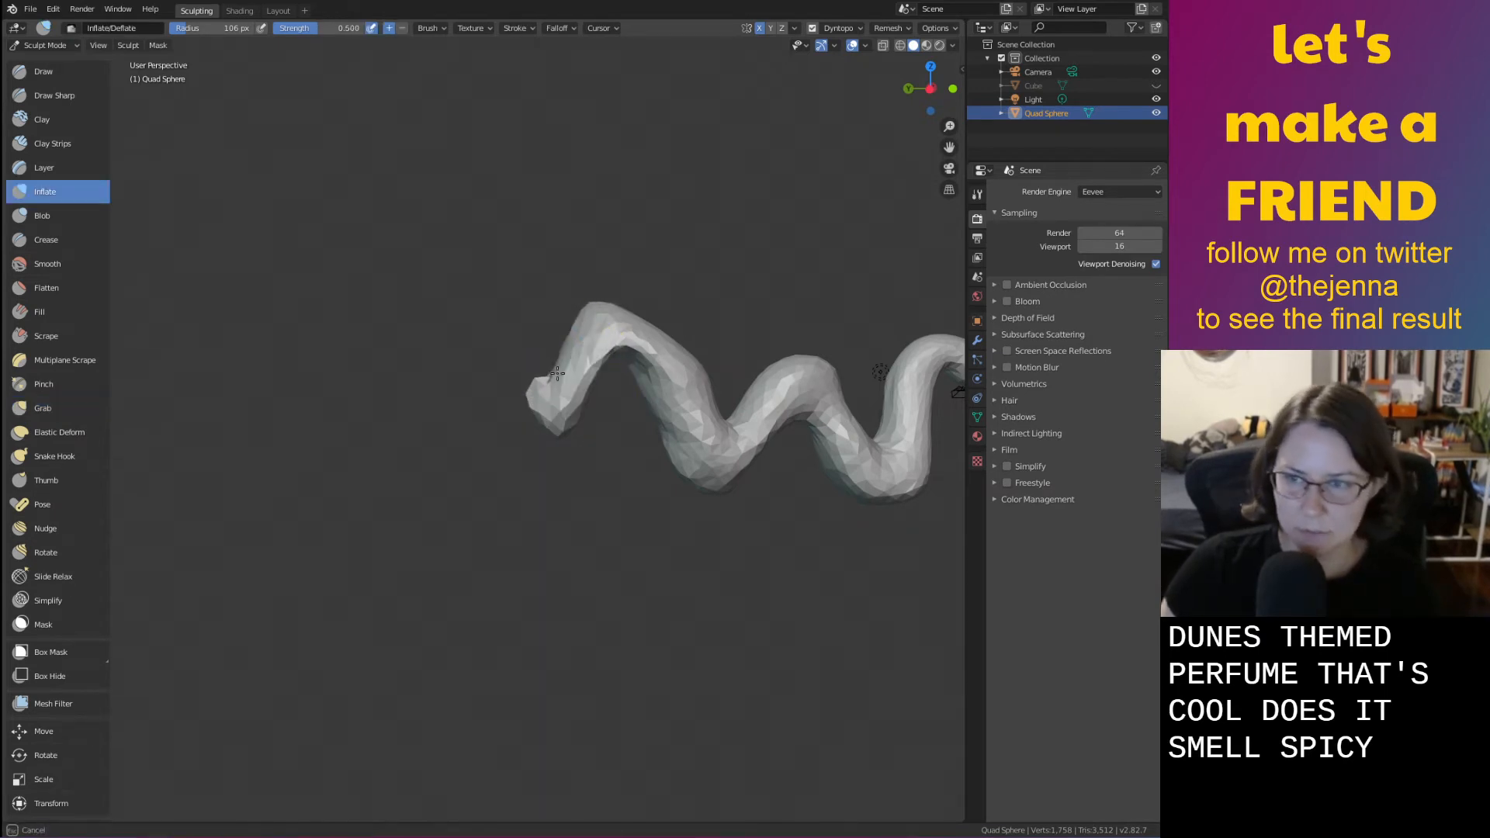
key("g")
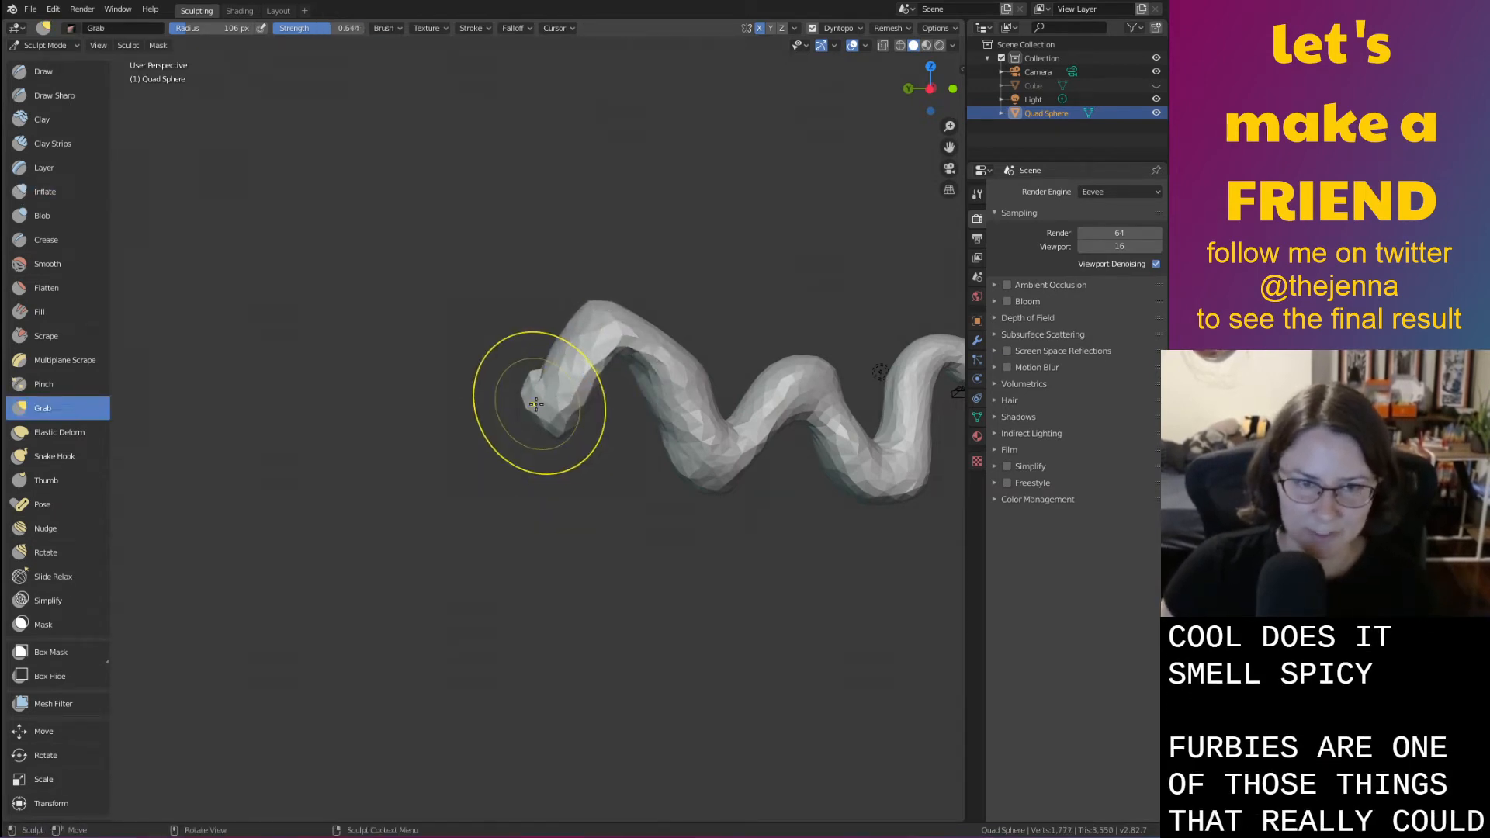
left_click_drag(549, 441, 558, 469)
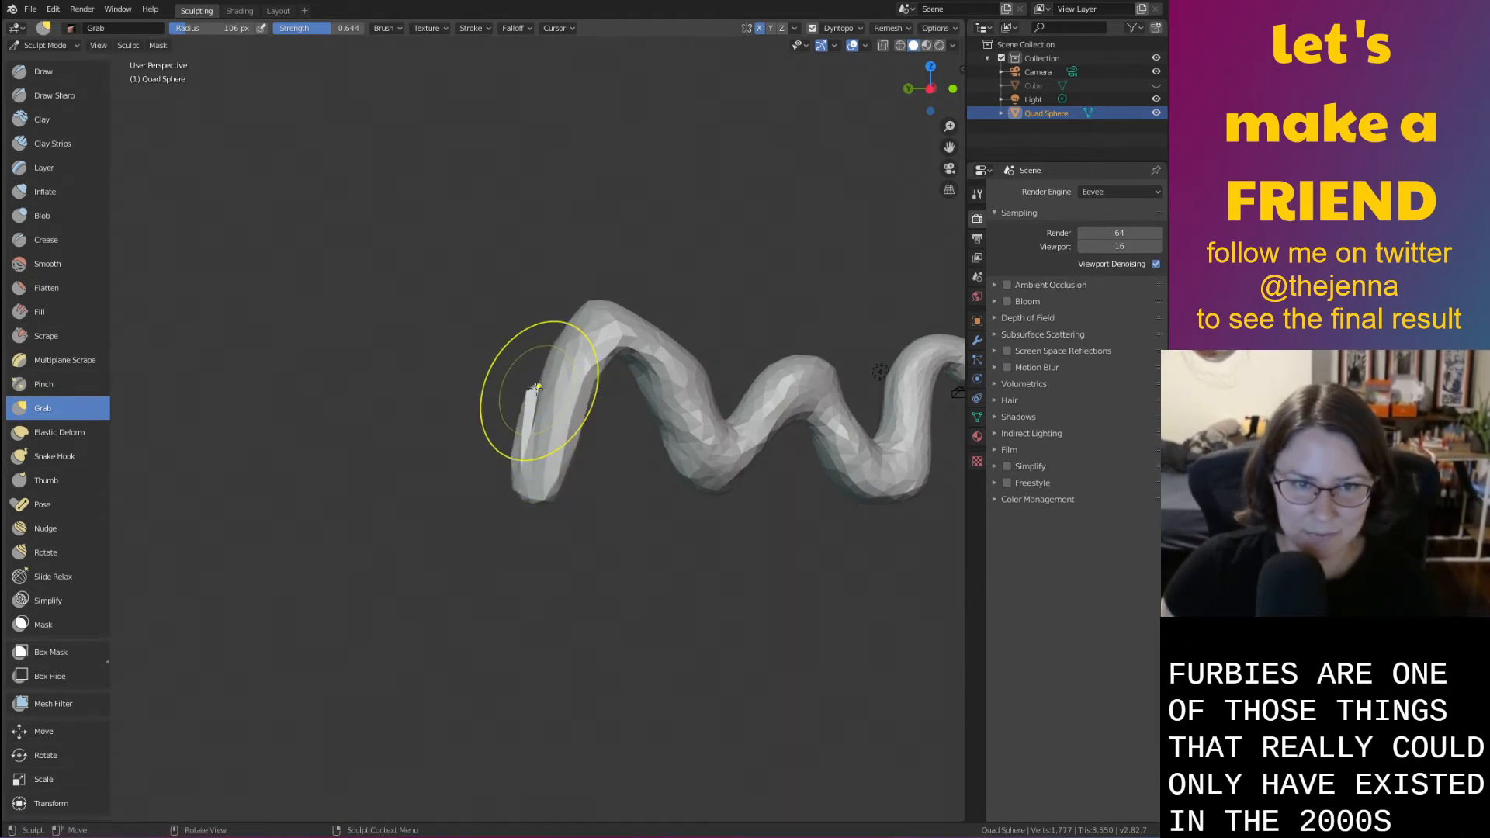
mouse_move(536, 388)
left_mouse_down()
mouse_move(516, 477)
mouse_move(491, 470)
mouse_move(516, 469)
mouse_move(580, 392)
left_mouse_up()
key("i")
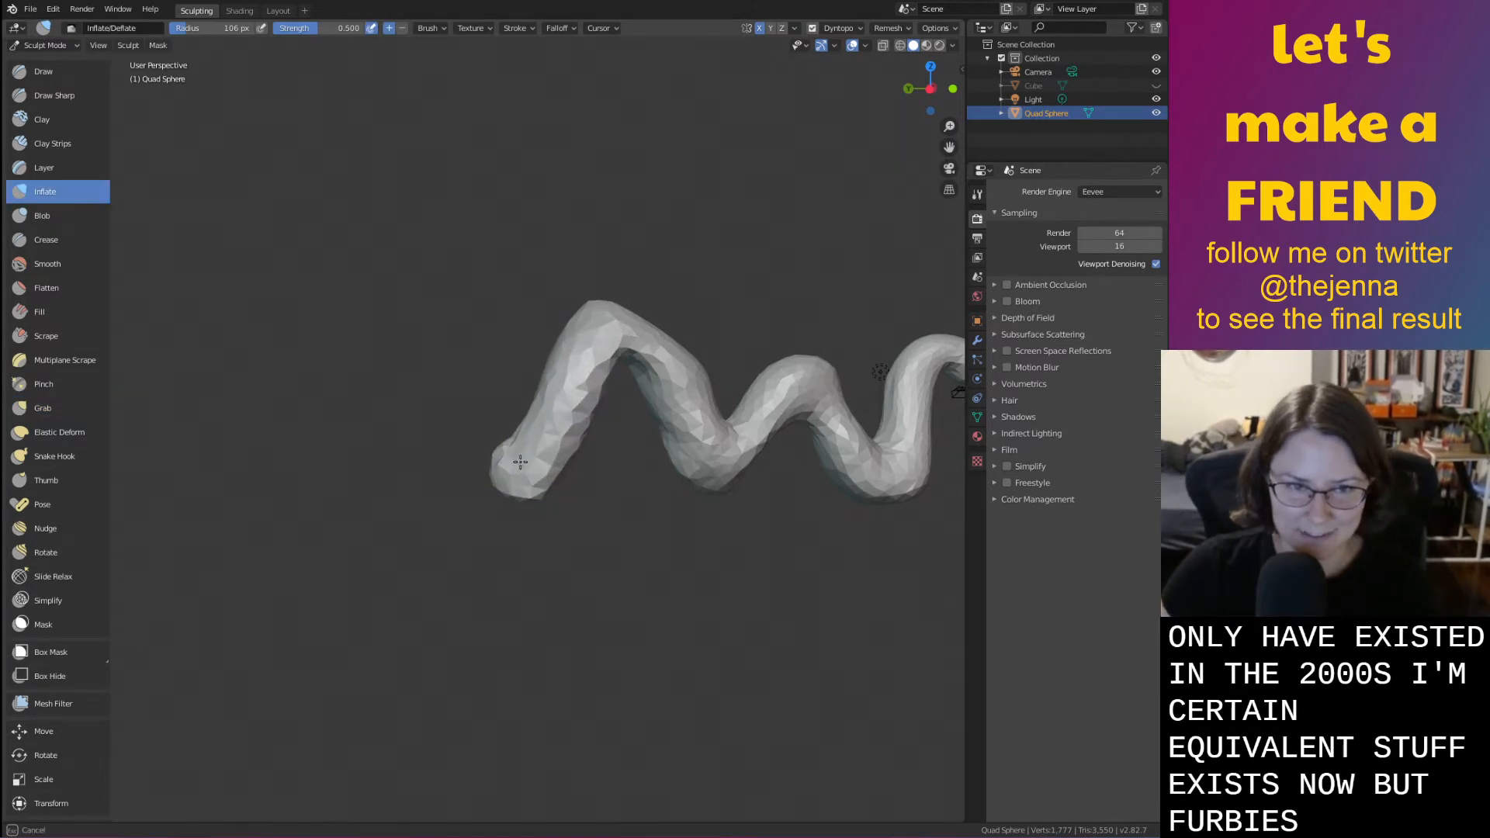
left_click_drag(520, 462, 515, 474)
Pull the tip of the drooping end outward and upward with the Grab brush and thicken it with Inflate/Deflate
key("g")
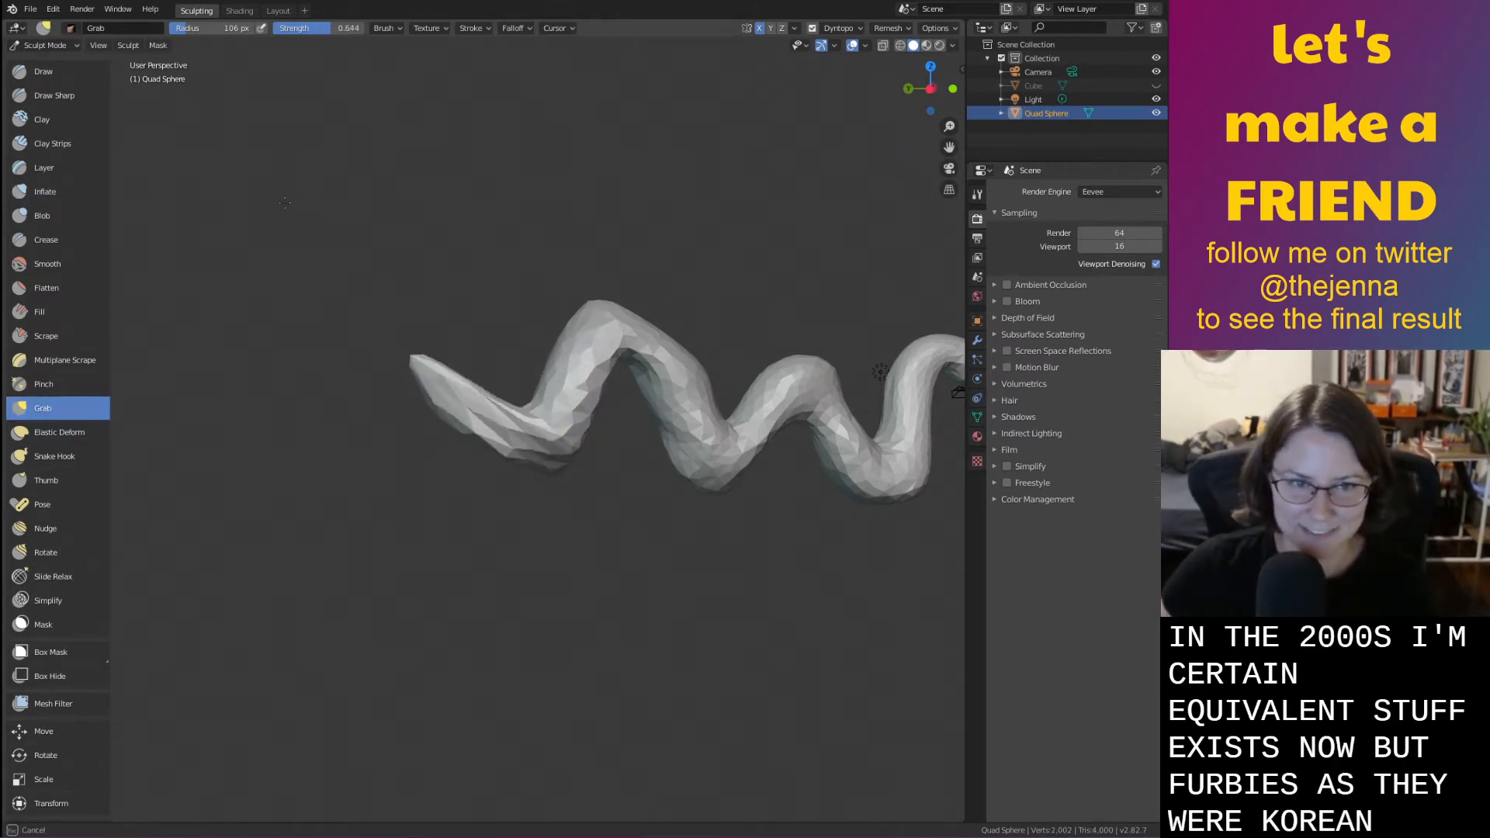
left_click_drag(247, 29, 240, 20)
key("i")
left_click_drag(475, 385, 536, 444)
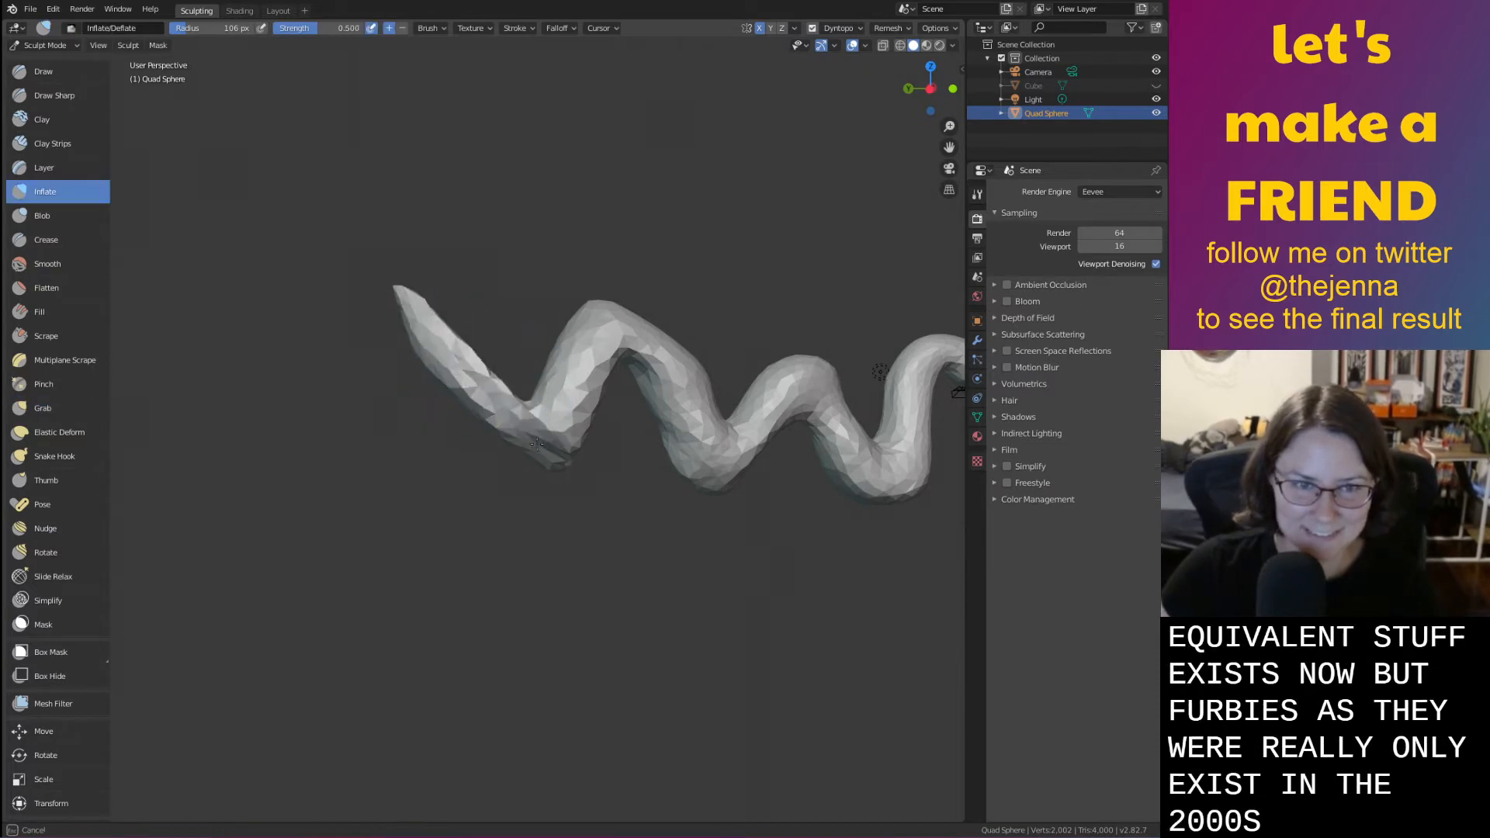
left_click_drag(409, 333, 438, 346)
scroll(465, 388, "down", 2)
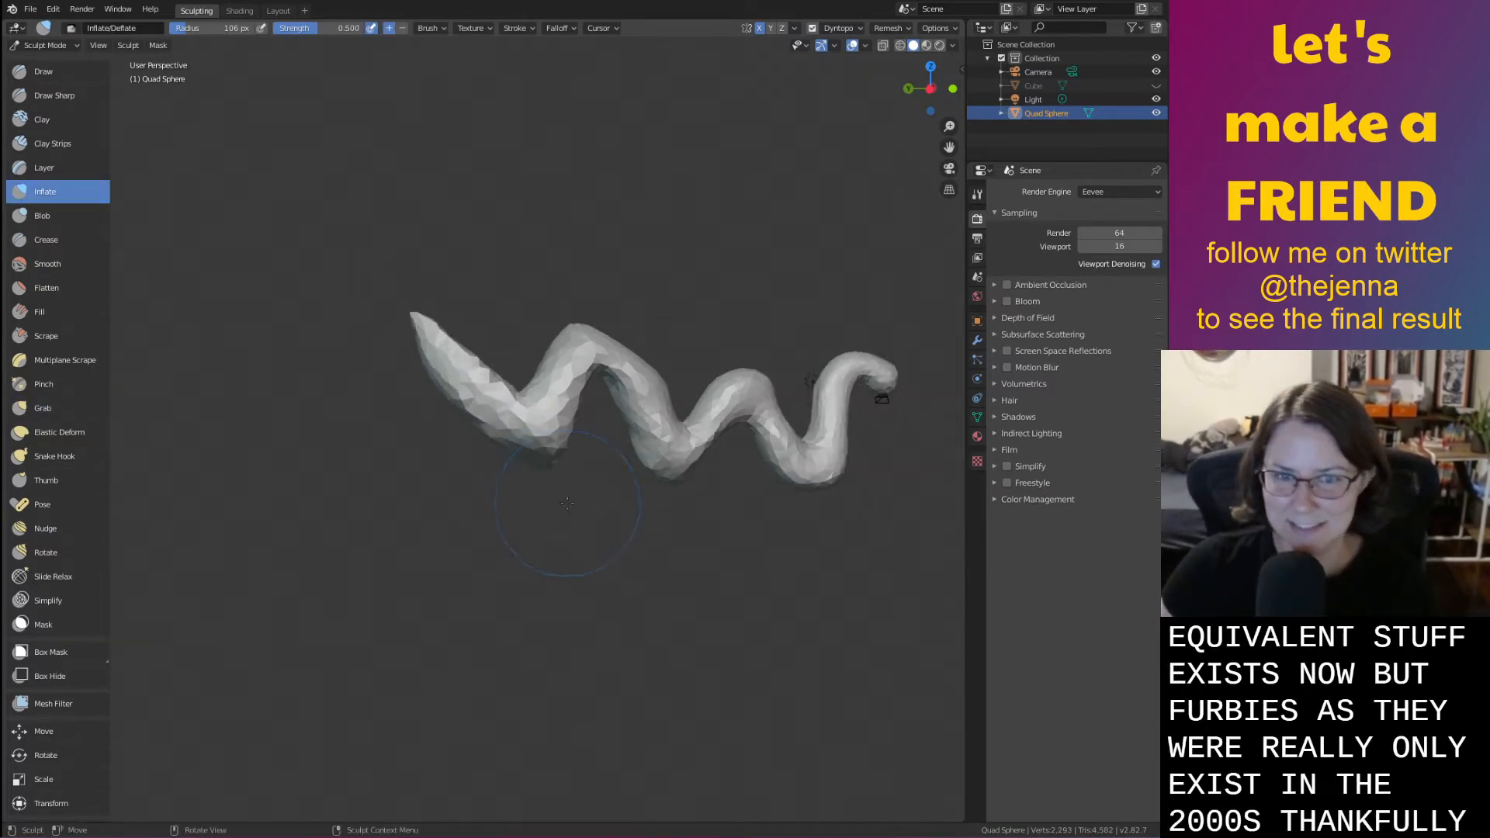
Round off the jagged, upturned end by alternating the Smooth brush at 0.700 strength and the Inflate/Deflate brush
mouse_move(578, 497)
middle_mouse_down()
mouse_move(687, 469)
mouse_move(531, 486)
mouse_move(549, 507)
mouse_move(512, 513)
middle_mouse_up()
key("g")
key("s")
left_click_drag(512, 473, 508, 460)
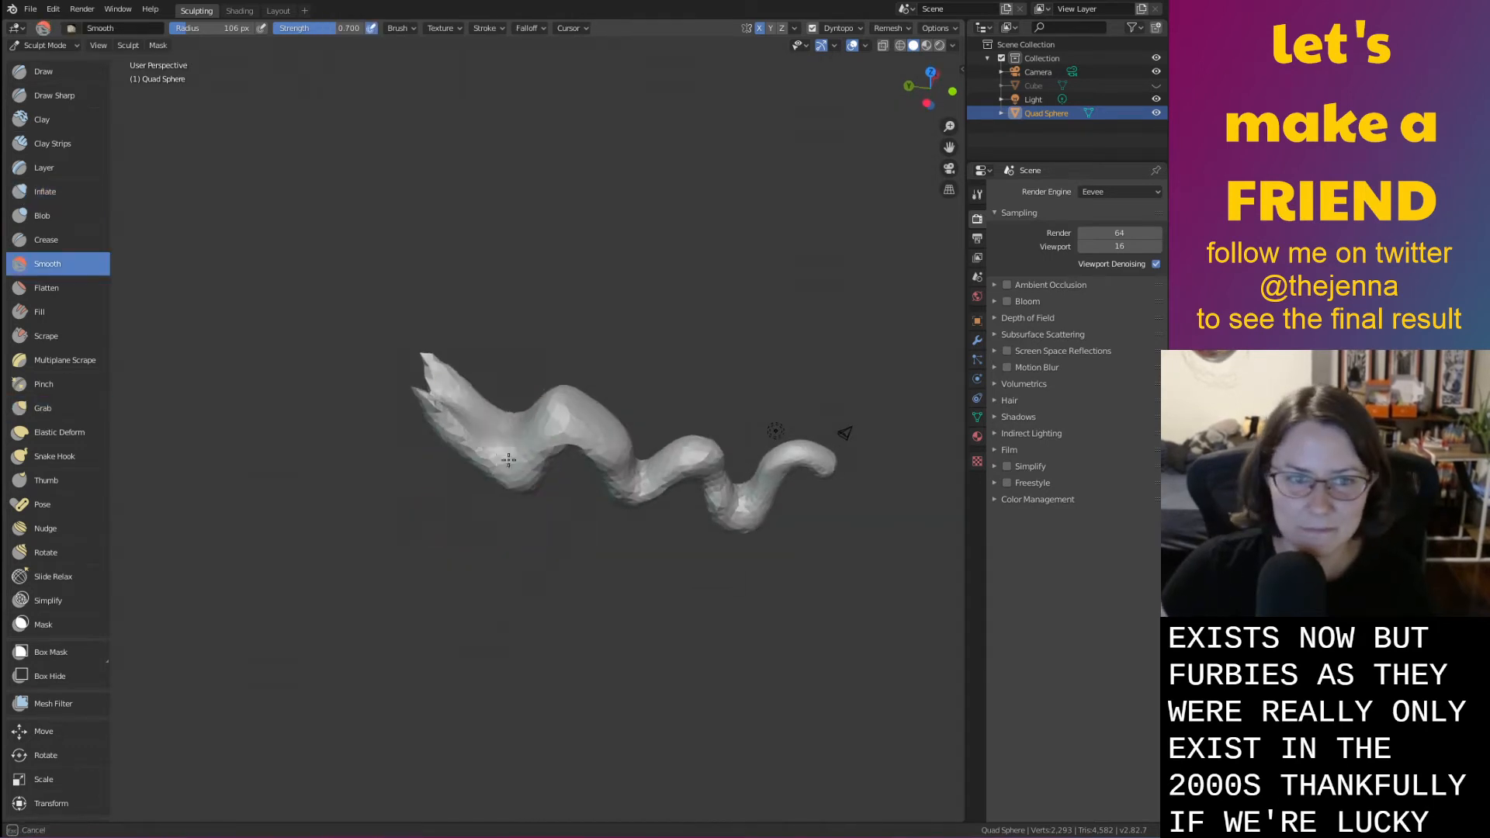
key("i")
left_click_drag(433, 404, 433, 379)
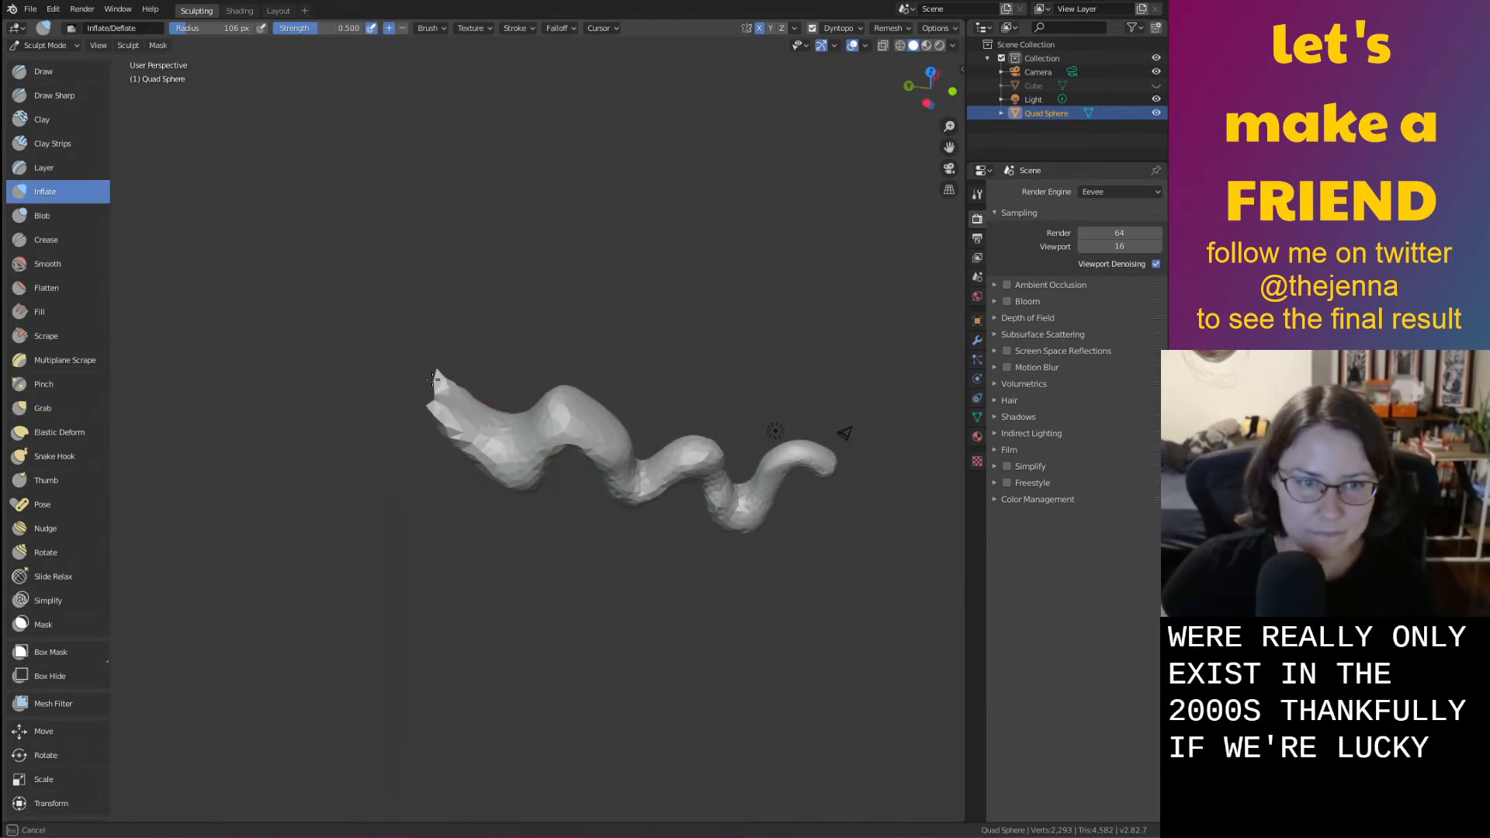
key("s")
left_click_drag(481, 438, 479, 417)
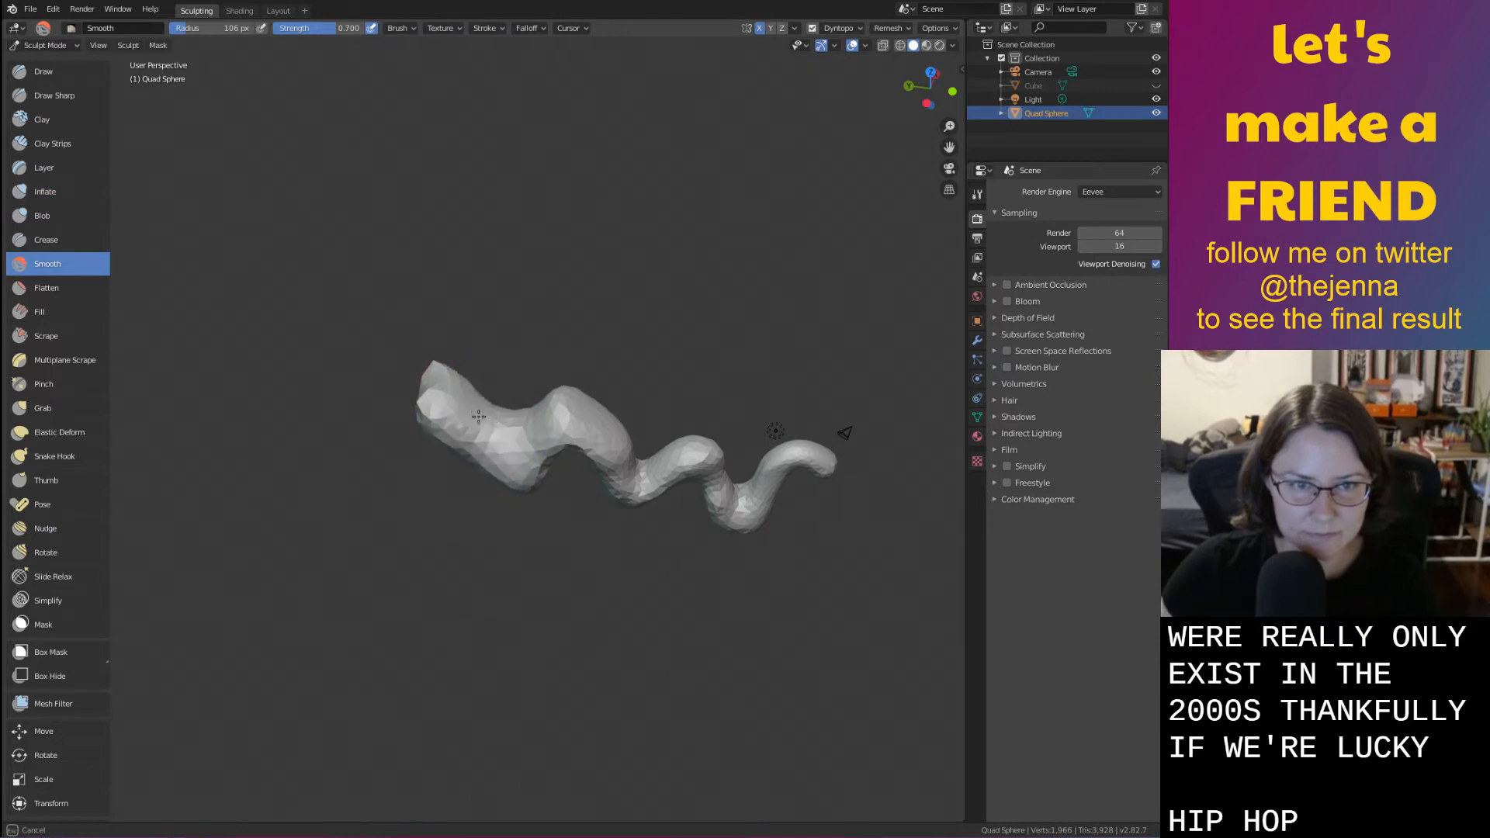
Narrow the bulging tall arch and the bend beside the thick end with the Grab brush, working from the worm's end view
scroll(513, 408, "up", 2)
key("g")
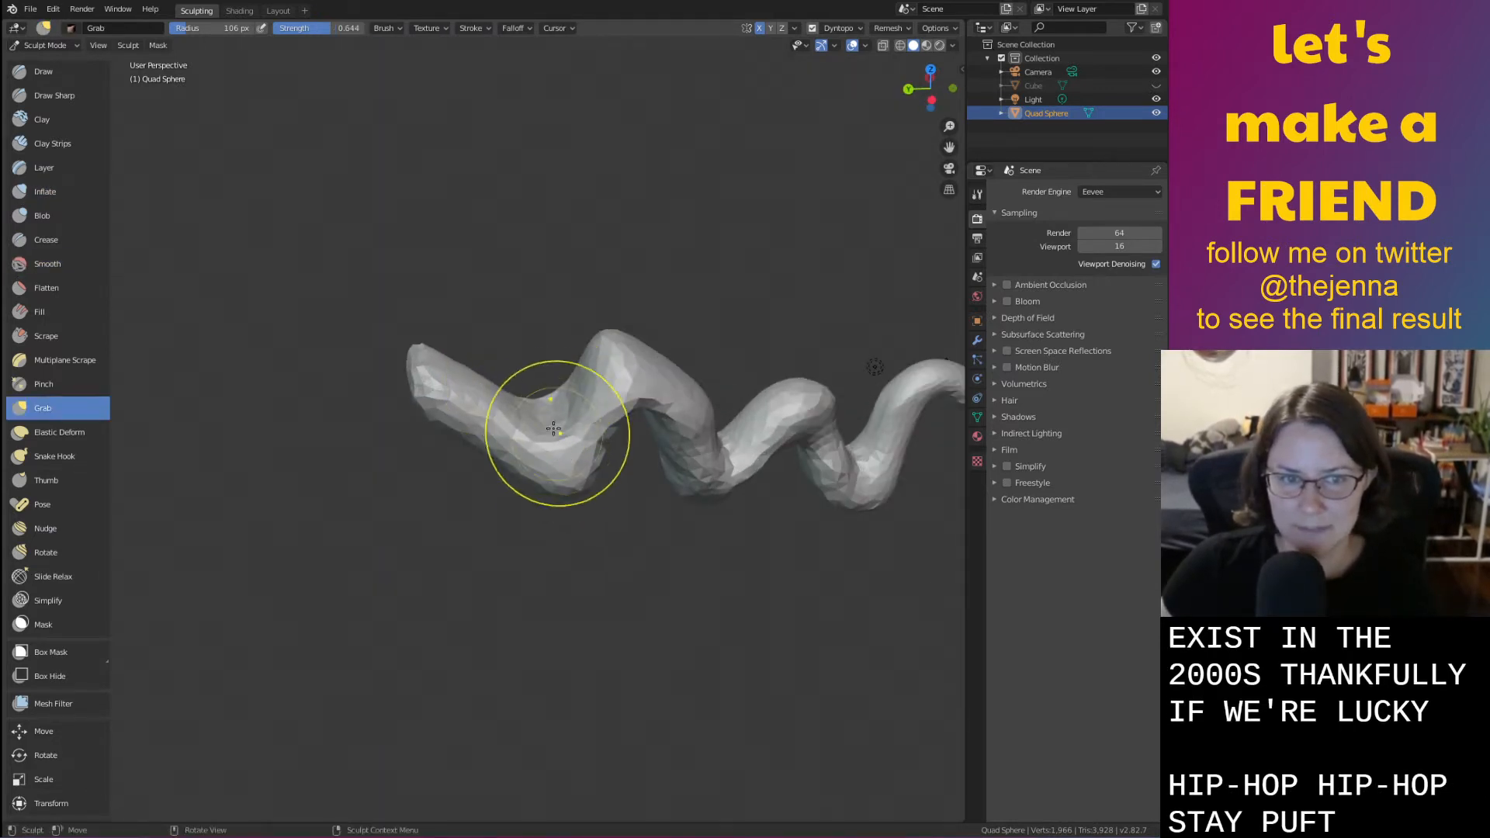
mouse_move(554, 431)
middle_mouse_down()
mouse_move(637, 498)
mouse_move(616, 449)
middle_mouse_up()
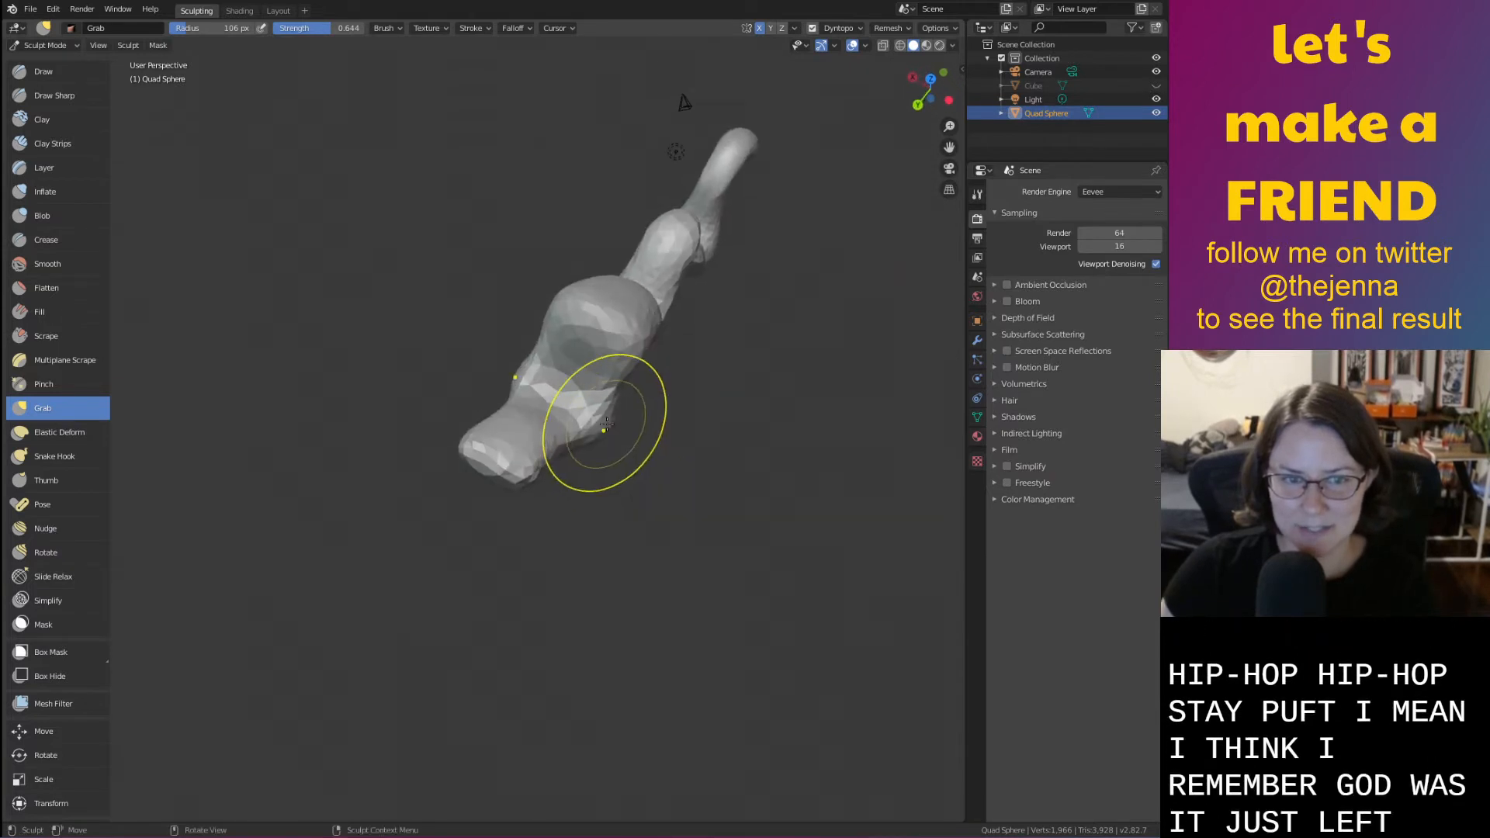
left_click_drag(607, 422, 598, 398)
middle_click_drag(598, 399, 644, 378)
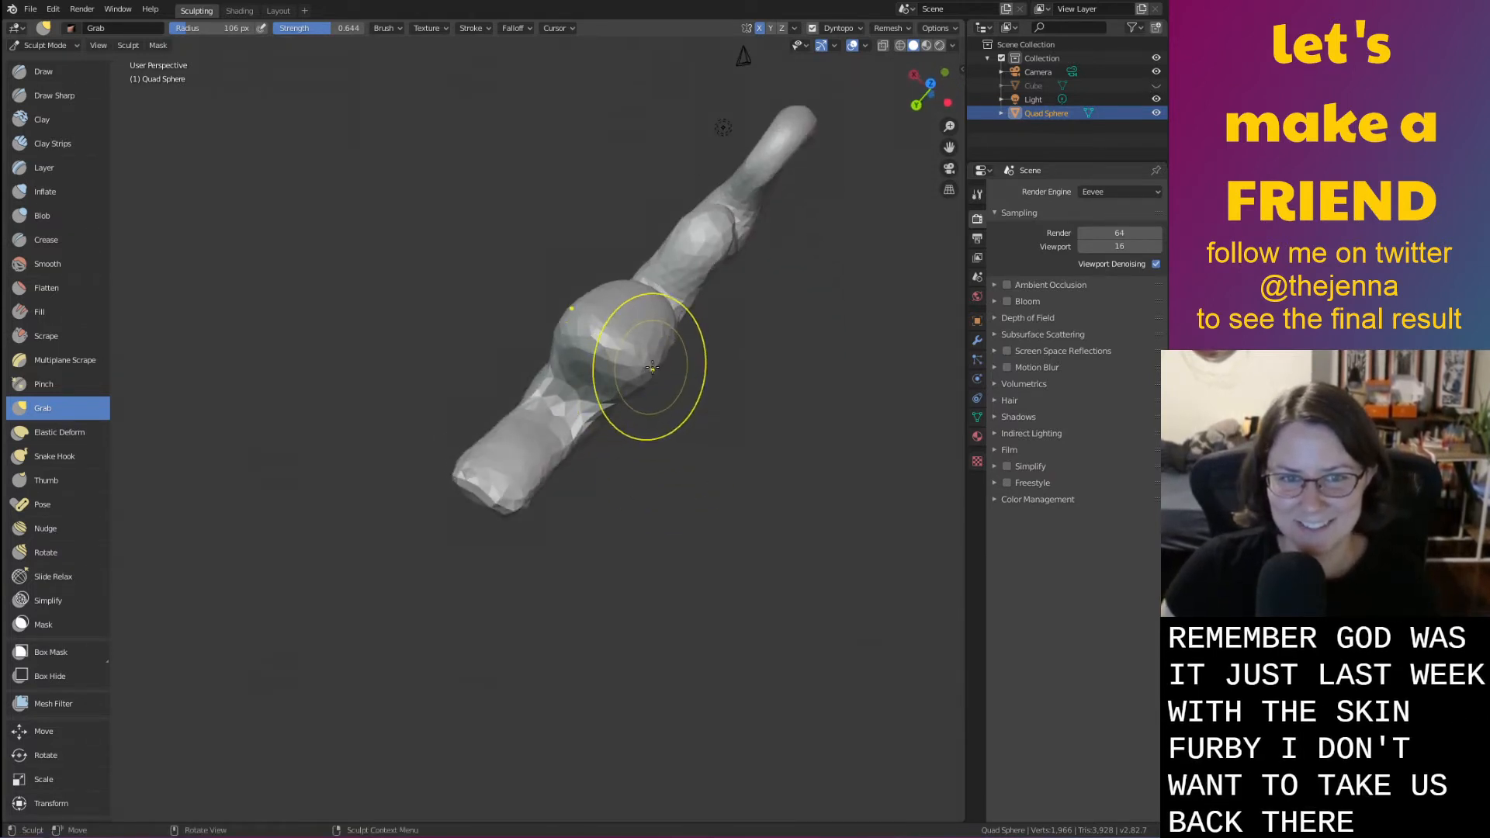
left_click_drag(652, 368, 642, 363)
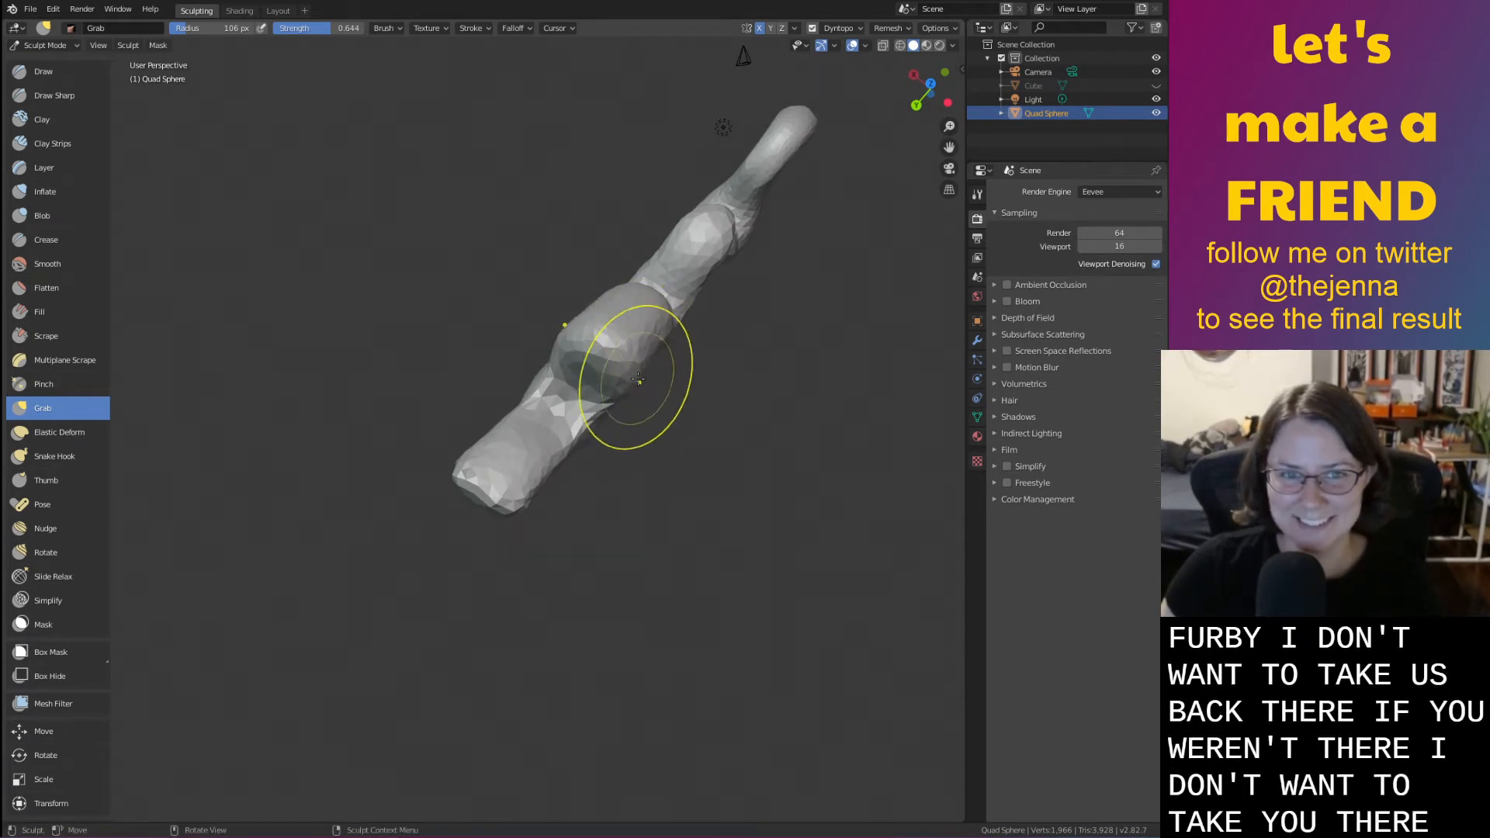
mouse_move(617, 392)
middle_mouse_down()
mouse_move(682, 416)
mouse_move(465, 292)
mouse_move(779, 450)
middle_mouse_up()
Push up the underside of the lowest bend near the worm's thin end with the Grab brush
key("shift+s")
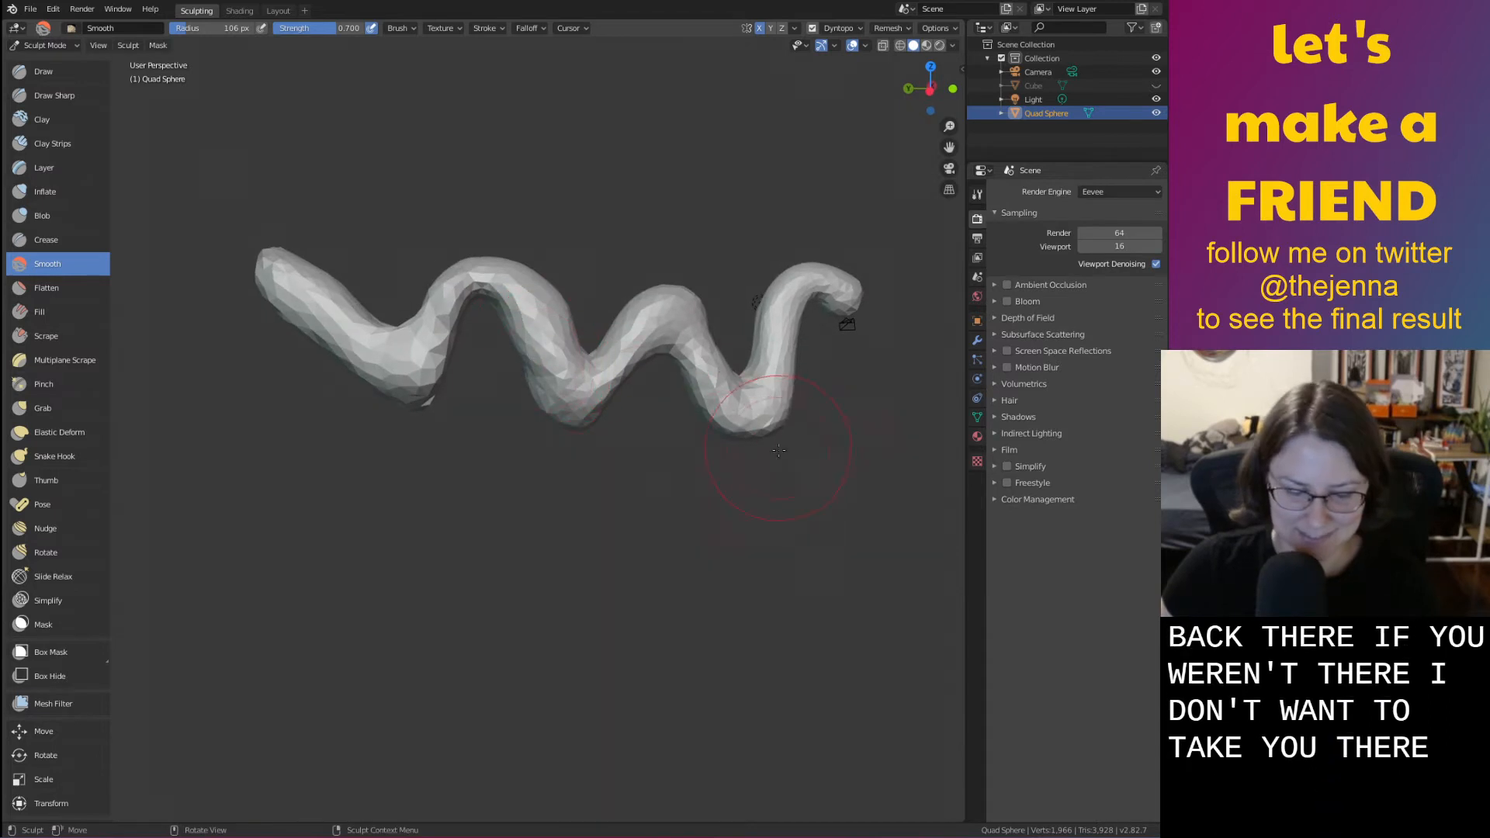
key("g")
left_click_drag(746, 428, 734, 422)
left_click_drag(738, 419, 751, 405)
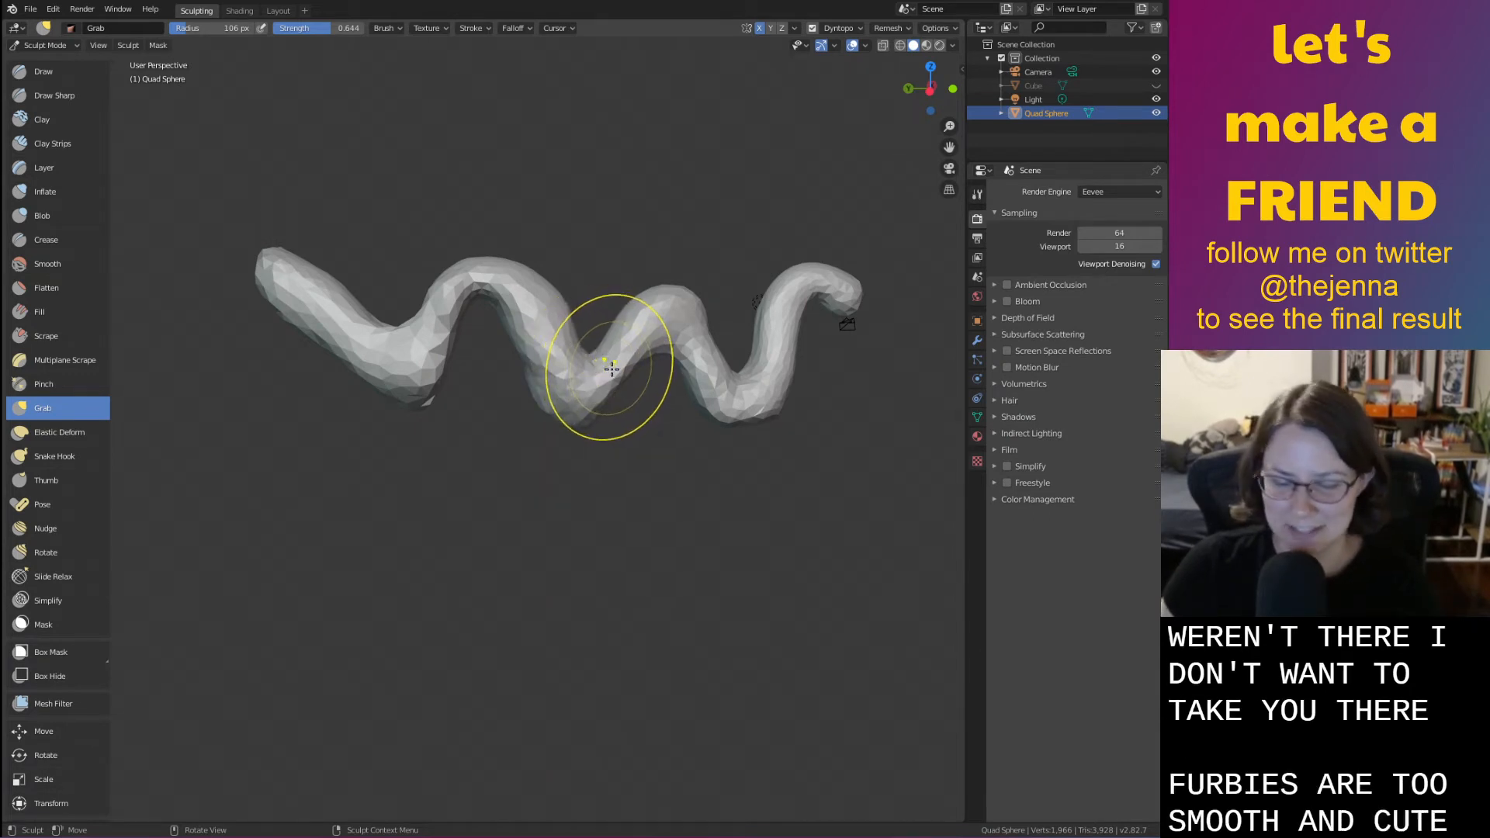
Thicken the tall arch and its slope into the middle bend with the Inflate/Deflate brush, undoing the last stroke
key("i")
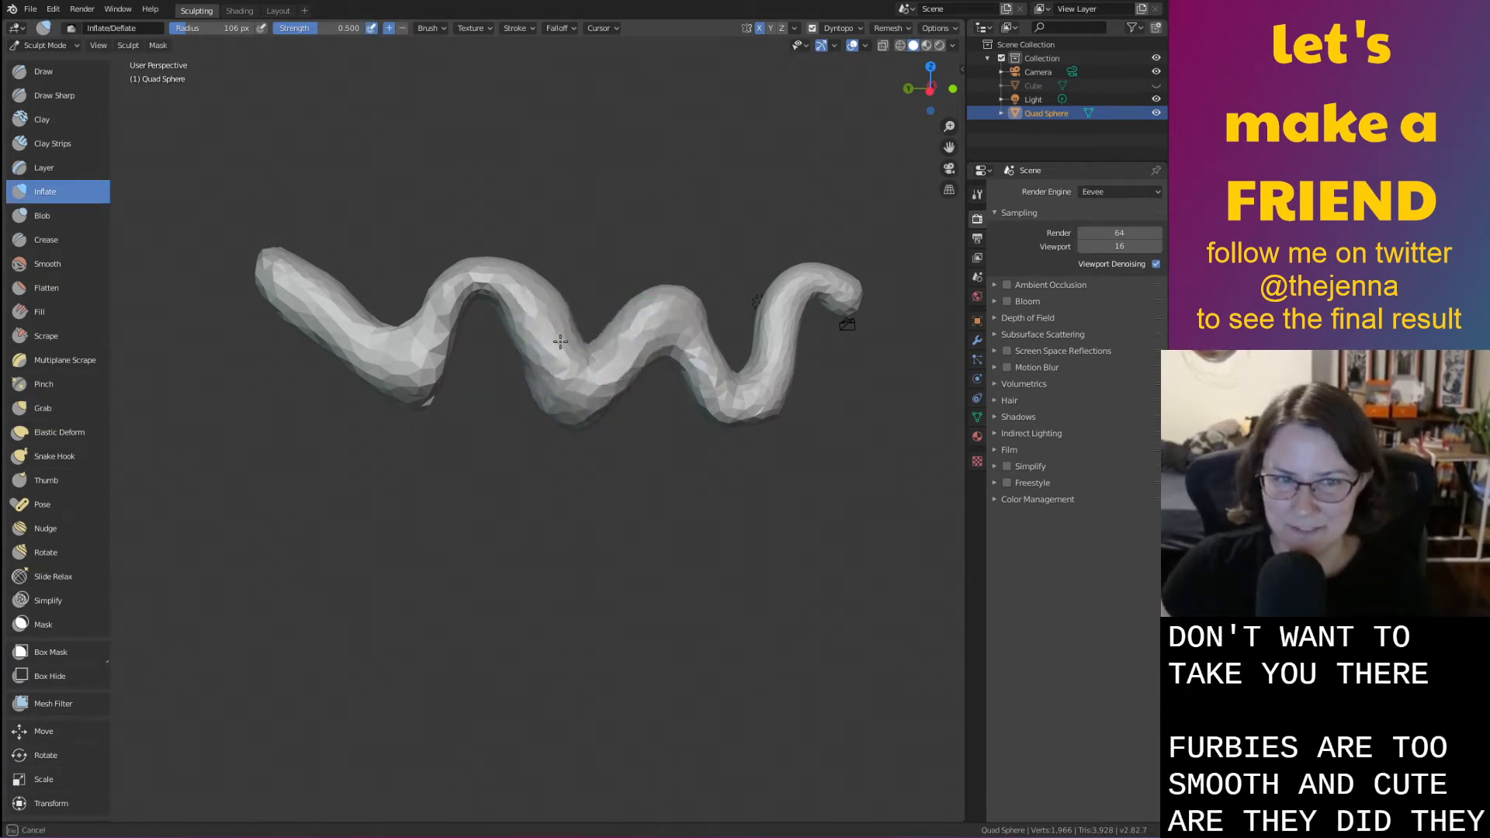
mouse_move(561, 341)
left_mouse_down()
mouse_move(438, 368)
mouse_move(477, 310)
mouse_move(562, 318)
left_mouse_up()
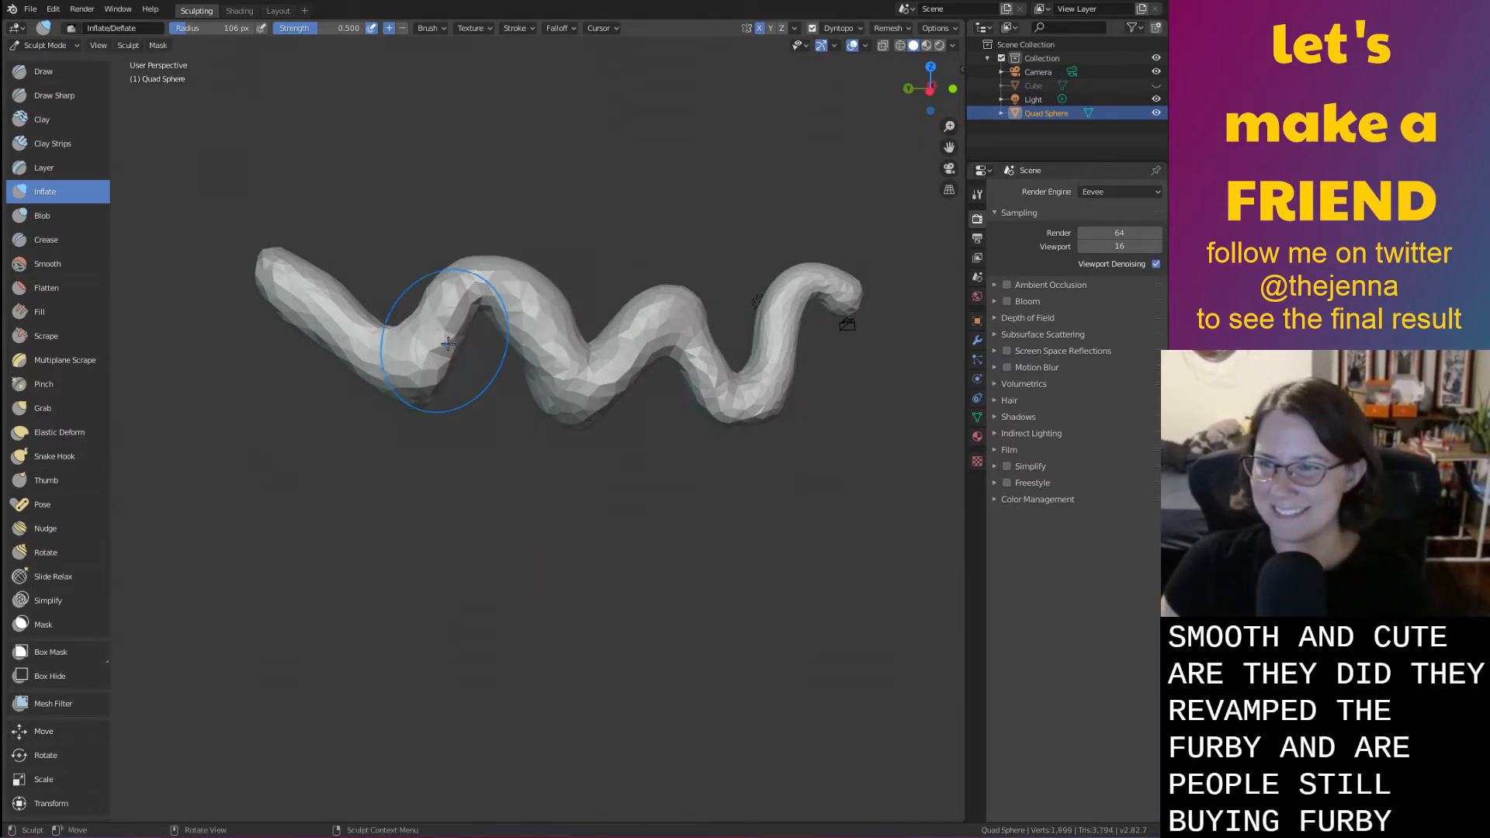
key("ctrl+z")
Smooth the underside of the bends toward the worm's thin end
mouse_move(543, 430)
middle_mouse_down()
mouse_move(524, 413)
mouse_move(531, 387)
middle_mouse_up()
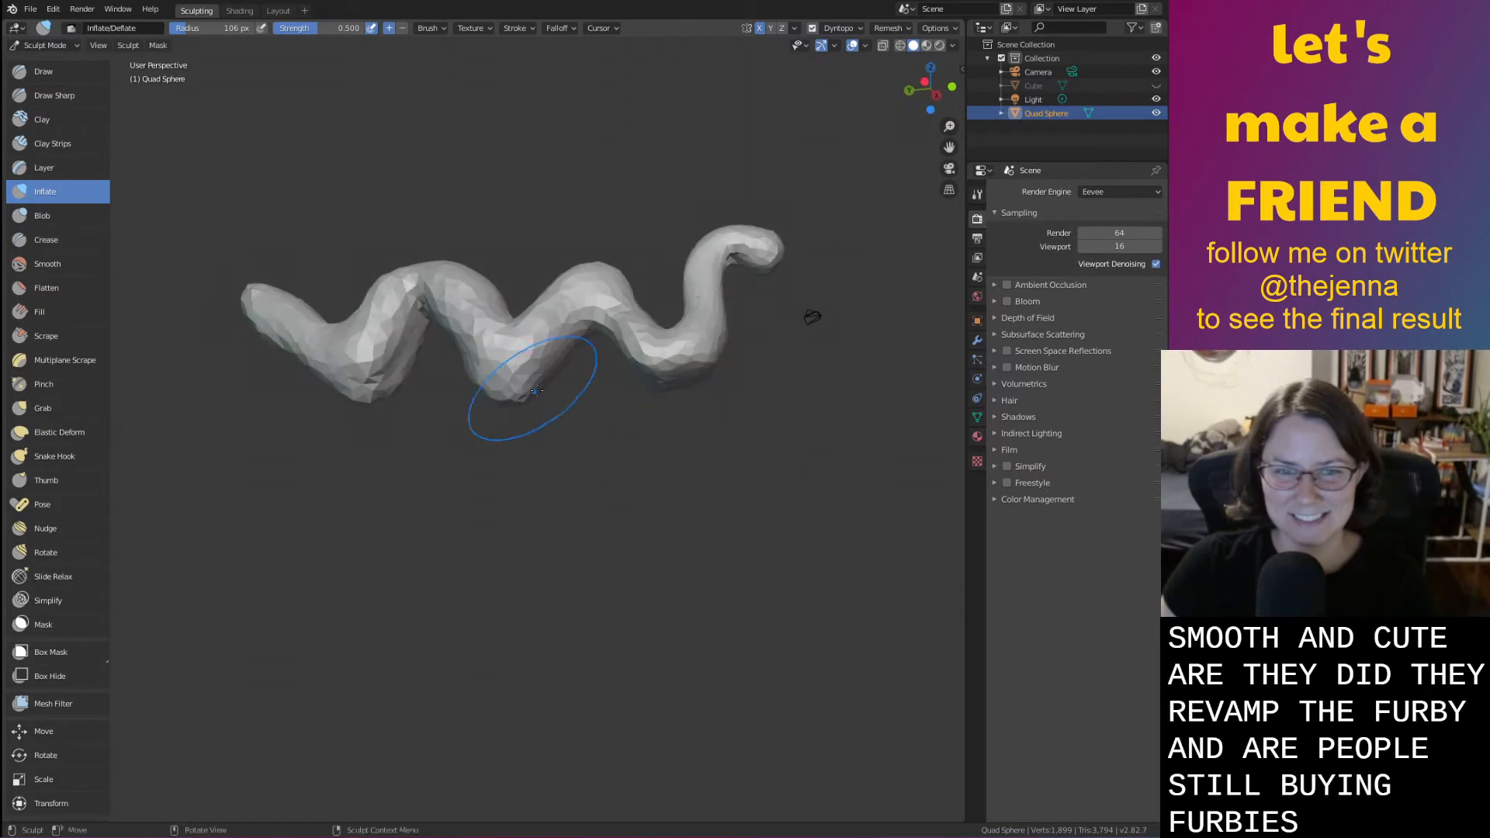
left_click_drag(668, 382, 650, 385)
key("shift+s")
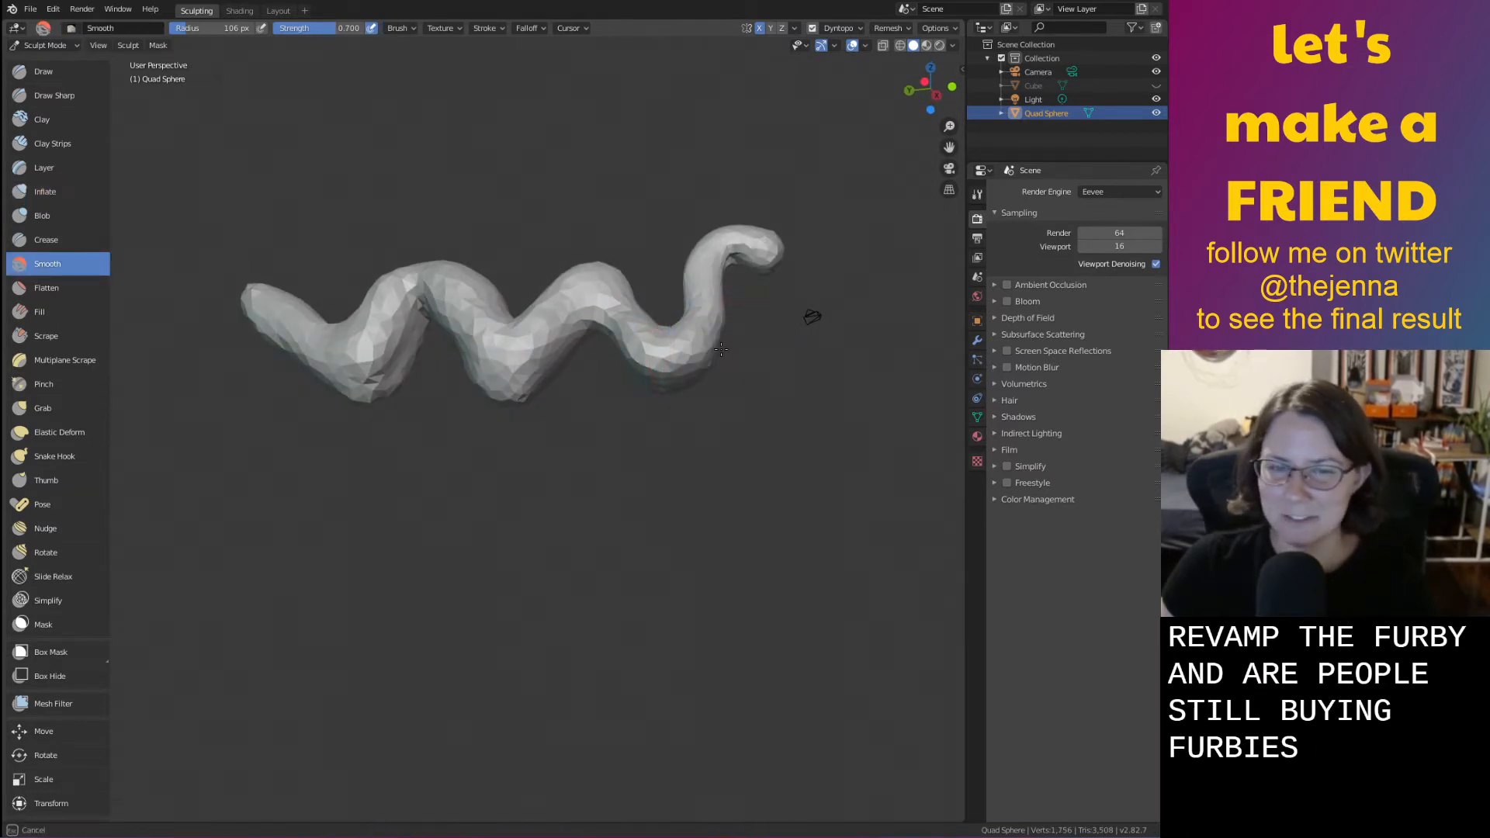
Reshape the bend near the thin end and the curves toward the thick end with the Grab brush
middle_click_drag(718, 365, 741, 418)
key("g")
mouse_move(711, 382)
left_mouse_down()
mouse_move(649, 406)
mouse_move(627, 326)
mouse_move(507, 359)
mouse_move(426, 315)
left_mouse_up()
middle_click_drag(426, 316, 333, 293)
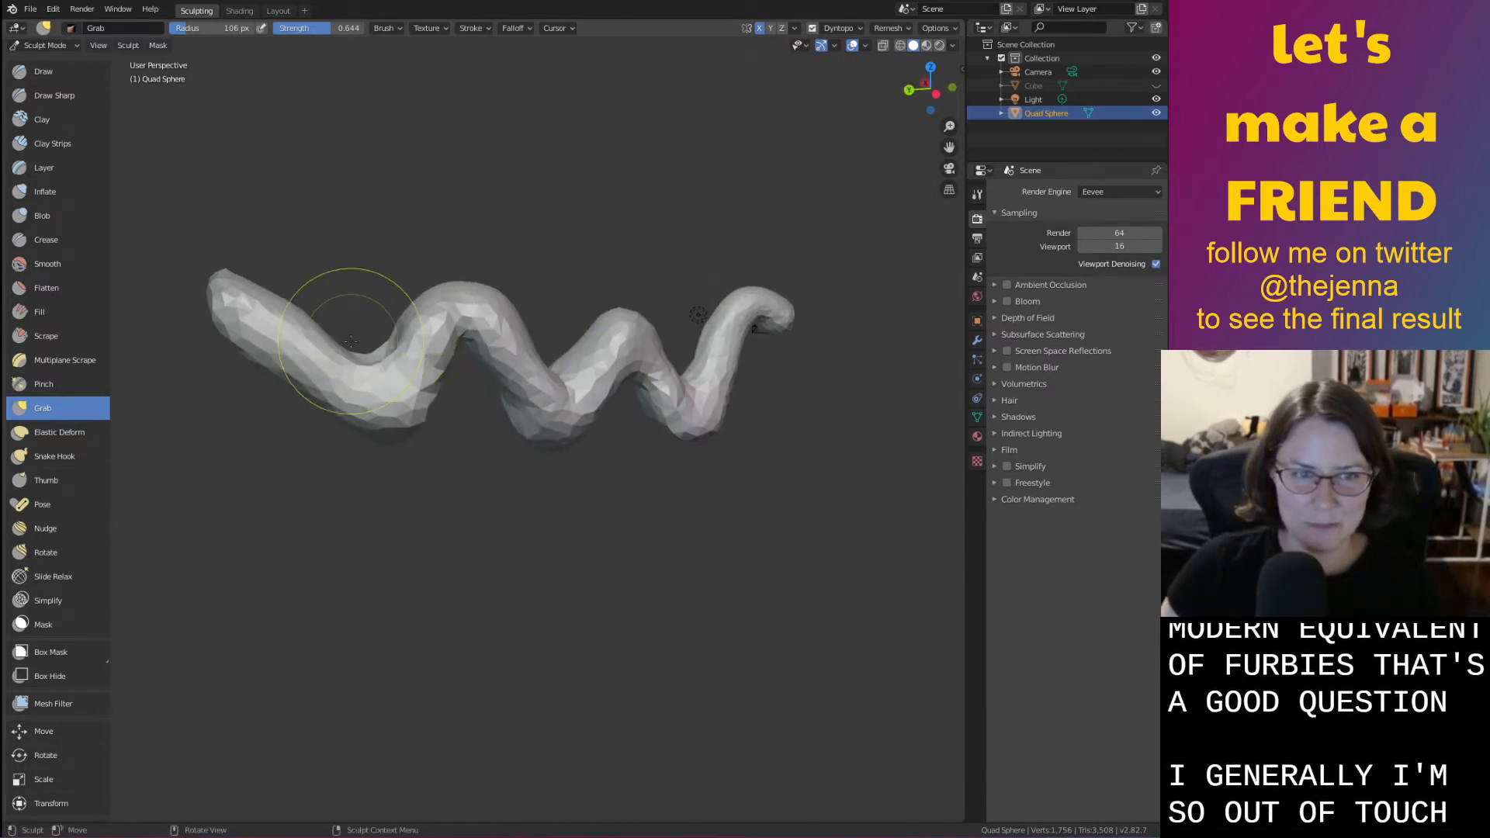
Fill out the bend beside the thick end with Inflate/Deflate and smooth it at 0.700 strength
key("shift+s")
key("i")
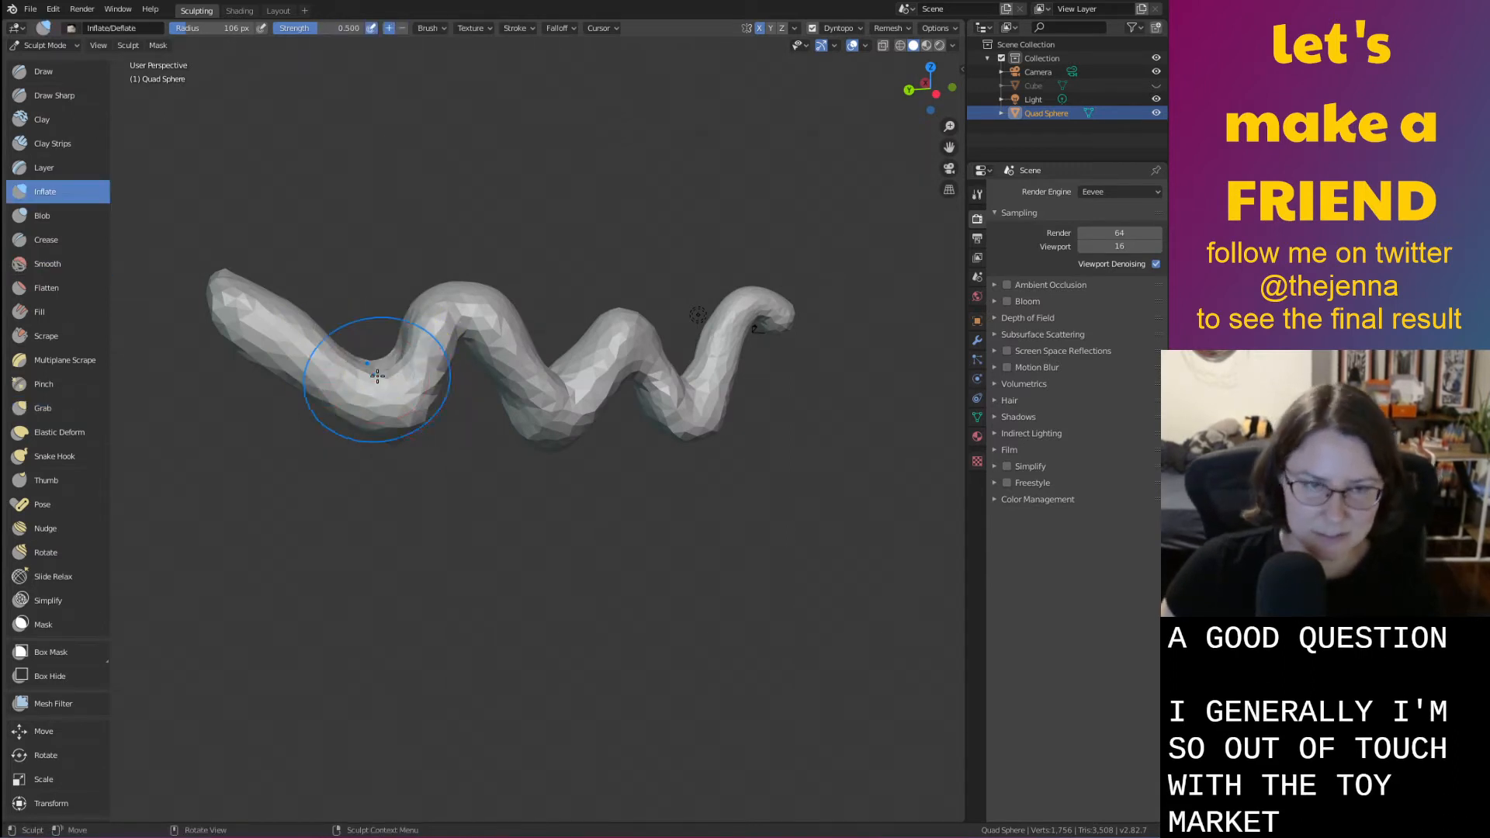
key("shift+s")
left_click_drag(354, 398, 378, 357)
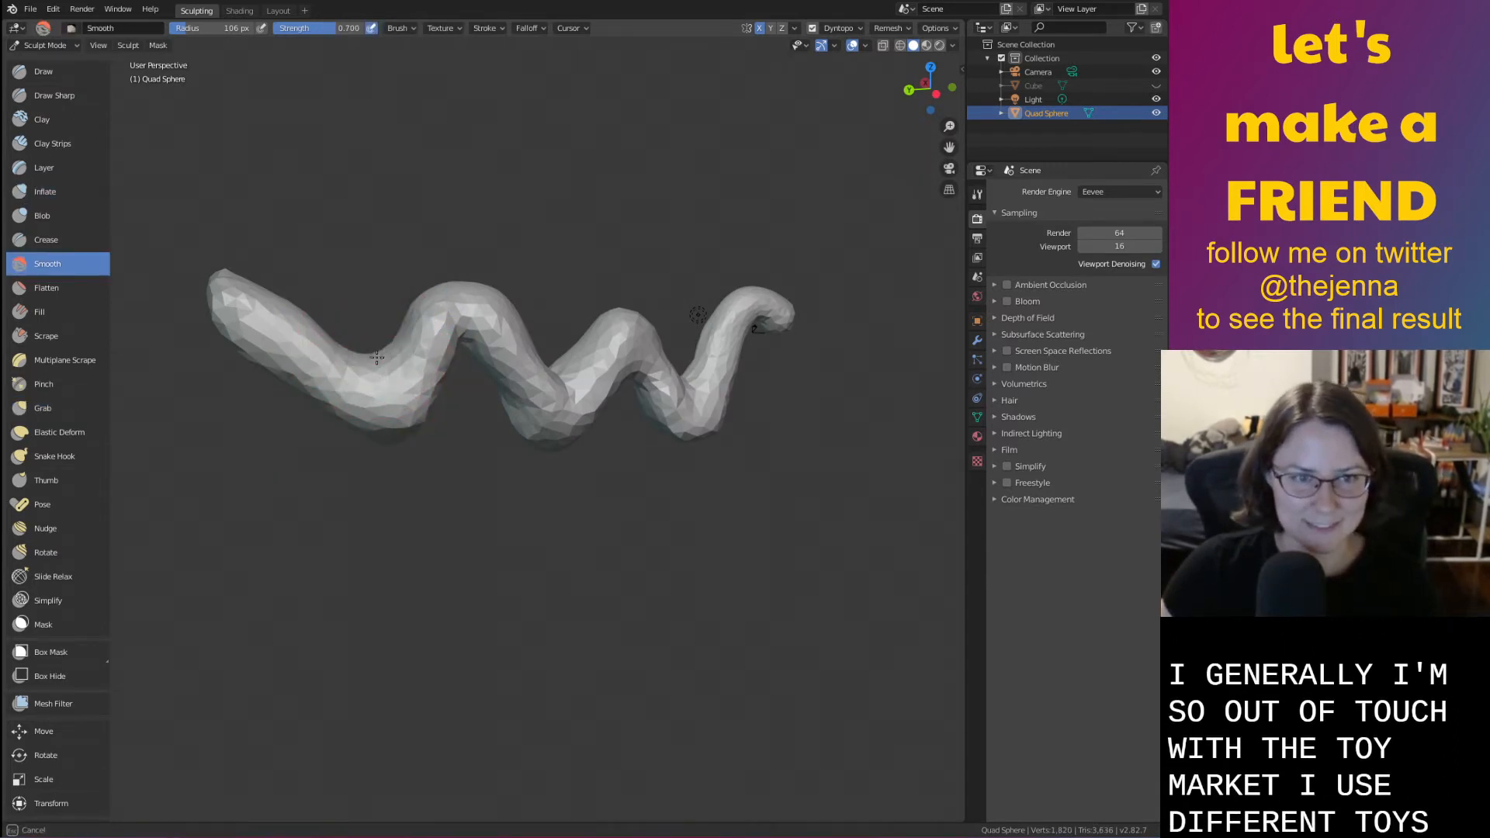
Slim the worm's straight end and the slope down to its first bend with the Grab brush
key("g")
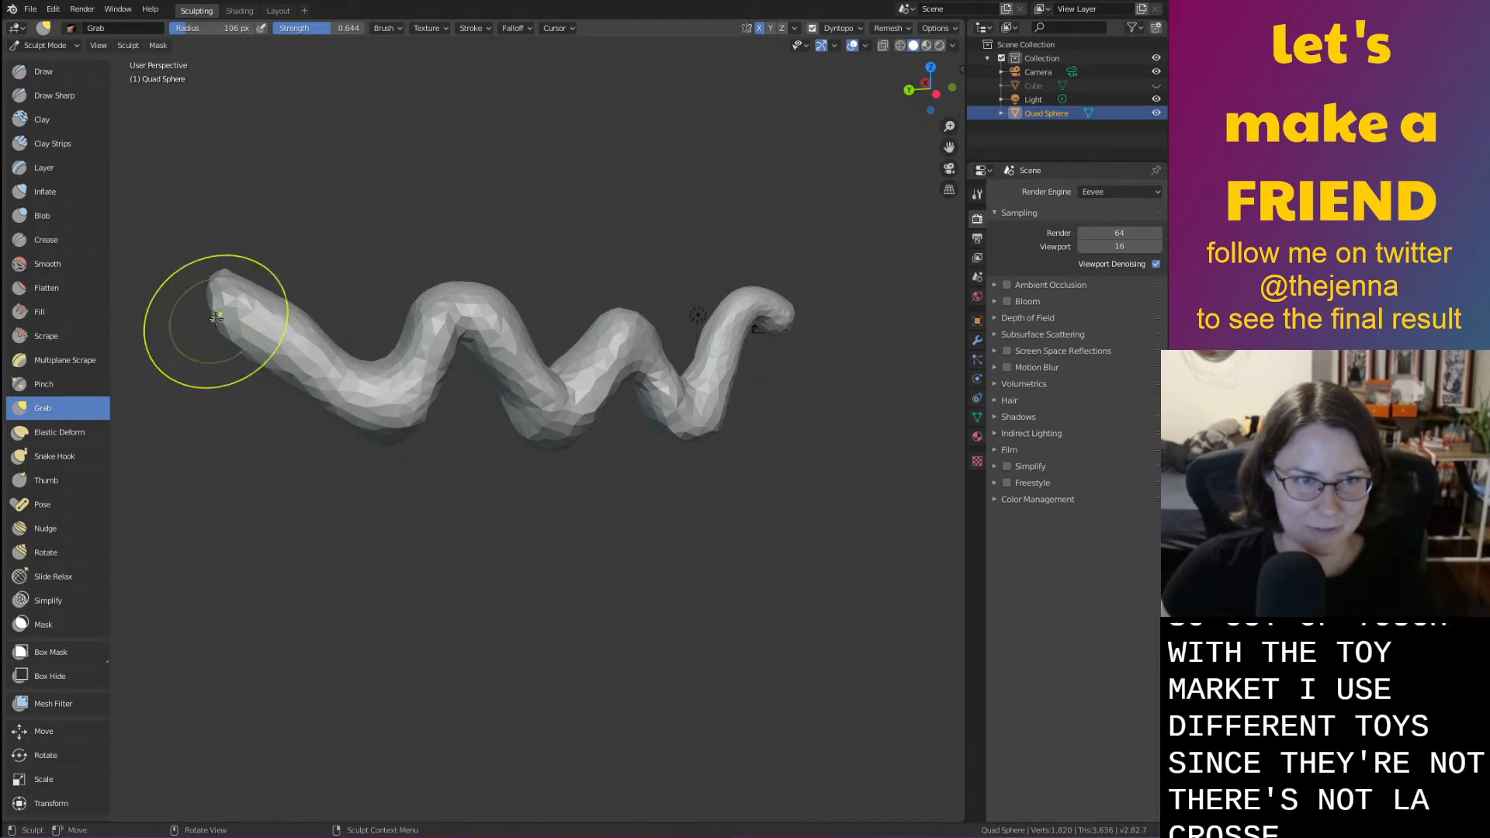
left_click_drag(232, 329, 249, 306)
left_click_drag(238, 347, 277, 316)
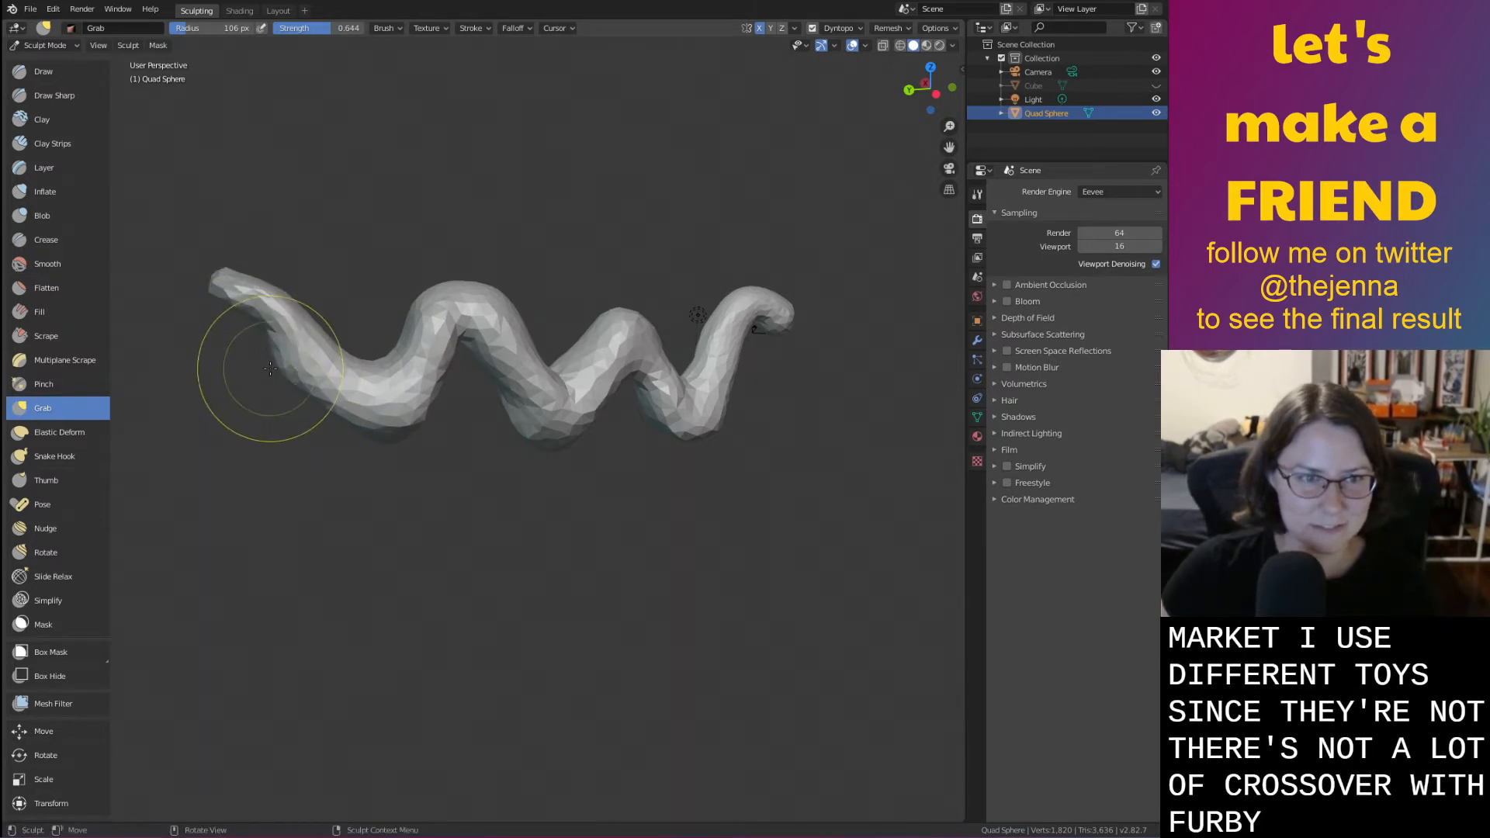
mouse_move(272, 369)
left_mouse_down()
mouse_move(290, 354)
mouse_move(324, 363)
mouse_move(336, 390)
left_mouse_up()
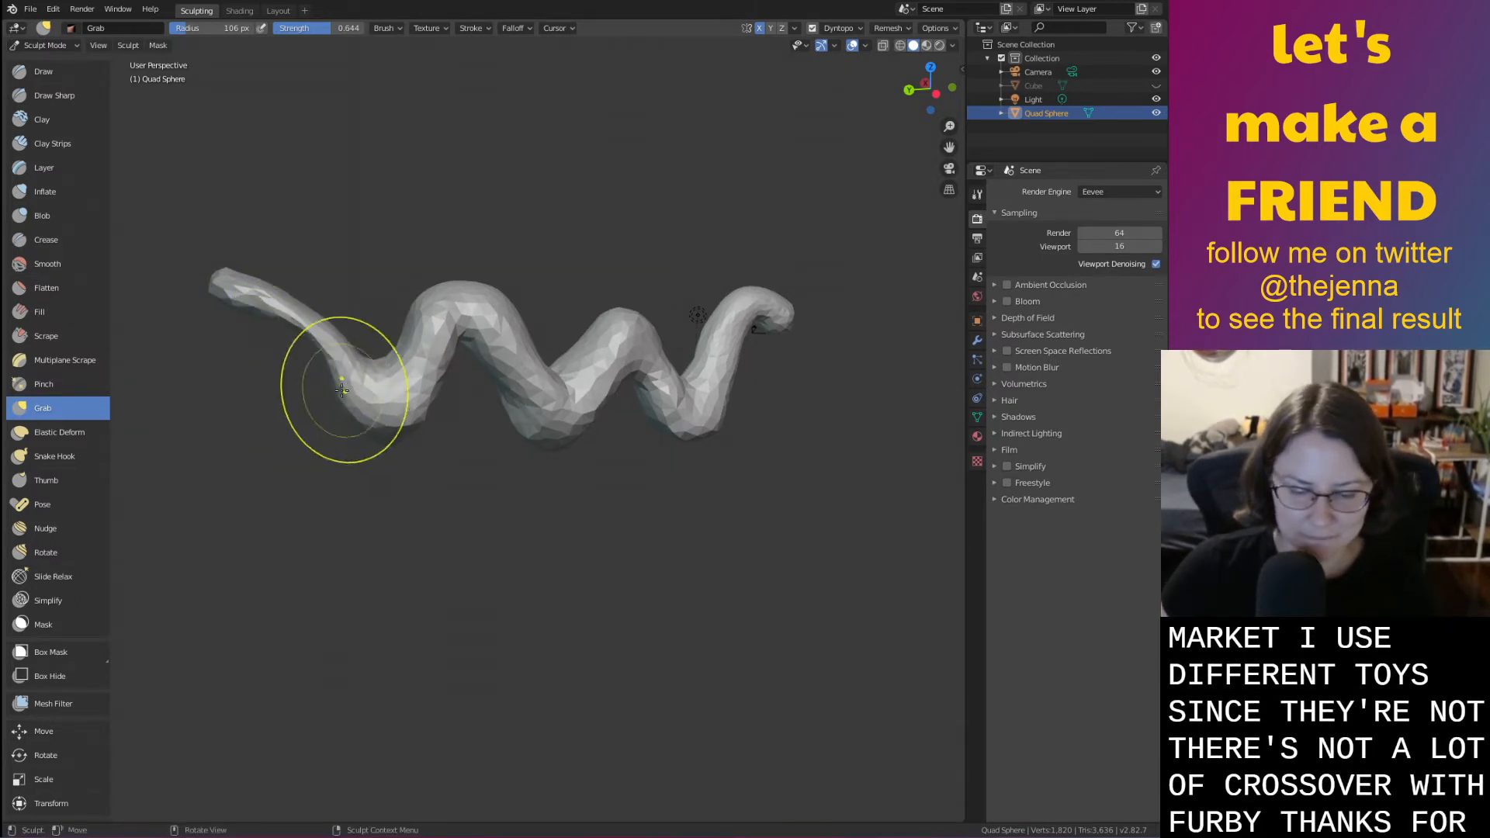
Fill out the slope at the straight end with the Inflate/Deflate brush, smooth it, and save the file
key("i")
mouse_move(296, 300)
left_mouse_down()
mouse_move(325, 335)
mouse_move(292, 309)
left_mouse_up()
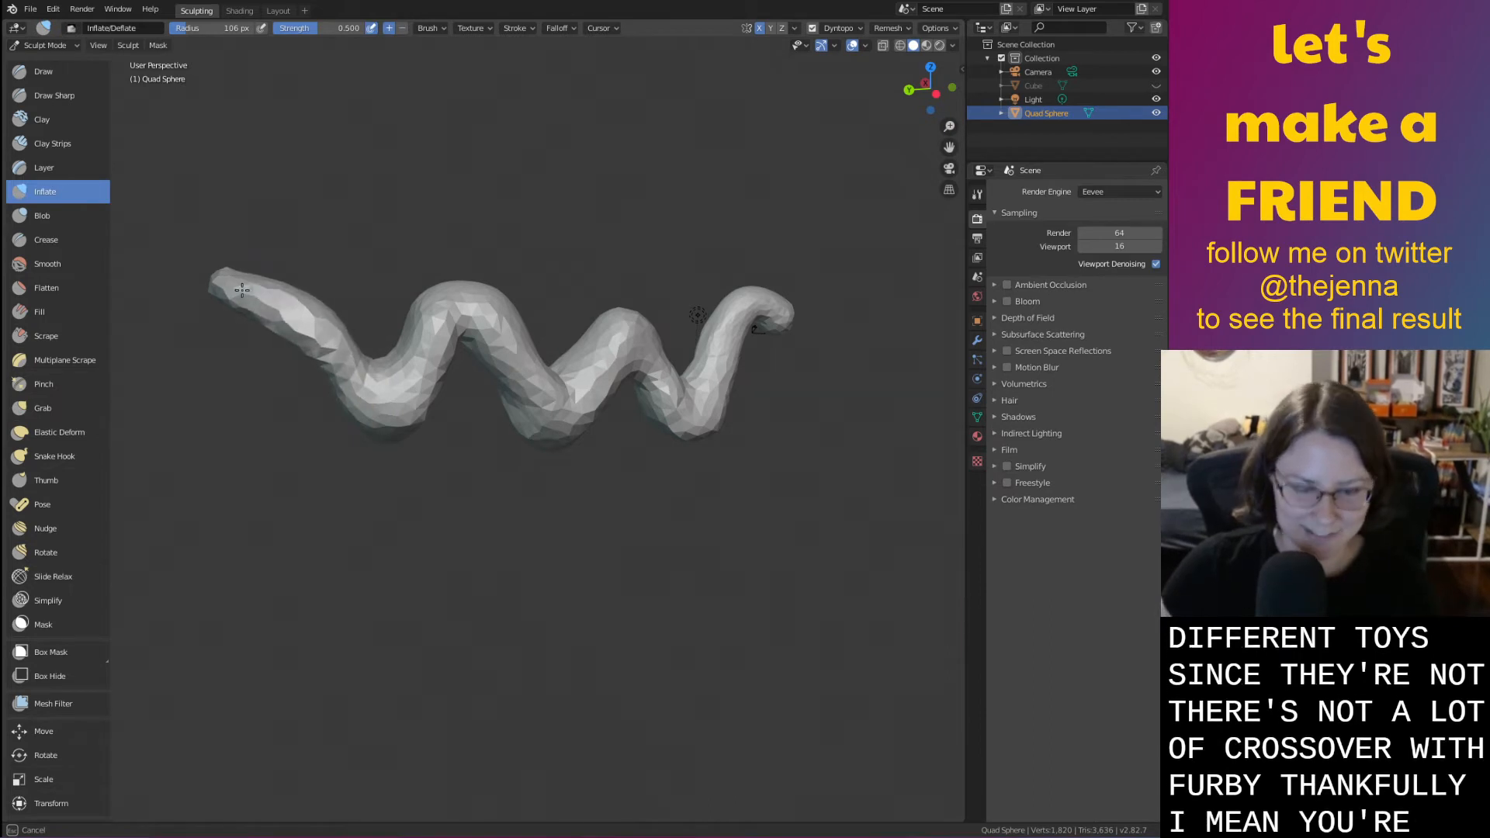
mouse_move(319, 352)
middle_mouse_down("shift")
mouse_move(416, 343)
mouse_move(479, 312)
middle_mouse_up("shift")
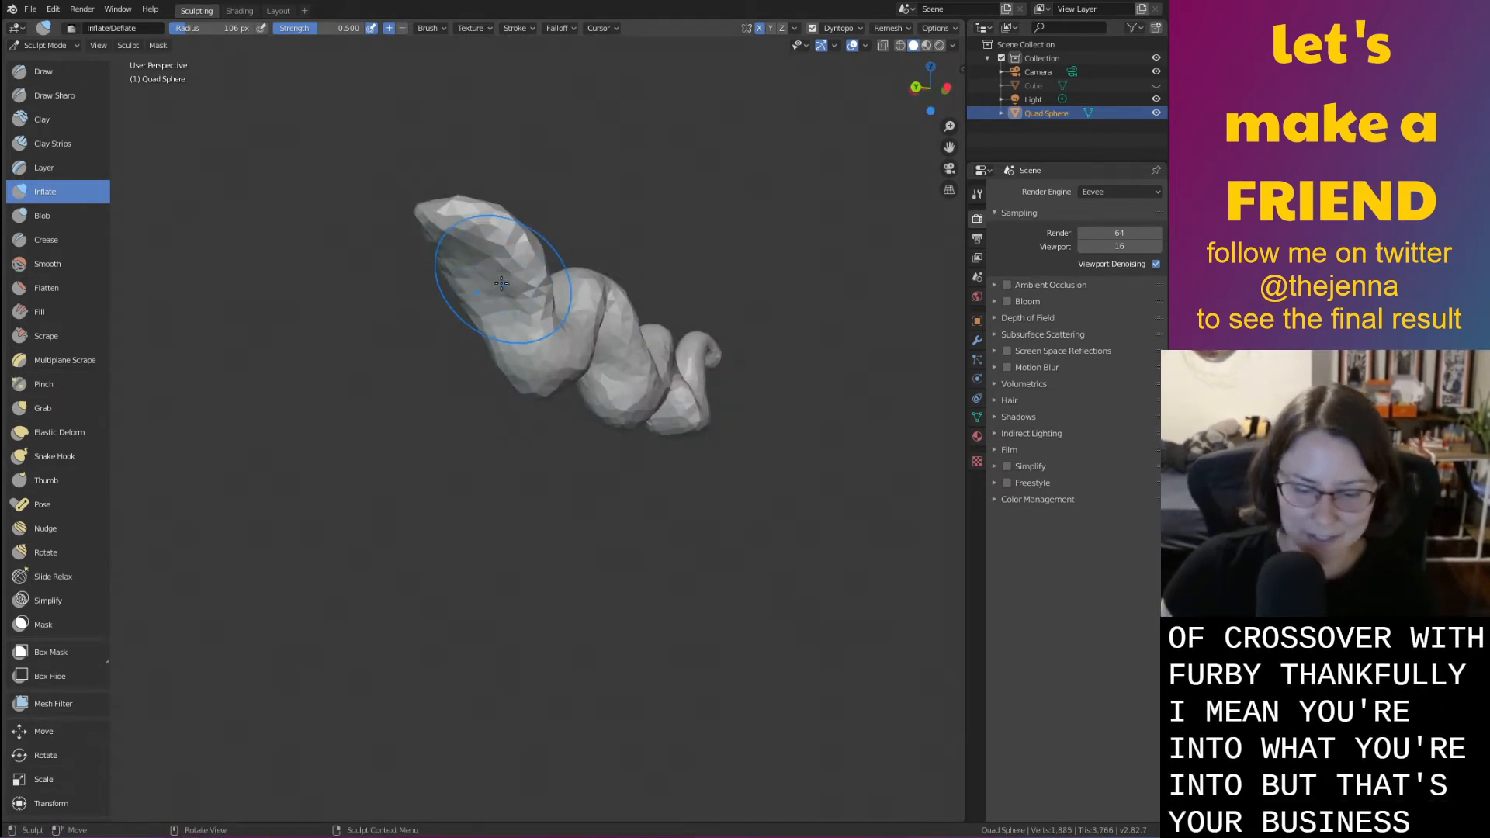
mouse_move(495, 281)
left_mouse_down()
mouse_move(506, 254)
mouse_move(537, 296)
mouse_move(505, 252)
left_mouse_up()
mouse_move(495, 245)
middle_mouse_down()
mouse_move(407, 310)
mouse_move(488, 317)
mouse_move(453, 326)
middle_mouse_up()
key("ctrl+s")
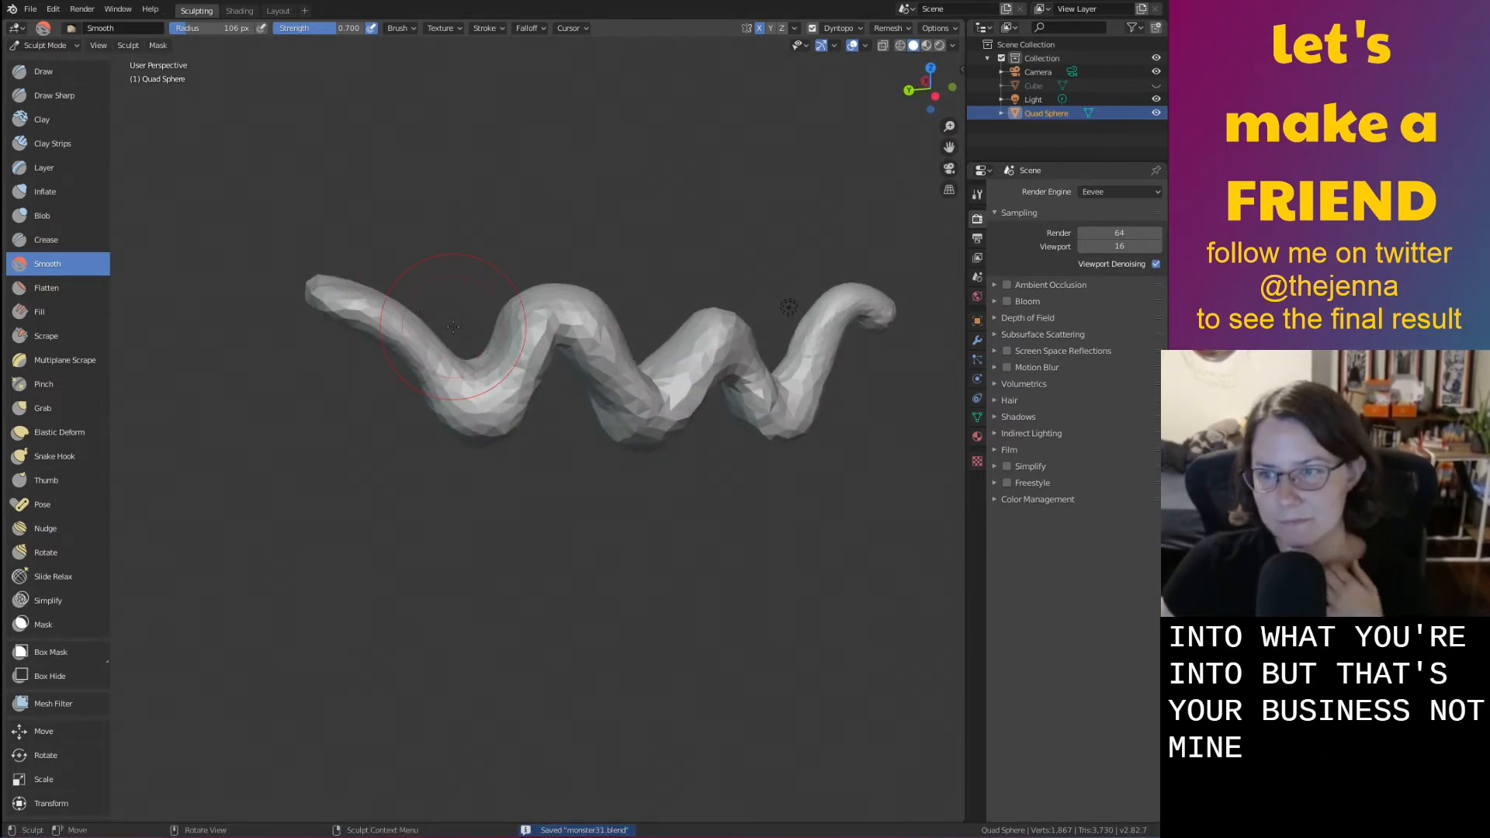
Even out the worm's arches and lower bends along its side profile with the Grab brush
mouse_move(726, 412)
middle_mouse_down("shift")
mouse_move(555, 427)
mouse_move(686, 397)
mouse_move(723, 411)
middle_mouse_up("shift")
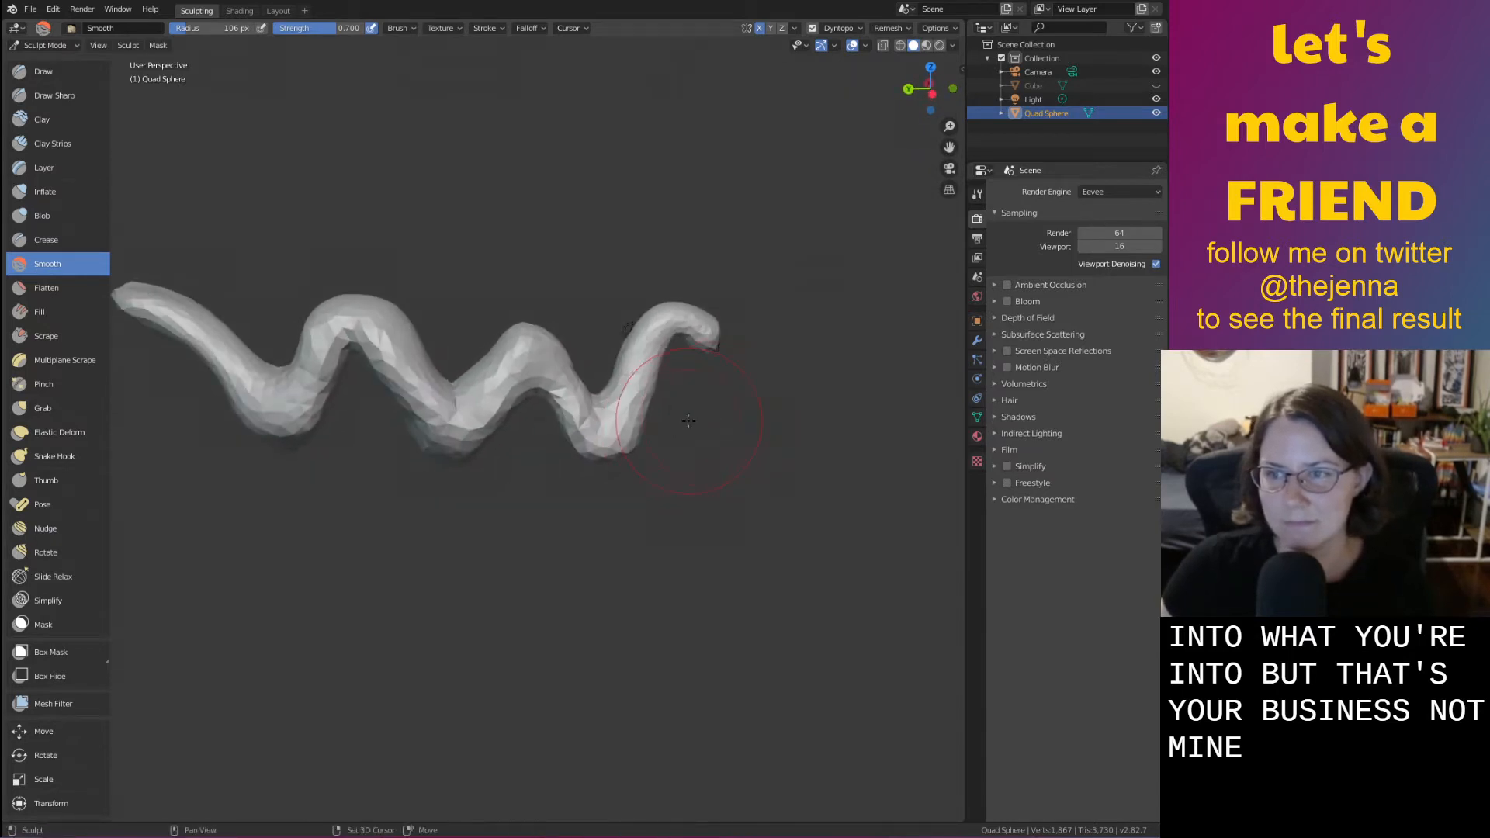
mouse_move(630, 433)
middle_mouse_down("ctrl")
mouse_move(645, 471)
mouse_move(731, 454)
mouse_move(705, 449)
mouse_move(773, 452)
middle_mouse_up("ctrl")
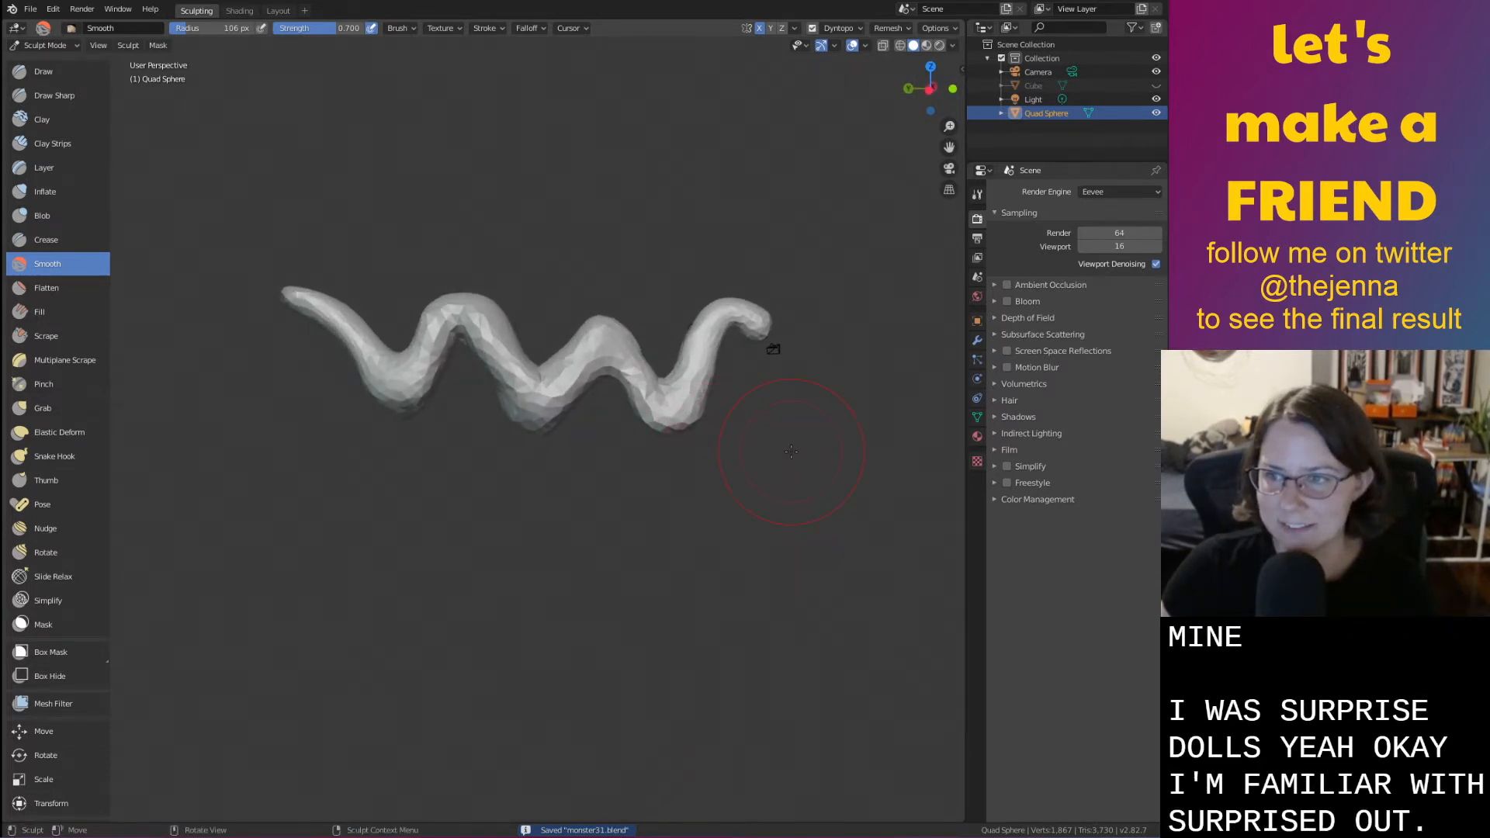
scroll(790, 451, "down", 2)
key("g")
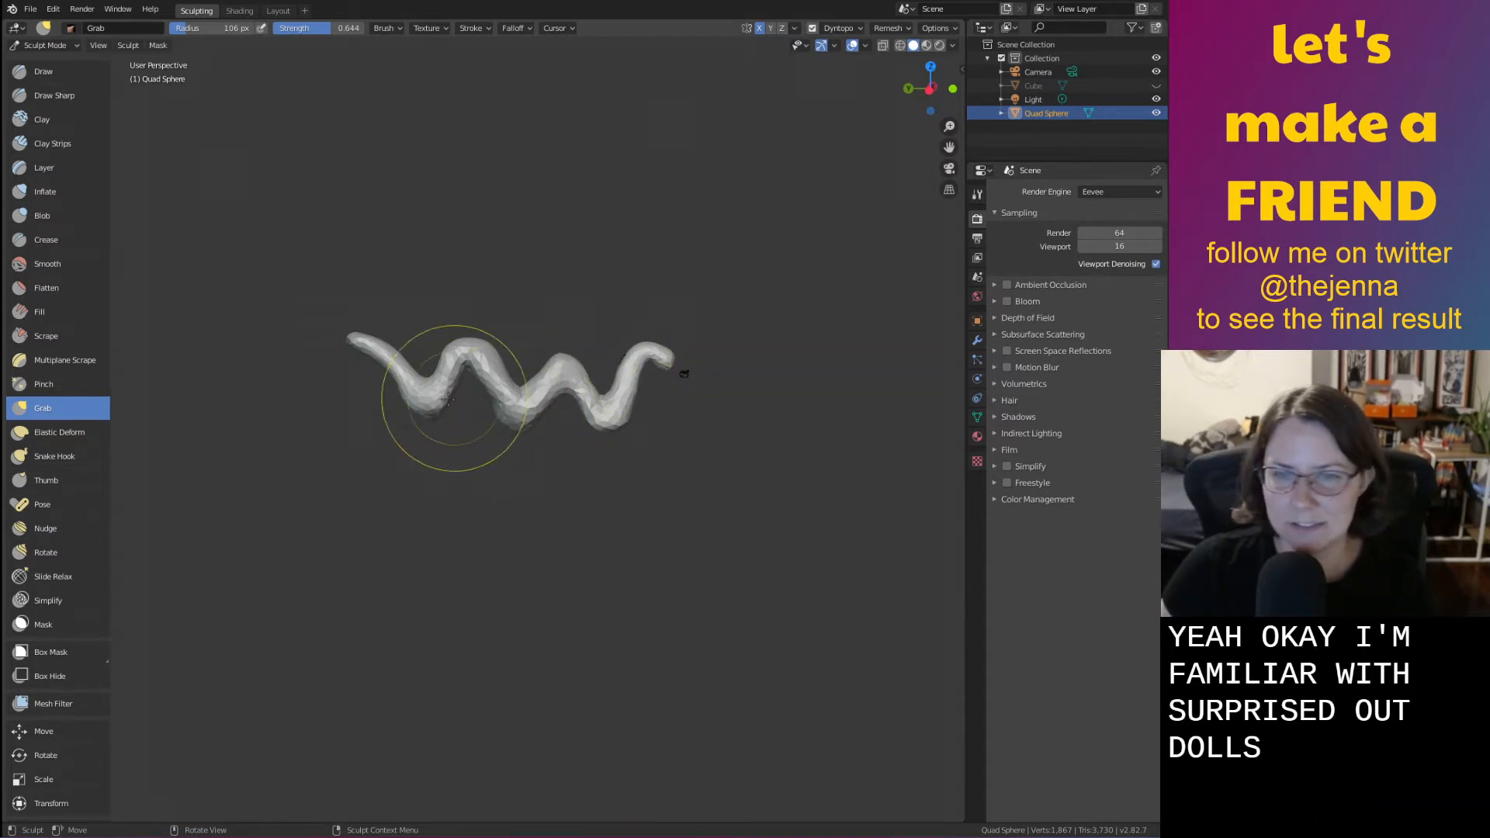
left_click_drag(423, 393, 432, 400)
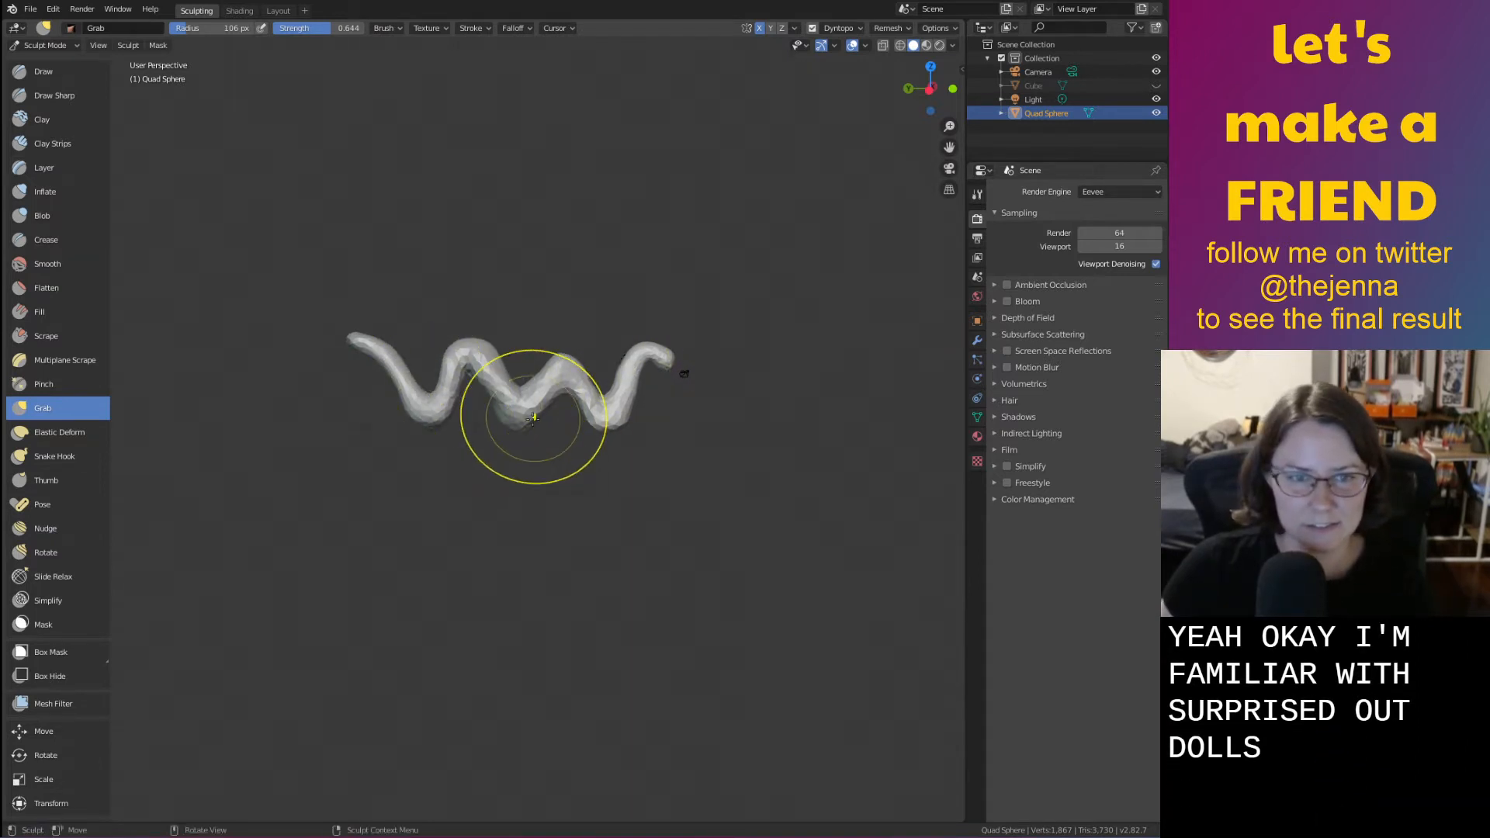
left_click_drag(530, 421, 520, 403)
left_click_drag(490, 351, 519, 422)
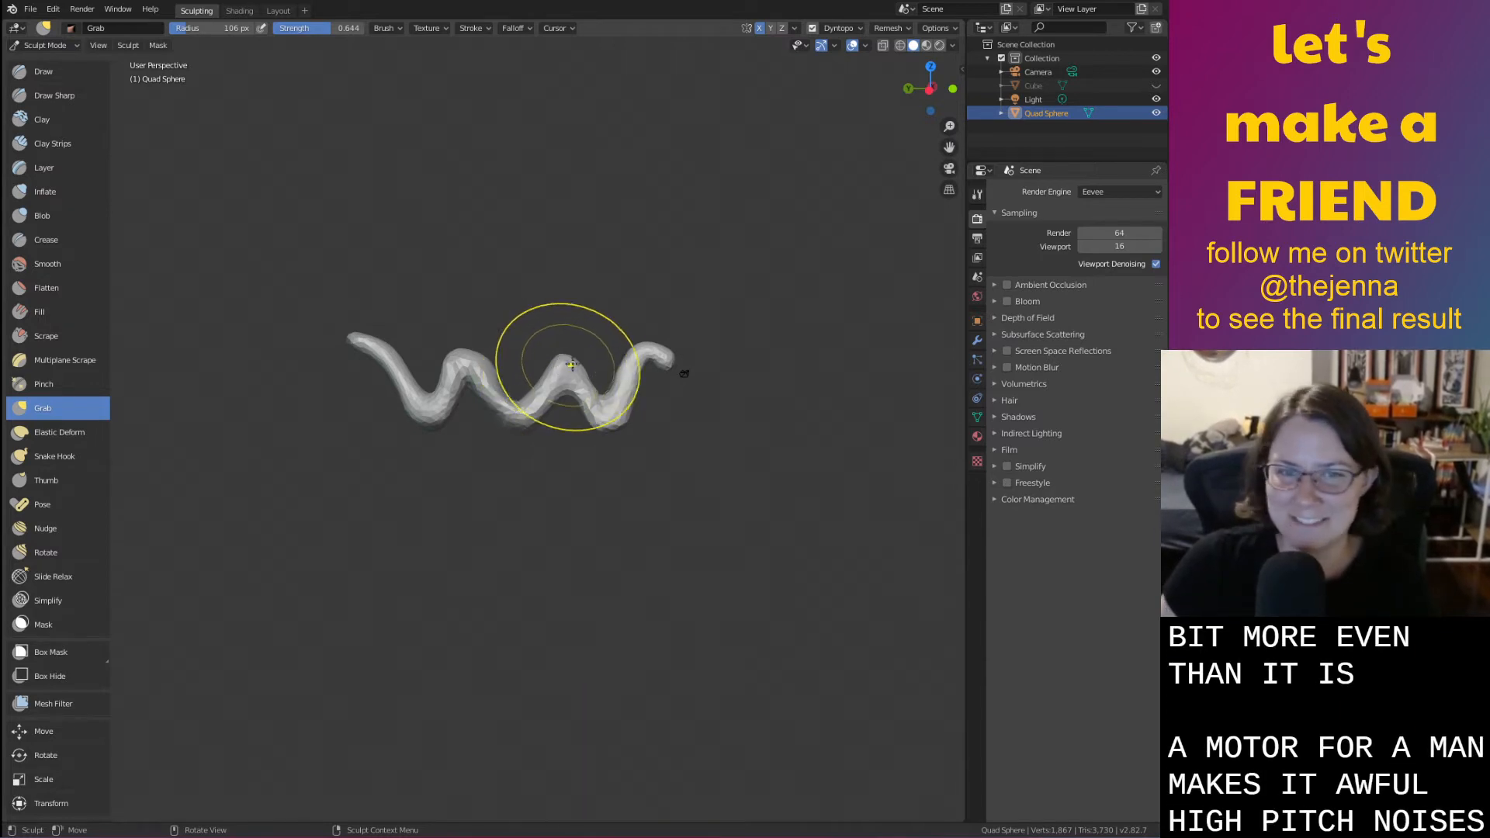
mouse_move(572, 397)
left_mouse_down()
mouse_move(564, 381)
mouse_move(608, 413)
left_mouse_up()
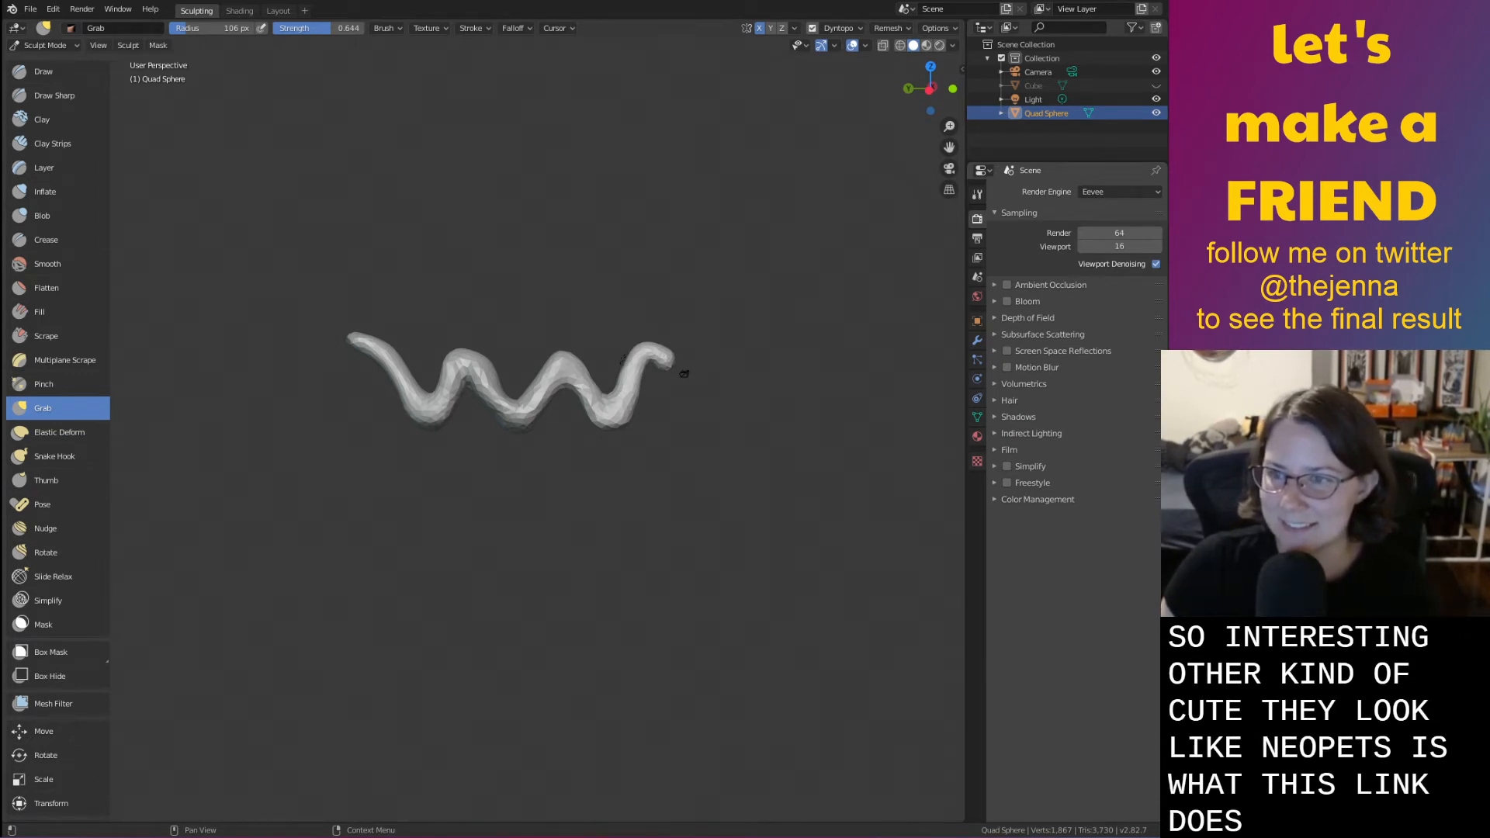
Thicken the arch nearest the straight end with the Inflate/Deflate brush and smooth it
mouse_move(793, 438)
middle_mouse_down()
mouse_move(826, 473)
mouse_move(748, 473)
middle_mouse_up()
scroll(749, 468, "up", 5)
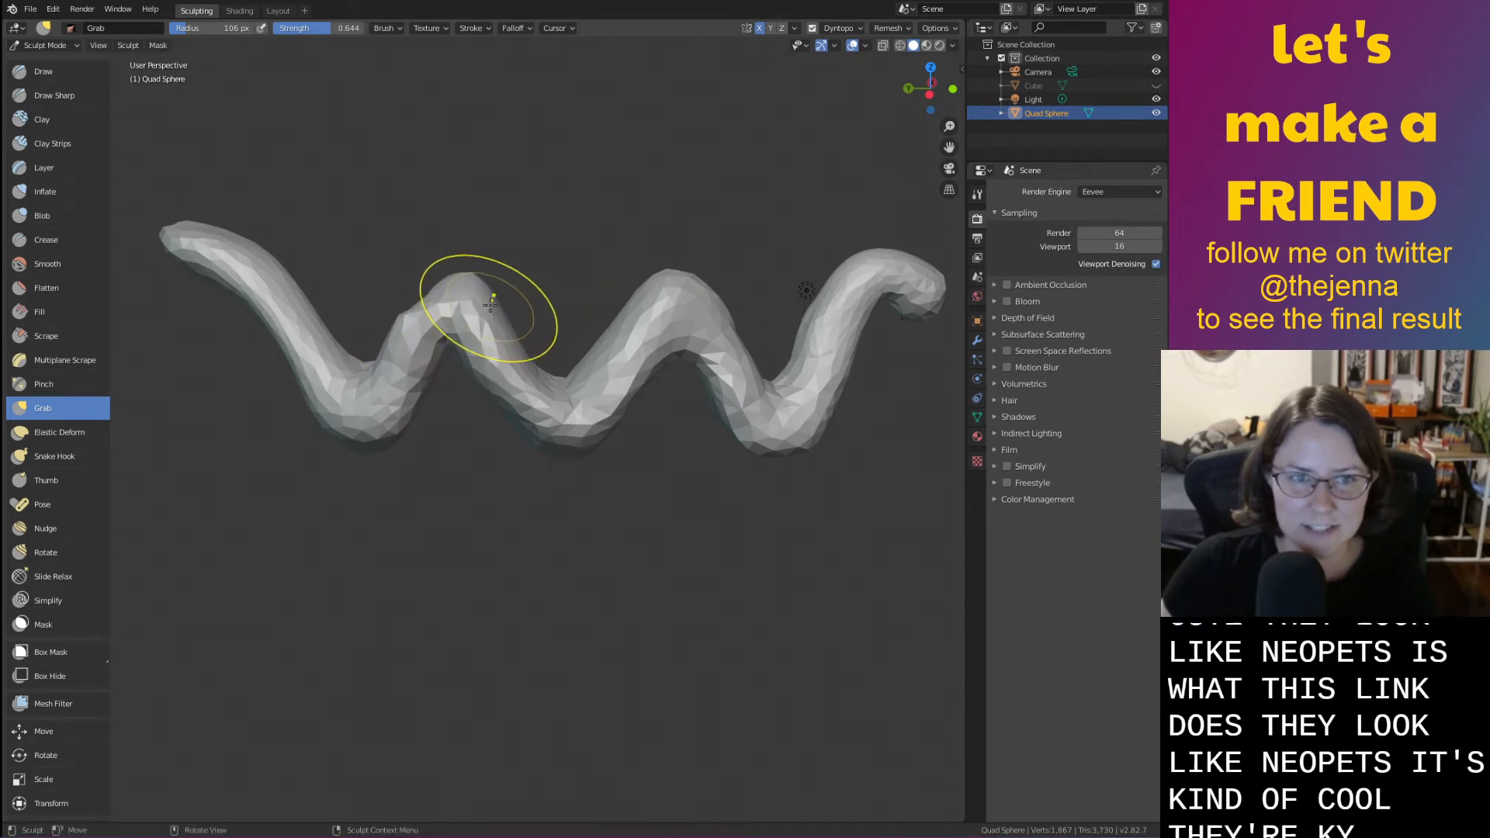
key("i")
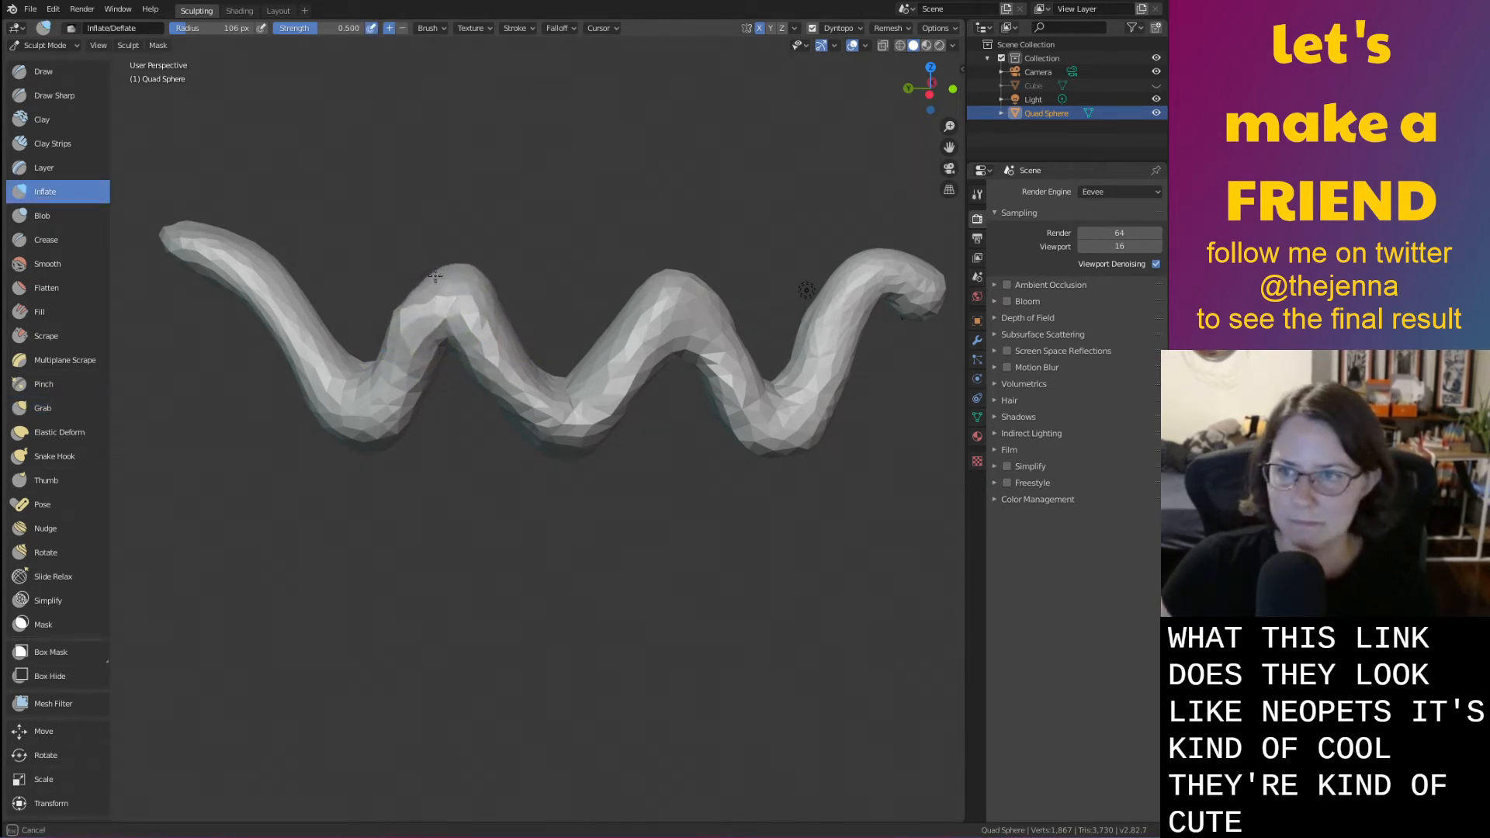
key("shift+s")
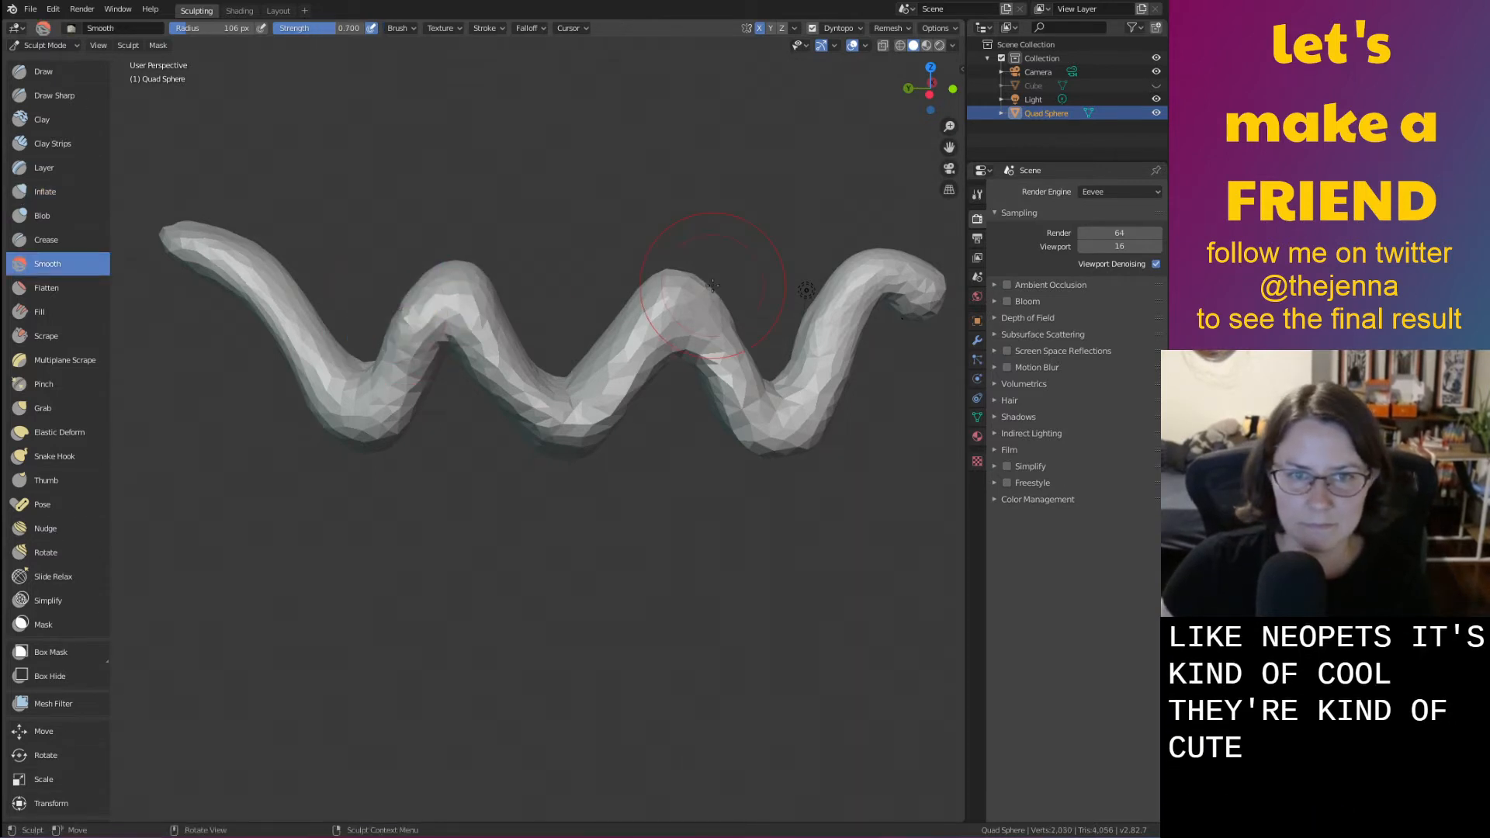
Narrow the two middle arches symmetrically with the Grab brush as seen from above
key("g")
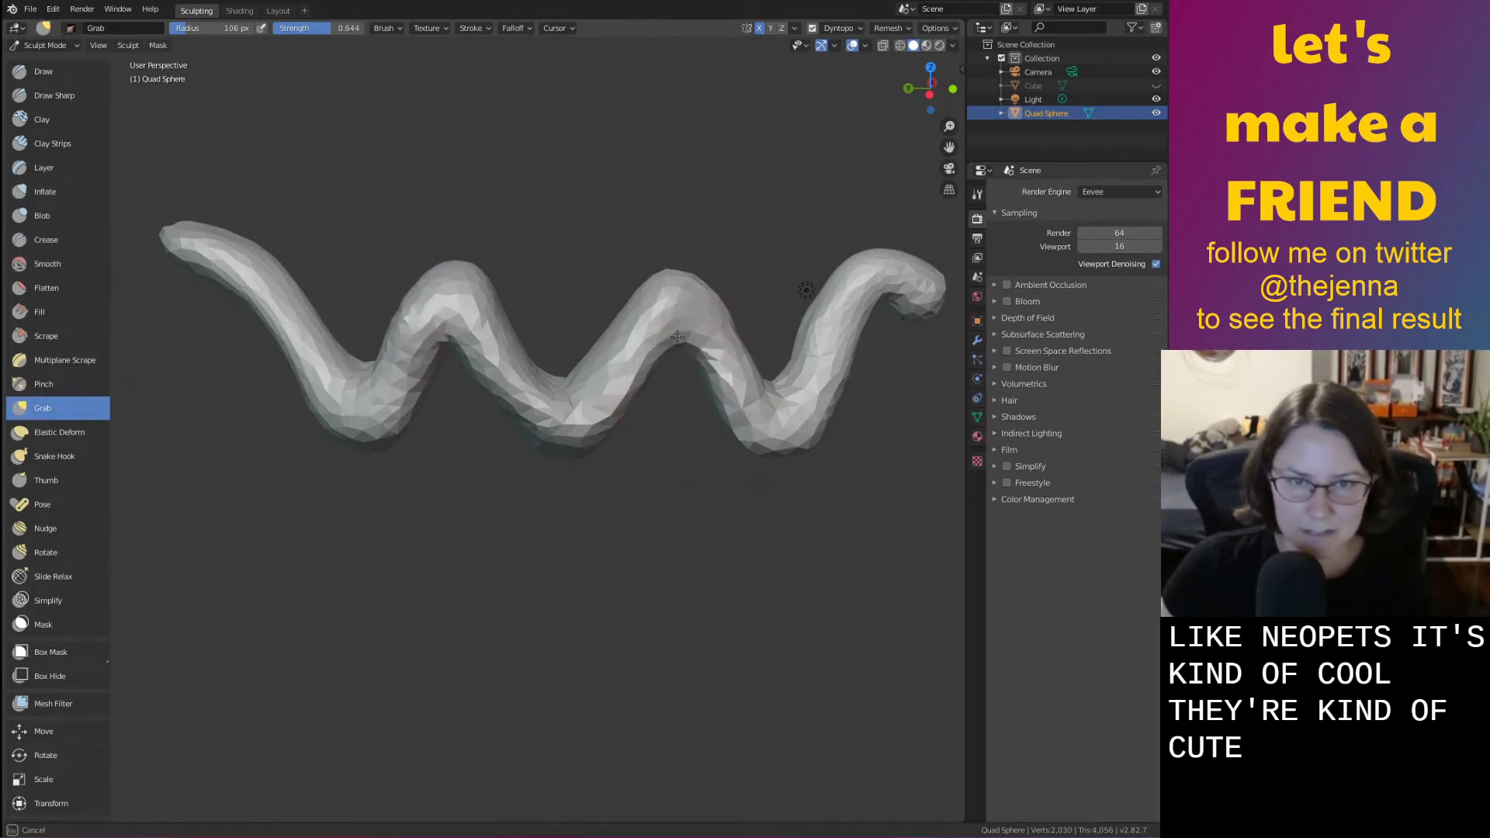
mouse_move(665, 300)
middle_mouse_down()
mouse_move(614, 303)
mouse_move(463, 401)
mouse_move(409, 375)
mouse_move(586, 445)
middle_mouse_up()
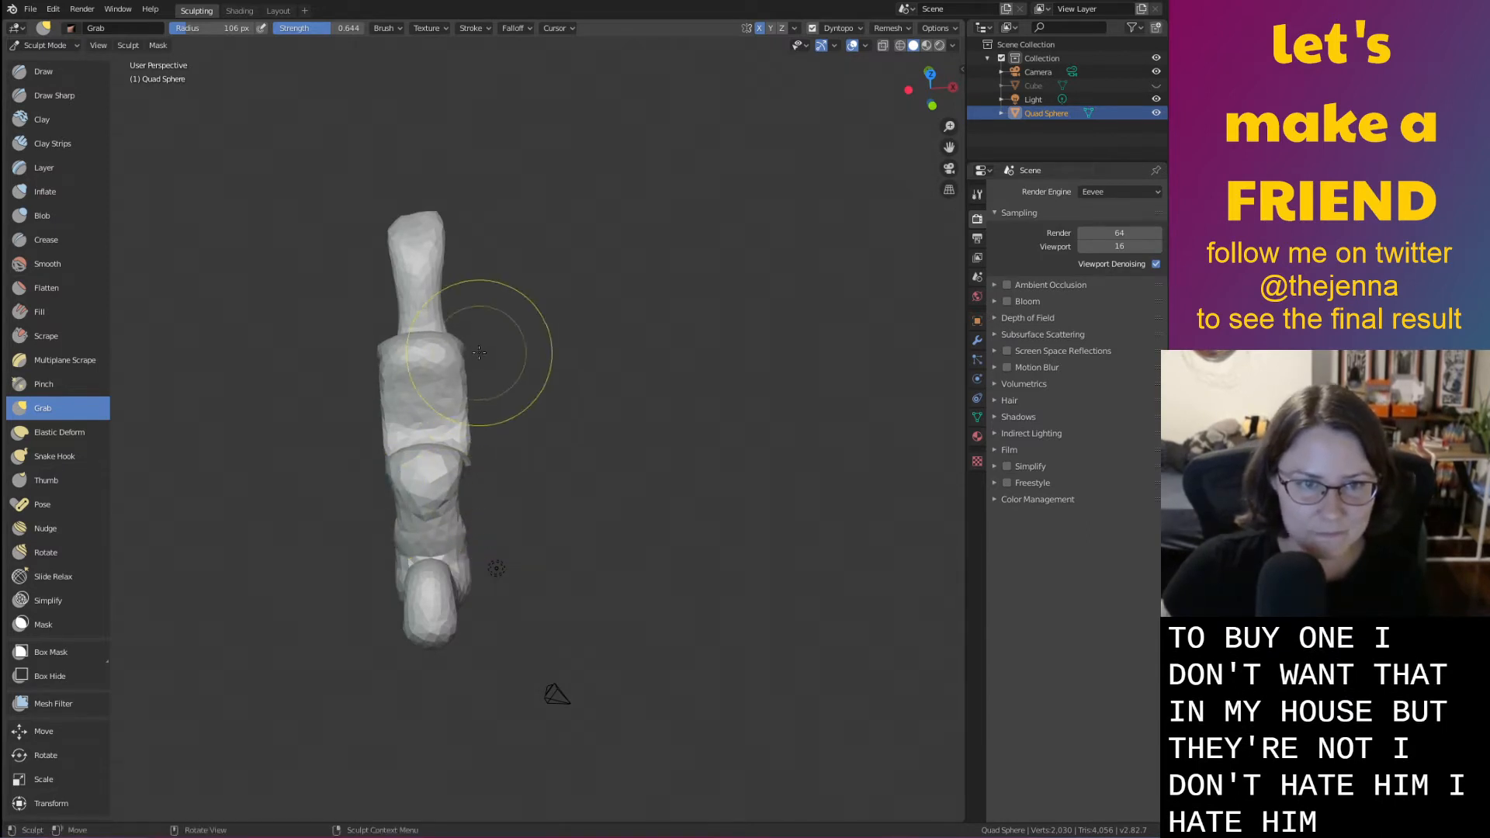
left_click_drag(479, 352, 439, 355)
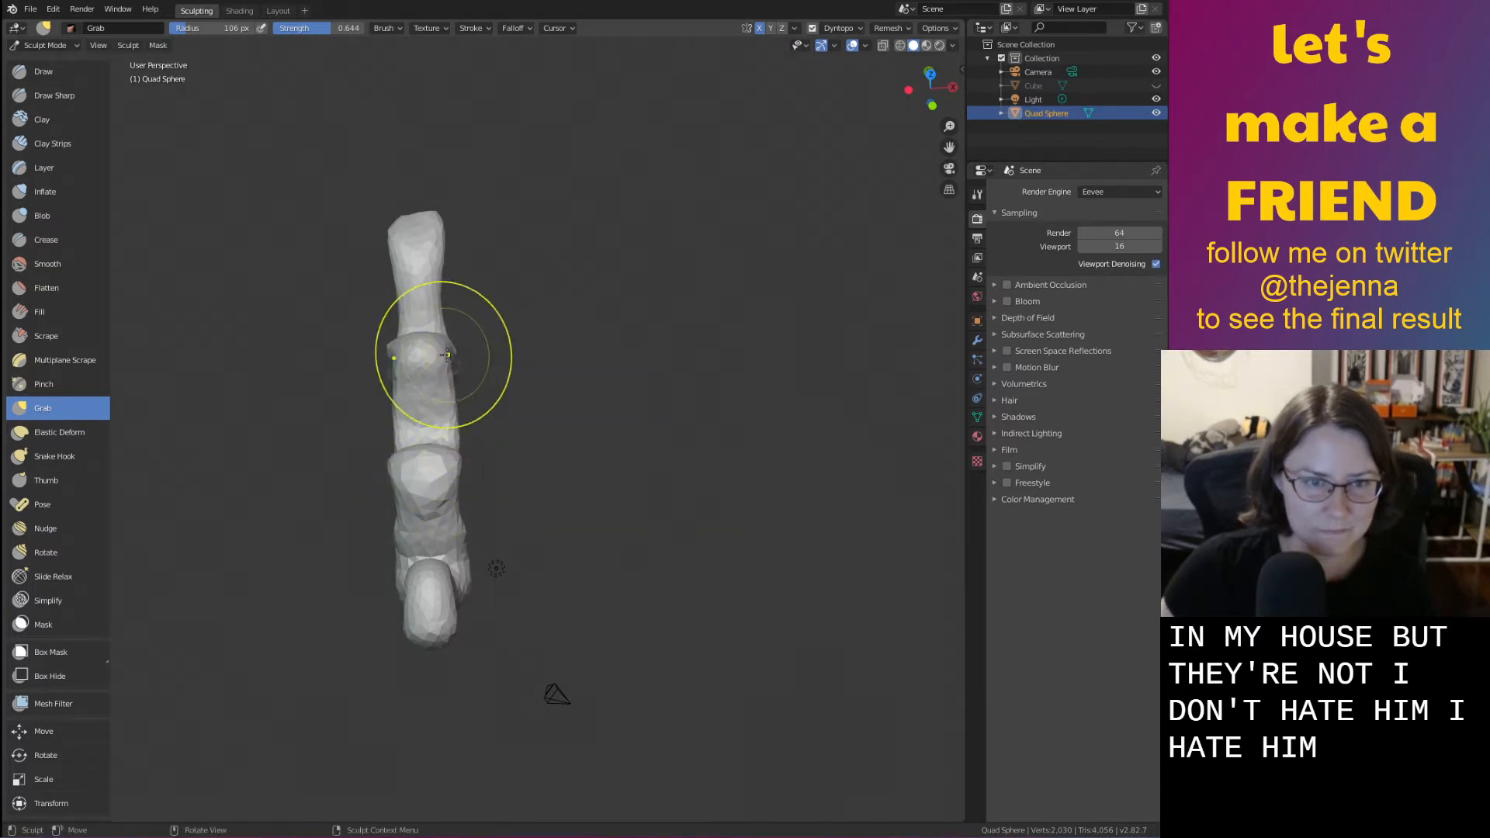
left_click_drag(450, 475, 437, 476)
mouse_move(435, 483)
middle_mouse_down()
mouse_move(414, 464)
mouse_move(566, 392)
mouse_move(555, 456)
middle_mouse_up()
scroll(413, 489, "up", 3)
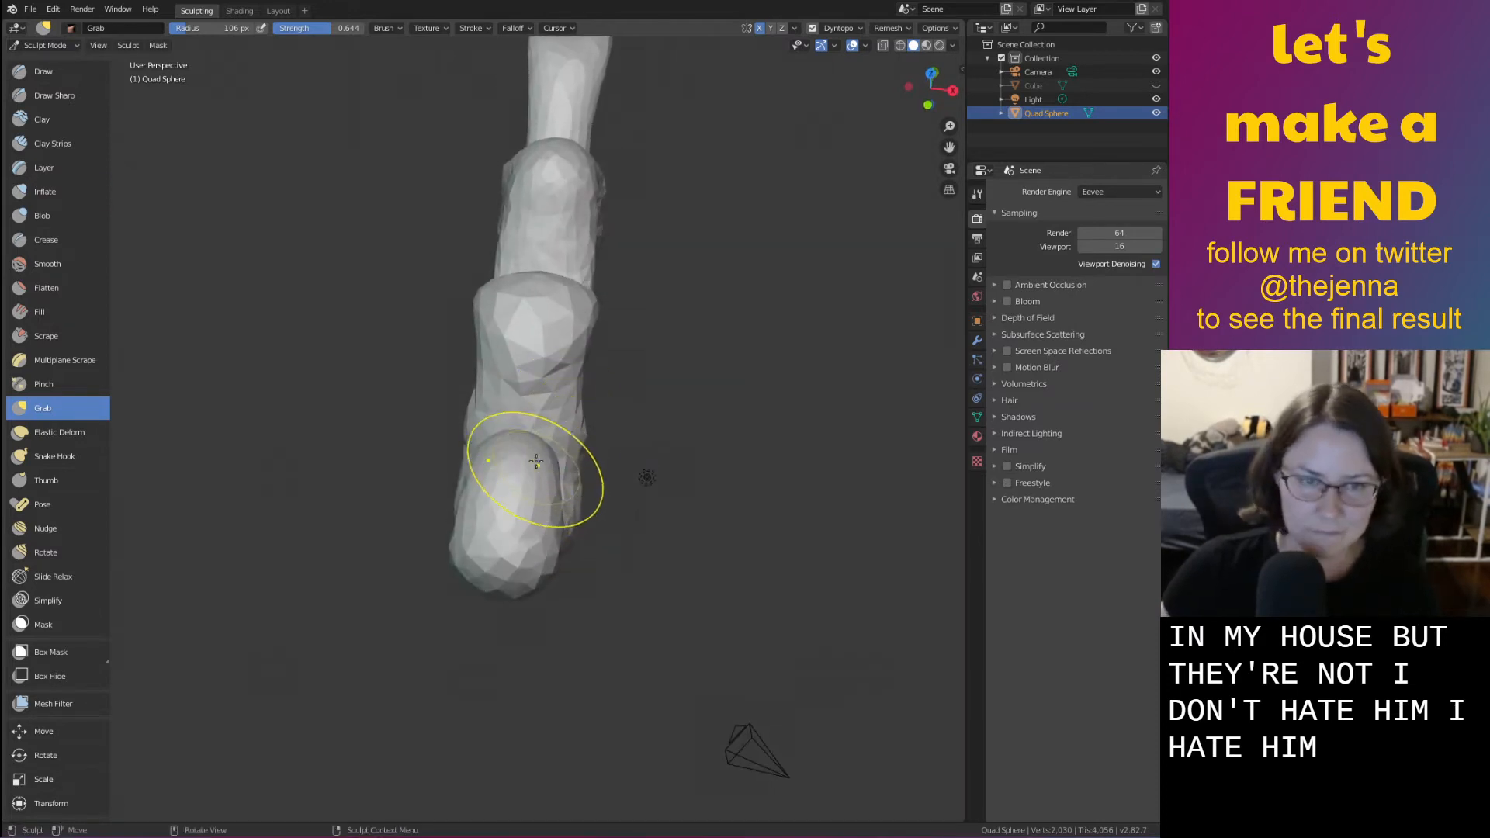
Round out the arch nearest the hooked end with Inflate/Deflate and smooth it at 0.700 strength
key("i")
left_click_drag(538, 371, 539, 363)
mouse_move(536, 367)
middle_mouse_down()
mouse_move(443, 332)
mouse_move(499, 334)
mouse_move(569, 380)
mouse_move(718, 364)
mouse_move(754, 324)
middle_mouse_up()
key("s")
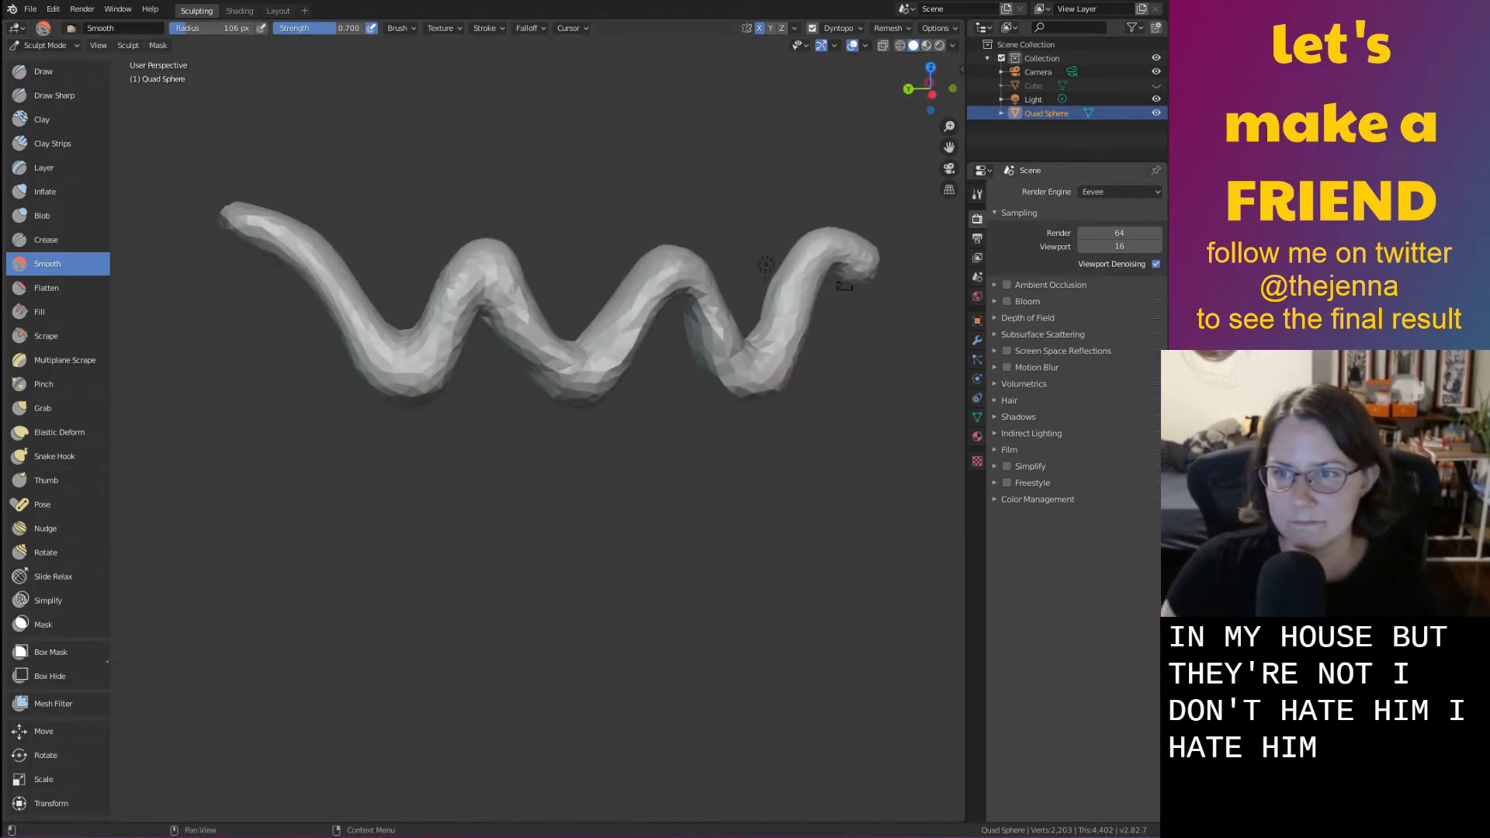
Inflate the tip of the straight end into a rounded bulb and smooth its surface
mouse_move(844, 285)
middle_mouse_down()
mouse_move(854, 302)
mouse_move(898, 303)
mouse_move(508, 414)
mouse_move(632, 393)
middle_mouse_up()
key("i")
left_click_drag(584, 309, 539, 315)
mouse_move(544, 323)
middle_mouse_down()
mouse_move(742, 339)
mouse_move(637, 326)
middle_mouse_up()
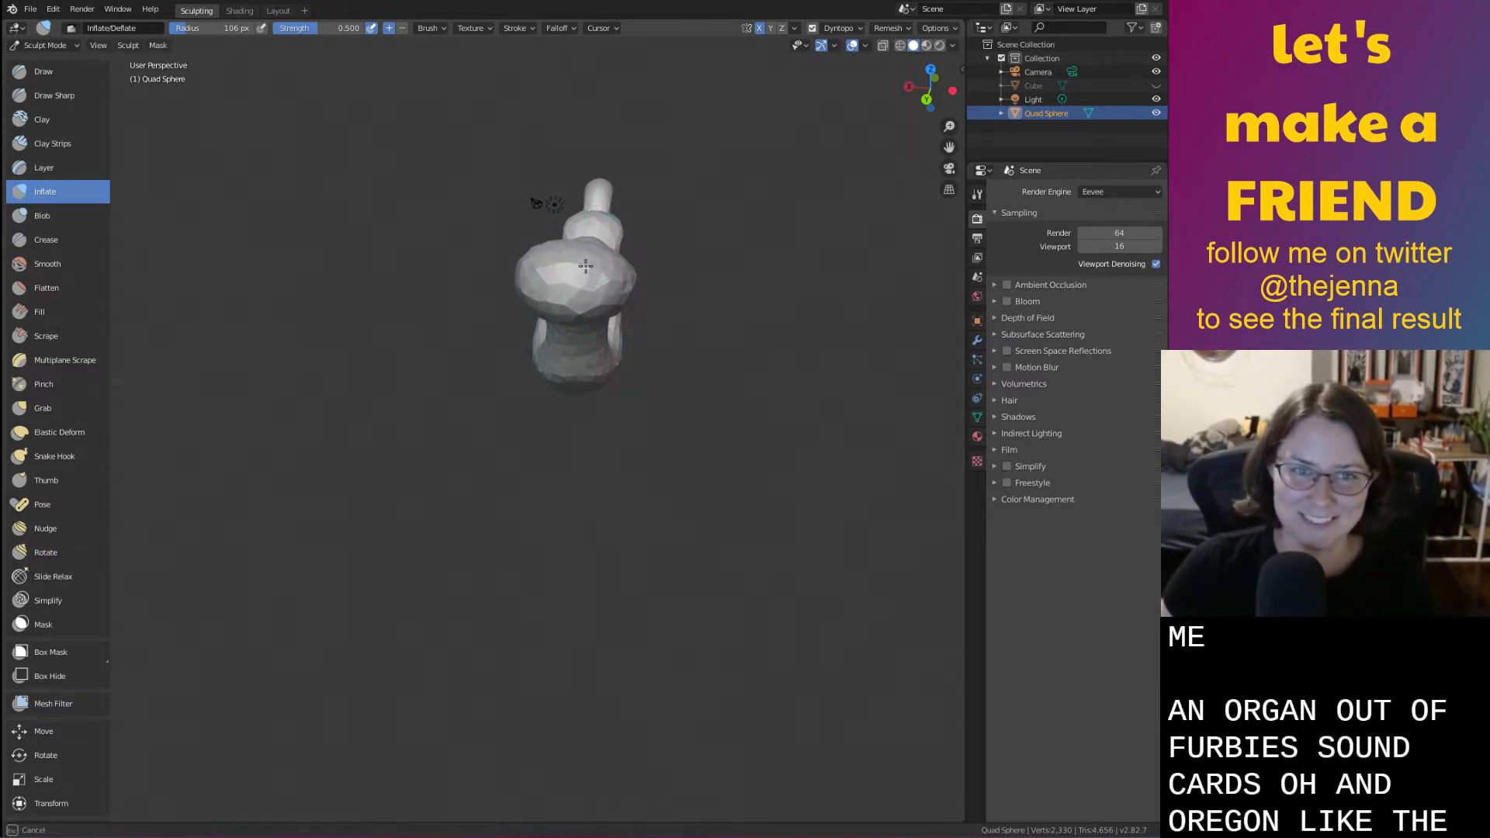
mouse_move(570, 291)
left_mouse_down()
mouse_move(580, 305)
mouse_move(563, 282)
left_mouse_up()
key("shift+s")
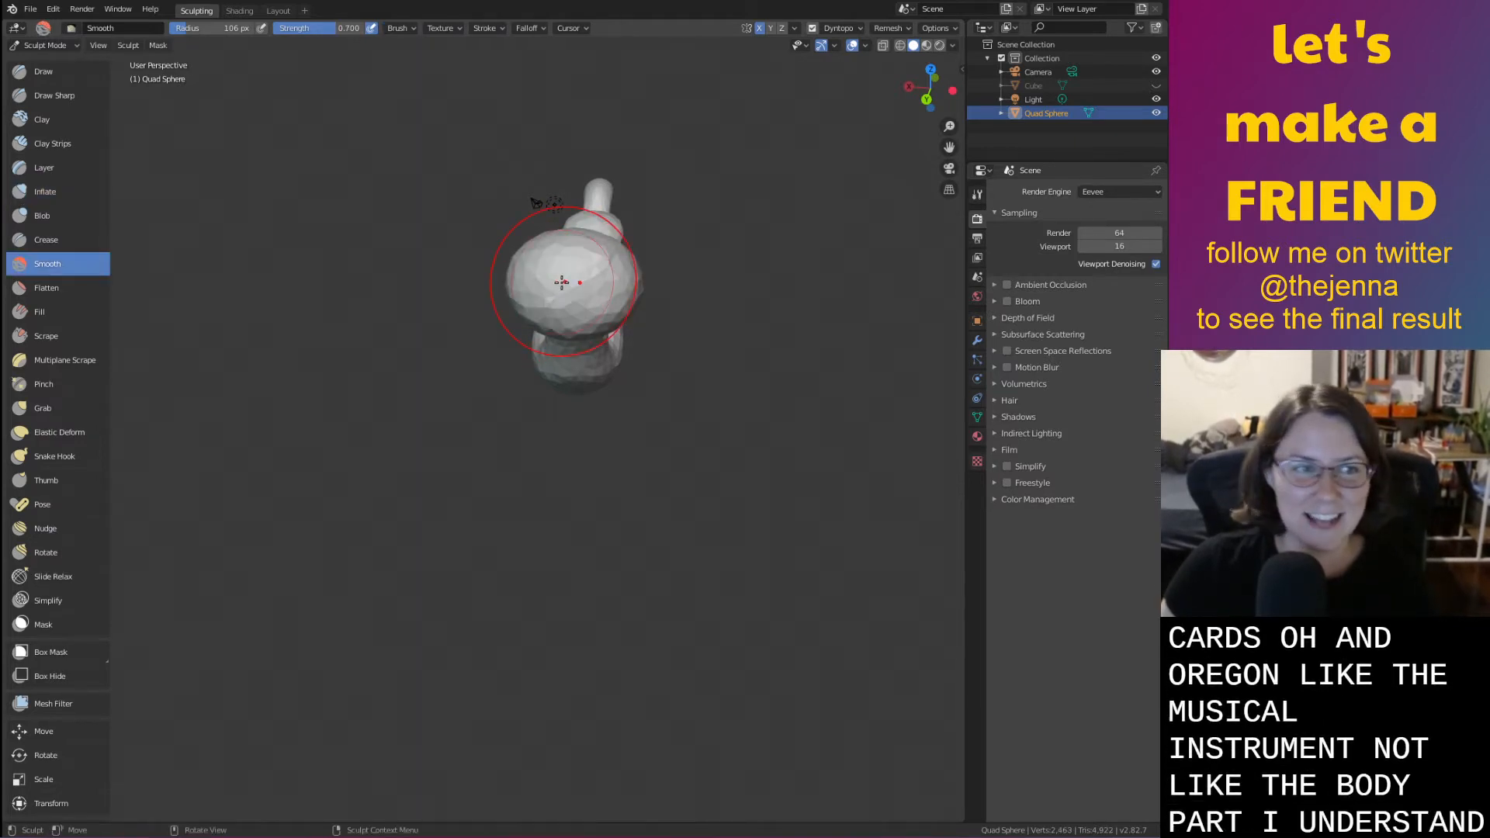
Thicken the slope below the hooked end with Inflate/Deflate and smooth it
mouse_move(572, 281)
middle_mouse_down()
mouse_move(419, 276)
mouse_move(579, 400)
middle_mouse_up()
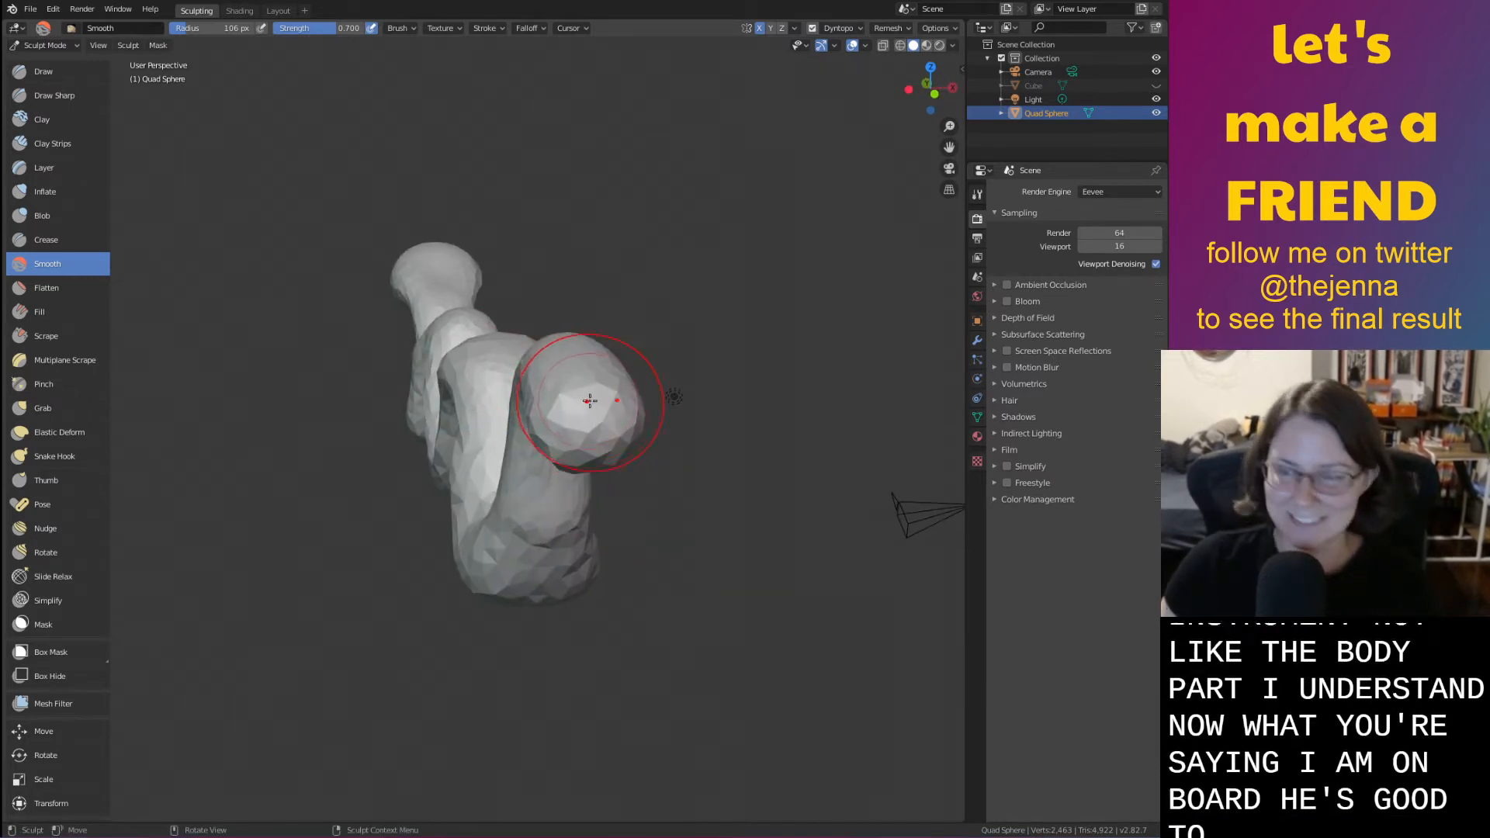
key("i")
mouse_move(600, 424)
middle_mouse_down()
mouse_move(548, 437)
mouse_move(565, 431)
mouse_move(541, 464)
middle_mouse_up()
key("s")
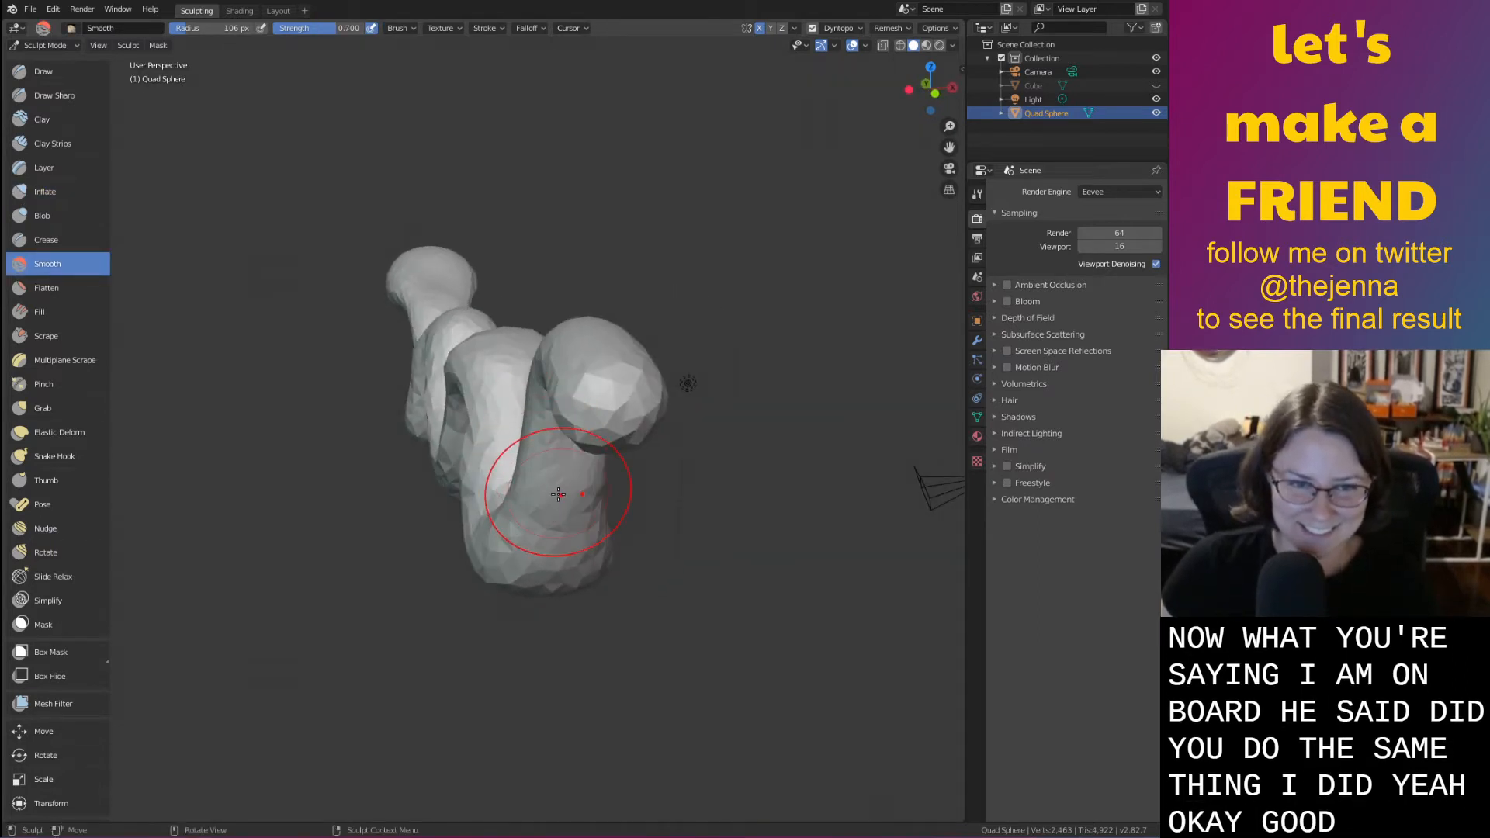
key("i")
mouse_move(559, 495)
left_mouse_down()
mouse_move(559, 517)
mouse_move(543, 489)
mouse_move(493, 547)
mouse_move(577, 490)
left_mouse_up()
mouse_move(586, 475)
middle_mouse_down()
mouse_move(632, 523)
mouse_move(607, 501)
middle_mouse_up()
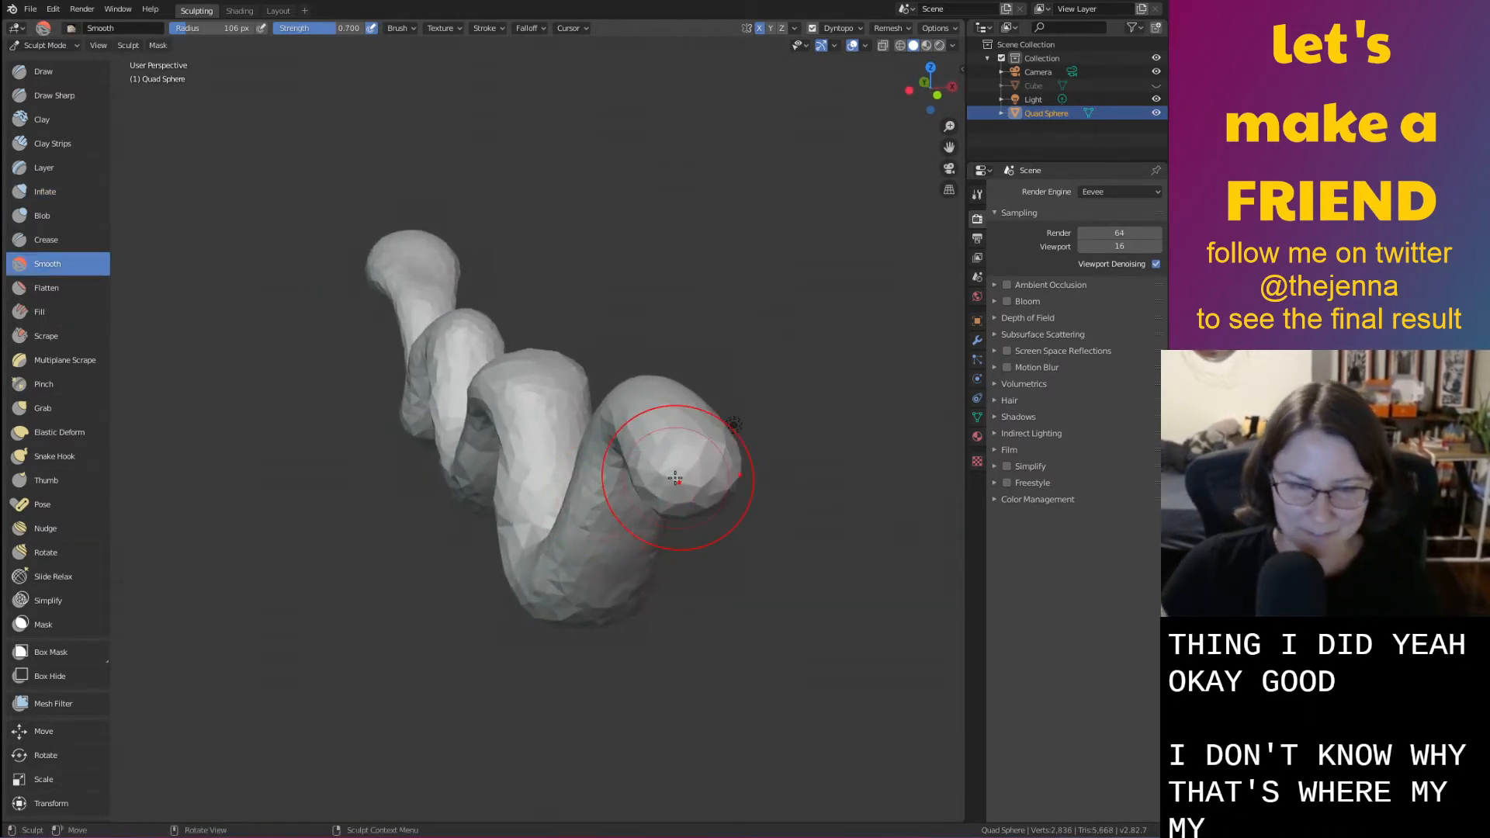
Inflate the tip of the hooked end into a ball-shaped head at 0.500 strength
key("i")
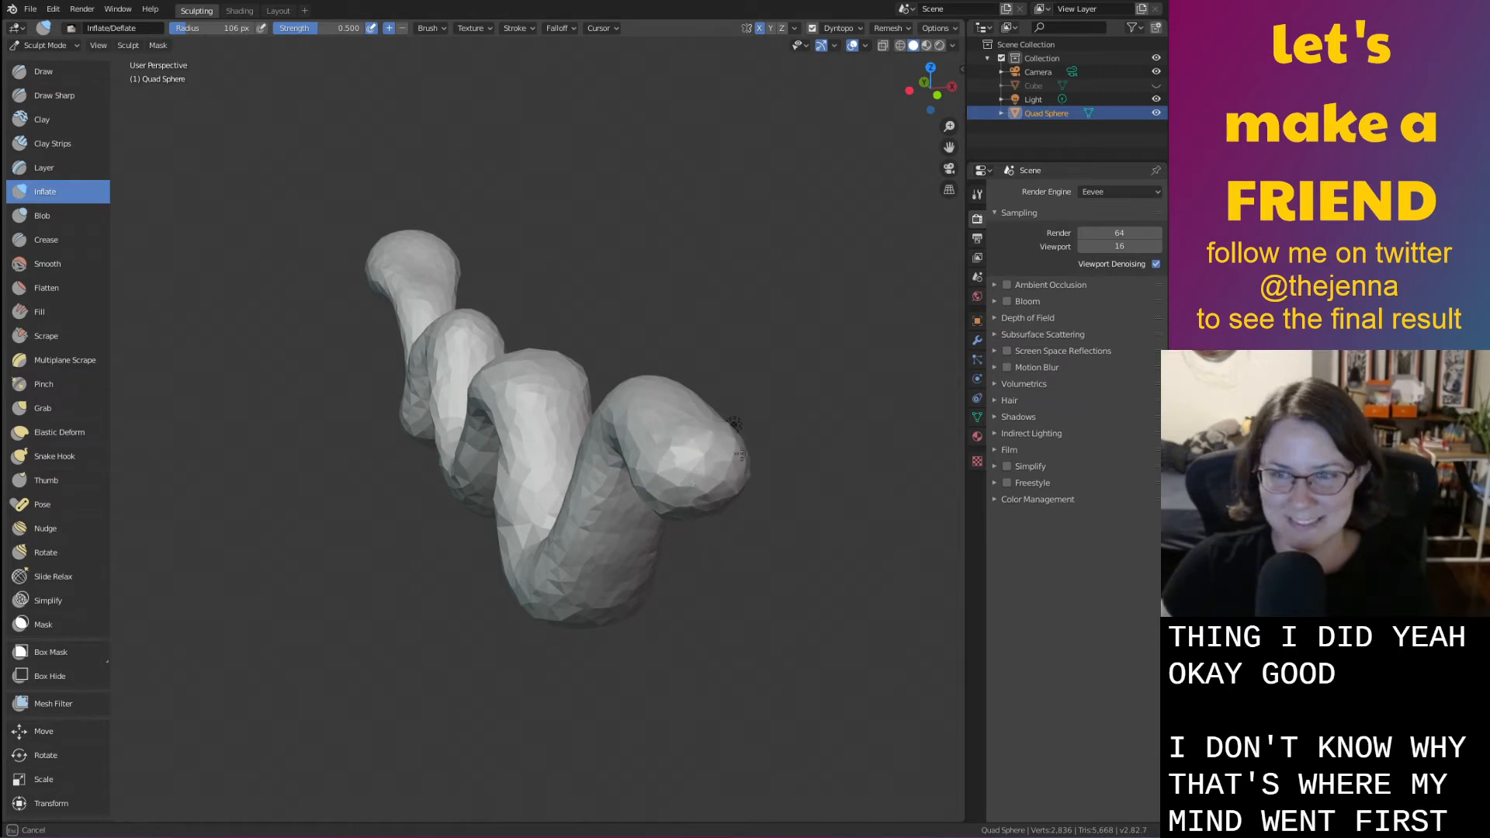
mouse_move(704, 497)
left_mouse_down()
mouse_move(717, 457)
mouse_move(753, 482)
mouse_move(740, 468)
left_mouse_up()
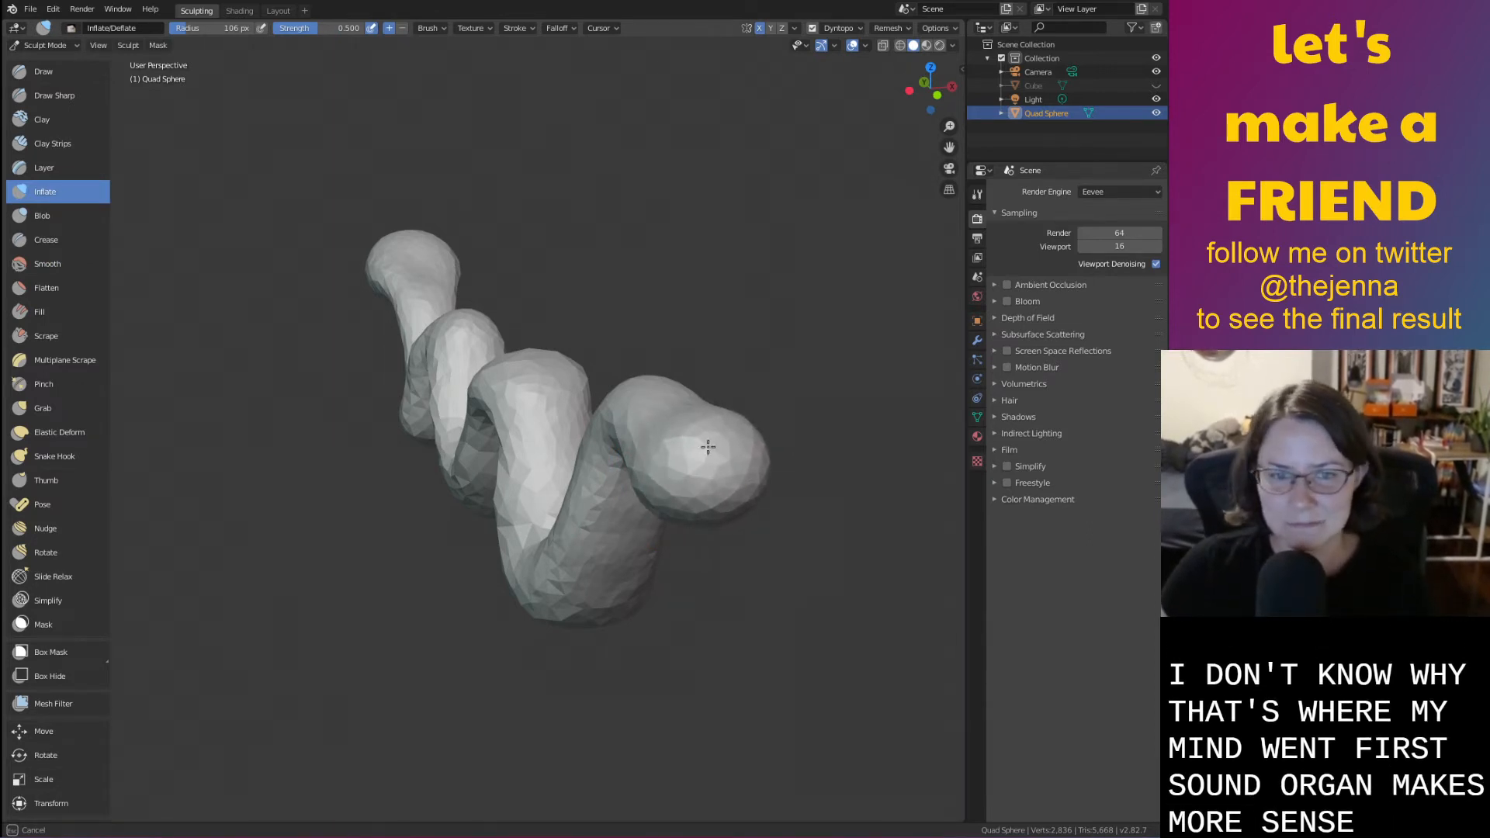
middle_click_drag(679, 498, 693, 471)
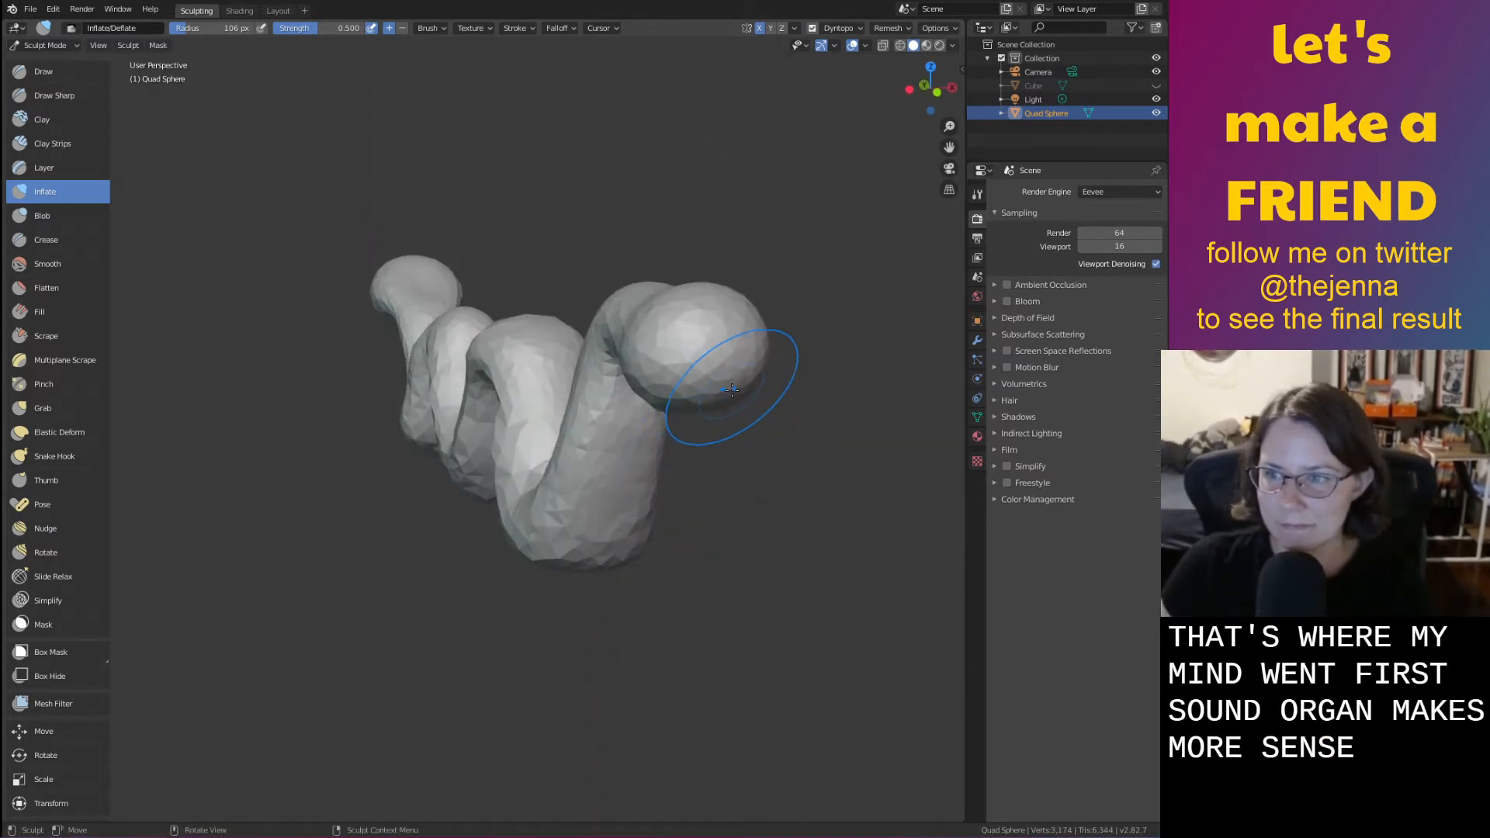
Pull the corners and sides of the hooked end's ball outward with the Grab brush to form a boxy head
key("g")
middle_click_drag(732, 373, 637, 373)
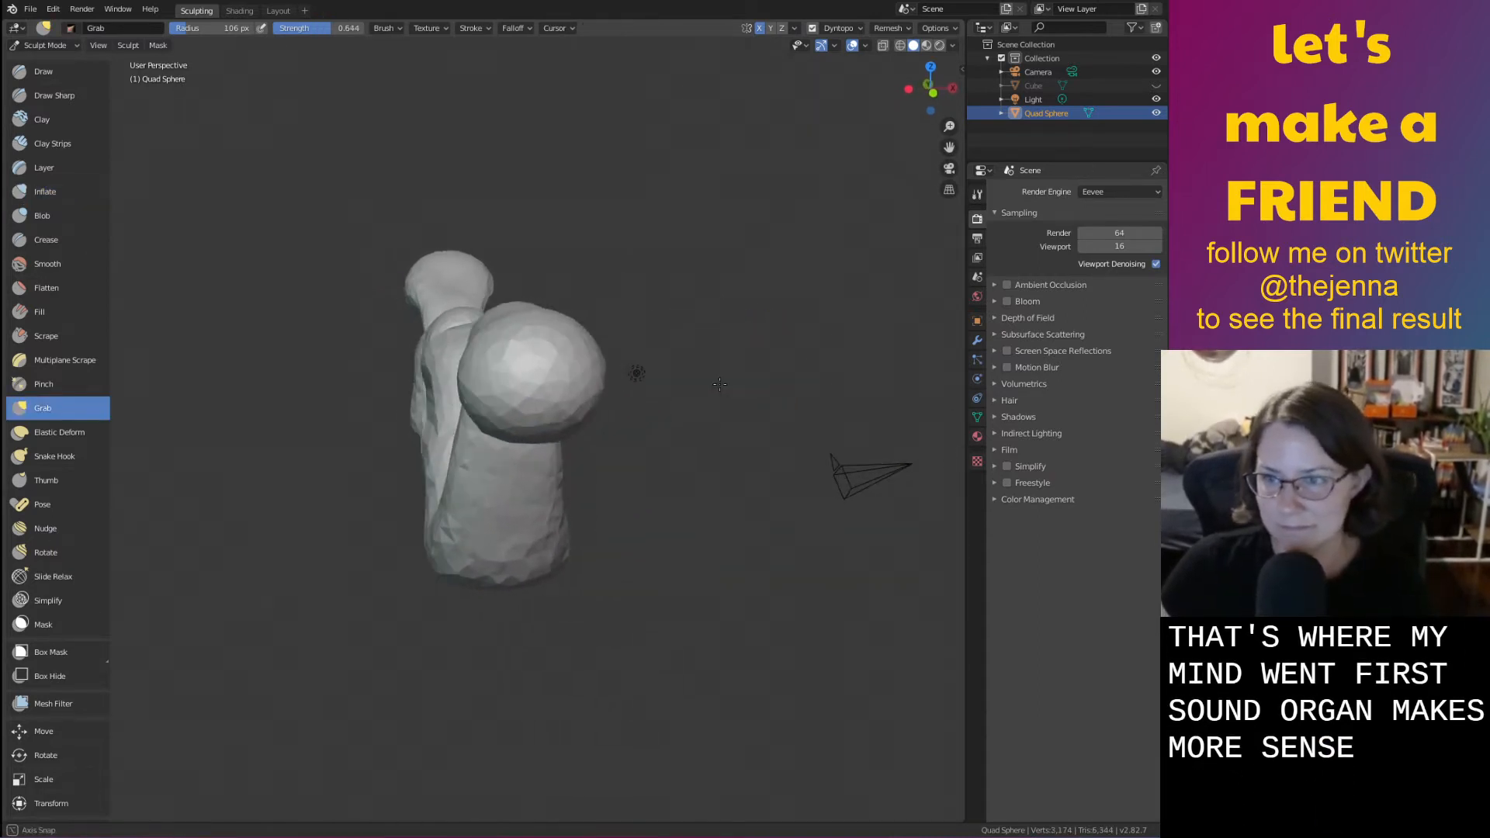
mouse_move(636, 373)
left_mouse_down()
mouse_move(589, 307)
mouse_move(613, 253)
left_mouse_up()
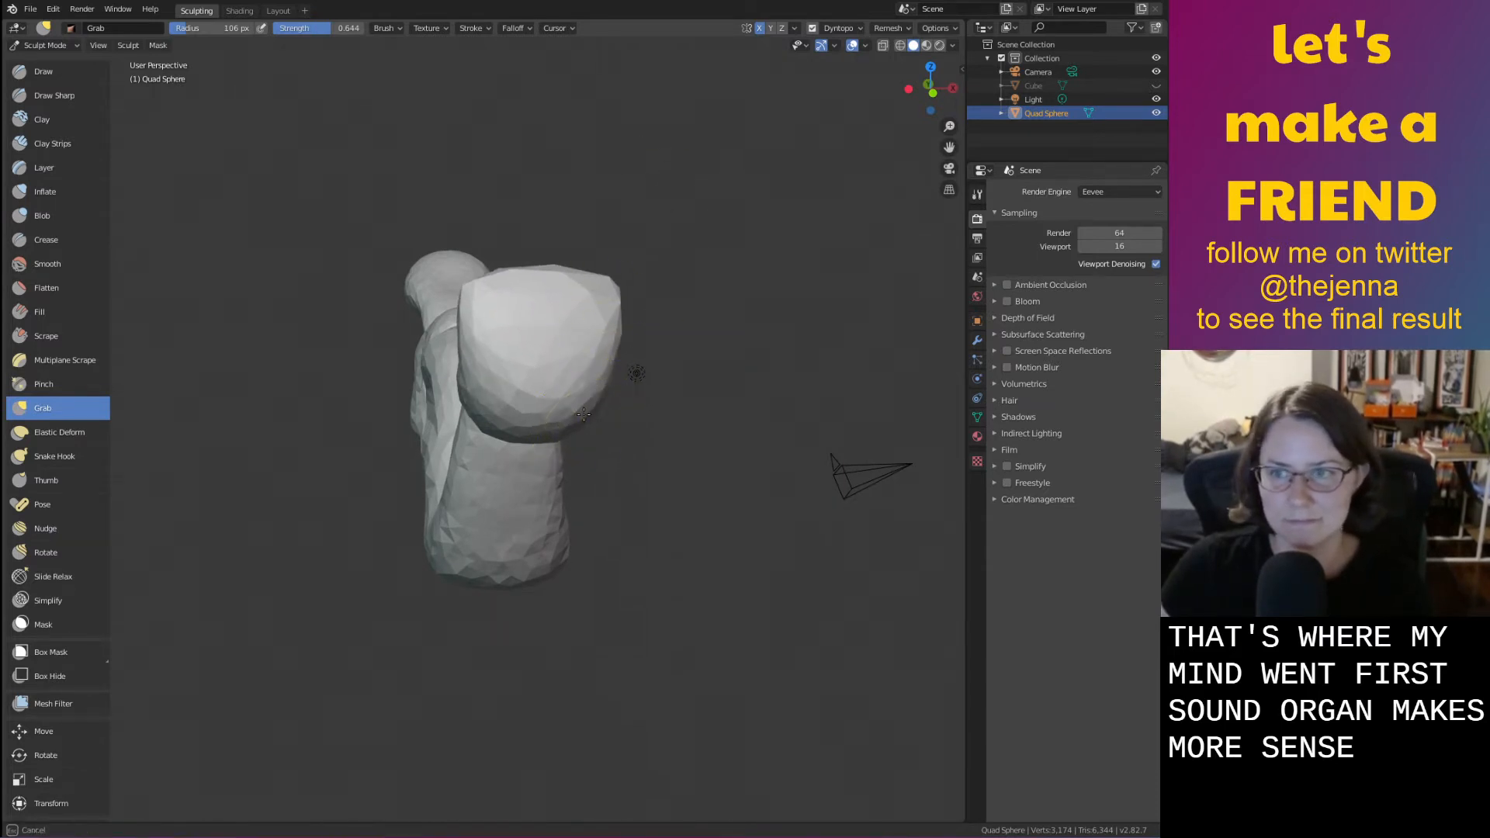
left_click_drag(583, 414, 590, 446)
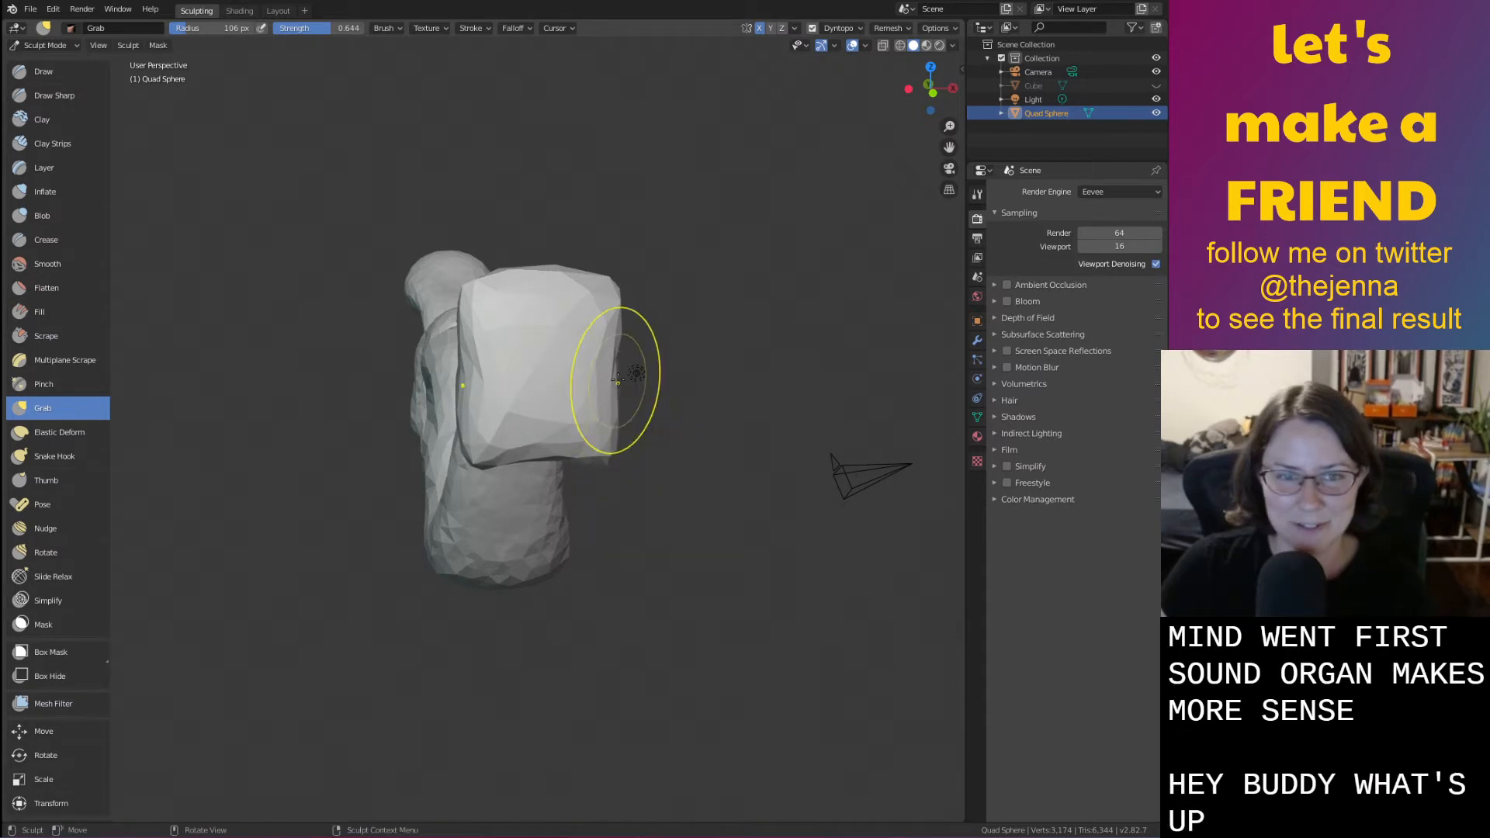
left_click_drag(603, 377, 646, 378)
left_click_drag(552, 447, 557, 460)
Puff out the boxy head at the hooked end with the Inflate/Deflate brush
middle_click_drag(555, 456, 610, 440)
key("i")
left_click_drag(847, 360, 807, 363)
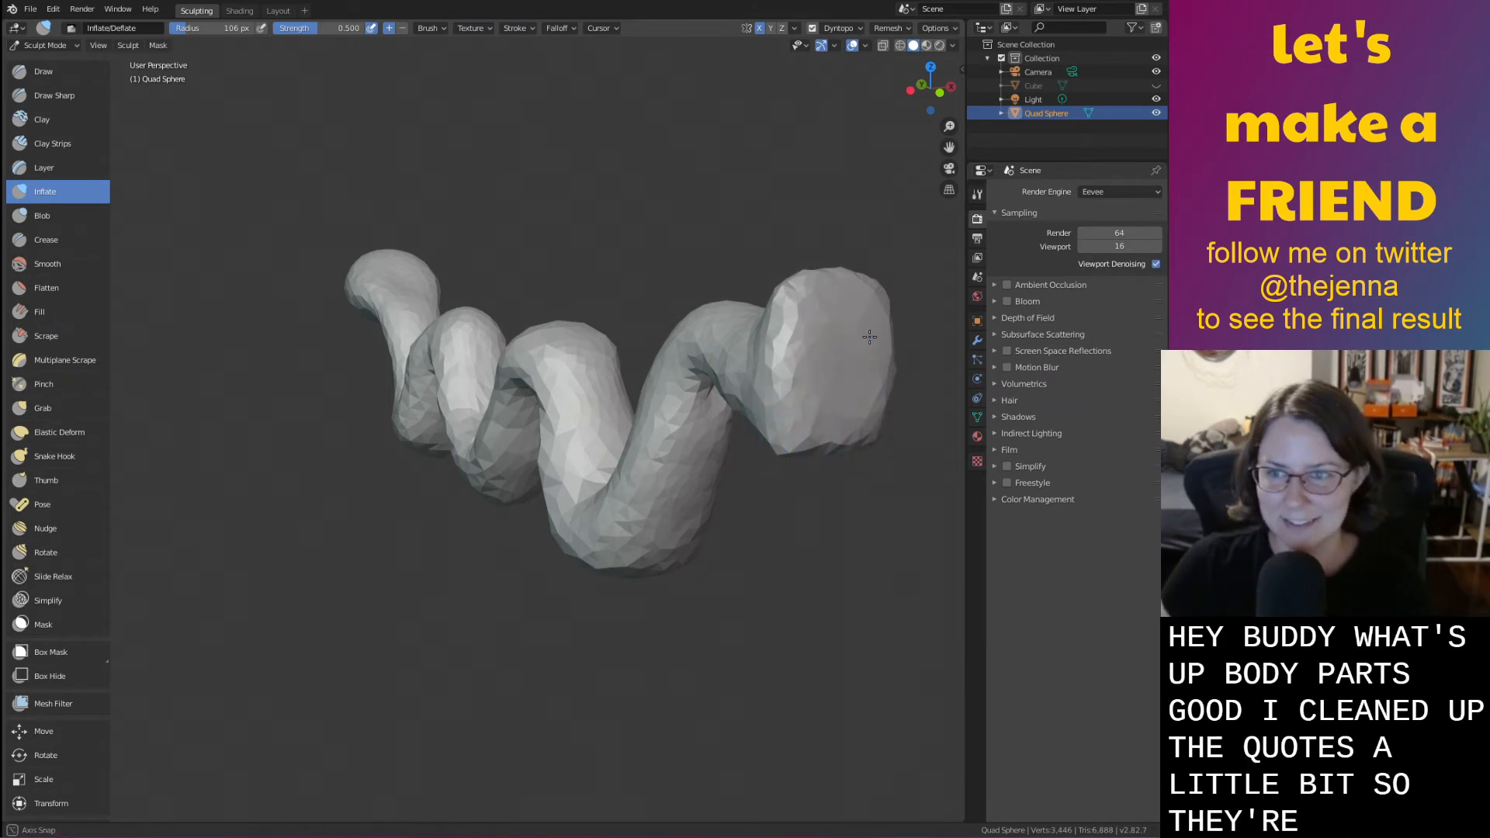
Pull the straight end's bulb into a matching boxy head with the Grab brush and smooth its front
middle_click_drag(870, 336, 792, 367)
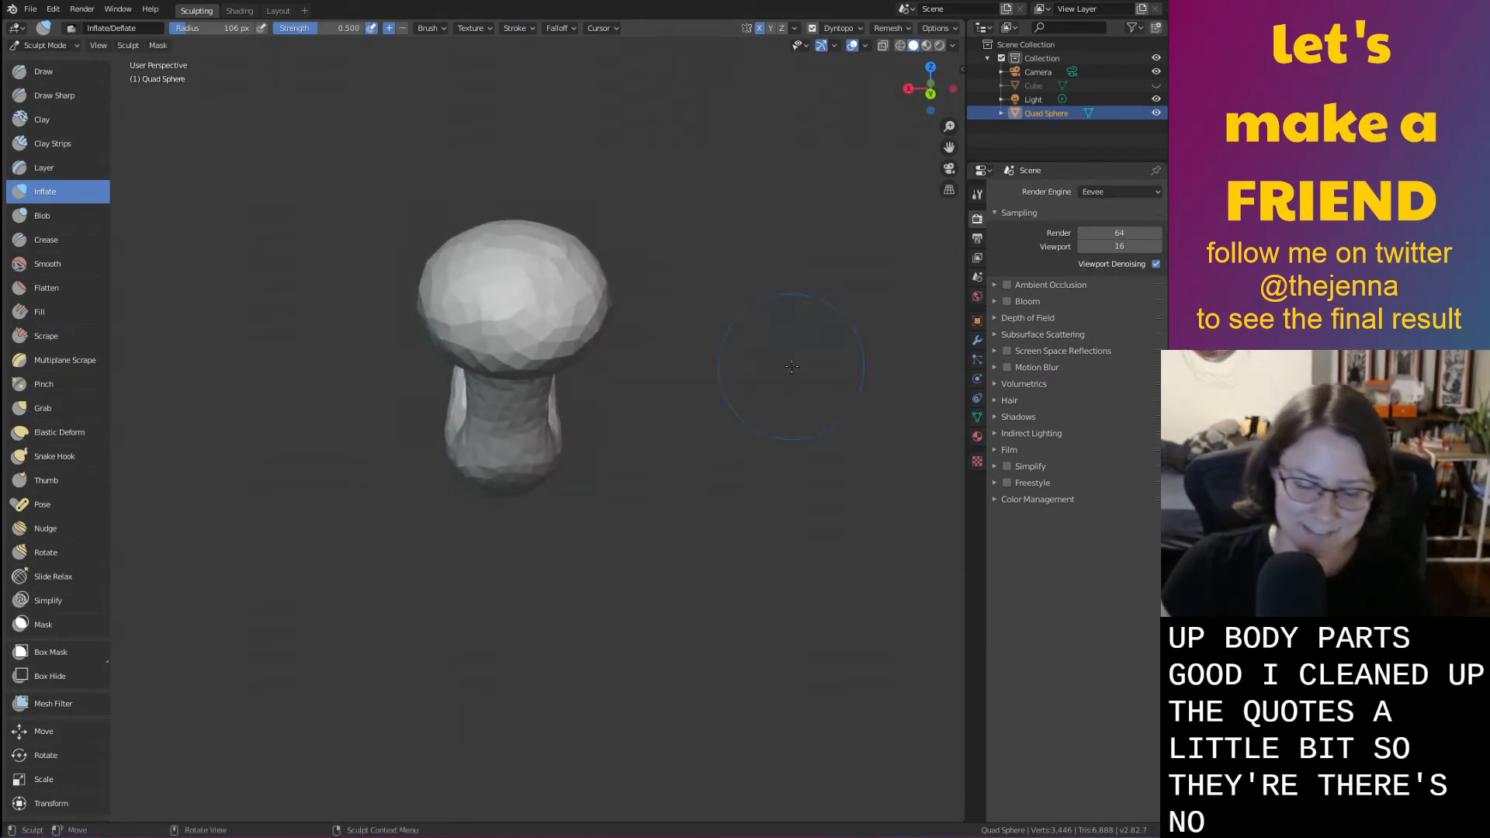
key("g")
middle_click_drag(649, 376, 690, 464)
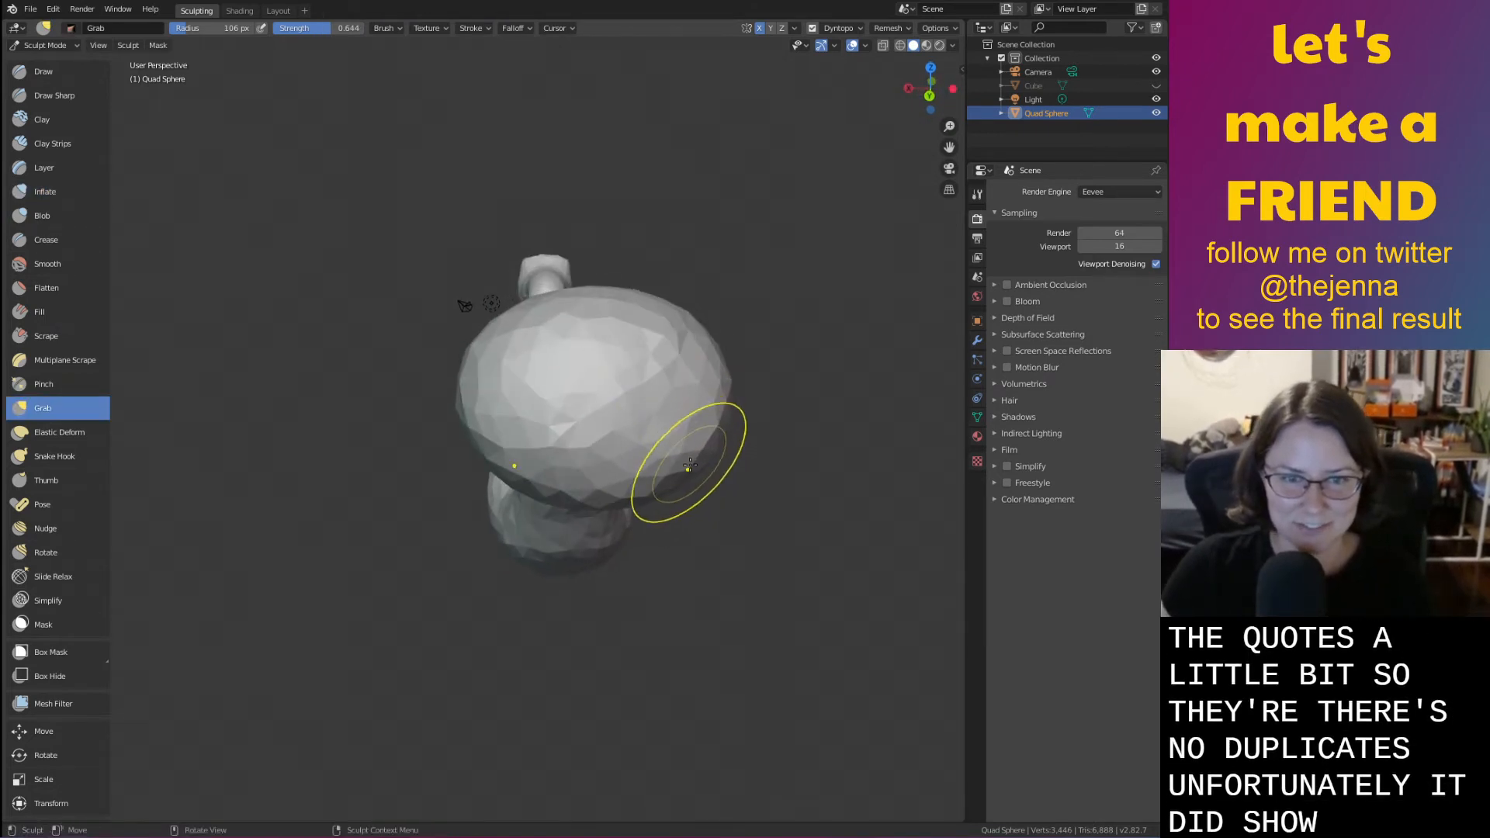
mouse_move(689, 464)
left_mouse_down()
mouse_move(695, 516)
mouse_move(598, 515)
left_mouse_up()
middle_click_drag(599, 516, 648, 485)
left_click_drag(581, 375, 618, 320)
mouse_move(517, 332)
left_mouse_down()
mouse_move(569, 308)
mouse_move(582, 356)
left_mouse_up()
middle_click_drag(582, 356, 637, 348)
key("s")
mouse_move(671, 331)
left_mouse_down()
mouse_move(649, 283)
mouse_move(609, 349)
left_mouse_up()
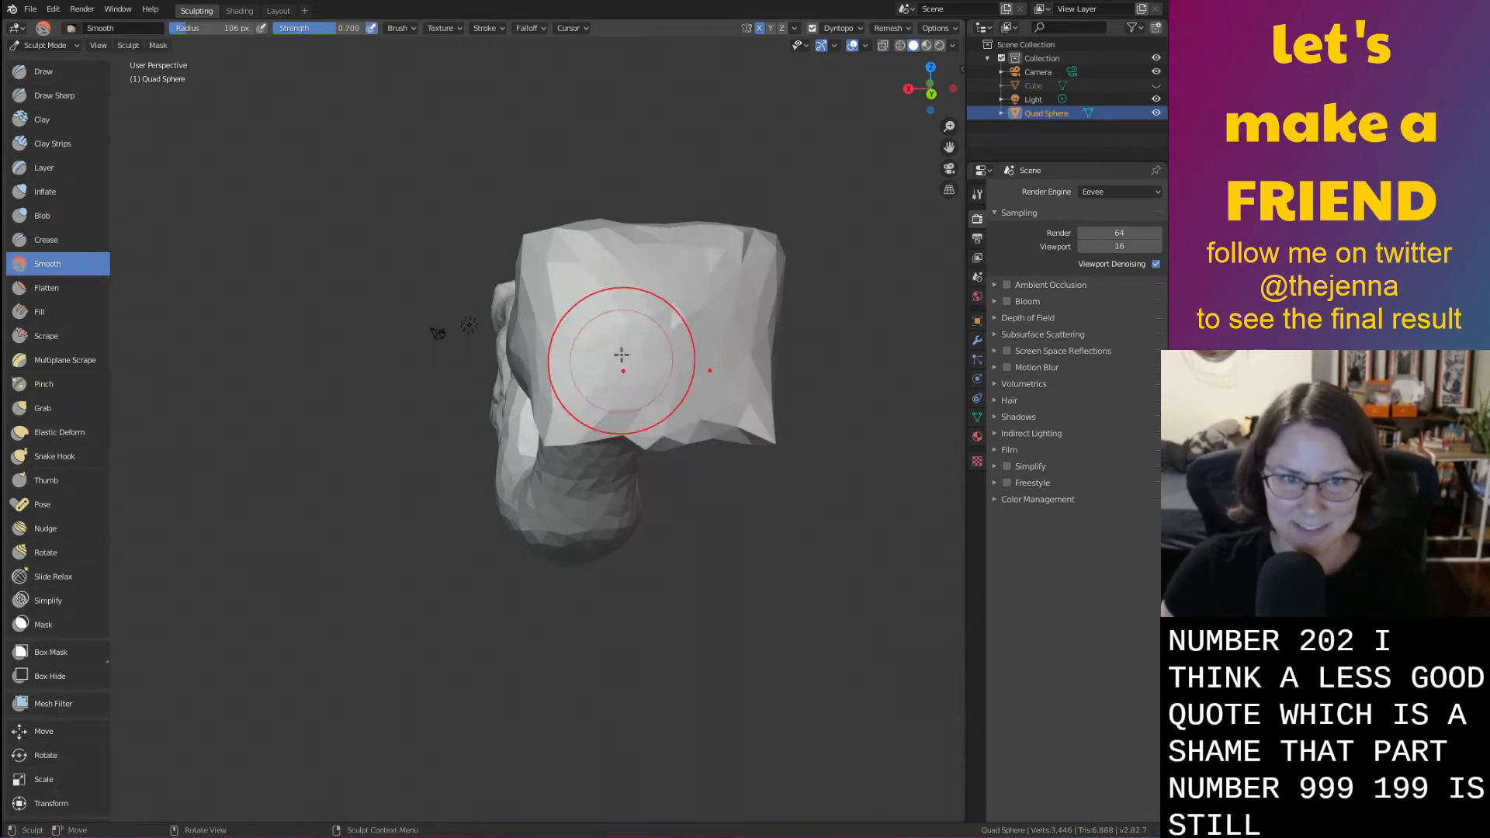
Save the file and pull the lower corners and lower edge of the straight end's boxy head downward with the Grab brush
key("g")
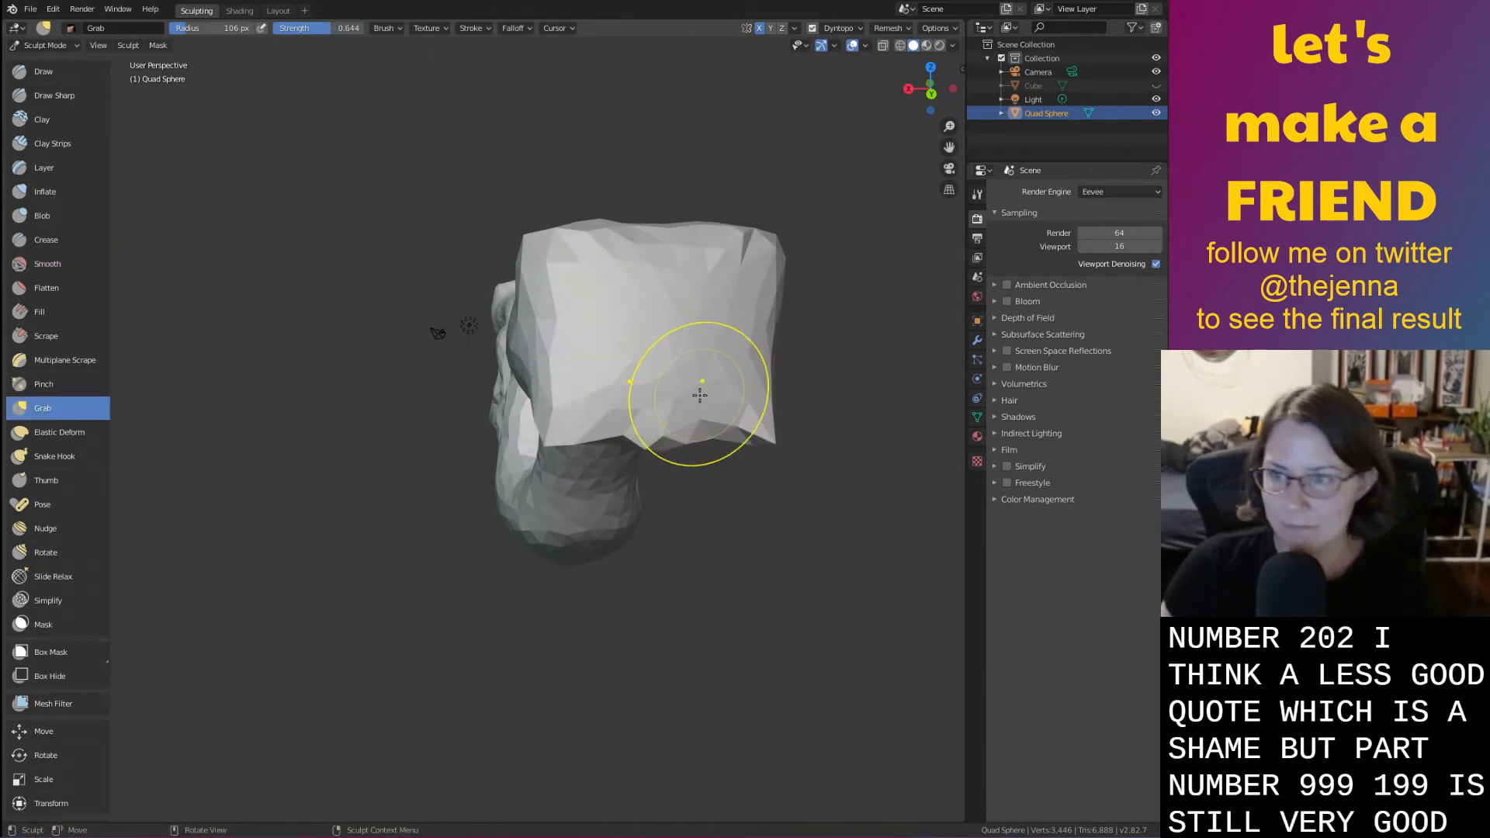
key("ctrl+s")
middle_click_drag(682, 409, 762, 364)
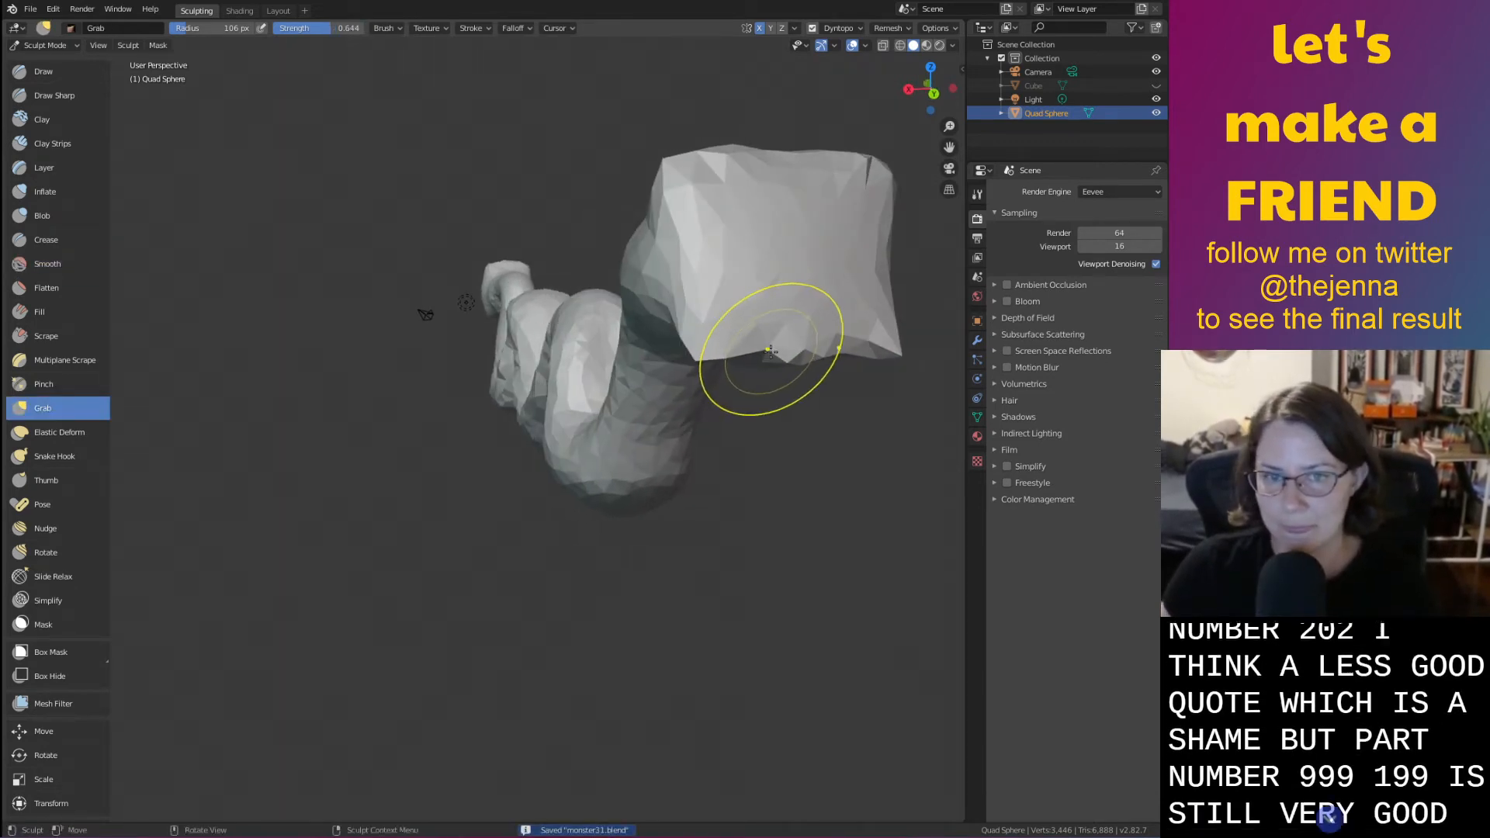
left_click_drag(734, 363, 730, 448)
left_click_drag(804, 355, 816, 388)
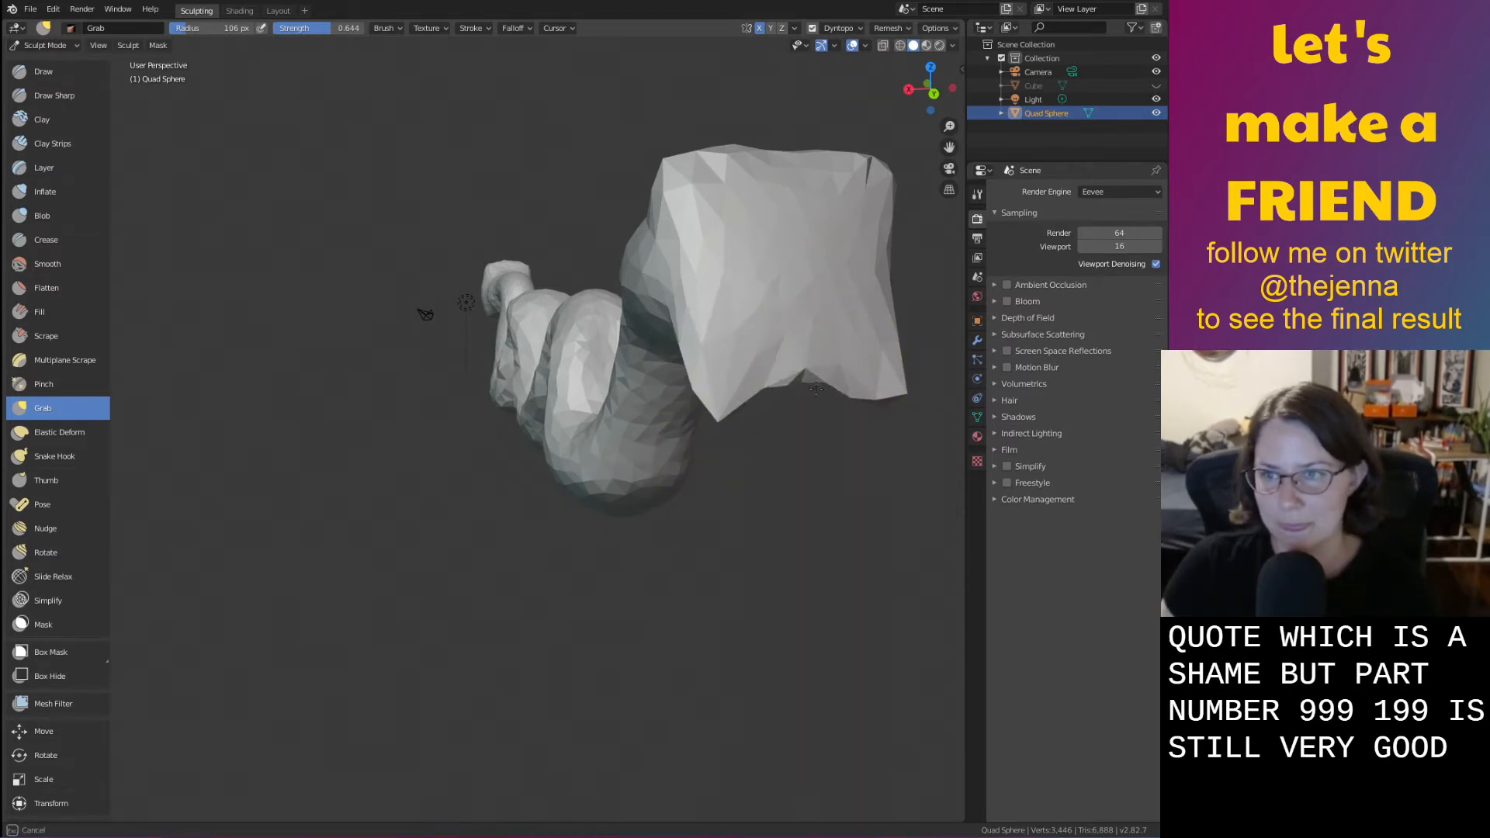
key("s")
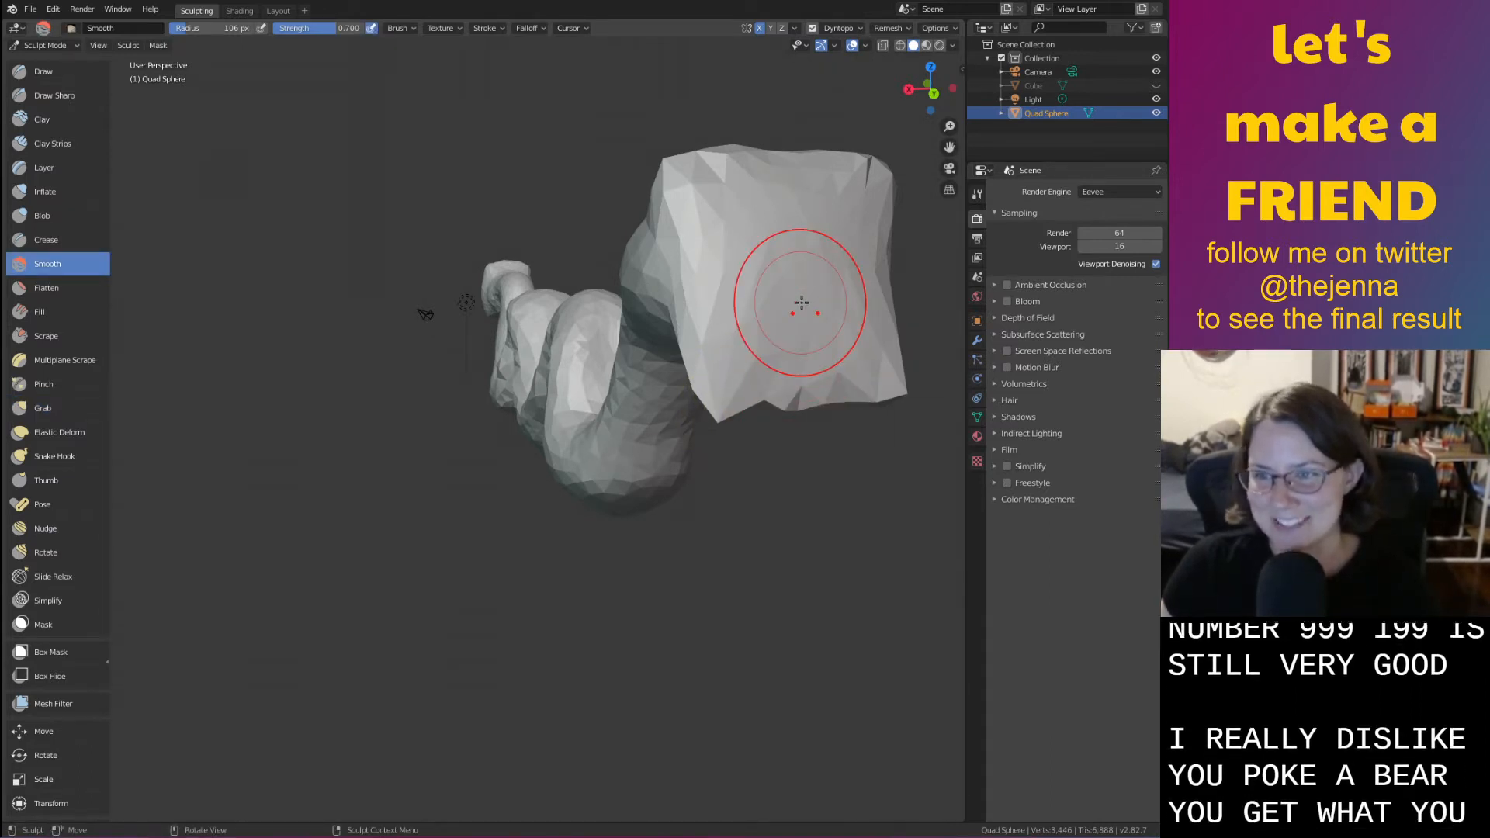
Raise the top of the straight end's head and pull its sides, upper corners and lower corners outward with the Grab brush
mouse_move(802, 303)
middle_mouse_down()
mouse_move(765, 319)
mouse_move(688, 292)
middle_mouse_up()
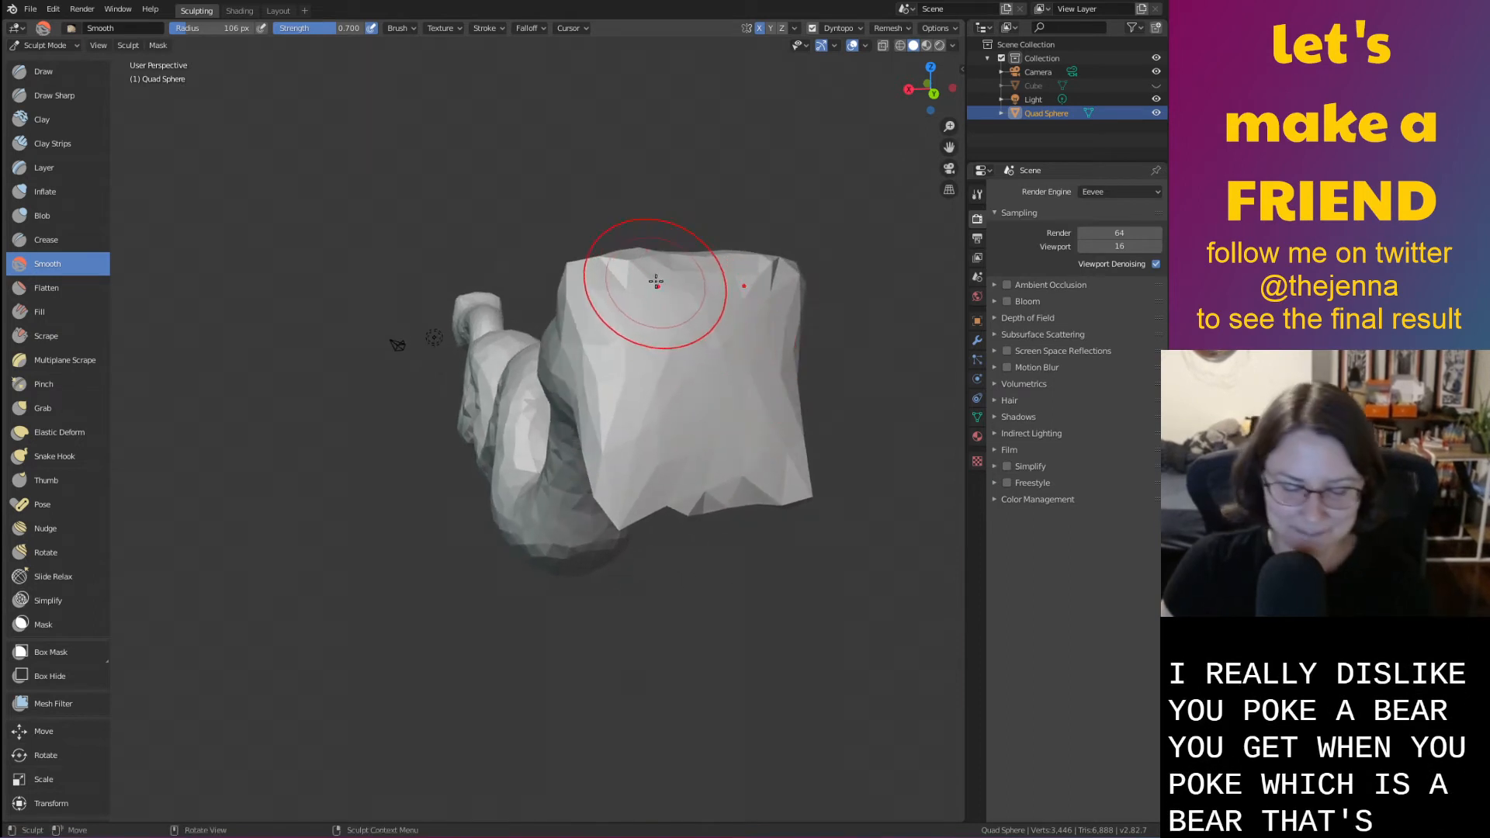
key("g")
left_click_drag(612, 257, 614, 203)
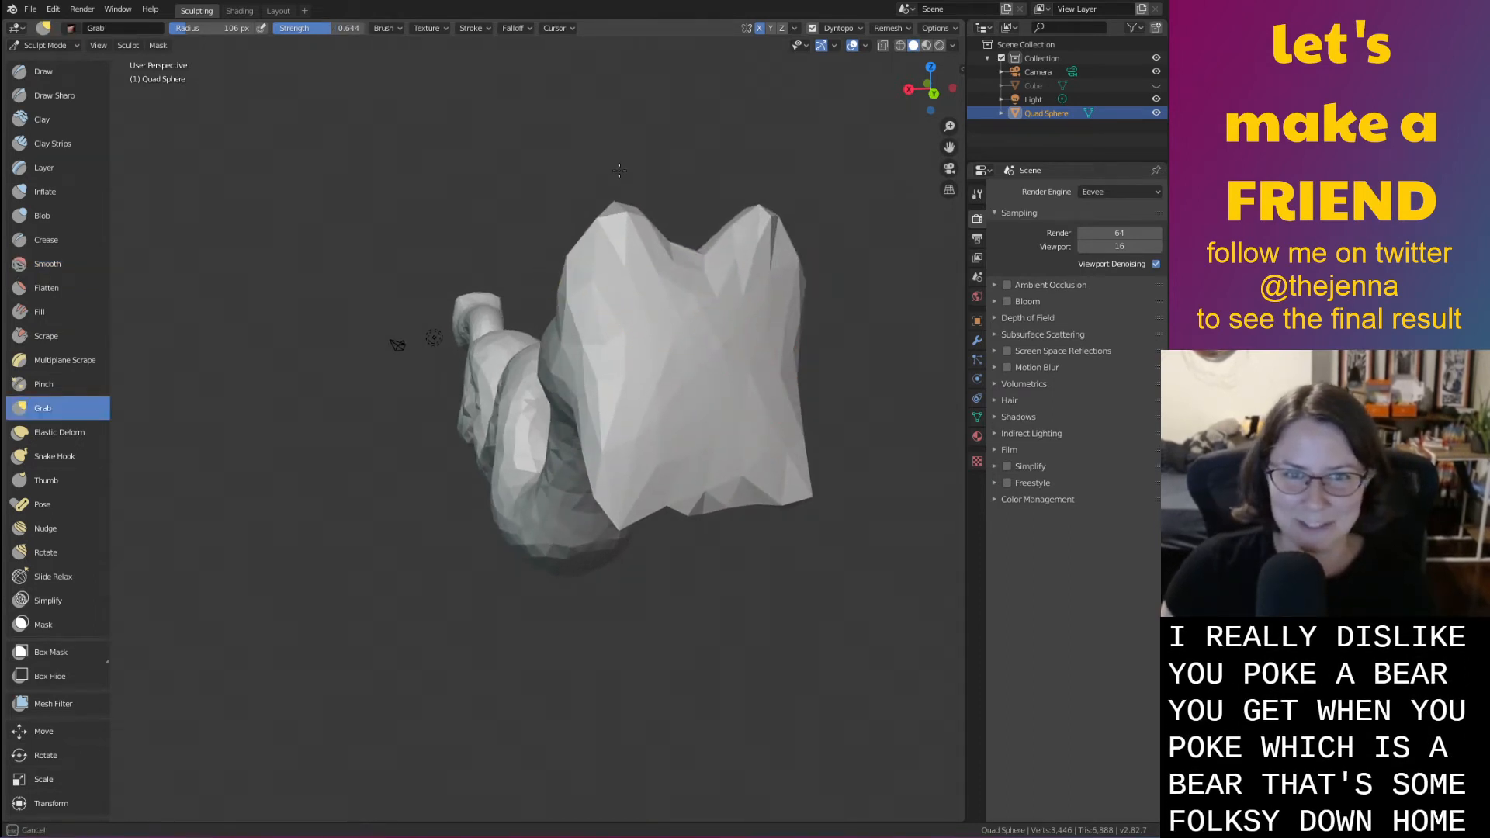
left_click_drag(708, 254, 687, 162)
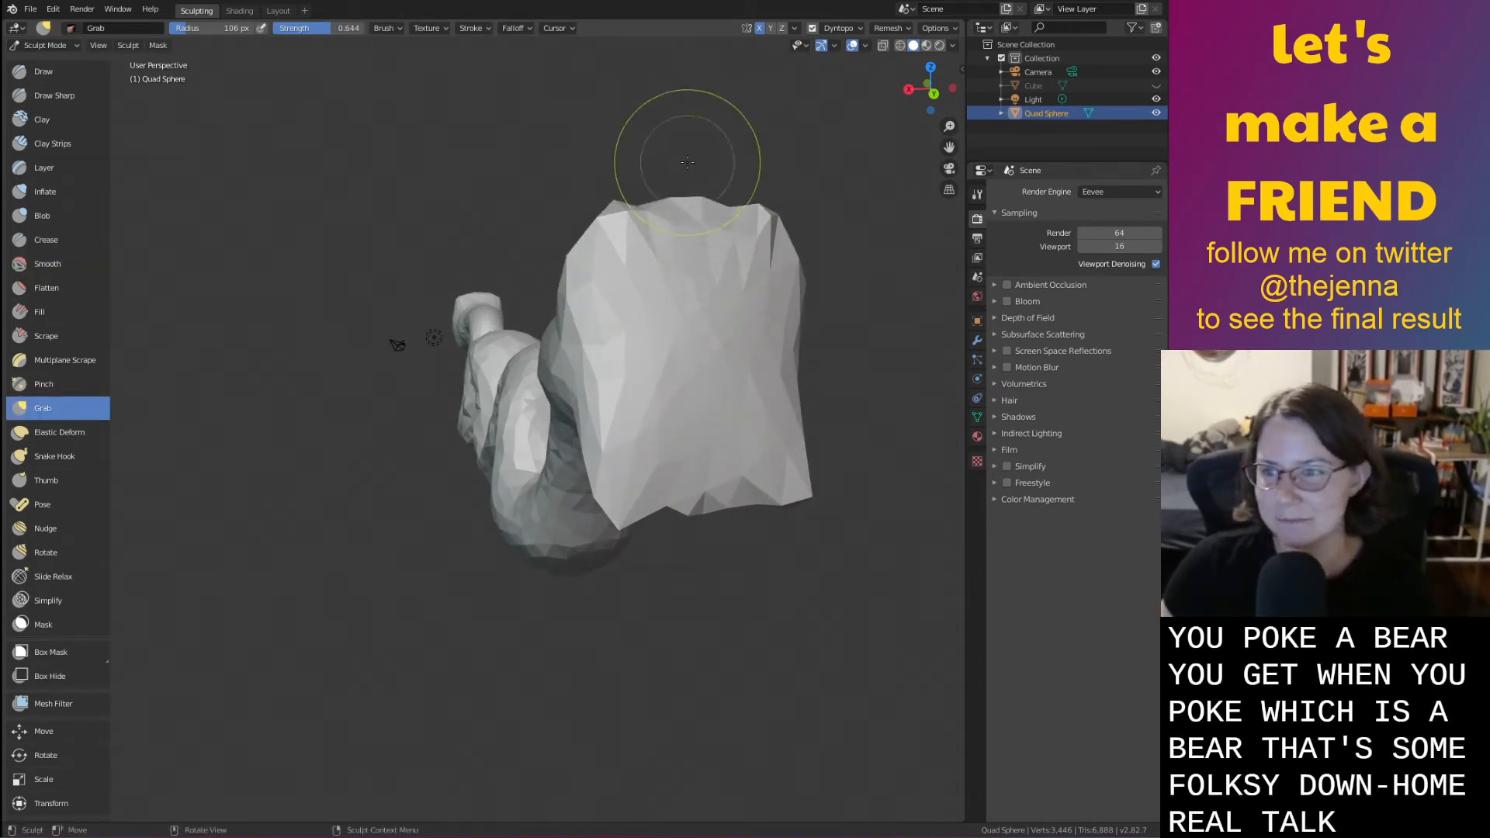
mouse_move(782, 433)
left_mouse_down()
mouse_move(839, 392)
mouse_move(850, 364)
mouse_move(836, 358)
left_mouse_up()
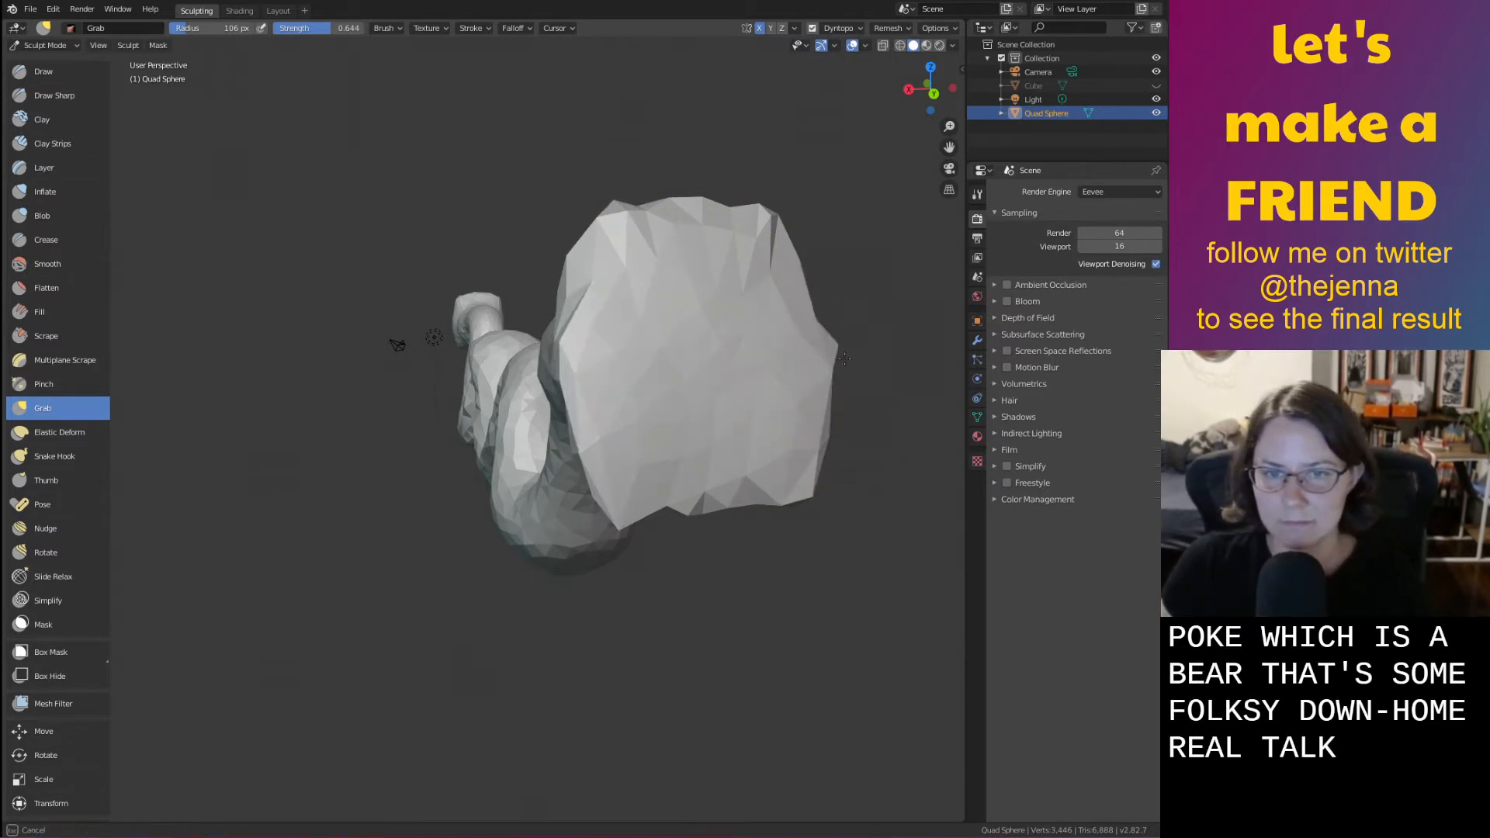
mouse_move(812, 308)
left_mouse_down()
mouse_move(838, 290)
mouse_move(841, 234)
left_mouse_up()
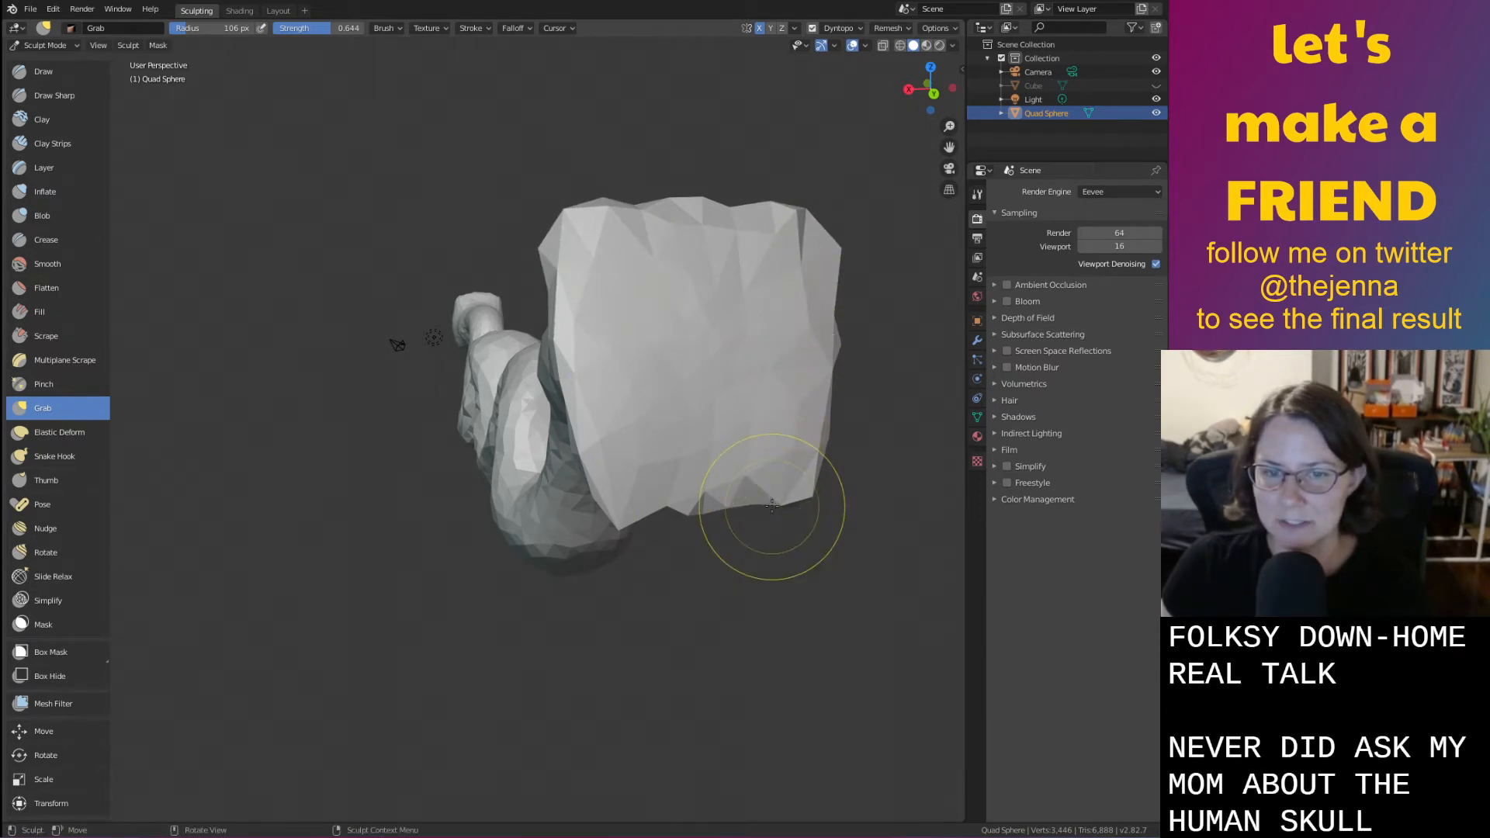
mouse_move(804, 491)
left_mouse_down()
mouse_move(858, 499)
mouse_move(767, 508)
left_mouse_up()
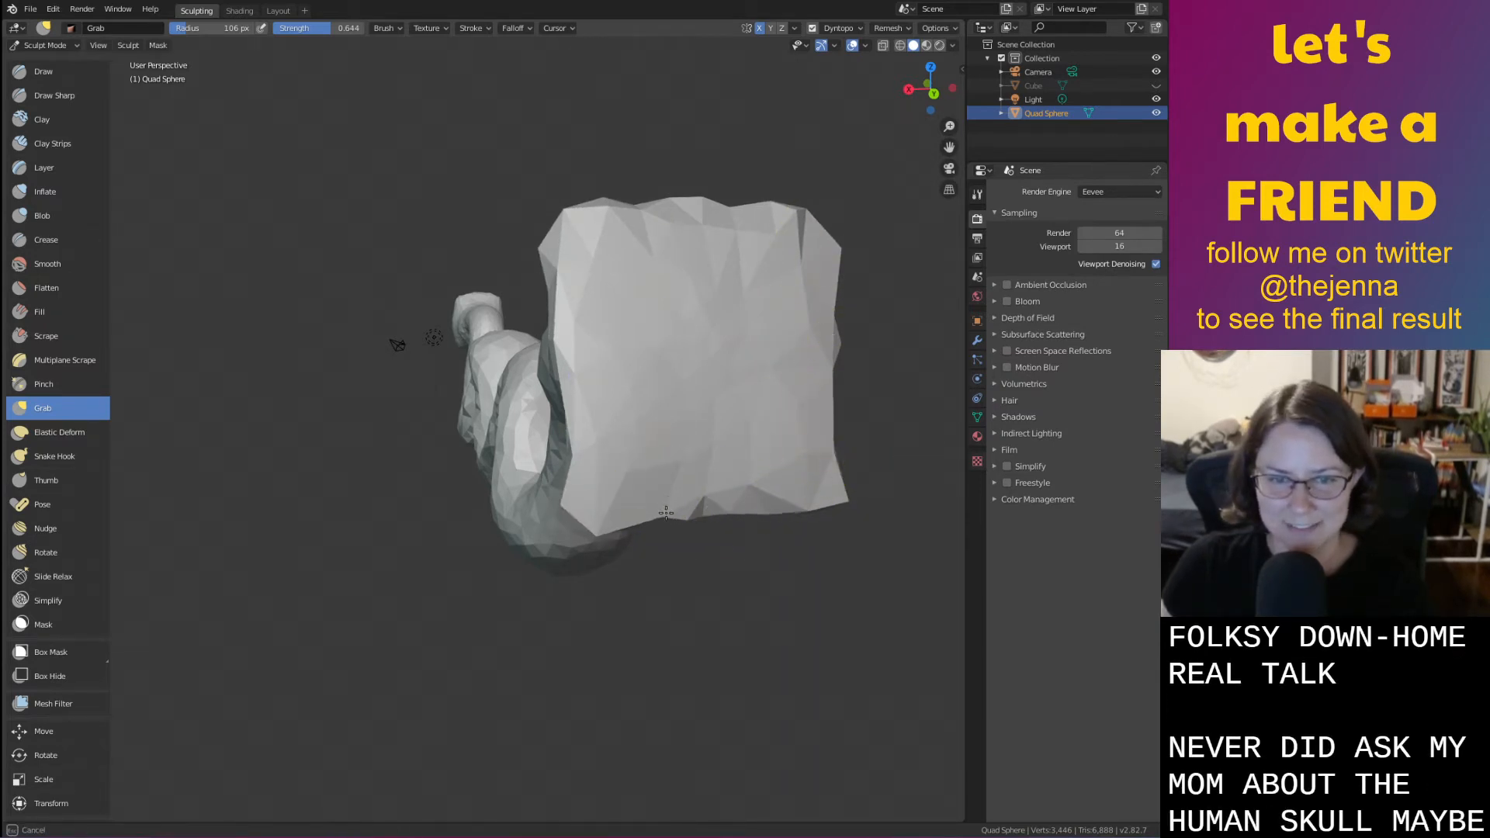
Smooth the front face of the straight end's head using the Smooth brush with a 196 px radius
middle_click_drag(610, 330, 550, 326)
mouse_move(546, 326)
left_mouse_down("shift")
mouse_move(489, 237)
mouse_move(439, 249)
left_mouse_up("shift")
key("ctrl+z")
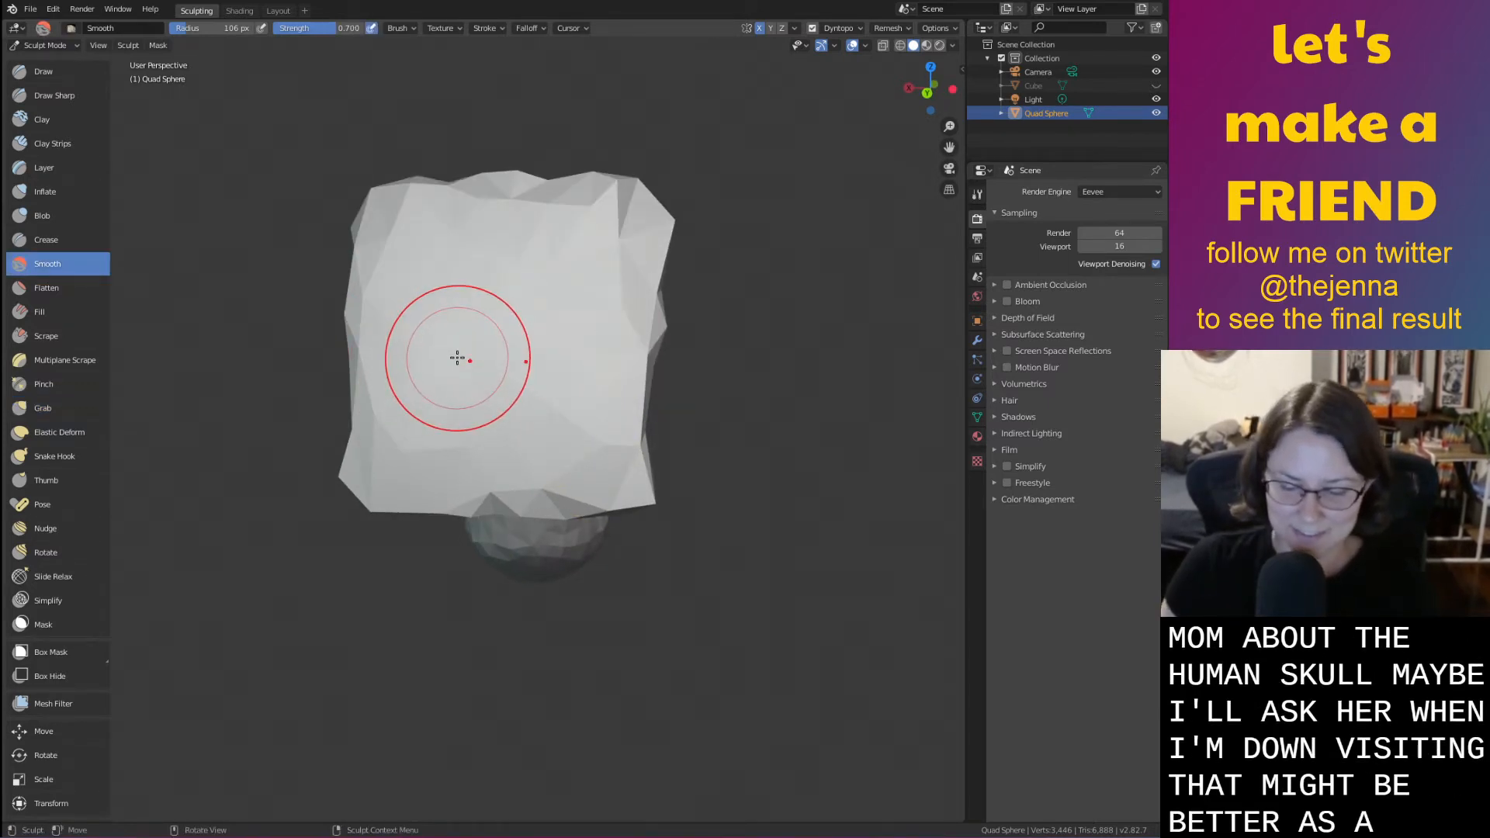
key("bracketright")
key("bracketright")
key("bracketright")
key("bracketright")
key("bracketright")
key("bracketright")
left_click_drag(462, 288, 498, 308)
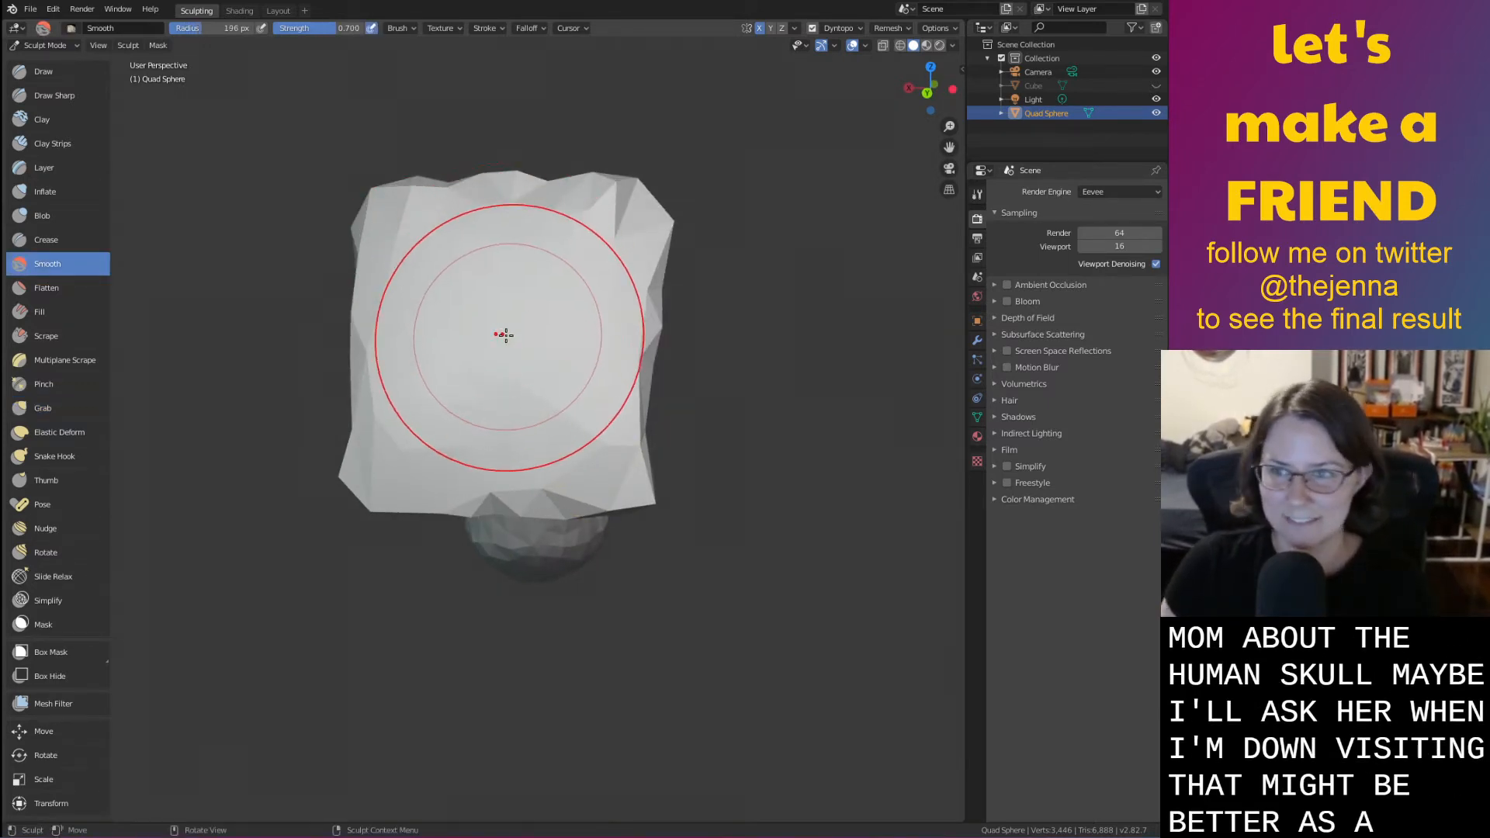
Examine the flared end and the coiled body of the sculpt from several sides and save the file
key("ctrl+s")
middle_click_drag(503, 334, 556, 339)
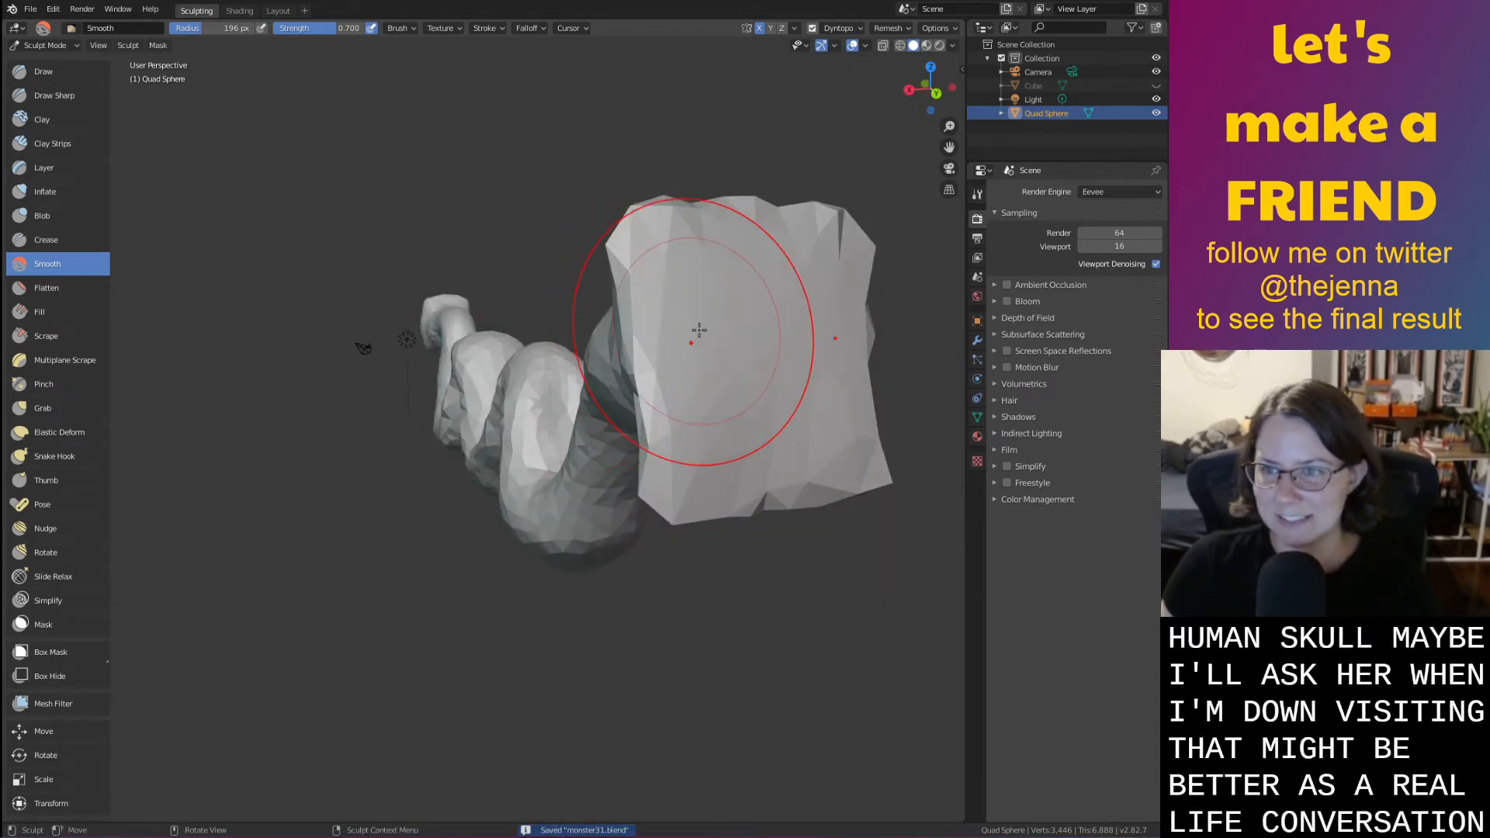
middle_click_drag(698, 330, 683, 330)
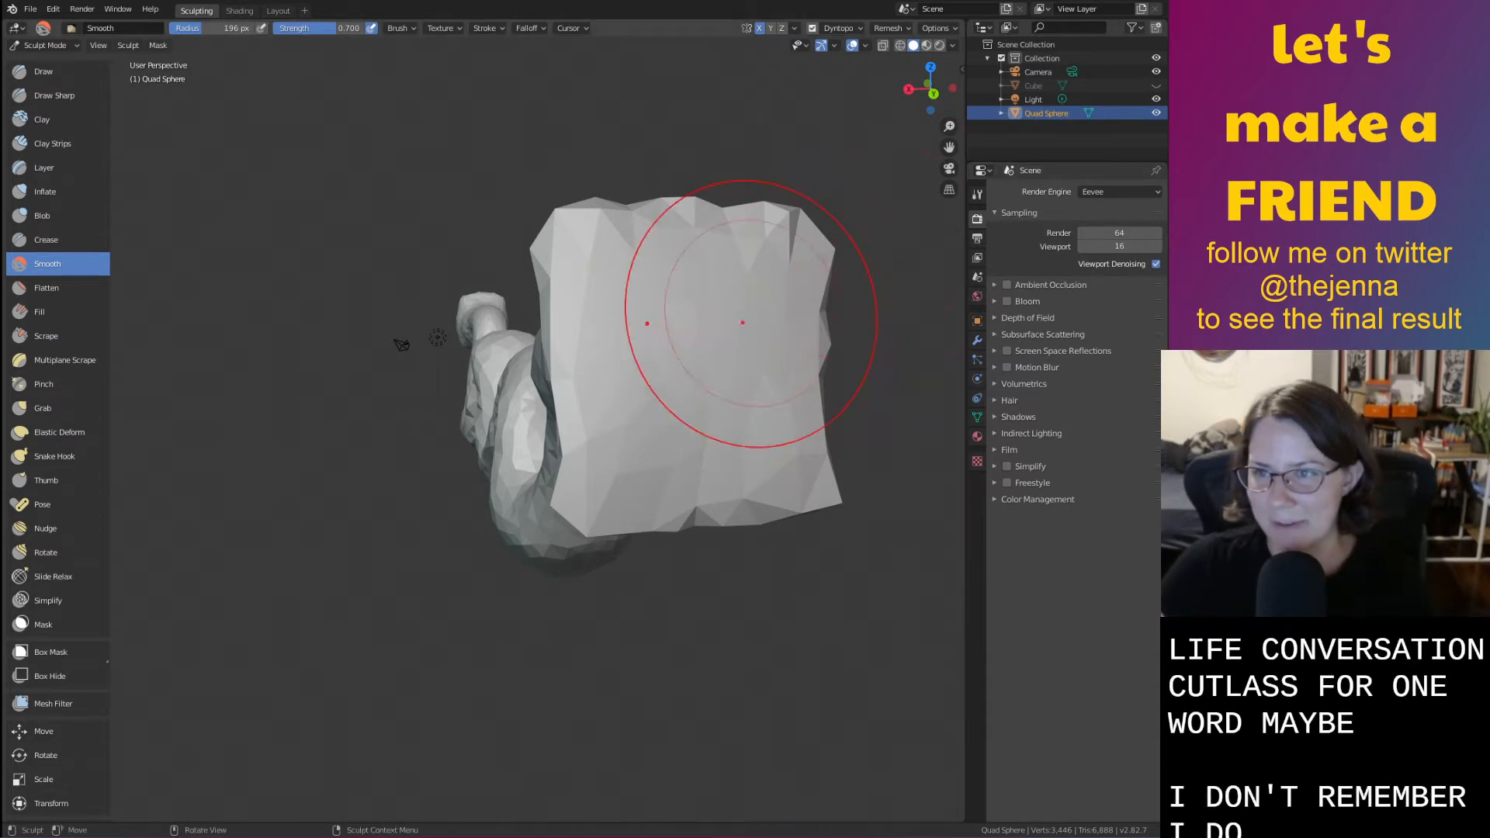
mouse_move(732, 323)
middle_mouse_down()
mouse_move(666, 349)
mouse_move(590, 426)
mouse_move(759, 400)
mouse_move(745, 388)
mouse_move(760, 402)
mouse_move(715, 350)
mouse_move(772, 393)
mouse_move(748, 372)
middle_mouse_up()
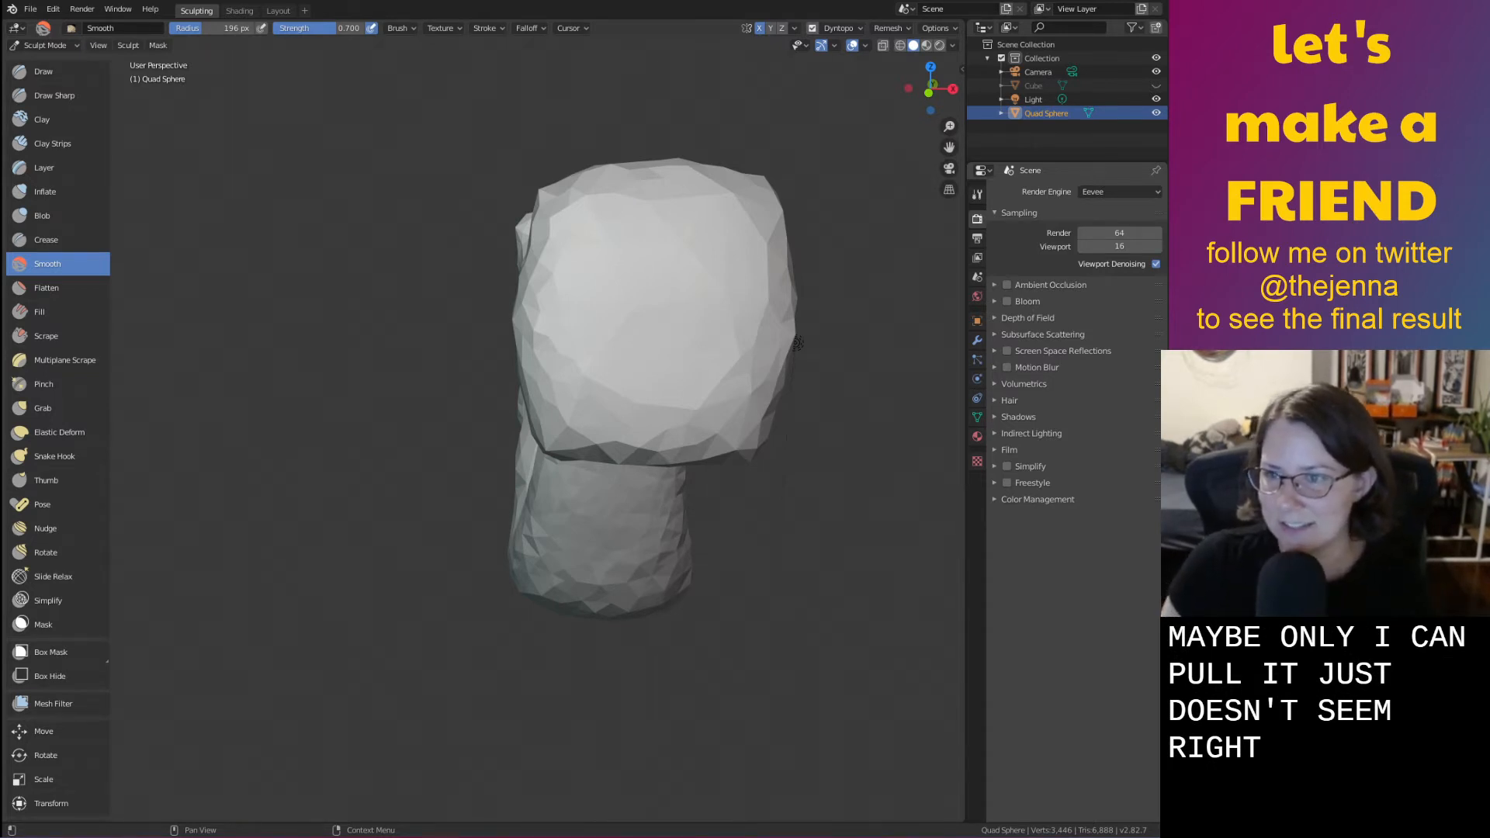
middle_click_drag(725, 333, 262, 362)
key("ctrl+s")
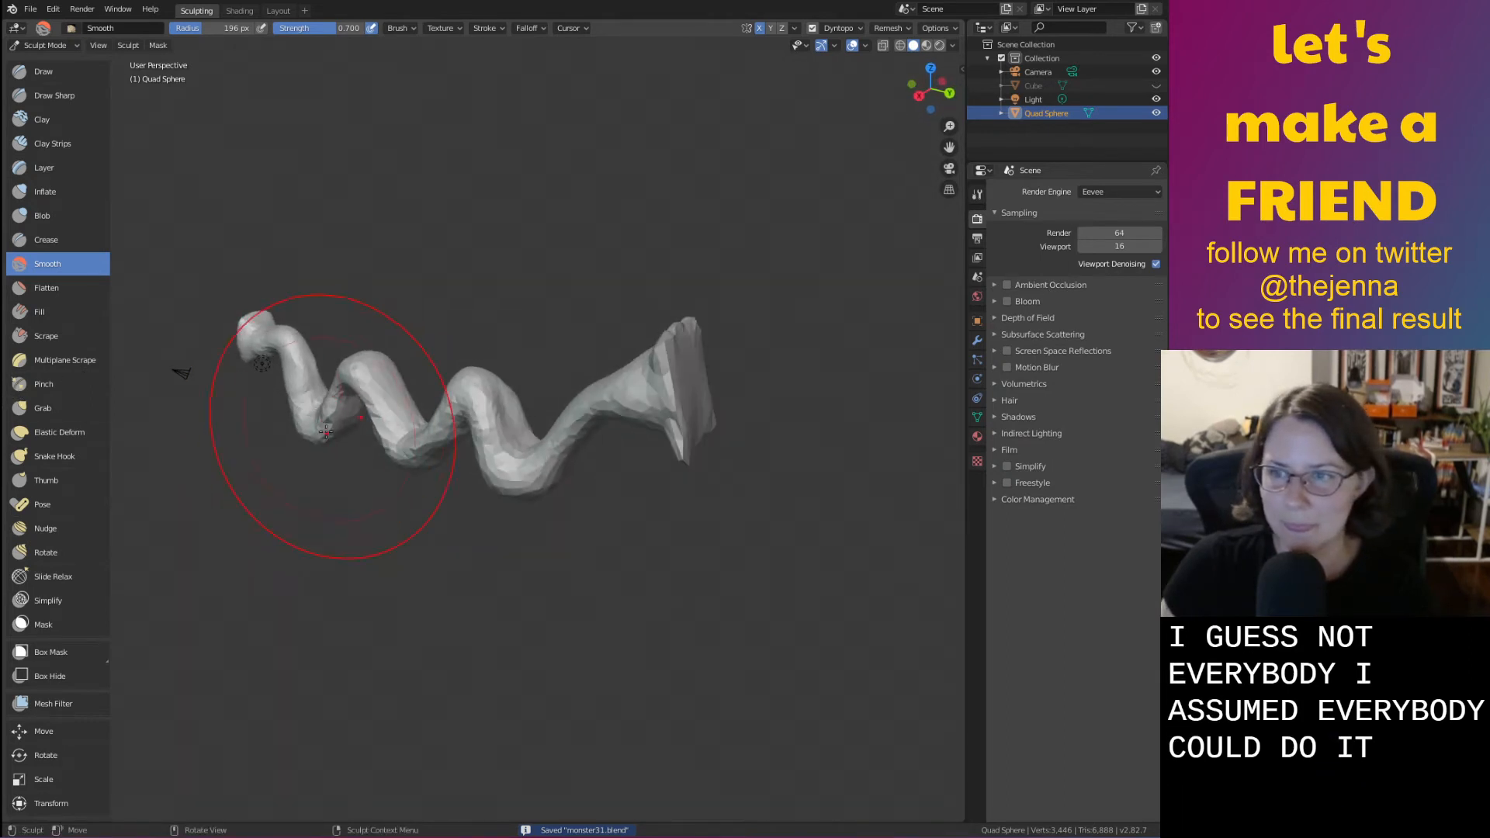
Smooth the blunt free end of the coil and the neck beneath it into a rounded tip, and save the file
middle_click_drag(326, 432, 508, 415)
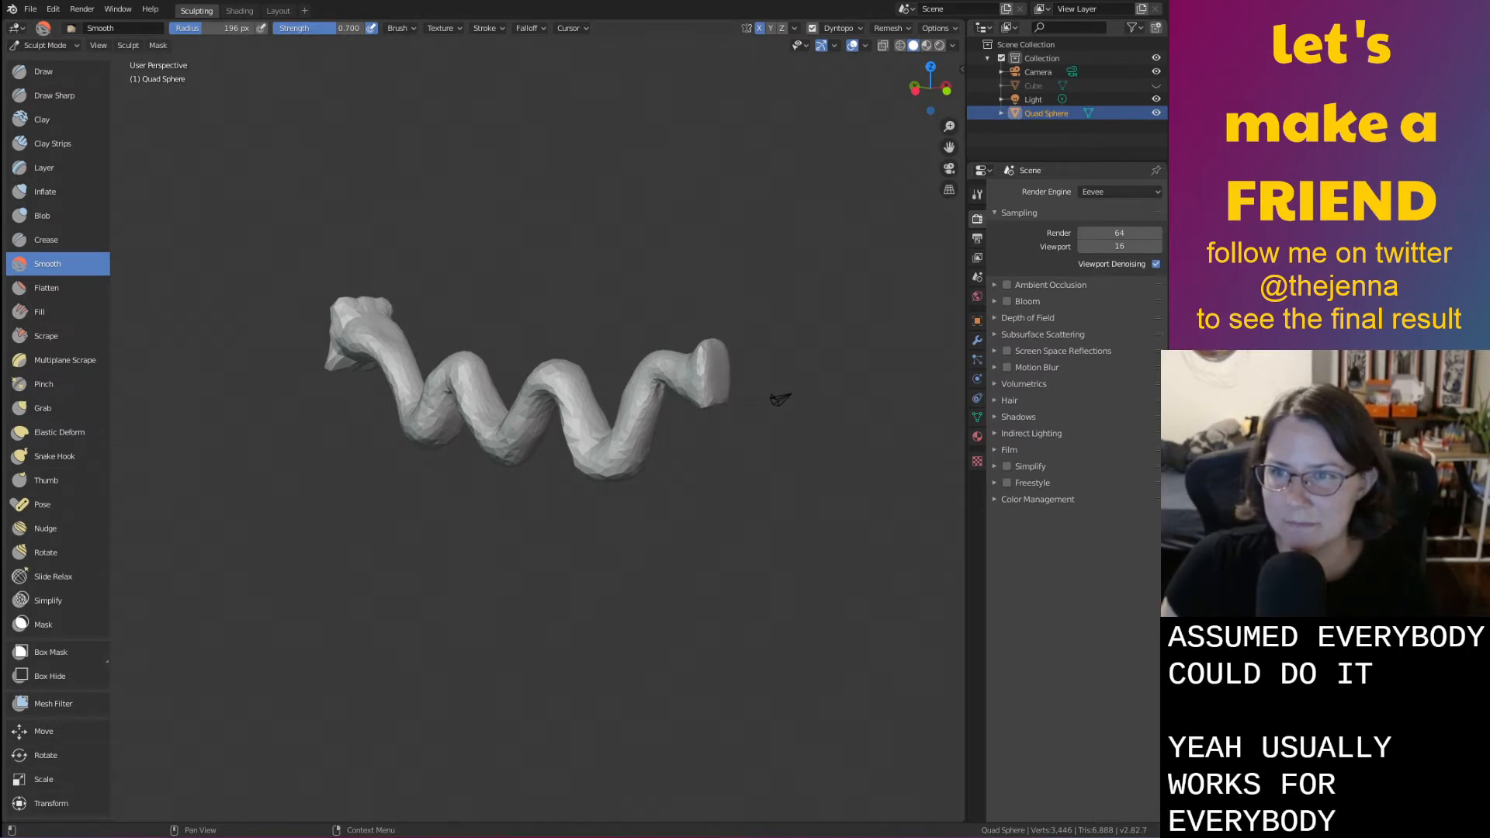
scroll(868, 442, "up", 4)
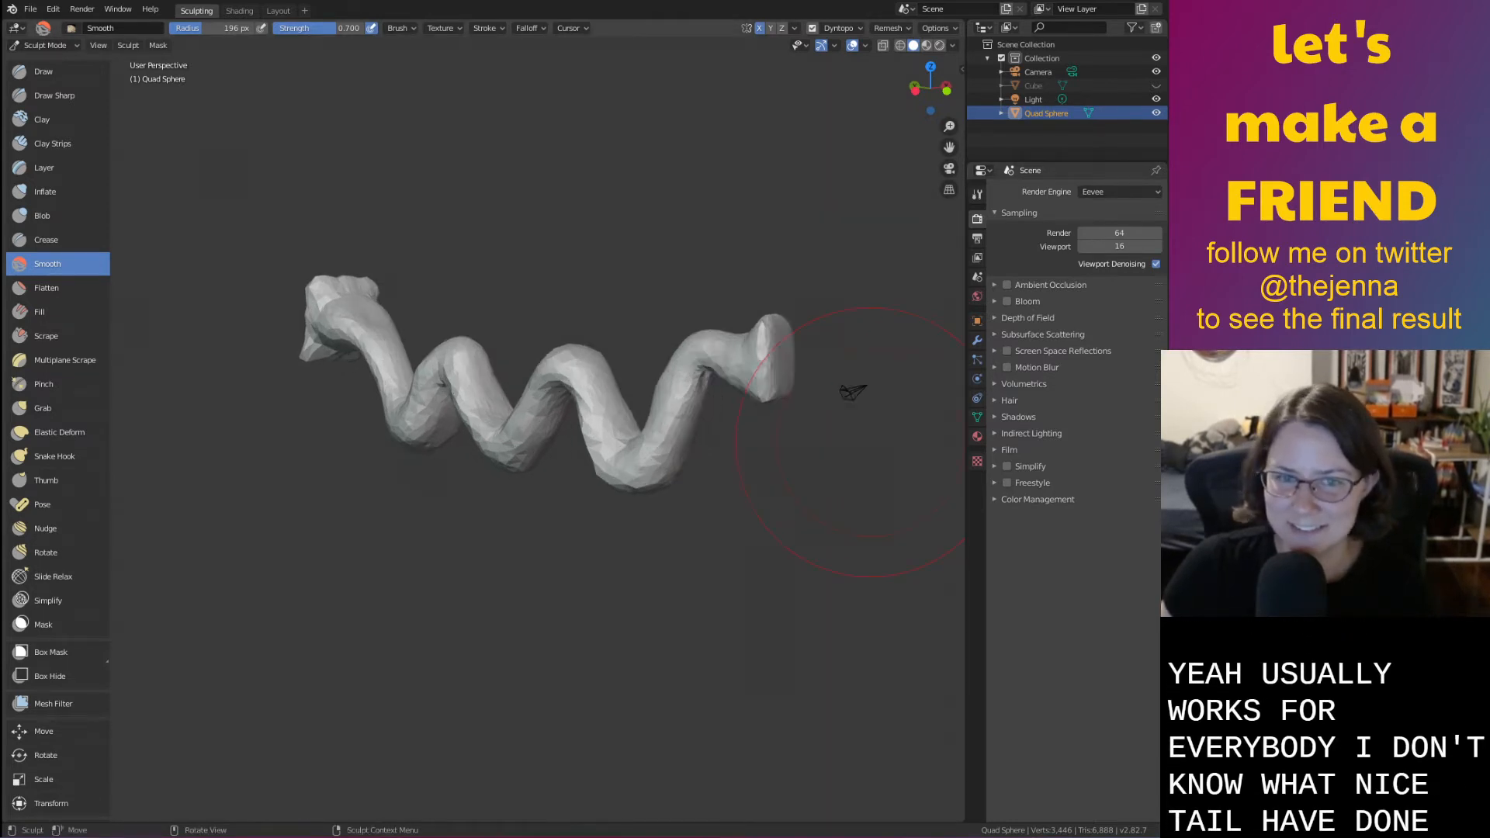
mouse_move(868, 442)
middle_mouse_down()
mouse_move(709, 417)
mouse_move(725, 424)
middle_mouse_up()
mouse_move(725, 423)
left_mouse_down()
mouse_move(766, 469)
mouse_move(762, 499)
left_mouse_up()
middle_click_drag(762, 499, 790, 339)
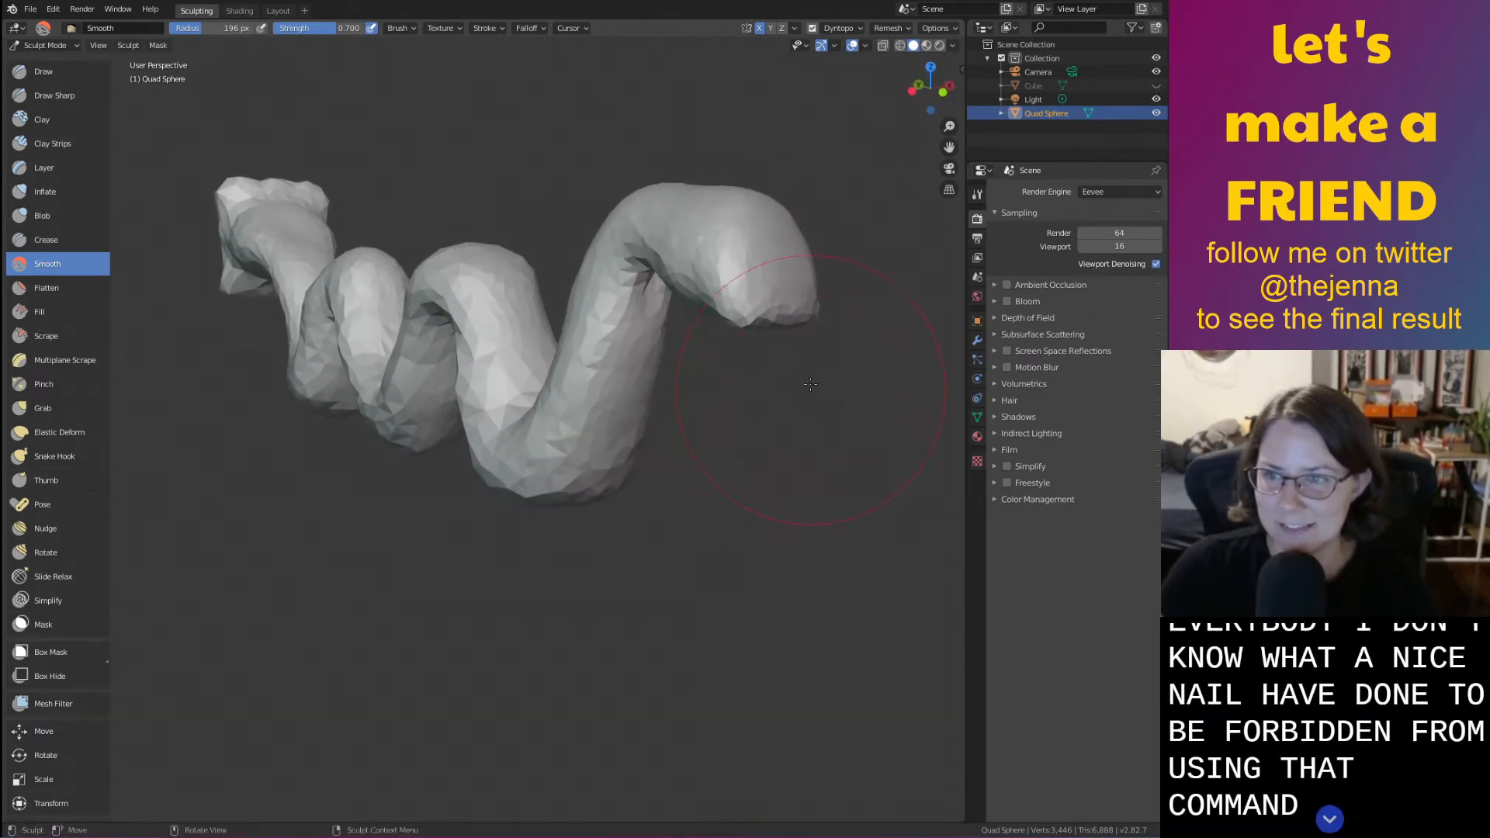
mouse_move(766, 307)
left_mouse_down()
mouse_move(734, 263)
mouse_move(657, 292)
left_mouse_up()
middle_click_drag(657, 292, 591, 180)
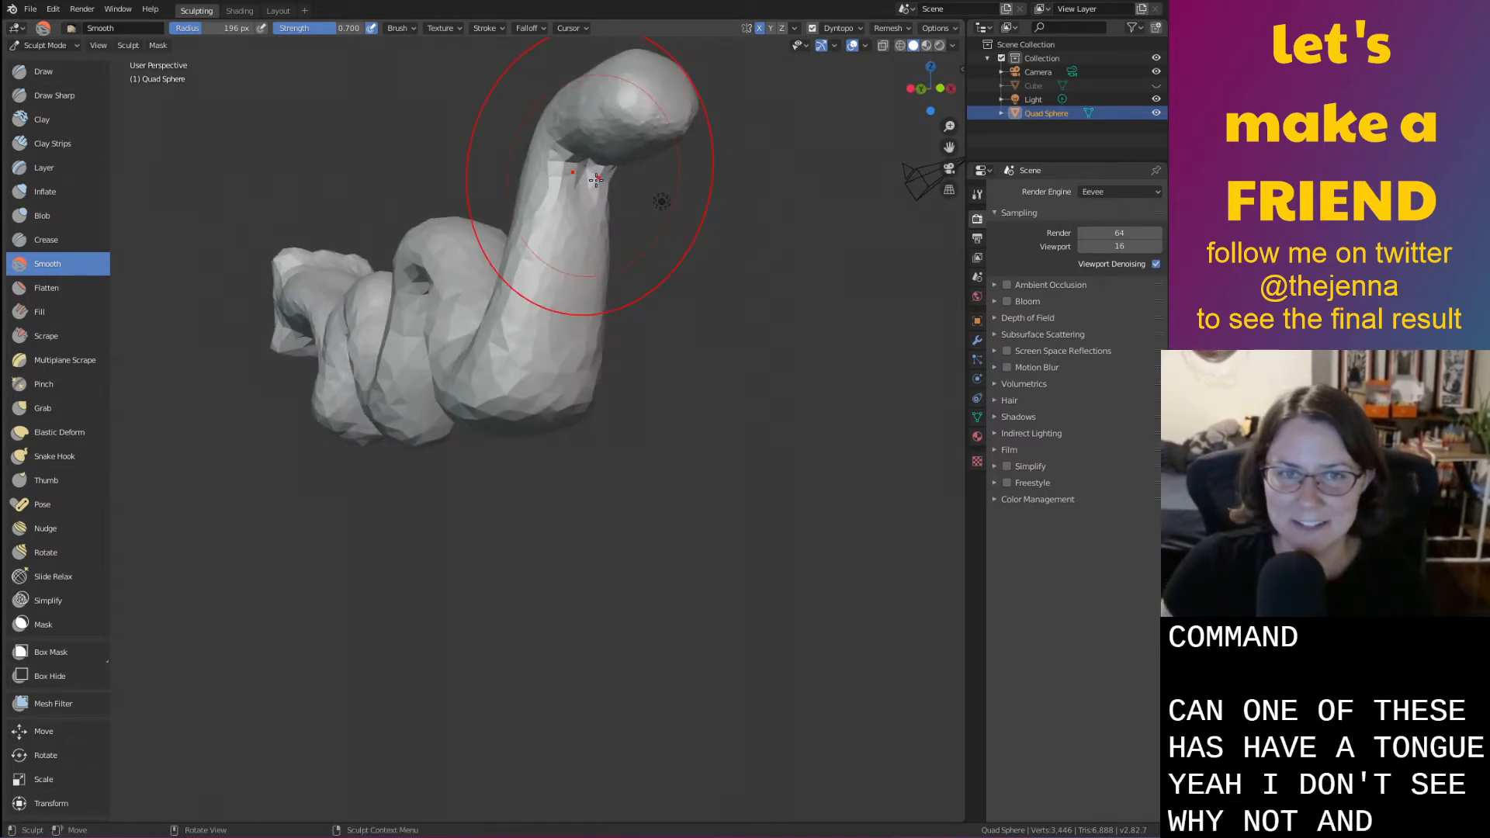
key("ctrl+s")
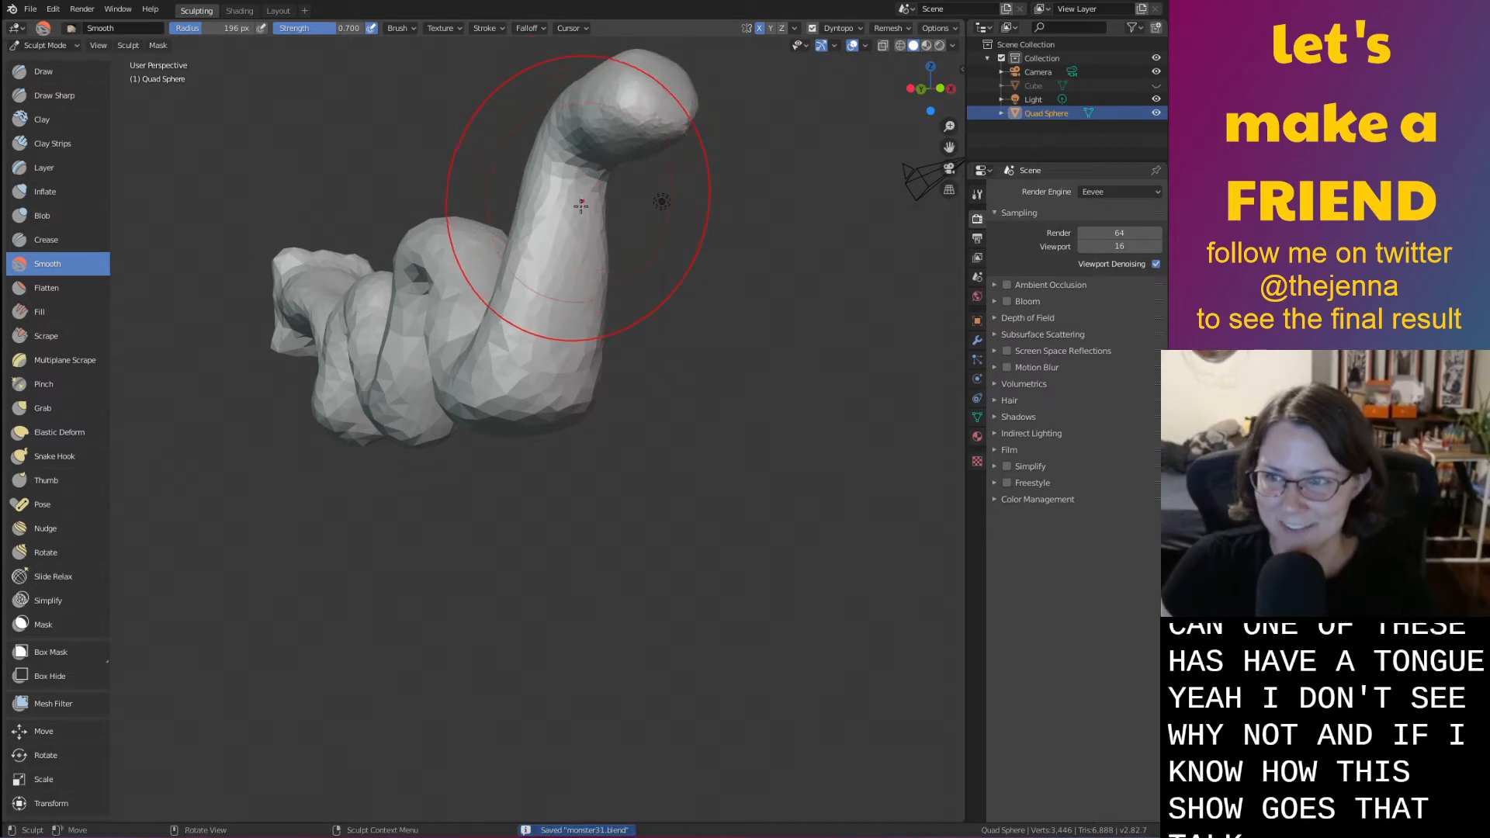
Reshape the underside and bend of the rounded tip with the Grab brush
middle_click_drag(588, 174, 693, 310)
key("g")
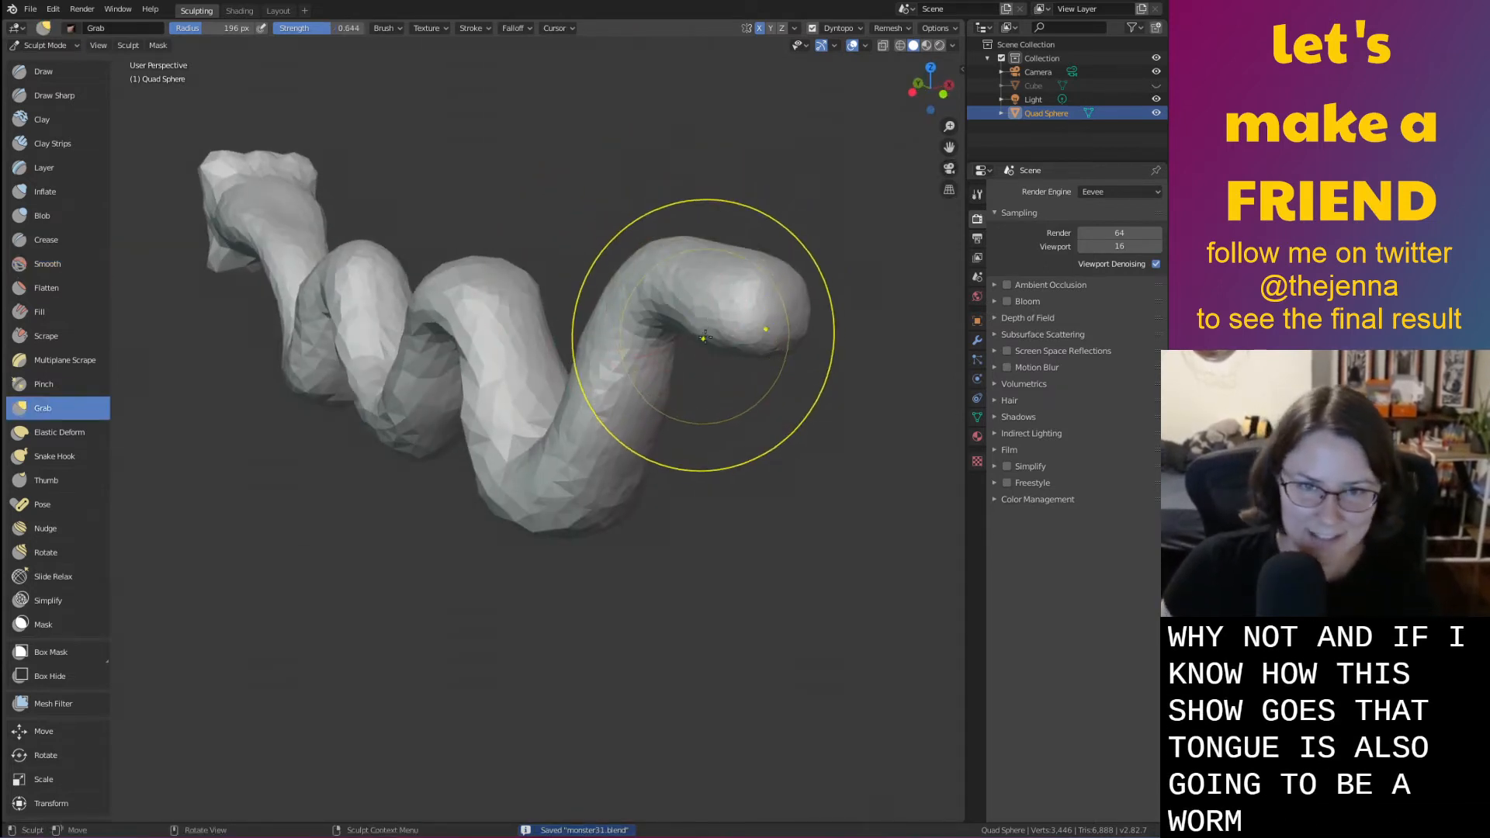
left_click_drag(700, 311, 745, 307)
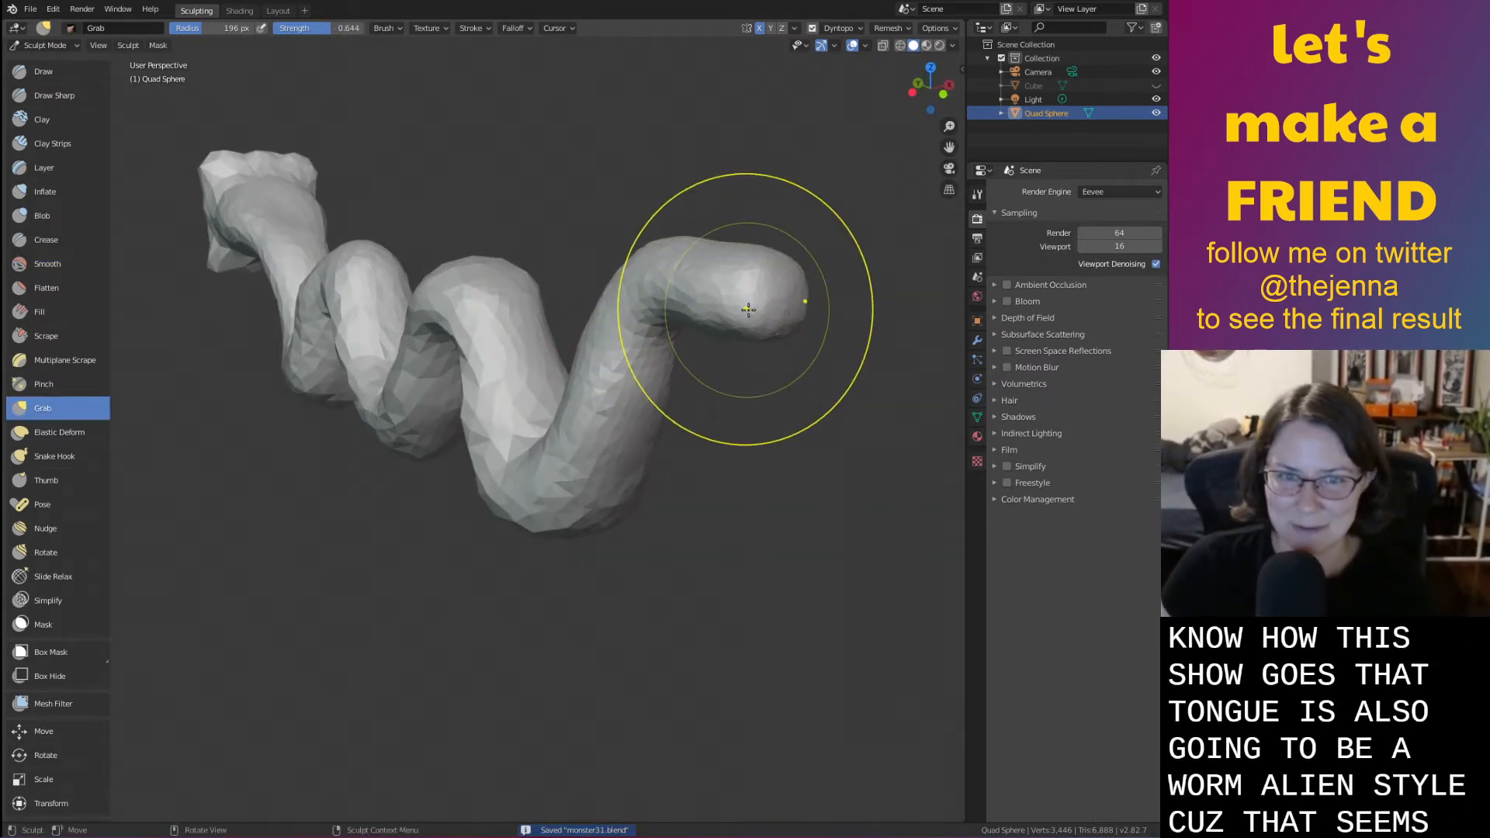
mouse_move(746, 308)
middle_mouse_down()
mouse_move(762, 281)
mouse_move(774, 331)
middle_mouse_up()
left_click_drag(770, 321, 759, 310)
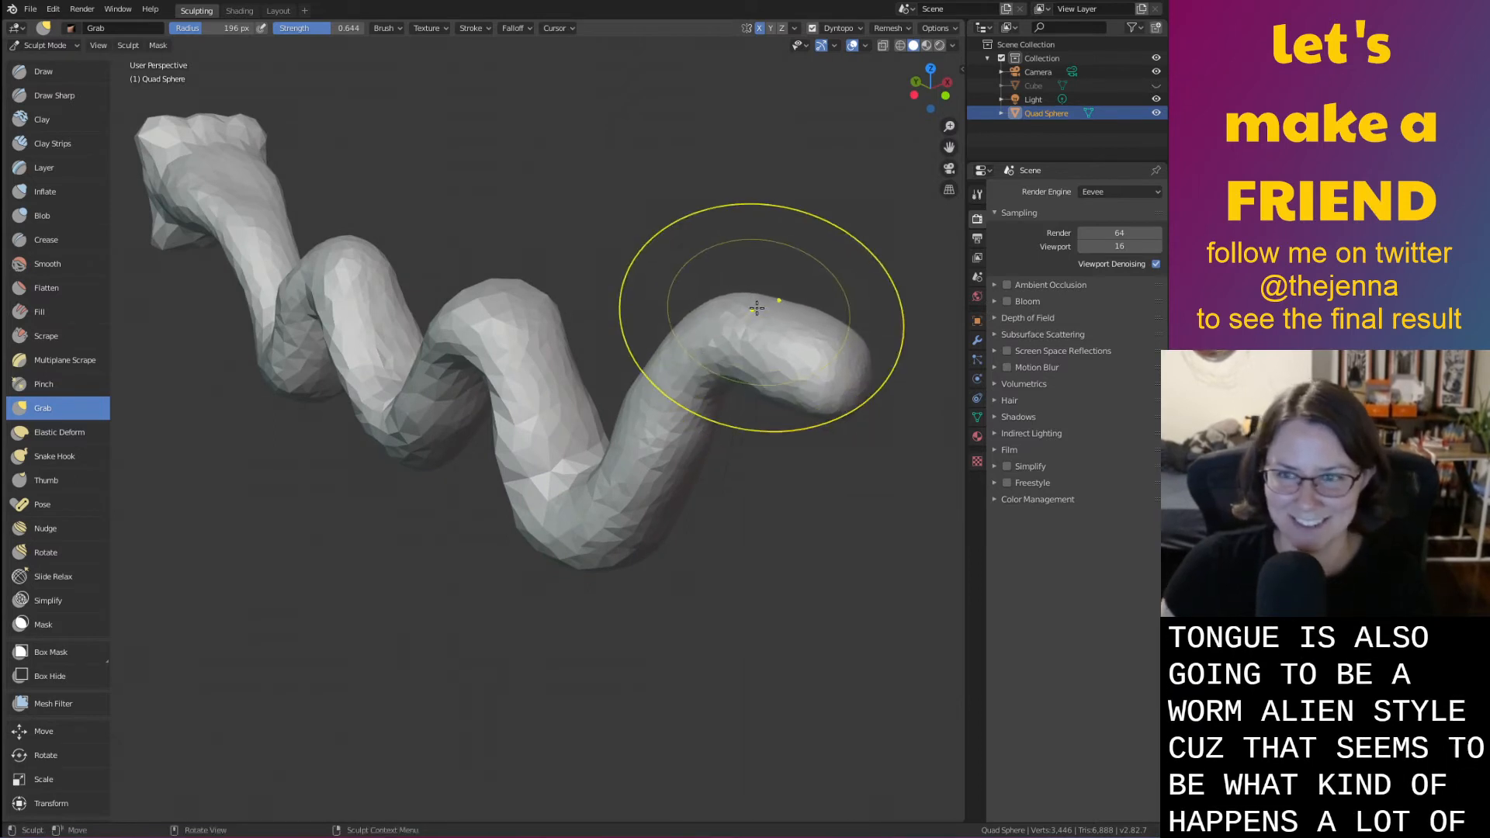
mouse_move(749, 310)
middle_mouse_down()
mouse_move(641, 339)
mouse_move(768, 345)
middle_mouse_up()
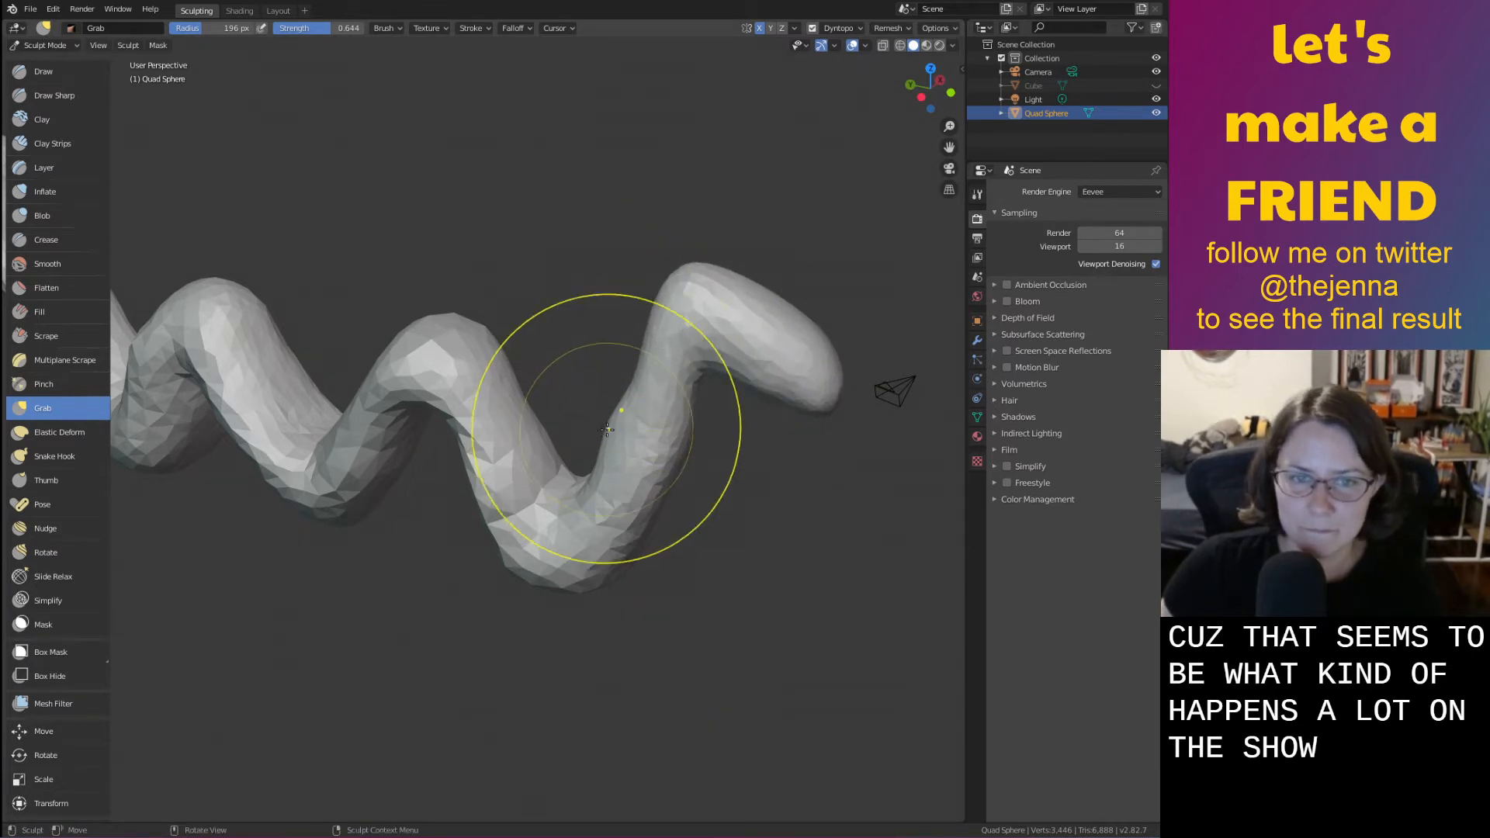
Inflate and smooth the neck below the worm's rounded tip
middle_click_drag(661, 475, 792, 401)
key("i")
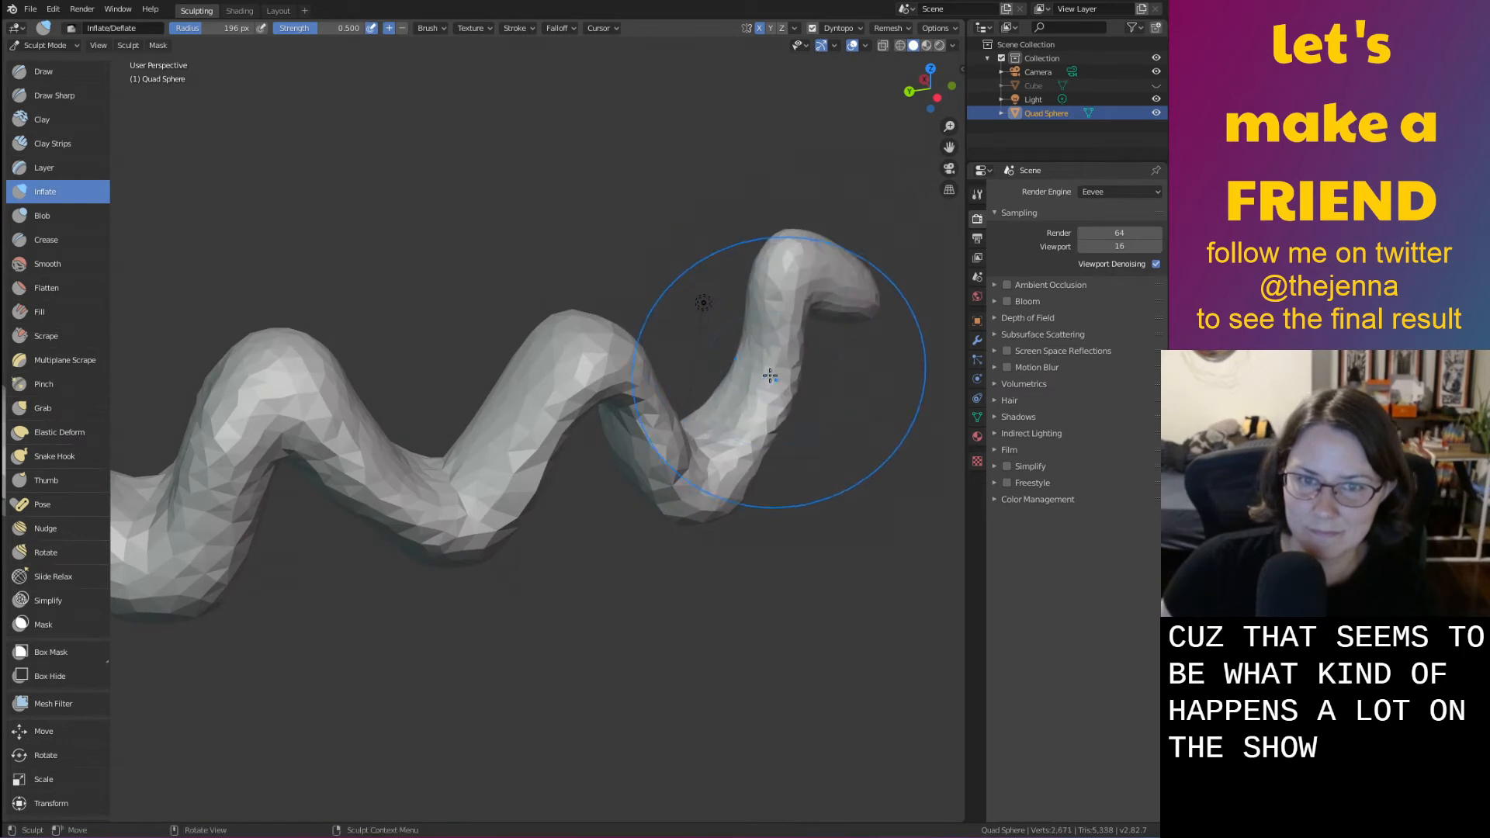
key("shift+s")
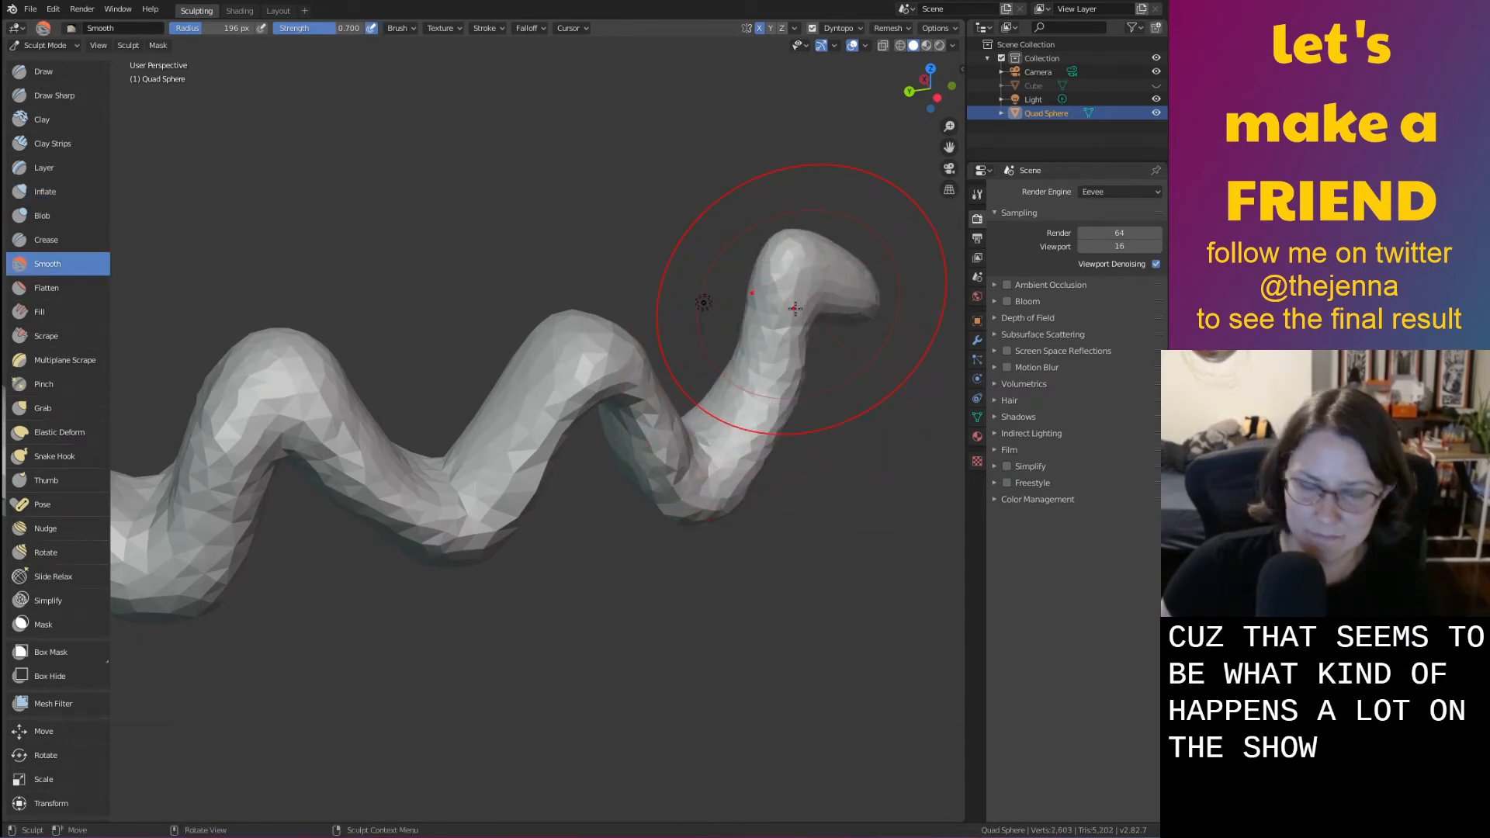
Pull the bend behind the tip upward with the Grab brush to form a higher arch
key("g")
middle_click_drag(813, 325, 800, 264)
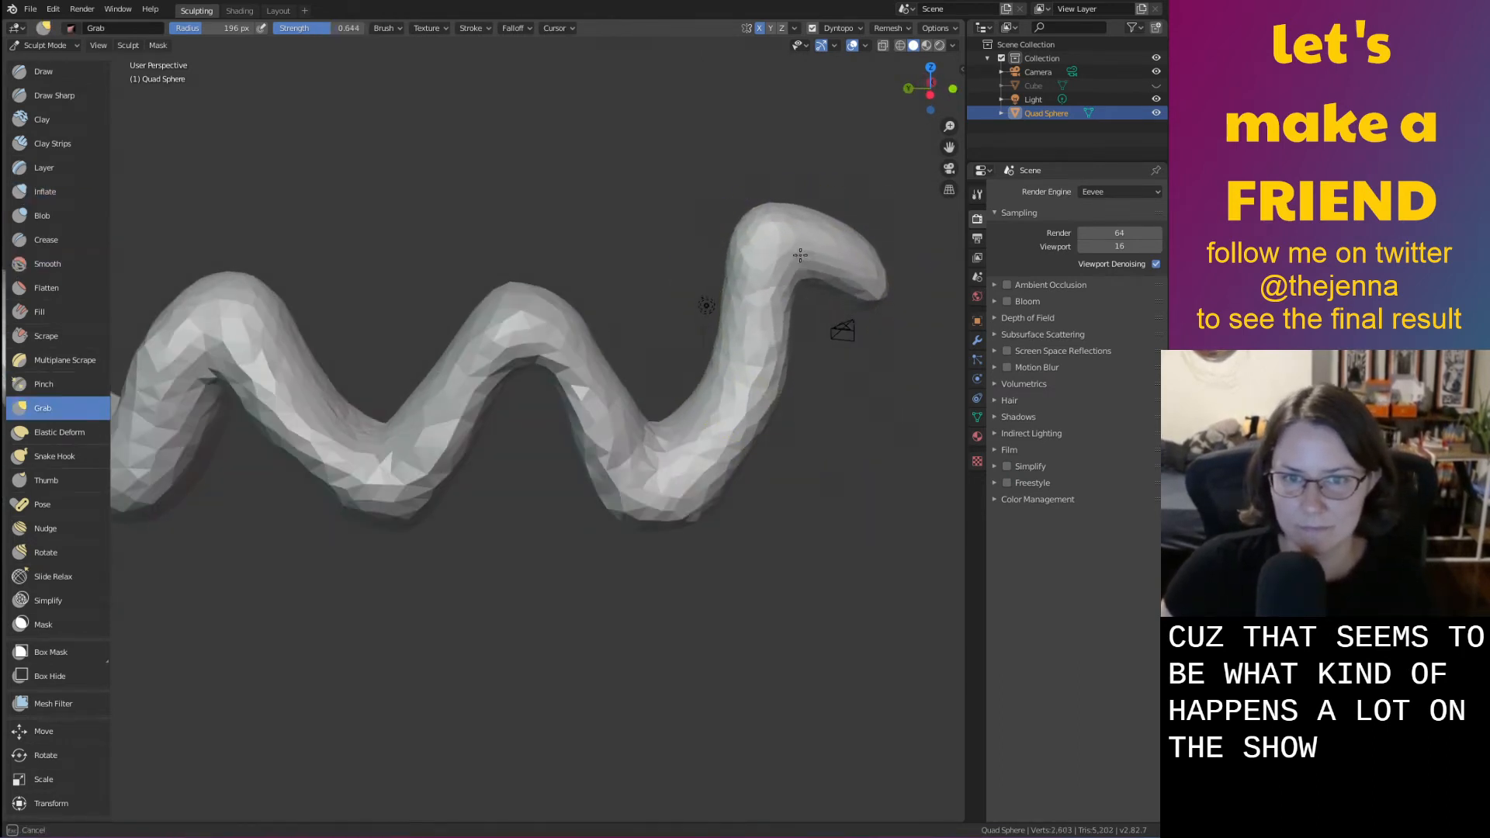
mouse_move(795, 231)
left_mouse_down()
mouse_move(790, 243)
mouse_move(770, 185)
left_mouse_up()
left_click_drag(820, 266, 813, 208)
Inflate and smooth the end of the drooping tip, and save the file
mouse_move(814, 209)
middle_mouse_down()
mouse_move(417, 291)
mouse_move(509, 308)
middle_mouse_up()
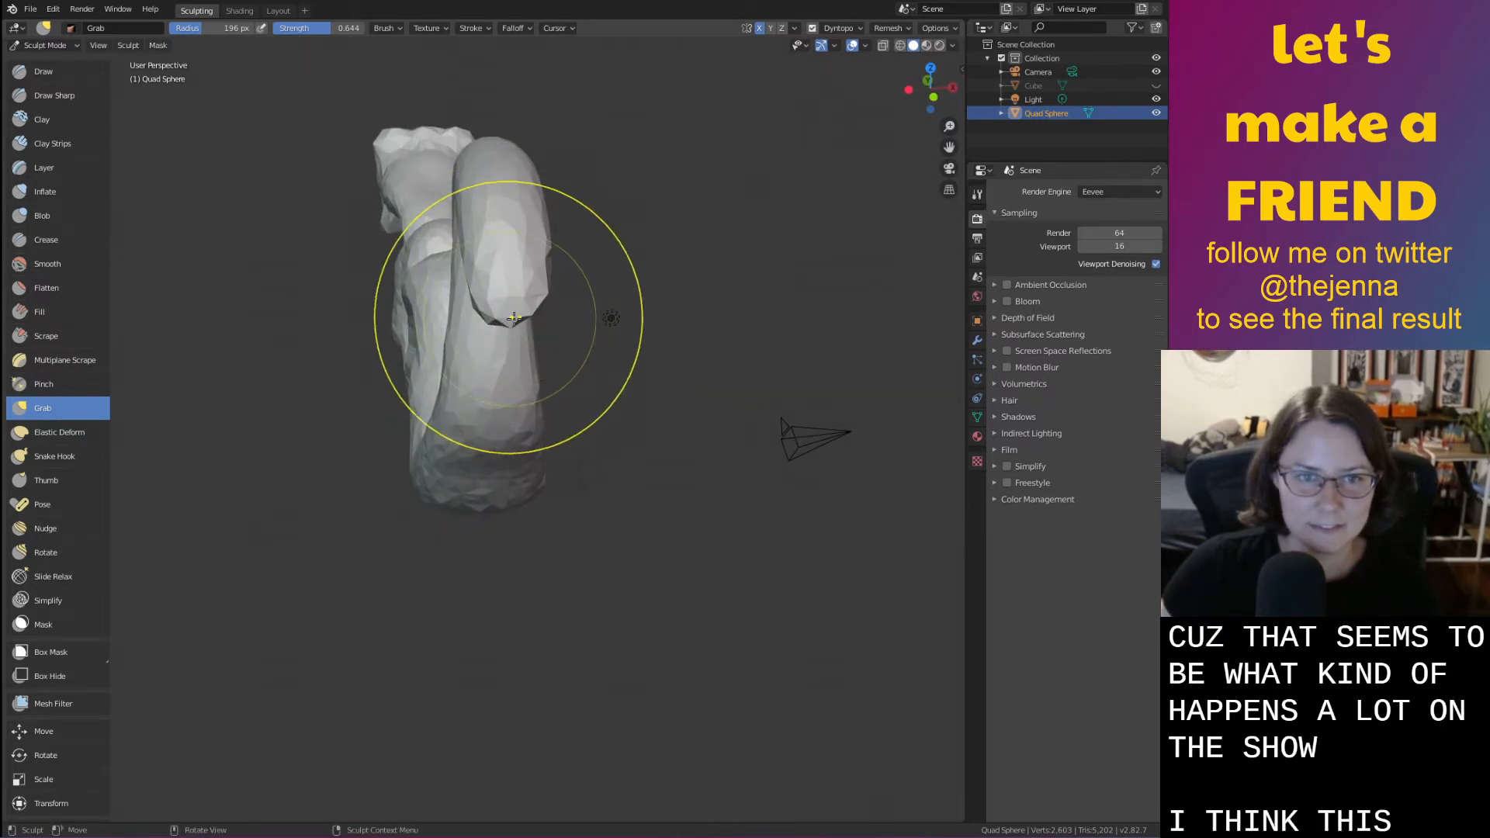
key("i")
key("s")
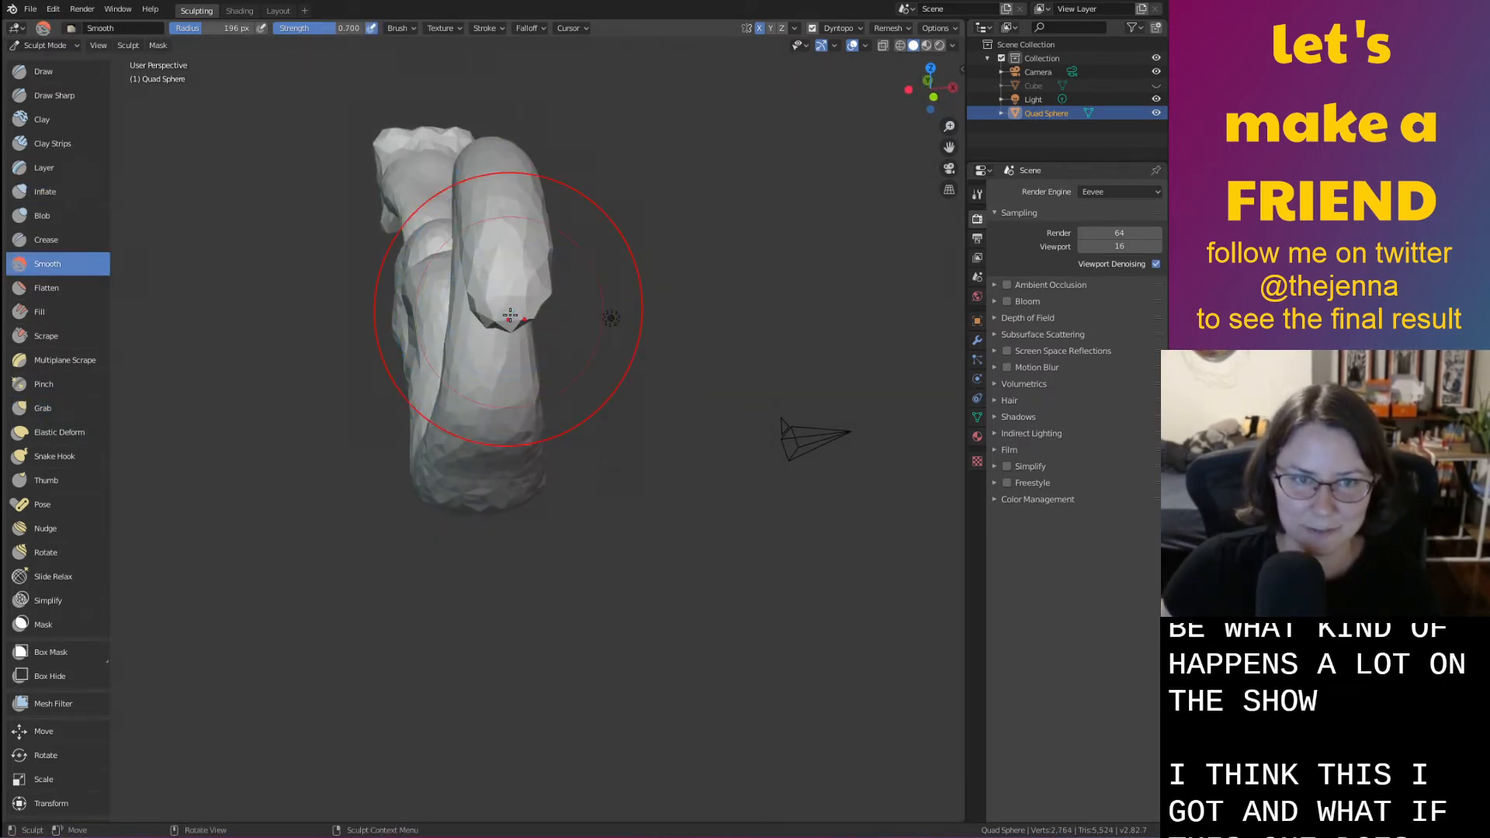
key("ctrl+s")
Switch to the Layout workspace in Object Mode and deselect the sculpted worm
mouse_move(609, 315)
middle_mouse_down()
mouse_move(726, 299)
mouse_move(762, 339)
mouse_move(747, 342)
middle_mouse_up()
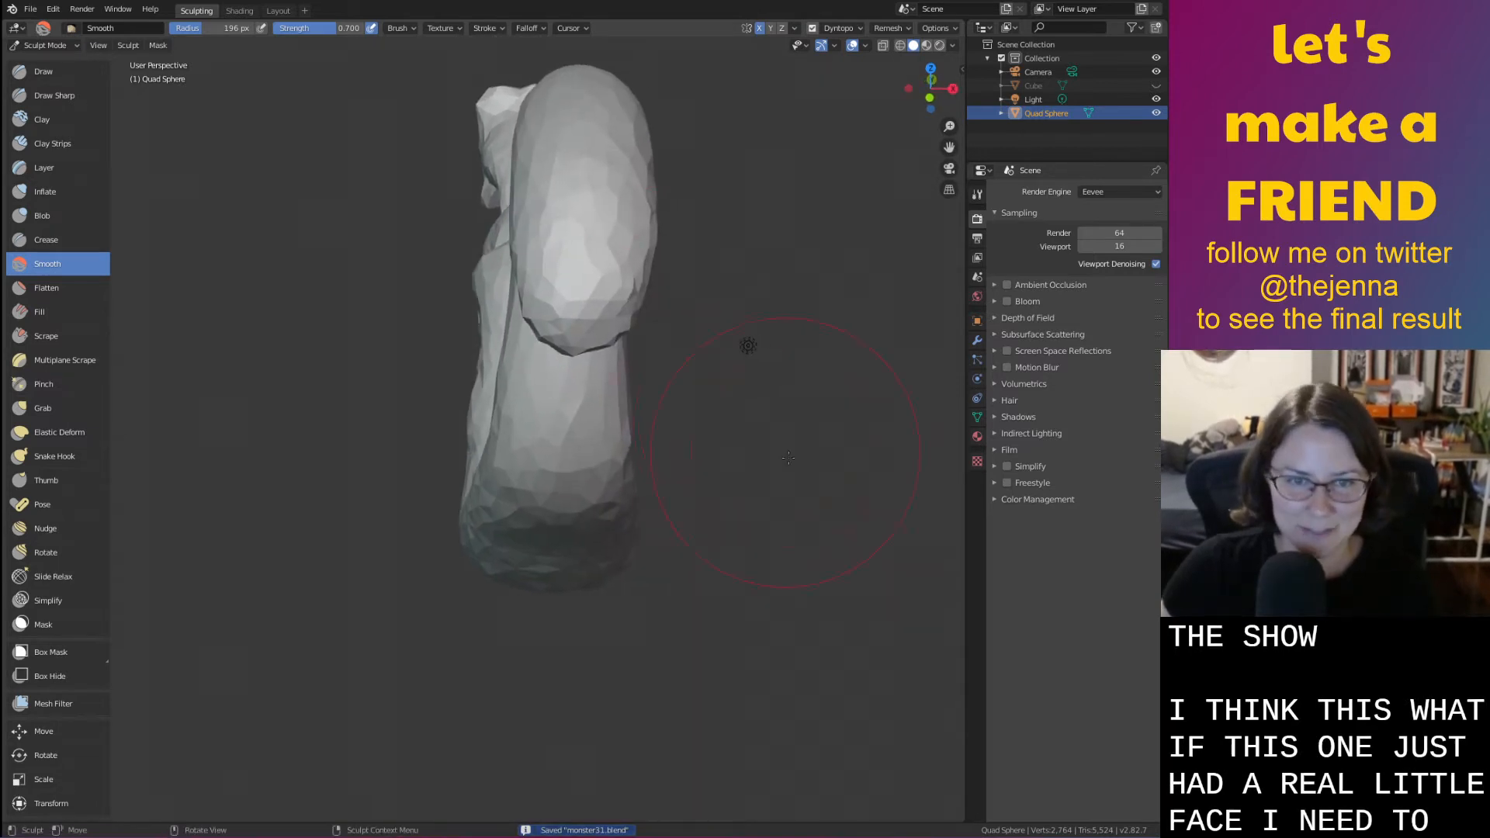
left_click(278, 11)
middle_click_drag(793, 462, 417, 466)
left_click(418, 466)
key("shift+a")
mouse_move(411, 469)
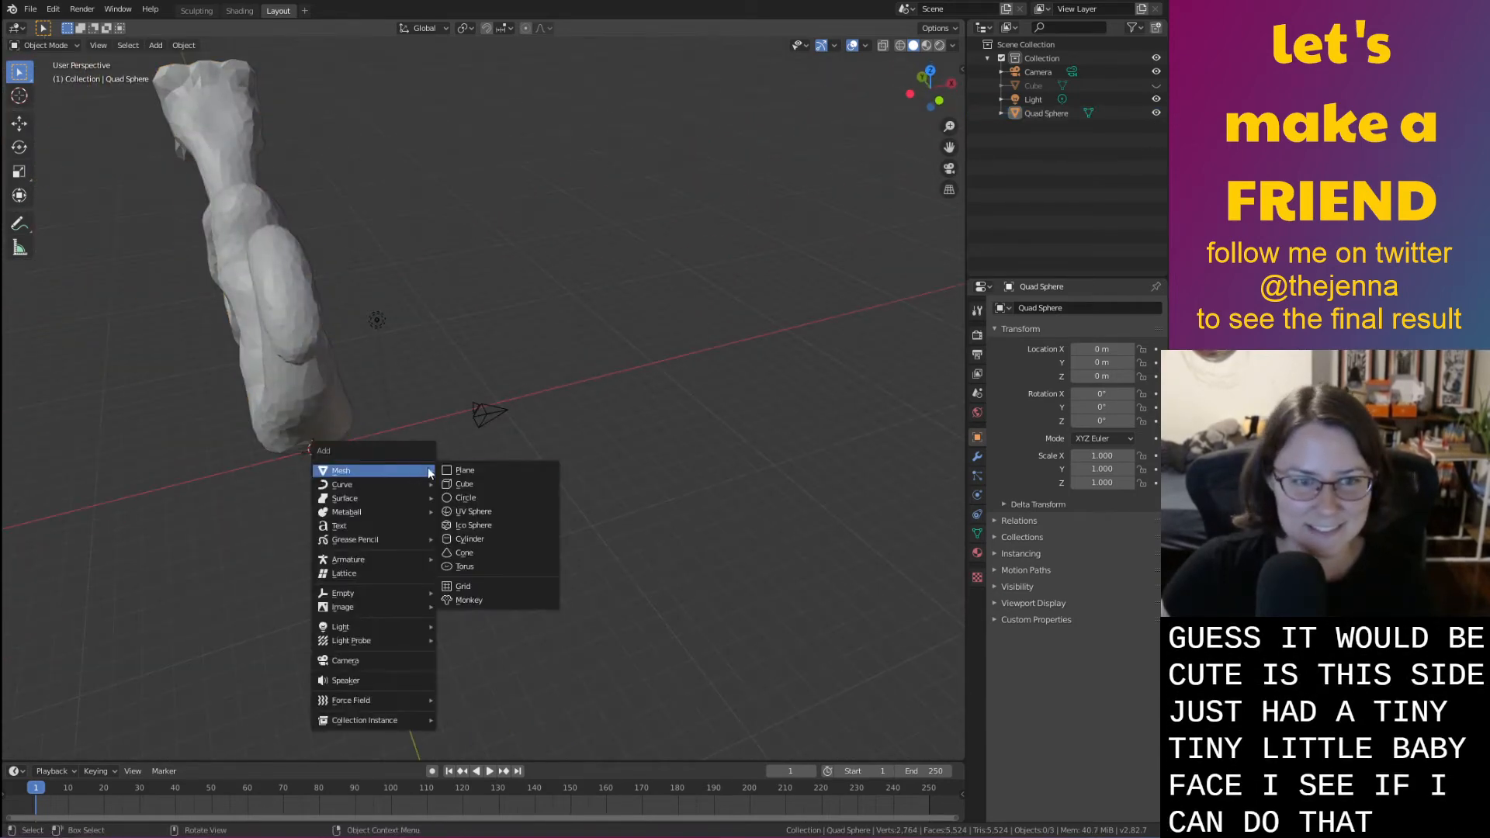
left_click(479, 495)
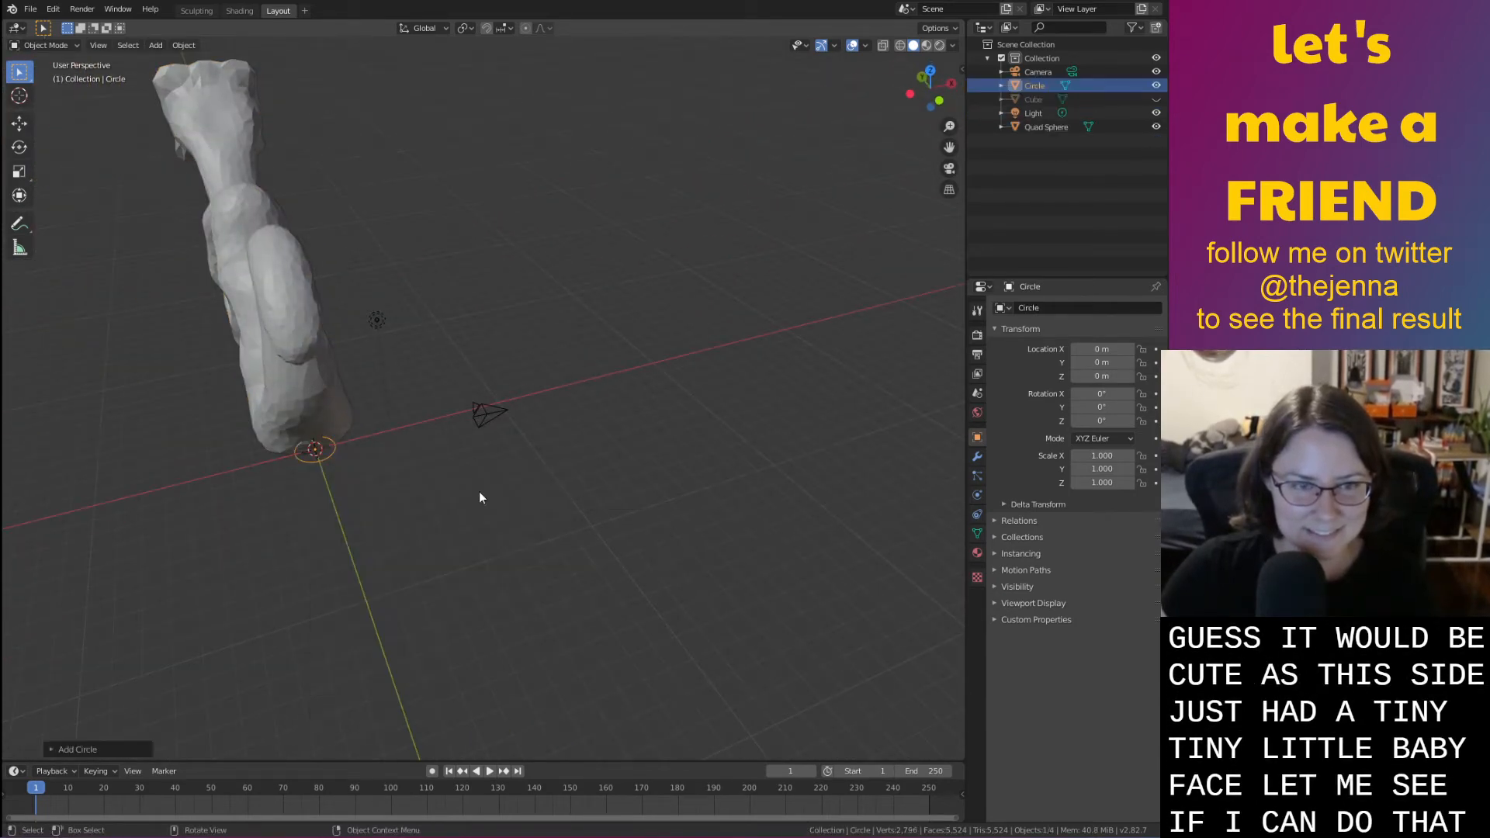
key("ctrl+z")
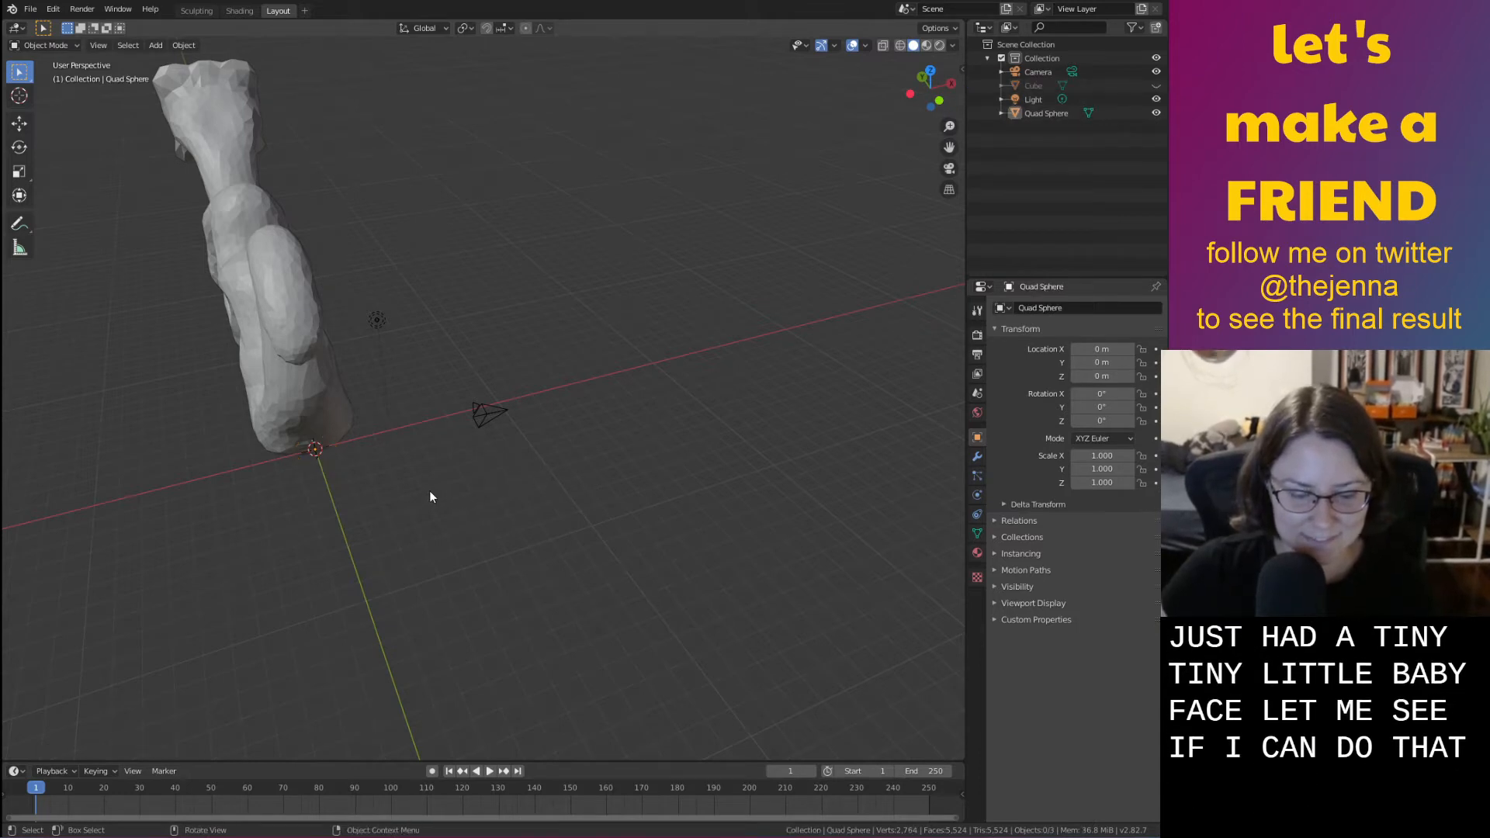
Add a UV sphere mesh to the scene
key("shift+a")
mouse_move(429, 492)
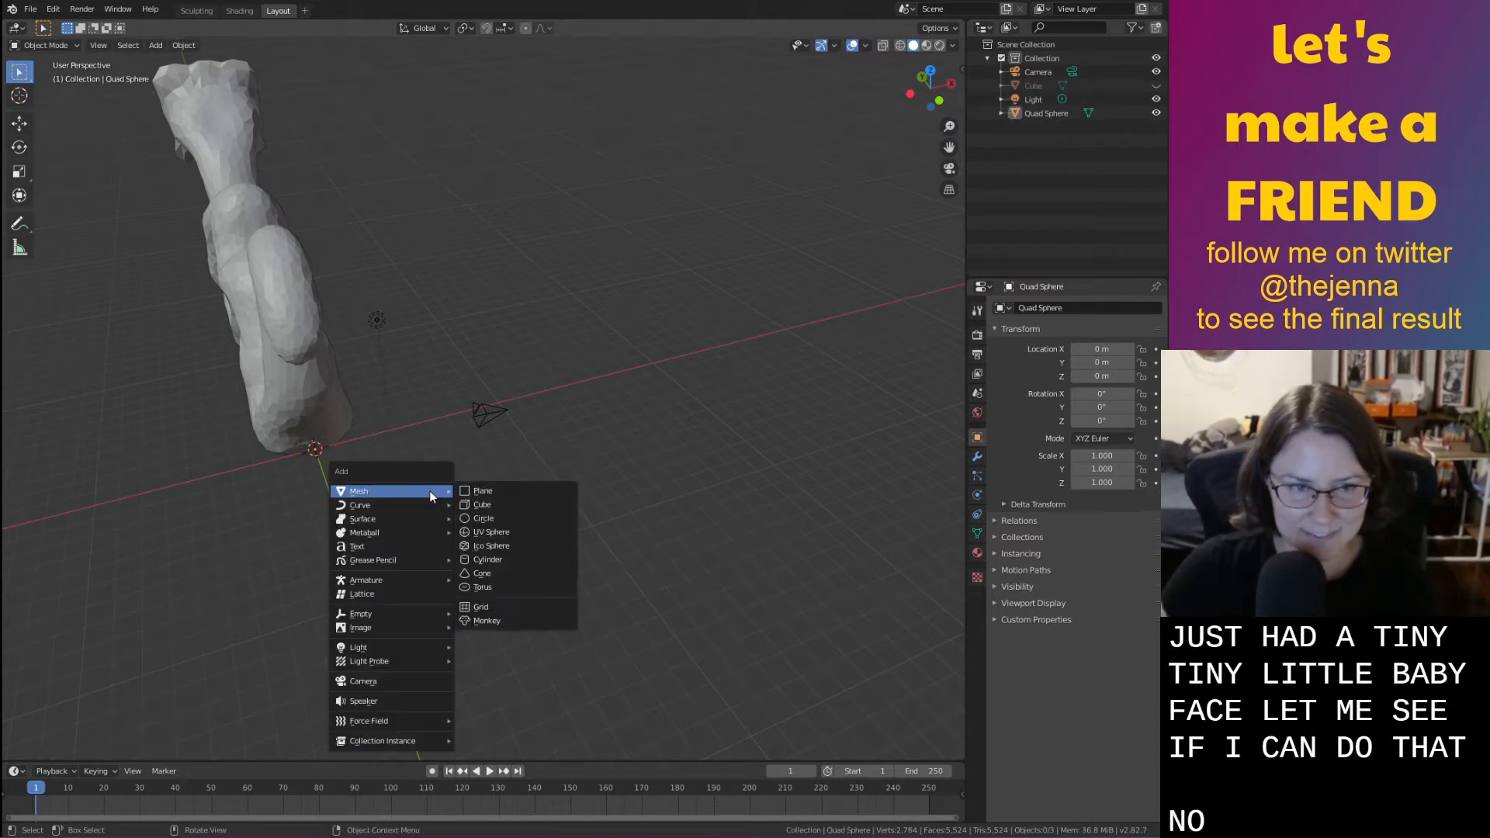
left_click(487, 534)
Move the sphere to the worm's tip, at about -3.39 m along Y and 9.15 m along Z
middle_click_drag(487, 534, 535, 481)
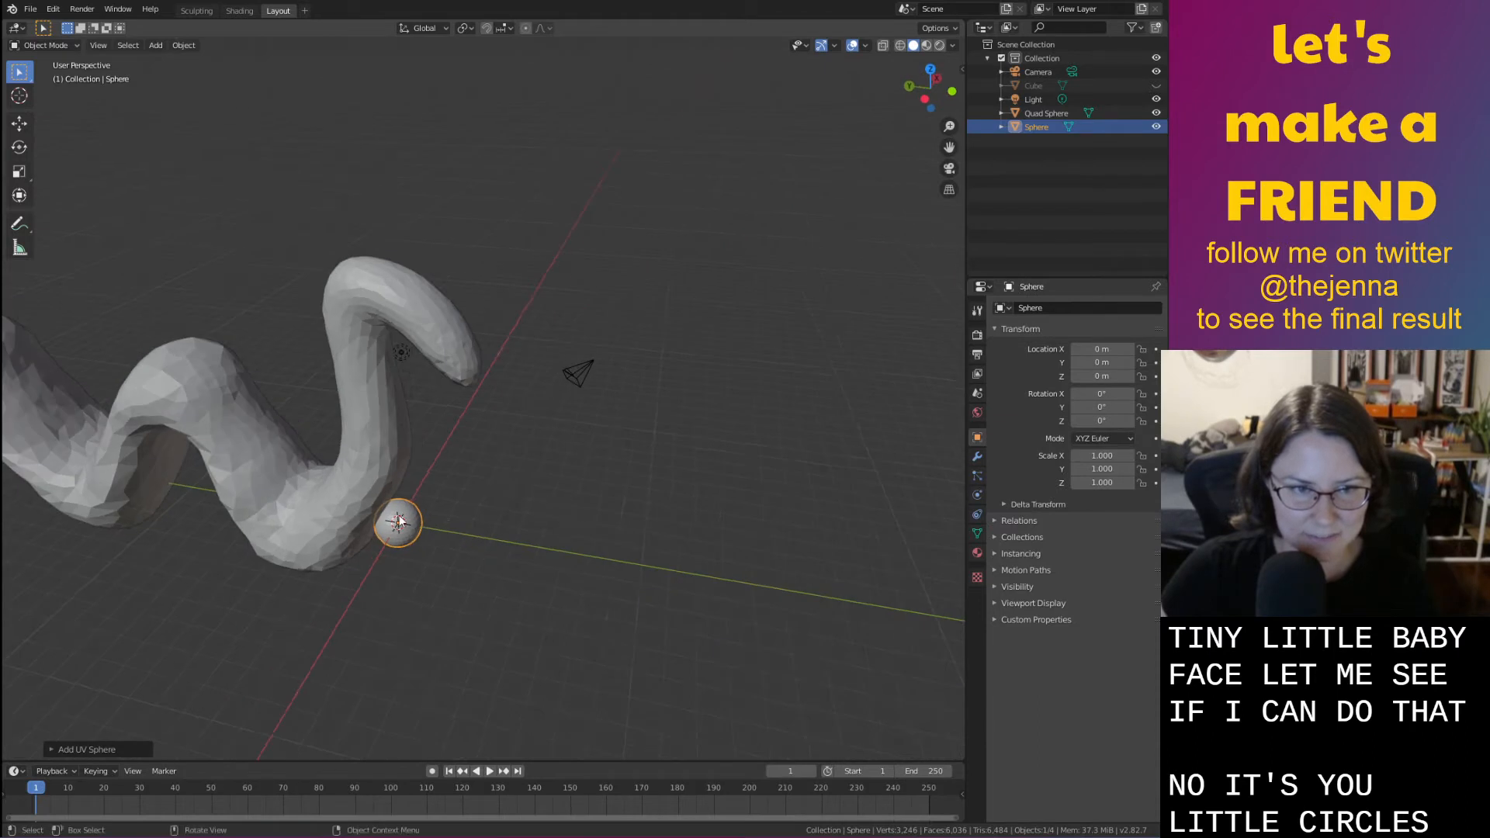
key("g")
key("x")
key("y")
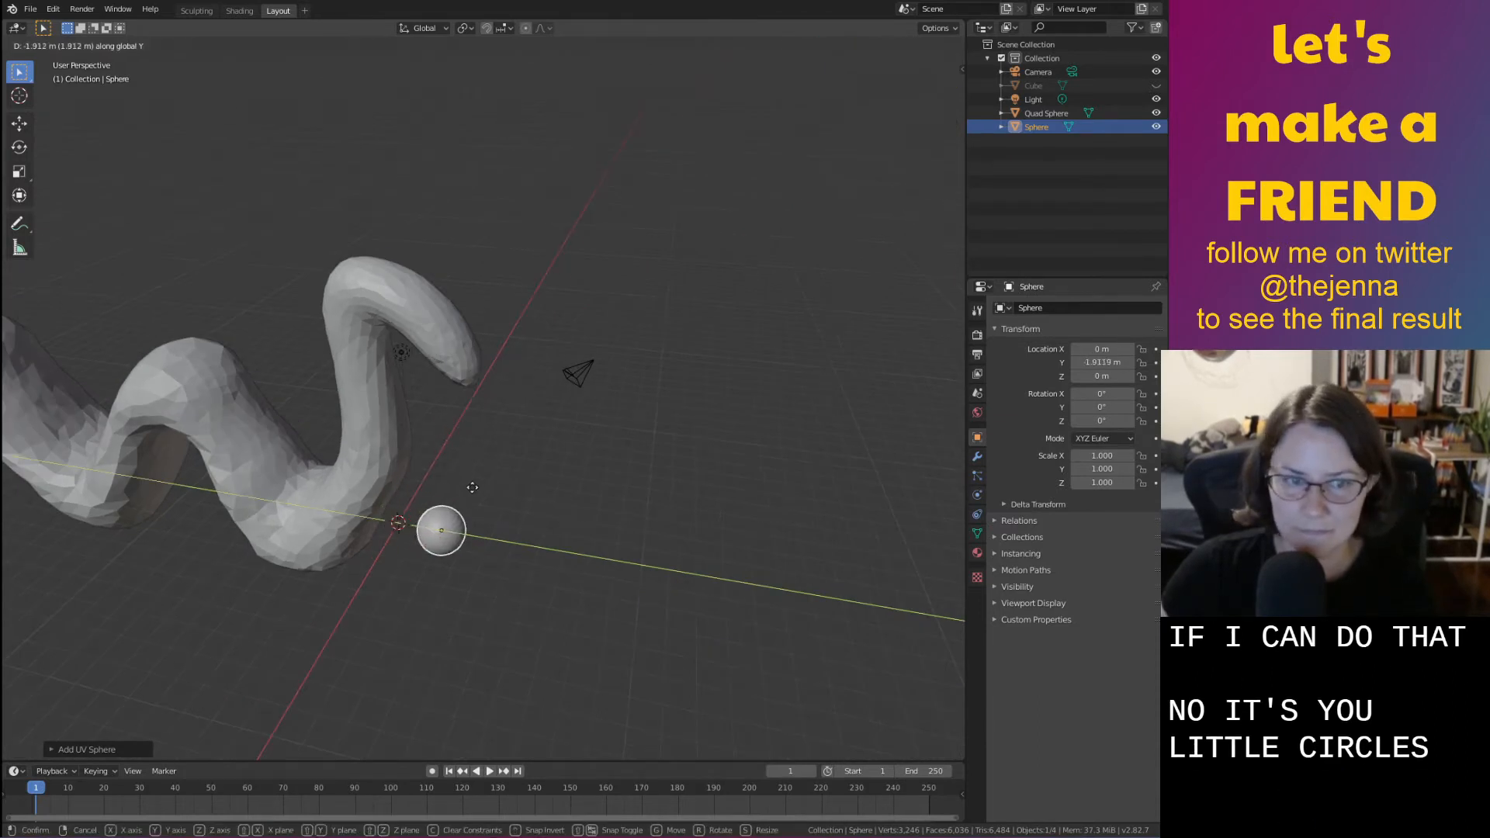
left_click(504, 502)
key("g")
key("z")
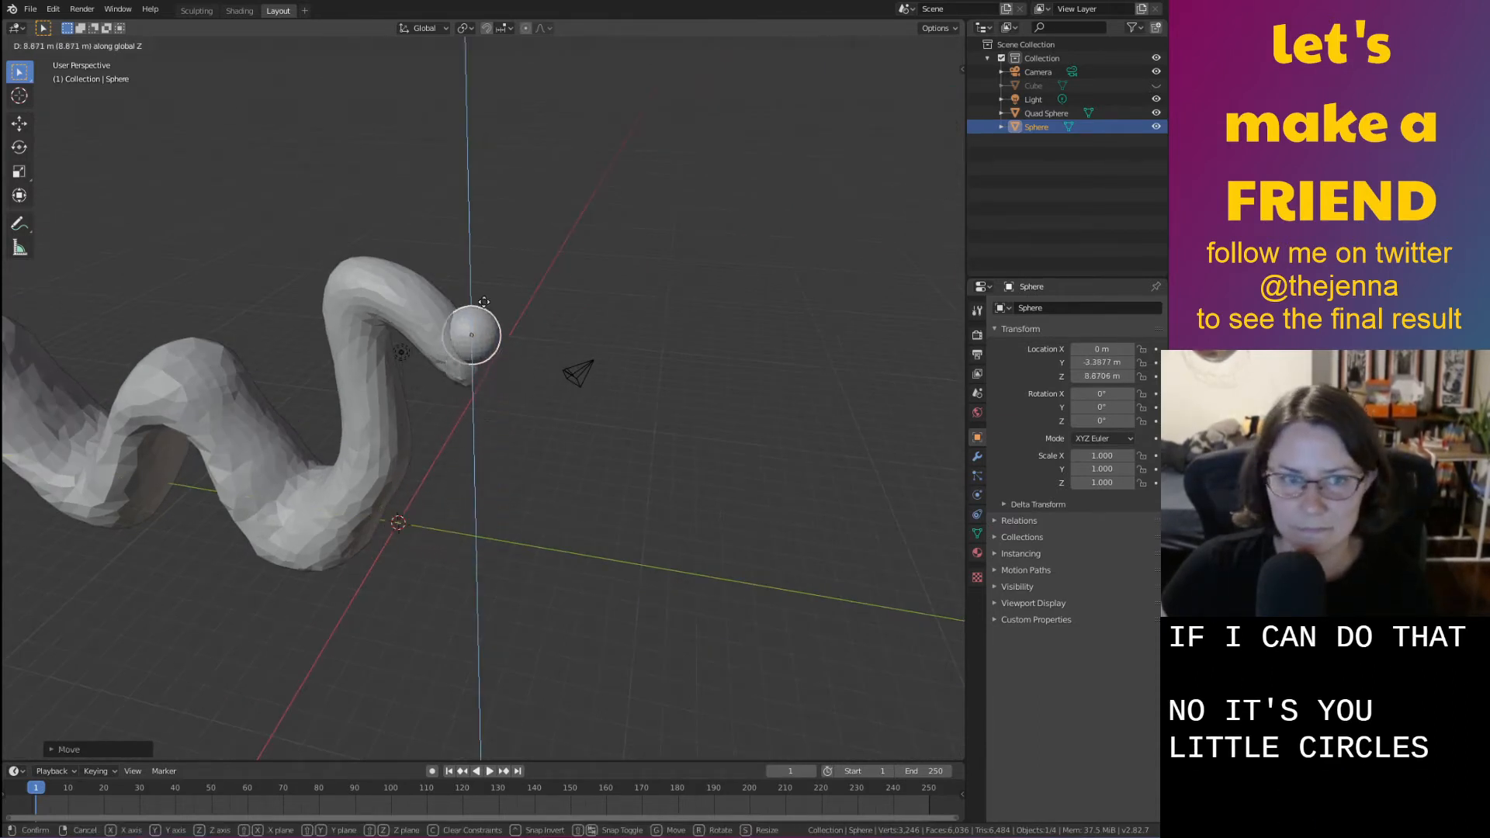
left_click(486, 294)
Scale the sphere down to about 0.135 and shift it along Y to about -3.9 m
middle_click_drag(473, 301, 532, 442)
key("s")
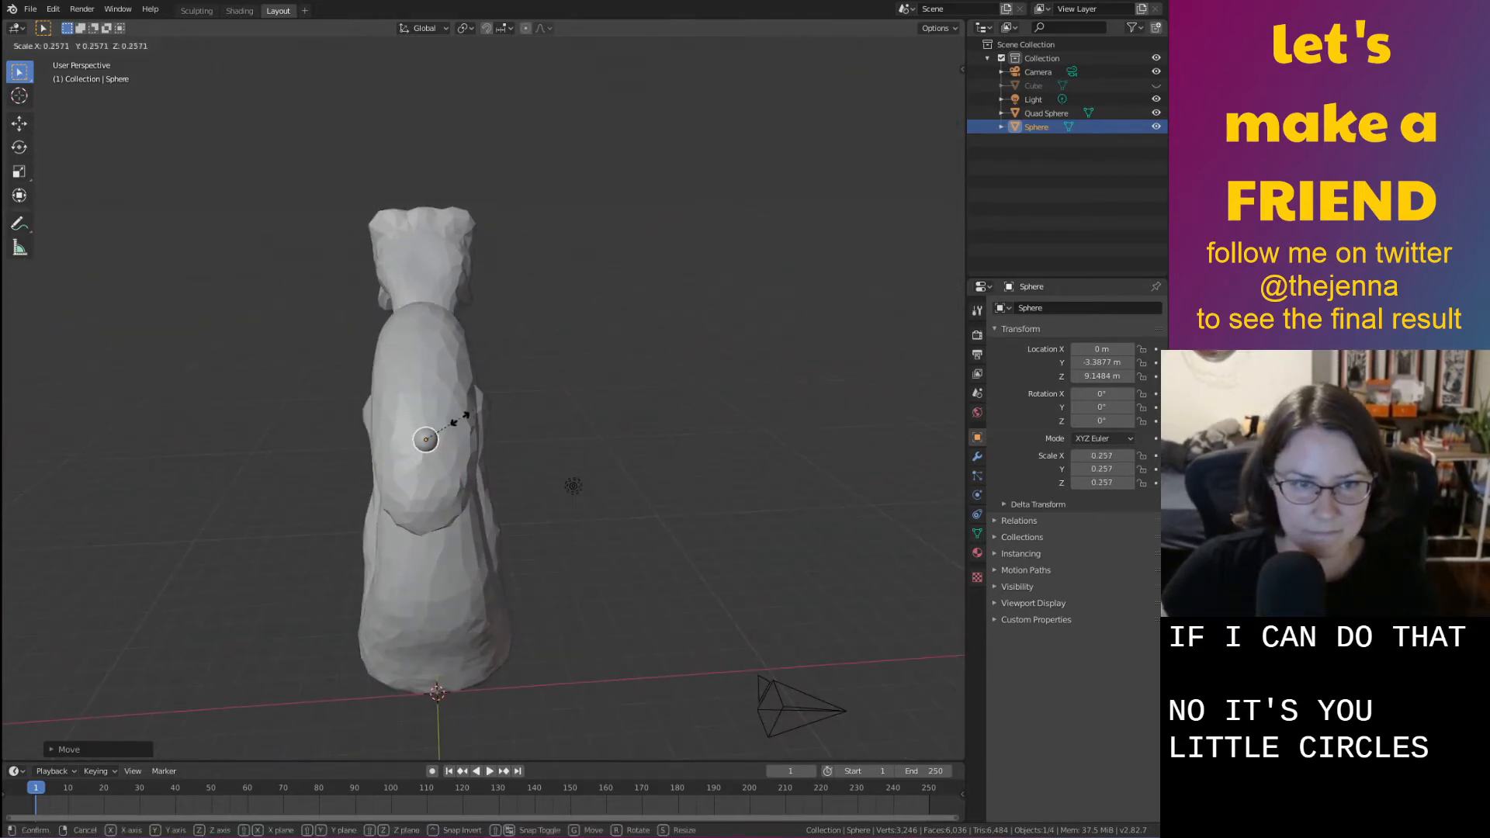
left_click(445, 430)
key("g")
key("y")
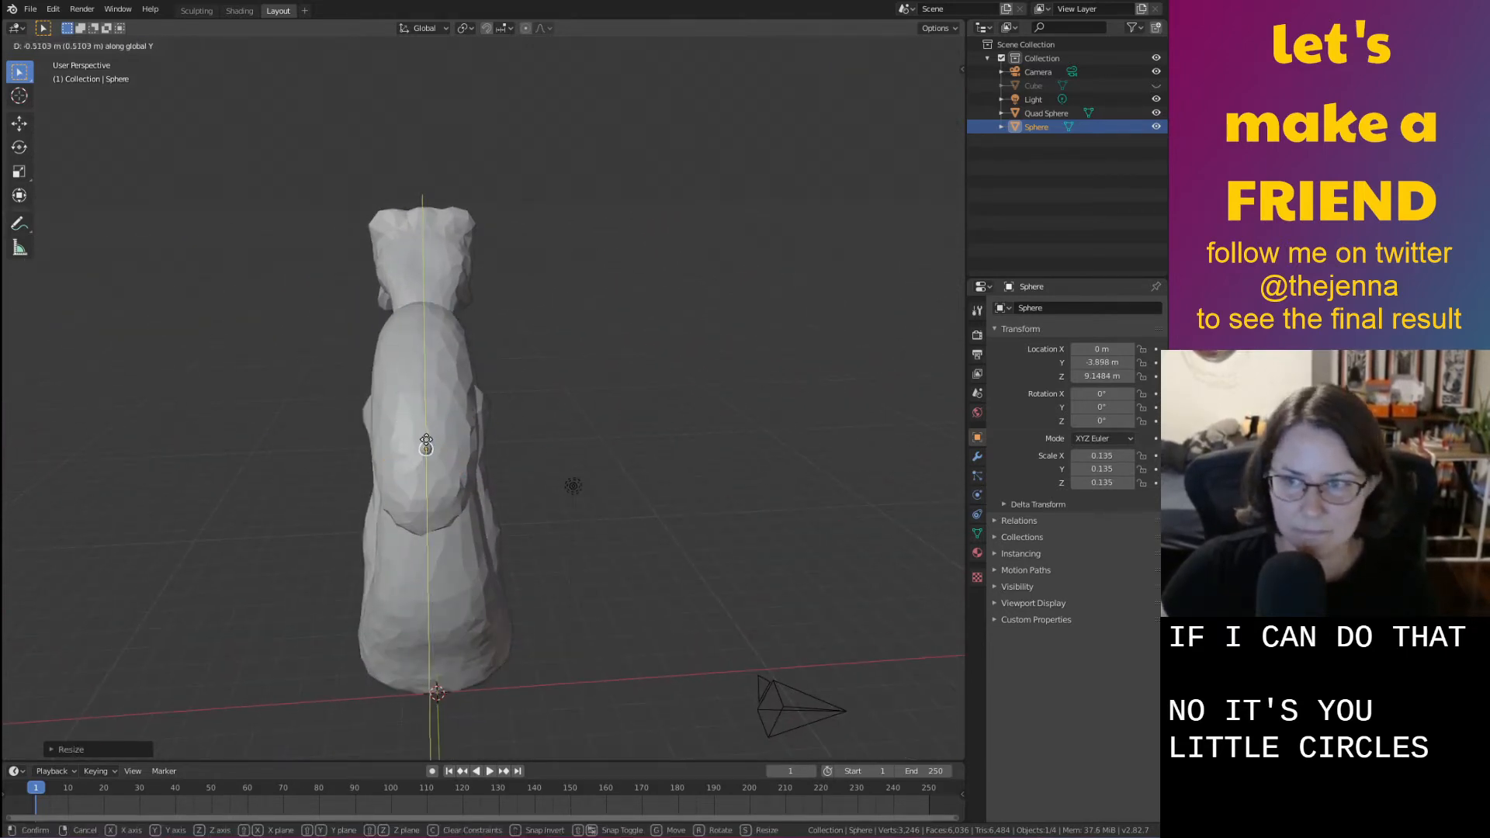
left_click(426, 439)
Move the sphere beside the tip, to about -1.93 m along X and -2.94 m along Y
middle_click_drag(426, 439, 556, 413)
key("g")
key("x")
left_click(659, 406)
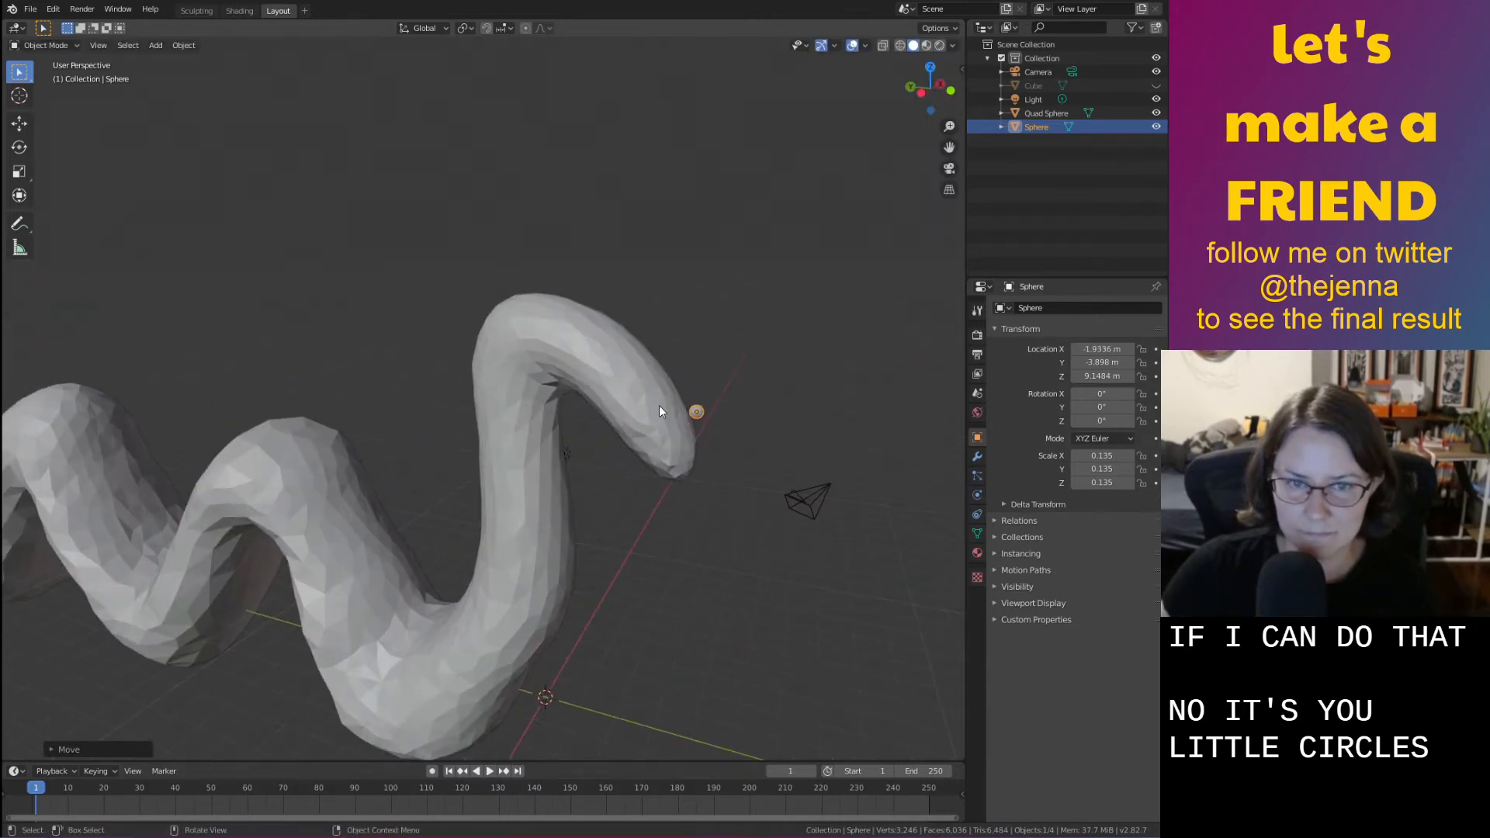
key("g")
key("y")
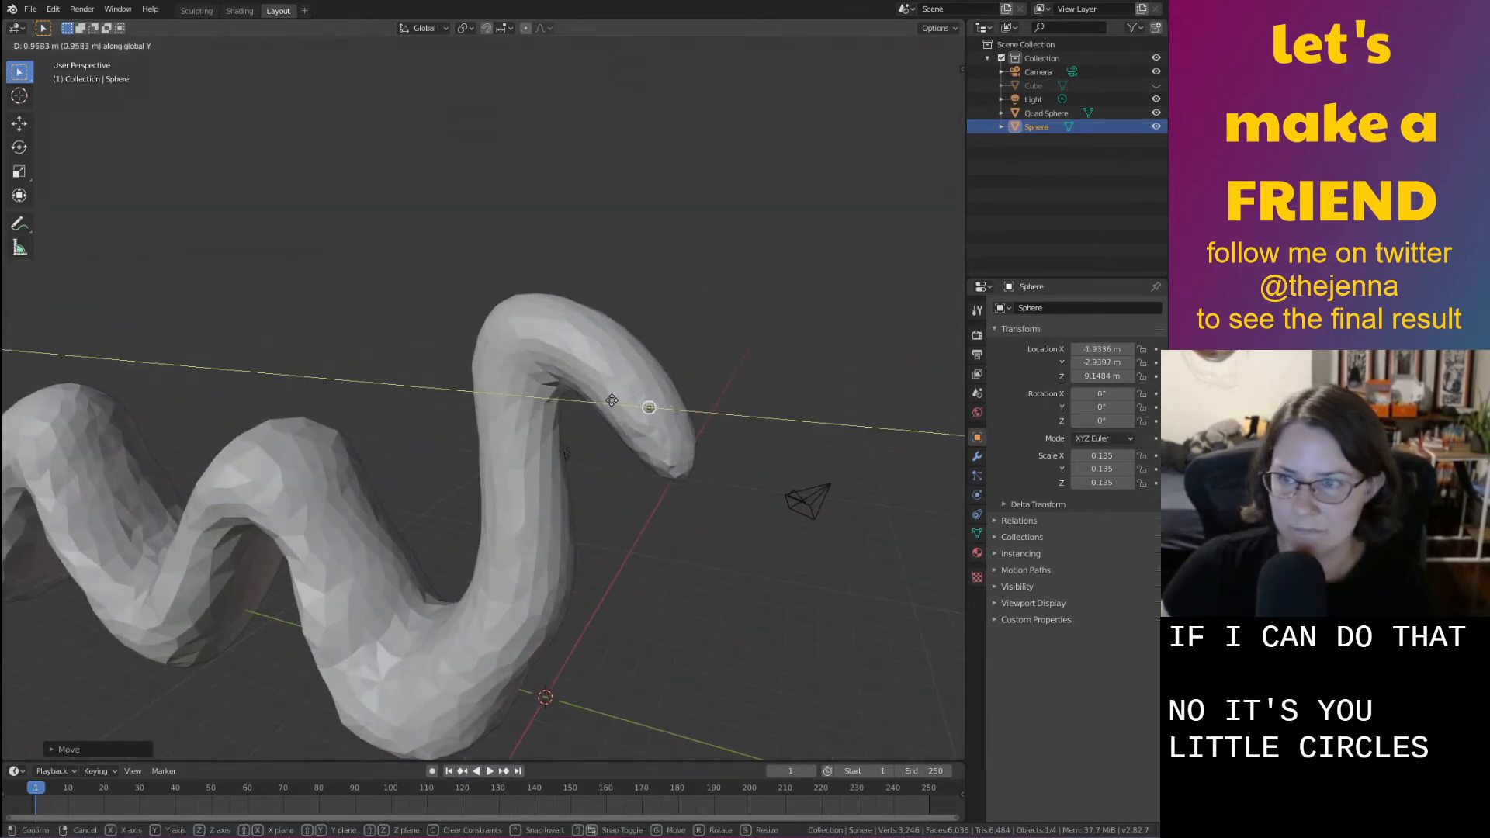
left_click(611, 400)
Bring the sphere onto the front of the tip, at about -0.42 m along X and -3.14 m along Y
middle_click_drag(607, 403, 482, 435)
key("g")
key("x")
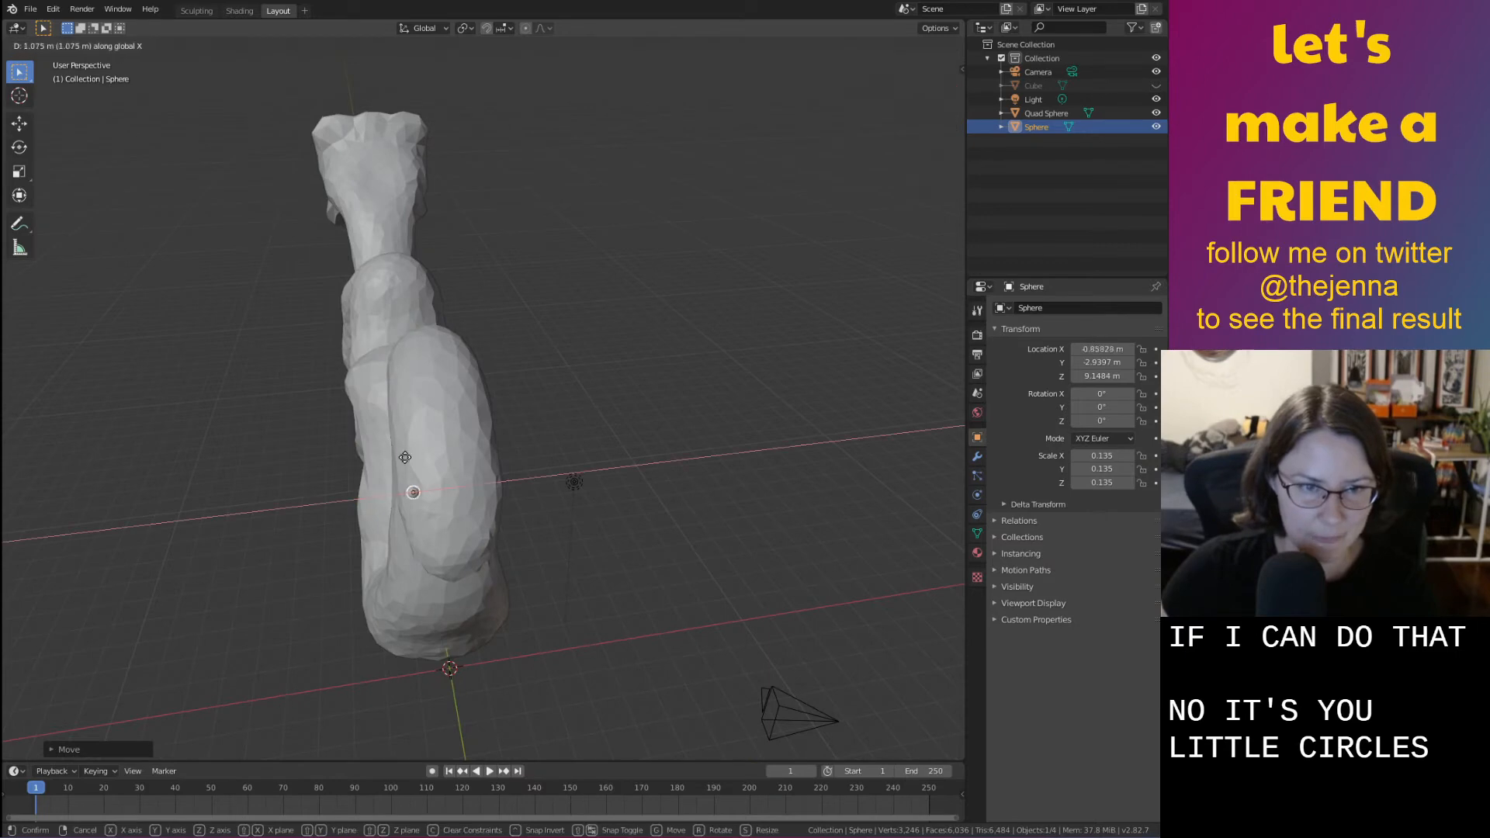
left_click(426, 449)
key("g")
key("y")
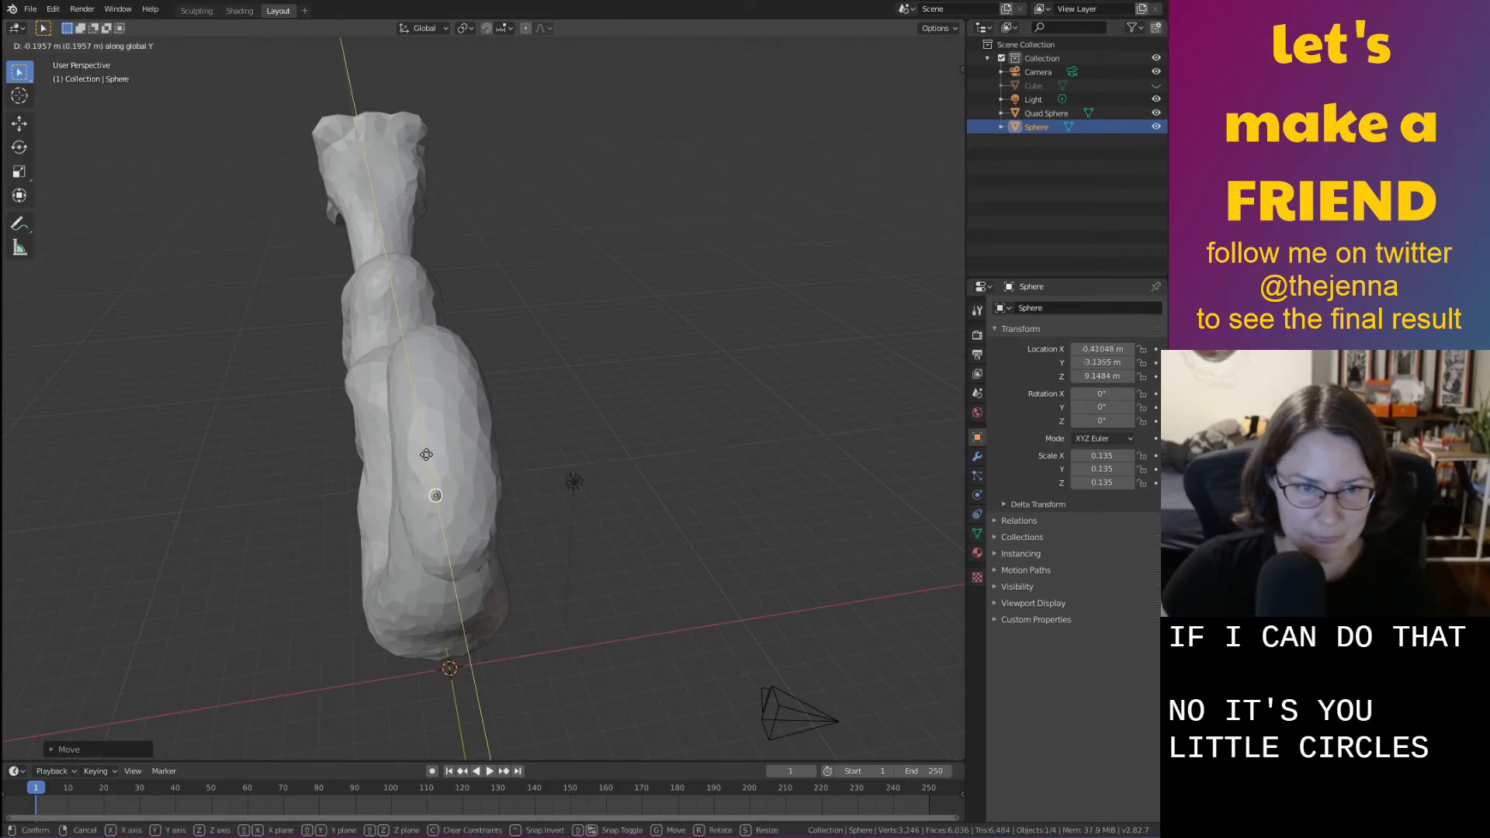
left_click(427, 455)
Lower the sphere to about 8 m along Z and move it forward to about -3.65 m along Y
key("g")
key("x")
key("z")
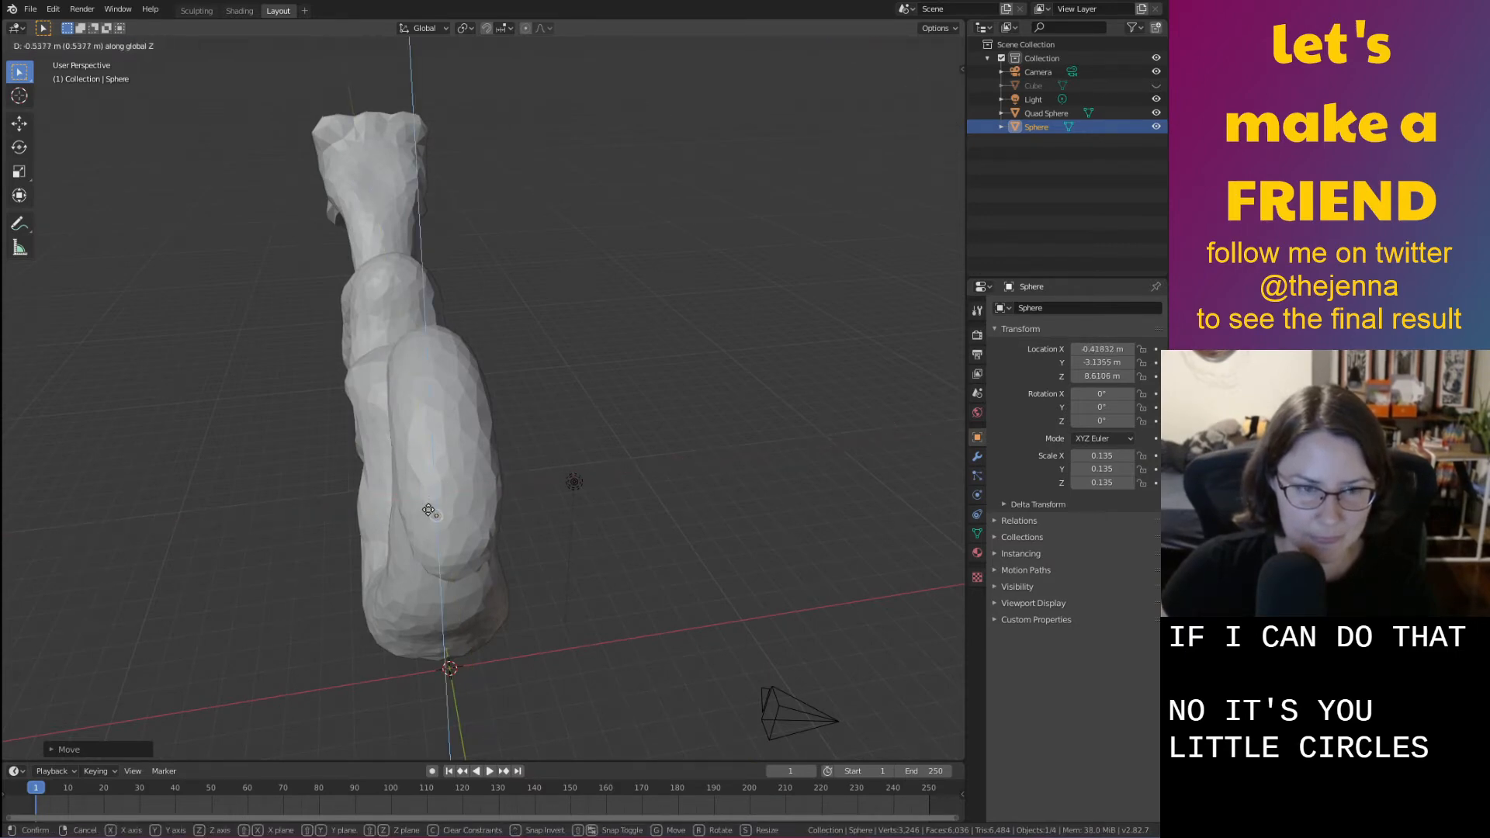
left_click(427, 533)
key("g")
key("y")
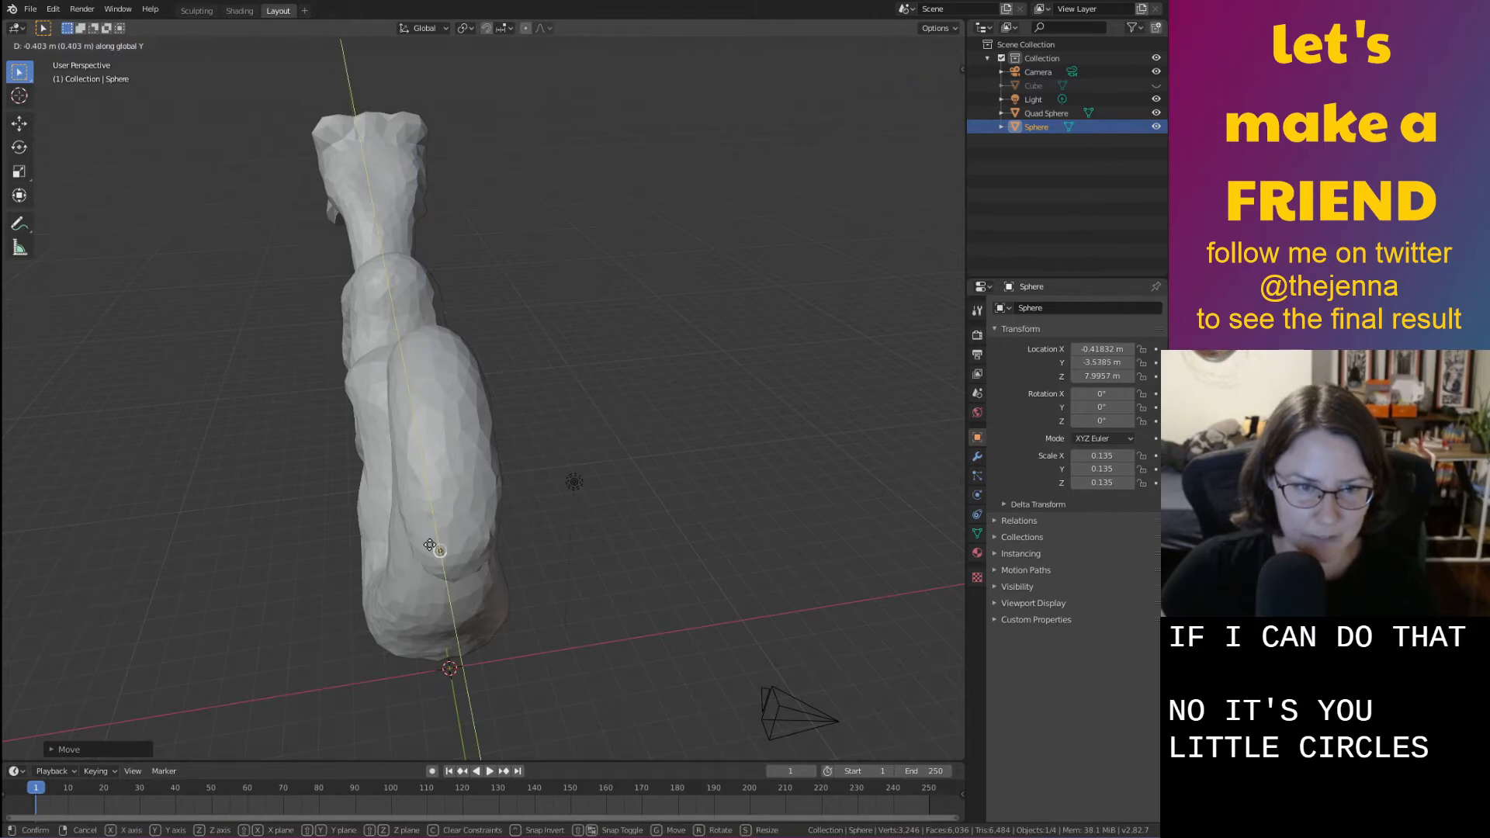
left_click(430, 548)
Raise the sphere to about 8.49 m along Z and check its position against the tip from the side
key("g")
key("z")
left_click(426, 531)
middle_click_drag(427, 531, 722, 460)
scroll(699, 486, "up", 3)
scroll(588, 503, "up", 1)
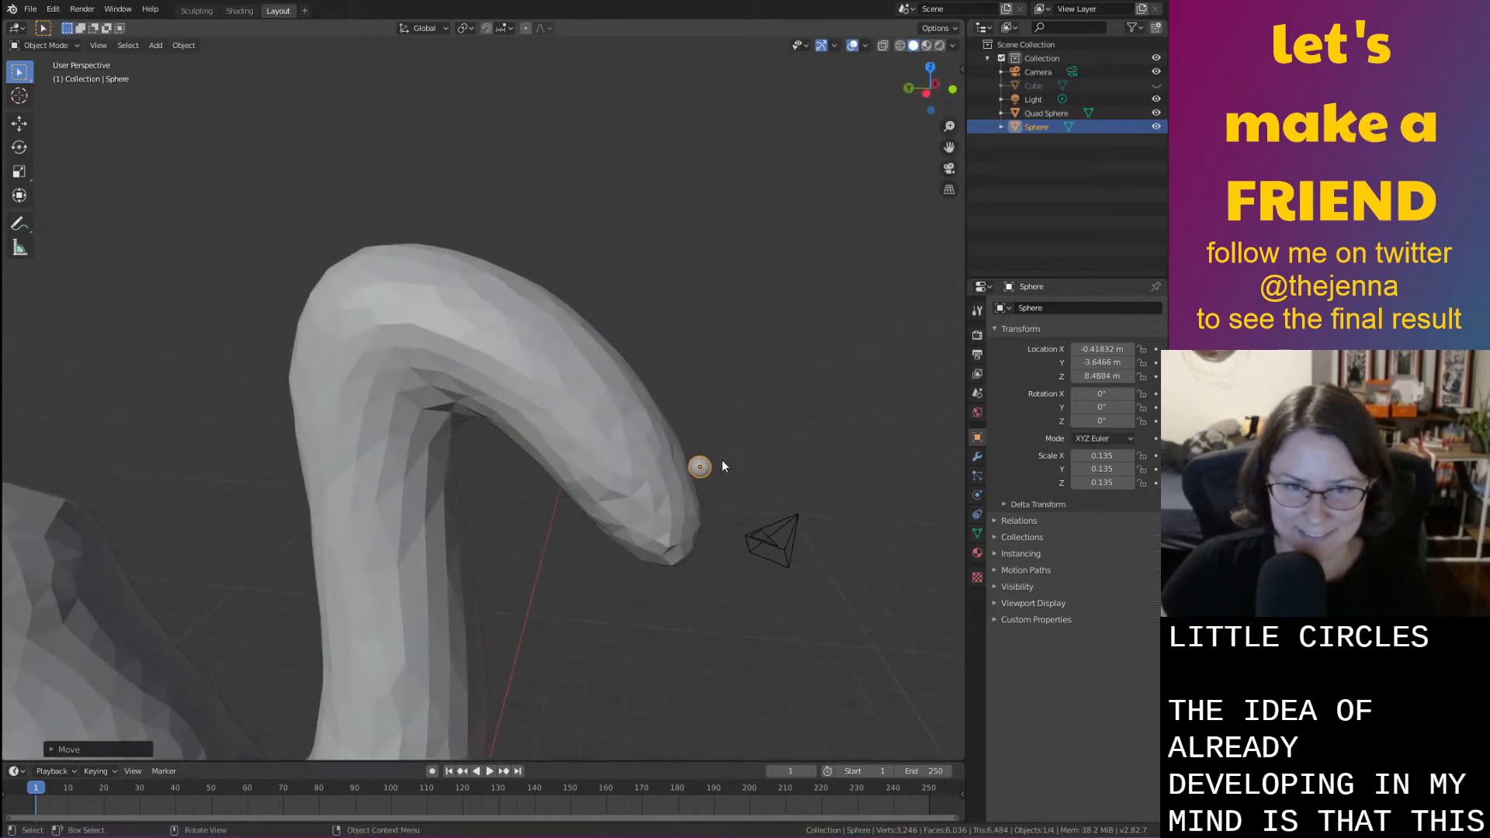
Set the eye sphere into the tip's surface at about -0.62 m along X and -3.39 m along Y
key("g")
key("y")
left_click(710, 458)
key("g")
key("x")
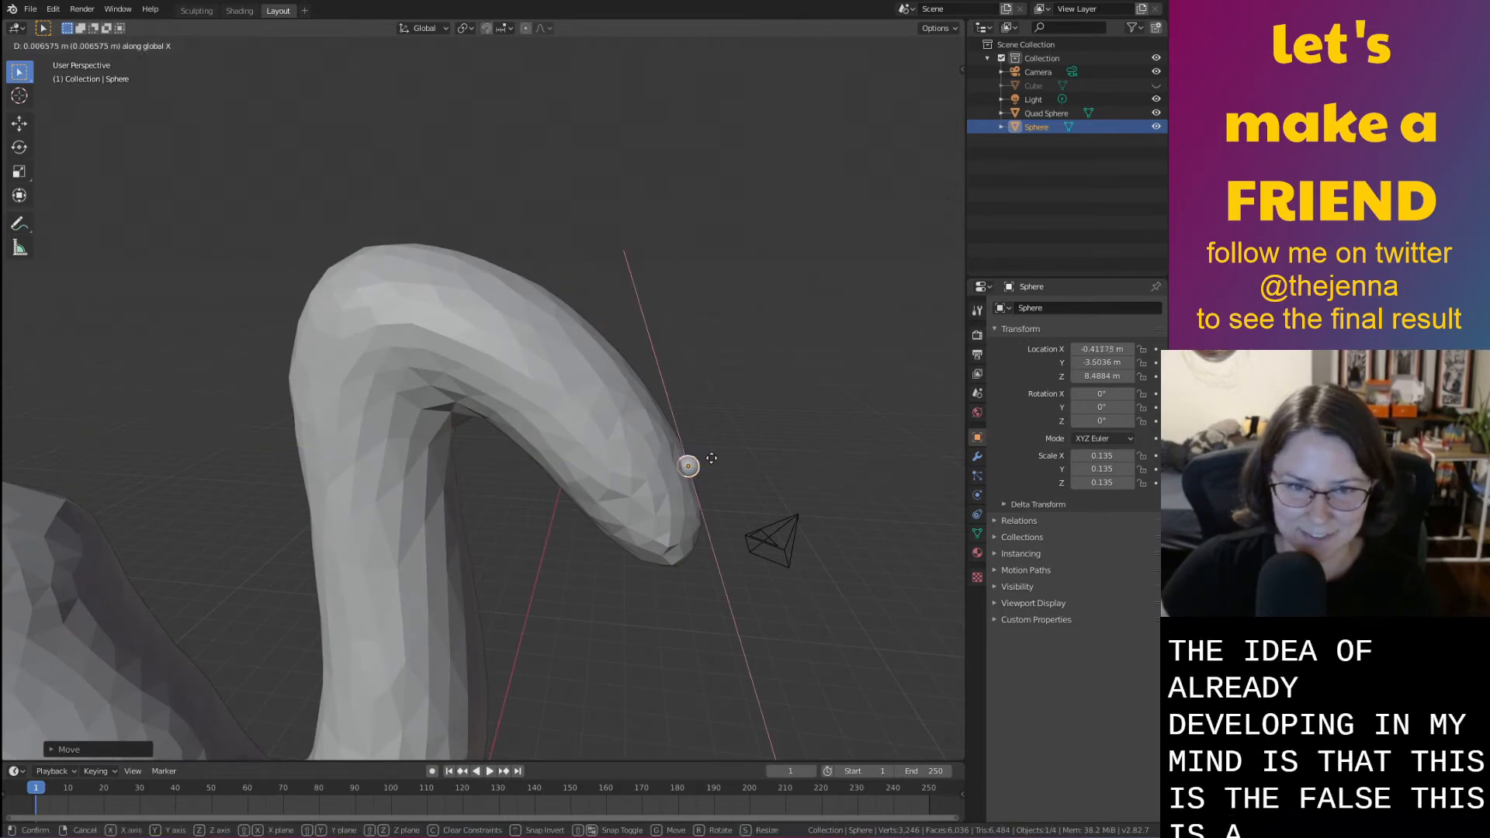
key("y")
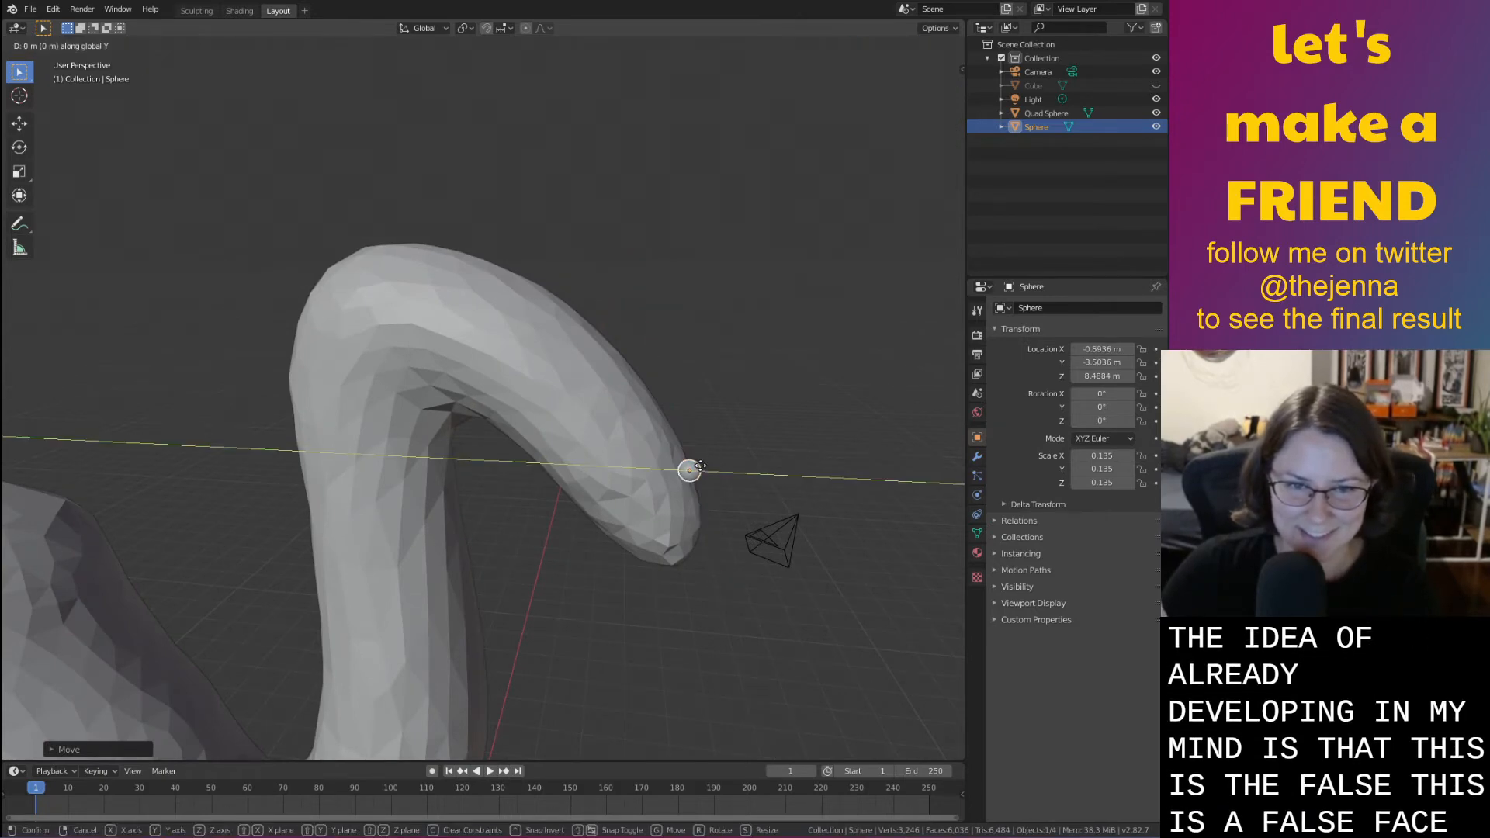
key("x")
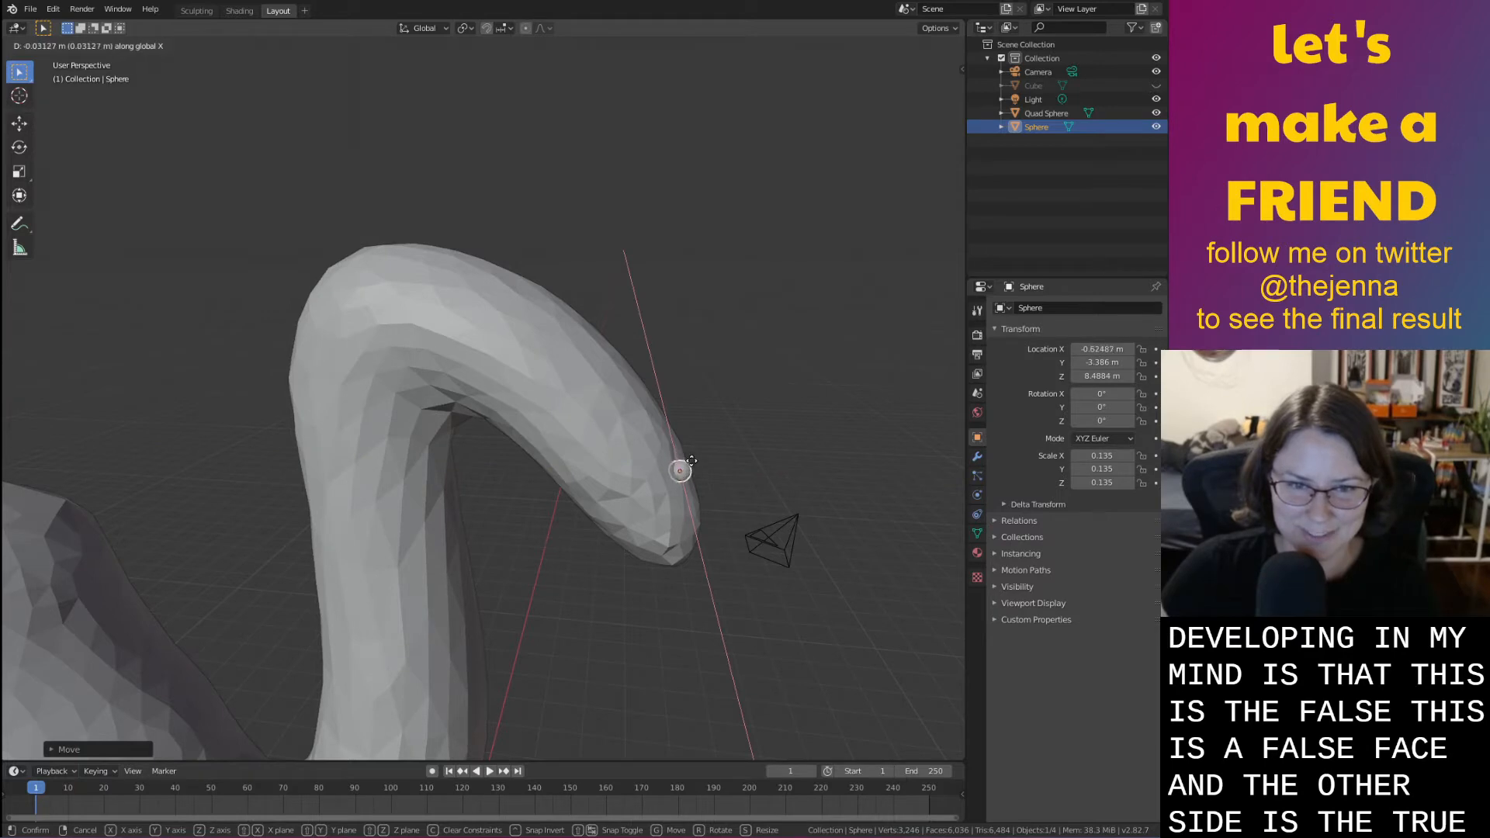
left_click(692, 460)
mouse_move(691, 460)
middle_mouse_down()
mouse_move(543, 459)
mouse_move(523, 466)
mouse_move(528, 482)
mouse_move(406, 506)
middle_mouse_up()
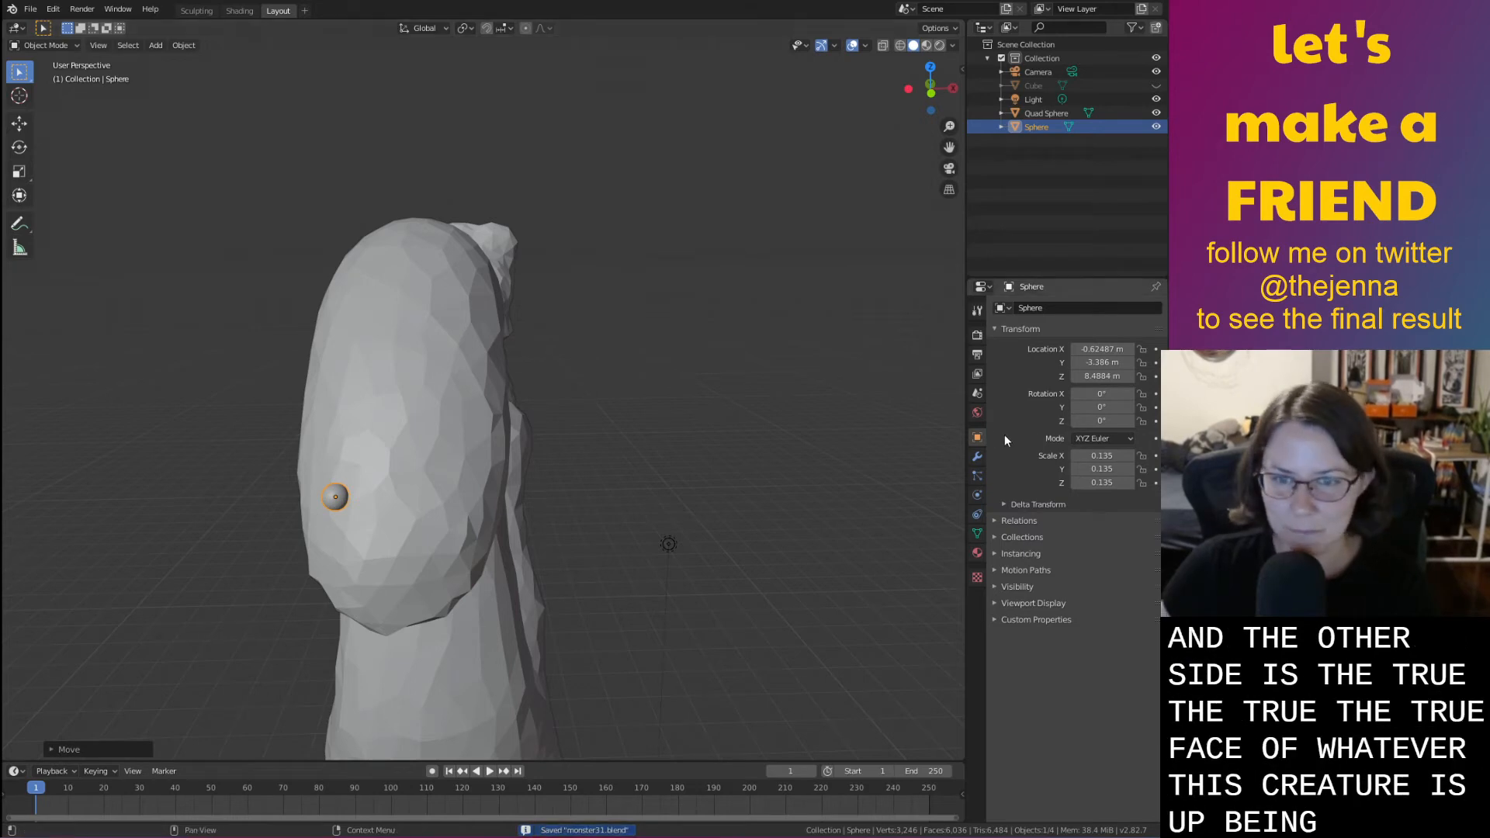
Add a Mirror modifier on the X axis to the eye sphere, with Quad Sphere as the mirror object
left_click(978, 457)
left_click(1009, 308)
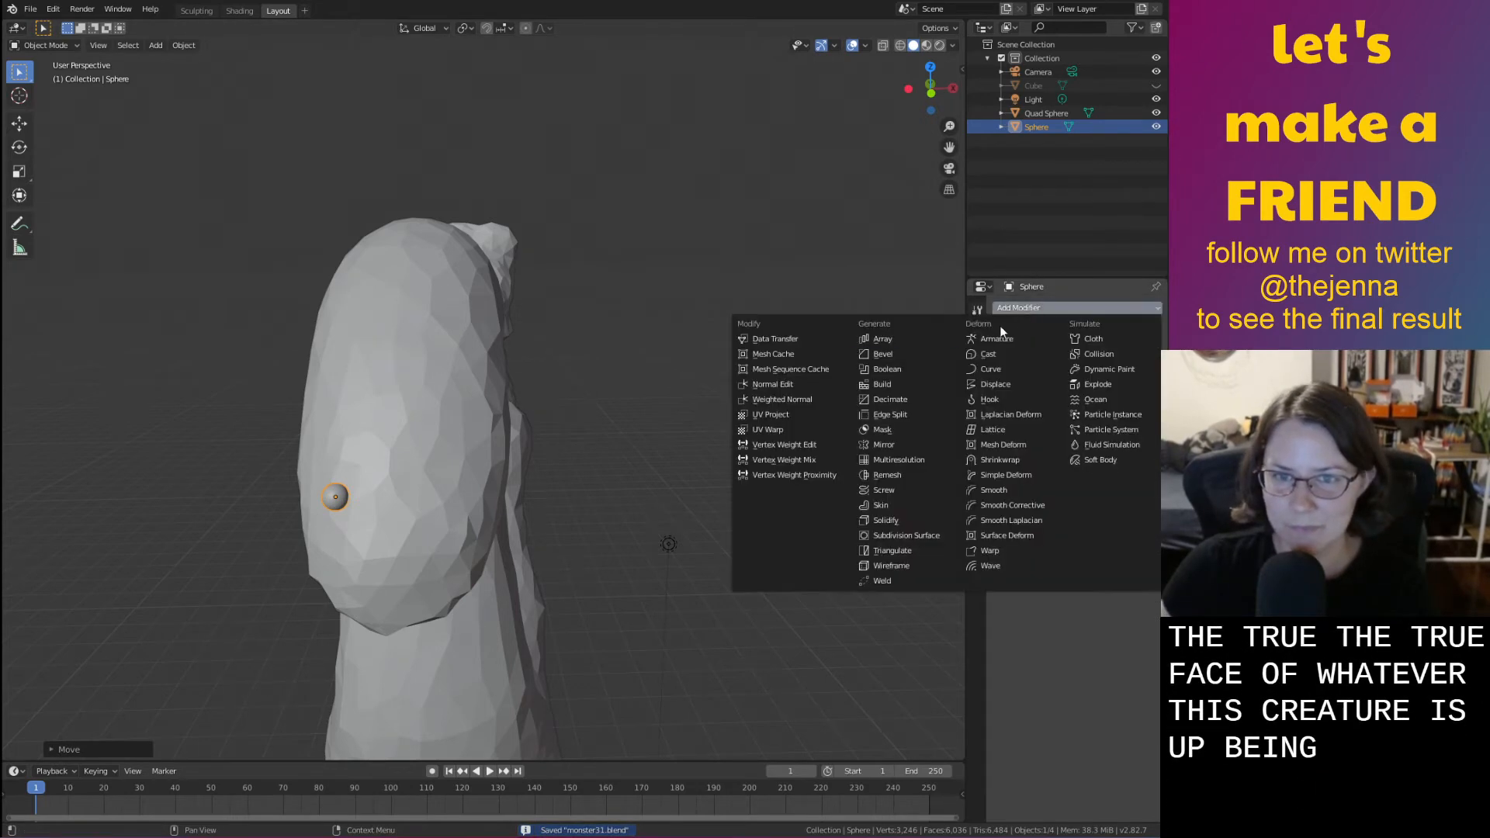
left_click(912, 446)
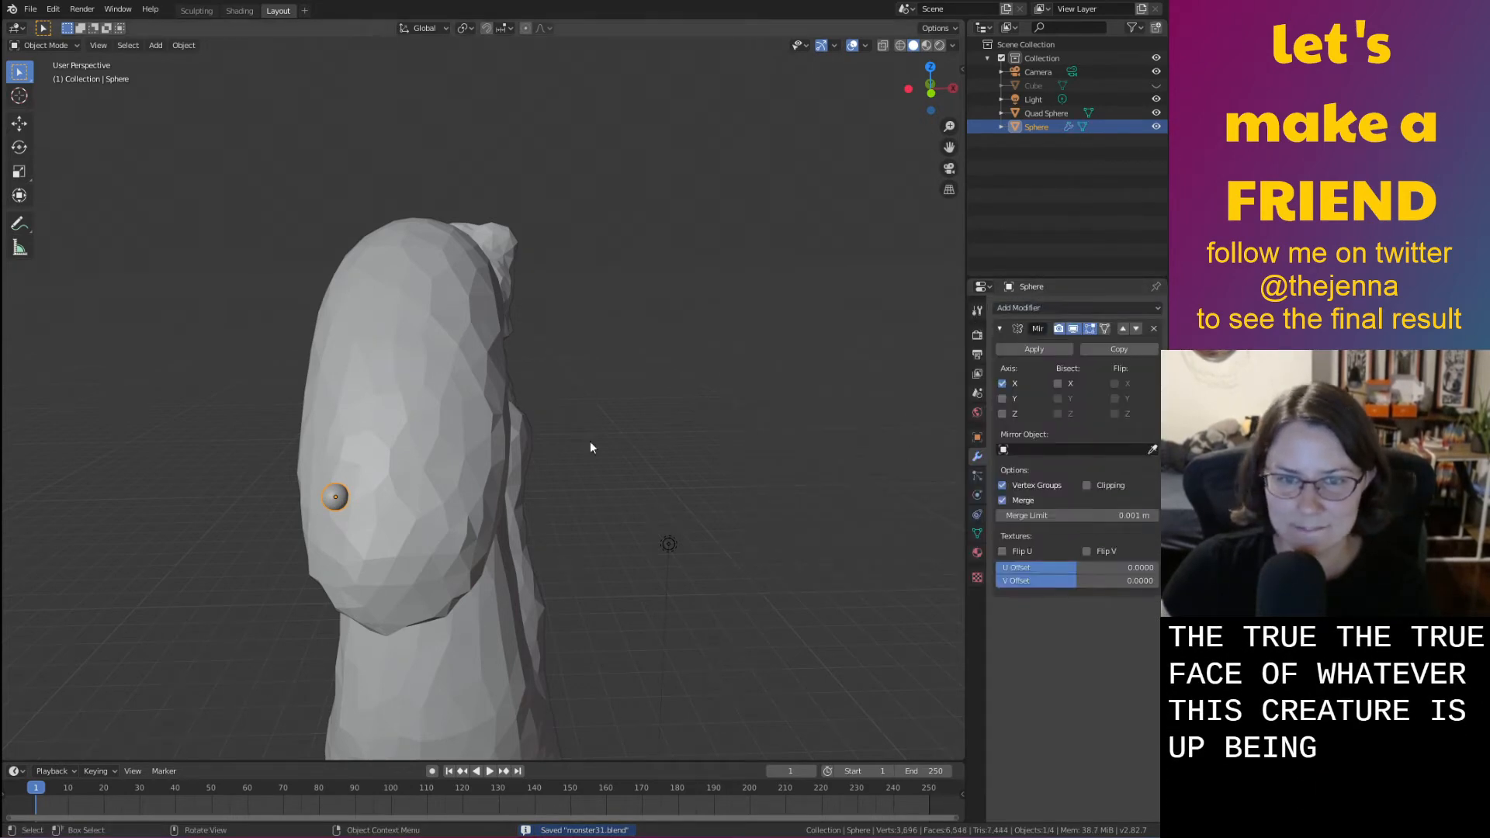
left_click(1153, 449)
left_click(395, 455)
left_click(722, 497)
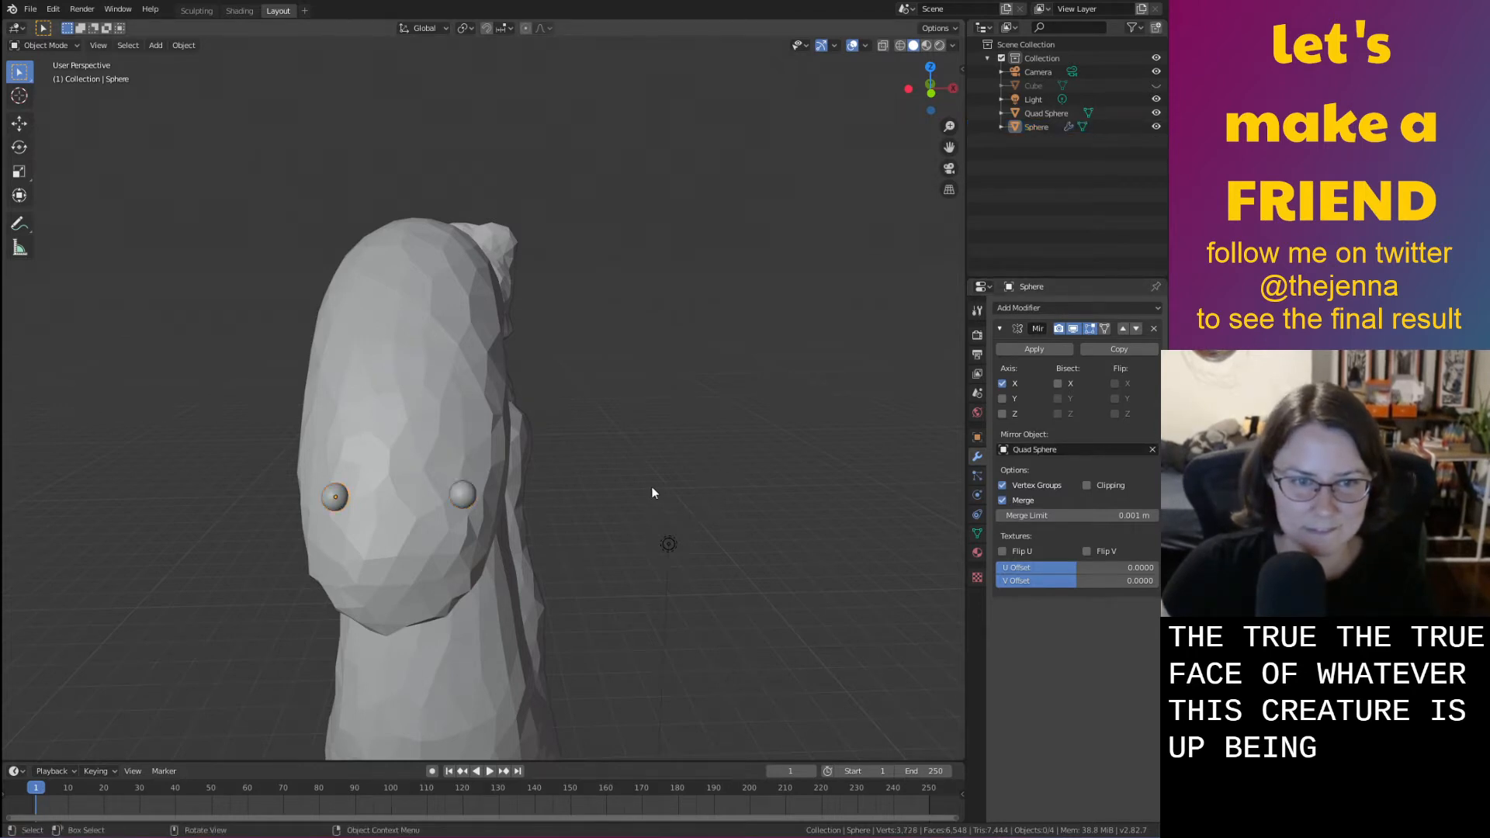
middle_click_drag(652, 489, 731, 449)
left_click(1034, 349)
key("ctrl+z")
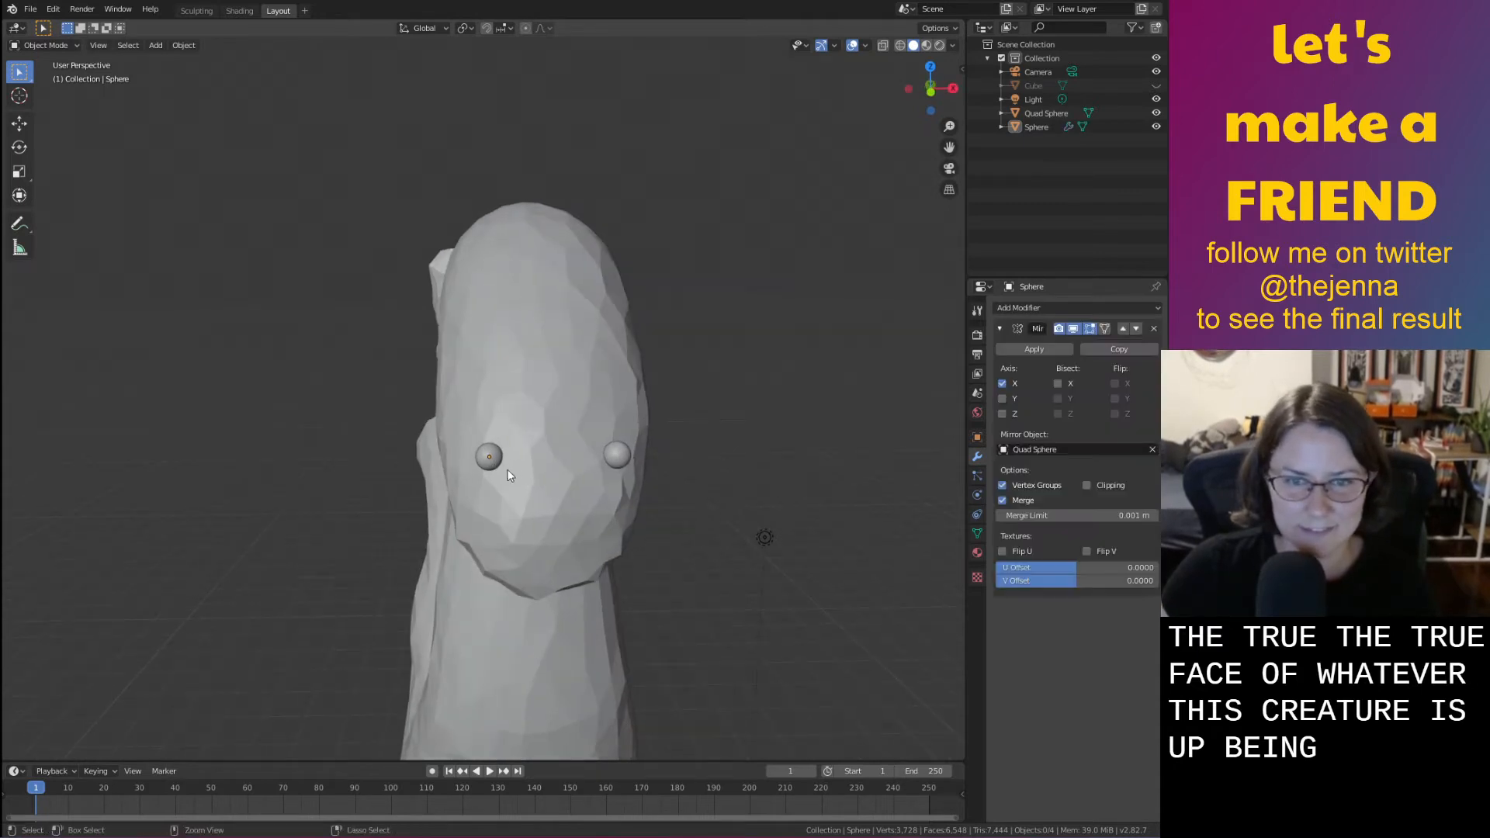
Spread the mirrored eyes about 0.16 m outward along X and adjust their depth in the tip along Y
left_click(485, 462)
middle_click_drag(485, 463, 469, 493)
key("g")
key("y")
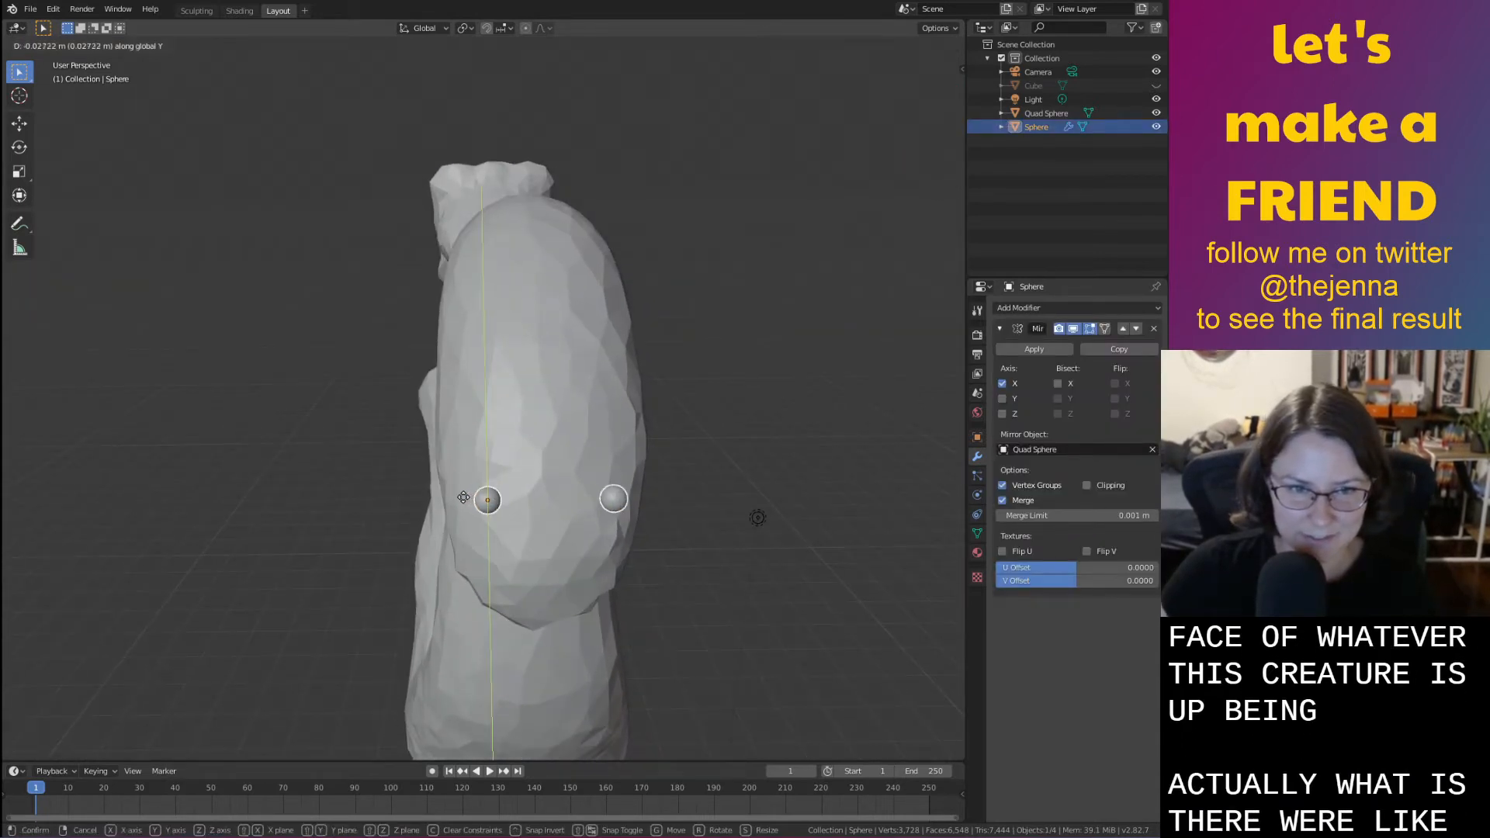
left_click(462, 492)
key("g")
key("x")
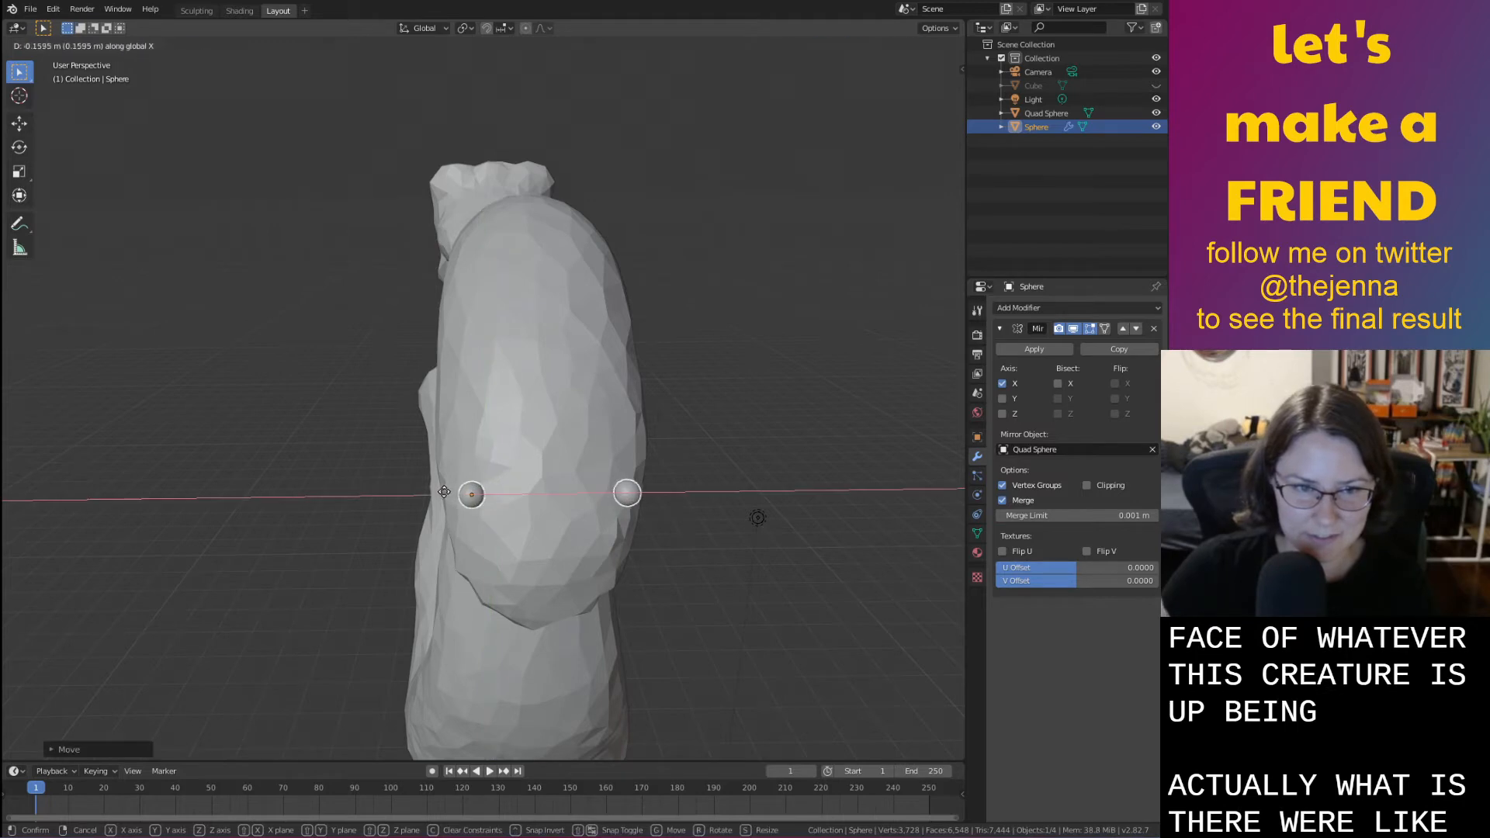
key("y")
left_click(444, 486)
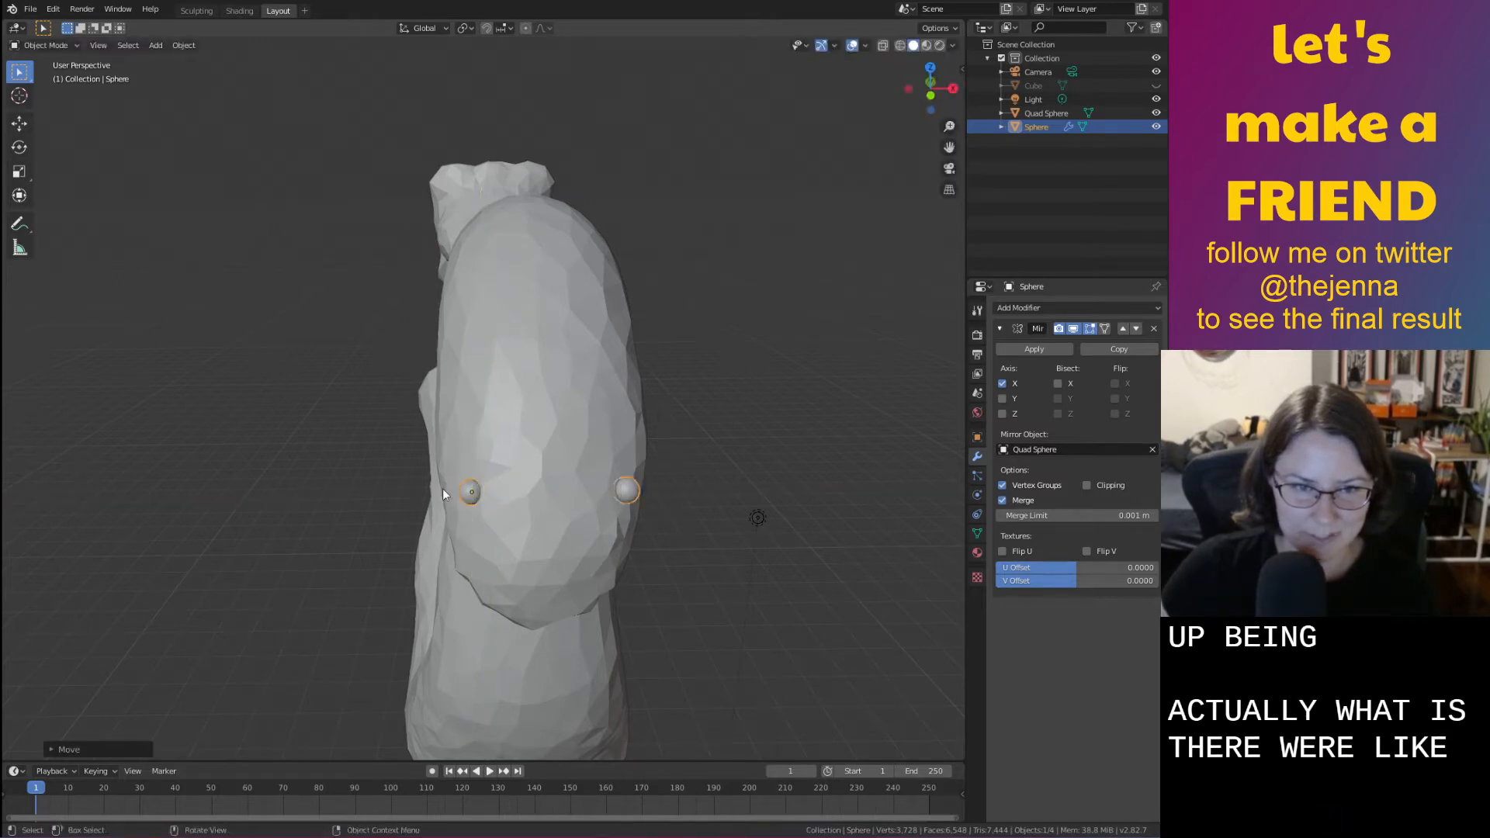
Enlarge the mirrored eyes uniformly so they bulge from the sides of the tip, and deselect them
middle_click_drag(443, 488, 437, 472)
key("s")
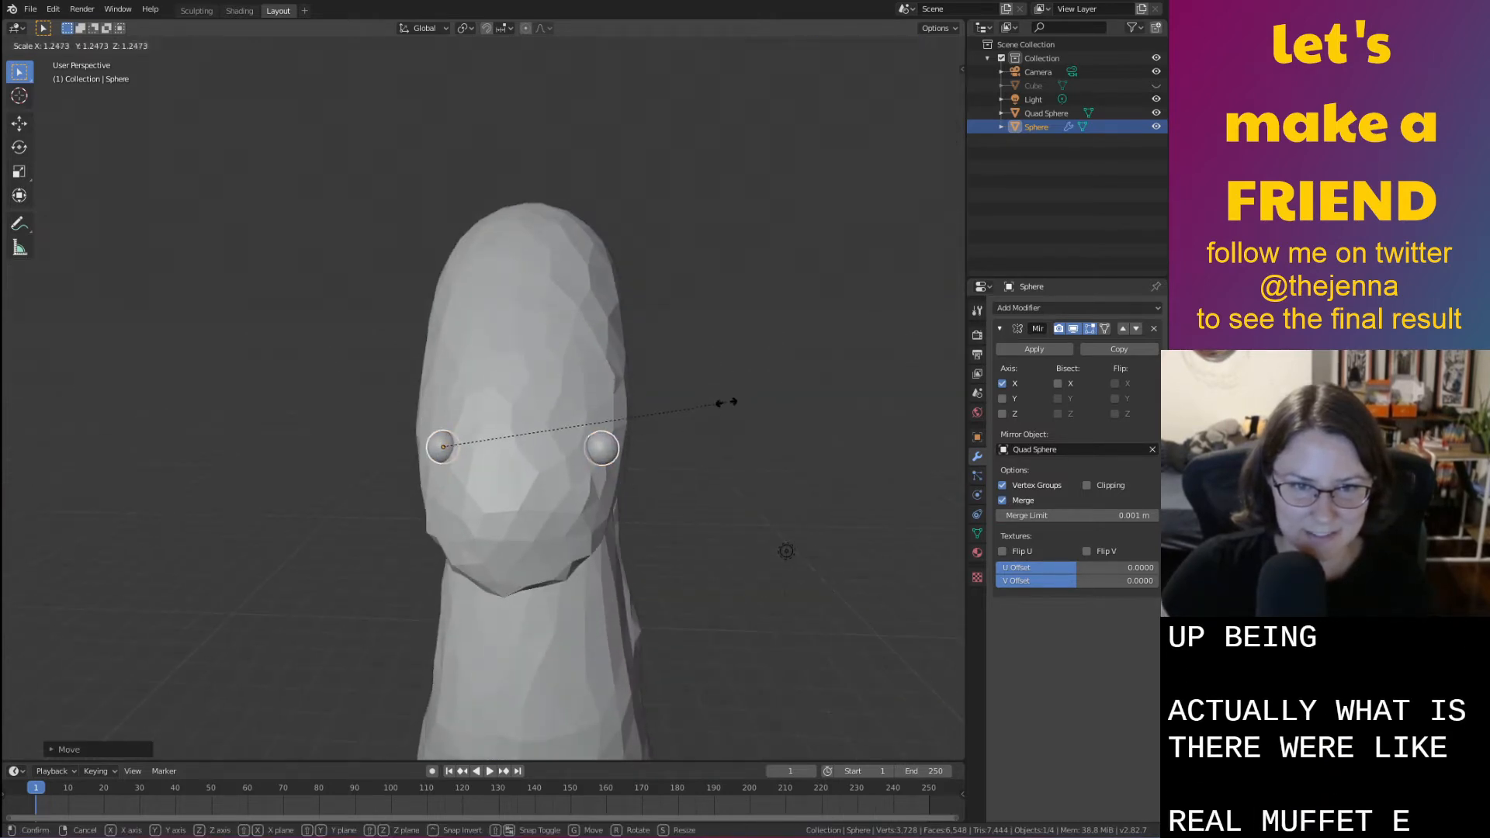
left_click(800, 243)
left_click(753, 378)
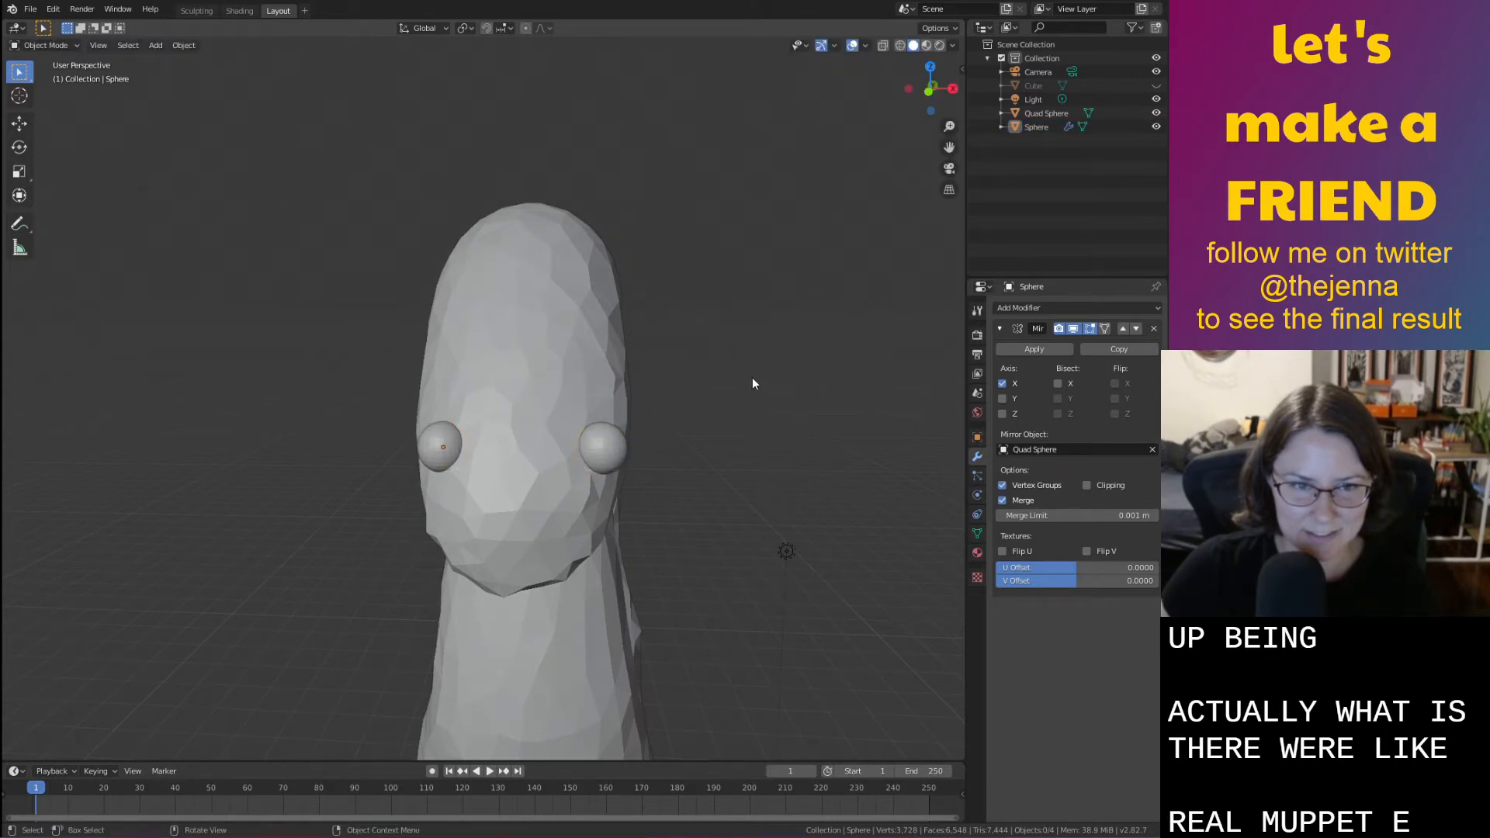
Add a UV Sphere at the base of the tongue and move it forward along Y, clear of the body
middle_click_drag(752, 378, 773, 462)
middle_click_drag(745, 575, 696, 520)
key("ctrl+a")
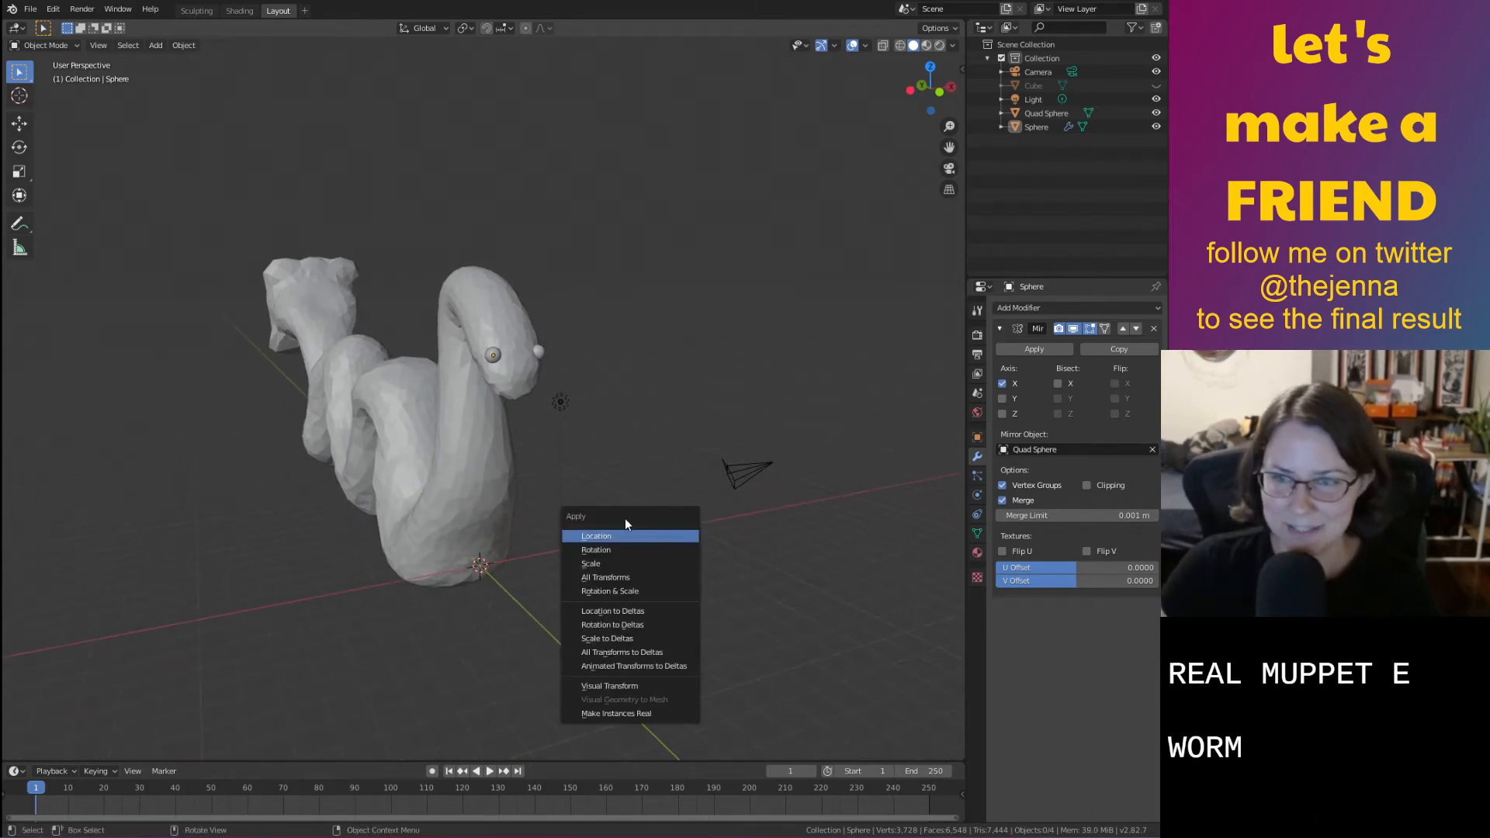
key("shift+a")
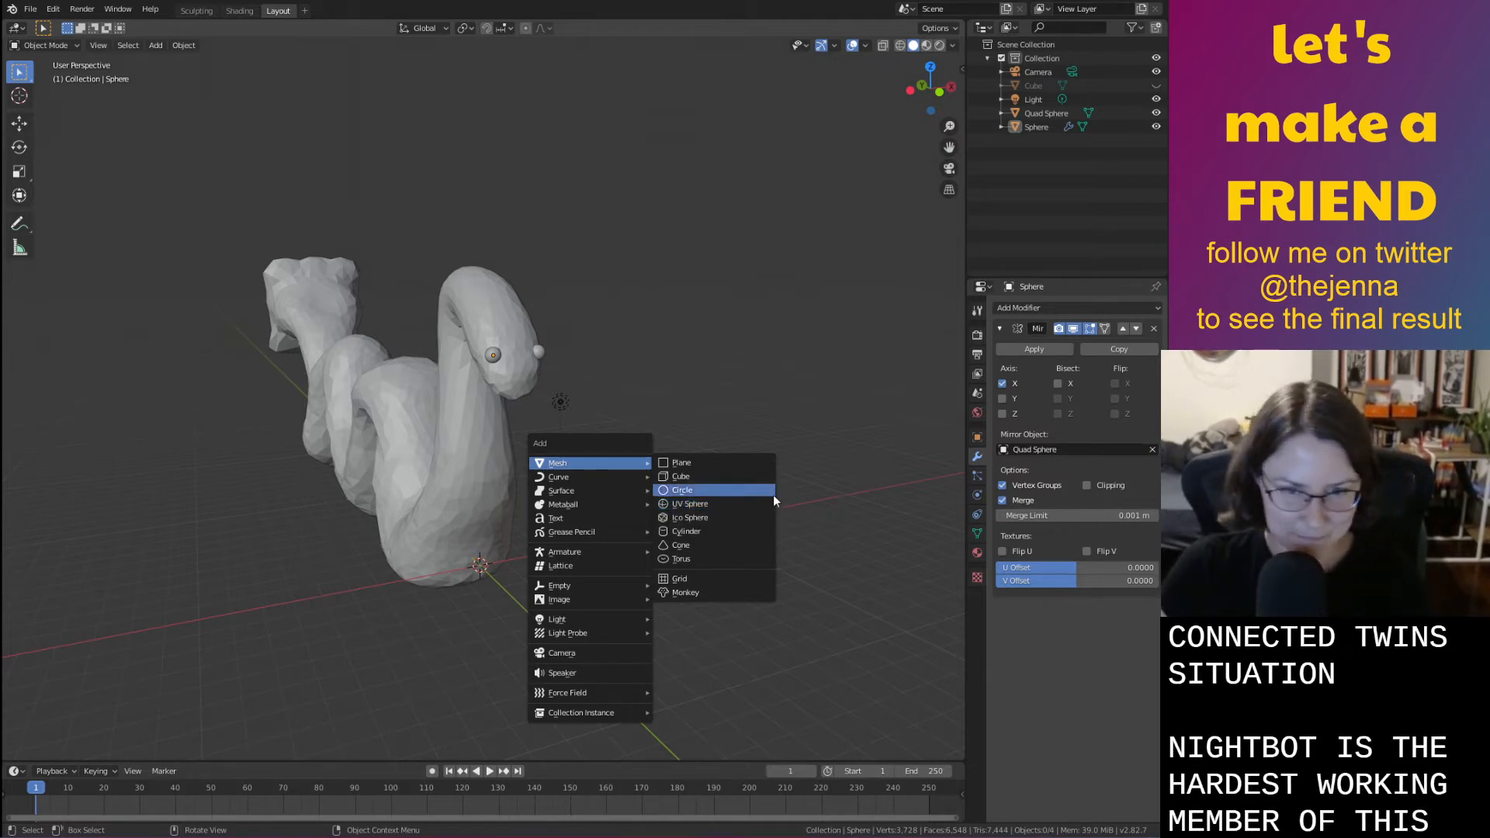
left_click(746, 504)
middle_click_drag(743, 506, 682, 526)
key("g")
key("y")
left_click(536, 617)
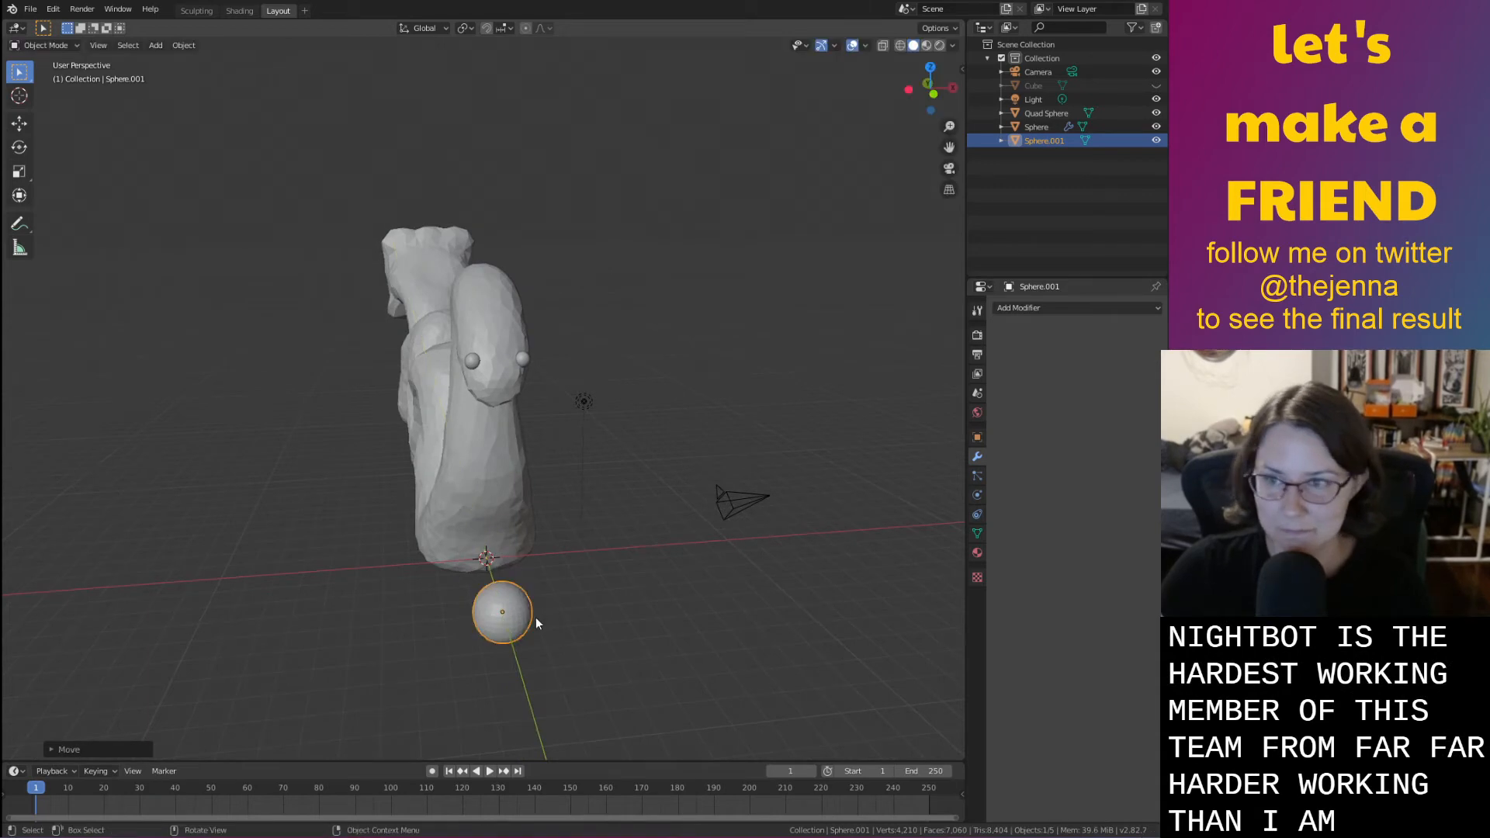
Stretch the new sphere along X into a wide ellipsoid and flatten its height
key("s")
key("y")
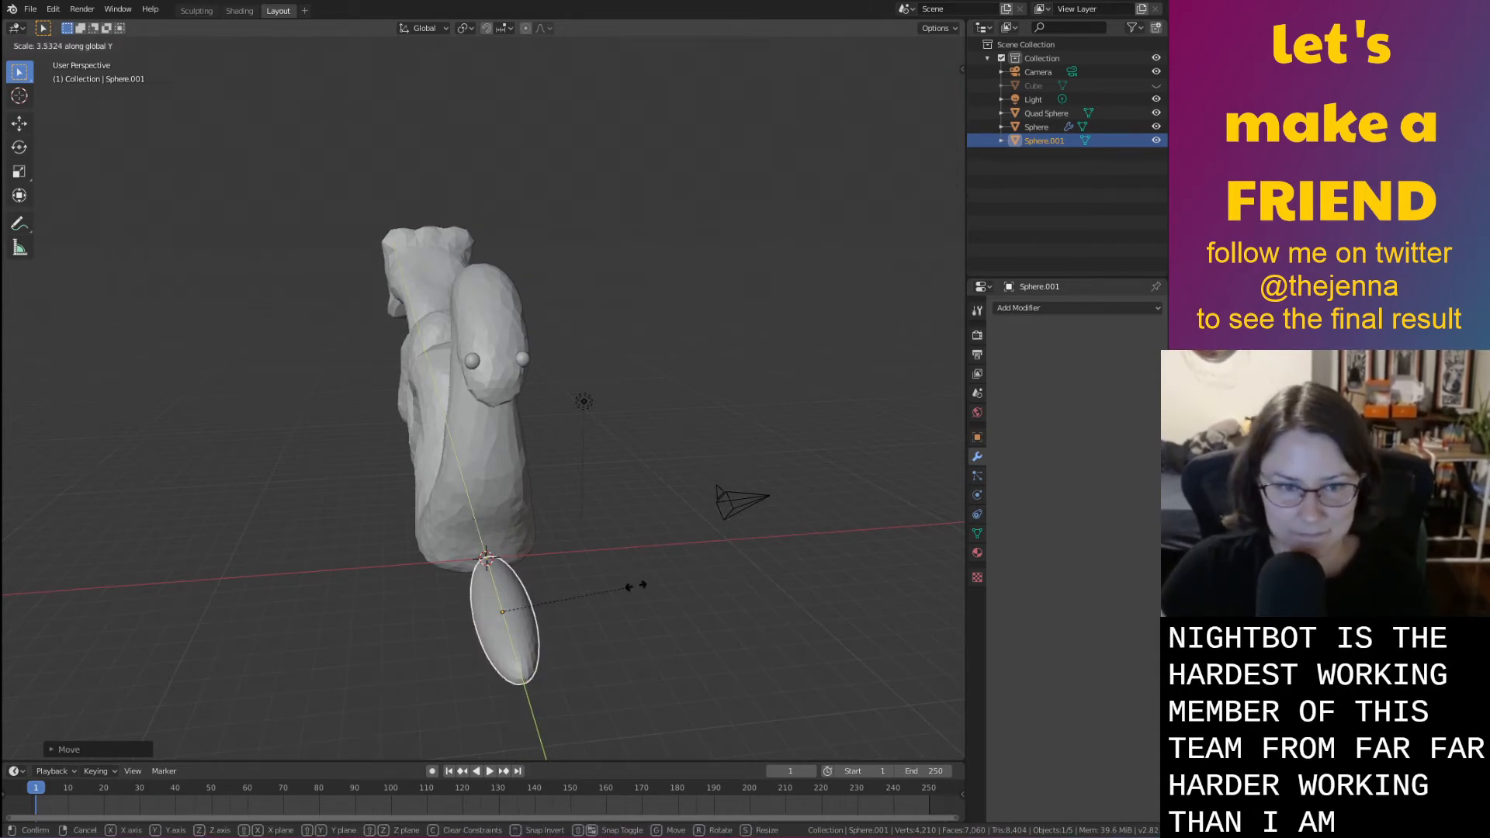
key("x")
left_click(619, 607)
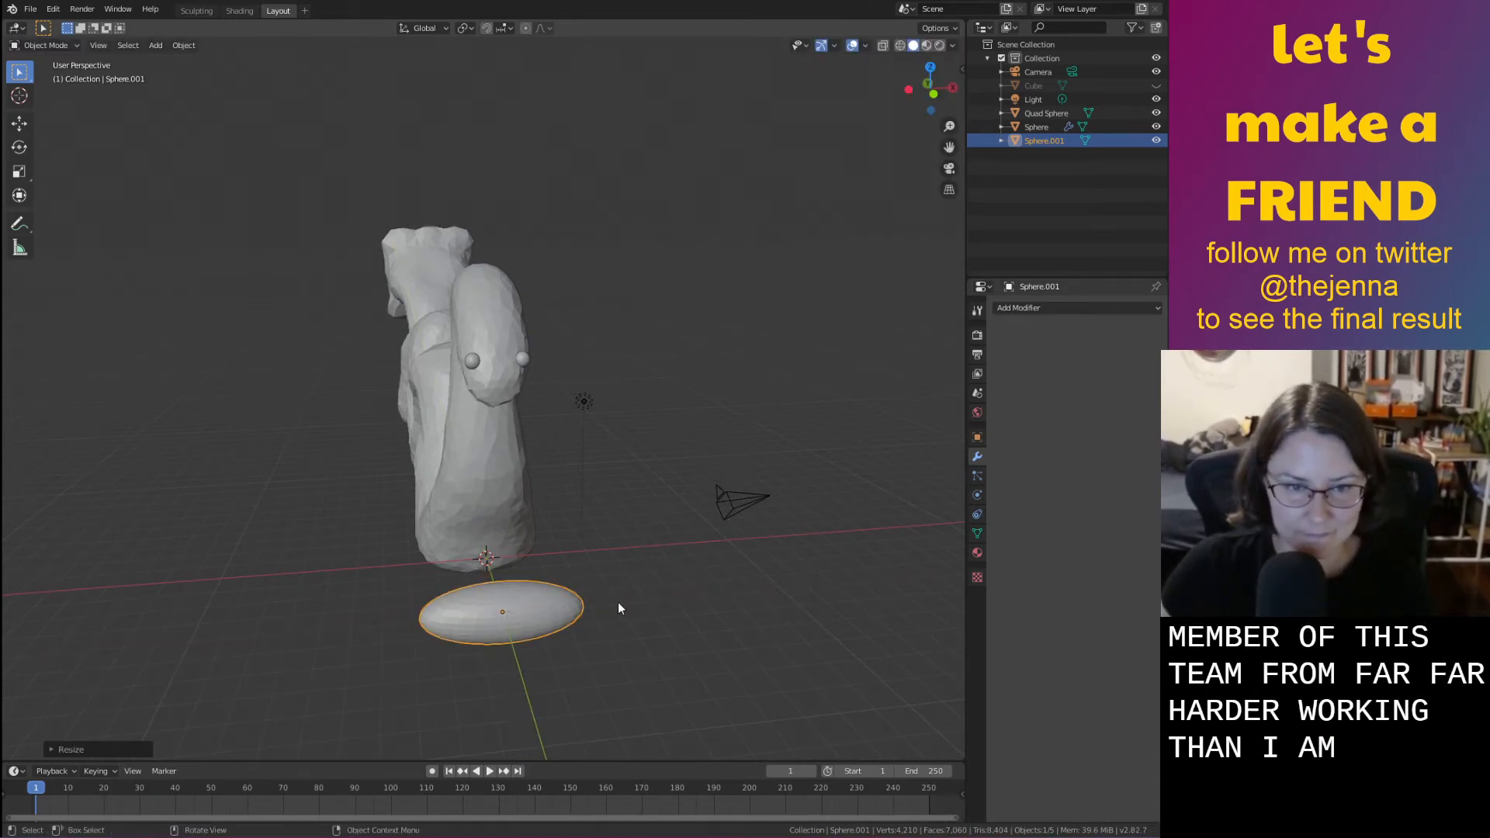
key("s")
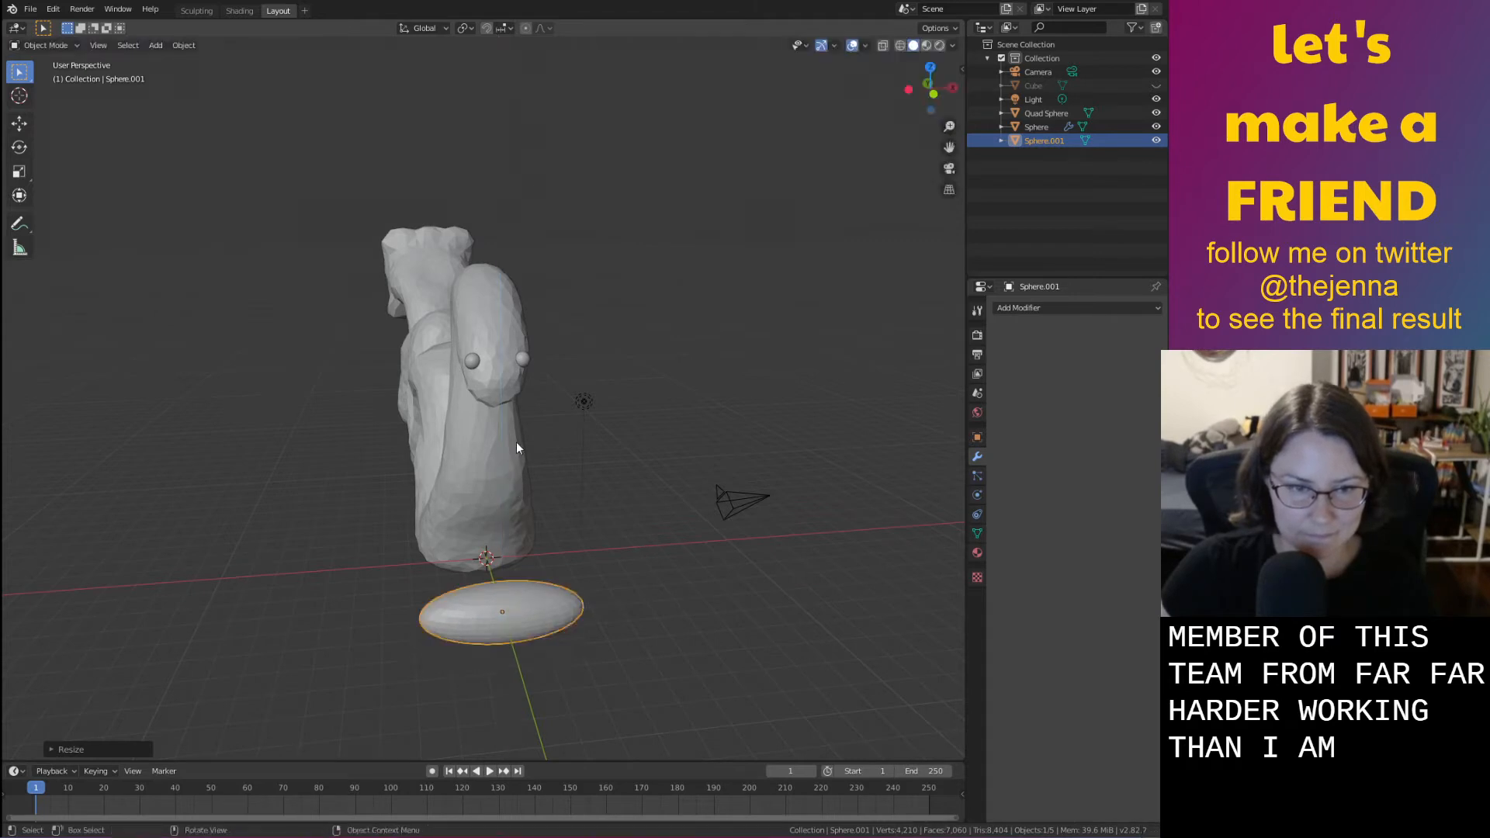
left_click(506, 525)
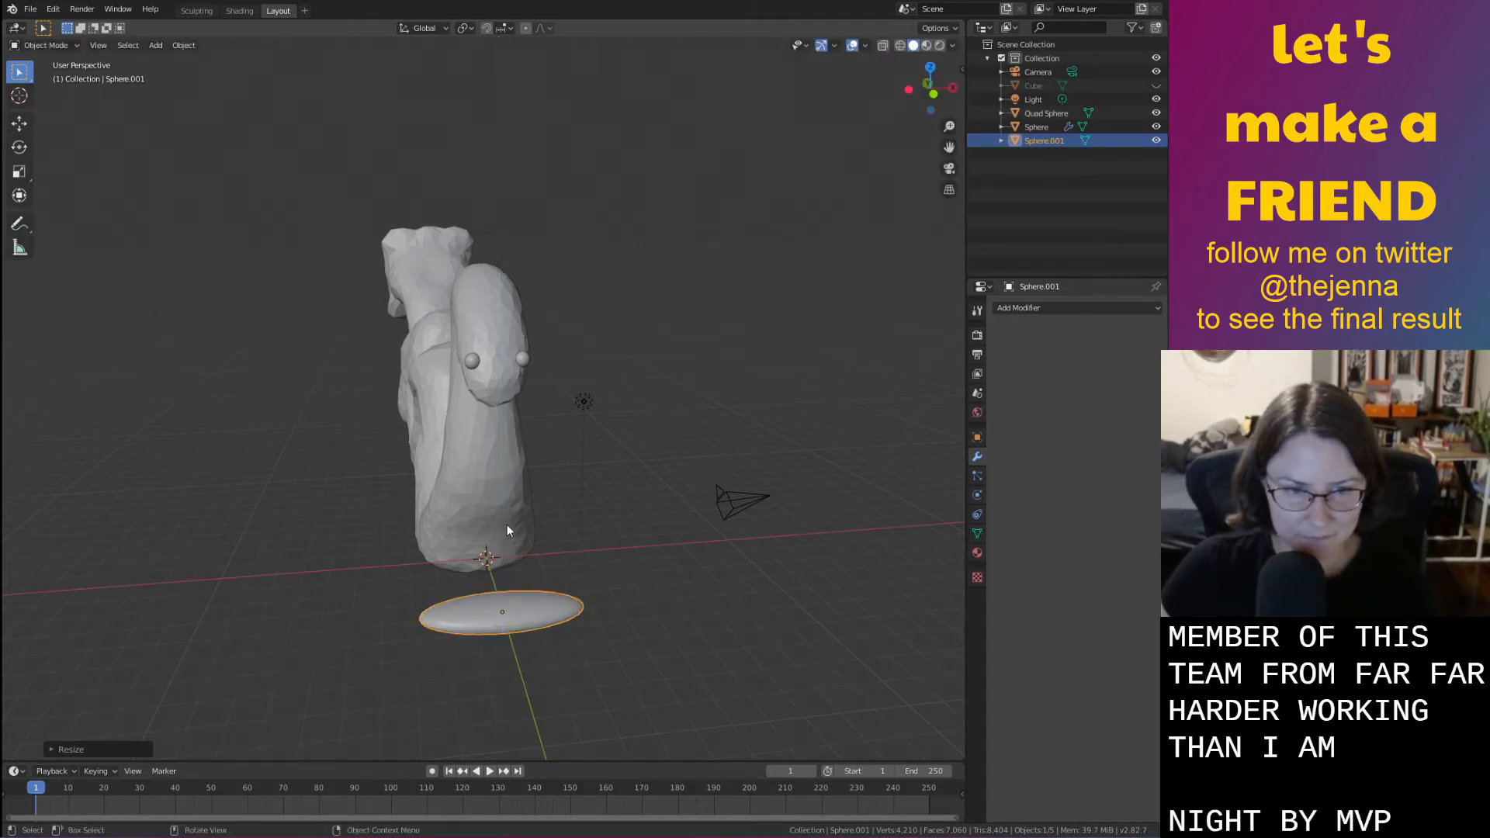
Shrink the flat ellipsoid uniformly to the width of the tip and raise it along Z to just below the eyes
mouse_move(506, 524)
middle_mouse_down()
mouse_move(639, 539)
mouse_move(477, 532)
mouse_move(520, 529)
middle_mouse_up()
key("g")
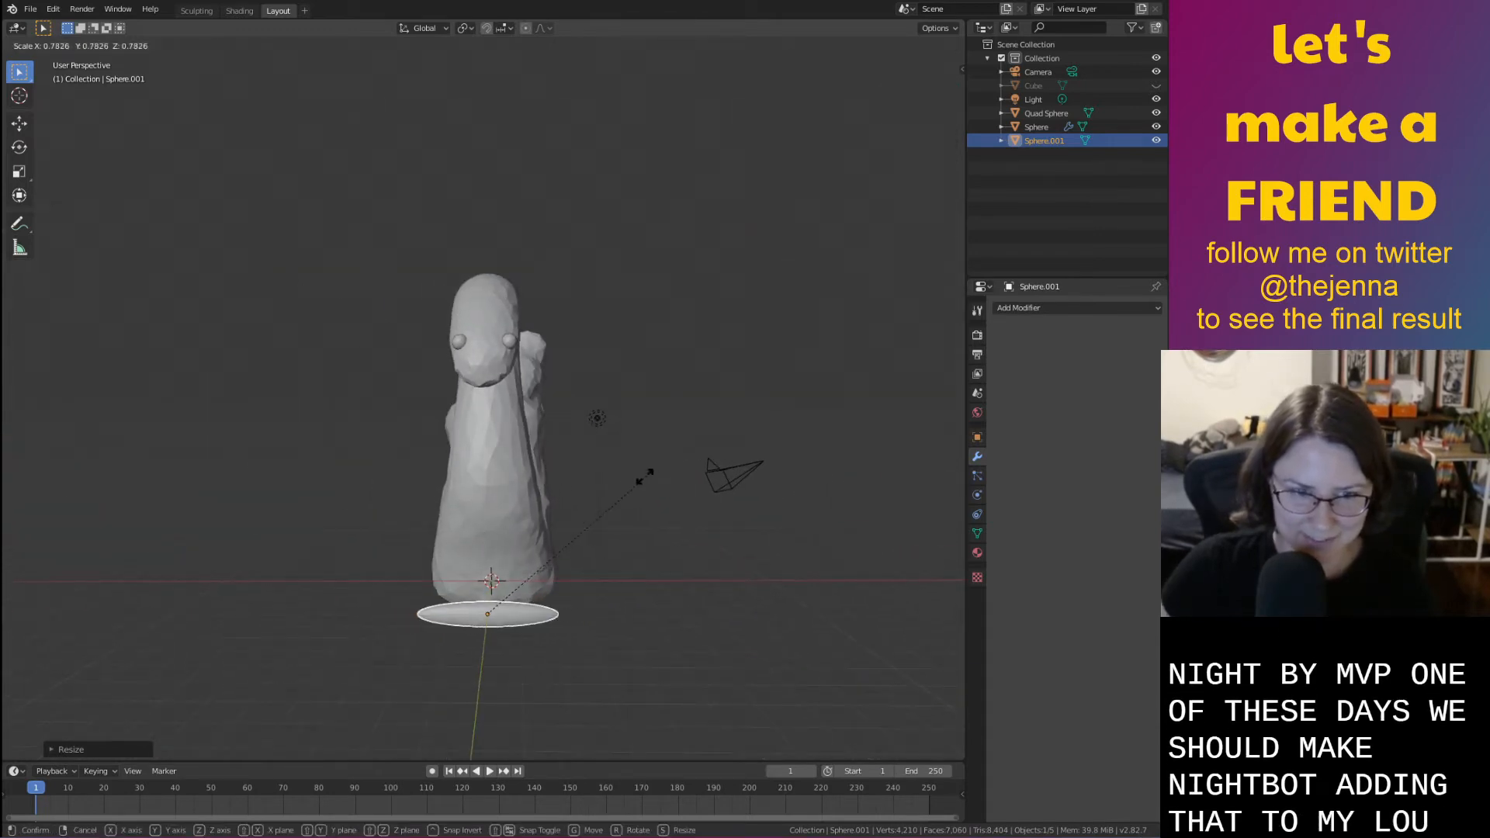
key("z")
left_click(509, 287)
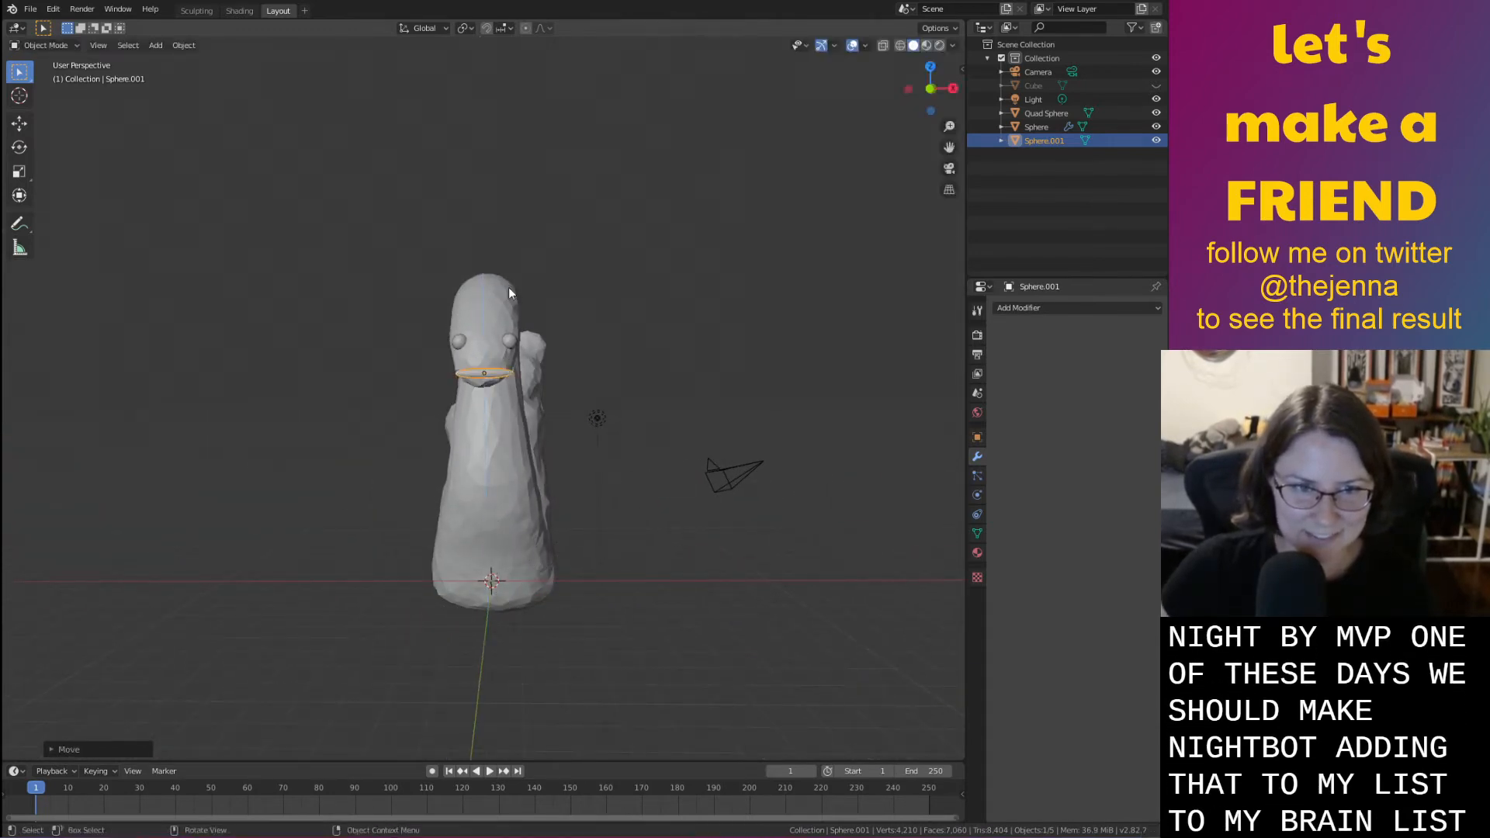
Move the ellipsoid back along Y until it touches the front of the tip
scroll(523, 271, "up", 6)
middle_click_drag(529, 267, 531, 450, "shift")
middle_click_drag(531, 450, 514, 530)
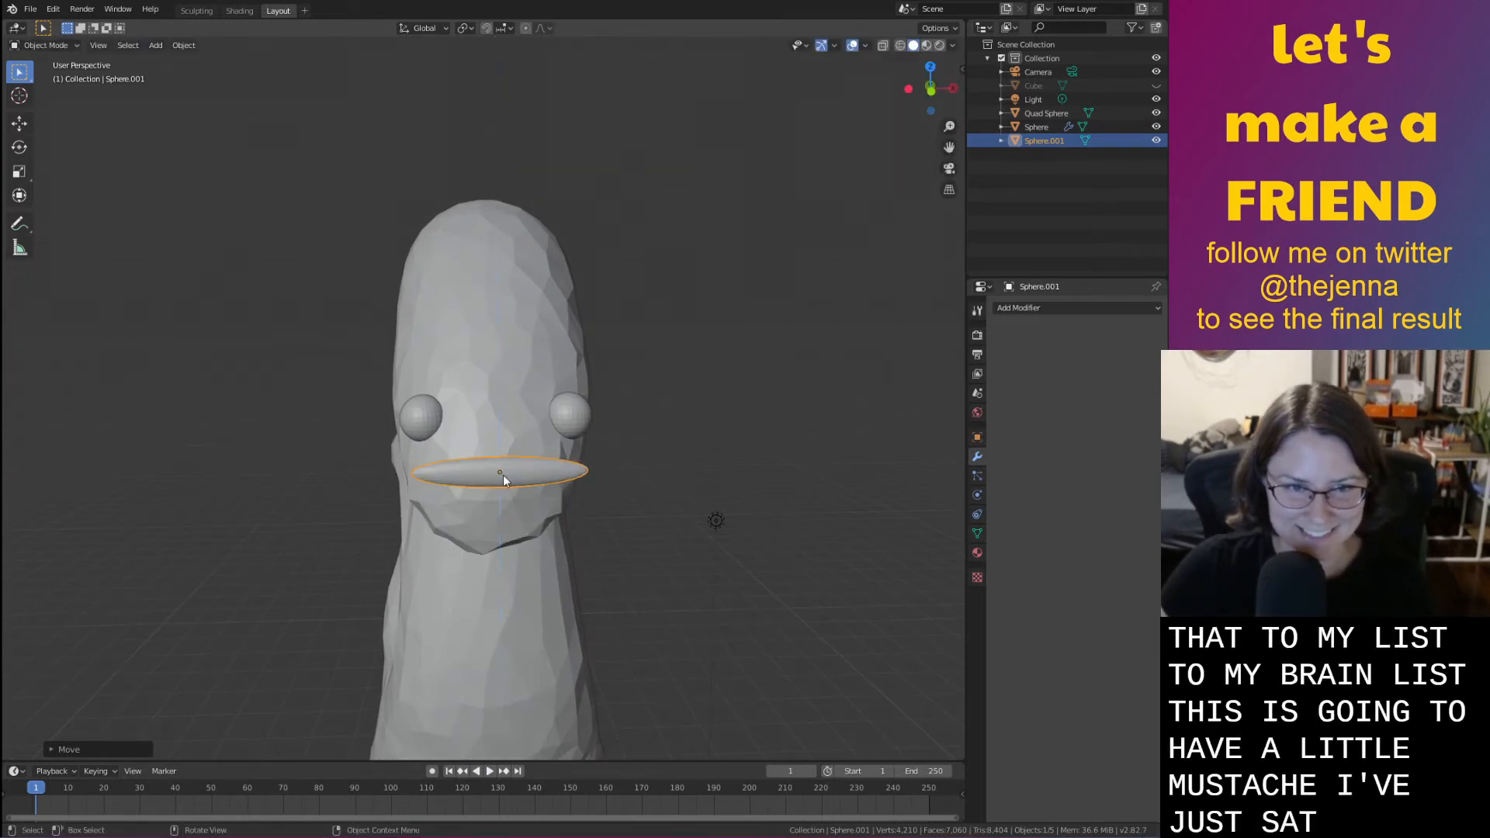
middle_click_drag(503, 475, 689, 542)
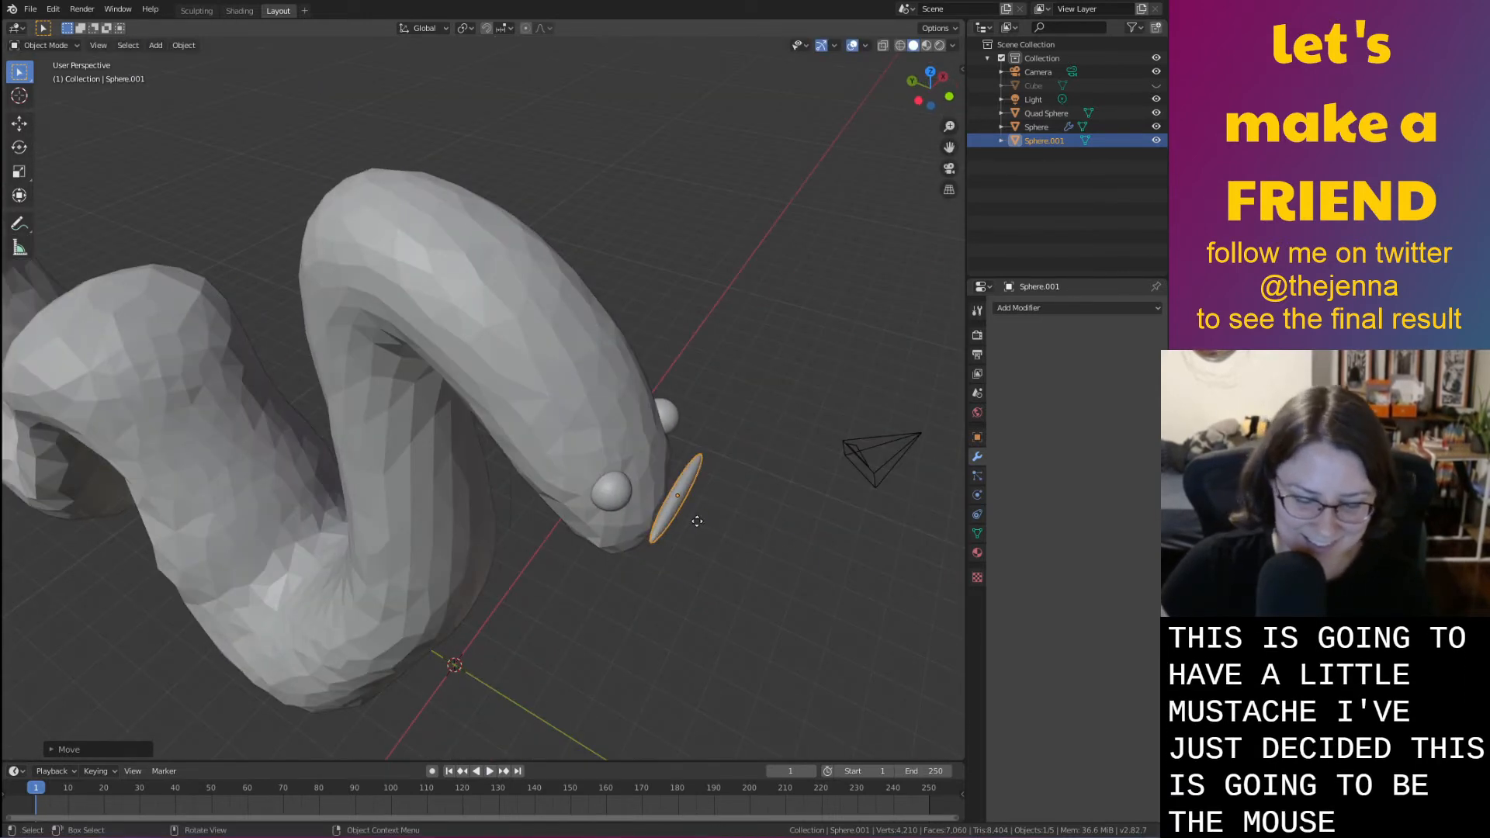
key("g")
key("y")
left_click(680, 519)
Thicken the ellipsoid slightly along Z
middle_click_drag(678, 519, 515, 373)
key("s")
key("z")
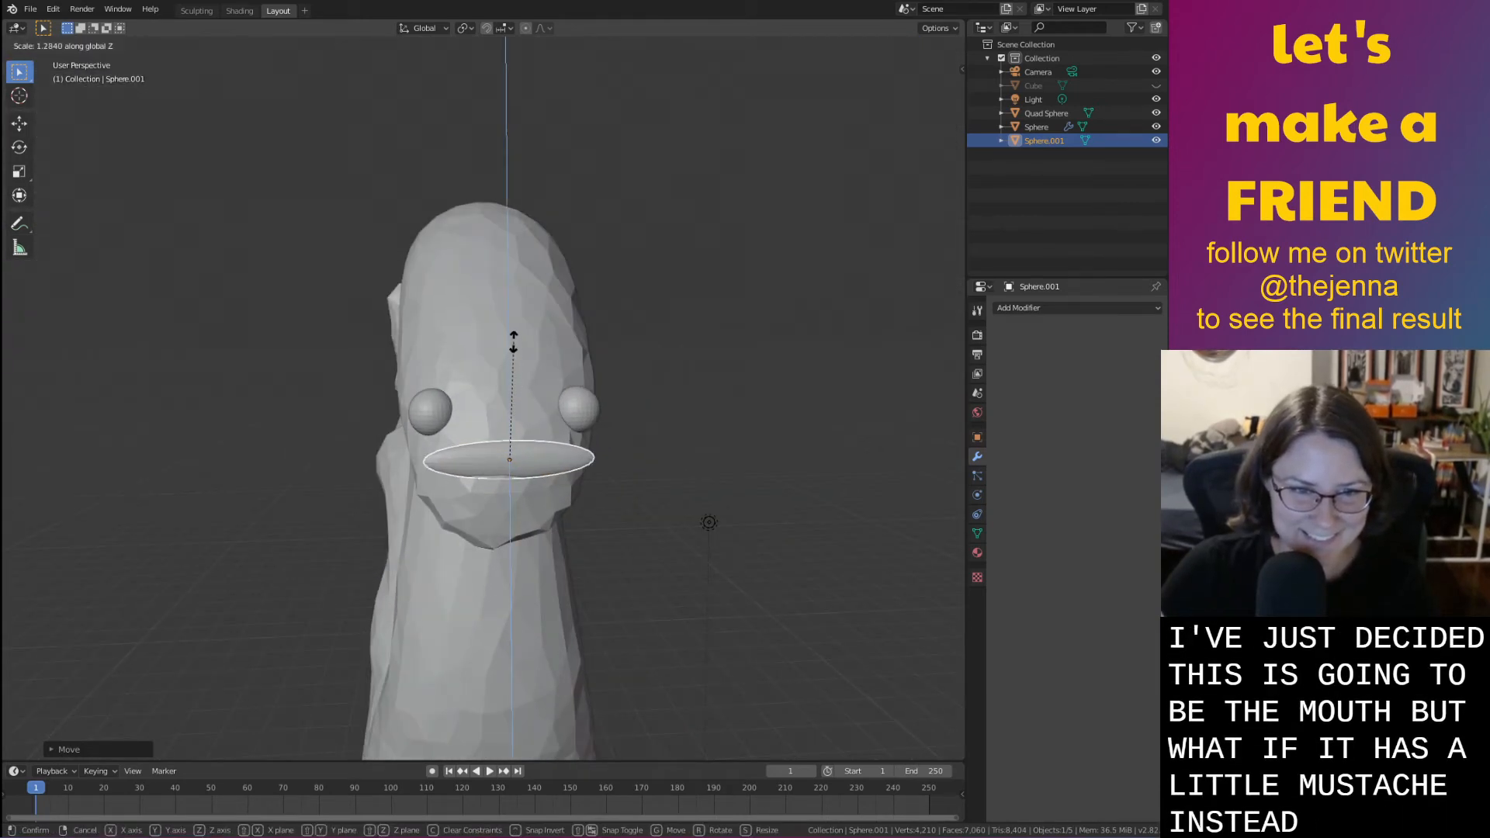
left_click(506, 384)
Fine-tune the ellipsoid's depth along Y so it sits as a mustache on the tip's surface, and deselect it
scroll(506, 380, "up", 5)
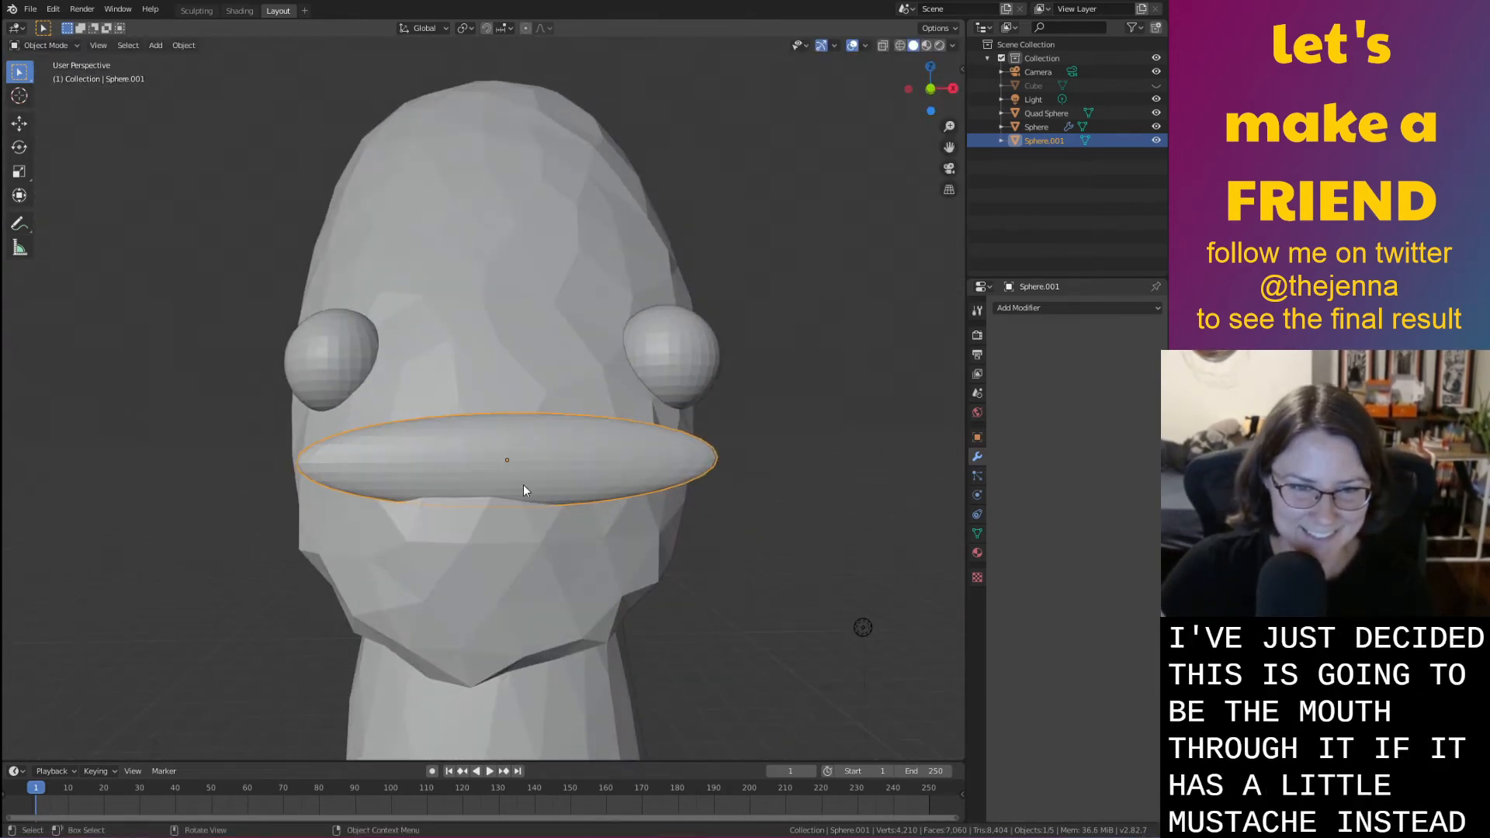
middle_click_drag(523, 490, 714, 531)
key("g")
key("y")
left_click(824, 565)
key("g")
key("y")
left_click(778, 544)
left_click(738, 611)
scroll(746, 619, "down", 2)
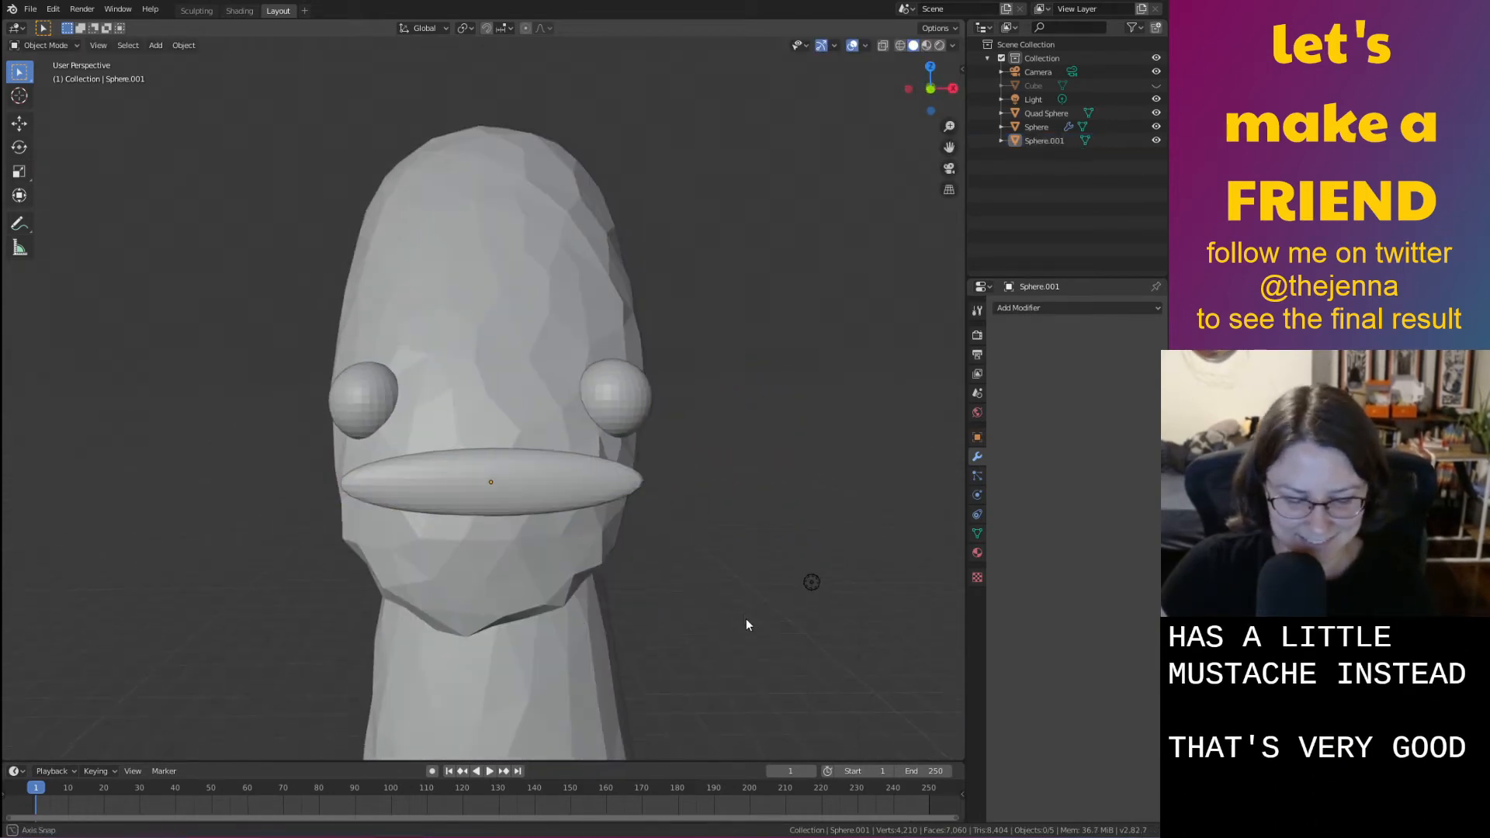
Duplicate the mustache ellipsoid straight down along Z and scale the copy to about 0.39 as a small mouth
middle_click_drag(746, 618, 602, 584)
left_click(564, 557)
key("shift+d")
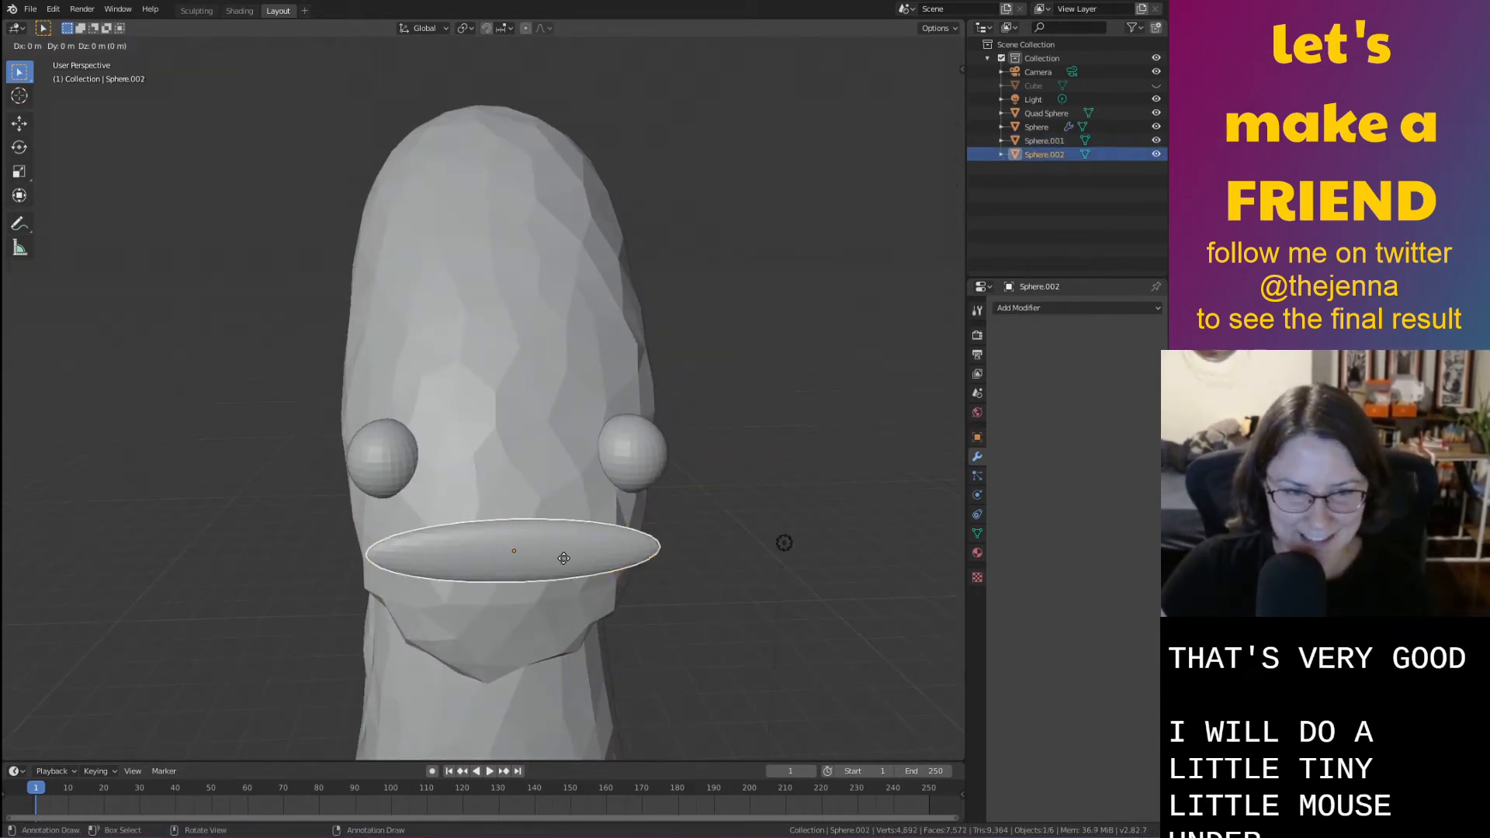
key("z")
left_click(689, 617)
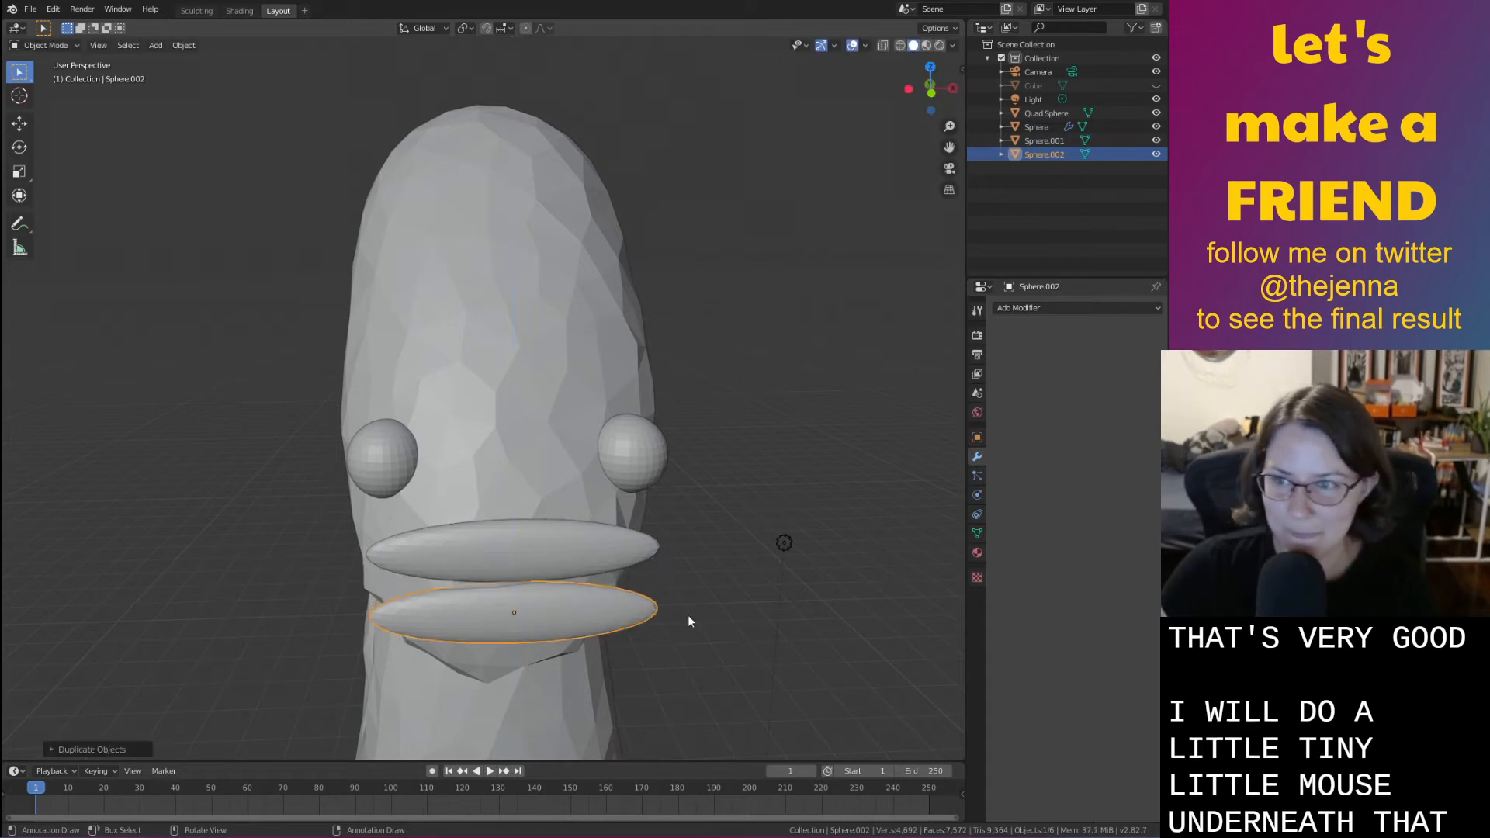
key("s")
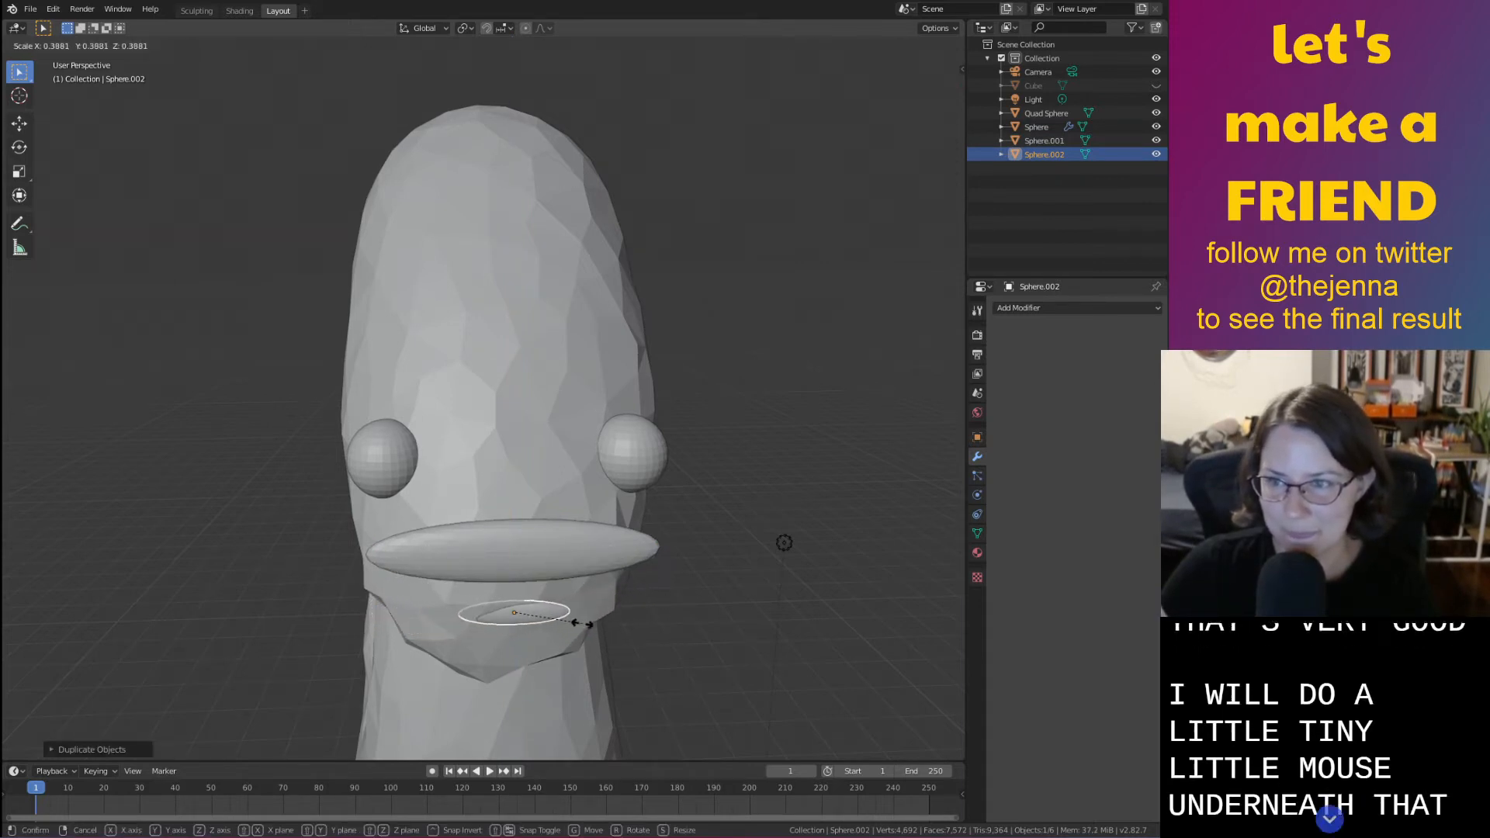
left_click(582, 623)
Adjust the small mouth's depth along Y so it rests on the tip's surface below the mustache
middle_click_drag(582, 622, 616, 642)
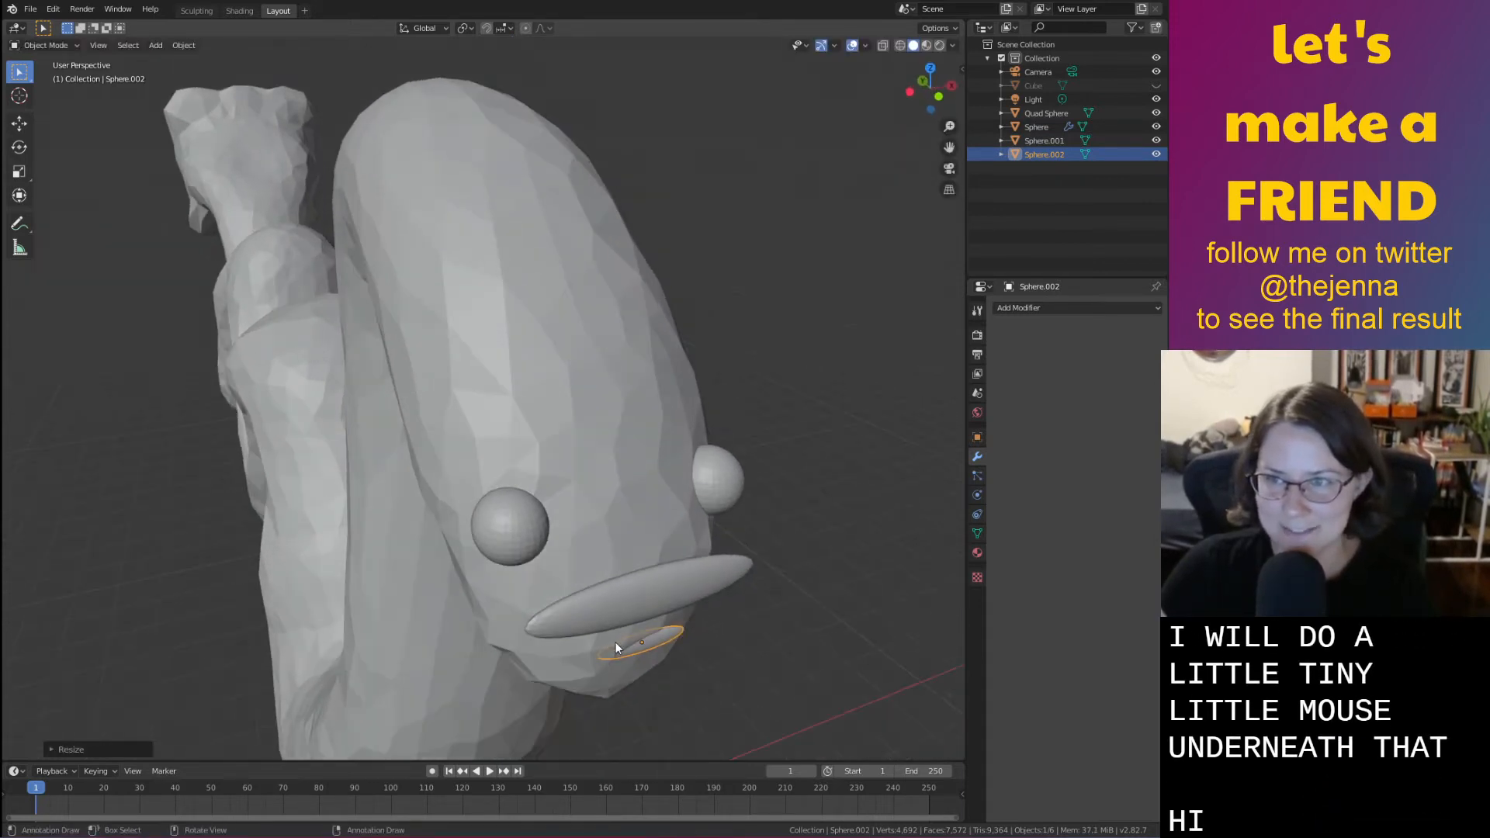
key("g")
key("y")
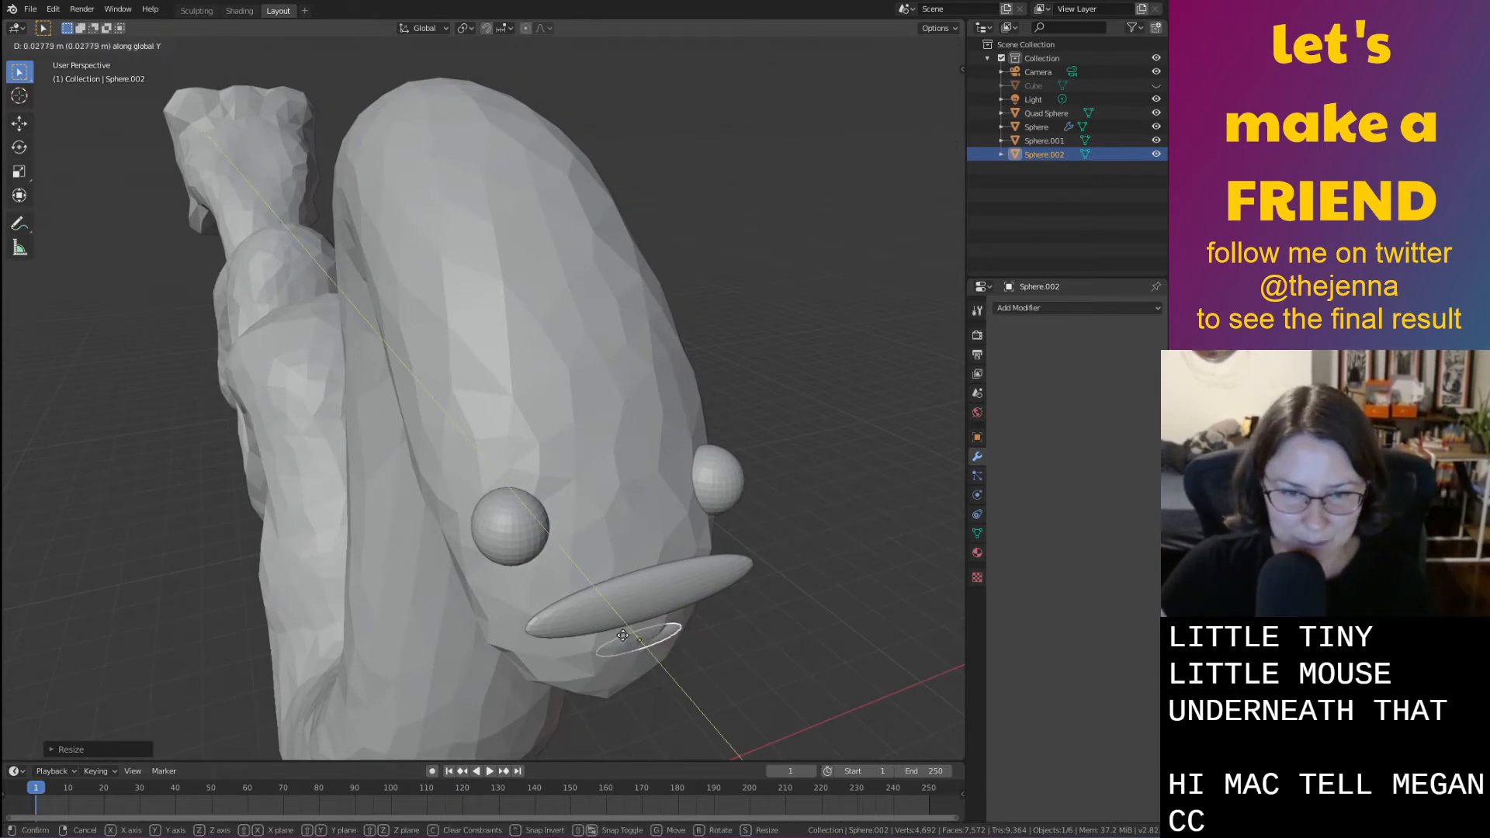
left_click(629, 641)
middle_click_drag(681, 649, 557, 613)
key("g")
key("y")
left_click(570, 628)
Open the small mouth's mesh for editing and select its central vertical edge loop
scroll(556, 608, "up", 4)
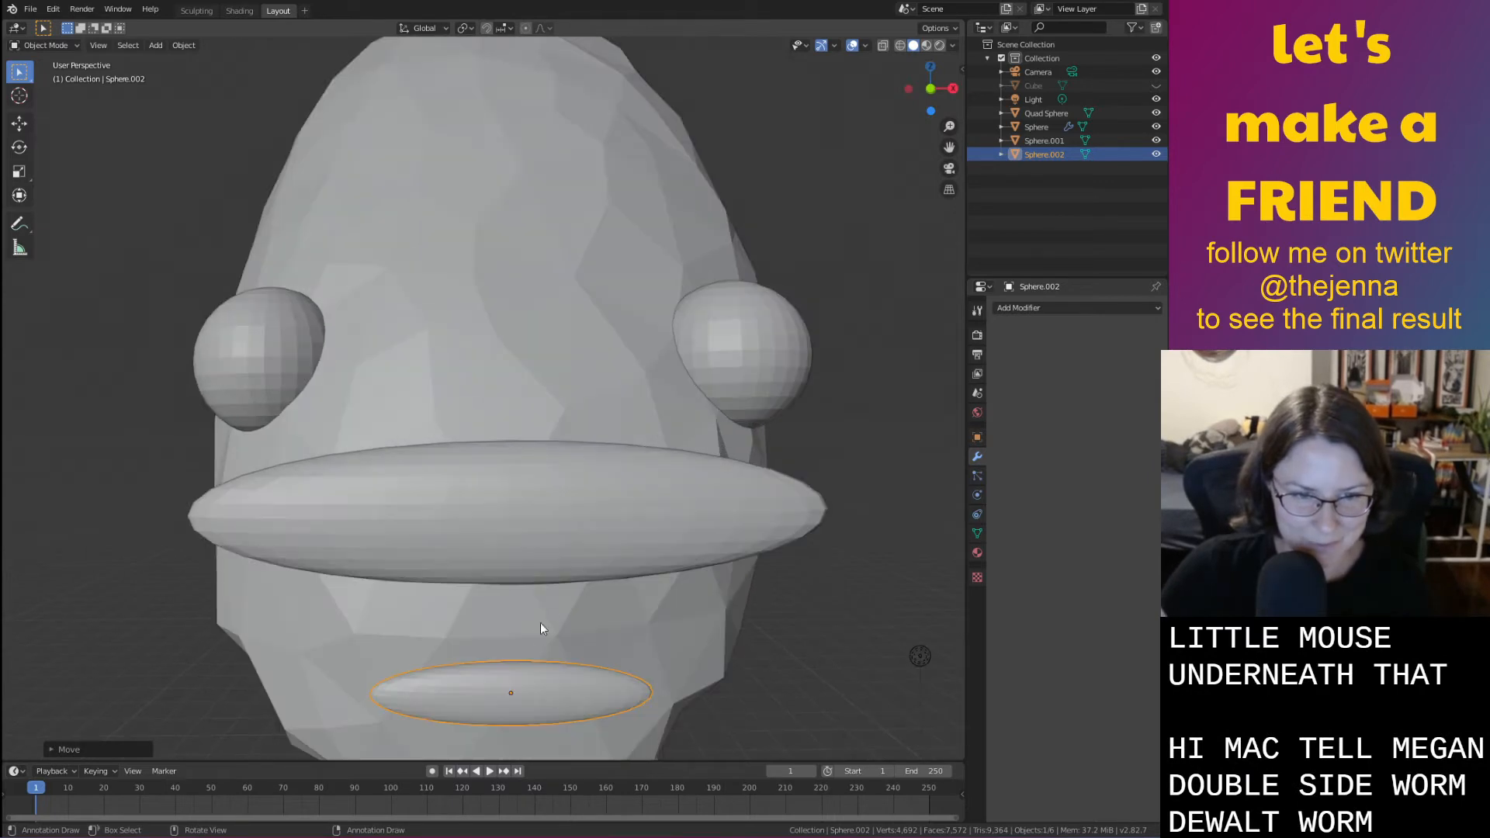
key("Tab")
left_click(546, 591)
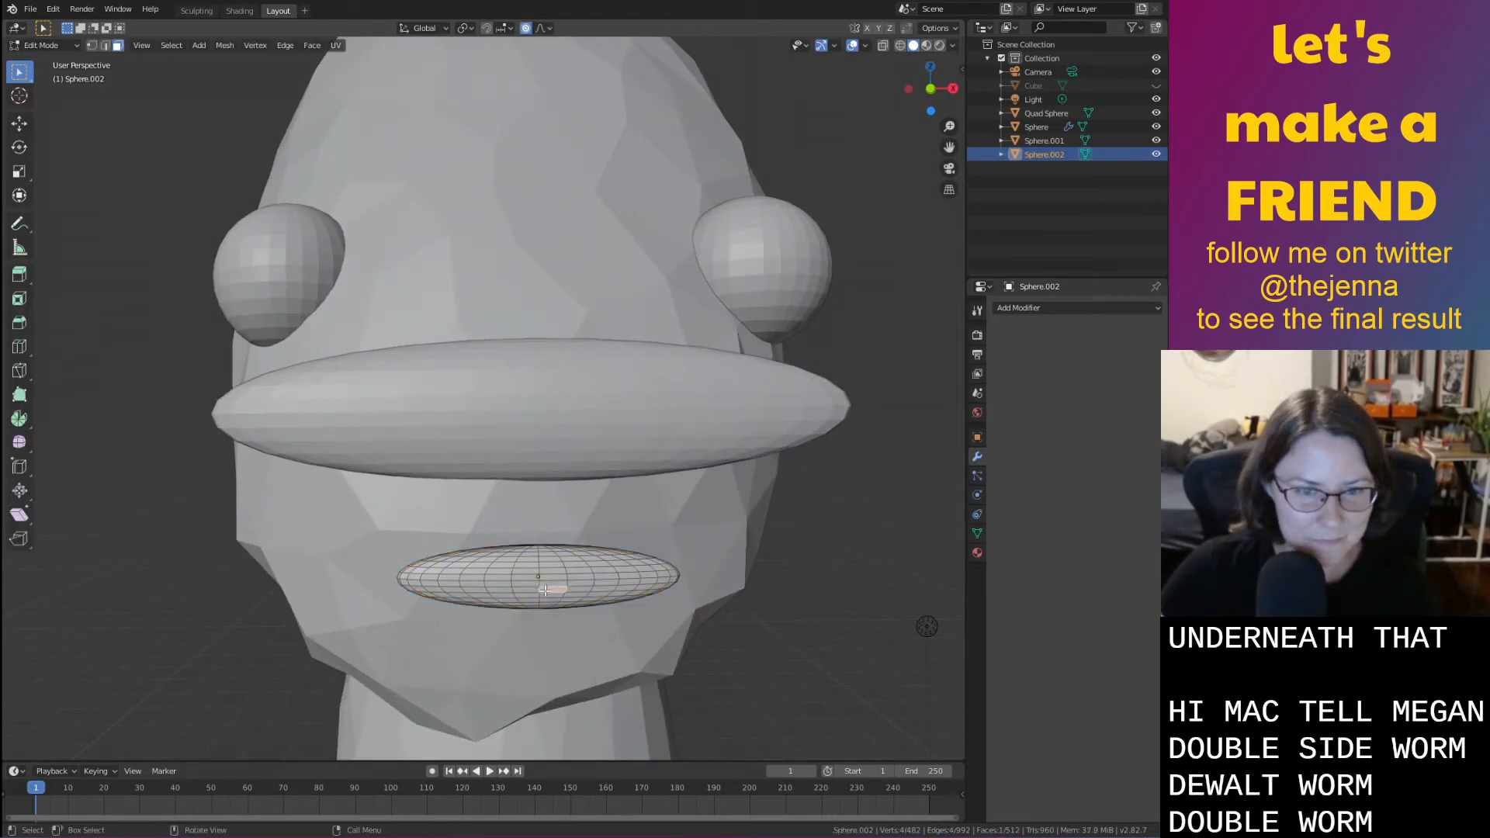
key("2")
left_click(537, 558, "alt")
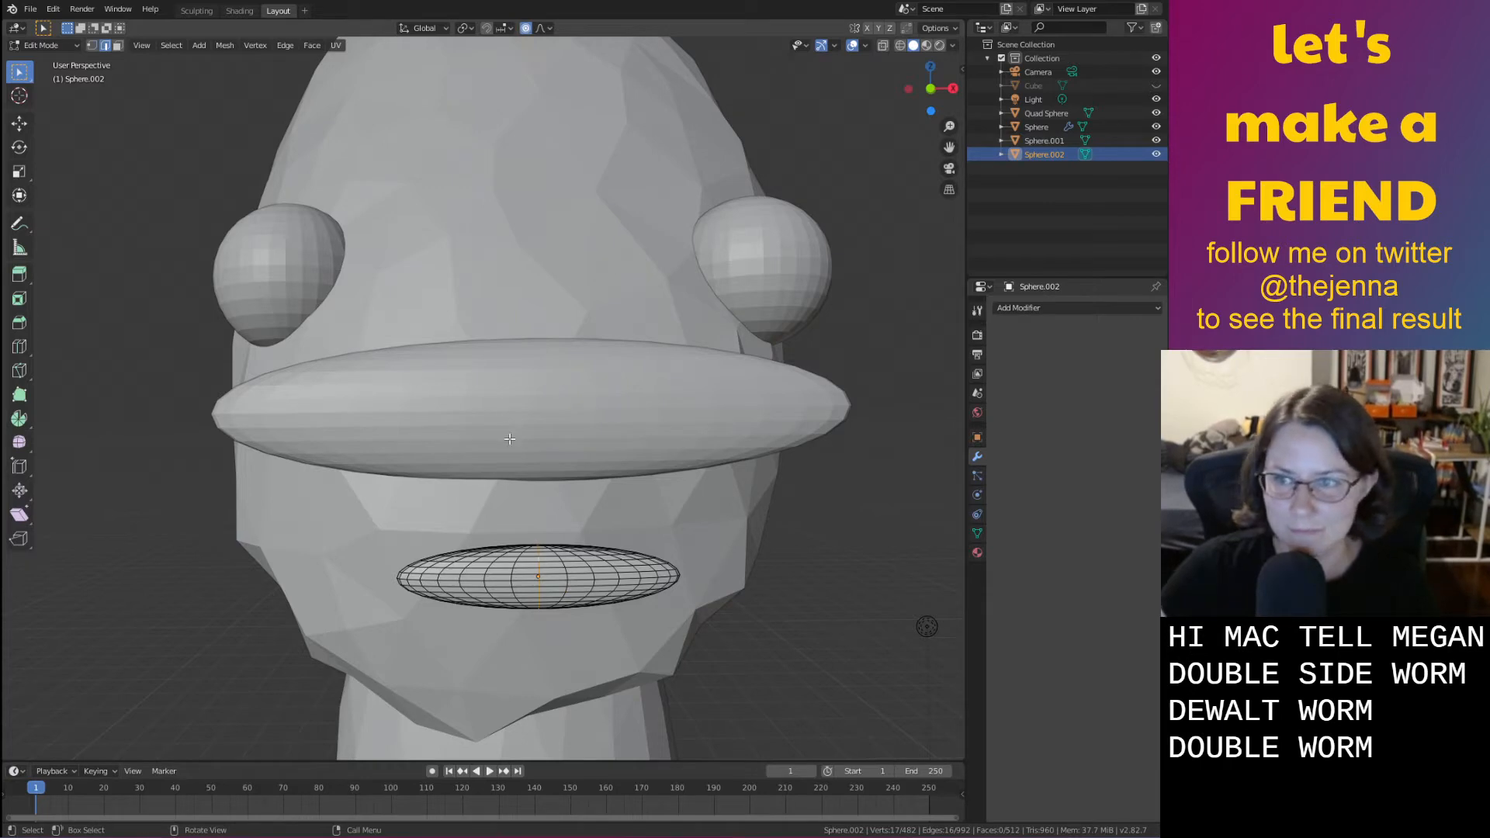
Try to pull the central loop down along Z with Smooth proportional falloff, shrinking the influence radius to about 0.14
key("g")
key("z")
key("Escape")
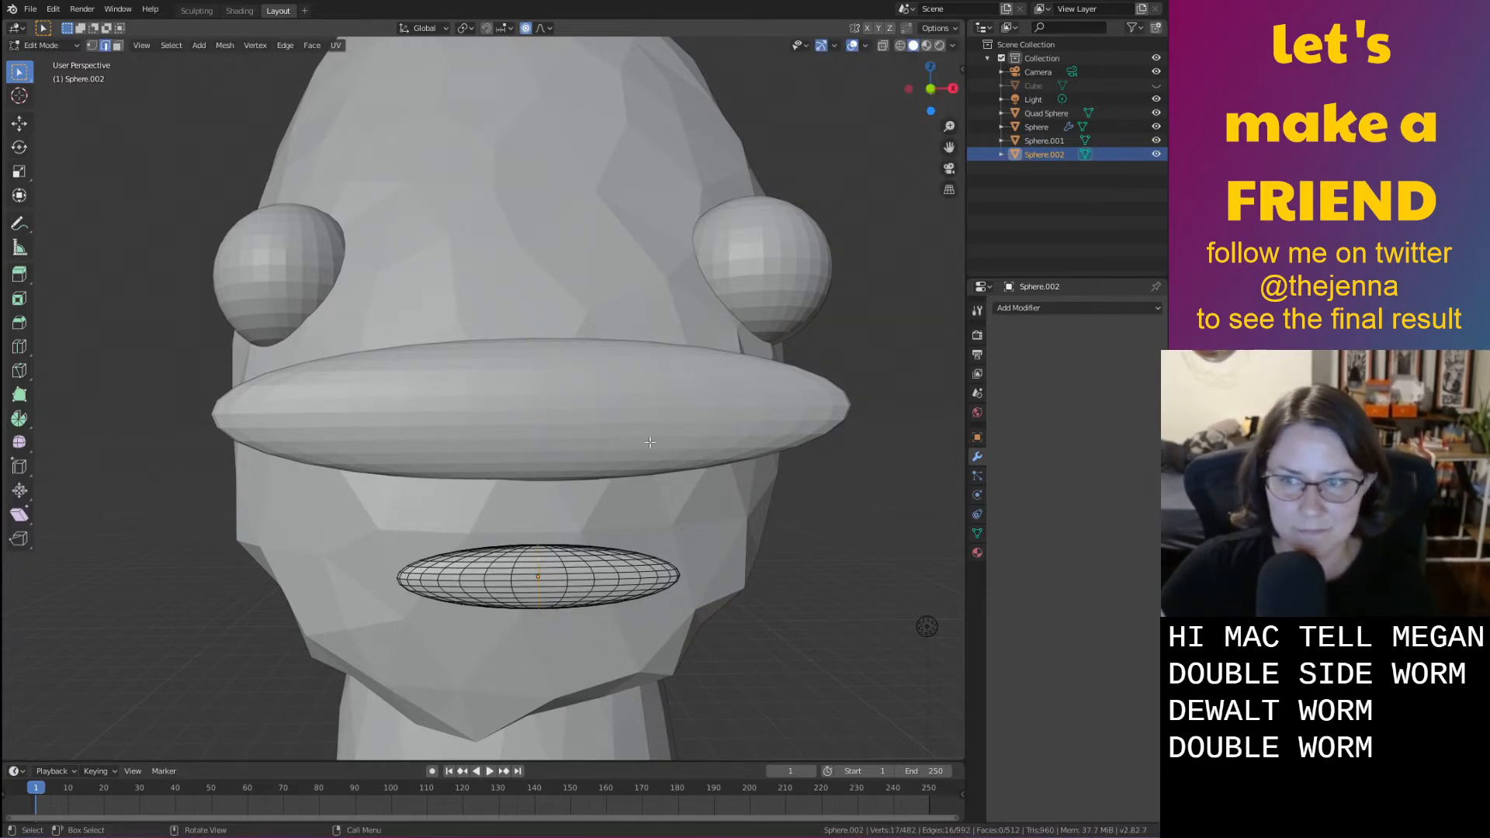
scroll(649, 442, "down", 8)
key("g")
key("z")
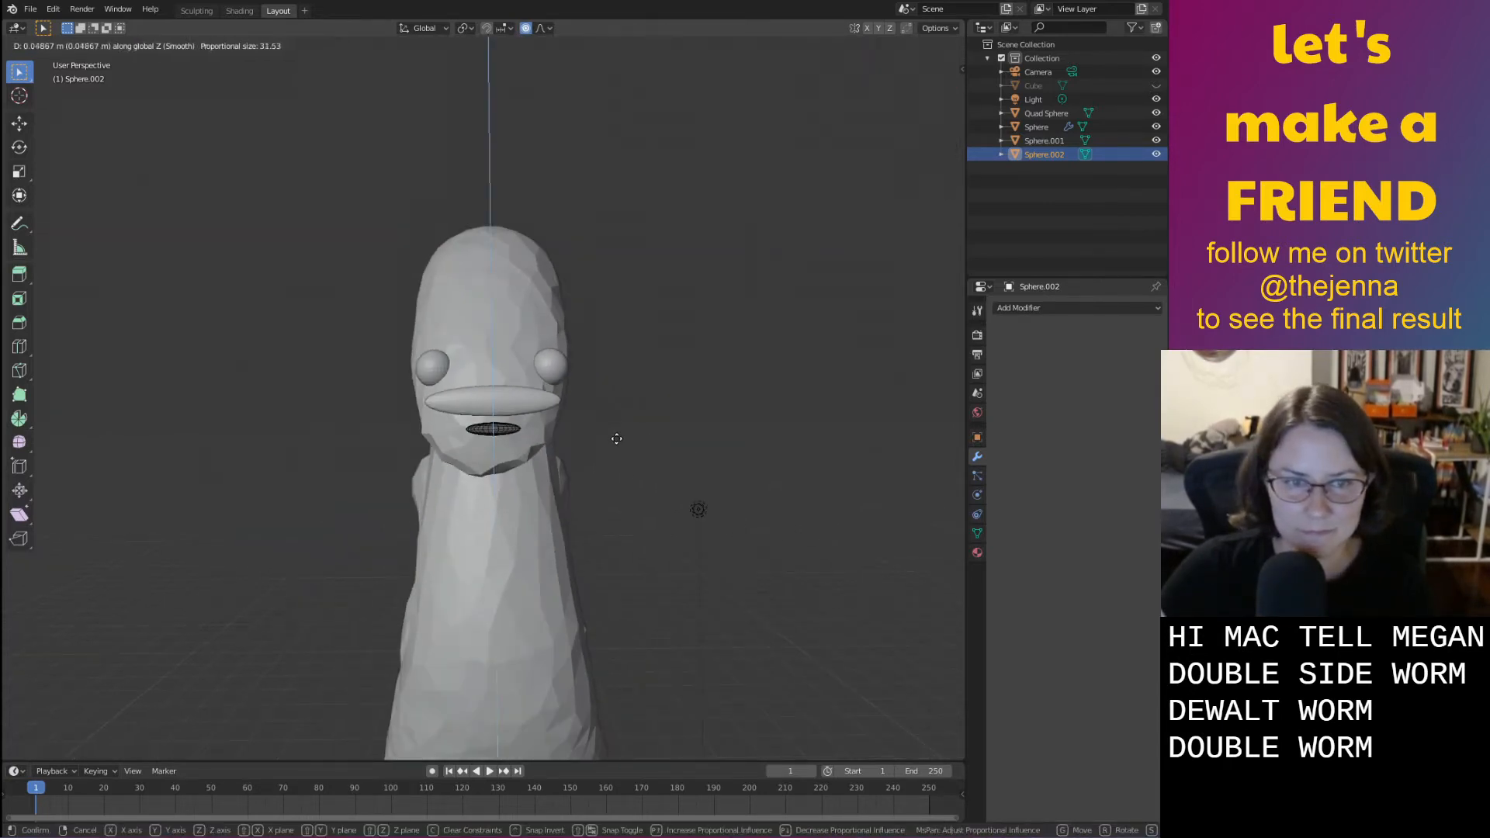
scroll(618, 440, "up", 20)
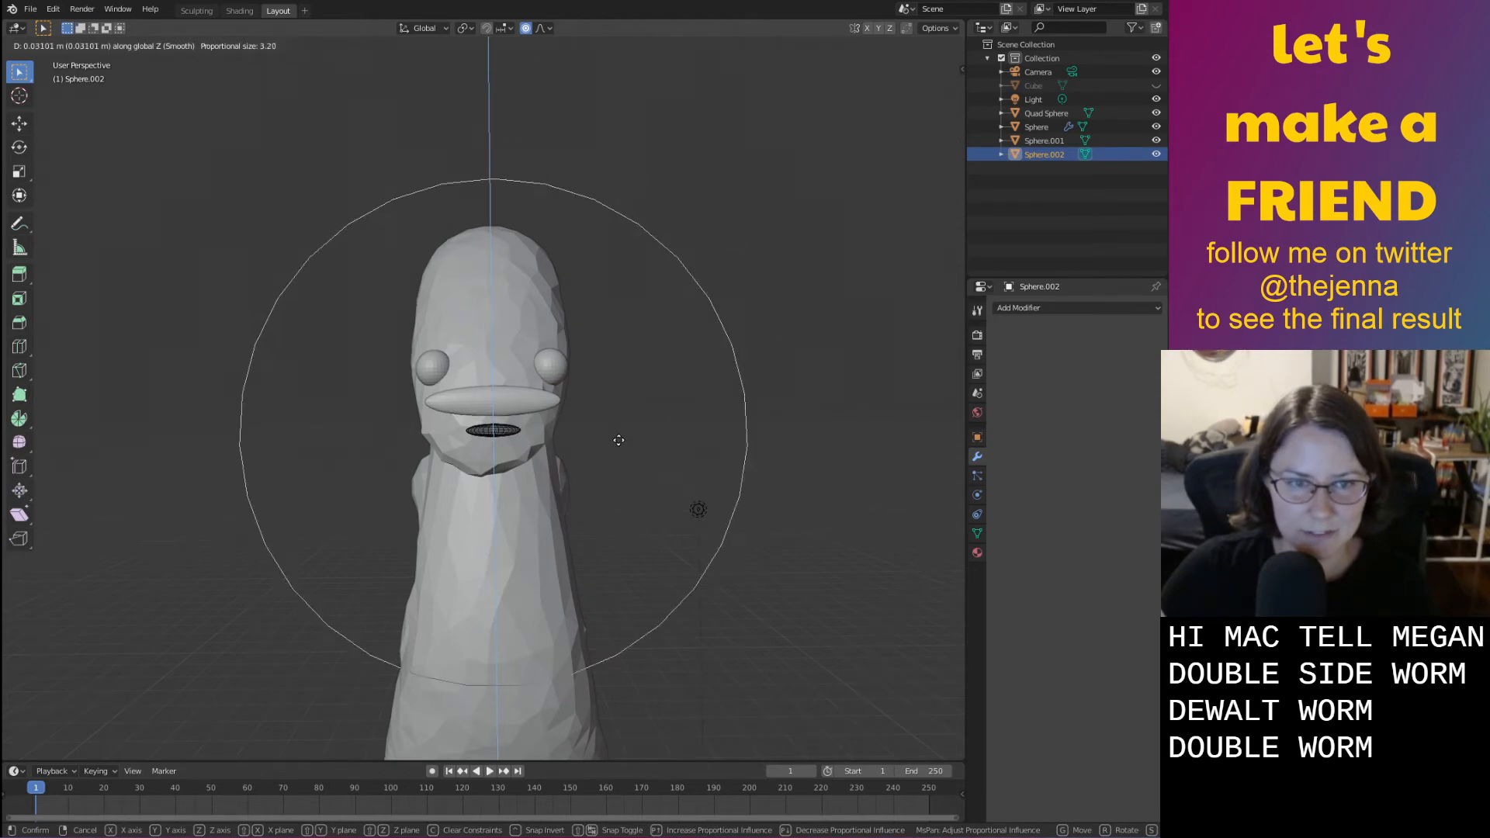
scroll(619, 440, "up", 7)
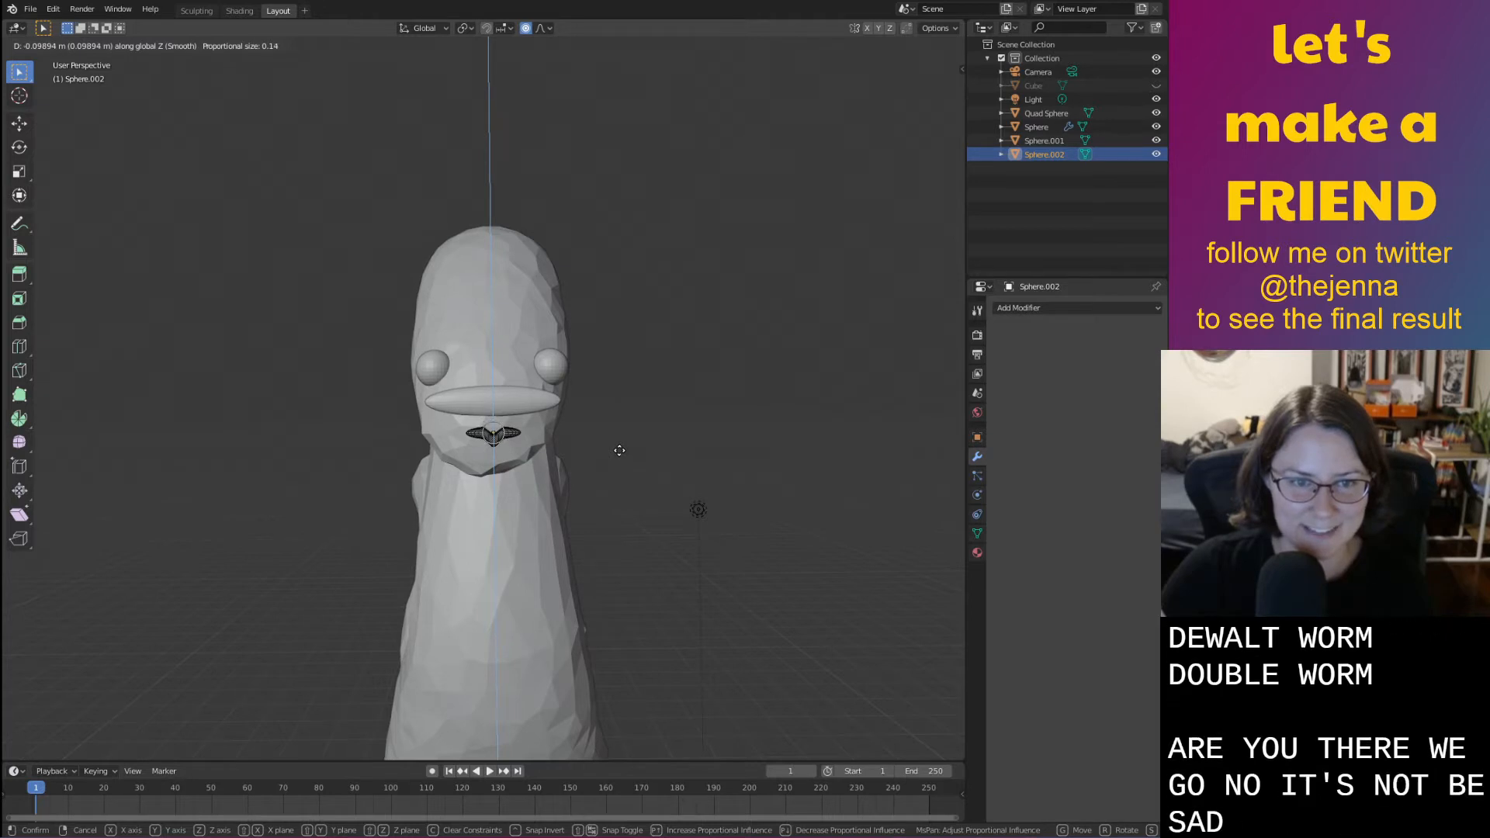
right_click(620, 450)
Switch the proportional falloff to Sphere and move the central loop about 0.15 m down along Z, bending the mouth into a smile
scroll(619, 450, "up", 2)
left_click(541, 28)
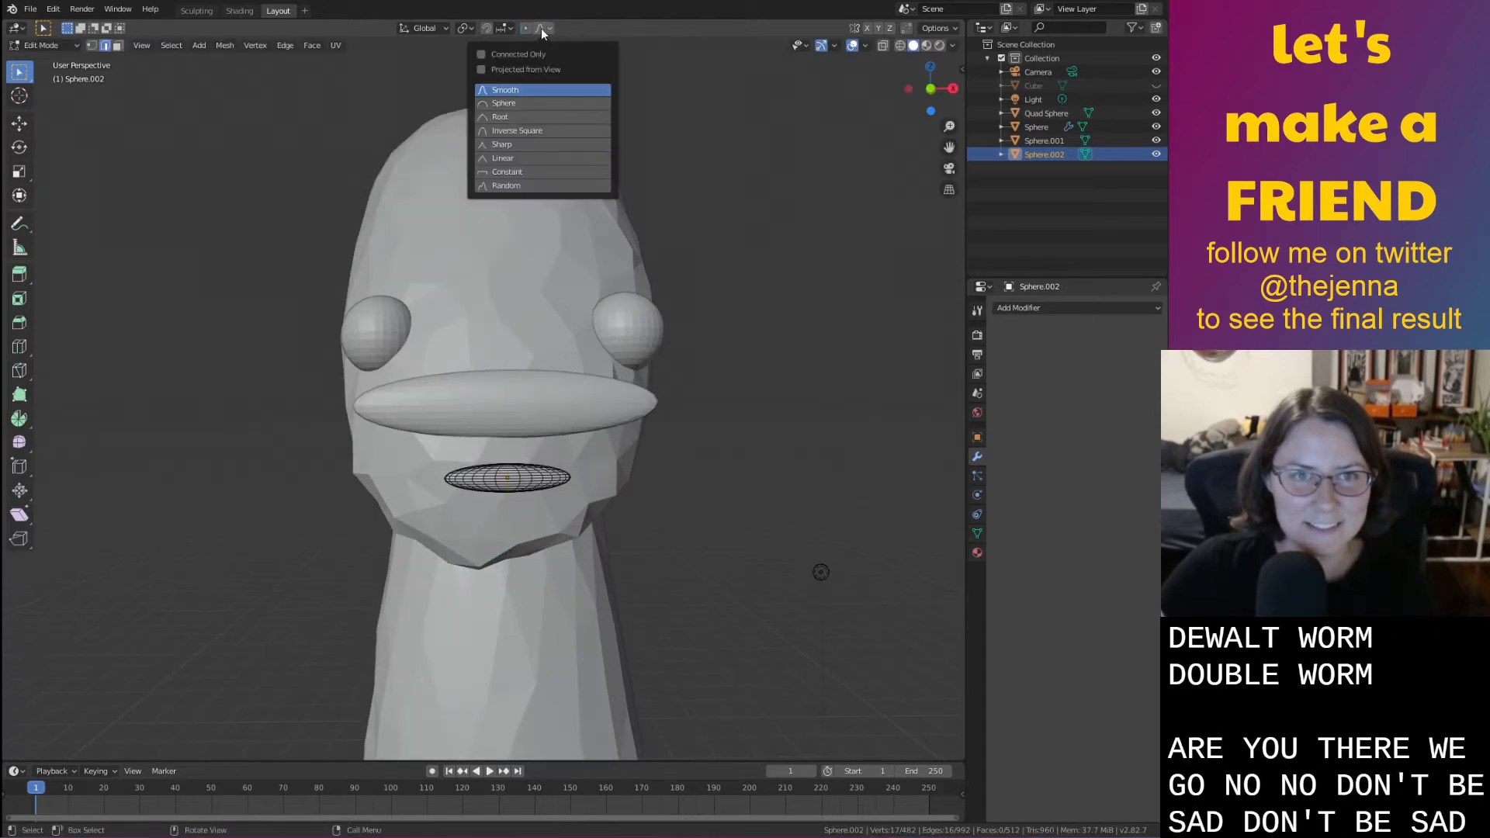
left_click(537, 30)
left_click(540, 28)
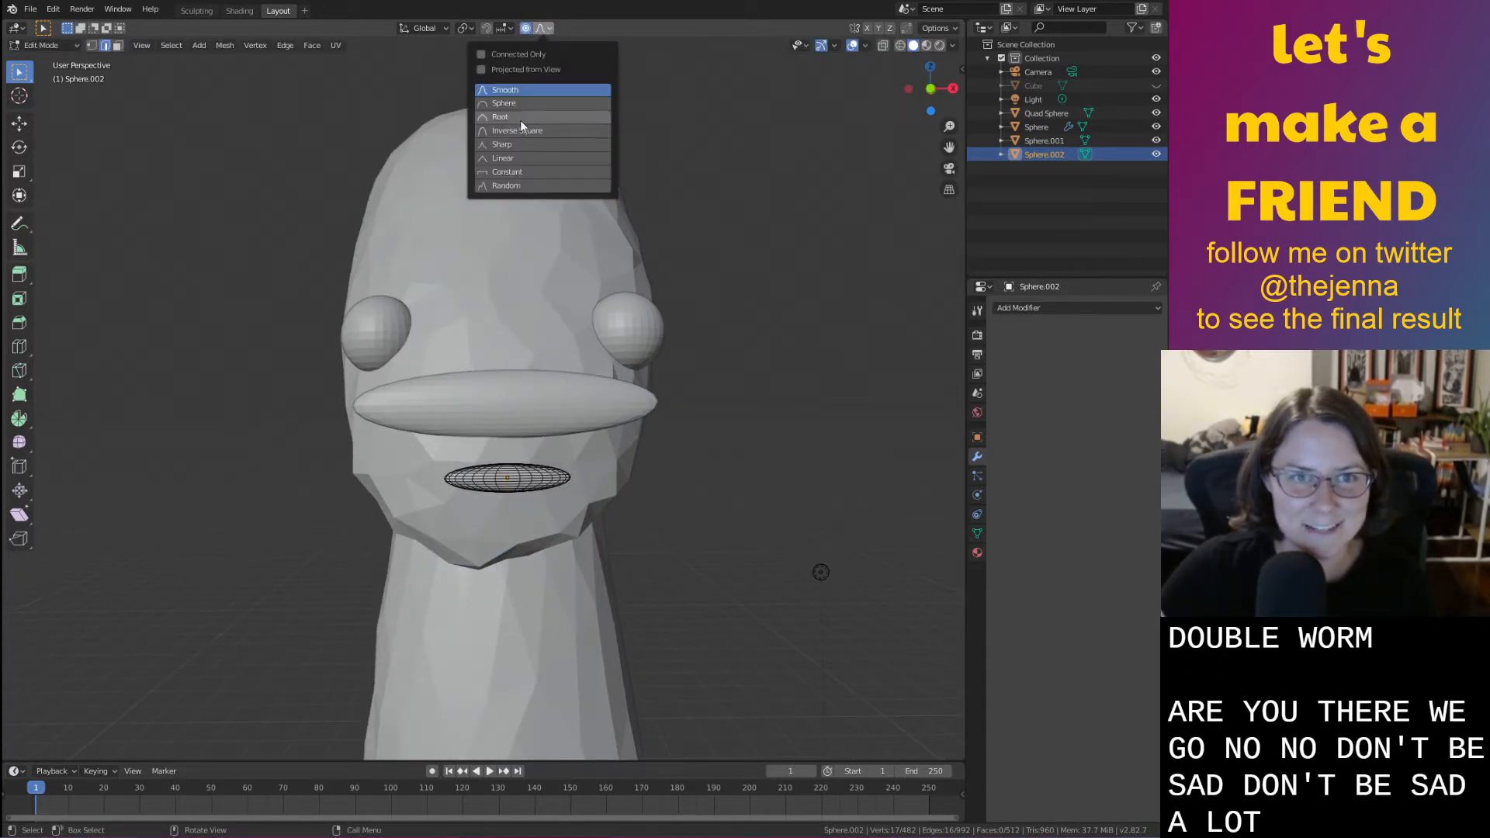
left_click(512, 103)
key("g")
key("z")
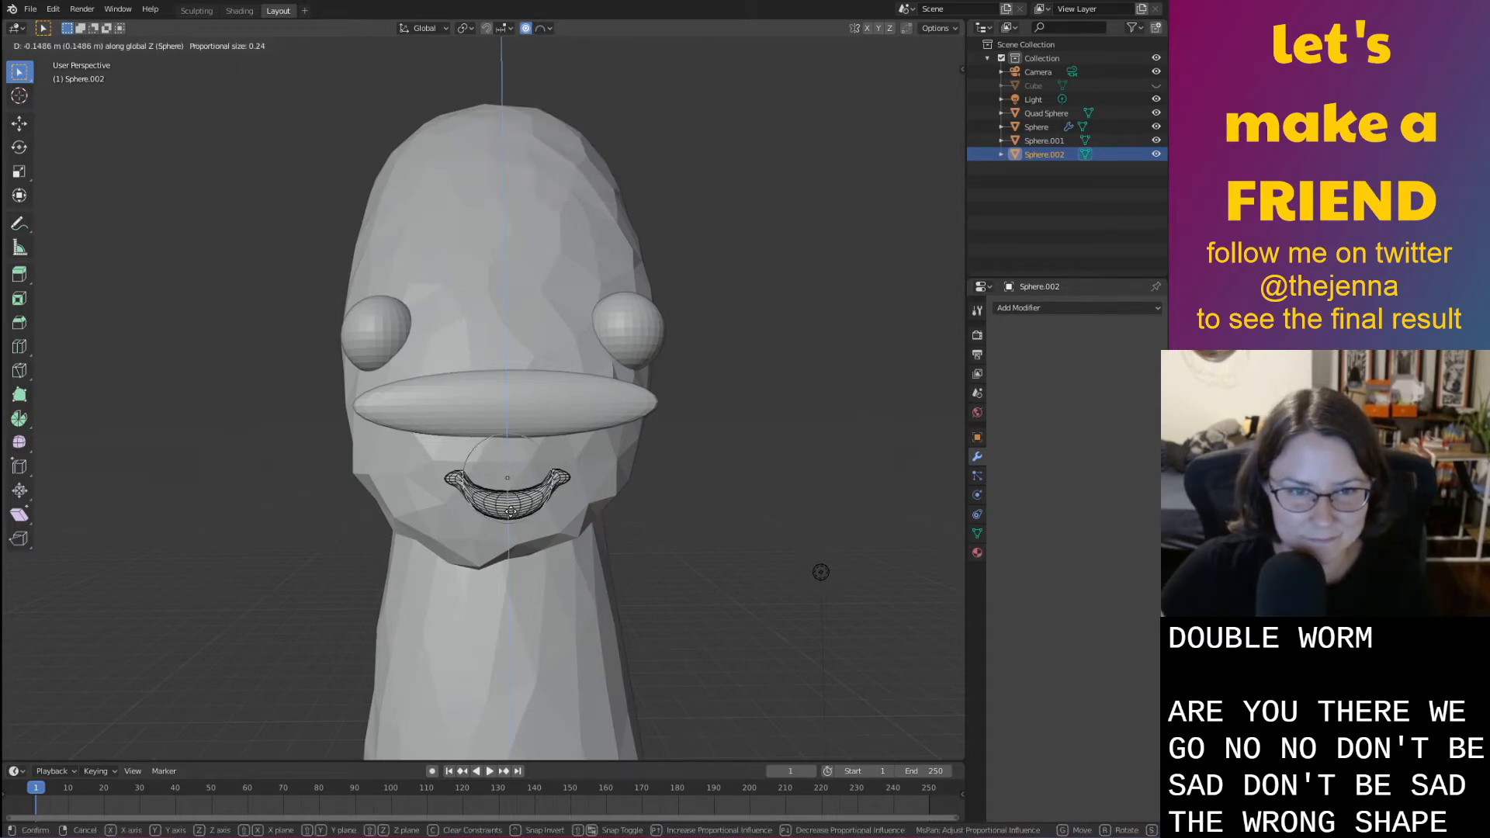
scroll(510, 511, "down", 2)
left_click(511, 511)
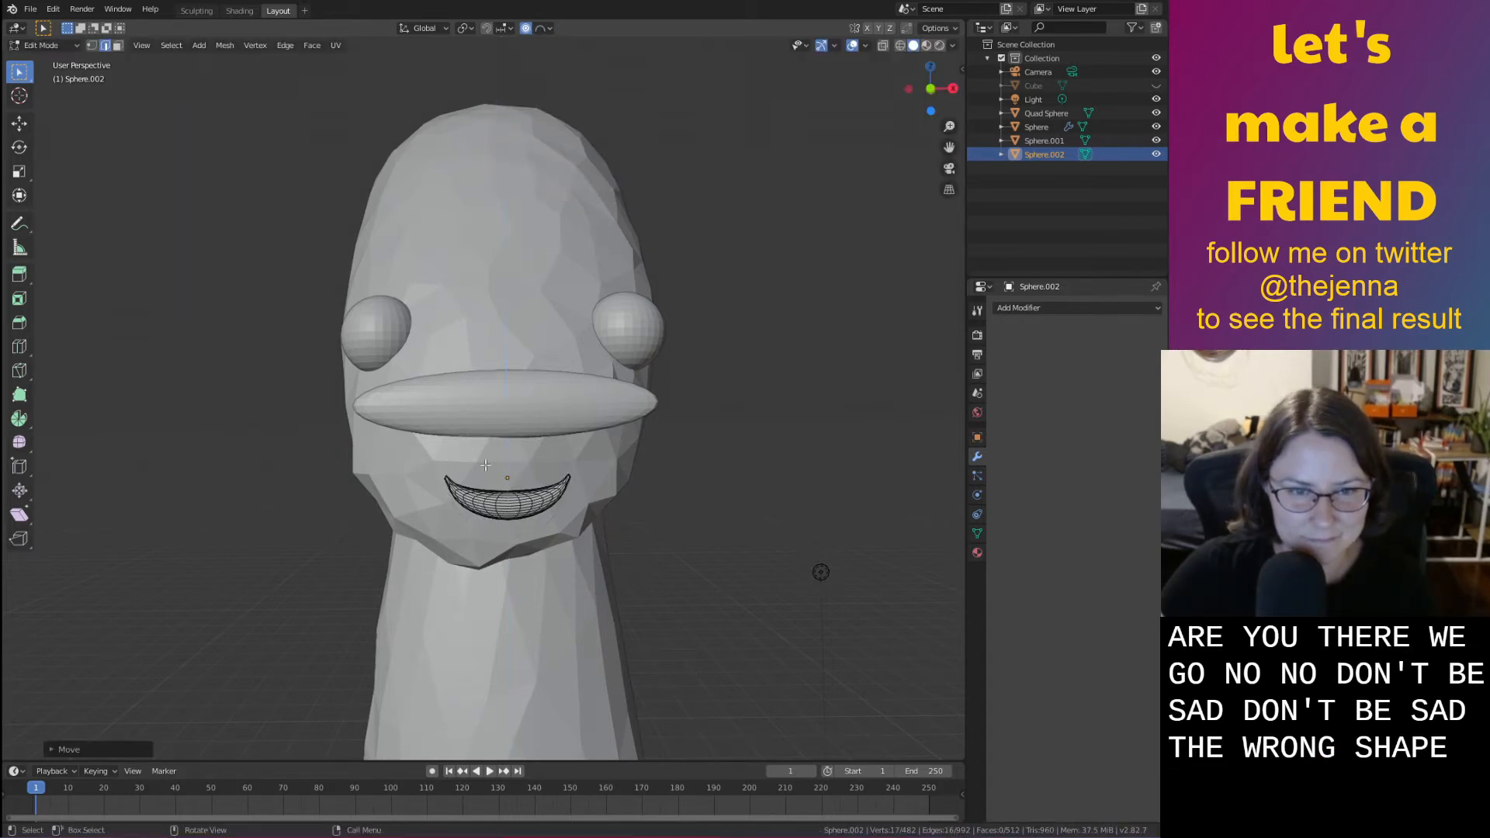
Examine the smile's curved shape and its corners up close from the front and from above
scroll(534, 281, "up", 4)
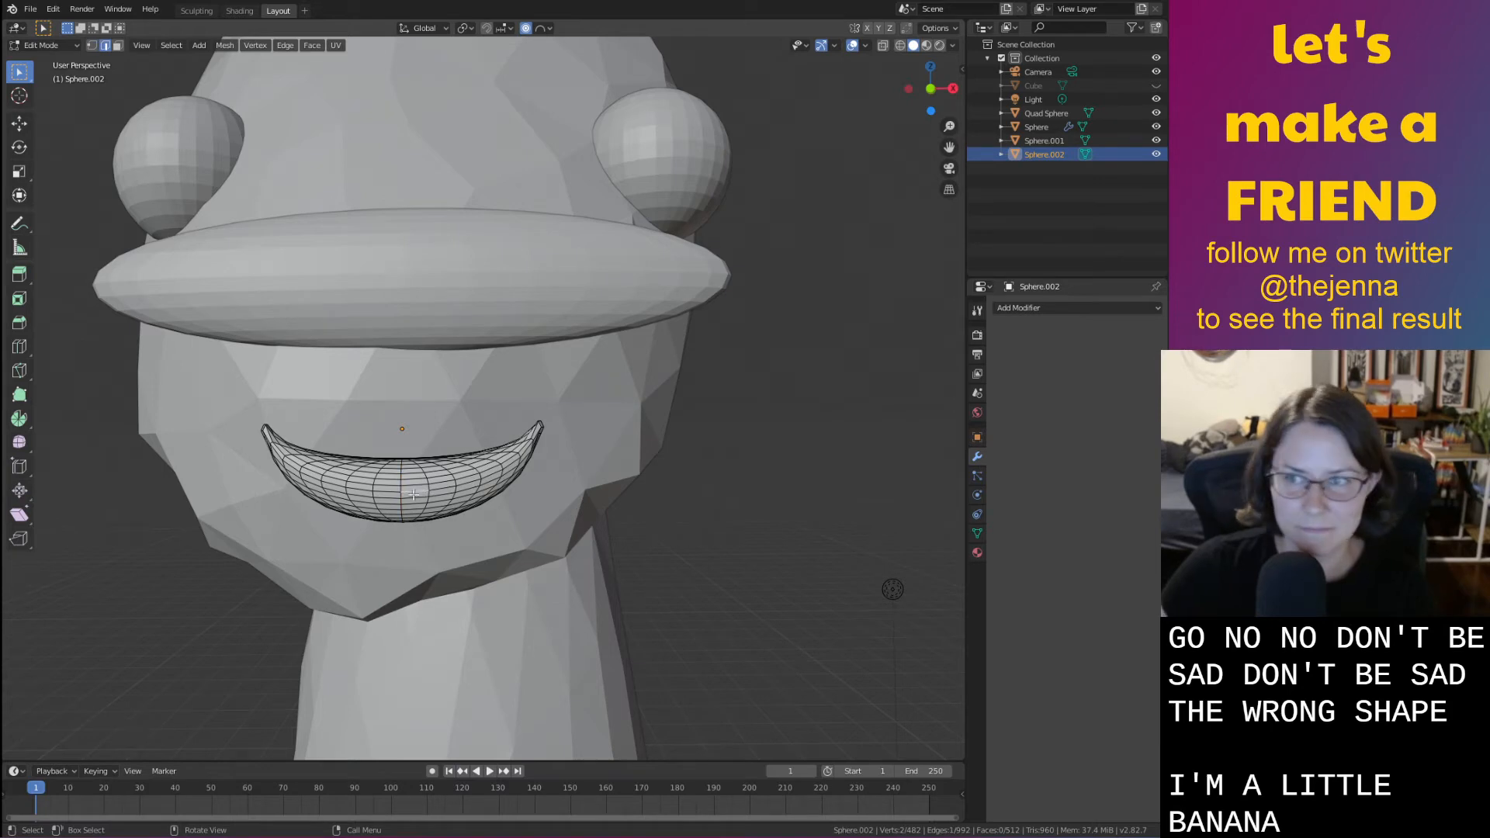
middle_click_drag(413, 494, 431, 500)
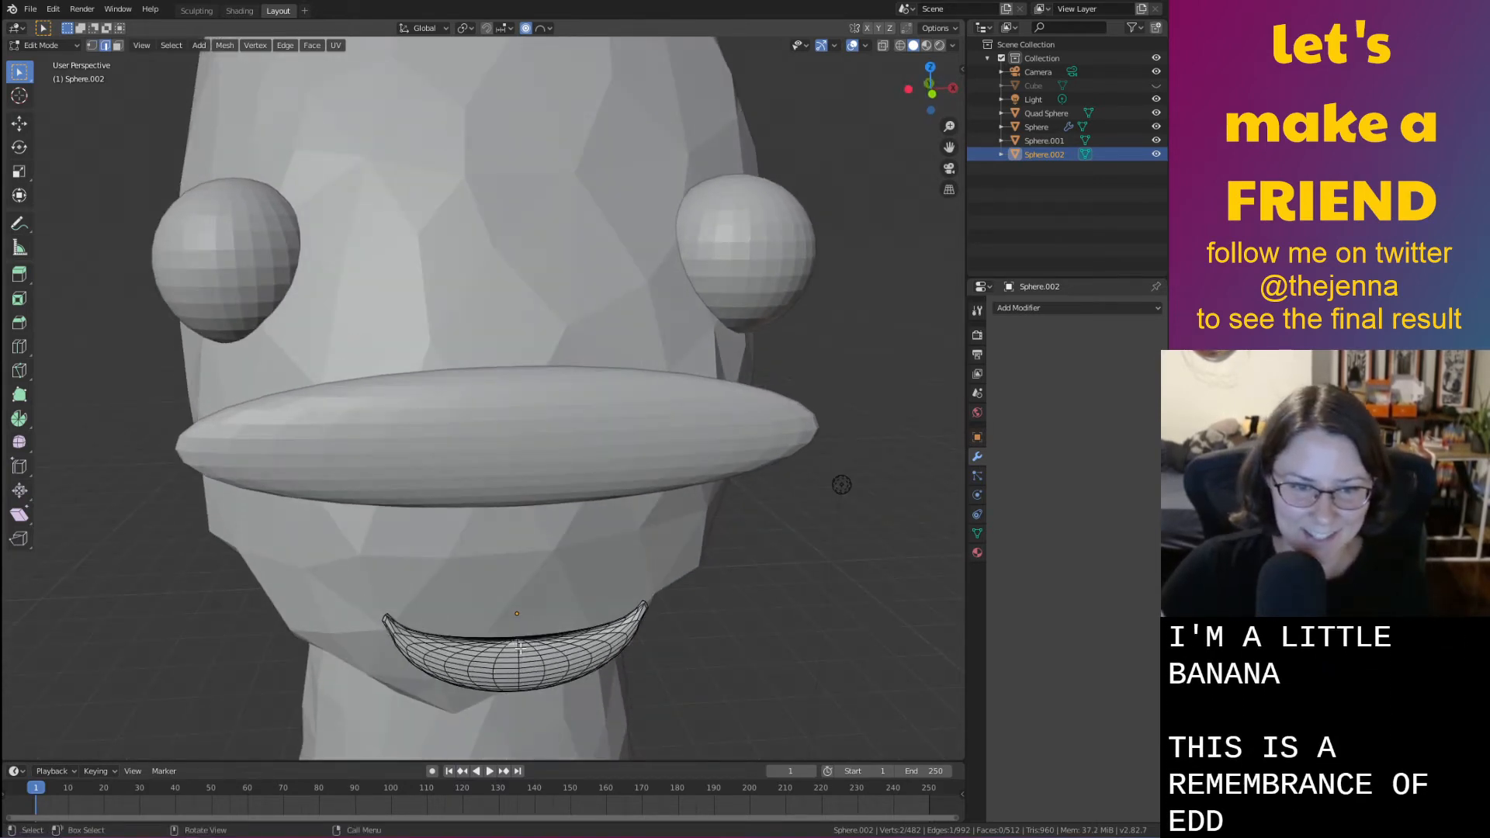
middle_click_drag(517, 646, 486, 636)
key("Tab")
key("Tab")
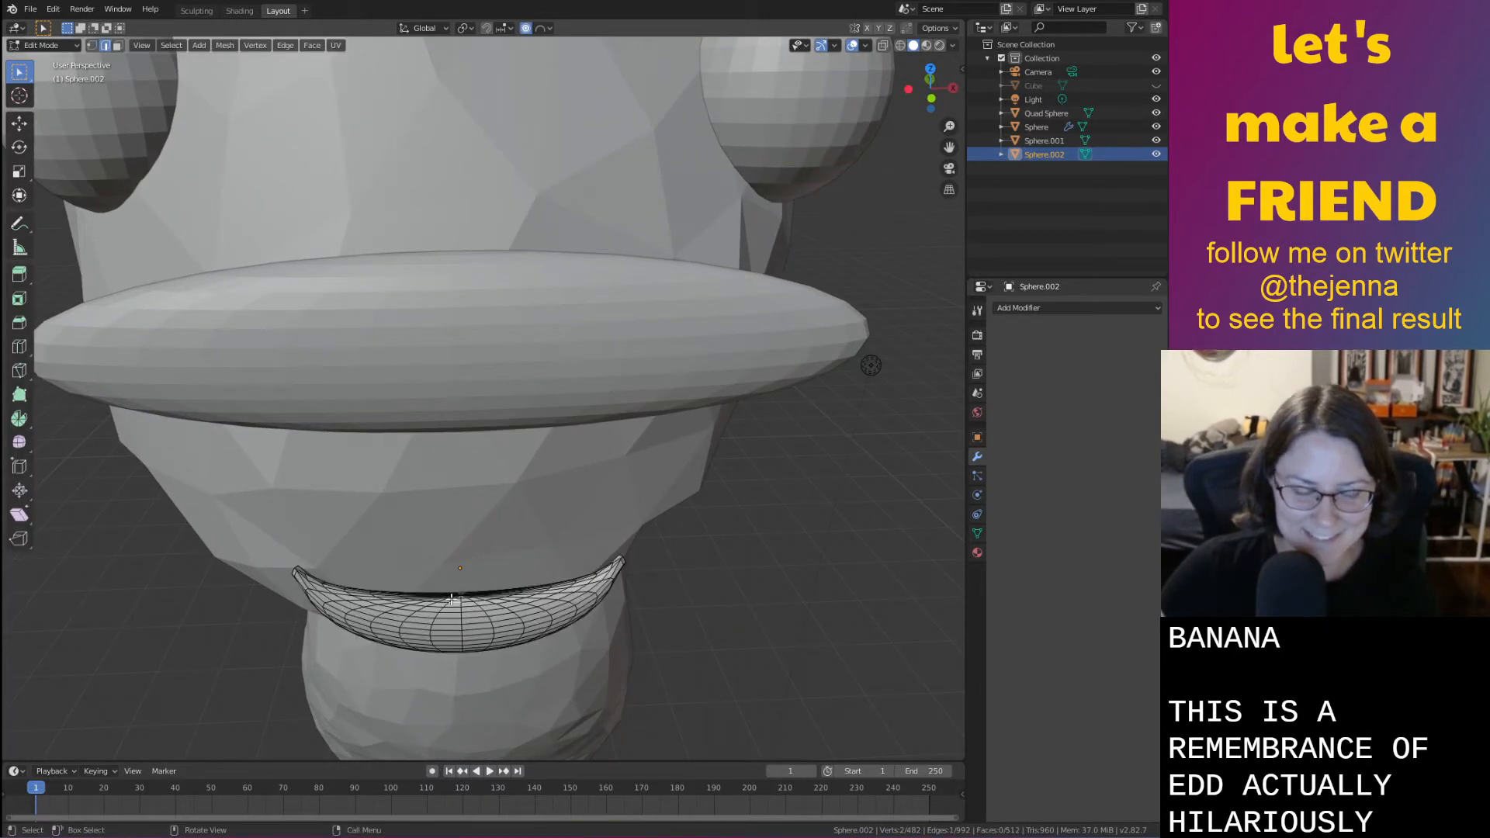
left_click(486, 670)
scroll(486, 670, "up", 4)
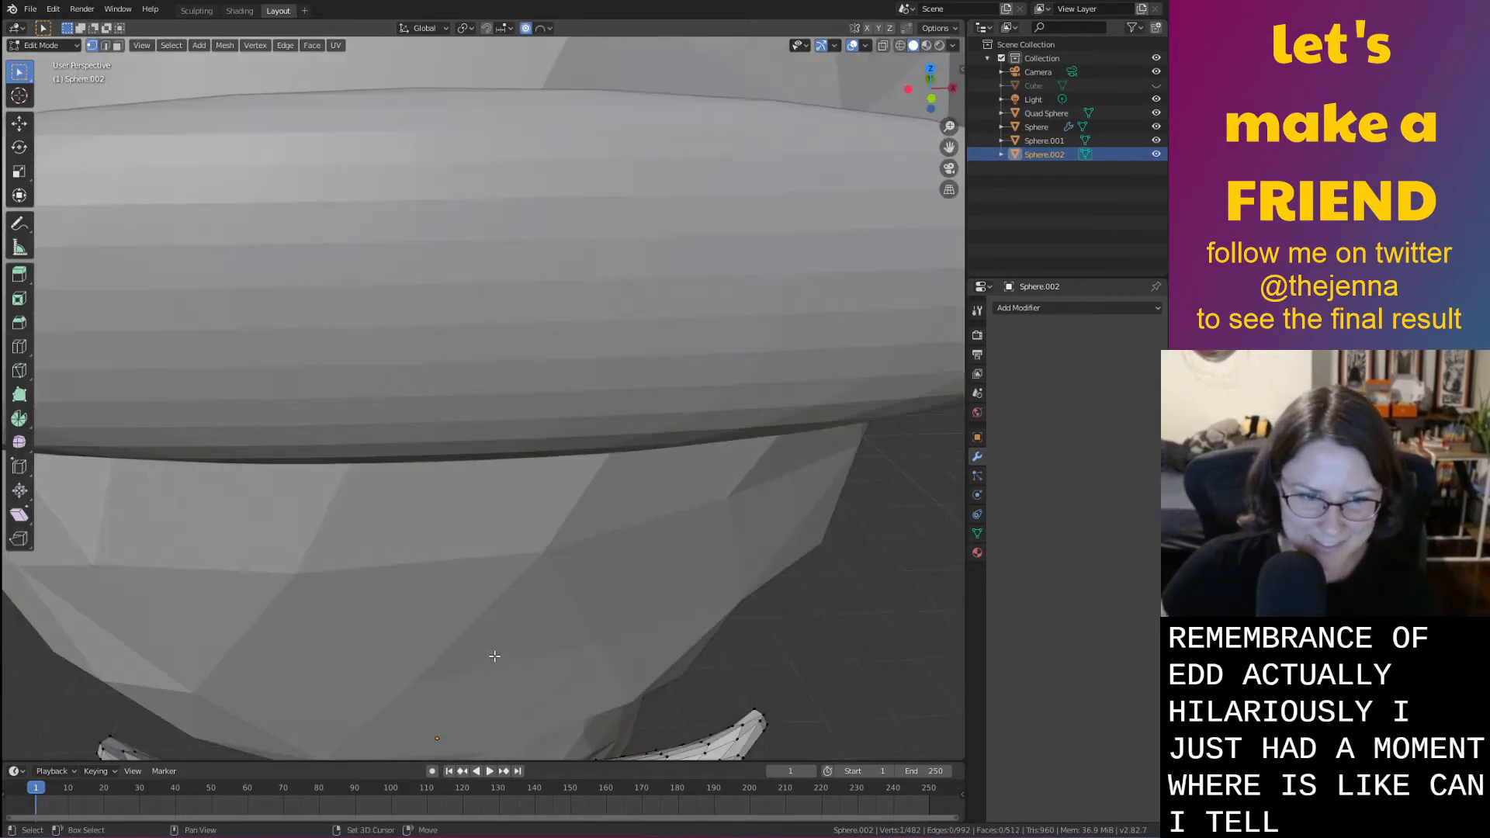
middle_click_drag(492, 657, 556, 402, "shift")
Leave mesh editing and nudge the whole mouth along Z
key("Tab")
key("g")
key("z")
left_click(534, 384)
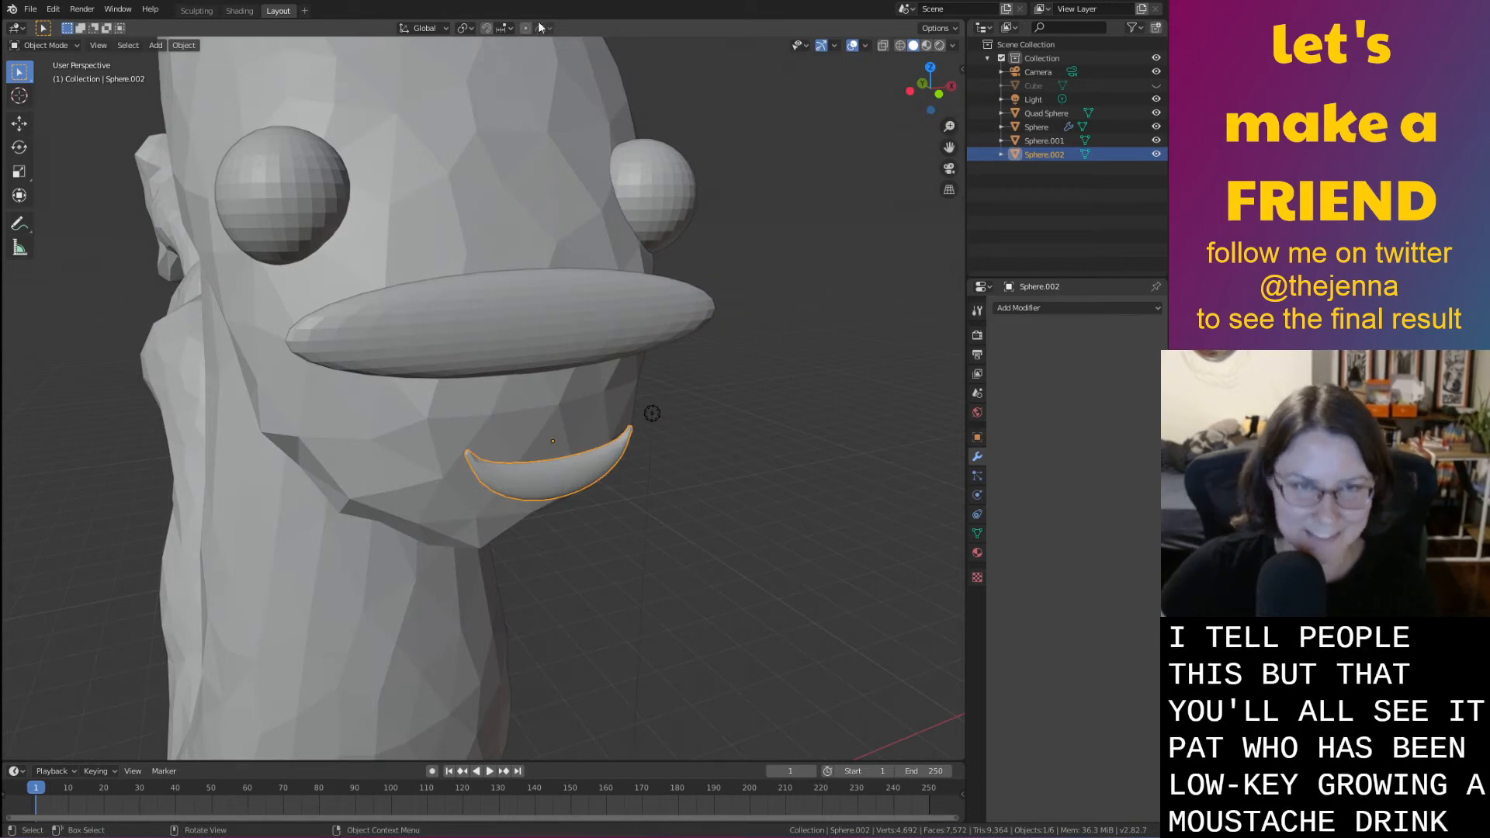
key("g")
key("z")
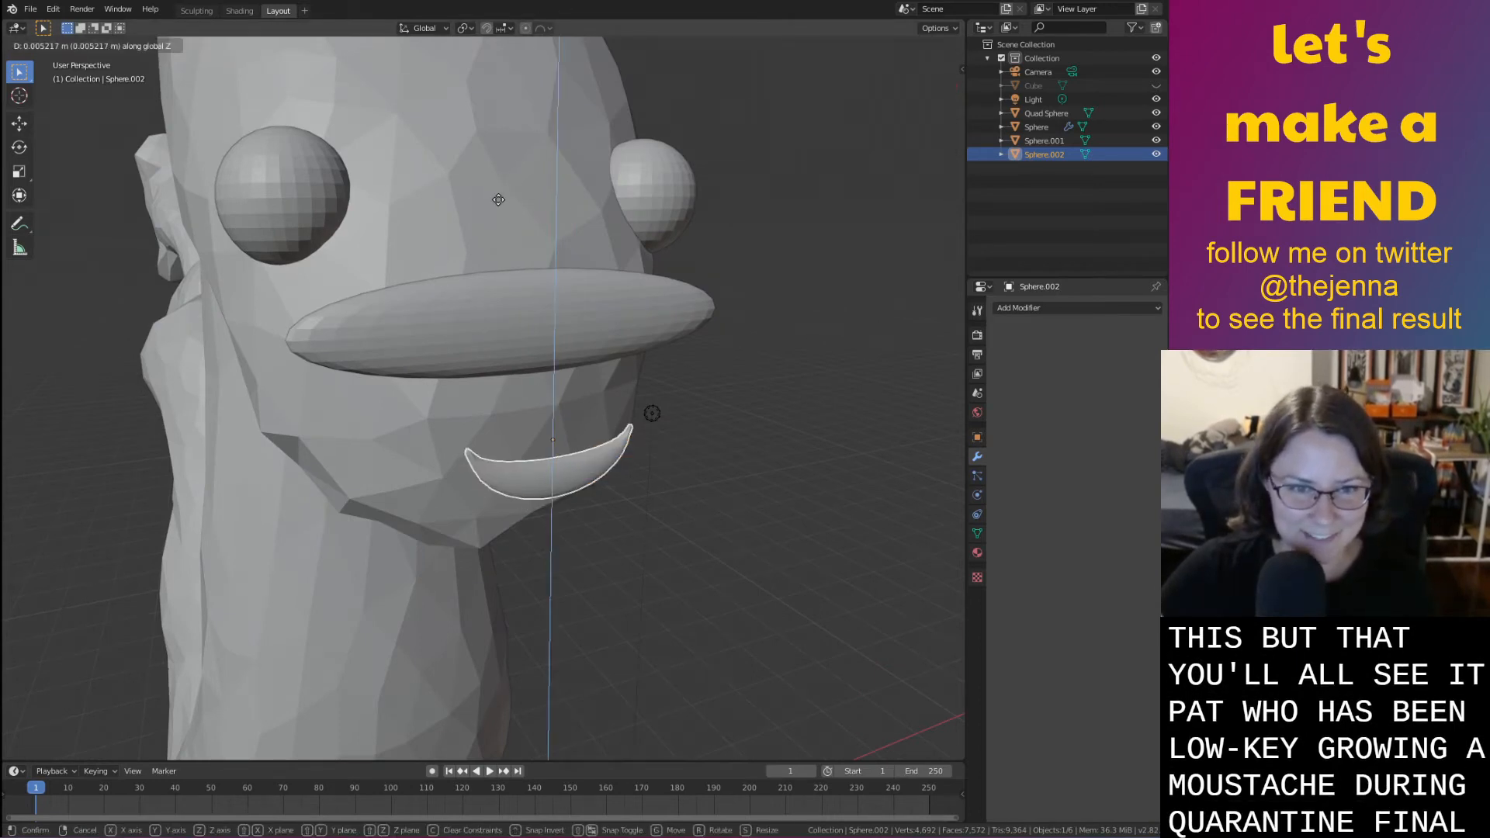
key("Escape")
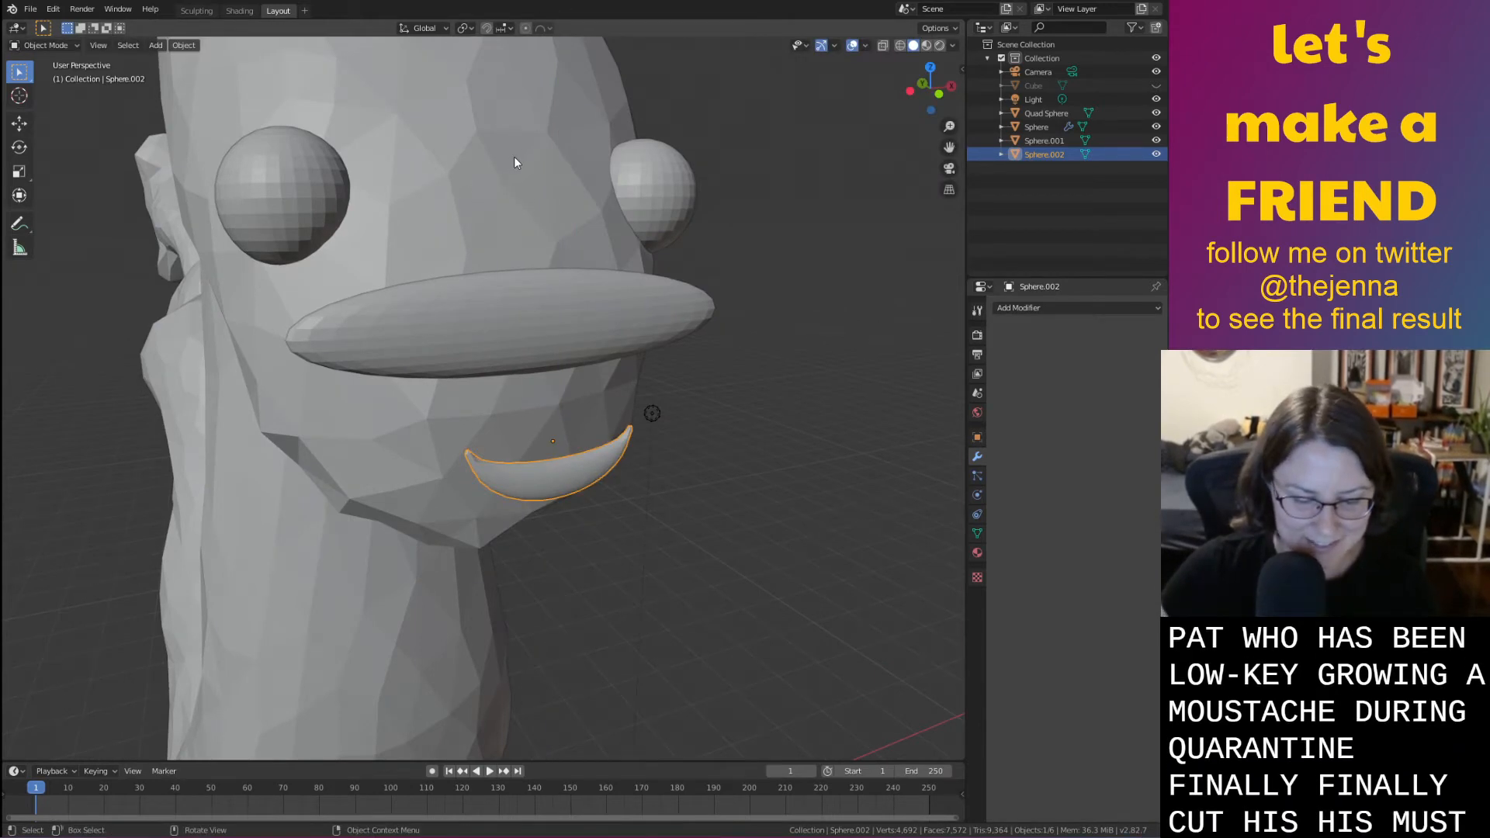
Scale the mouth down along Z so the smile becomes thinner
key("s")
key("z")
left_click(560, 233)
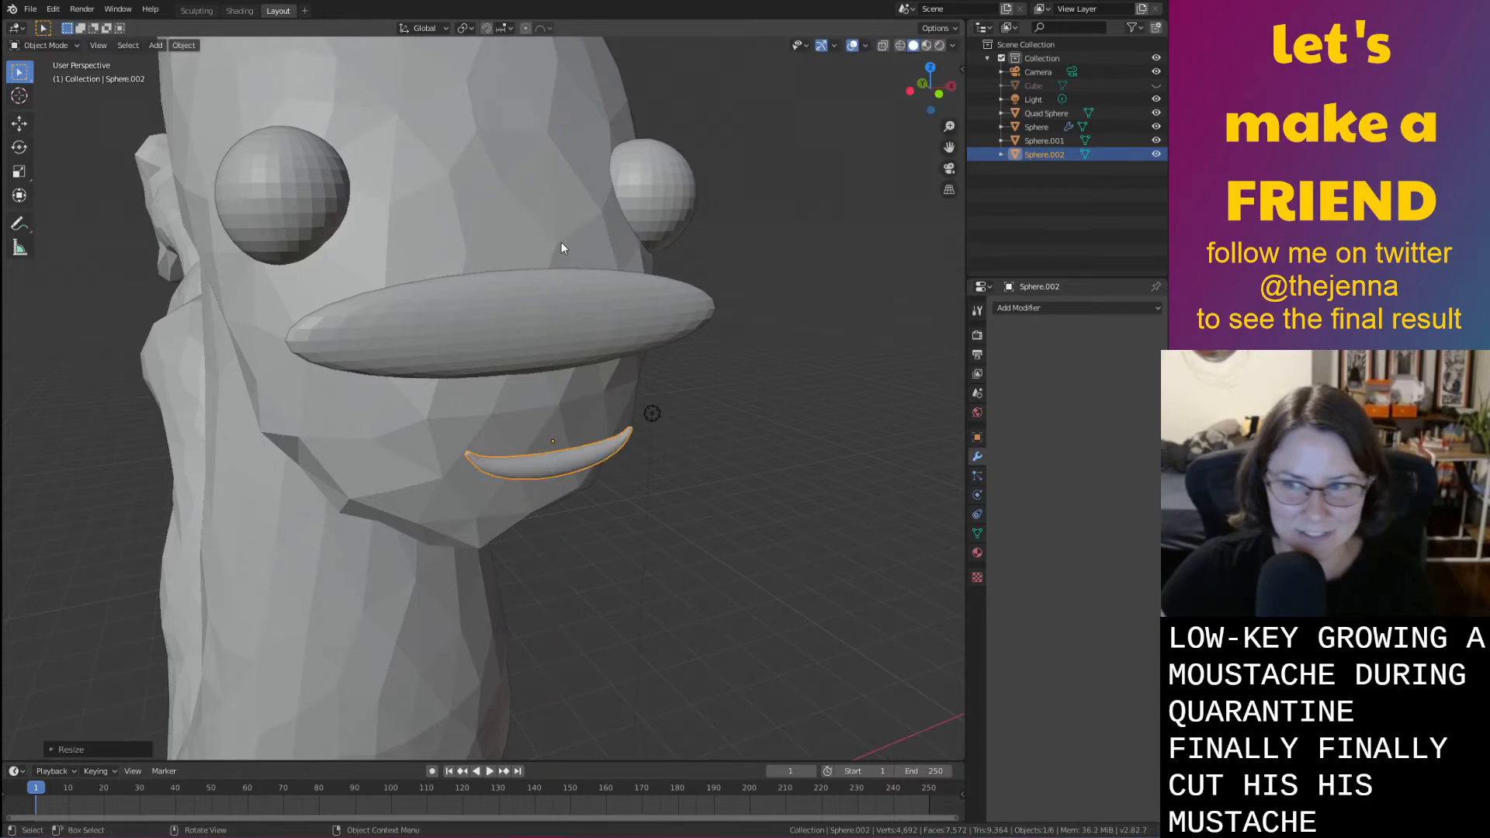
Move the mouth back along Y until it rests against the tip's surface
middle_click_drag(561, 242, 526, 225)
middle_click_drag(511, 298, 656, 501, "shift")
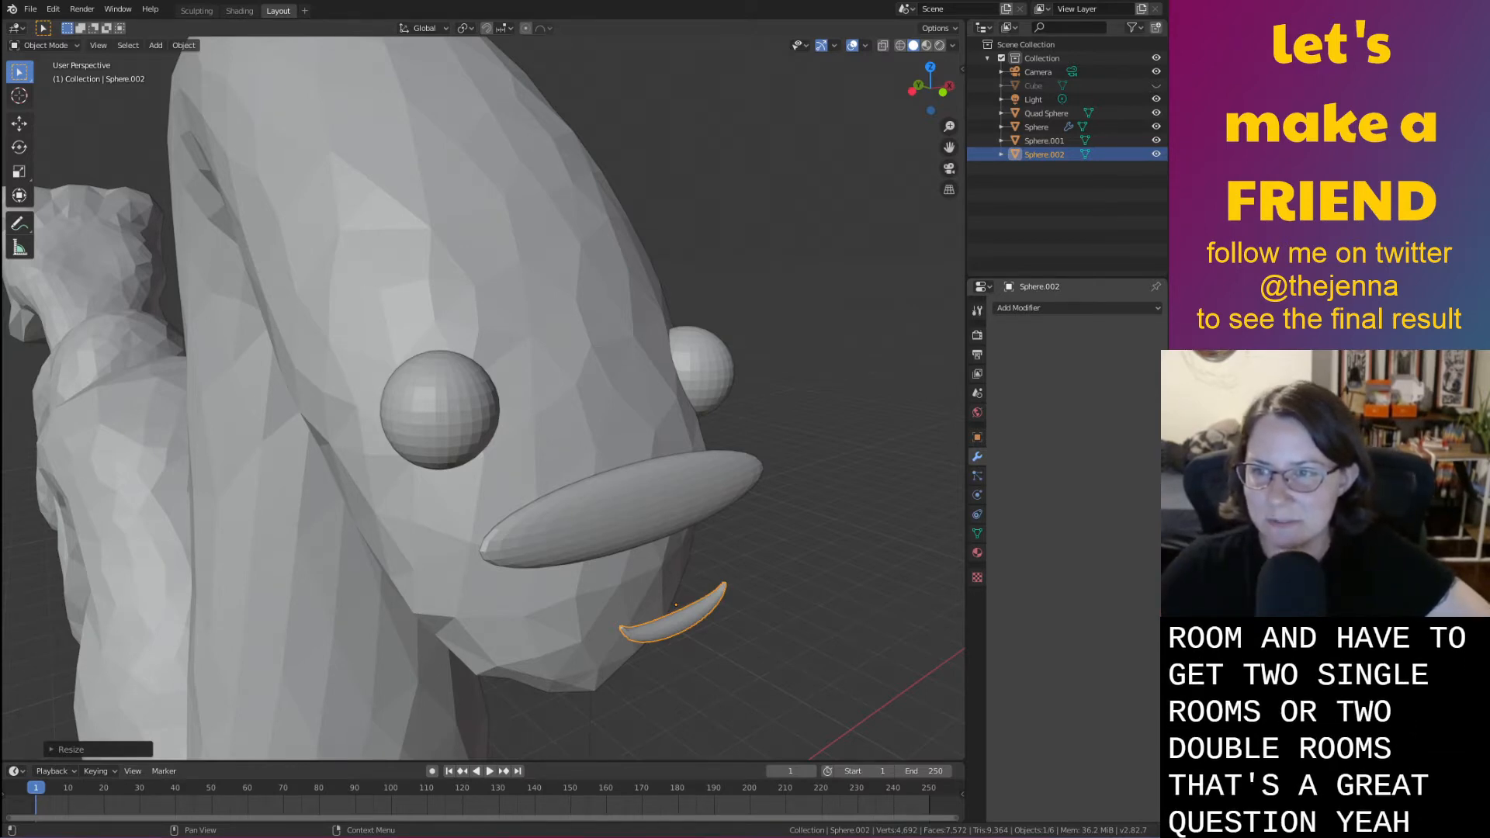
middle_click_drag(776, 545, 844, 557)
key("g")
key("y")
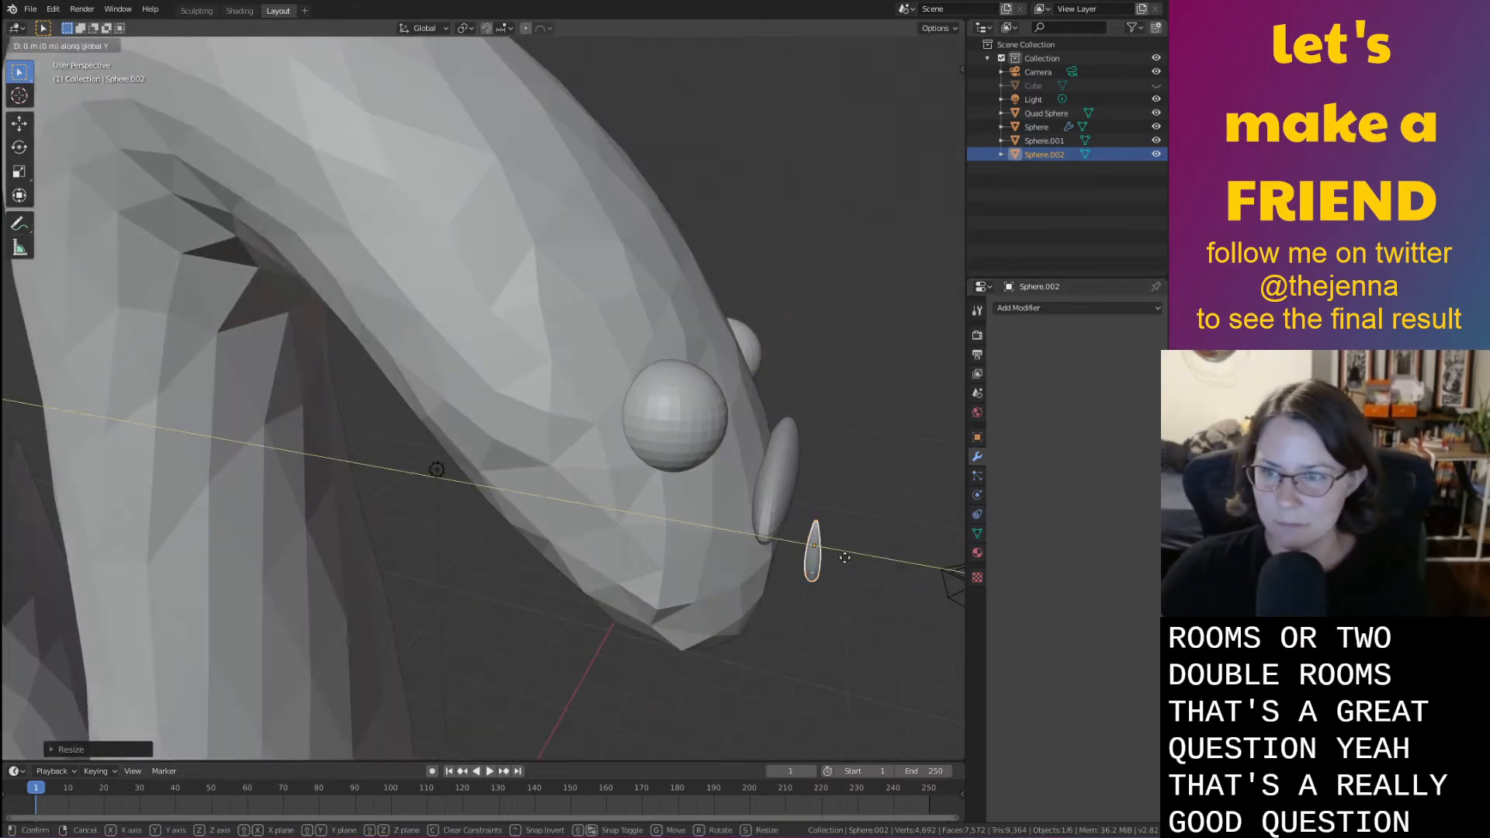
left_click(804, 554)
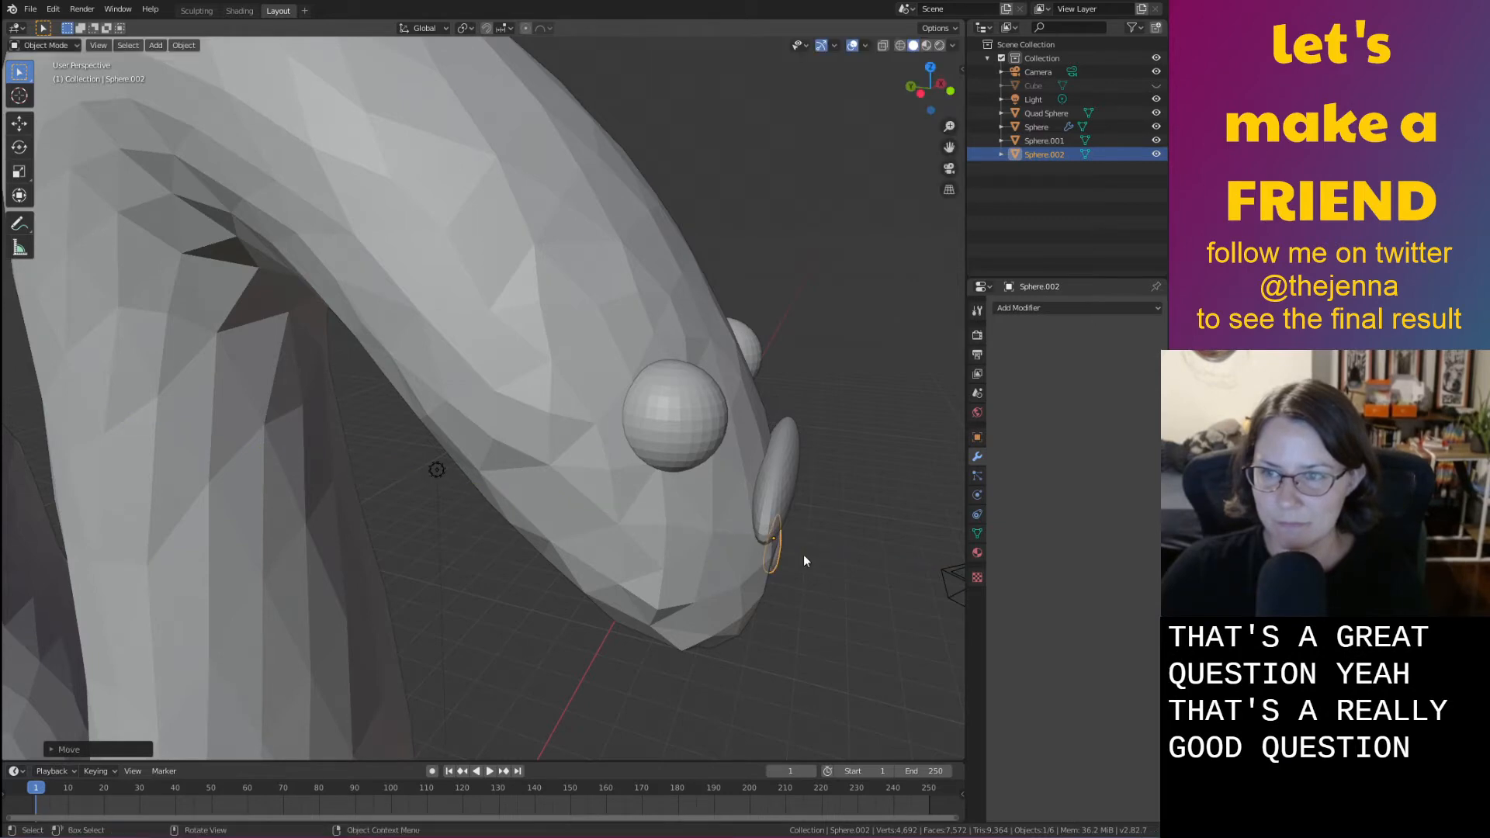
Raise the mouth along Z so it sits just beneath the mustache
middle_click_drag(803, 554, 688, 542)
scroll(809, 561, "up", 4)
key("g")
key("x")
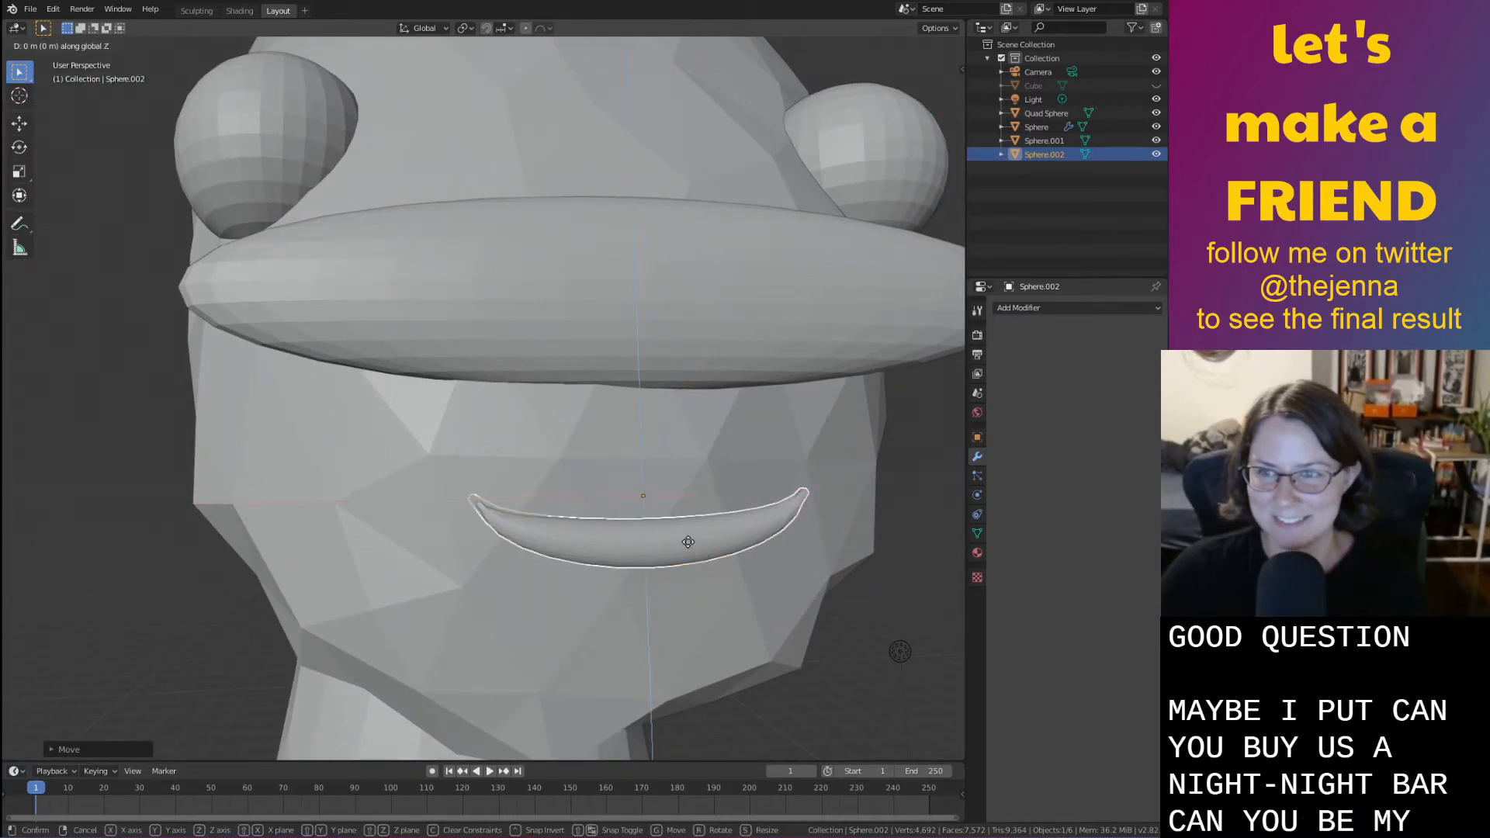
key("z")
left_click(679, 443)
middle_click_drag(679, 442, 692, 482)
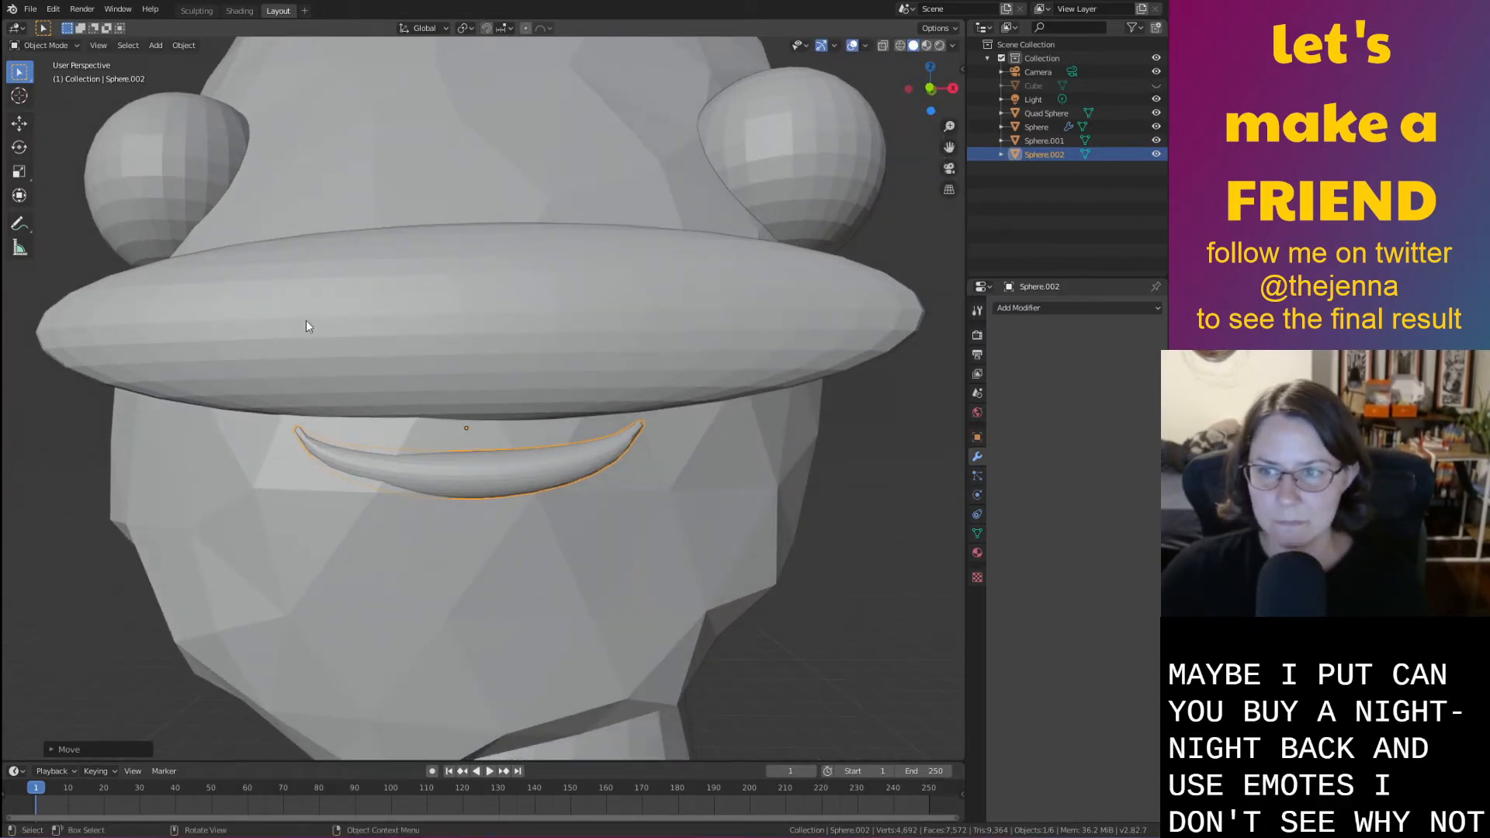
scroll(384, 346, "down", 6)
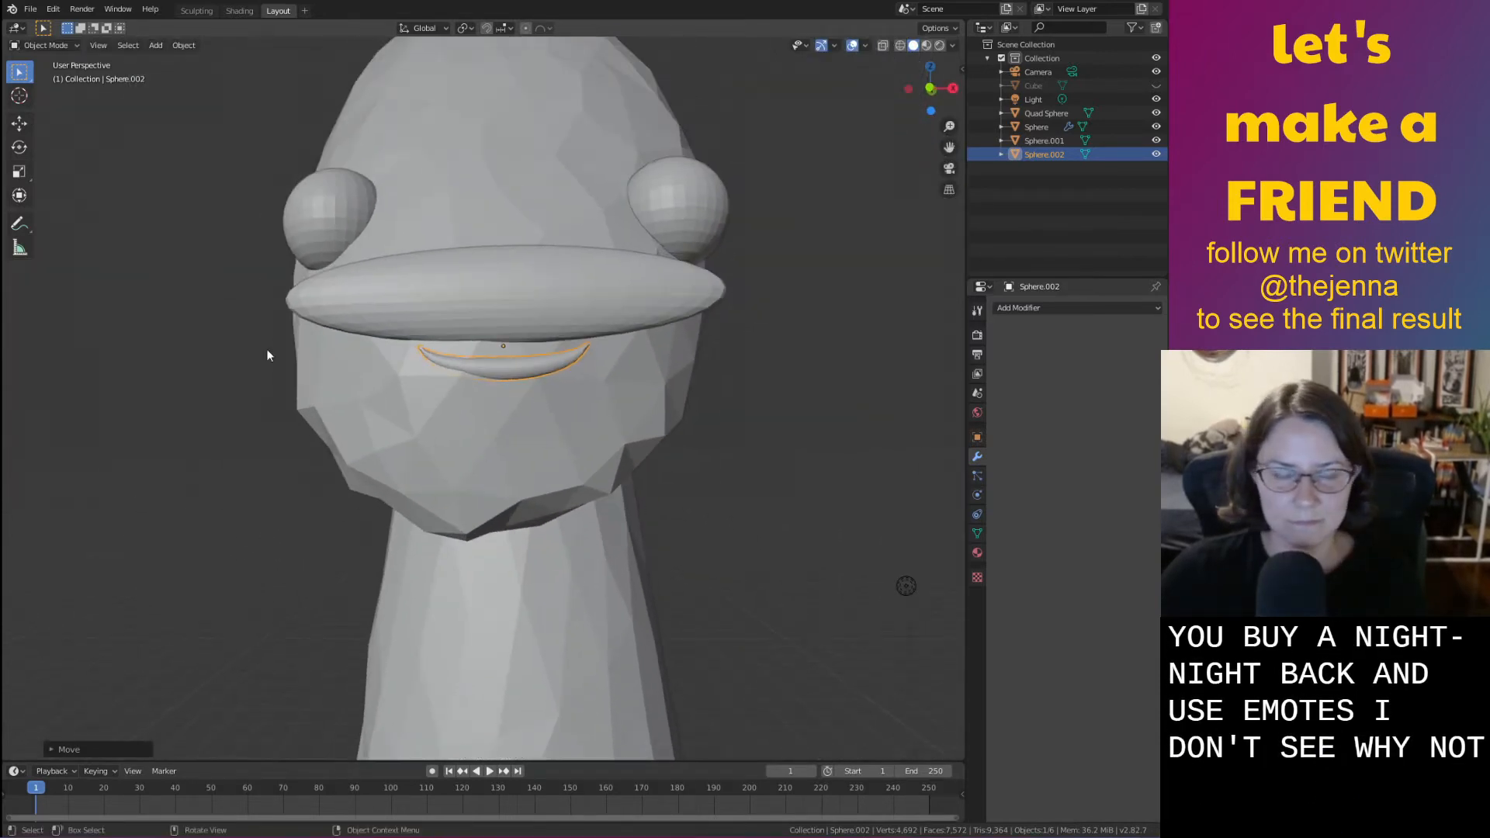
key("g")
key("x")
key("Escape")
Rotate the mouth slightly about Z to line it up with the tip's surface
key("r")
key("z")
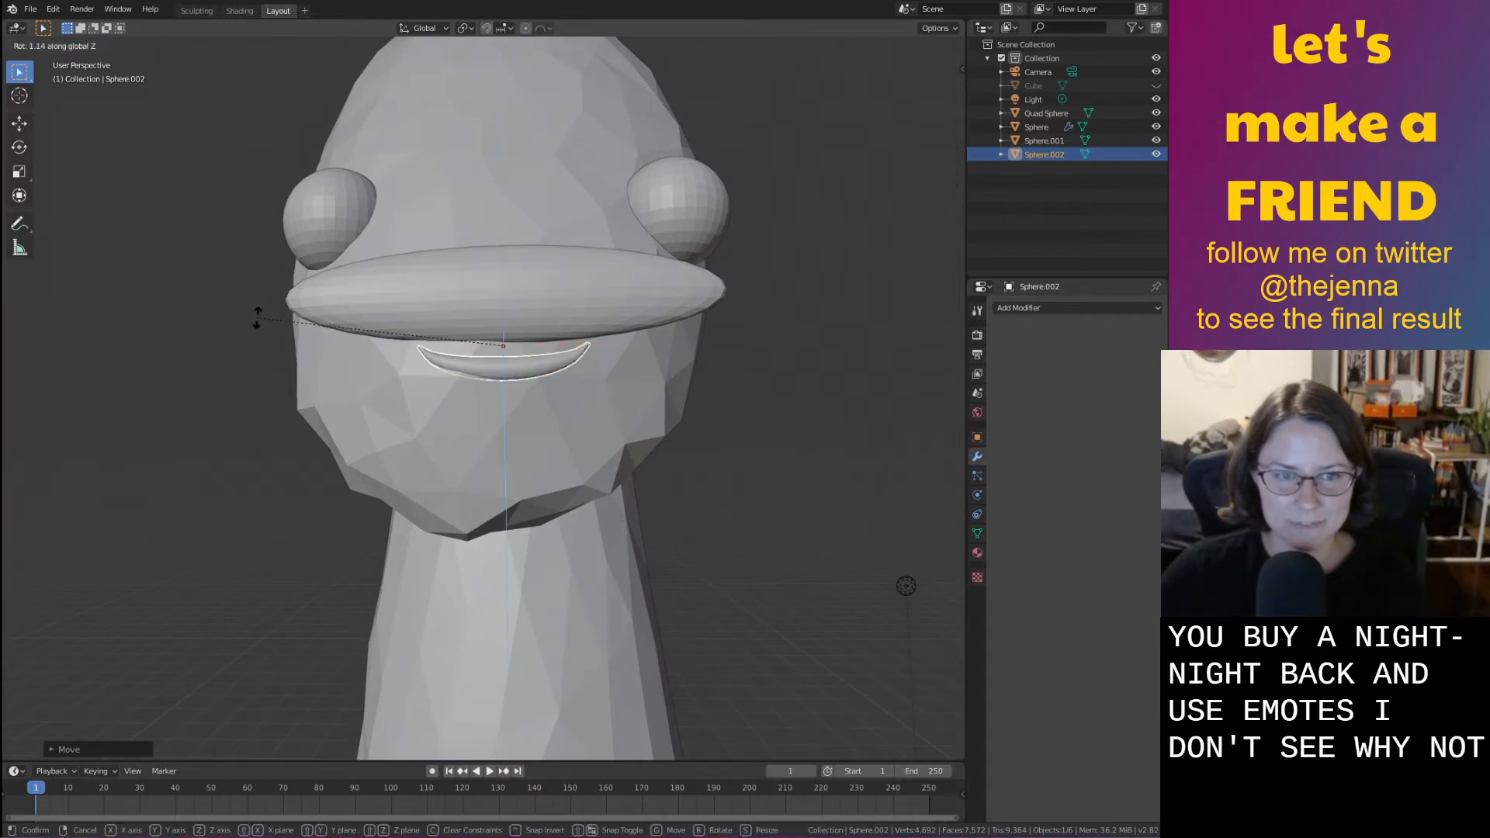
left_click(311, 313)
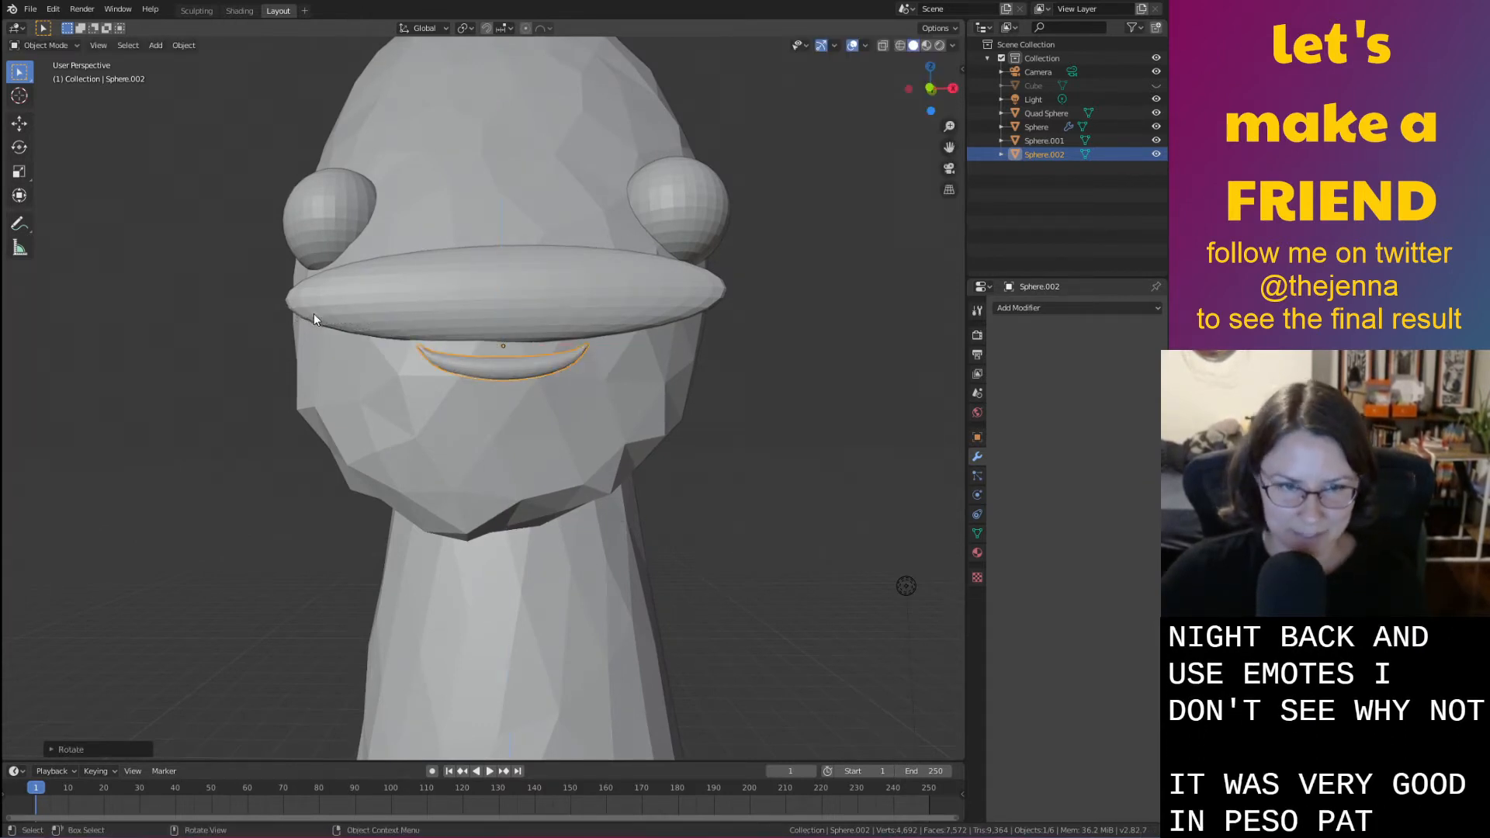
middle_click_drag(313, 313, 321, 361)
middle_click_drag(662, 532, 759, 537)
Select the mouth, save the file monster31.blend, and deselect everything
left_click(807, 392)
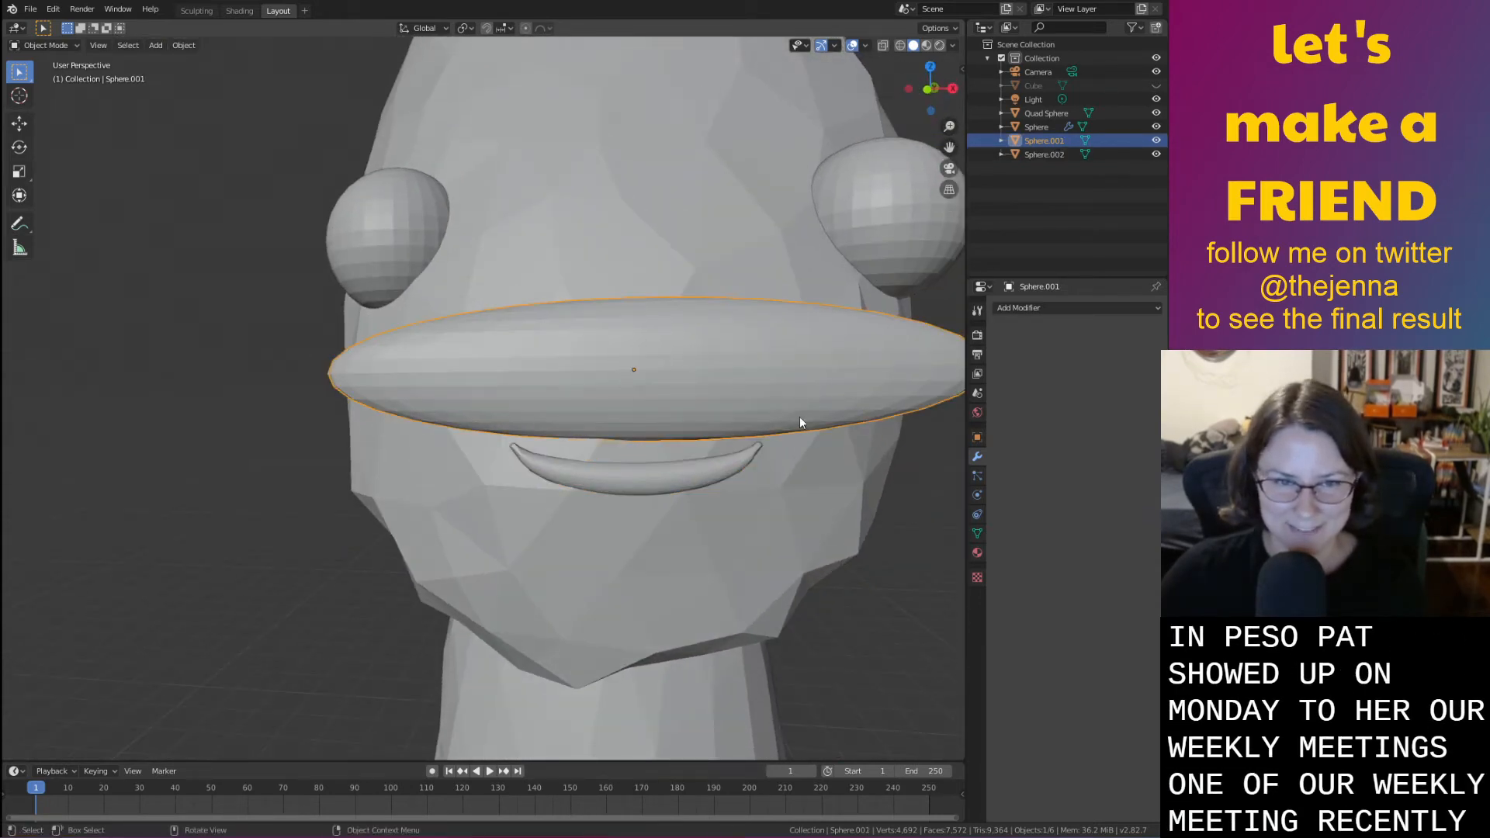
left_click(715, 469)
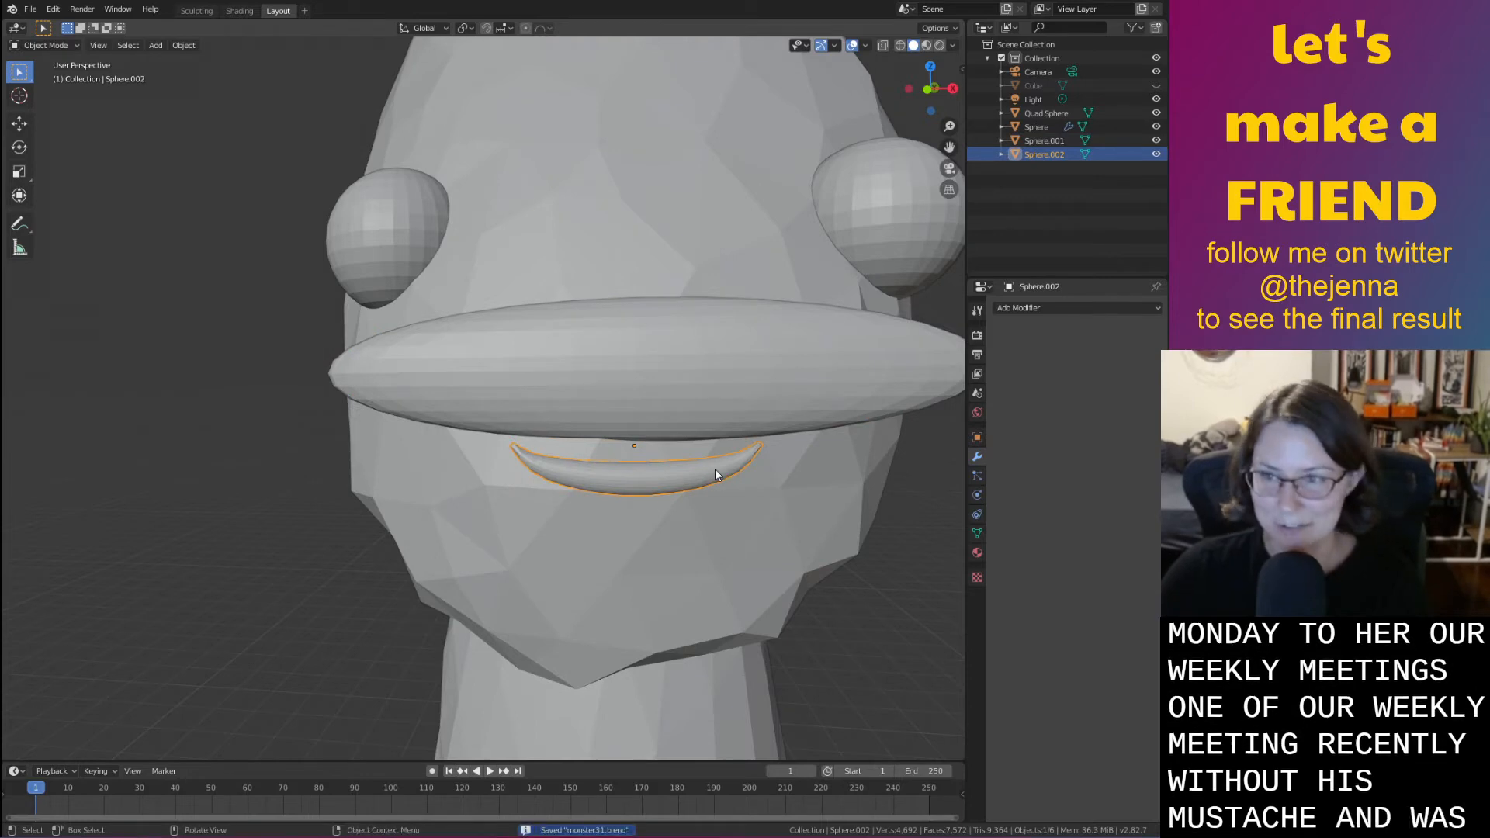
middle_click_drag(869, 551, 846, 542, "shift")
left_click(855, 547)
scroll(744, 507, "up", 2)
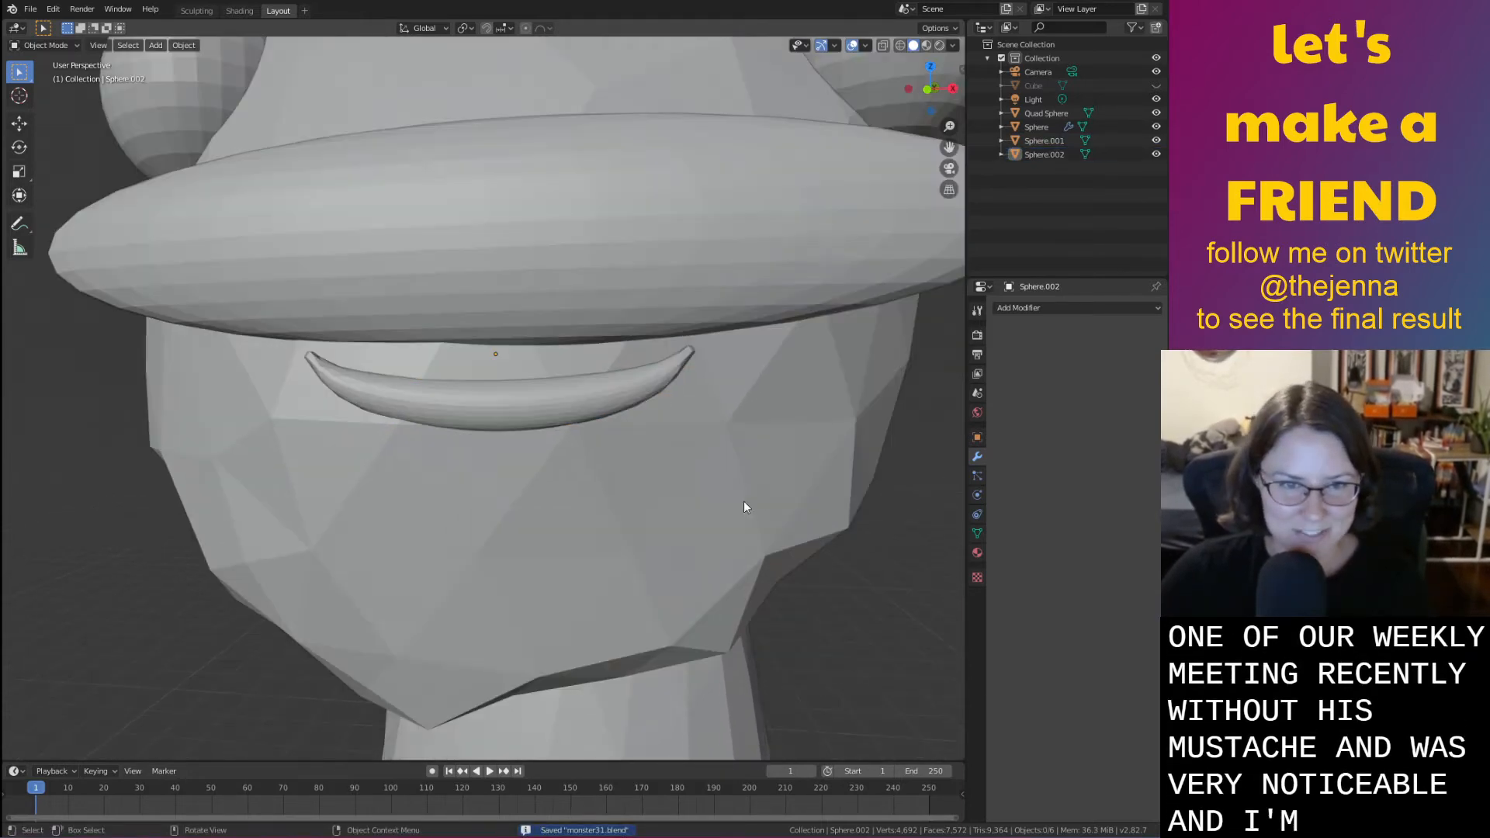
Check the mouth's fit from the side, save monster31.blend again, and clear the selection
left_click(603, 396)
middle_click_drag(619, 407, 520, 388)
left_click(846, 445)
middle_click_drag(845, 445, 800, 462)
left_click(624, 463)
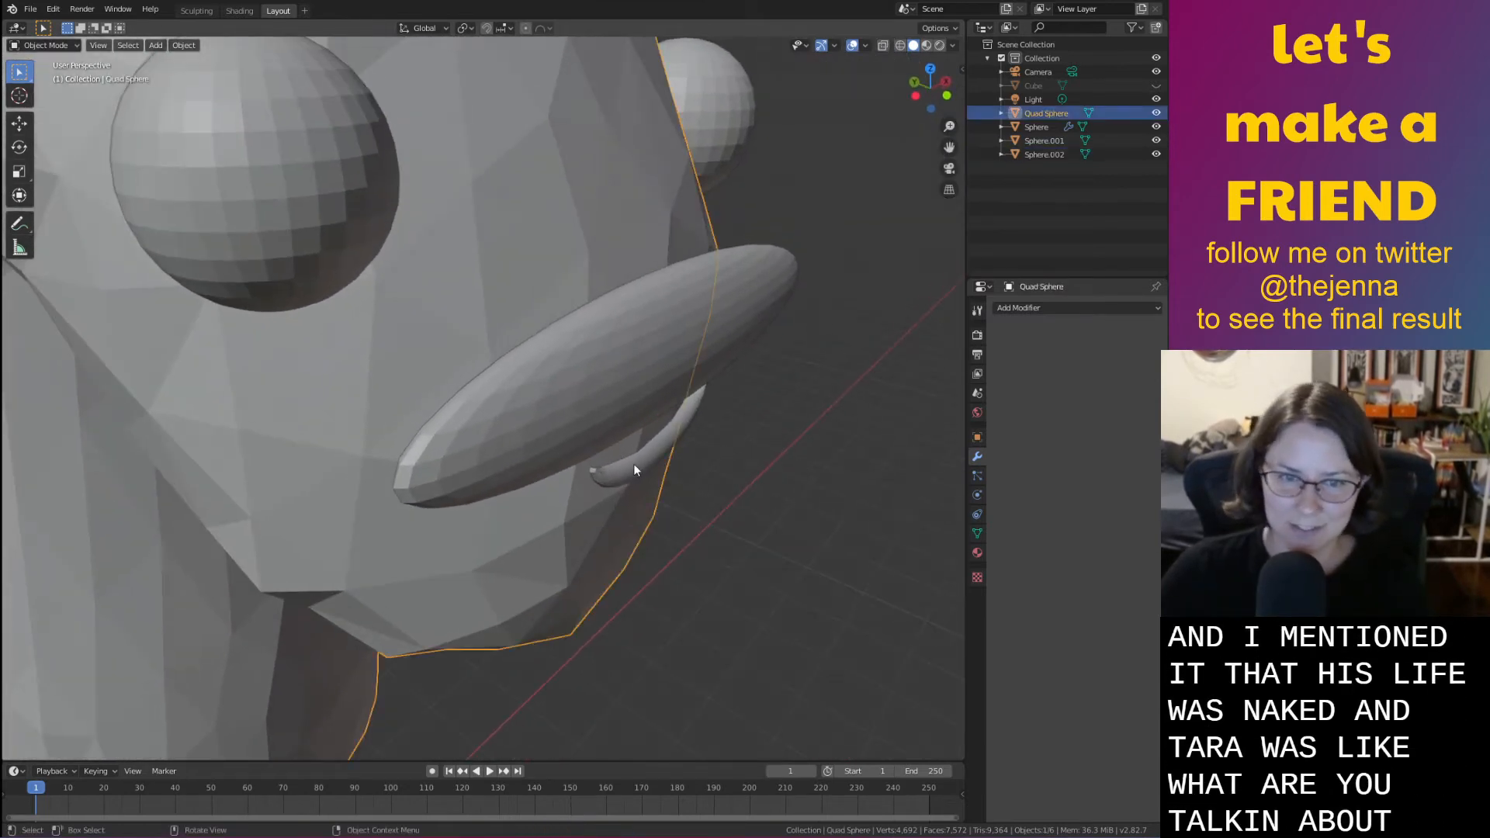
left_click(646, 467)
key("ctrl+s")
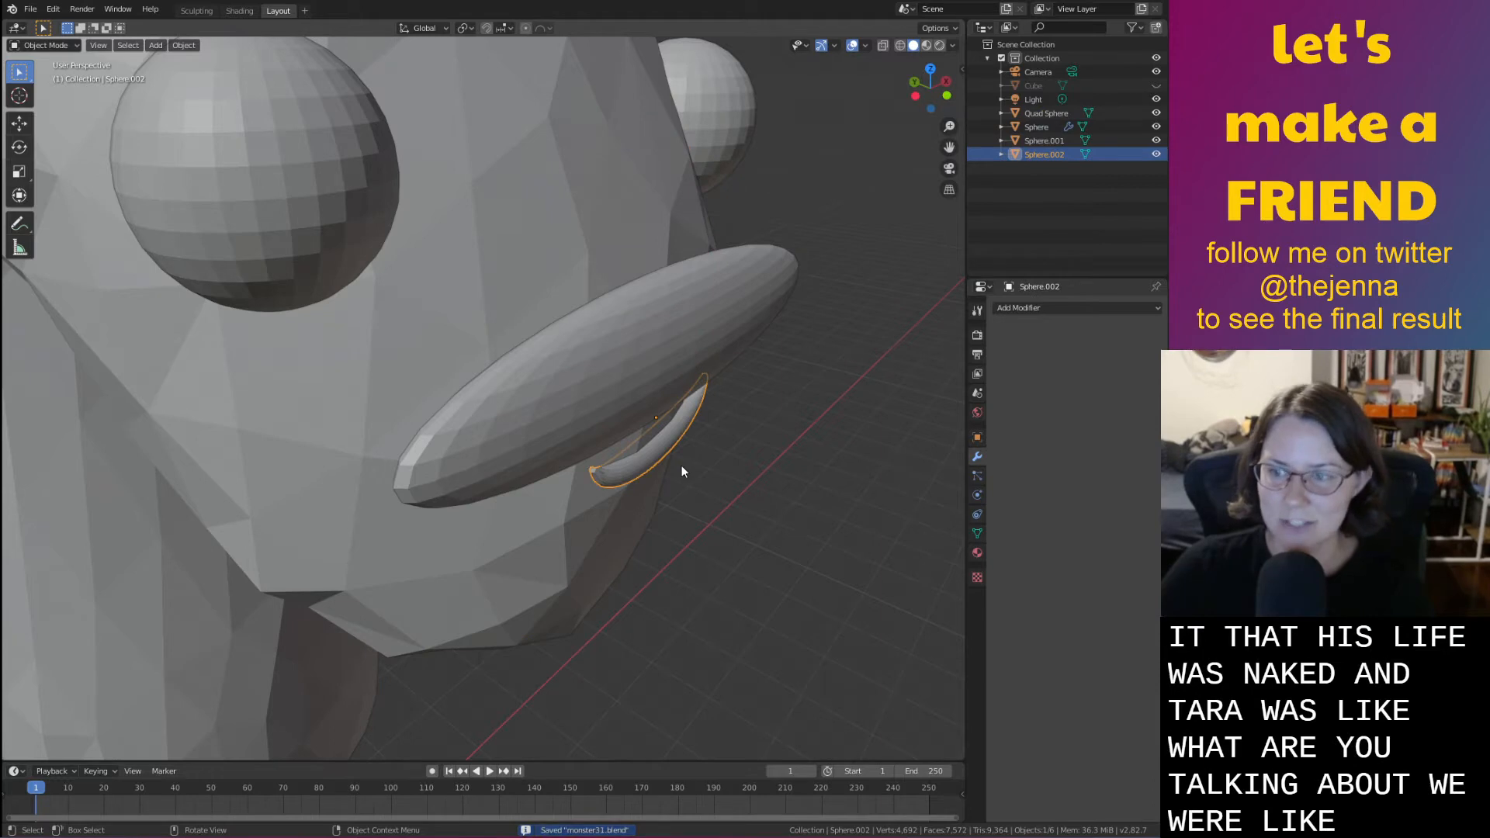
left_click(737, 463)
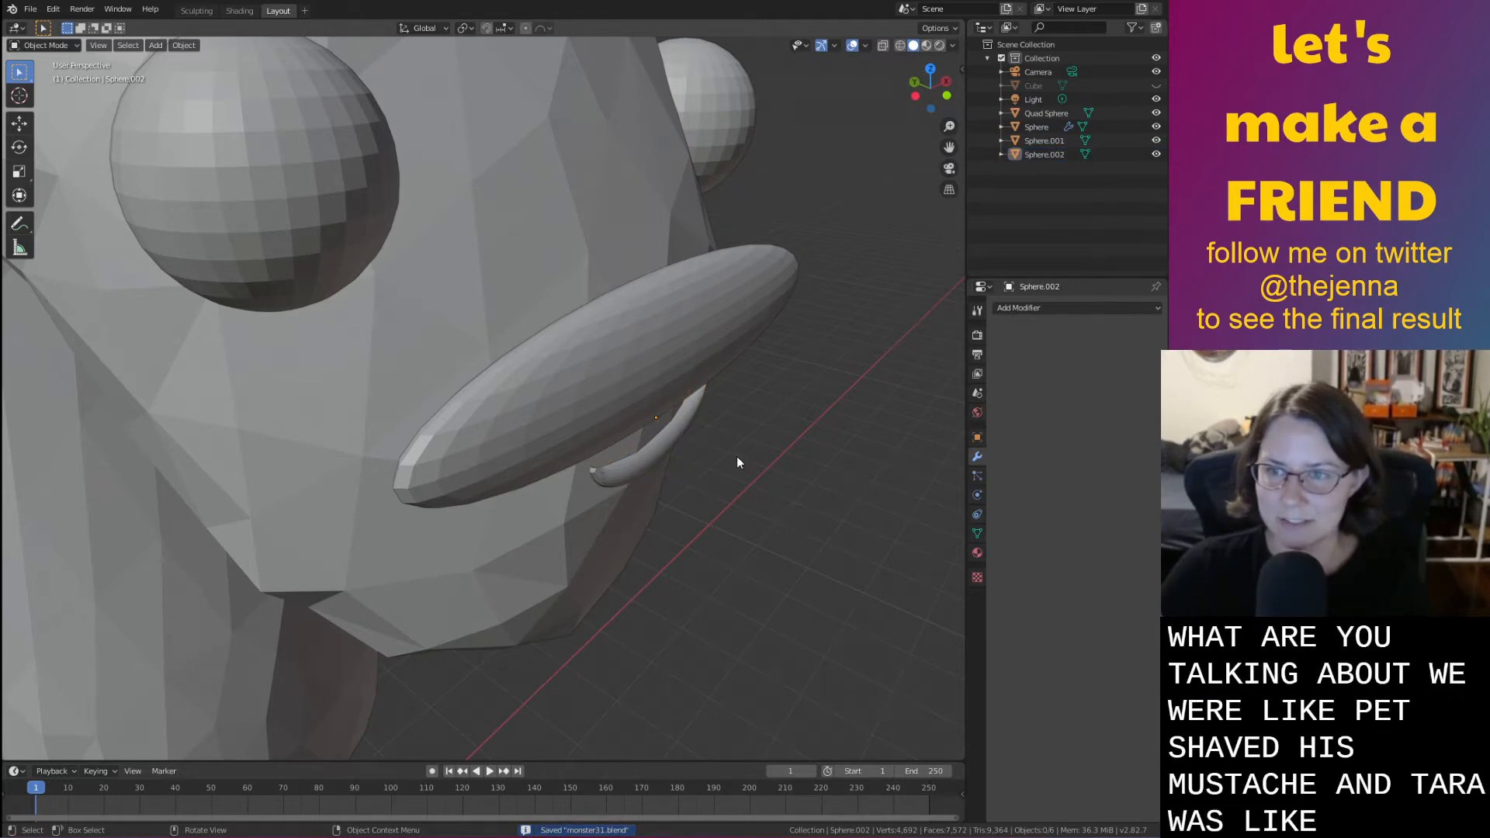
Examine the face from the front and select the mustache ellipsoid
middle_click_drag(738, 462, 817, 509)
scroll(770, 509, "down", 2)
middle_click_drag(817, 508, 780, 547)
scroll(768, 498, "up", 2)
left_click(639, 358)
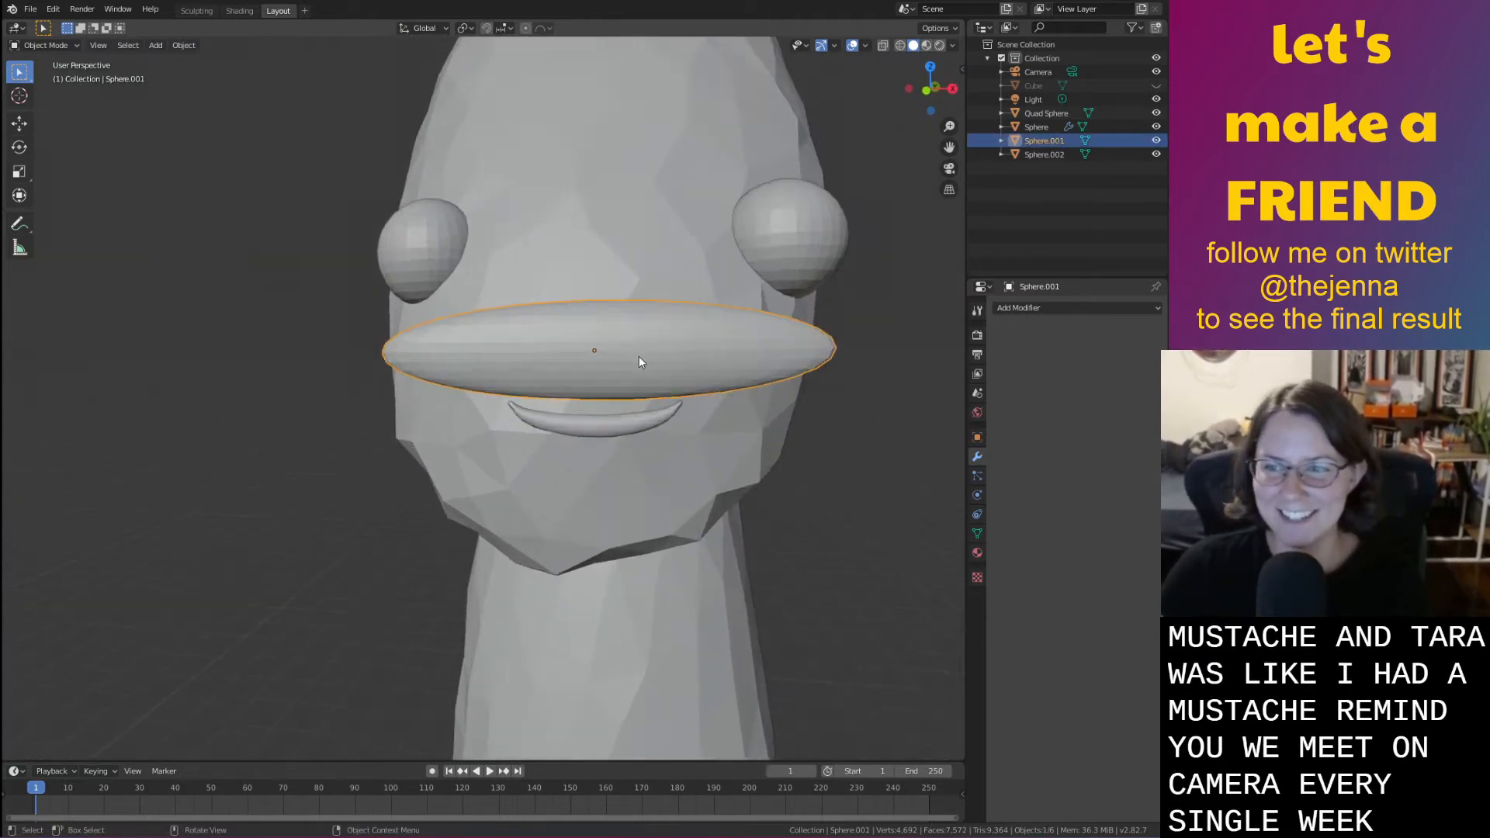
scroll(639, 358, "up", 3)
scroll(640, 358, "down", 2)
mouse_move(640, 362)
middle_mouse_down()
mouse_move(602, 365)
mouse_move(631, 385)
middle_mouse_up()
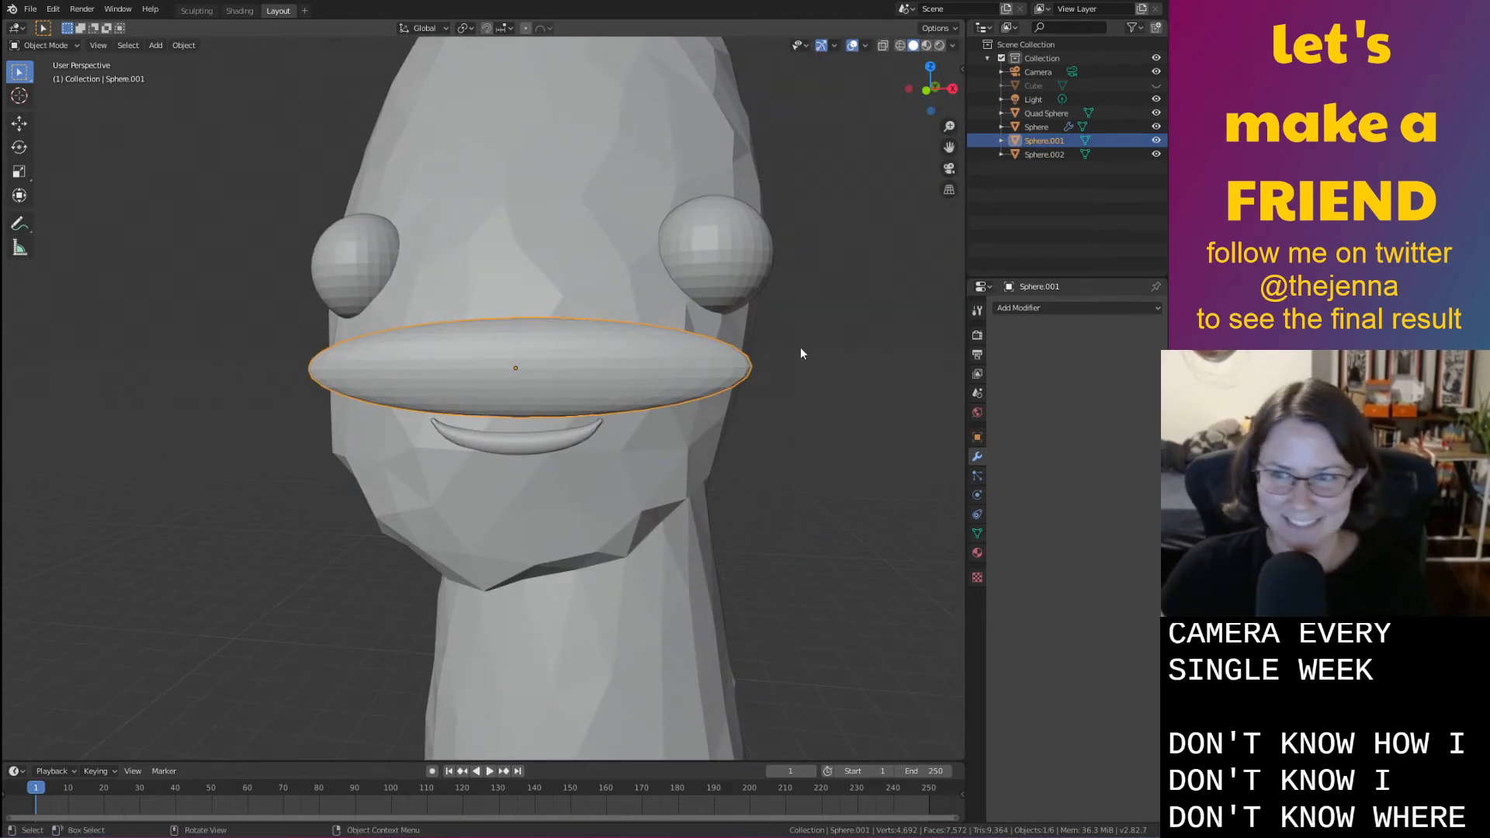
Edit the mustache mesh, select the outermost vertex at each end, and scale them along Y with proportional editing
key("Tab")
left_click(696, 353)
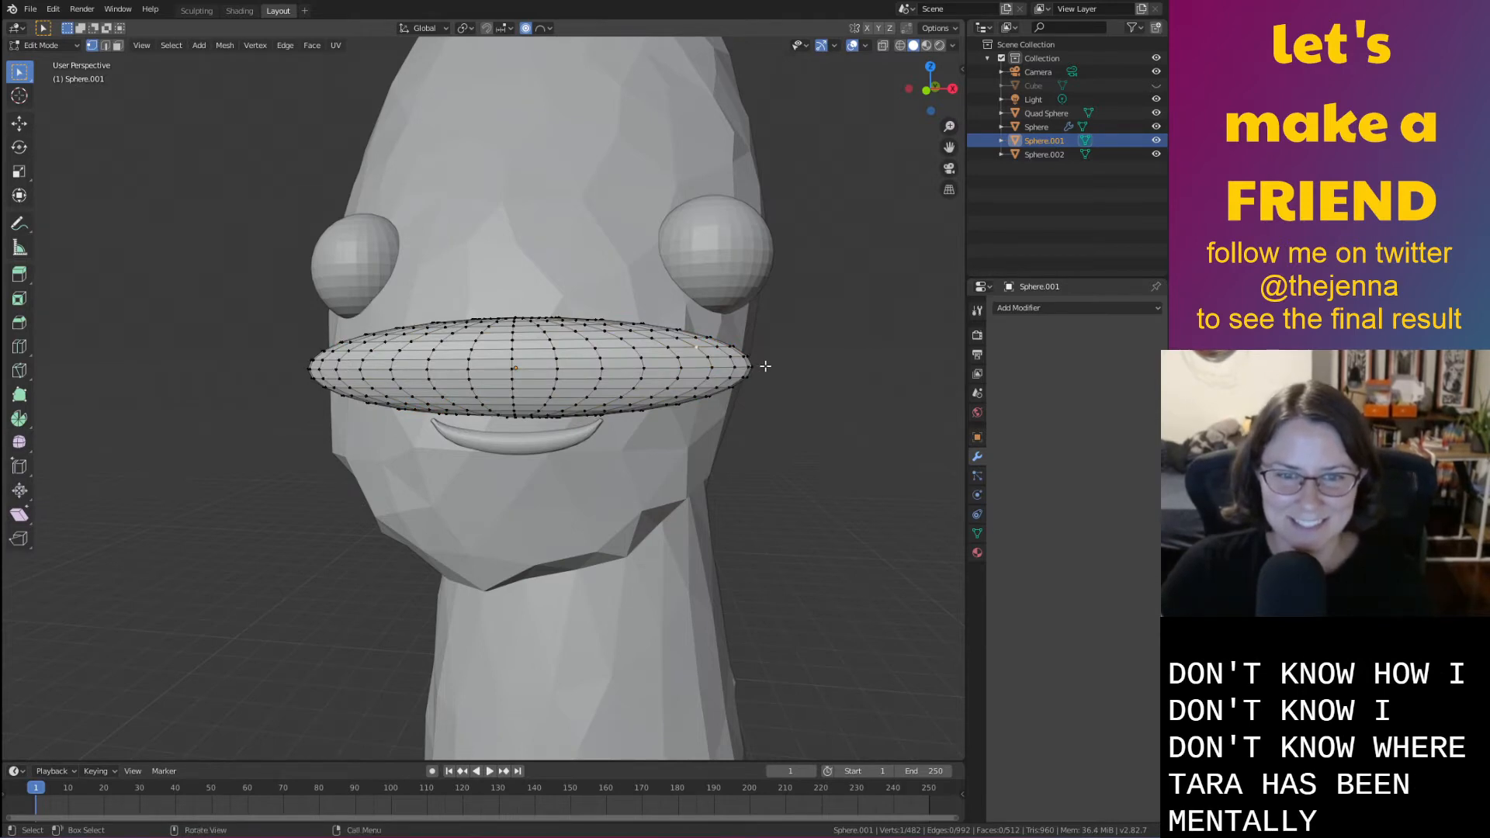
middle_click_drag(766, 366, 734, 392)
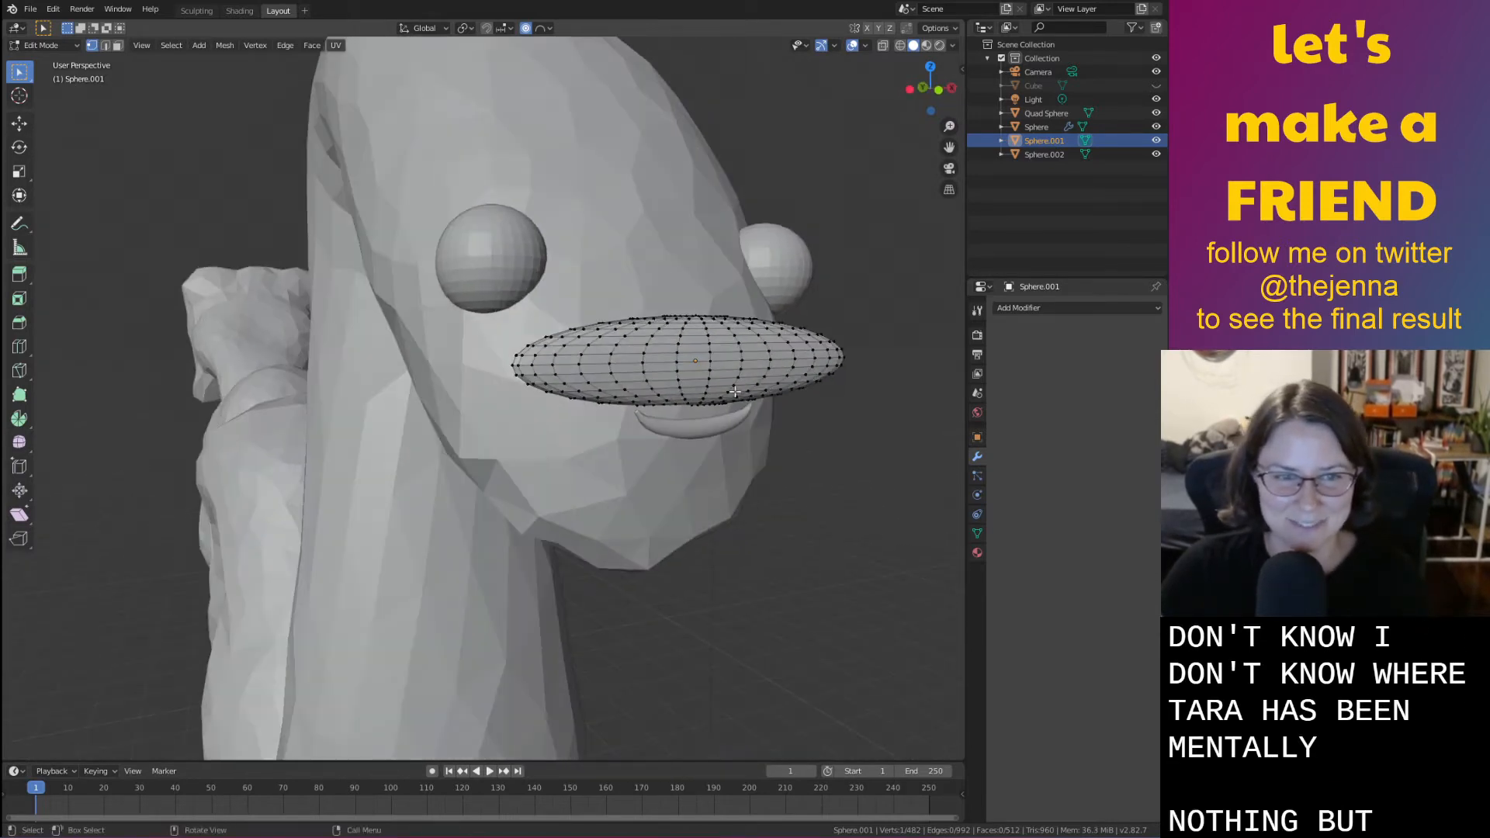
left_click(513, 364, "shift")
middle_click_drag(513, 364, 557, 393)
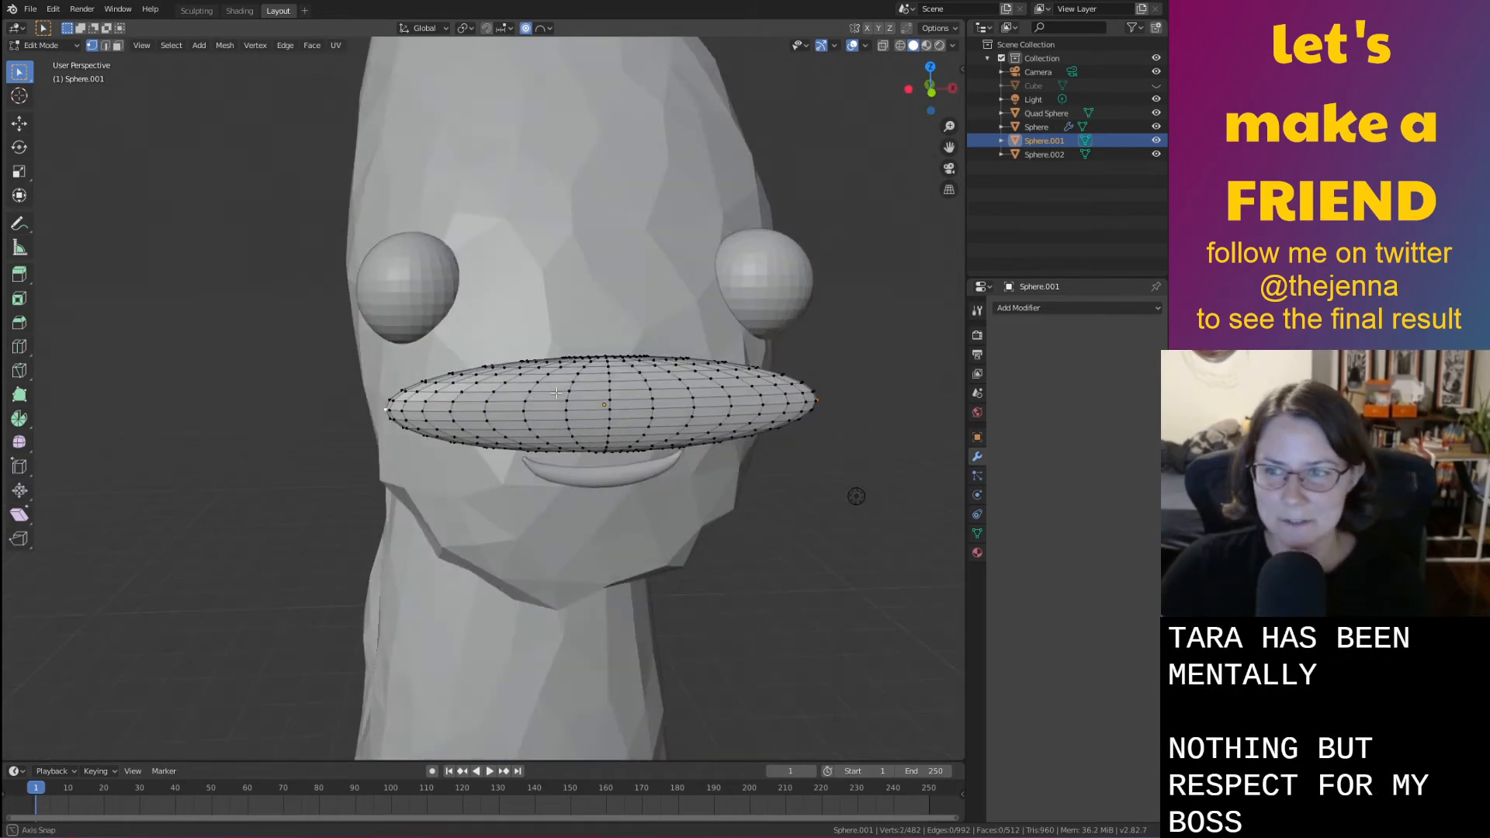
key("s")
key("y")
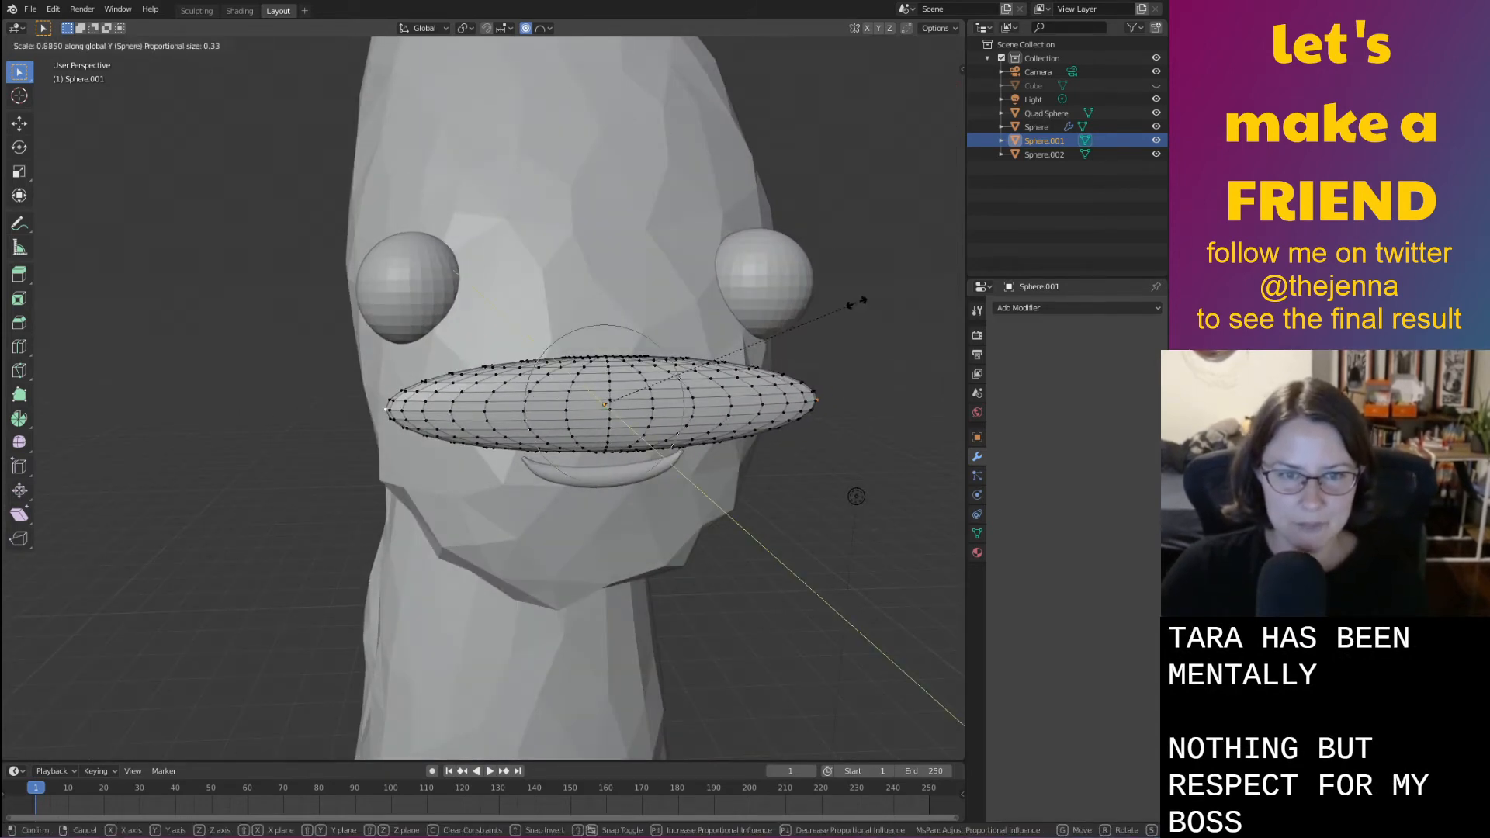
left_click(857, 301)
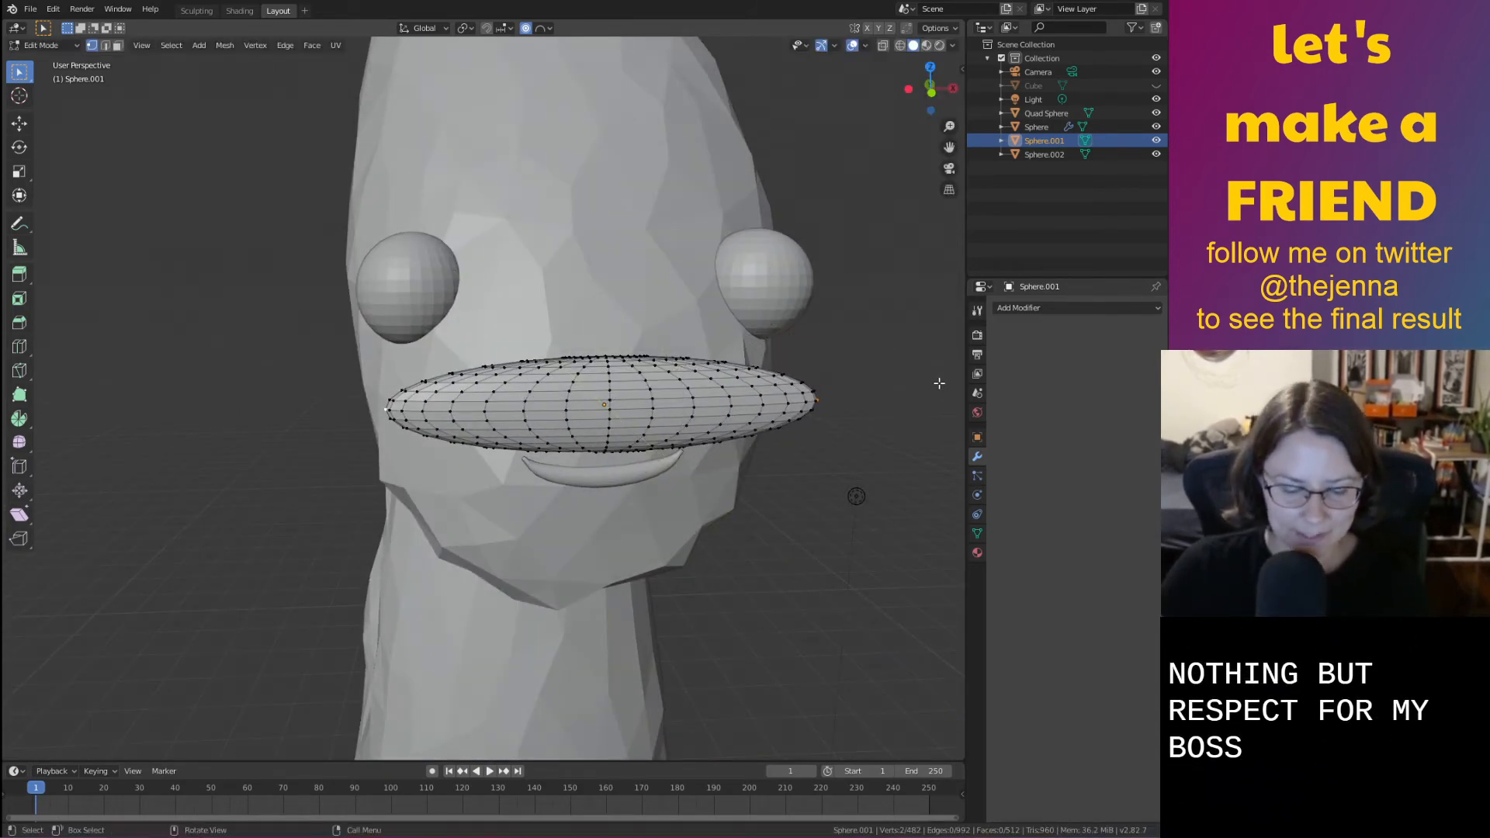
Shorten the mustache by scaling its end vertices inward along X with proportional editing, then leave Edit Mode and save monster31.blend
key("s")
key("x")
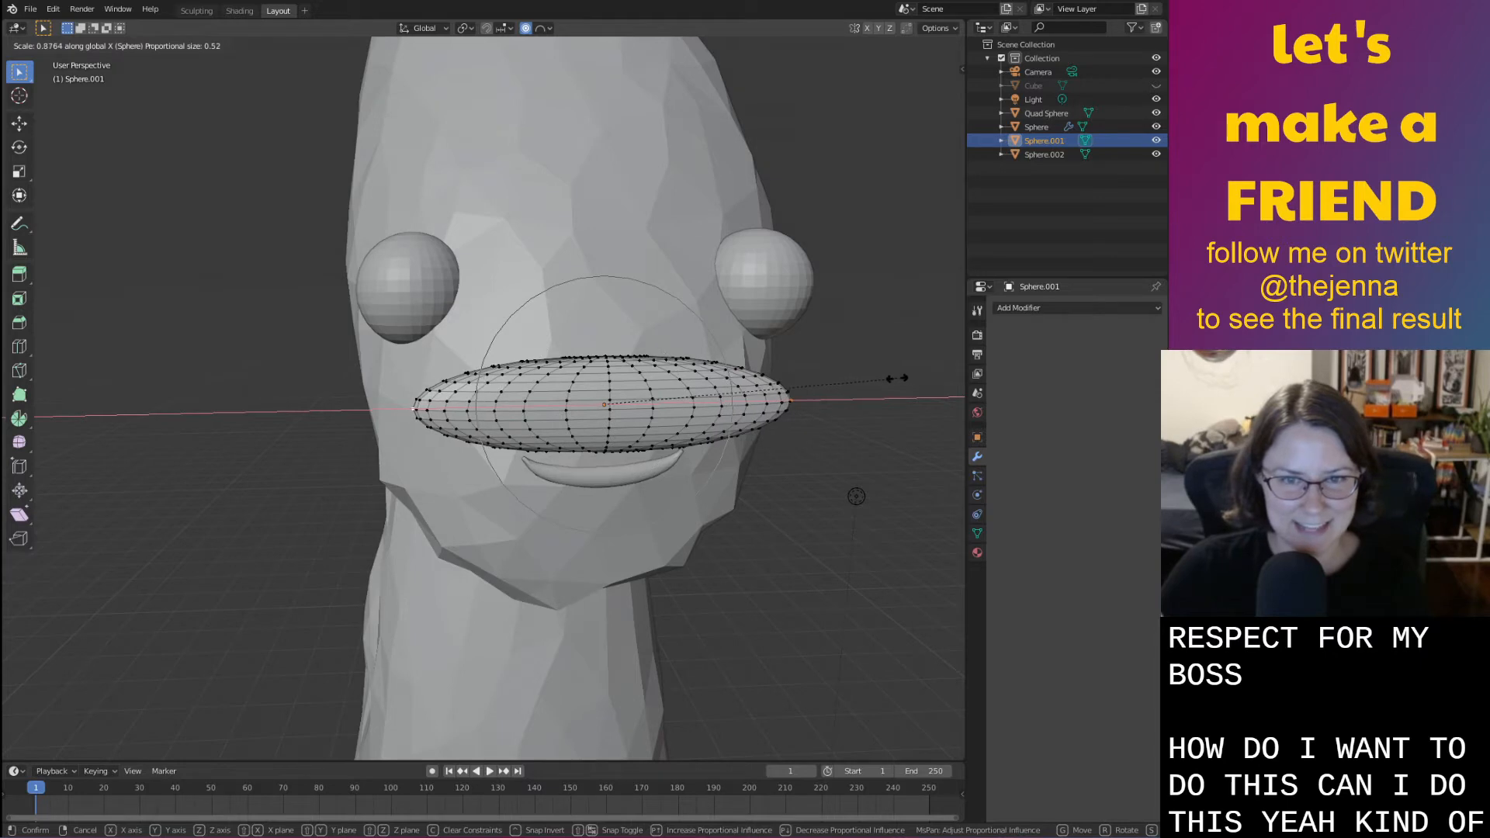
scroll(893, 378, "down", 2)
left_click(865, 387)
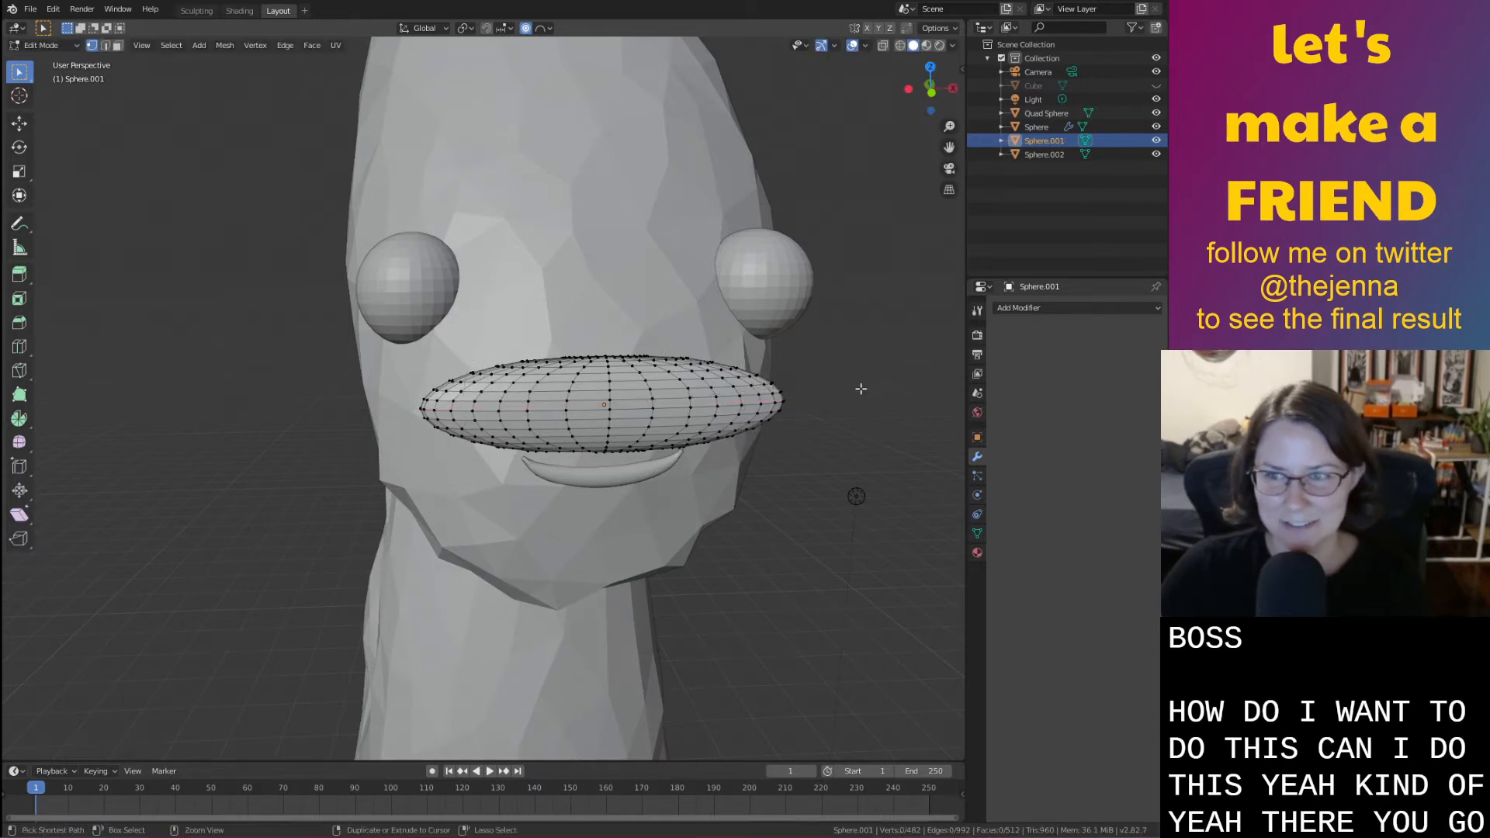
key("Tab")
key("ctrl+s")
Move the mustache slightly along Y to seat it against the tip's surface
middle_click_drag(860, 388, 7, 456)
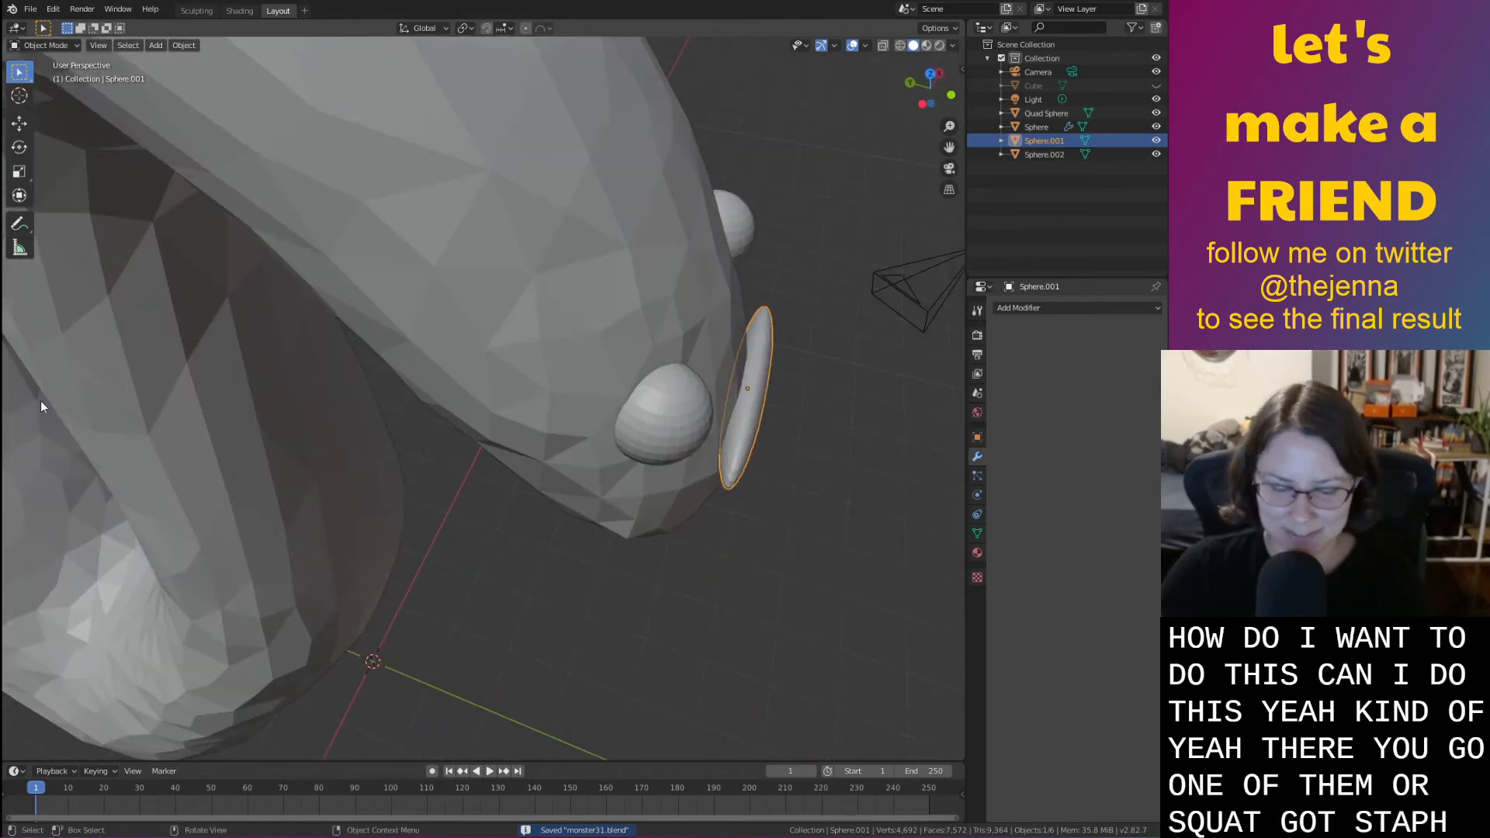
key("g")
key("y")
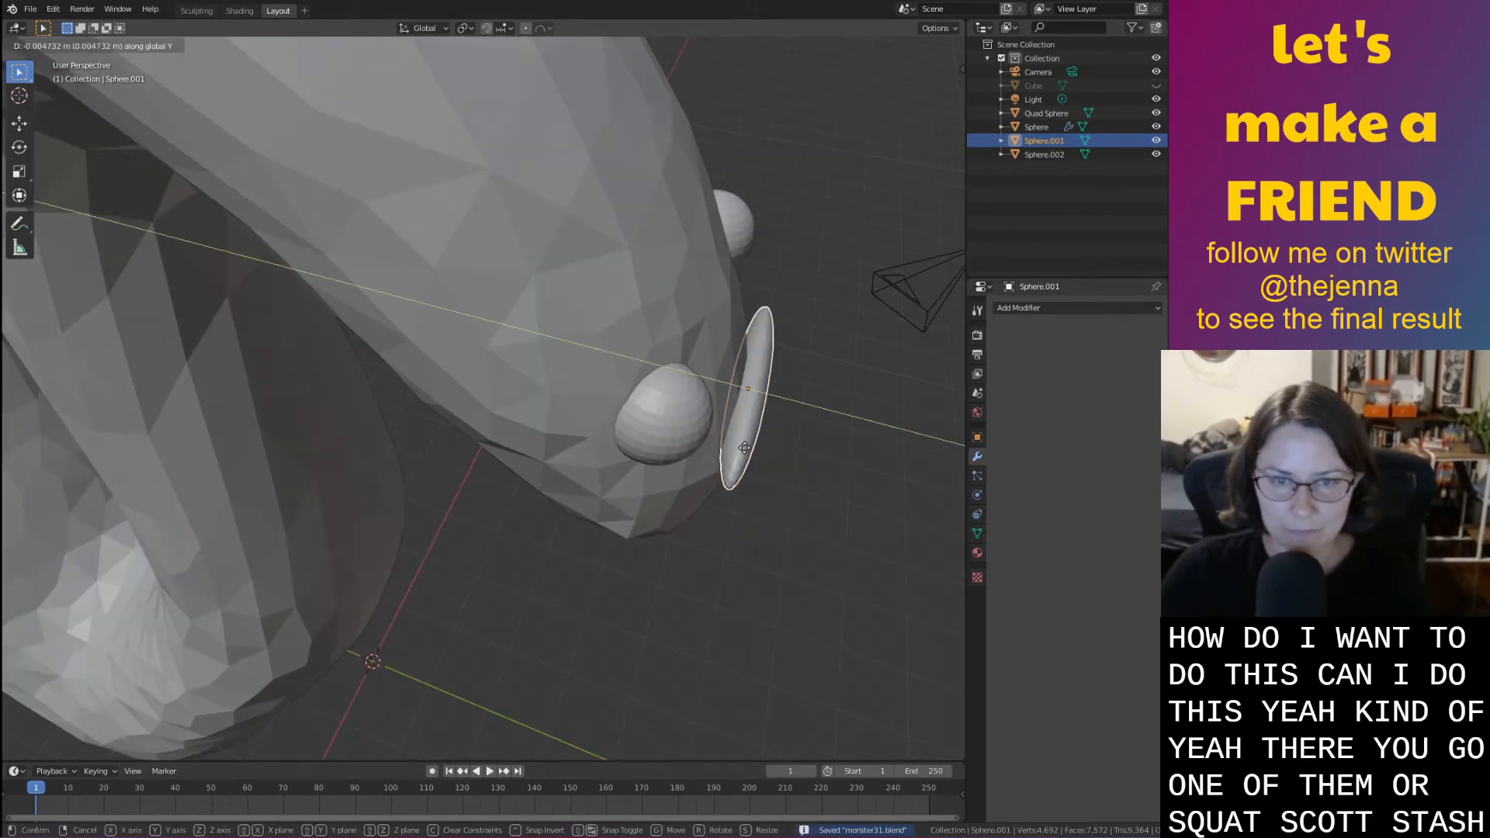
left_click(751, 450)
In the Shading workspace, give the mouth a new material named face with a black base color
middle_click_drag(752, 450, 631, 374)
left_click(567, 429)
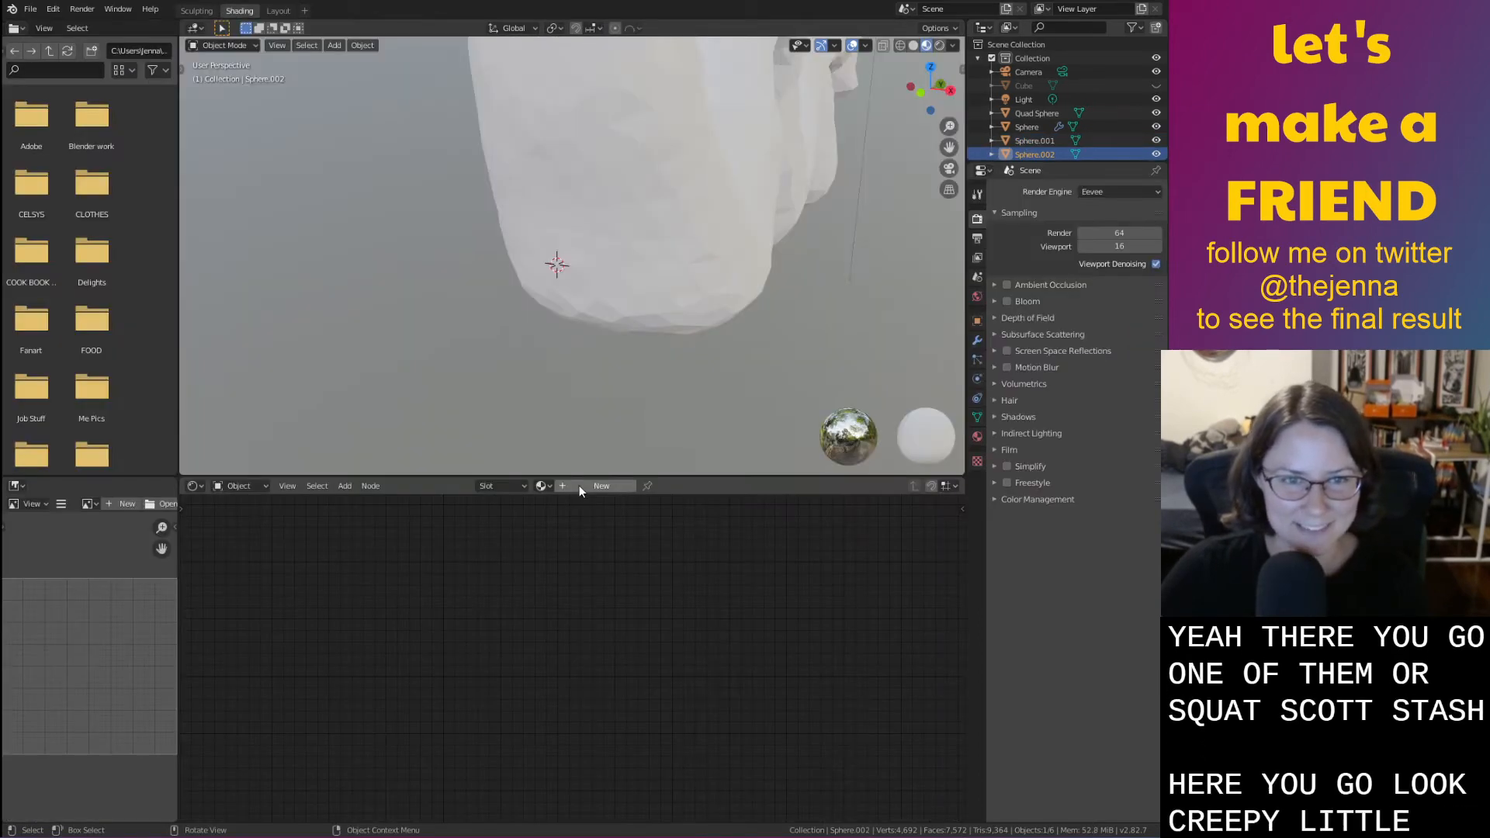
mouse_move(632, 271)
middle_mouse_down()
mouse_move(677, 190)
mouse_move(665, 151)
mouse_move(511, 365)
mouse_move(621, 54)
mouse_move(696, 222)
mouse_move(629, 282)
mouse_move(645, 385)
middle_mouse_up()
scroll(666, 151, "down", 3)
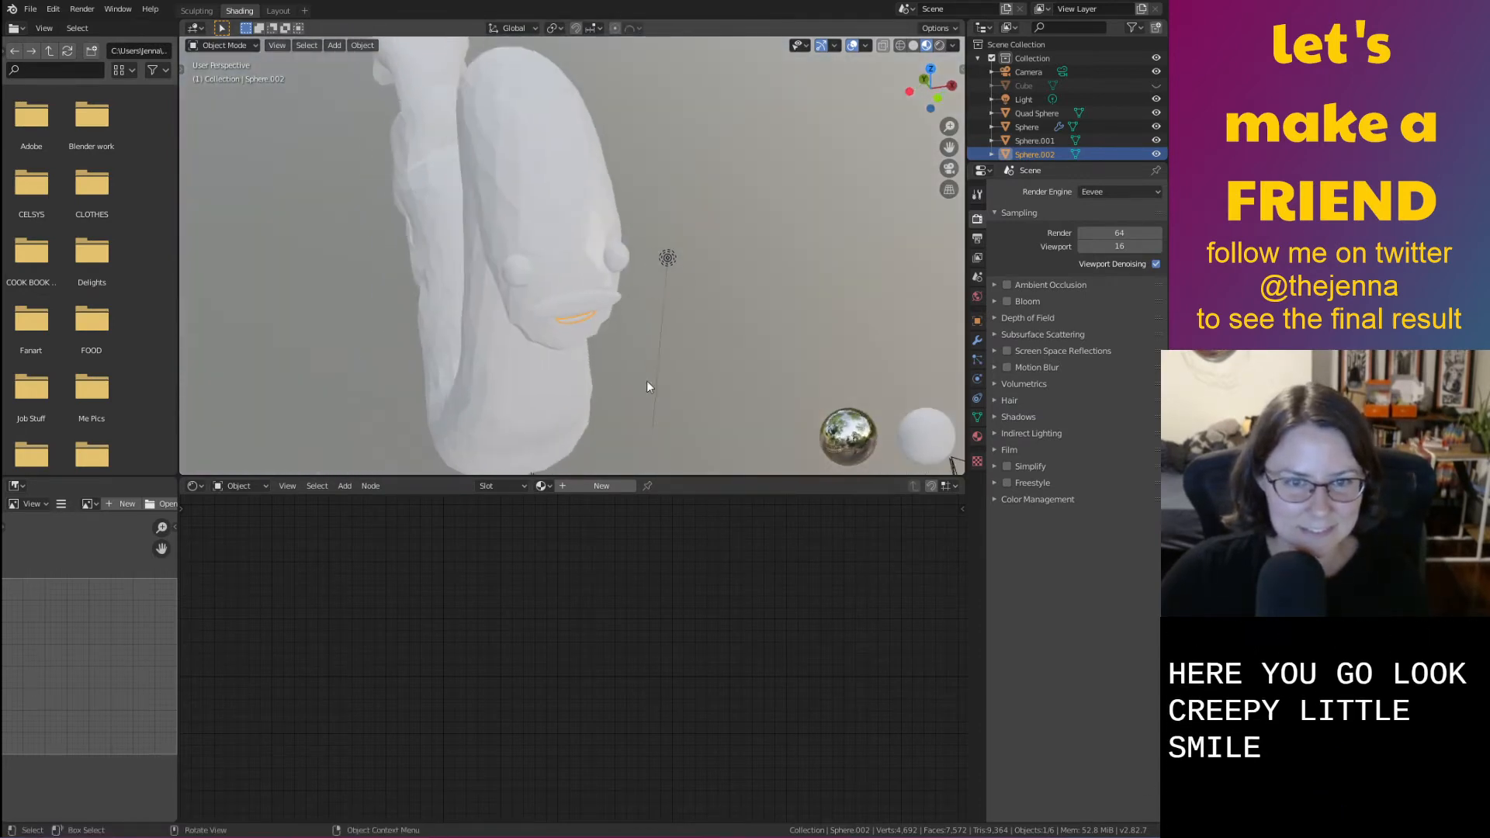
left_click(608, 489)
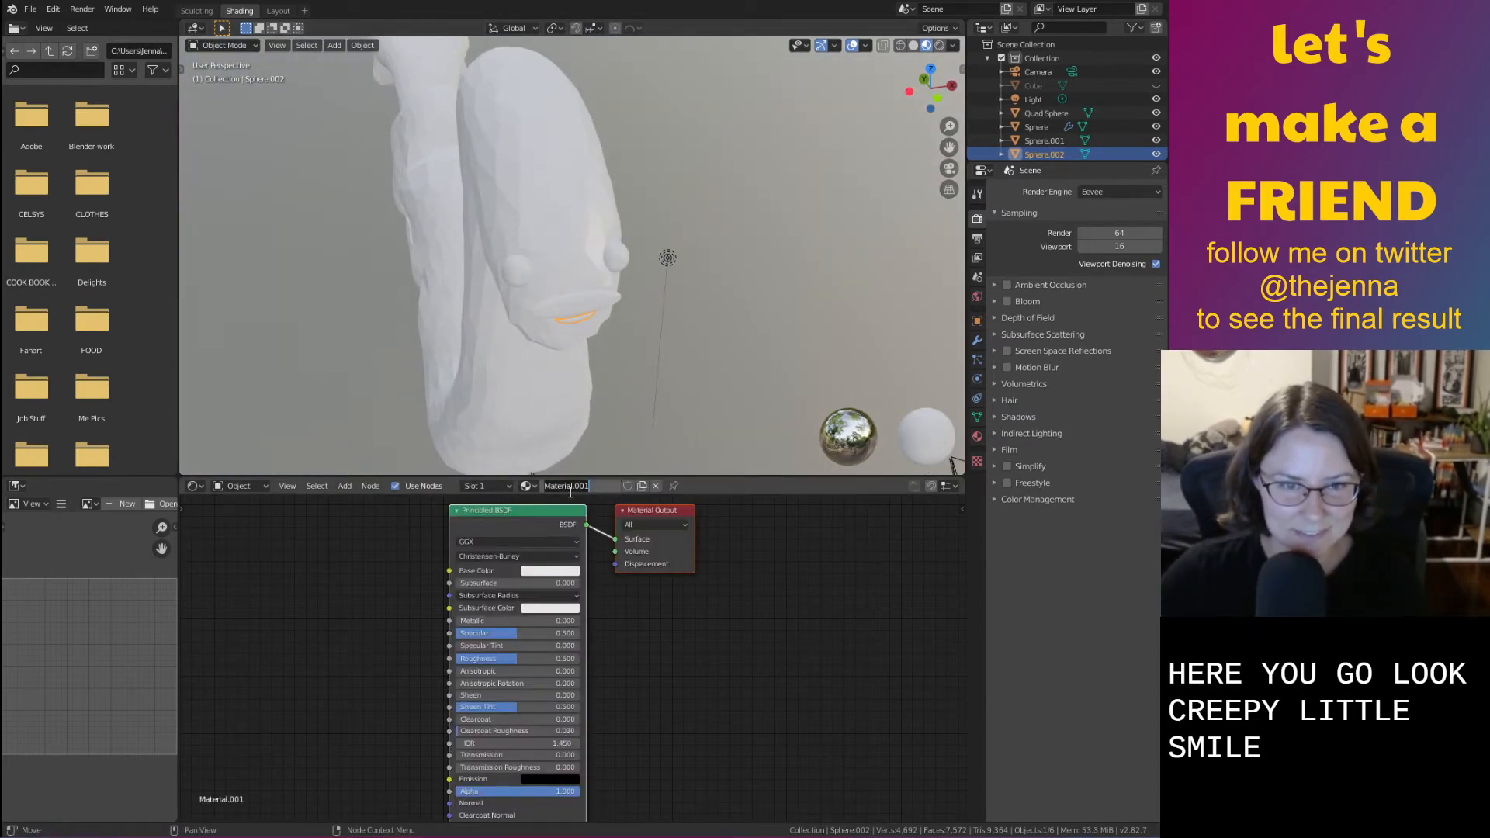
left_click(565, 573)
left_click_drag(621, 448, 620, 493)
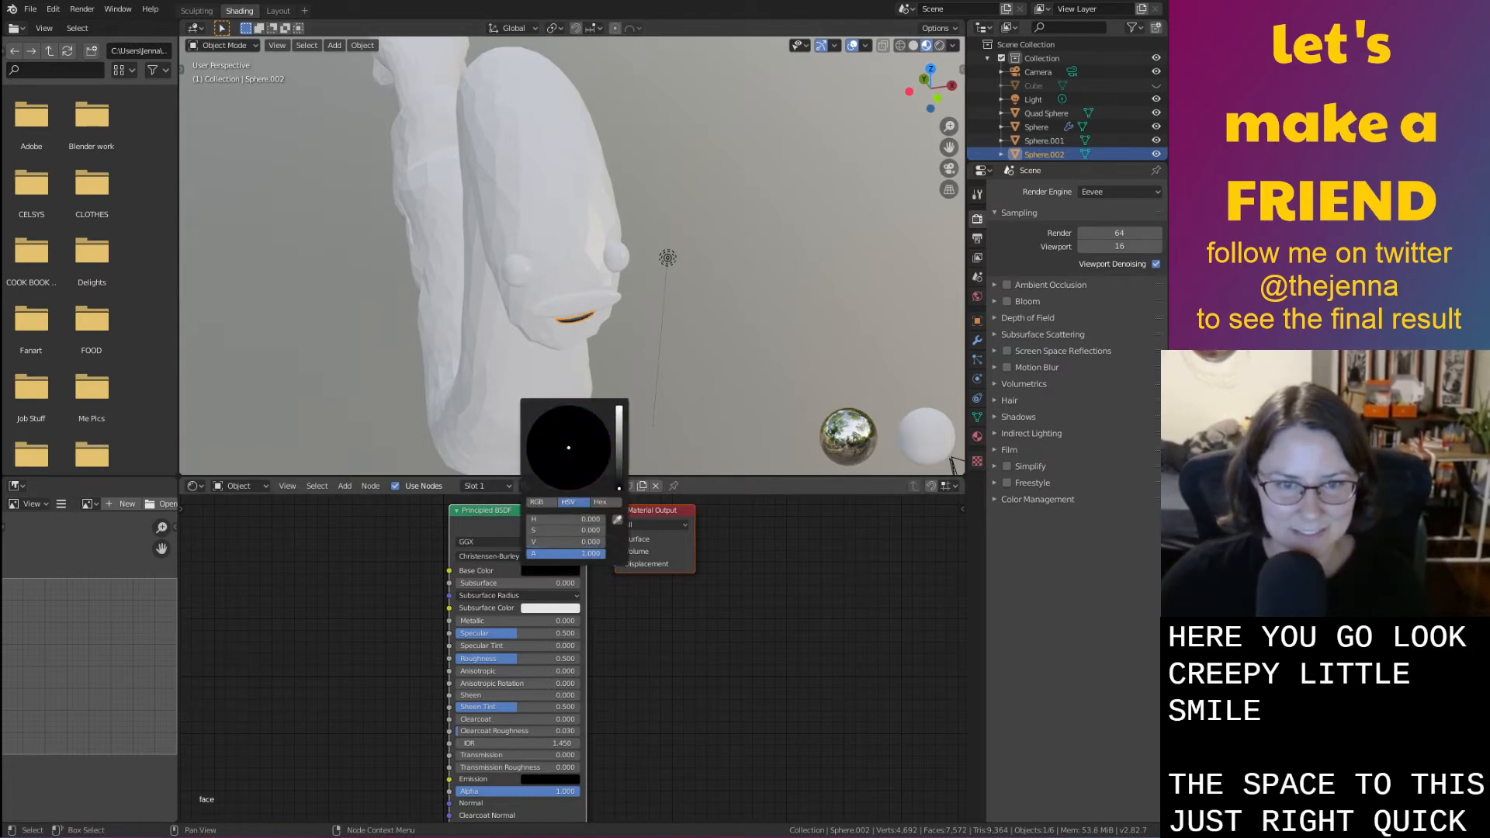
Assign the face material to the eyes and lower its roughness to 0.245
left_click(524, 272)
left_click(541, 485)
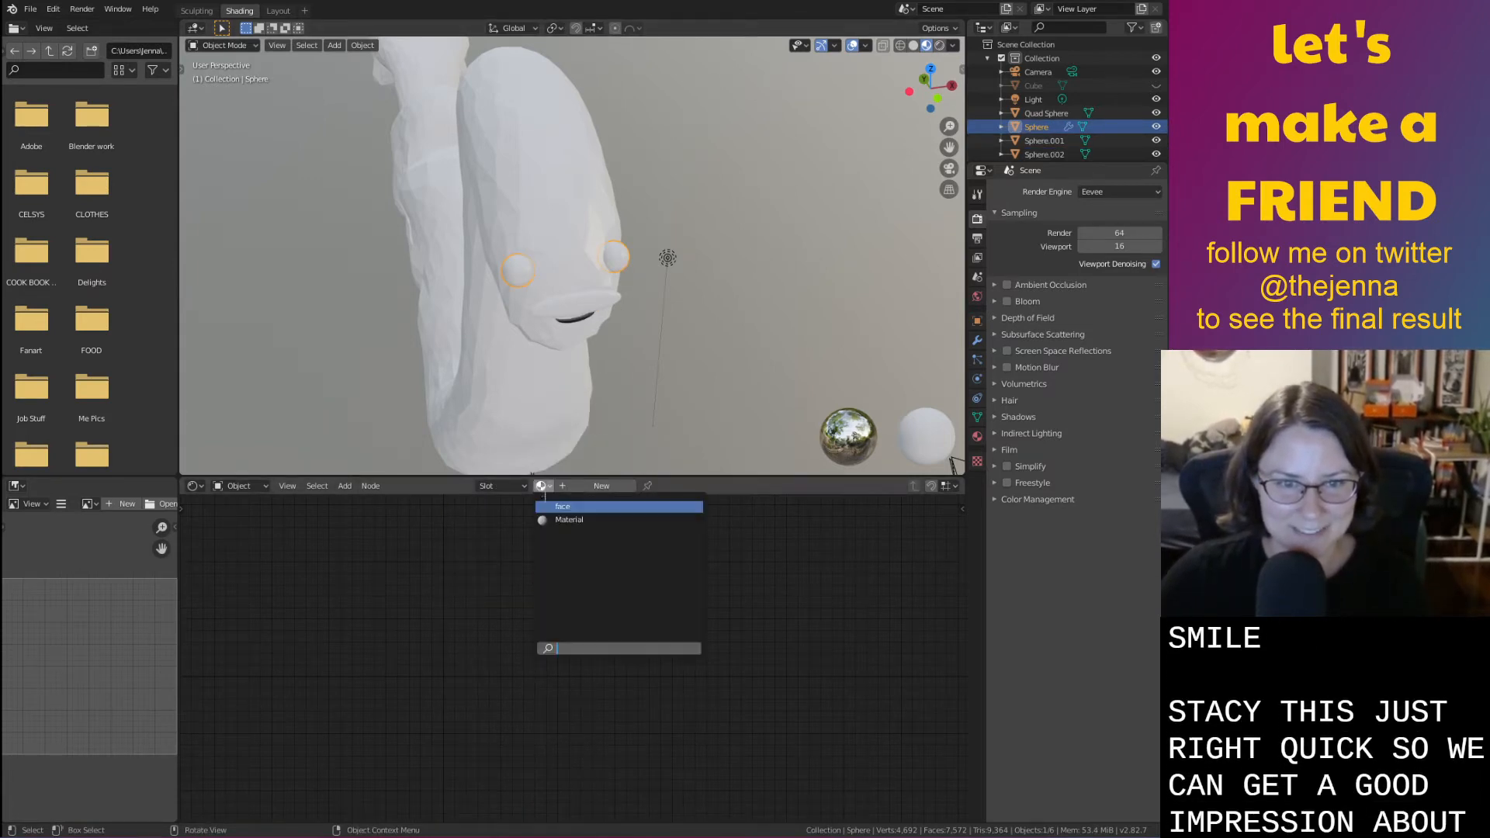
left_click(558, 515)
left_click(527, 486)
left_click(541, 510)
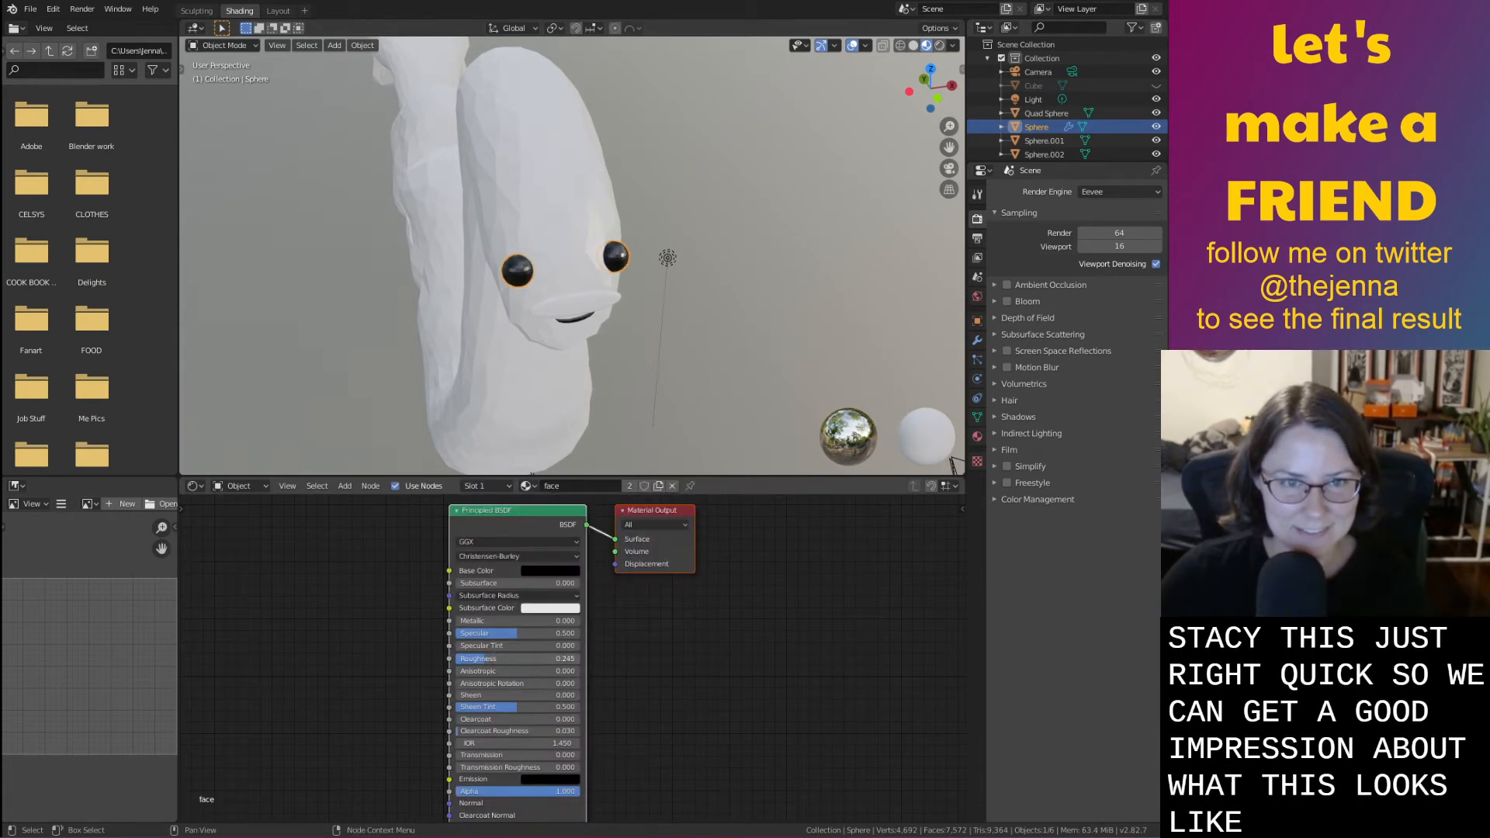
left_click(707, 366)
Give the mustache a new material named stache with a light gray-green base color
middle_click_drag(706, 367, 495, 256)
left_click(494, 256)
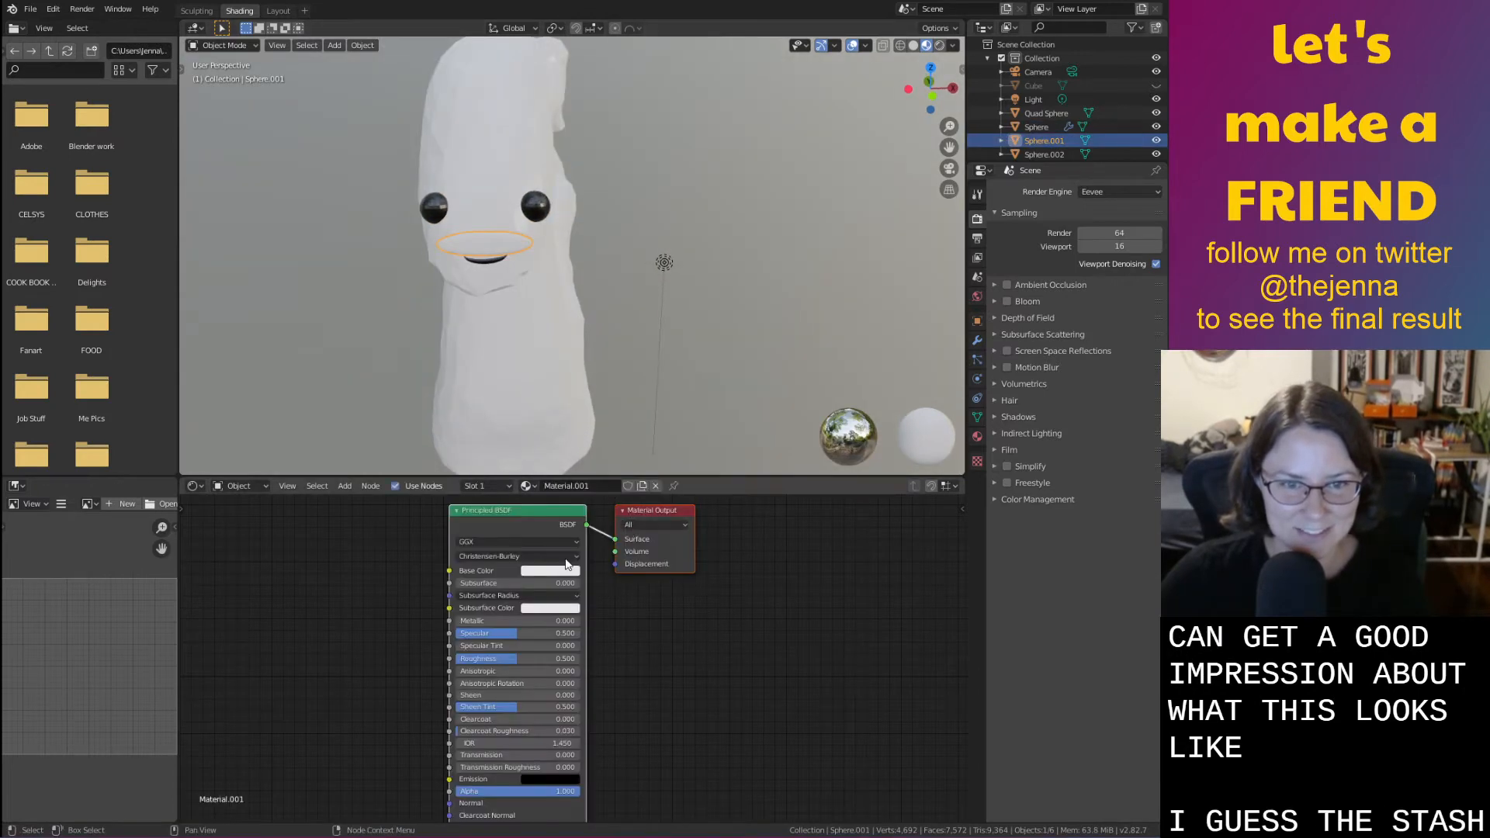
type("stache")
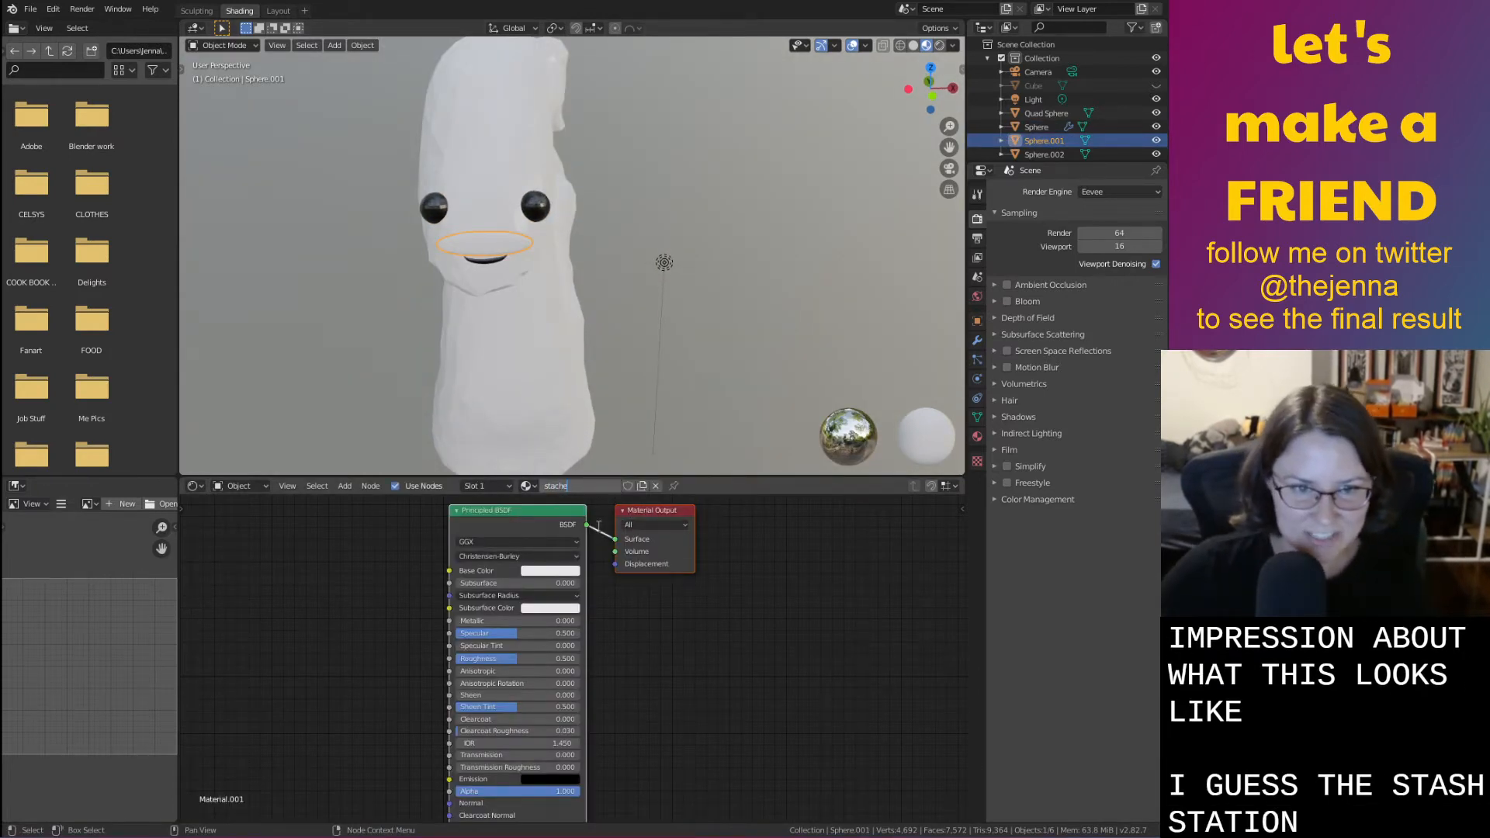
left_click(561, 572)
left_click_drag(620, 450, 618, 467)
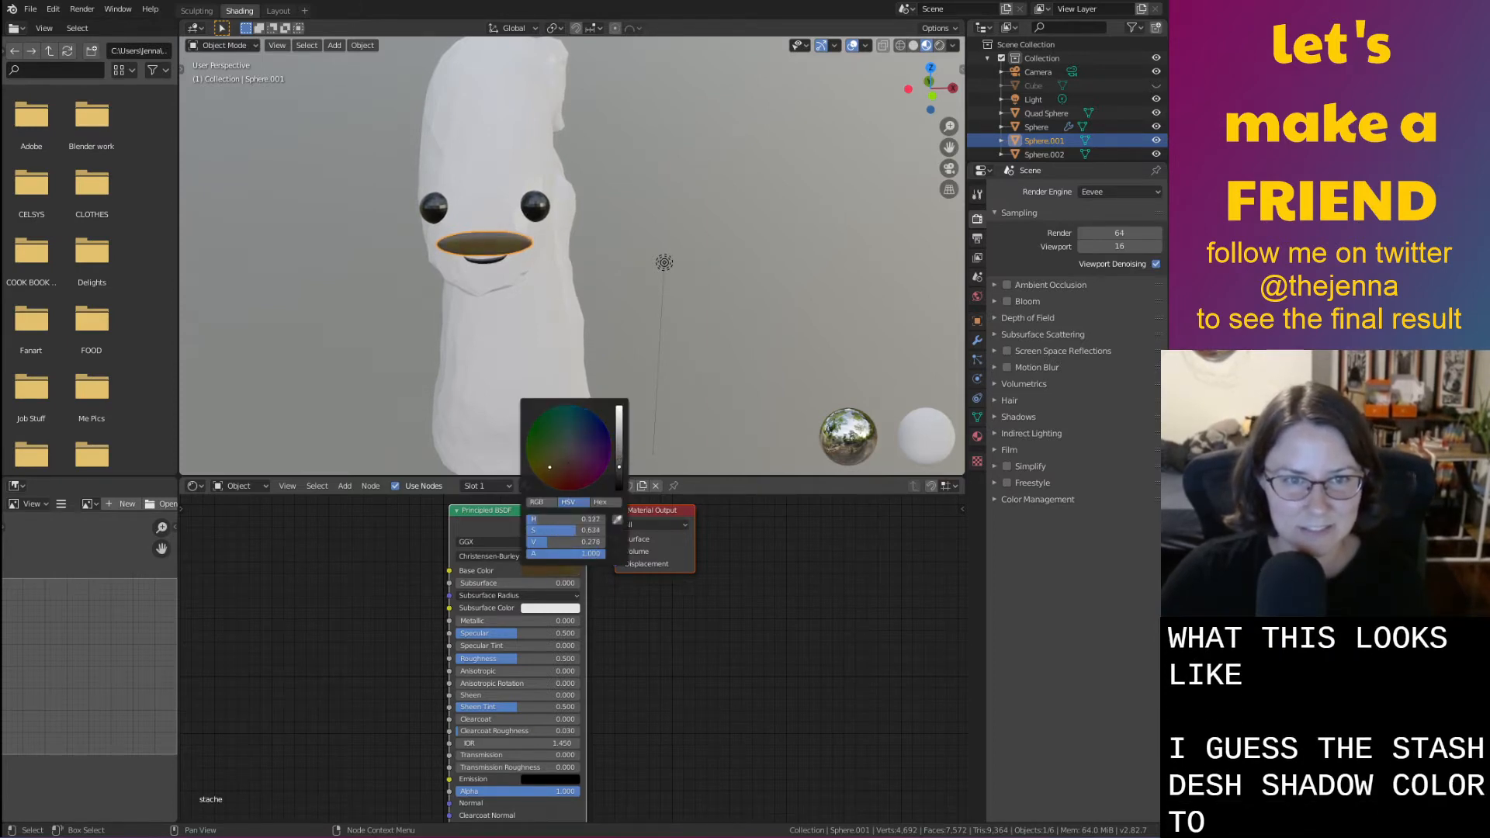
left_click(568, 445)
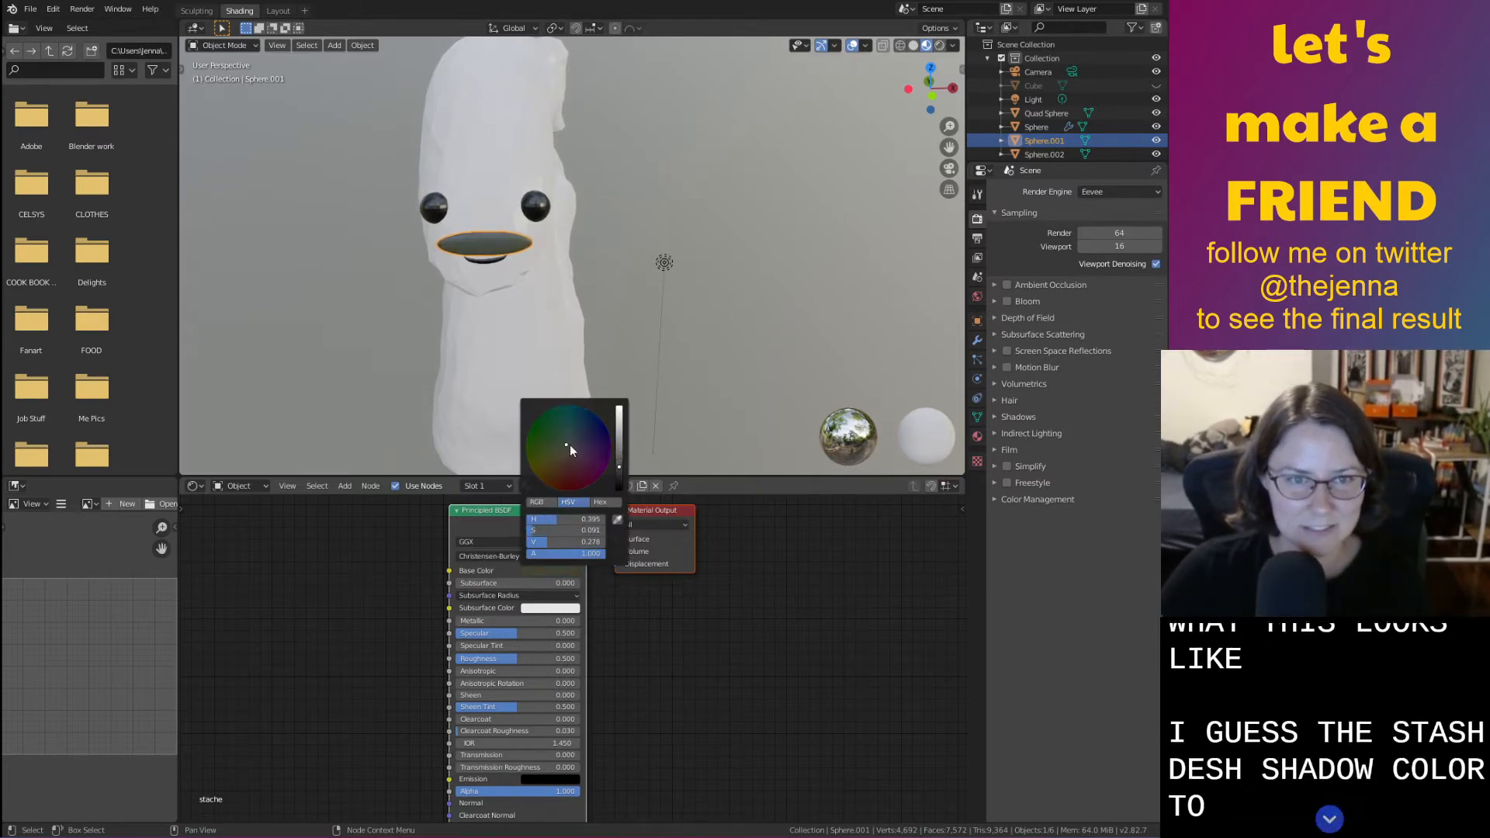
left_click(620, 423)
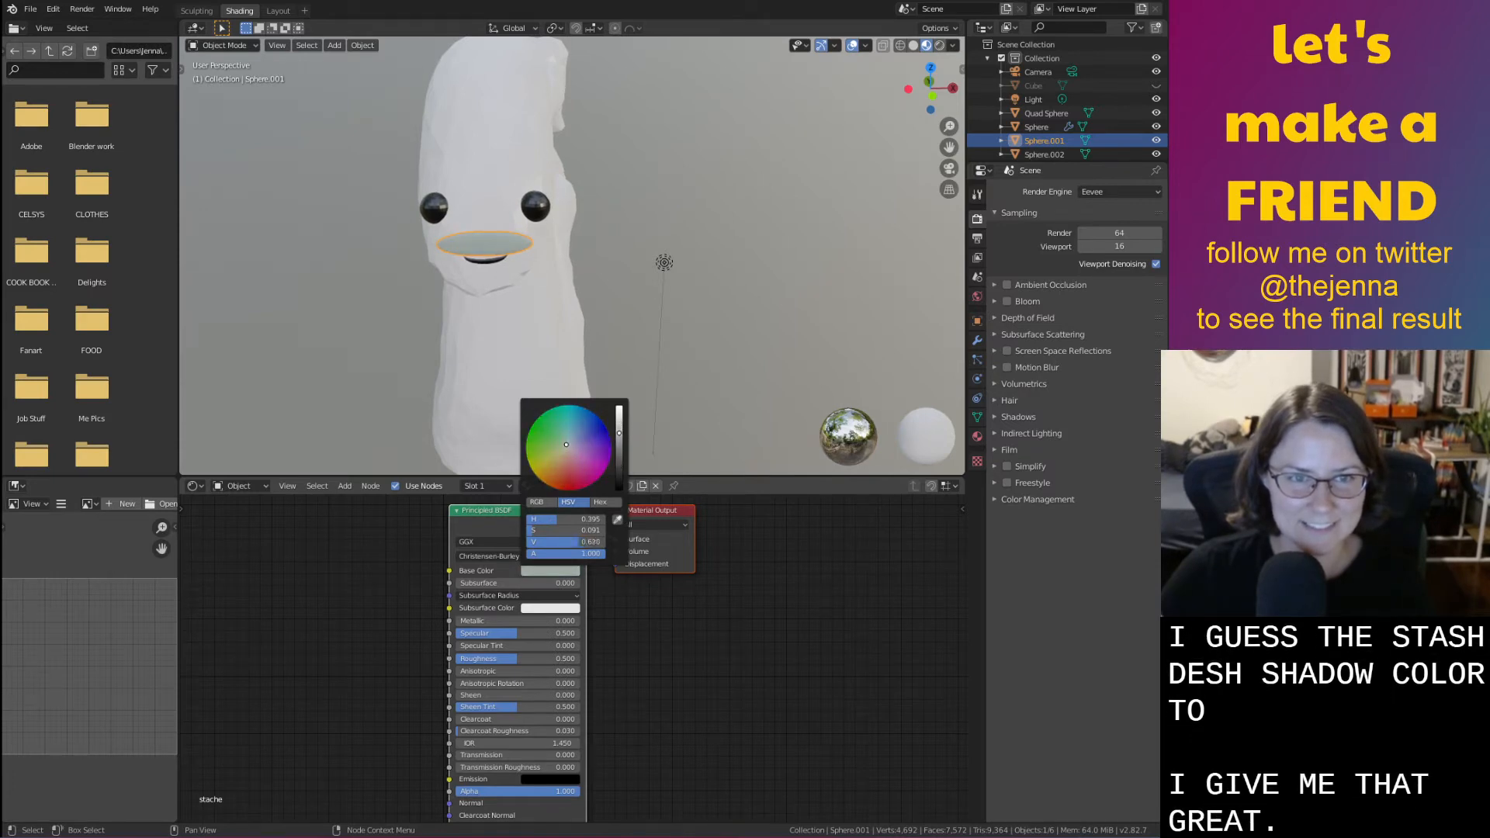
Select the tongue body and save monster31.blend
left_click(585, 332)
middle_click_drag(601, 338, 761, 330)
key("Tab")
key("ctrl+s")
key("Tab")
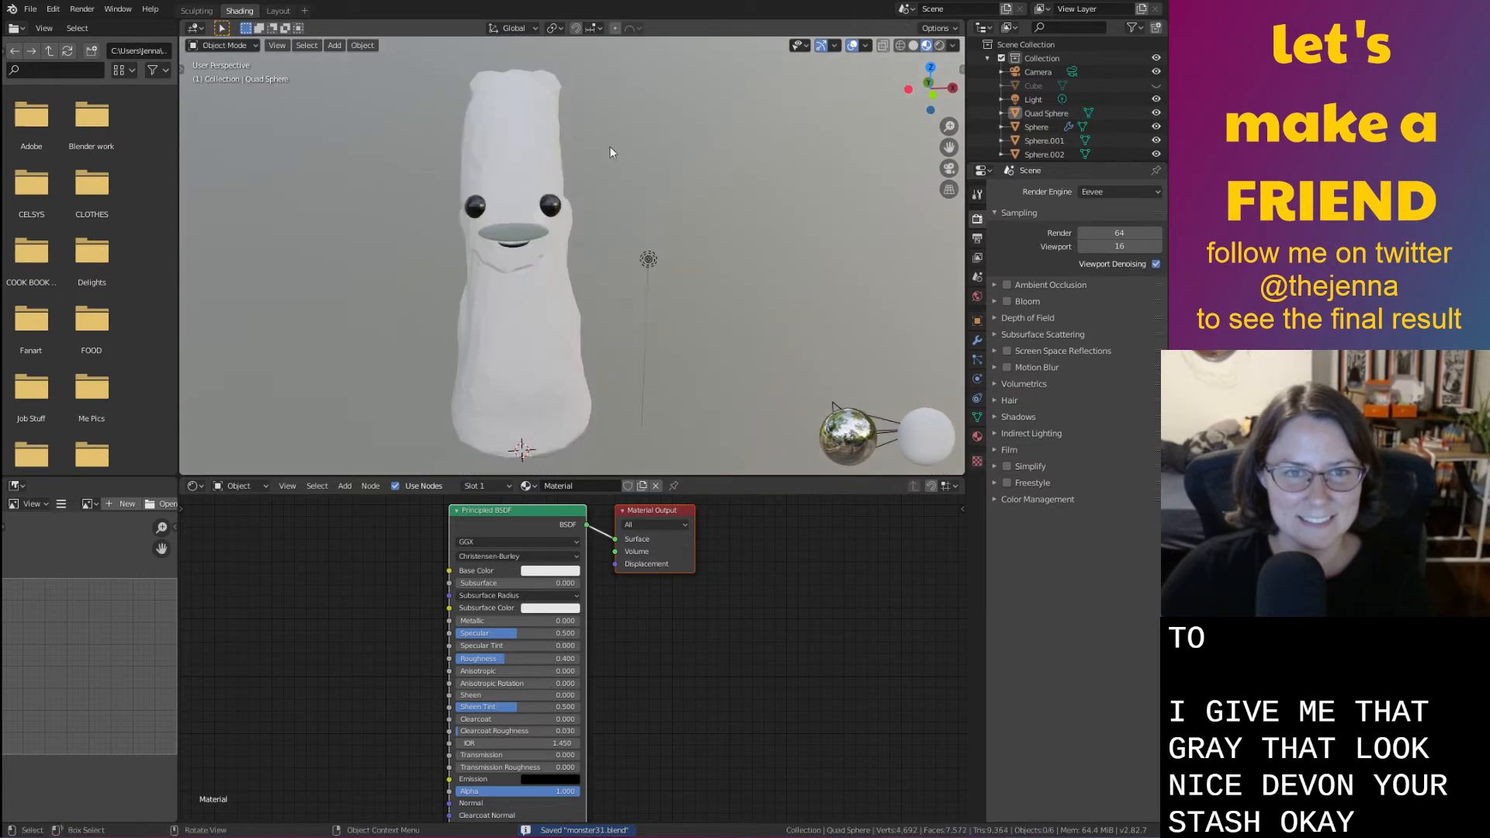
Switch to the Sculpting workspace and show the viewport in Material Preview shading
left_click(278, 10)
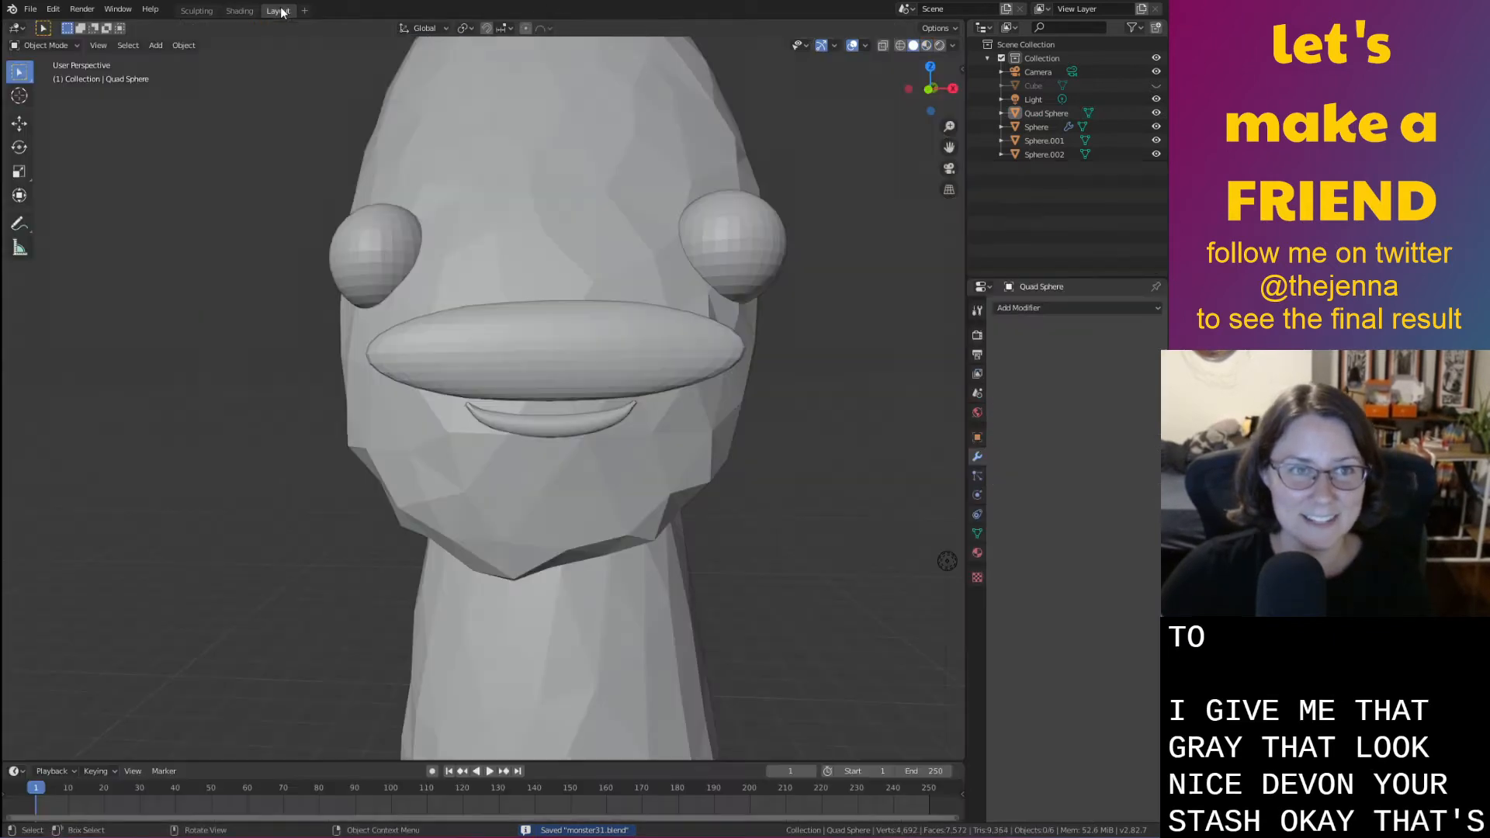
left_click(195, 10)
left_click(925, 46)
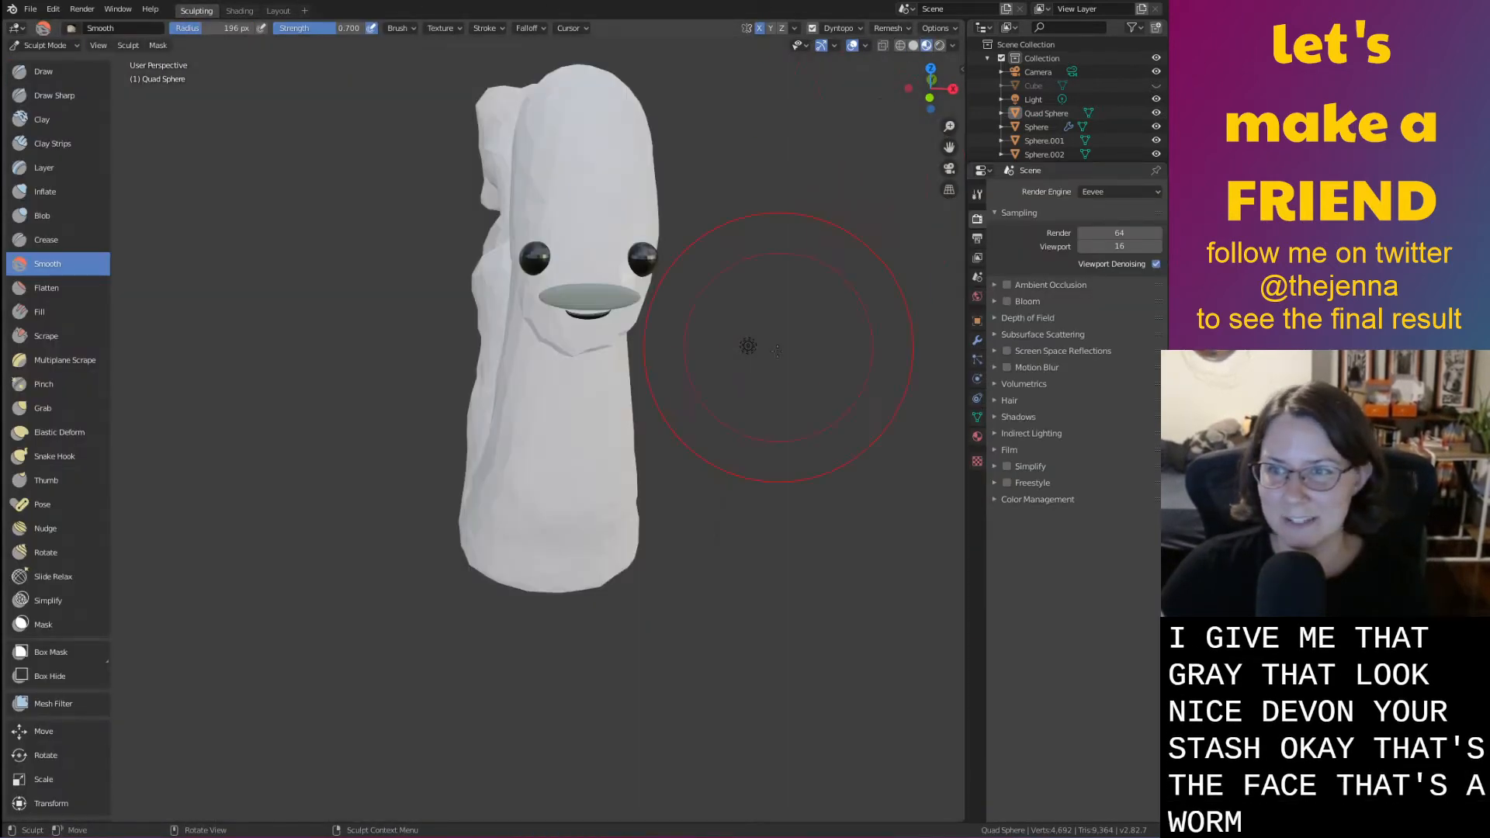
Examine the colored face and the whole tongue from several angles and distances
mouse_move(786, 459)
middle_mouse_down()
mouse_move(839, 419)
mouse_move(779, 466)
middle_mouse_up()
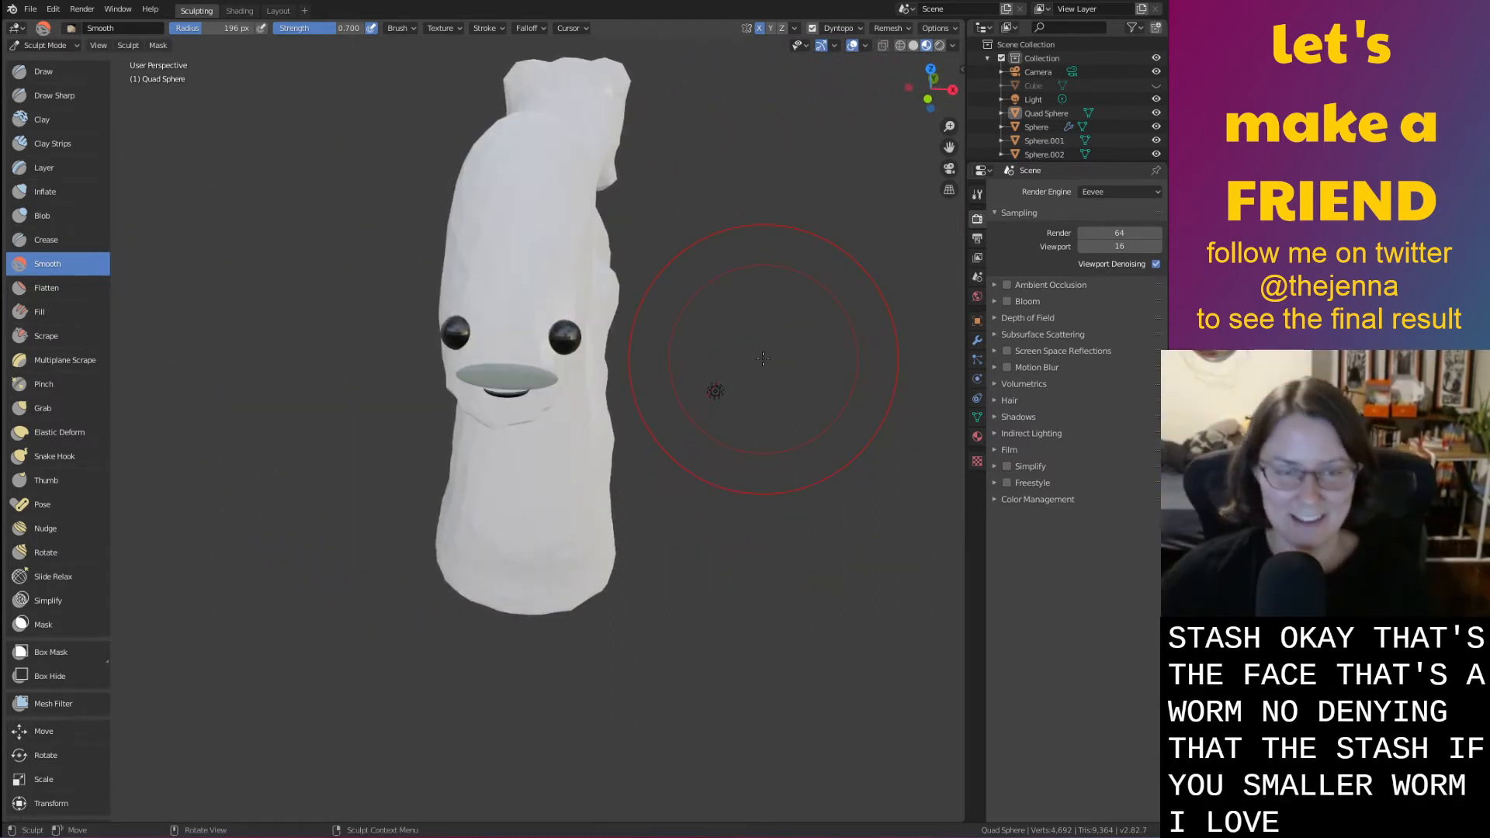
mouse_move(251, 224)
middle_mouse_down()
mouse_move(318, 345)
mouse_move(225, 333)
middle_mouse_up()
scroll(233, 166, "up", 5)
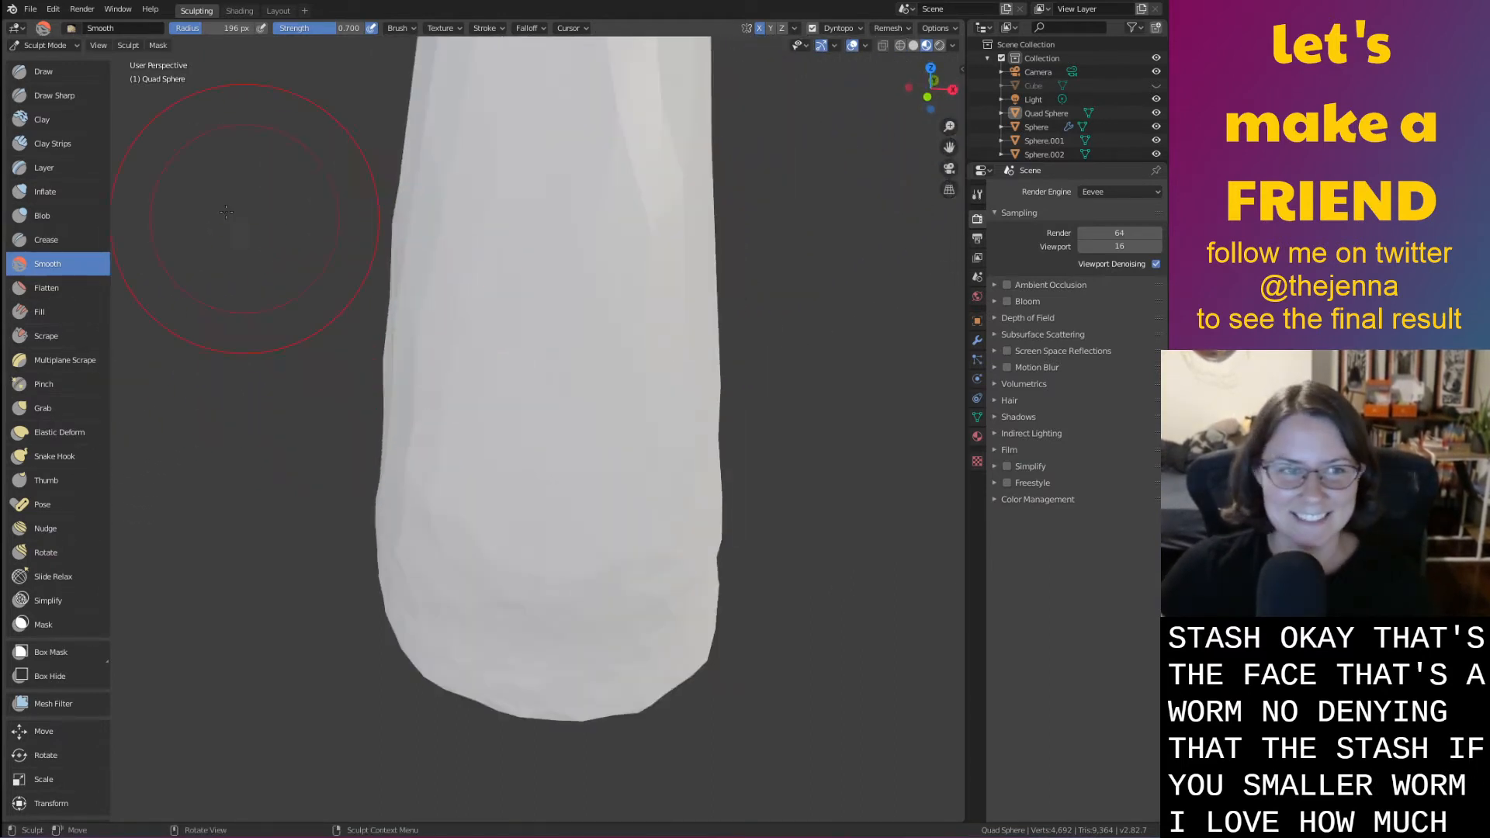
middle_click_drag(245, 164, 460, 381)
scroll(504, 389, "down", 7)
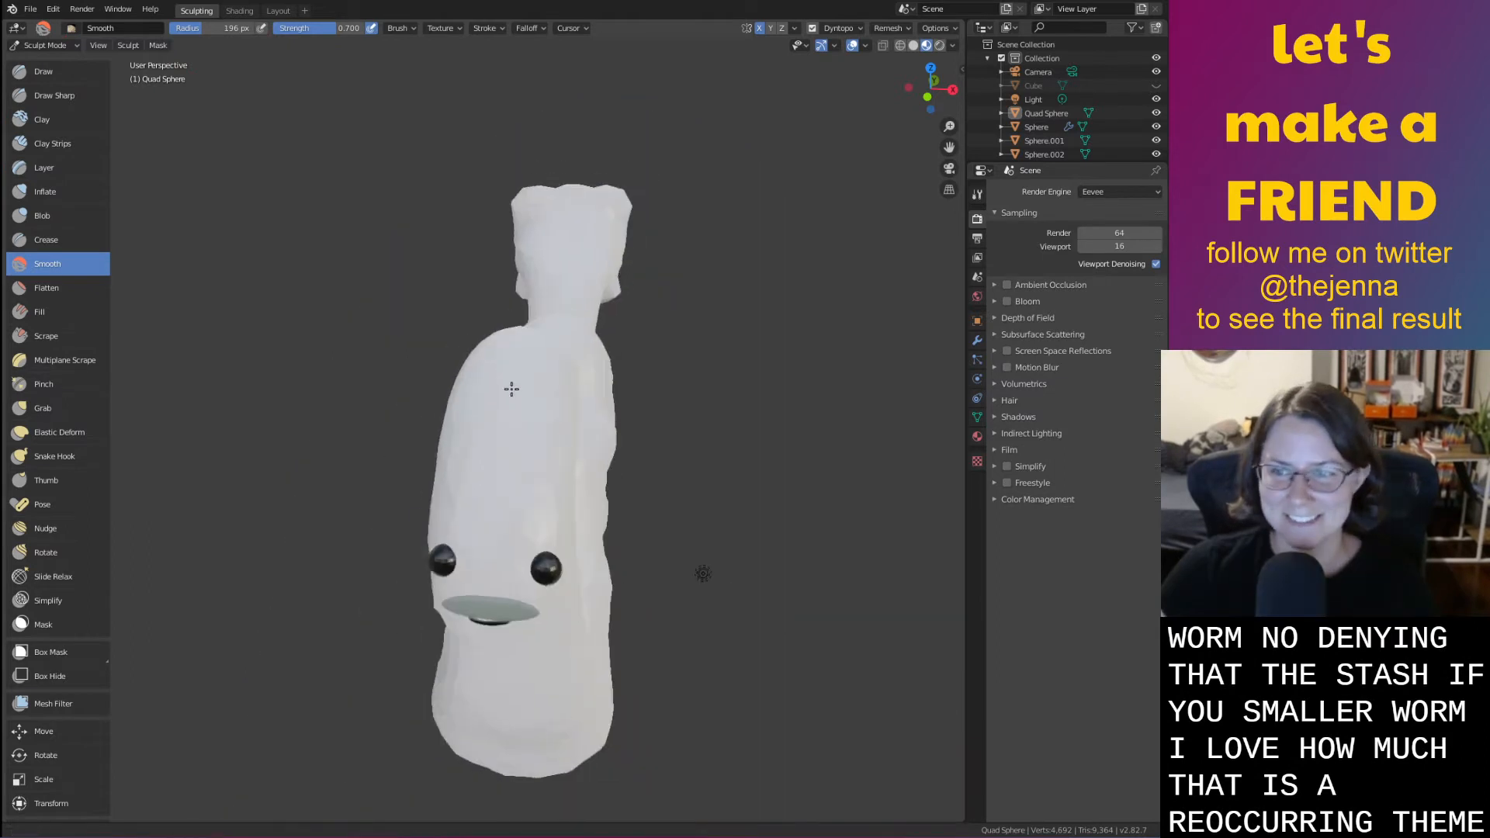
middle_click_drag(509, 389, 515, 382)
scroll(609, 407, "up", 9)
middle_click_drag(609, 409, 604, 402)
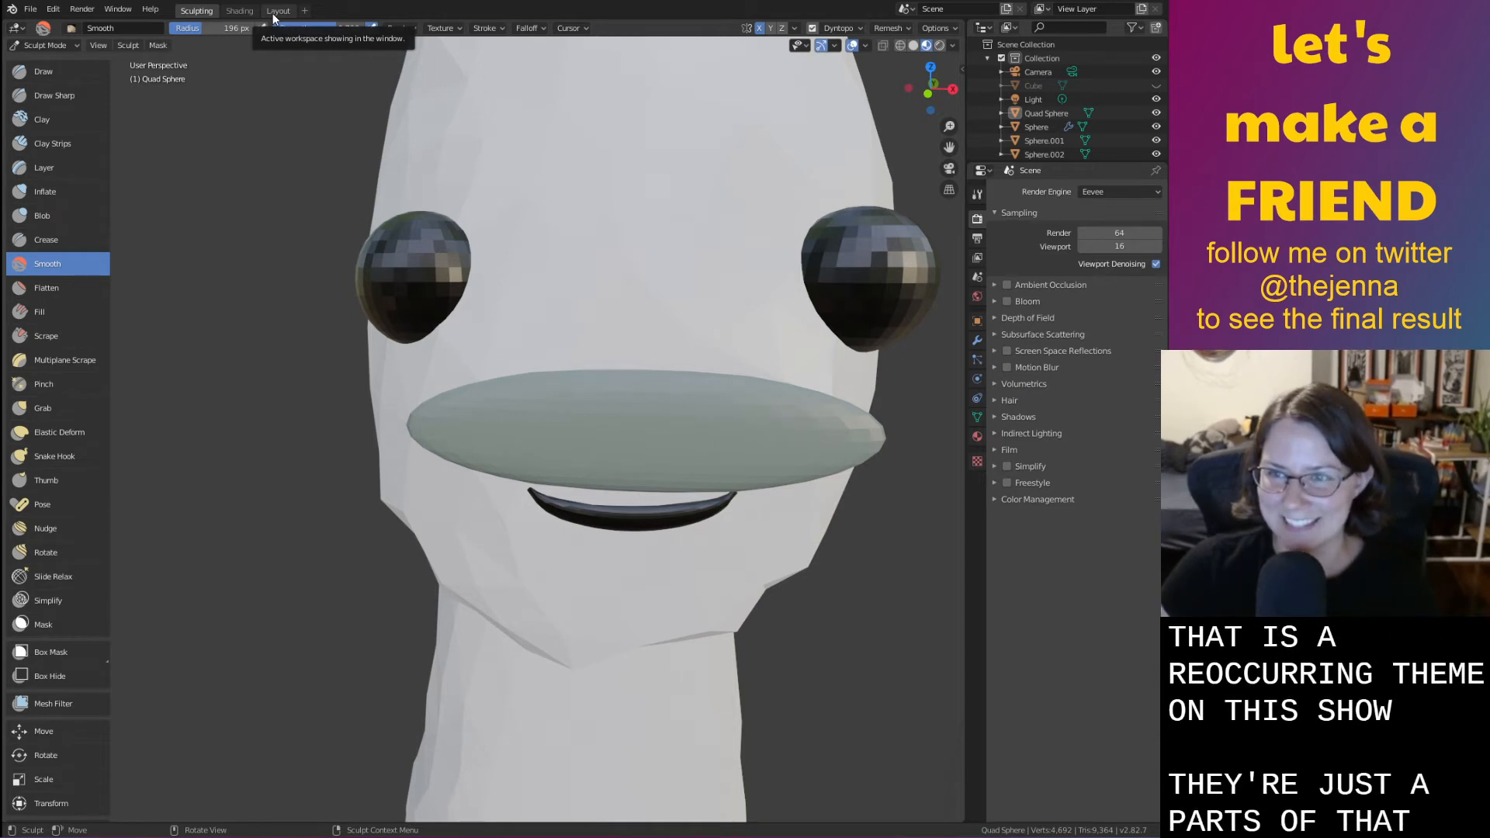
Reshape the flared base of the tongue with the Grab brush
scroll(282, 240, "down", 8)
mouse_move(283, 240)
middle_mouse_down()
mouse_move(641, 360)
mouse_move(558, 342)
mouse_move(582, 356)
mouse_move(684, 350)
middle_mouse_up()
key("g")
left_click_drag(683, 350, 558, 372)
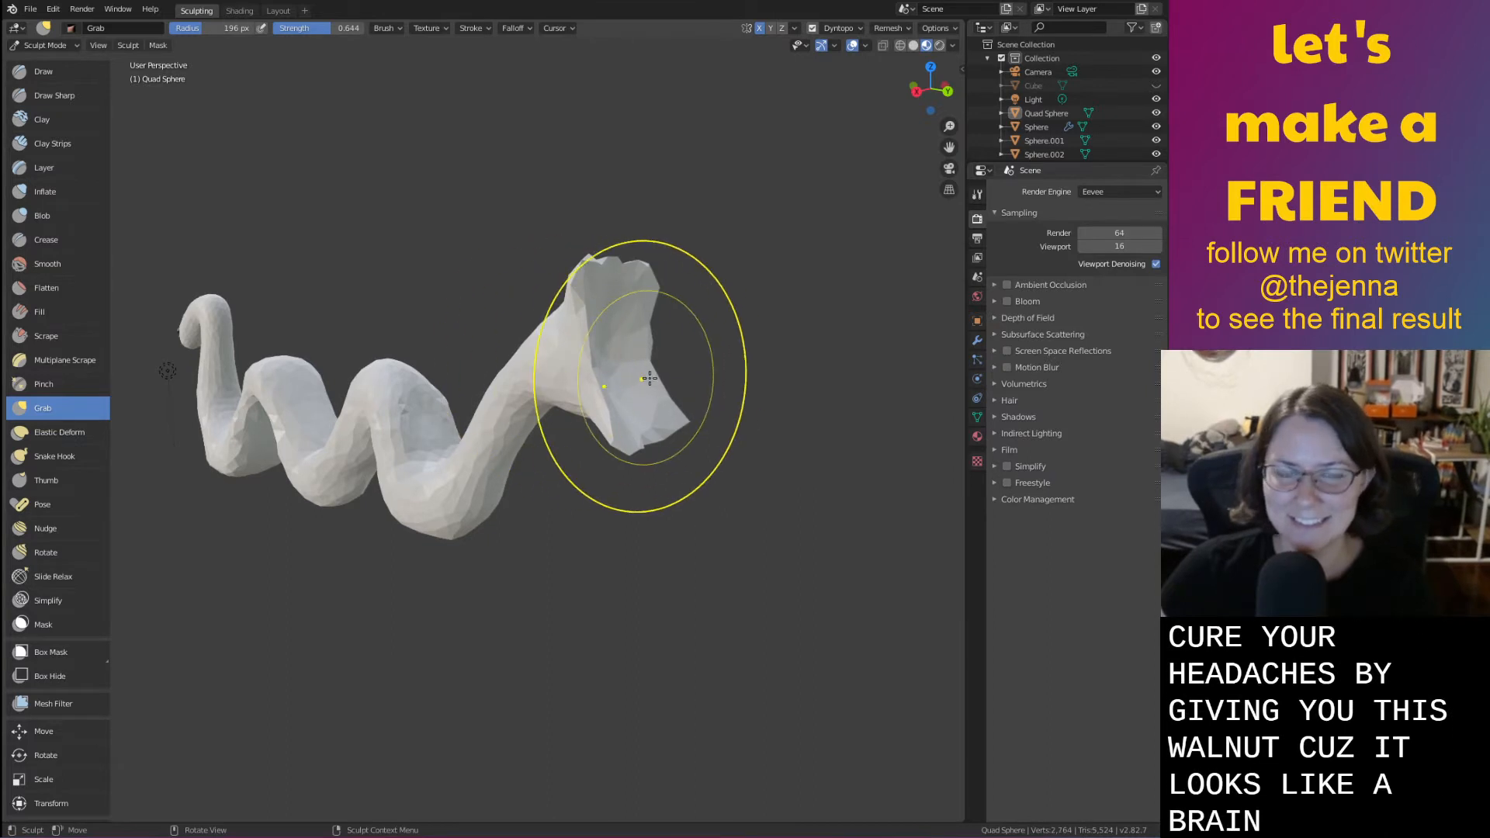
Nudge the side of the thick coil nearest the flared base inward with the Grab brush
scroll(645, 376, "up", 2)
mouse_move(659, 374)
middle_mouse_down("shift")
mouse_move(599, 383)
mouse_move(528, 556)
mouse_move(442, 485)
mouse_move(524, 480)
middle_mouse_up("shift")
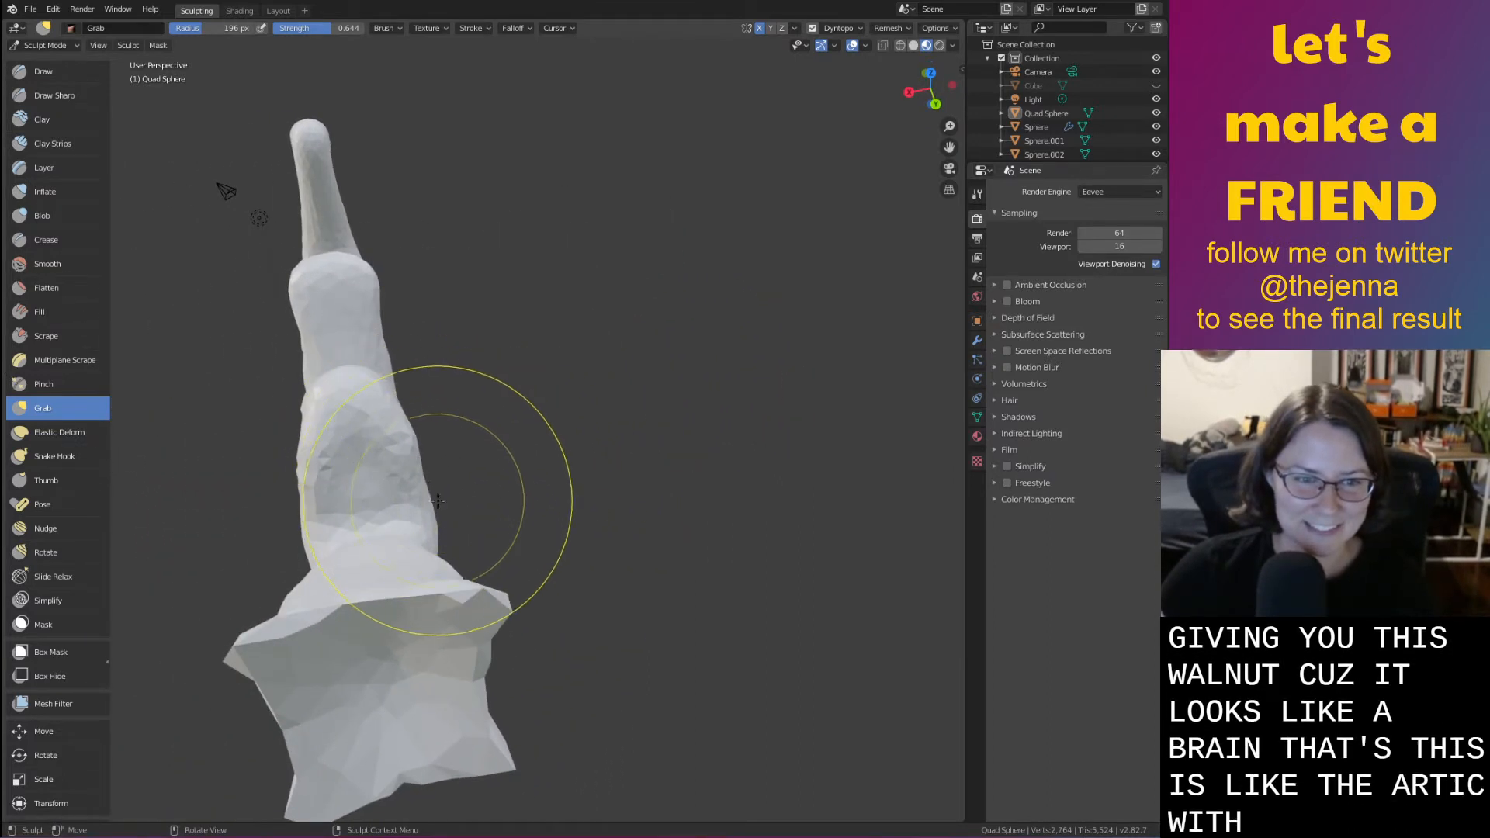
middle_click_drag(436, 499, 448, 528)
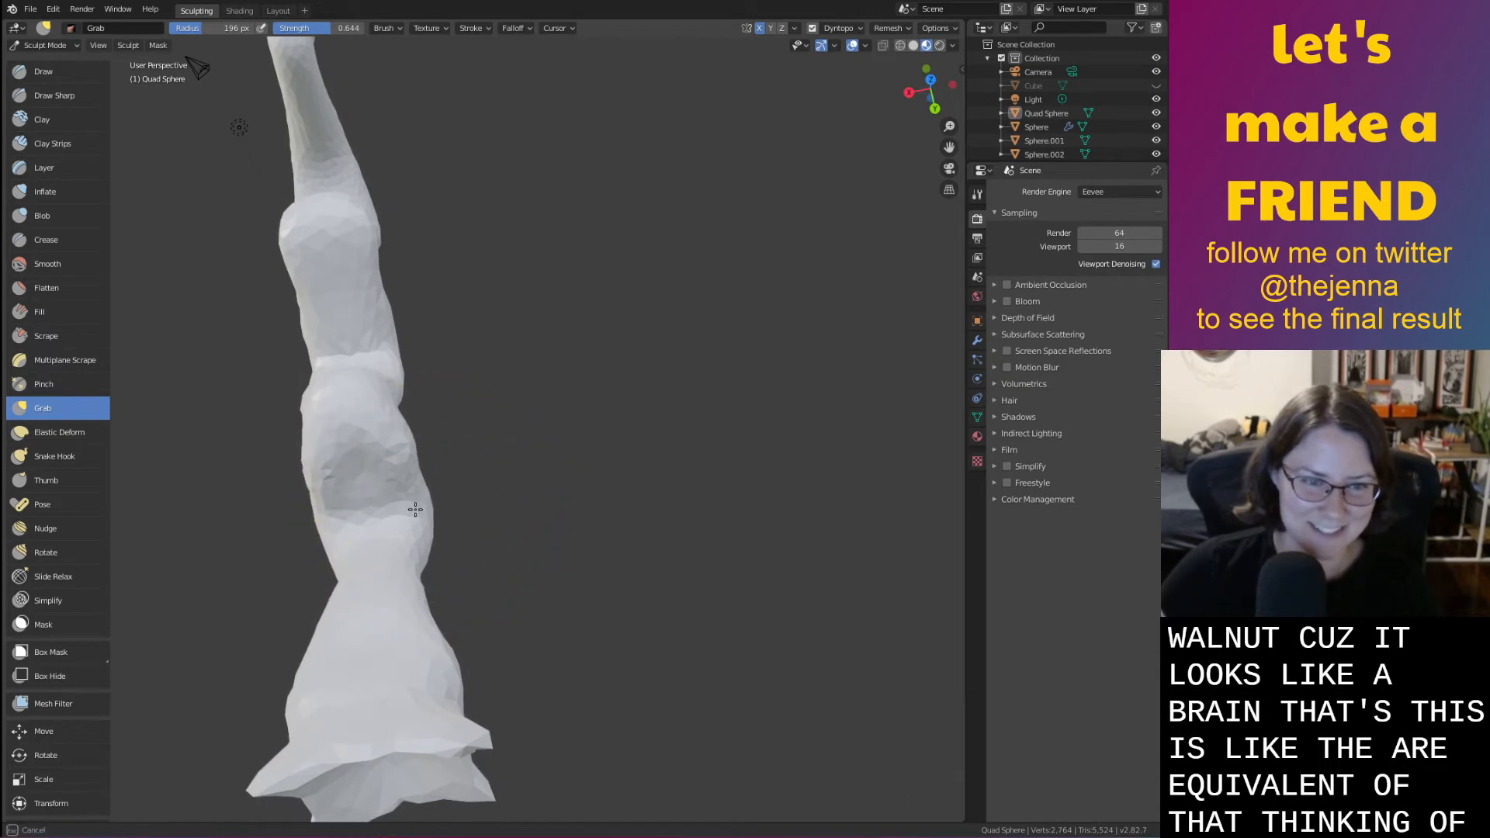
left_click_drag(415, 510, 405, 507)
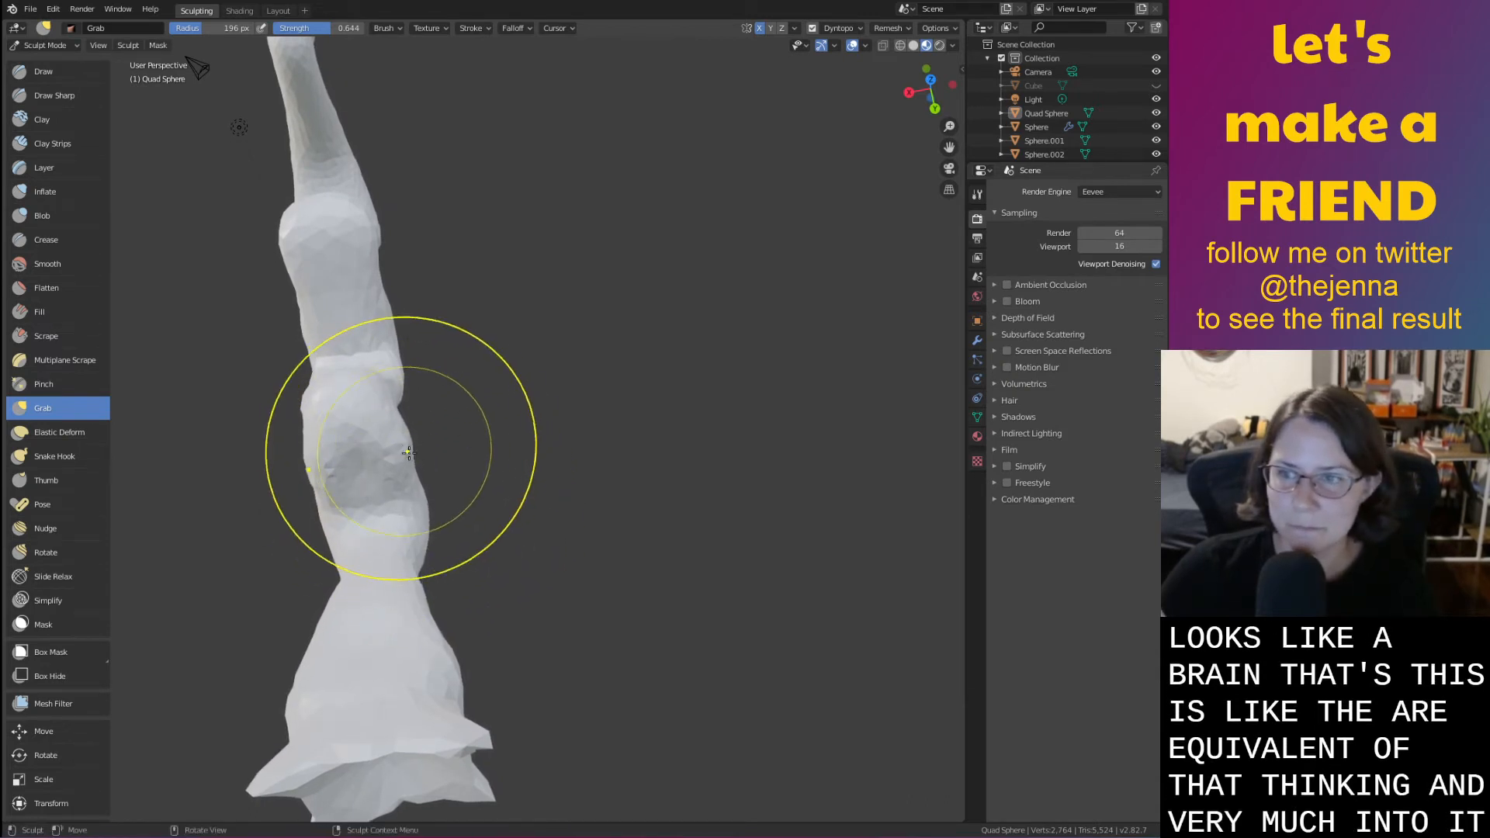
Pull the inner surface of the flared base deeper toward the coils with the Grab brush
middle_click_drag(408, 453, 574, 357)
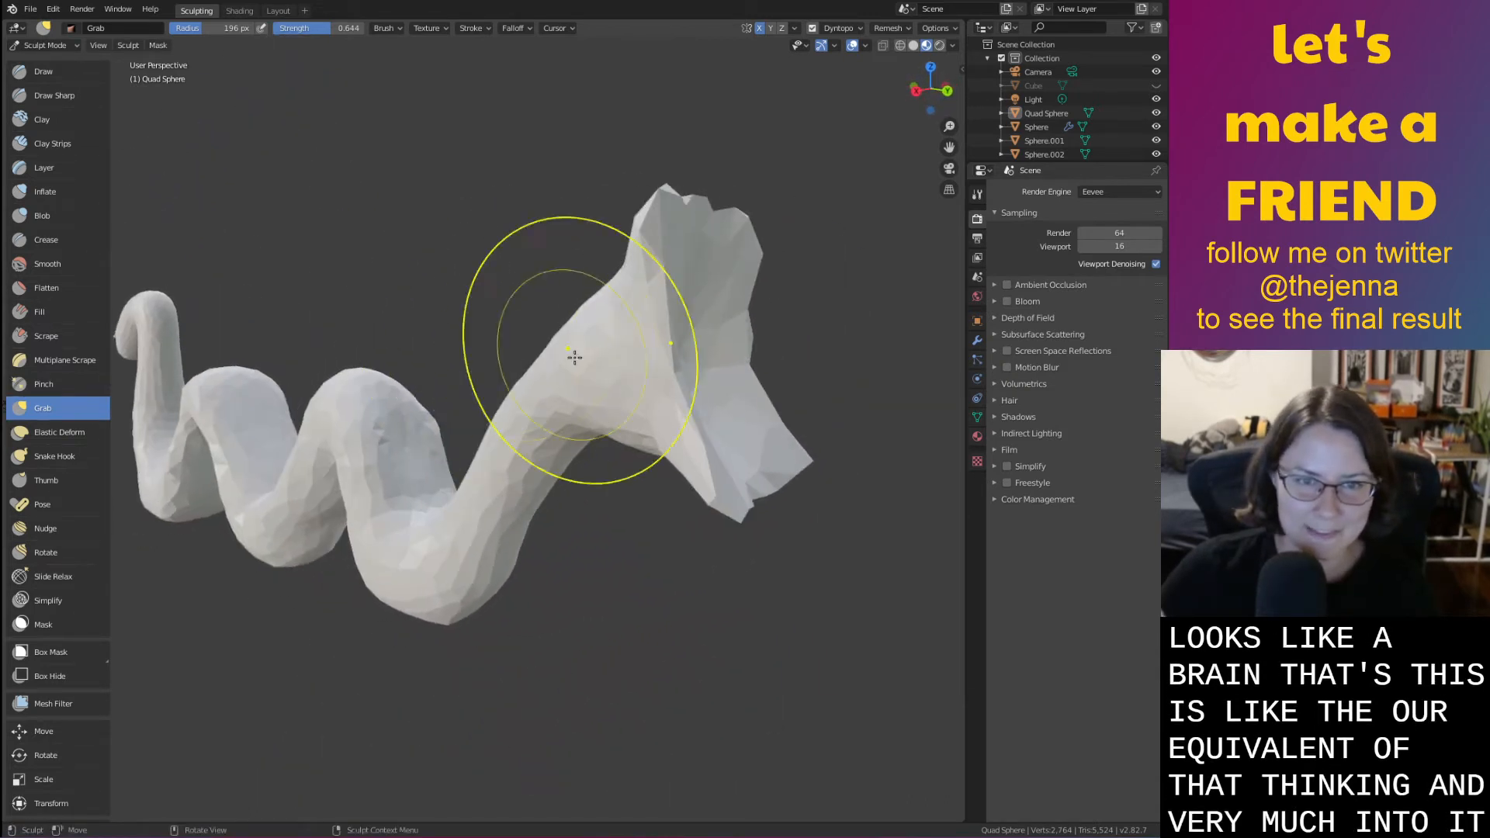
mouse_move(708, 365)
middle_mouse_down()
mouse_move(681, 371)
mouse_move(739, 399)
middle_mouse_up()
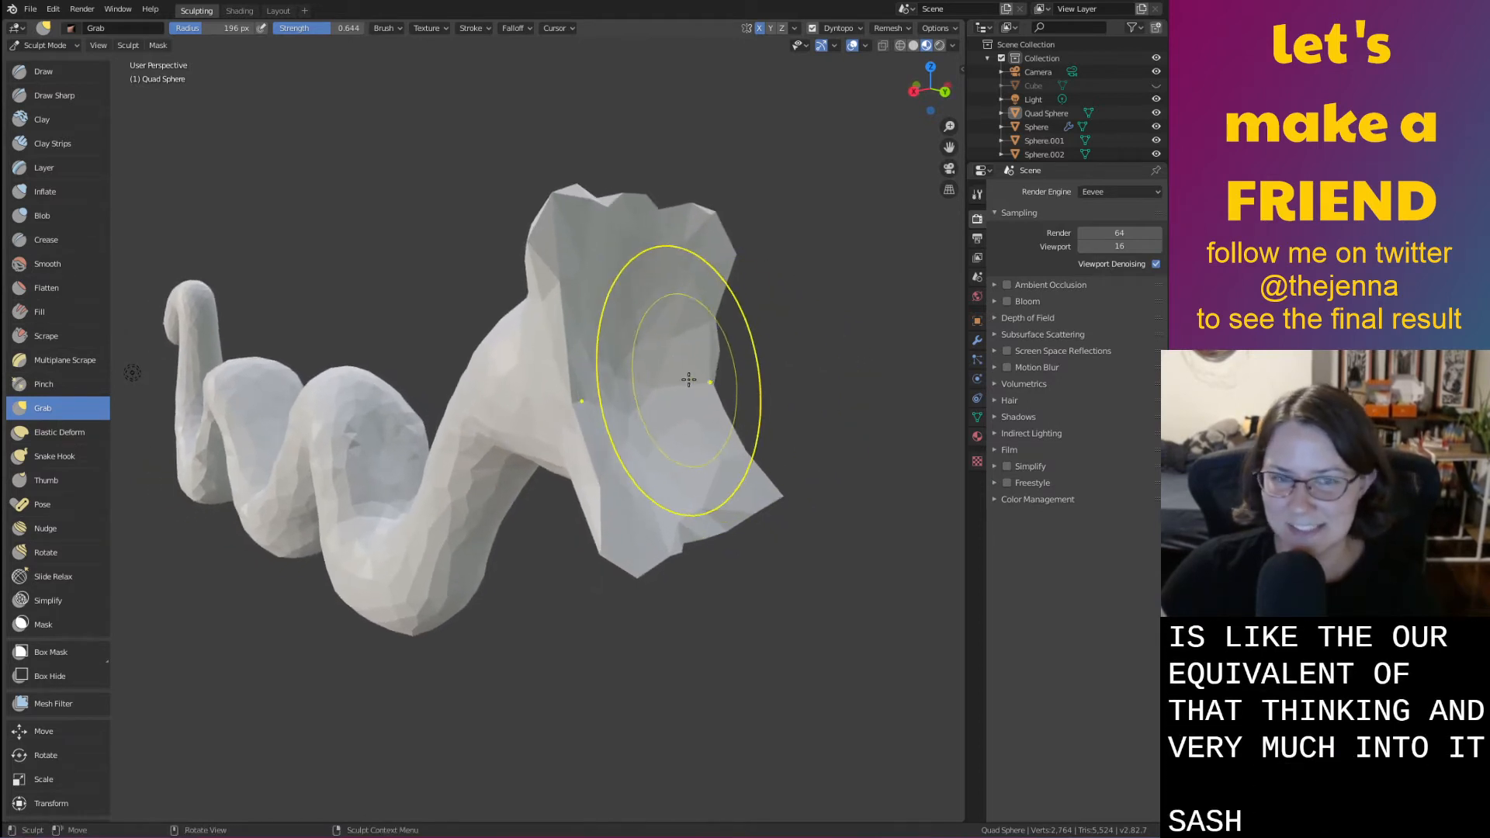
middle_click_drag(653, 383, 697, 414, "shift")
middle_click_drag(697, 413, 688, 416)
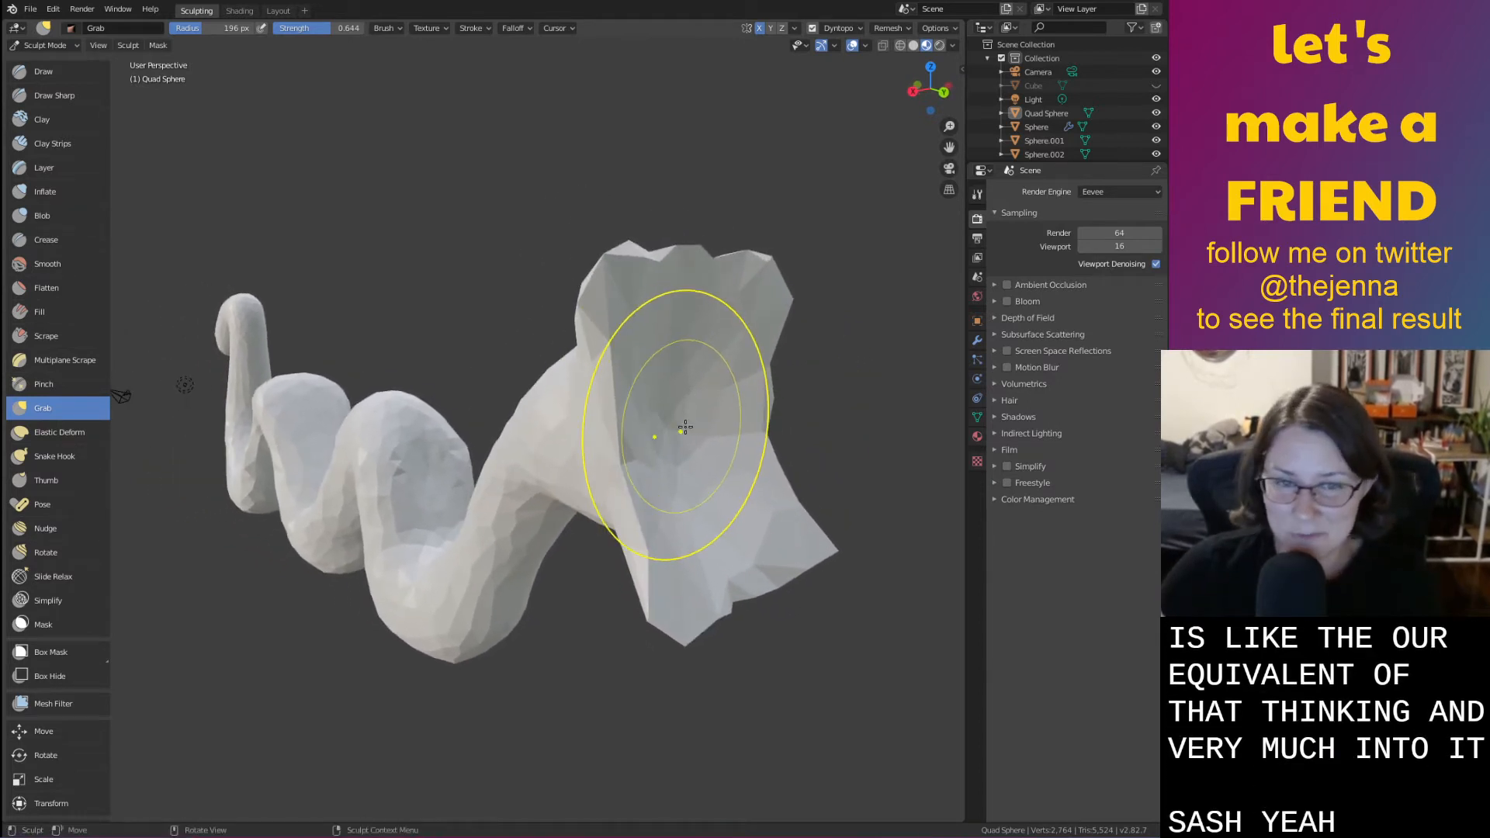
left_click_drag(686, 427, 631, 448)
middle_click_drag(631, 447, 611, 457)
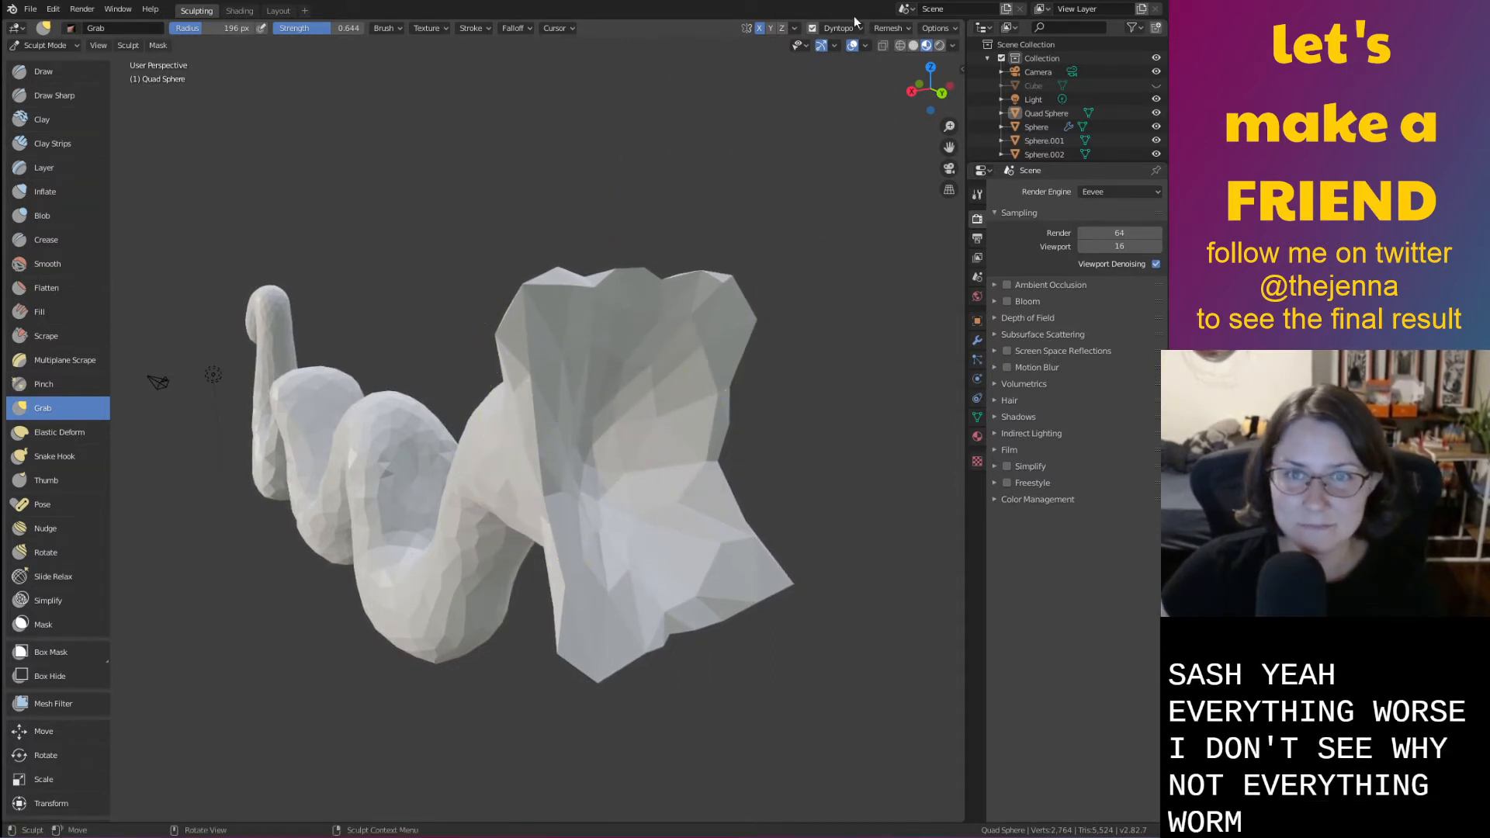
Save the file and switch to the Layout workspace
key("ctrl+s")
middle_click_drag(391, 312, 416, 195)
left_click(277, 10)
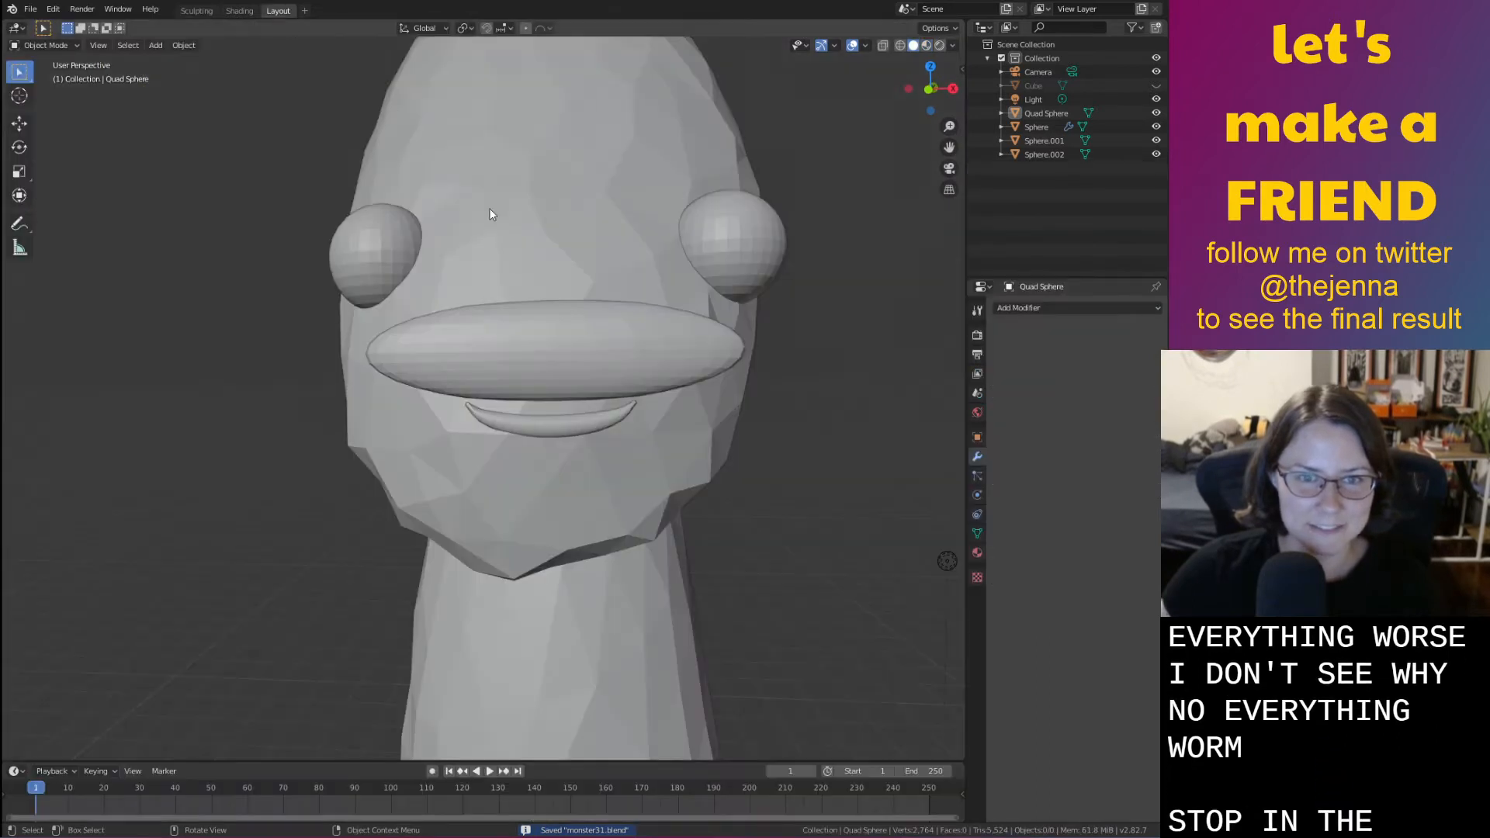
Move the mustache forward along the Y axis so it stands clear of the face
left_click(537, 333)
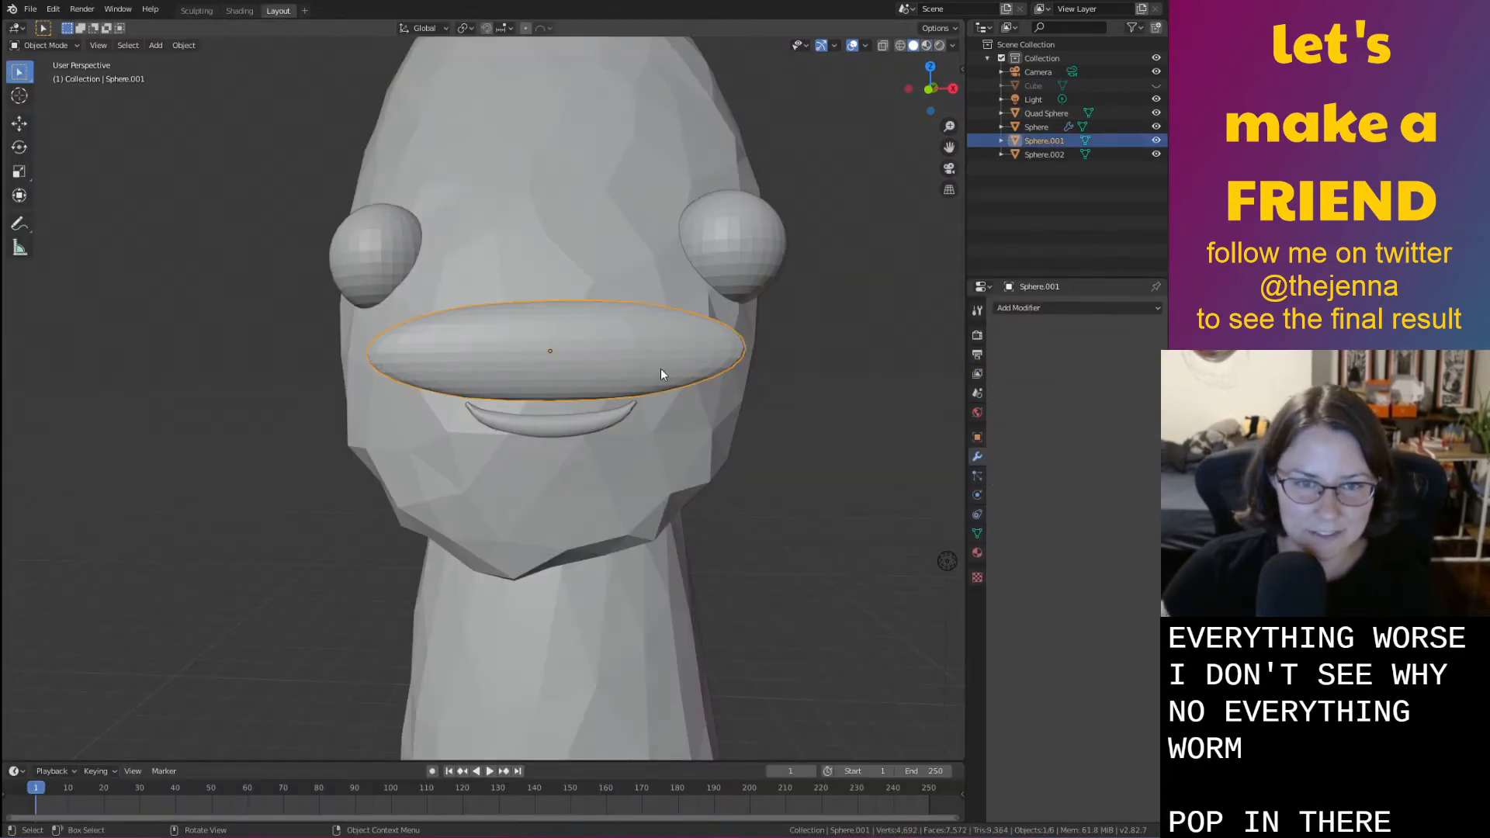
key("Tab")
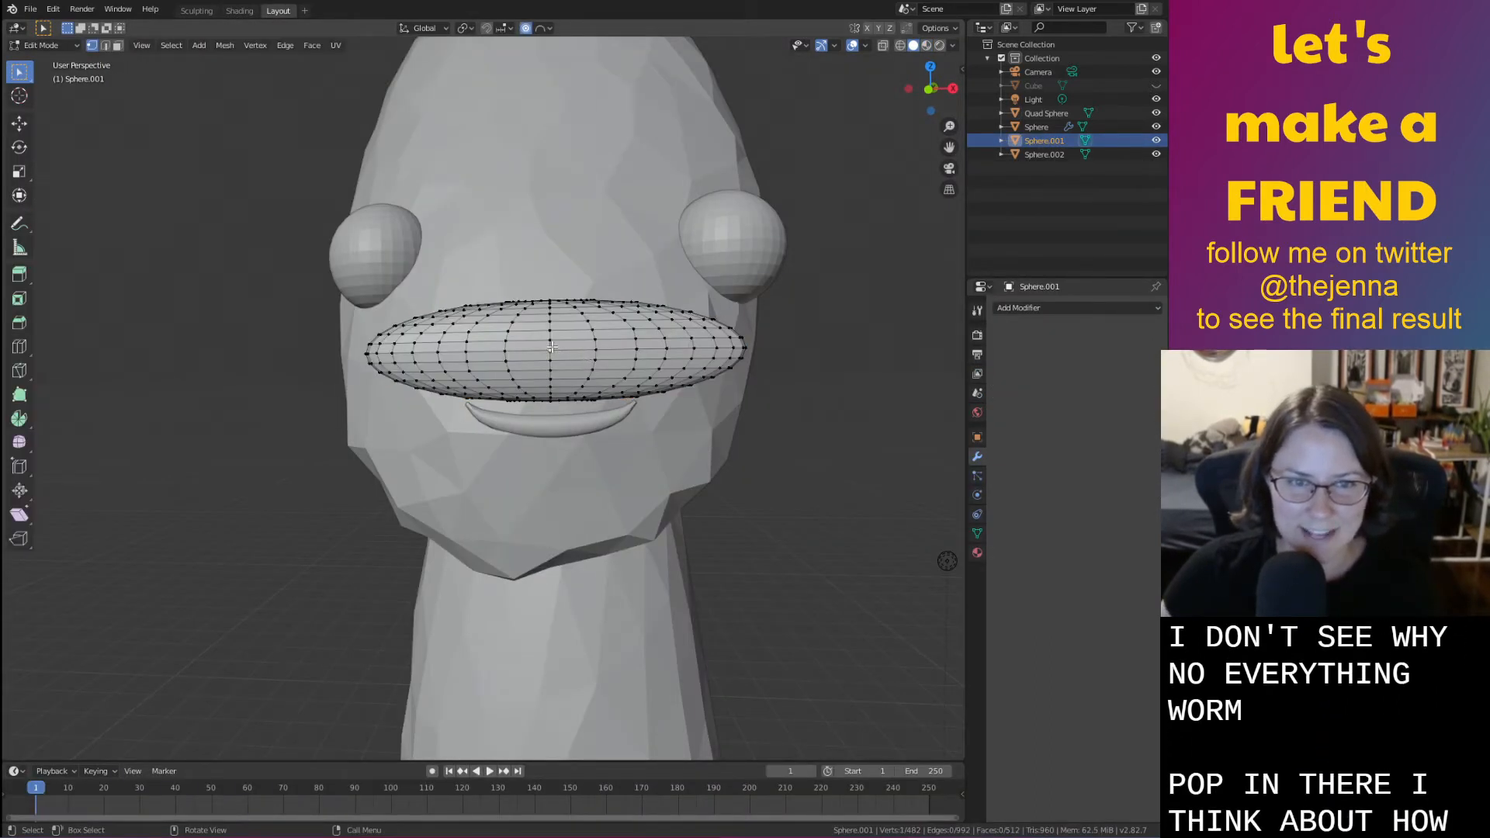
key("Tab")
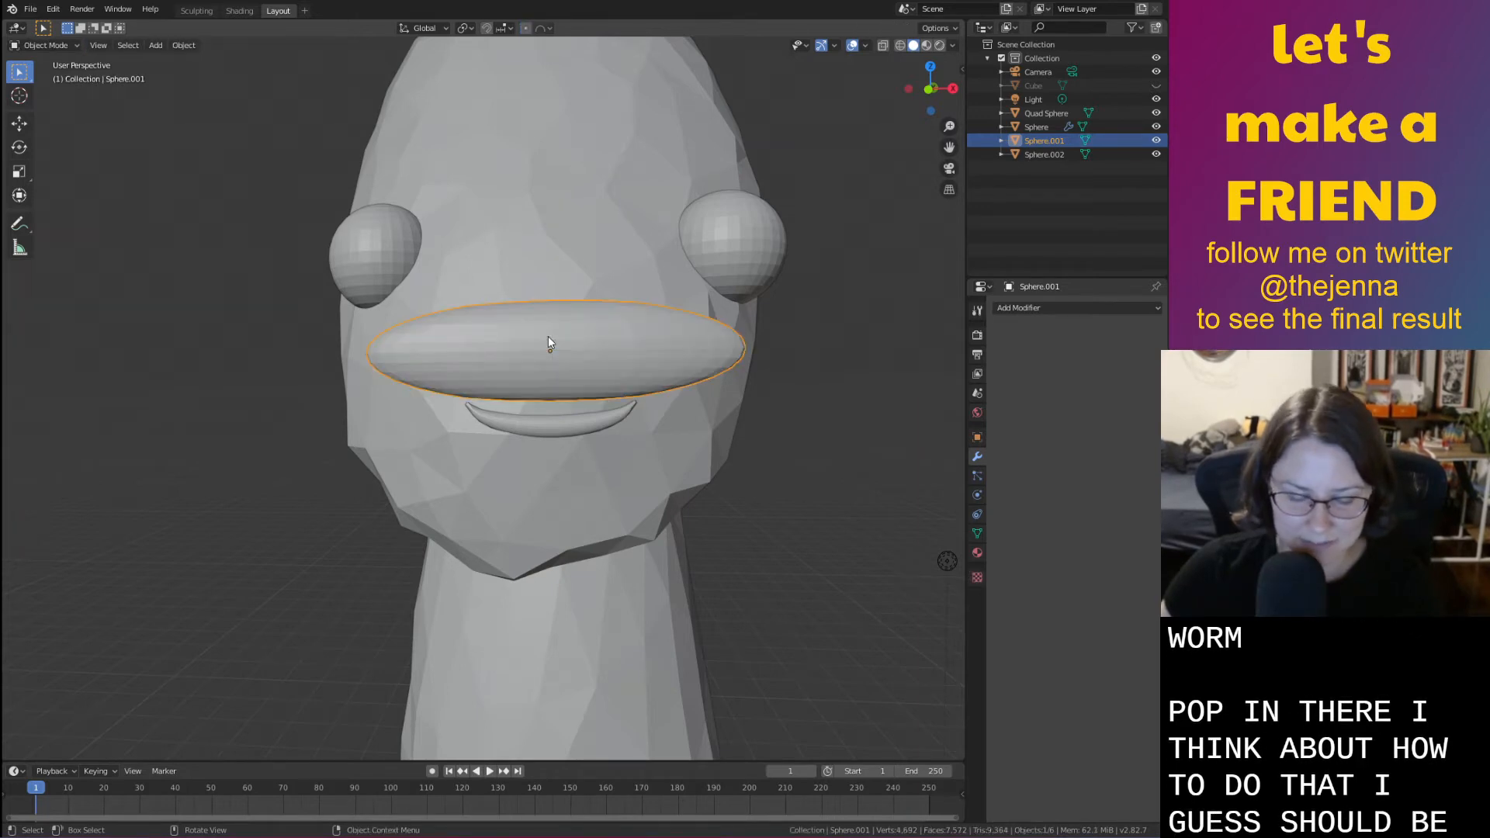
scroll(548, 338, "down", 3)
middle_click_drag(548, 342, 608, 397)
key("g")
key("y")
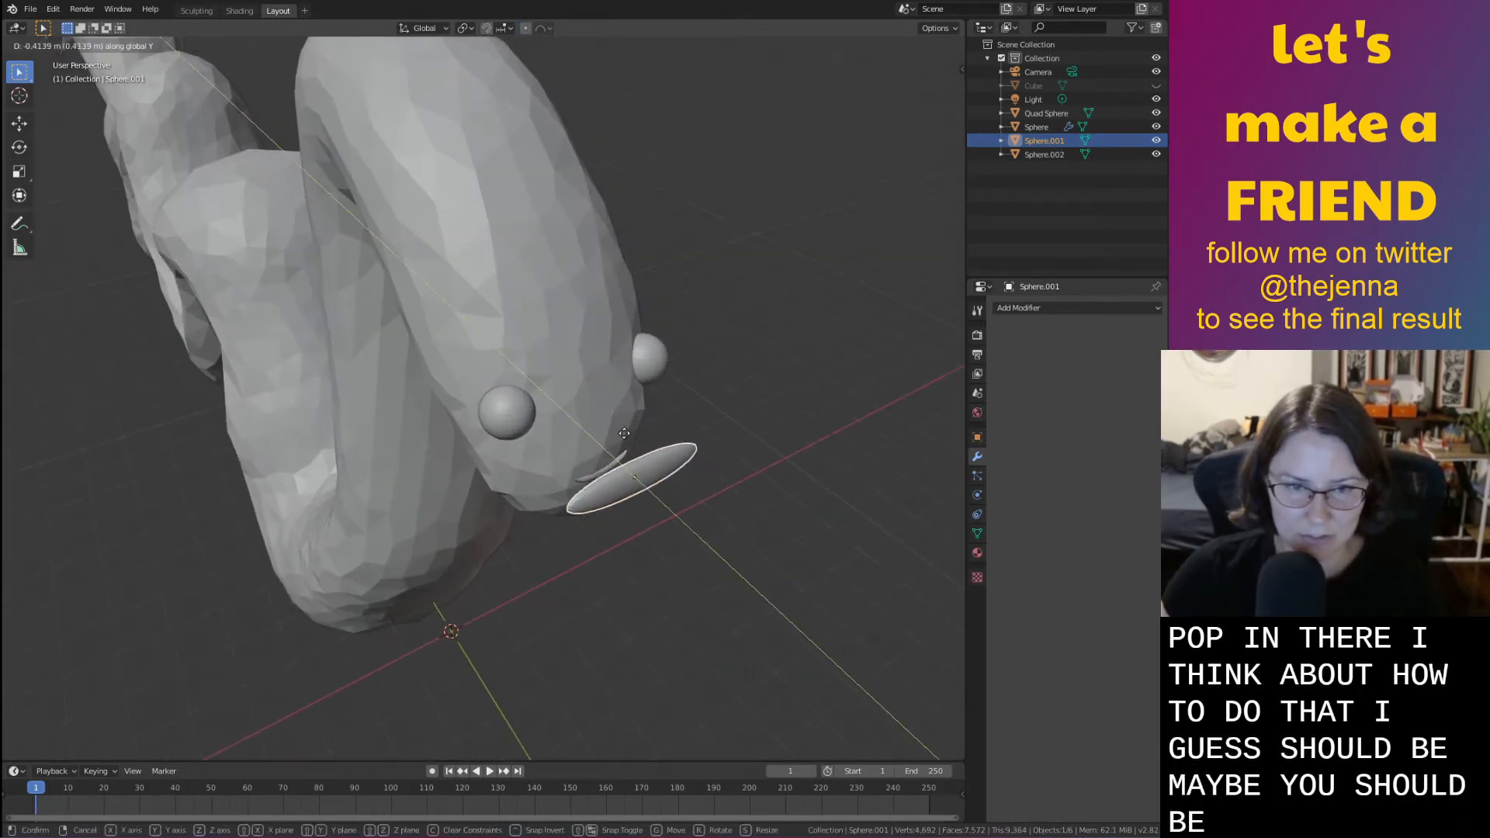
left_click(689, 503)
Lower the mustache's central edge loop about 0.1 m along Z with a narrow spherical proportional falloff to form a dip in the middle
middle_click_drag(689, 503, 574, 411)
key("Tab")
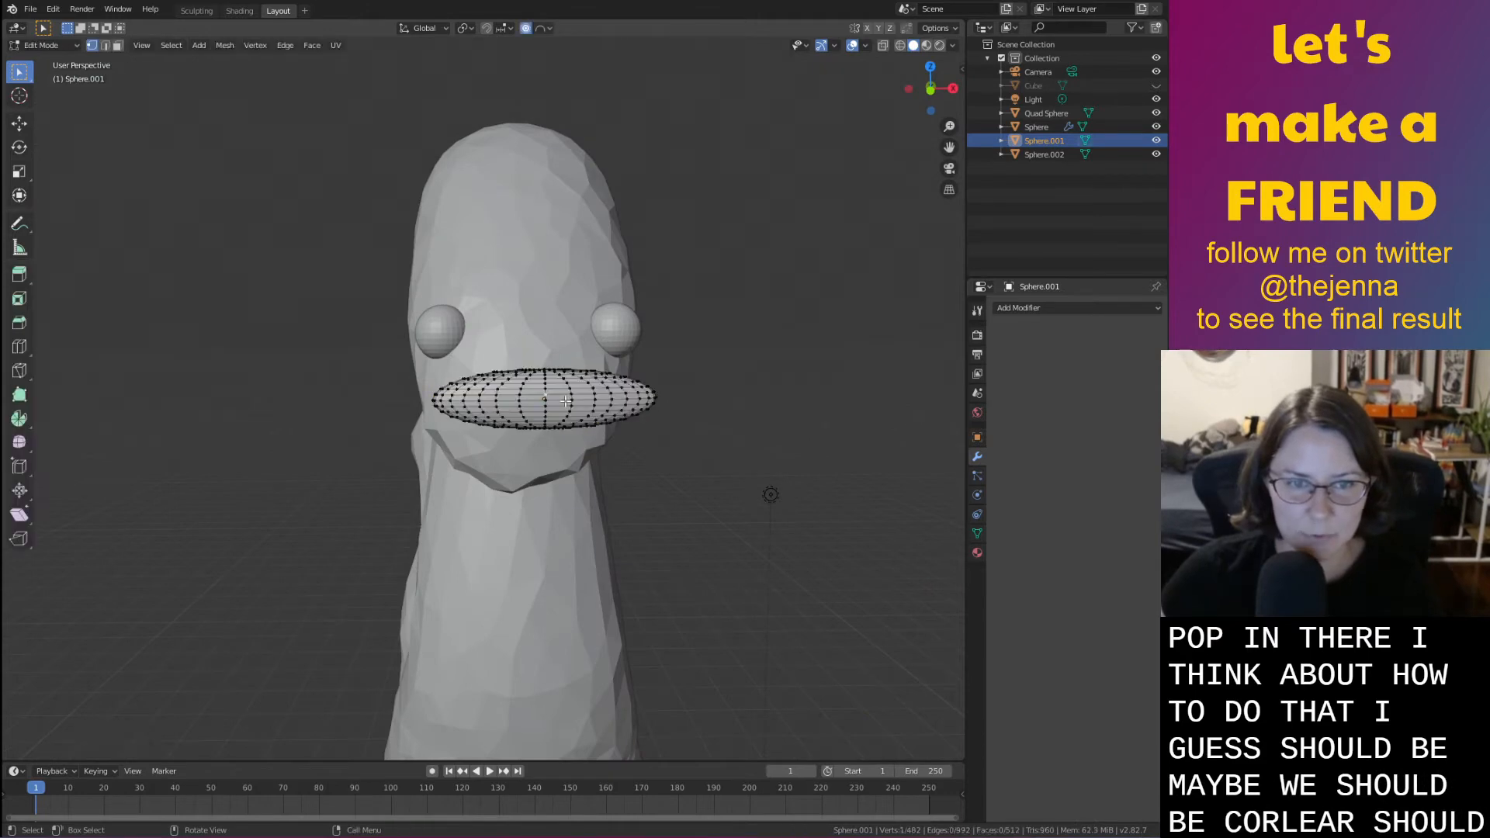
key("2")
scroll(569, 385, "up", 2)
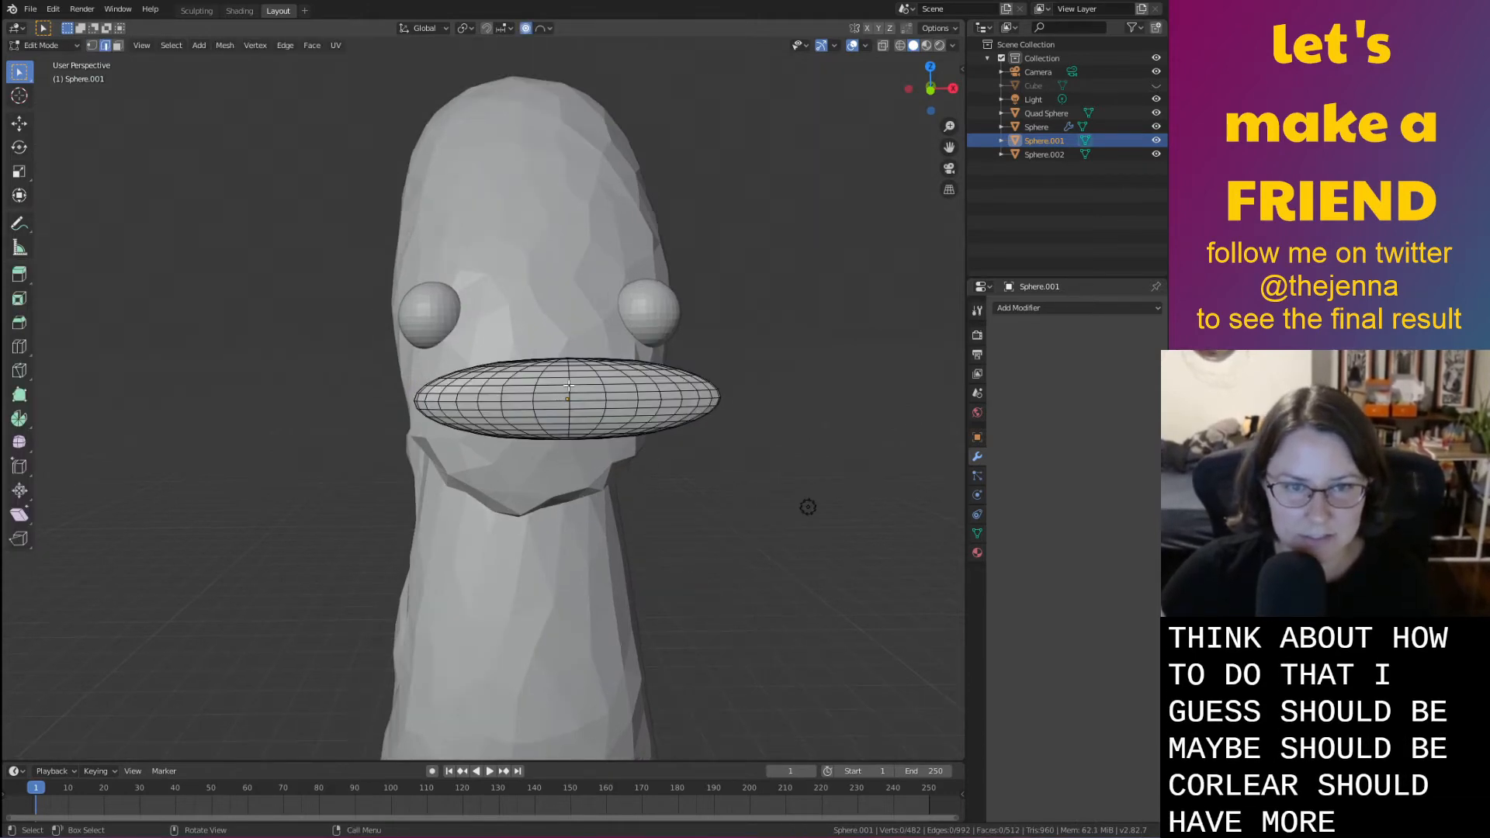
key("g")
key("z")
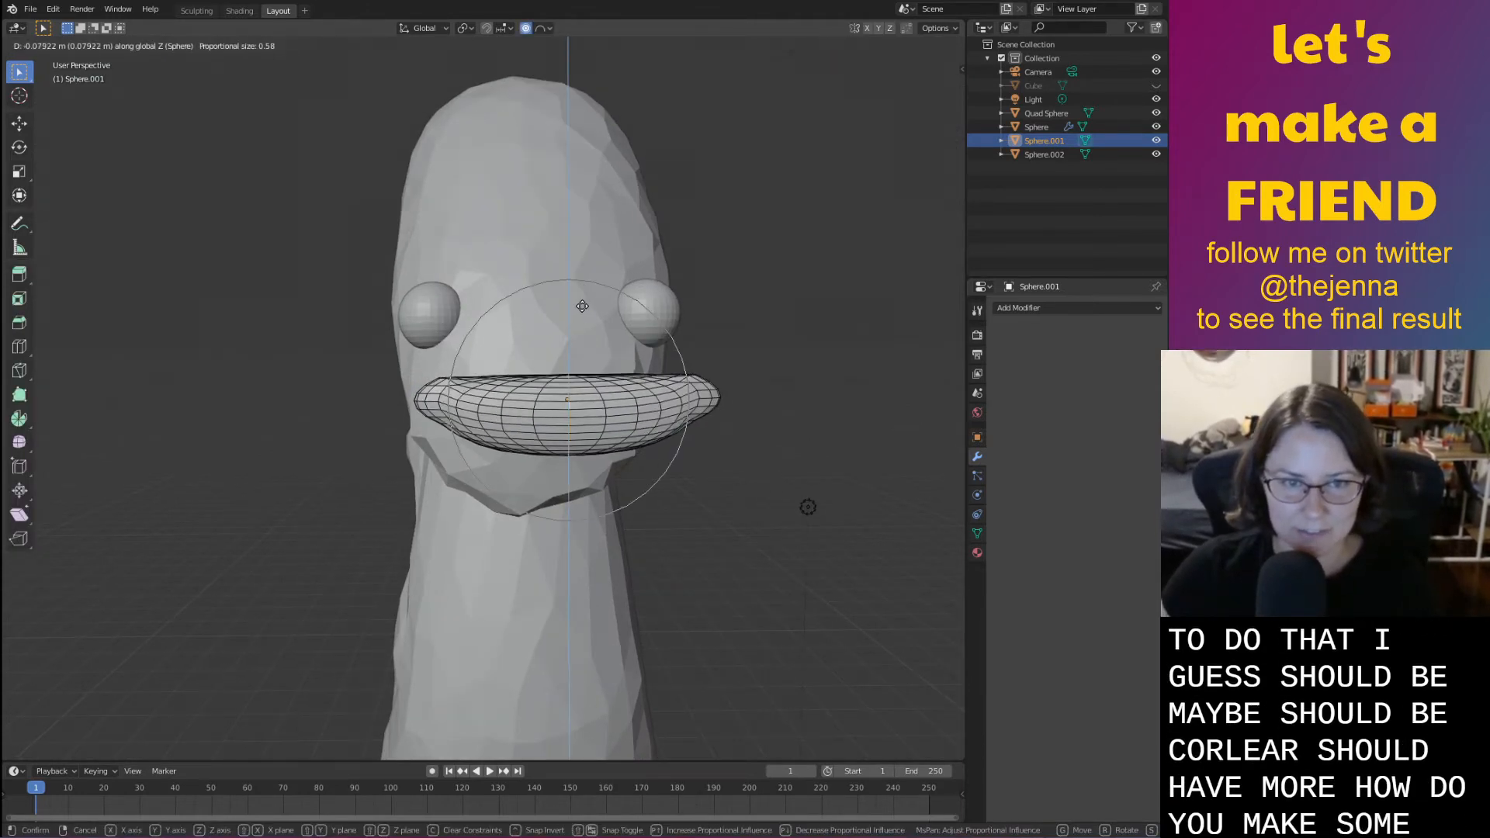
scroll(581, 311, "up", 7)
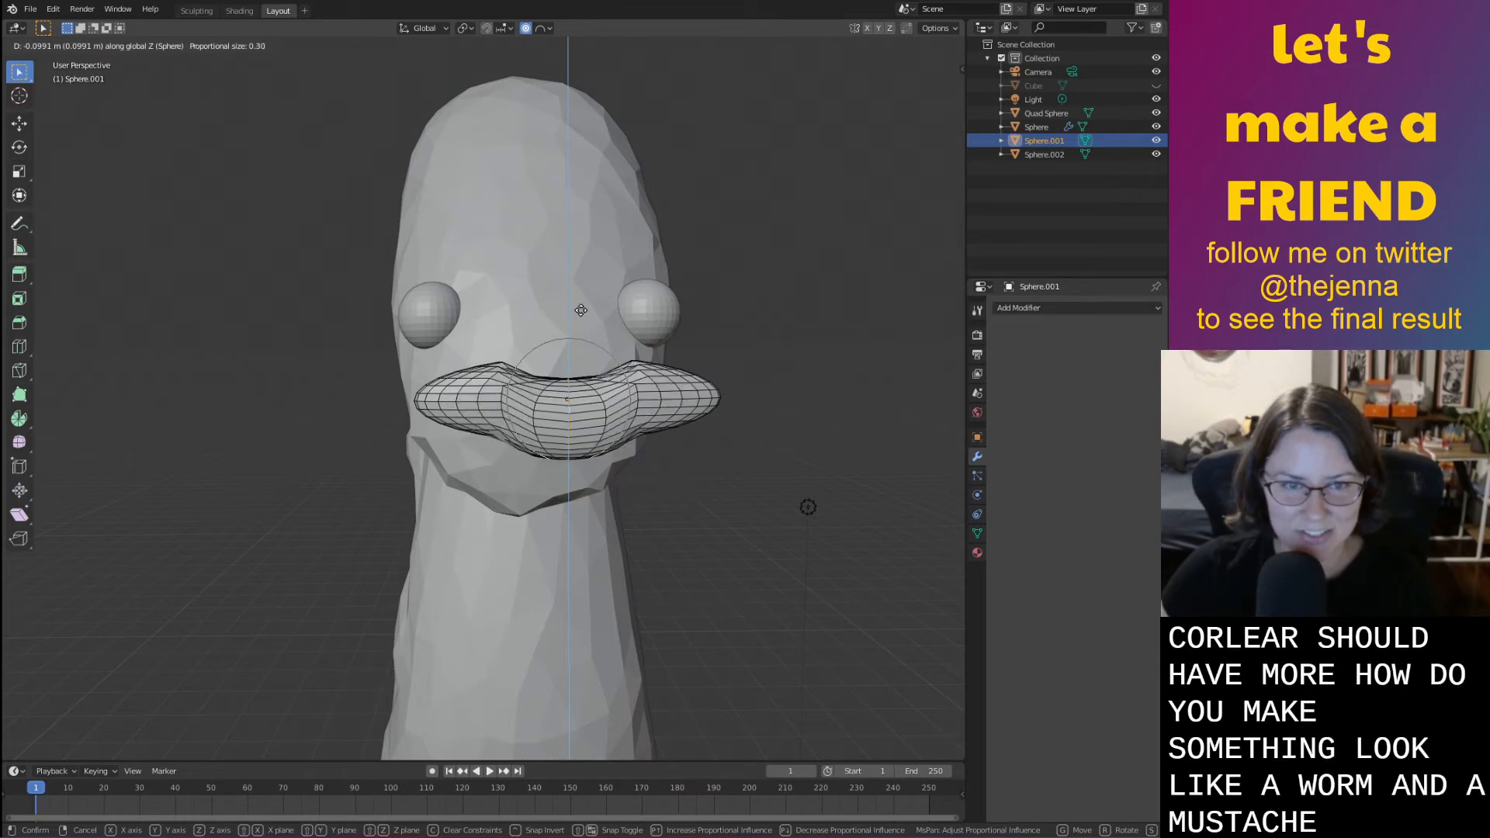
scroll(580, 316, "up", 3)
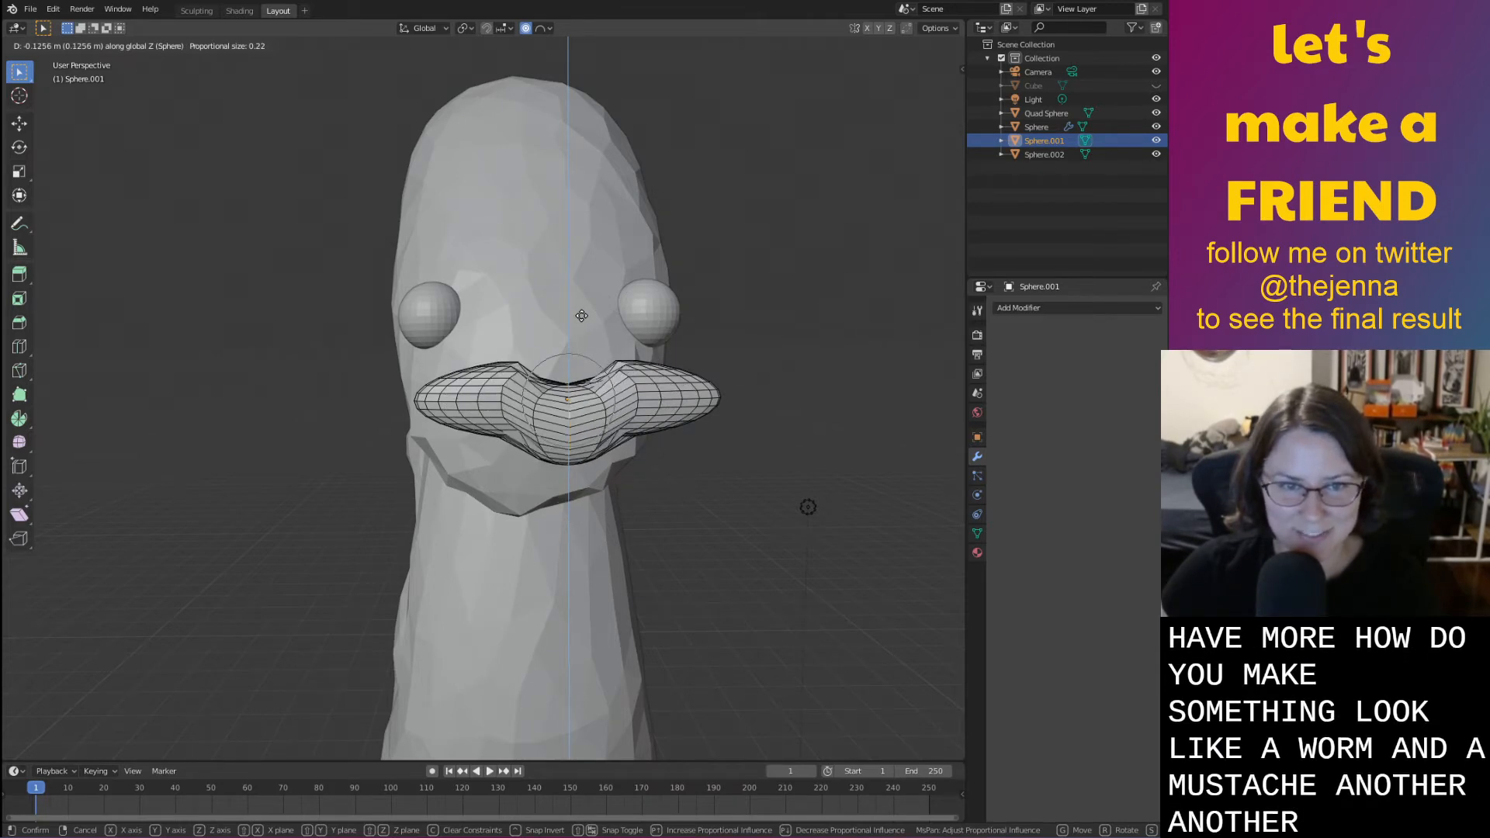
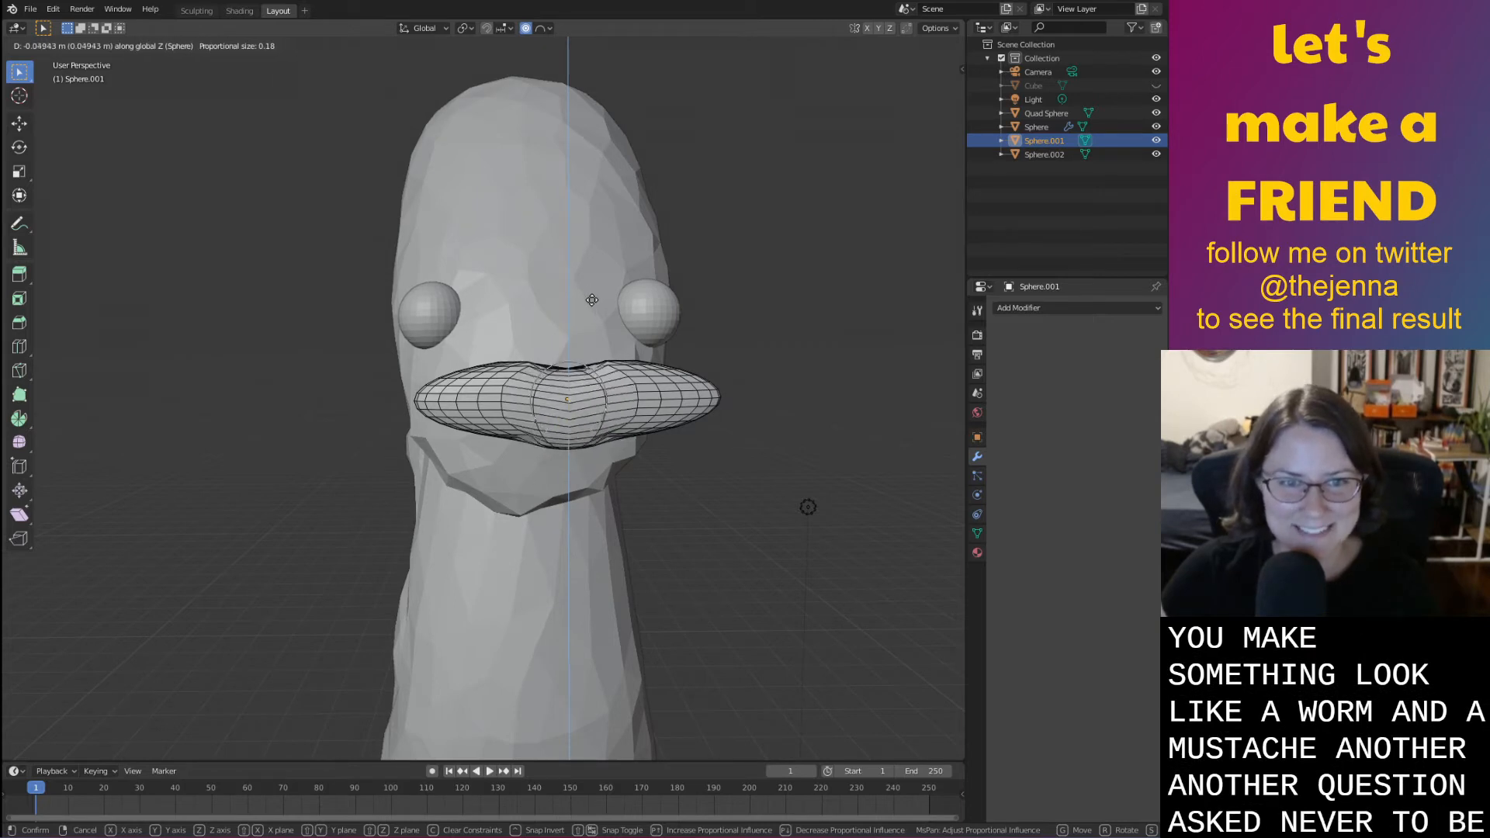
scroll(593, 315, "down", 1)
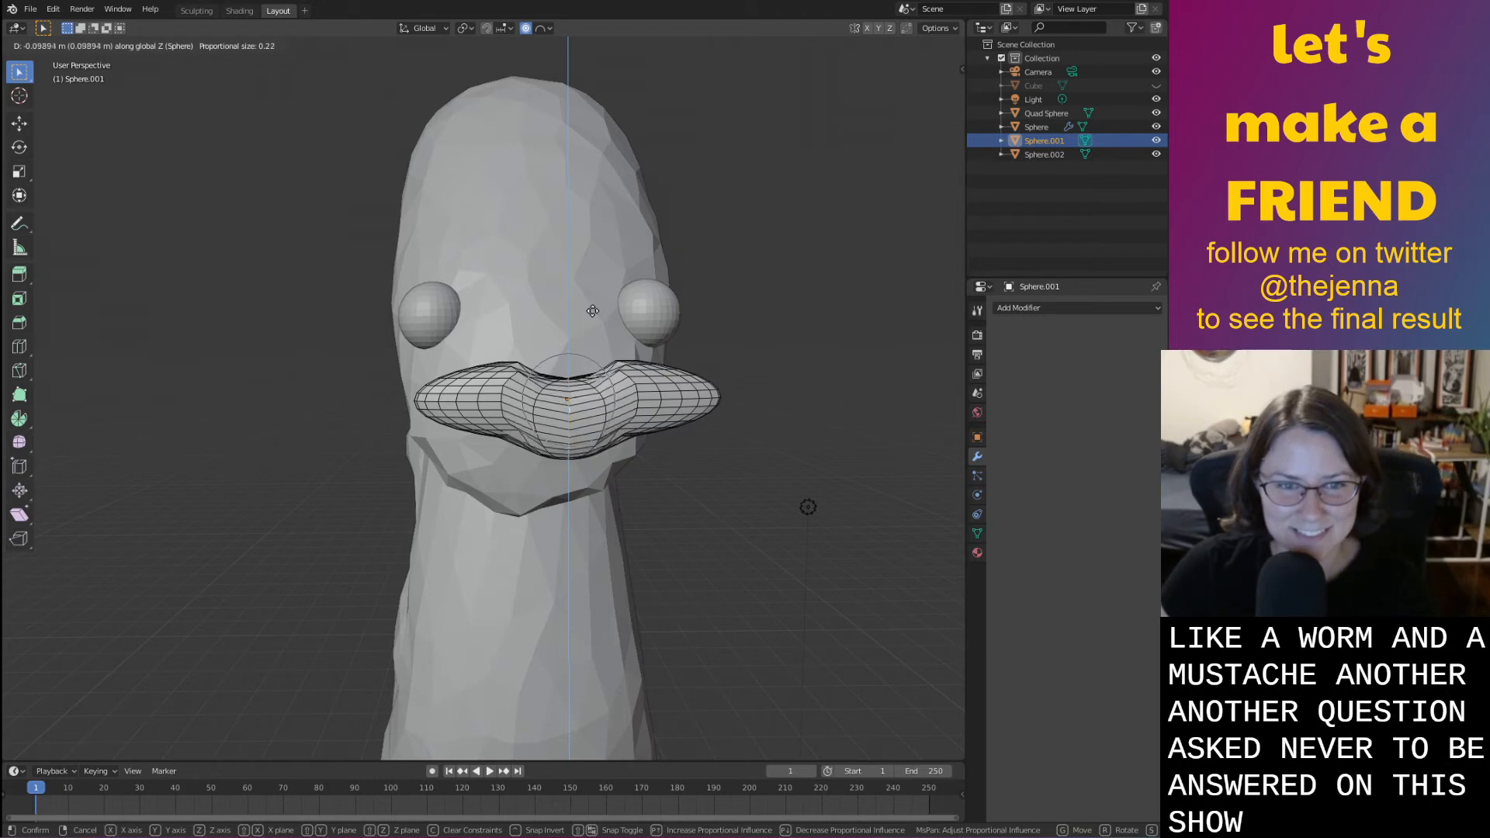
scroll(592, 315, "down", 1)
left_click(592, 314)
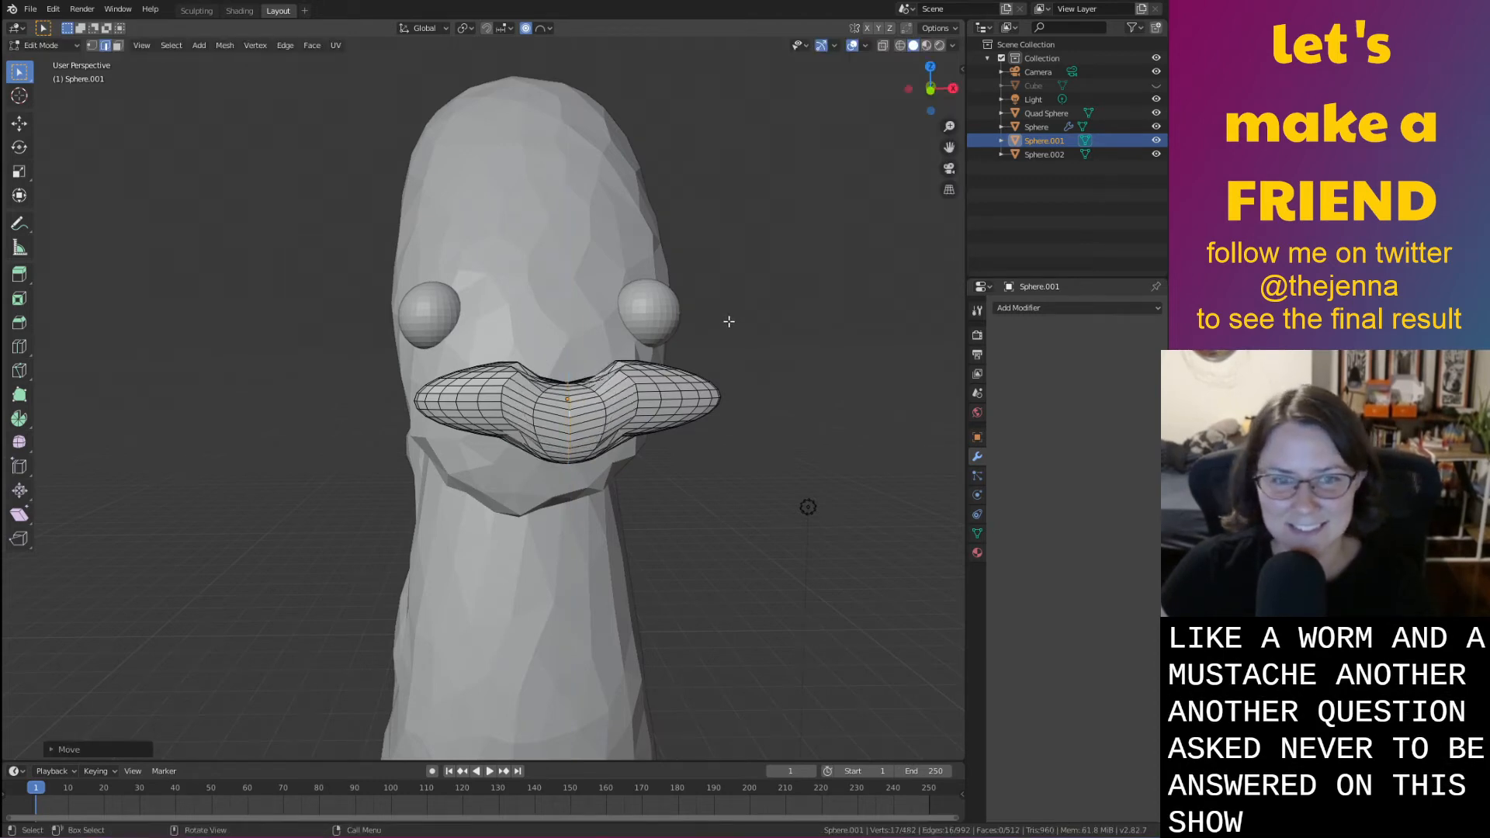
Select the two outermost tip vertices of the mustache
middle_click_drag(729, 321, 394, 347)
key("1")
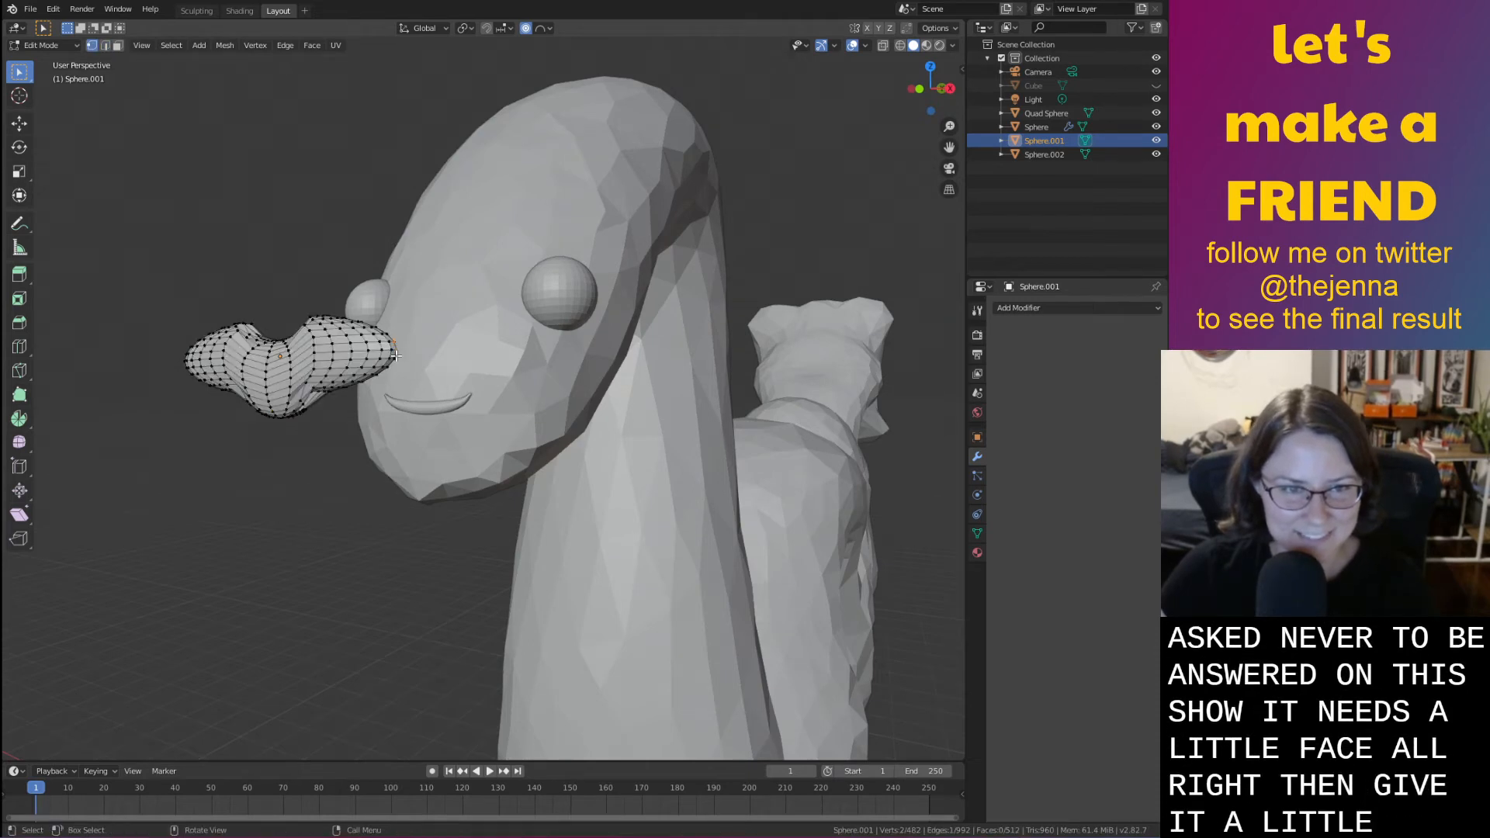
middle_click_drag(447, 340, 501, 371)
key("g")
key("z")
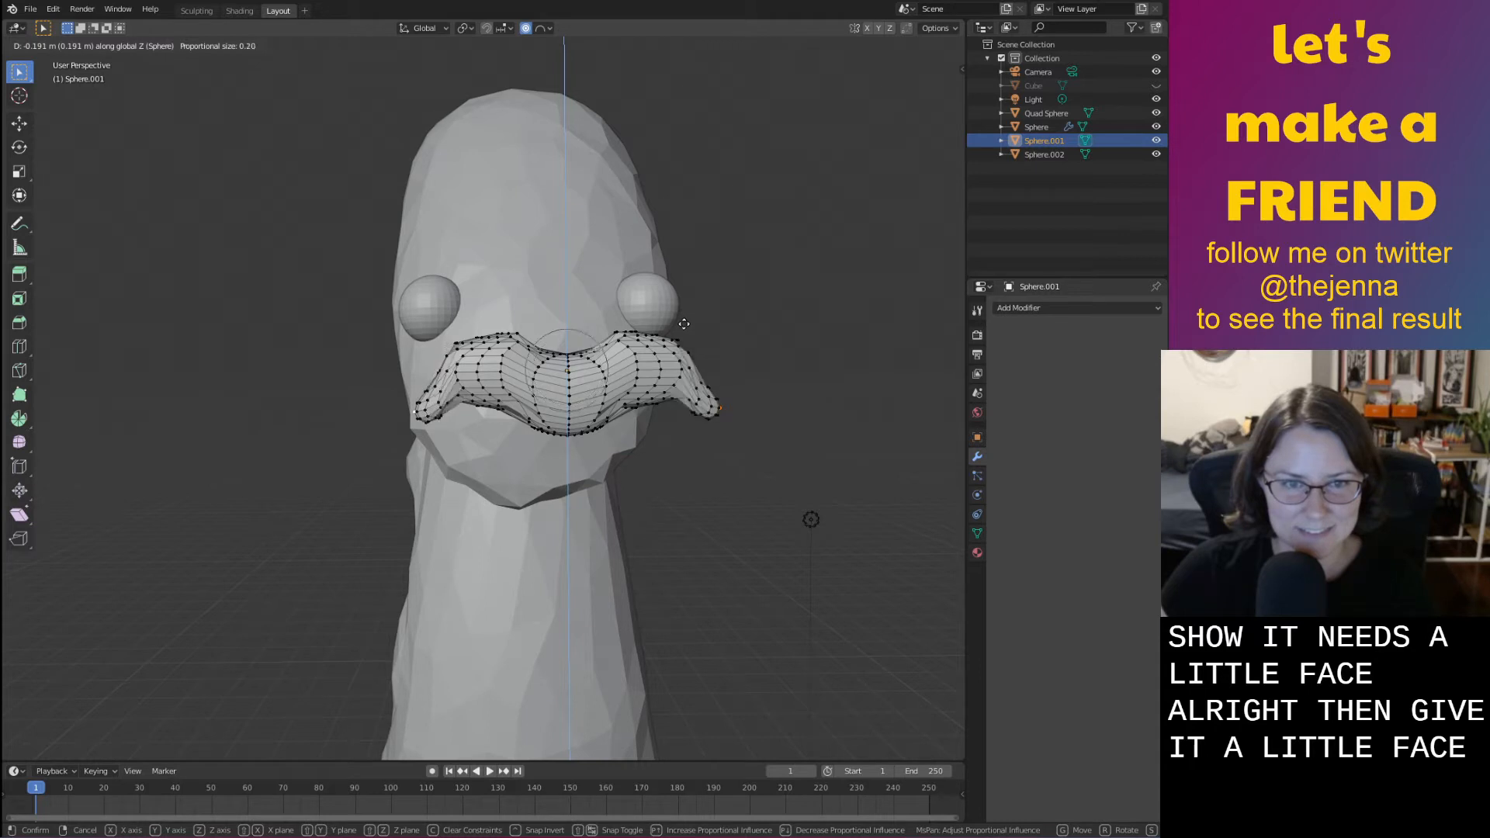
scroll(684, 324, "down", 1)
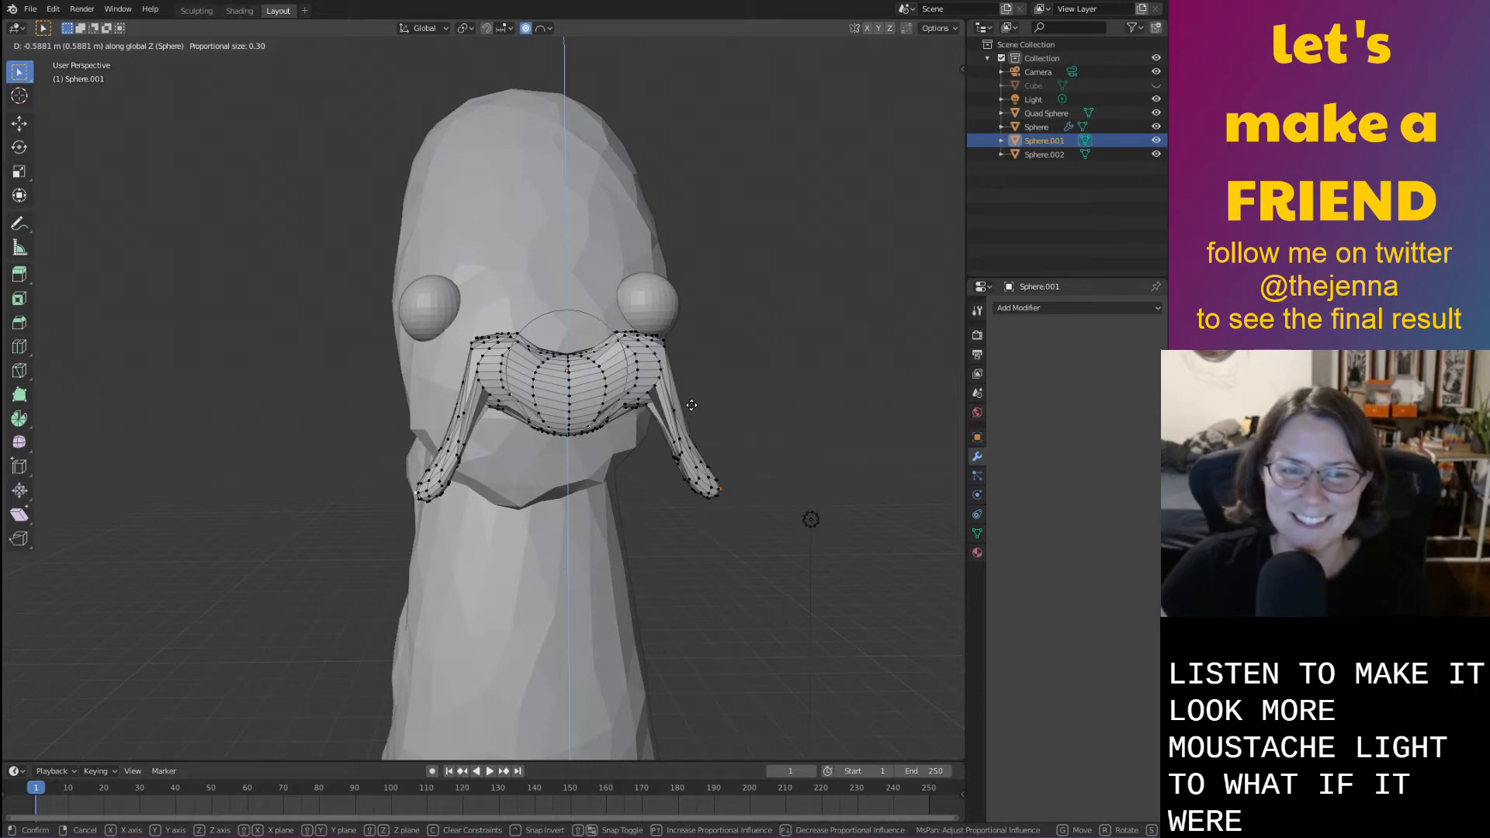
right_click(692, 405)
Pull both mustache tips down along Z into long handlebar ends, using the Inverse Square proportional falloff at size 0.30
left_click(546, 28)
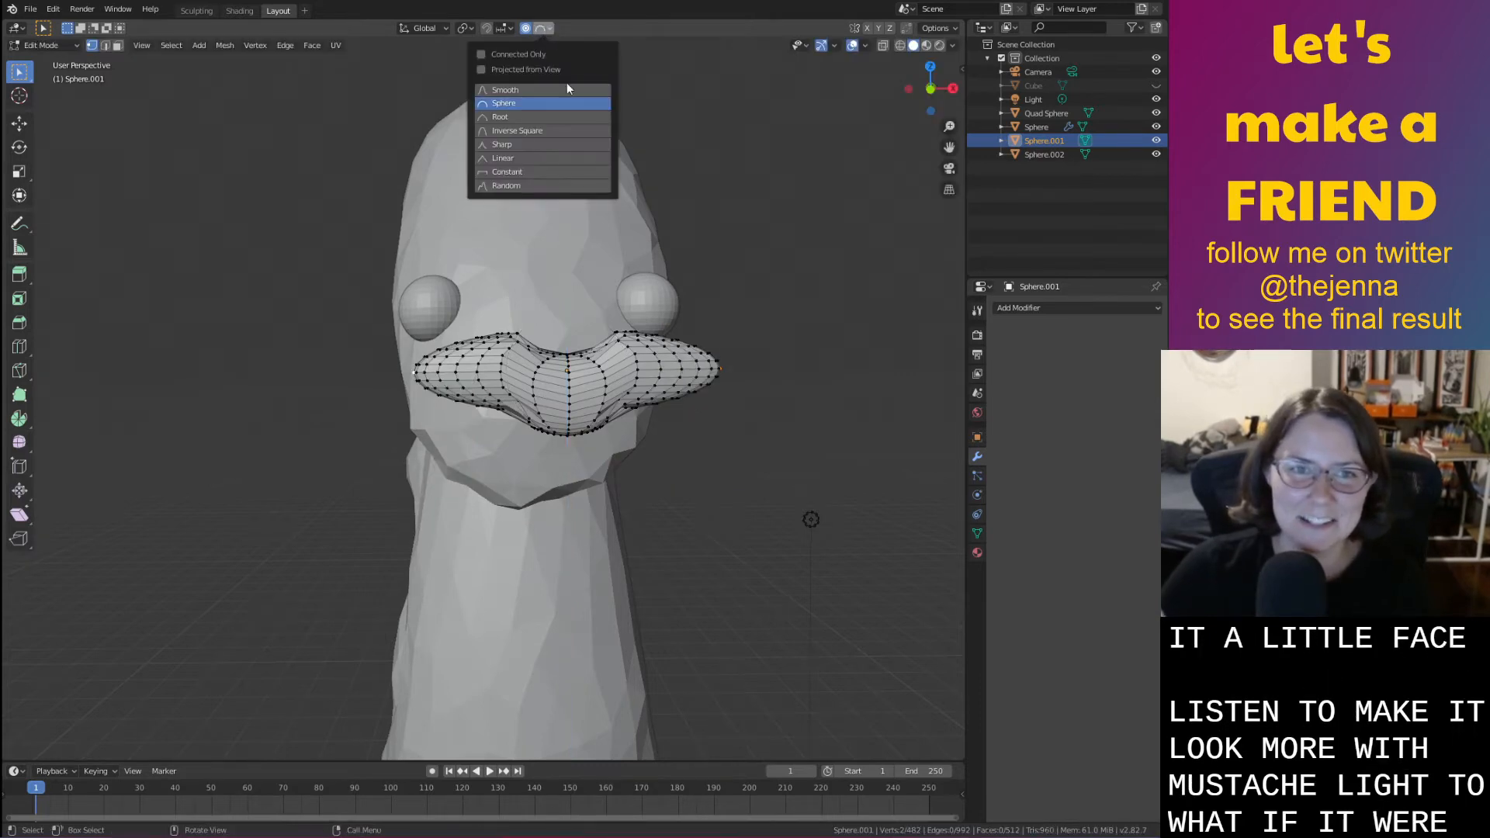
left_click(579, 132)
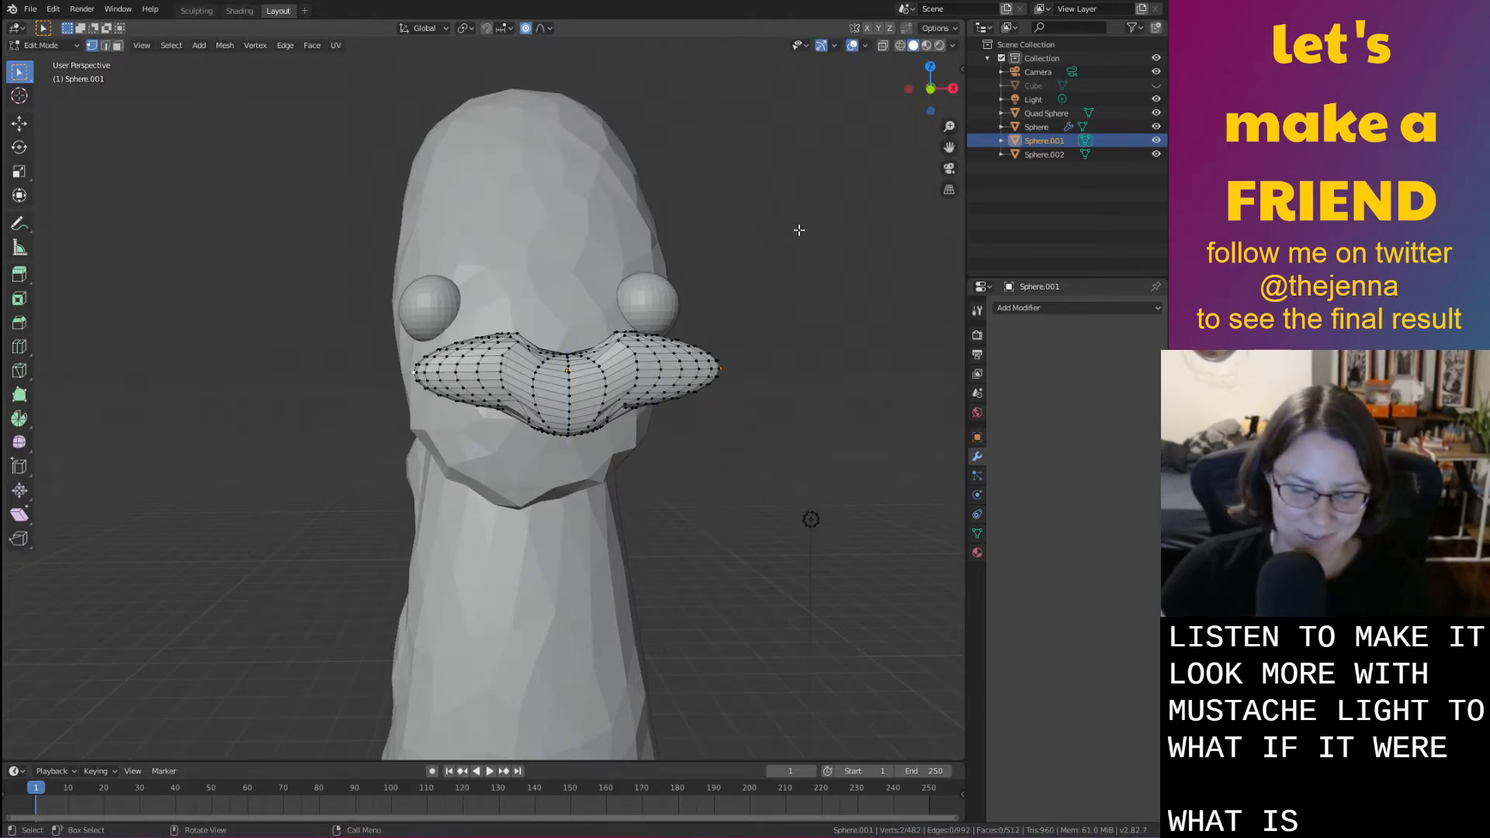
key("g")
key("z")
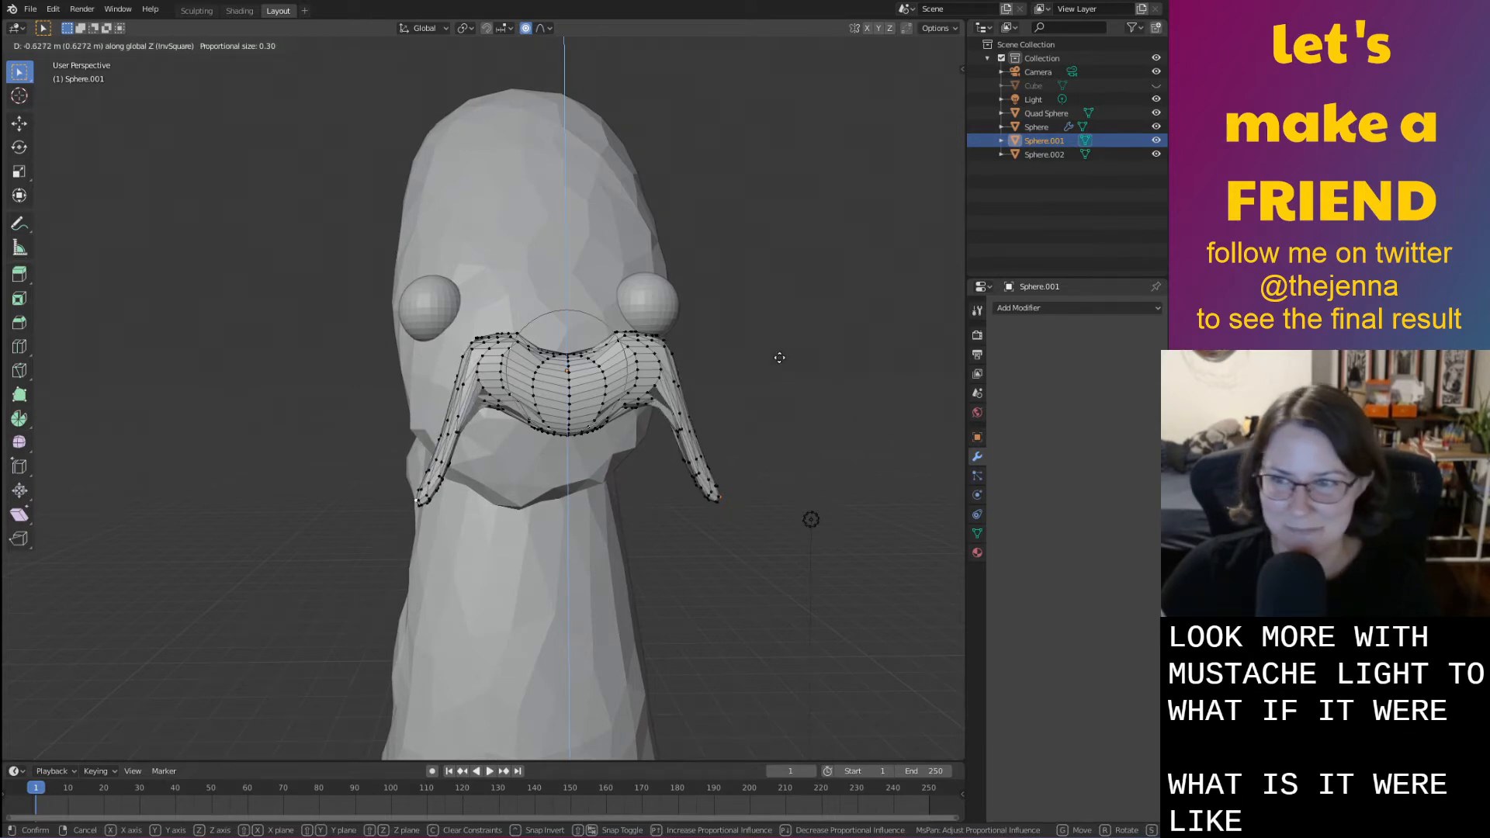
left_click(790, 395)
middle_click_drag(790, 395, 771, 383)
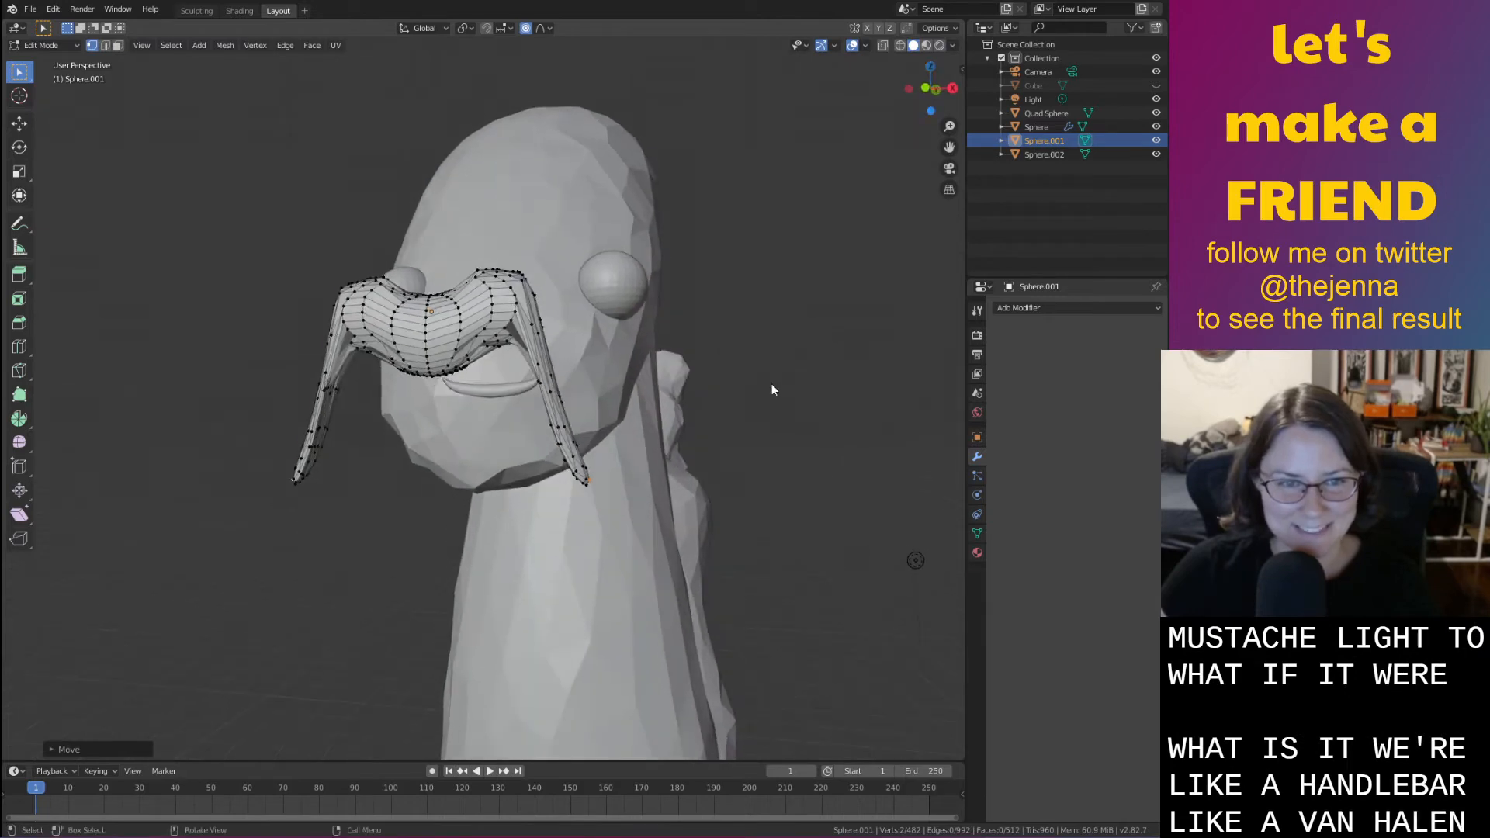
Return to the Sculpting workspace and enable Dyntopo for the mustache, accepting the vertex data warning
key("Tab")
left_click(196, 10)
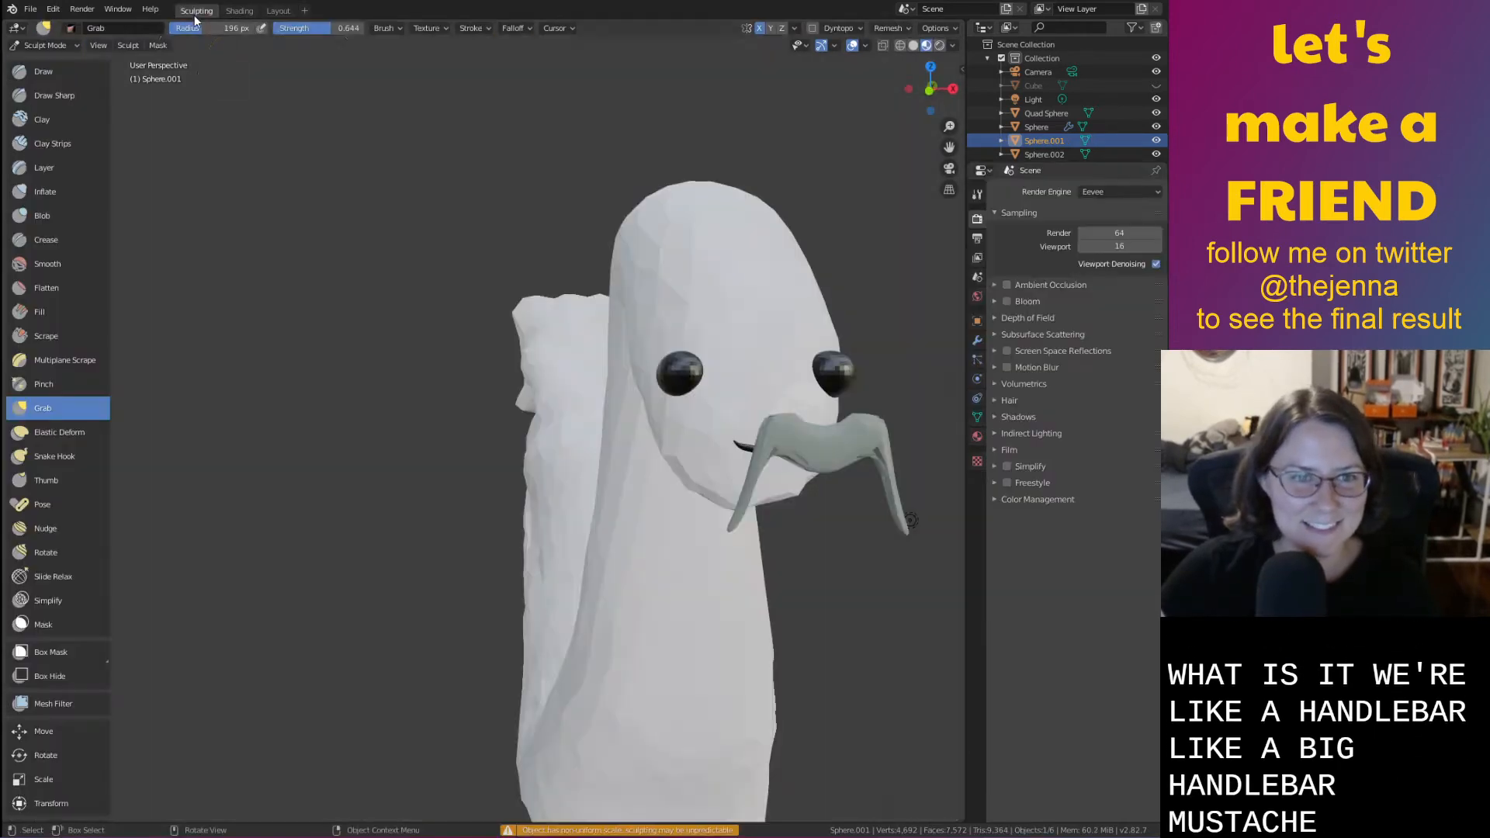
key("KP_Decimal")
middle_click_drag(717, 402, 745, 475)
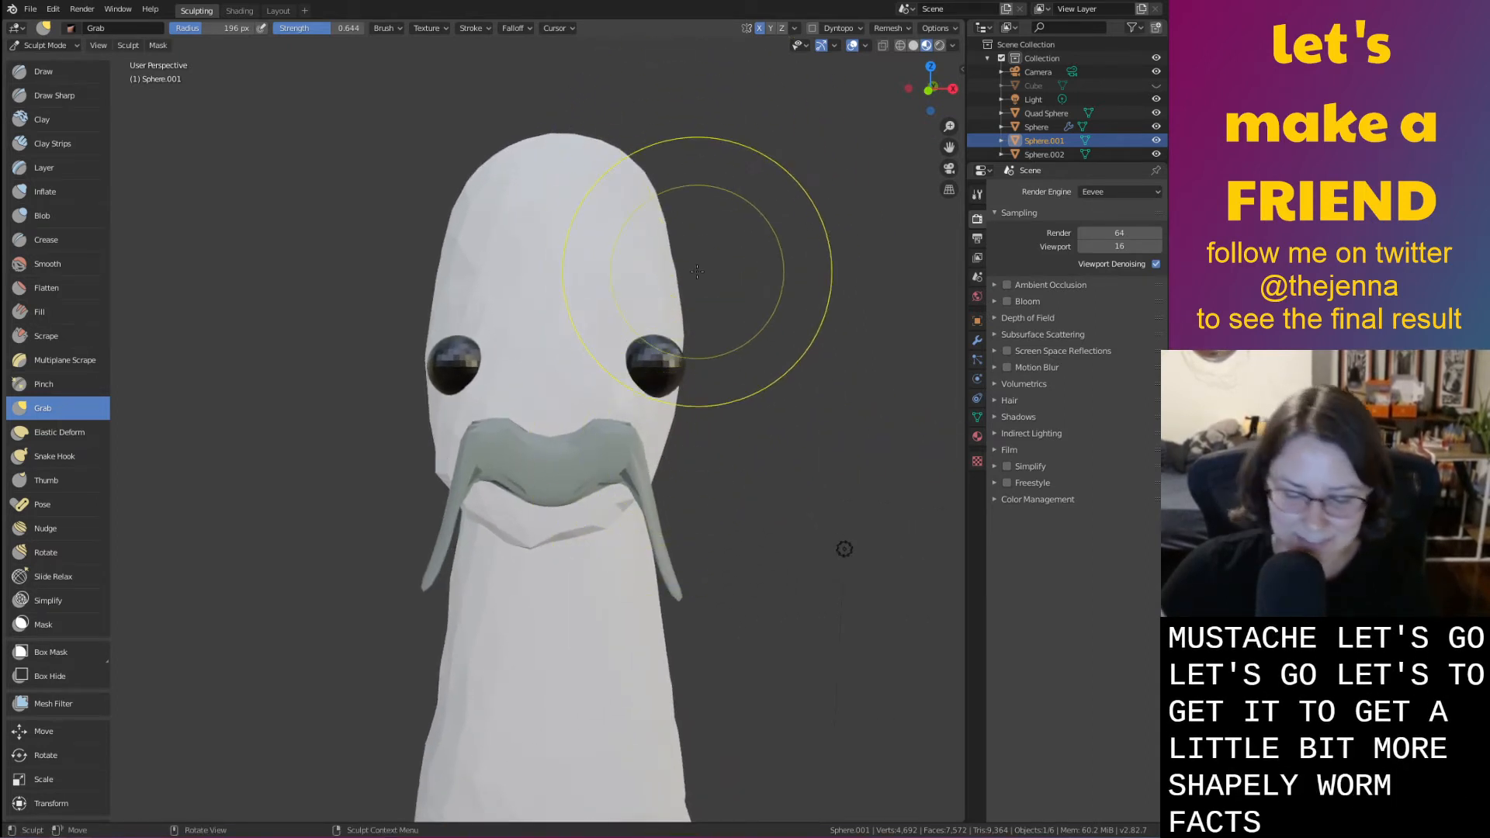
left_click(811, 28)
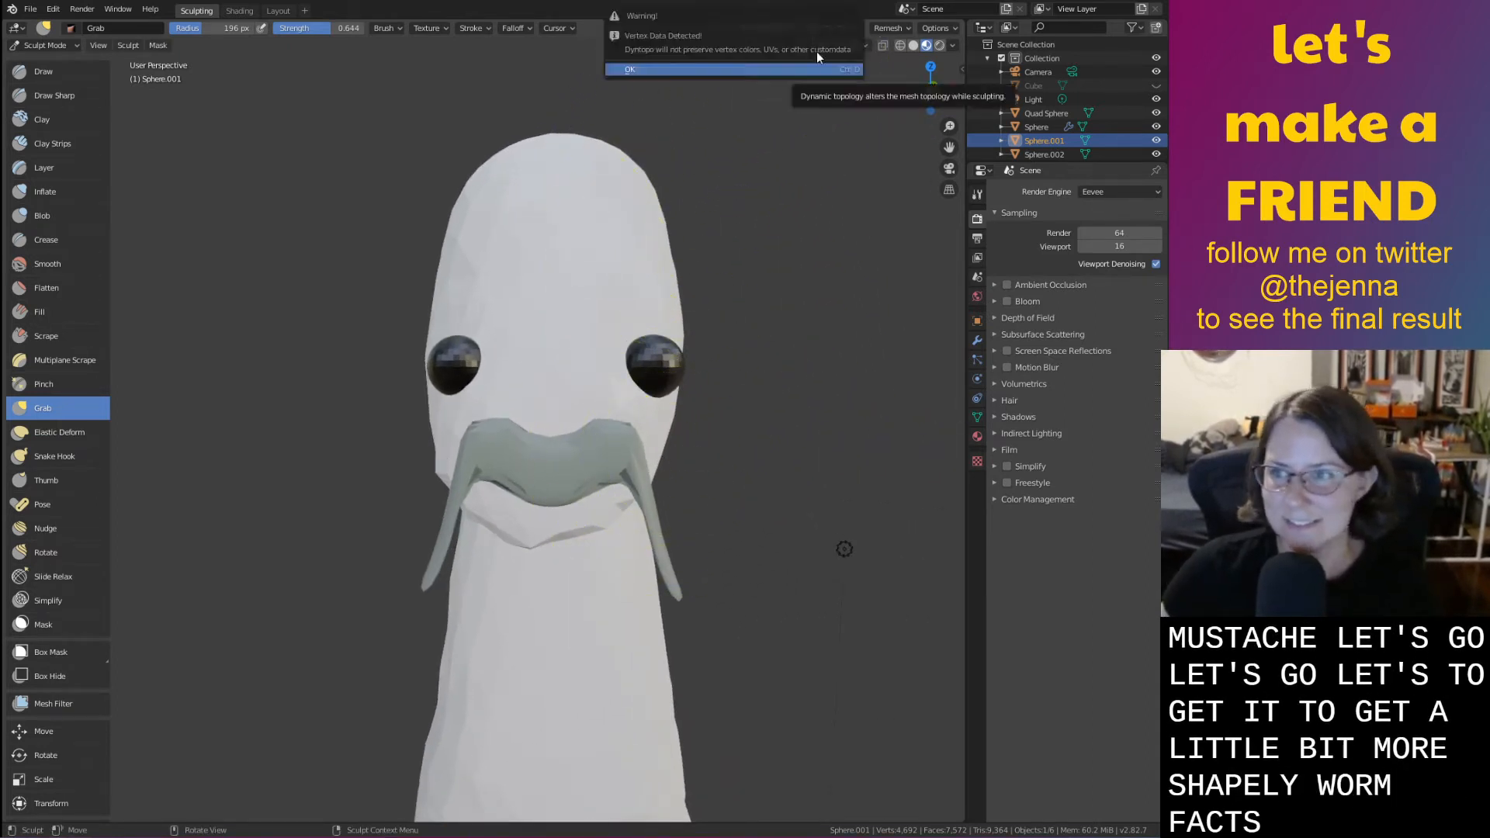
left_click(815, 64)
Thicken the middle and the drooping ends of the mustache with the Inflate brush
key("i")
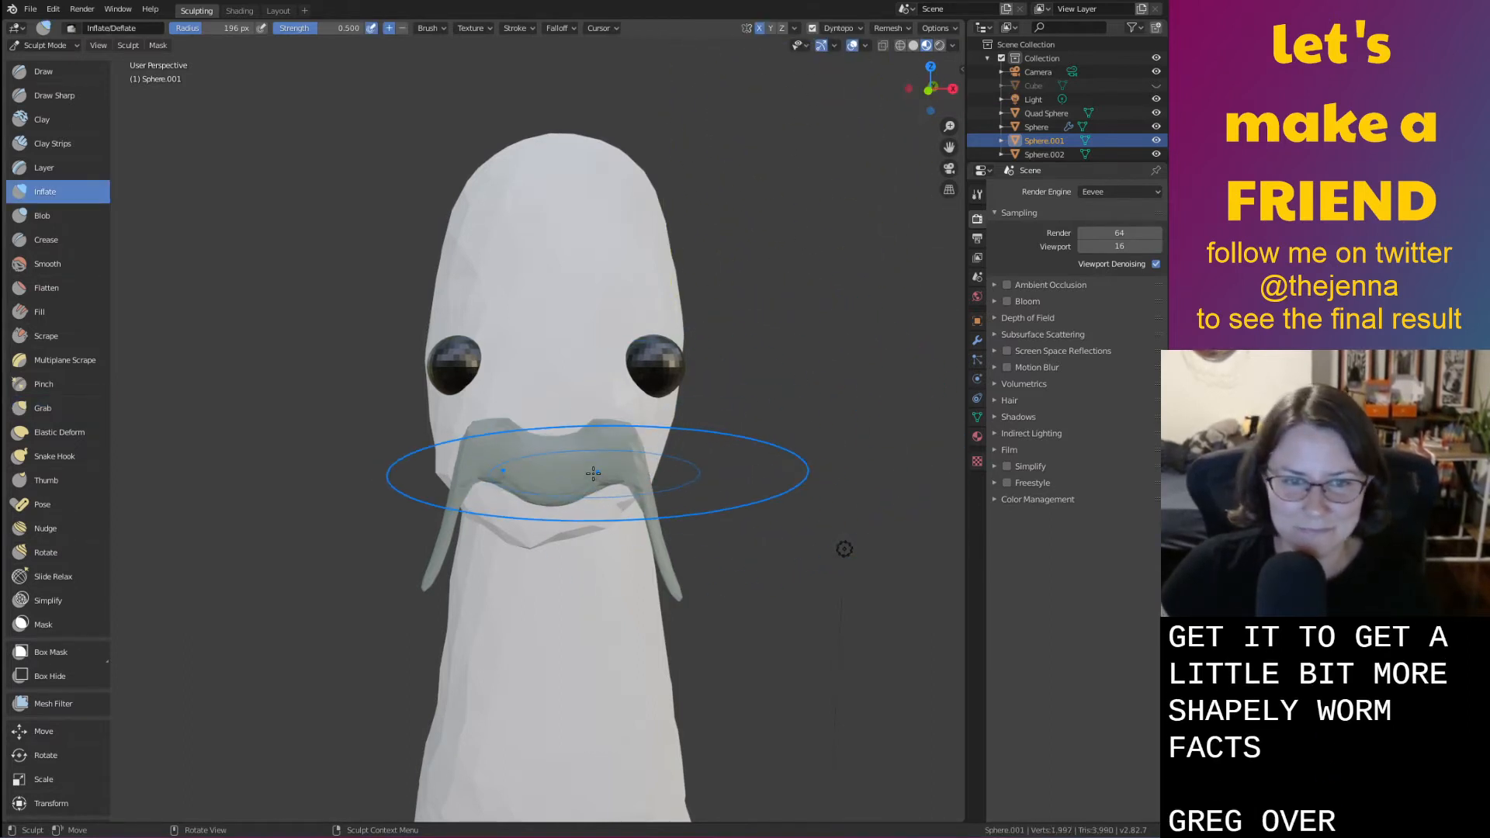
left_click_drag(582, 469, 626, 479)
scroll(604, 480, "up", 8)
scroll(604, 474, "down", 8)
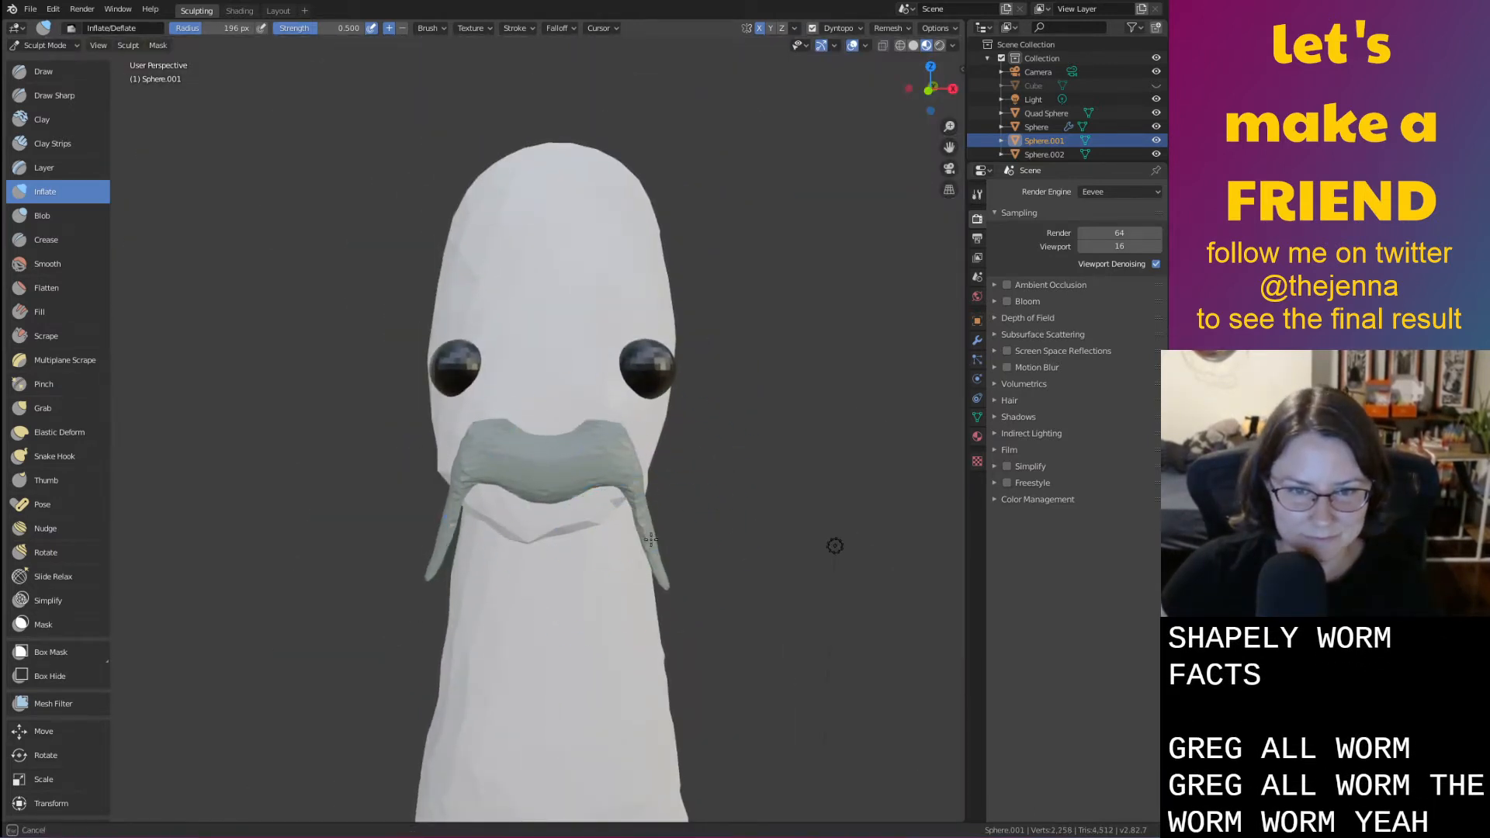
left_click_drag(666, 560, 661, 558)
Inflate the underside of the mustache's middle and smooth out the resulting creases
key("s")
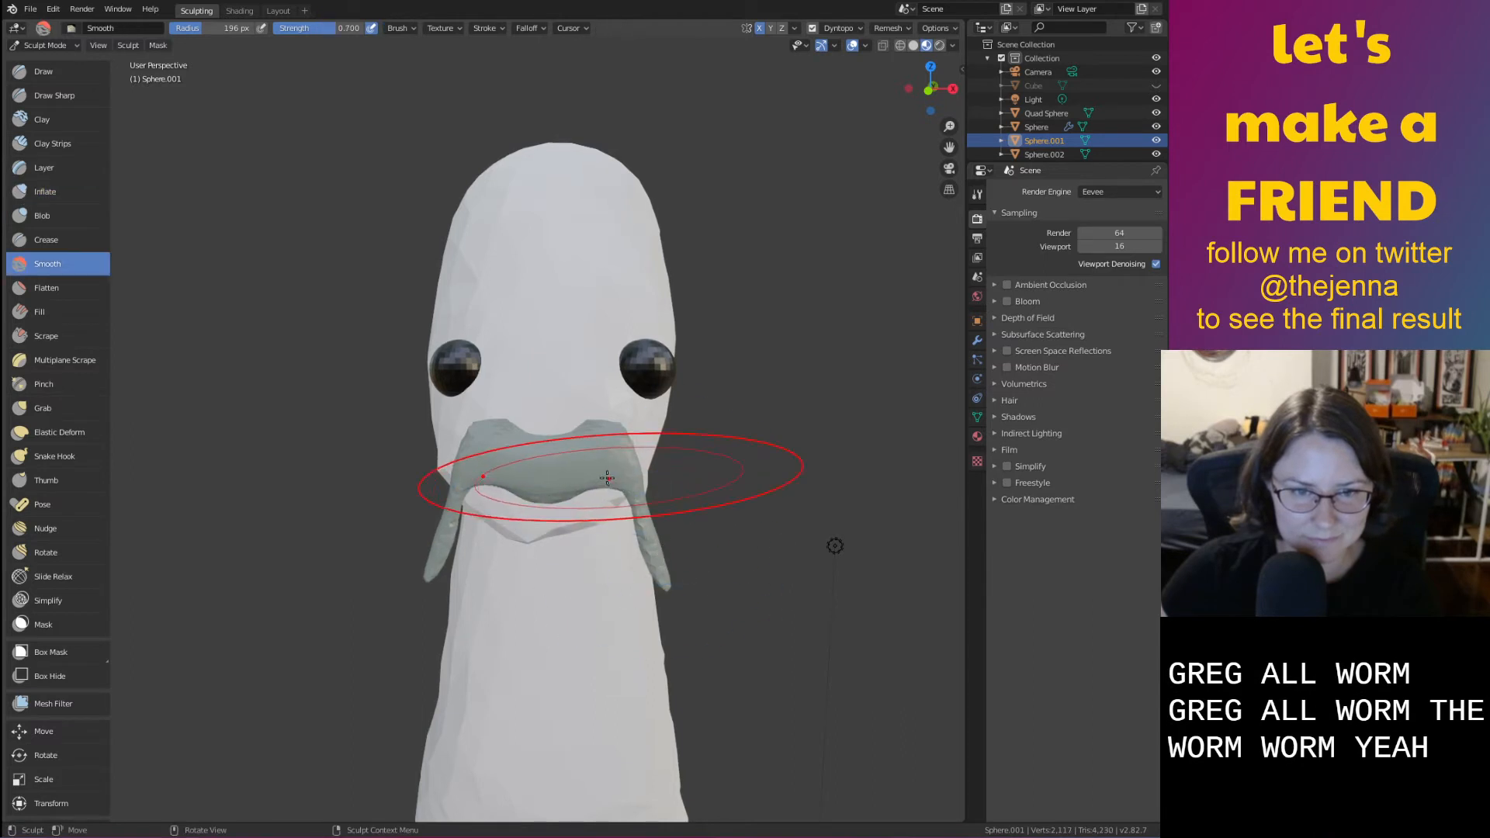
mouse_move(578, 497)
middle_mouse_down()
mouse_move(636, 420)
mouse_move(602, 652)
mouse_move(642, 558)
mouse_move(654, 604)
middle_mouse_up()
scroll(655, 603, "up", 5)
middle_click_drag(659, 718, 622, 582, "shift")
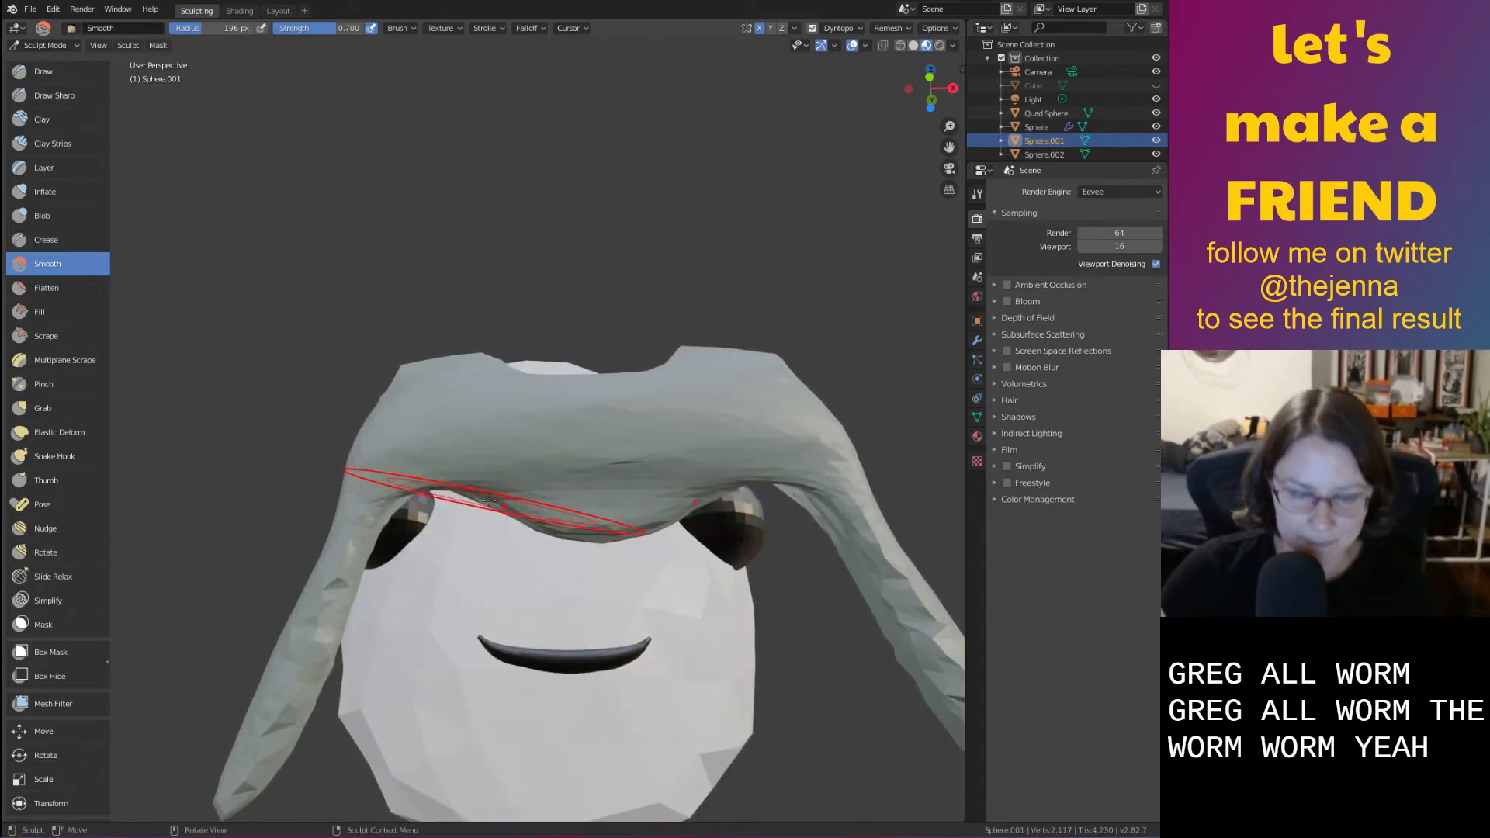
key("g")
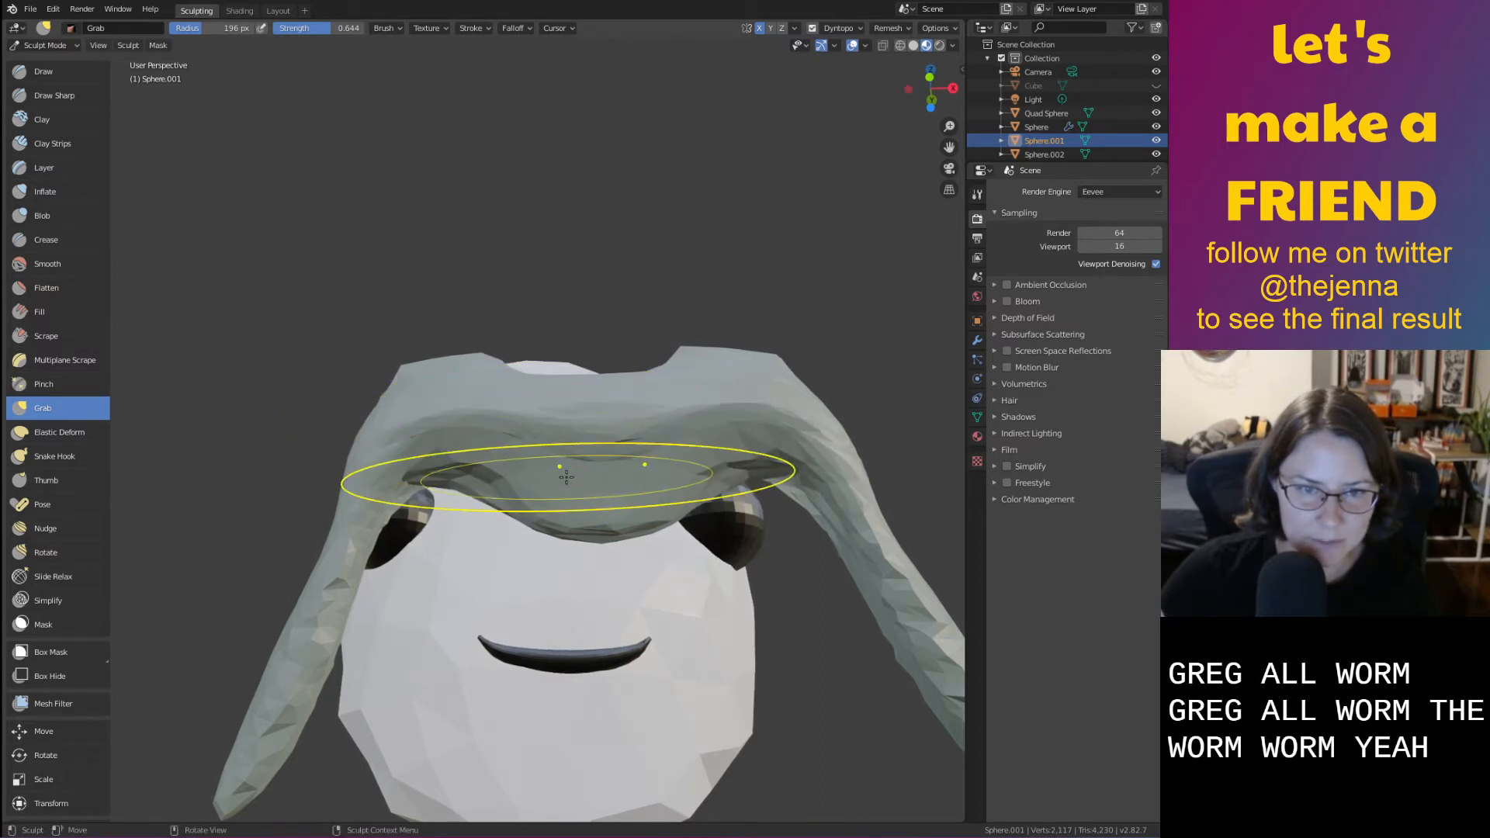
key("i")
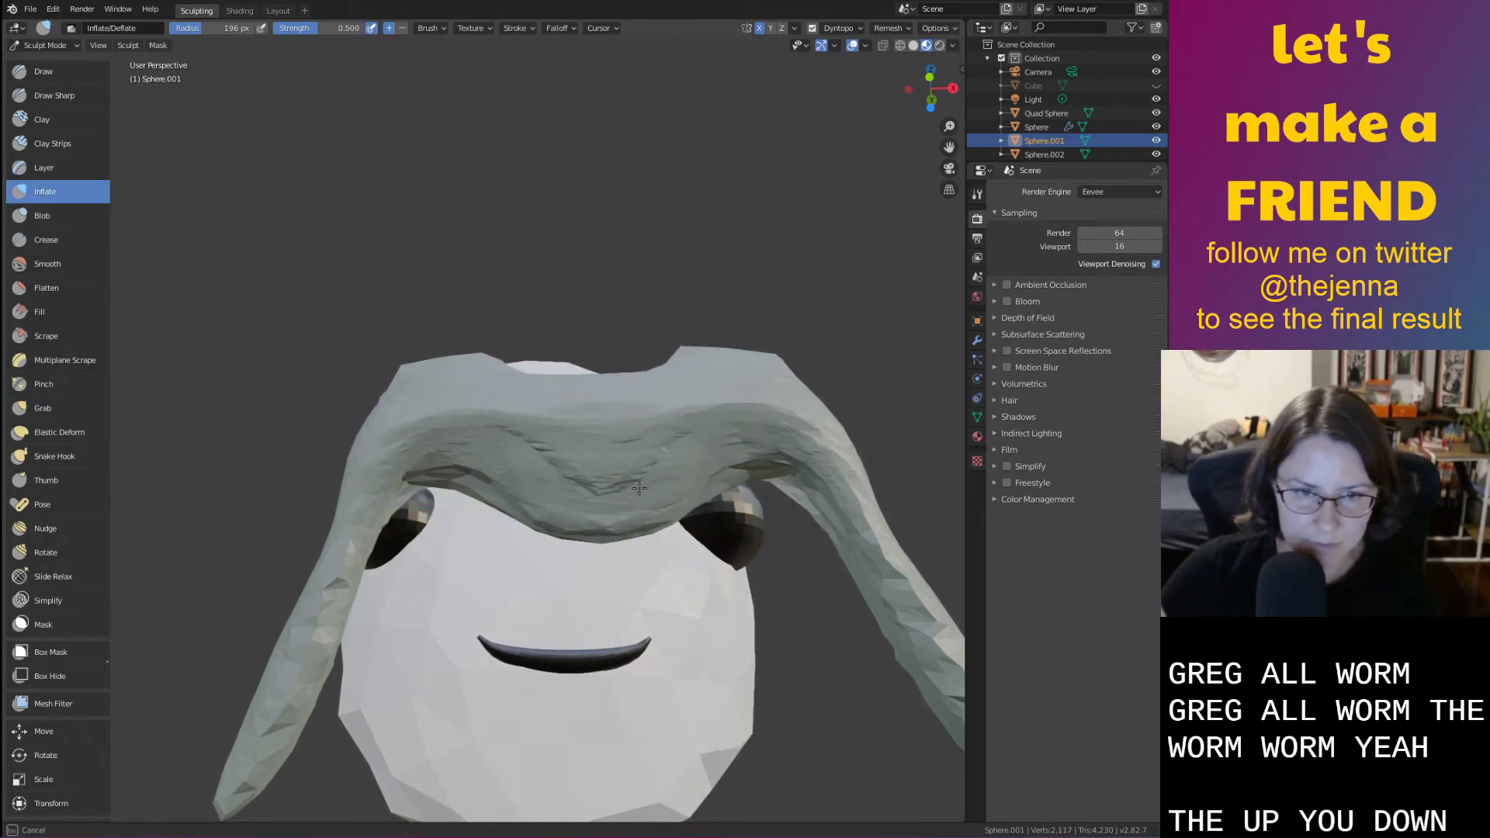
mouse_move(588, 475)
left_mouse_down()
mouse_move(497, 480)
mouse_move(466, 464)
left_mouse_up()
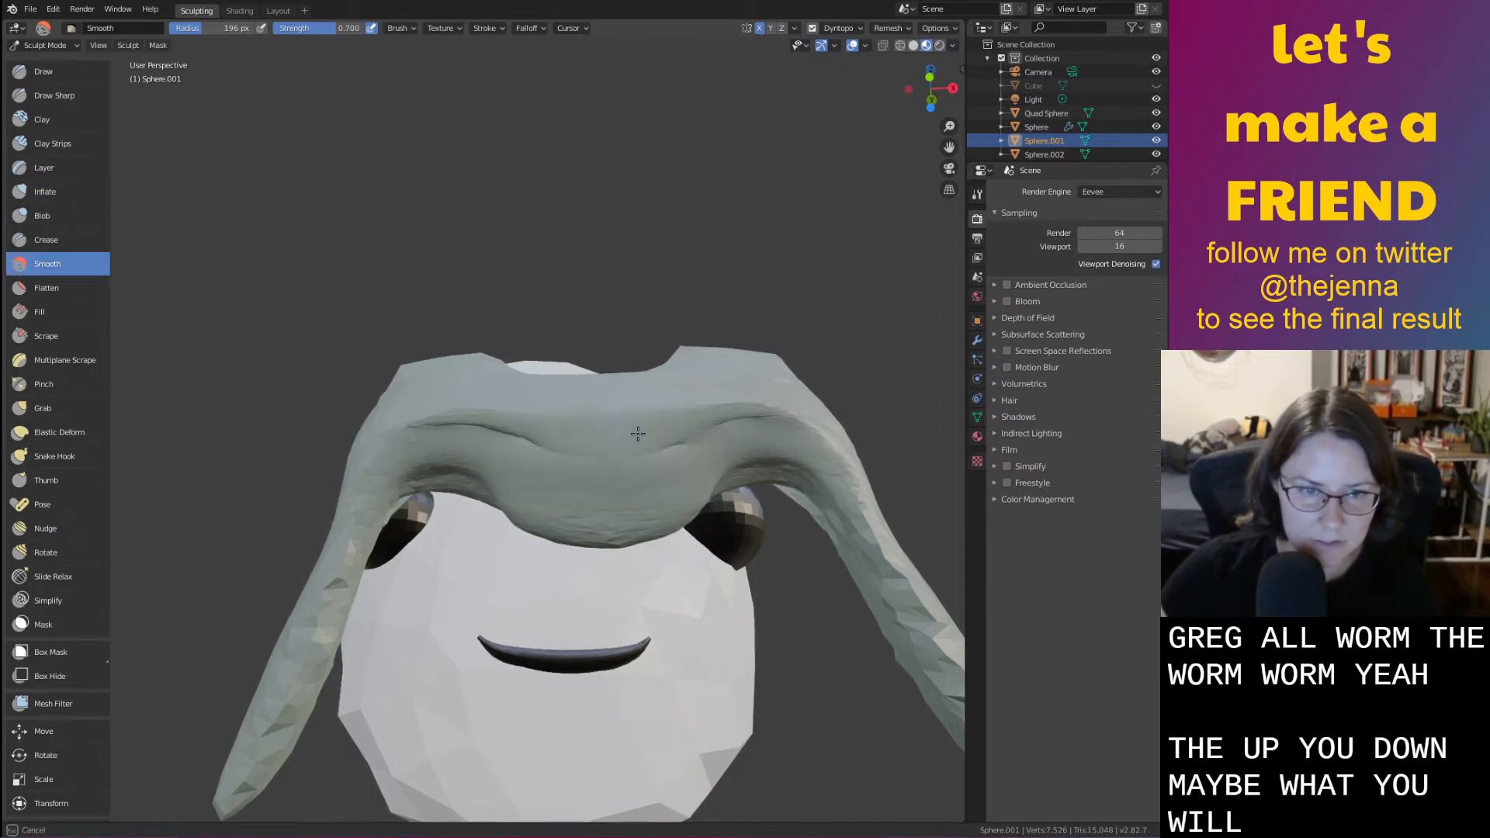
mouse_move(684, 434)
left_mouse_down("shift")
mouse_move(579, 429)
mouse_move(659, 423)
mouse_move(500, 451)
mouse_move(682, 433)
left_mouse_up("shift")
mouse_move(581, 469)
left_mouse_down()
mouse_move(528, 435)
mouse_move(616, 437)
left_mouse_up()
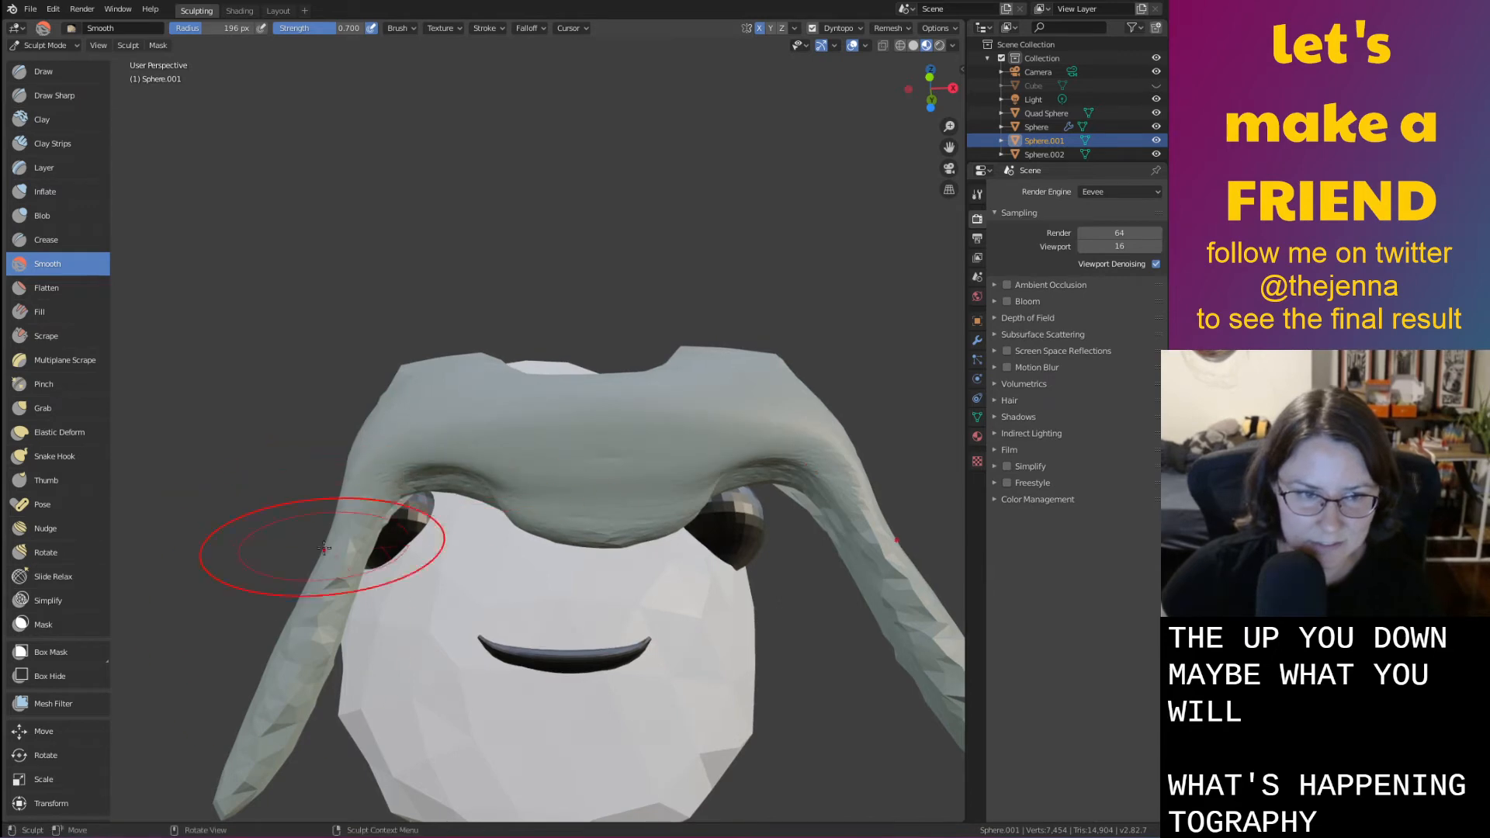
Plump up the drooping arms of the mustache with the Inflate brush and smooth them along their length
left_click_drag(319, 546, 239, 747)
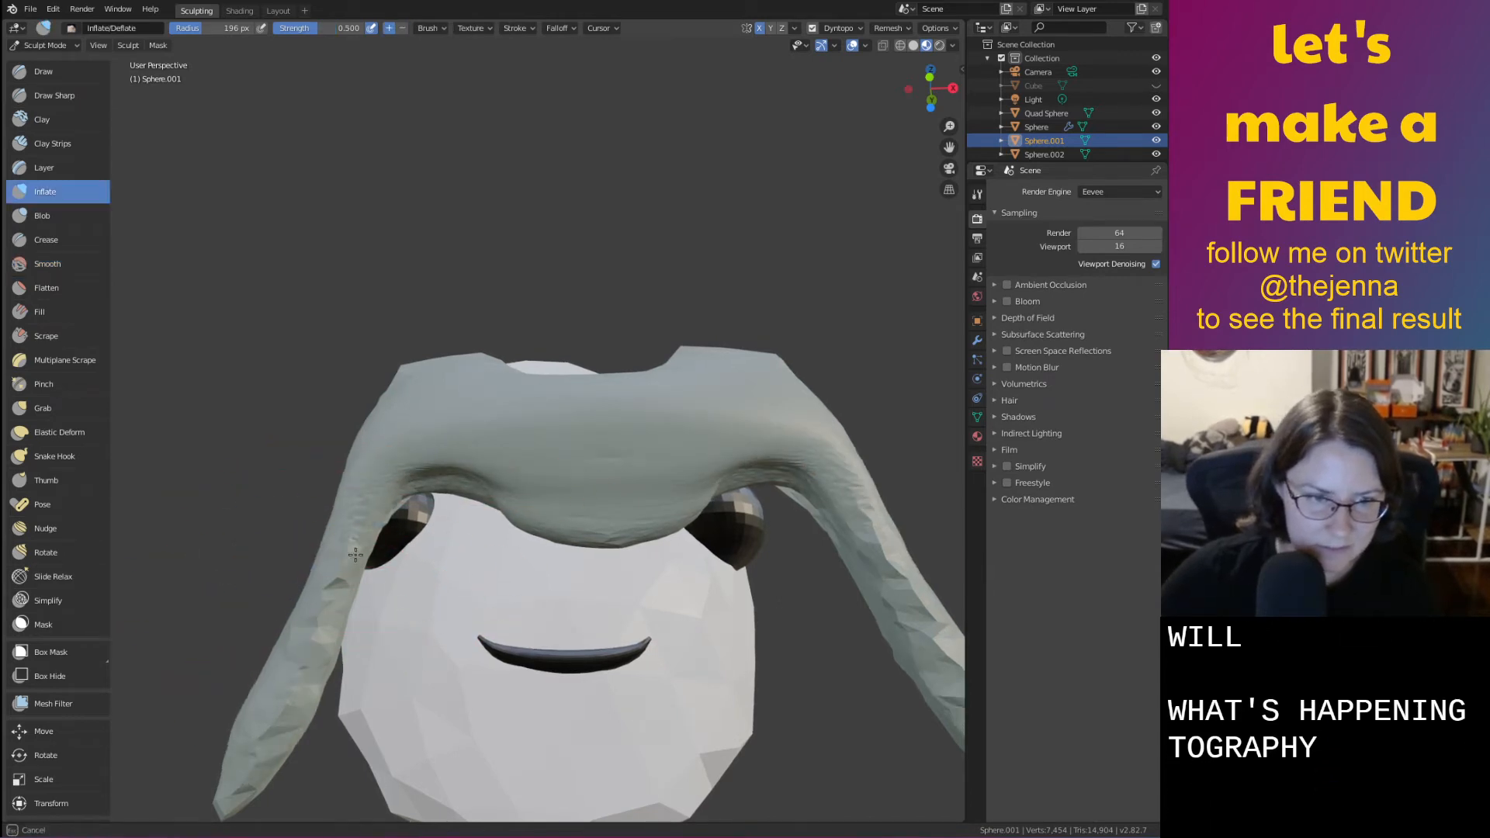
mouse_move(356, 555)
left_mouse_down()
mouse_move(244, 749)
mouse_move(237, 732)
left_mouse_up()
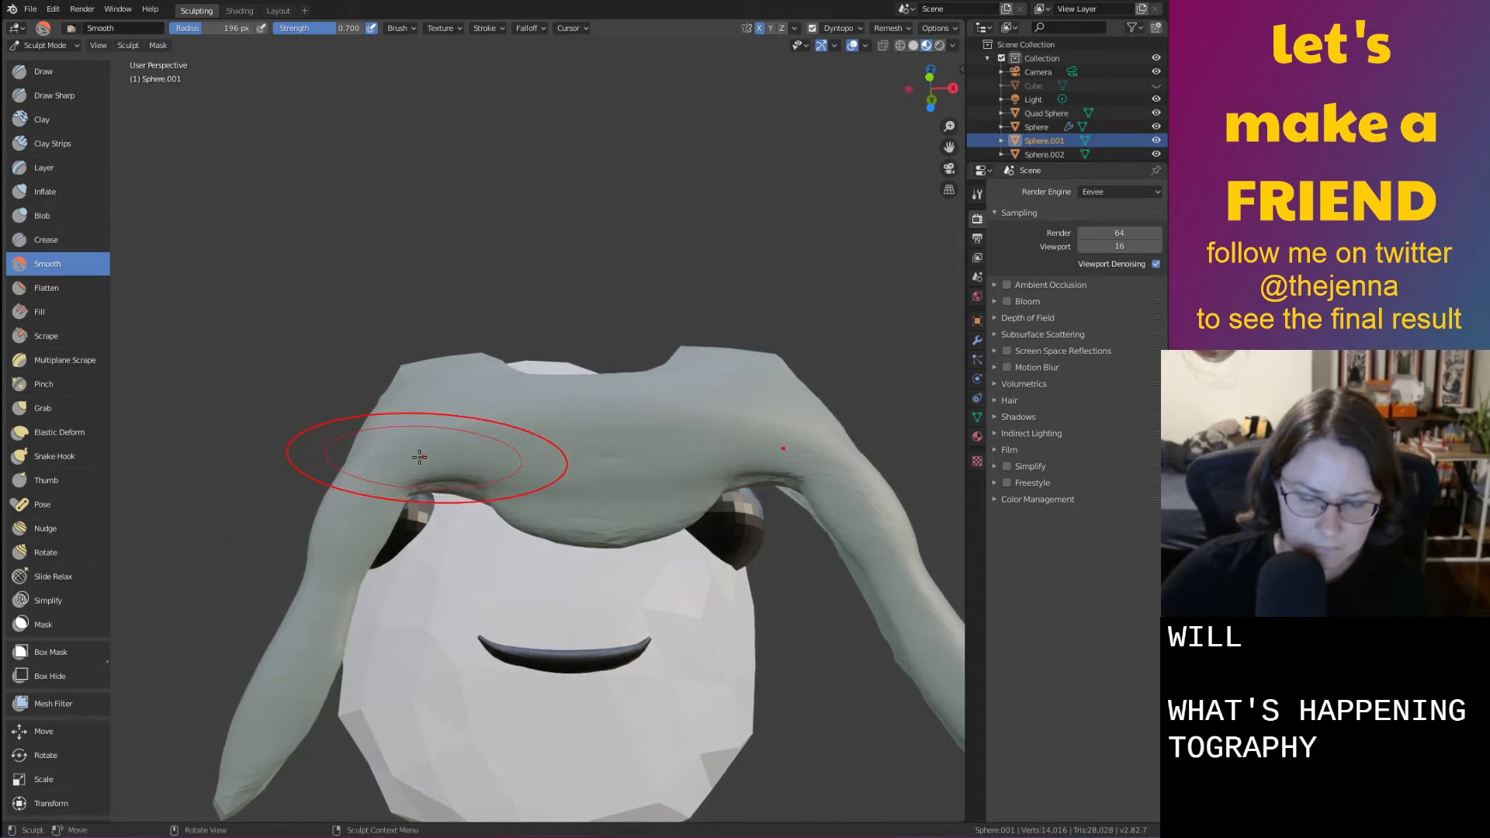
mouse_move(419, 457)
left_mouse_down()
mouse_move(448, 443)
mouse_move(285, 683)
mouse_move(427, 457)
mouse_move(220, 713)
left_mouse_up()
scroll(322, 641, "down", 6)
middle_click_drag(322, 642, 582, 512)
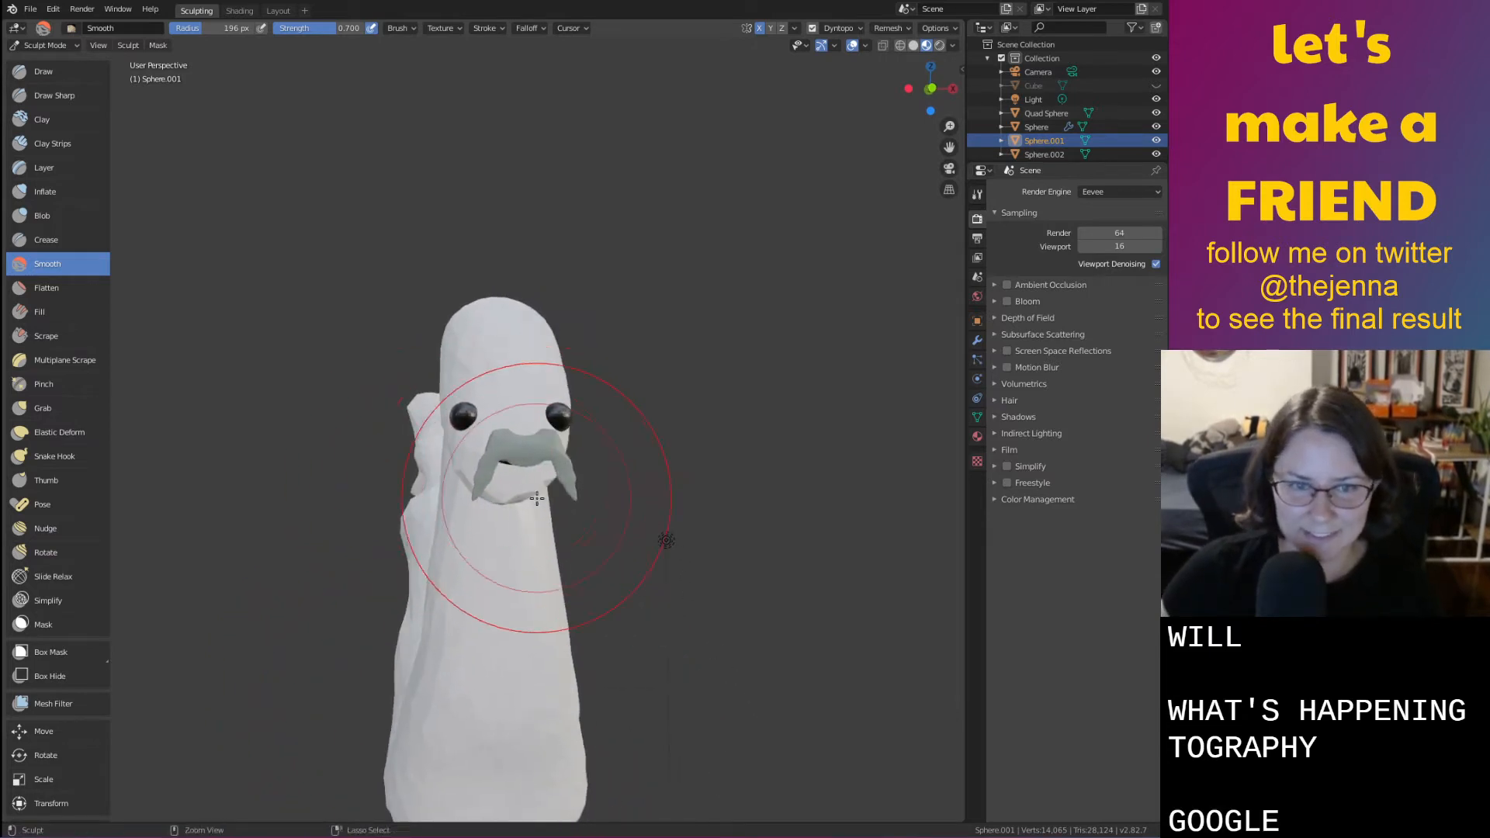
scroll(530, 453, "up", 5)
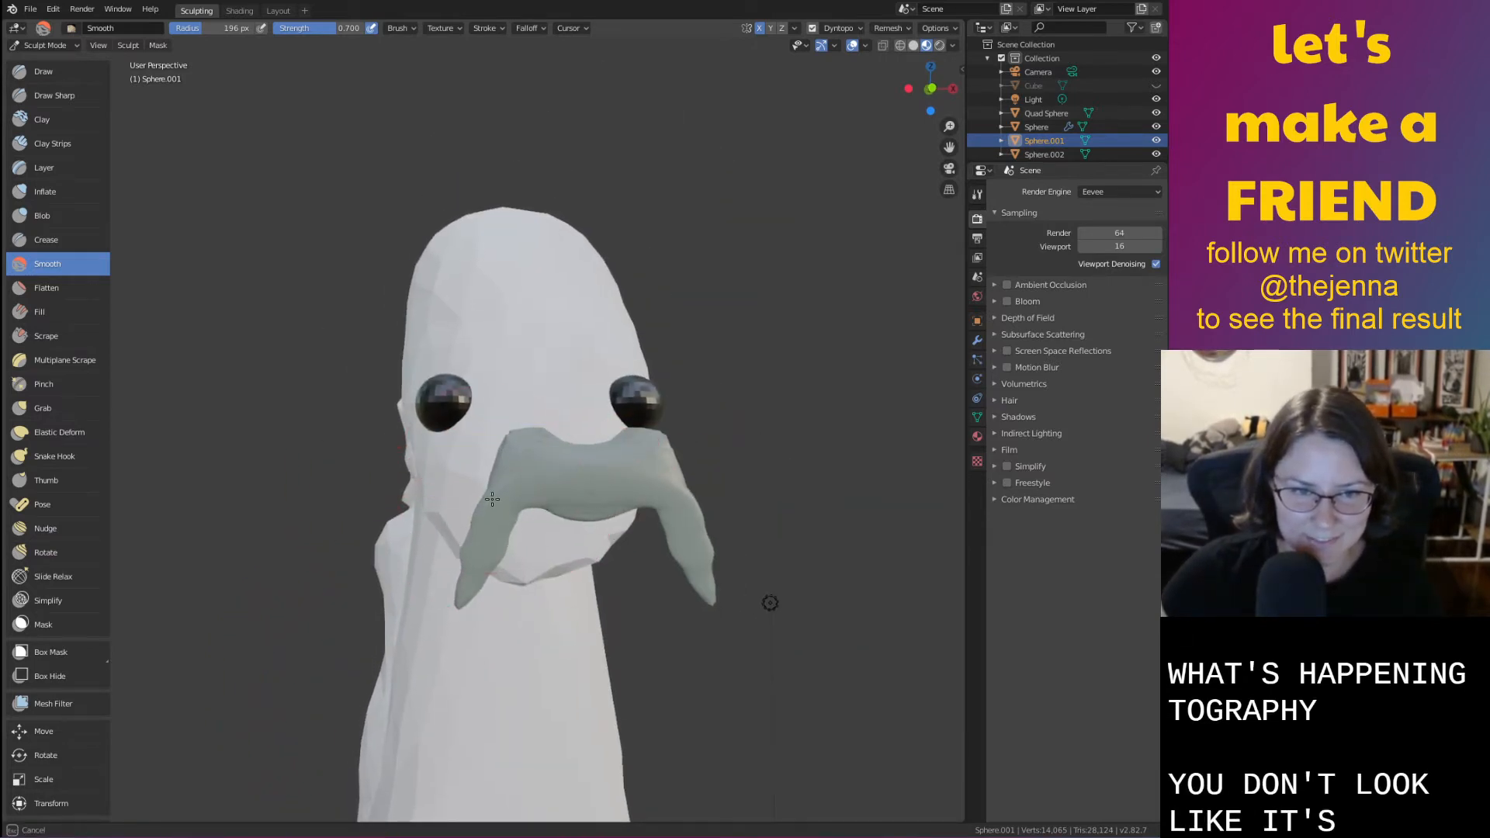
Smooth the mustache's drooping arms and pull the middle of its upper edge down slightly with the Grab brush
mouse_move(508, 500)
left_mouse_down("shift")
mouse_move(468, 560)
mouse_move(503, 532)
left_mouse_up("shift")
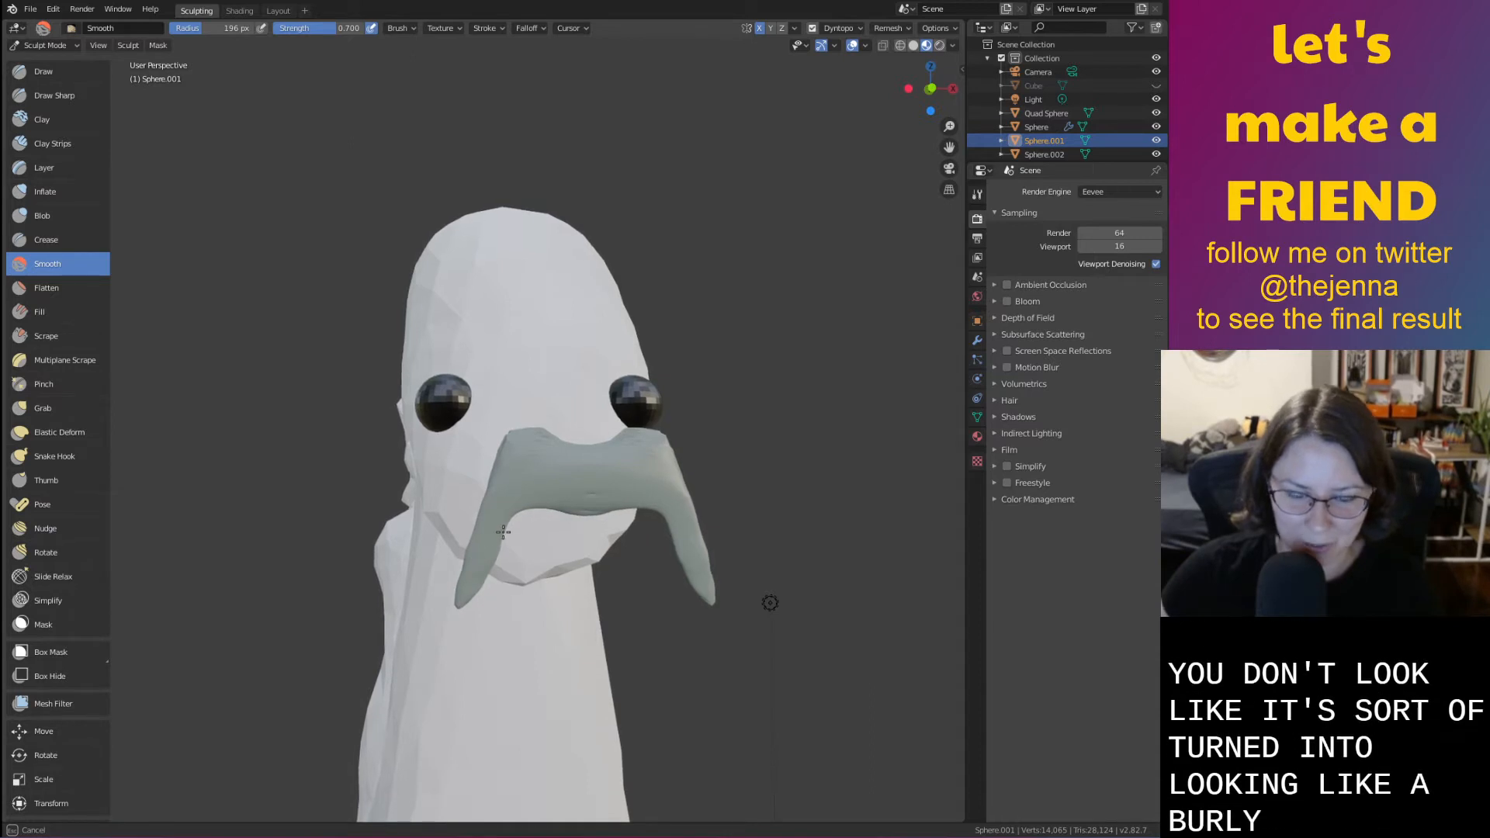
middle_click_drag(551, 514, 562, 516)
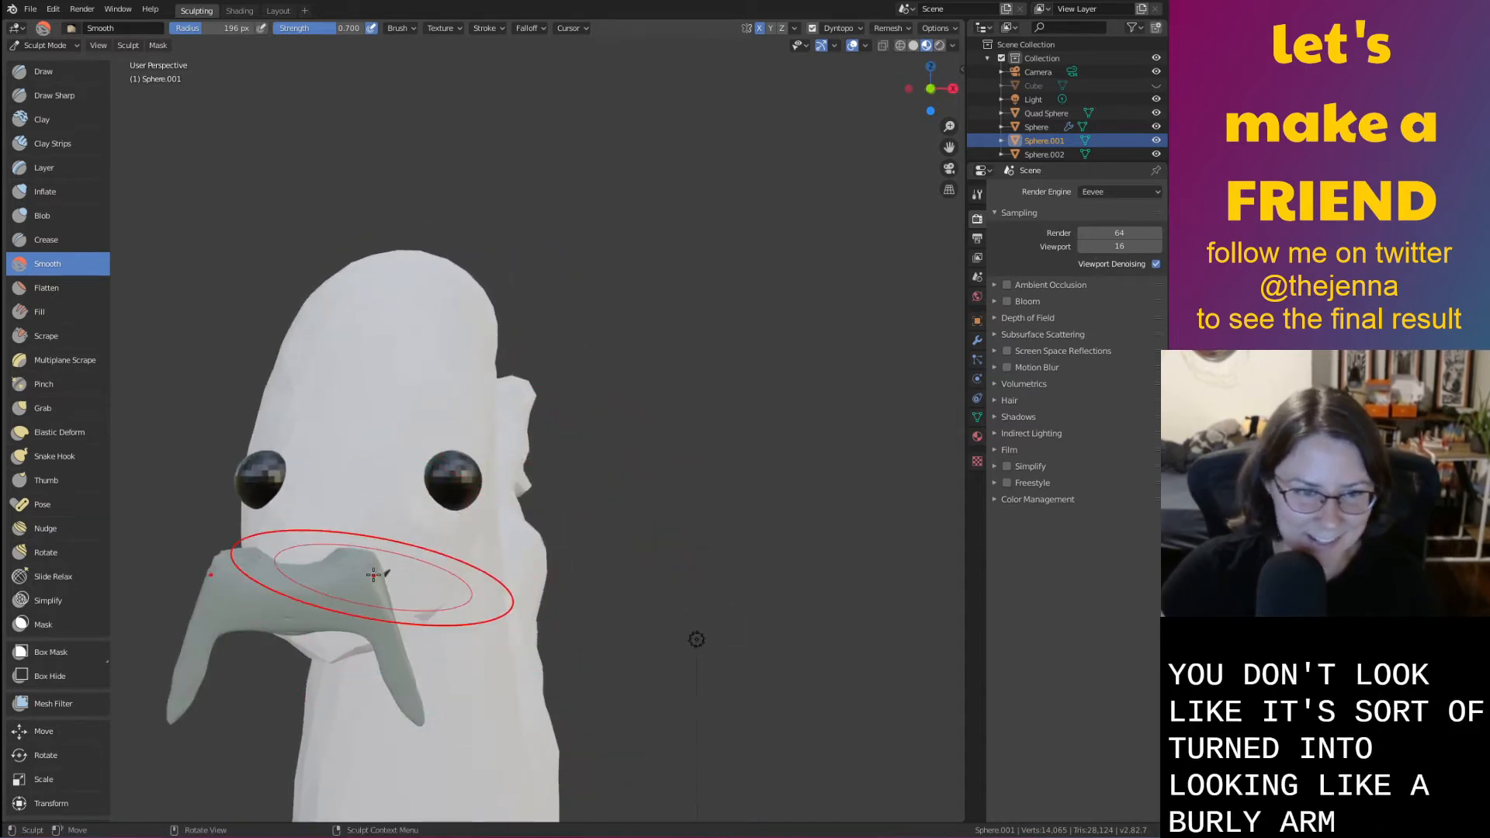
middle_click_drag(353, 572, 415, 547)
key("g")
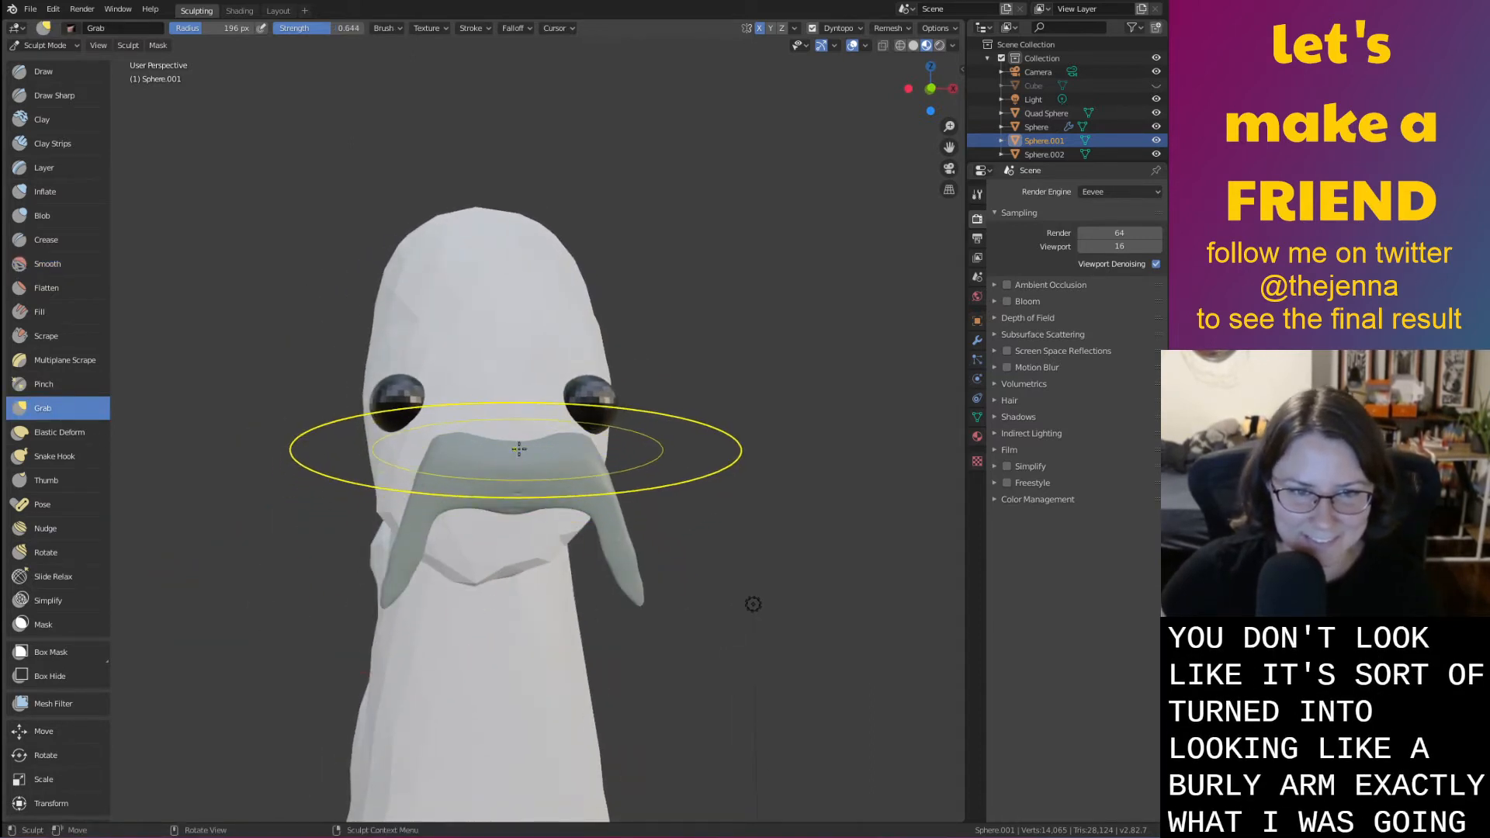
left_click_drag(519, 450, 516, 461)
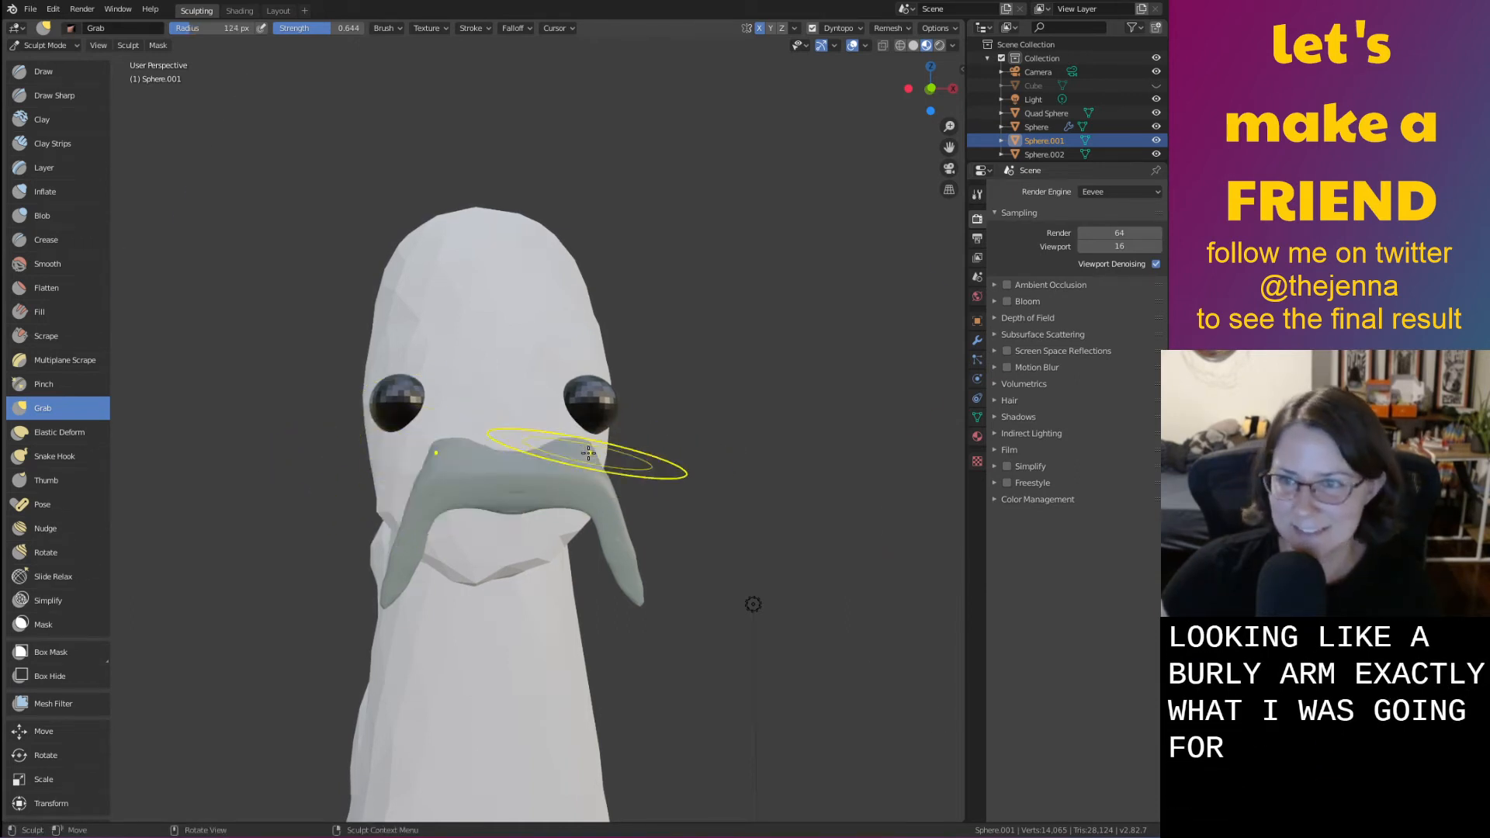
scroll(589, 452, "up", 6)
scroll(590, 459, "down", 5)
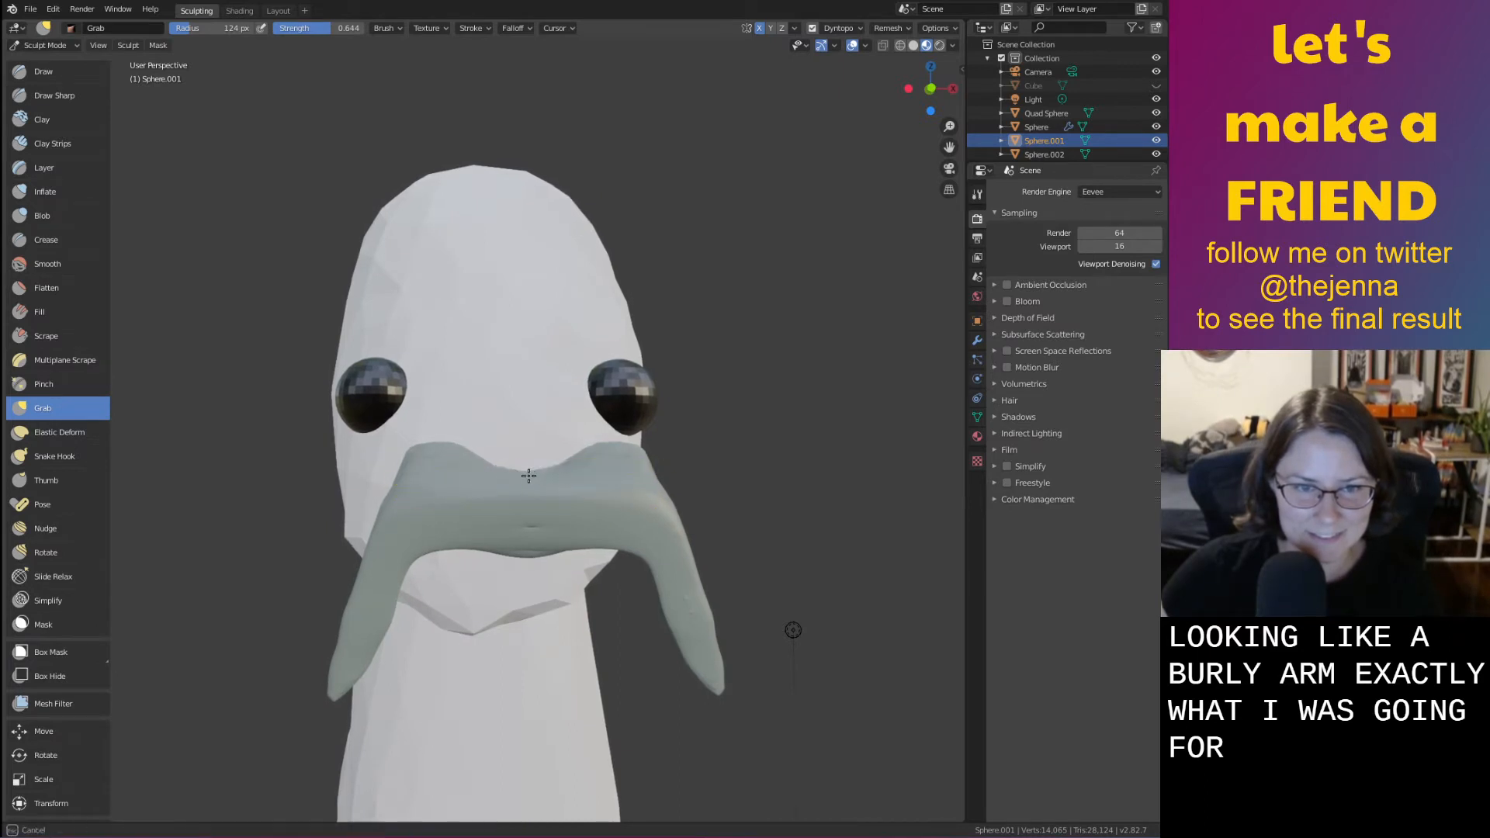
Inflate the upper surface of the mustache's middle and smooth the resulting ridges along its length
mouse_move(527, 512)
middle_mouse_down()
mouse_move(723, 699)
mouse_move(552, 616)
mouse_move(553, 502)
middle_mouse_up()
scroll(553, 503, "up", 10)
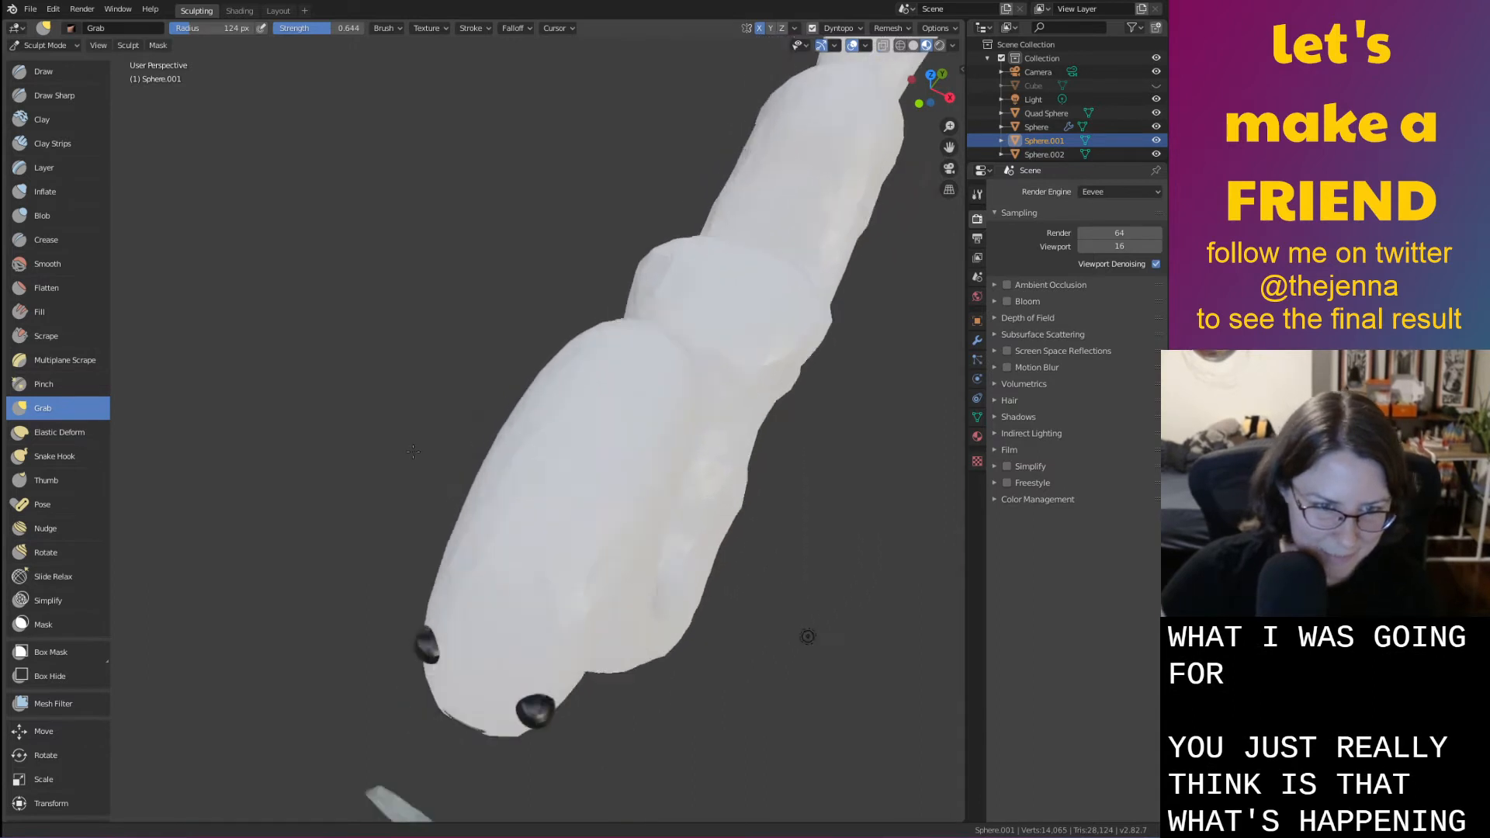
scroll(470, 414, "down", 6)
middle_click_drag(470, 415, 449, 295)
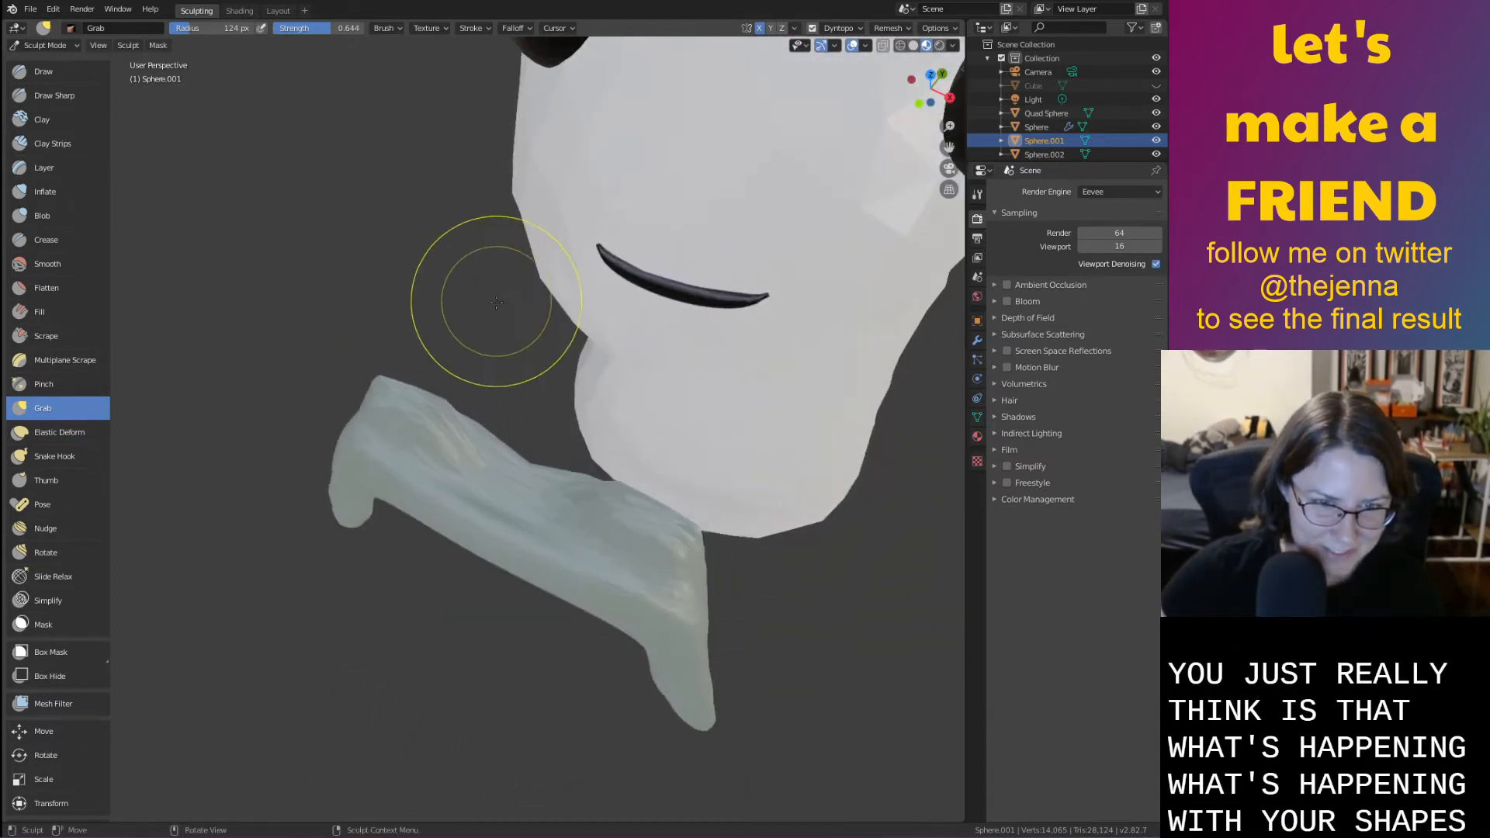
key("s")
key("i")
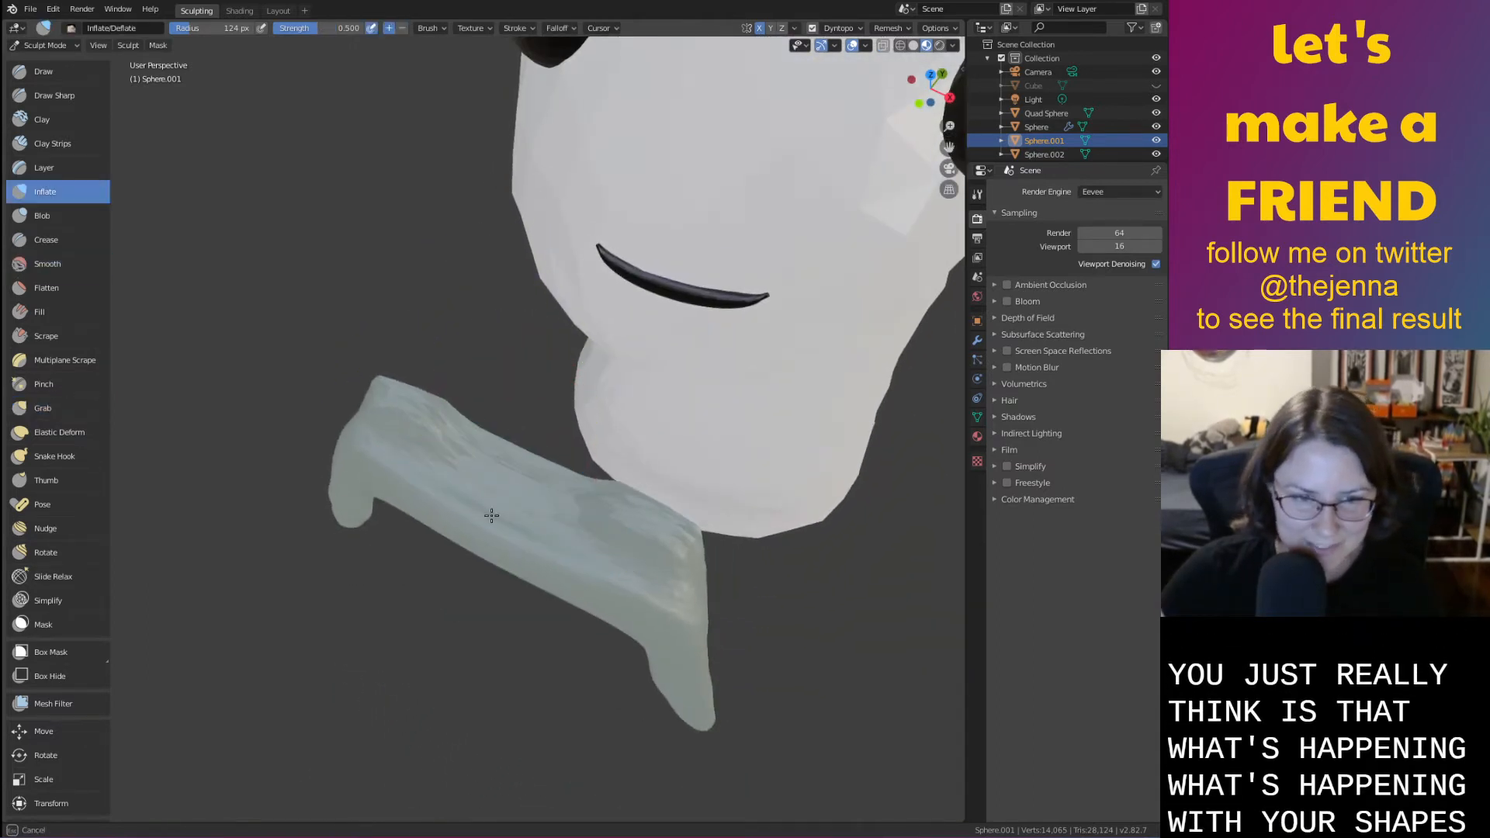
key("s")
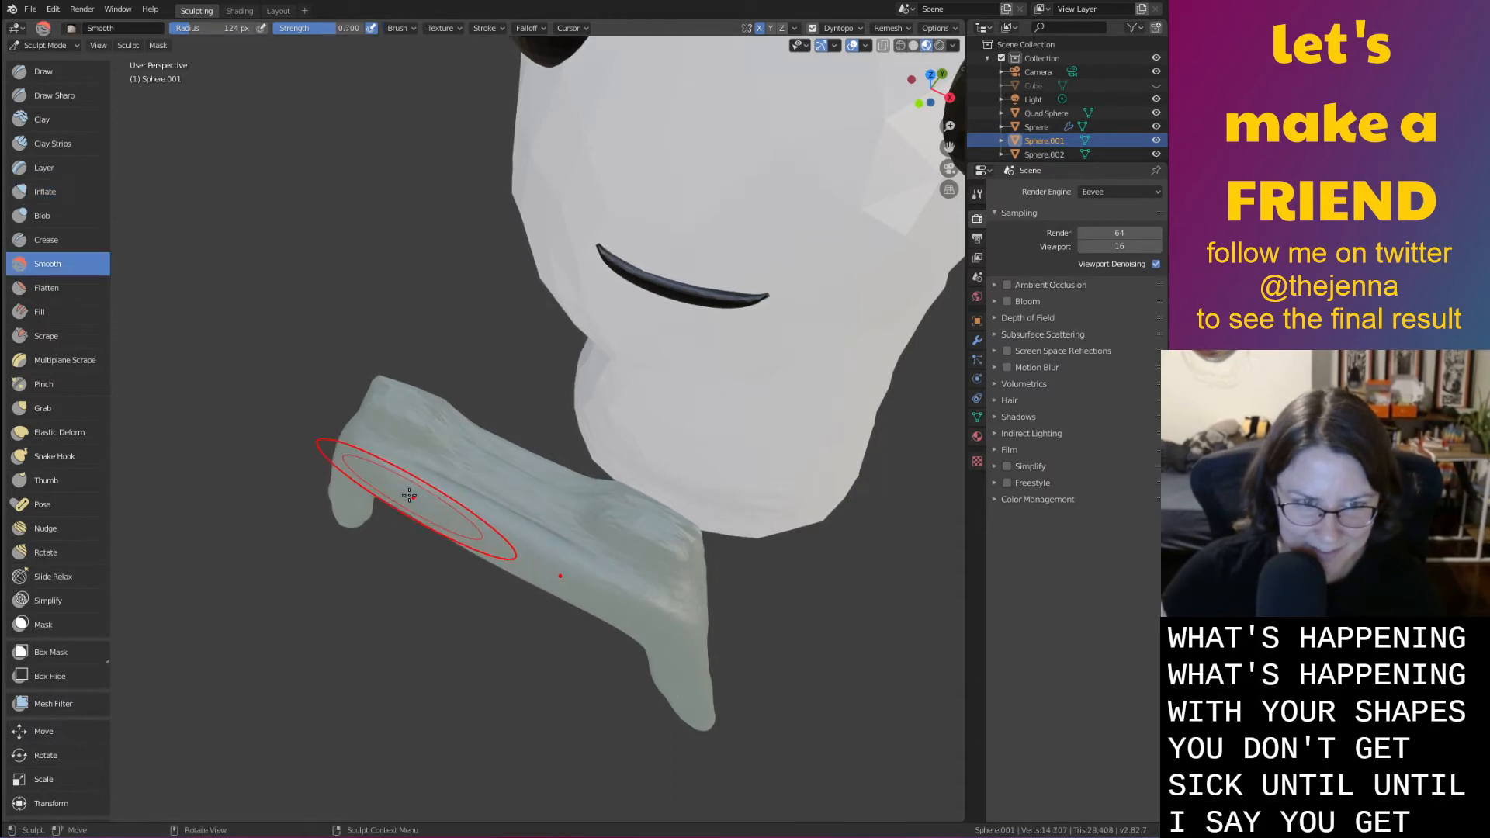
left_click_drag(419, 492, 479, 527)
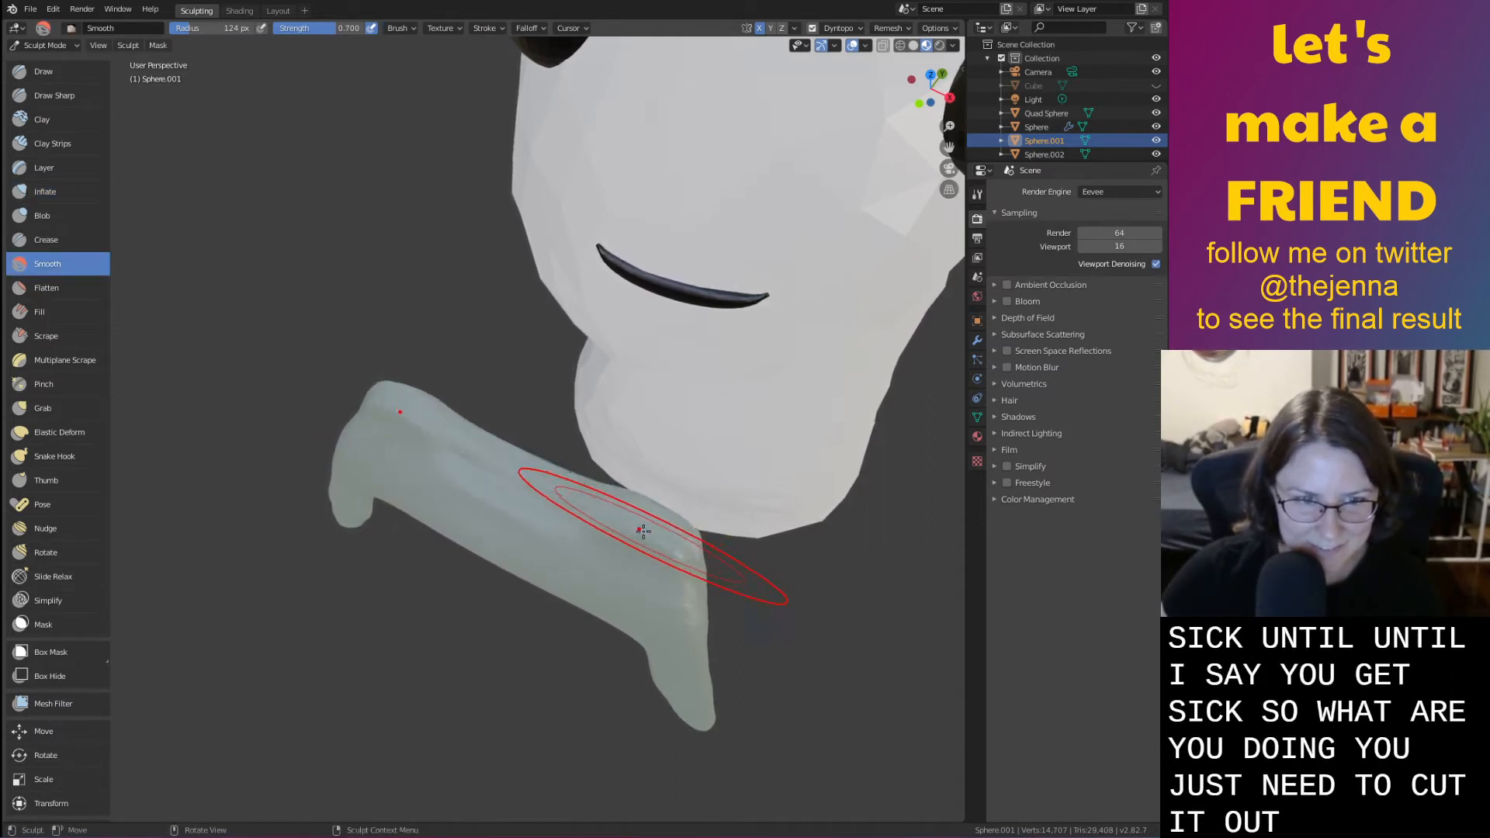
Pull the middle of the mustache's upper edge down into a deeper dip with Grab, and smooth the surface below it
middle_click_drag(643, 531, 619, 534)
middle_click_drag(327, 531, 780, 563)
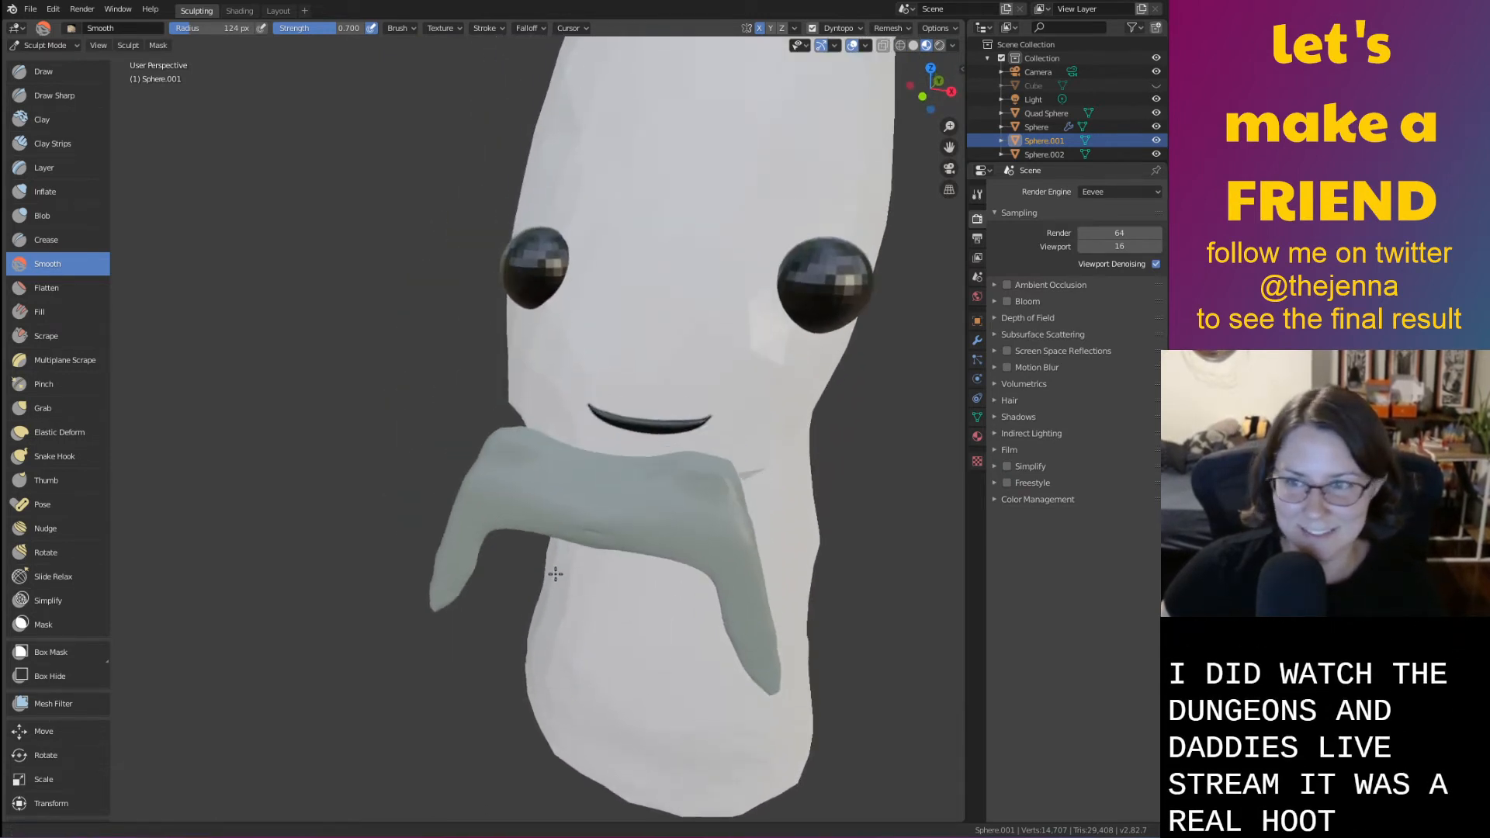
scroll(785, 569, "up", 2)
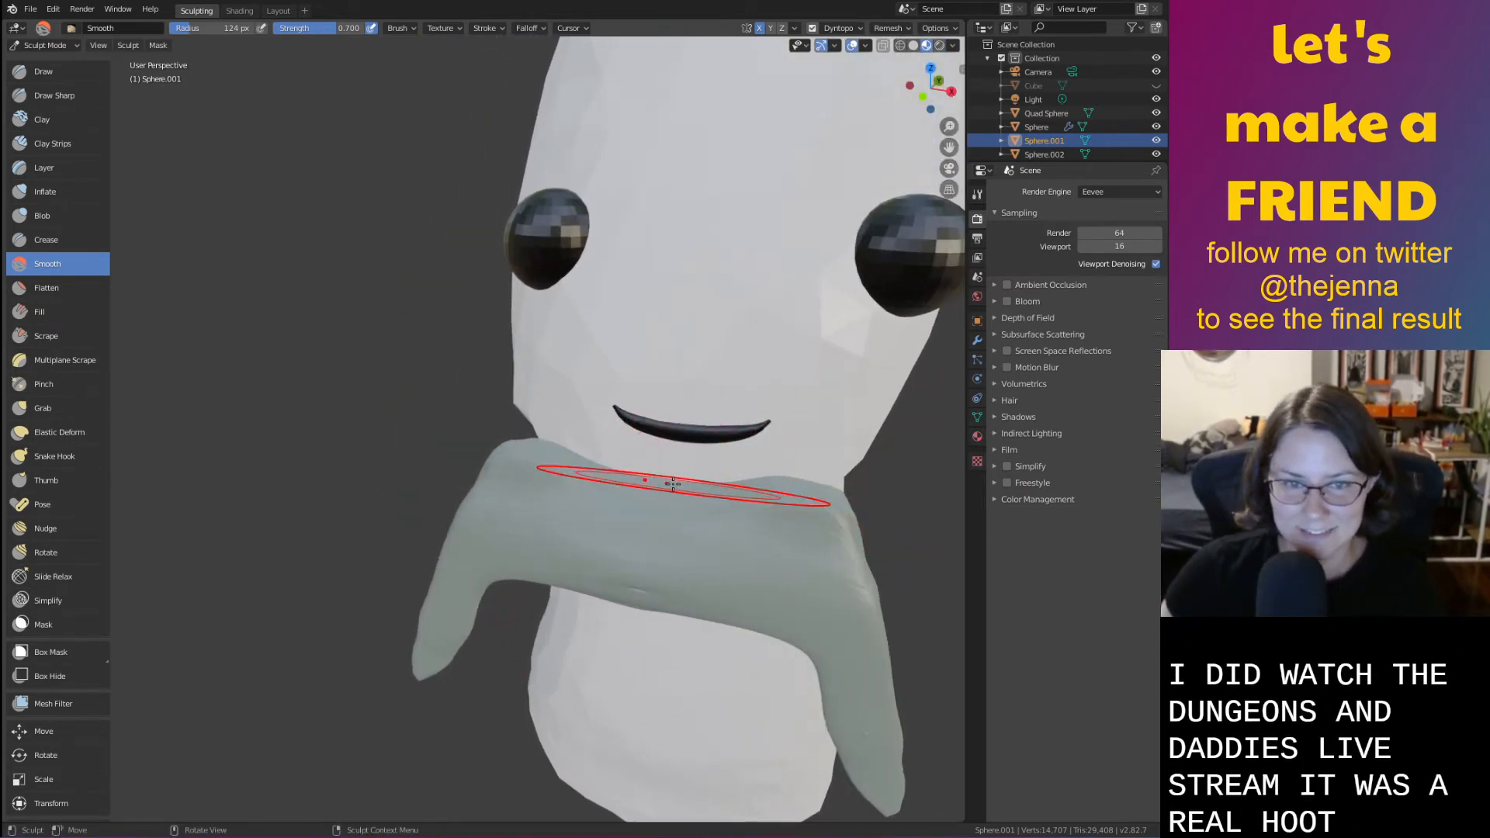
key("g")
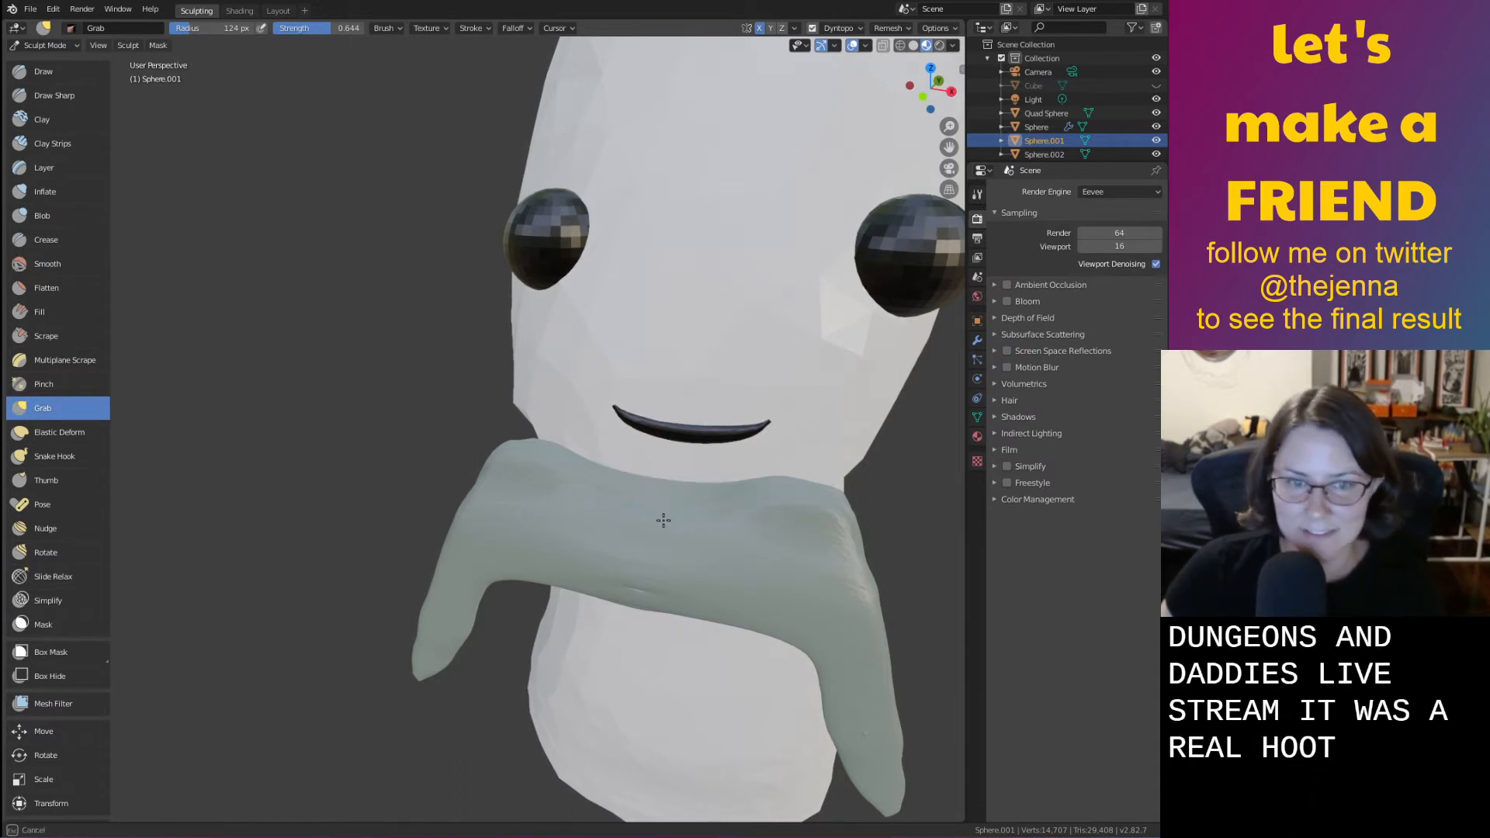
left_click_drag(649, 541, 651, 524, "shift")
mouse_move(652, 512)
left_mouse_down("shift")
mouse_move(649, 536)
mouse_move(650, 513)
left_mouse_up("shift")
mouse_move(650, 513)
left_mouse_down("shift")
mouse_move(643, 537)
mouse_move(621, 530)
mouse_move(729, 558)
left_mouse_up("shift")
key("shift+s")
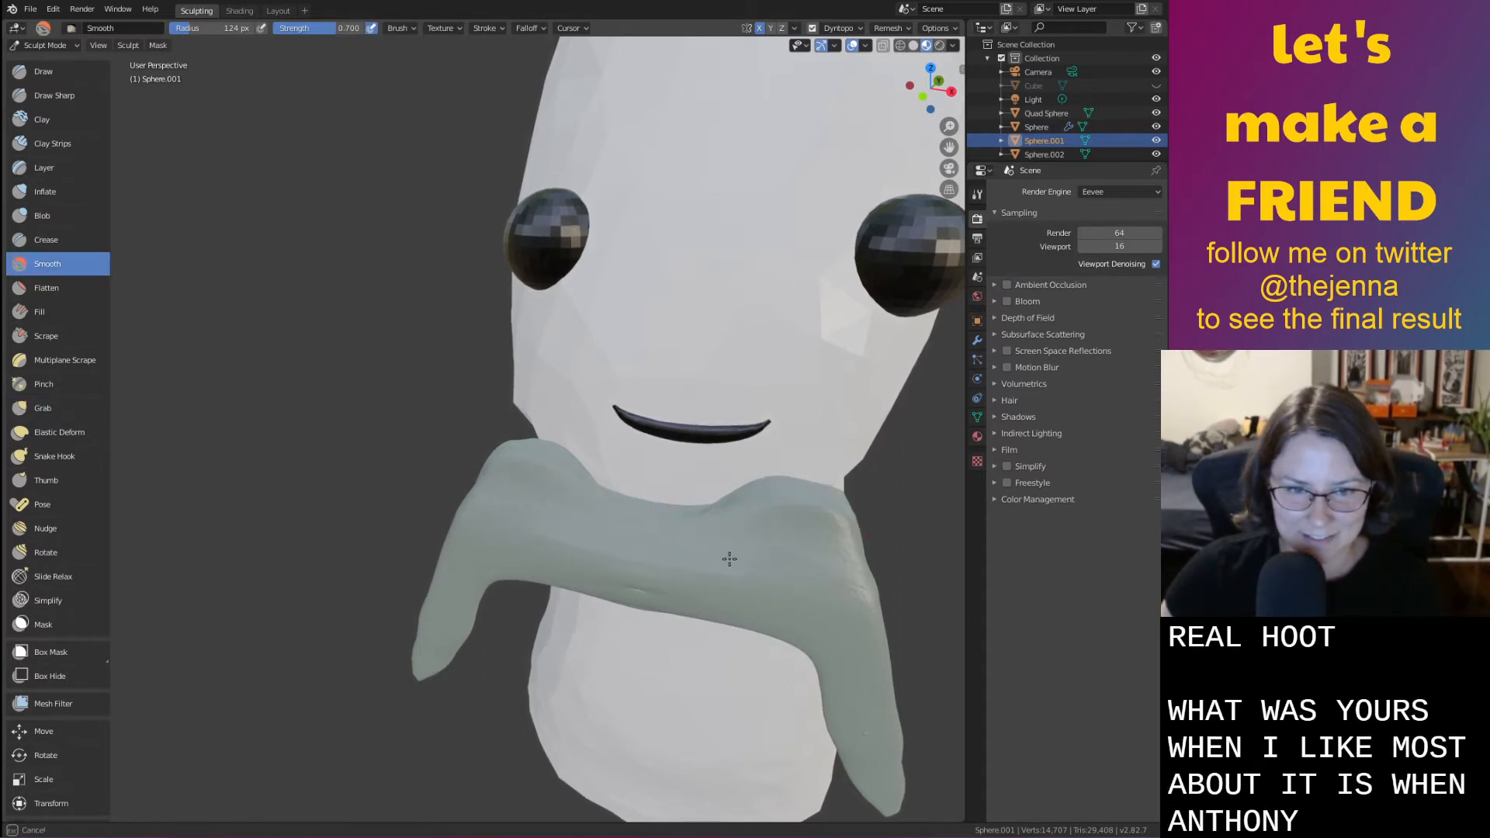
mouse_move(623, 592)
left_mouse_down()
mouse_move(682, 548)
mouse_move(799, 586)
mouse_move(782, 600)
mouse_move(631, 589)
left_mouse_up()
Inflate the underside of the mustache's middle and pull the lower edge up beside the center with the Grab brush
mouse_move(632, 589)
middle_mouse_down()
mouse_move(636, 528)
mouse_move(597, 540)
middle_mouse_up()
key("g")
key("i")
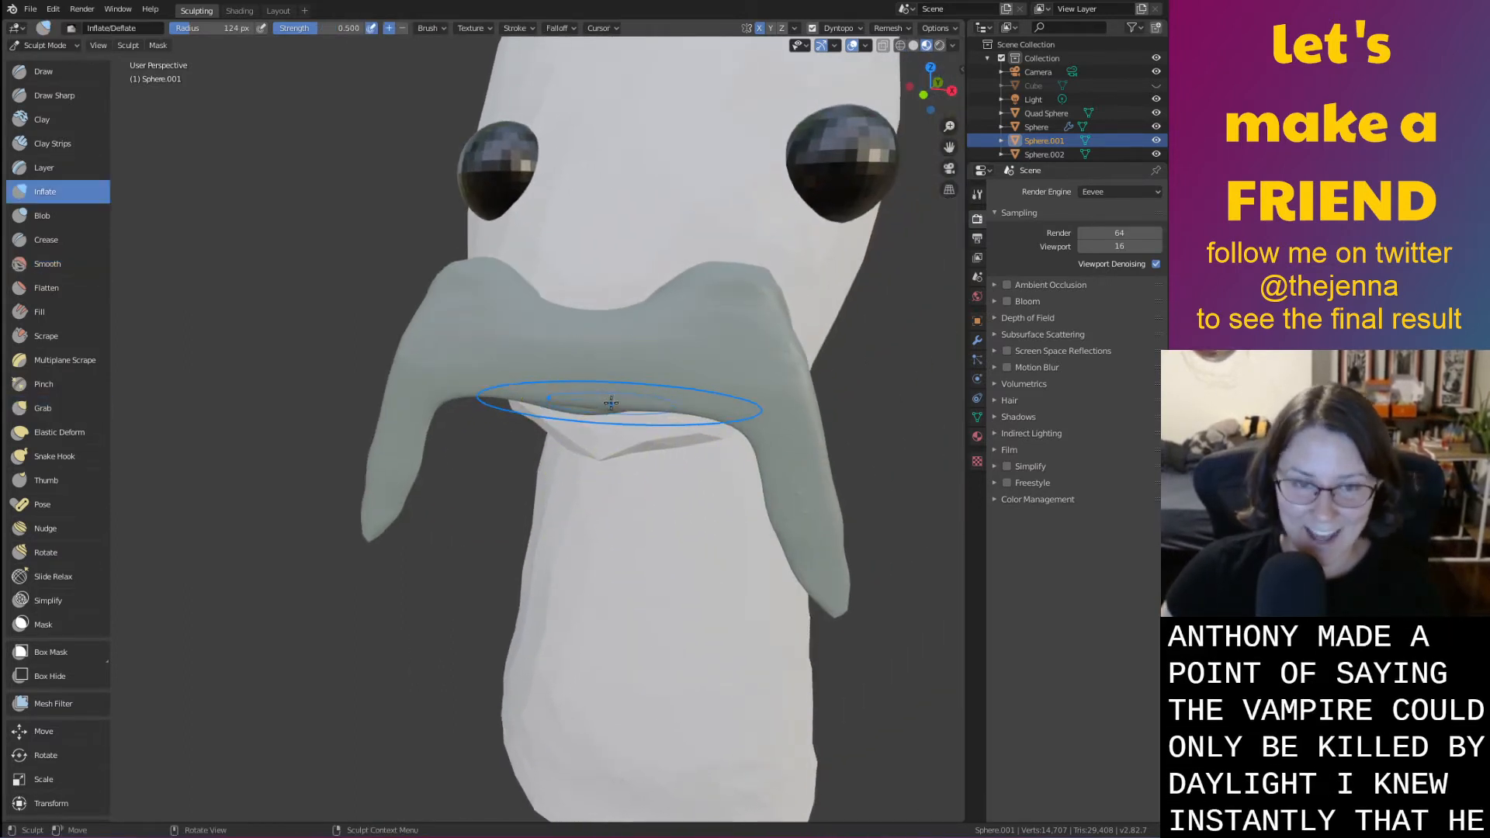
left_click_drag(610, 404, 571, 410)
middle_click_drag(571, 410, 598, 401)
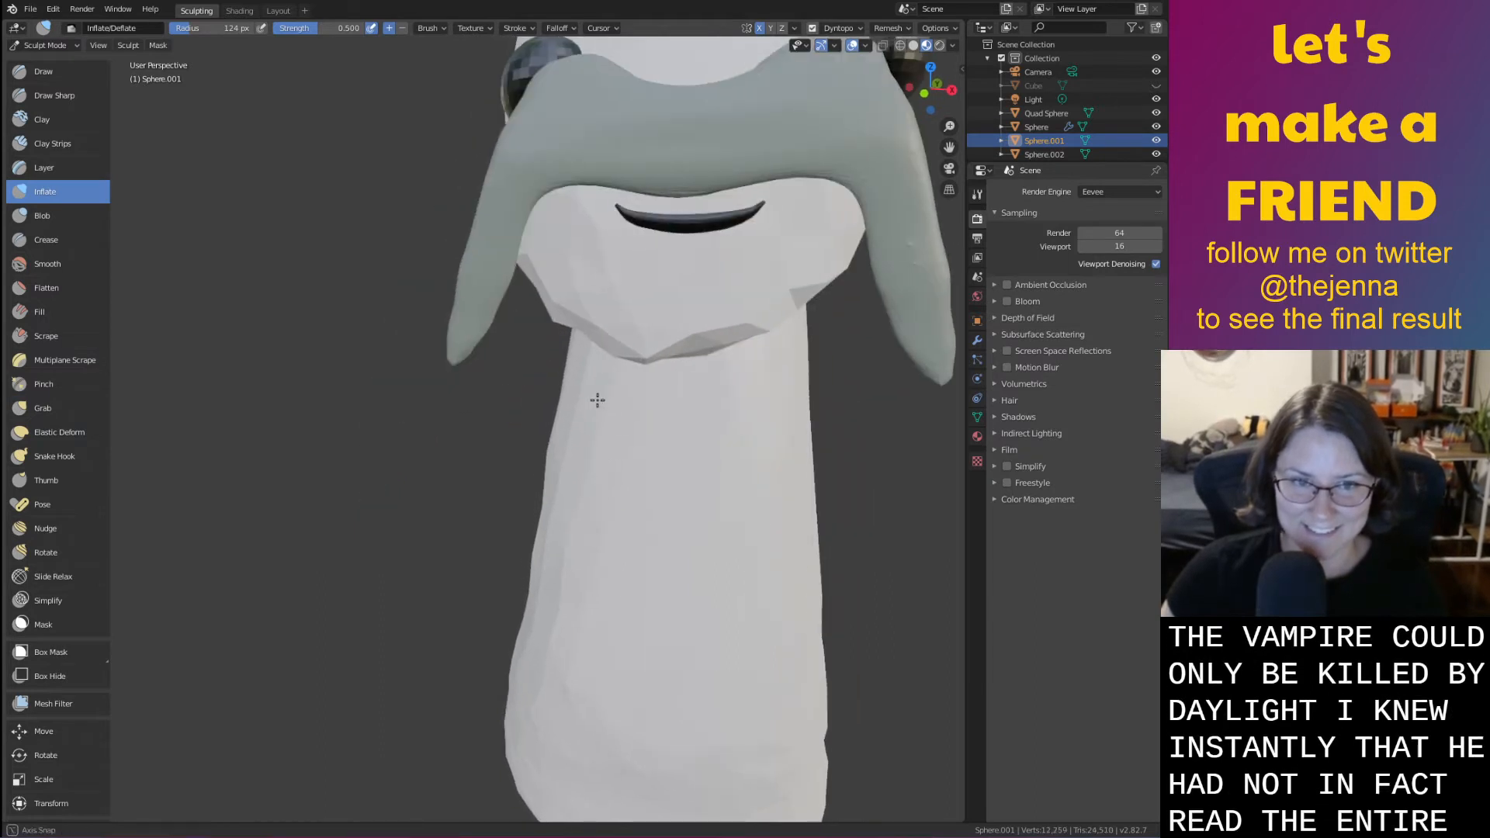
key("g")
left_click_drag(601, 184, 586, 148)
Inflate a rounded bulge at the center of the mustache's lower edge, smooth it and narrow it with Grab
key("s")
key("i")
left_click_drag(664, 203, 655, 206)
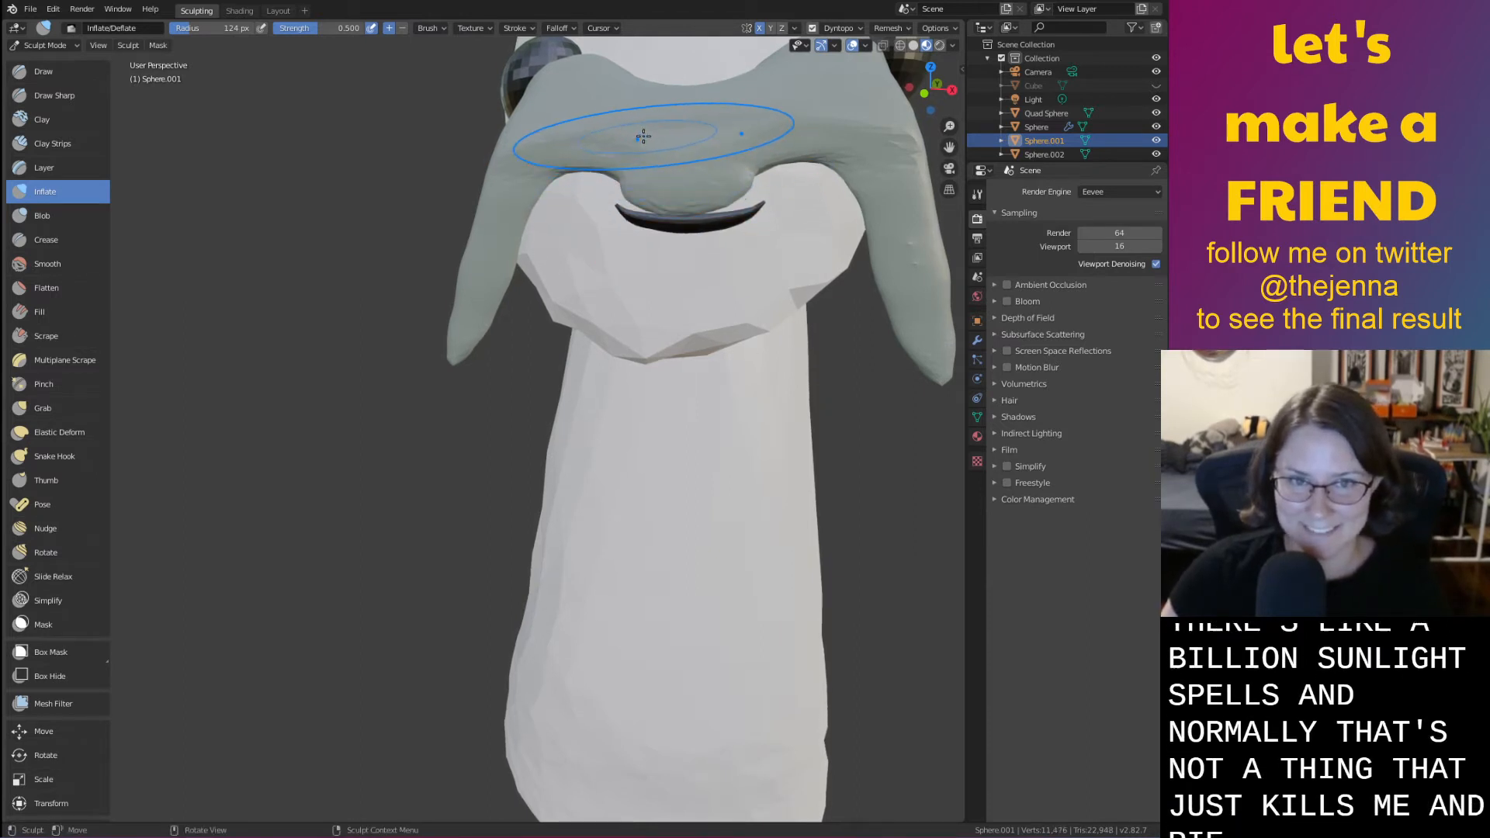
key("s")
key("g")
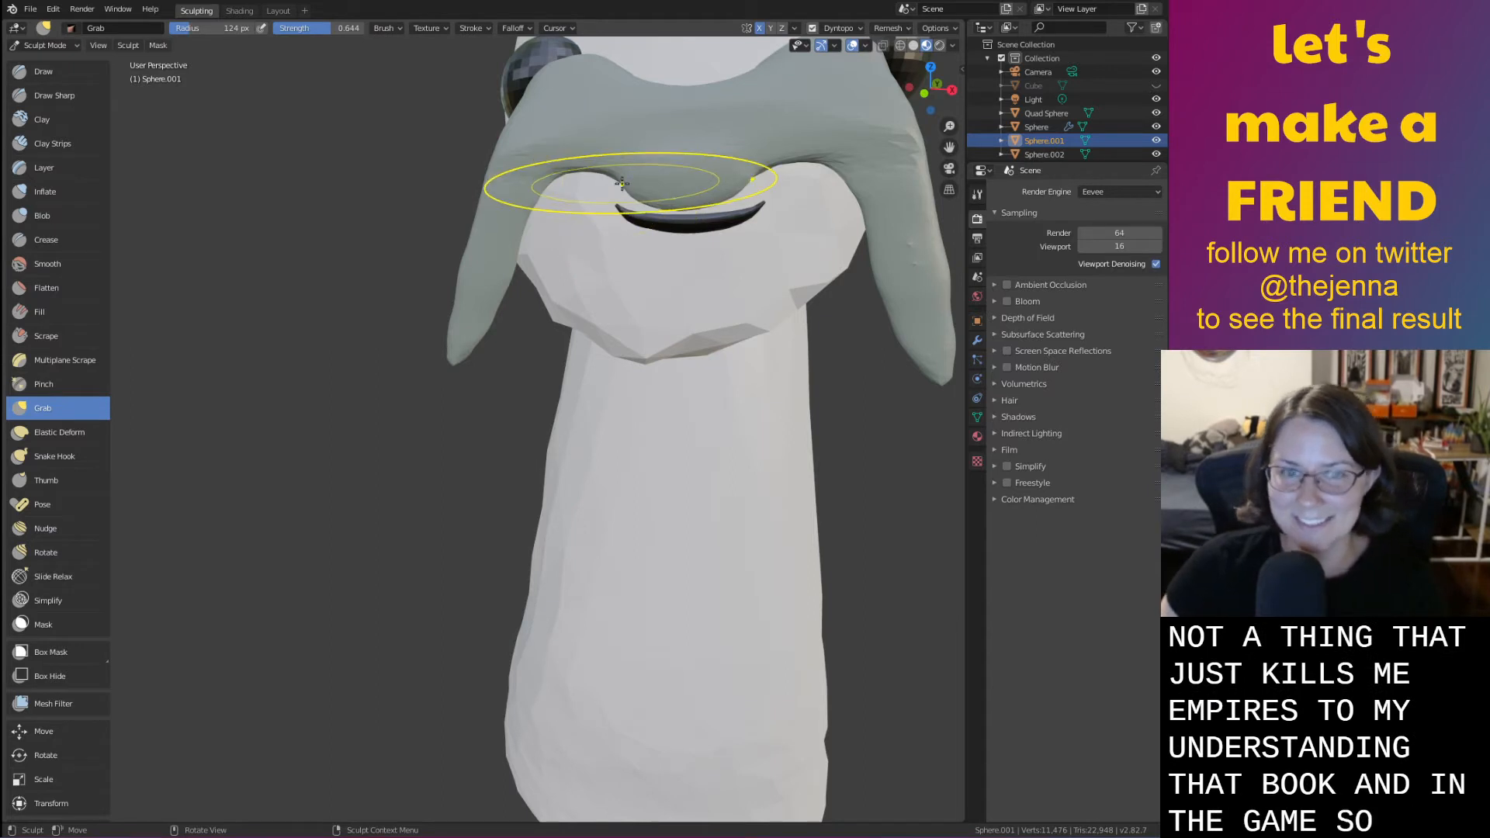
left_click_drag(648, 190, 656, 190)
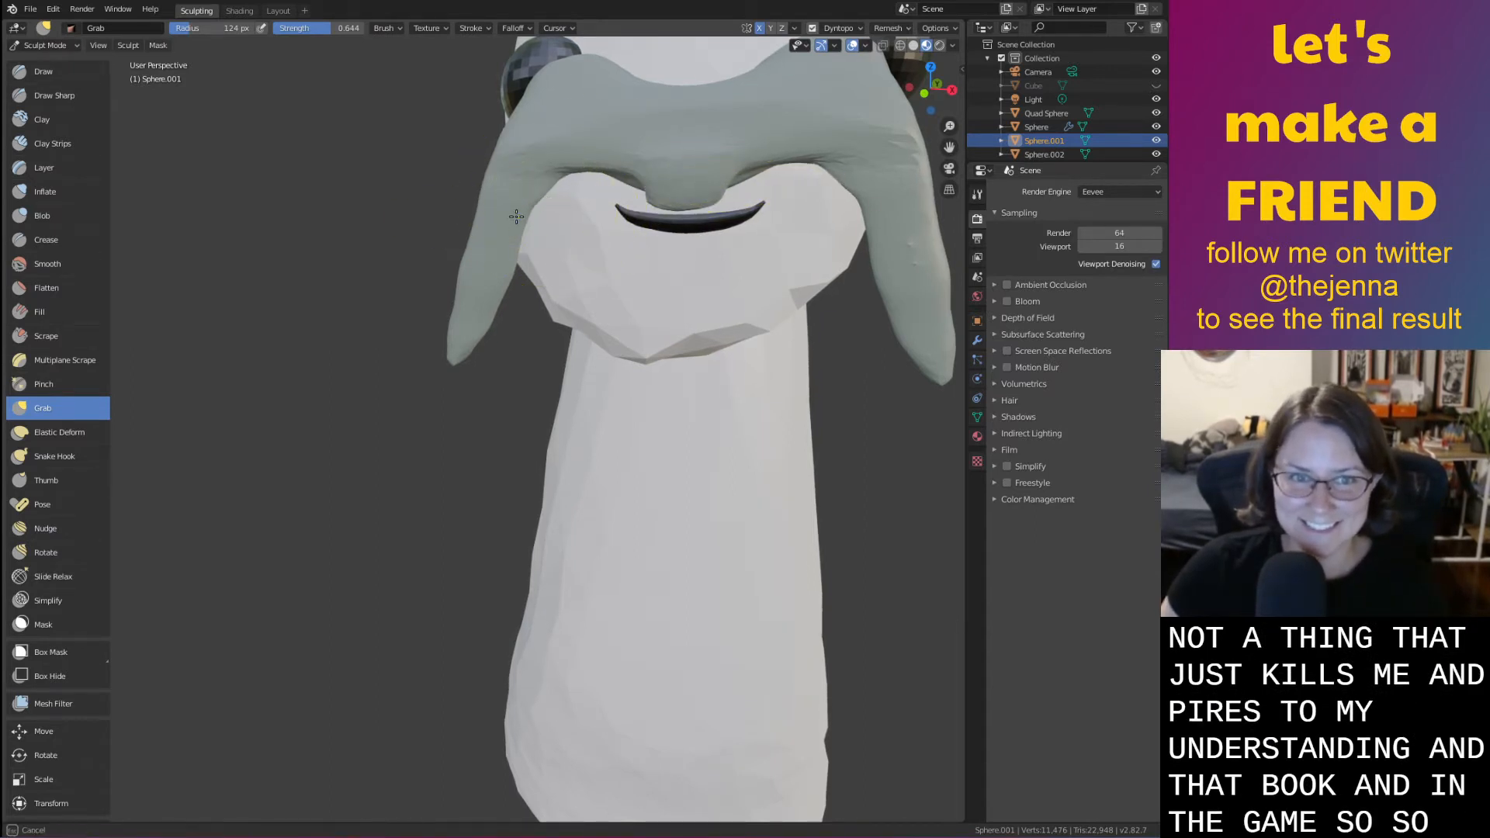
Reshape the mustache's drooping arms with the Grab brush and smooth them toward their tips
mouse_move(516, 217)
left_mouse_down()
mouse_move(563, 179)
mouse_move(527, 251)
mouse_move(453, 312)
left_mouse_up()
key("shift+s")
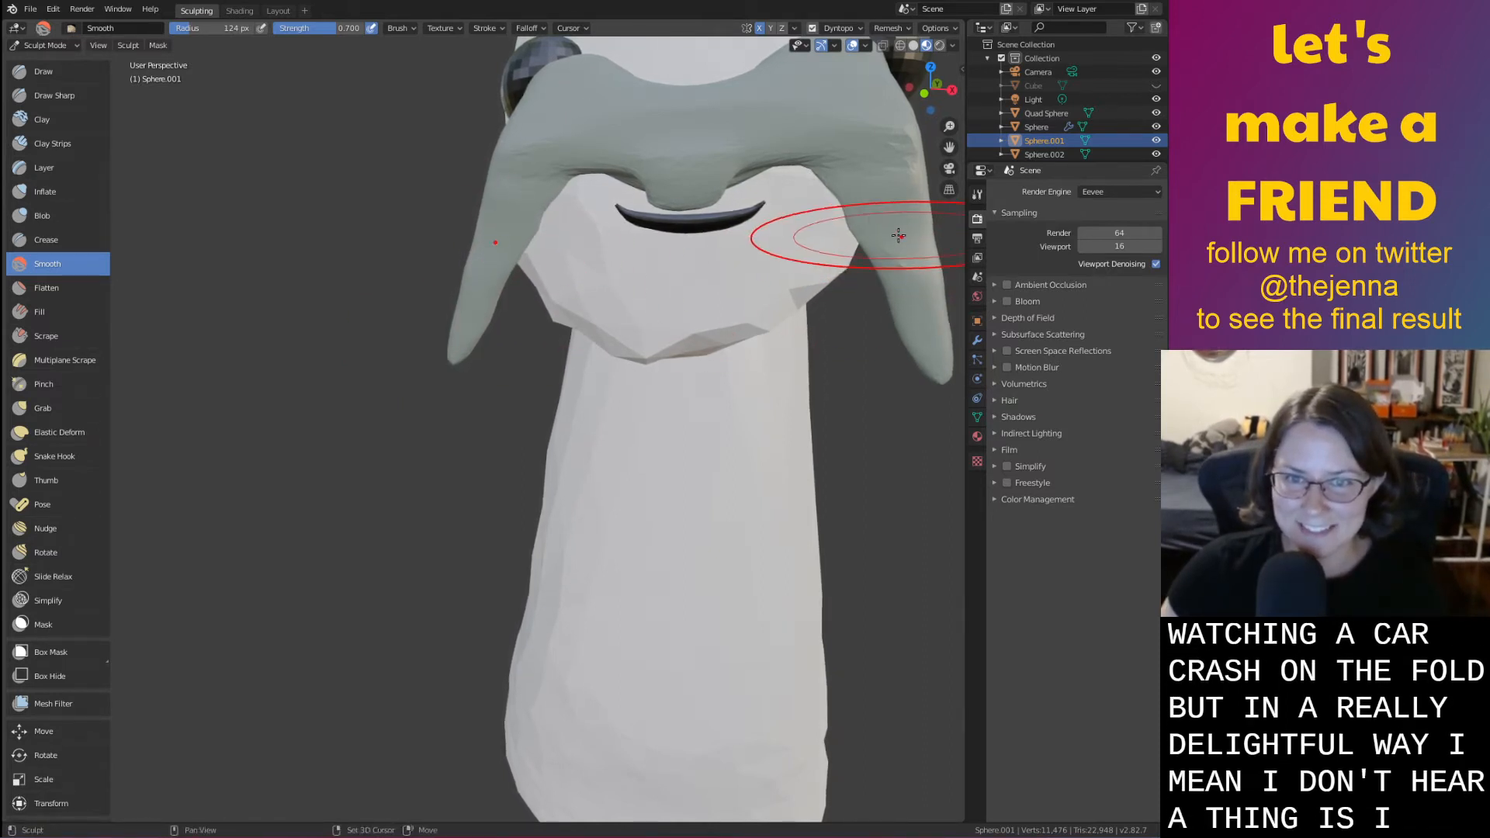
middle_click_drag(852, 283, 880, 243)
left_click_drag(805, 308, 795, 313)
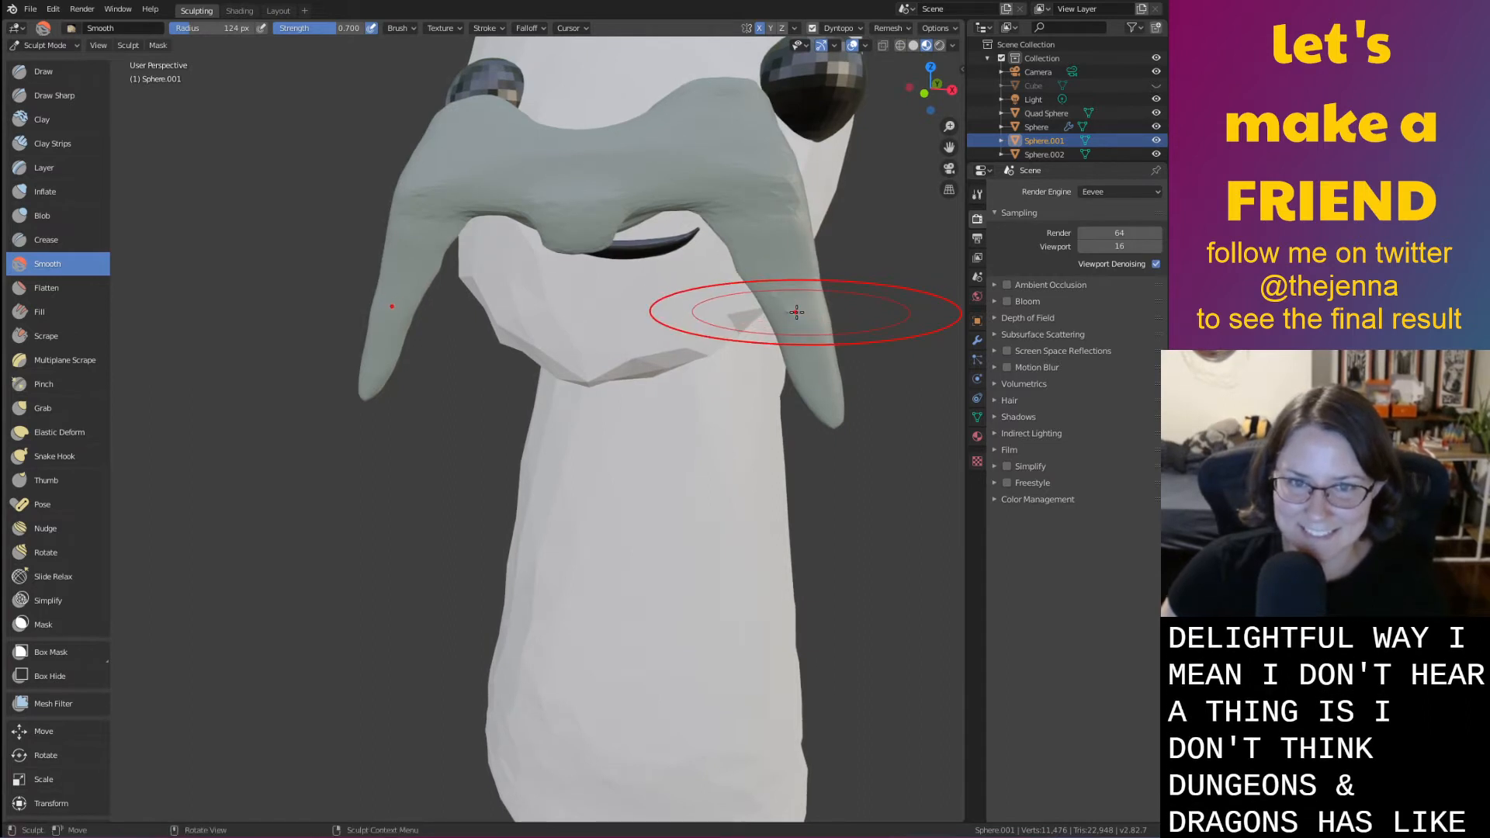
mouse_move(801, 325)
middle_mouse_down("shift")
mouse_move(776, 359)
mouse_move(761, 333)
middle_mouse_up("shift")
key("a")
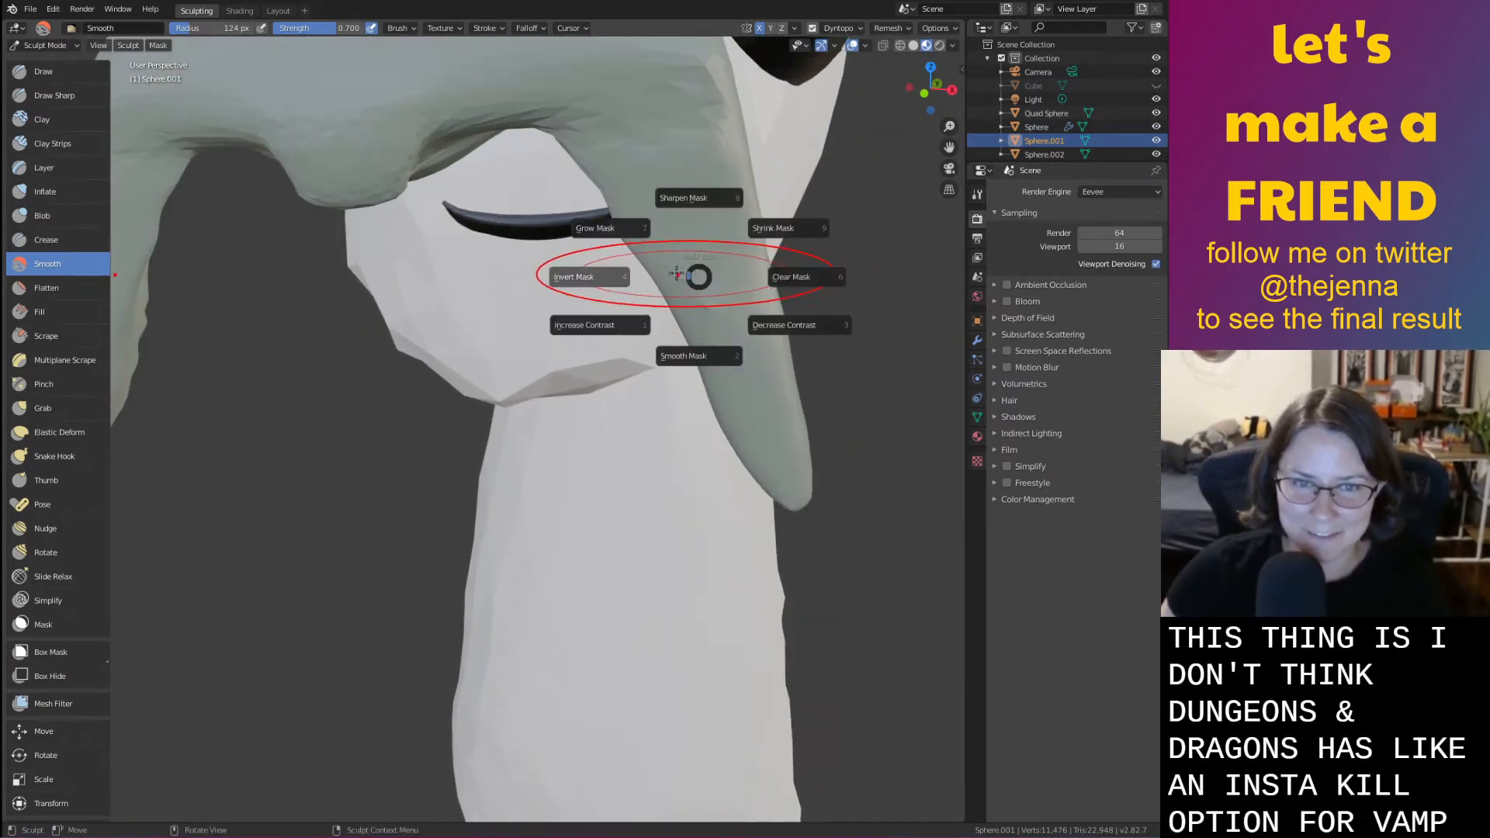
left_click(587, 275)
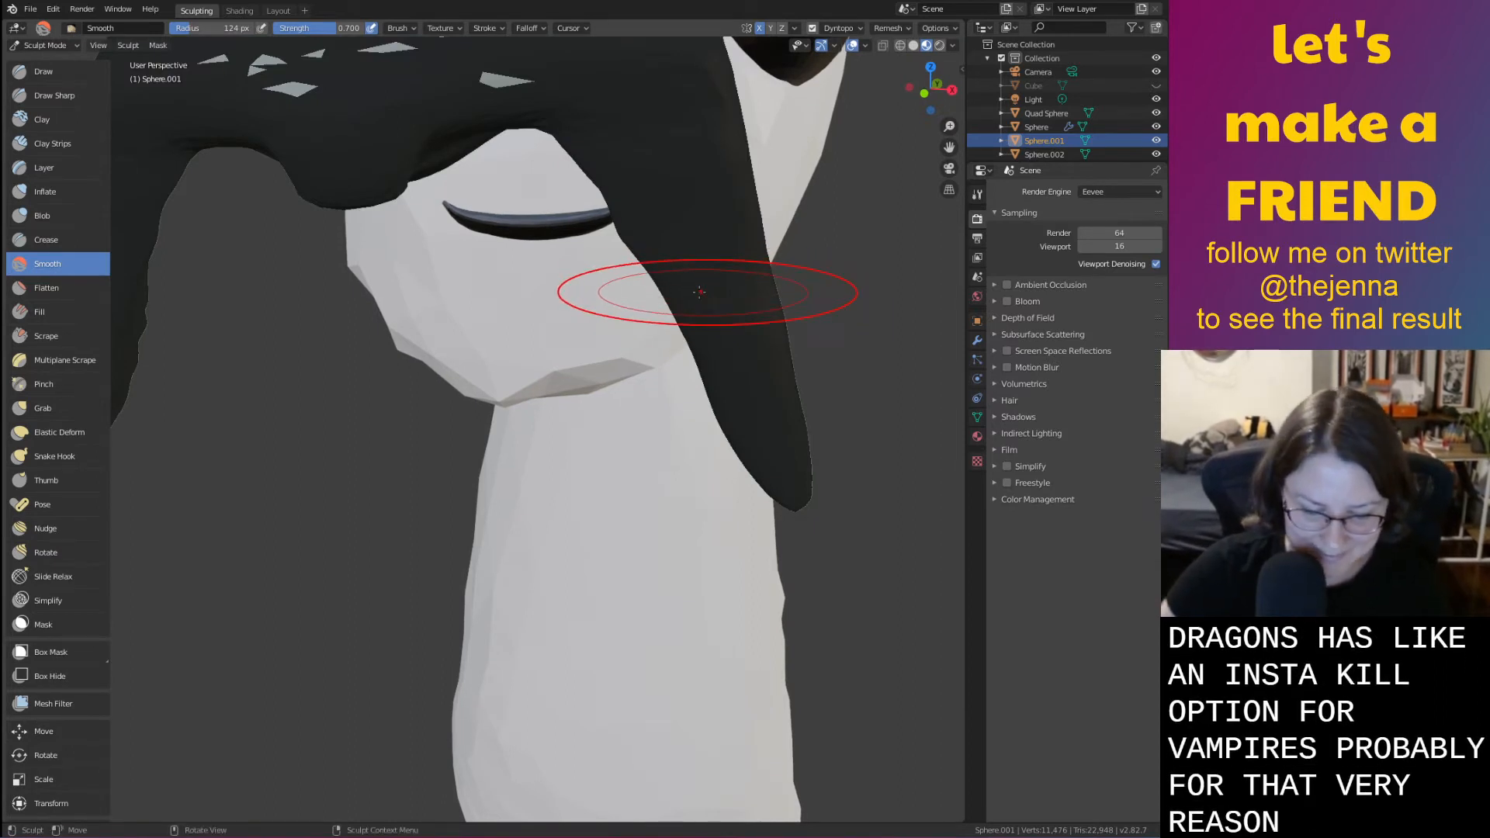
key("alt+m")
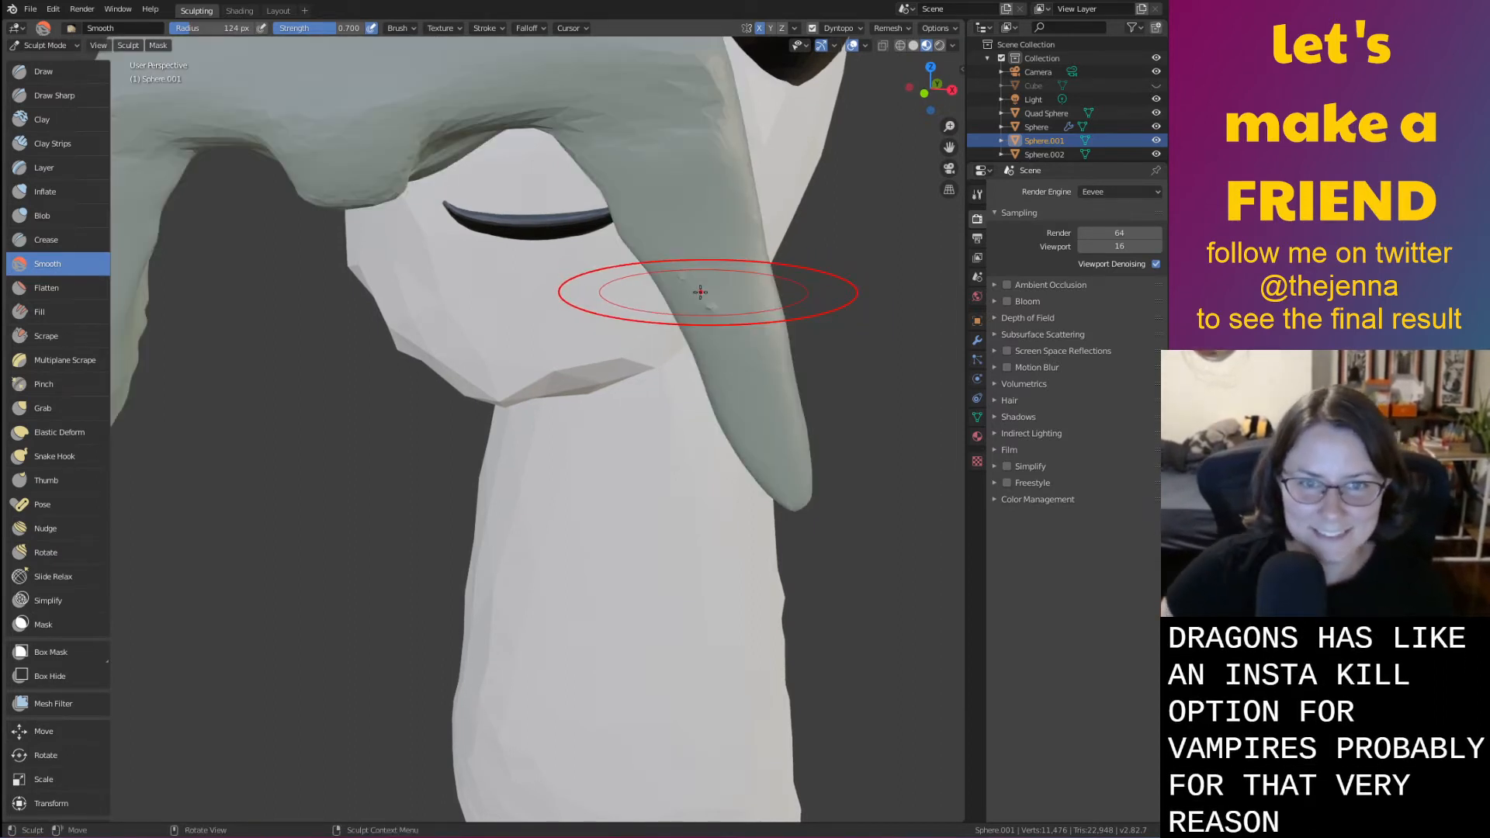
Smooth the mustache's arms, their upper bends and the area around the central bulge
middle_click_drag(666, 310, 689, 292)
mouse_move(644, 369)
left_mouse_down("shift")
mouse_move(616, 370)
mouse_move(631, 376)
mouse_move(615, 386)
mouse_move(626, 371)
left_mouse_up("shift")
mouse_move(626, 371)
left_mouse_down("shift")
mouse_move(636, 398)
mouse_move(643, 327)
left_mouse_up("shift")
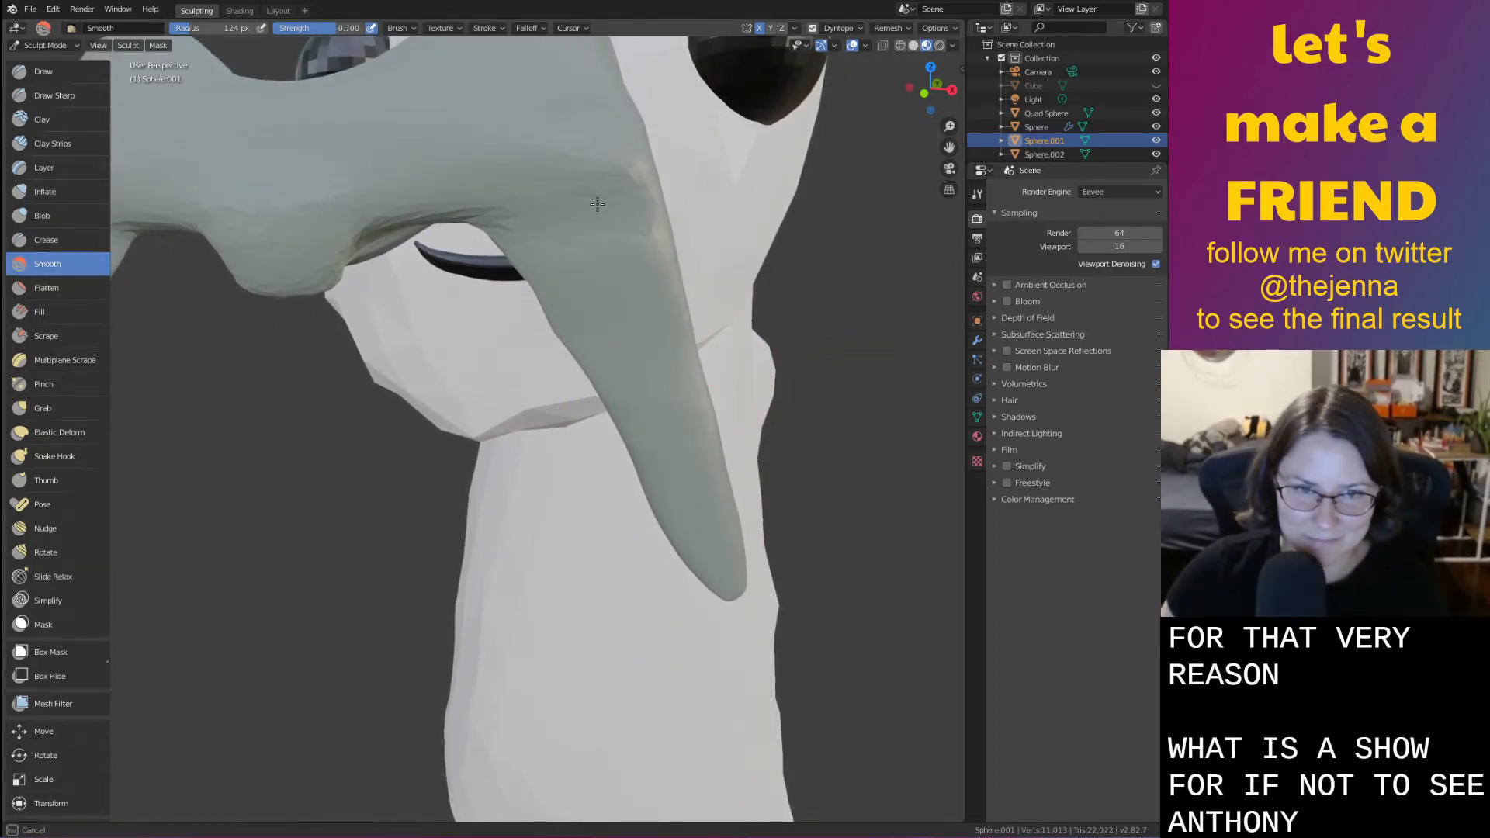
left_click_drag(334, 239, 392, 253)
Smooth the creases across the back of the mustache, along its arms and over its upper edge
mouse_move(392, 253)
middle_mouse_down()
mouse_move(429, 249)
mouse_move(332, 328)
mouse_move(449, 323)
mouse_move(832, 450)
mouse_move(349, 388)
mouse_move(245, 319)
mouse_move(444, 299)
mouse_move(544, 315)
mouse_move(451, 336)
middle_mouse_up()
scroll(430, 250, "down", 6)
left_click_drag(428, 360, 380, 382)
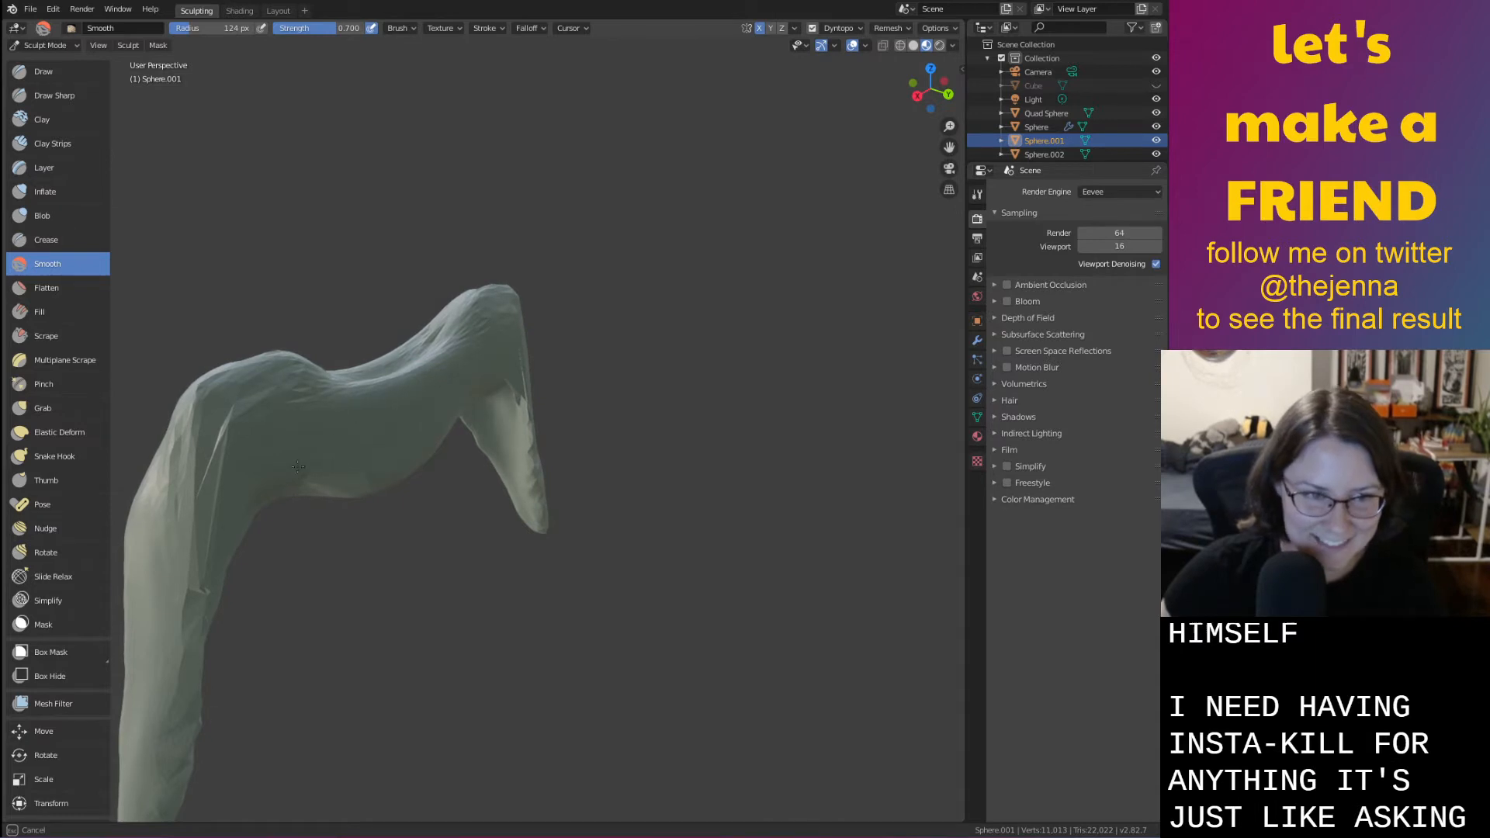
left_click_drag(196, 596, 205, 556)
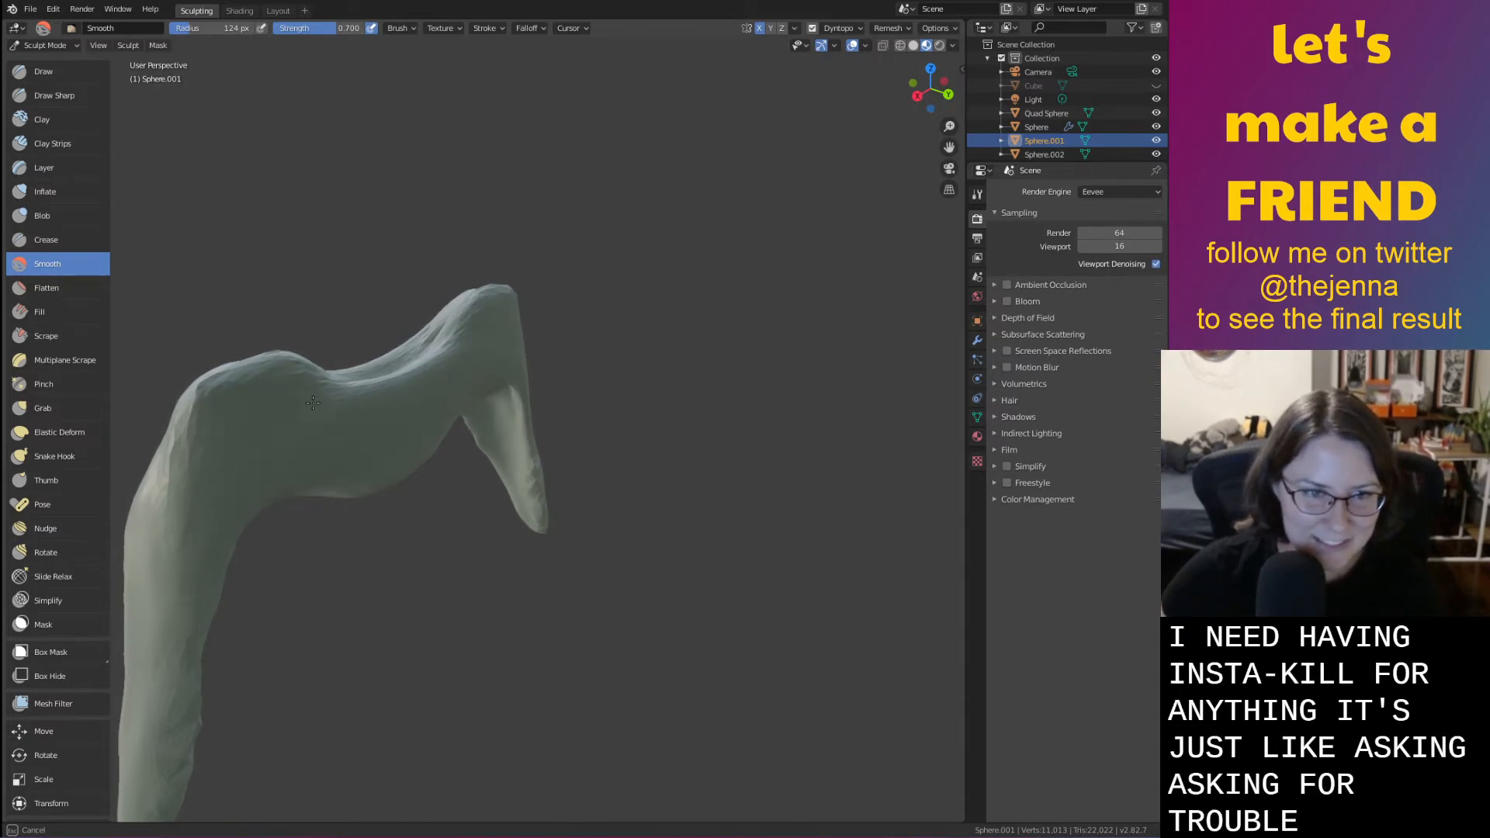
left_click_drag(313, 403, 395, 418)
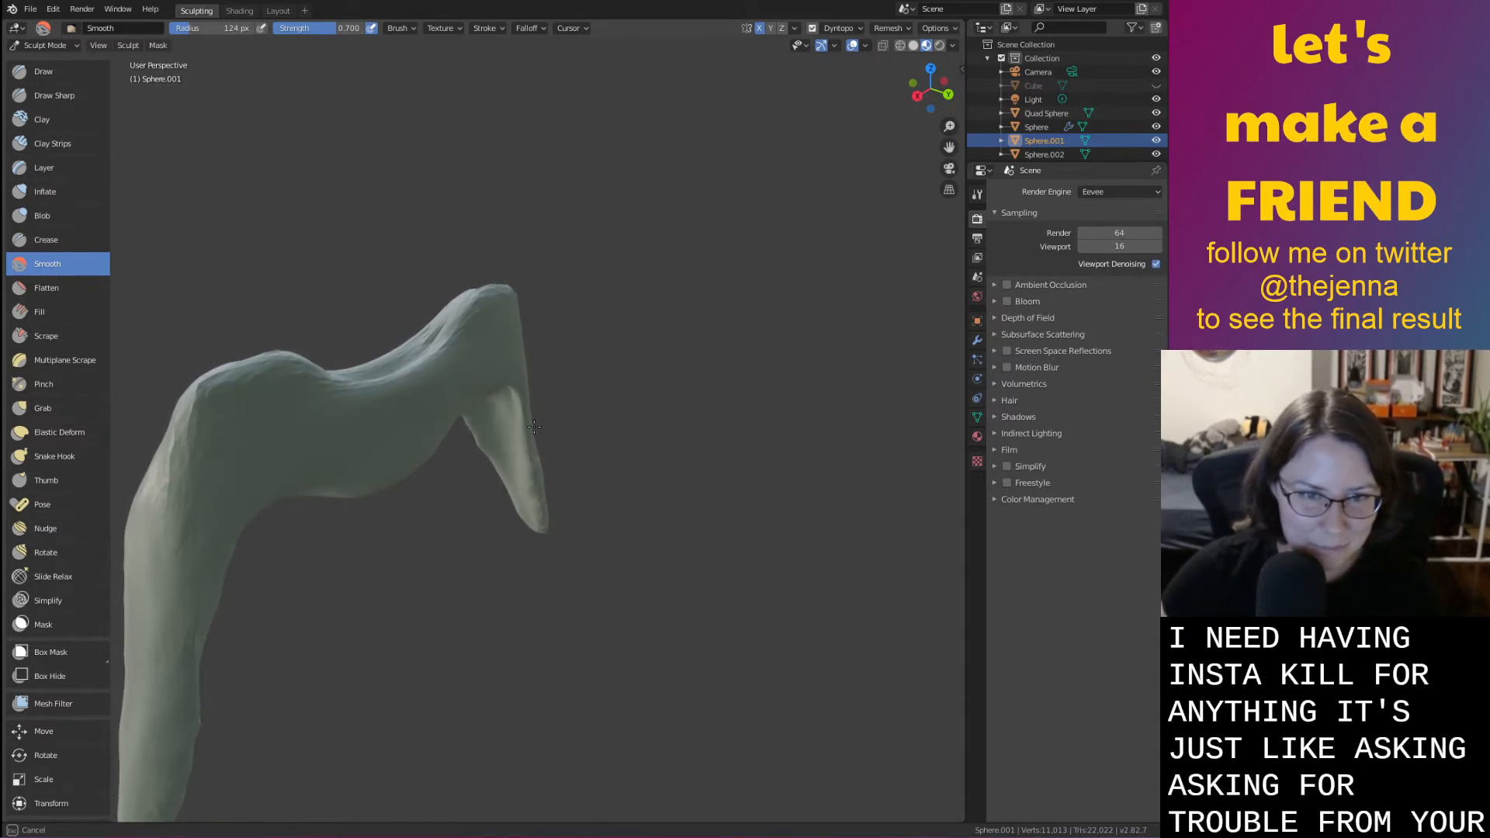
left_click_drag(534, 426, 543, 509)
mouse_move(299, 433)
middle_mouse_down()
mouse_move(458, 447)
mouse_move(407, 468)
middle_mouse_up()
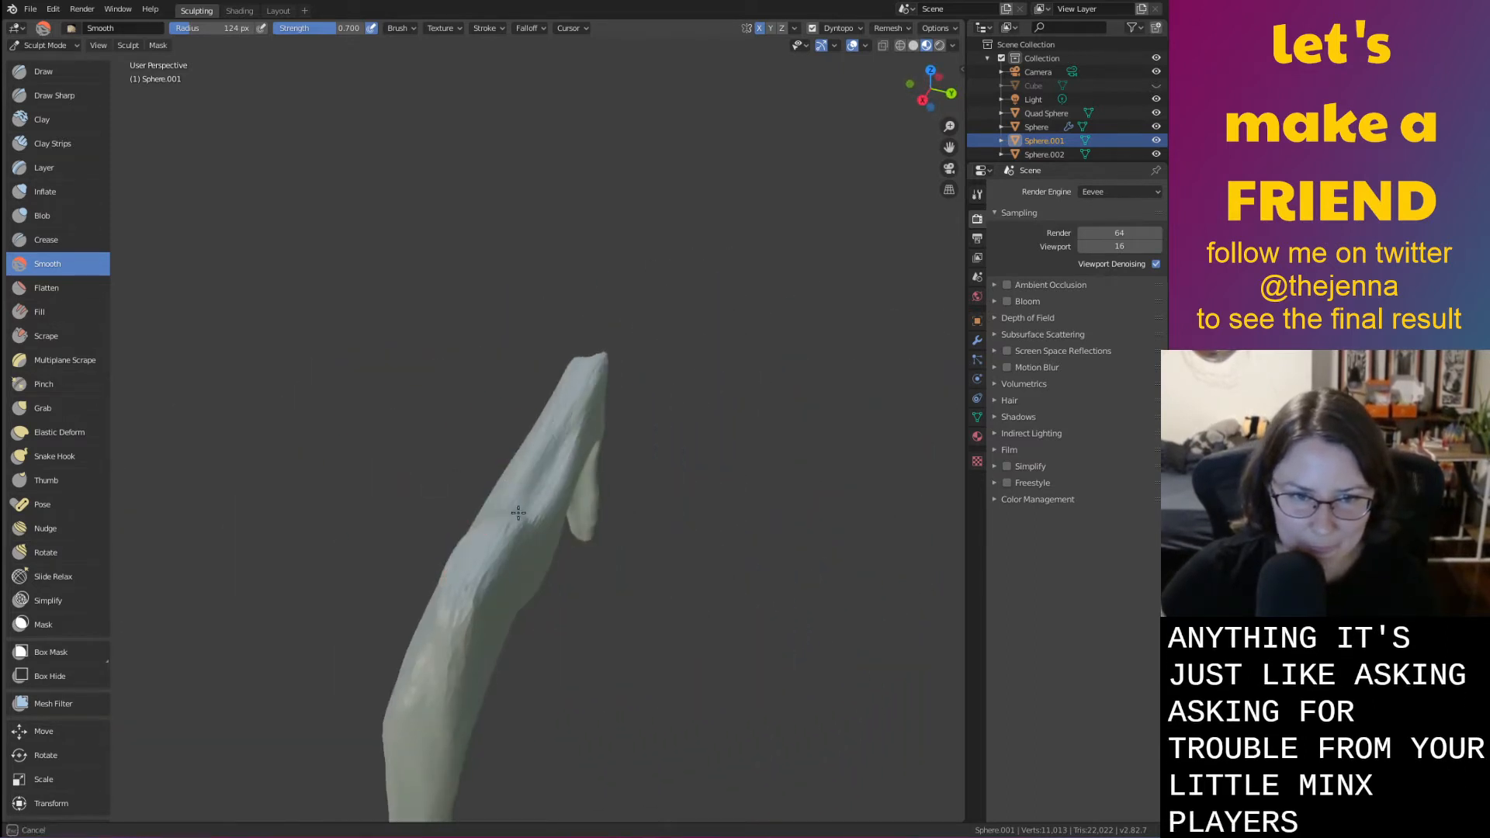
left_click_drag(554, 465, 534, 500)
middle_click_drag(512, 485, 441, 463)
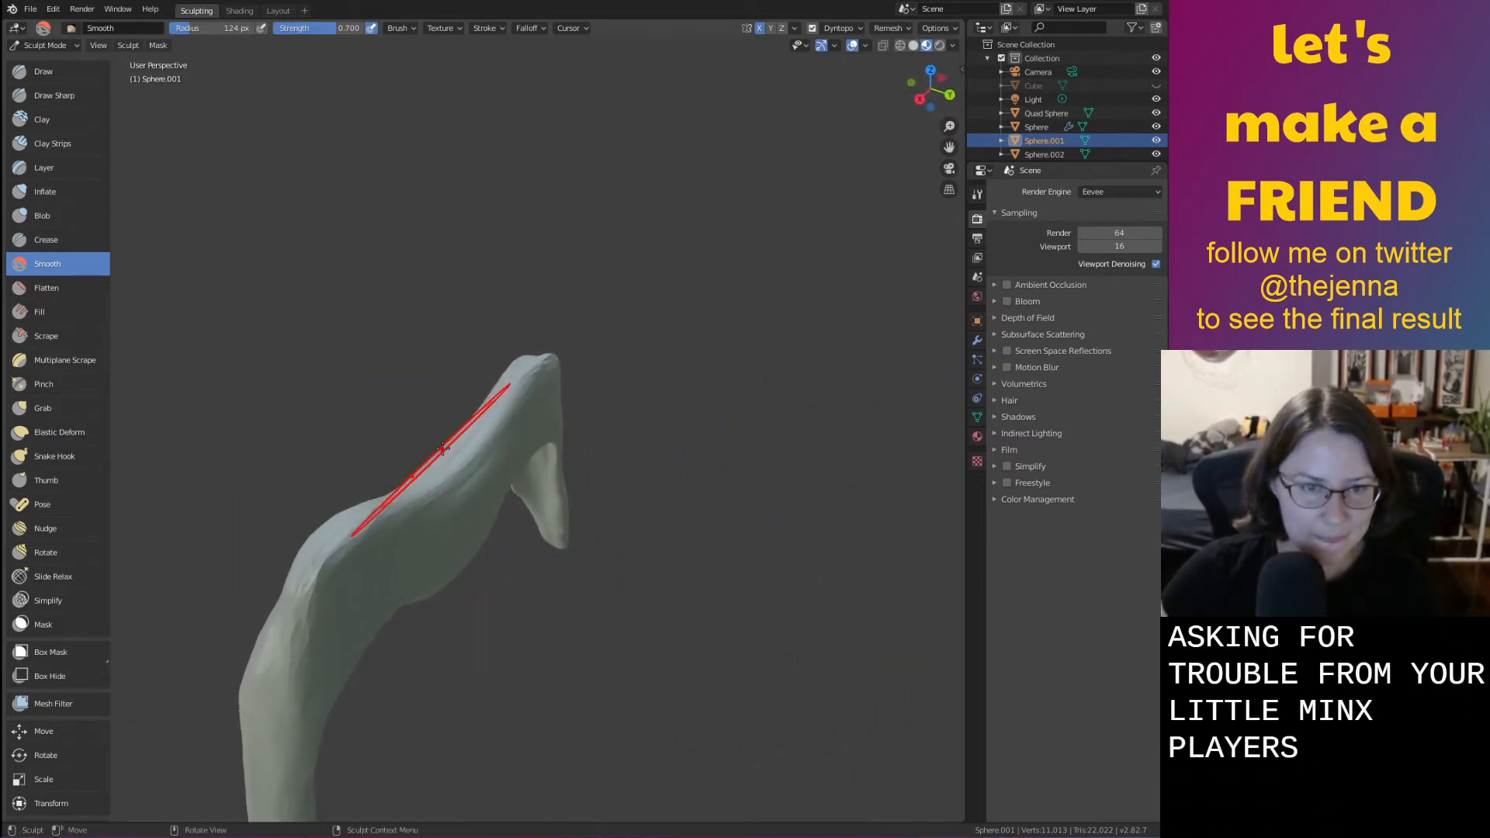
Fill out the back of the mustache's middle with the Inflate brush and return to the front of the face
key("g")
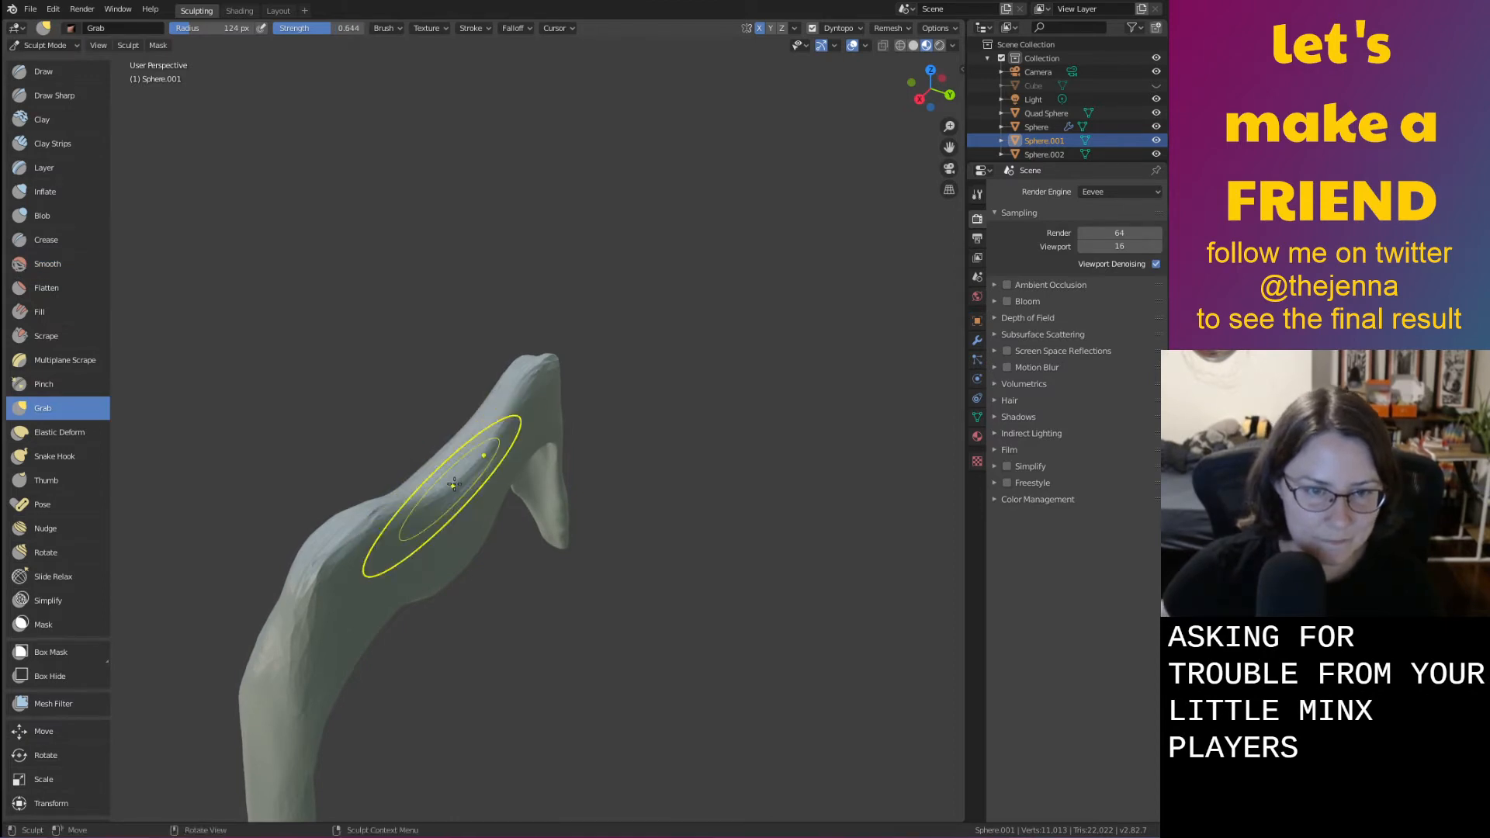
key("s")
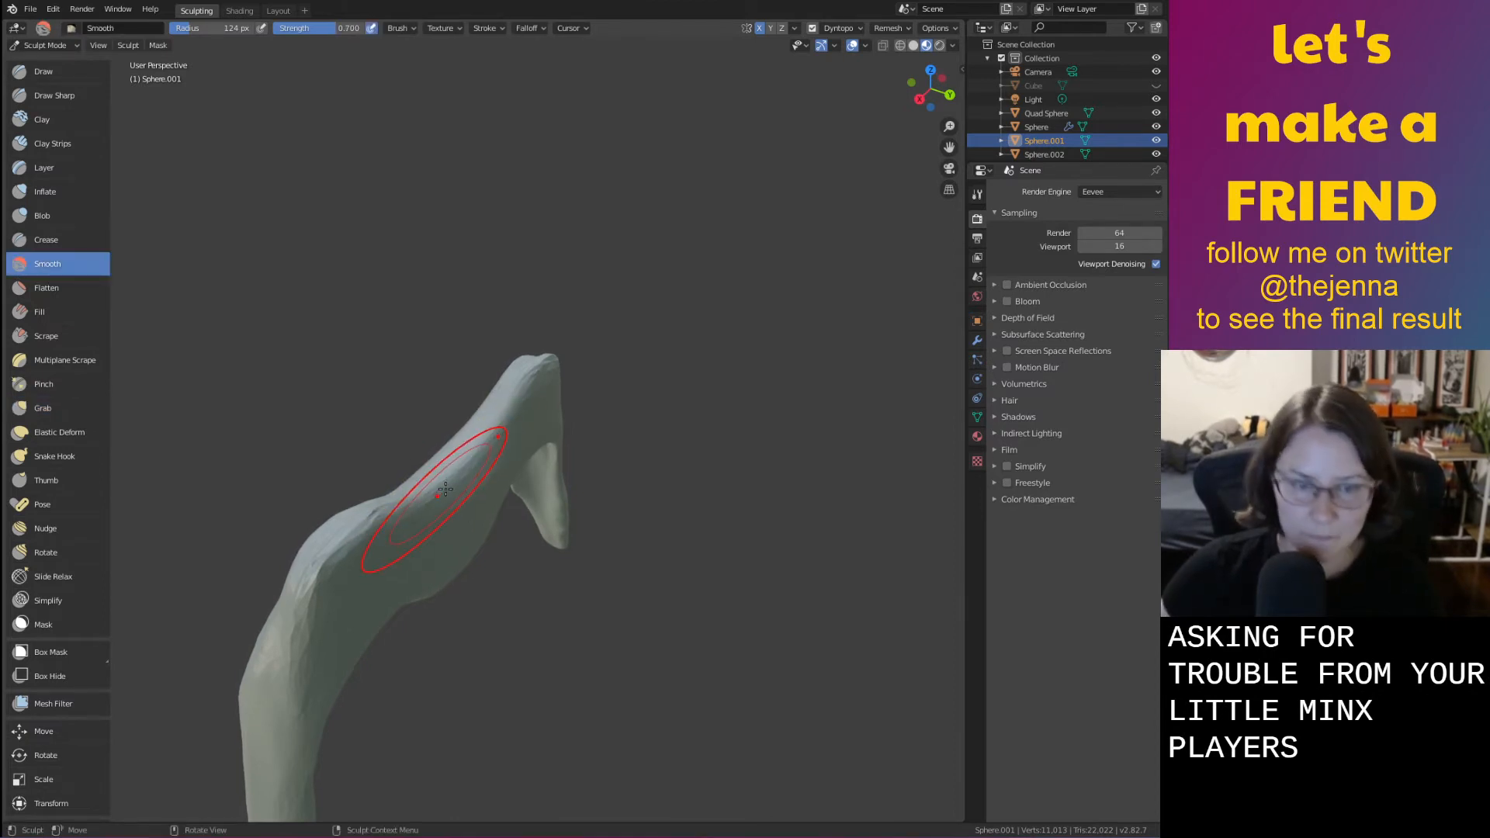
key("i")
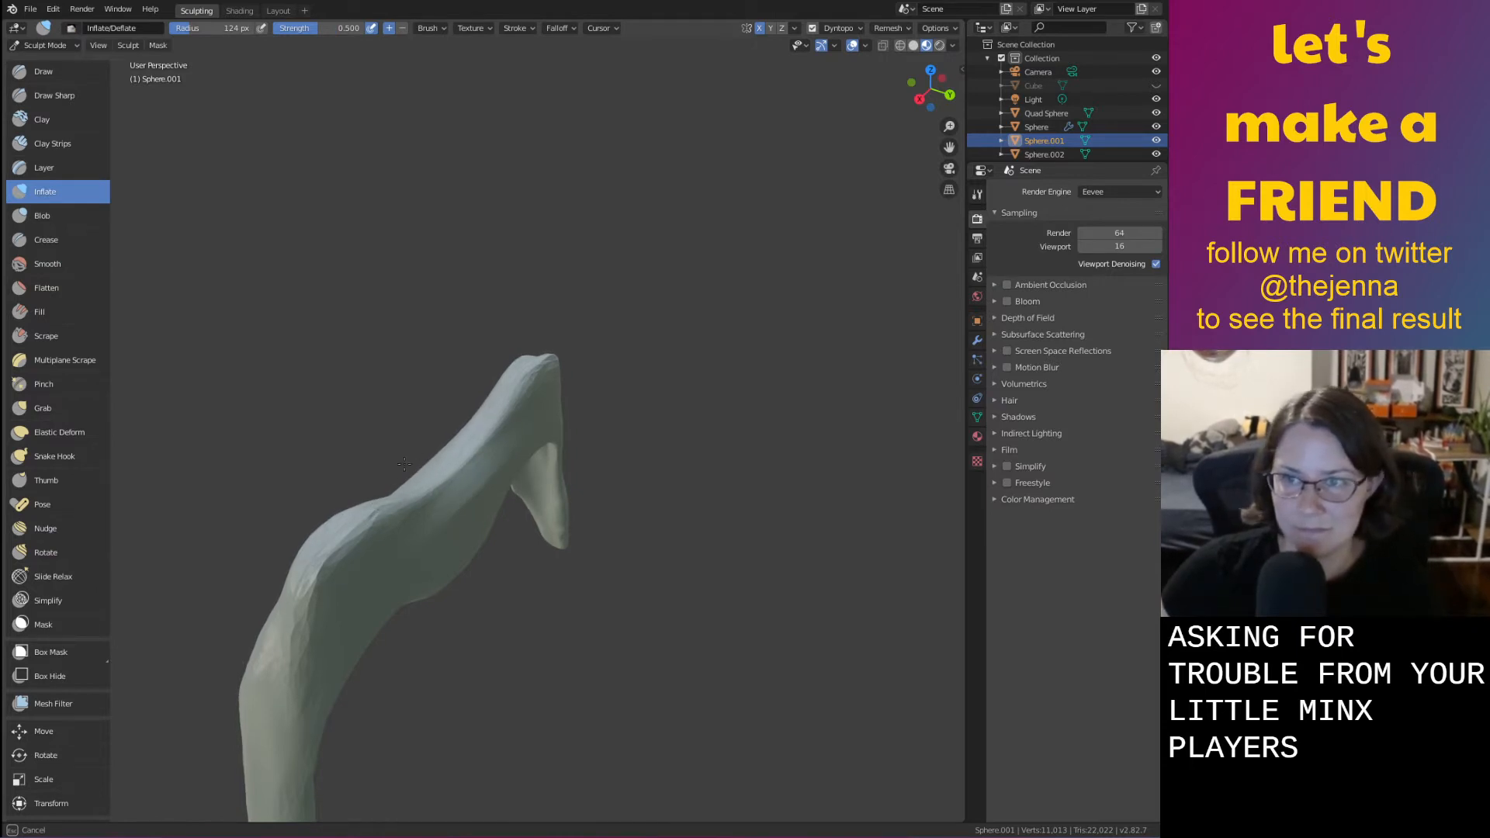
mouse_move(516, 403)
middle_mouse_down()
mouse_move(589, 466)
mouse_move(803, 393)
middle_mouse_up()
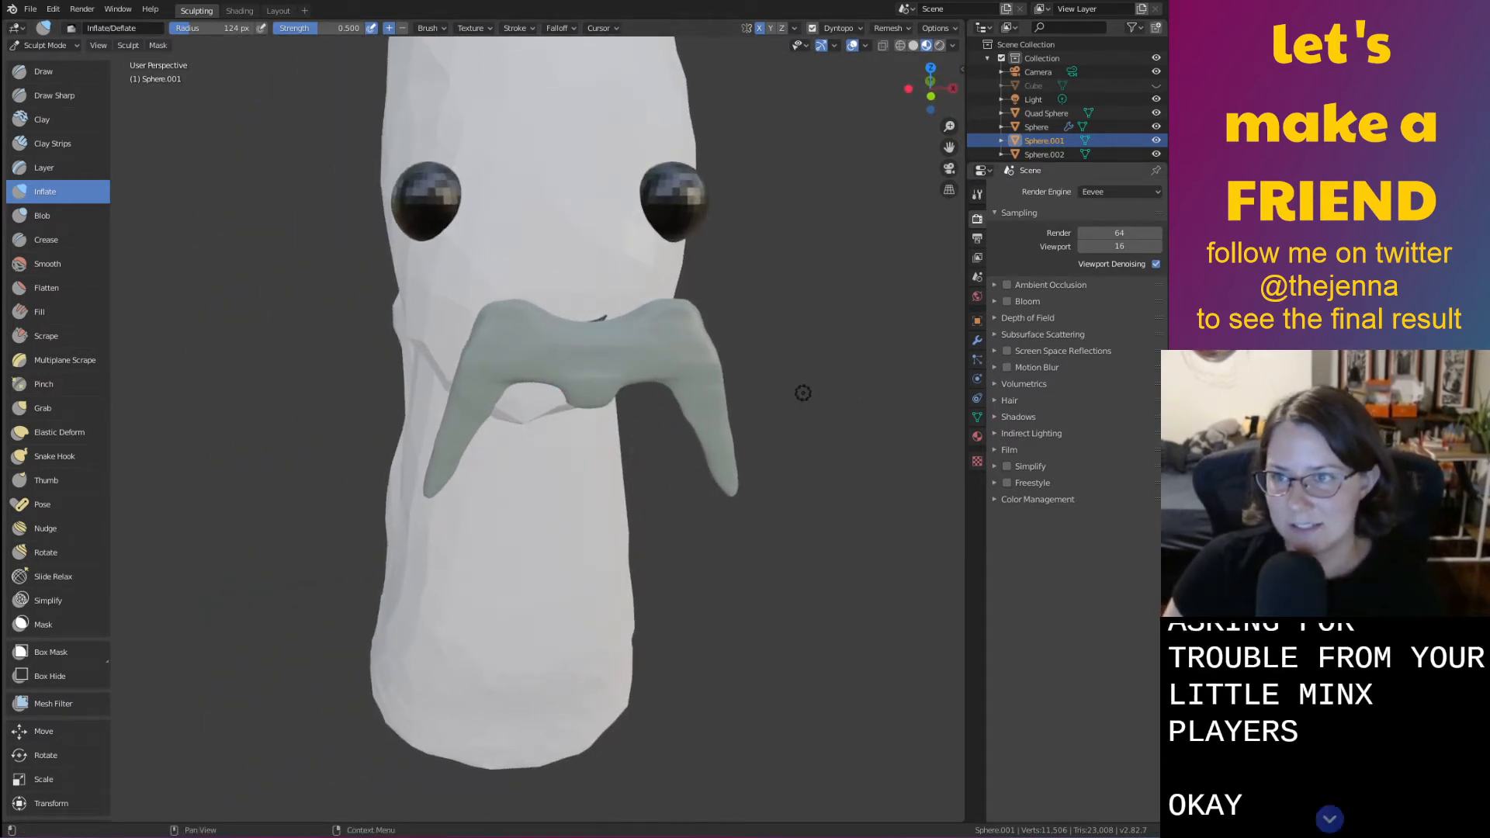
scroll(858, 399, "down", 3)
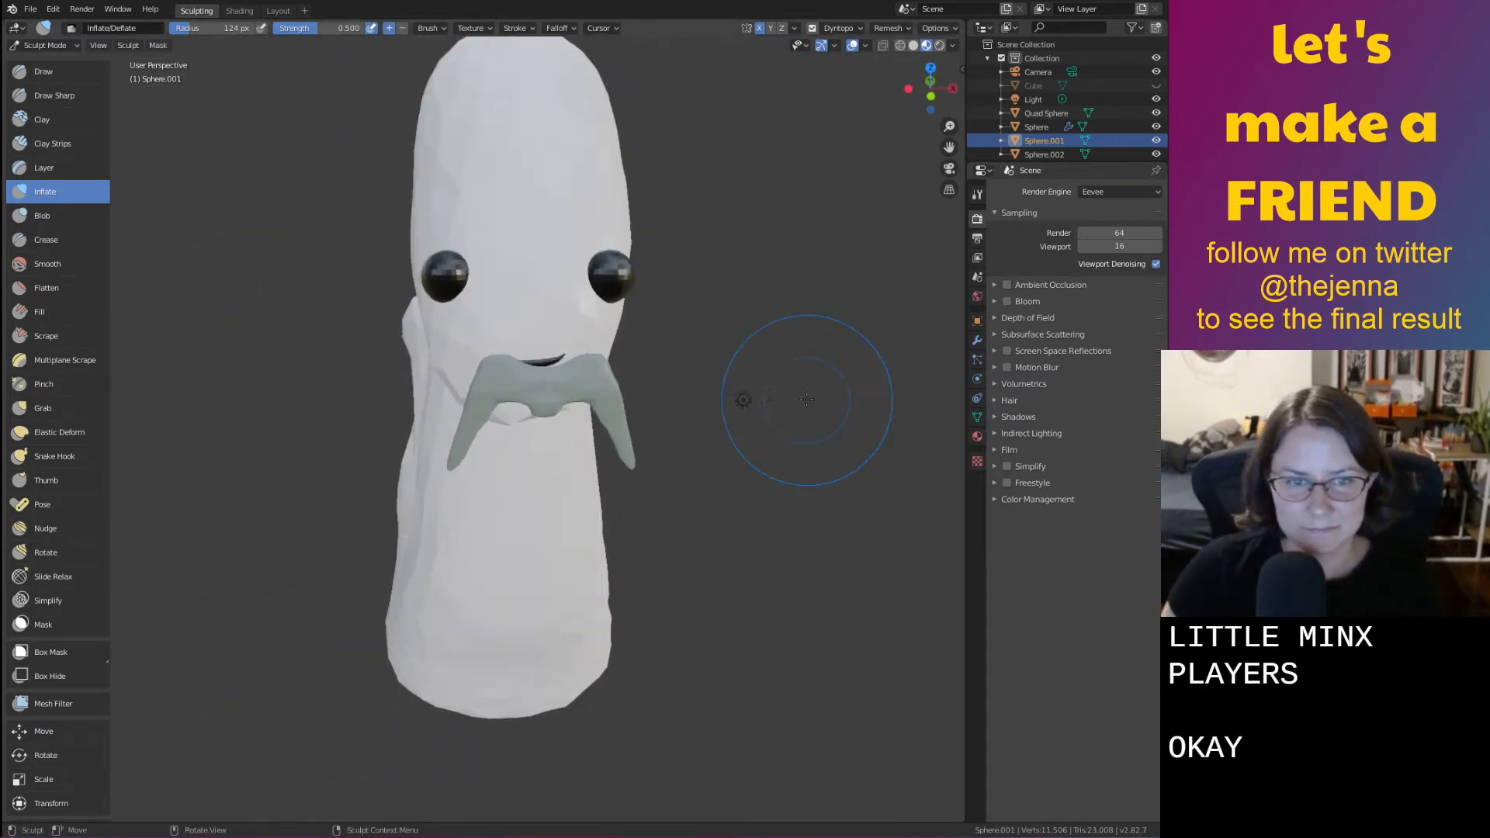
Check the mustache's shape and mesh density up close and switch to Object Mode in the Layout workspace
scroll(649, 422, "up", 5)
middle_click_drag(641, 375, 621, 318)
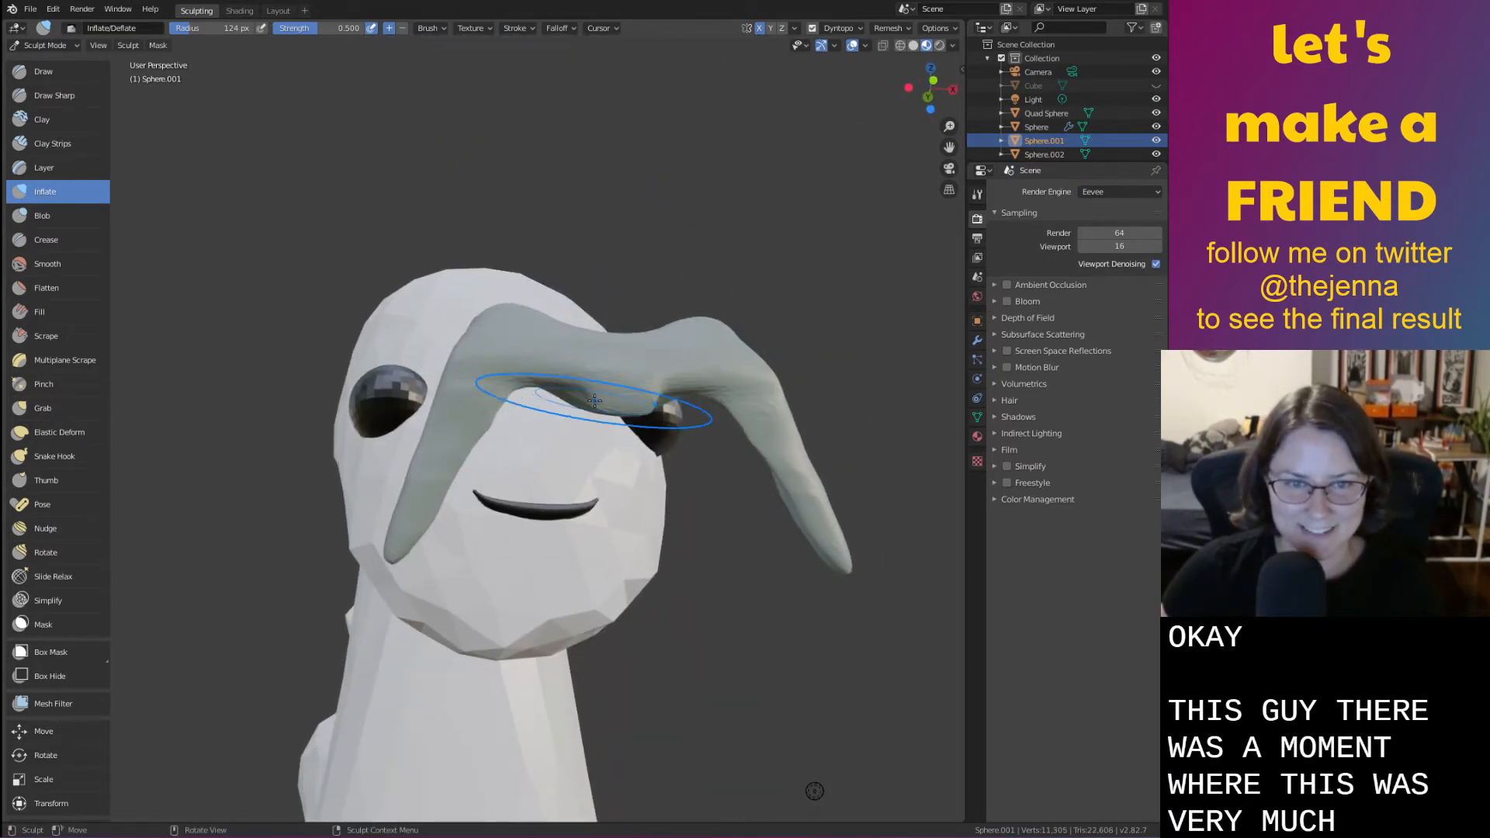
mouse_move(617, 462)
middle_mouse_down()
mouse_move(603, 435)
mouse_move(628, 385)
mouse_move(613, 412)
middle_mouse_up()
key("shift+s")
key("Tab")
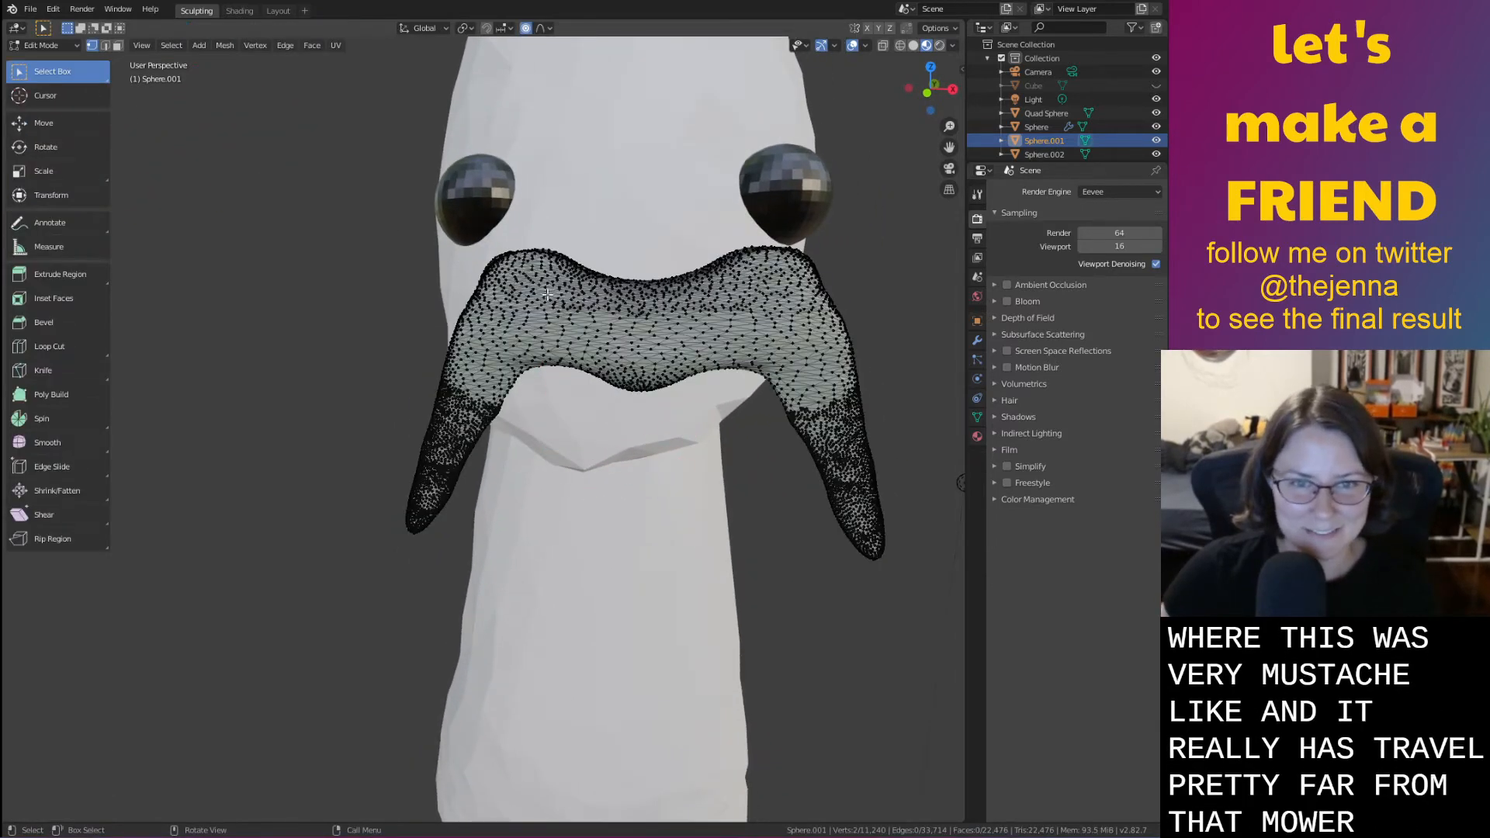
scroll(548, 295, "down", 2)
key("Tab")
left_click(281, 10)
Hide the mustache object and bring it back
mouse_move(333, 72)
middle_mouse_down()
mouse_move(441, 282)
mouse_move(308, 553)
middle_mouse_up()
key("h")
key("x")
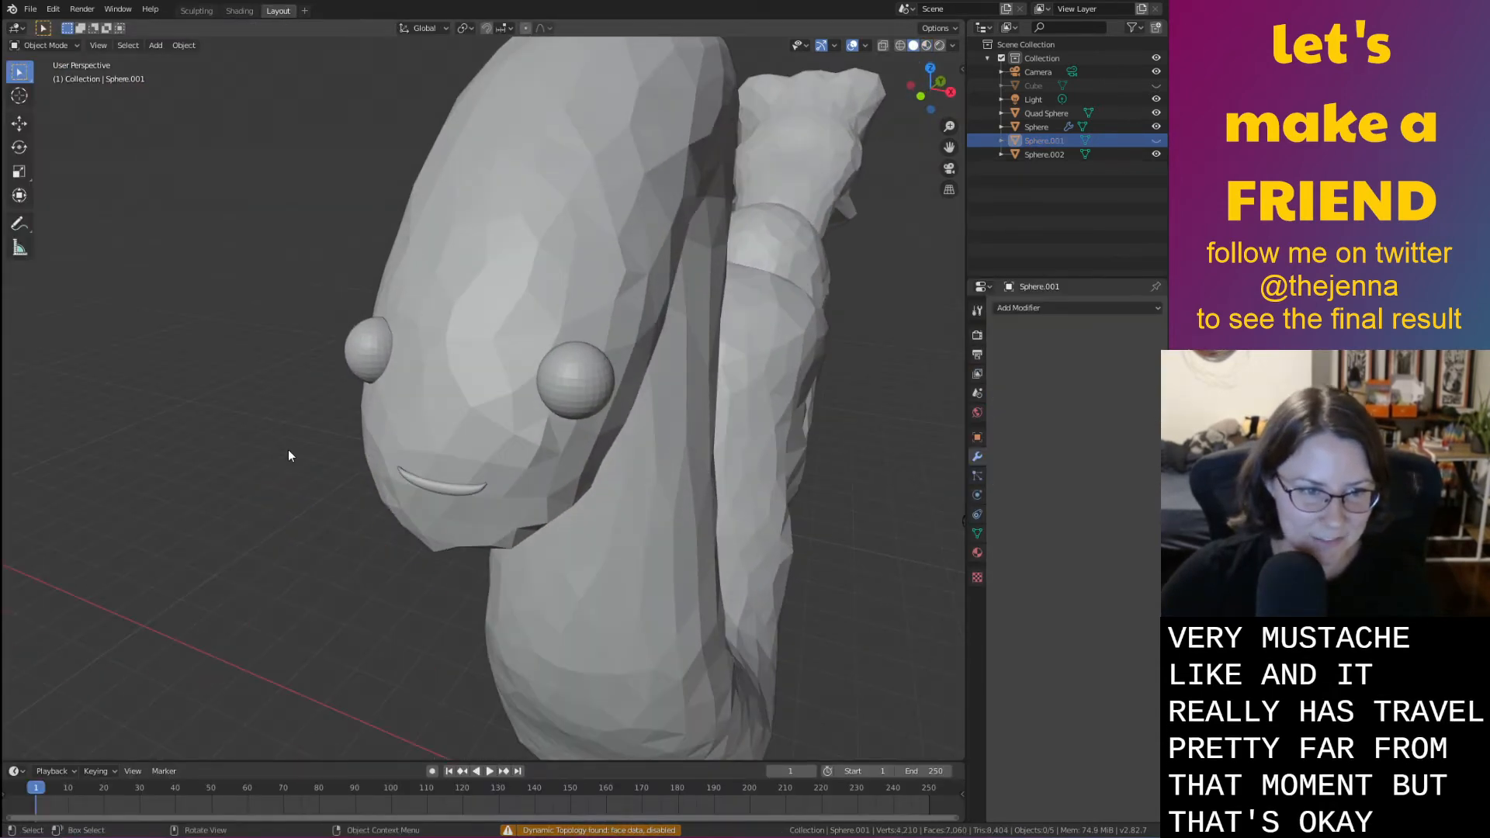
key("alt+h")
Move the mustache about 1.35 m along Y so it sits against the face
key("g")
key("y")
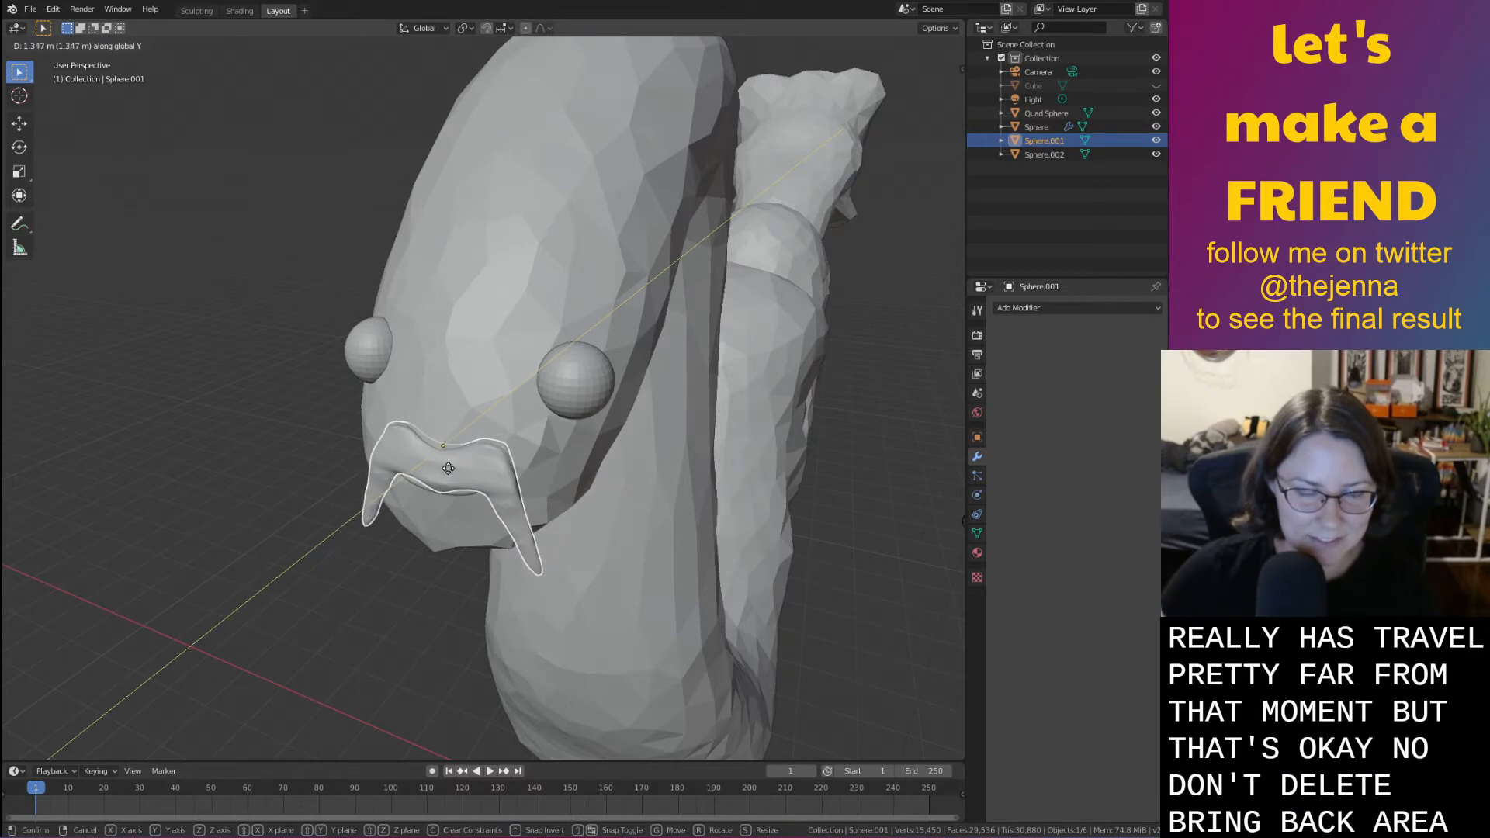
left_click(449, 469)
key("g")
key("y")
left_click(461, 459)
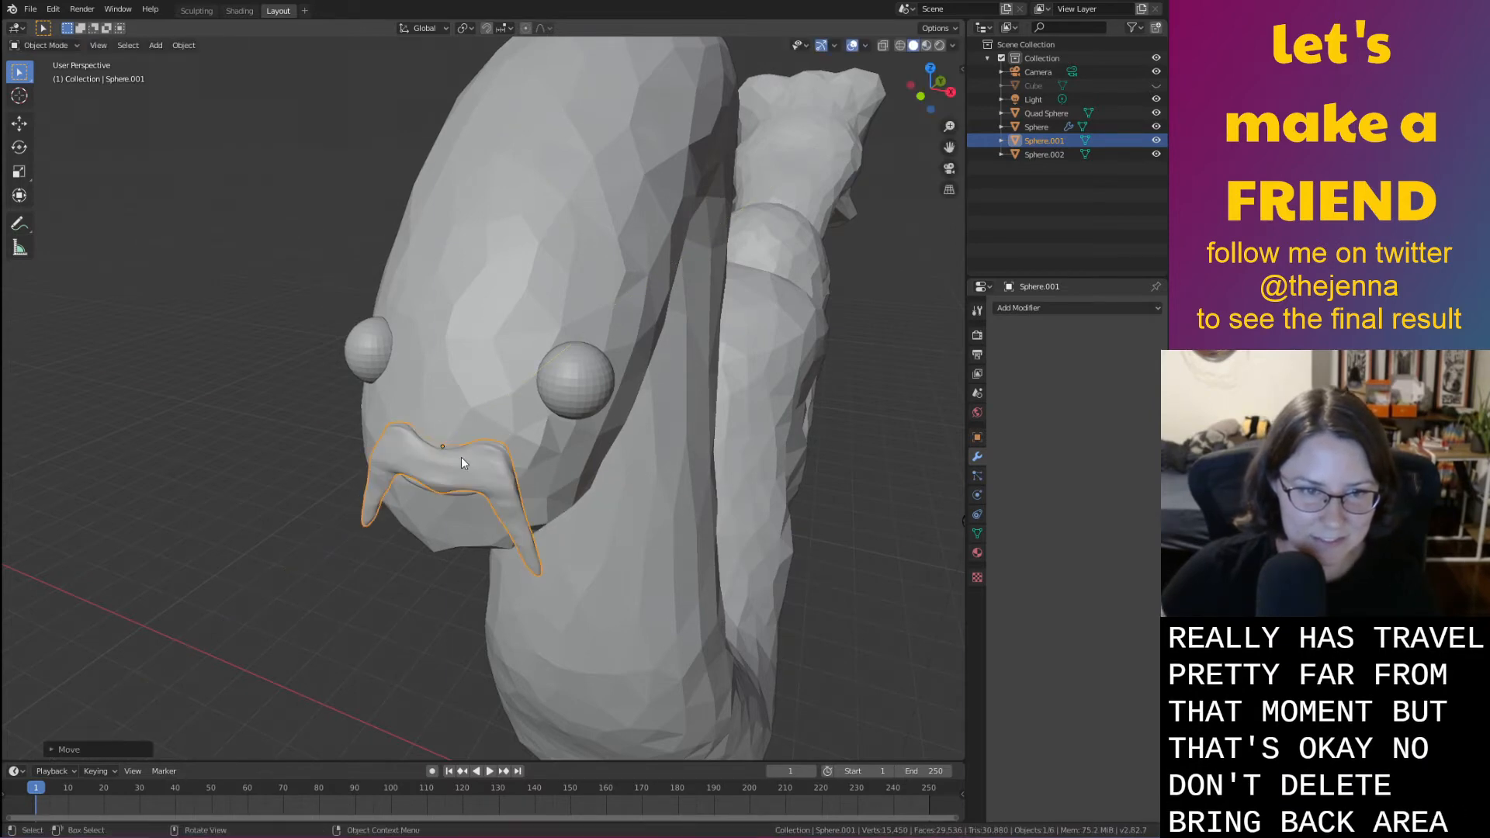
Adjust the mustache with small moves along Y and Z so it rests just above the mouth
key("g")
key("y")
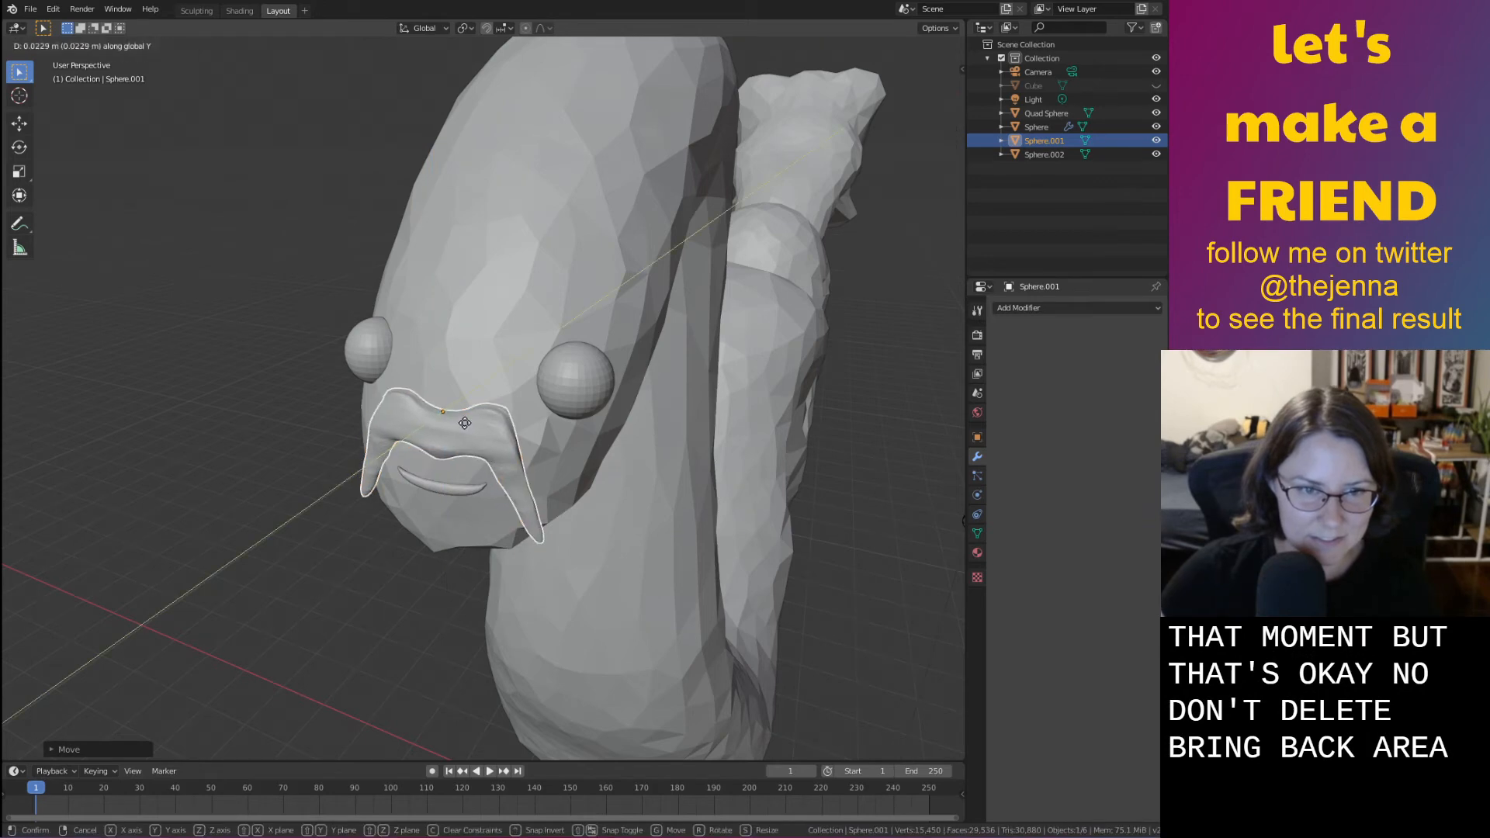
left_click(469, 422)
key("g")
key("z")
left_click(469, 440)
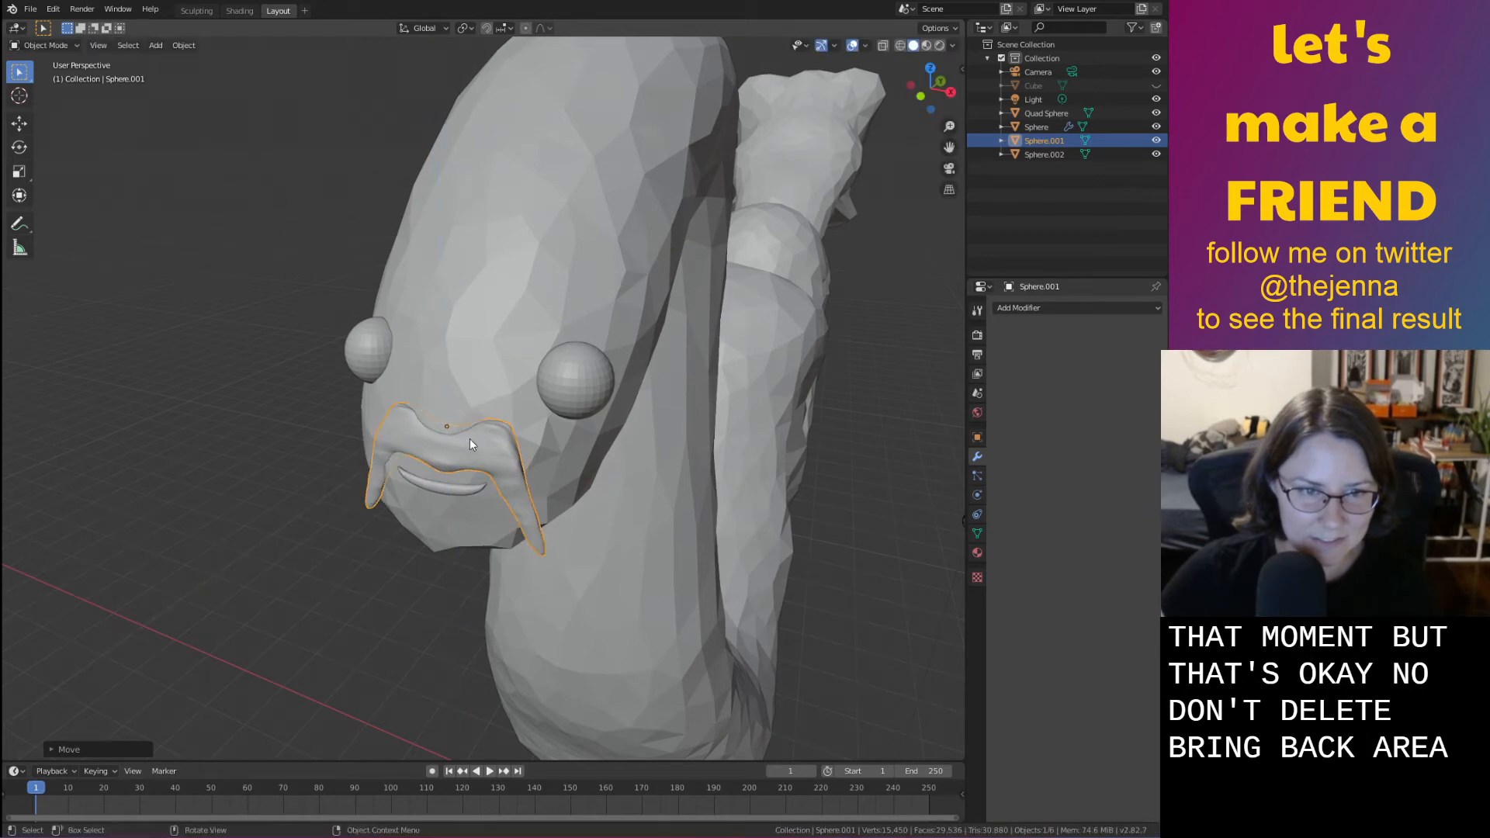
key("g")
key("y")
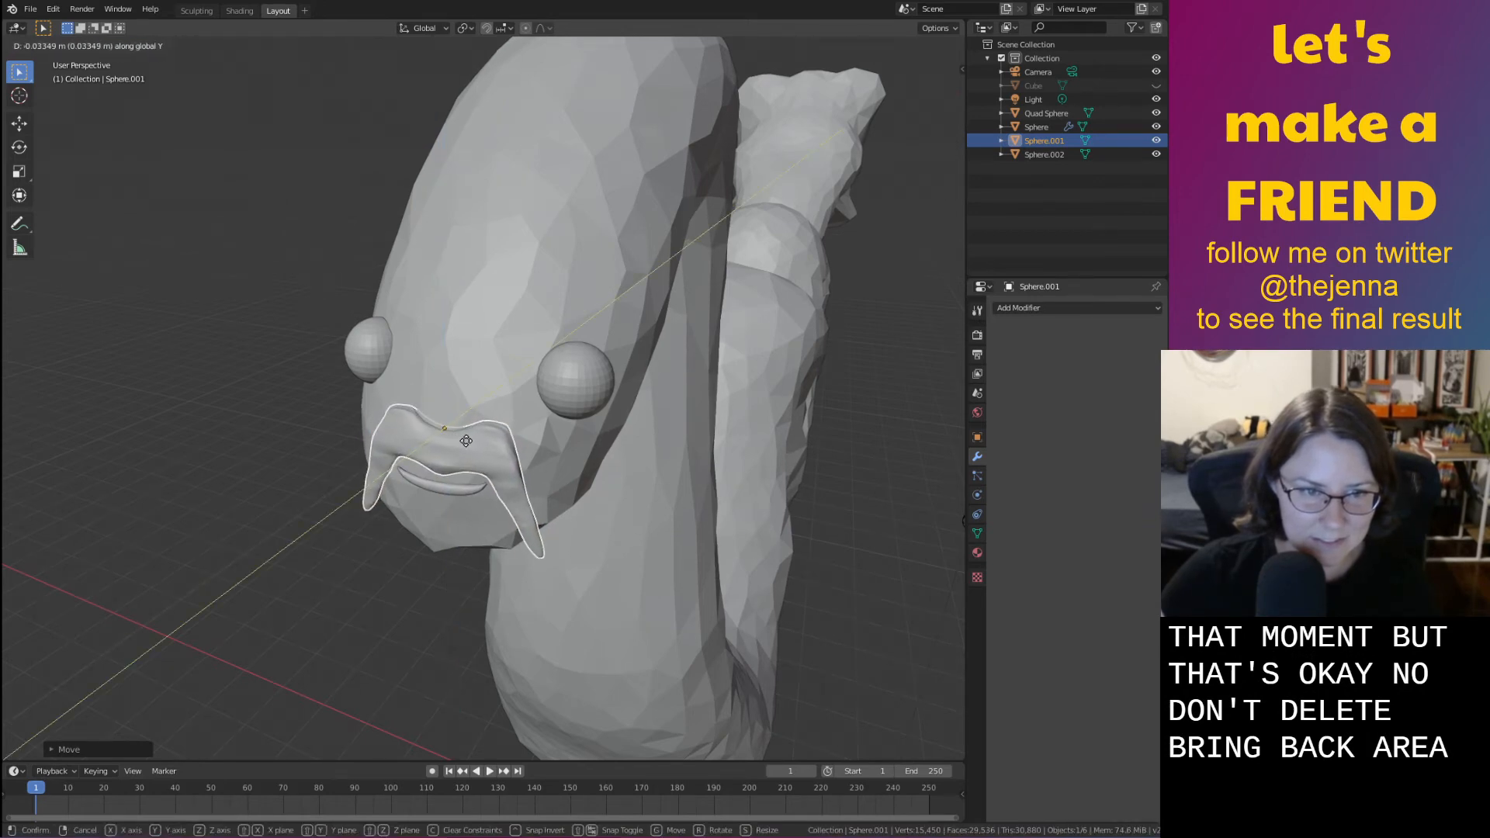
left_click(450, 463)
Duplicate the eyes and mouth together and move the copies along Y, out in front of the face
middle_click_drag(450, 463, 459, 155)
left_click(460, 155)
left_click(727, 378, "shift")
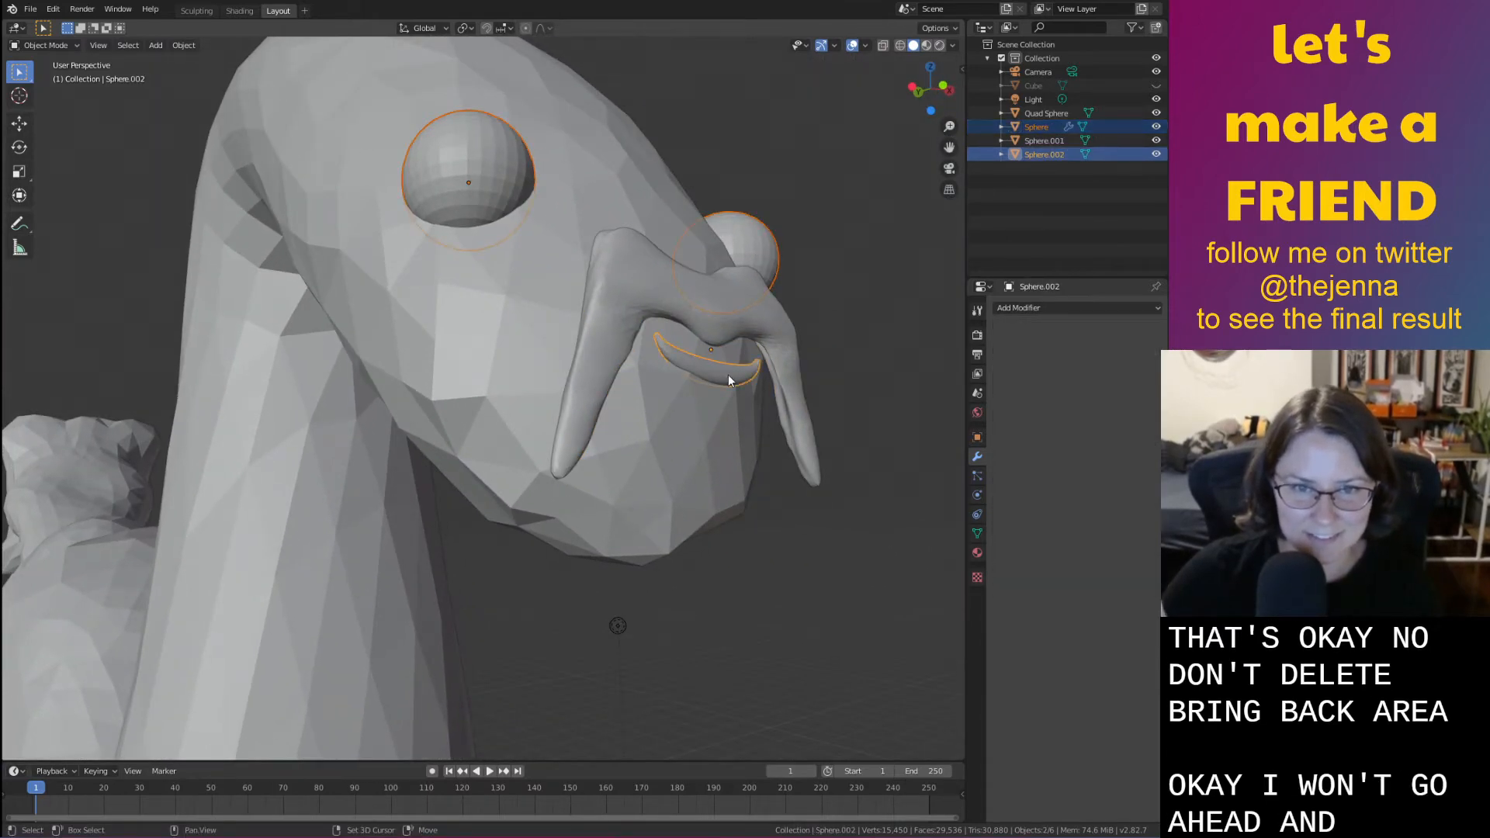
scroll(787, 348, "down", 2)
middle_click_drag(786, 348, 771, 445)
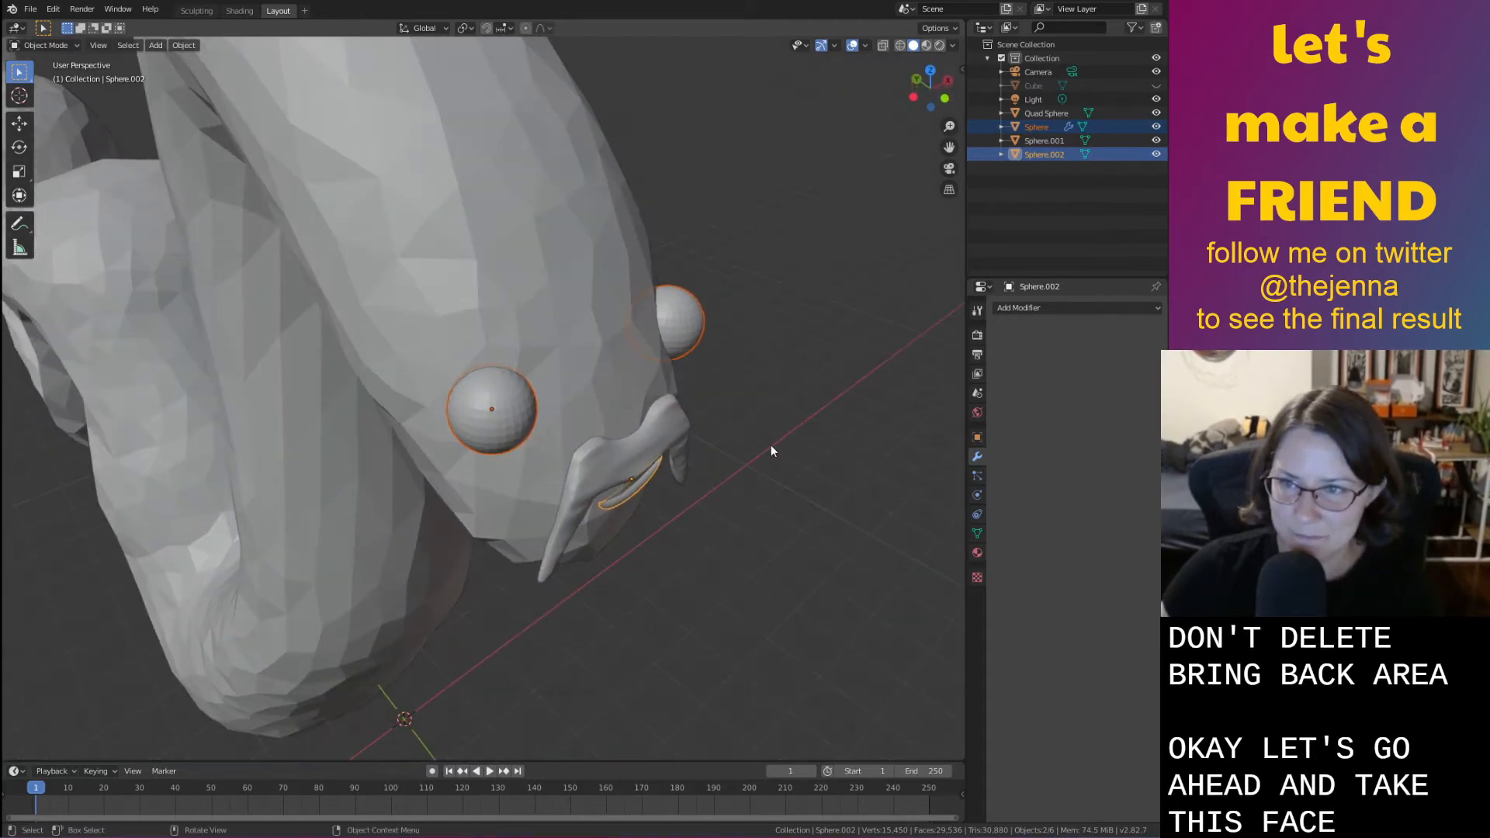
key("shift+d")
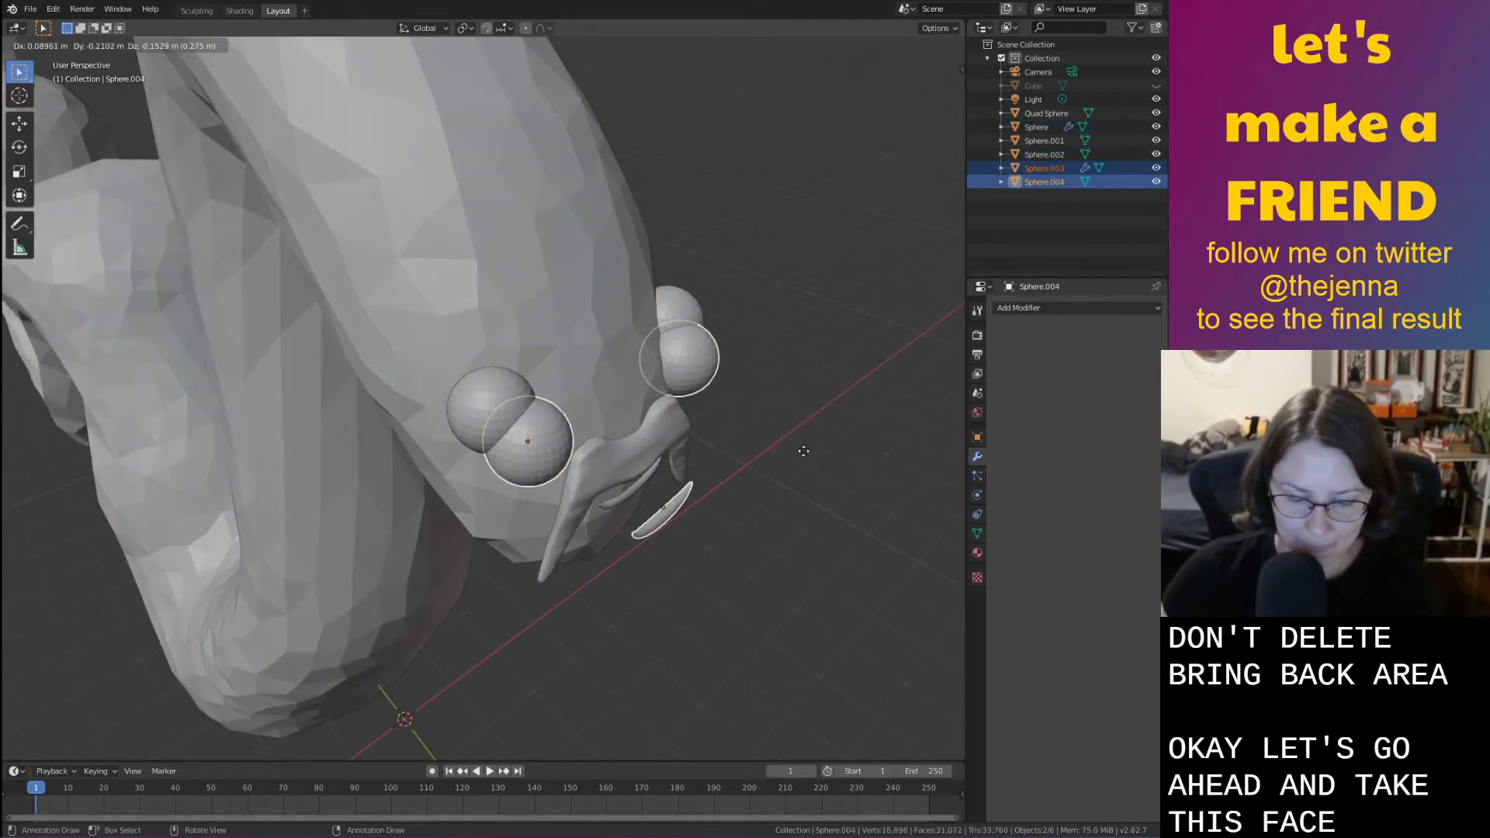
key("x")
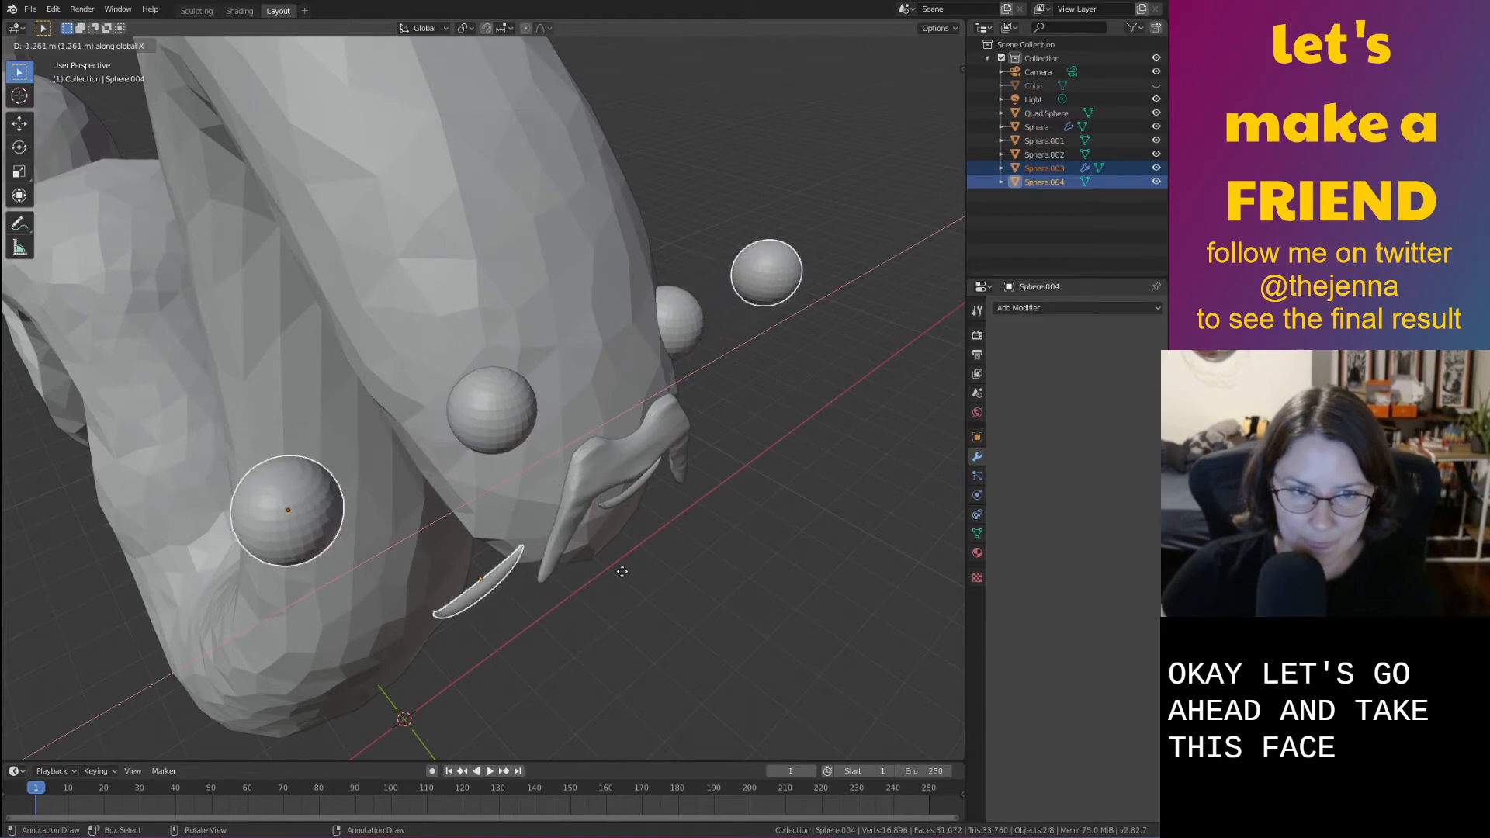
right_click(621, 569)
key("g")
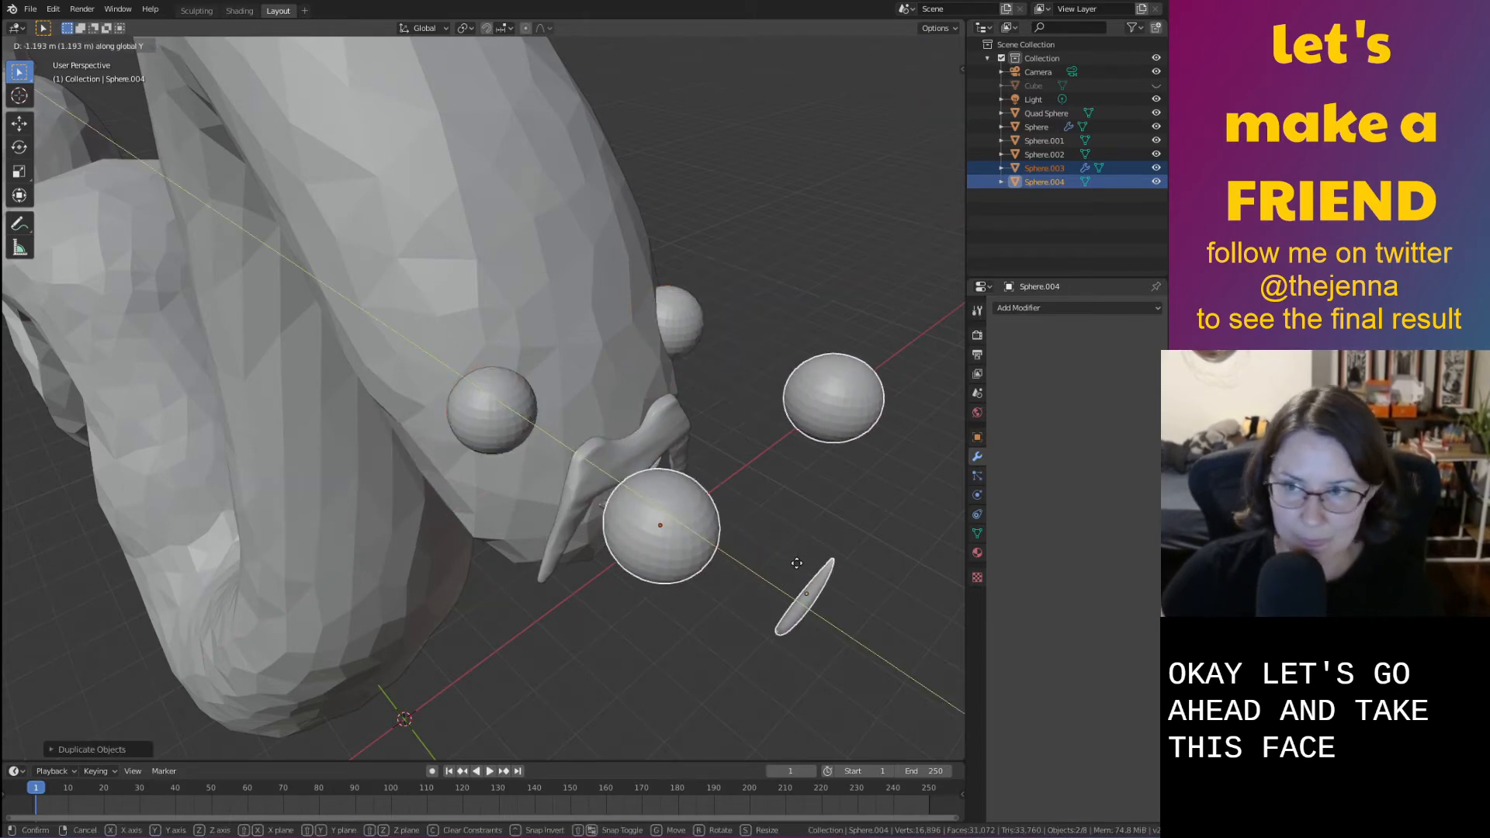
left_click(843, 370)
Try to scale the duplicated eyes and mouth down together to about 0.15
key("s")
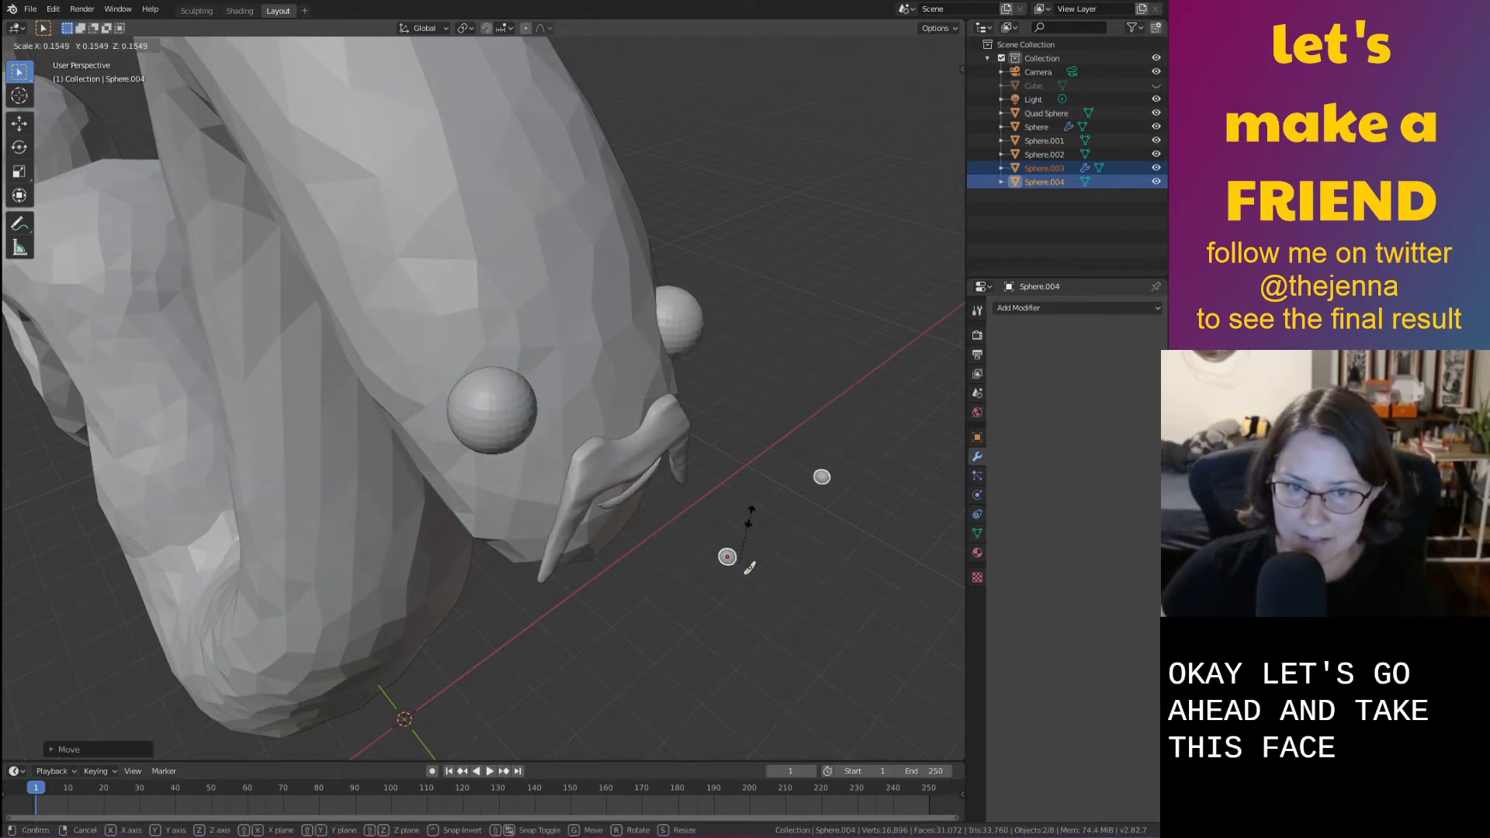
left_click(750, 567)
middle_click_drag(750, 567, 704, 489)
key("ctrl+z")
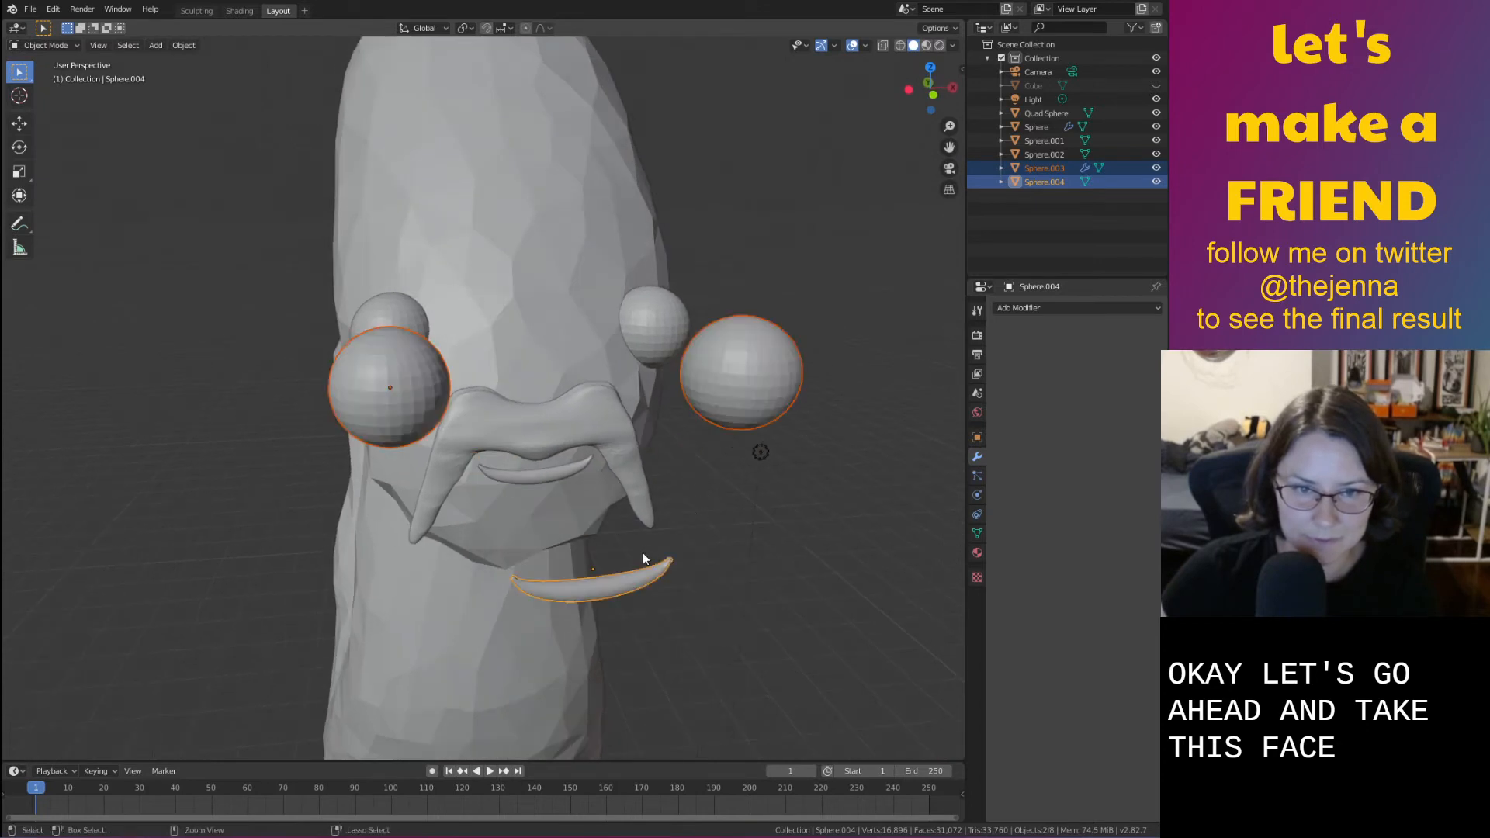
Select only the duplicated eyes and apply their Mirror modifier
right_click(734, 354)
left_click(850, 365)
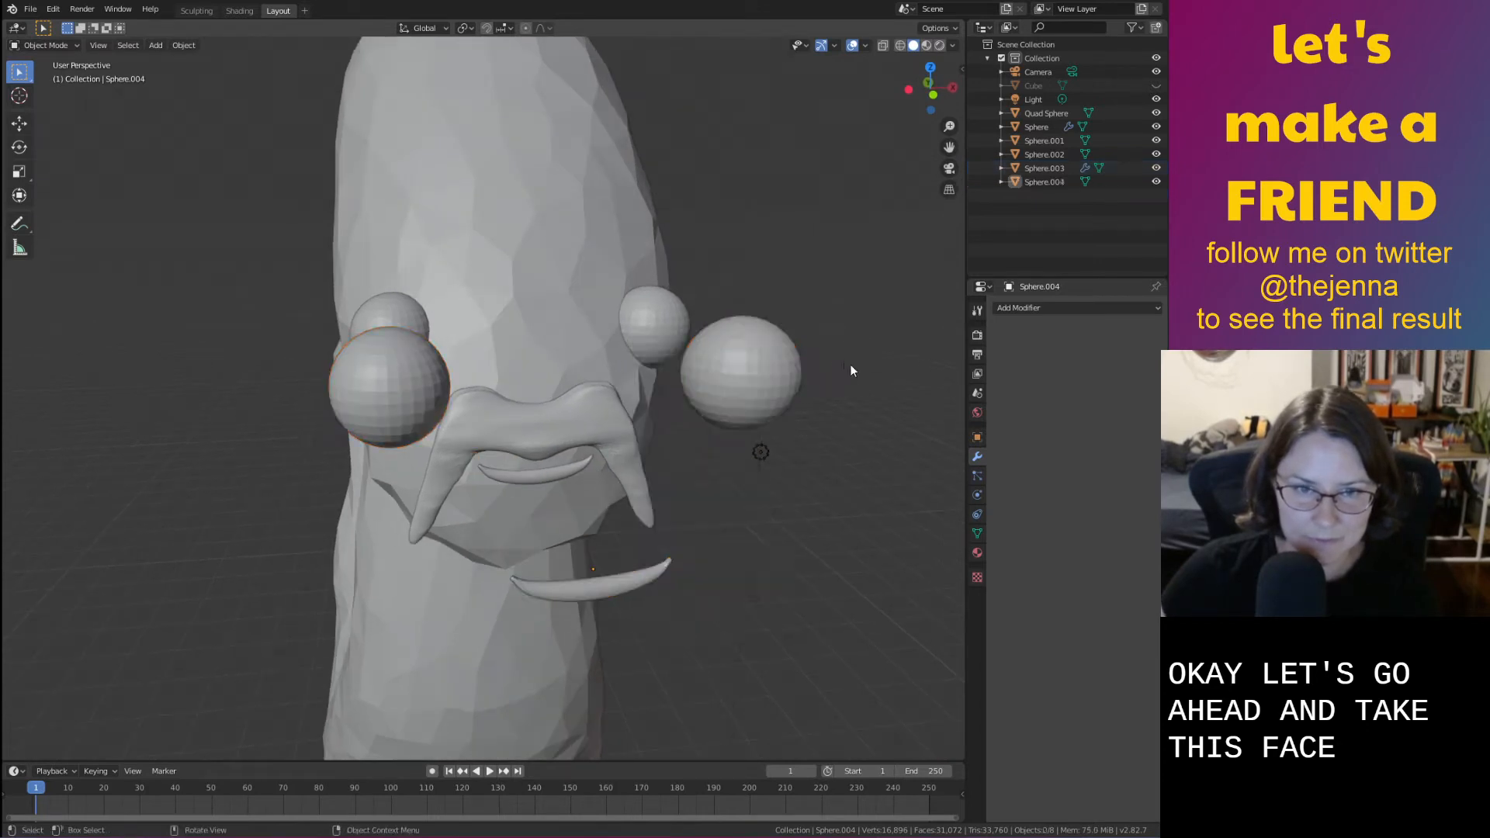
left_click(778, 378)
right_click(778, 377)
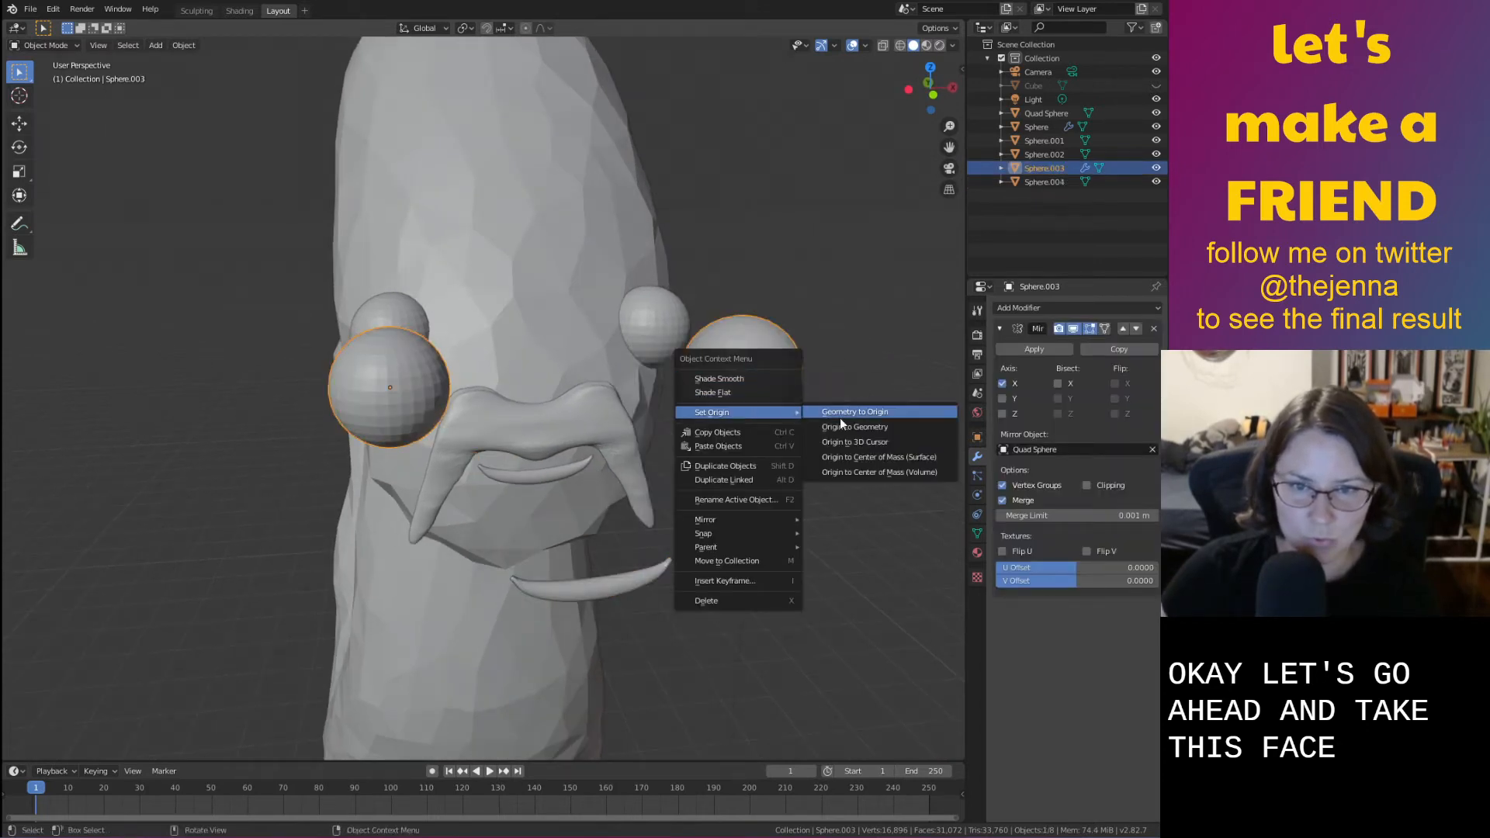
left_click(842, 416)
right_click(742, 360)
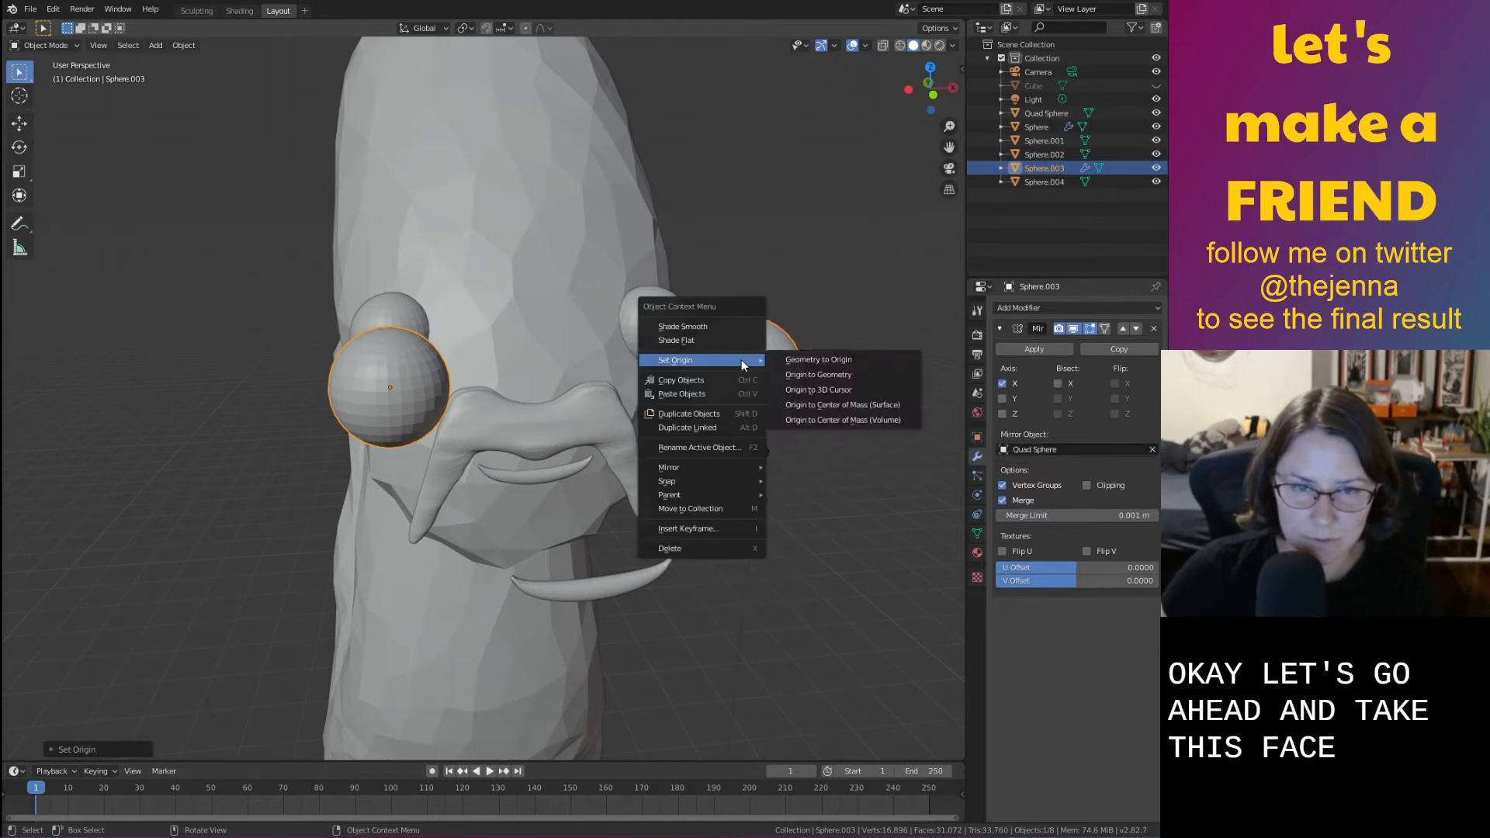
left_click(1028, 350)
Try moving the duplicated eyes' geometry to their origin with Geometry to Origin
right_click(730, 368)
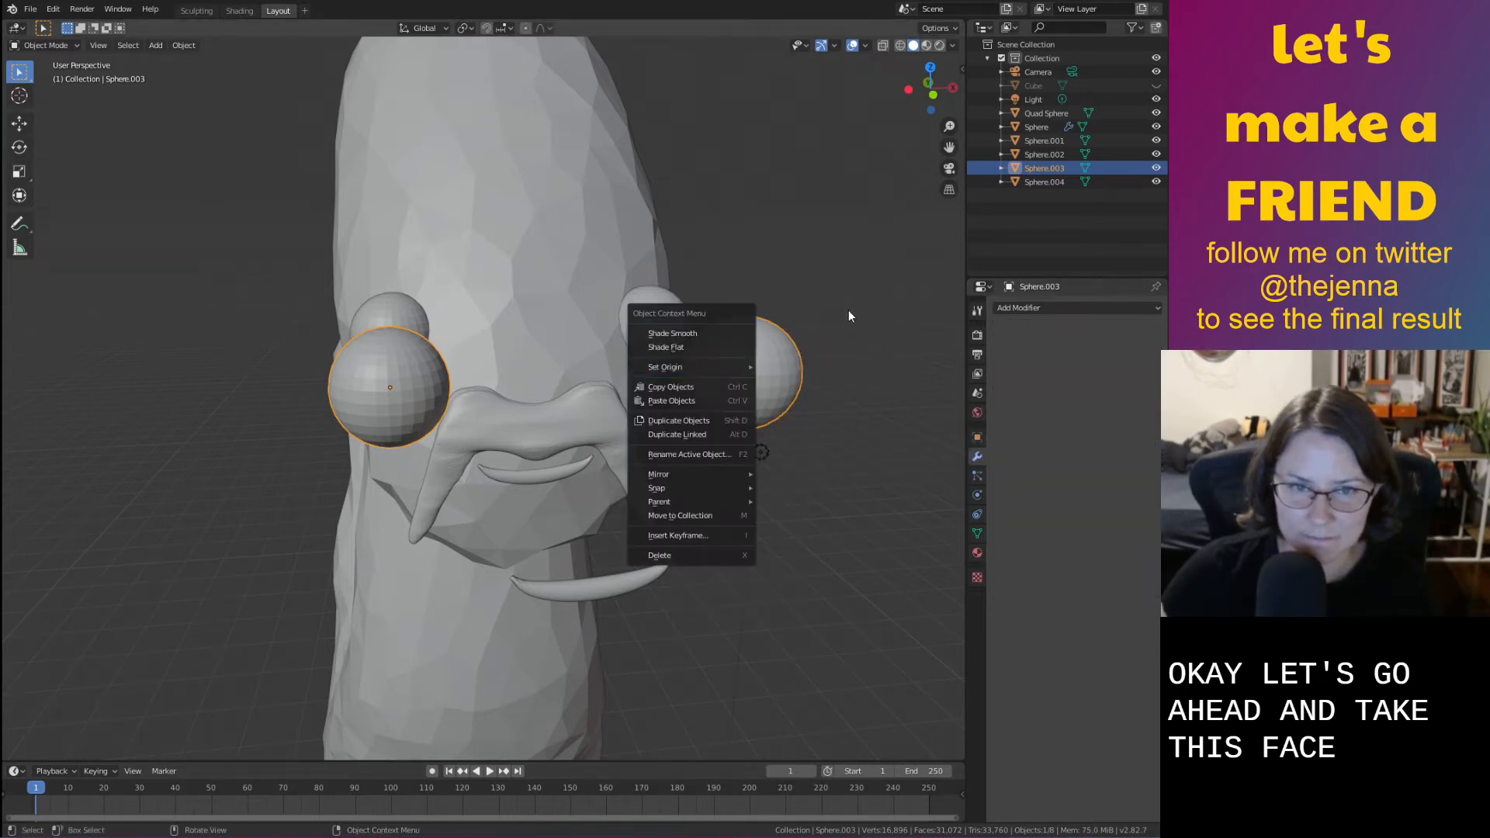
right_click(743, 365)
mouse_move(760, 370)
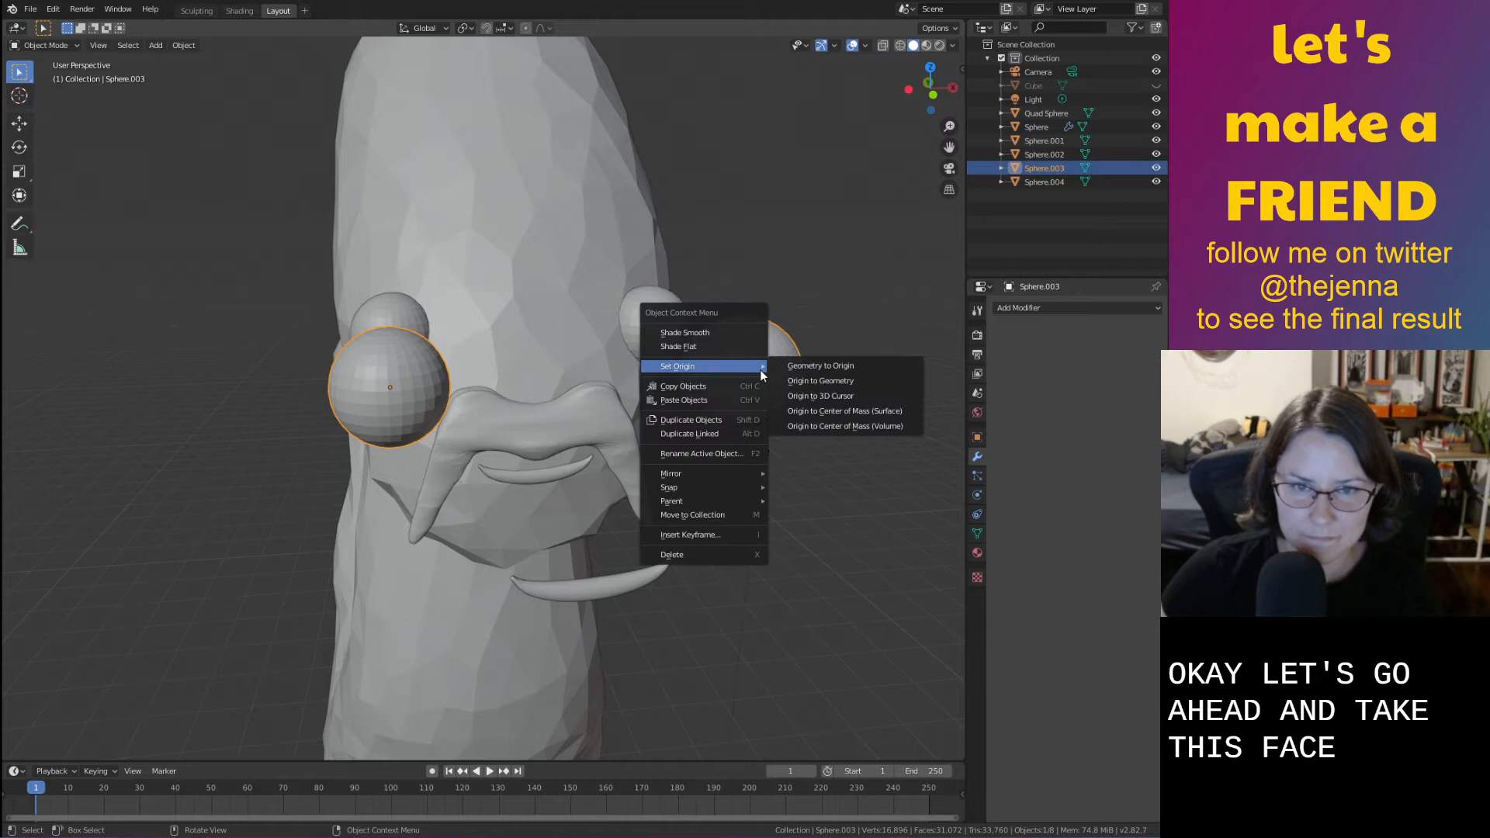
left_click(823, 366)
key("s")
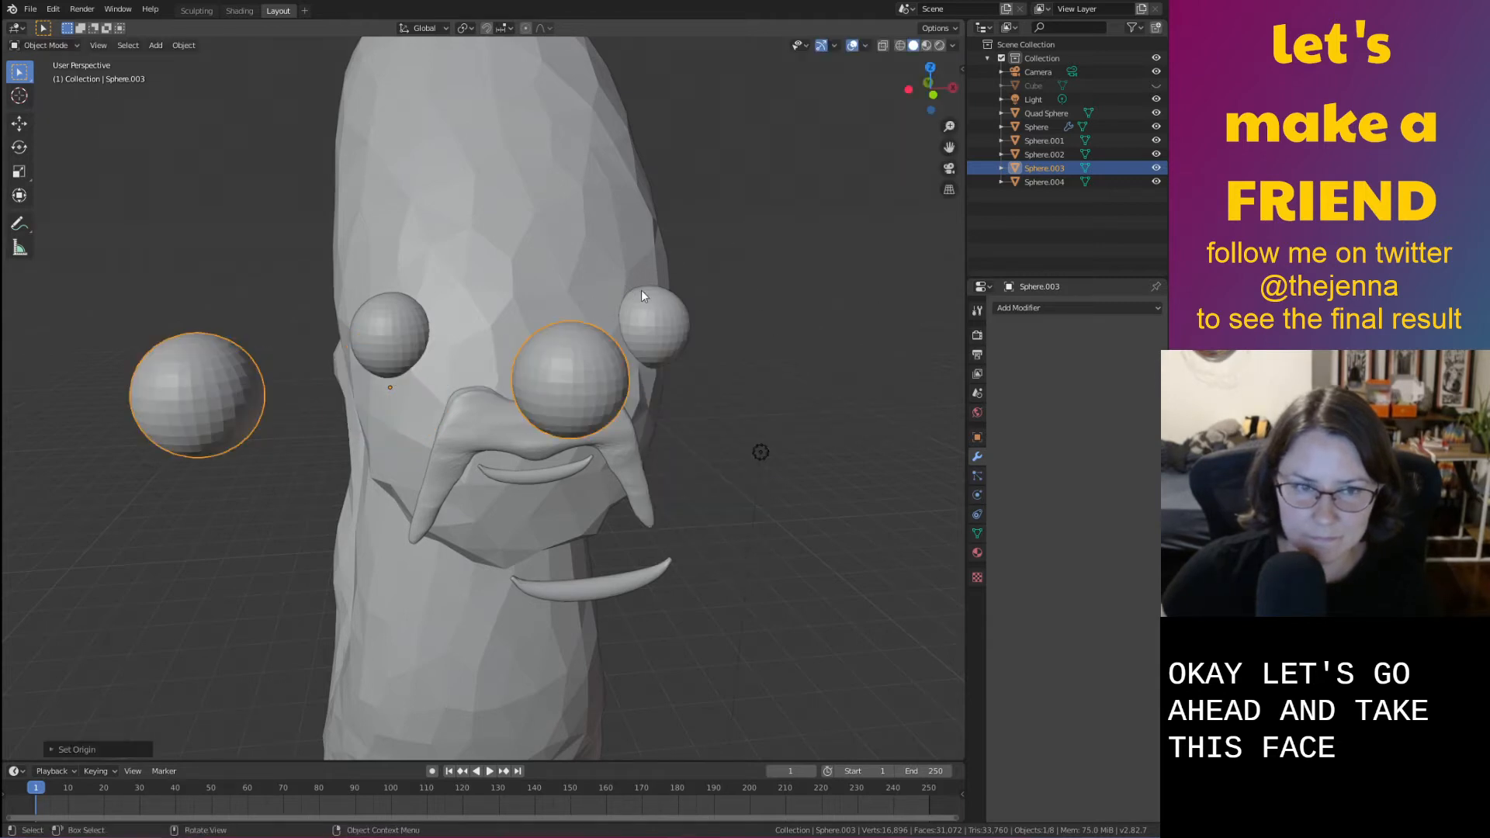
key("Escape")
Set the duplicated eyes' origin to their geometry and scale them down with the mouth copy into a tiny face
right_click(818, 340)
mouse_move(795, 343)
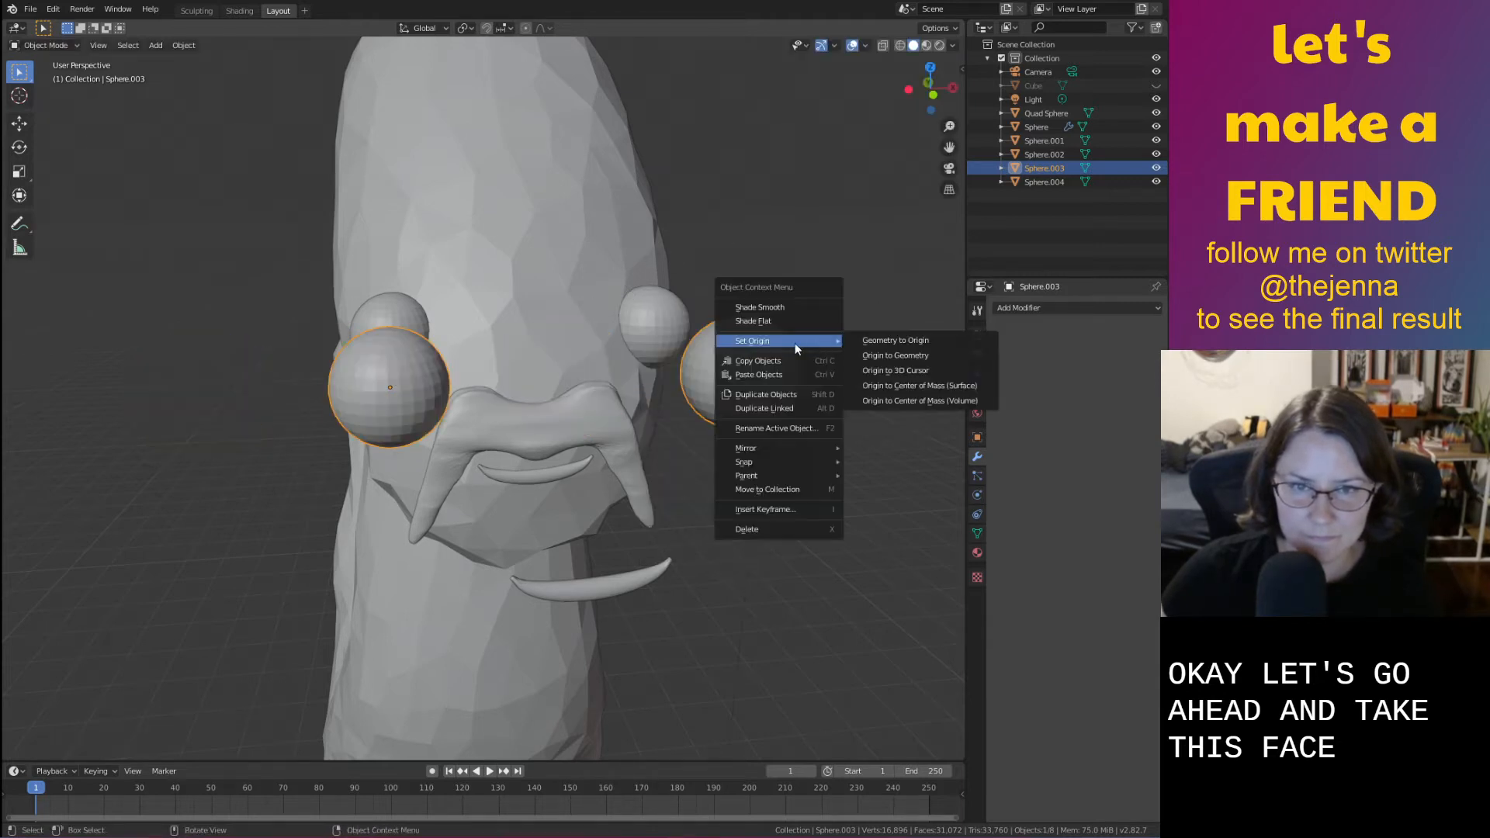
left_click(938, 356)
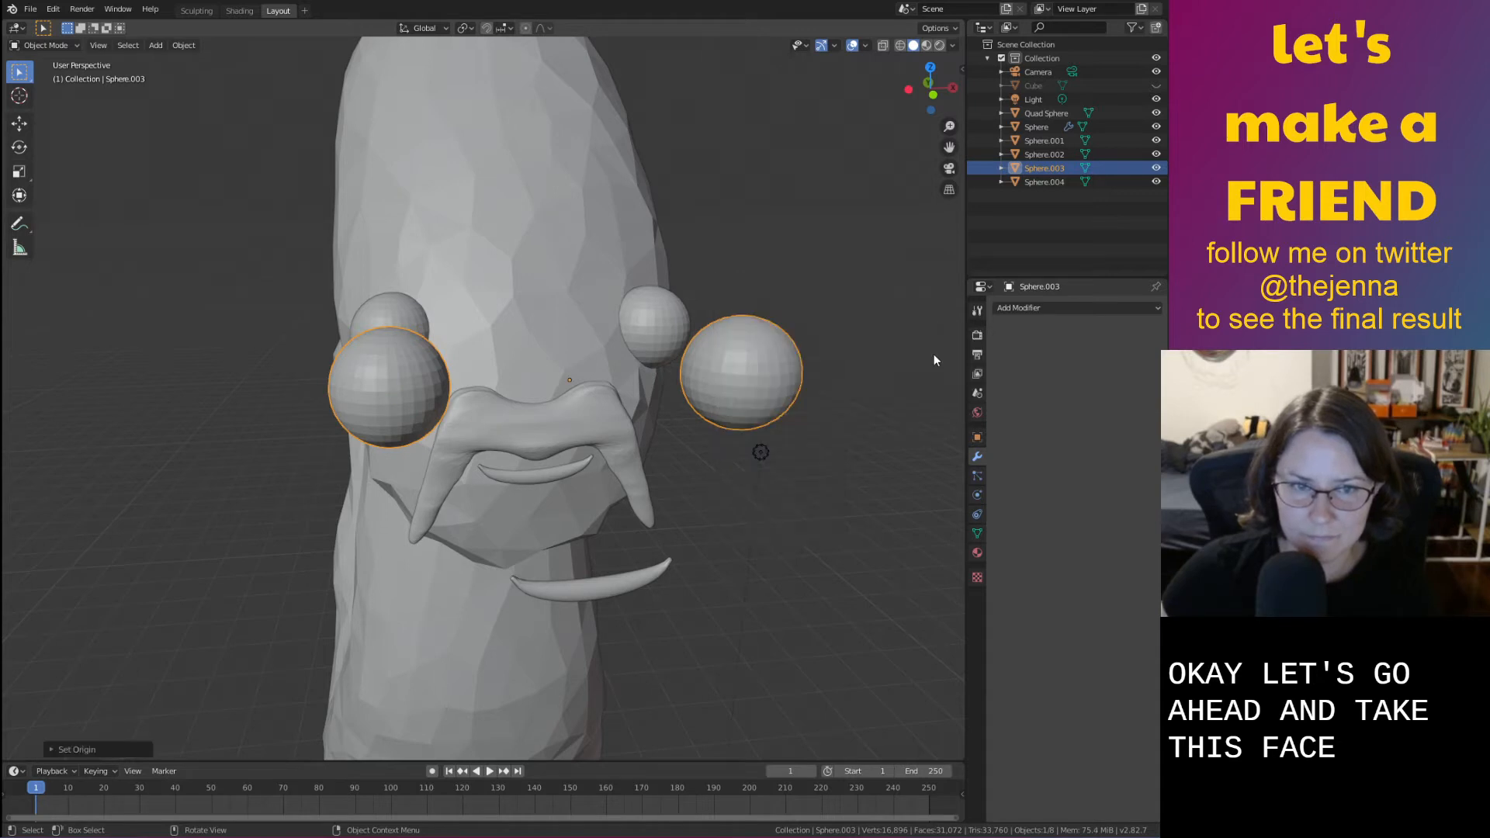
left_click(660, 558, "shift")
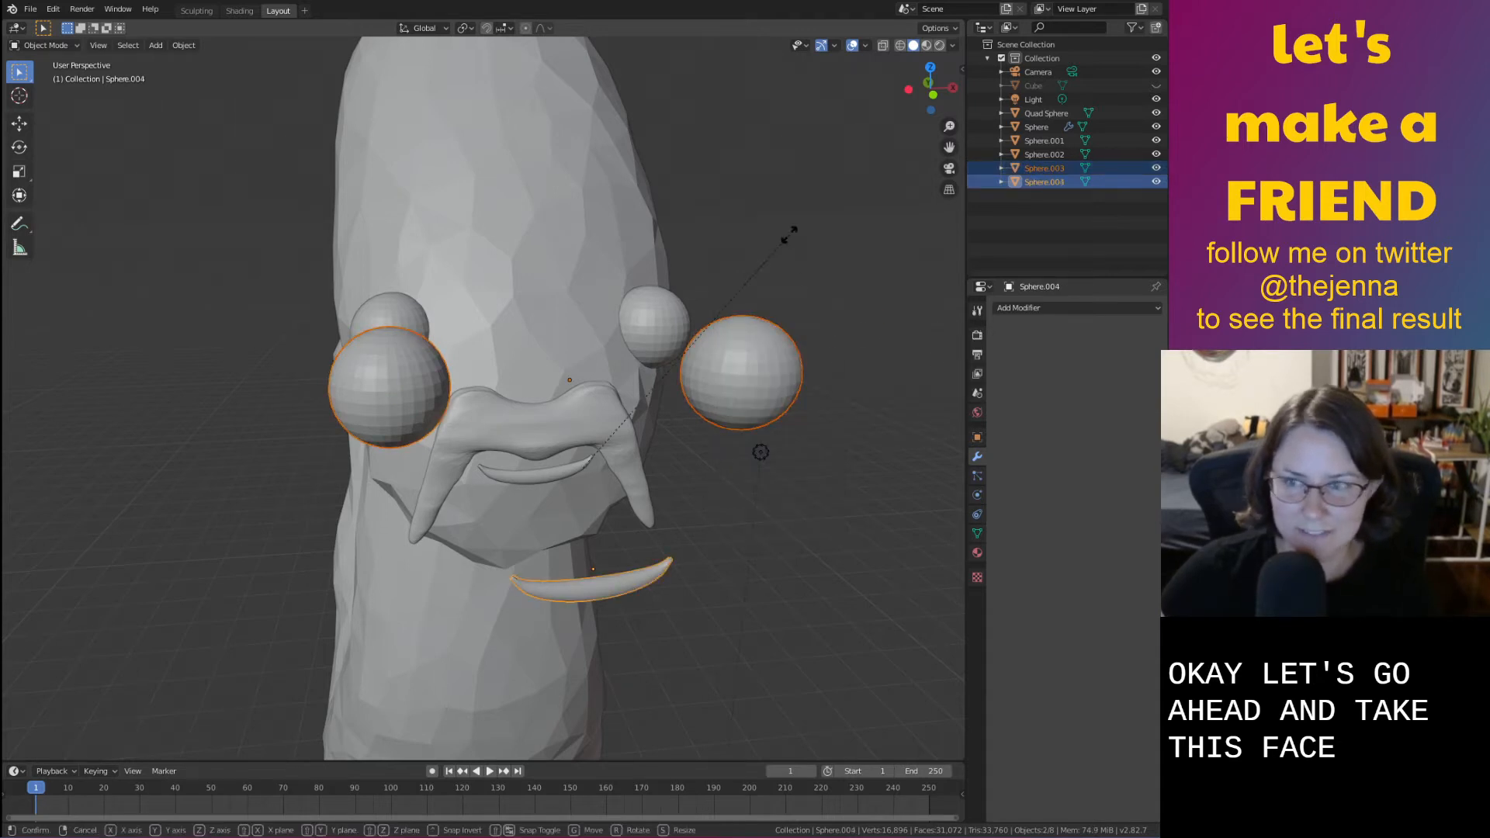
left_click(595, 457)
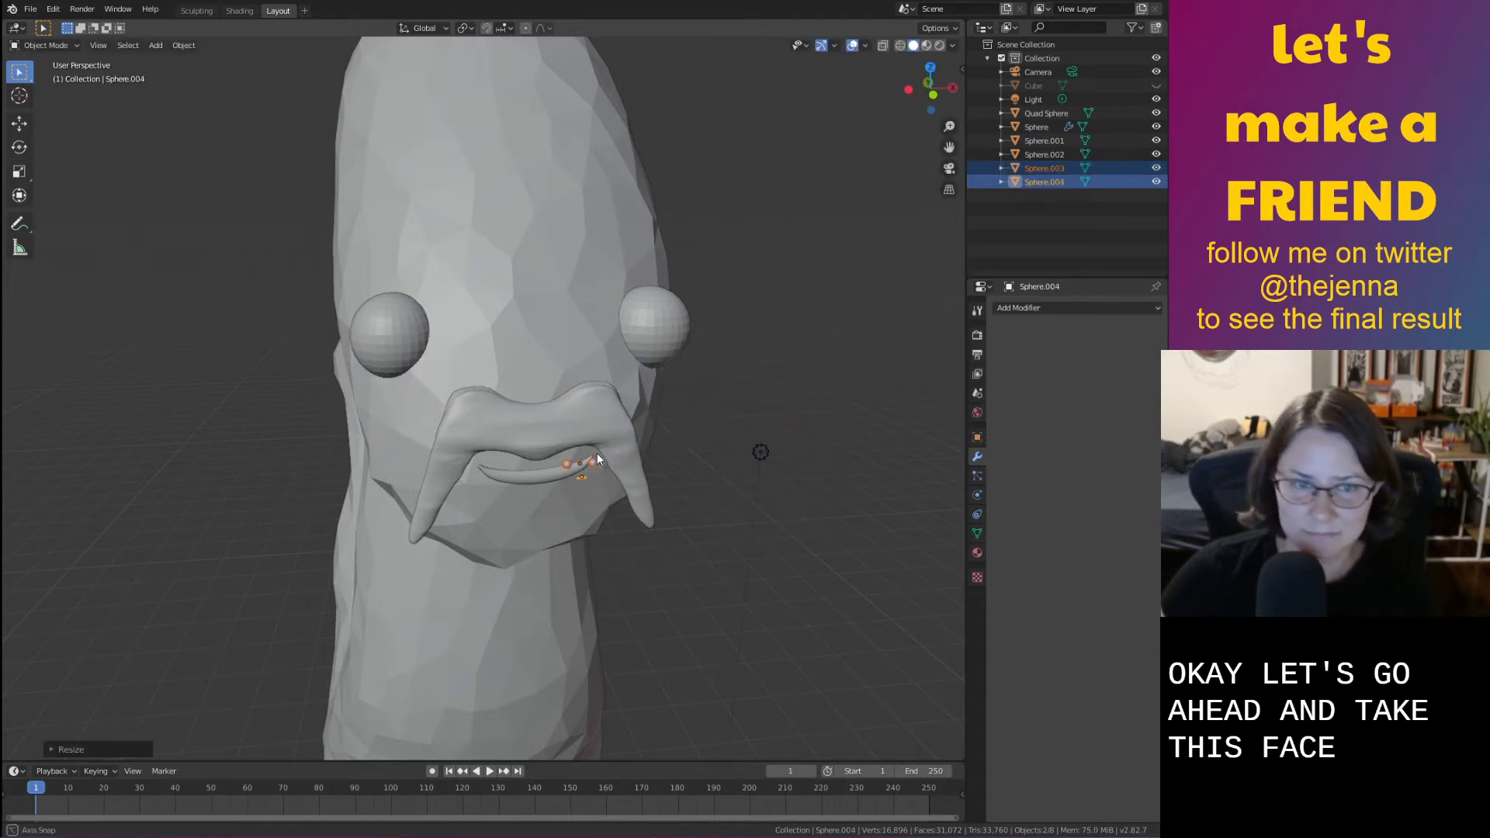
Move the tiny face along Y and X to line it up with the nearer arm of the mustache
middle_click_drag(597, 453, 842, 505)
key("g")
key("y")
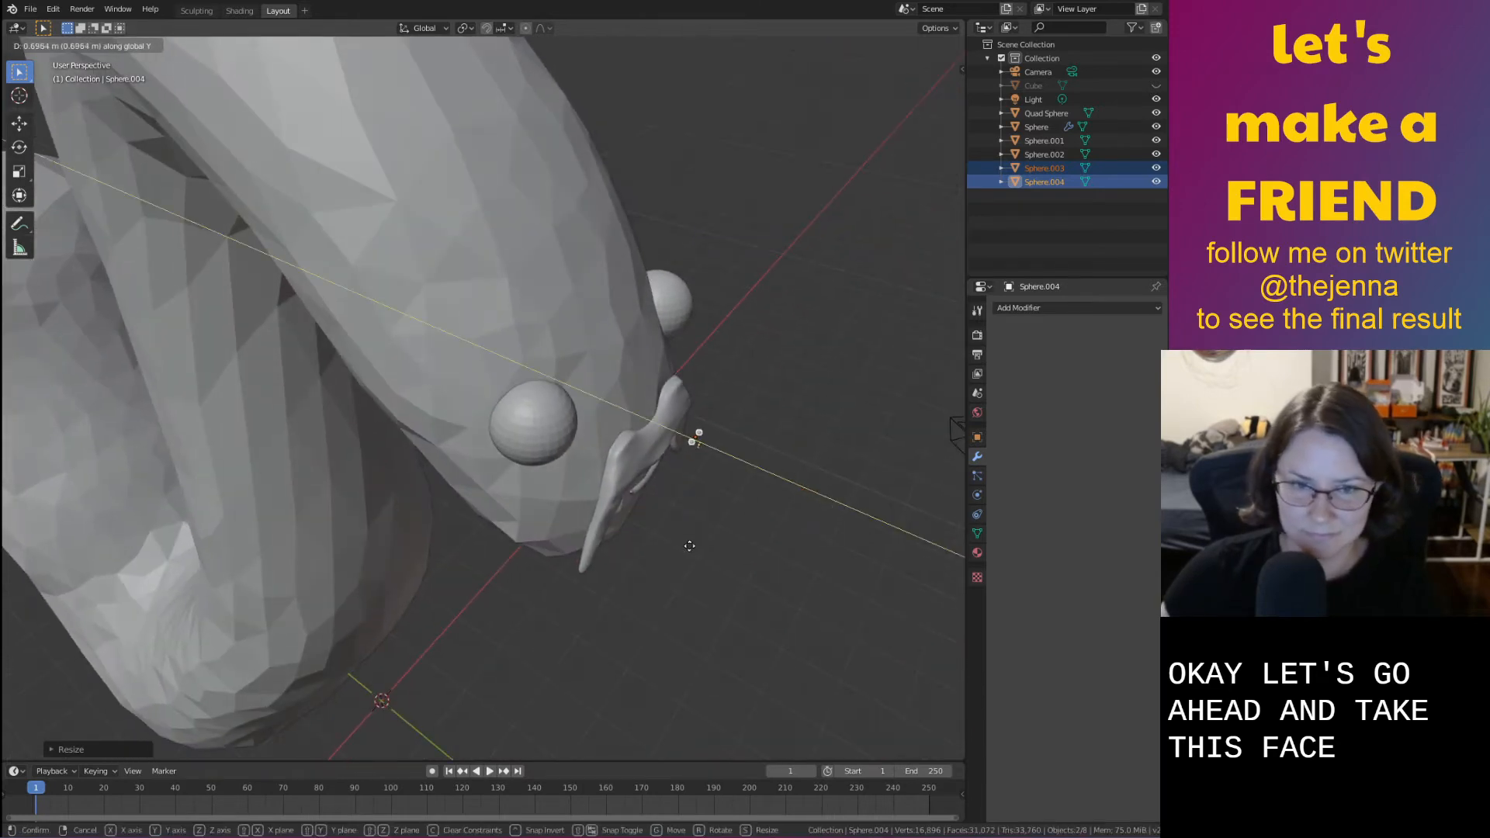
left_click(675, 543)
key("g")
key("x")
left_click(559, 615)
key("g")
key("y")
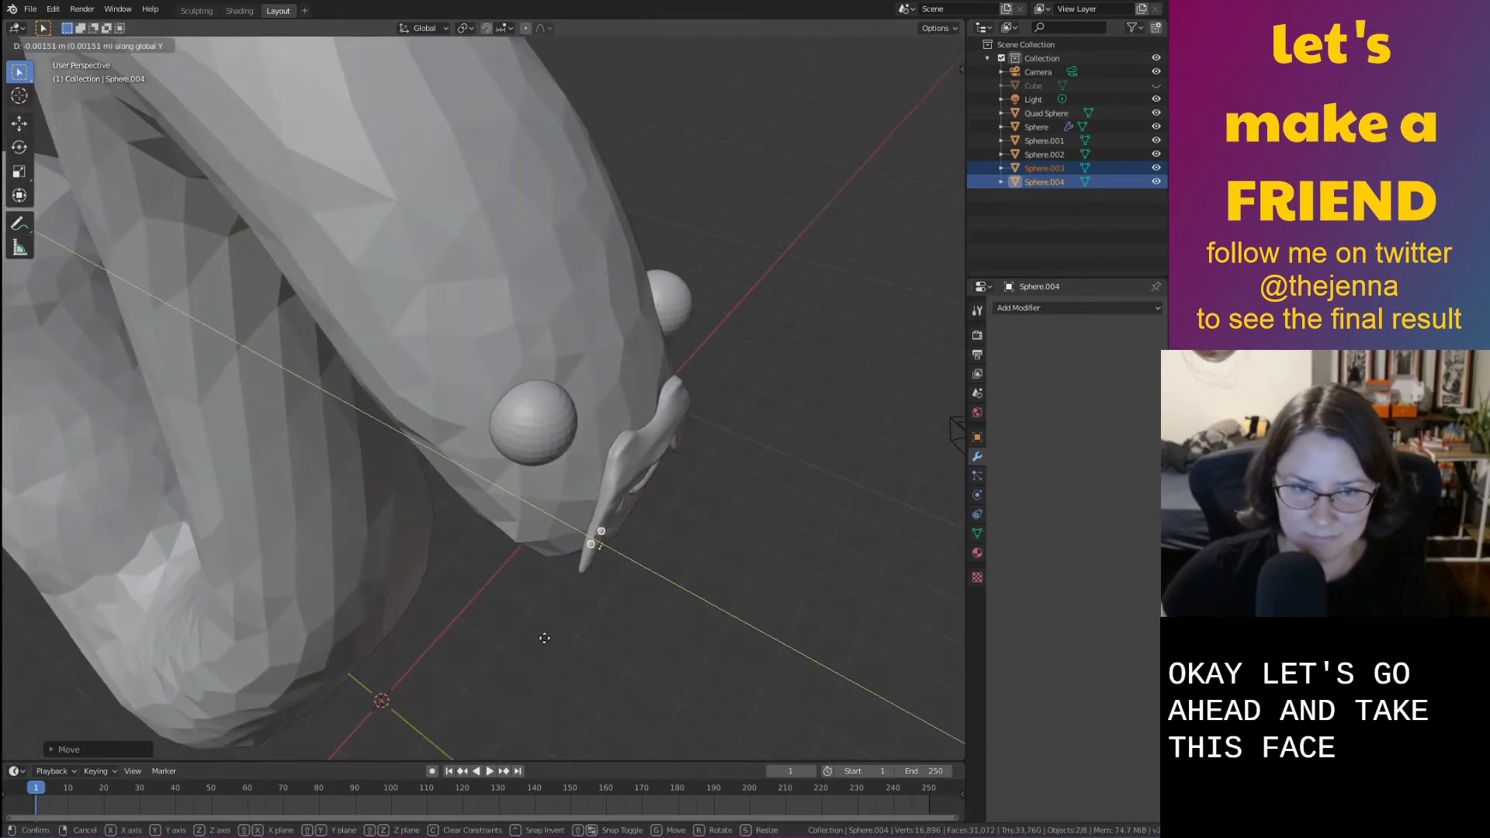
left_click(538, 632)
Lower the tiny face to the tip of the mustache arm and reposition it along Y and X
middle_click_drag(674, 560, 636, 499)
scroll(636, 498, "up", 2)
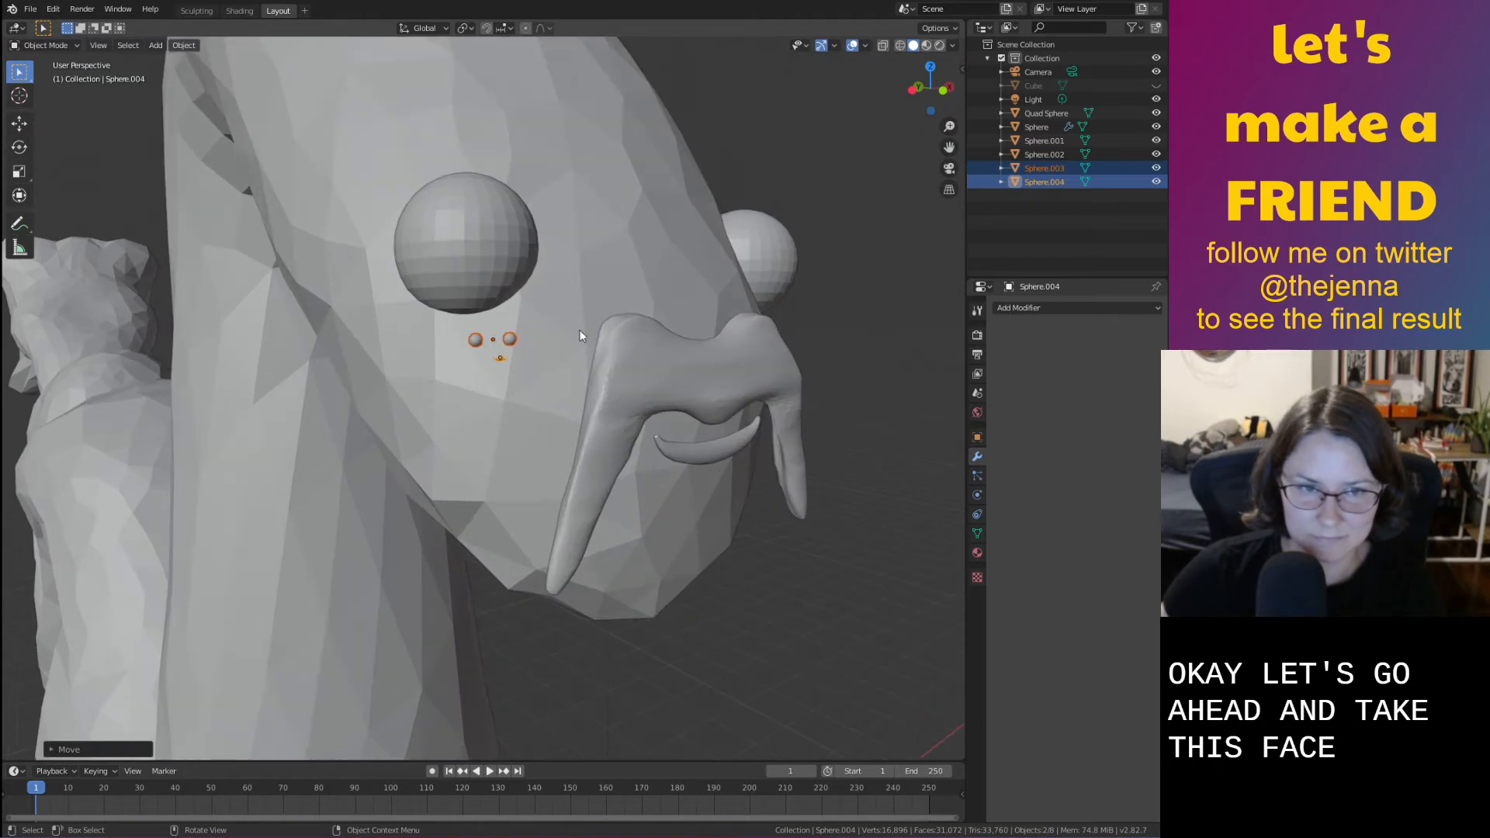
key("g")
key("z")
key("y")
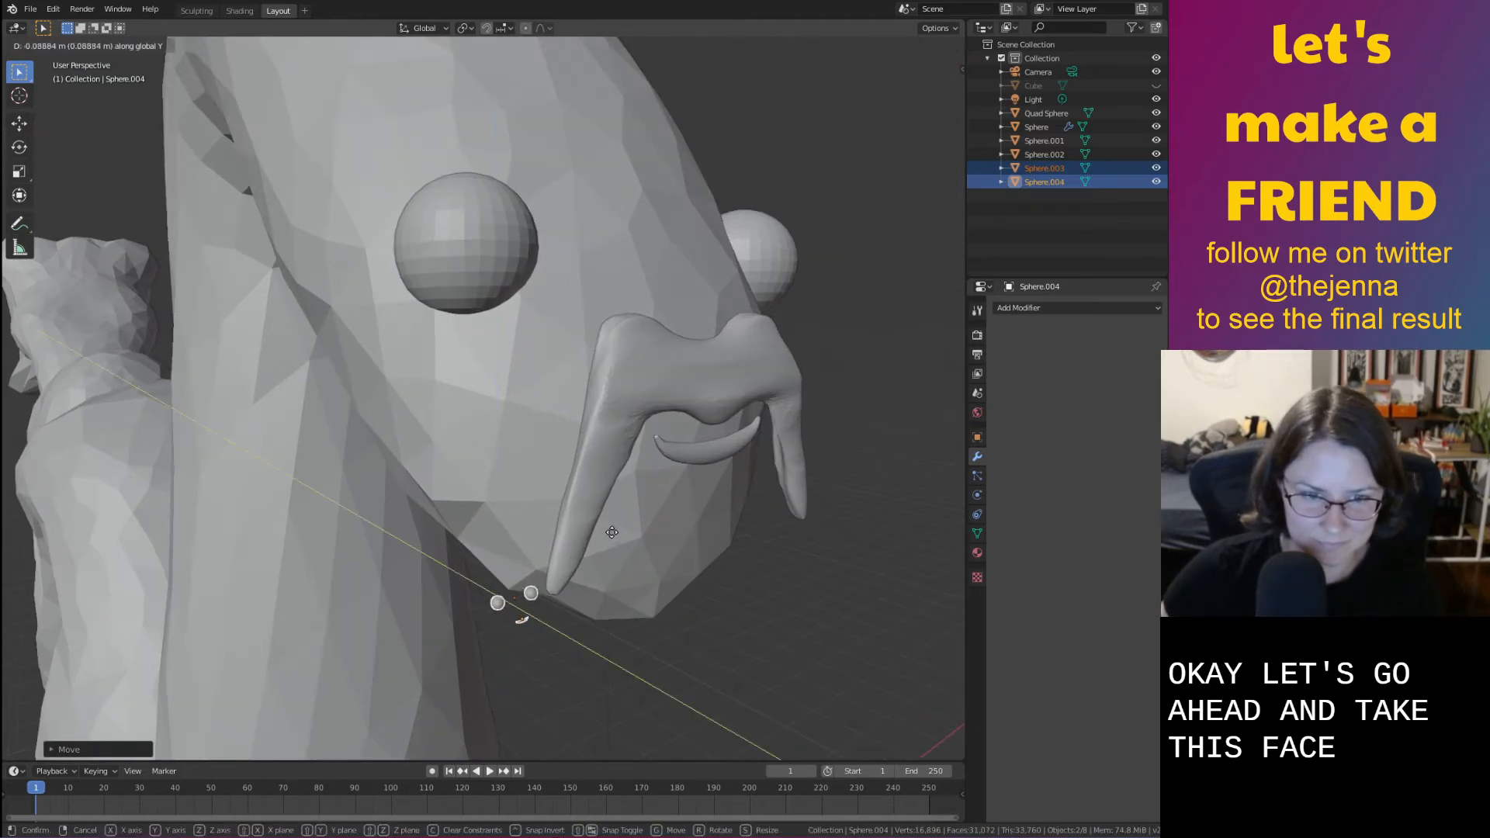
left_click(555, 540)
middle_click_drag(554, 540, 610, 678)
key("g")
key("x")
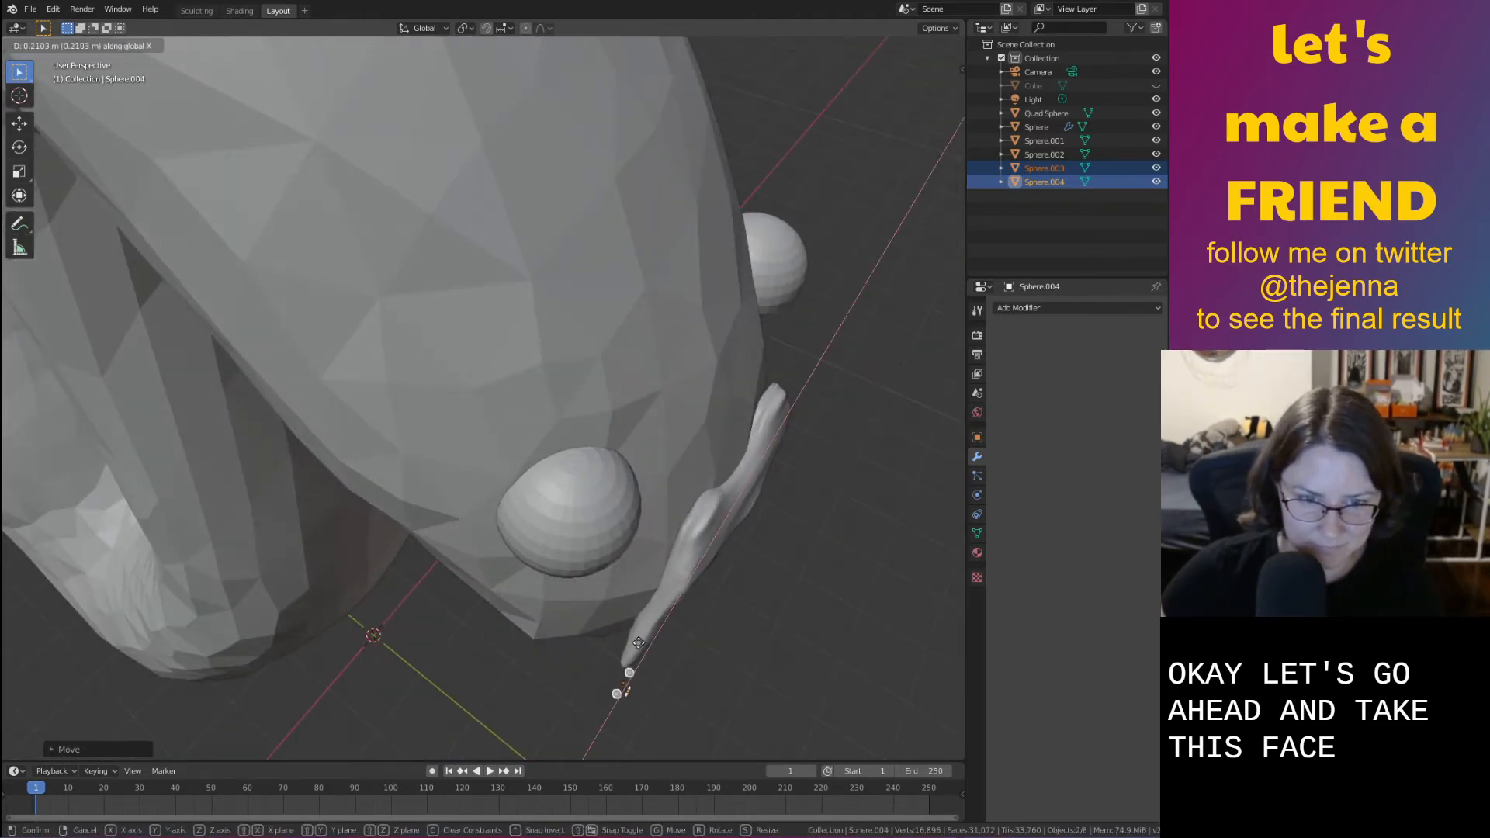
left_click(656, 622)
Rotate the tiny face about 26 degrees to follow the mustache arm's slant and scale it down slightly
middle_click_drag(650, 621, 608, 569)
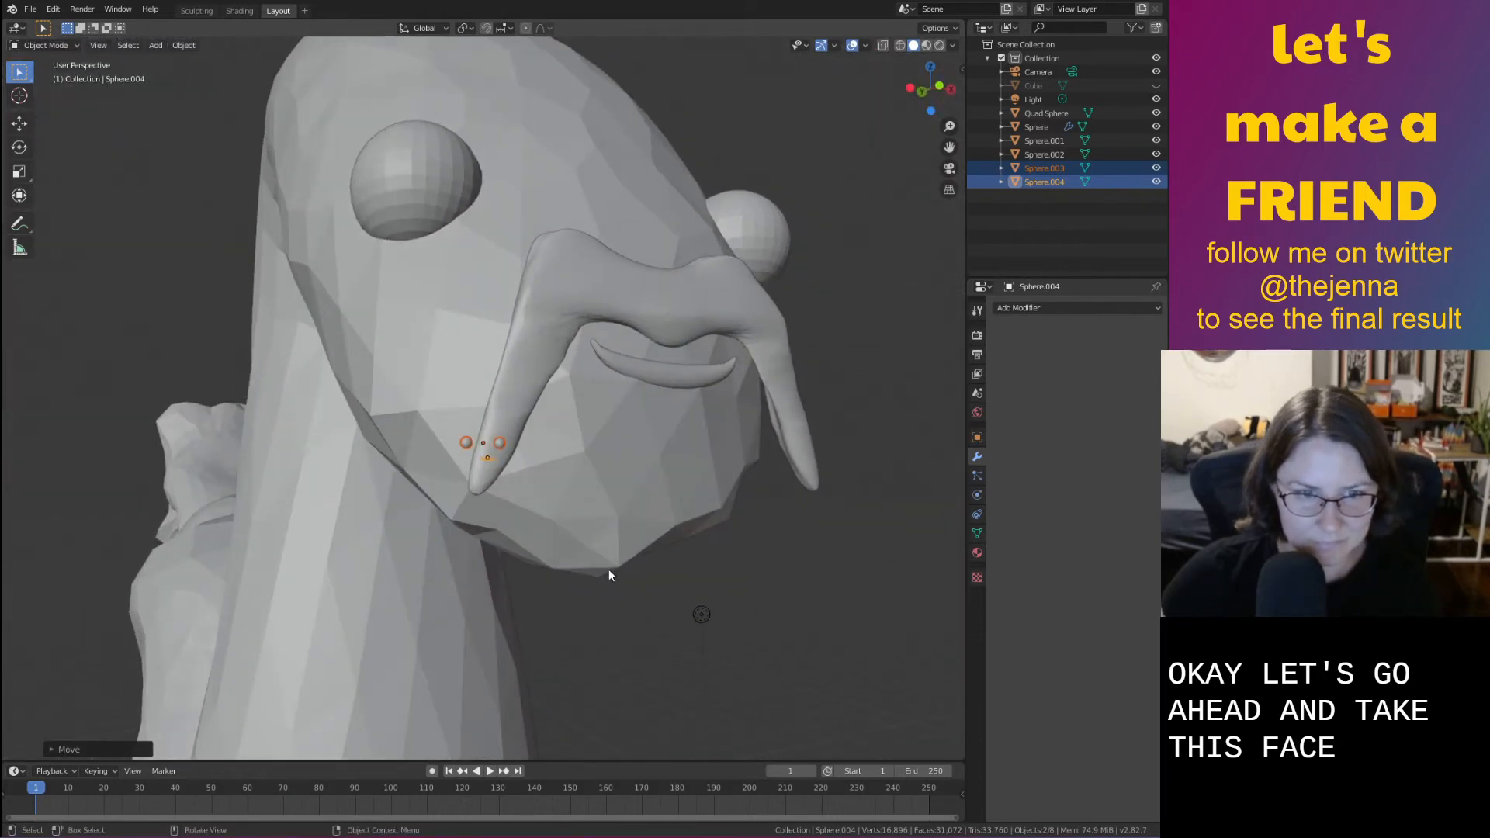
scroll(613, 572, "up", 4)
scroll(617, 565, "up", 3)
key("r")
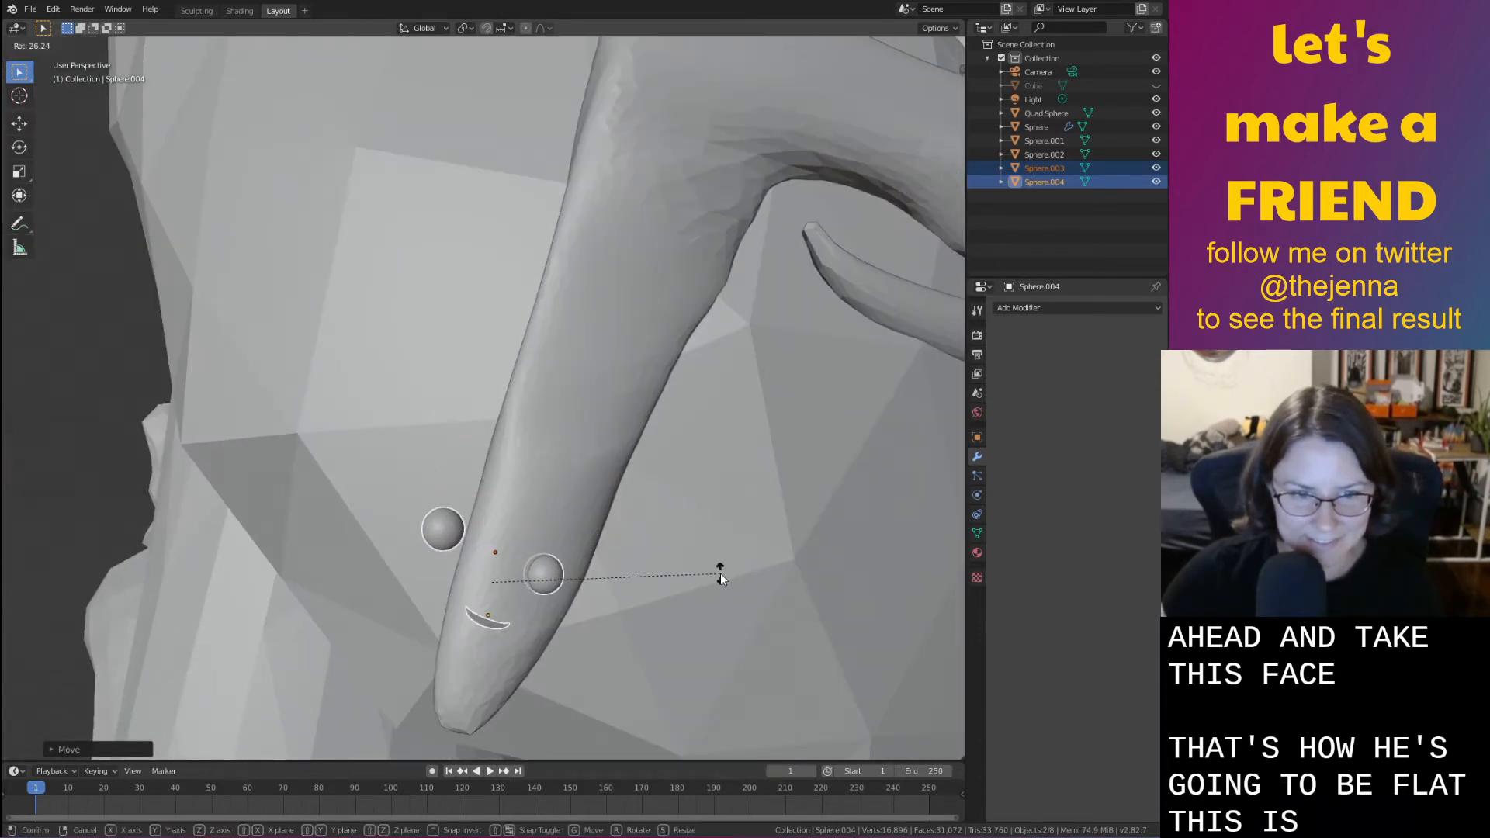
left_click(720, 573)
middle_click_drag(716, 576, 689, 560)
key("s")
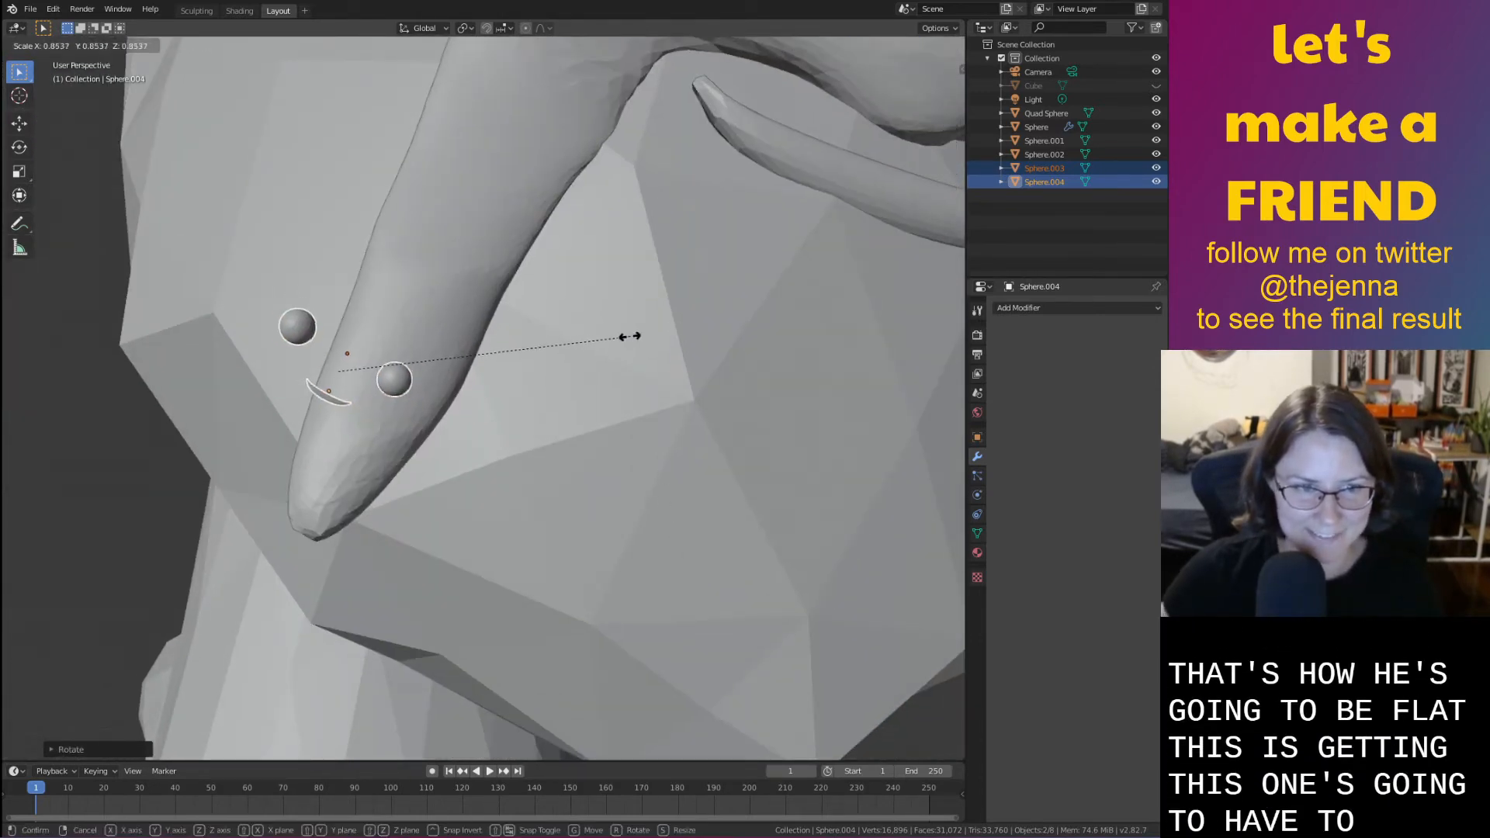
left_click(579, 339)
Move the tiny face along X so it sits on the front of the mustache arm near its tip
key("s")
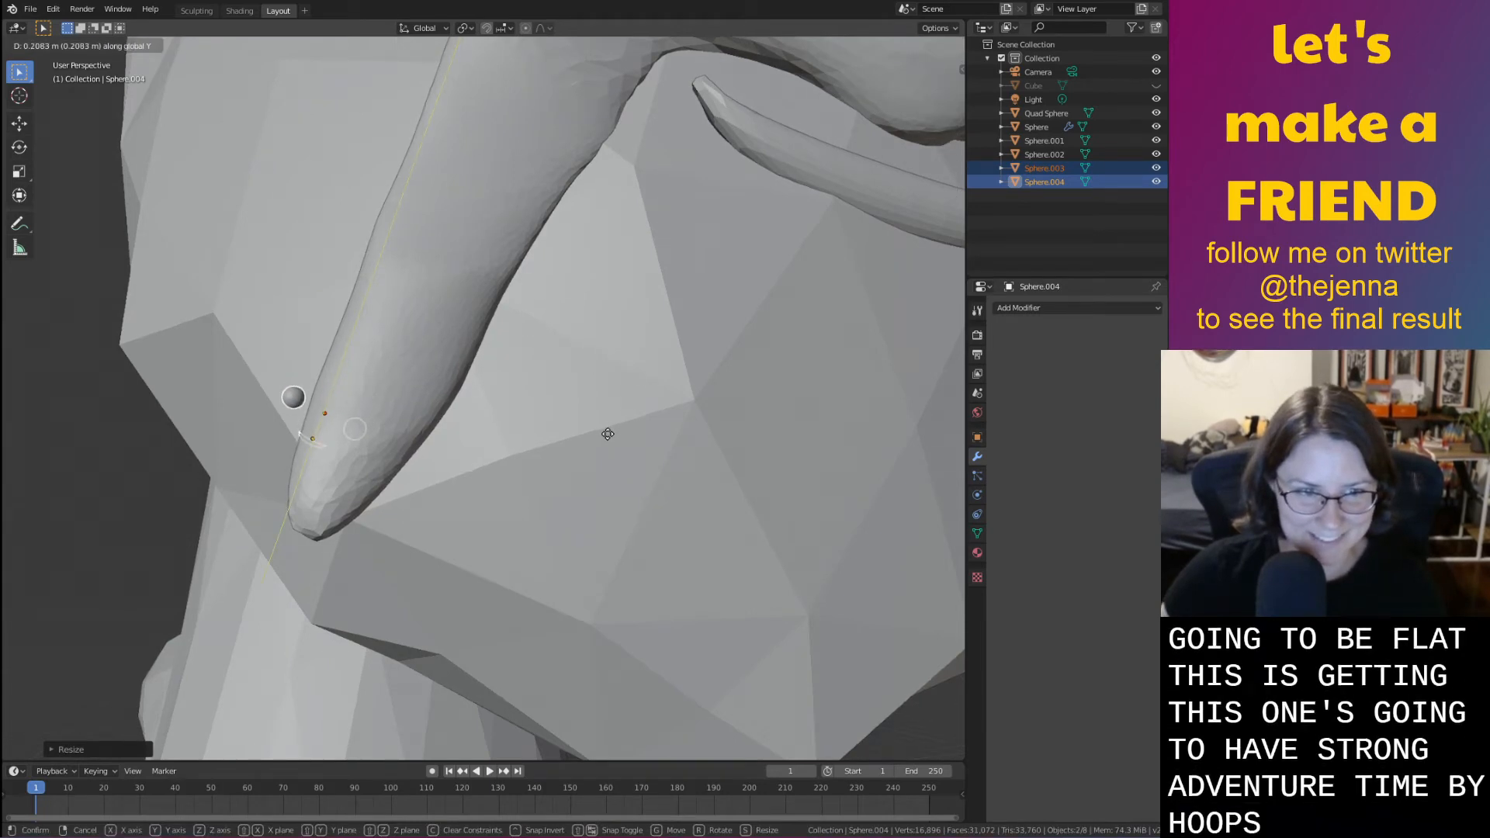
right_click(588, 436)
key("g")
key("x")
left_click(582, 473)
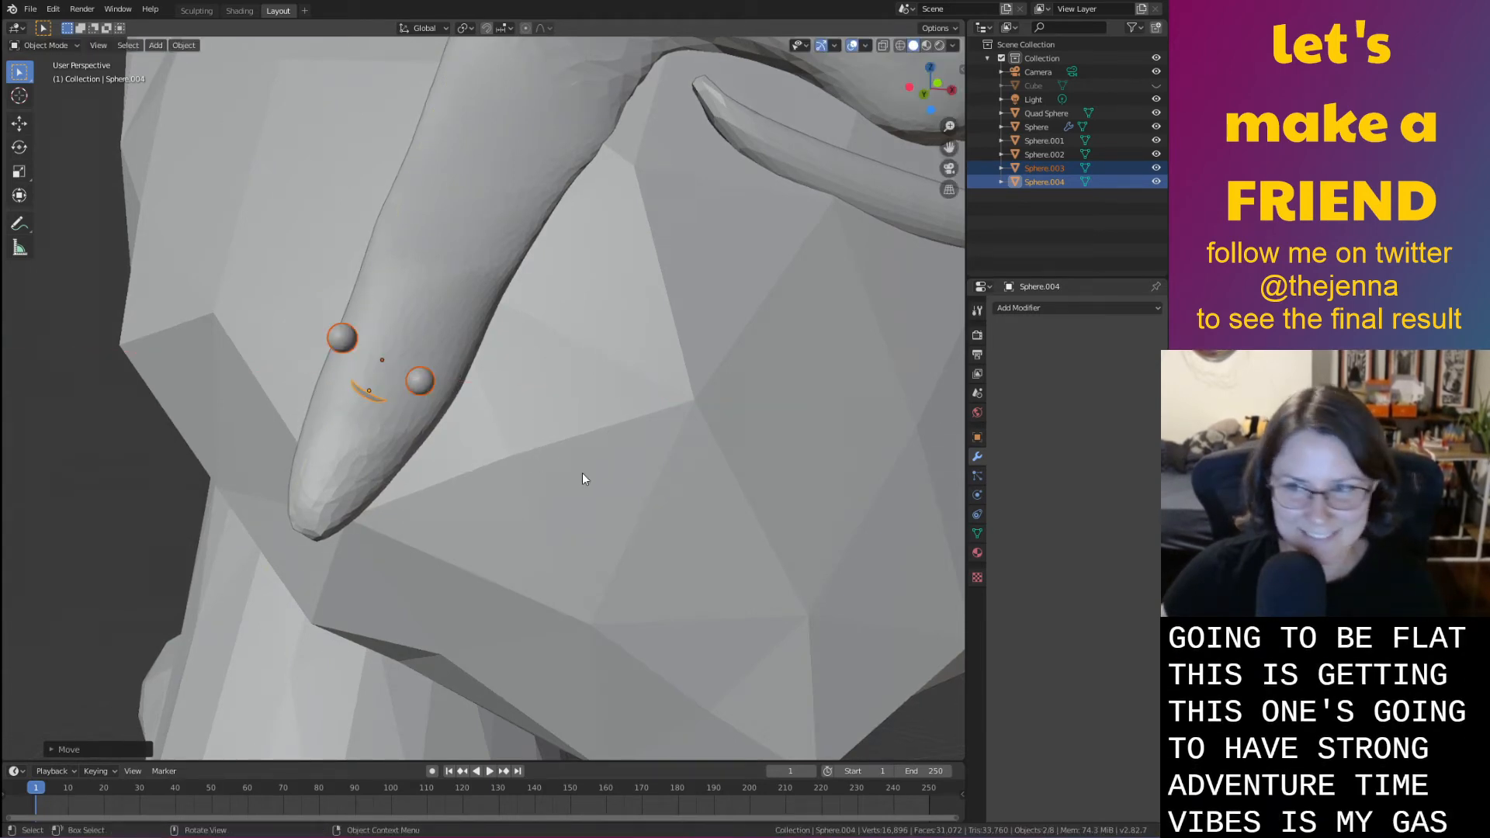
Lower the tiny face along Z to the mustache arm's tip and move it along Y close to the surface
key("g")
key("z")
left_click(545, 563)
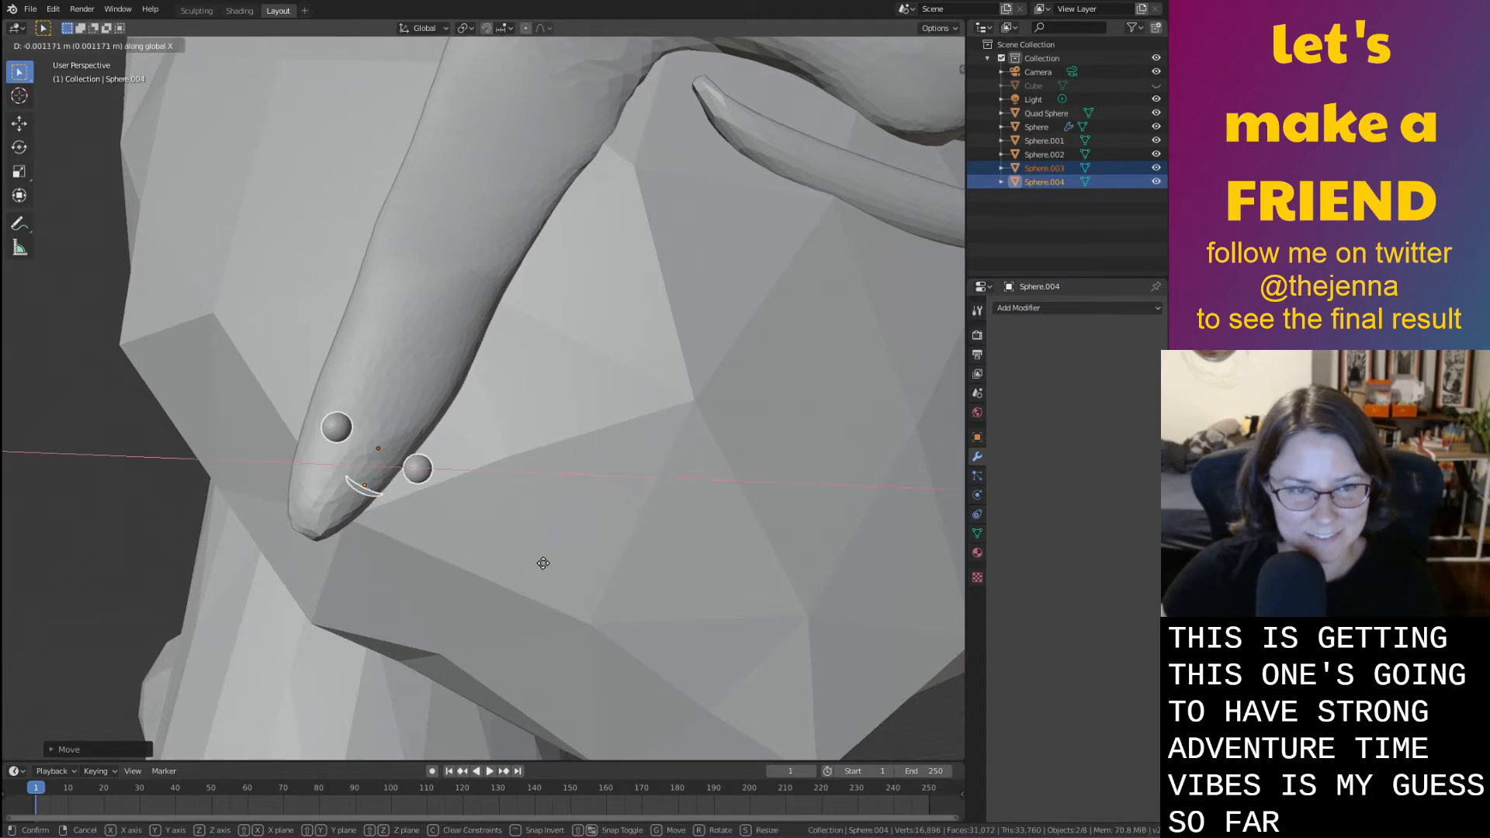
middle_click_drag(542, 559, 475, 584)
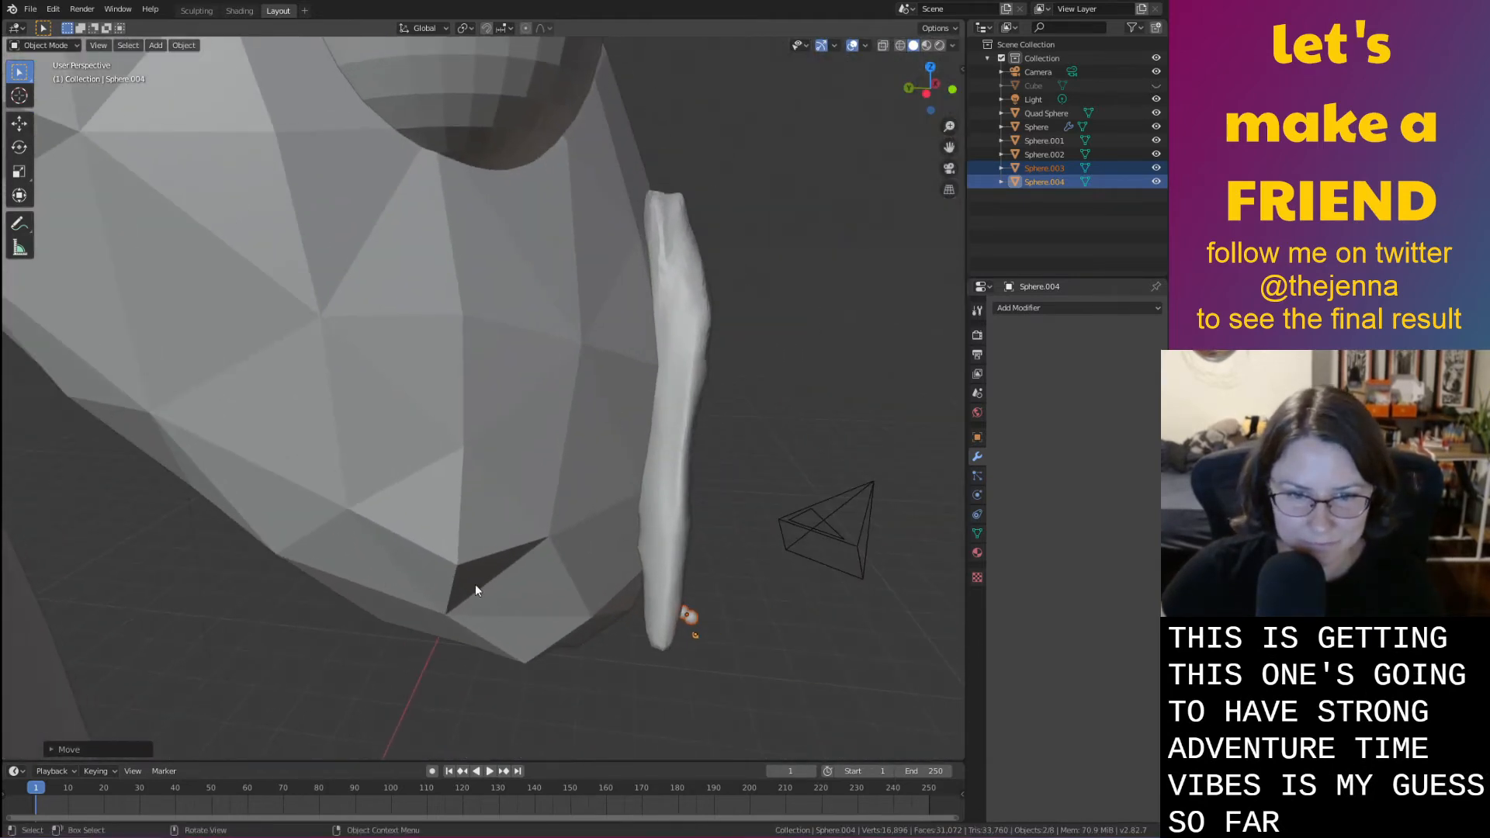
key("g")
key("y")
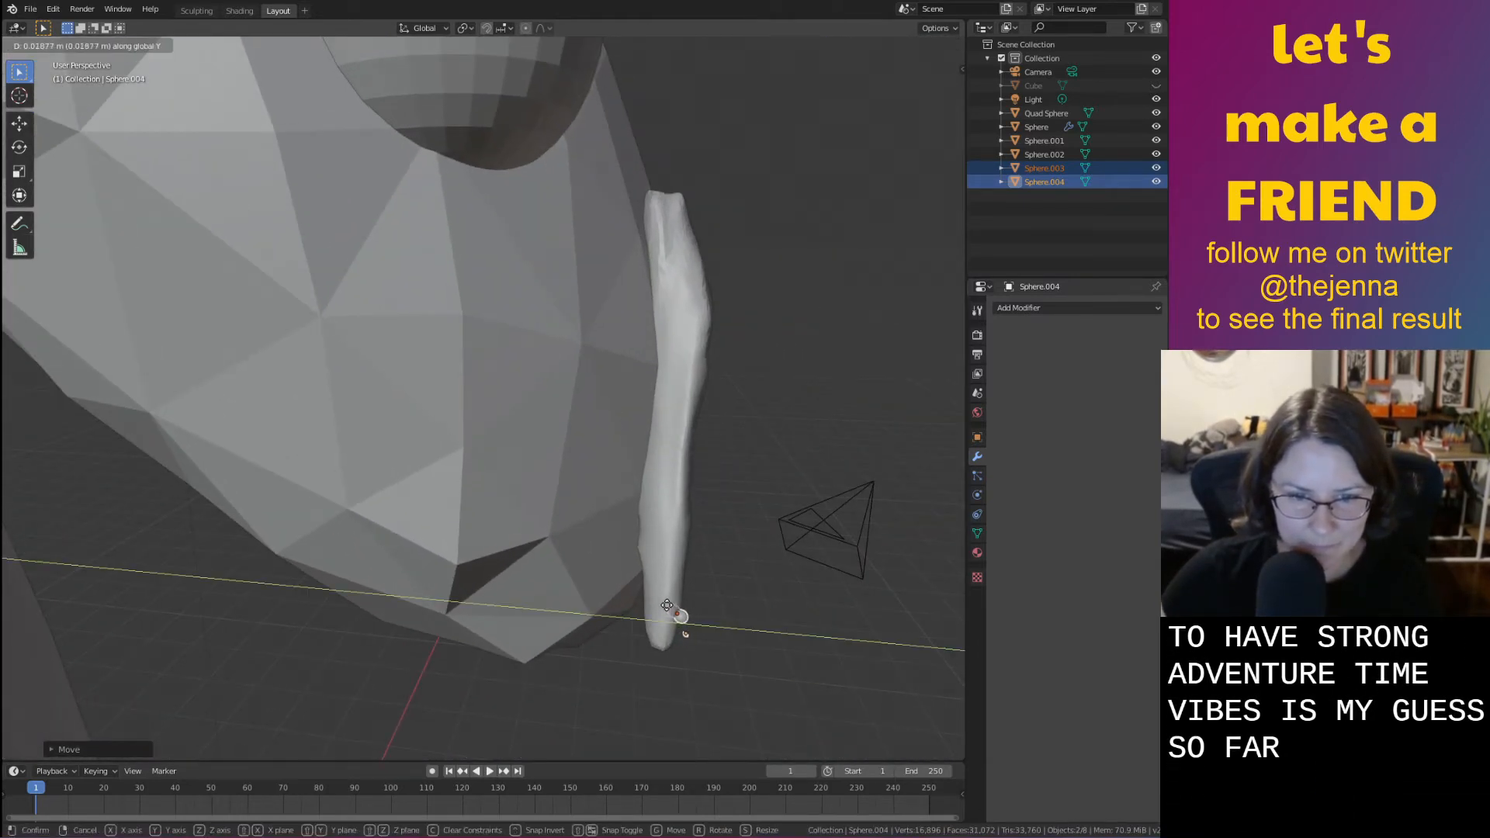
left_click(675, 605)
Rotate the tiny face about 7 degrees around Z to follow the mustache arm's surface
middle_click_drag(672, 604, 650, 573)
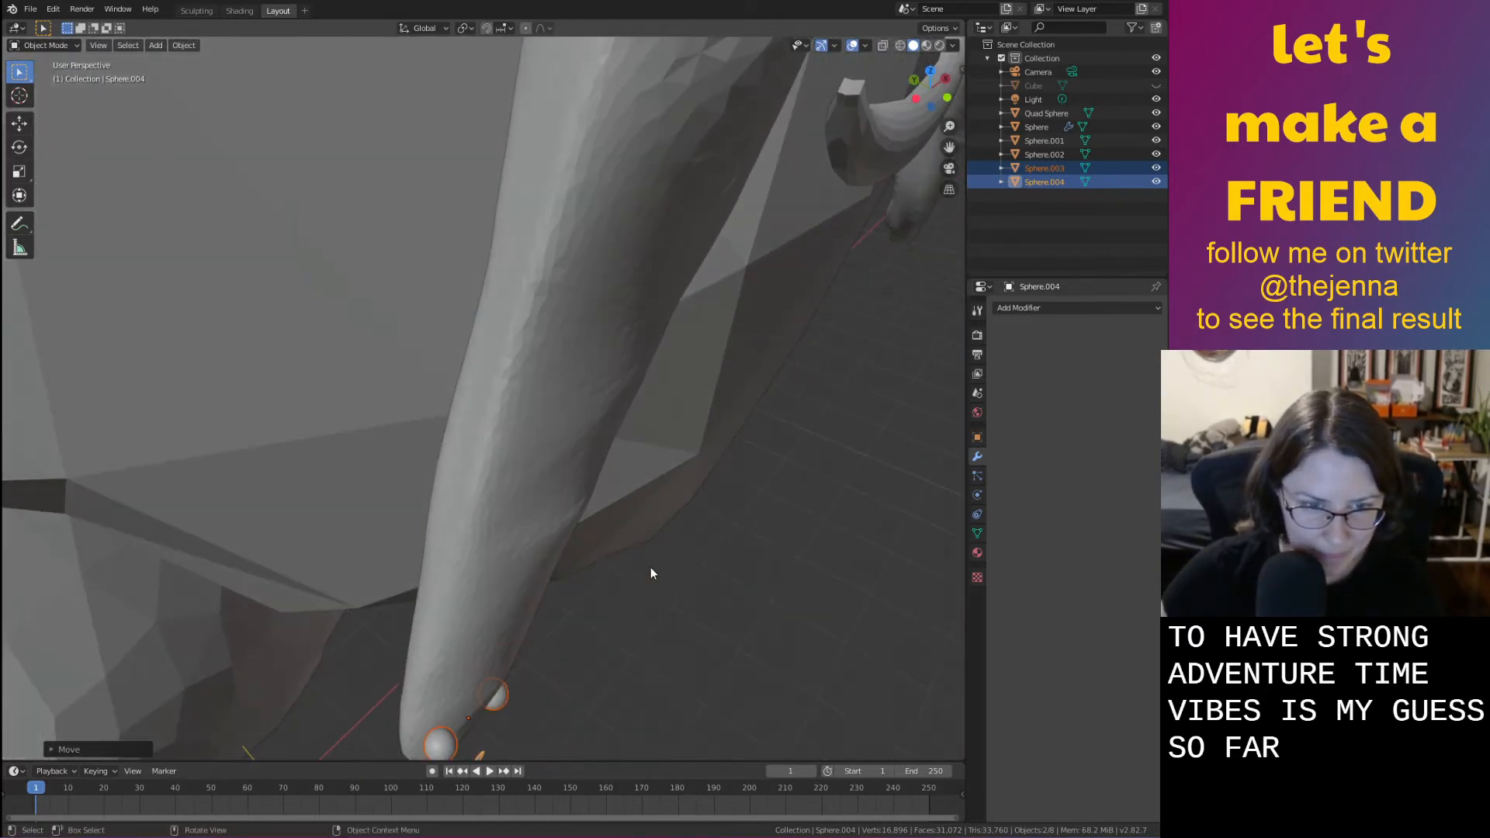
key("r")
key("z")
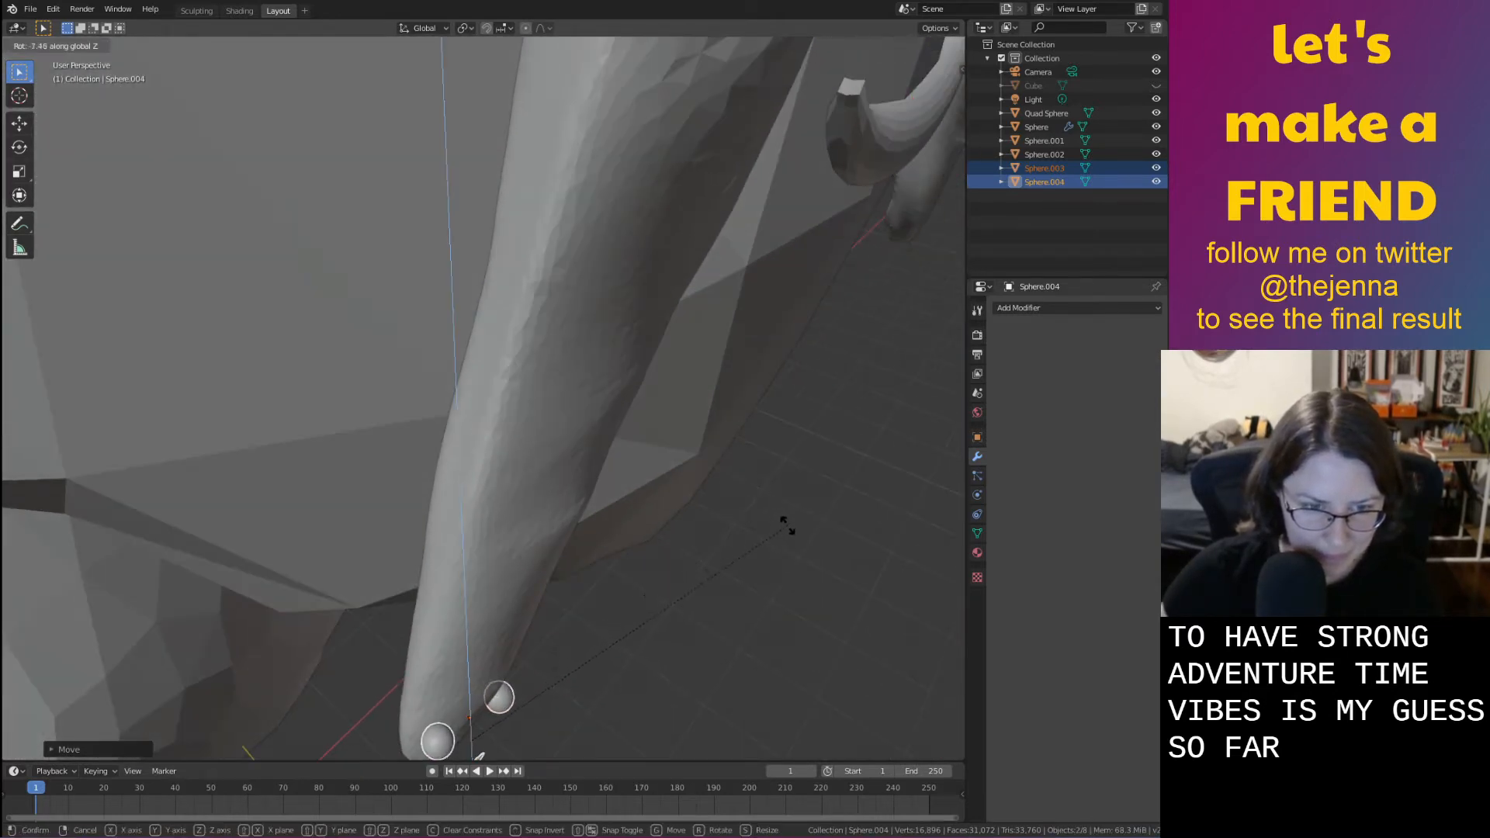
left_click(788, 529)
middle_click_drag(788, 529, 574, 598)
Select only the tiny mouth and move it along Y onto the mustache tip's surface
left_click(568, 602)
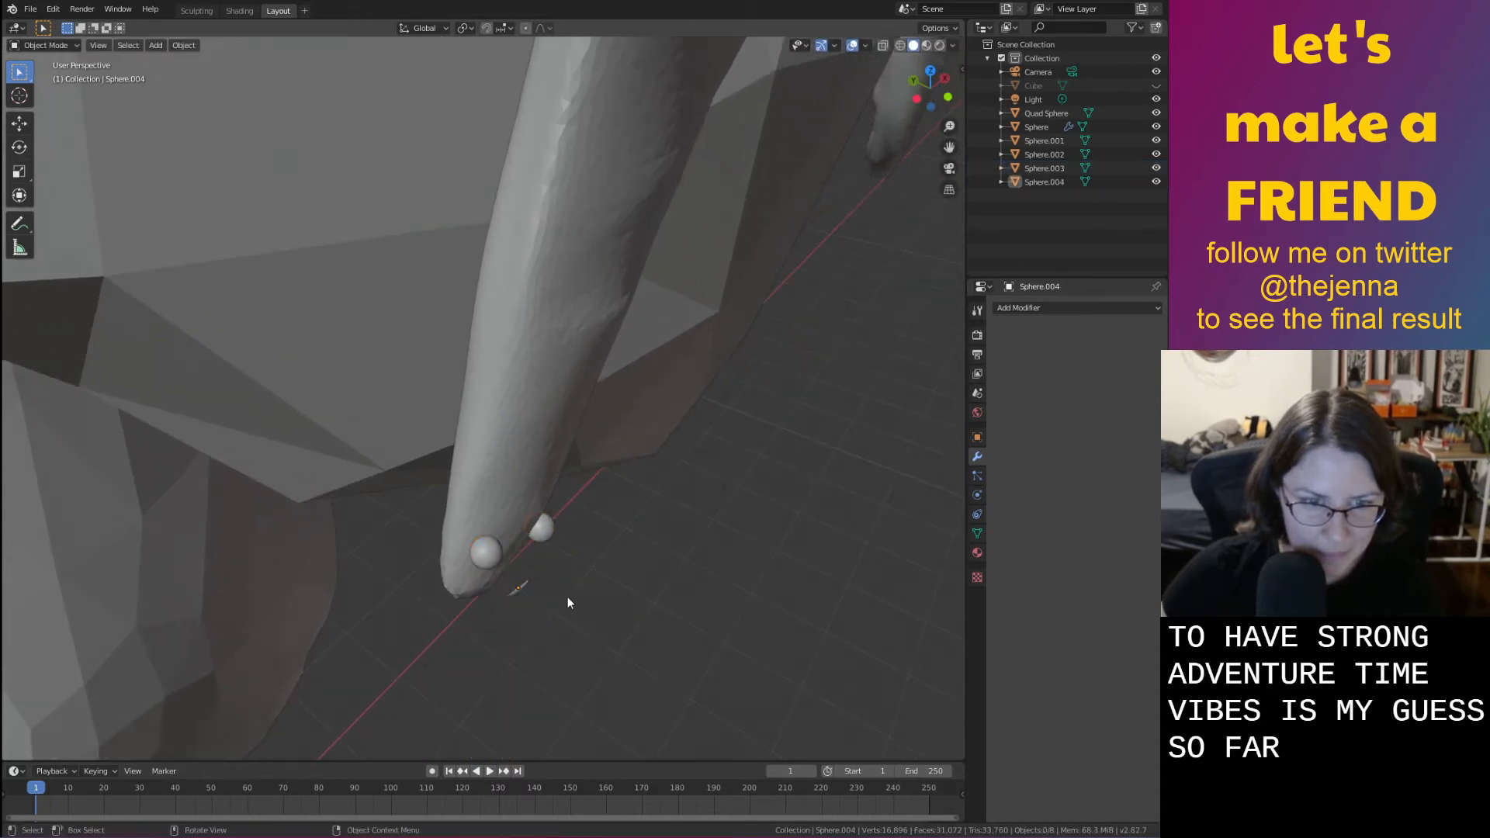
left_click(515, 593)
key("g")
key("y")
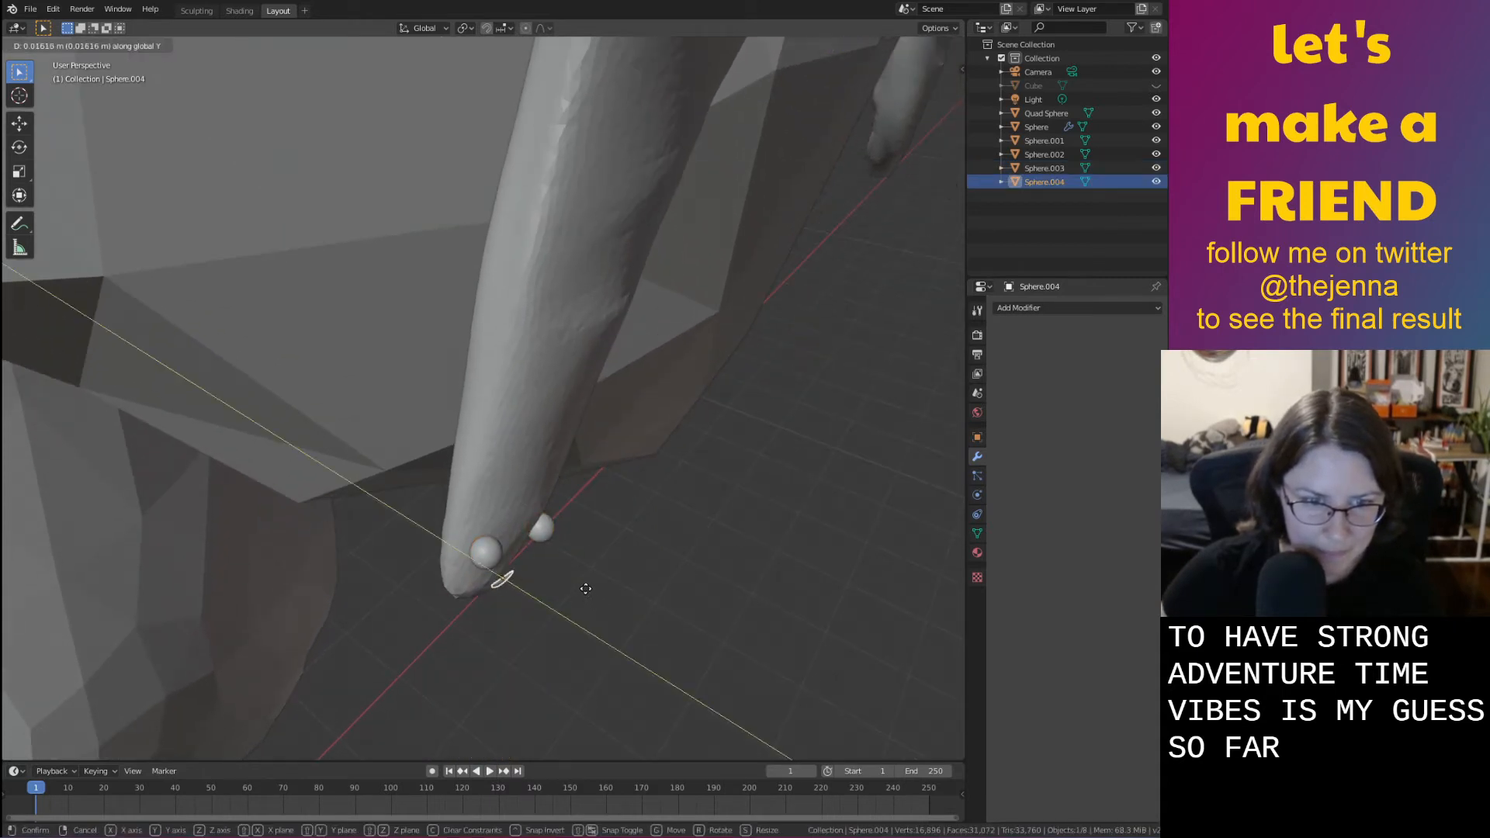
left_click(579, 584)
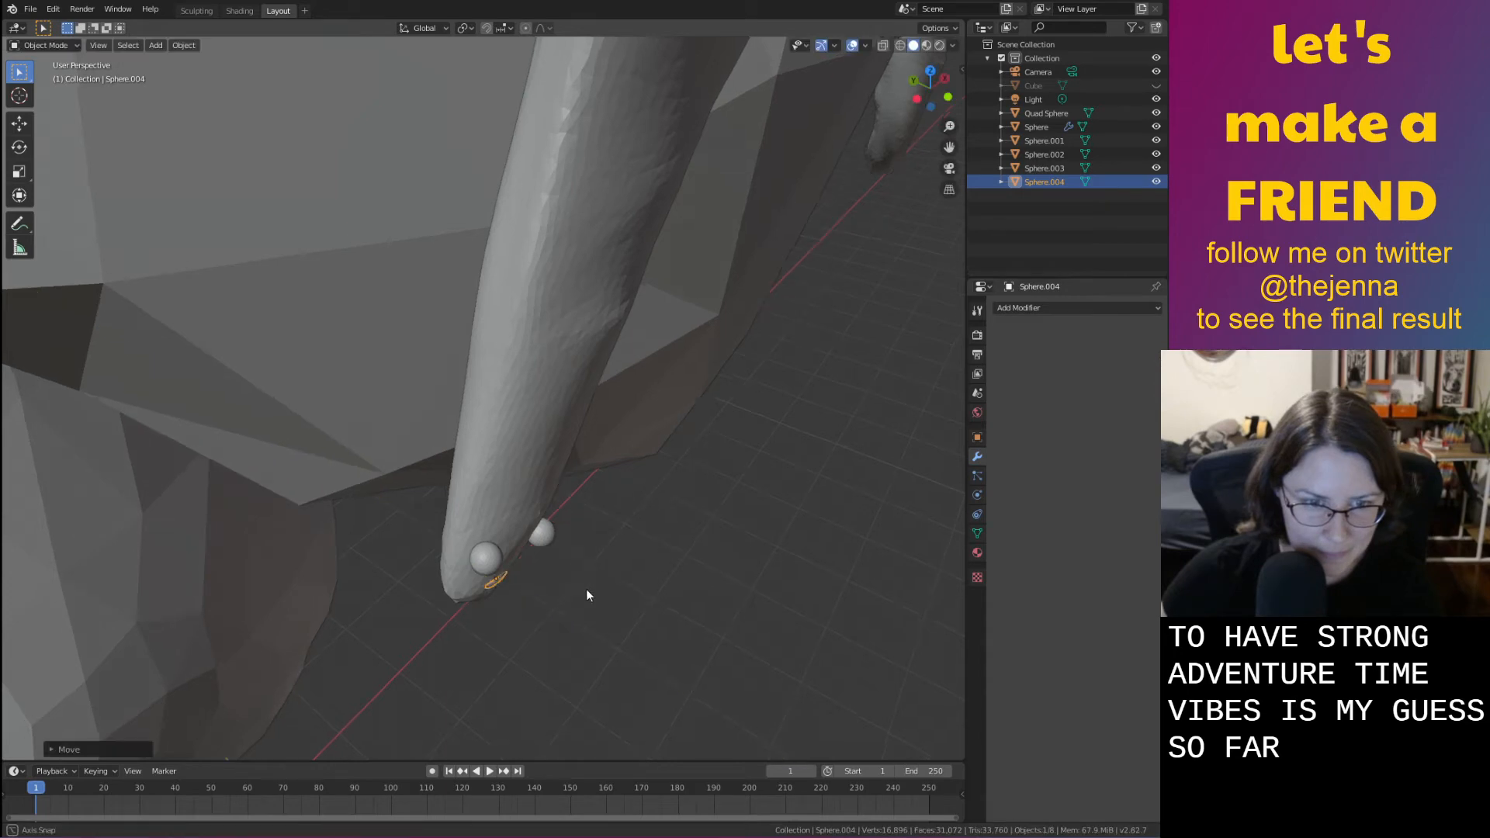
Rotate the pair of tiny eyes slightly around Z and scale them down a little
middle_click_drag(585, 589, 663, 492)
left_click(606, 660)
key("r")
key("z")
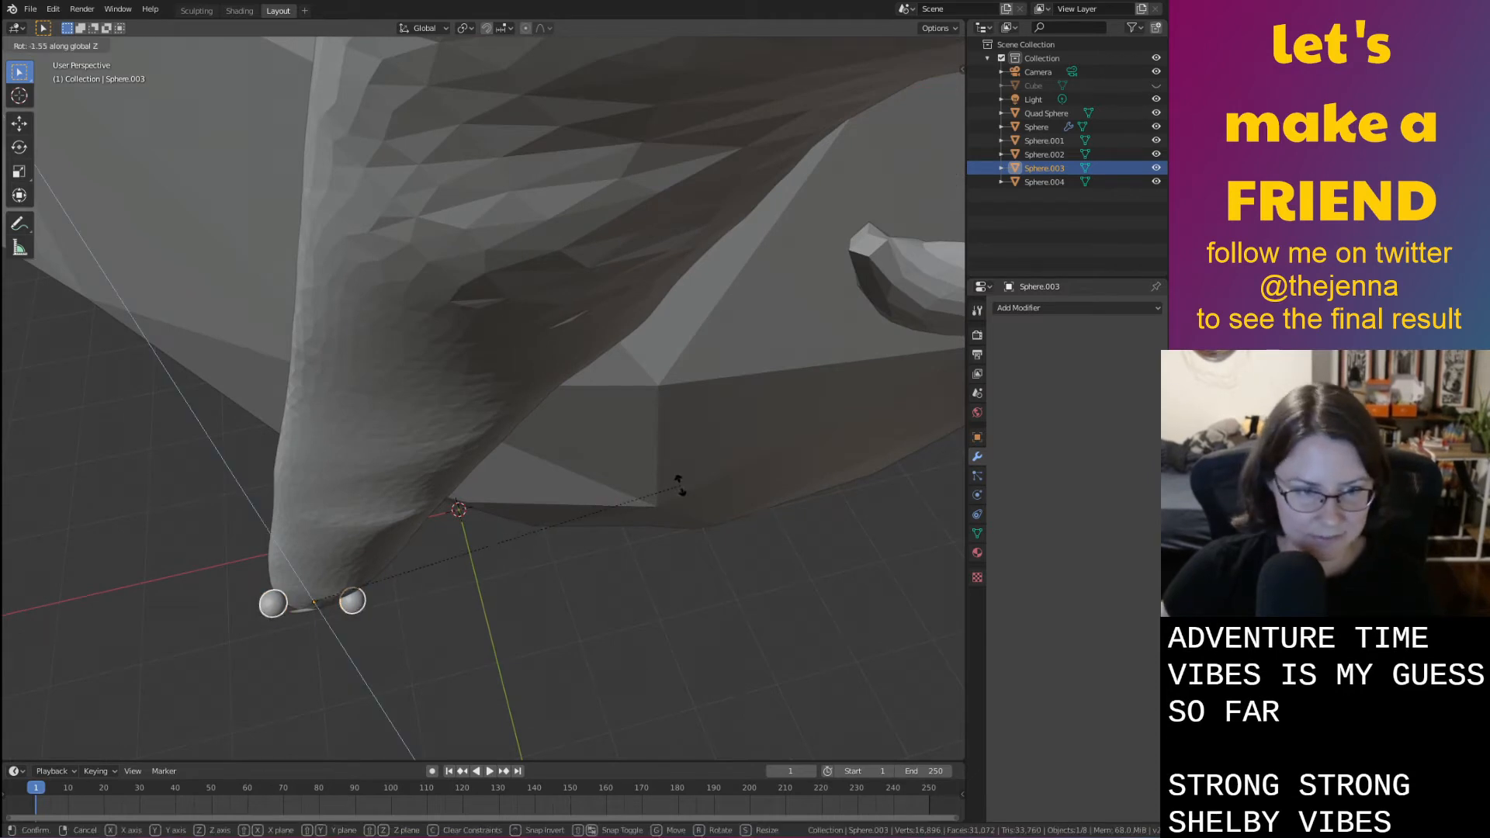
left_click(689, 535)
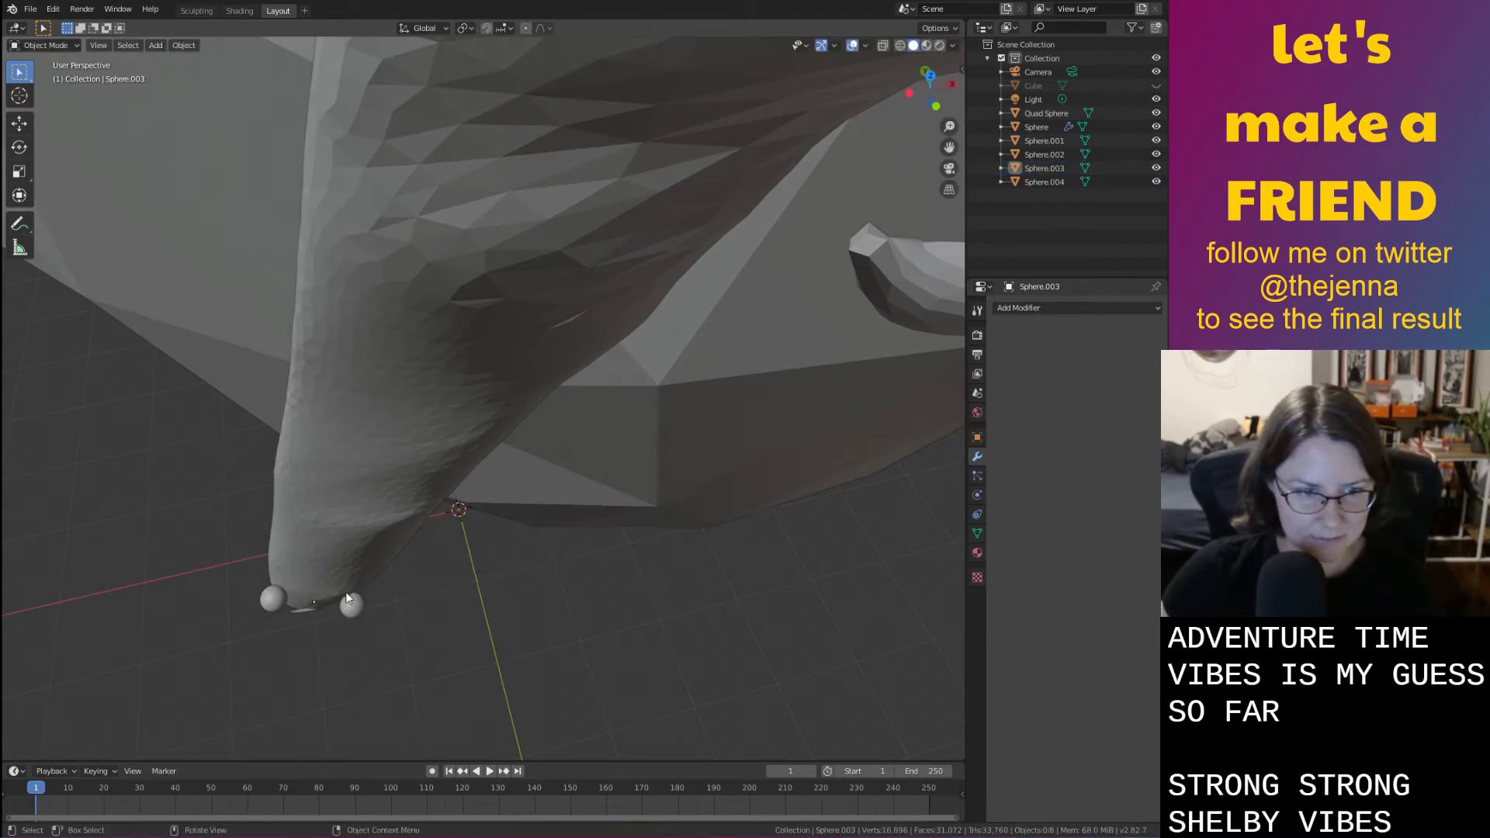
key("s")
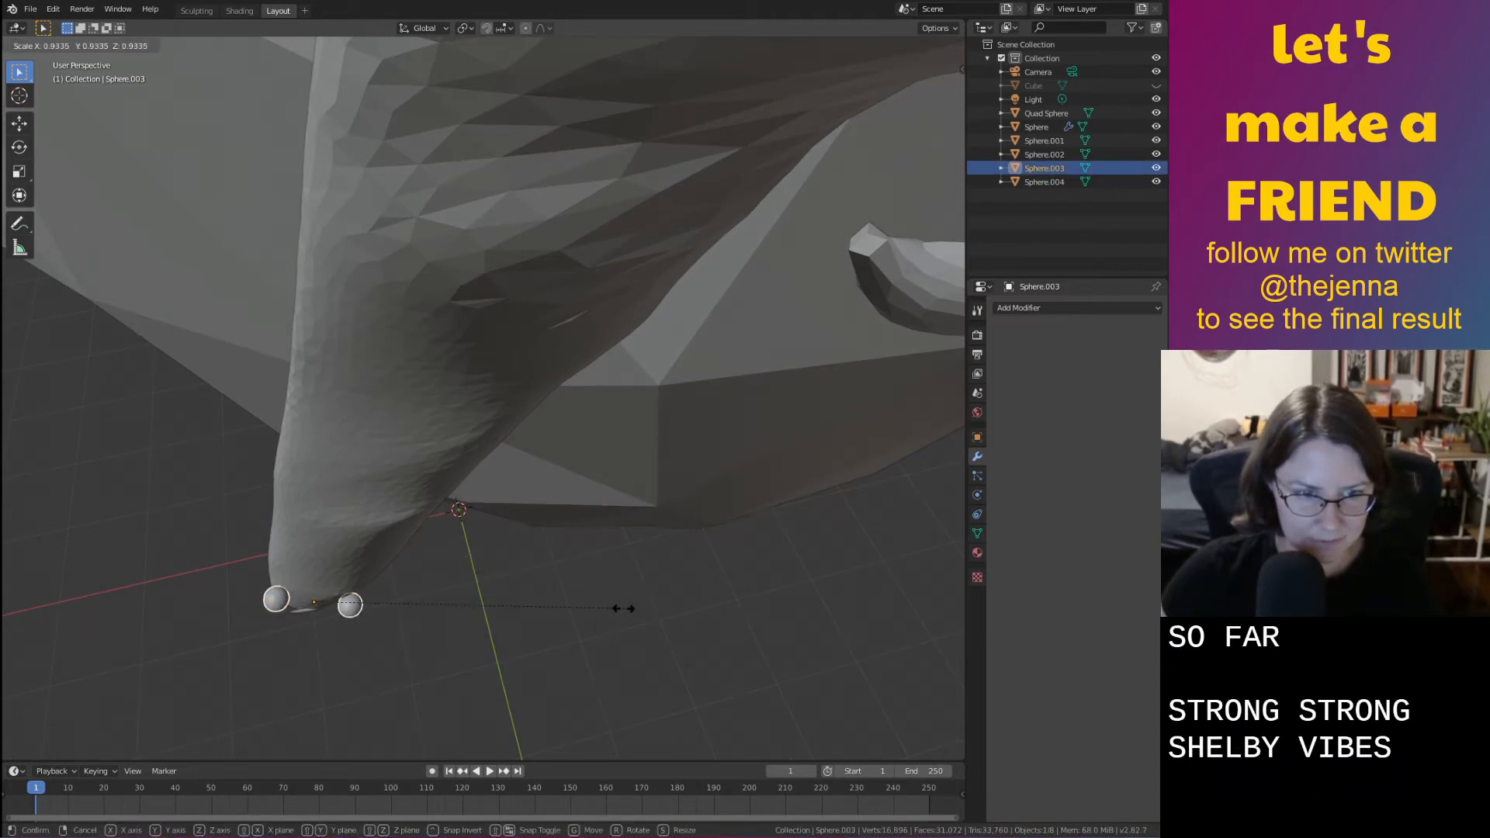
left_click(558, 595)
Reposition the tiny eyes over the tiny mouth and push them along Y into the mustache arm
middle_click_drag(548, 593, 497, 394)
scroll(560, 501, "up", 5)
key("g")
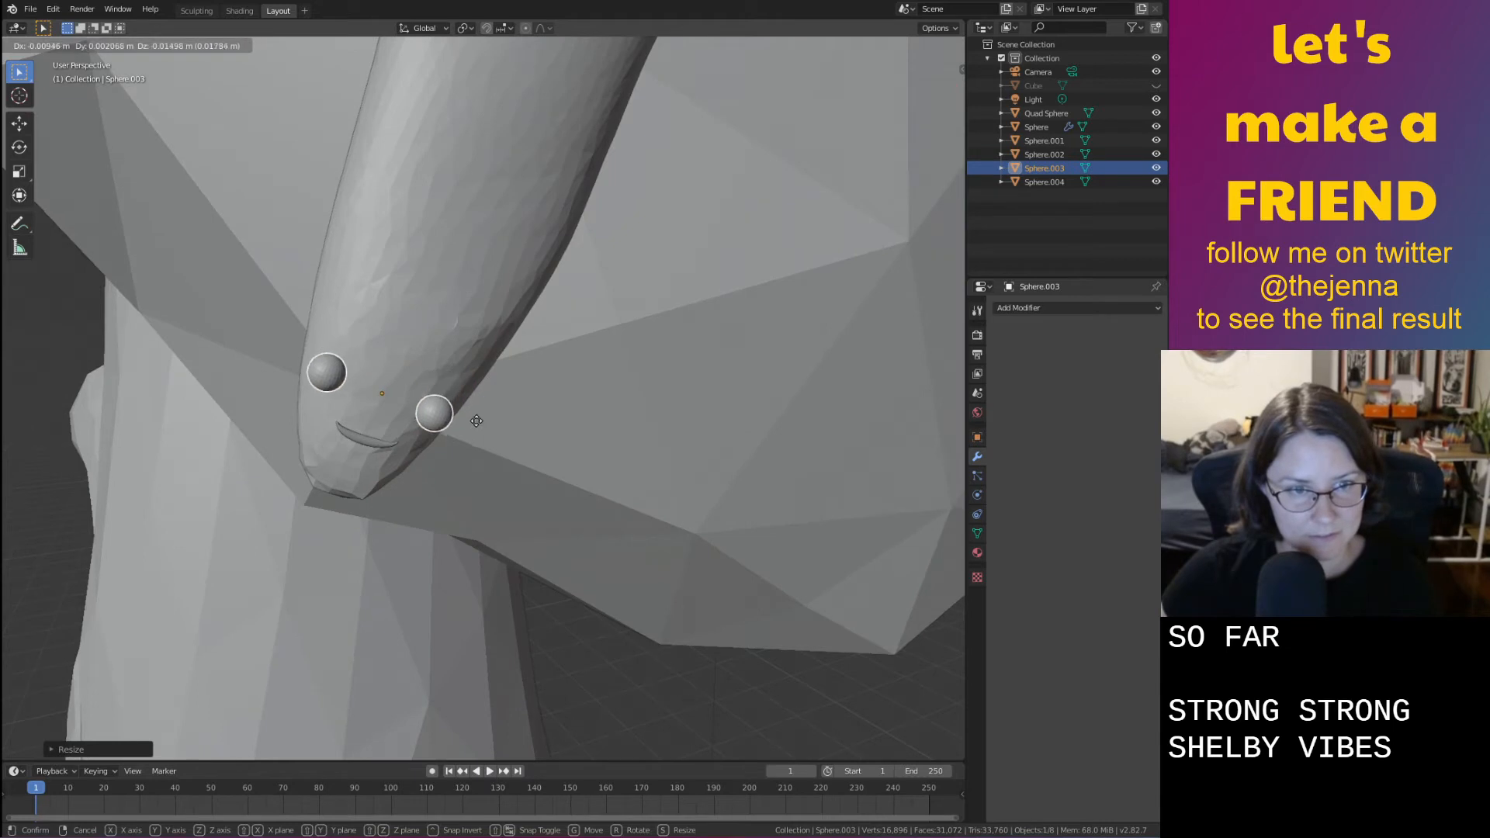
left_click(492, 447)
middle_click_drag(493, 454, 553, 608)
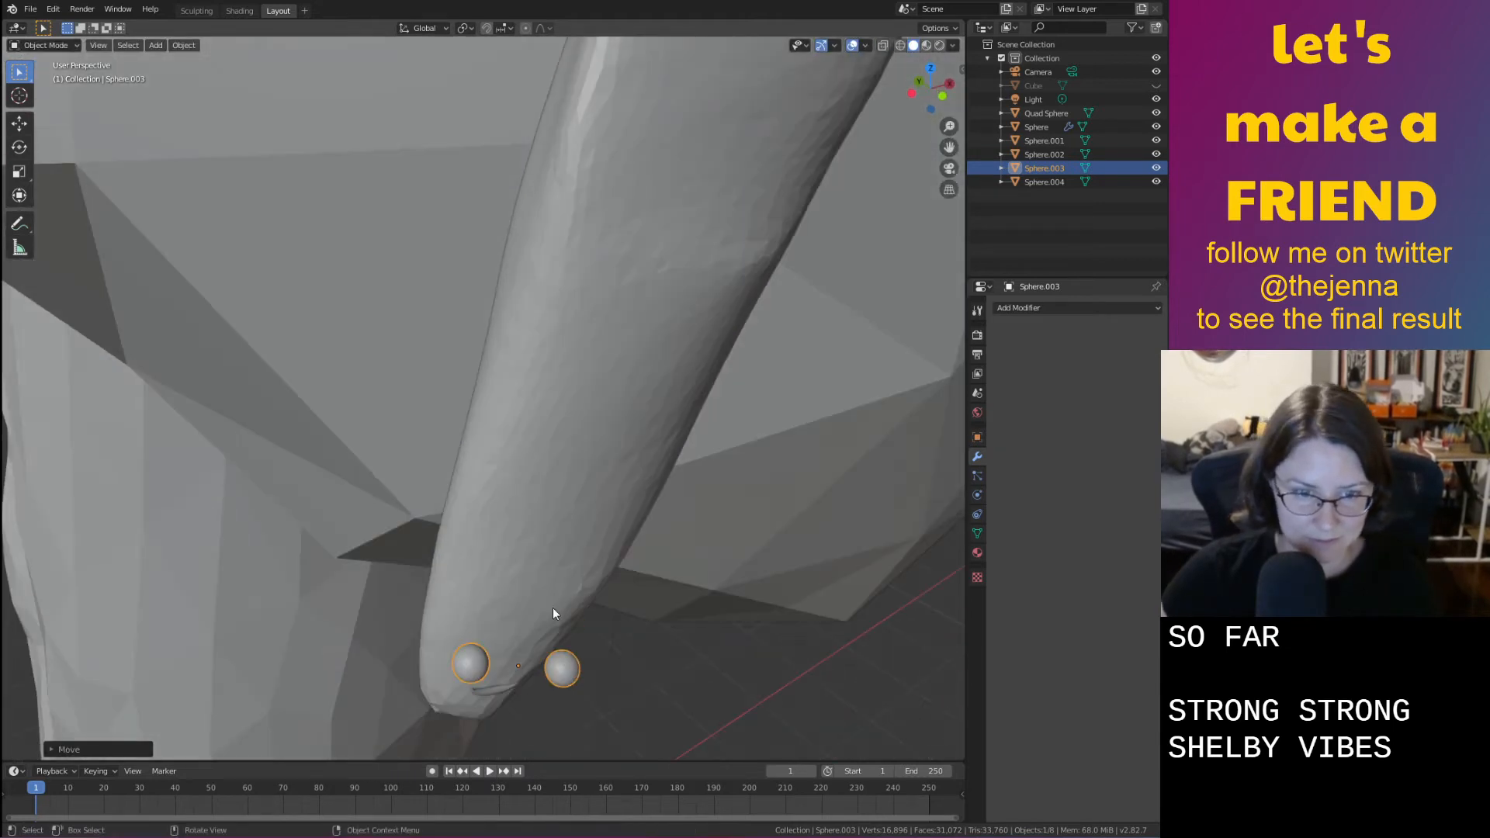
key("g")
key("y")
left_click(542, 611)
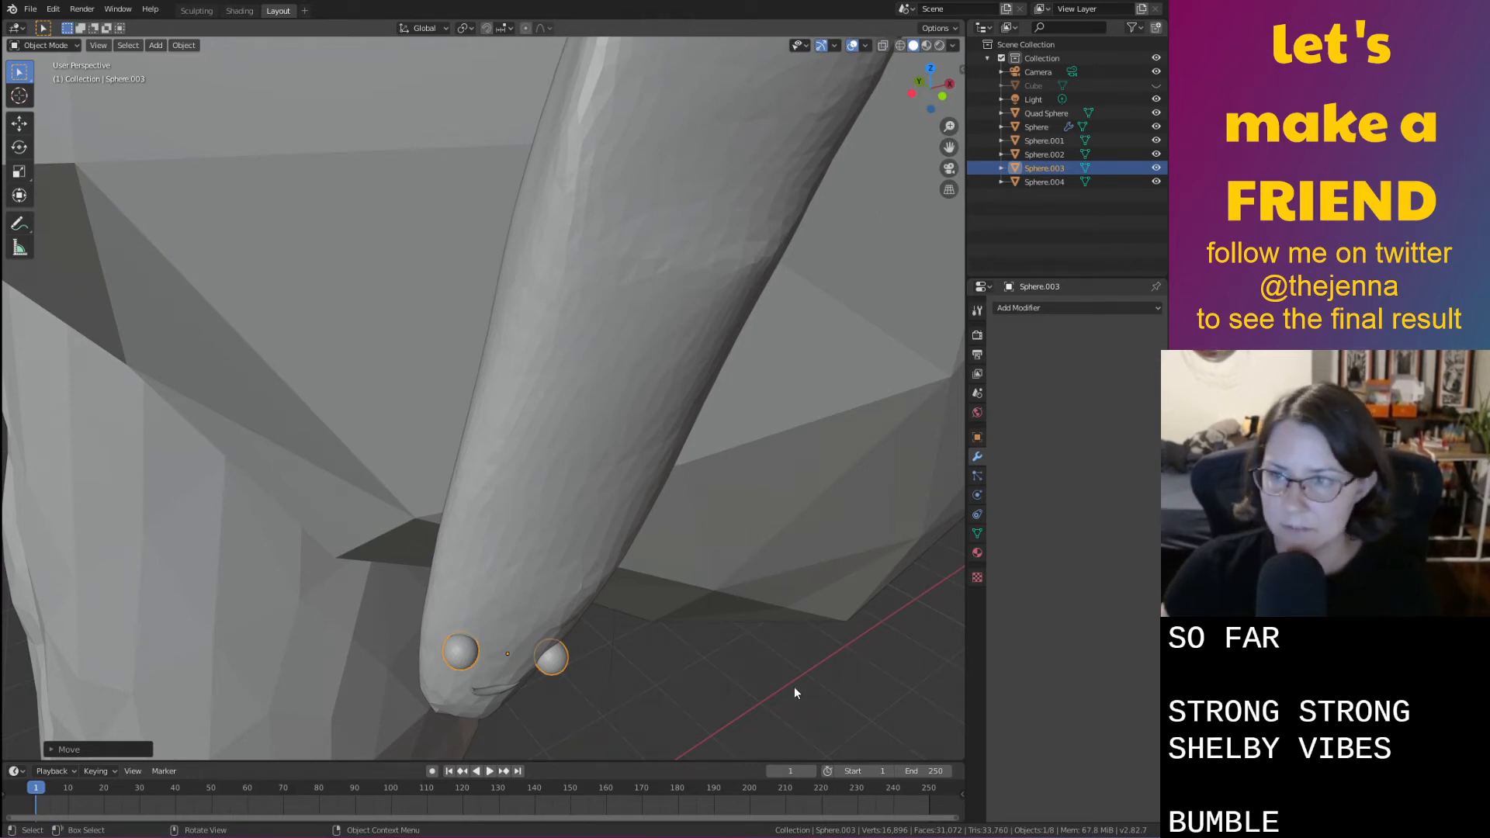
Rotate the tiny eyes a few degrees around the global Z axis to match the arm's curvature
key("r")
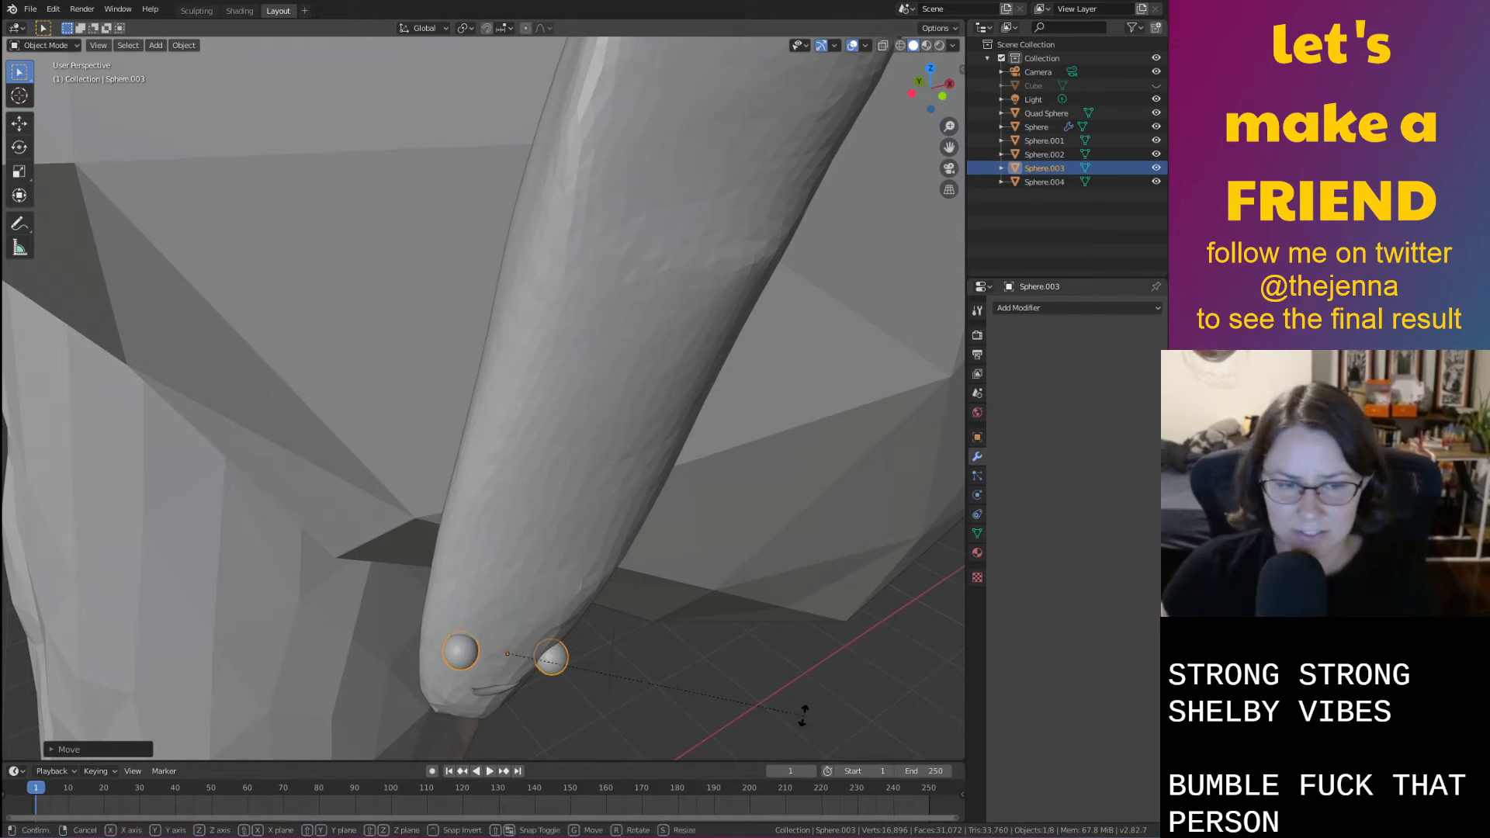
key("z")
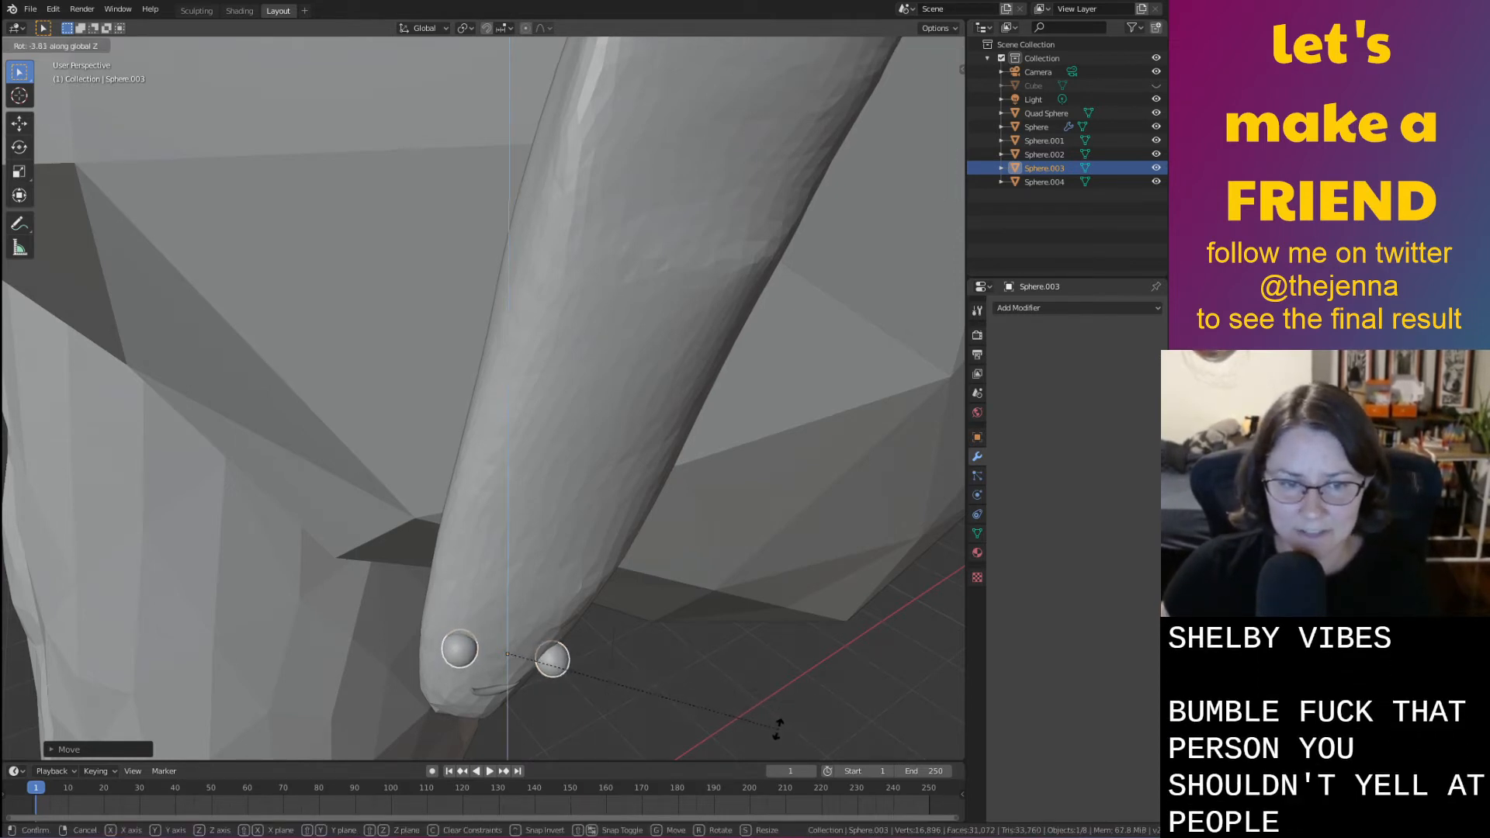
left_click(771, 734)
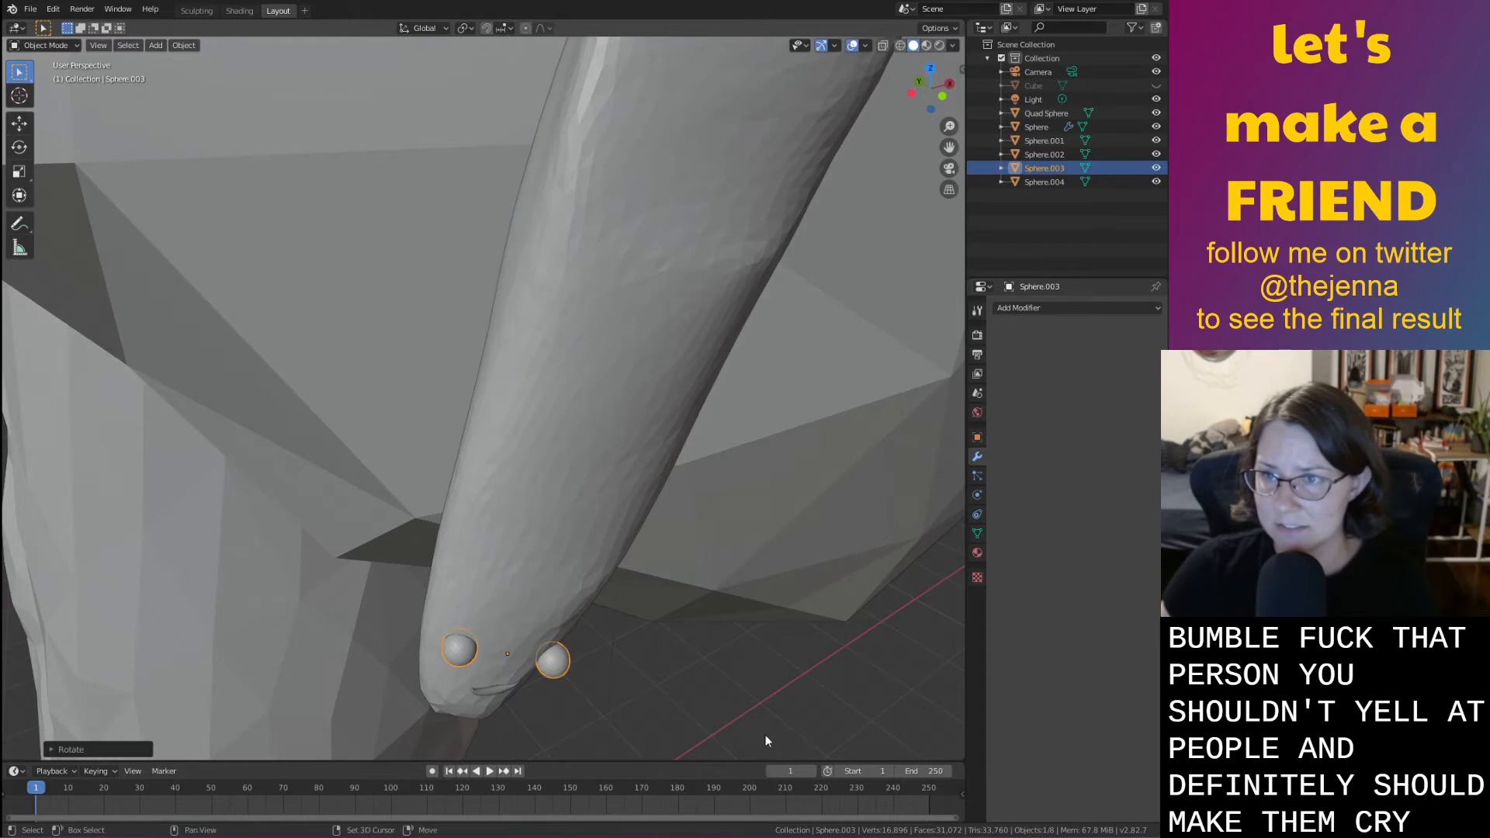
middle_click_drag(765, 735, 687, 574)
Reselect the tiny eyes and rotate them a few degrees around their local Z axis
left_click(571, 572)
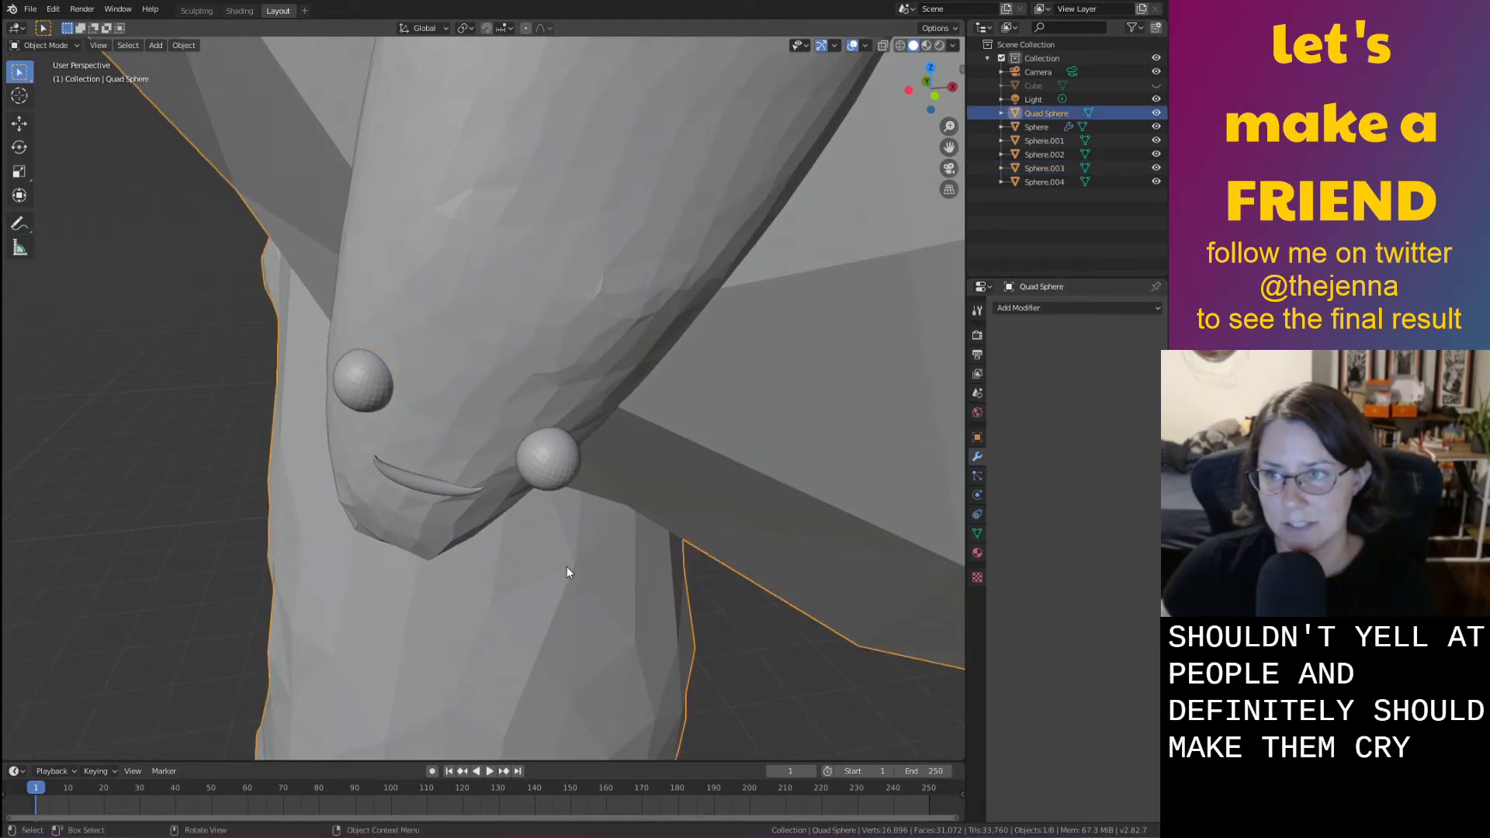
left_click(548, 470)
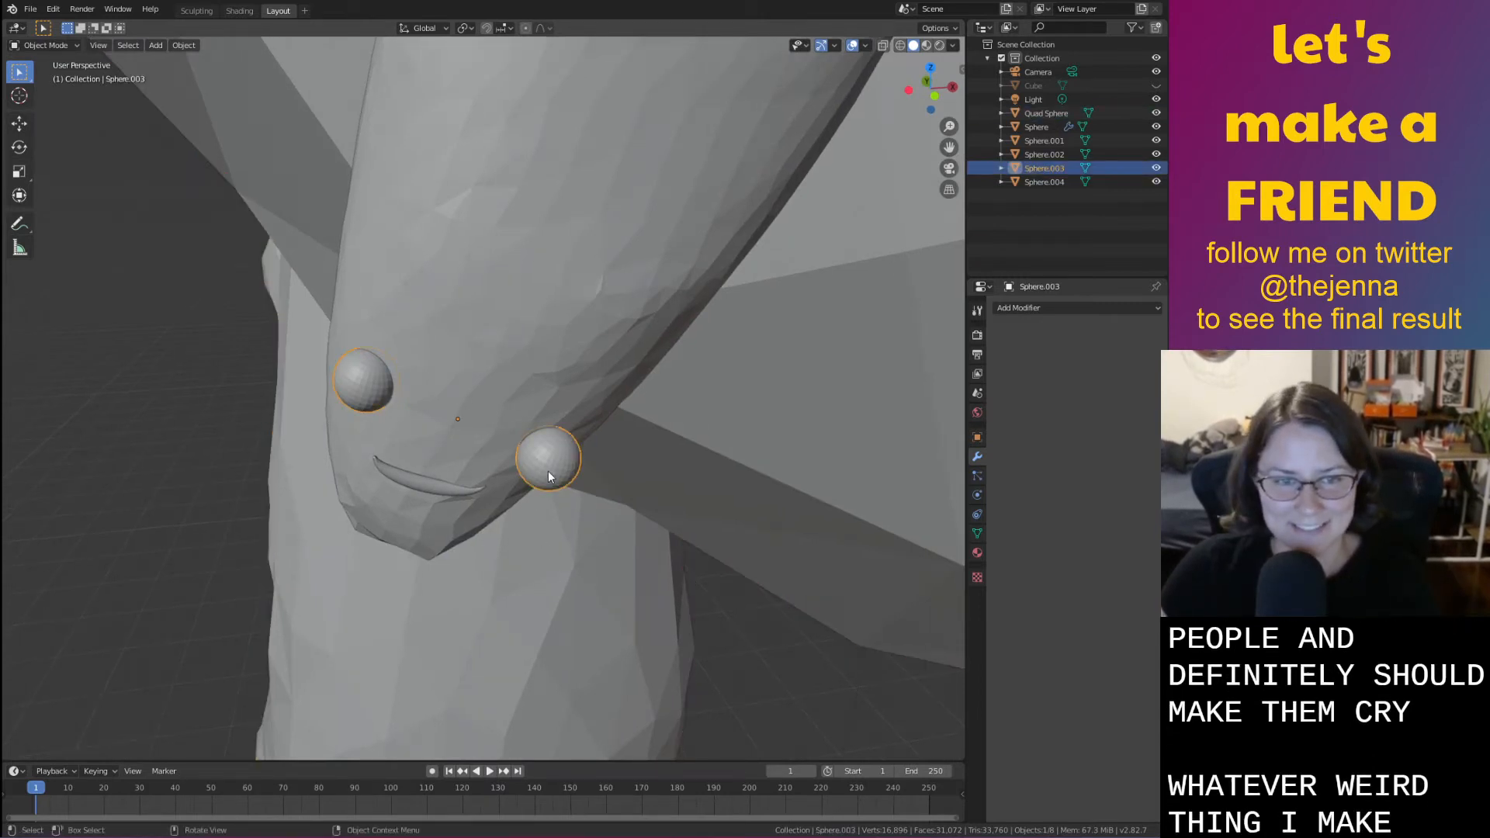
middle_click_drag(576, 457, 582, 456)
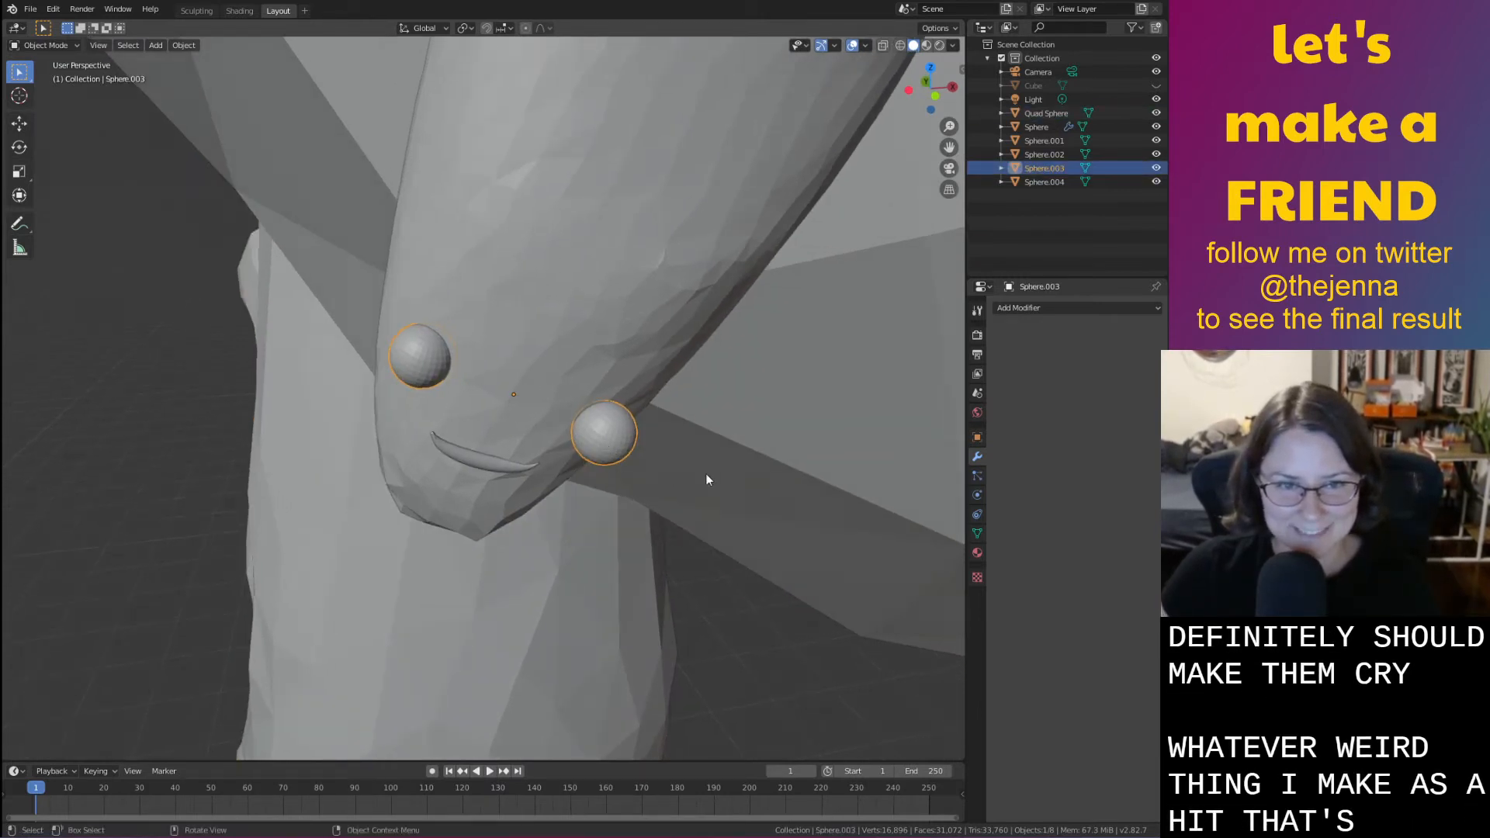
key("r")
key("z")
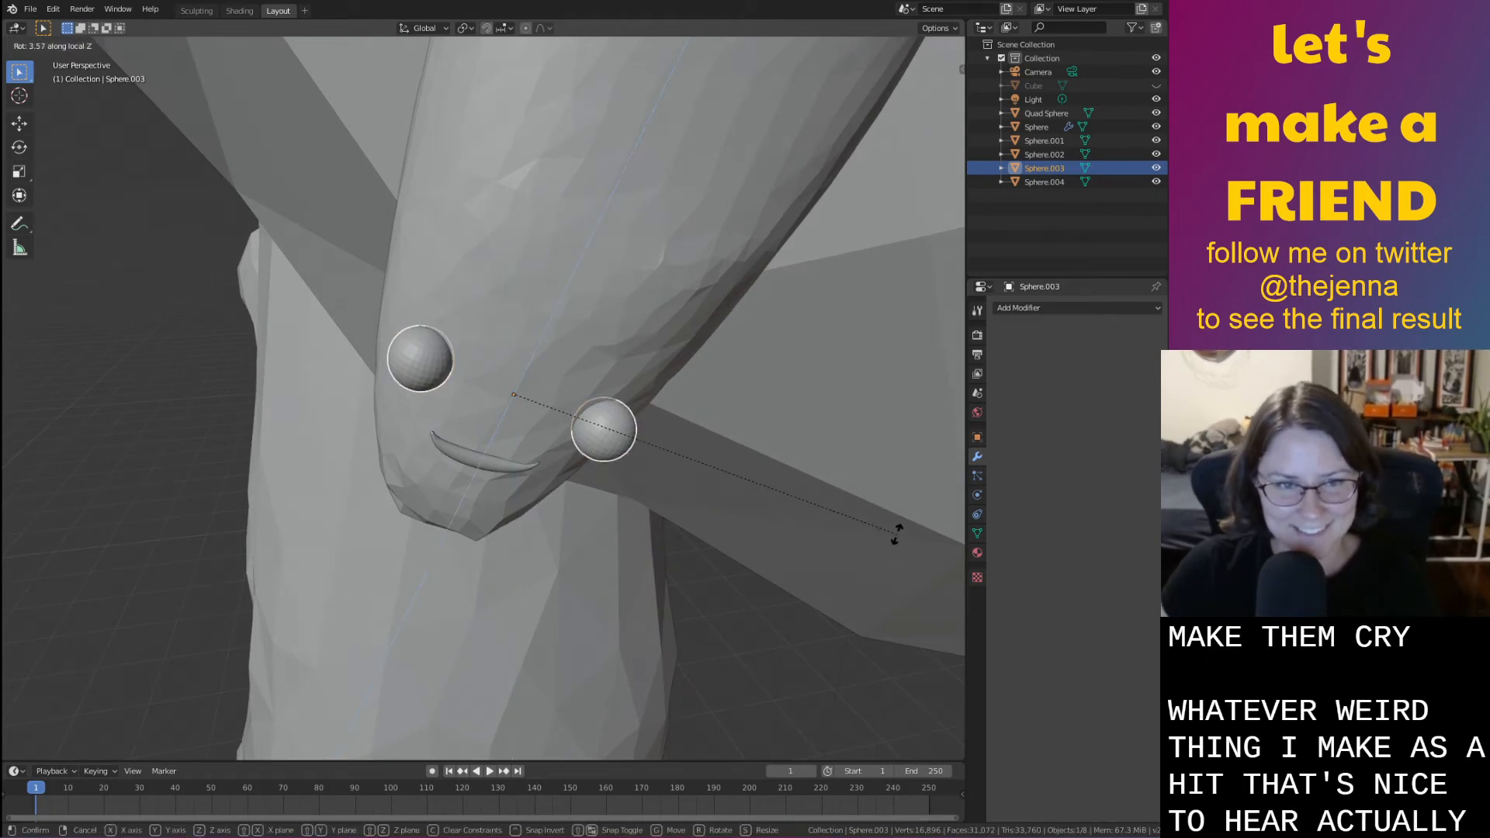
left_click(909, 522)
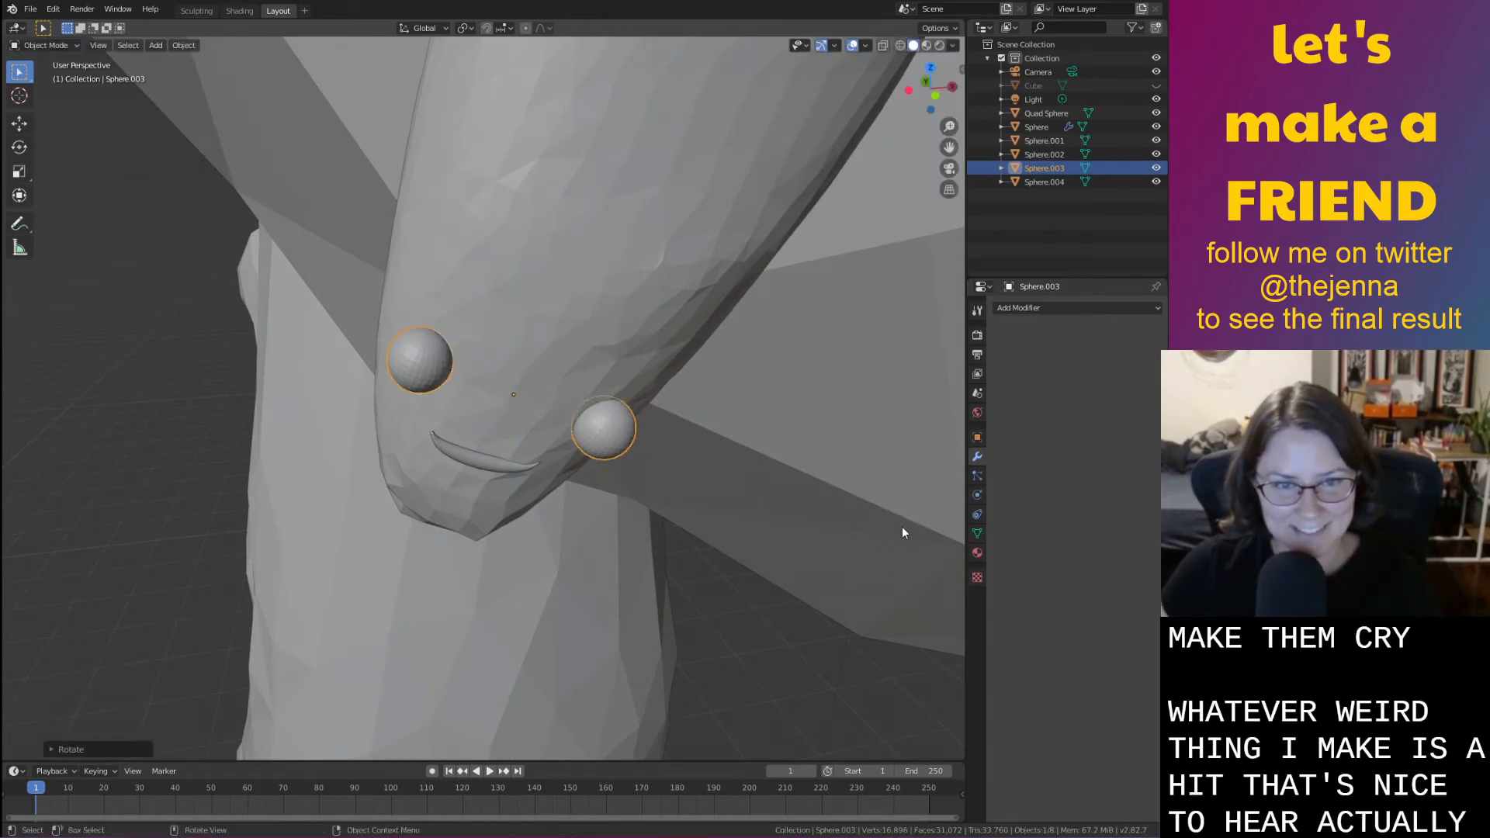
Scale the tiny eyes down and lower them along Z closer to the tiny mouth
middle_click_drag(902, 526, 836, 530)
key("s")
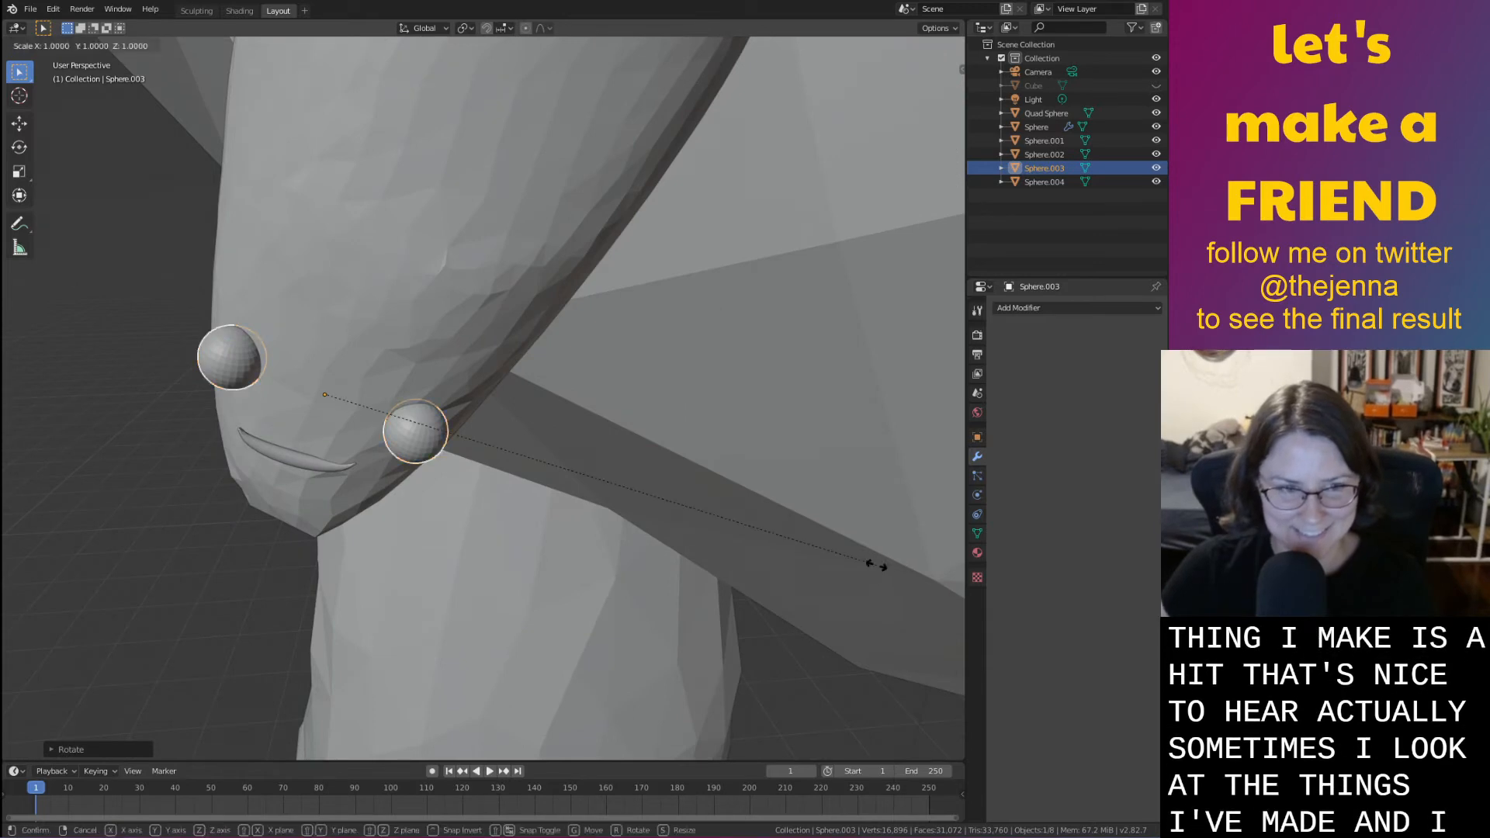
left_click(770, 534)
middle_click_drag(770, 533, 780, 525)
key("g")
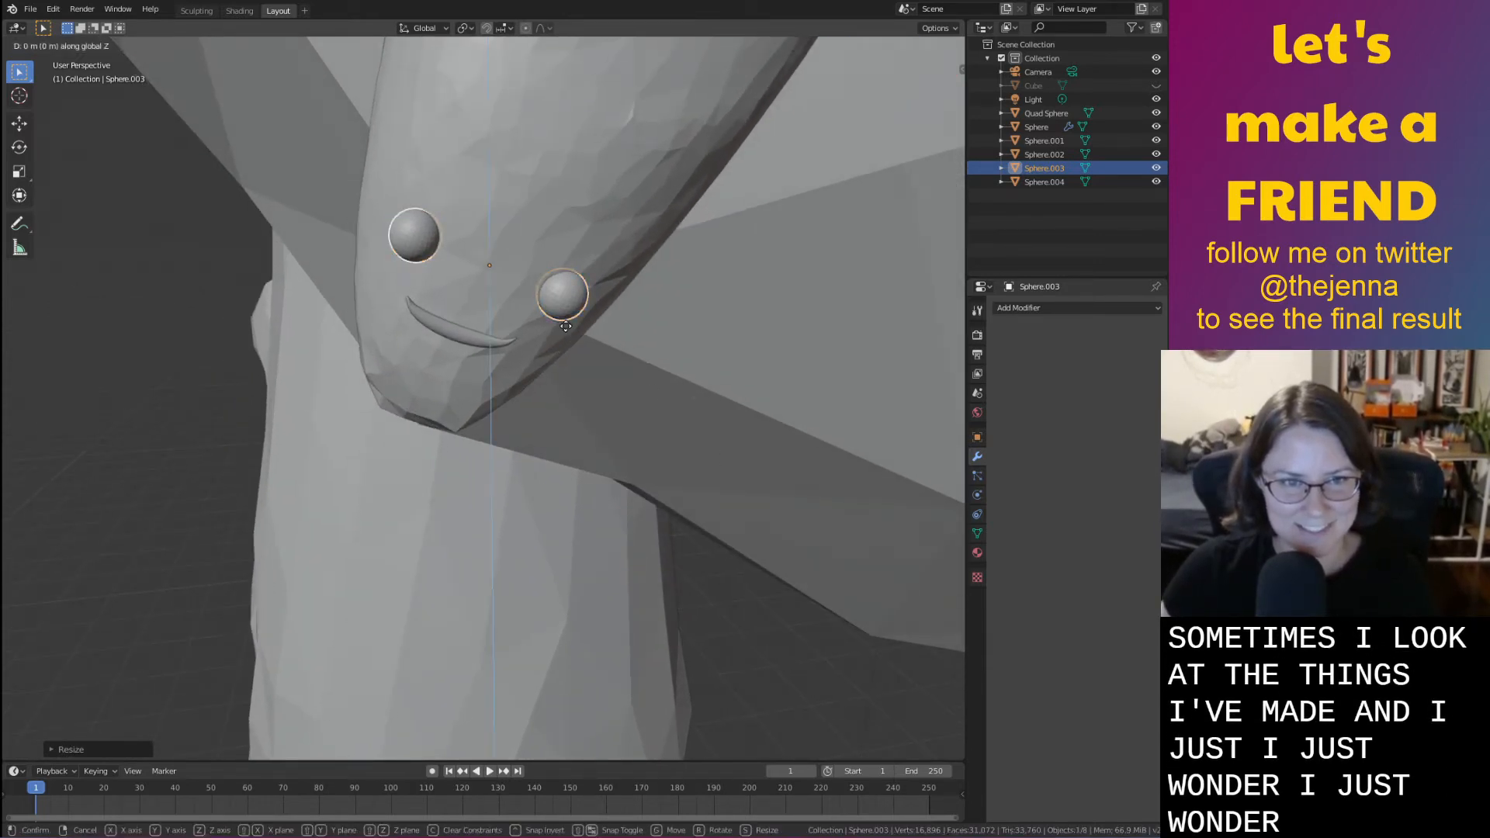
left_click(552, 346)
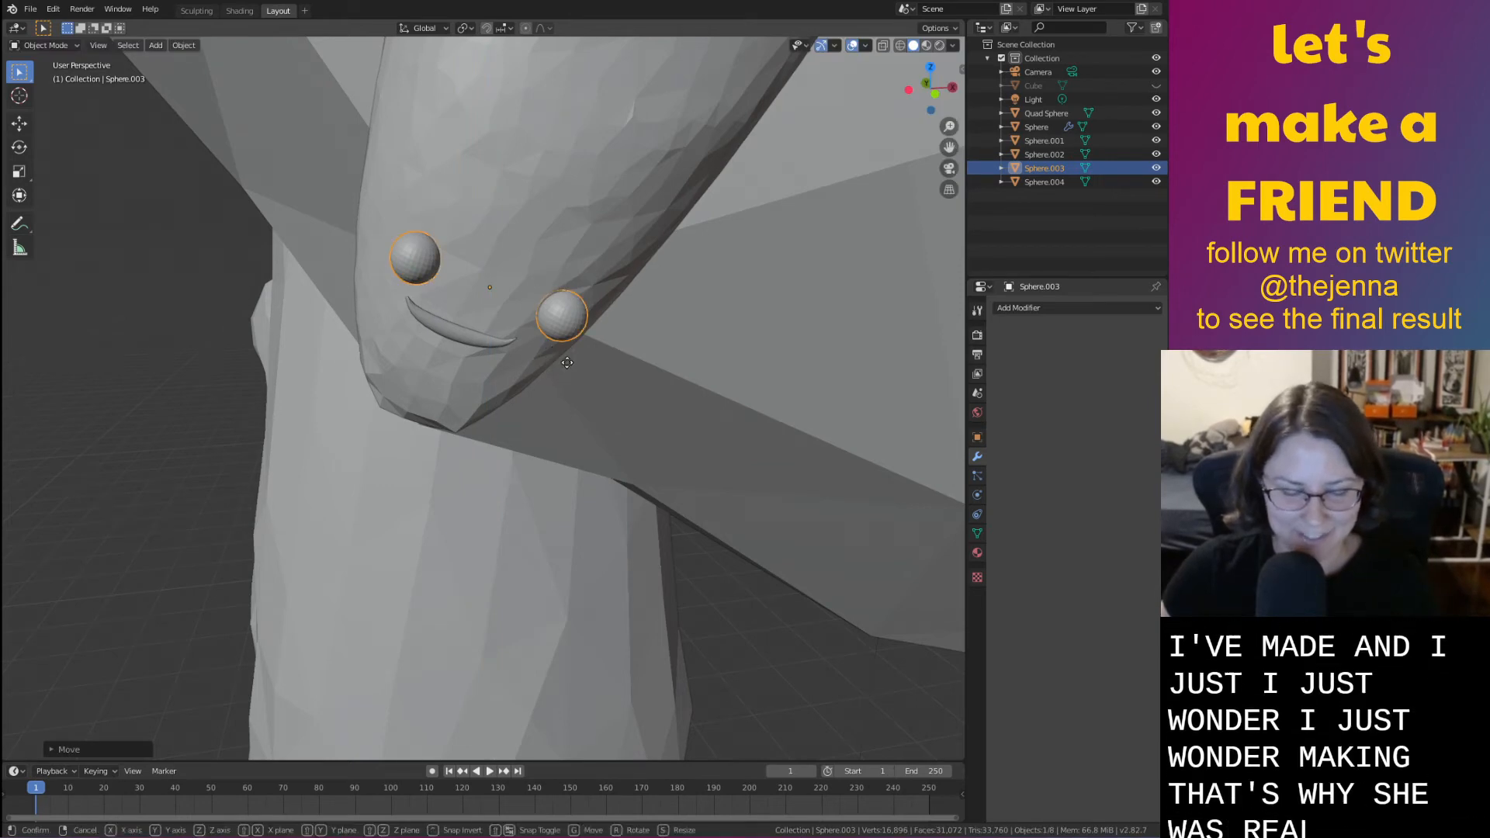
Nudge the tiny eyes and shift them along Y so they sit partly embedded in the mustache tip
key("g")
left_click(552, 353)
key("g")
key("y")
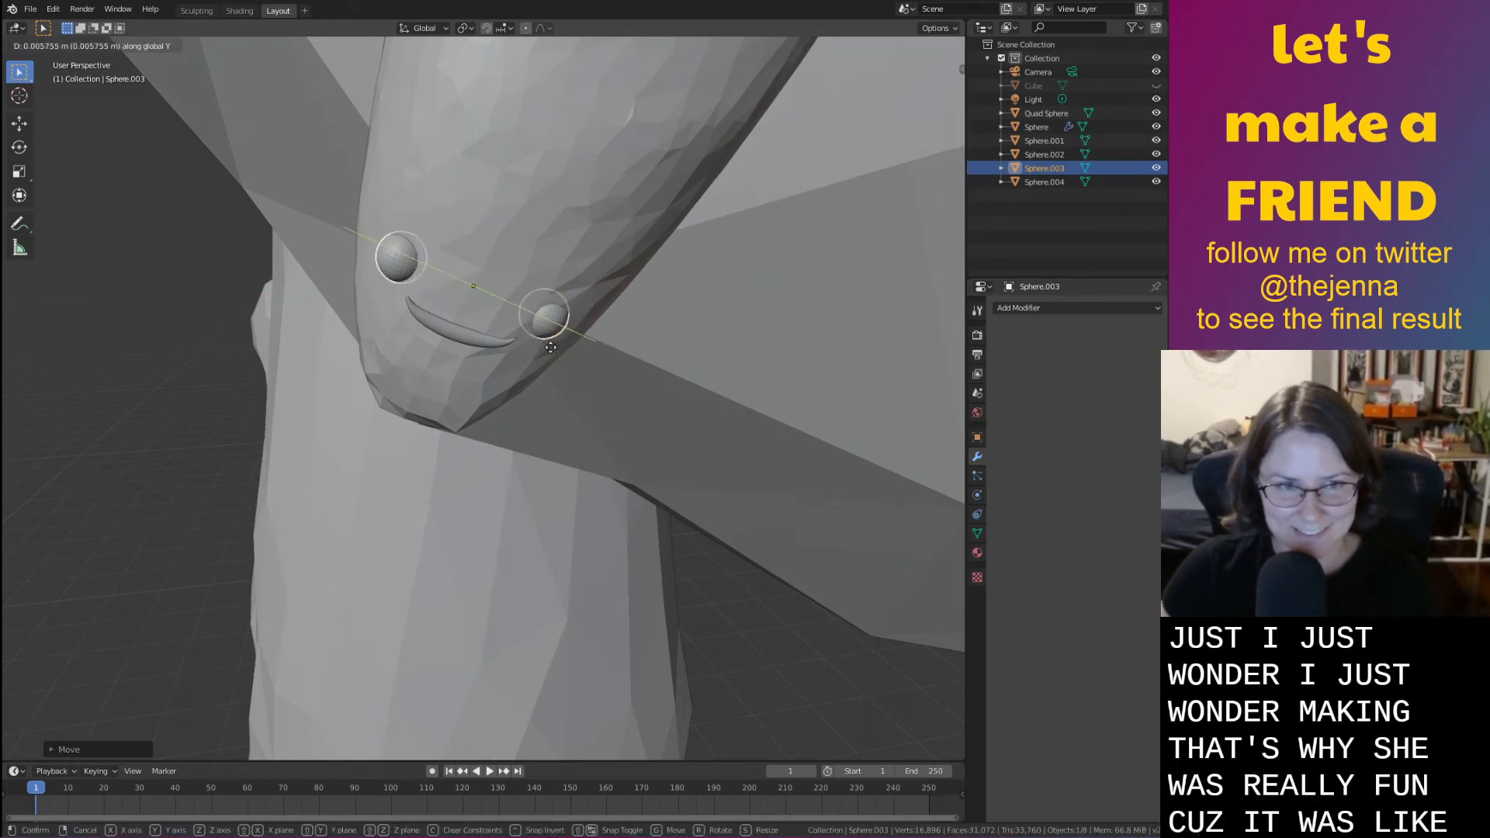
left_click(554, 348)
middle_click_drag(556, 343, 620, 389)
key("r")
key("z")
key("Escape")
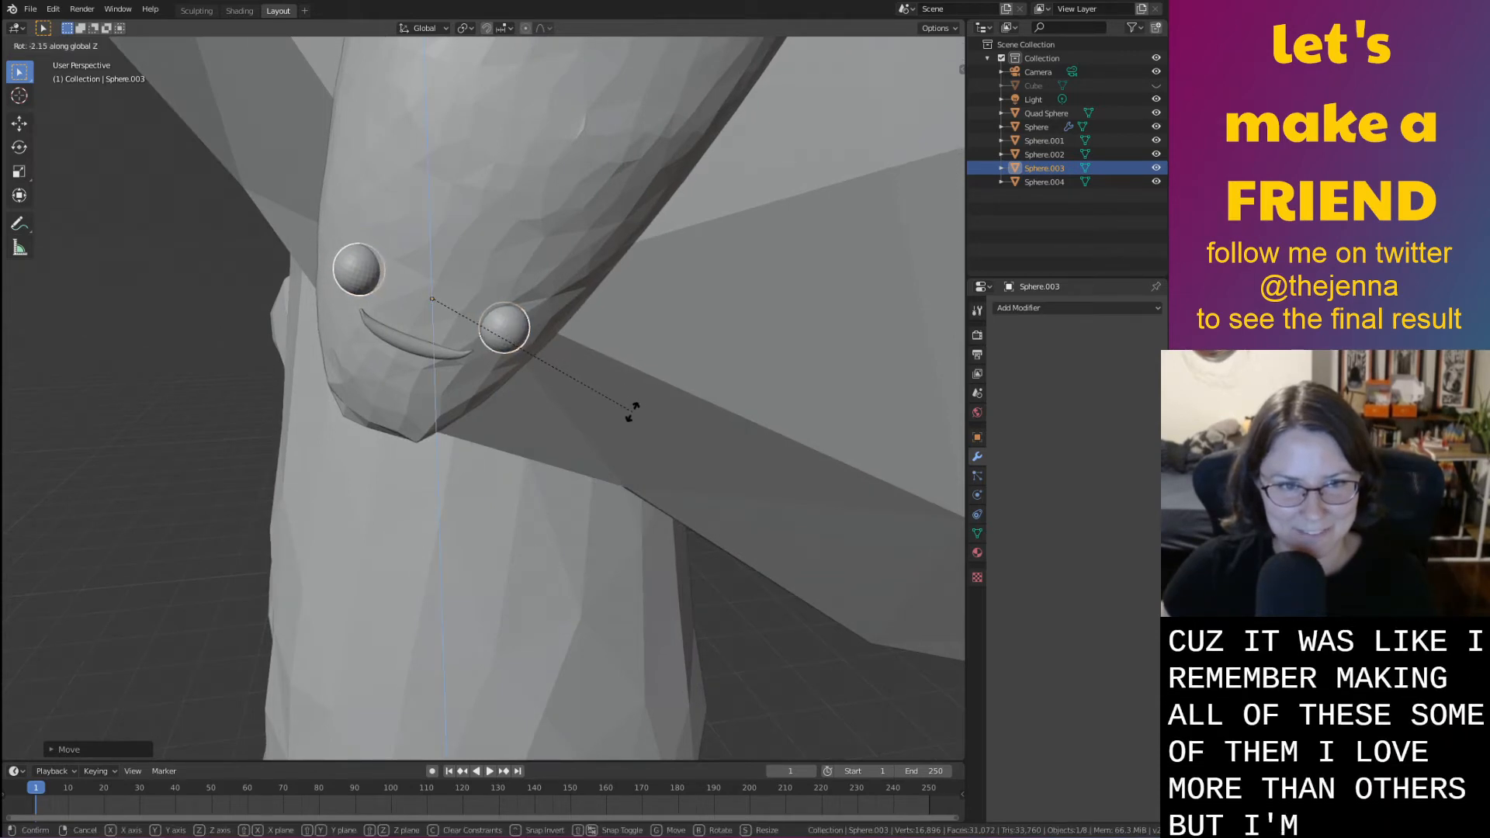
Deselect the tiny eyes and save the monster31.blend file
left_click(728, 611)
key("ctrl+s")
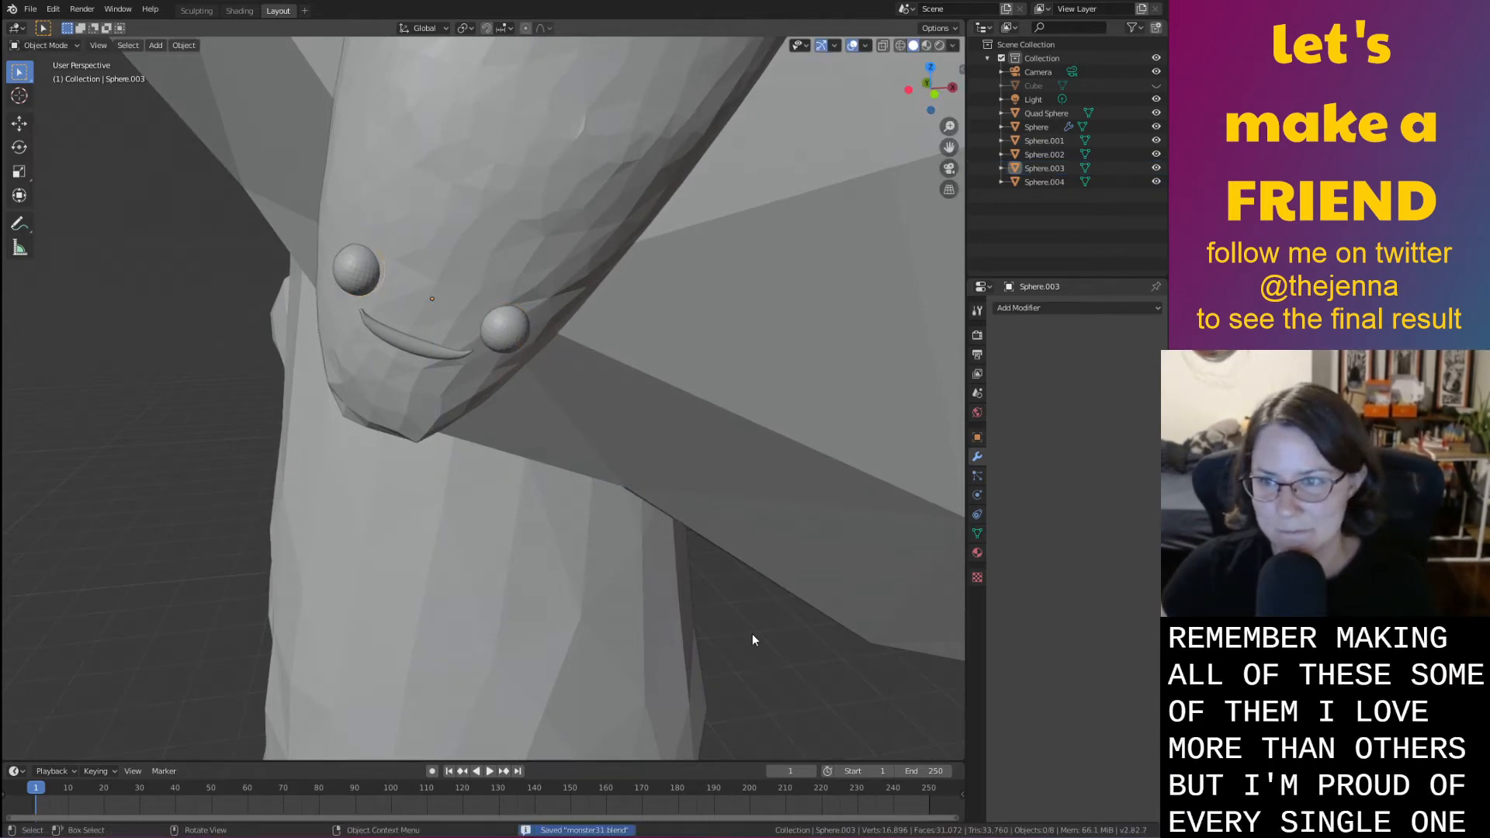
scroll(729, 631, "down", 3)
scroll(729, 632, "down", 6)
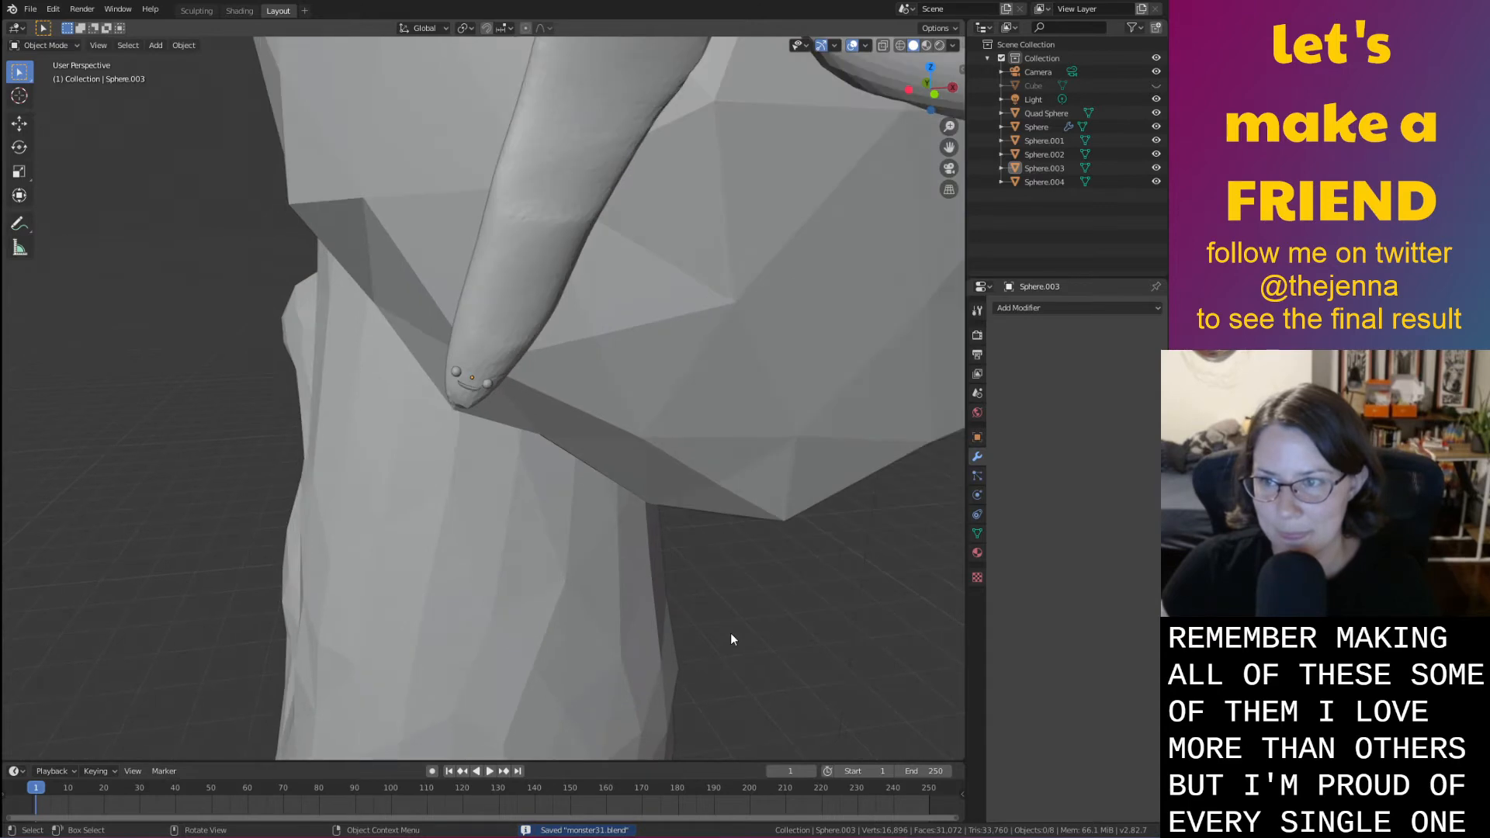
key("Tab")
key("Tab")
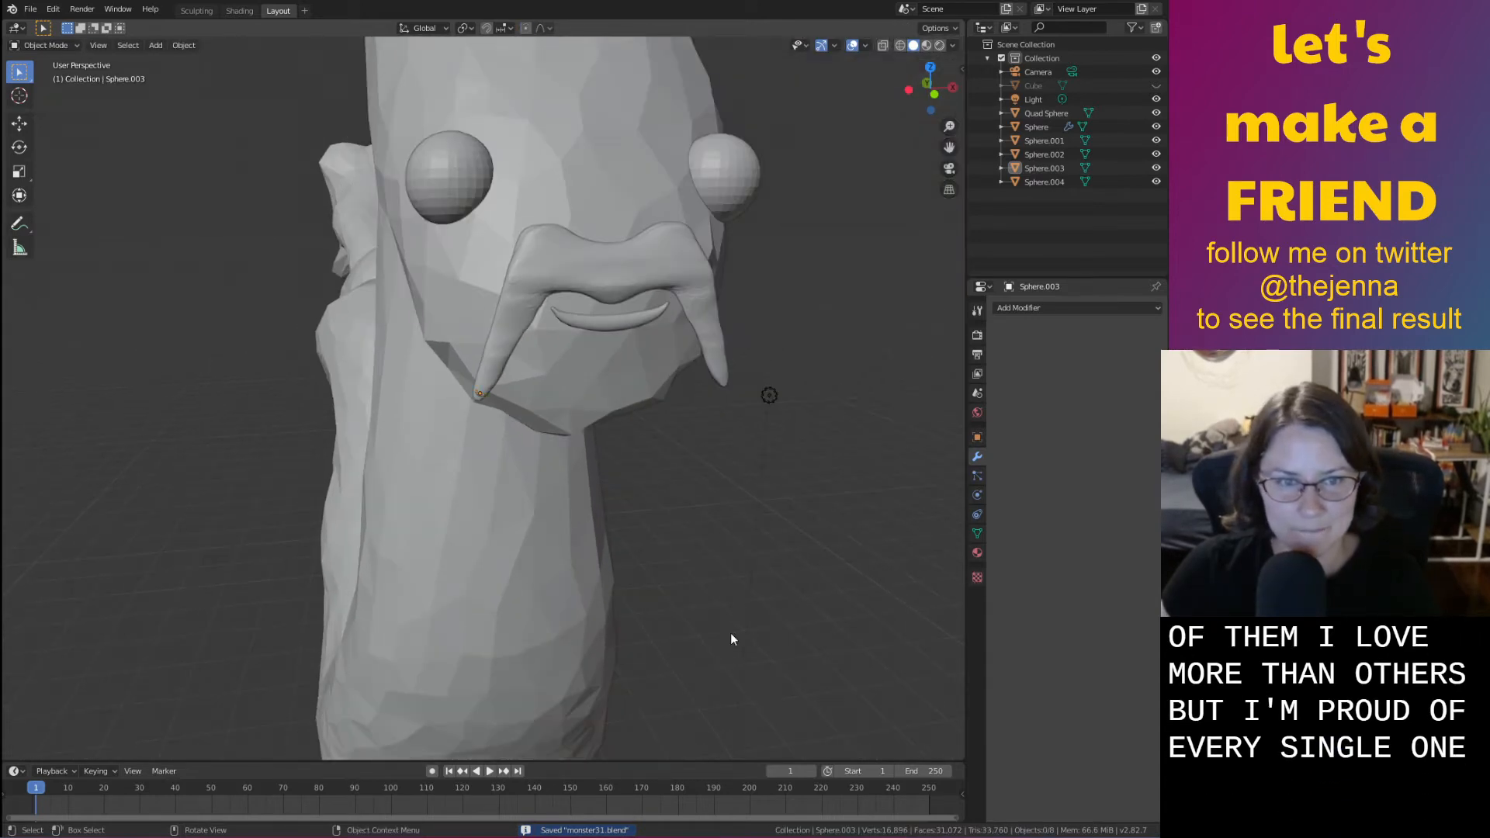
scroll(730, 632, "down", 3)
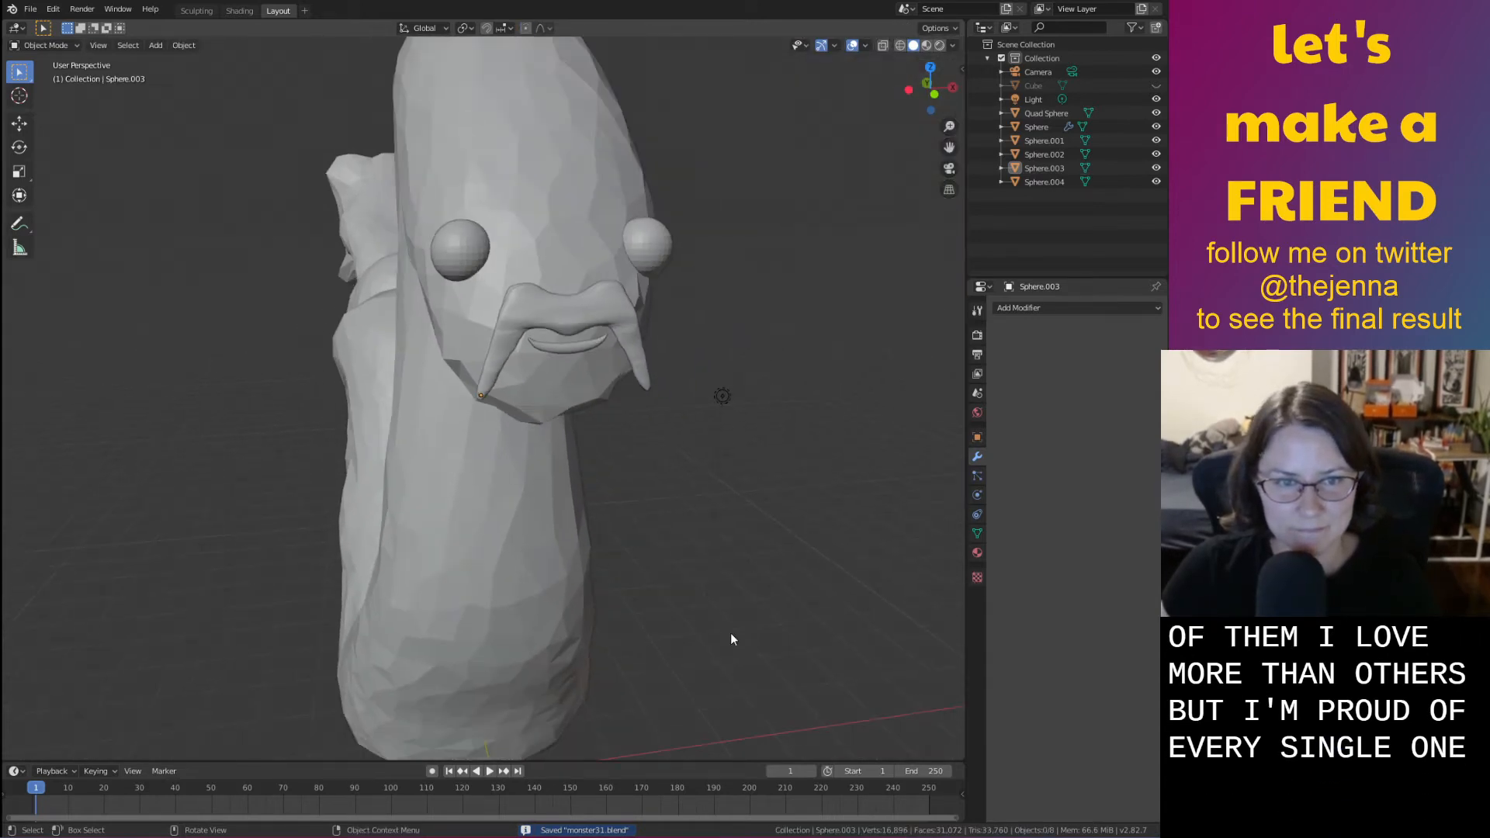
Switch to the Shading workspace and select the mustache near the tiny face
left_click(239, 11)
scroll(695, 296, "up", 6)
middle_click_drag(525, 260, 554, 405, "shift")
left_click(267, 408)
left_click(563, 391)
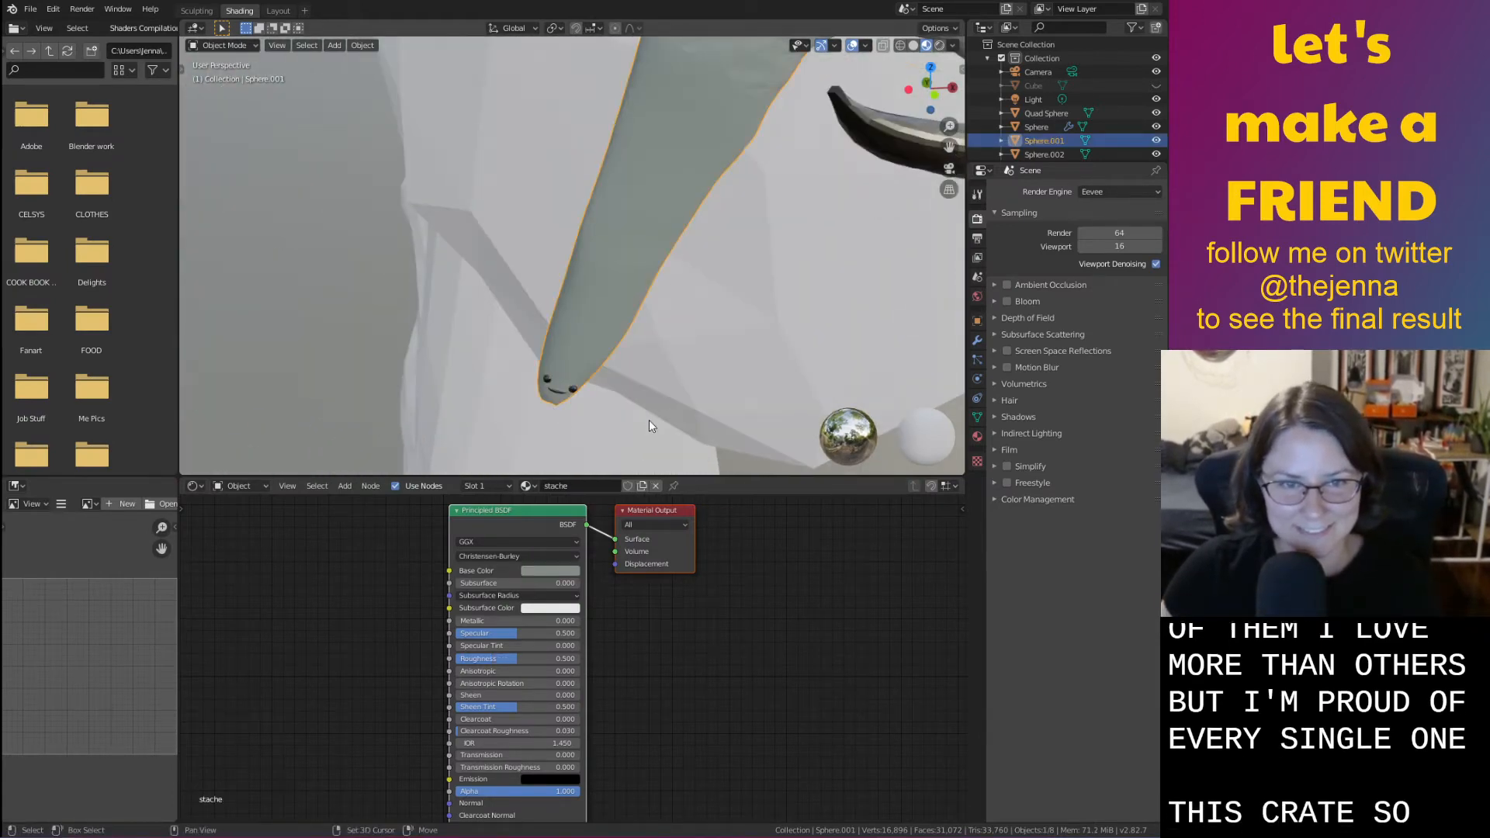
Select the tiny mouth and eyes on the mustache tip, scale them up slightly, deselect them and save the file
scroll(644, 400, "up", 4)
left_click(315, 365)
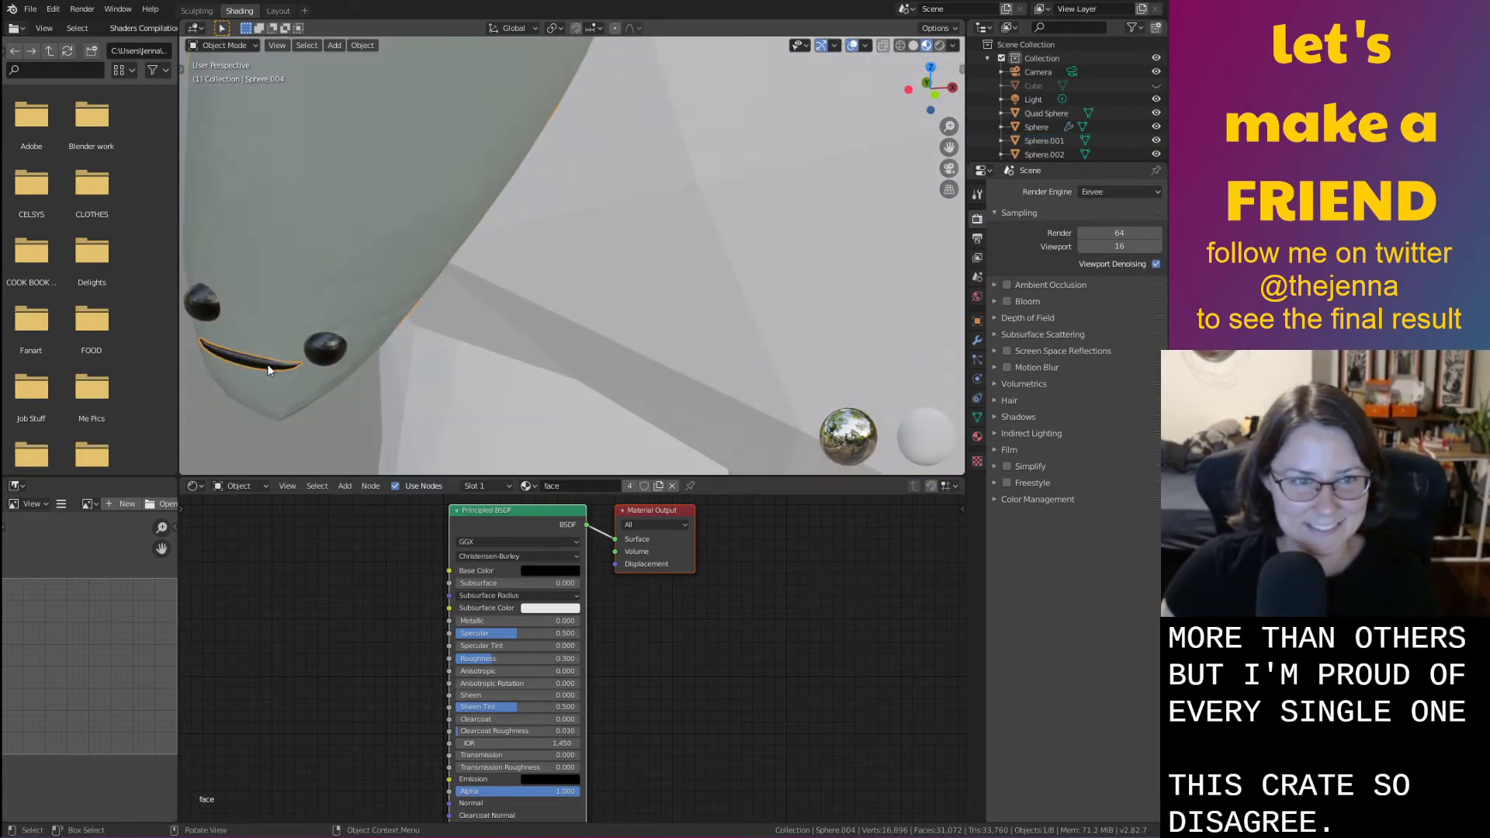
middle_click_drag(317, 367, 321, 370)
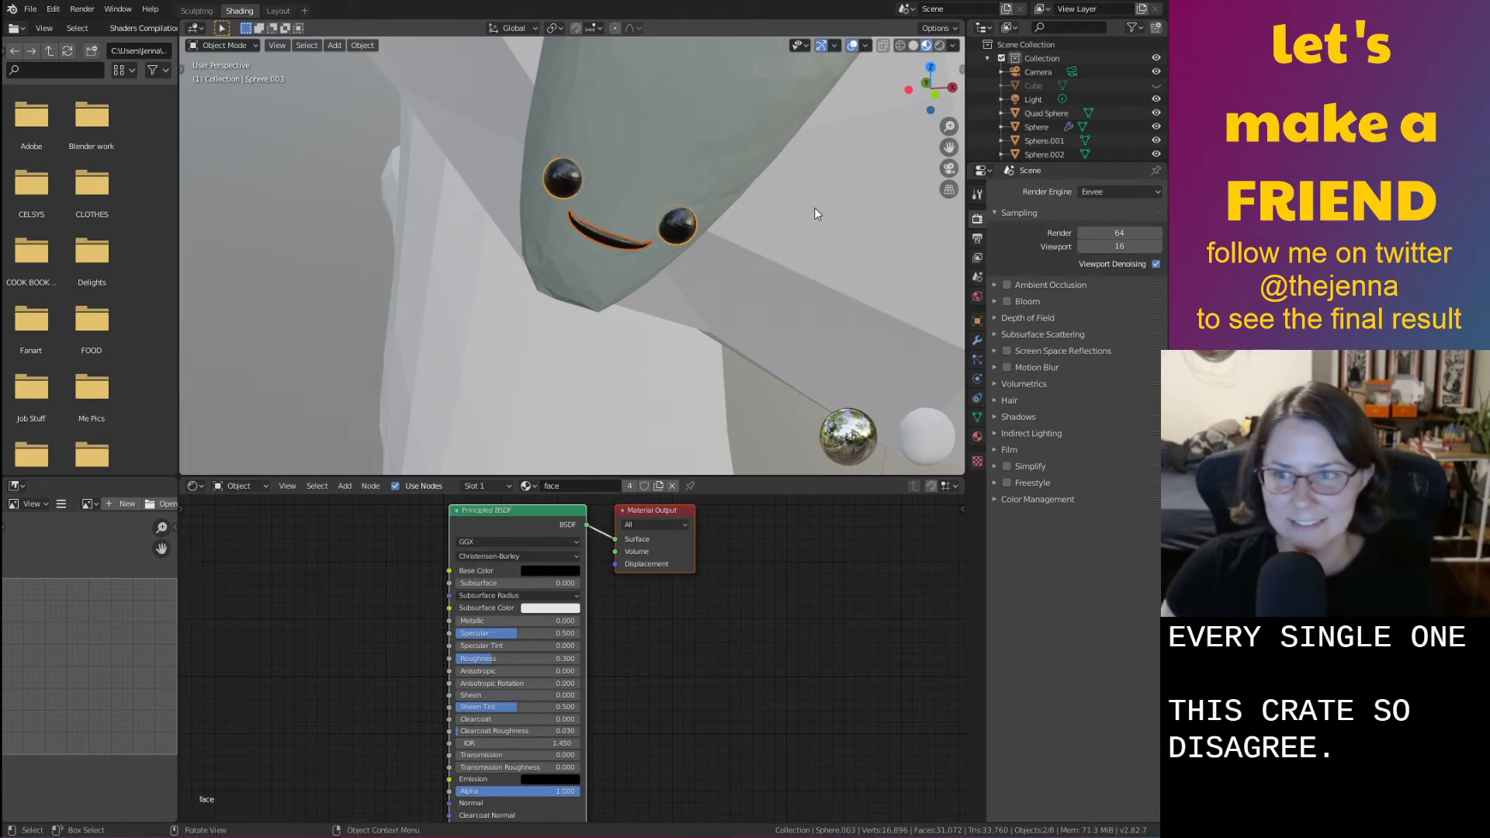
key("s")
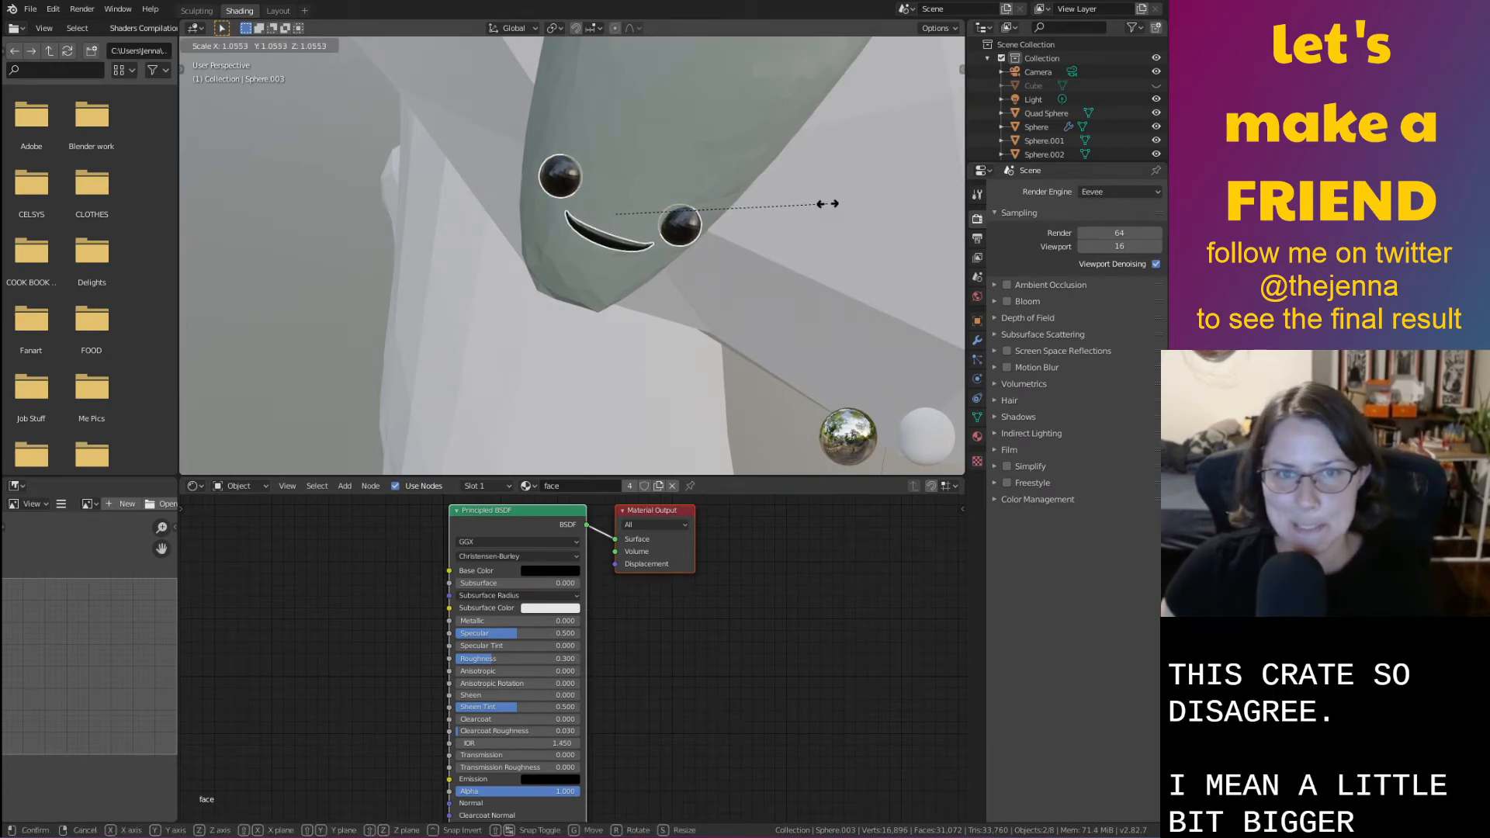
left_click(838, 203)
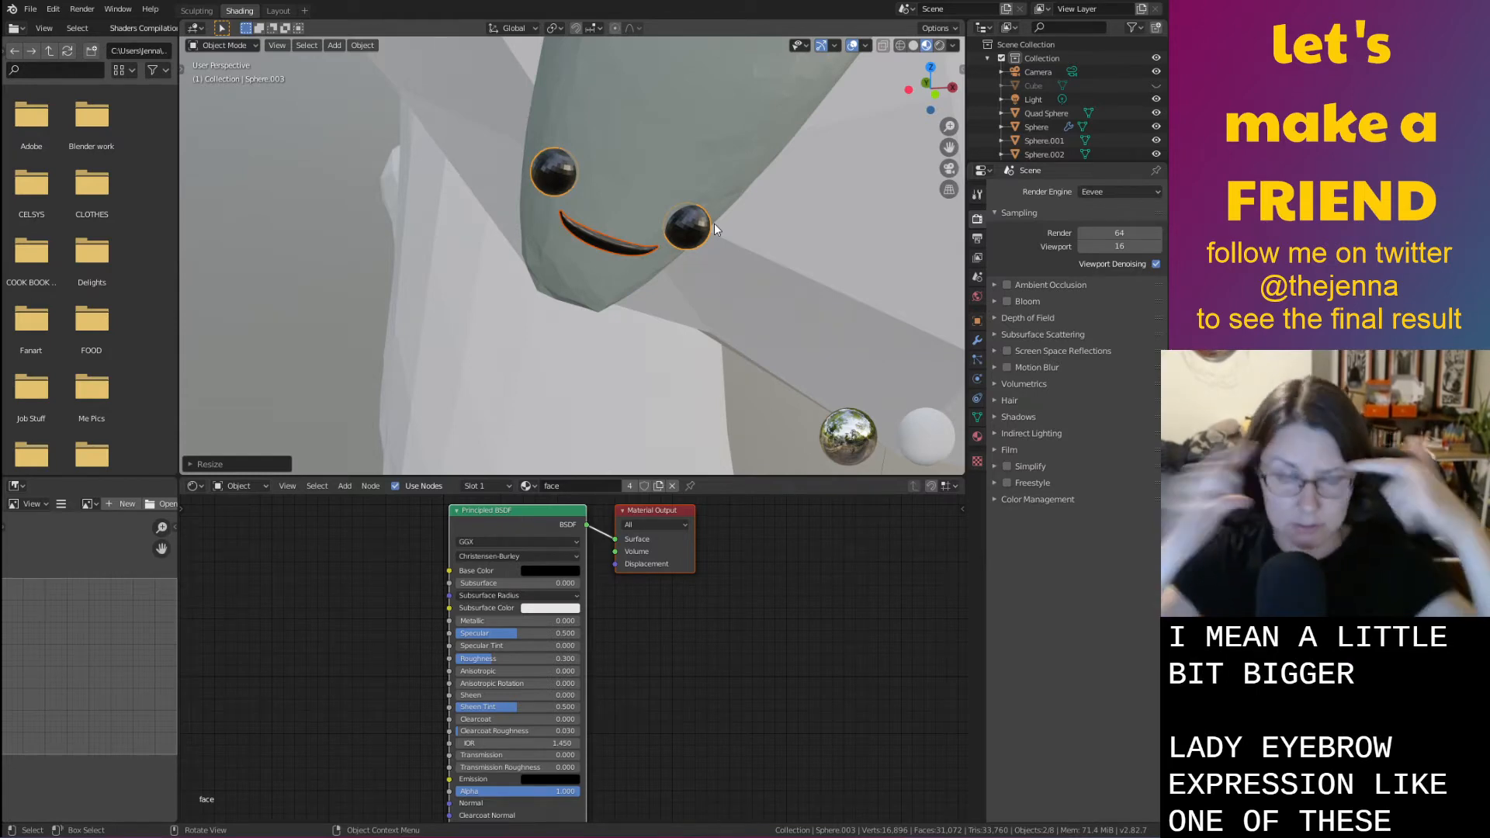
left_click(300, 297)
key("ctrl+s")
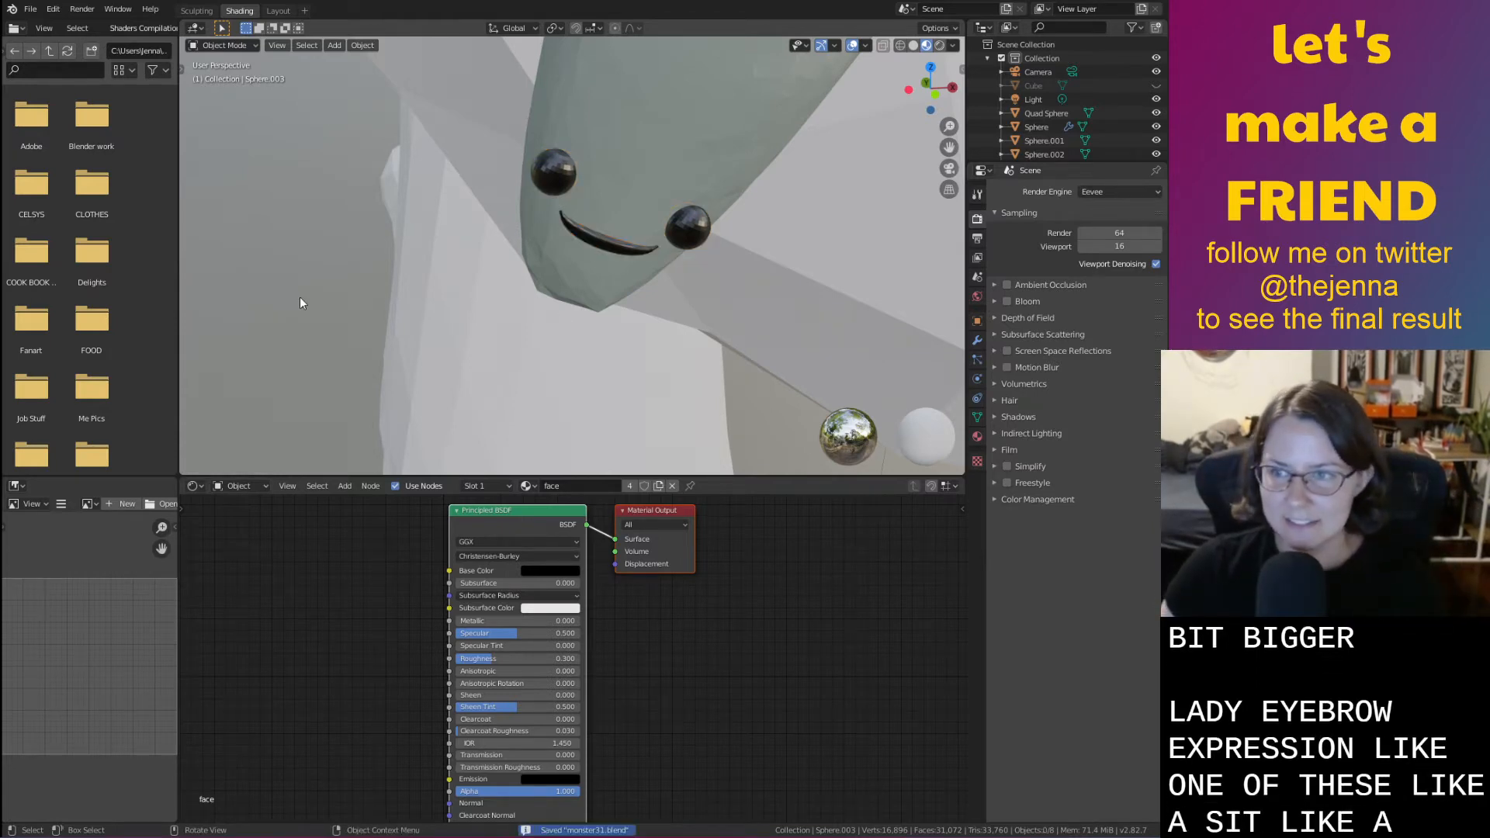
Switch to the Layout workspace and duplicate the tiny mouth on the mustache tip
left_click(613, 250)
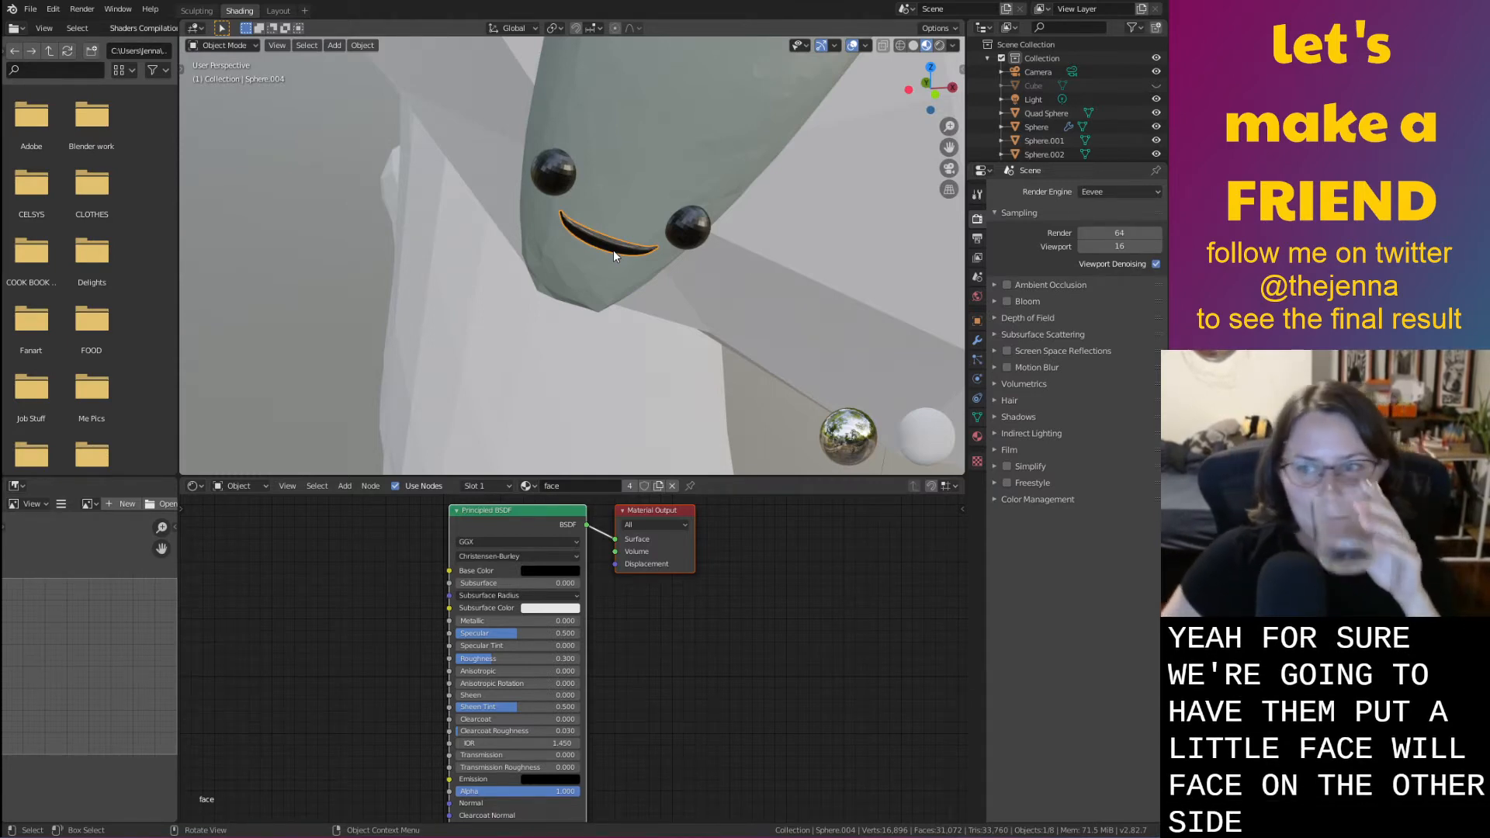
left_click(324, 239)
left_click(278, 10)
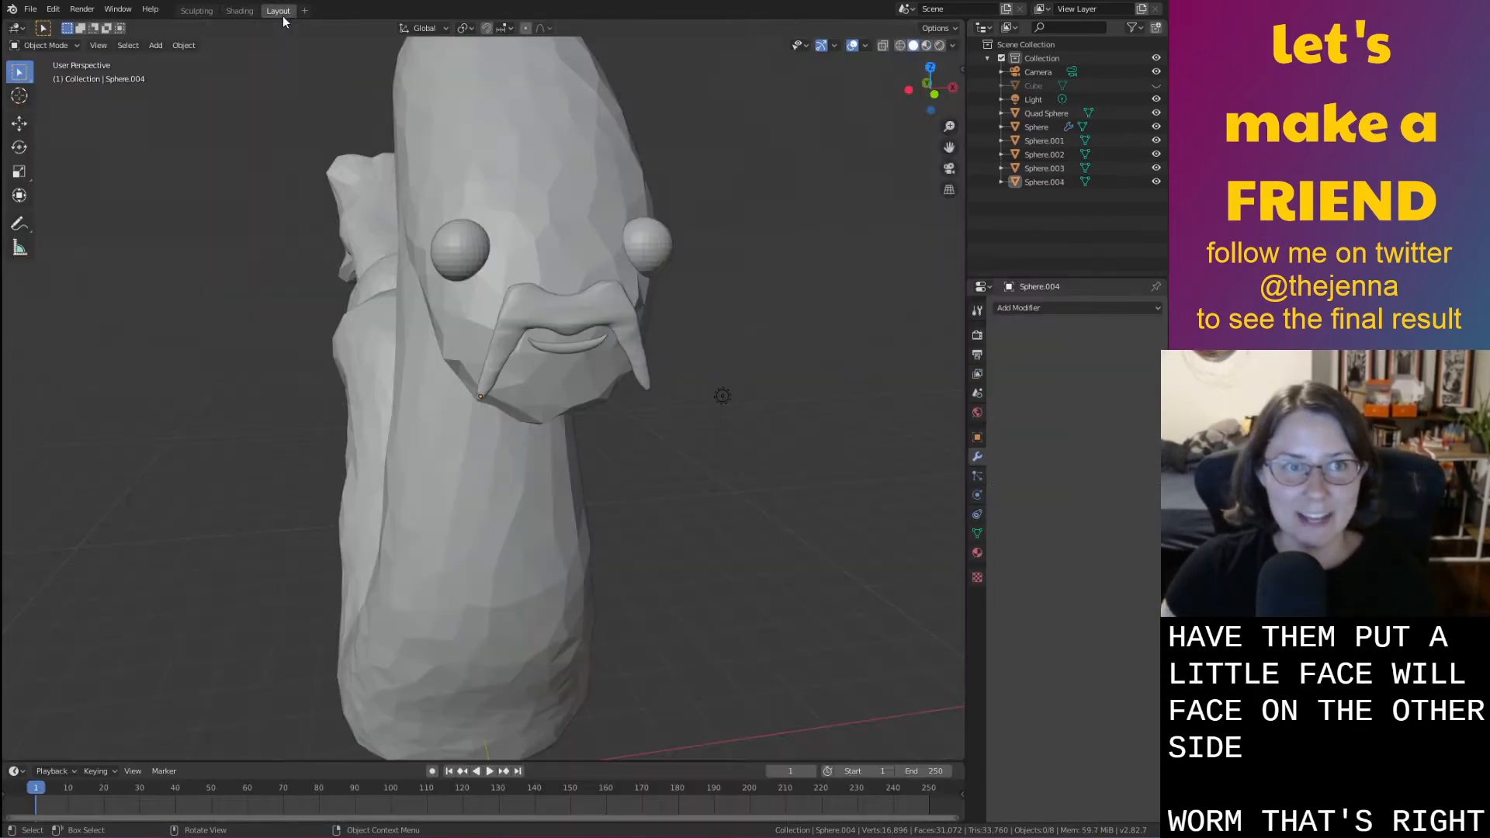
scroll(515, 411, "up", 6)
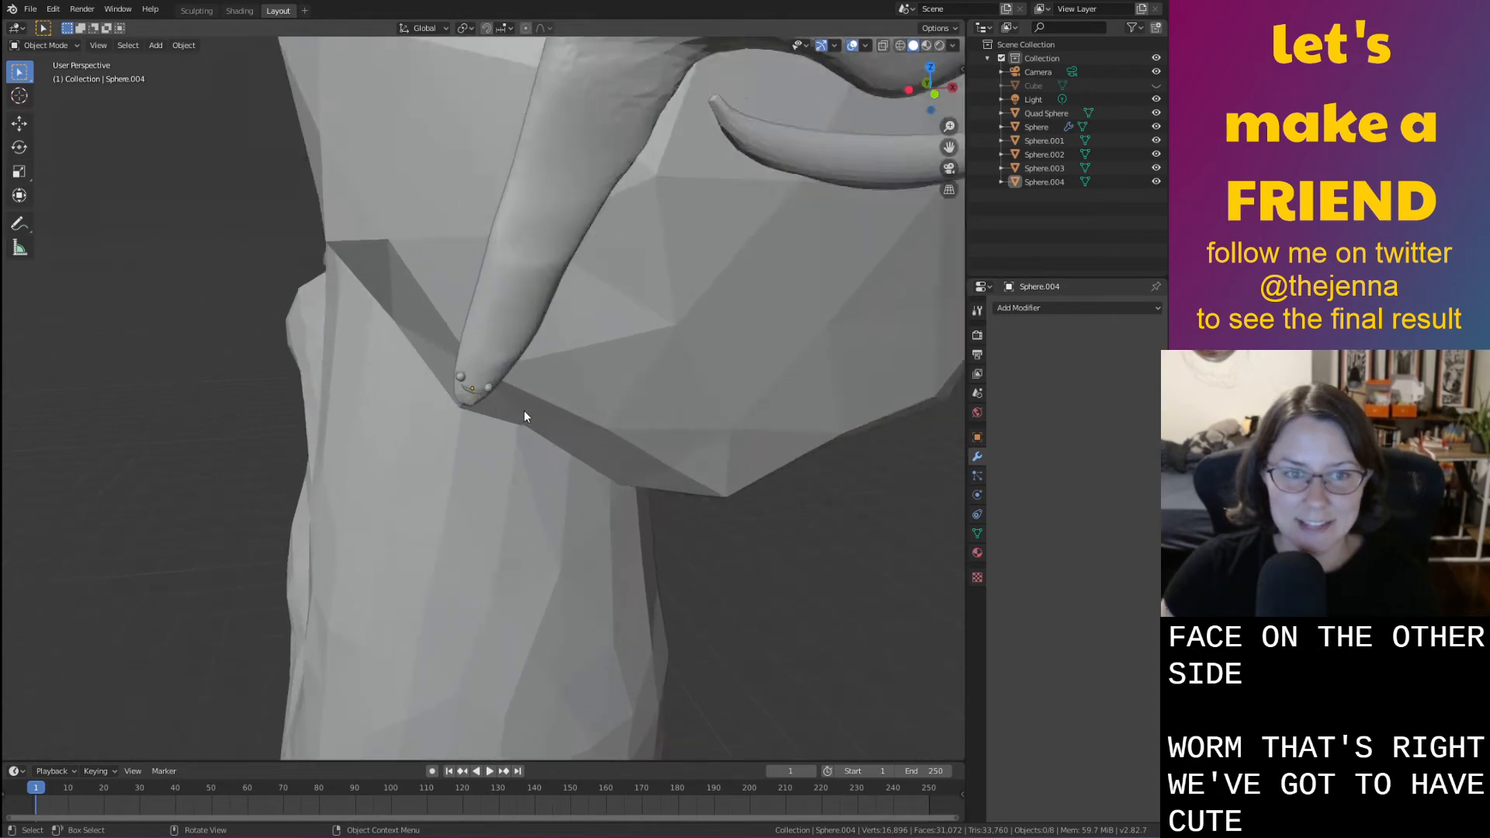
right_click(155, 464)
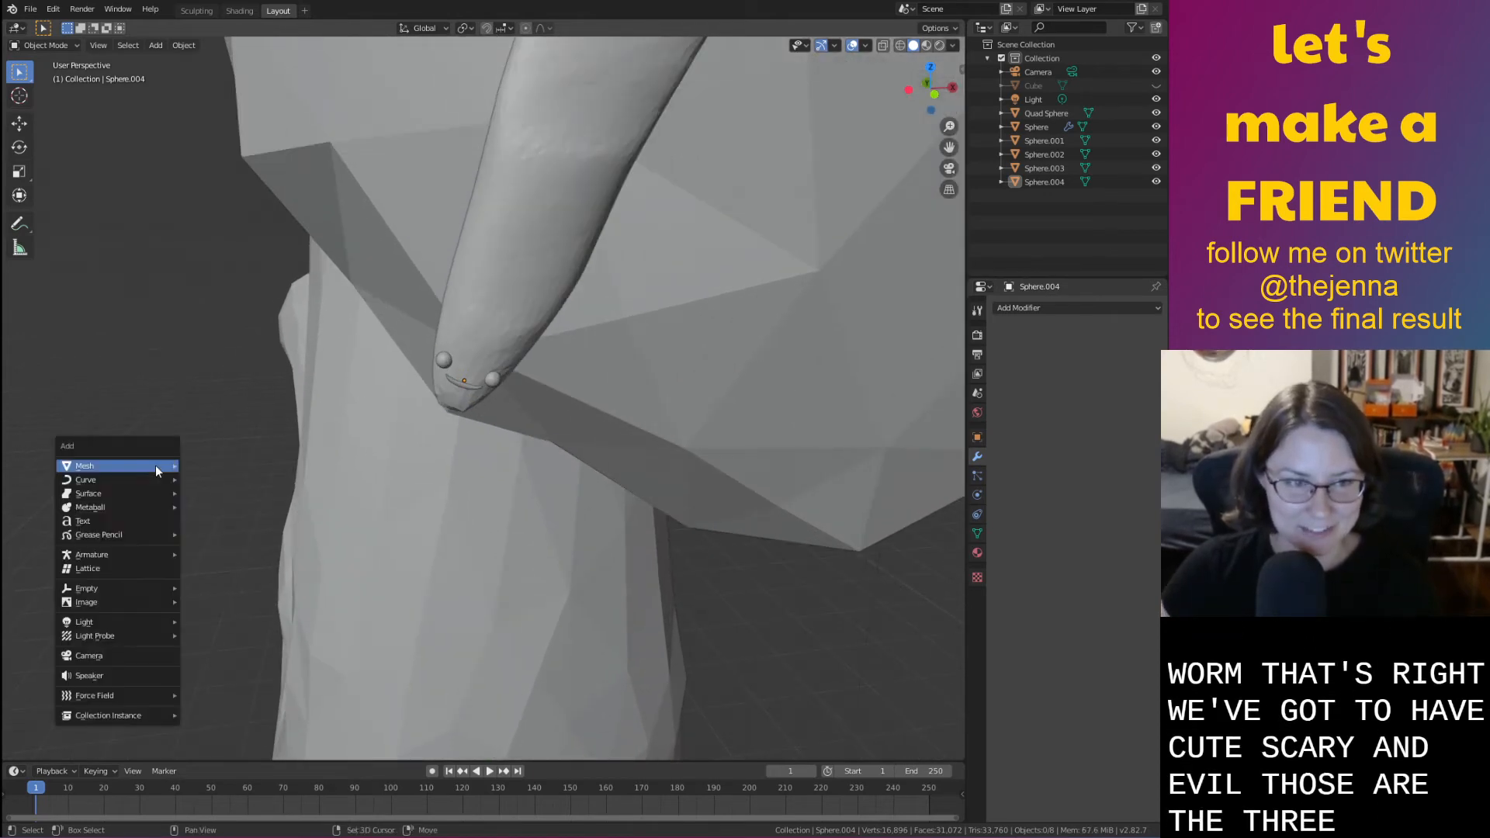
left_click(472, 384)
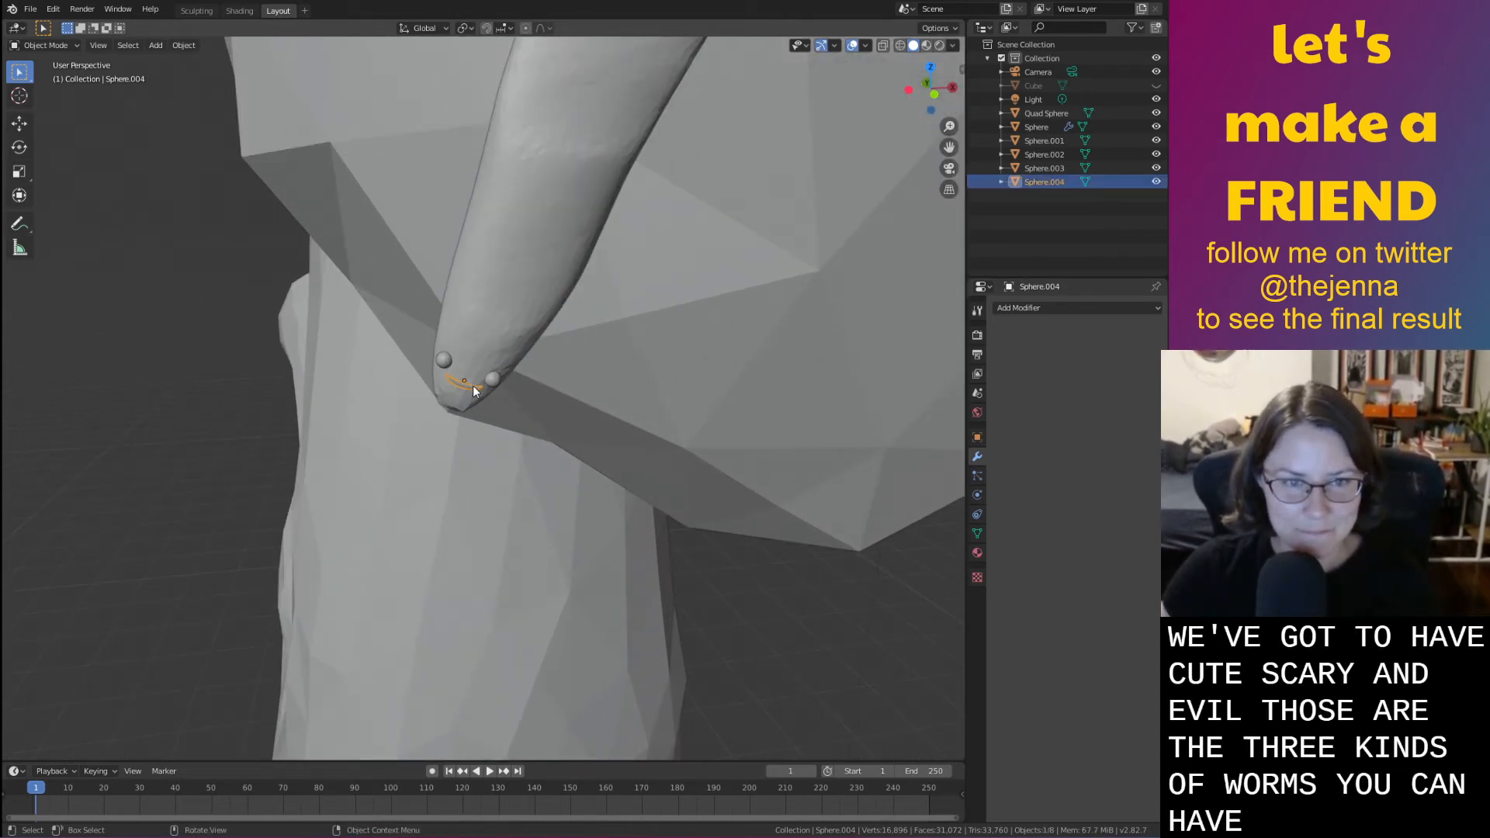
key("shift+d")
left_click(482, 395)
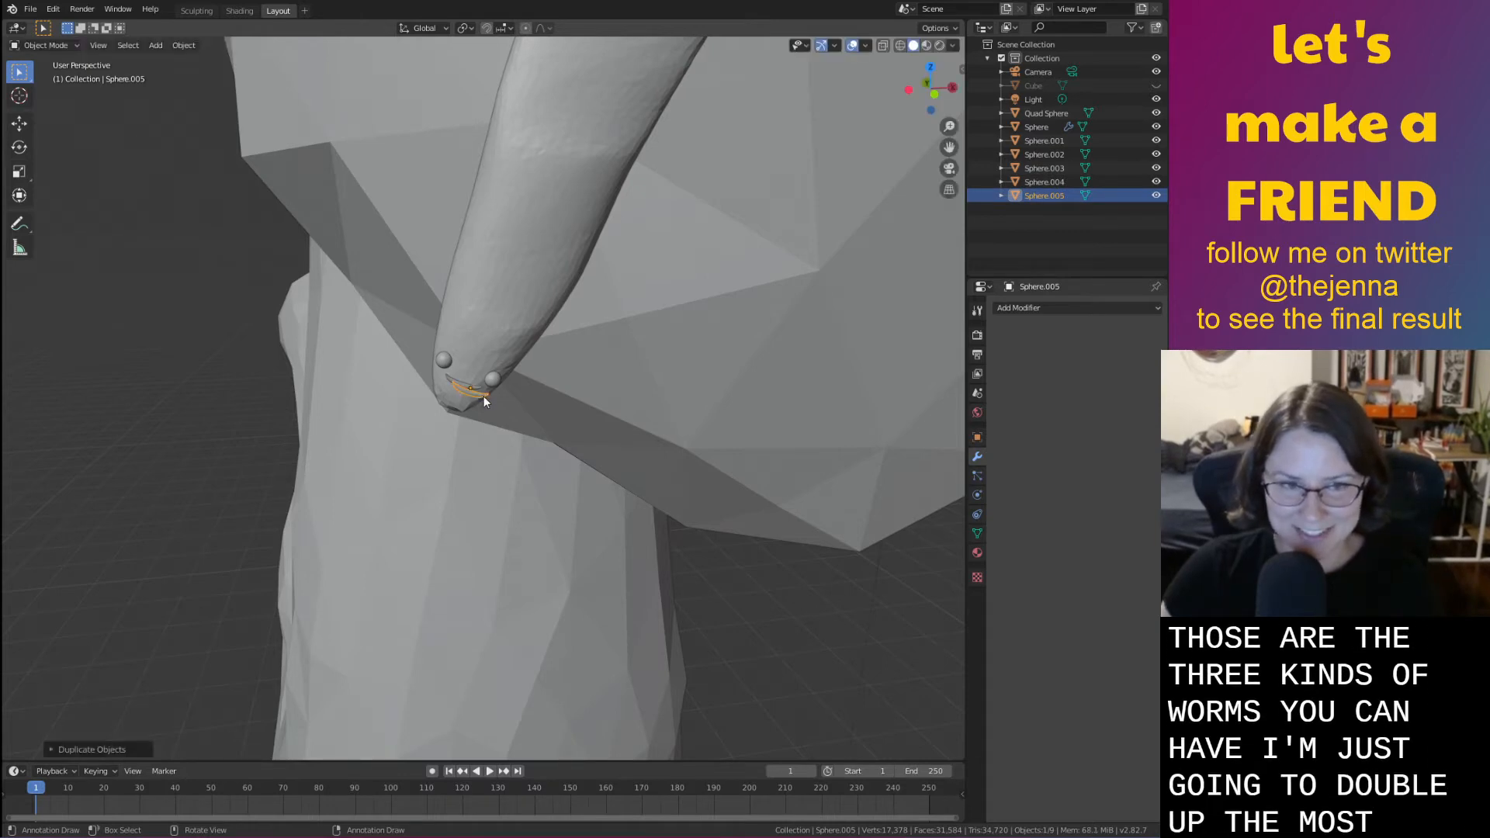
Raise the duplicated mouth along Z to above the tiny eyes
scroll(485, 401, "up", 3)
key("g")
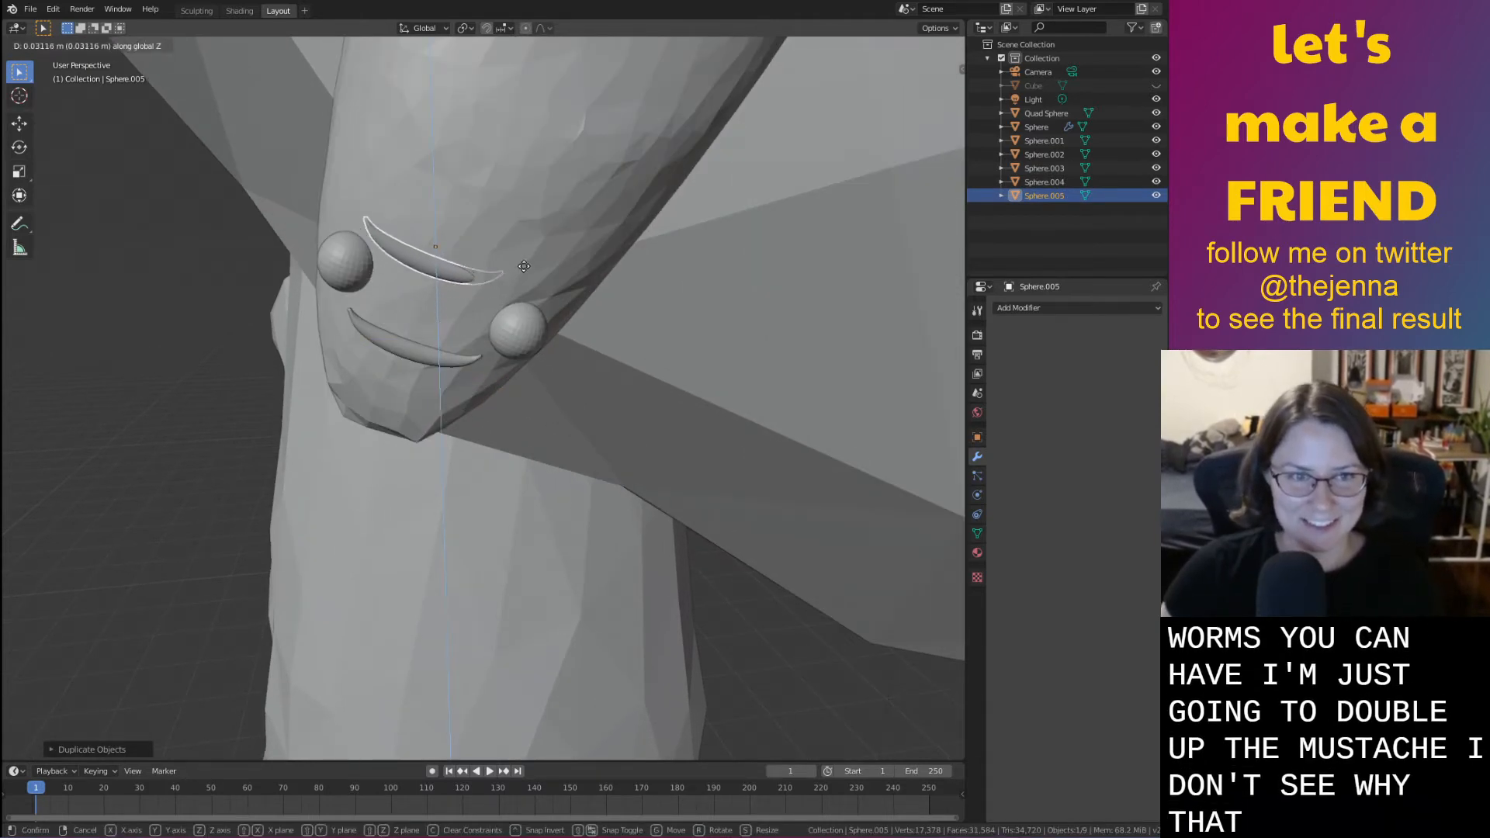
left_click(446, 221)
key("s")
key("r")
key("x")
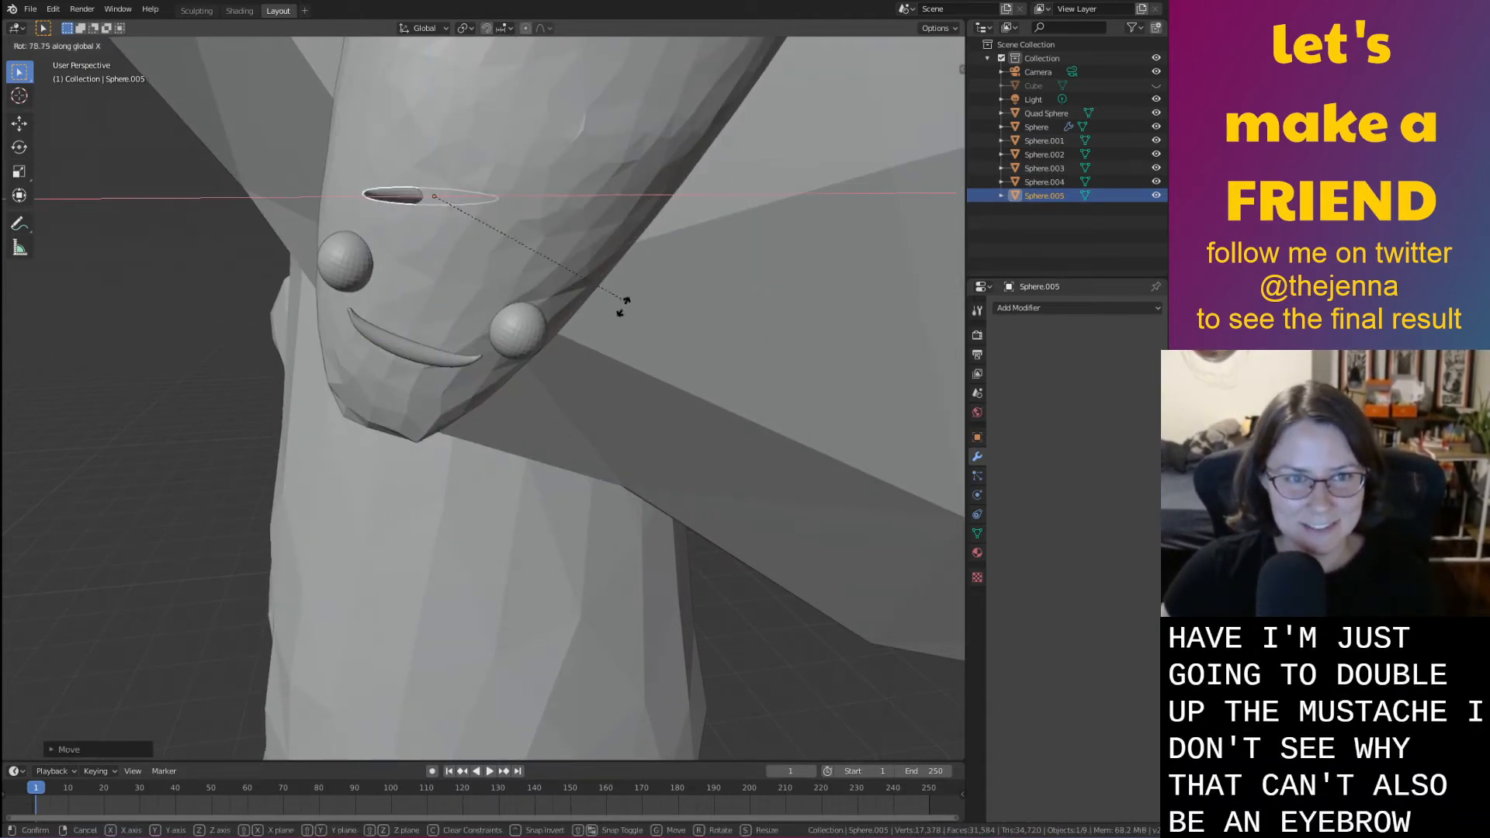
right_click(500, 428)
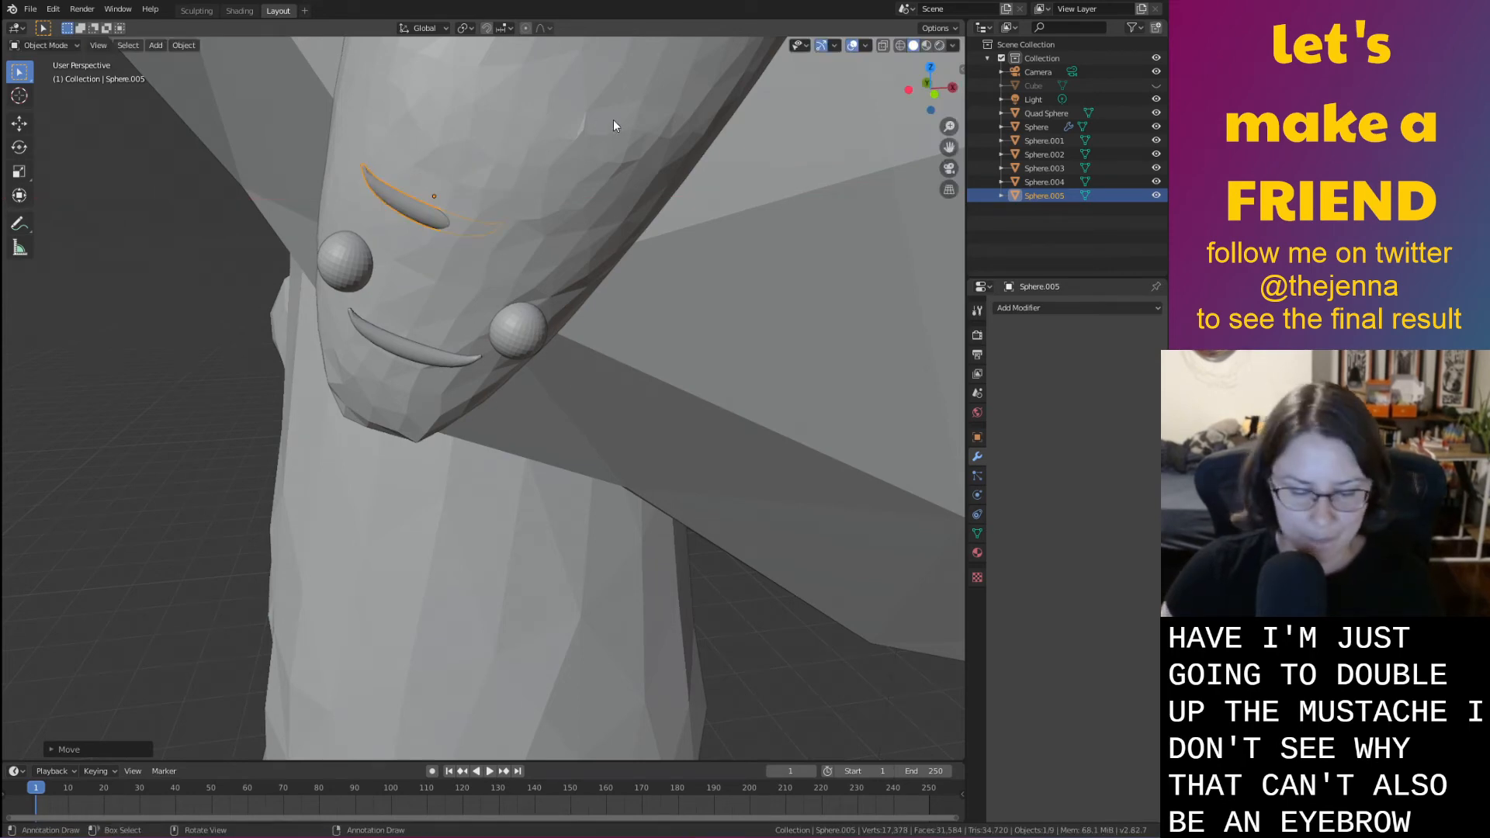
Rotate the duplicated mouth about Y until it arches like an eyebrow
key("r")
key("y")
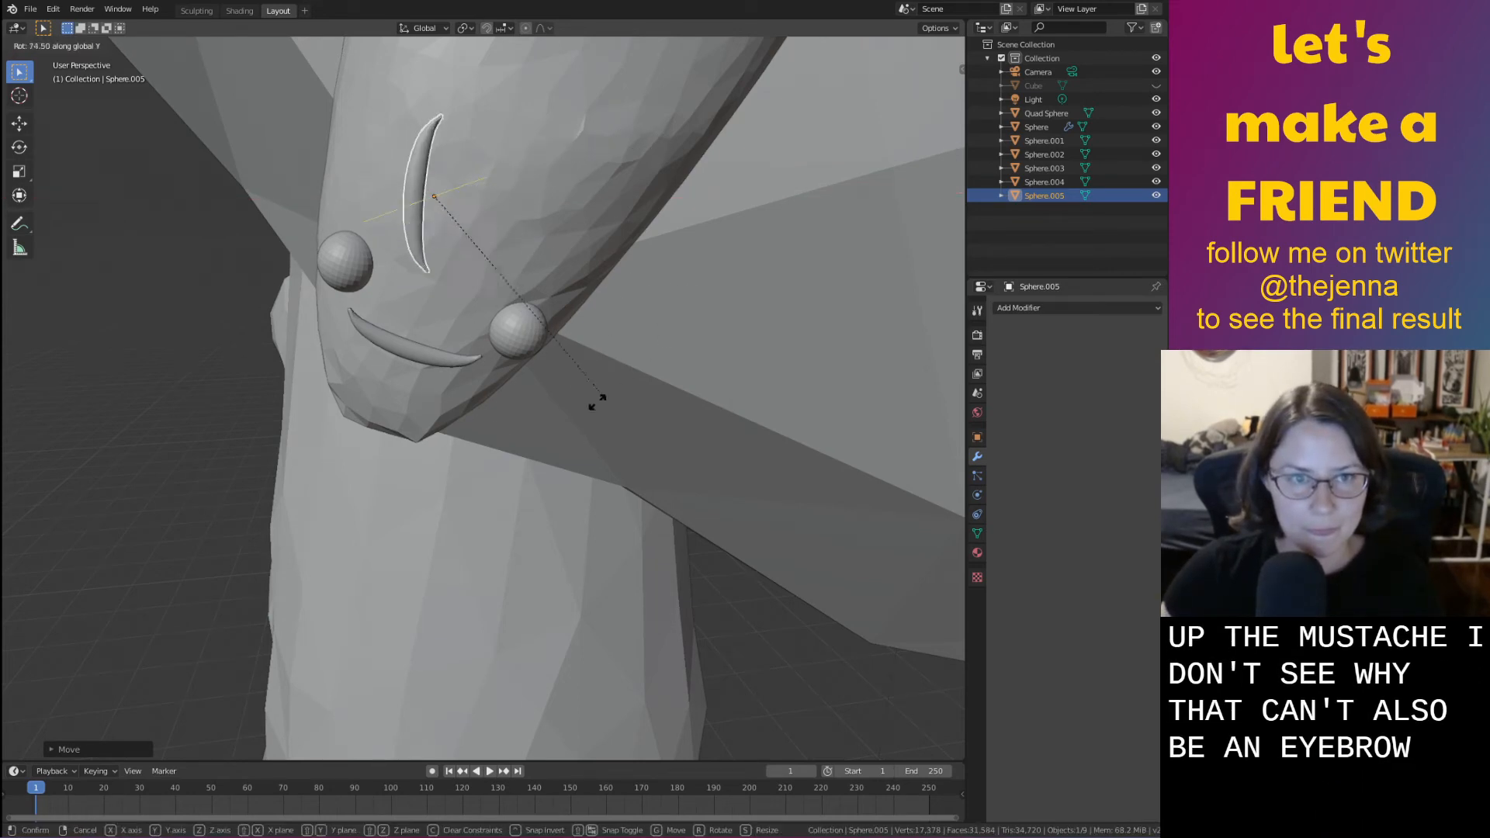
left_click(225, 273)
Rotate the eyebrow about Z so that it follows the curved surface of the mustache tip
key("r")
key("z")
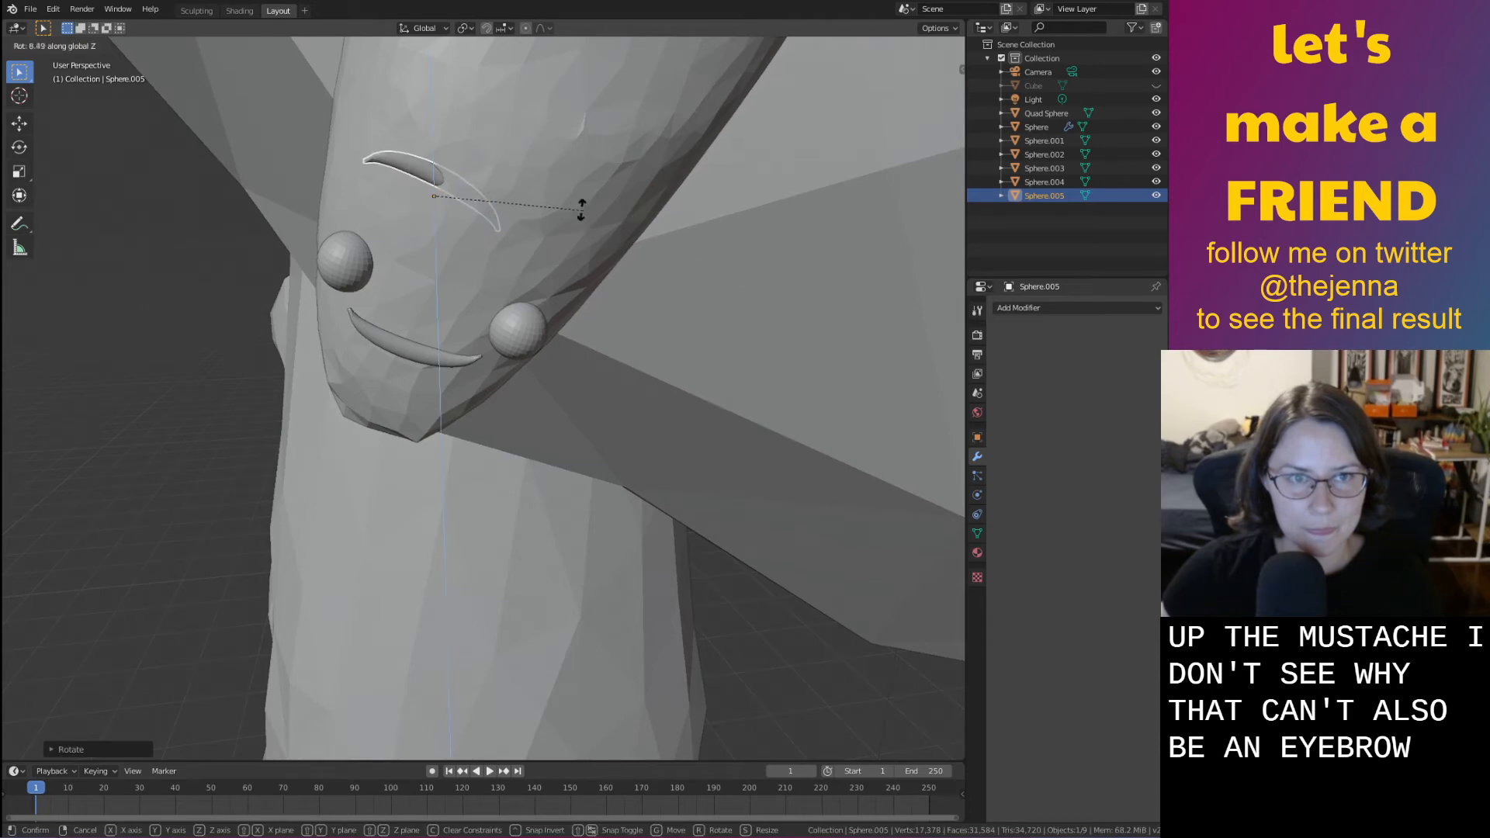
left_click(891, 270)
key("r")
key("z")
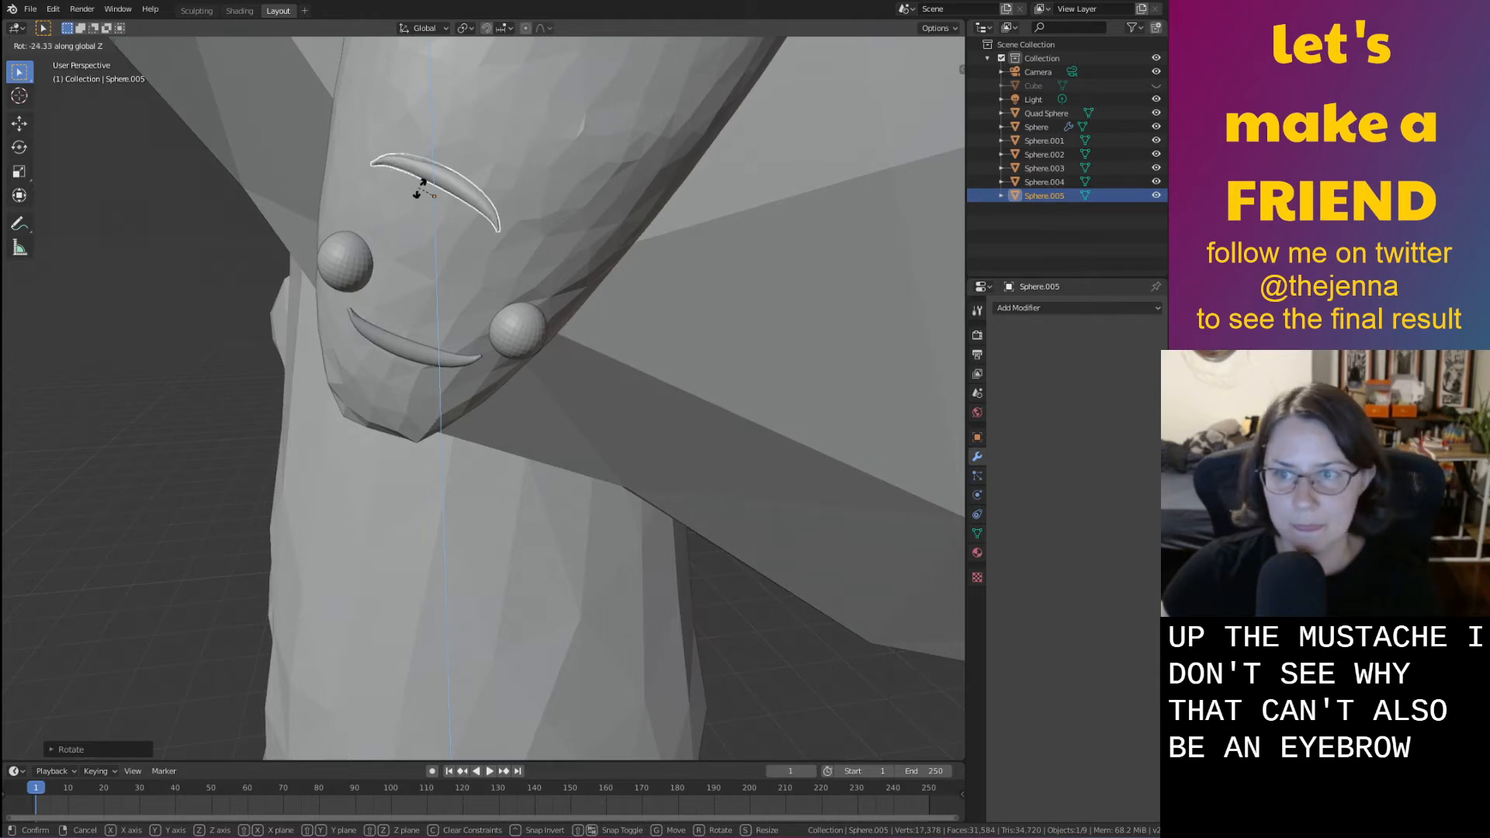
left_click(429, 196)
Shift the eyebrow along X and lower it along Z closer to the tiny eyes
key("g")
key("x")
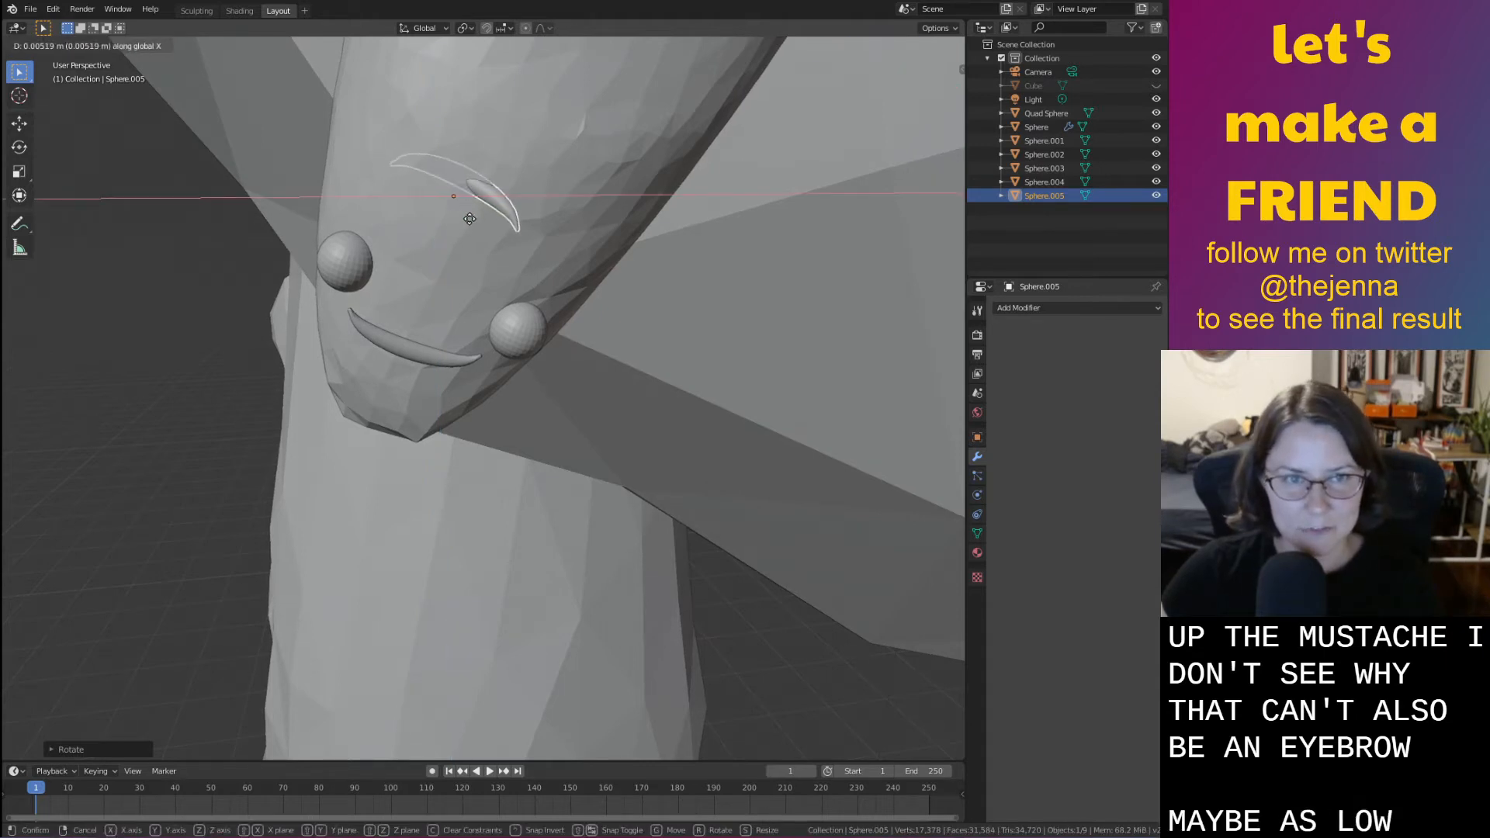
left_click(416, 247)
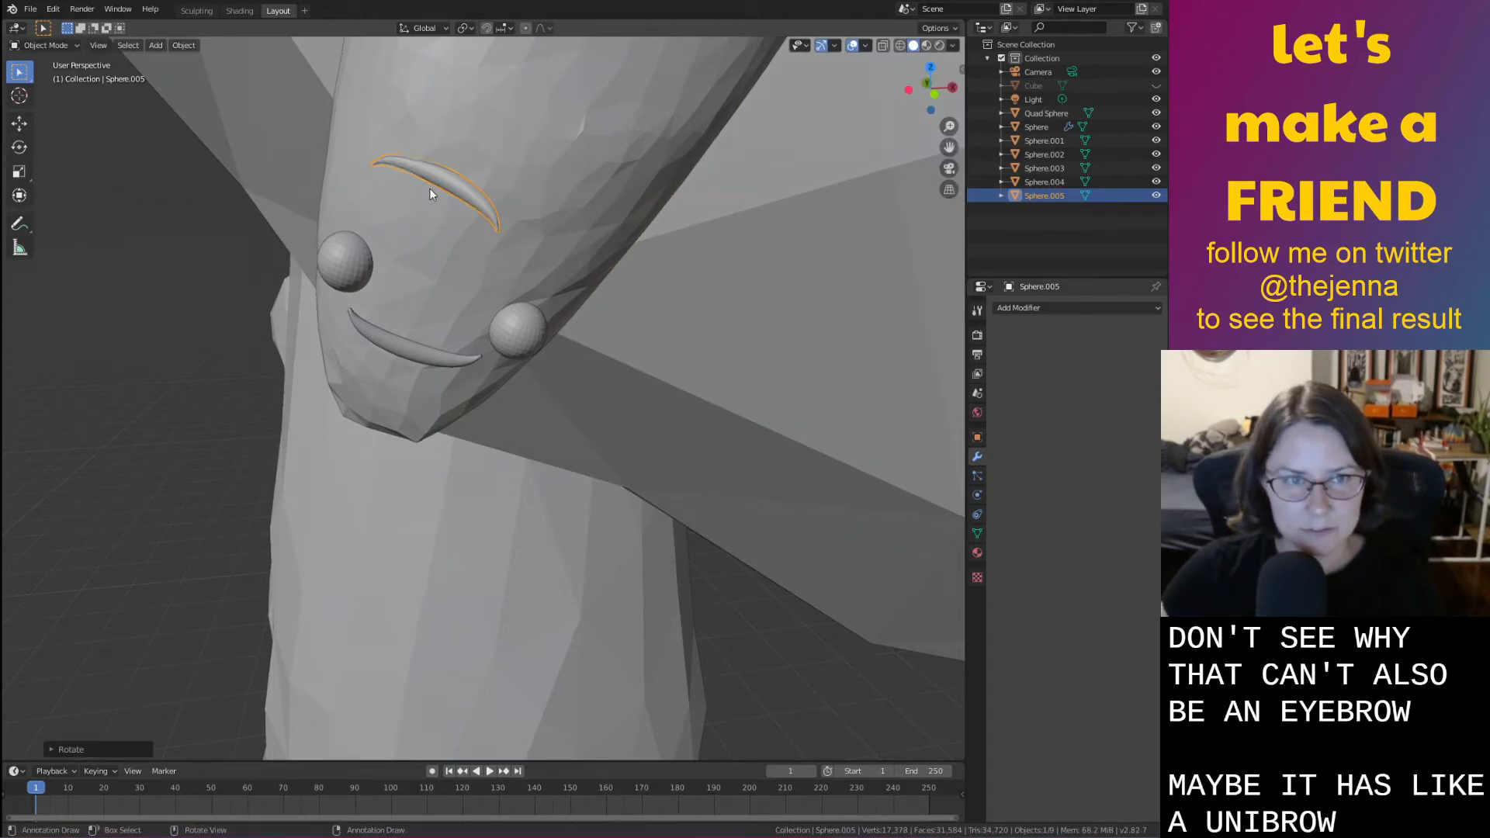
key("g")
key("y")
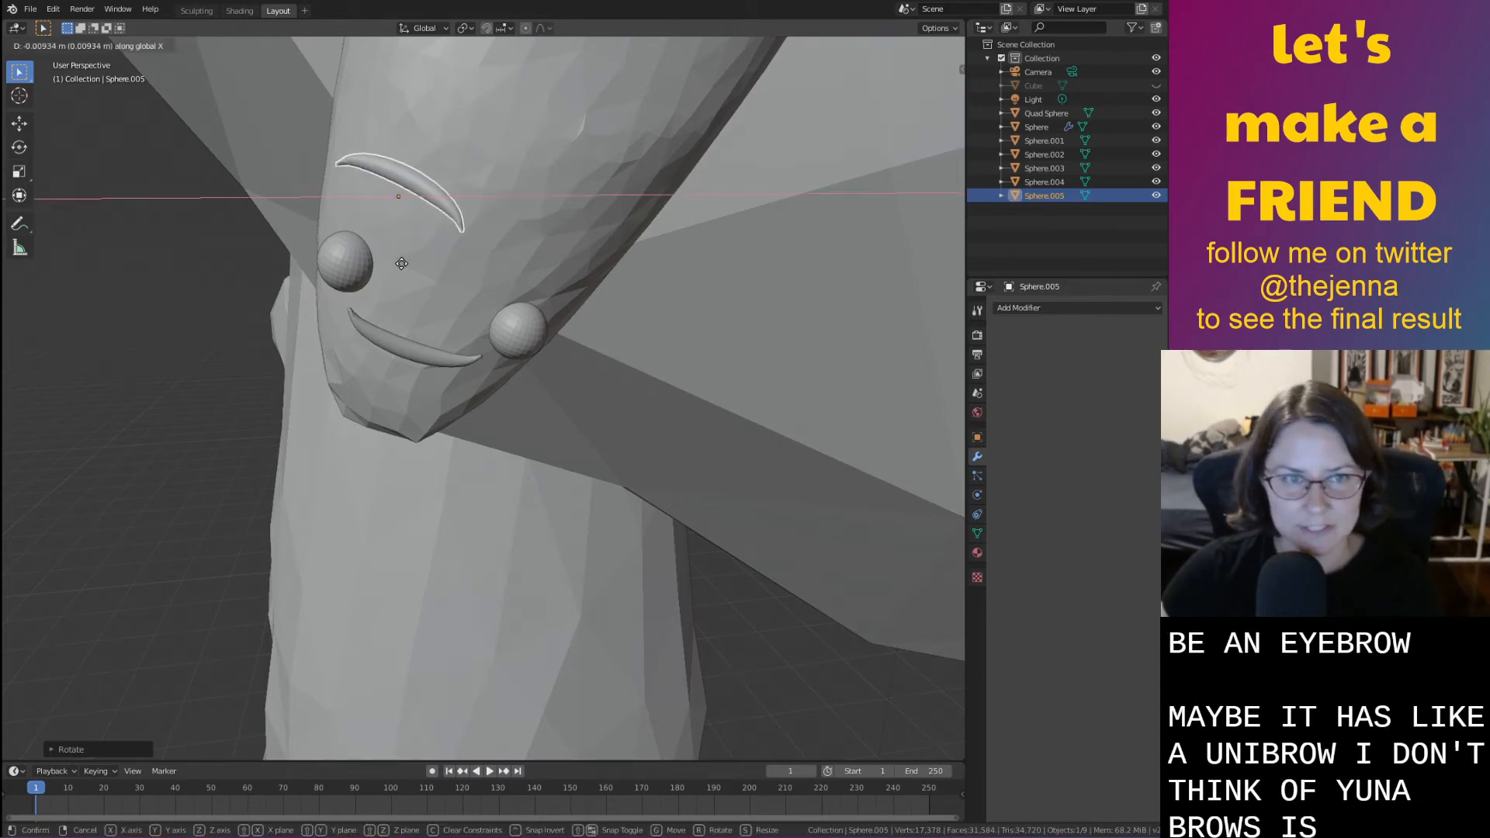
left_click(409, 229)
key("g")
key("z")
left_click(398, 228)
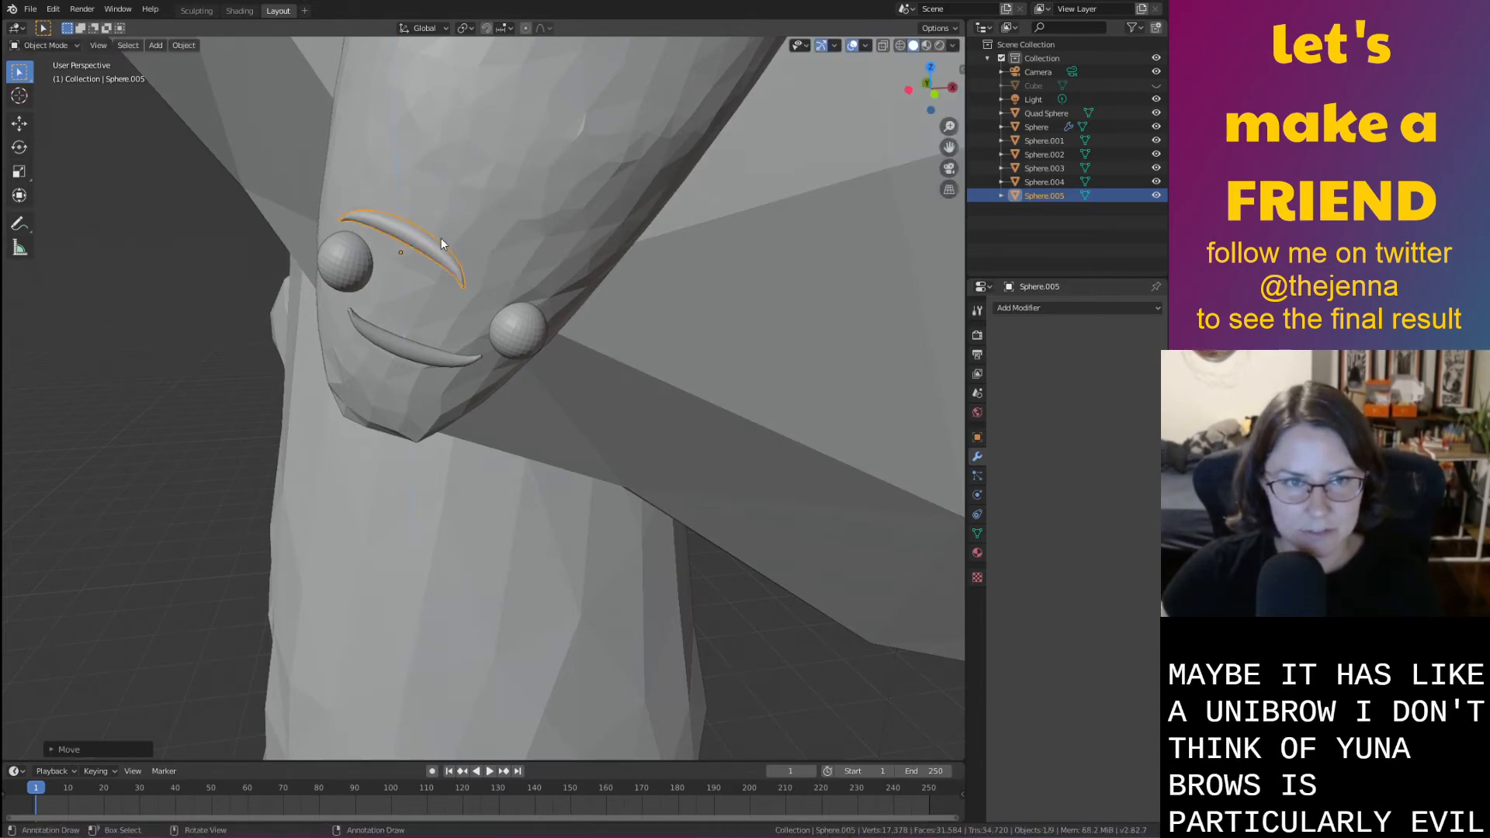
Move the eyebrow along Y and X so it sits over the tiny eye at the mustache's outer edge
key("g")
key("y")
left_click(410, 242)
key("g")
key("x")
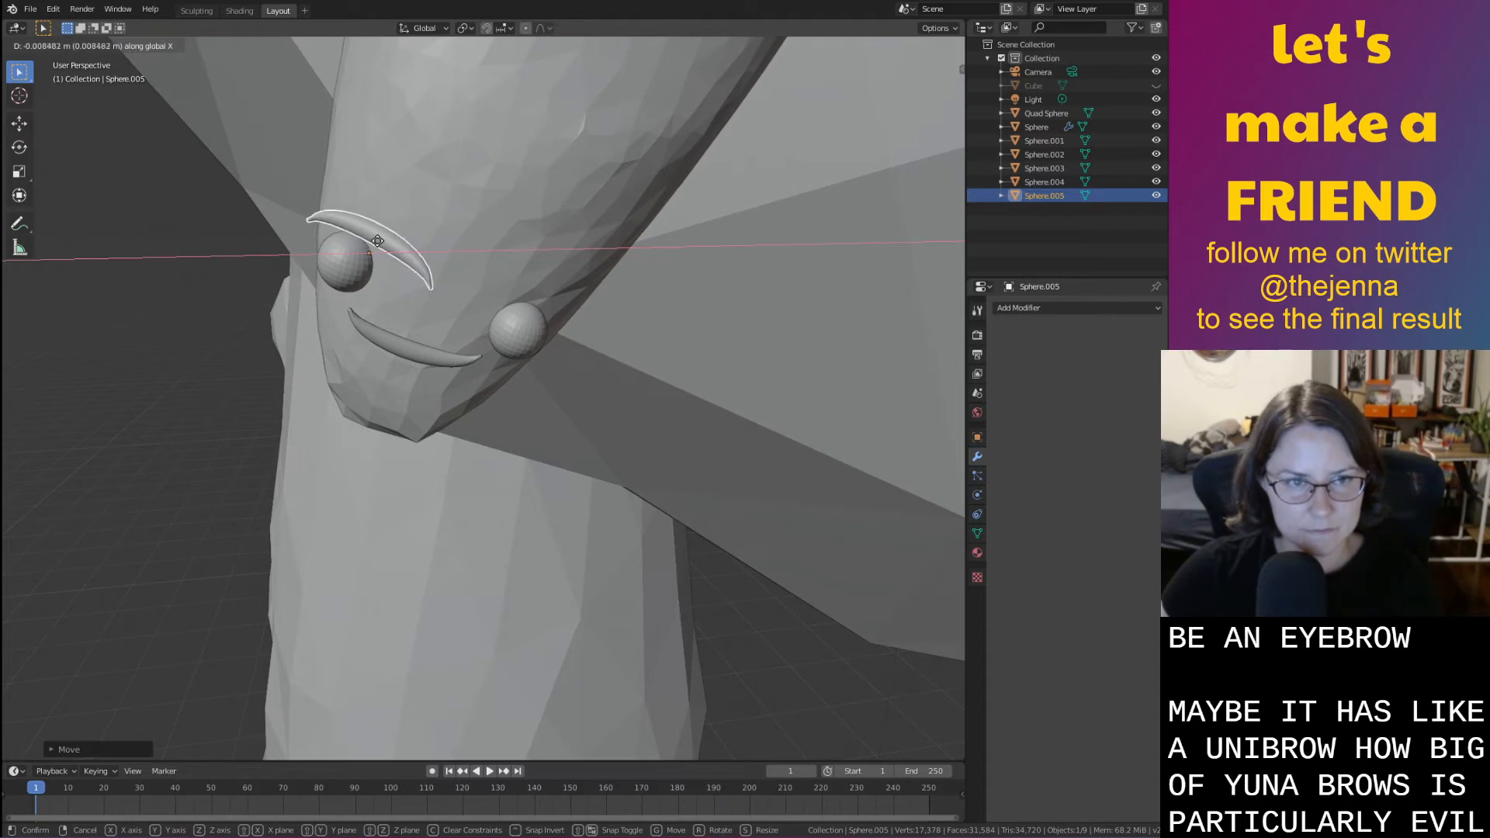
left_click(378, 242)
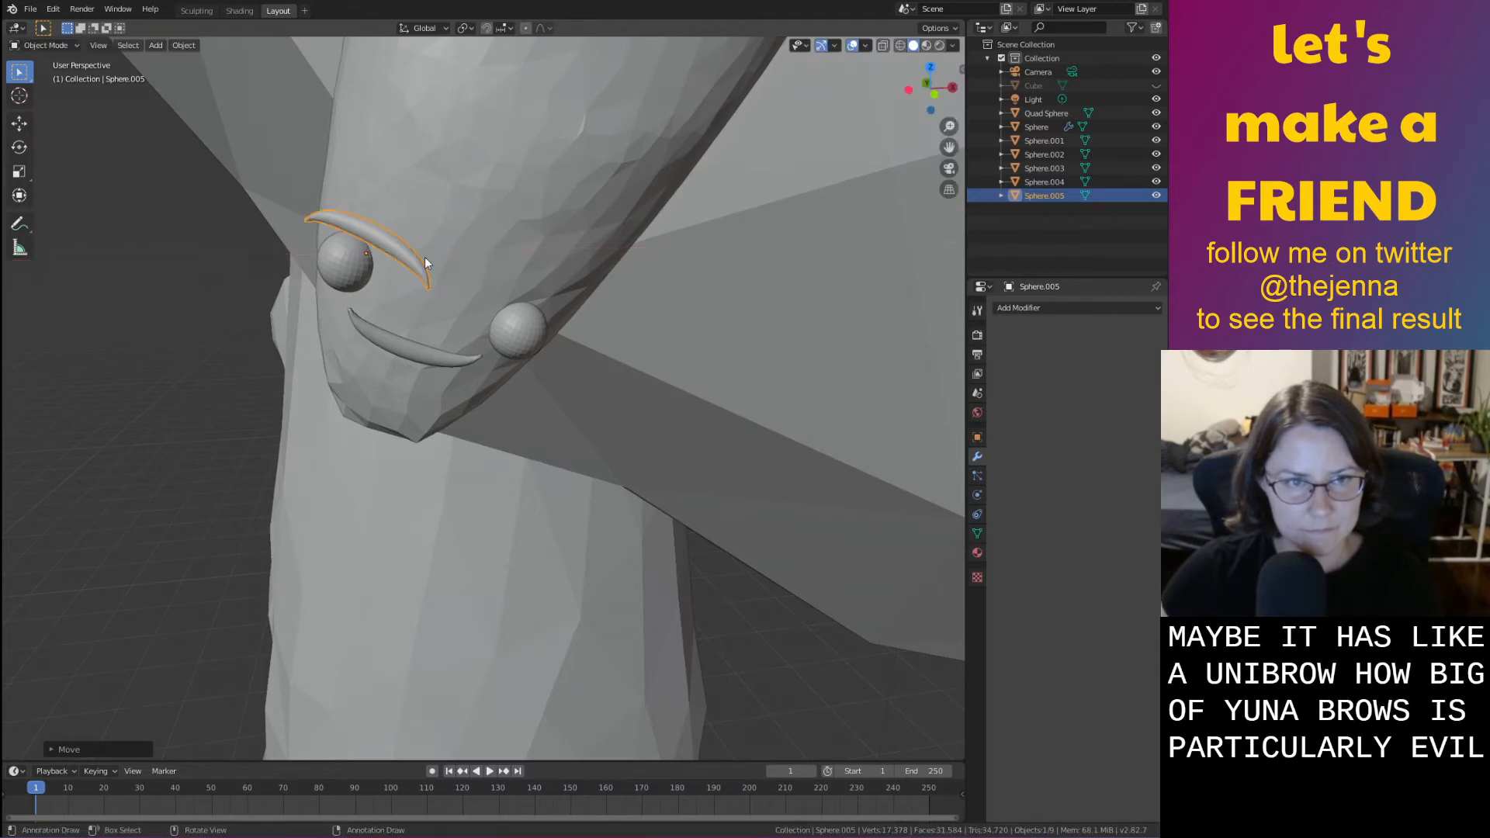
Shorten the eyebrow by scaling it along its local X axis to fit above the single eye
key("s")
key("y")
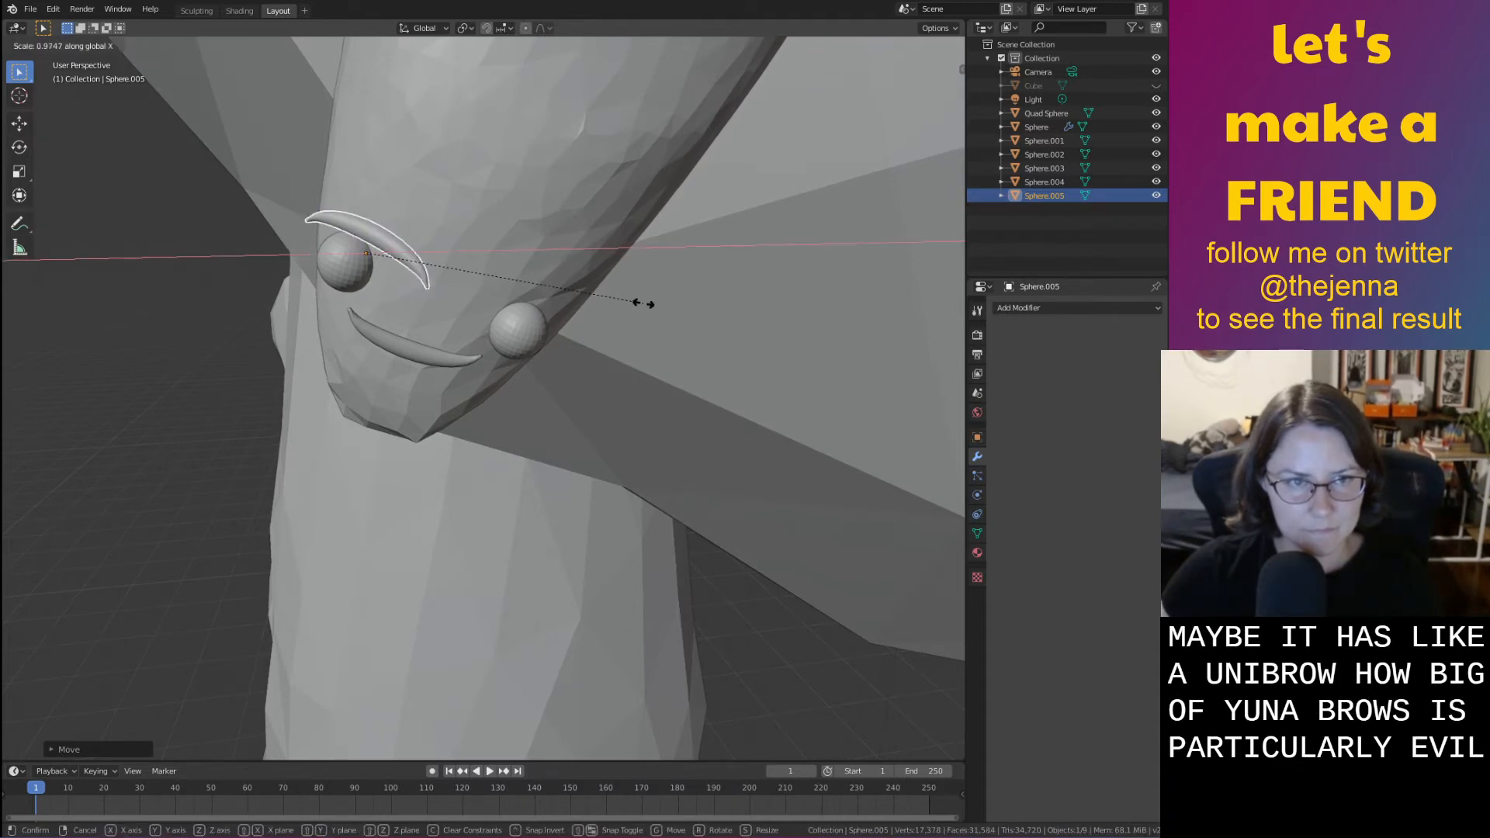
key("x")
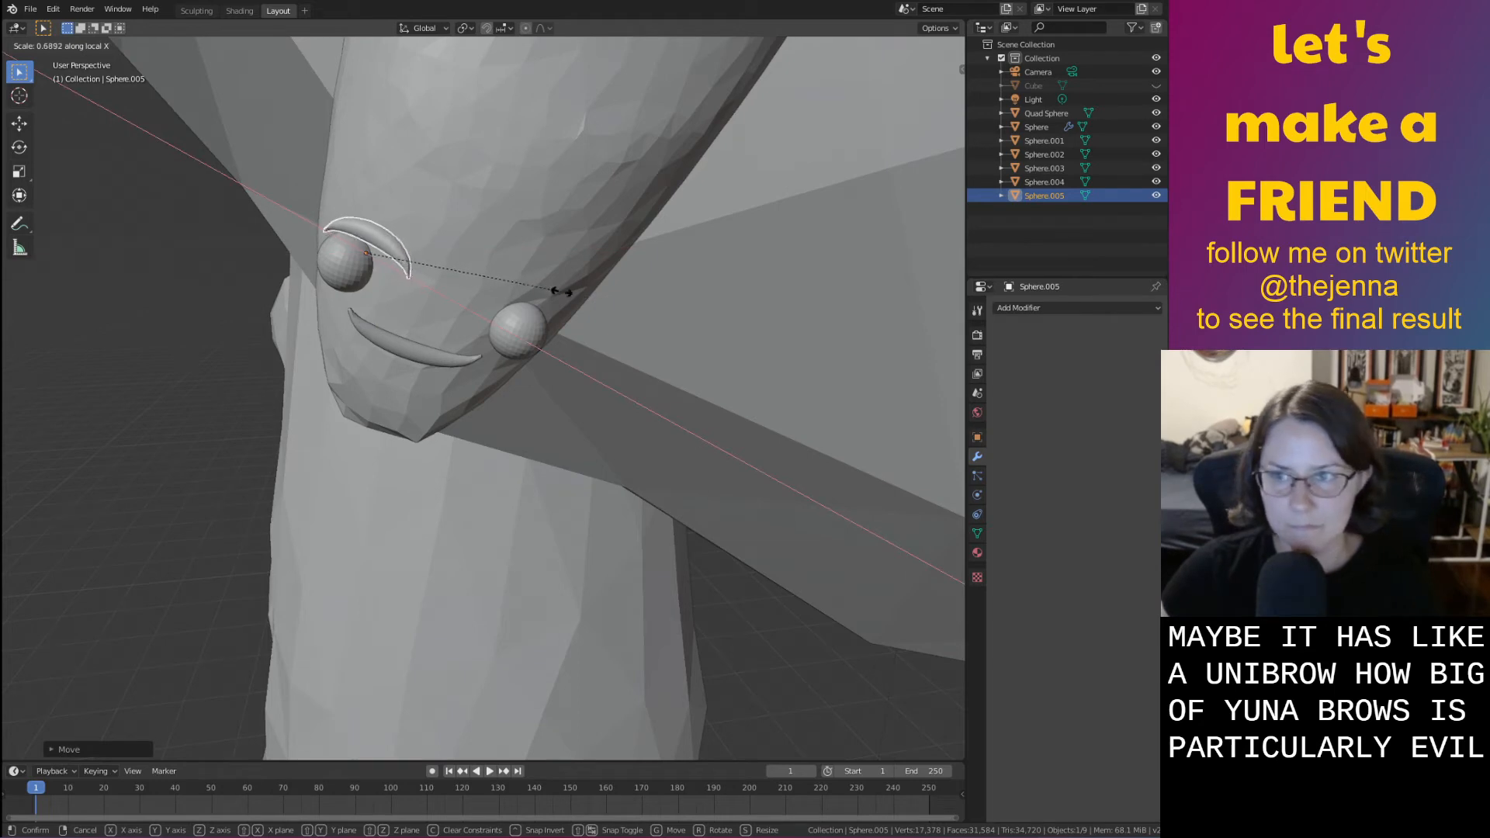
left_click(593, 295)
middle_click_drag(593, 294, 647, 330, "shift")
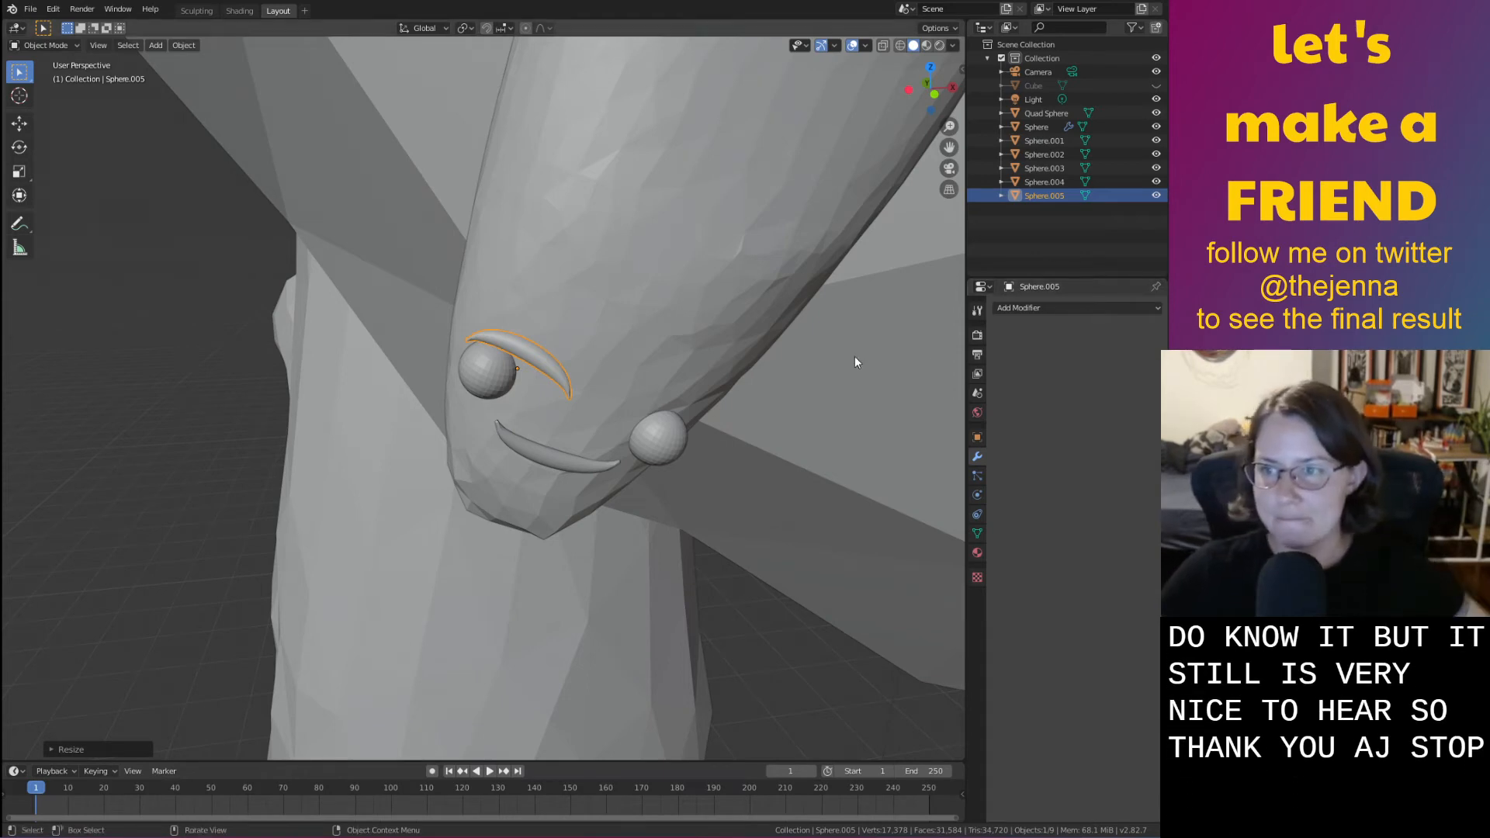
left_click(548, 376)
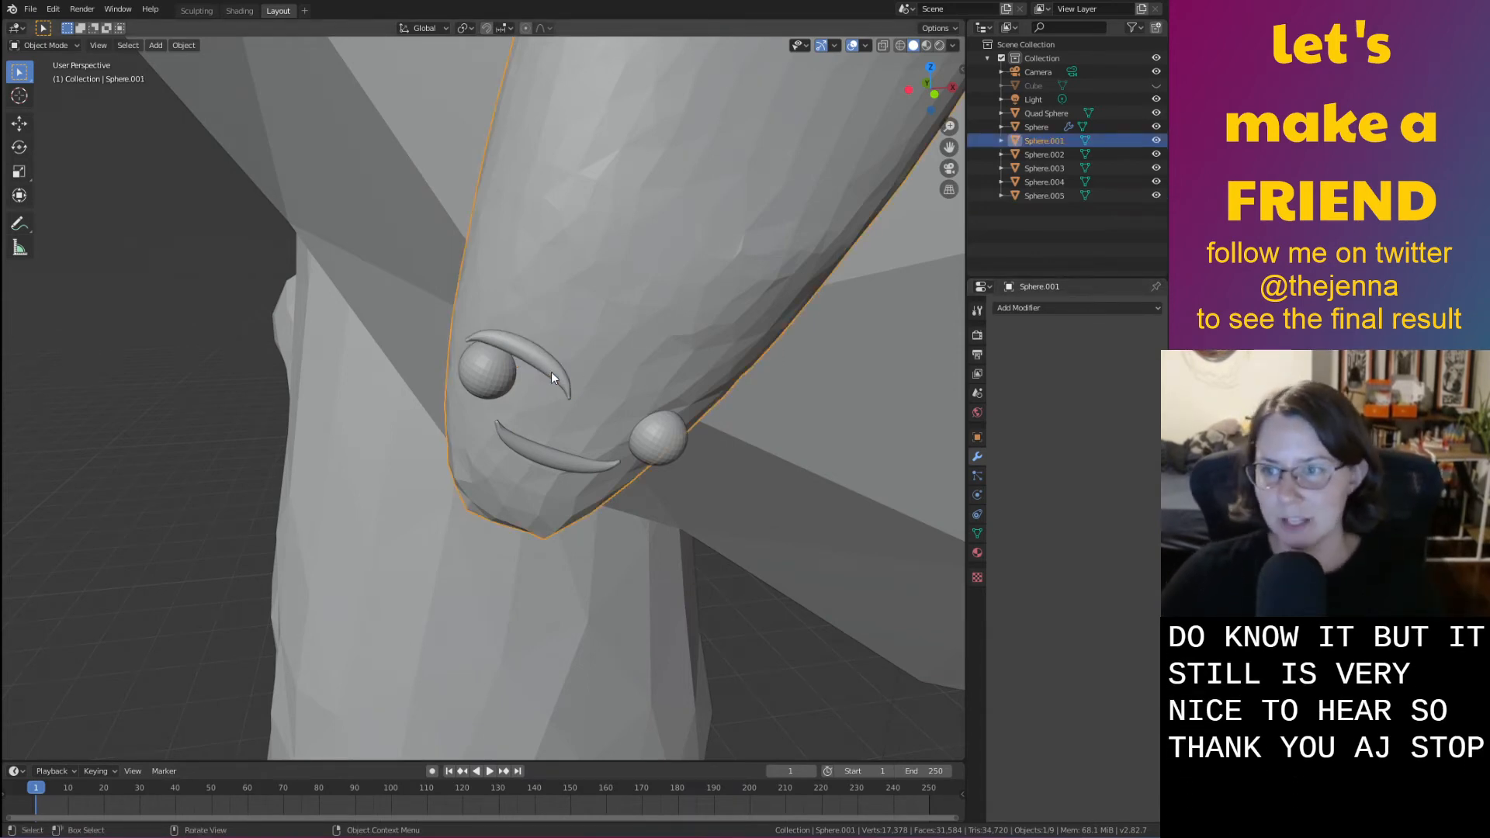
middle_click_drag(551, 376, 552, 380, "shift")
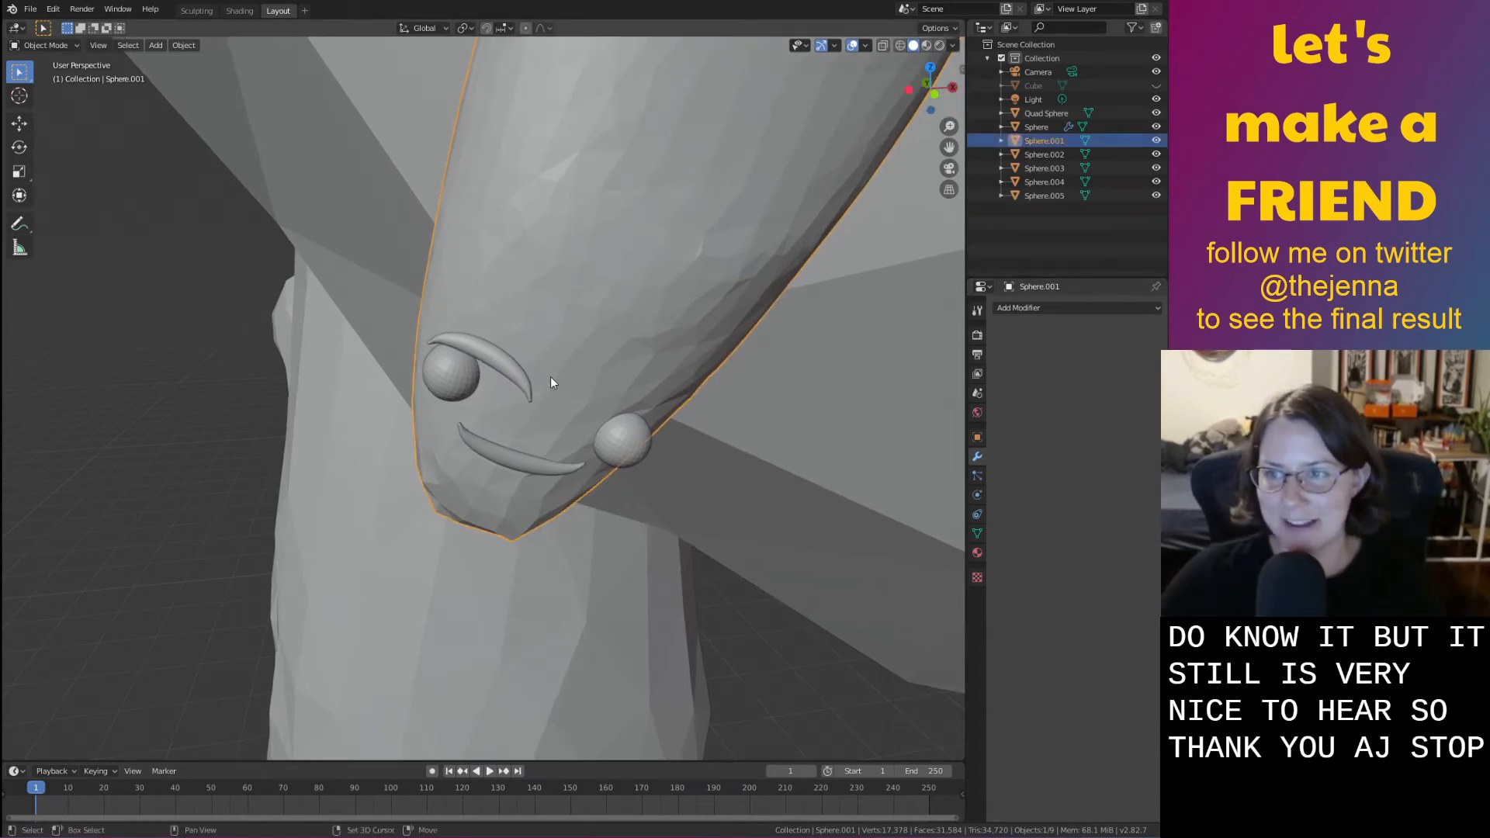
left_click(487, 357)
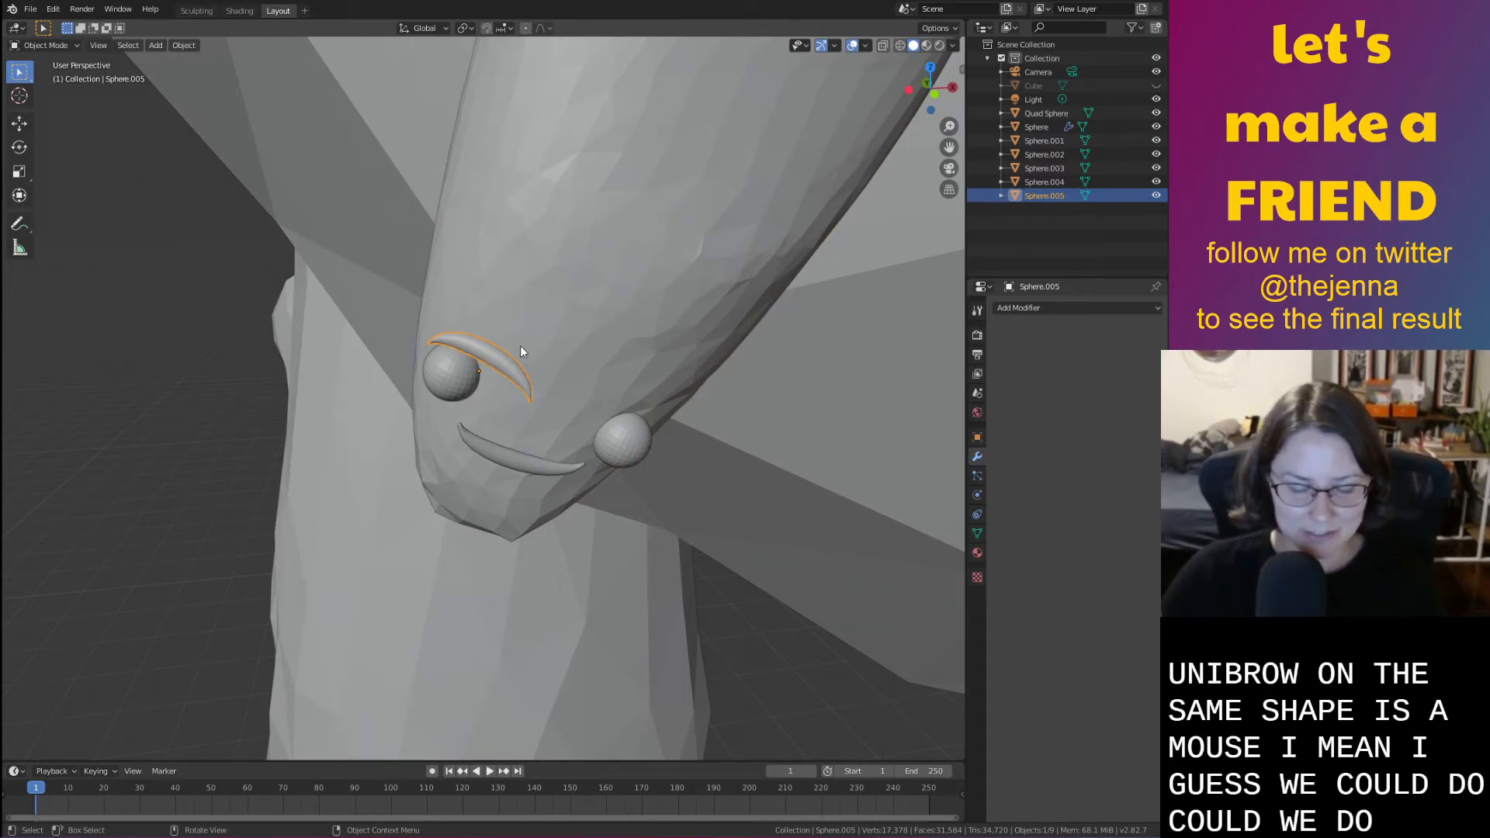
key("x")
key("Escape")
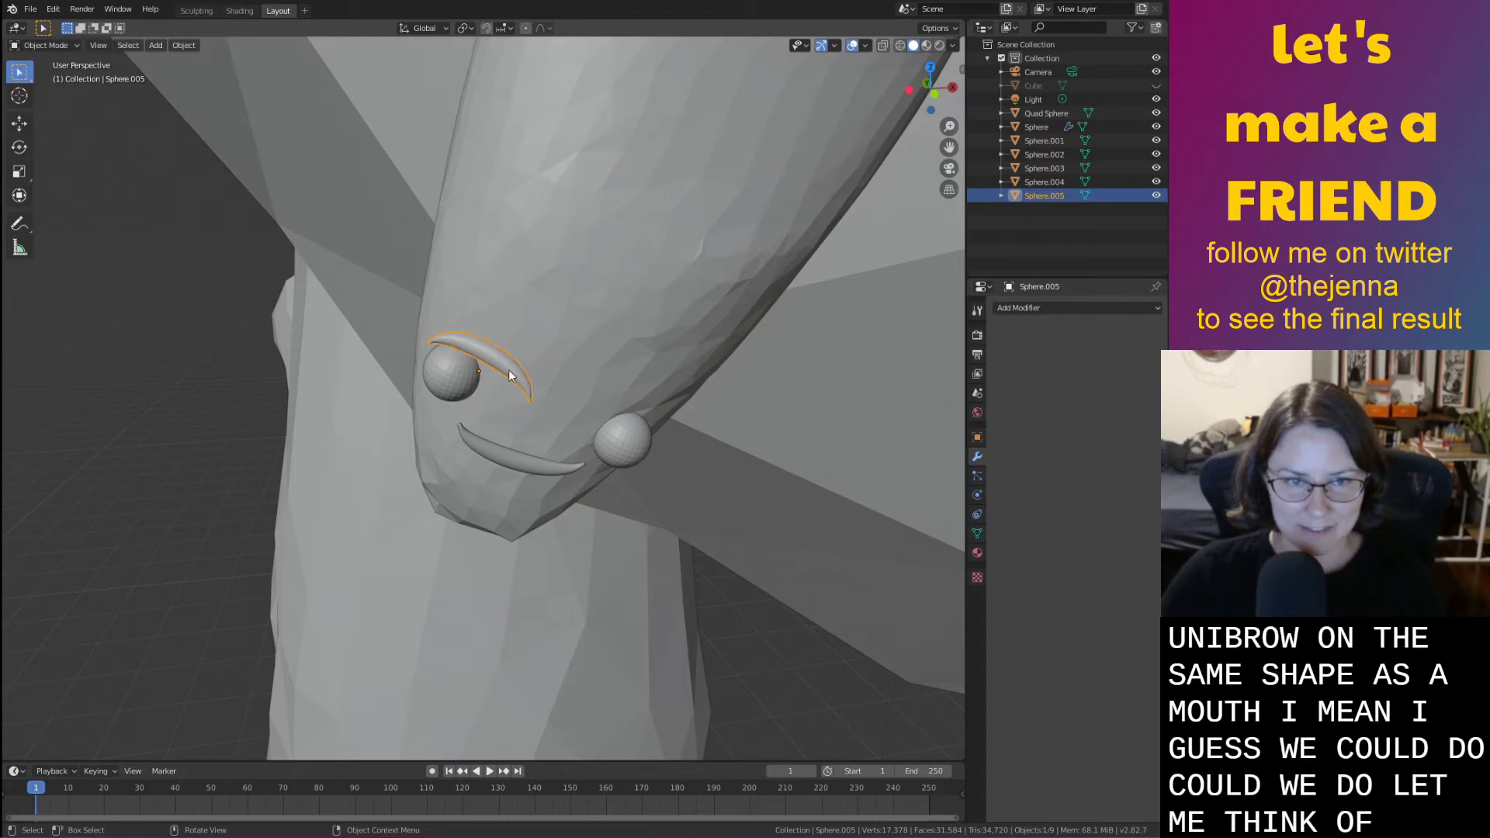
Stretch the eyebrow along its local X axis into a unibrow spanning both tiny eyes
key("s")
key("x")
key("x")
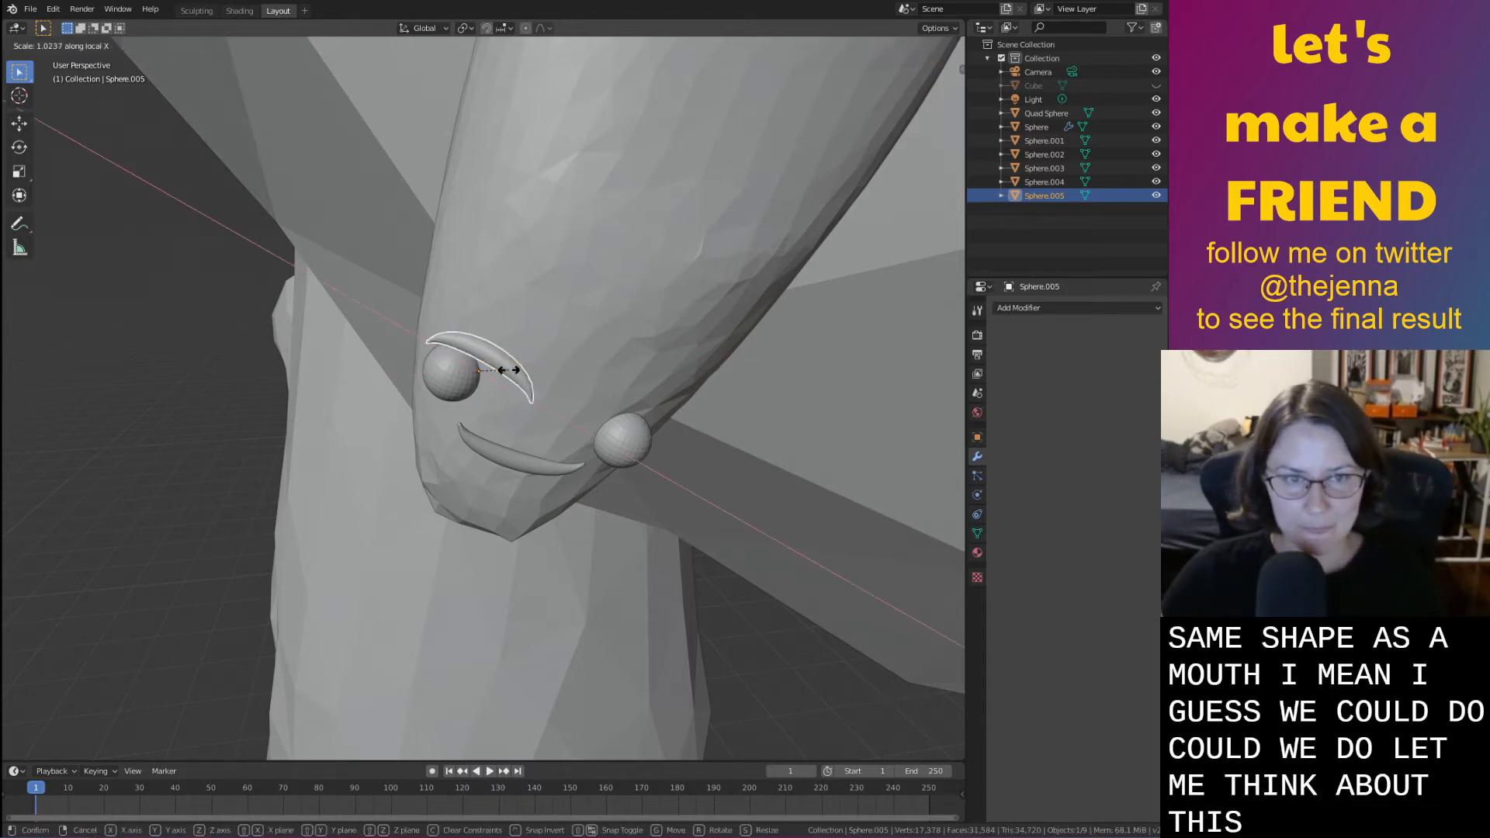
left_click(549, 391)
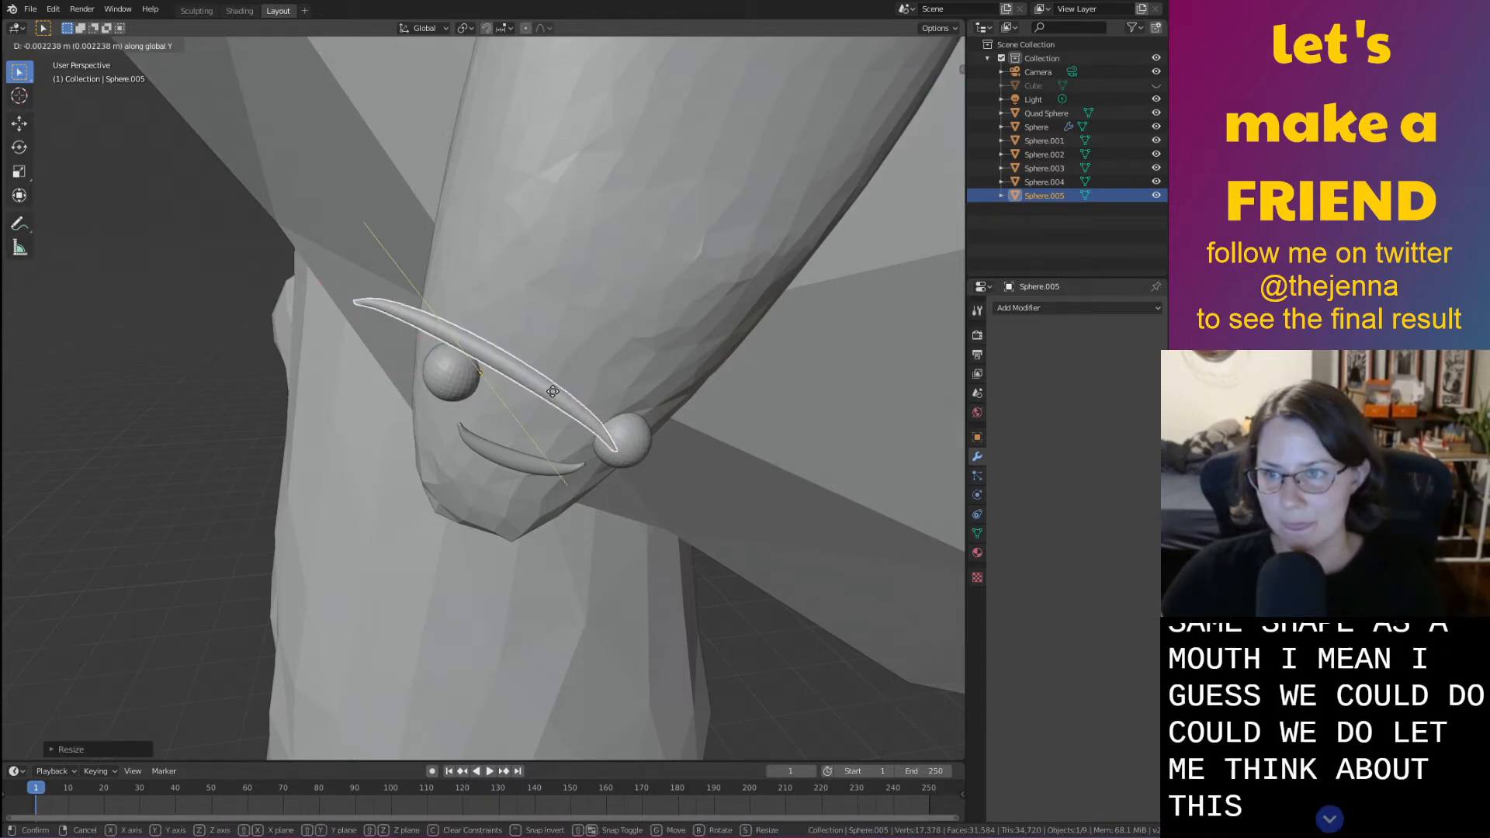
Move the unibrow along Y and X to center it over both tiny eyes against the mustache
key("g")
key("y")
left_click(598, 385)
key("g")
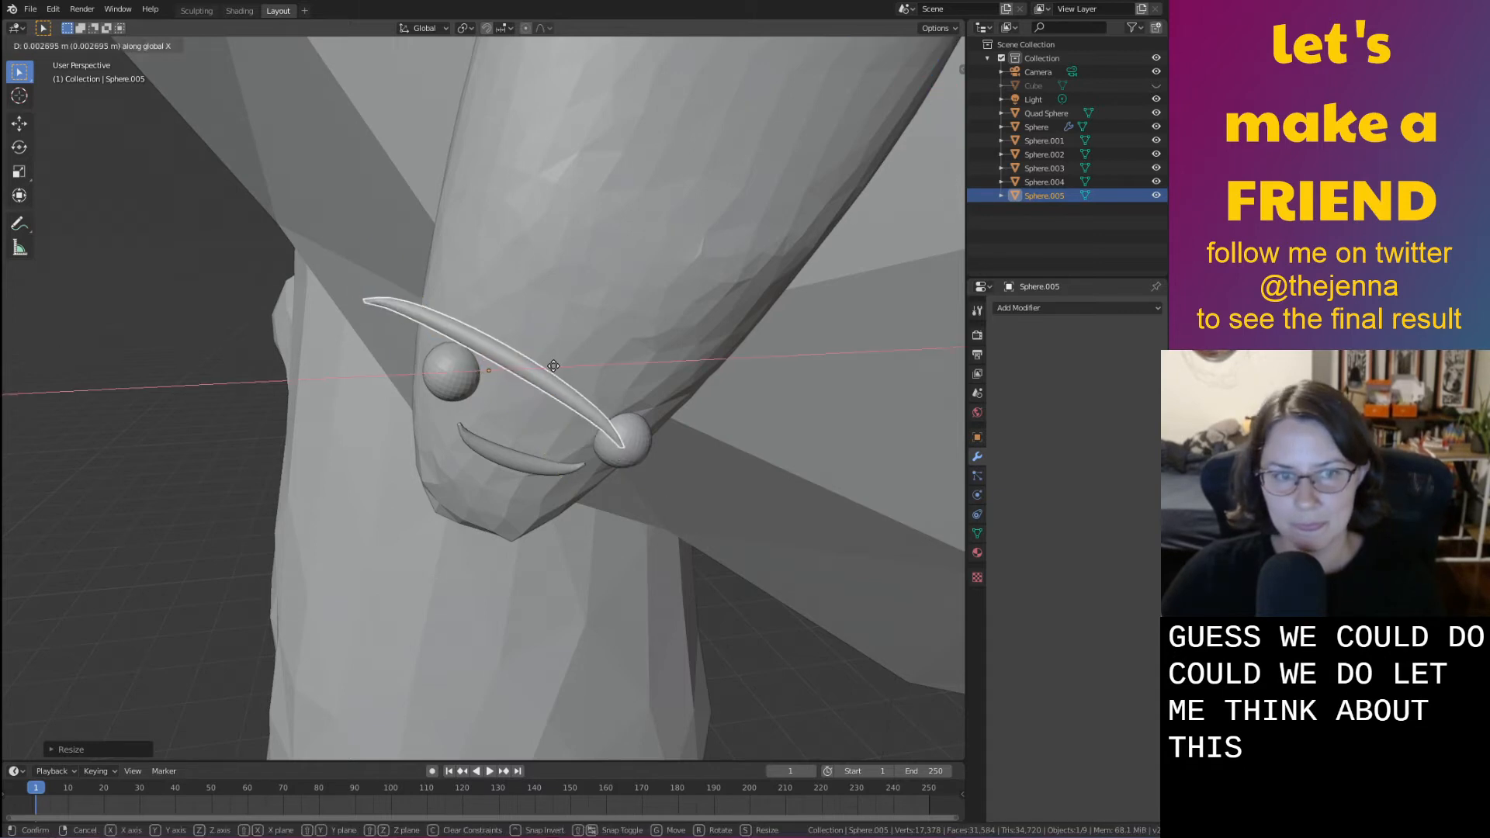
left_click(616, 378)
Rotate the unibrow about the Z axis and shift it along X to follow the curve of the tiny face
middle_click_drag(605, 369, 609, 373)
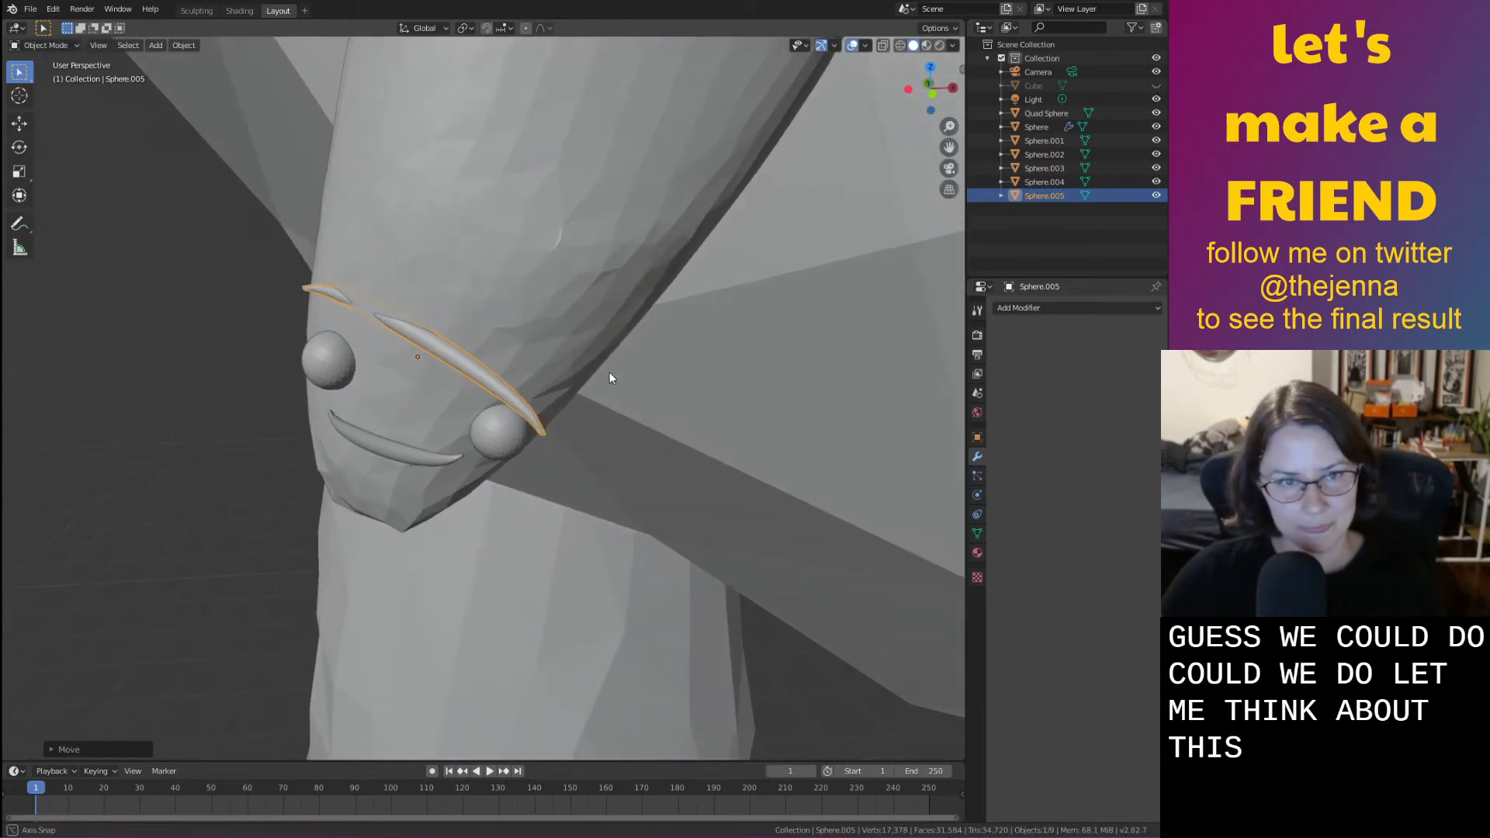
key("r")
key("z")
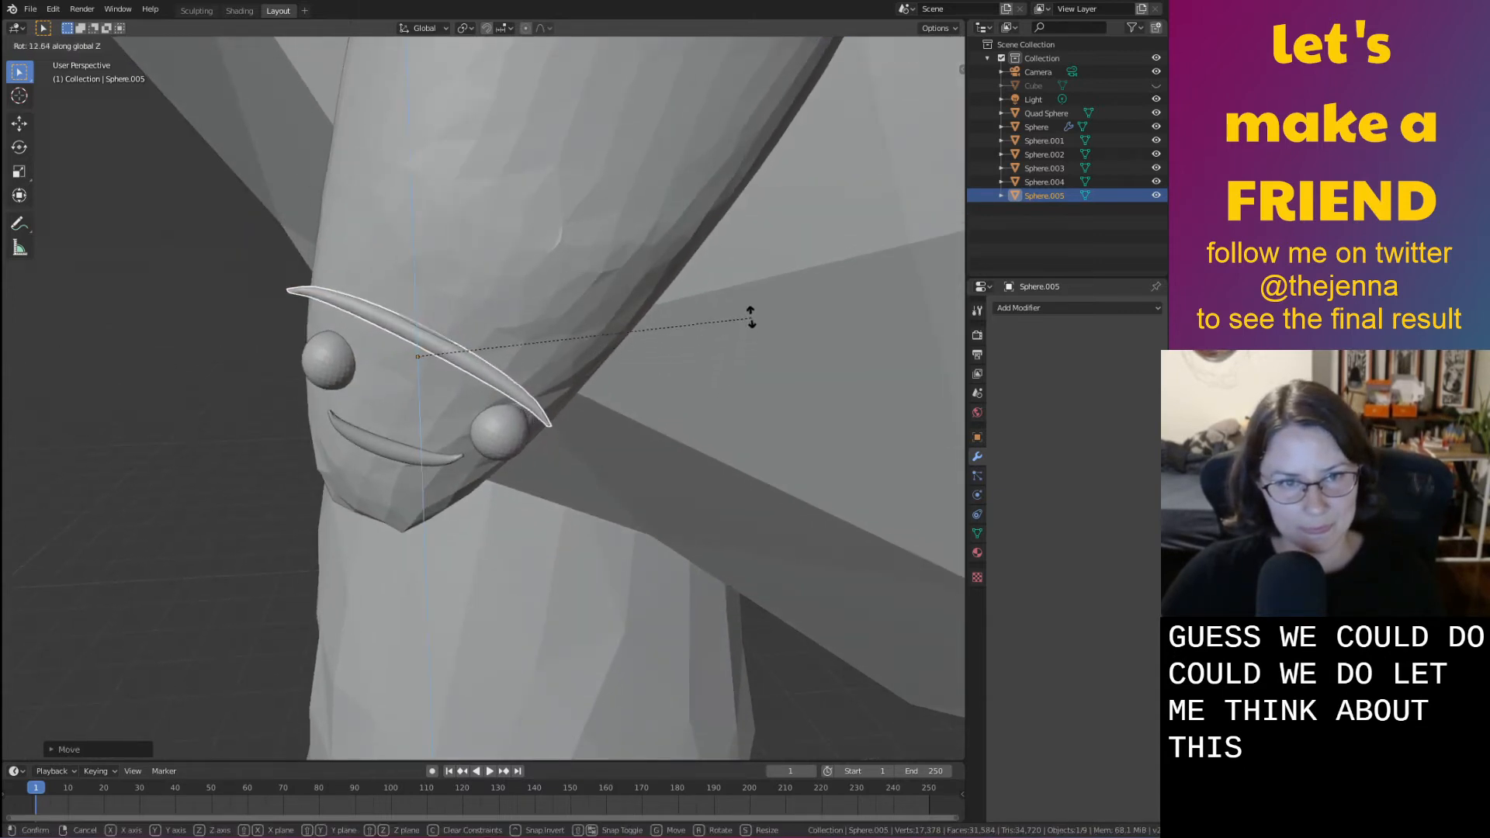
left_click(743, 290)
key("g")
key("x")
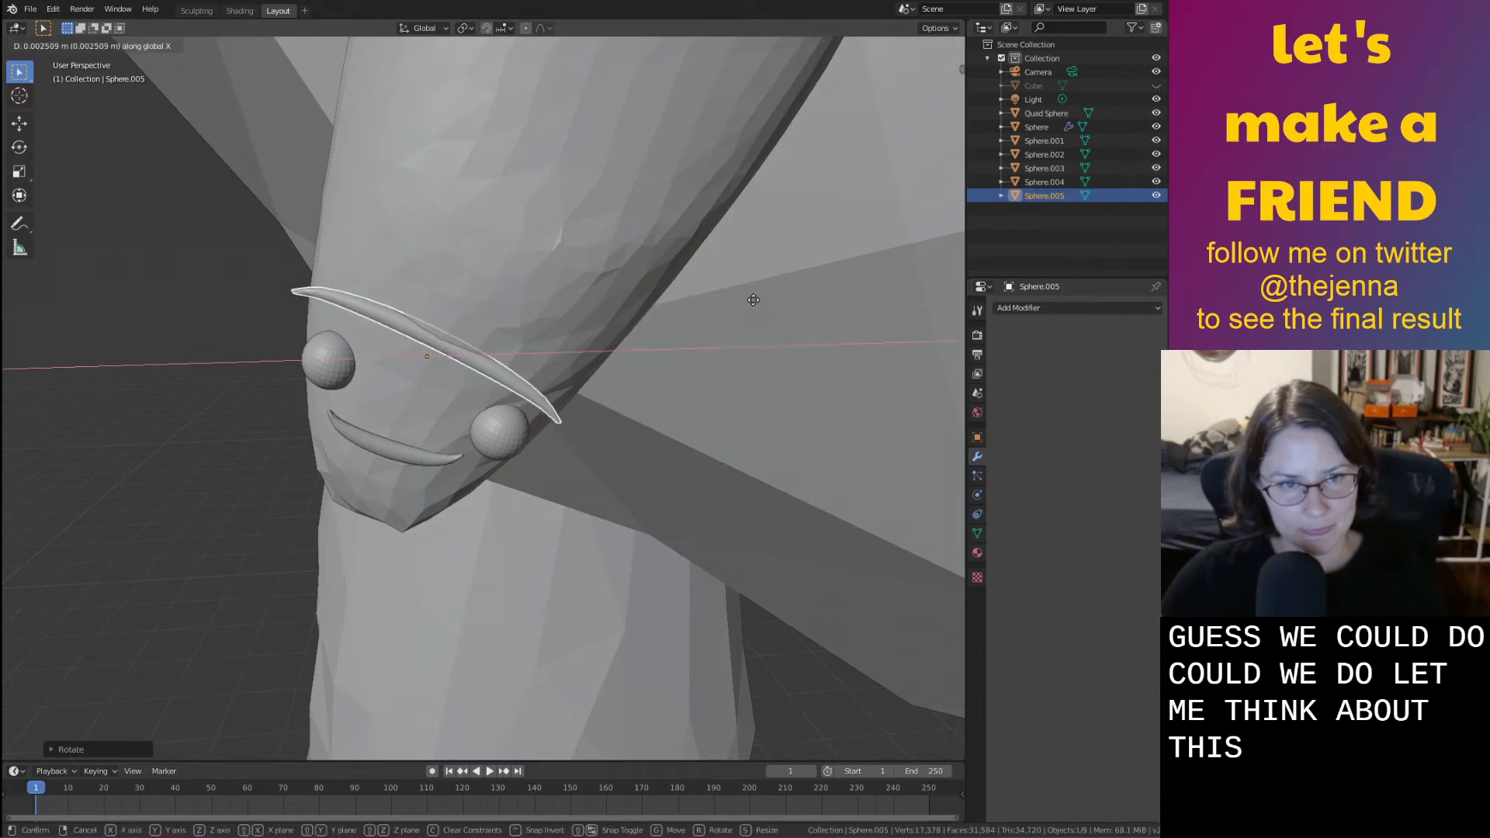
left_click(747, 302)
middle_click_drag(746, 301, 751, 296)
Tilt the unibrow slightly about the Y axis and shift it along X to line up with both tiny eyes
key("r")
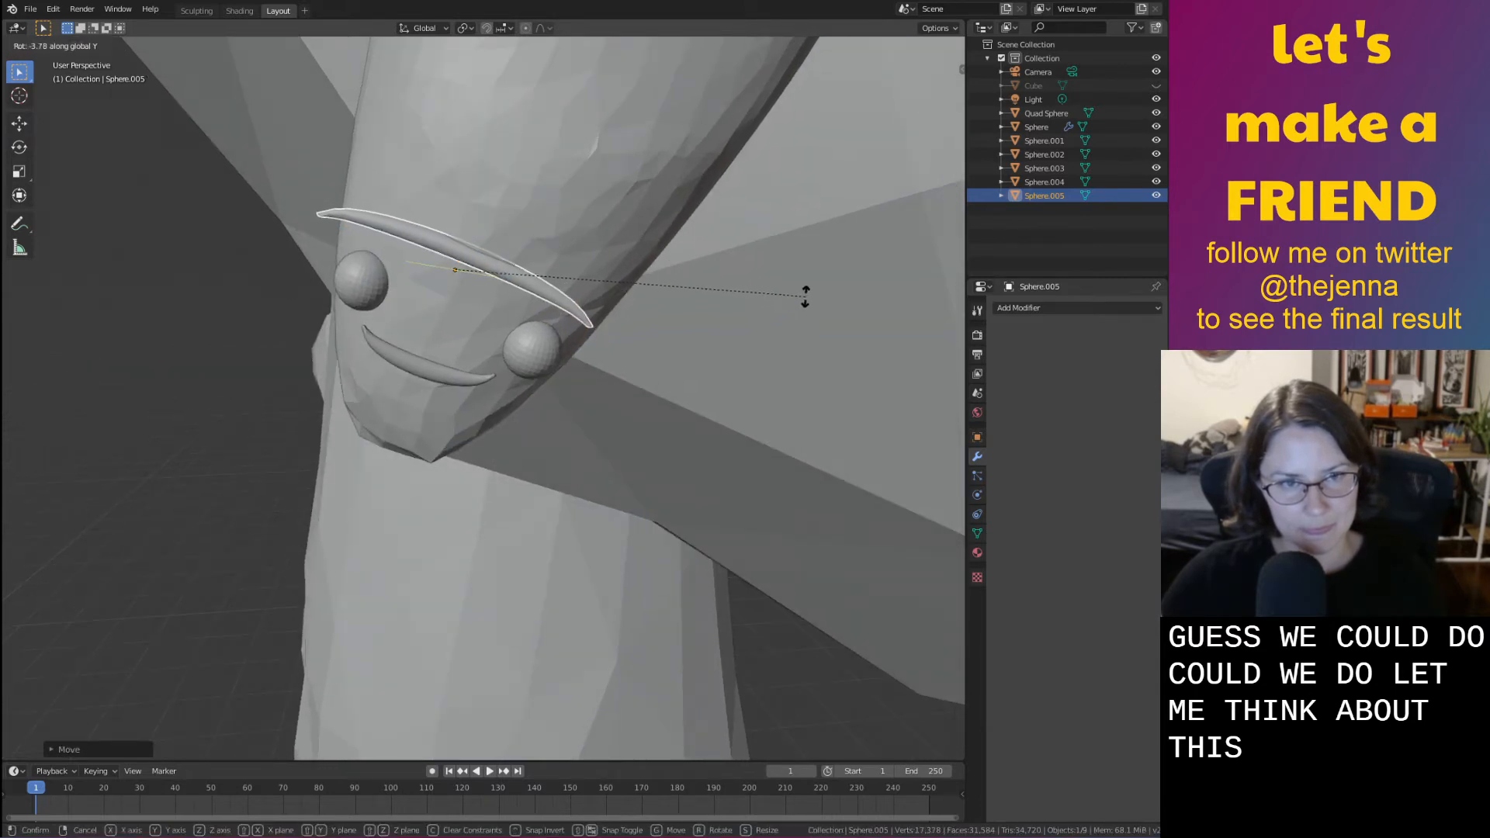
left_click(807, 299)
key("g")
key("x")
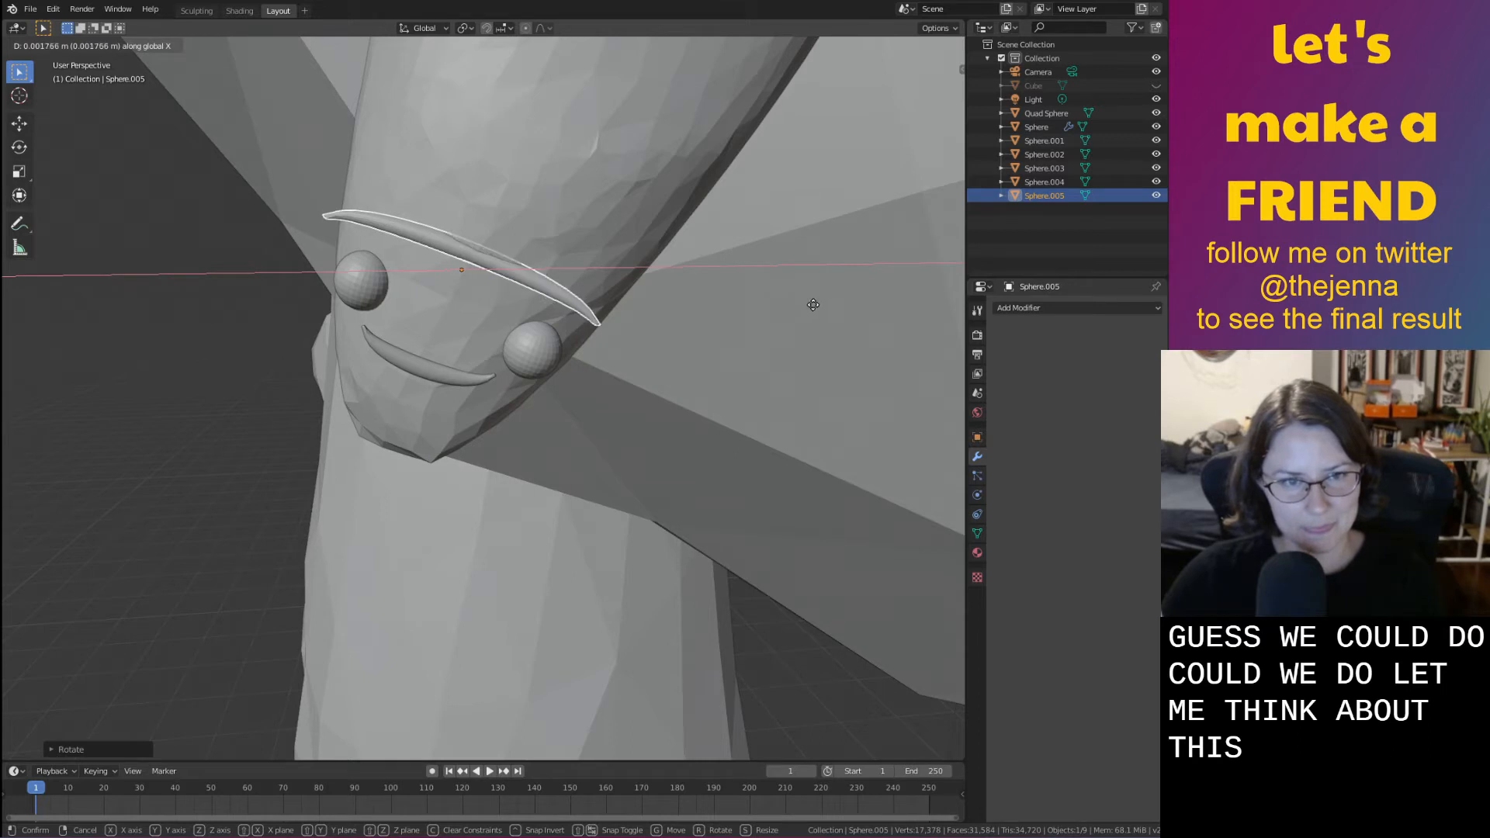
left_click(813, 305)
Lower the unibrow along Z and fine-tune its Y and X position so it rests just above both tiny eyes
key("g")
key("z")
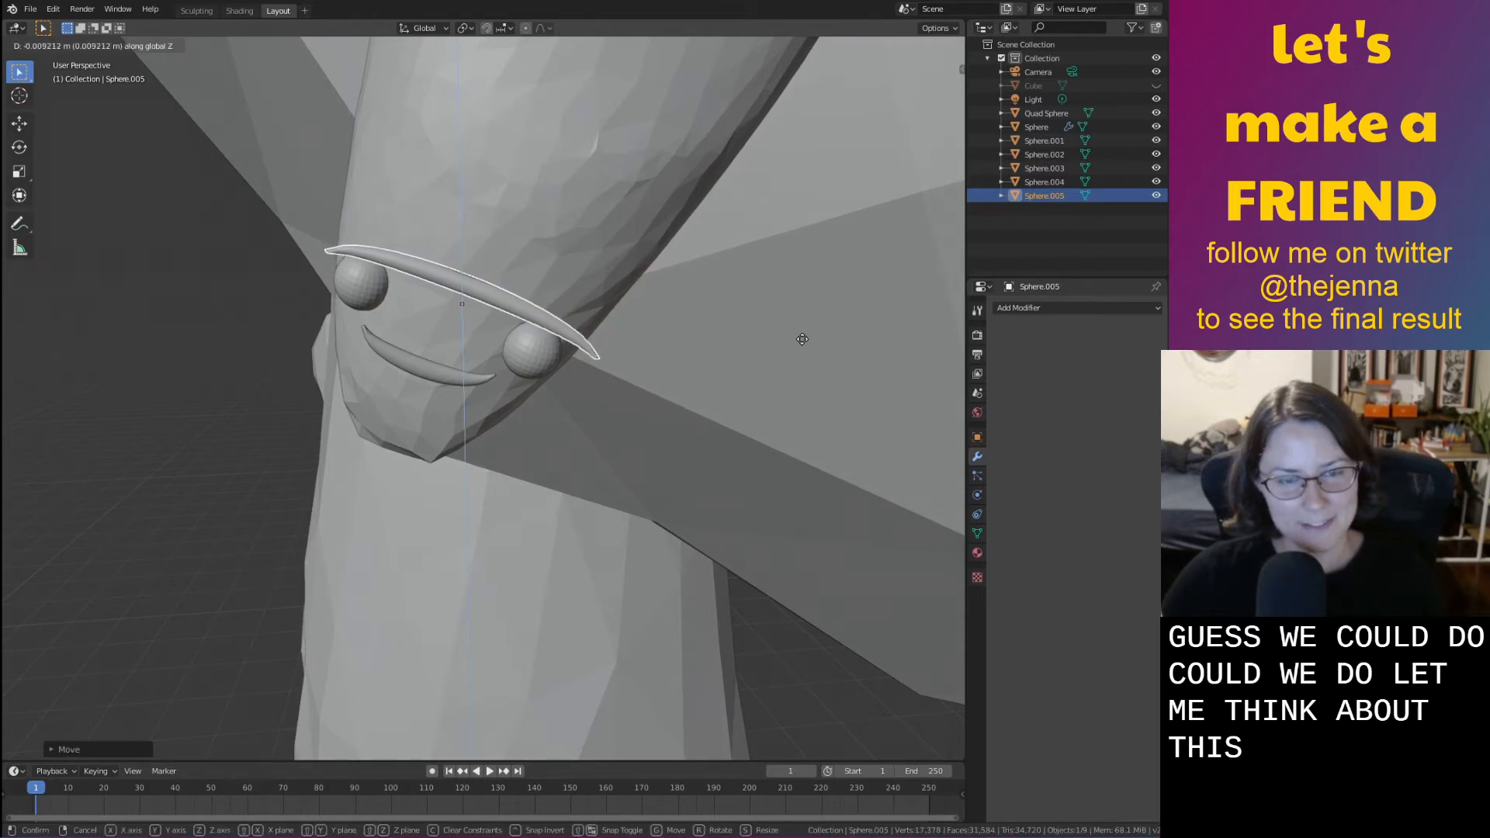
left_click(794, 332)
key("g")
key("y")
left_click(790, 337)
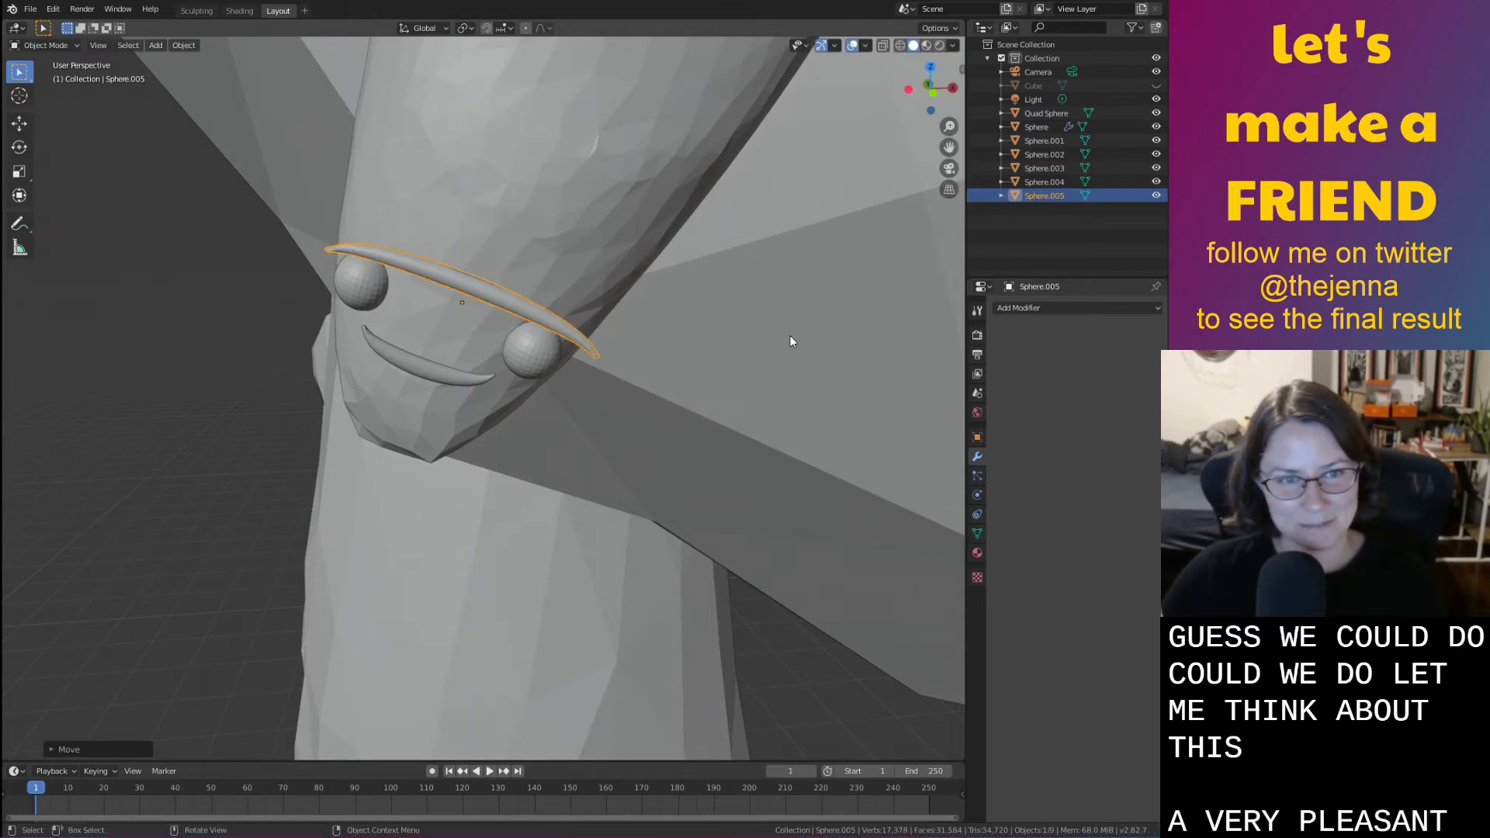
key("g")
key("x")
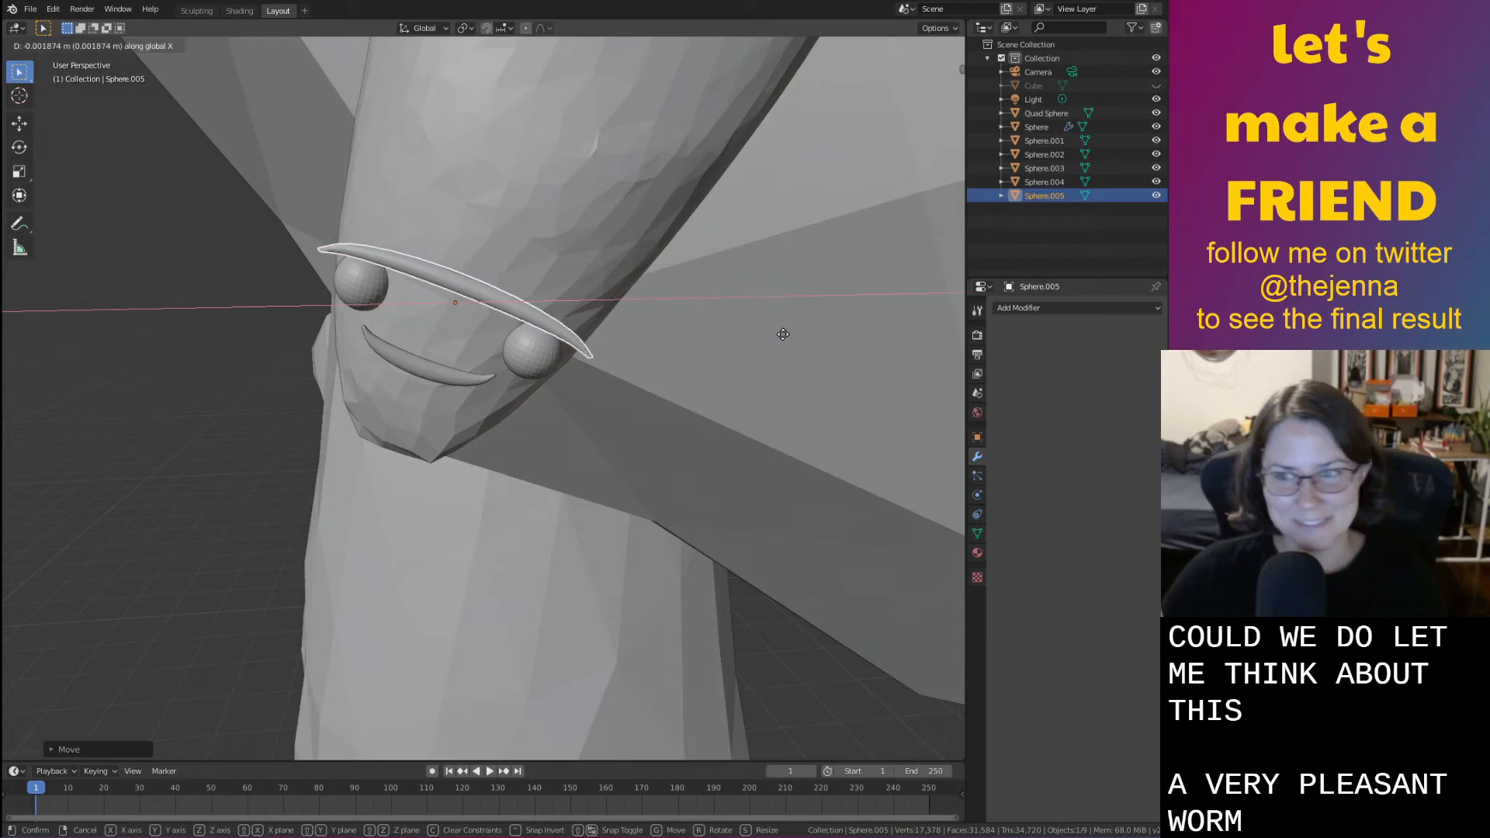
left_click(783, 334)
middle_click_drag(765, 345, 777, 437)
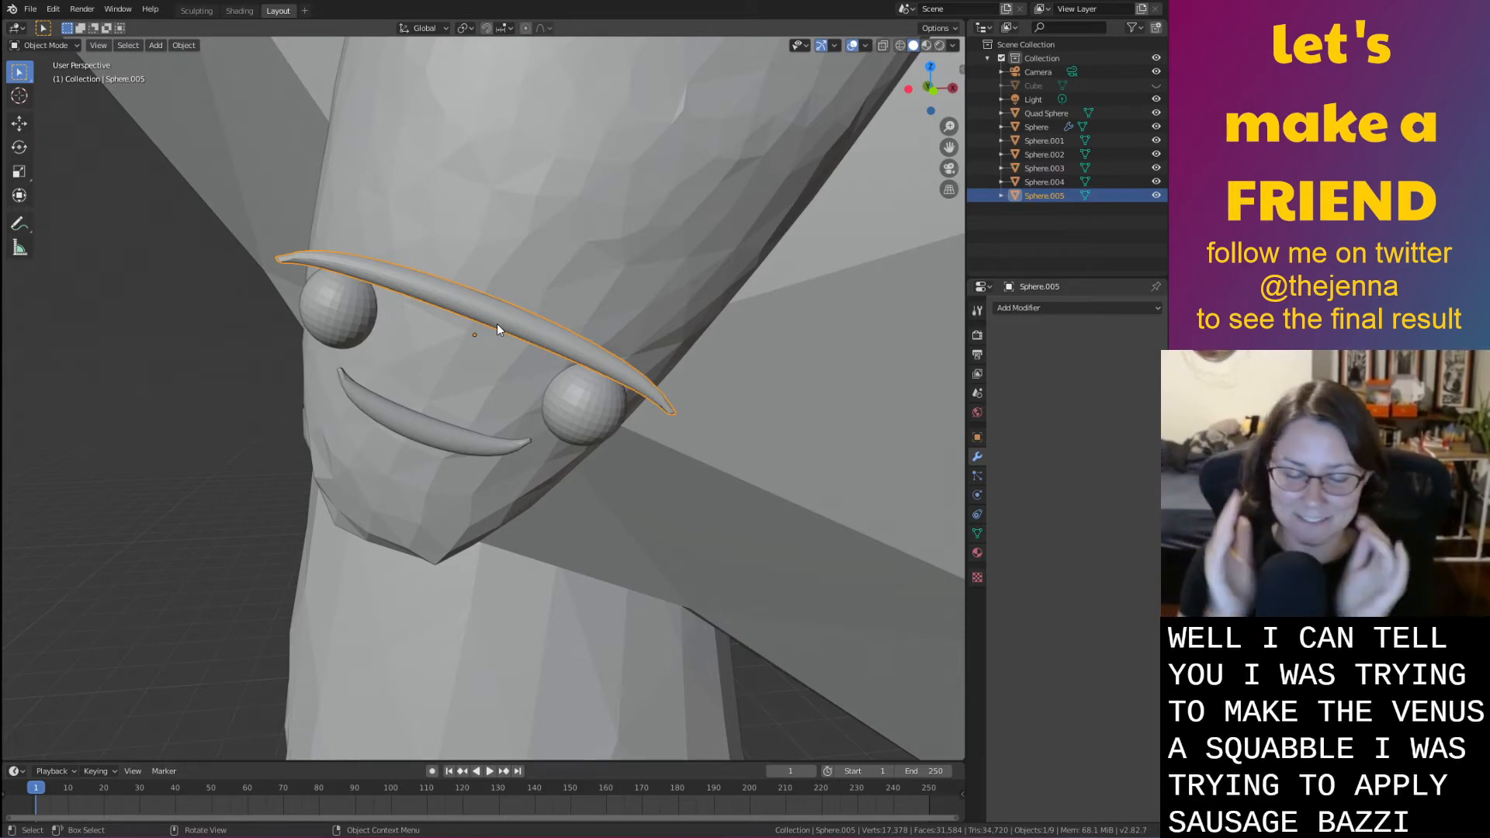
Lower the edge loop across the unibrow's middle along local Z, using proportional editing with a size of about 0.01
key("Tab")
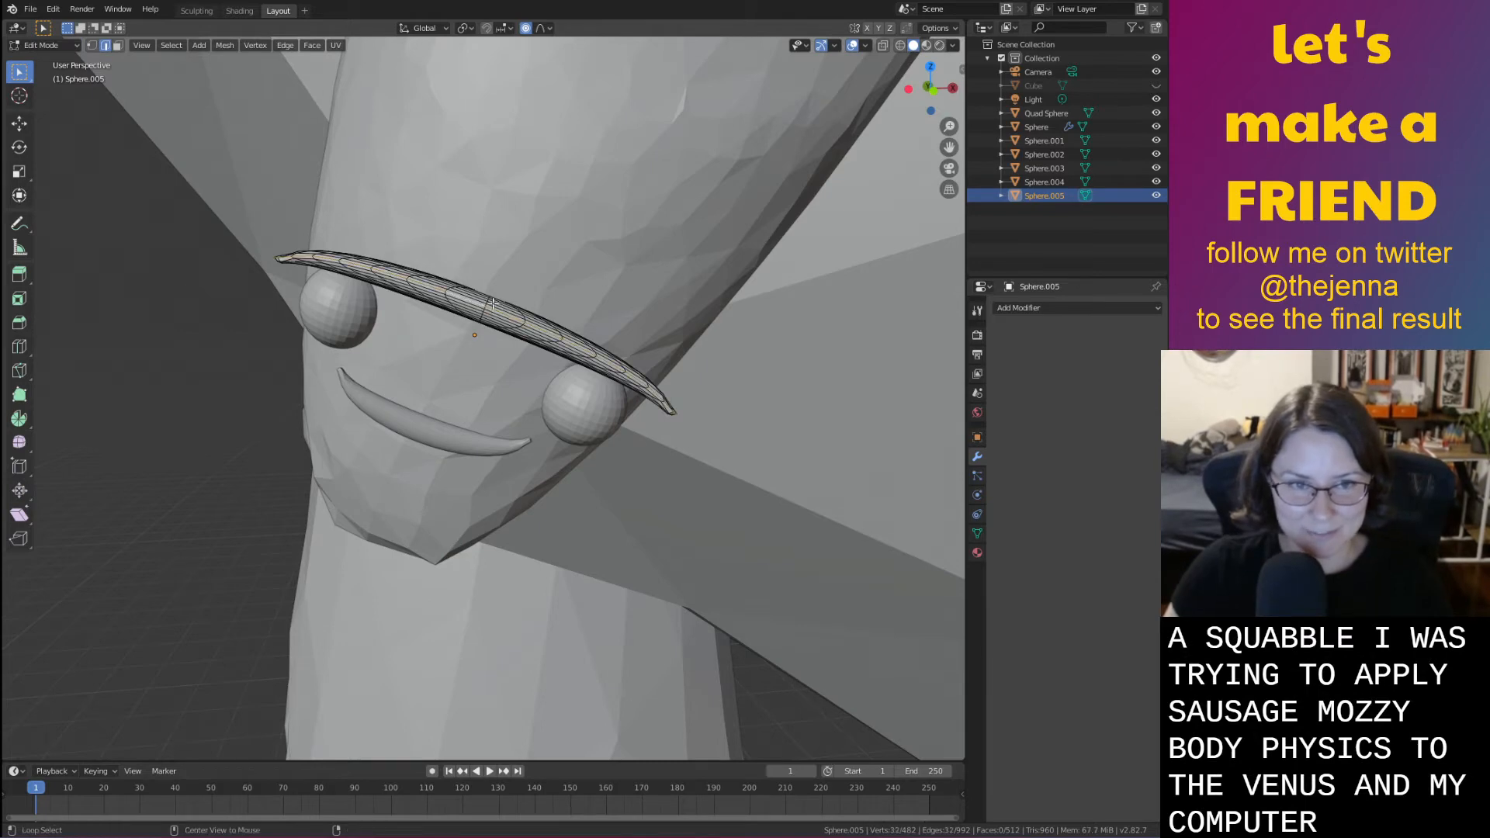
left_click(486, 306, "alt")
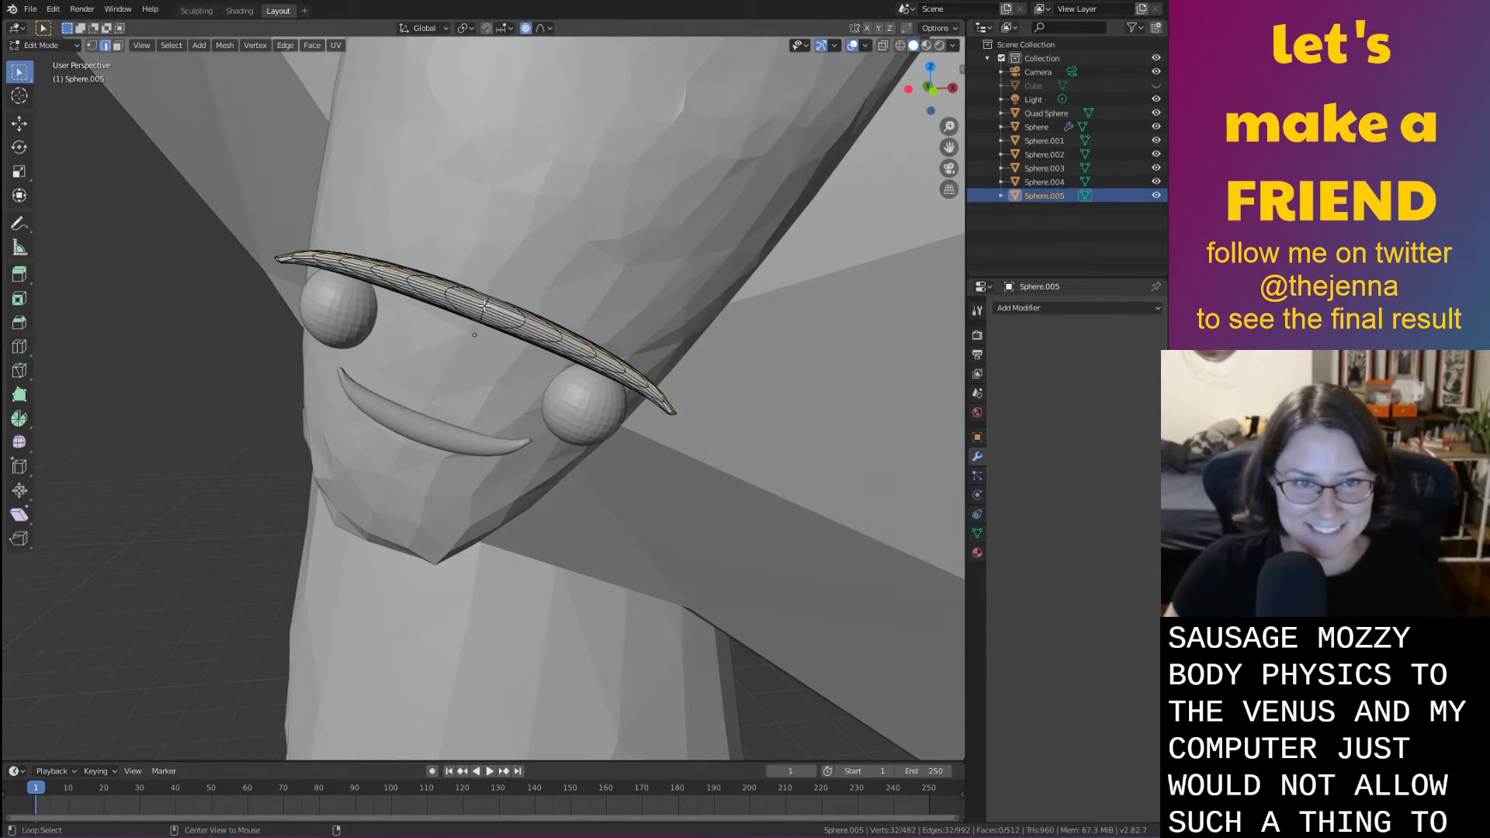
left_click(489, 305)
scroll(490, 305, "down", 1)
scroll(505, 310, "up", 4)
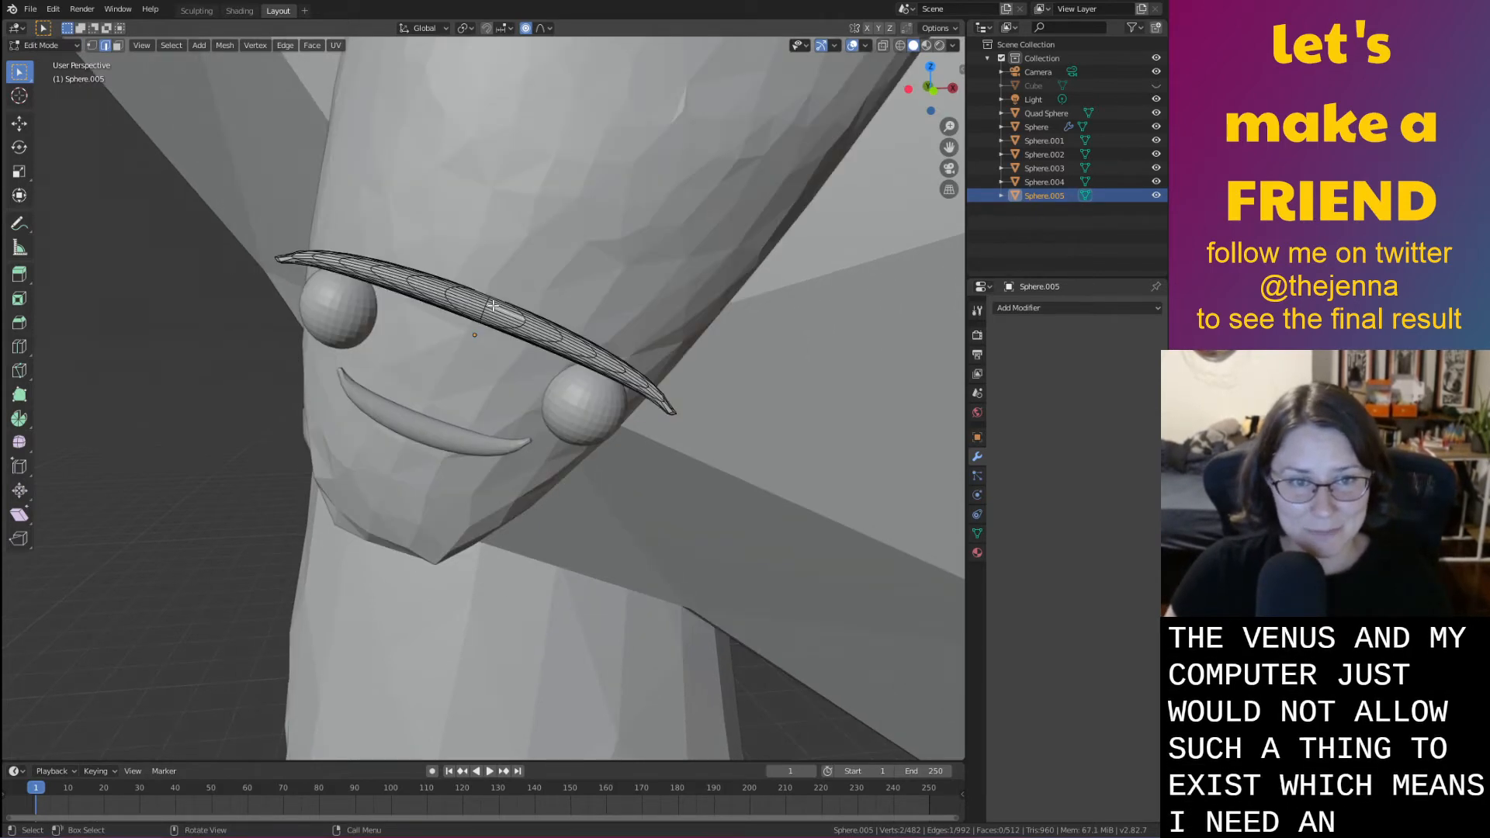
scroll(524, 318, "up", 1)
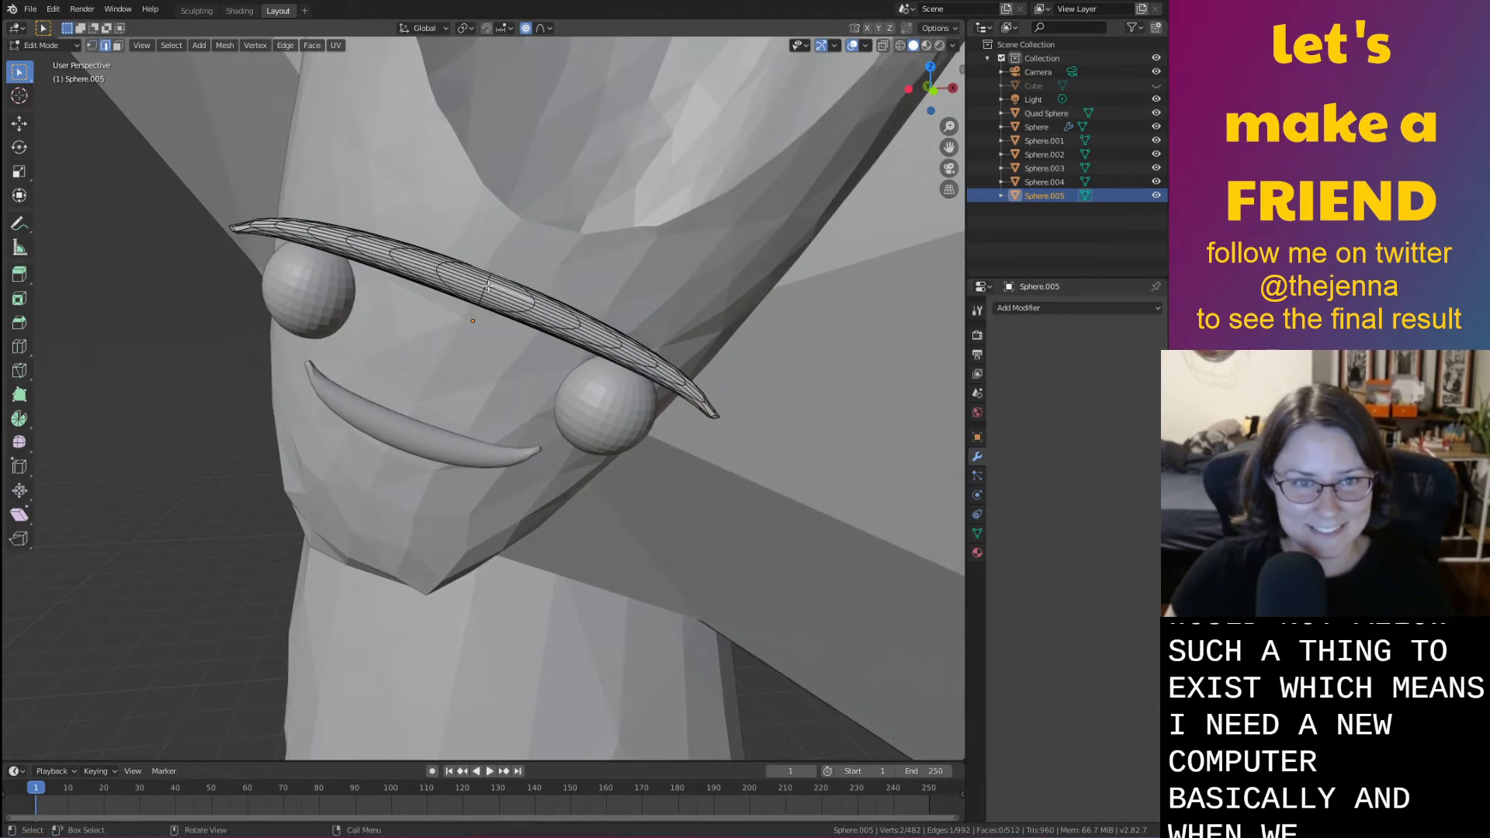
left_click(487, 284, "alt")
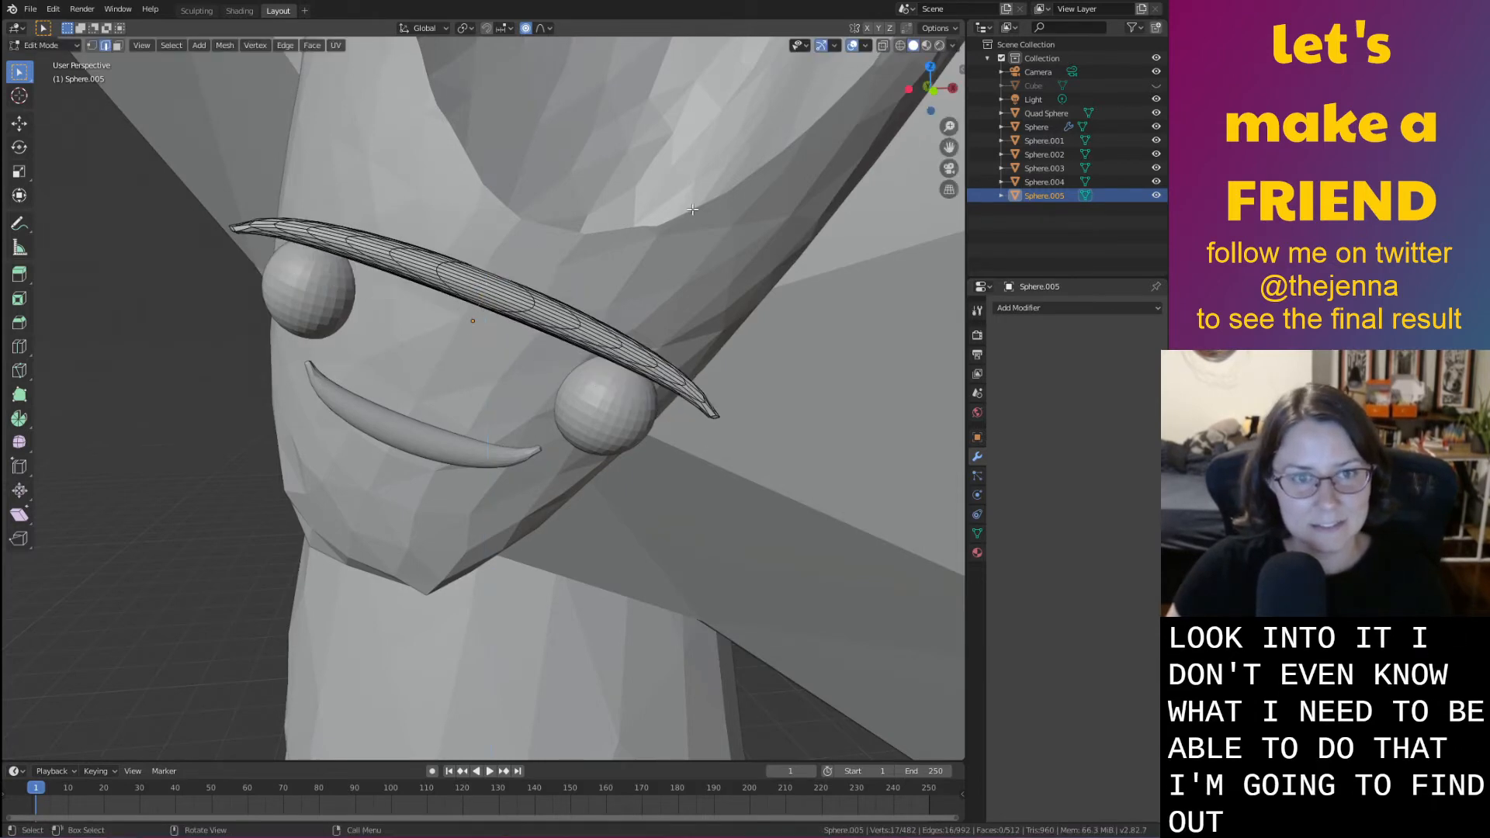
key("g")
key("z")
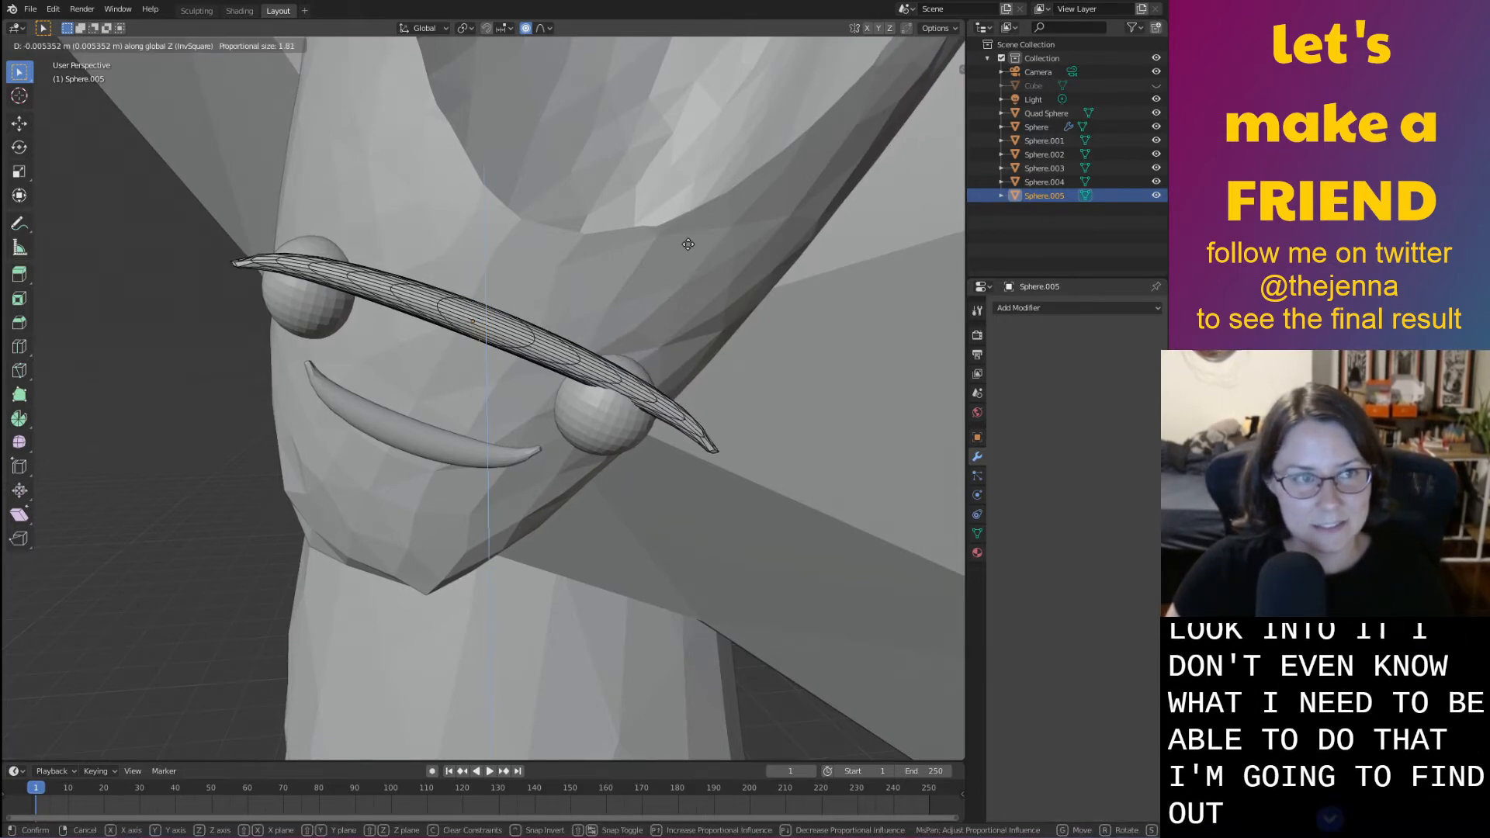
scroll(688, 245, "up", 20)
scroll(689, 245, "up", 15)
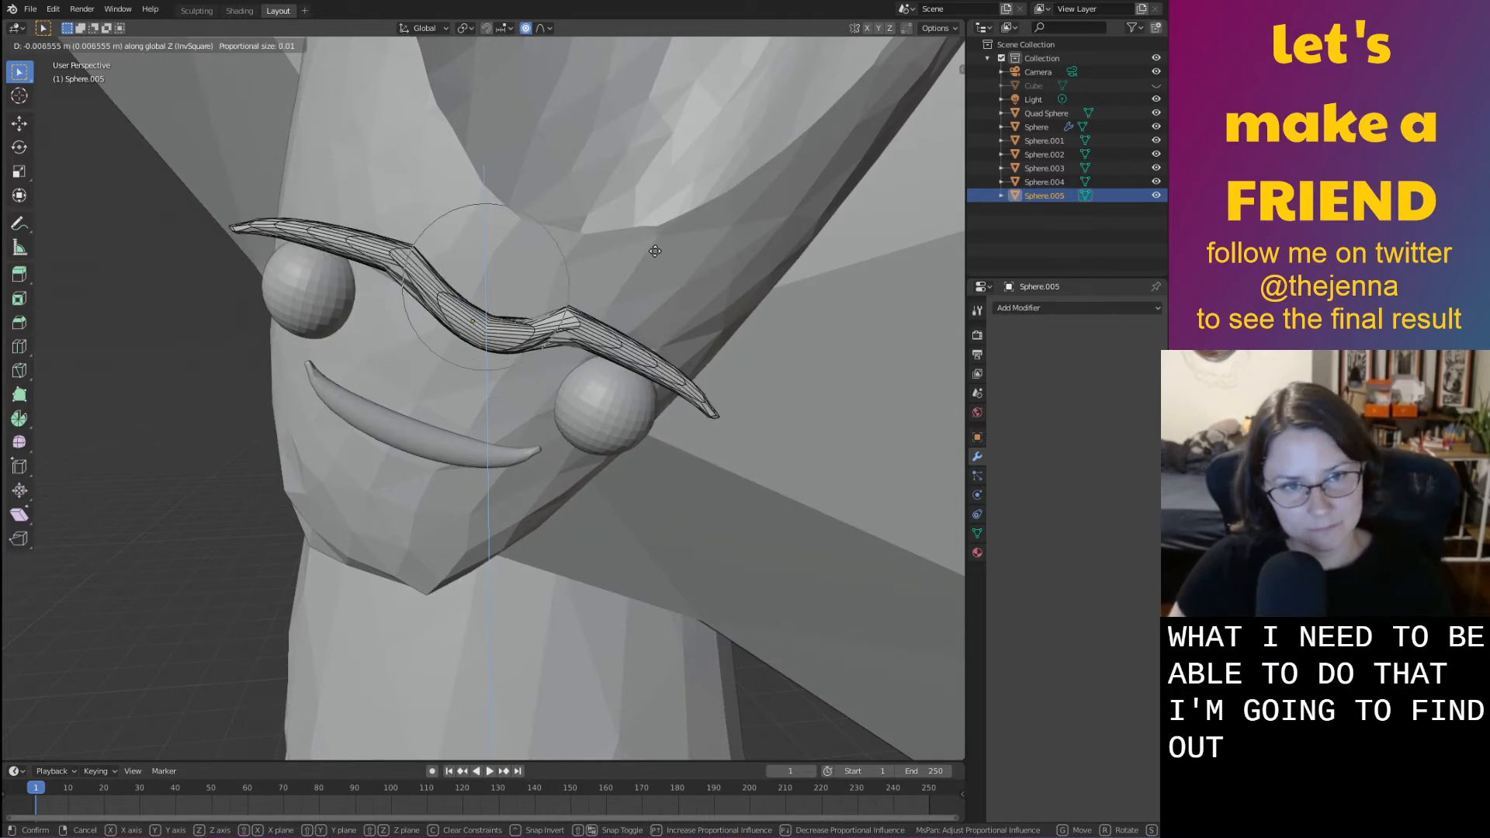
scroll(652, 251, "up", 1)
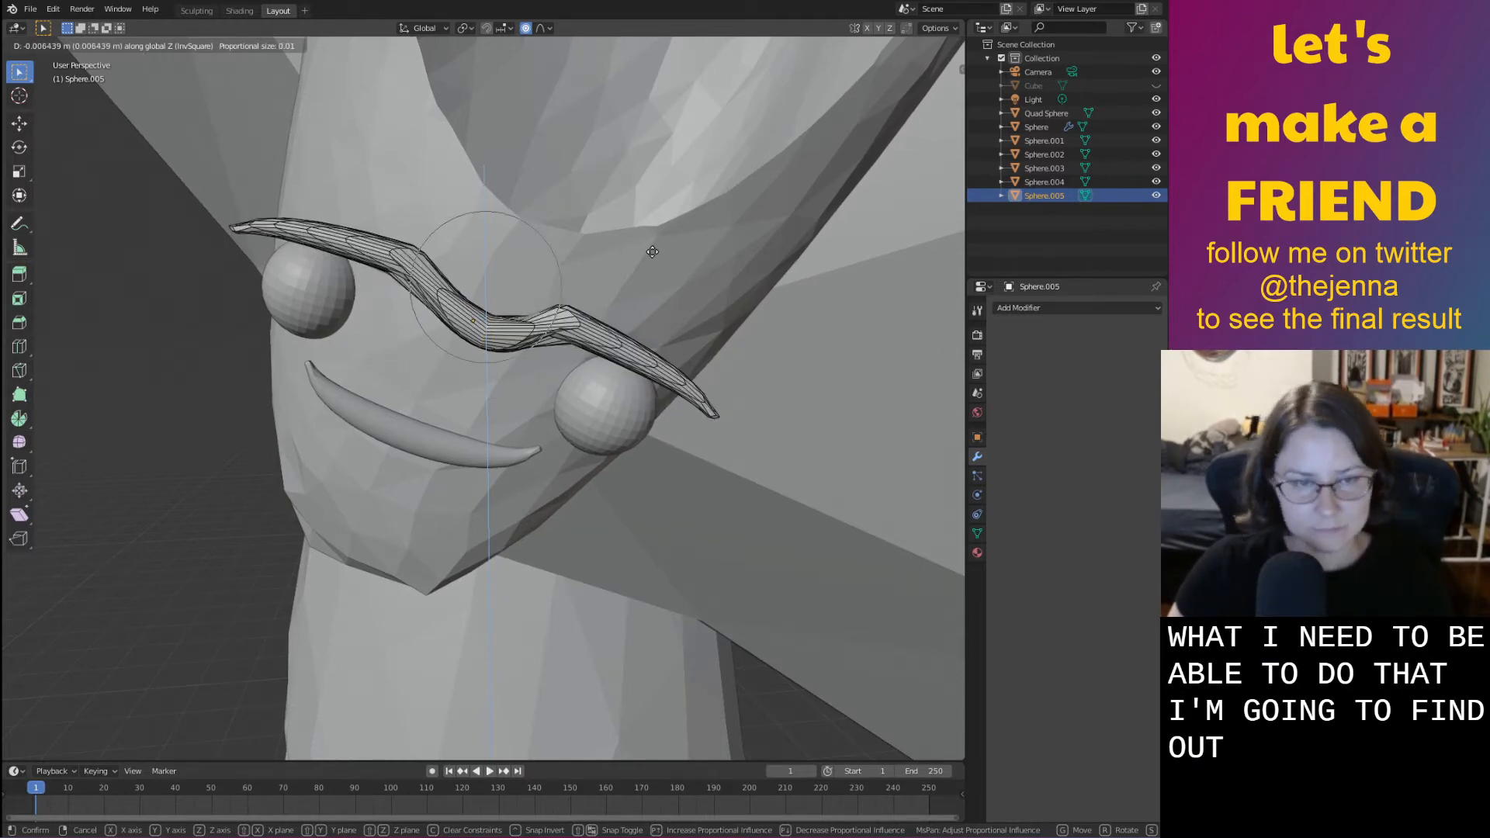
key("z")
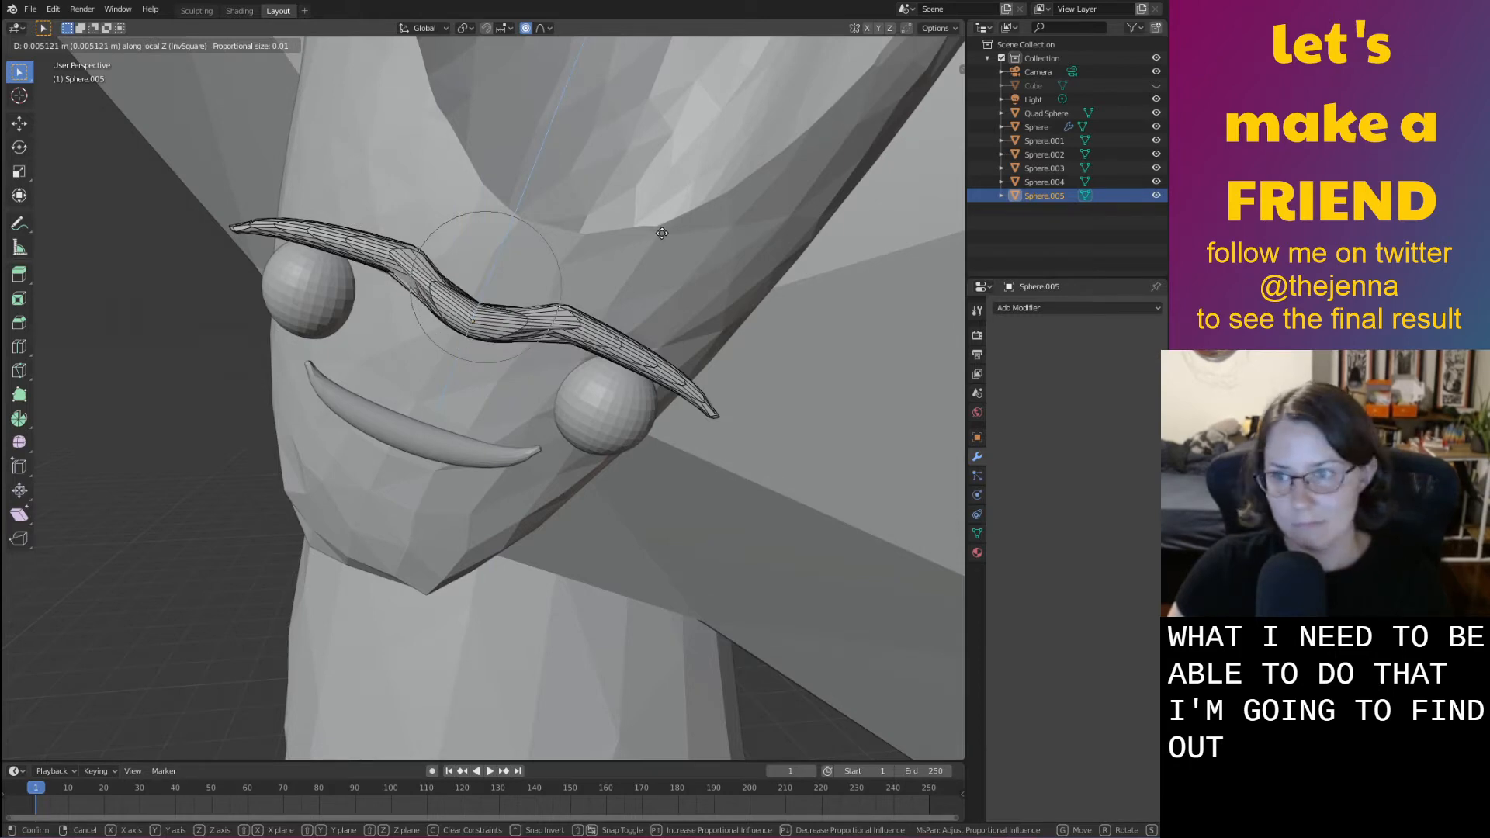
scroll(662, 233, "down", 2)
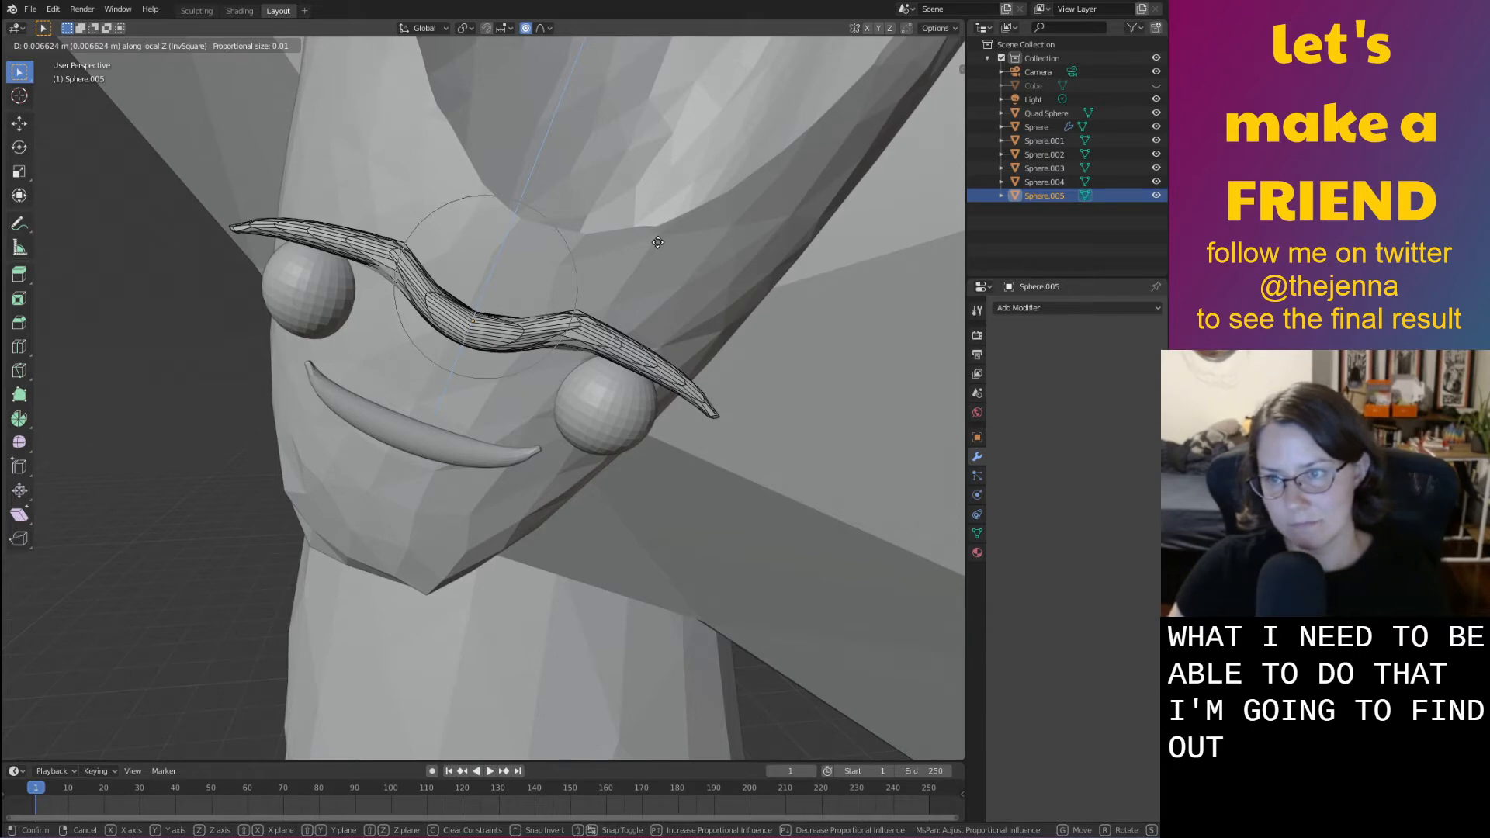
left_click(664, 217)
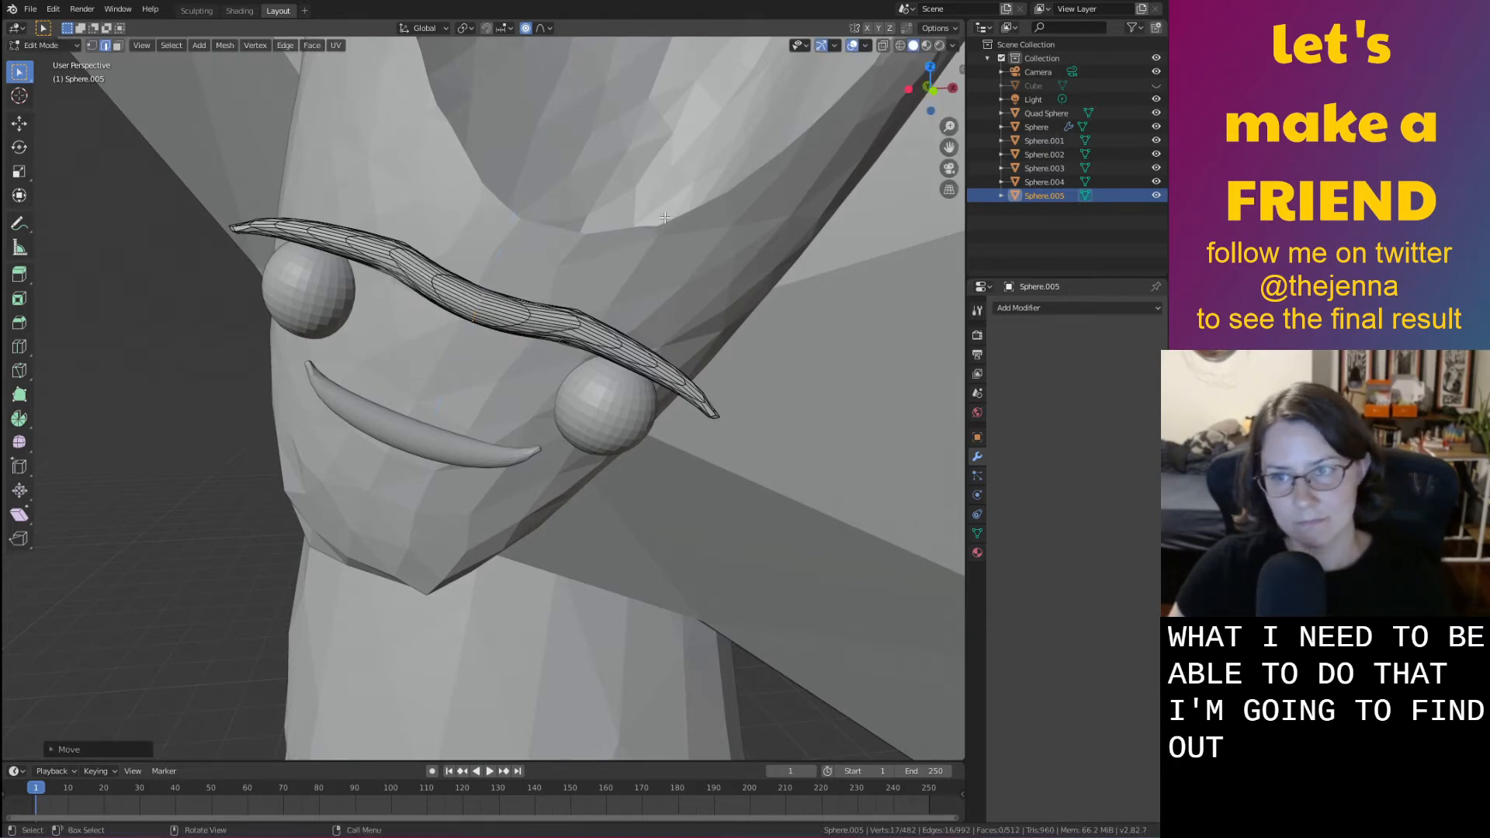
Deepen the dip in the unibrow's middle along local Z by about 0.005 m with a proportional size of 0.02, and leave mesh editing
key("g")
key("z")
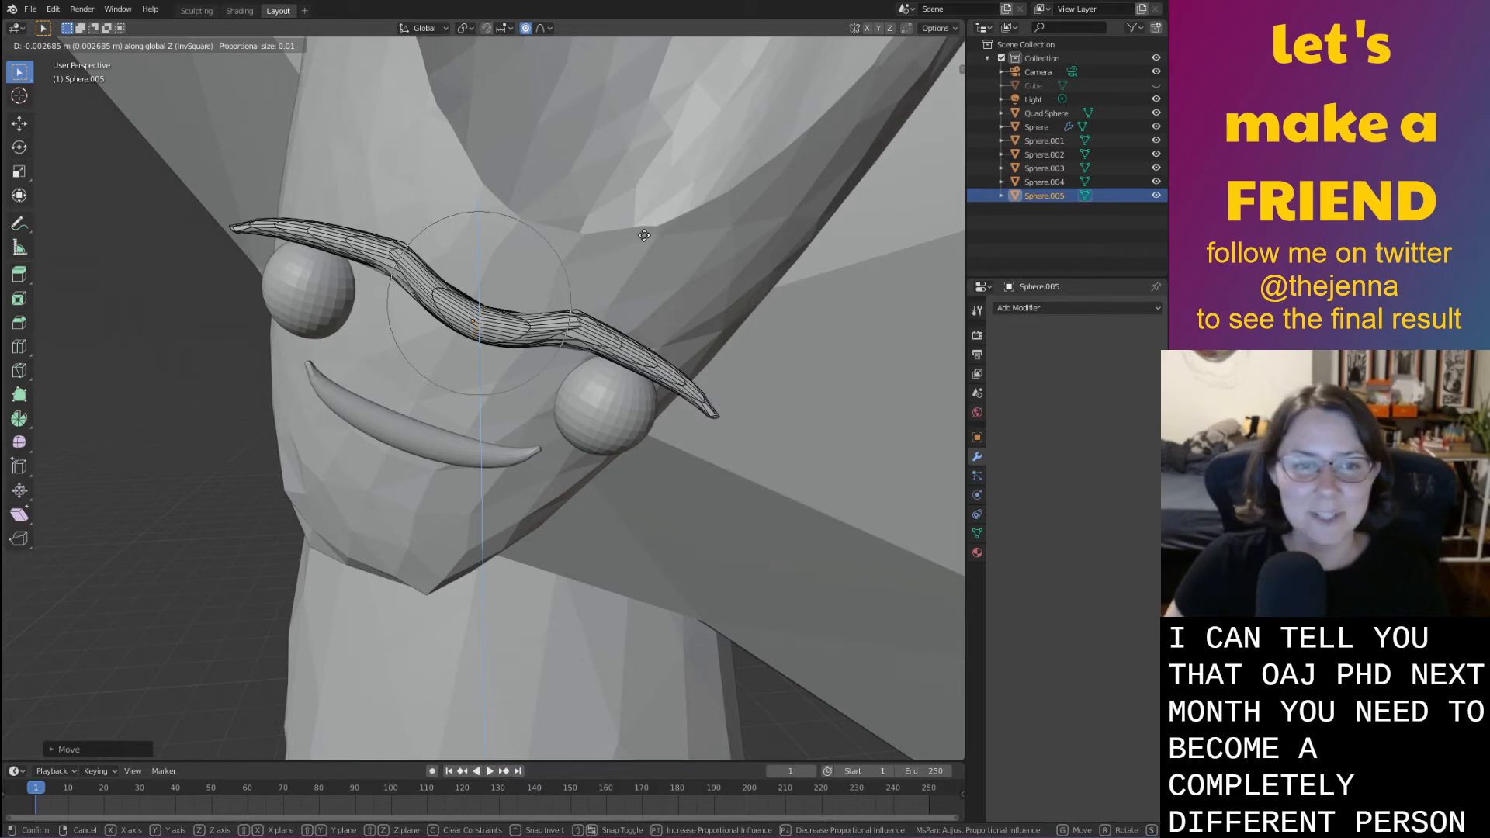
scroll(642, 236, "down", 1)
scroll(642, 237, "down", 1)
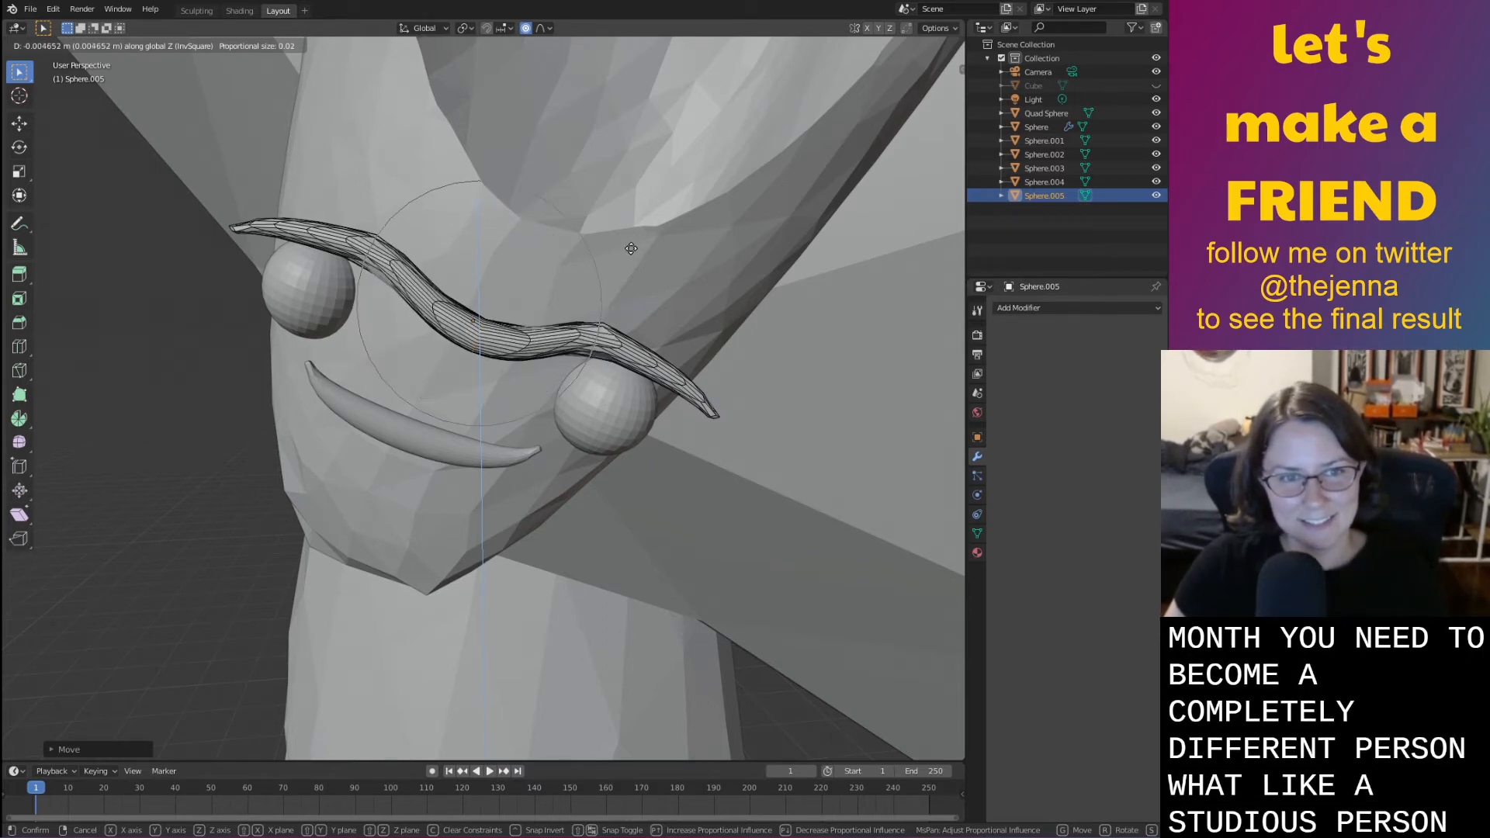
key("z")
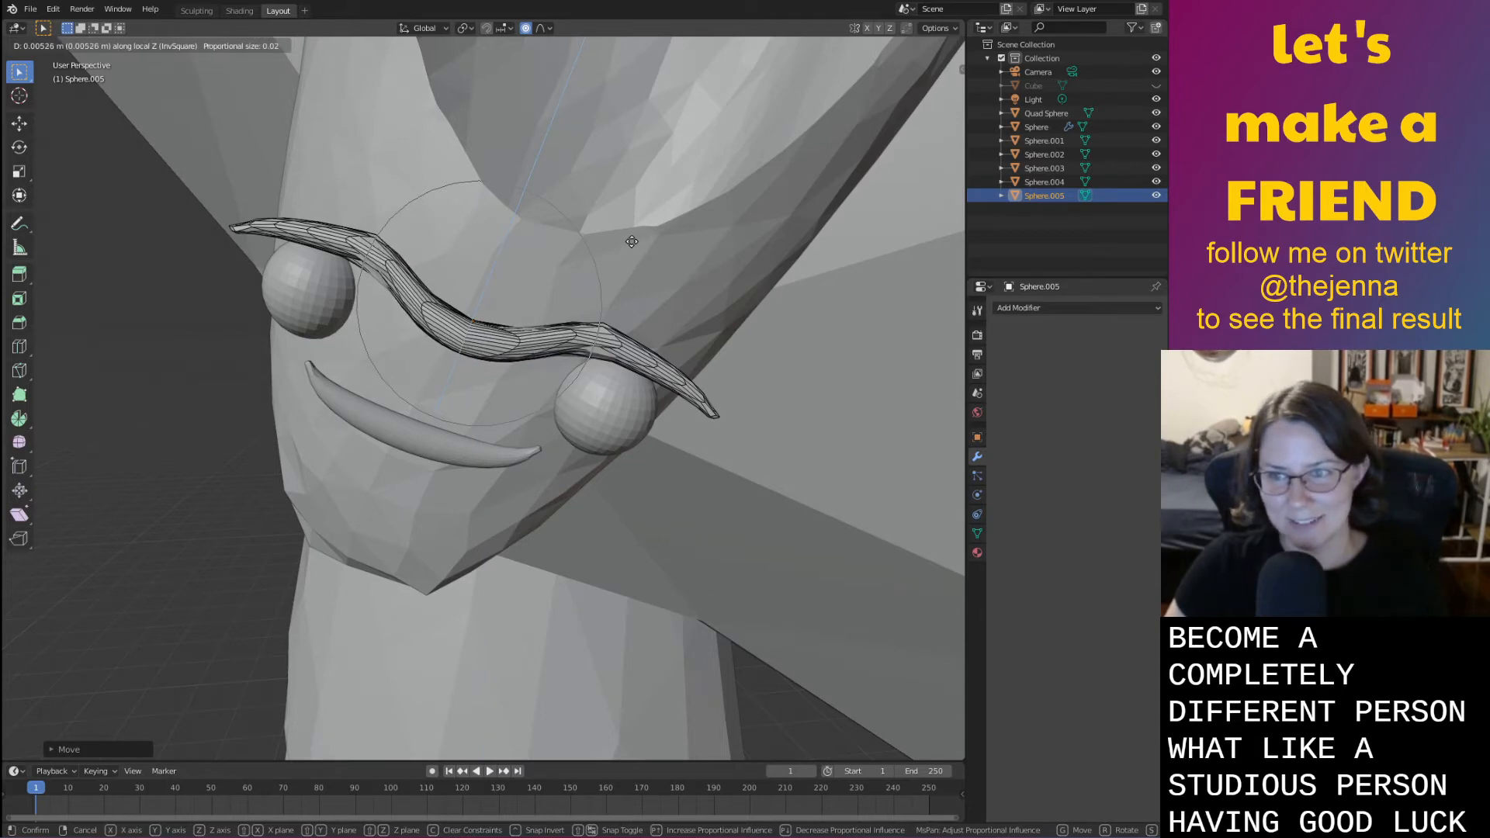
left_click(630, 243)
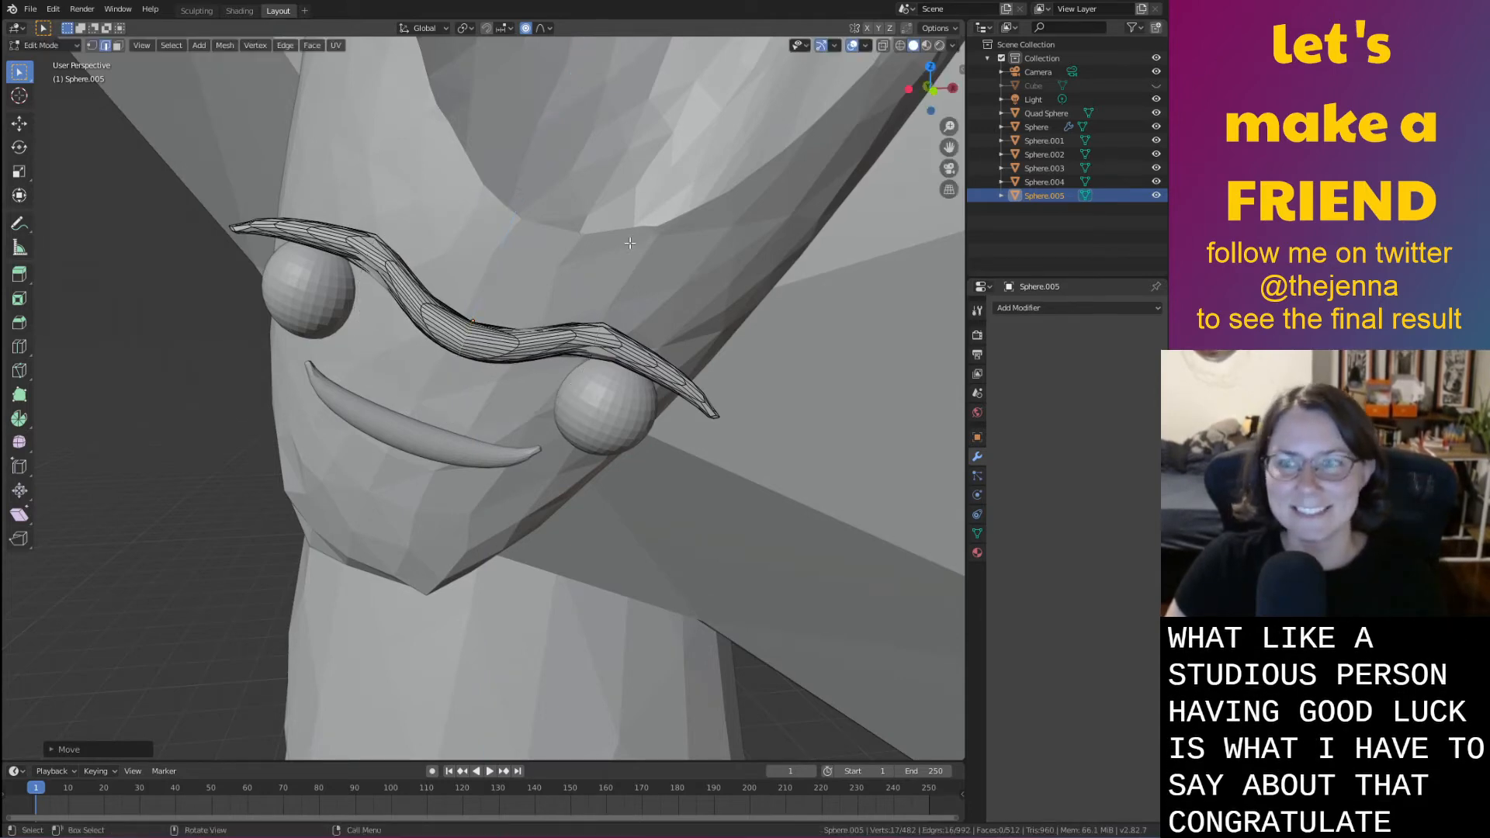
key("Tab")
left_click(140, 313)
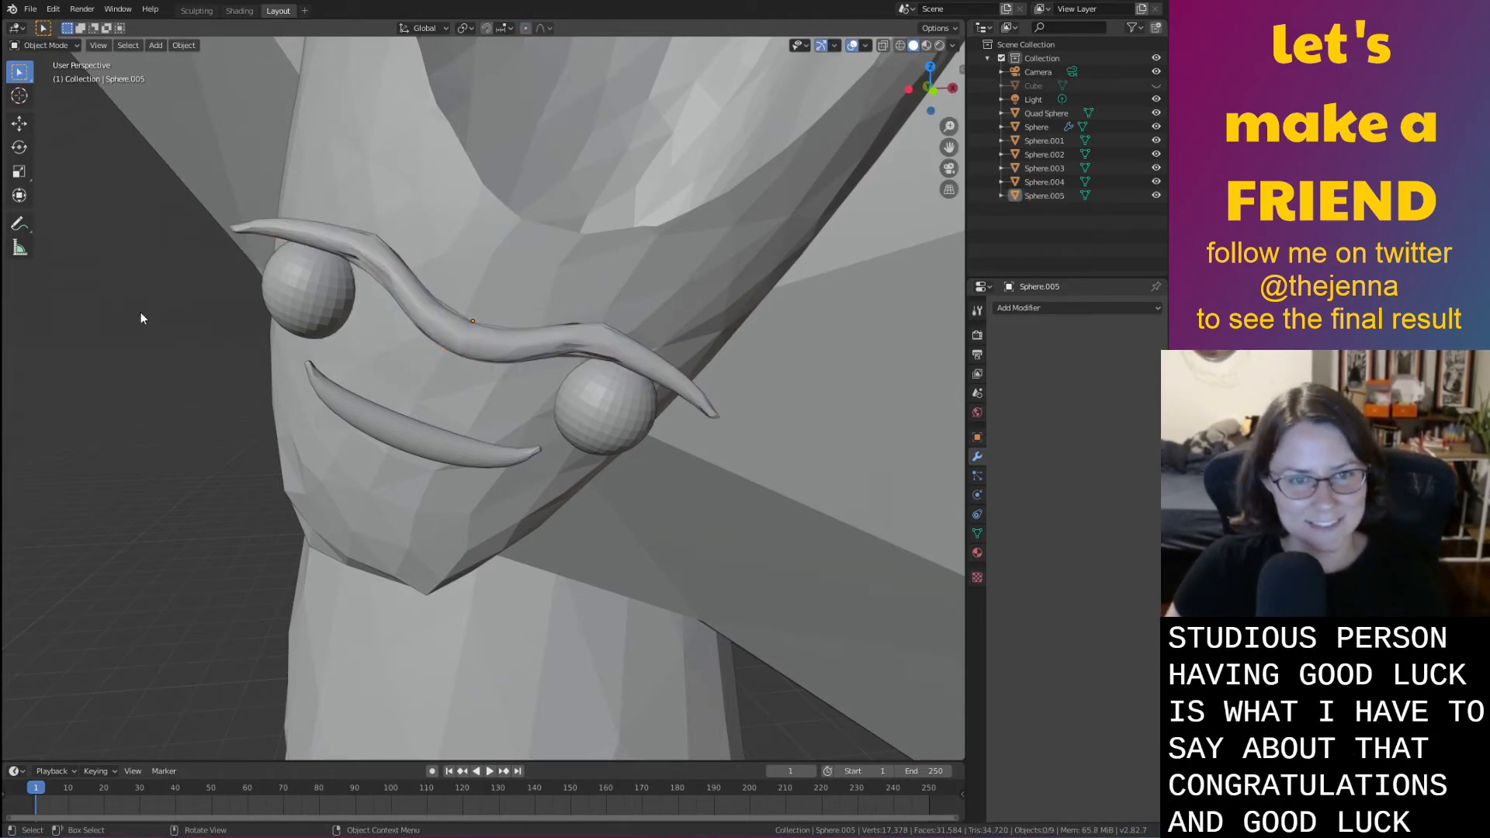
Separate one tiny eye from the joined eye pair into its own object, using X-ray to select its whole mesh
middle_click_drag(141, 312, 142, 310)
left_click(316, 243)
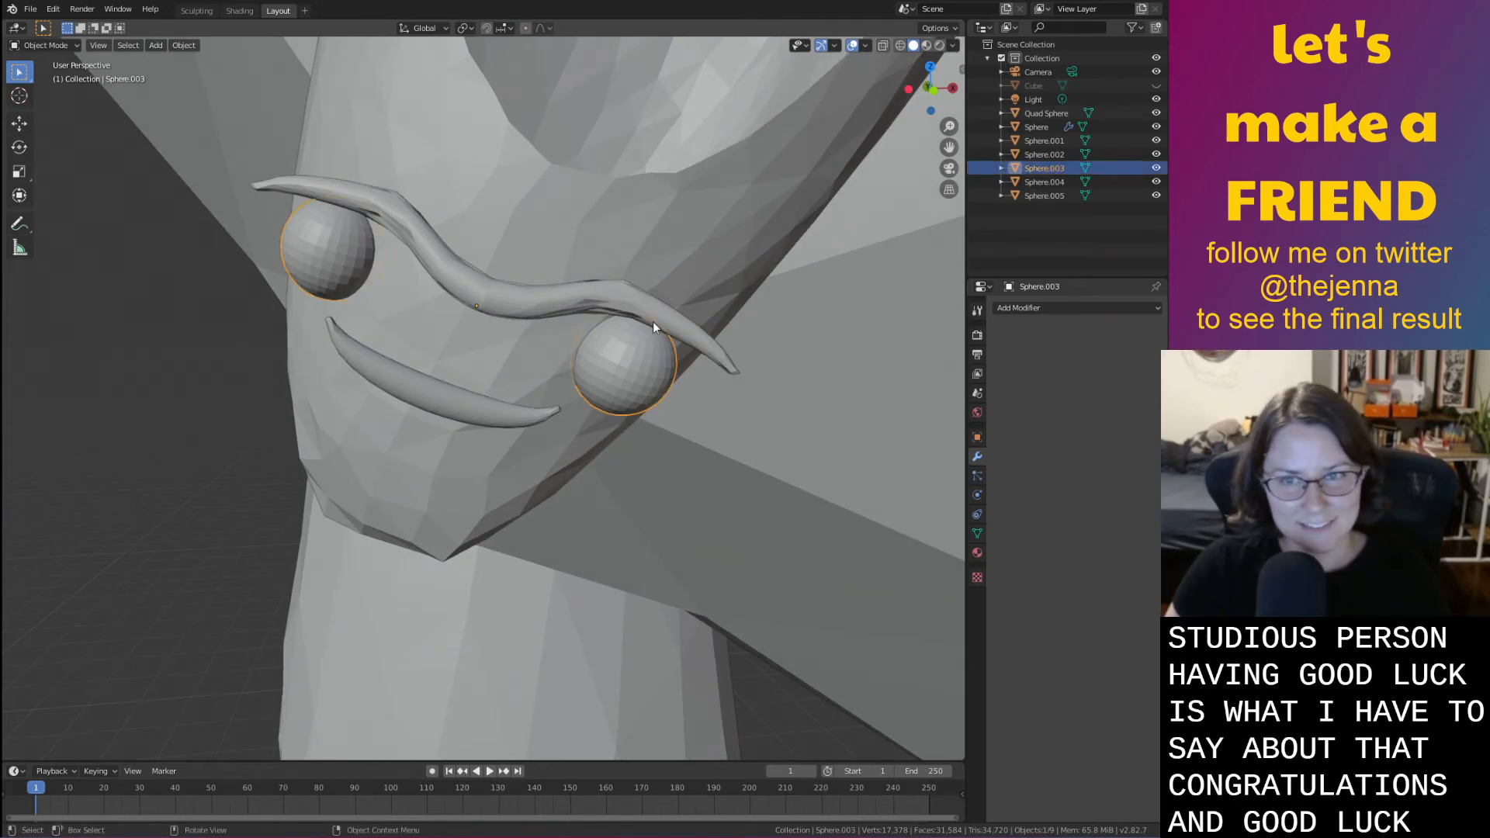
key("Tab")
key("alt+a")
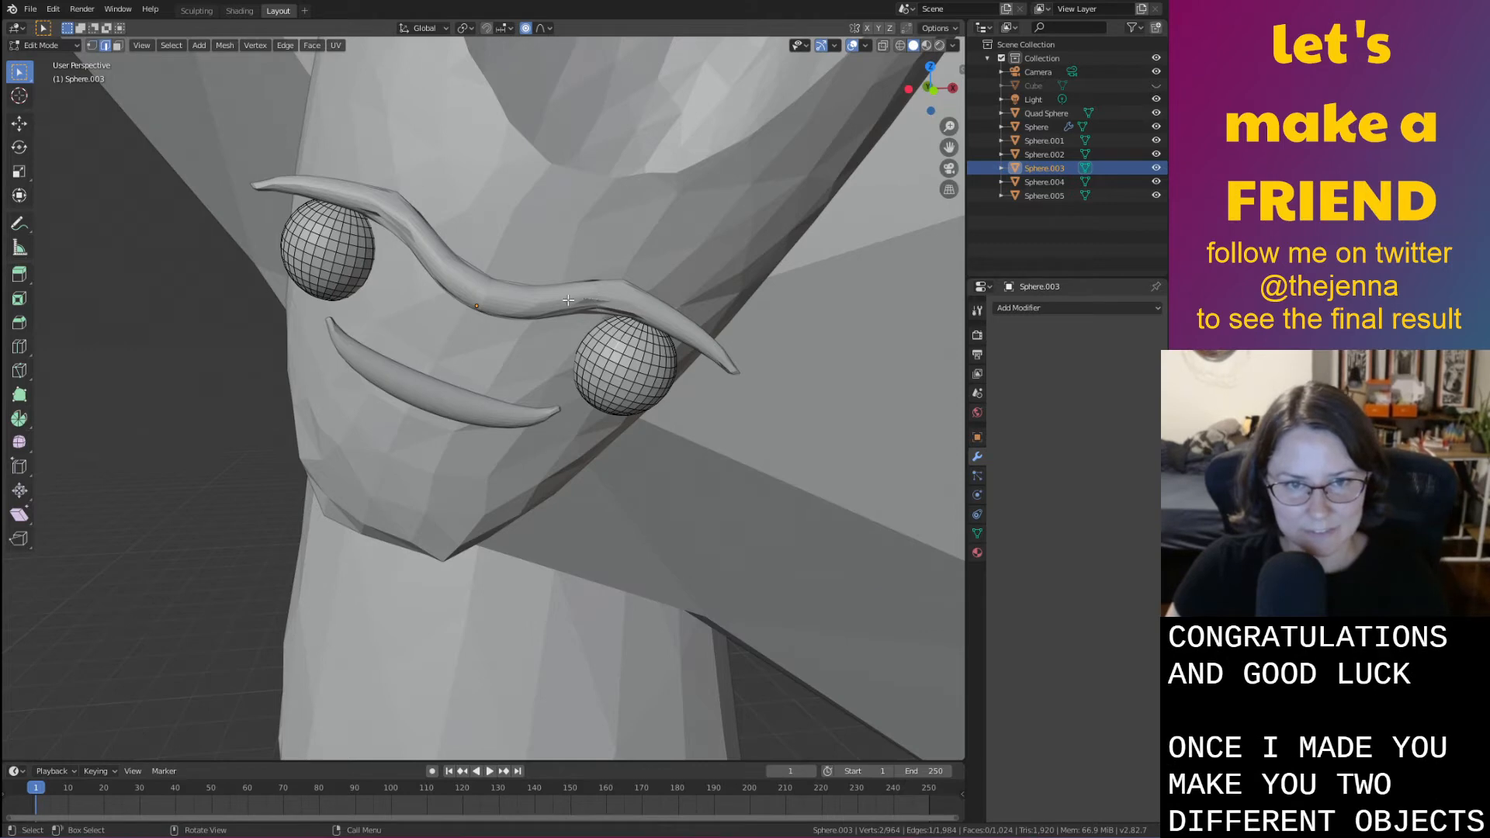
left_click(883, 45)
left_click_drag(775, 481, 567, 247)
right_click(603, 343)
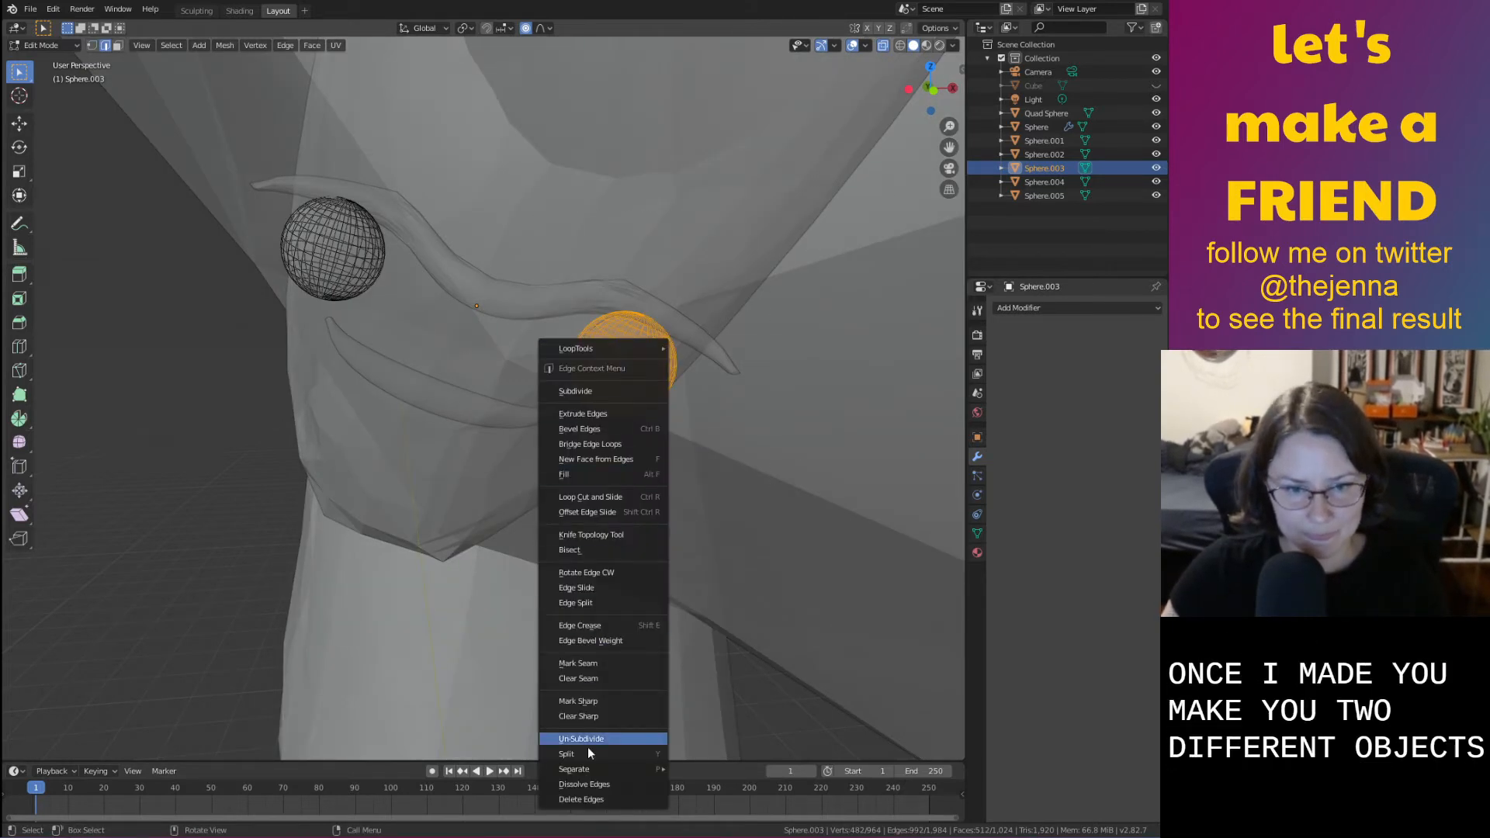
mouse_move(605, 765)
left_click(708, 763)
key("Tab")
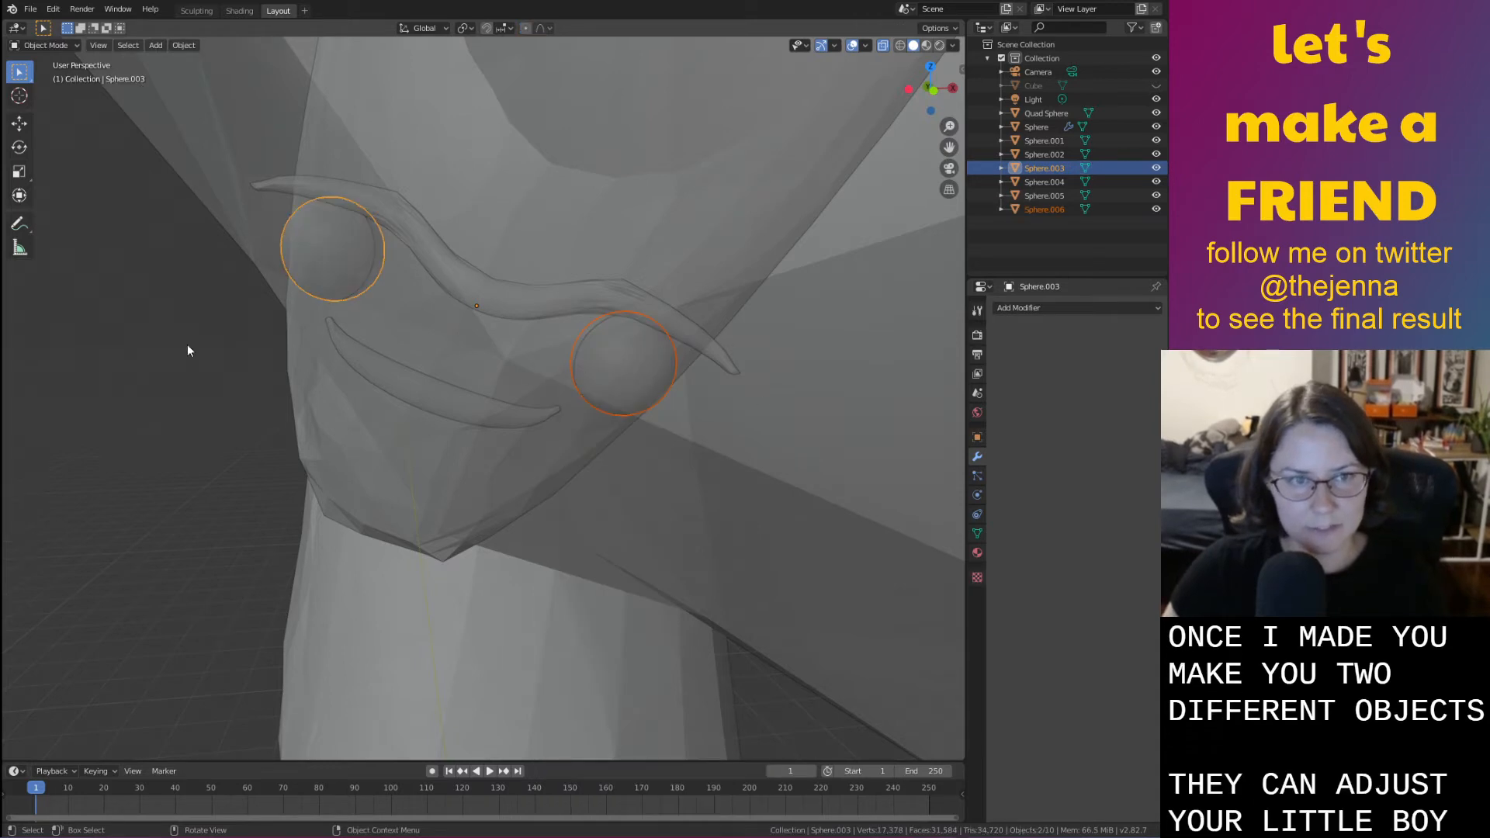
key("alt+a")
left_click(883, 45)
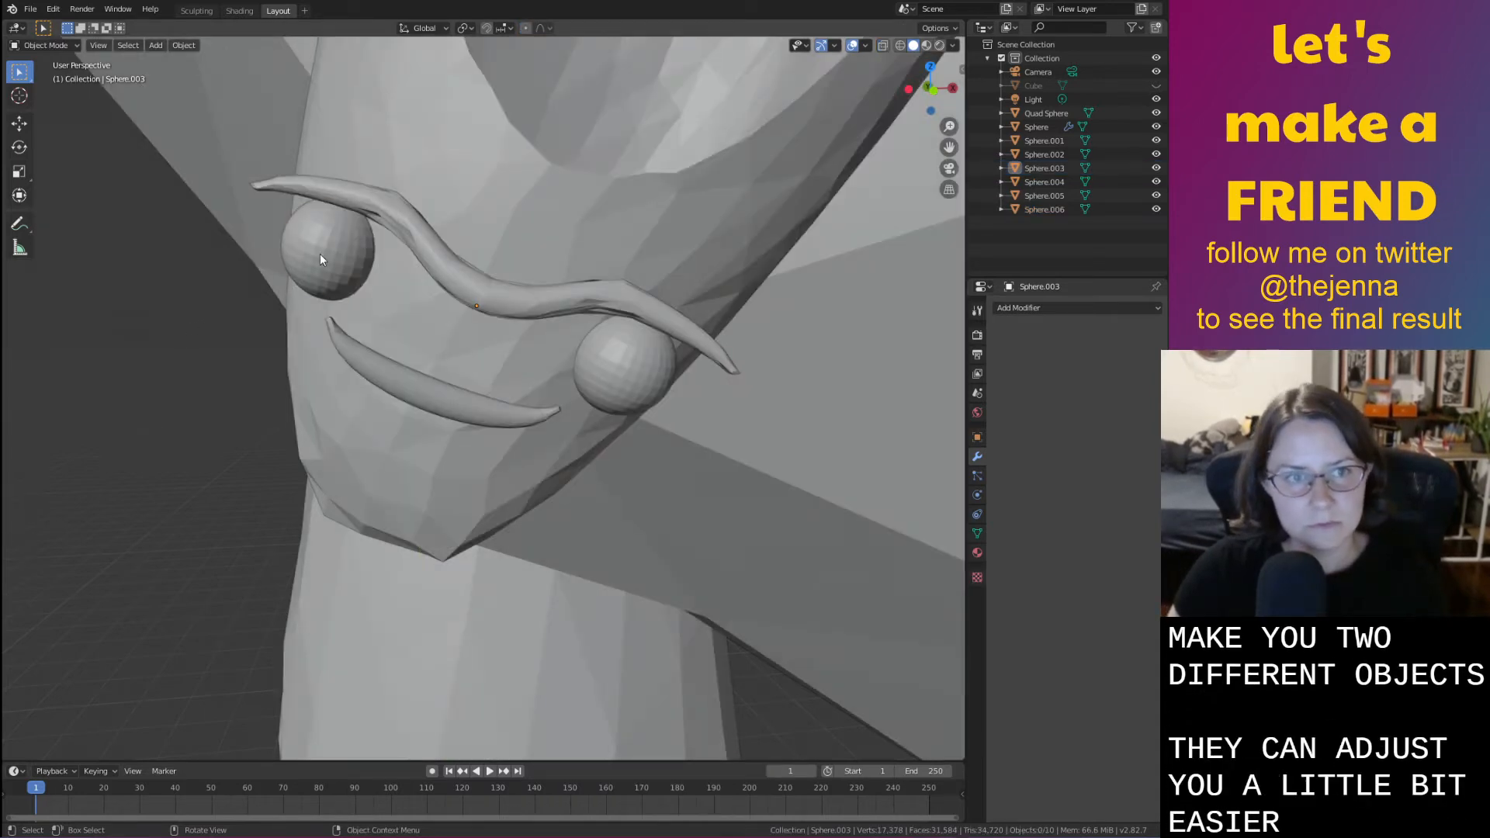
key("g")
key("x")
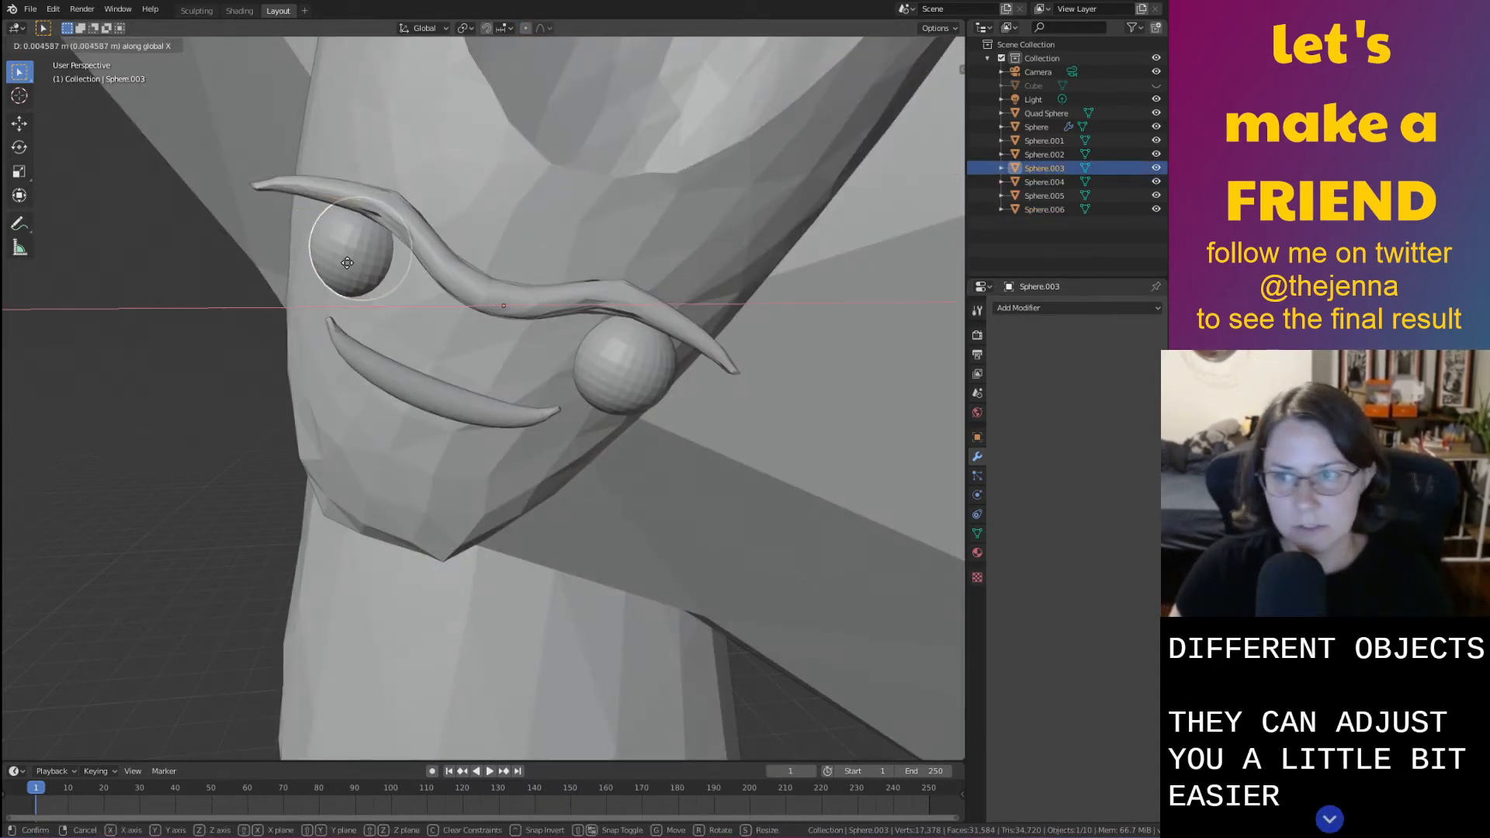
right_click(347, 265)
key("g")
key("y")
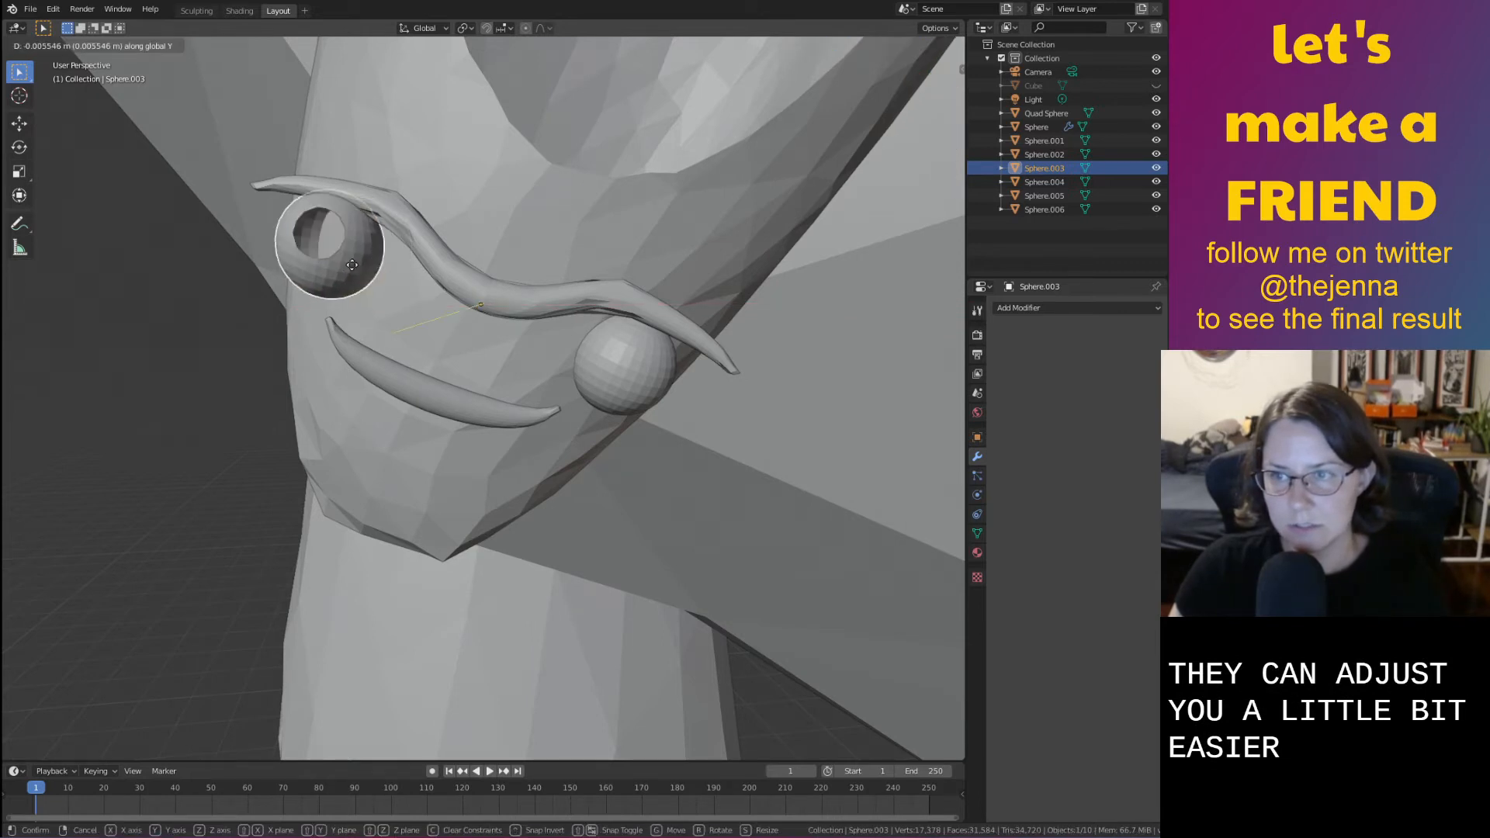
right_click(357, 271)
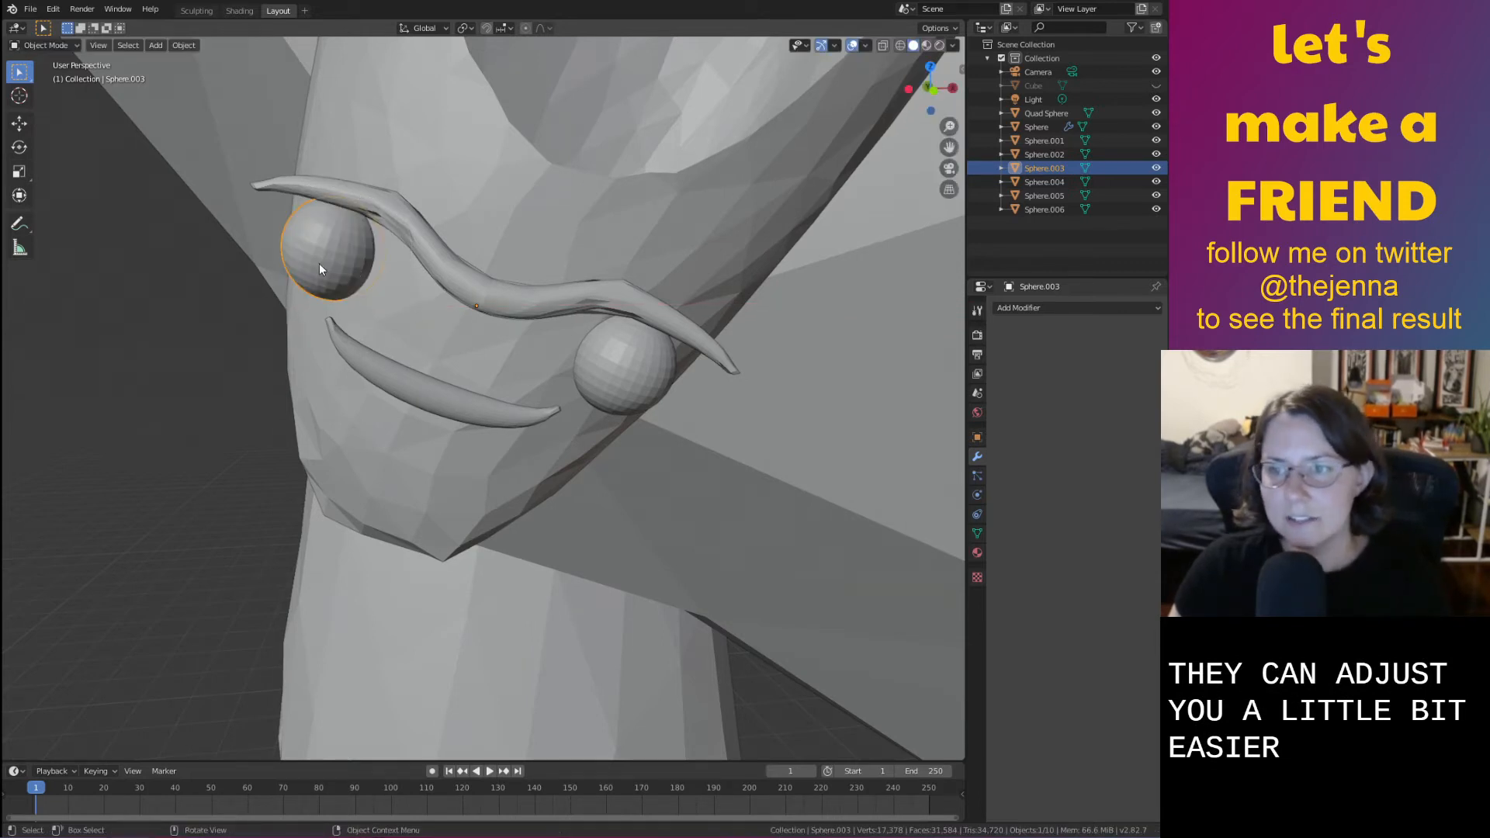
Lower the tiny eye under the unibrow's higher end along Z, and shift it along Y by about -0.003 m
key("g")
key("z")
left_click(345, 285)
key("g")
key("x")
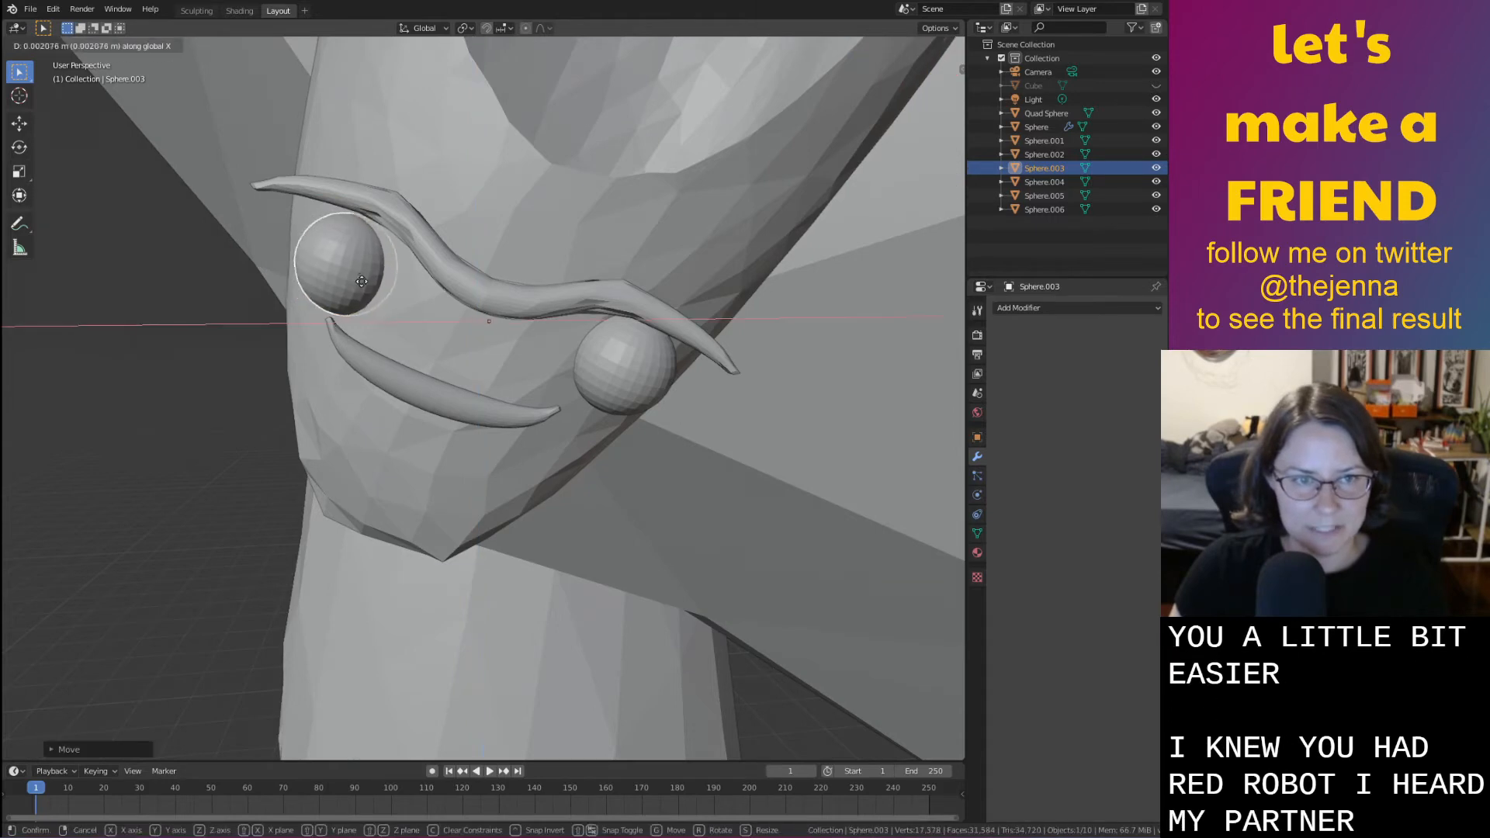
key("y")
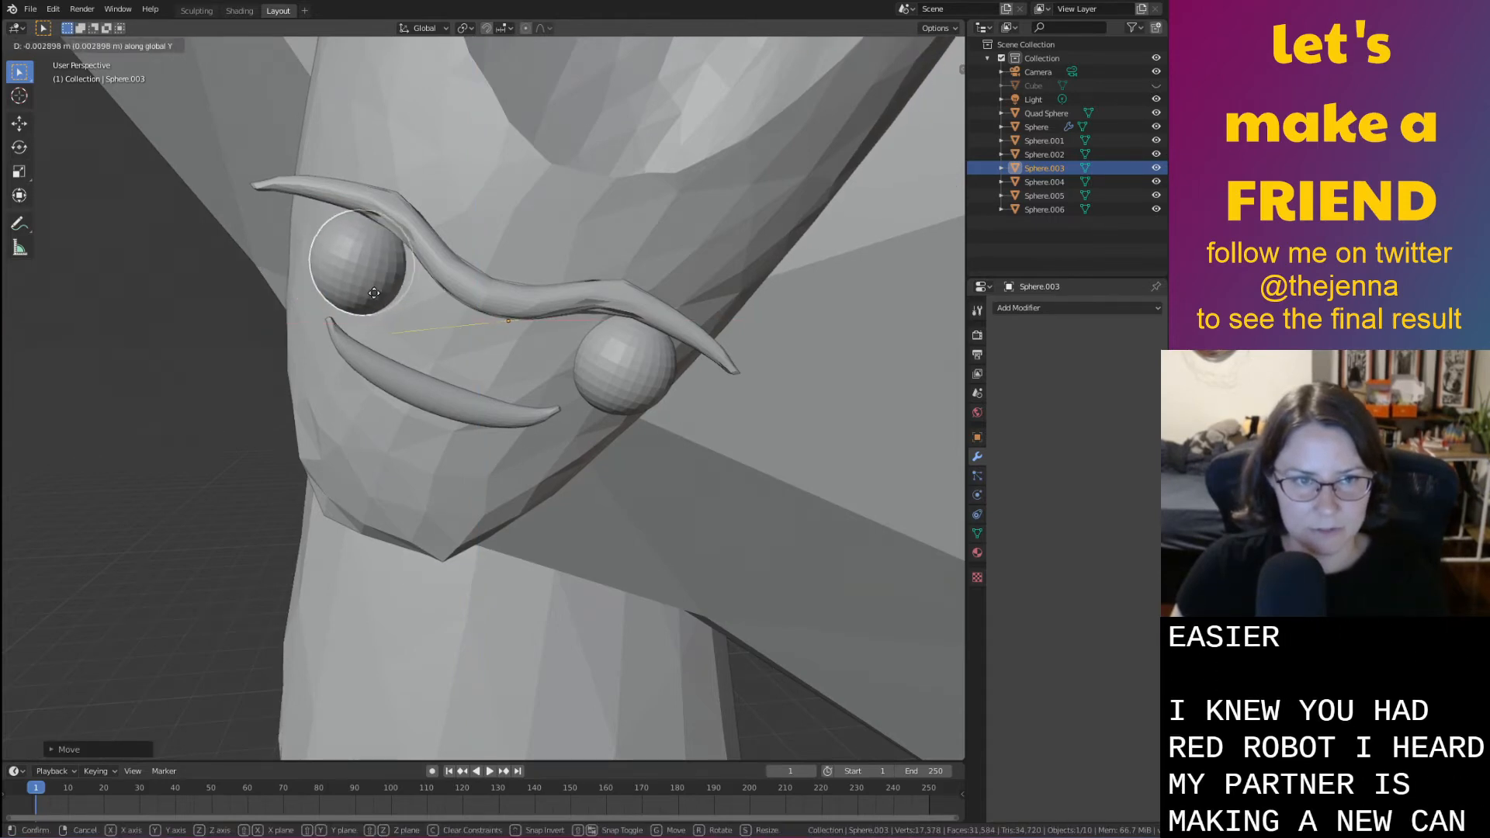
left_click(374, 292)
Move the other tiny eye along X by about -0.005 m, towards the middle of the tiny face
left_click(629, 365)
key("g")
key("x")
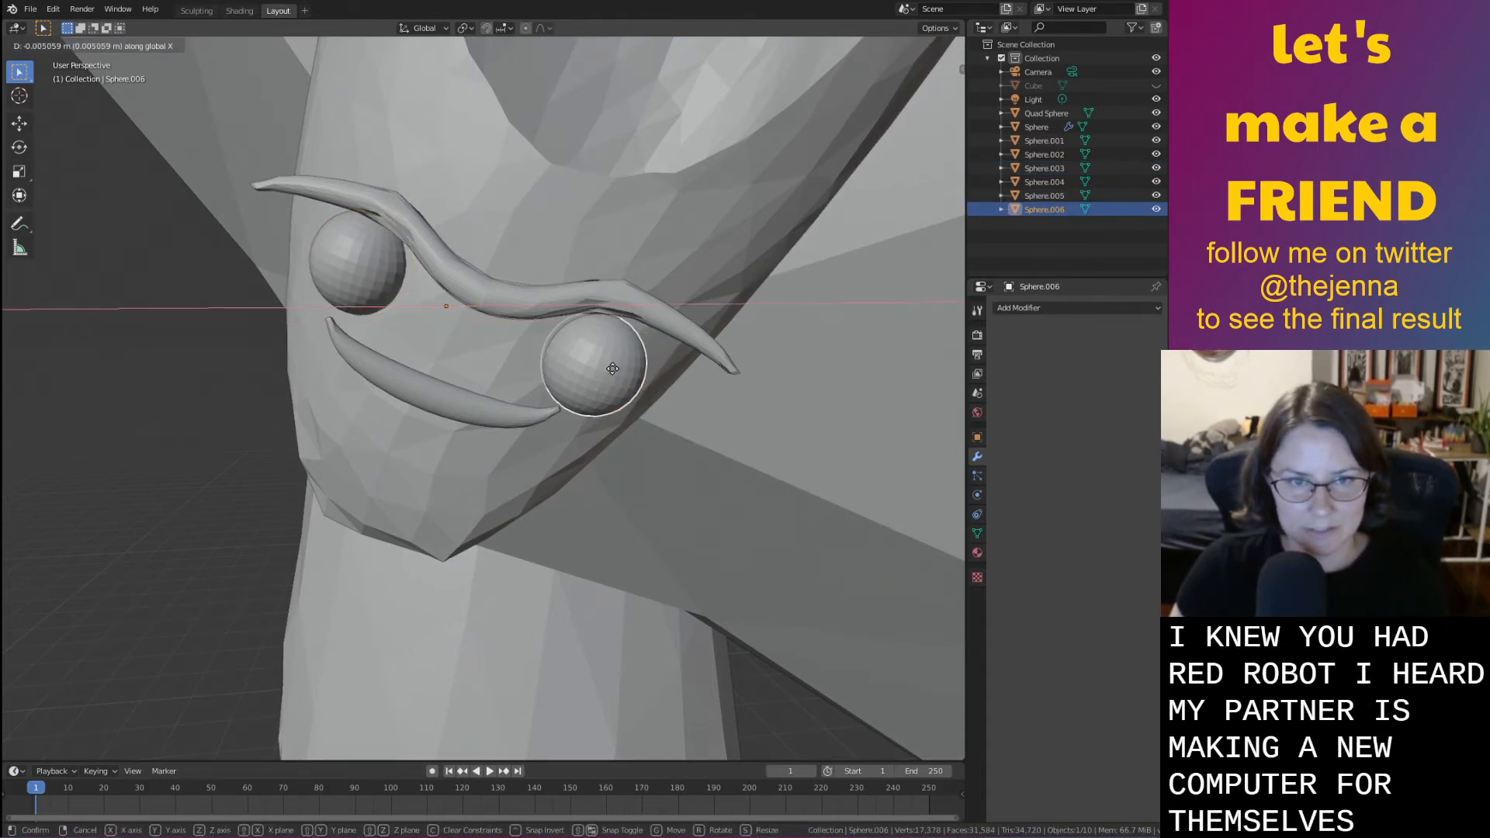
left_click(614, 368)
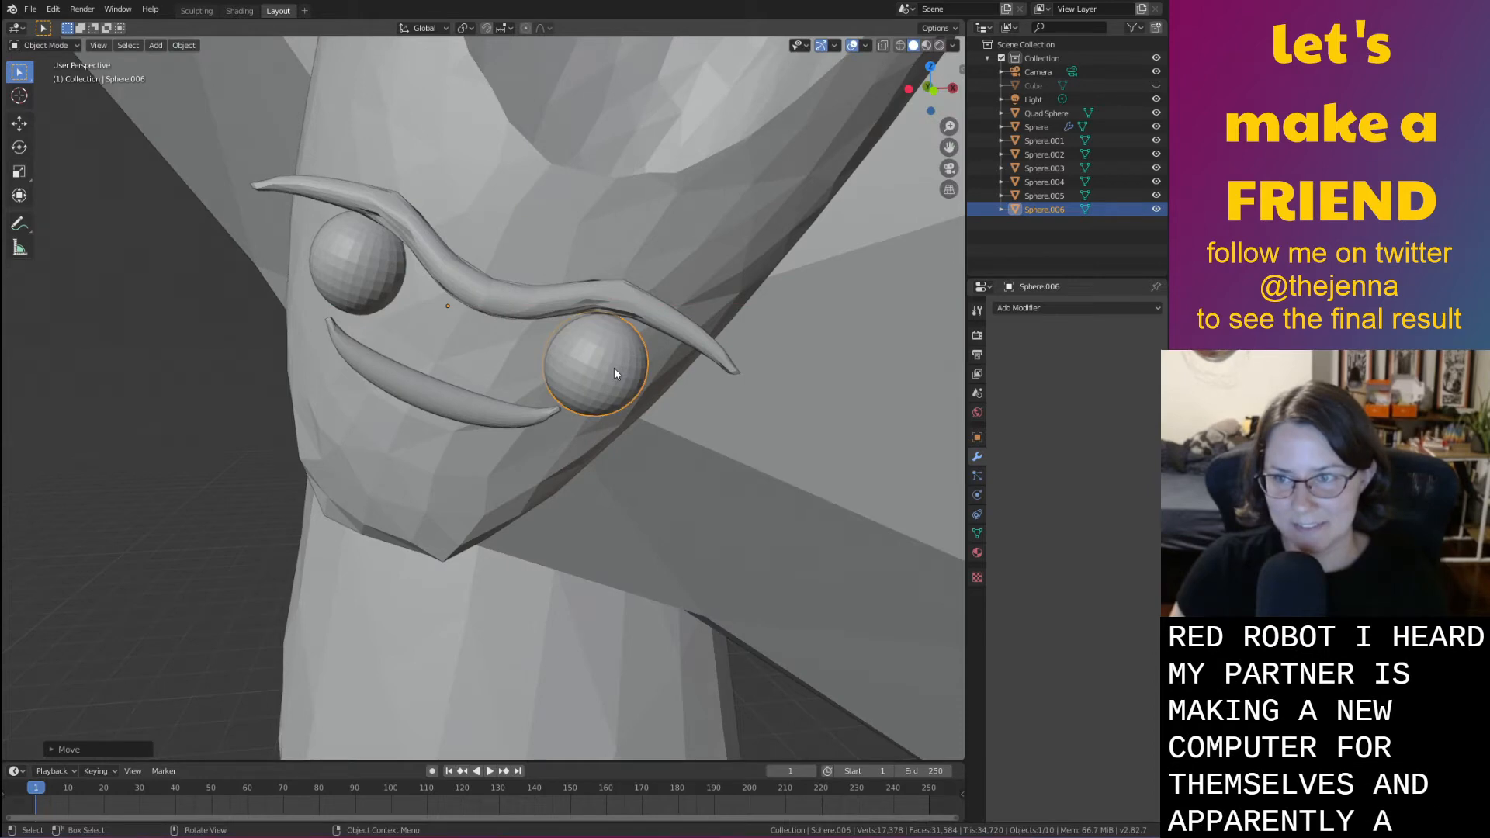
Raise both tiny eyes and the unibrow together slightly along Z, save the file and clear the selection
left_click(362, 271, "shift")
left_click(482, 286, "shift")
key("g")
key("z")
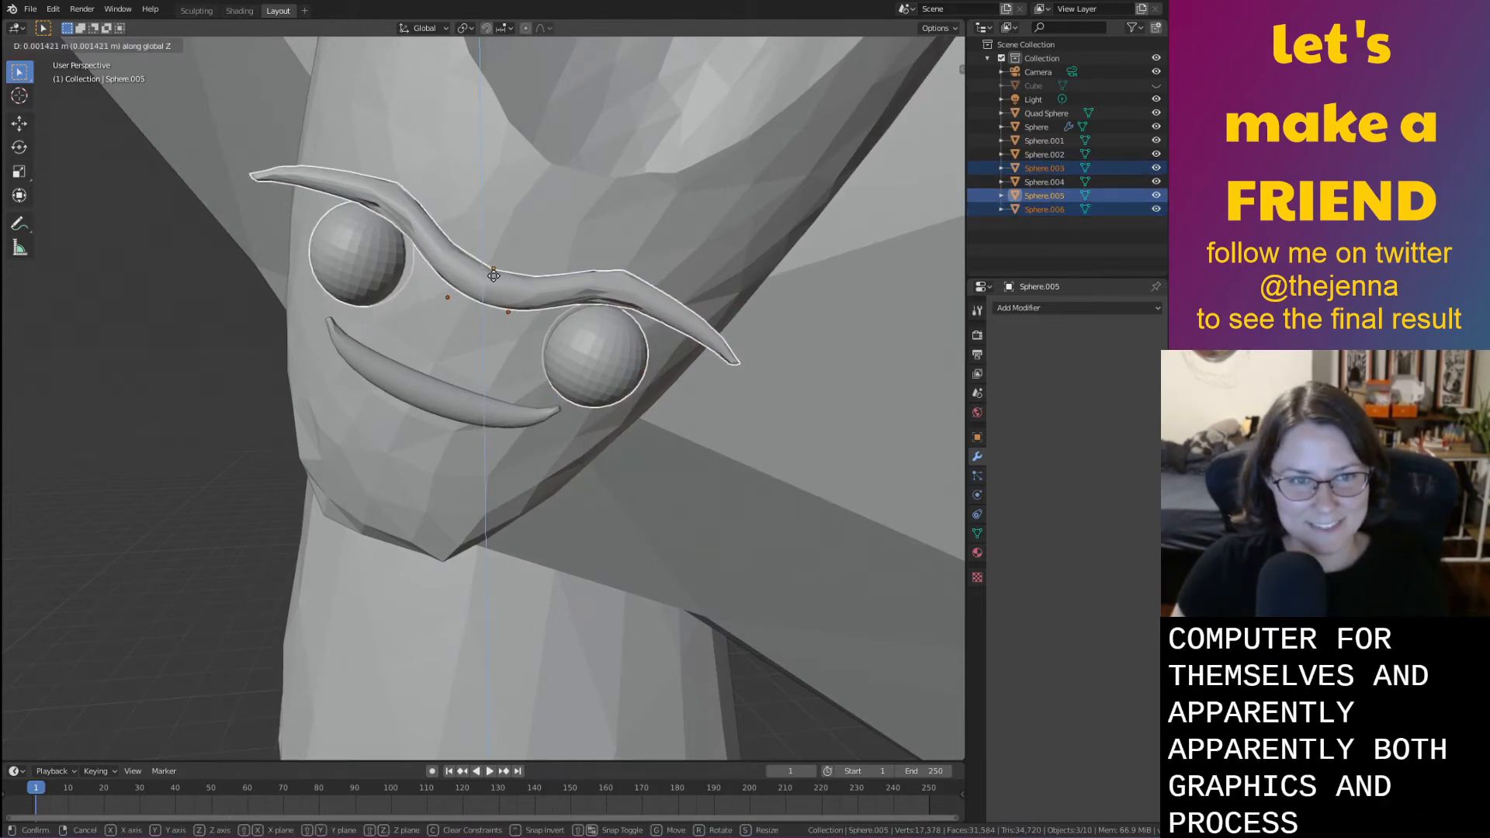
left_click(495, 268)
key("ctrl+s")
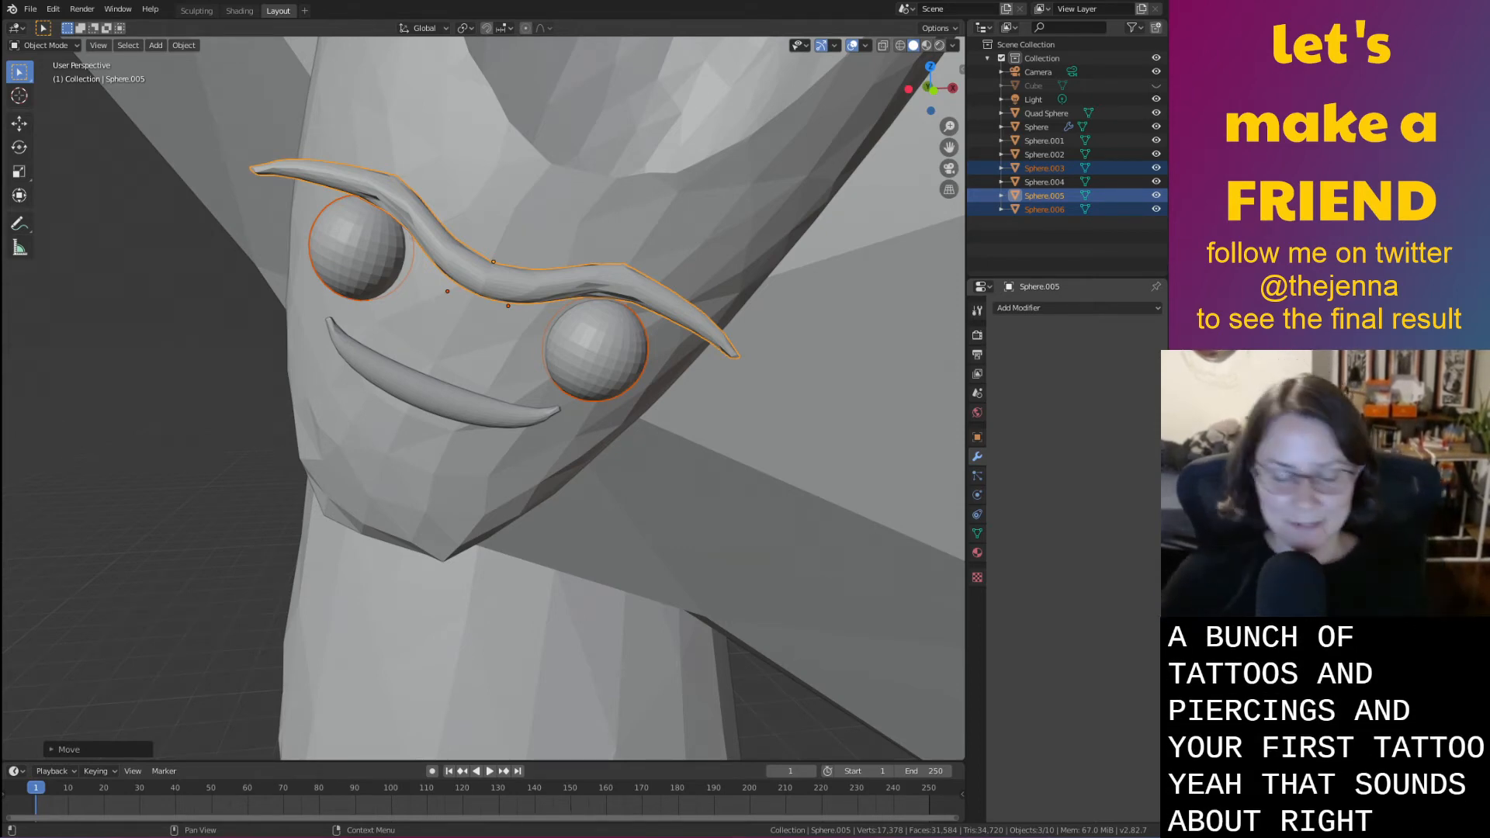
left_click(140, 437)
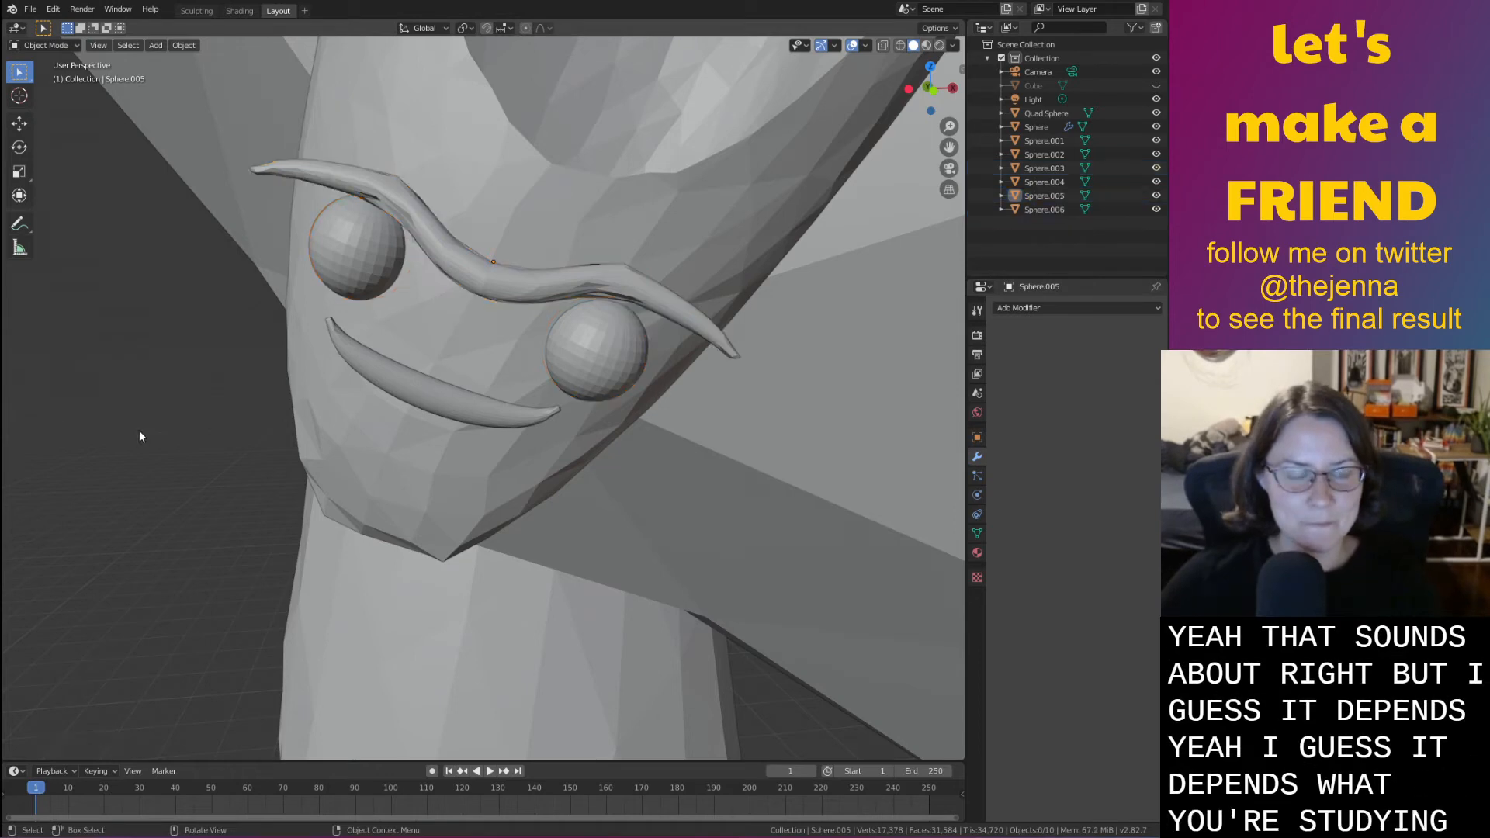
Bend the unibrow's two end vertices down along local Z by about 0.01 m, using proportional editing with a size of 0.01
left_click(501, 287)
key("Tab")
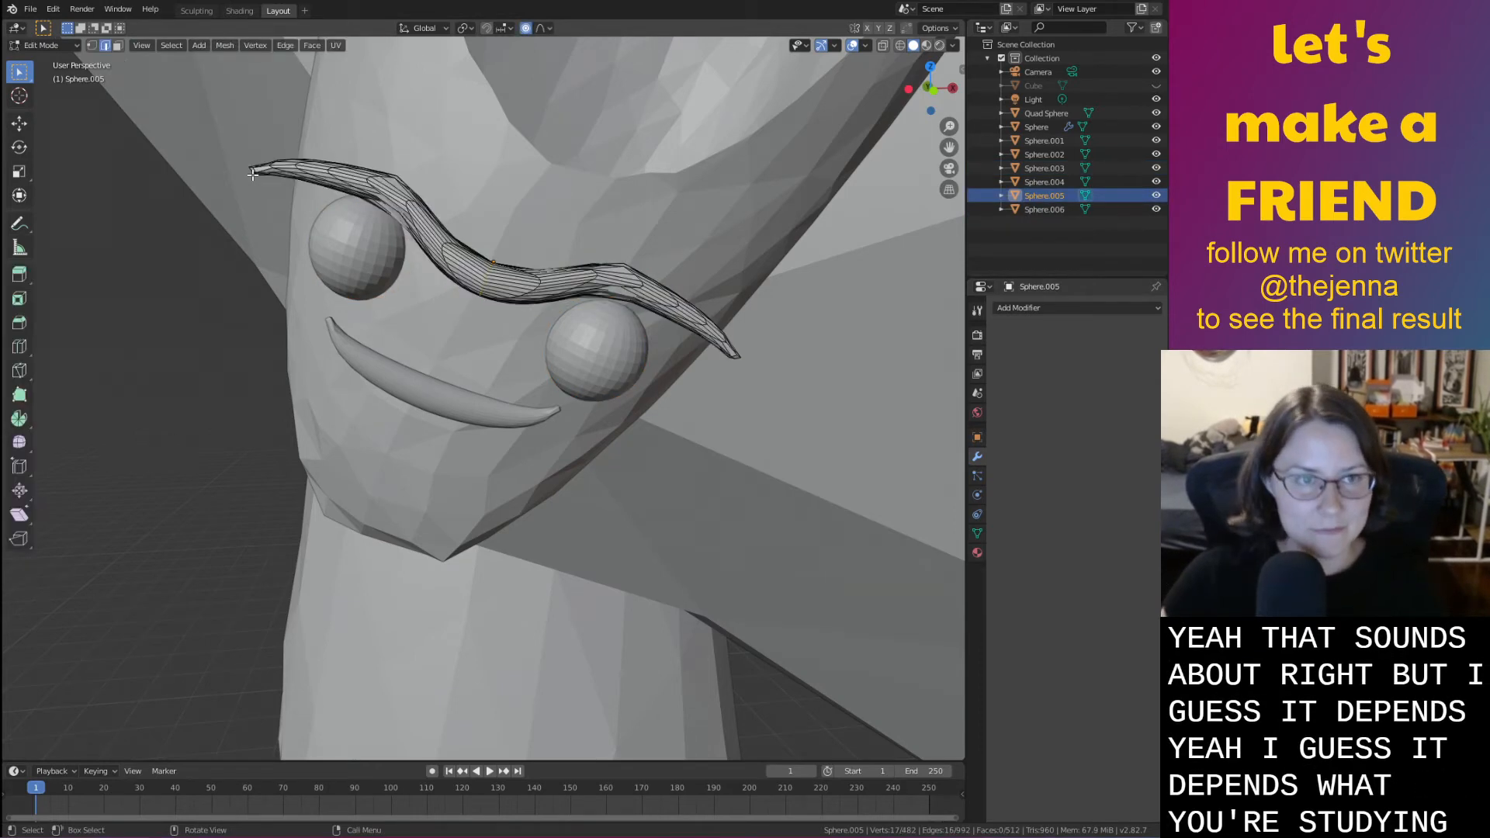
left_click(246, 167)
key("1")
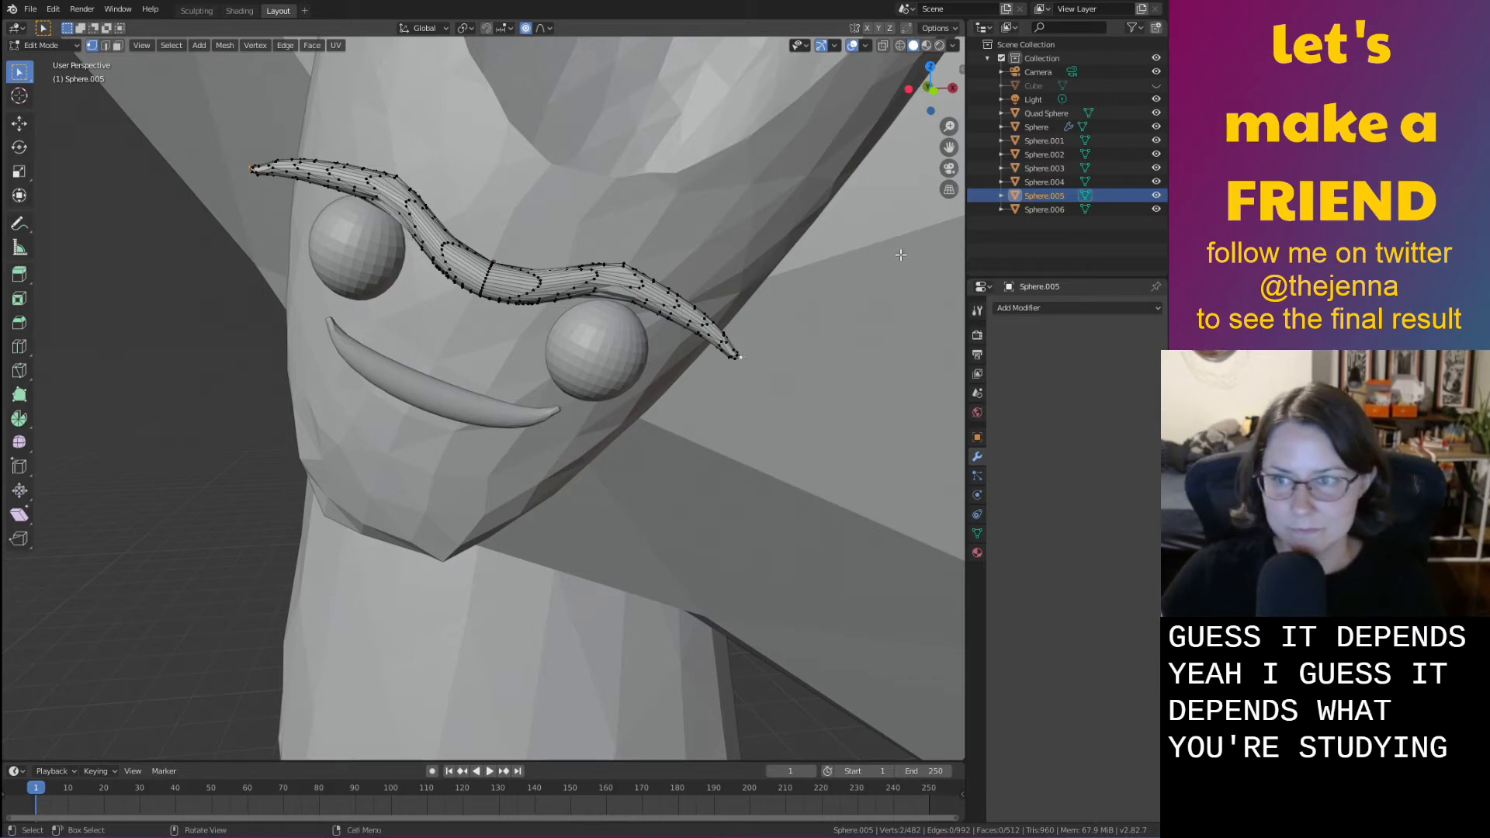
key("g")
key("z")
key("z")
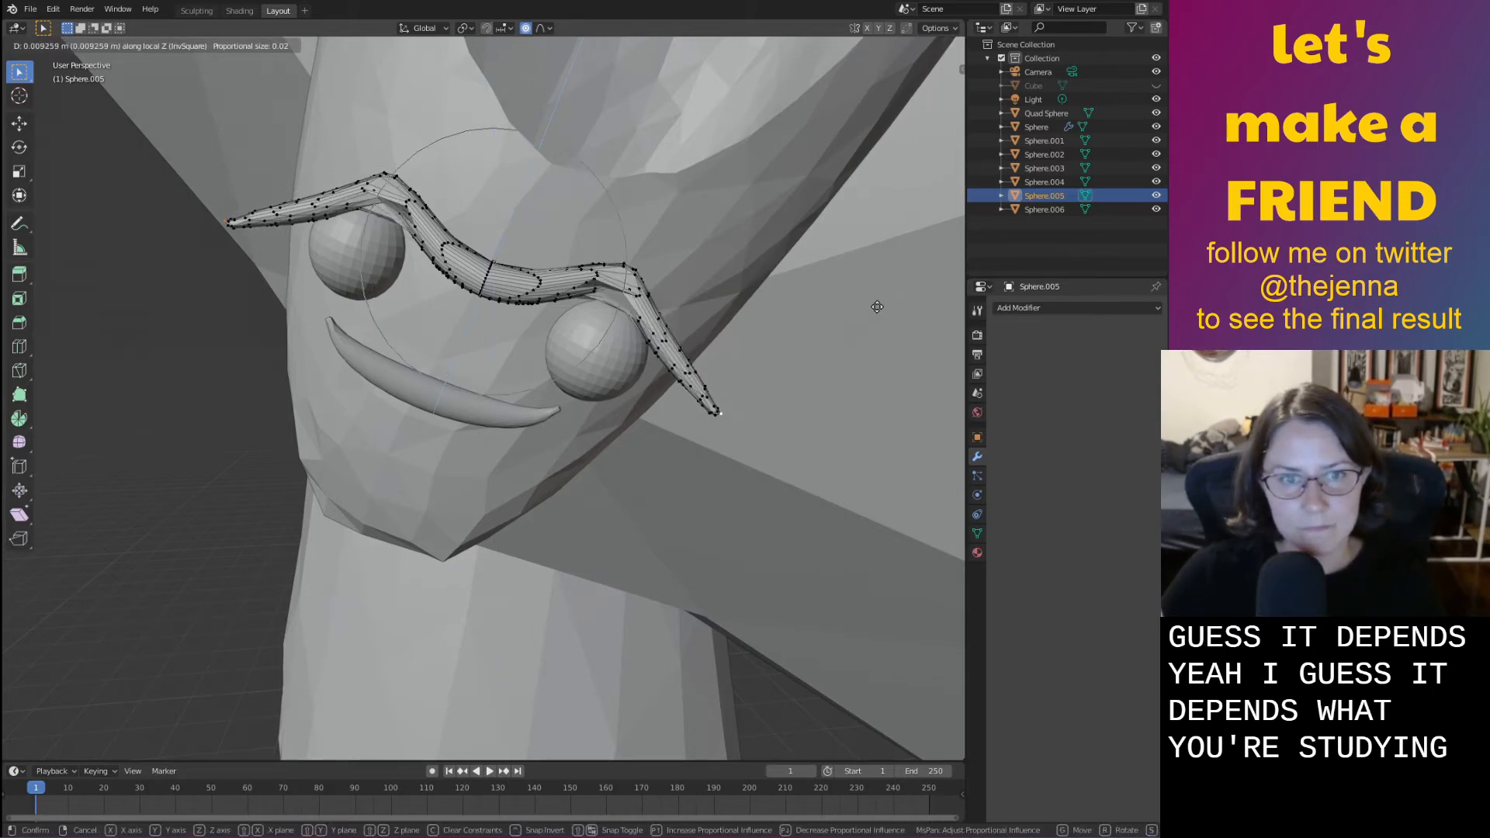
scroll(878, 304, "up", 7)
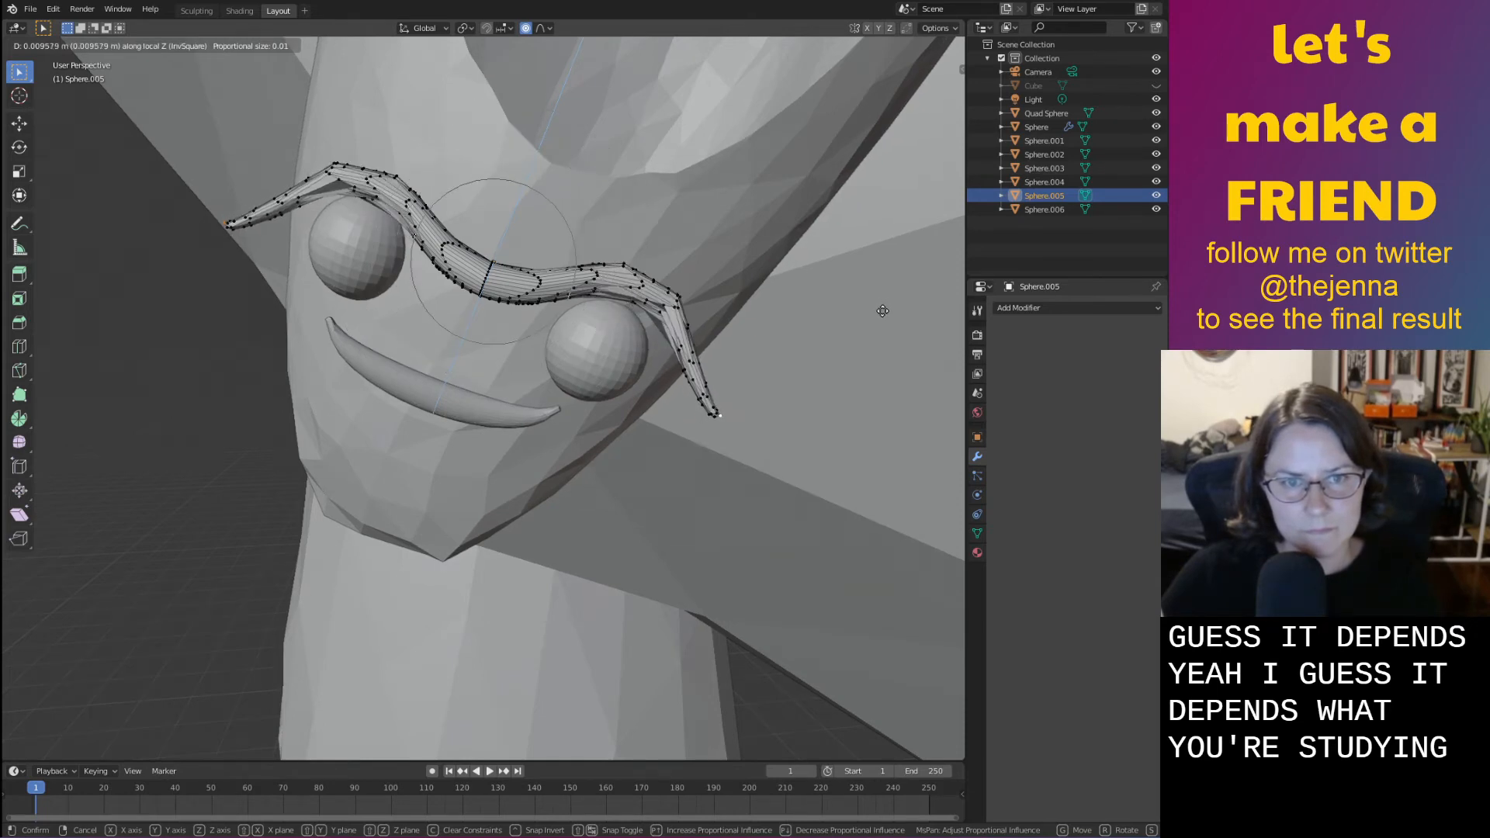
left_click(884, 310)
Scale the unibrow's two tips inward along X so they curl around the eyes, and leave mesh editing
key("s")
key("x")
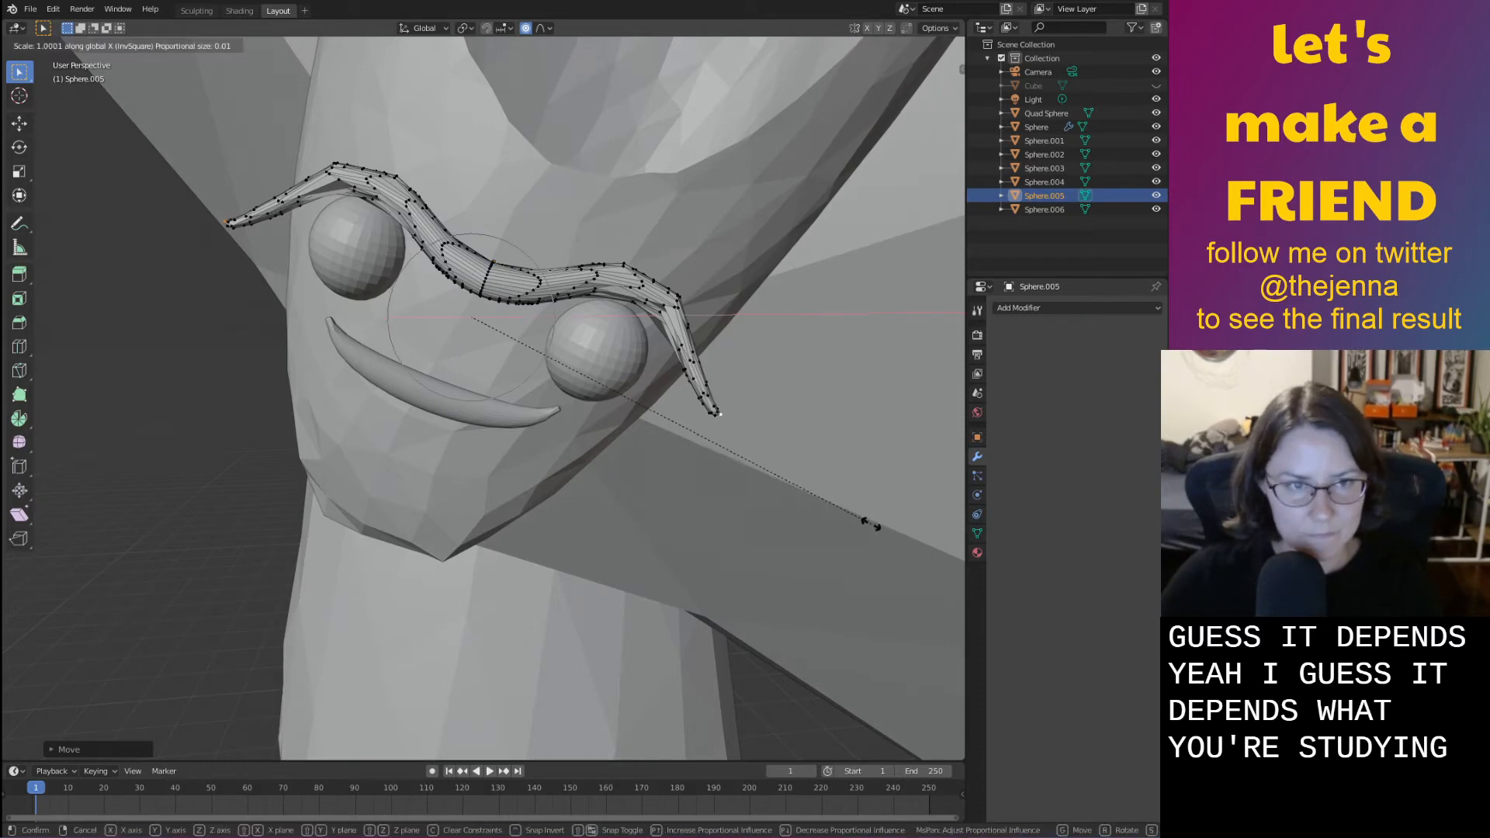
left_click(811, 489)
key("Tab")
left_click(276, 478)
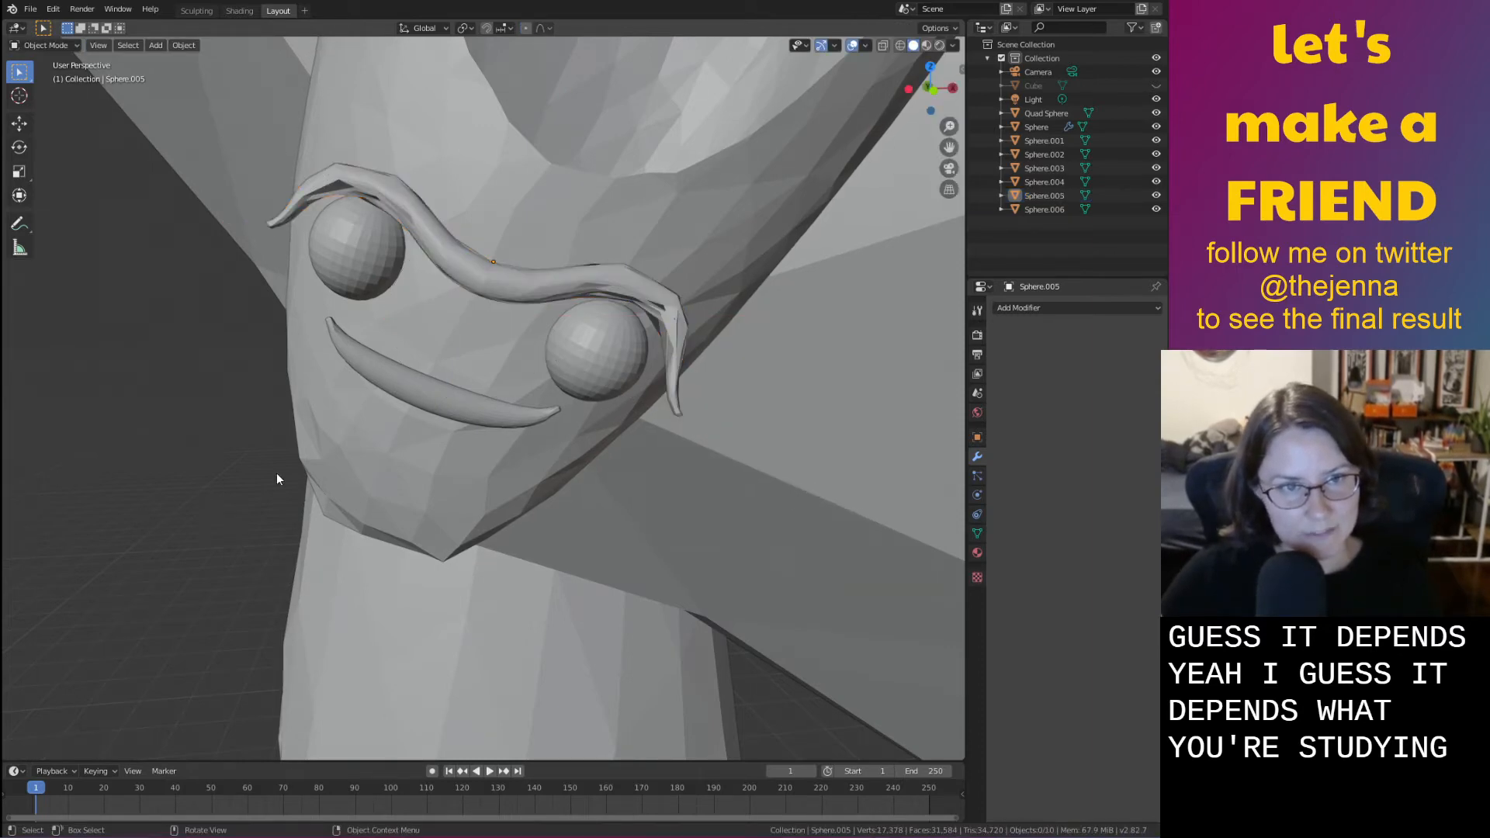
left_click(466, 286)
left_click(197, 10)
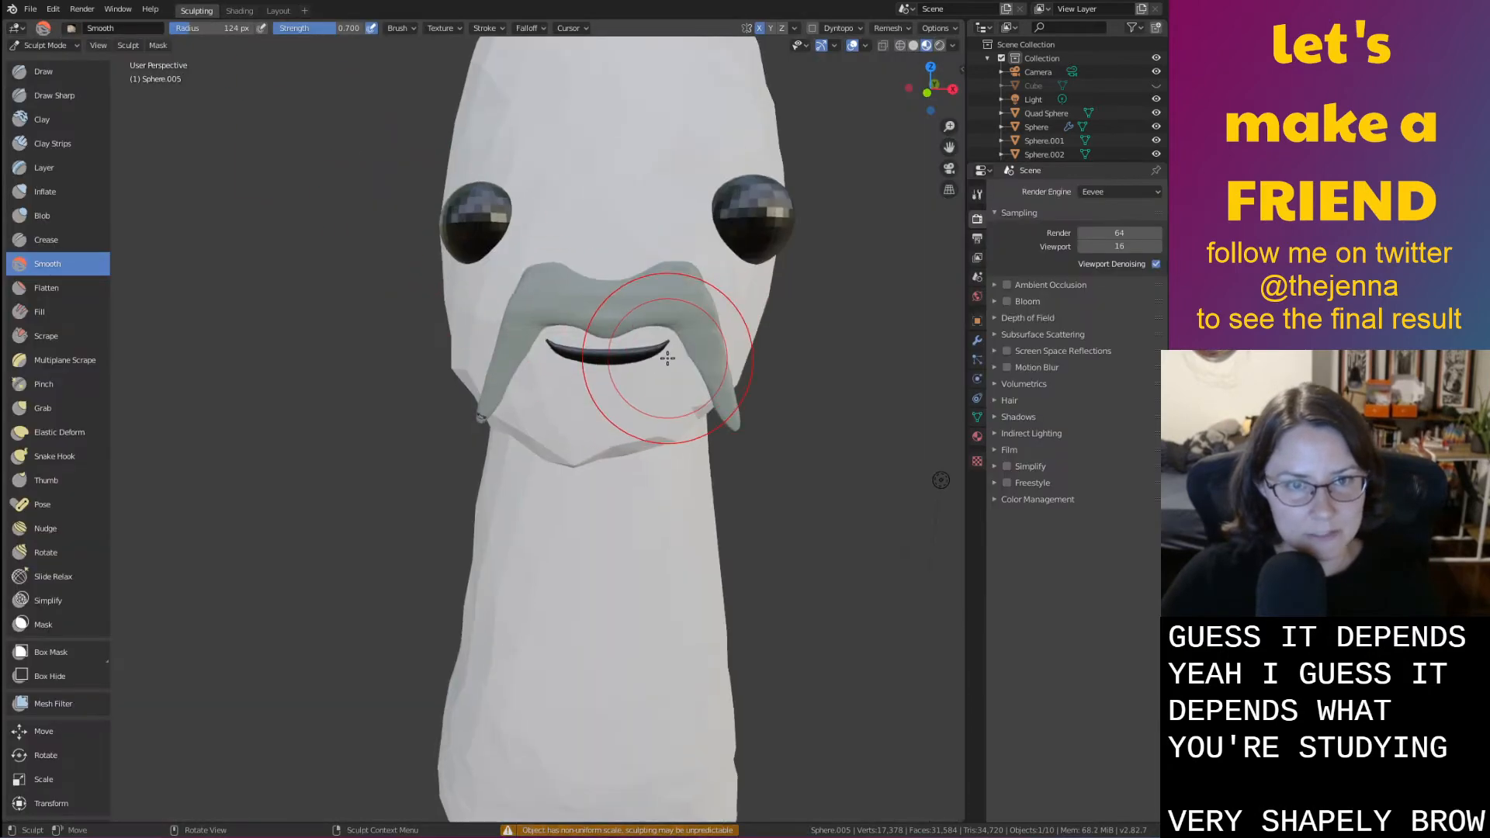
scroll(590, 380, "up", 6)
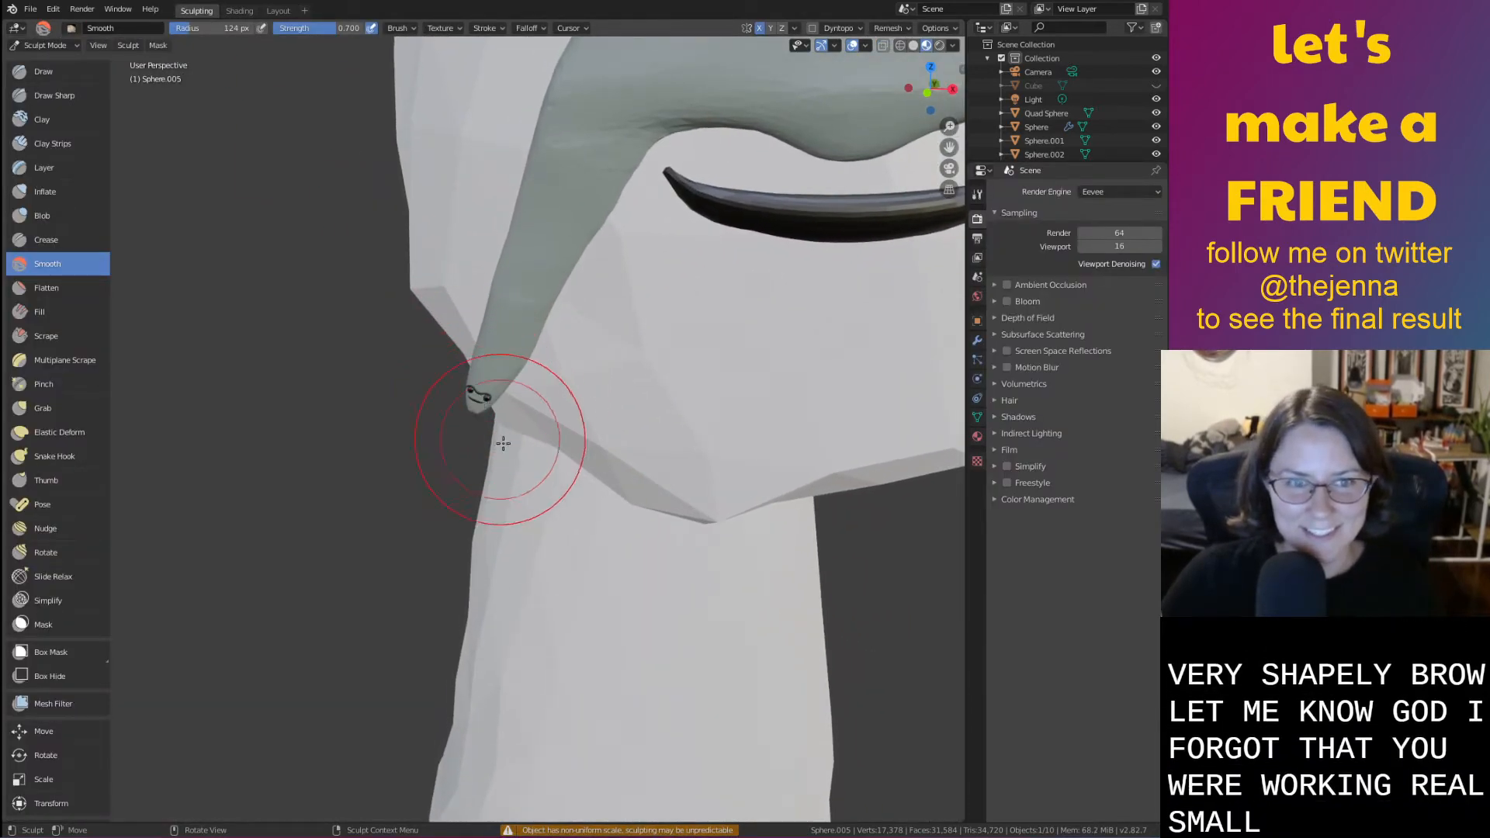
scroll(539, 525, "down", 6)
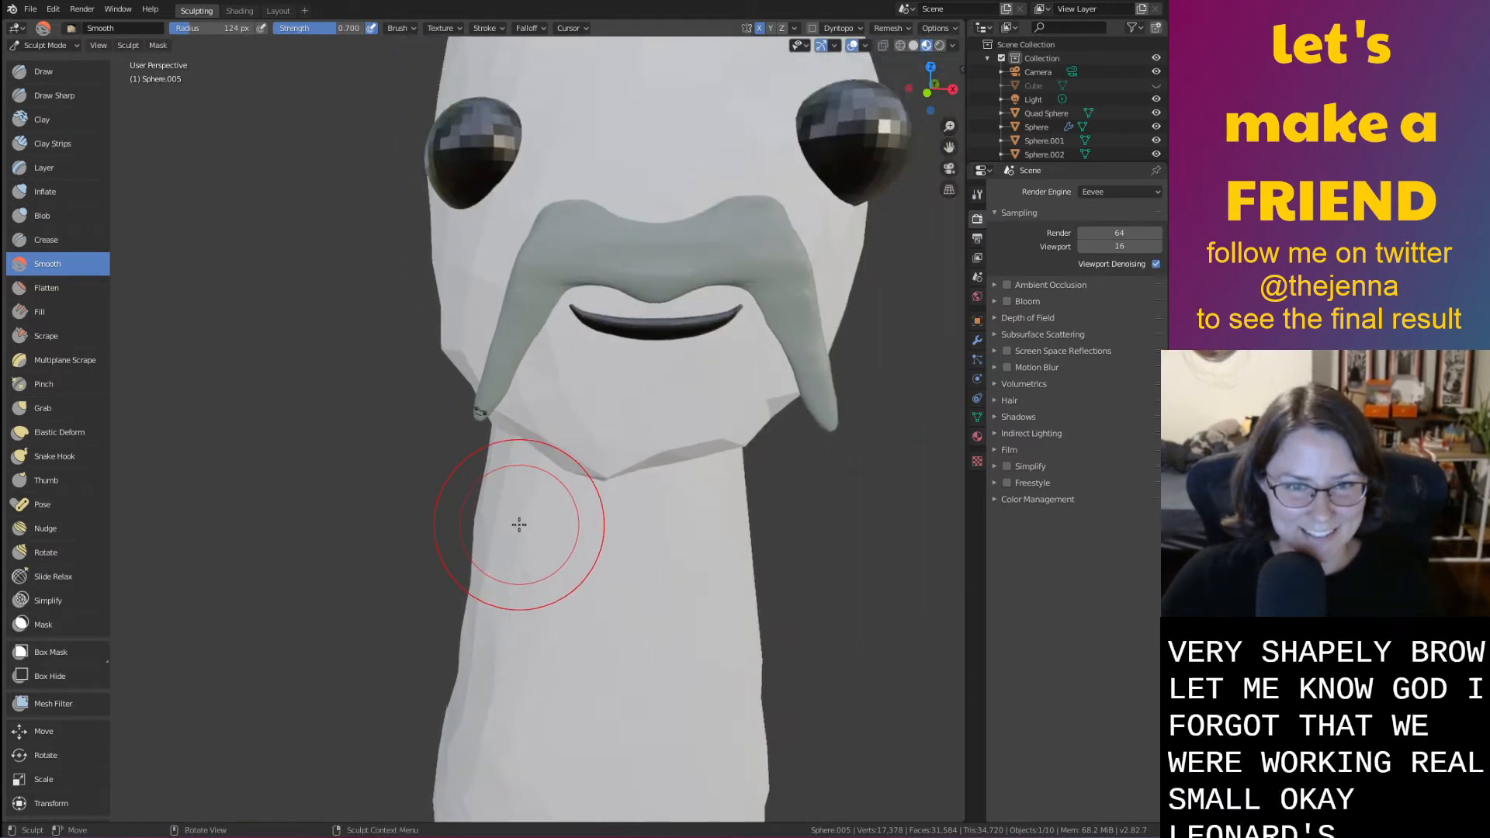
scroll(519, 526, "down", 3)
middle_click_drag(532, 499, 716, 335)
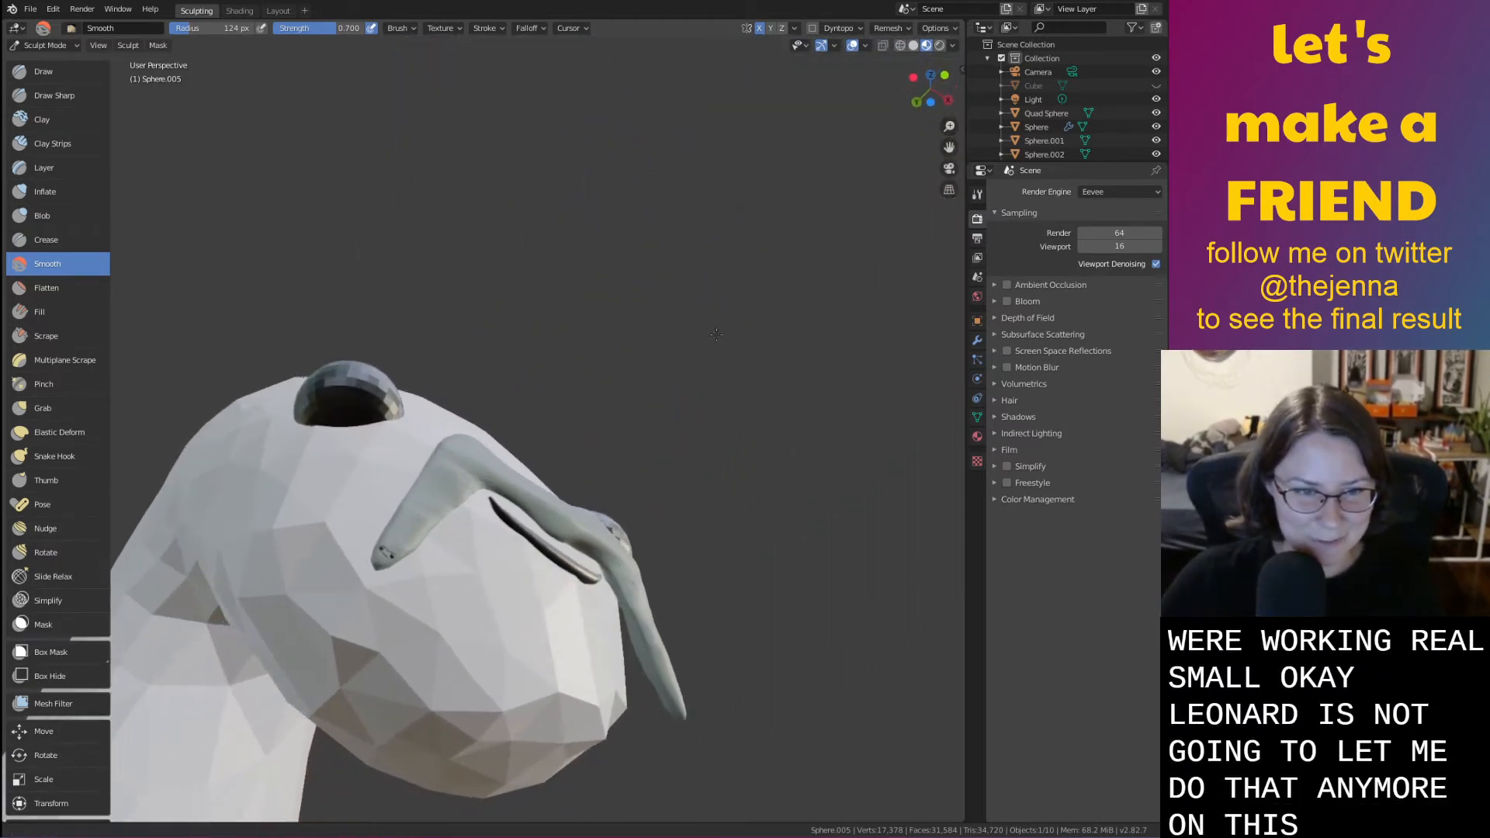
scroll(459, 592, "up", 5)
middle_click_drag(295, 649, 435, 423, "shift")
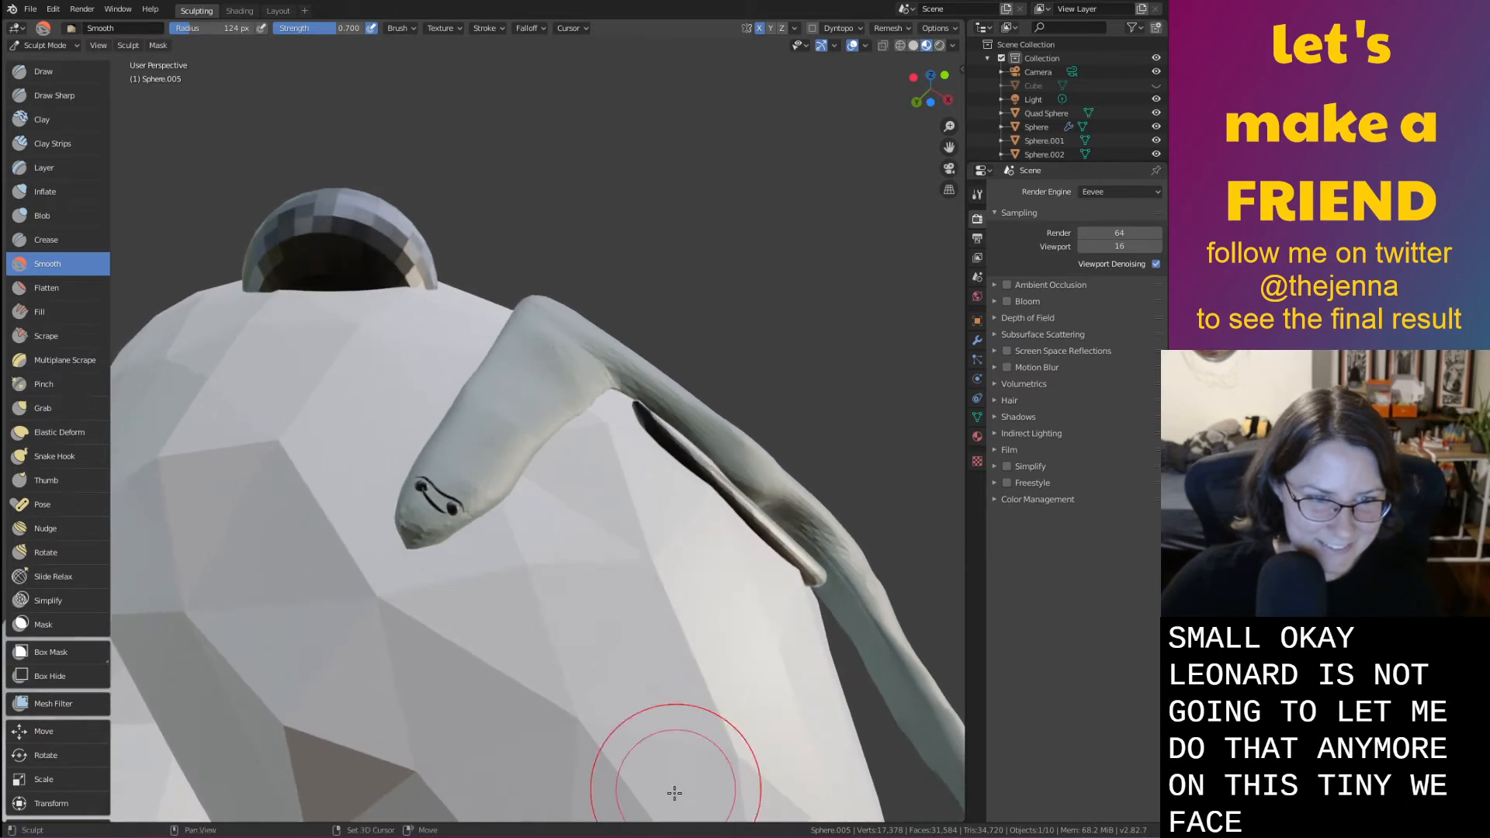
scroll(433, 515, "up", 4)
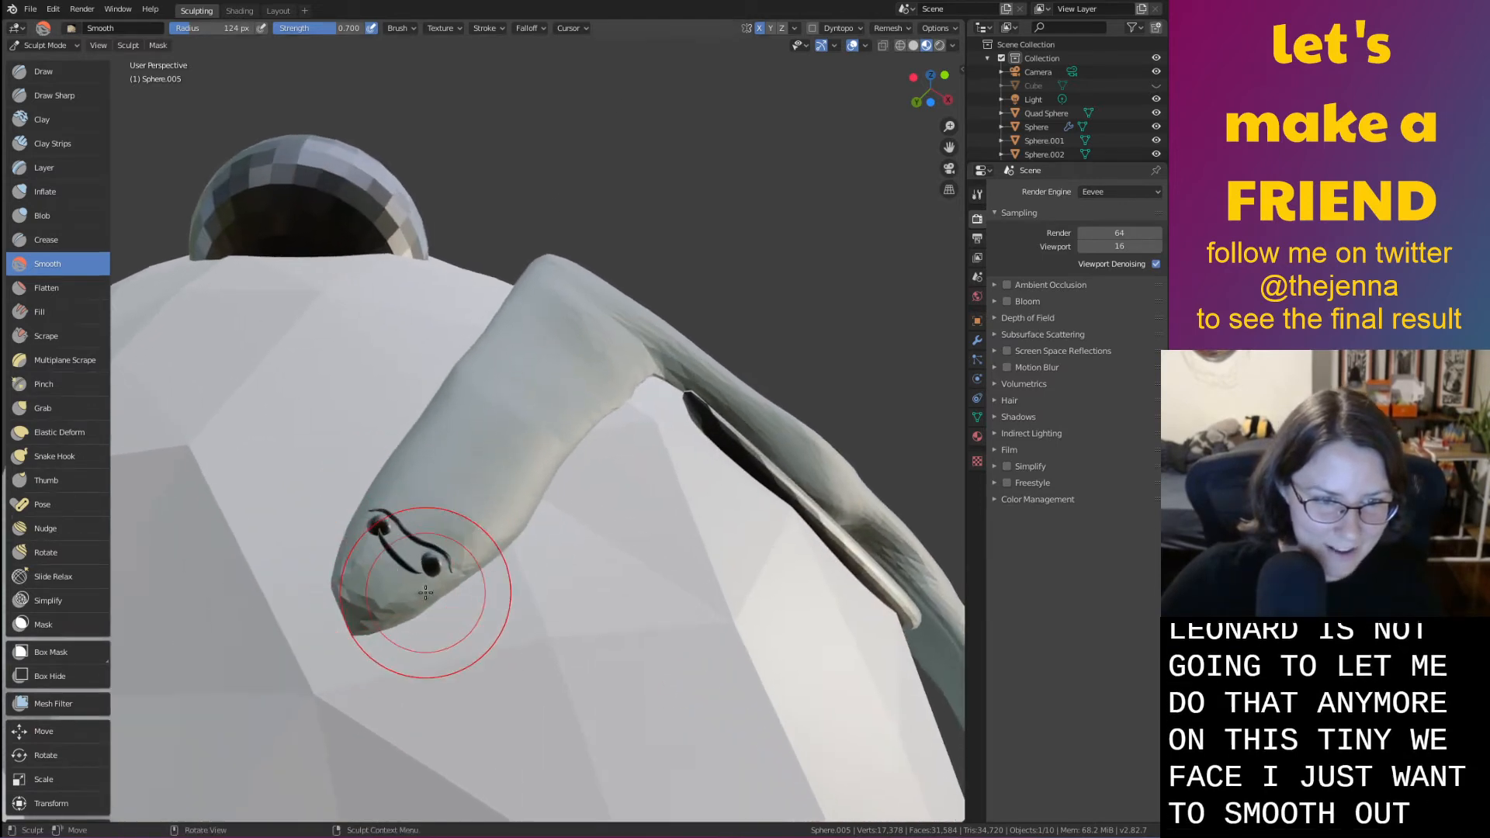
scroll(425, 592, "up", 1)
middle_click_drag(442, 552, 387, 630)
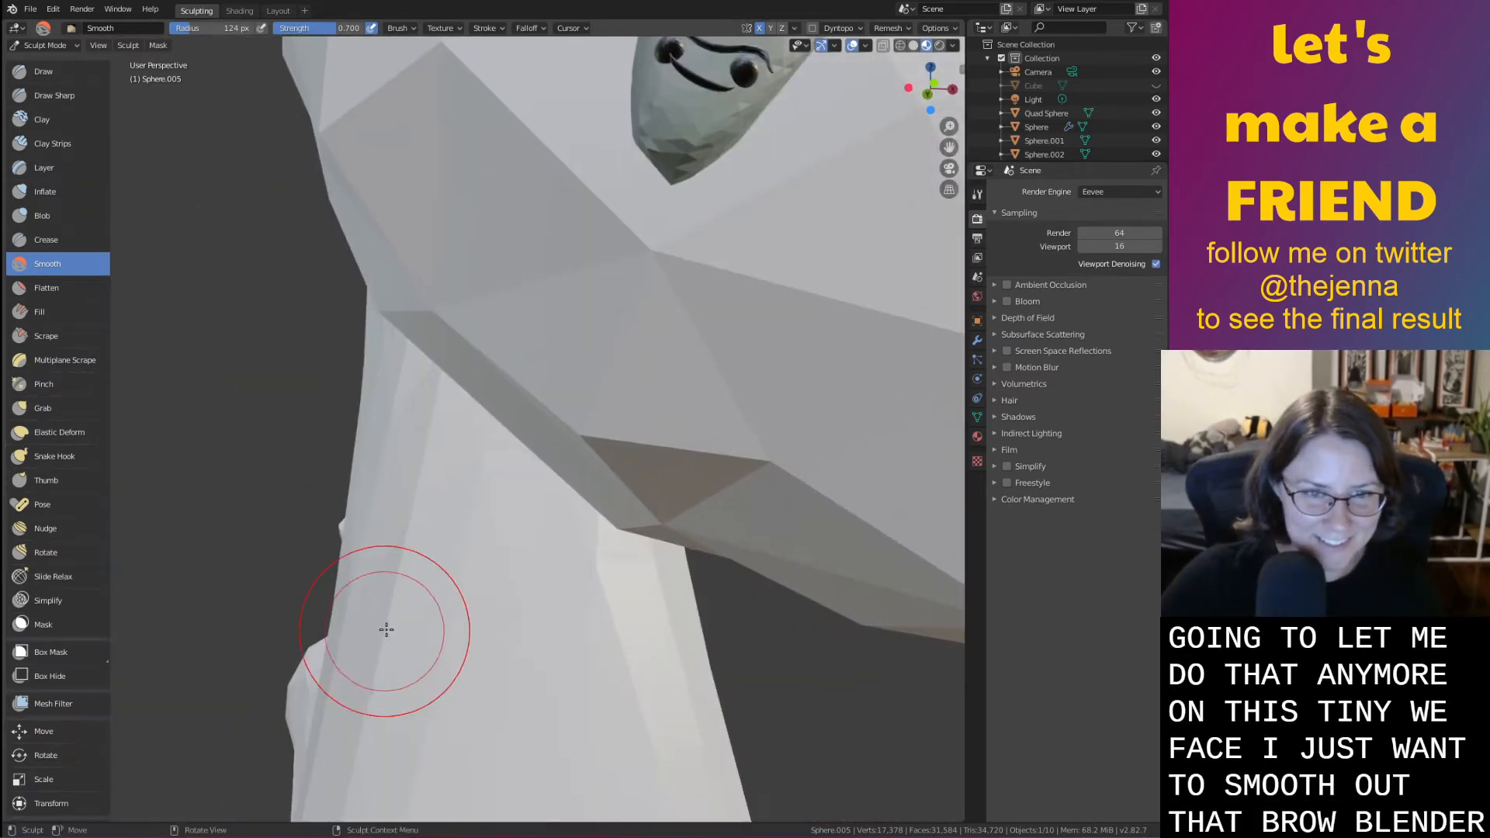
key("Tab")
left_click(277, 10)
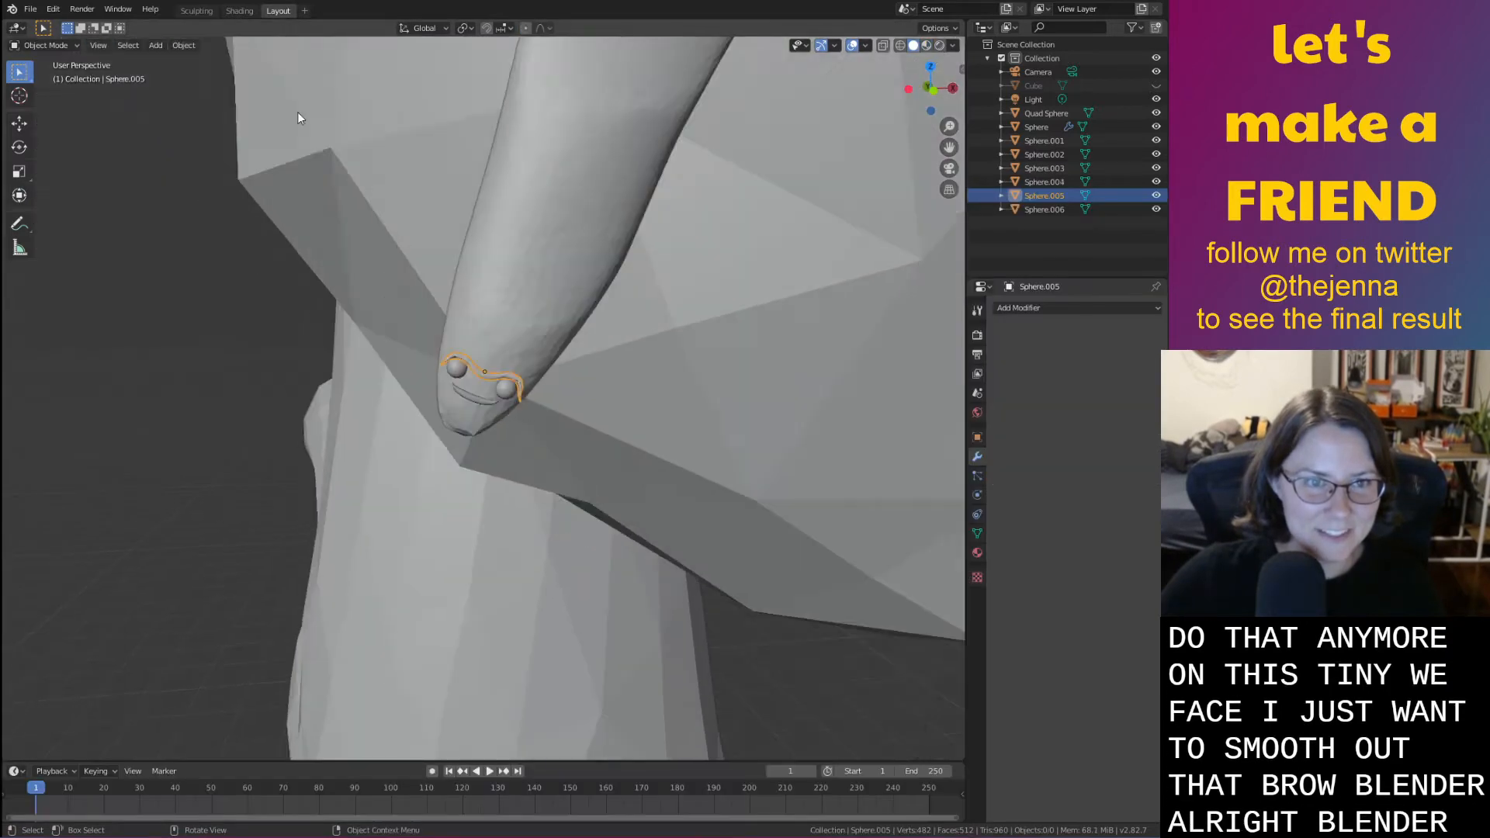
Select every object in the scene and scale them all up together to make the tiny face easier to work on
scroll(612, 475, "down", 10)
left_click(612, 475)
key("a")
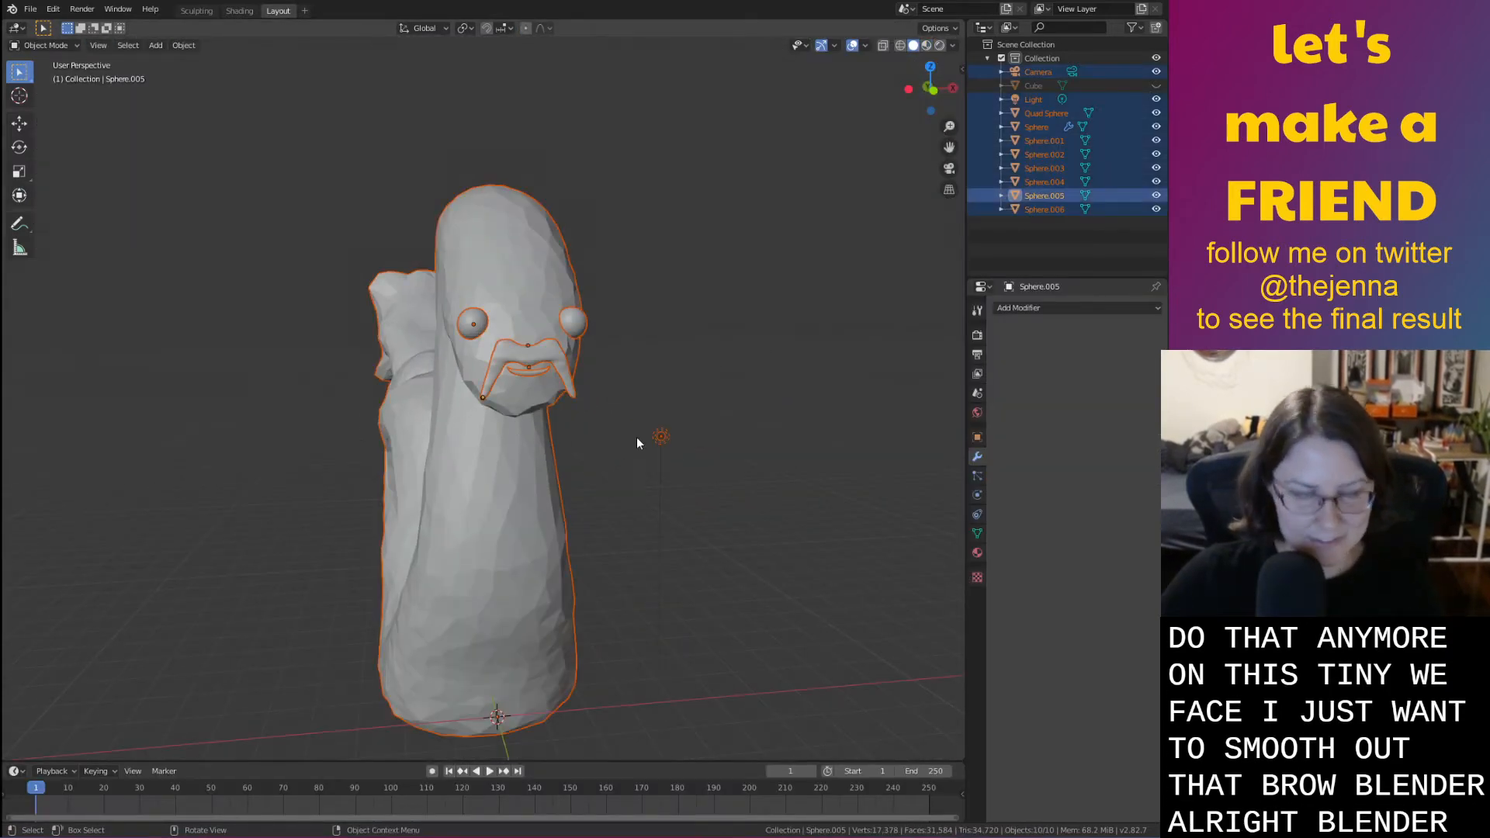
key("s")
left_click(736, 208)
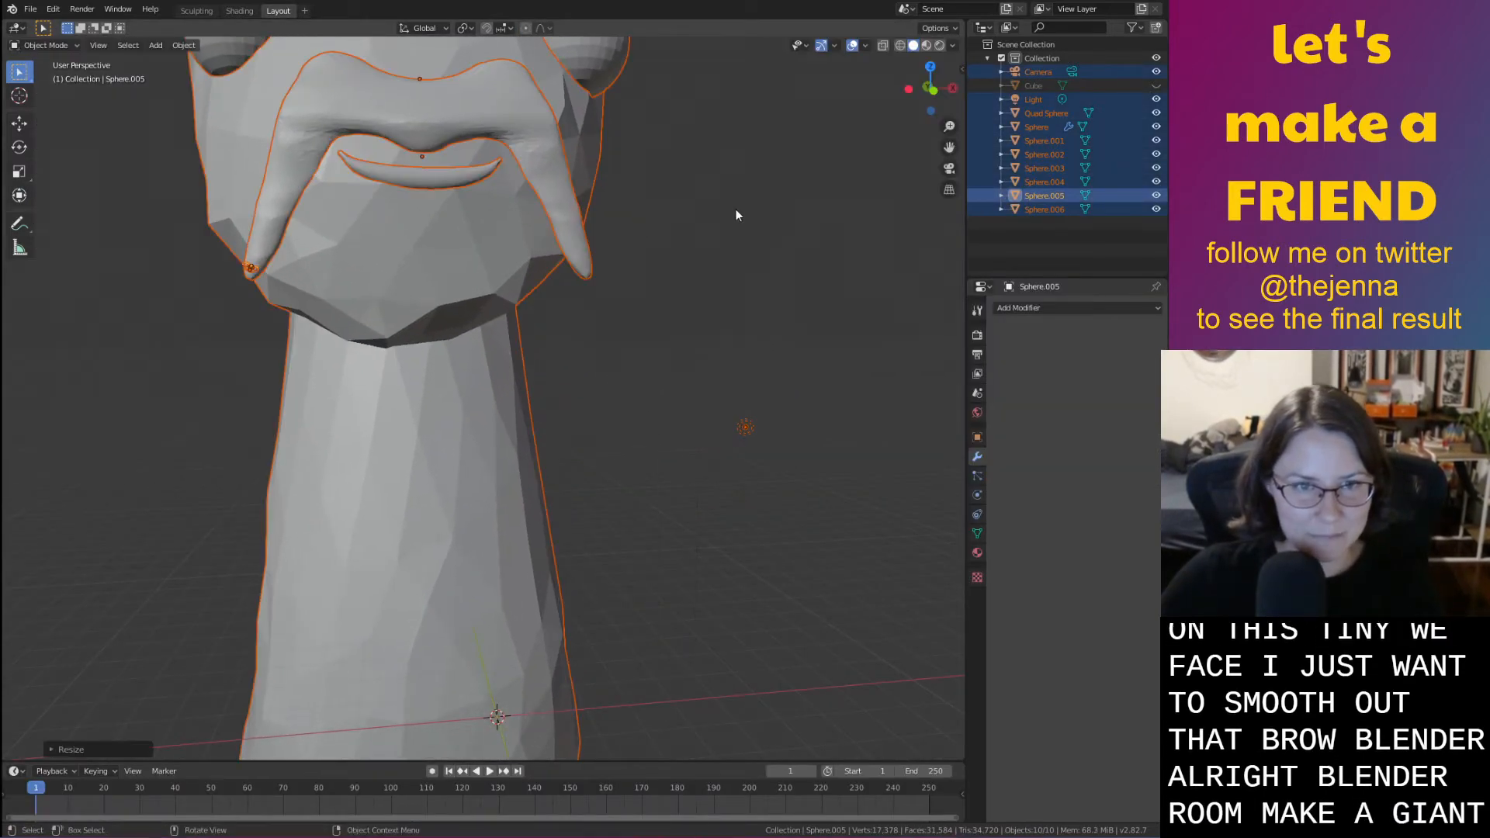
Select only the unibrow and set it up for sculpting in a close view of the tiny face
scroll(506, 248, "up", 8)
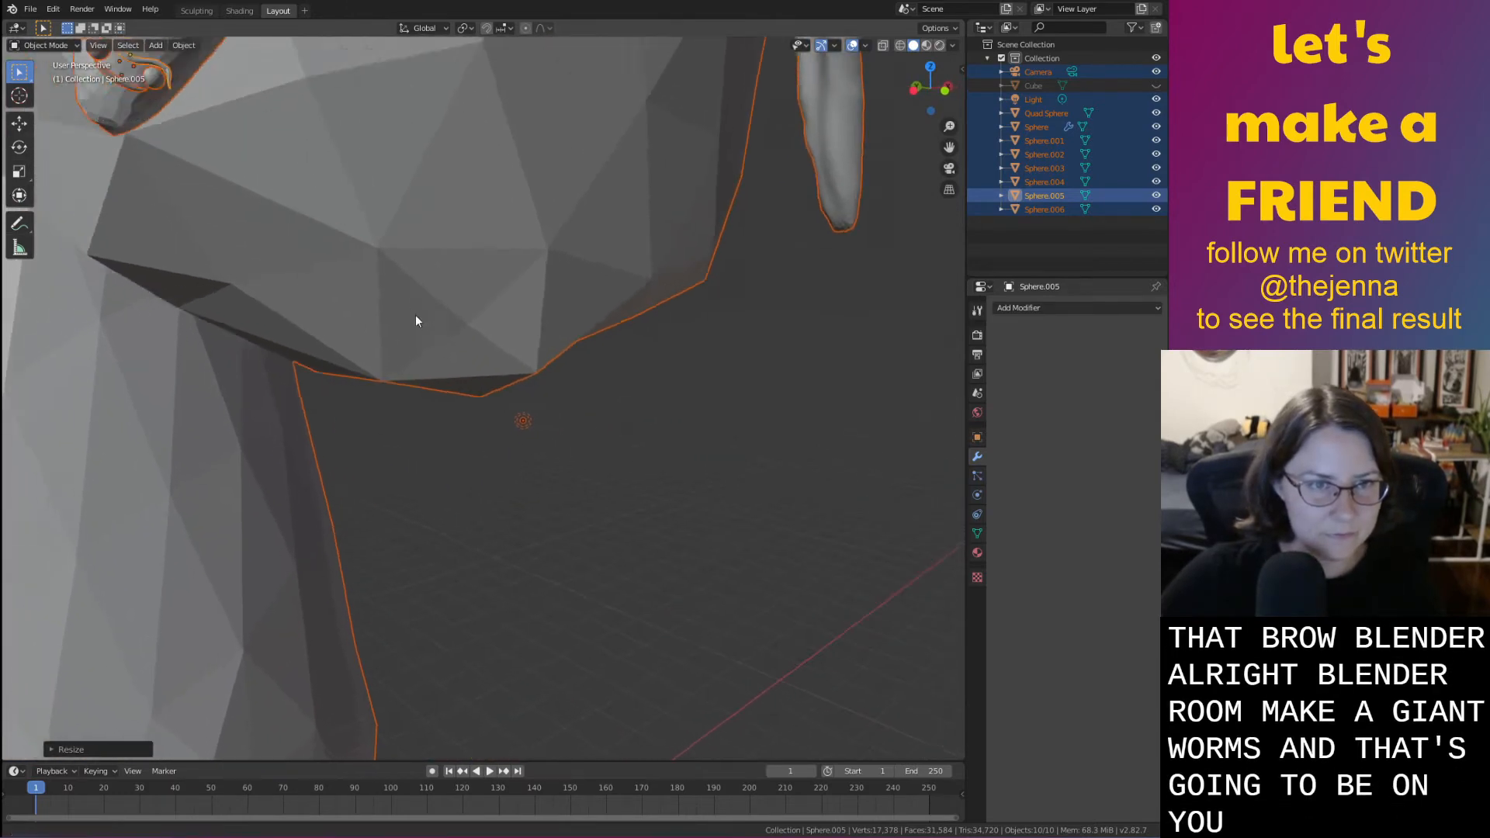
scroll(466, 388, "down", 4)
left_click(400, 439)
left_click(395, 444)
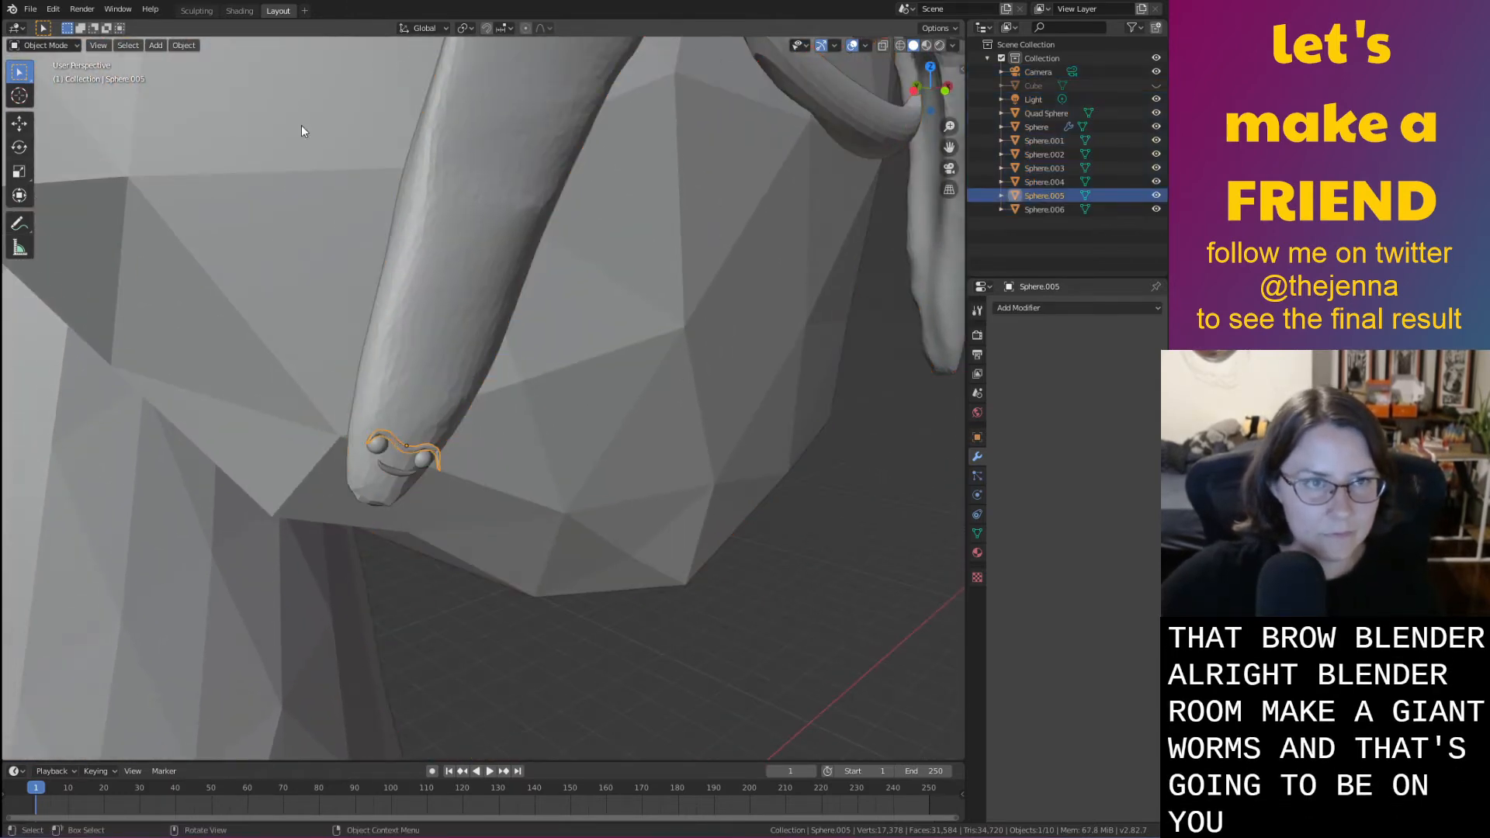
left_click(196, 10)
middle_click_drag(359, 382, 356, 332)
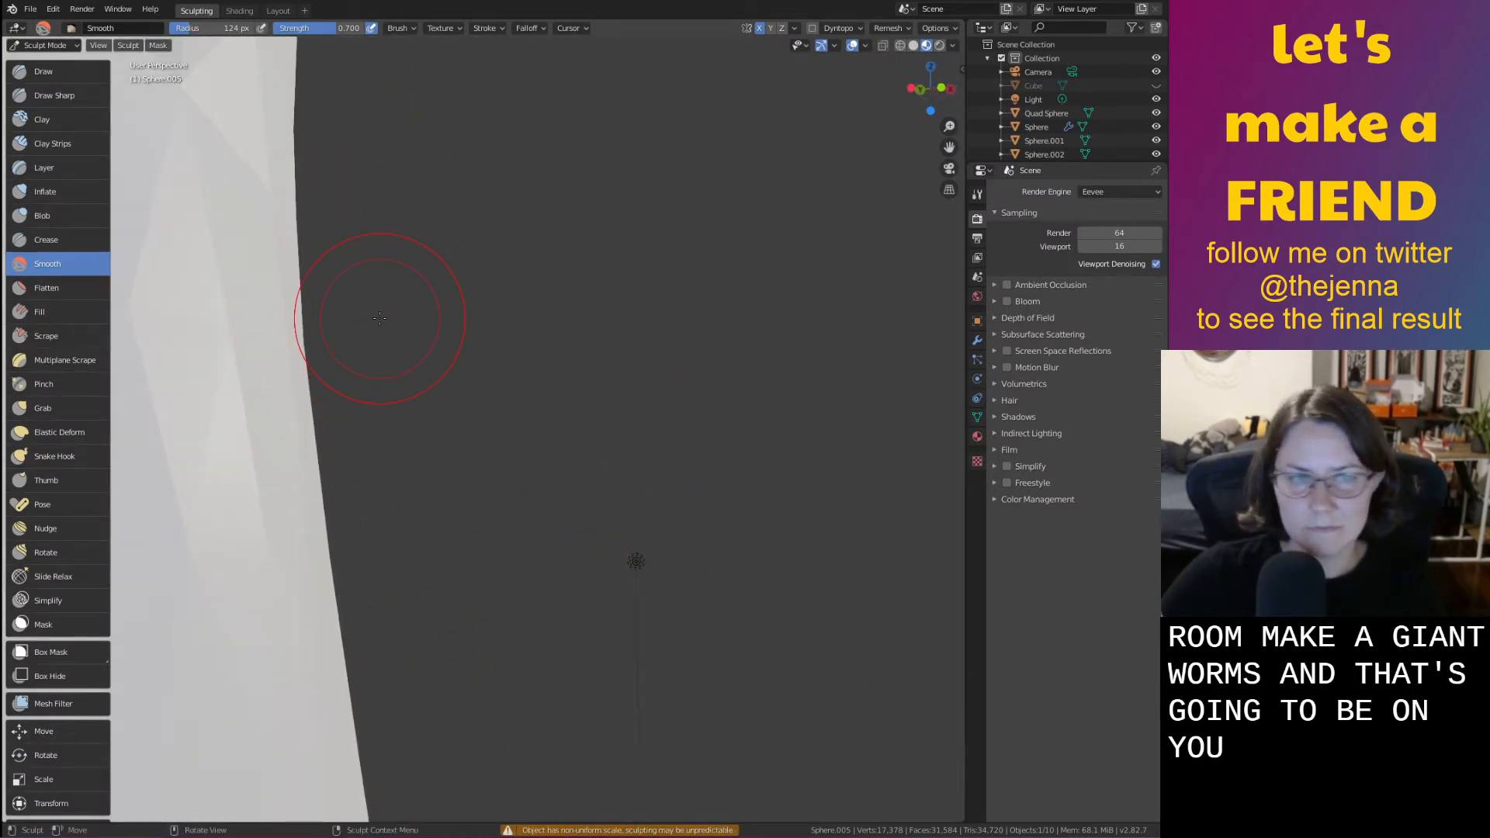
scroll(379, 317, "down", 4)
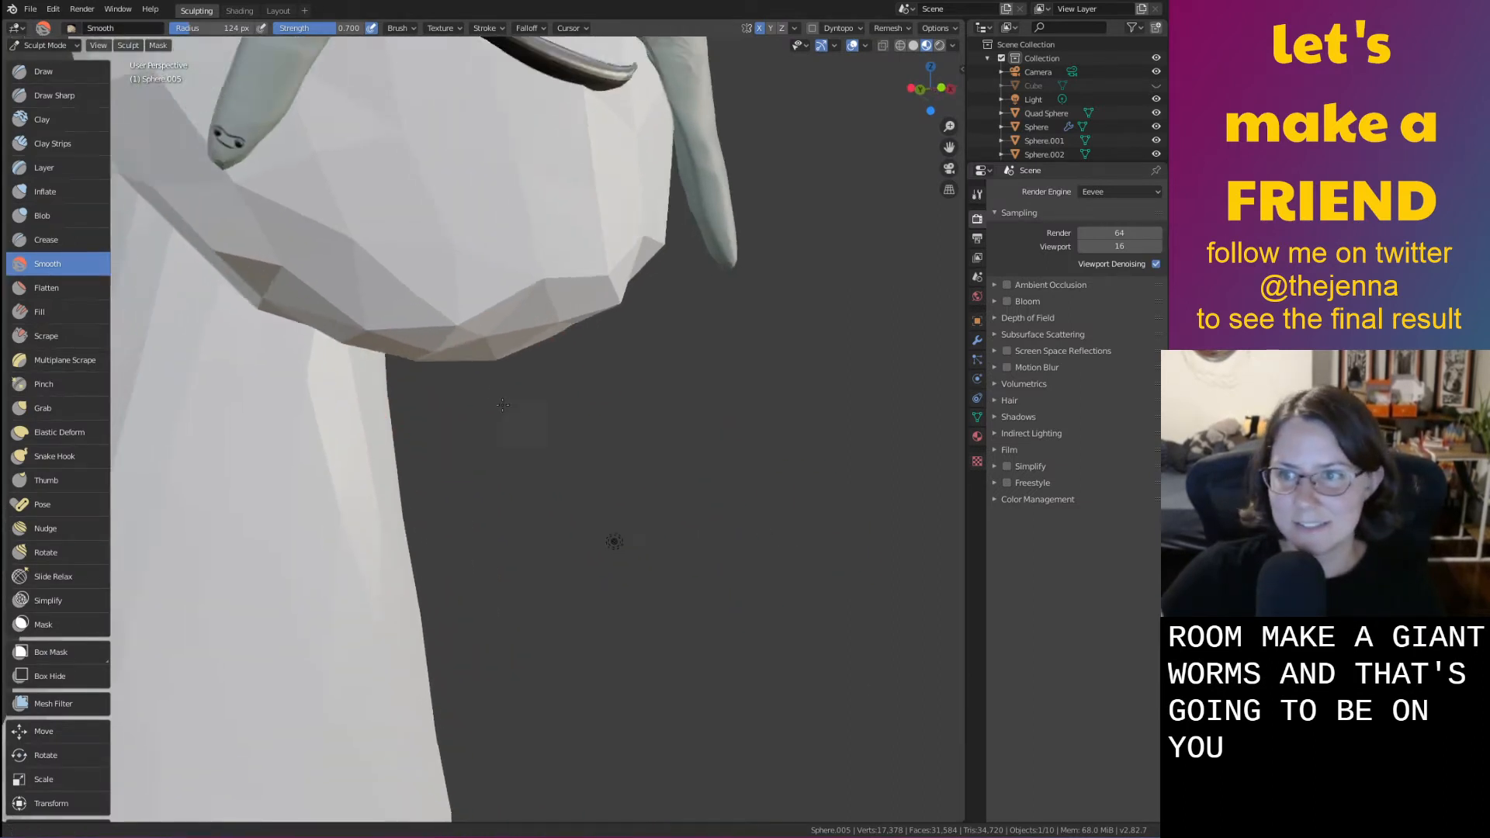
middle_click_drag(503, 404, 683, 598, "shift")
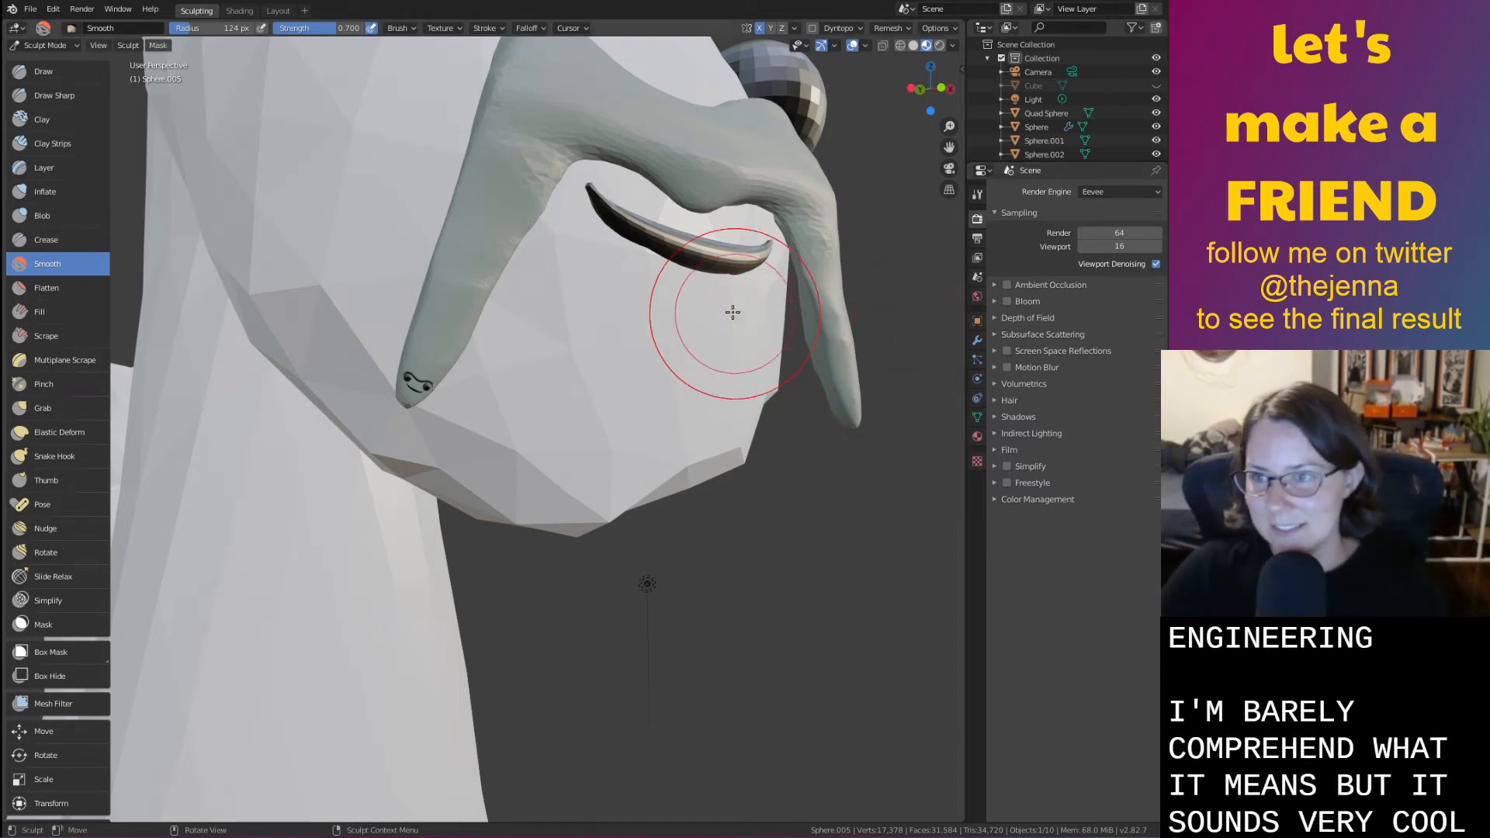
mouse_move(695, 333)
middle_mouse_down()
mouse_move(696, 355)
mouse_move(722, 319)
mouse_move(673, 530)
mouse_move(608, 422)
mouse_move(603, 456)
mouse_move(650, 549)
mouse_move(601, 474)
middle_mouse_up()
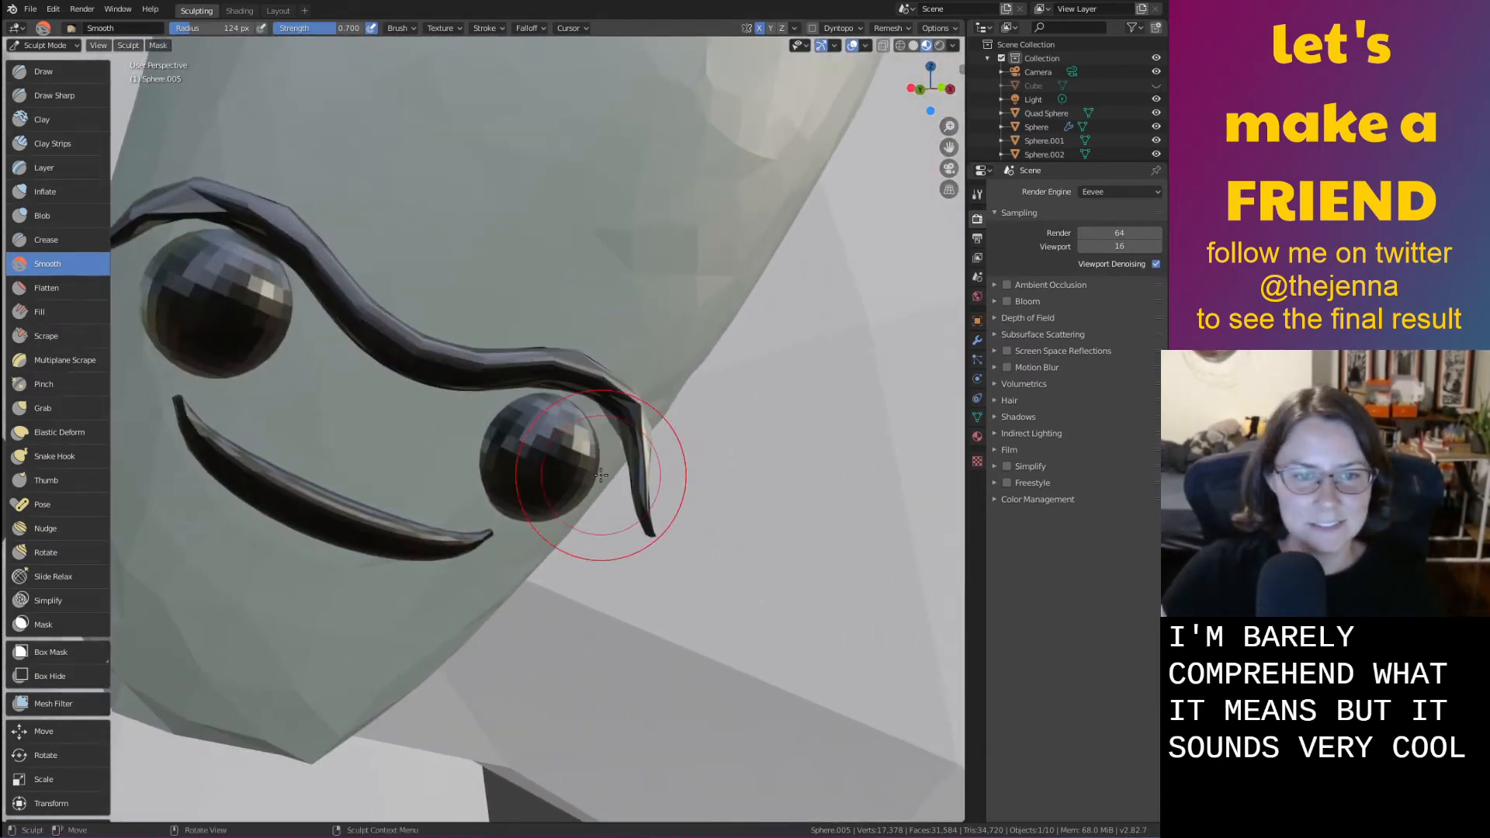
middle_click_drag(351, 305, 343, 257)
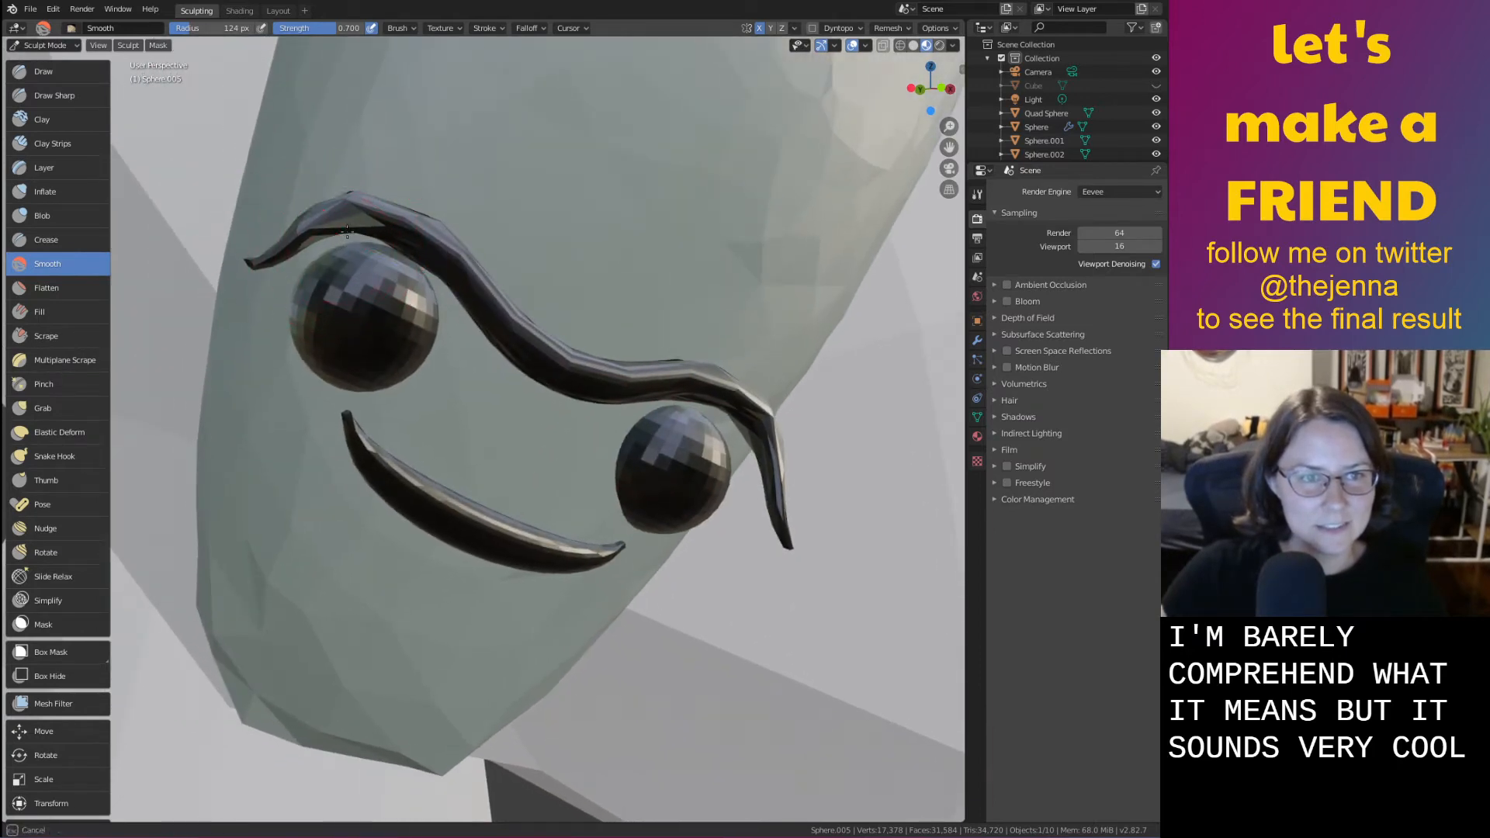
Enable dynamic topology for the unibrow and smooth its bend above the eye with the Smooth brush at strength 0.700
left_click_drag(347, 231, 358, 218)
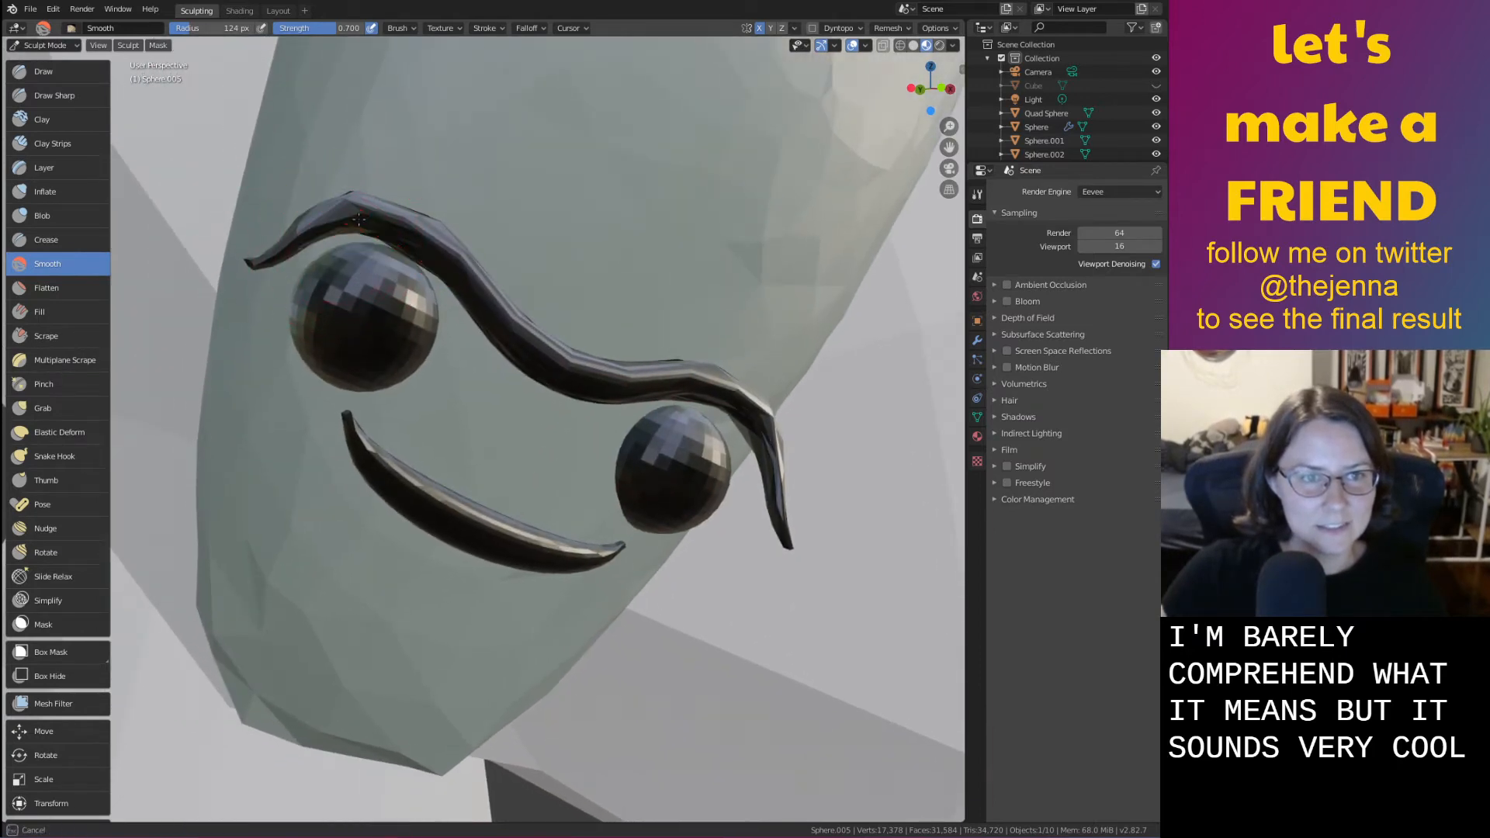
left_click(814, 30)
left_click(800, 67)
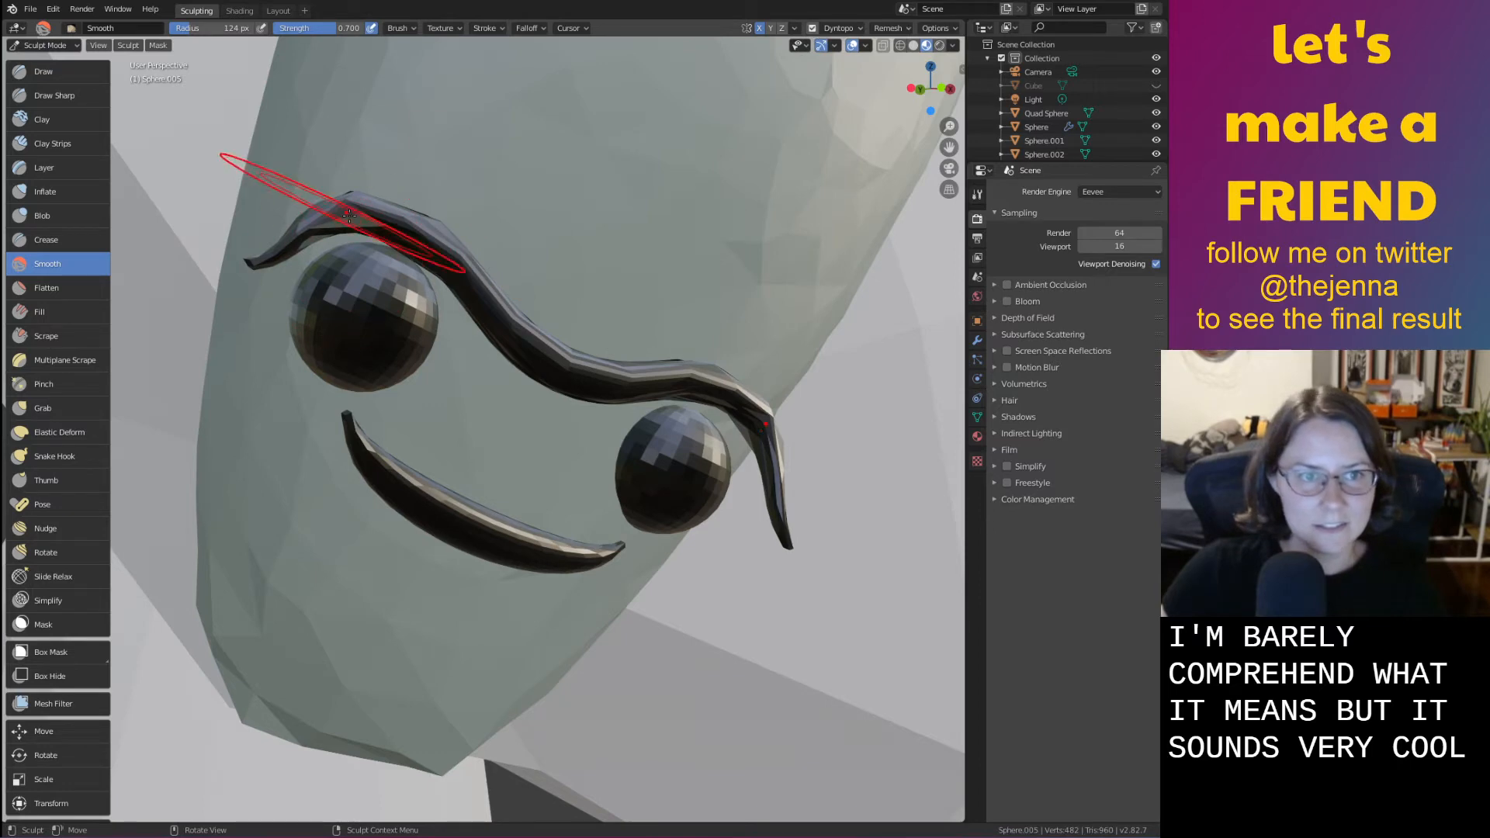
left_click_drag(340, 207, 356, 222)
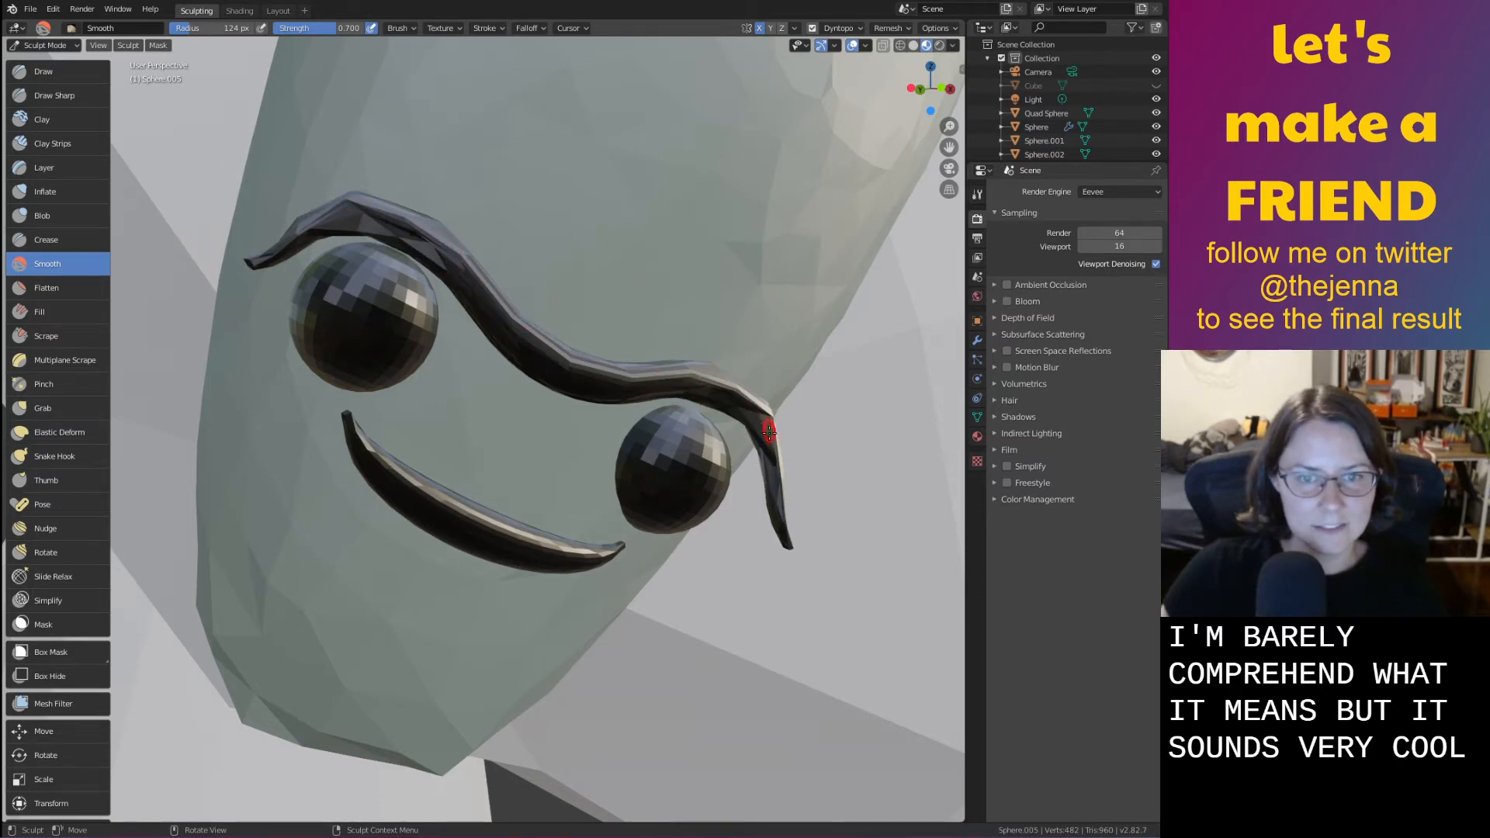
Thicken the unibrow's ends with the Inflate brush at strength 0.500 and even them out with the Smooth brush at 0.700
key("i")
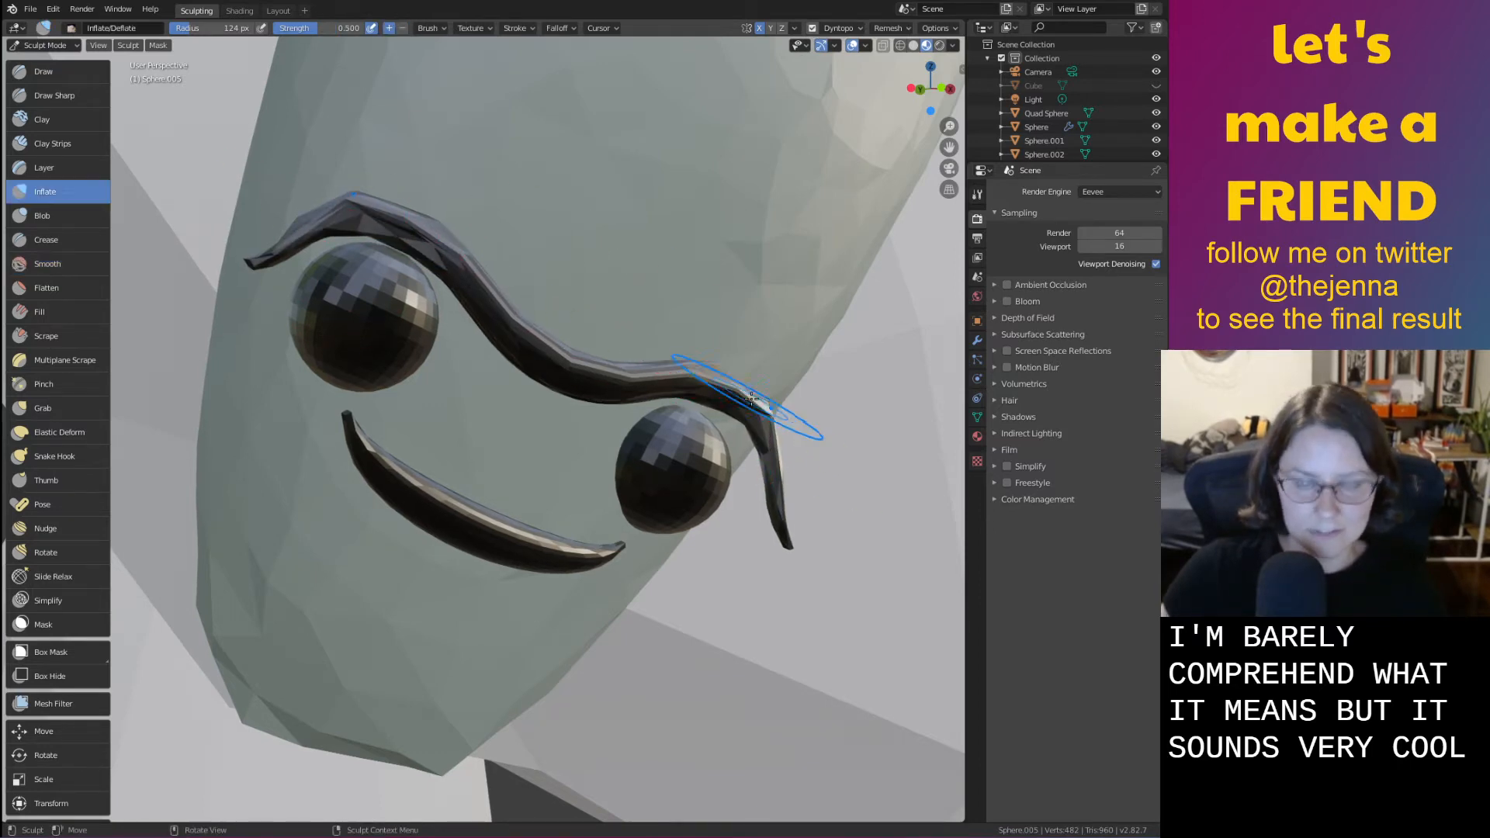
left_click_drag(741, 402, 767, 439)
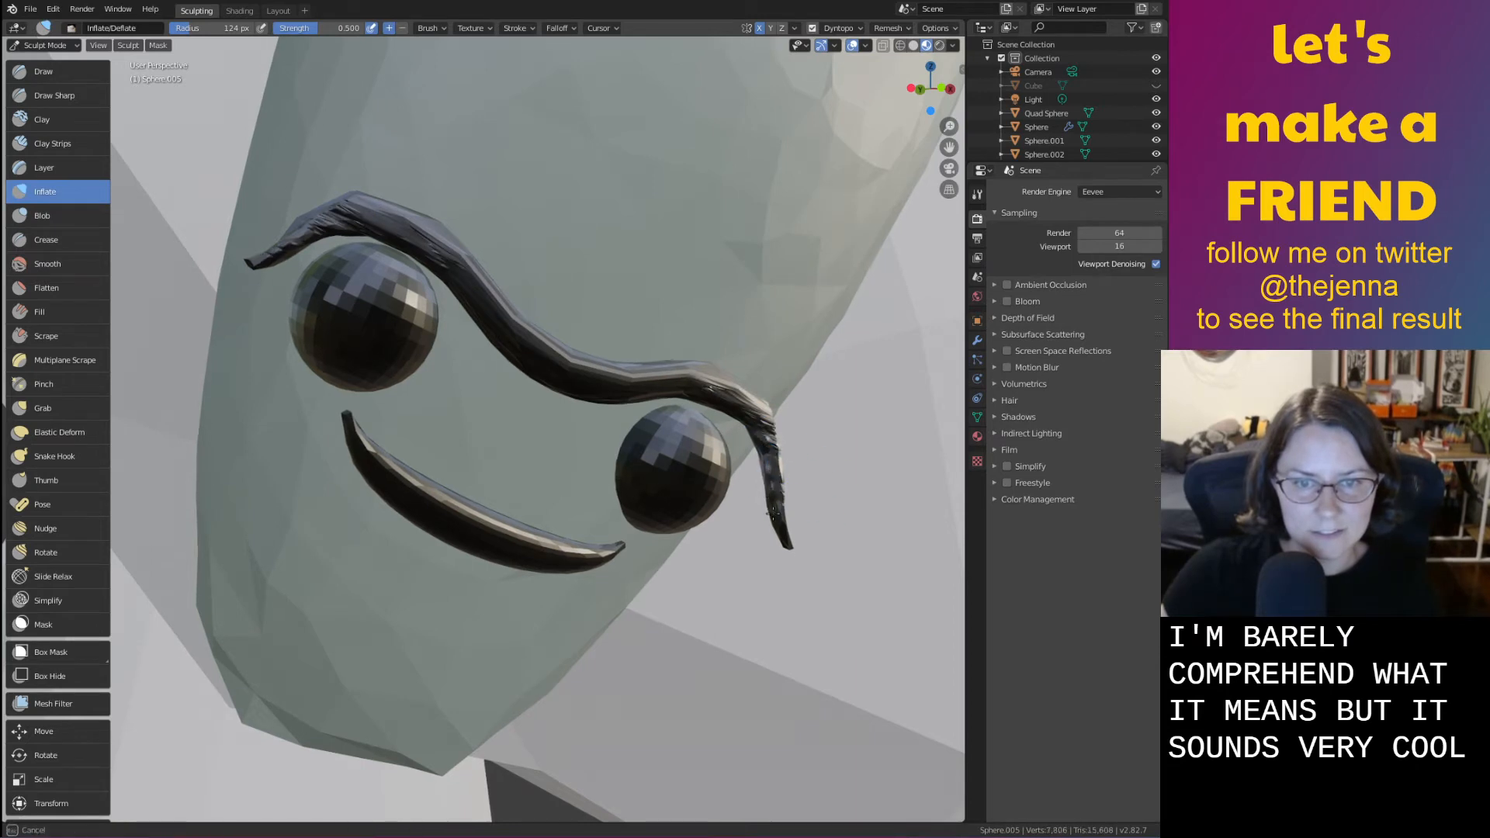
left_click_drag(772, 512, 770, 496)
key("shift+s")
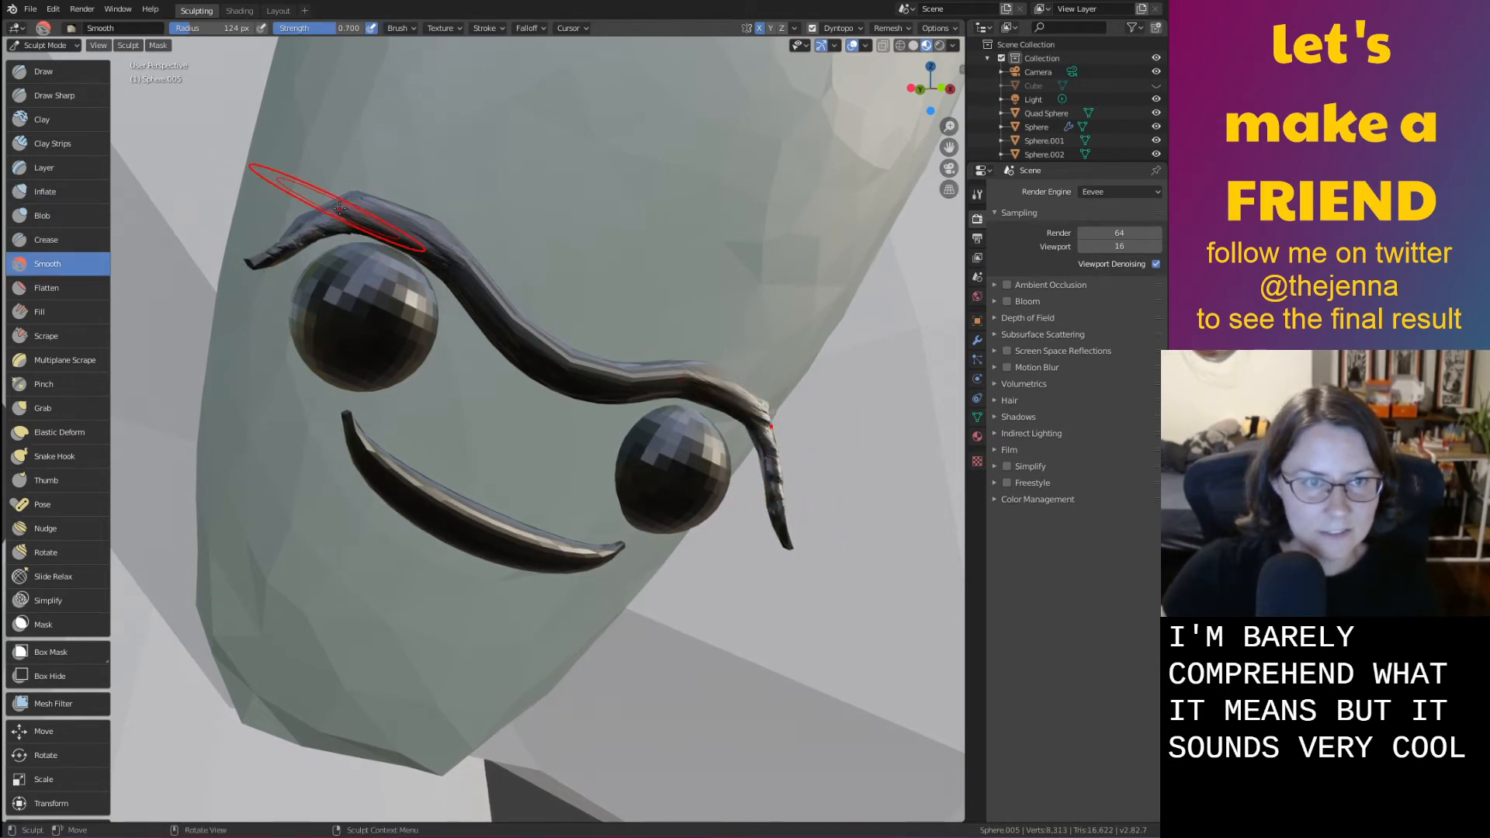
key("i")
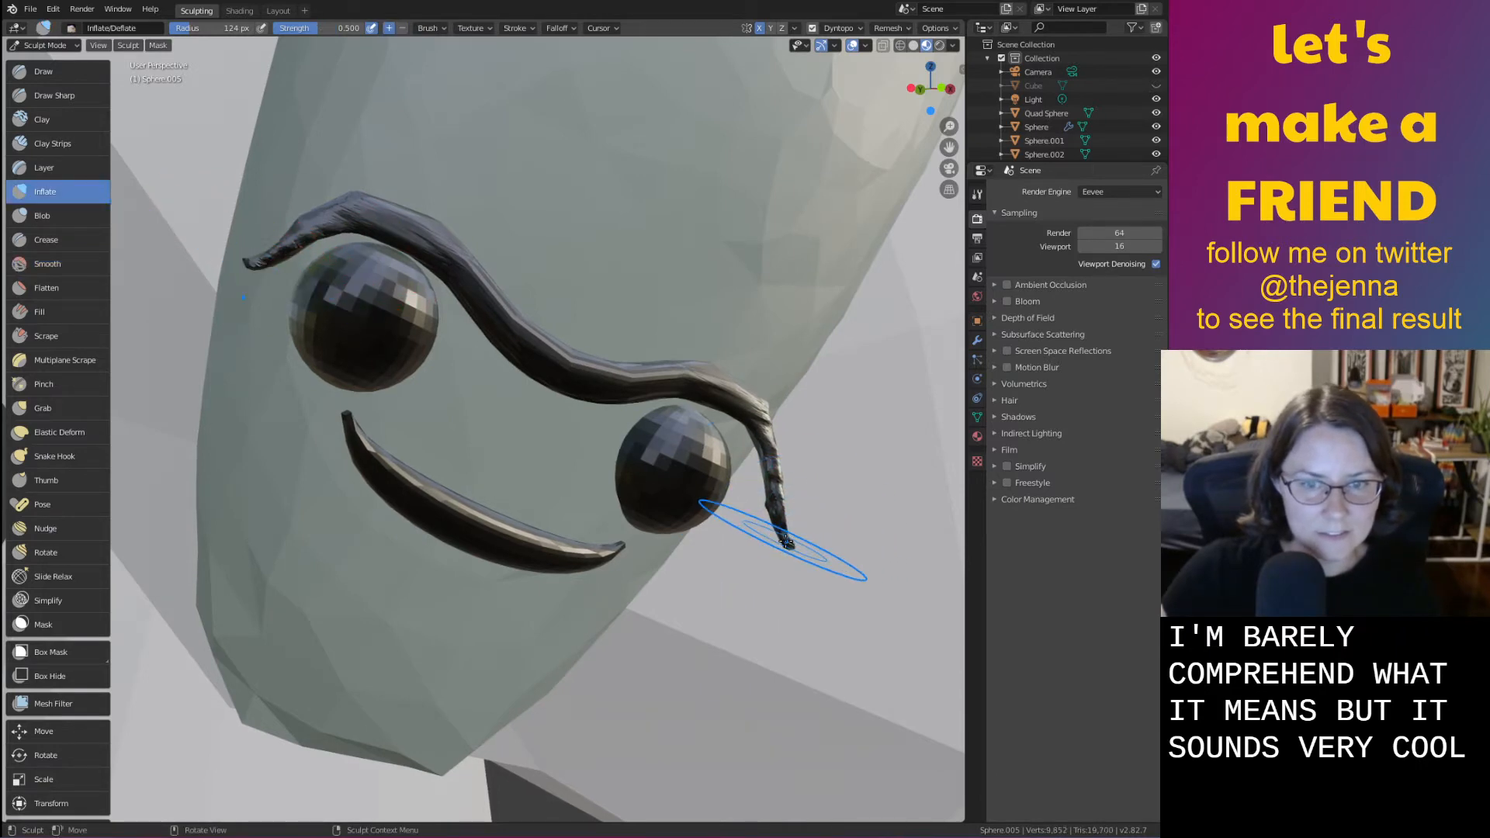
key("shift+s")
left_click_drag(291, 268, 331, 216)
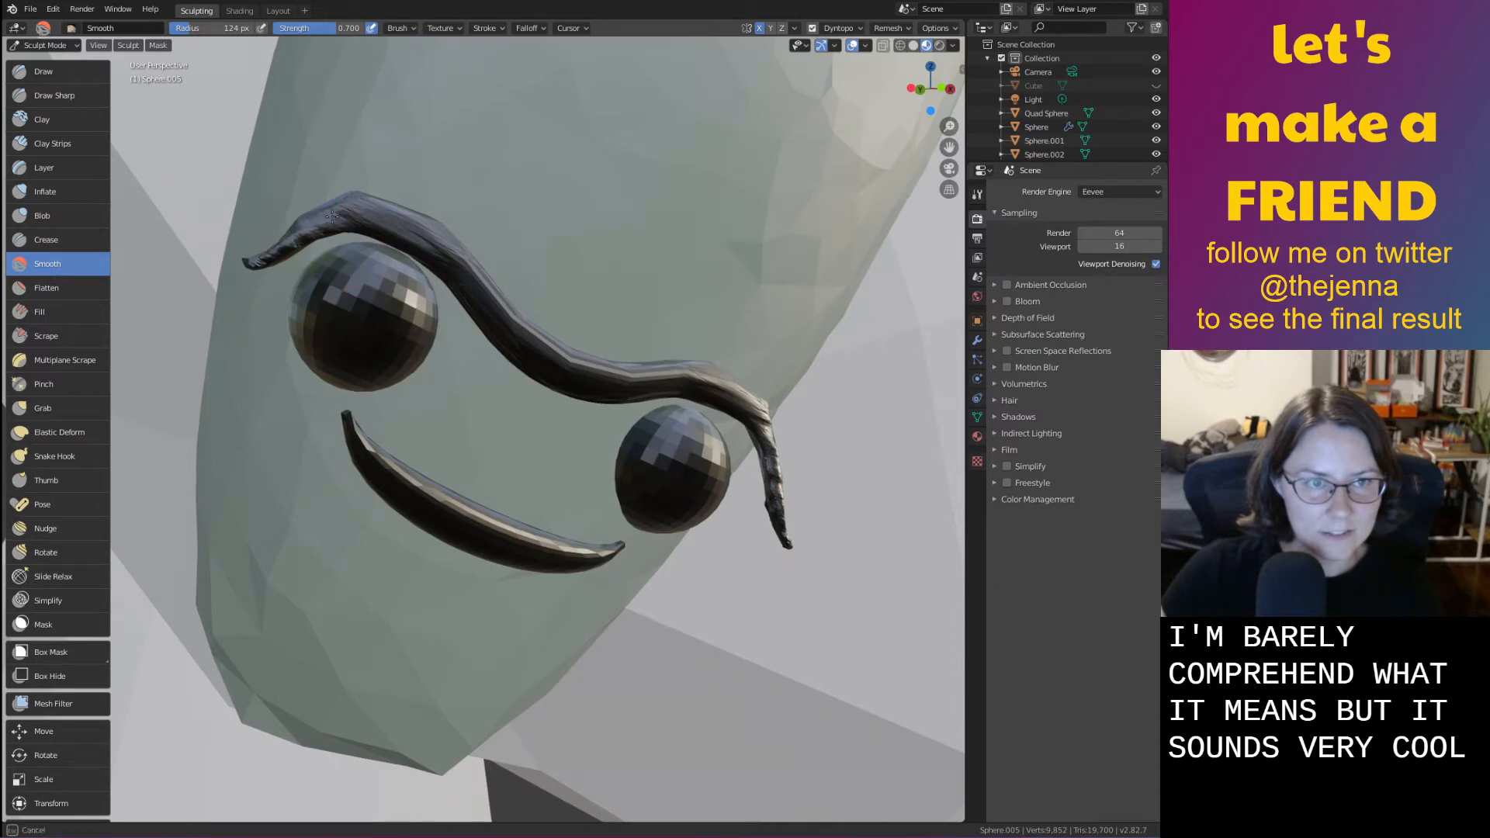
Turn off dynamic topology on the unibrow by passing through Edit Mode, and save the file monster31.blend
scroll(461, 294, "down", 10)
middle_click_drag(456, 328, 439, 343)
key("Tab")
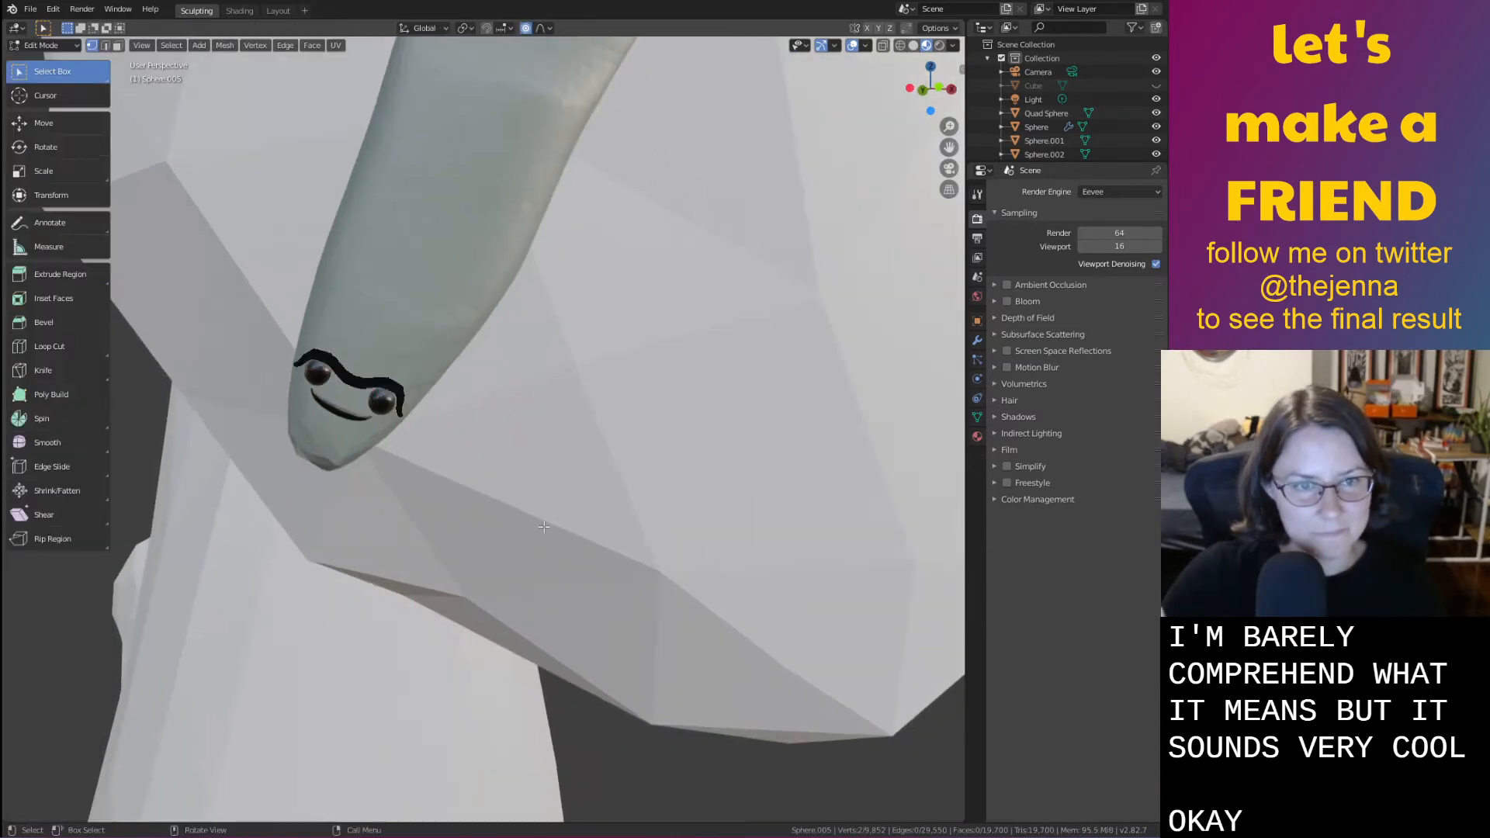
scroll(609, 657, "down", 2)
key("Tab")
key("ctrl+s")
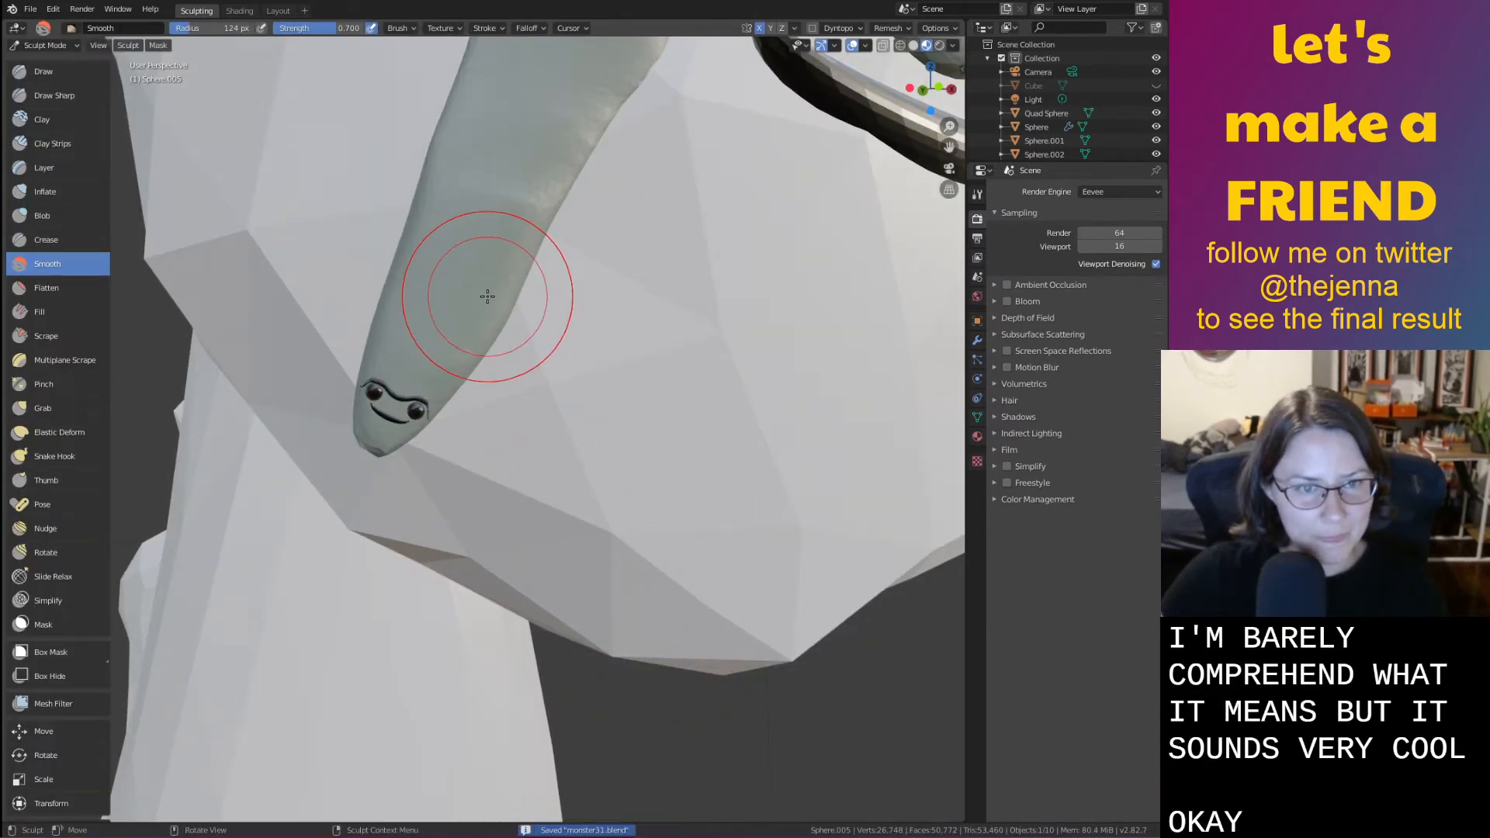
Switch to the Layout workspace and select the tiny face's unibrow, both eyes and mouth together
scroll(483, 296, "down", 4)
middle_click_drag(483, 296, 422, 359)
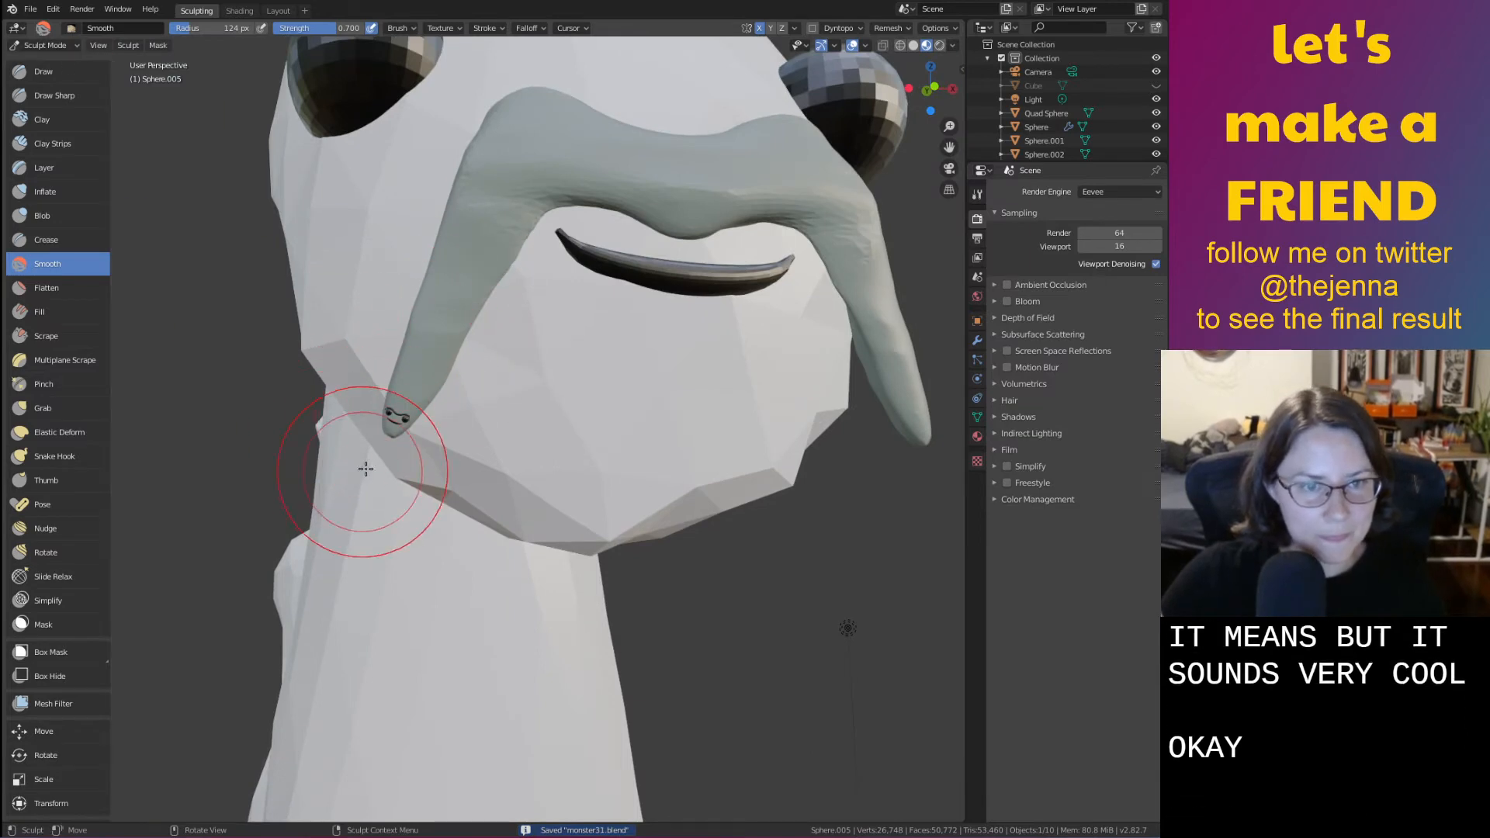
key("Tab")
left_click(278, 11)
scroll(417, 508, "up", 5)
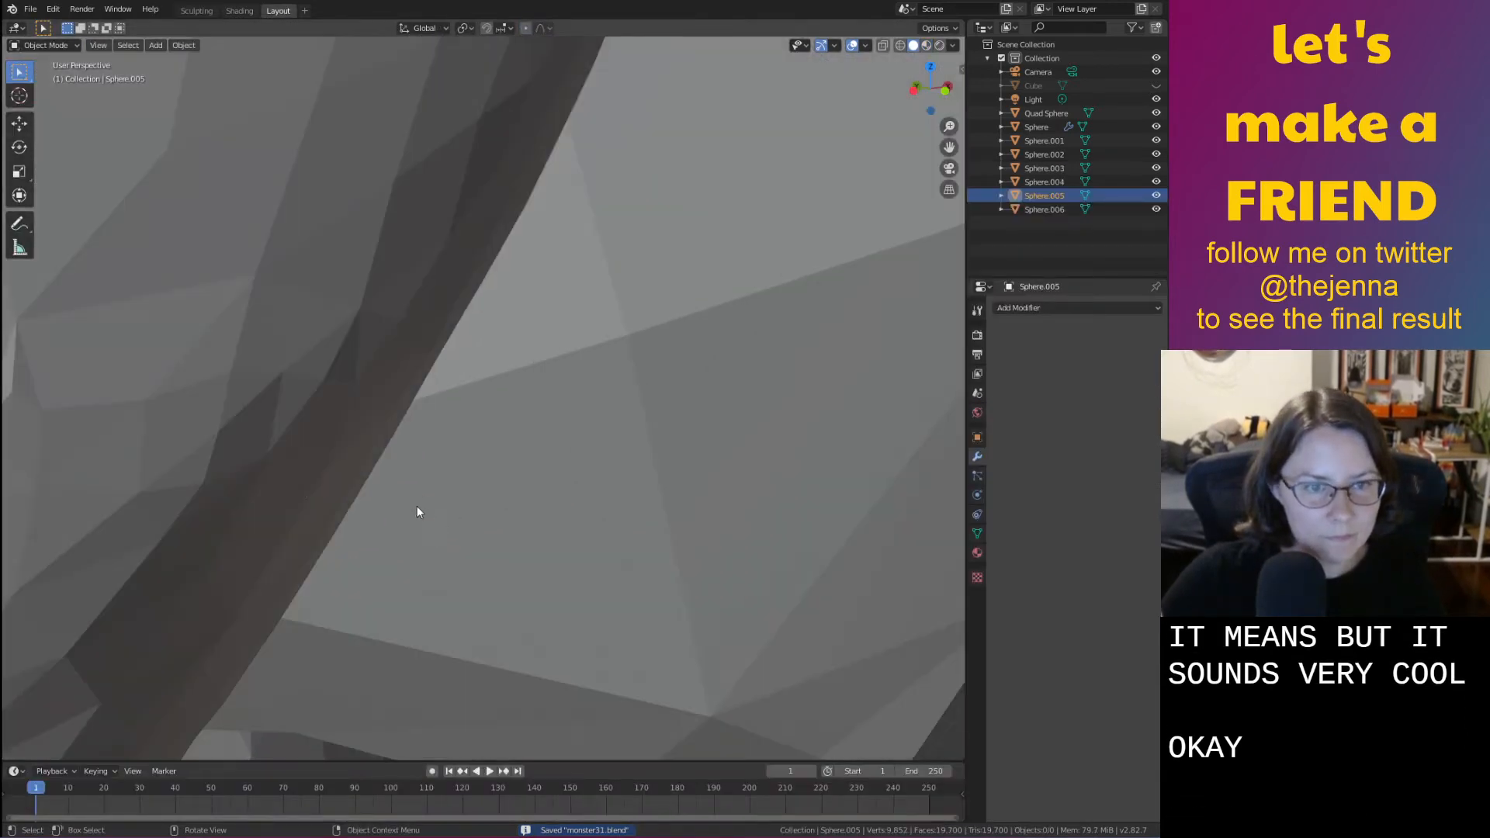
scroll(310, 509, "down", 5)
left_click(379, 445, "shift")
left_click(418, 462, "shift")
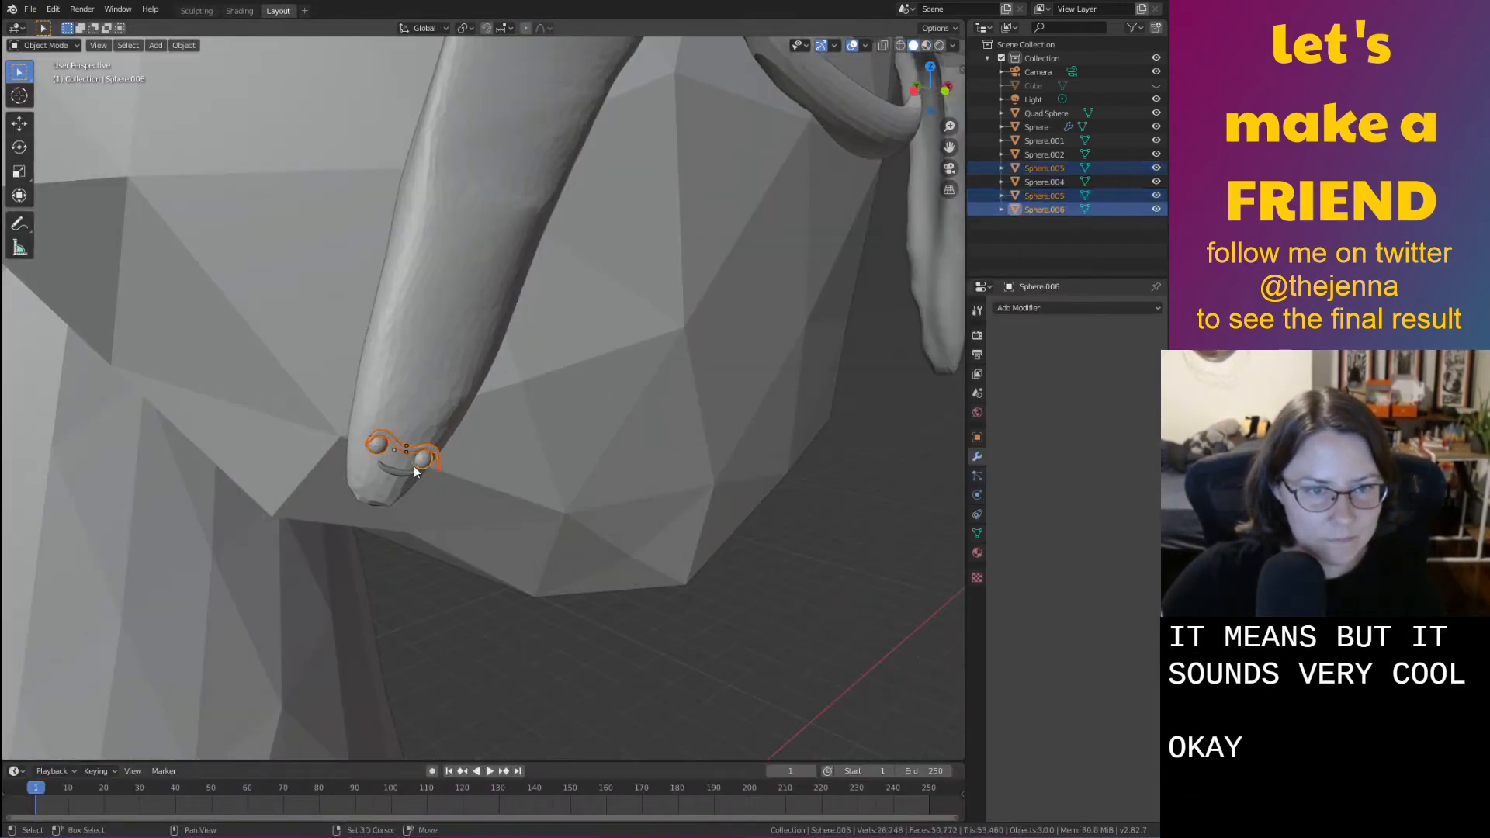
left_click(399, 469, "shift")
Duplicate the tiny face along the X axis onto the mustache's opposite tip and bring the copy into close view
key("shift+d")
key("x")
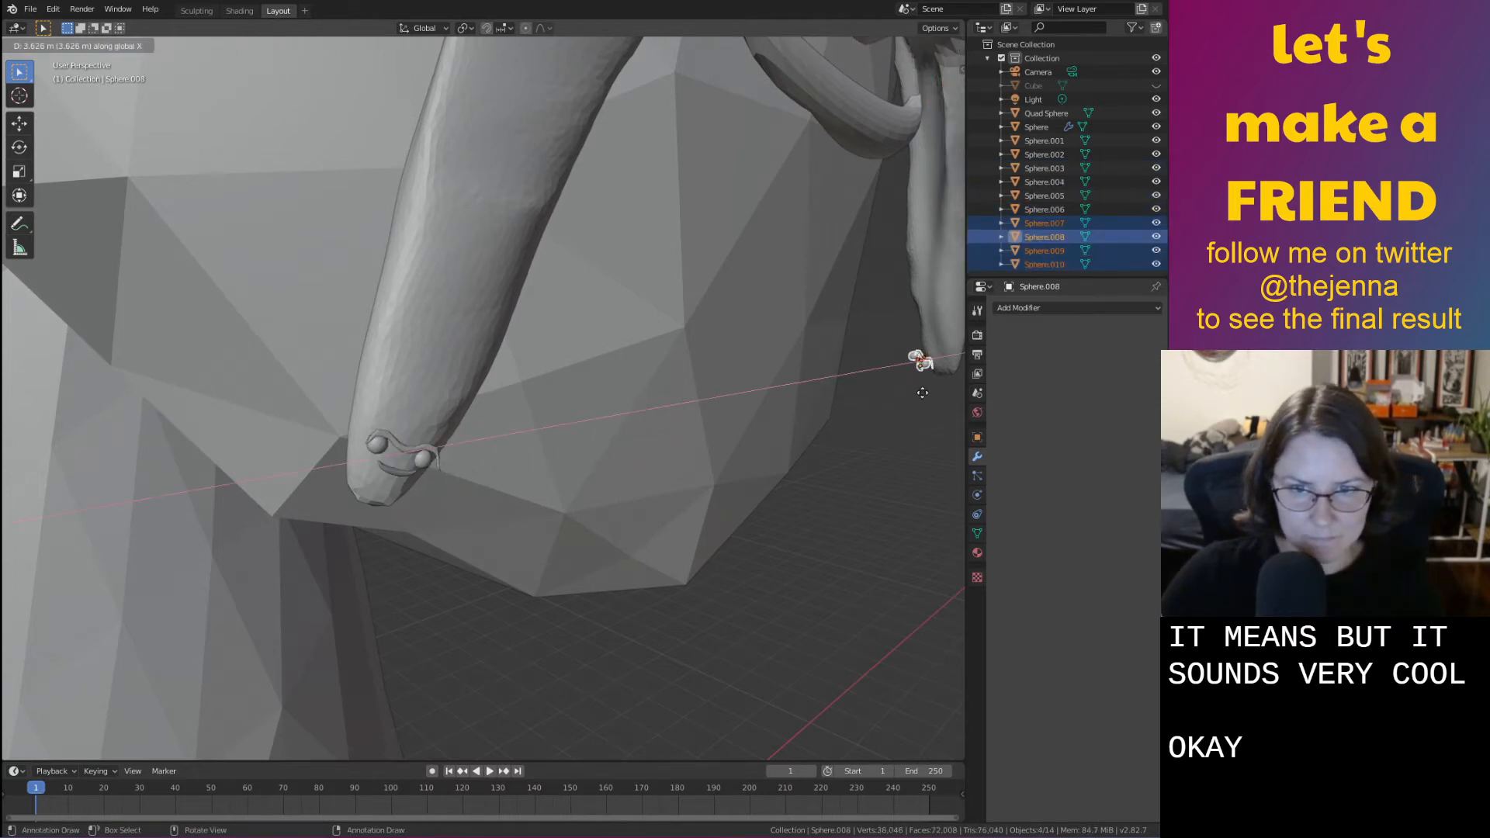
left_click(955, 374)
middle_click_drag(953, 376, 798, 389)
scroll(766, 481, "up", 3)
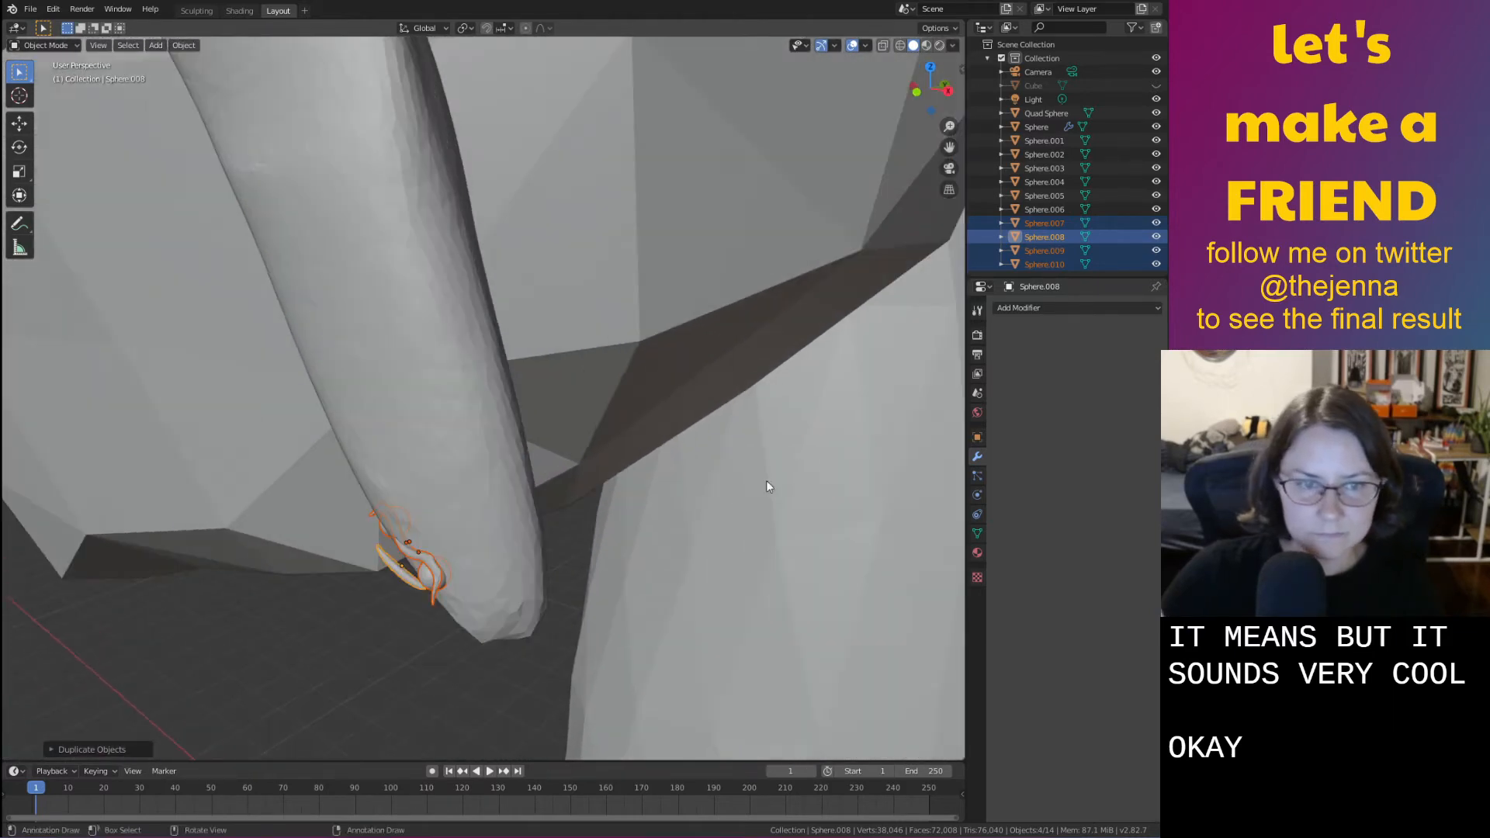
middle_click_drag(717, 518, 728, 513)
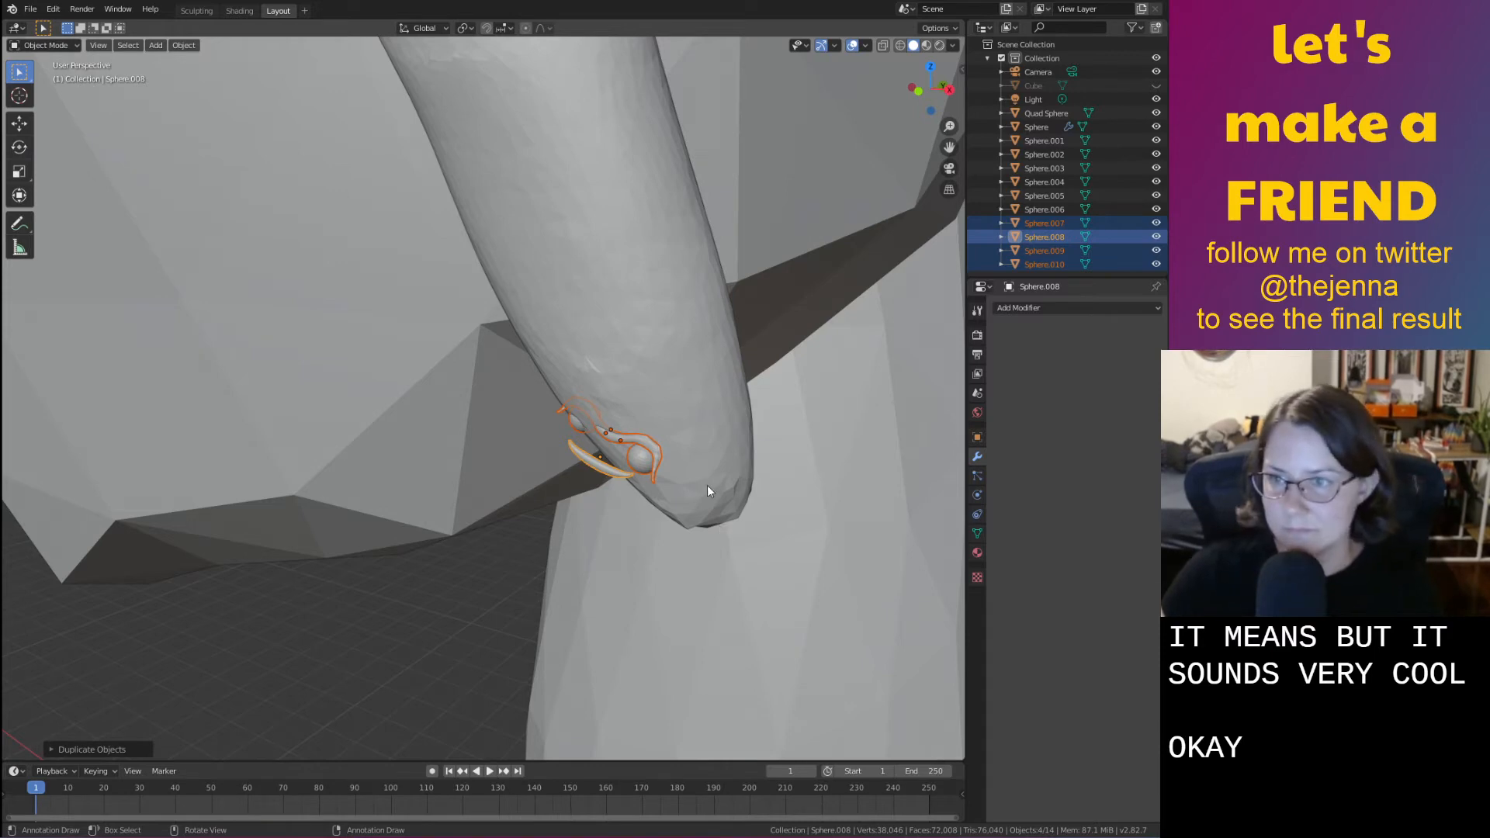
key("r")
key("z")
left_click(727, 441)
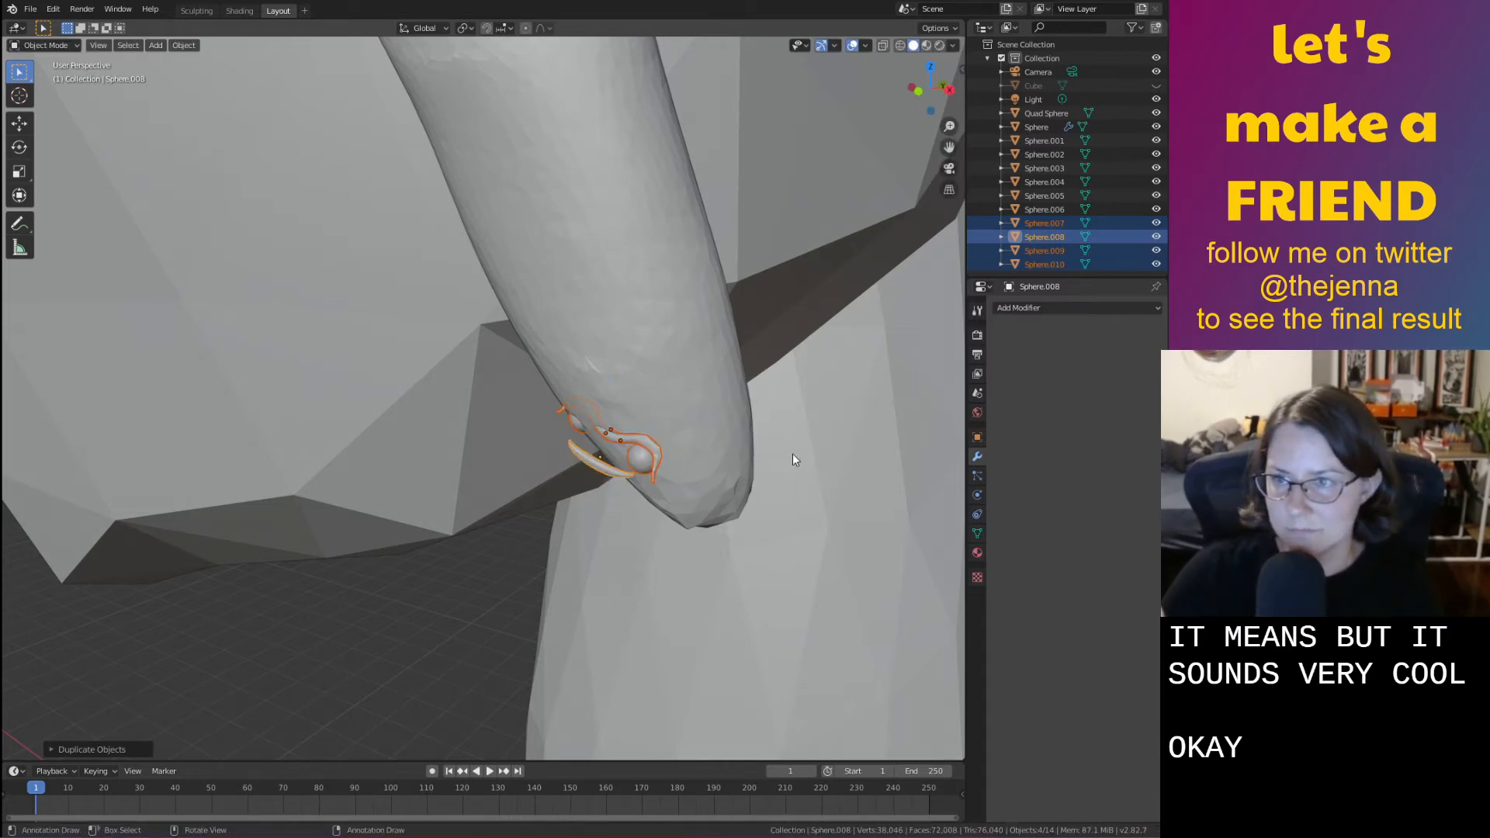
key("r")
key("x")
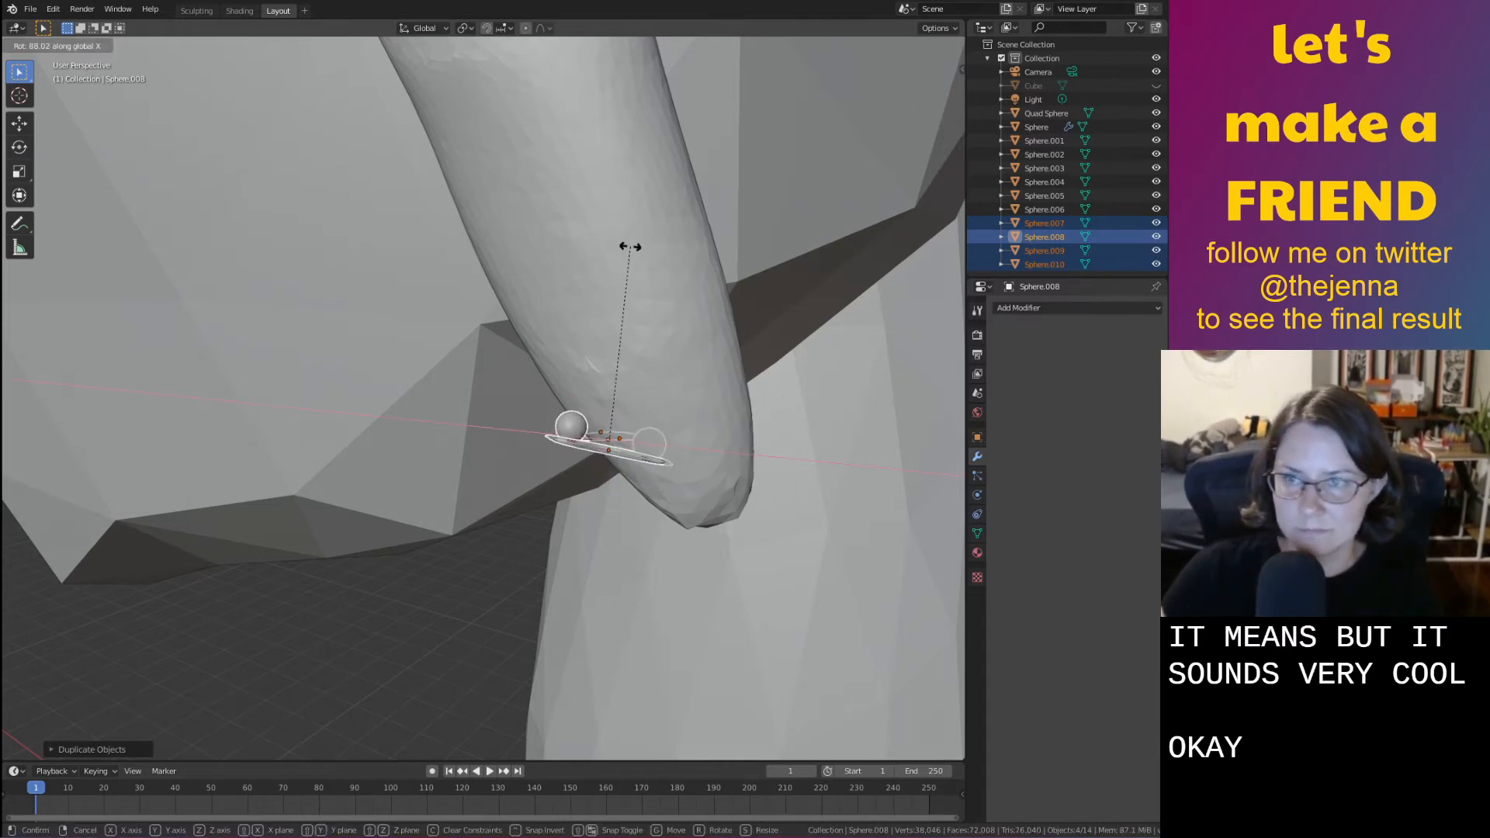
right_click(630, 247)
Tilt the duplicated face about the Y axis to follow the mustache tip and shift it along Y toward the tip's surface
key("r")
key("y")
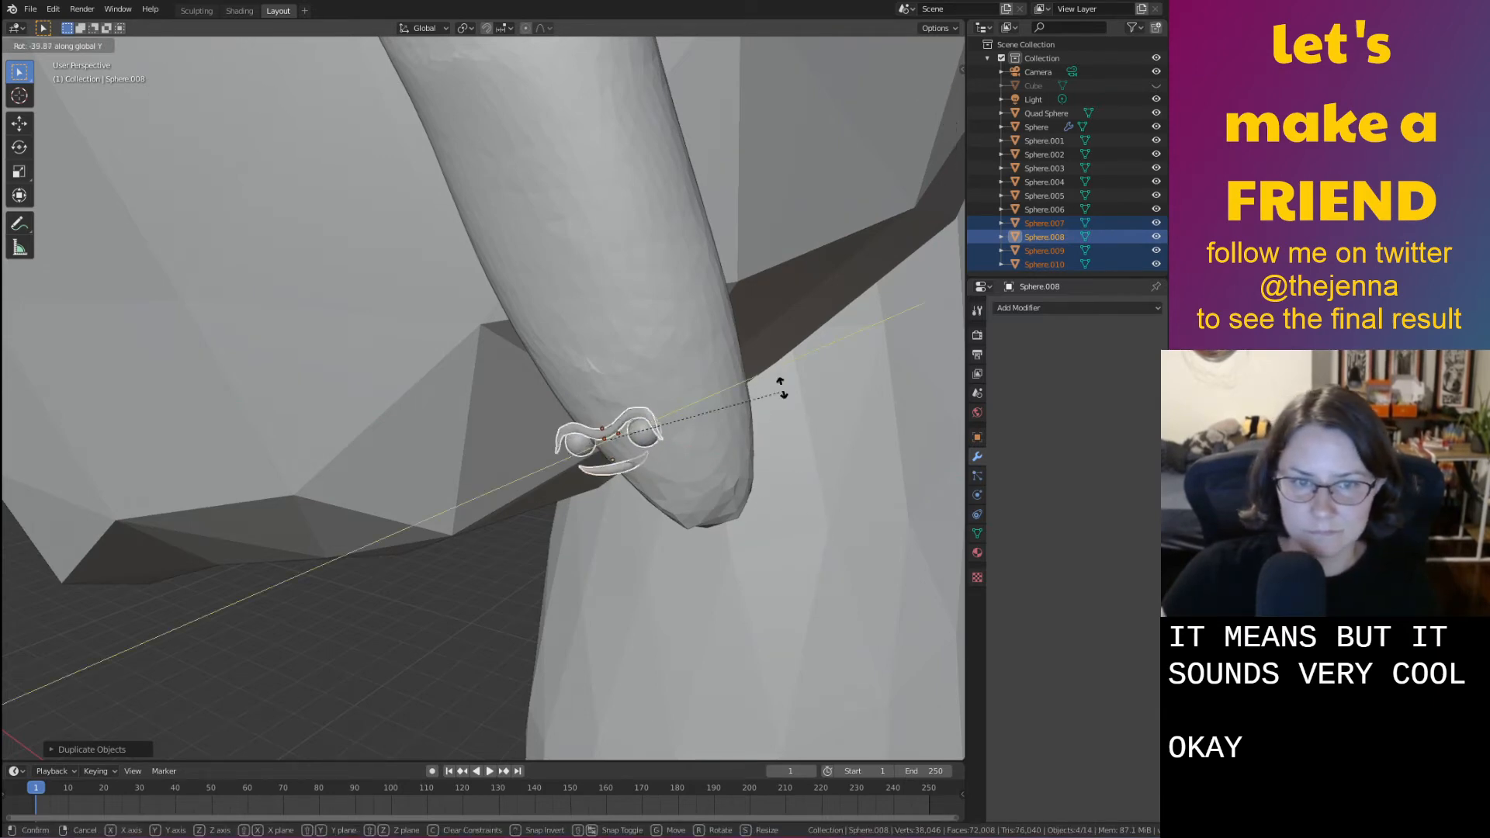
left_click(759, 352)
key("g")
key("y")
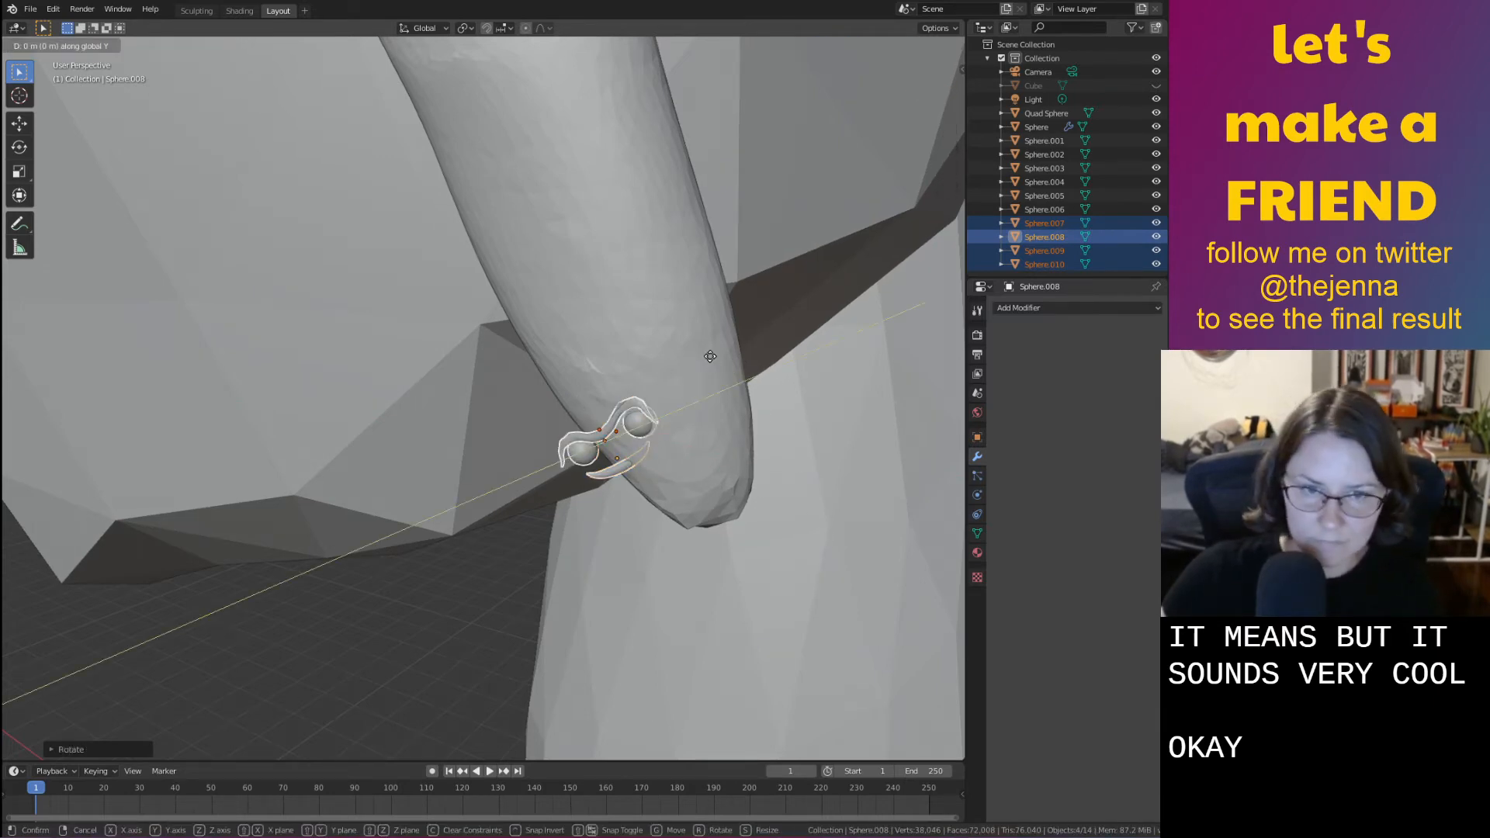
Move the selected face pieces along the global X axis onto the front of the tendril's tip
key("x")
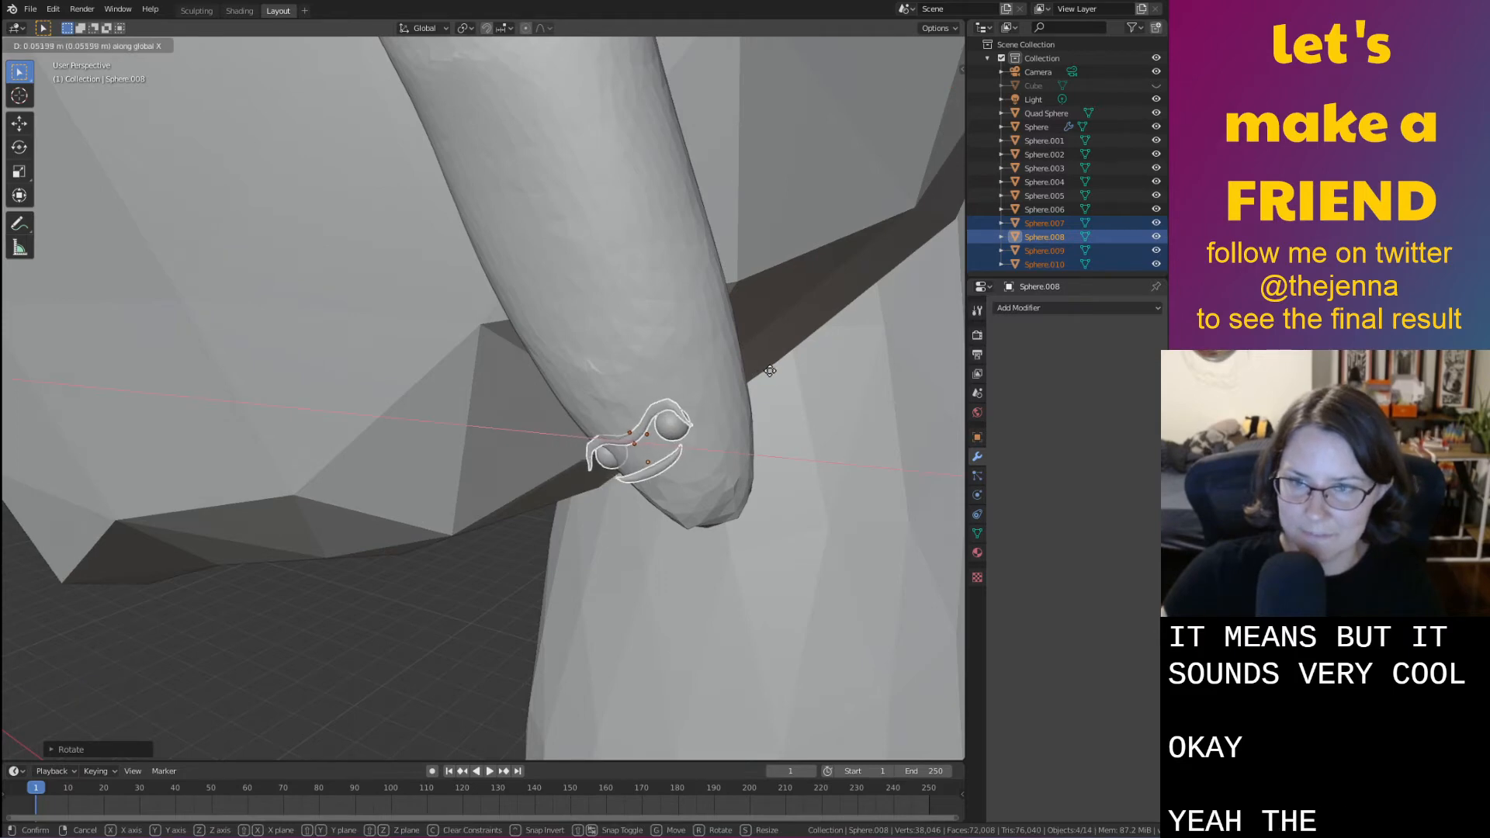
left_click(790, 361)
middle_click_drag(790, 361, 787, 426)
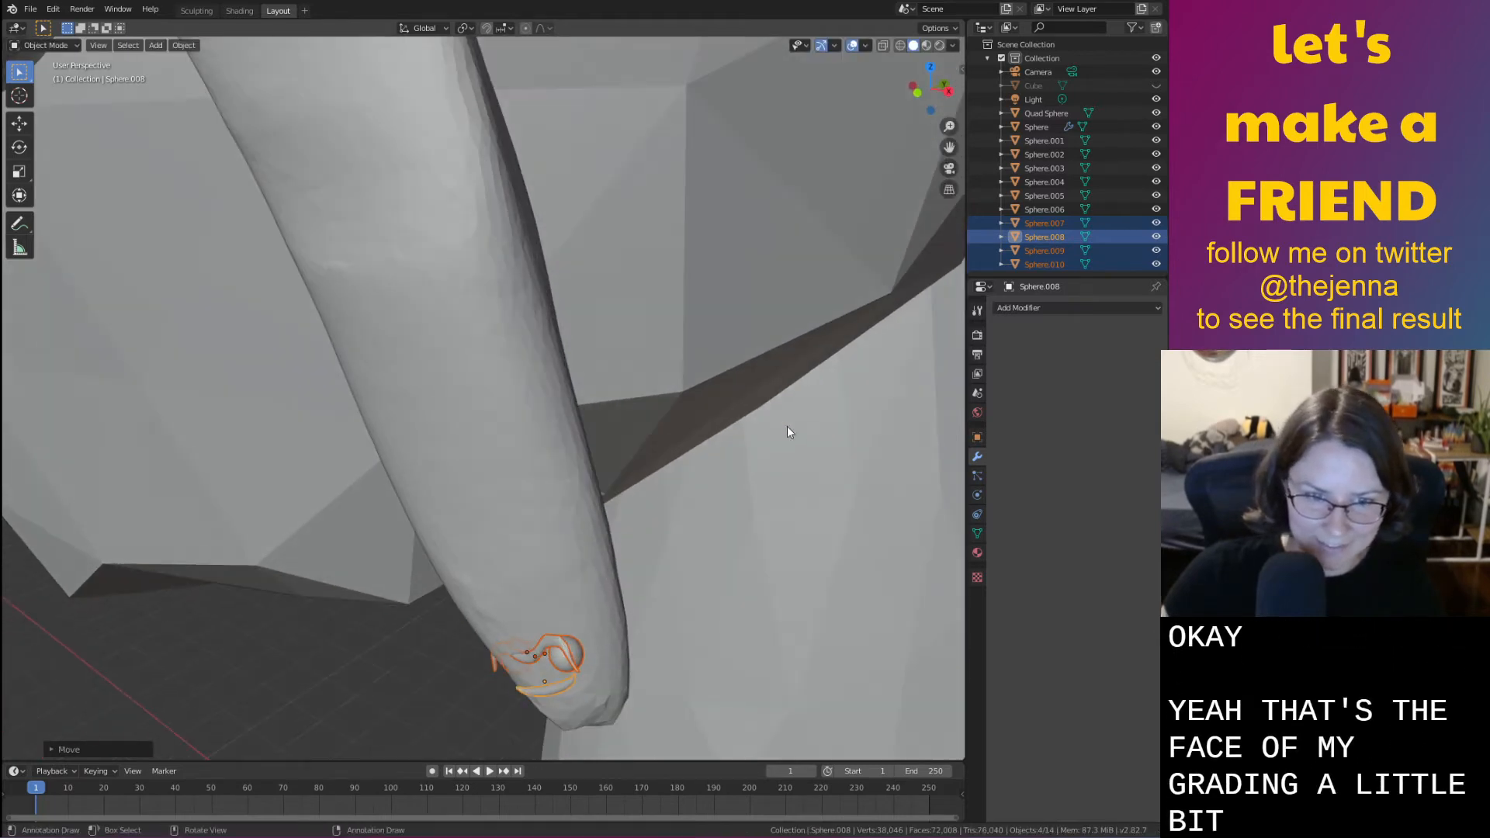
Rotate the eyes, brow and mouth together about the global Z axis to follow the curve of the tendril tip
key("r")
key("z")
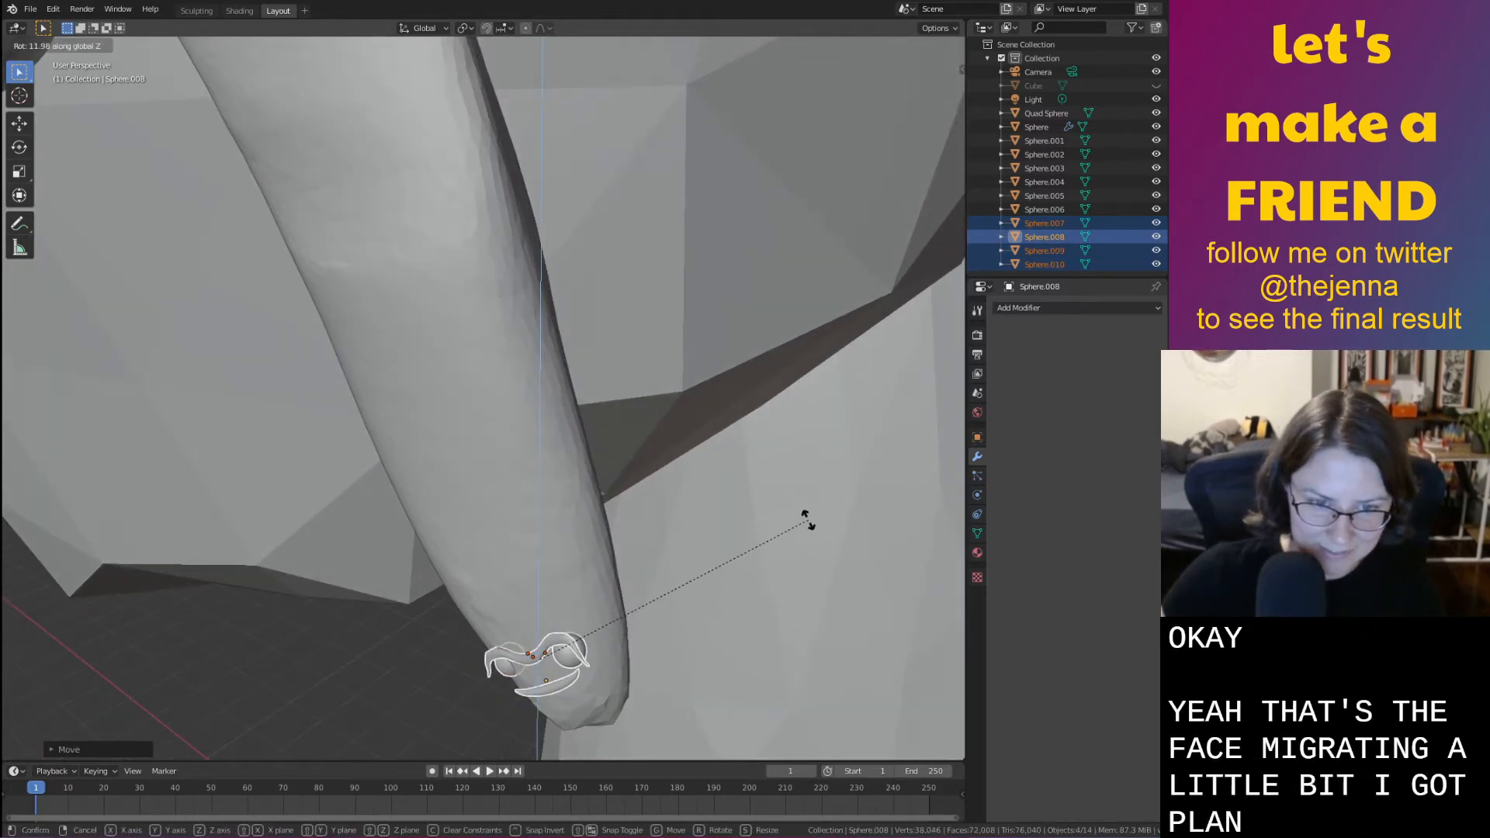
left_click(818, 517)
key("r")
key("x")
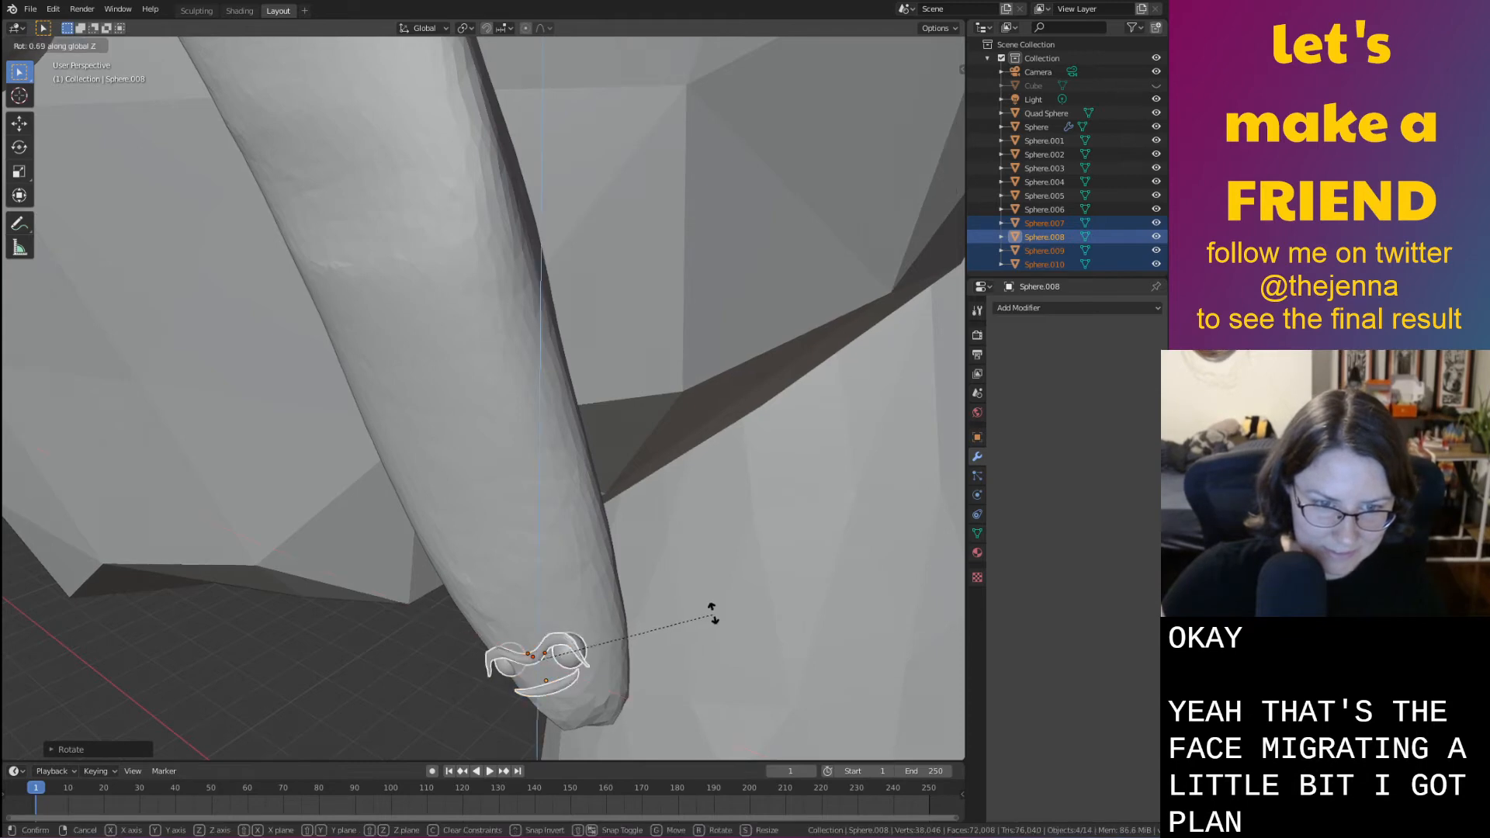
left_click(735, 591)
middle_click_drag(736, 586, 762, 548)
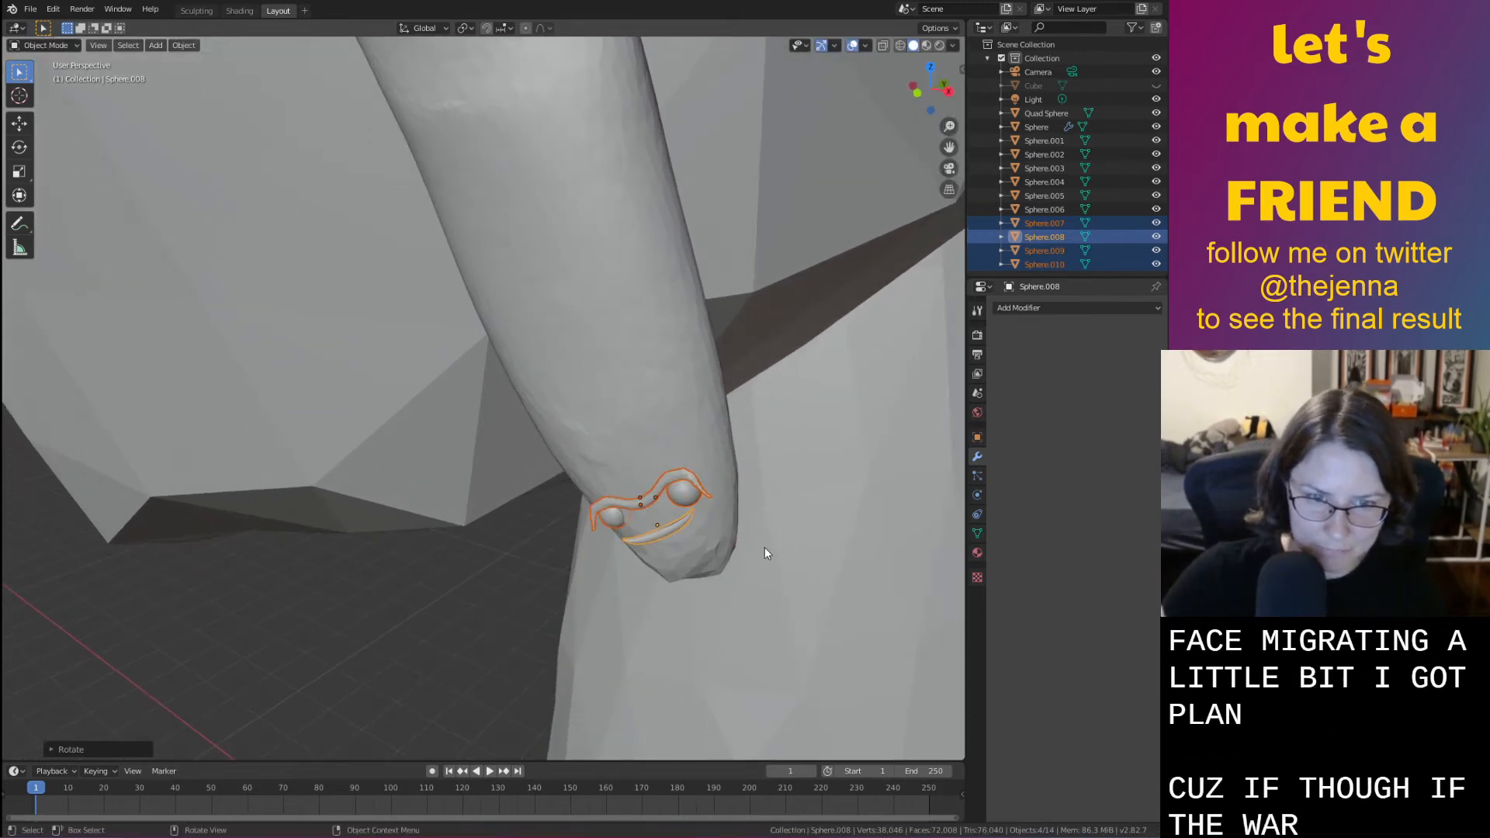
key("z")
Flip the wavy brow piece upside down by rotating it about its local Y axis
left_click(640, 498)
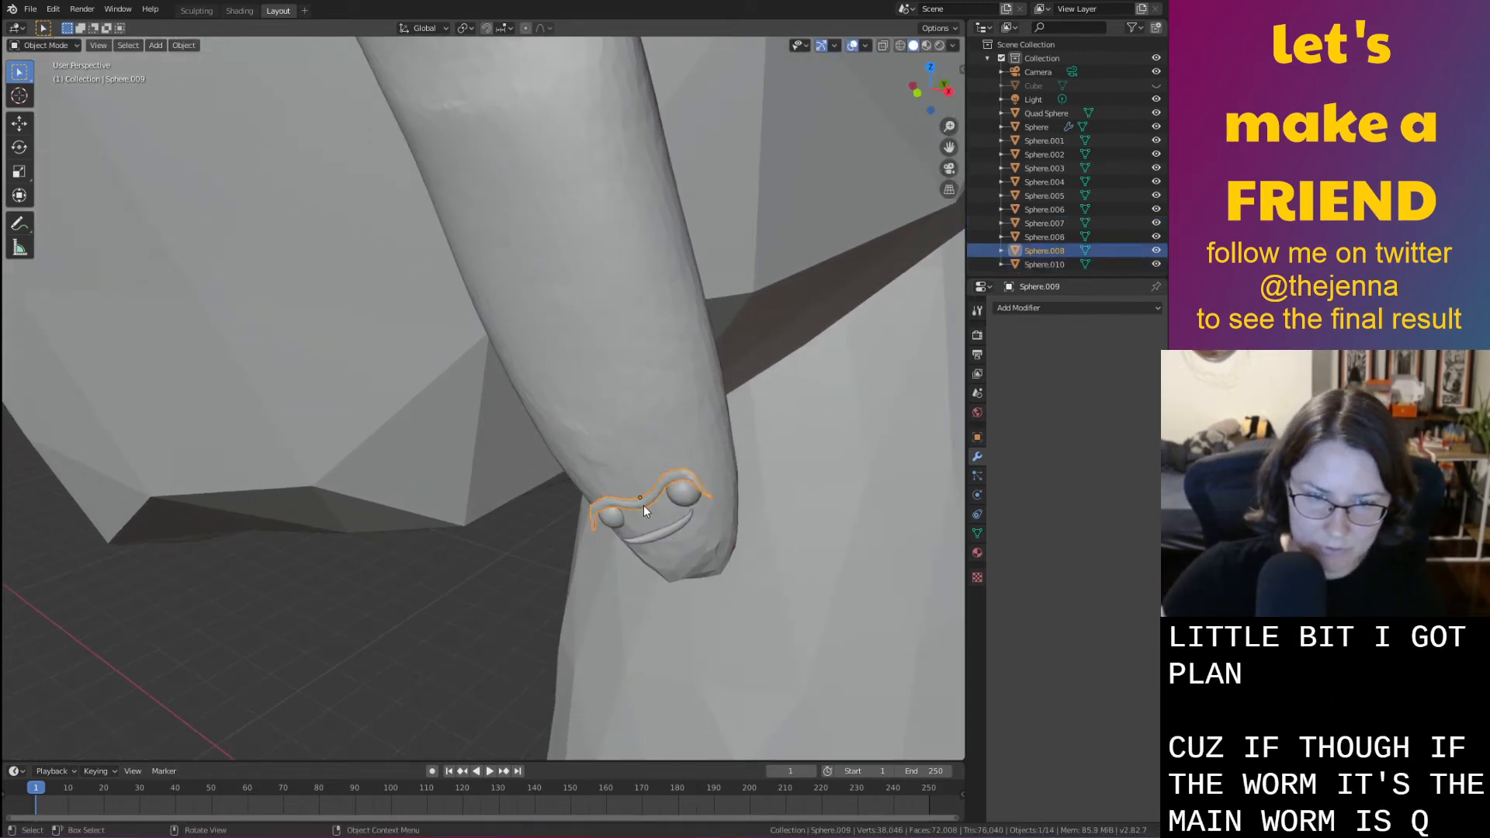
middle_click_drag(644, 505, 651, 436)
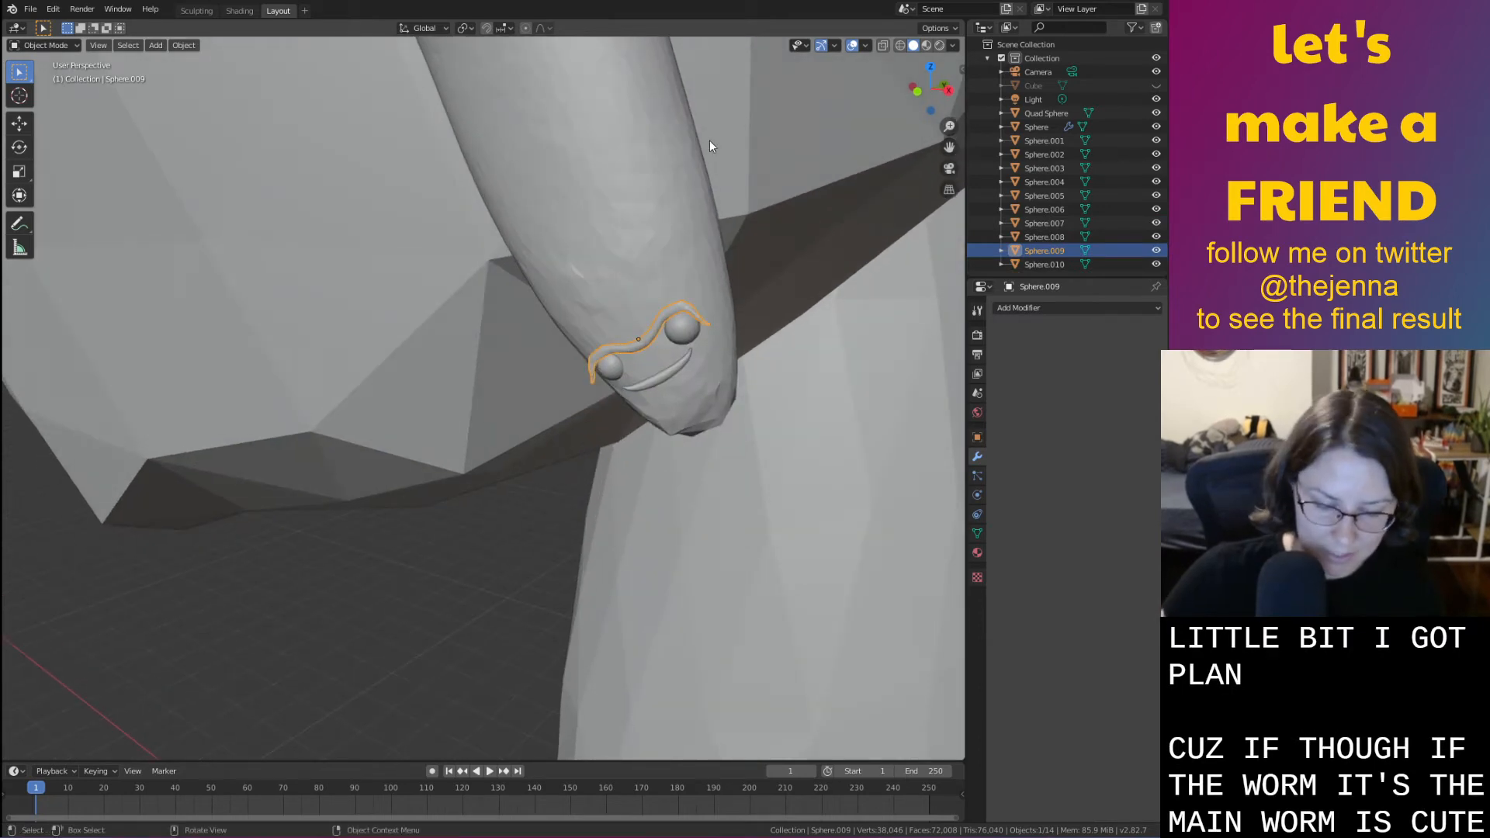
key("r")
key("x")
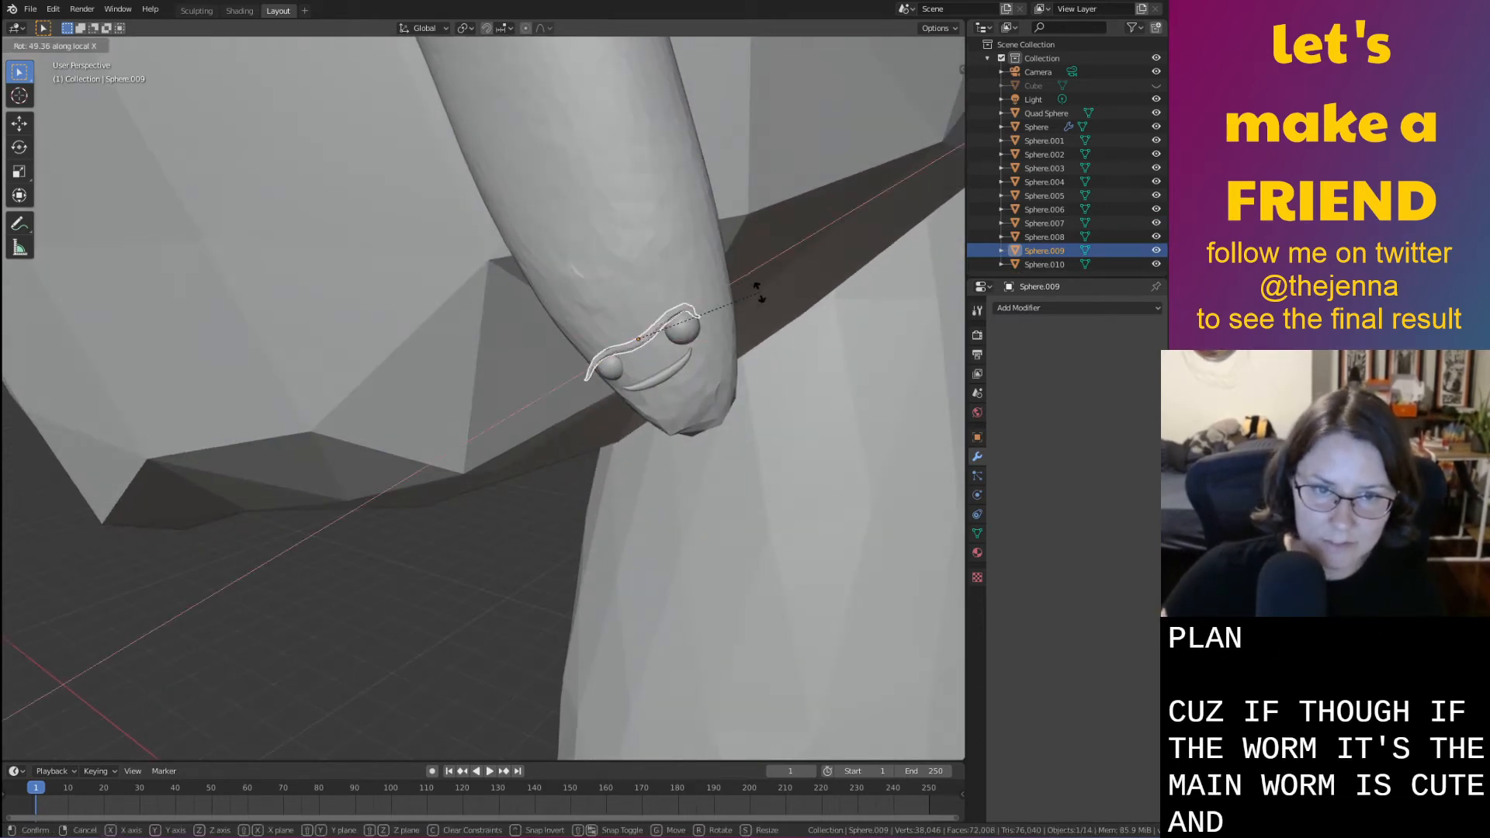
key("y")
key("y")
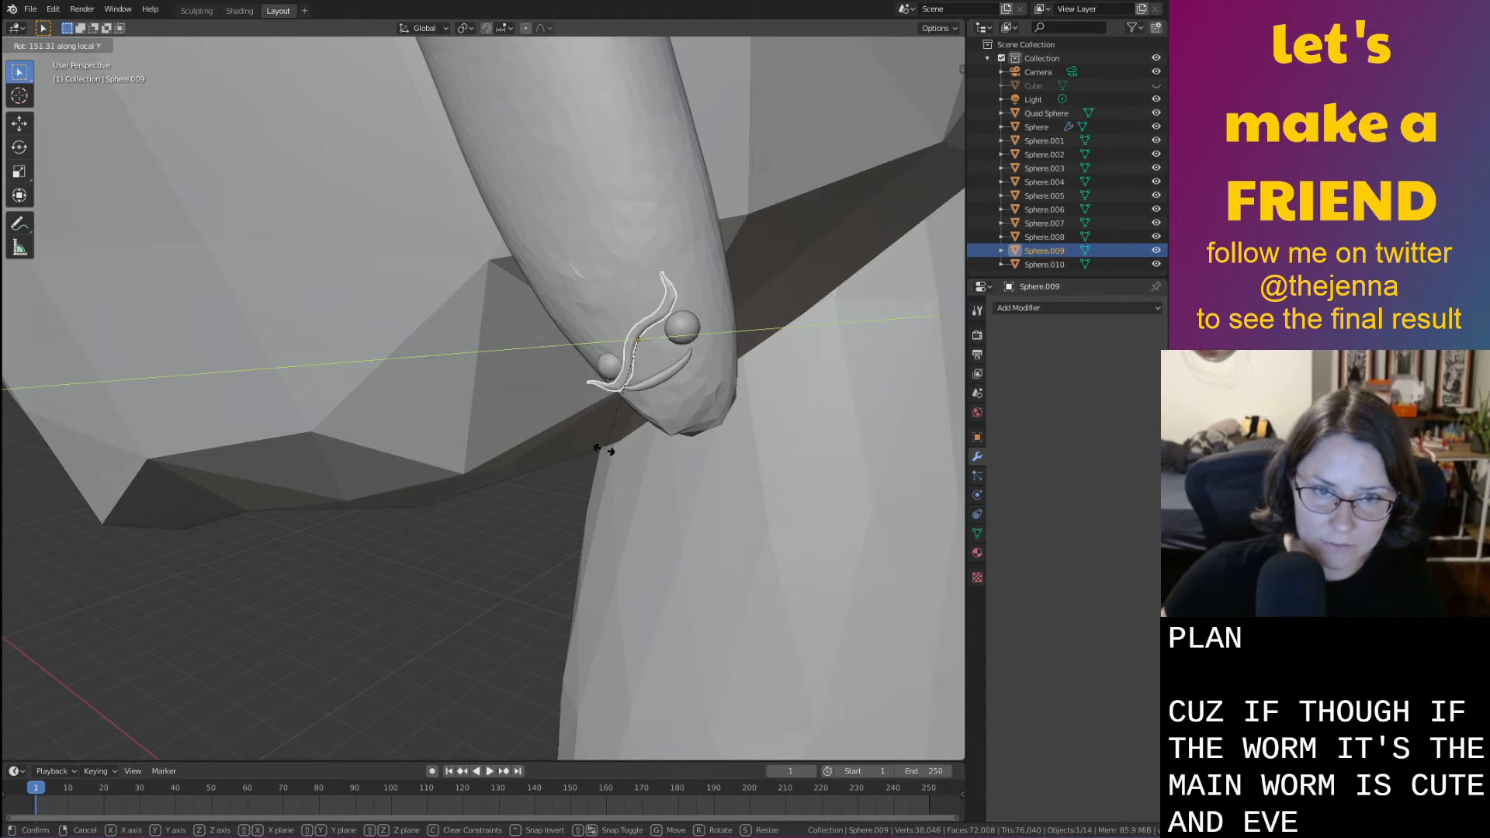
left_click(565, 403)
middle_click_drag(672, 340, 699, 365)
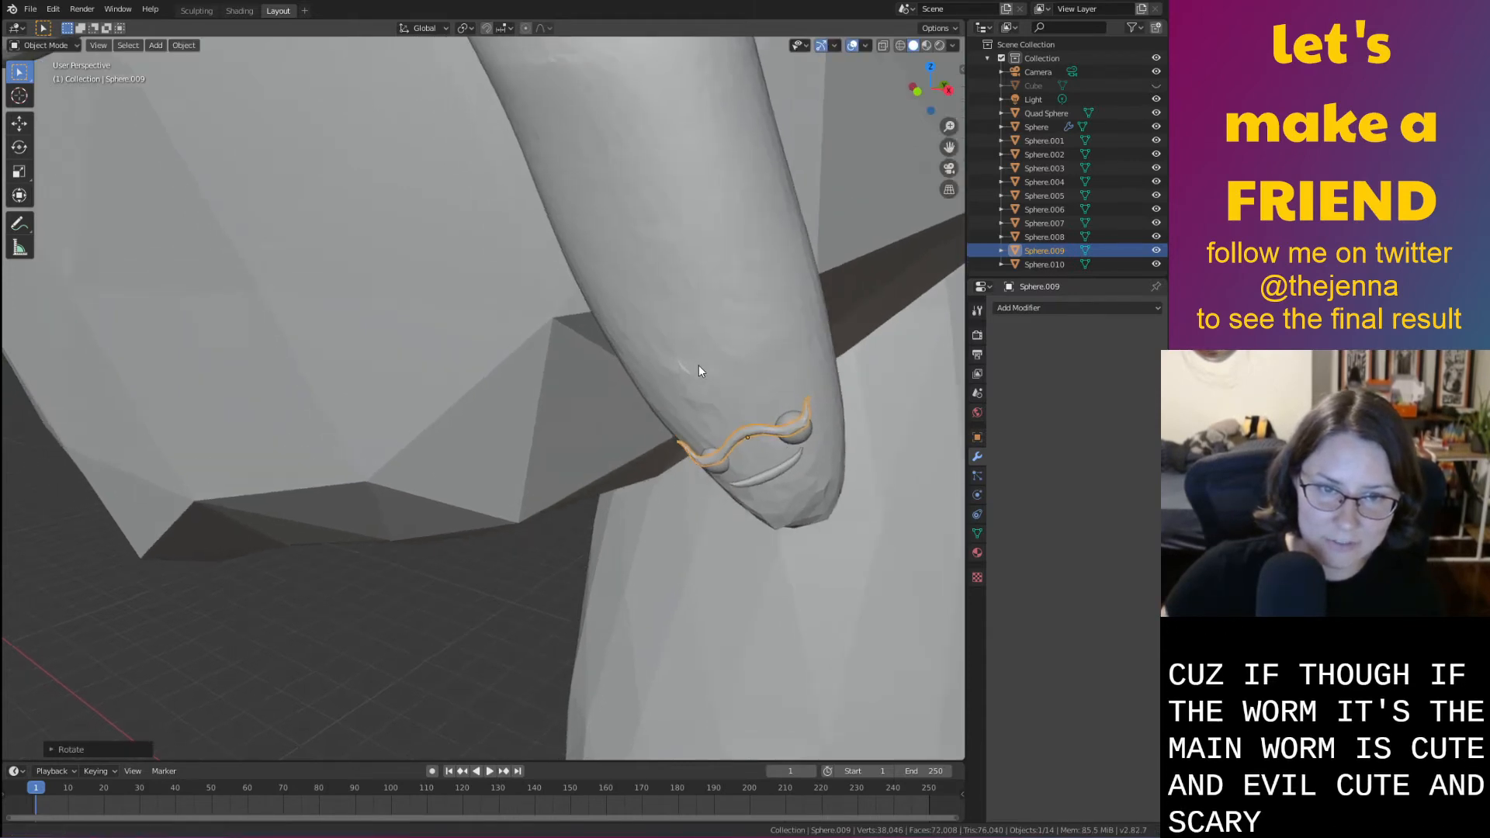
Raise the flipped brow along the global Z axis so it sits above the two eyes
key("g")
key("z")
left_click(740, 389)
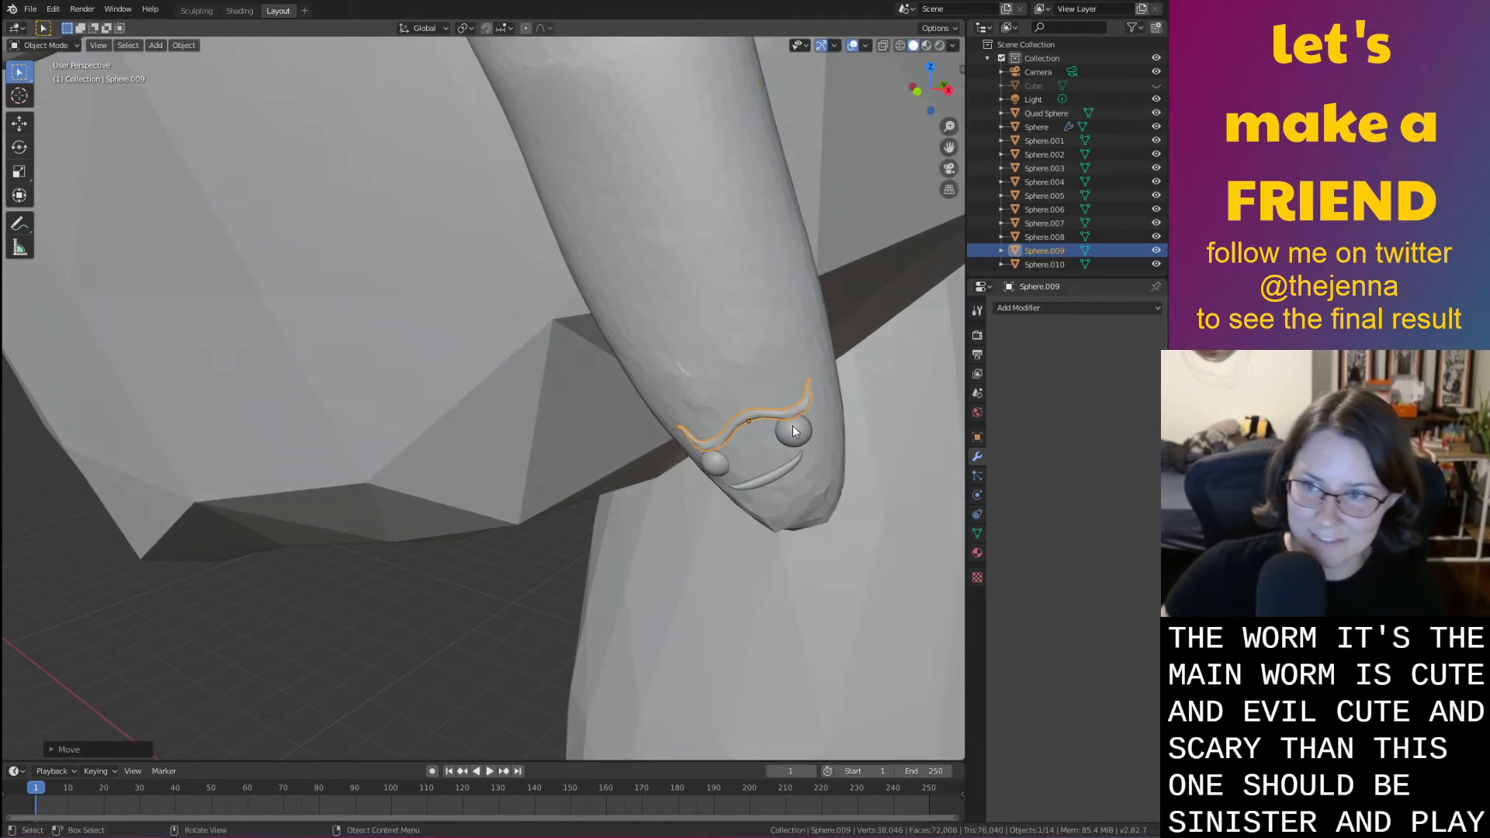
Shift the brow slightly along the global Y axis to centre it over the eyes
scroll(826, 432, "up", 2)
middle_click_drag(826, 431, 757, 402, "shift")
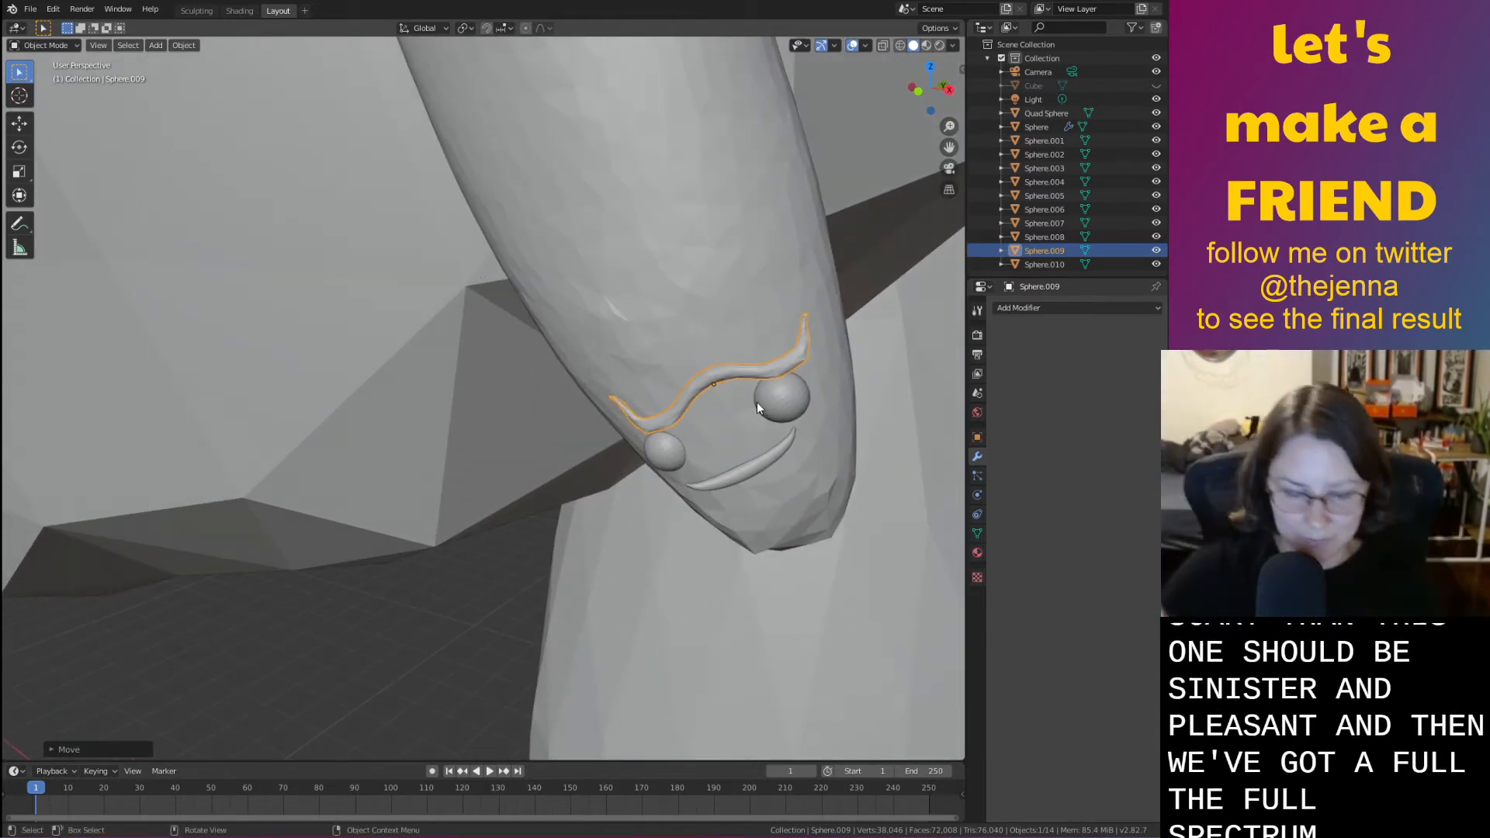
middle_click_drag(748, 414, 751, 416)
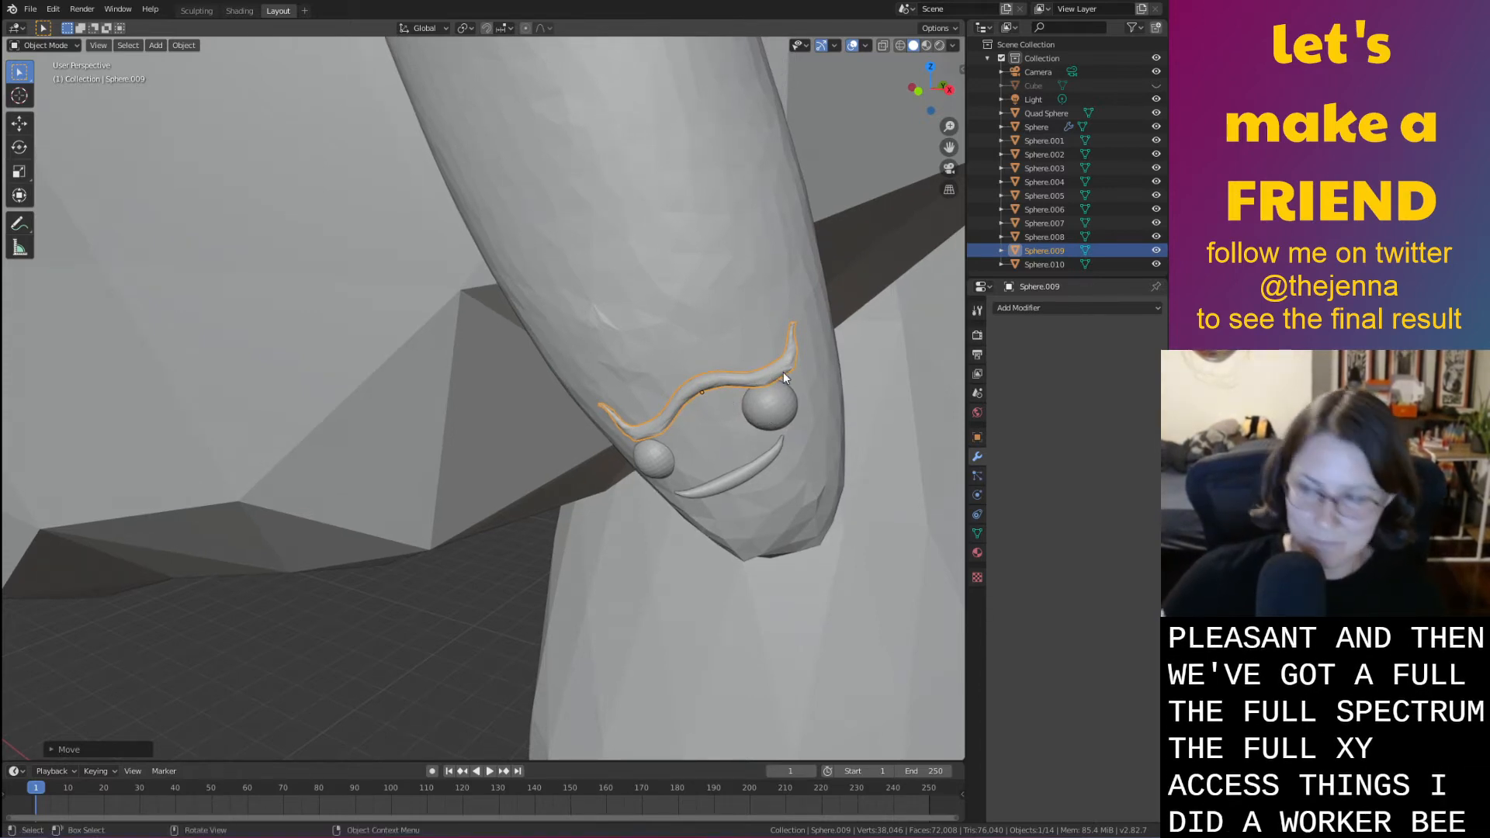
key("g")
key("y")
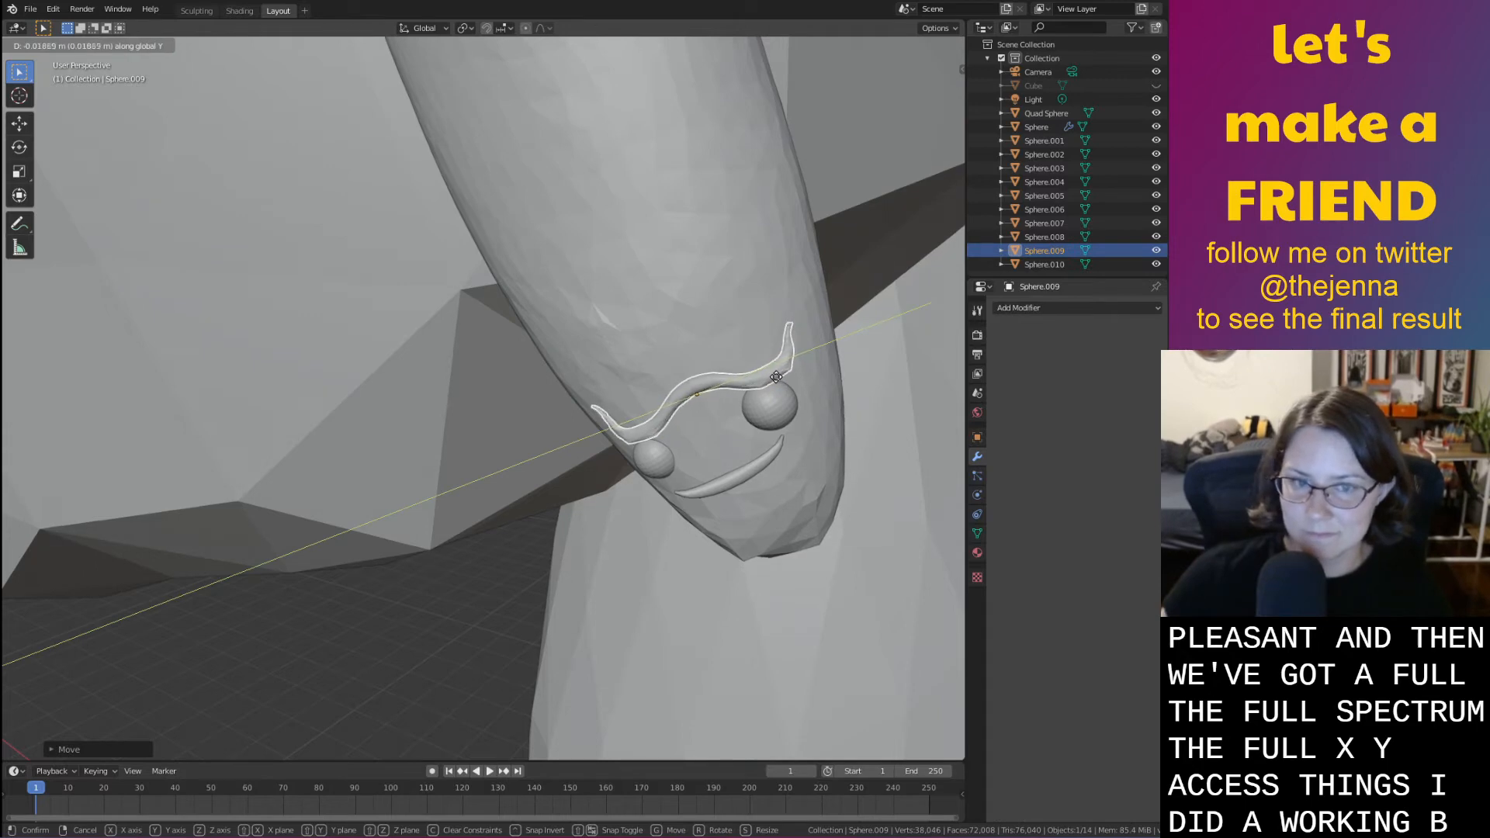
left_click(790, 372)
Move the brow along the global X axis so it stands further out from the tendril's surface
scroll(784, 399, "up", 4)
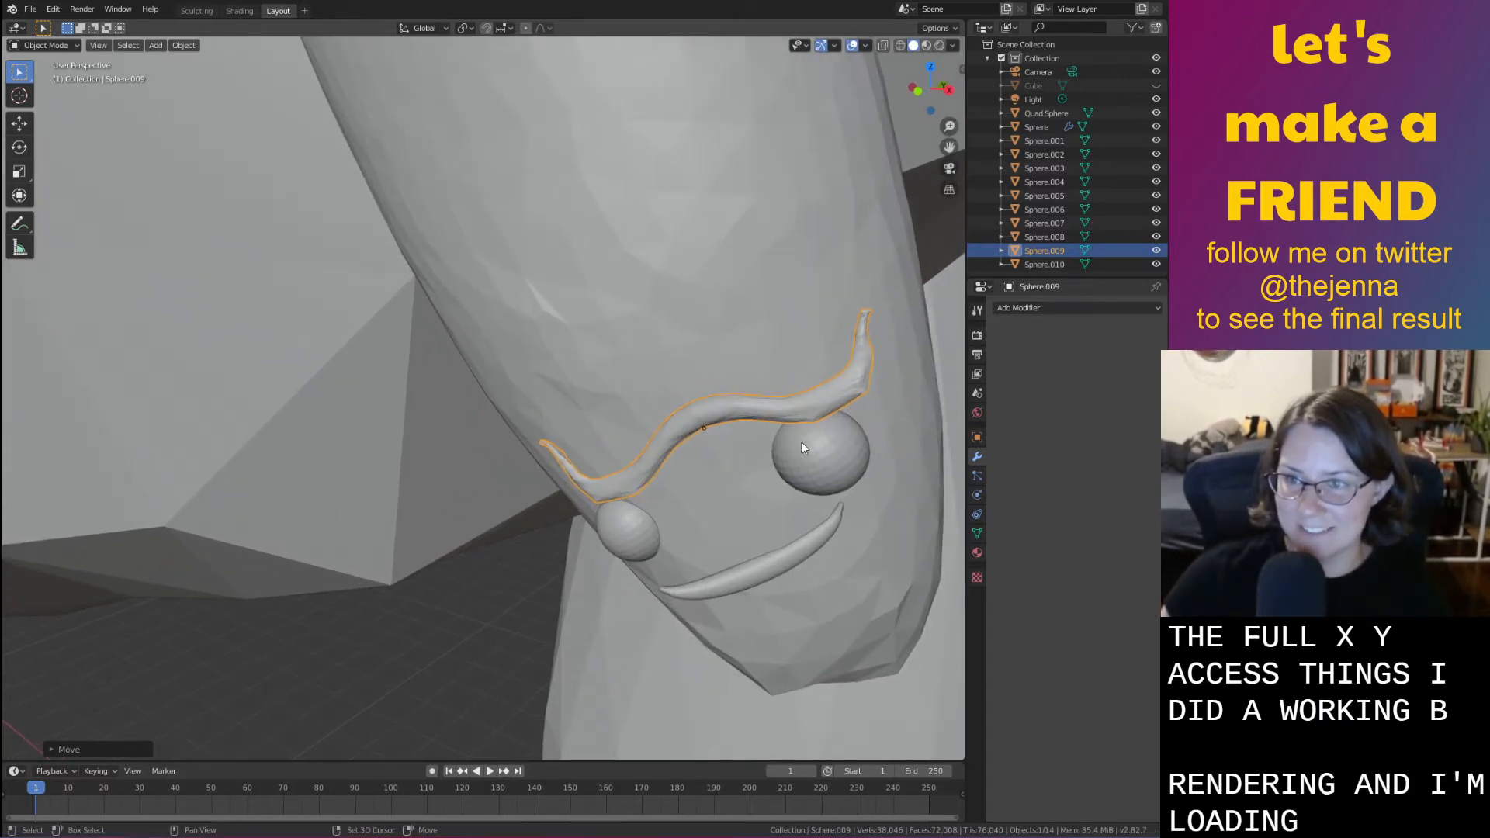
middle_click_drag(801, 441, 792, 444, "shift")
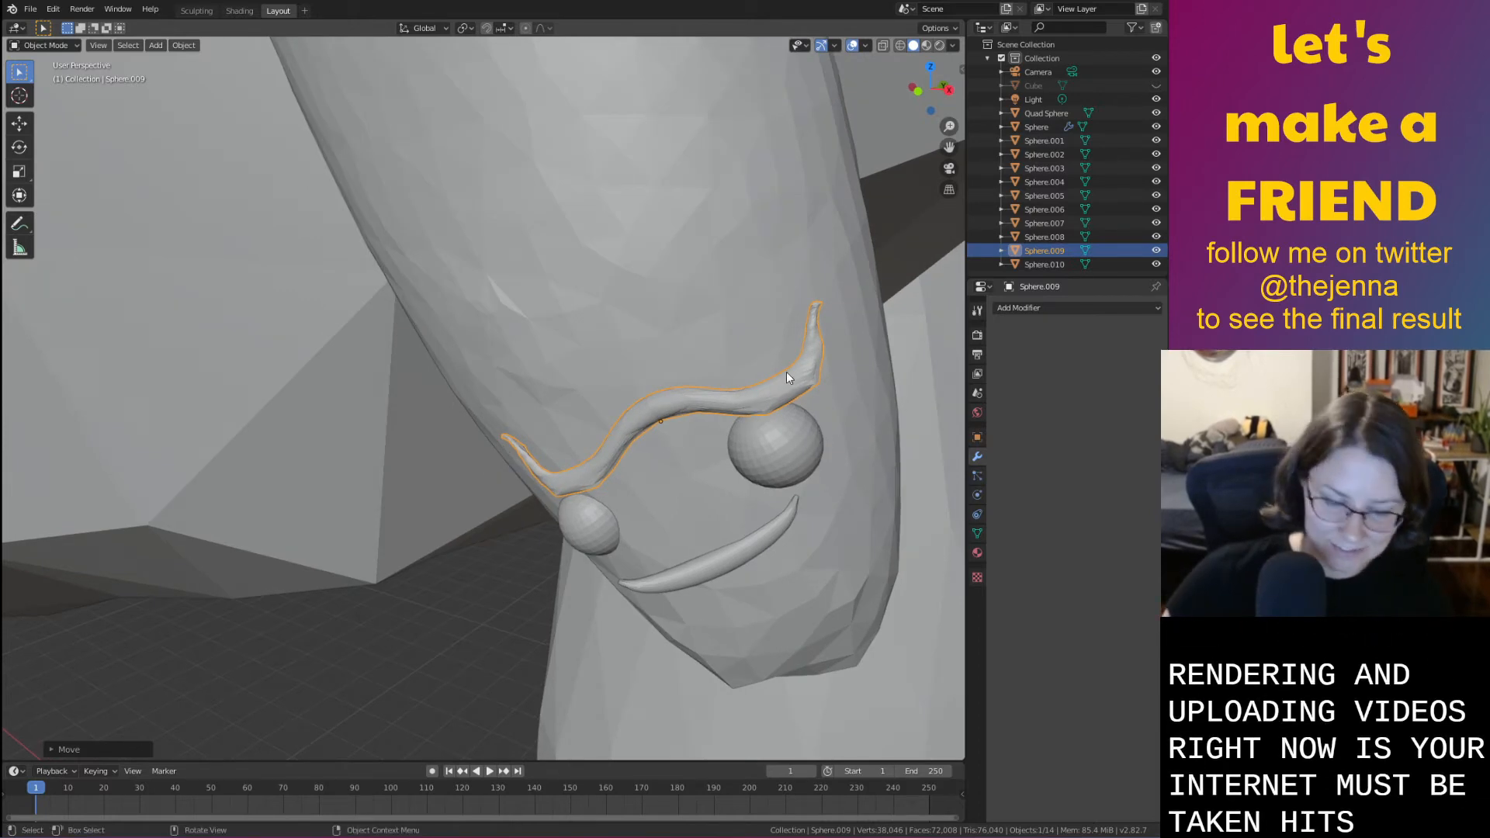
key("g")
key("x")
left_click(771, 395)
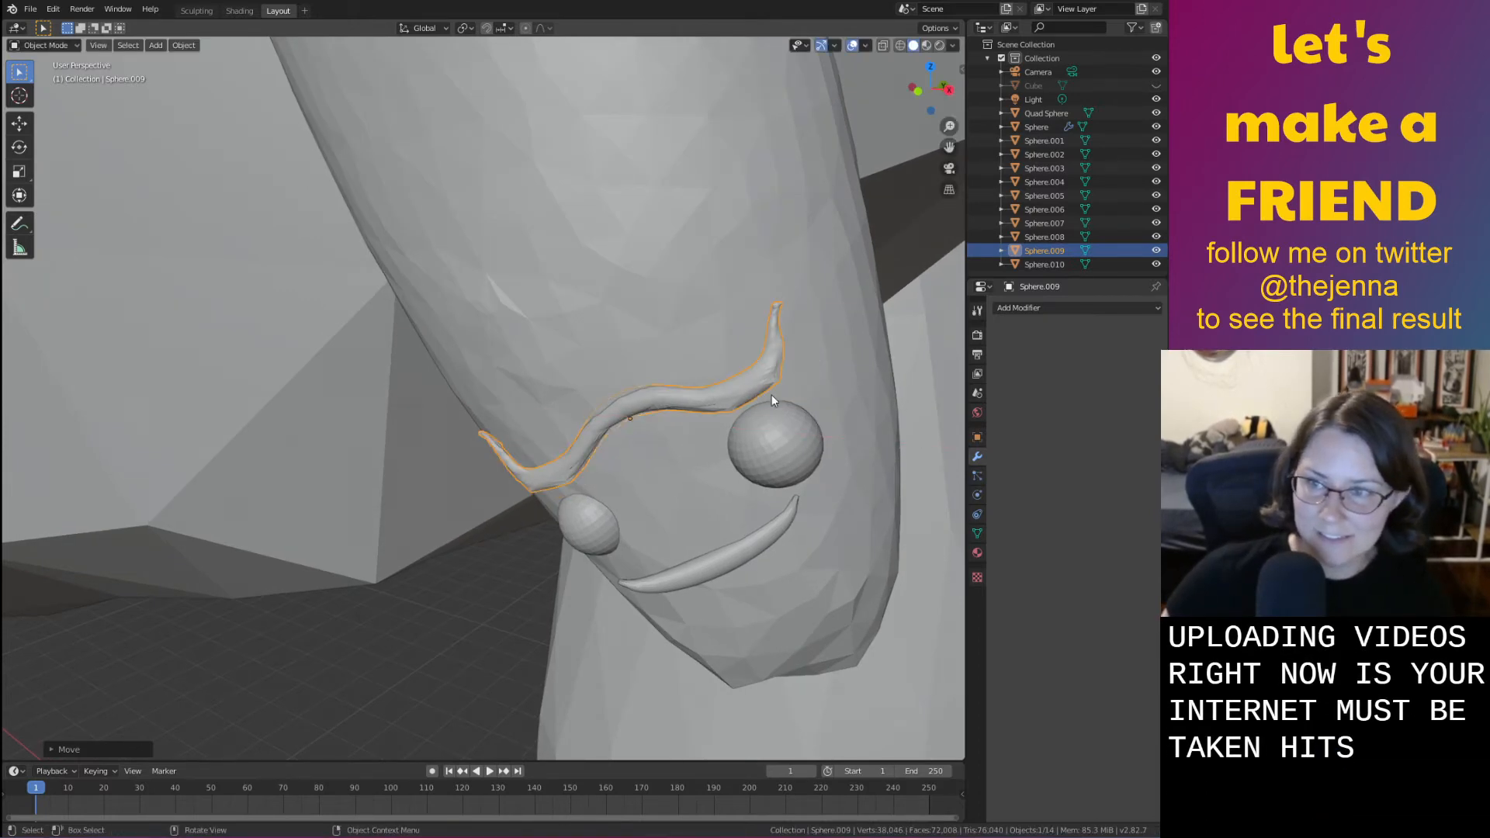
Tilt the brow slightly about its local Y axis to match the slant of the eyes
key("r")
key("z")
key("y")
key("y")
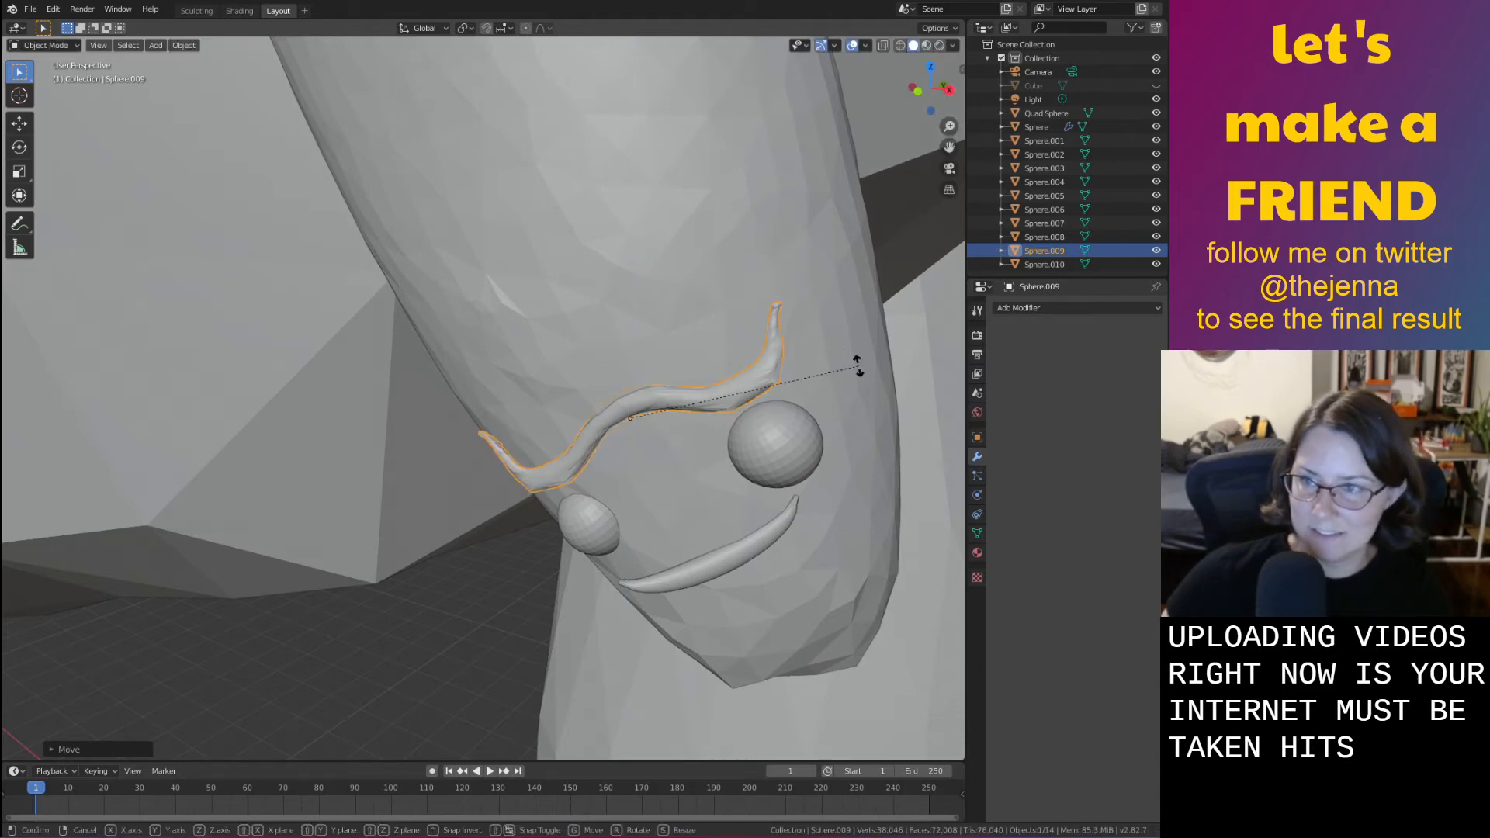
left_click(850, 346)
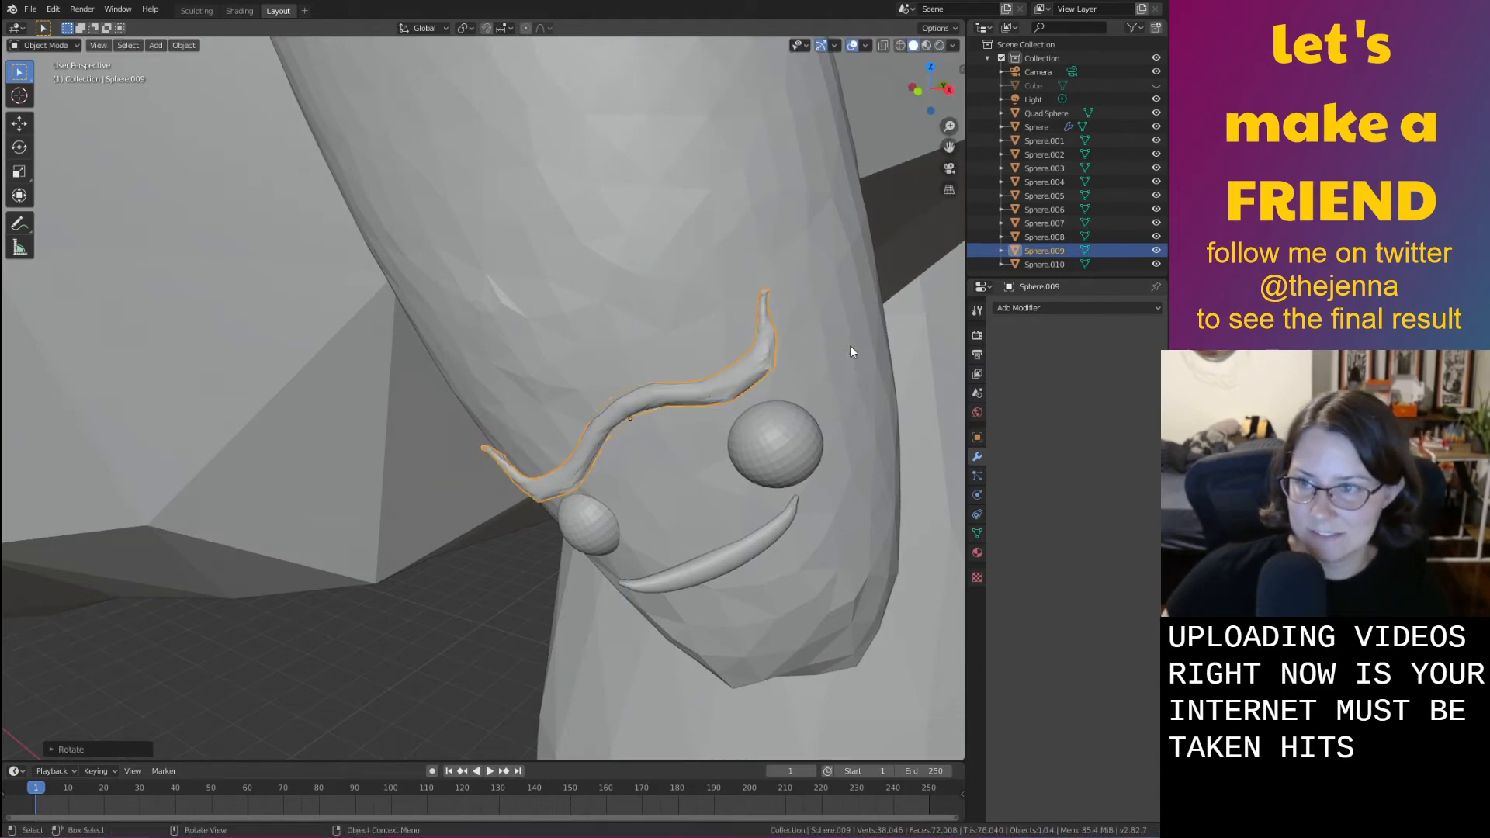
middle_click_drag(848, 357, 843, 357)
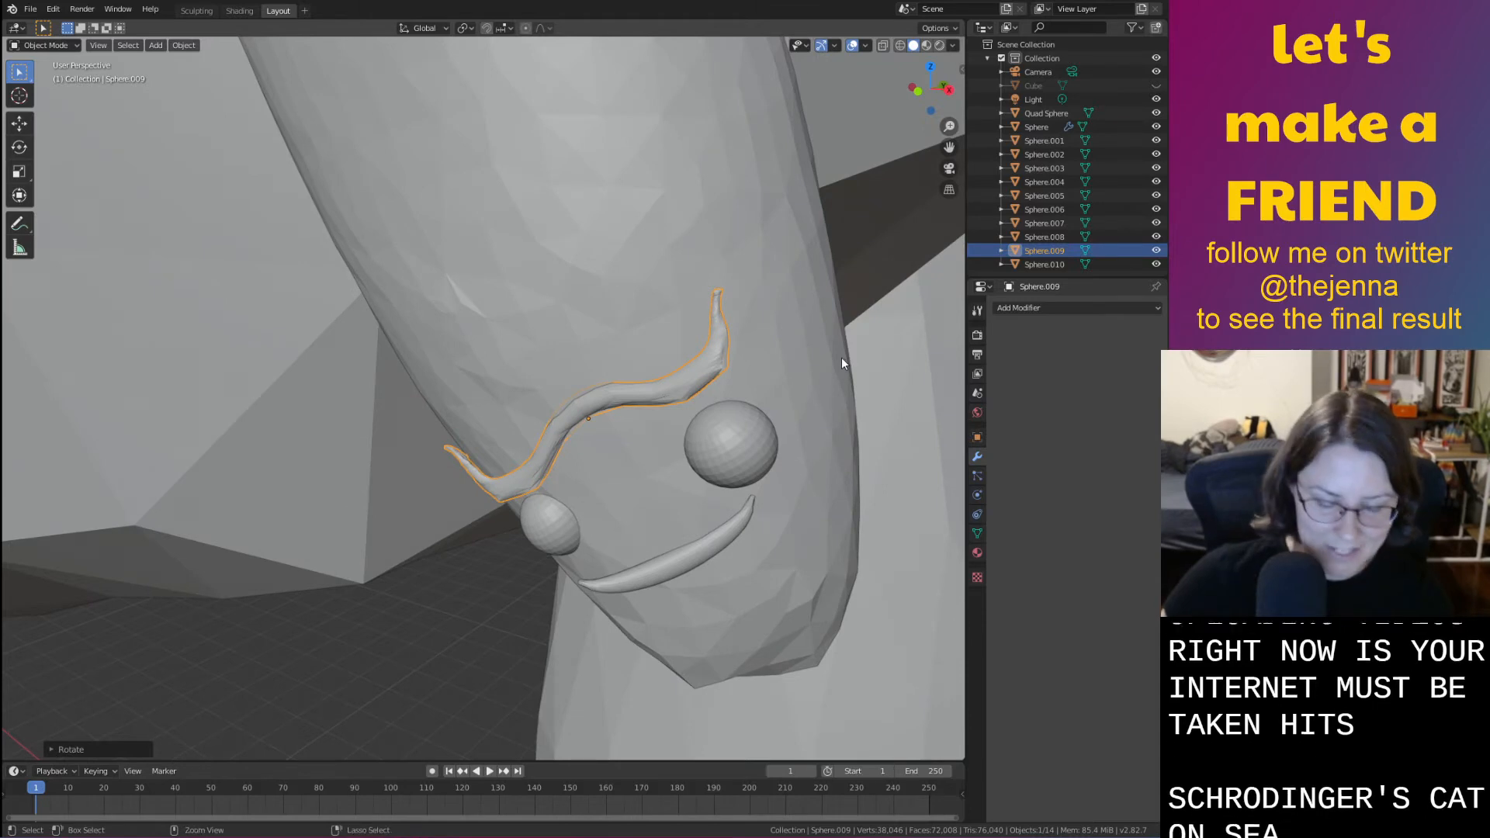
Save the file and clear the selection with the whole creature in view
scroll(841, 357, "down", 10)
key("ctrl+s")
left_click(826, 475)
middle_click_drag(826, 475, 781, 483)
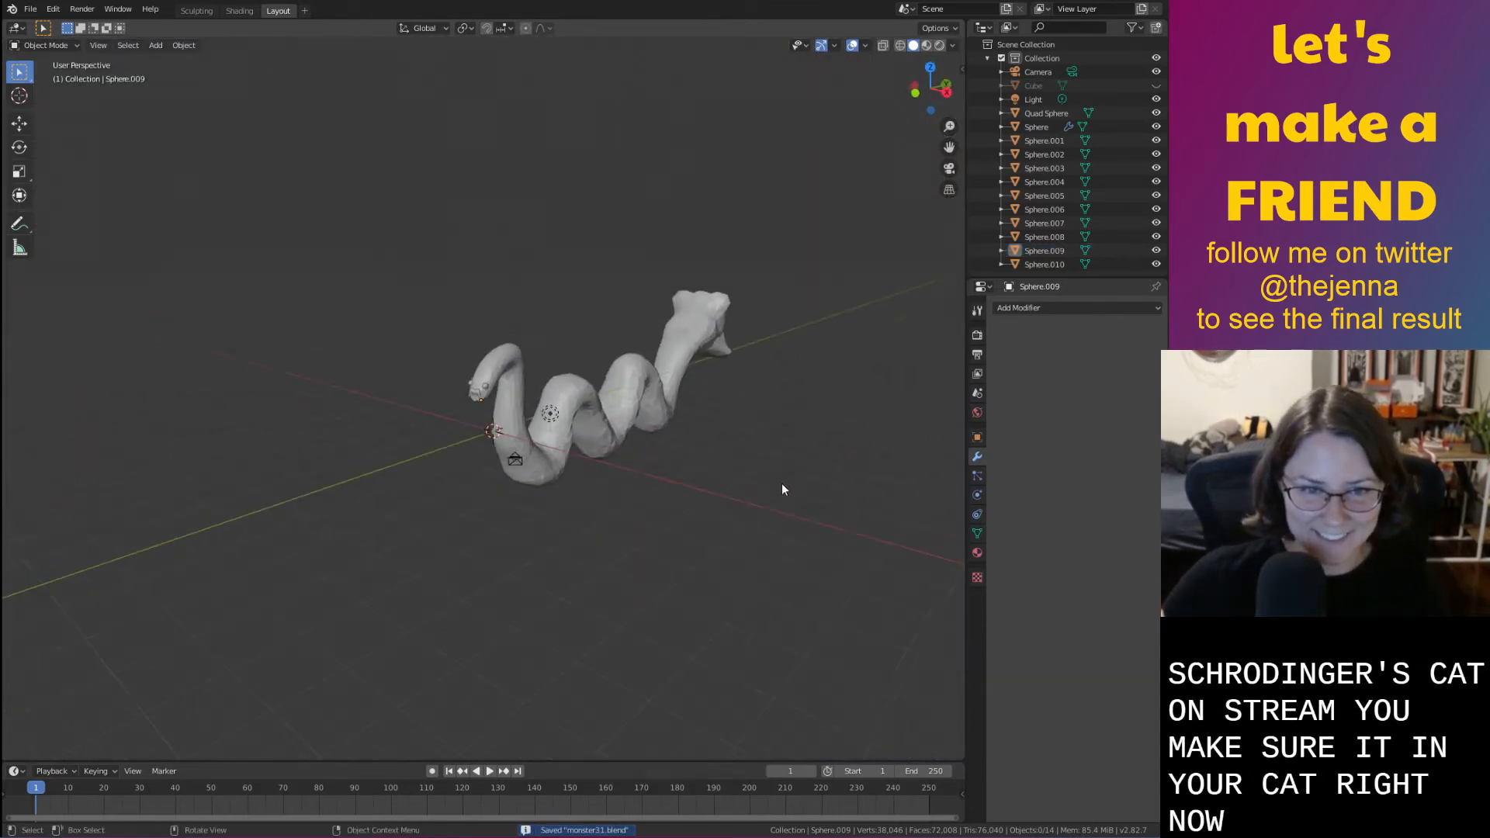
Add a cube mesh at the scene origin and scale it up until it covers the front of the creature
key("shift+a")
mouse_move(707, 524)
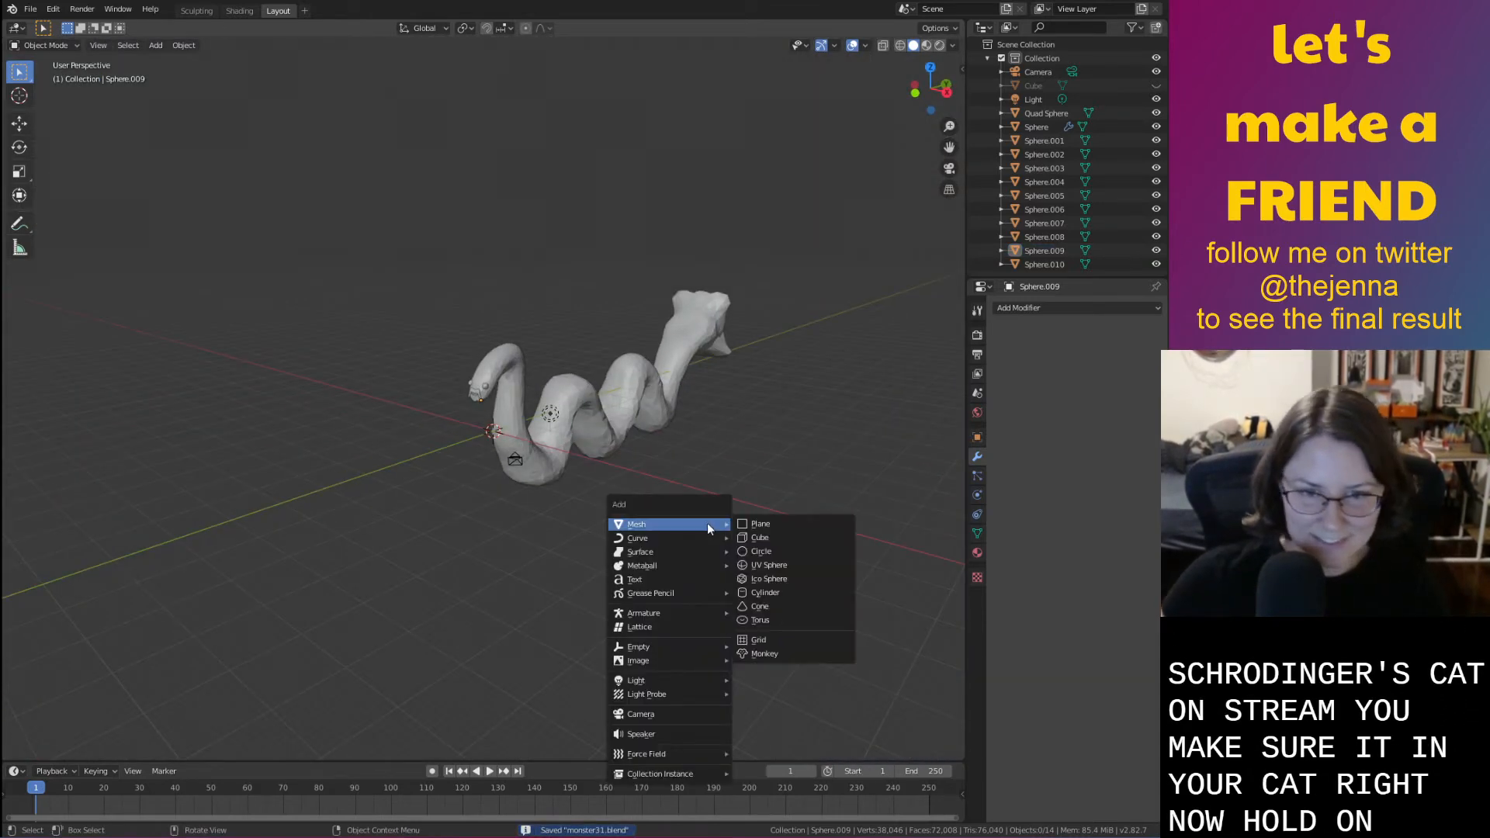
left_click(773, 538)
key("s")
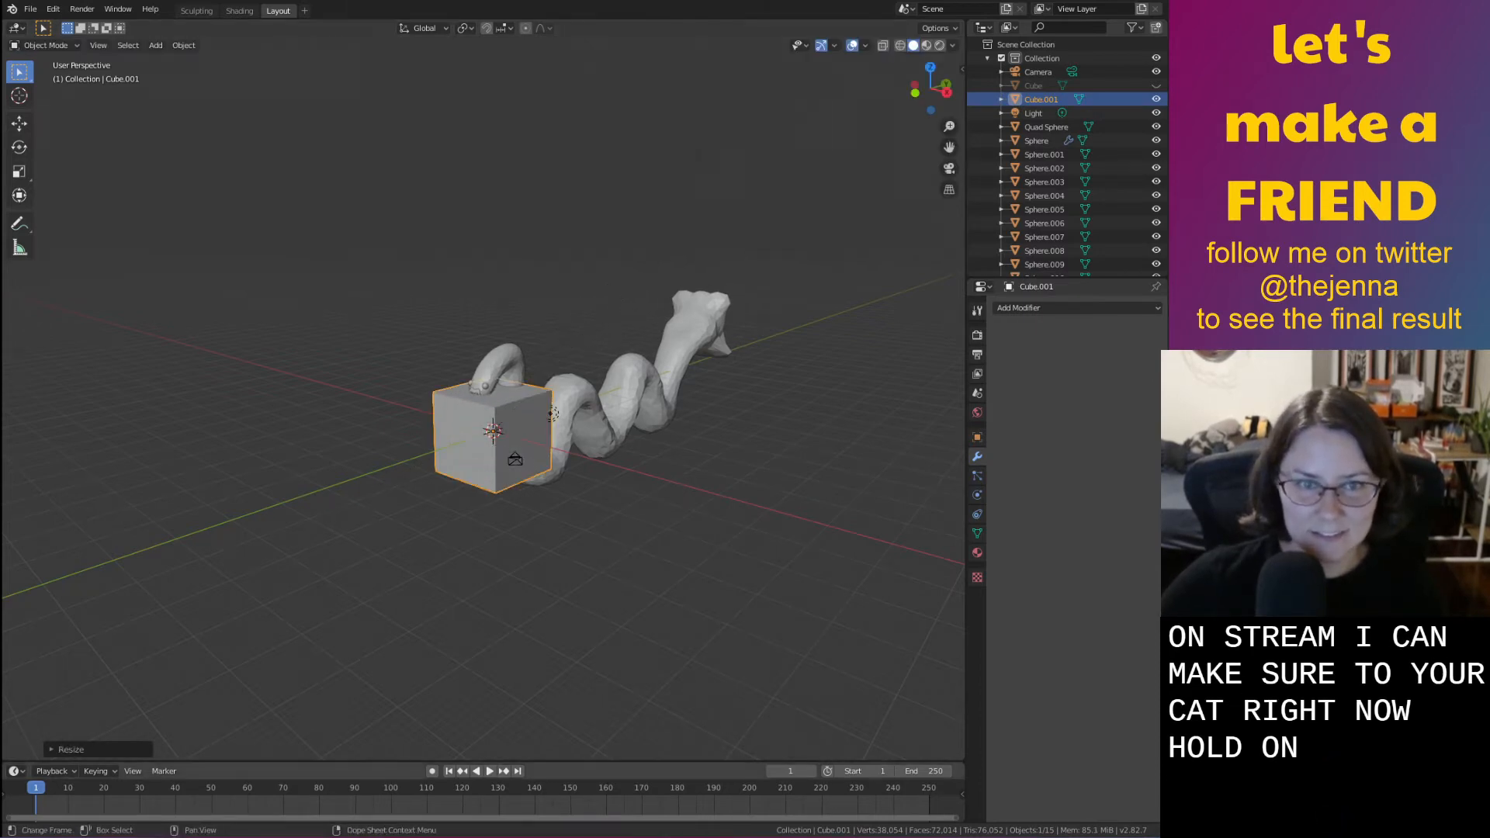
left_click(849, 117)
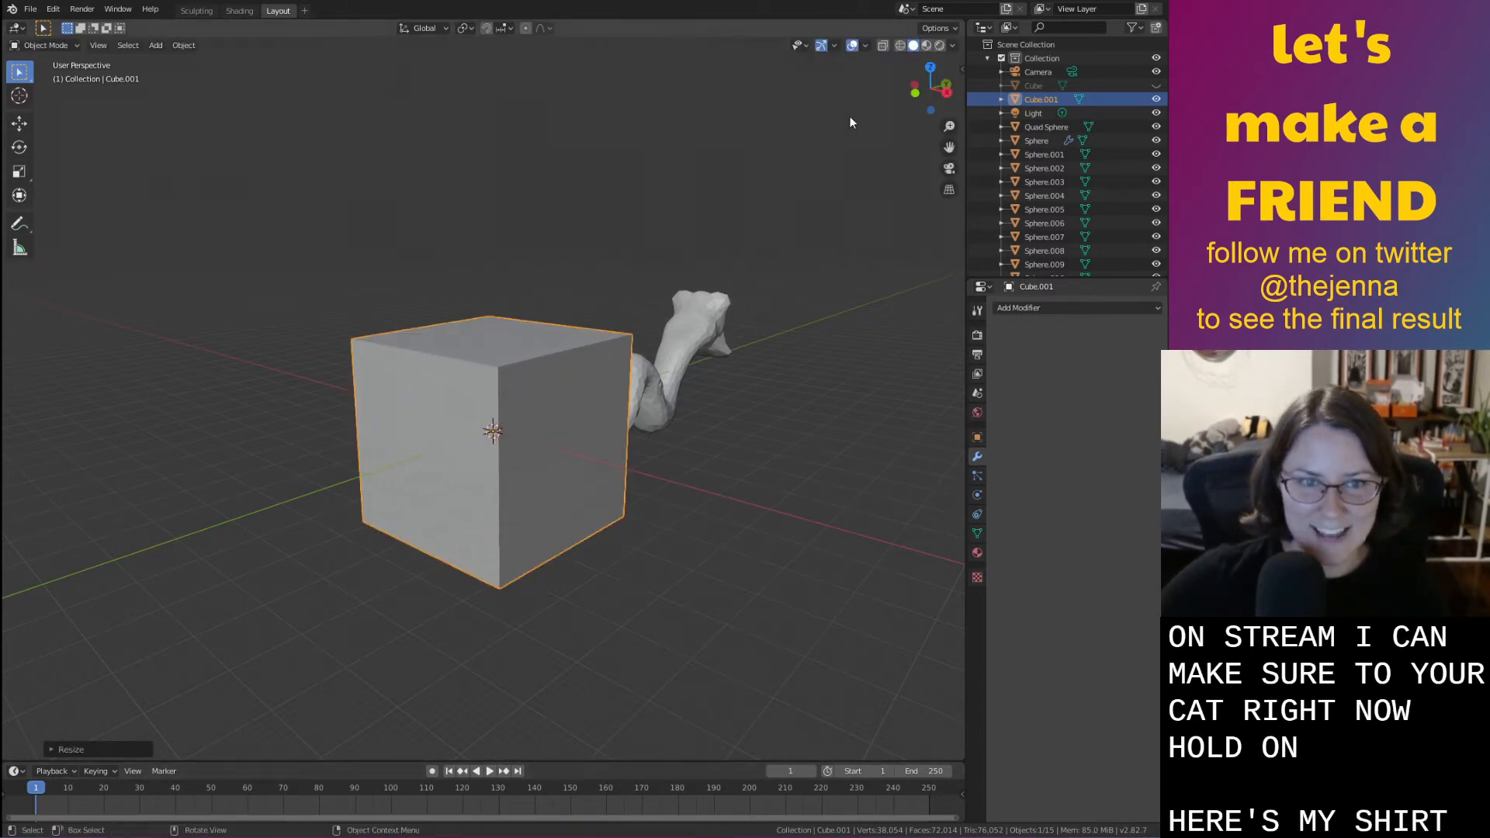
Move the enlarged cube clear of the creature, then delete it
middle_click_drag(650, 448, 492, 432)
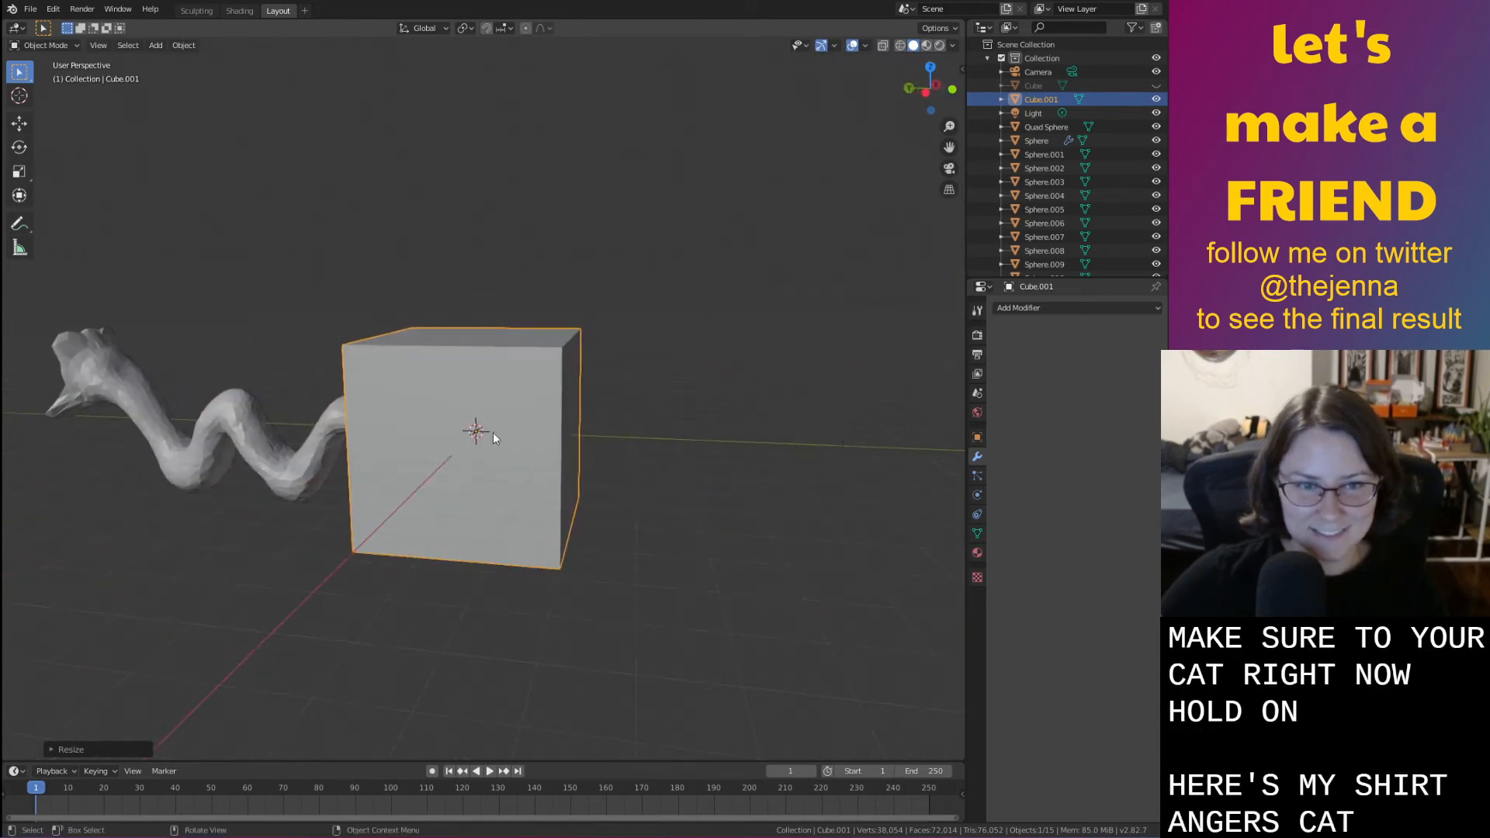
key("g")
left_click(710, 318)
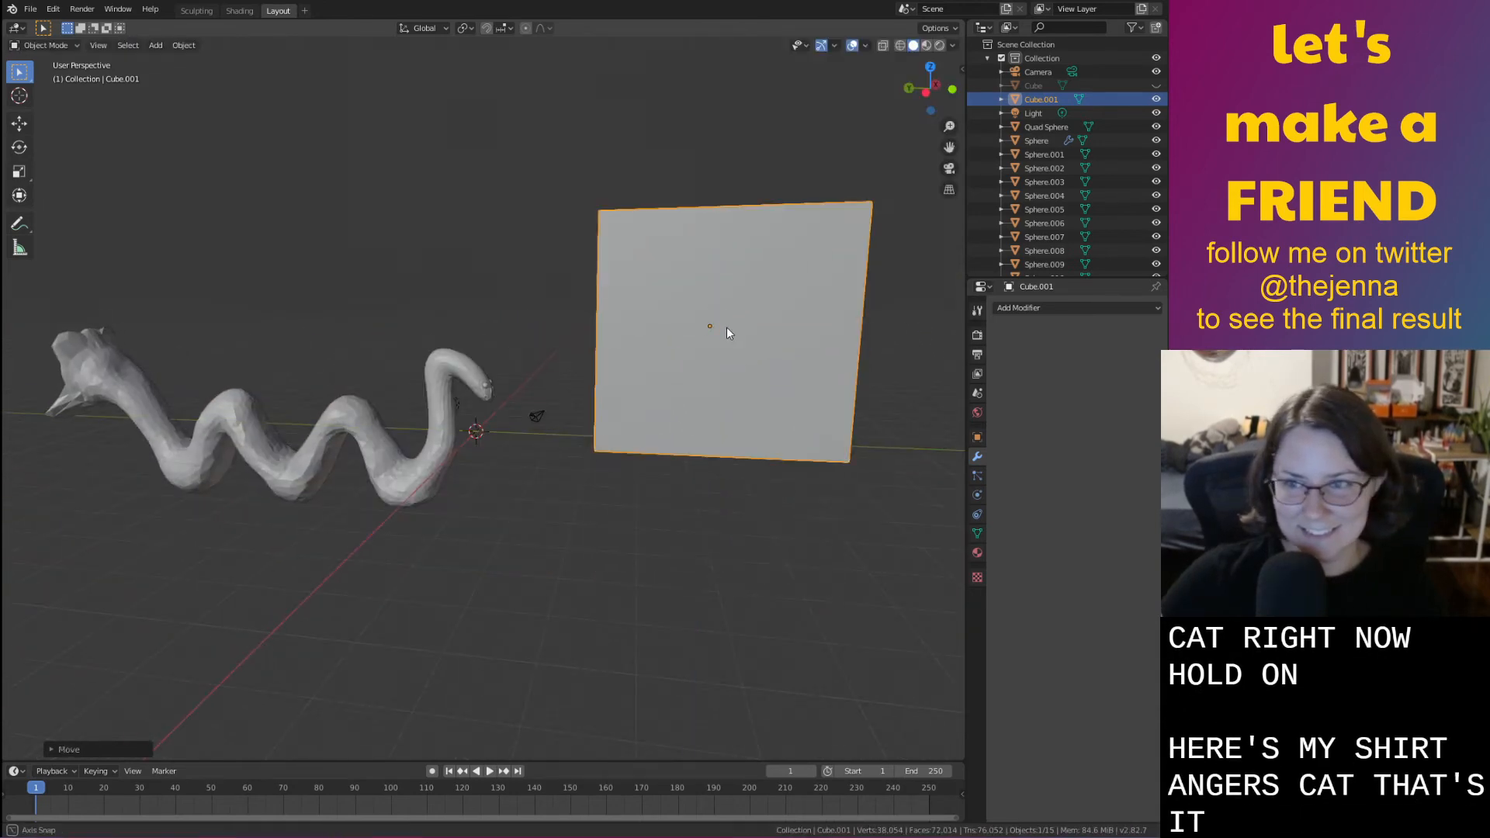
middle_click_drag(727, 328, 524, 500)
key("Delete")
Save the file and select the wavy brow of the small face on the tendril tip
scroll(478, 515, "up", 6)
scroll(556, 490, "up", 5)
scroll(556, 484, "up", 3)
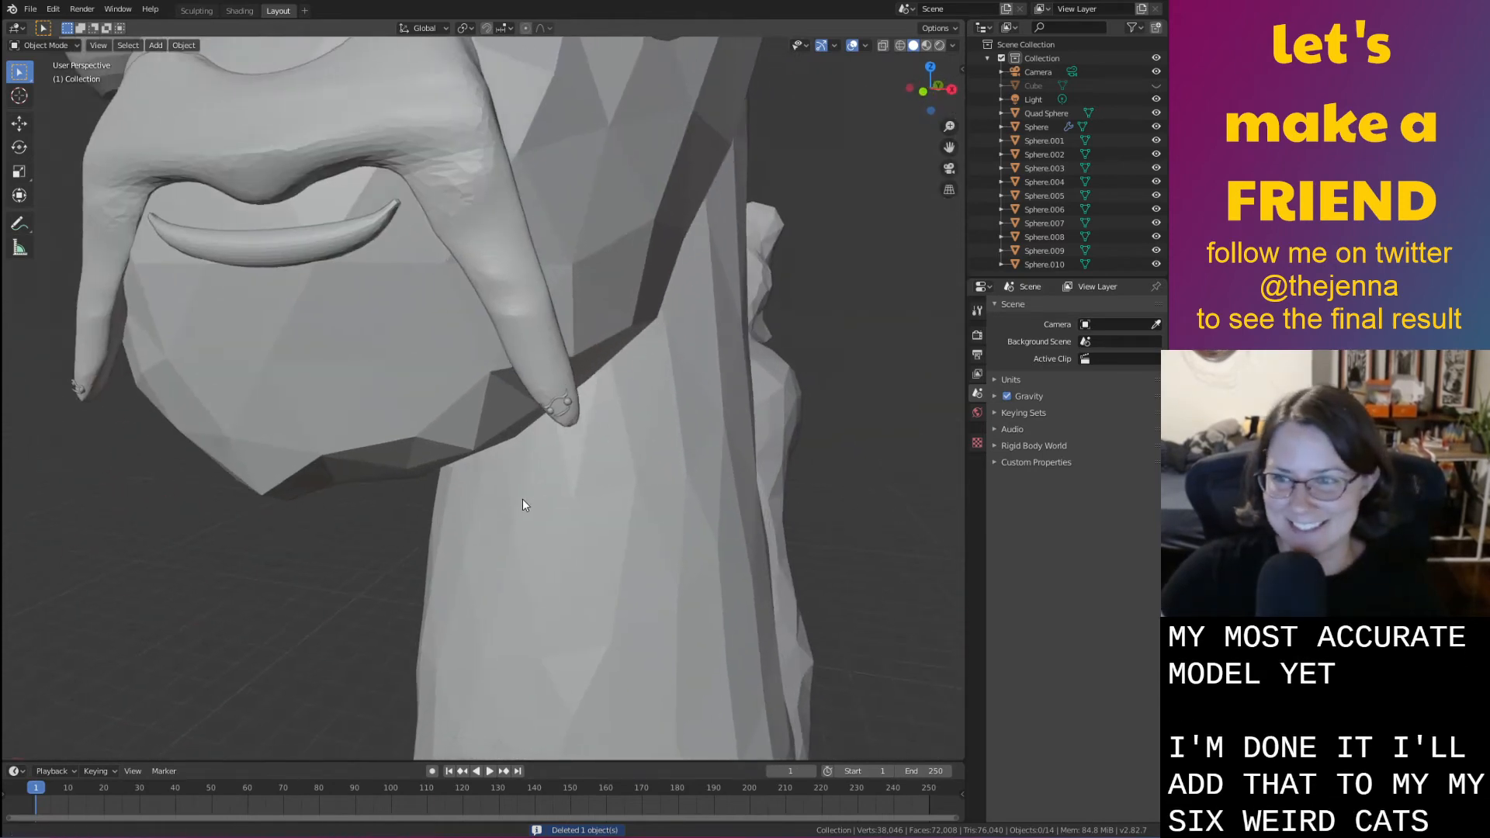
scroll(738, 483, "up", 4)
left_click(655, 421)
scroll(657, 422, "up", 4)
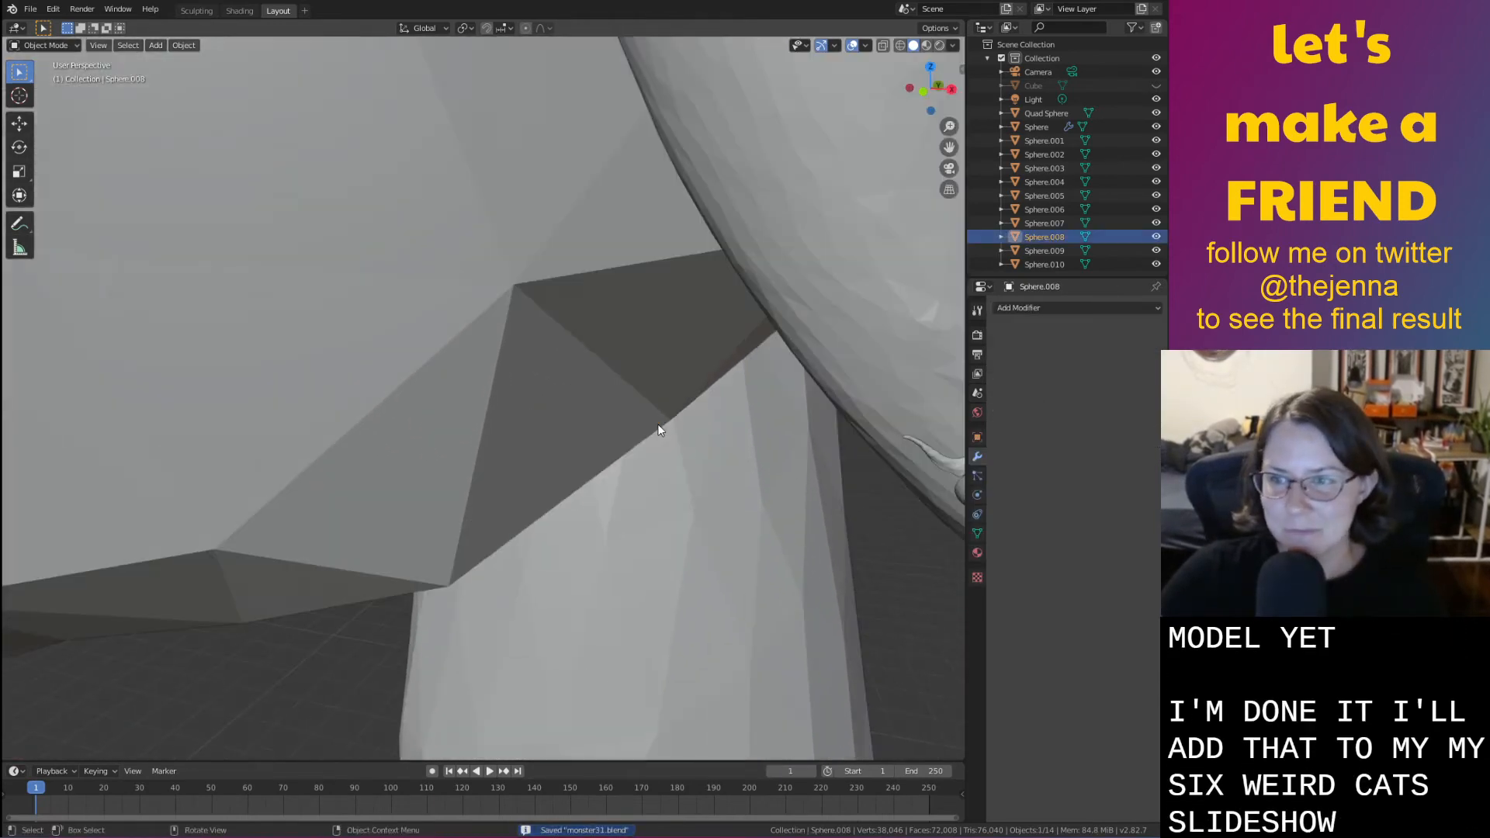
middle_click_drag(658, 423, 590, 455, "shift")
scroll(609, 433, "down", 1)
left_click(555, 424)
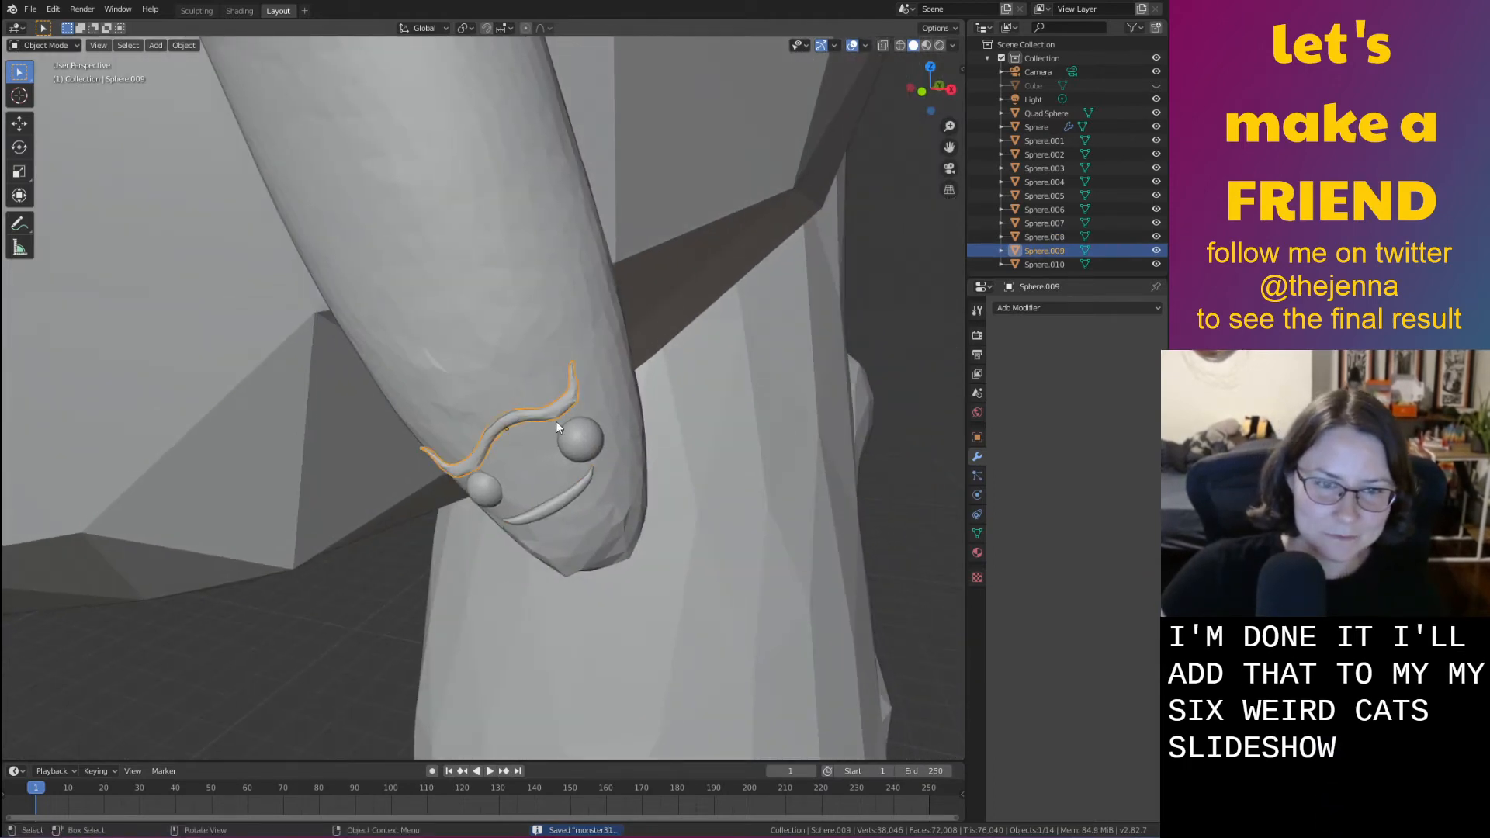
Rotate the brow slightly about the global Y axis
scroll(564, 419, "up", 2)
scroll(634, 430, "up", 3)
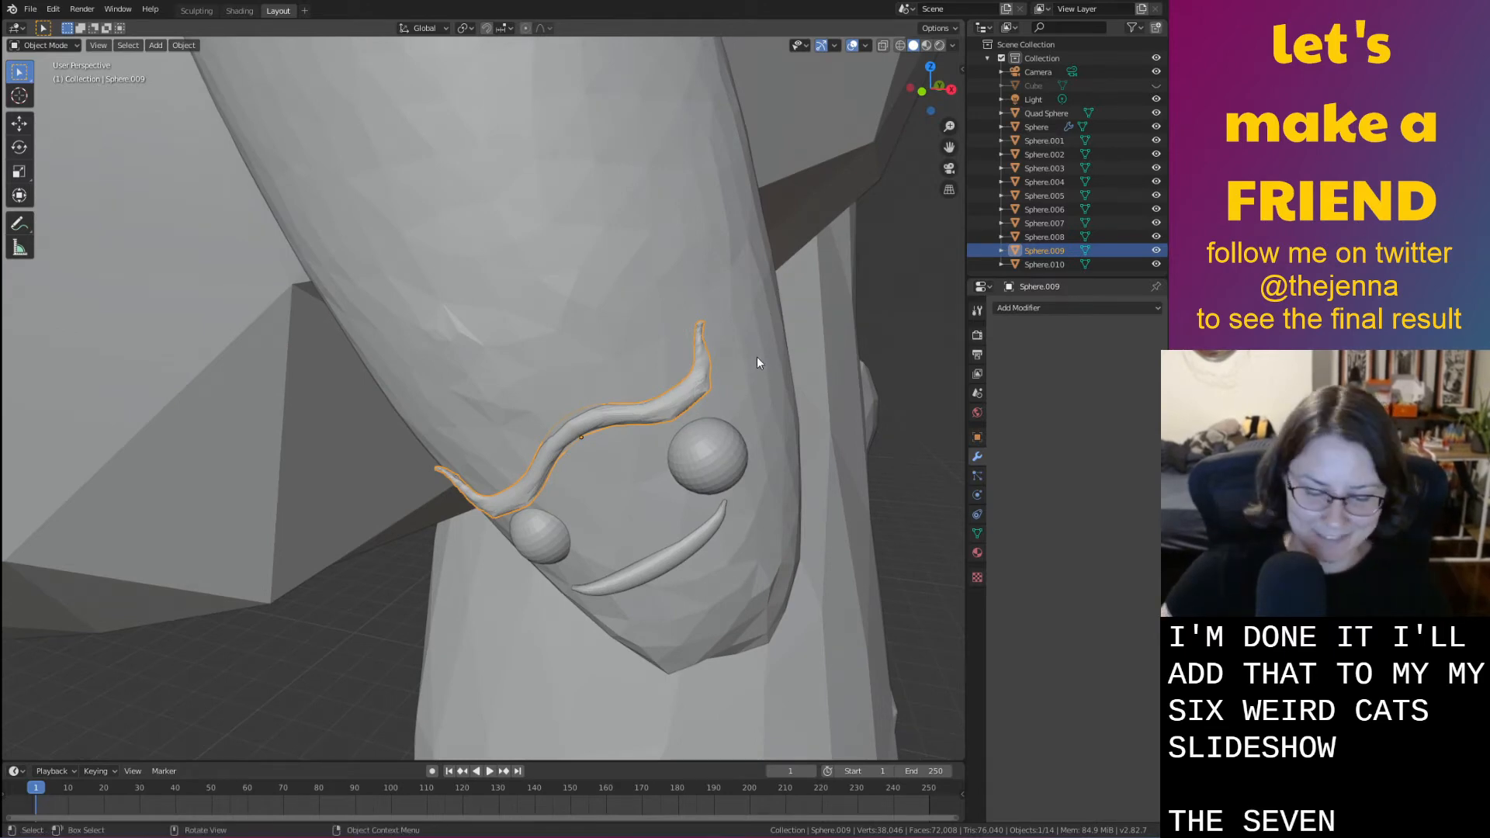
key("r")
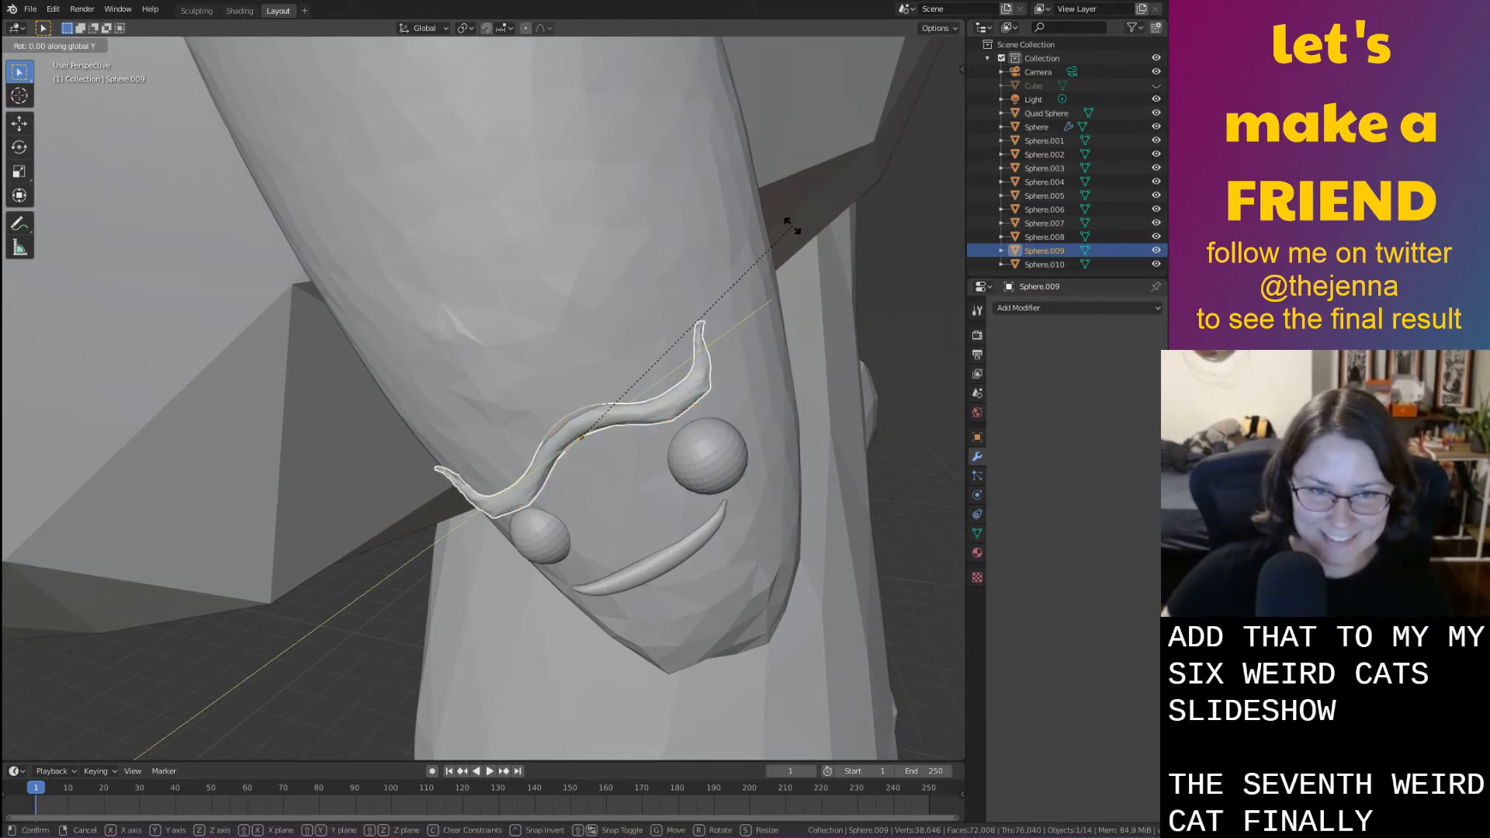
left_click(805, 236)
middle_click_drag(806, 236, 803, 236)
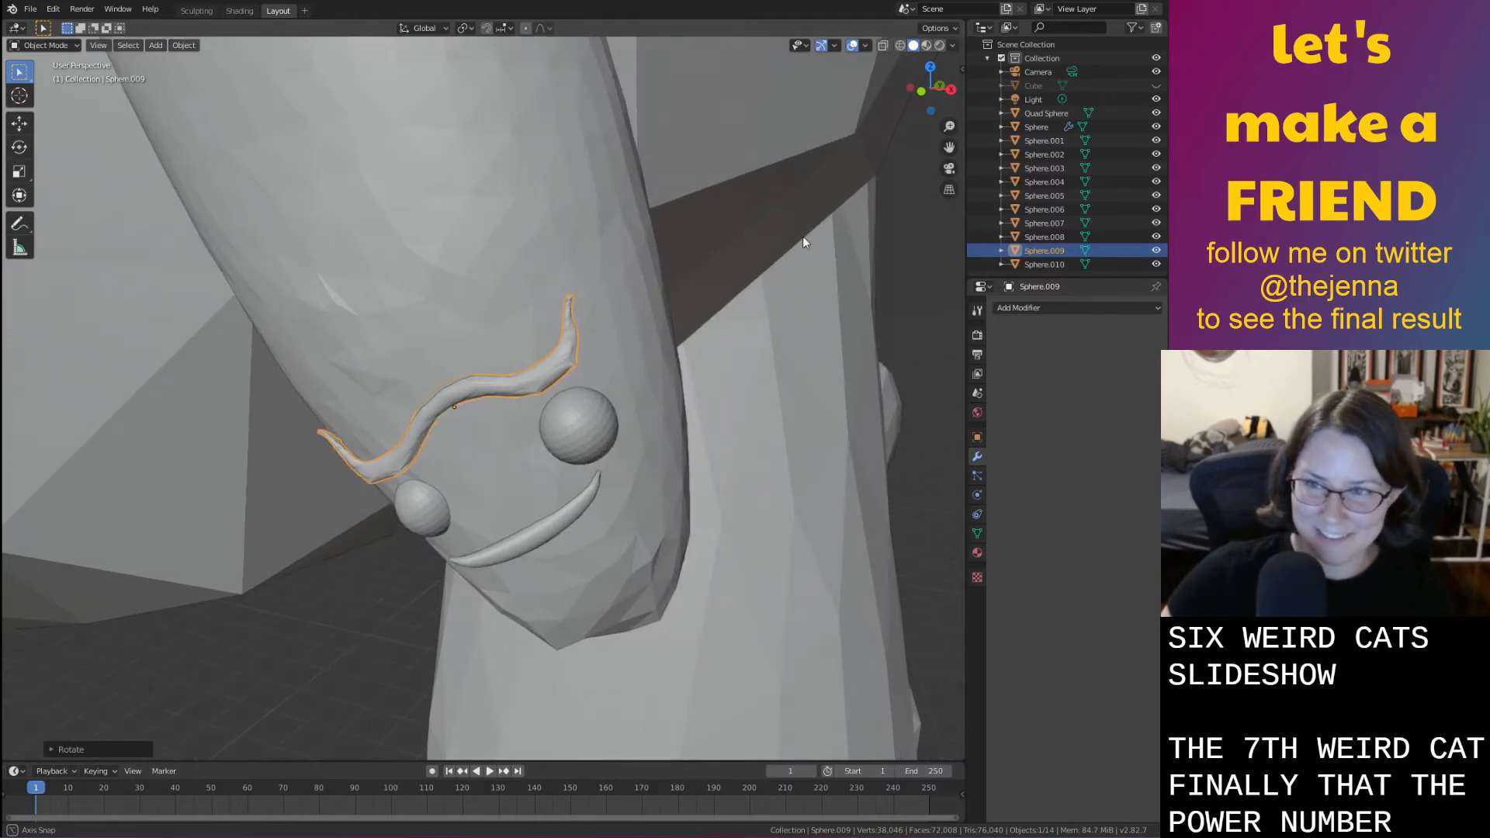
Rotate the brow a few degrees about the global X axis to refine its slant over the eyes
key("r")
key("x")
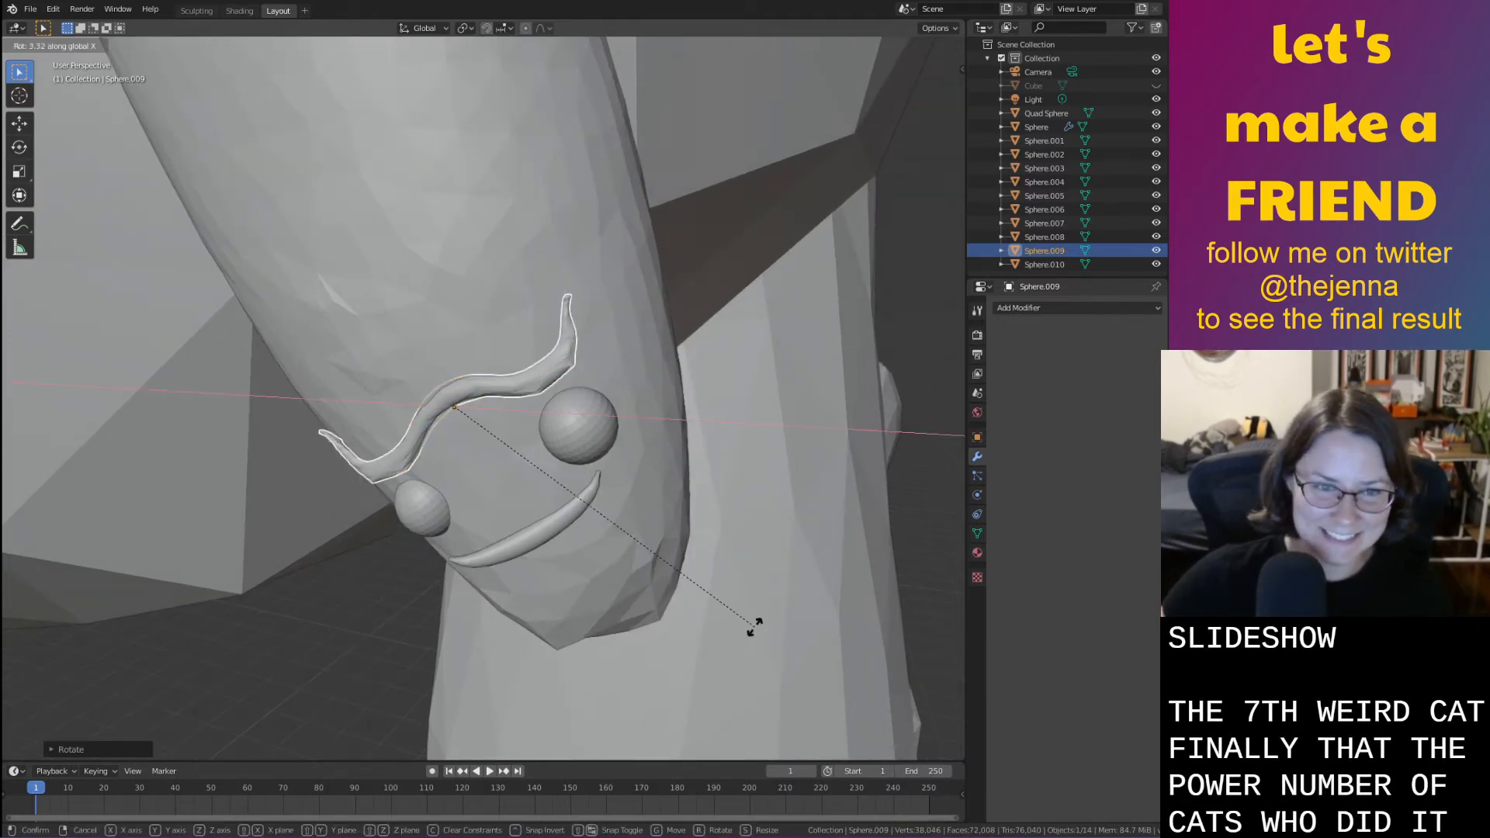
left_click(762, 620)
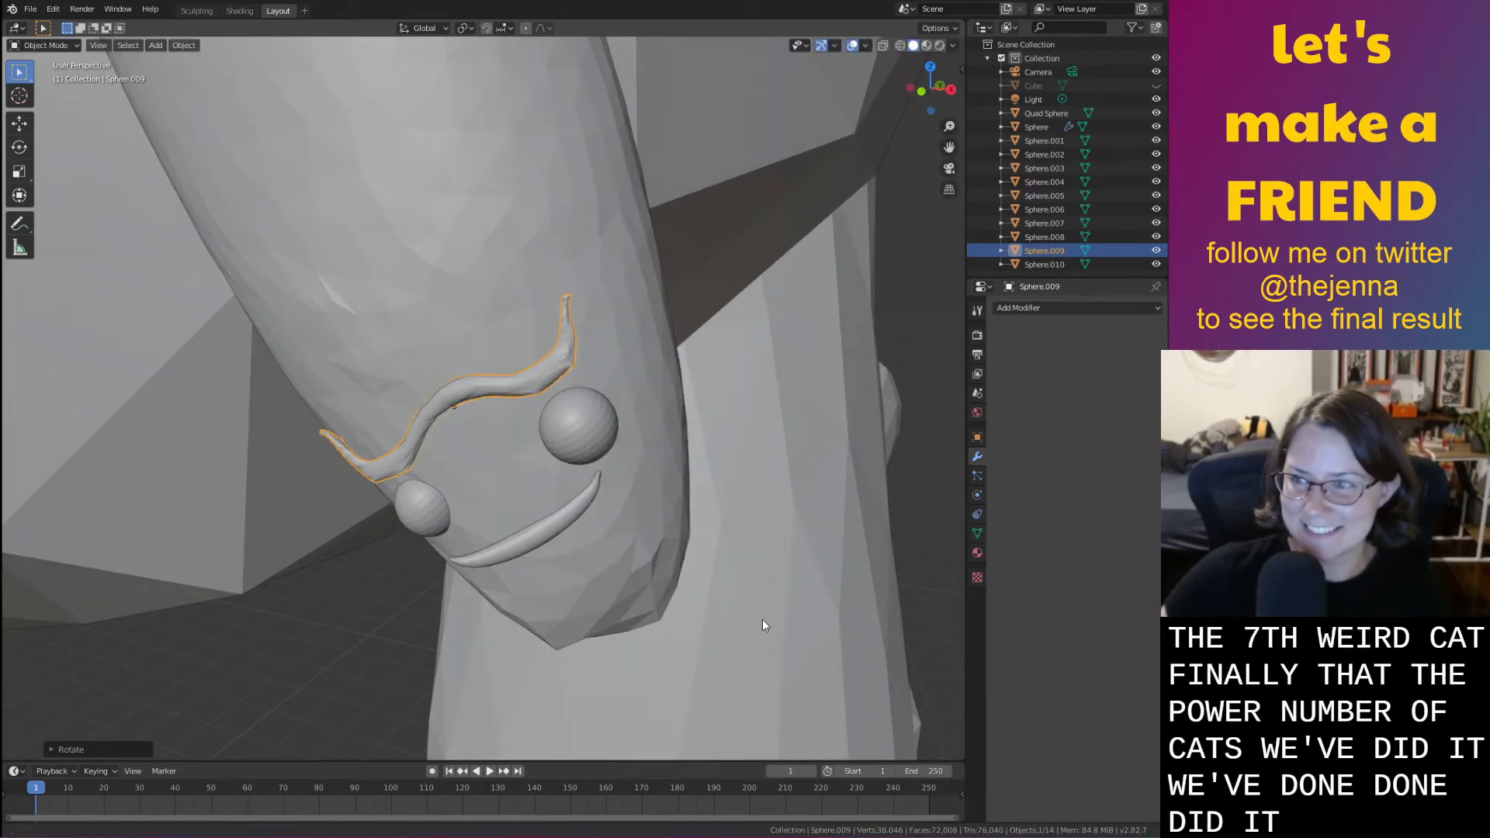
middle_click_drag(762, 619, 703, 638)
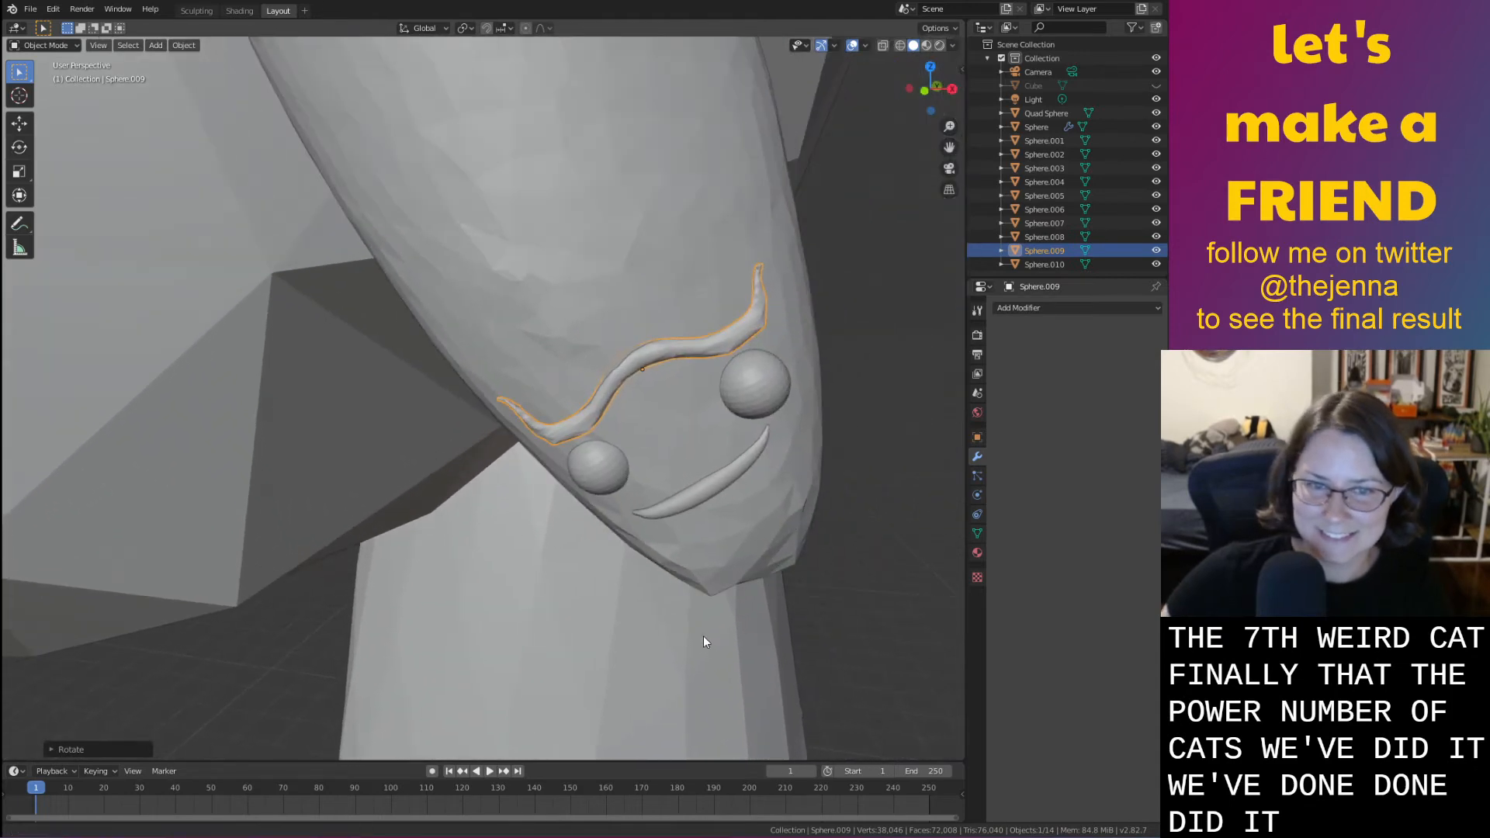
middle_click_drag(815, 627, 757, 579)
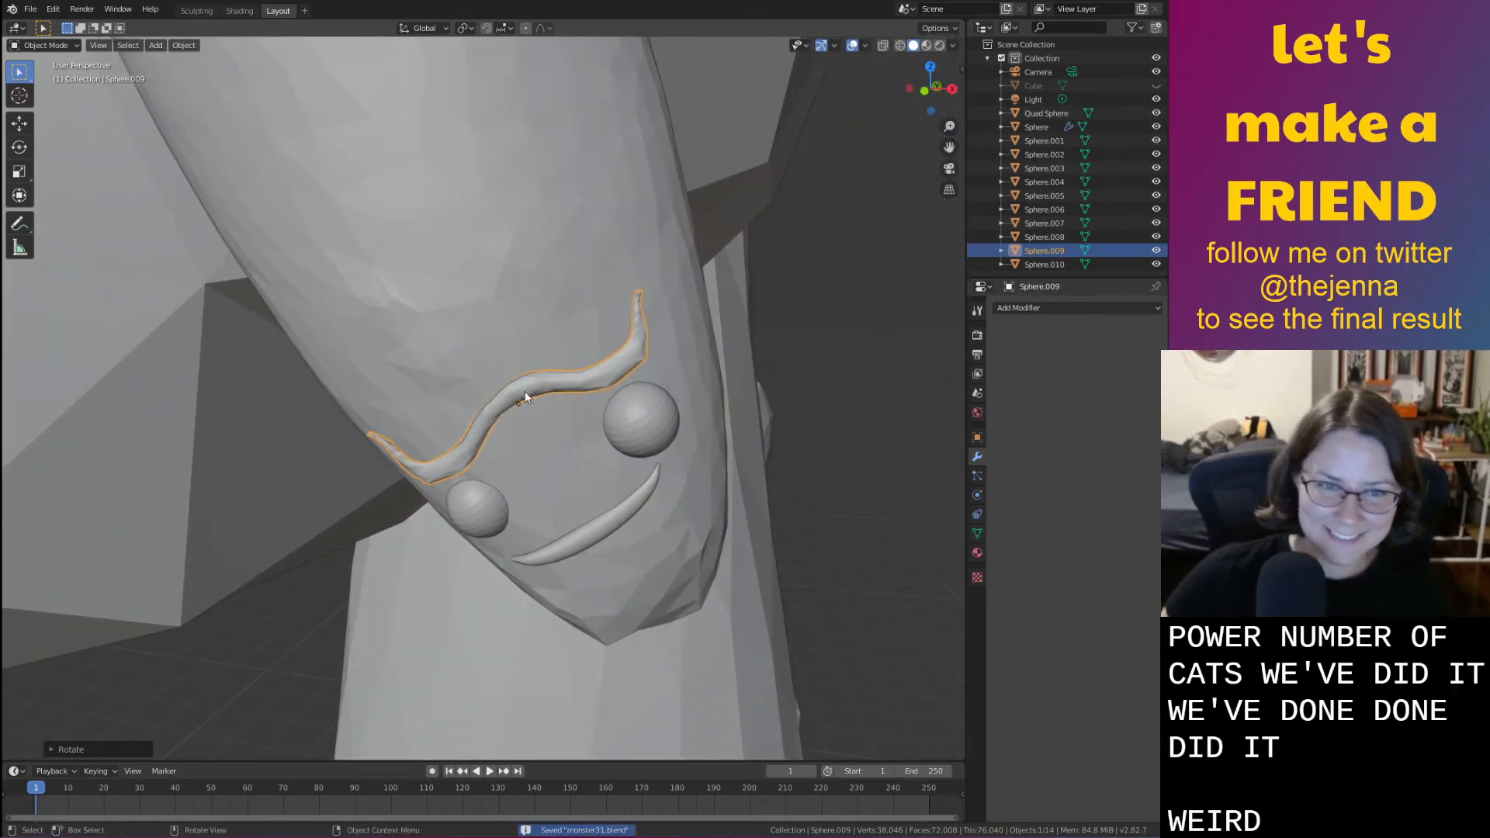
middle_click_drag(512, 396, 512, 395)
key("Tab")
key("Tab")
key("Tab")
key("Tab")
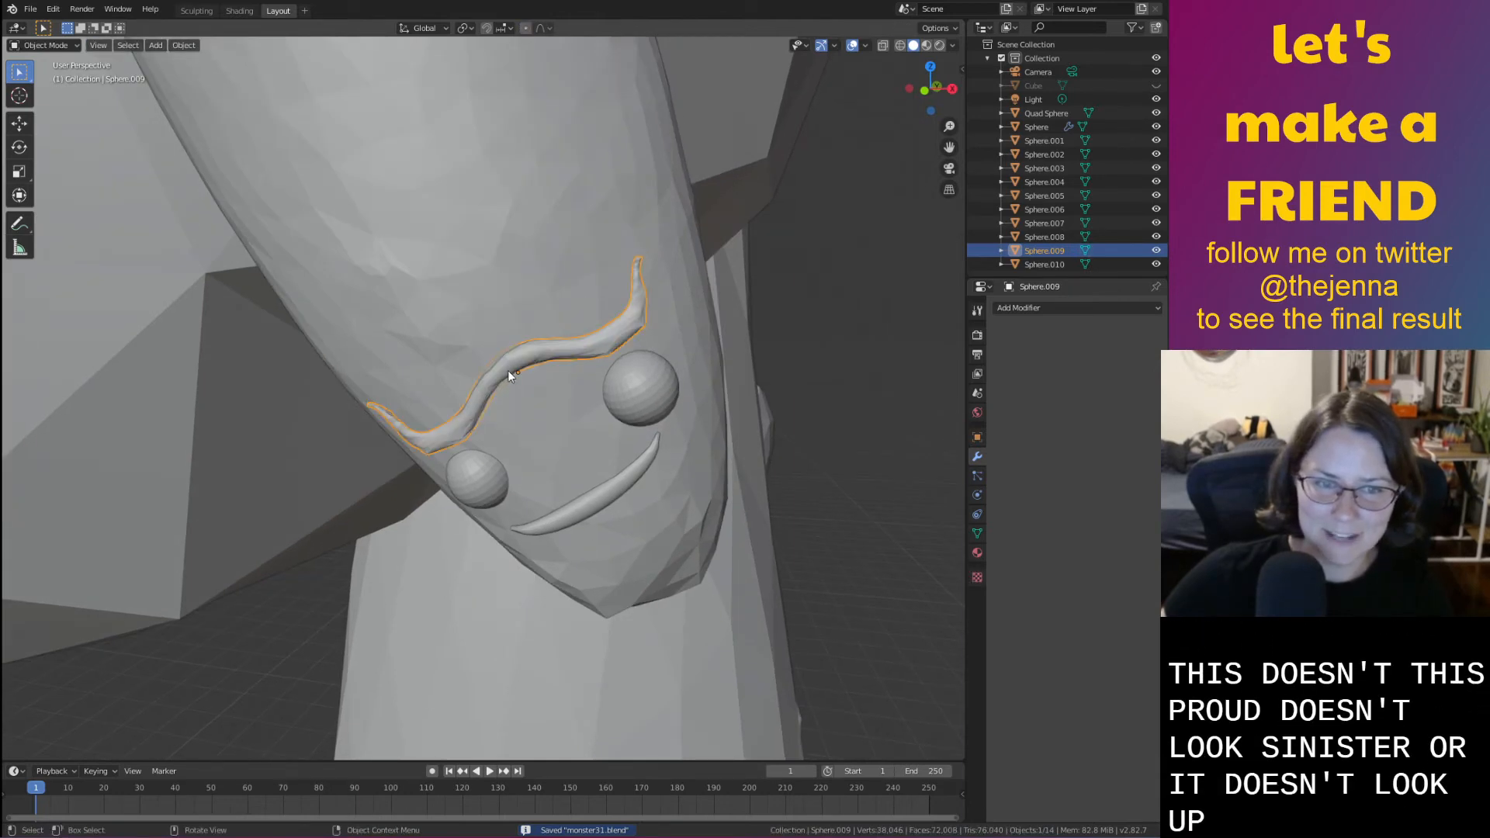
key("Tab")
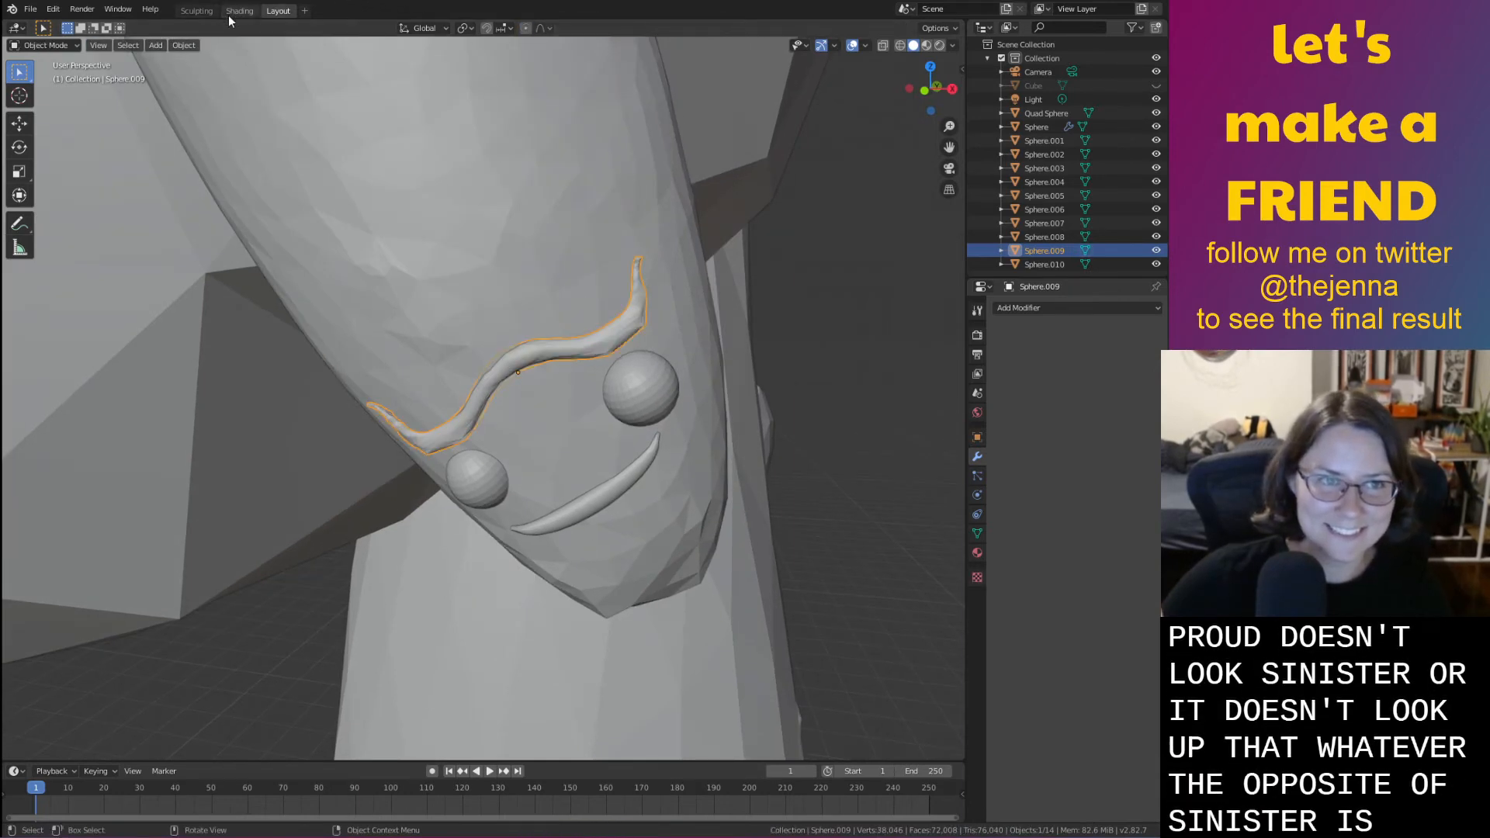
key("Tab")
key("Tab")
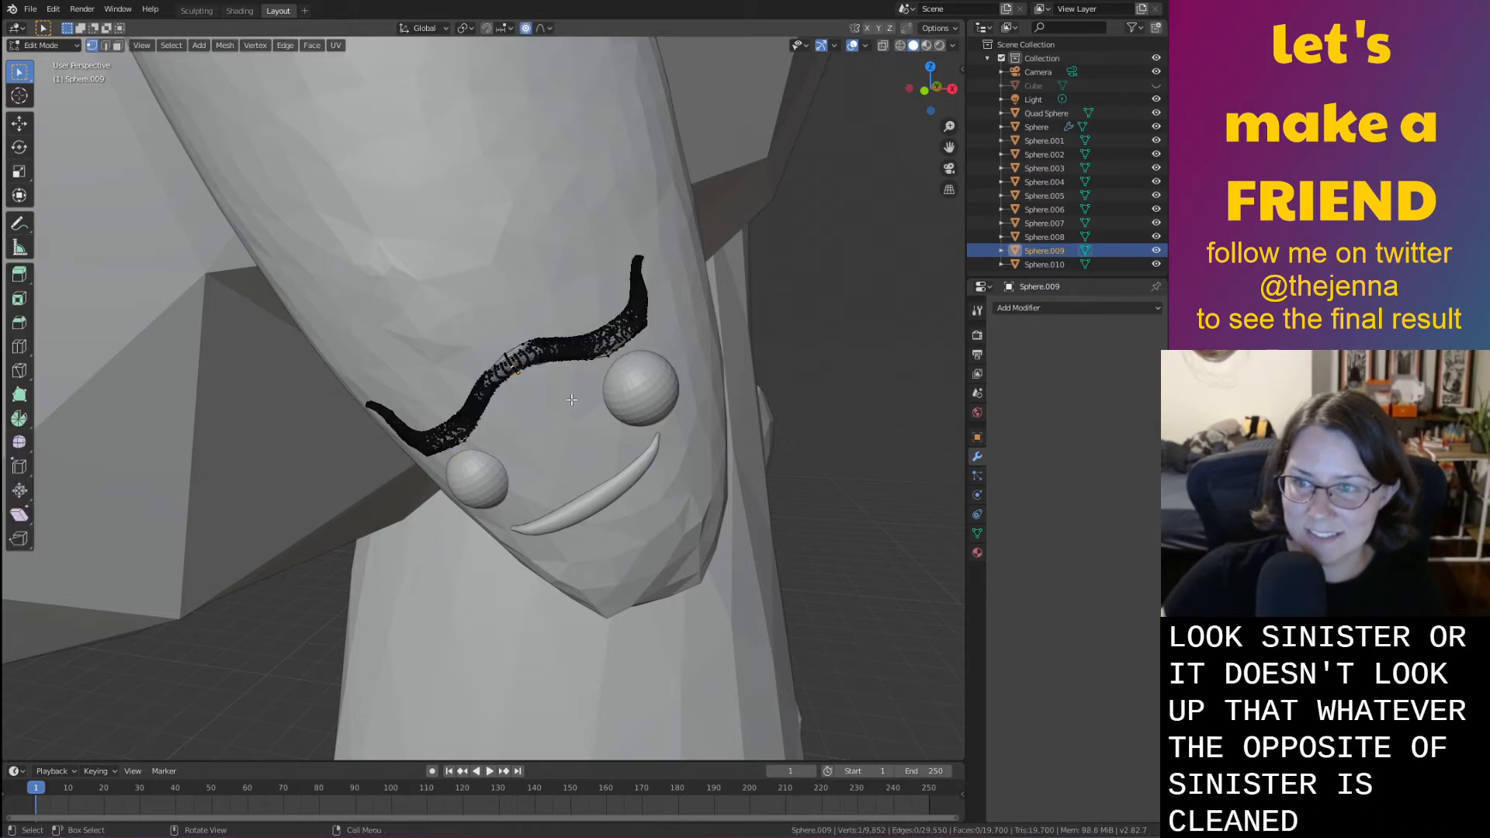
middle_click_drag(571, 399, 648, 450, "ctrl")
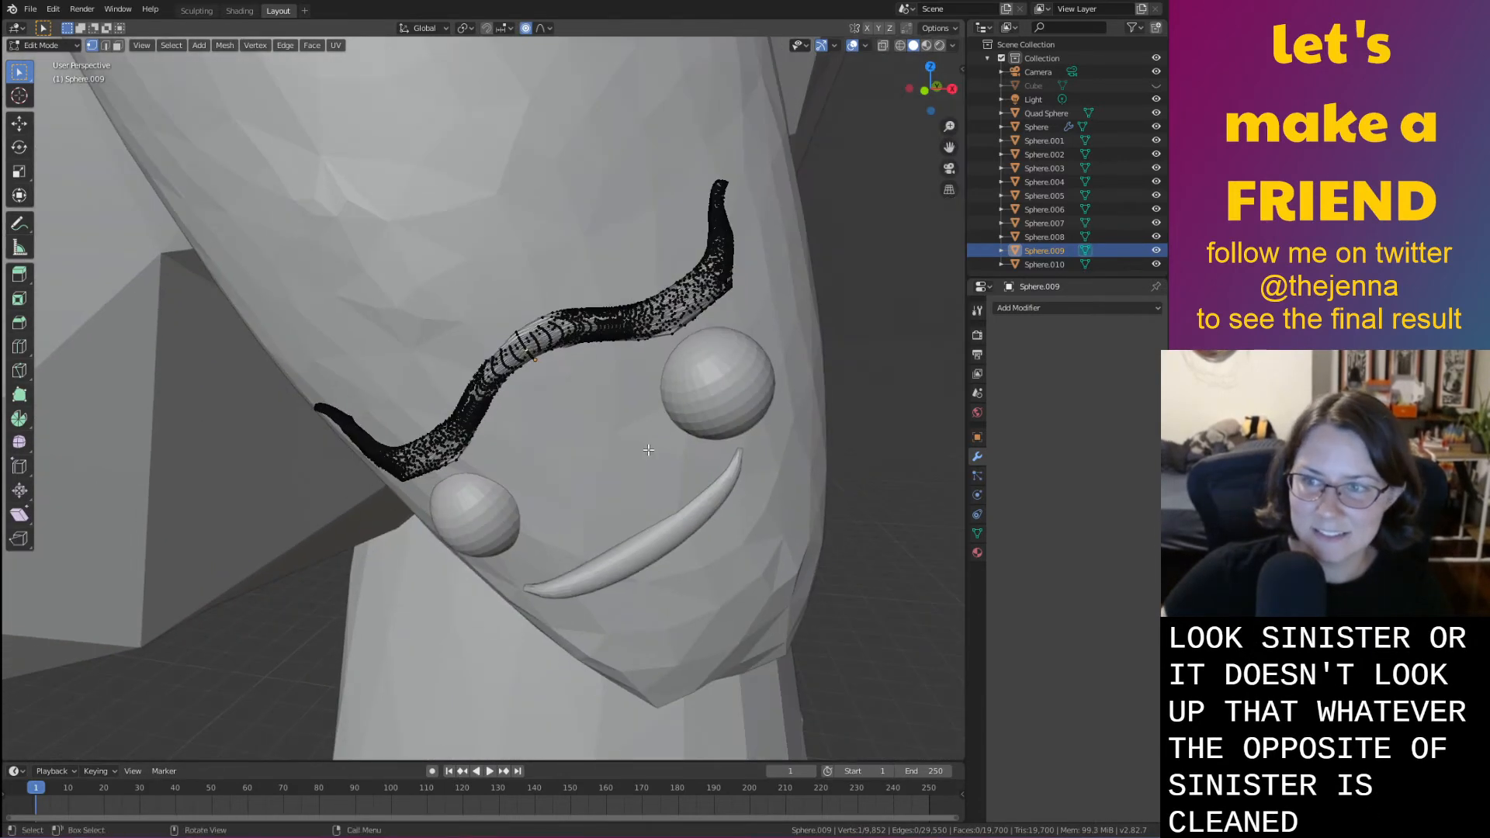
scroll(718, 435, "up", 2)
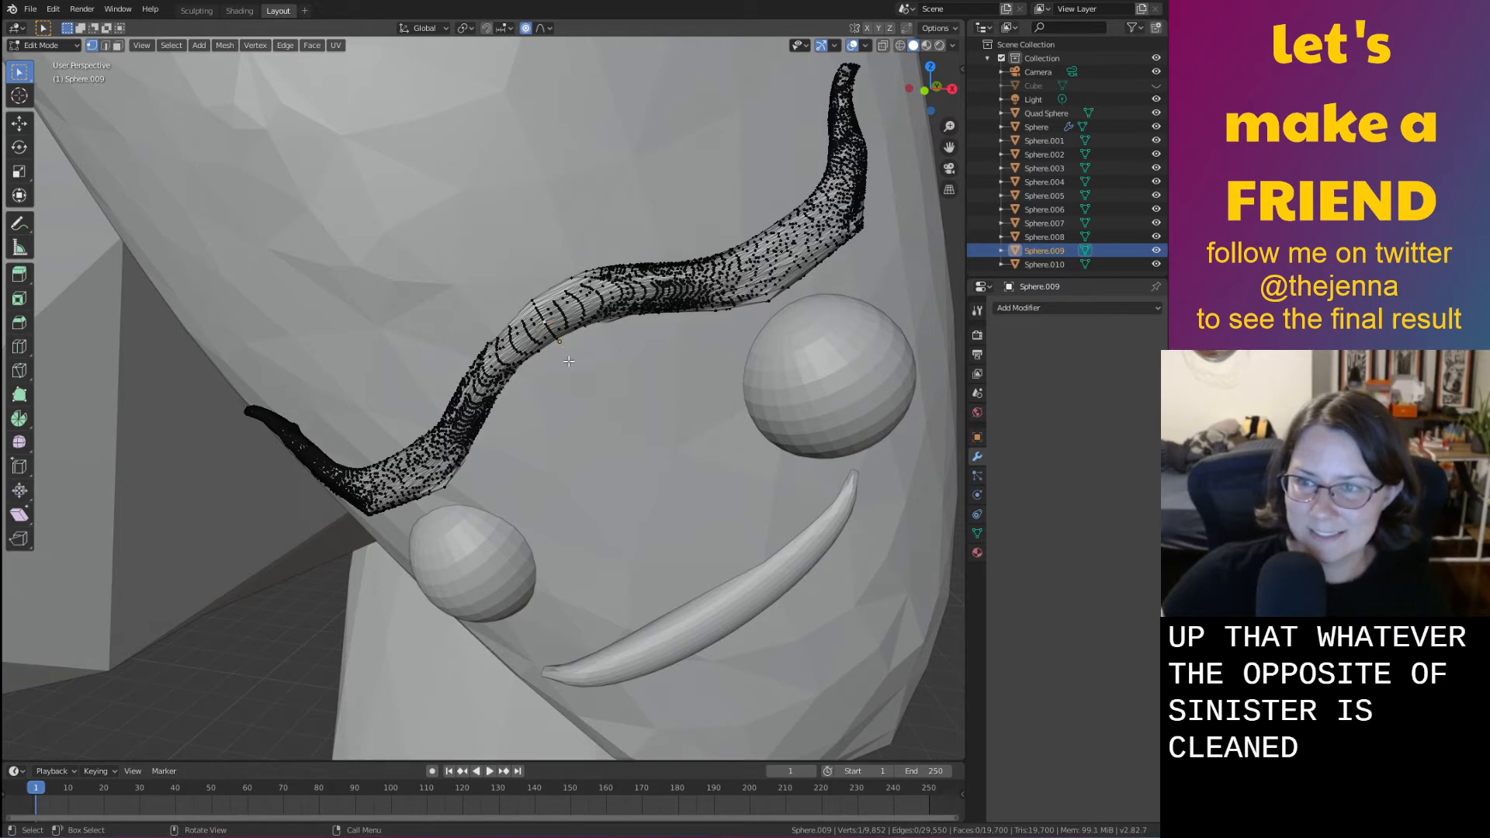
key("Tab")
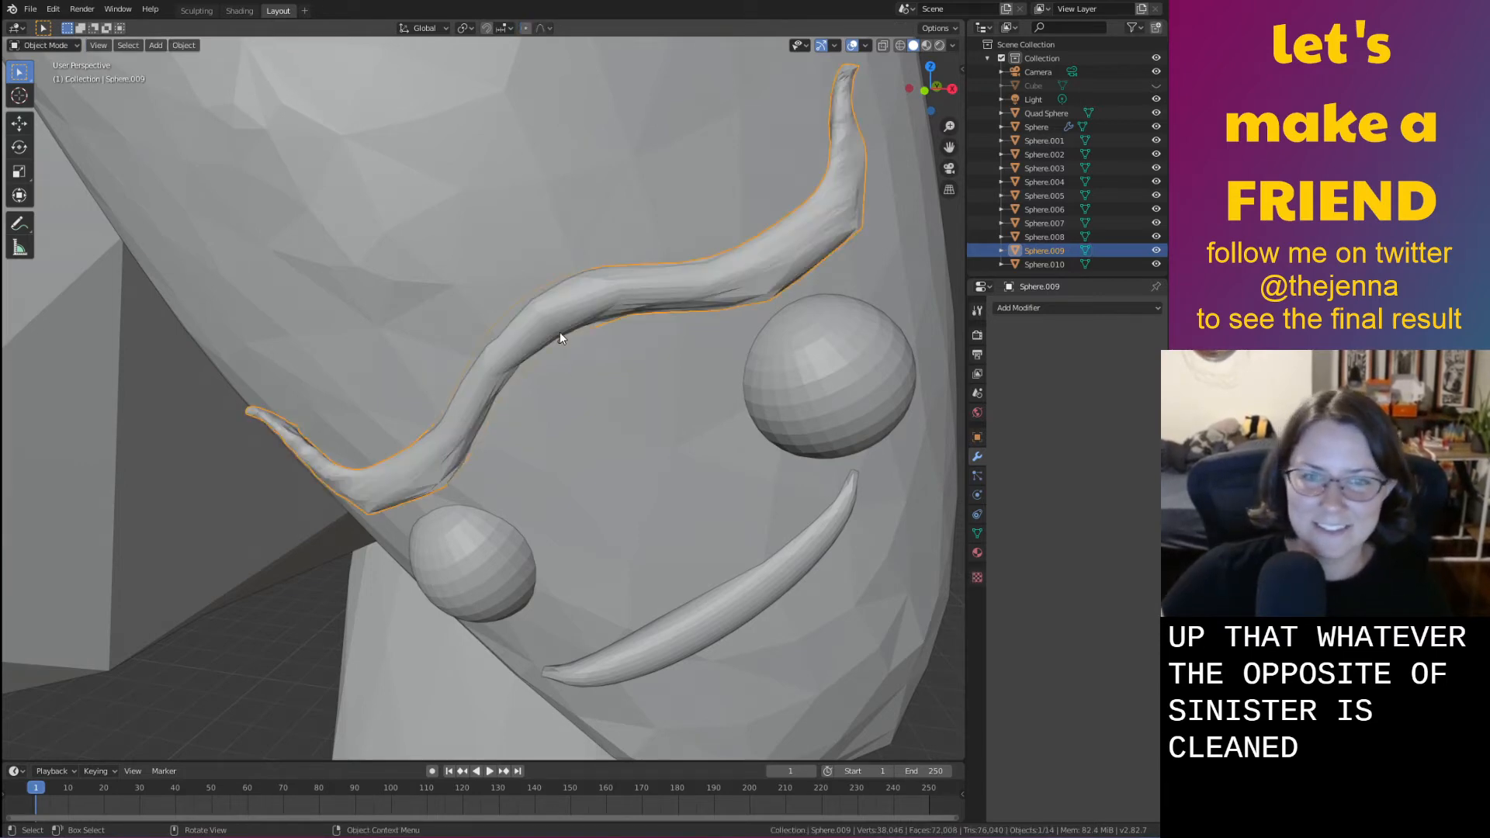
Move the wavy brow straight down along the global Z axis to the mouth below the eyes
key("g")
key("z")
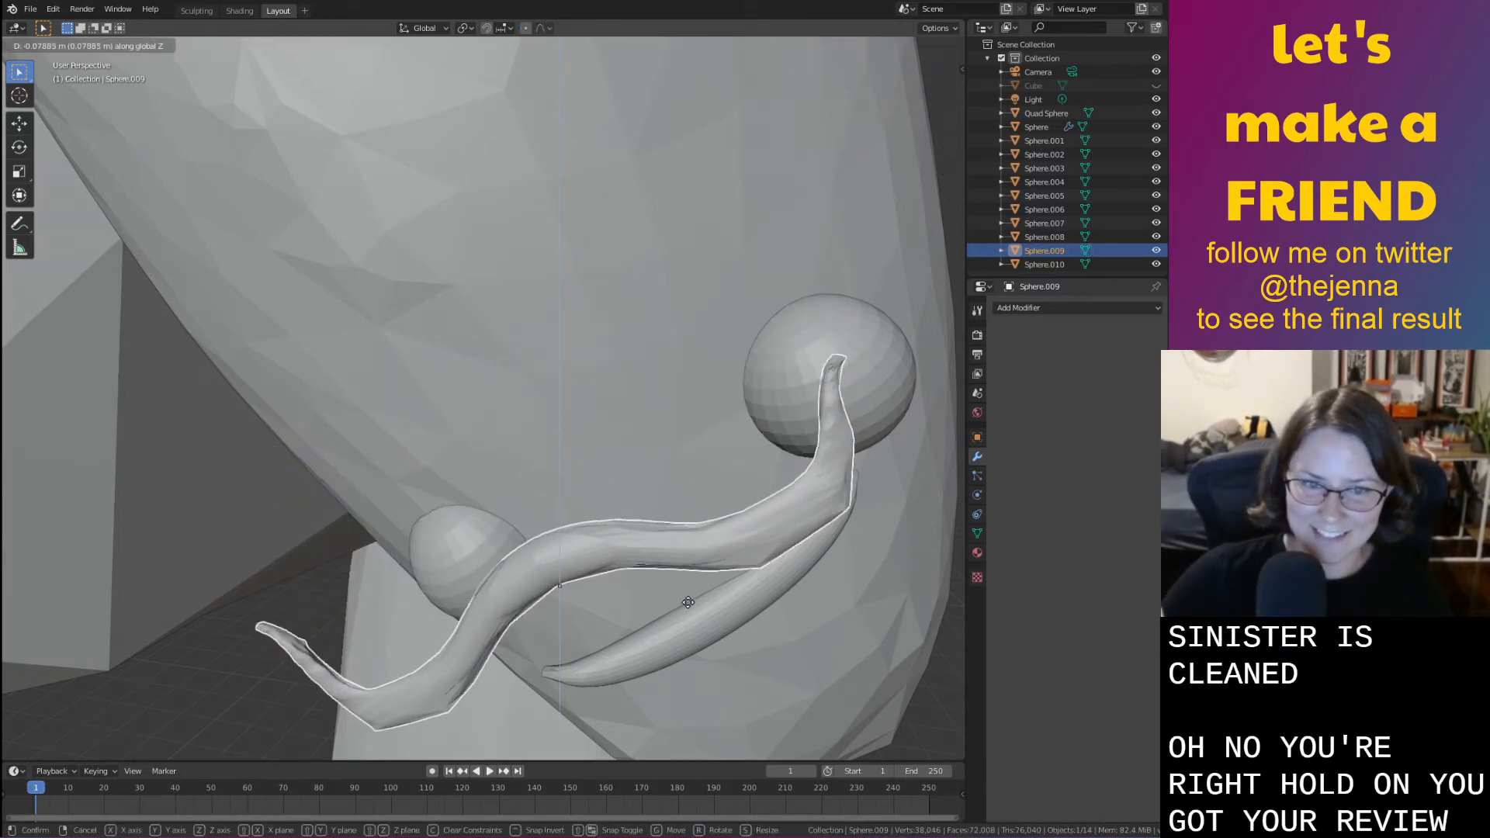
left_click(734, 720)
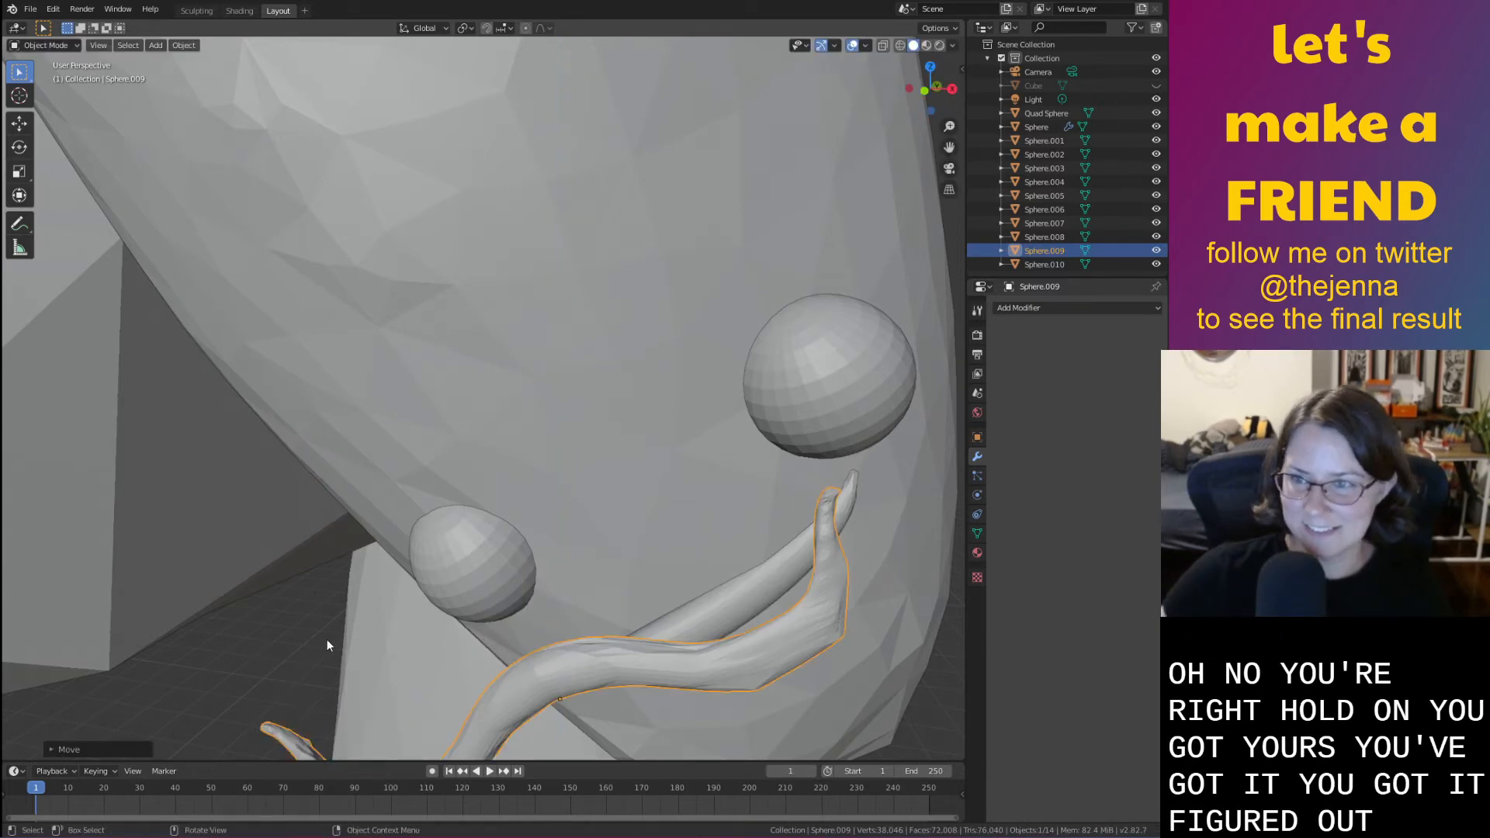
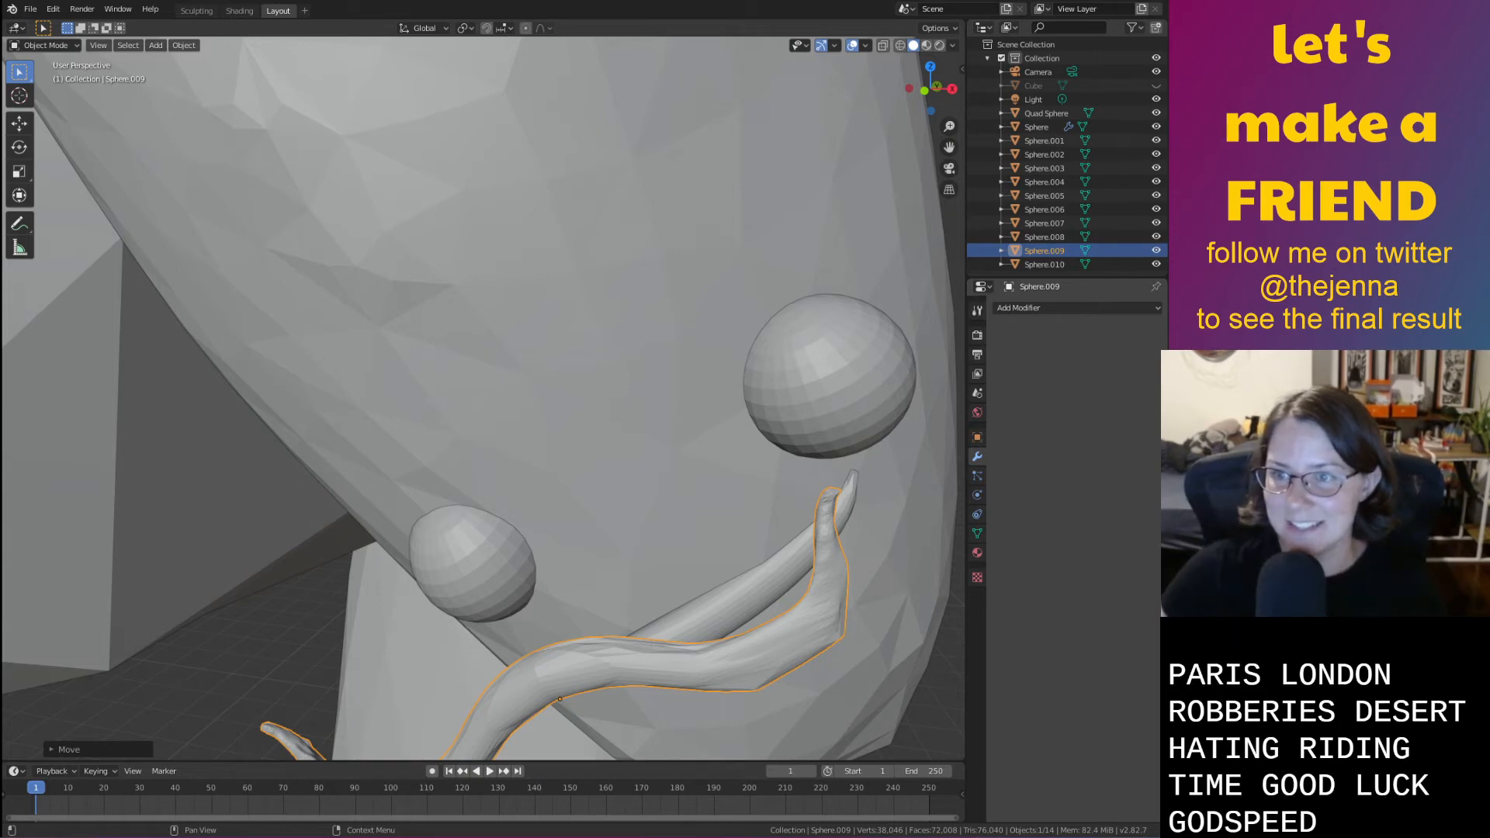
scroll(597, 644, "down", 5)
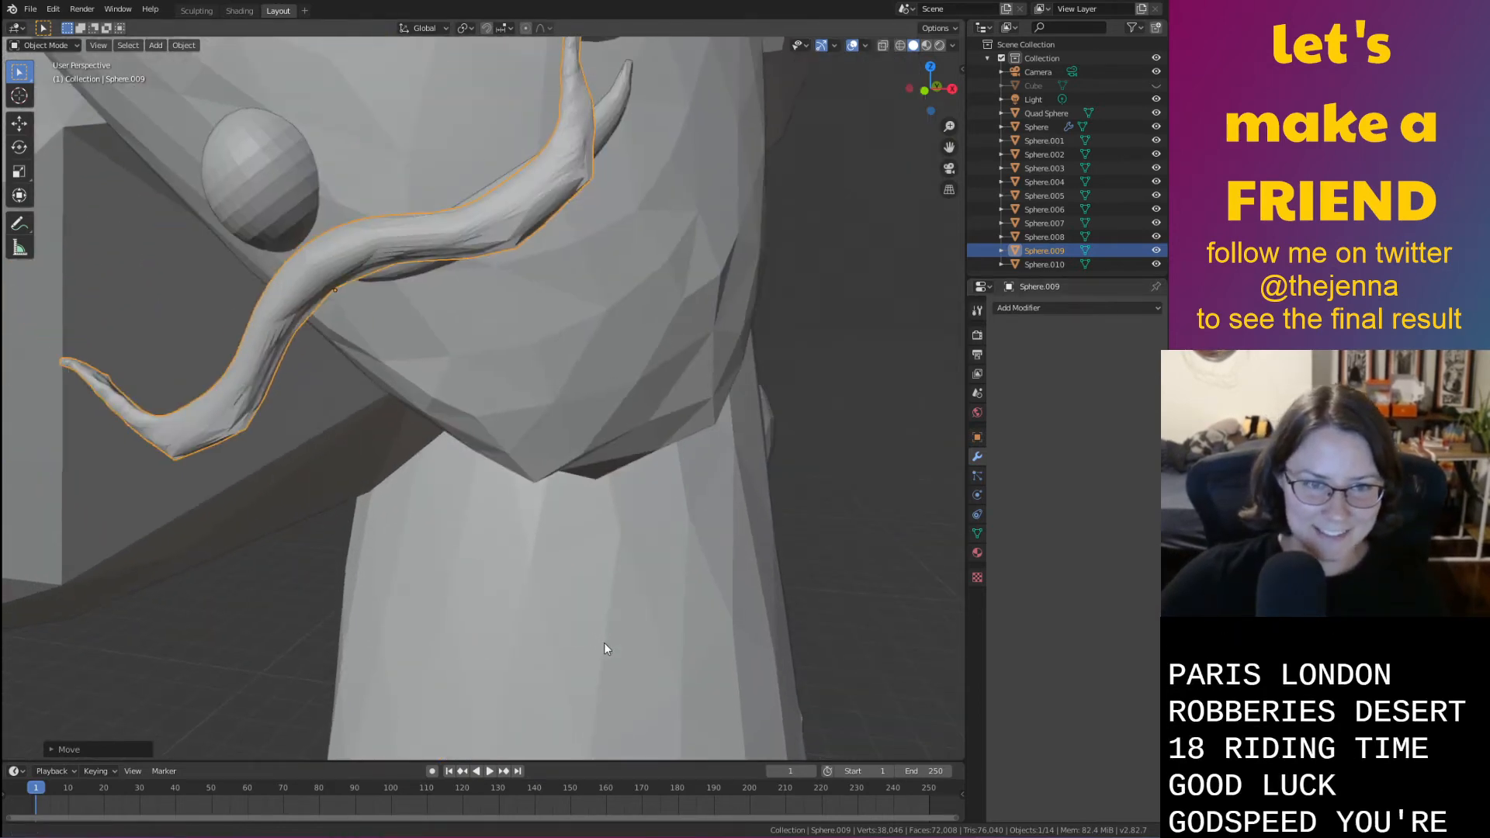
middle_click_drag(603, 649, 708, 332)
Try to narrow the wavy piece by scaling it along the global X axis, then deselect it
key("w")
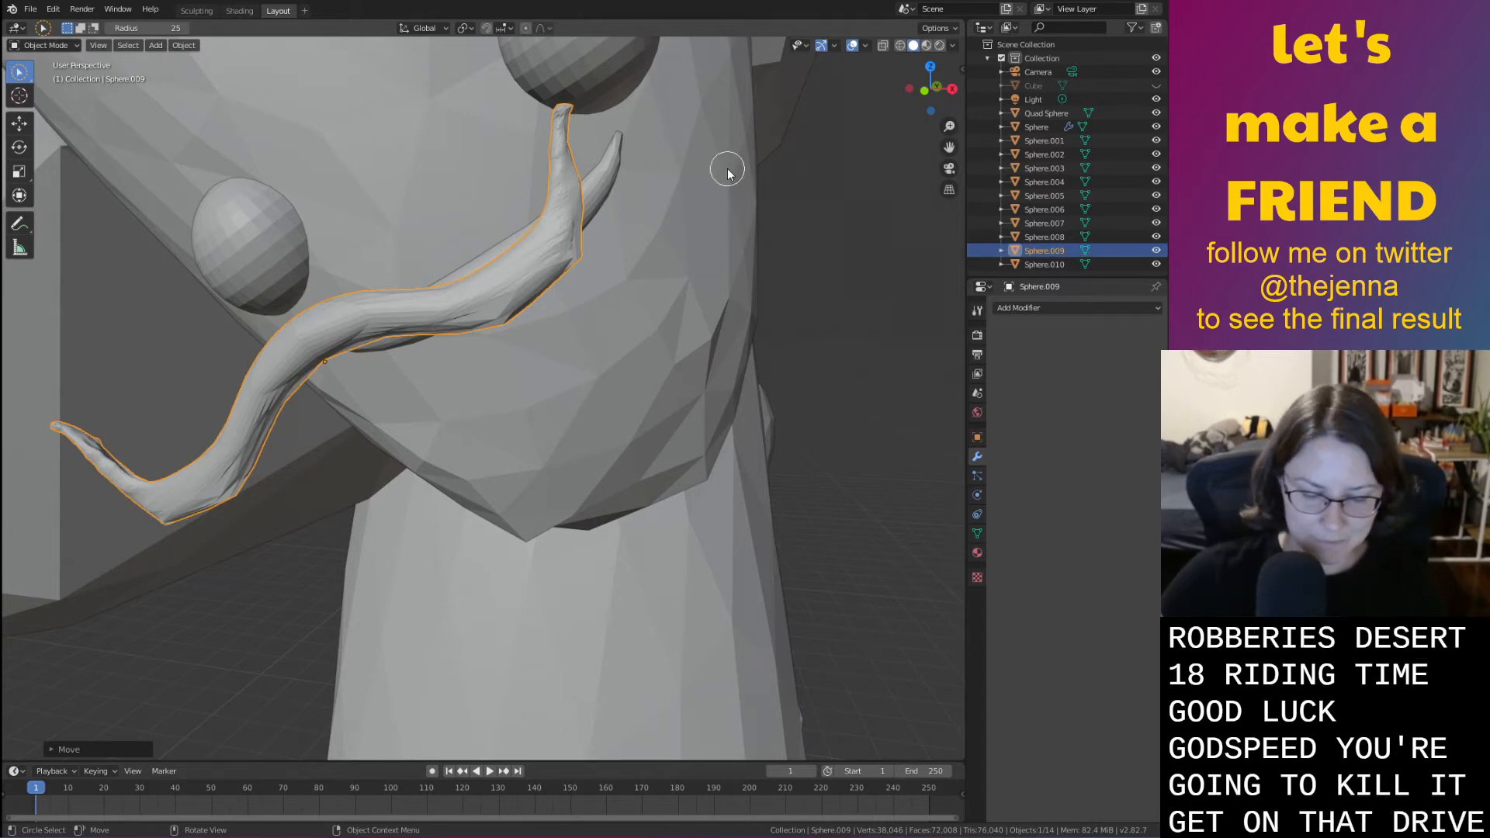
key("s")
key("y")
key("y")
key("x")
key("x")
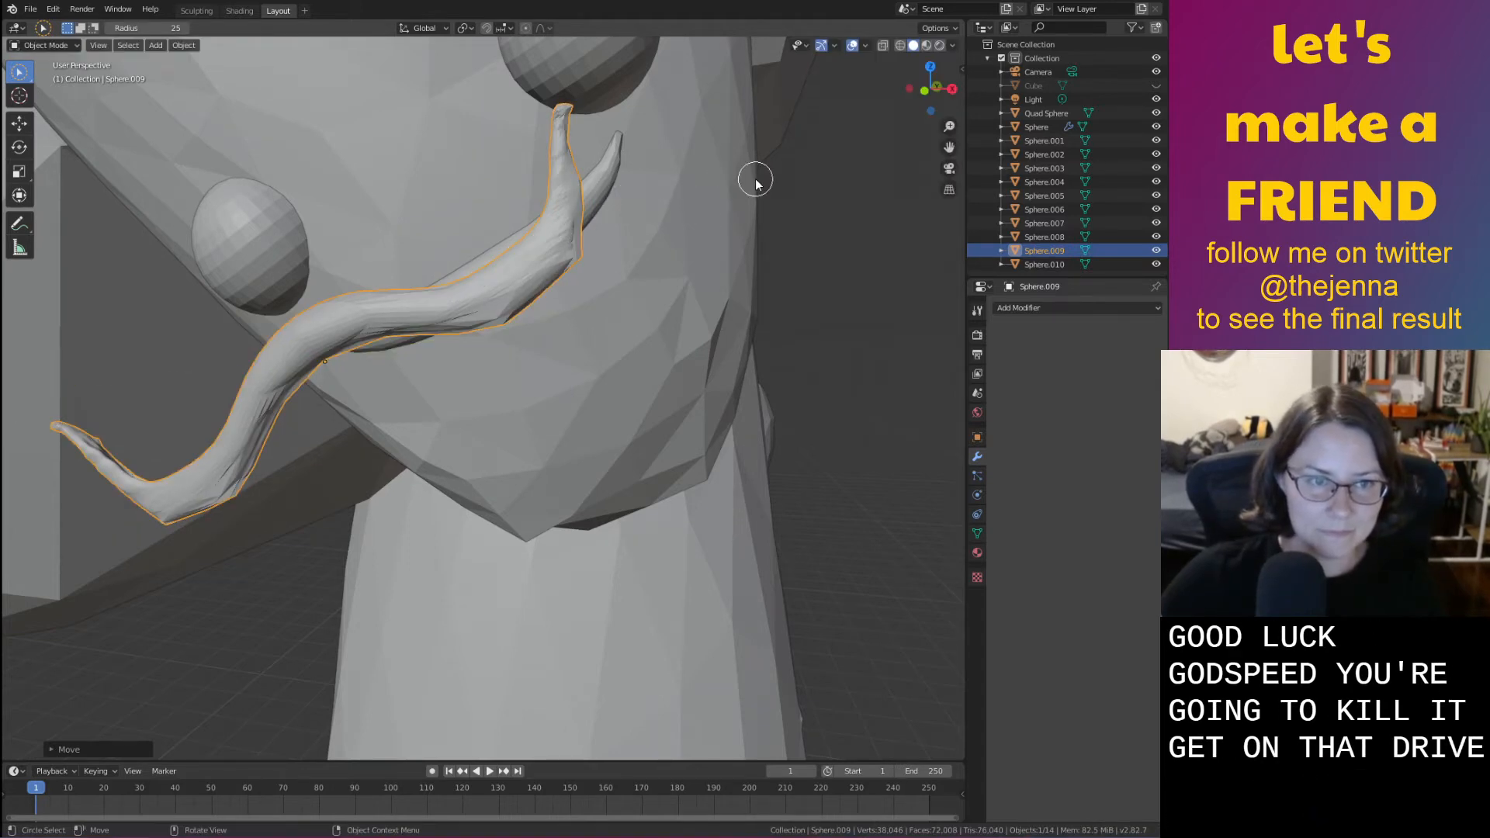
left_click(475, 266)
middle_click_drag(505, 259, 520, 279)
key("Tab")
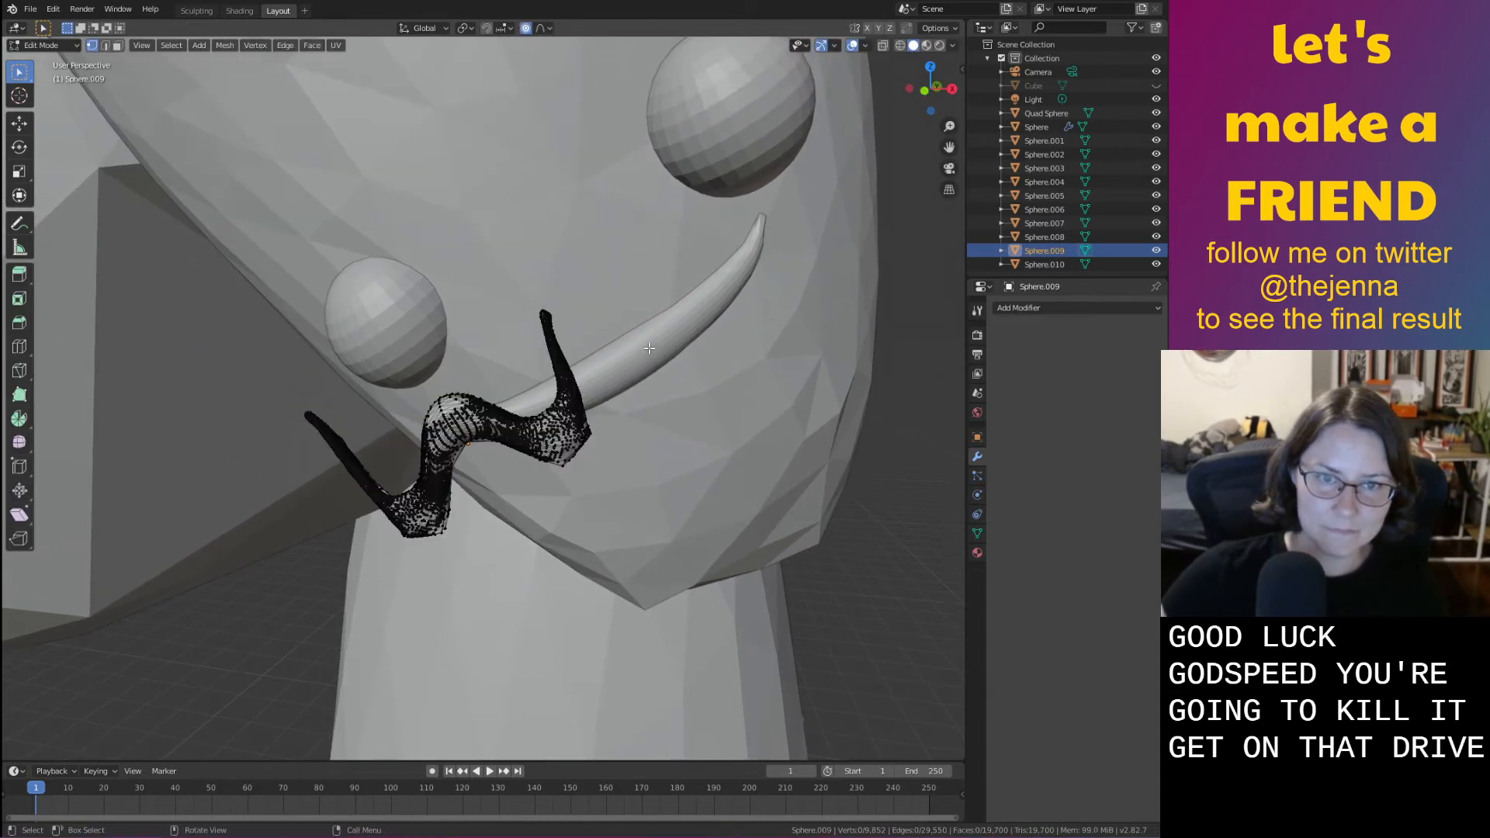
key("Tab")
key("w")
key("alt+a")
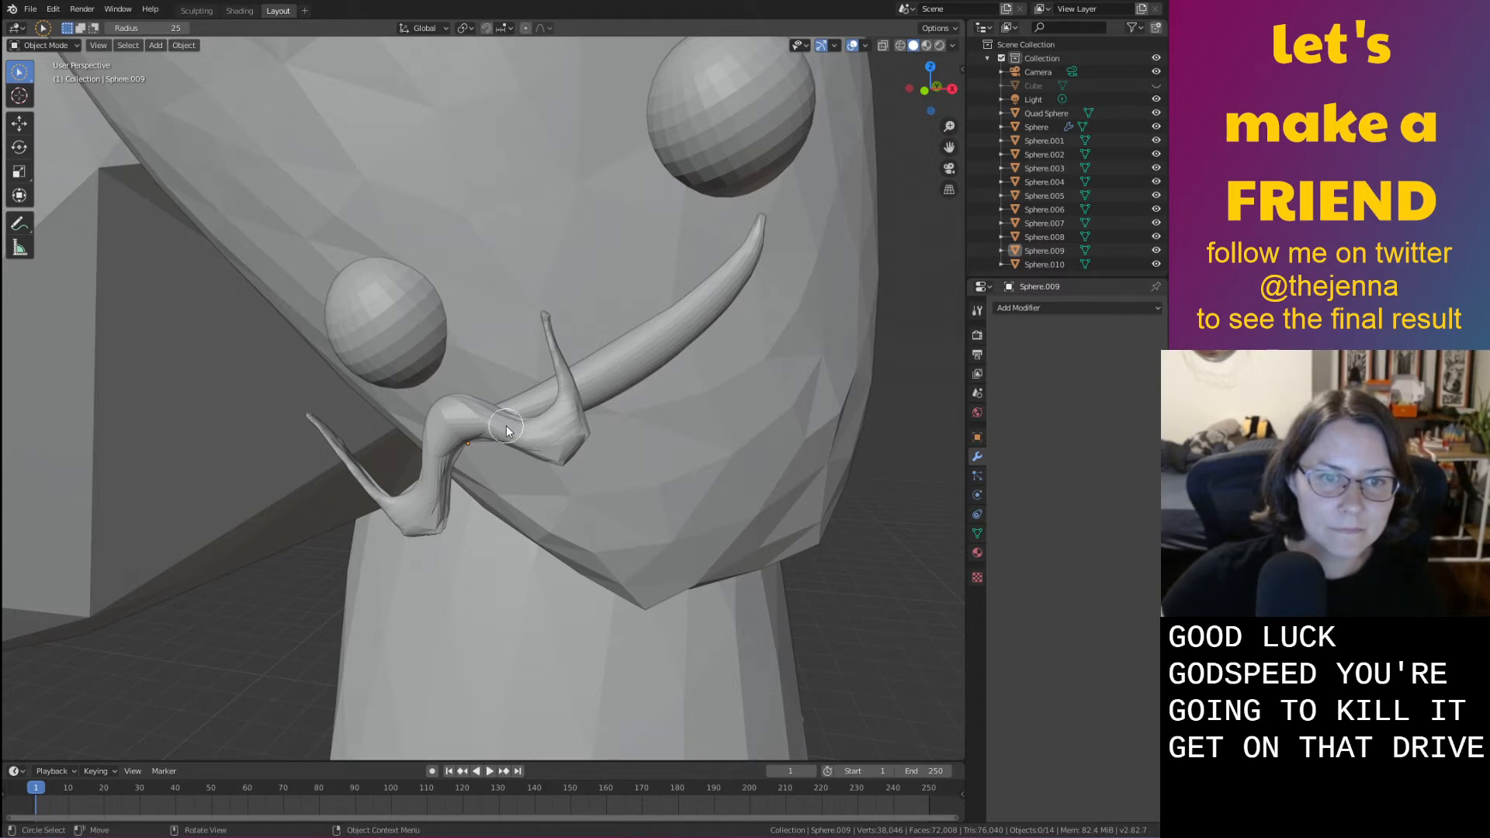
Try moving the curved smile above the eyes as a brow, shifting it along the global Y axis onto the surface
left_click_drag(19, 71, 71, 81)
left_click(622, 357)
key("g")
key("z")
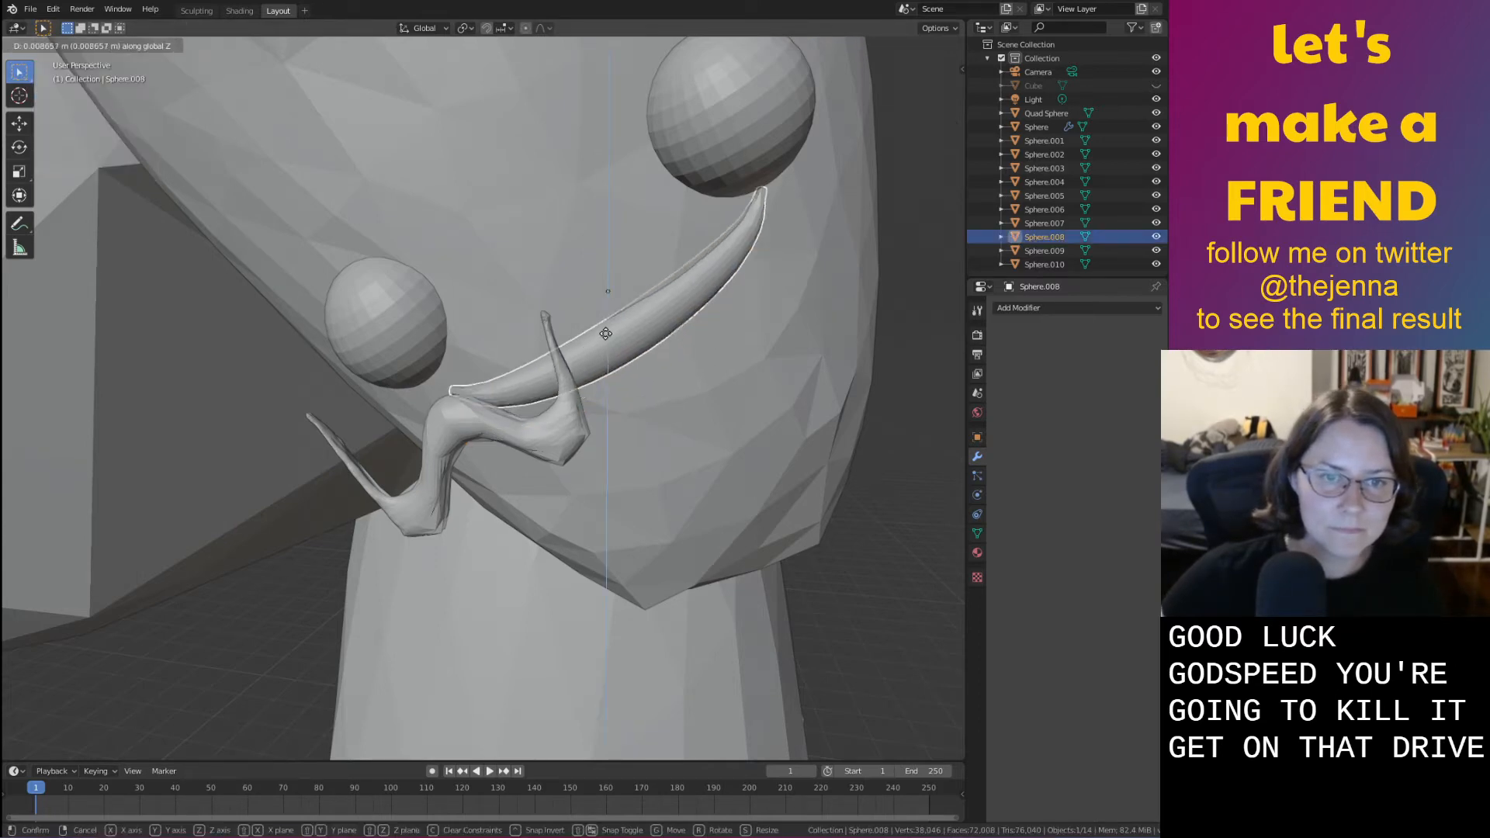
key("z")
key("z")
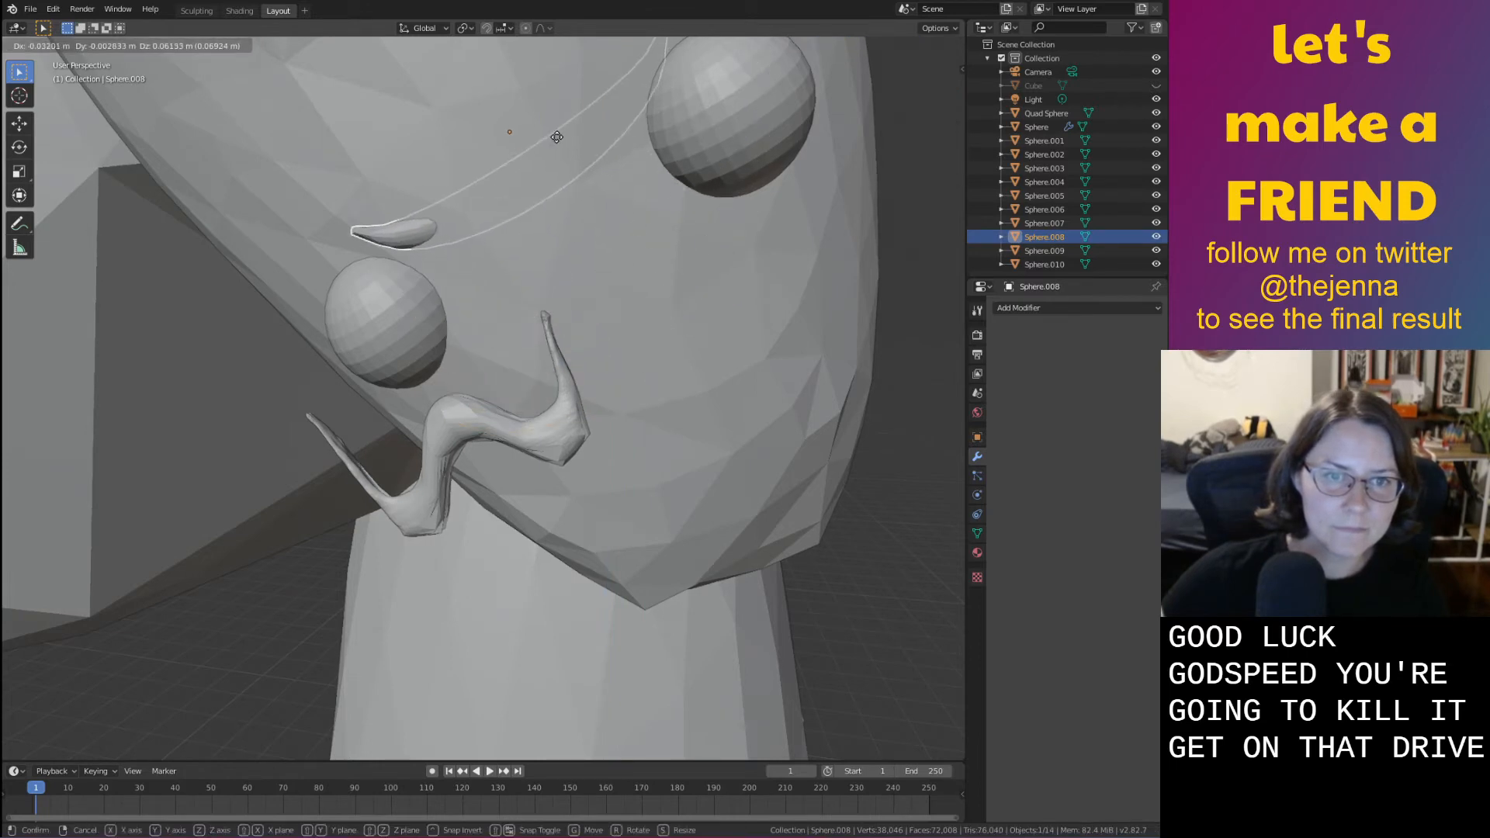
left_click(518, 124)
key("g")
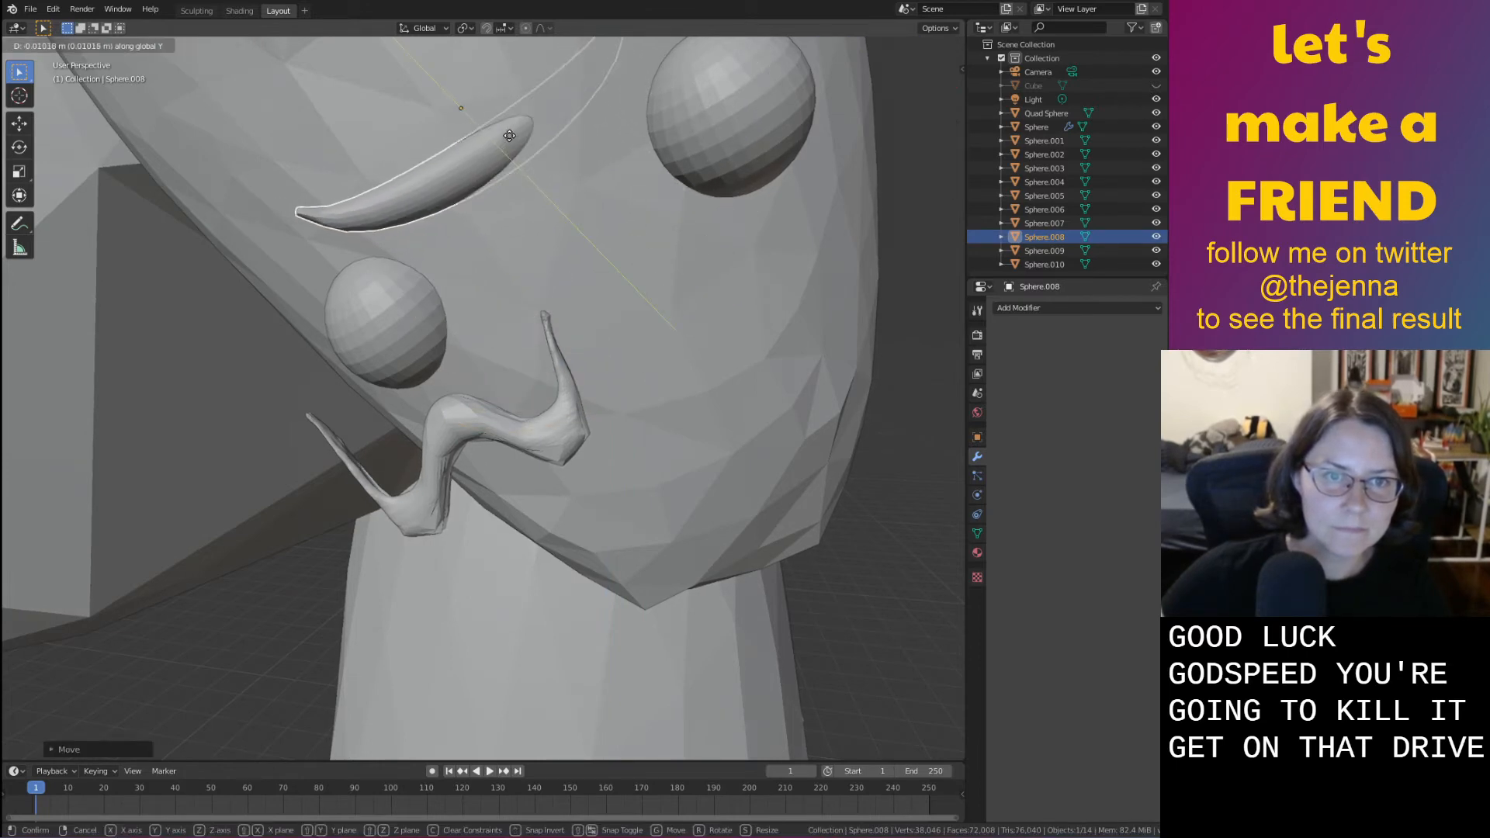
left_click(507, 142)
left_click(571, 423)
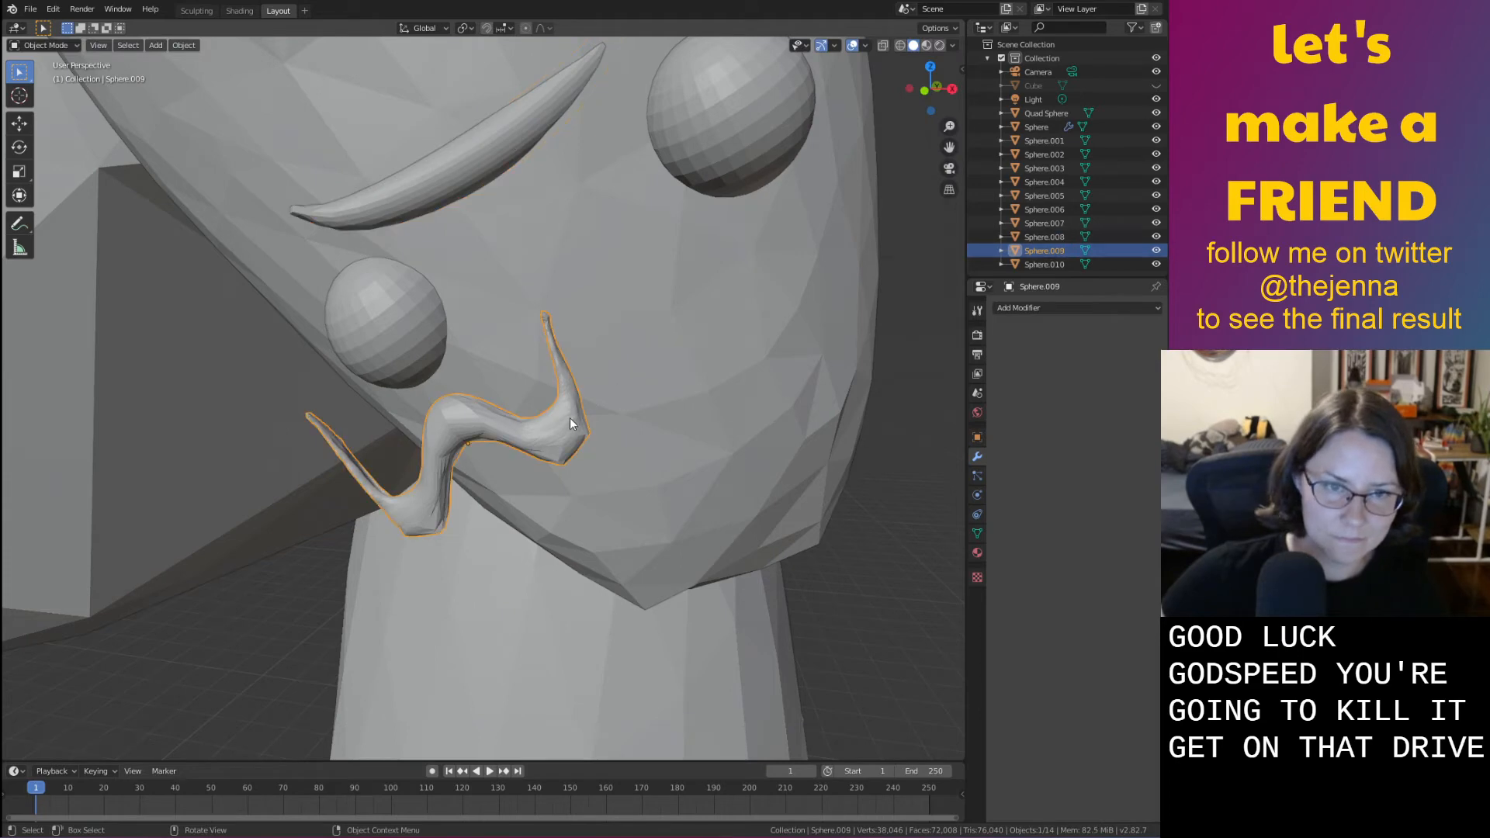
key("g")
key("y")
right_click(634, 384)
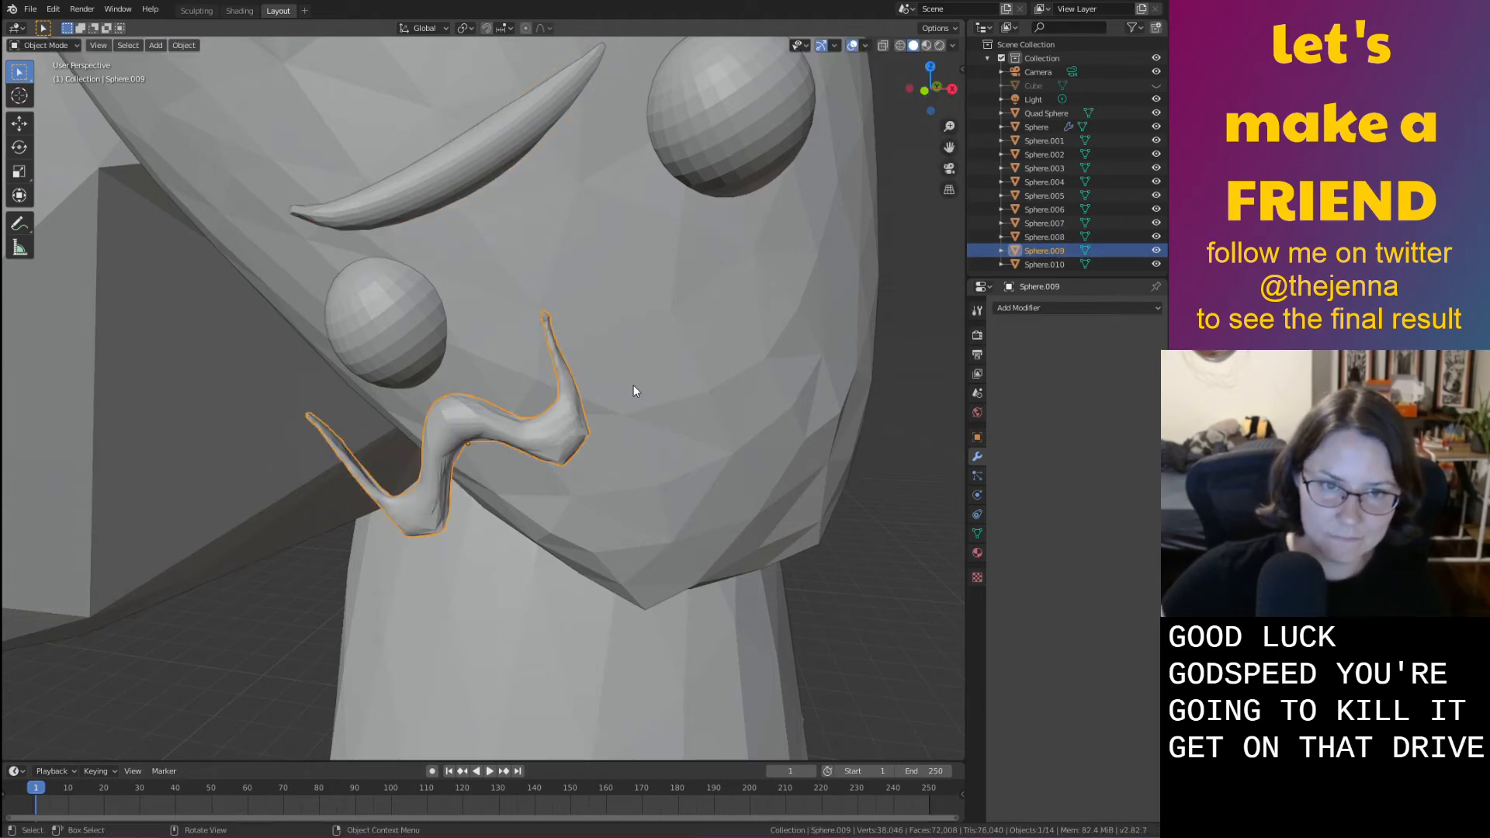
Undo the moves of the curved smile and the narrowing of the wavy piece
key("ctrl+z")
key("ctrl+z")
key("ctrl+z")
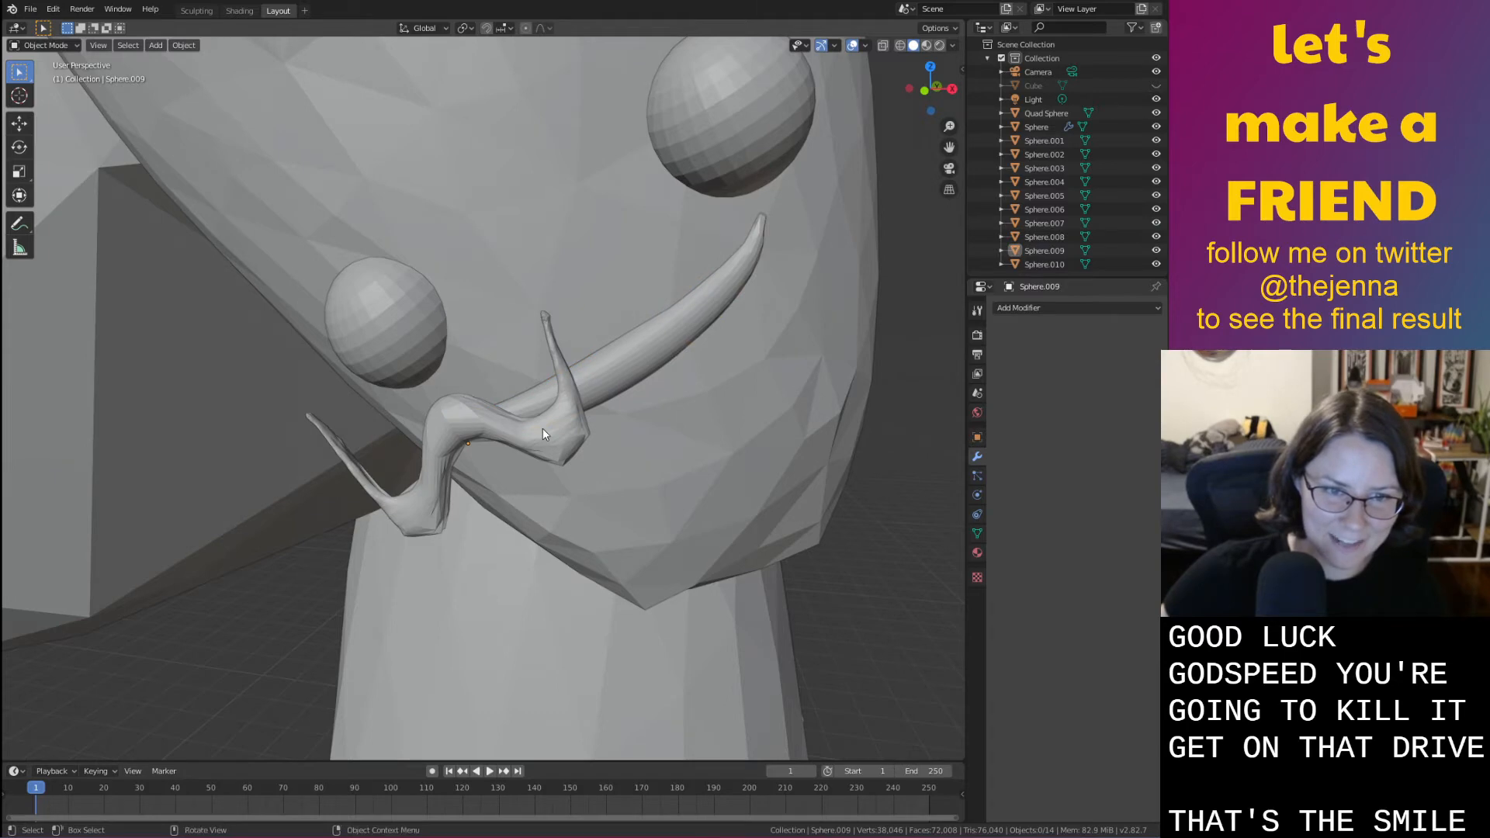
left_click(585, 392)
key("Tab")
key("ctrl+z")
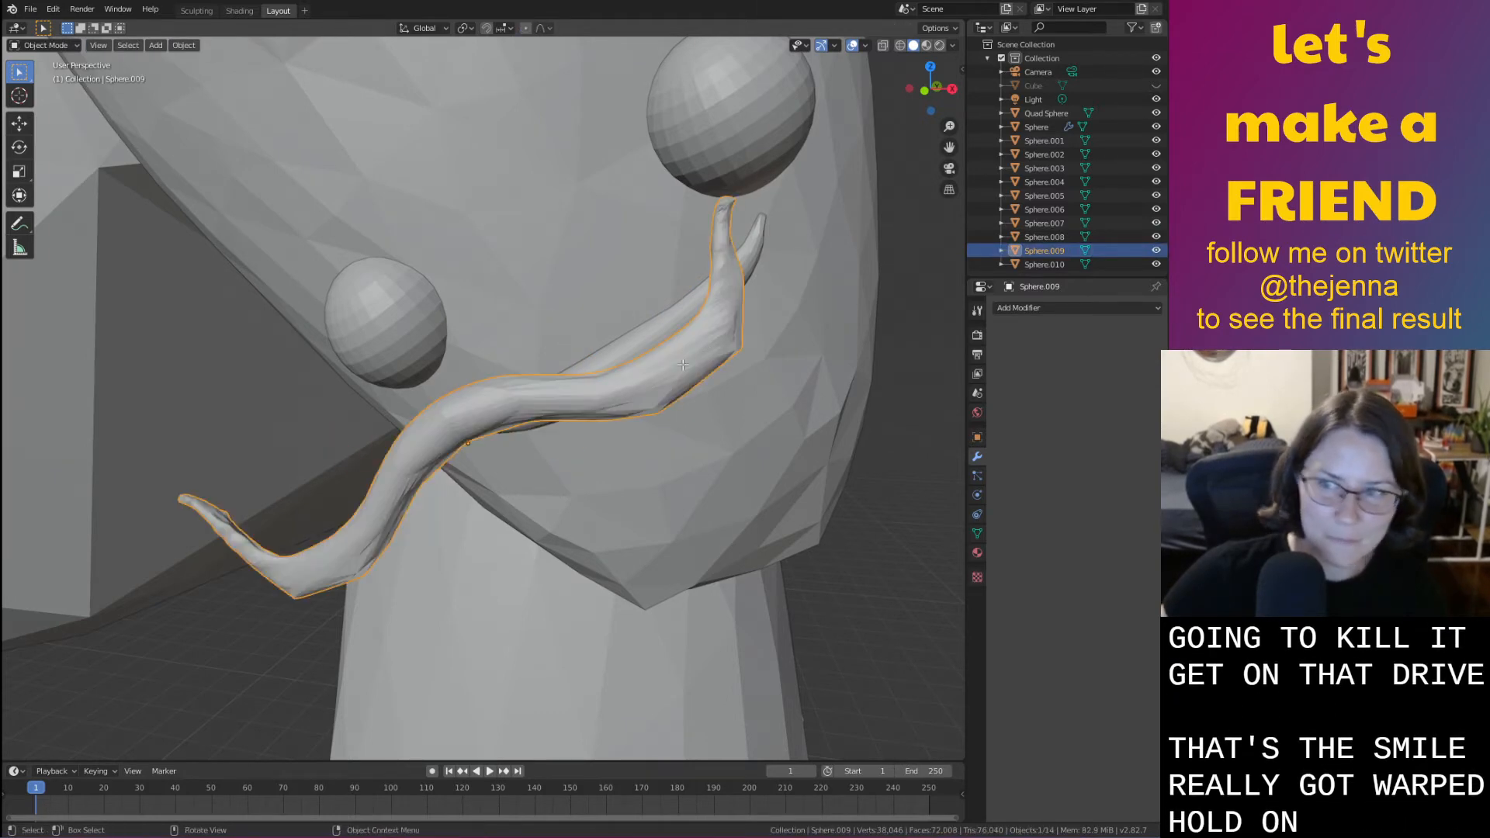
Scale the wavy piece down to mouth size, including a separate adjustment along the global X axis
left_click(525, 28)
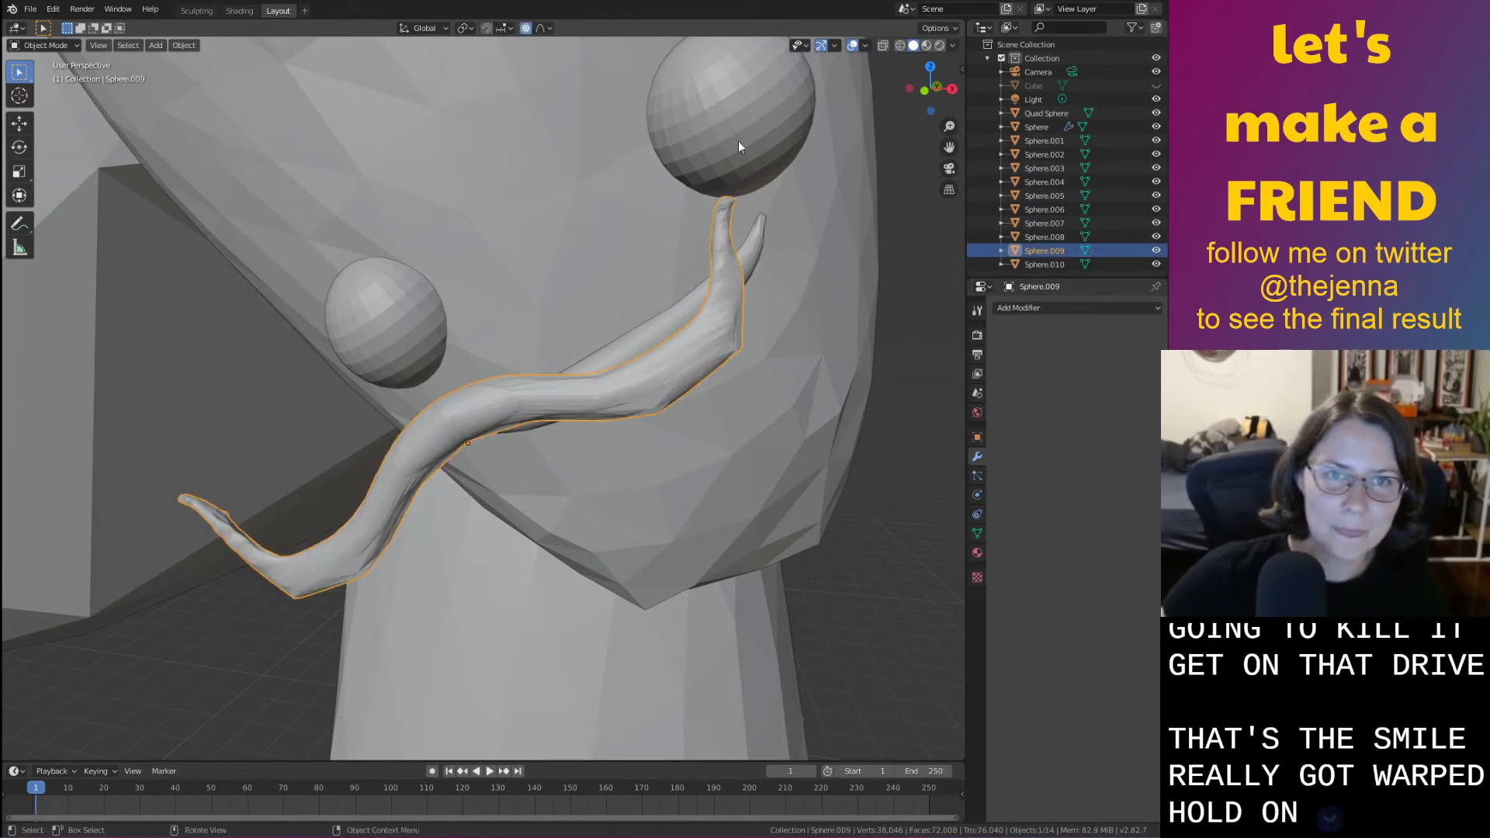
key("s")
key("y")
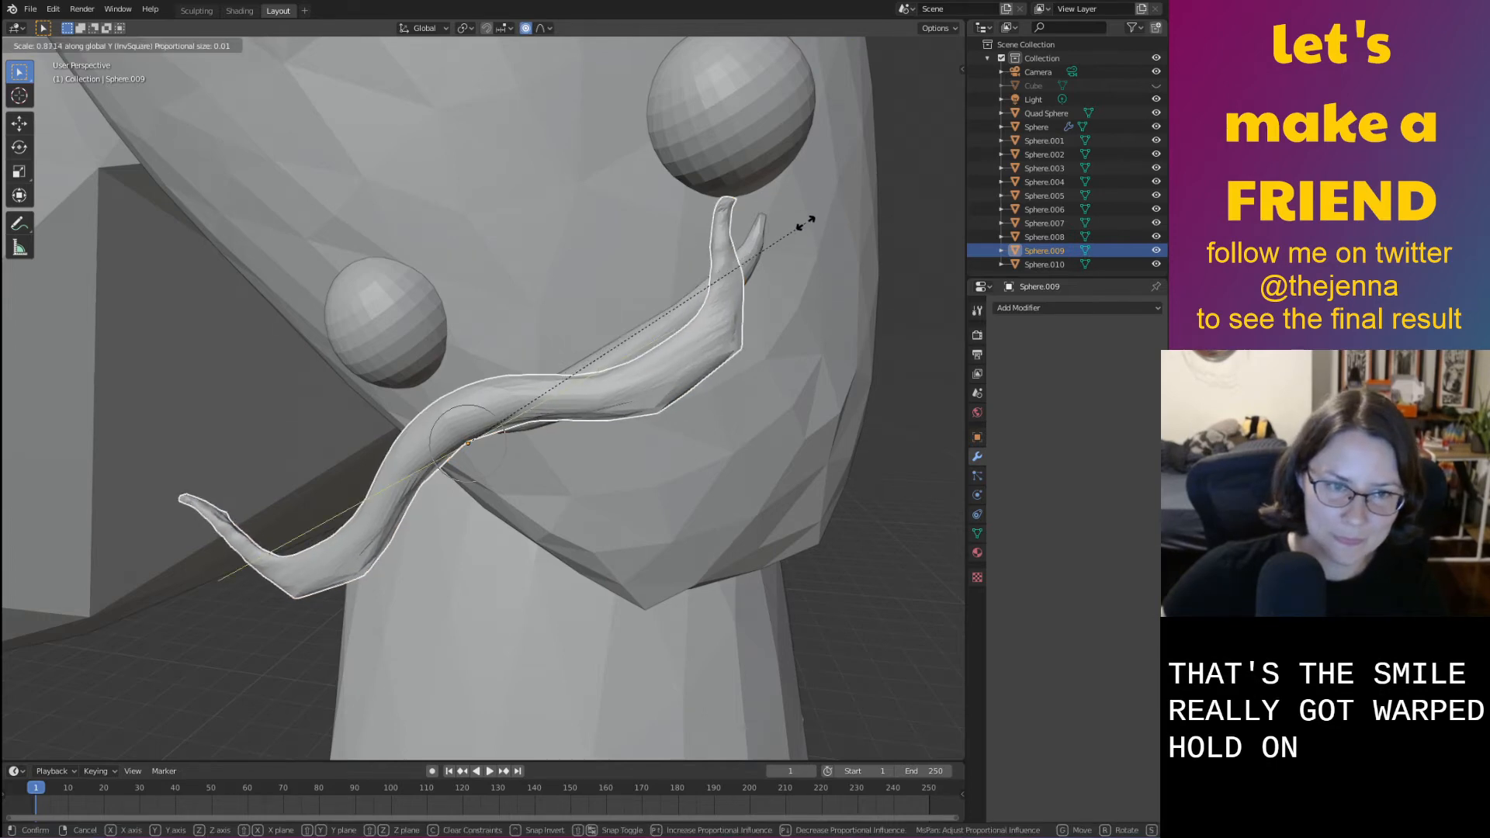
key("y")
key("y")
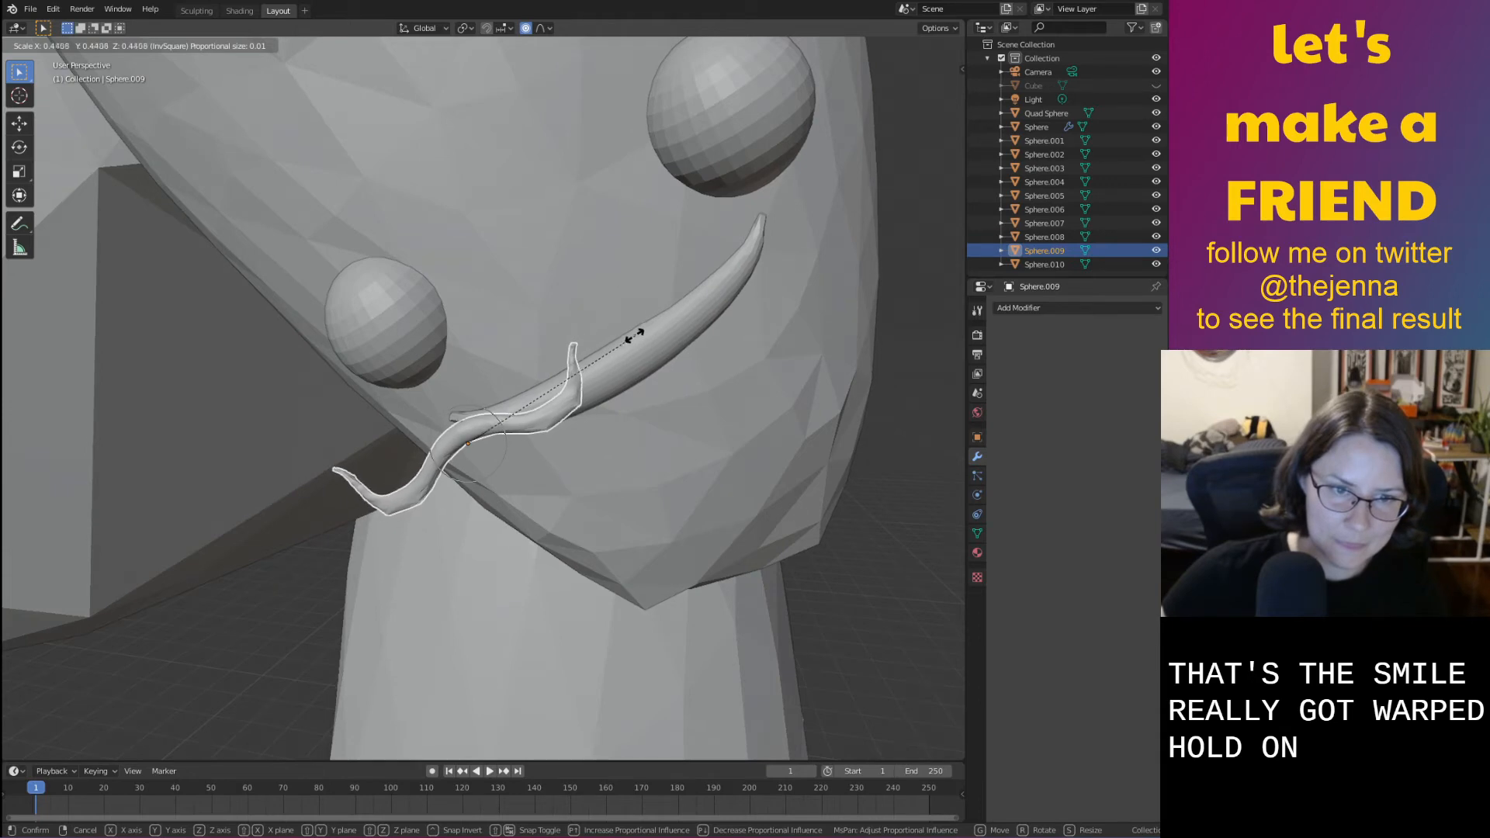
key("x")
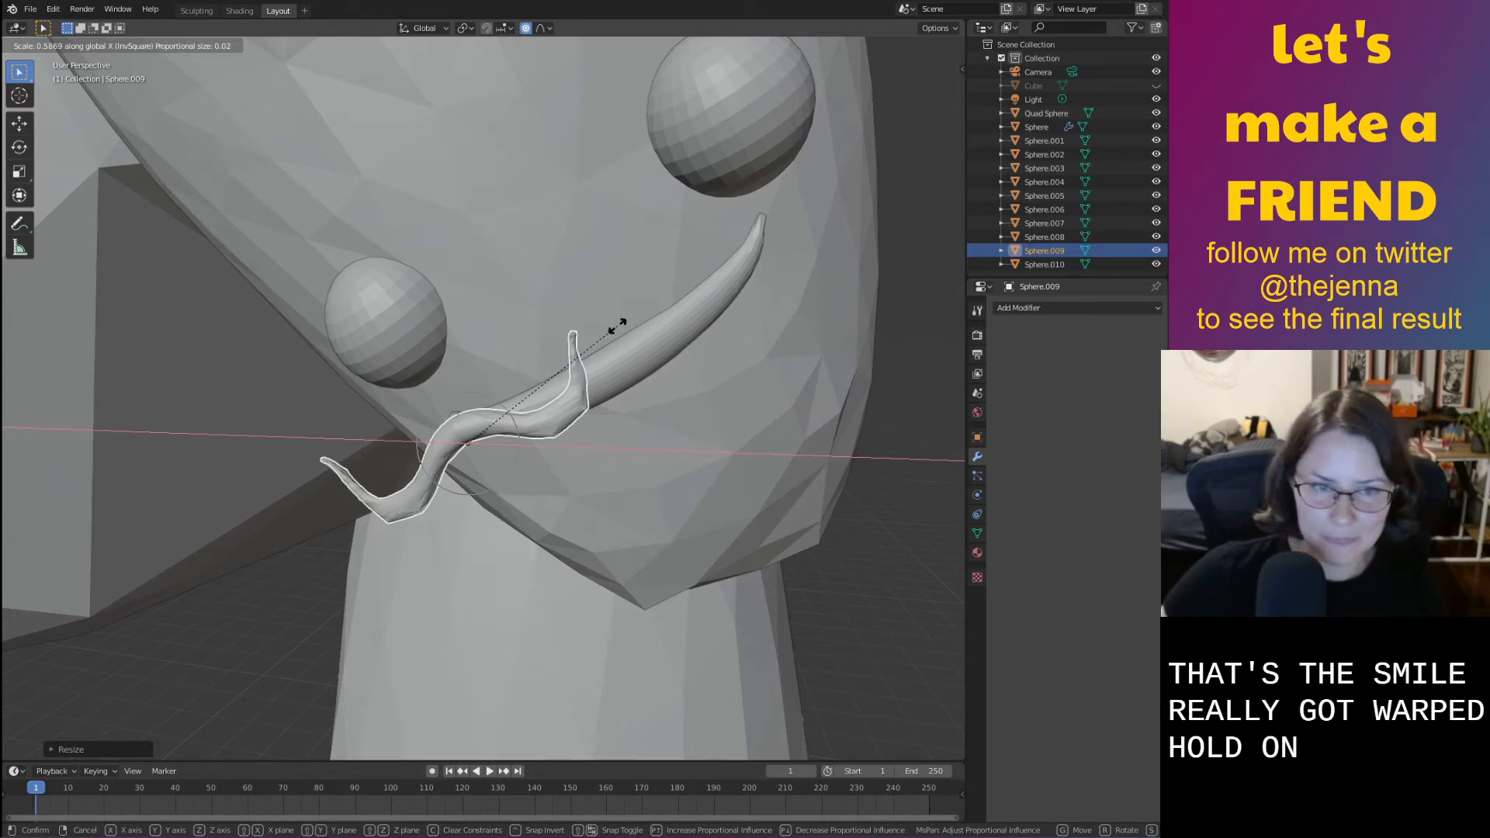
left_click(619, 326)
Move the shrunken wavy piece along the global Y axis onto the face below the eyes as its mouth
middle_click_drag(652, 361, 654, 370, "shift")
key("g")
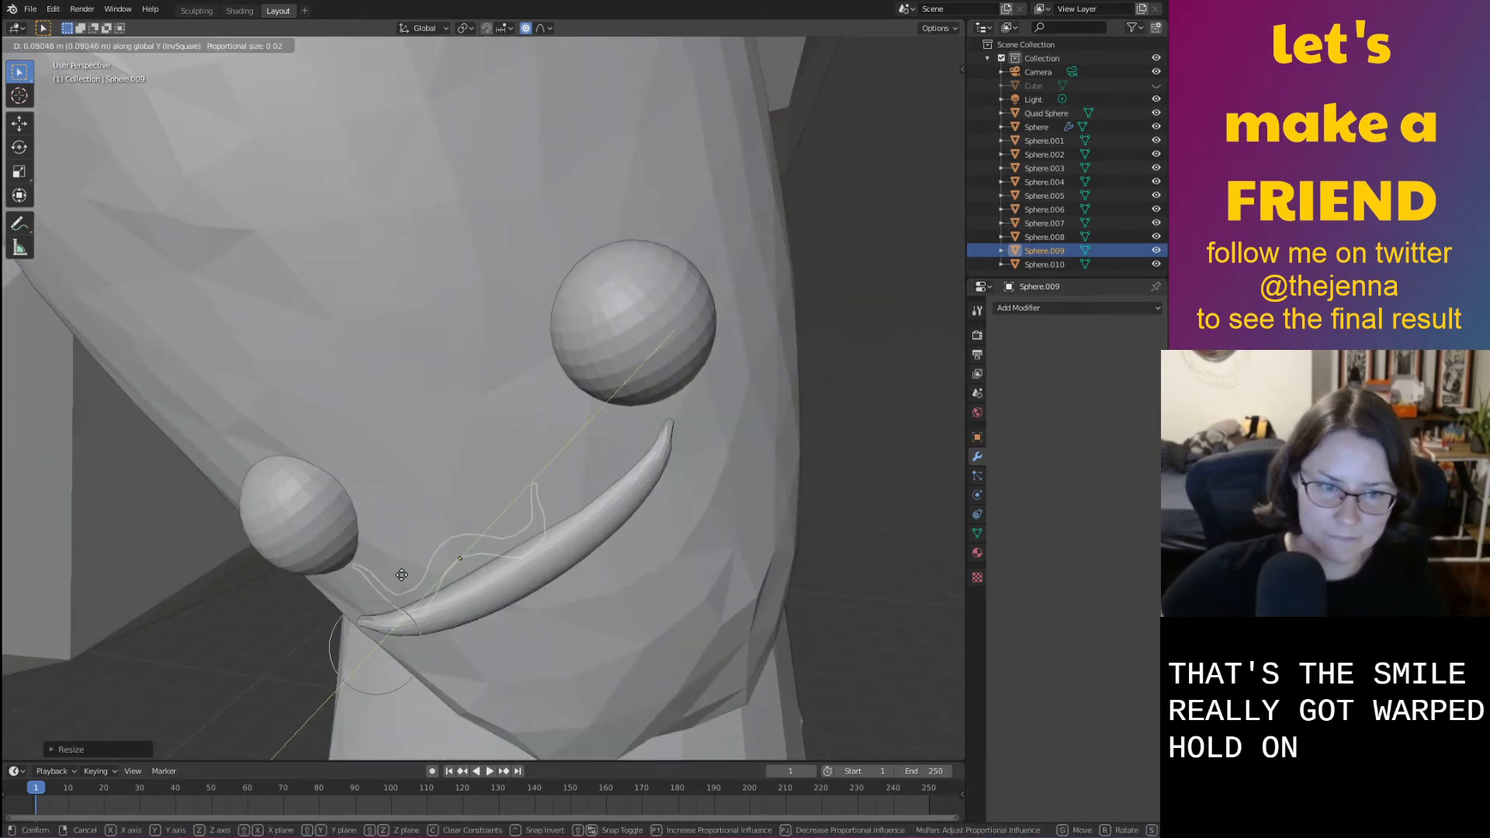
left_click(562, 440)
Move the curved smile up above the eyes as the brow and raise it slightly along the global Z axis
left_click(576, 532)
key("g")
key("z")
key("c")
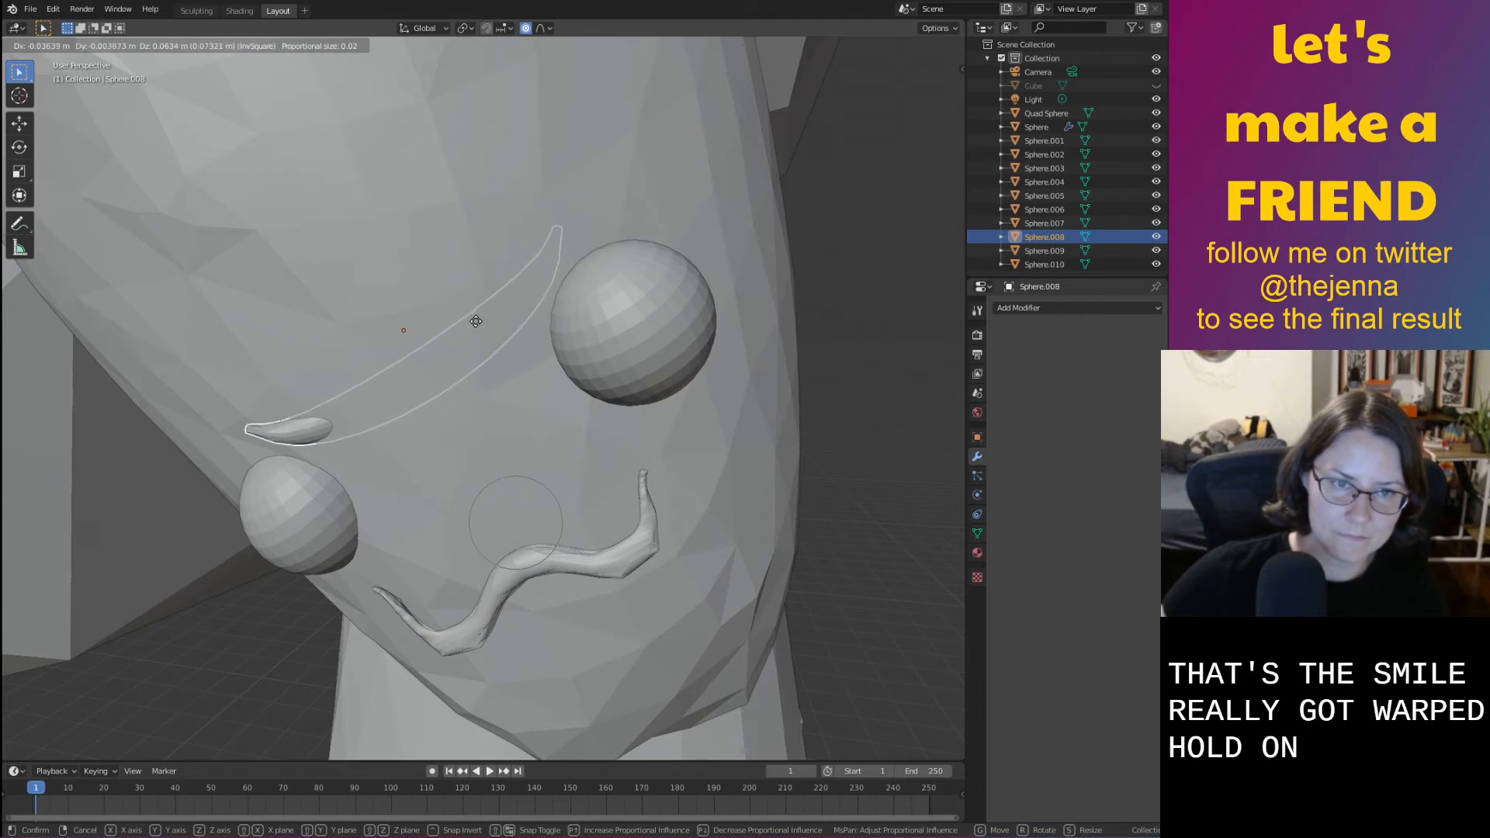
left_click(477, 322)
key("g")
key("z")
left_click(473, 318)
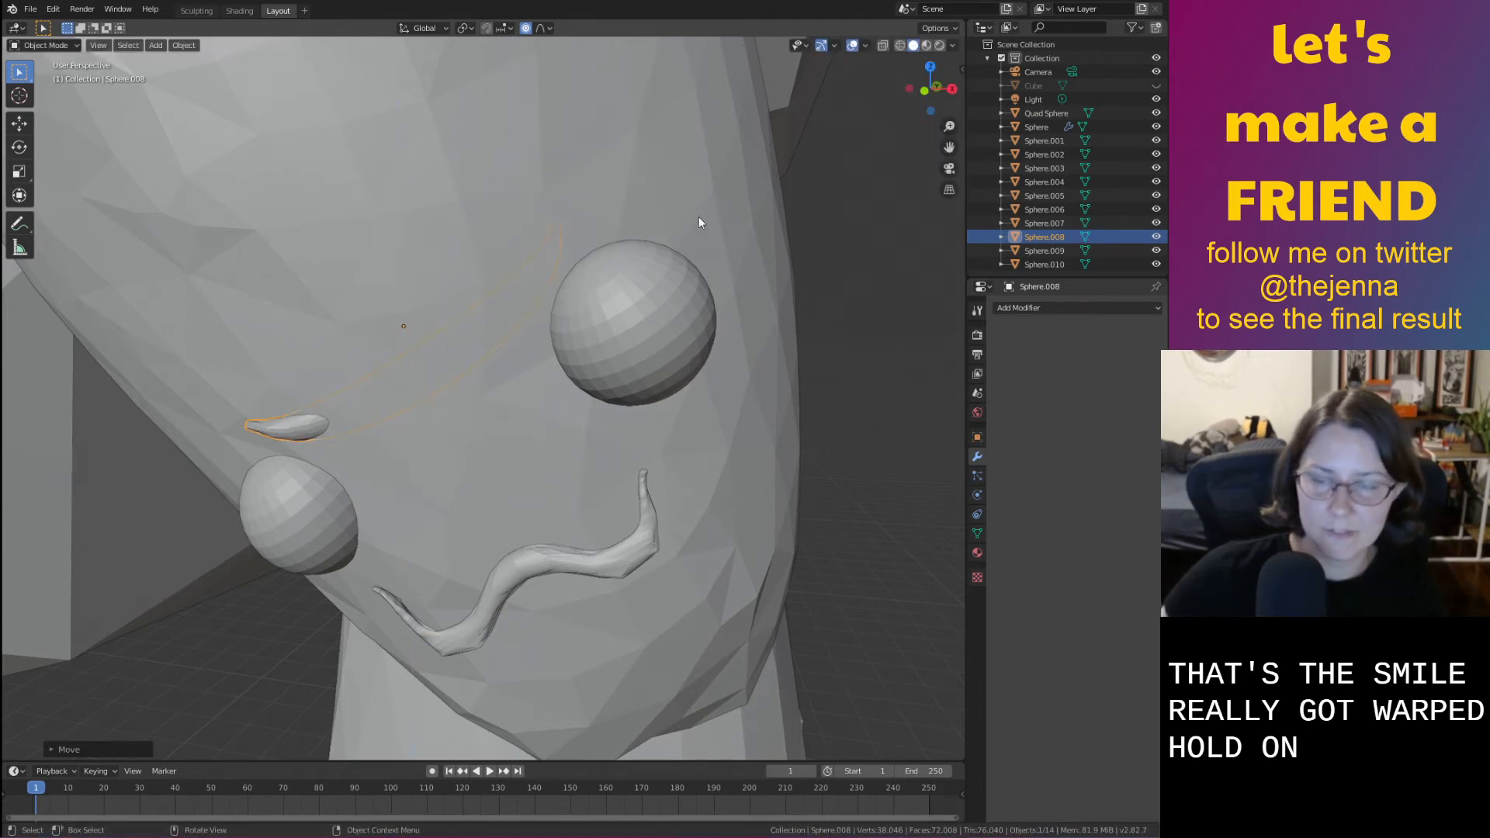
key("r")
key("x")
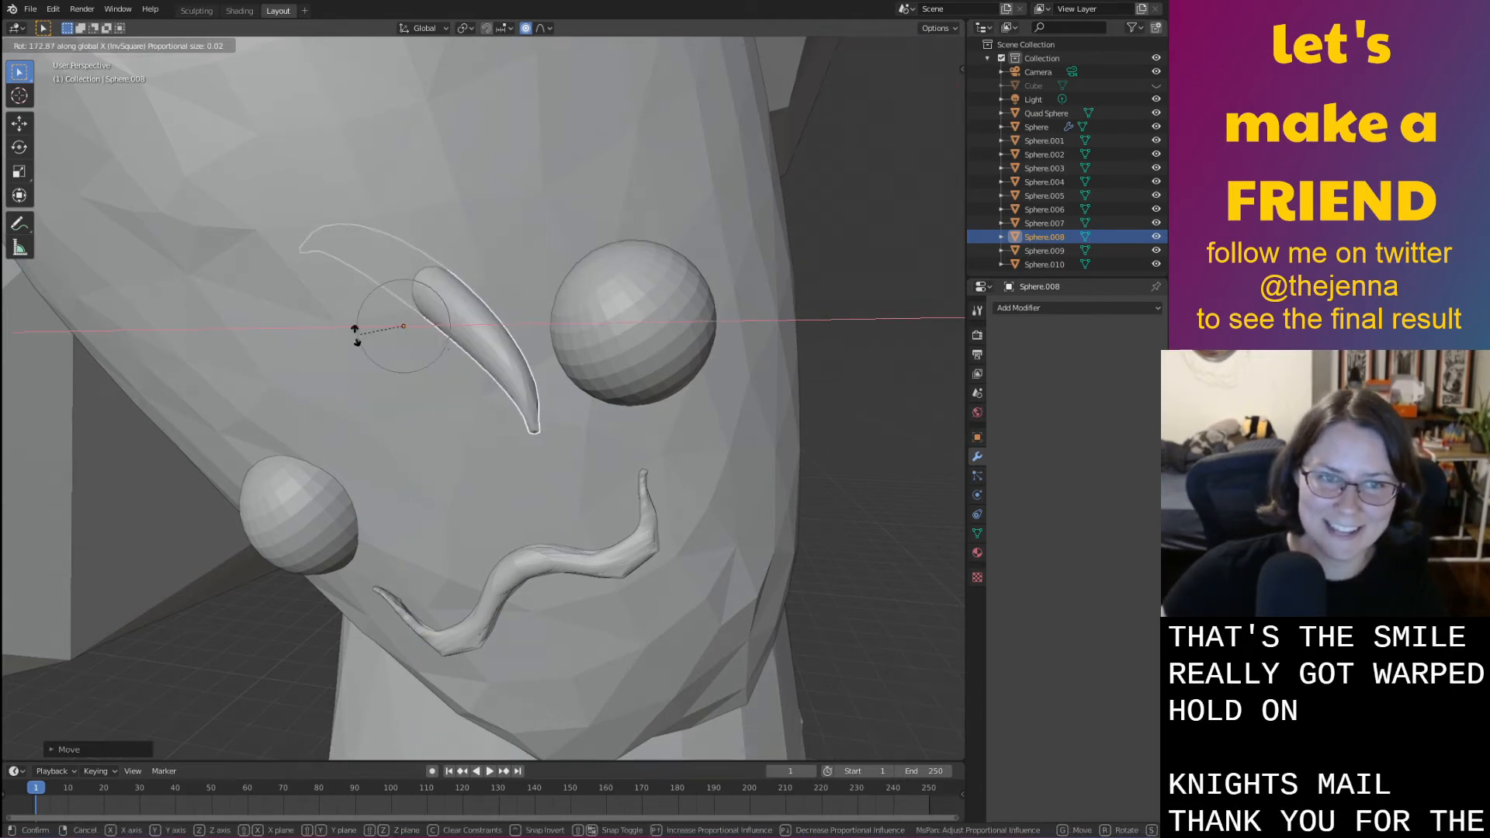
right_click(356, 339)
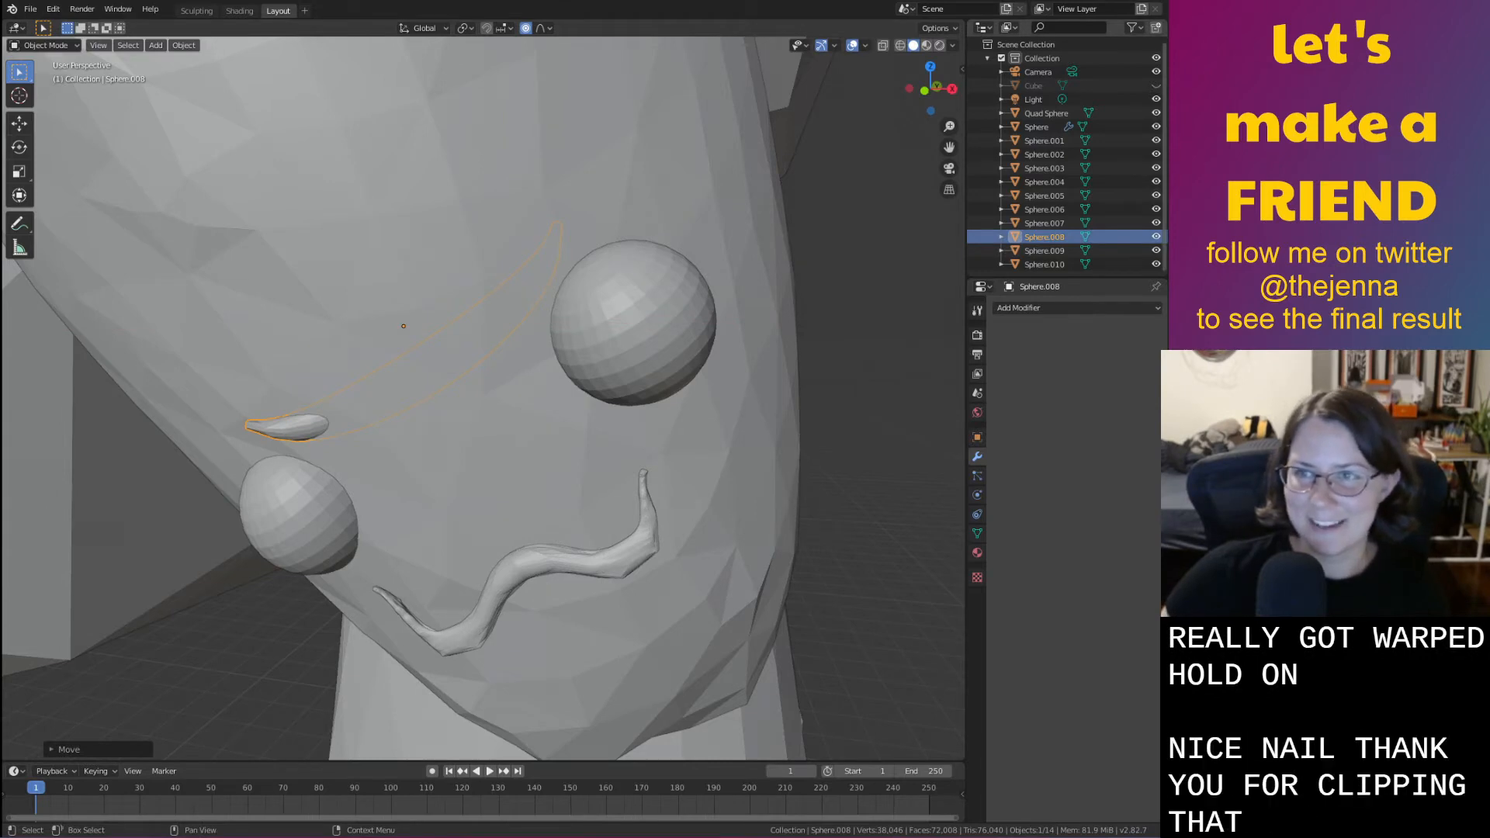
scroll(490, 436, "down", 4)
middle_click_drag(490, 436, 574, 500, "shift")
key("r")
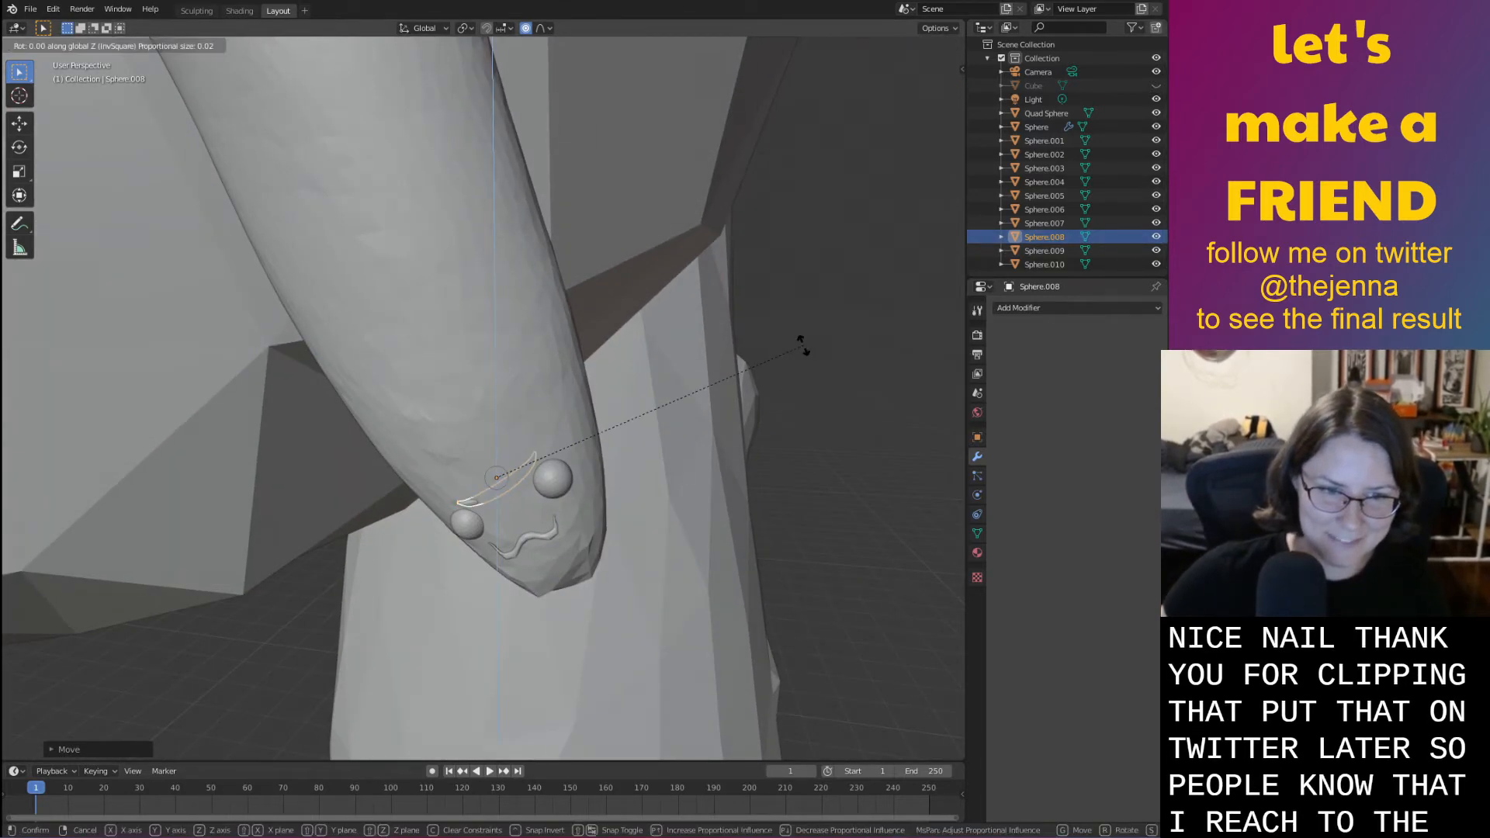
key("z")
key("z")
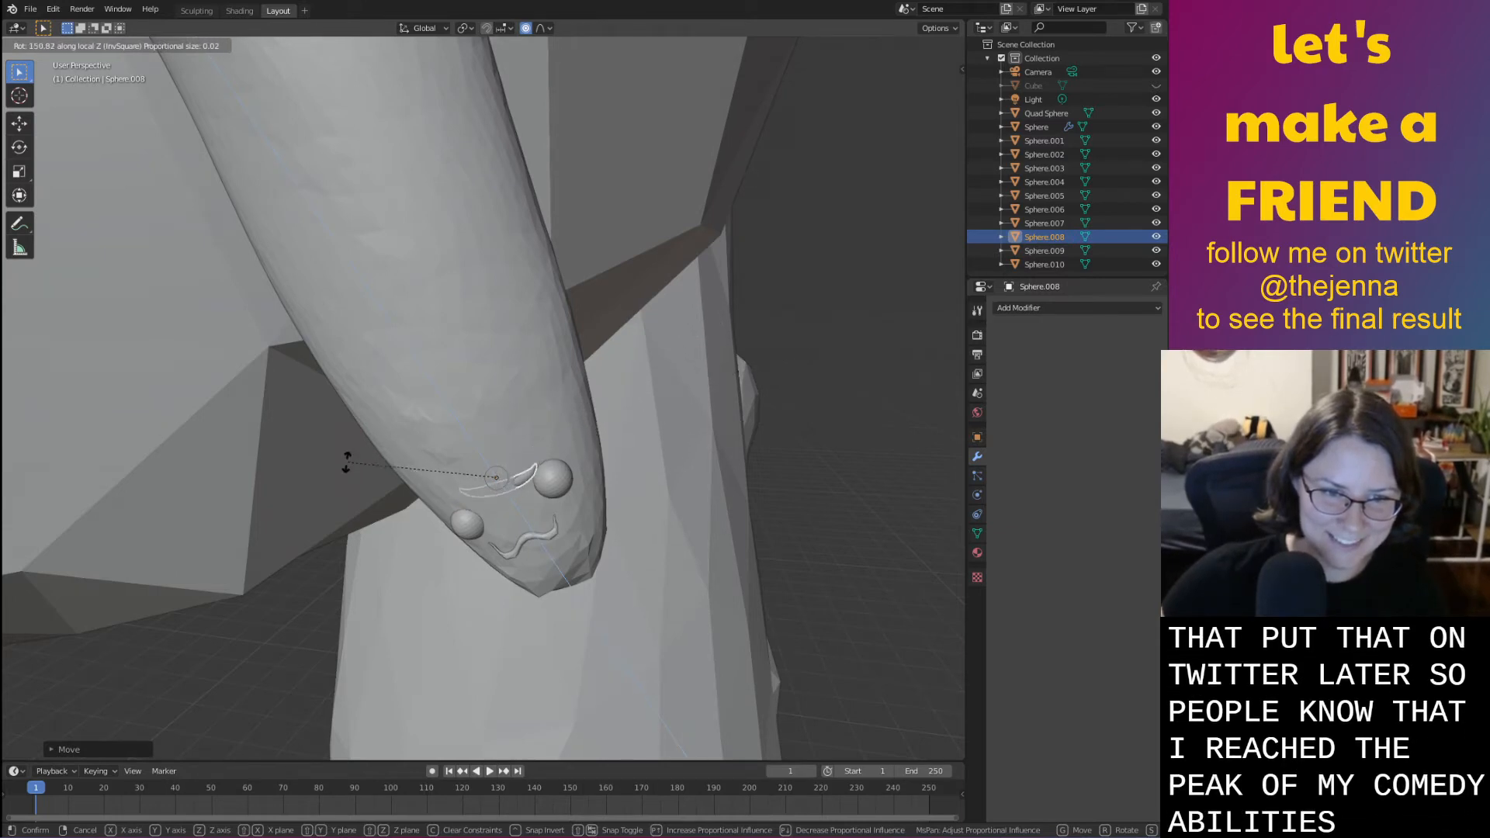
right_click(245, 554)
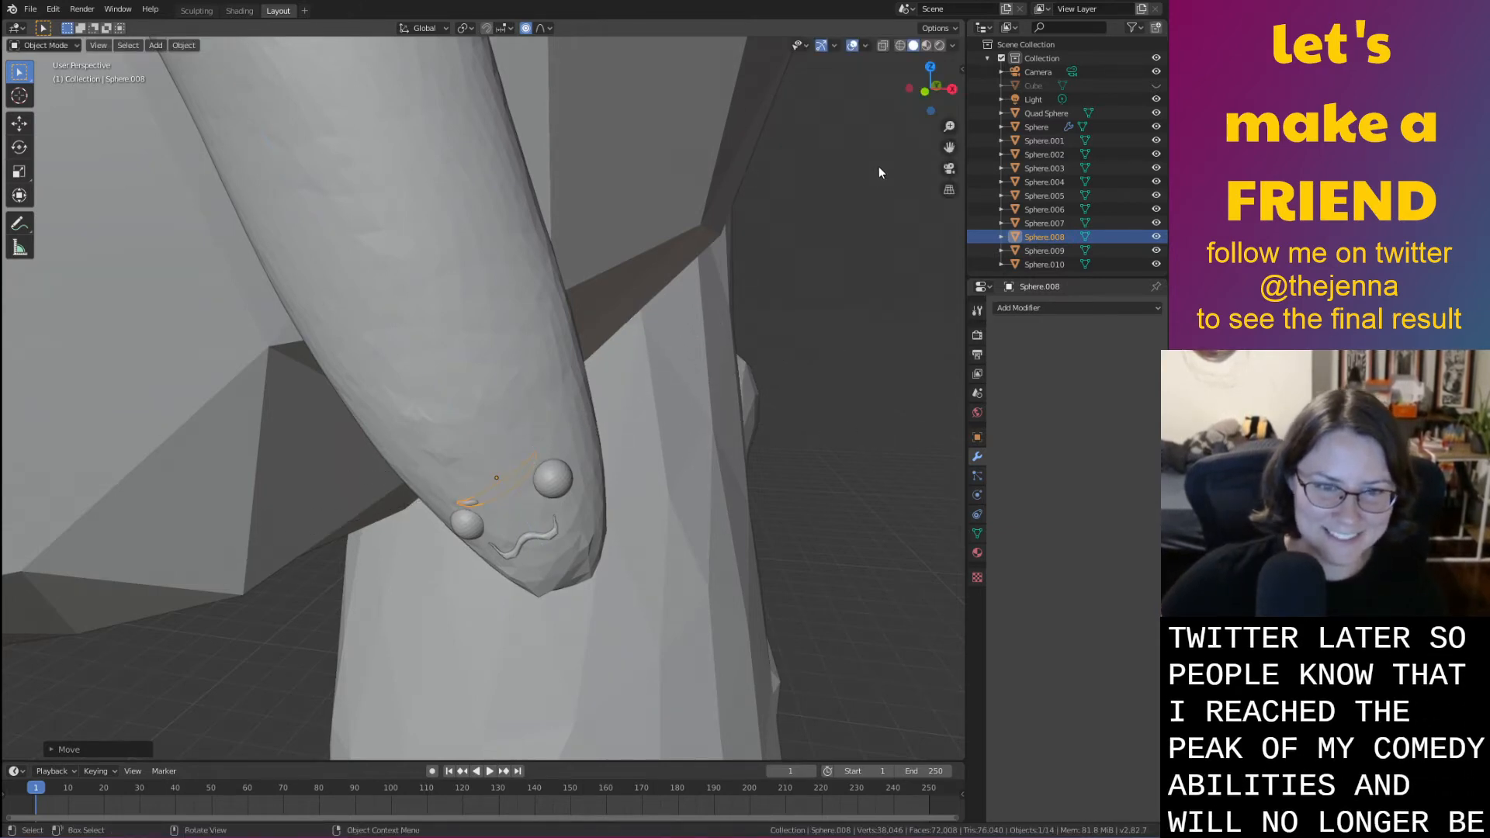
Rotate the curved brow about the global Z axis and move it about -0.007 m along the global Y axis
key("r")
key("z")
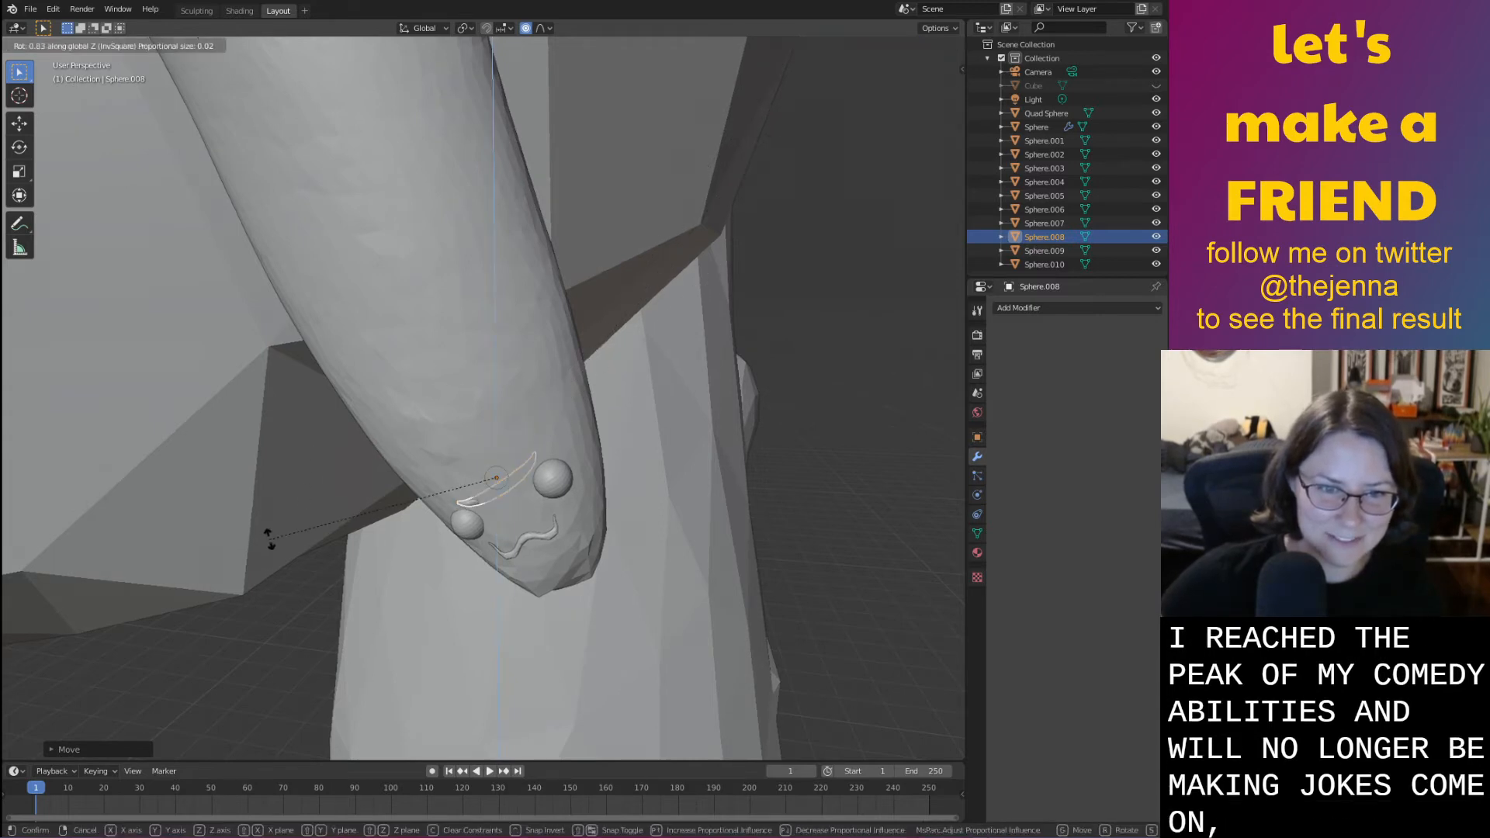
left_click(334, 481)
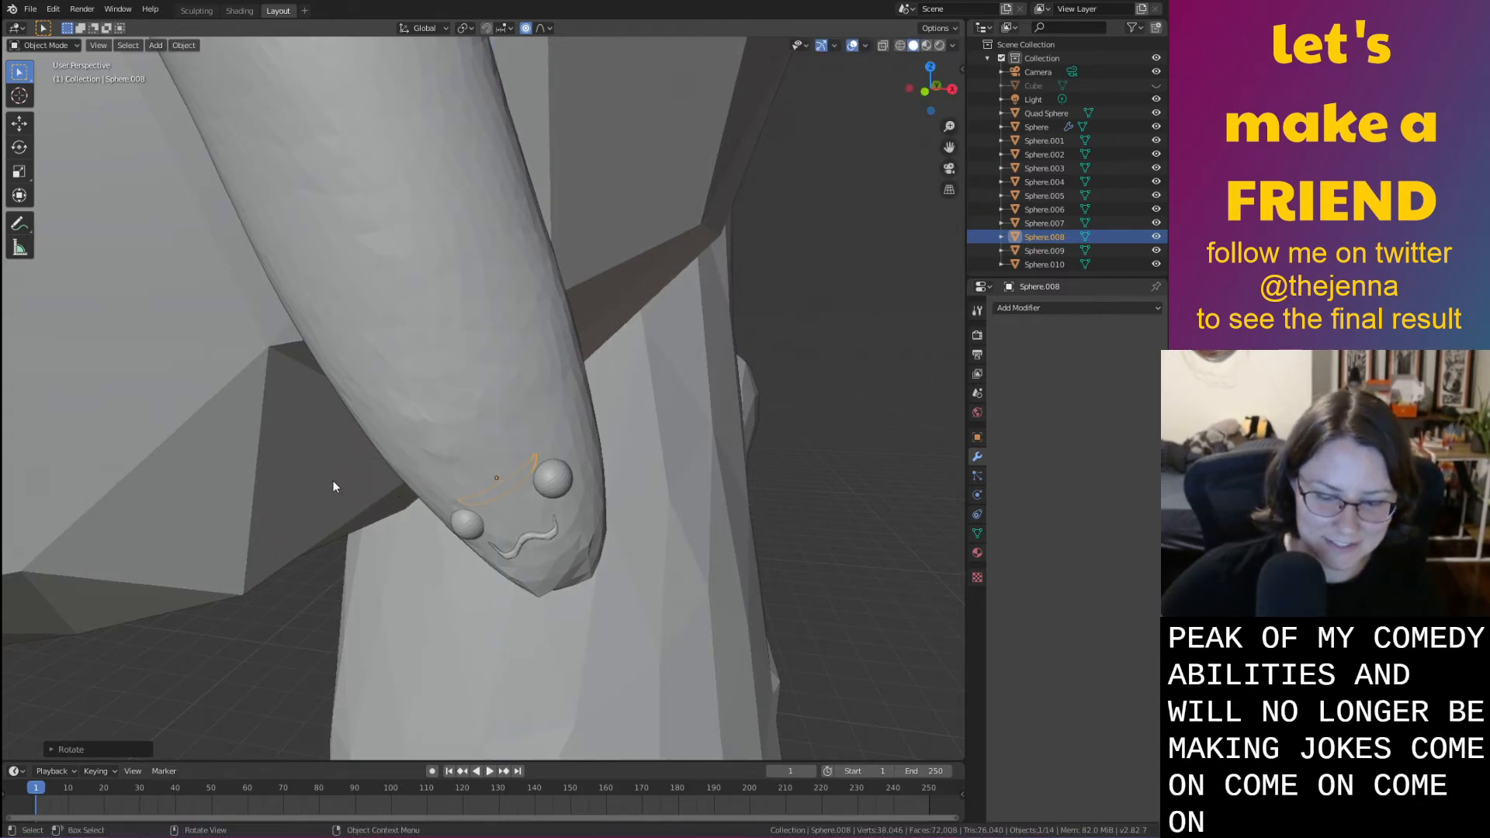
key("g")
key("y")
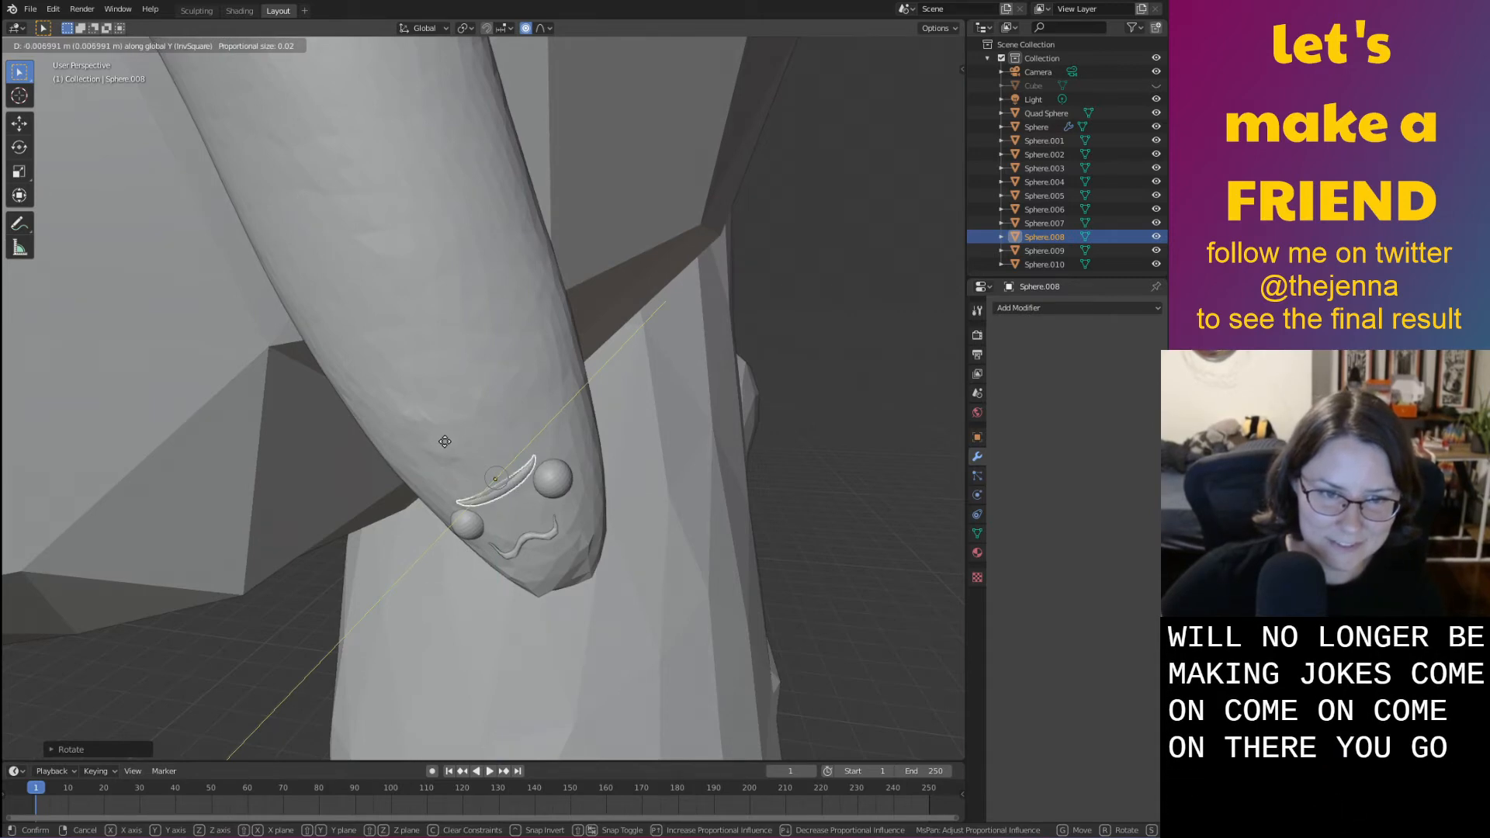
left_click(445, 443)
Nudge the curved brow slightly further out of the tendril's surface along the global Y axis
mouse_move(688, 492)
middle_mouse_down("ctrl")
mouse_move(688, 472)
mouse_move(668, 495)
middle_mouse_up("ctrl")
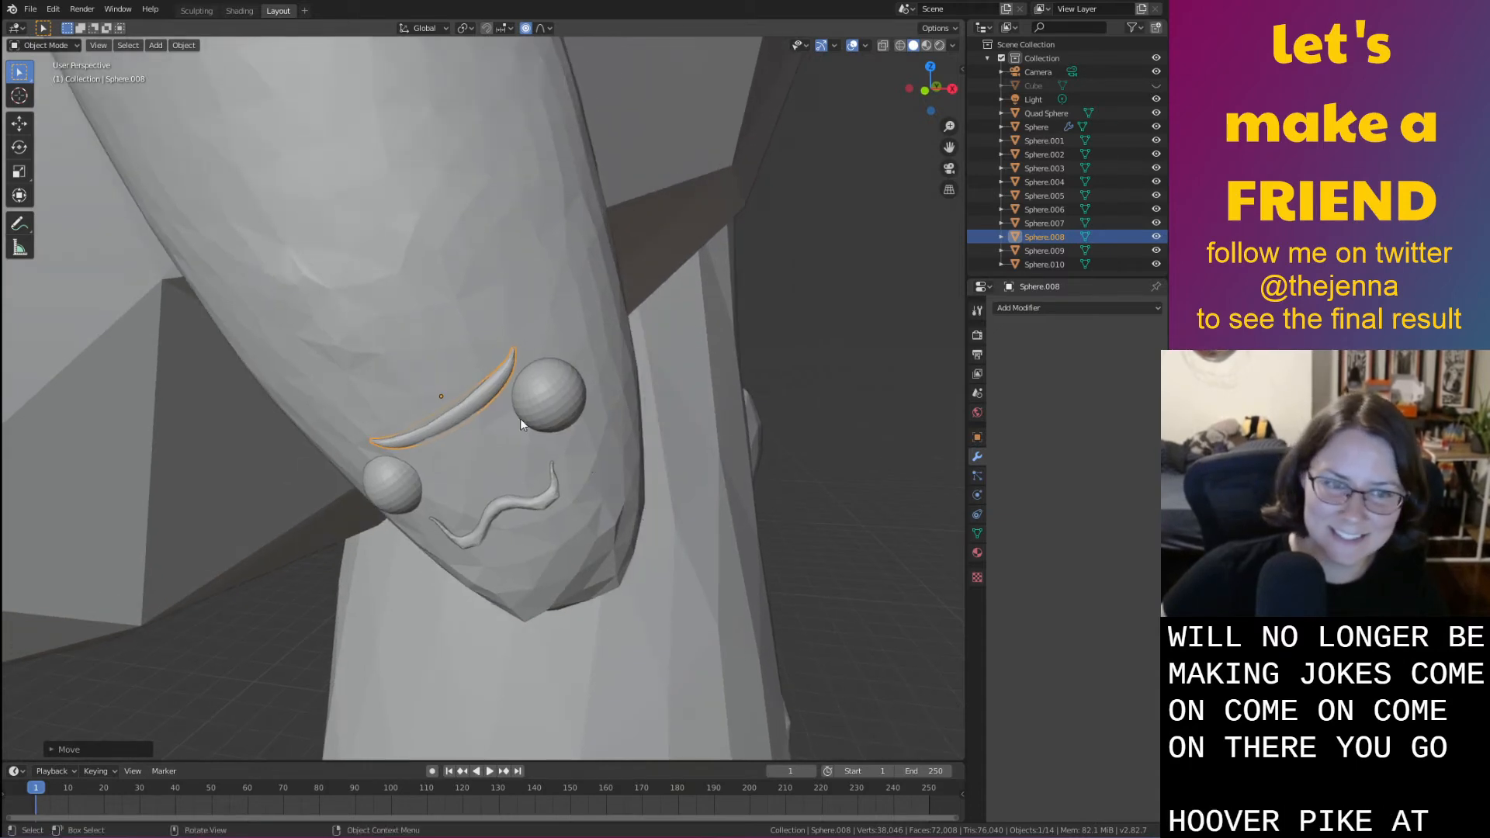
left_click(503, 516)
left_click(515, 511)
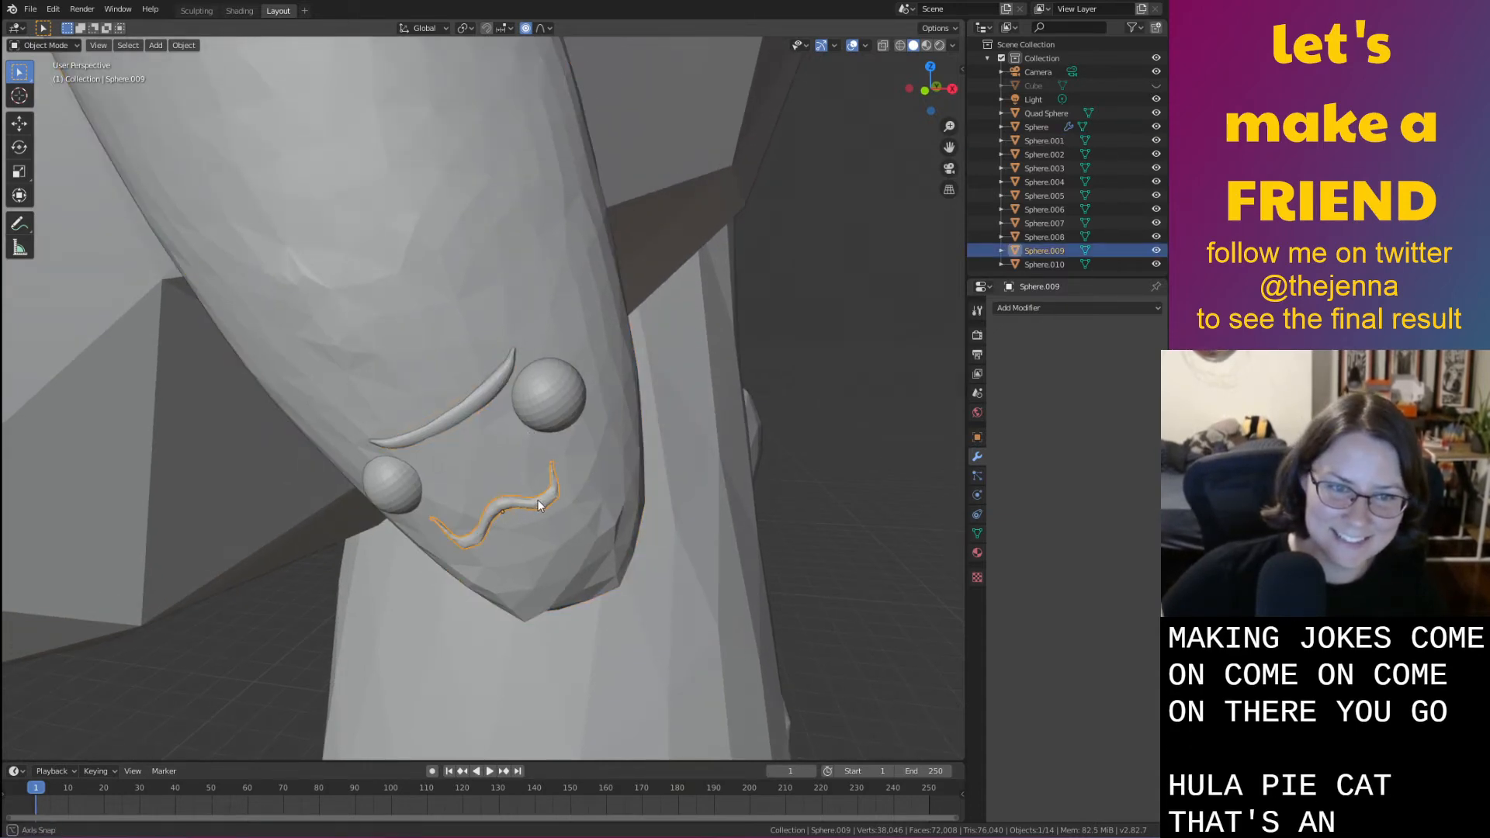
middle_click_drag(538, 500, 548, 495)
left_click(636, 420)
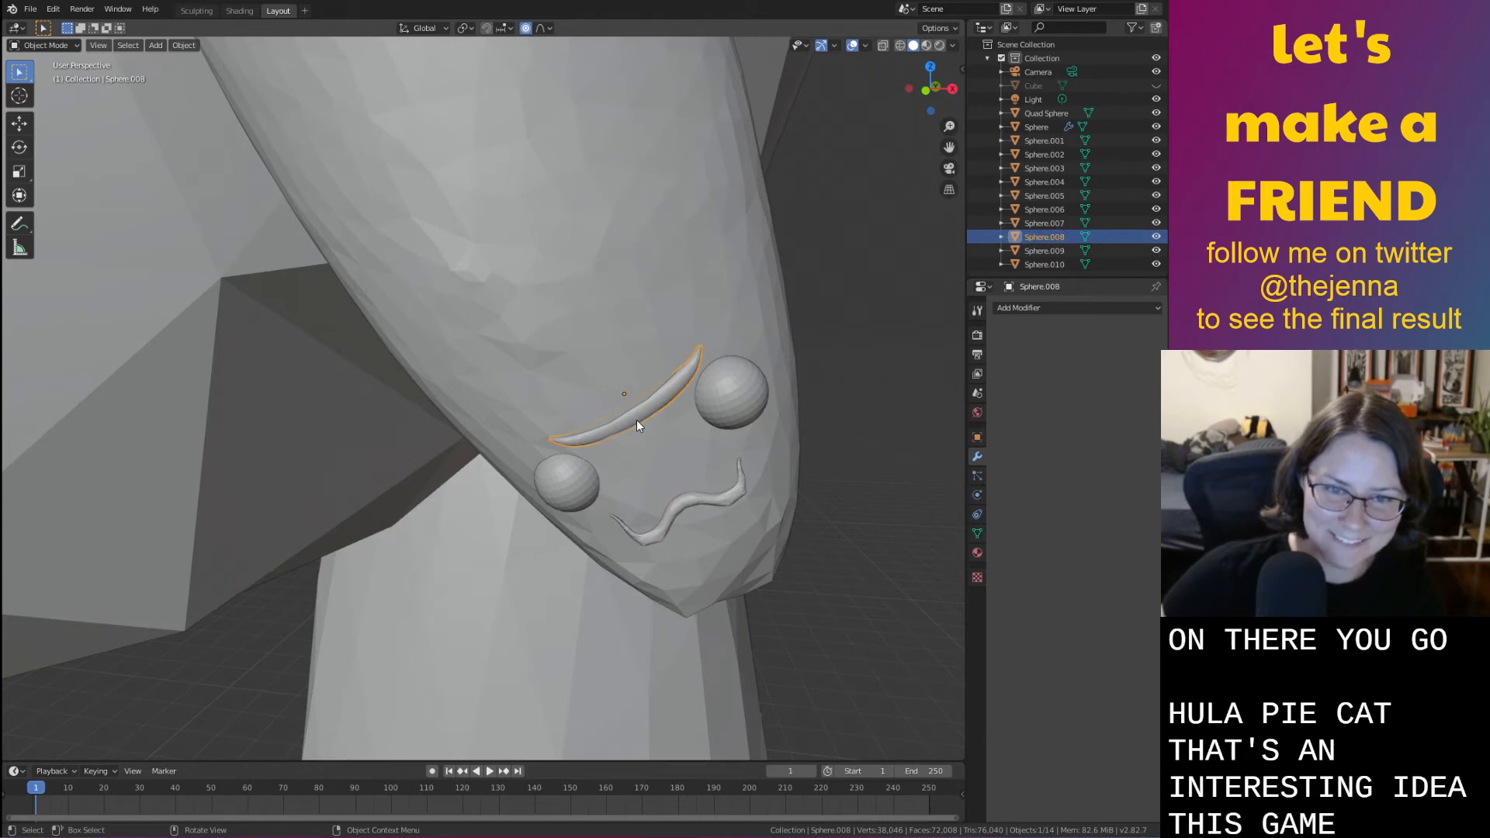
key("g")
key("y")
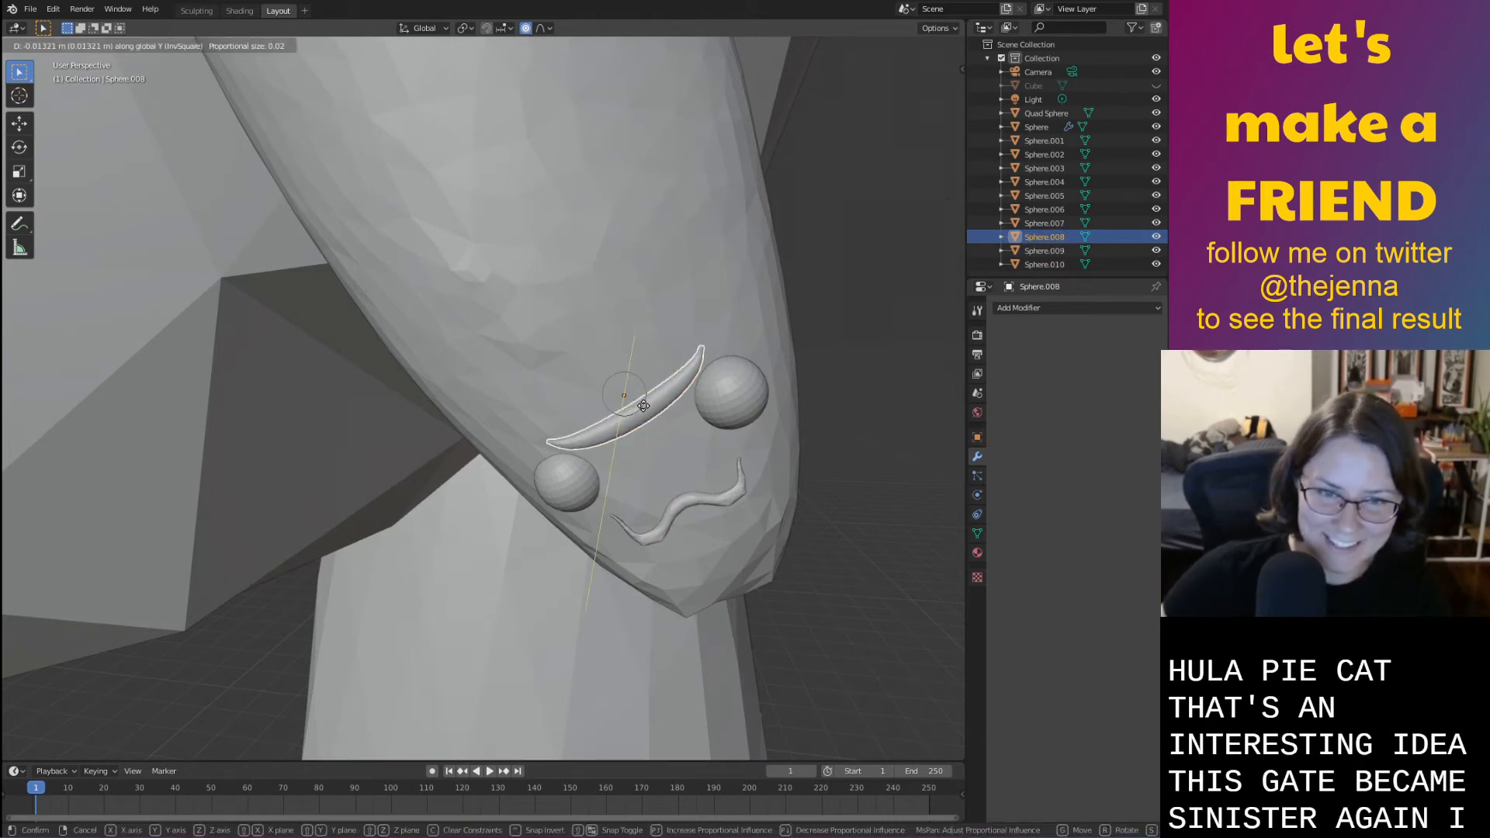
left_click(643, 403)
Select the tendril face's wavy mouth and open it in the Sculpting workspace
left_click(722, 494)
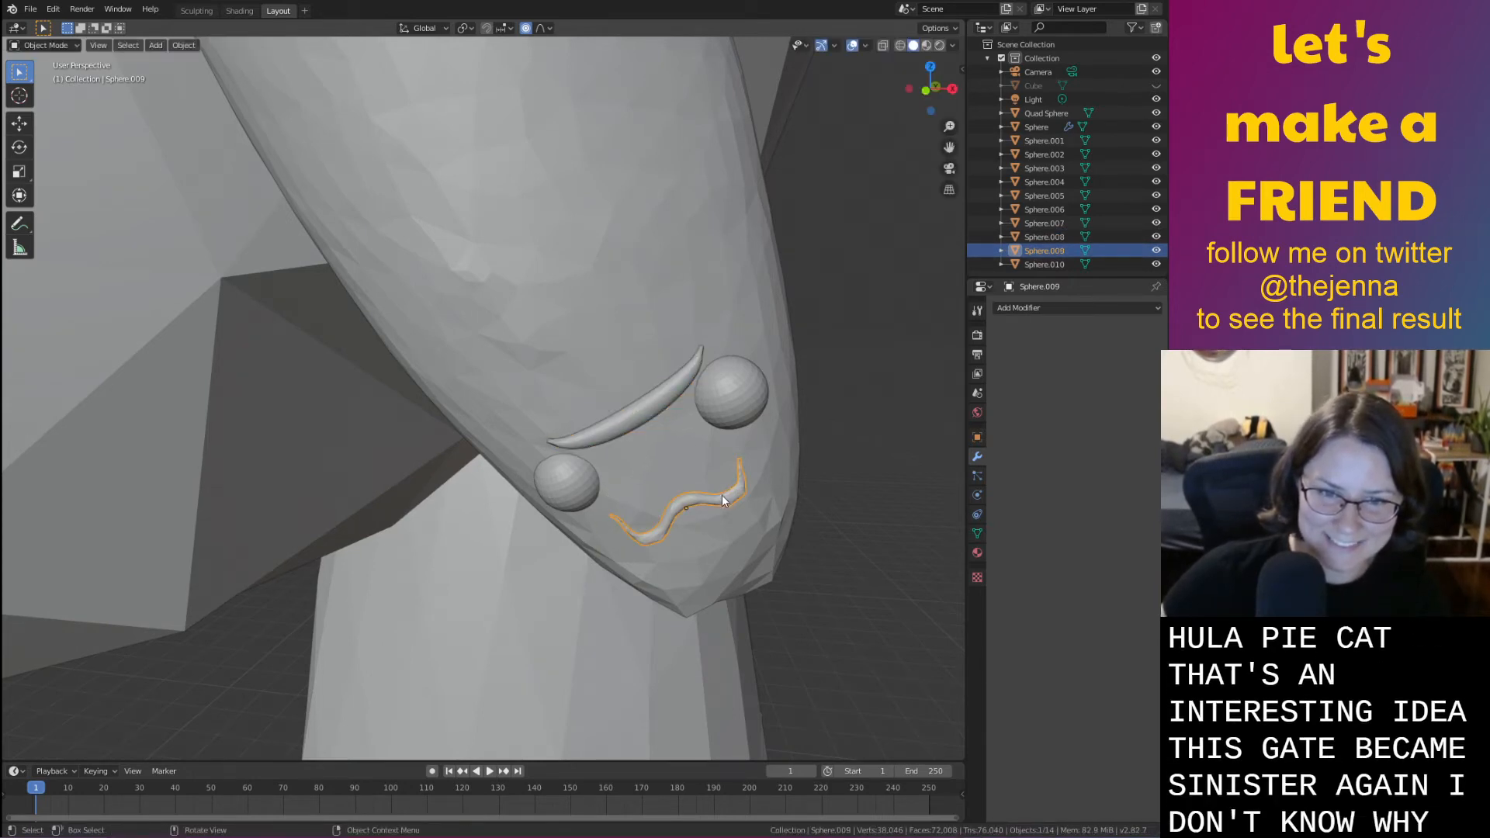
scroll(721, 507, "up", 1)
scroll(719, 503, "down", 6)
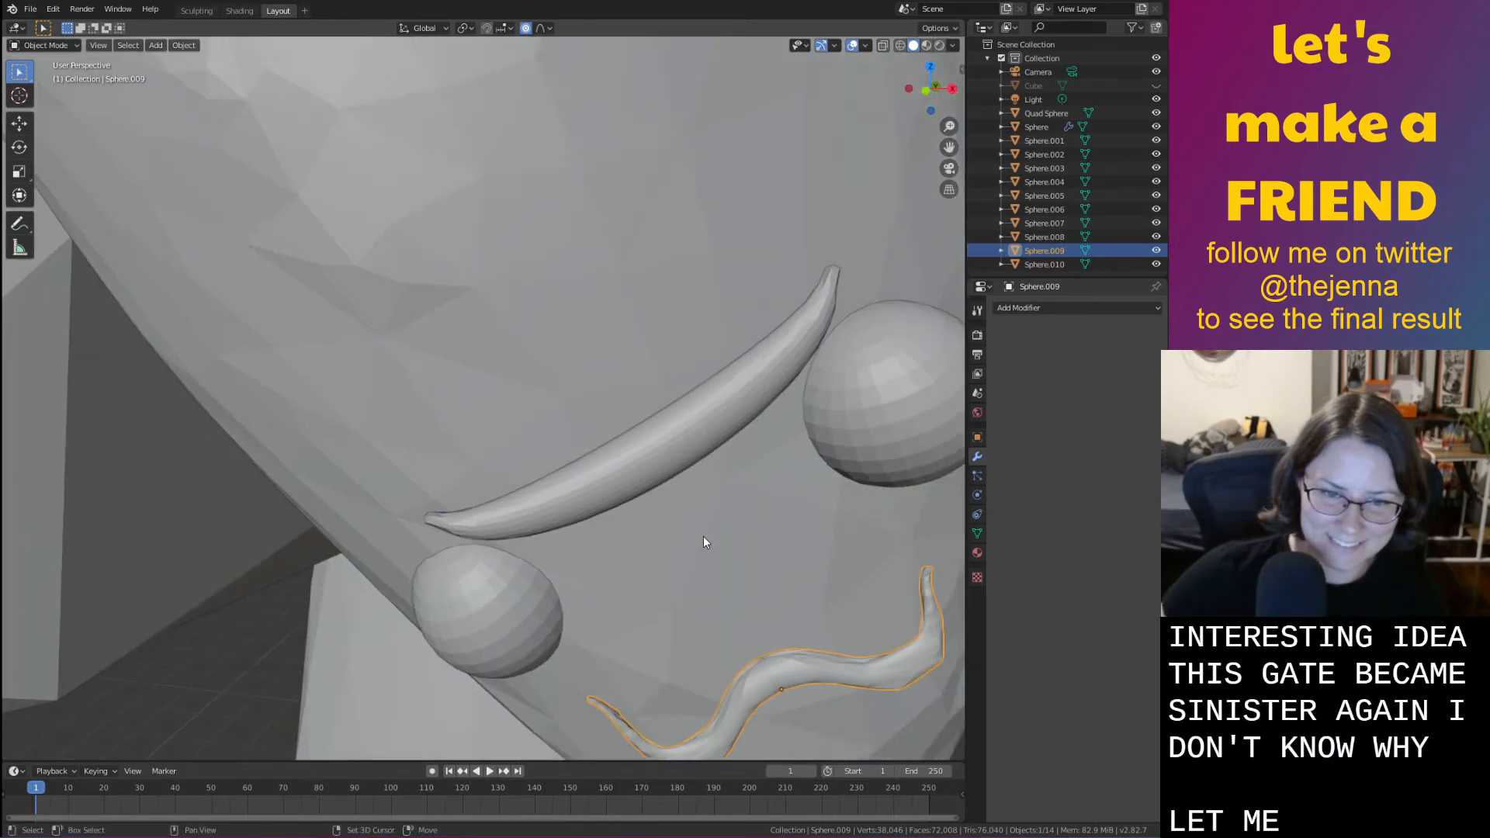
left_click(196, 10)
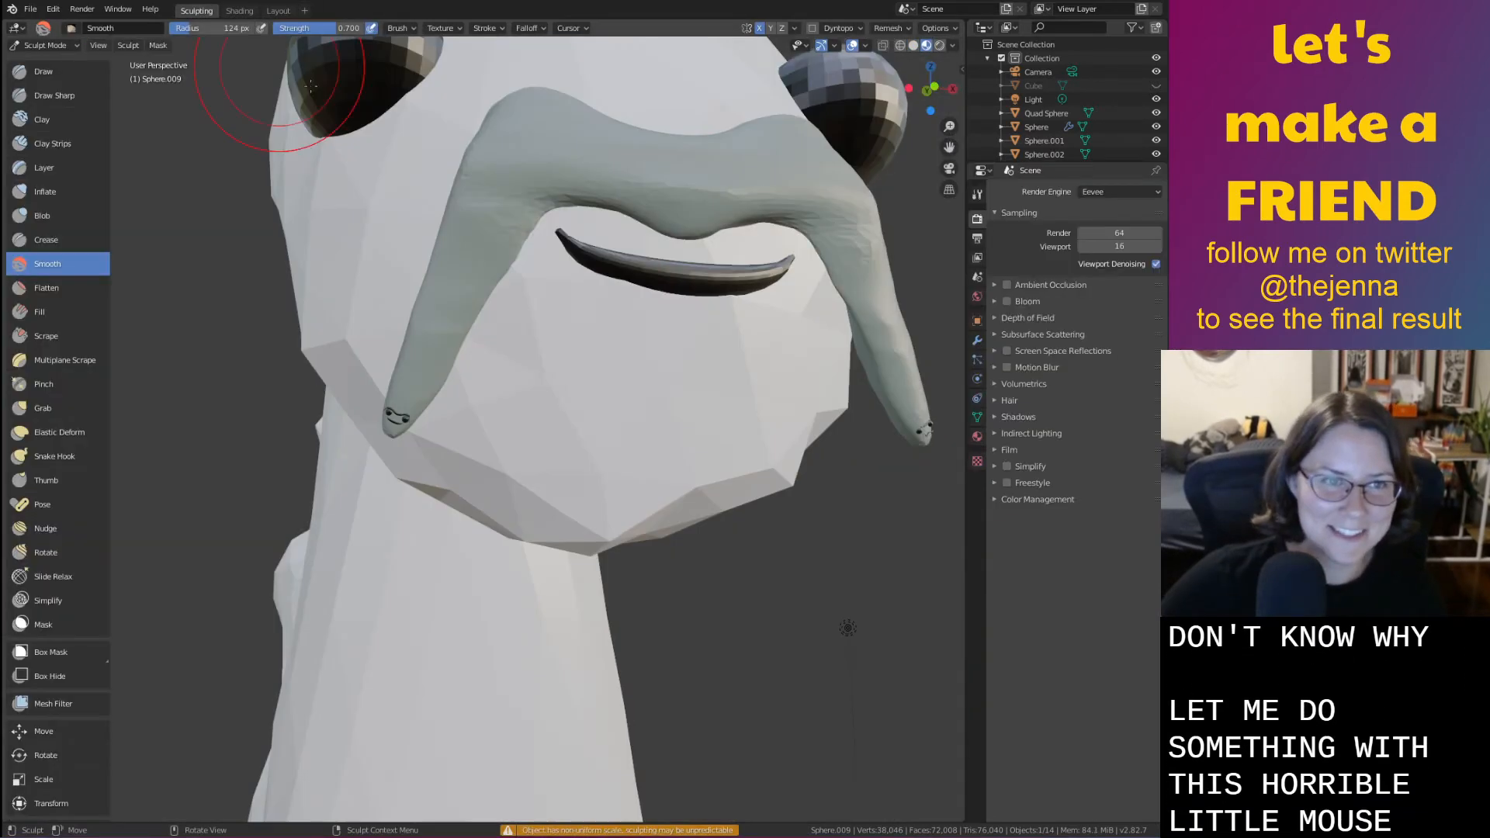
middle_click_drag(783, 340, 698, 349)
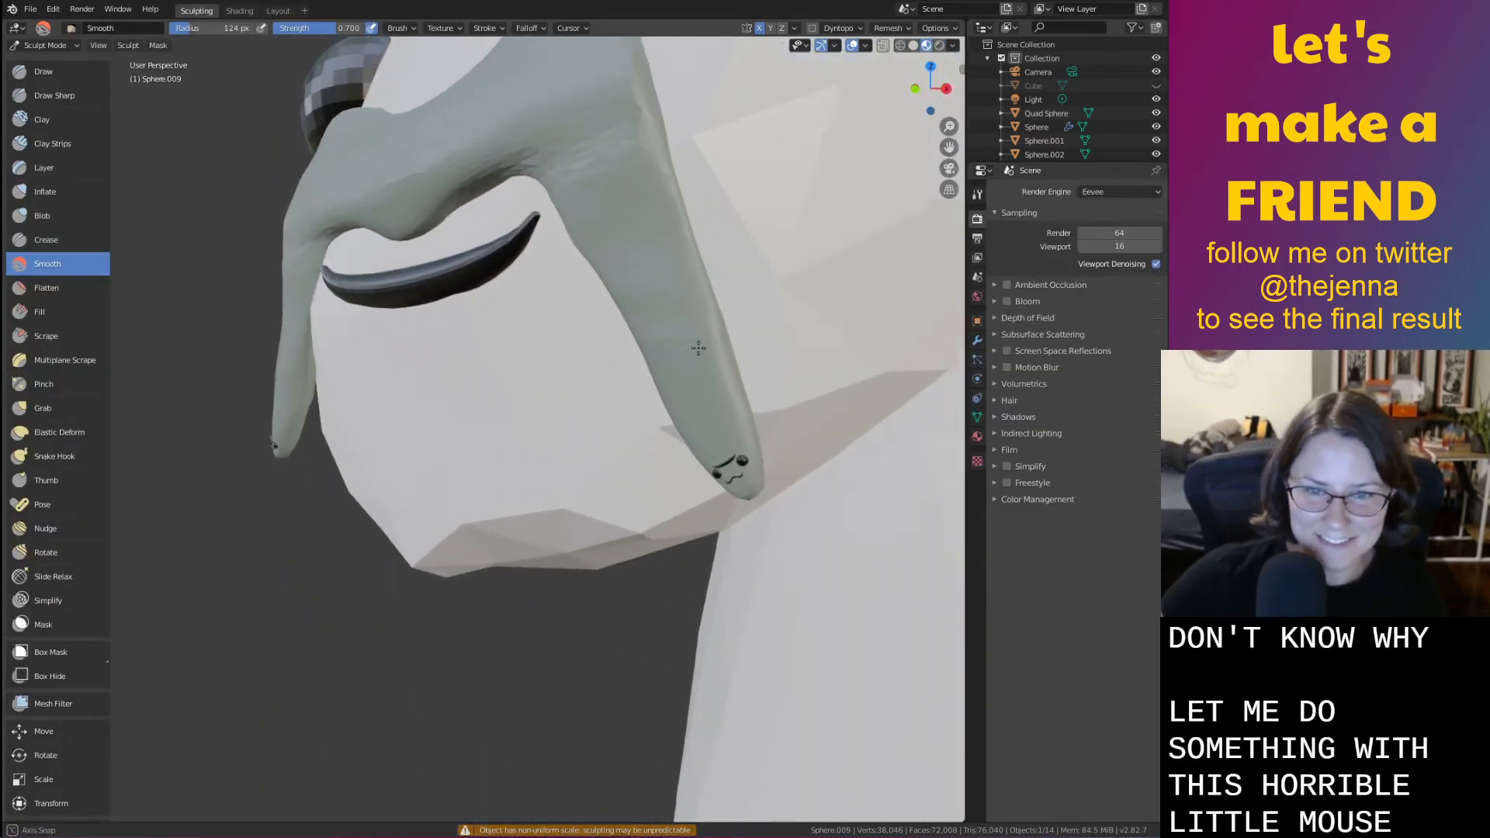
scroll(808, 462, "up", 3)
middle_click_drag(837, 492, 649, 501, "shift")
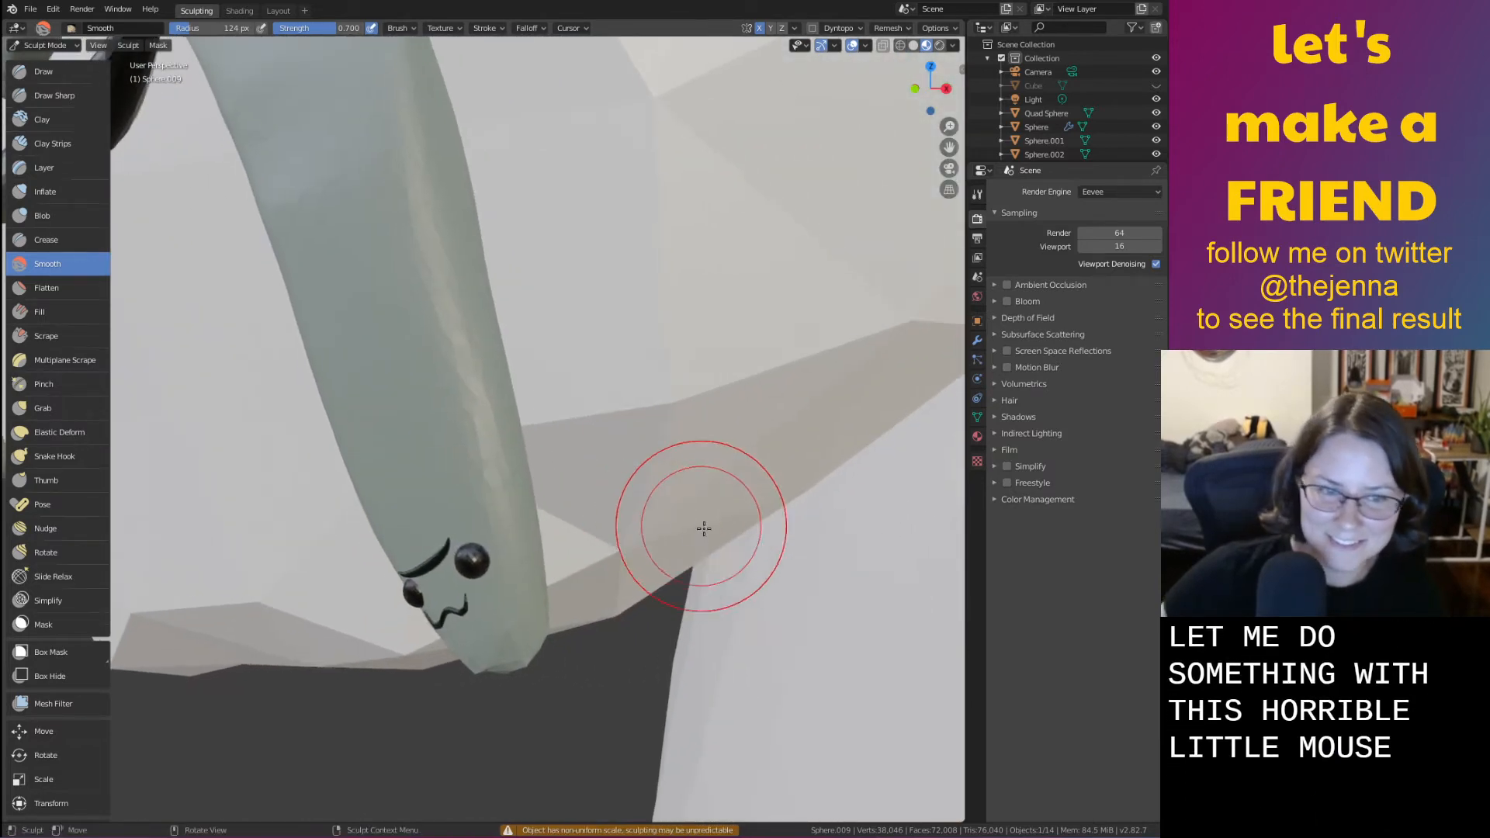
scroll(683, 526, "up", 2)
middle_click_drag(559, 521, 652, 506)
scroll(700, 517, "up", 4)
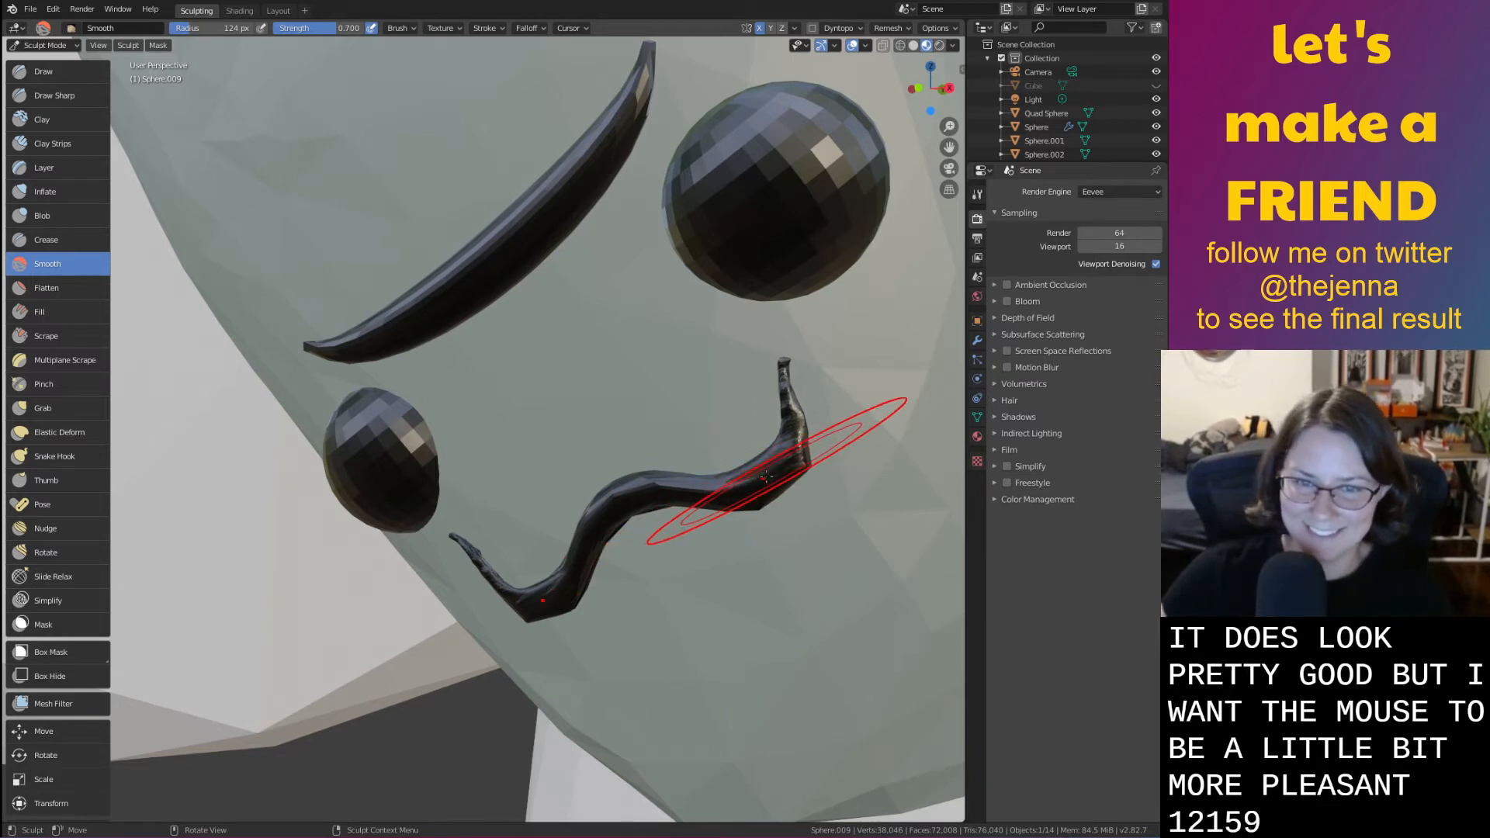
Enable Dyntopo and thicken both ends of the wavy mouth with the Inflate brush
key("i")
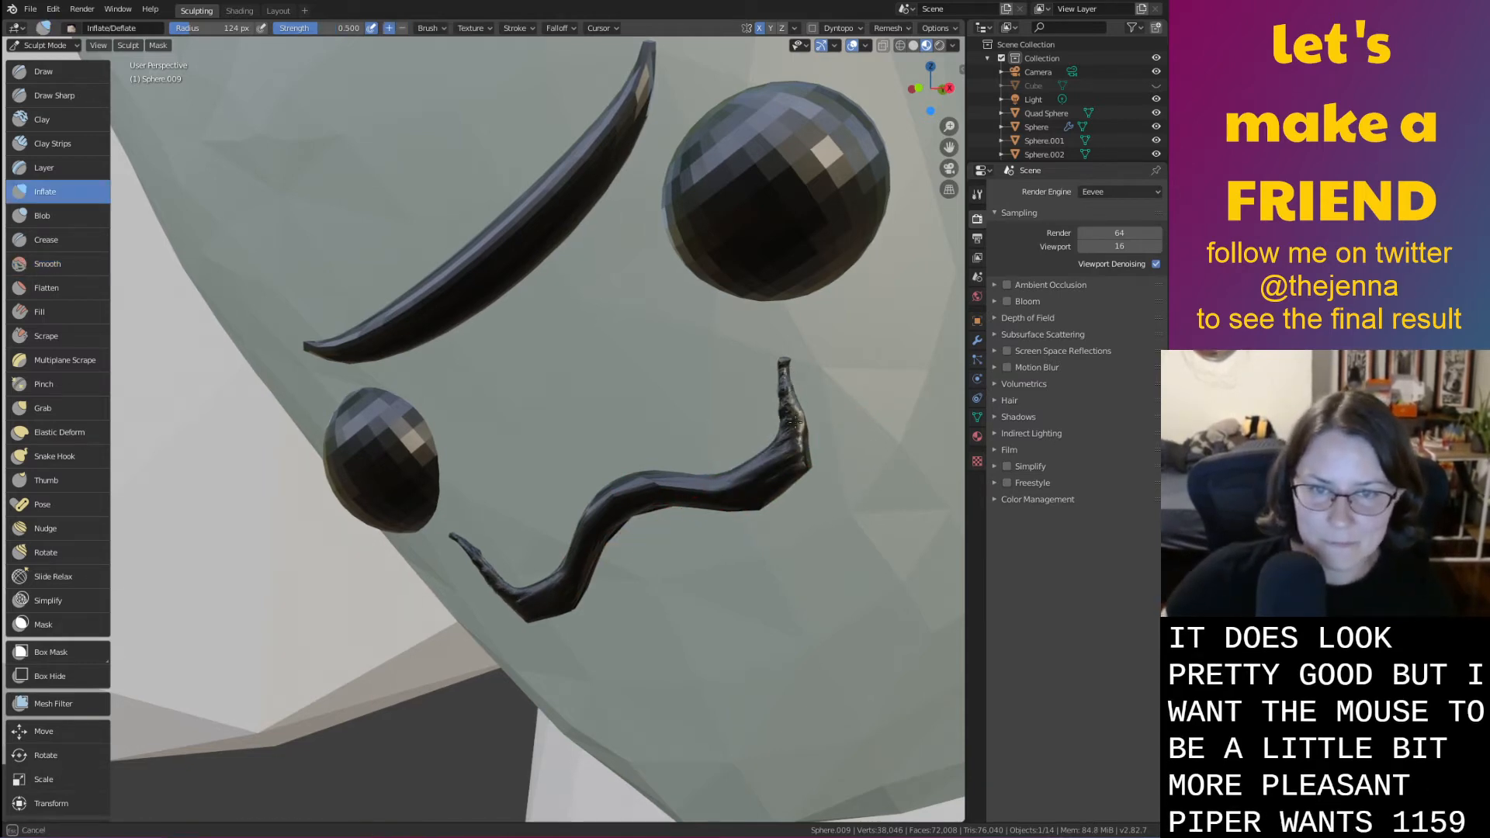
left_click(813, 28)
left_click(807, 50)
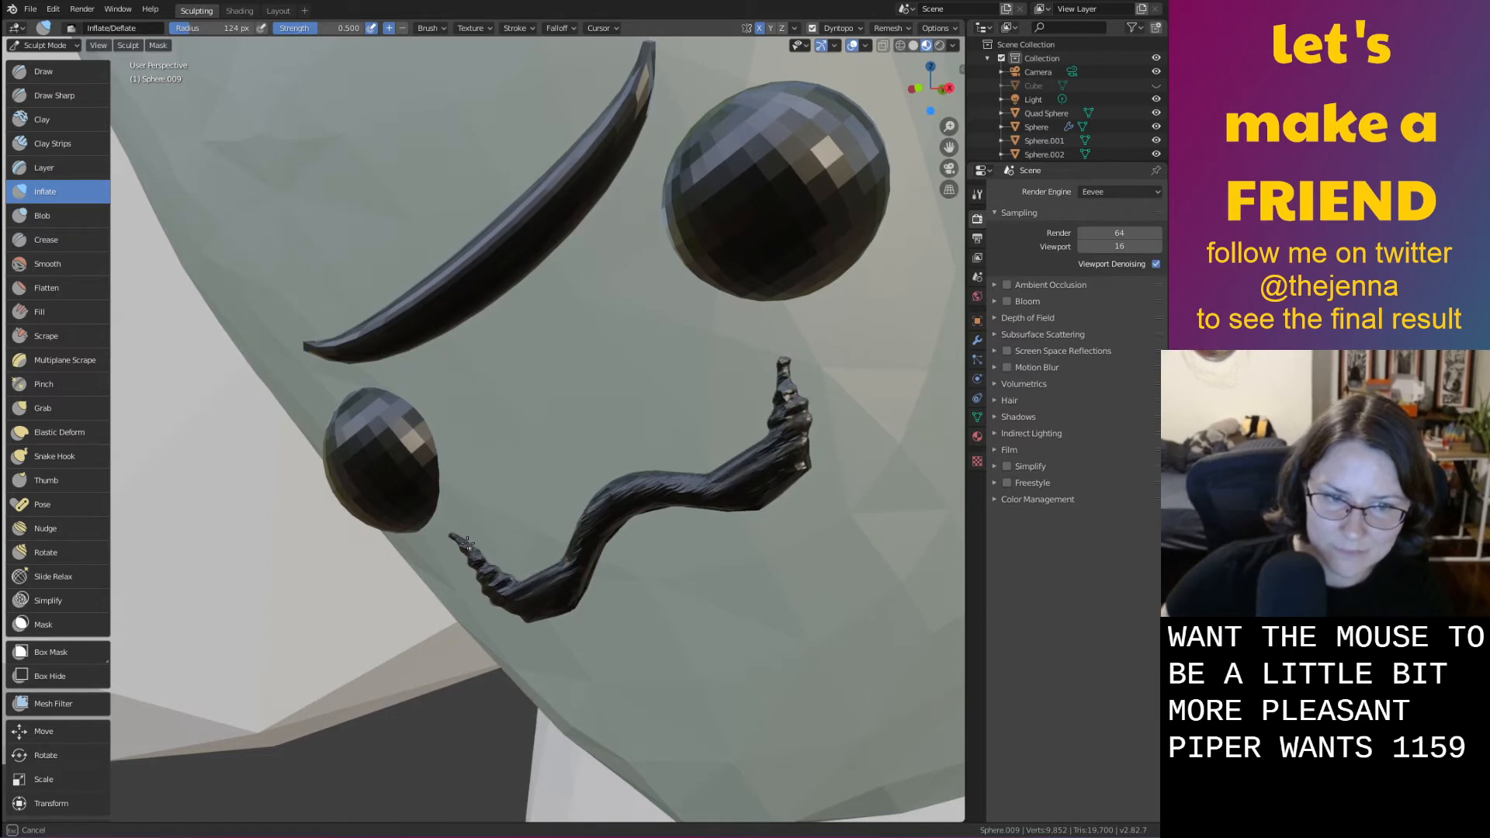
mouse_move(473, 555)
left_mouse_down()
mouse_move(475, 543)
mouse_move(478, 563)
left_mouse_up()
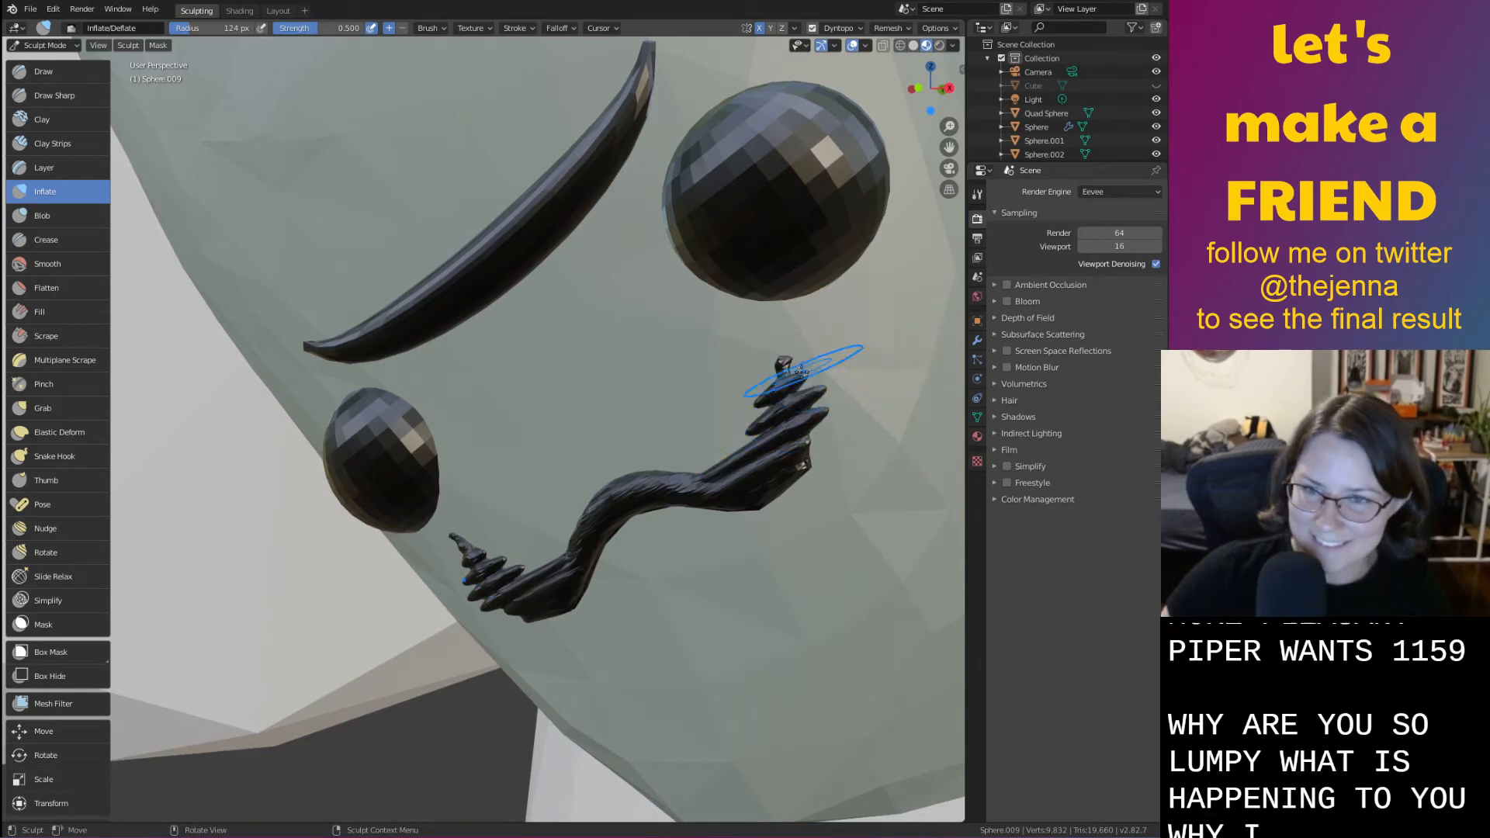
Go over the rippled ends of the wavy mouth with the Smooth brush
key("s")
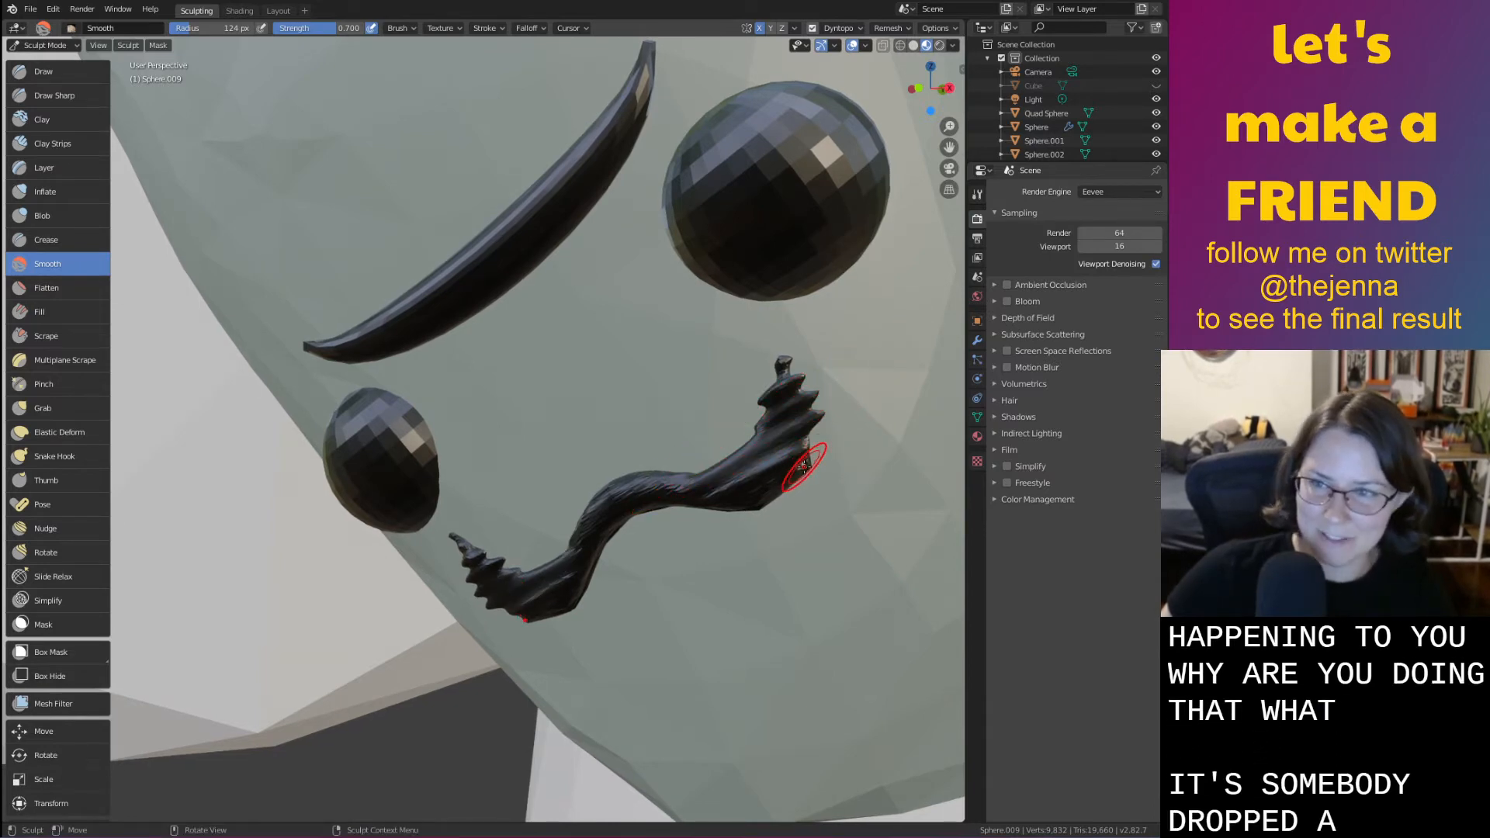
mouse_move(802, 467)
middle_mouse_down()
mouse_move(795, 515)
mouse_move(752, 346)
mouse_move(805, 476)
mouse_move(835, 475)
mouse_move(735, 490)
mouse_move(775, 492)
mouse_move(789, 467)
mouse_move(809, 494)
mouse_move(796, 456)
mouse_move(822, 450)
middle_mouse_up()
scroll(789, 466, "up", 3)
scroll(799, 466, "up", 4)
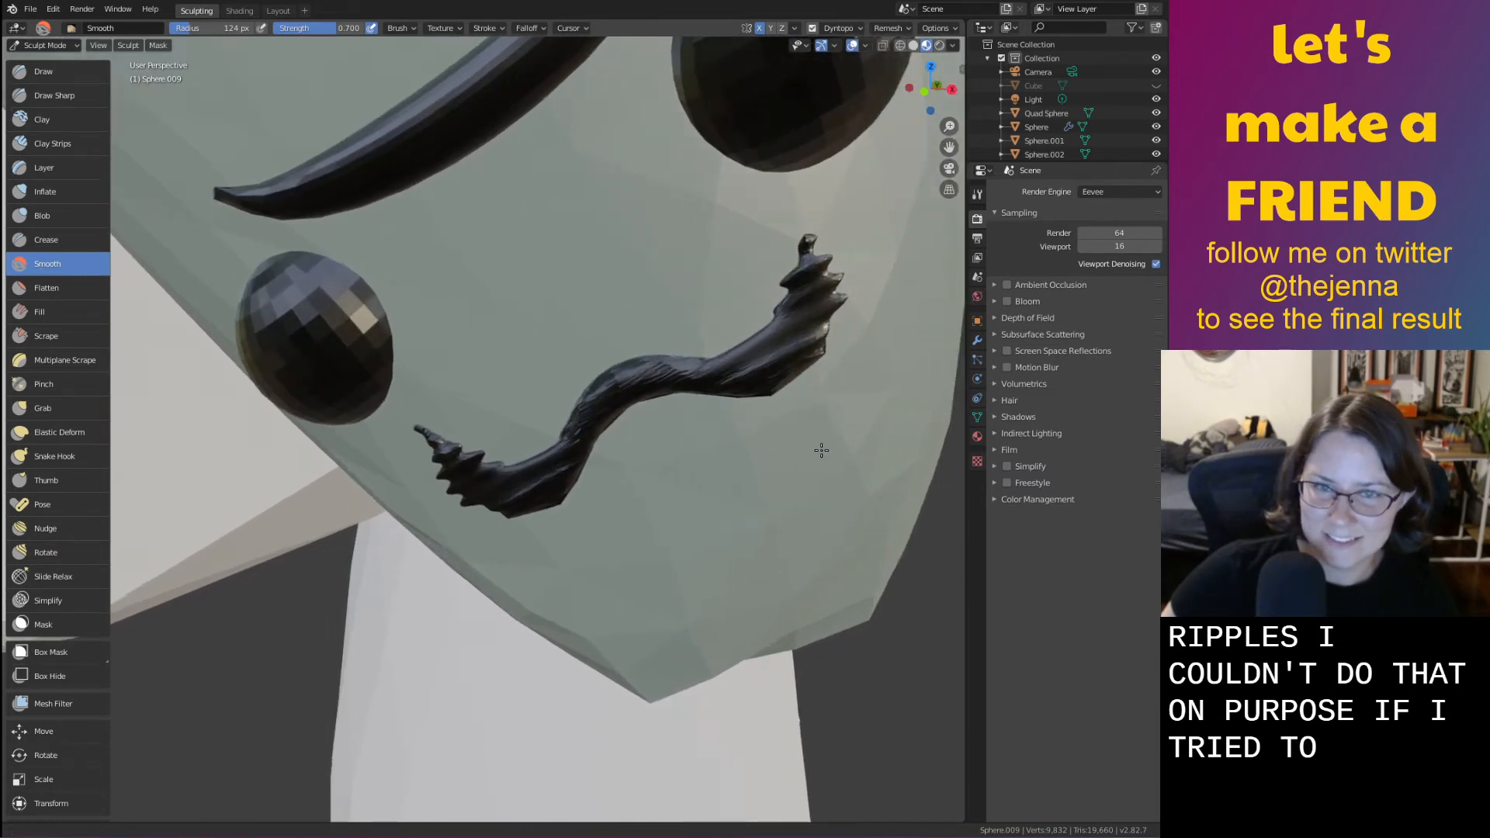
left_click_drag(812, 273, 814, 335)
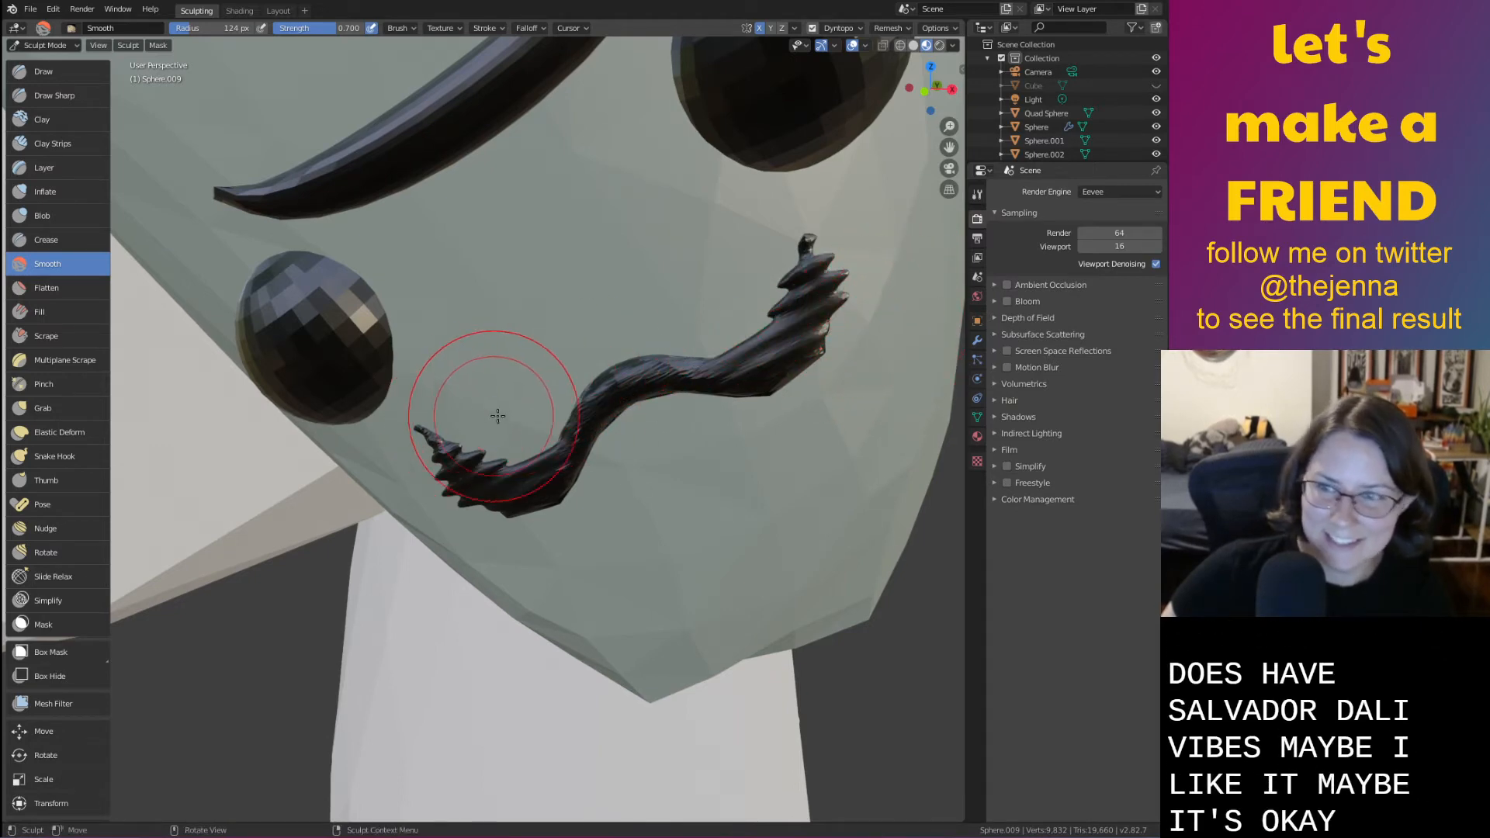
Save the monster file and check the small tendril face against the whole worm
key("ctrl+s")
mouse_move(460, 366)
middle_mouse_down()
mouse_move(393, 406)
mouse_move(393, 465)
mouse_move(432, 450)
mouse_move(513, 477)
mouse_move(466, 476)
mouse_move(435, 463)
mouse_move(603, 492)
middle_mouse_up()
scroll(603, 493, "down", 4)
middle_click_drag(606, 559, 700, 460)
key("ctrl+s")
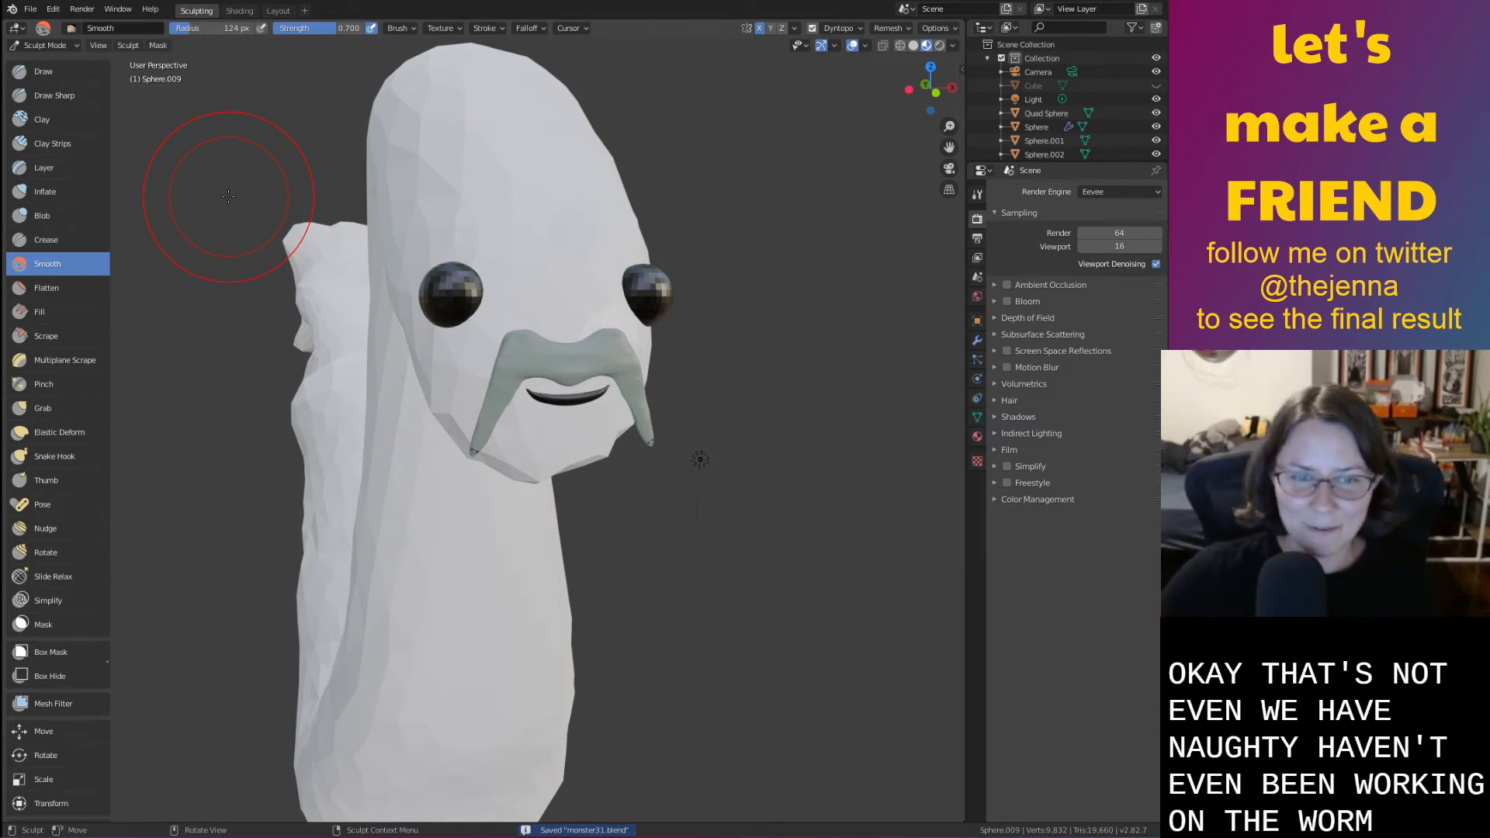
scroll(225, 222, "down", 4)
middle_click_drag(326, 349, 411, 405)
scroll(432, 463, "up", 14)
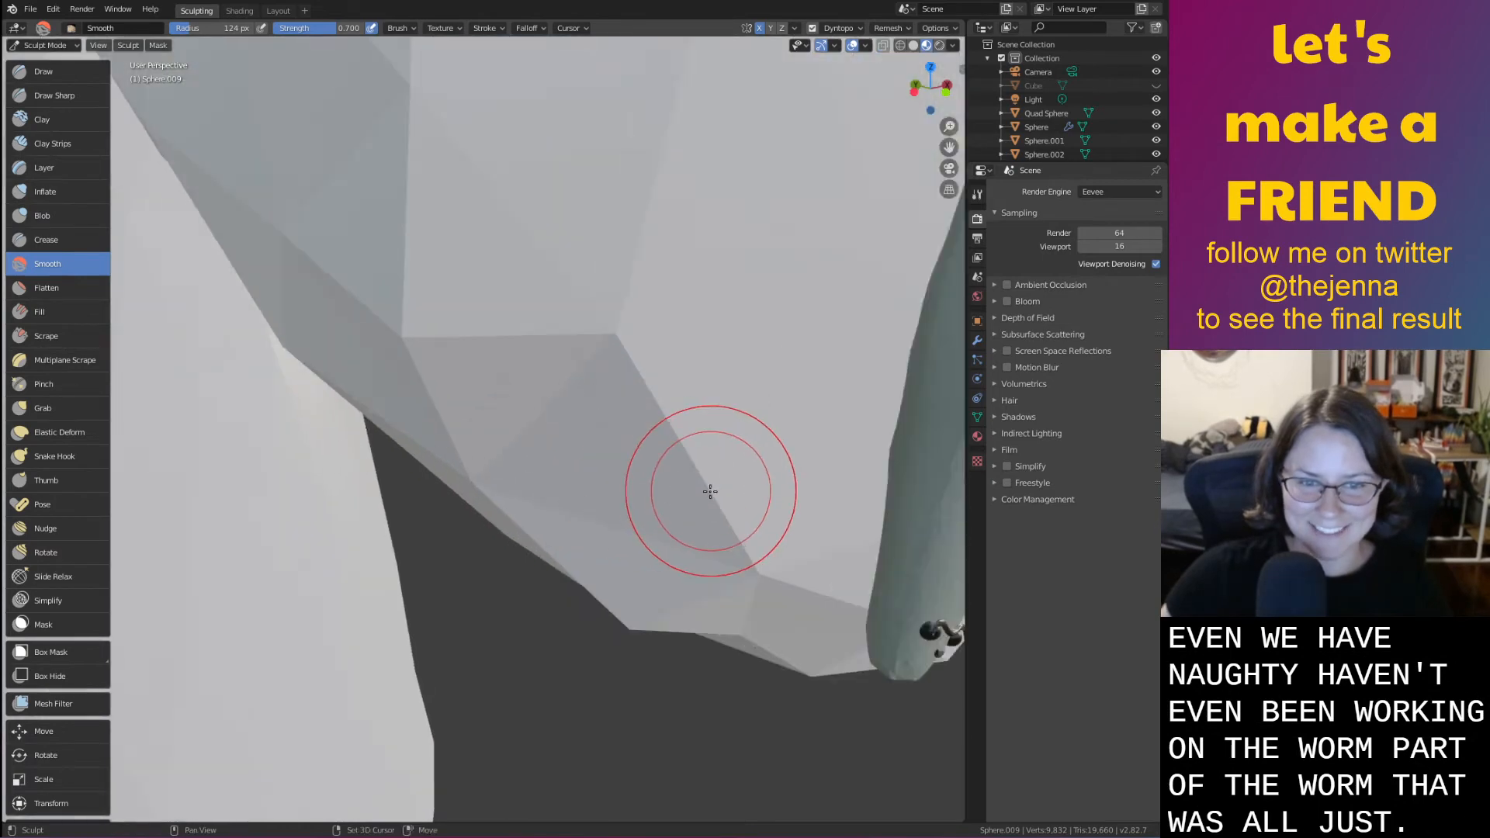
mouse_move(784, 518)
middle_mouse_down("shift")
mouse_move(593, 448)
mouse_move(592, 426)
mouse_move(606, 443)
mouse_move(406, 436)
mouse_move(503, 456)
middle_mouse_up("shift")
Stop sculpting the wavy mouth, return to the Layout workspace and select the worm's mustache
key("Tab")
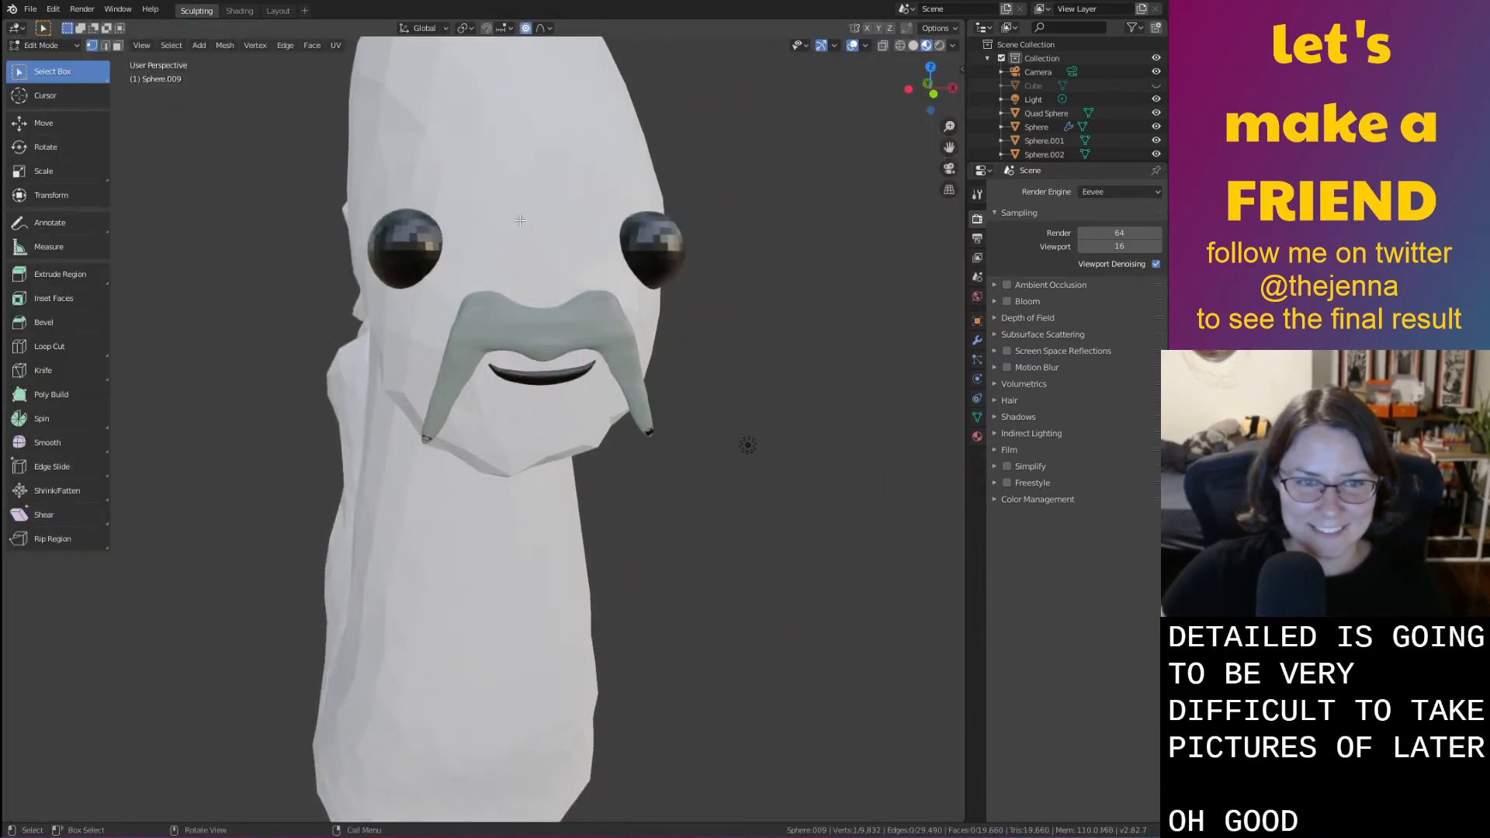
key("Tab")
key("Tab")
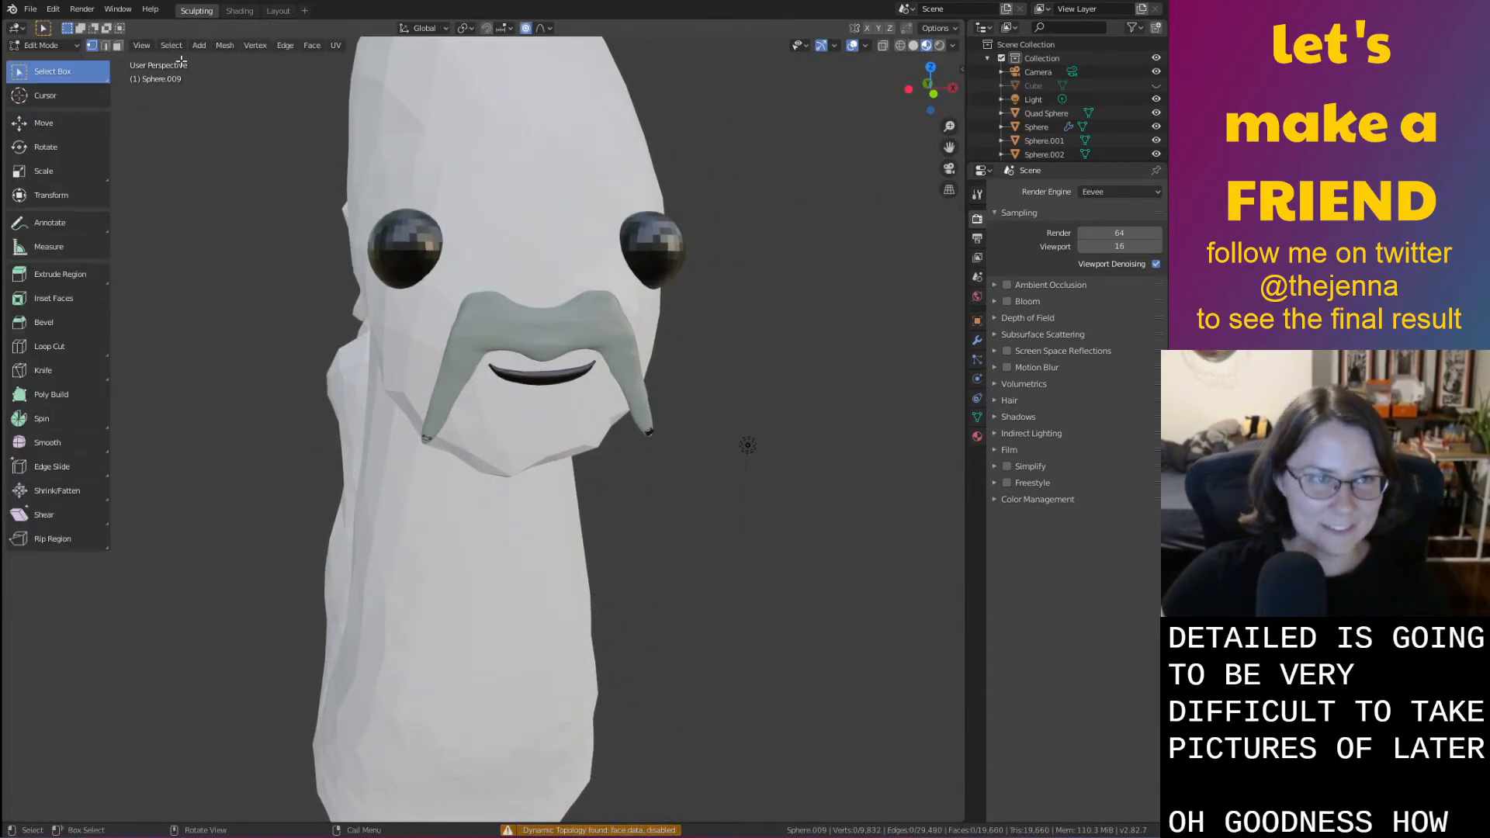
left_click(279, 11)
left_click(389, 188)
scroll(389, 188, "down", 5)
left_click(389, 187)
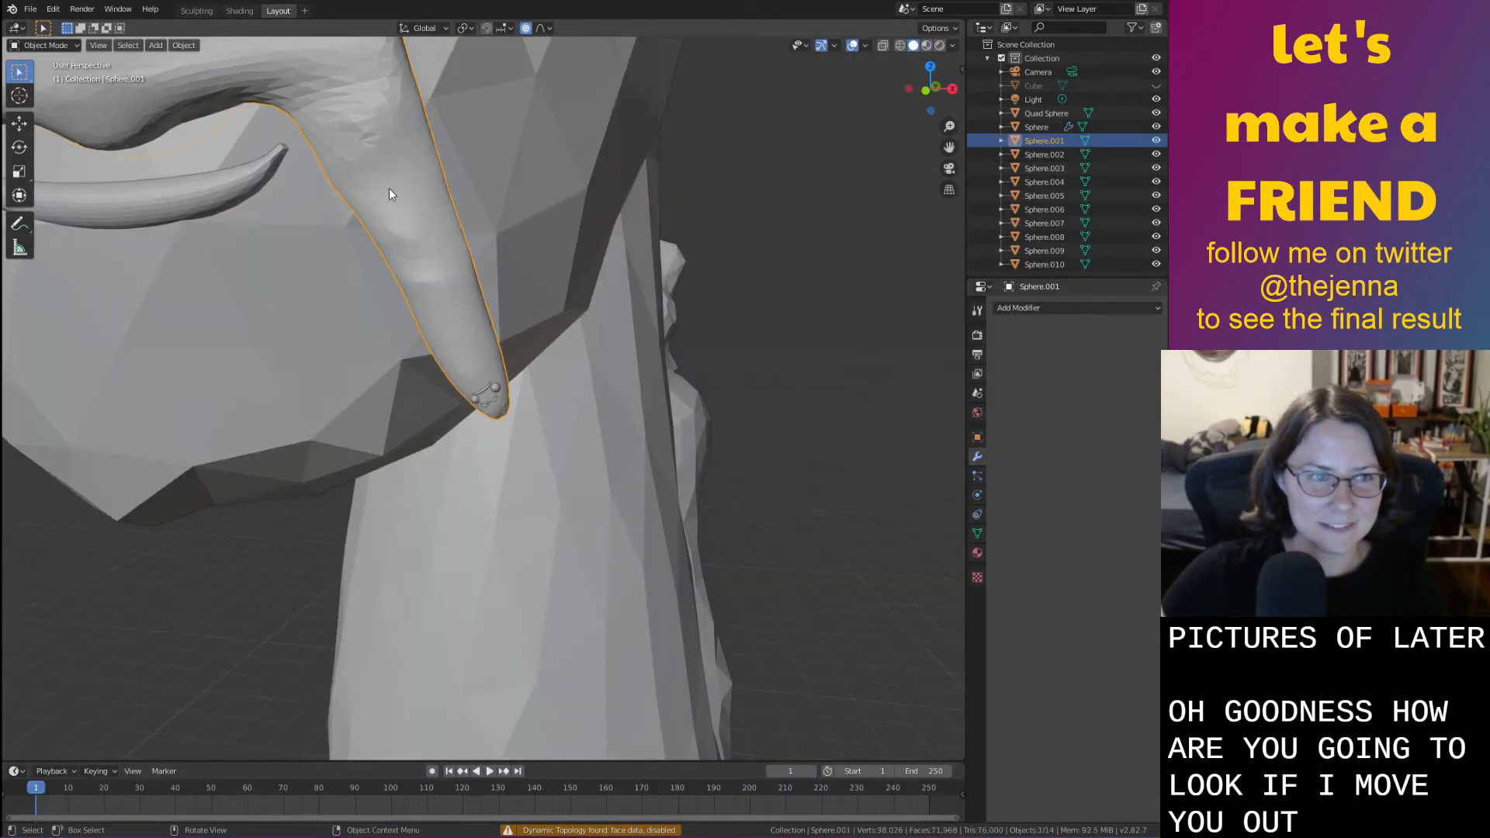
scroll(389, 187, "down", 4)
right_click(435, 171)
left_click(427, 138)
scroll(426, 138, "down", 2)
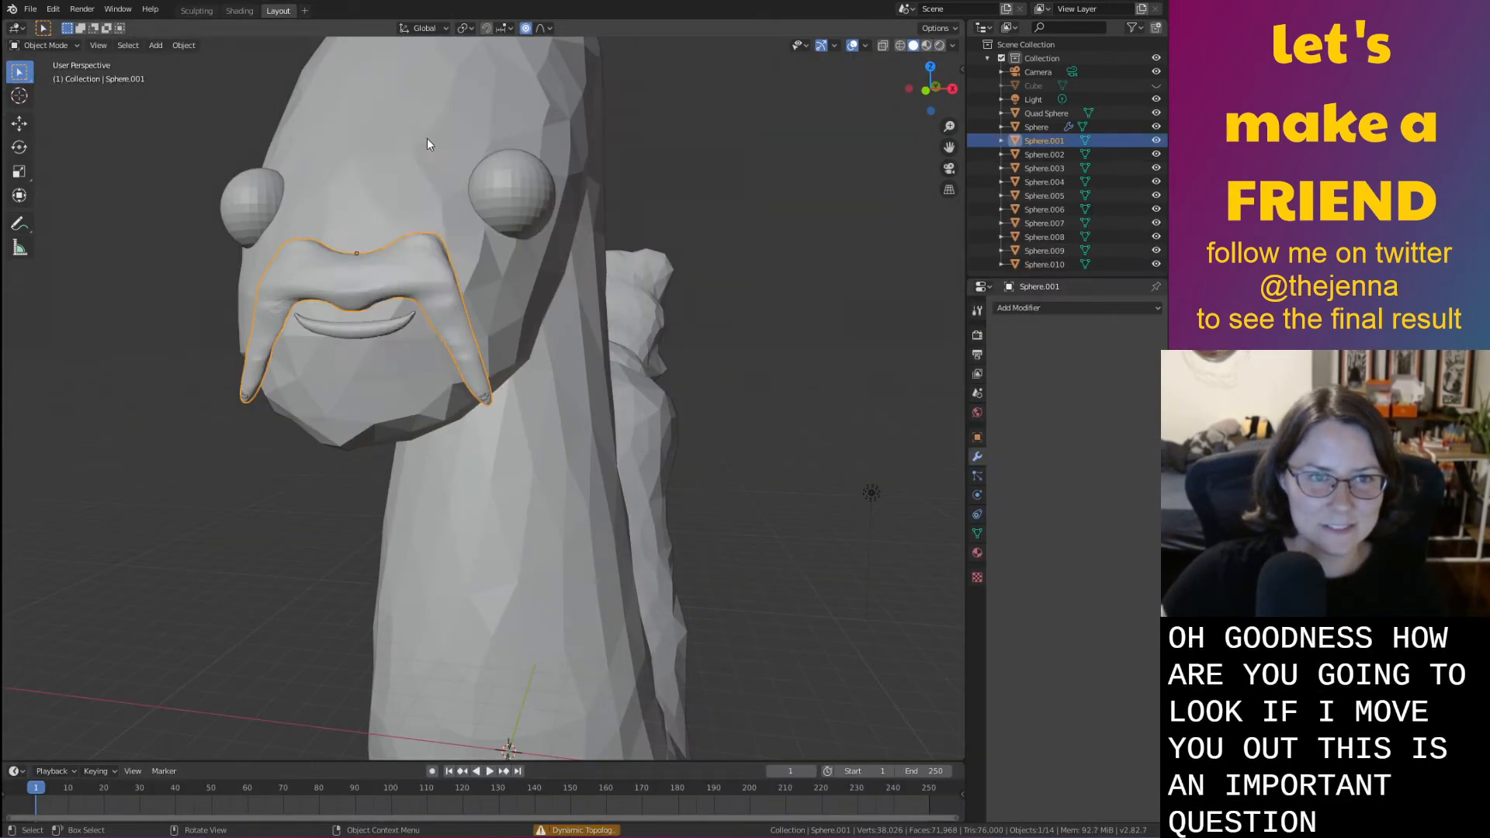
Try smooth shading on the worm's body and set it back to flat shading
left_click(502, 155)
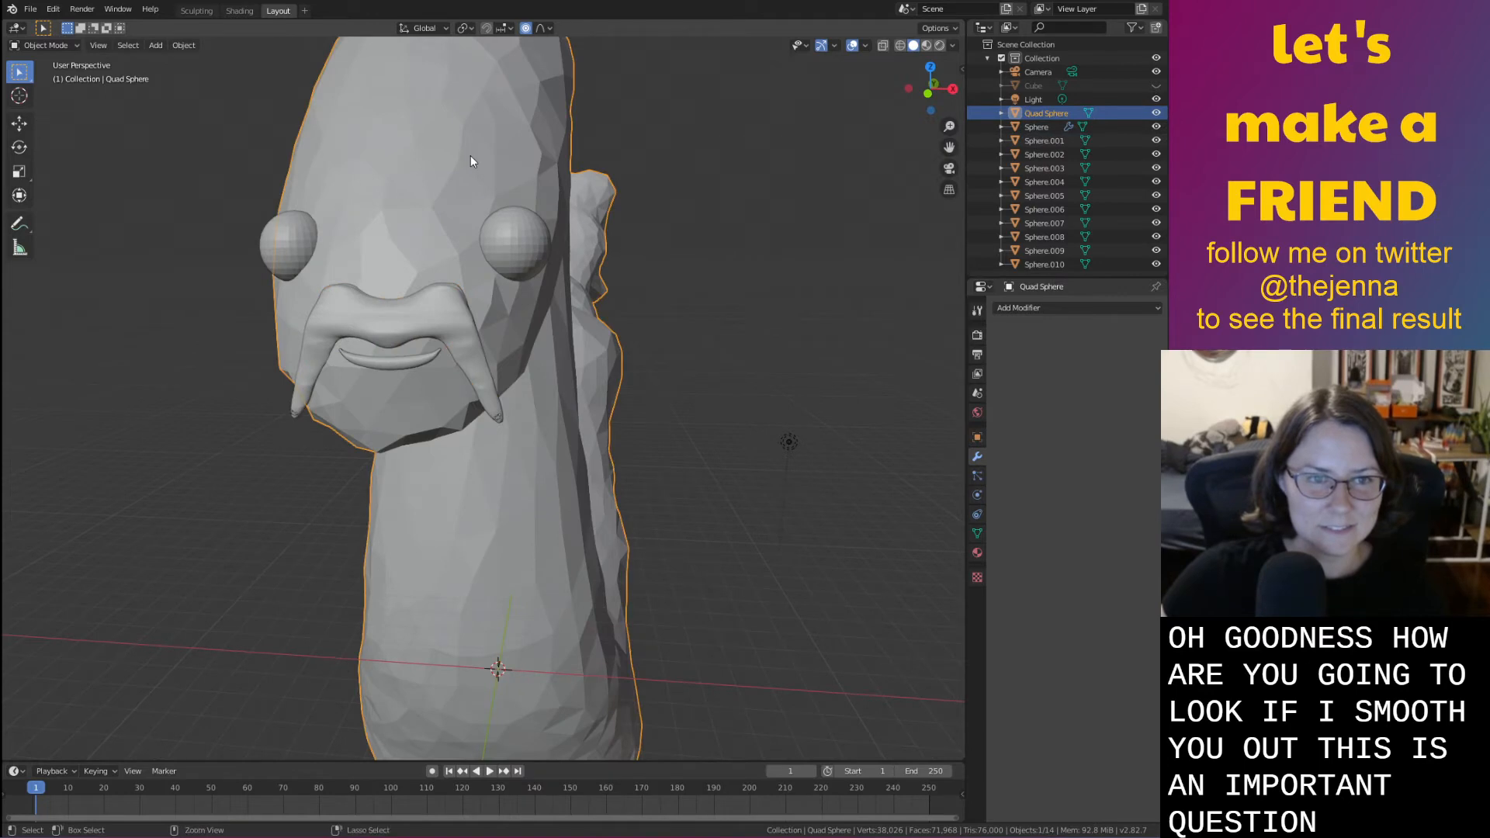
key("ctrl+z")
left_click(430, 152)
right_click(430, 152)
left_click(430, 152)
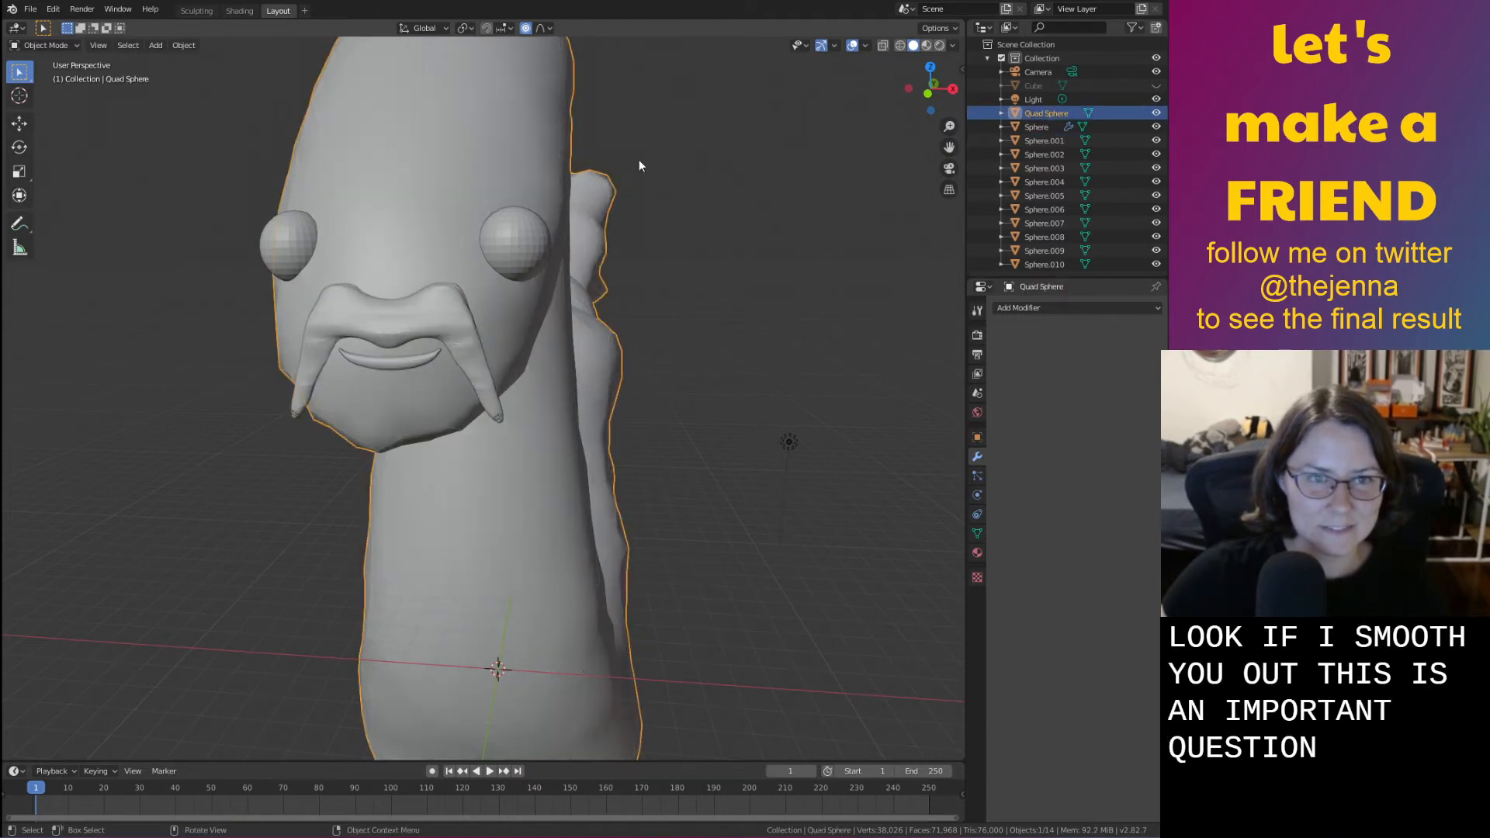
middle_click_drag(641, 160, 488, 152)
right_click(455, 151)
left_click(445, 166)
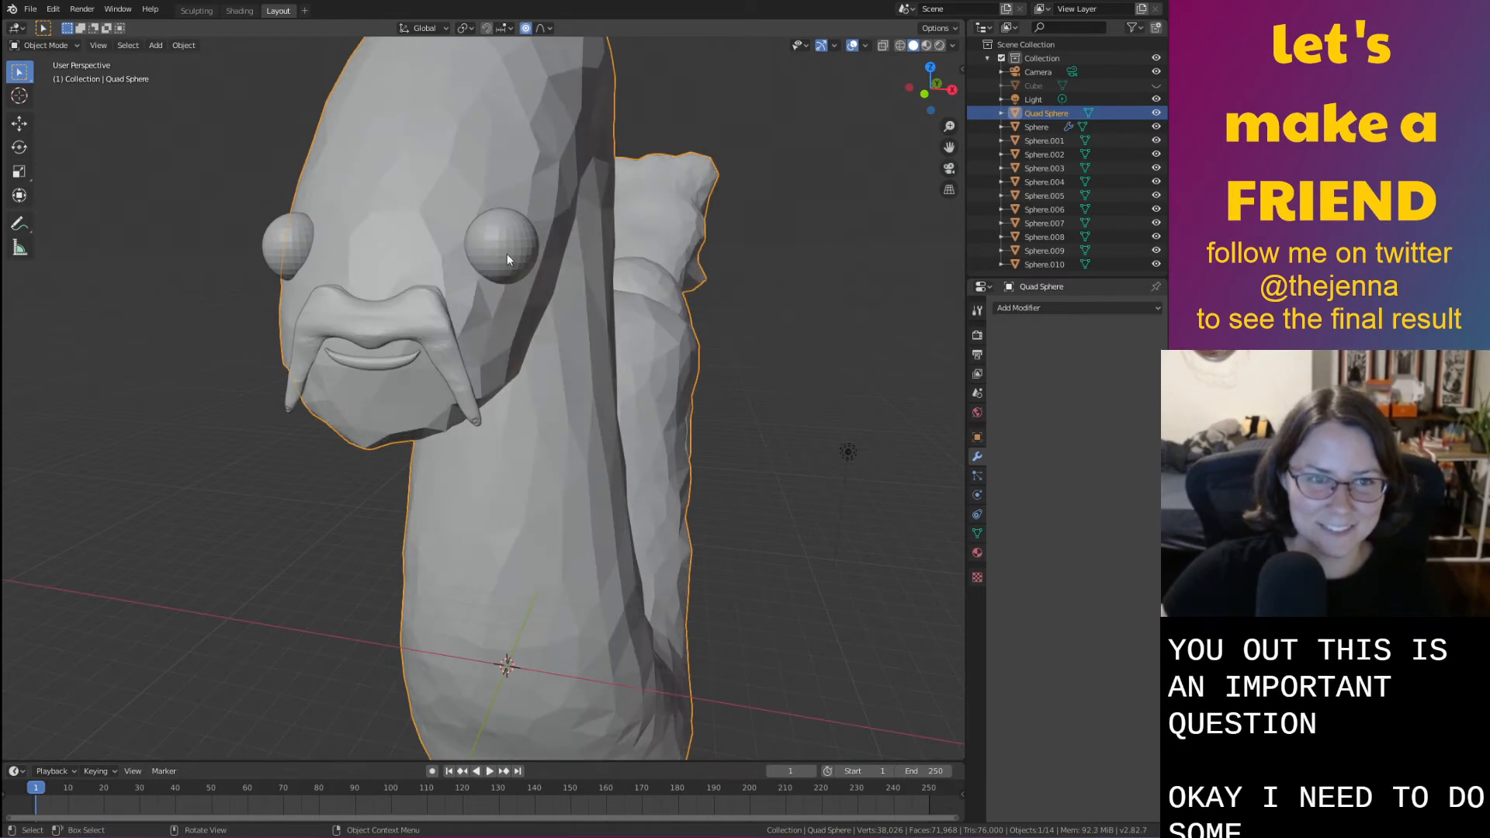
Open the worm's body in the Sculpting workspace and round out its chin and lower jaw with the Inflate brush
key("Tab")
key("Tab")
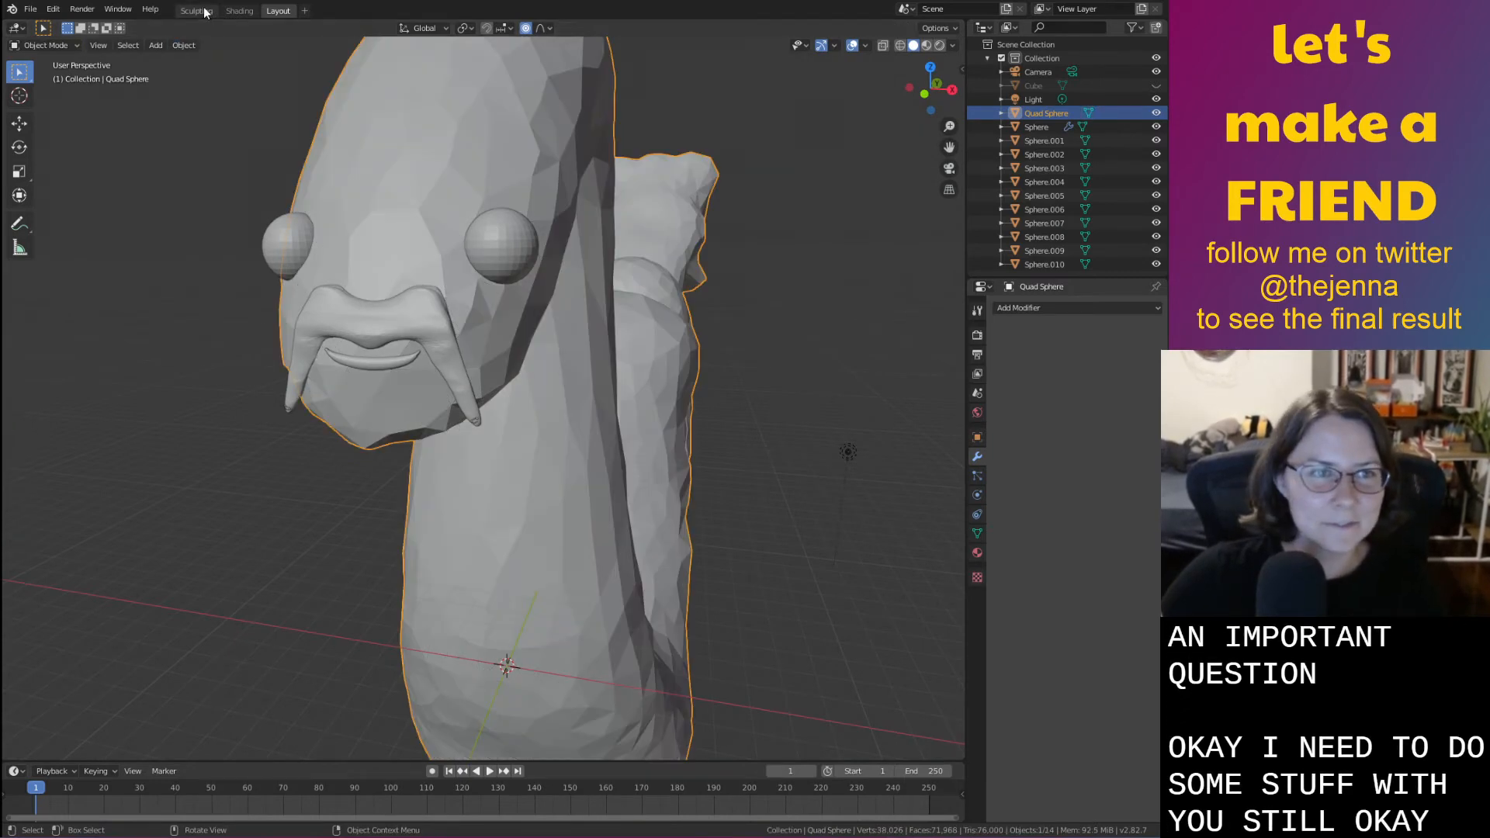
left_click(197, 10)
mouse_move(576, 472)
middle_mouse_down()
mouse_move(566, 458)
mouse_move(488, 461)
mouse_move(482, 416)
middle_mouse_up()
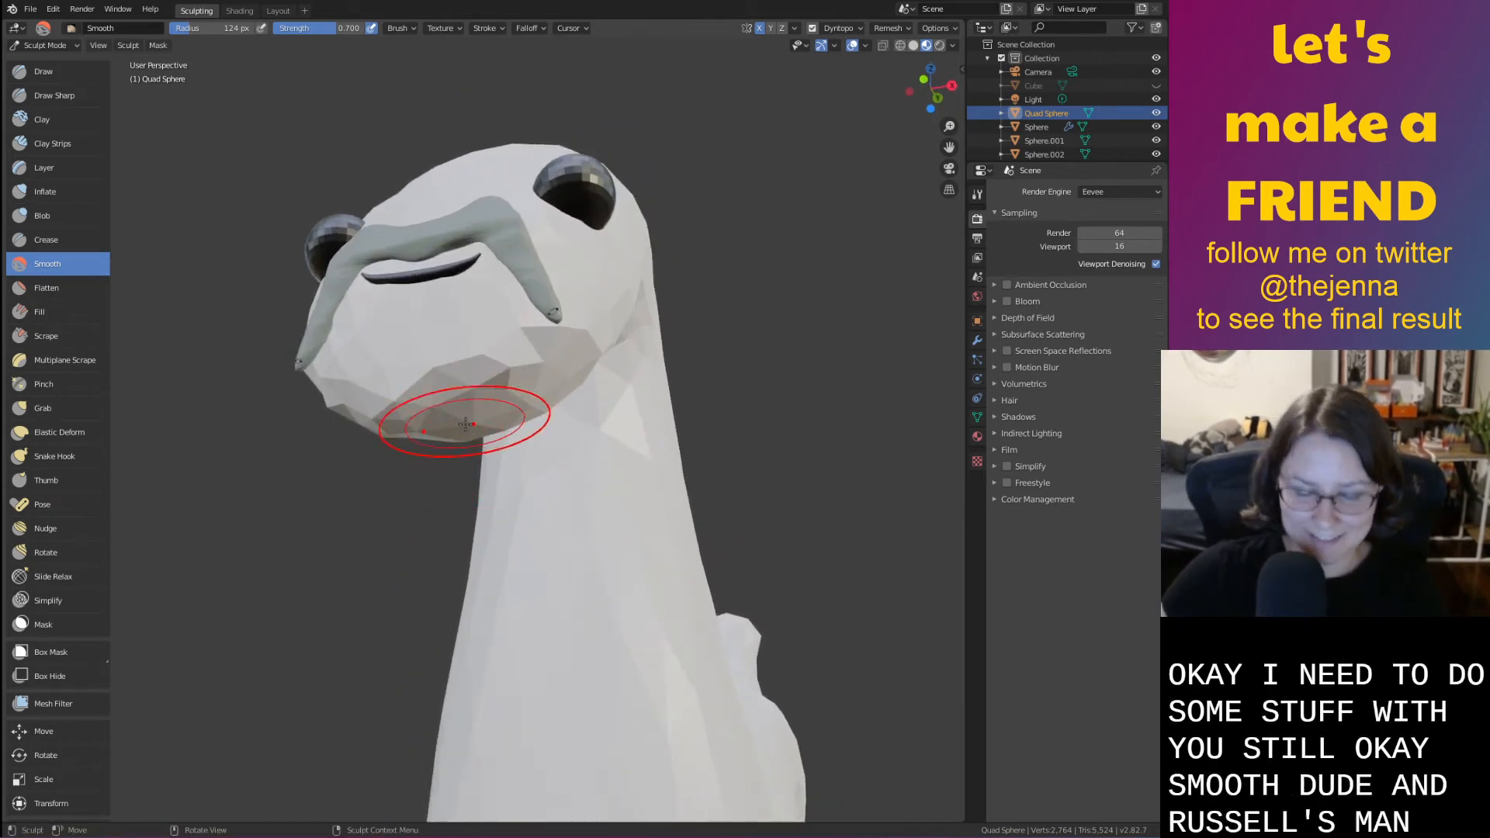
key("i")
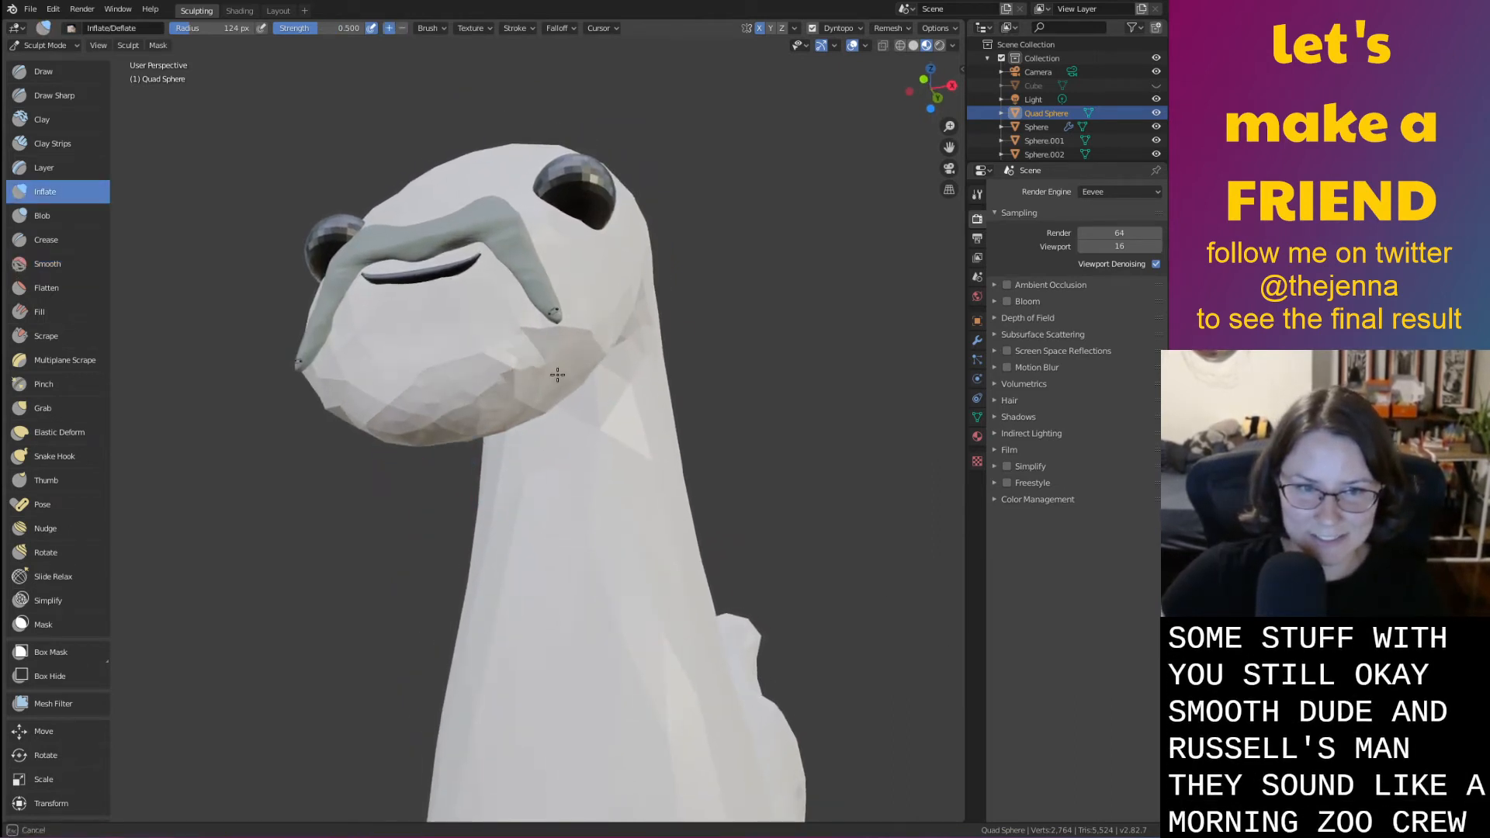
left_click_drag(471, 397, 477, 379)
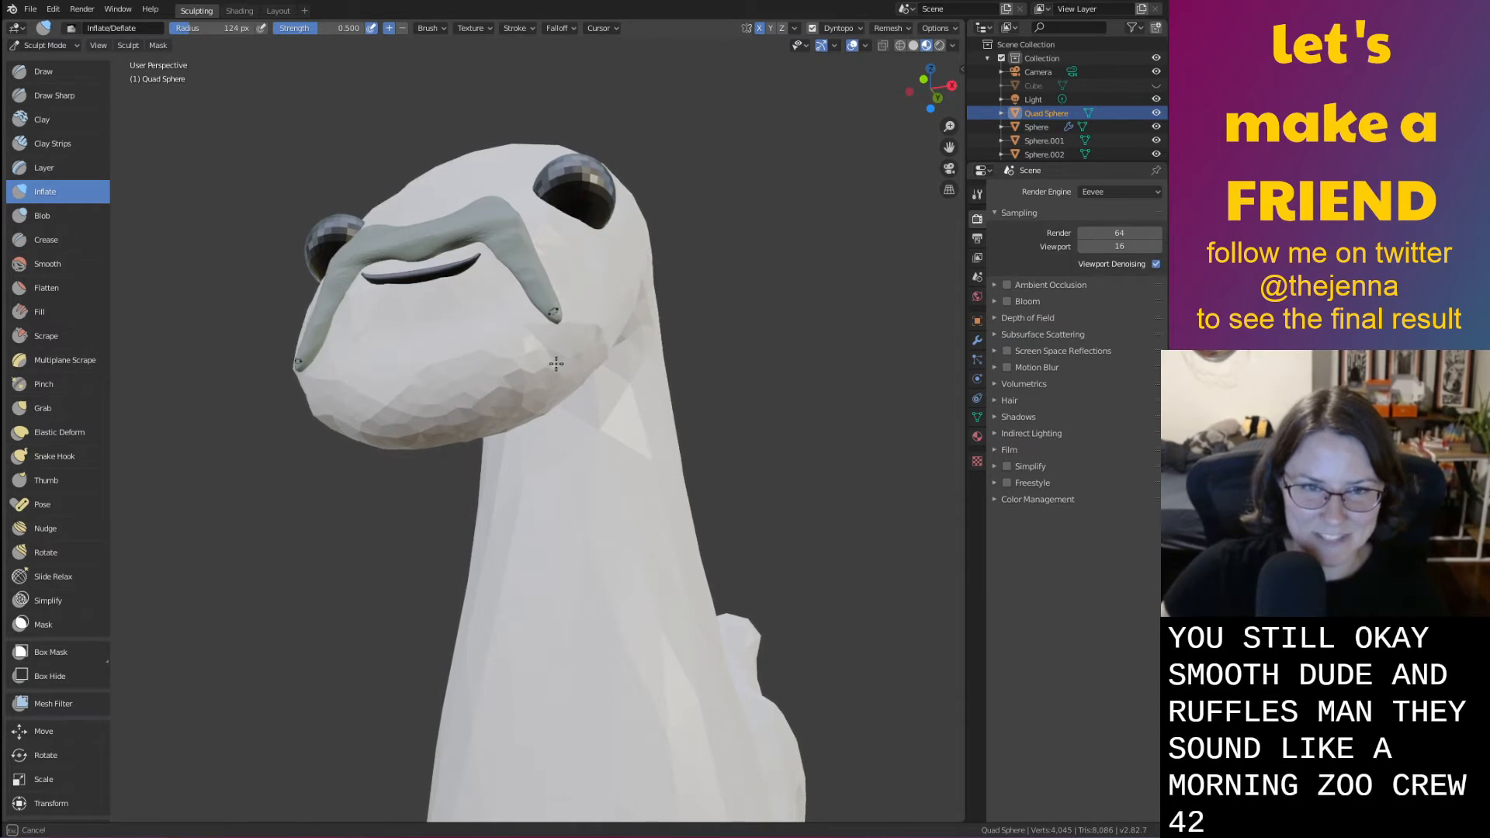
middle_click_drag(614, 273, 589, 381)
Smooth the worm's face and the side of its head, and inflate and smooth the back of its neck
key("shift+s")
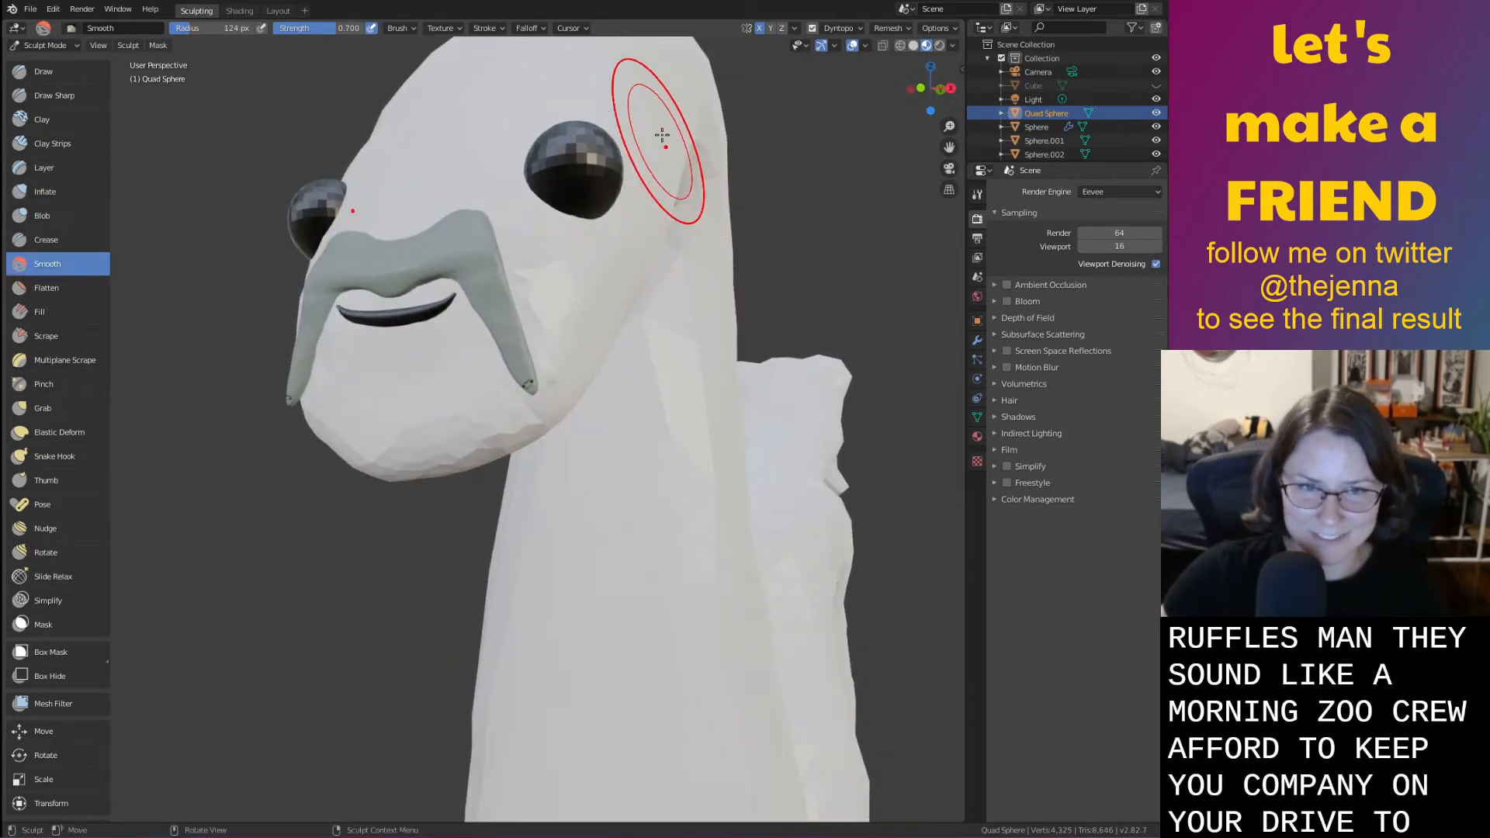
mouse_move(598, 259)
middle_mouse_down()
mouse_move(659, 312)
mouse_move(565, 292)
mouse_move(640, 425)
mouse_move(566, 356)
mouse_move(528, 343)
mouse_move(478, 365)
mouse_move(510, 377)
middle_mouse_up()
key("i")
scroll(589, 381, "down", 4)
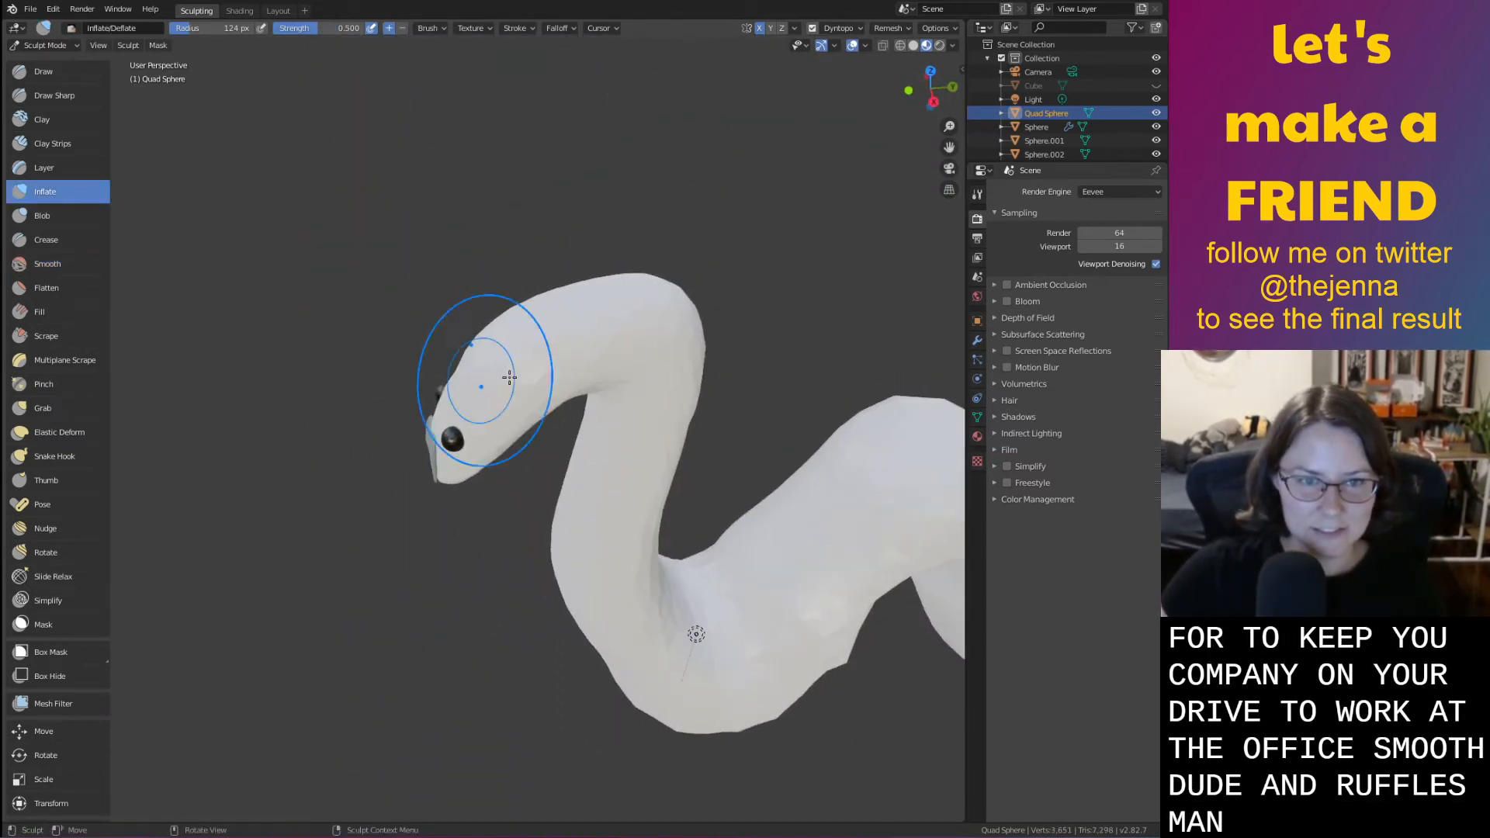
mouse_move(672, 403)
middle_mouse_down()
mouse_move(738, 442)
mouse_move(702, 536)
mouse_move(731, 445)
mouse_move(505, 435)
middle_mouse_up()
key("s")
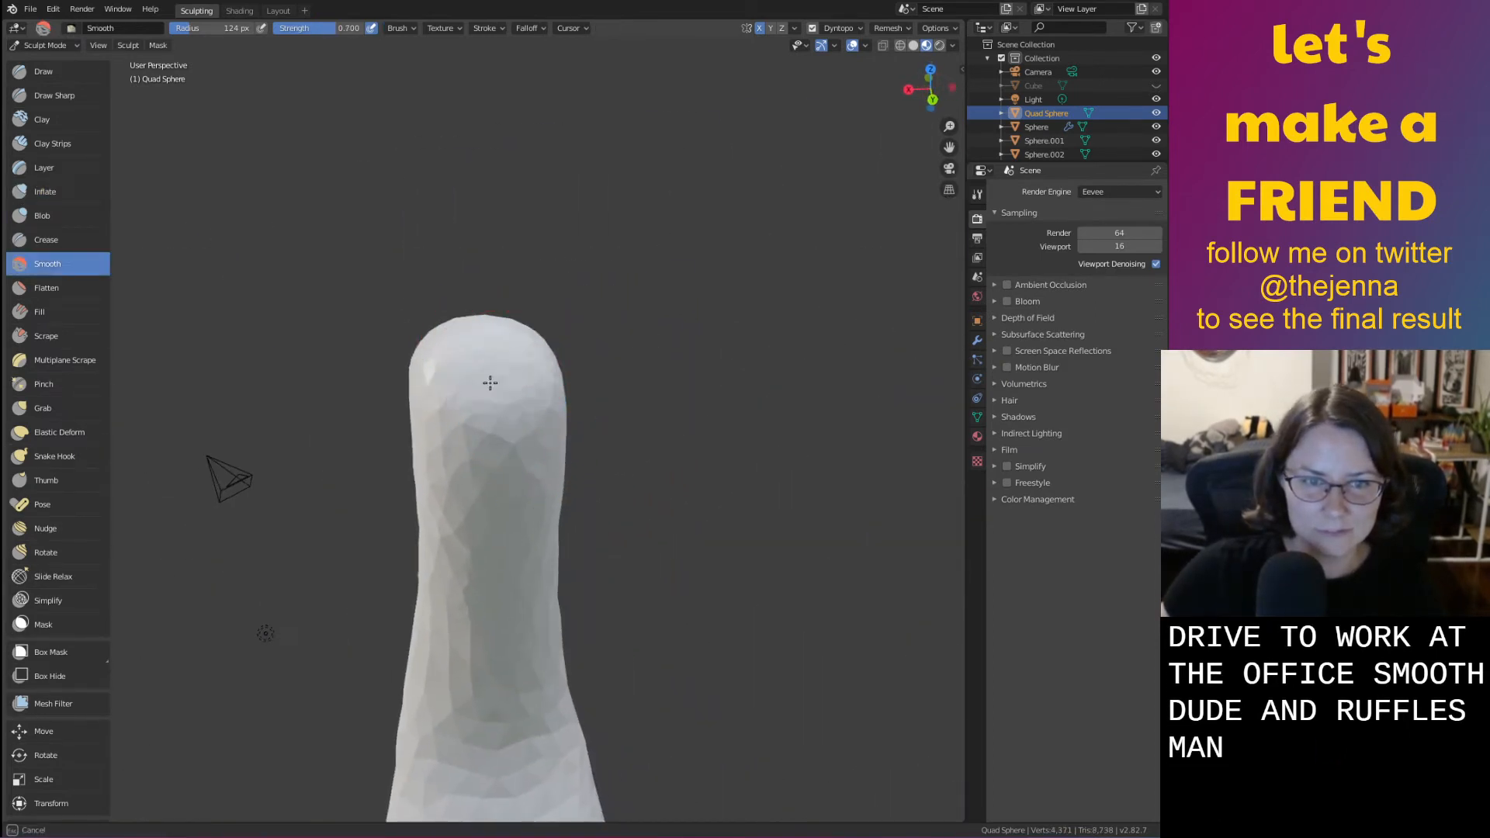
mouse_move(526, 501)
middle_mouse_down()
mouse_move(665, 452)
mouse_move(655, 489)
mouse_move(647, 335)
mouse_move(682, 349)
mouse_move(599, 384)
middle_mouse_up()
Pull the top of the worm's neck bend upward with the Grab brush into a taller, more pronounced arch
key("g")
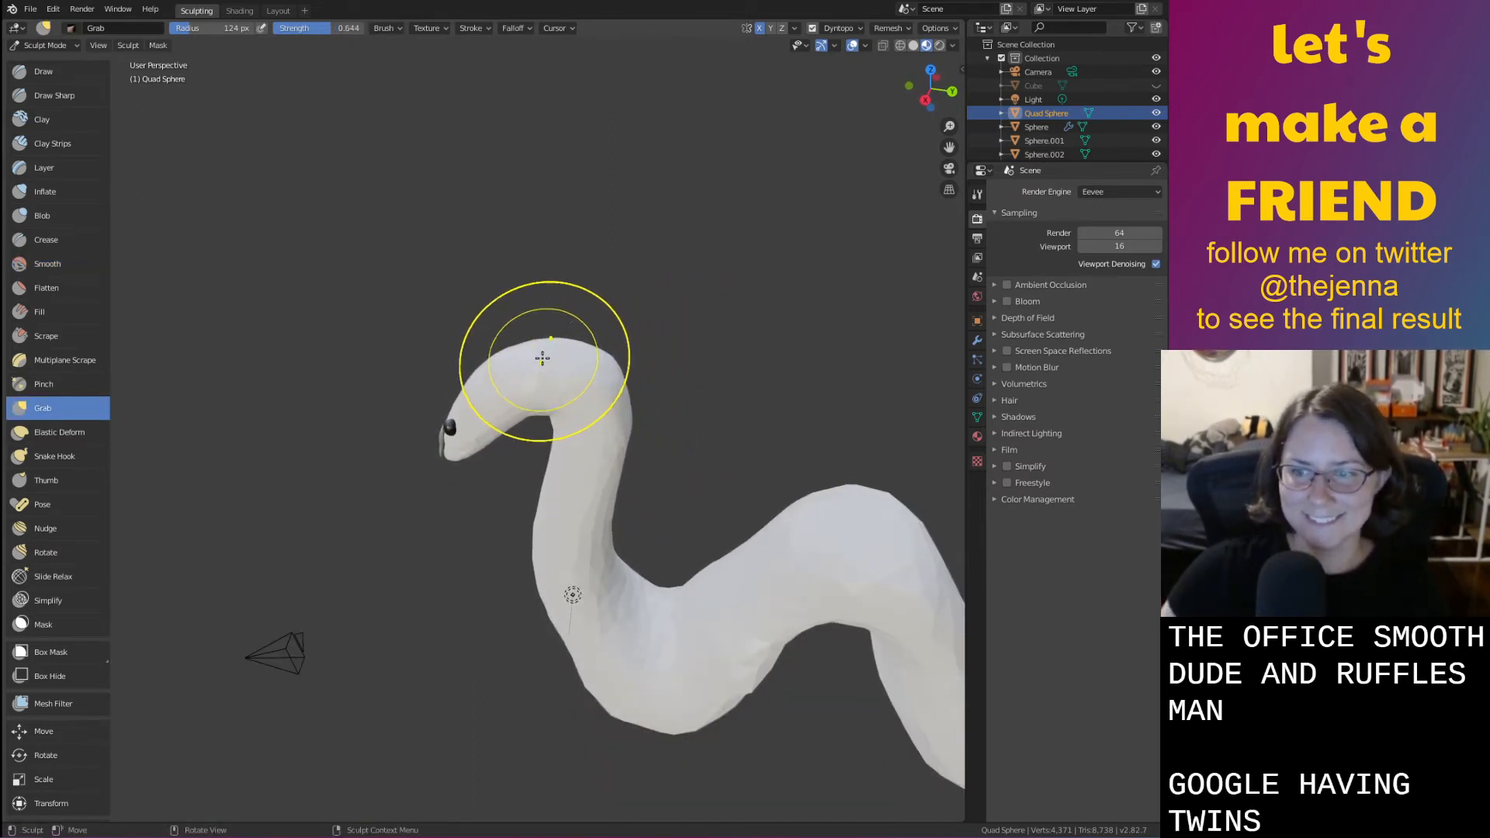
left_click_drag(544, 358, 544, 329)
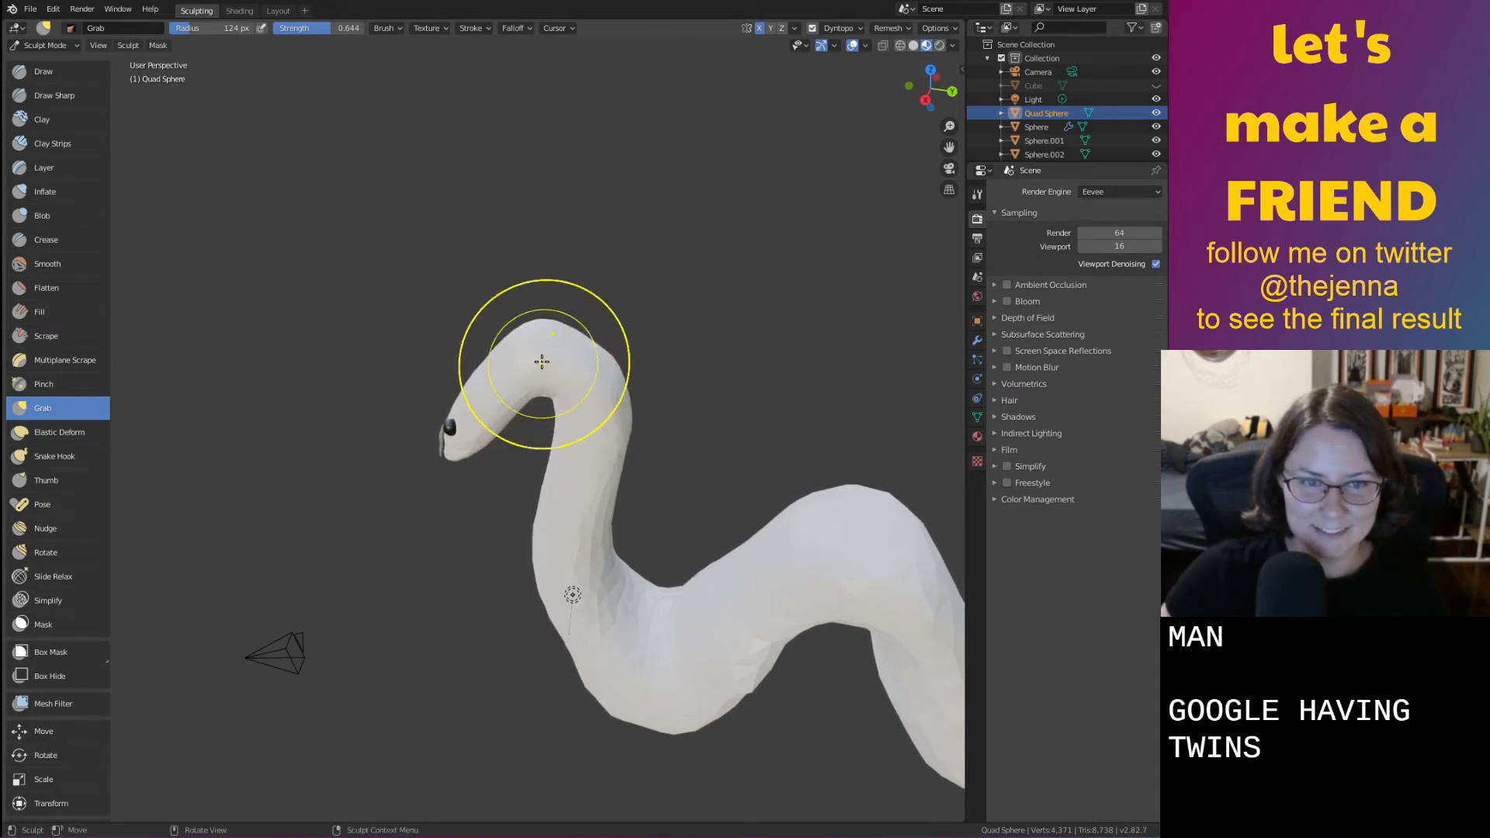
left_click_drag(551, 329, 546, 317)
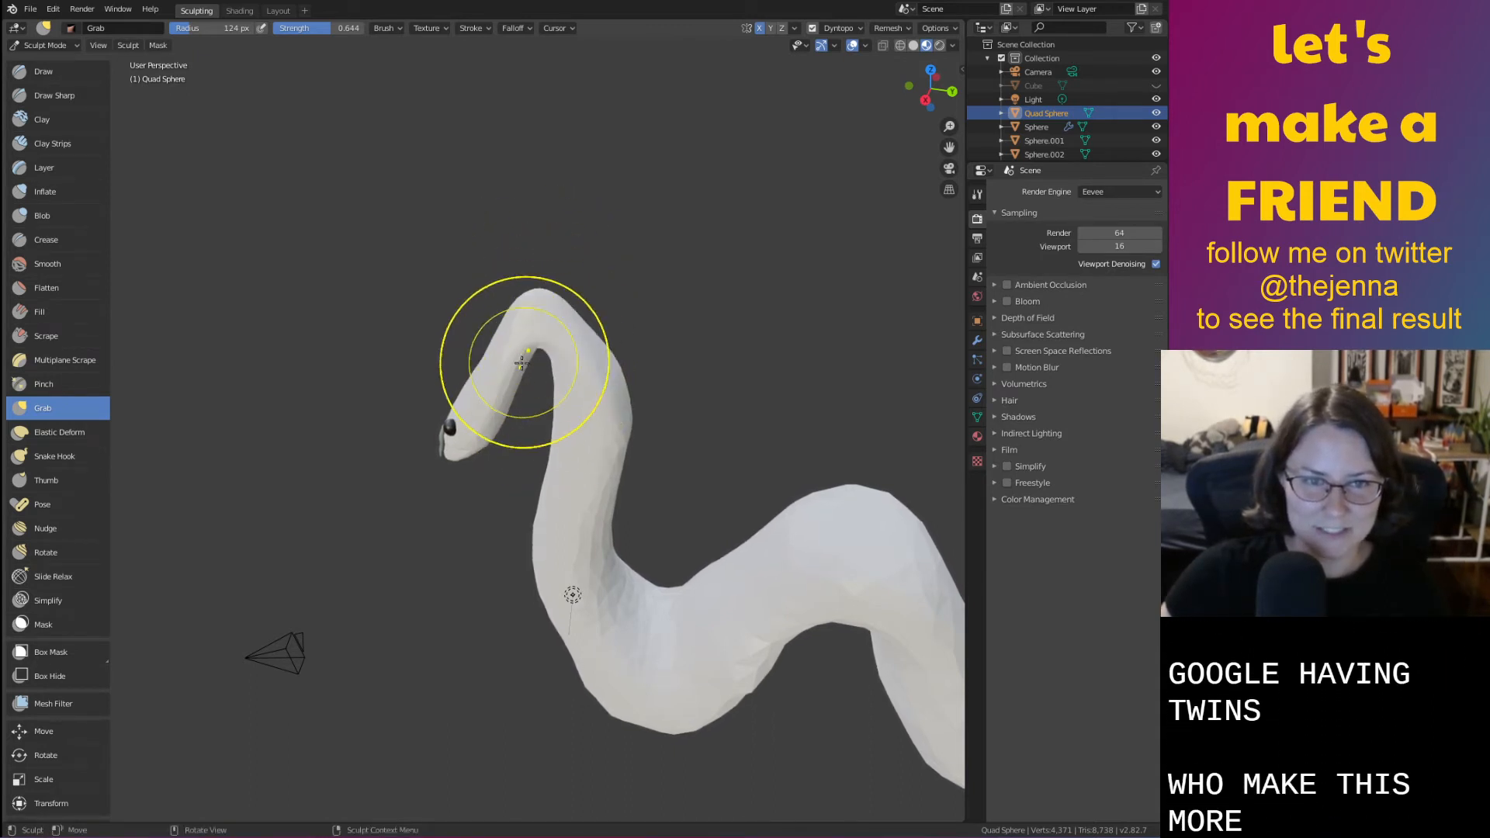
left_click_drag(595, 365, 604, 322)
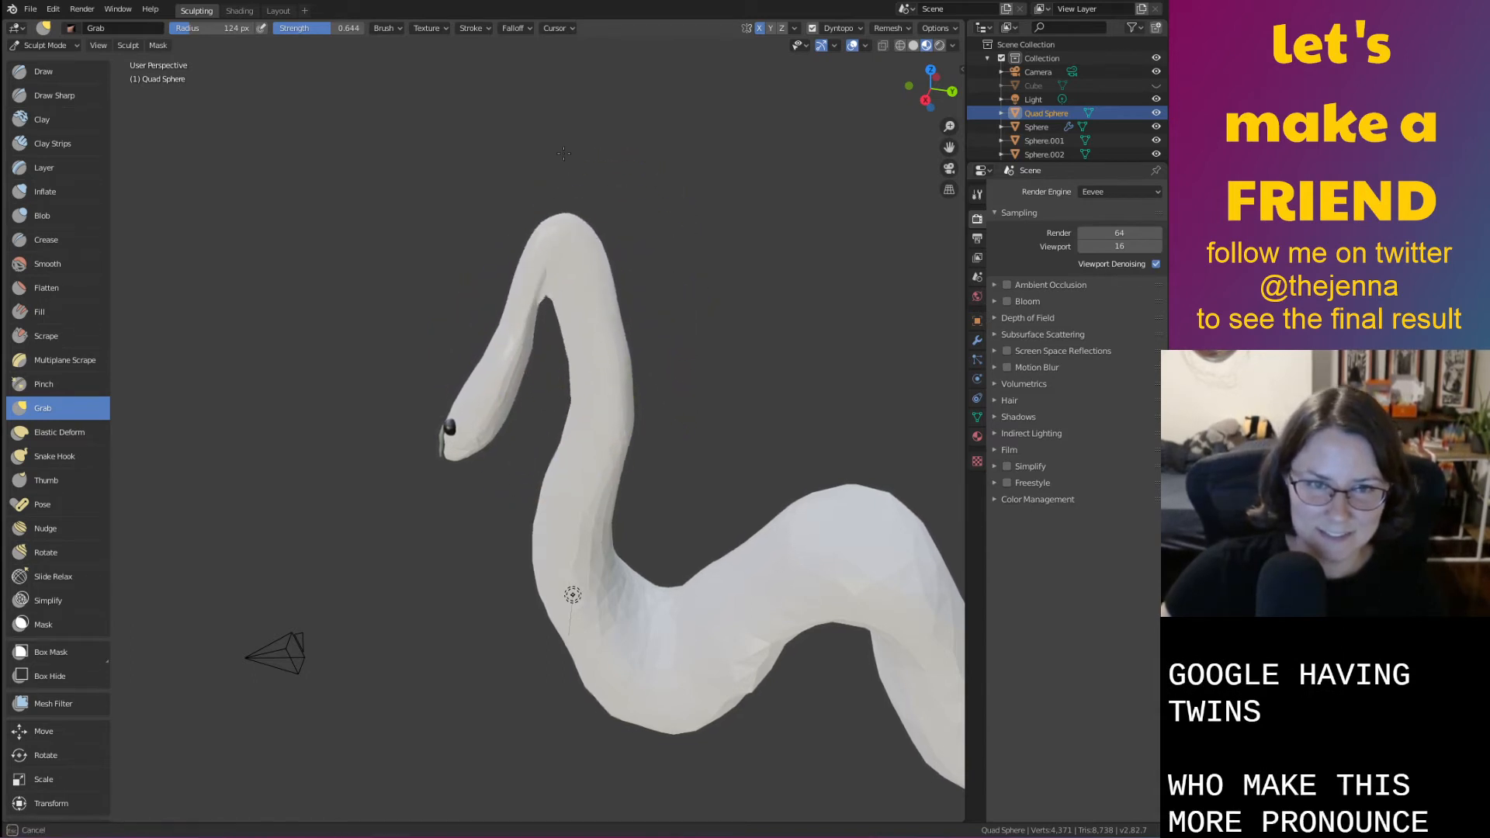
mouse_move(597, 326)
left_mouse_down()
mouse_move(607, 287)
mouse_move(502, 337)
mouse_move(539, 332)
left_mouse_up()
Thicken the stretched neck arch with the Inflate brush along its back, crest and sides
key("i")
mouse_move(579, 268)
left_mouse_down("shift")
mouse_move(563, 313)
mouse_move(582, 266)
mouse_move(552, 262)
mouse_move(614, 322)
left_mouse_up("shift")
middle_click_drag(613, 322, 557, 318)
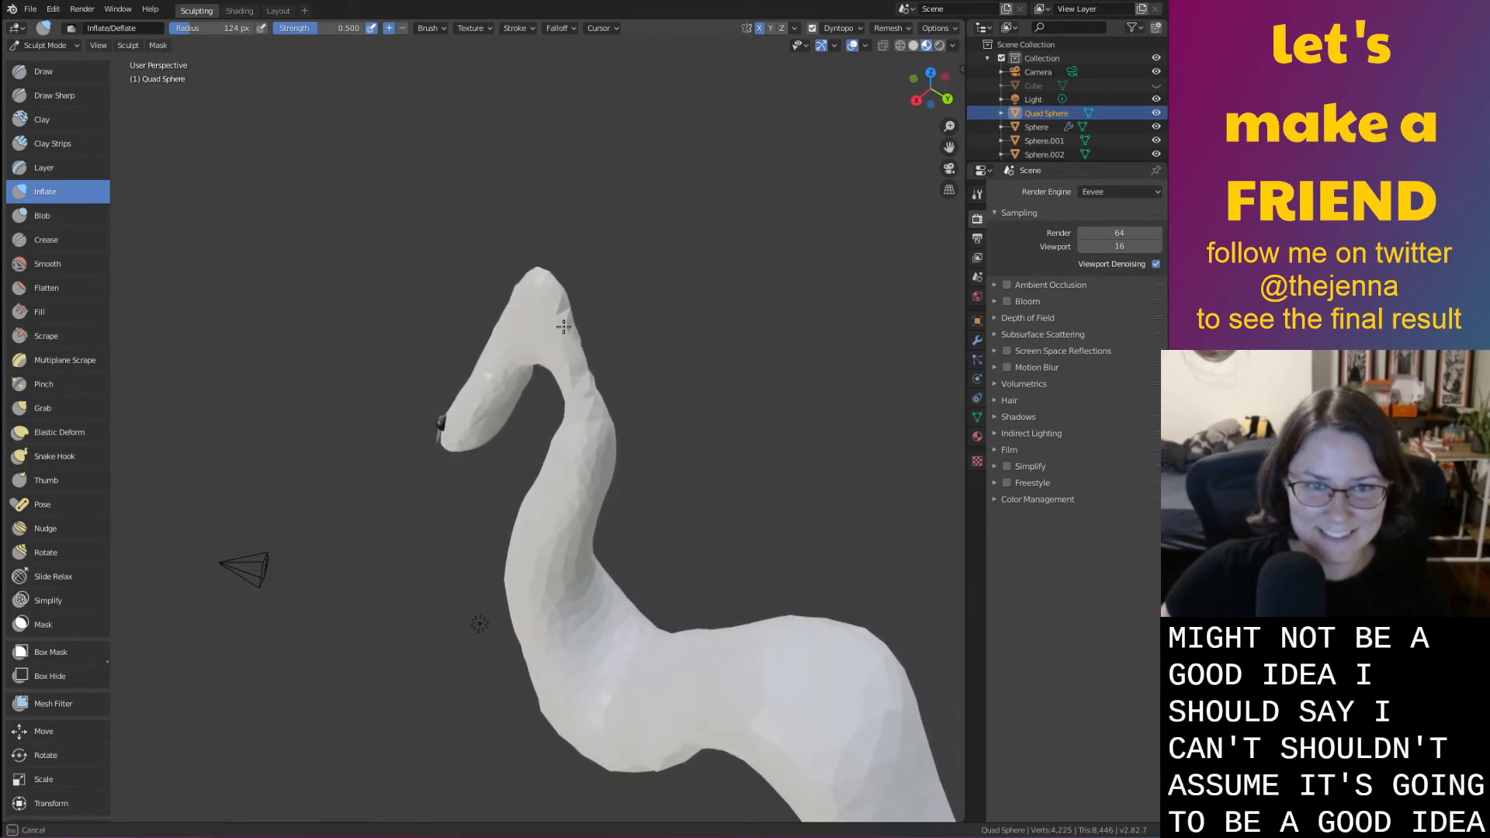
left_click_drag(563, 327, 591, 378)
mouse_move(539, 287)
left_mouse_down()
mouse_move(599, 416)
mouse_move(544, 269)
left_mouse_up()
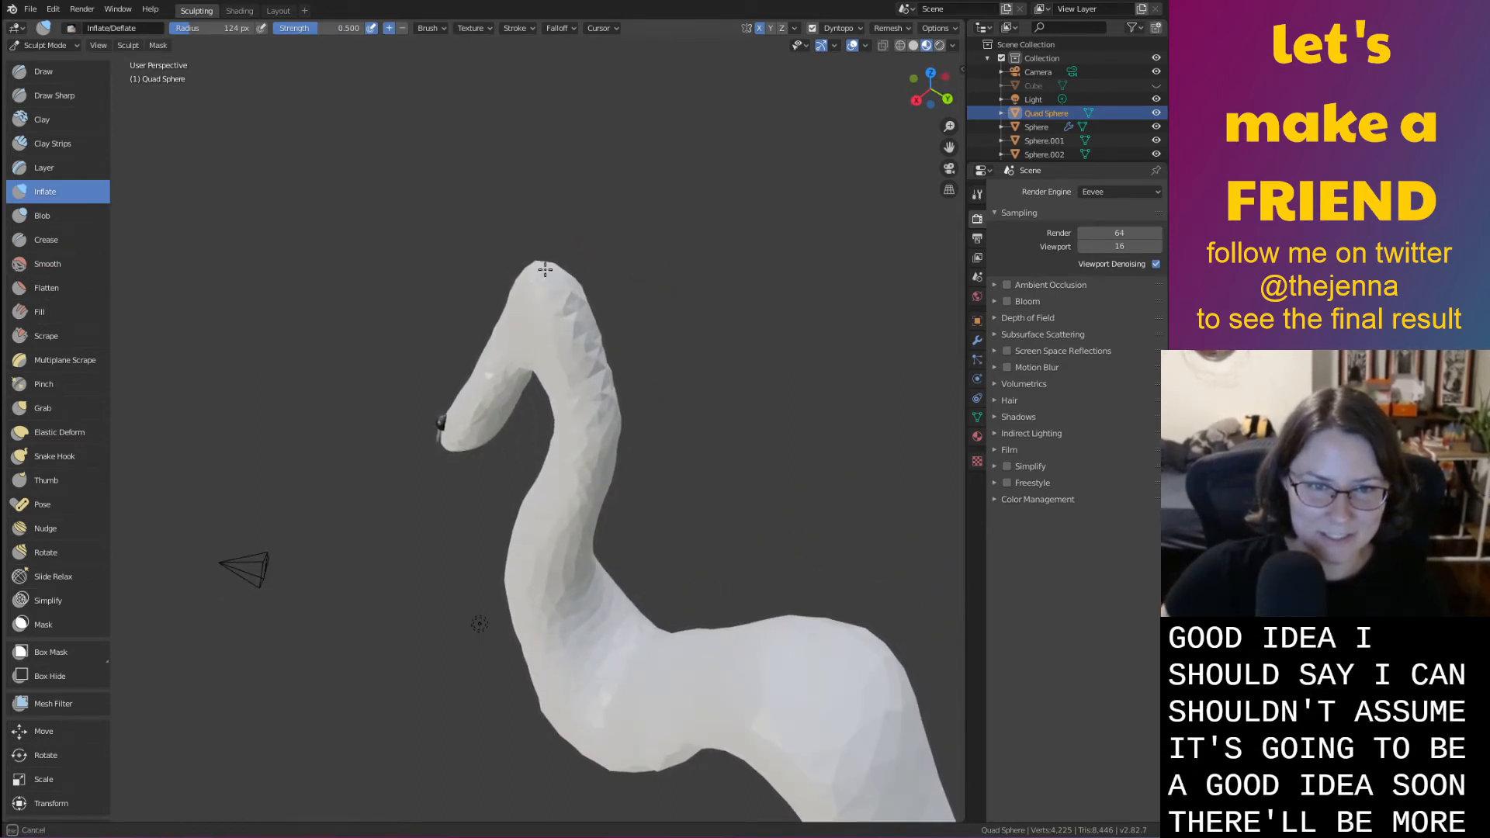
middle_click_drag(489, 404, 541, 297)
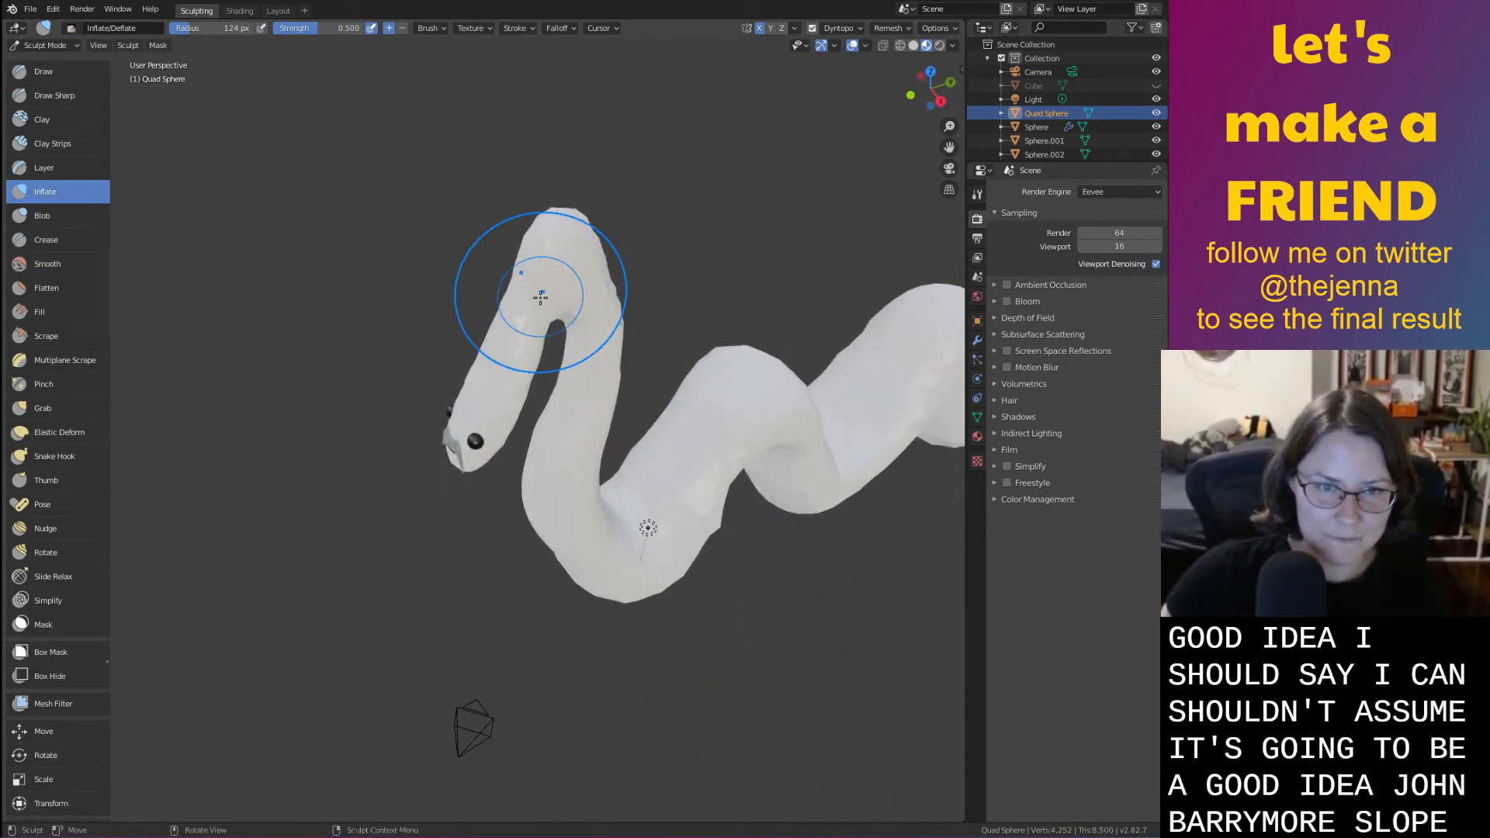
left_click_drag(531, 266, 557, 307)
middle_click_drag(557, 307, 509, 256)
Push the underside of the neck arch upward with the Grab brush to open the gap behind the head
scroll(606, 333, "up", 2)
mouse_move(560, 345)
middle_mouse_down("shift")
mouse_move(560, 380)
mouse_move(505, 483)
middle_mouse_up("shift")
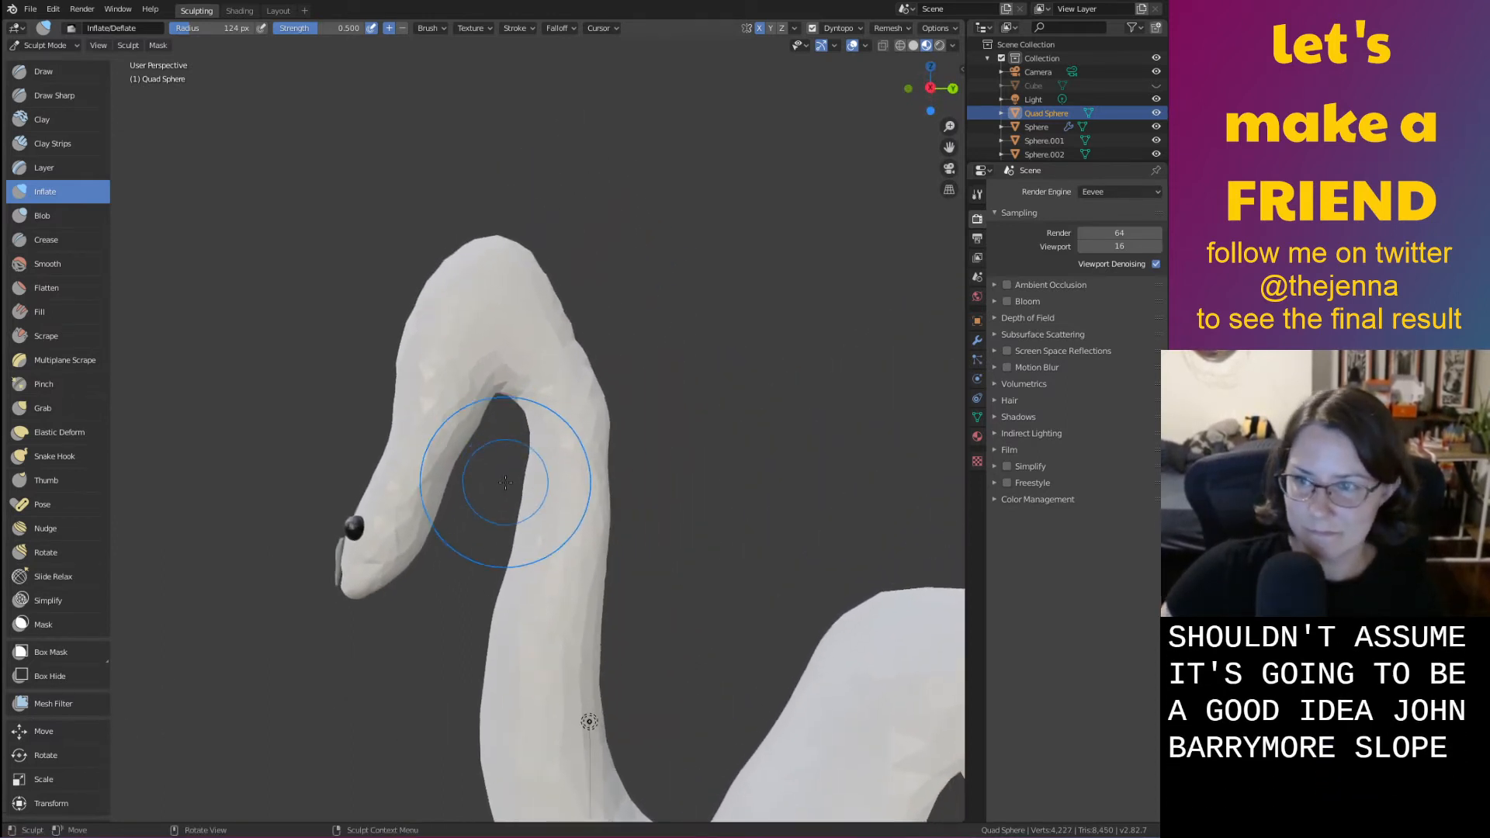
key("g")
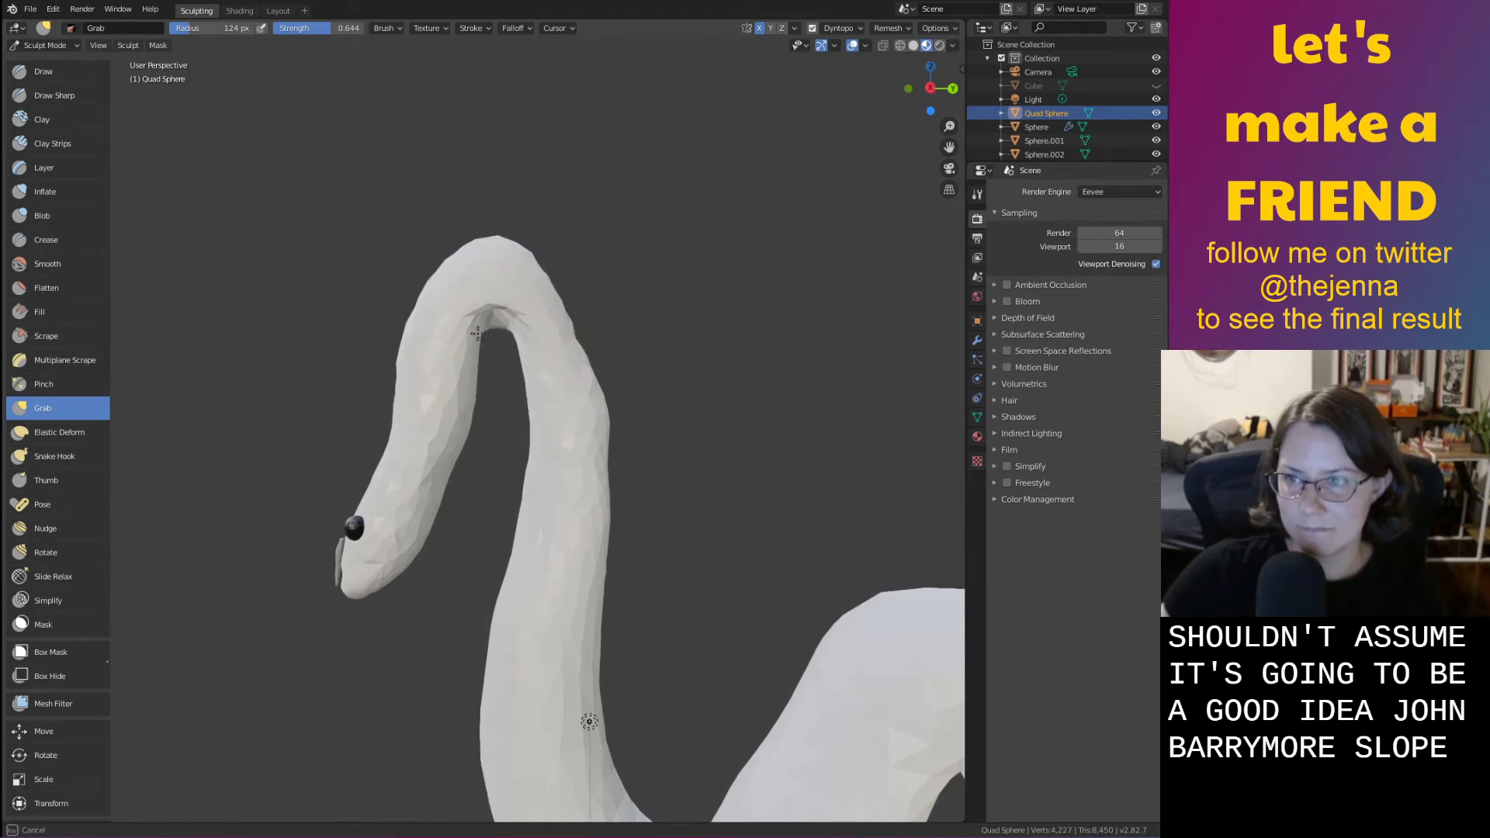
mouse_move(565, 332)
middle_mouse_down("shift")
mouse_move(575, 320)
mouse_move(569, 362)
mouse_move(535, 355)
mouse_move(531, 329)
mouse_move(572, 316)
mouse_move(549, 332)
mouse_move(476, 316)
middle_mouse_up("shift")
Inflate the inner side and the back of the neck arch, and save the file
scroll(534, 353, "up", 1)
key("i")
left_click_drag(476, 316, 515, 293)
left_click_drag(593, 370, 587, 398)
key("ctrl+s")
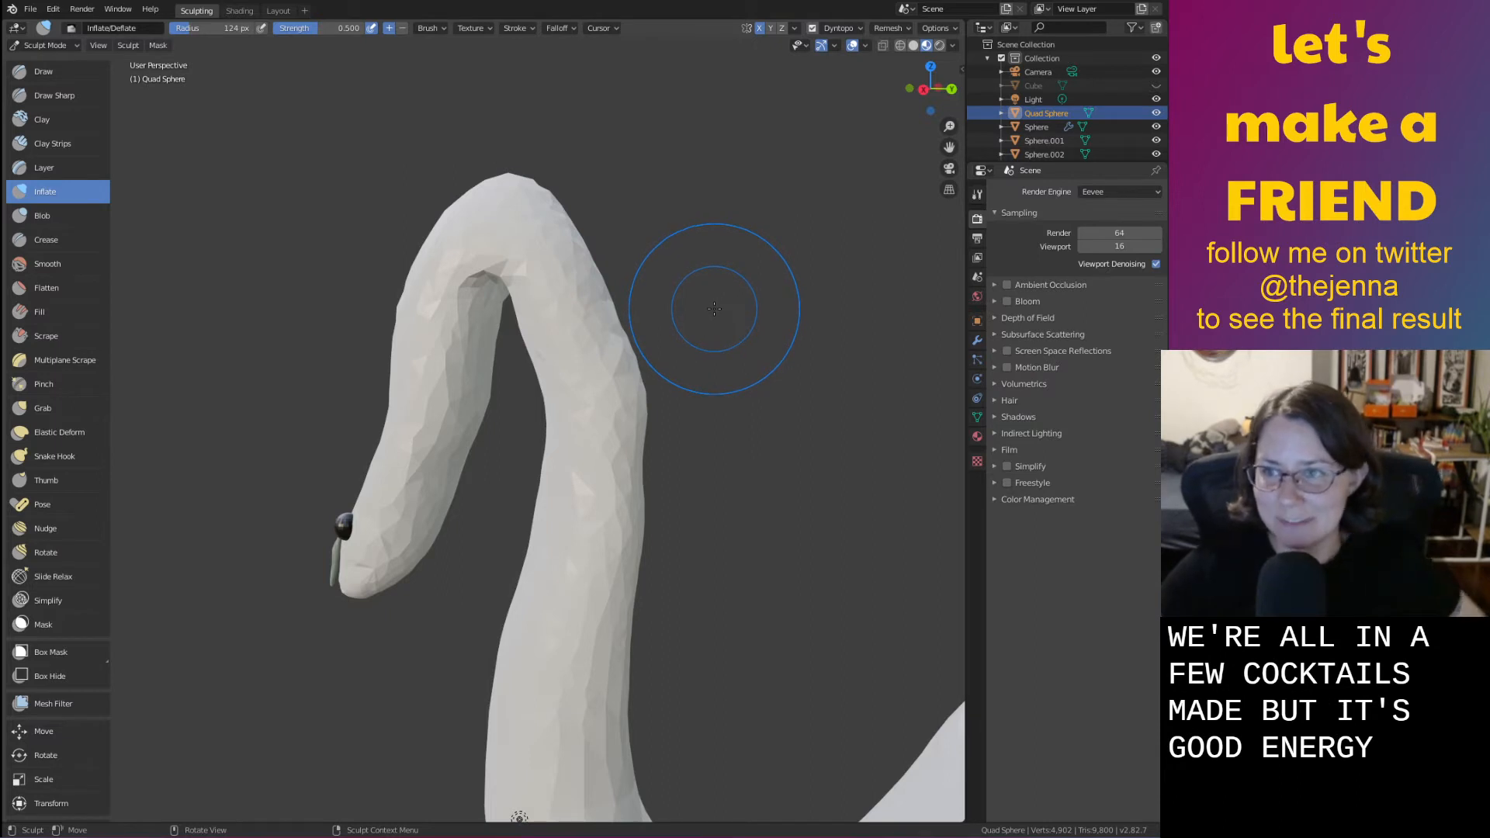
Inflate and smooth the back and sides of the neck down to the first body bend
mouse_move(702, 308)
middle_mouse_down()
mouse_move(538, 341)
mouse_move(609, 444)
mouse_move(582, 448)
middle_mouse_up()
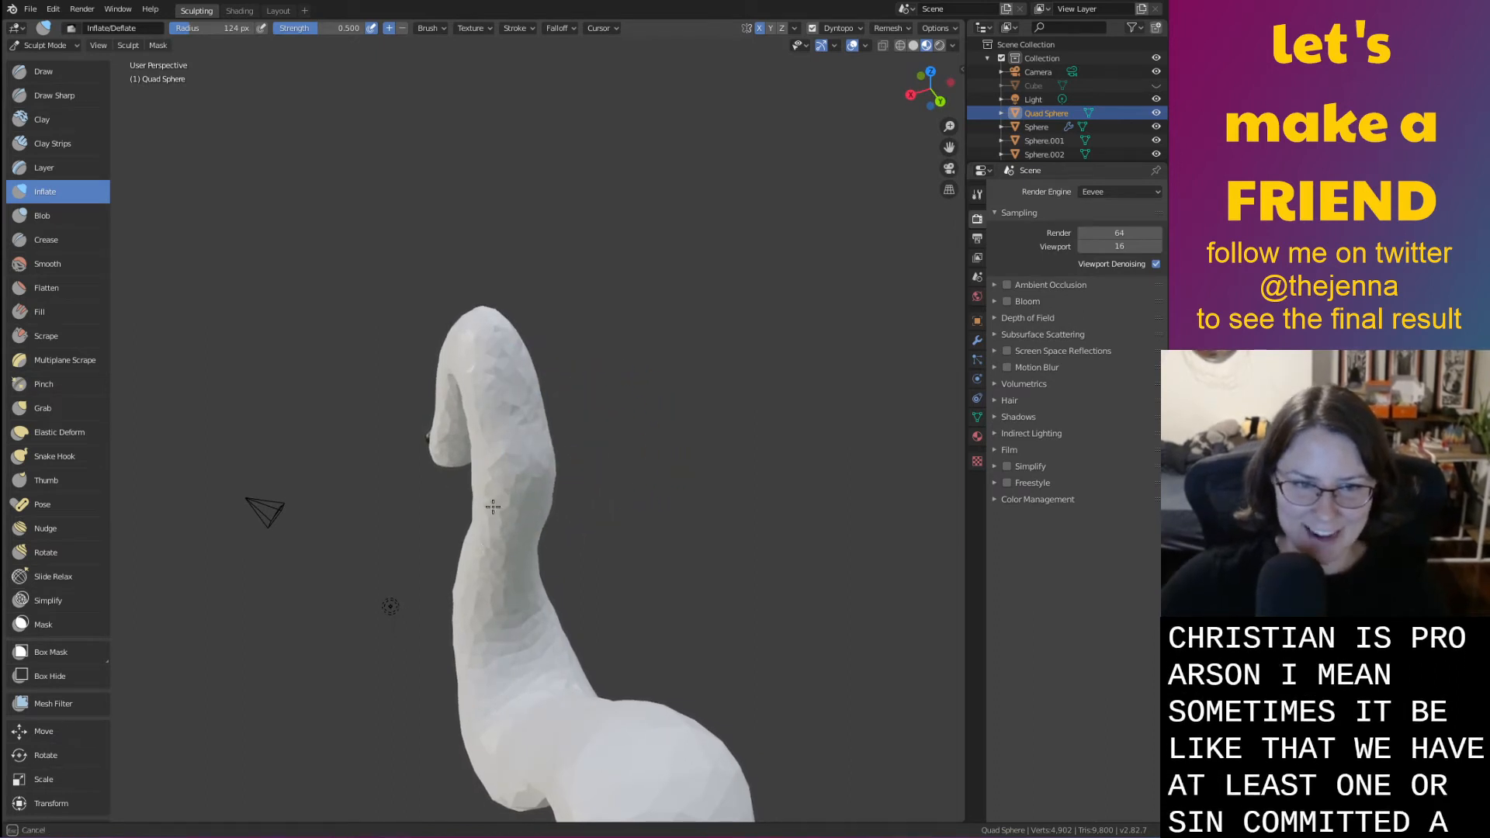
key("shift+s")
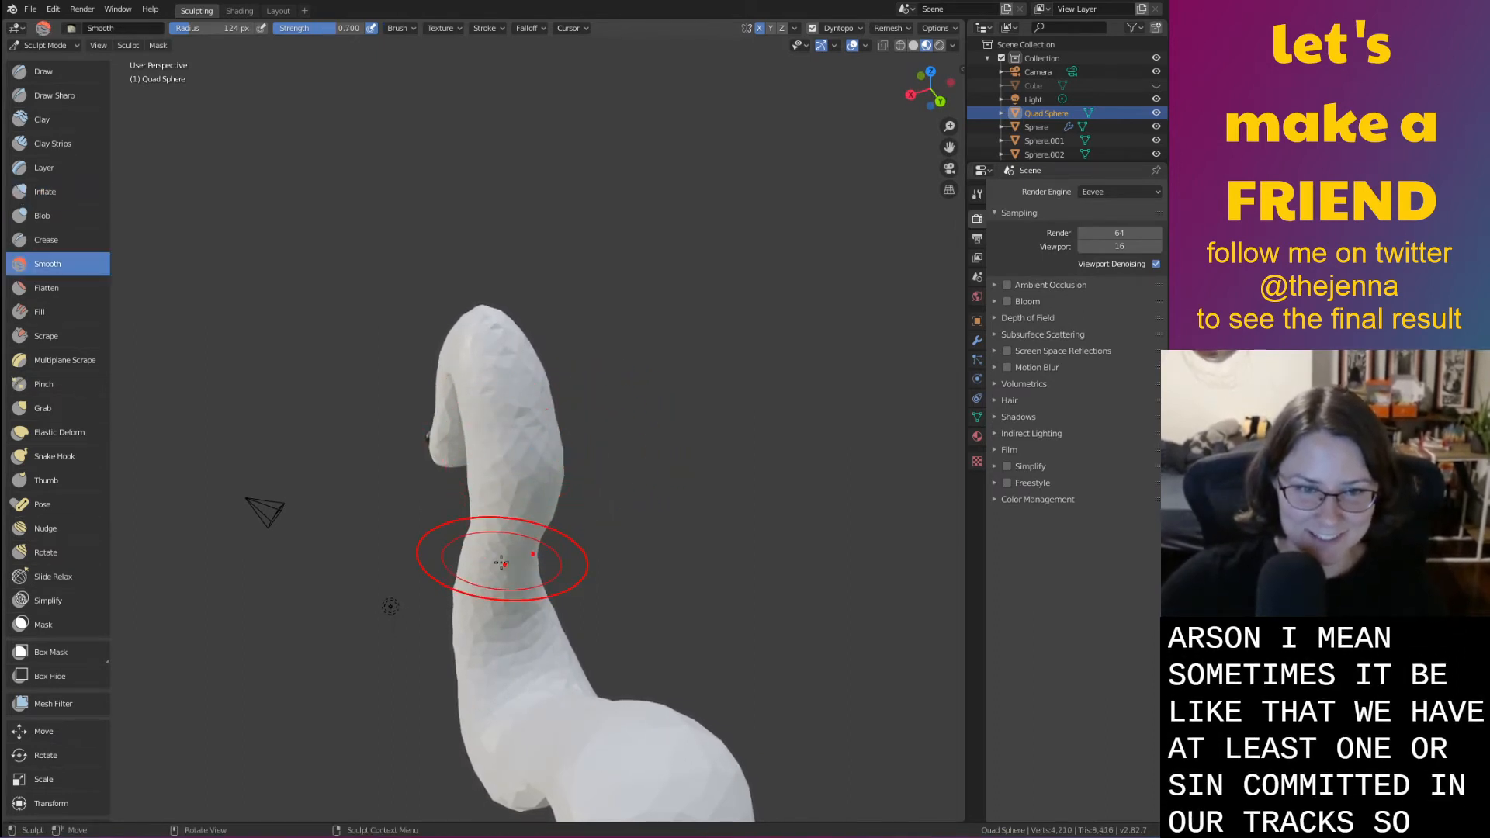
key("i")
mouse_move(466, 631)
left_mouse_down()
mouse_move(499, 543)
mouse_move(526, 521)
mouse_move(543, 649)
left_mouse_up()
mouse_move(542, 648)
middle_mouse_down()
mouse_move(455, 626)
mouse_move(347, 429)
middle_mouse_up()
left_click_drag(346, 429, 410, 301)
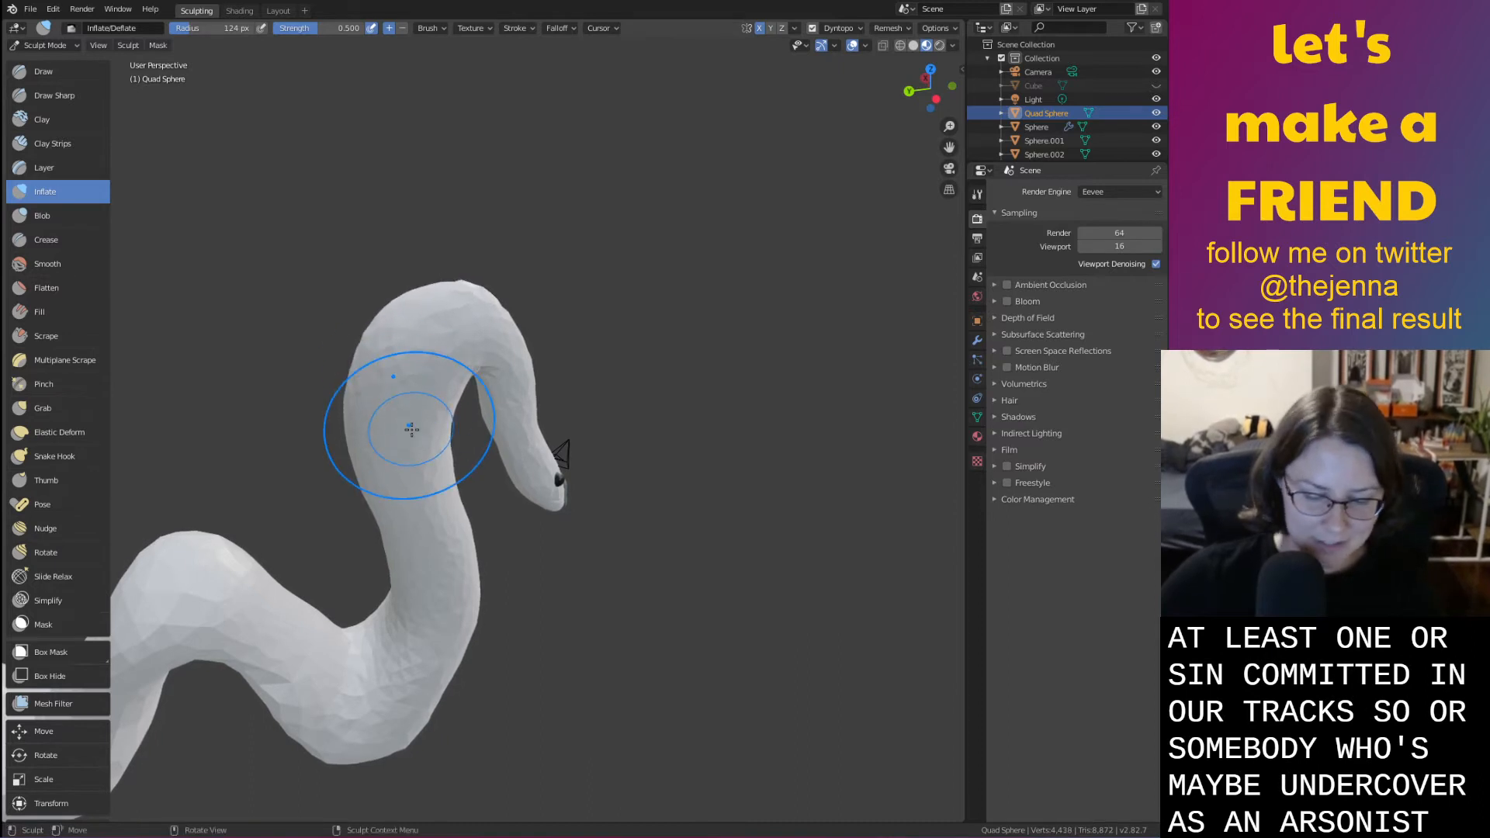
Reshape the inner curve of the neck arch with the Grab brush and smooth it into a rounder bend
mouse_move(411, 430)
middle_mouse_down()
mouse_move(368, 404)
mouse_move(329, 428)
middle_mouse_up()
key("g")
scroll(375, 506, "up", 2)
middle_click_drag(379, 525, 623, 417)
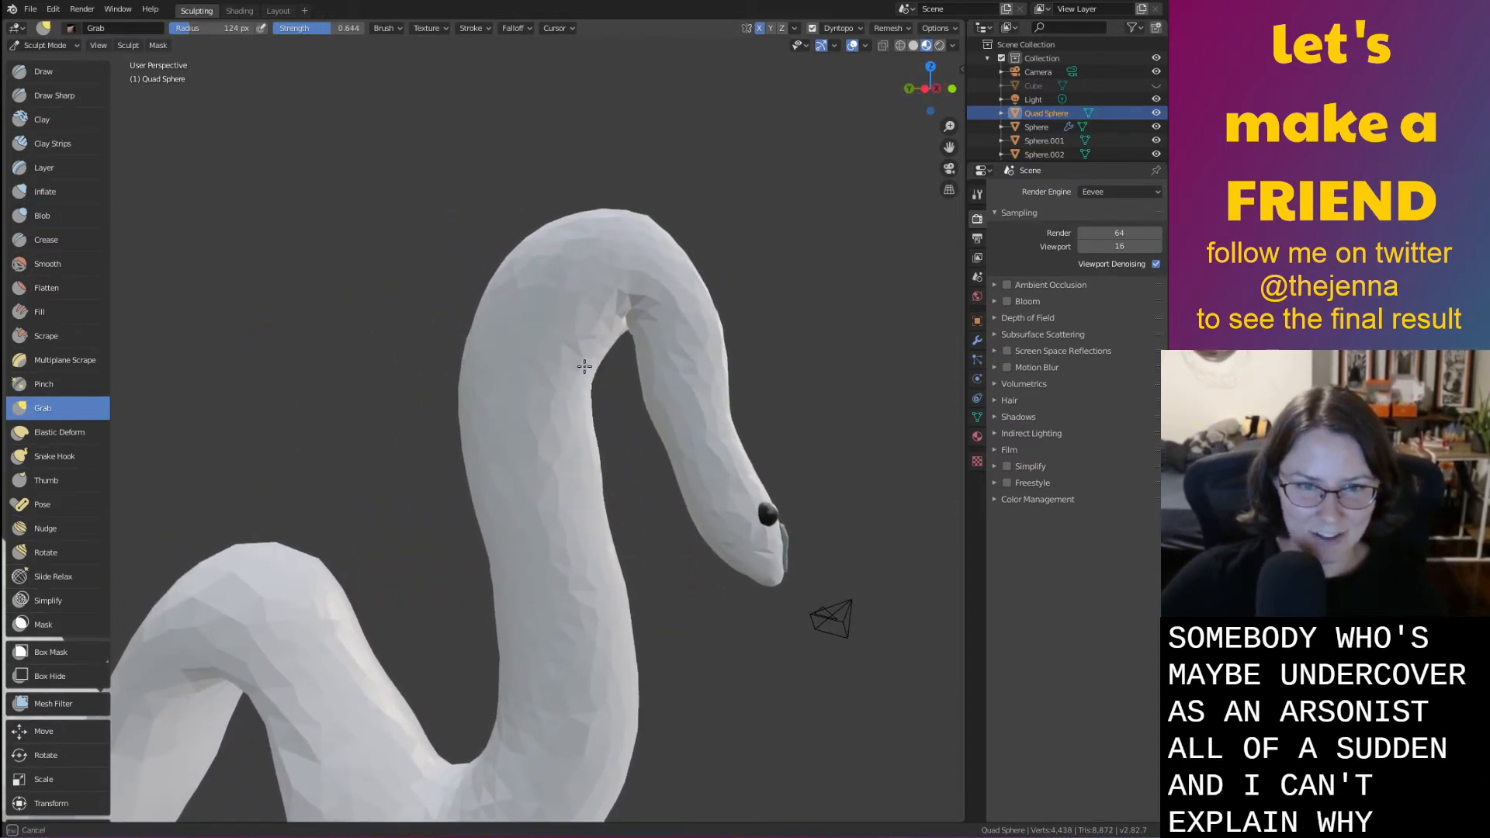
key("s")
mouse_move(586, 340)
left_mouse_down()
mouse_move(549, 469)
mouse_move(592, 561)
mouse_move(633, 387)
left_mouse_up()
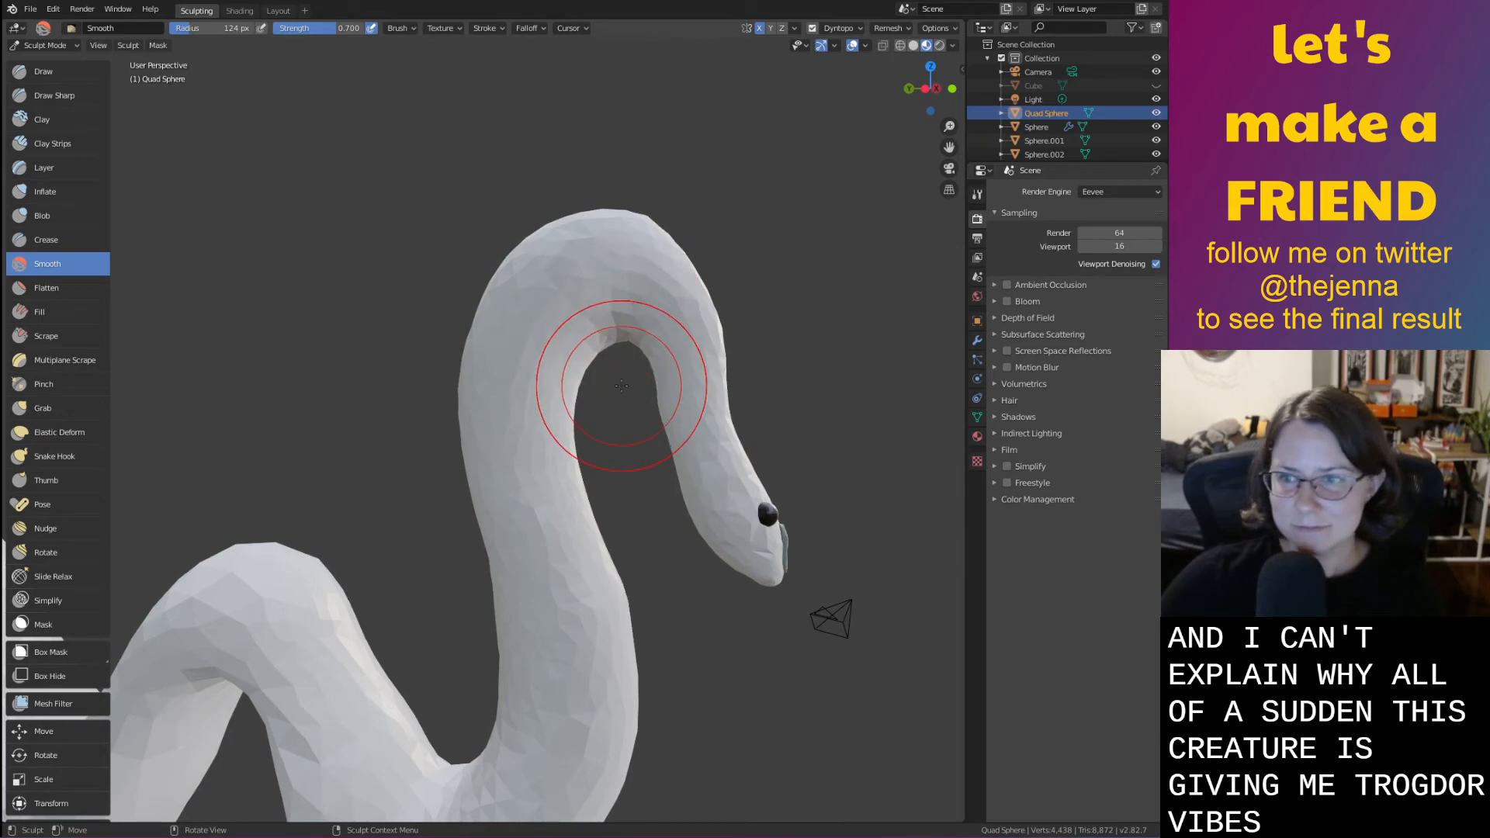
Inflate the front of the worm's neck and smooth it down to the underside of the first low bend
mouse_move(620, 385)
middle_mouse_down()
mouse_move(566, 406)
mouse_move(626, 532)
mouse_move(657, 342)
mouse_move(542, 373)
mouse_move(579, 541)
middle_mouse_up()
key("i")
key("s")
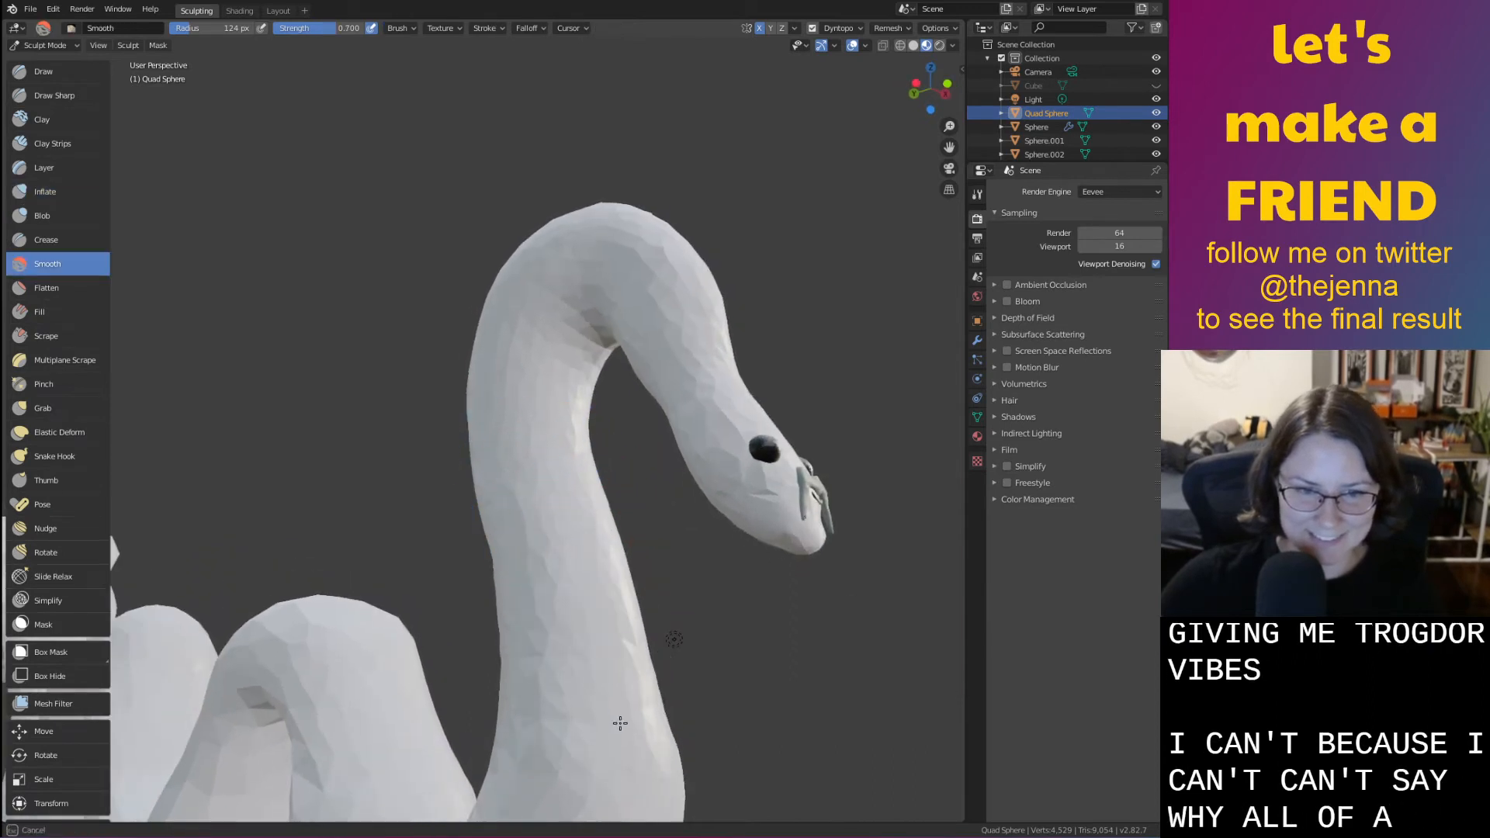
middle_click_drag(615, 665, 629, 456, "shift")
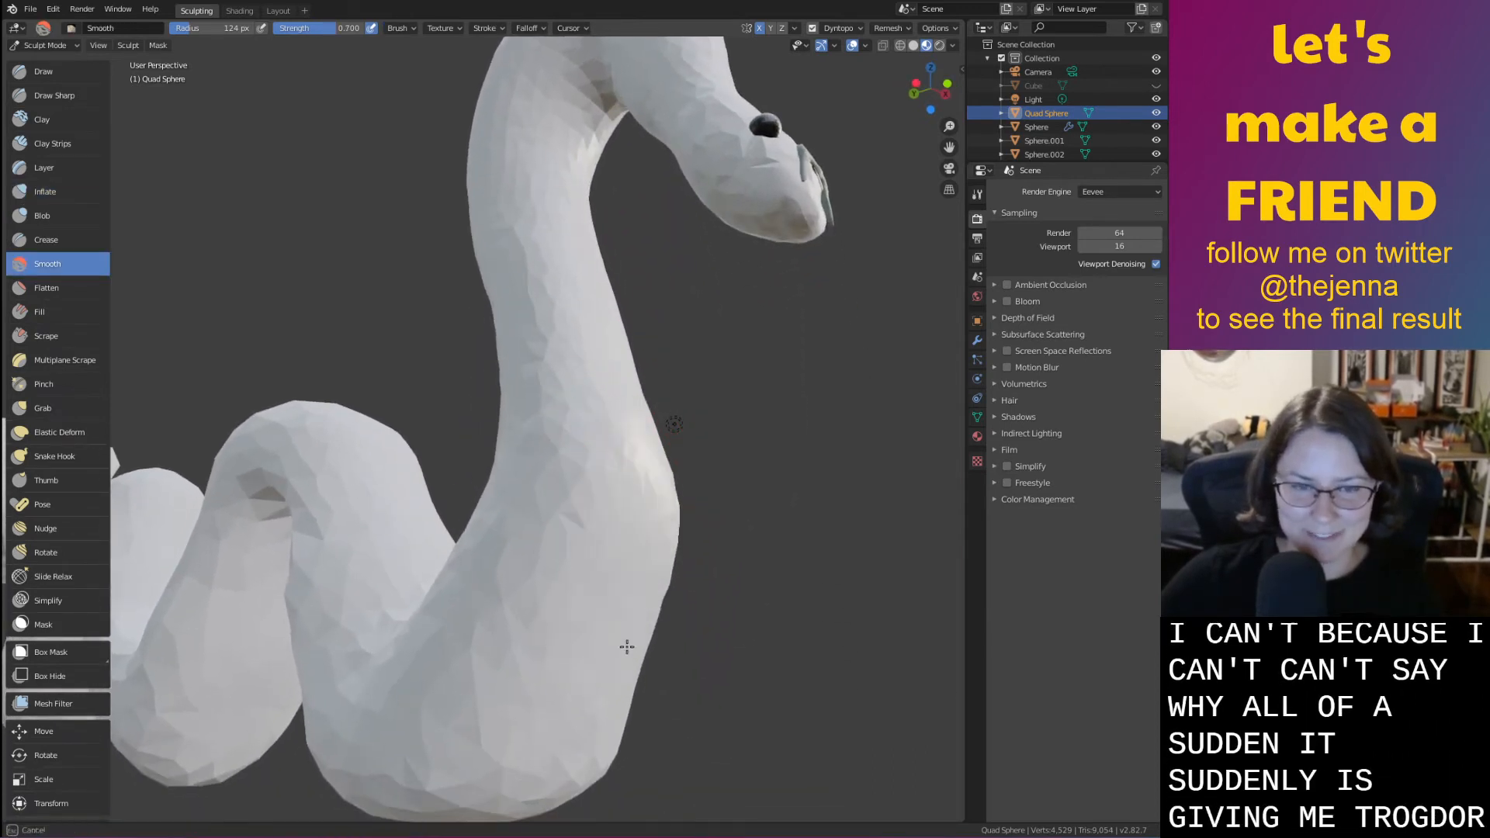
middle_click_drag(602, 748, 608, 594, "shift")
scroll(614, 657, "down", 2)
middle_click_drag(613, 657, 655, 625)
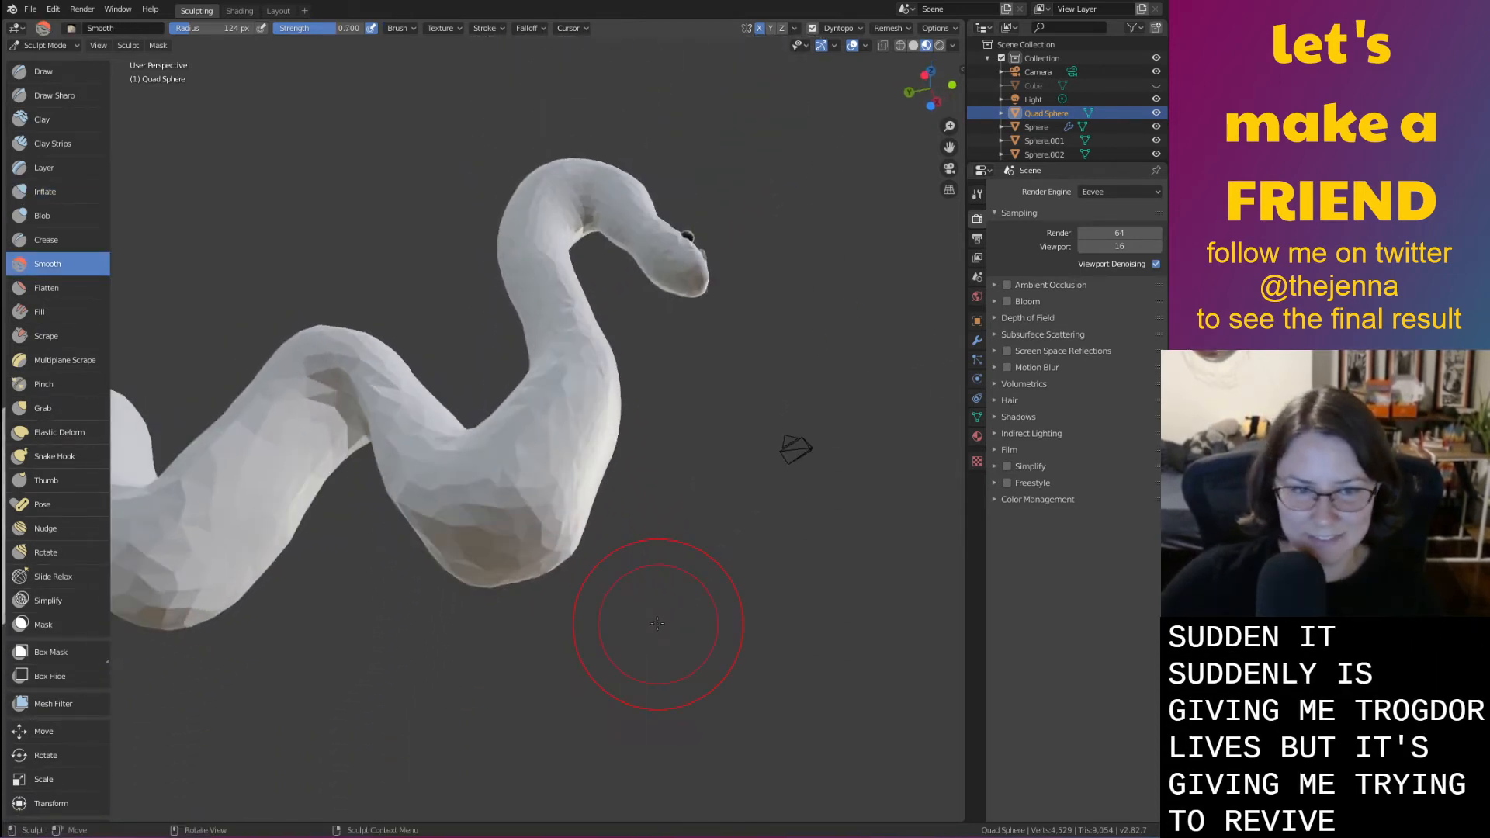
middle_click_drag(545, 617, 558, 719)
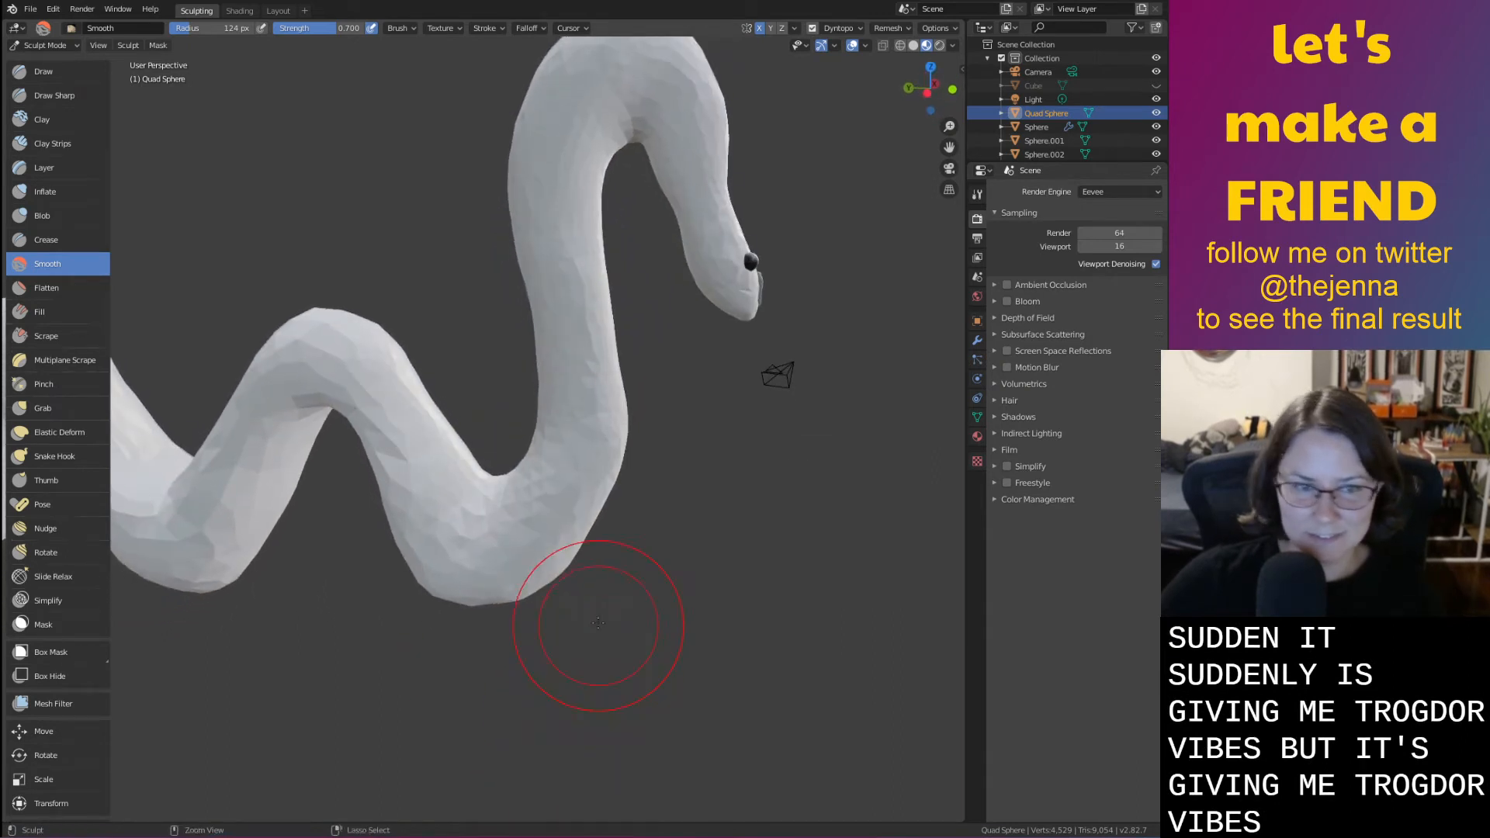
mouse_move(587, 617)
middle_mouse_down()
mouse_move(487, 497)
mouse_move(506, 515)
mouse_move(598, 429)
middle_mouse_up()
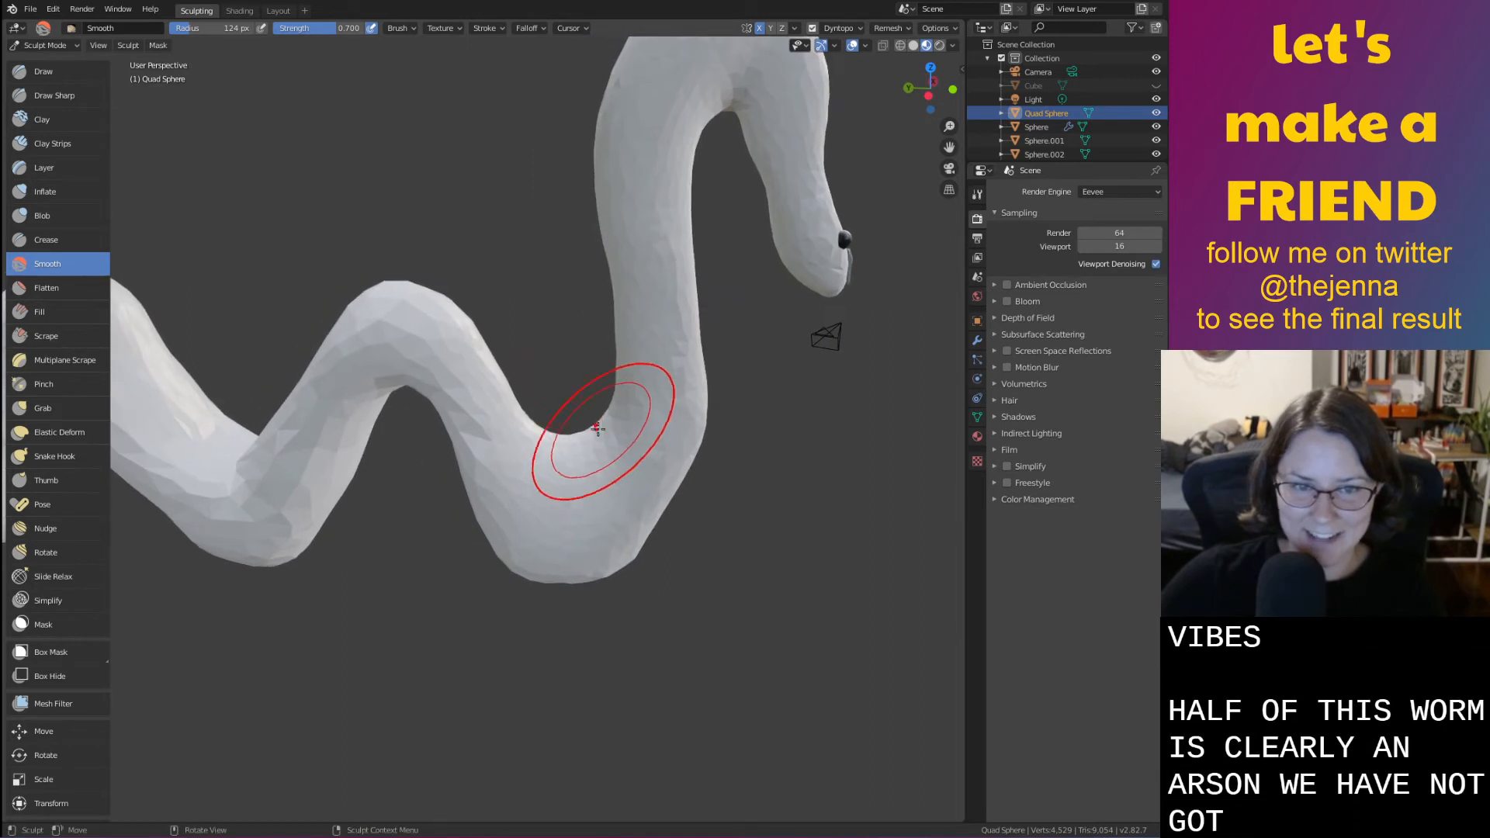
Pull the inner curve of the first low body bend downward with the Grab brush
key("g")
left_click_drag(572, 440, 572, 514)
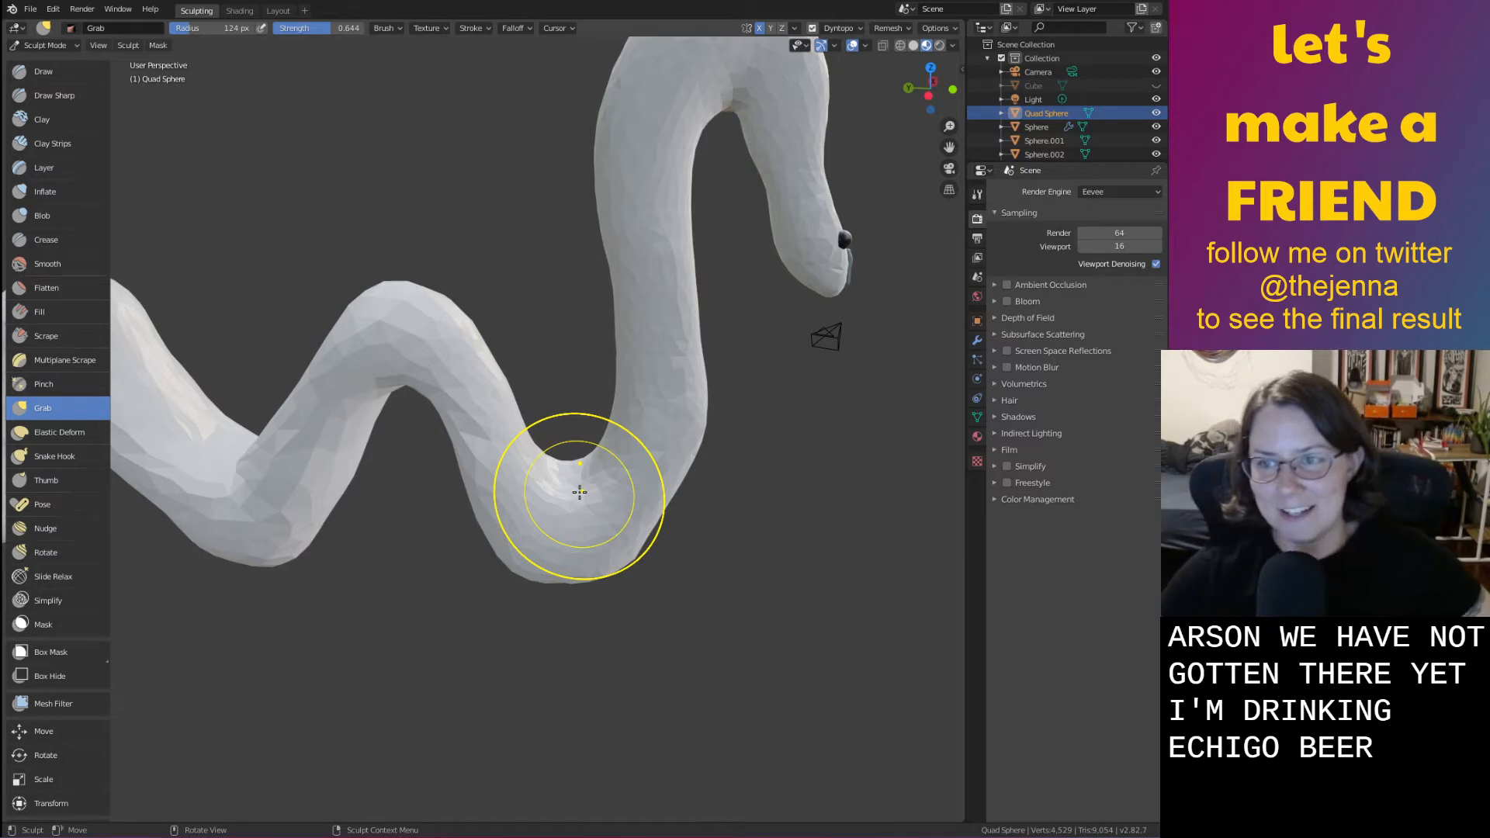
mouse_move(580, 492)
middle_mouse_down()
mouse_move(582, 549)
mouse_move(548, 539)
mouse_move(566, 533)
middle_mouse_up()
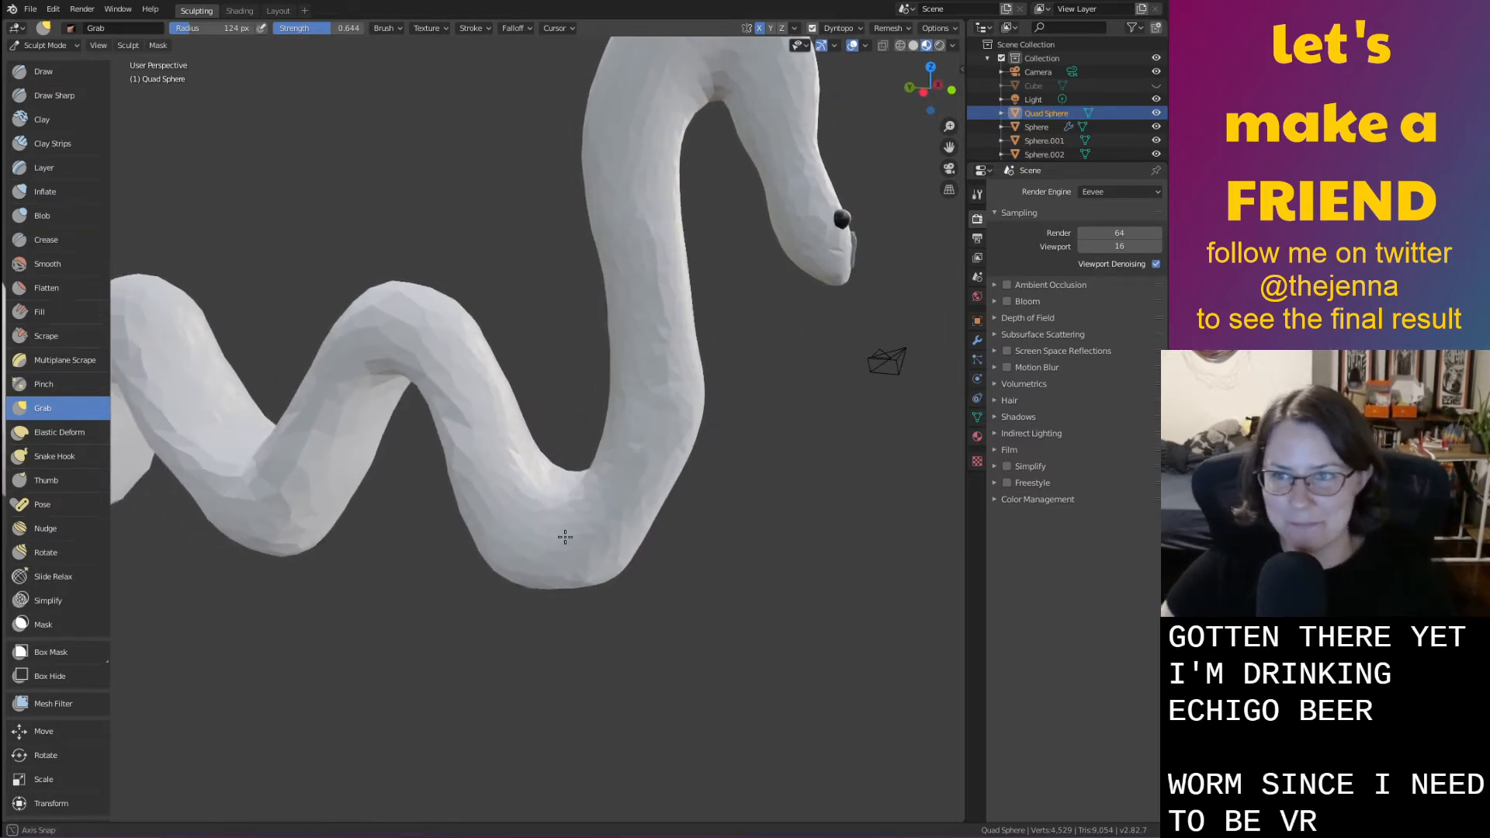
Inflate and smooth the worm's body along its successive arches and dips toward the tail
middle_click_drag(513, 590, 877, 516)
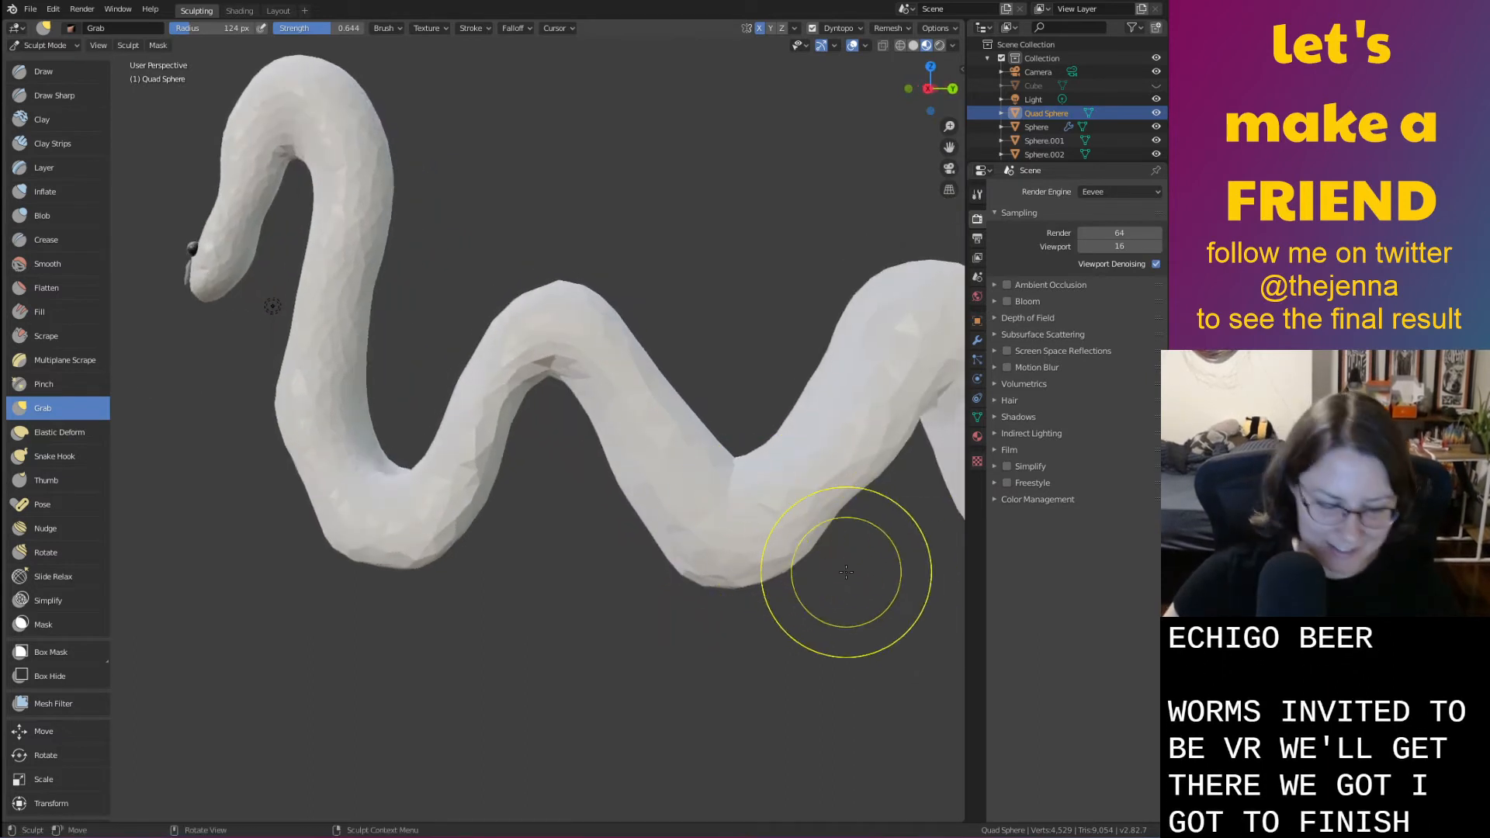
middle_click_drag(847, 572, 687, 528)
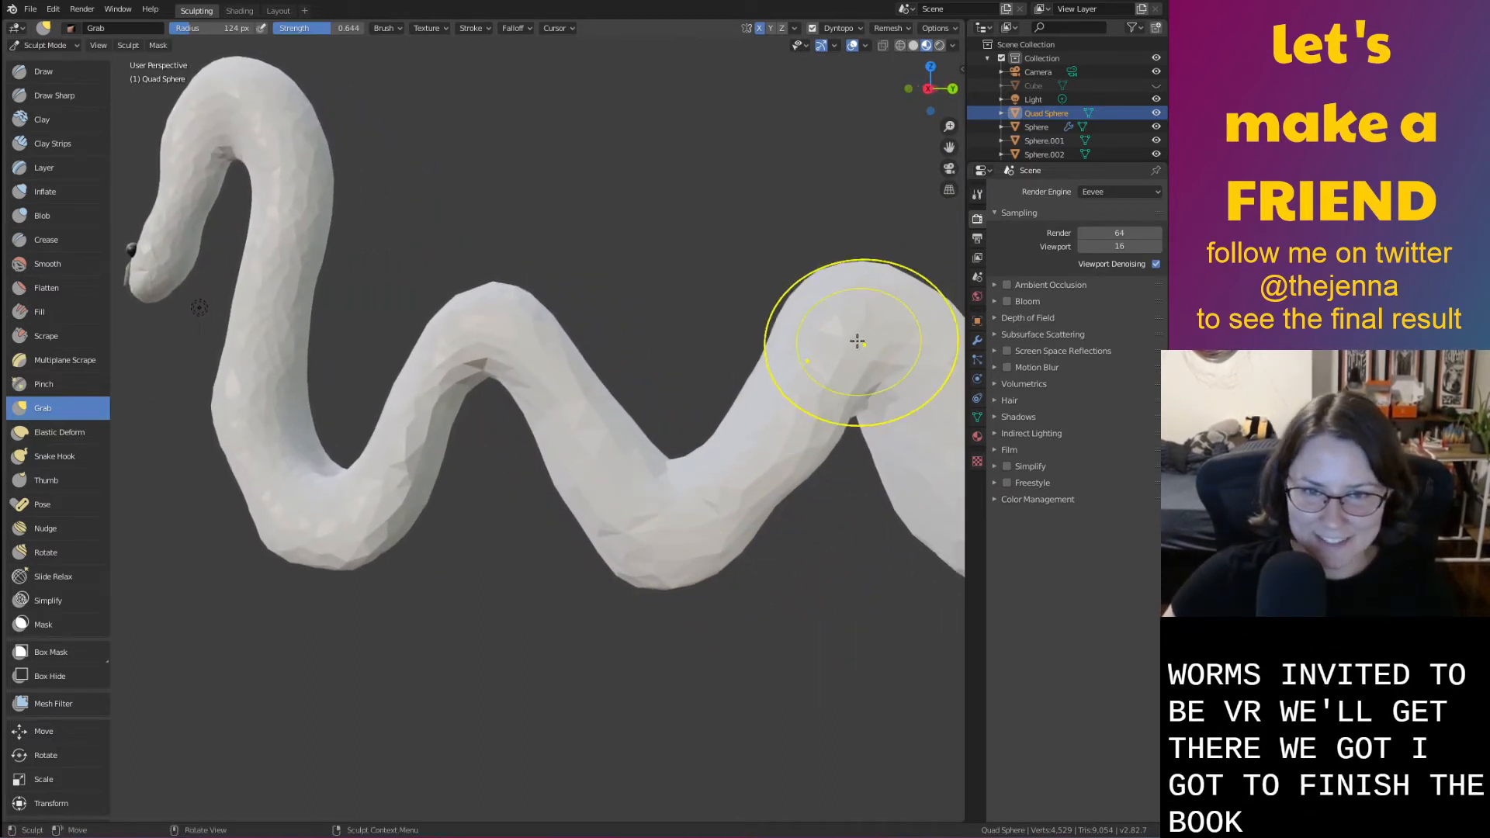
key("i")
mouse_move(738, 476)
middle_mouse_down()
mouse_move(795, 373)
mouse_move(646, 507)
mouse_move(656, 513)
middle_mouse_up()
mouse_move(549, 476)
left_mouse_down()
mouse_move(593, 513)
mouse_move(687, 434)
mouse_move(758, 453)
left_mouse_up()
mouse_move(796, 502)
left_mouse_down()
mouse_move(854, 356)
mouse_move(590, 495)
mouse_move(489, 401)
mouse_move(489, 416)
left_mouse_up()
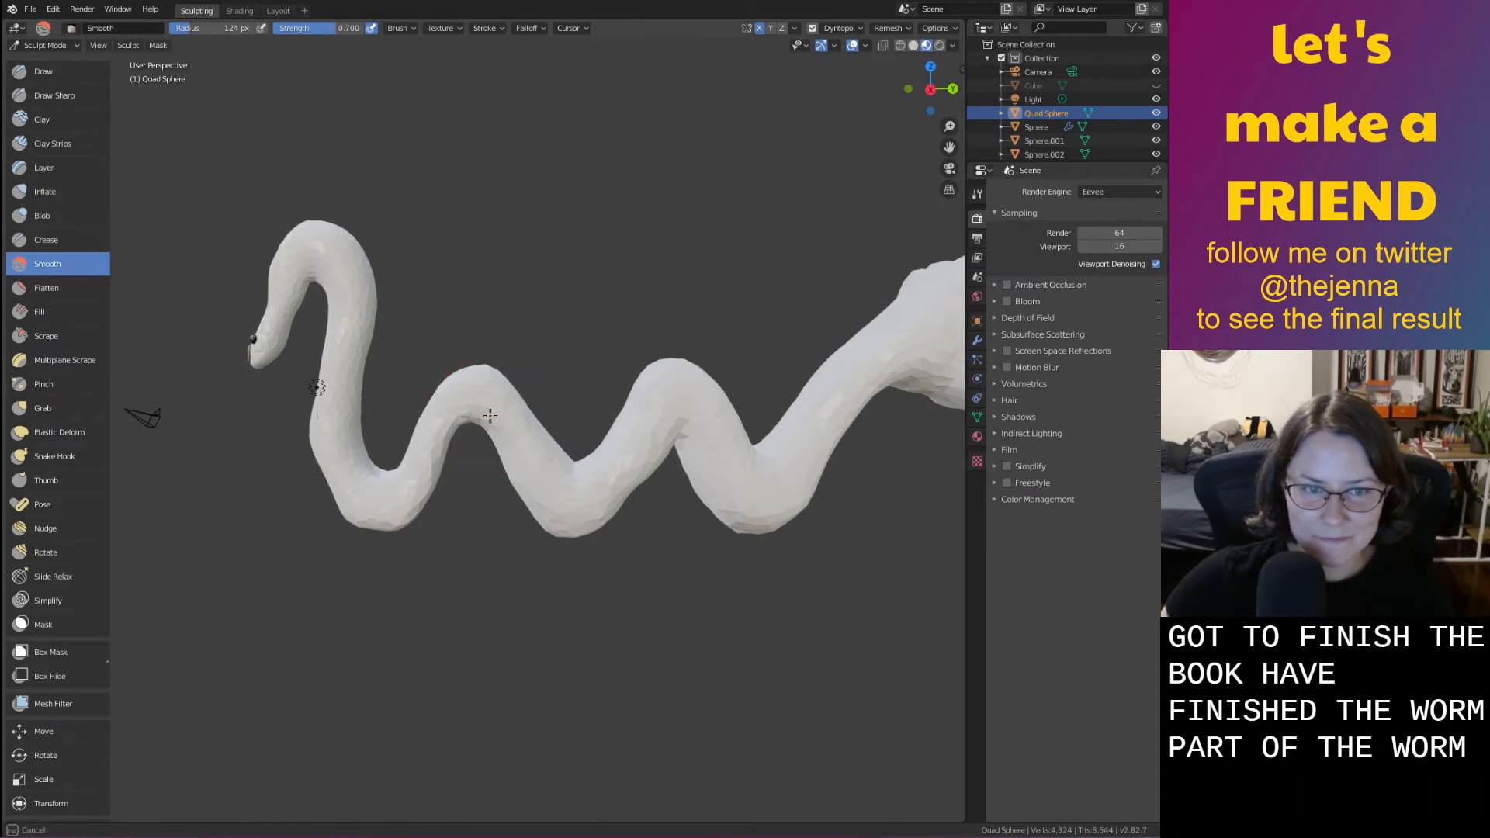
middle_click_drag(671, 494, 638, 480)
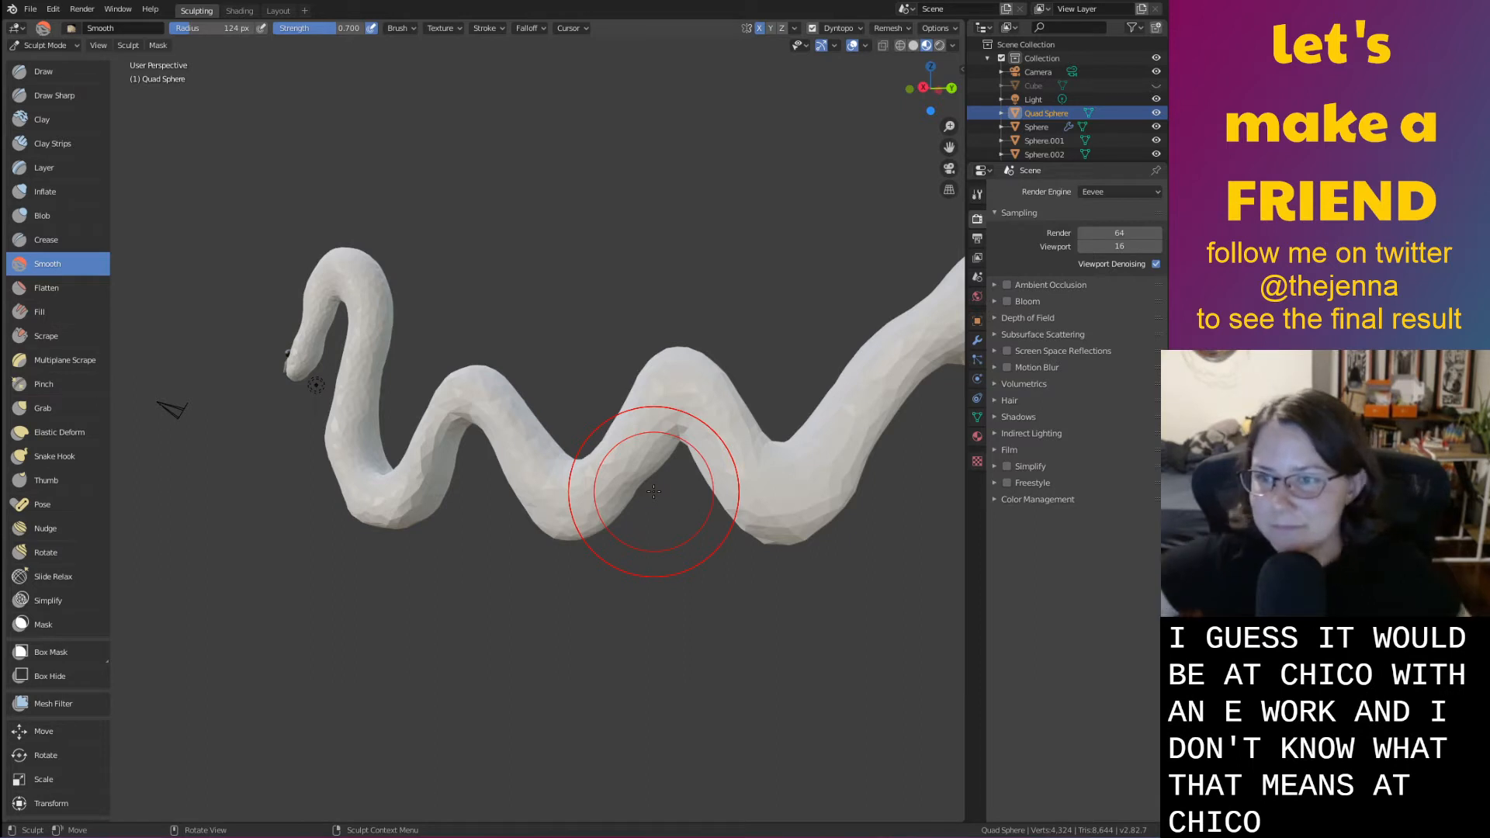
Inflate the underside of the middle body arch and smooth the arch and its neighbouring slopes
mouse_move(680, 516)
middle_mouse_down()
mouse_move(632, 571)
mouse_move(623, 533)
mouse_move(698, 504)
middle_mouse_up()
key("i")
scroll(729, 481, "up", 5)
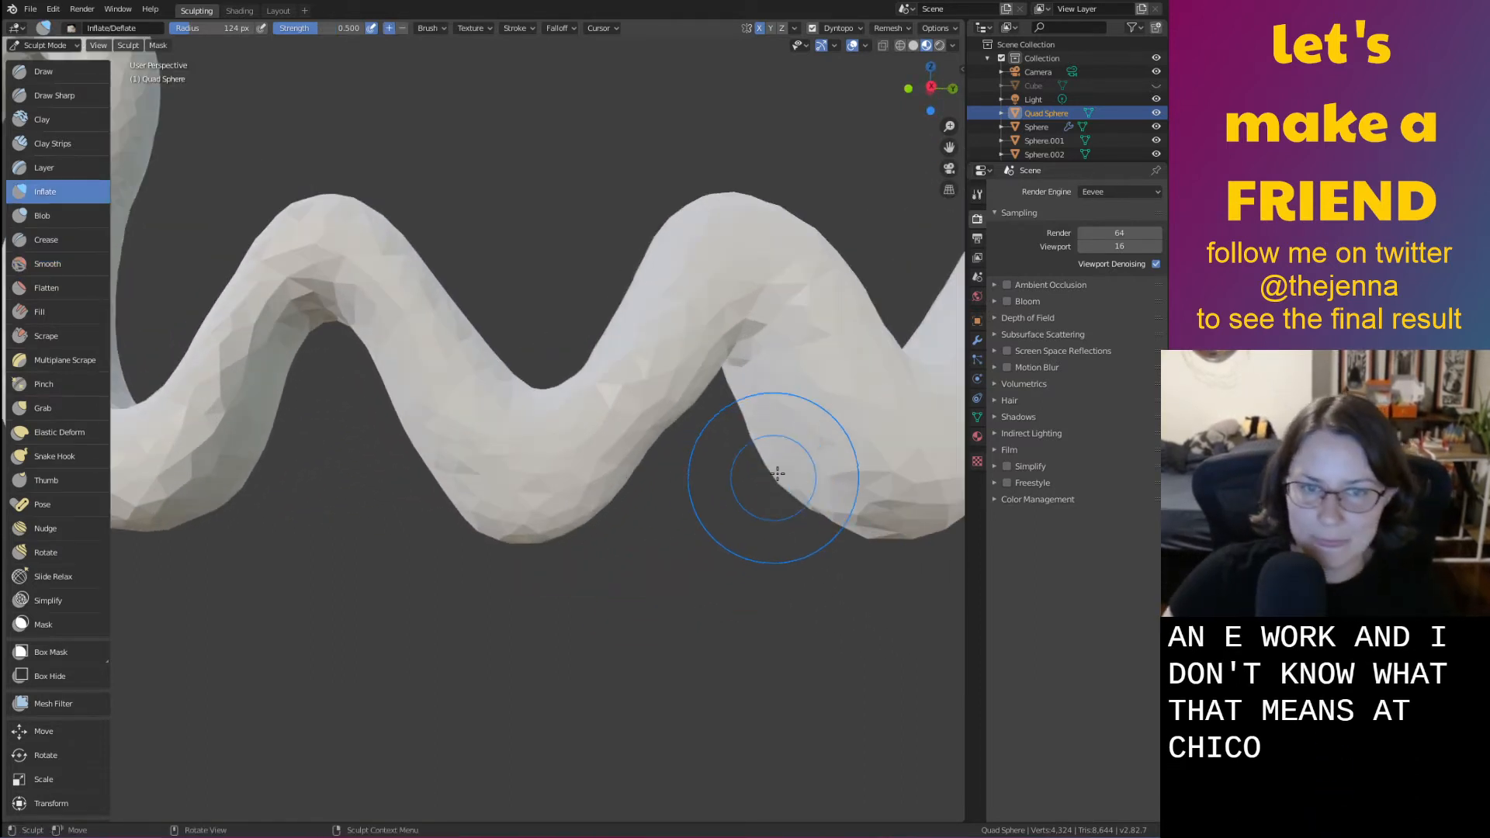
left_click_drag(743, 463, 734, 450)
key("s")
mouse_move(693, 369)
left_mouse_down()
mouse_move(712, 448)
mouse_move(765, 460)
left_mouse_up()
mouse_move(644, 248)
left_mouse_down()
mouse_move(427, 466)
mouse_move(513, 372)
left_mouse_up()
Fill out the dip between the two middle arches and the slope toward the neck with the Inflate brush
key("i")
left_click_drag(444, 439, 417, 435)
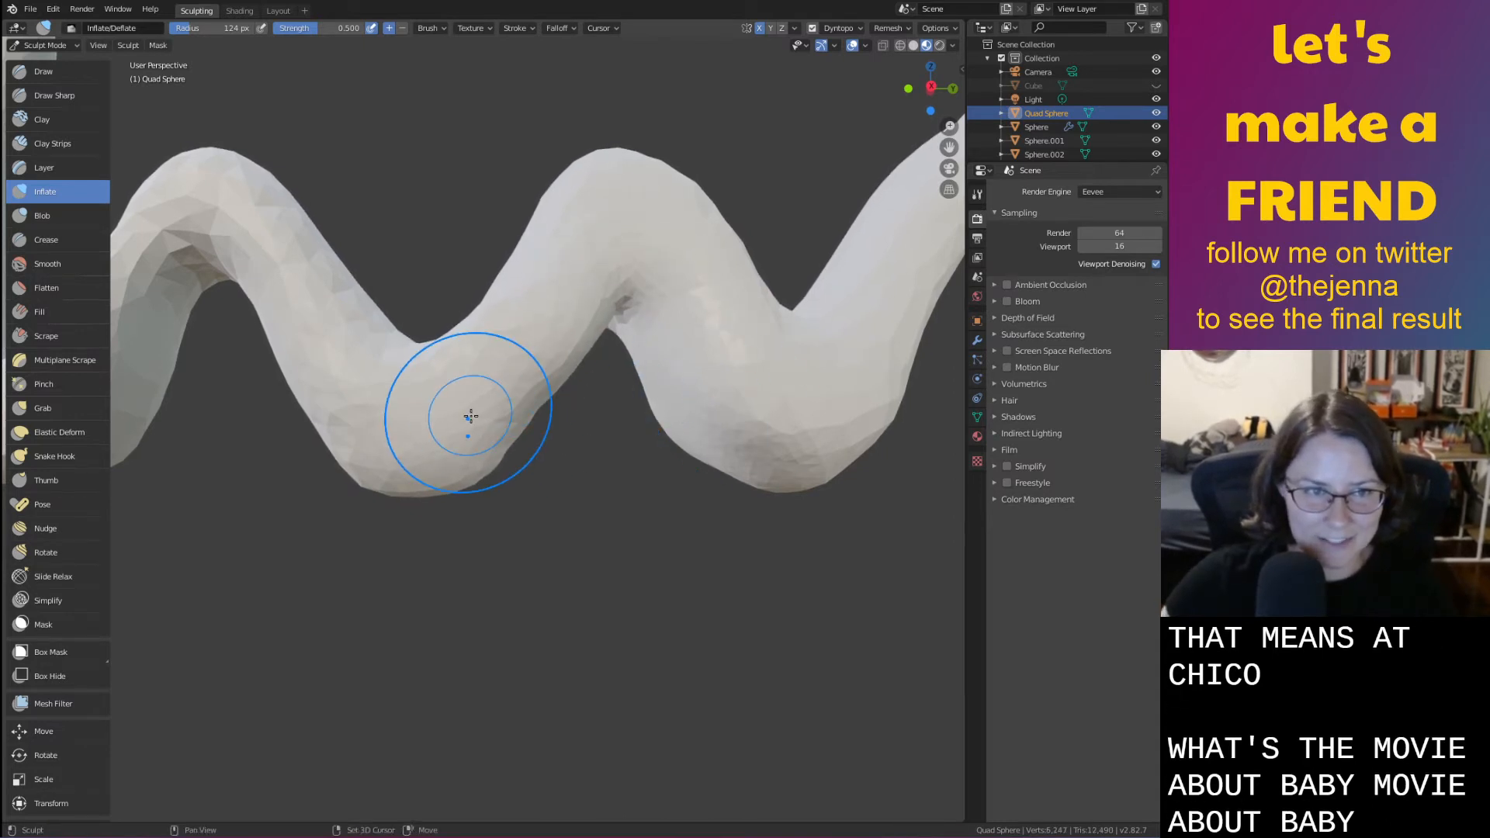
middle_click_drag(469, 416, 506, 460)
left_click_drag(169, 432, 215, 323)
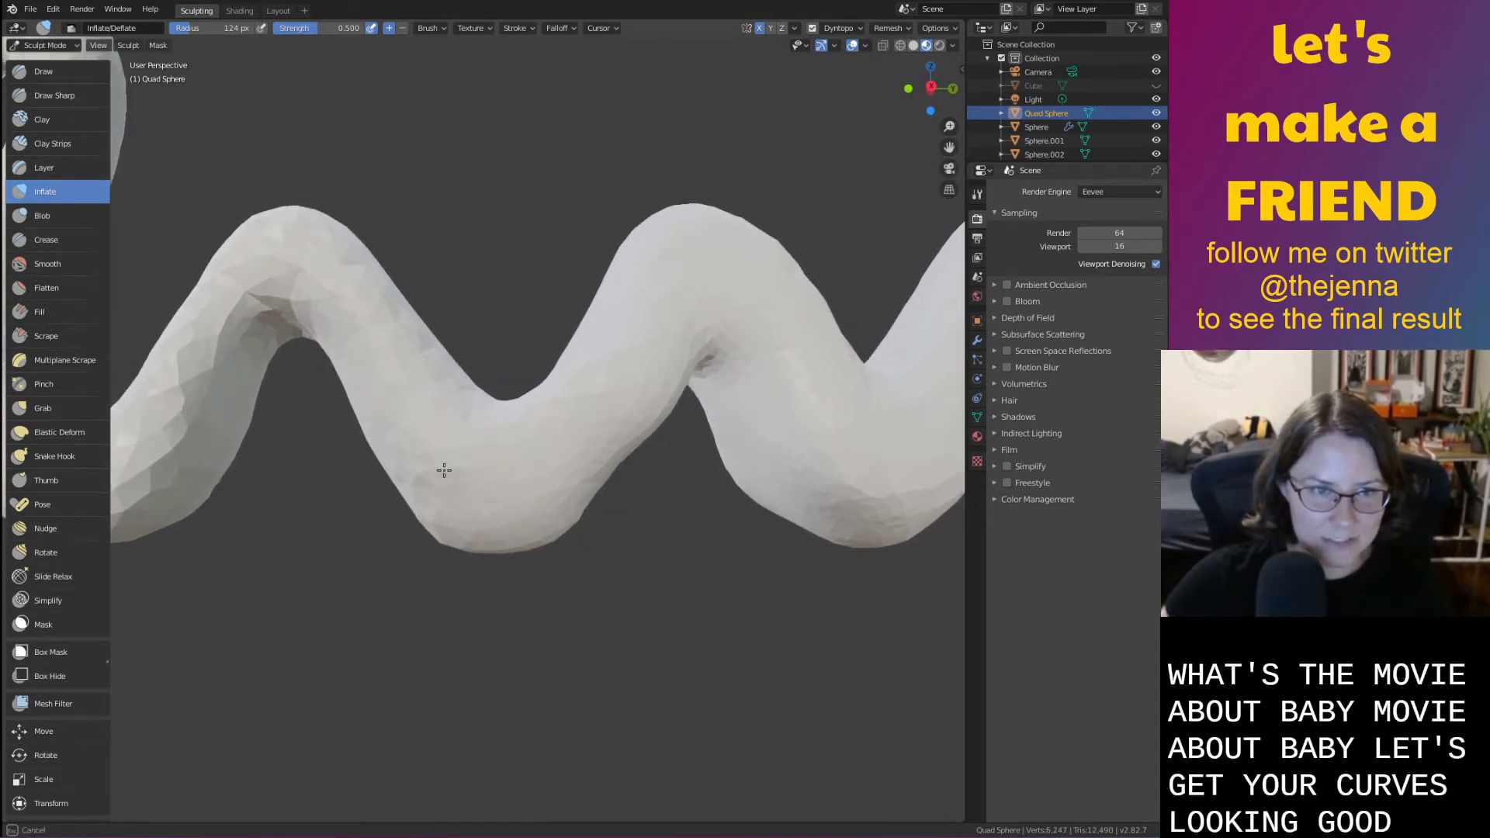
Smooth the faceted surface of the middle body bends from the side and from above
mouse_move(444, 471)
middle_mouse_down()
mouse_move(569, 535)
mouse_move(463, 356)
middle_mouse_up()
key("shift+s")
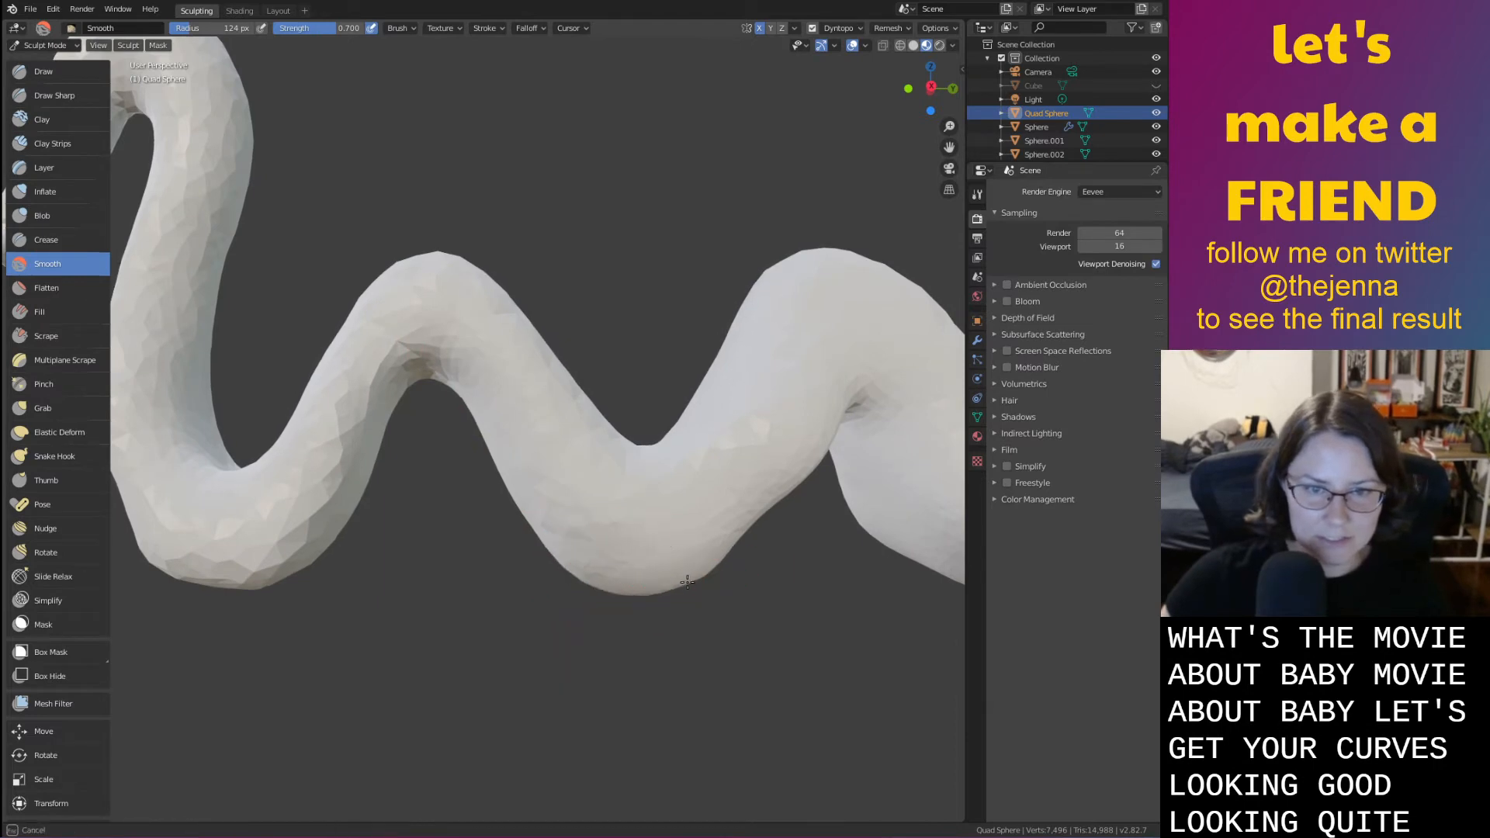
mouse_move(665, 442)
middle_mouse_down()
mouse_move(652, 423)
mouse_move(656, 499)
mouse_move(626, 541)
middle_mouse_up()
left_click_drag(626, 540, 586, 455)
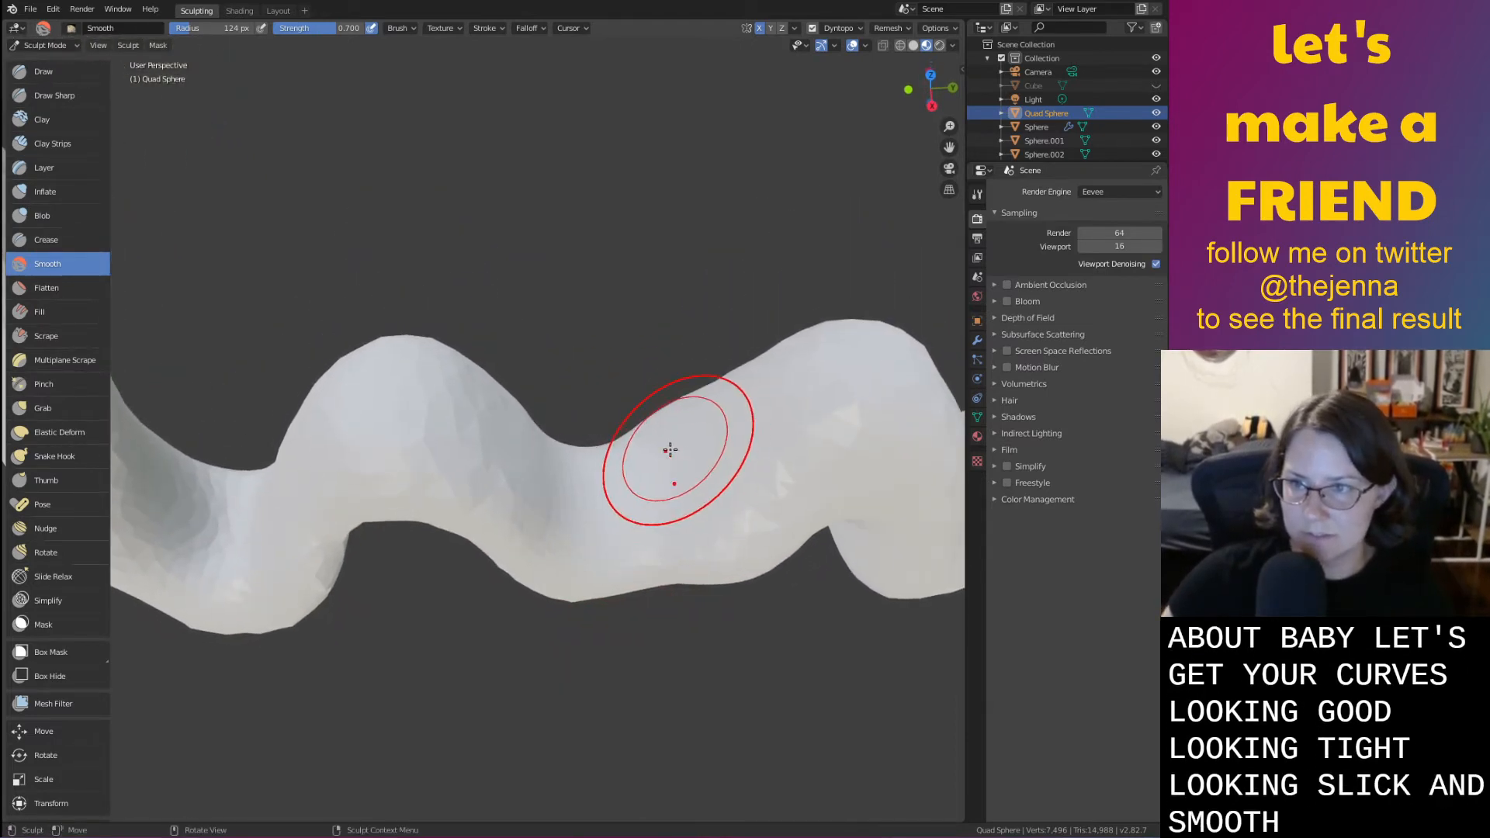
mouse_move(671, 450)
middle_mouse_down()
mouse_move(608, 475)
mouse_move(546, 339)
mouse_move(539, 449)
mouse_move(539, 426)
middle_mouse_up()
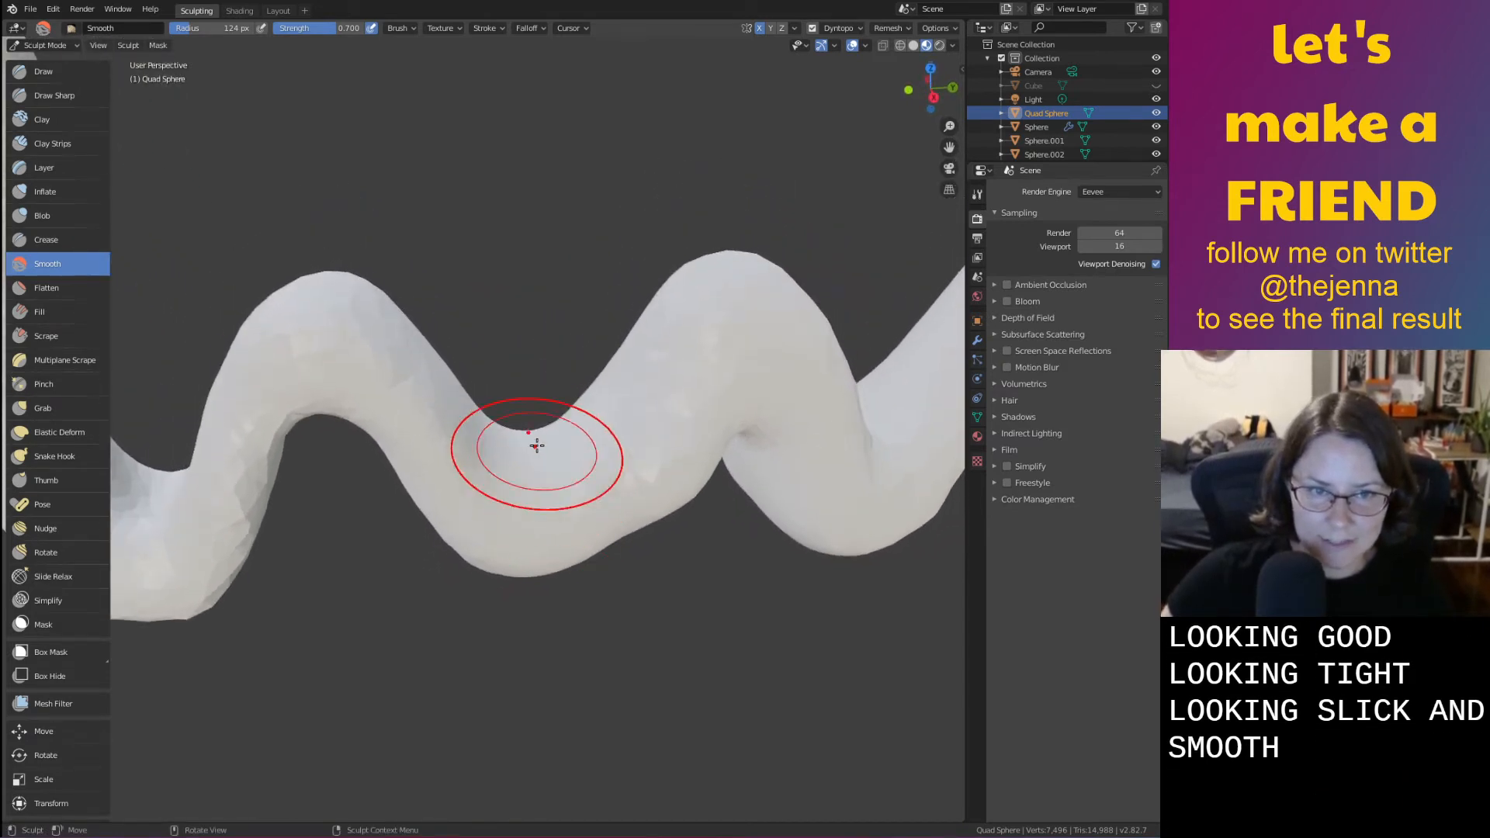
Lift the underside of the middle body arch with the Grab brush, and smooth it along with the neighbouring dip and lower bend
left_click_drag(539, 426, 468, 415)
middle_click_drag(673, 503, 592, 393)
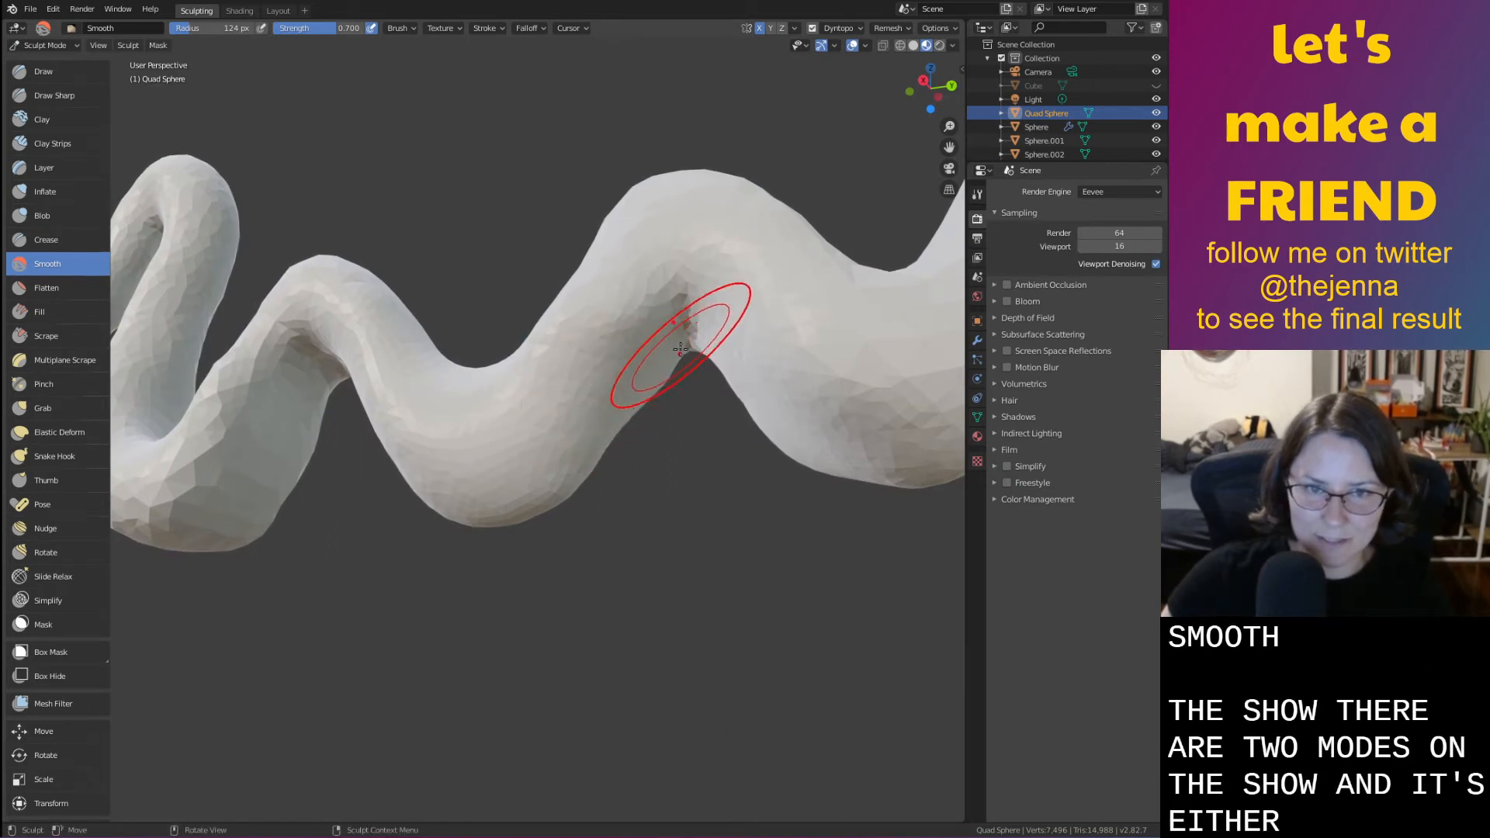
middle_click_drag(696, 330, 709, 411)
key("g")
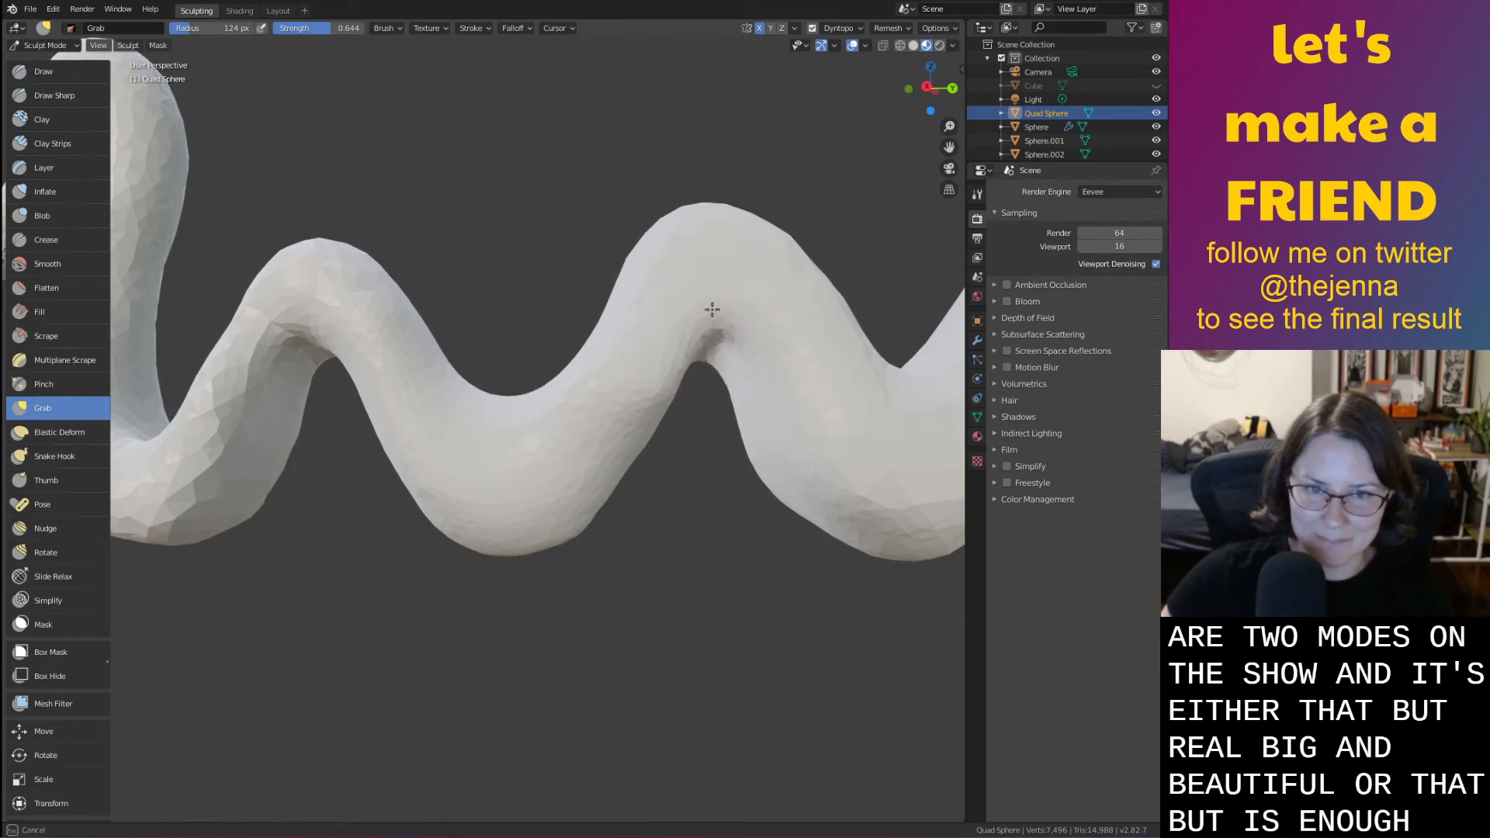
left_click_drag(711, 274, 712, 273)
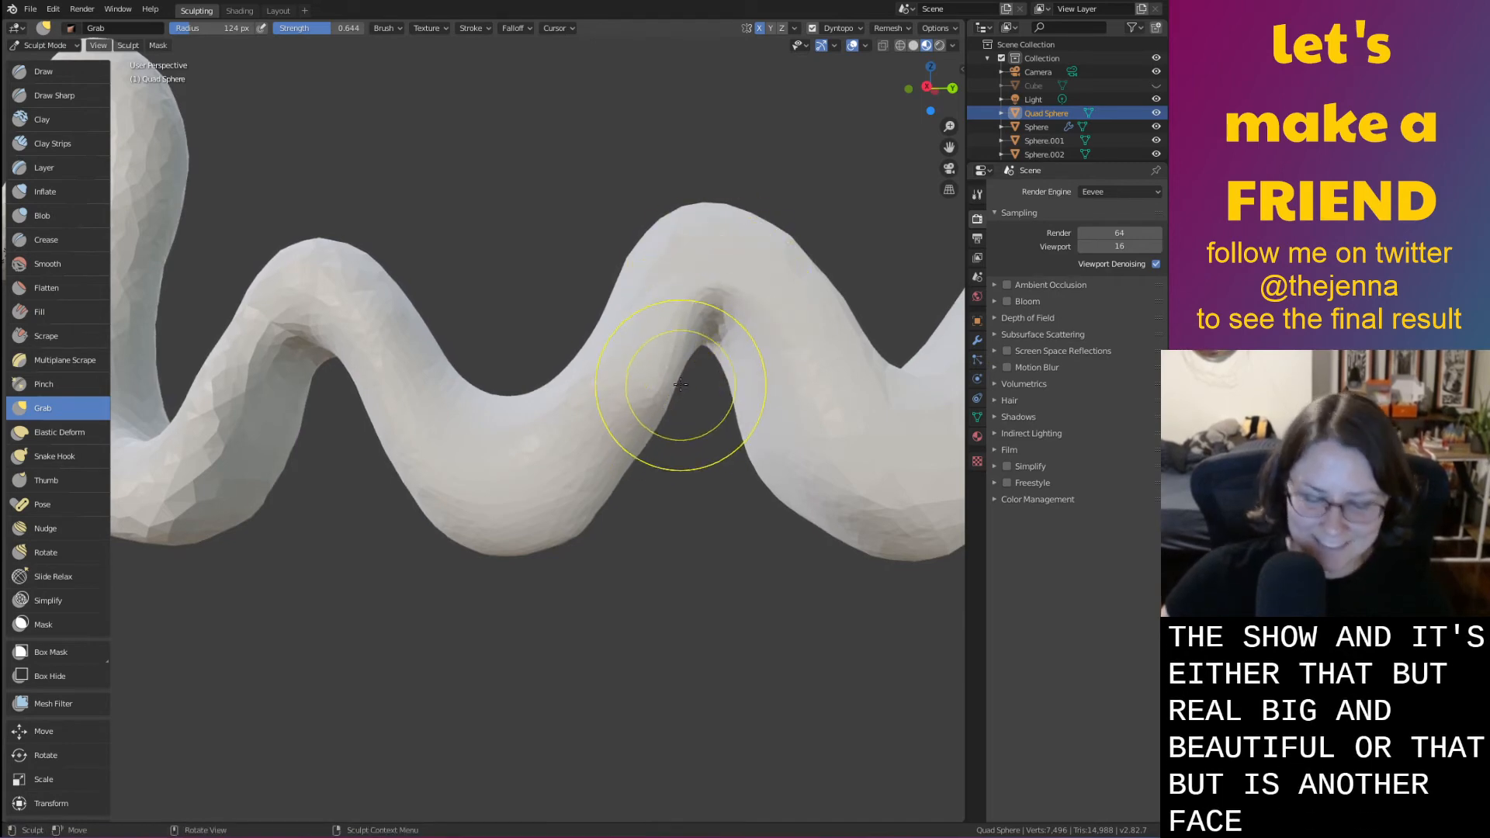
key("i")
mouse_move(698, 336)
left_mouse_down()
mouse_move(725, 331)
mouse_move(716, 343)
left_mouse_up()
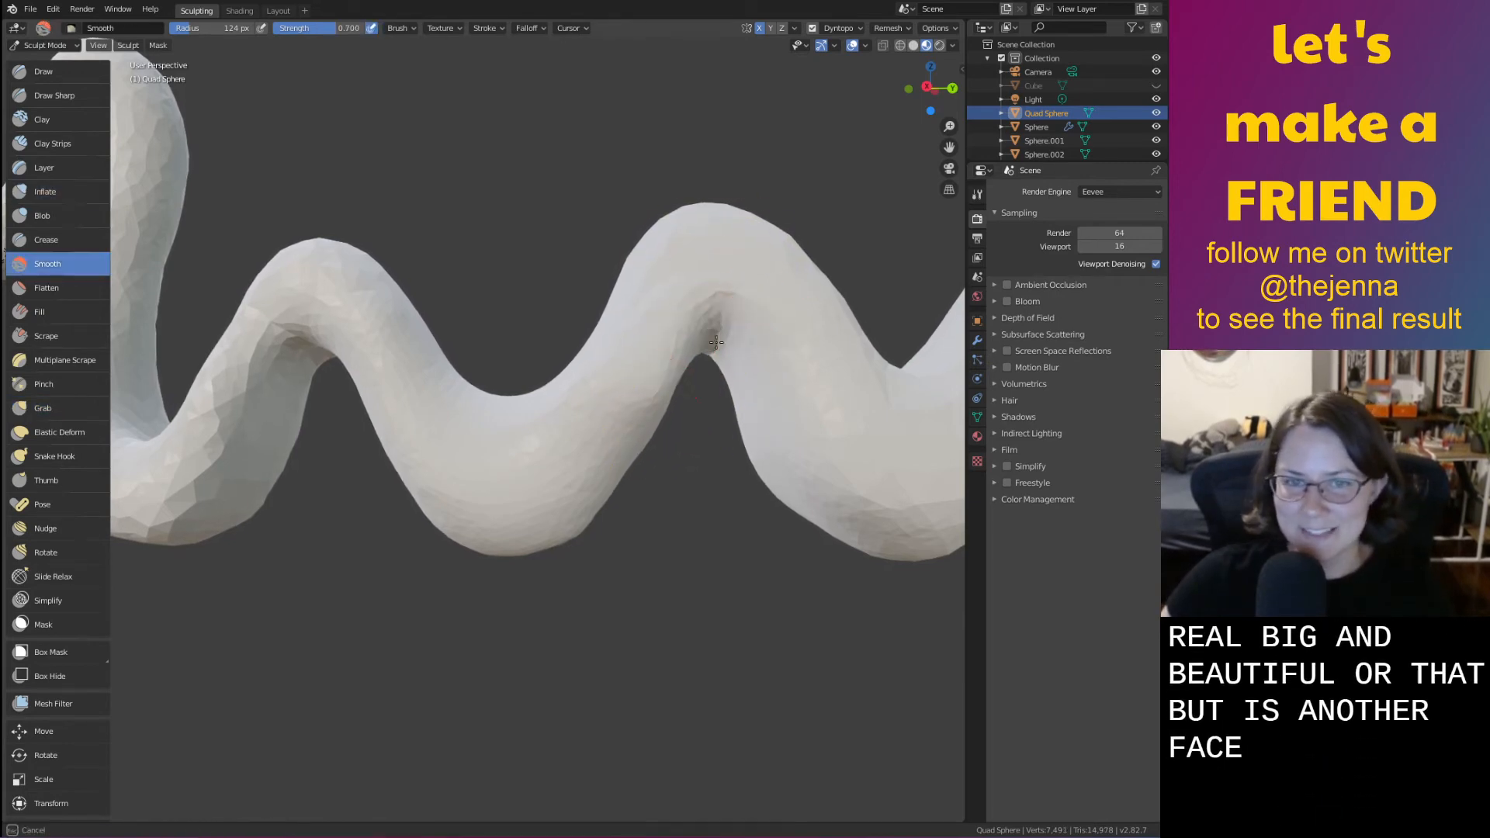
mouse_move(586, 544)
left_mouse_down()
mouse_move(570, 536)
mouse_move(594, 508)
left_mouse_up()
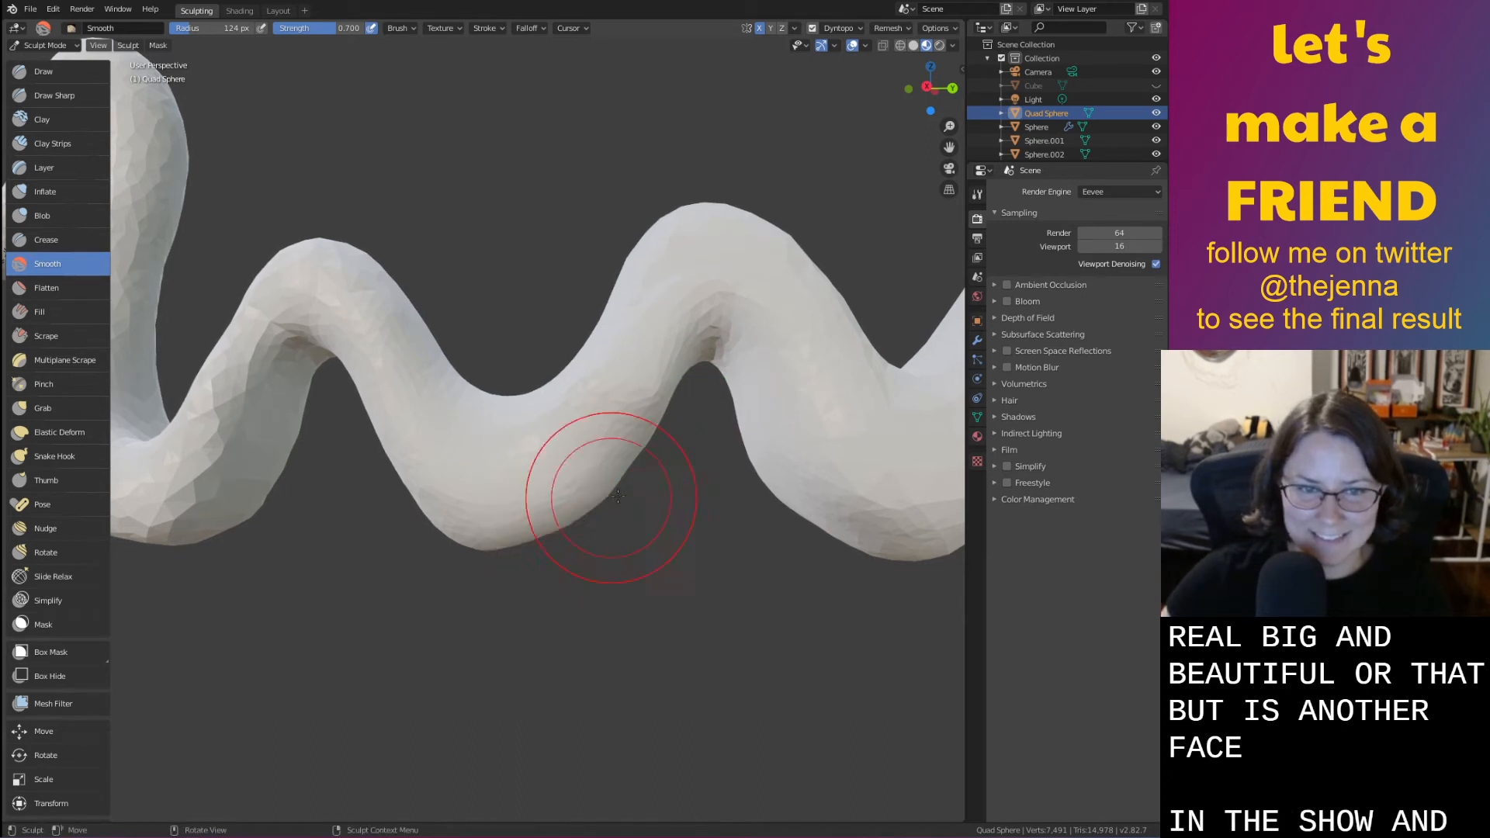
middle_click_drag(608, 499, 625, 530)
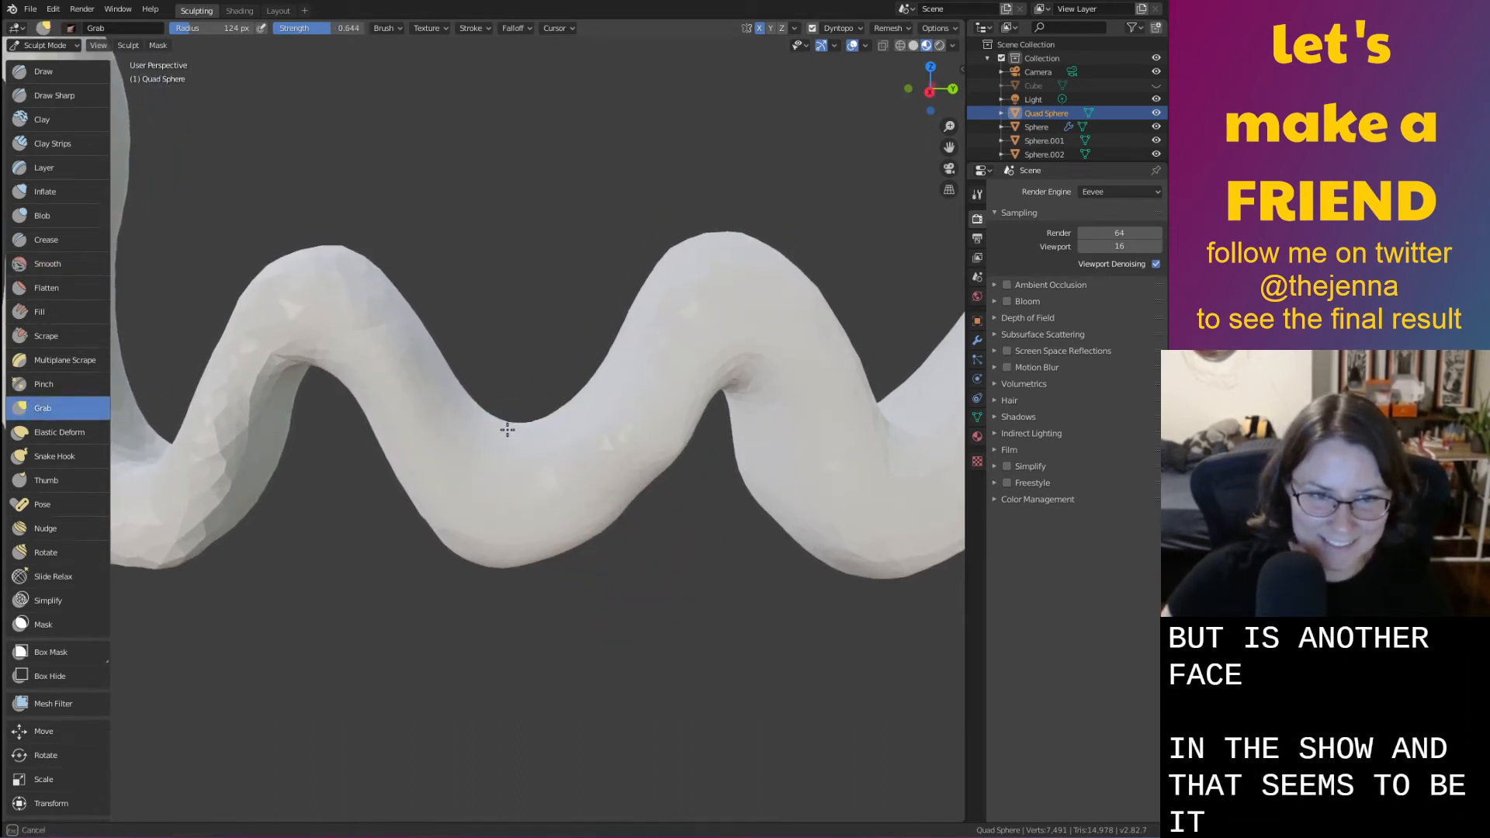
Smooth the bend where the body rises into the neck and reshape its inner dip with the Grab brush
middle_click_drag(528, 464, 687, 532)
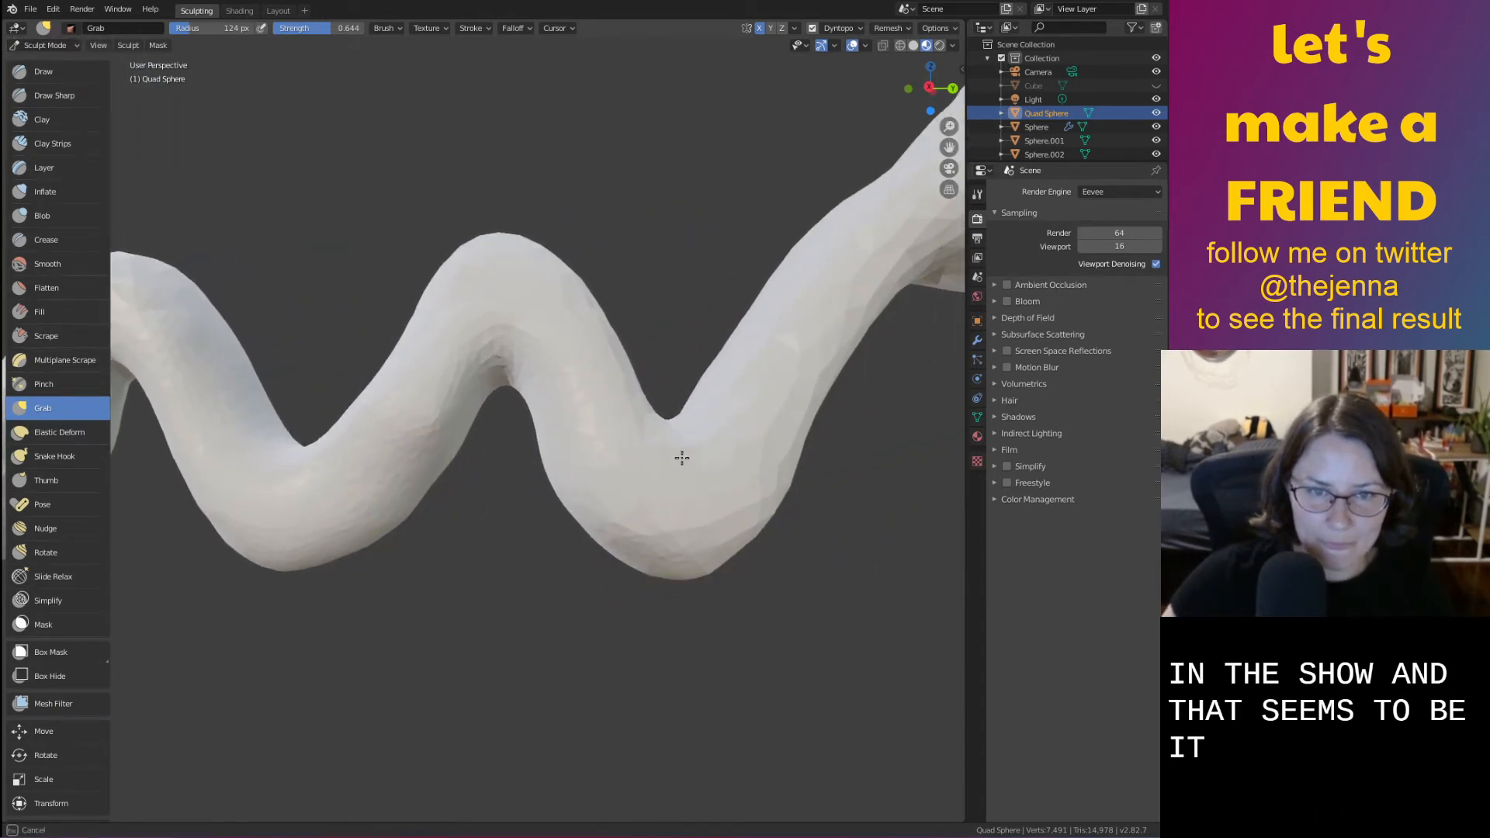
mouse_move(660, 464)
middle_mouse_down()
mouse_move(655, 516)
mouse_move(648, 492)
mouse_move(691, 486)
mouse_move(675, 543)
mouse_move(700, 521)
mouse_move(684, 510)
middle_mouse_up()
key("shift+s")
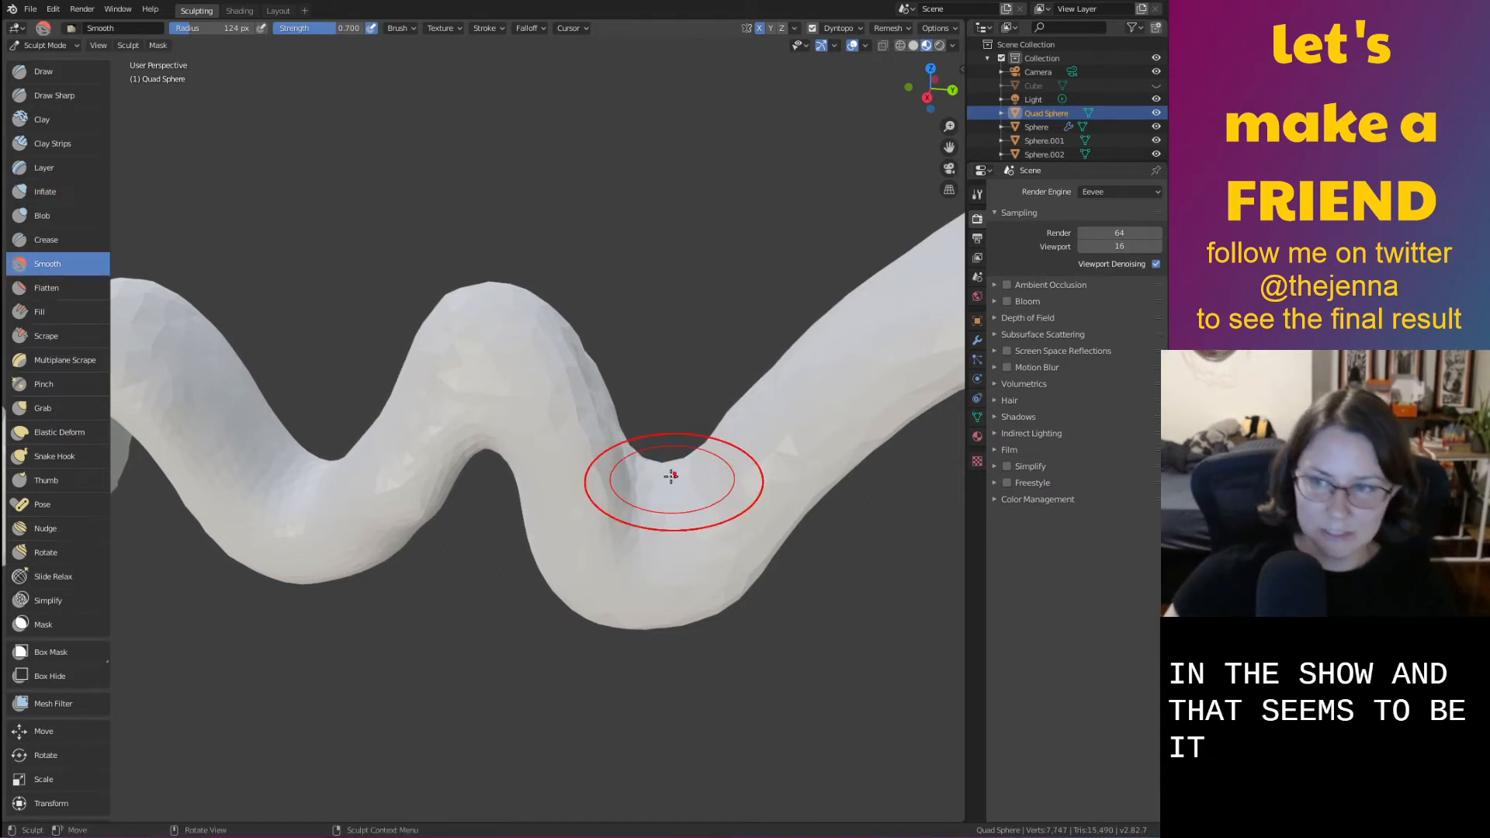
mouse_move(667, 514)
middle_mouse_down()
mouse_move(685, 436)
mouse_move(643, 433)
middle_mouse_up()
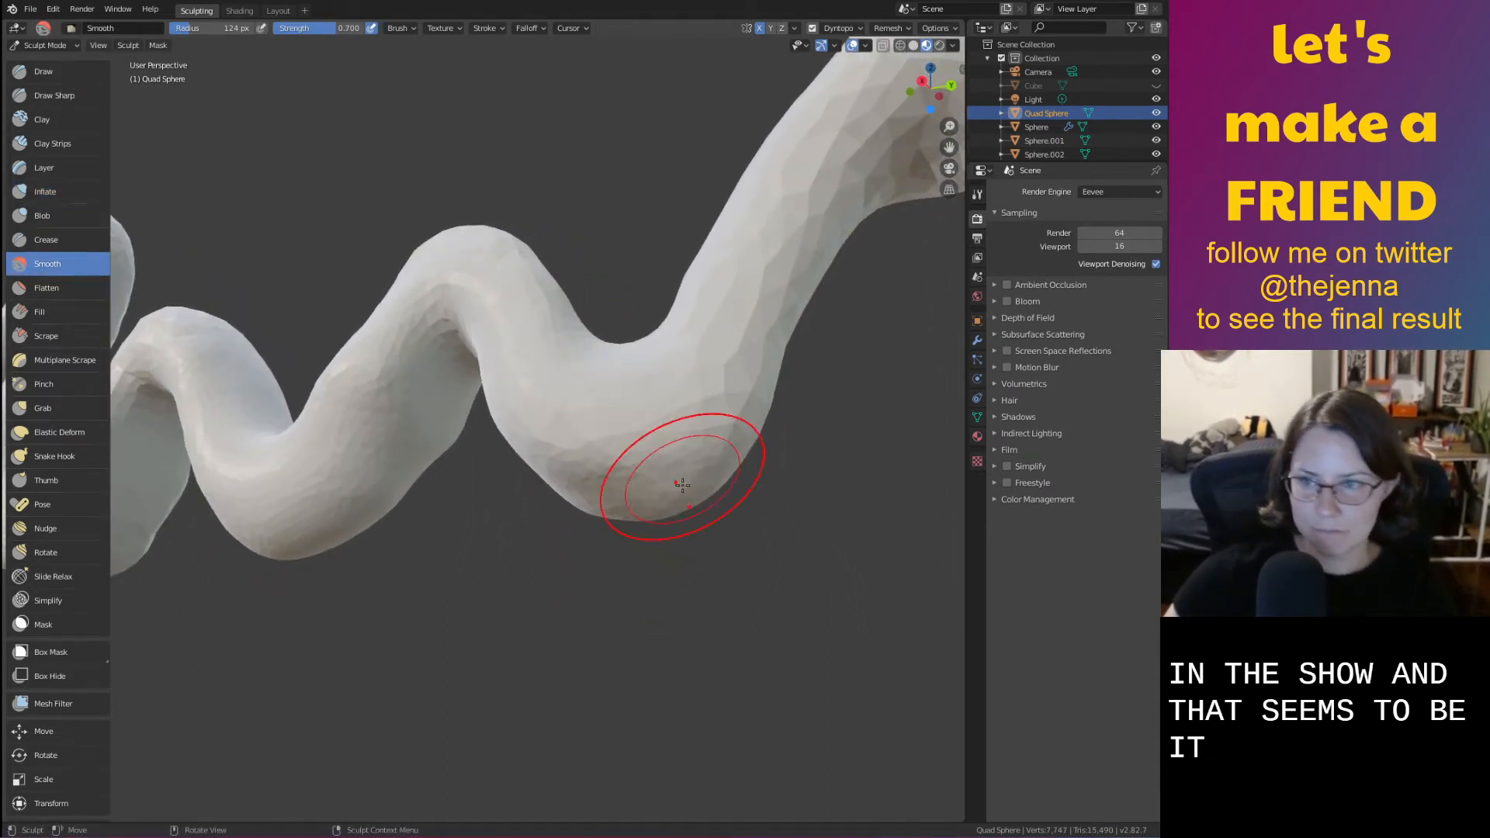
mouse_move(679, 495)
middle_mouse_down()
mouse_move(715, 492)
mouse_move(731, 536)
mouse_move(724, 525)
middle_mouse_up()
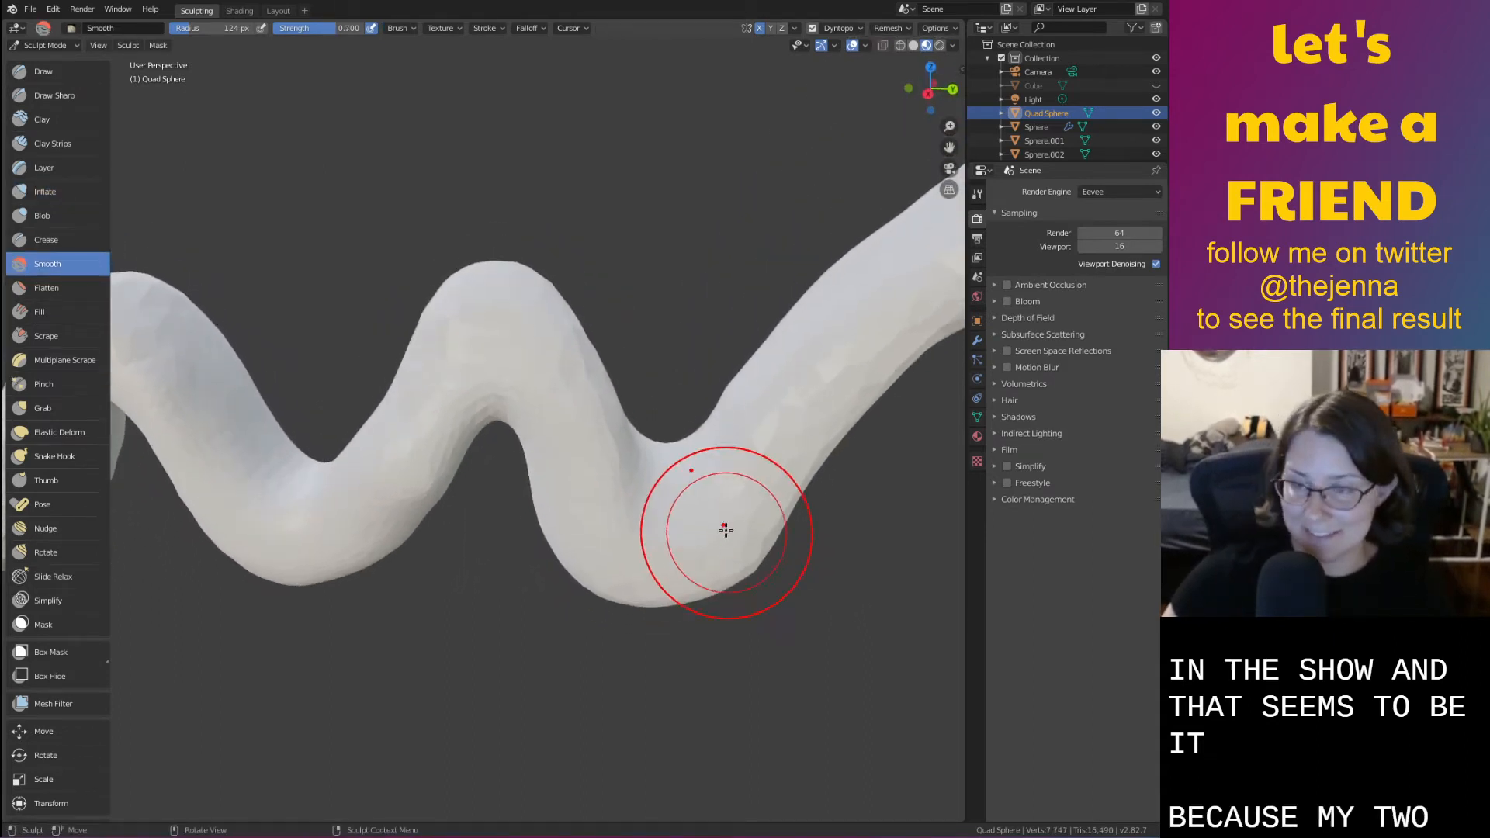
key("g")
left_click_drag(672, 459, 666, 456)
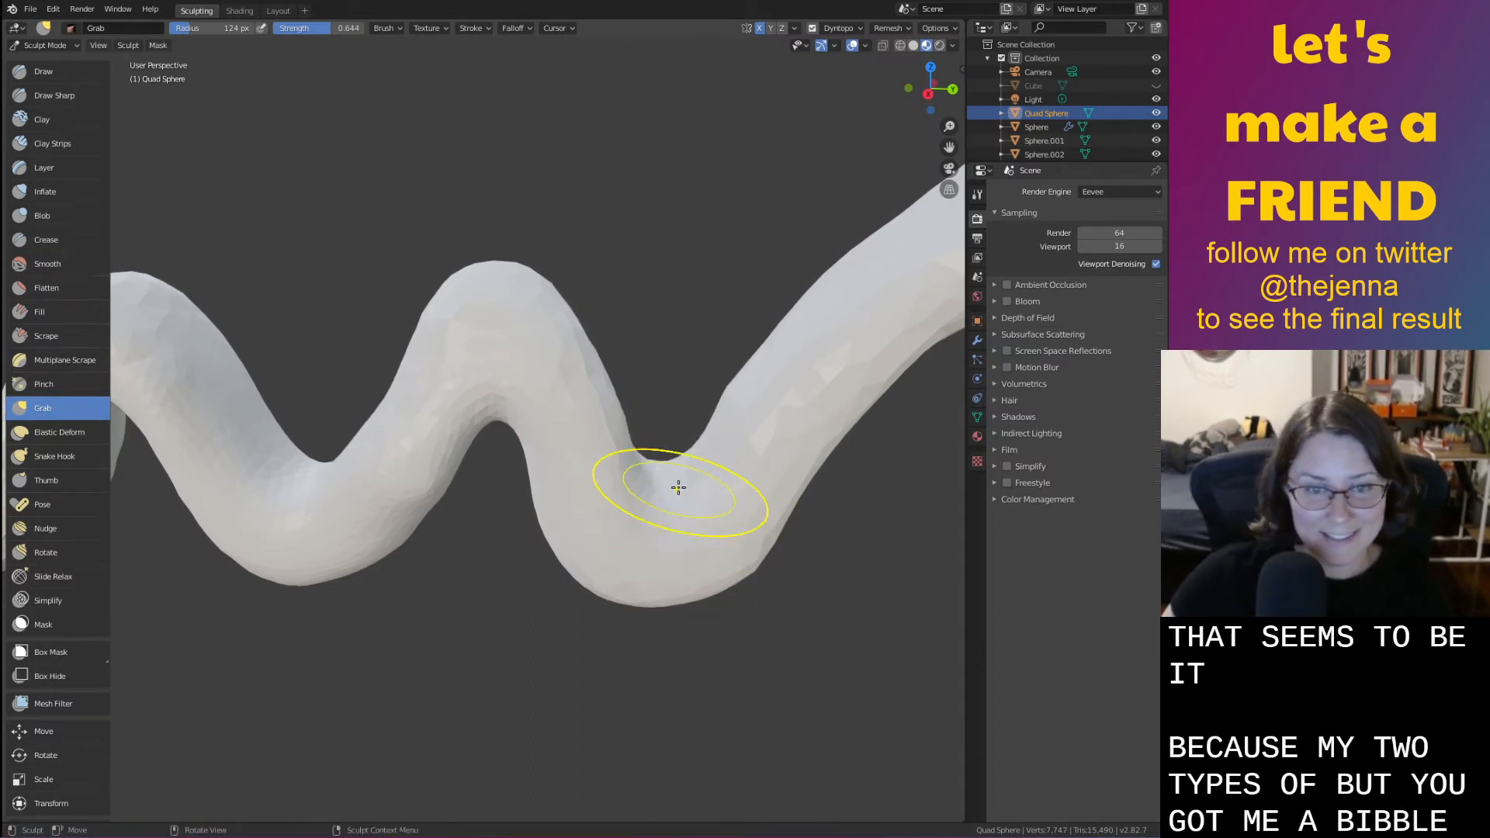
mouse_move(678, 488)
middle_mouse_down()
mouse_move(659, 543)
mouse_move(652, 356)
mouse_move(658, 442)
mouse_move(720, 388)
middle_mouse_up()
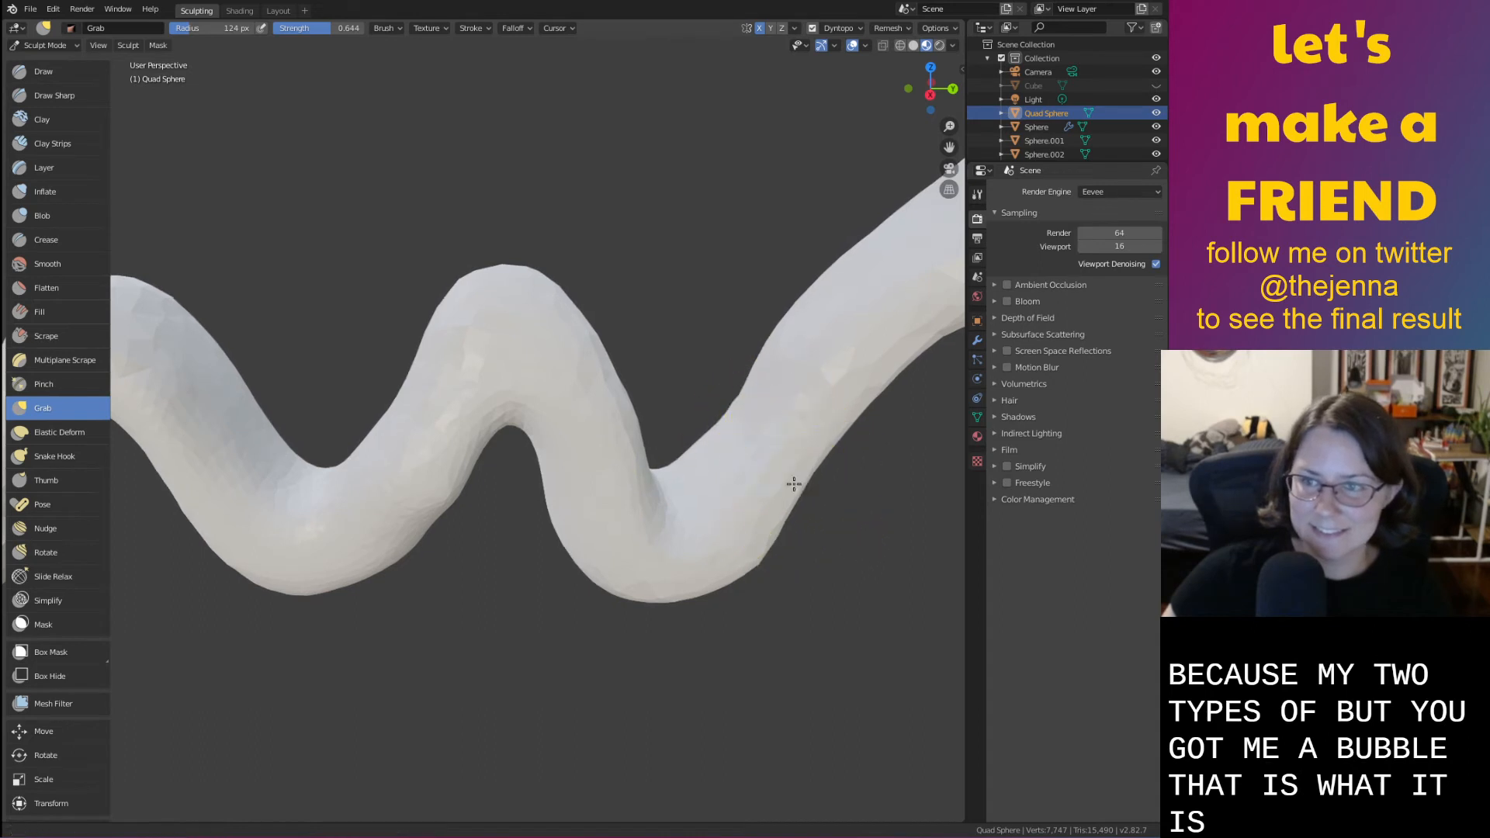
Inflate and smooth the body arches and their slopes from the opposite side of the worm
mouse_move(793, 484)
middle_mouse_down()
mouse_move(638, 476)
mouse_move(591, 423)
mouse_move(559, 439)
mouse_move(529, 534)
mouse_move(393, 475)
mouse_move(682, 140)
mouse_move(511, 381)
mouse_move(551, 497)
mouse_move(522, 487)
mouse_move(645, 525)
middle_mouse_up()
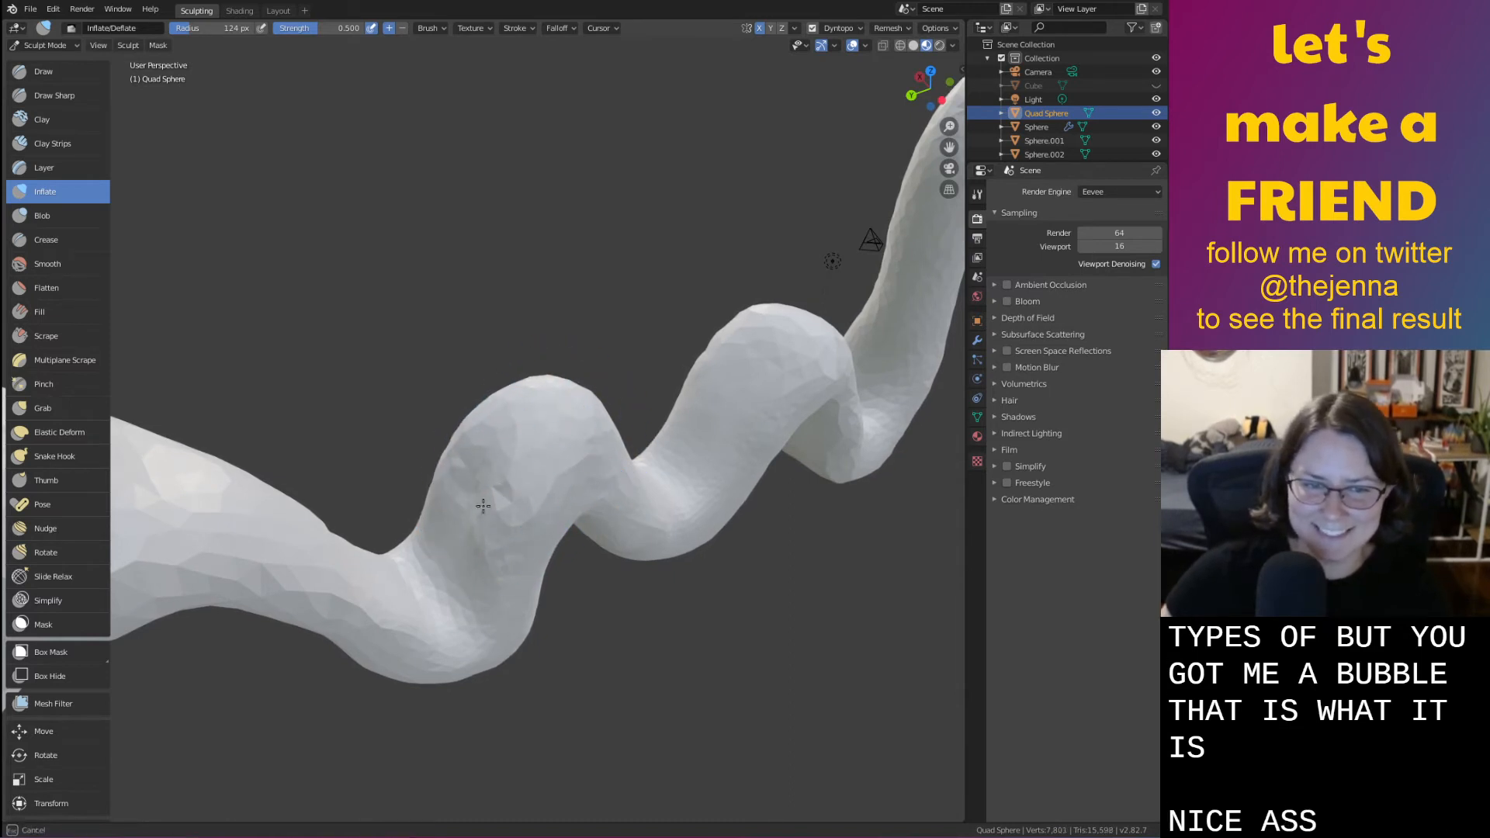
mouse_move(596, 415)
middle_mouse_down()
mouse_move(526, 435)
mouse_move(508, 504)
middle_mouse_up()
middle_click_drag(450, 635, 476, 665)
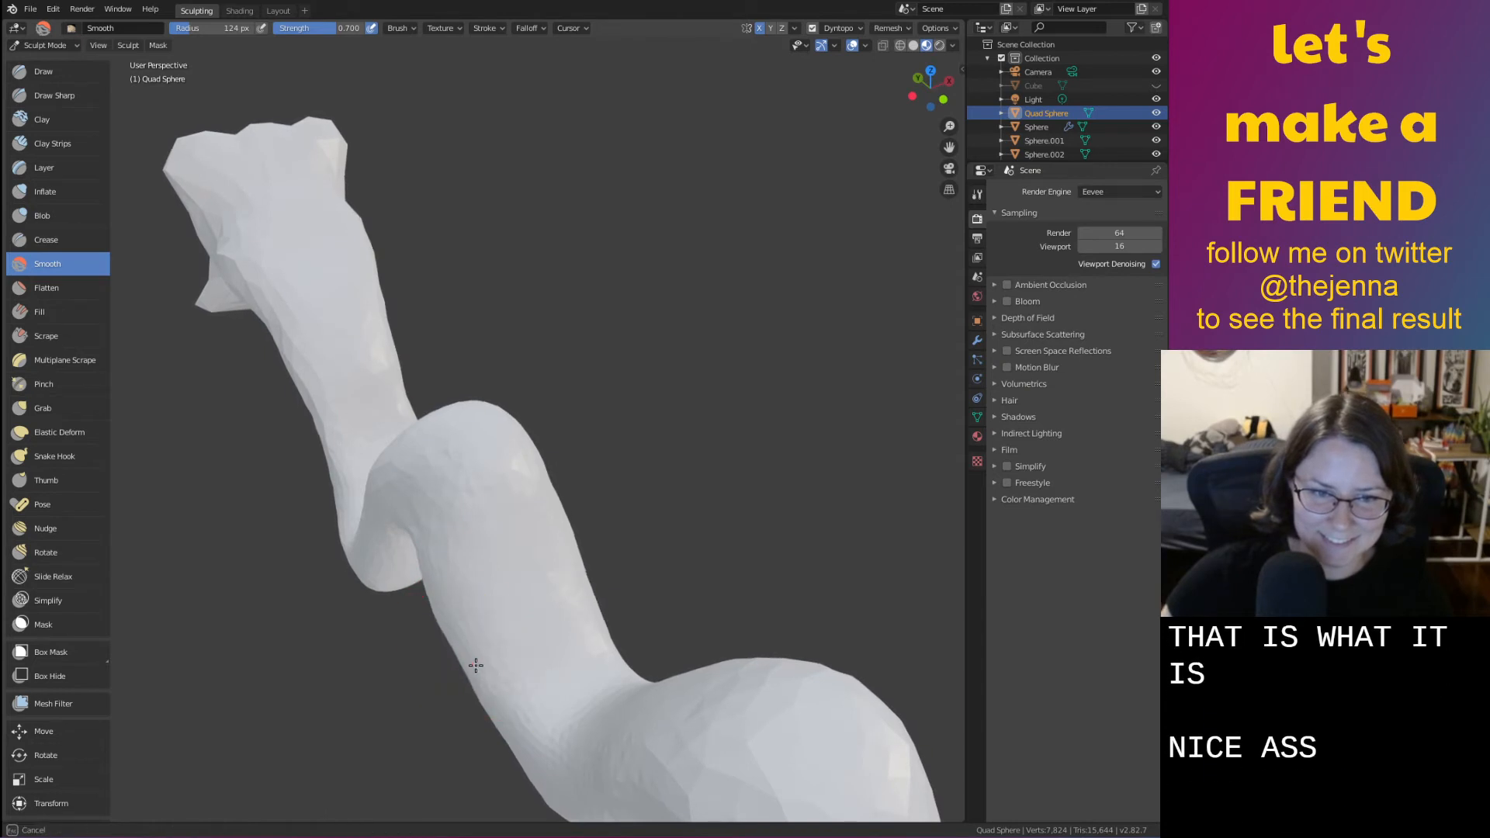
mouse_move(673, 703)
middle_mouse_down()
mouse_move(613, 582)
mouse_move(689, 592)
mouse_move(712, 613)
mouse_move(670, 571)
middle_mouse_up()
key("i")
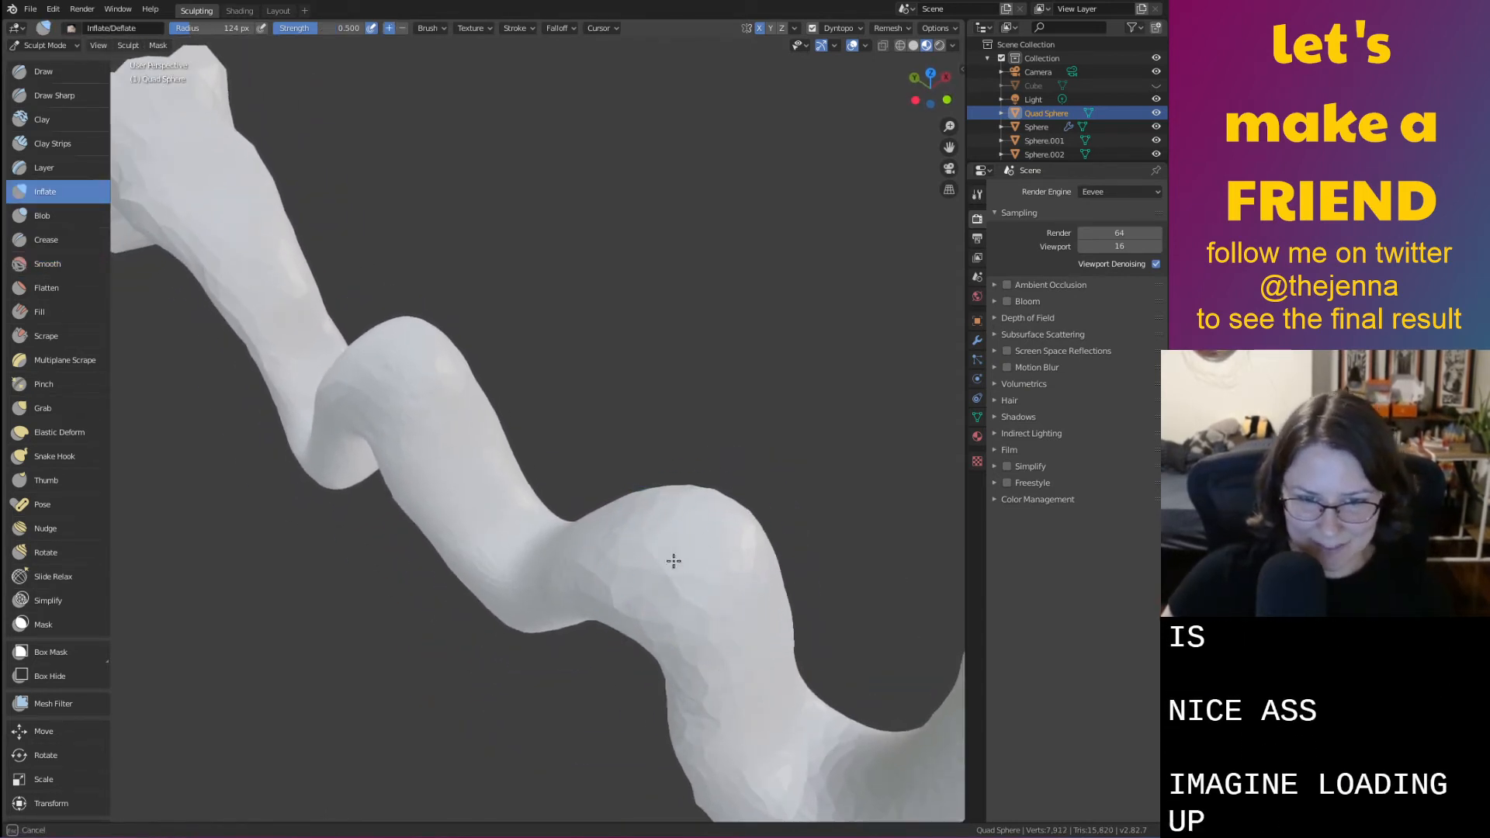
key("shift+s")
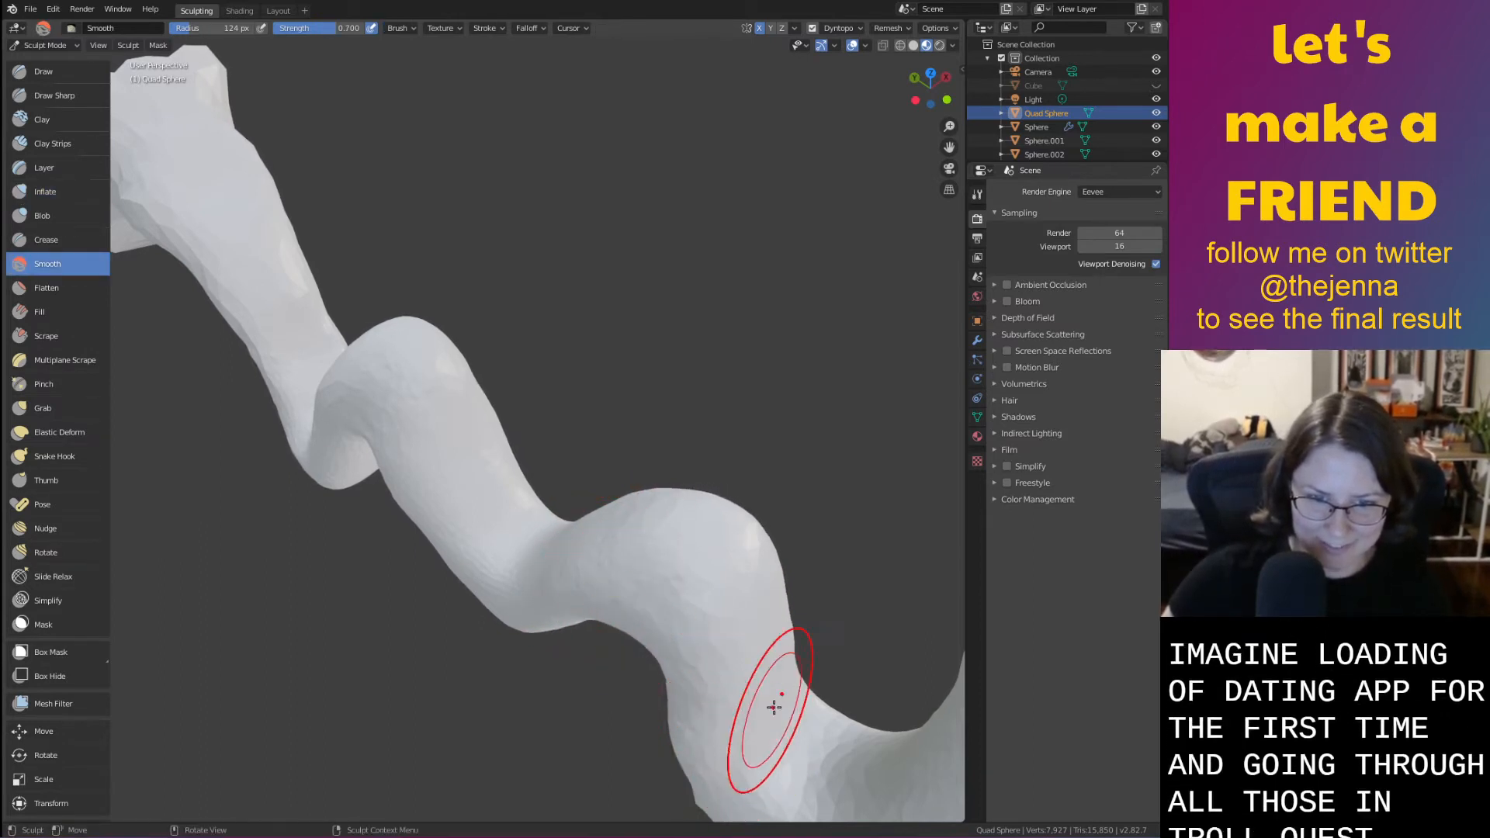
Thicken the neck below the head with the Inflate brush, smooth its surface, and save the file
mouse_move(542, 586)
middle_mouse_down()
mouse_move(466, 630)
mouse_move(412, 591)
mouse_move(256, 567)
mouse_move(582, 665)
mouse_move(544, 621)
mouse_move(633, 536)
mouse_move(639, 682)
mouse_move(667, 633)
mouse_move(591, 445)
middle_mouse_up()
key("ctrl+s")
key("i")
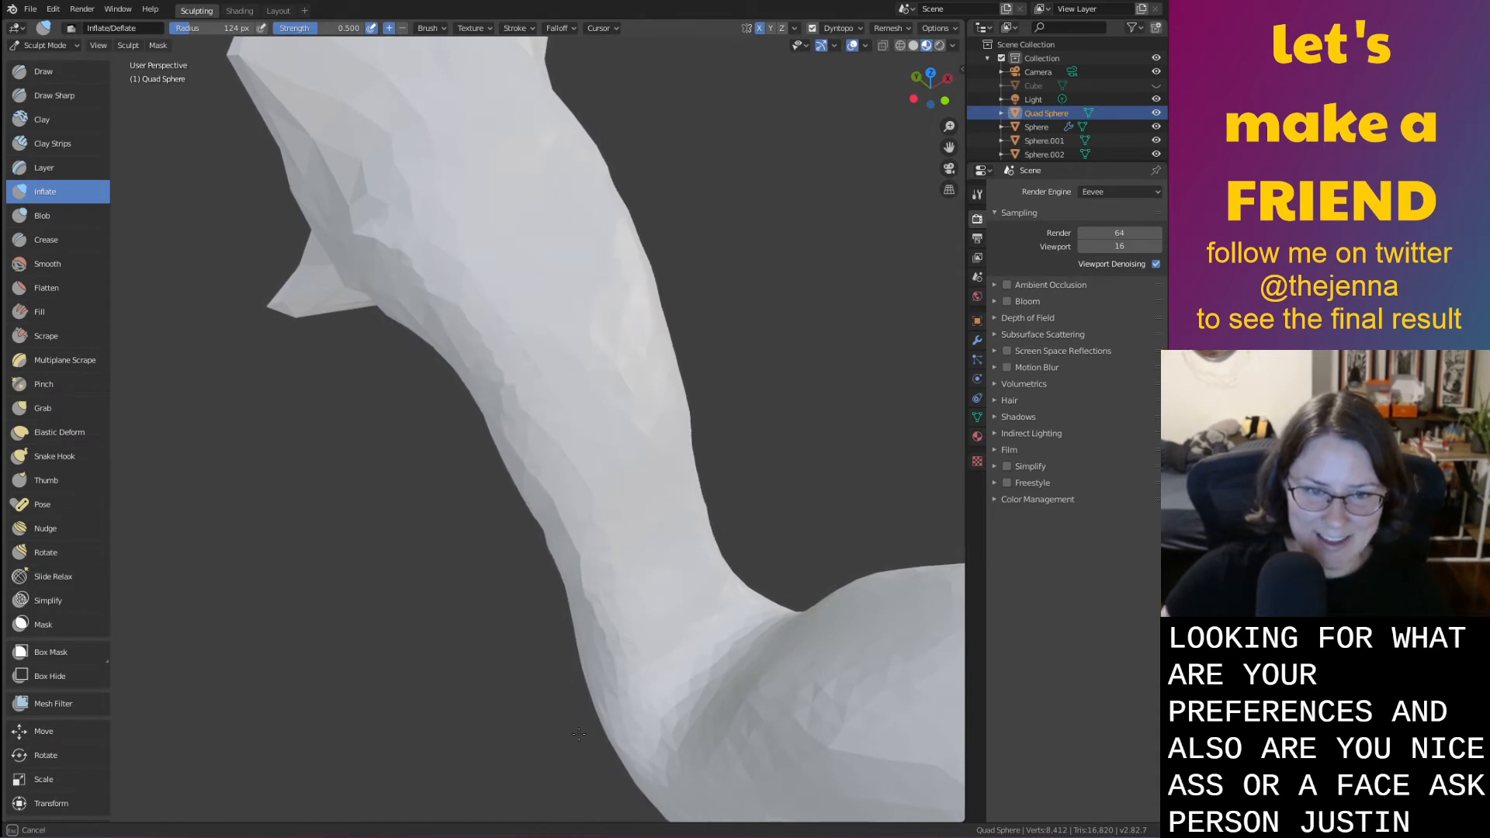
mouse_move(594, 691)
left_mouse_down()
mouse_move(618, 492)
mouse_move(588, 326)
left_mouse_up()
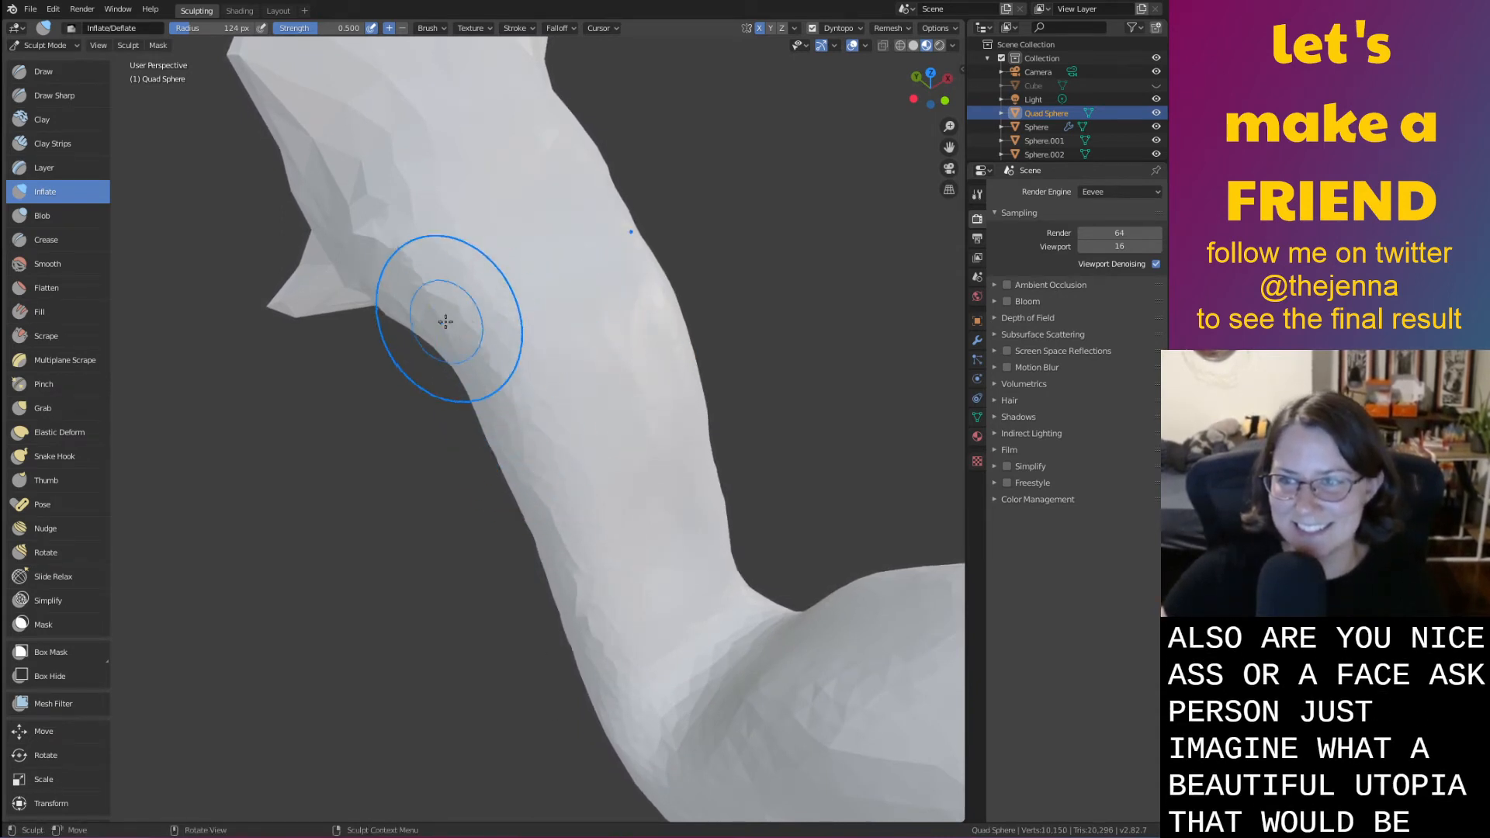
left_click_drag(445, 321, 498, 407, "shift")
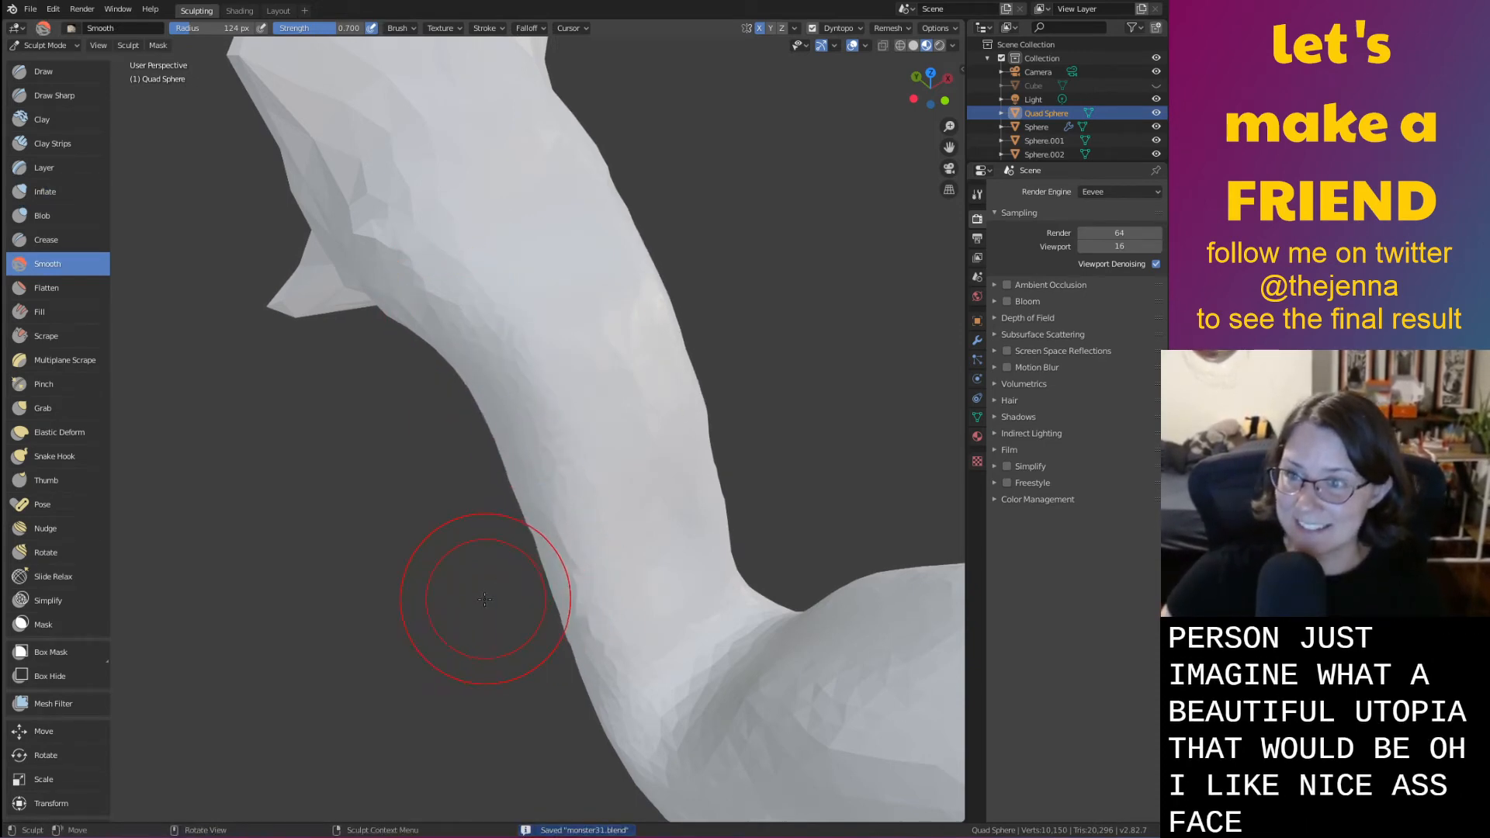
Examine the whole worm from the side and then its head end up close
mouse_move(482, 592)
middle_mouse_down()
mouse_move(625, 491)
mouse_move(618, 506)
mouse_move(808, 579)
mouse_move(963, 609)
middle_mouse_up()
scroll(59, 609, "down", 2)
scroll(473, 619, "down", 4)
scroll(473, 619, "down", 3)
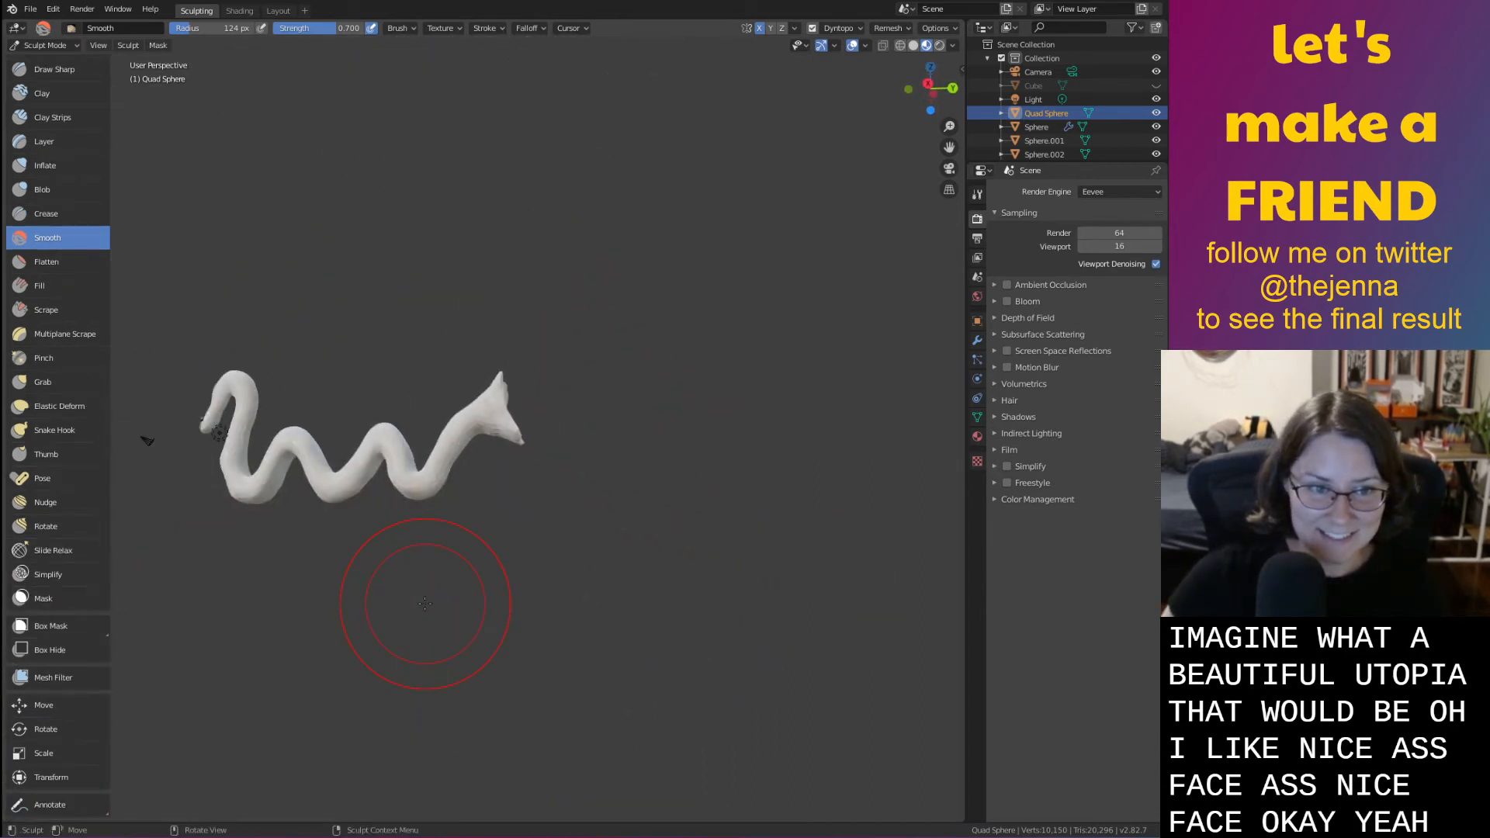
mouse_move(406, 589)
middle_mouse_down()
mouse_move(635, 747)
mouse_move(900, 740)
mouse_move(482, 715)
mouse_move(614, 714)
middle_mouse_up()
scroll(681, 664, "up", 2)
mouse_move(691, 673)
middle_mouse_down()
mouse_move(572, 615)
mouse_move(631, 626)
middle_mouse_up()
scroll(652, 646, "up", 2)
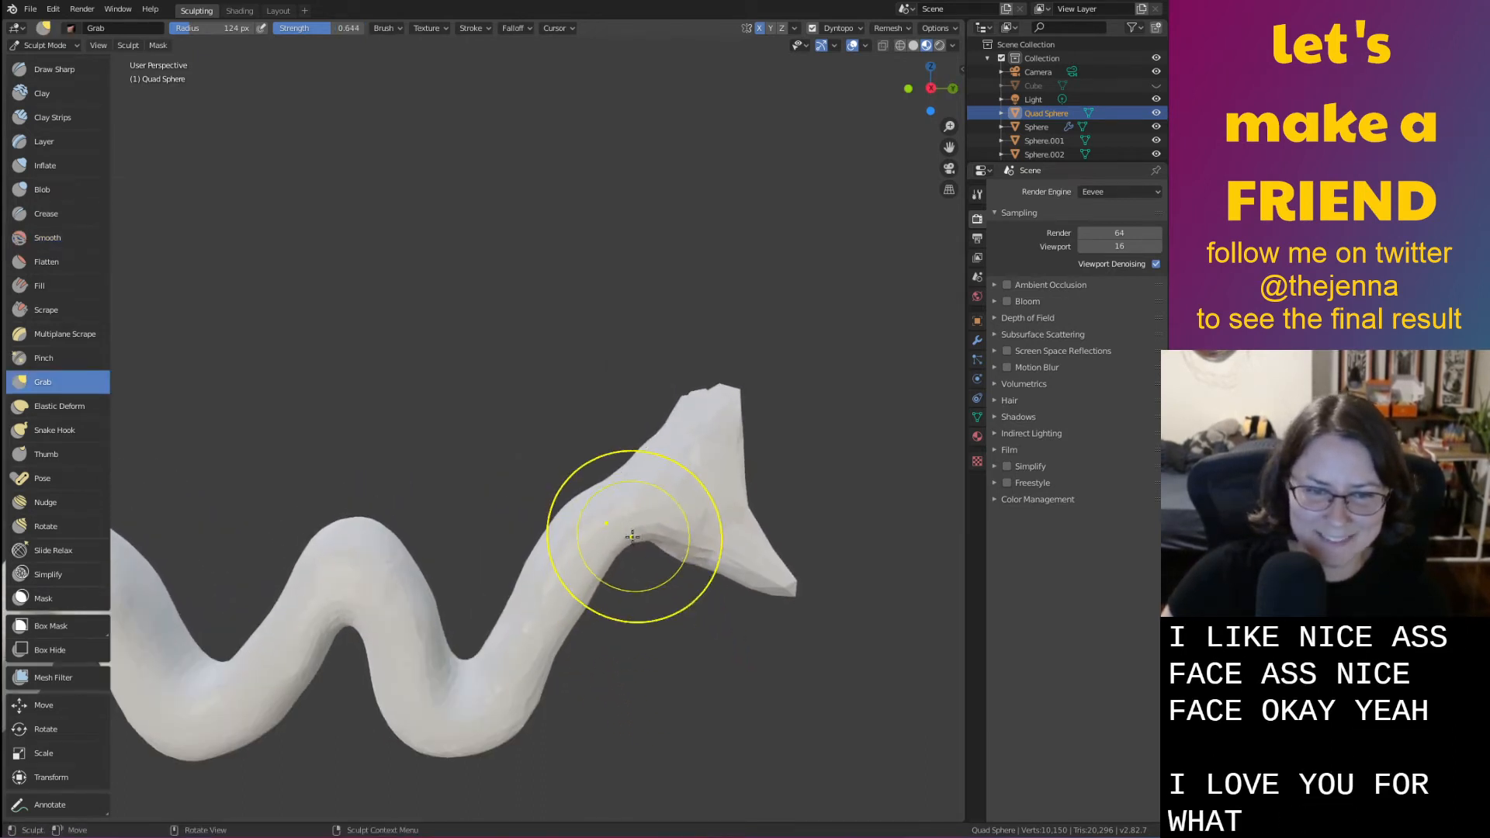
Switch to the Layout workspace and enter Edit Mode on the worm body with its head end in view
left_click(277, 12)
scroll(607, 301, "down", 3)
middle_click_drag(607, 301, 337, 273)
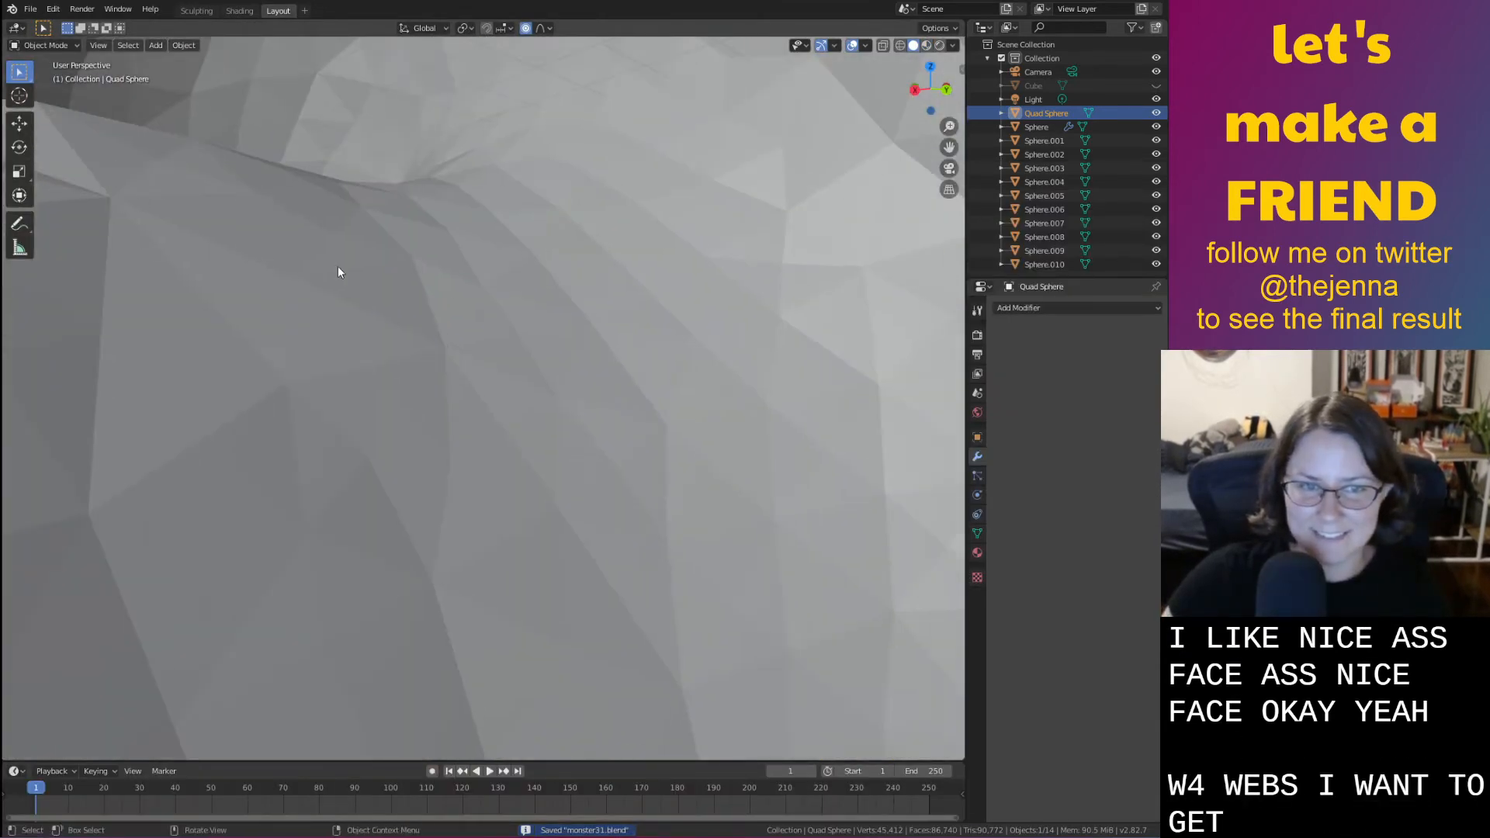
scroll(337, 267, "down", 6)
middle_click_drag(473, 297, 603, 403)
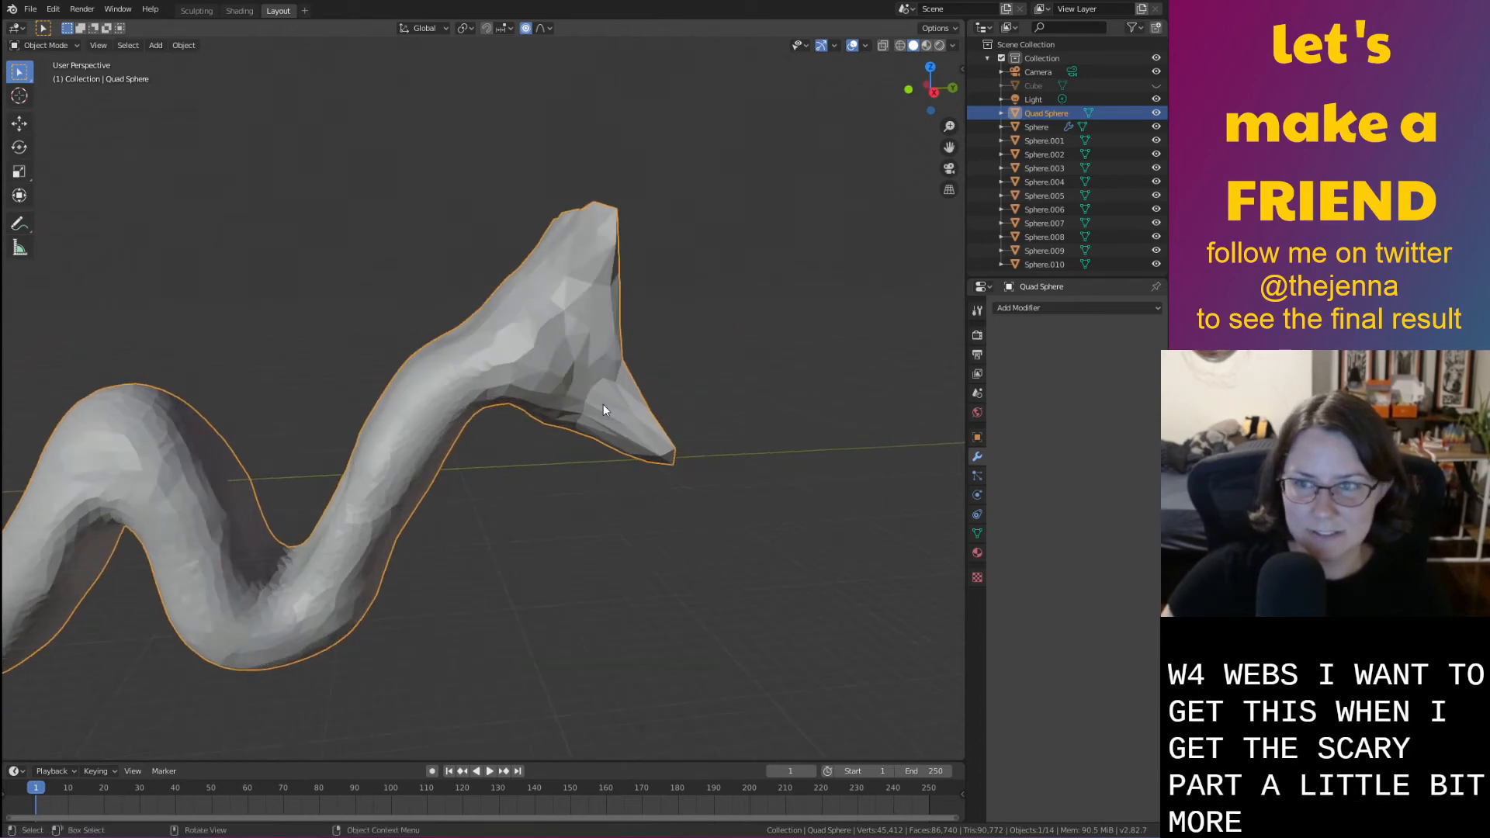
key("Tab")
left_click_drag(779, 466, 356, 165)
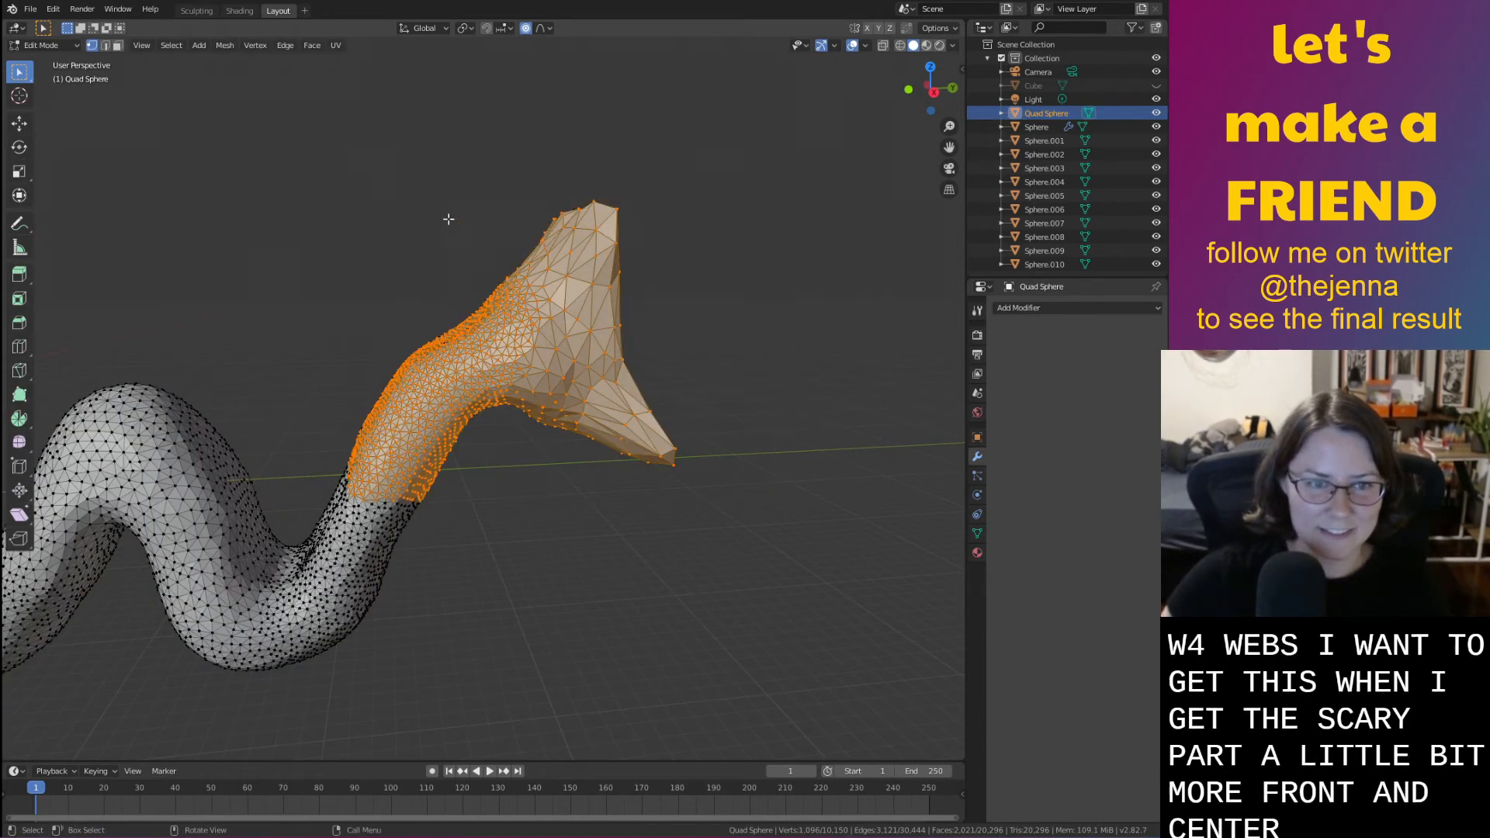
key("g")
key("z")
right_click(564, 140)
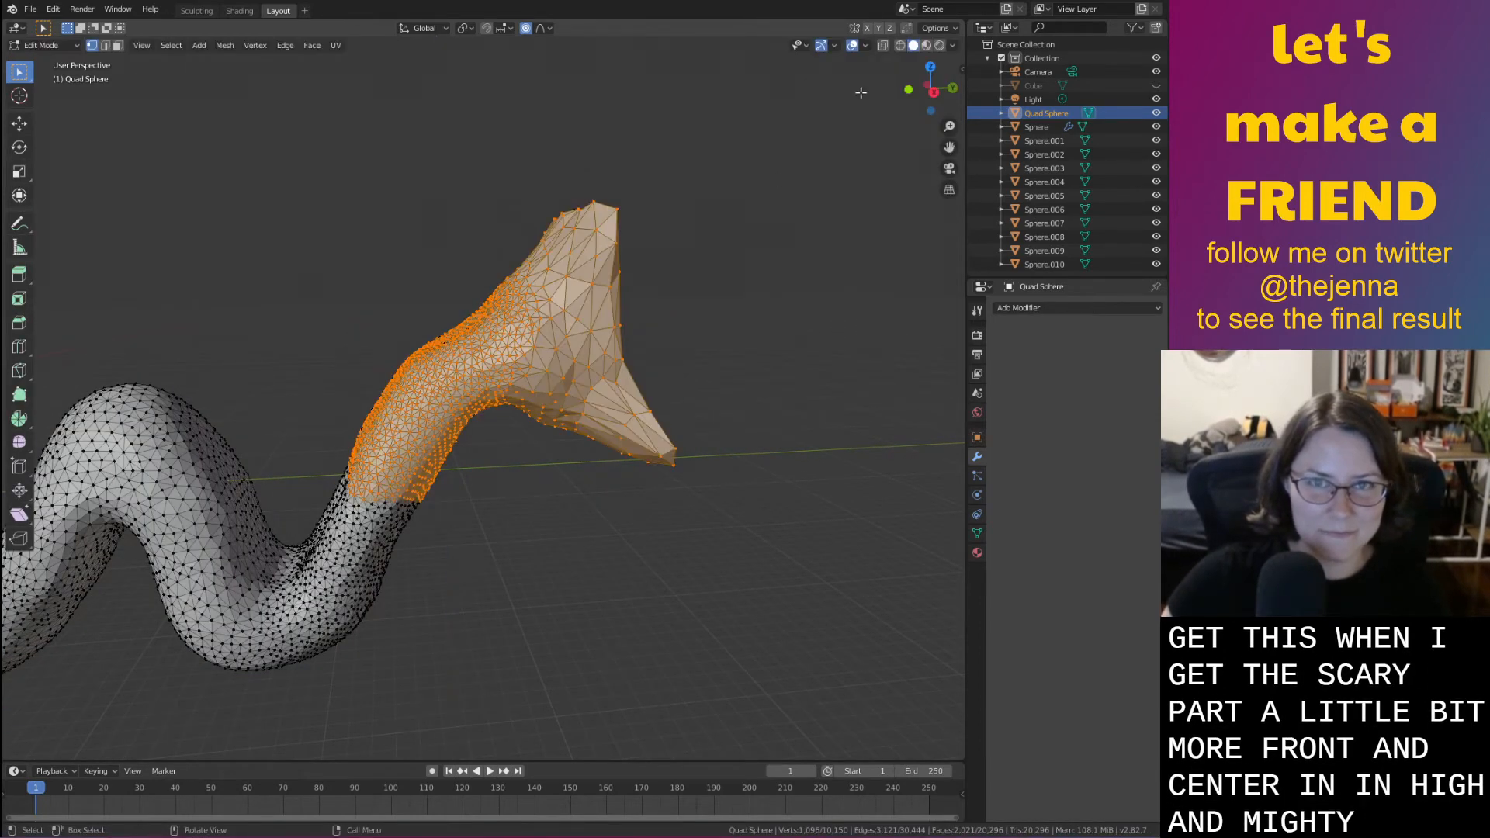
Enable X-ray, select all vertices of the head and upper neck, and move them upward along the Z axis
left_click(885, 47)
middle_click_drag(815, 502, 752, 555)
left_click(742, 536)
left_click_drag(735, 514, 353, 159)
key("g")
key("z")
left_click(510, 197)
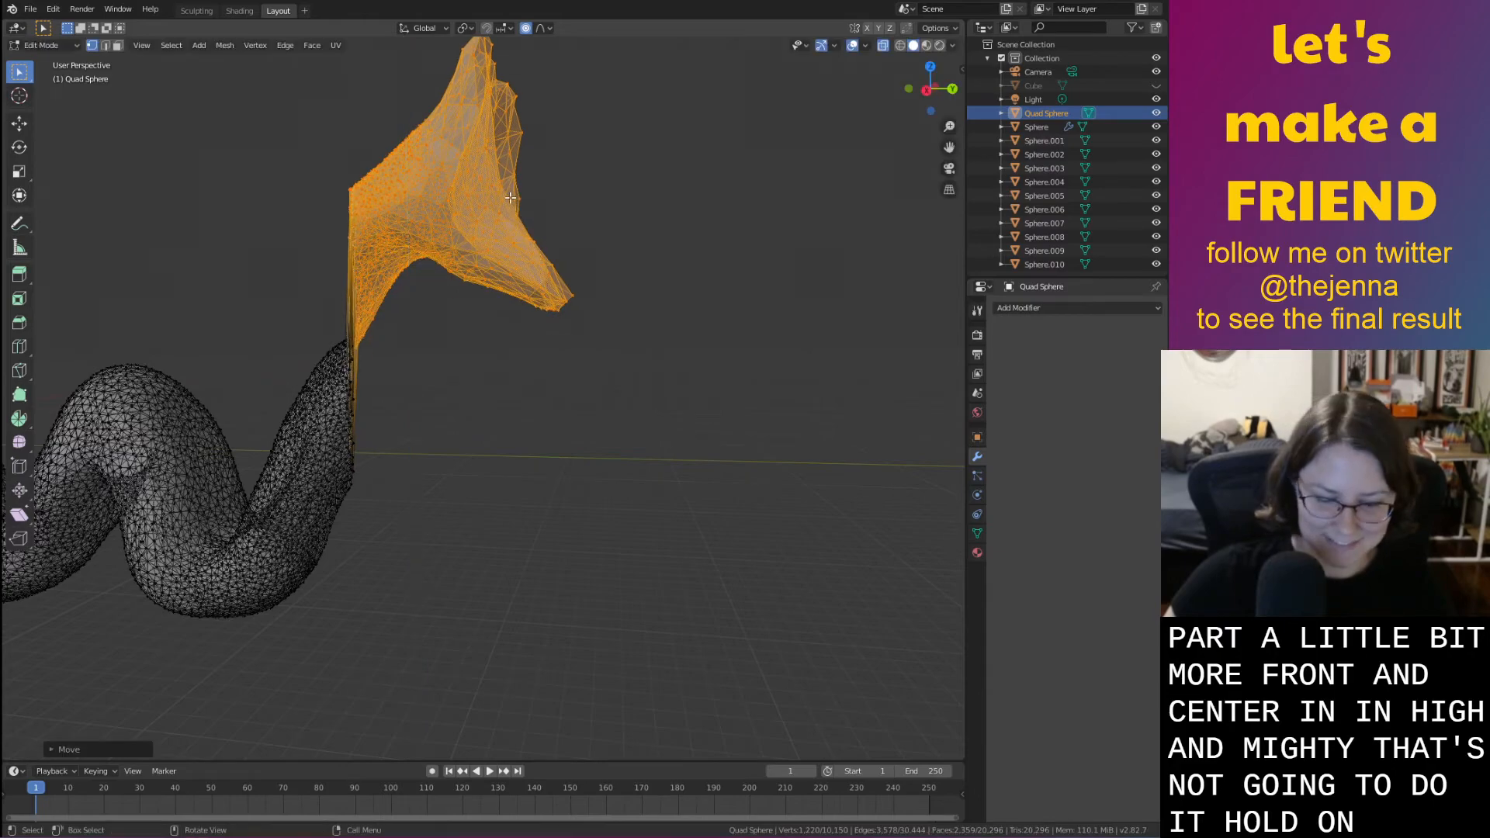
key("g")
key("x")
right_click(547, 199)
Move the selected head and upper neck forward about 3.19 m along the Y axis and deselect them
key("g")
key("y")
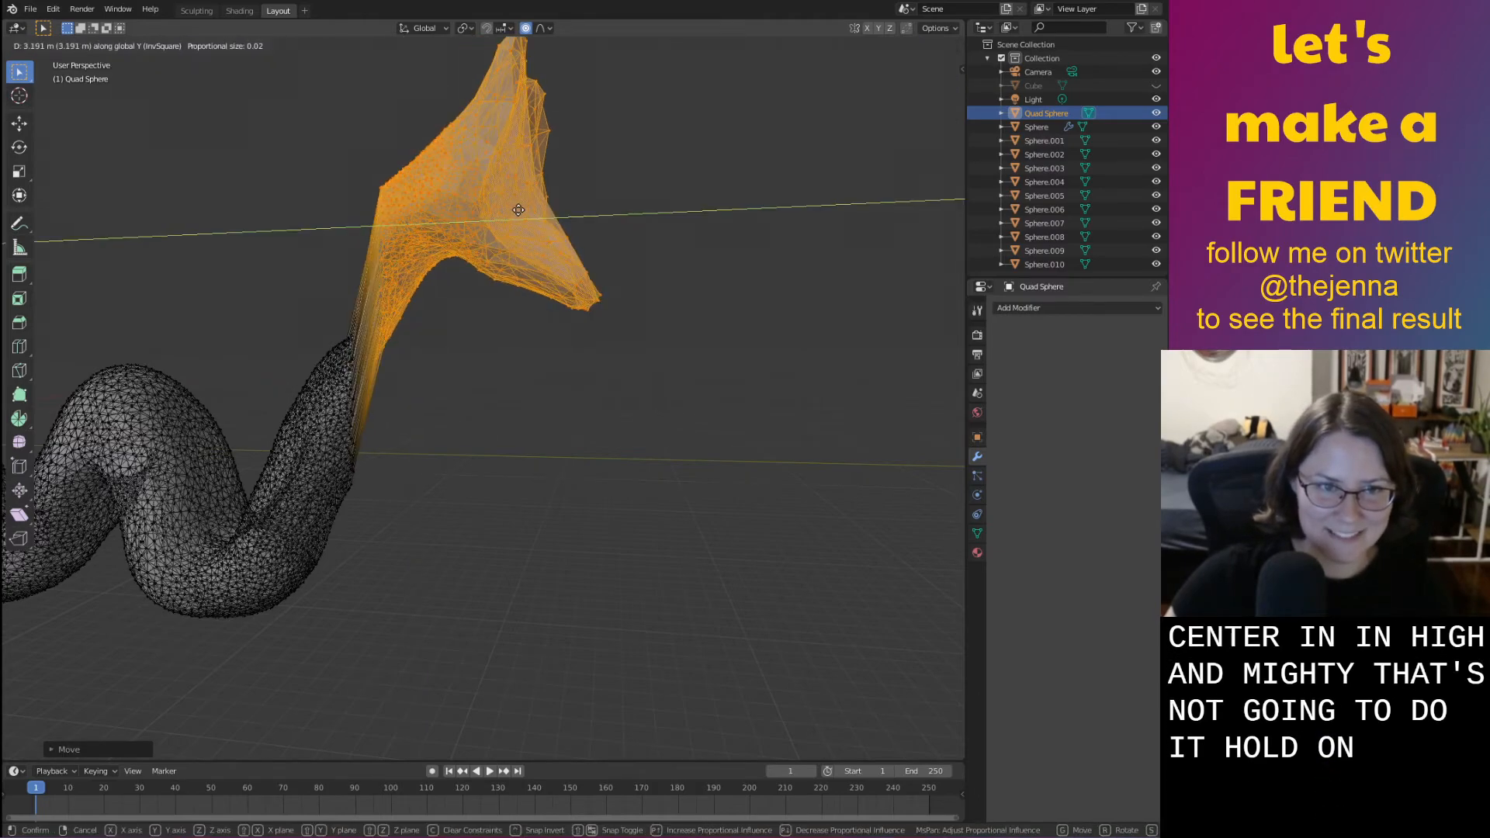
left_click(518, 209)
middle_click_drag(518, 211, 599, 426)
left_click(564, 382)
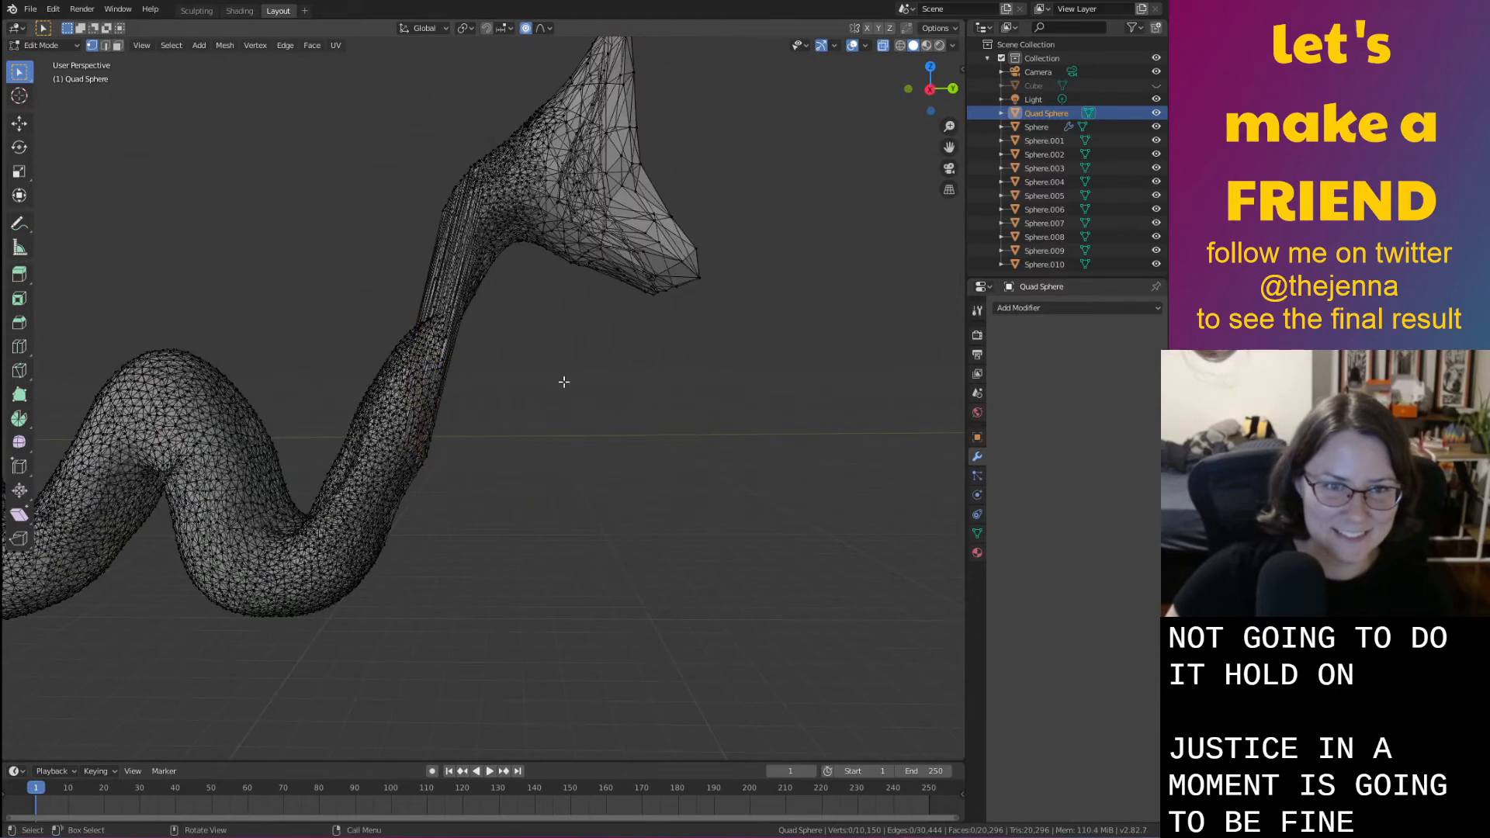
Return to the Sculpting workspace and thicken the stretched section of the neck with the Inflate brush
left_click(197, 11)
scroll(704, 513, "up", 5)
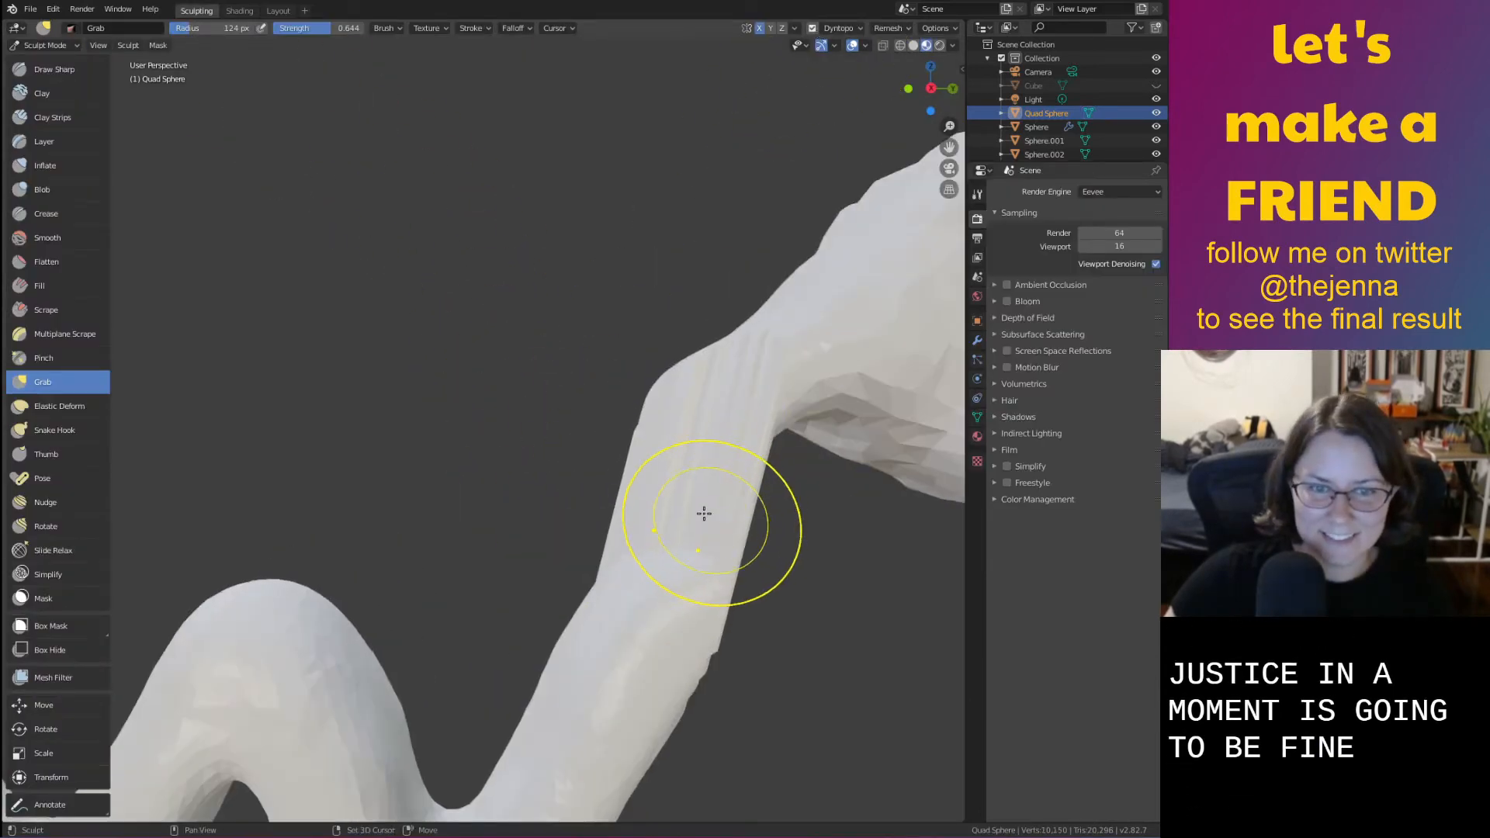
middle_click_drag(704, 513, 631, 476)
key("i")
left_click_drag(576, 490, 588, 564)
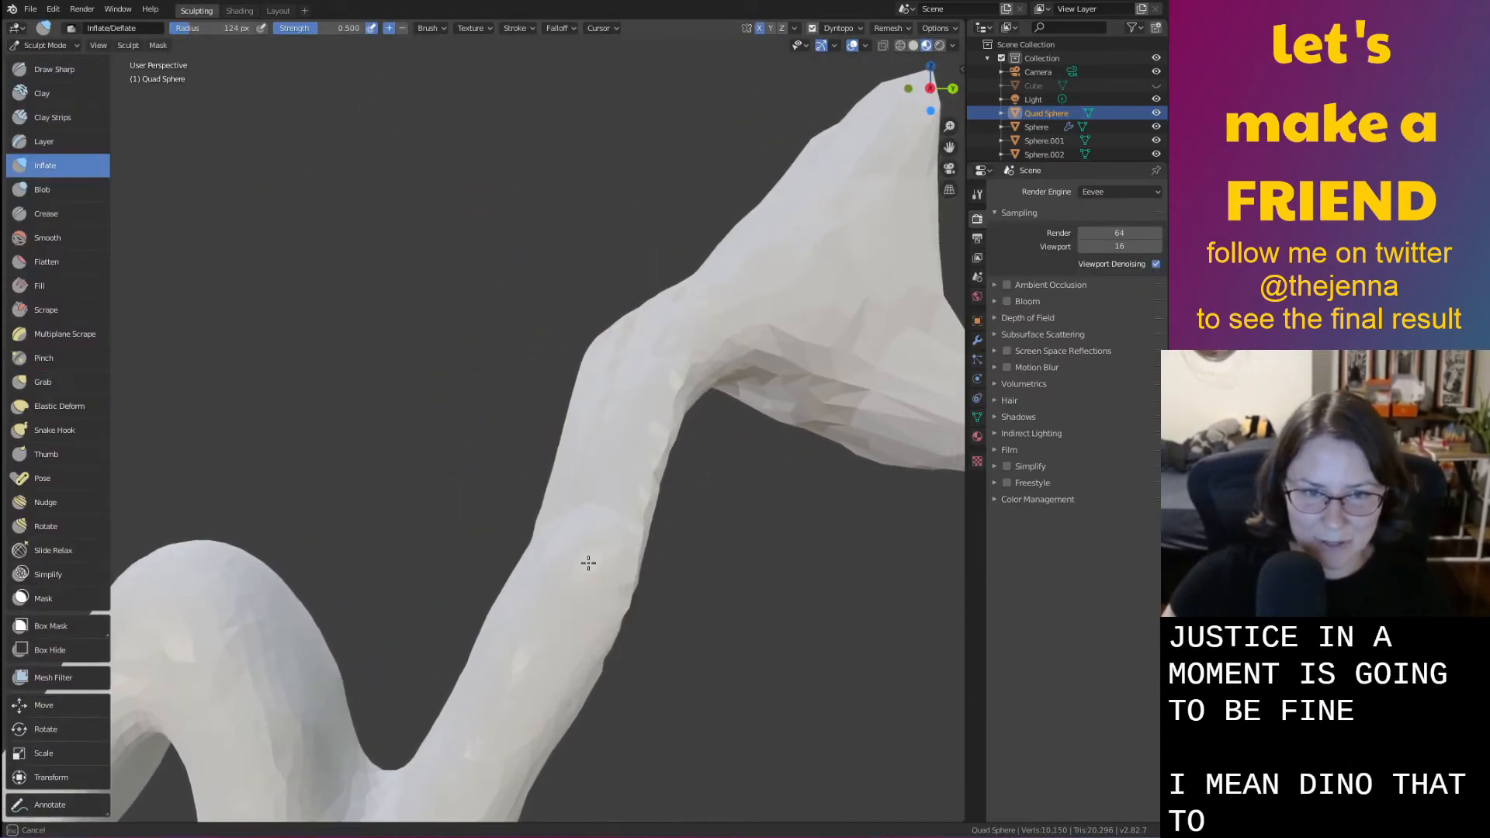
left_click_drag(629, 432, 598, 512)
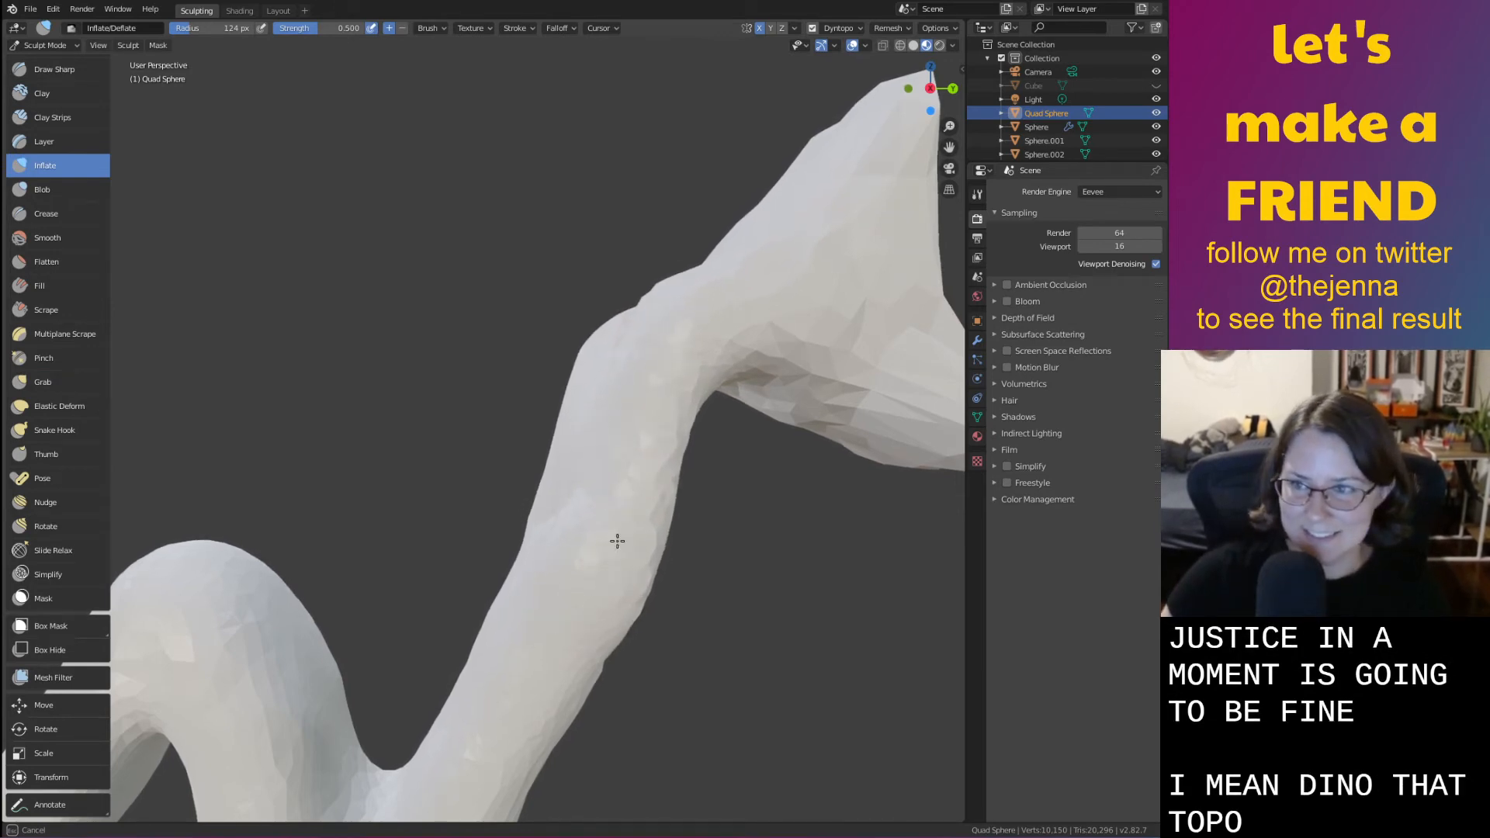
Smooth the stretched neck and its bend behind the head from both sides of the worm
key("shift+s")
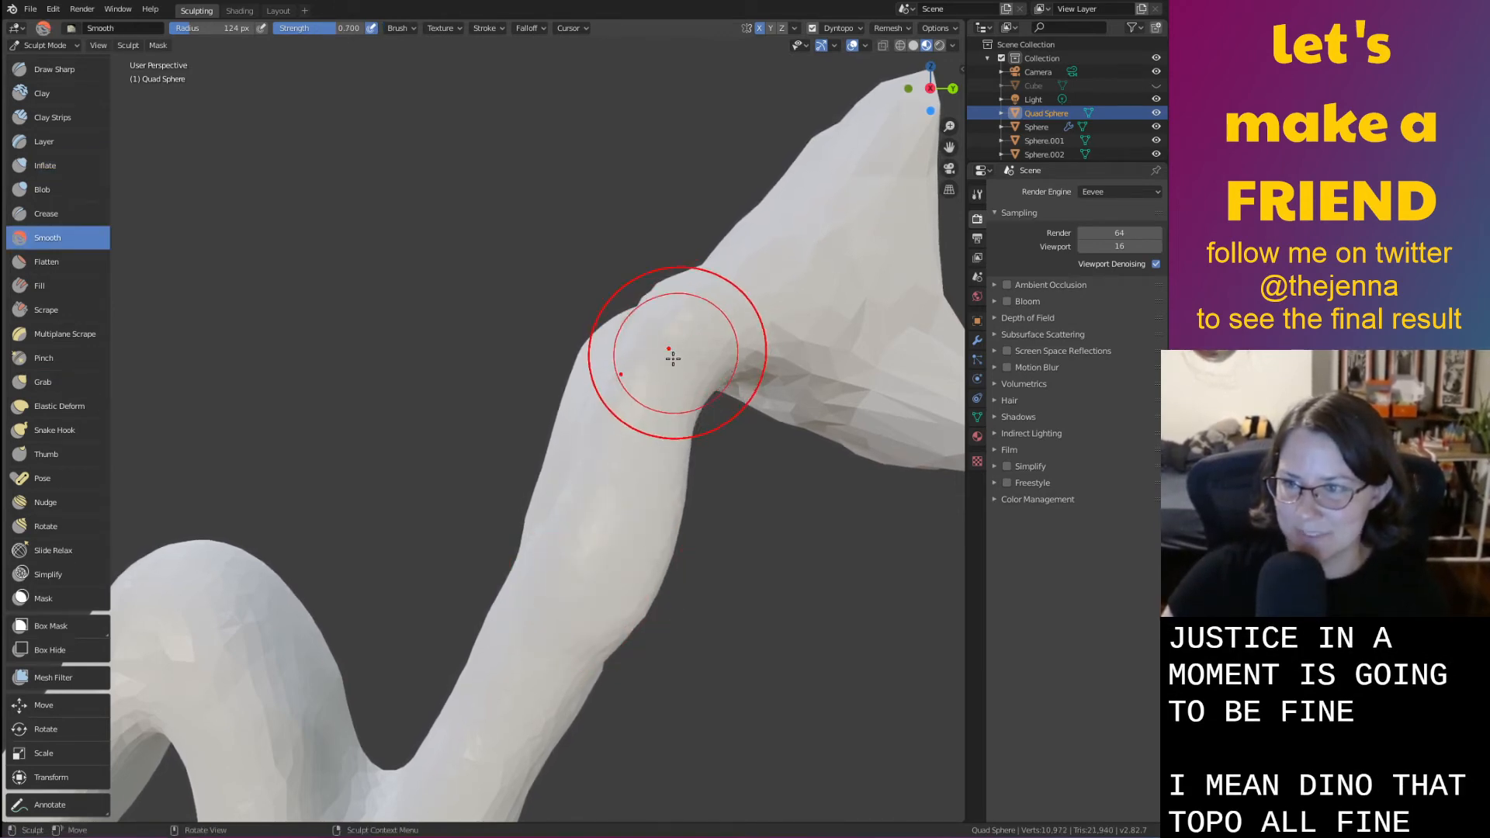
mouse_move(673, 358)
left_mouse_down()
mouse_move(632, 592)
mouse_move(703, 430)
left_mouse_up()
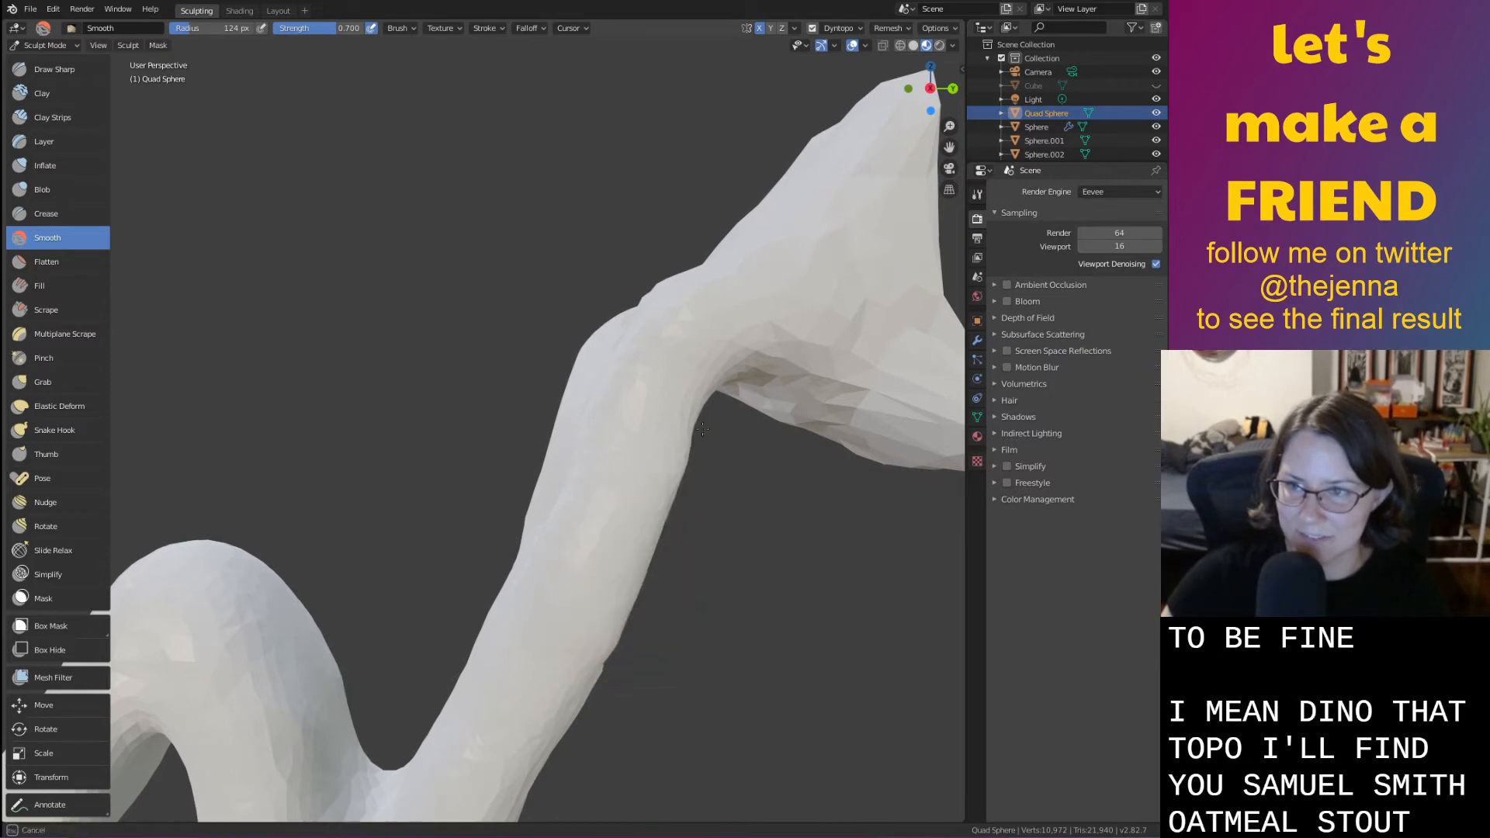
middle_click_drag(702, 429, 534, 566)
mouse_move(349, 712)
middle_mouse_down()
mouse_move(324, 723)
mouse_move(322, 682)
mouse_move(187, 677)
mouse_move(351, 592)
middle_mouse_up()
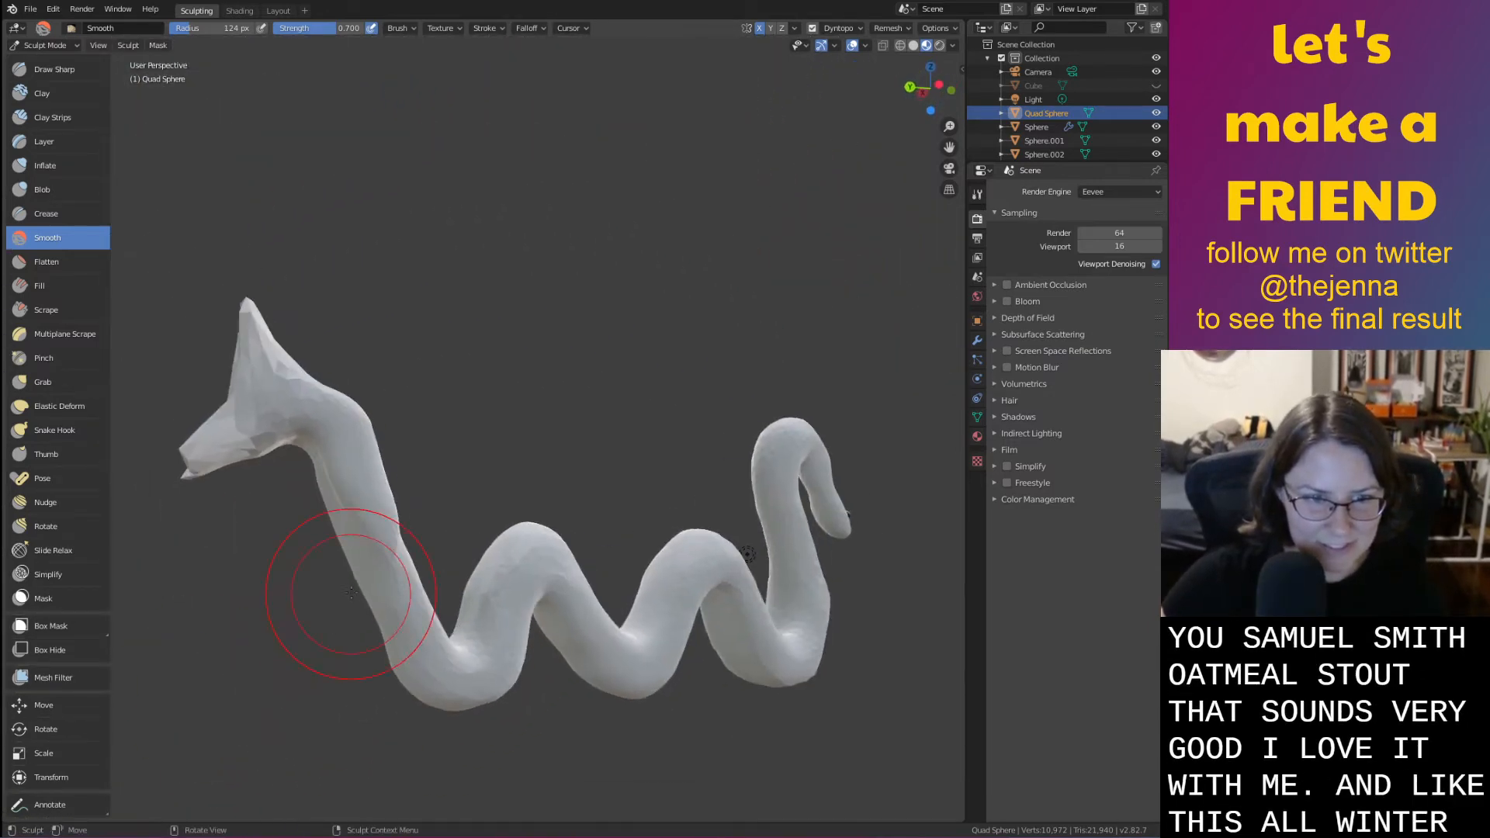
left_click_drag(369, 513, 347, 435)
middle_click_drag(347, 434, 217, 497)
middle_click_drag(566, 423, 663, 381)
Switch to the Layout workspace's Edit Mode, select the worm's head and upper neck, and move them back along the Y axis toward the body
left_click(277, 11)
mouse_move(447, 203)
middle_mouse_down()
mouse_move(500, 217)
mouse_move(486, 254)
middle_mouse_up()
key("Tab")
middle_click_drag(752, 469, 800, 410)
left_click_drag(440, 183, 776, 483)
key("g")
key("y")
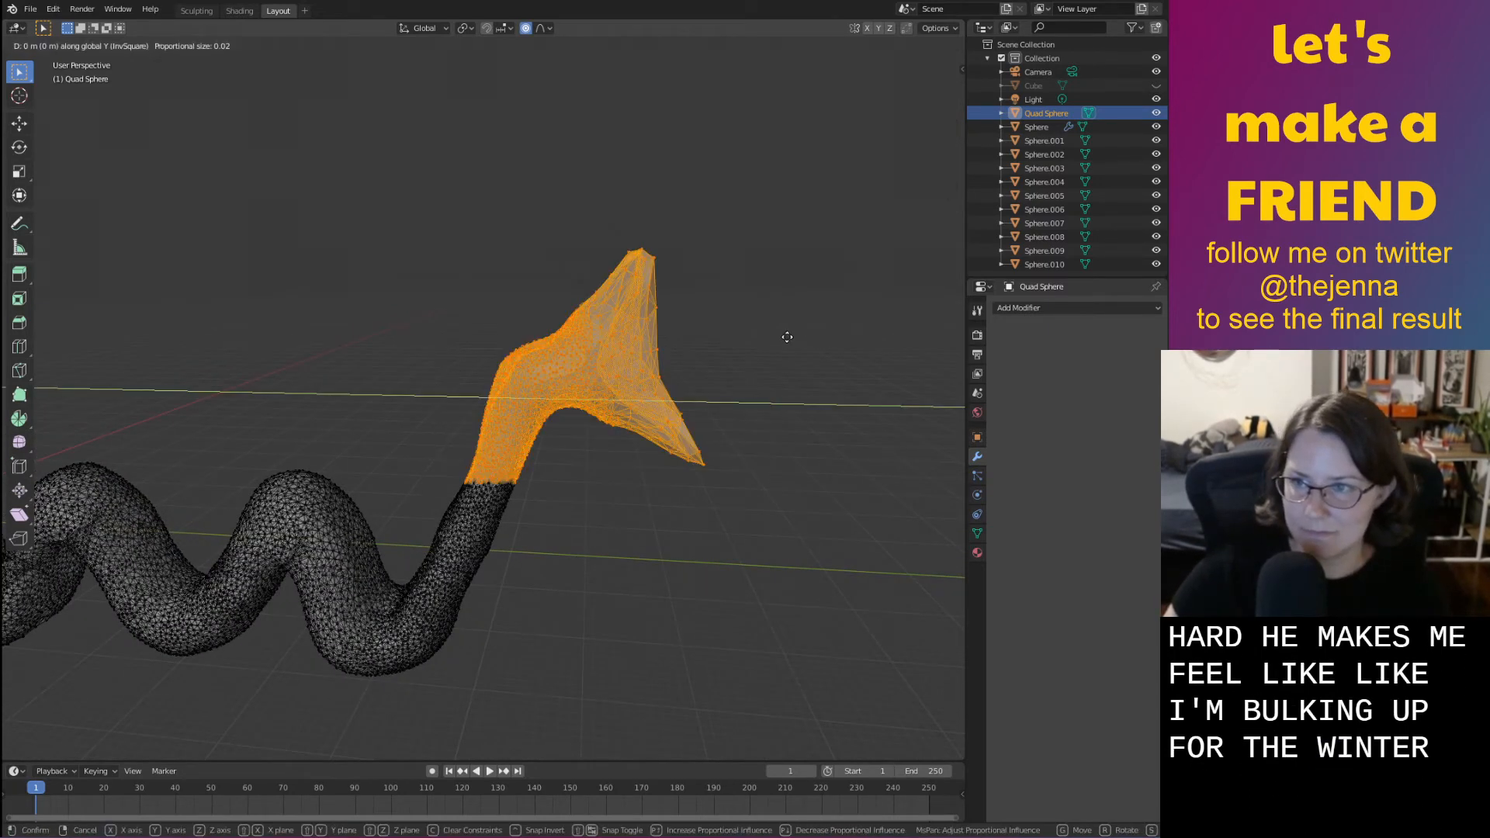
left_click(740, 336)
Raise the selected head and upper neck along the Z axis and deselect them
middle_click_drag(739, 343, 796, 323)
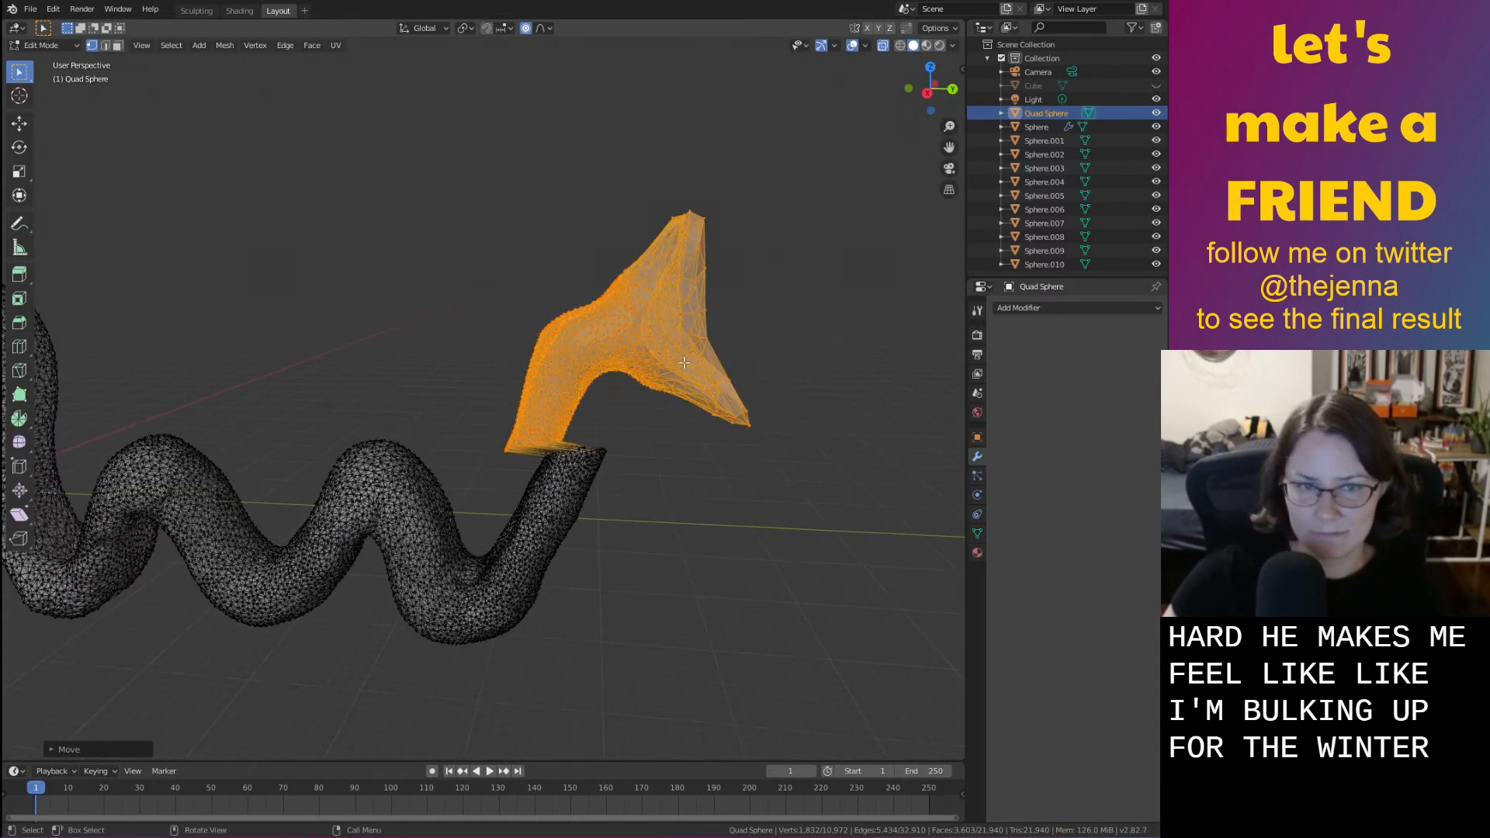
key("g")
key("z")
left_click(685, 310)
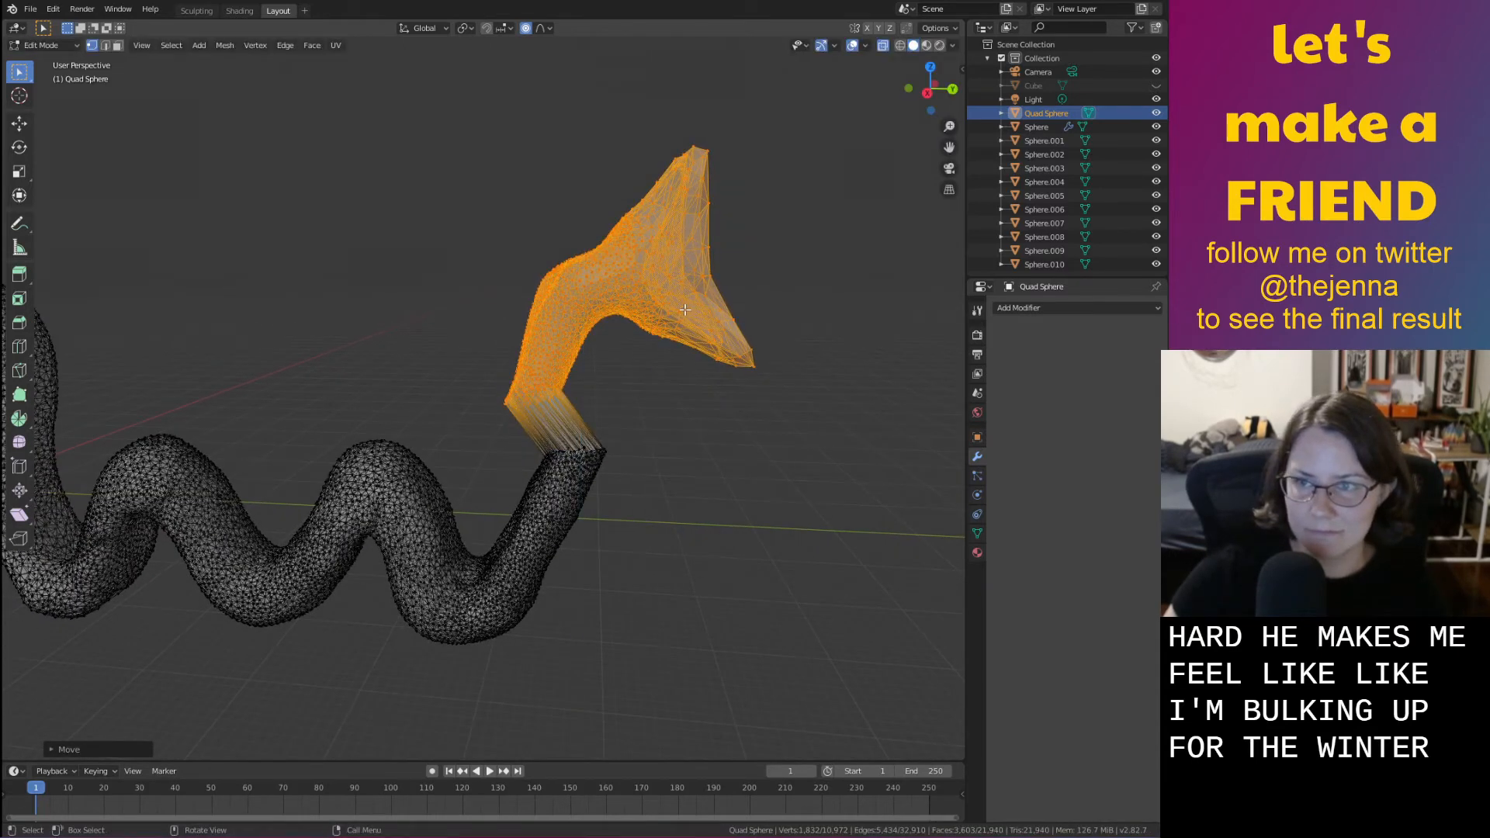
middle_click_drag(809, 328, 820, 386, "shift")
left_click(821, 320)
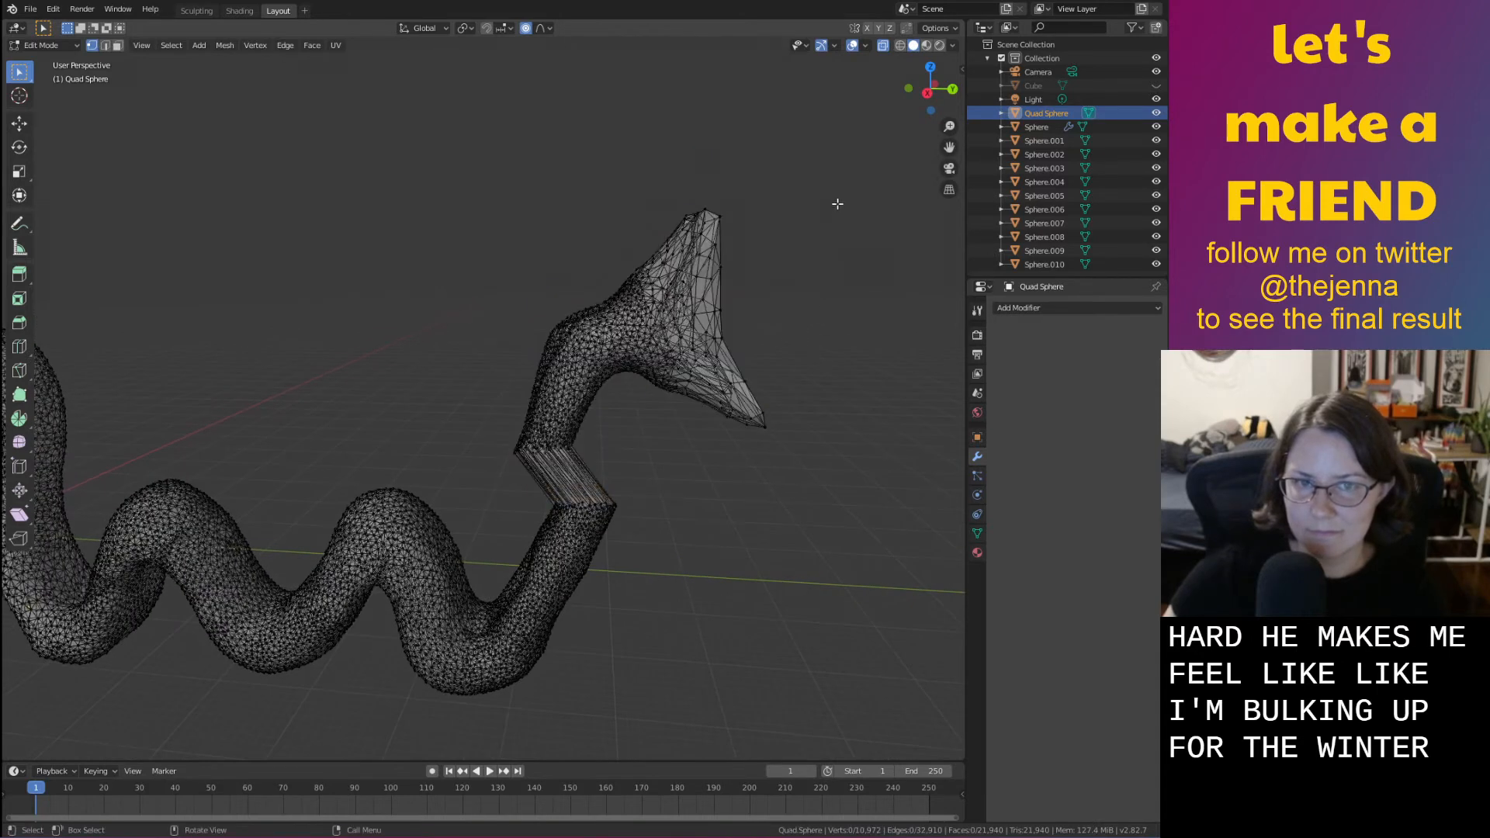
Select the head together with the top of the neck bend, move it up along the Z axis and clear the selection
left_click_drag(845, 447, 623, 169)
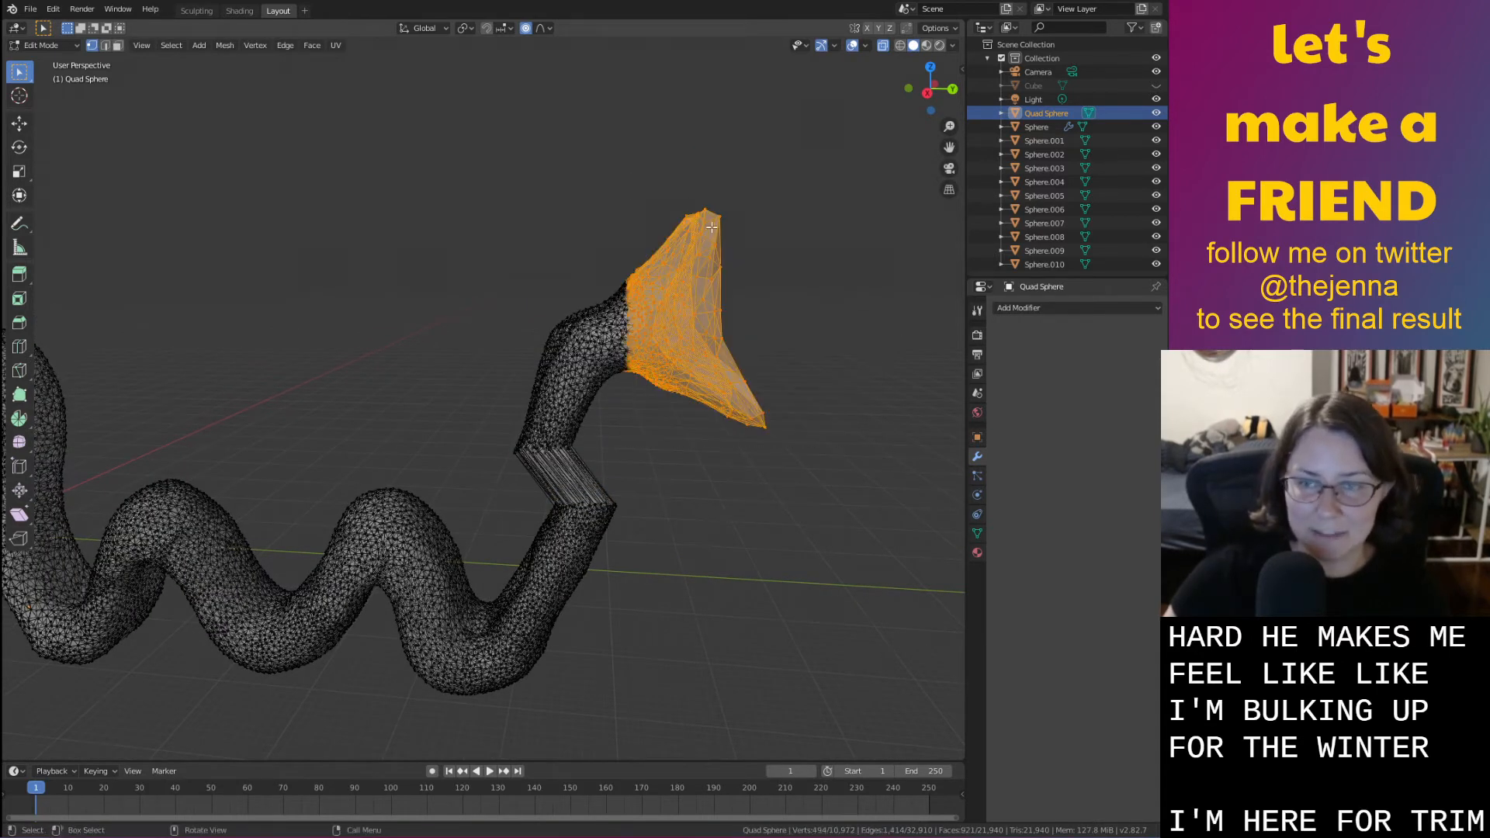
left_click_drag(679, 301, 684, 335)
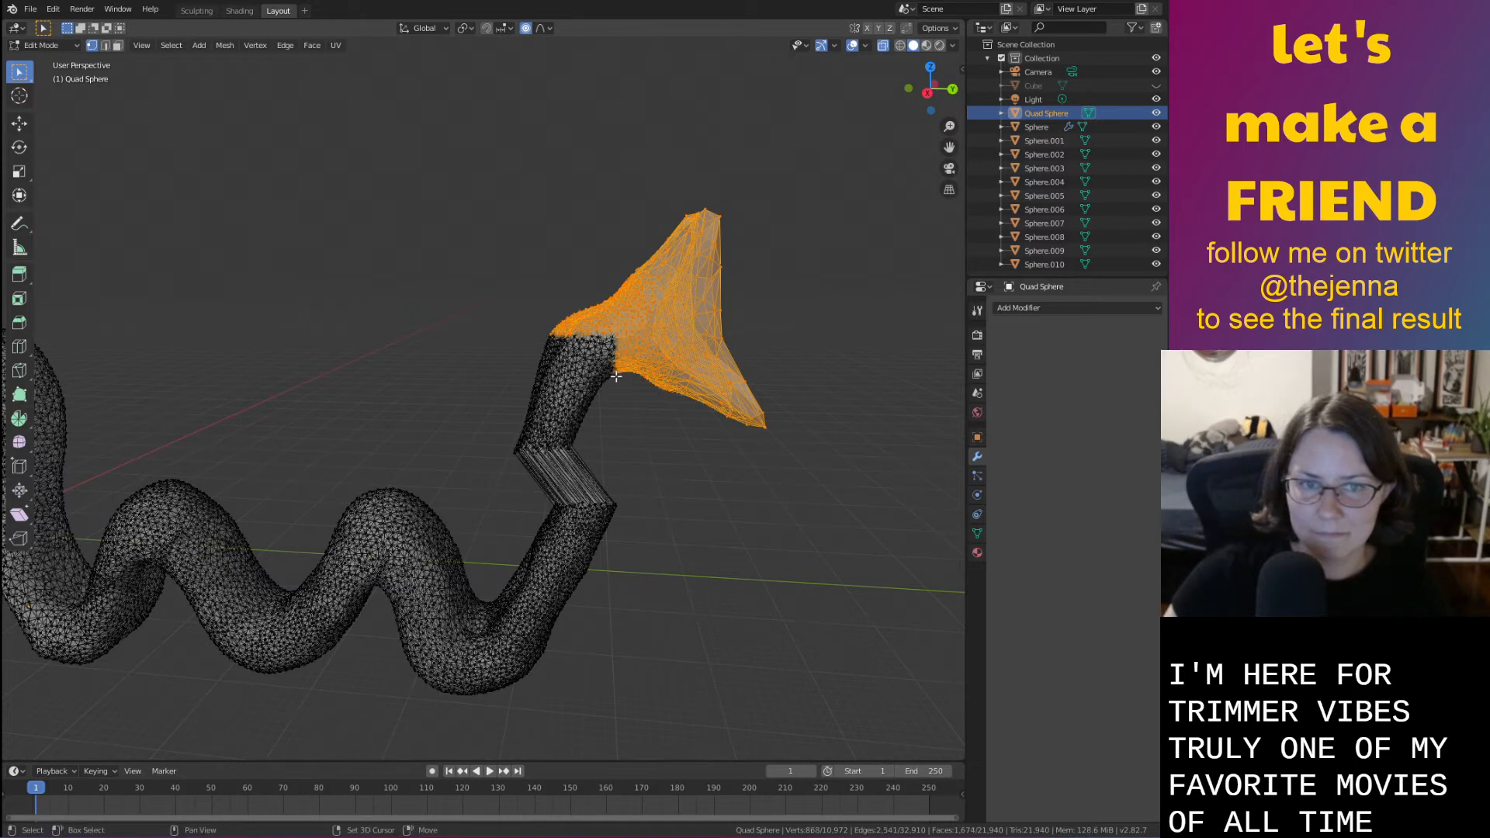
key("b")
key("g")
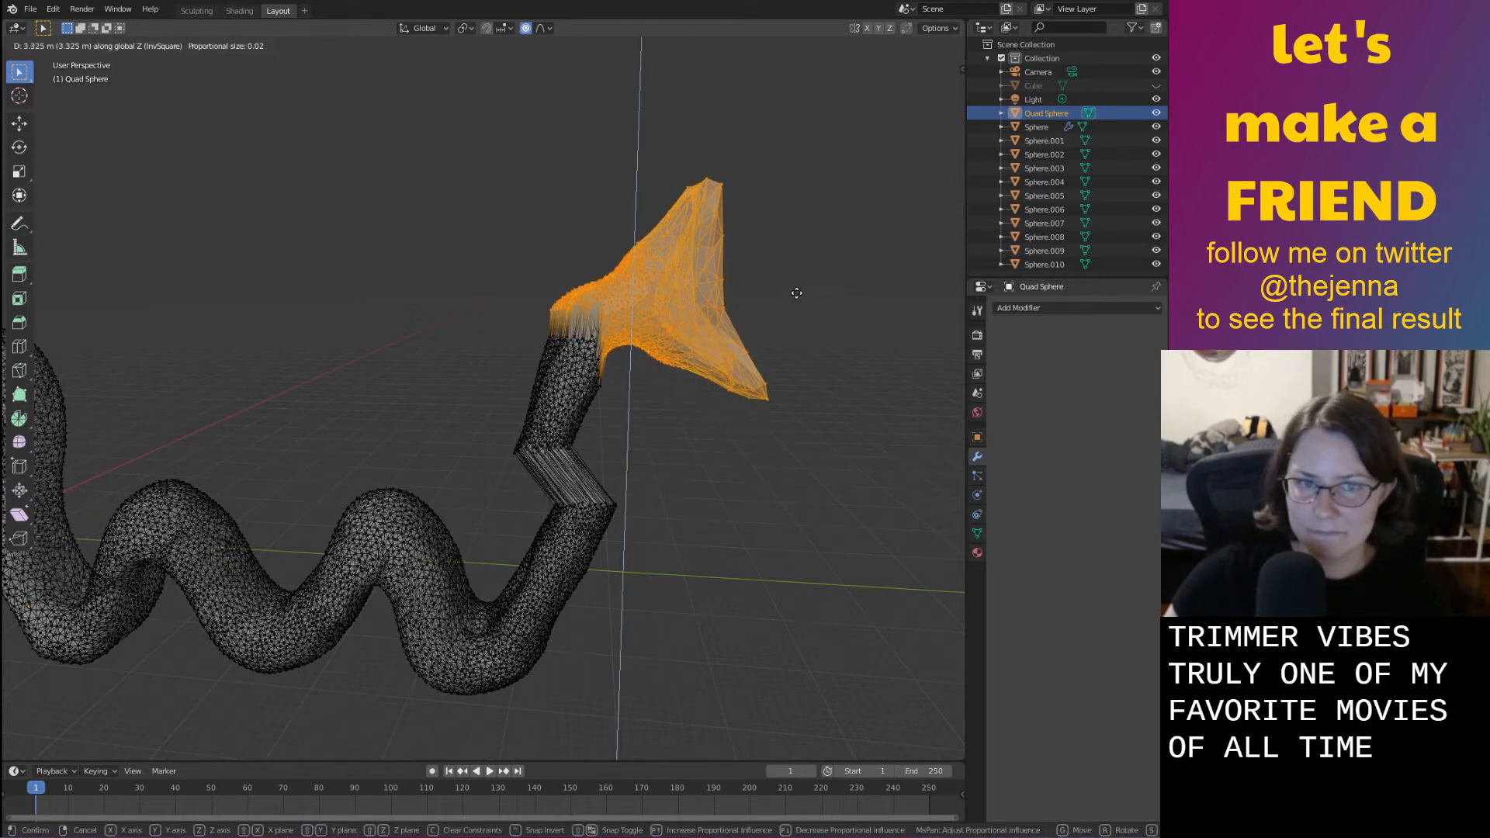
left_click(795, 284)
key("alt+a")
Select the neck section between the two stretched areas and move it backward along the Y axis
key("b")
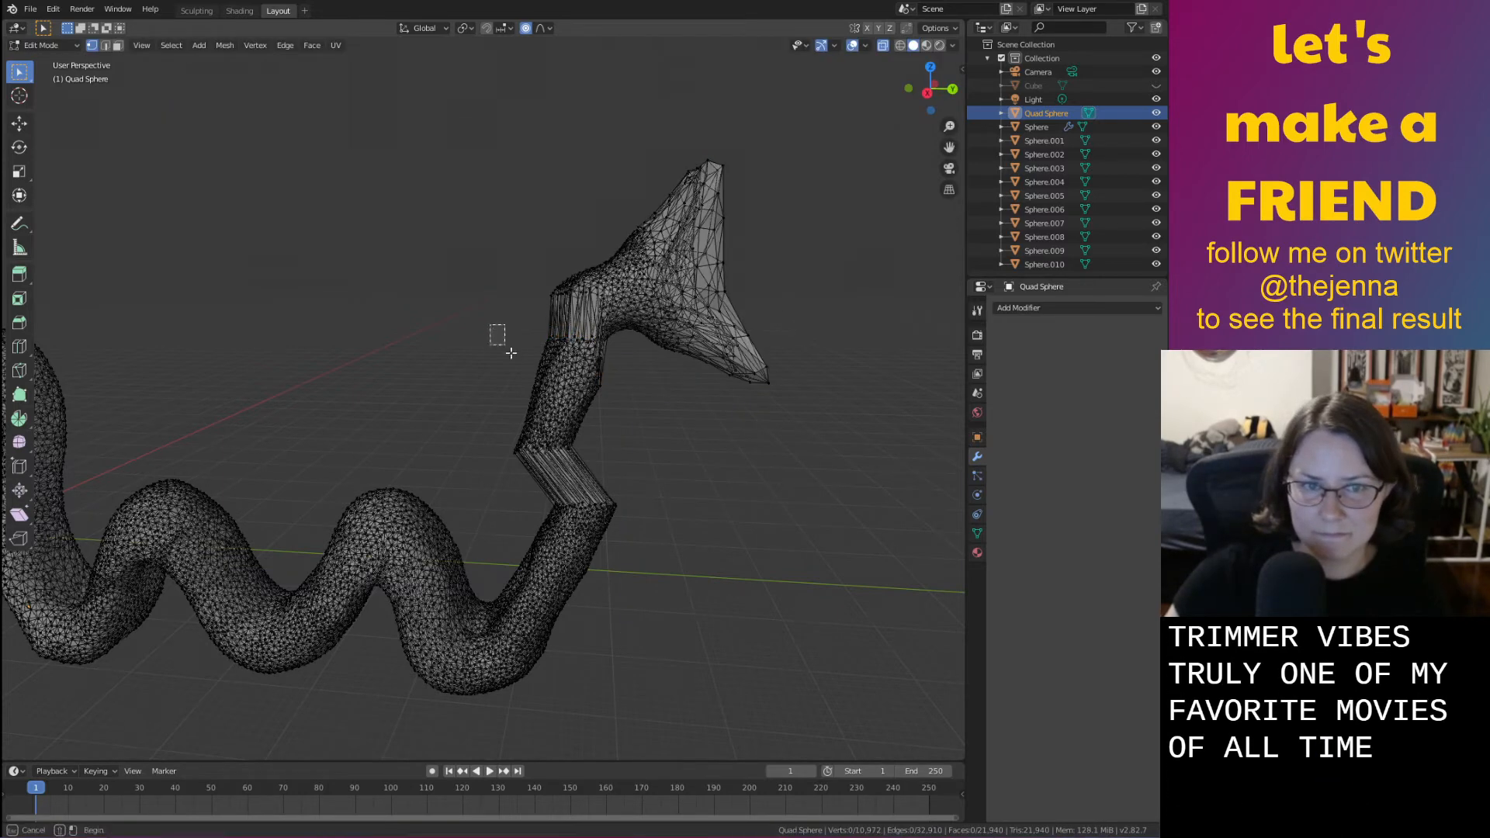
left_click_drag(608, 468, 608, 469)
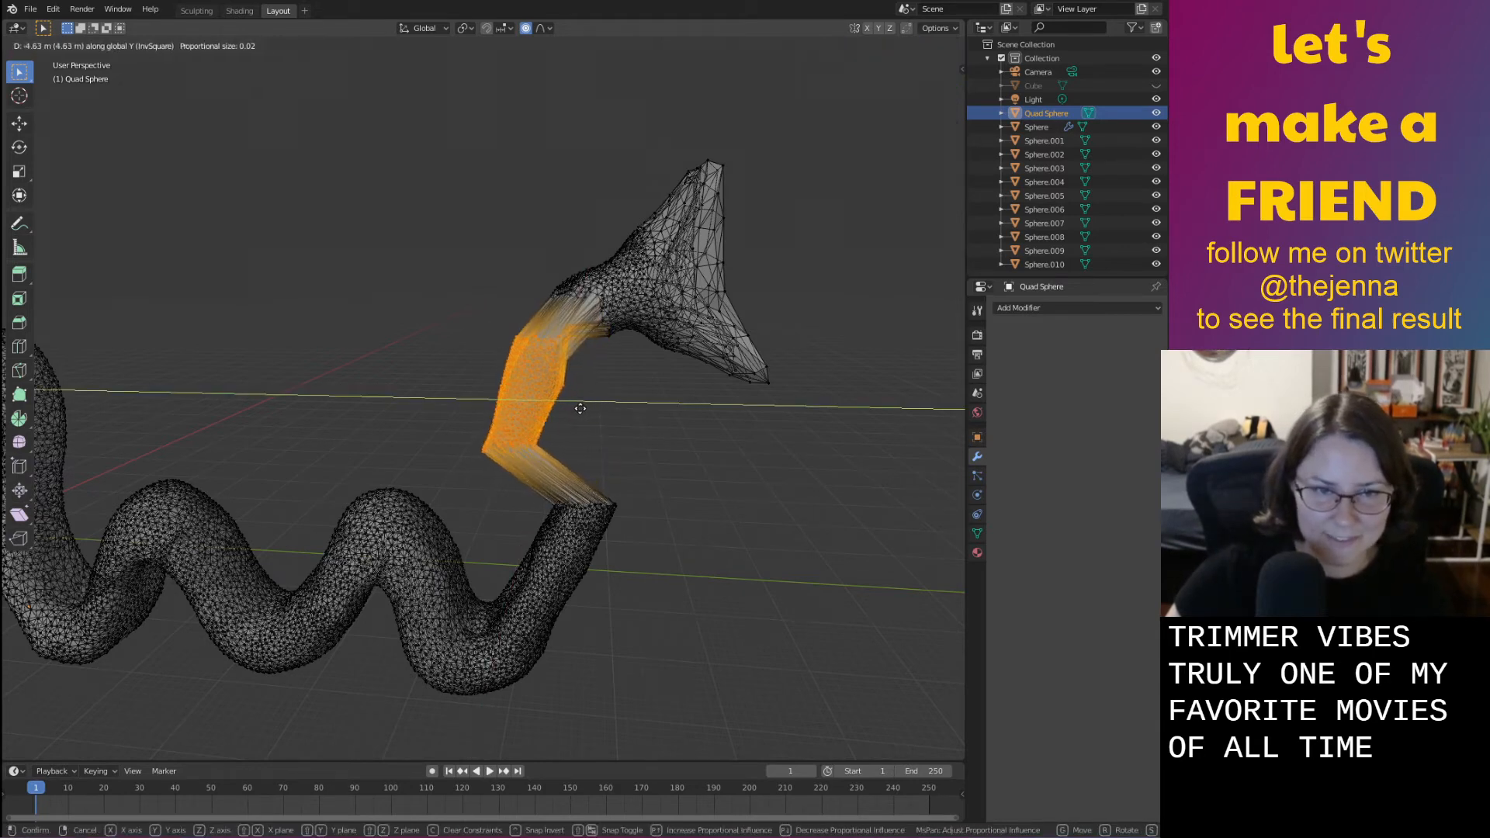
left_click(572, 406)
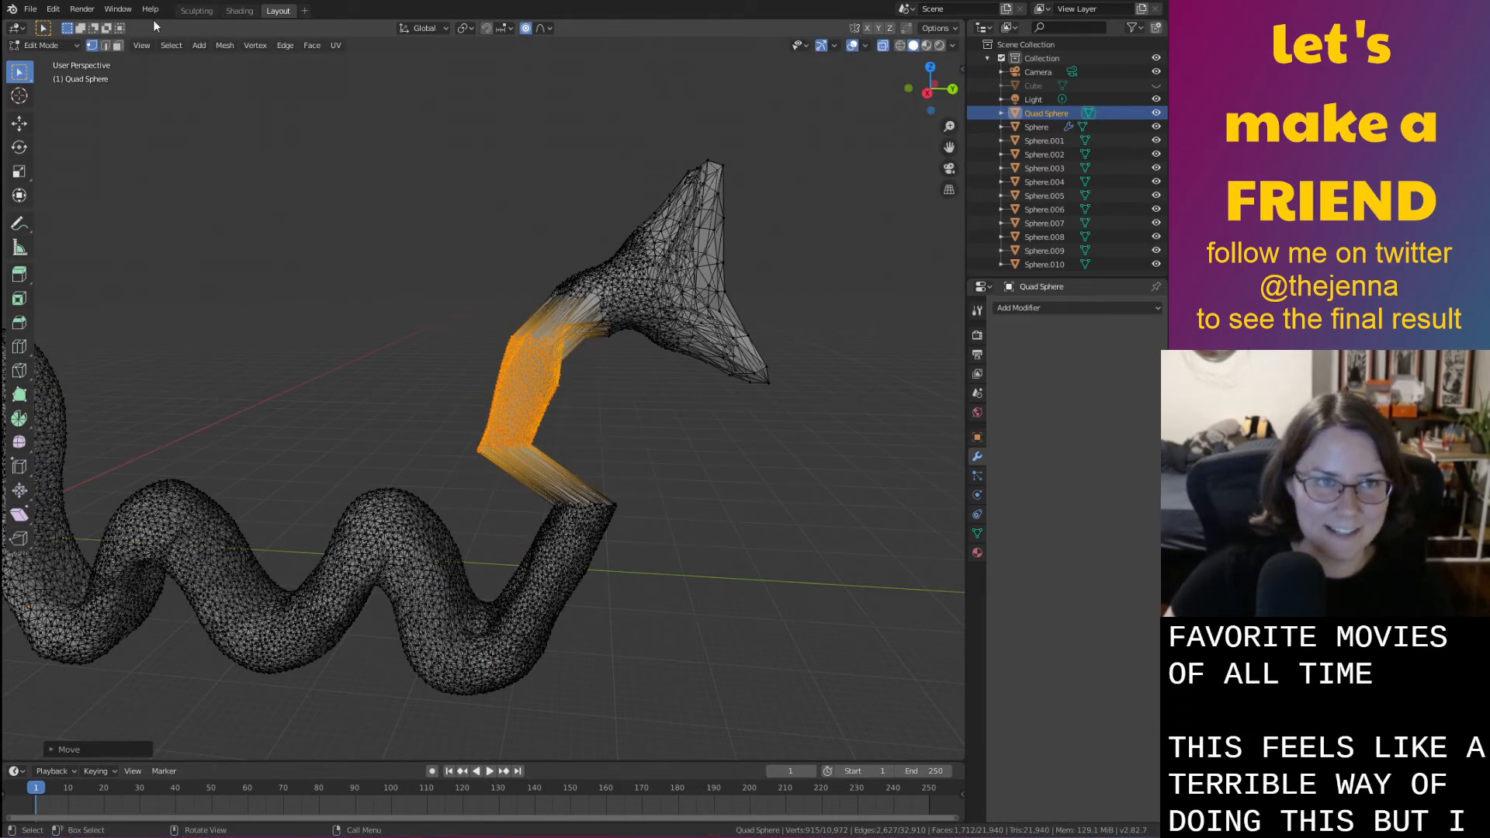
Return to the Sculpting workspace and thicken the stretched neck sections and the area behind the head with the Inflate brush
left_click(195, 15)
middle_click_drag(618, 439, 559, 489)
scroll(502, 545, "up", 3)
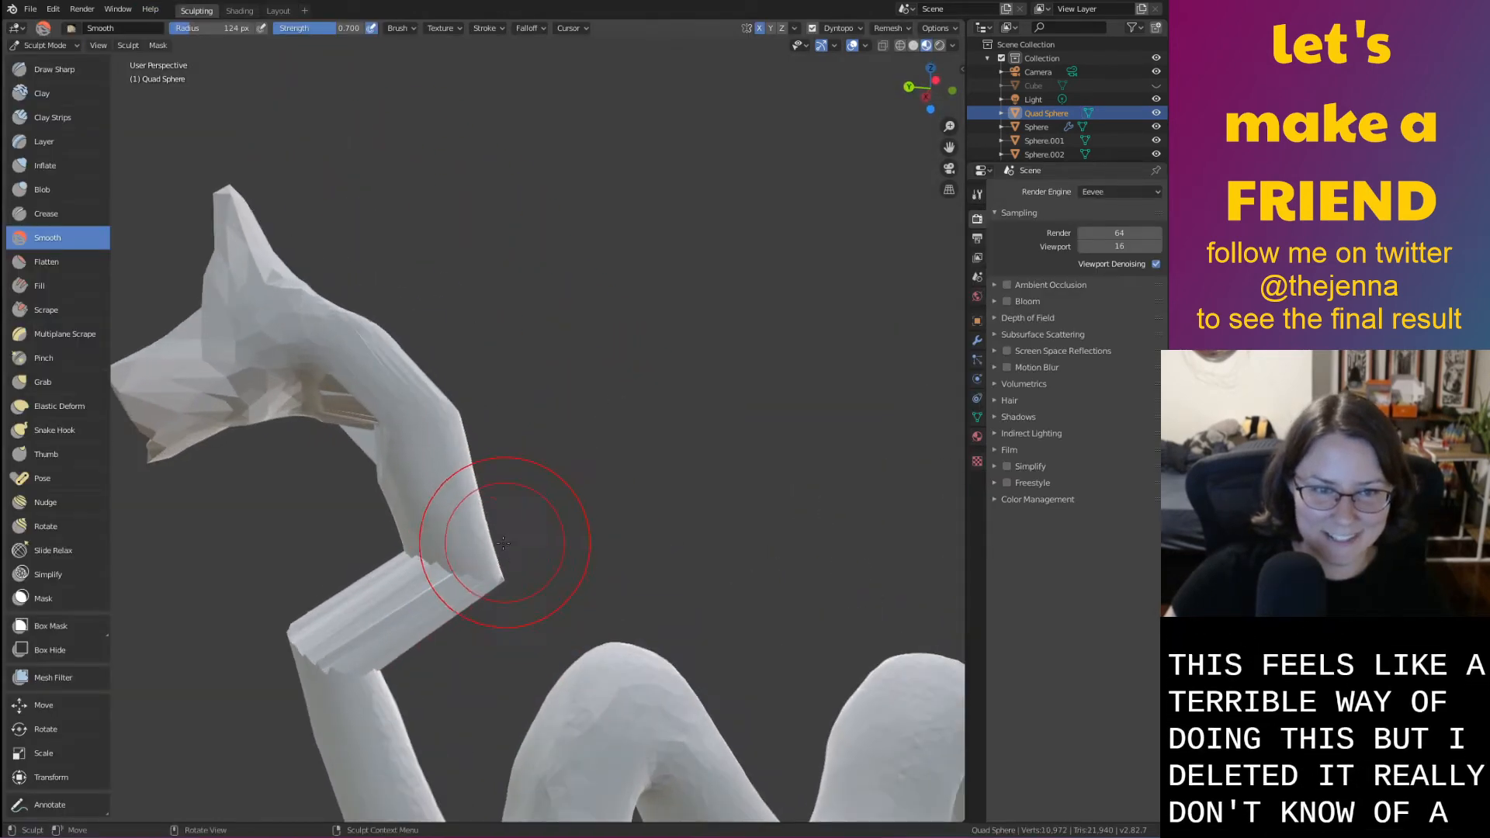
mouse_move(502, 545)
middle_mouse_down()
mouse_move(395, 582)
mouse_move(405, 565)
middle_mouse_up()
scroll(725, 513, "up", 2)
middle_click_drag(725, 513, 683, 543)
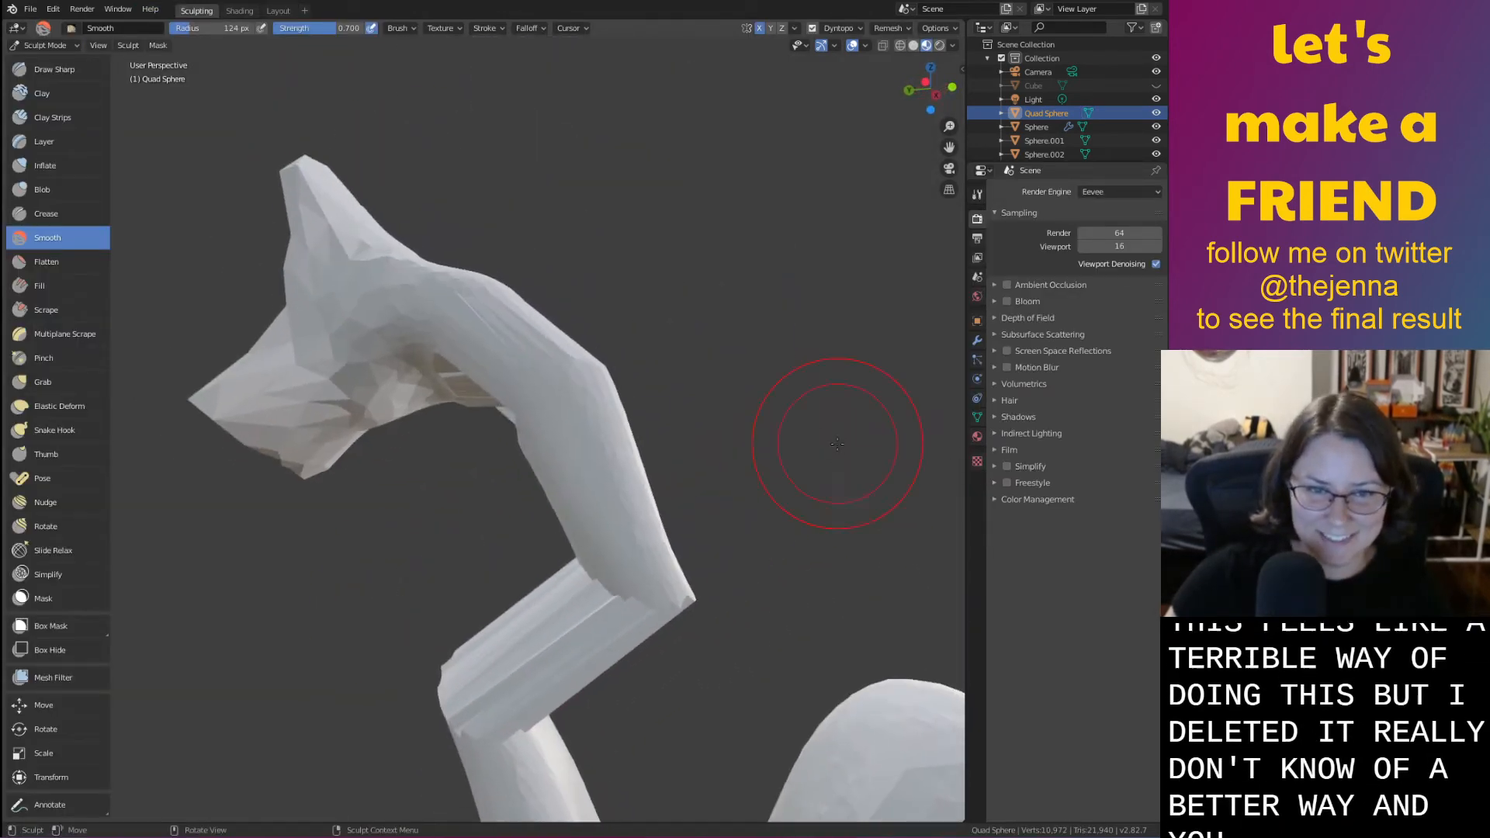
mouse_move(683, 458)
middle_mouse_down()
mouse_move(677, 425)
mouse_move(499, 549)
middle_mouse_up()
key("i")
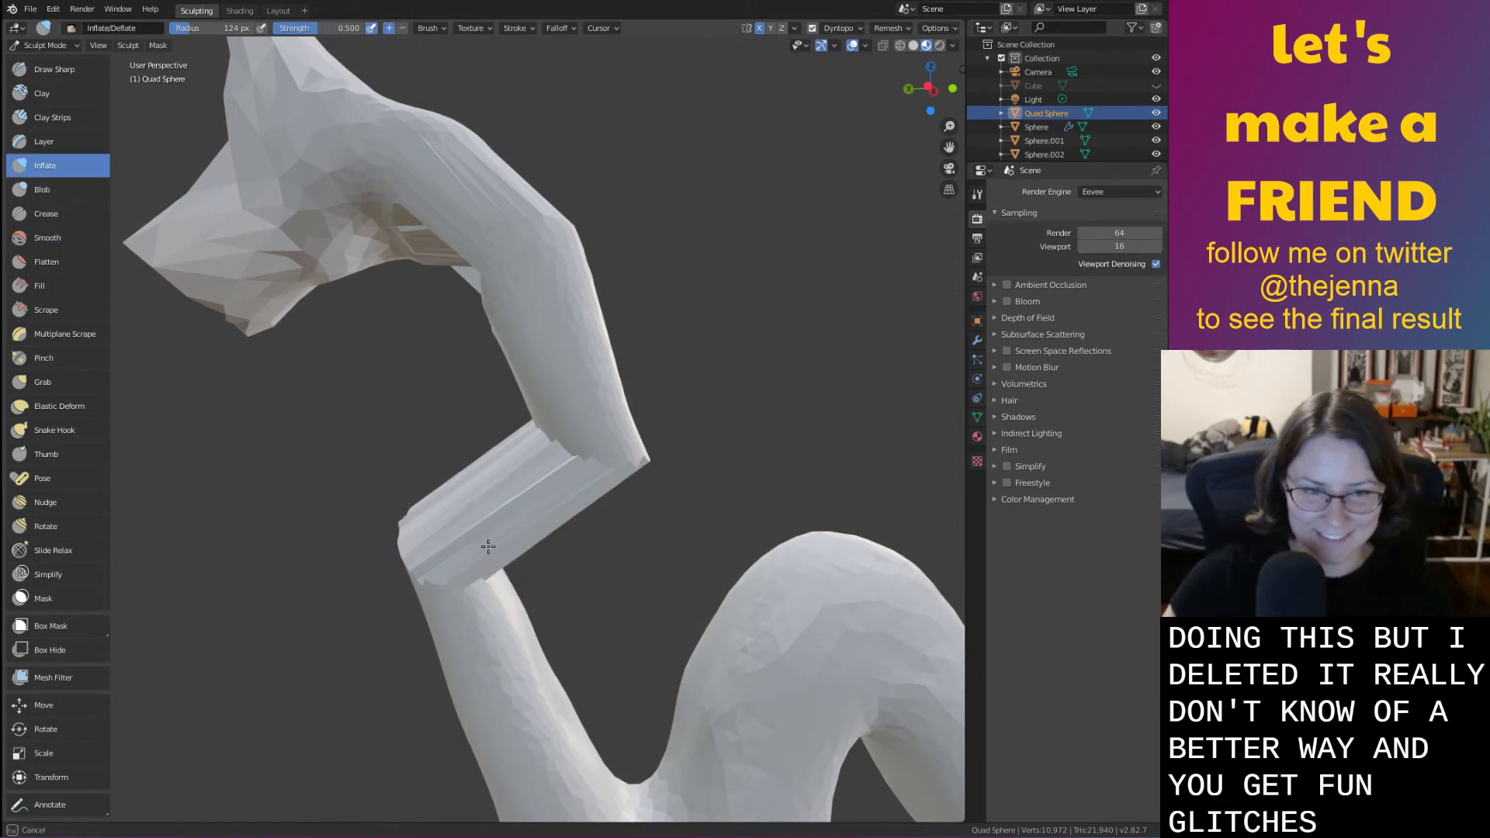
mouse_move(558, 458)
left_mouse_down()
mouse_move(571, 434)
mouse_move(515, 216)
mouse_move(395, 179)
left_mouse_up()
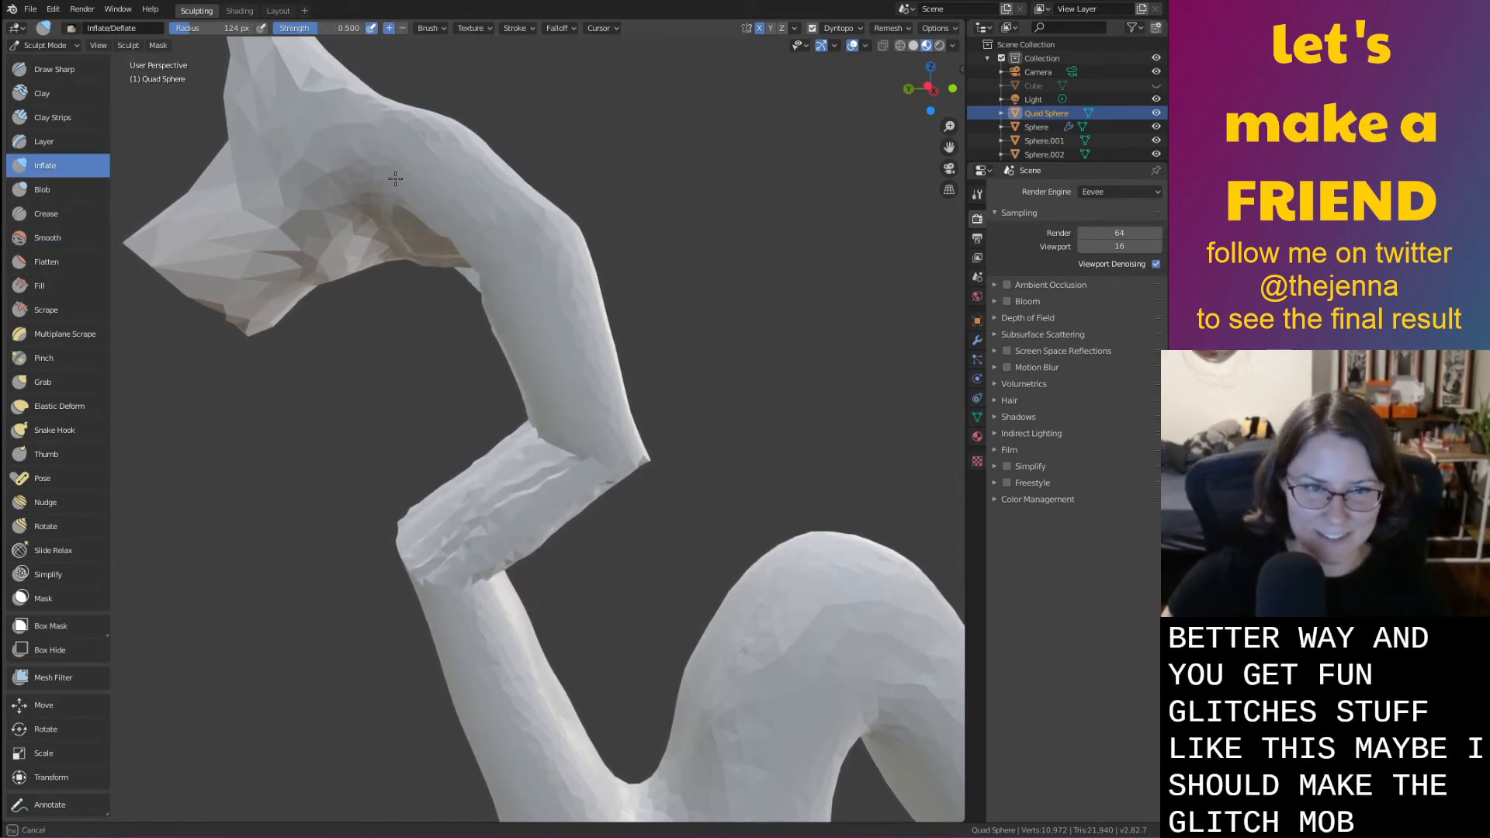
mouse_move(476, 561)
left_mouse_down()
mouse_move(594, 475)
mouse_move(450, 544)
mouse_move(620, 420)
left_mouse_up()
Smooth the neck from its other side, and inflate its curve and the front of its lower bend
mouse_move(667, 481)
middle_mouse_down()
mouse_move(585, 473)
mouse_move(675, 505)
mouse_move(511, 530)
mouse_move(489, 509)
middle_mouse_up()
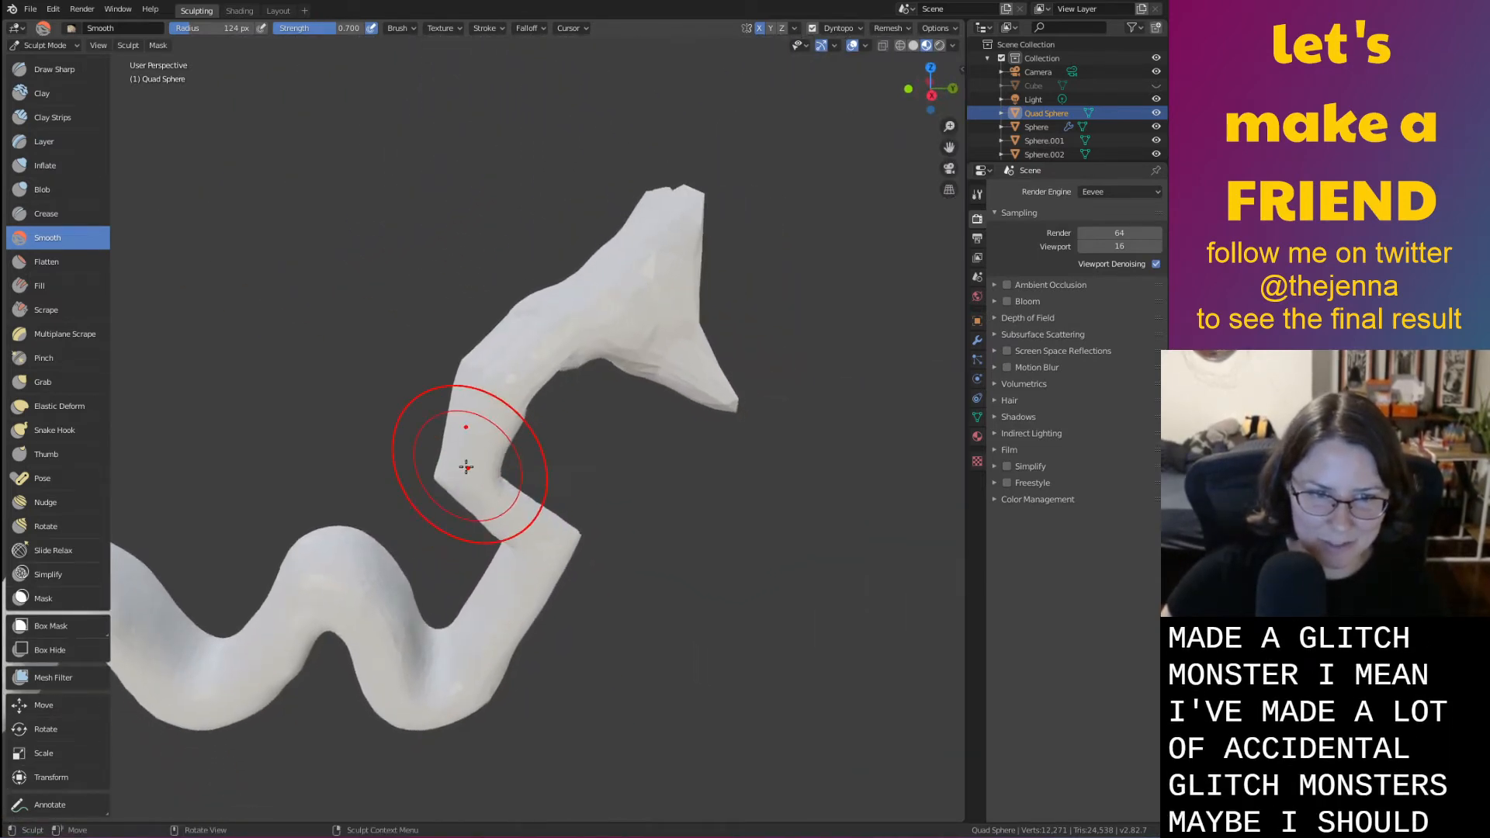
key("i")
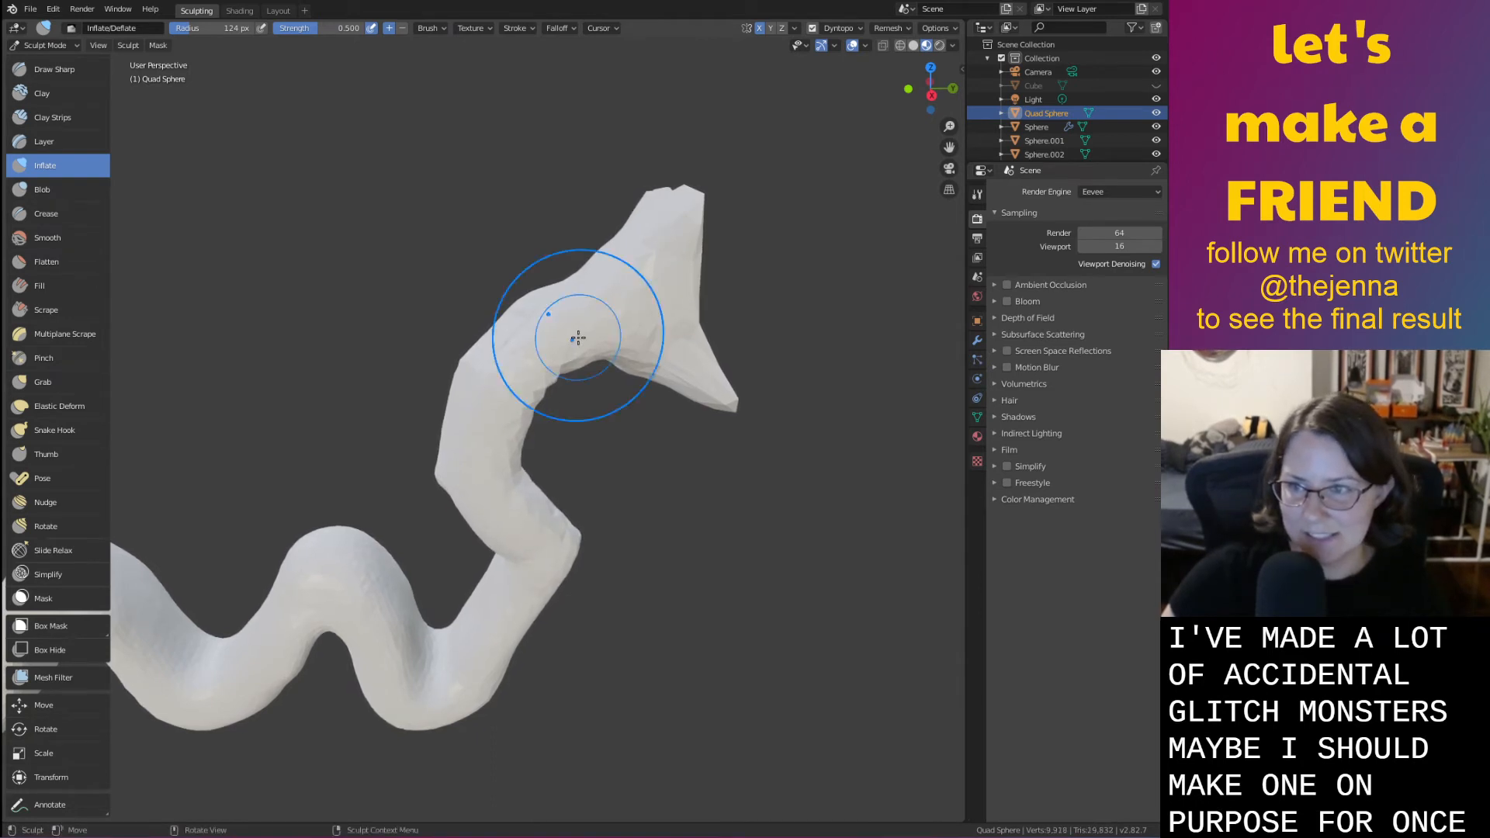
mouse_move(578, 338)
middle_mouse_down()
mouse_move(499, 532)
mouse_move(632, 599)
mouse_move(647, 571)
mouse_move(422, 476)
middle_mouse_up()
scroll(647, 572, "up", 3)
scroll(593, 565, "up", 3)
left_click_drag(422, 476, 356, 529)
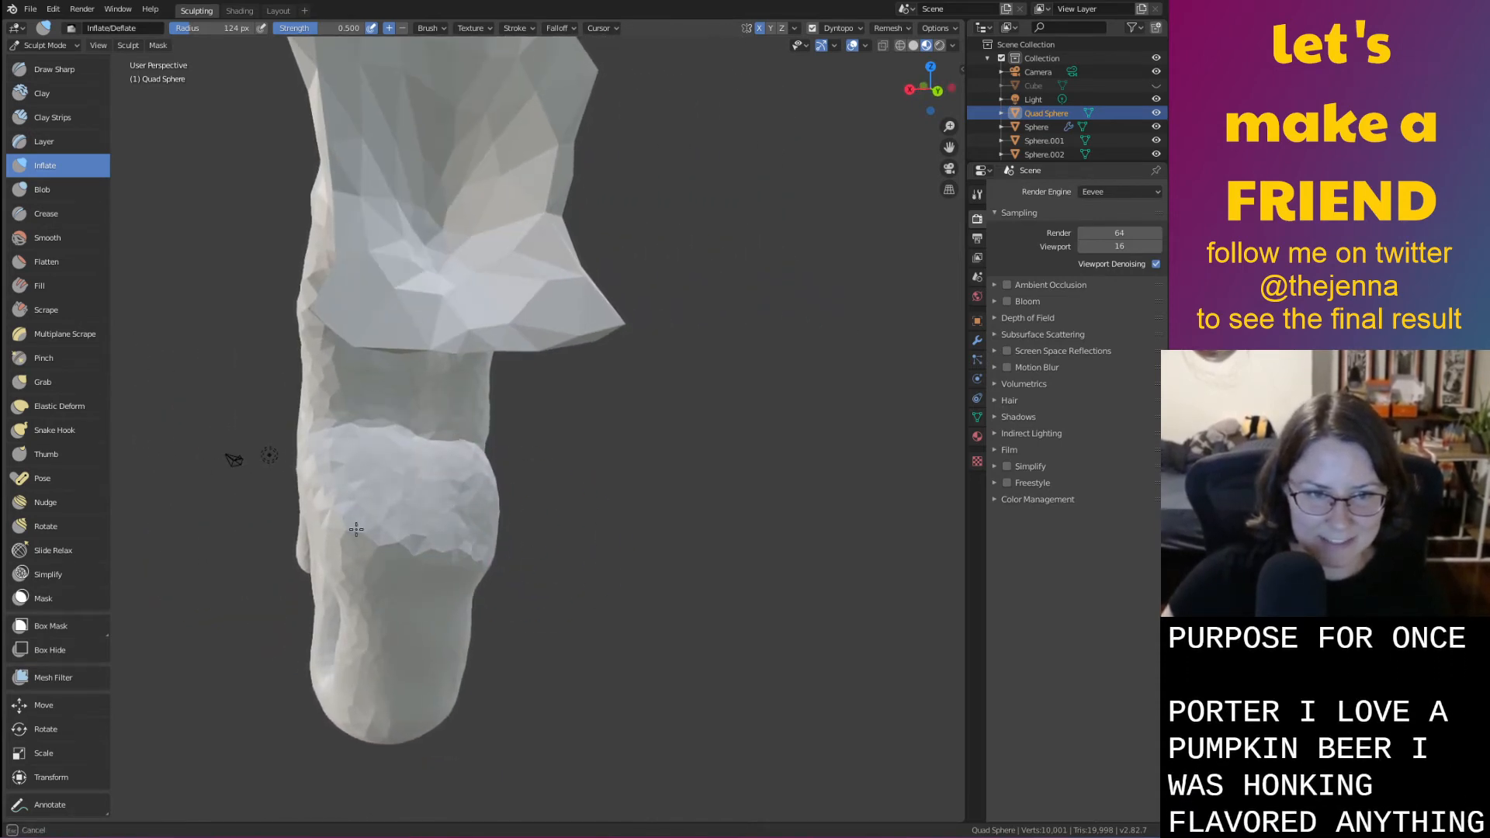
Smooth the inflated front and sides of the neck's lower bend
key("s")
mouse_move(306, 465)
left_mouse_down()
mouse_move(313, 515)
mouse_move(314, 465)
left_mouse_up()
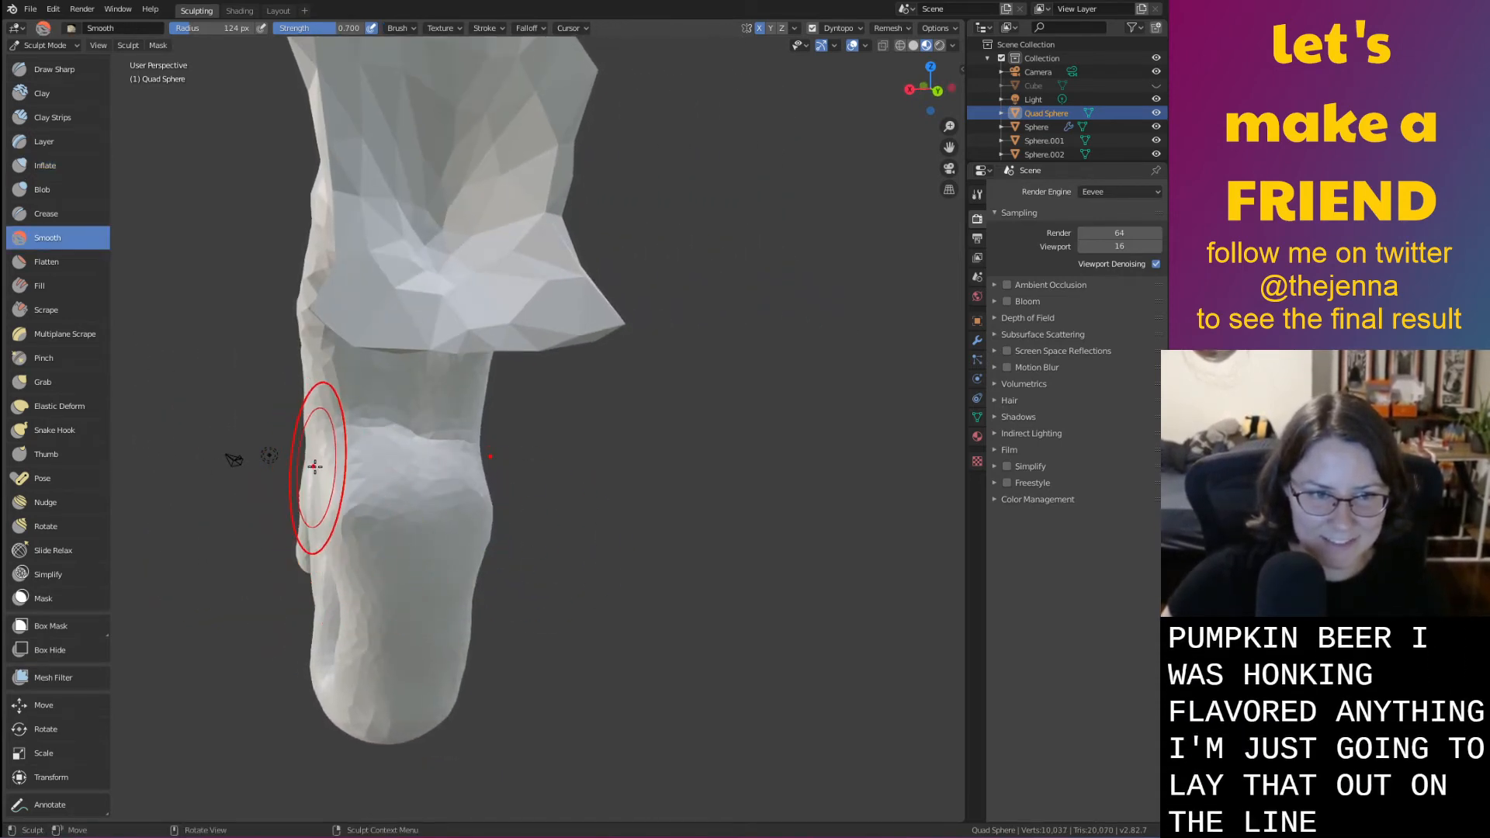
left_click_drag(403, 505, 411, 521)
middle_click_drag(412, 521, 644, 508)
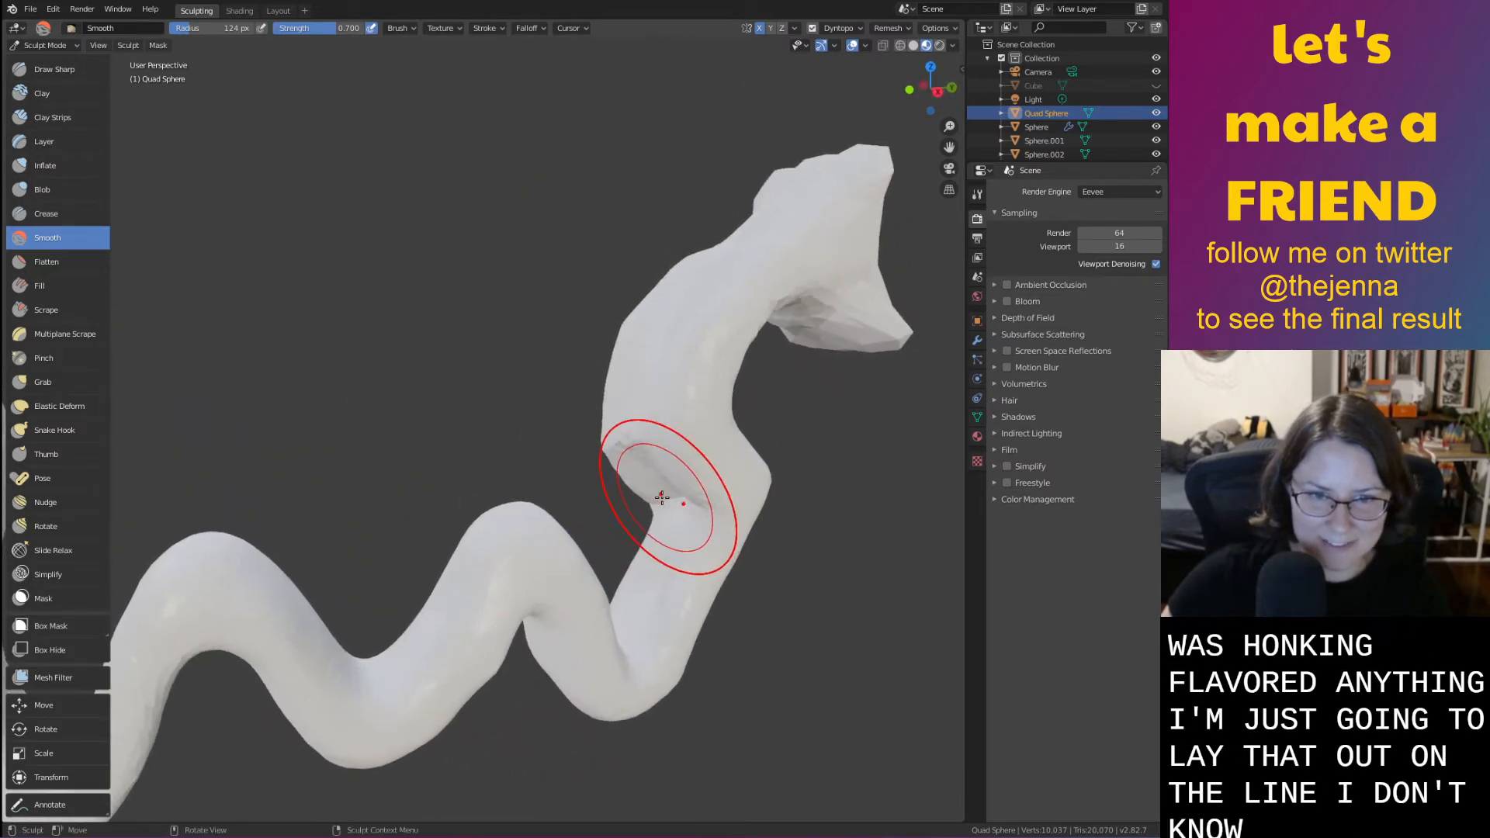
Examine the worm's reshaped neck and body from above, from the front of the flared head and from the side
mouse_move(708, 432)
middle_mouse_down()
mouse_move(372, 409)
mouse_move(373, 396)
mouse_move(412, 469)
mouse_move(435, 388)
mouse_move(406, 300)
mouse_move(477, 225)
mouse_move(546, 291)
middle_mouse_up()
mouse_move(681, 381)
middle_mouse_down()
mouse_move(622, 399)
mouse_move(737, 381)
mouse_move(698, 439)
mouse_move(756, 522)
middle_mouse_up()
scroll(622, 399, "down", 2)
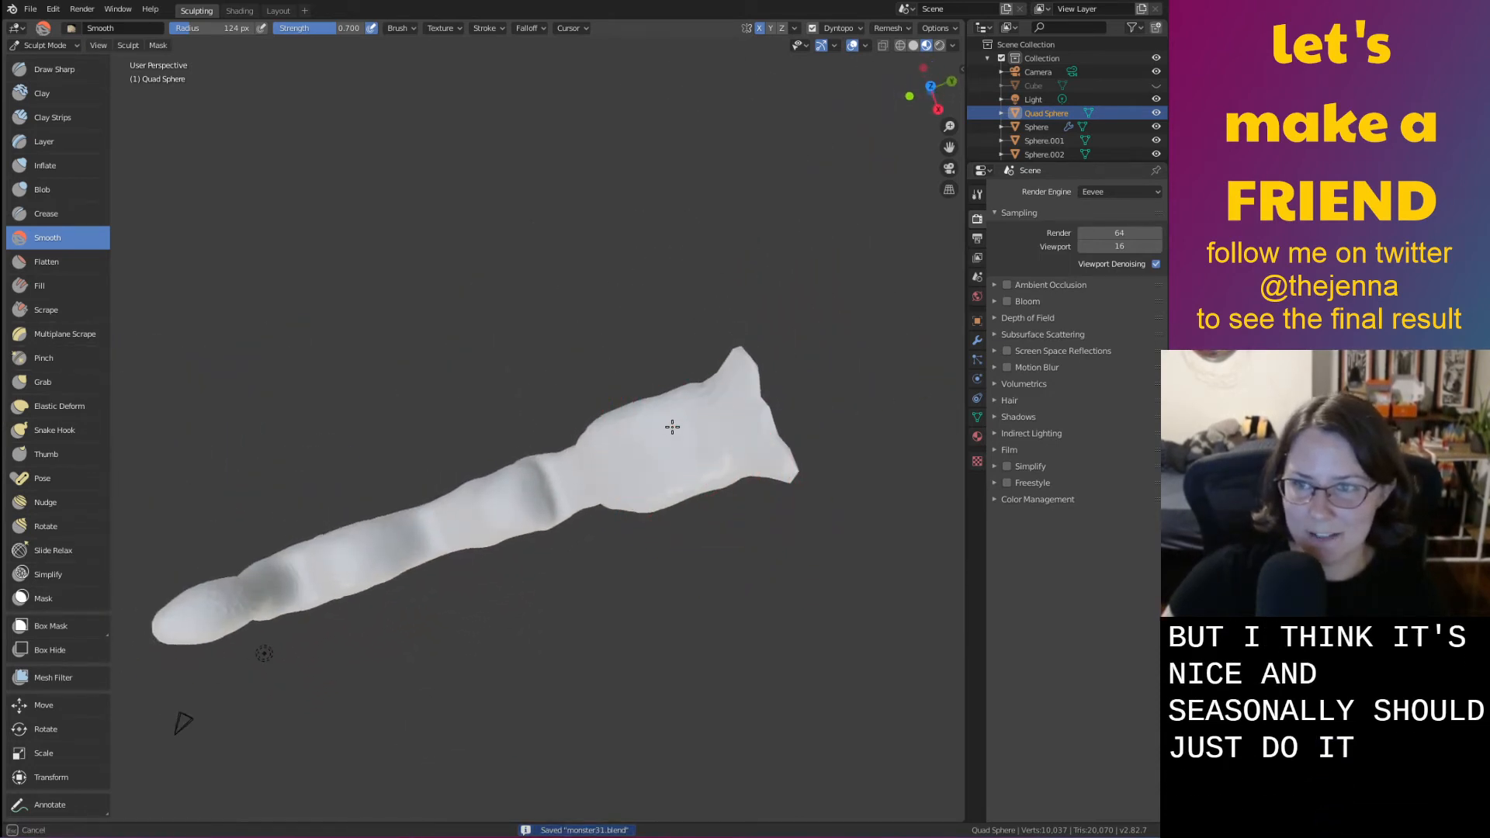
mouse_move(677, 440)
middle_mouse_down()
mouse_move(616, 511)
mouse_move(585, 449)
mouse_move(532, 399)
mouse_move(660, 489)
mouse_move(636, 481)
mouse_move(644, 512)
mouse_move(611, 441)
middle_mouse_up()
scroll(535, 526, "up", 3)
scroll(558, 425, "down", 1)
key("g")
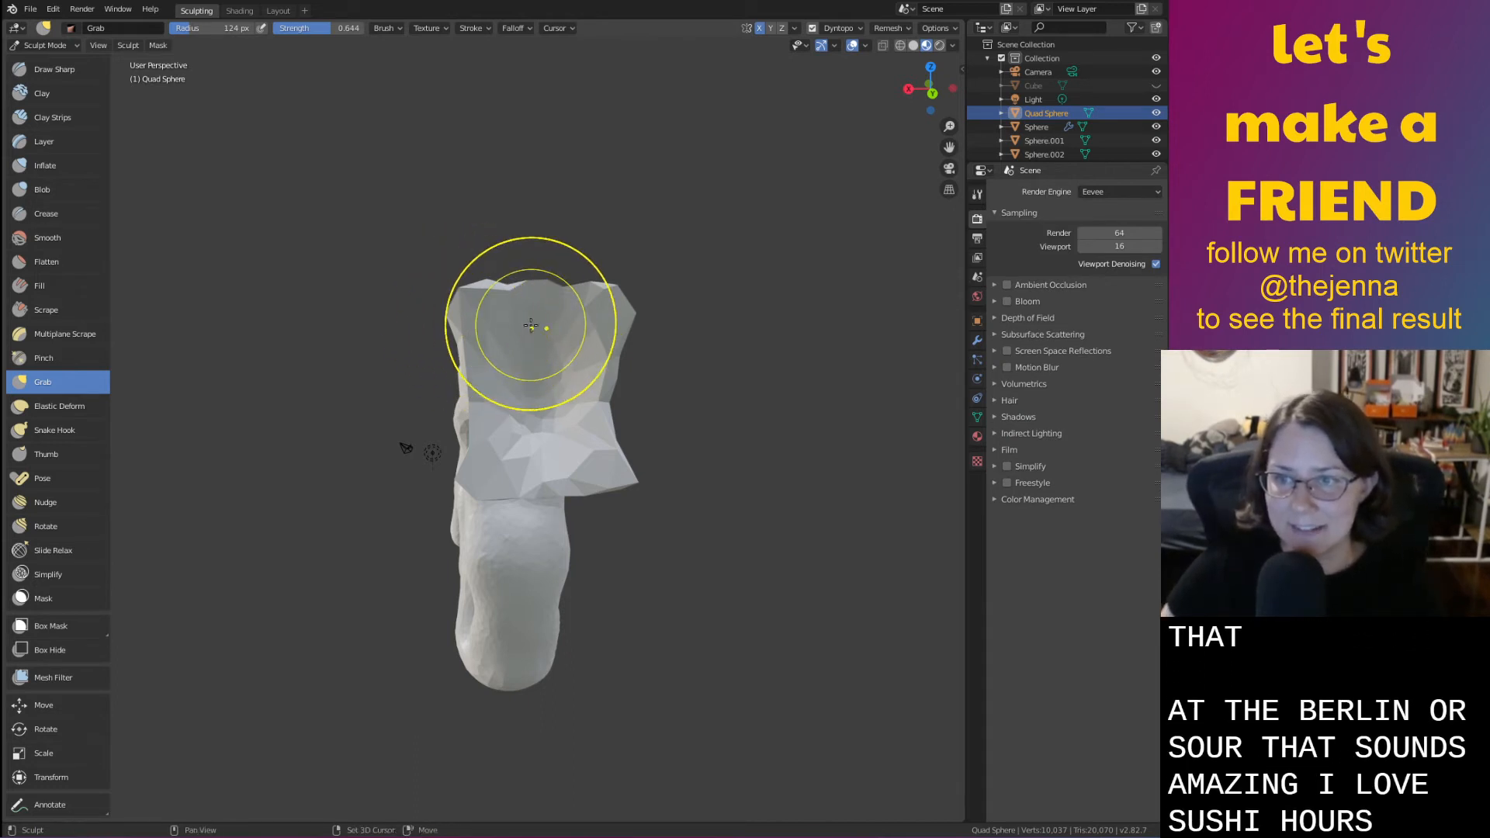
middle_click_drag(531, 325, 548, 247, "shift")
middle_click_drag(346, 312, 720, 286)
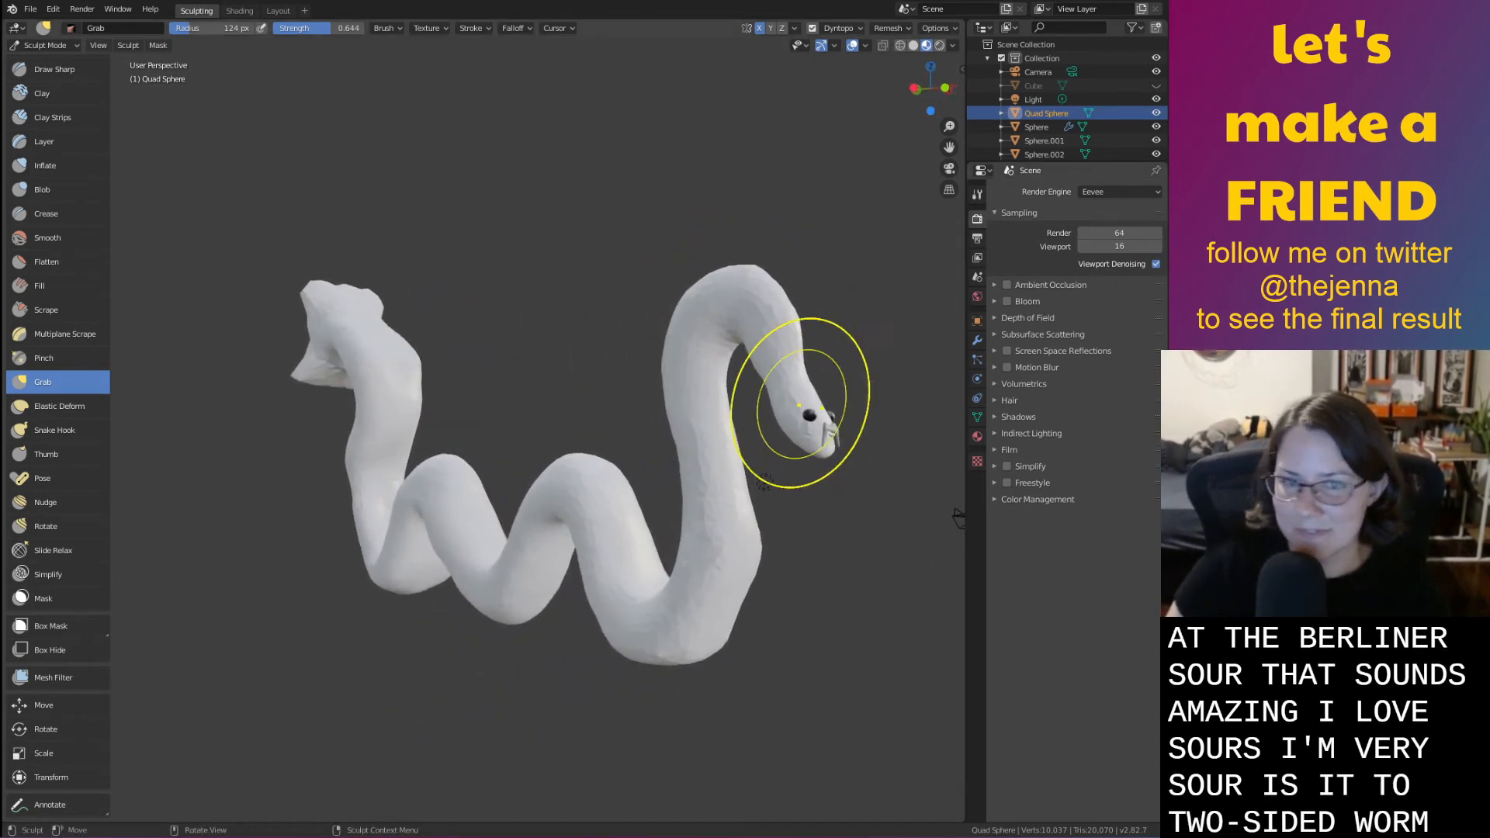
Inflate the cheeks of the small moustached face, smooth the area around the eyes and save the file
mouse_move(800, 404)
middle_mouse_down()
mouse_move(780, 441)
mouse_move(597, 451)
mouse_move(556, 509)
mouse_move(841, 428)
mouse_move(649, 483)
middle_mouse_up()
scroll(851, 466, "up", 3)
scroll(766, 469, "up", 2)
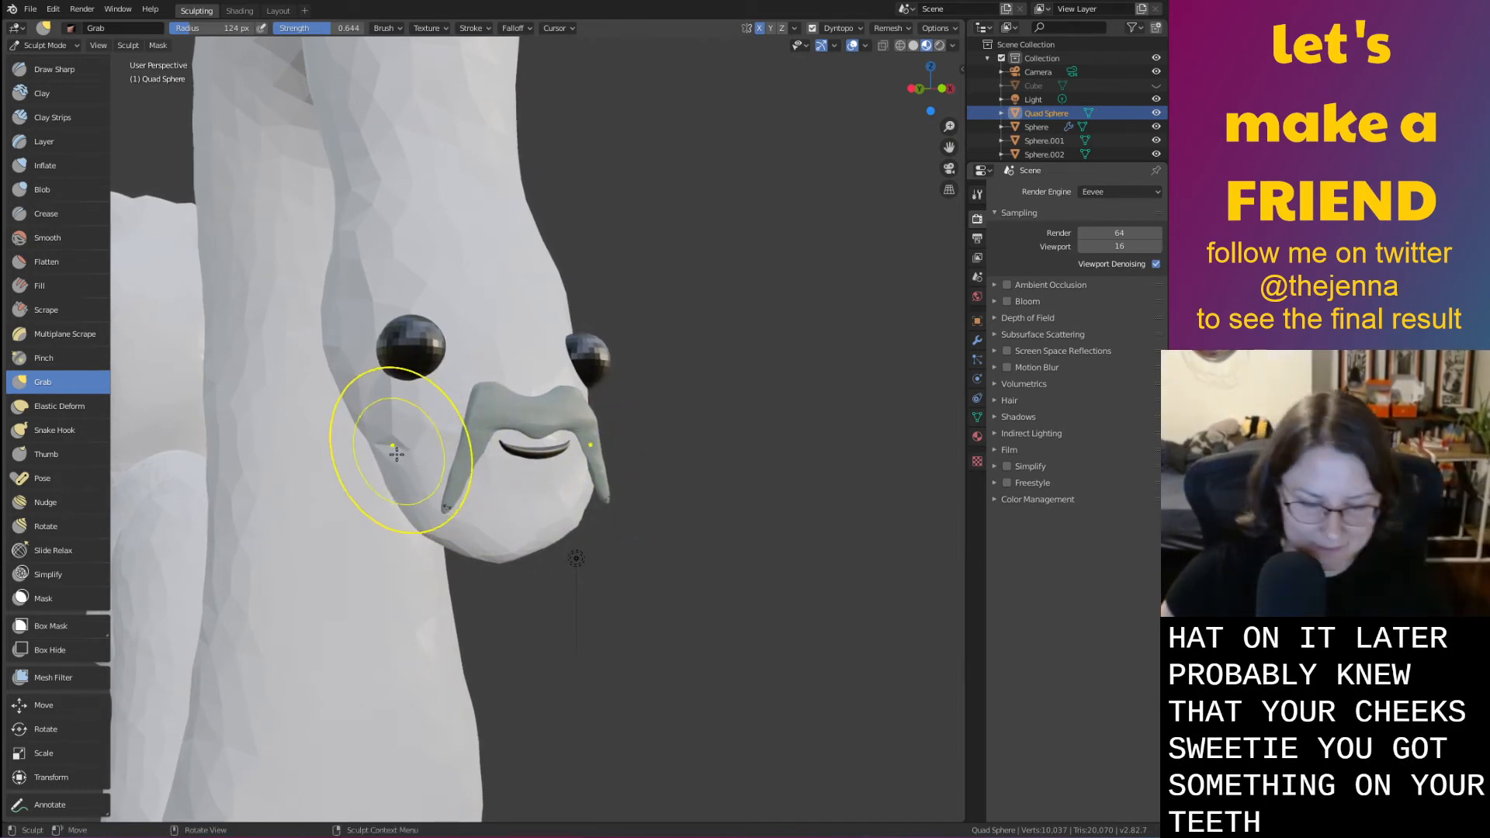
key("i")
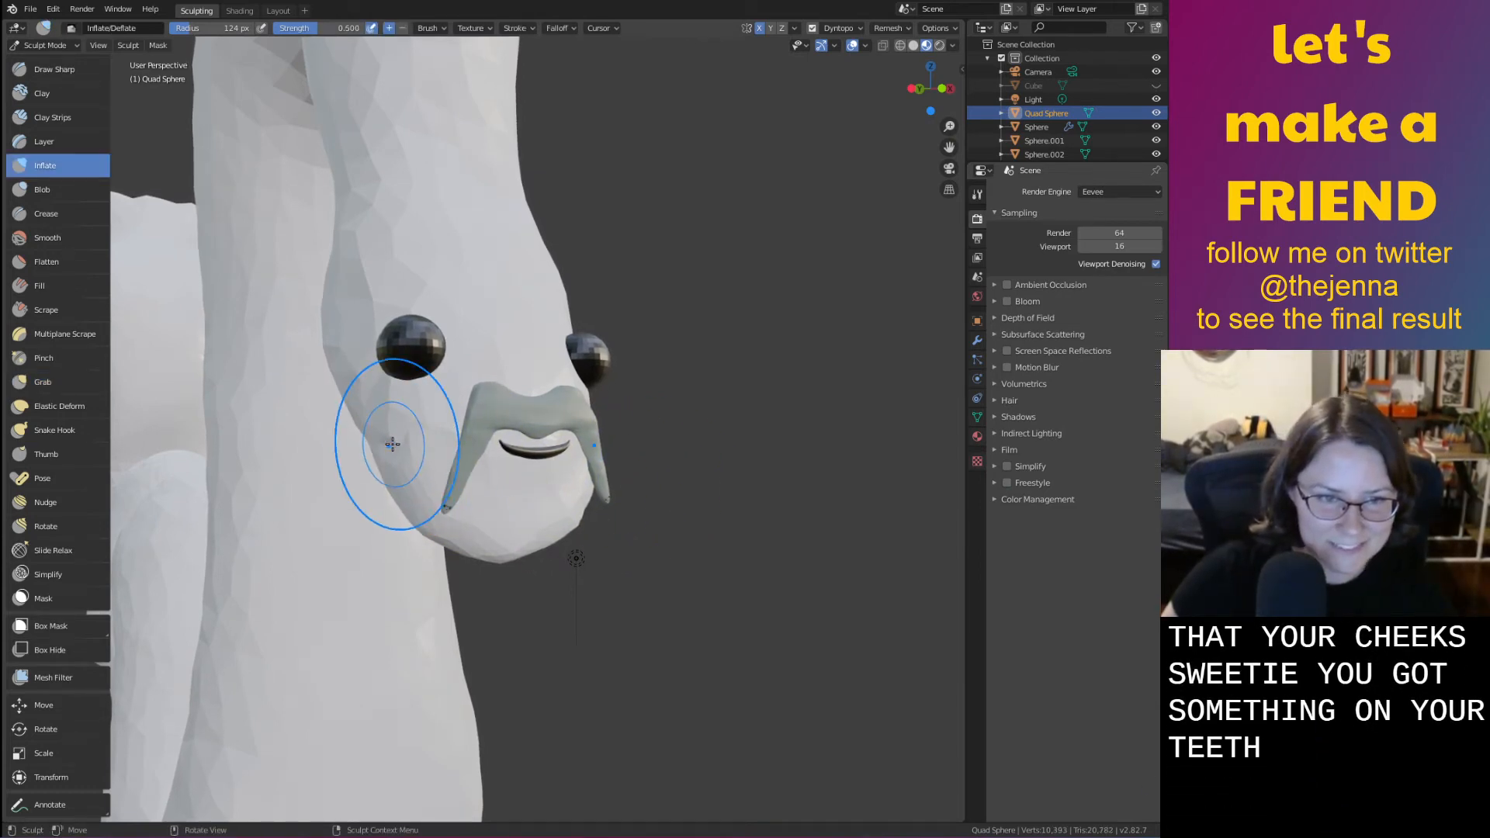
key("shift+s")
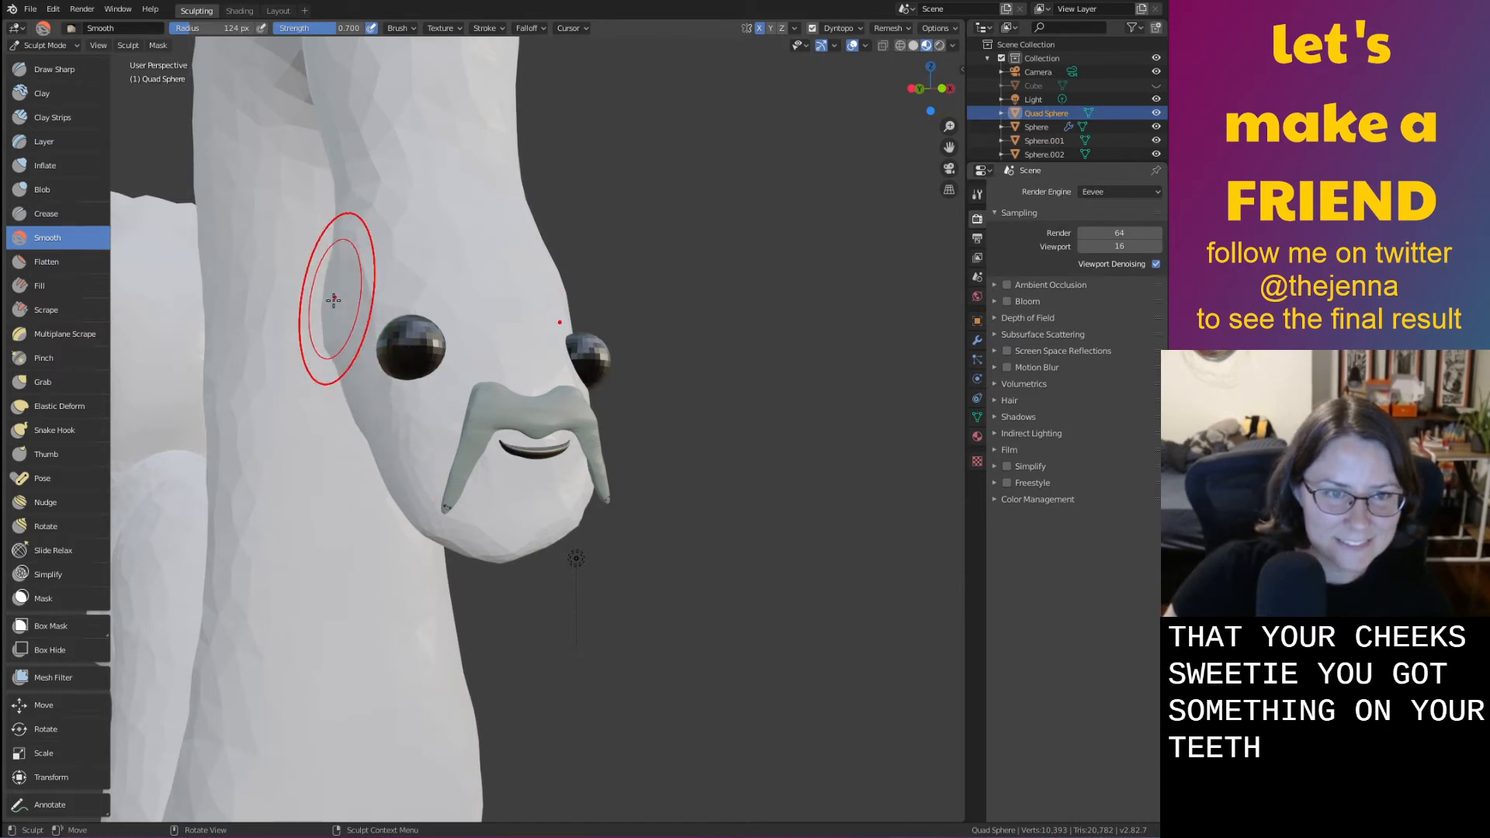
key("ctrl+s")
scroll(466, 419, "down", 6)
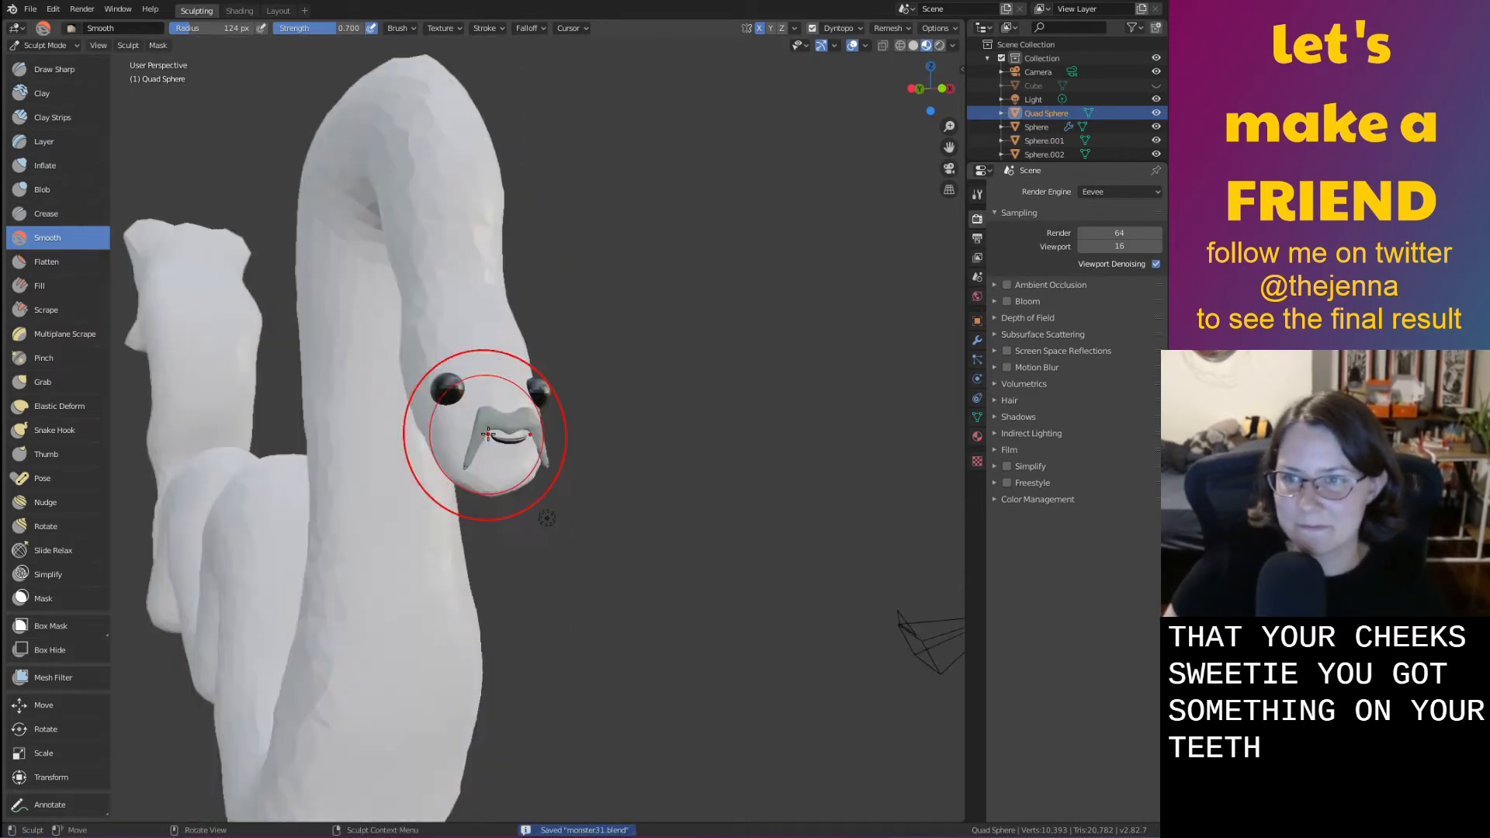
Undo a stray smoothing stroke on the flared head, and pull its two upper corners up and outward with the Grab brush
mouse_move(476, 426)
middle_mouse_down()
mouse_move(566, 482)
mouse_move(500, 505)
mouse_move(543, 497)
mouse_move(497, 481)
mouse_move(499, 549)
mouse_move(335, 517)
mouse_move(547, 506)
middle_mouse_up()
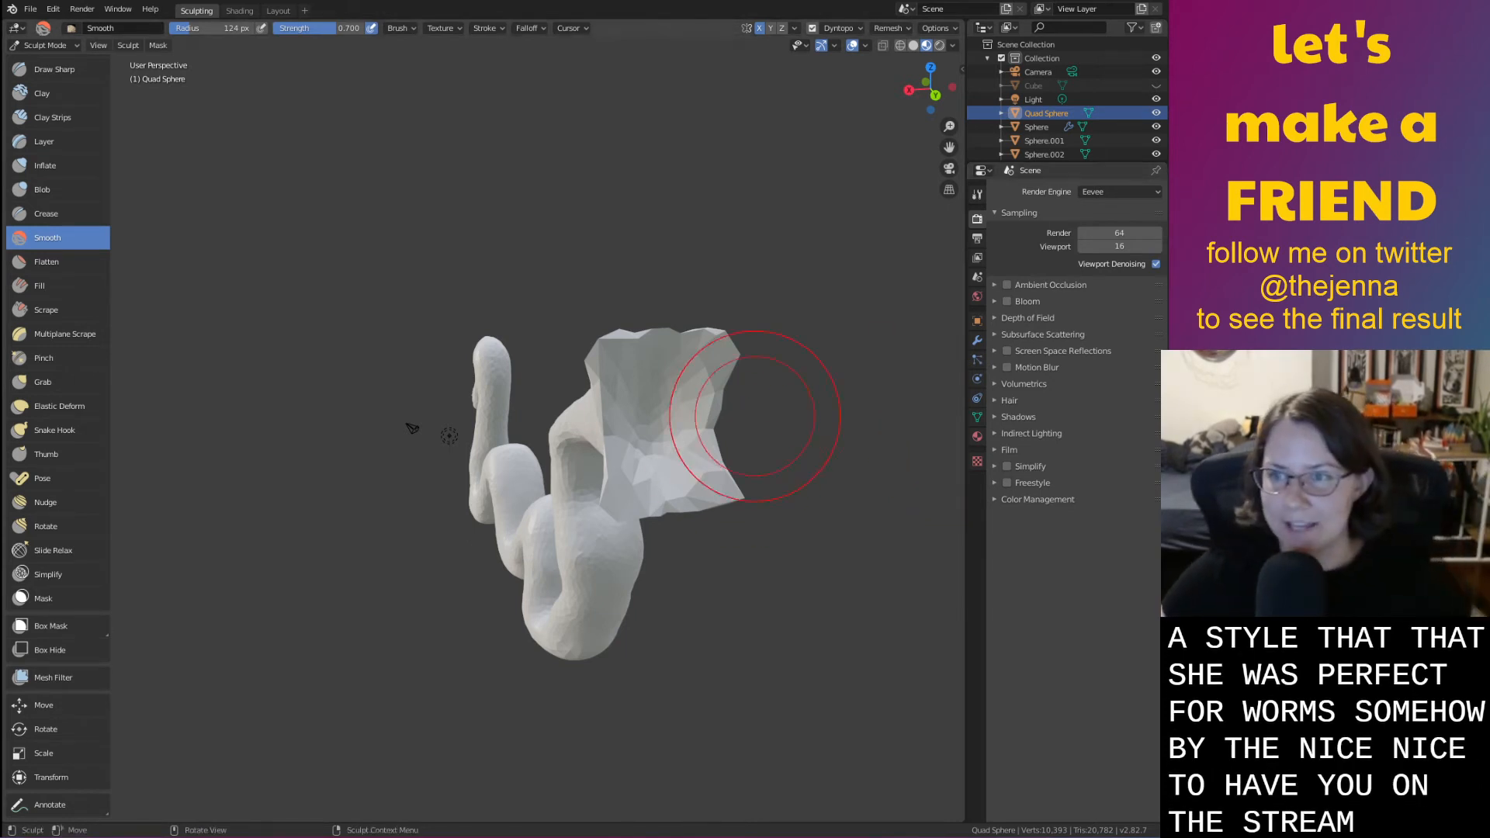
middle_click_drag(736, 515, 720, 515)
scroll(720, 515, "up", 3)
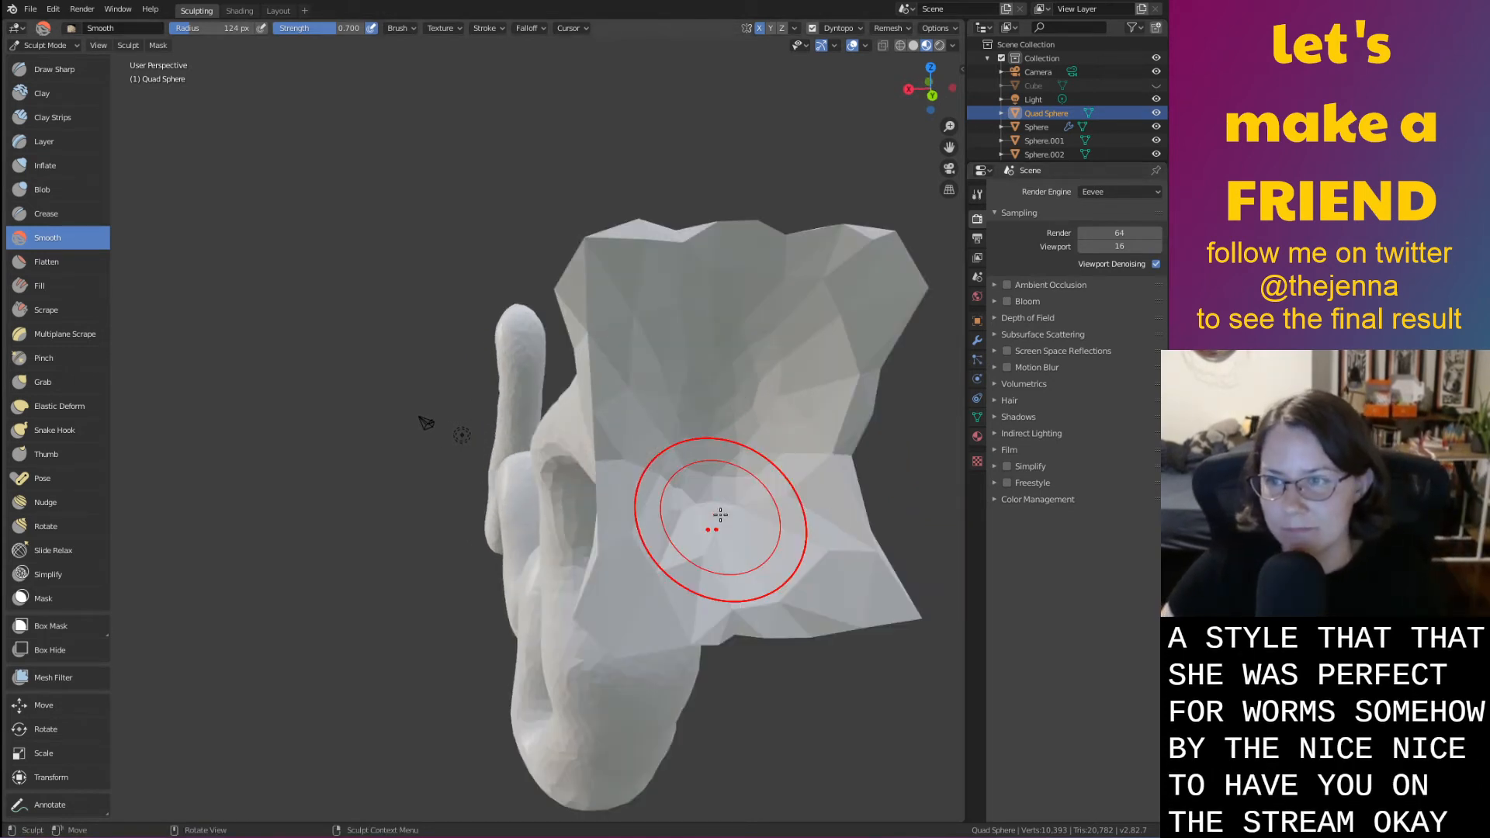
mouse_move(768, 628)
middle_mouse_down()
mouse_move(758, 526)
mouse_move(319, 223)
middle_mouse_up()
left_click_drag(666, 248, 799, 99)
key("ctrl+z")
key("g")
left_click_drag(580, 214, 673, 76)
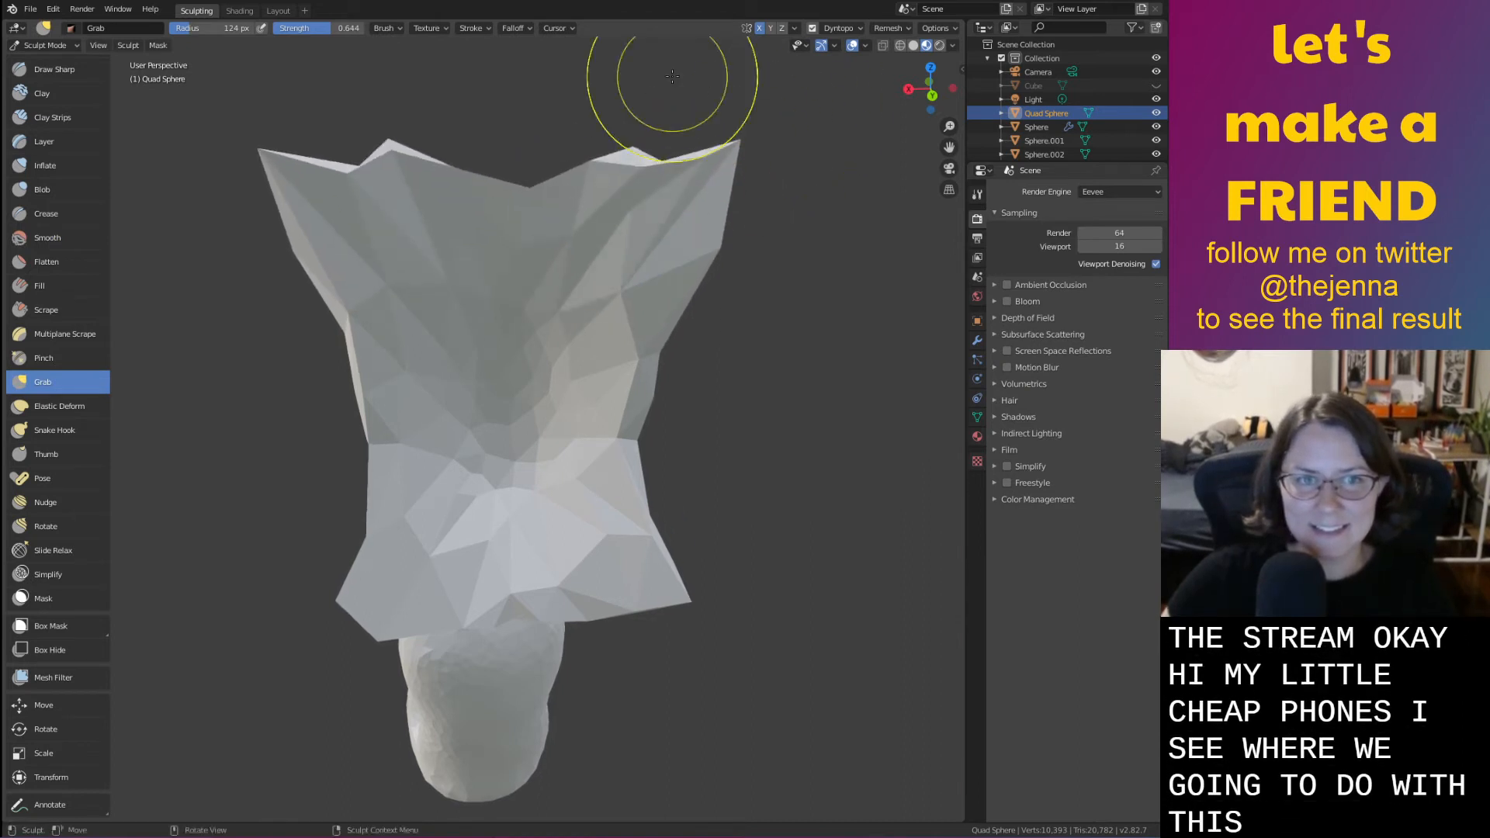
Pull the sides of the flared head outward and stretch its lower corners wide and down with the Grab brush
left_click_drag(641, 398, 809, 372)
left_click_drag(619, 453, 893, 461)
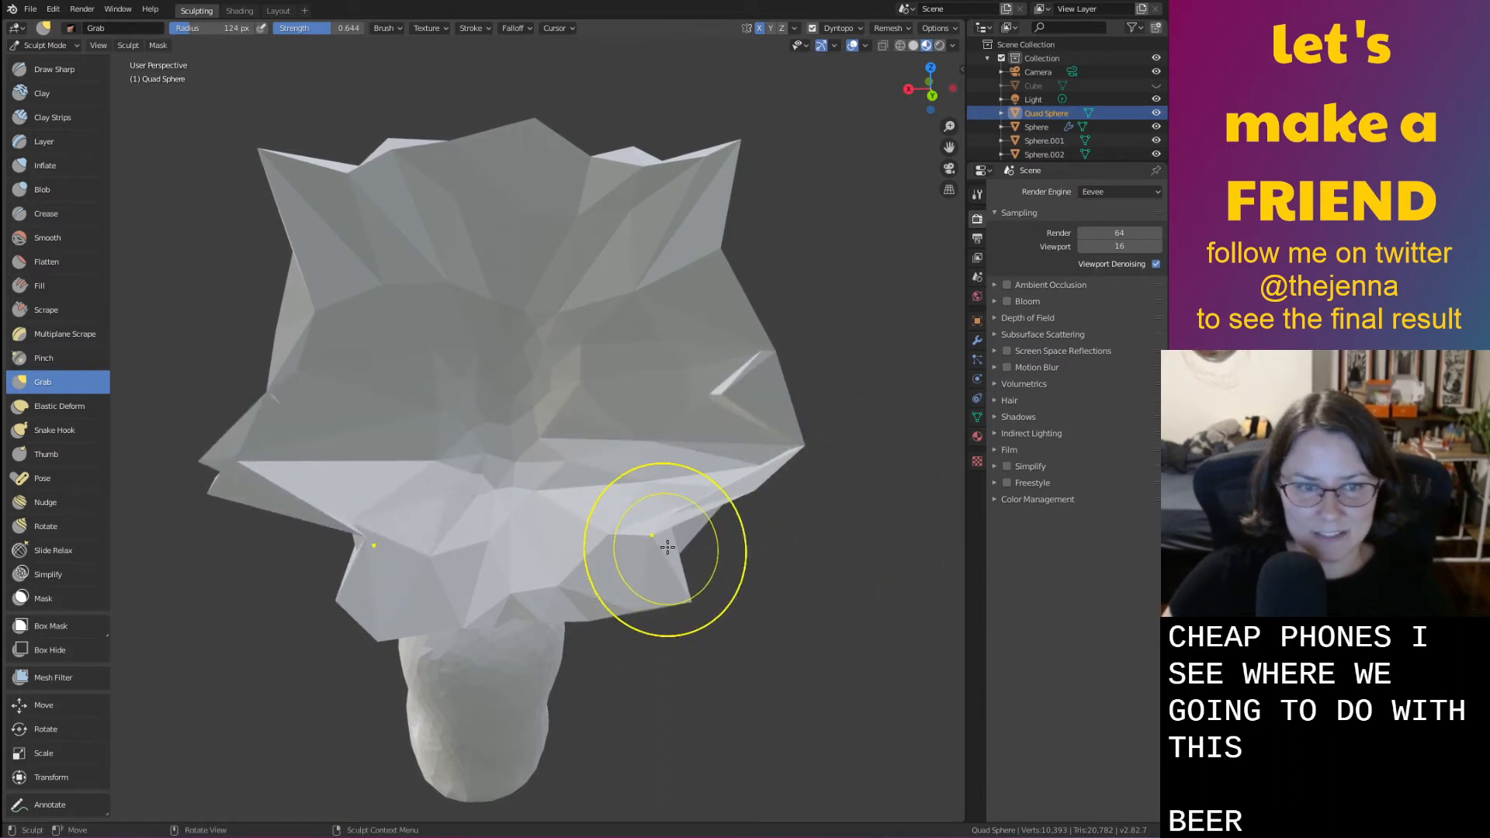
left_click_drag(666, 547, 922, 568)
left_click_drag(753, 591, 804, 739)
mouse_move(651, 597)
left_mouse_down()
mouse_move(559, 652)
mouse_move(508, 620)
left_mouse_up()
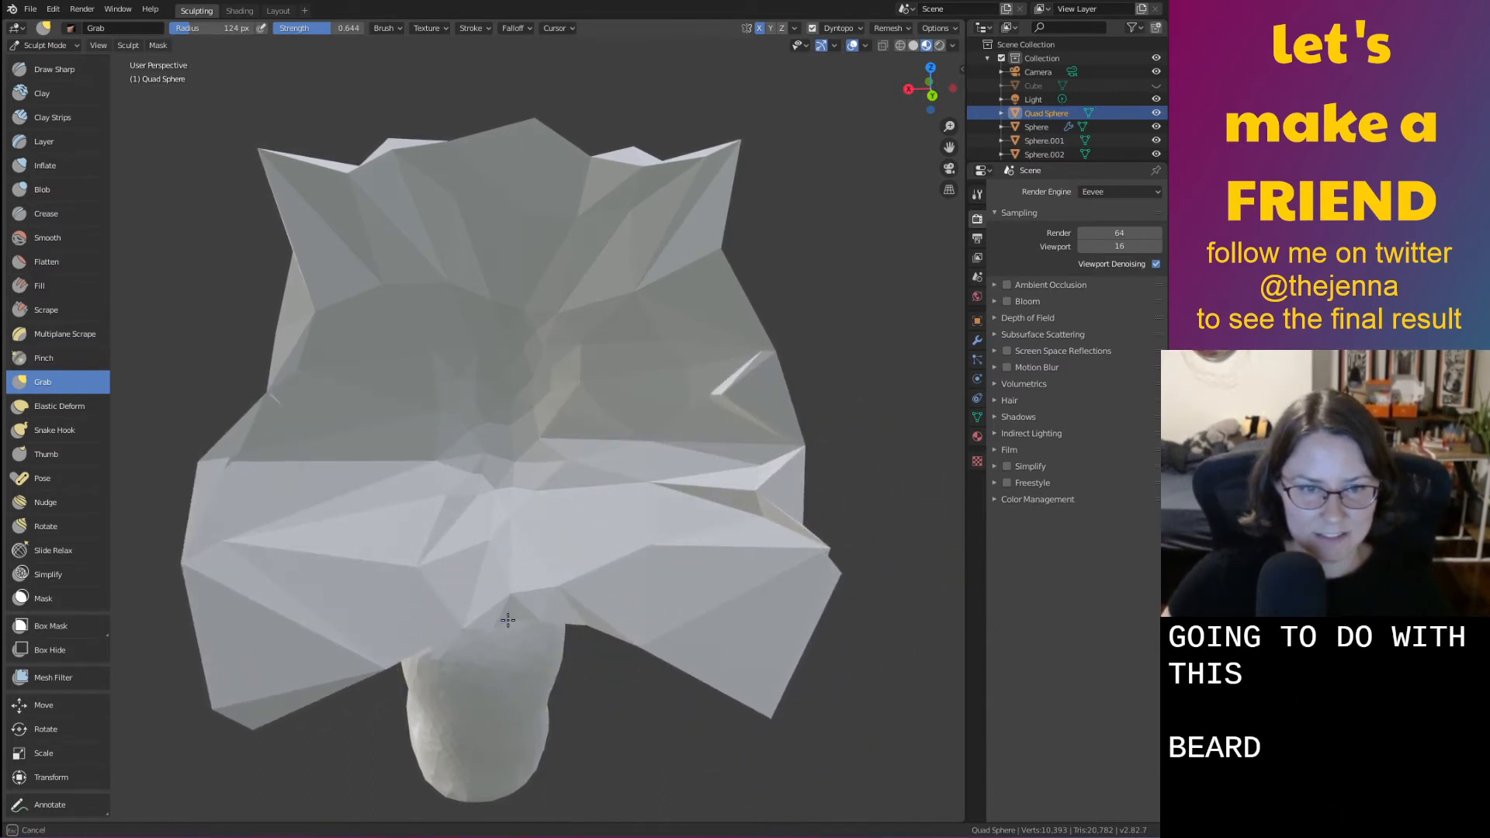
Push the middle of the head's sides back inward and stretch the upper corners into longer points
left_click_drag(797, 366, 669, 383)
left_click_drag(832, 461, 629, 463)
left_click_drag(689, 143, 771, 106)
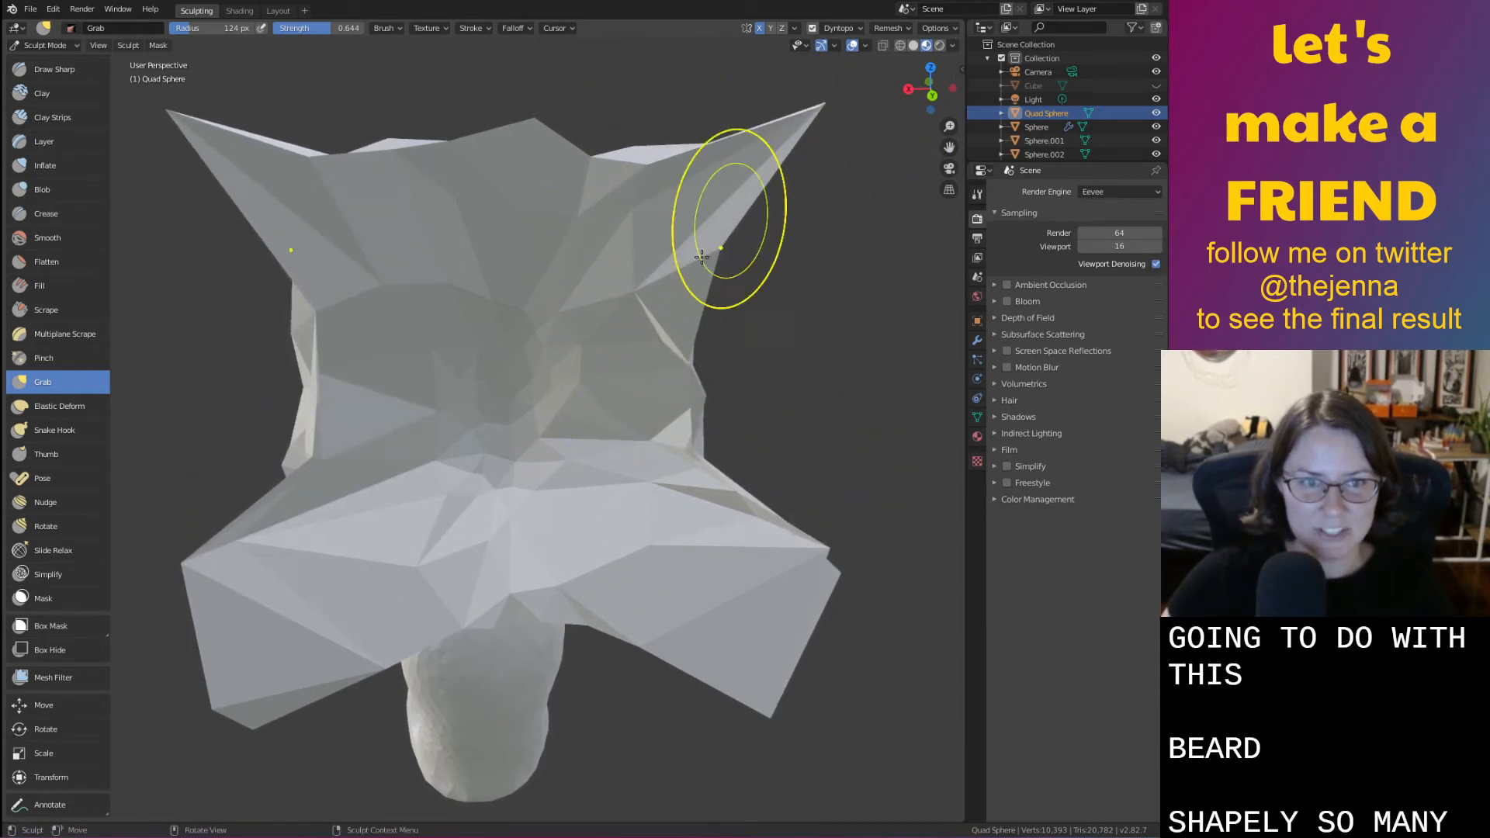
left_click_drag(727, 217, 693, 319)
Inflate the flared head's upper rim, inner surface and lower flaps, and smooth the lower flaps
mouse_move(693, 319)
middle_mouse_down()
mouse_move(788, 386)
mouse_move(831, 493)
mouse_move(885, 510)
mouse_move(797, 498)
middle_mouse_up()
key("i")
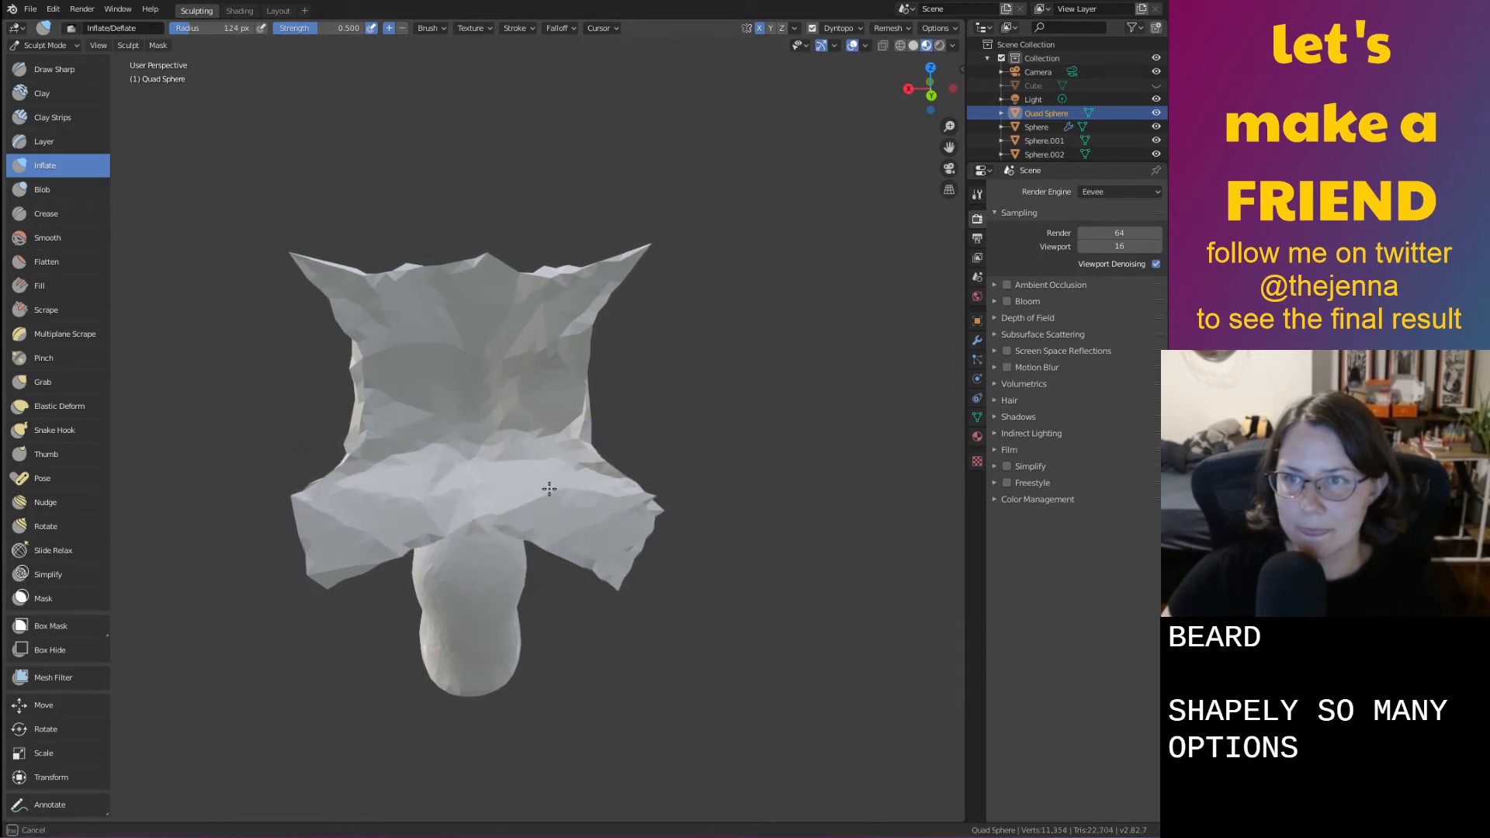
middle_click_drag(670, 512, 694, 444)
mouse_move(545, 321)
left_mouse_down()
mouse_move(706, 308)
mouse_move(573, 417)
left_mouse_up()
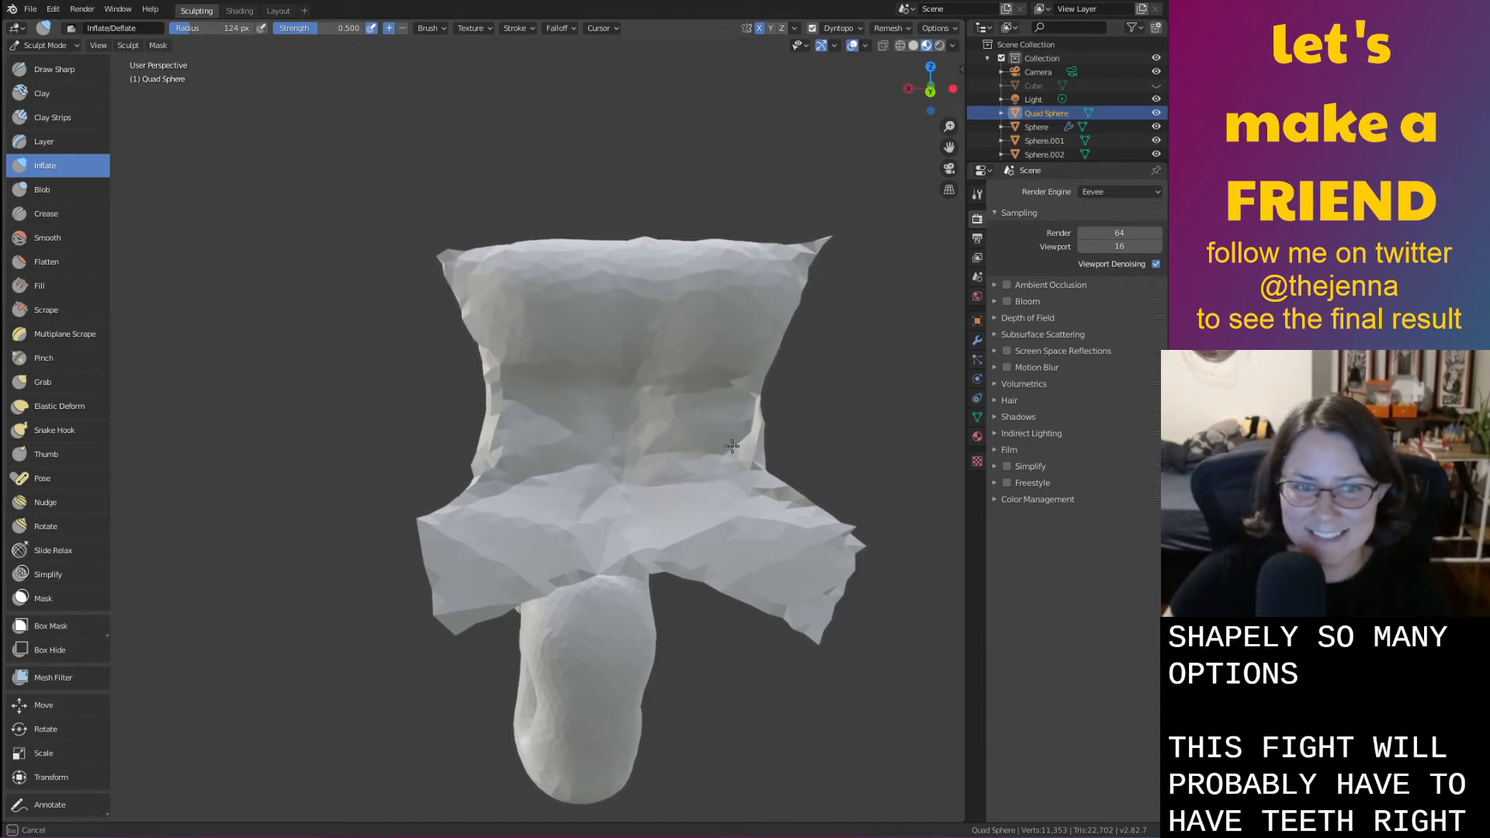
mouse_move(732, 446)
left_mouse_down()
mouse_move(450, 563)
mouse_move(520, 572)
mouse_move(449, 465)
mouse_move(407, 585)
left_mouse_up()
key("shift+s")
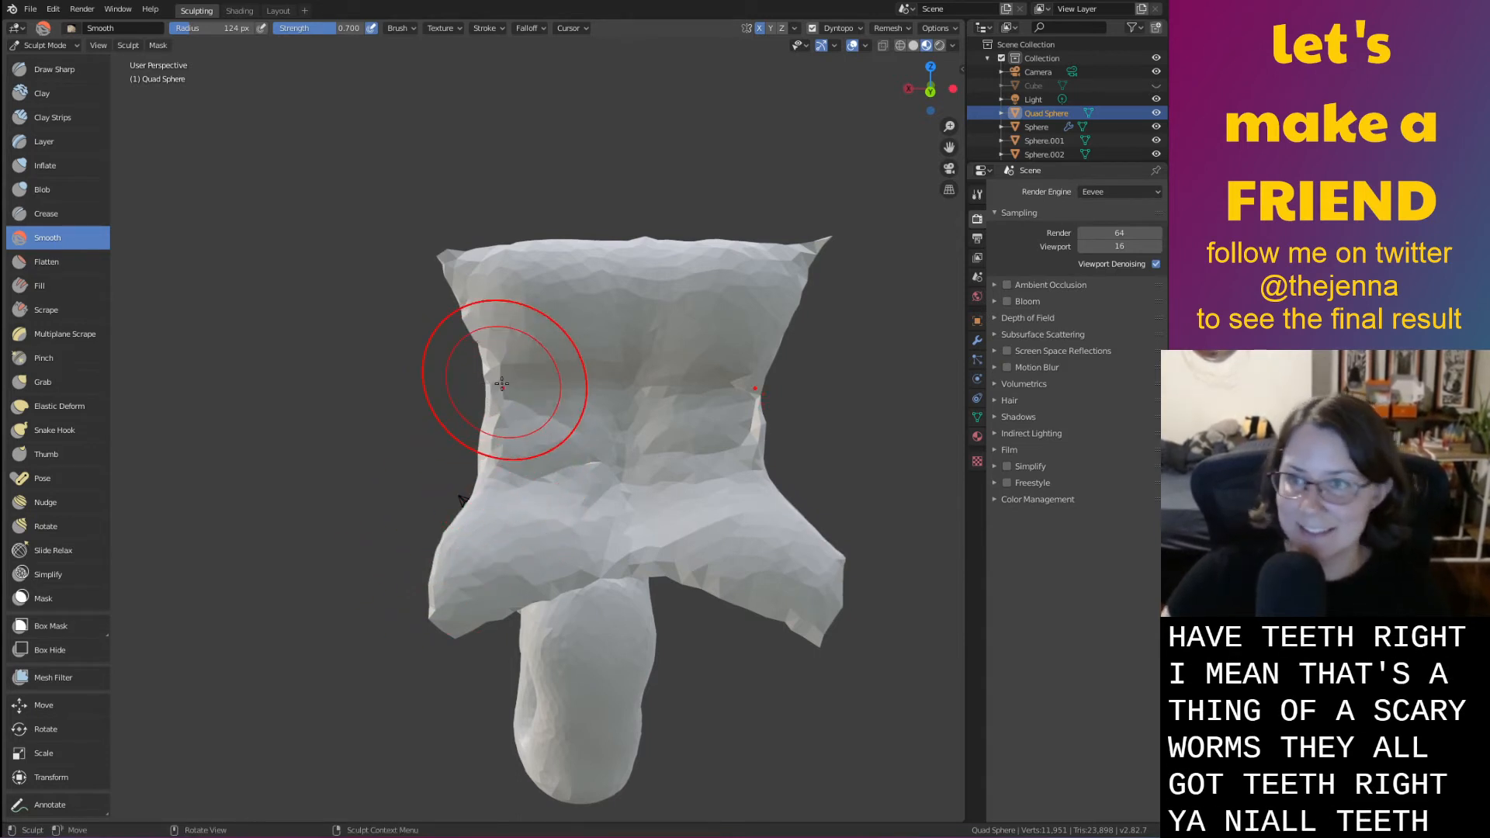
Pull the flared head's corners, sides, top middle and bottom middle outward into eight long points with the Grab brush
key("g")
left_click_drag(453, 256, 342, 172)
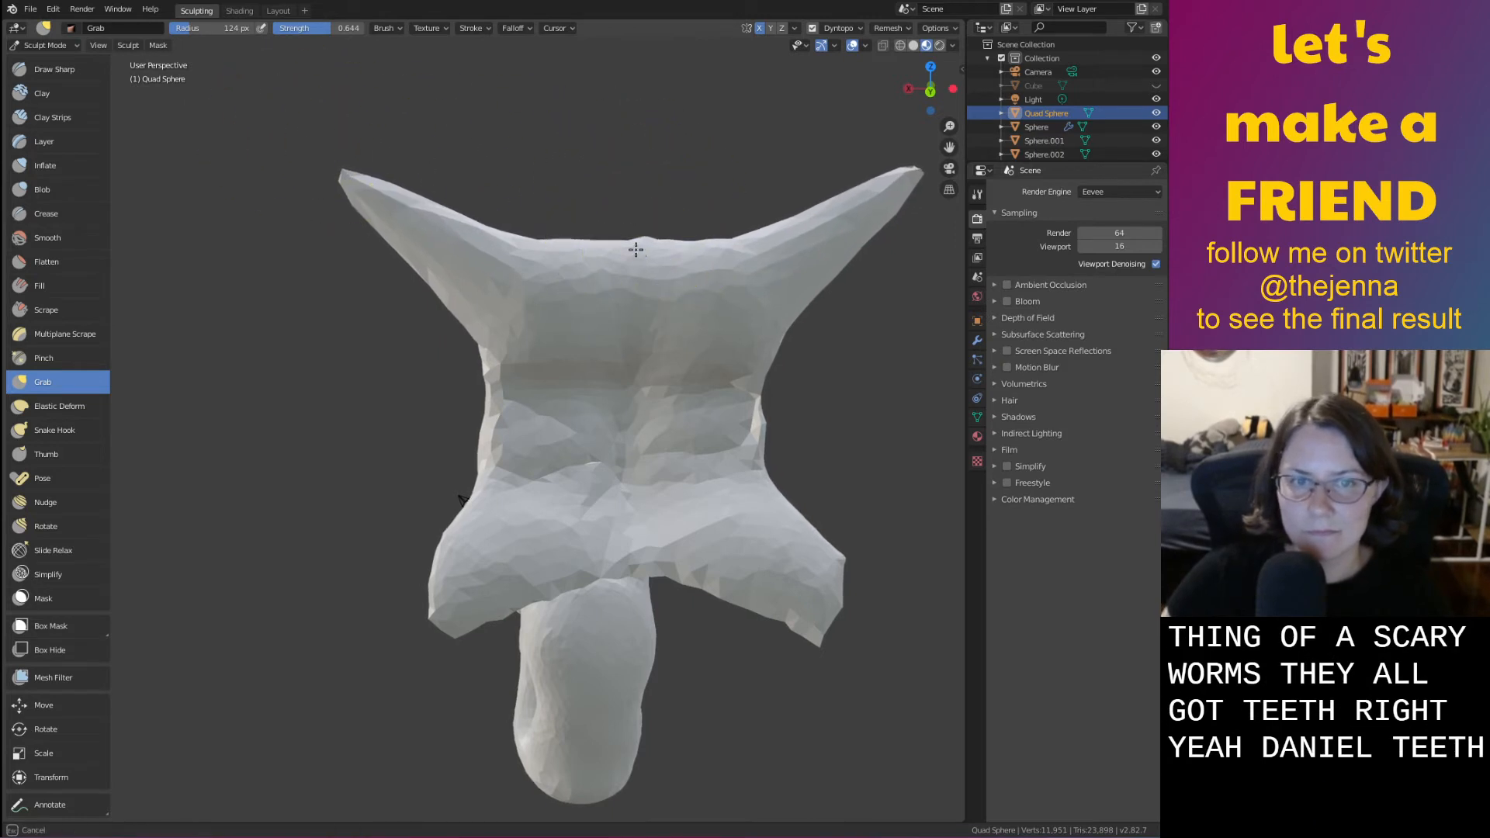
left_click_drag(636, 249, 632, 105)
left_click_drag(735, 405, 1081, 399)
middle_click_drag(885, 481, 832, 455, "shift")
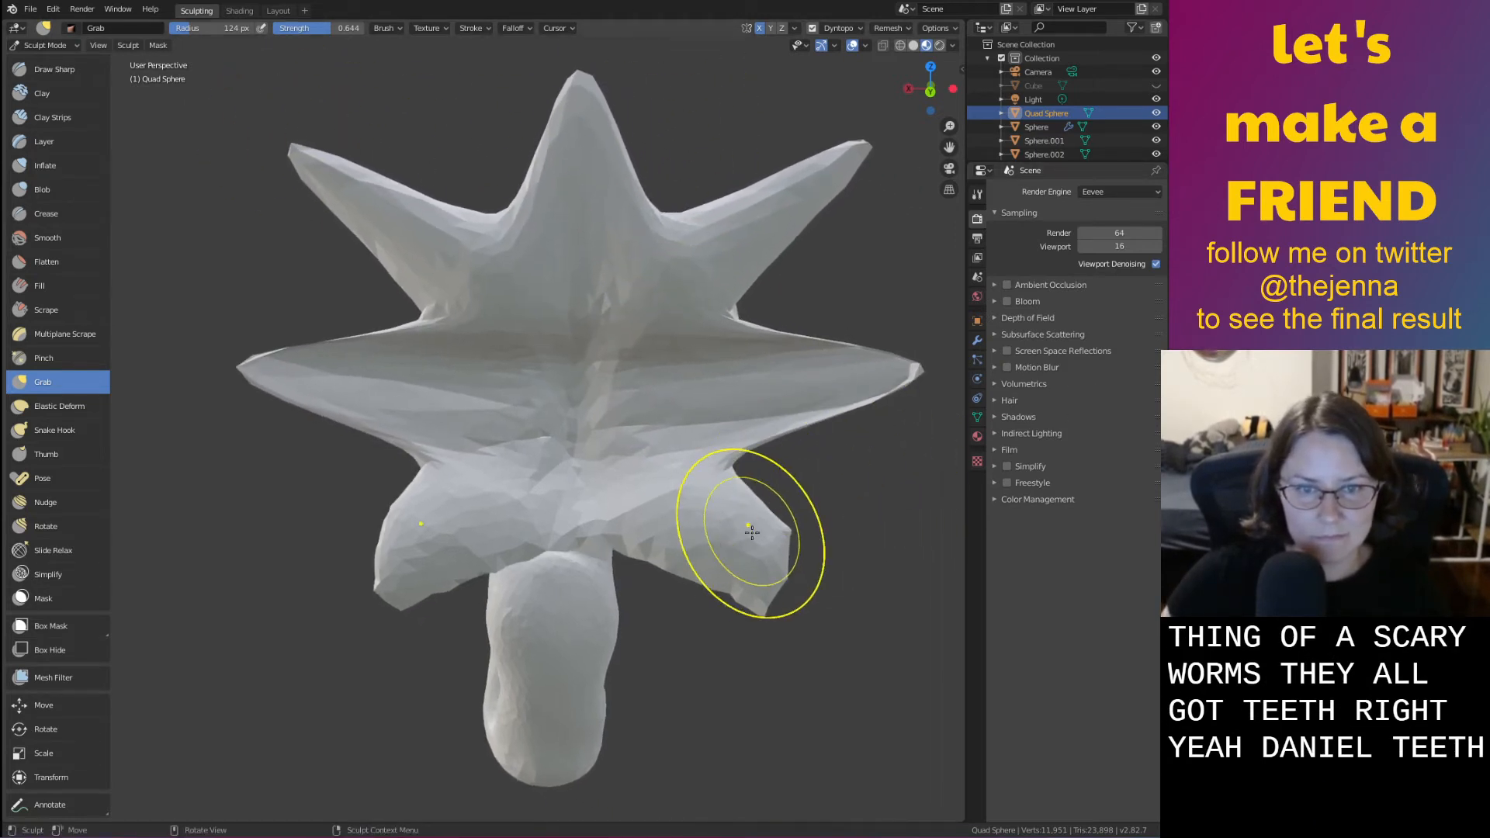
left_click_drag(752, 533, 877, 647)
mouse_move(587, 537)
left_mouse_down()
mouse_move(601, 621)
mouse_move(621, 652)
mouse_move(650, 657)
left_mouse_up()
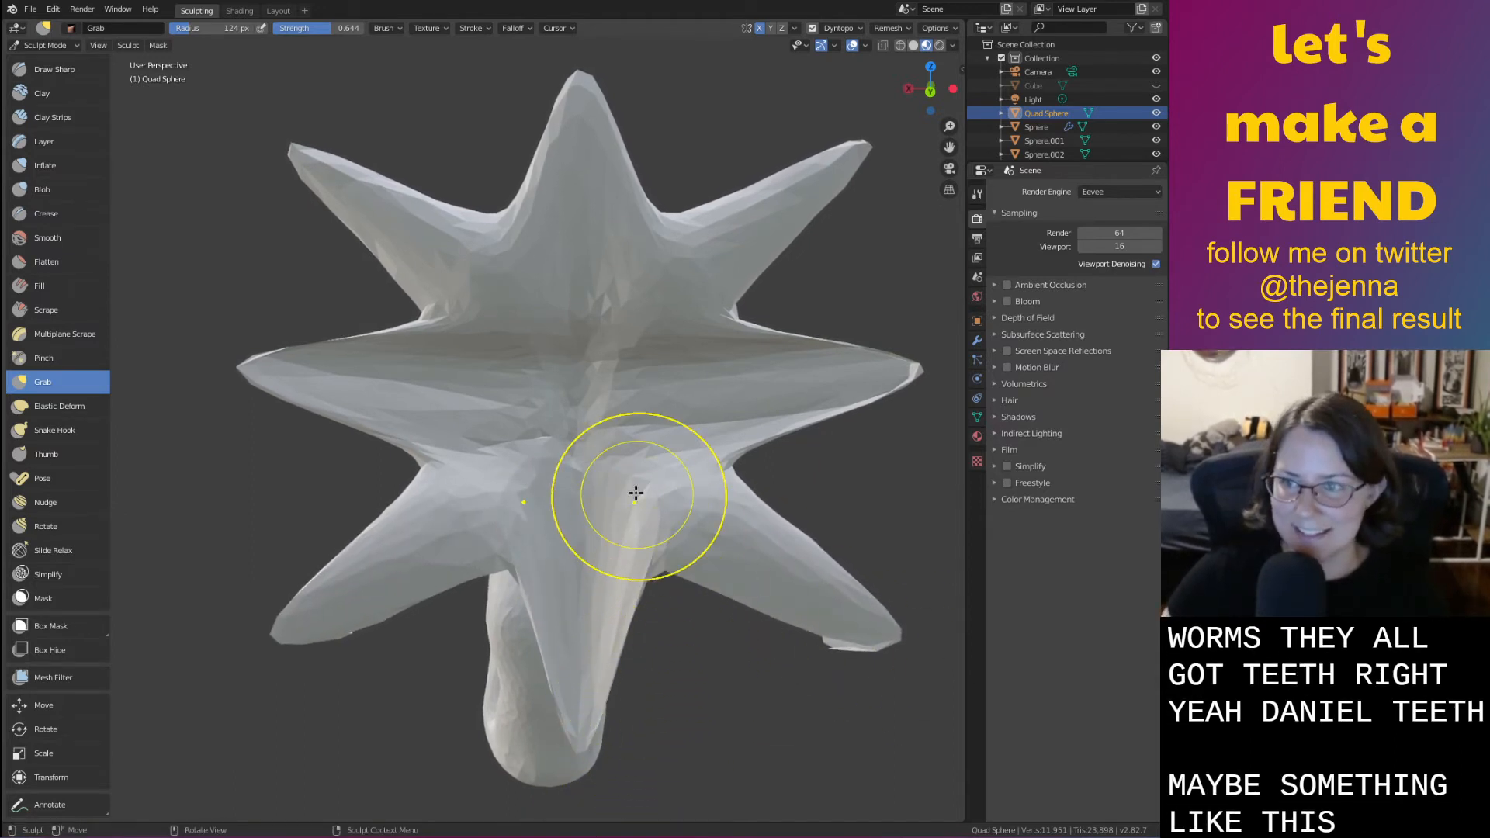
Smooth the creased middle of the star-shaped head and its lower points
key("s")
mouse_move(592, 330)
left_mouse_down()
mouse_move(379, 230)
mouse_move(639, 283)
mouse_move(685, 520)
mouse_move(823, 625)
left_mouse_up()
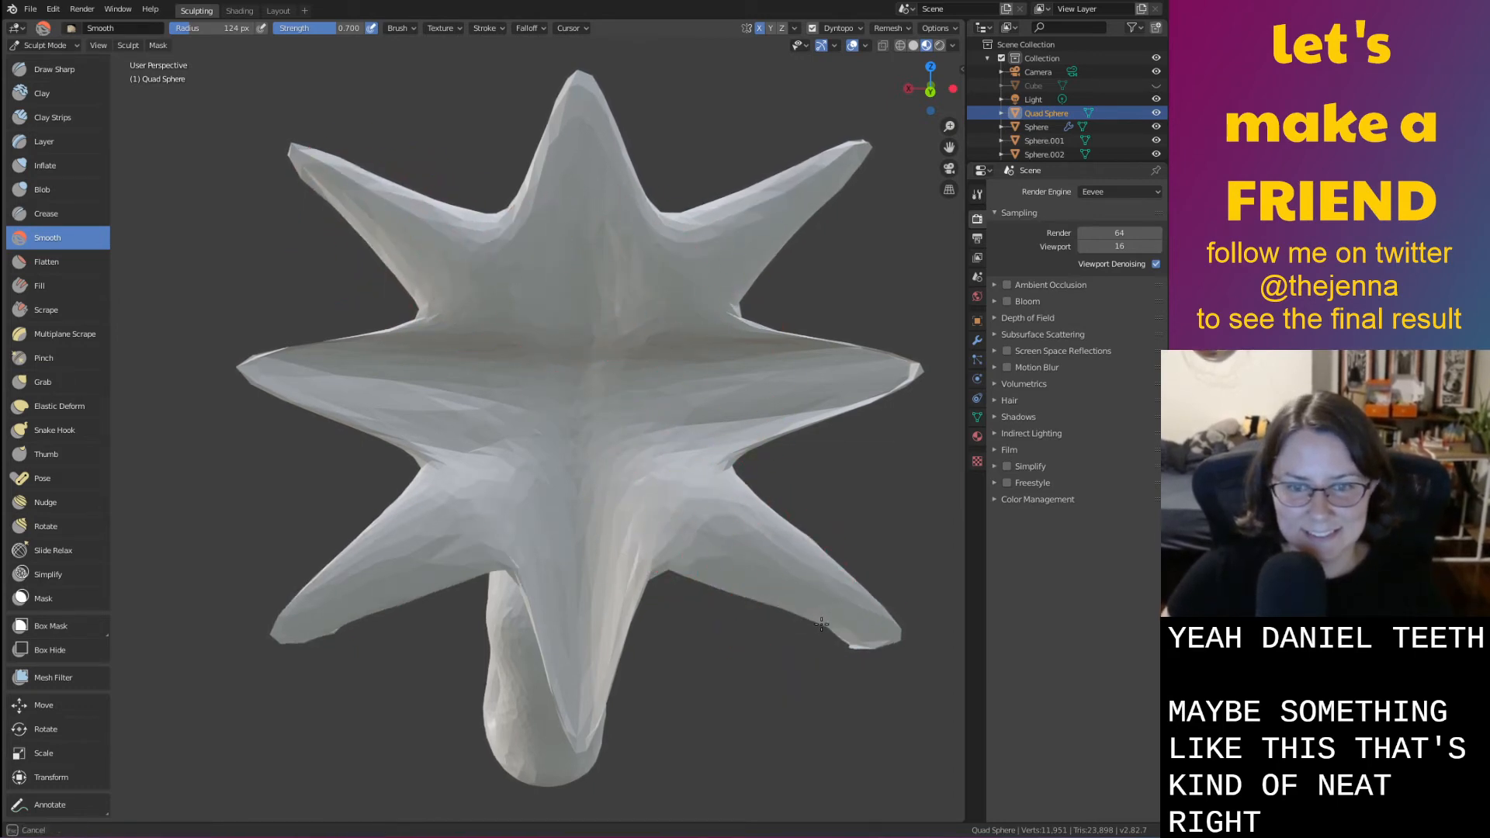
left_click_drag(432, 687, 594, 674)
Thicken the points and middle of the star-shaped head with the Inflate brush
key("i")
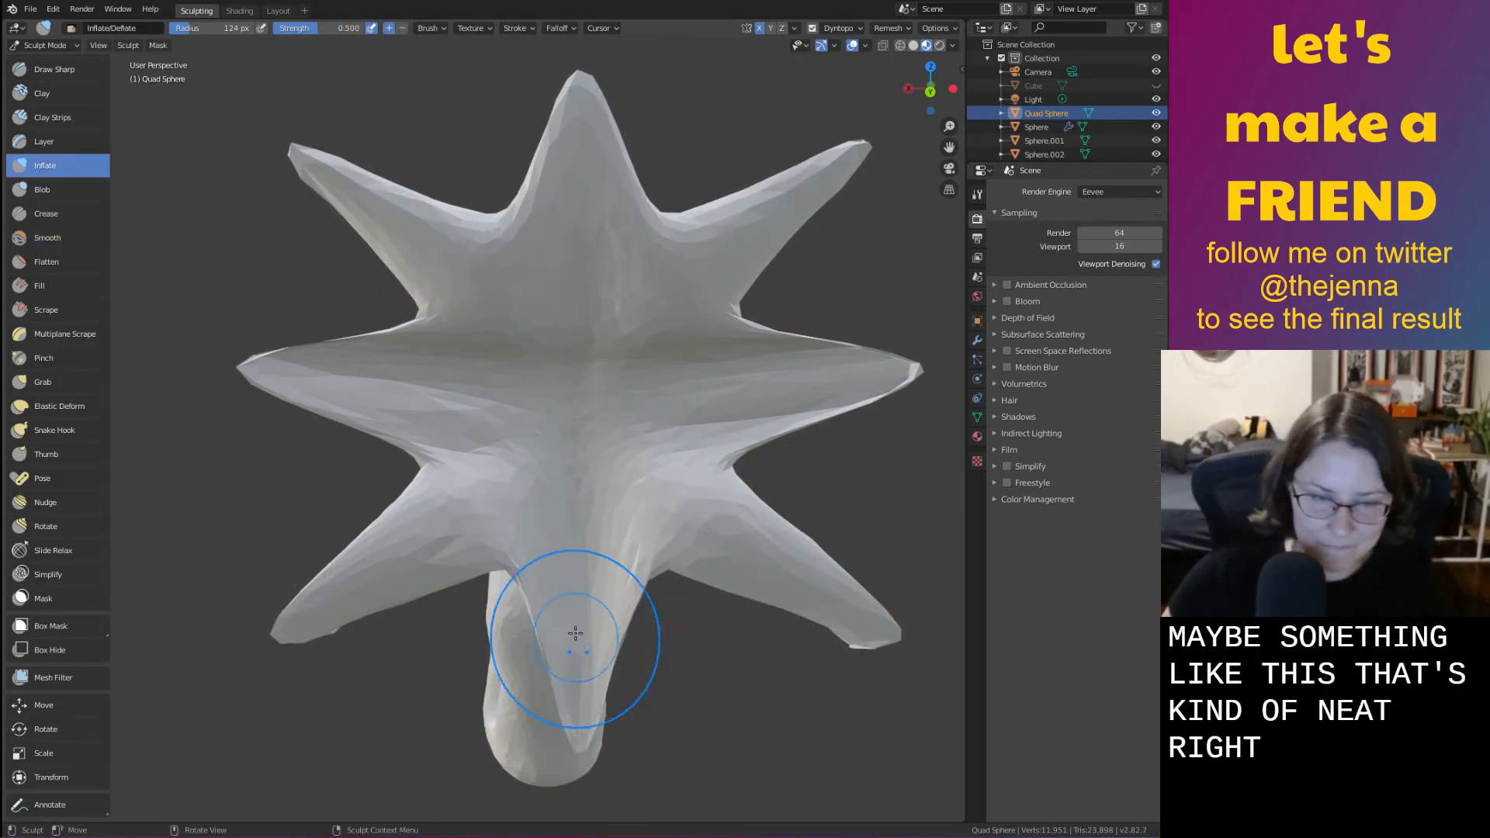
mouse_move(566, 615)
left_mouse_down()
mouse_move(533, 639)
mouse_move(302, 592)
left_mouse_up()
left_click_drag(454, 426, 315, 373)
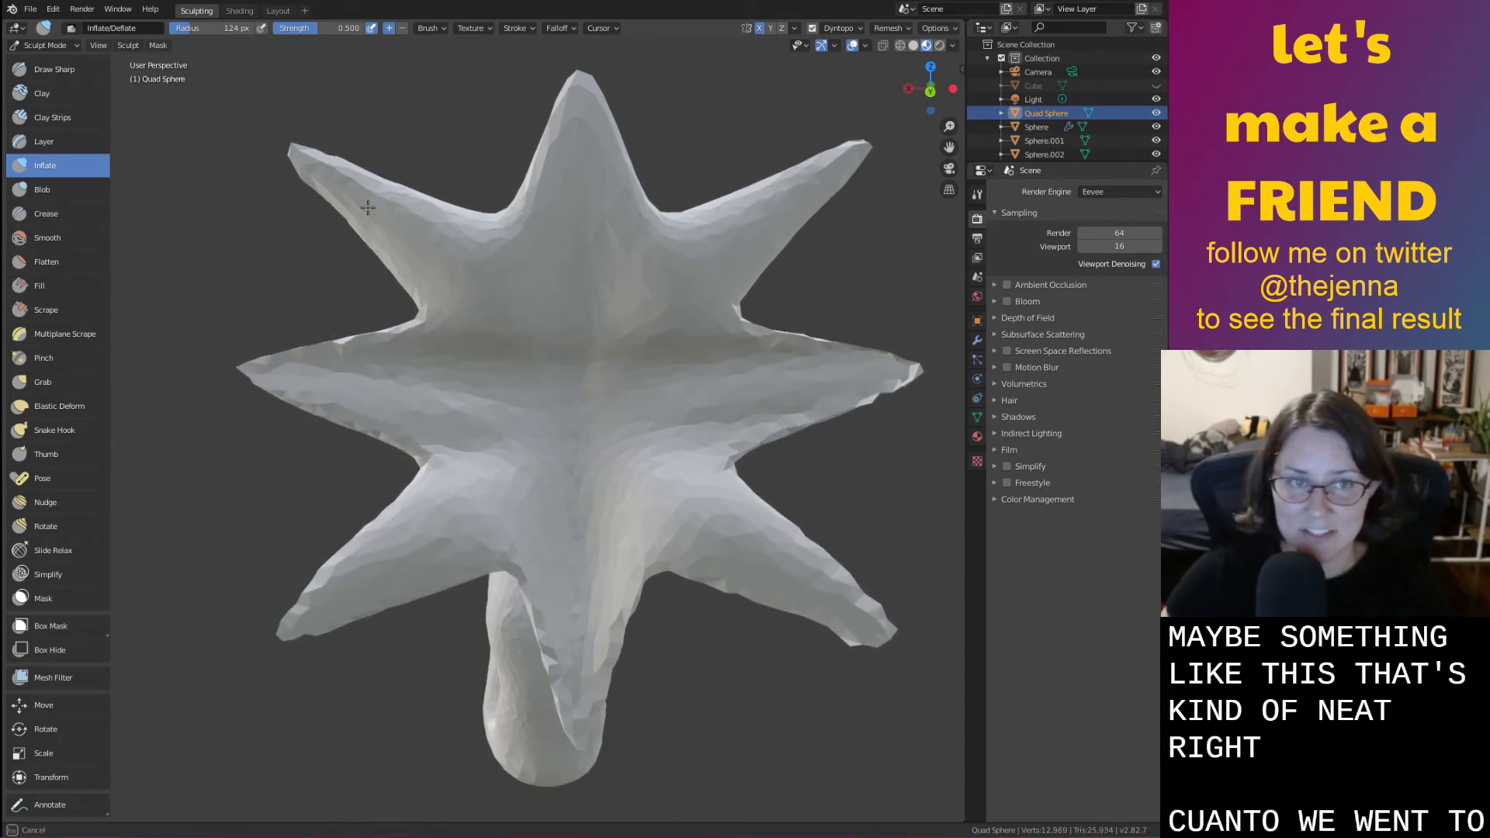
left_click_drag(368, 208, 326, 174)
left_click_drag(562, 203, 580, 136)
mouse_move(465, 225)
left_mouse_down()
mouse_move(312, 155)
mouse_move(423, 271)
mouse_move(388, 419)
mouse_move(659, 557)
mouse_move(582, 615)
left_mouse_up()
Smooth the whole face of the star-shaped head out to its tips and save the file
key("shift+s")
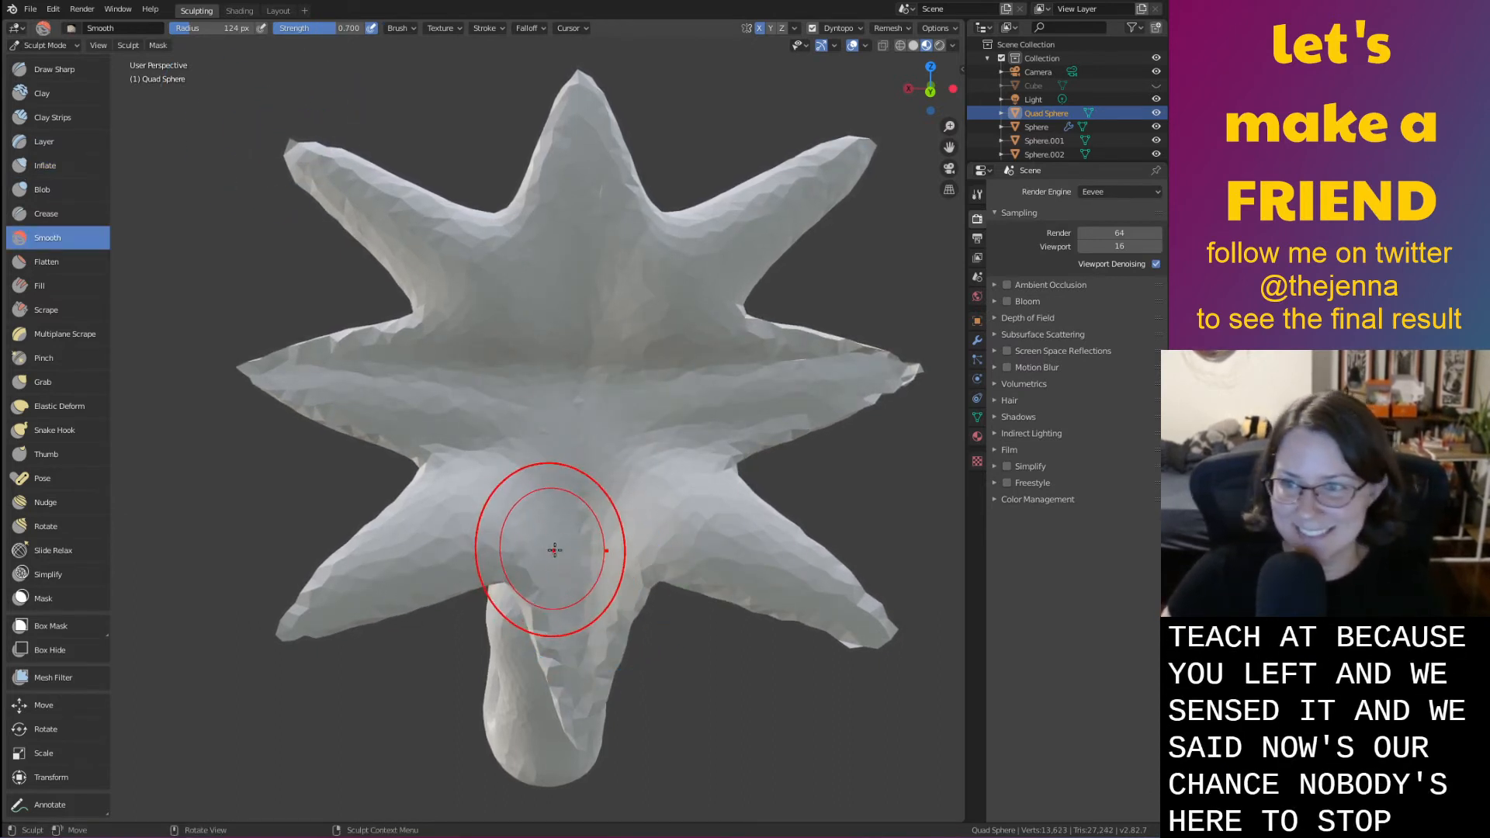
mouse_move(600, 624)
left_mouse_down()
mouse_move(515, 492)
mouse_move(411, 504)
mouse_move(572, 332)
mouse_move(575, 191)
mouse_move(593, 288)
left_mouse_up()
mouse_move(593, 289)
left_mouse_down()
mouse_move(688, 253)
mouse_move(618, 399)
mouse_move(753, 385)
mouse_move(829, 425)
left_mouse_up()
mouse_move(654, 554)
left_mouse_down()
mouse_move(523, 551)
mouse_move(323, 616)
left_mouse_up()
mouse_move(582, 617)
left_mouse_down()
mouse_move(599, 632)
mouse_move(592, 140)
mouse_move(831, 161)
mouse_move(683, 183)
mouse_move(591, 65)
left_mouse_up()
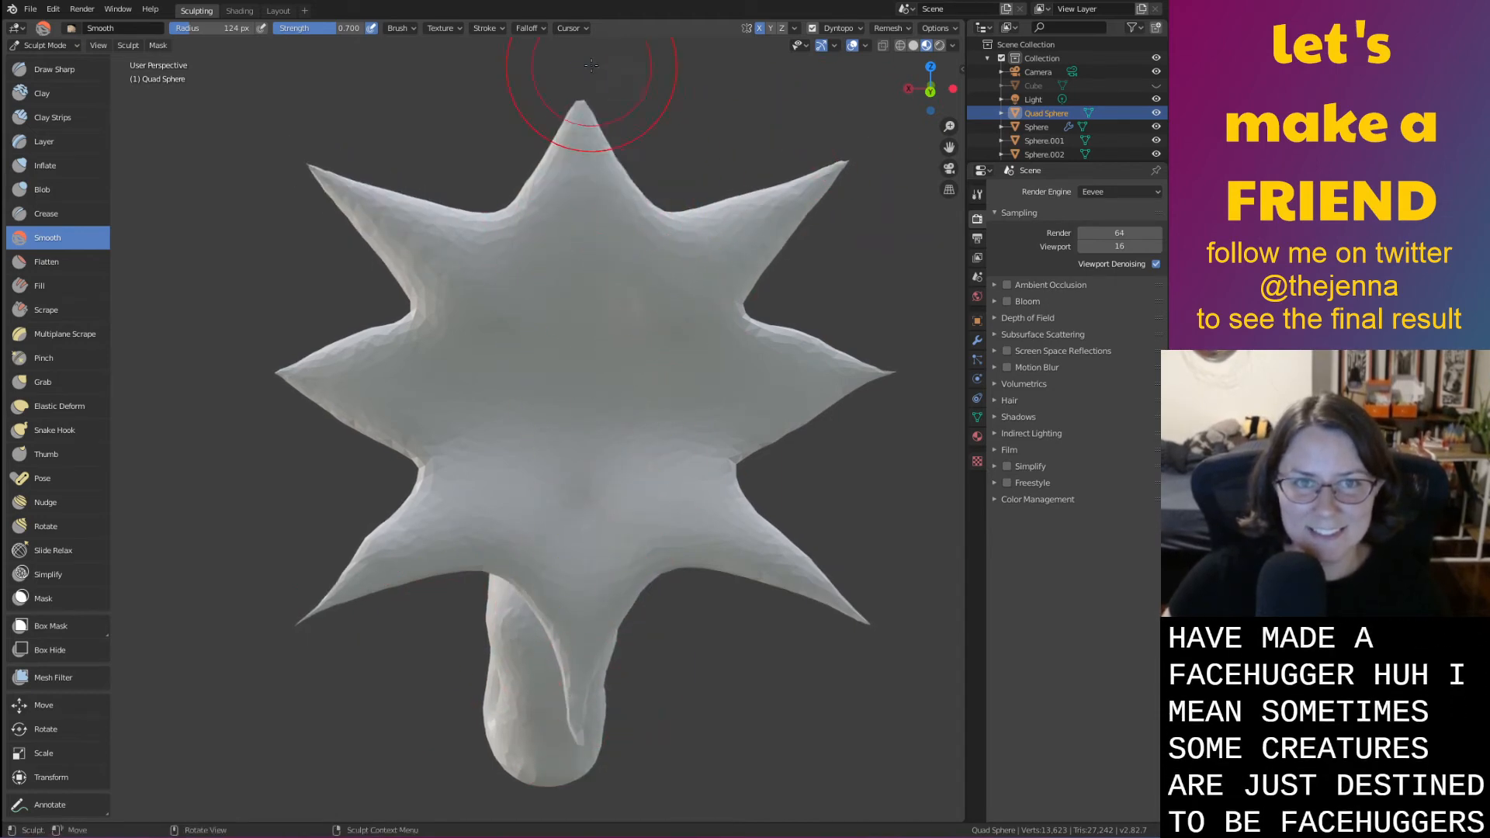
key("ctrl+s")
Hollow out the middle of the star-shaped head with the Inflate brush
scroll(499, 516, "down", 4)
mouse_move(499, 515)
middle_mouse_down()
mouse_move(681, 514)
mouse_move(500, 500)
mouse_move(538, 525)
mouse_move(465, 499)
middle_mouse_up()
scroll(598, 482, "up", 4)
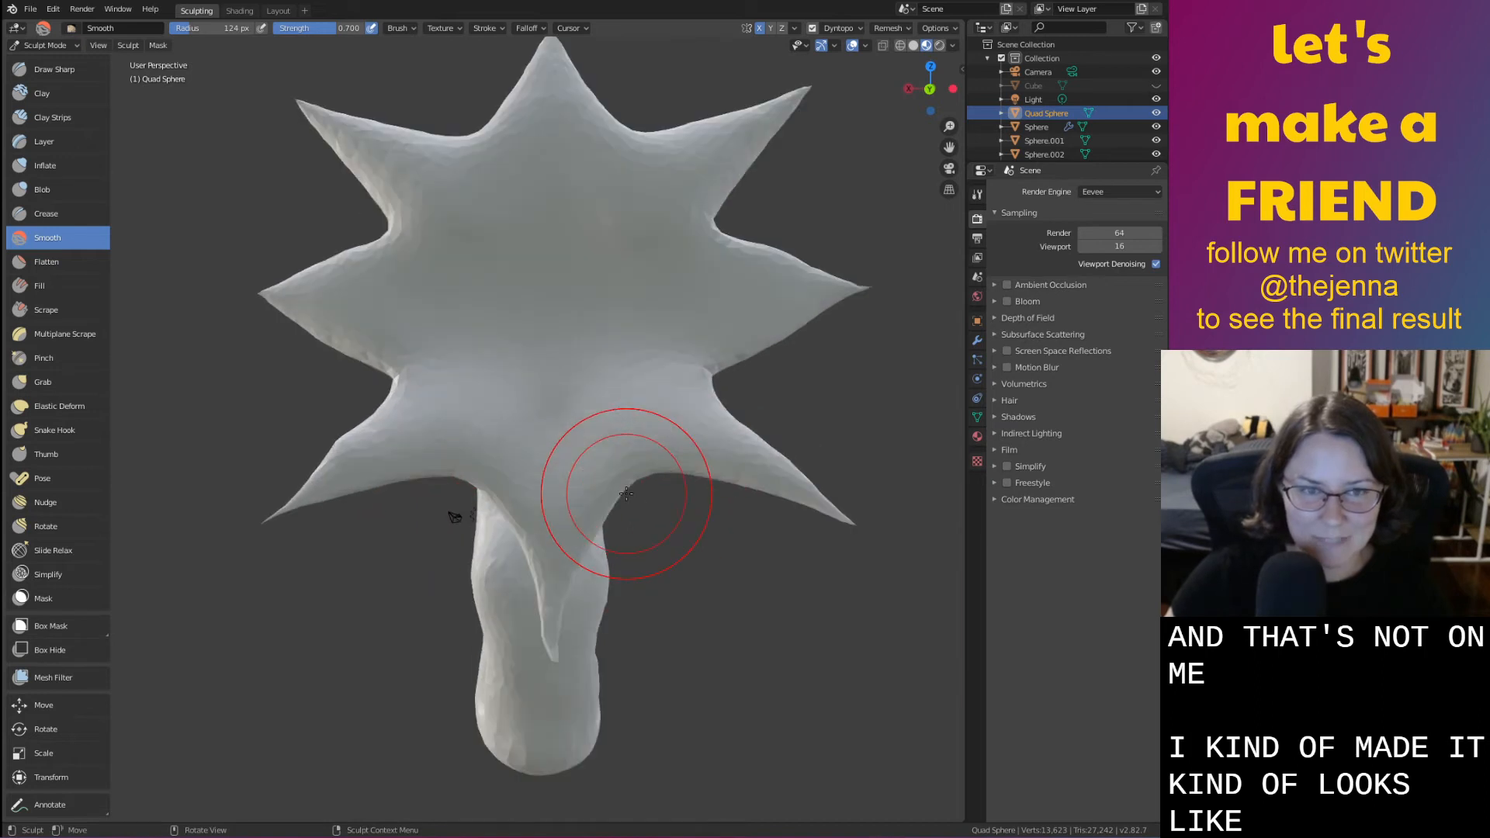
scroll(596, 467, "down", 3)
middle_click_drag(565, 532, 680, 501)
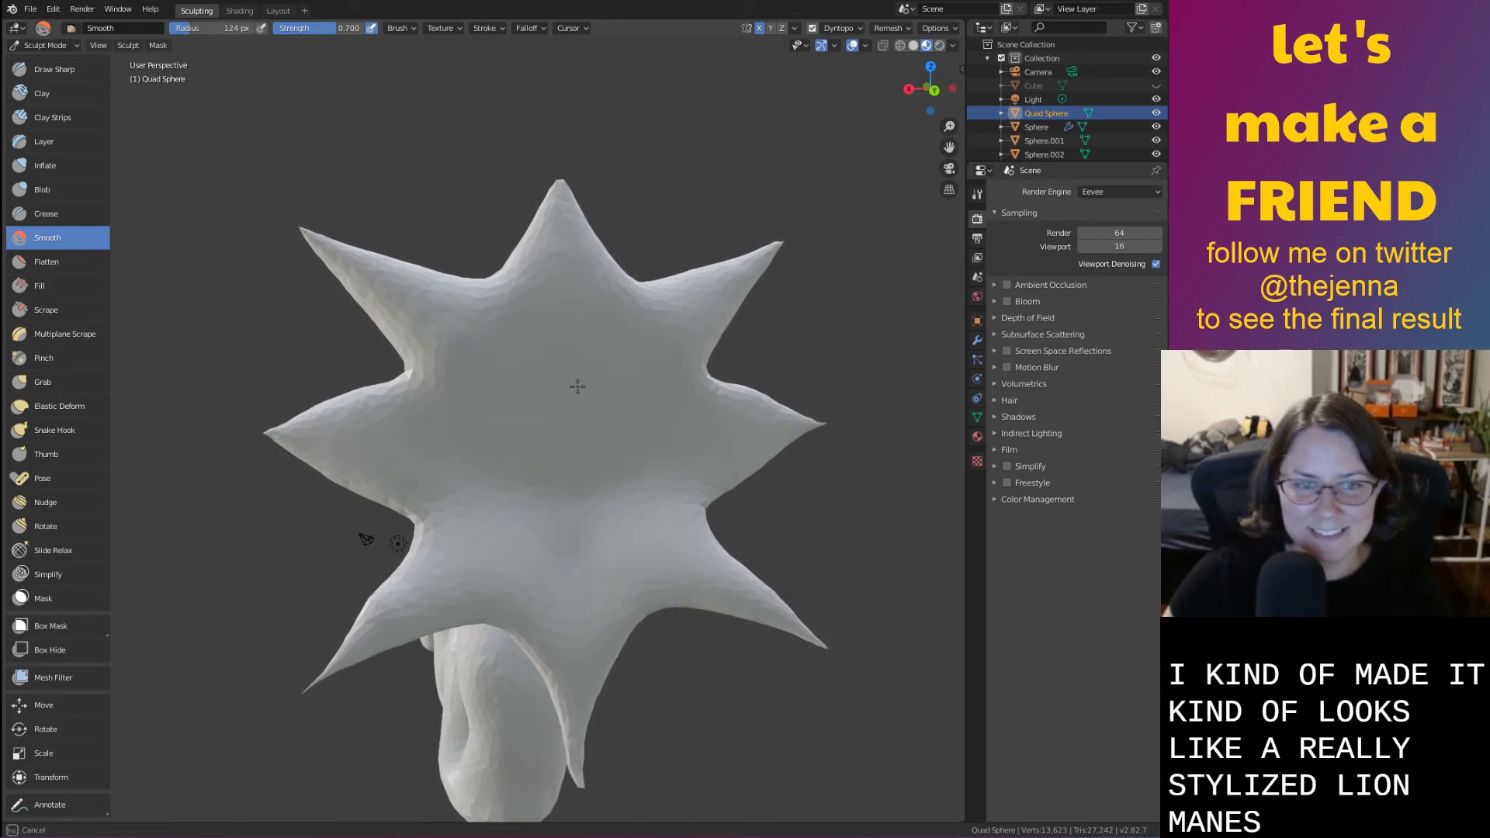
key("i")
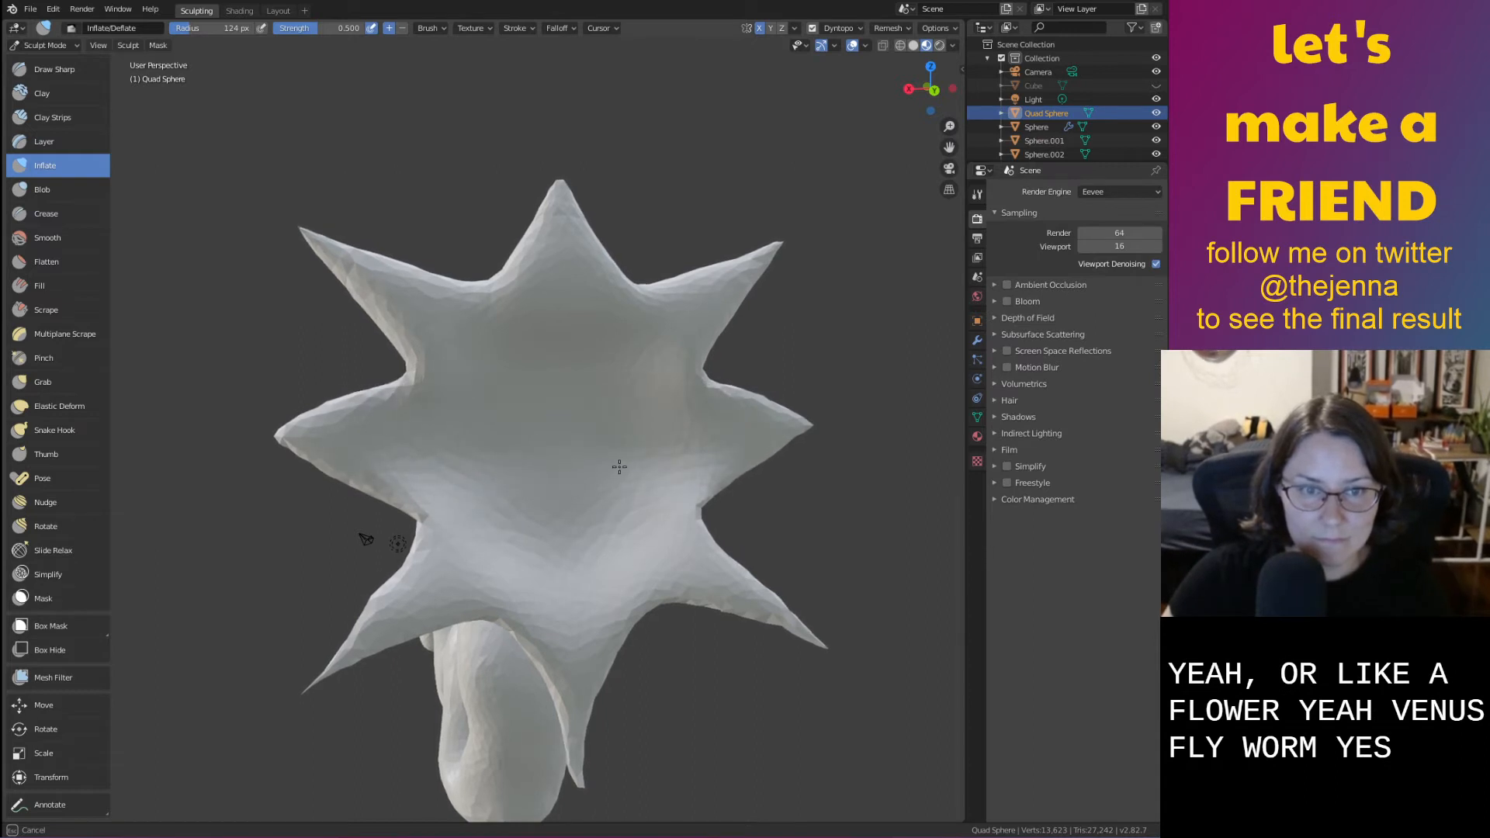
mouse_move(559, 347)
middle_mouse_down()
mouse_move(590, 470)
mouse_move(707, 473)
mouse_move(564, 468)
mouse_move(605, 531)
mouse_move(630, 485)
middle_mouse_up()
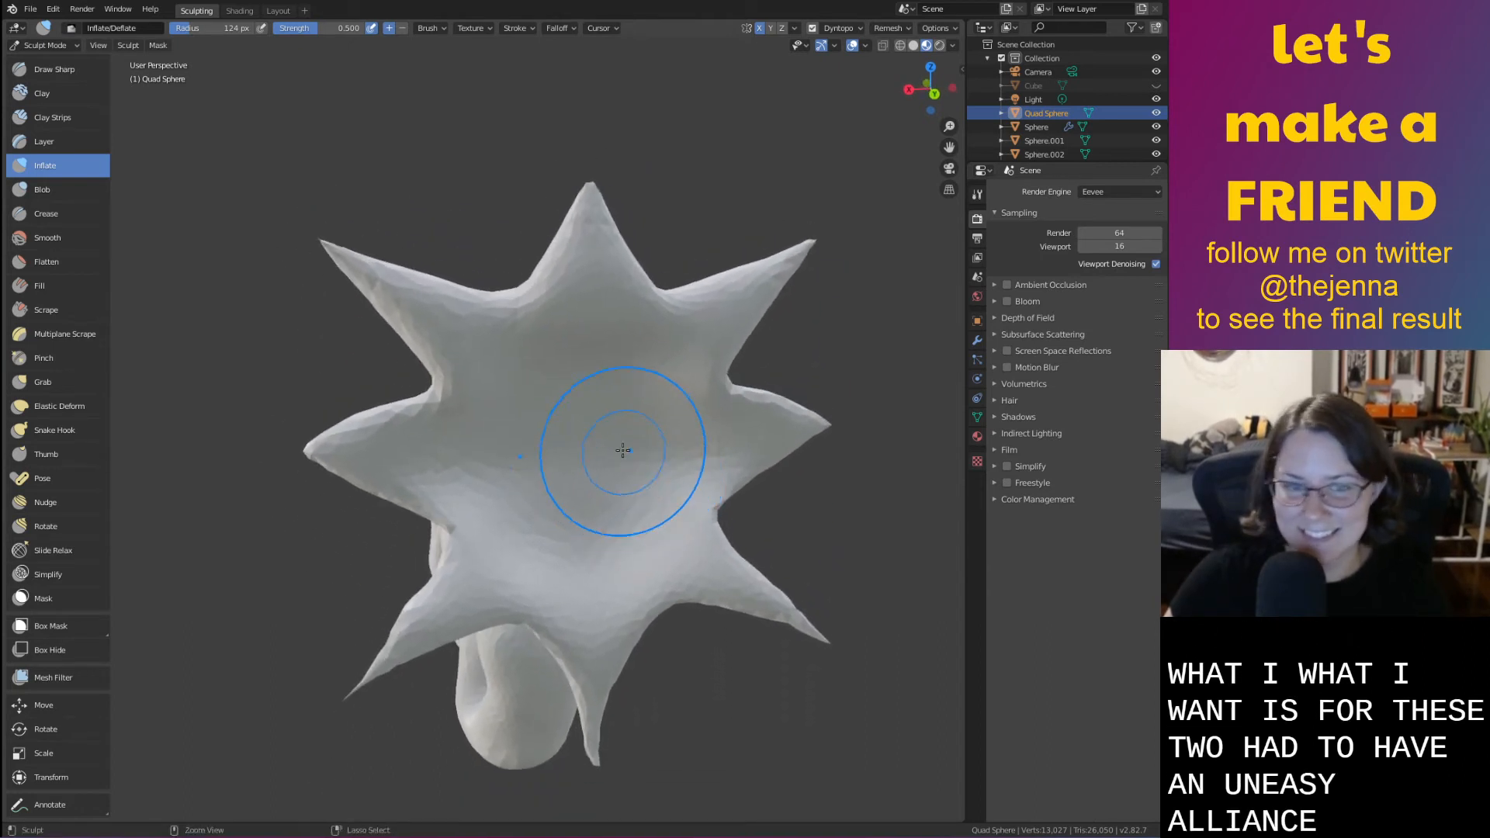
left_click_drag(622, 450, 560, 420)
mouse_move(594, 471)
left_mouse_down()
mouse_move(558, 399)
mouse_move(605, 297)
left_mouse_up()
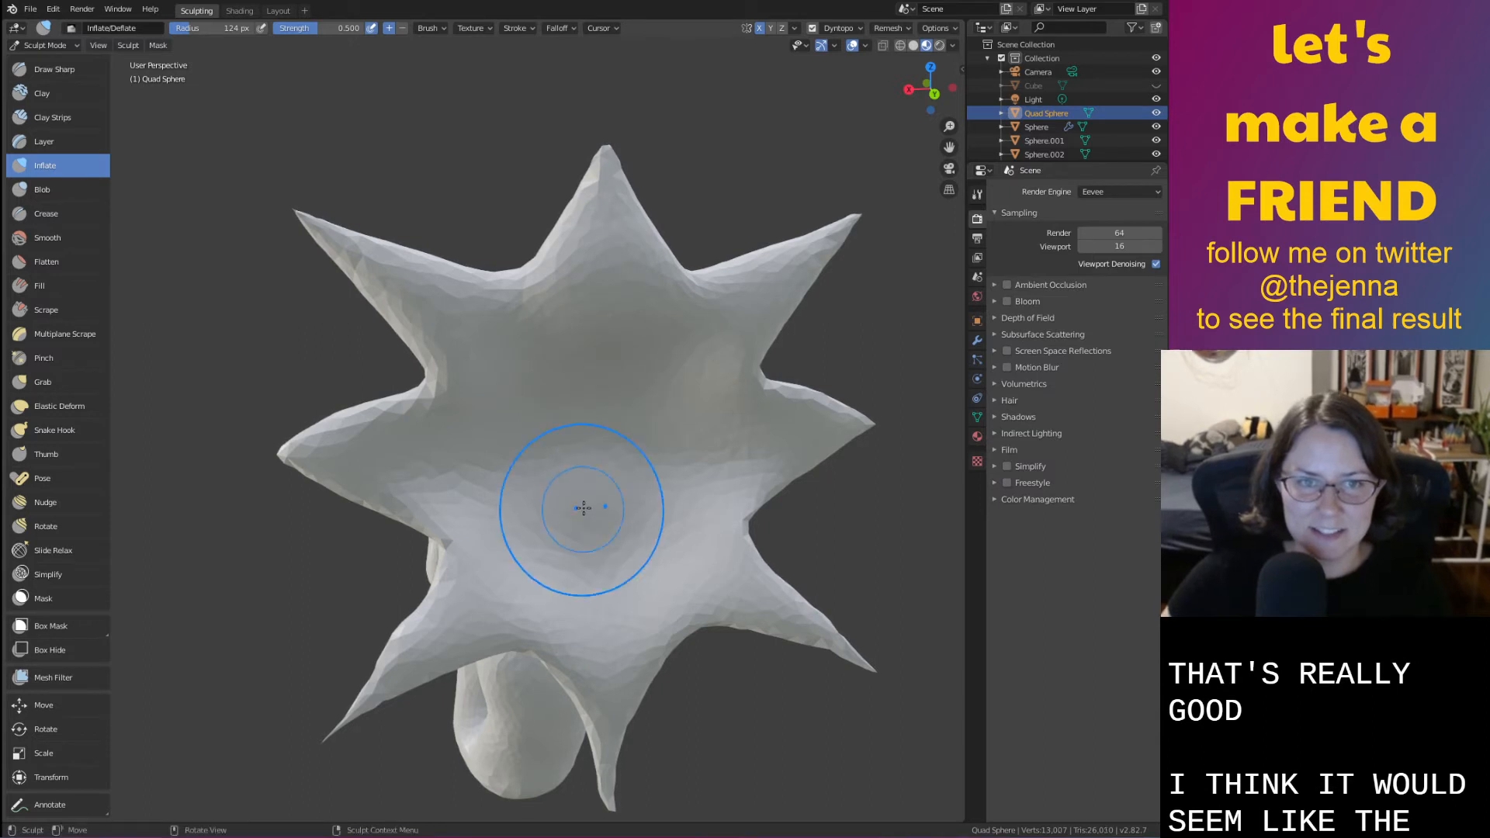
Deepen the hollow in the star-shaped head with the Inflate brush at strength 0.712 and save the file
left_click_drag(616, 489, 505, 489)
right_click(605, 472)
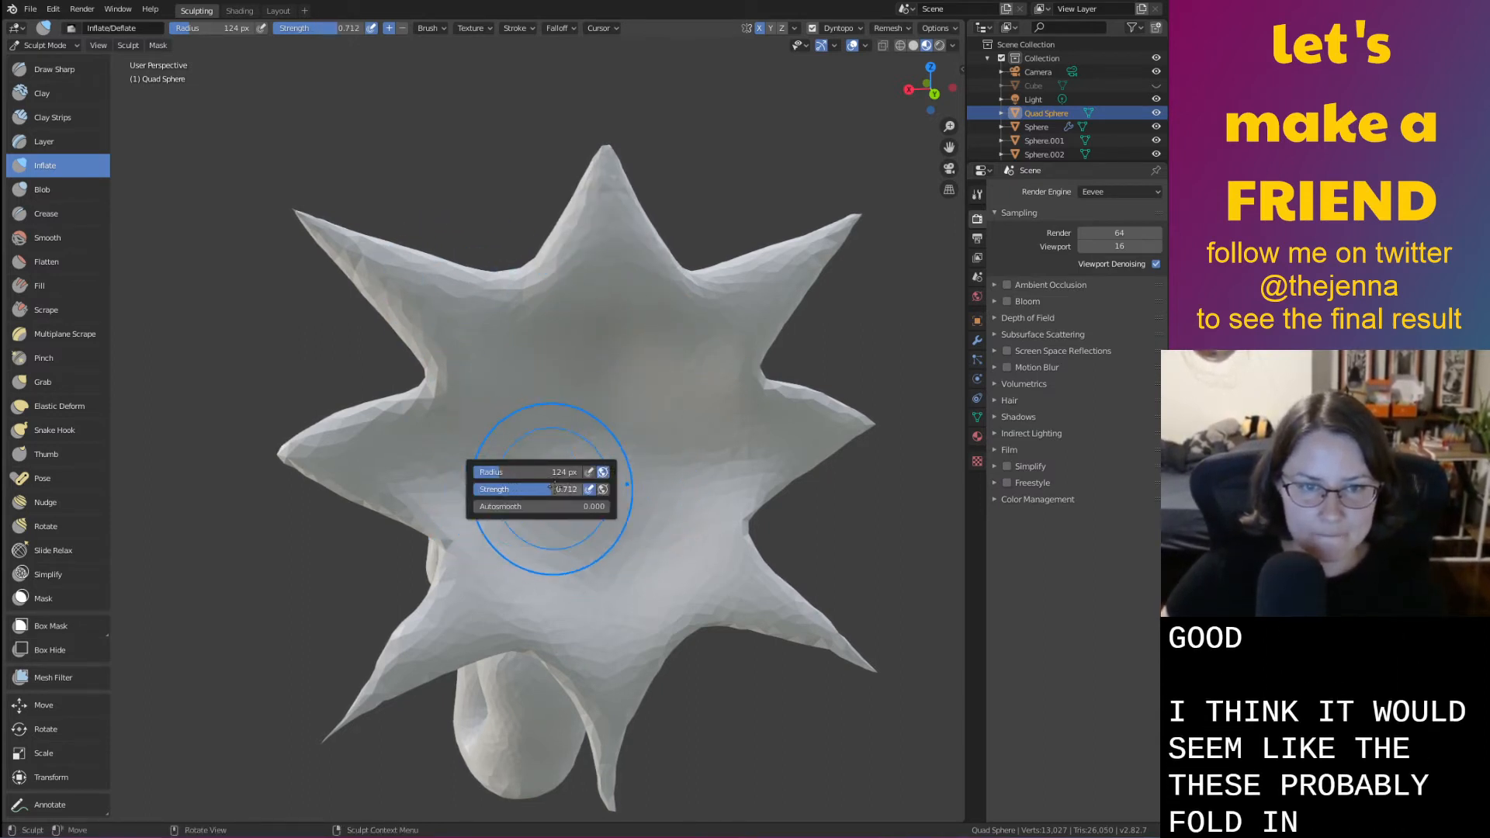
left_click_drag(598, 368, 600, 365, "ctrl")
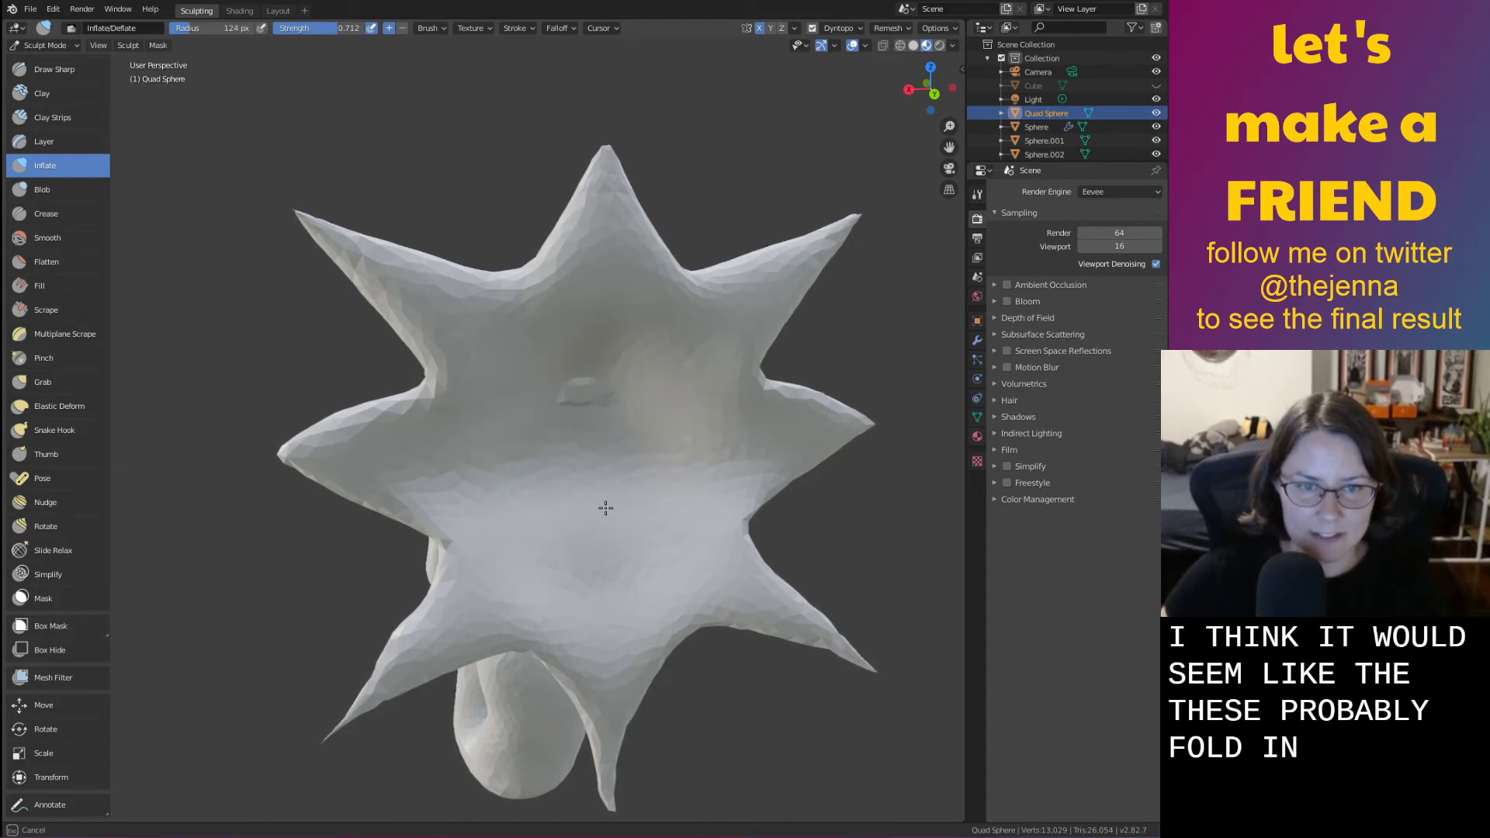
key("ctrl+z")
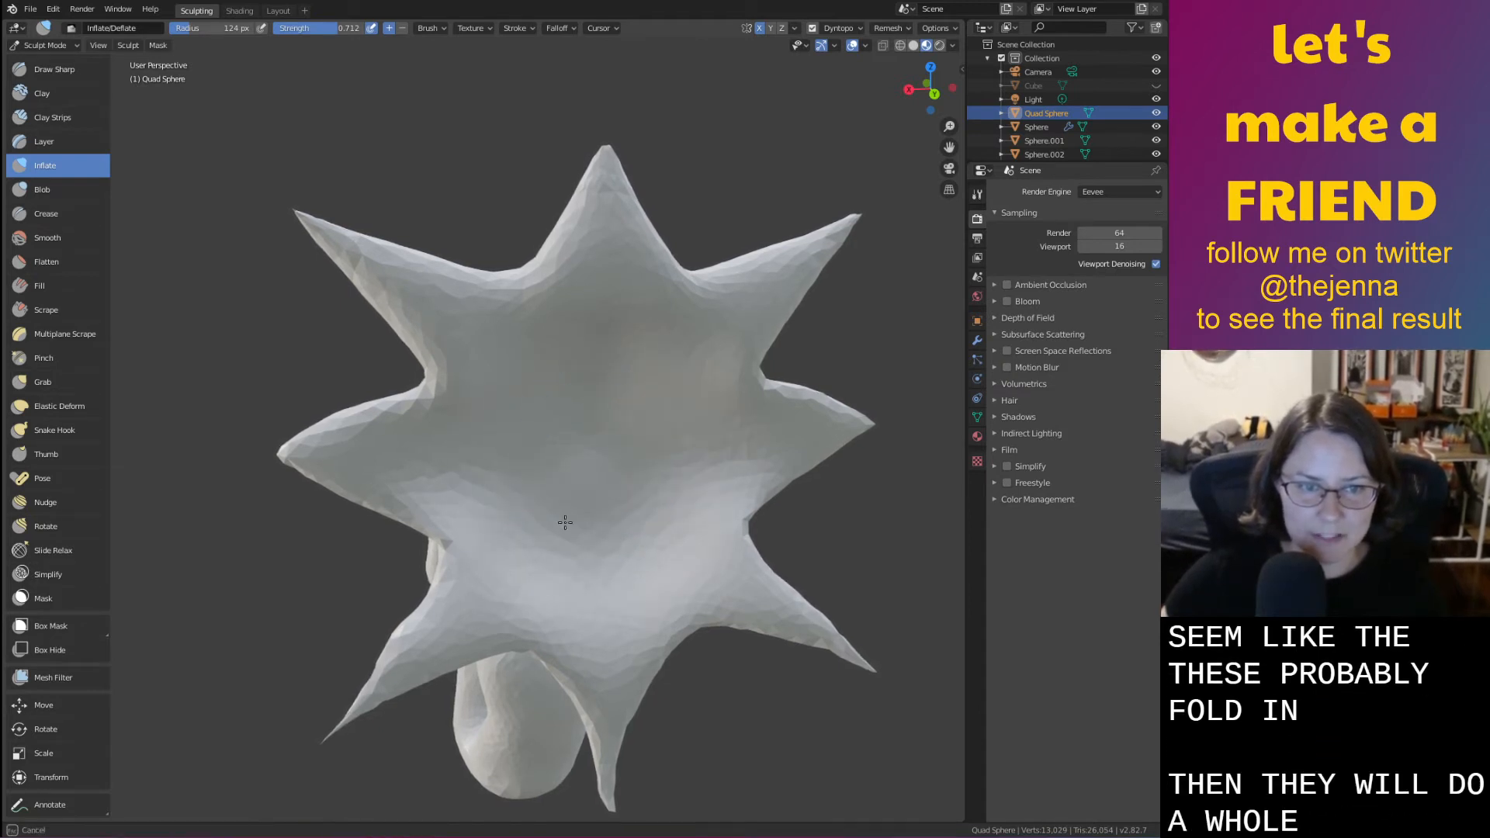
left_click_drag(565, 522, 579, 559)
key("ctrl+z")
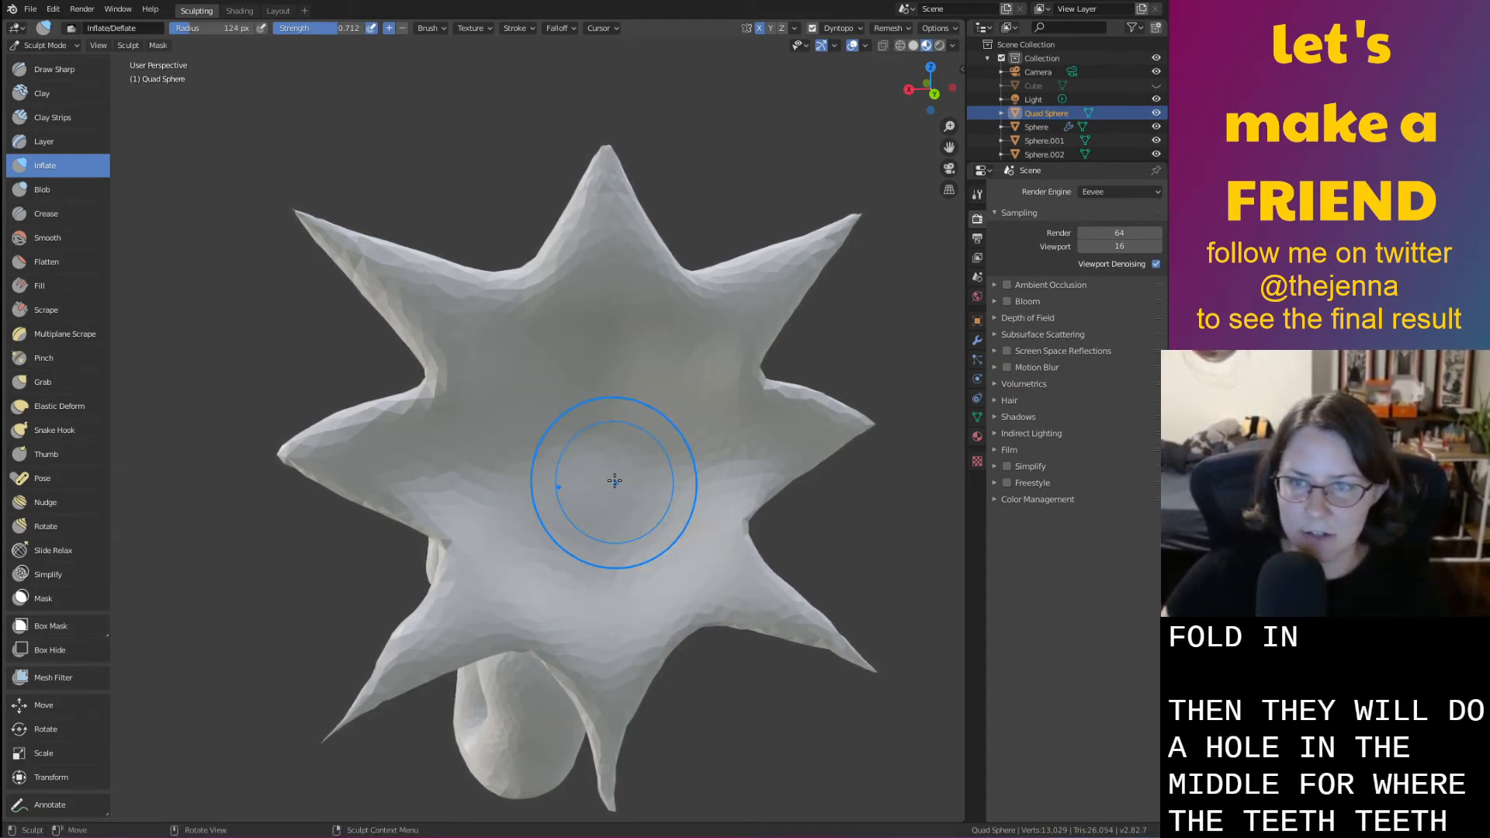
left_click_drag(614, 481, 606, 354, "ctrl")
left_click_drag(476, 343, 456, 471)
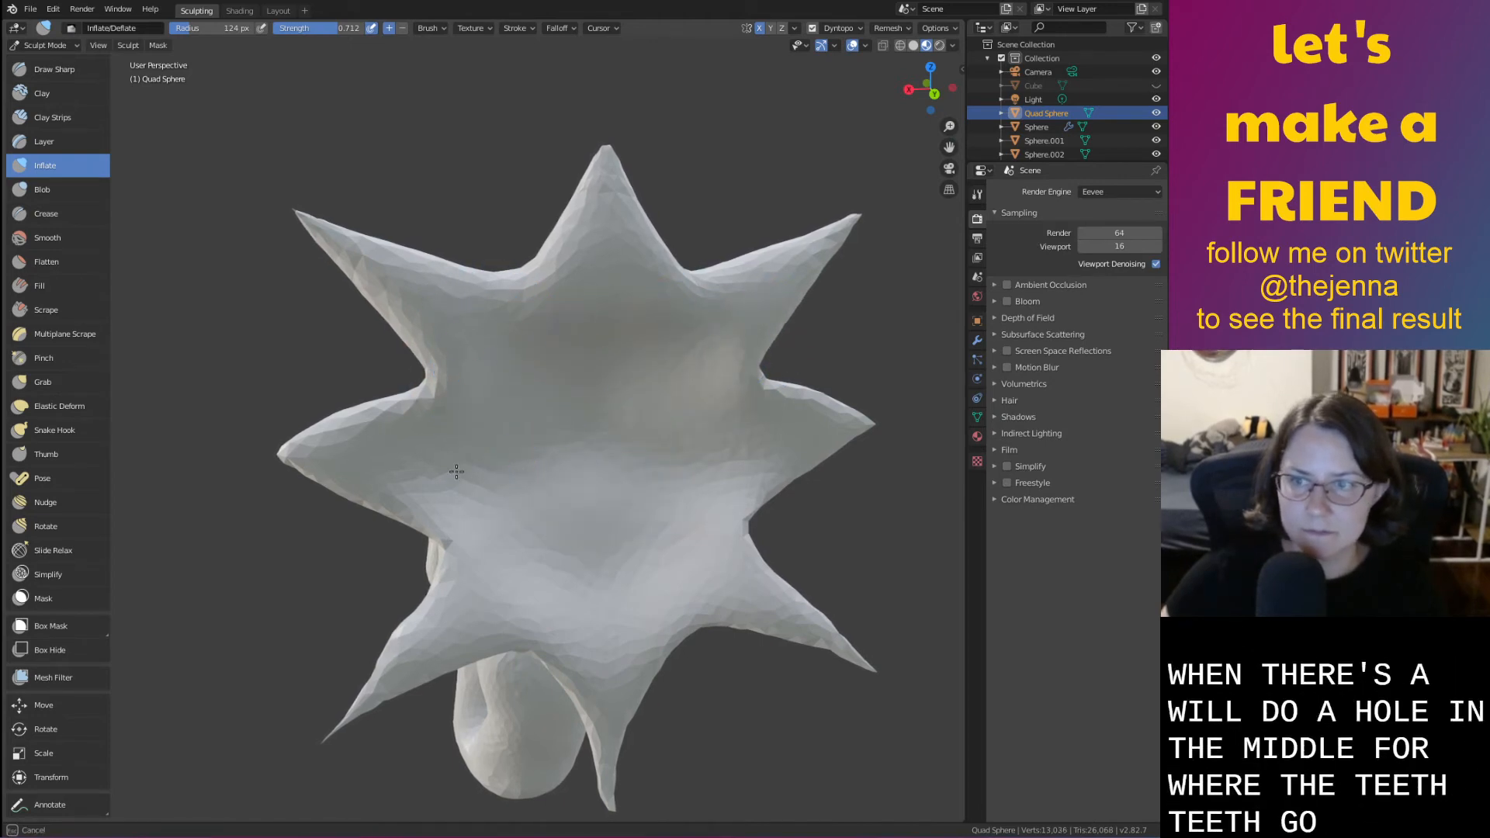
mouse_move(570, 538)
left_mouse_down()
mouse_move(613, 548)
mouse_move(625, 575)
left_mouse_up()
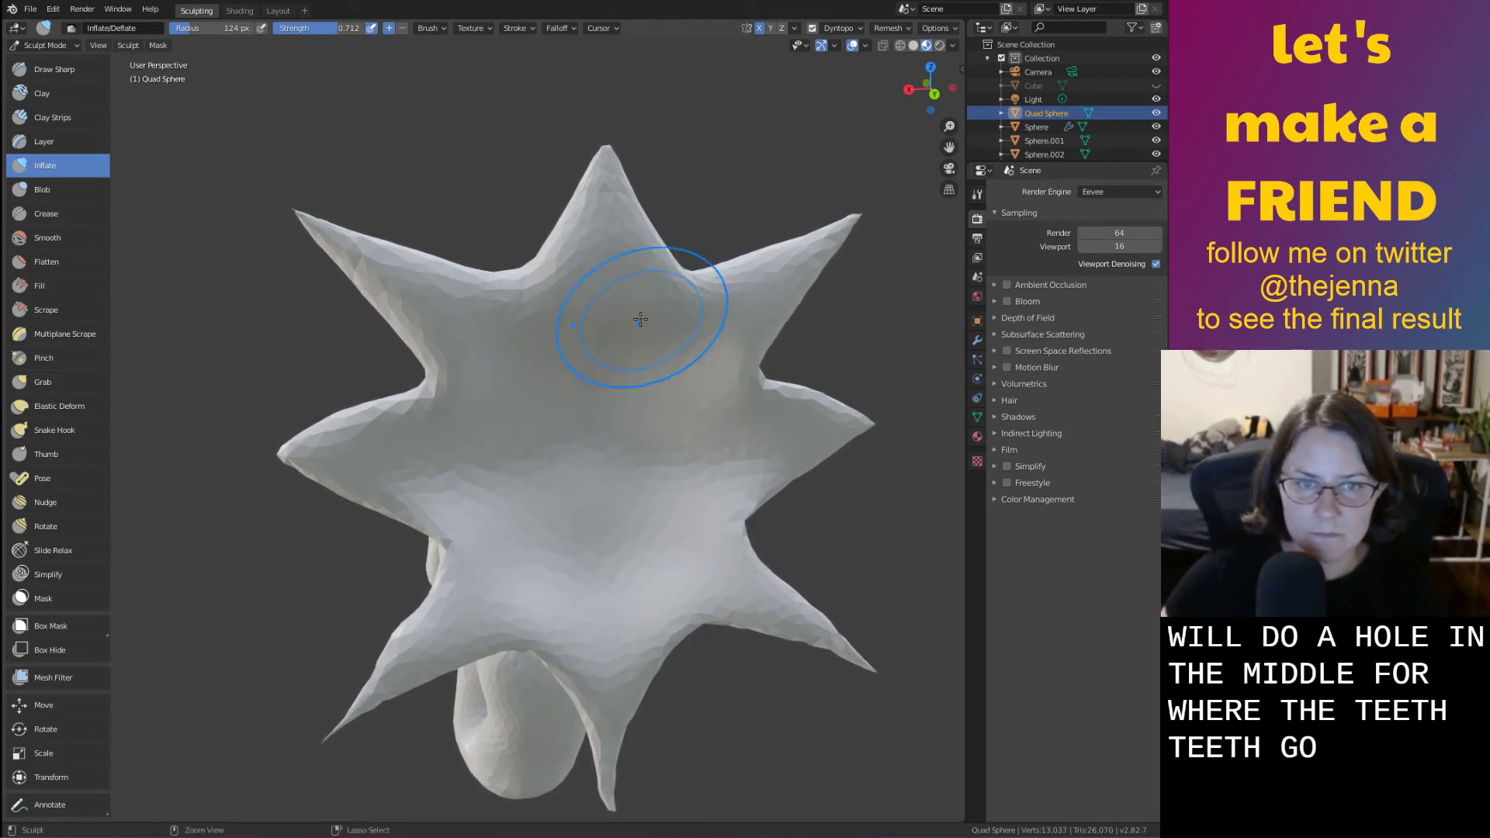
mouse_move(623, 402)
middle_mouse_down()
mouse_move(605, 383)
mouse_move(631, 386)
mouse_move(615, 404)
middle_mouse_up()
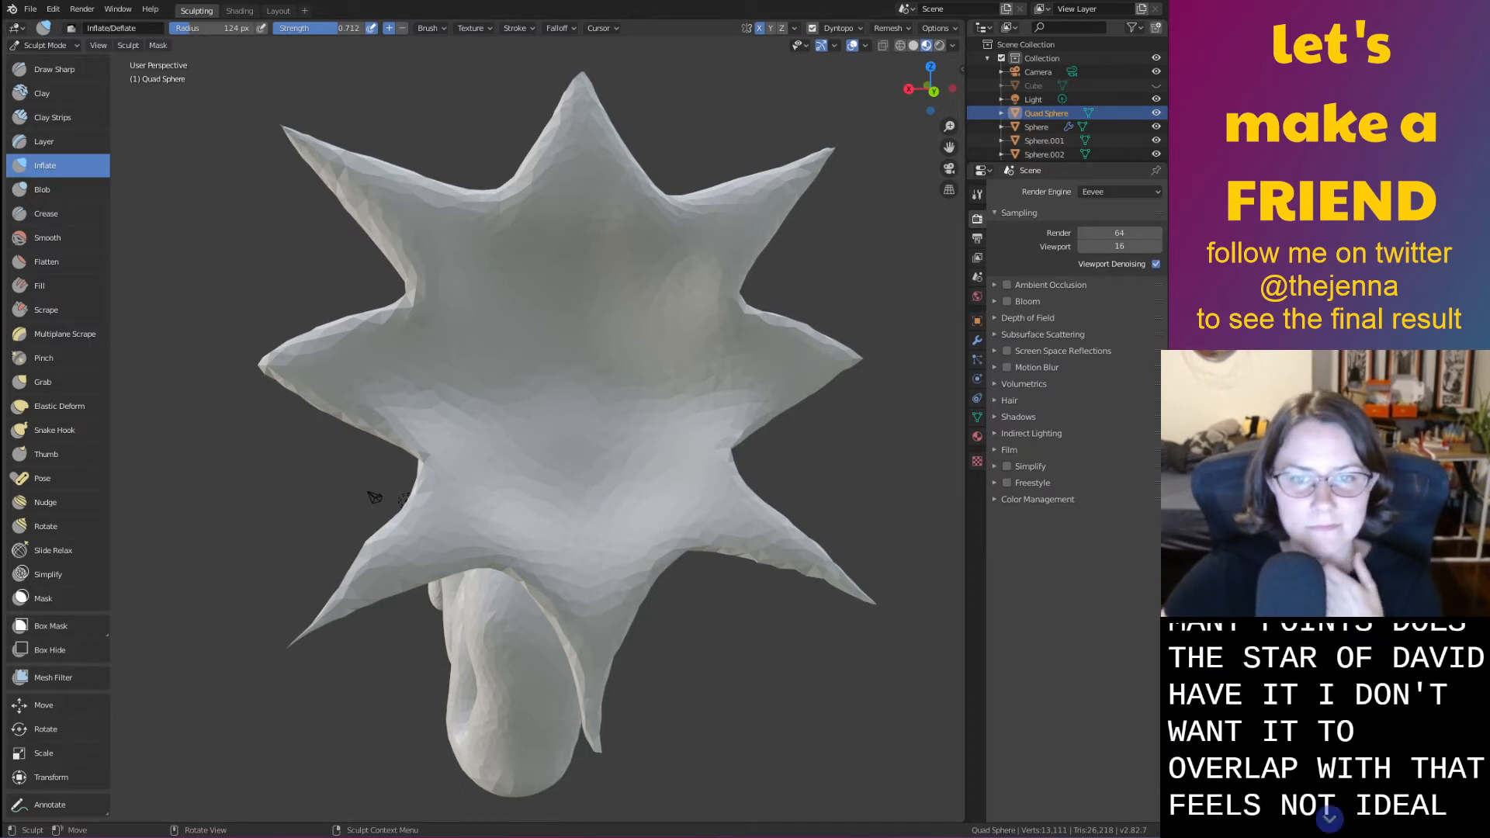
mouse_move(737, 318)
middle_mouse_down()
mouse_move(696, 286)
mouse_move(712, 416)
mouse_move(665, 392)
middle_mouse_up()
key("ctrl+s")
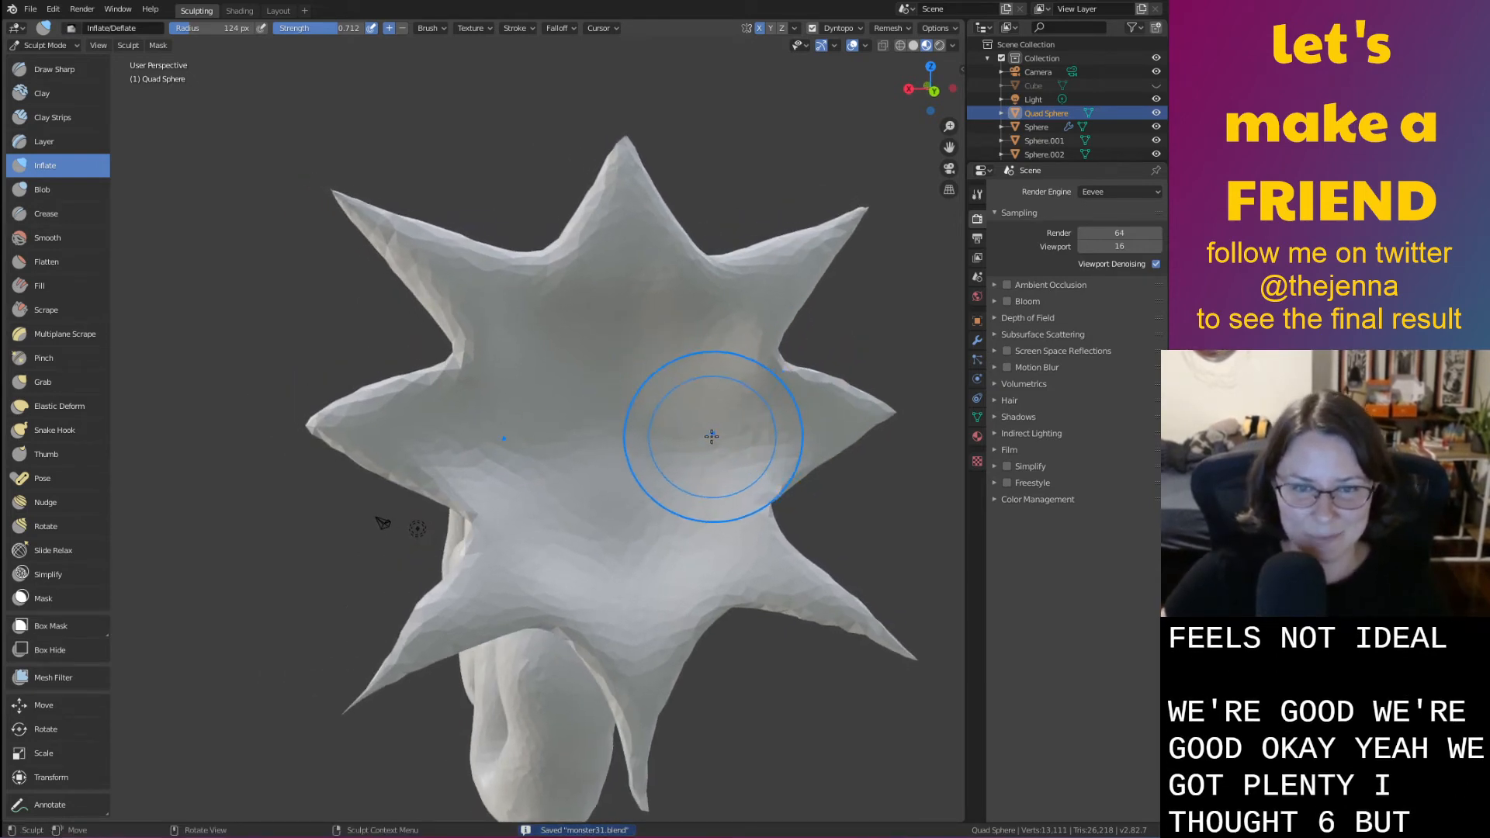
Inflate a large round bulge in the centre of the star-shaped head's hollow
scroll(724, 507, "up", 3)
mouse_move(725, 508)
left_mouse_down()
mouse_move(672, 476)
mouse_move(612, 476)
mouse_move(725, 436)
mouse_move(748, 476)
mouse_move(605, 505)
left_mouse_up()
key("ctrl+z")
mouse_move(658, 425)
left_mouse_down()
mouse_move(689, 471)
mouse_move(658, 484)
mouse_move(633, 418)
mouse_move(682, 416)
mouse_move(619, 486)
mouse_move(675, 438)
left_mouse_up()
mouse_move(675, 439)
middle_mouse_down()
mouse_move(679, 481)
mouse_move(721, 538)
mouse_move(666, 510)
middle_mouse_up()
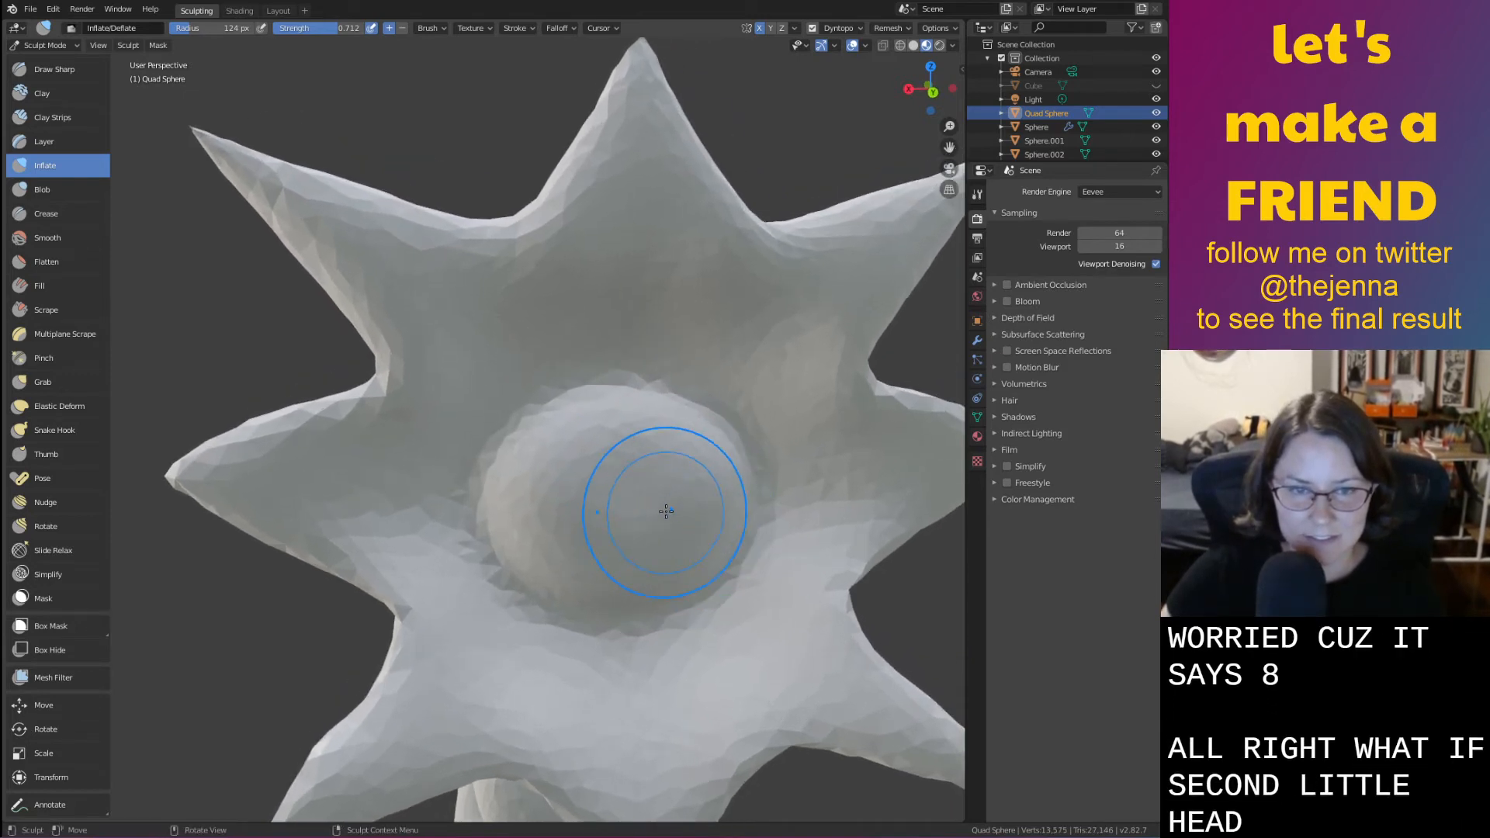
Carve a round pit into the bulge's centre with the Inflate brush at an 80 px radius, and save the file
right_click(606, 499)
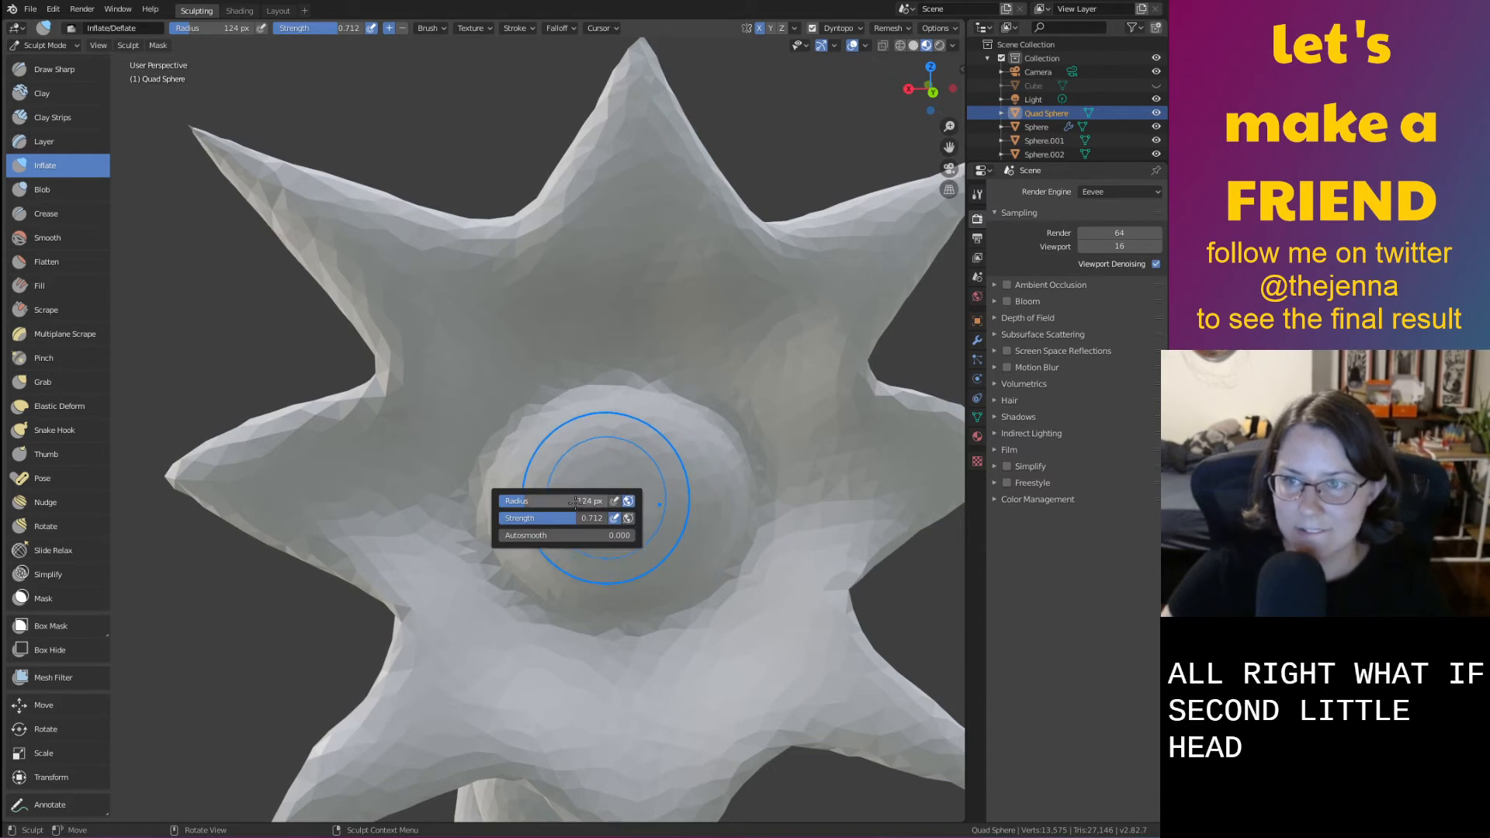
left_click_drag(543, 499, 509, 501)
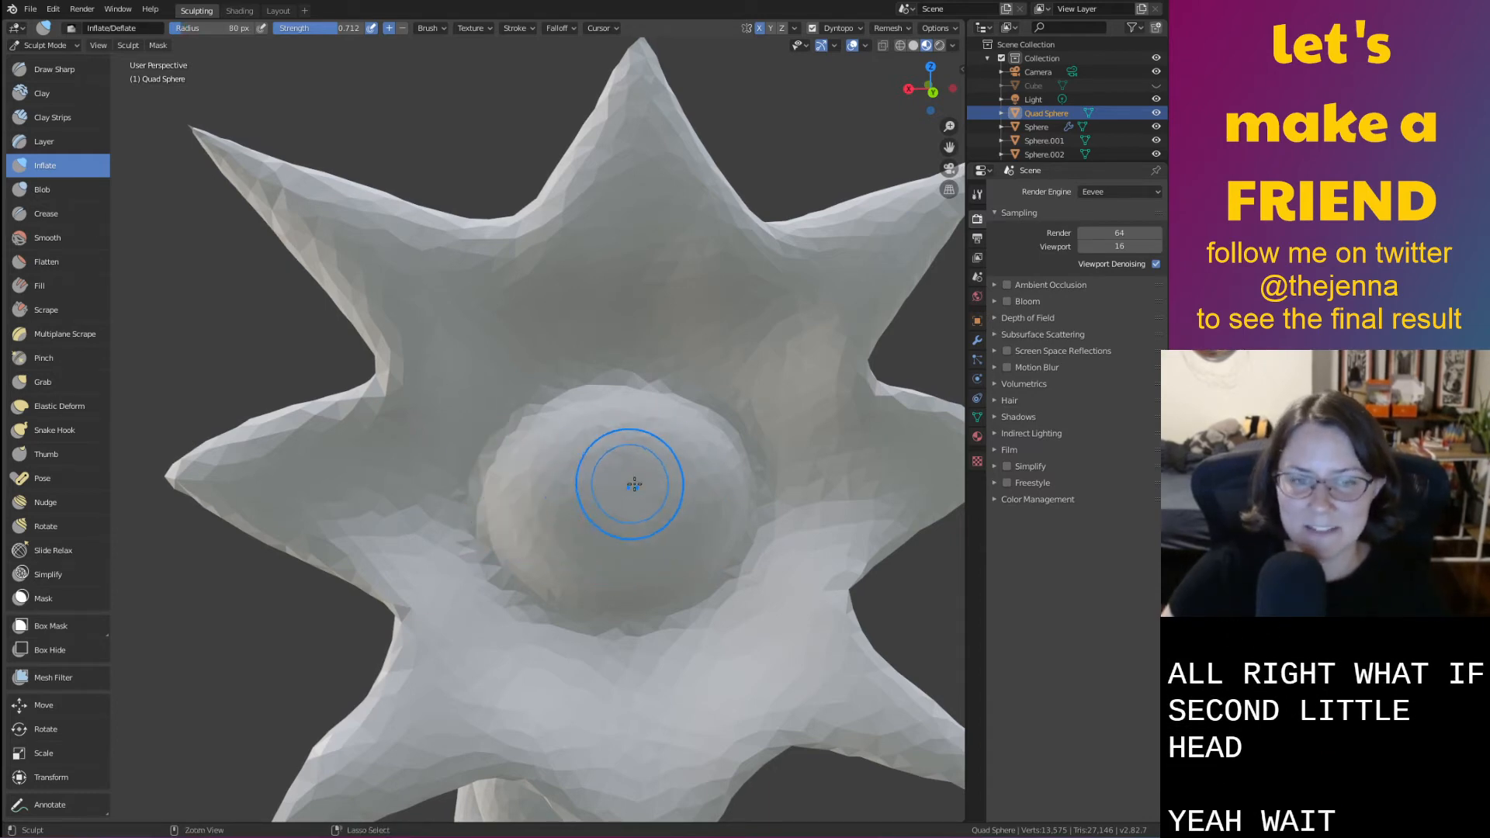
left_click_drag(640, 498, 617, 510, "ctrl")
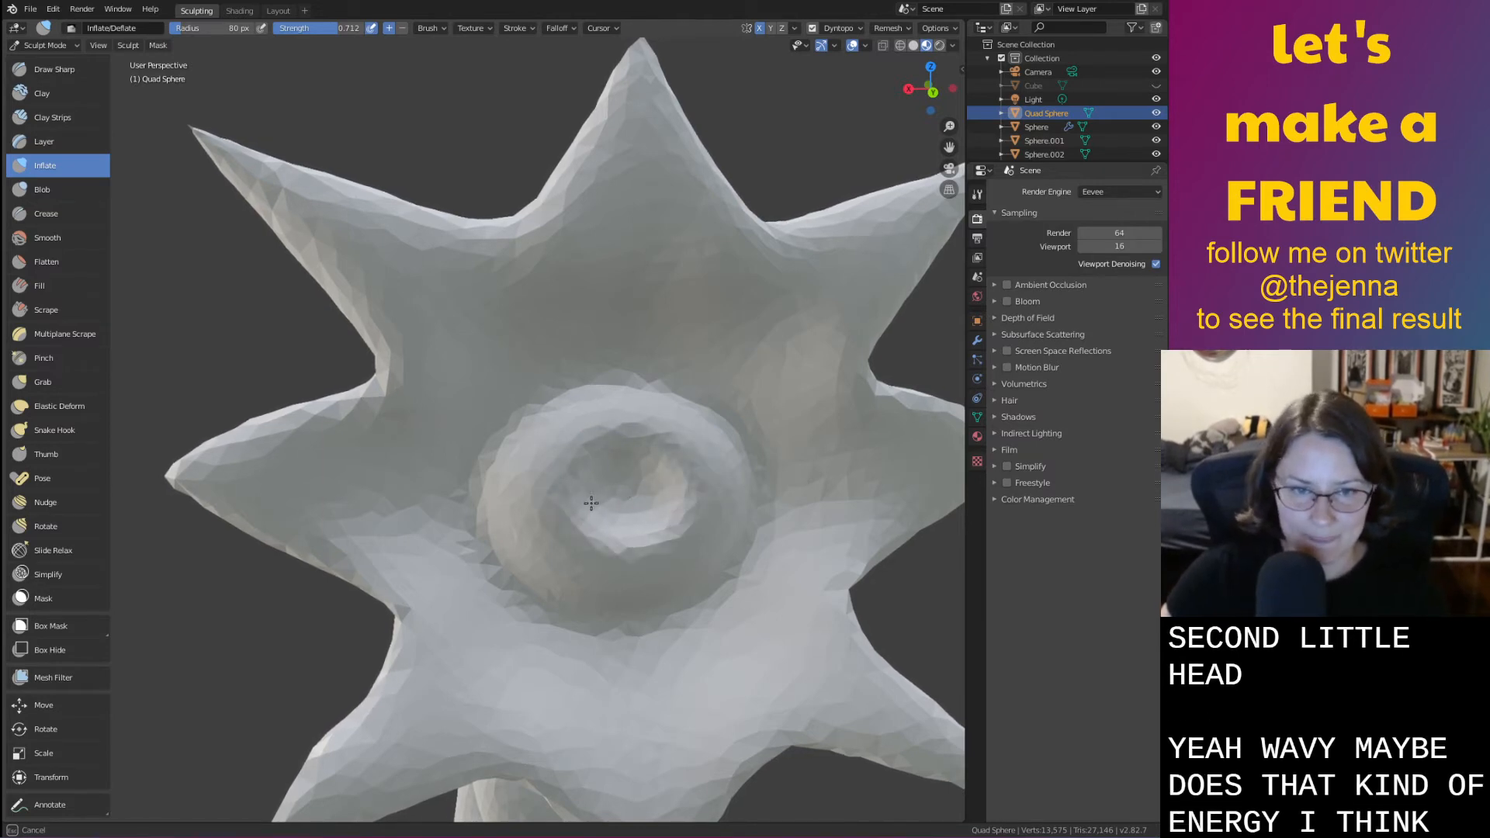
key("ctrl+s")
Switch to the Layout workspace, select the small face's eyes and turn off X-ray display
scroll(586, 513, "down", 10)
middle_click_drag(357, 540, 689, 559)
key("Tab")
key("Tab")
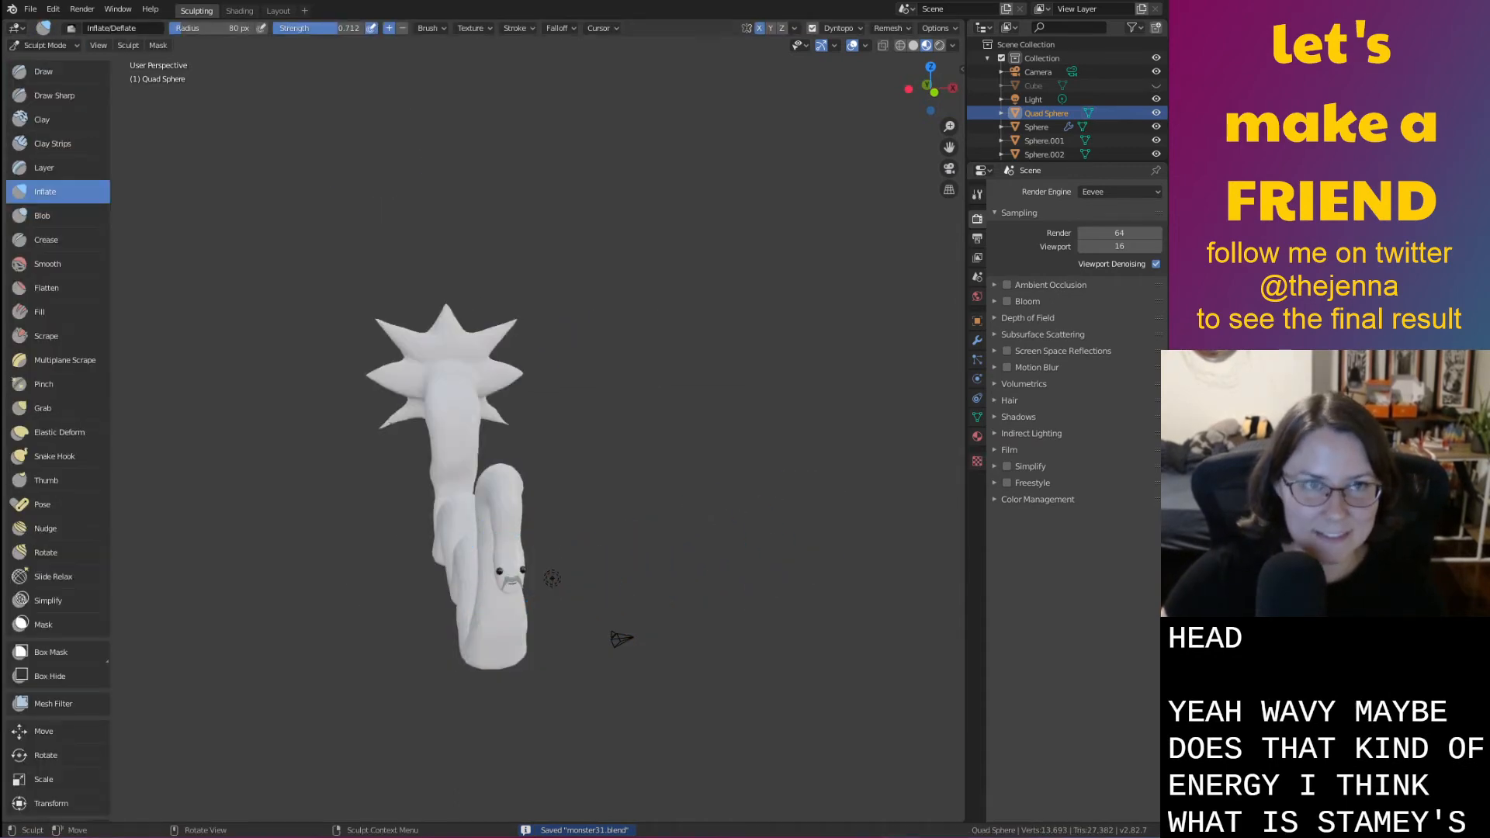
left_click(279, 12)
middle_click_drag(743, 394, 865, 373)
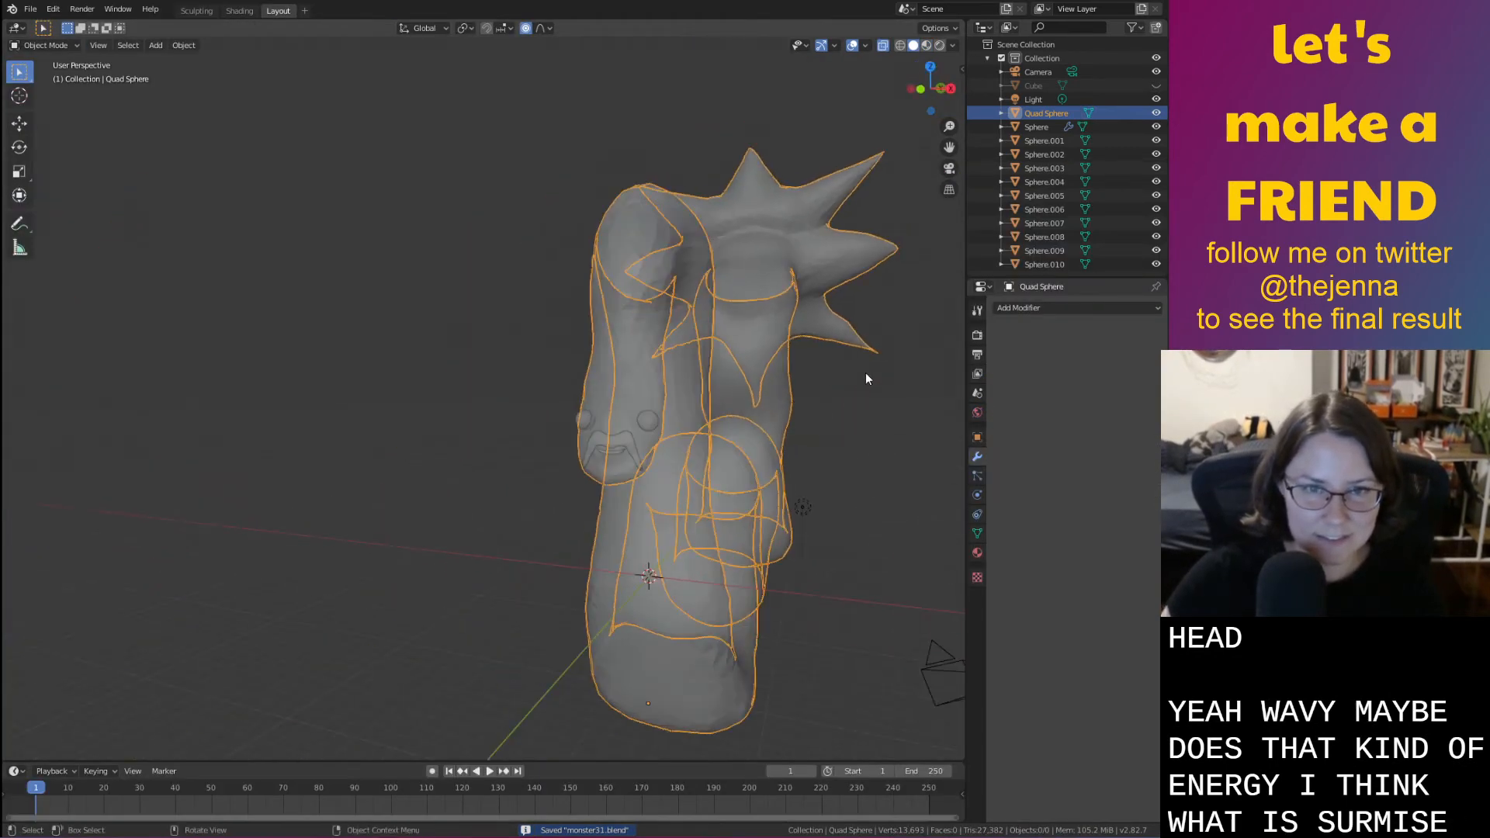
left_click(650, 422)
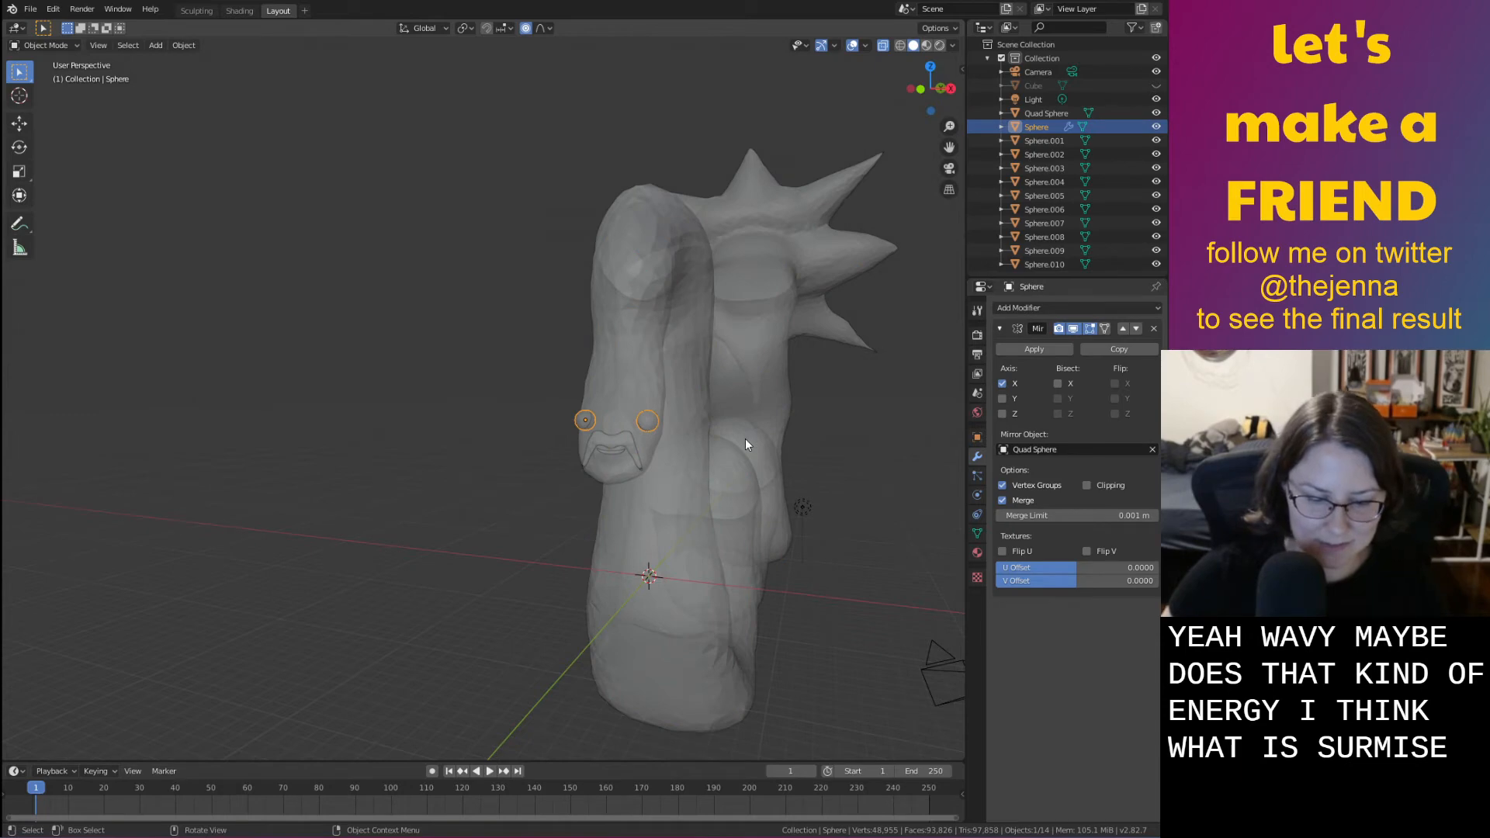
left_click(883, 47)
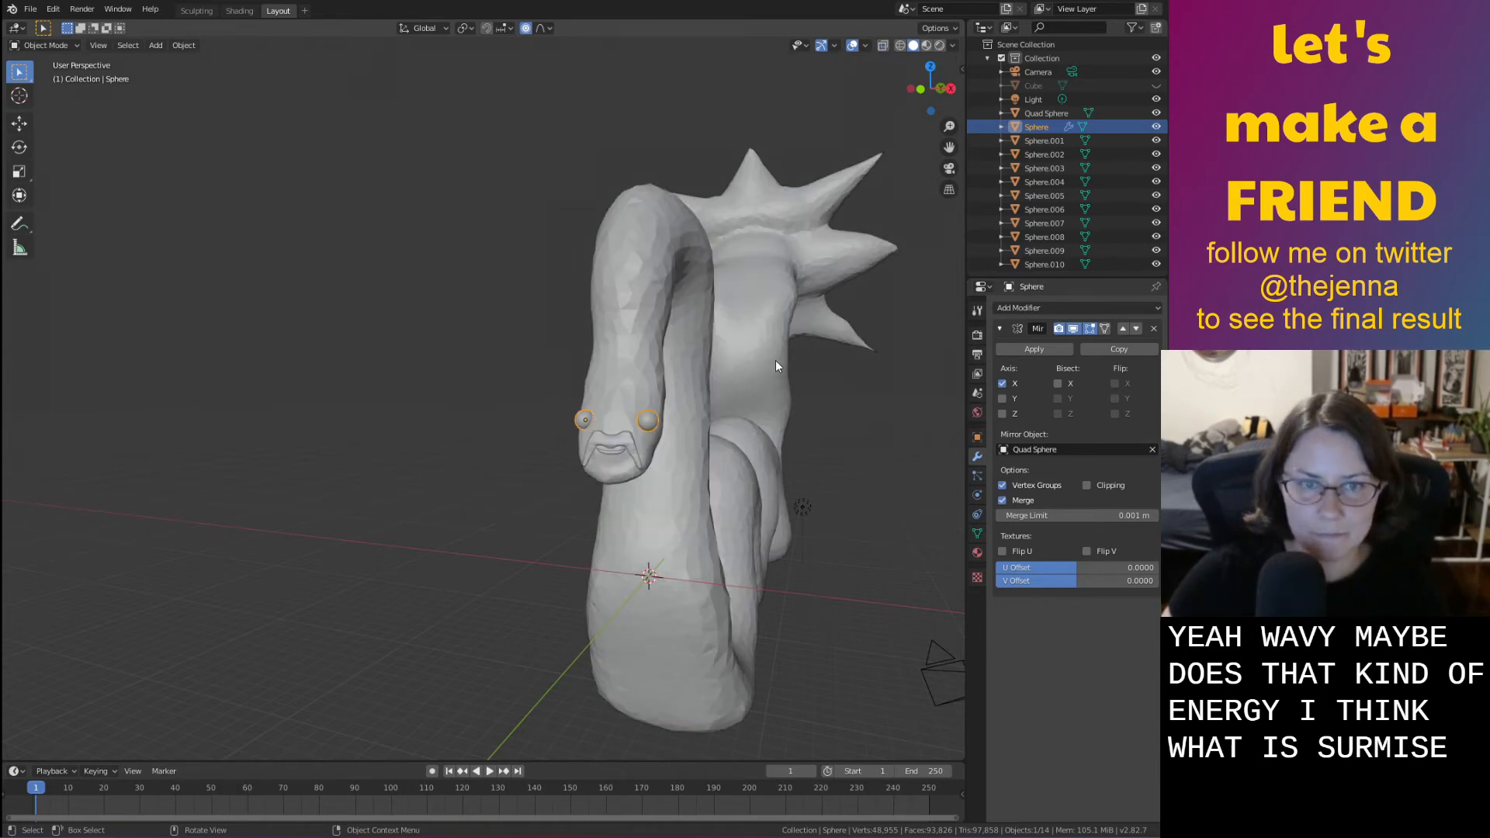
key("shift+d")
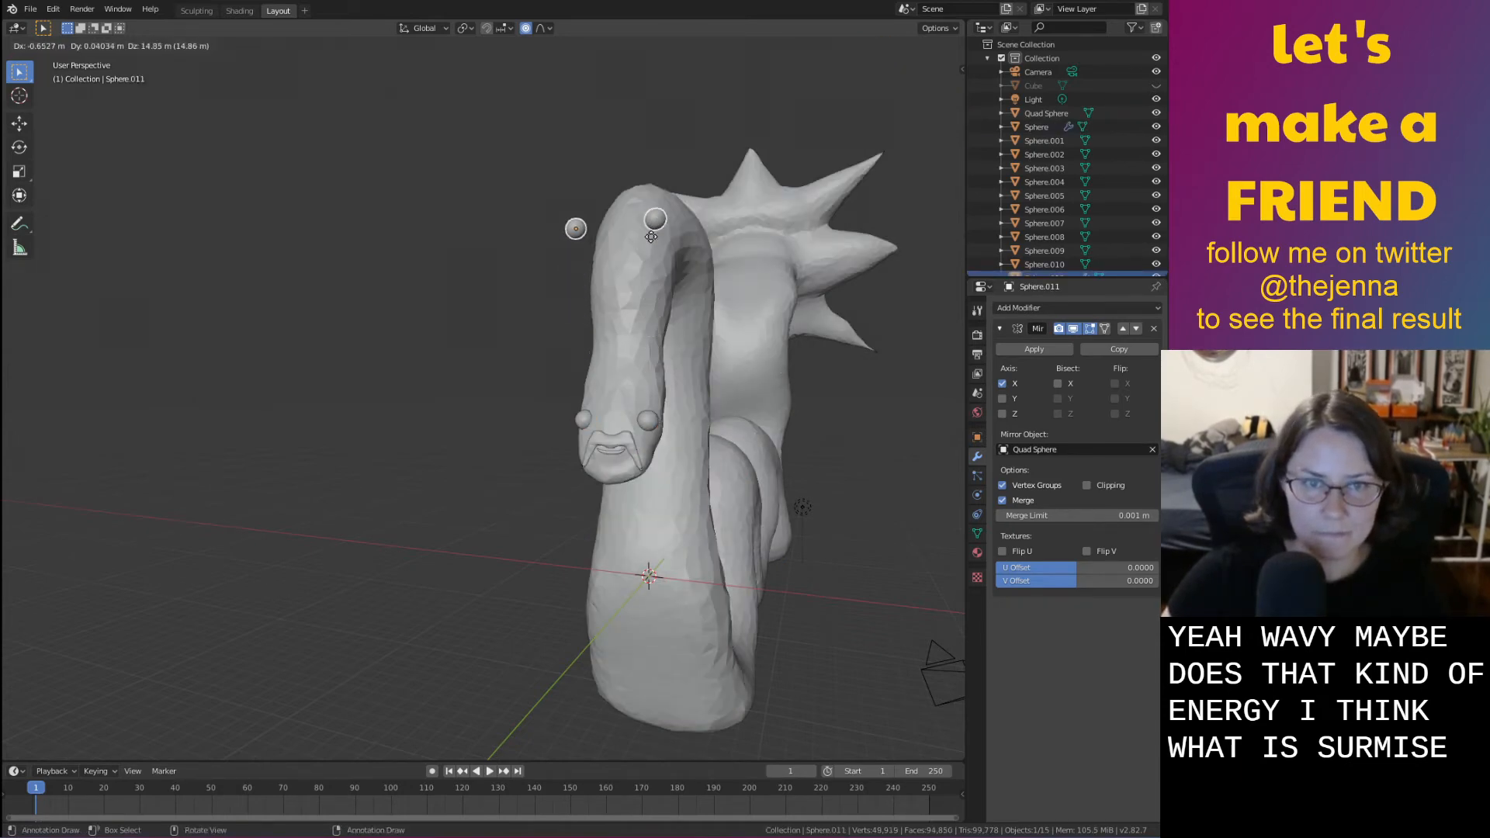
left_click(658, 146)
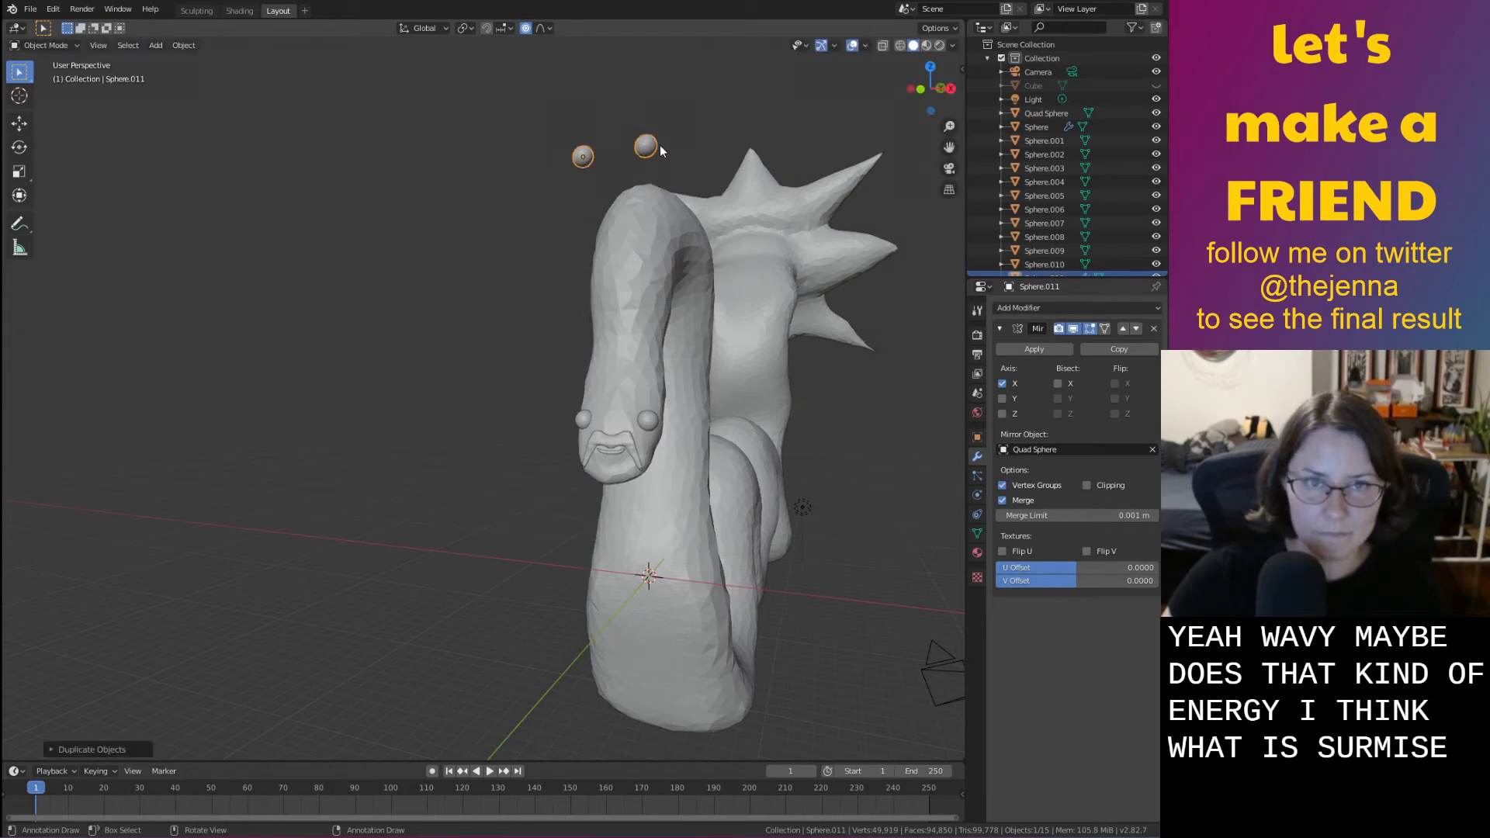
middle_click_drag(658, 146, 733, 230)
key("ctrl+z")
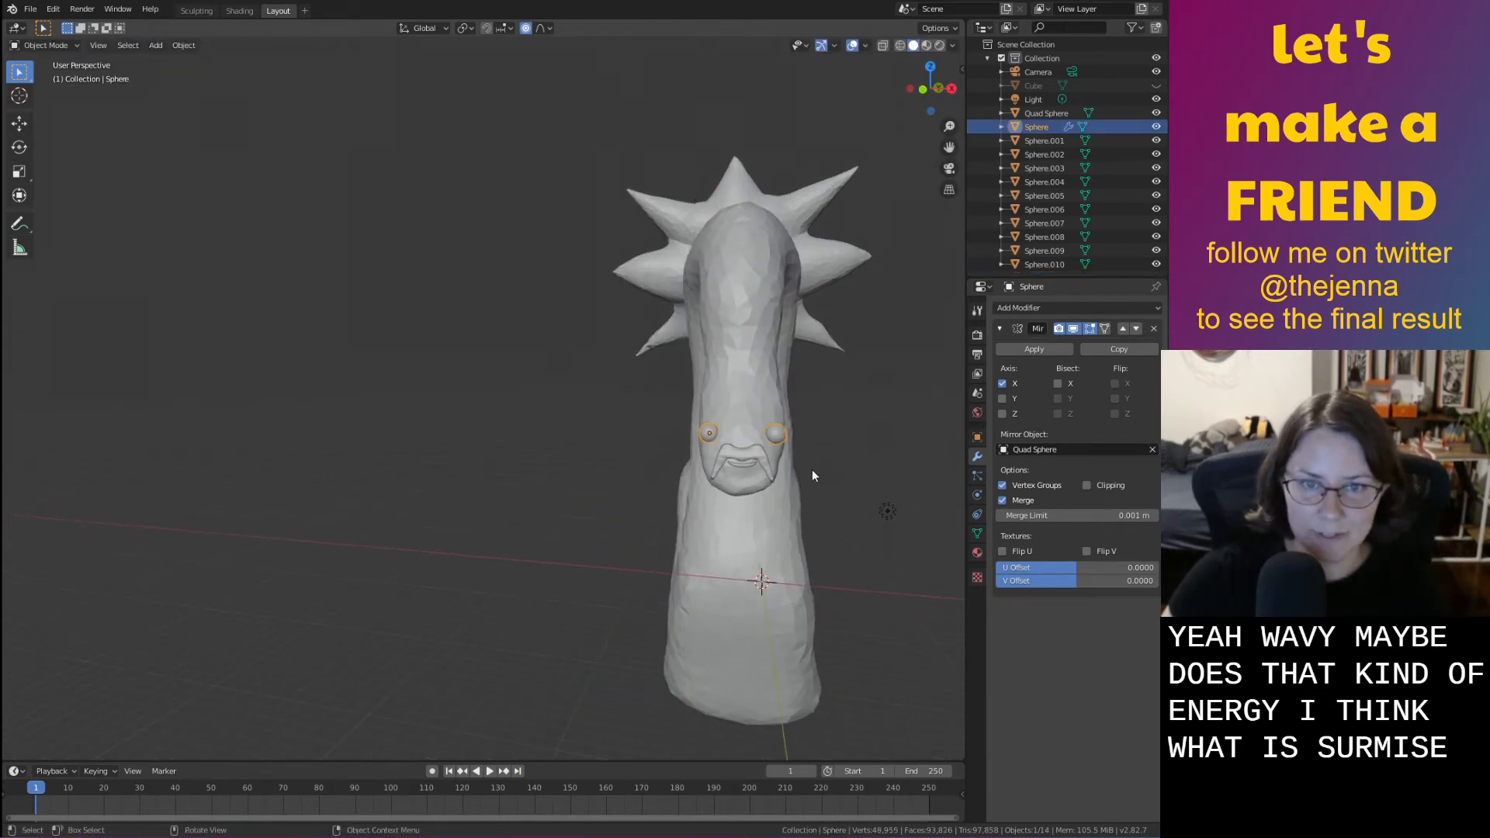
Apply the Mirror modifier of the eyes and set their origin to their geometry
left_click(1036, 347)
right_click(778, 436)
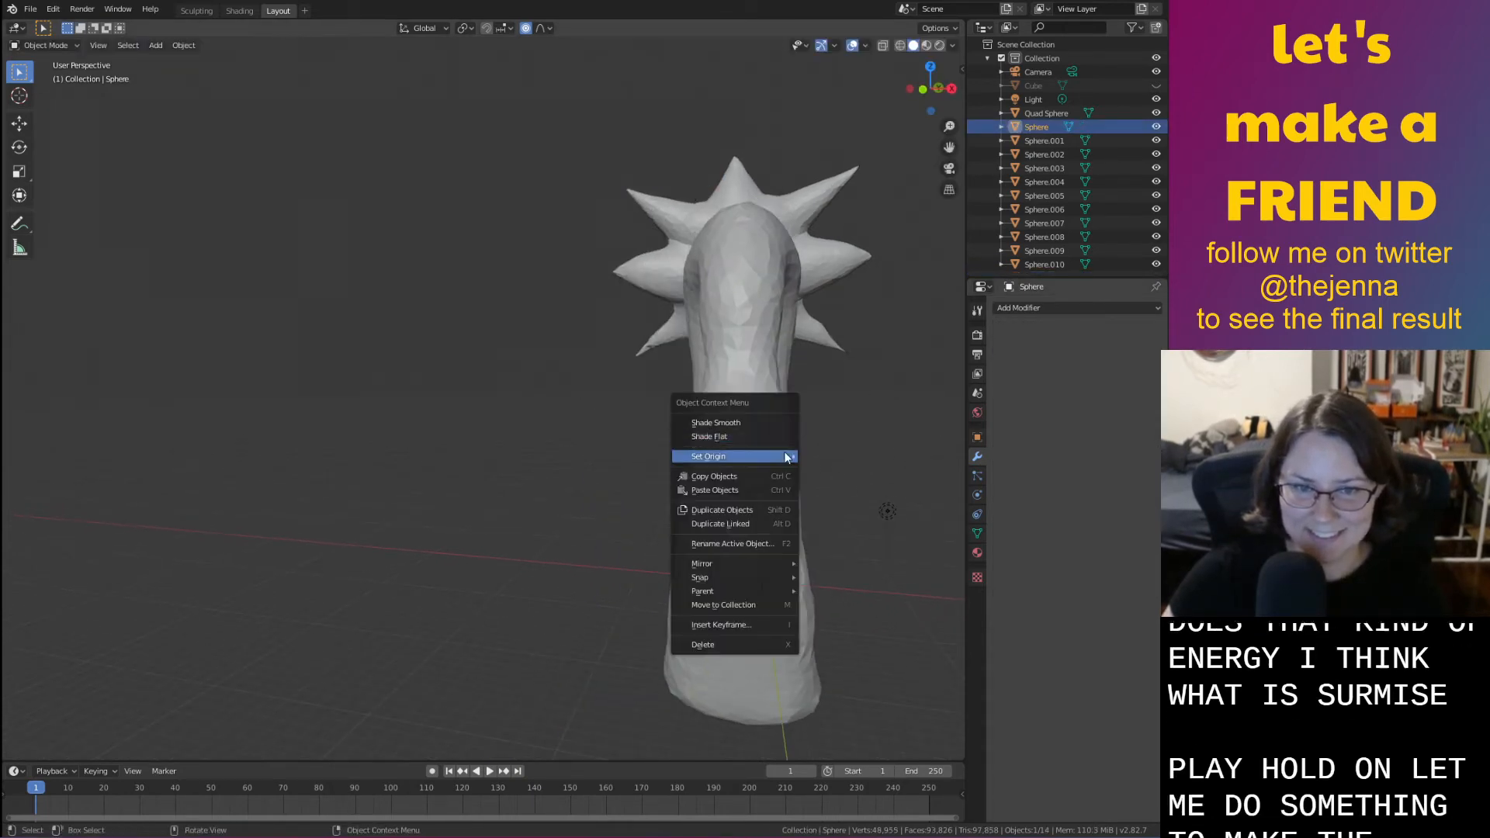
mouse_move(784, 453)
left_click(854, 470)
key("g")
key("z")
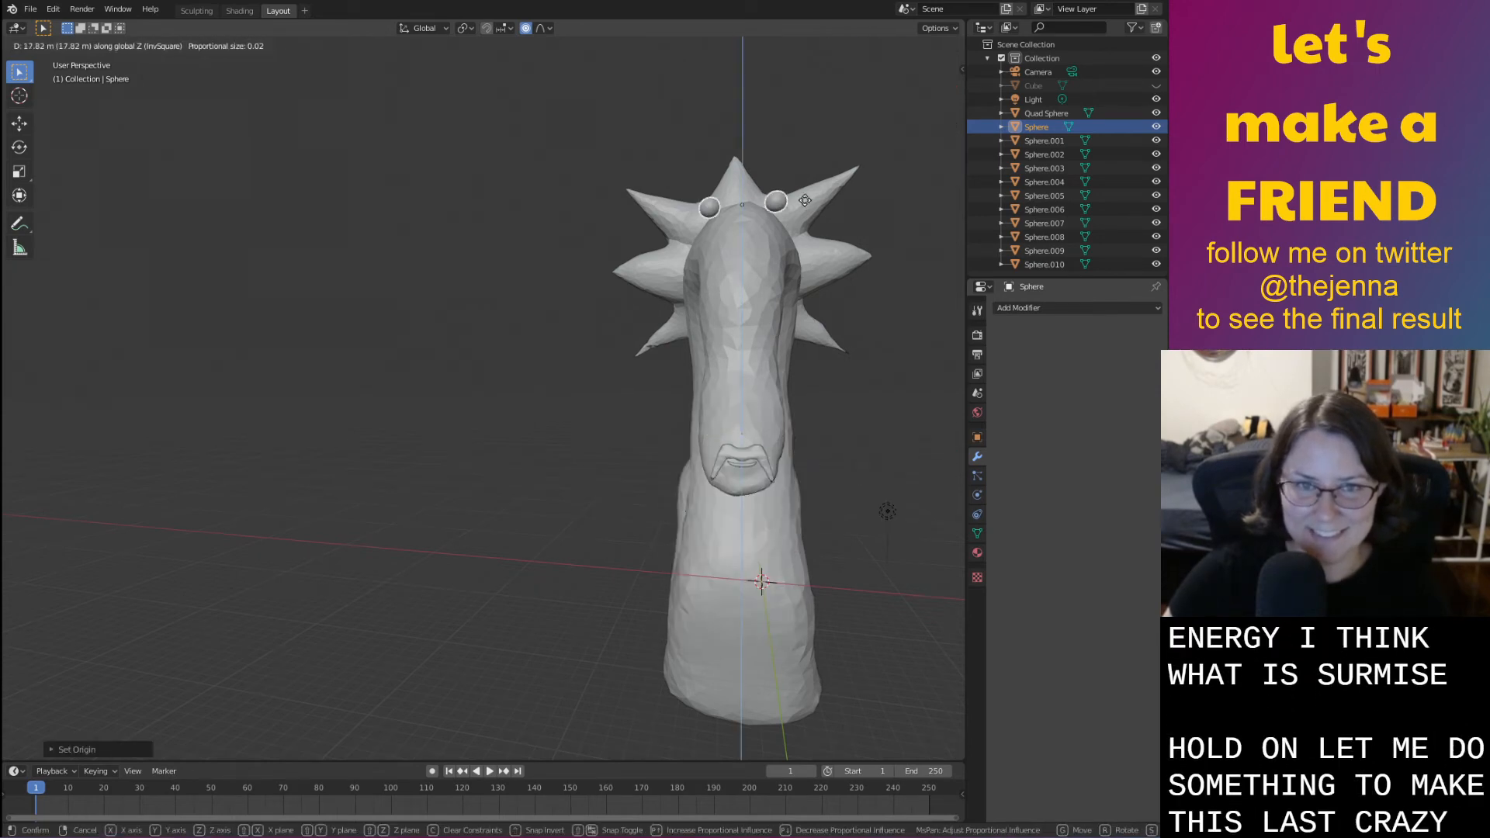
right_click(804, 194)
Duplicate the selected eye pair above the small face and move the copy along Y to the star-shaped head
key("shift+d")
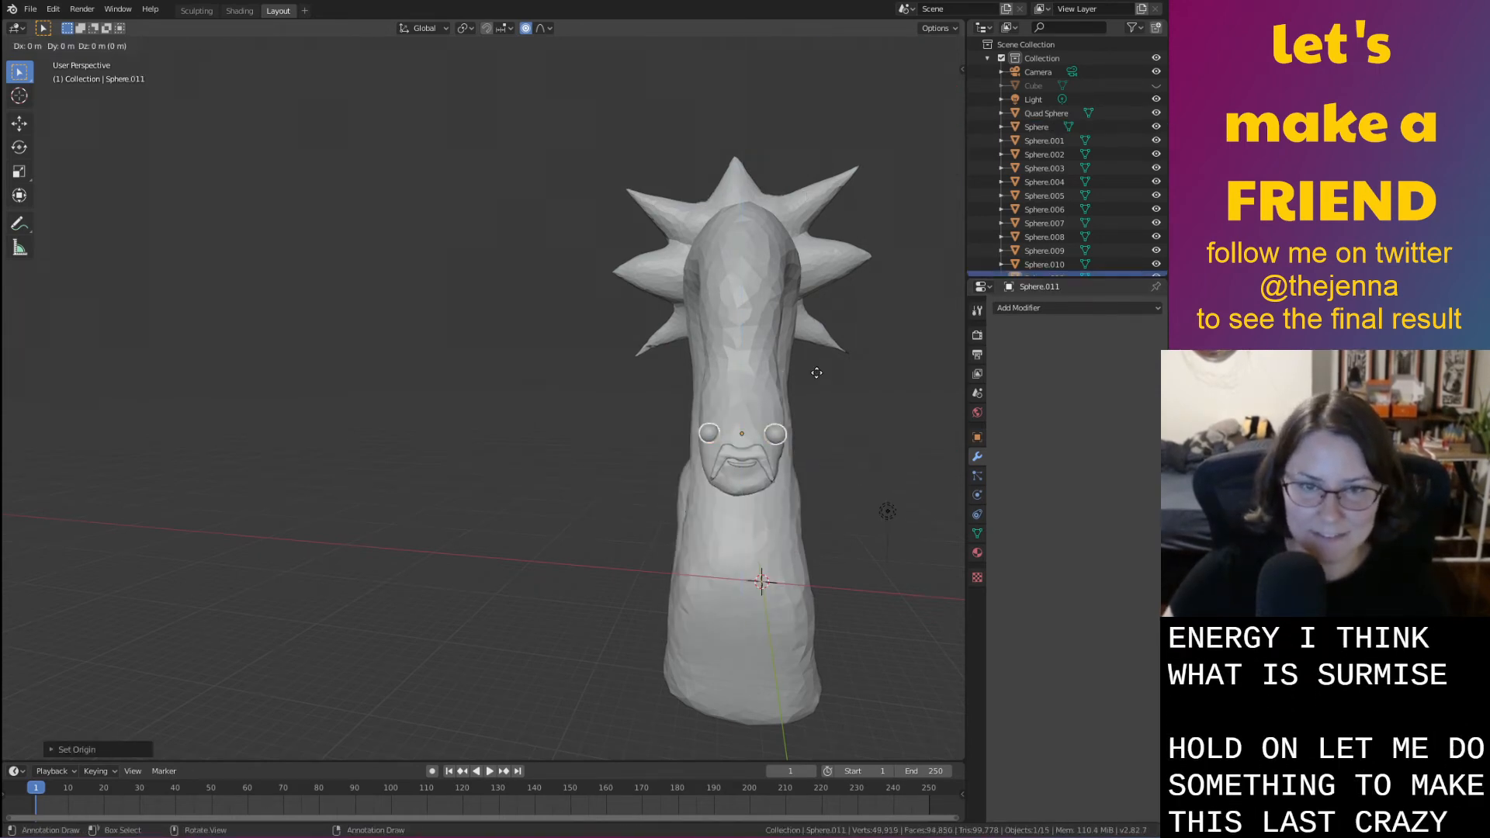
left_click(819, 167)
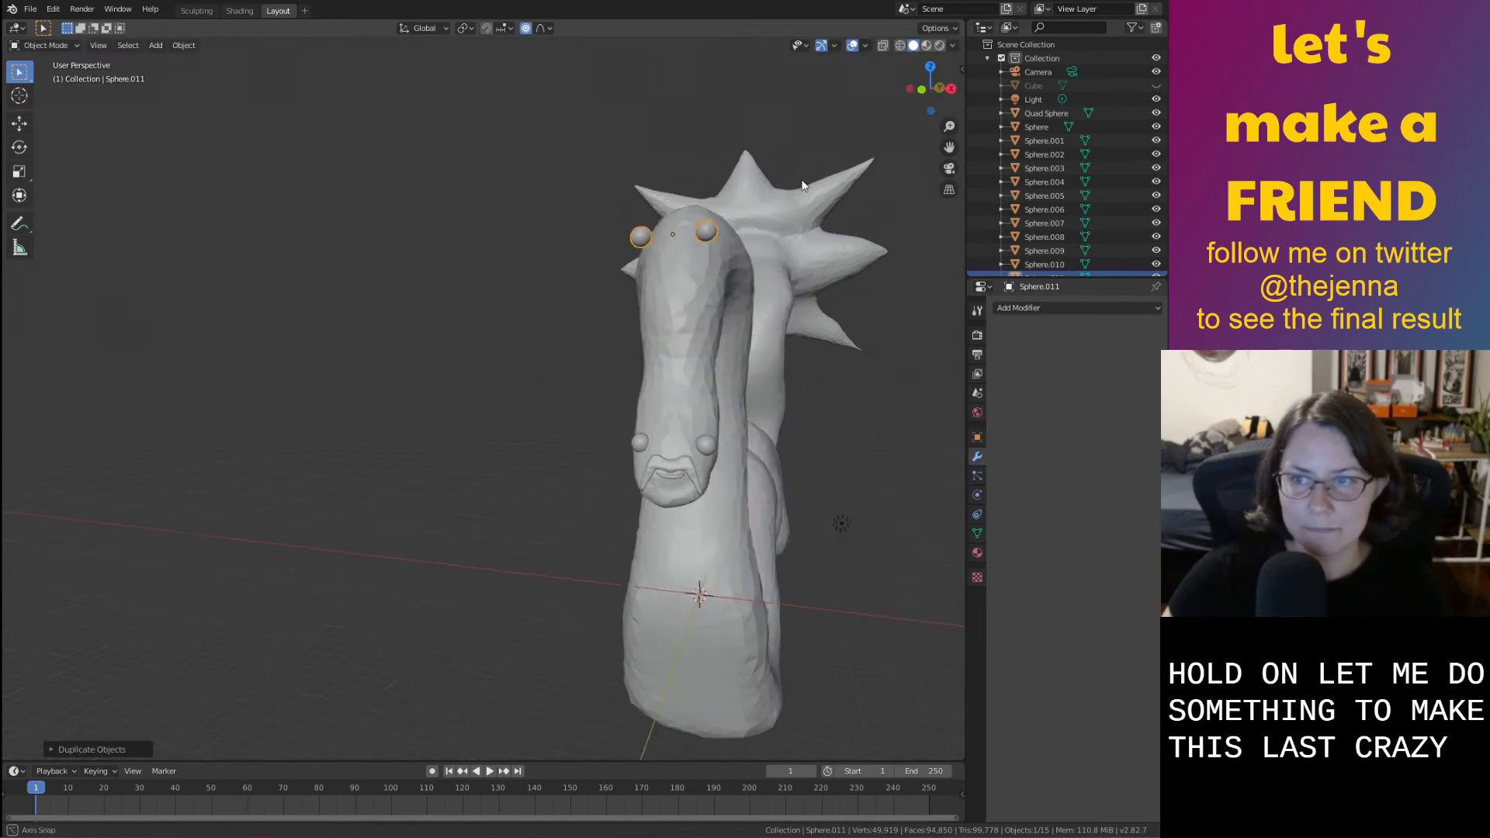
middle_click_drag(818, 167, 630, 286)
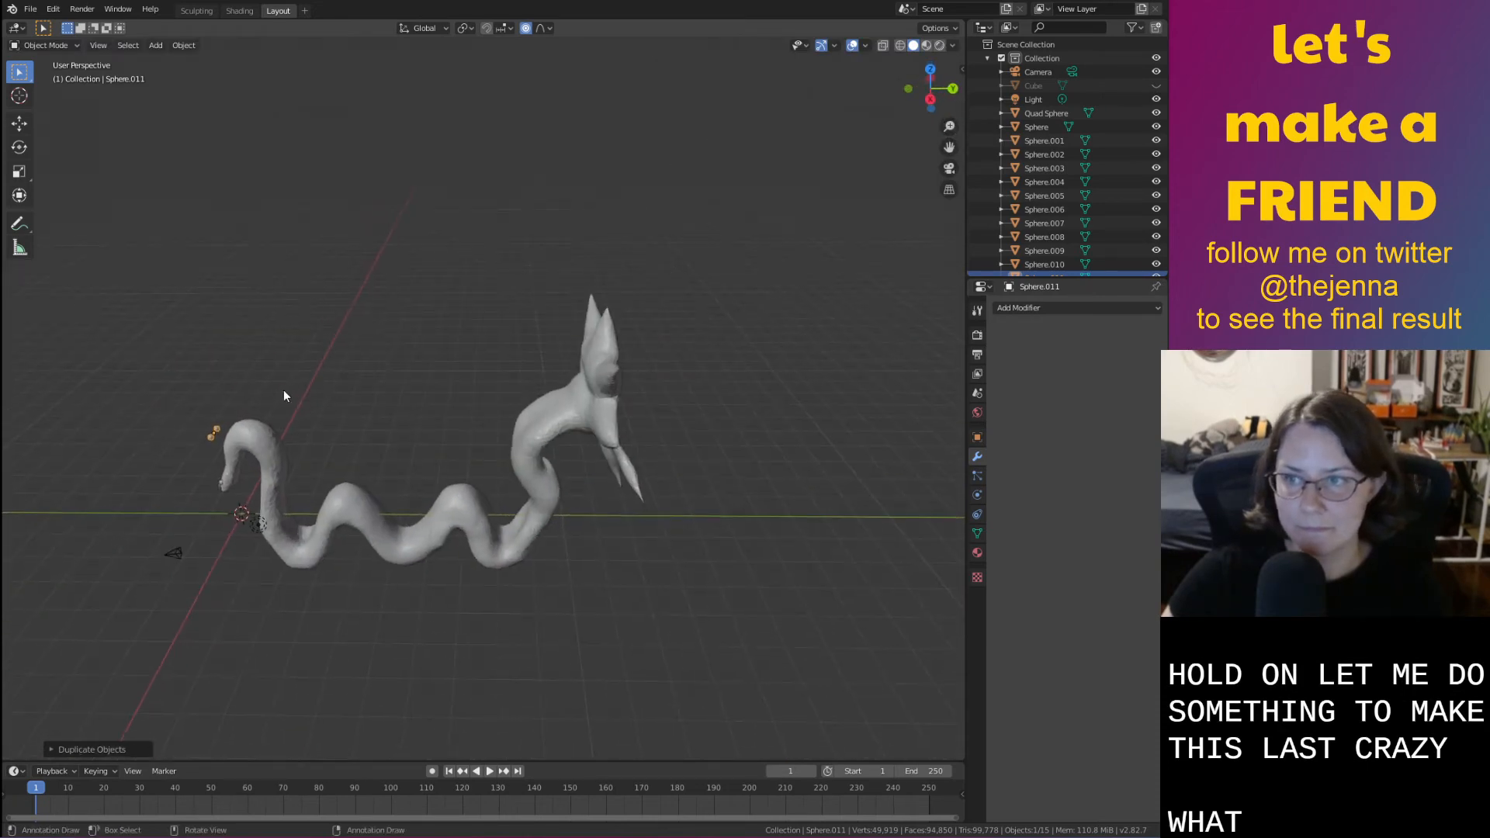
key("g")
key("y")
left_click(690, 384)
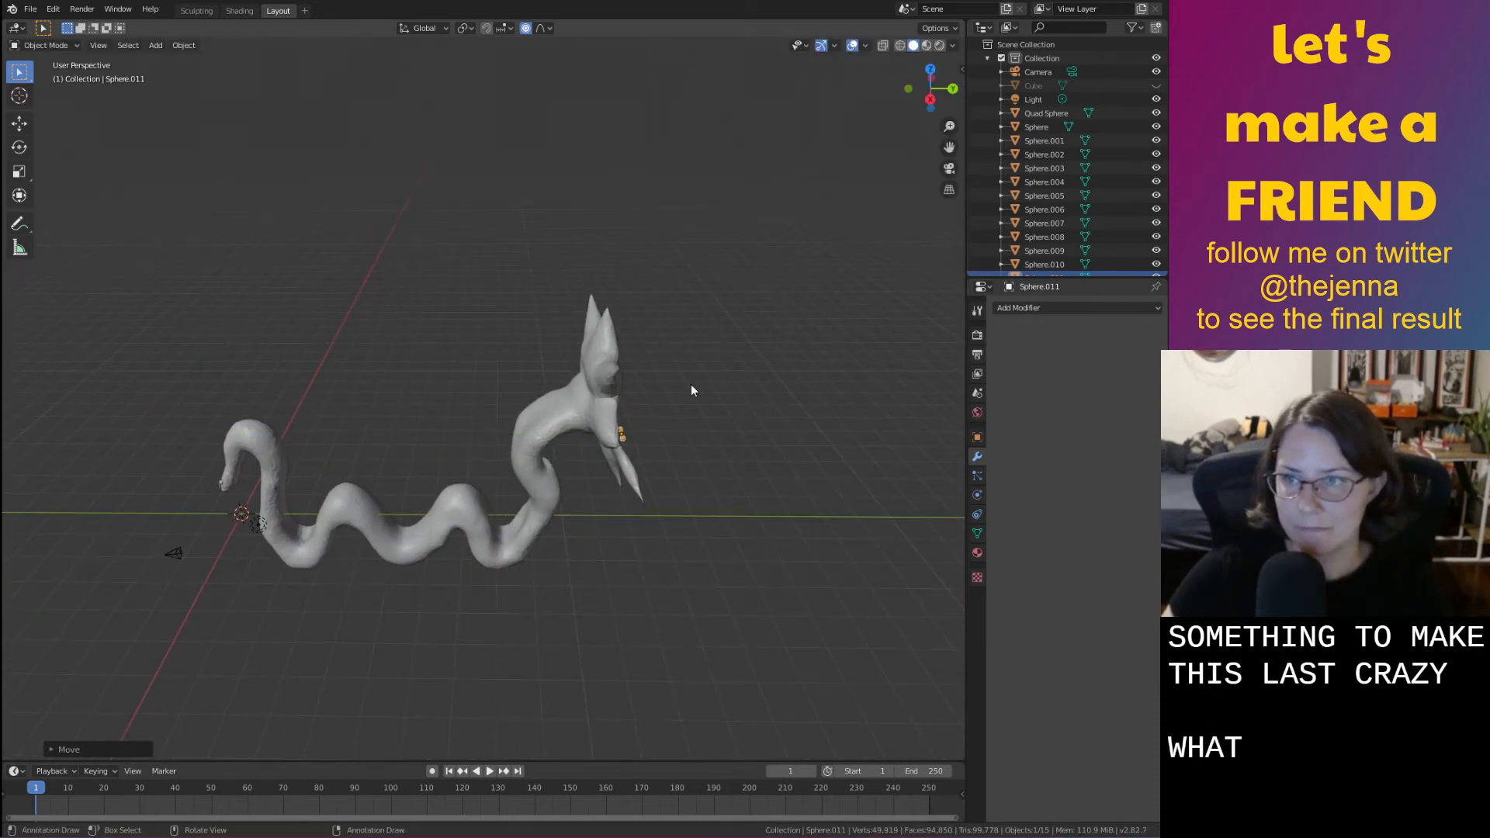
Position the copied eyes along Z and Y on the upper rim of the star head's bulge
middle_click_drag(691, 384, 703, 471)
scroll(722, 456, "up", 5)
key("g")
key("z")
left_click(729, 394)
key("g")
key("y")
left_click(764, 530)
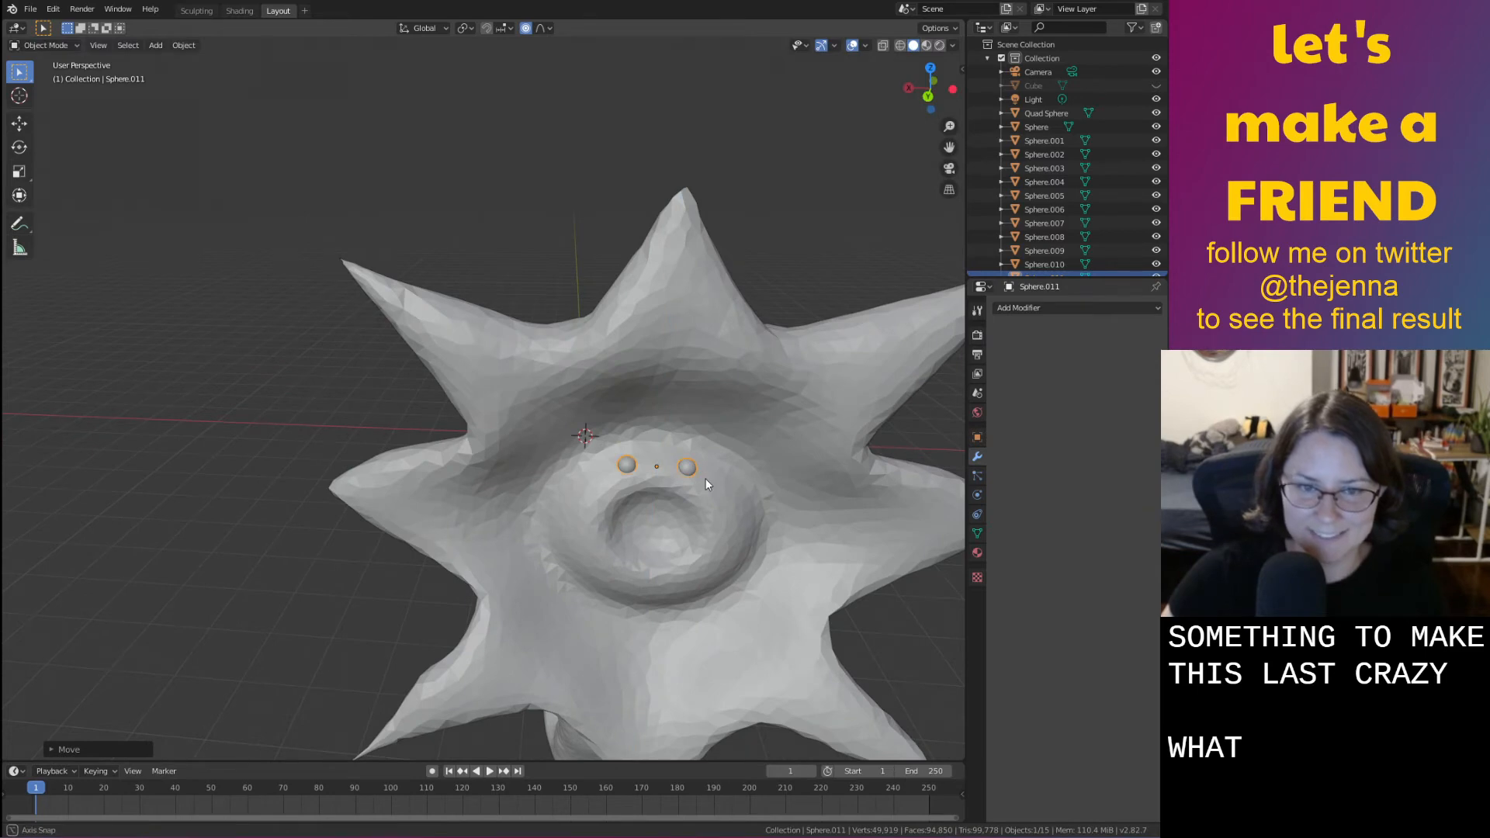
Display the Layout viewport in Material Preview shading and save the file
left_click(710, 481)
left_click(209, 577)
key("Tab")
key("Tab")
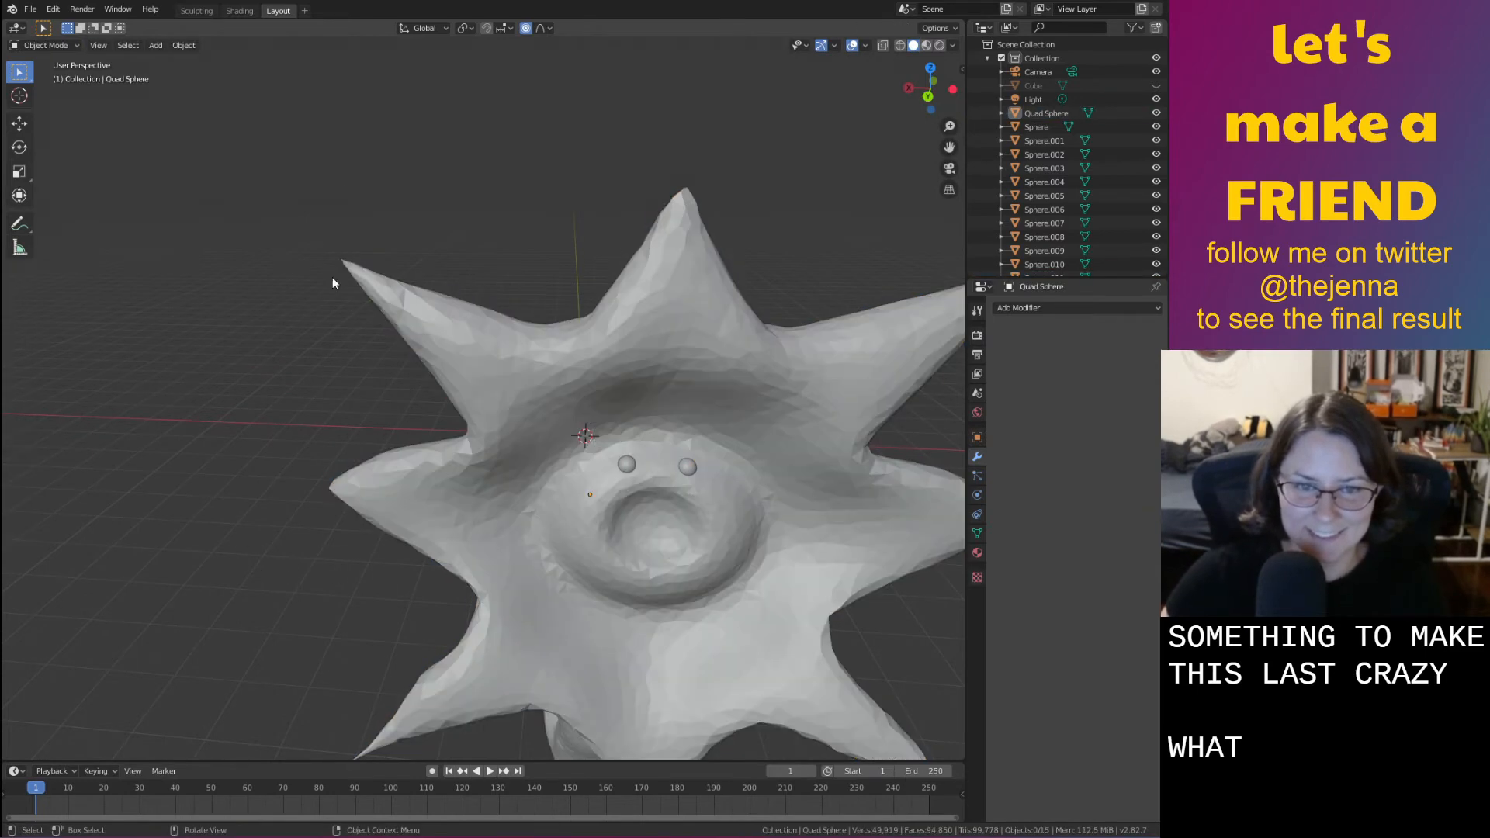
left_click(216, 11)
left_click(240, 11)
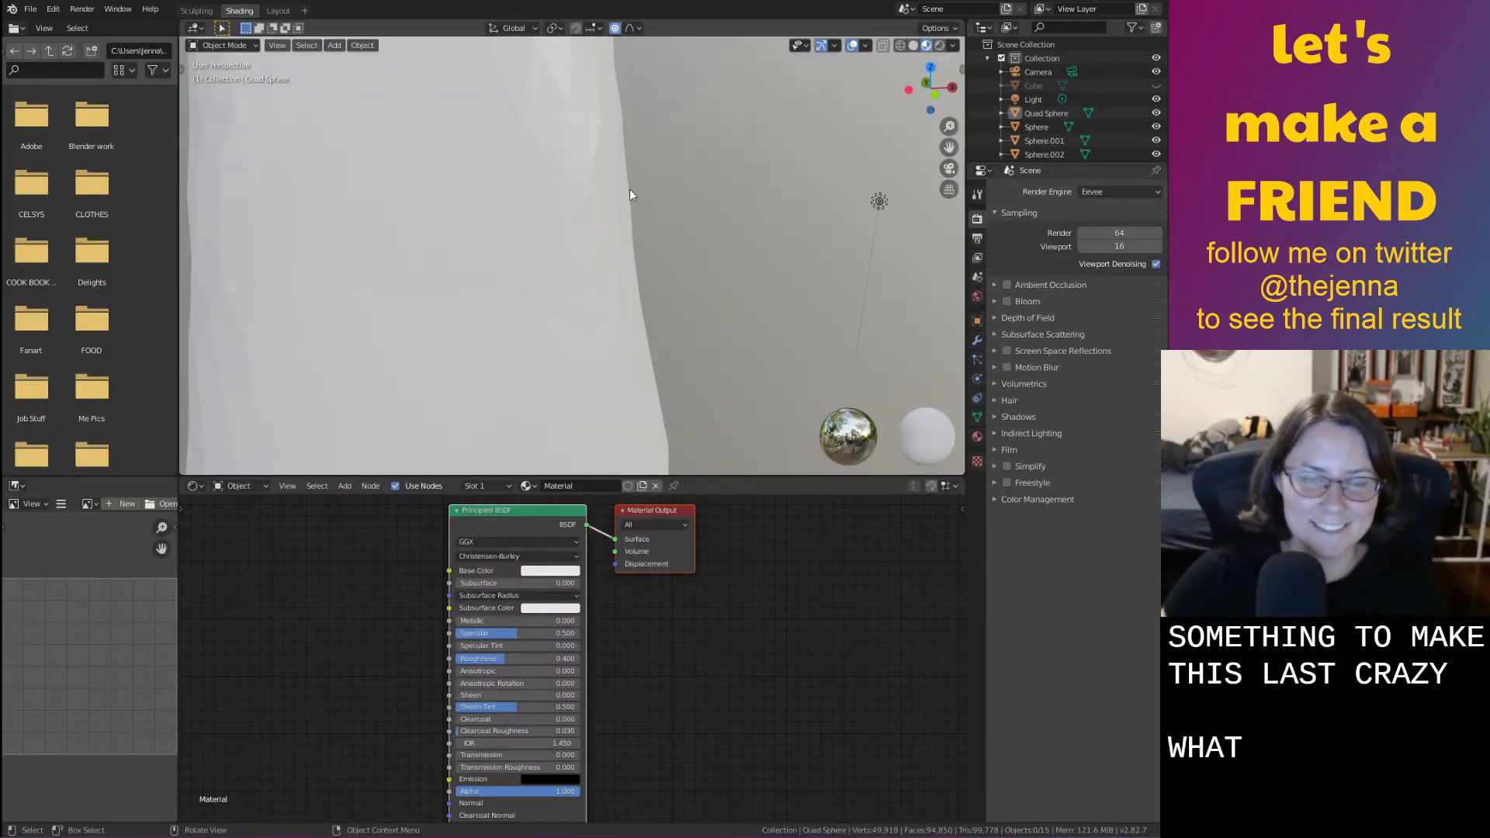
left_click(278, 11)
left_click(925, 47)
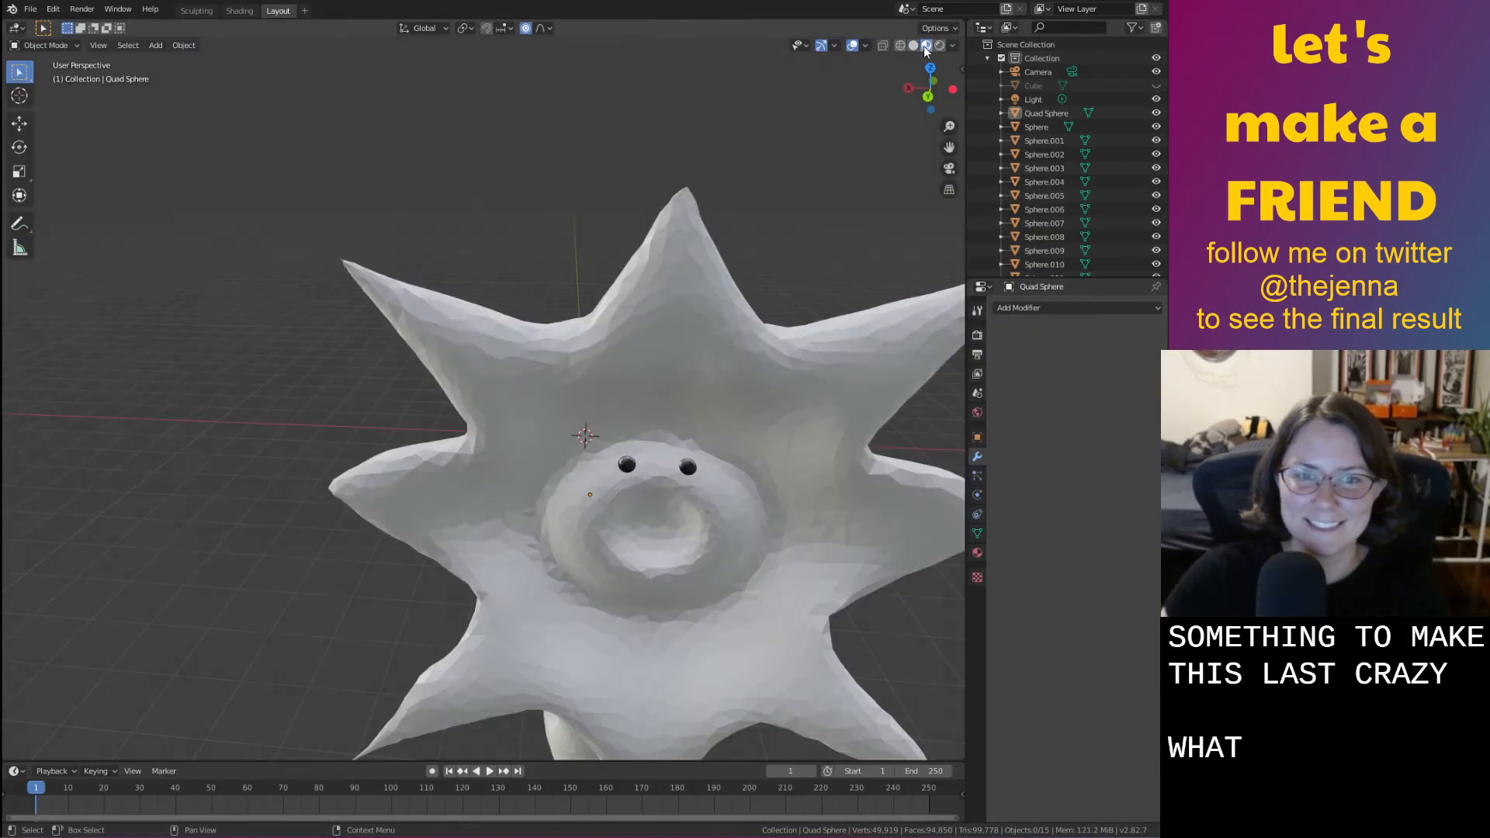
mouse_move(273, 486)
middle_mouse_down()
mouse_move(282, 465)
mouse_move(217, 436)
mouse_move(253, 456)
mouse_move(348, 463)
middle_mouse_up()
middle_click_drag(637, 448, 612, 447)
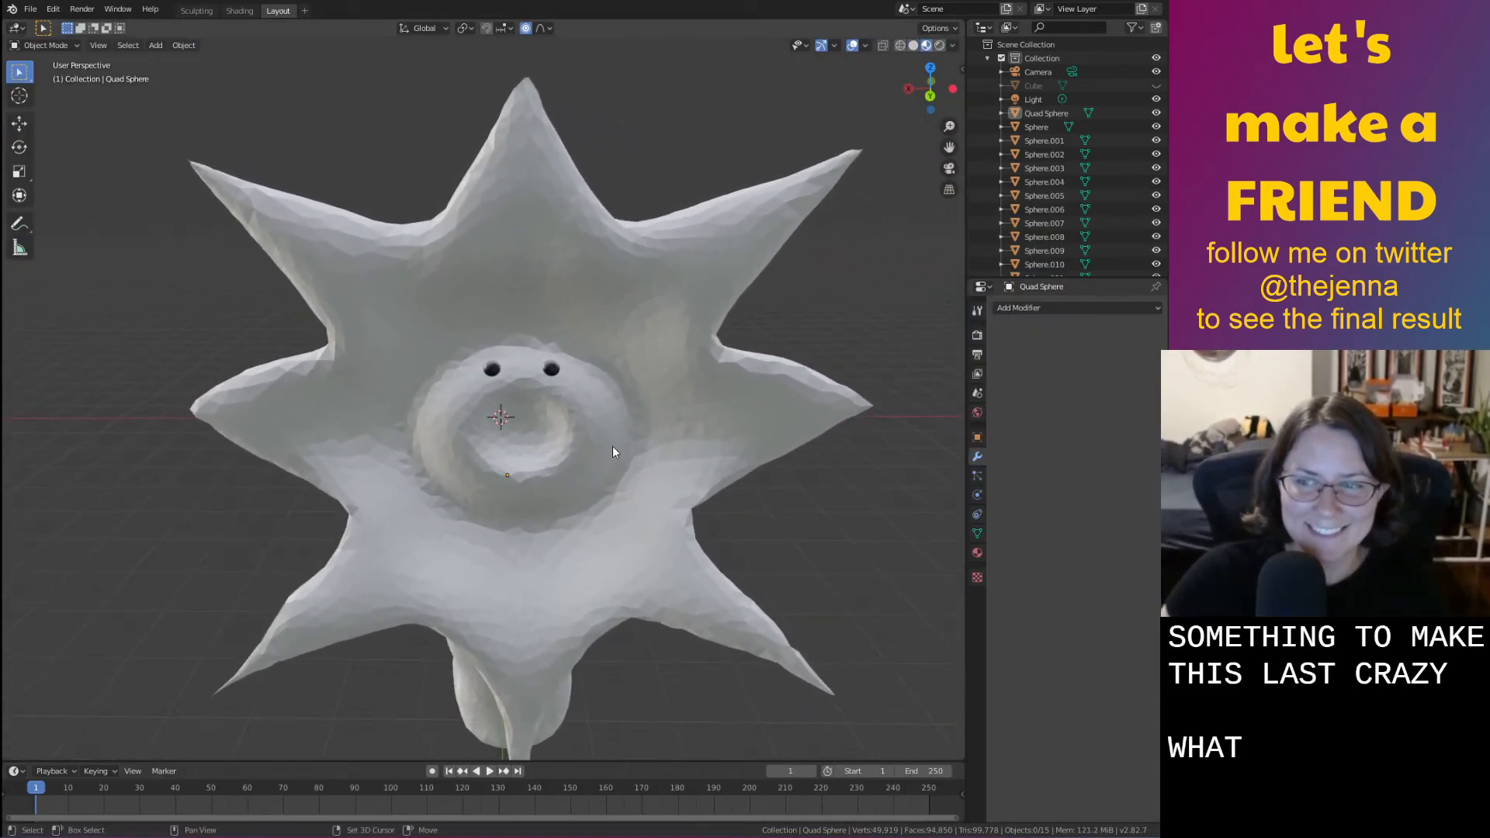
left_click(613, 446)
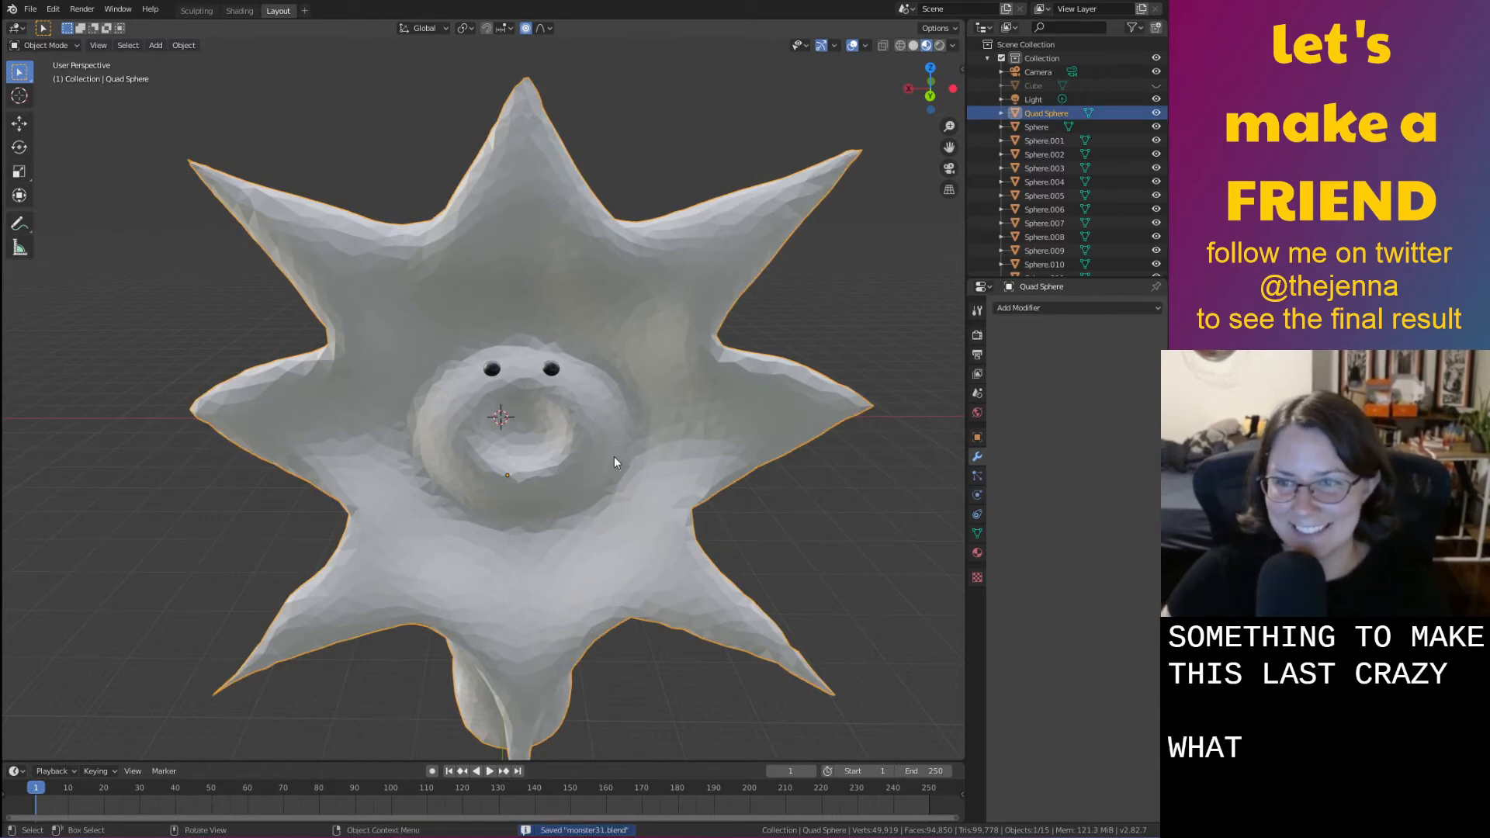
Select the star head's eyes and move them up along Z to just above the bulge
left_click(558, 374)
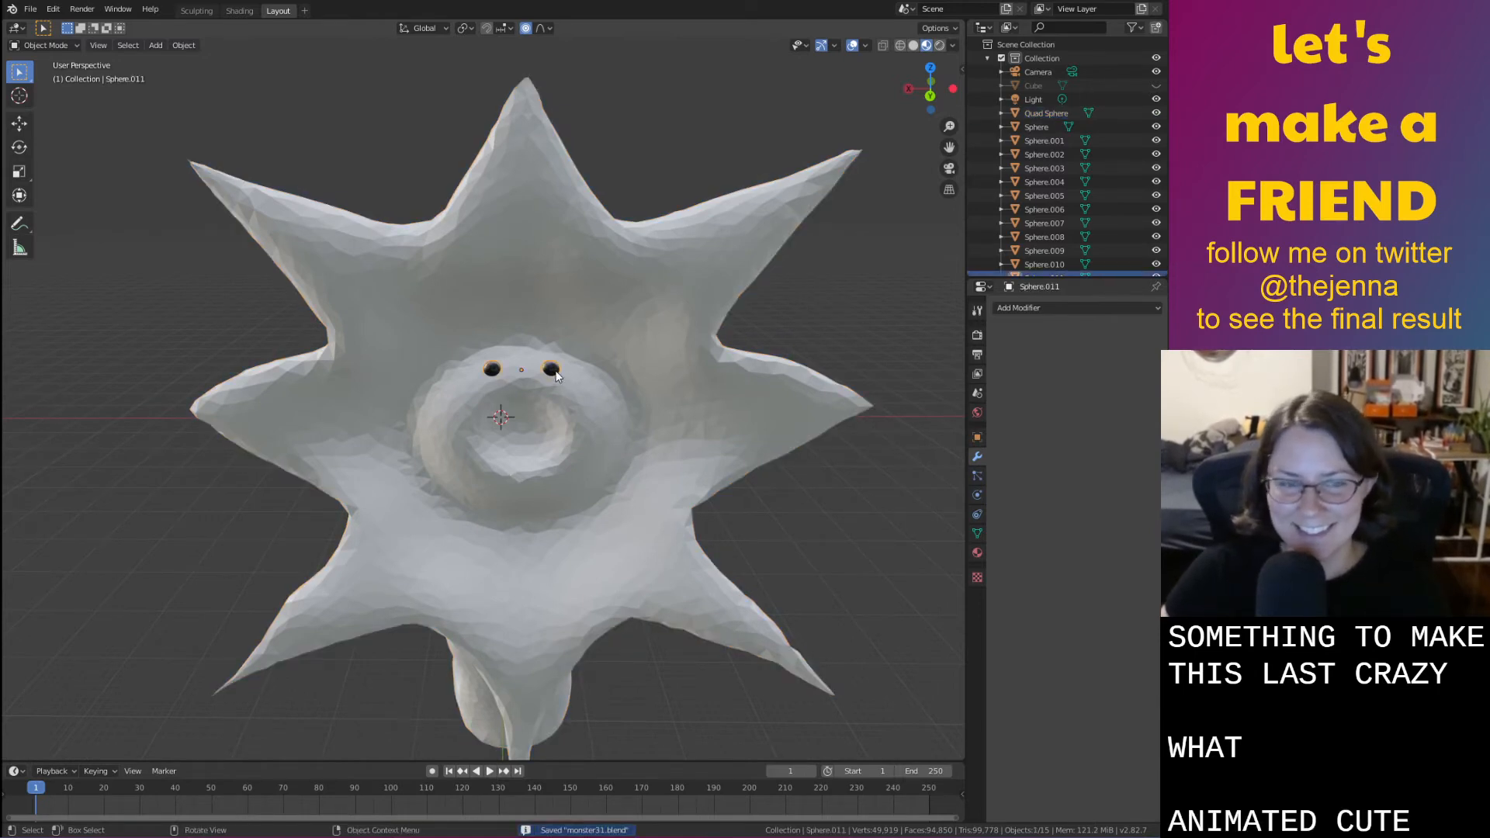
left_click(557, 375)
left_click(551, 366)
key("g")
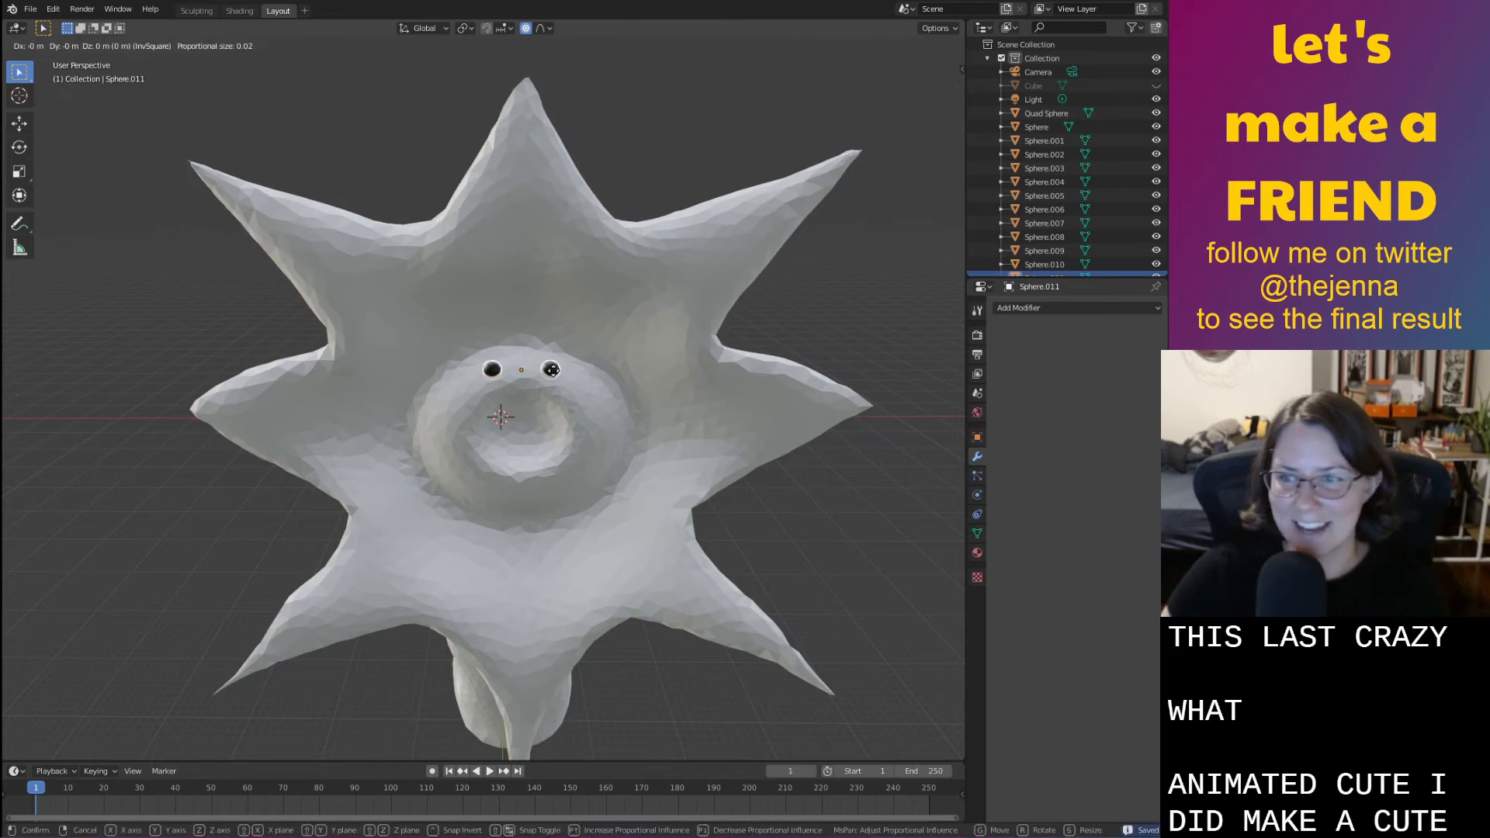
key("z")
left_click(733, 392)
scroll(745, 394, "up", 5)
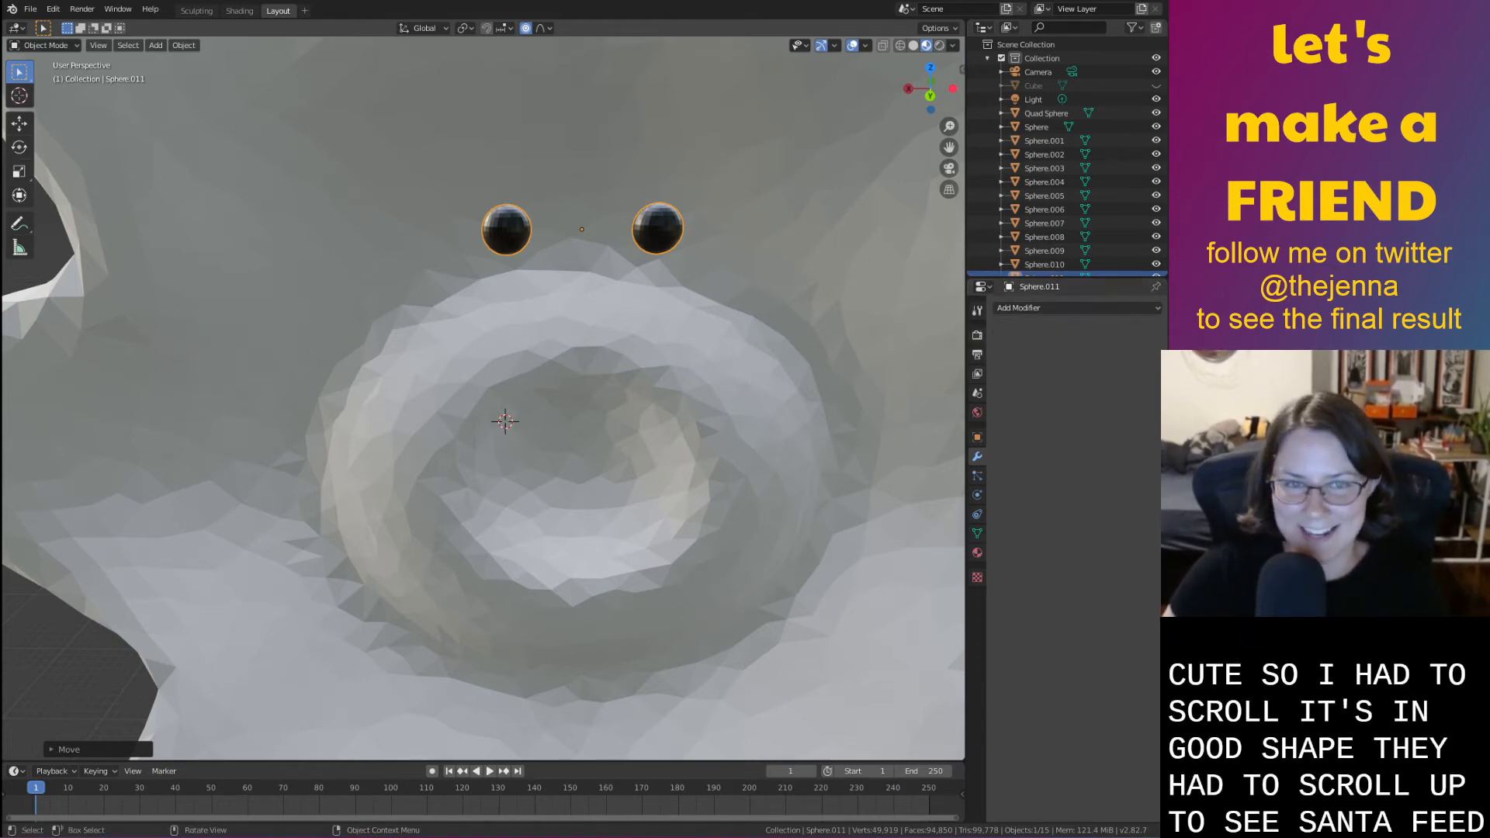
Turn on X-ray display and separate one of the star head's two eyes into its own object
key("Tab")
left_click(628, 172)
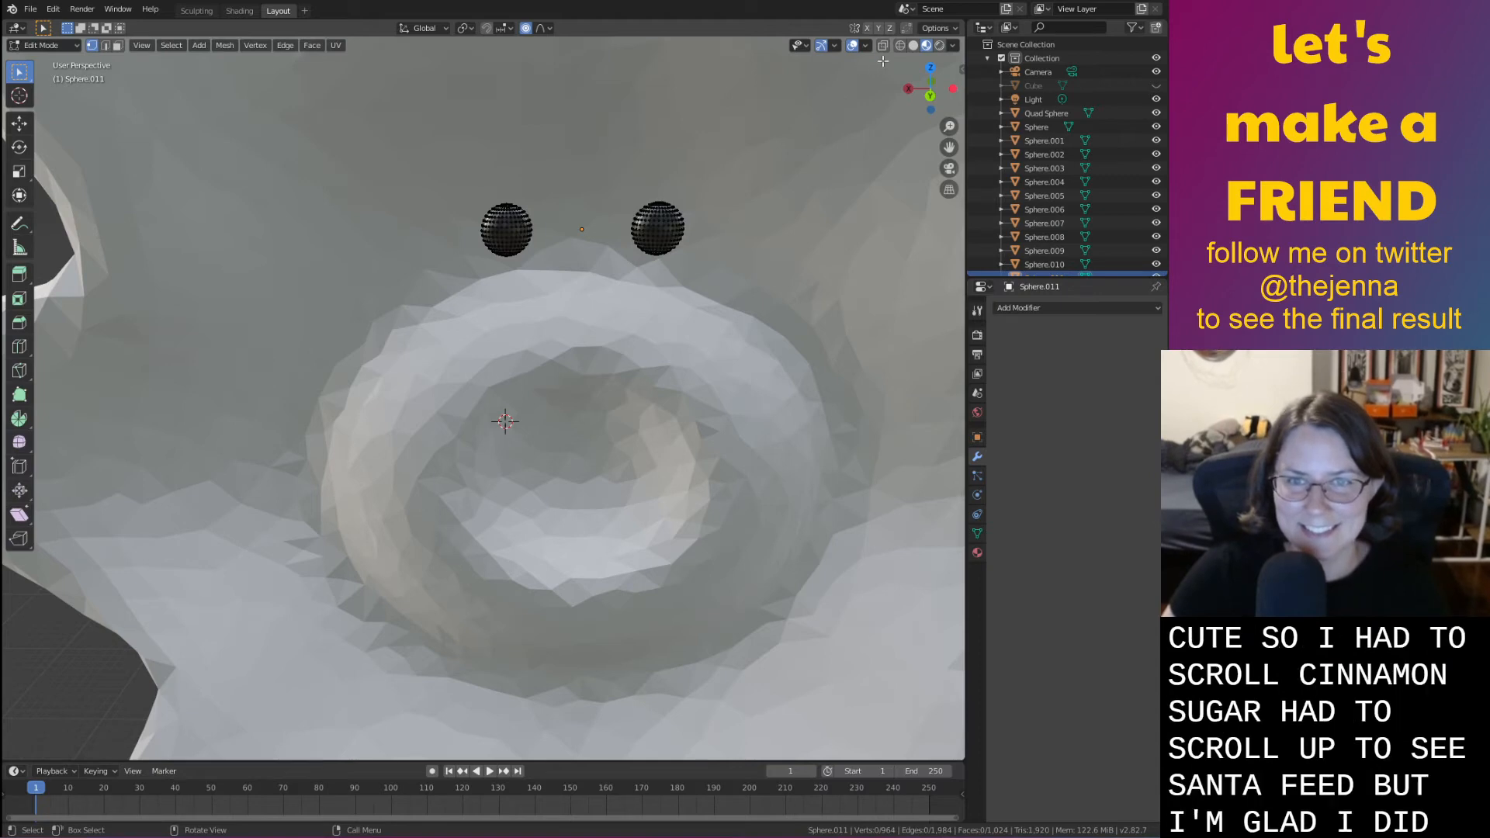
left_click_drag(708, 292, 722, 270)
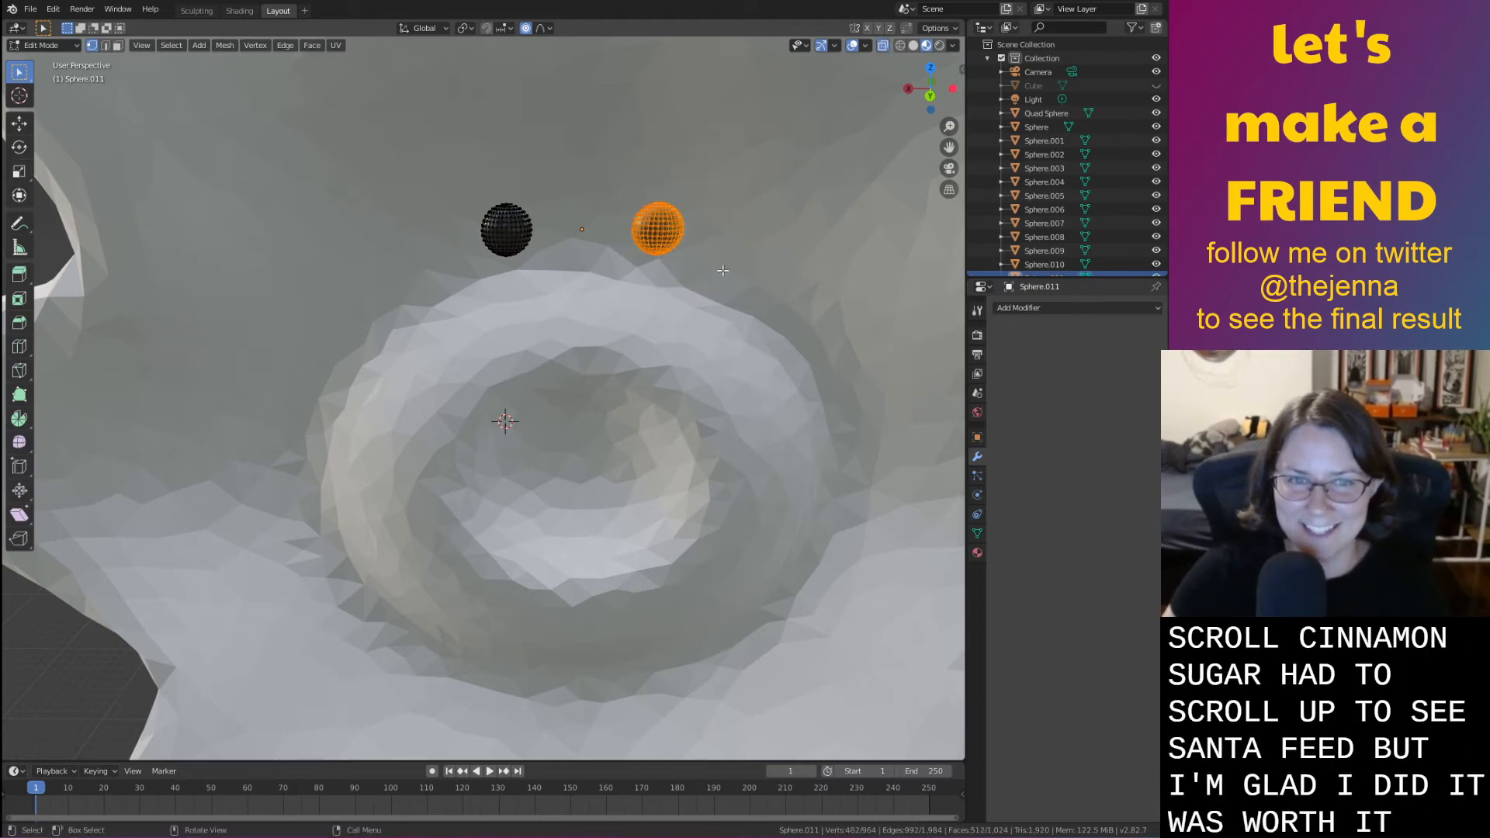
right_click(683, 220)
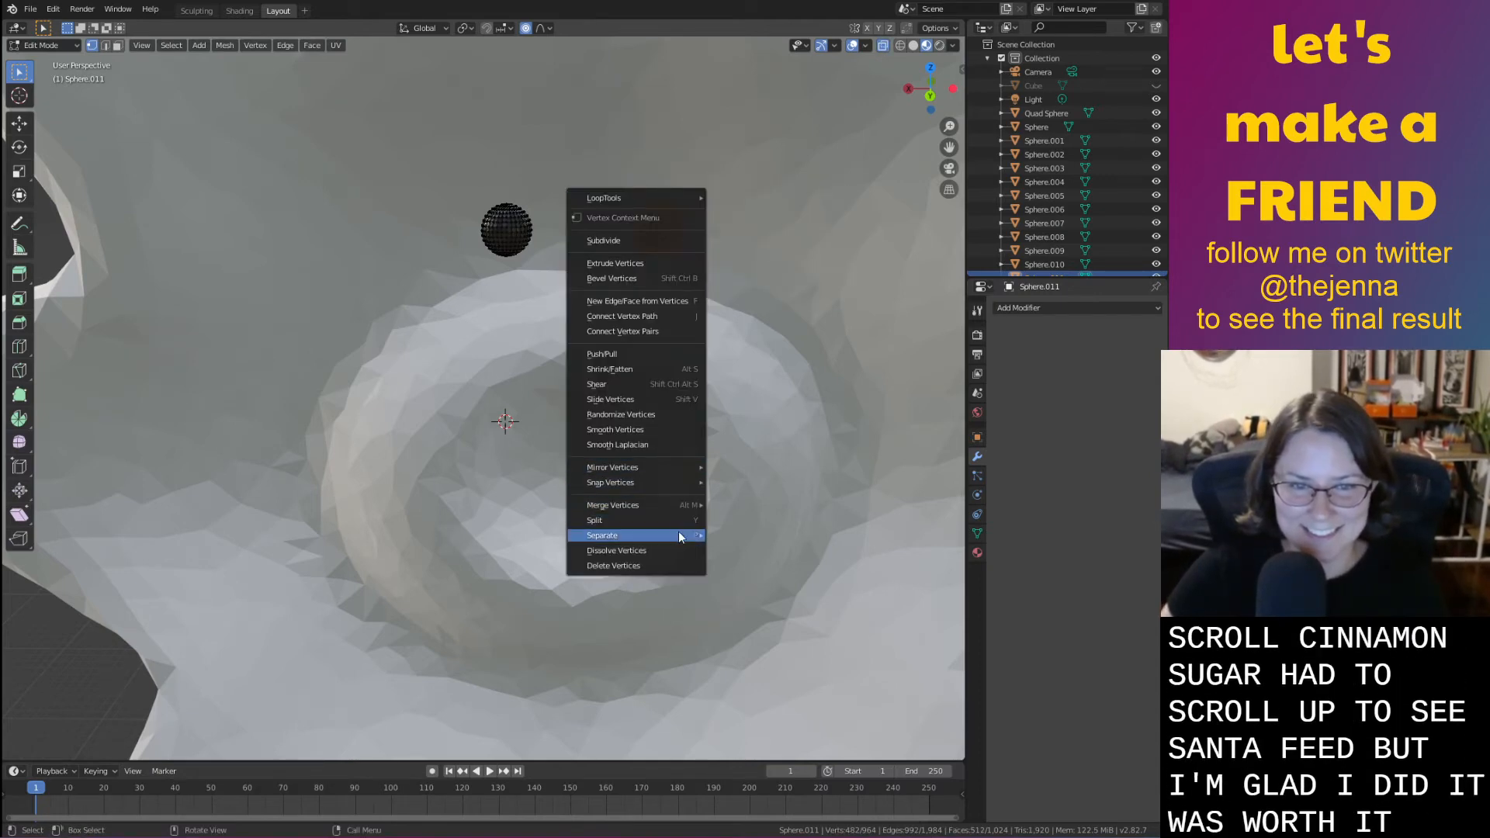
mouse_move(678, 535)
left_click(745, 535)
key("Tab")
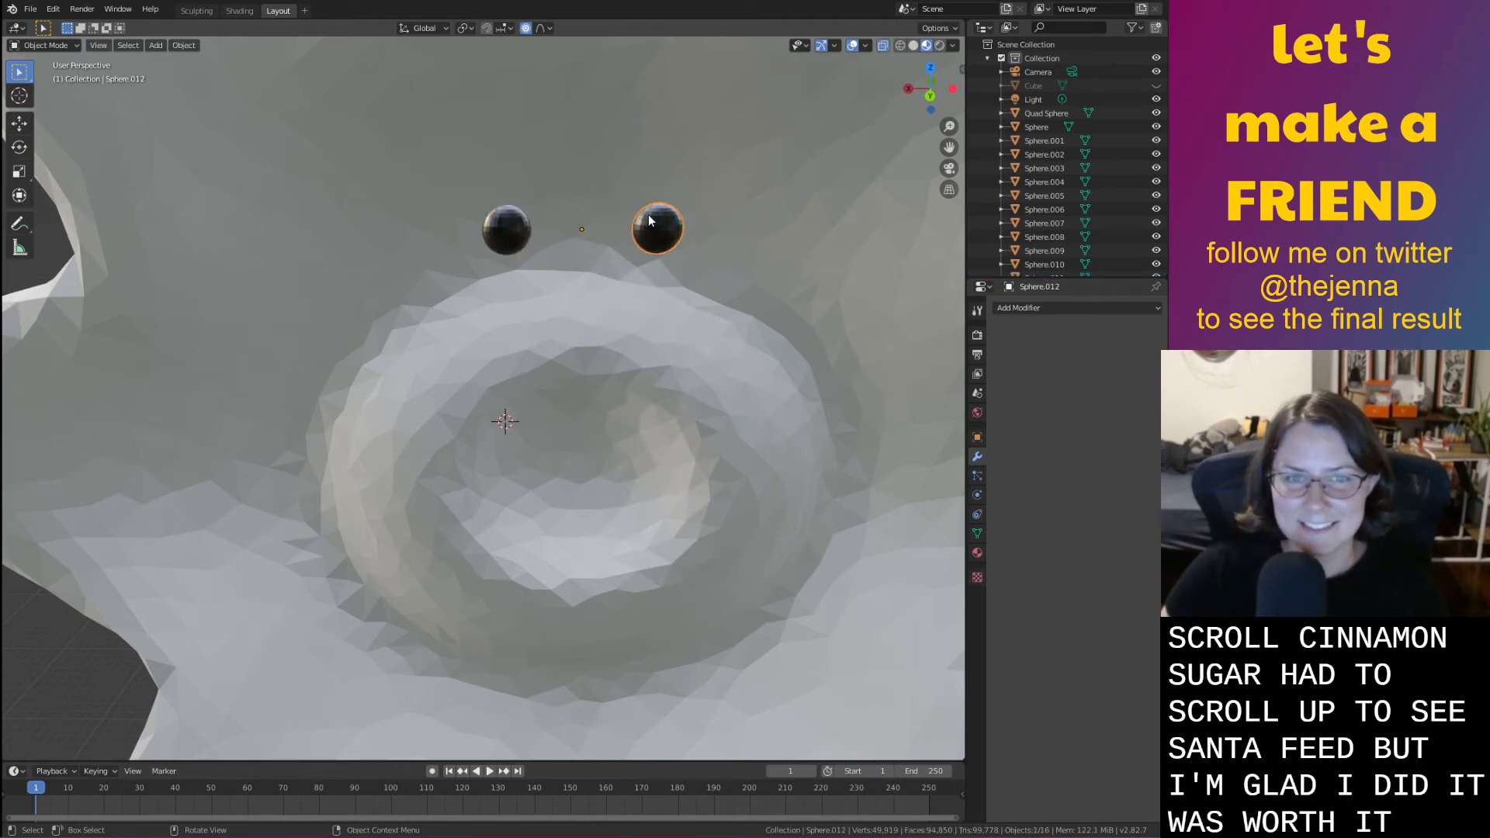
Select both of the star head's eyes and move them down level with the pit in the bulge
left_click(501, 227, "shift")
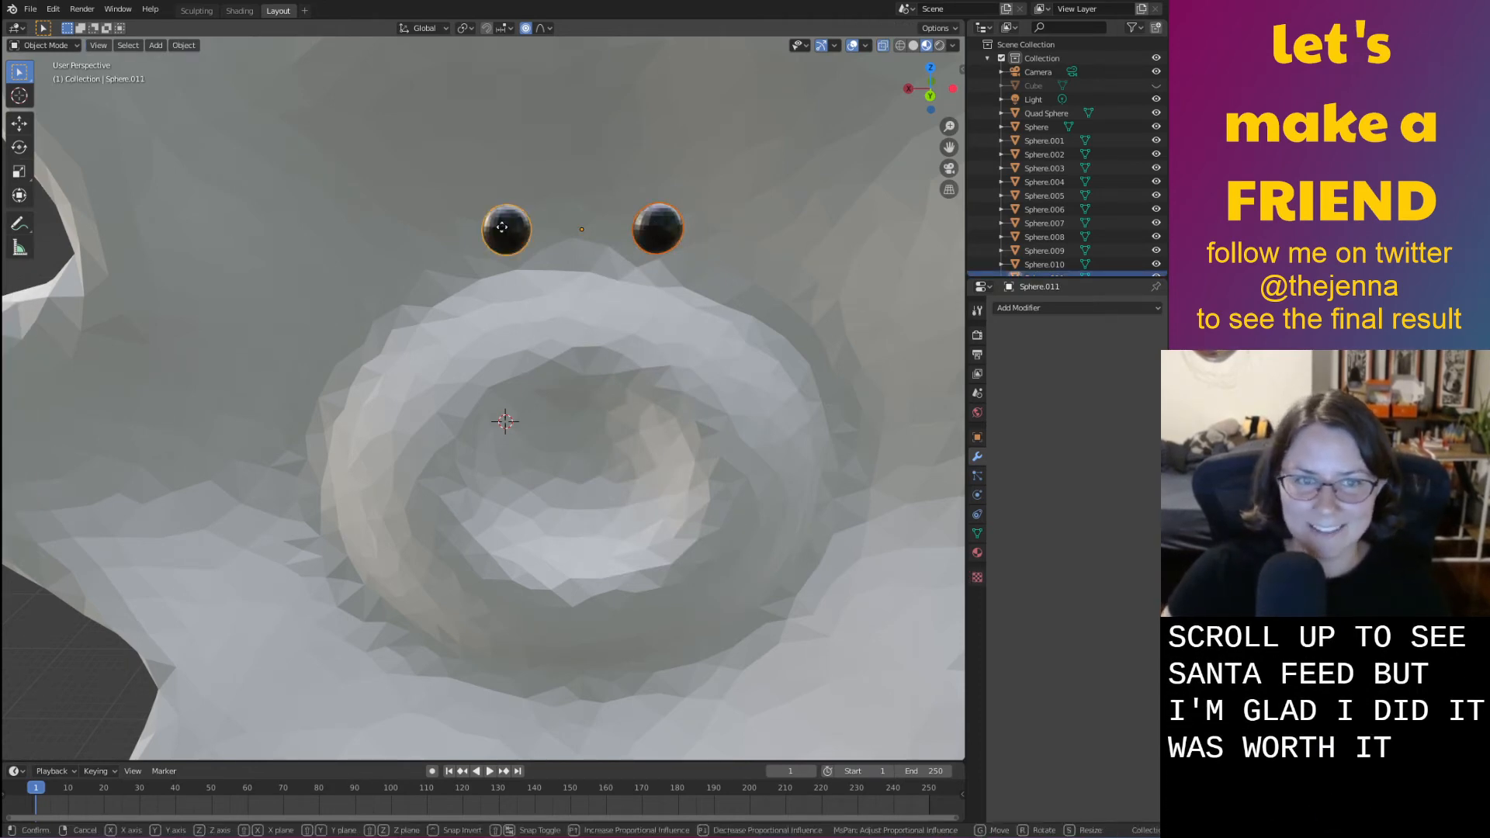
key("g")
left_click(663, 462)
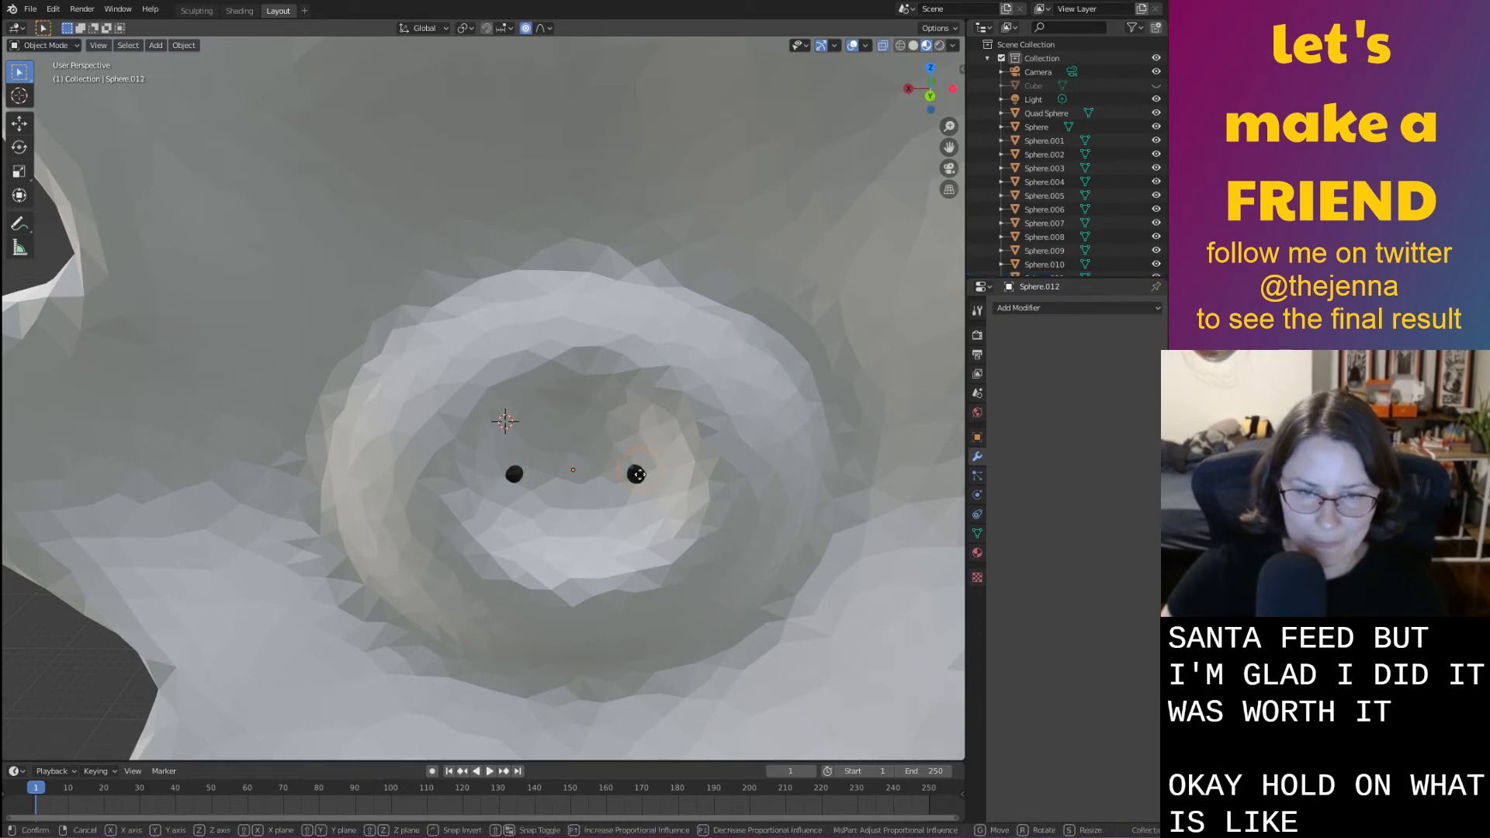
key("g")
key("Escape")
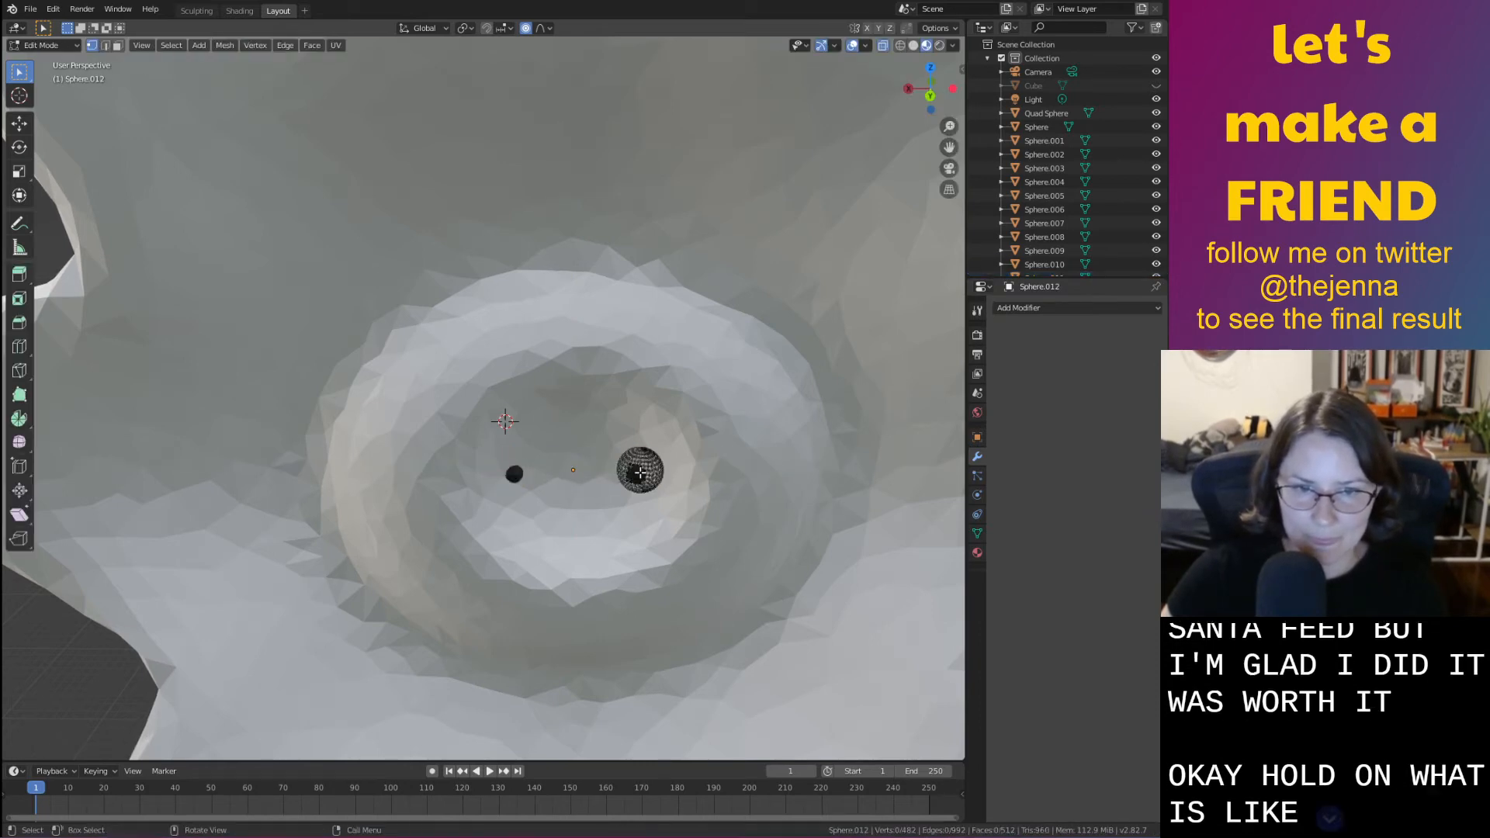
left_click(625, 462)
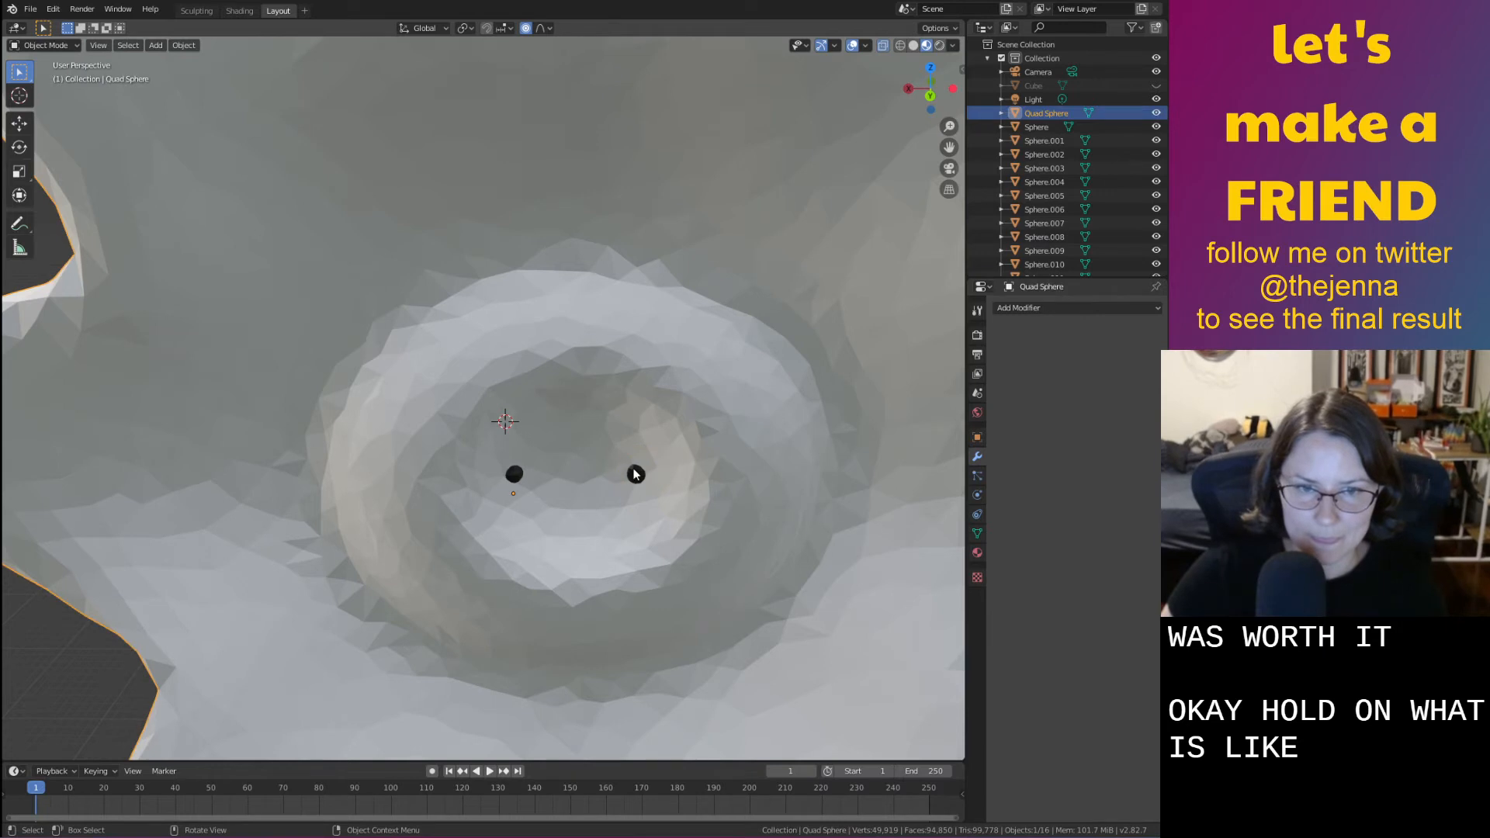
Set the separated eye's origin to its geometry and move it along X to the bulge's outer edge
left_click(635, 474)
right_click(633, 468)
mouse_move(648, 469)
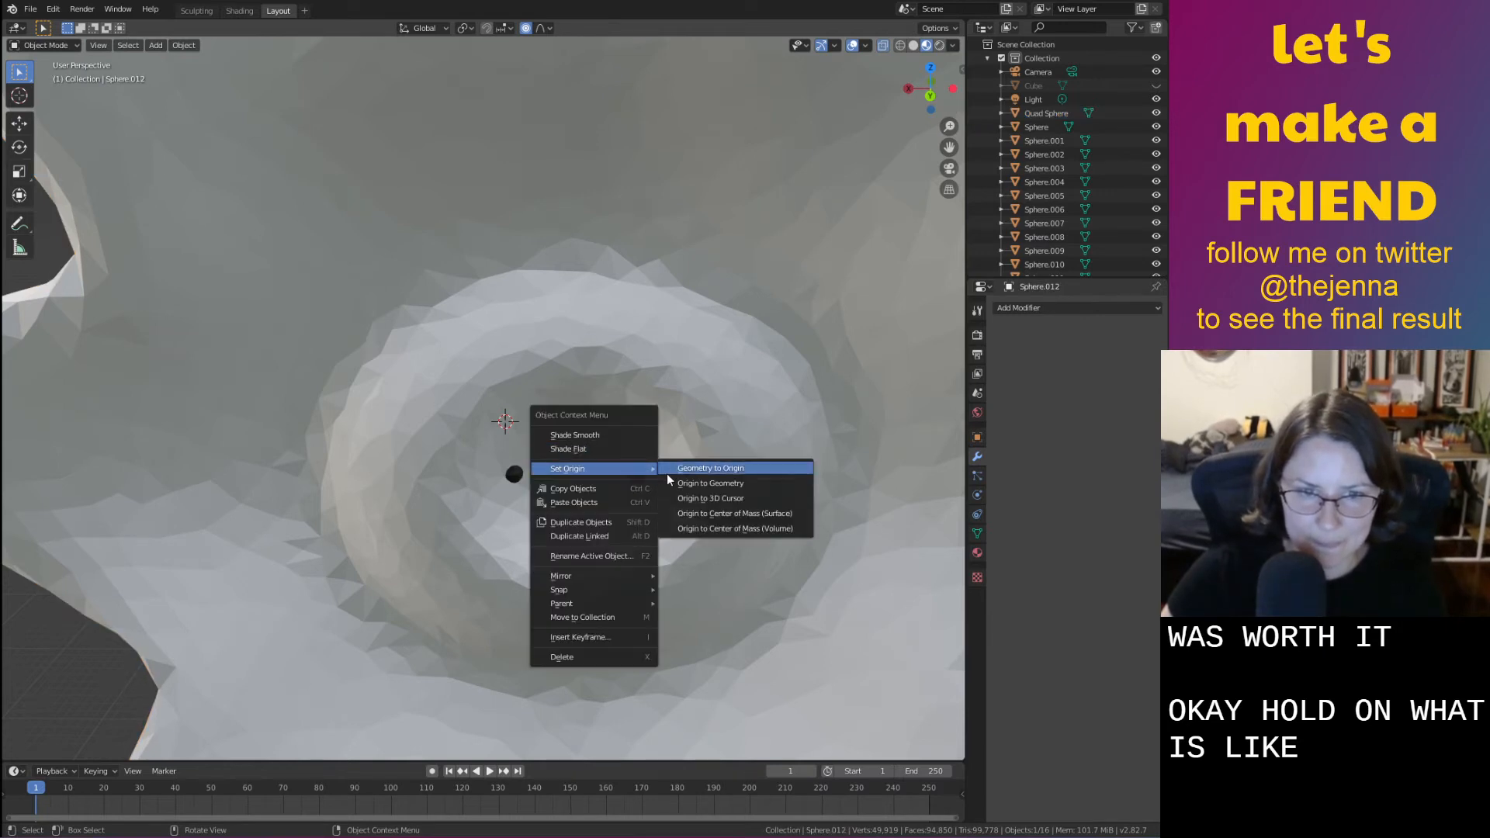
left_click(695, 484)
key("g")
key("x")
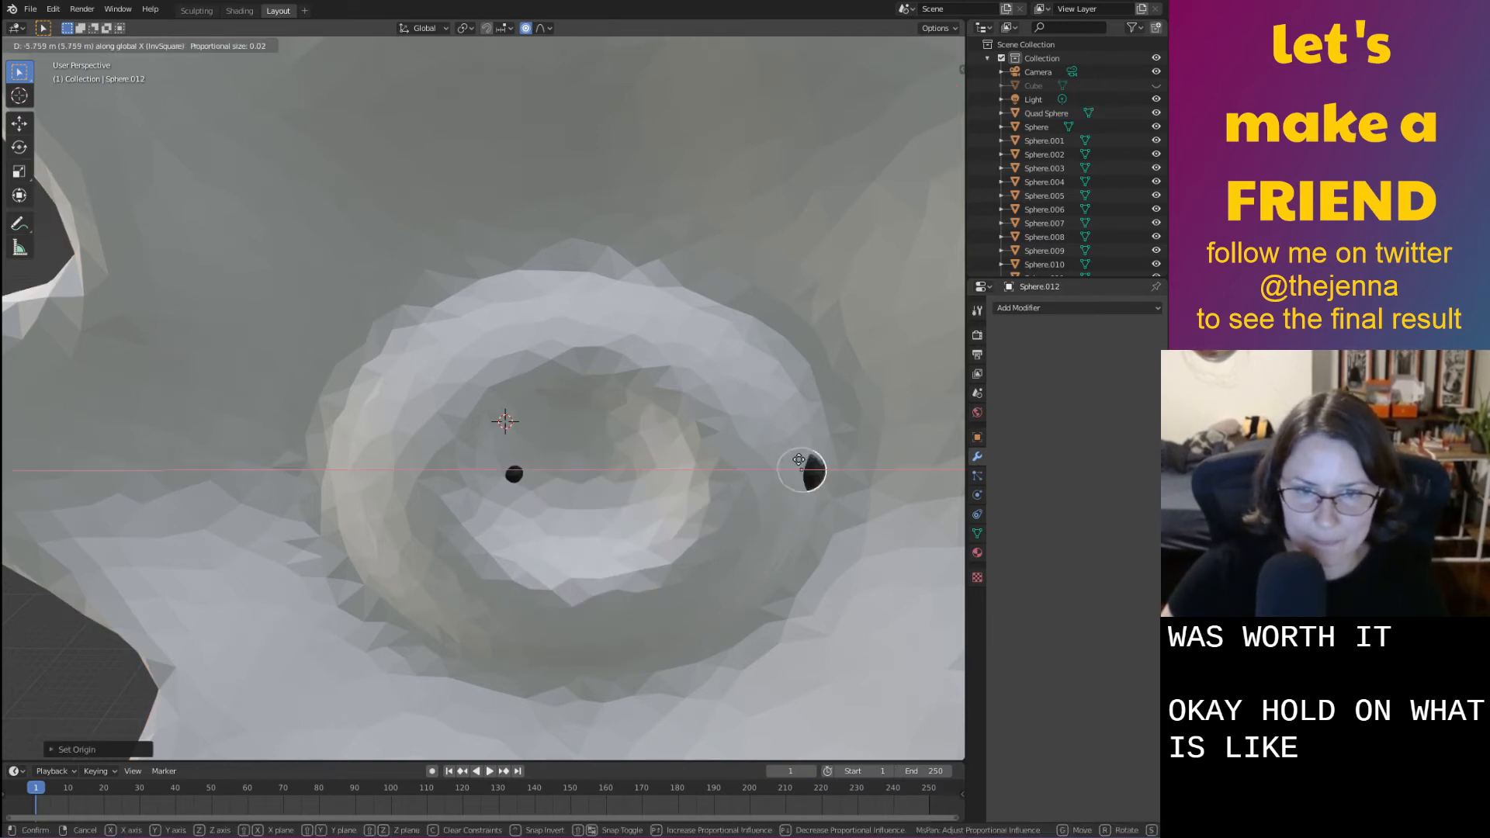
left_click(820, 459)
Move the other eye along X to the opposite outer edge of the bulge
left_click(514, 473)
key("g")
key("x")
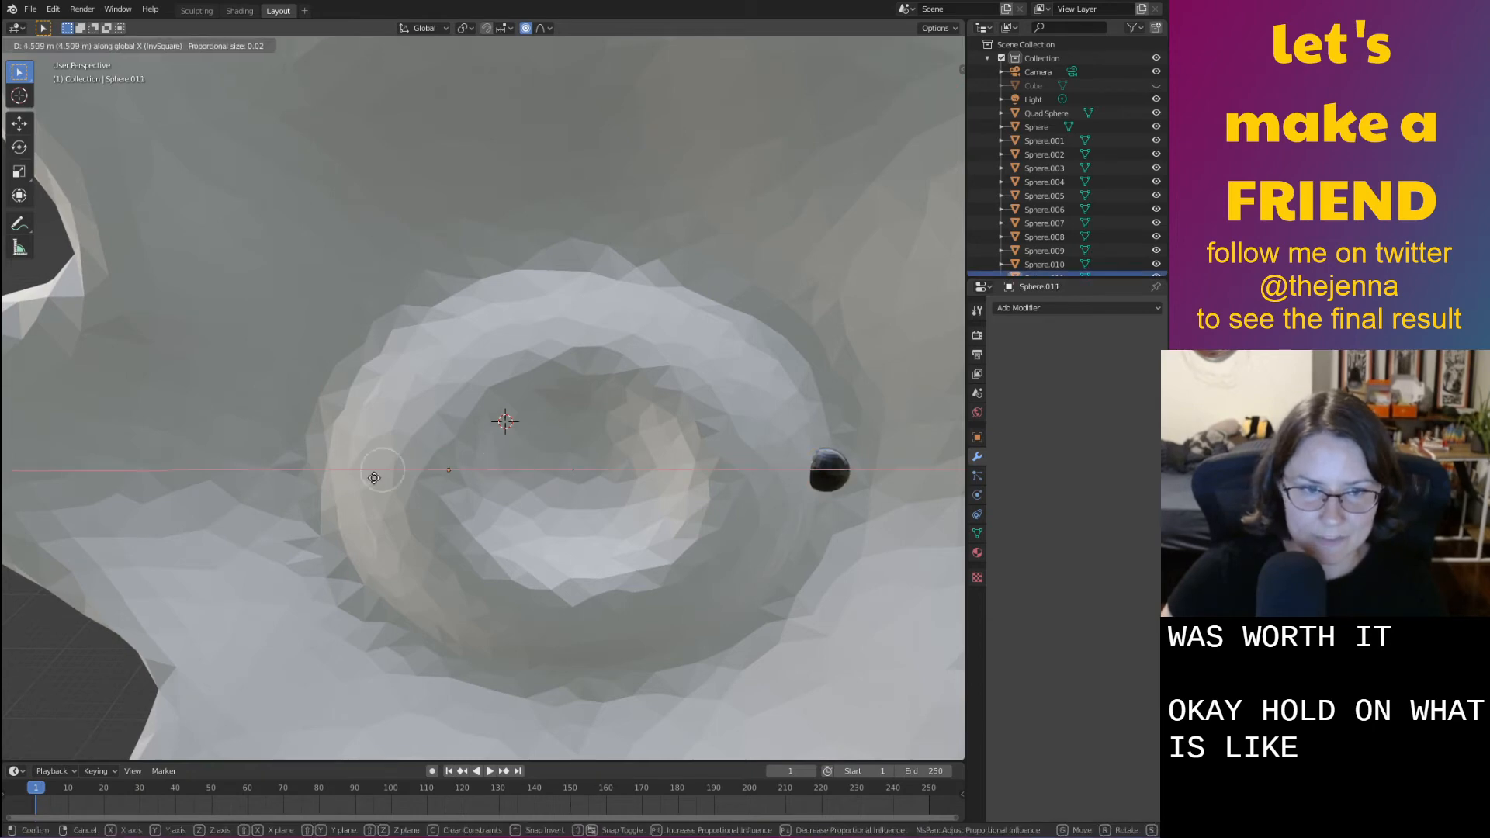
left_click(342, 481)
scroll(225, 510, "down", 6)
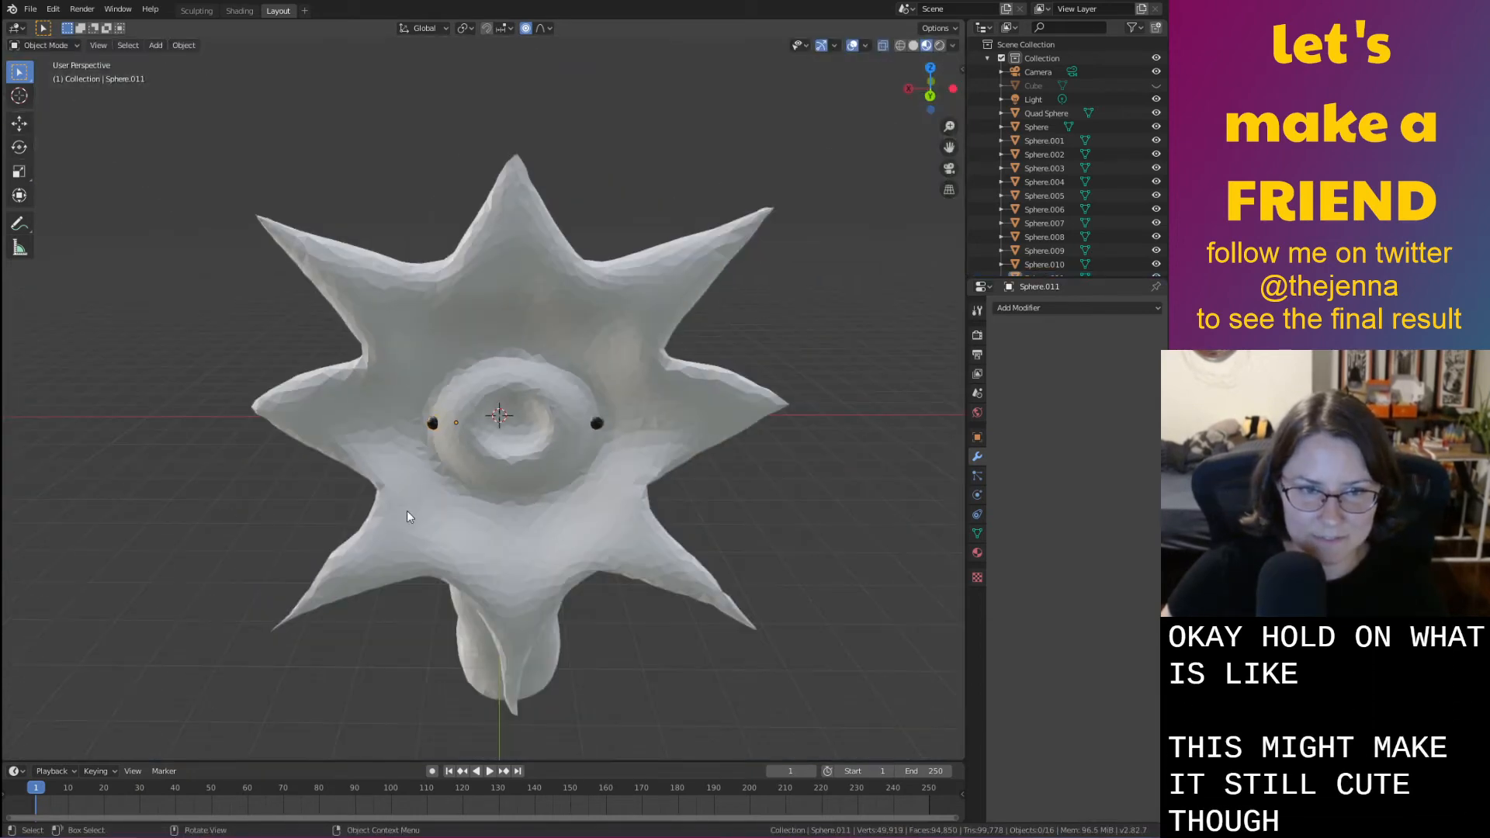
Scale both eyes up together so they grow and spread outward onto the star's side spikes
middle_click_drag(745, 500, 746, 467)
scroll(745, 464, "up", 2)
left_click(670, 346)
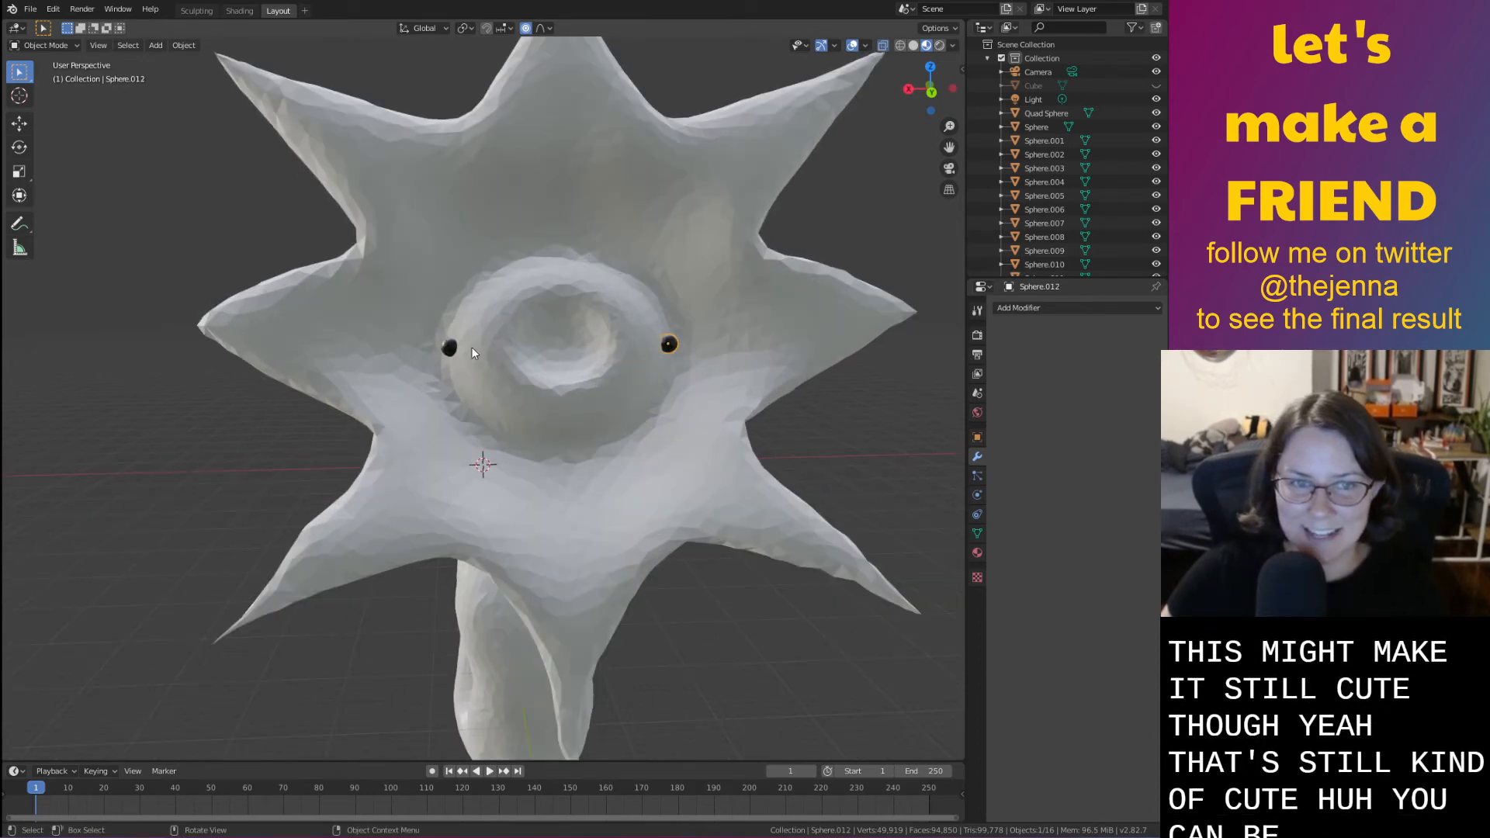
left_click(450, 348, "shift")
key("s")
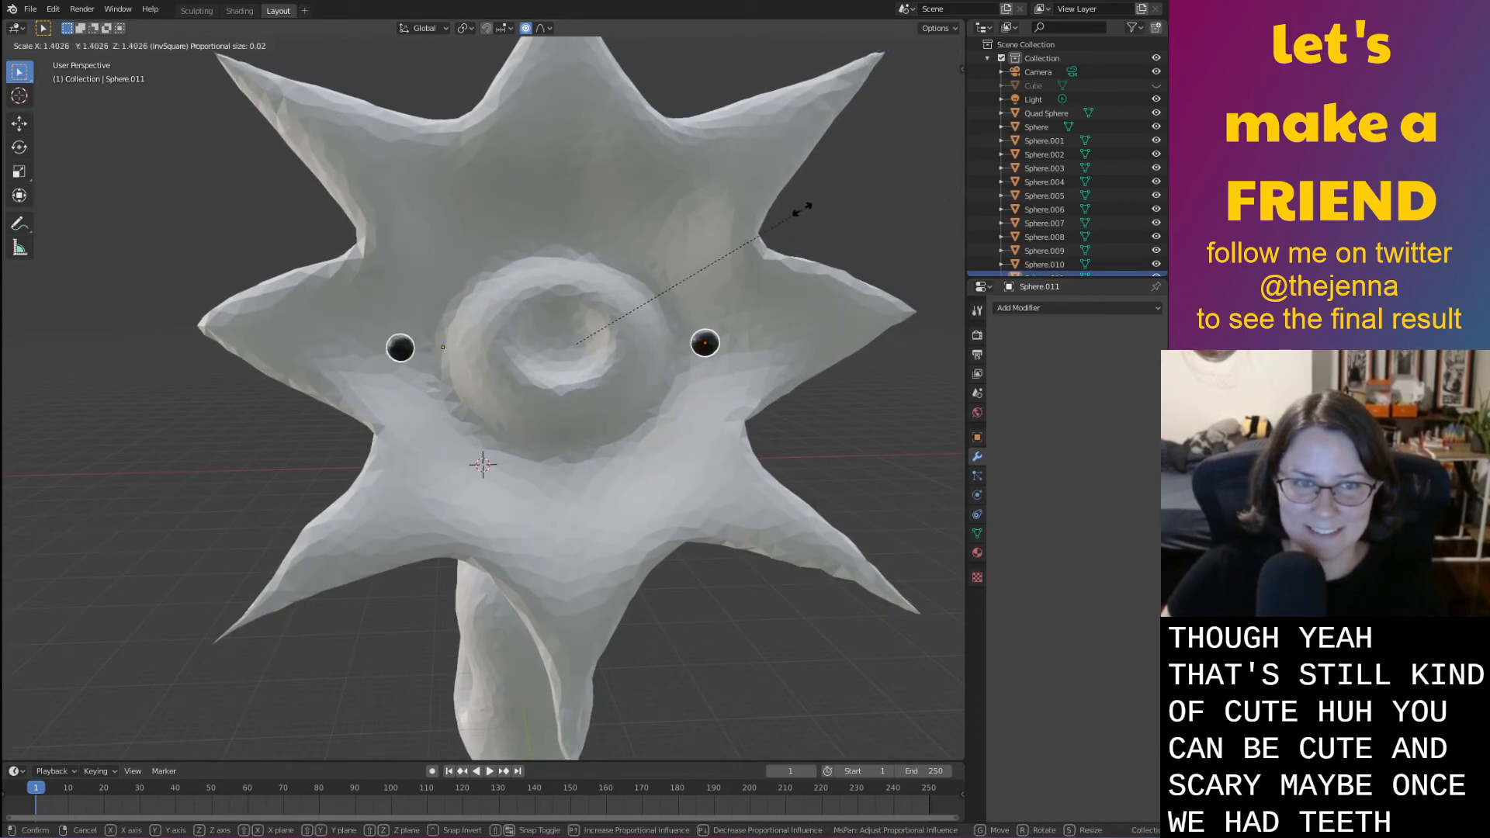
left_click(914, 89)
Rotate both eyes slightly about Z and shift them along X and Y to the front of the side spikes
middle_click_drag(762, 258, 656, 417)
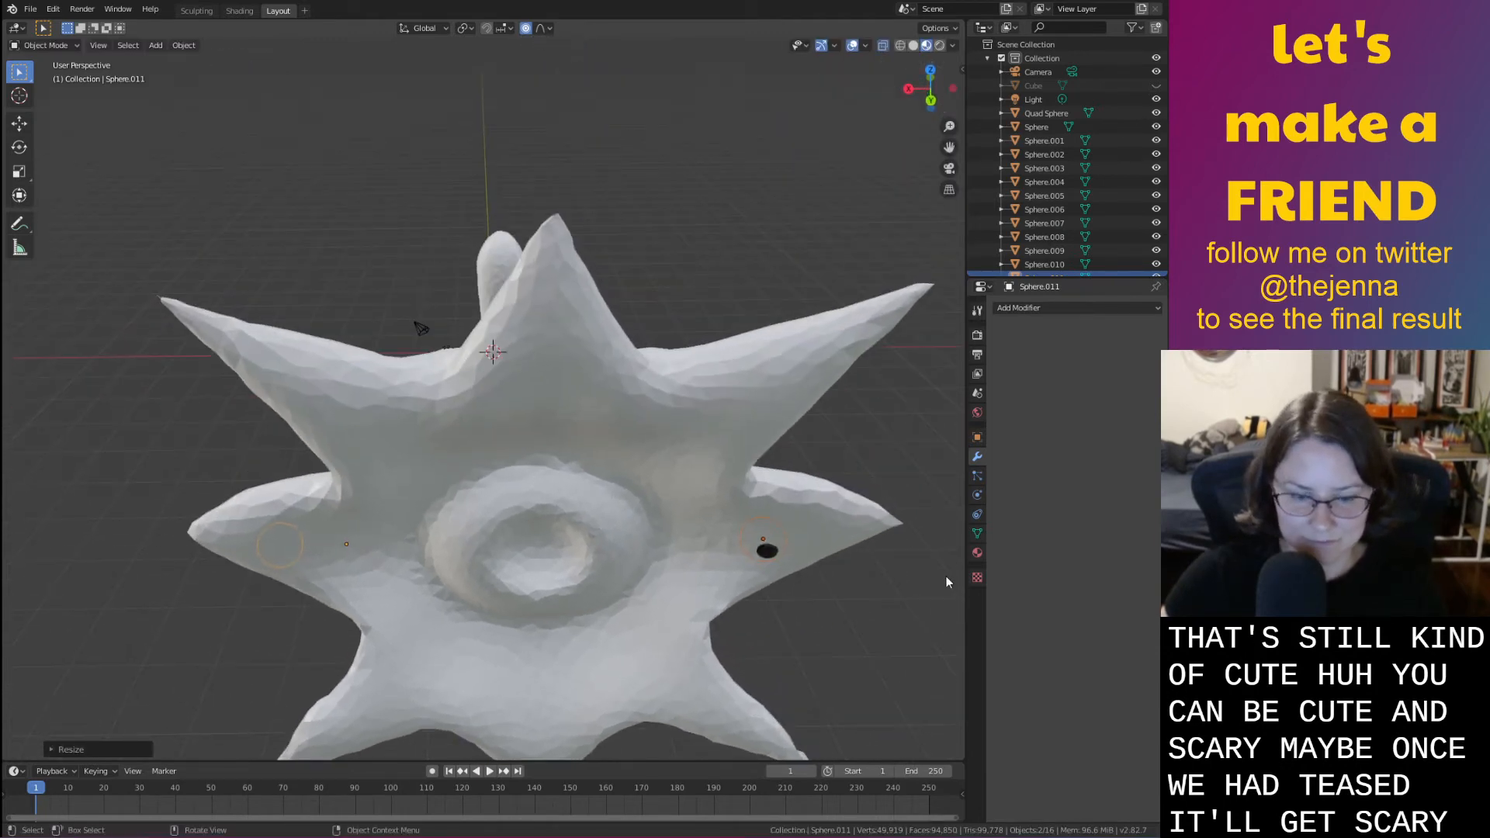
key("r")
key("z")
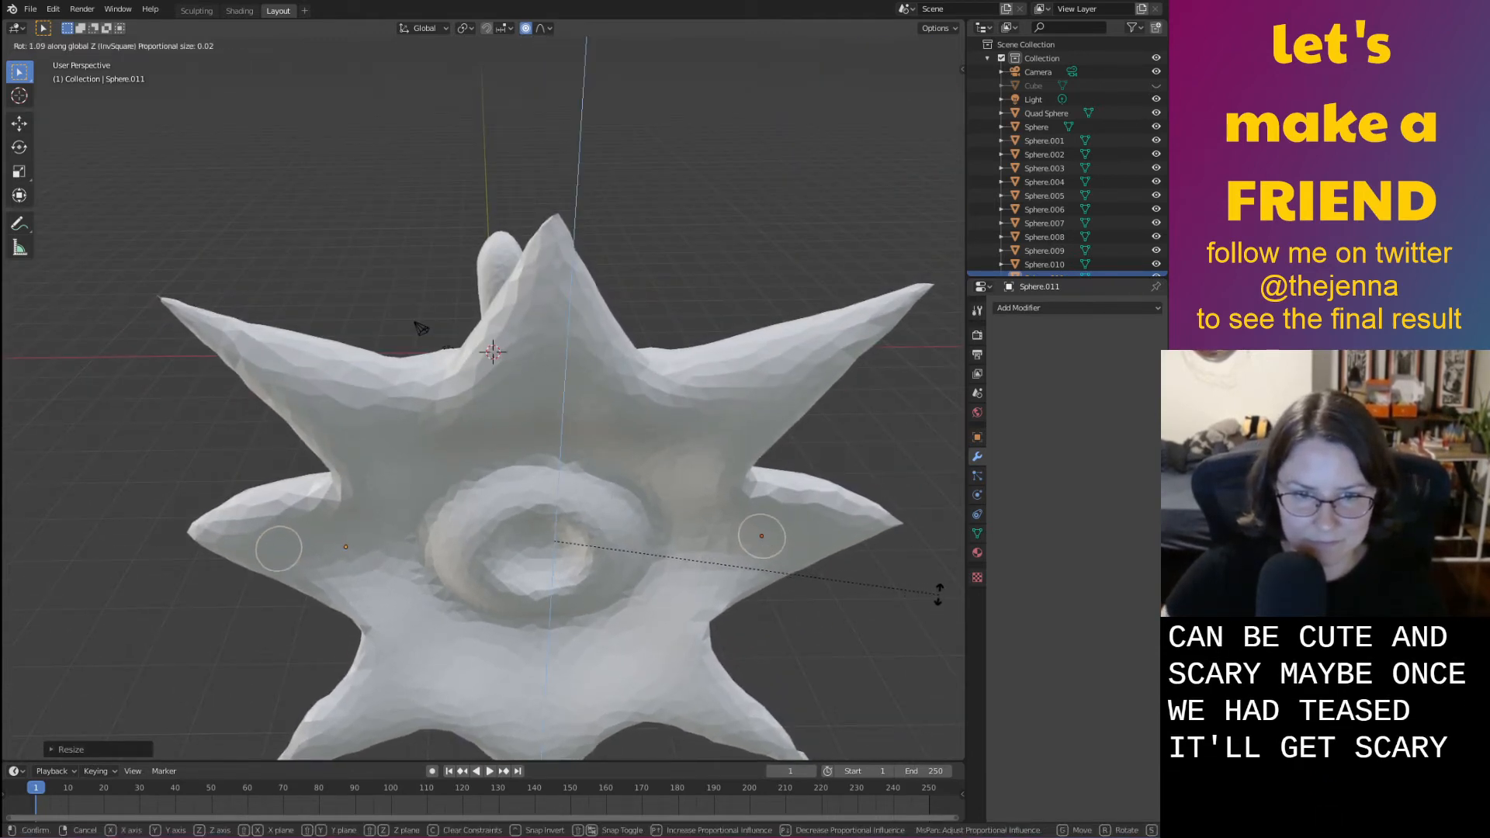
left_click(939, 590)
key("g")
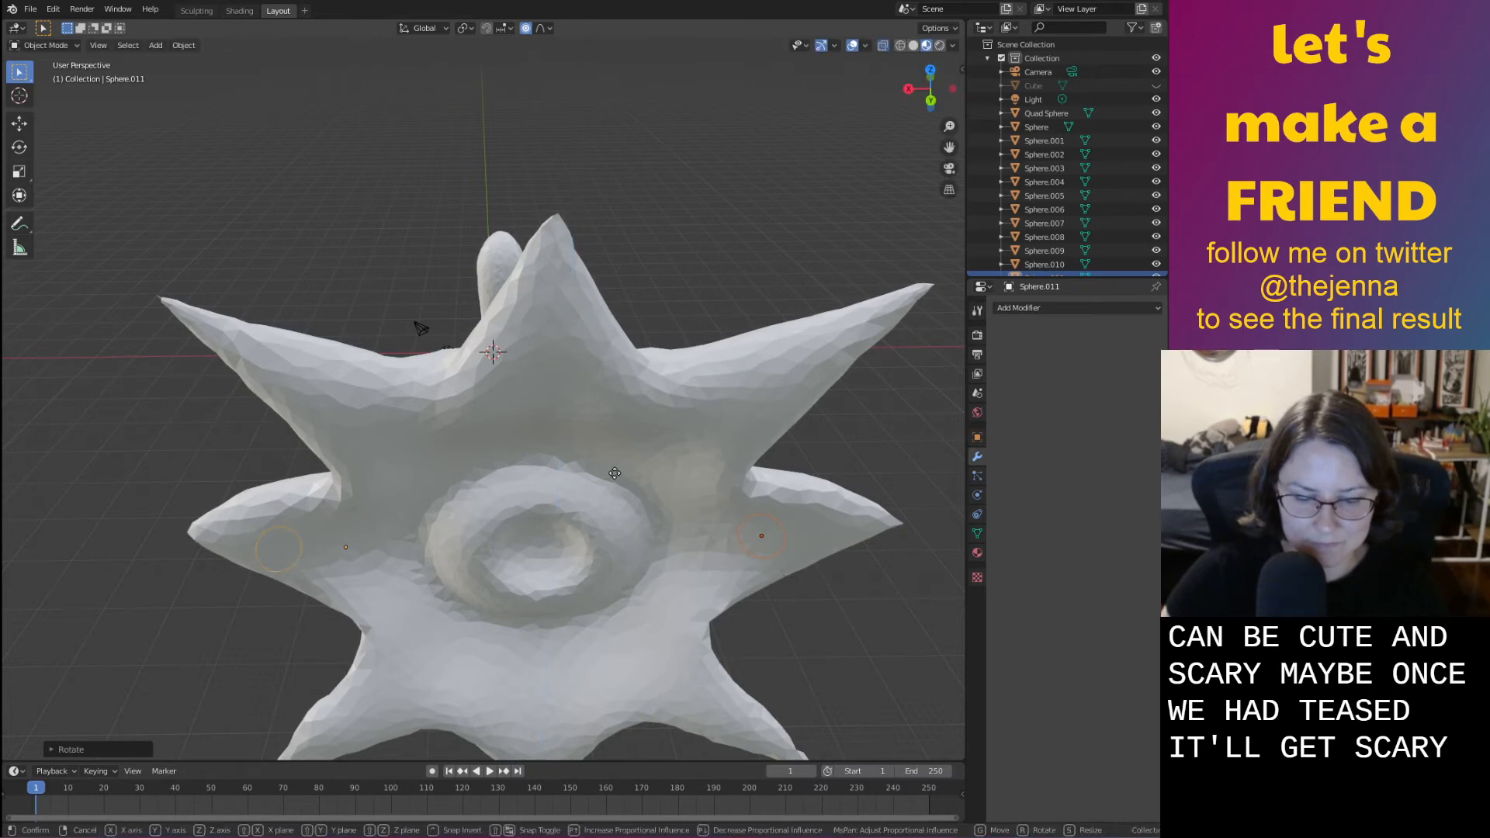
key("x")
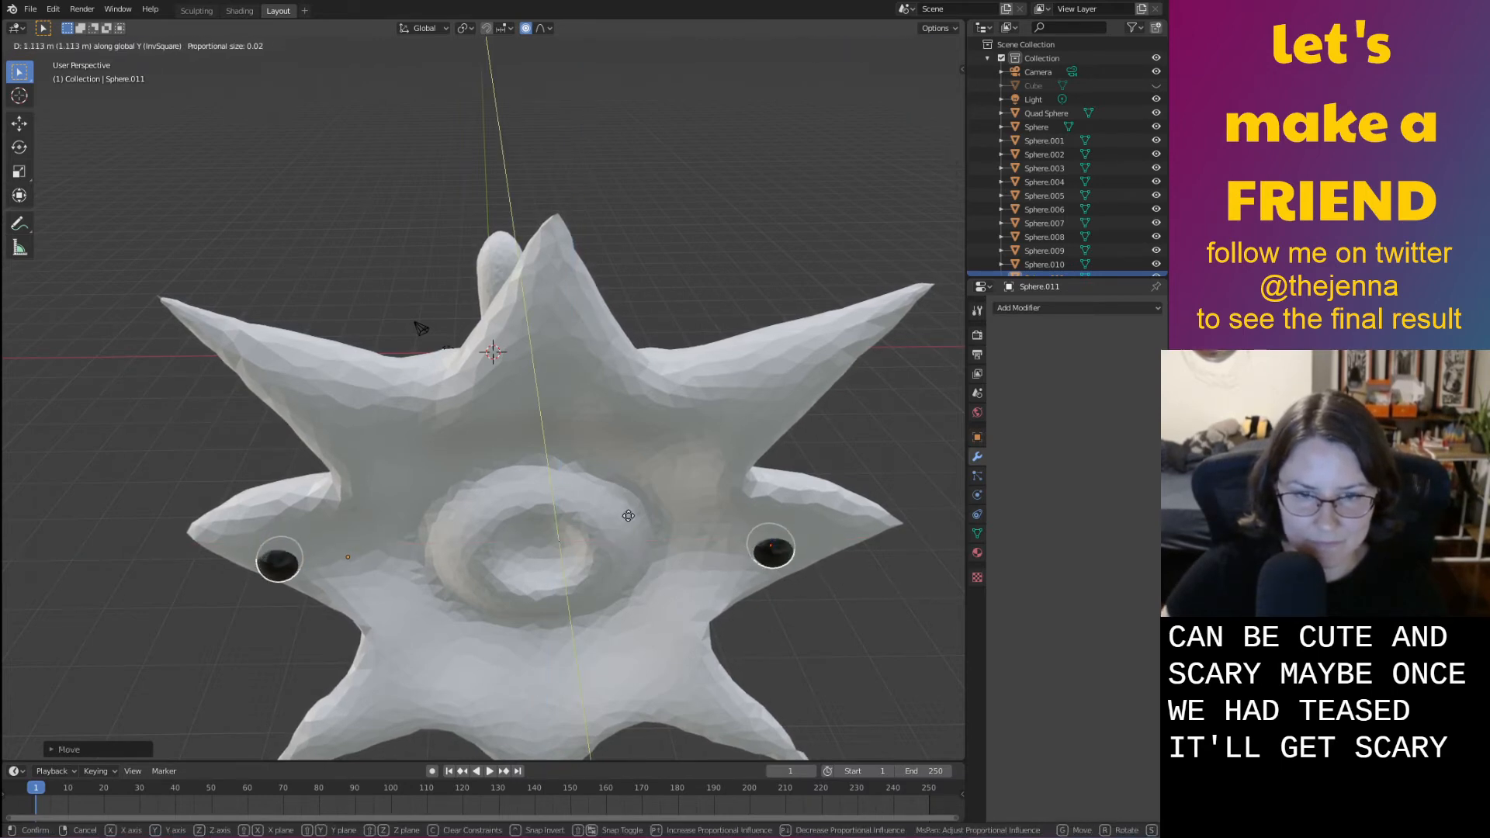
left_click(856, 620)
left_click(854, 615)
mouse_move(854, 614)
middle_mouse_down()
mouse_move(839, 627)
mouse_move(846, 564)
mouse_move(877, 578)
mouse_move(862, 617)
middle_mouse_up()
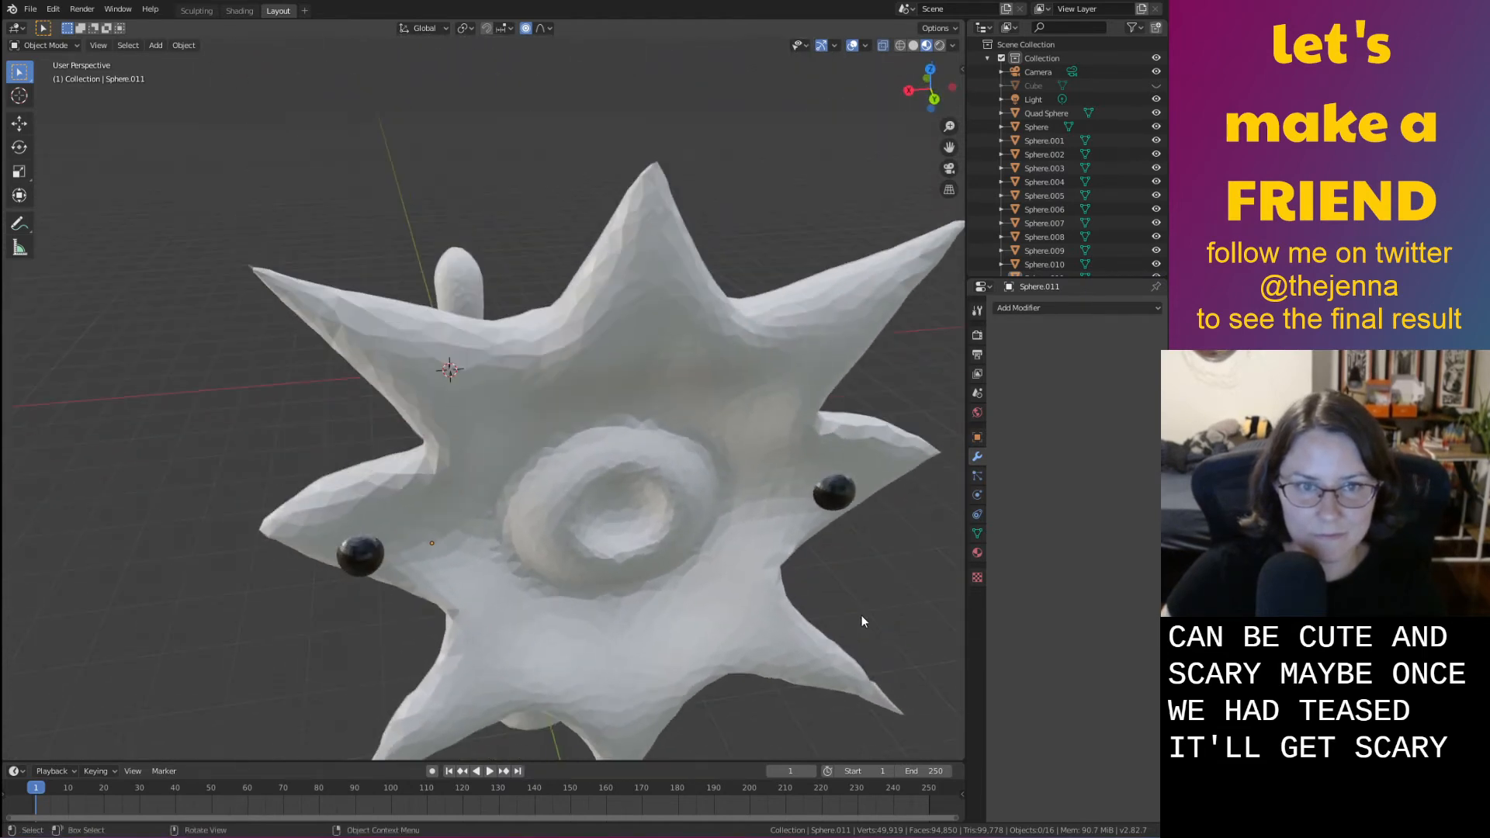
Move both eyes up onto the star head's upper pair of side spikes
middle_click_drag(509, 549, 501, 568)
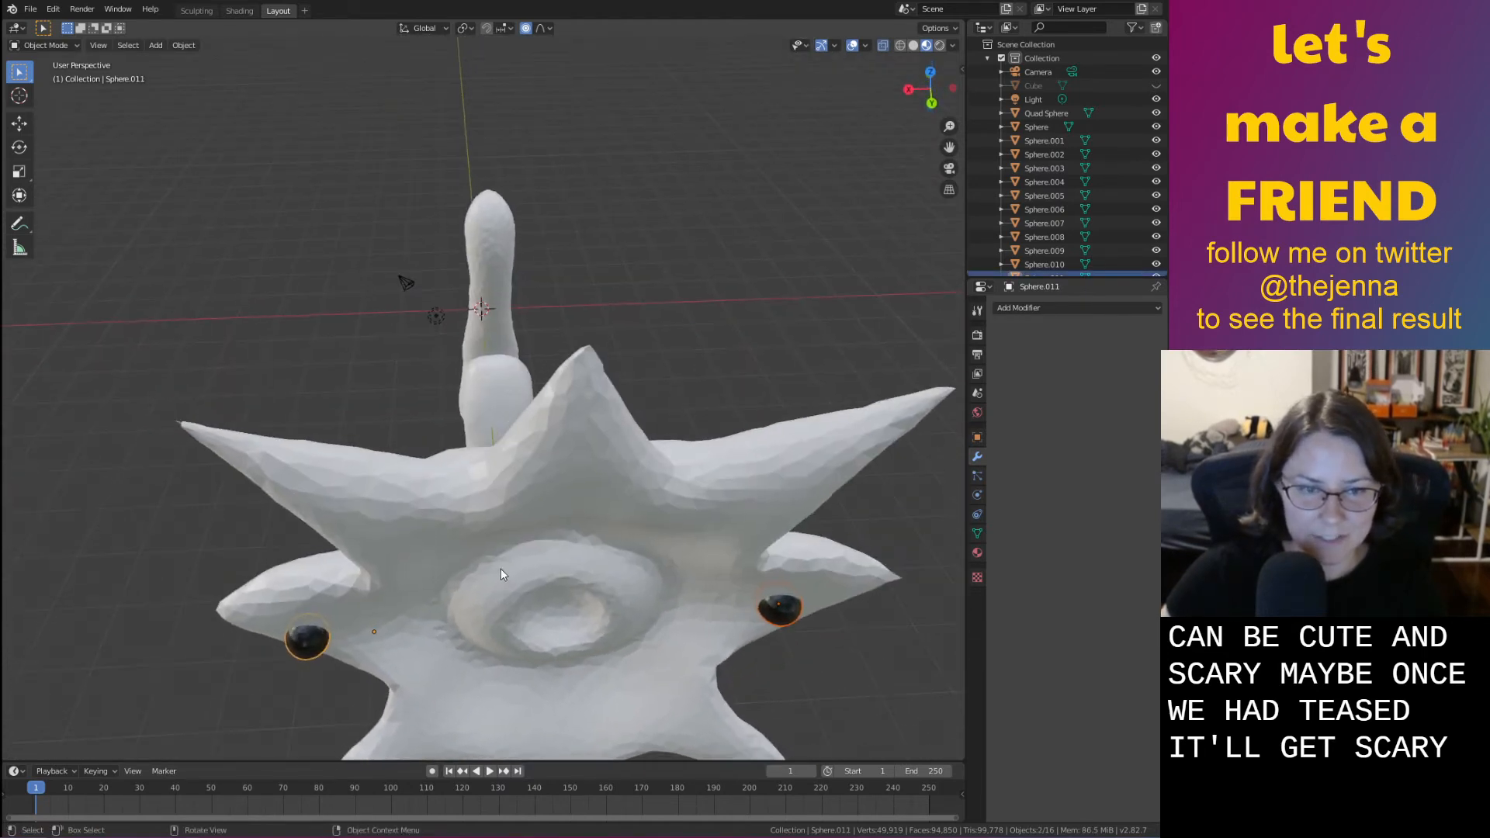
key("g")
left_click(512, 402)
middle_click_drag(512, 402, 544, 322)
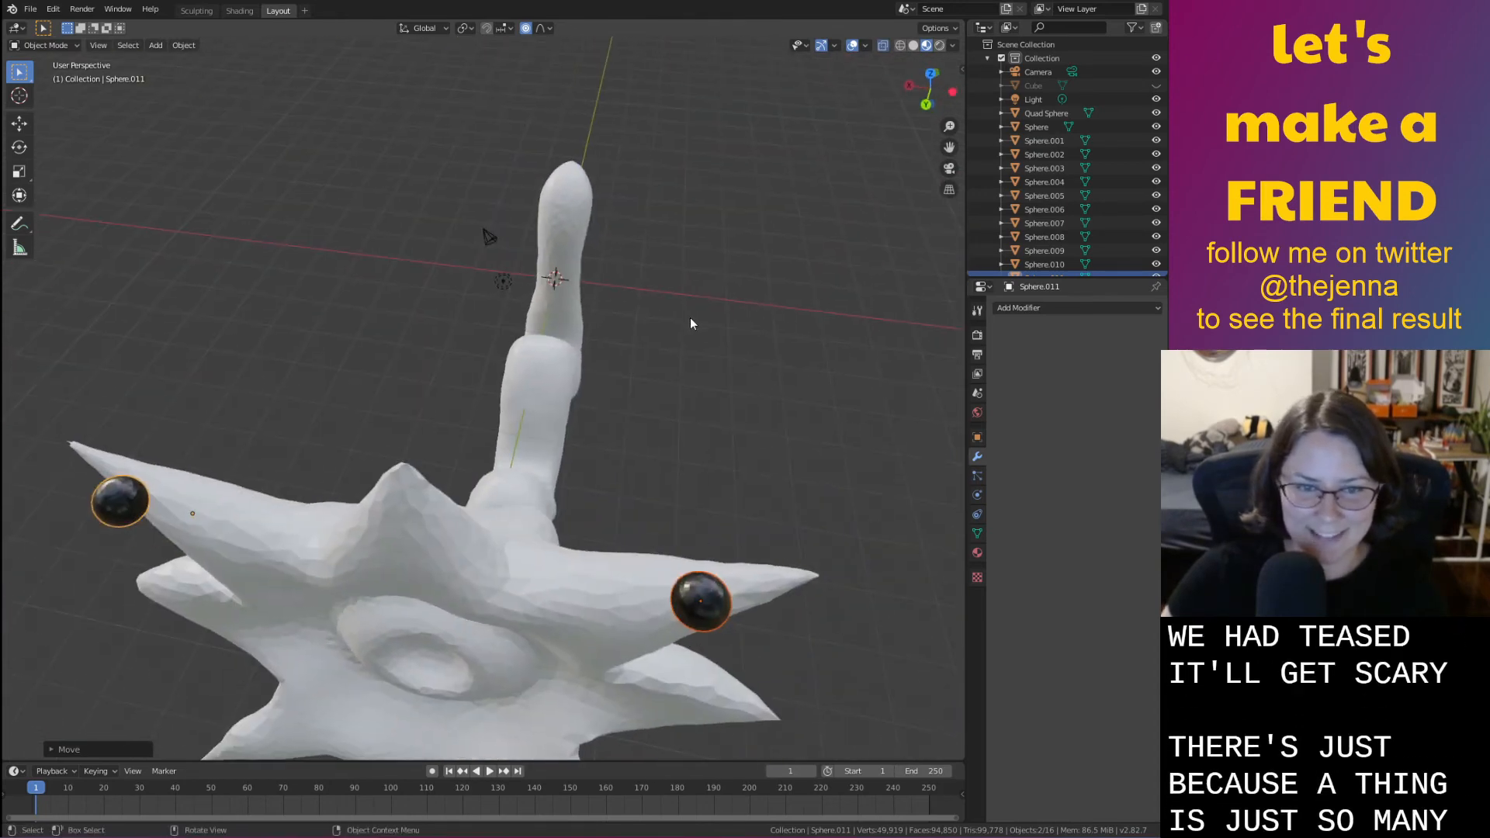
middle_click_drag(587, 402, 582, 324)
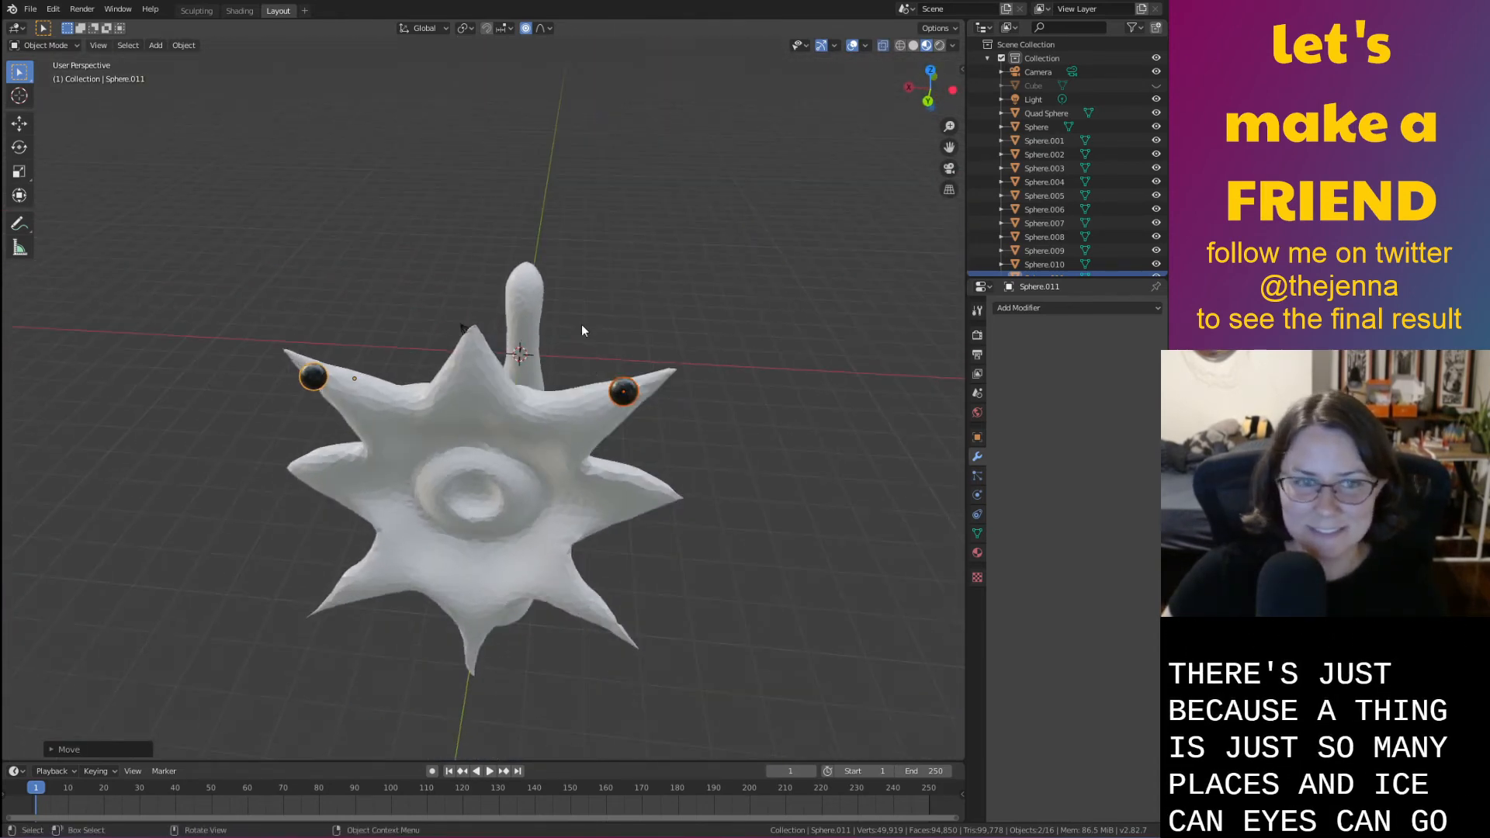
Scale both eyes up and move each one back inward along the star's upper pair of side spikes
key("s")
left_click(683, 199)
left_click(209, 355)
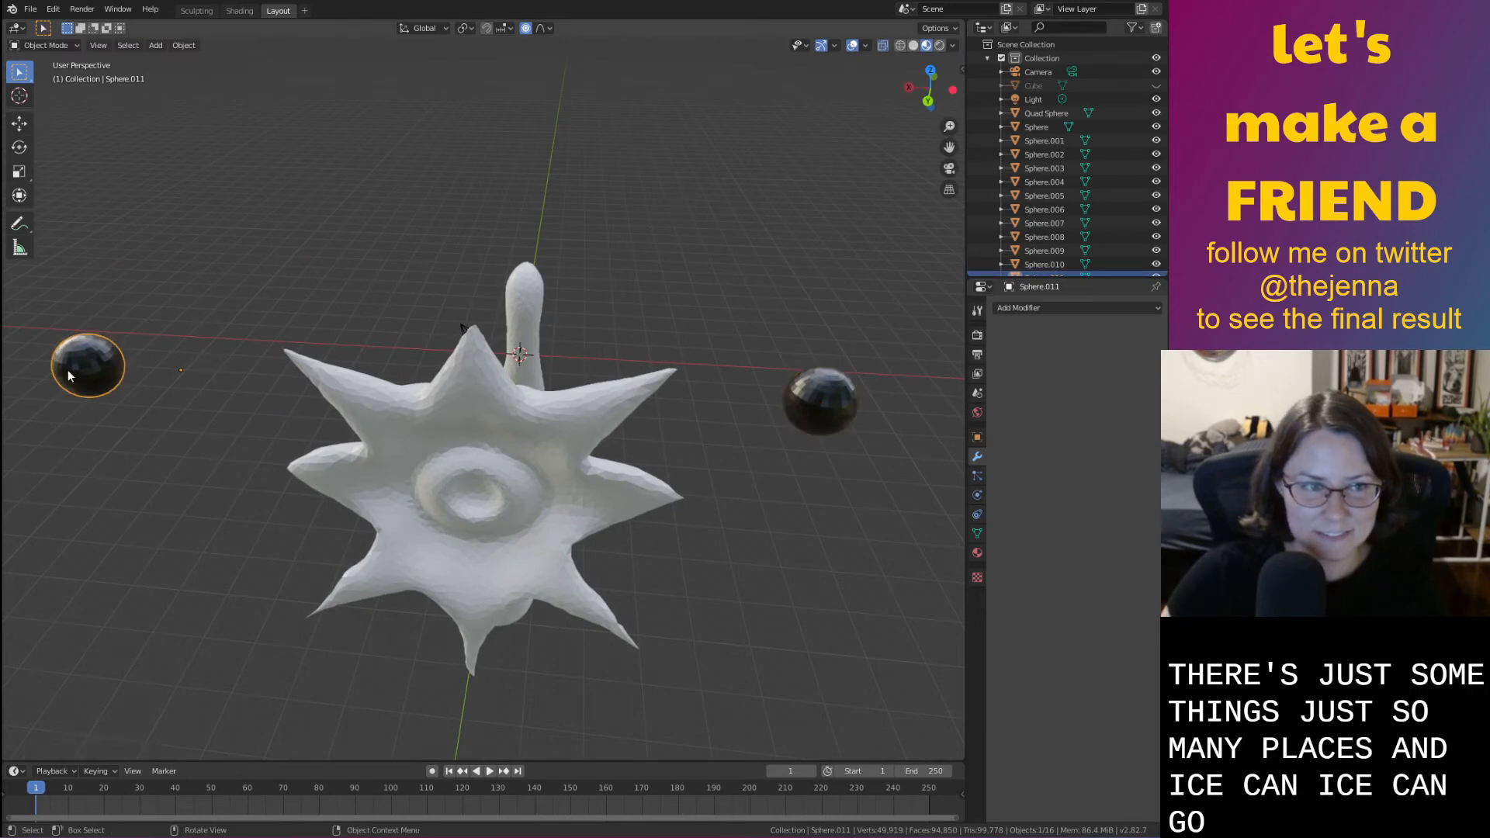
left_click_drag(68, 370, 393, 377)
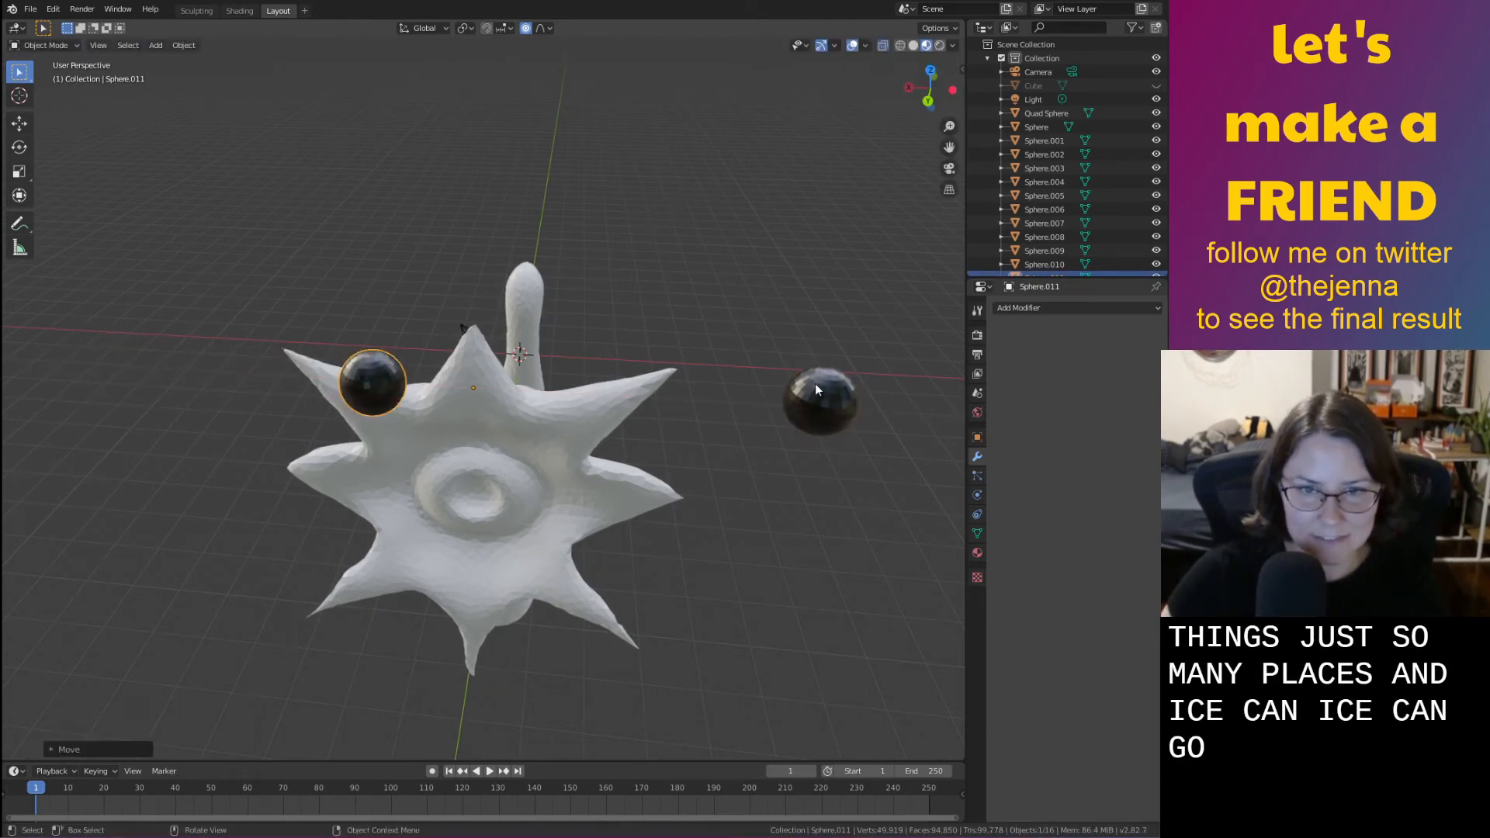
left_click_drag(815, 383, 635, 379)
Select both enlarged eyes and move them back behind the star head's upper spikes
scroll(548, 396, "up", 6)
middle_click_drag(548, 396, 507, 490)
left_click(287, 553, "shift")
middle_click_drag(431, 459, 508, 541)
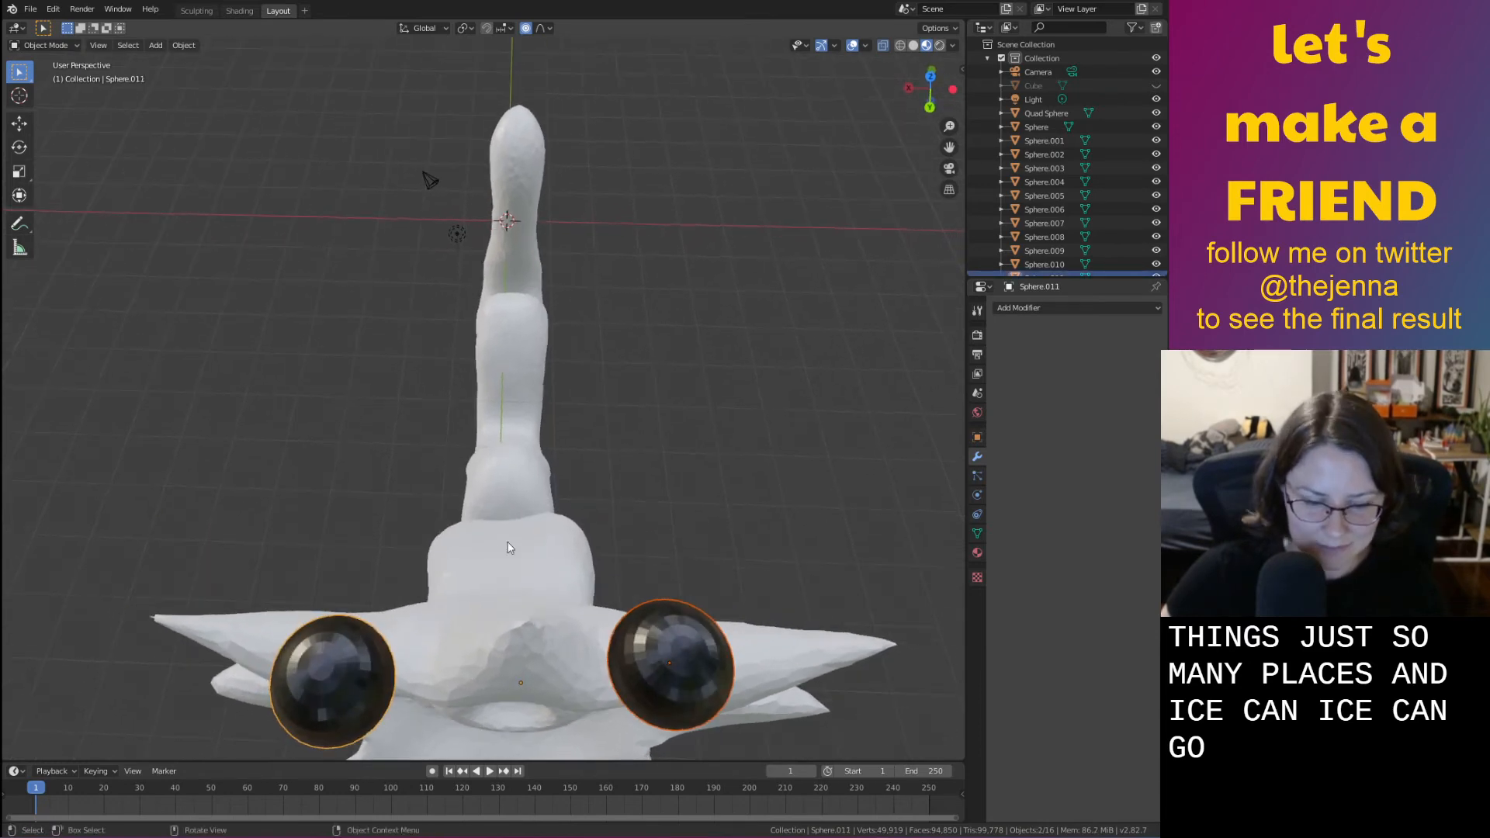
key("g")
left_click(529, 412)
middle_click_drag(529, 413, 203, 342)
key("g")
left_click(143, 407)
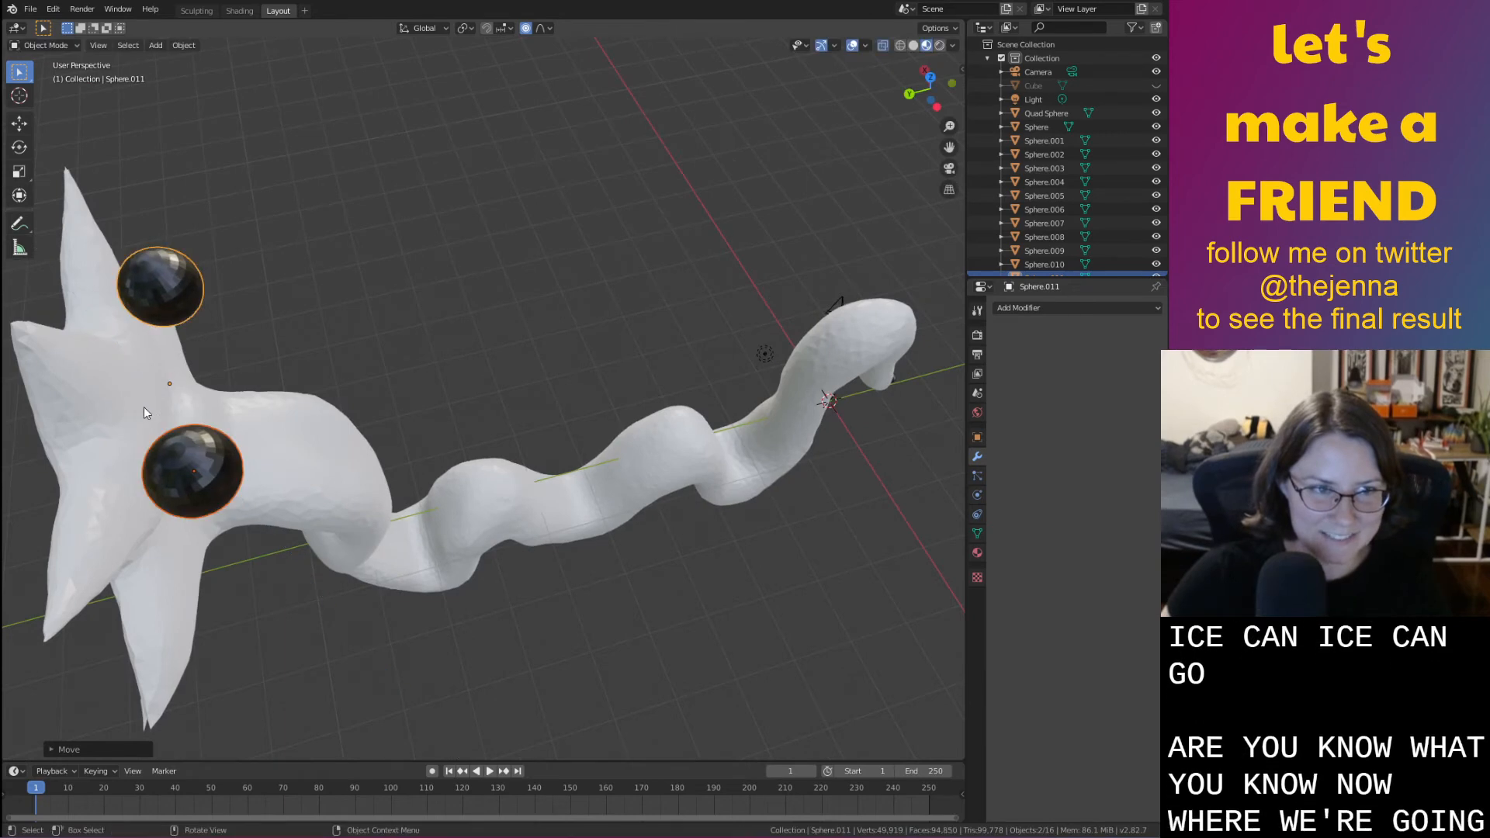
middle_click_drag(143, 406, 253, 399)
middle_click_drag(577, 454, 634, 469)
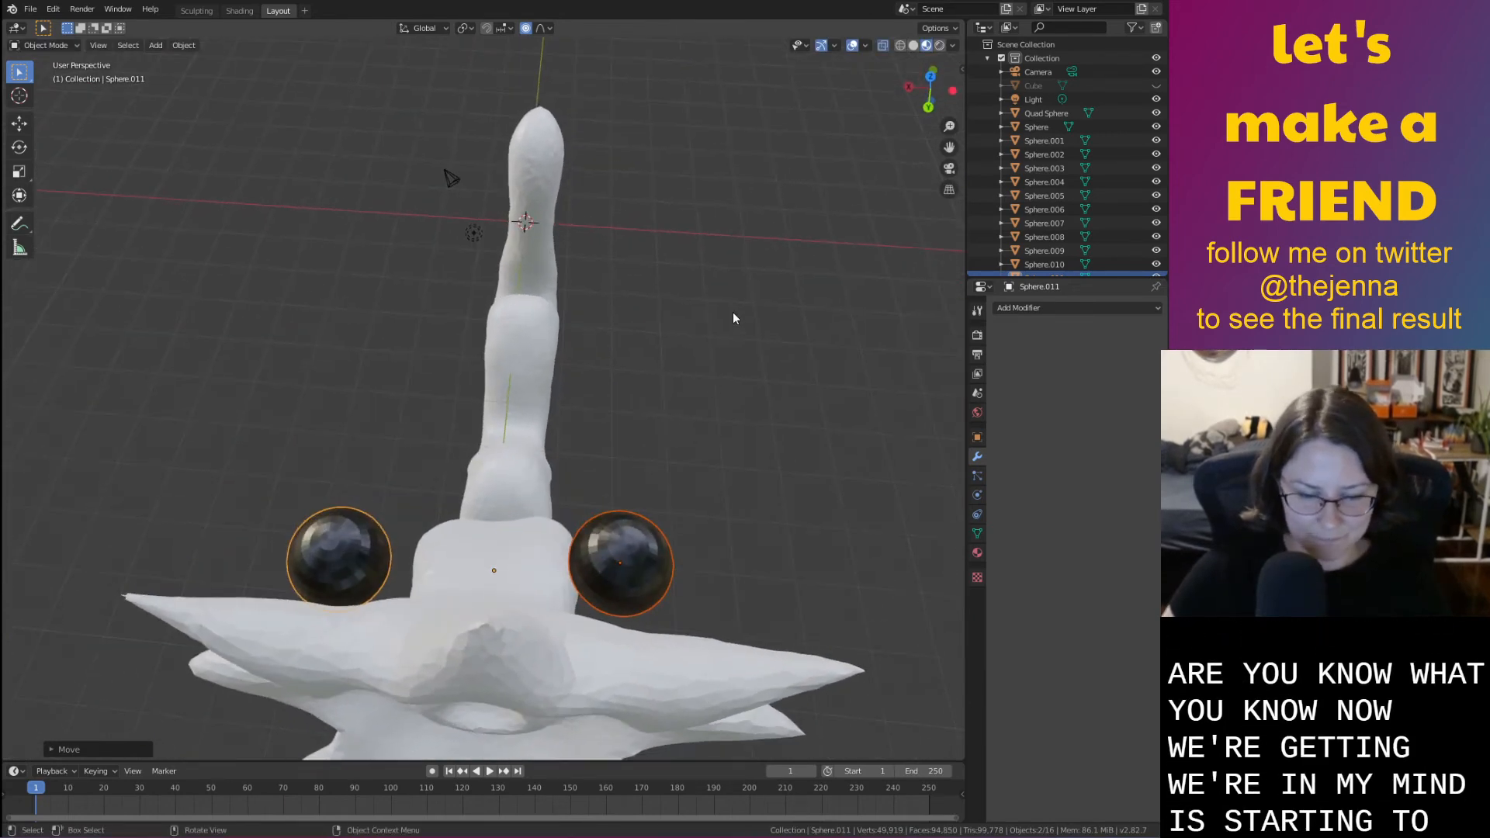
key("z")
left_click(618, 310)
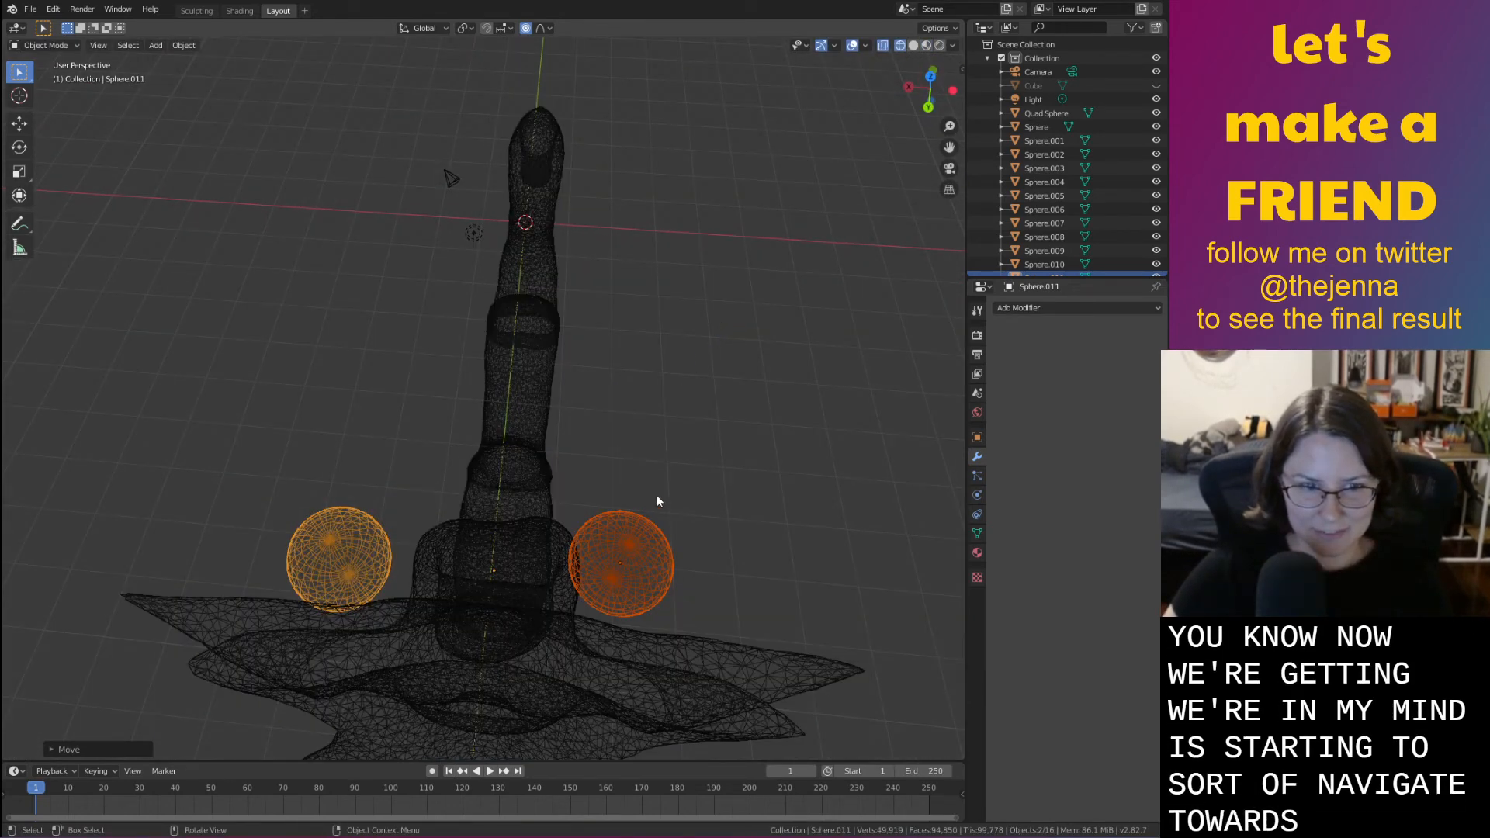
left_click(883, 46)
left_click(761, 392)
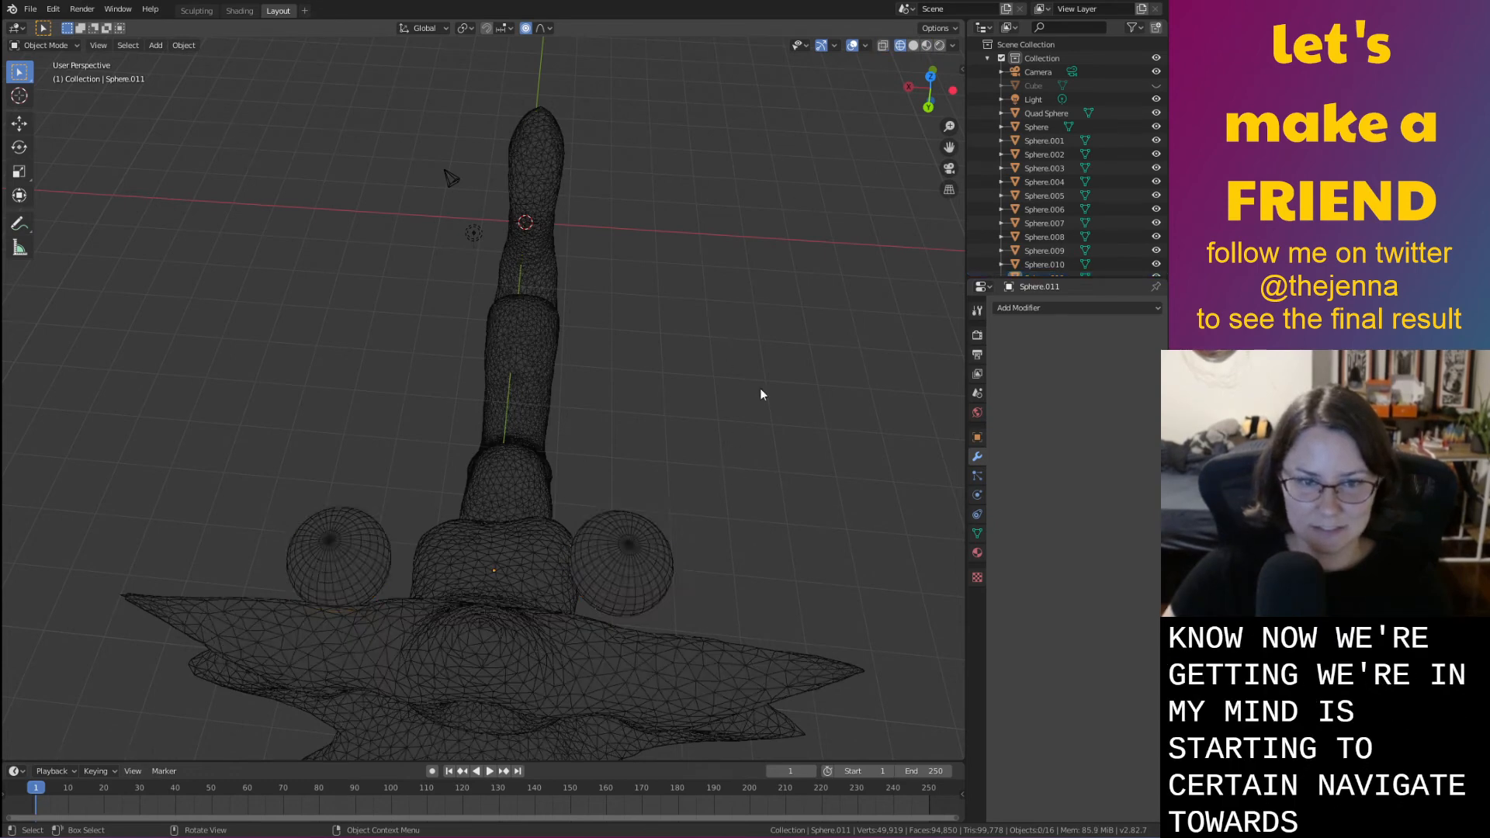
left_click(936, 46)
Select both eyes again and rotate them slightly about the Z axis
left_click(343, 549)
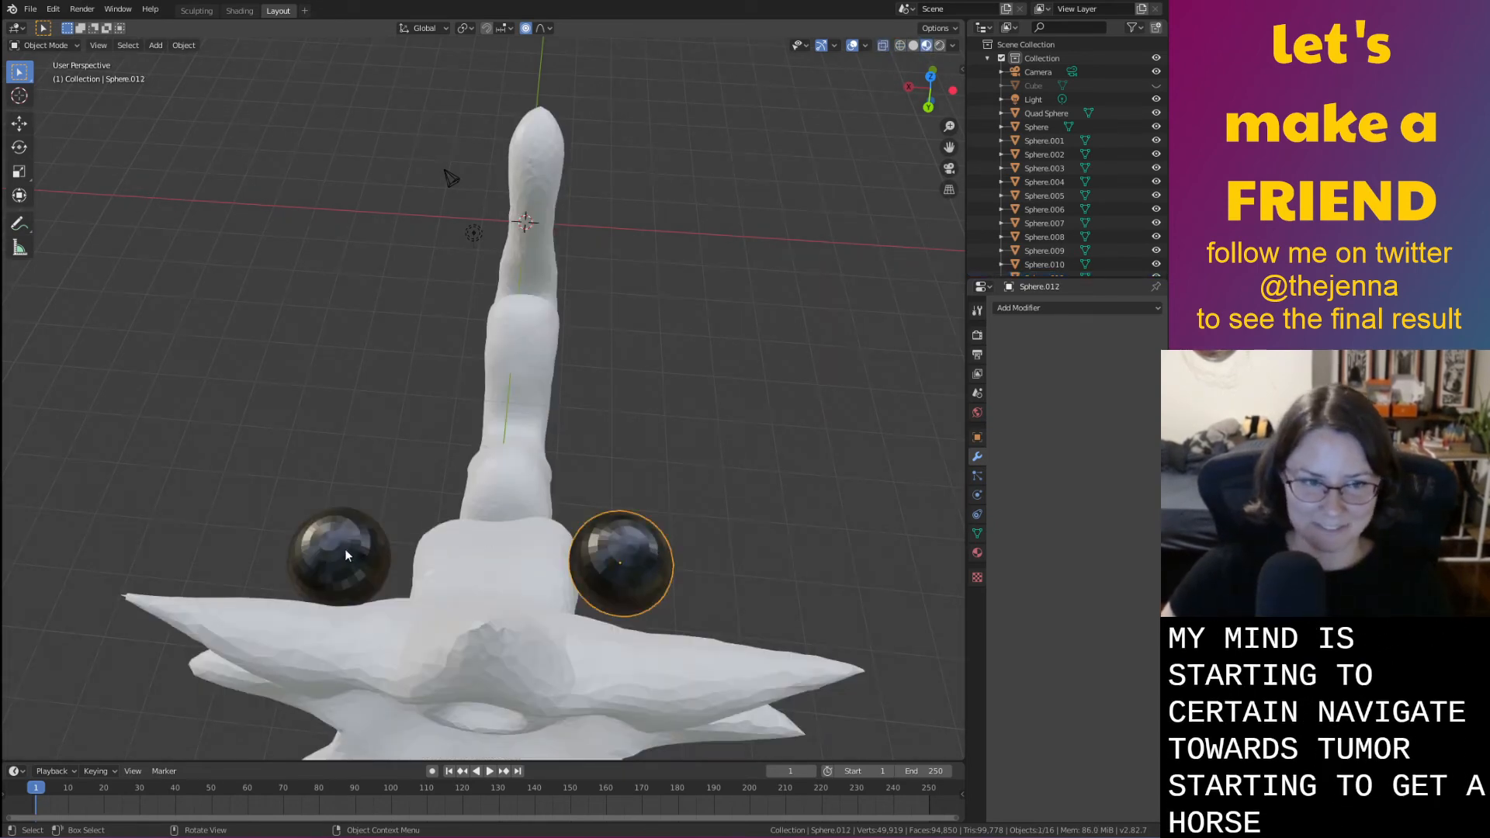
key("r")
key("z")
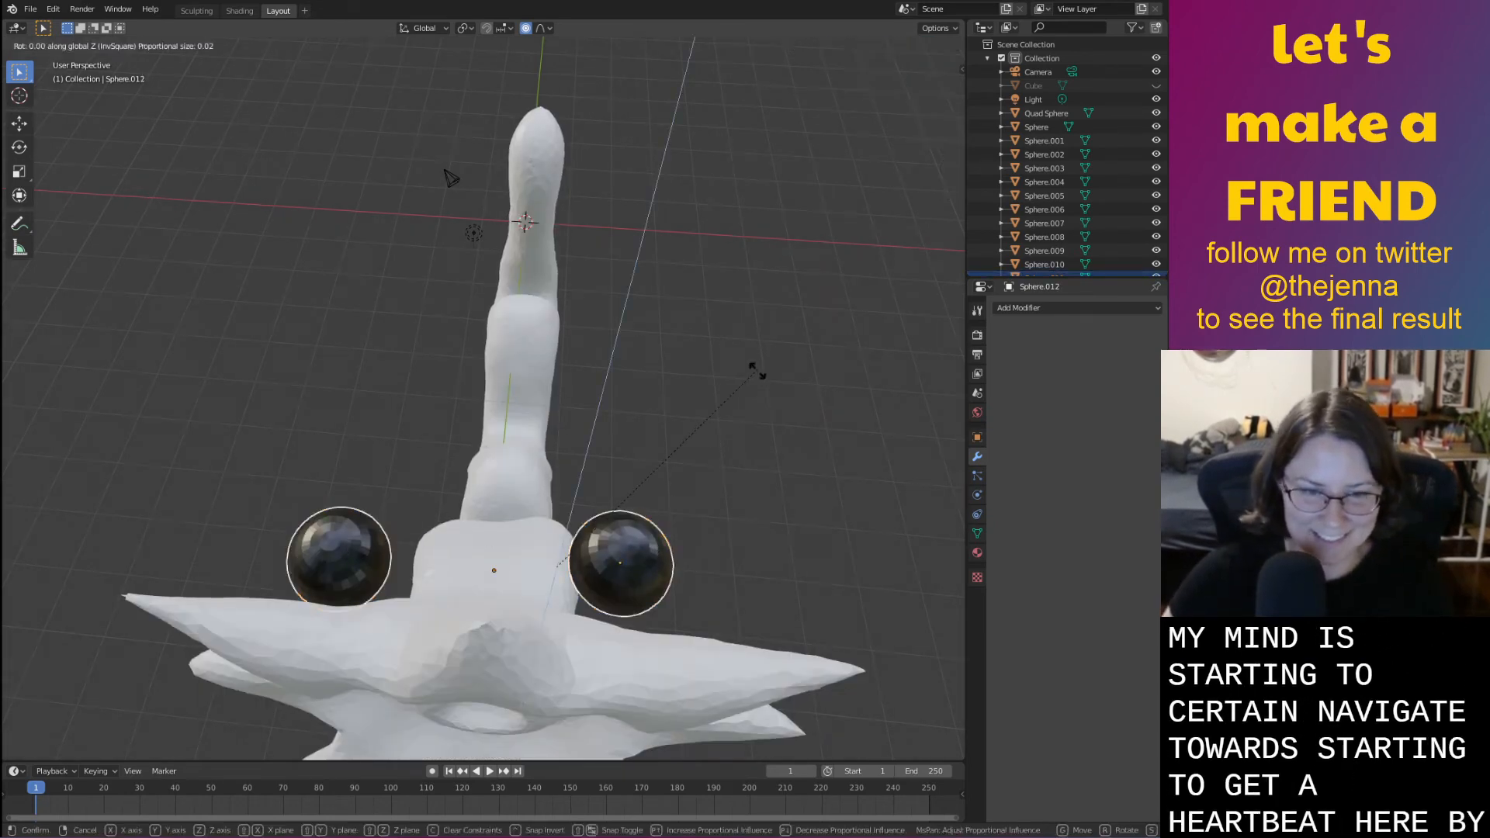
left_click(771, 385)
Shift both eyes sideways to centre them on the star, and along Y toward the back of the head
middle_click_drag(771, 385, 783, 319)
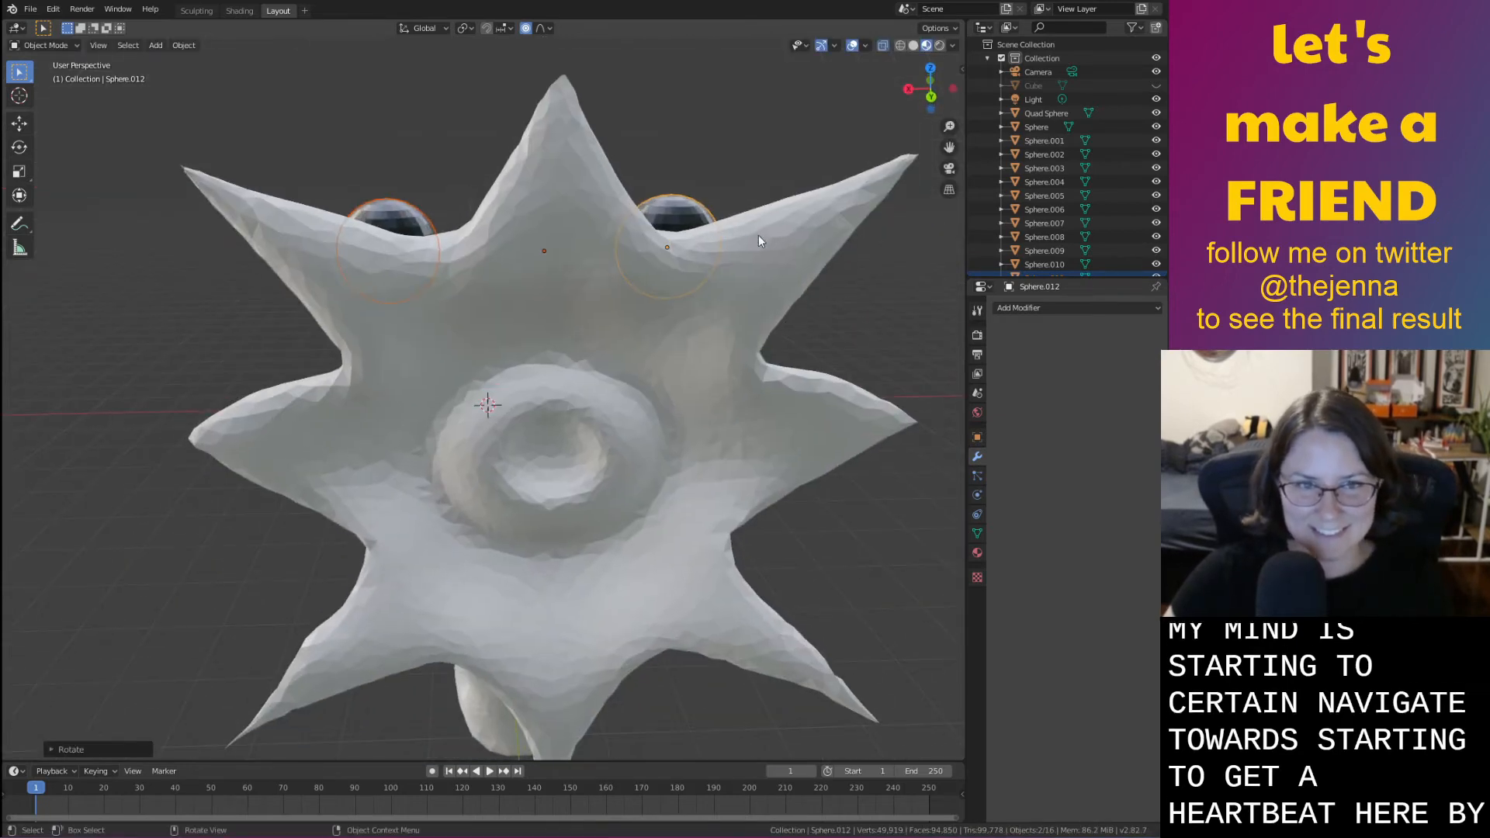
key("g")
left_click(717, 198)
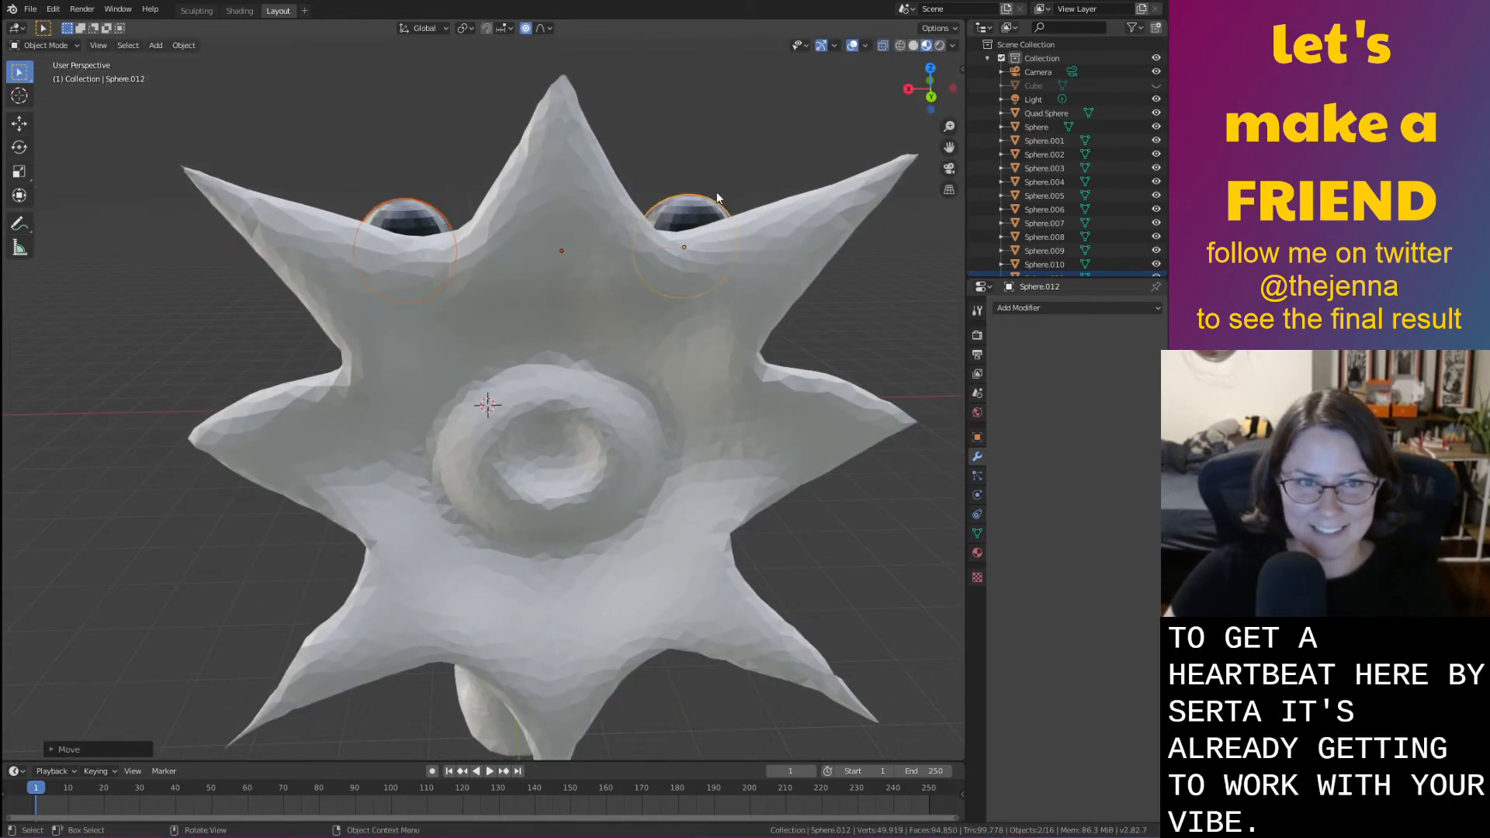
middle_click_drag(717, 198, 733, 272)
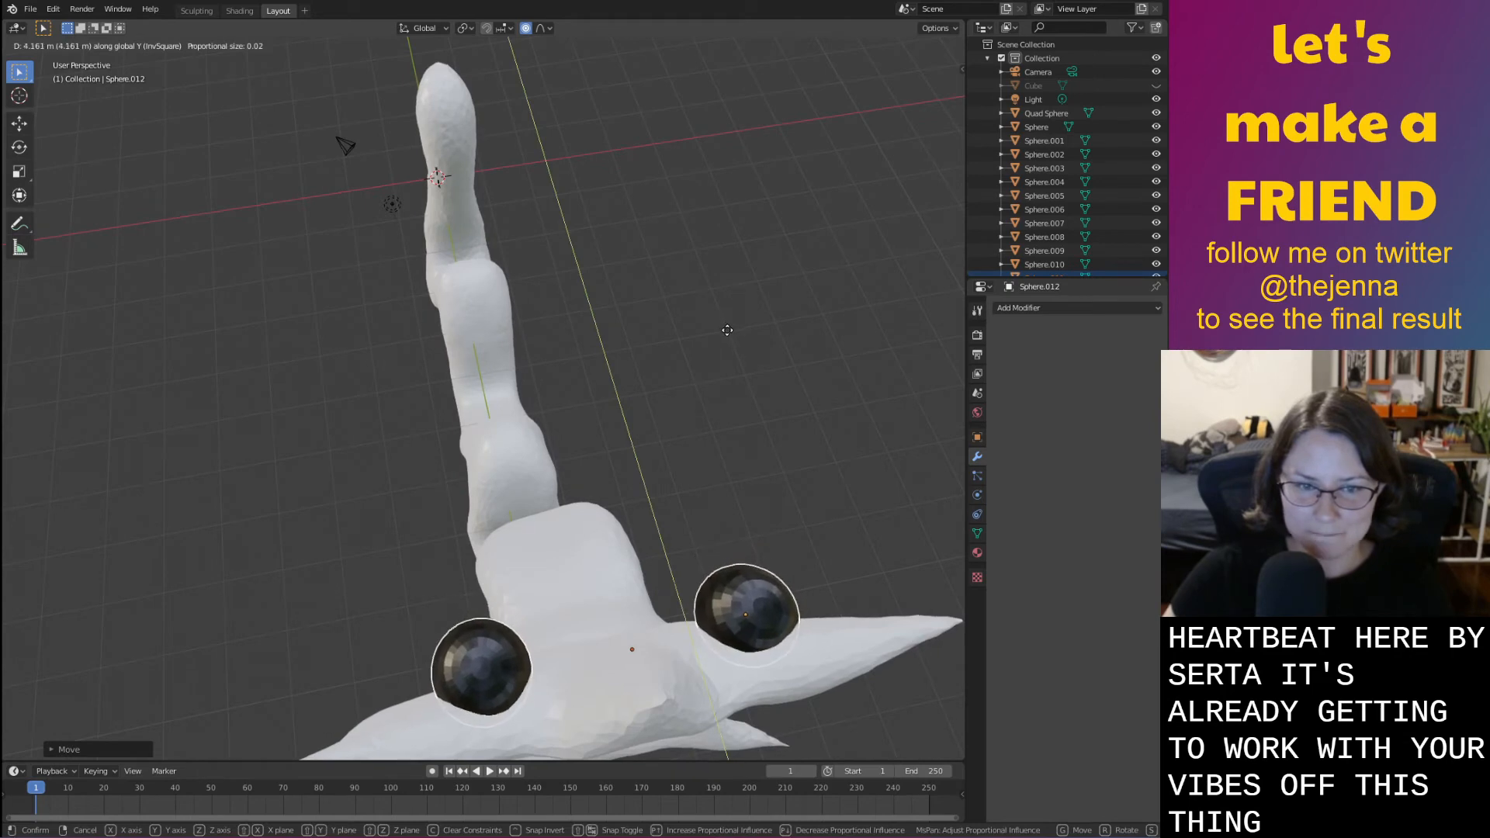
left_click(734, 303)
Raise both eyes so they peek out above the gaps beside the star's top spike
middle_click_drag(734, 303, 788, 404)
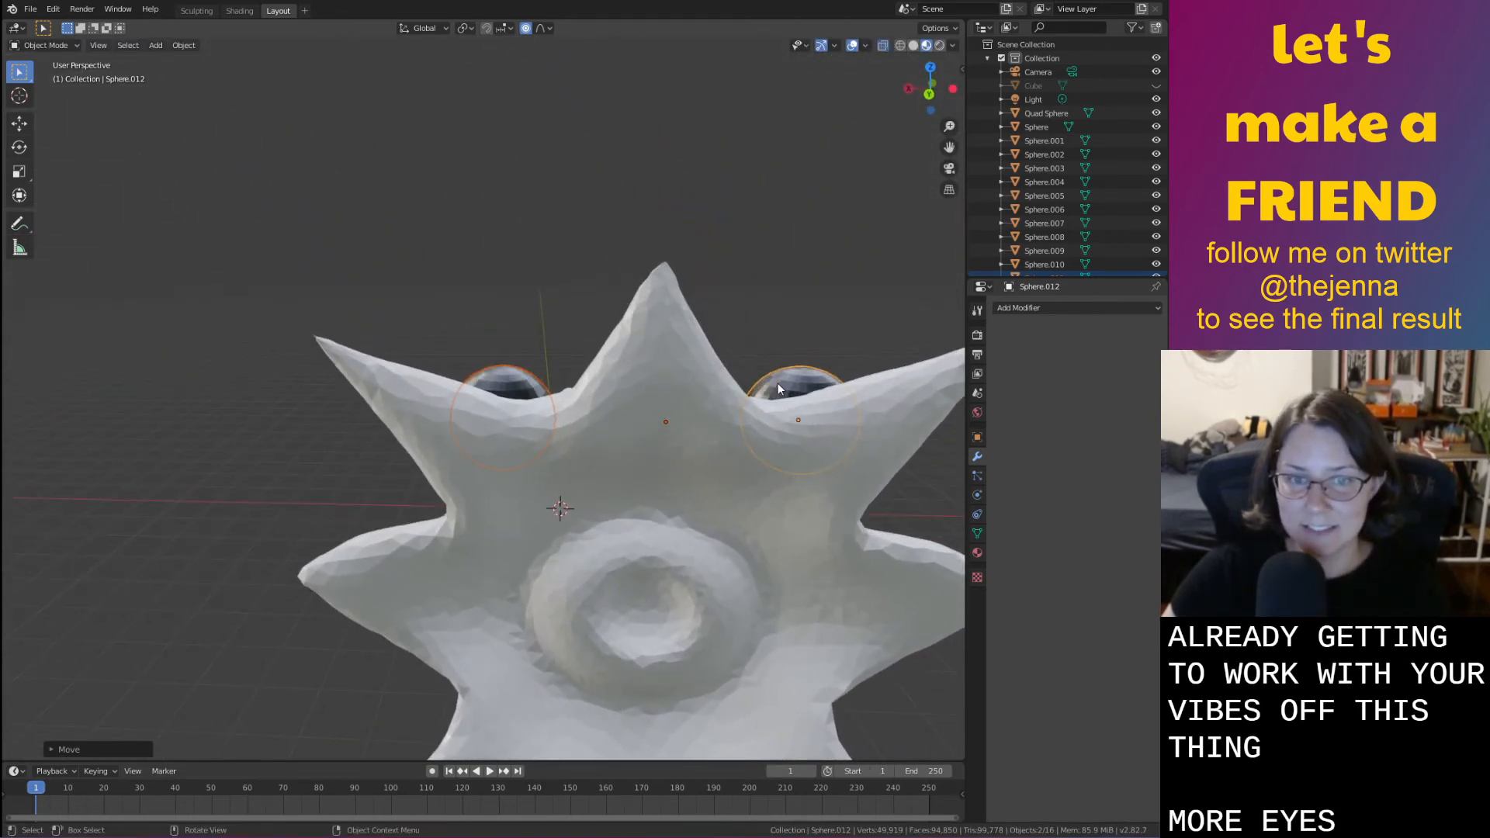
key("g")
left_click(795, 342)
Move each eye separately inward along X so the pair sits close to the star's top spike
mouse_move(795, 343)
middle_mouse_down()
mouse_move(804, 454)
mouse_move(780, 402)
mouse_move(789, 342)
middle_mouse_up()
left_click(789, 342)
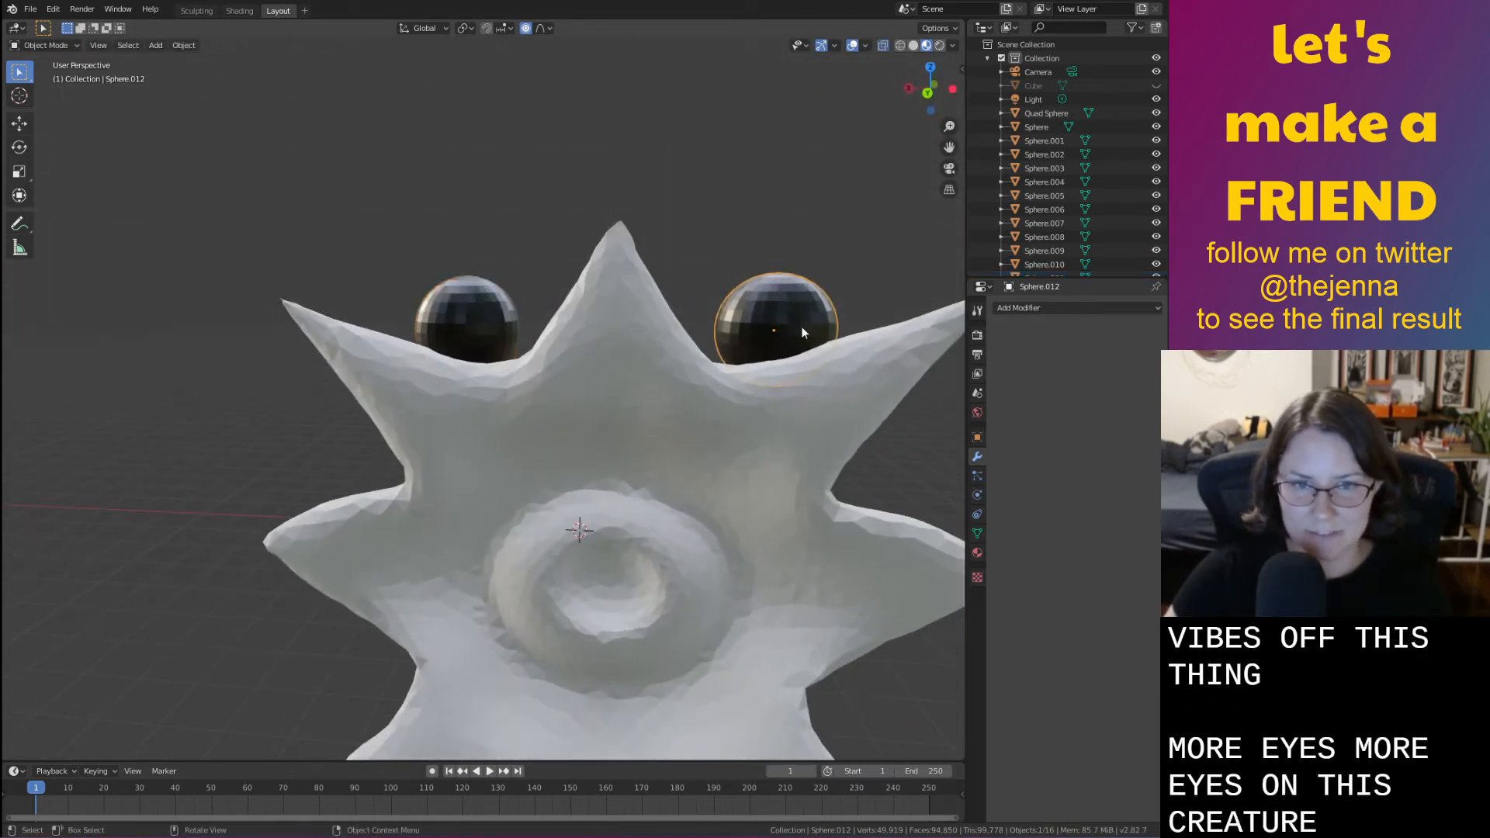
key("g")
key("x")
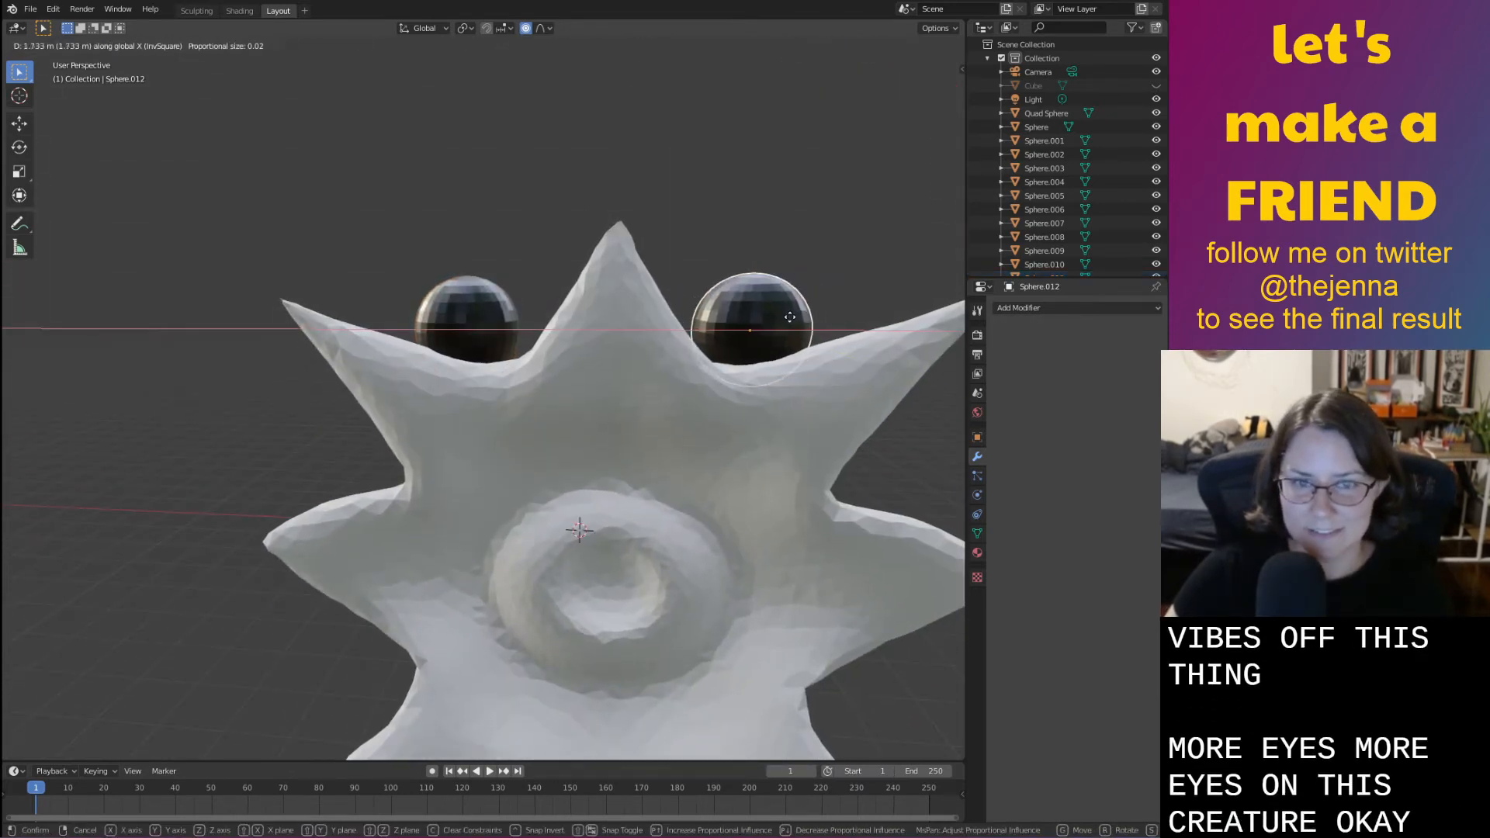
left_click(776, 318)
left_click(465, 322)
key("g")
key("x")
left_click(512, 332)
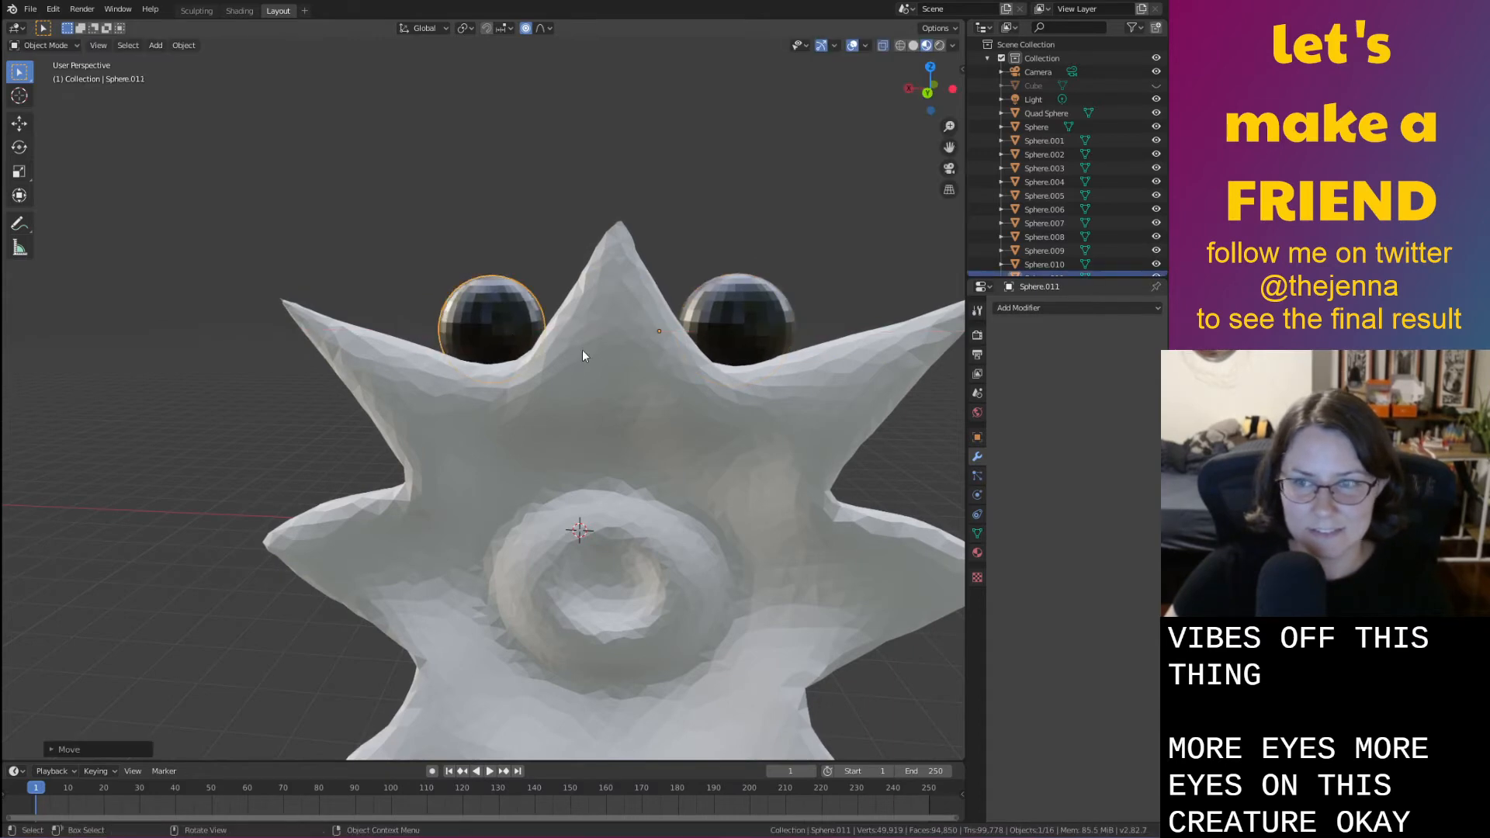
Adjust the front-to-back position of both eyes on the star head from the side, and save the file
left_click(765, 318, "shift")
scroll(766, 320, "down", 4)
middle_click_drag(766, 319, 584, 317)
key("g")
left_click(497, 446)
left_click(897, 434)
key("ctrl+s")
middle_click_drag(897, 436, 824, 425)
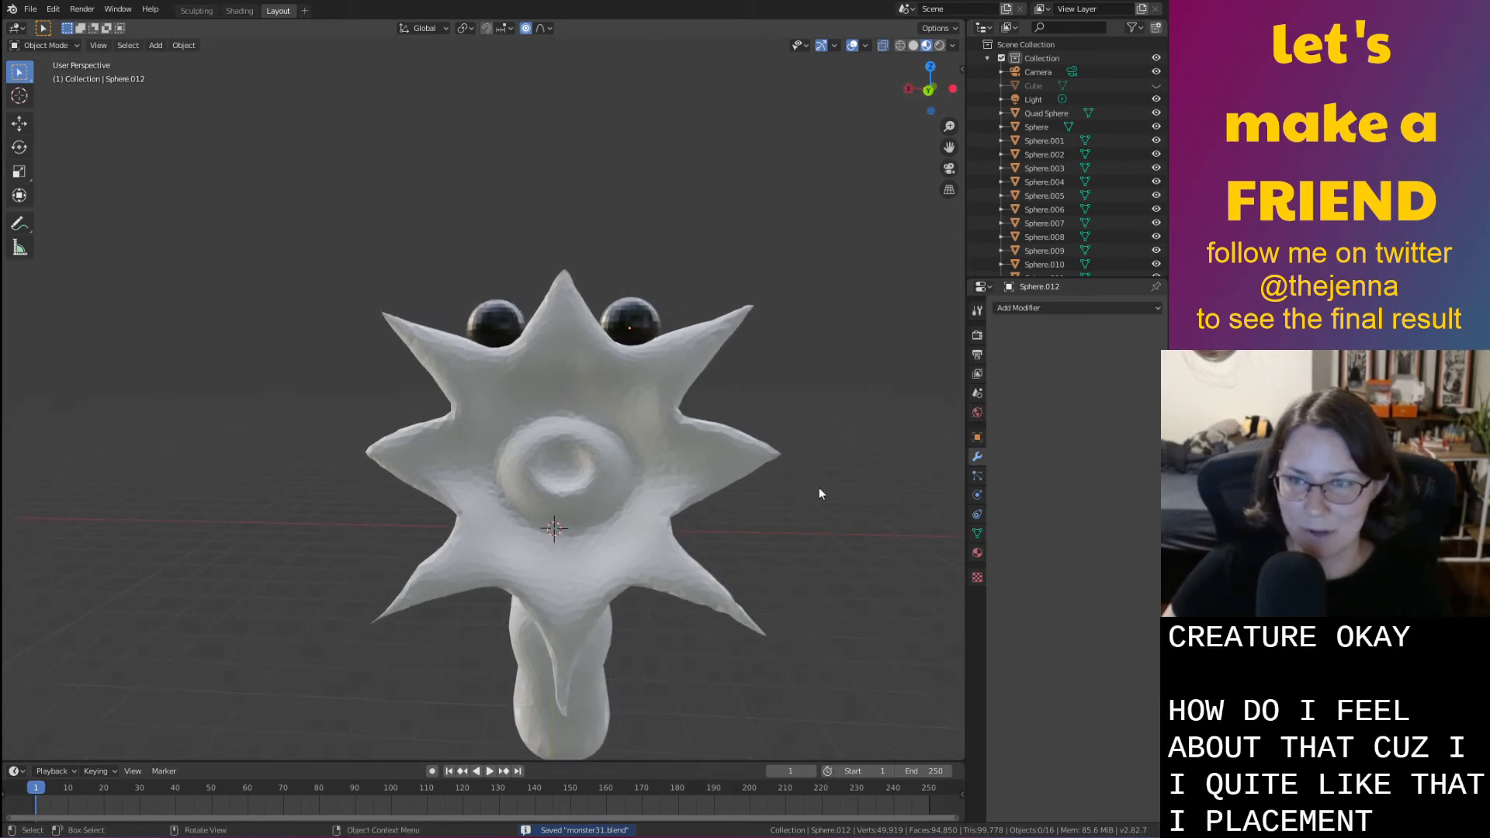
Duplicate the top pair of eyes and move the copies down along Z beside the mouth
left_click(640, 328)
left_click(478, 319, "shift")
key("g")
key("z")
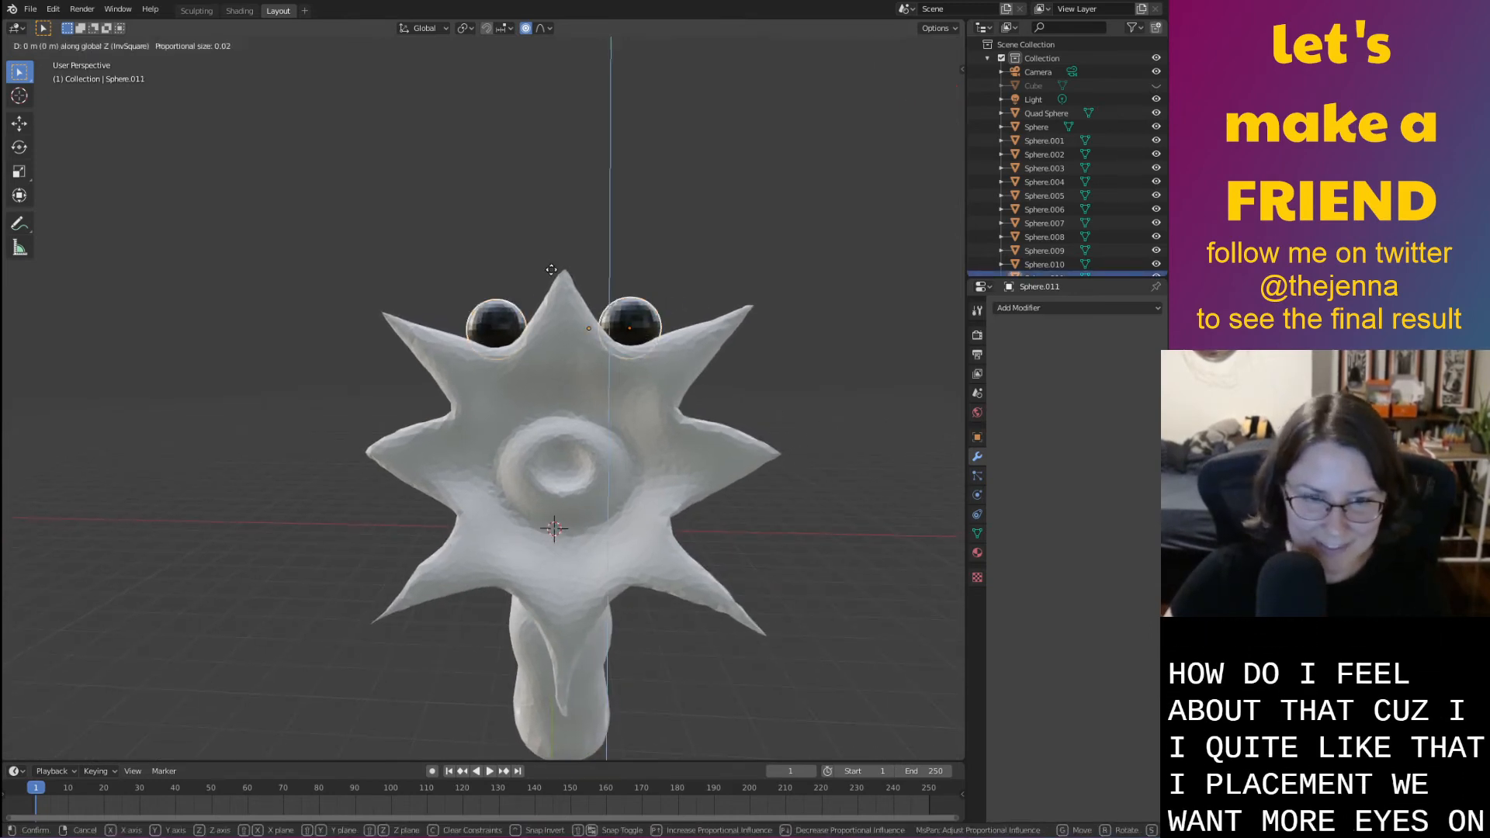
right_click(561, 387)
key("shift+d")
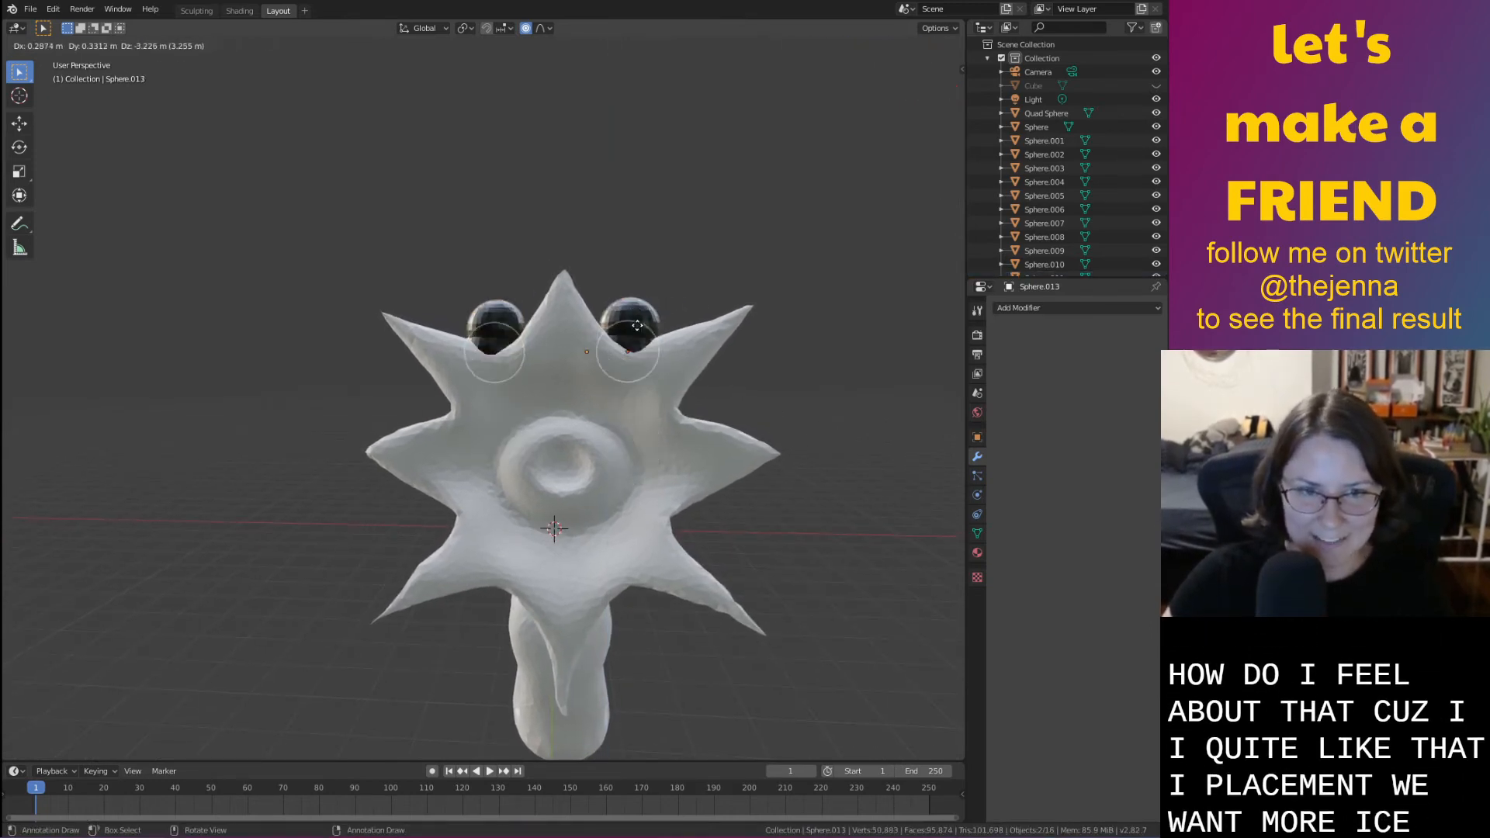
key("z")
left_click(795, 449)
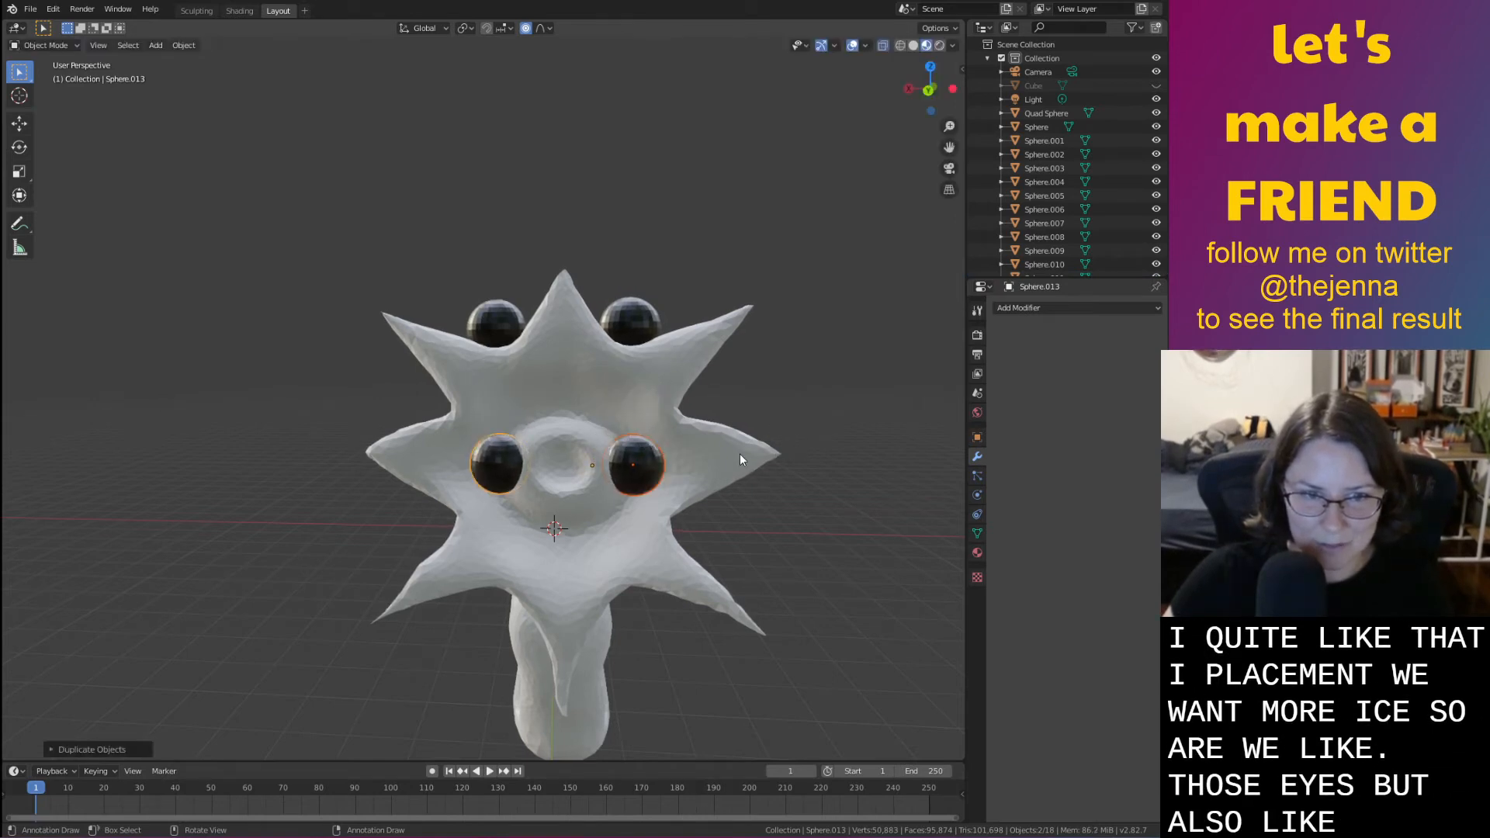
Try scaling down the duplicated eyes beside the mouth, and undo the scaling
key("s")
left_click(799, 413)
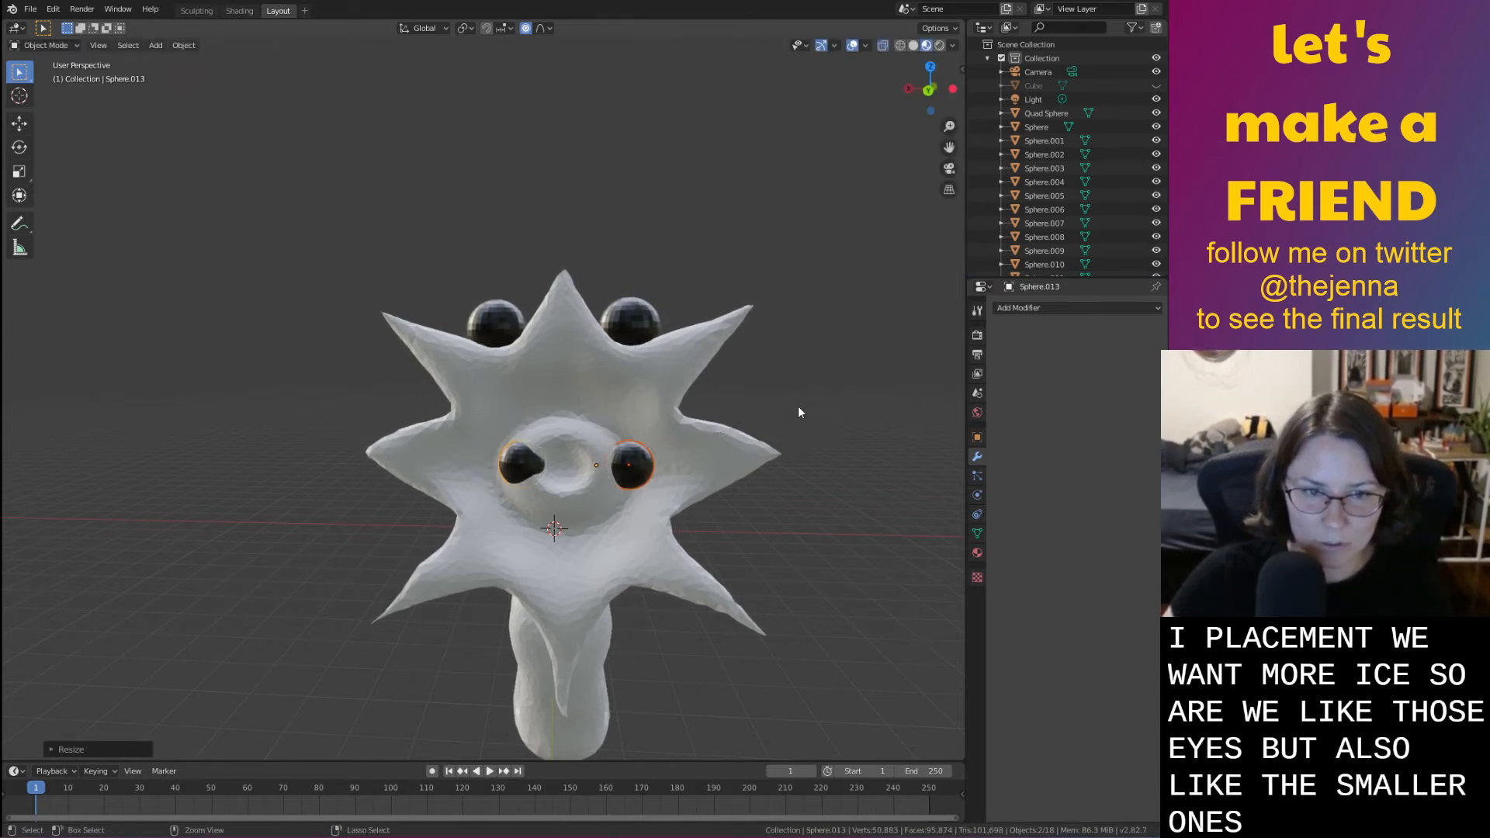
key("ctrl+z")
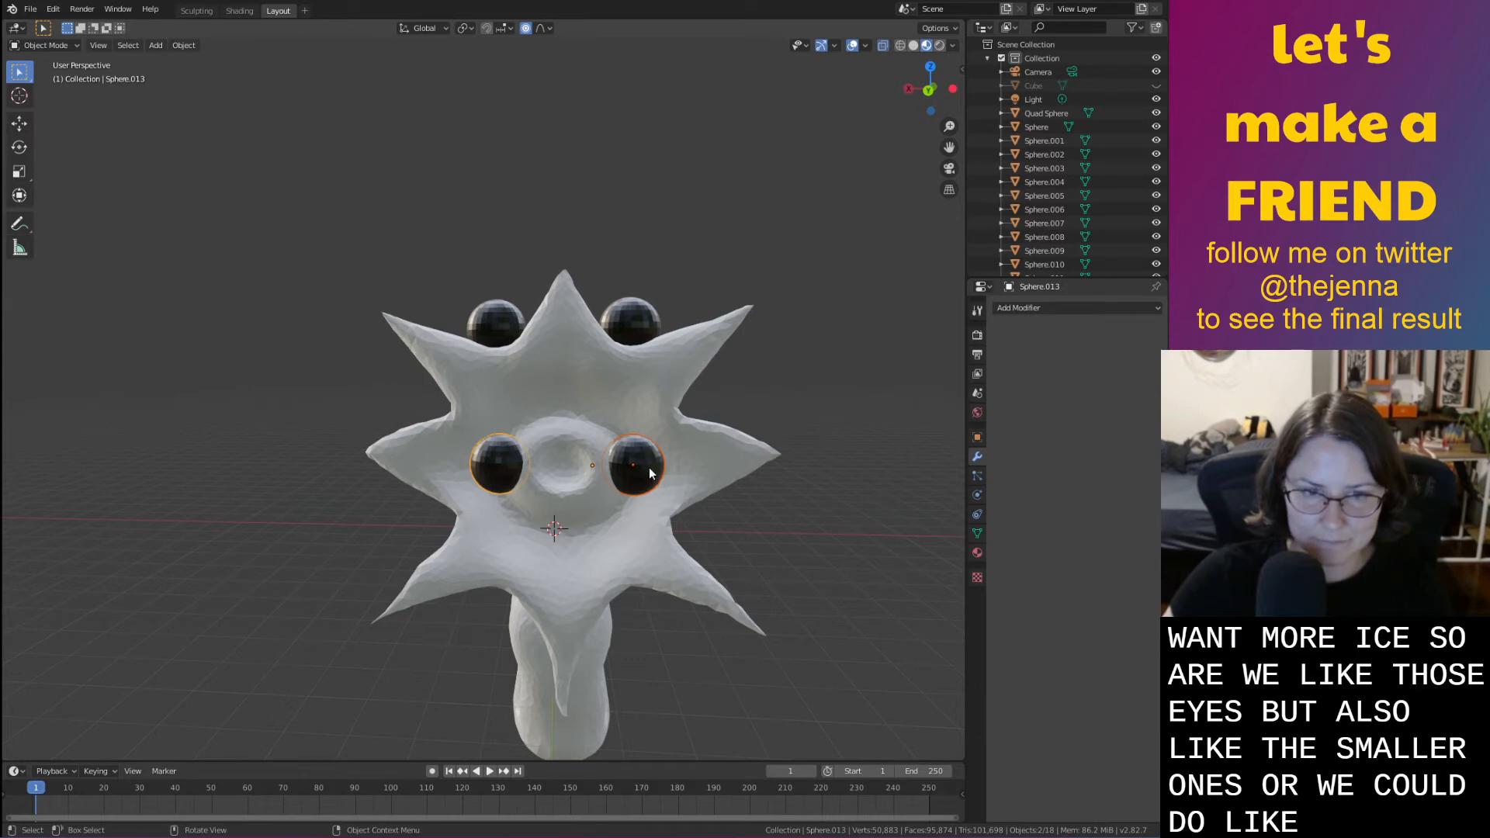
Move each duplicated eye outward and up into the gap between the star's upper and middle side spikes
key("g")
left_click(662, 418)
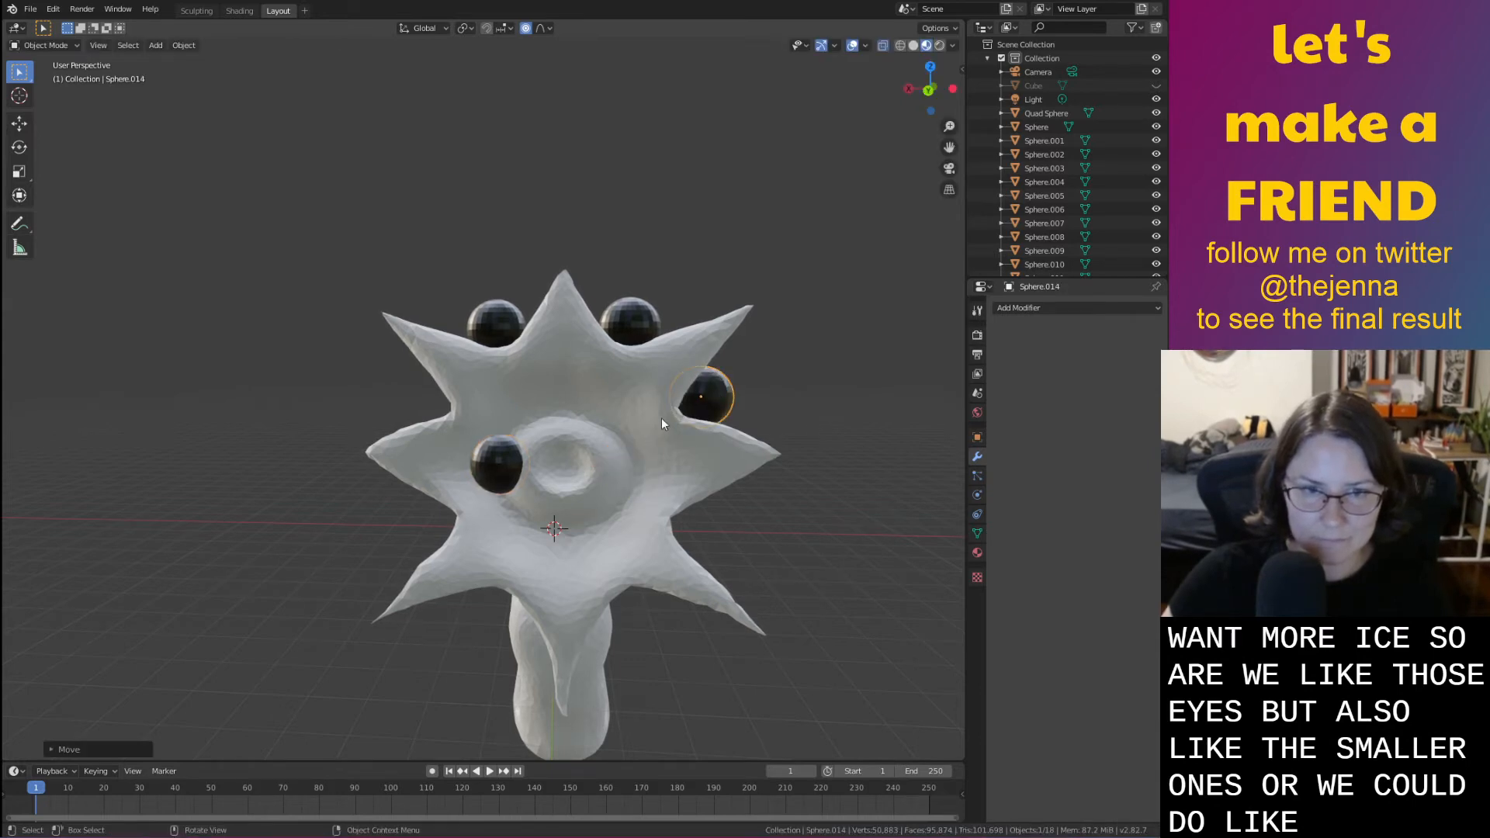
left_click(500, 476)
key("g")
left_click(440, 398)
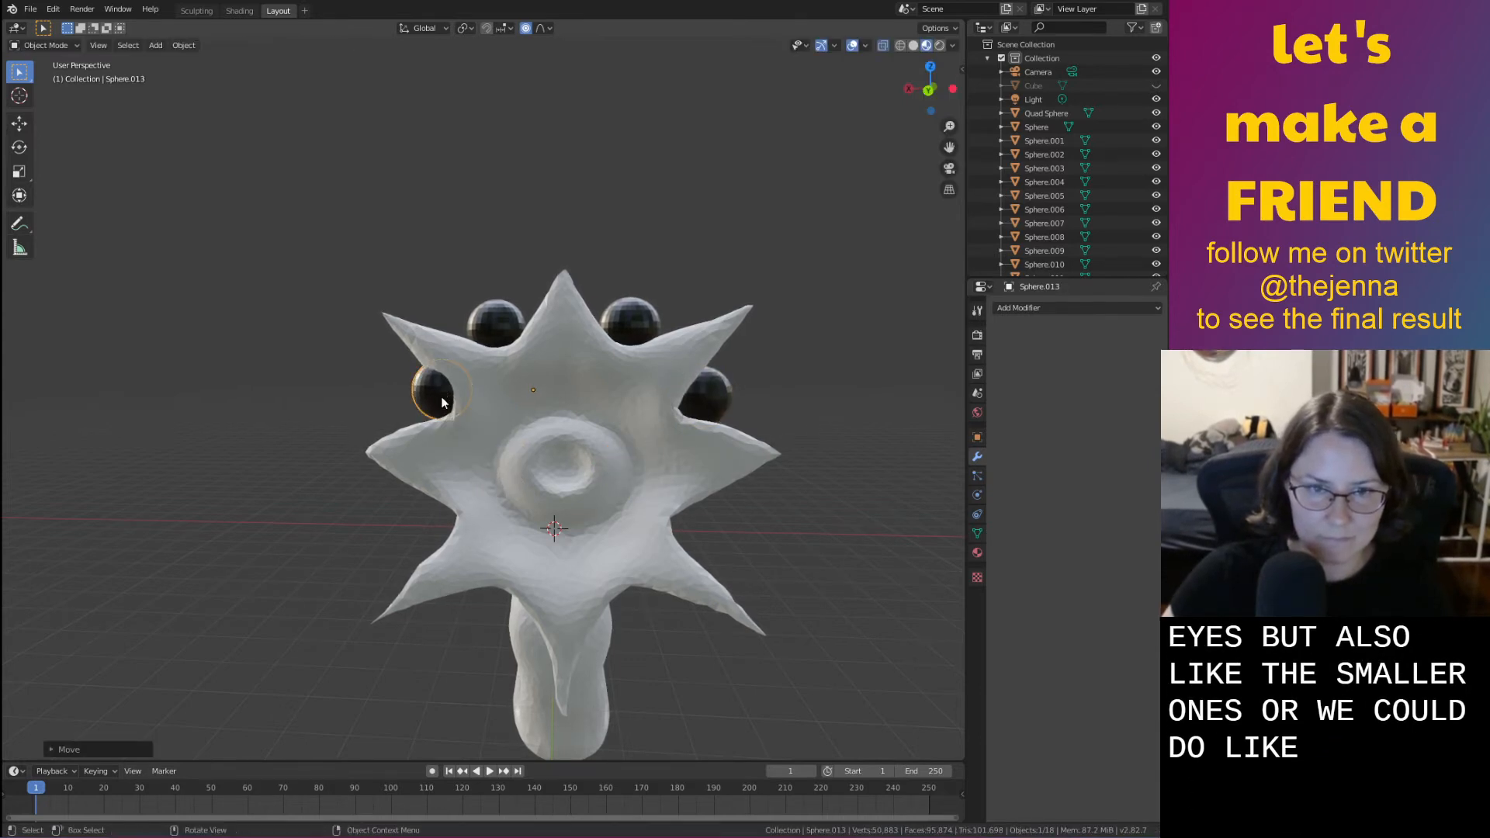
Lower the last placed side eye slightly along Z within its gap between the spikes
middle_click_drag(441, 398, 441, 423)
key("g")
key("x")
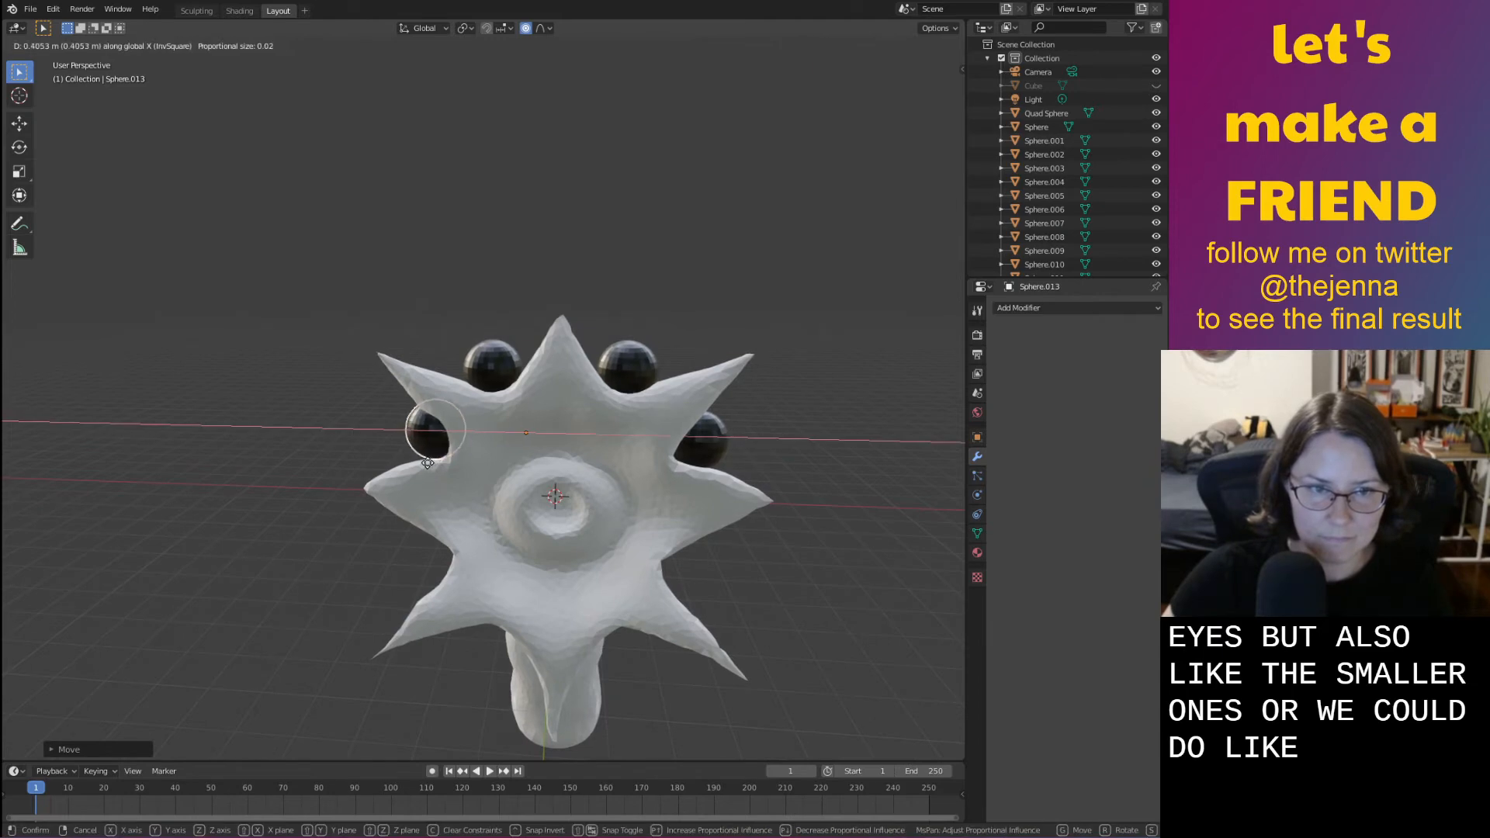
key("y")
key("z")
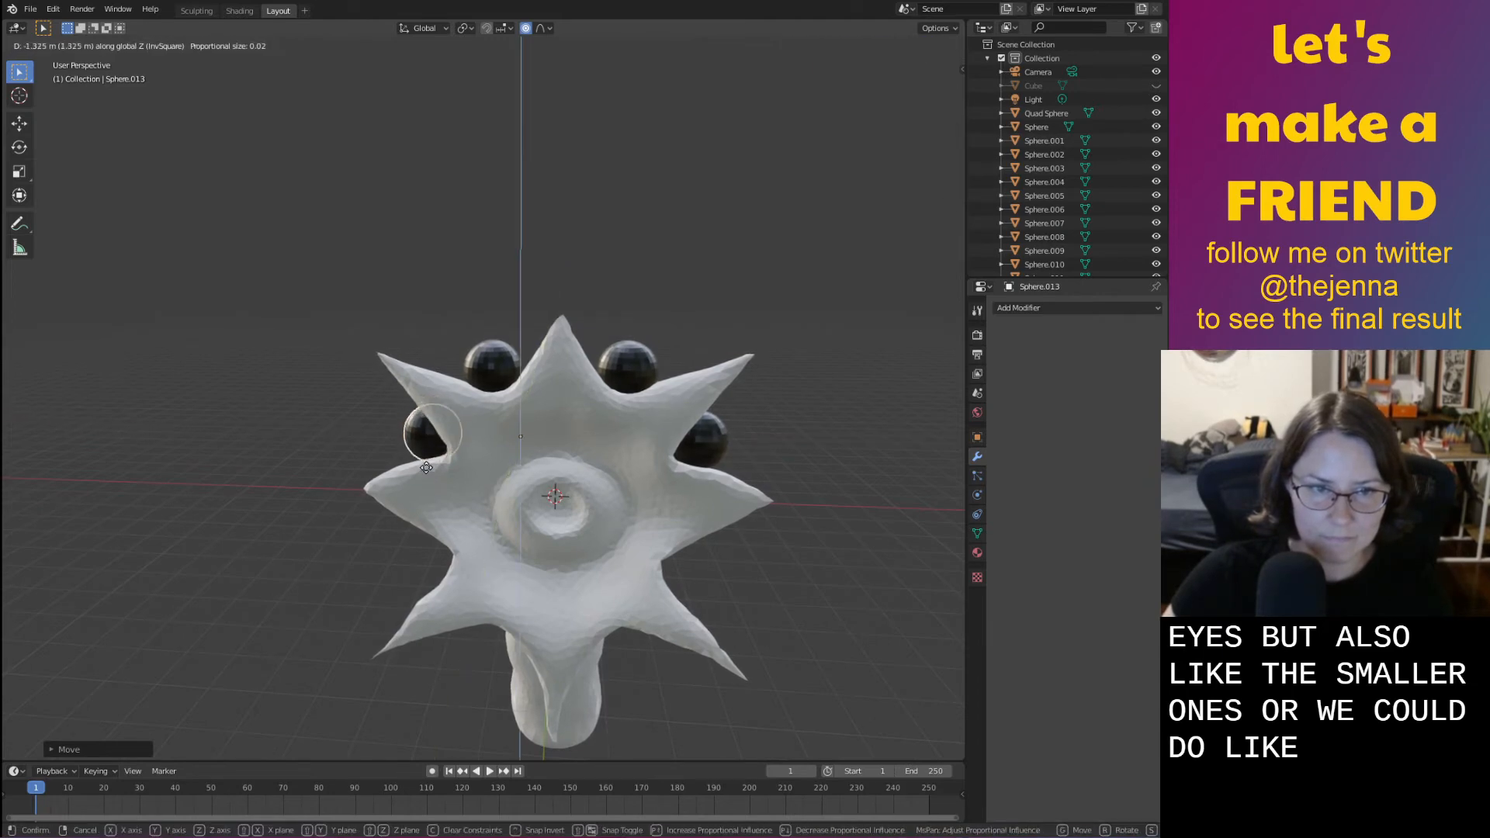
left_click(429, 478)
Duplicate the pair of side eyes and move the copies down along Z into the gaps below the middle spikes
middle_click_drag(446, 477, 440, 407)
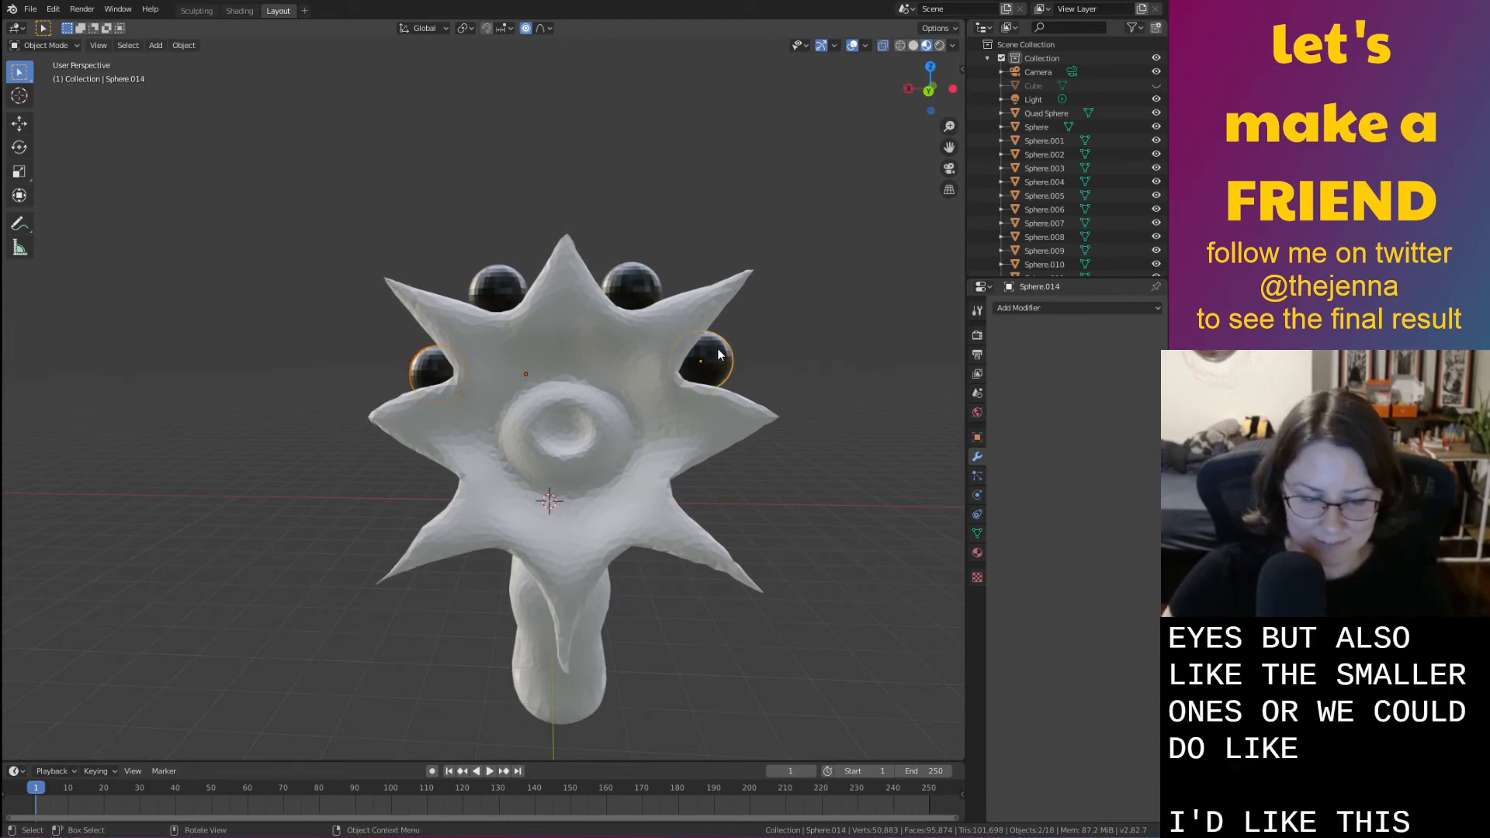
key("shift+d")
key("z")
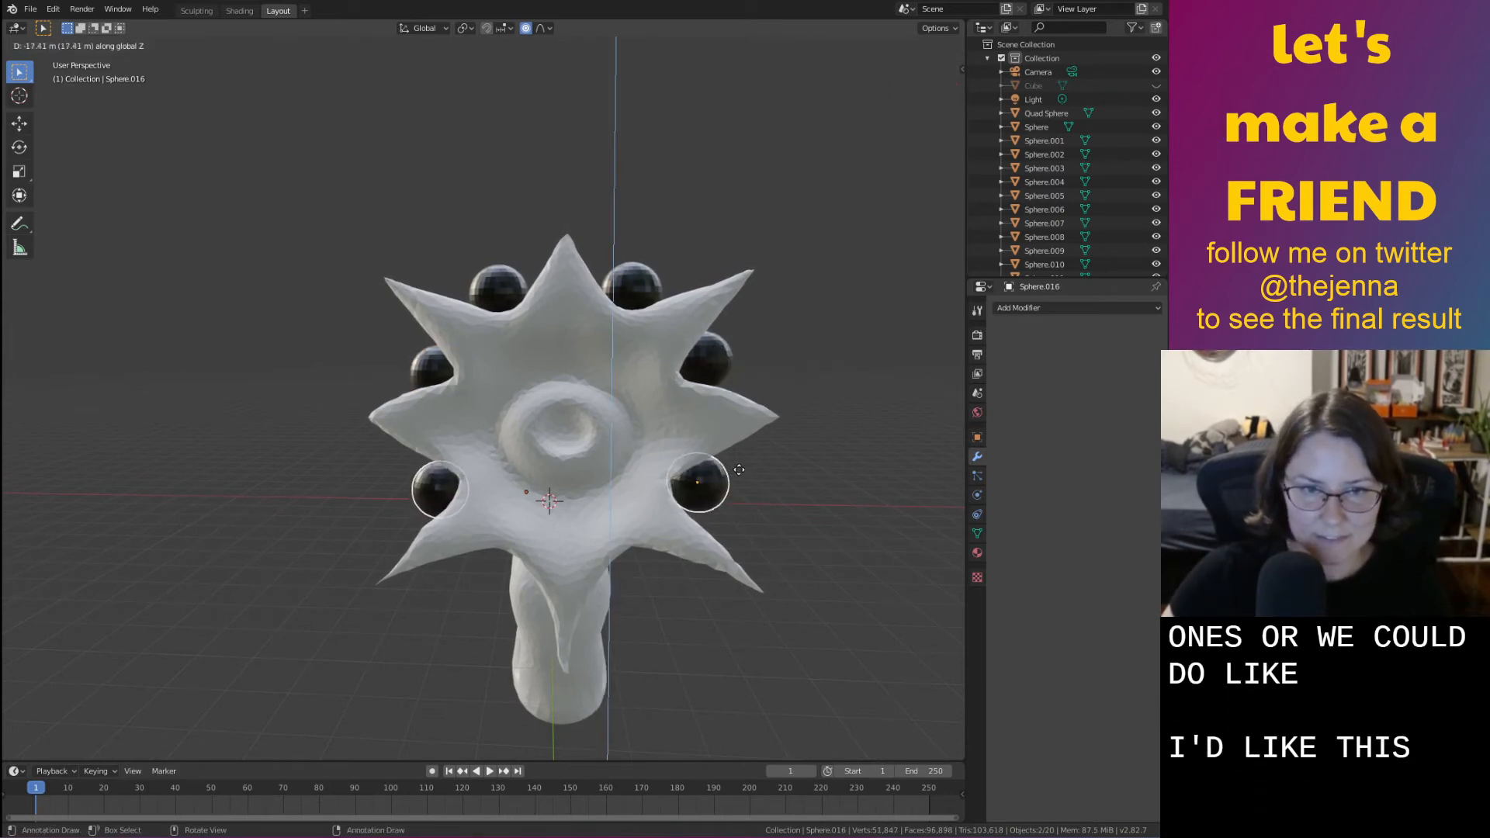
left_click(735, 473)
Select the top pair of eyes and move it down along Z to the gaps beside the star's bottom spike
middle_click_drag(734, 471, 731, 442)
left_click(616, 288)
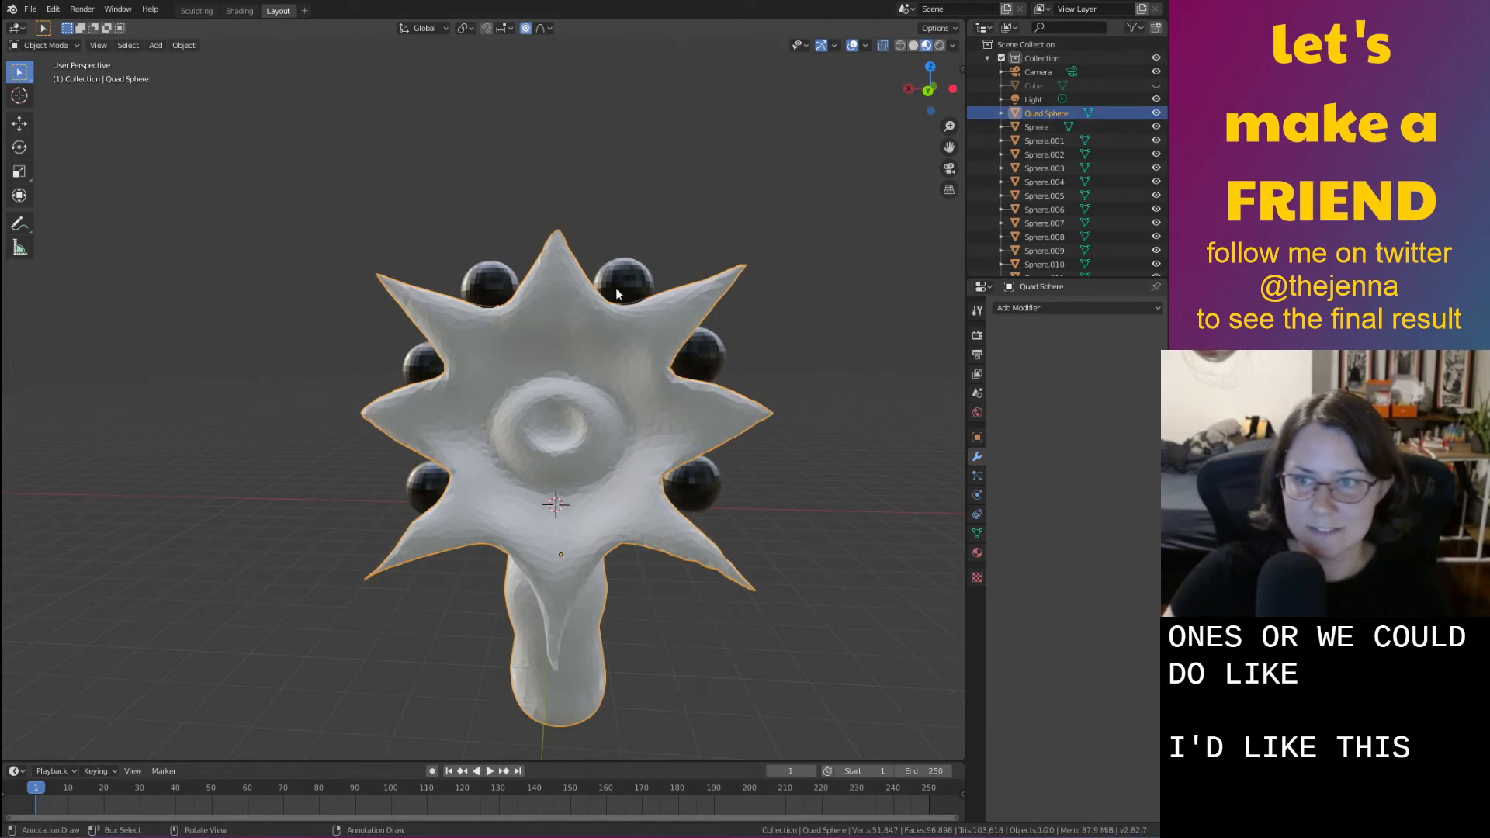
left_click(481, 292, "shift")
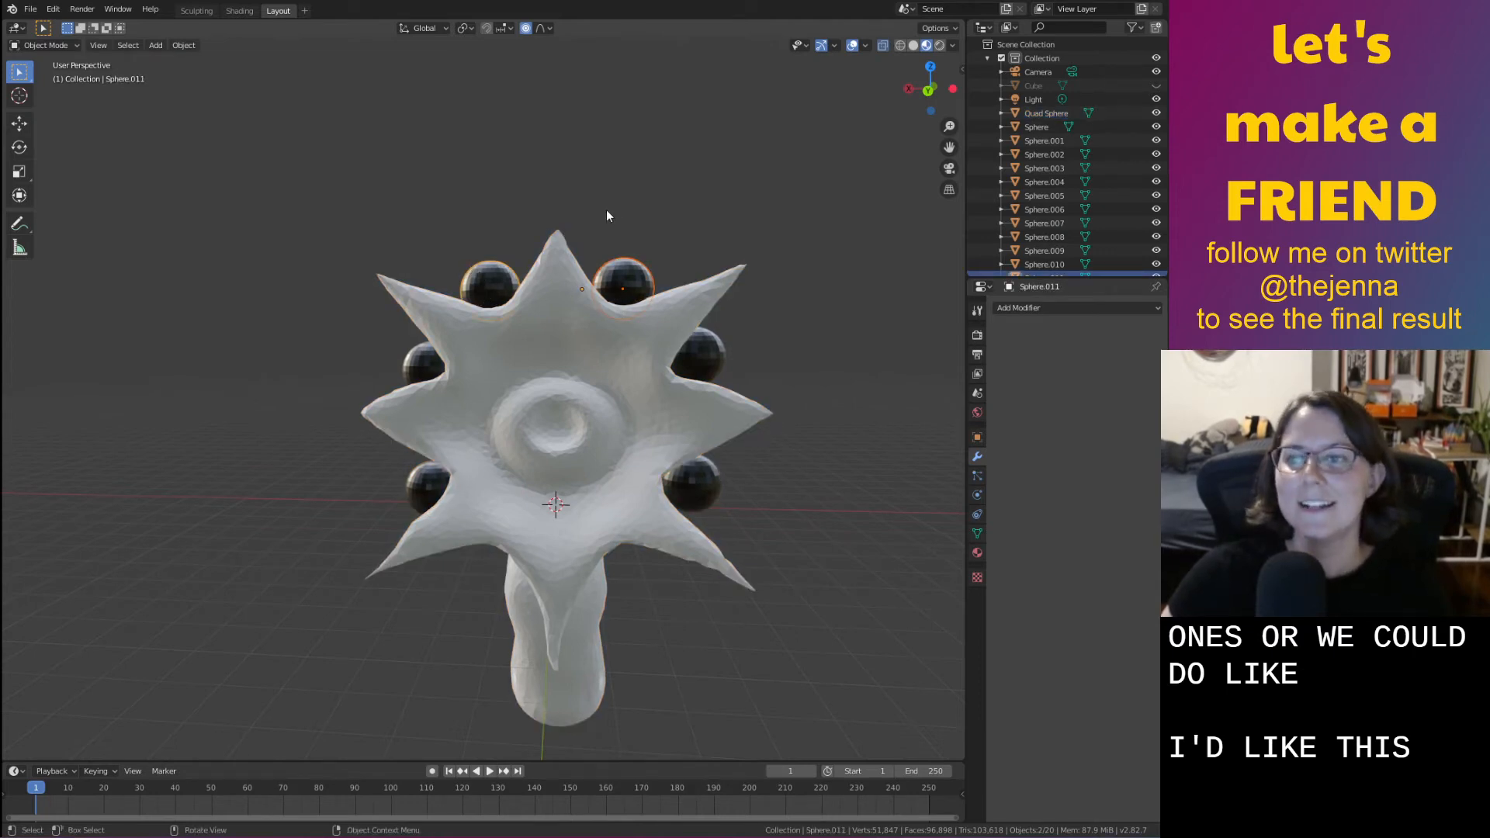
key("g")
key("z")
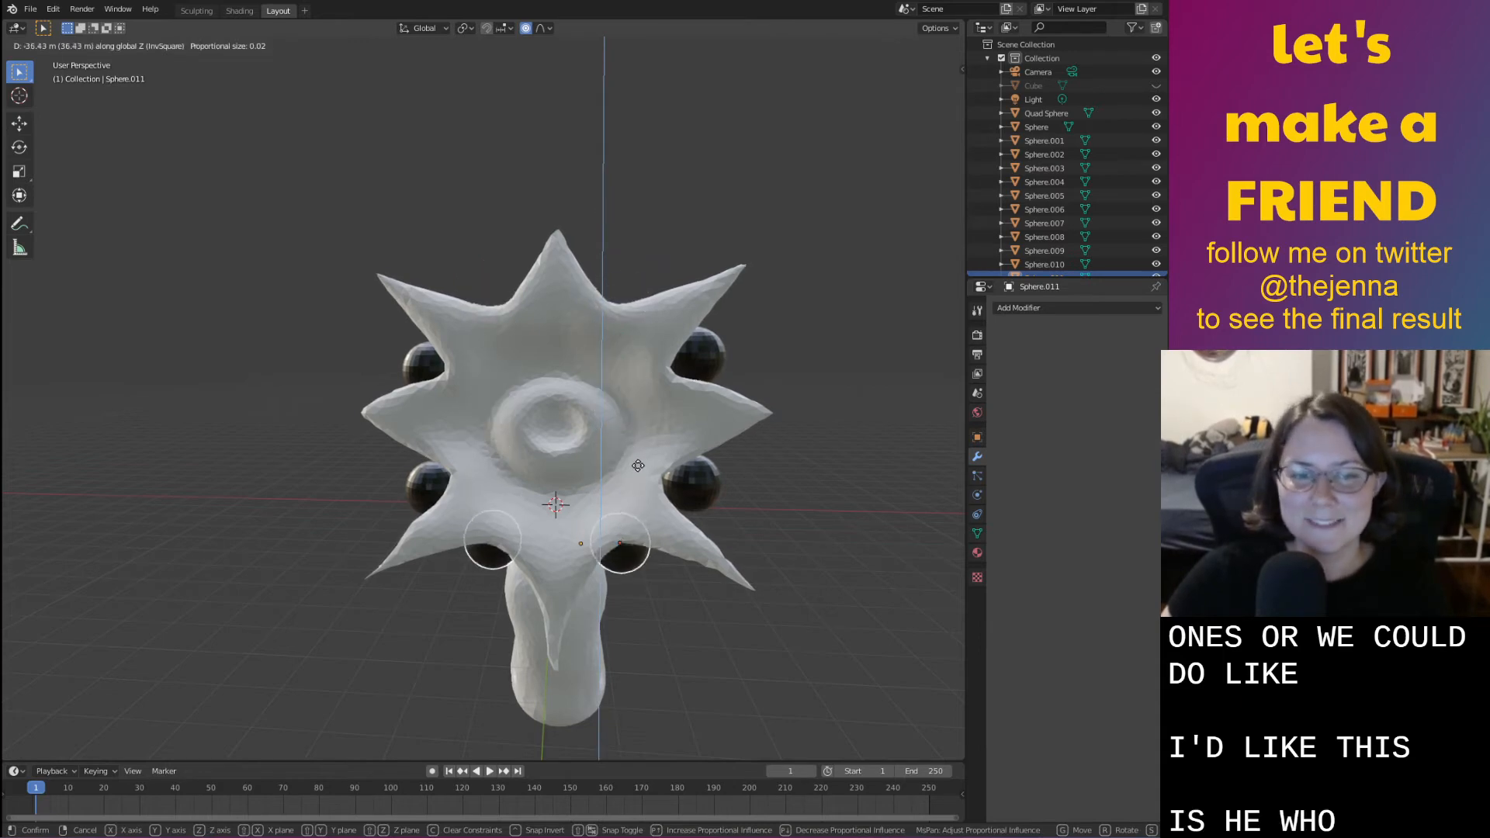
left_click(638, 491)
Nudge the bottom pair of eyes along X and move it forward along Y to the star's lower spikes
mouse_move(640, 489)
middle_mouse_down()
mouse_move(685, 503)
mouse_move(805, 486)
mouse_move(689, 485)
mouse_move(613, 525)
mouse_move(634, 521)
mouse_move(544, 535)
middle_mouse_up()
key("g")
key("x")
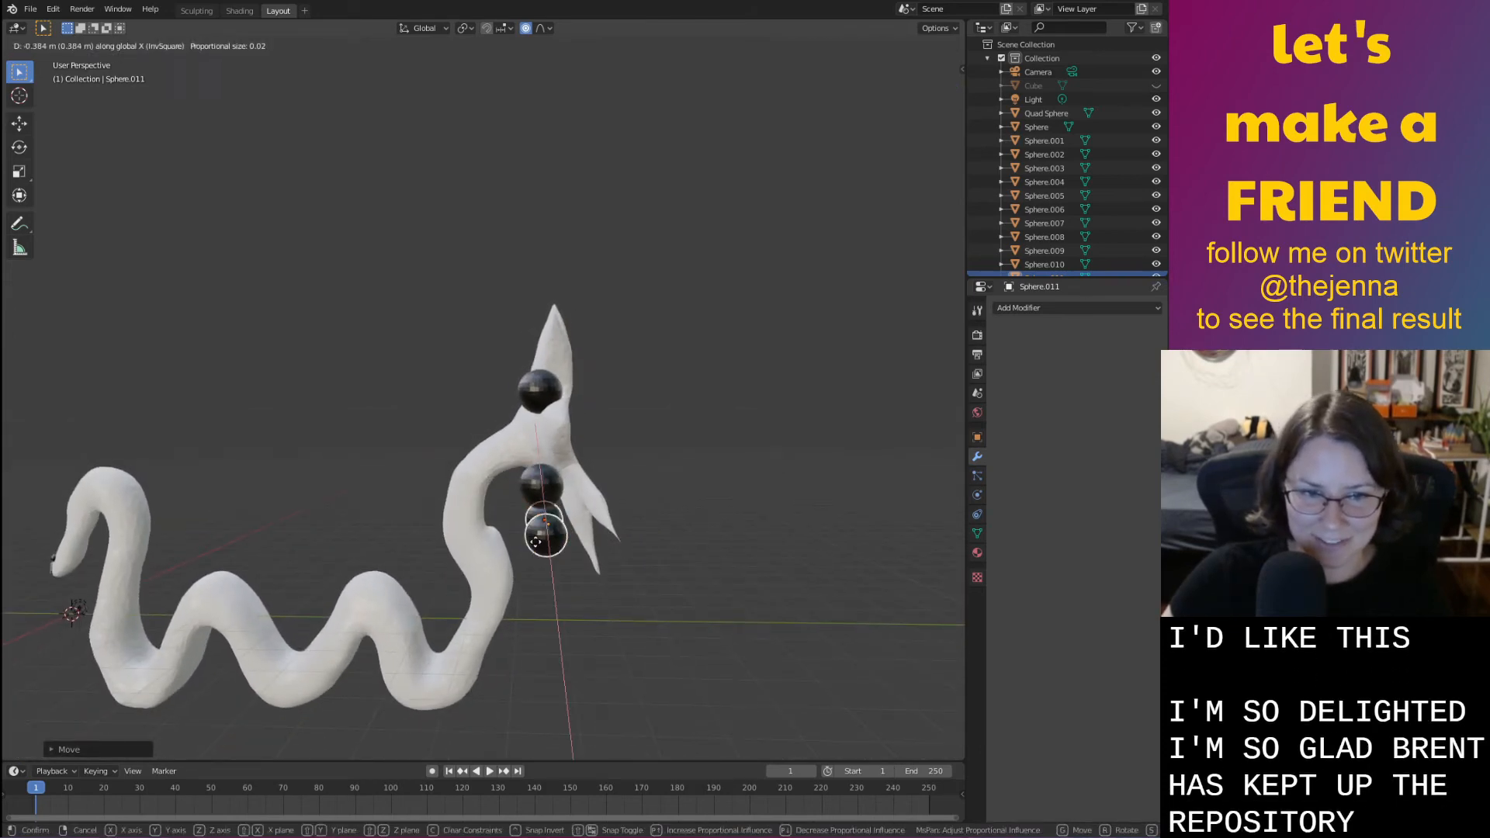
left_click(537, 542)
key("g")
key("y")
left_click(587, 545)
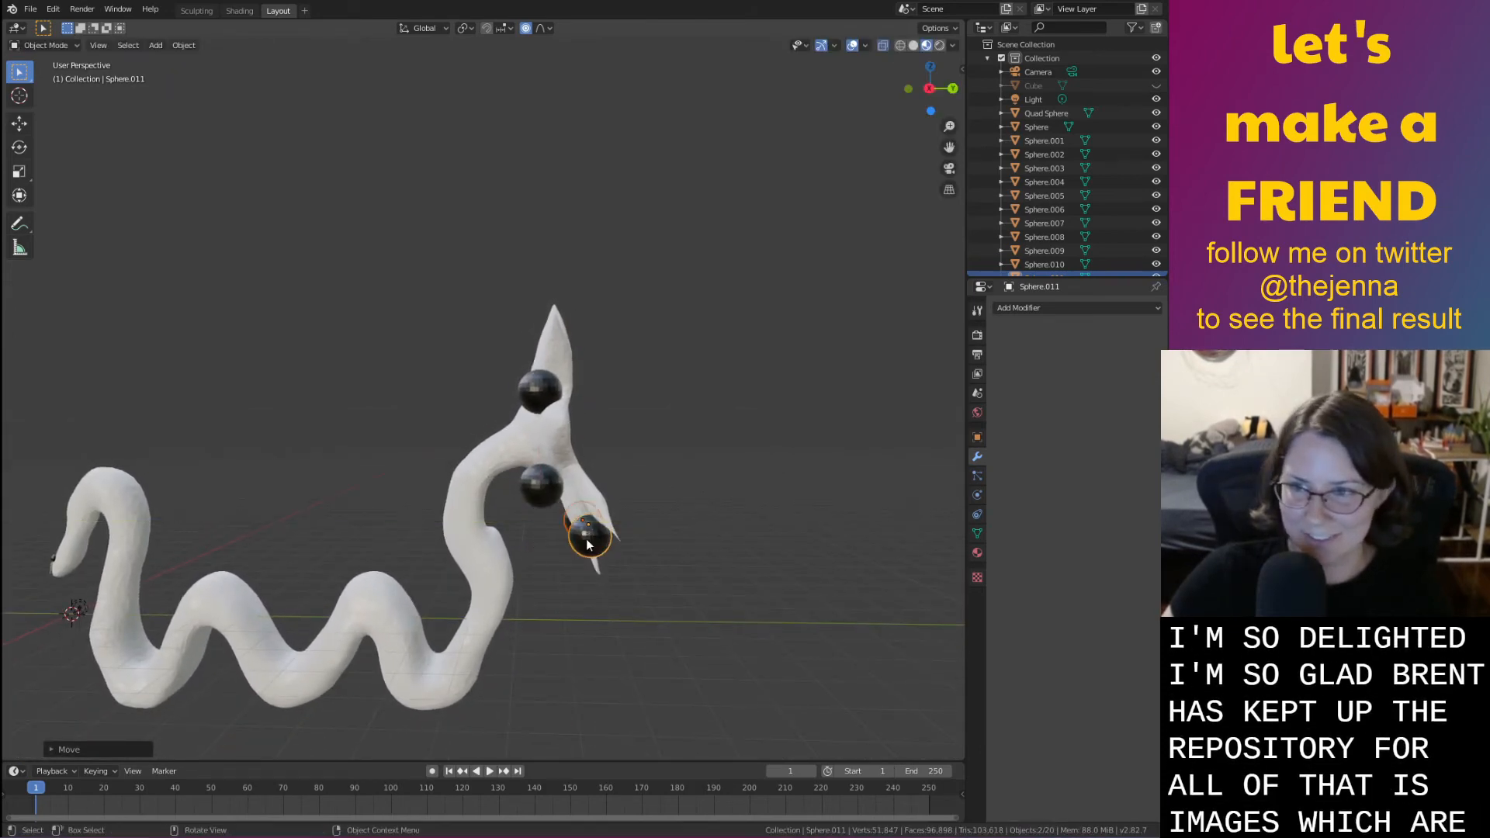
Raise the bottom pair of eyes along Z so it nestles into the gaps on either side of the bottom spike
middle_click_drag(588, 545, 403, 539)
scroll(551, 569, "up", 3)
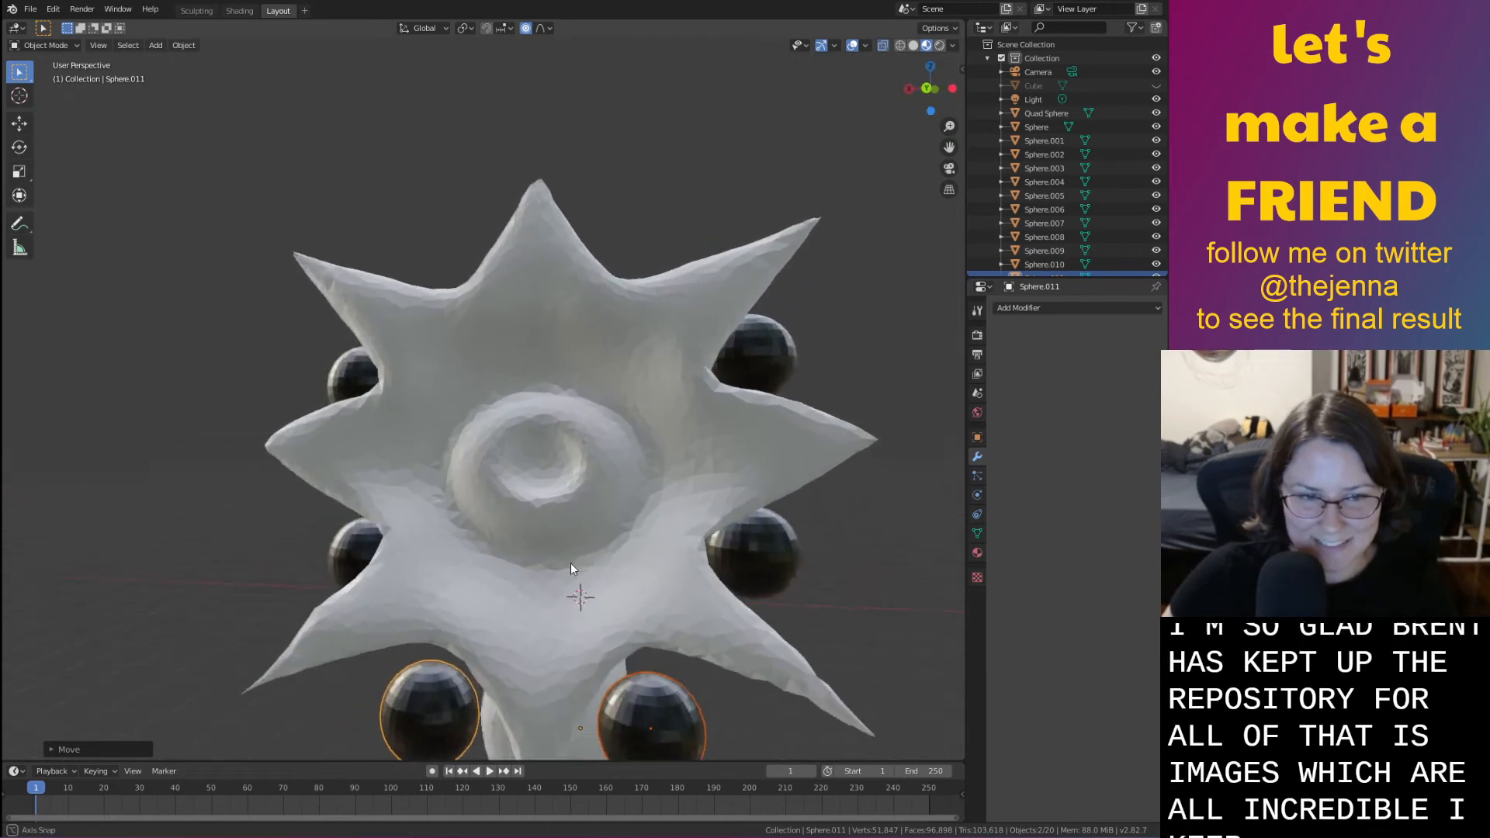
middle_click_drag(571, 562, 576, 579)
middle_click_drag(576, 578, 554, 532, "shift")
key("g")
key("z")
left_click(597, 465)
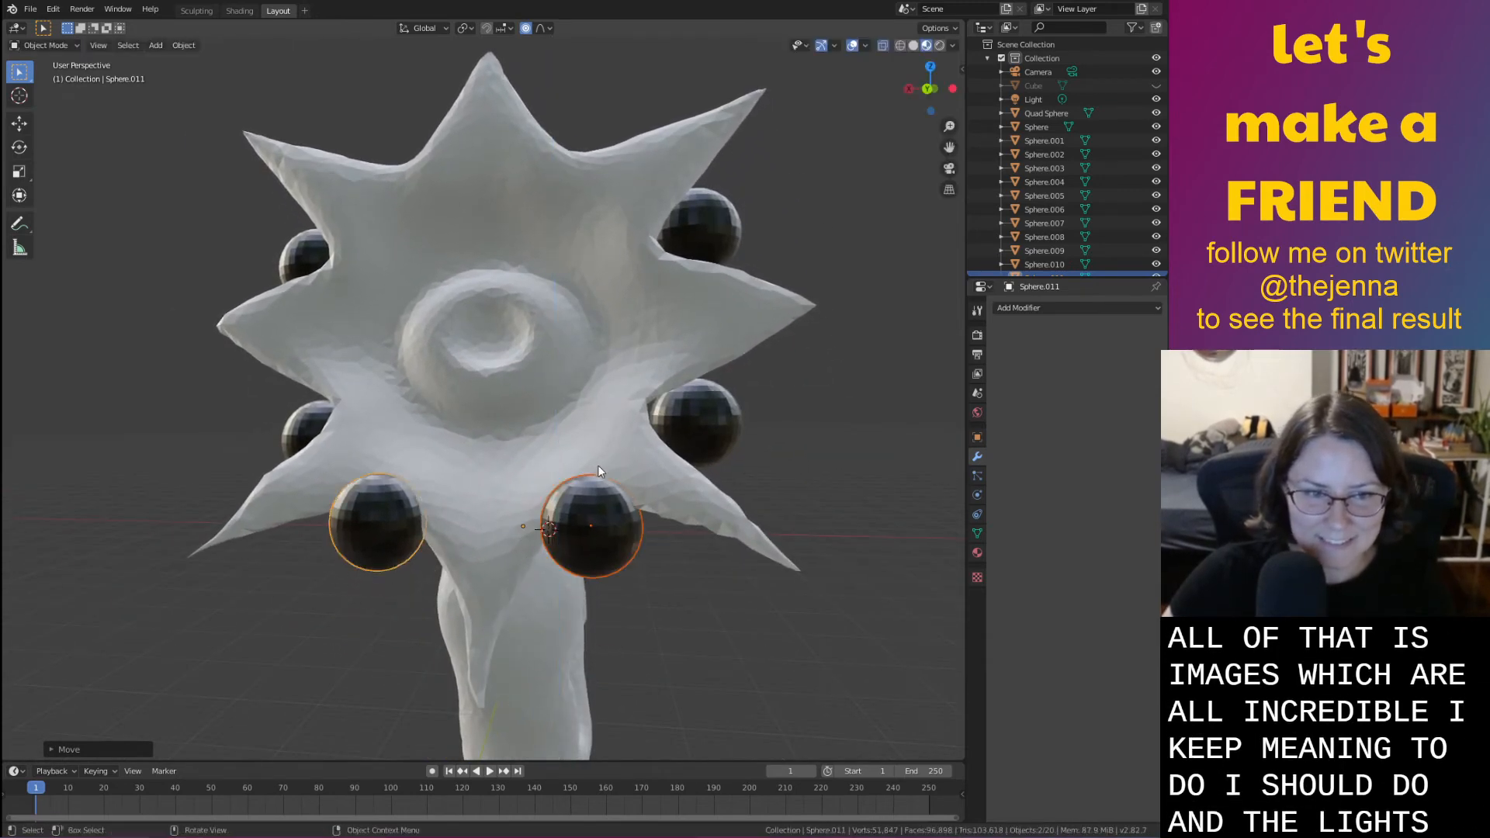
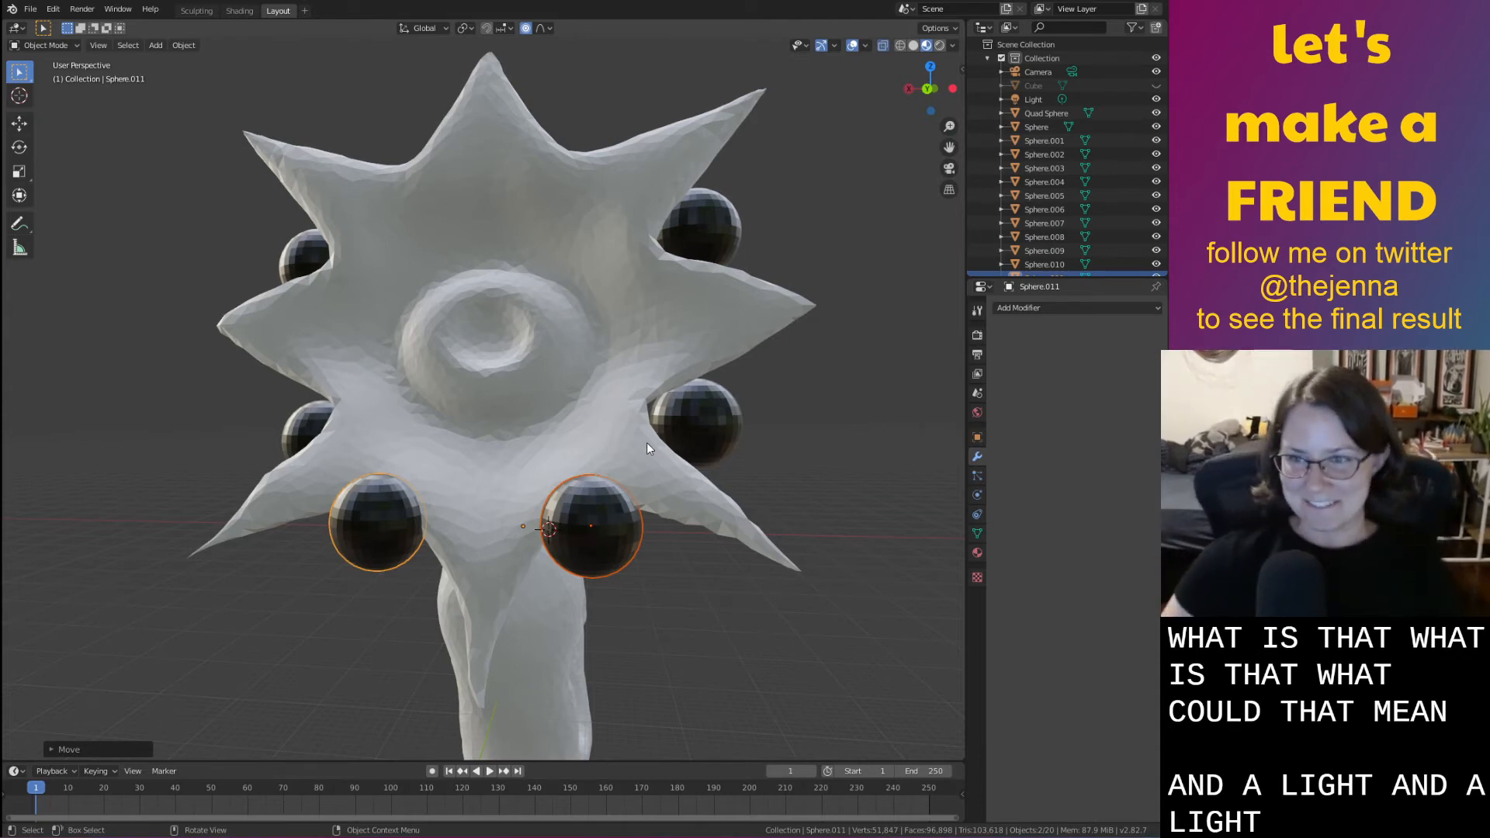
Duplicate the bottom pair of eyes and raise the copies along Z to the gaps beside the star's top spike
middle_click_drag(682, 649, 748, 715)
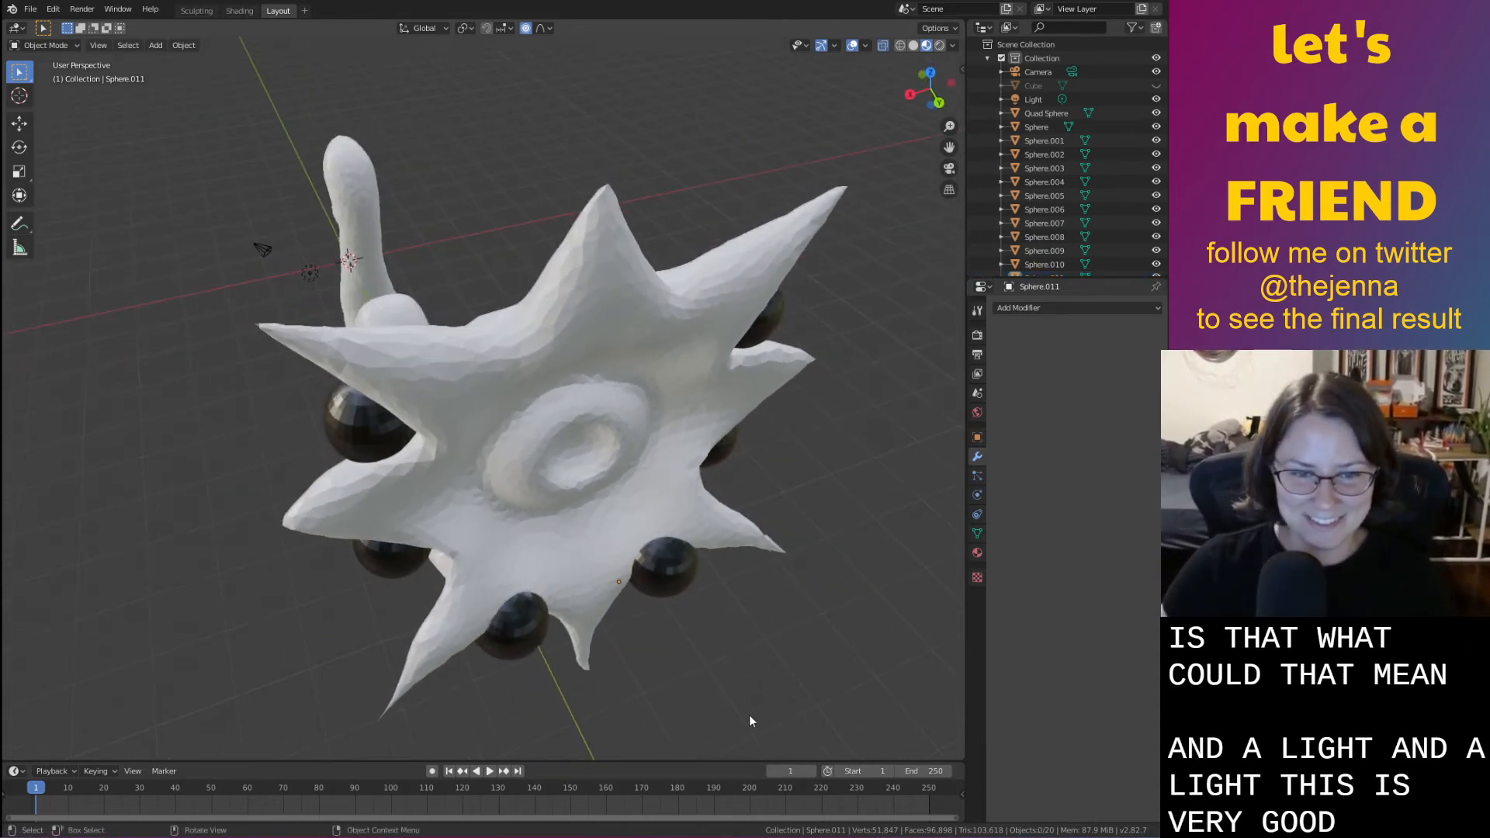
left_click(475, 643, "shift")
left_click(499, 639)
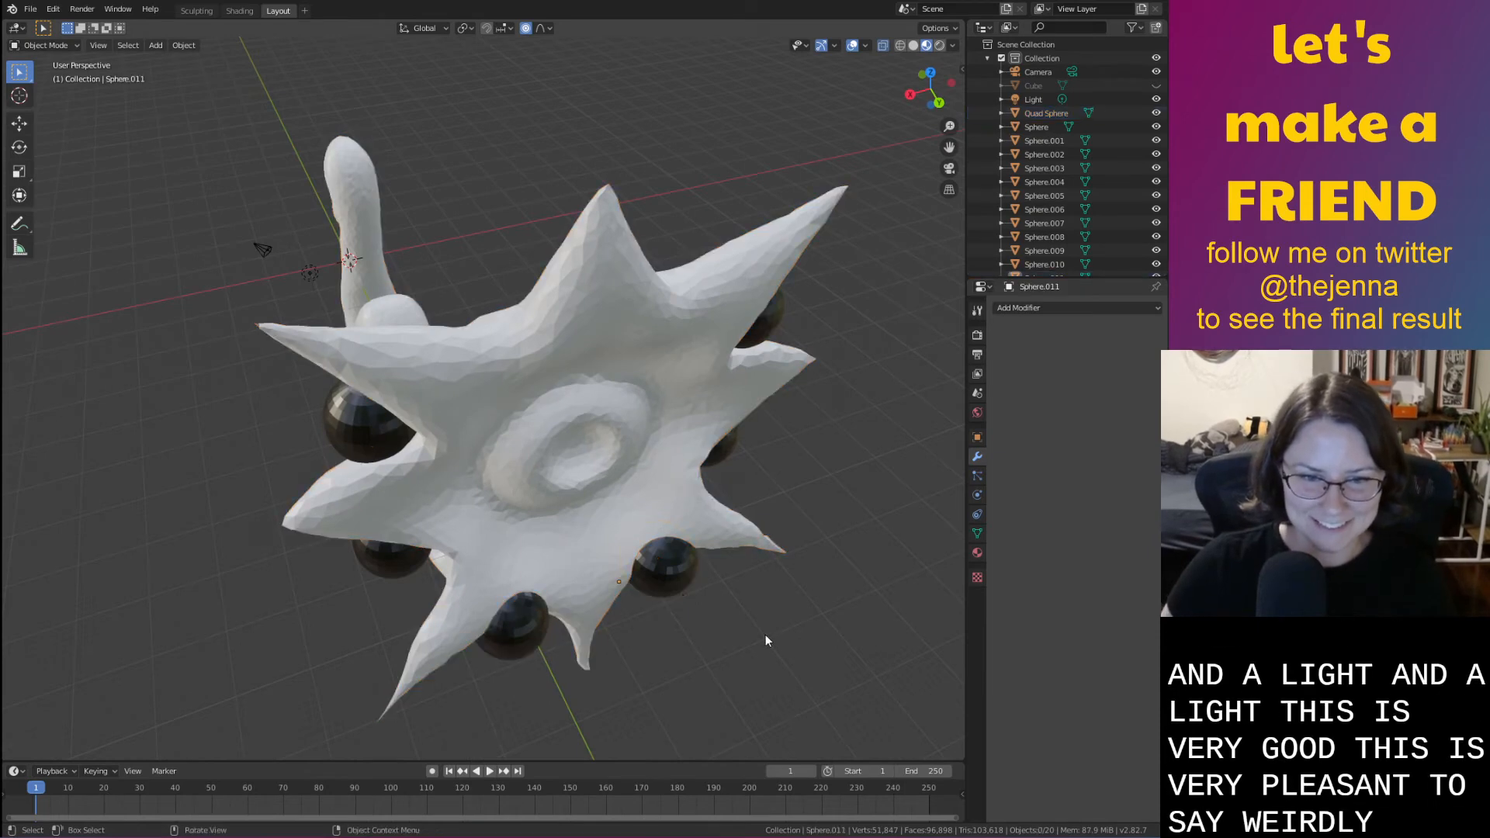
mouse_move(530, 640)
middle_mouse_down()
mouse_move(621, 607)
mouse_move(633, 575)
mouse_move(745, 609)
middle_mouse_up()
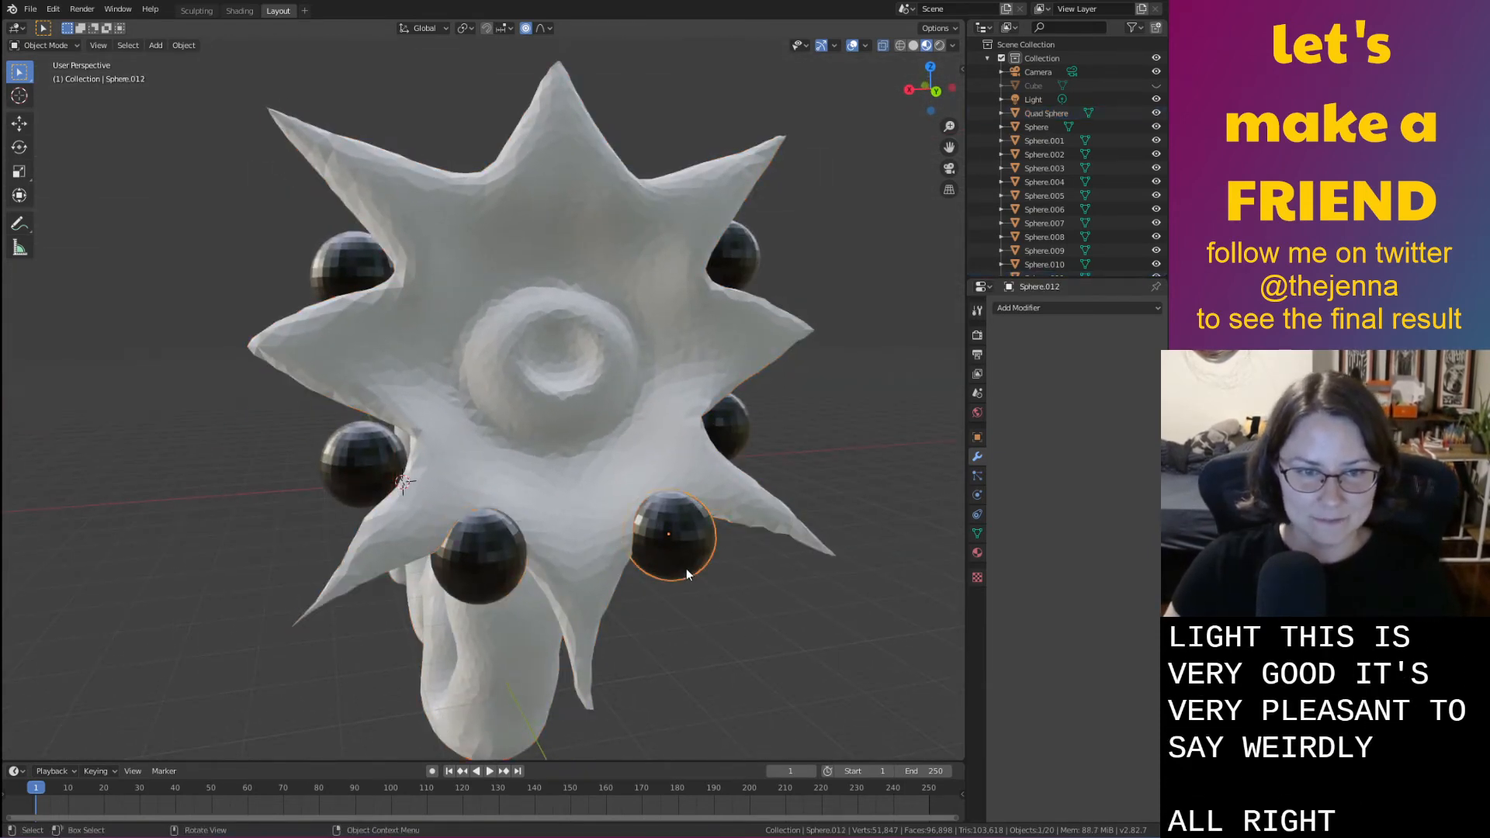
left_click(505, 579, "shift")
key("shift+d")
key("z")
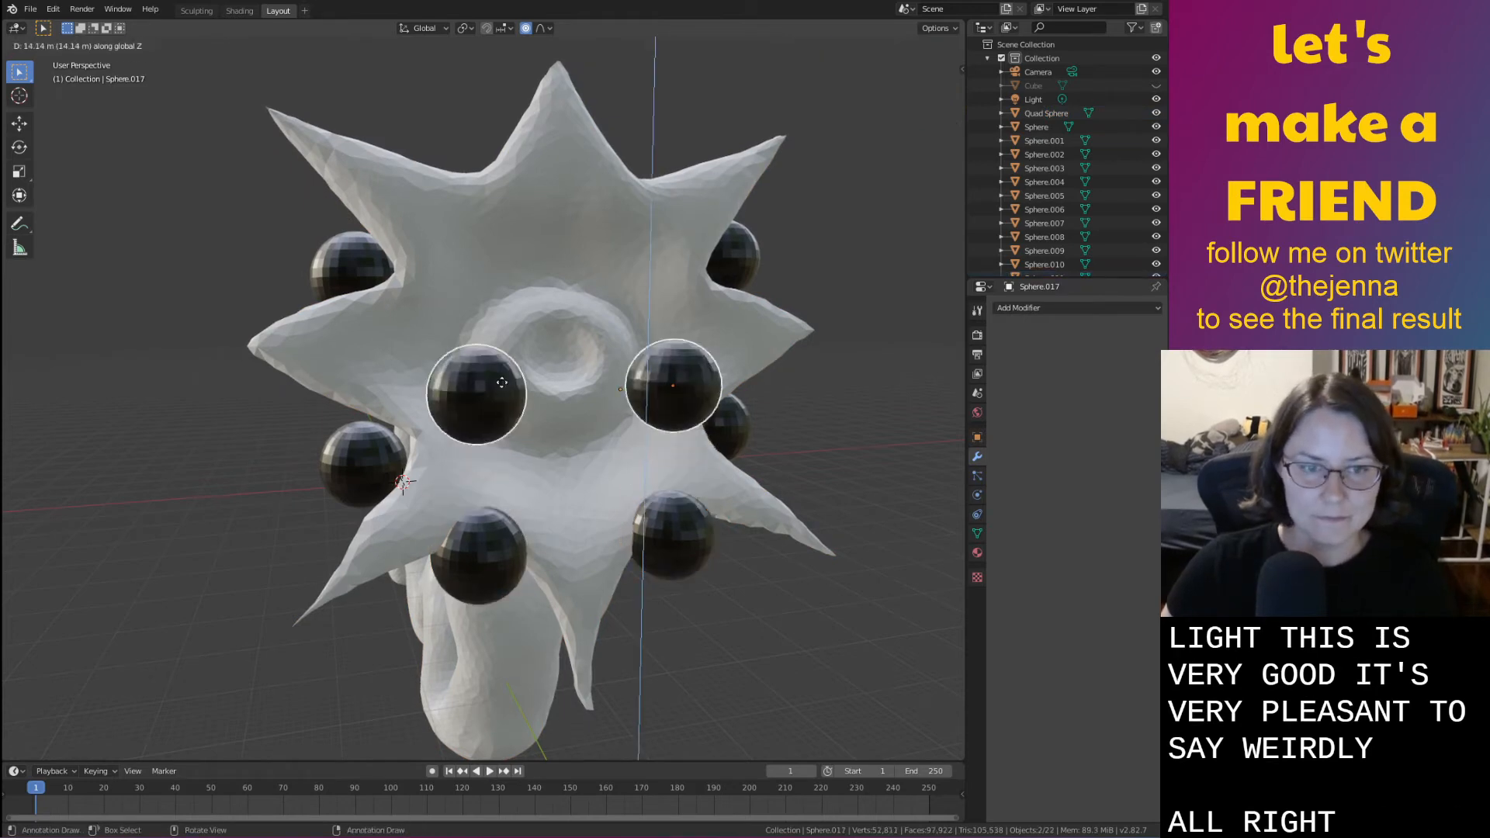
left_click(506, 155)
Shift the new top pair of eyes along Y so it sits against the star's upper edge
middle_click_drag(500, 206, 476, 255)
key("g")
key("y")
left_click(638, 334)
Select the bottom pair of eyes and move it along Y to tuck it behind the star's lower spikes
left_click(597, 574)
left_click(396, 582, "shift")
middle_click_drag(394, 582, 638, 544)
key("g")
key("x")
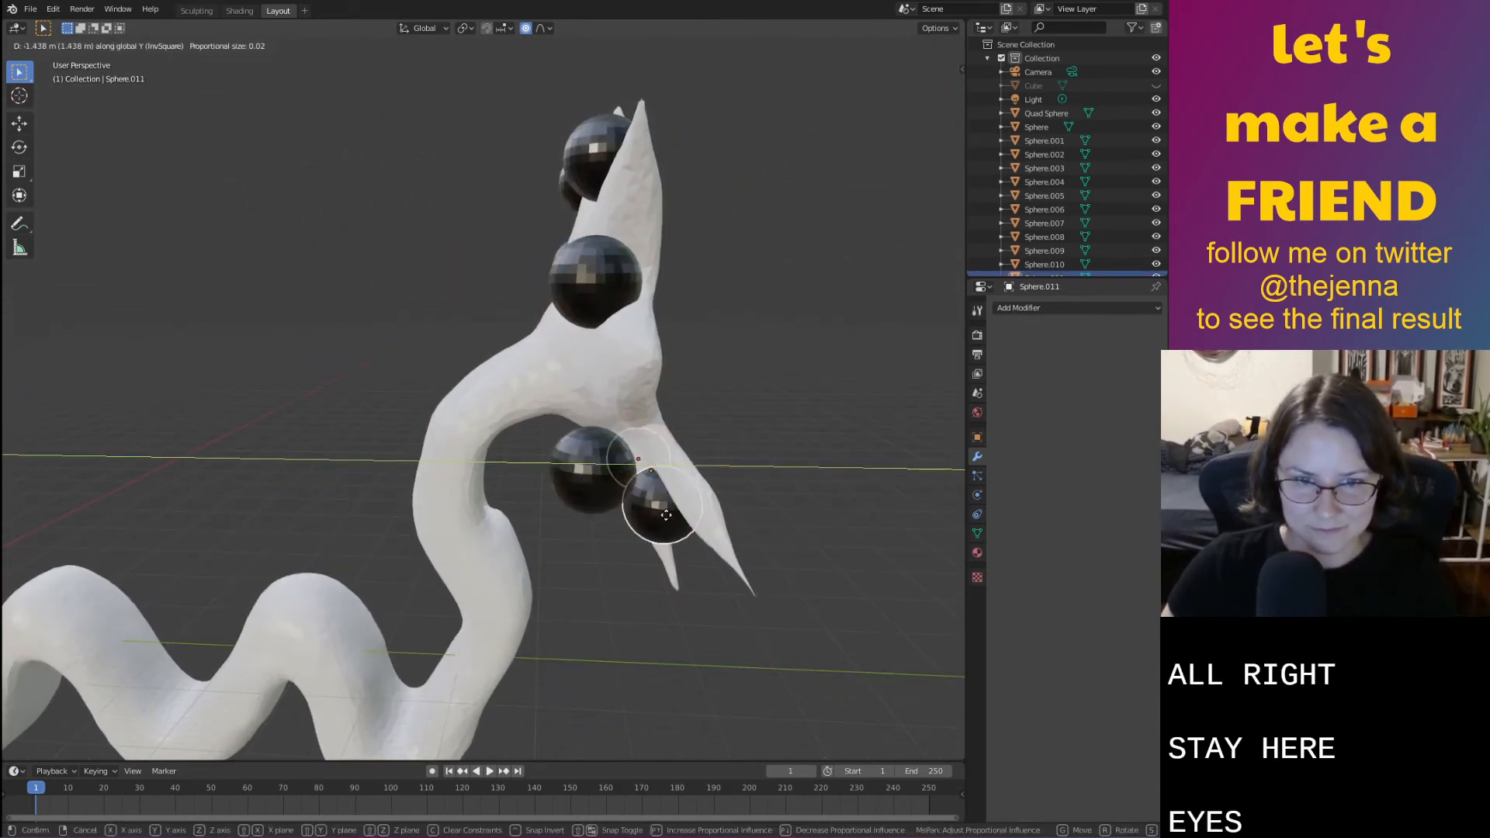
left_click(616, 472)
Reposition the lower left side eye so it nestles behind the star between the middle and lower spikes
middle_click_drag(616, 472, 484, 501)
left_click(466, 525)
key("g")
left_click(517, 529)
key("g")
left_click(633, 468)
key("g")
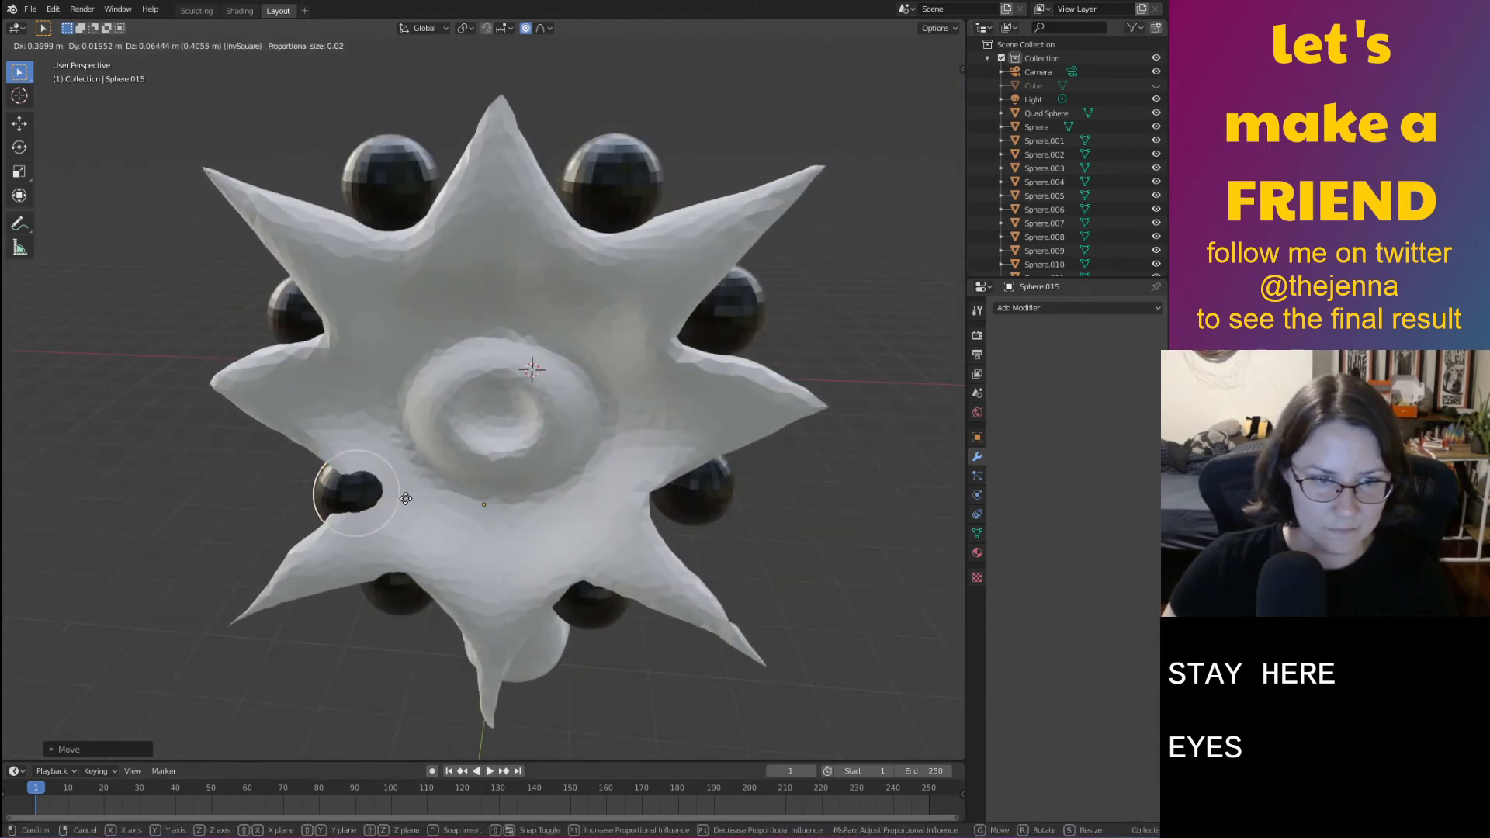
key("y")
right_click(377, 495)
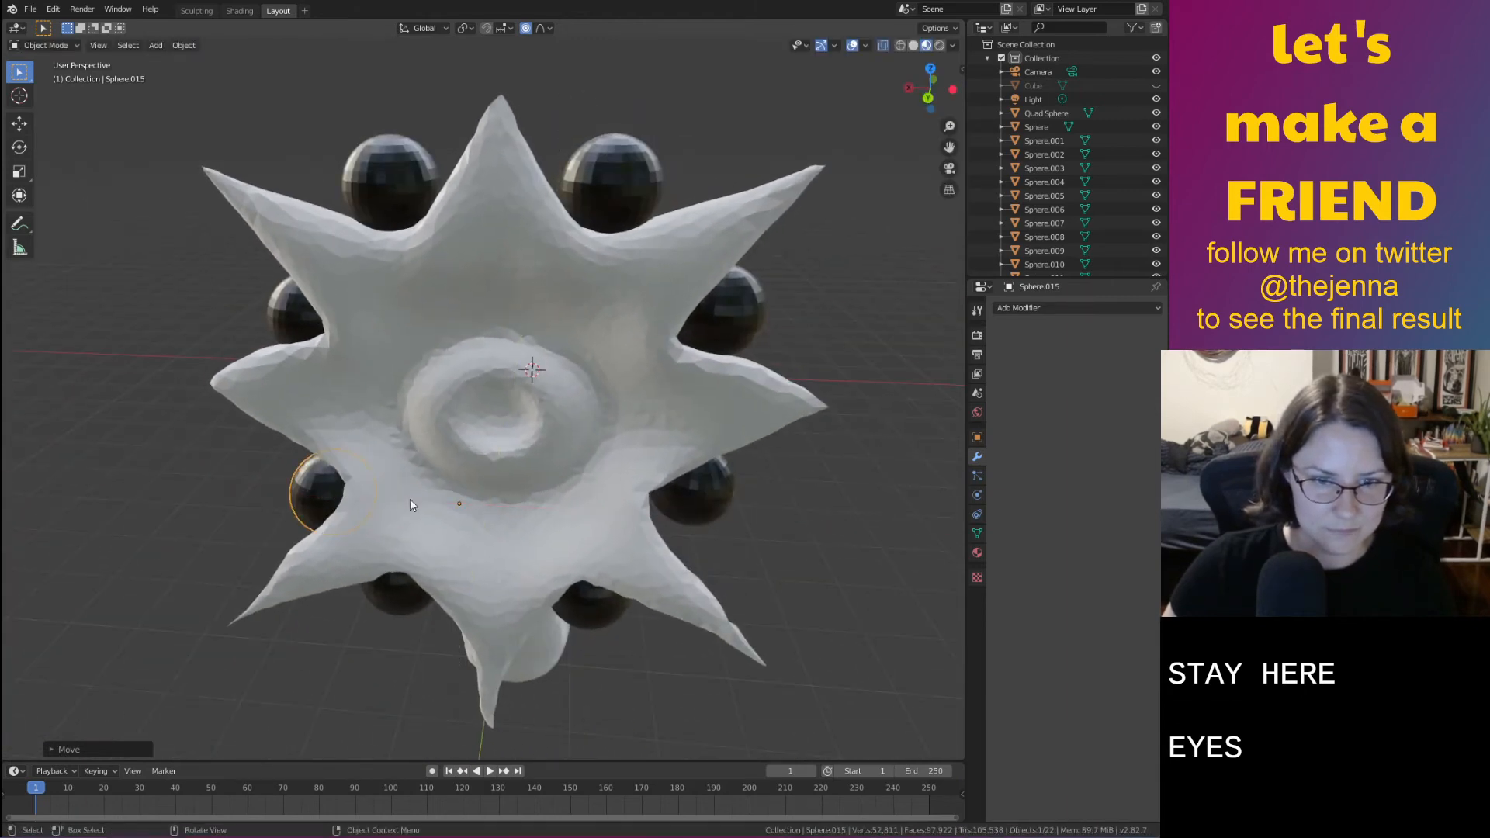
Move the lower right side eye inward and against the back of the star between the middle and lower spikes
left_click(726, 494)
key("g")
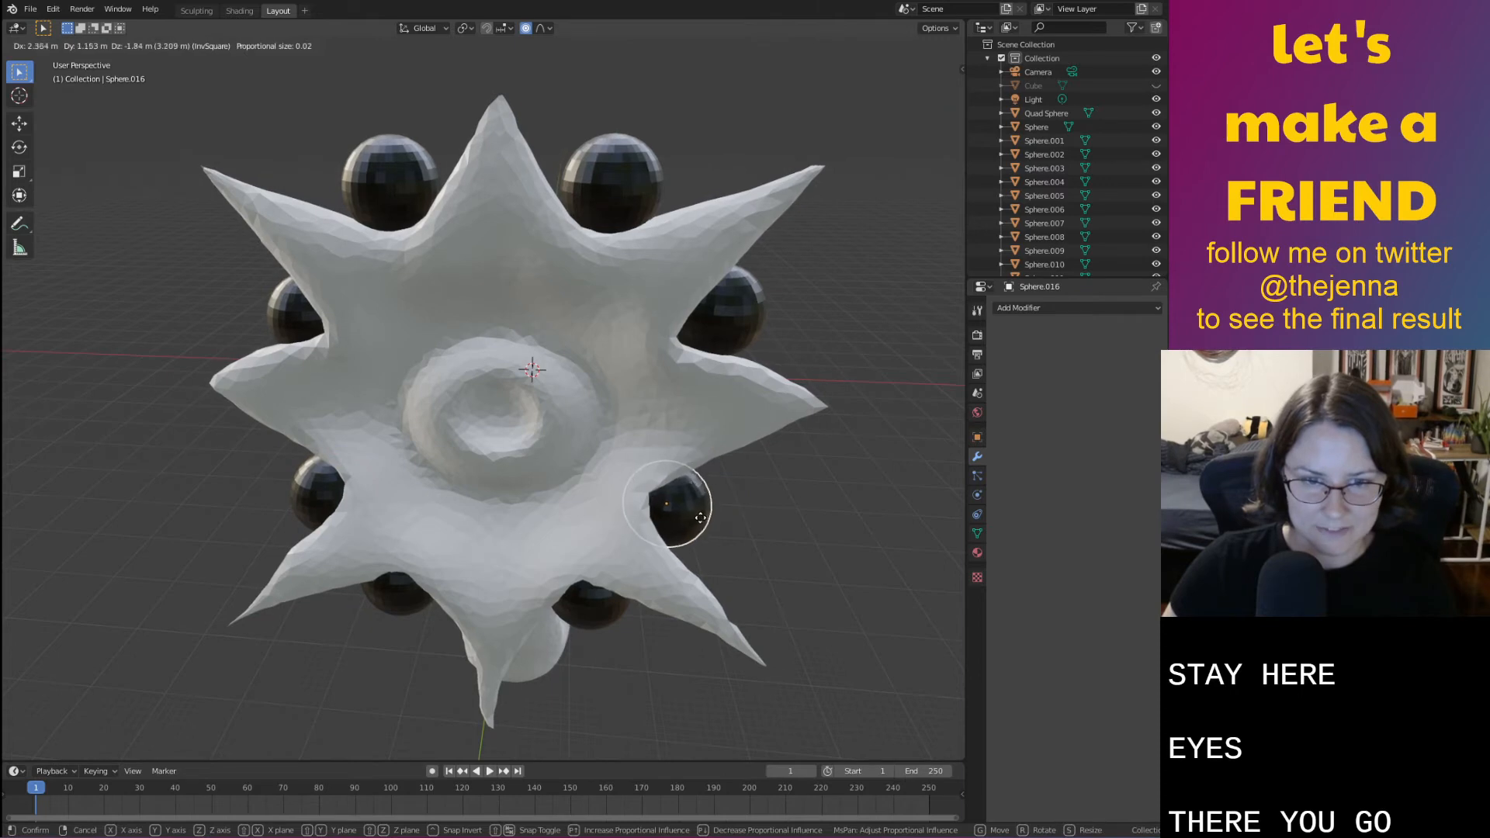
left_click(696, 518)
mouse_move(698, 516)
middle_mouse_down()
mouse_move(570, 492)
mouse_move(654, 500)
middle_mouse_up()
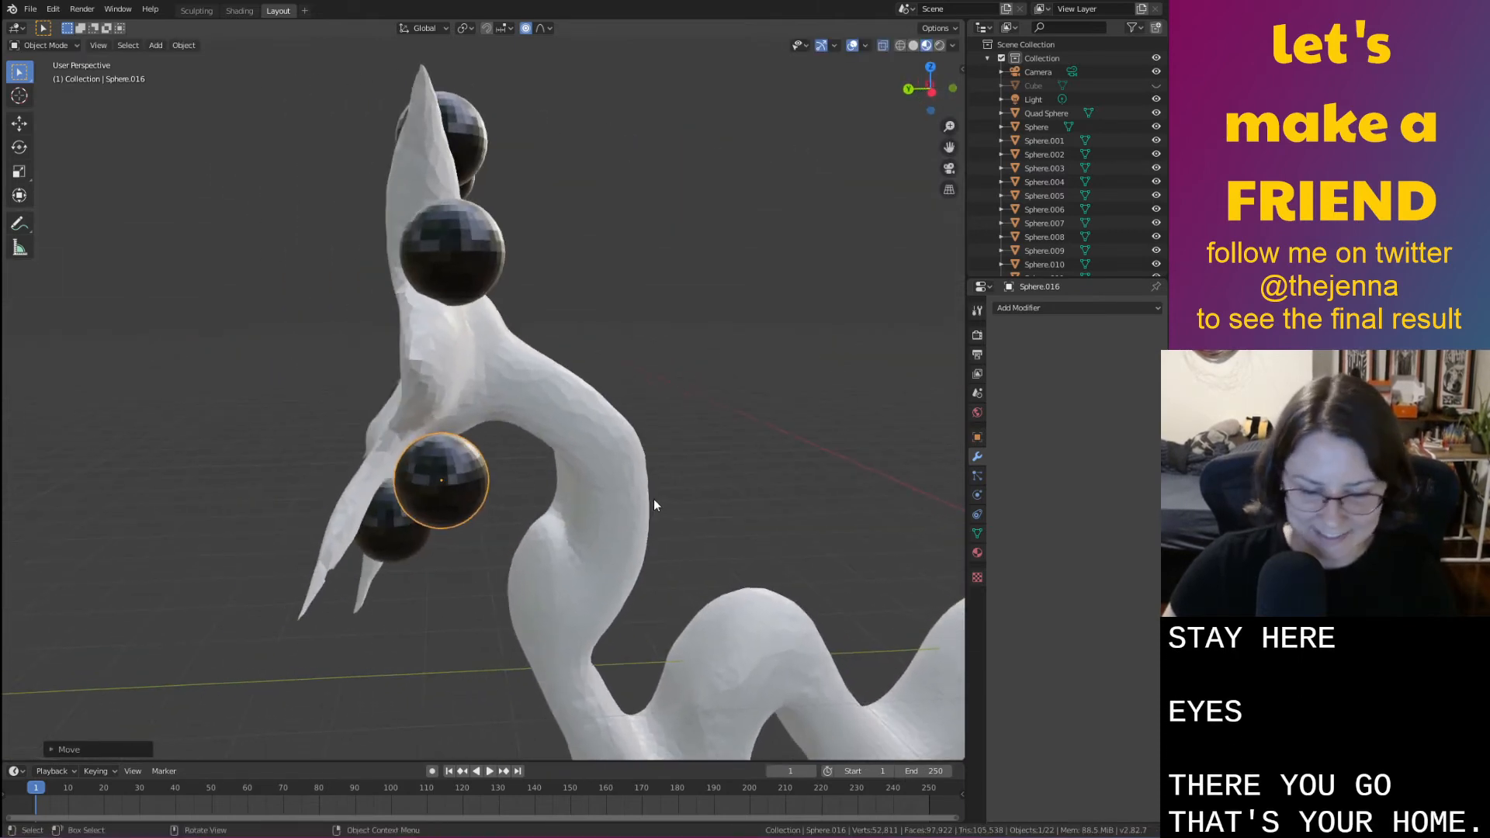
key("g")
left_click(486, 525)
mouse_move(487, 525)
middle_mouse_down()
mouse_move(542, 545)
mouse_move(501, 514)
mouse_move(673, 500)
mouse_move(711, 576)
mouse_move(669, 574)
mouse_move(781, 610)
mouse_move(925, 566)
mouse_move(699, 655)
mouse_move(440, 410)
middle_mouse_up()
key("g")
left_click(482, 506)
Move one of the top eyes freely so it nestles into the gap beside the star's top spike
left_click(711, 576)
left_click(420, 313)
mouse_move(404, 312)
middle_mouse_down()
mouse_move(258, 314)
mouse_move(418, 257)
middle_mouse_up()
key("g")
left_click(437, 273)
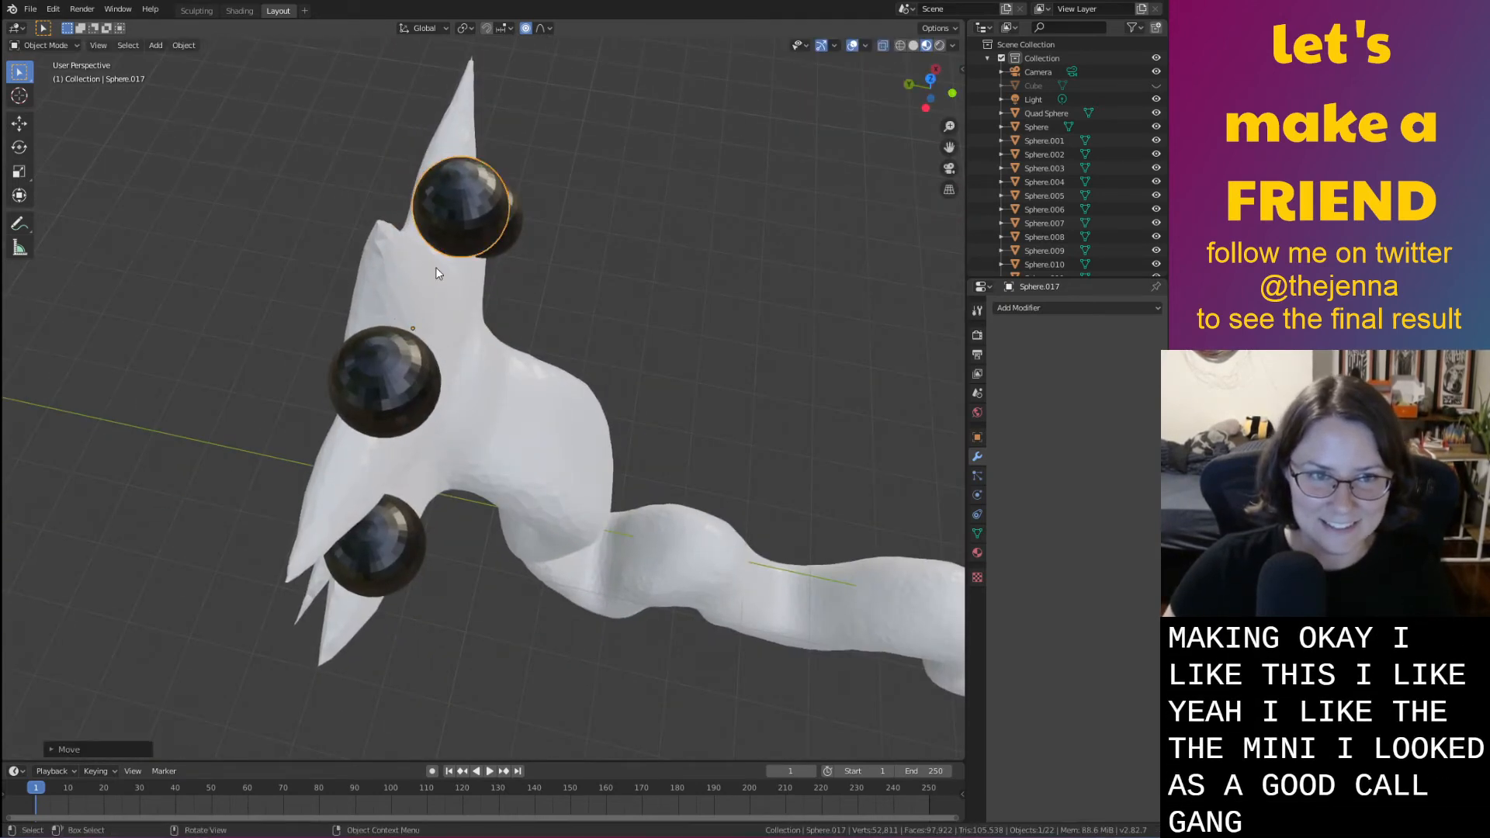
Move the other top eye back into the gap on its side of the top spike and adjust it along Z
left_click(390, 392)
key("g")
left_click(416, 394)
key("g")
key("z")
left_click(417, 402)
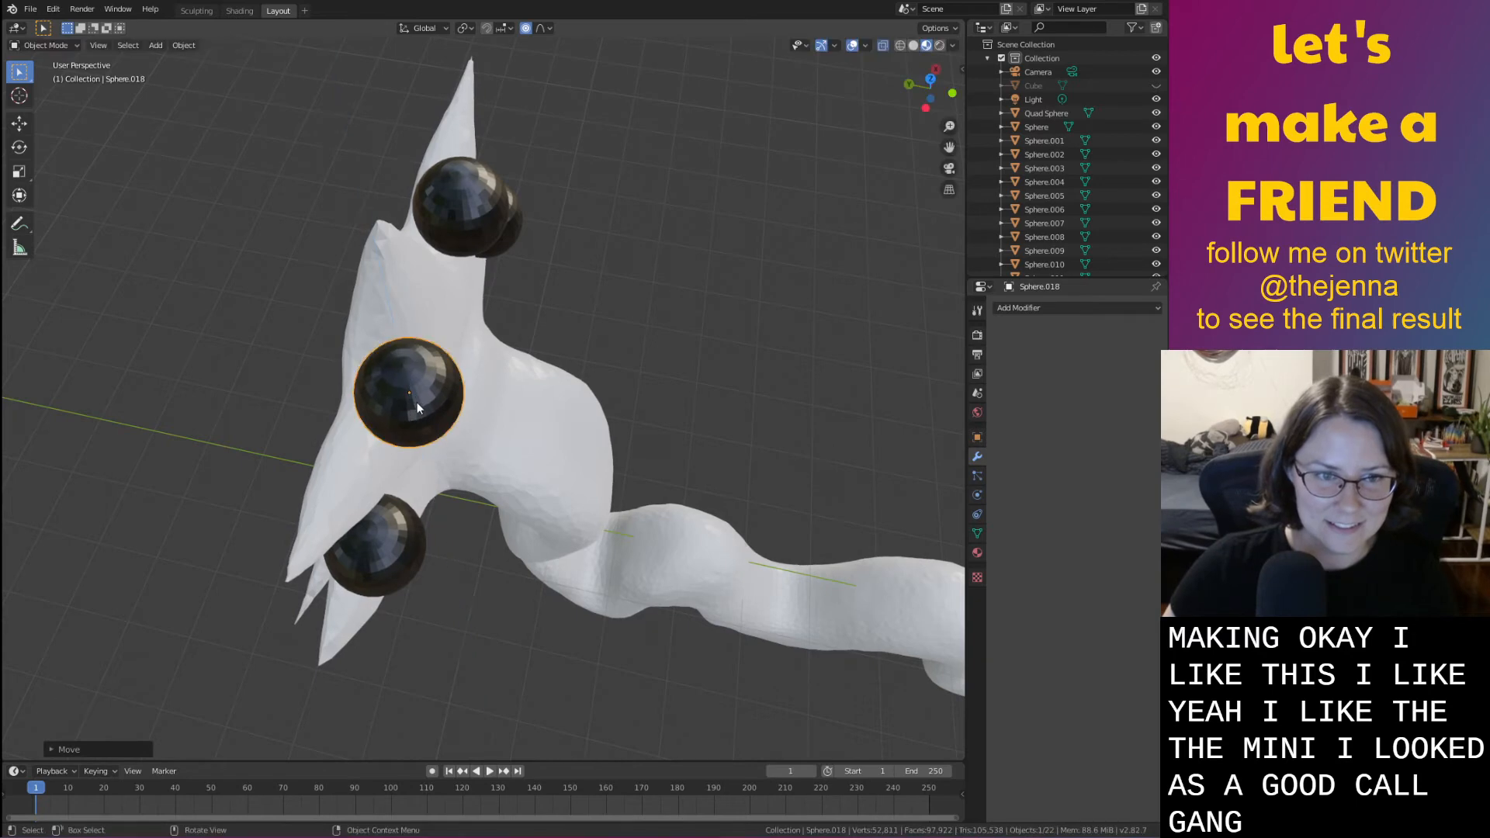
Deselect the eye and save the file
mouse_move(417, 402)
middle_mouse_down()
mouse_move(478, 380)
mouse_move(435, 343)
mouse_move(366, 326)
mouse_move(354, 277)
mouse_move(464, 273)
mouse_move(370, 258)
mouse_move(290, 326)
mouse_move(77, 299)
mouse_move(100, 369)
middle_mouse_up()
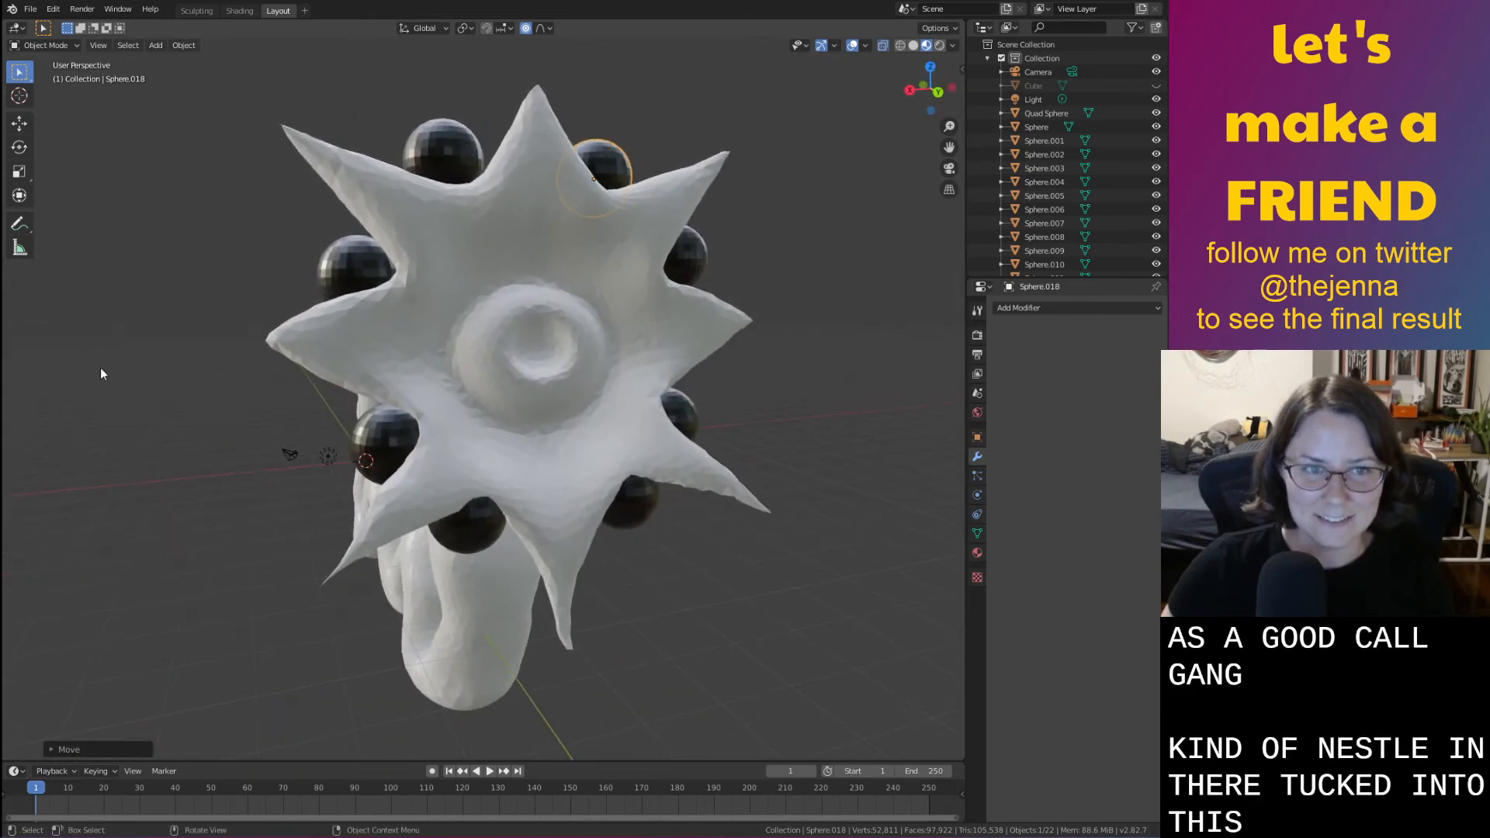
left_click(212, 450)
key("ctrl+s")
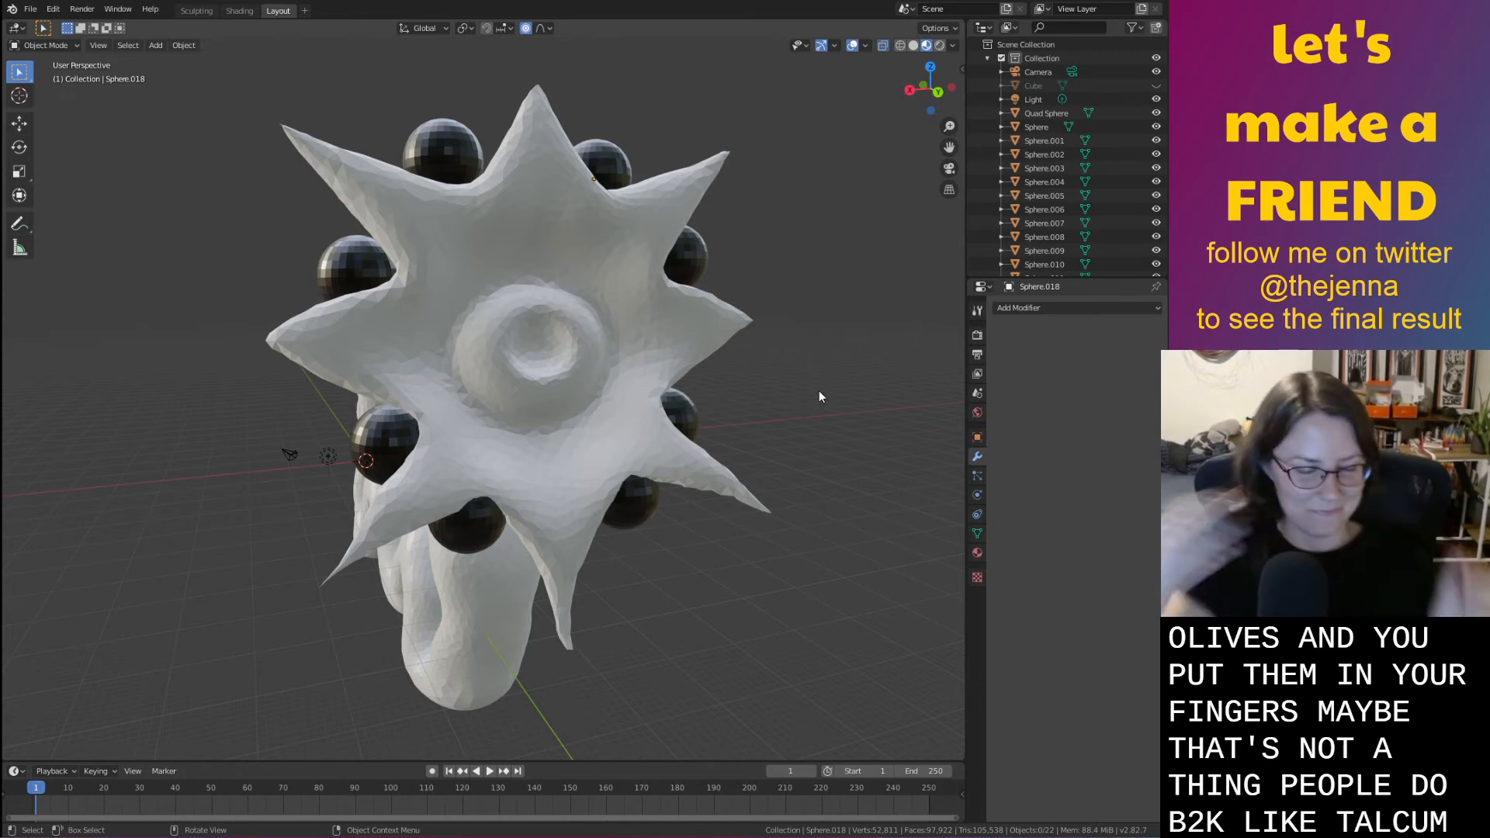
Duplicate the bottom pair of eyes, bring the copies up to the mouth and scale them down to tiny eyes
left_click(422, 259)
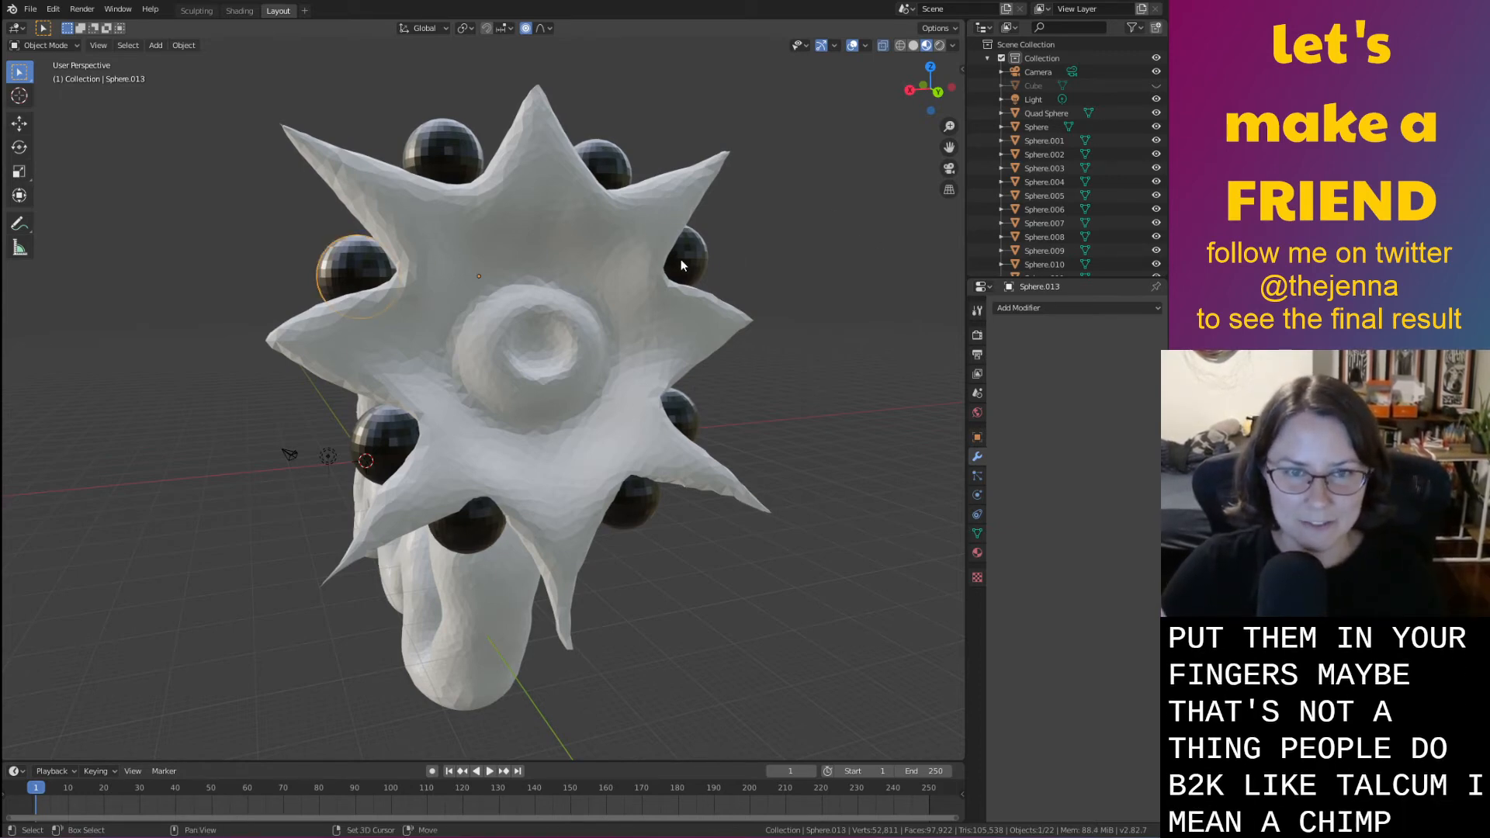
left_click(681, 259, "shift")
middle_click_drag(711, 281, 664, 289)
left_click(586, 552)
left_click(432, 522, "shift")
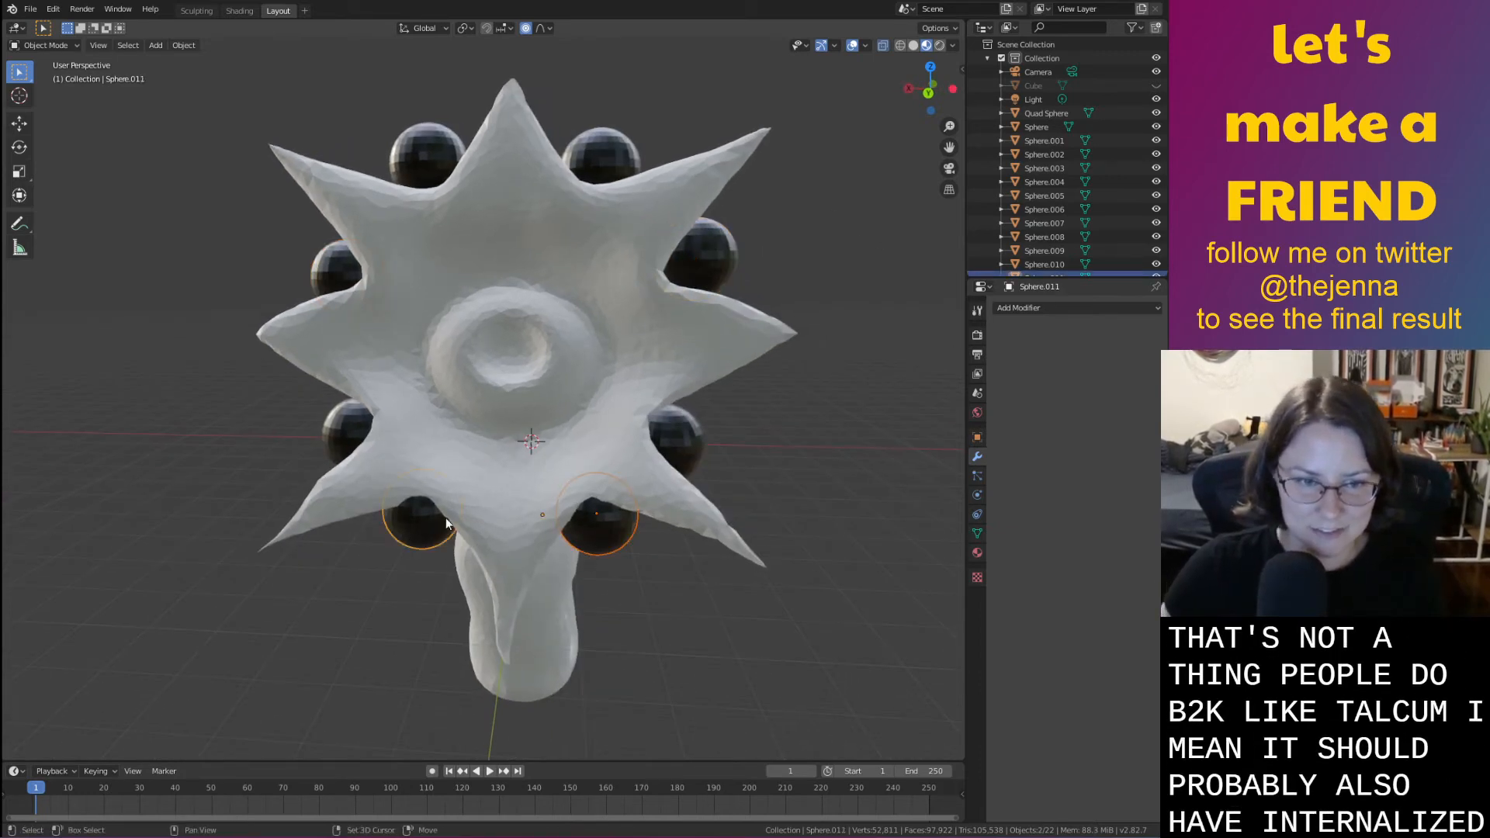
key("shift+d")
key("s")
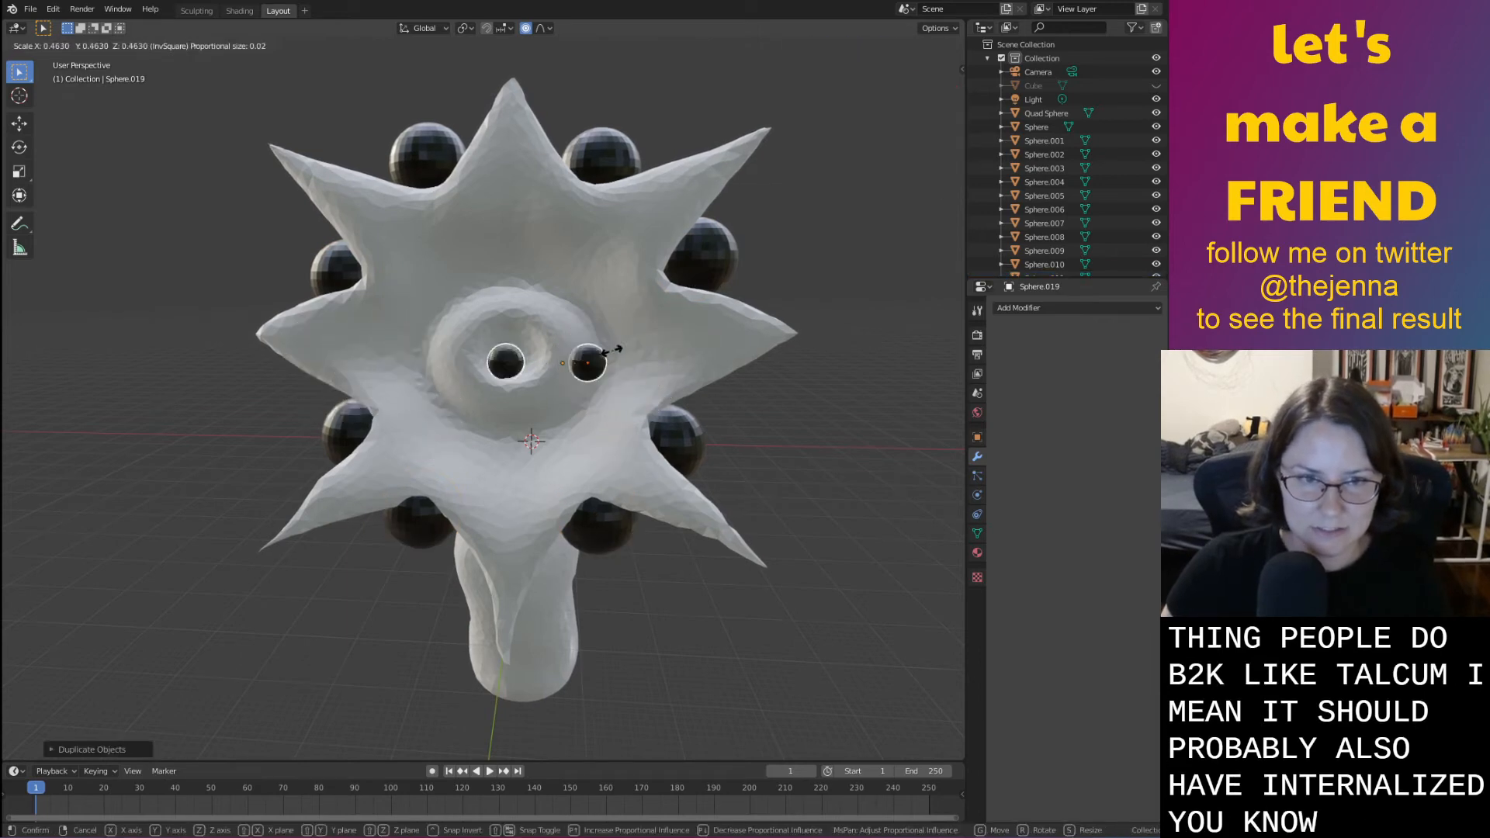
left_click(588, 357)
Move the tiny pair of eyes along Y and X onto the rim of the mouth
middle_click_drag(588, 357, 598, 426)
key("g")
key("y")
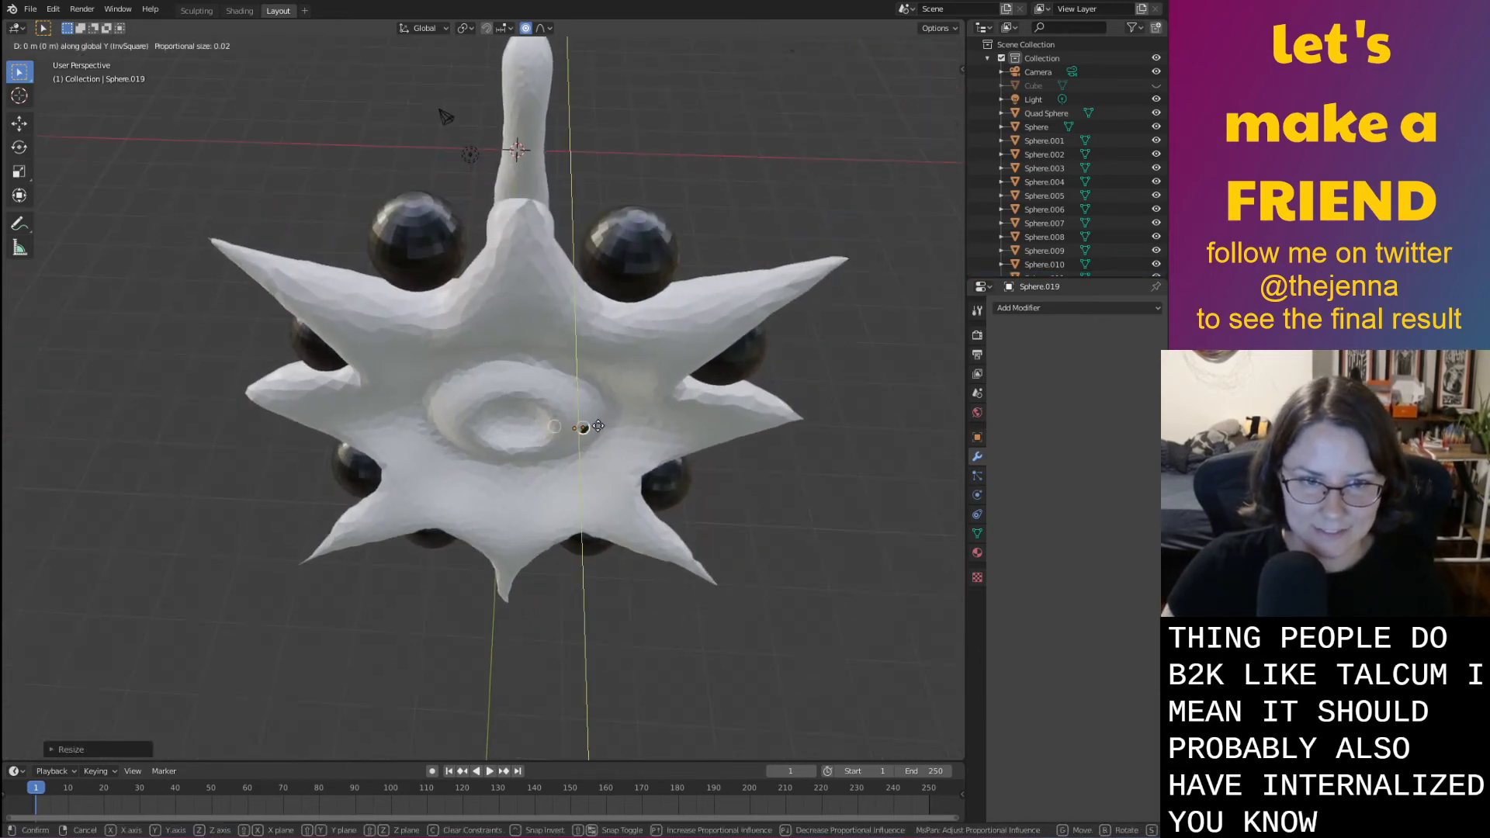
key("x")
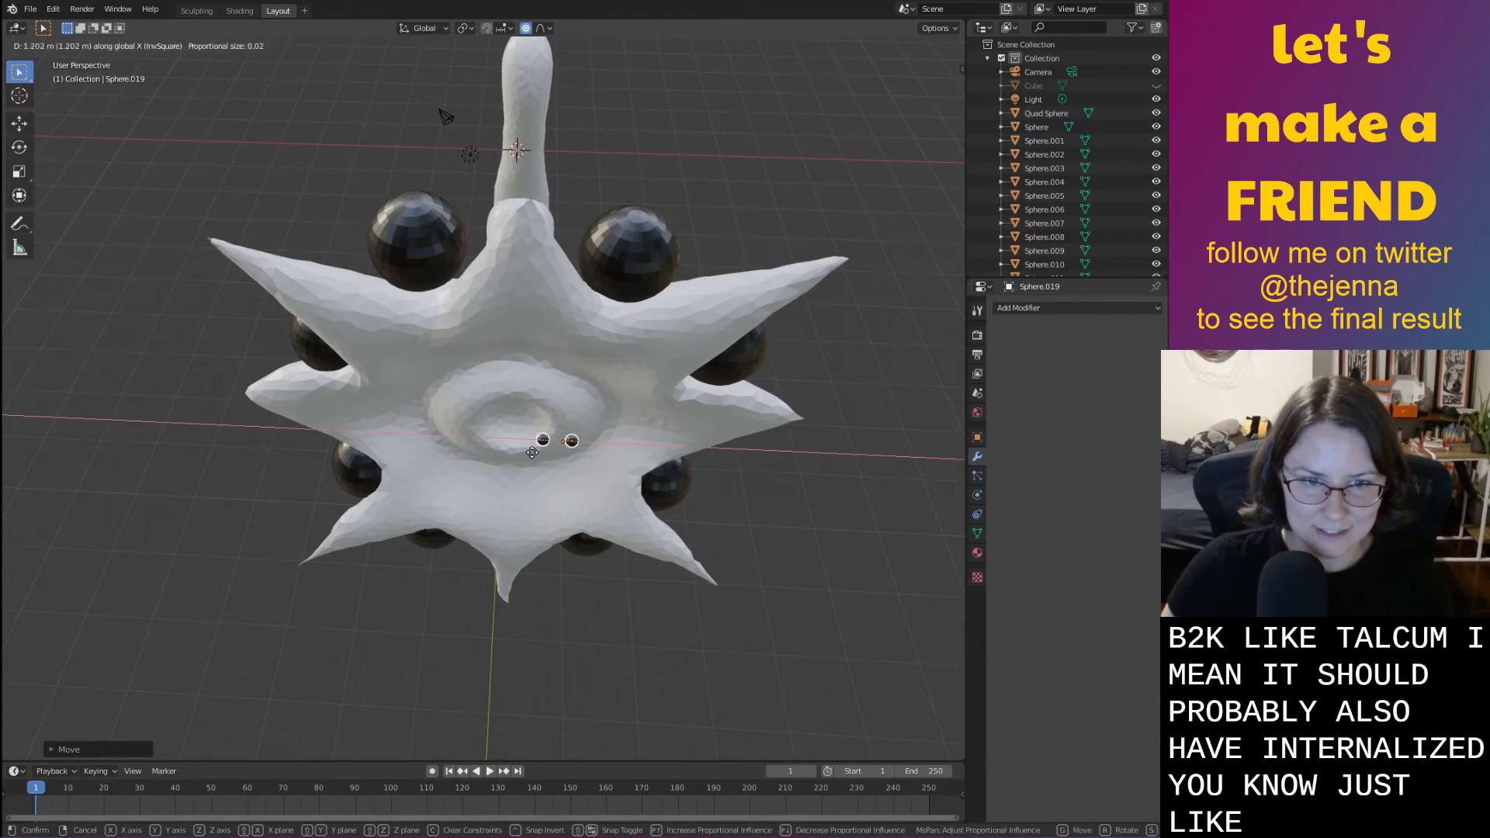
left_click(531, 453)
Select the left tiny eye, move it along X to the mouth rim's left side and push it in along Y
left_click(497, 444)
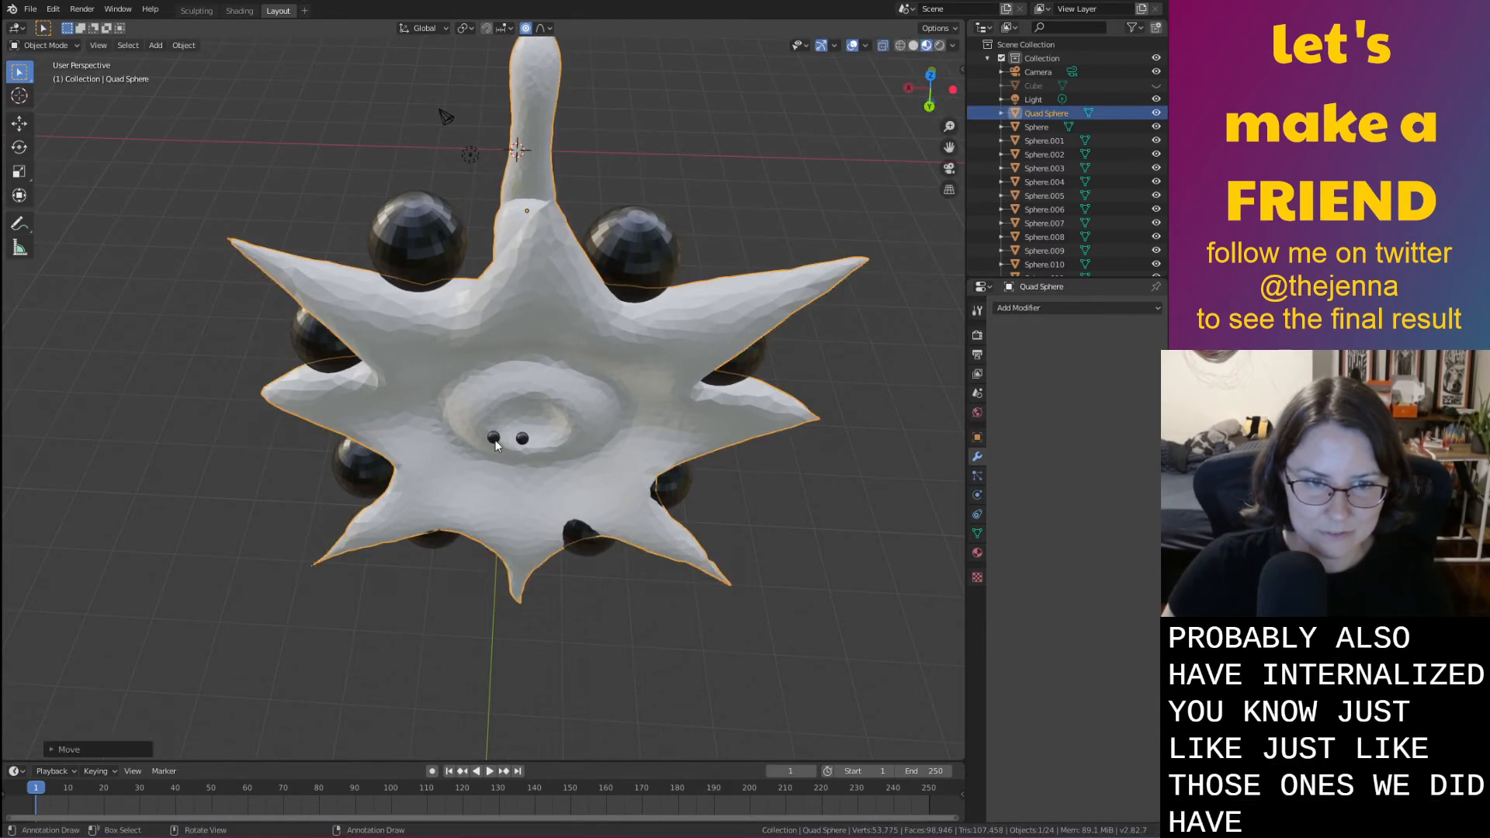
middle_click_drag(496, 444, 514, 445)
left_click(499, 437)
key("g")
key("x")
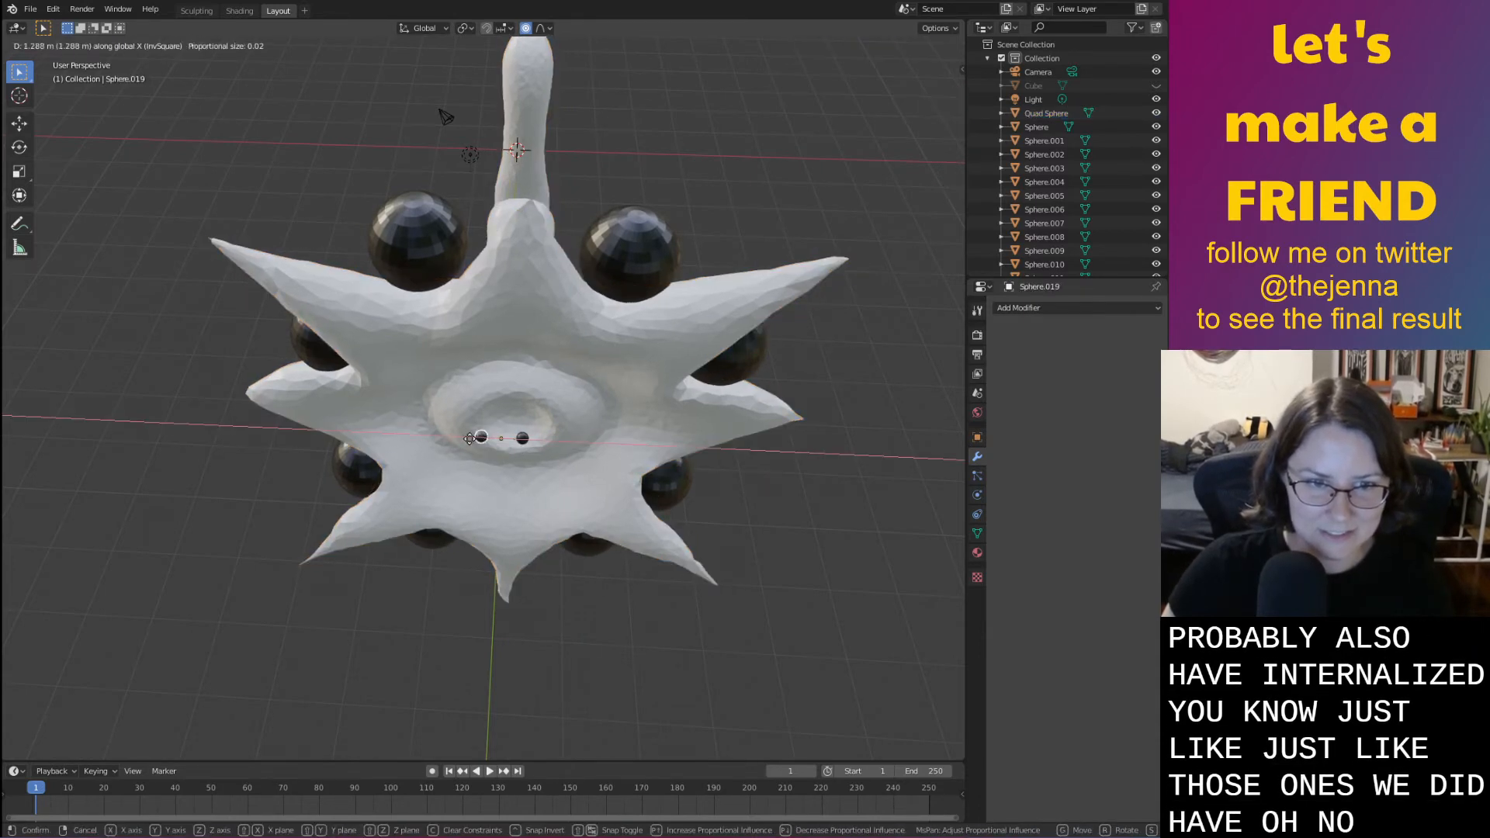
left_click(450, 435)
key("g")
key("y")
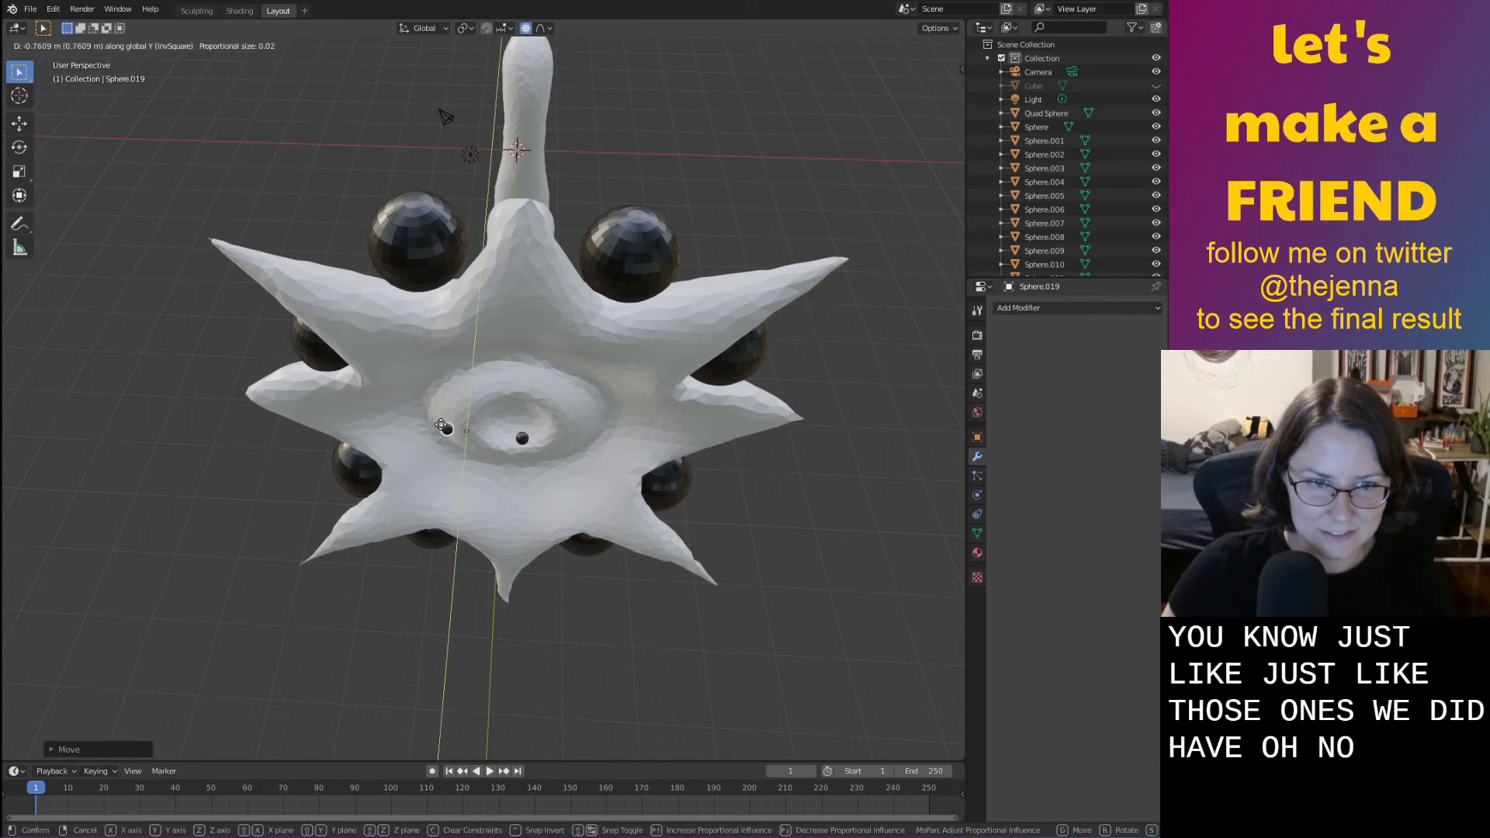
left_click(436, 423)
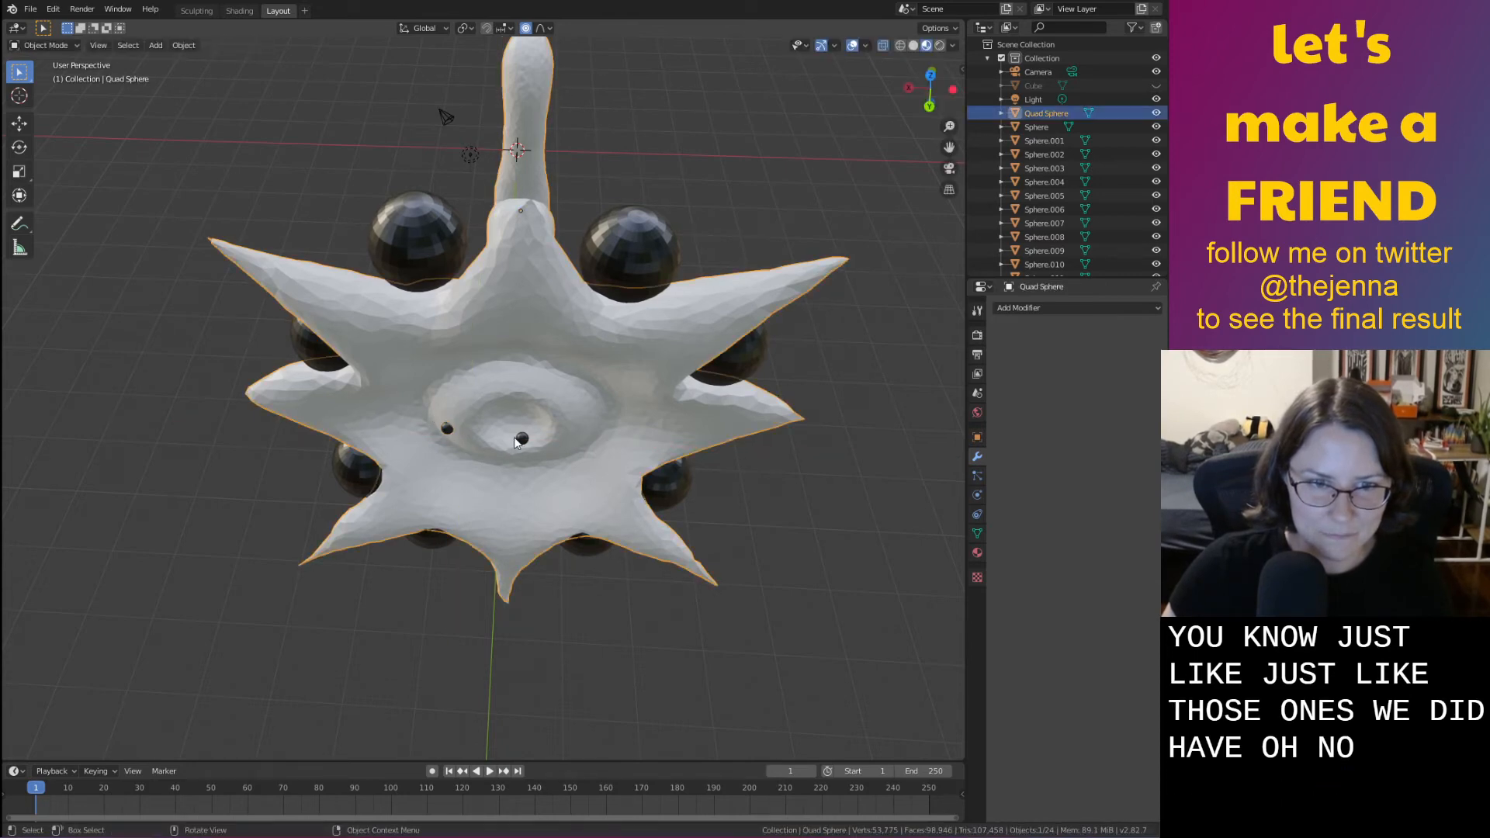
Move the other tiny eye along X to the mouth rim's right side and sink it in along Y
key("shift+d")
key("x")
left_click(581, 438)
key("g")
key("y")
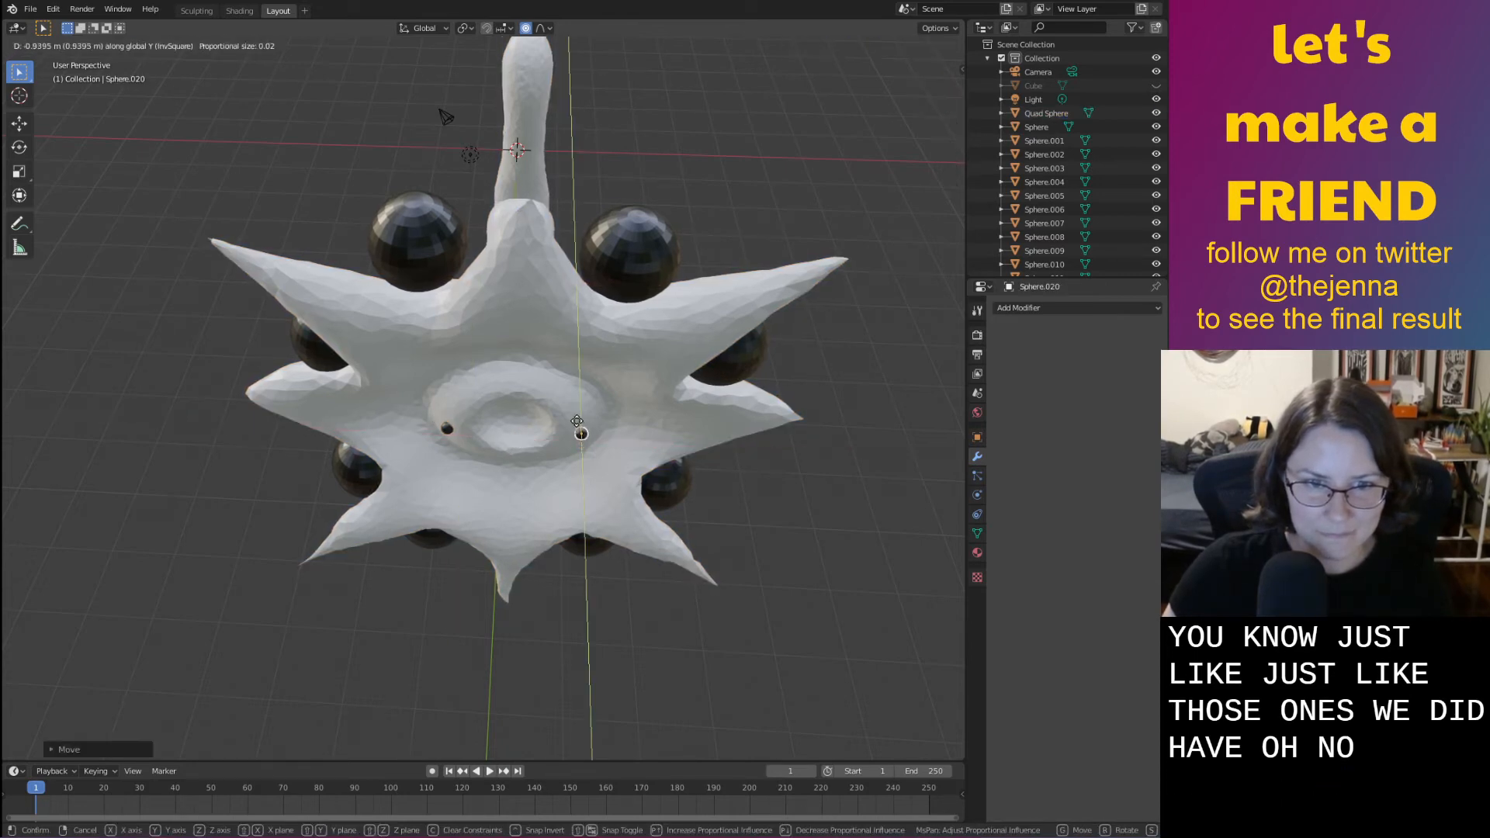
left_click(577, 420)
Select both tiny eyes and lower them along Z on the mouth rim
middle_click_drag(752, 464, 753, 391)
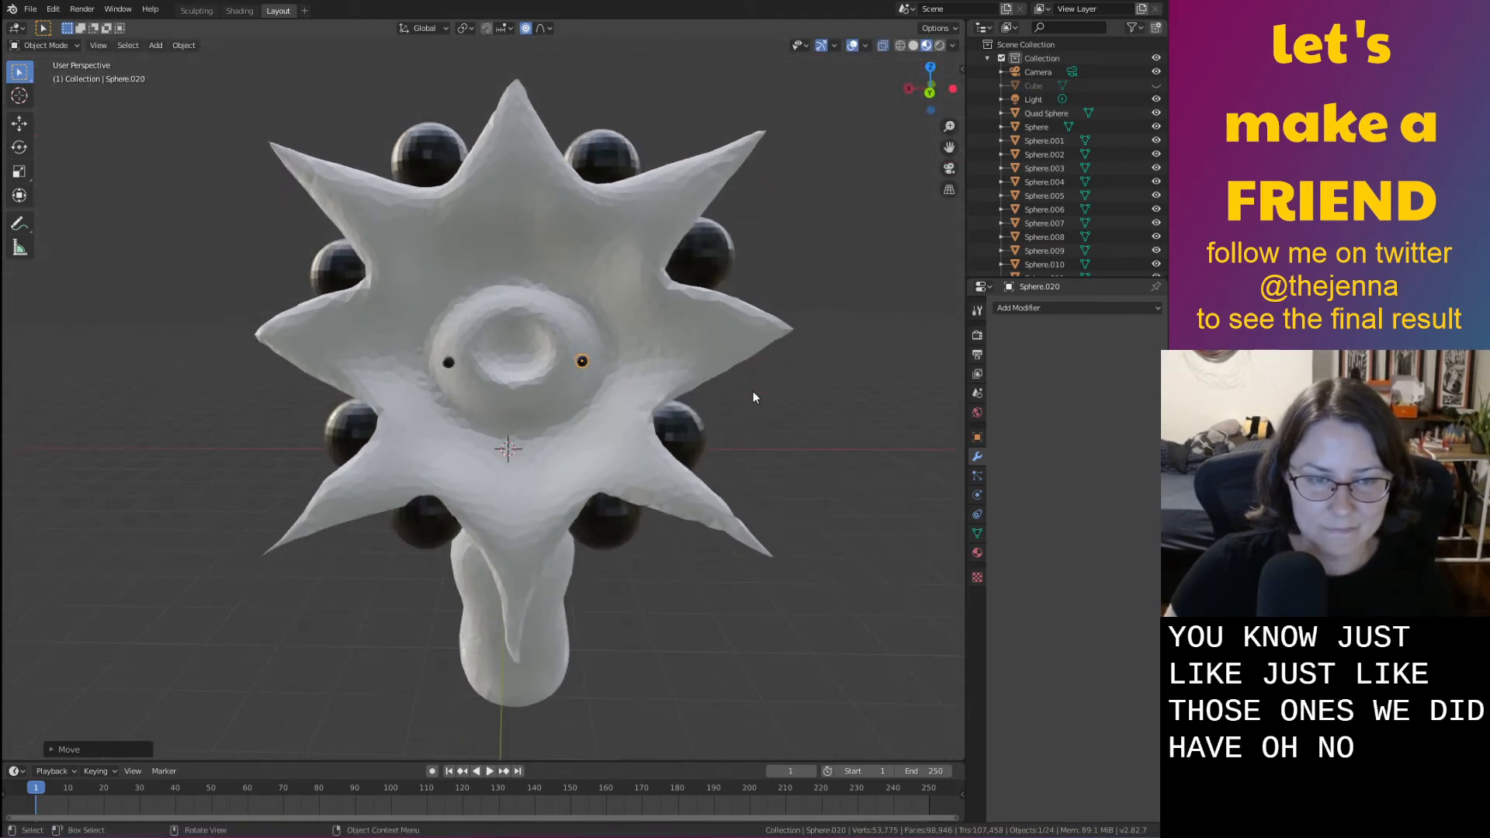
scroll(753, 391, "up", 3)
scroll(753, 391, "up", 3)
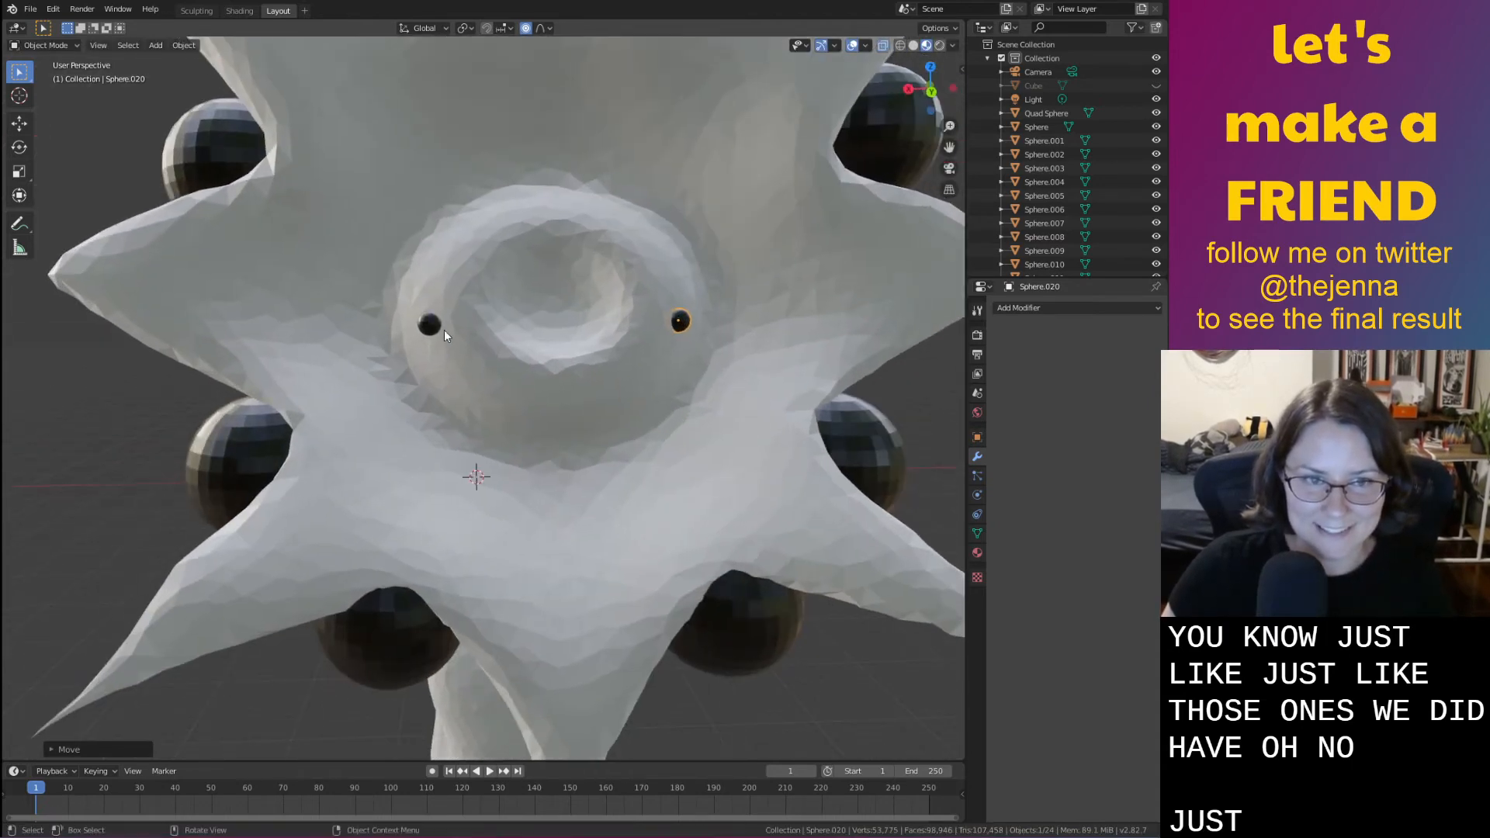
left_click(680, 322, "shift")
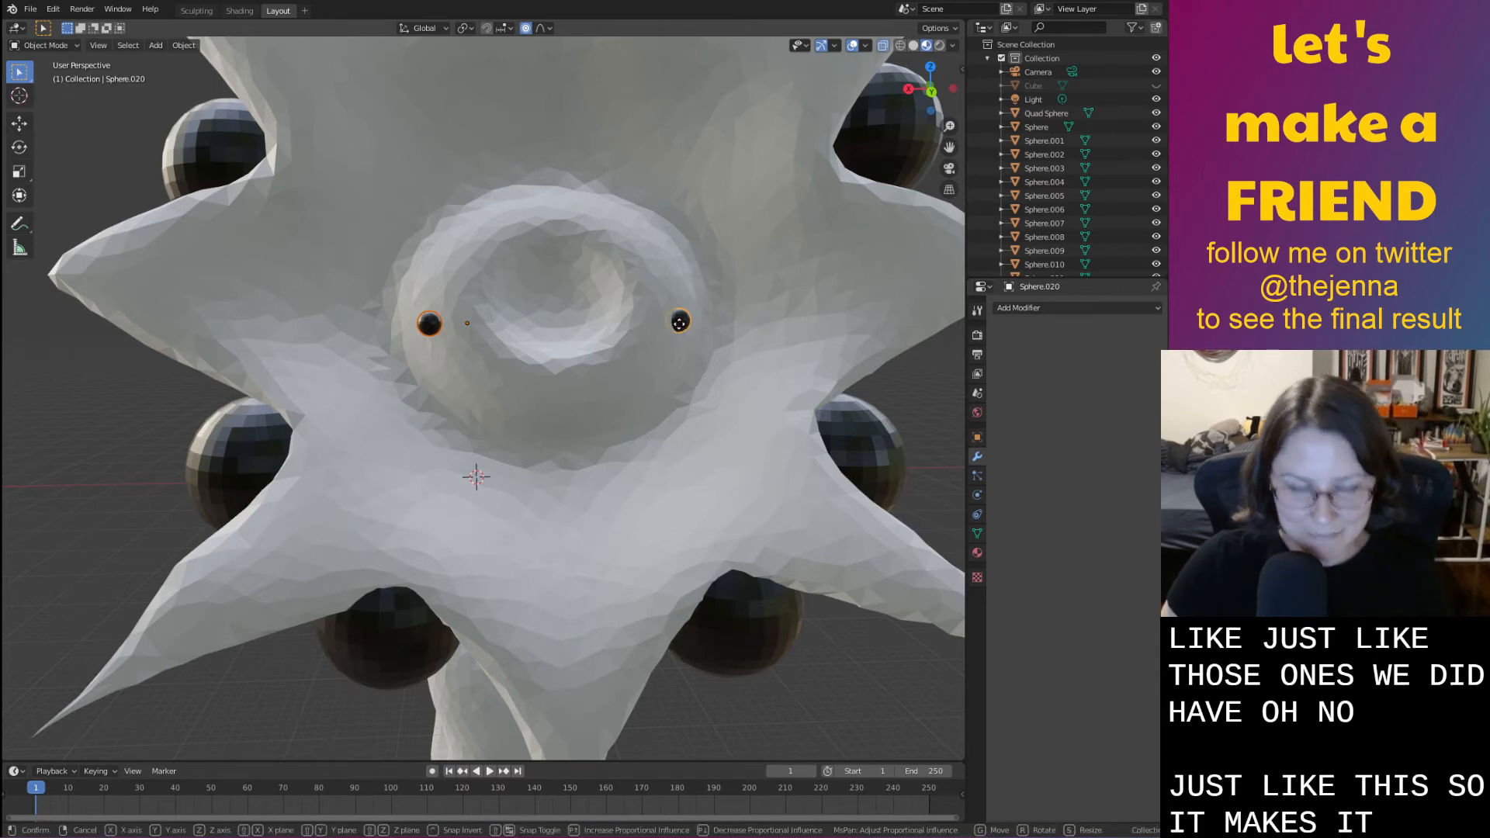
key("g")
key("z")
left_click(686, 359)
Adjust the left tiny eye along Y and X so it sits partly embedded in the mouth rim
middle_click_drag(686, 359, 657, 441)
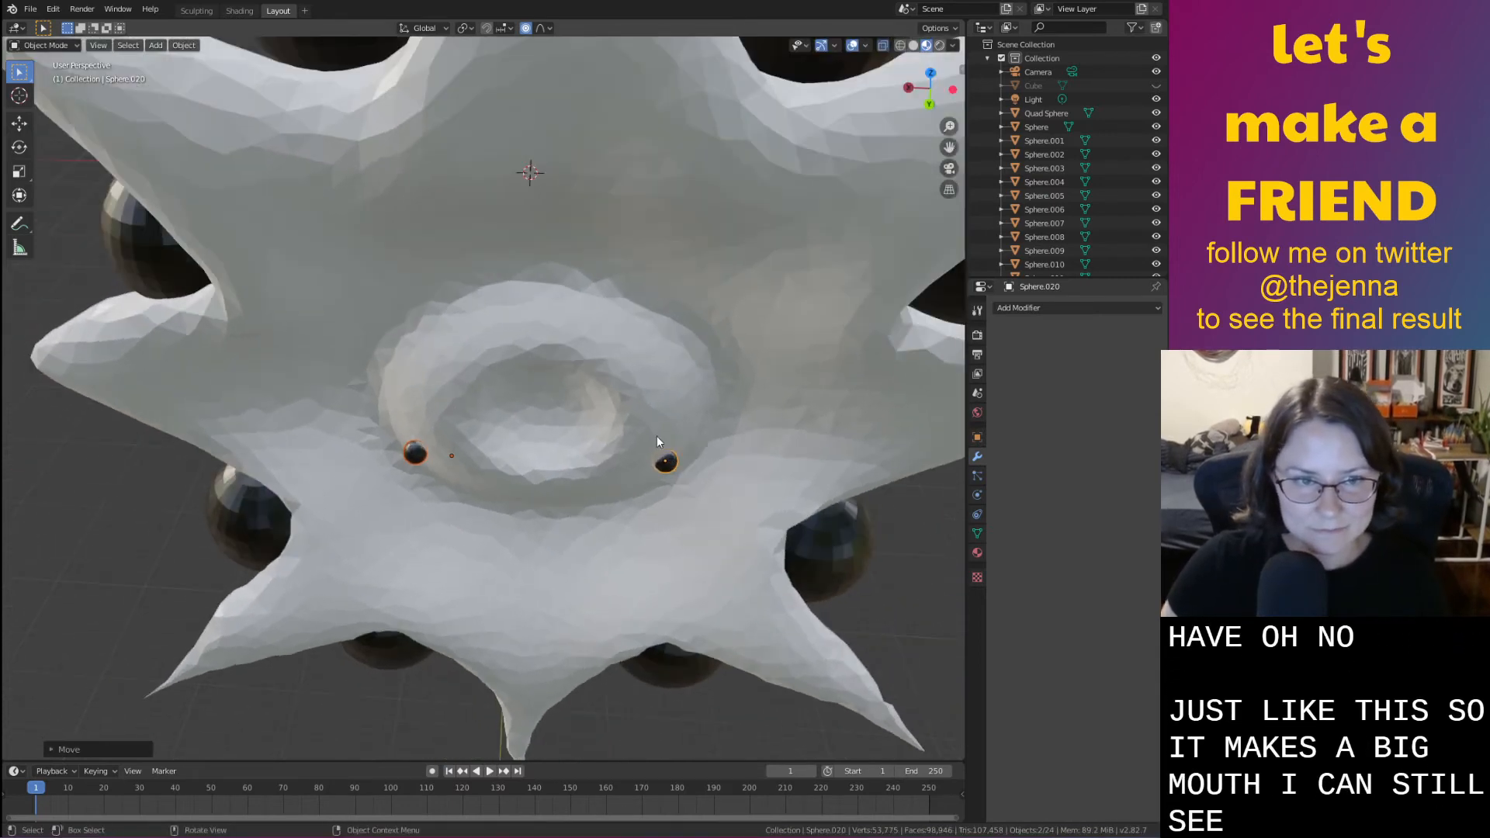
left_click(415, 457)
middle_click_drag(414, 458, 512, 390)
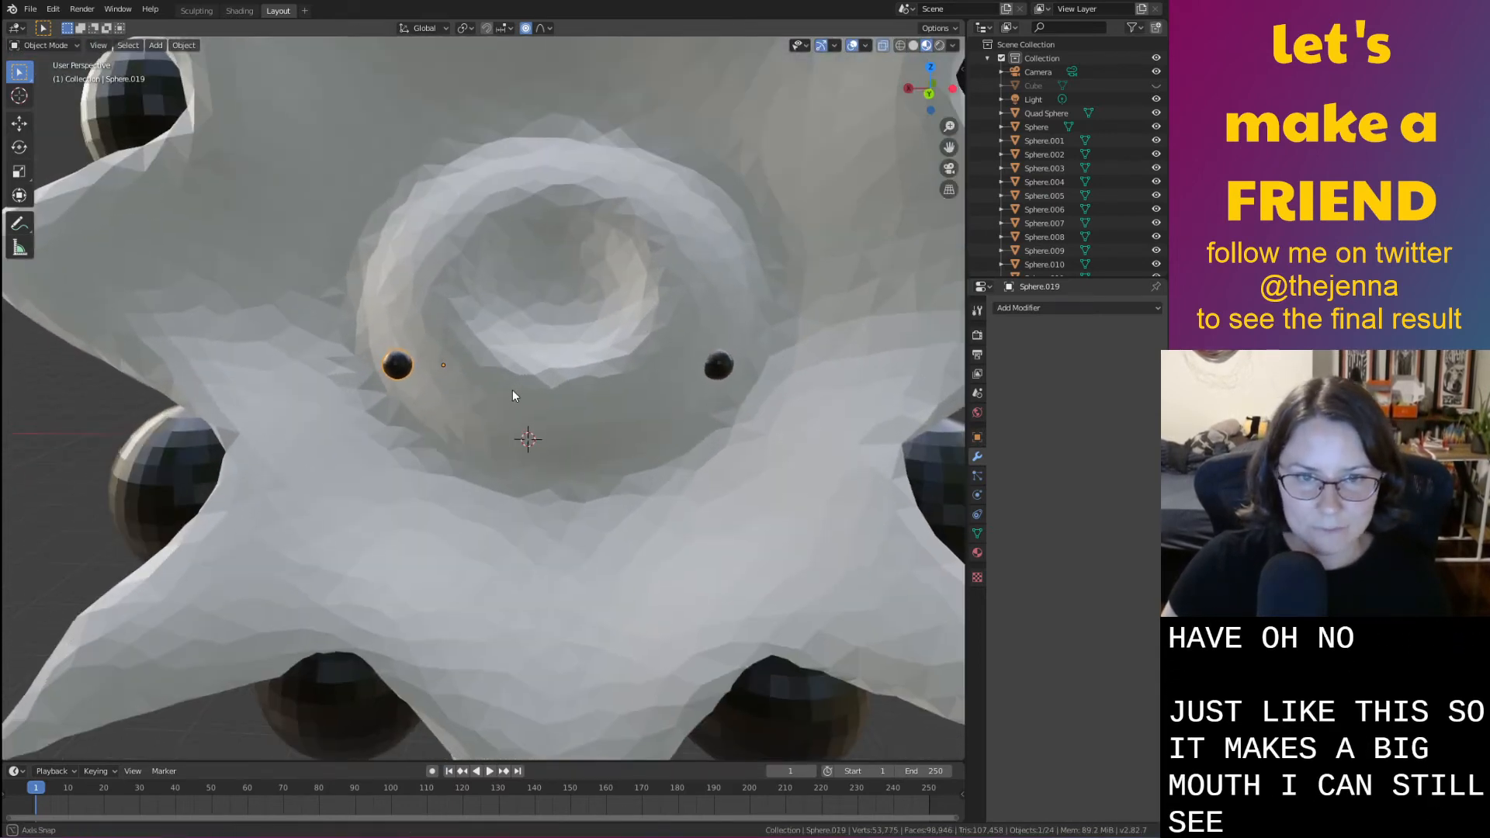
key("g")
key("y")
left_click(407, 359)
key("g")
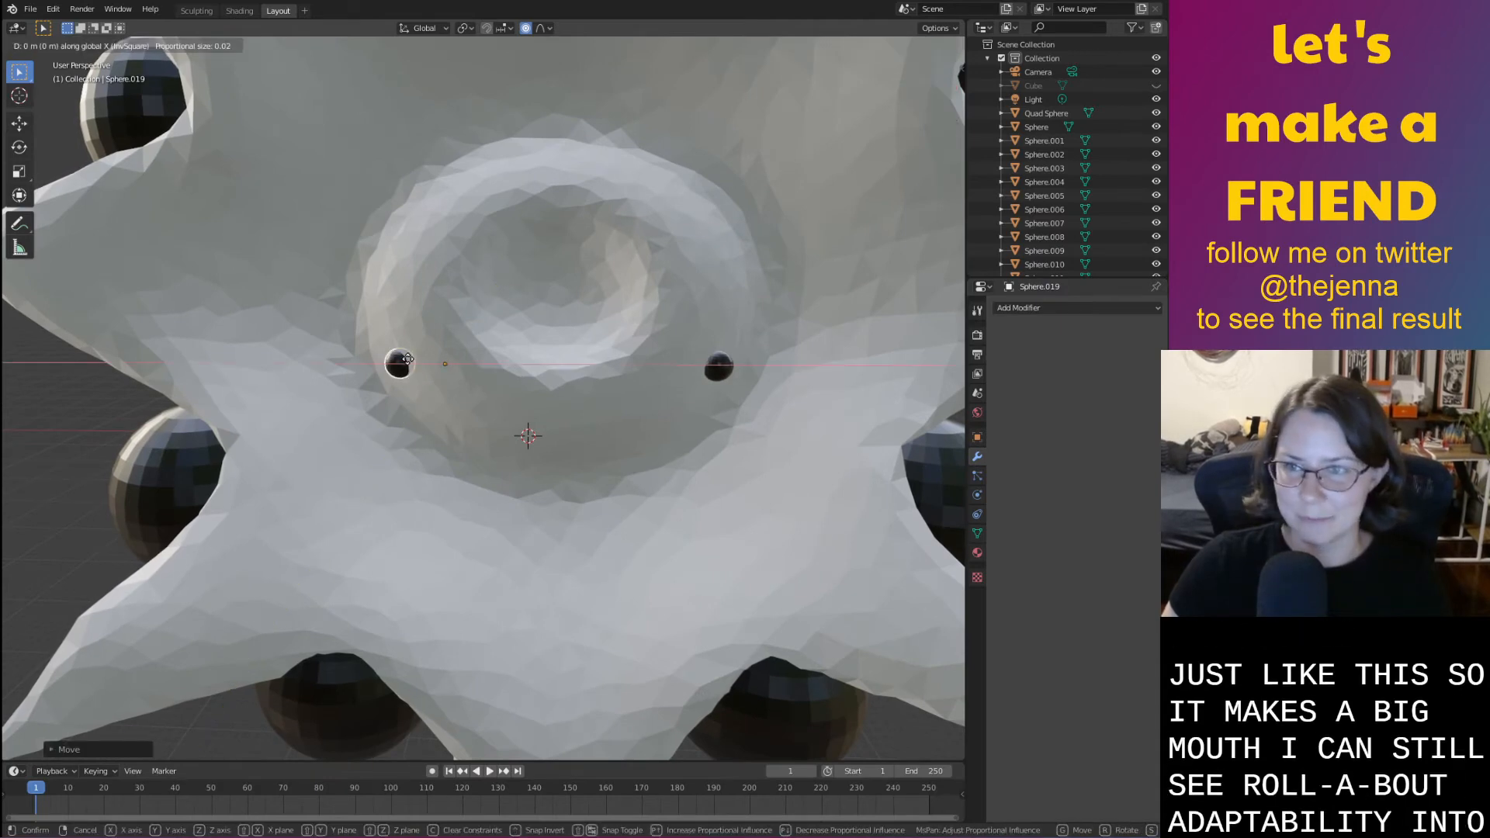
key("x")
left_click(410, 360)
Set the left tiny eye's origin to its geometry
left_click(722, 367)
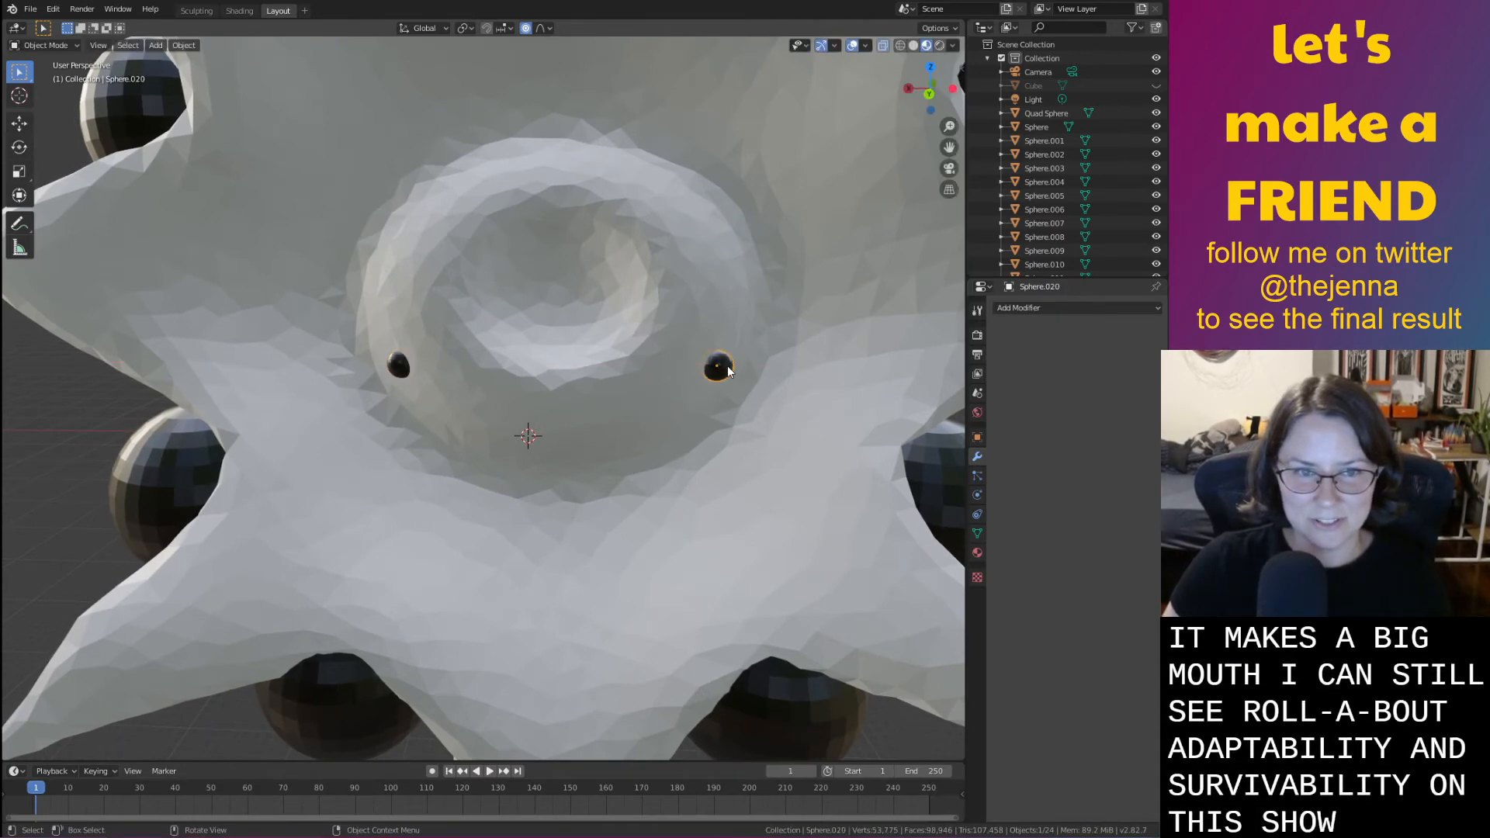
left_click(407, 366)
right_click(402, 367)
mouse_move(402, 367)
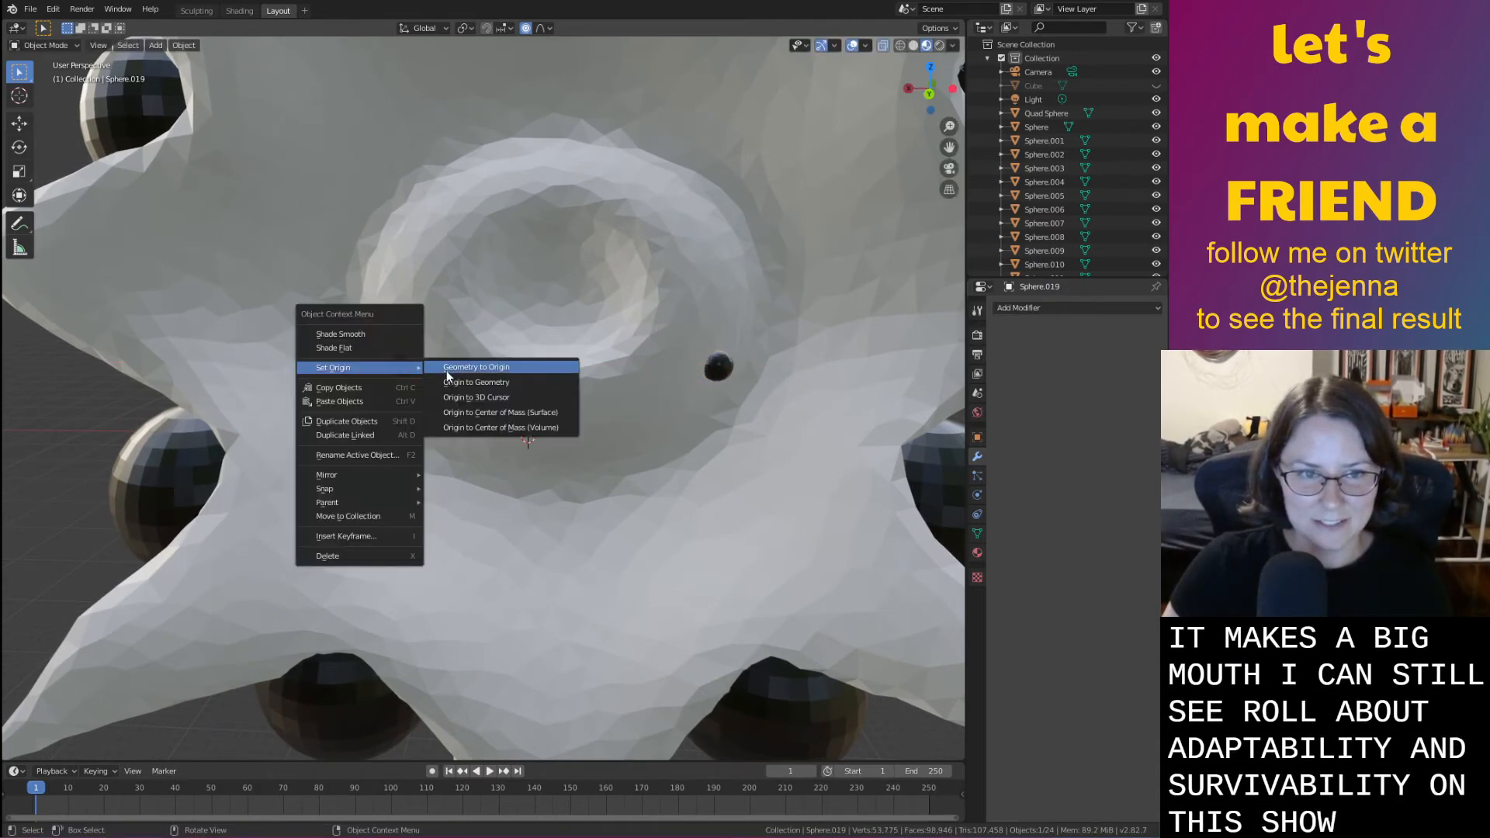
left_click(459, 383)
Move the left tiny eye inward along X on the mouth rim and pull it back out along Y
mouse_move(398, 371)
middle_mouse_down()
mouse_move(485, 384)
mouse_move(389, 351)
middle_mouse_up()
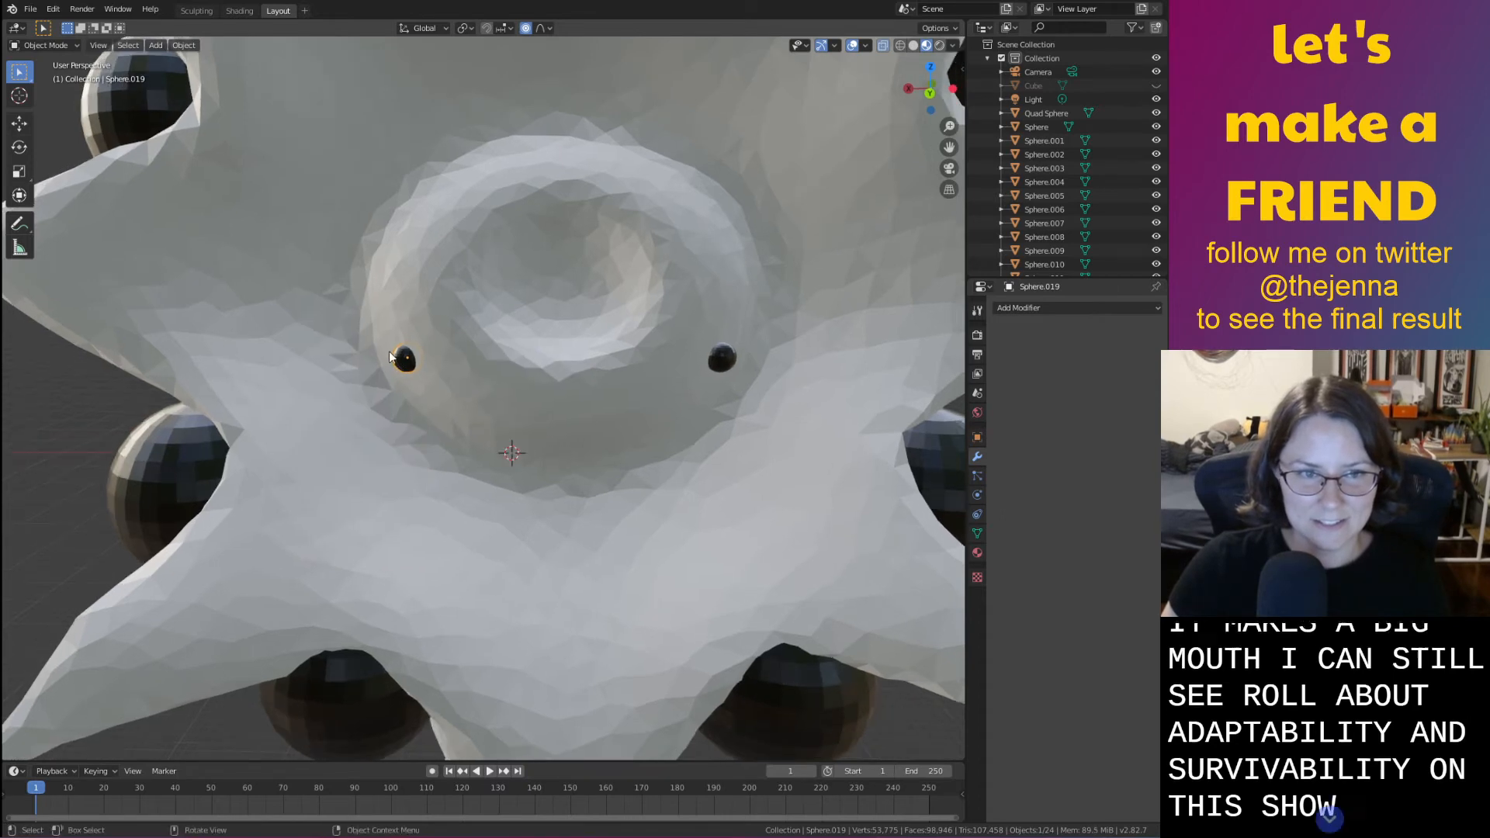
key("g")
key("x")
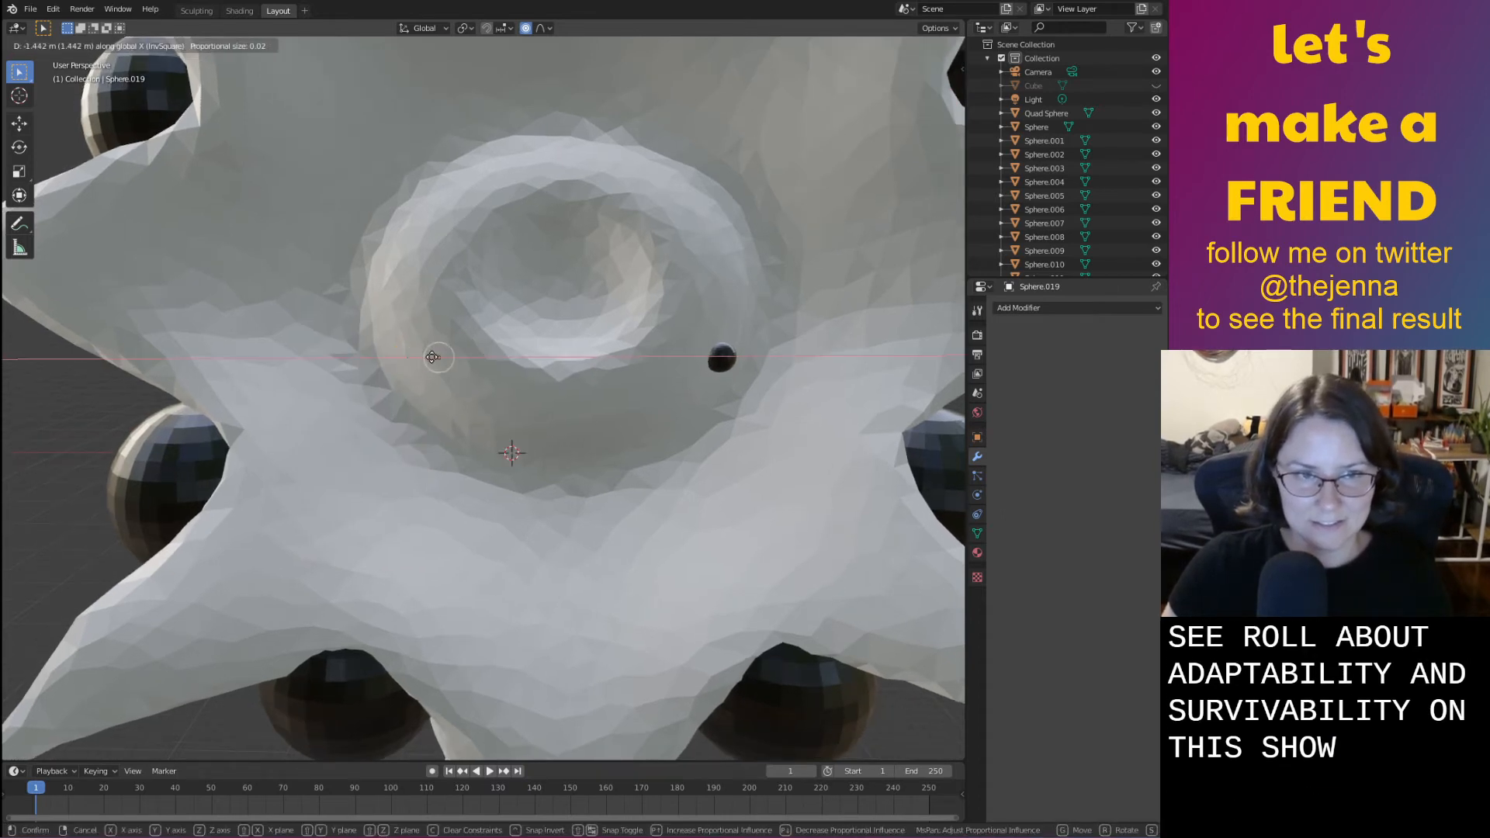
left_click(432, 357)
key("g")
key("y")
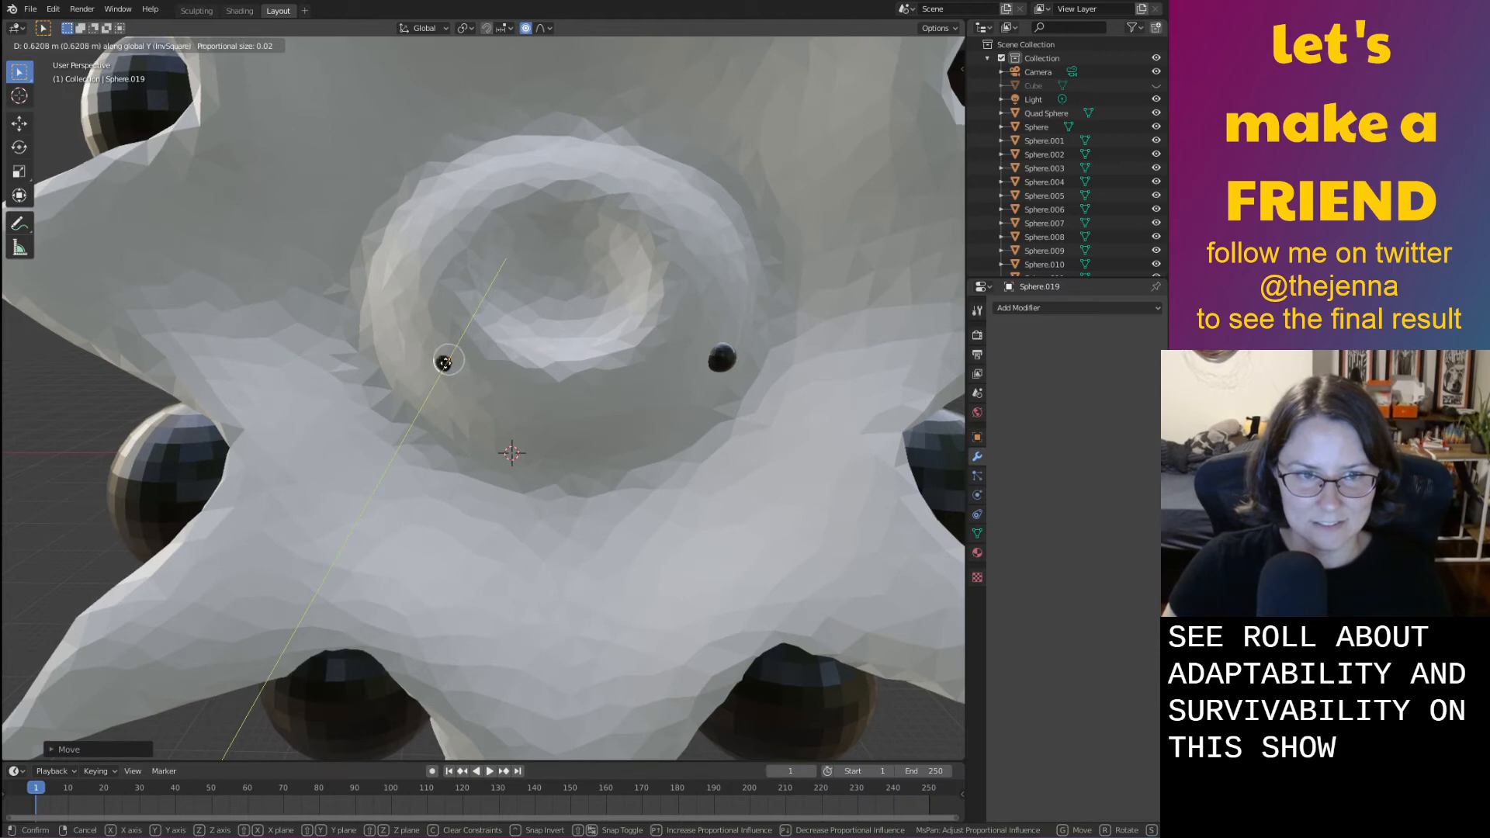
left_click(447, 368)
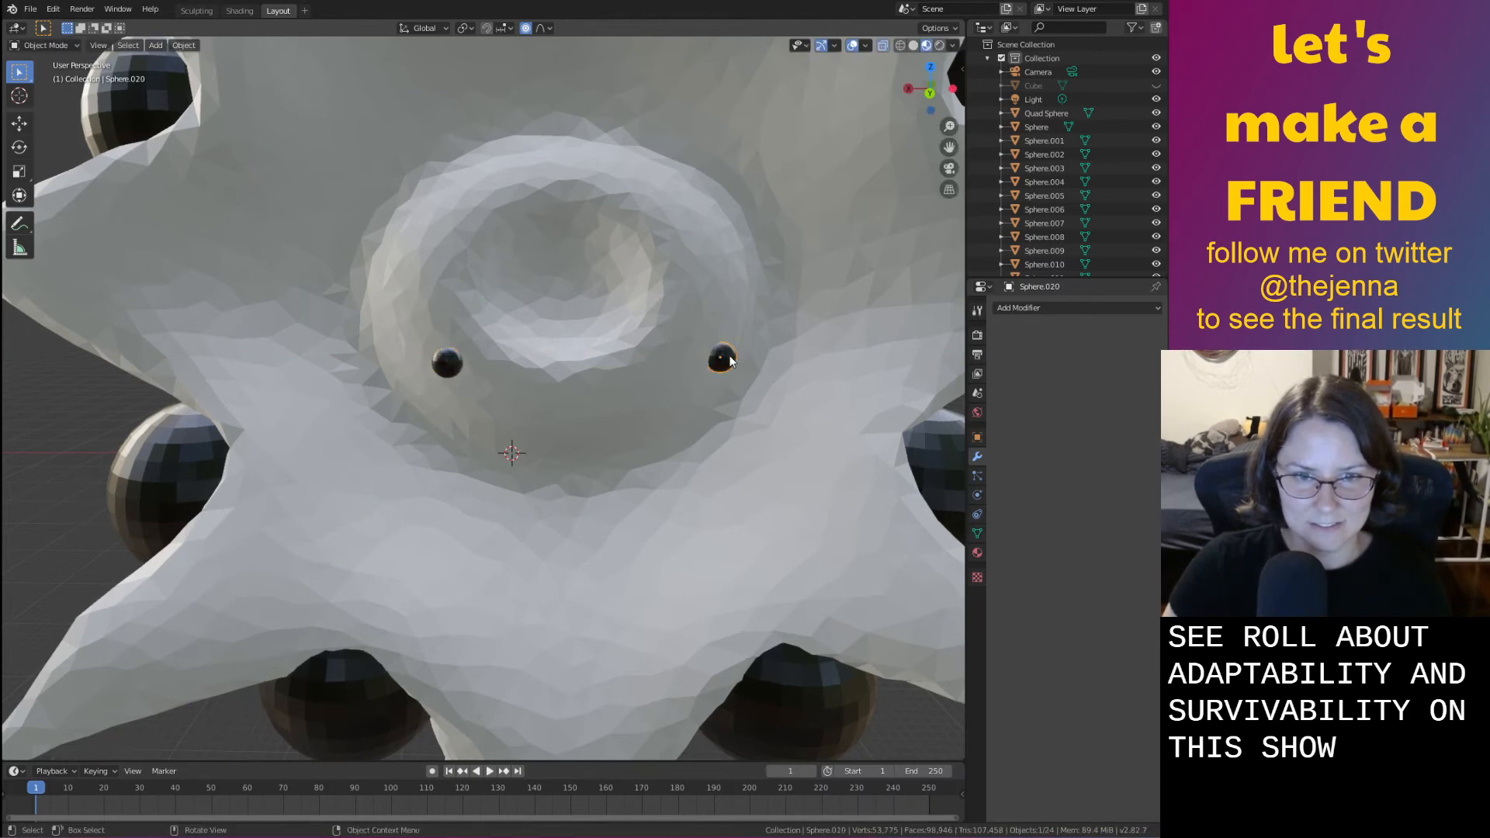
Move the right tiny eye inward along X, bring it out of the mouth rim along Y, and save the file
key("g")
key("y")
key("x")
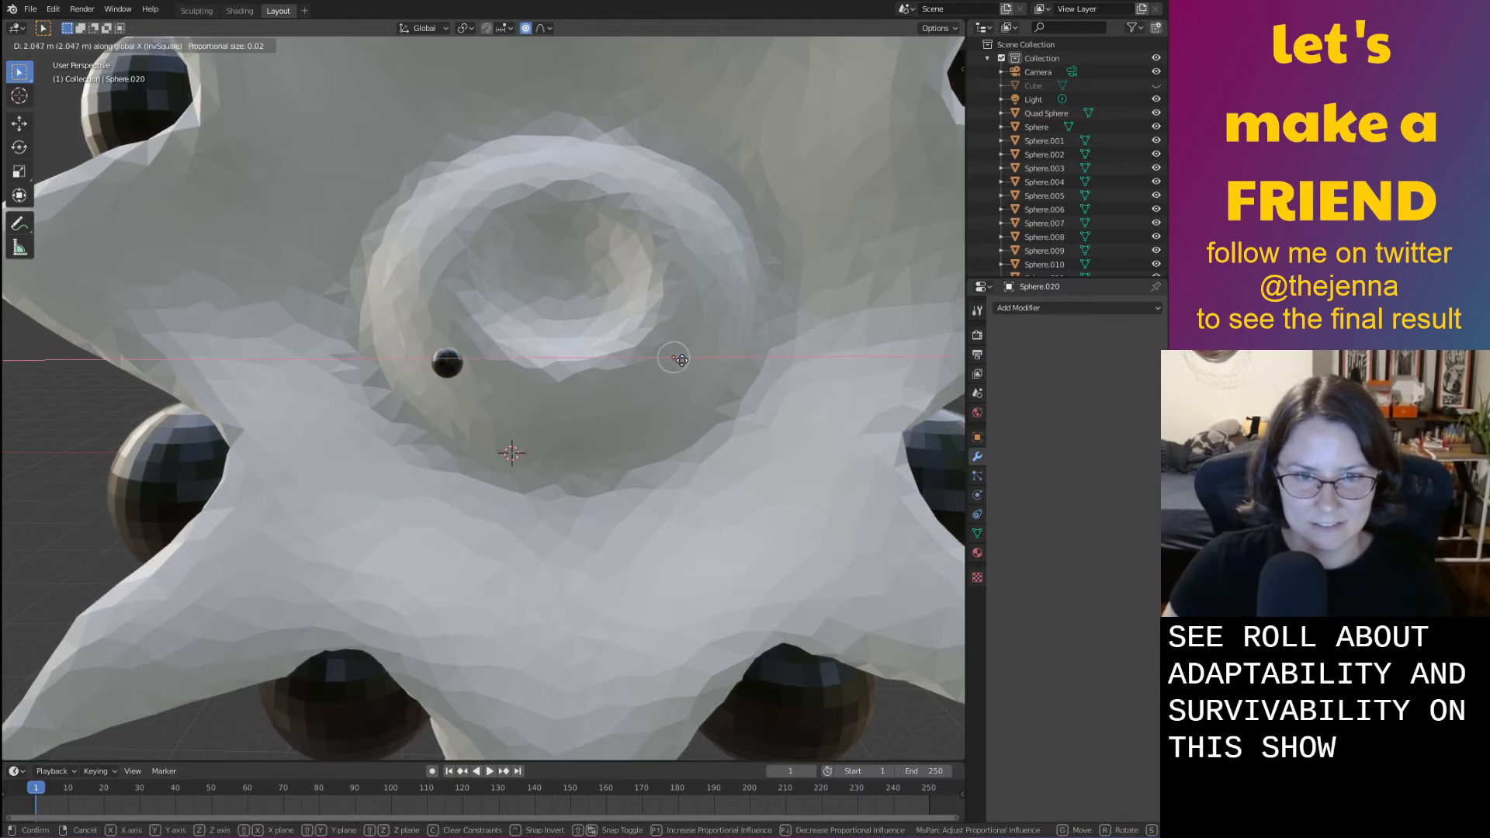
key("y")
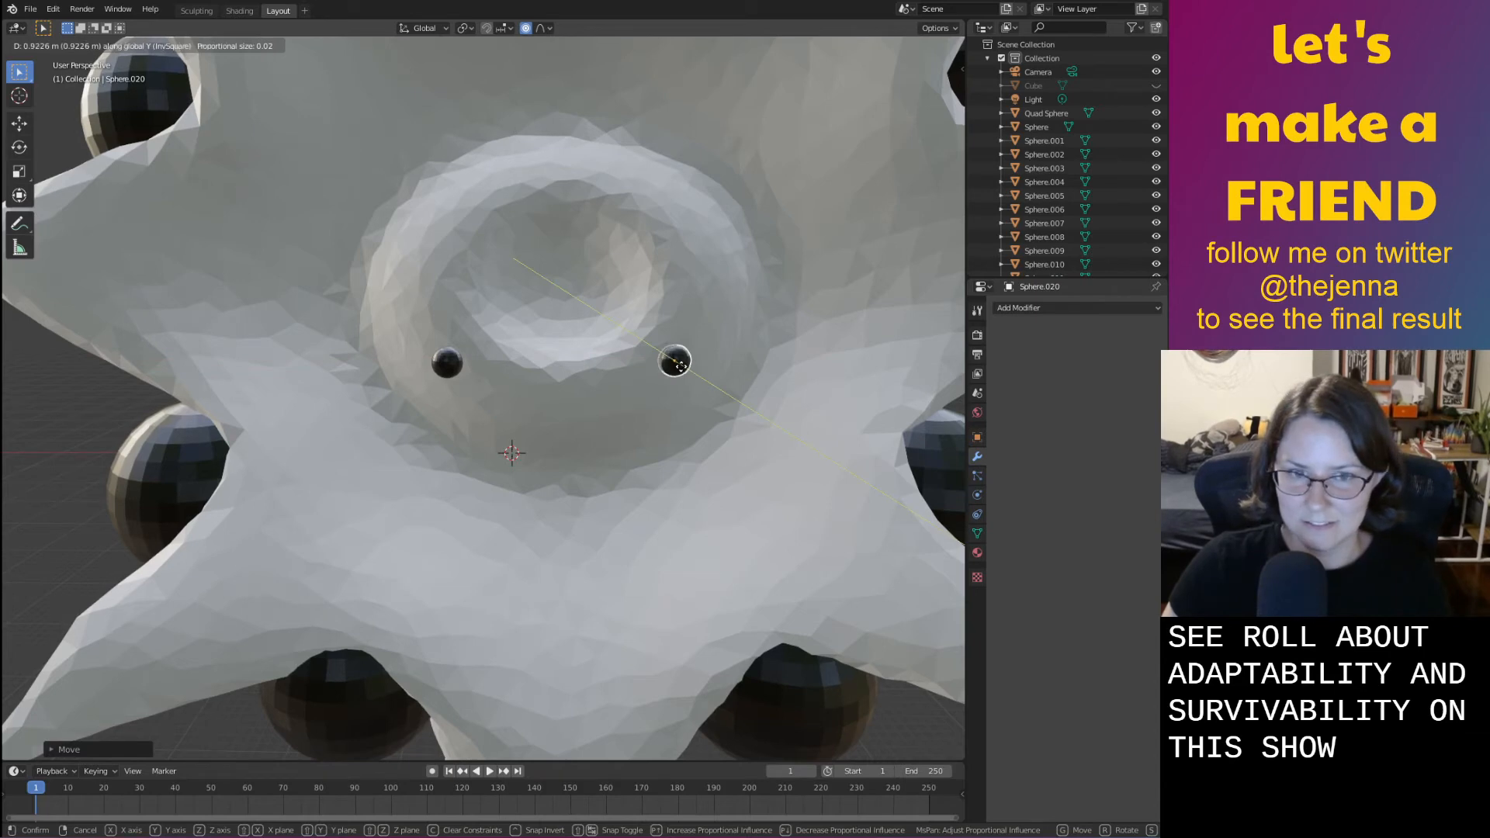
left_click(681, 366)
mouse_move(680, 366)
middle_mouse_down()
mouse_move(632, 392)
mouse_move(642, 402)
middle_mouse_up()
key("ctrl+s")
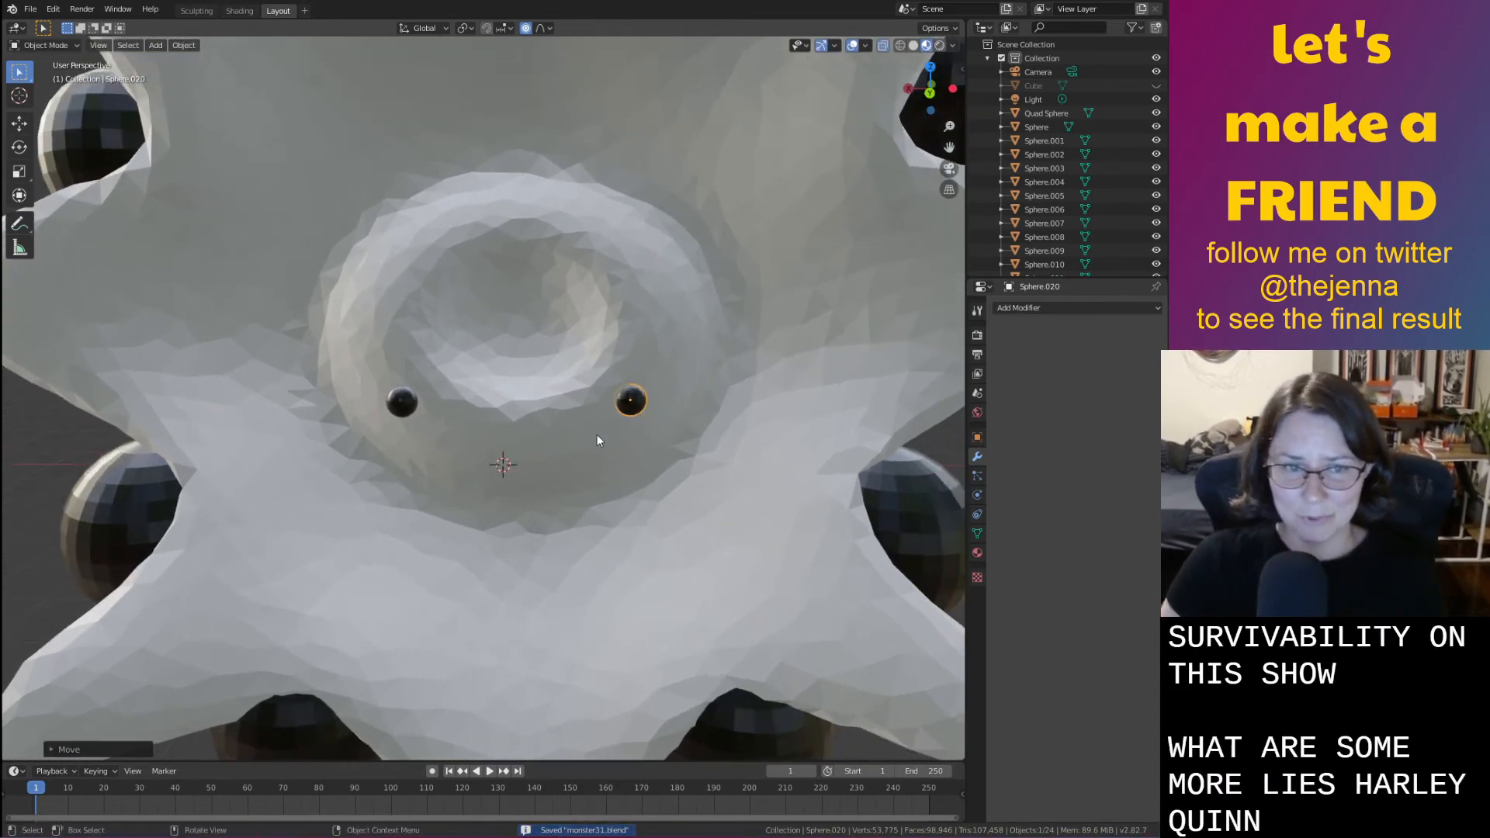
Select both tiny eyes, raise them slightly on the mouth rim, and save the file
left_click(553, 397)
left_click(410, 406)
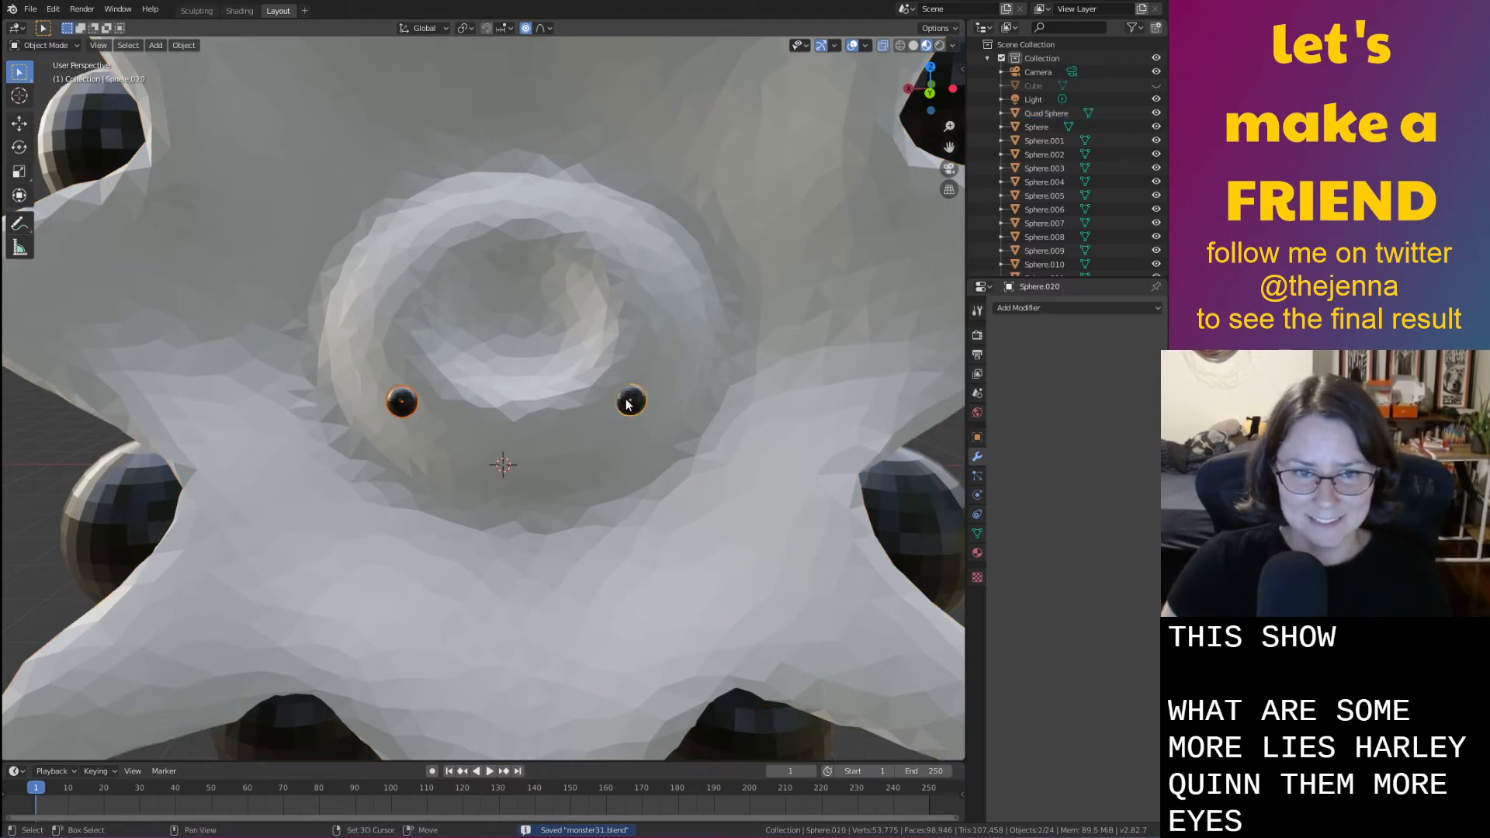
key("g")
left_click(588, 395)
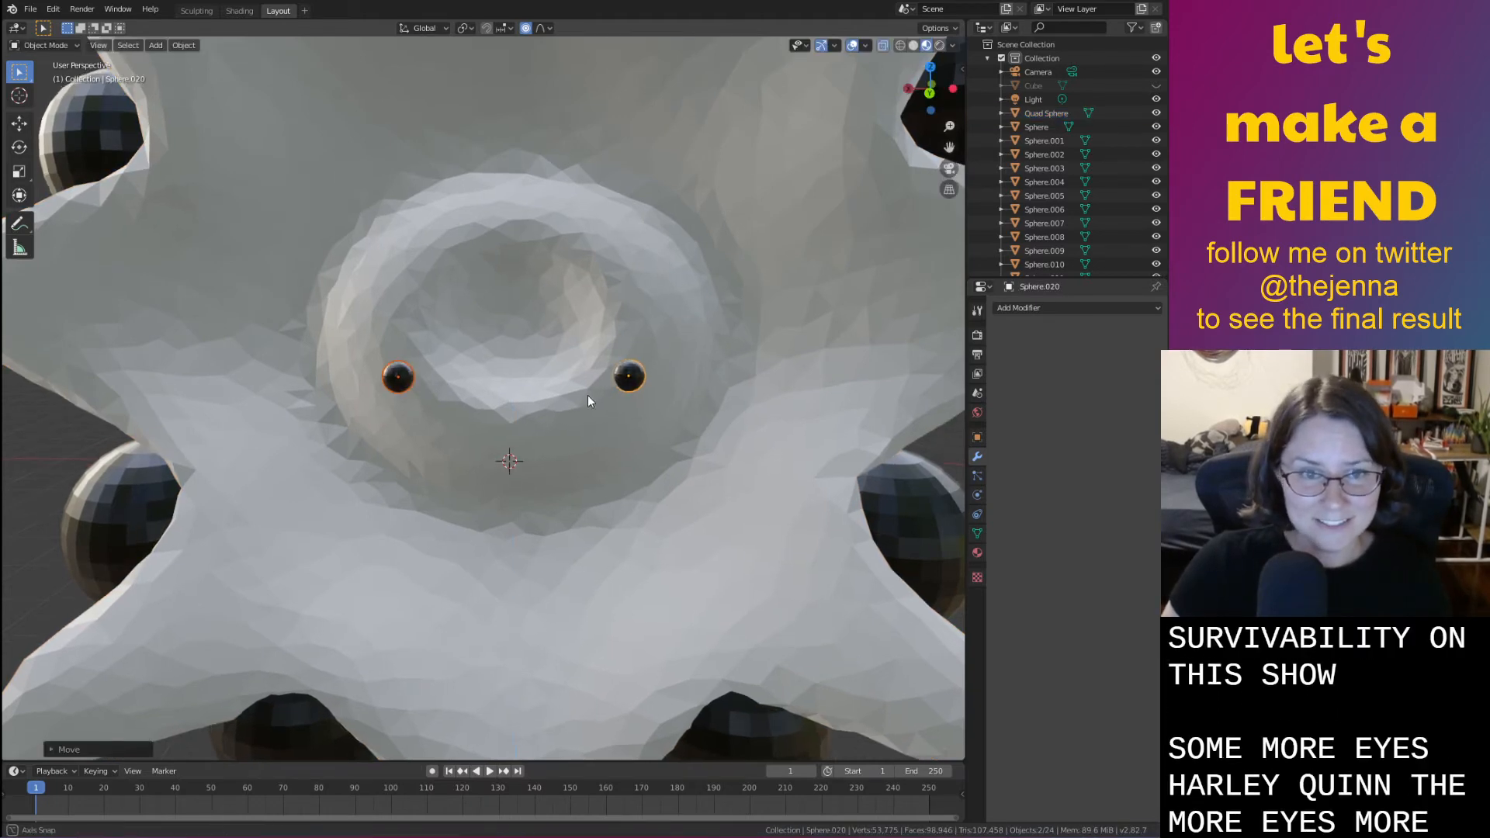
left_click(399, 380)
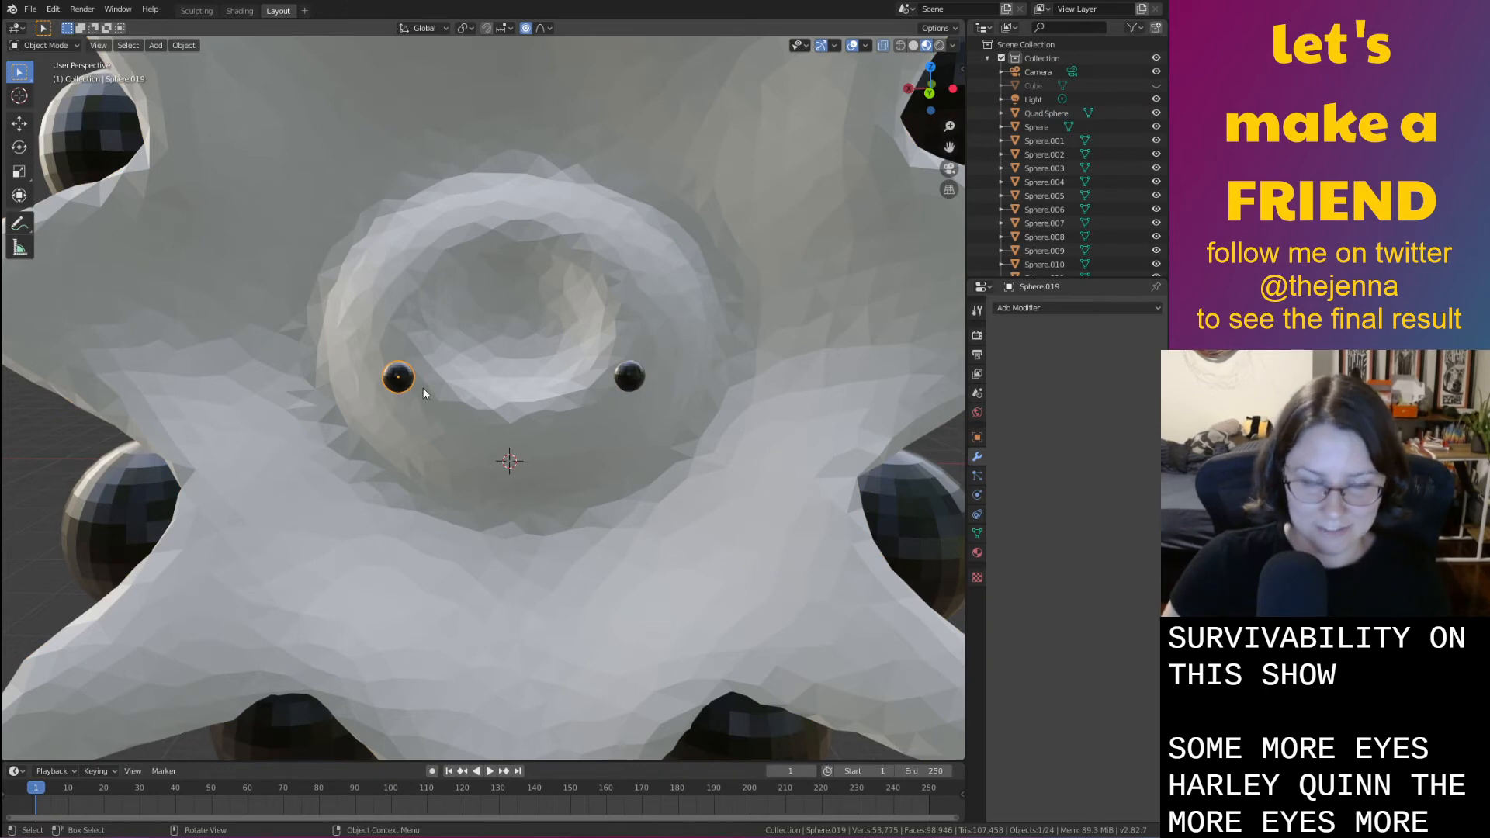
key("ctrl+s")
Select the star head mesh and turn off X-ray display for it
left_click(479, 376)
scroll(482, 381, "down", 1)
mouse_move(484, 384)
middle_mouse_down()
mouse_move(526, 416)
mouse_move(492, 398)
middle_mouse_up()
scroll(692, 497, "up", 4)
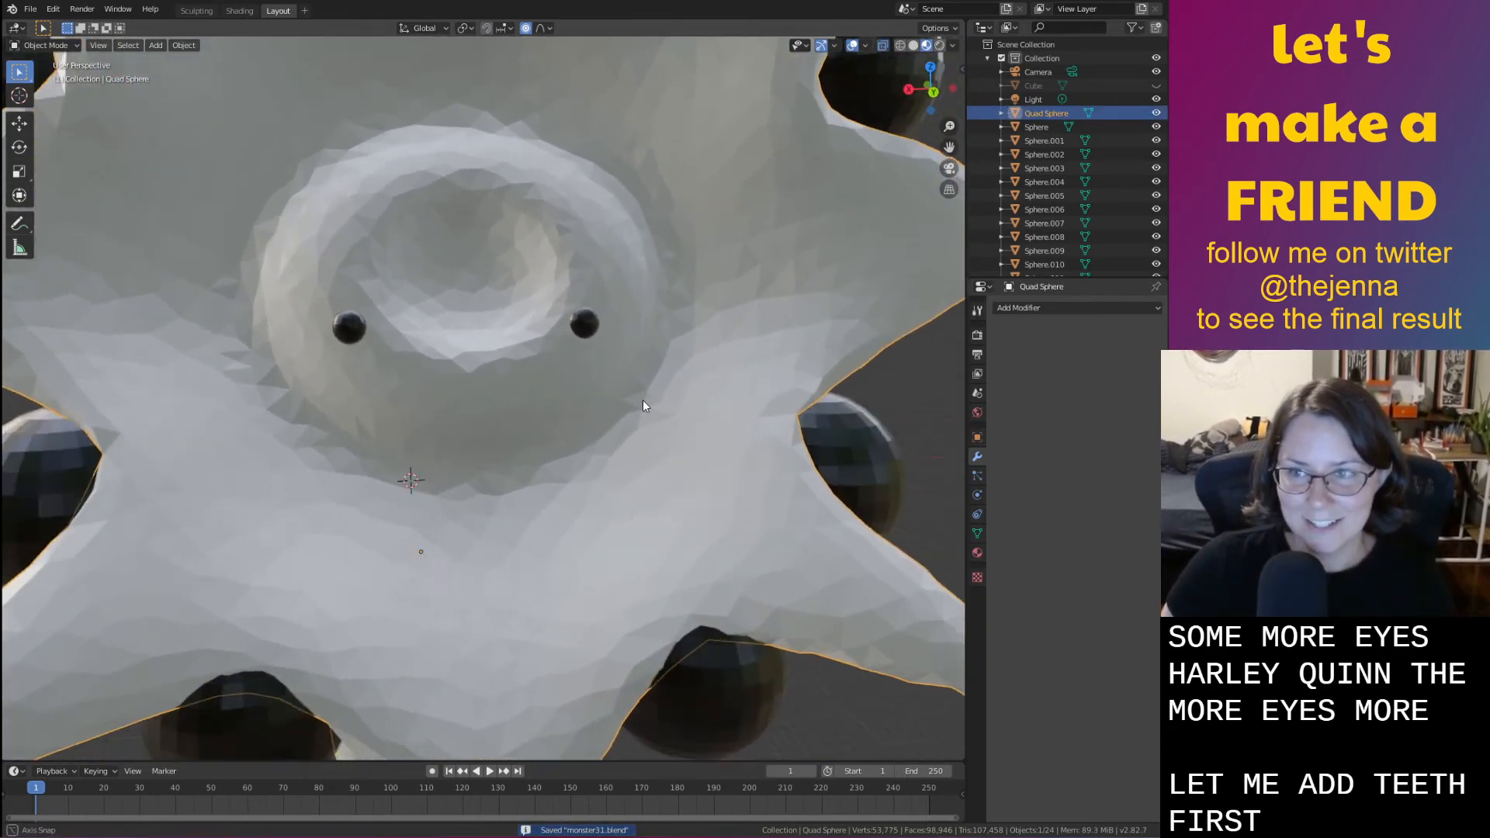
middle_click_drag(643, 401, 695, 473)
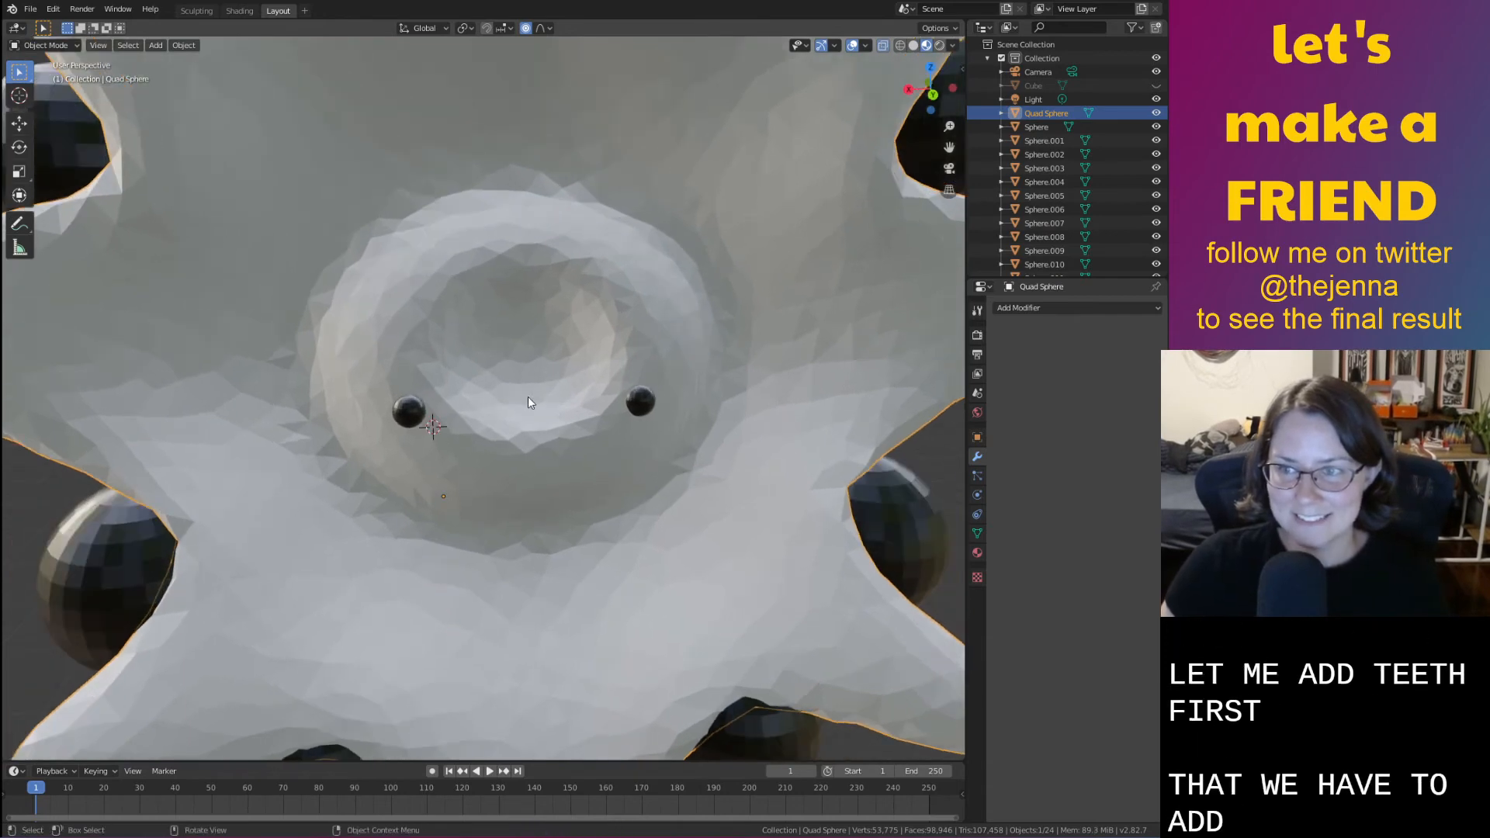
middle_click_drag(551, 394, 566, 407)
scroll(567, 407, "up", 1)
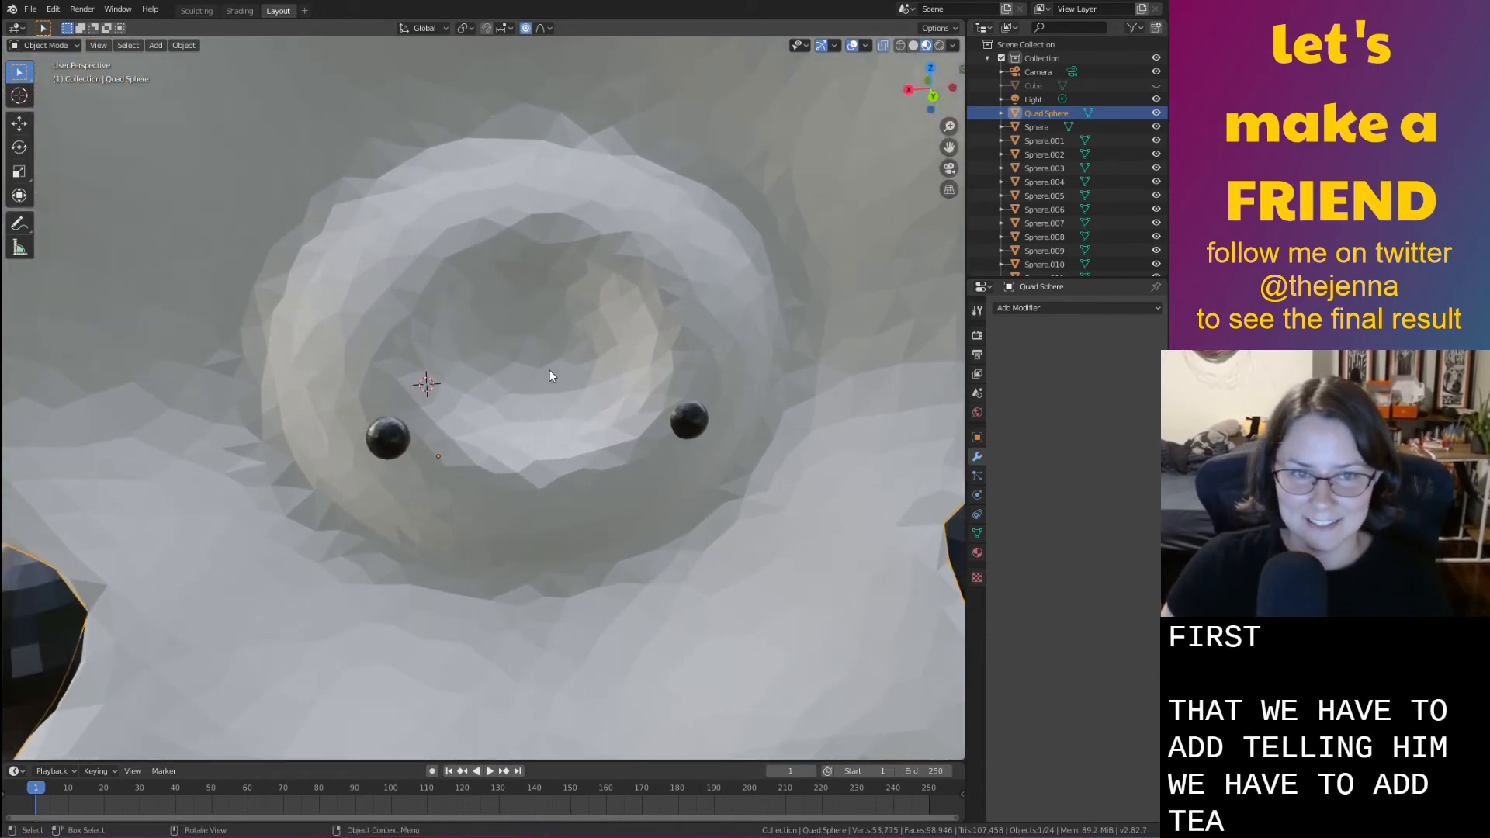
key("shift+z")
key("shift+z")
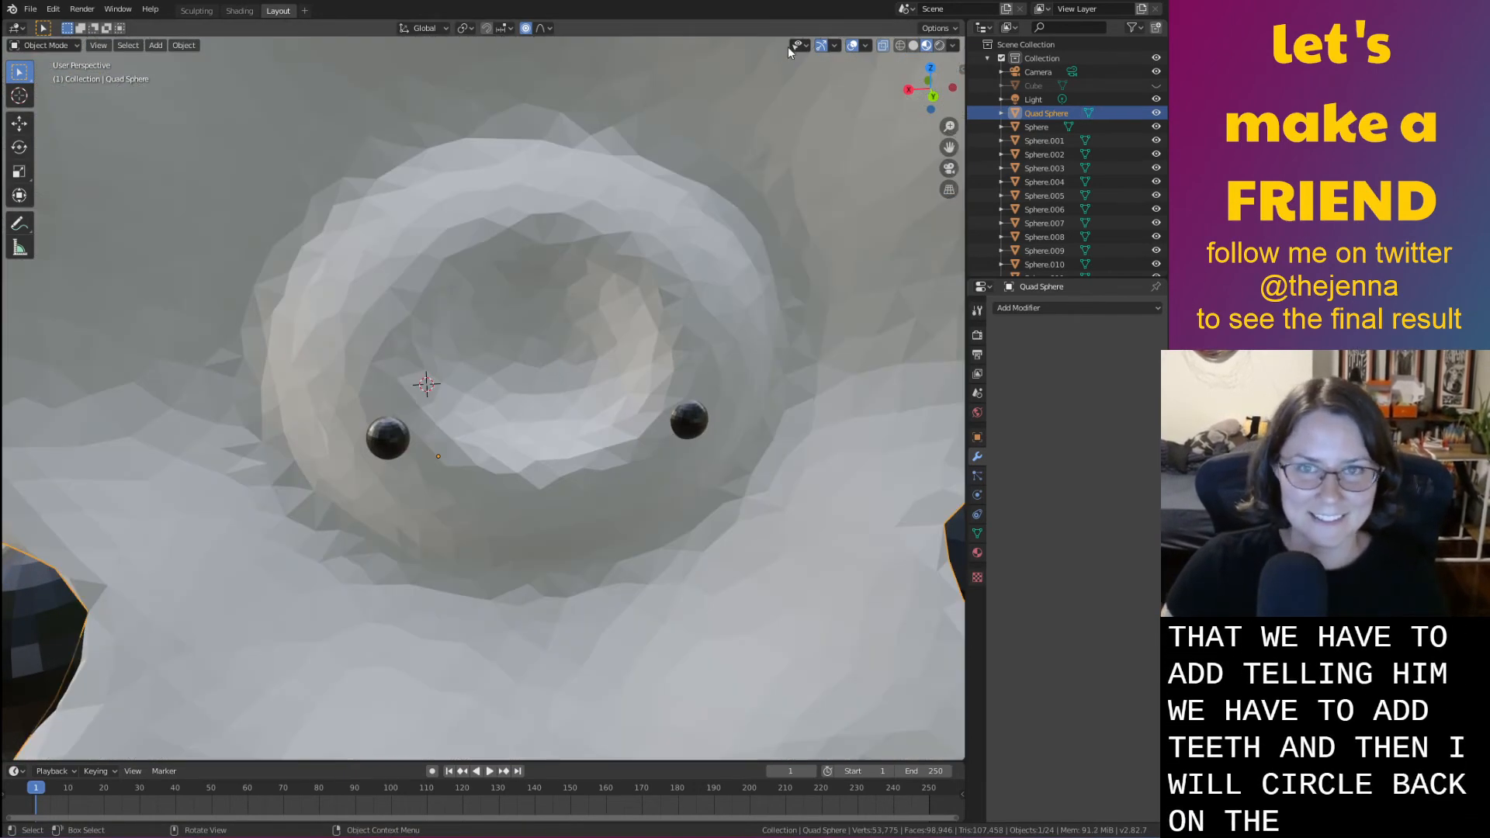
scroll(708, 144, "down", 3)
key("Tab")
left_click(884, 45)
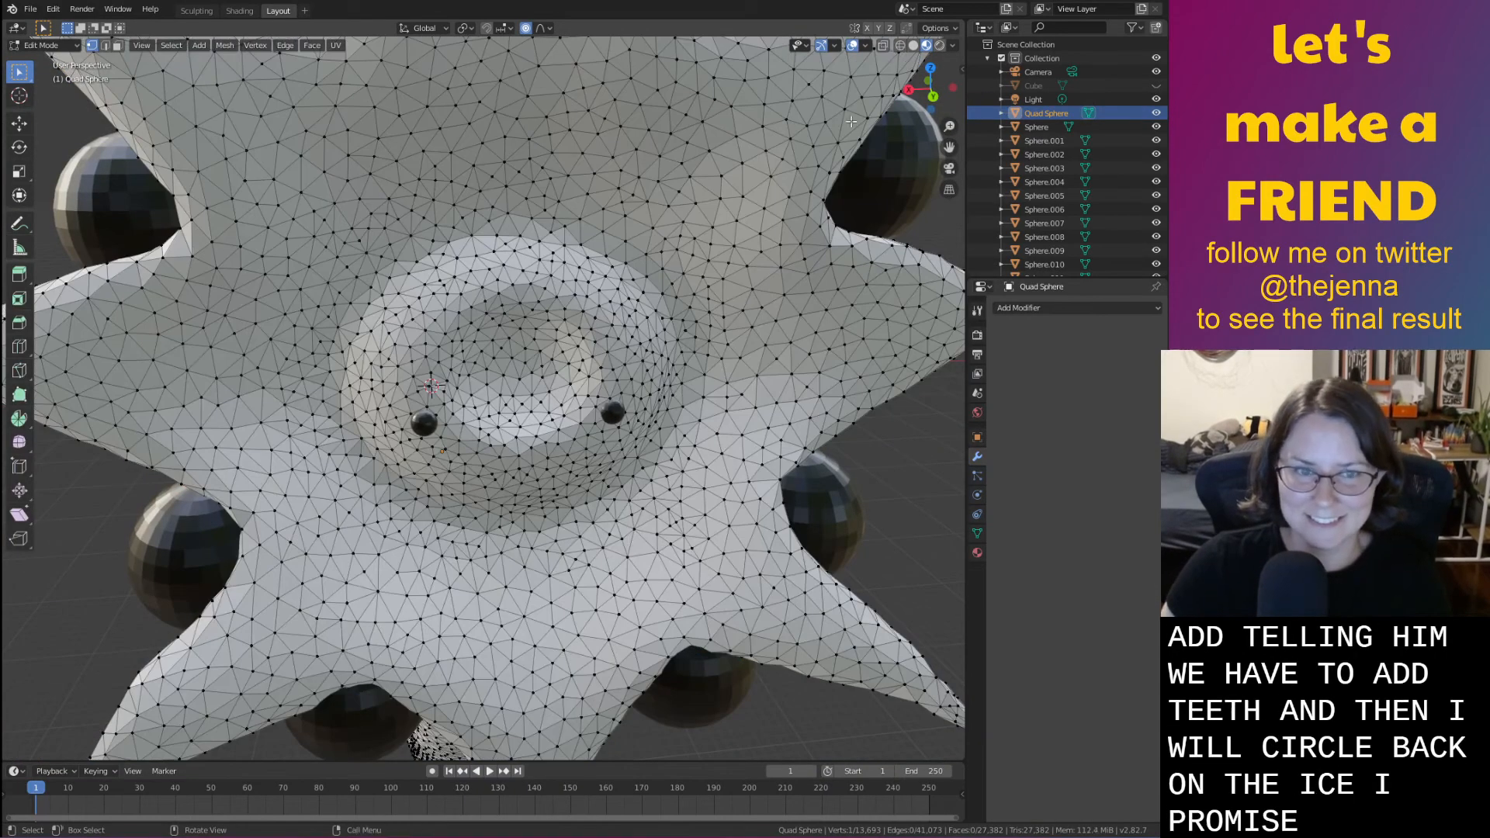
key("Tab")
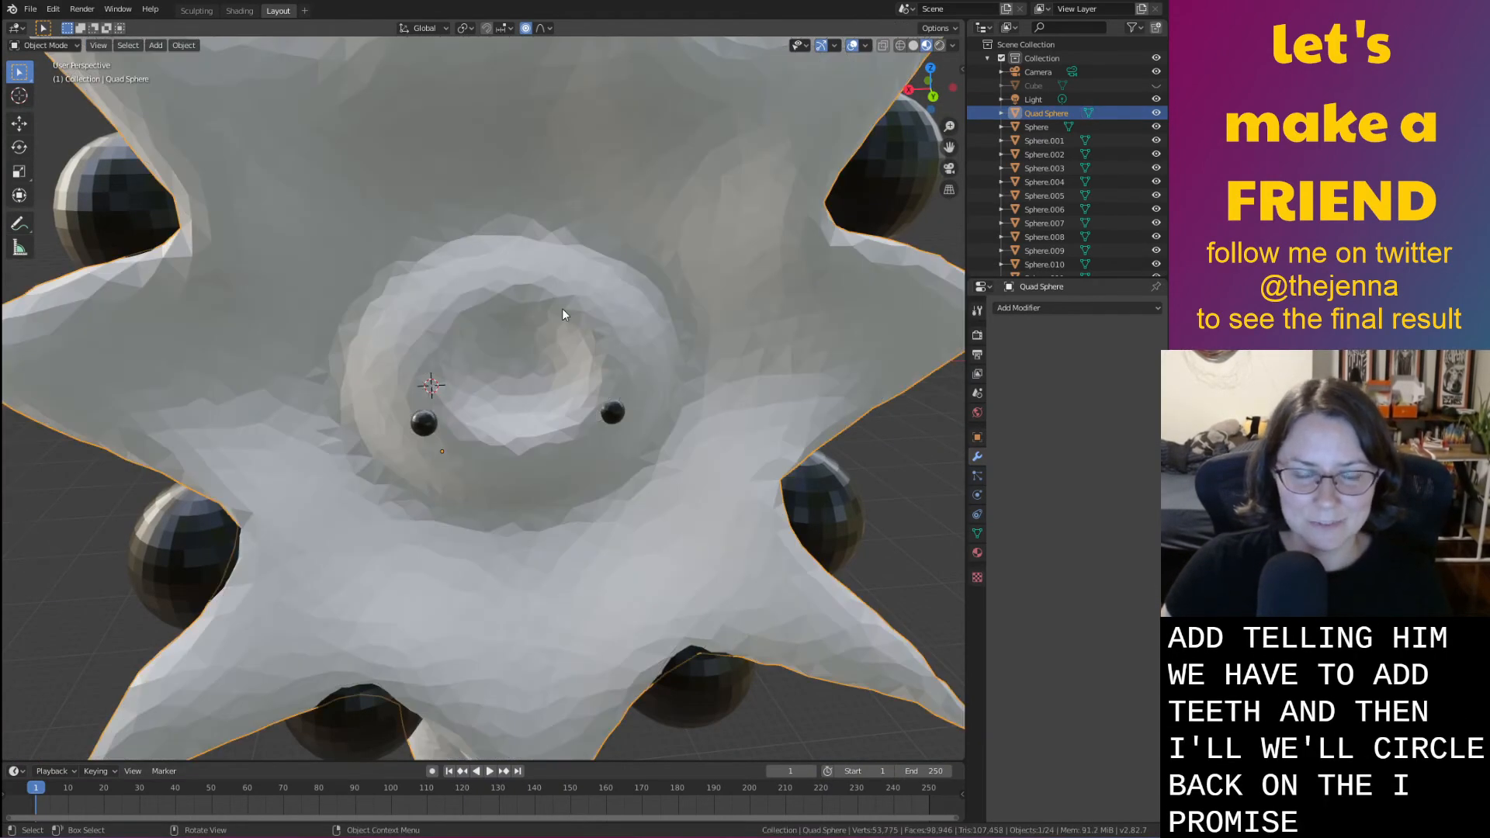
key("Tab")
Sculpt the inside of the mouth cavity in the Sculpting workspace with Inflate brush strokes to make it rounder and deeper
left_click(195, 11)
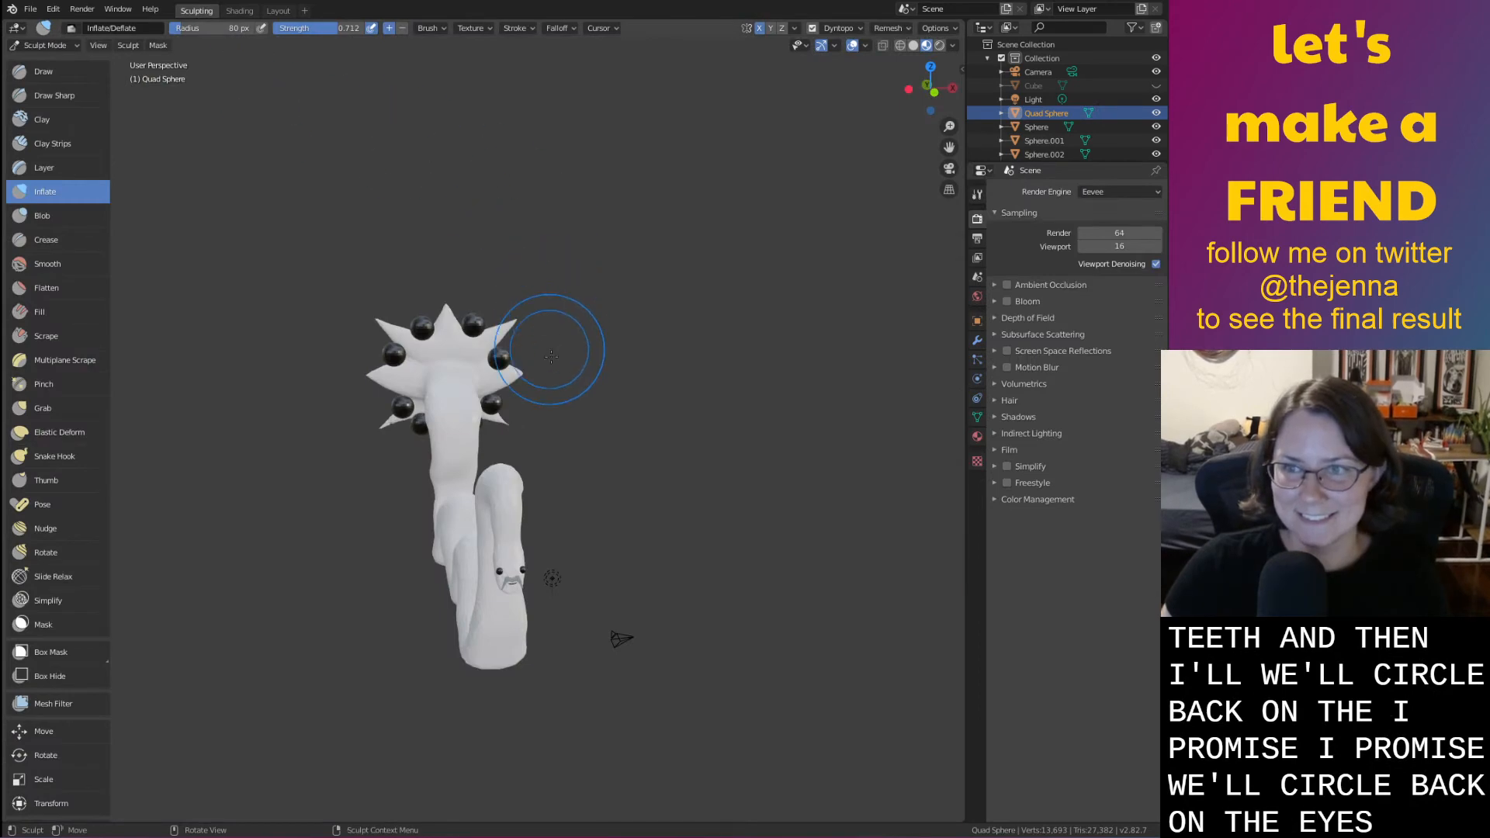
scroll(534, 450, "up", 3)
middle_click_drag(461, 453, 698, 466)
scroll(746, 438, "up", 5)
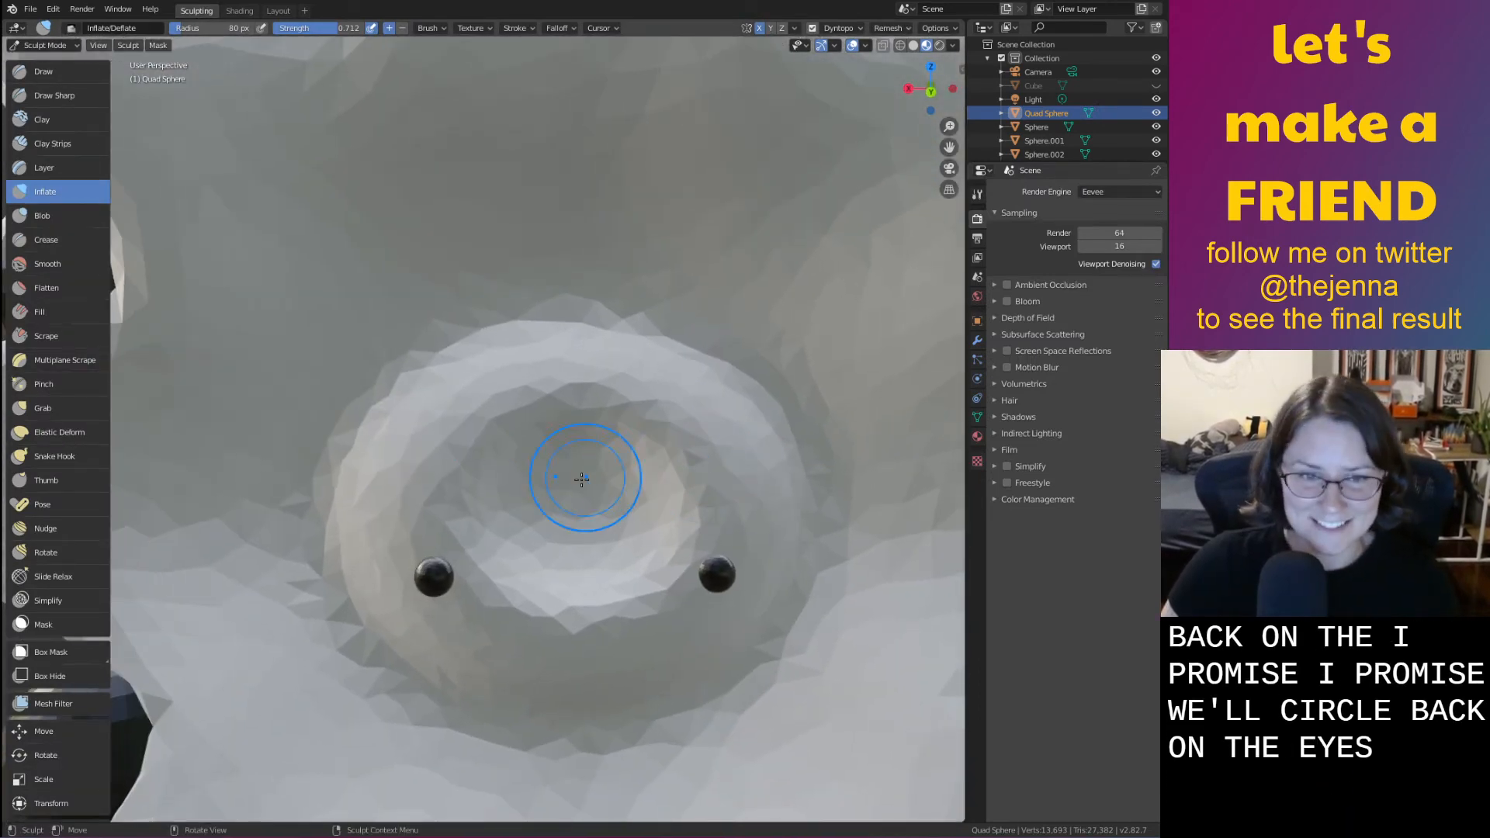
left_click_drag(581, 479, 596, 519)
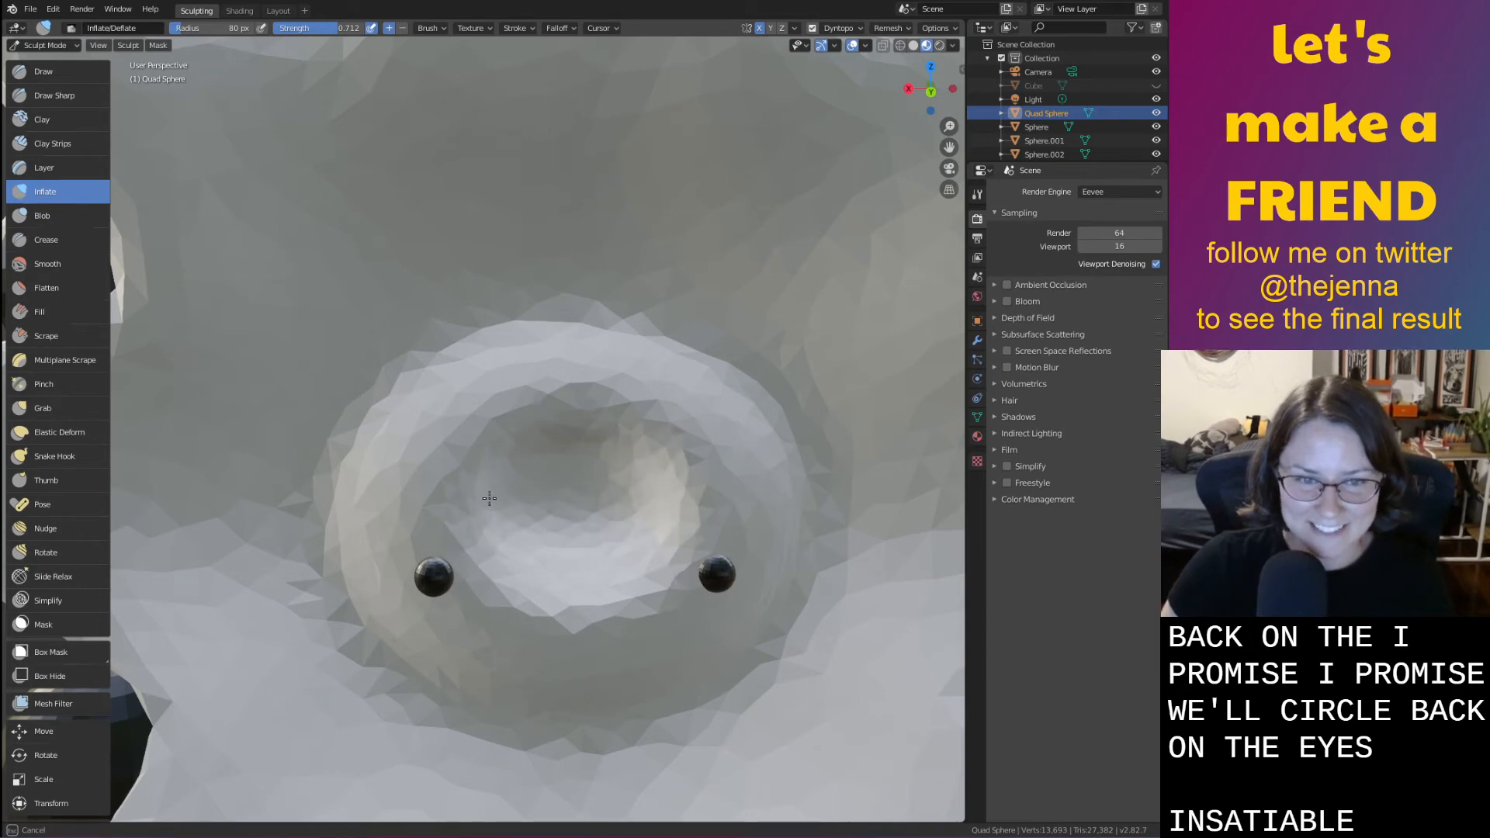
left_click_drag(597, 466, 546, 521)
left_click_drag(610, 465, 599, 490)
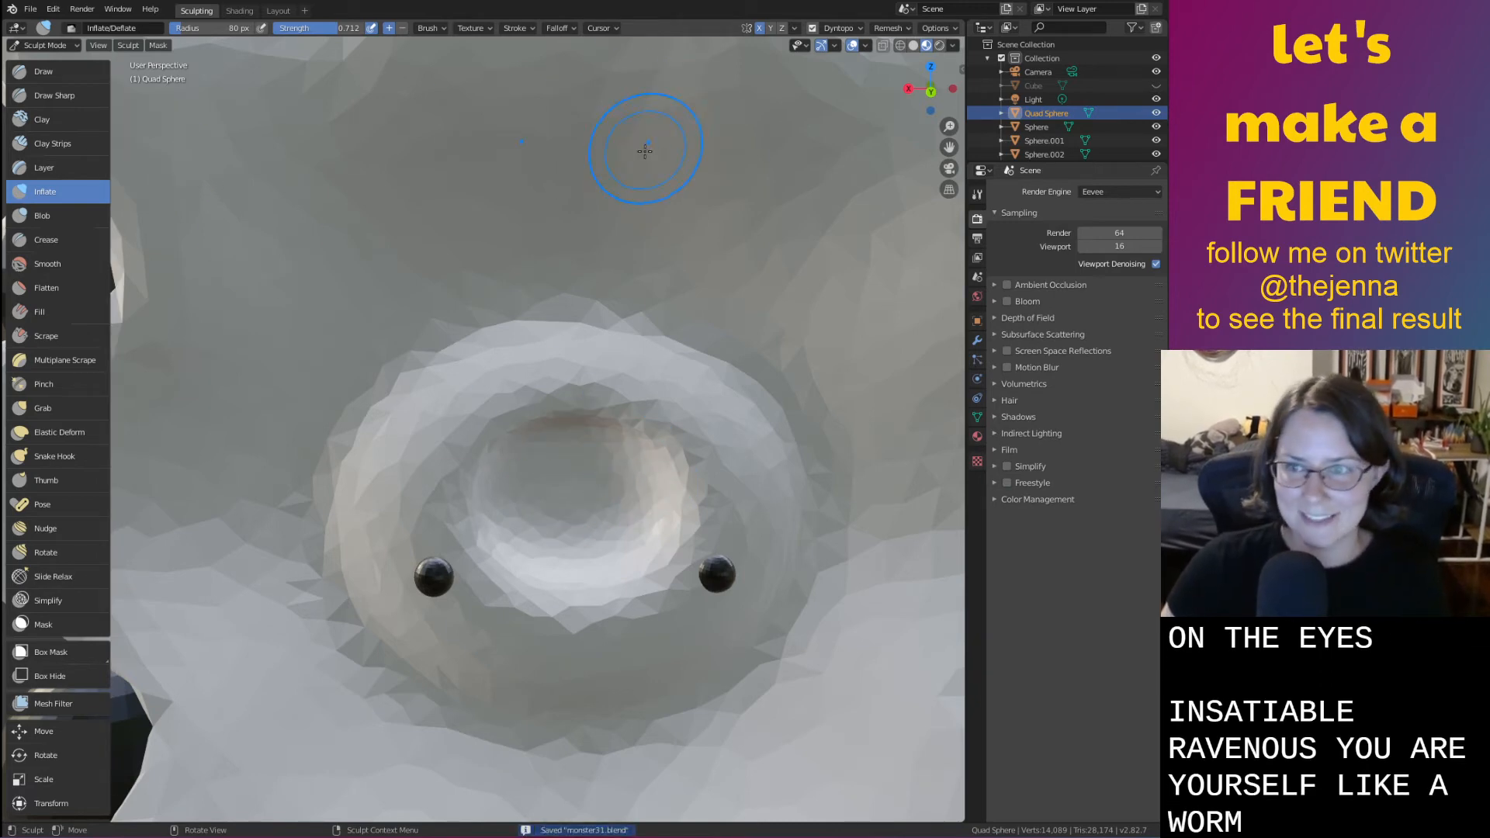
Return to the Layout workspace, select both tiny eyes and raise them along Z beside the mouth opening
left_click(279, 11)
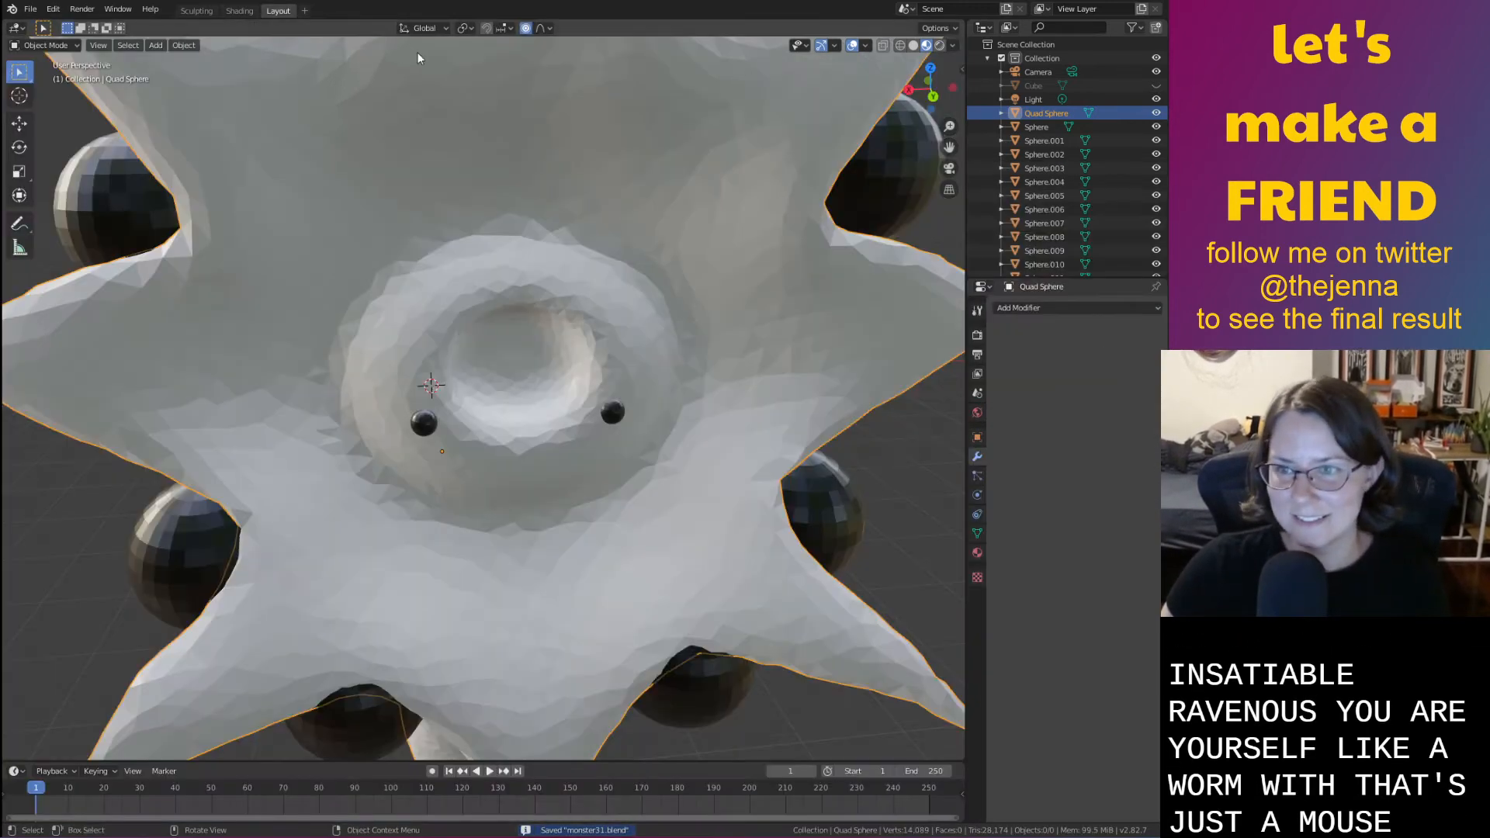
mouse_move(756, 308)
middle_mouse_down()
mouse_move(691, 339)
mouse_move(618, 300)
mouse_move(576, 300)
mouse_move(758, 320)
middle_mouse_up()
scroll(756, 317, "down", 3)
left_click(812, 399)
middle_click_drag(813, 399, 792, 424)
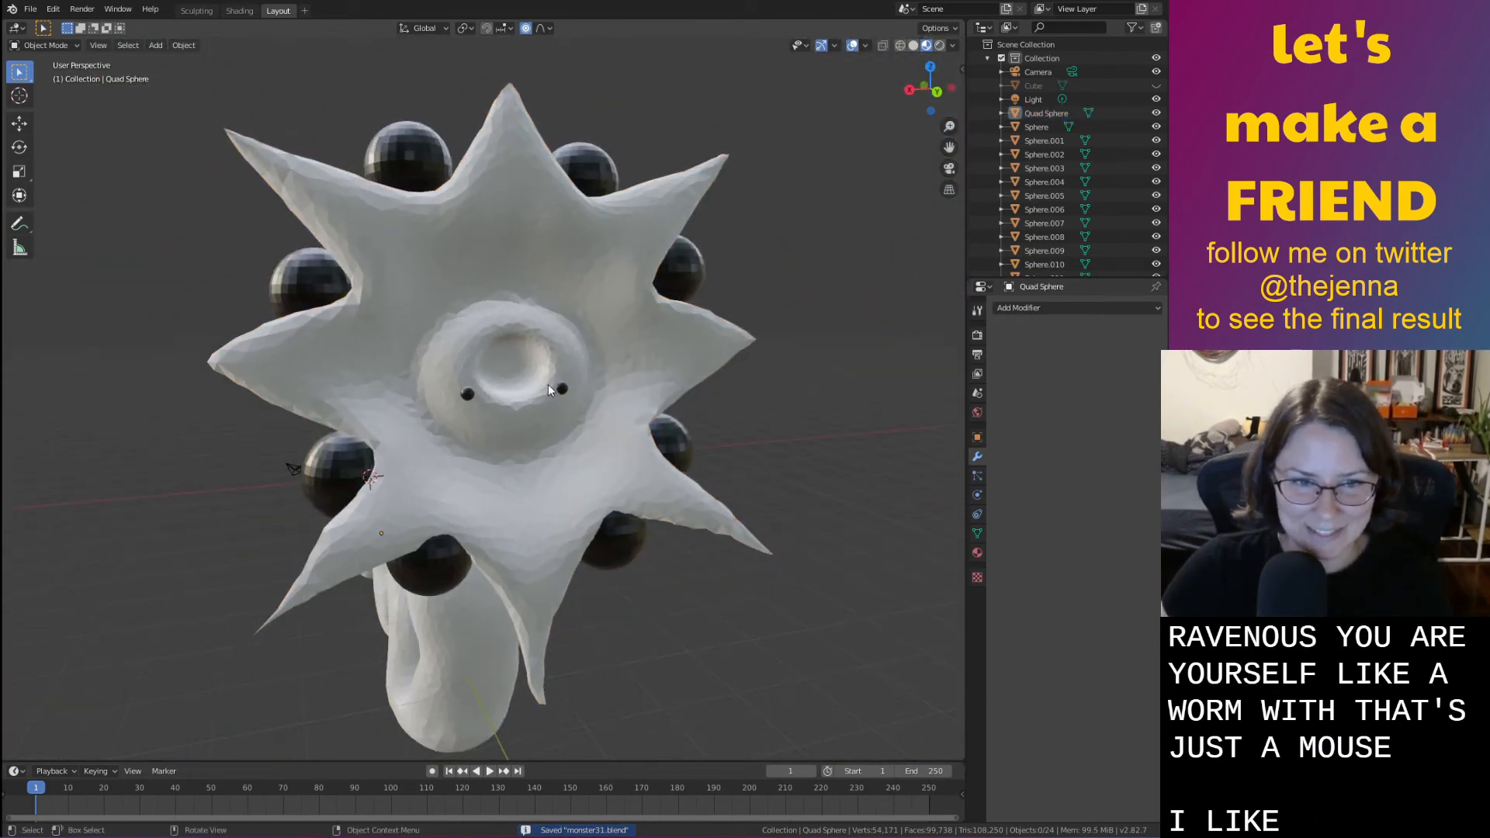
left_click(552, 391)
left_click(468, 394, "shift")
key("g")
key("z")
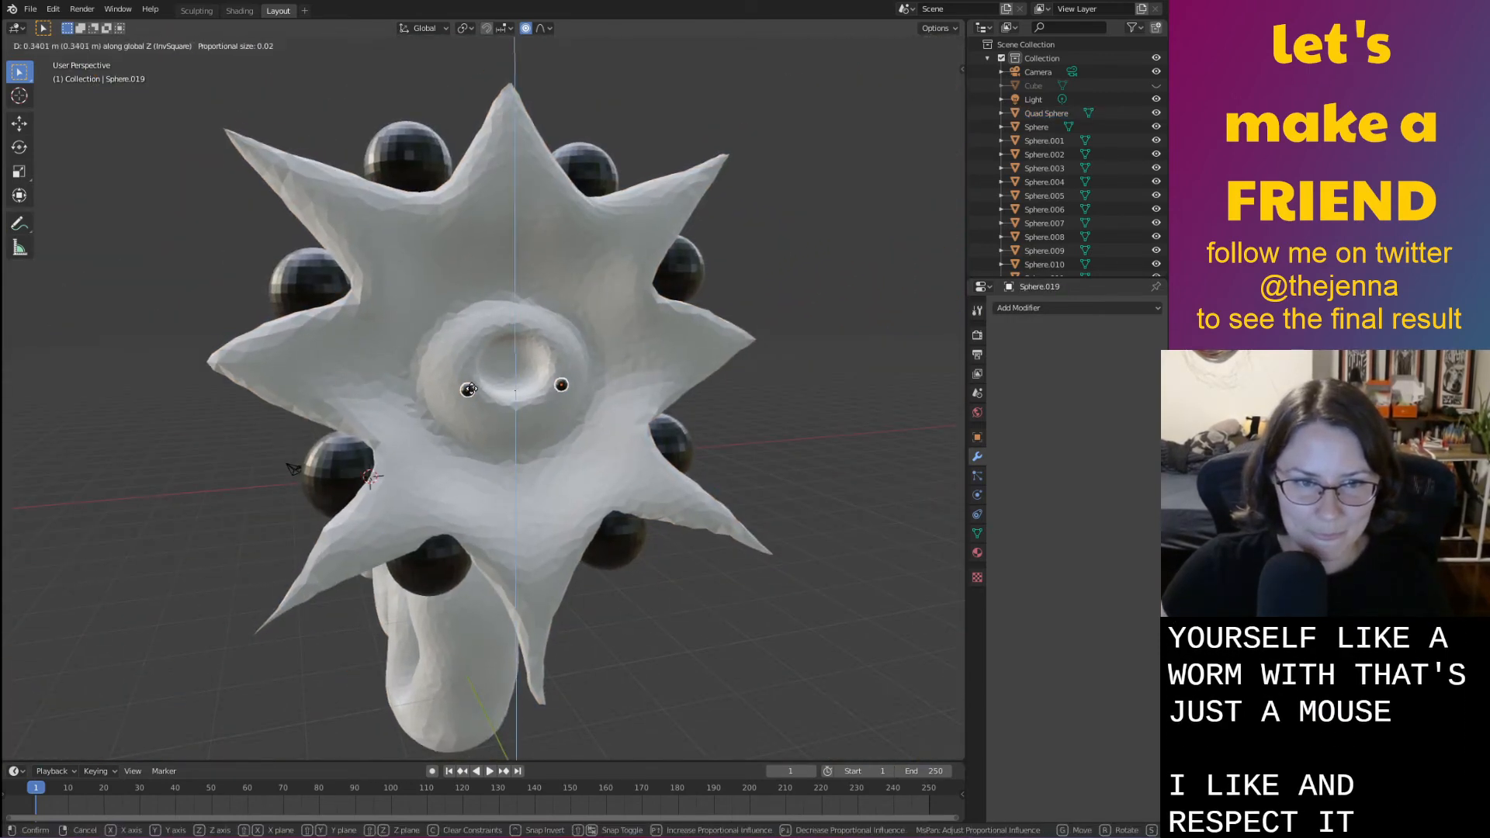
left_click(470, 382)
Move the right tiny eye slightly outward along X, away from the mouth opening
middle_click_drag(470, 382, 454, 430)
scroll(507, 442, "up", 6)
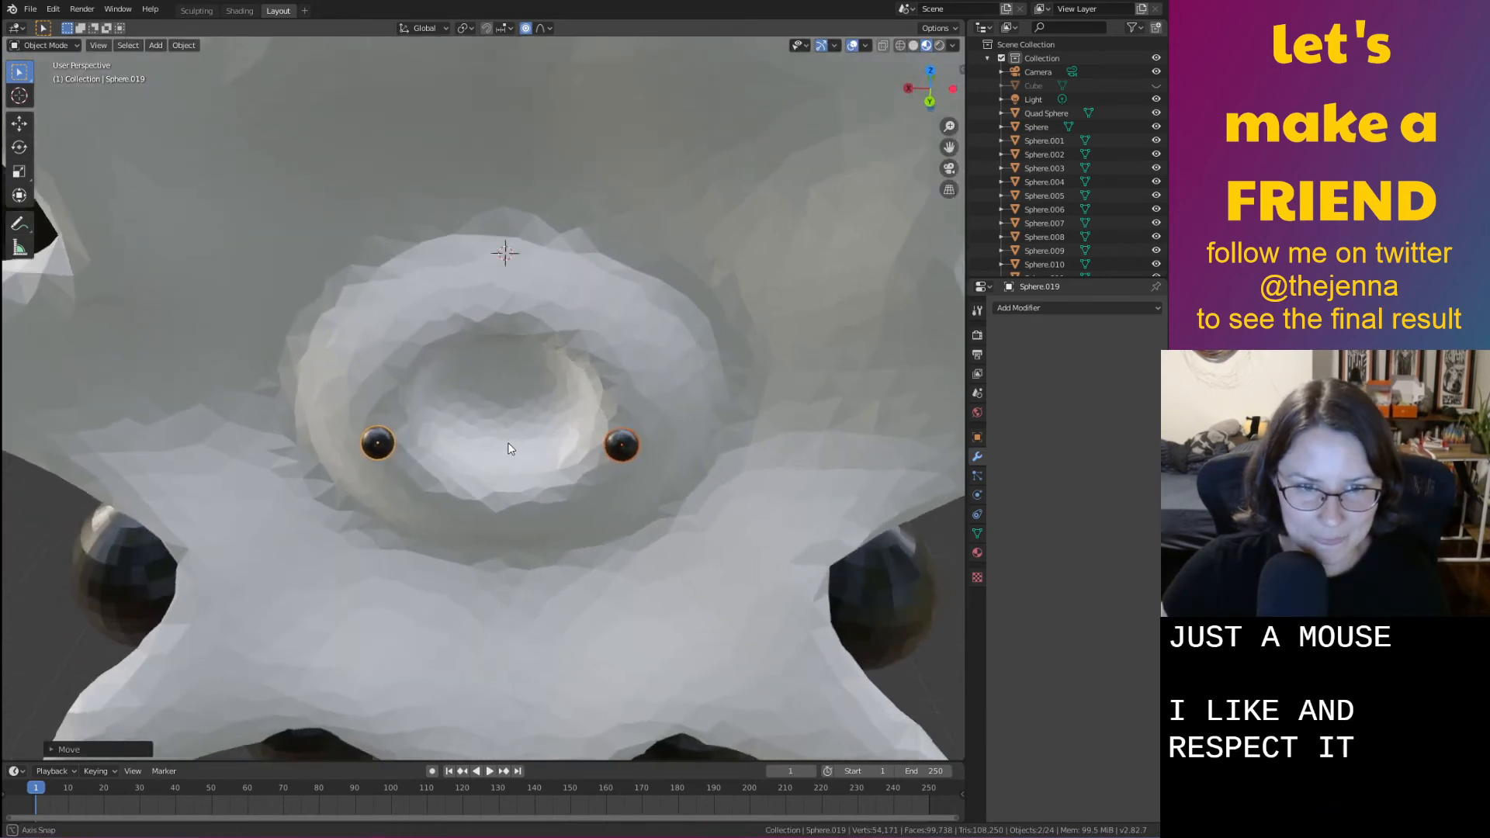
middle_click_drag(509, 484, 533, 506)
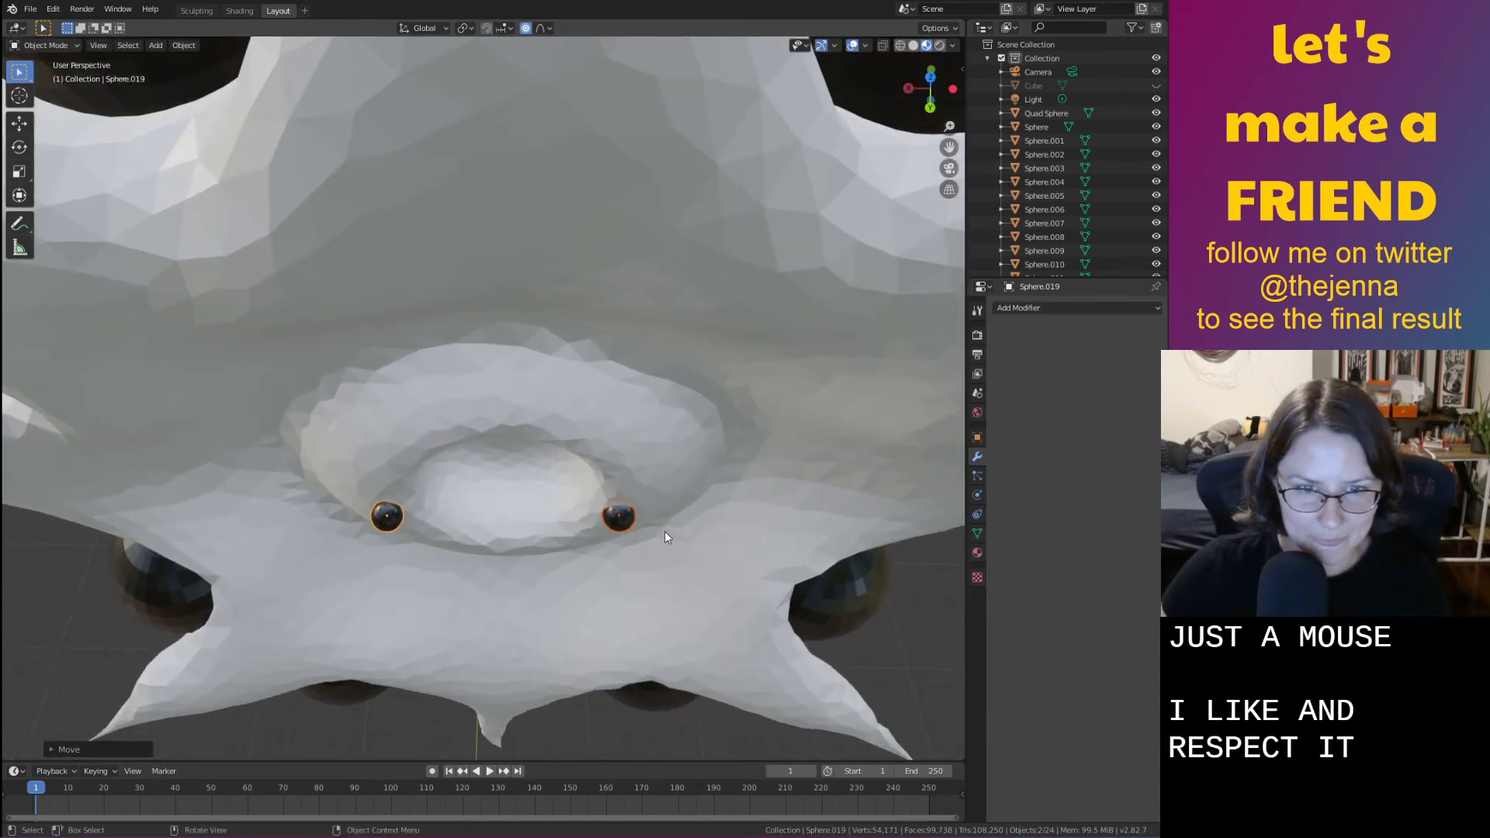
key("g")
key("x")
left_click(619, 515)
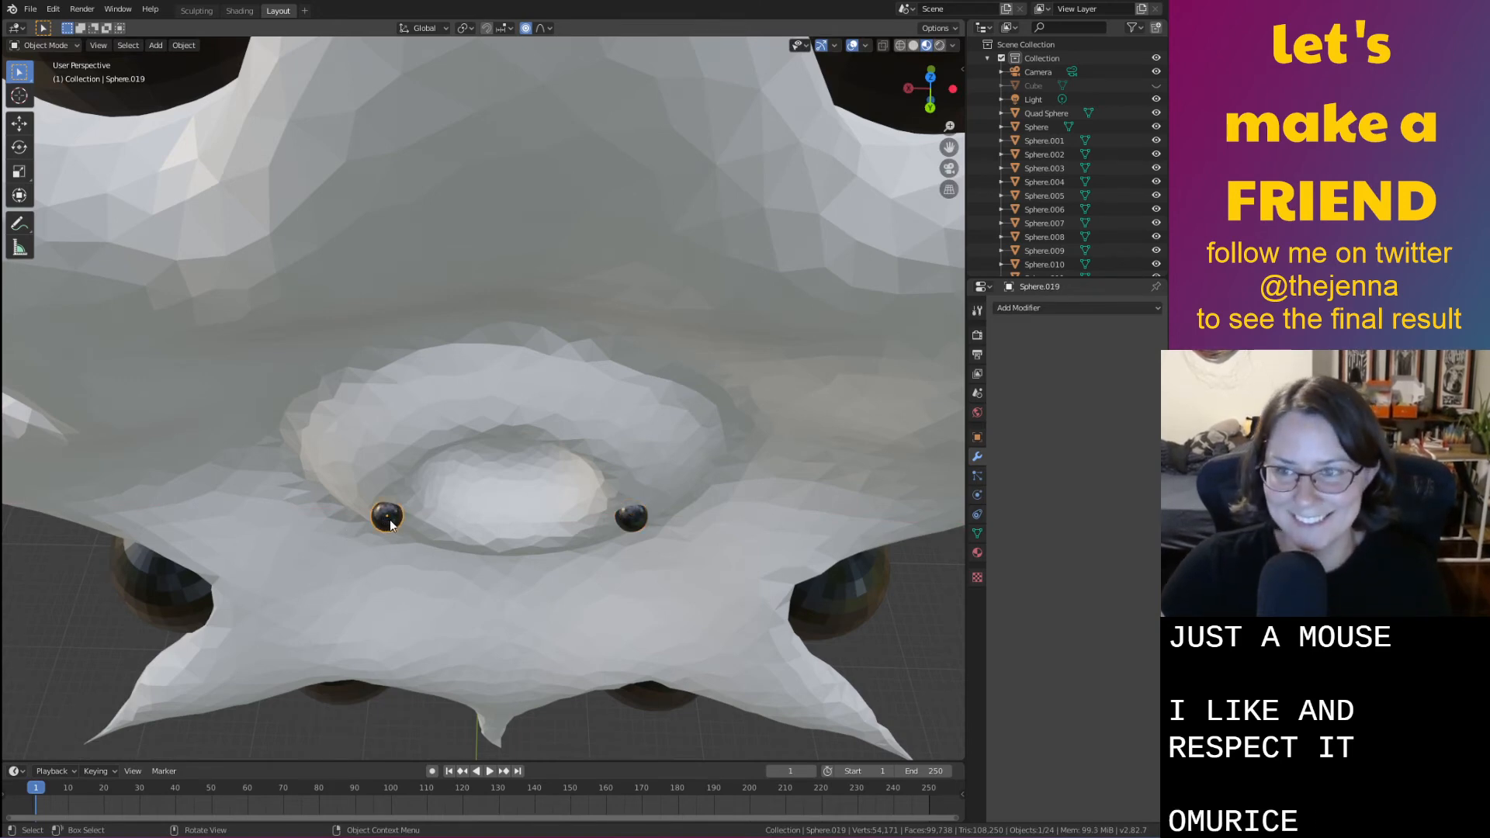
Nudge the left tiny eye slightly along Y and Z on the mouth rim
key("g")
key("y")
key("z")
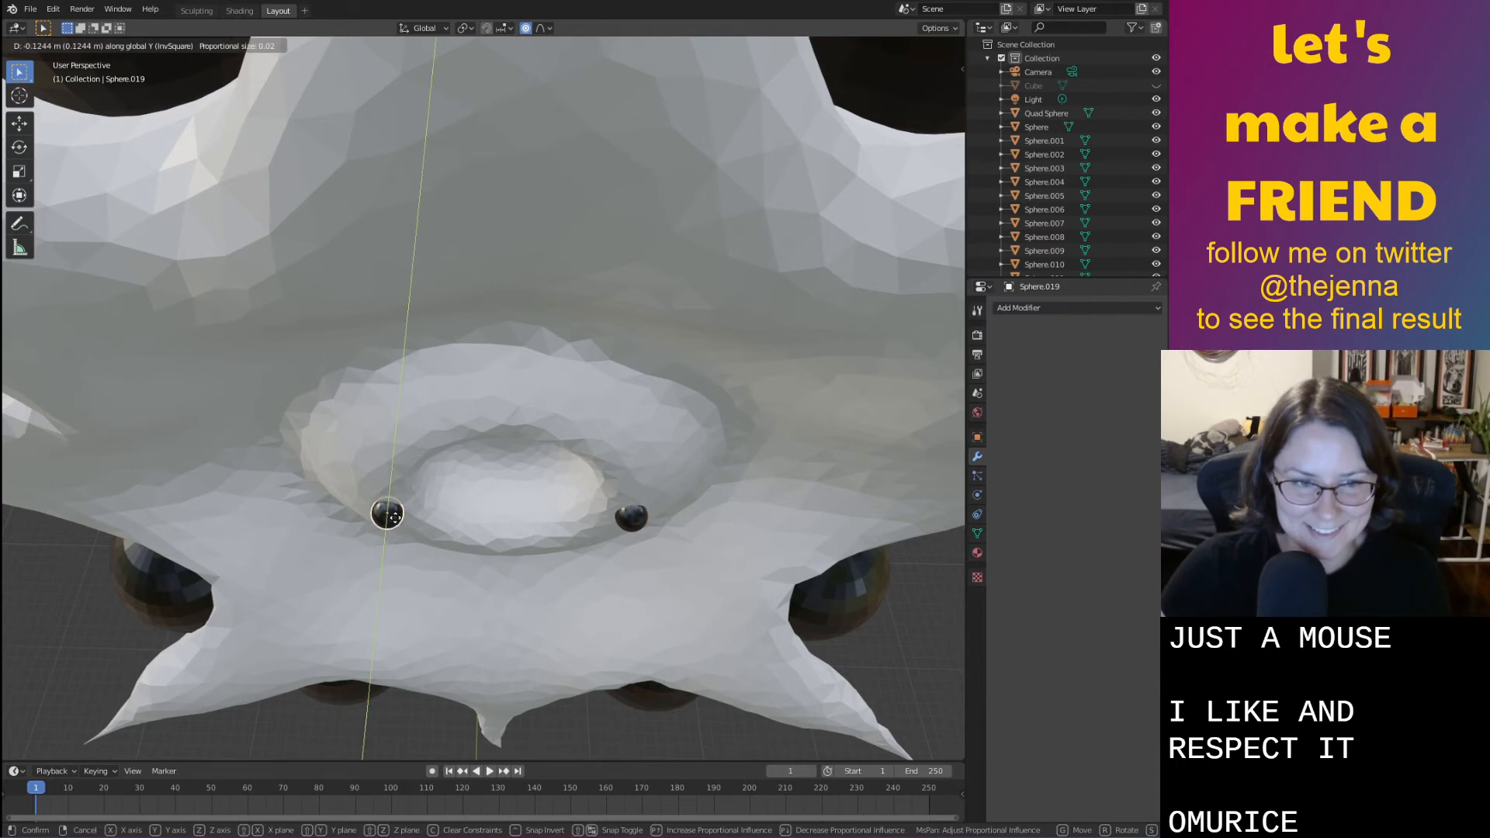
left_click(395, 520)
key("g")
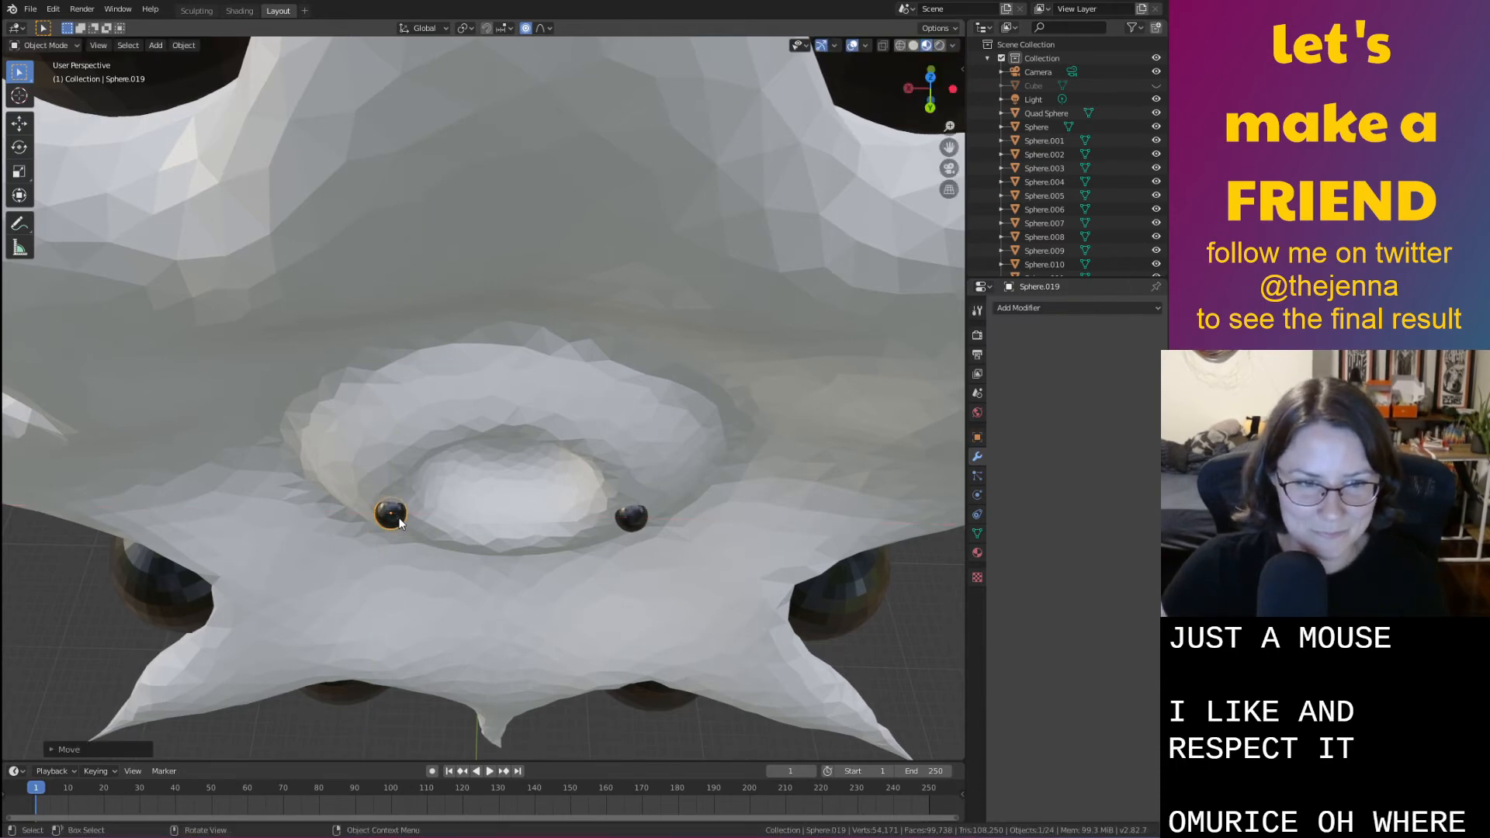
left_click(401, 520)
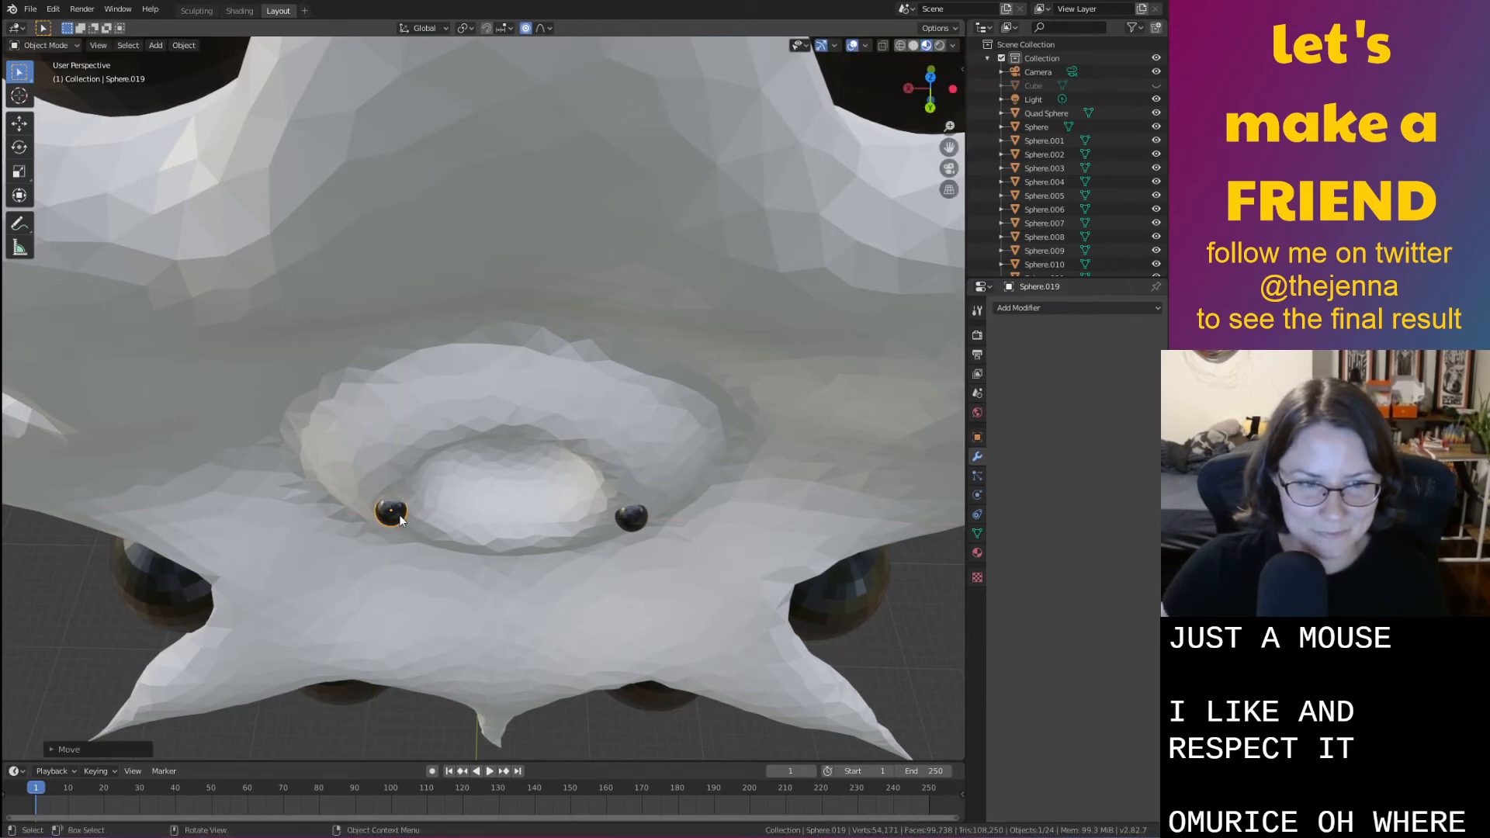
Deselect the right tiny eye and save the file
left_click(641, 523)
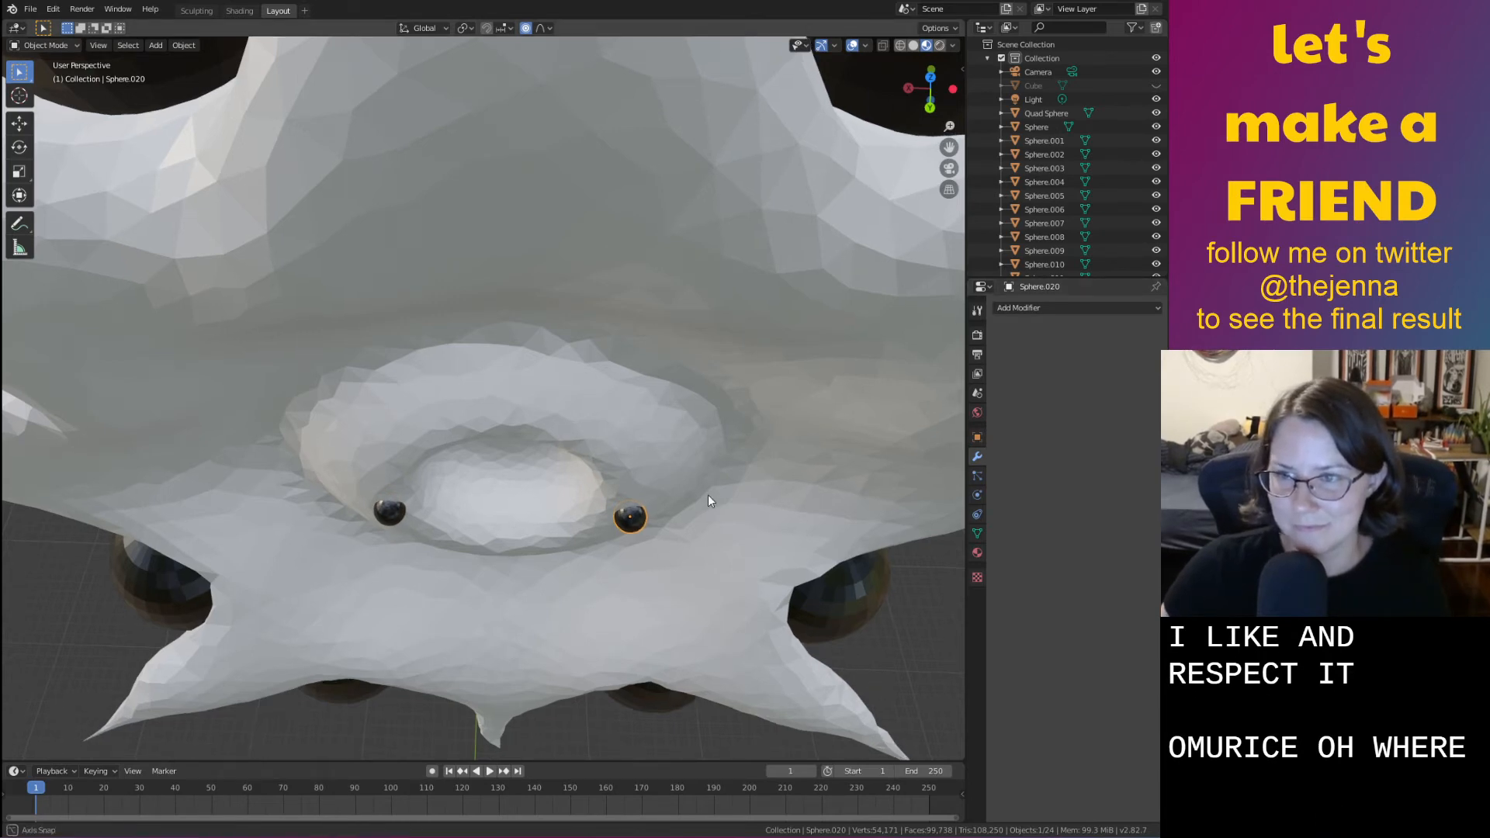
left_click(924, 637)
key("ctrl+s")
middle_click_drag(924, 636, 888, 560)
scroll(650, 380, "up", 2)
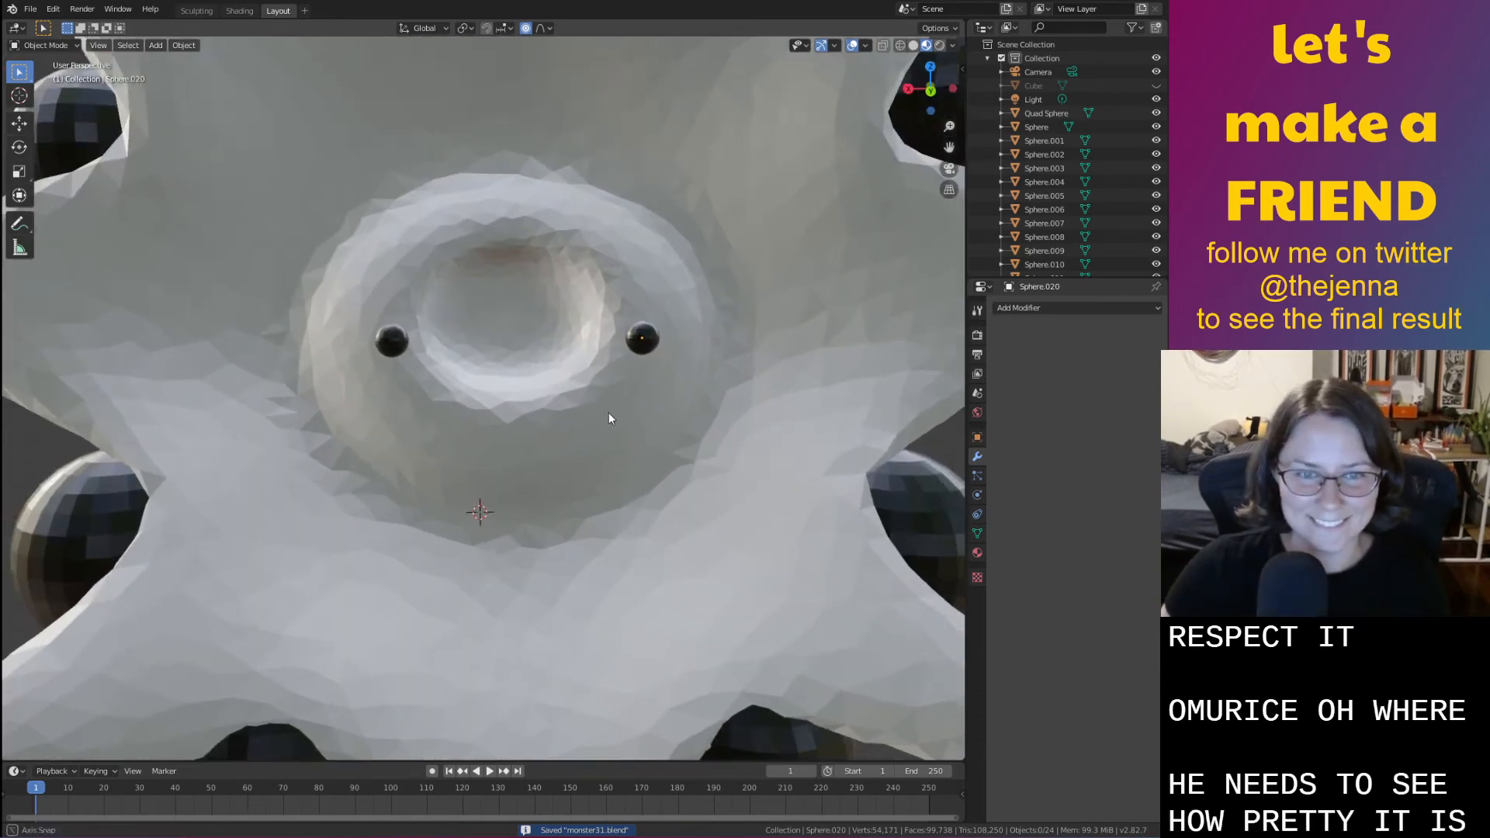
Raise the left tiny eye slightly along Z in the back orthographic view
left_click(930, 89)
scroll(794, 252, "up", 2)
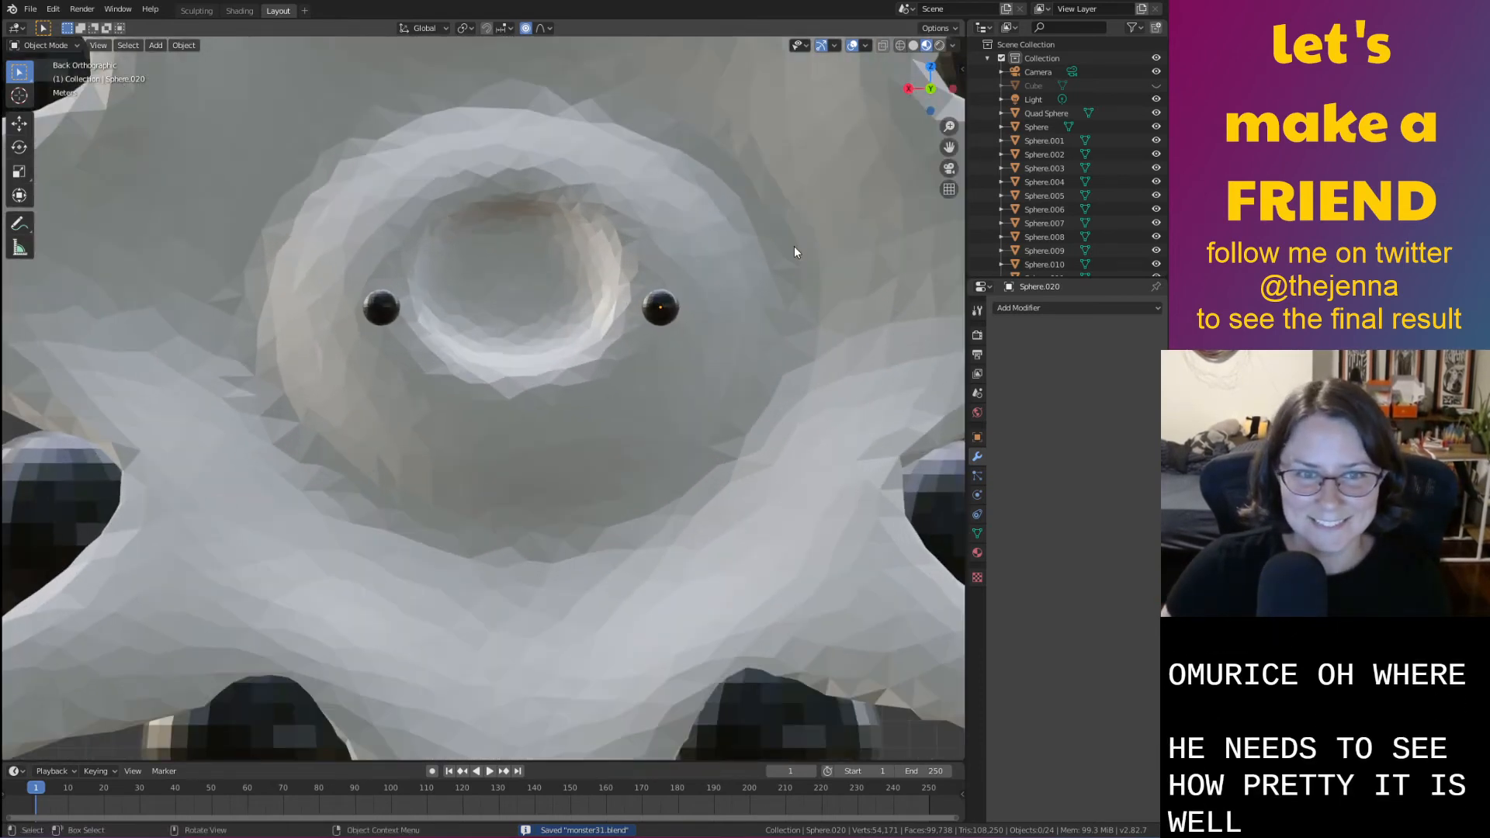
left_click(388, 306)
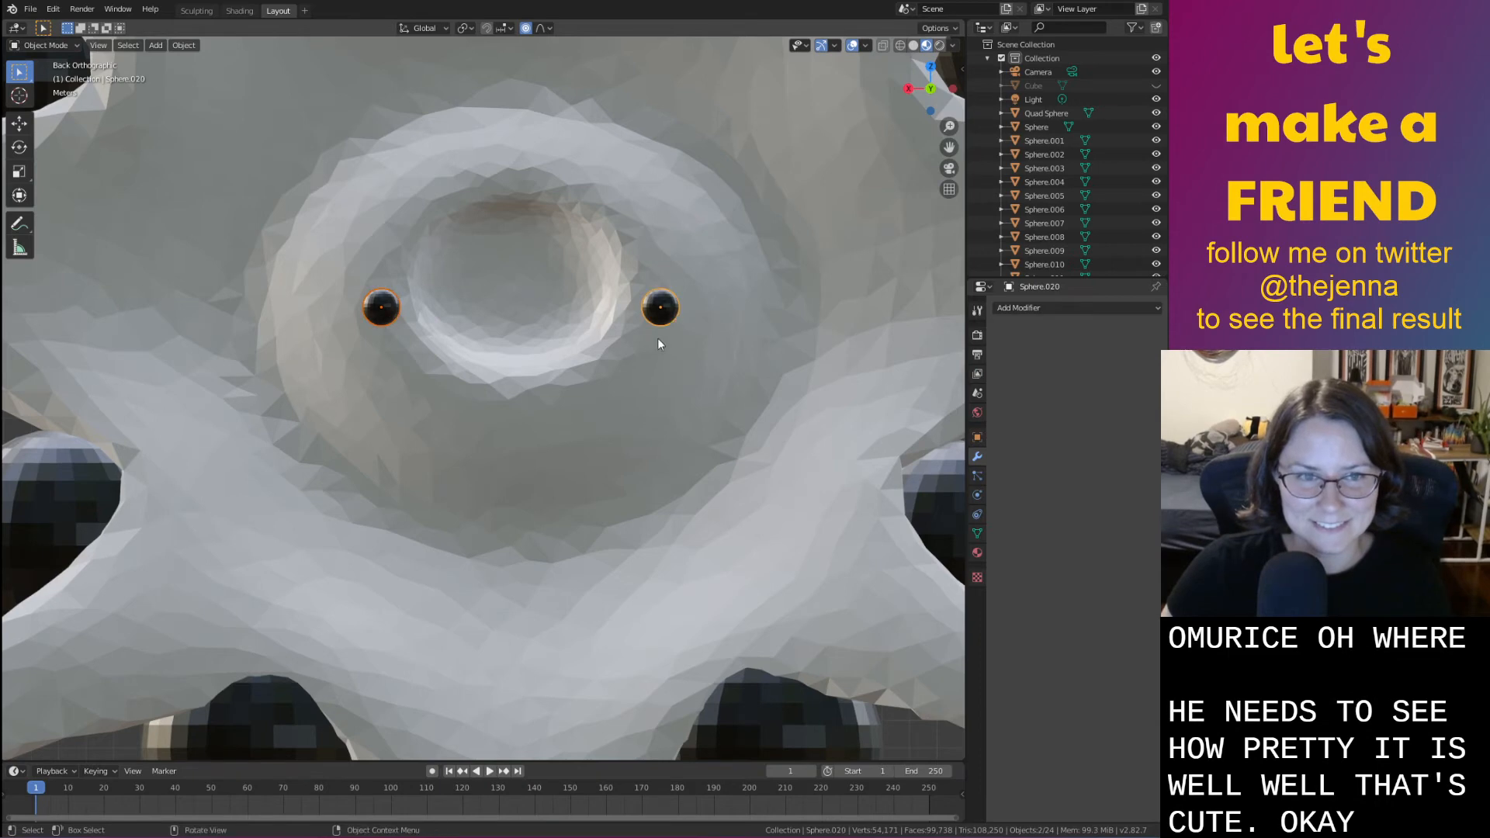
left_click(380, 307)
key("g")
key("z")
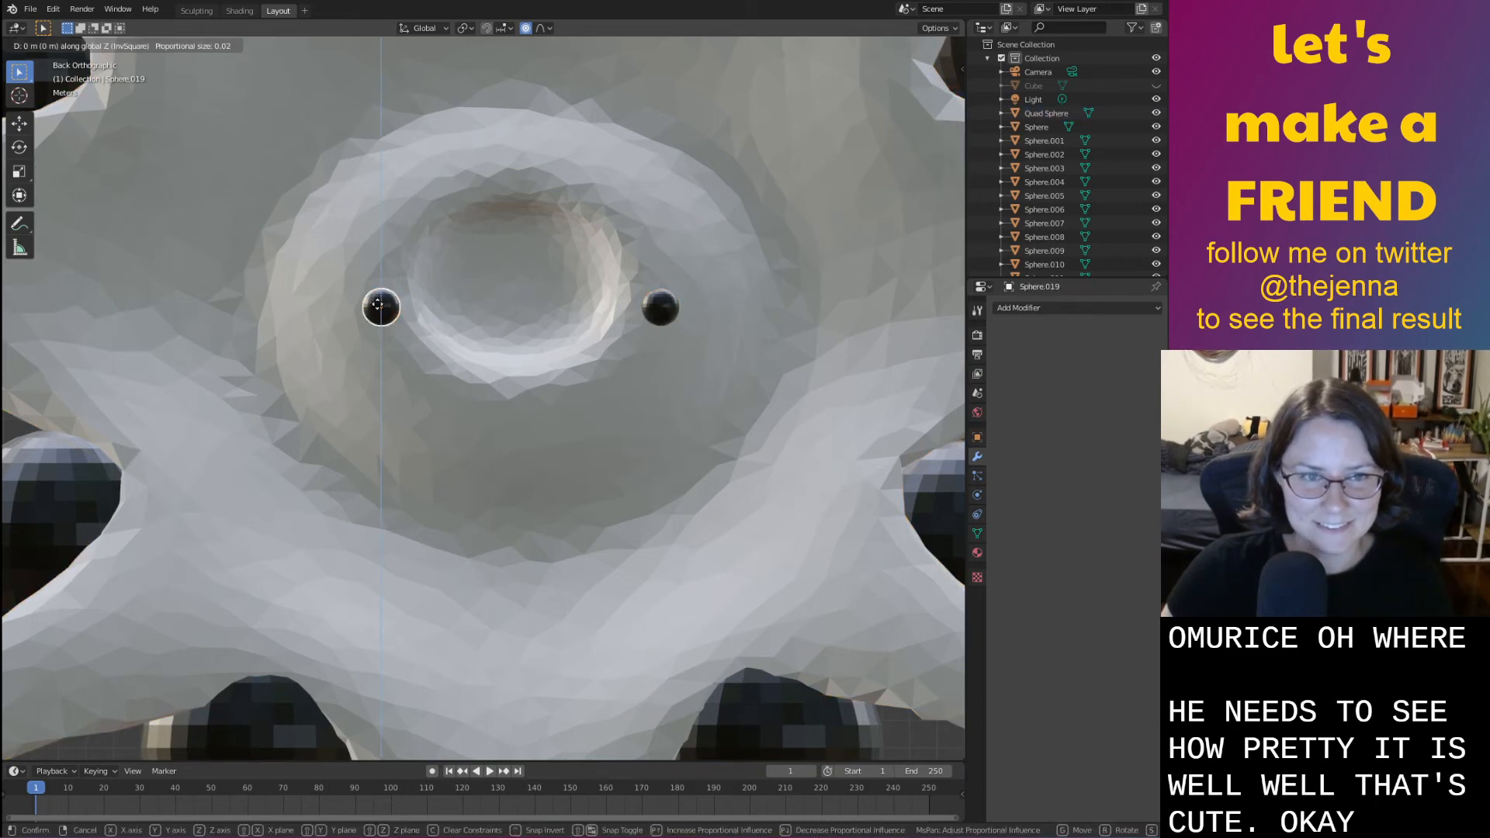
left_click(381, 304)
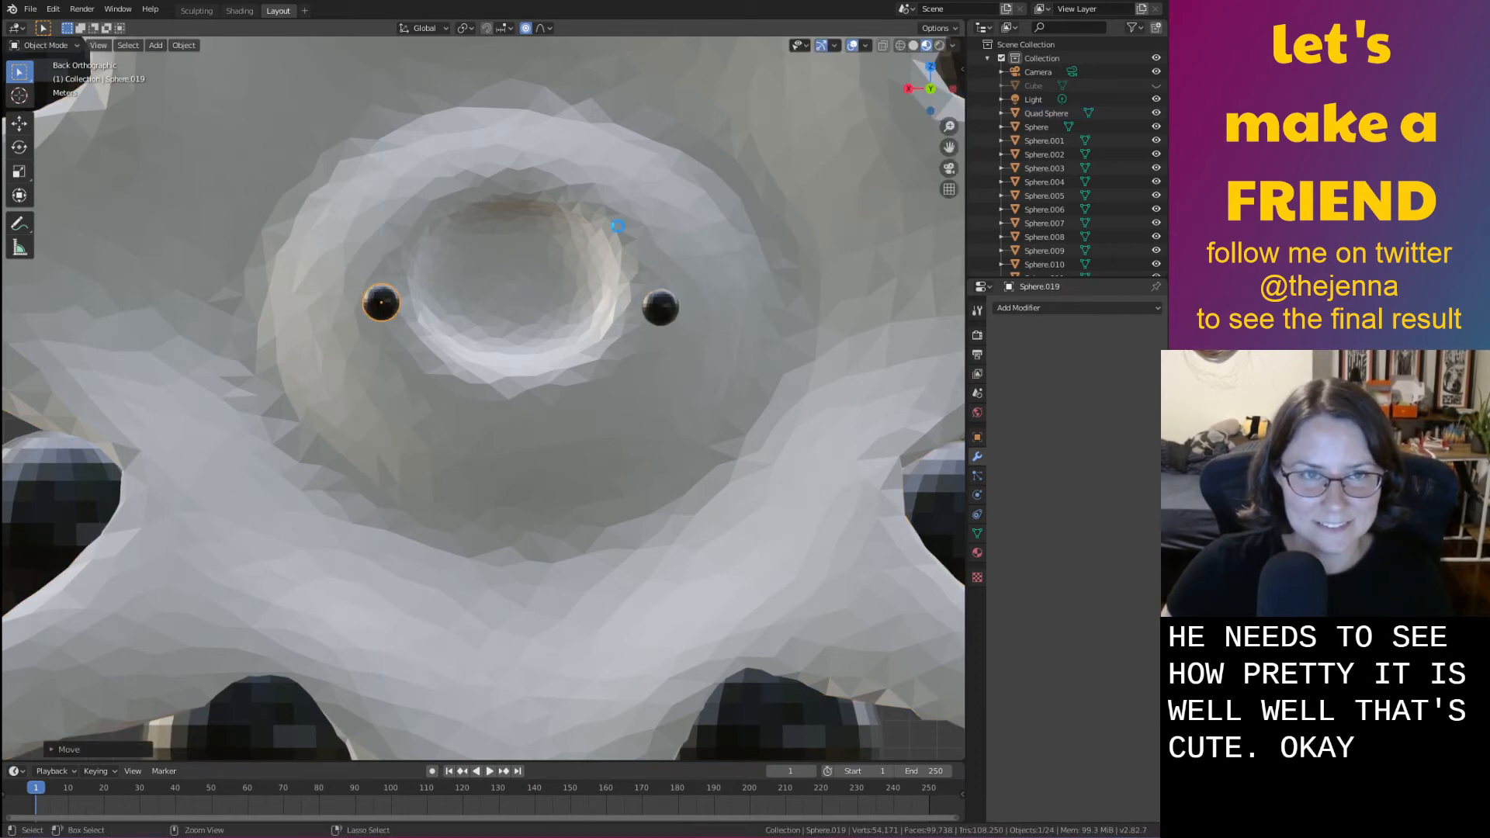
Save the file
key("ctrl+s")
scroll(605, 227, "down", 8)
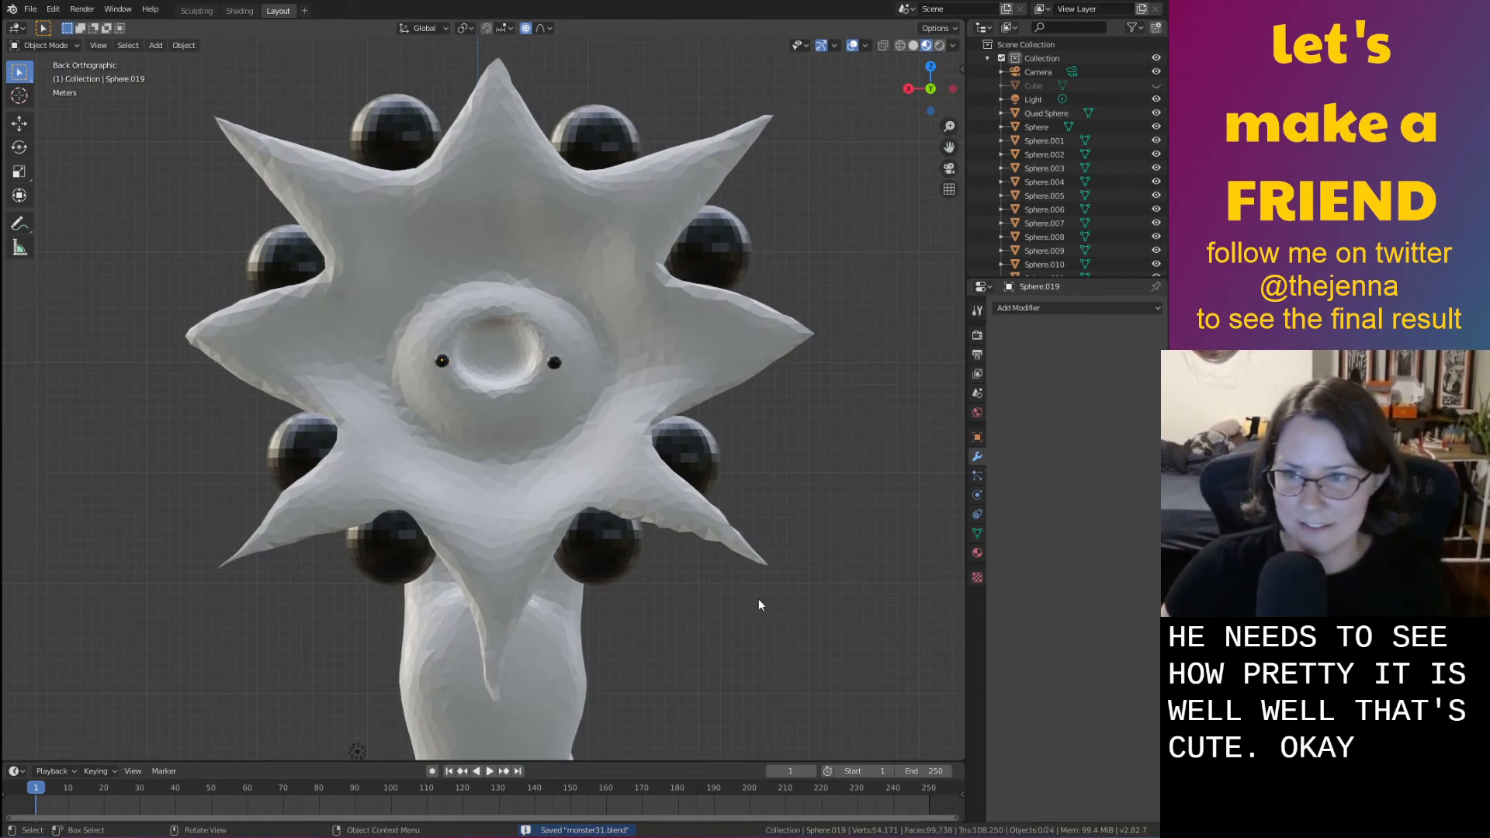
key("shift+a")
mouse_move(761, 584)
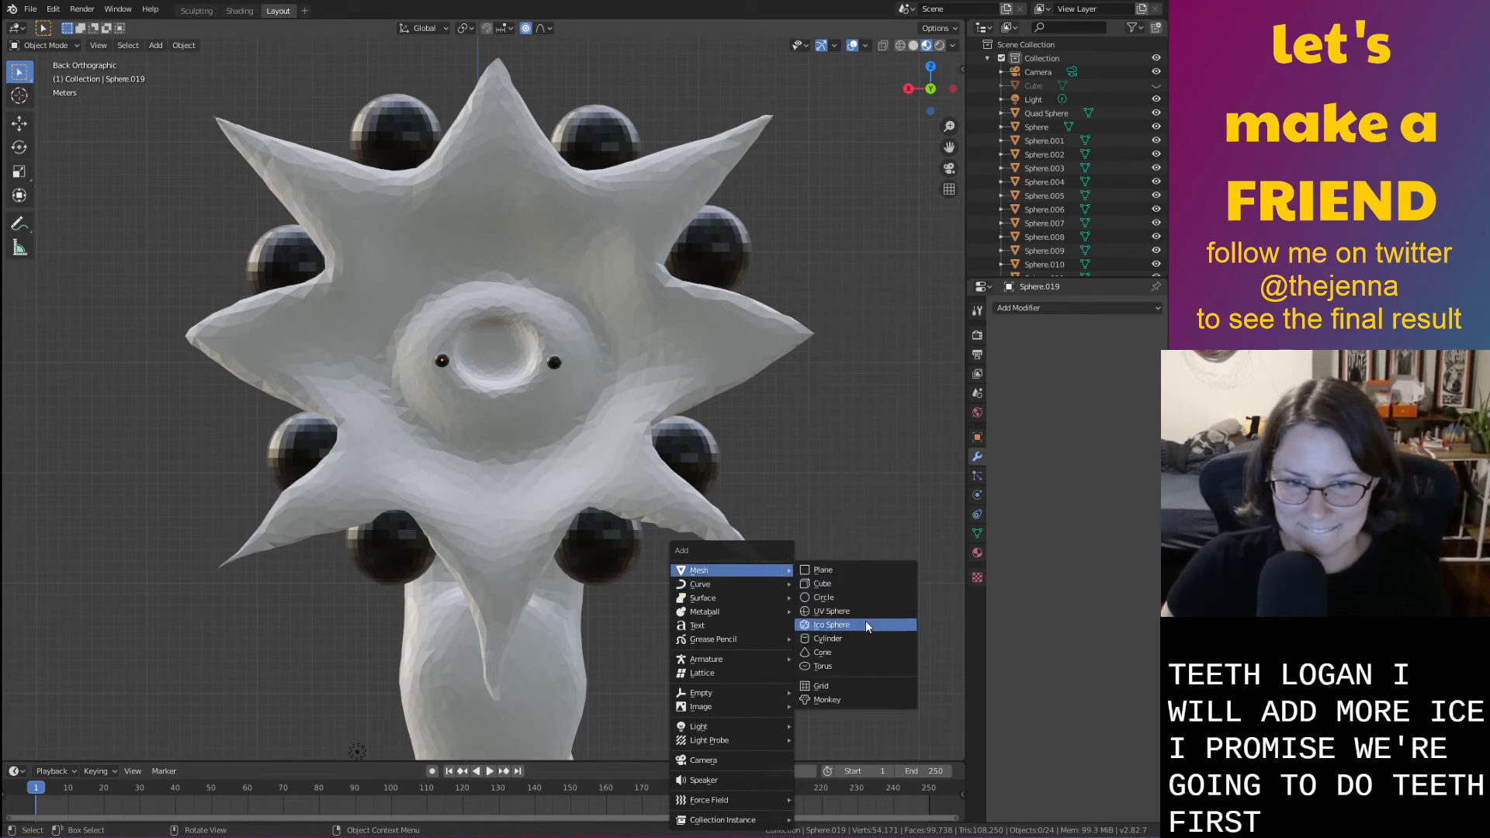
left_click(837, 585)
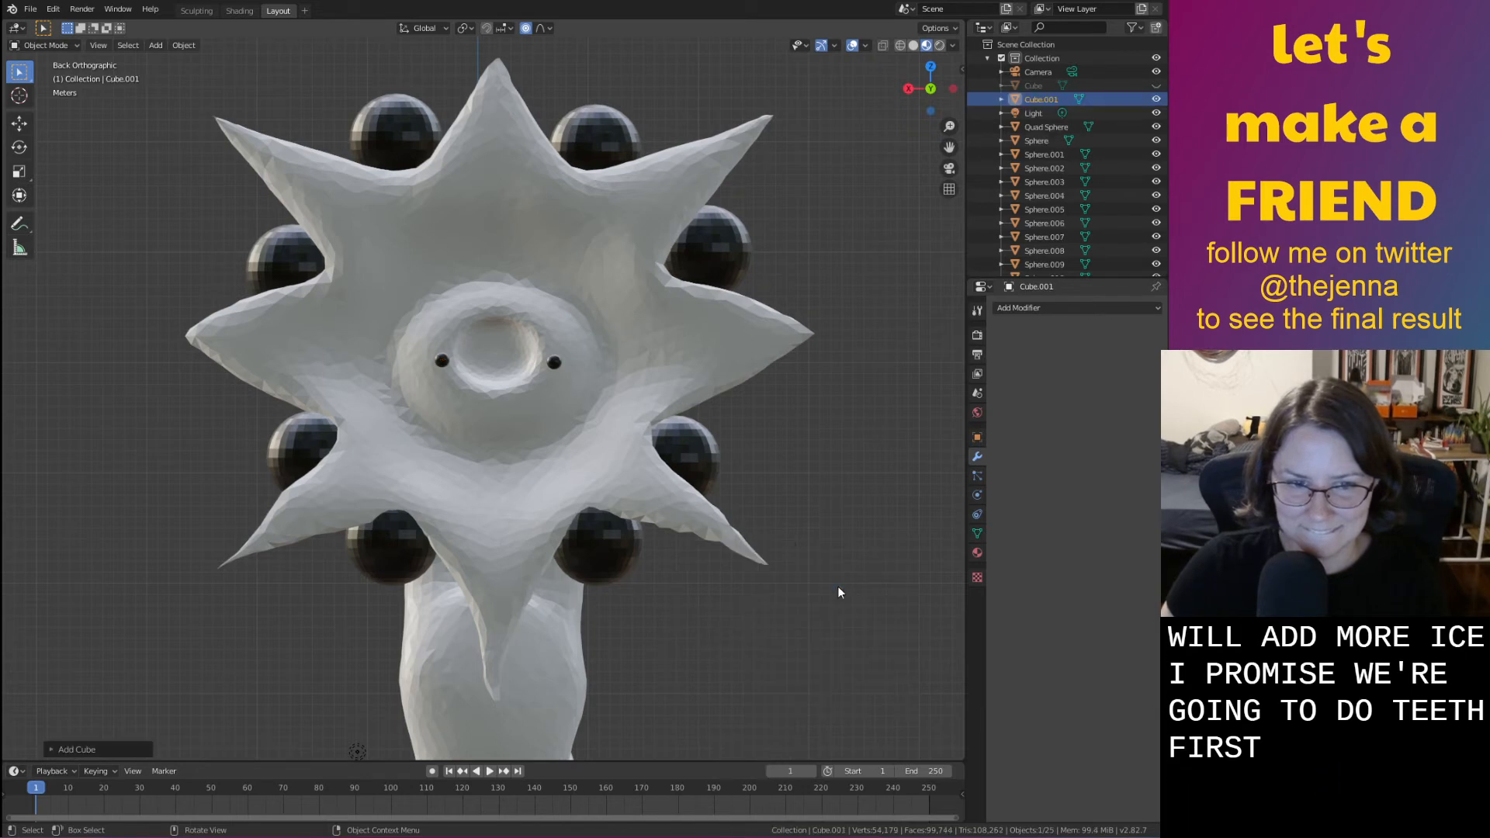
mouse_move(836, 586)
middle_mouse_down()
mouse_move(846, 623)
mouse_move(879, 621)
mouse_move(764, 631)
mouse_move(650, 598)
middle_mouse_up()
key("g")
key("y")
left_click(722, 694)
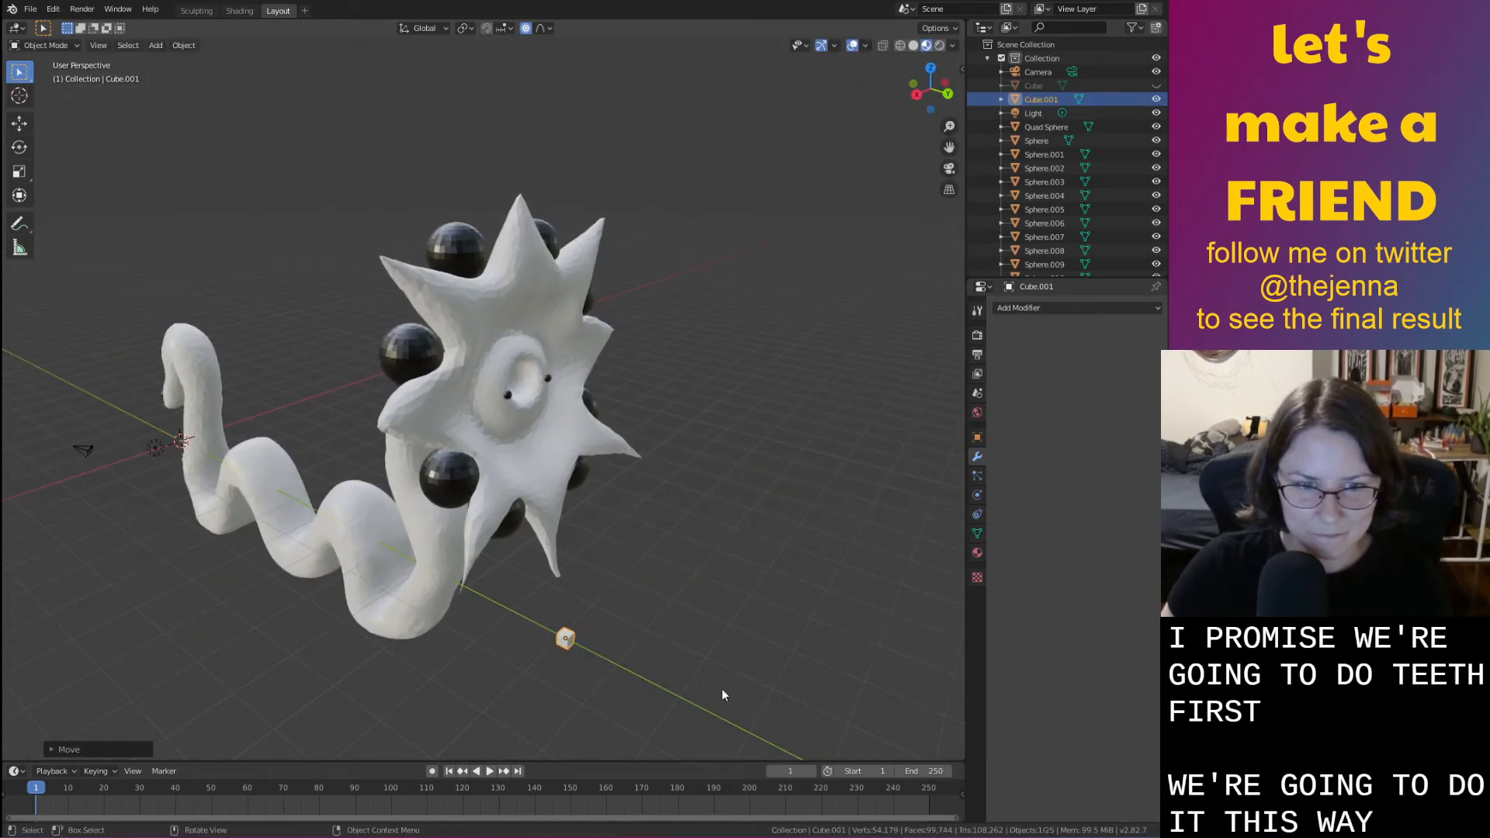
key("x")
left_click(647, 669)
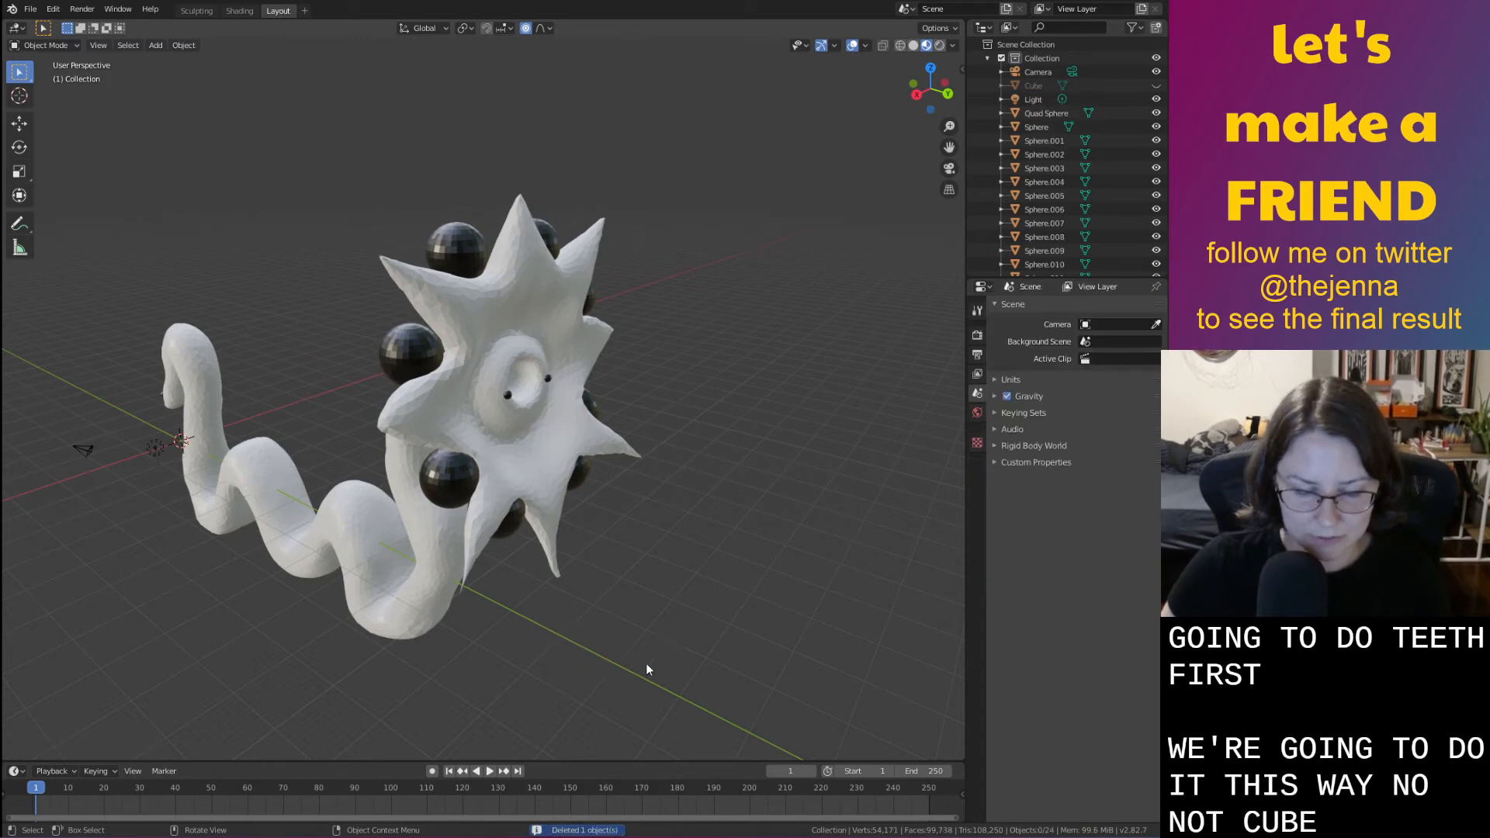
Add a plane mesh and move it along Y out in front of the monster's head
key("shift+a")
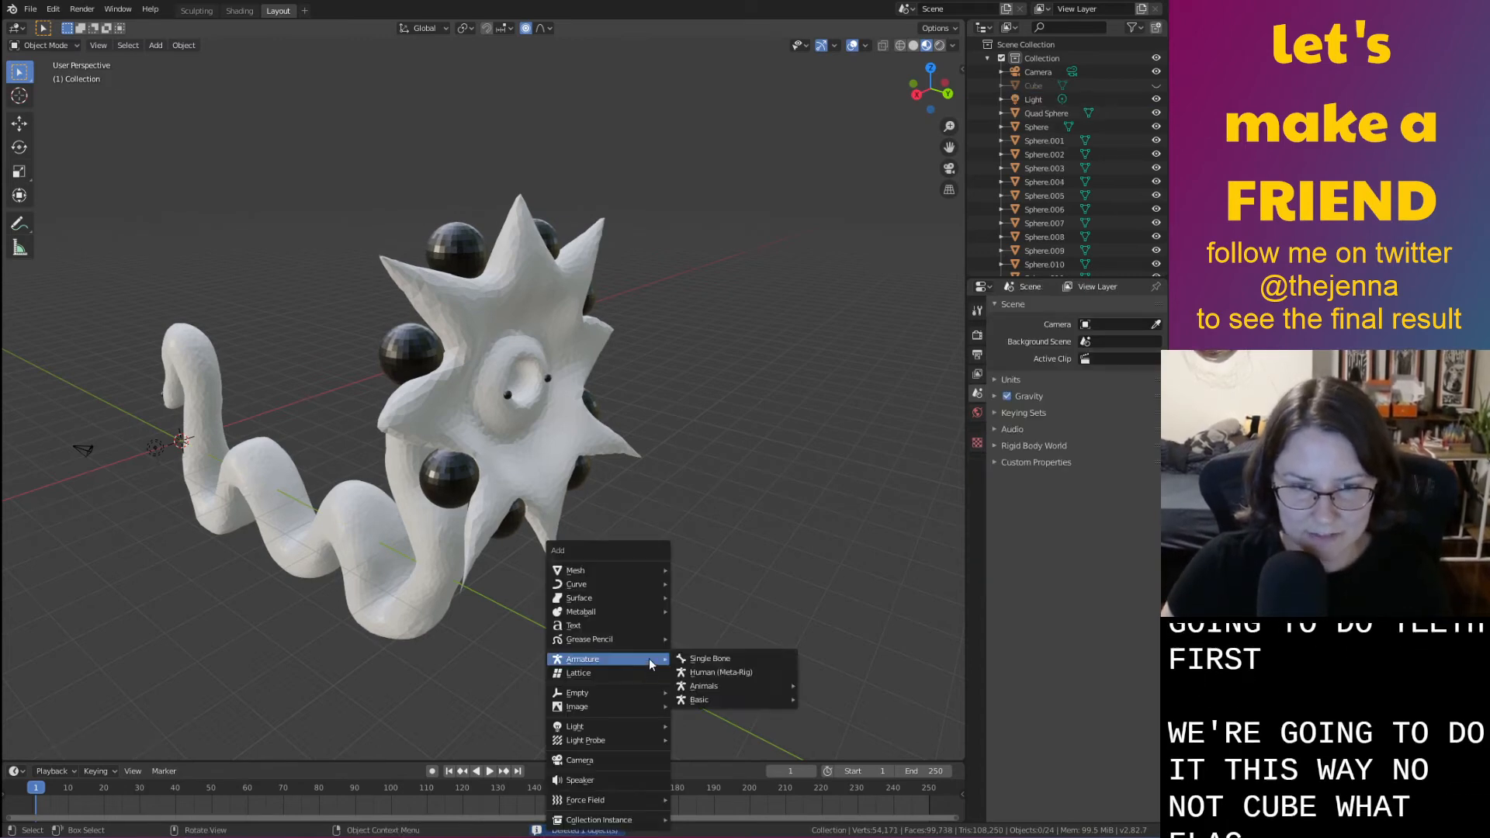
mouse_move(663, 572)
left_click(711, 570)
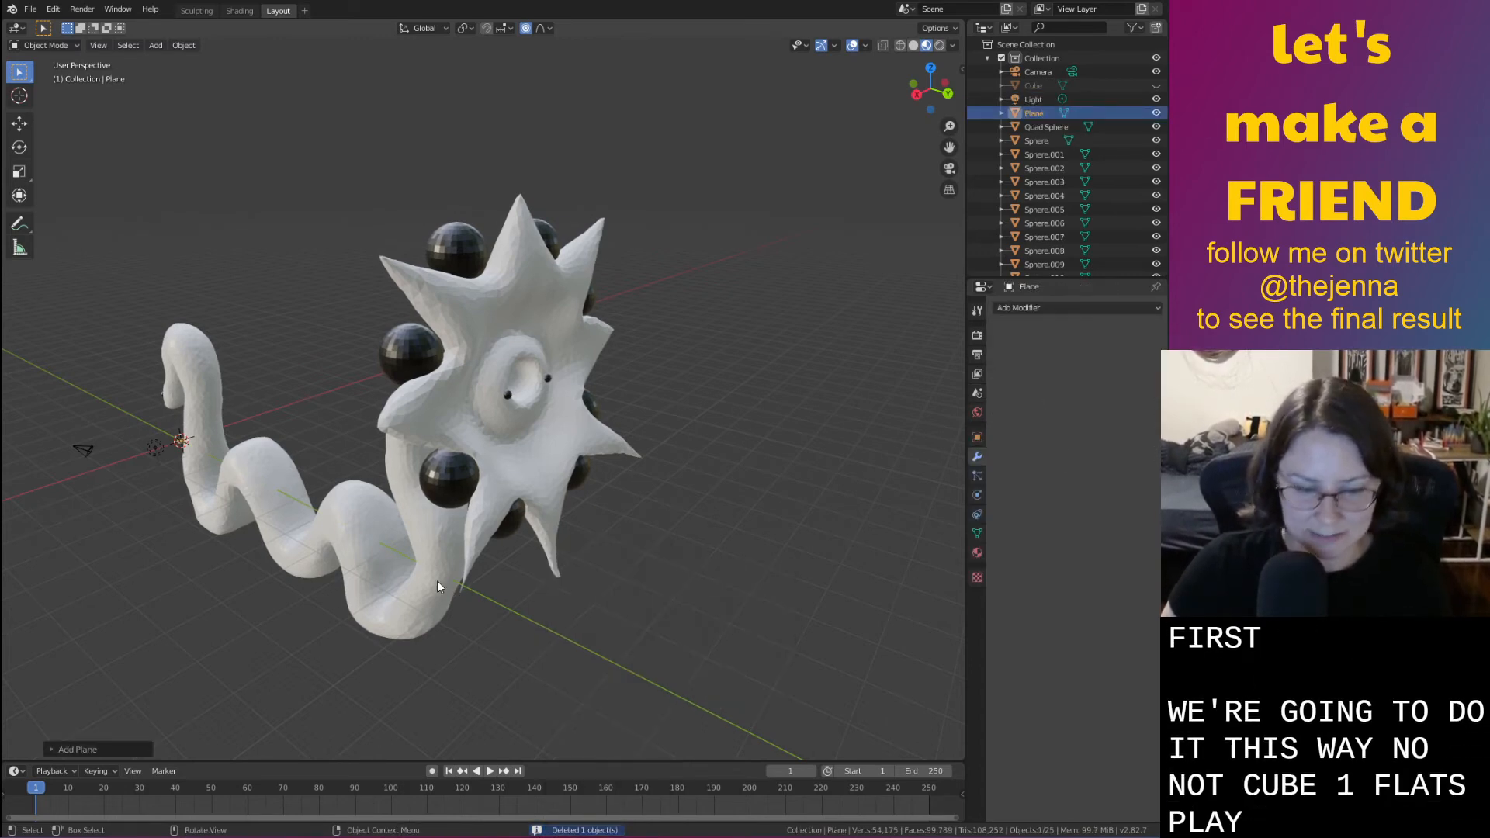
key("g")
key("y")
left_click(849, 703)
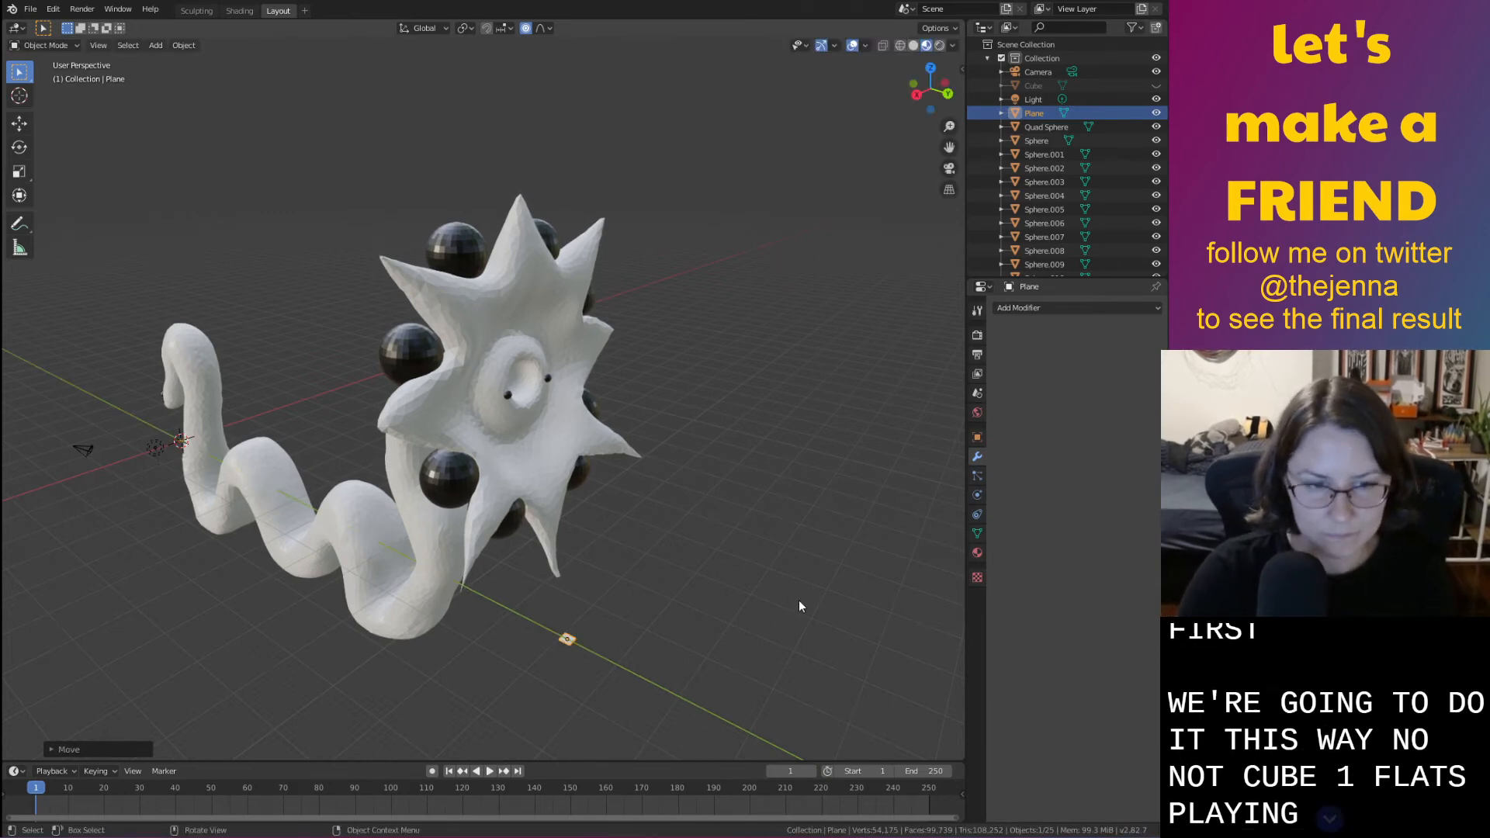
Rotate the plane 90° about X to stand it upright and raise it along Z to about mouth height
type("rx90")
key("Return")
key("g")
key("z")
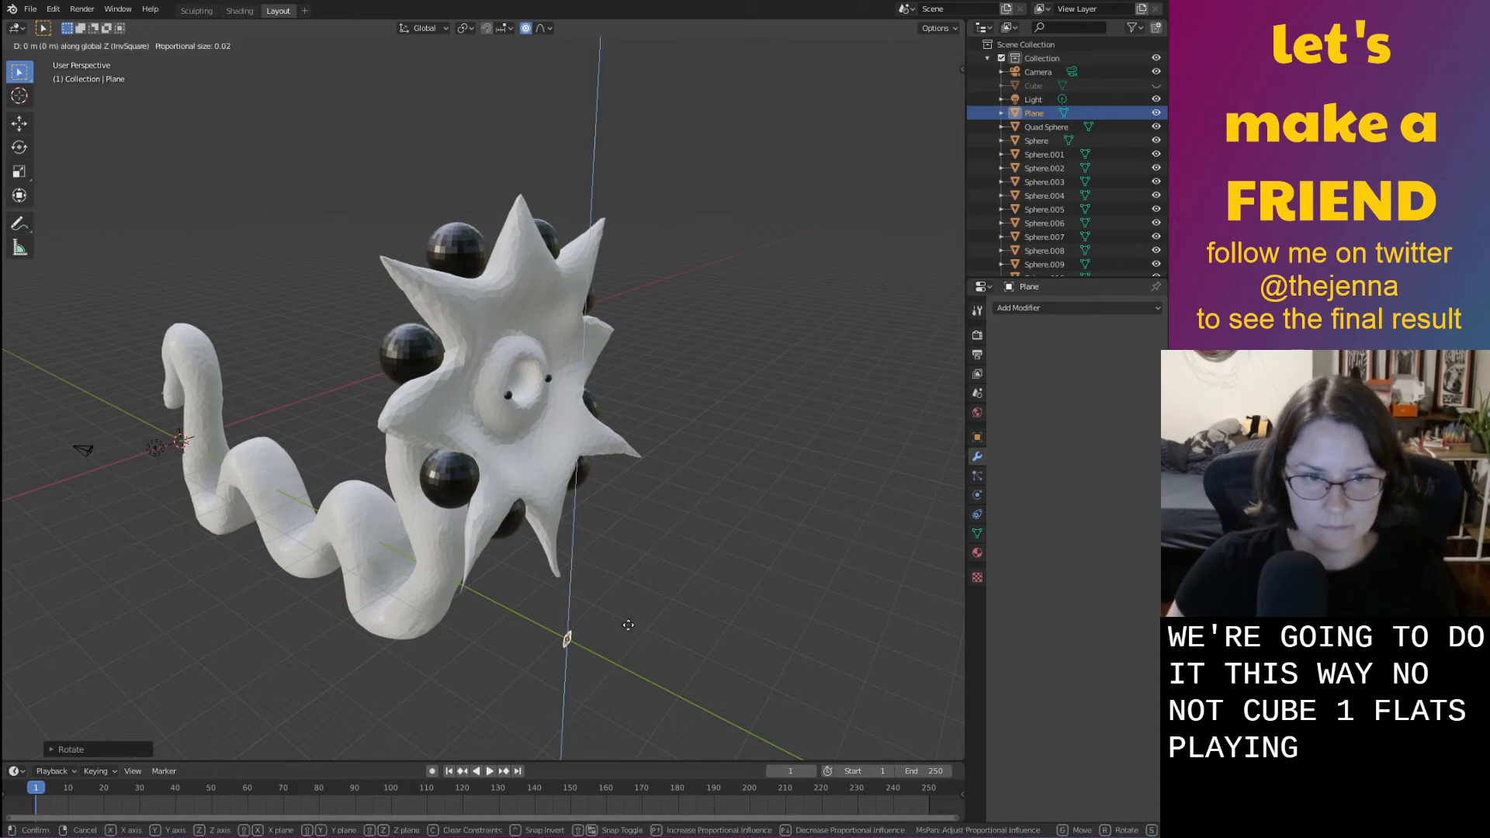
left_click(543, 393)
Move the upright plane along Y close to the front of the star head
middle_click_drag(565, 364, 434, 569)
key("g")
key("y")
left_click(479, 469)
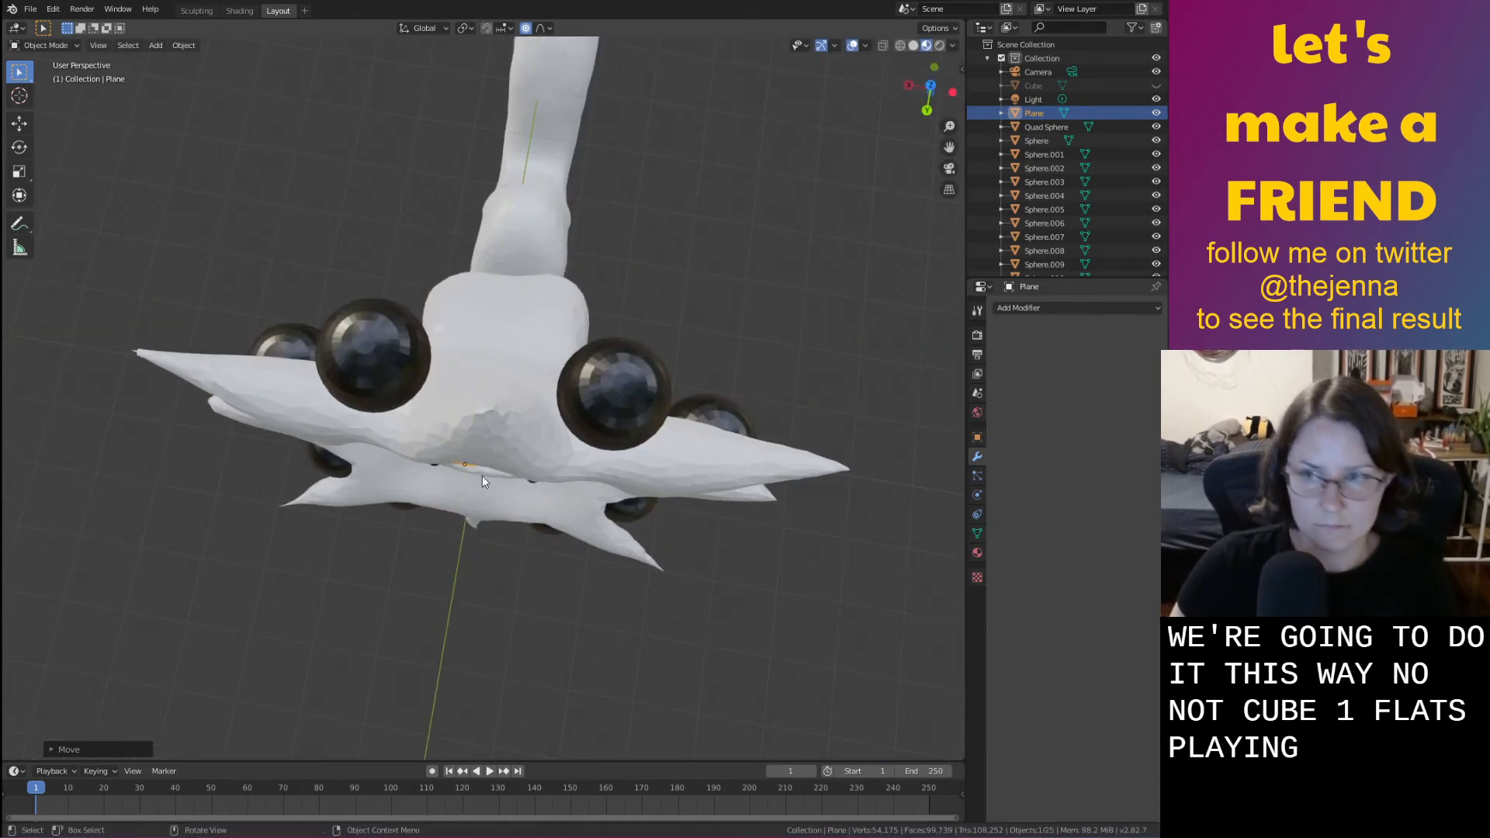
Shift the plane slightly along X at the mouth opening between the tiny eyes
scroll(482, 477, "up", 3)
middle_click_drag(482, 477, 515, 324)
middle_click_drag(657, 424, 720, 461)
key("g")
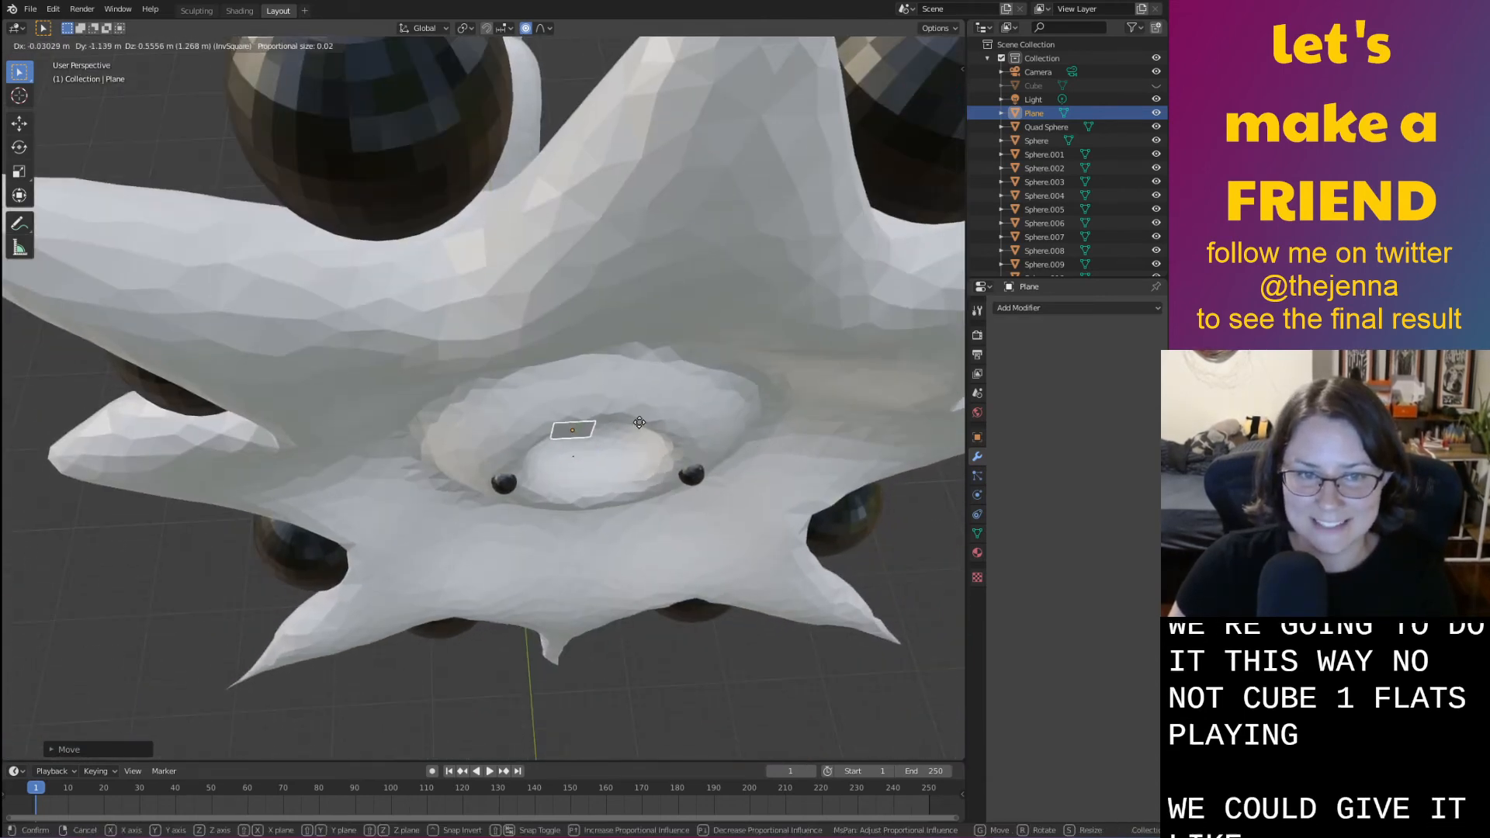
key("x")
left_click(668, 416)
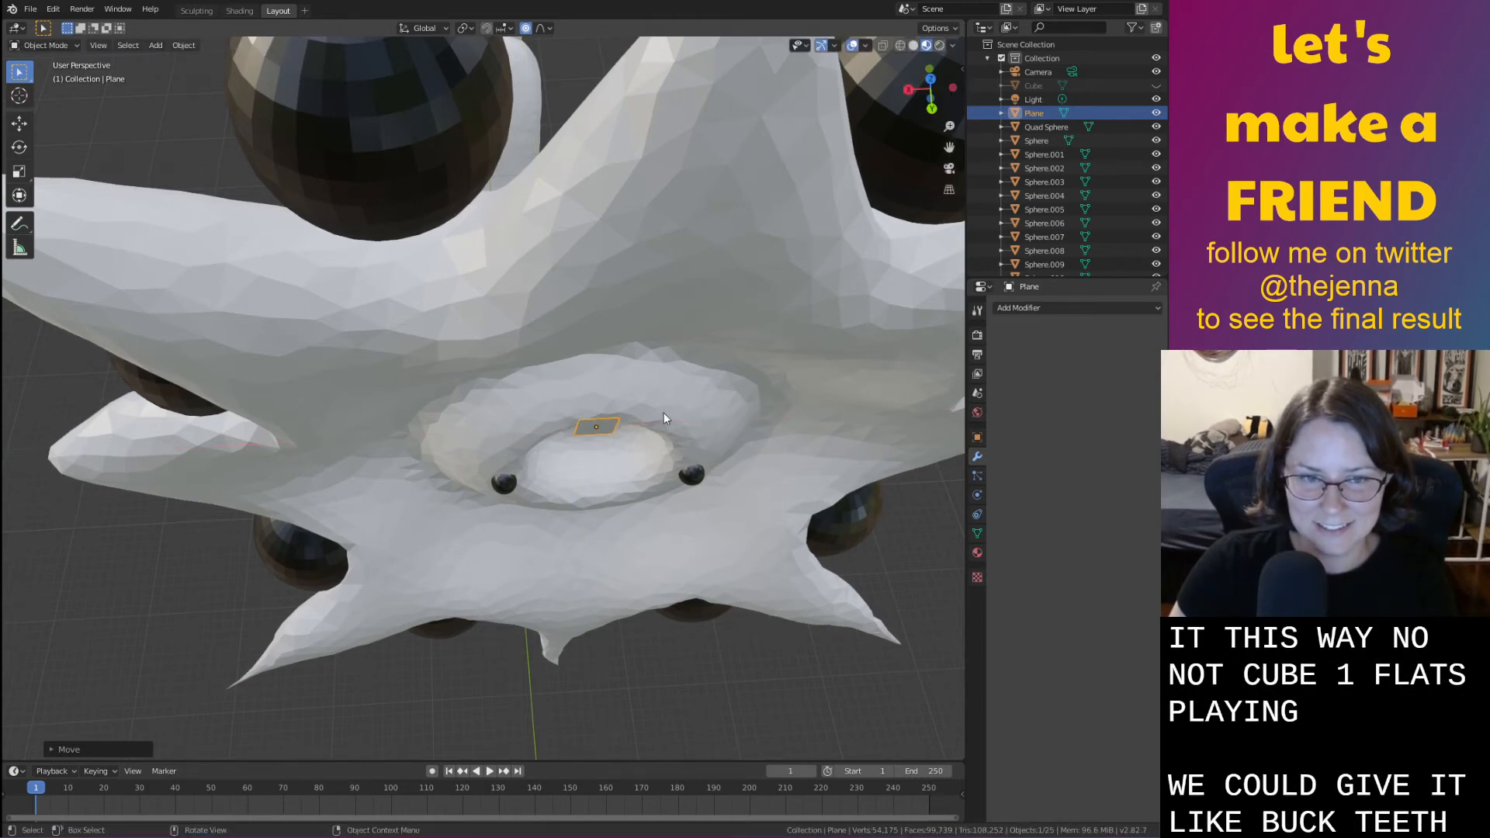
middle_click_drag(663, 412, 645, 315)
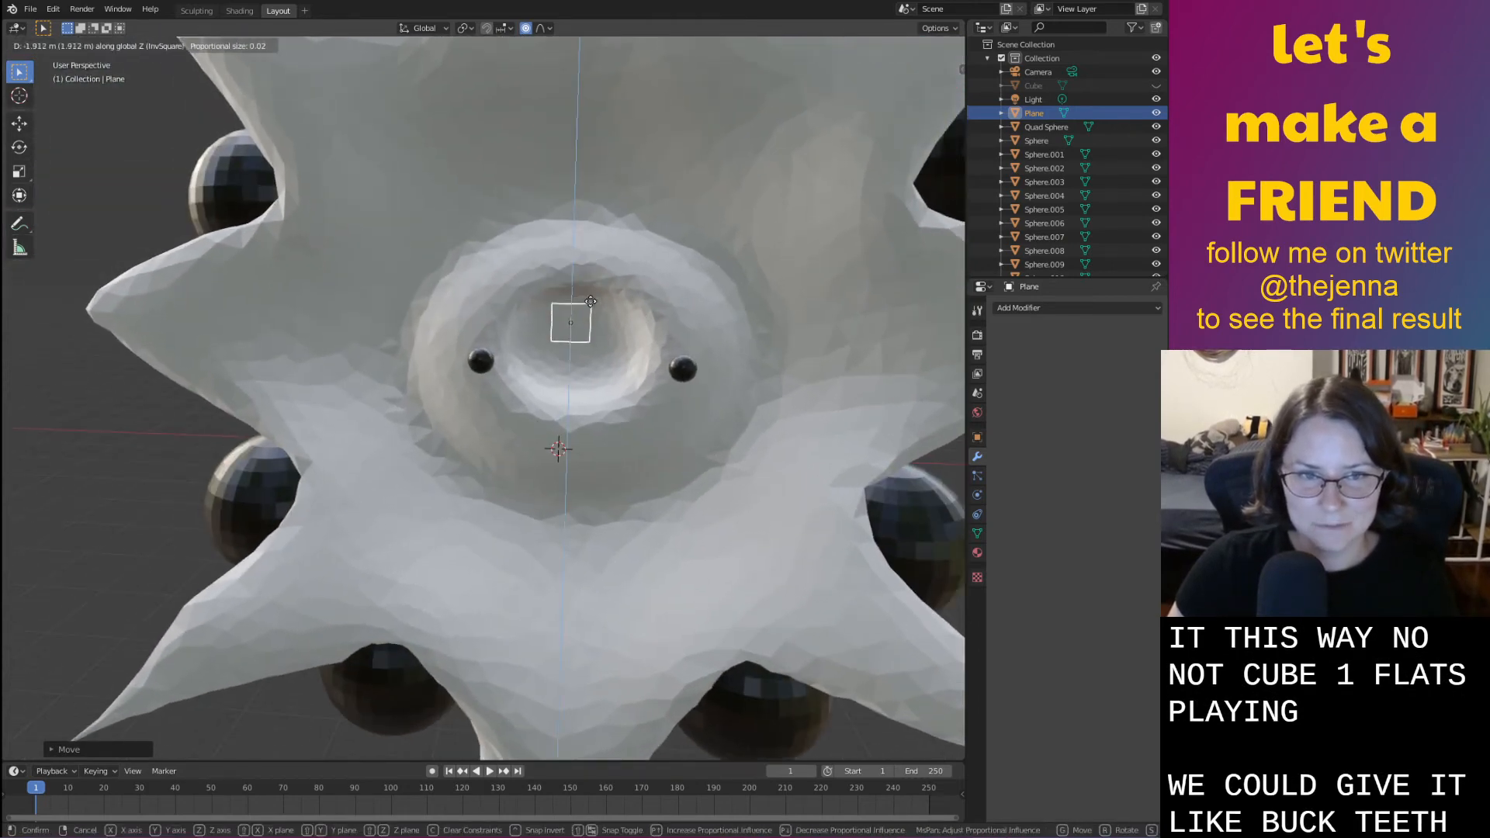
Lower the plane along Z to the creature's mouth and enlarge it to span the mouth opening
left_click(589, 325)
key("s")
left_click(633, 273)
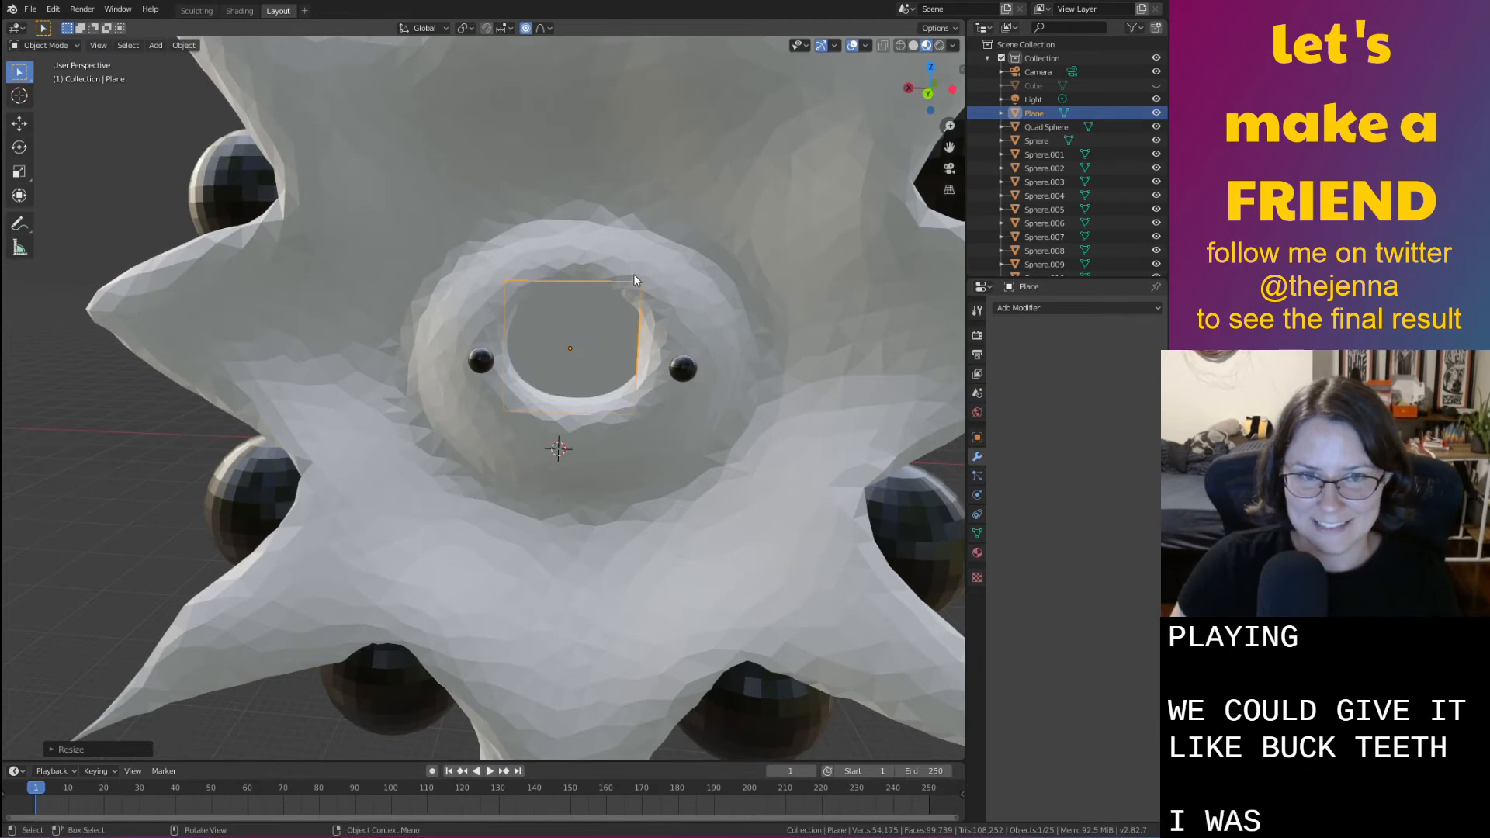
key("g")
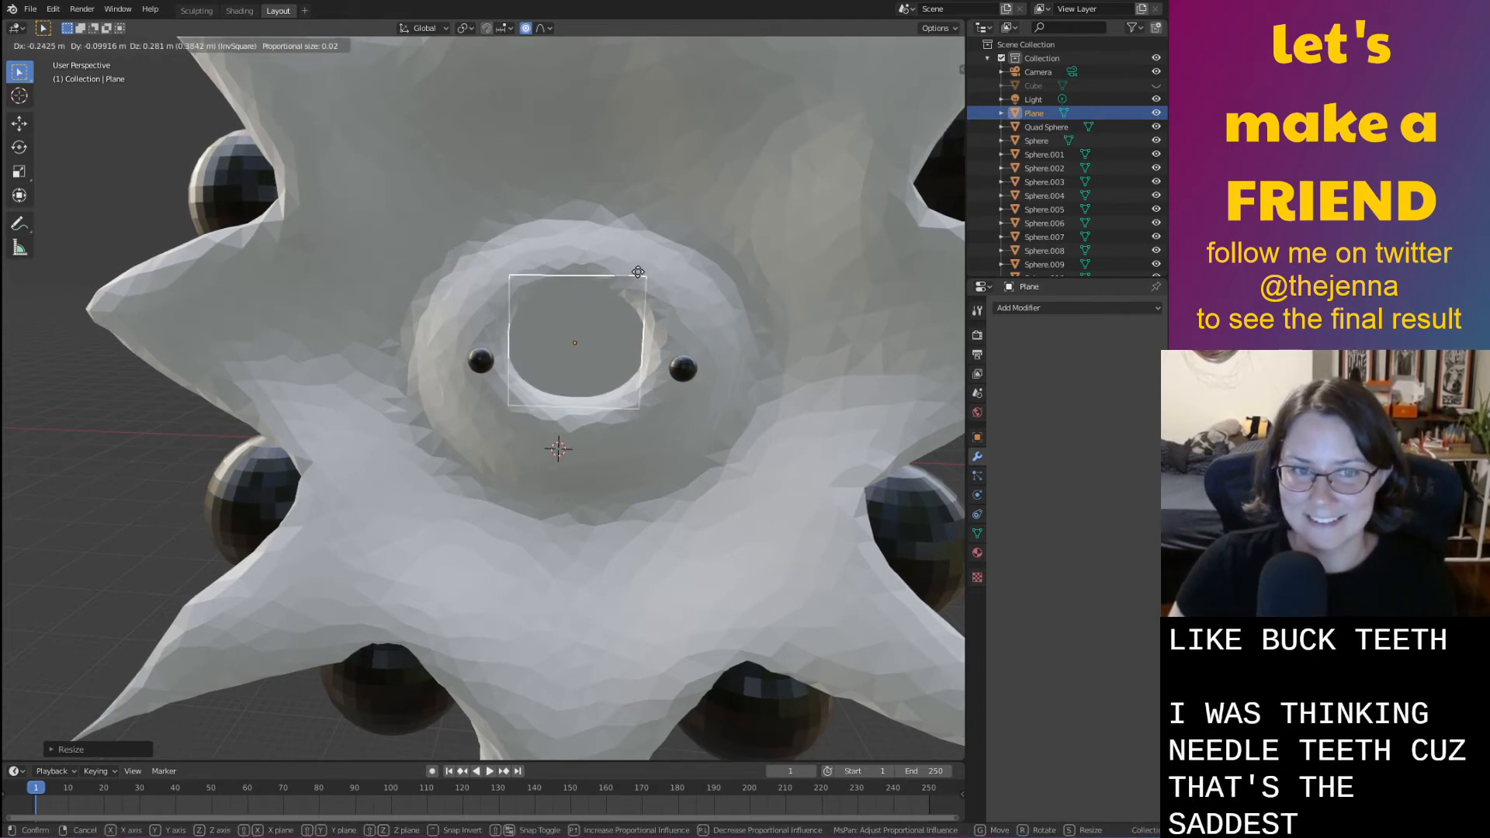
left_click(638, 272)
key("s")
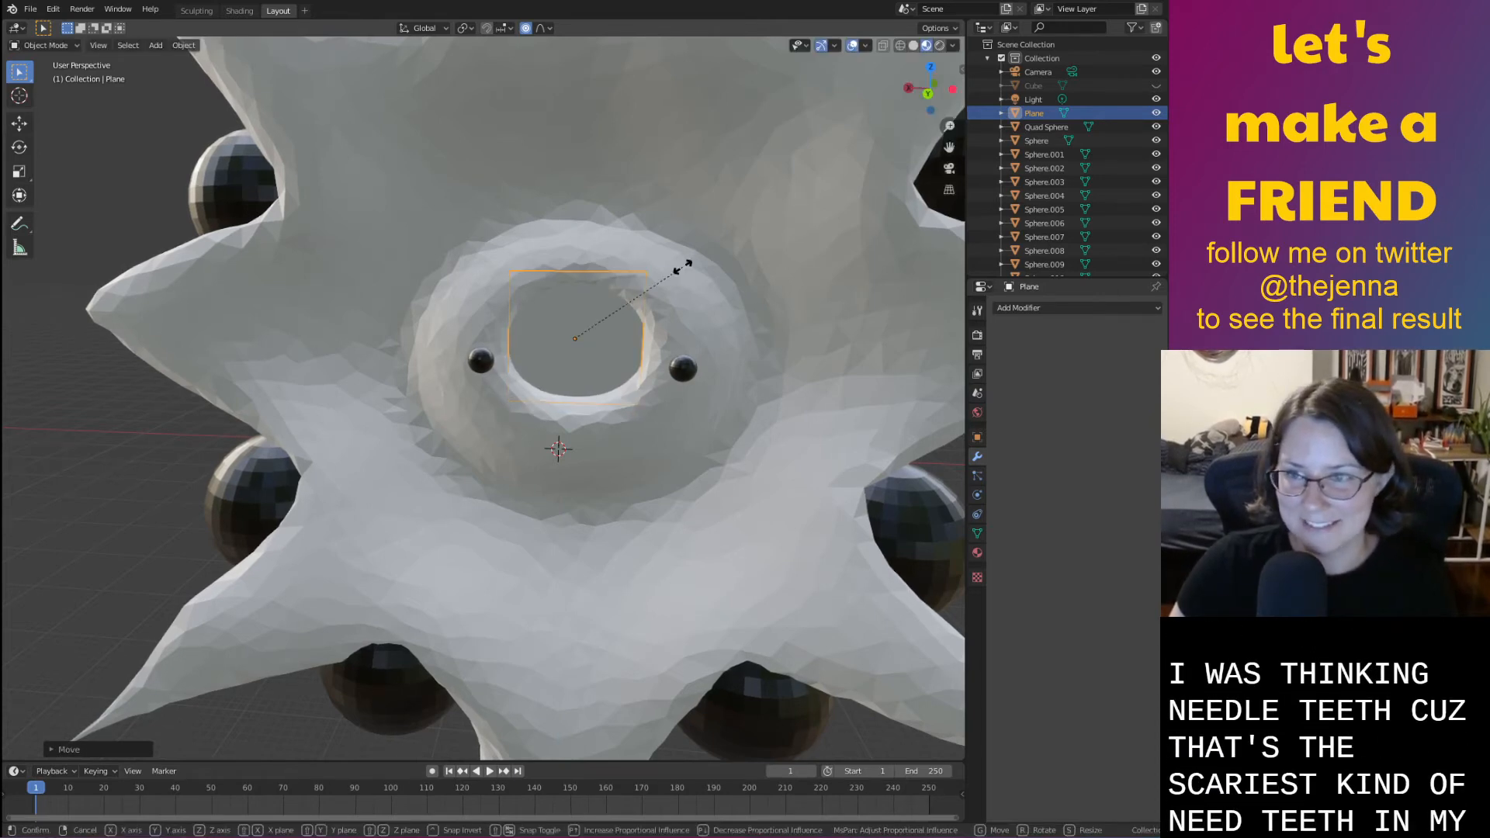
left_click(696, 257)
Move the plane forward along Y until it sits fully in front of the mouth, and save the file
middle_click_drag(677, 316, 621, 389)
key("g")
key("y")
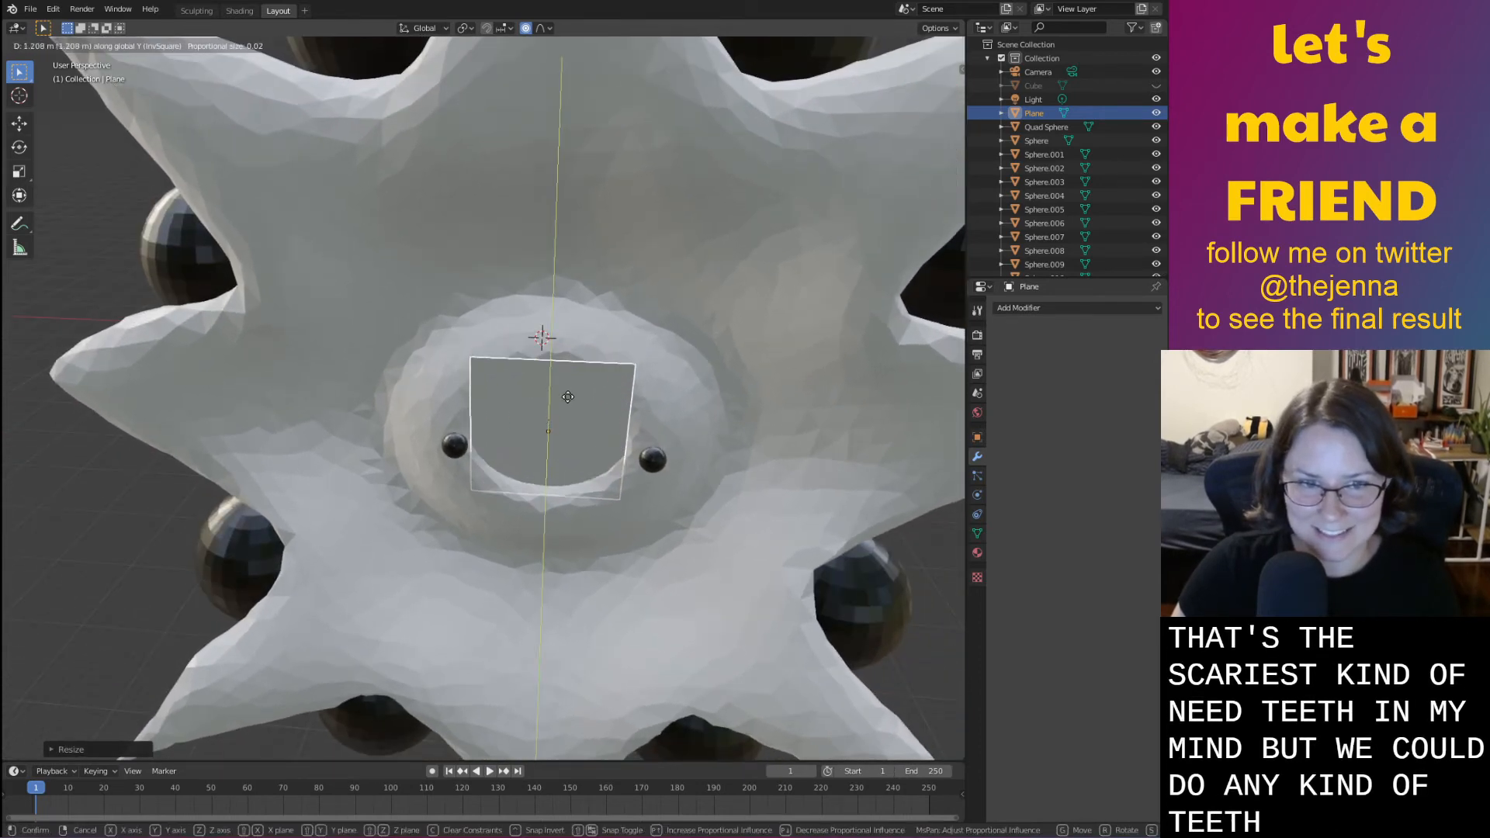
left_click(570, 405)
key("g")
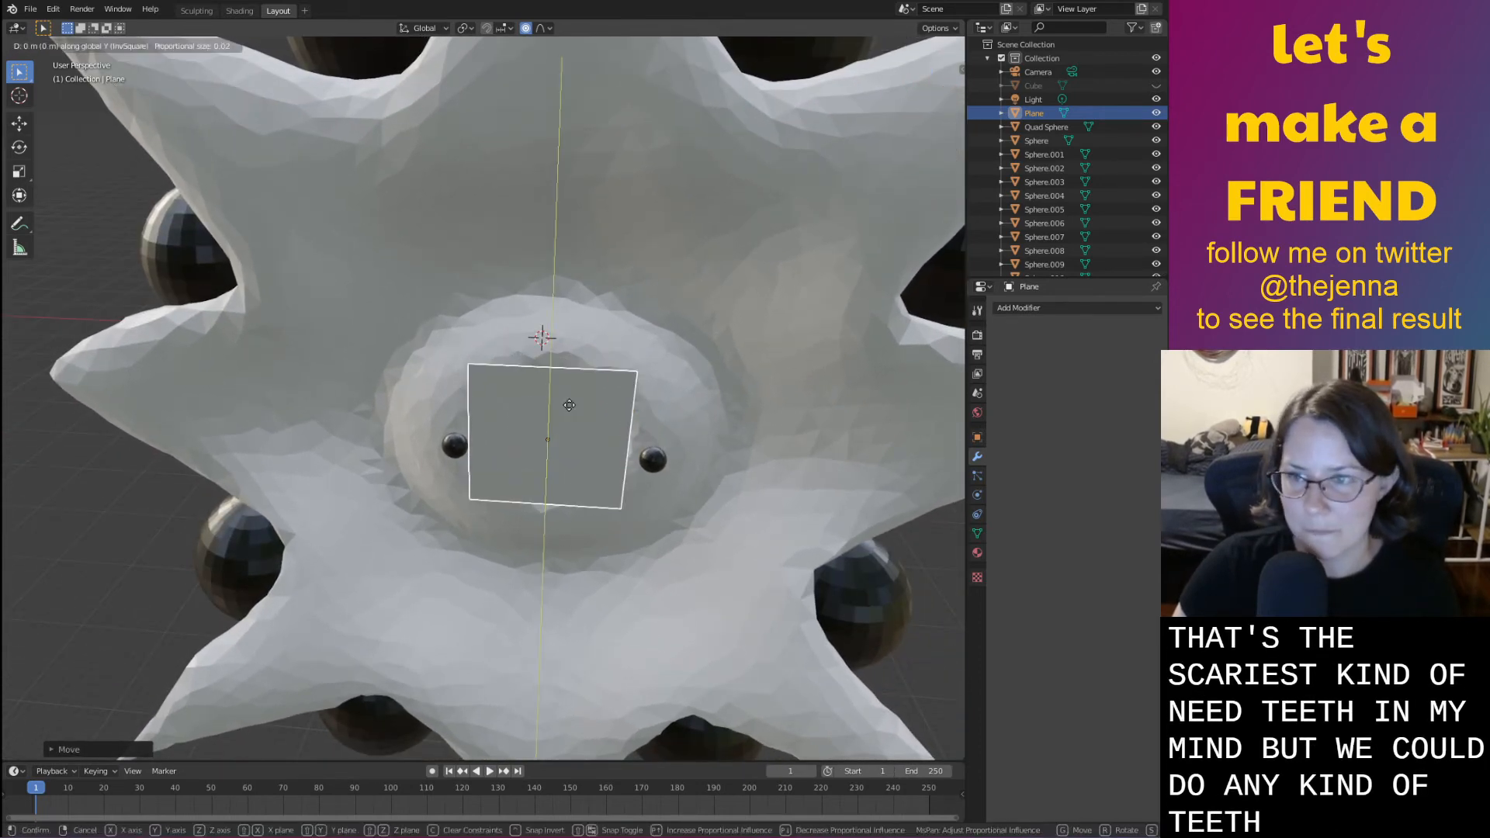
left_click(567, 417)
middle_click_drag(601, 432, 612, 391)
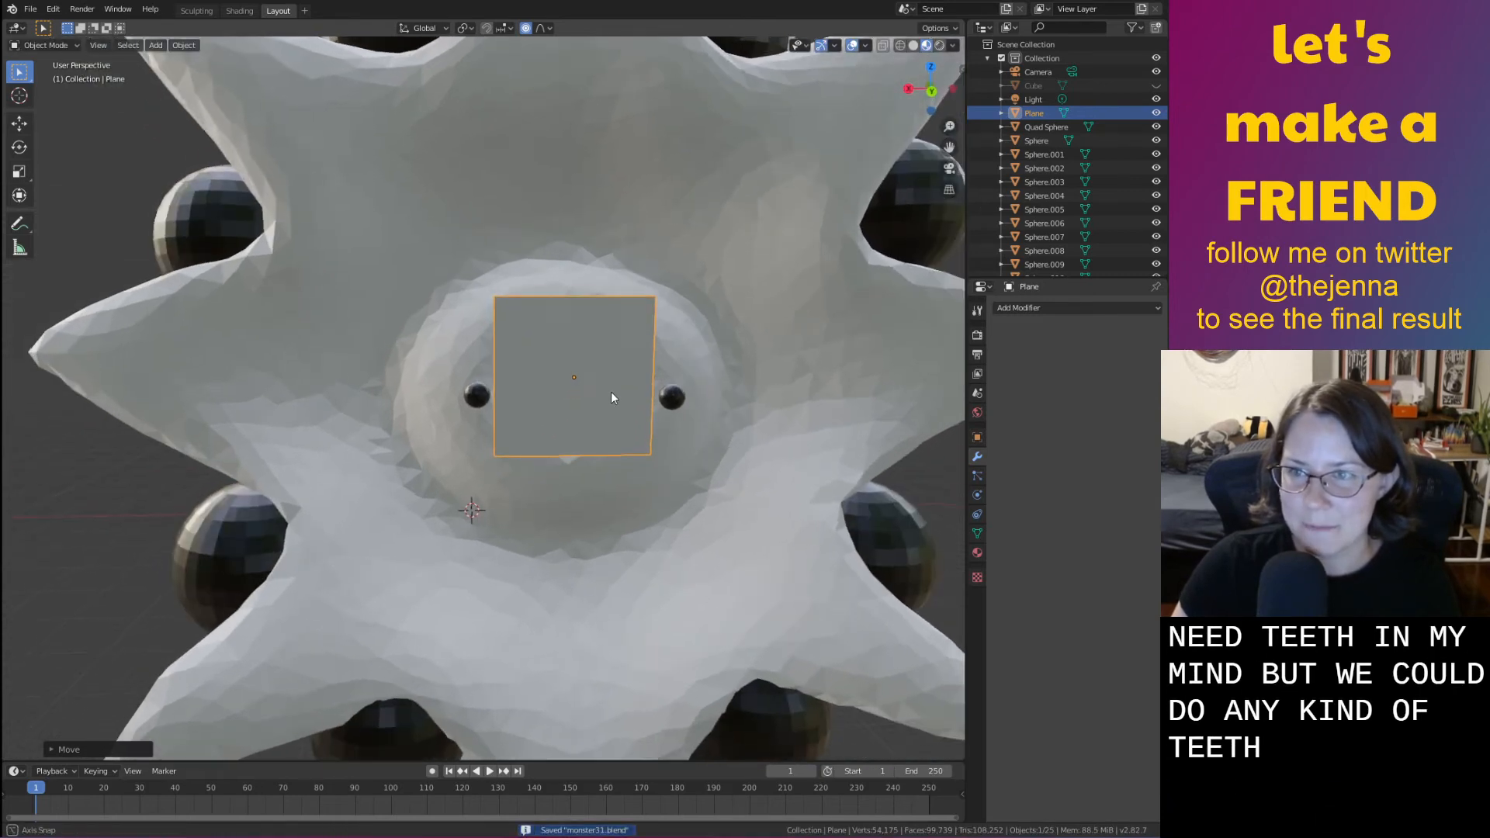
key("ctrl+s")
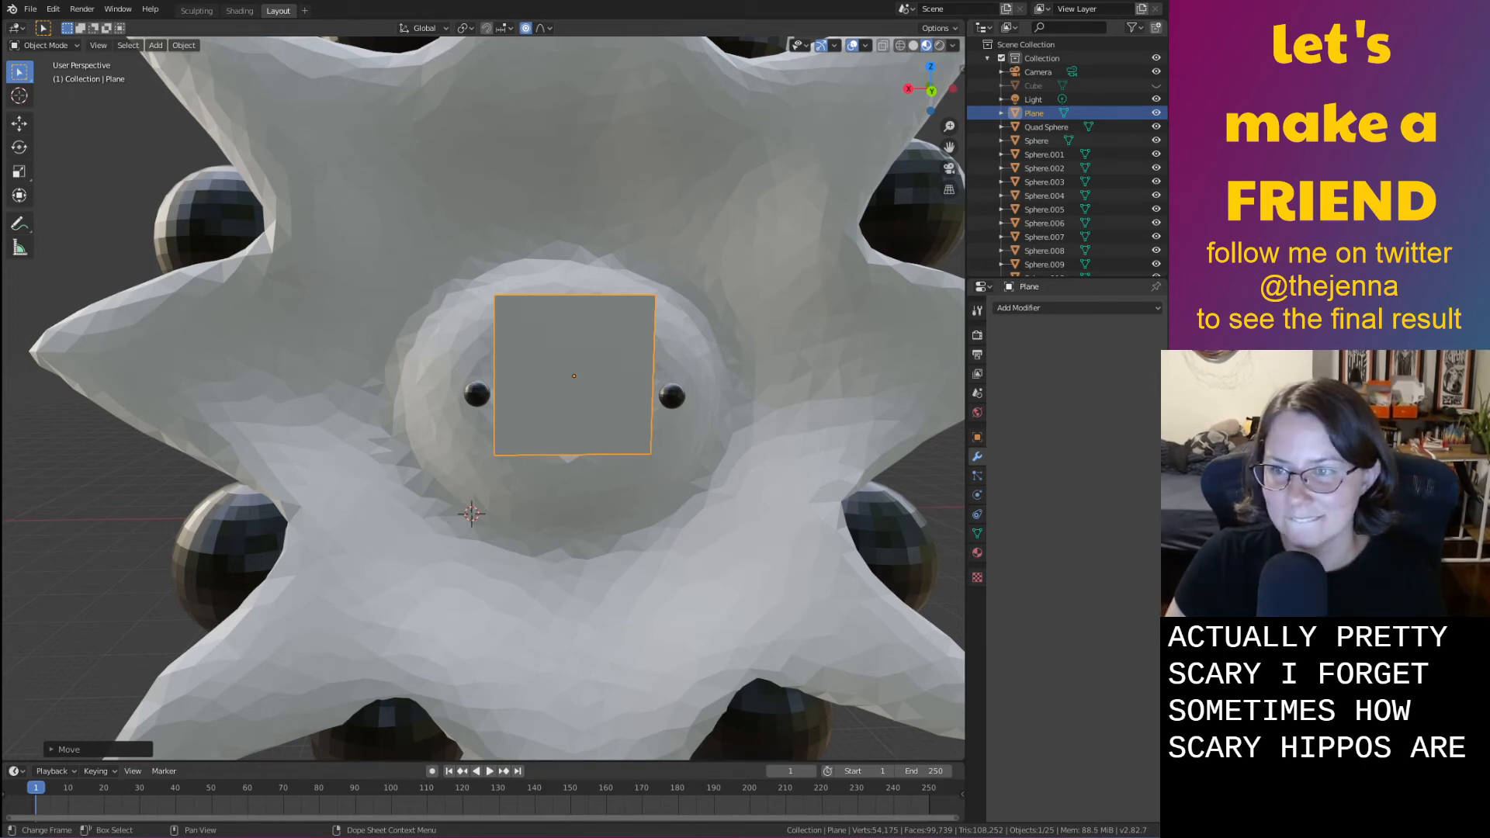
Knife-cut a buck-teeth outline into the plane, hanging from its upper edge and widening slightly towards a notched lower end
scroll(654, 320, "up", 2)
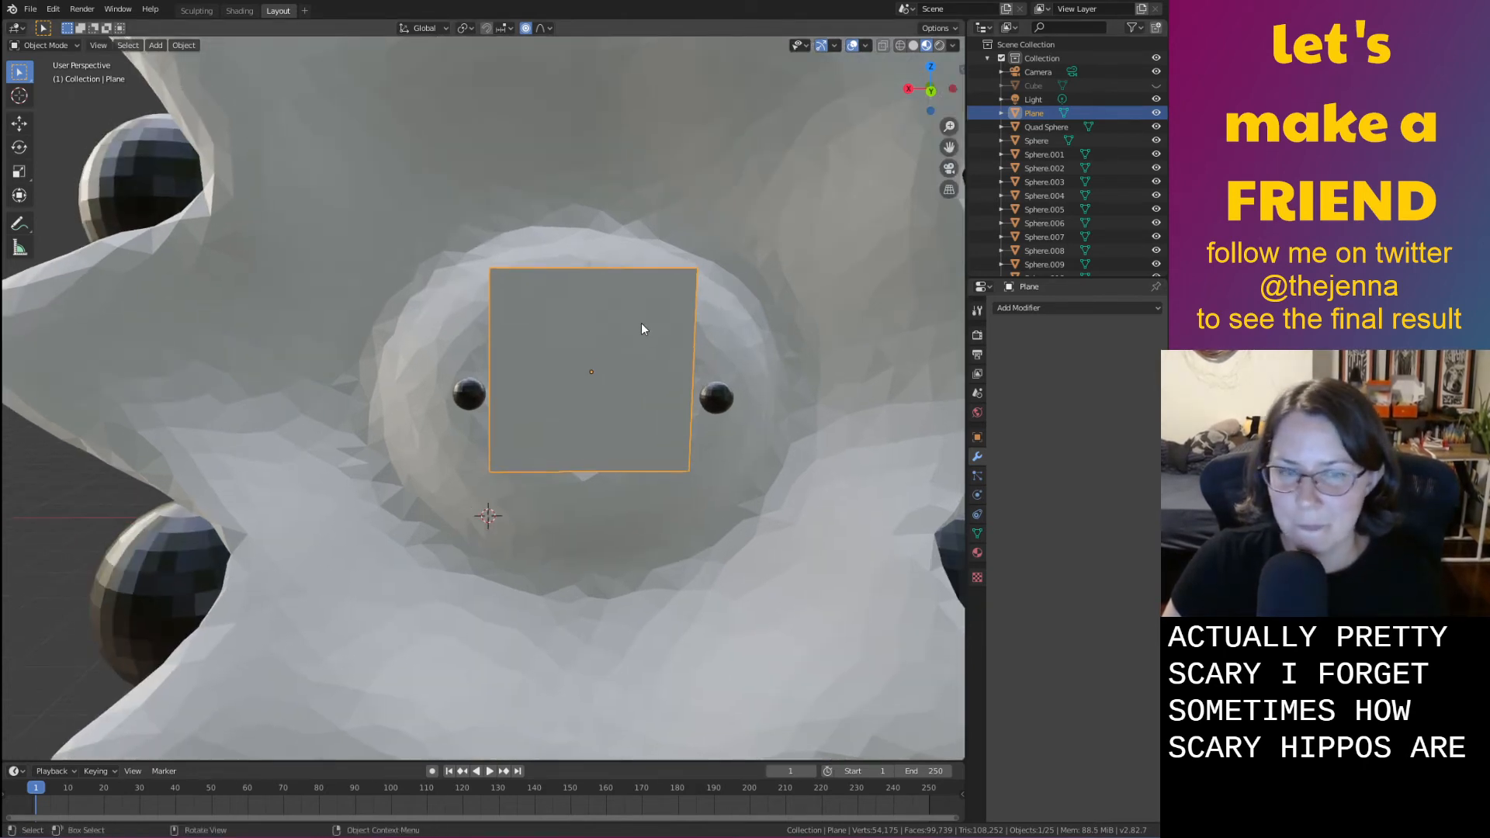
key("Tab")
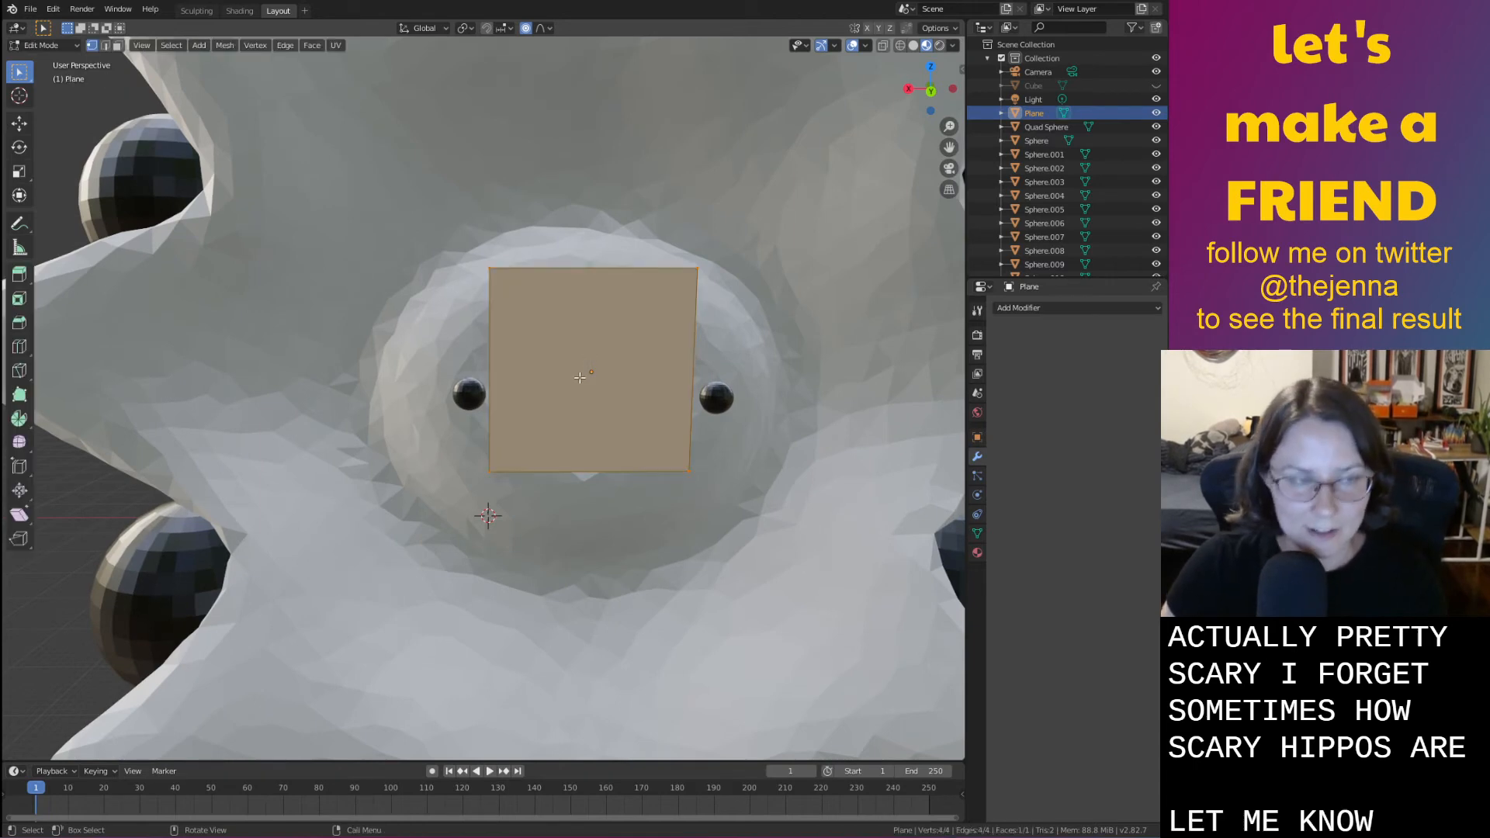
key("k")
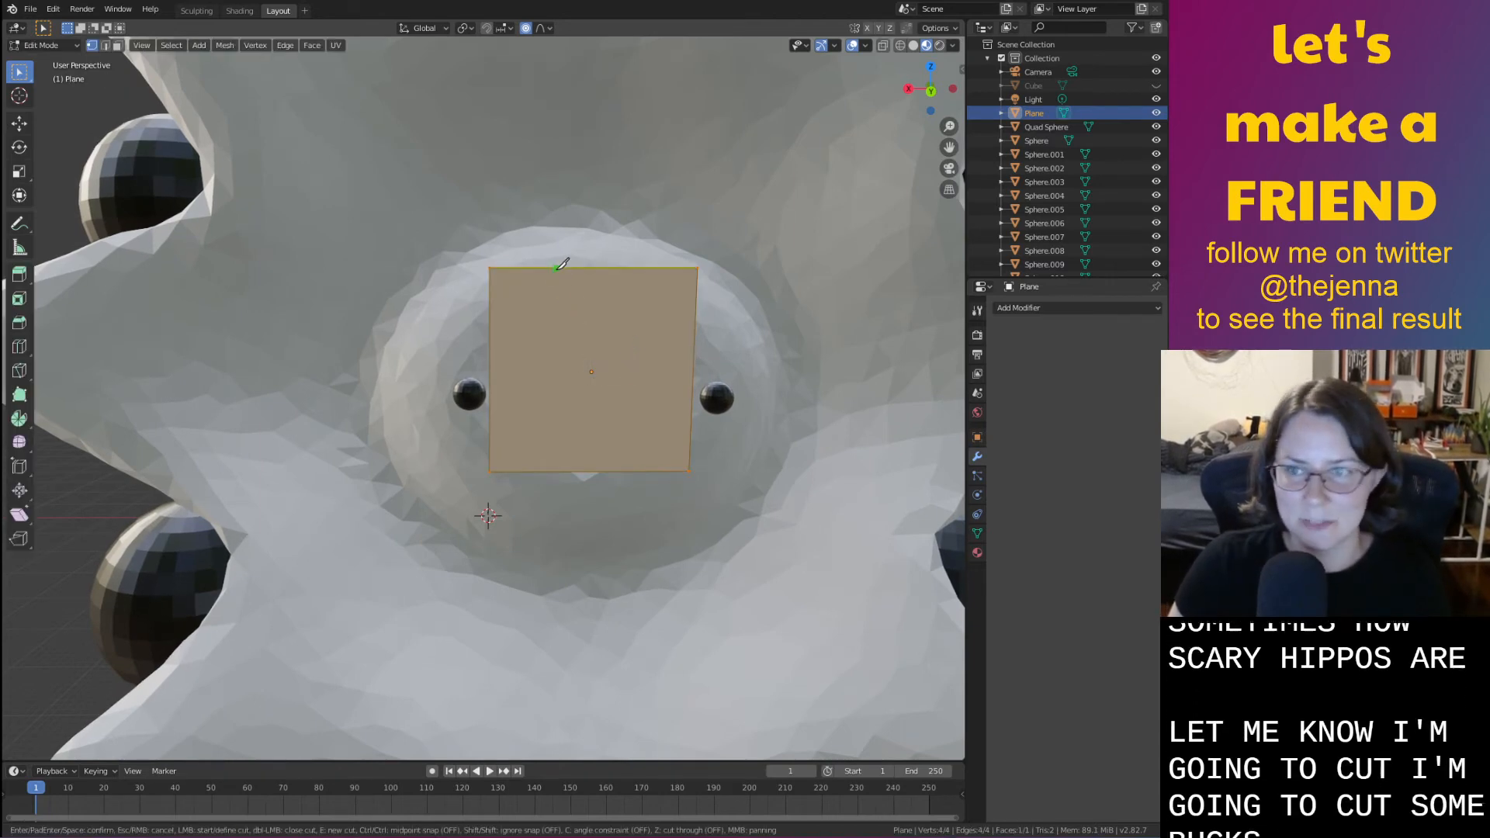
left_click(549, 361)
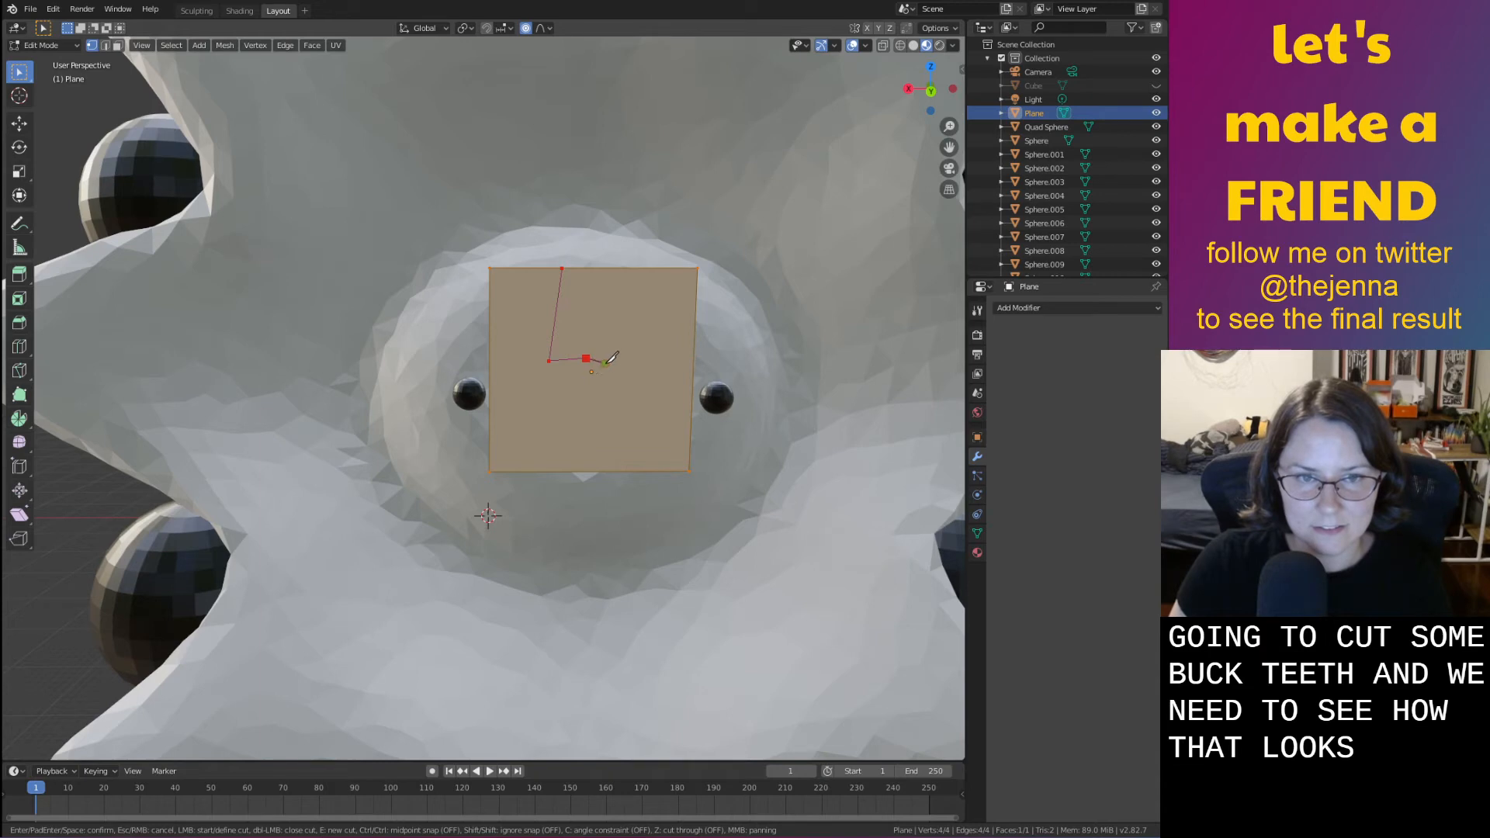
left_click(615, 268)
key("Return")
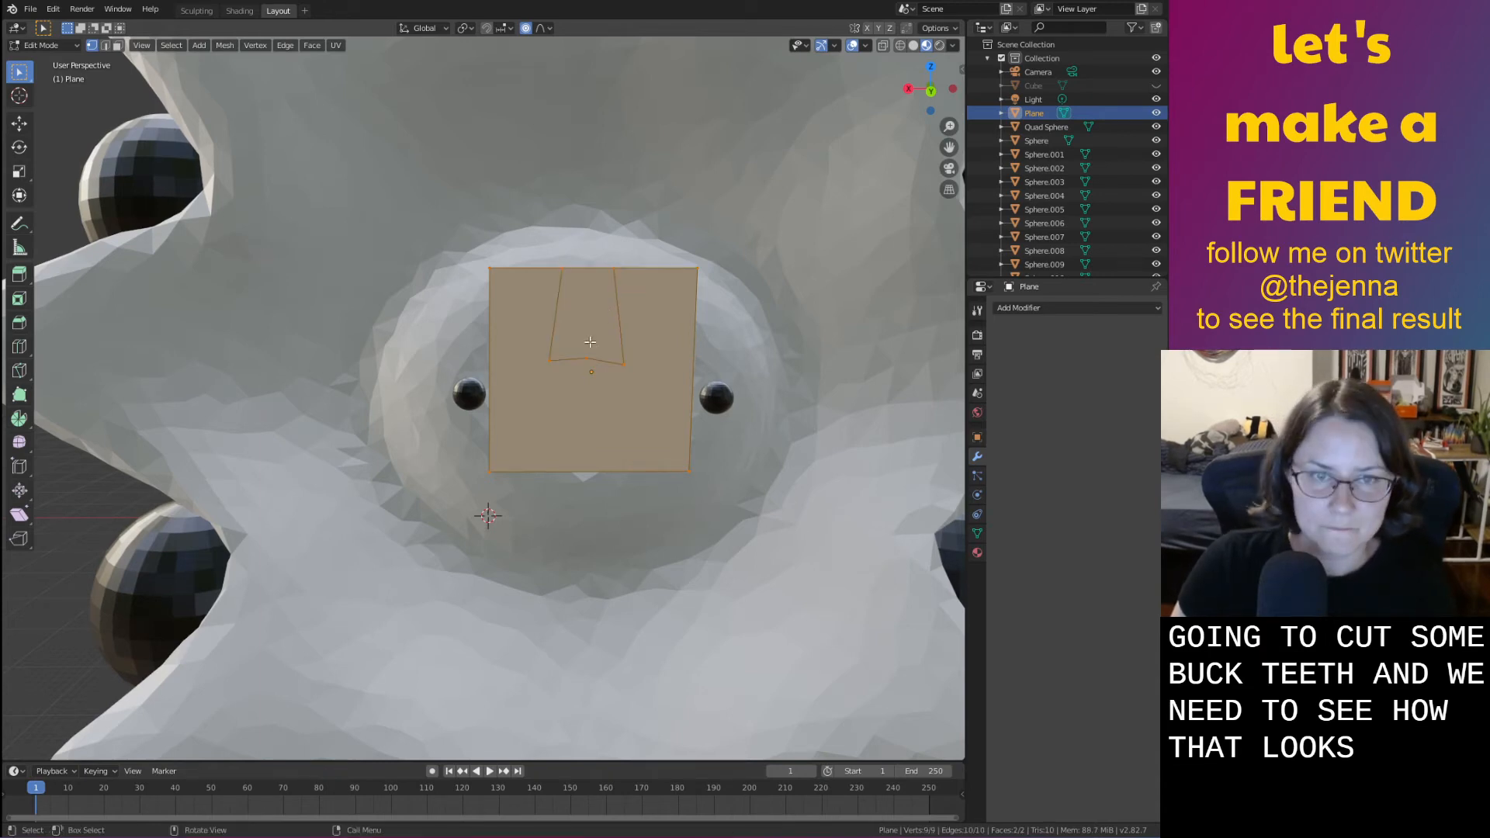
Knife-cut a vertical centre line splitting the outline into two teeth, and switch the mesh to face selection
key("k")
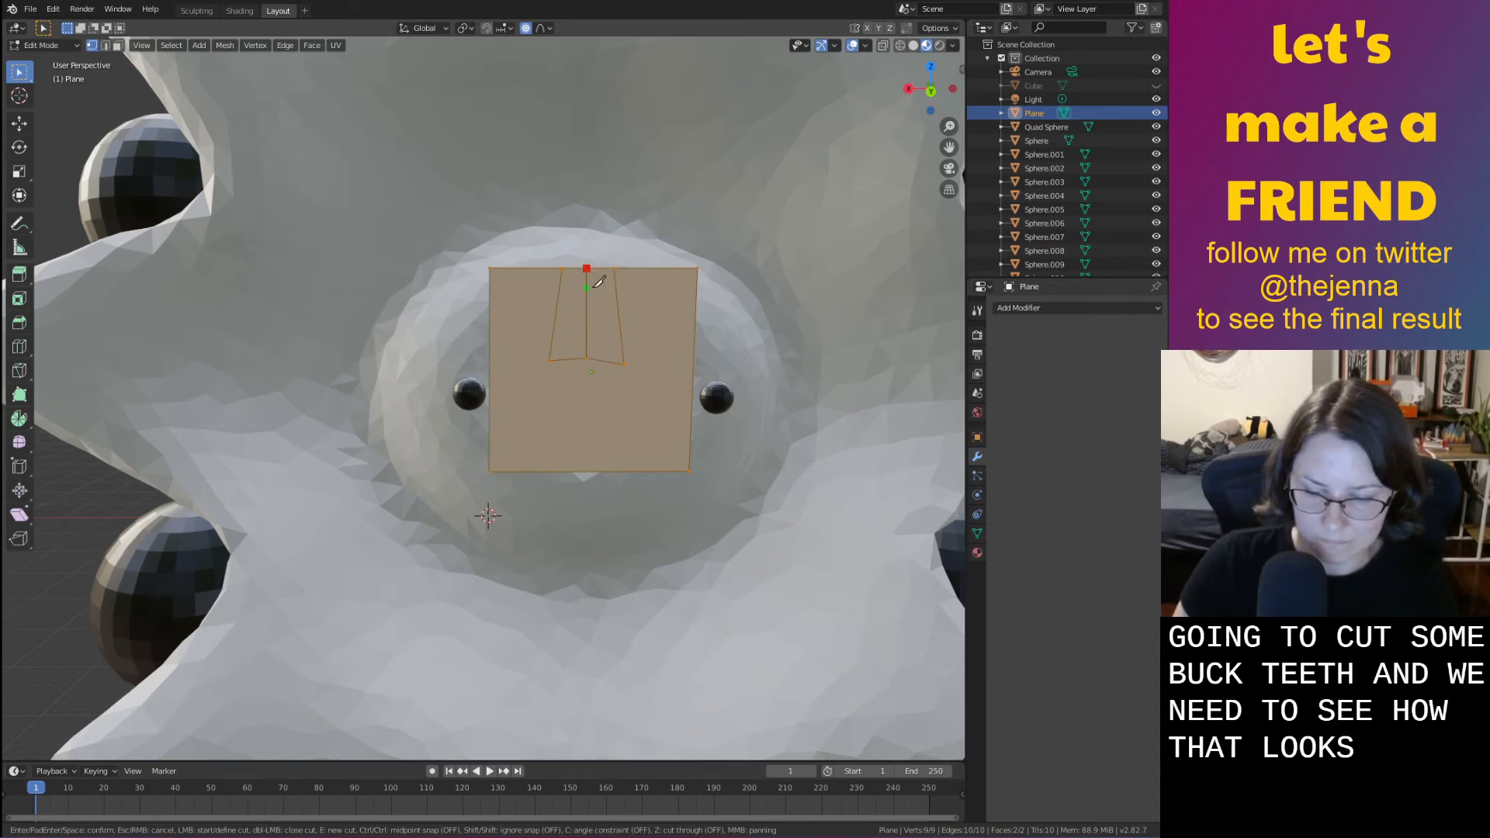
left_click(594, 286)
key("Return")
key("Tab")
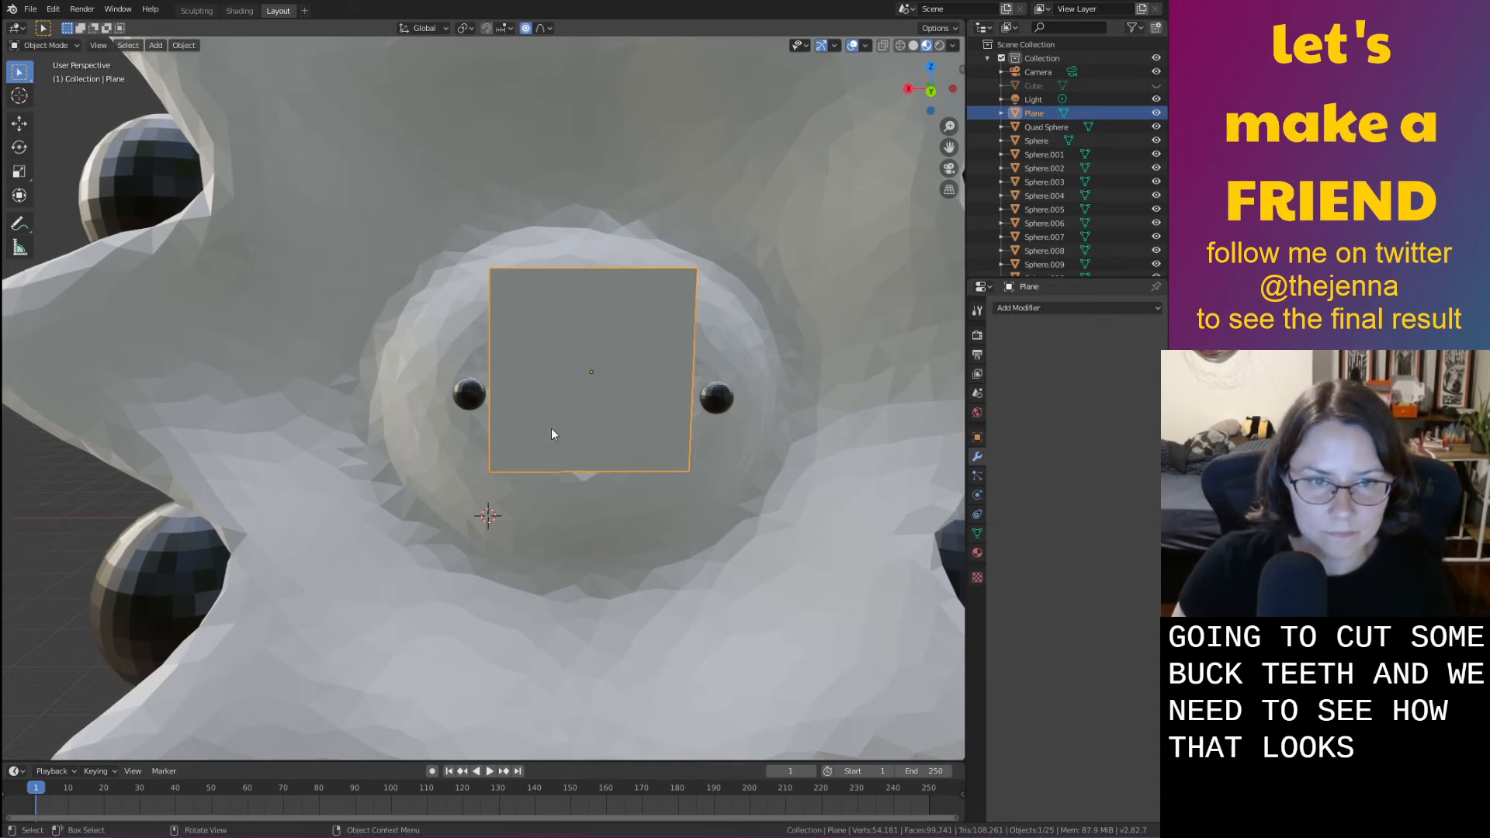
key("Tab")
key("3")
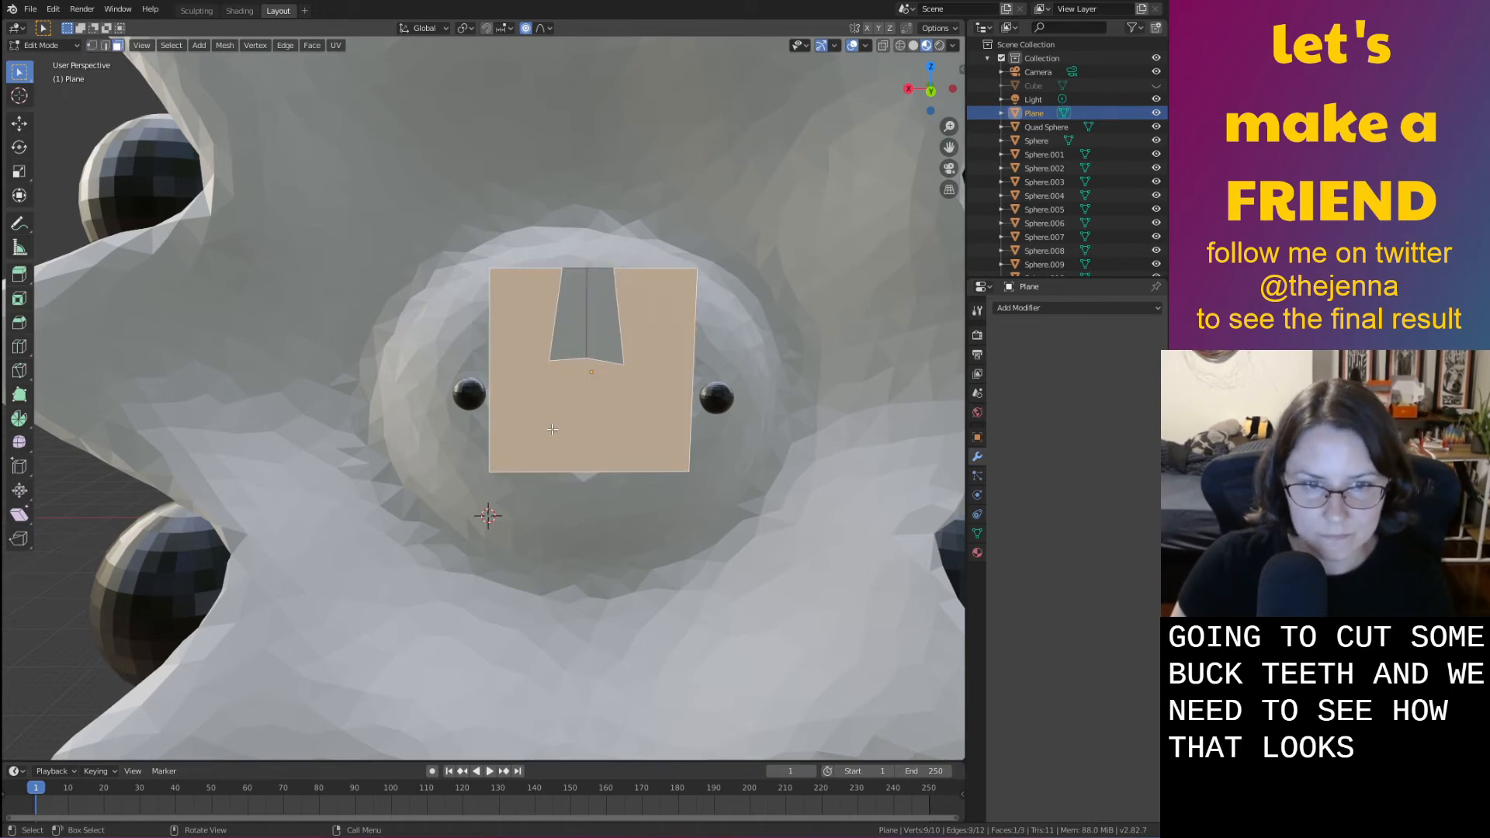
key("x")
left_click(561, 426)
key("ctrl+z")
Delete only the face surrounding the two teeth, keeping both tooth faces
key("x")
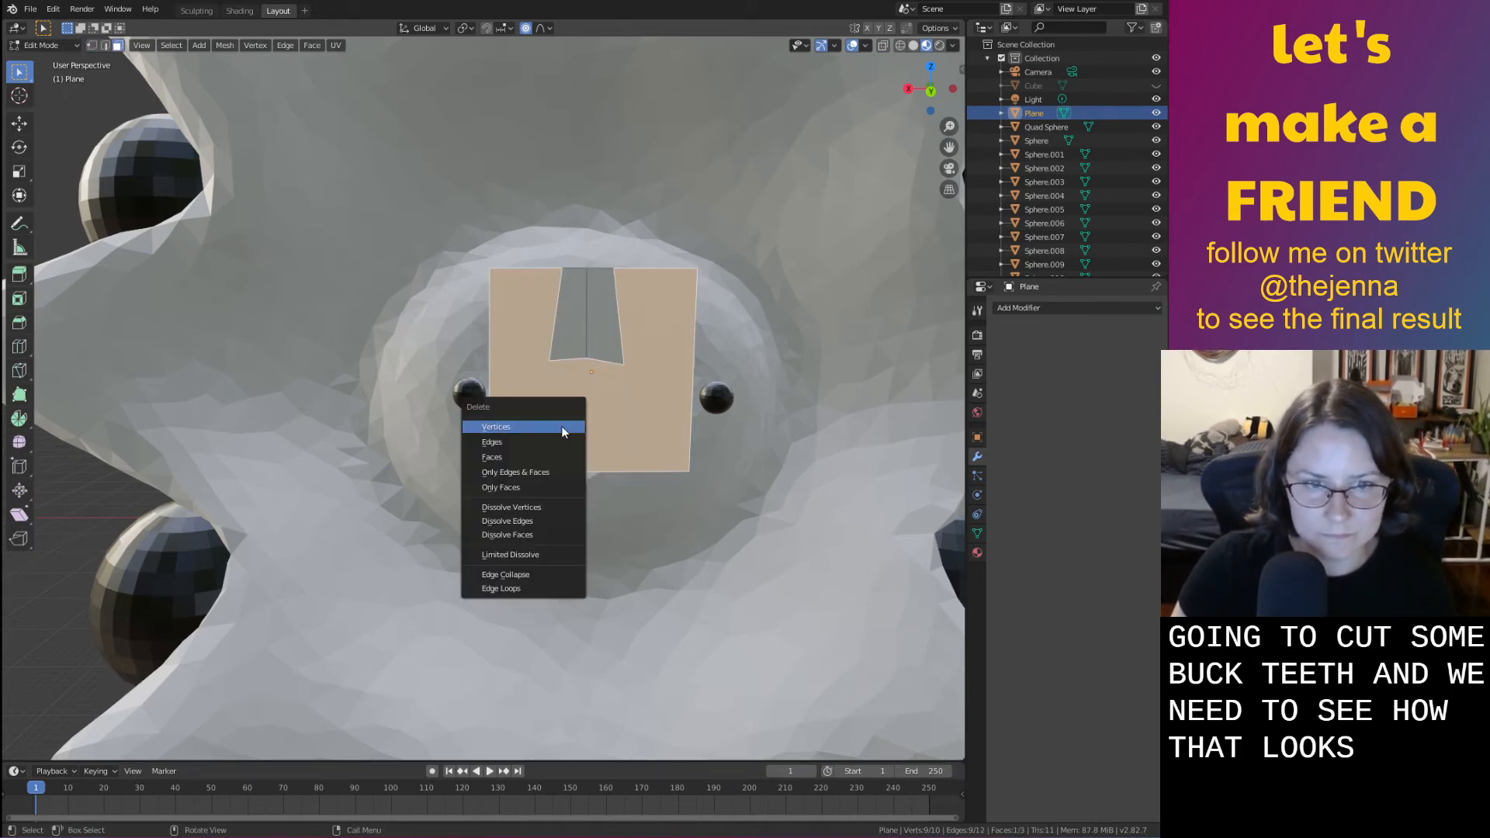
left_click(553, 462)
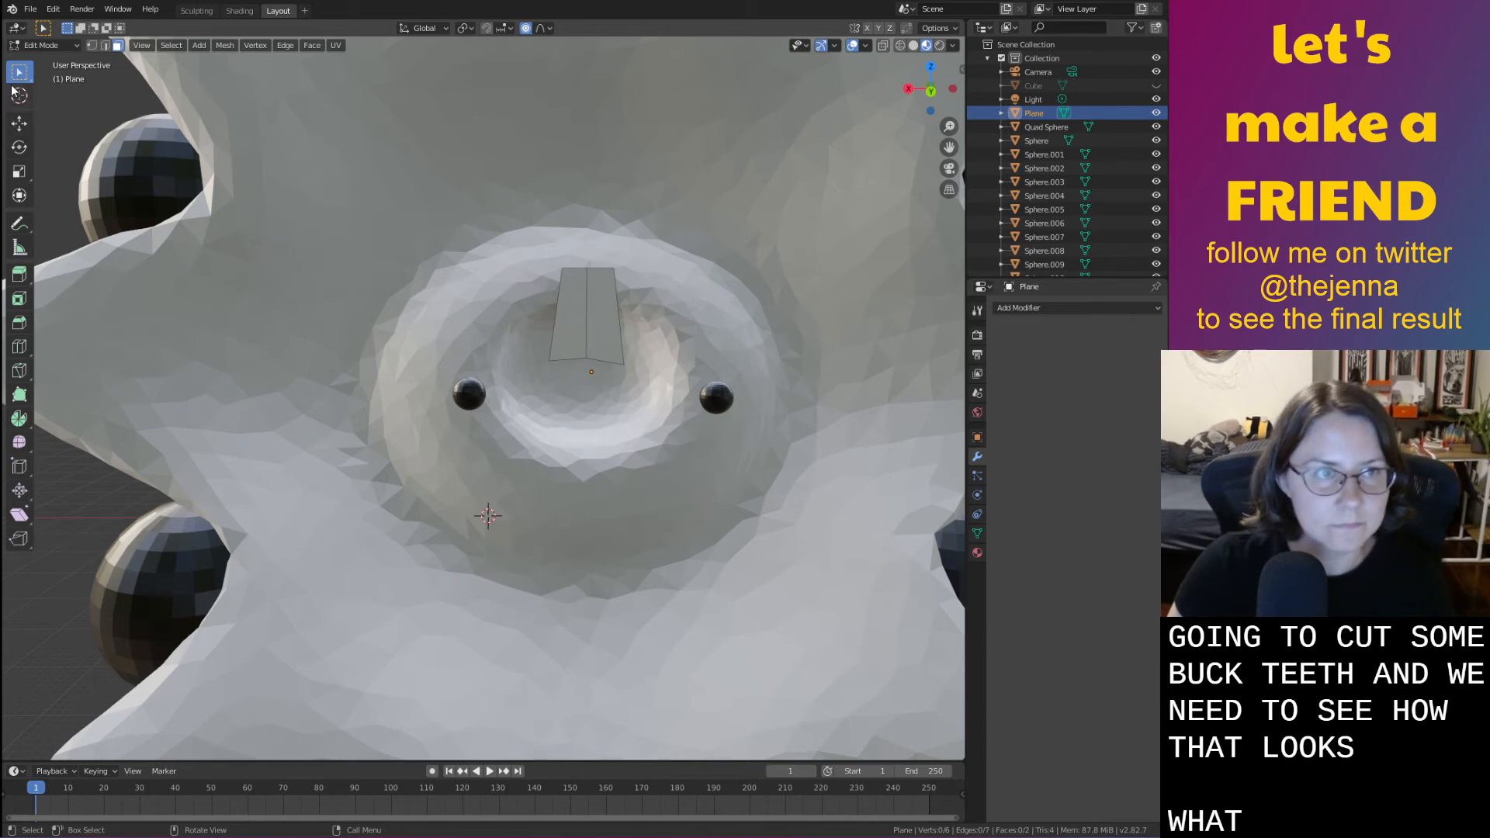
Extrude both tooth faces along Y to give the buck teeth thickness
left_click(594, 318)
key("a")
middle_click_drag(594, 318, 606, 443)
key("e")
left_click(642, 436)
Switch the teeth mesh to edge selection
left_click(590, 478)
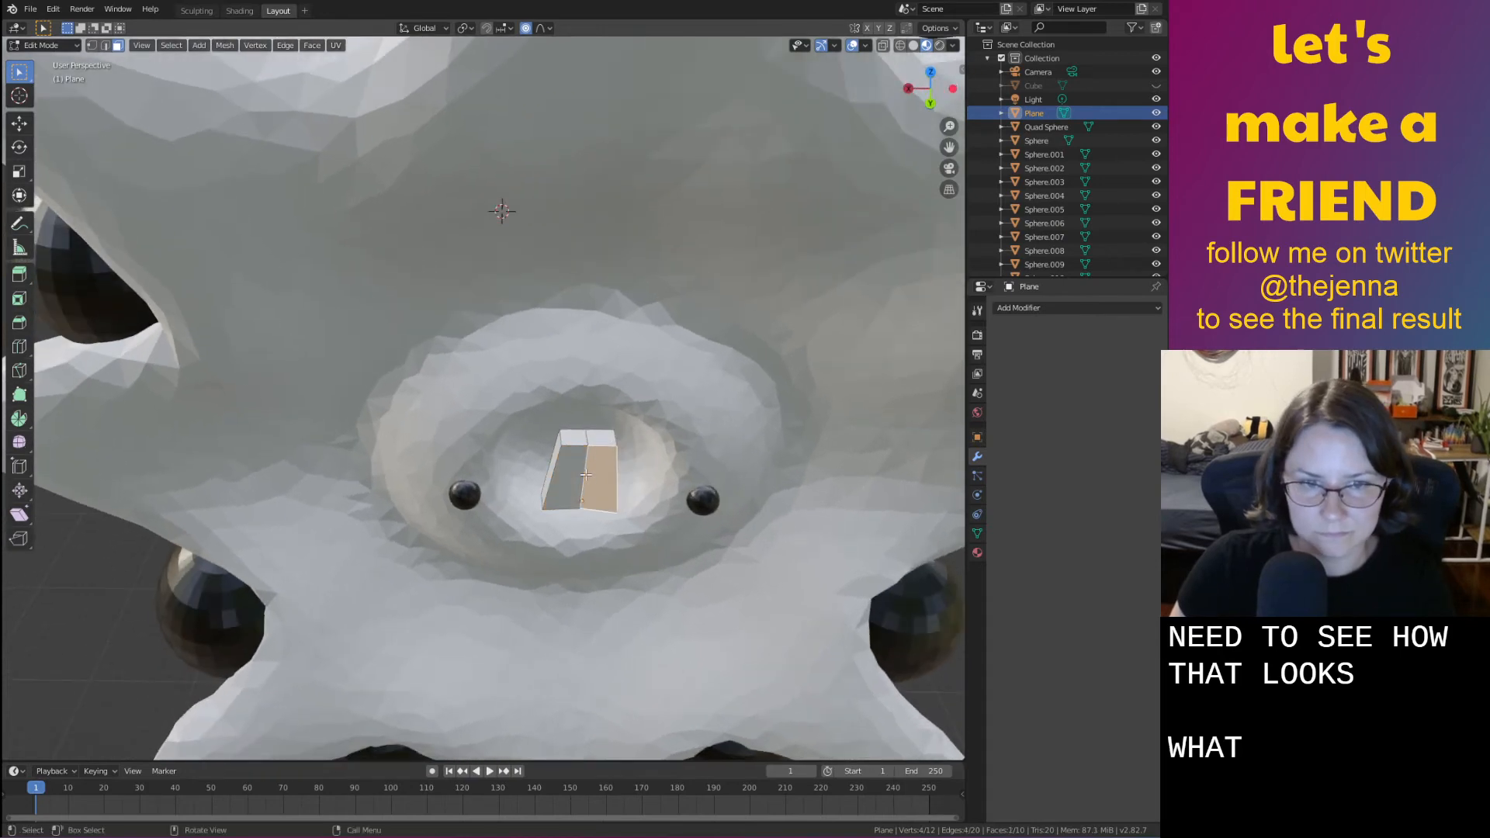
key("Tab")
key("Tab")
left_click(585, 473)
key("2")
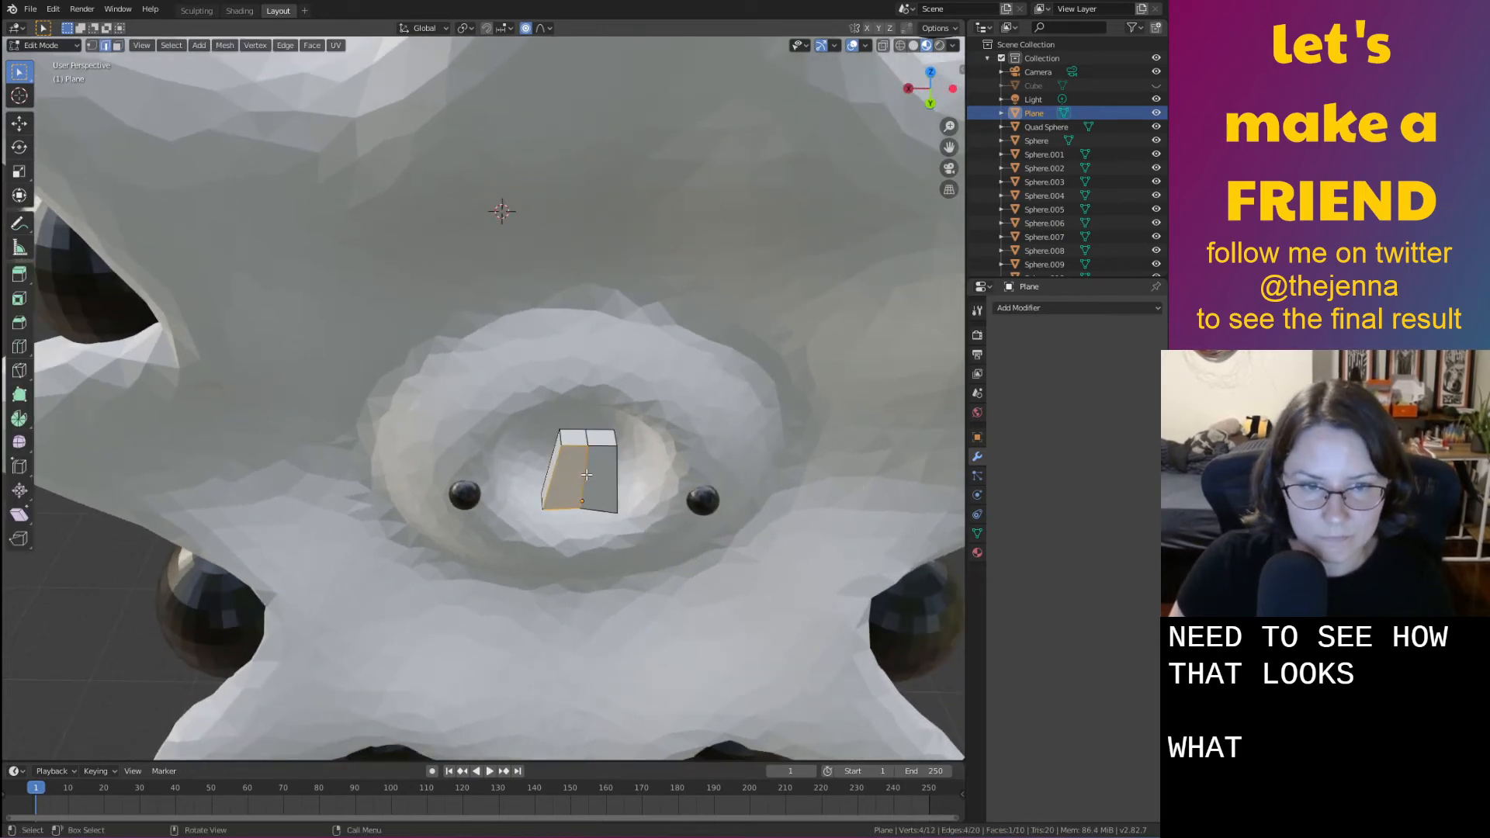
Try to move the front centre edge between the two teeth along Y, and undo the move
left_click(586, 474)
key("g")
key("y")
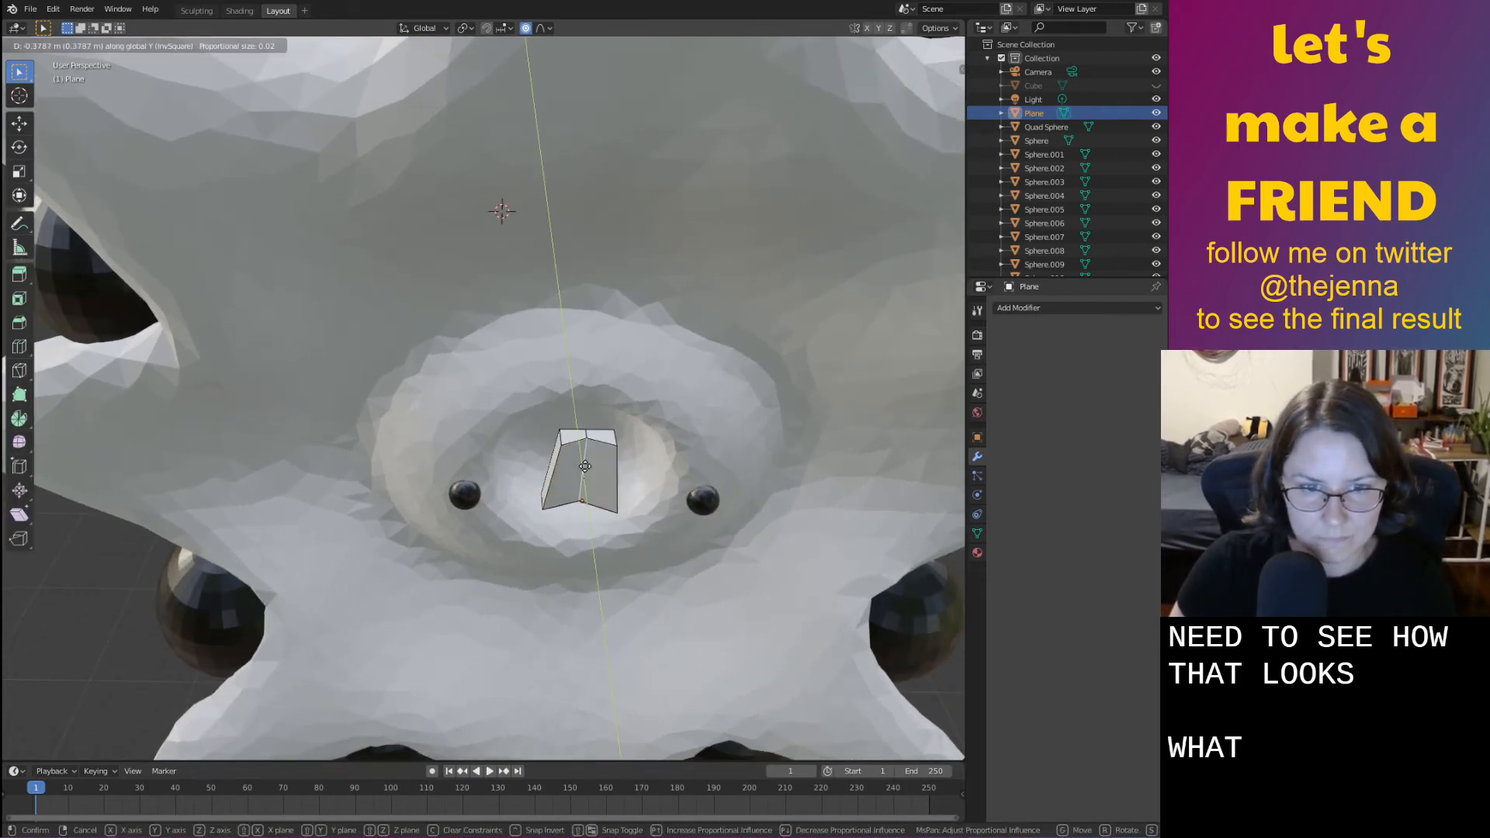
left_click(587, 467)
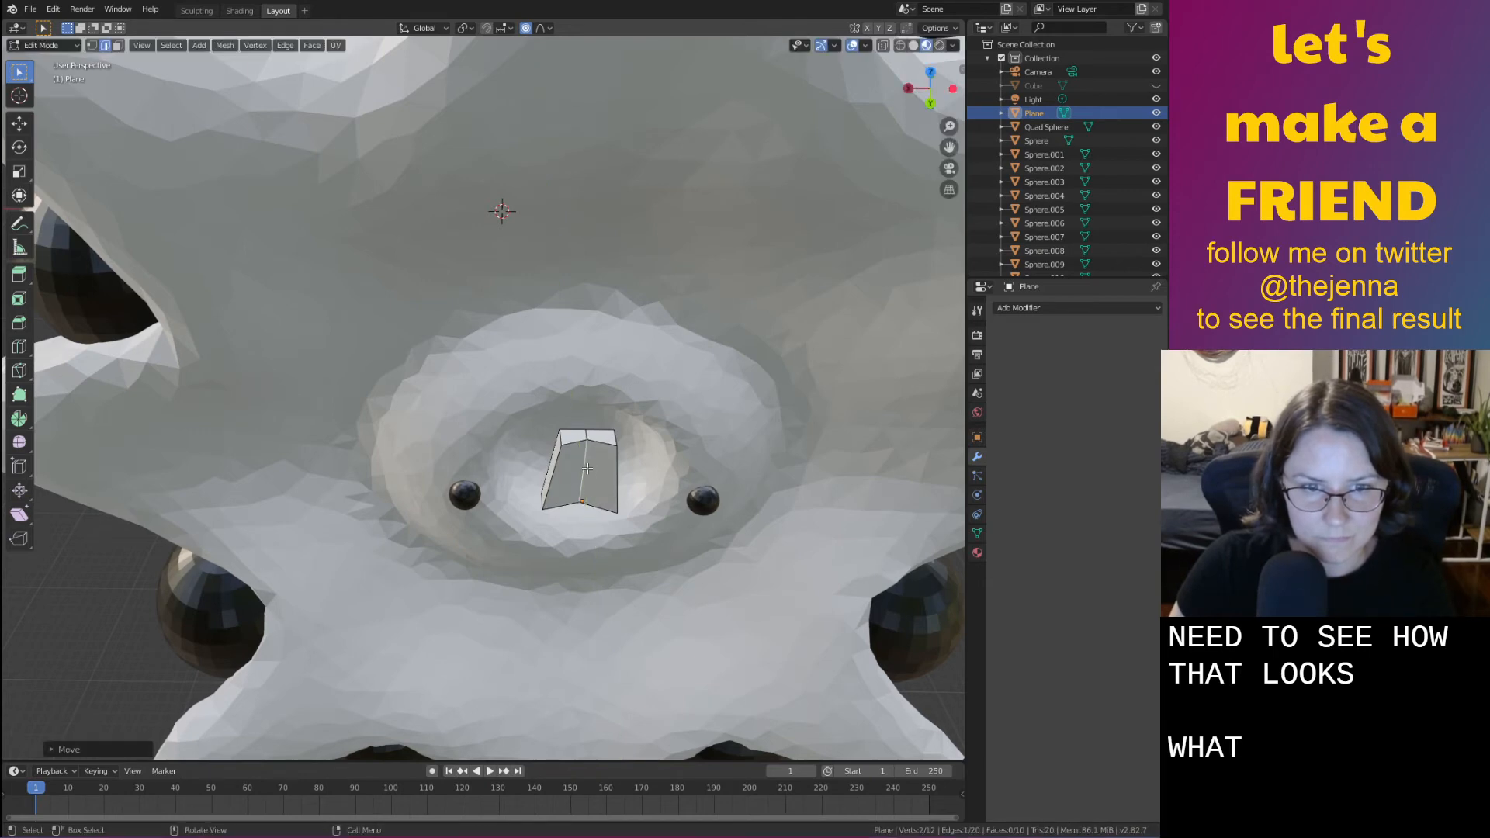
key("ctrl+z")
Add six vertical loop cuts across the teeth, three evenly spaced on each tooth, and return to the selection tool
scroll(595, 471, "up", 3)
middle_click_drag(649, 463, 73, 375)
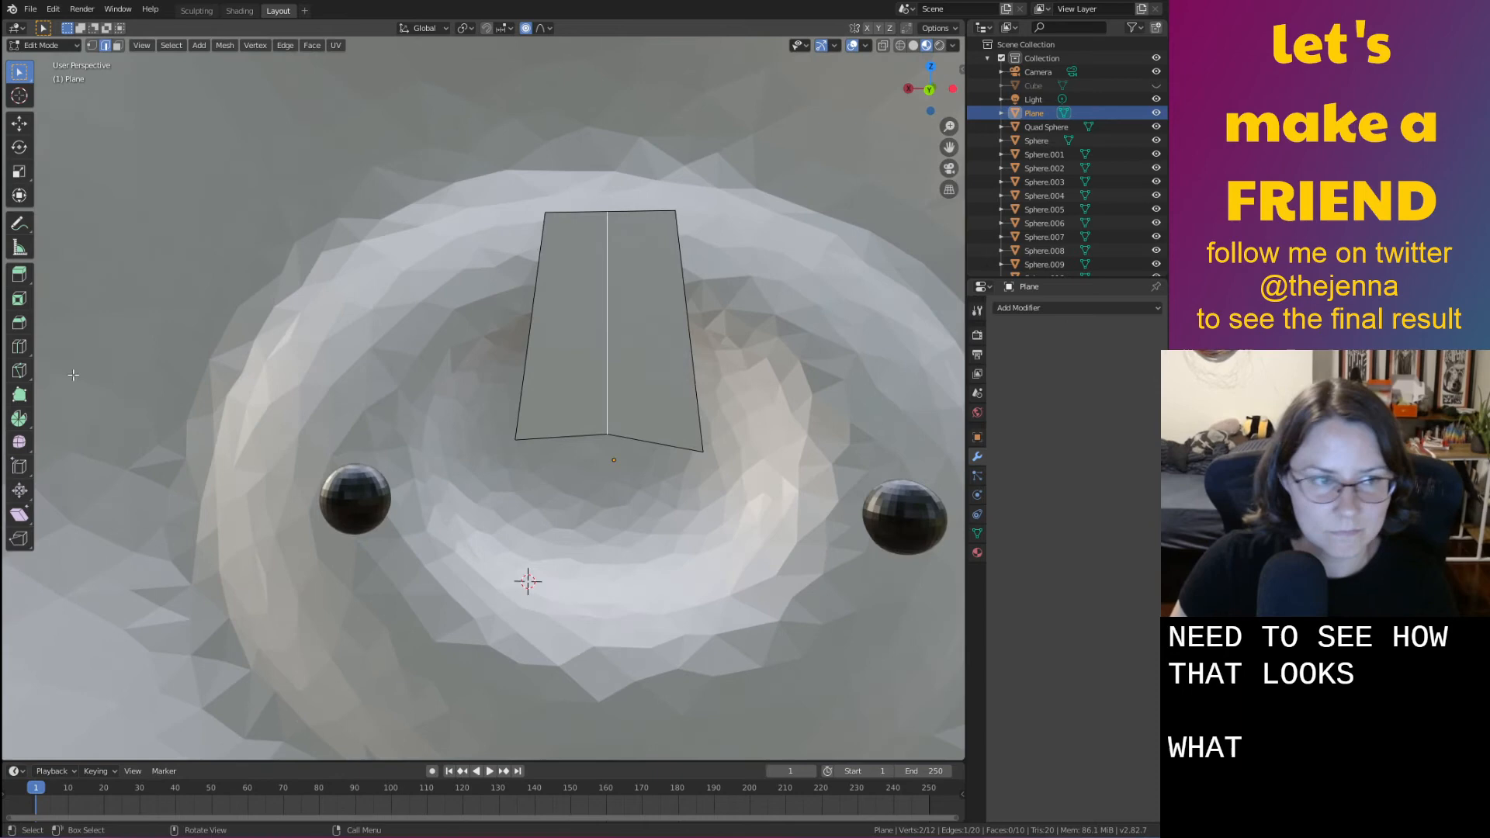
left_click(21, 351)
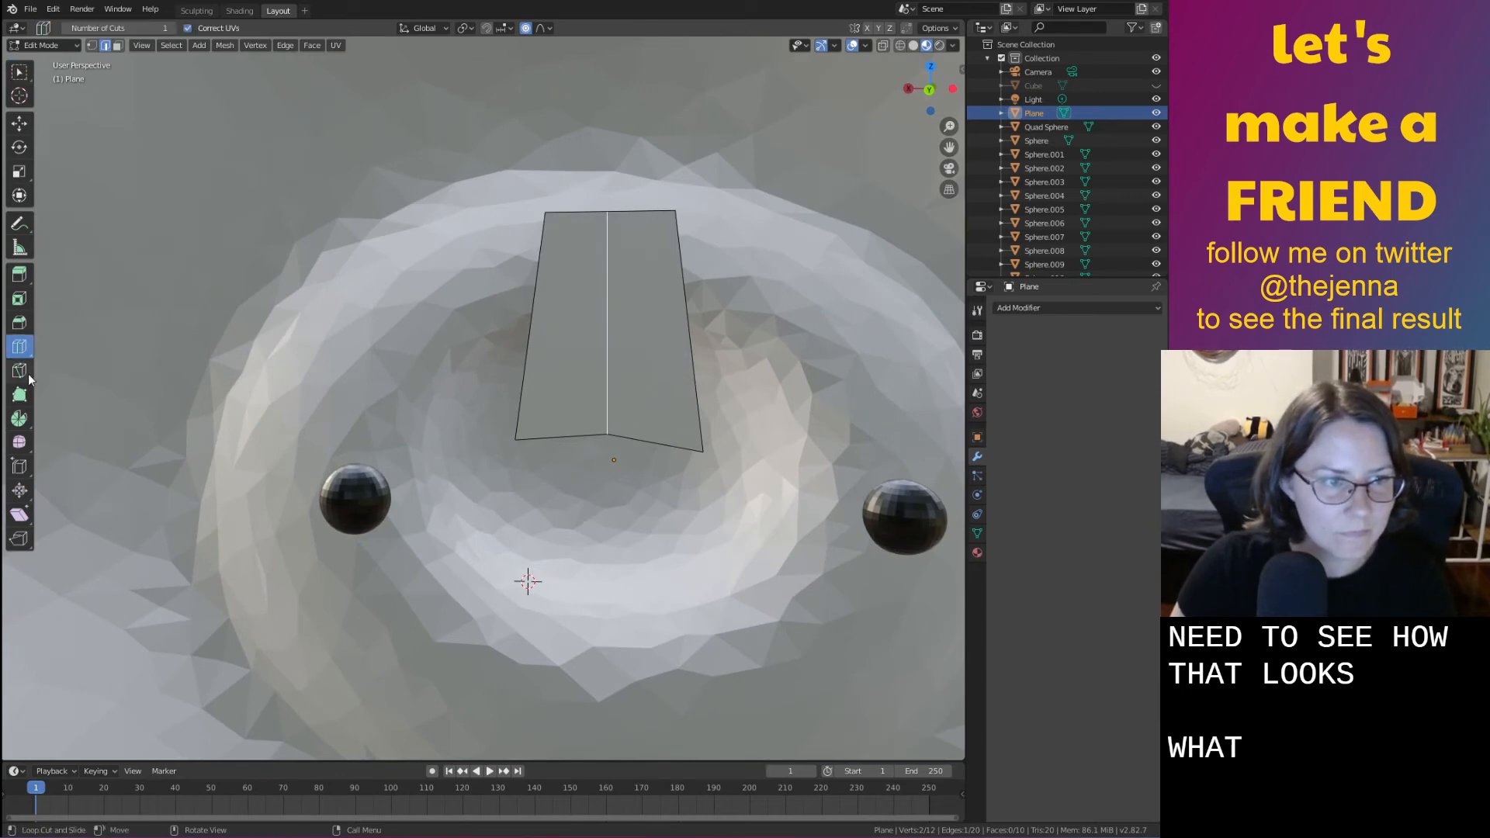
left_click(575, 218)
left_click(637, 217)
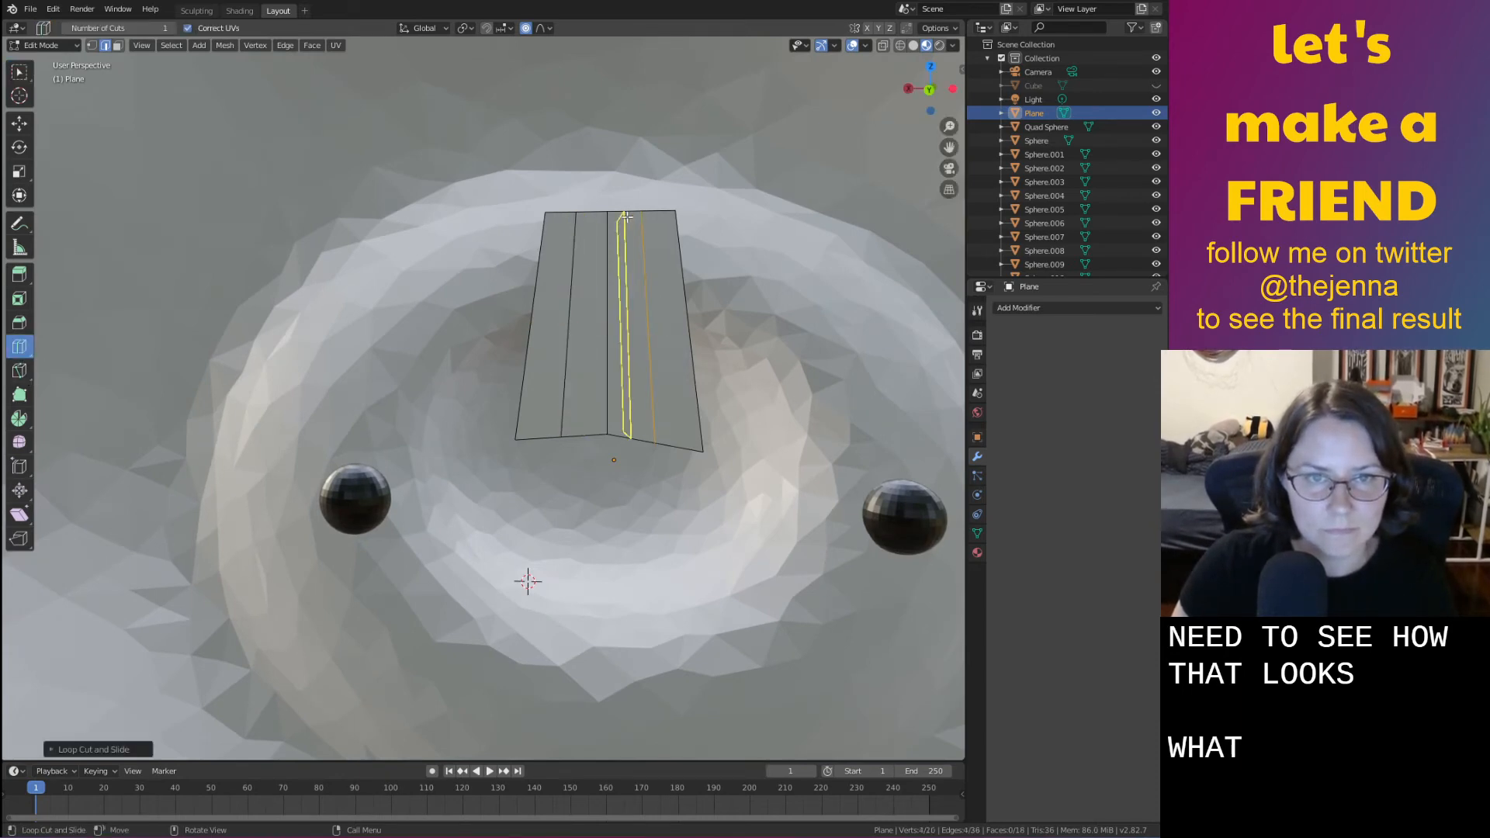
left_click(625, 215)
left_click(592, 218)
left_click(559, 219)
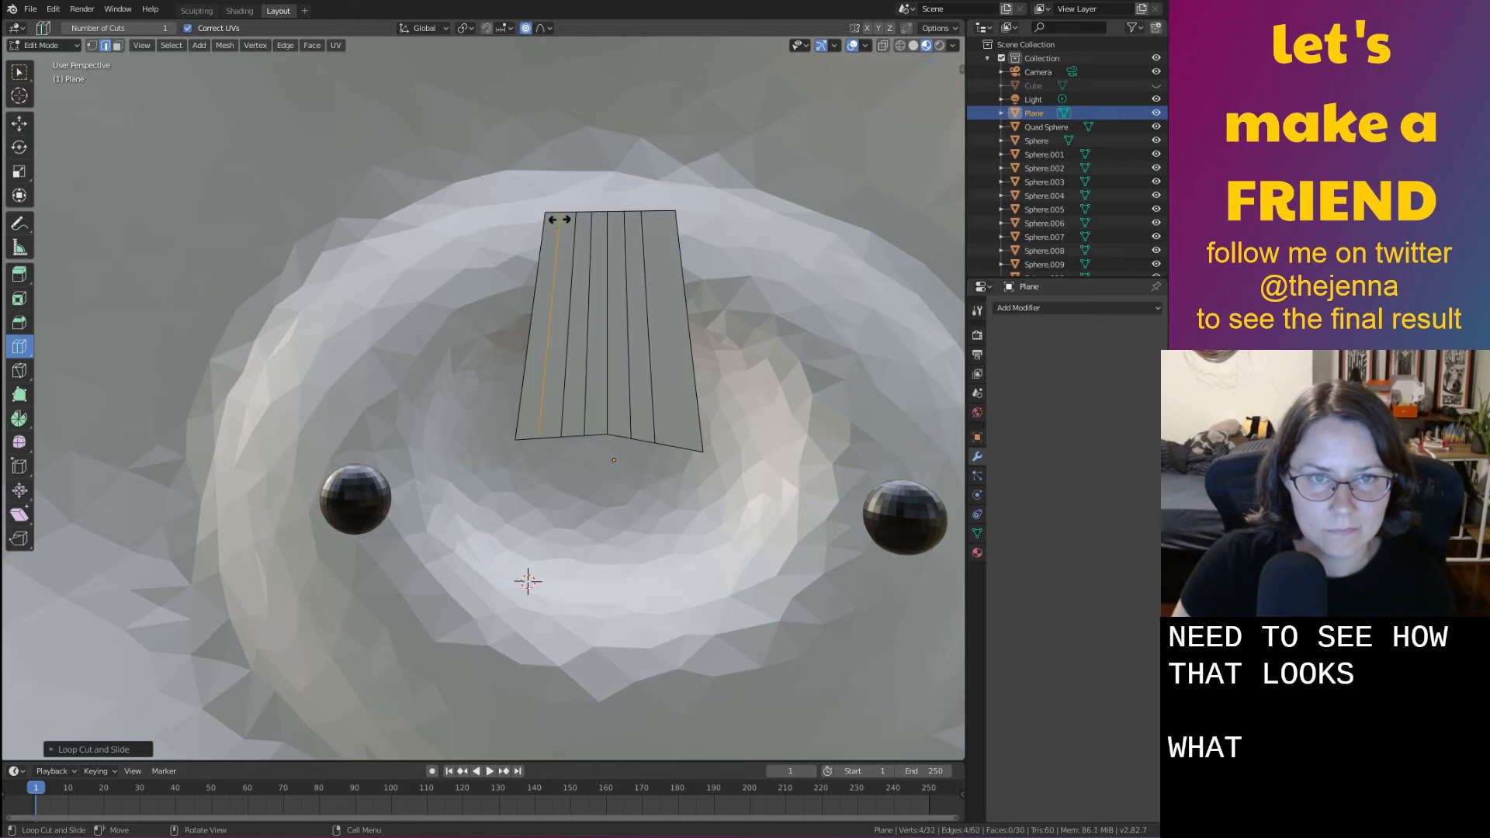
left_click(661, 219)
key("w")
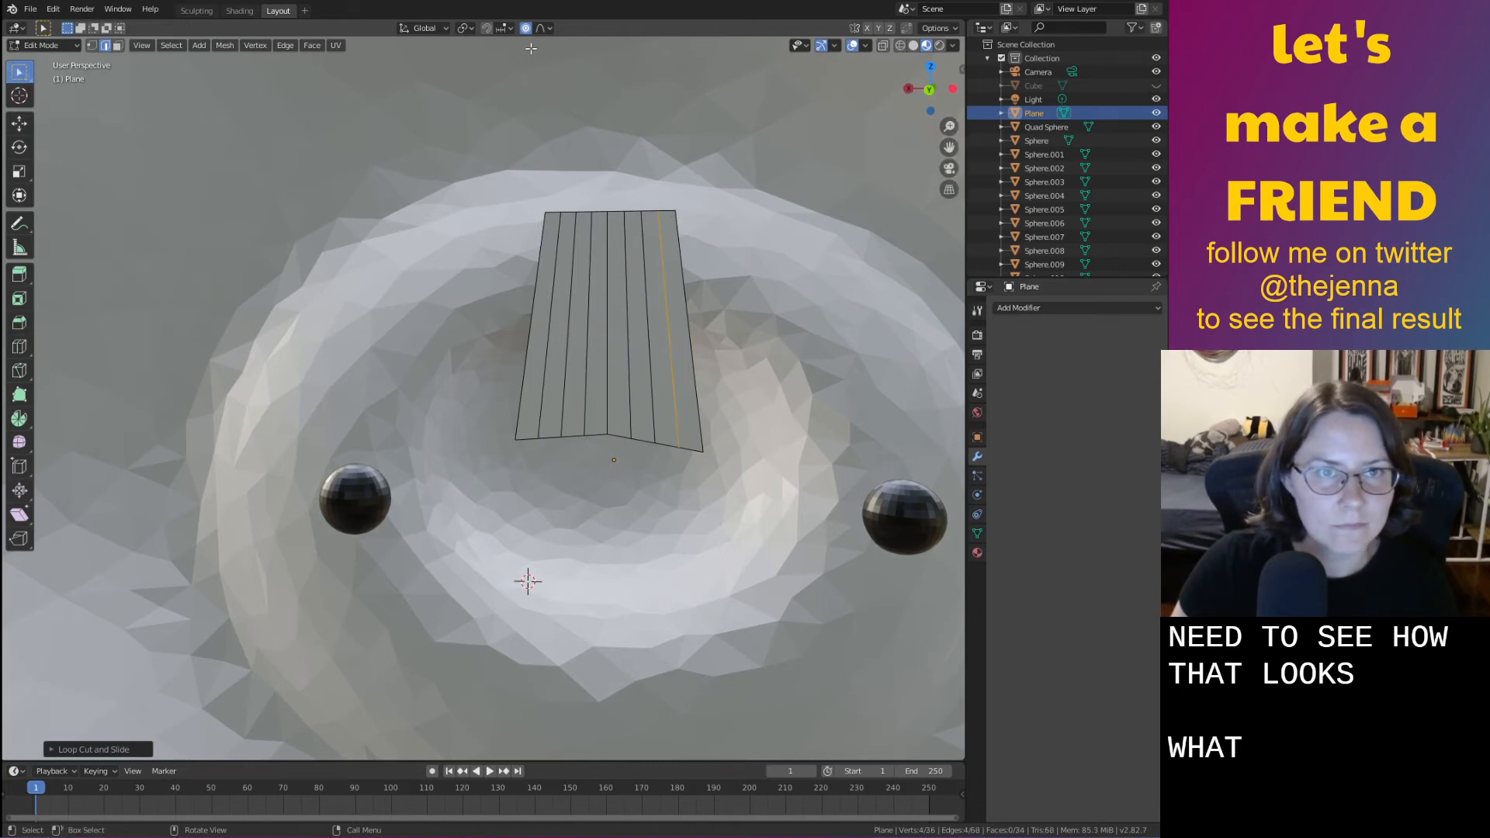
Push the front centre edge between the teeth back about 0.26 m along Y with a proportional size of 0.48
left_click(619, 321)
middle_click_drag(619, 321, 605, 407)
key("g")
key("y")
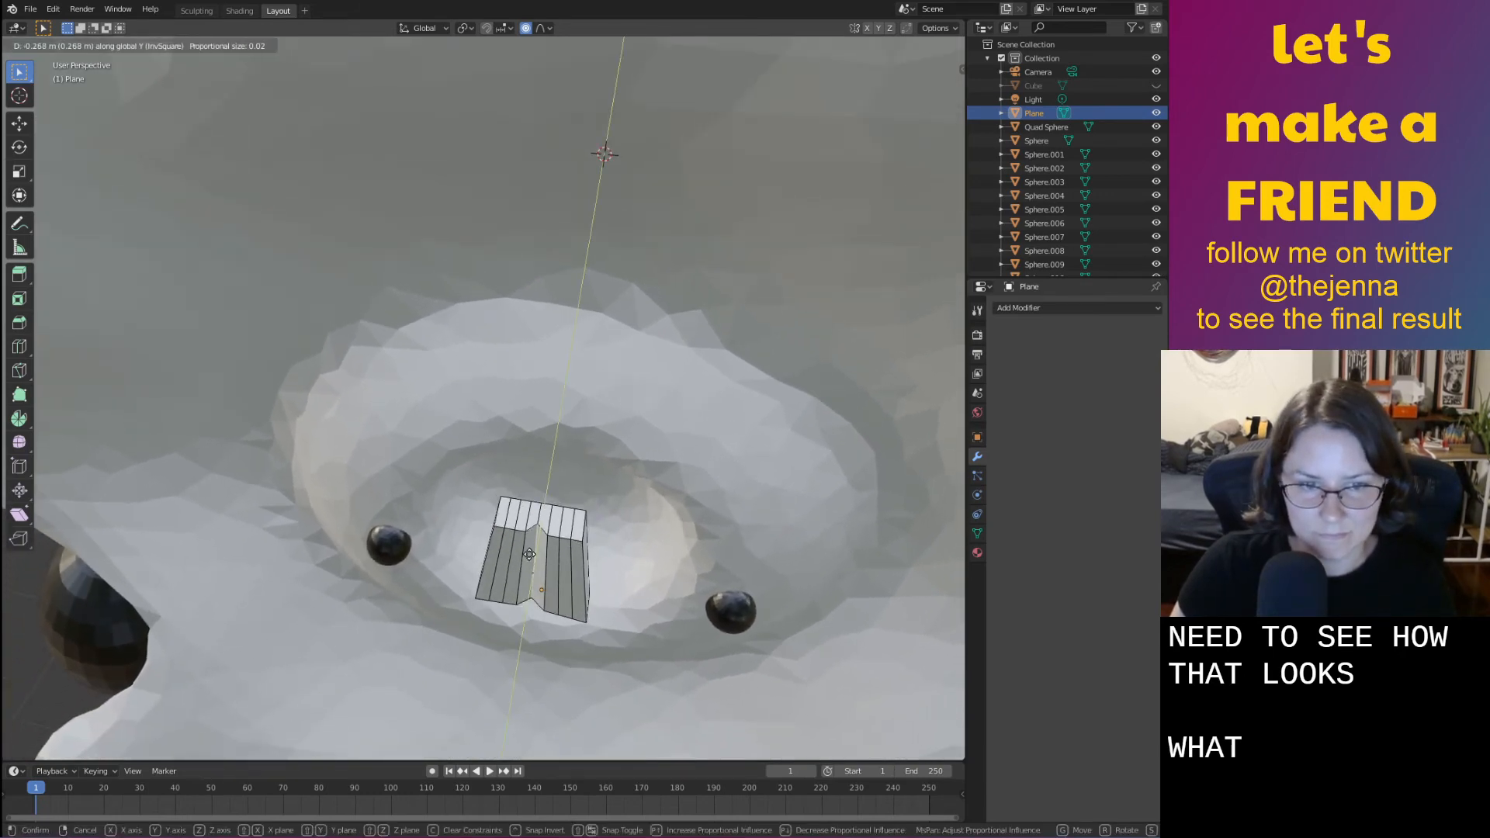
key("Escape")
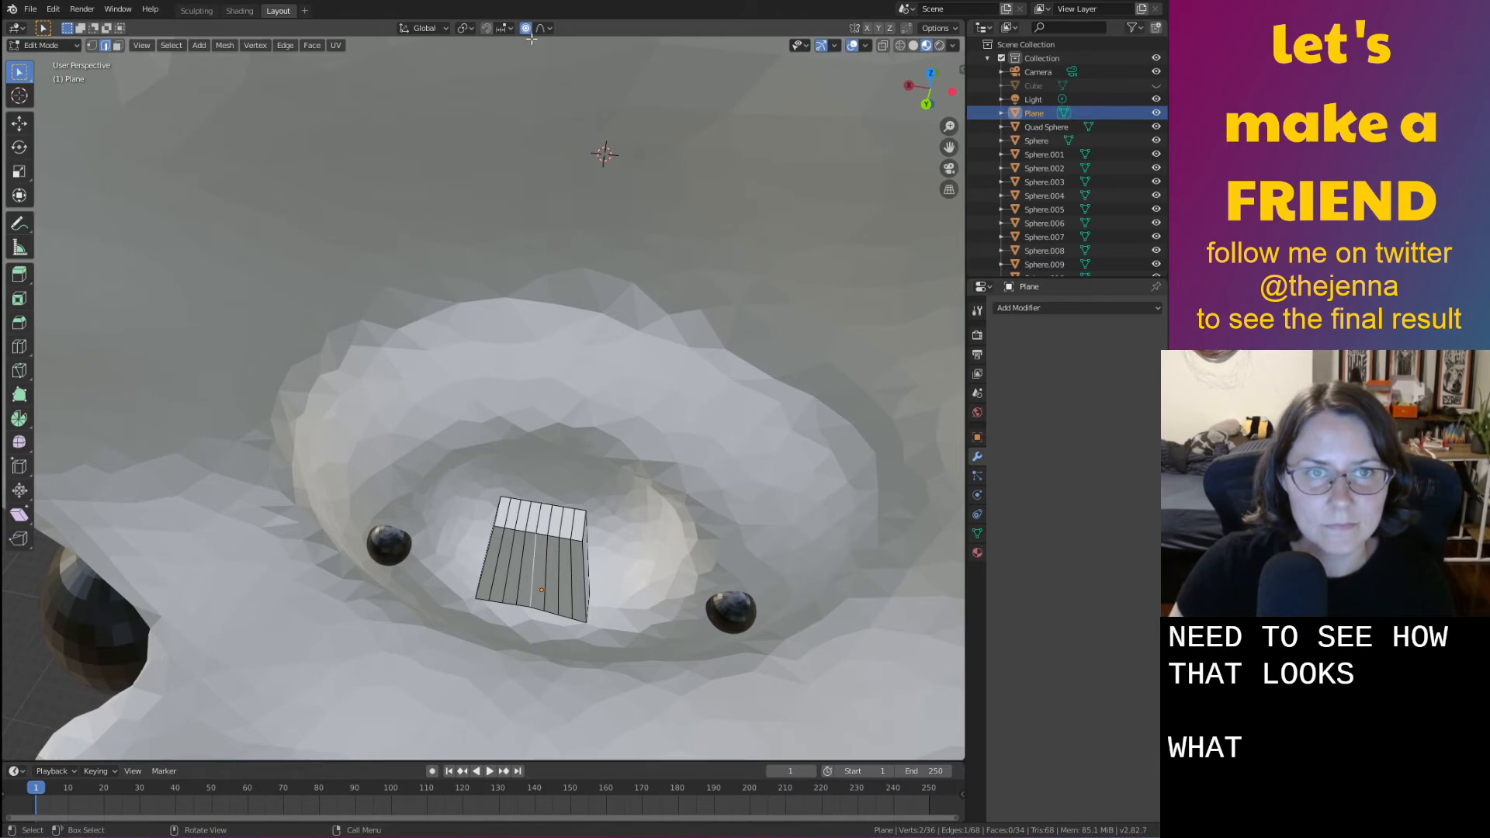
key("g")
key("y")
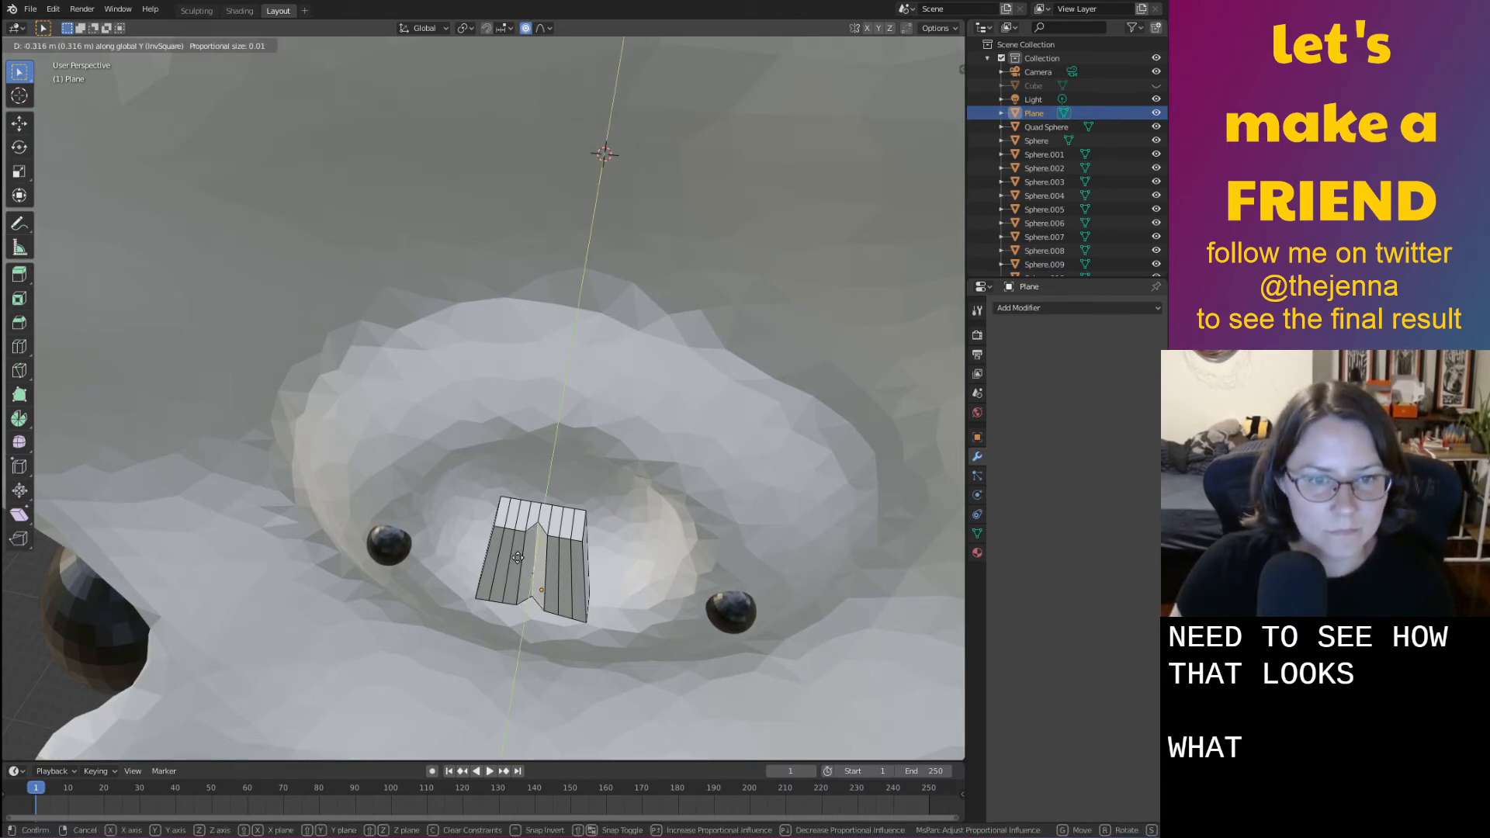
scroll(549, 570, "down", 3)
scroll(541, 567, "down", 20)
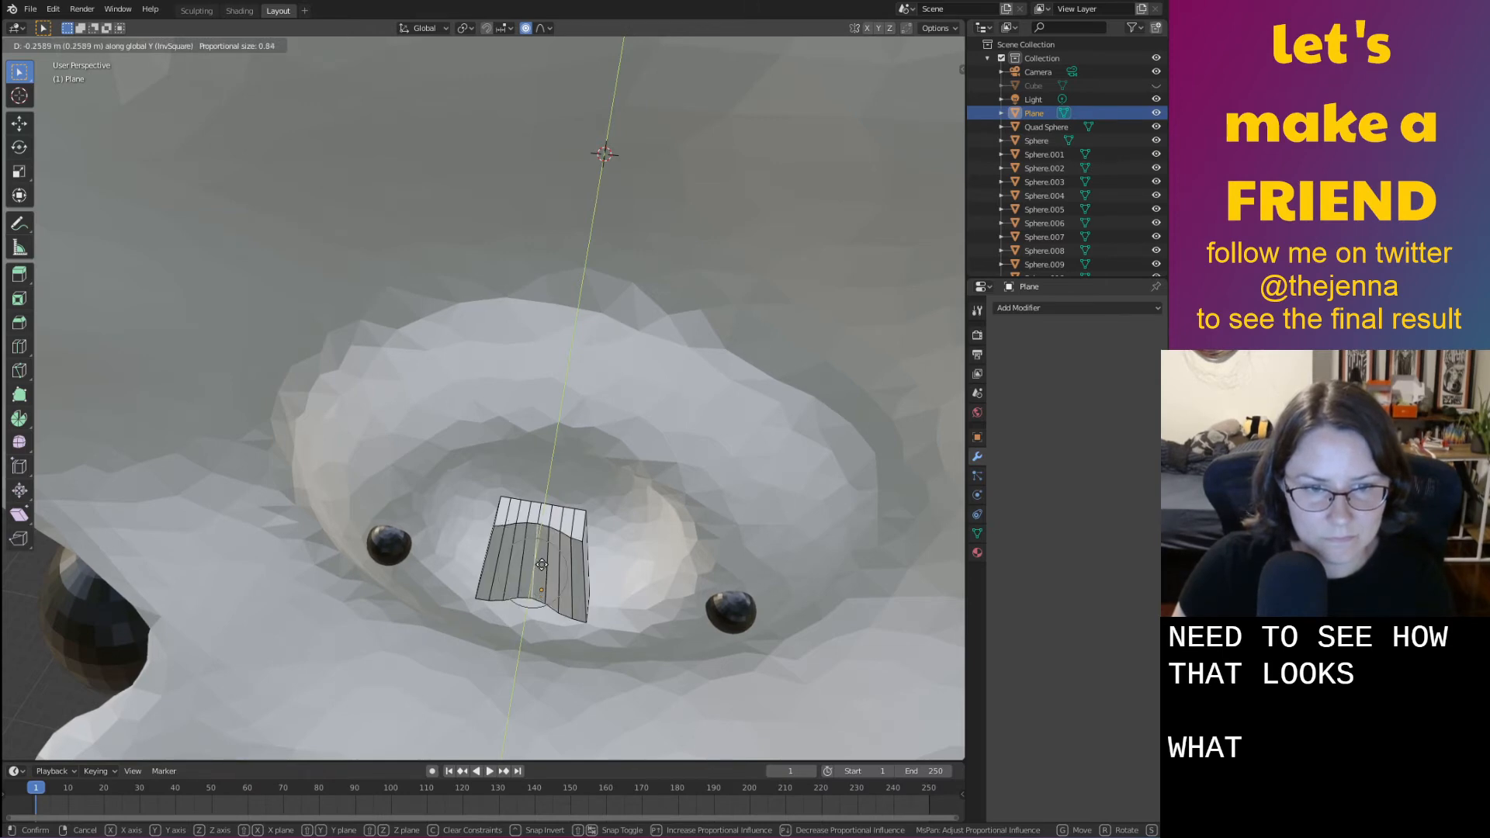
scroll(542, 565, "down", 2)
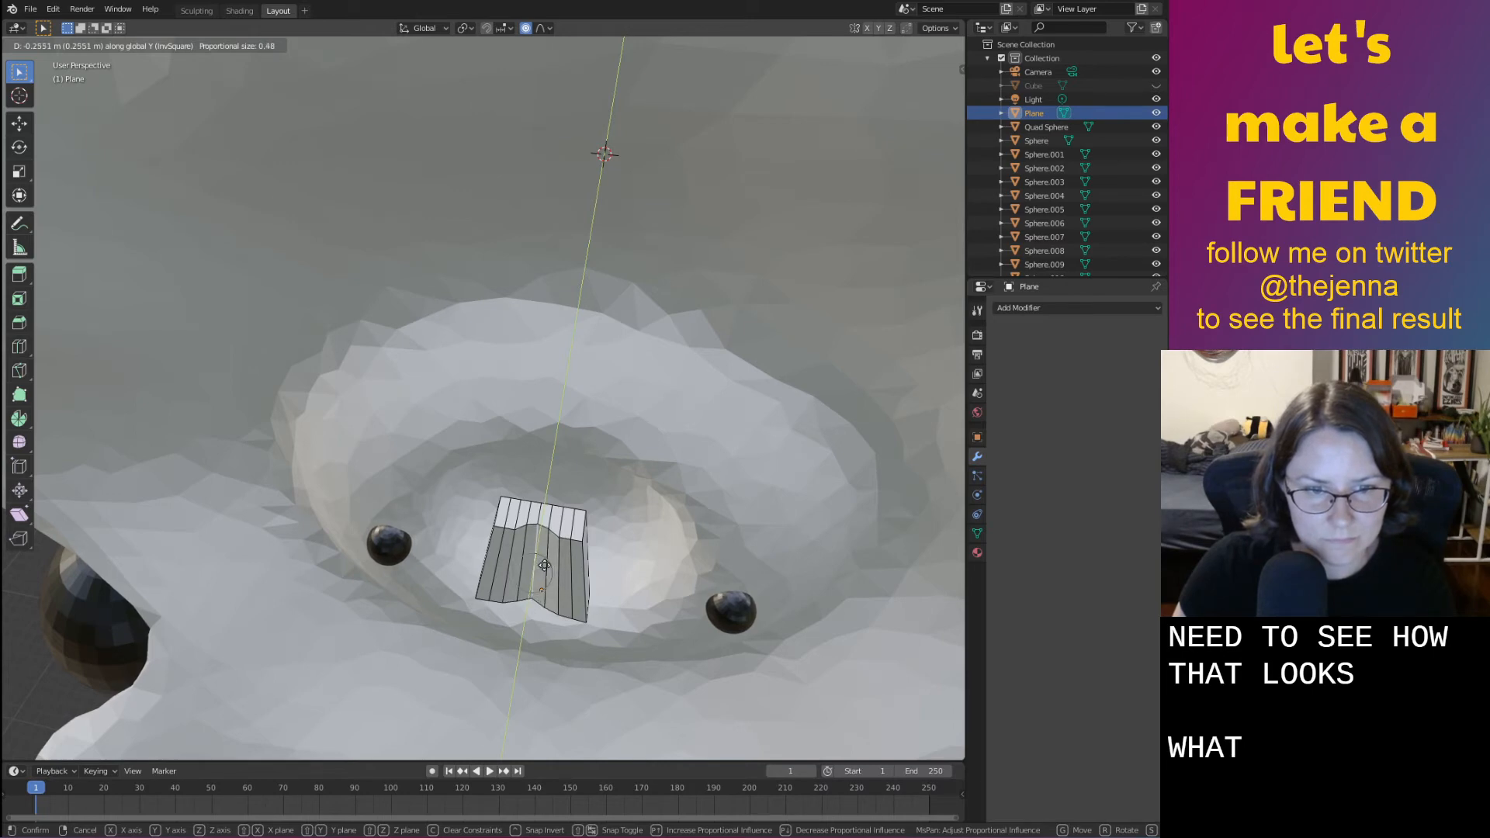
left_click(544, 566)
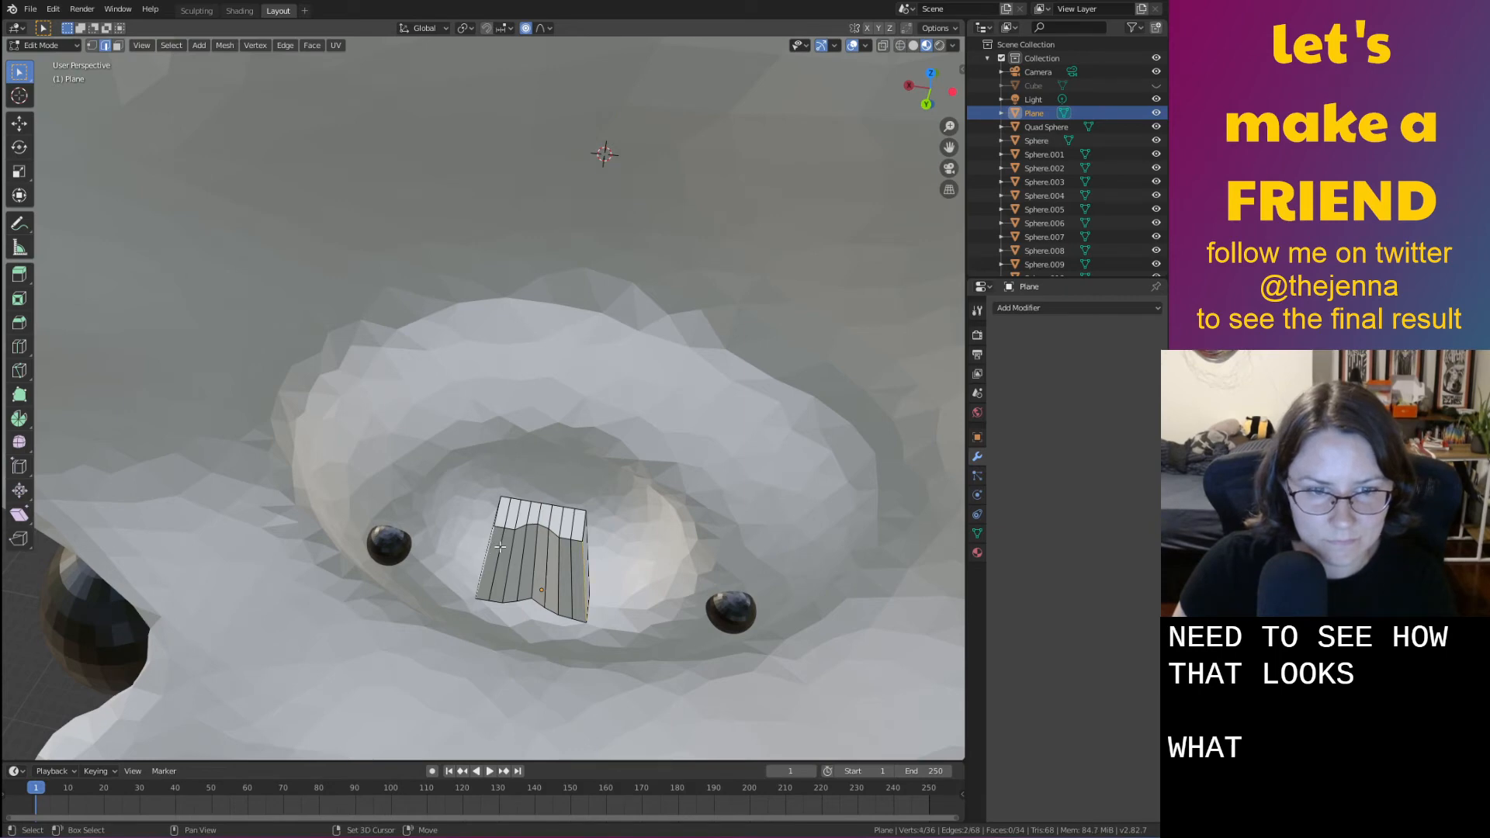
key("s")
key("y")
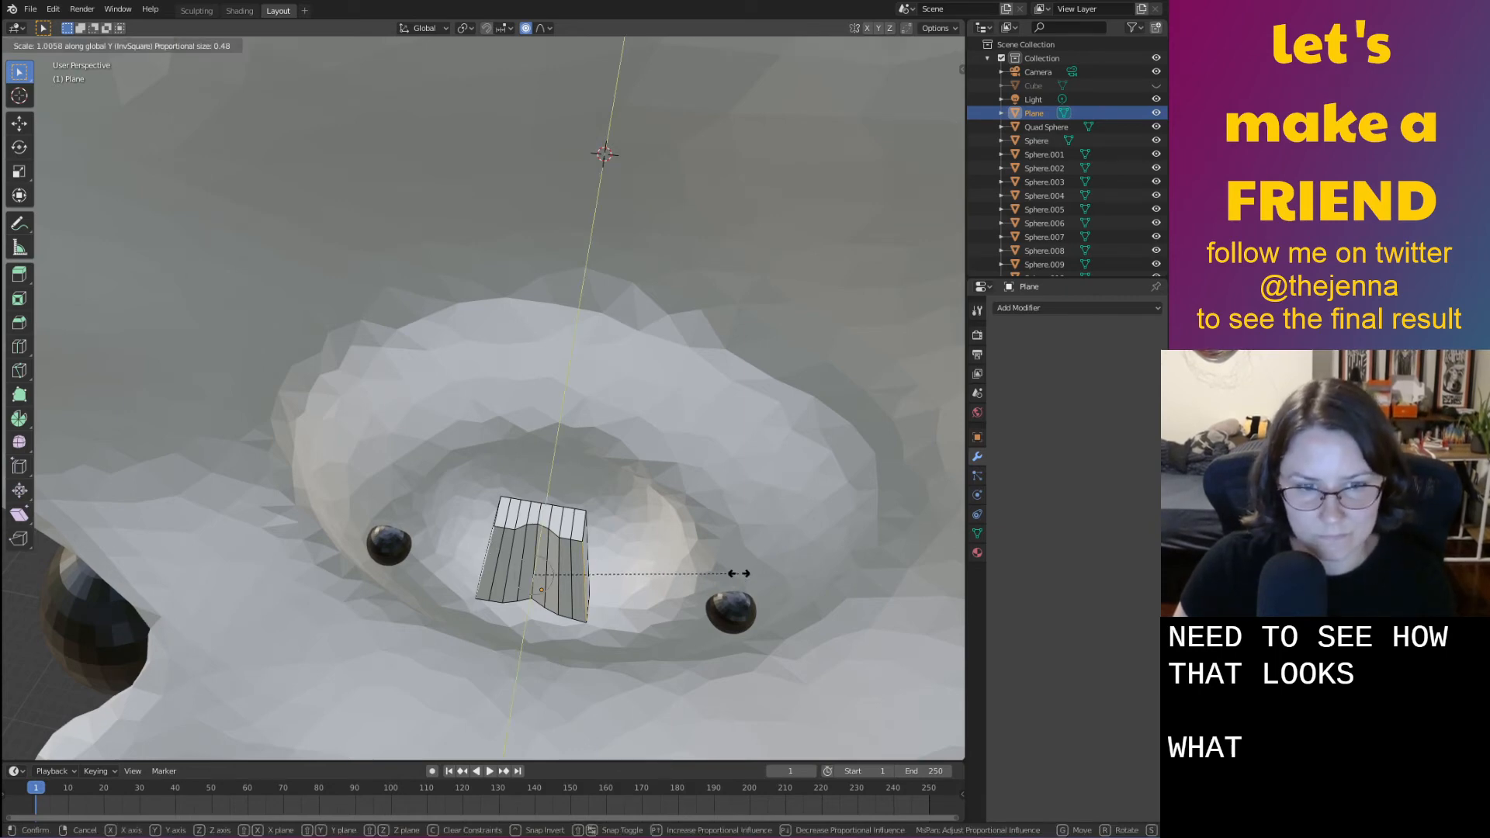
right_click(715, 530)
Try to push the teeth's front outer edges back about 0.32 m along Y with inverse-square falloff and a proportional size of 0.43
key("g")
key("y")
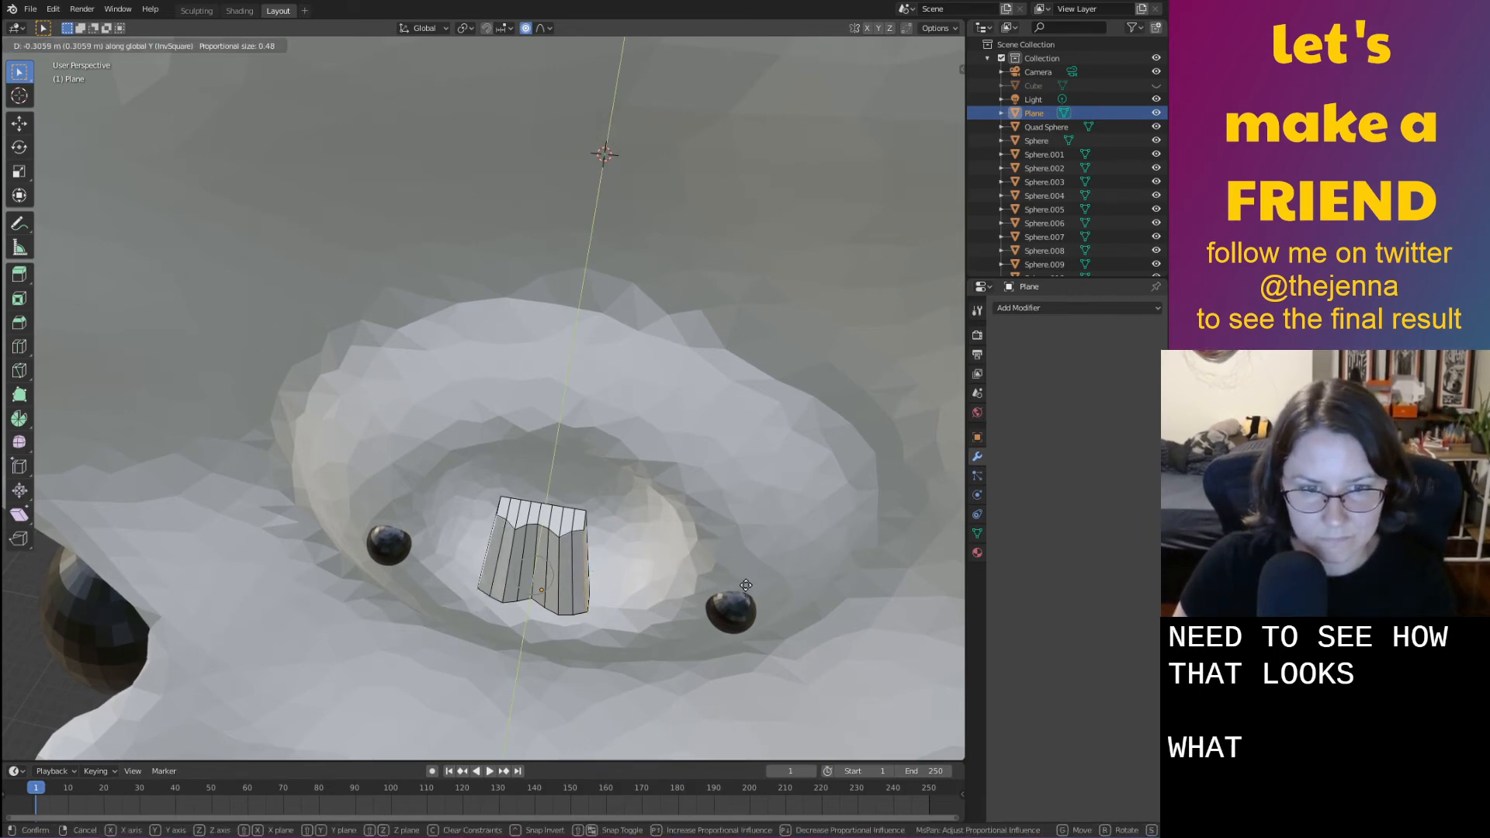
scroll(746, 585, "up", 2)
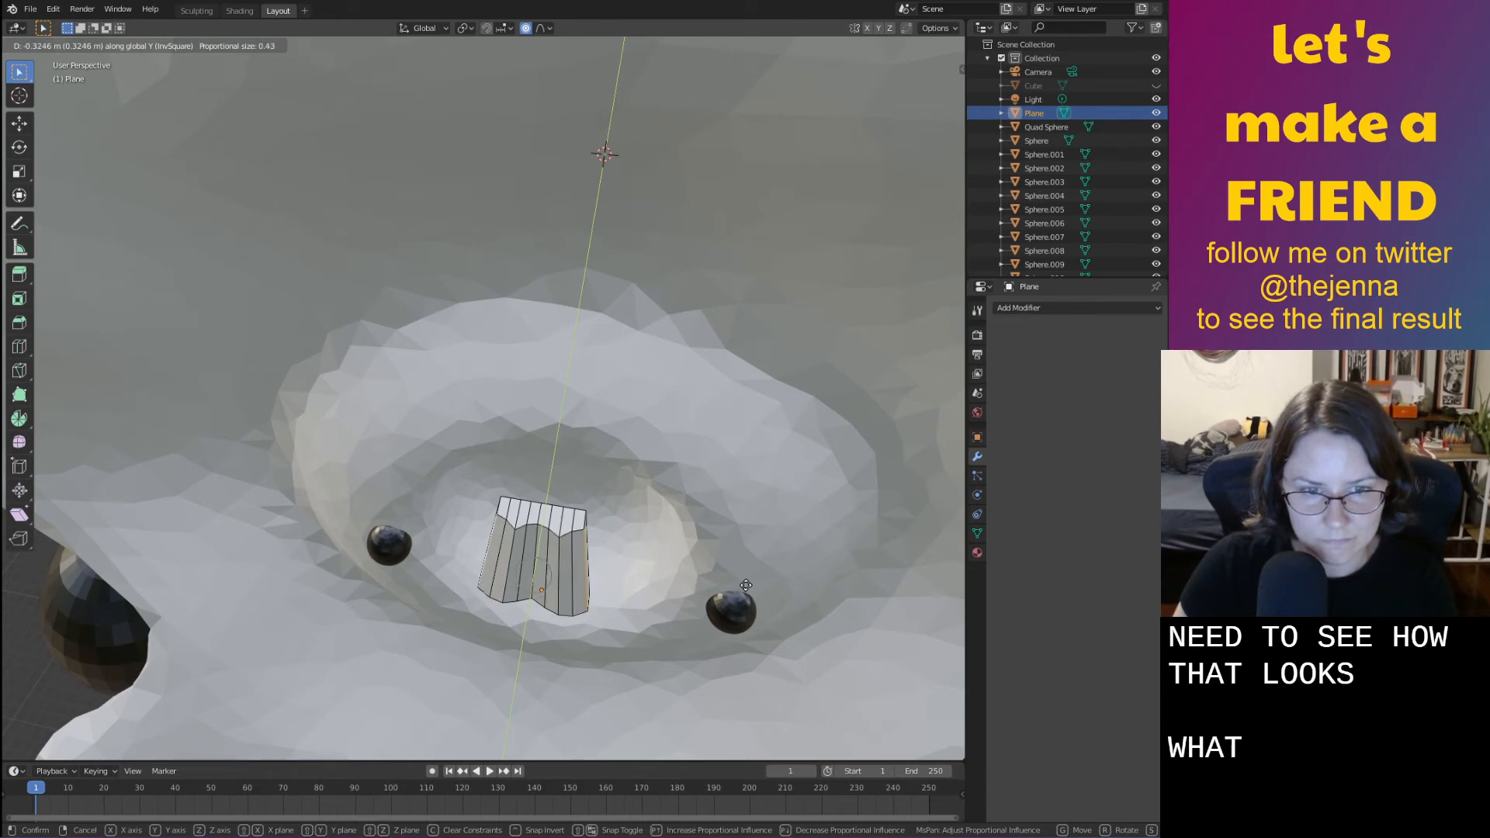
left_click(746, 577)
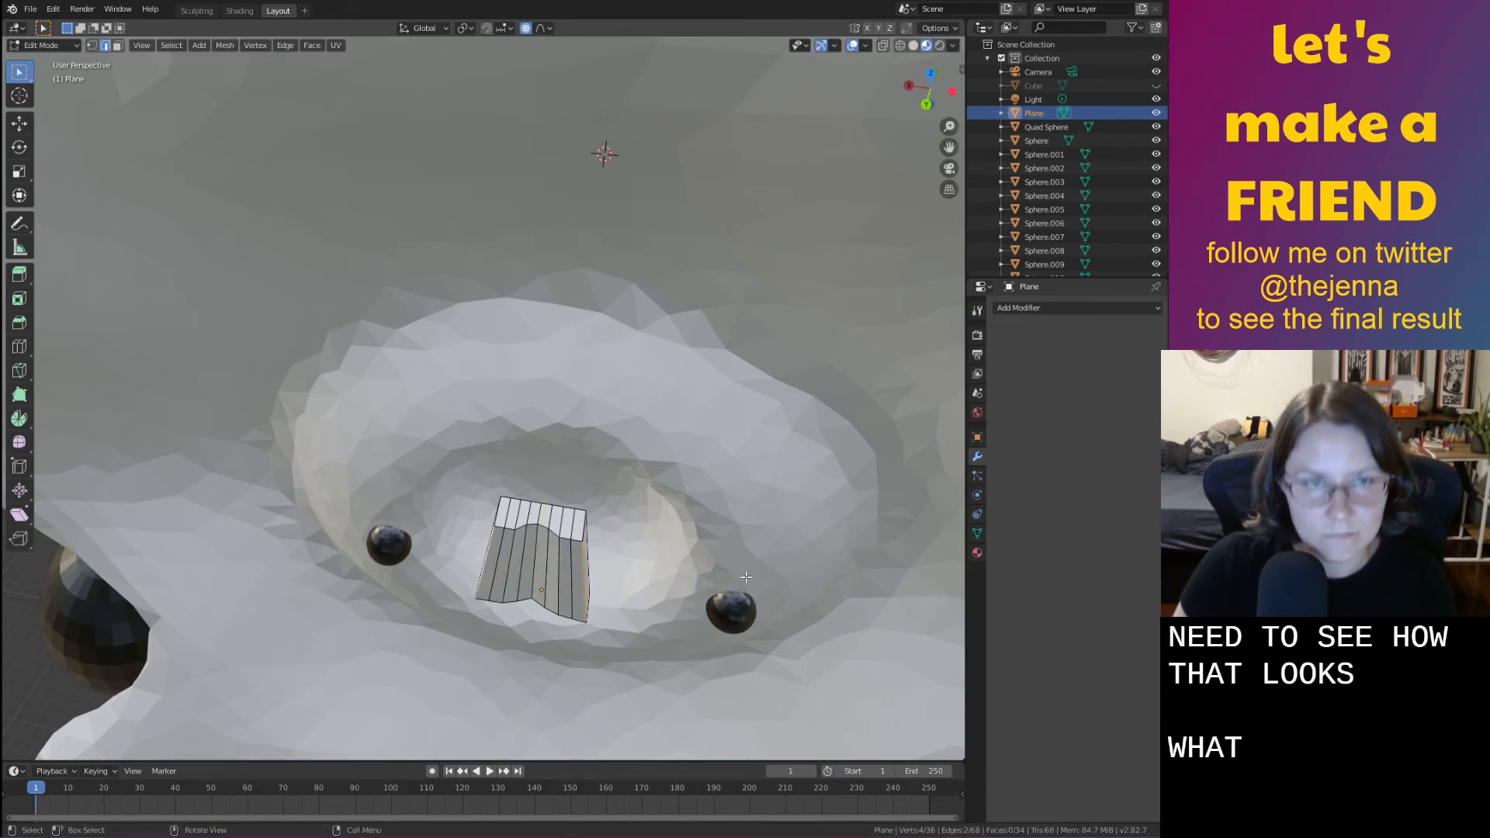
Push the teeth's front outer edges back about 0.43 m along Y using Sharp falloff and proportional size 0.39, and return to Object Mode
left_click(544, 28)
left_click(496, 133)
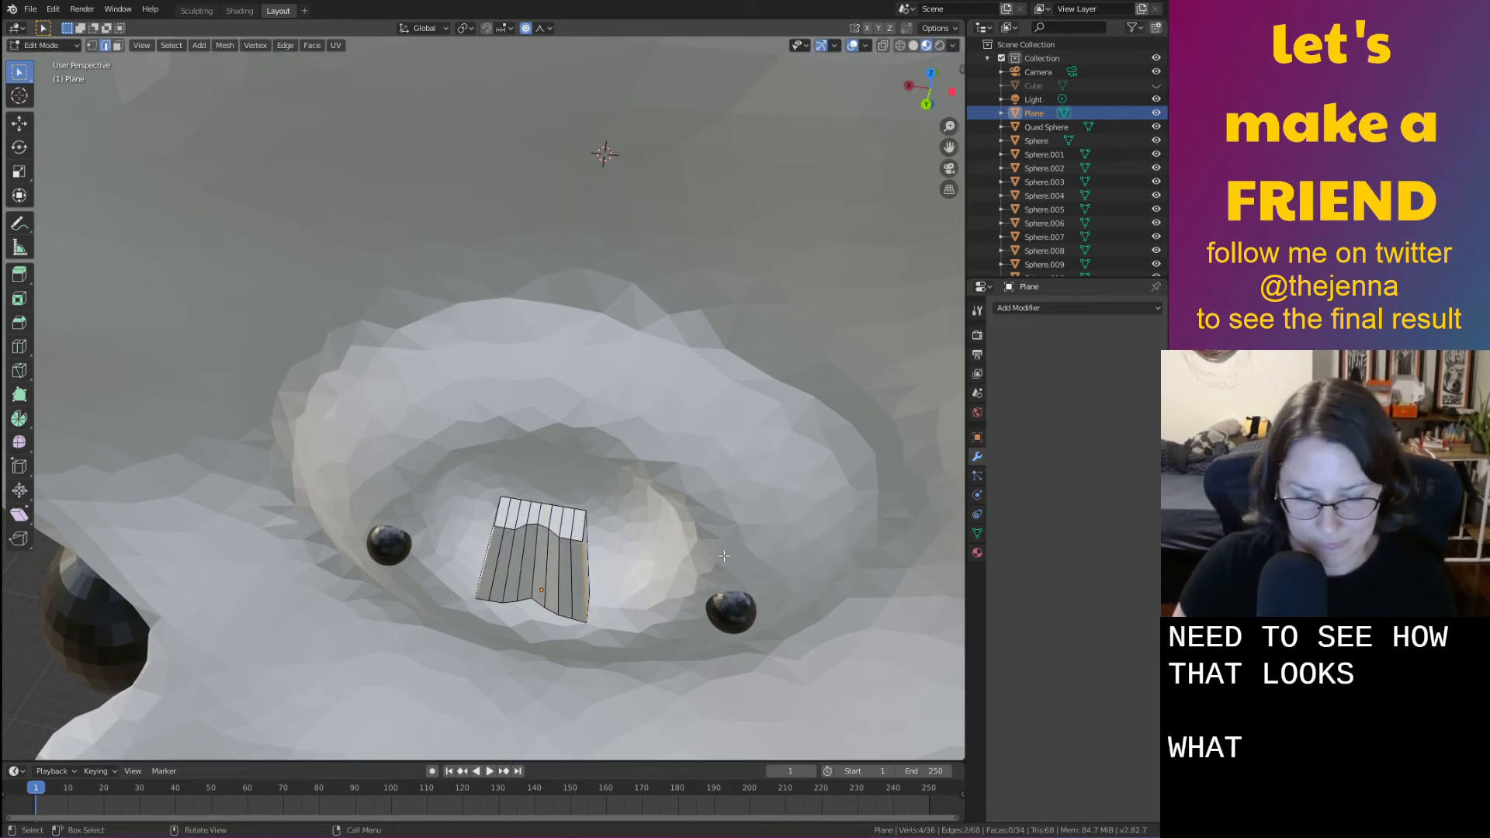
key("g")
key("y")
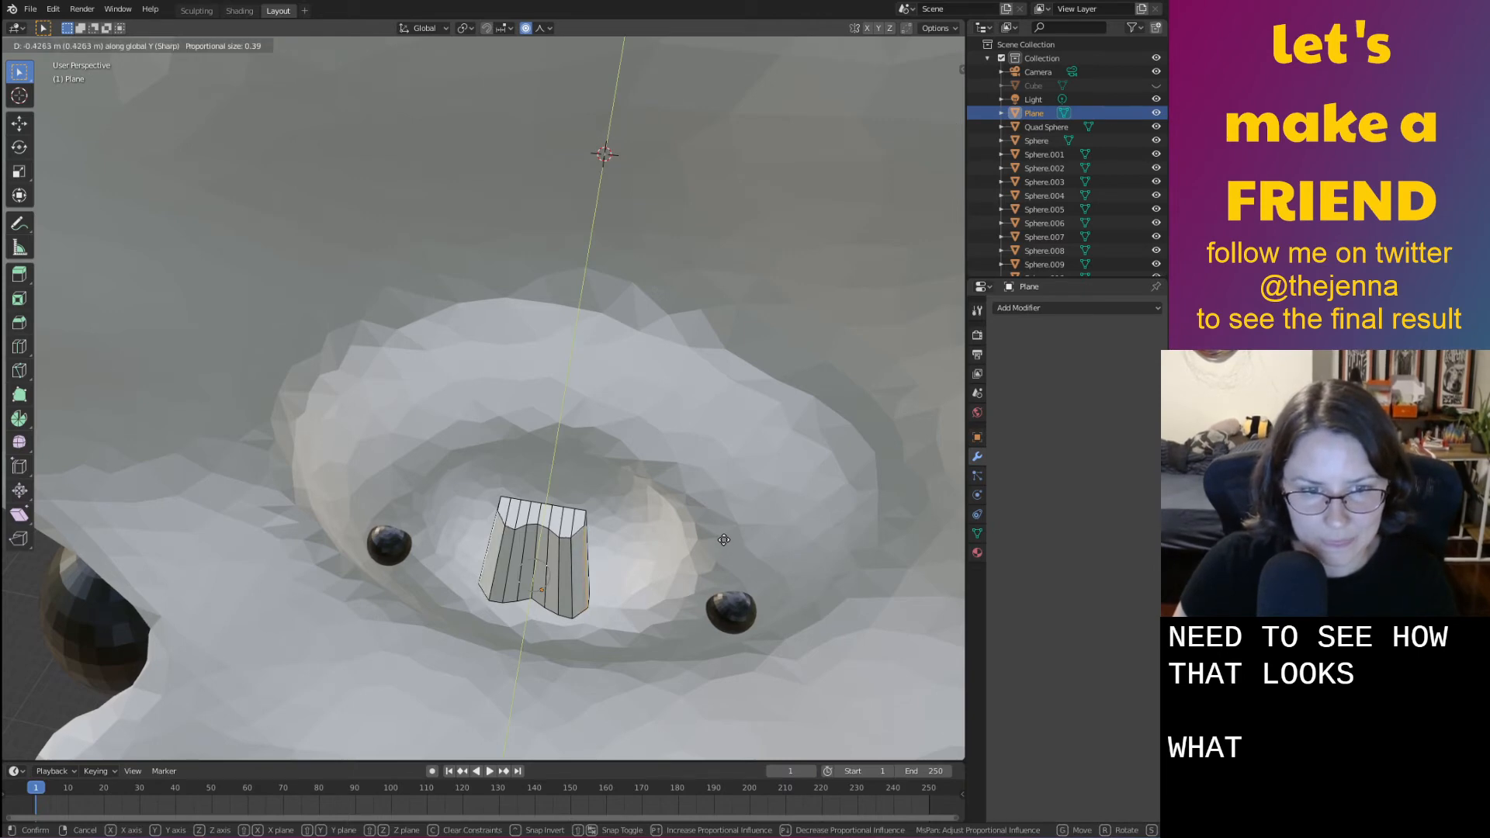
left_click(724, 539)
key("Tab")
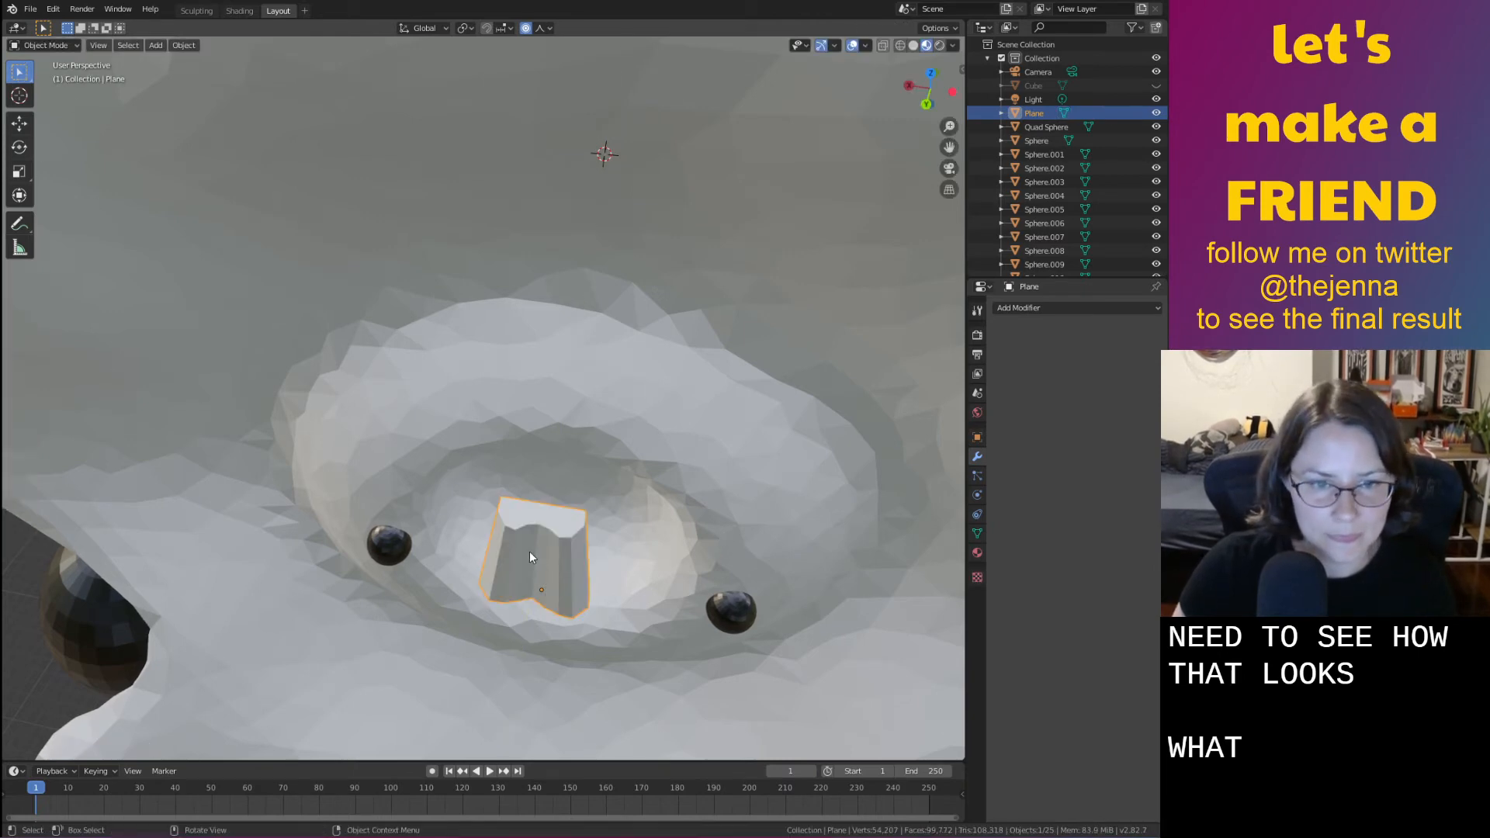
Move the whole teeth object along Y so that it sits deeper inside the mouth
middle_click_drag(529, 551, 383, 525)
key("g")
key("y")
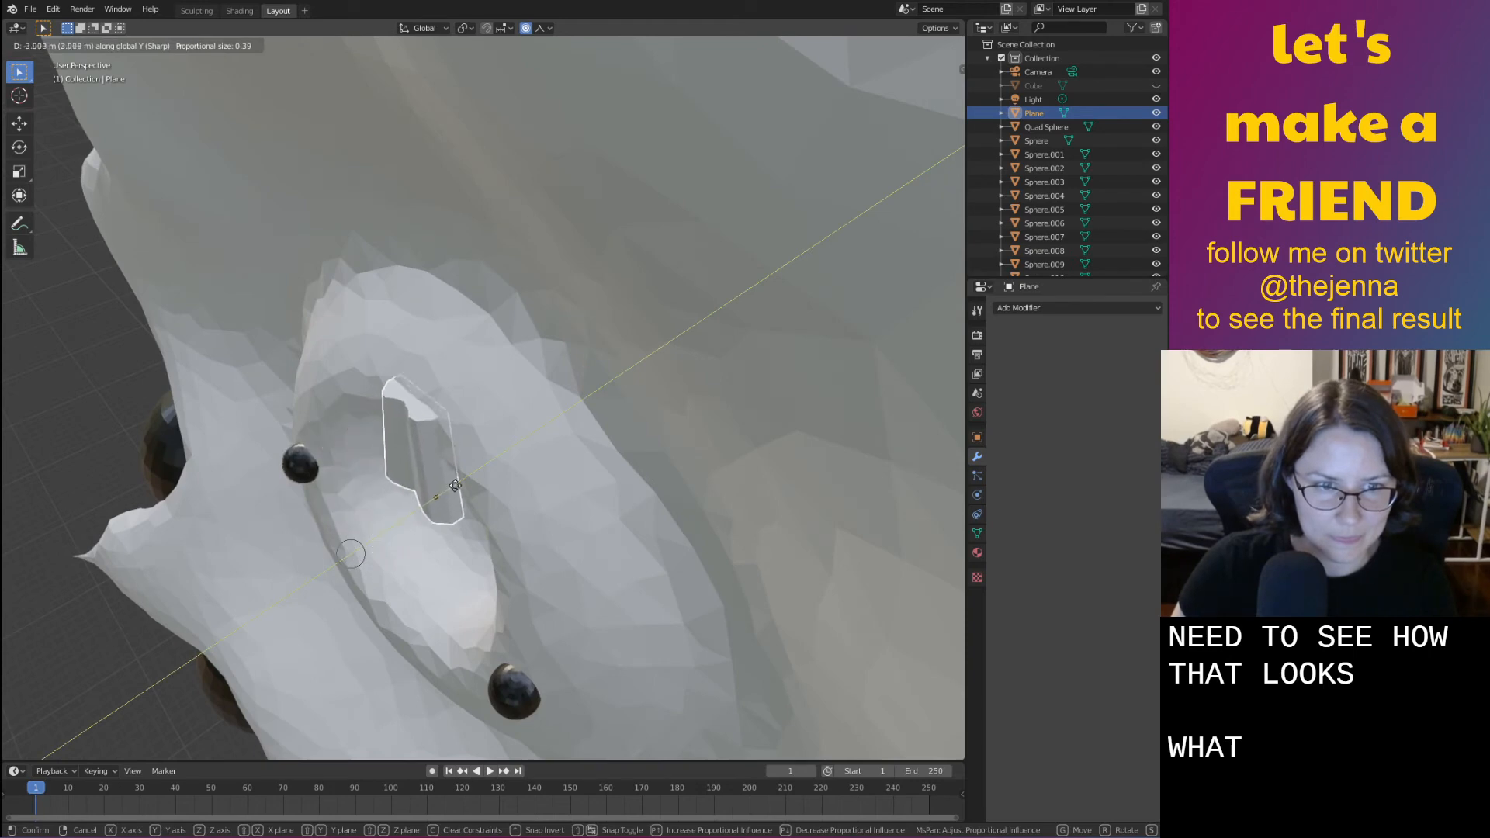
left_click(497, 469)
middle_click_drag(496, 469, 606, 383)
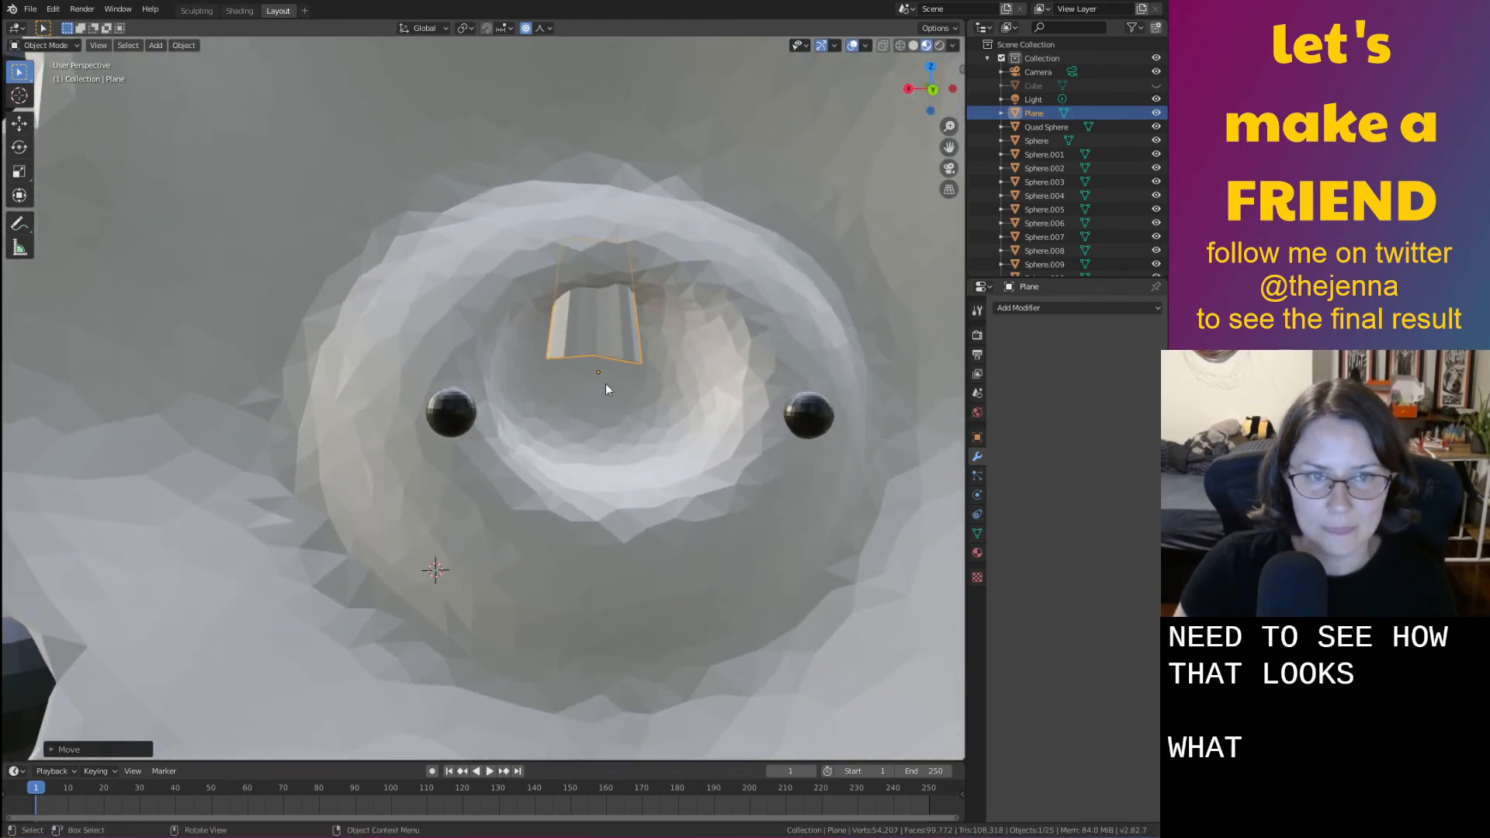
key("Tab")
key("Tab")
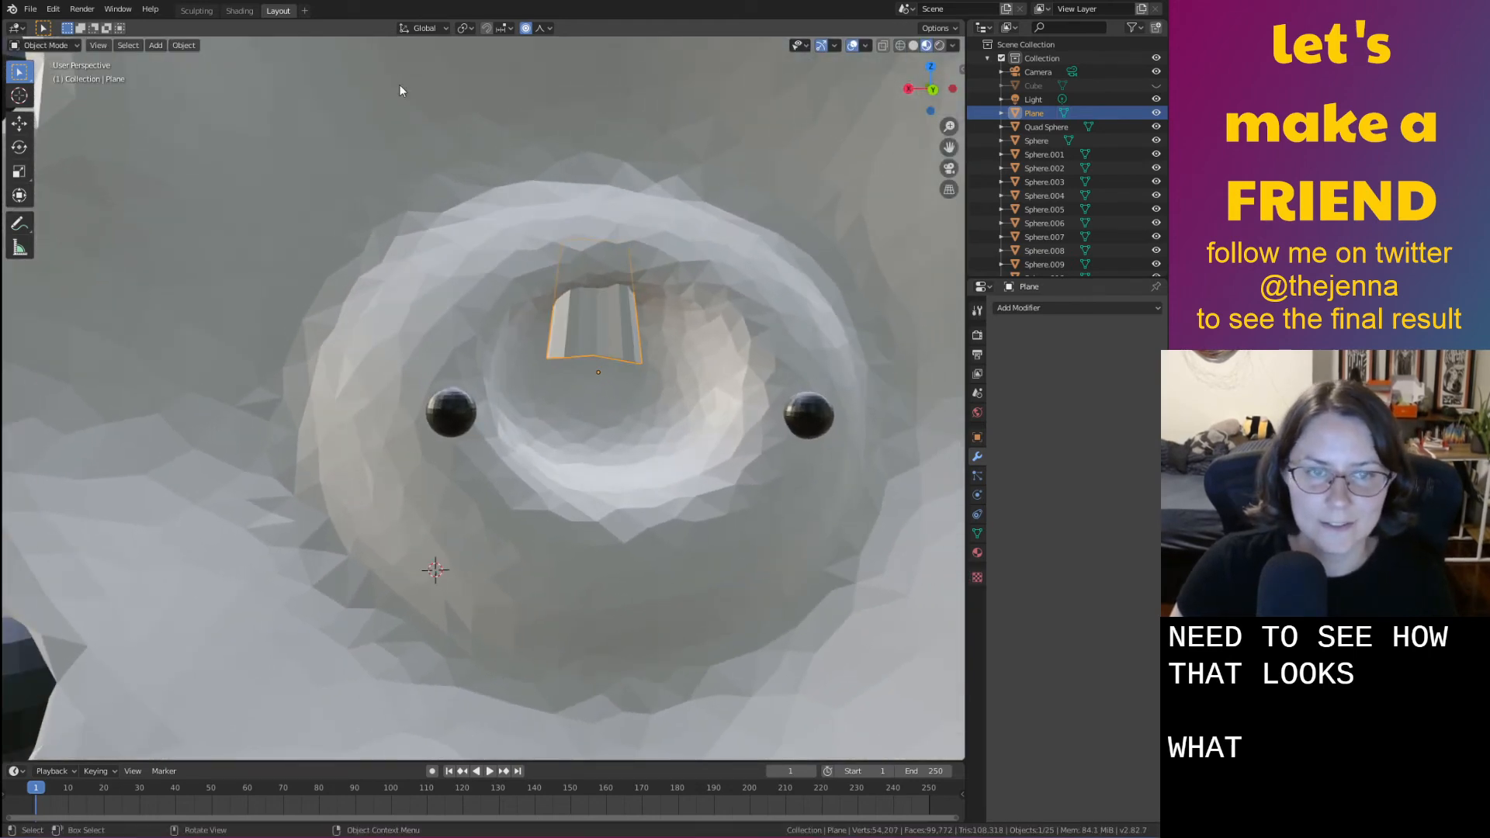
In the Shading workspace, give the teeth a new material named teeth with a pale yellow base color, hue 0.133 and saturation 0.227
left_click(245, 15)
scroll(604, 305, "down", 5)
mouse_move(596, 303)
middle_mouse_down()
mouse_move(346, 324)
mouse_move(739, 280)
mouse_move(669, 246)
mouse_move(667, 298)
middle_mouse_up()
scroll(688, 264, "up", 4)
scroll(669, 246, "up", 1)
scroll(665, 283, "down", 1)
scroll(667, 299, "down", 5)
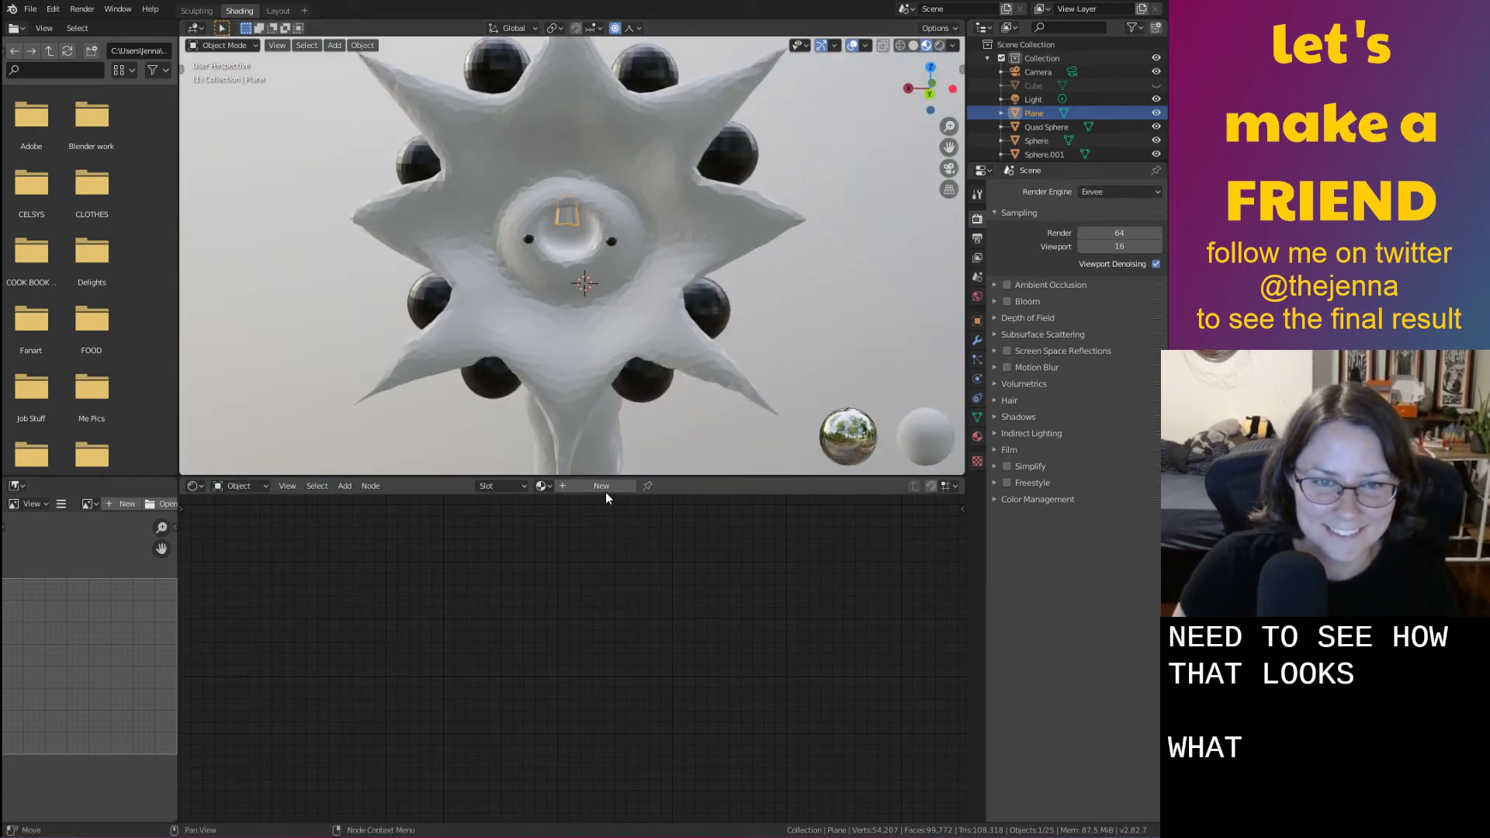
left_click(606, 492)
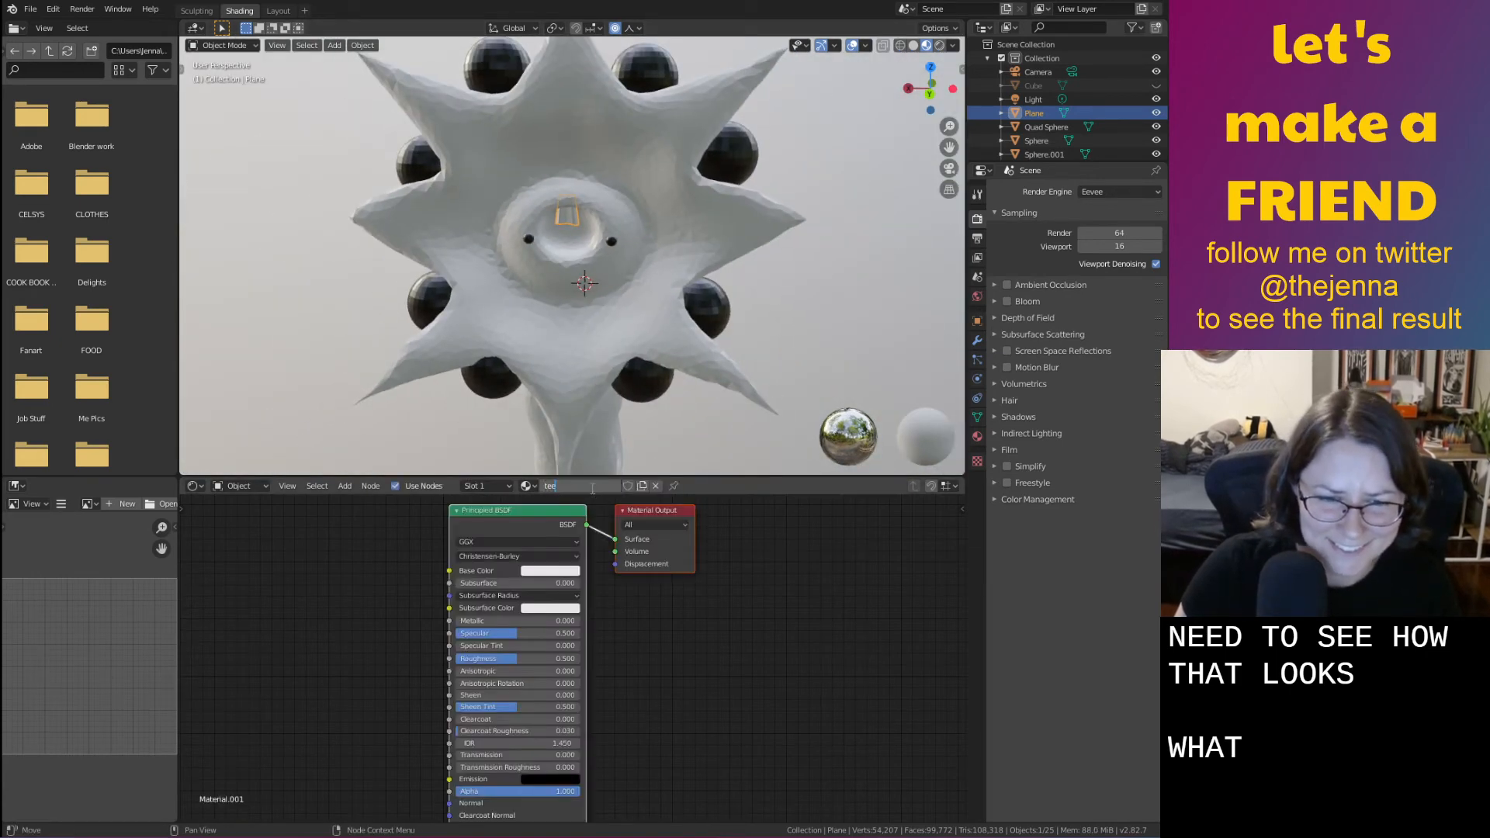
key("Return")
left_click(569, 572)
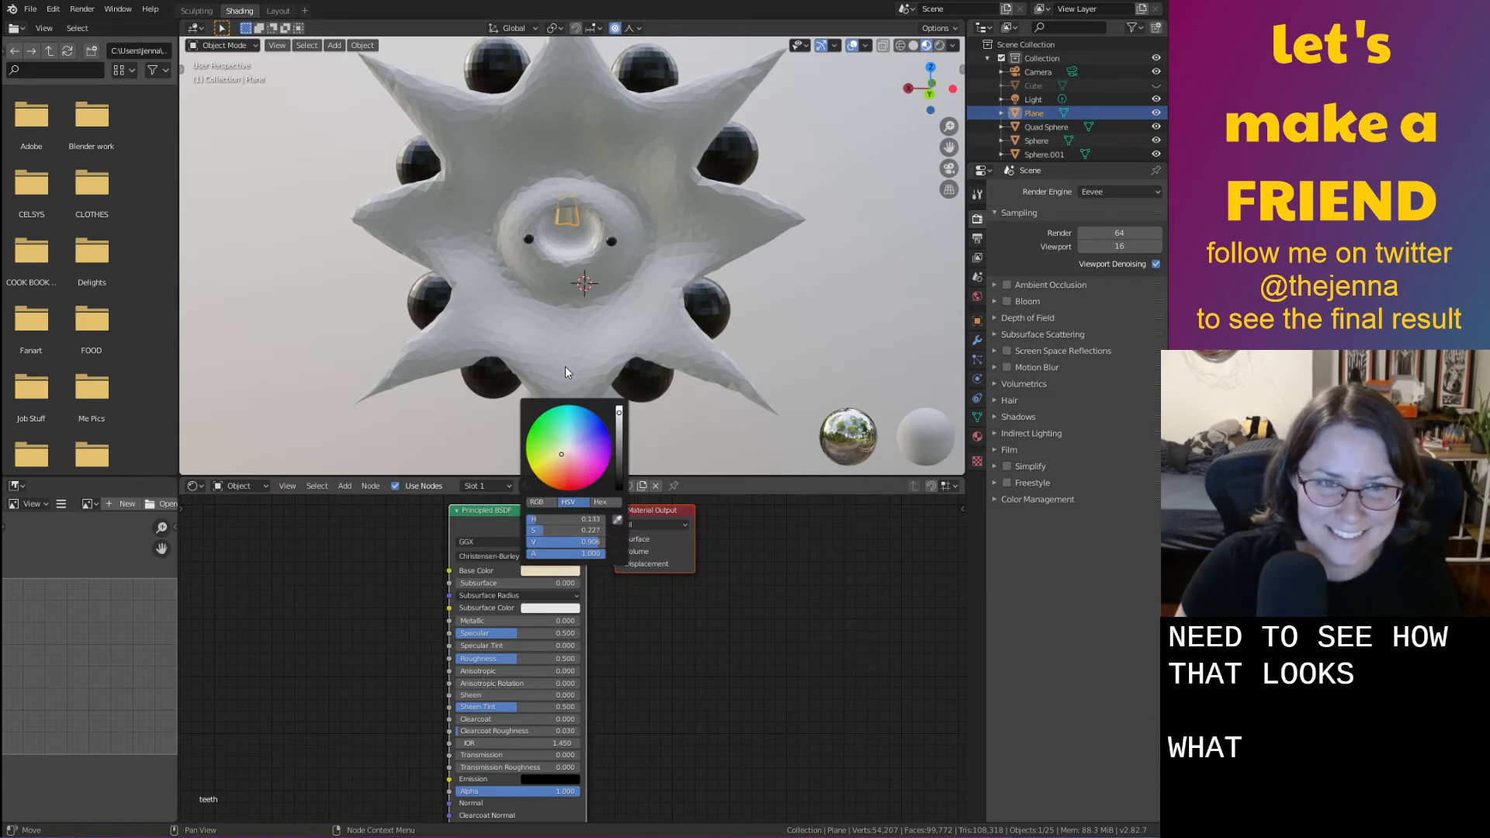
Select the monster's body and rename its material worm
left_click(607, 319)
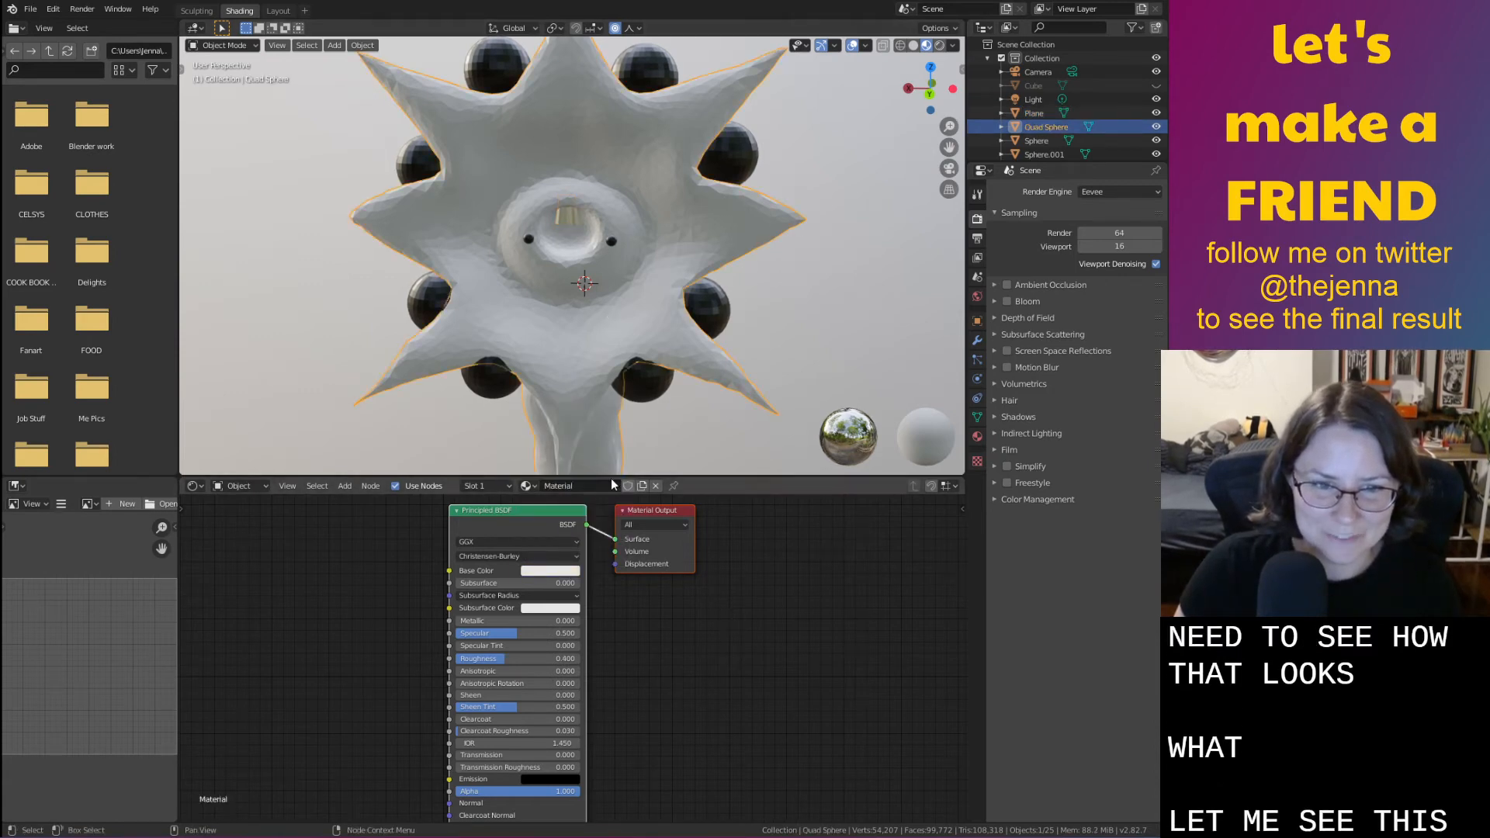
double_click(572, 486)
type("worm")
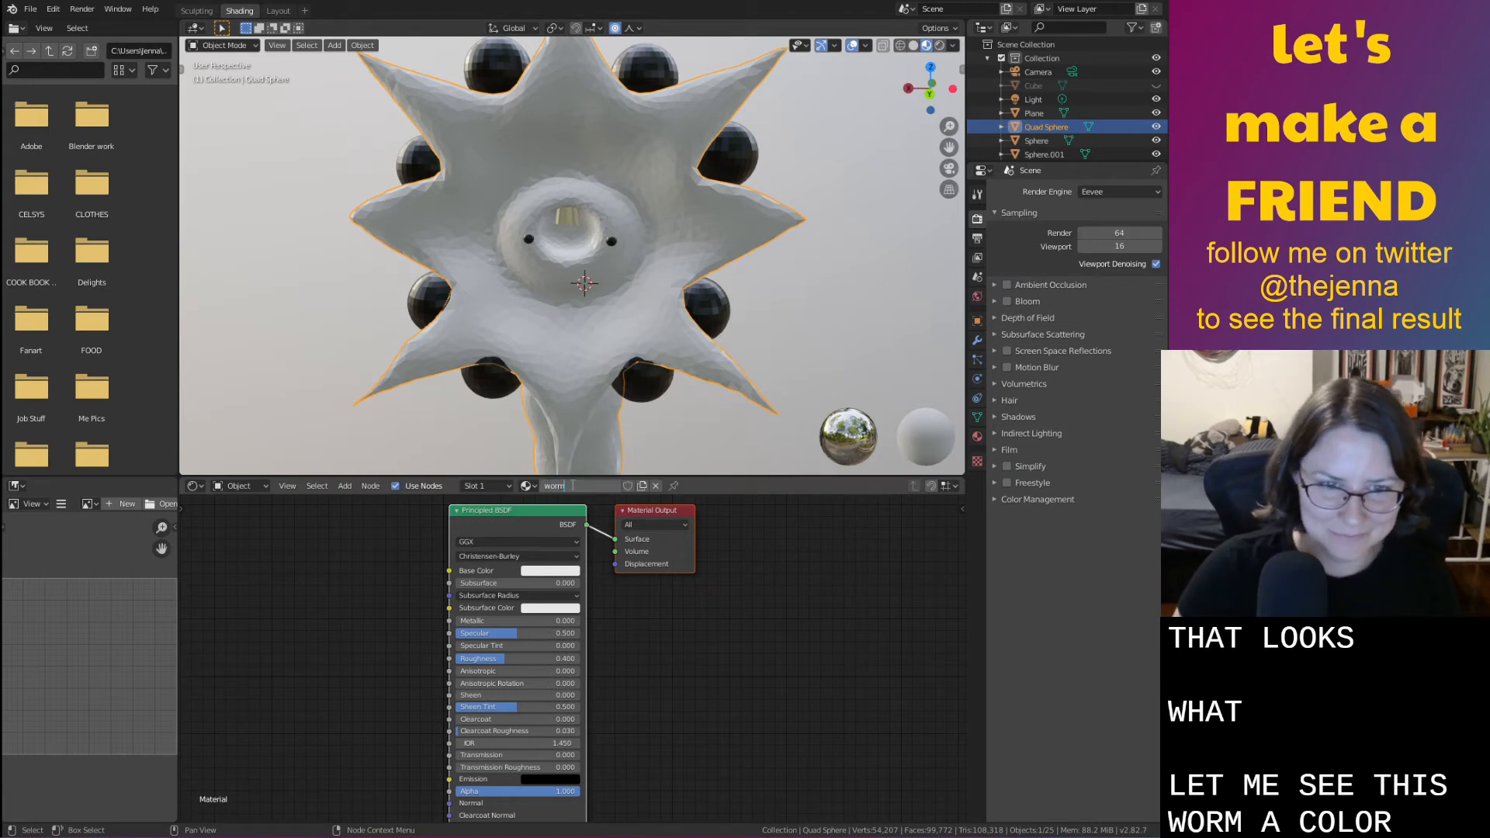
key("Return")
Set the worm material's base color to a light pinkish purple, deselect the body and save the file
left_click(542, 570)
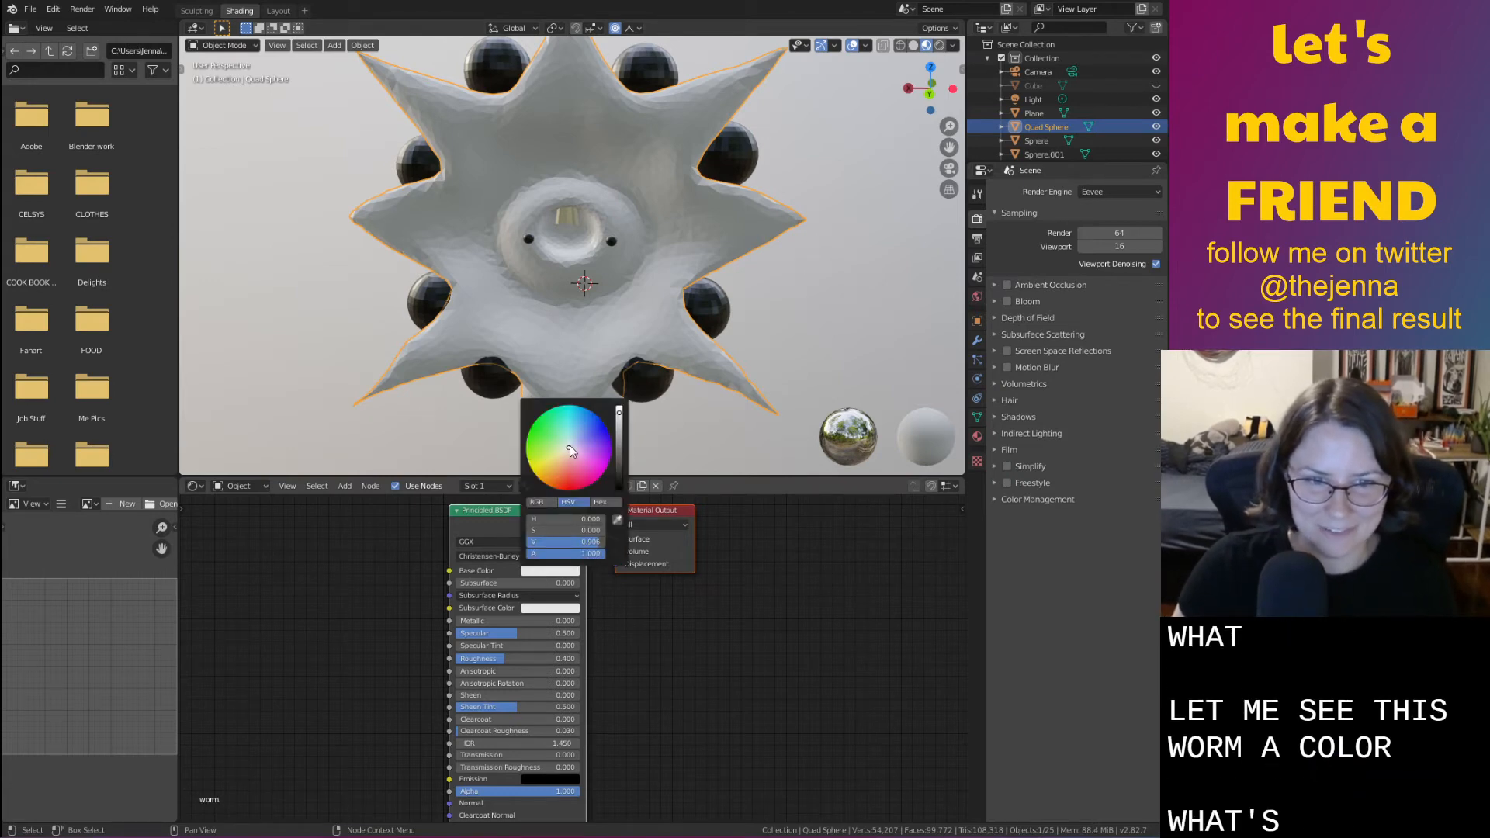
left_click(575, 445)
left_click_drag(577, 449, 578, 451)
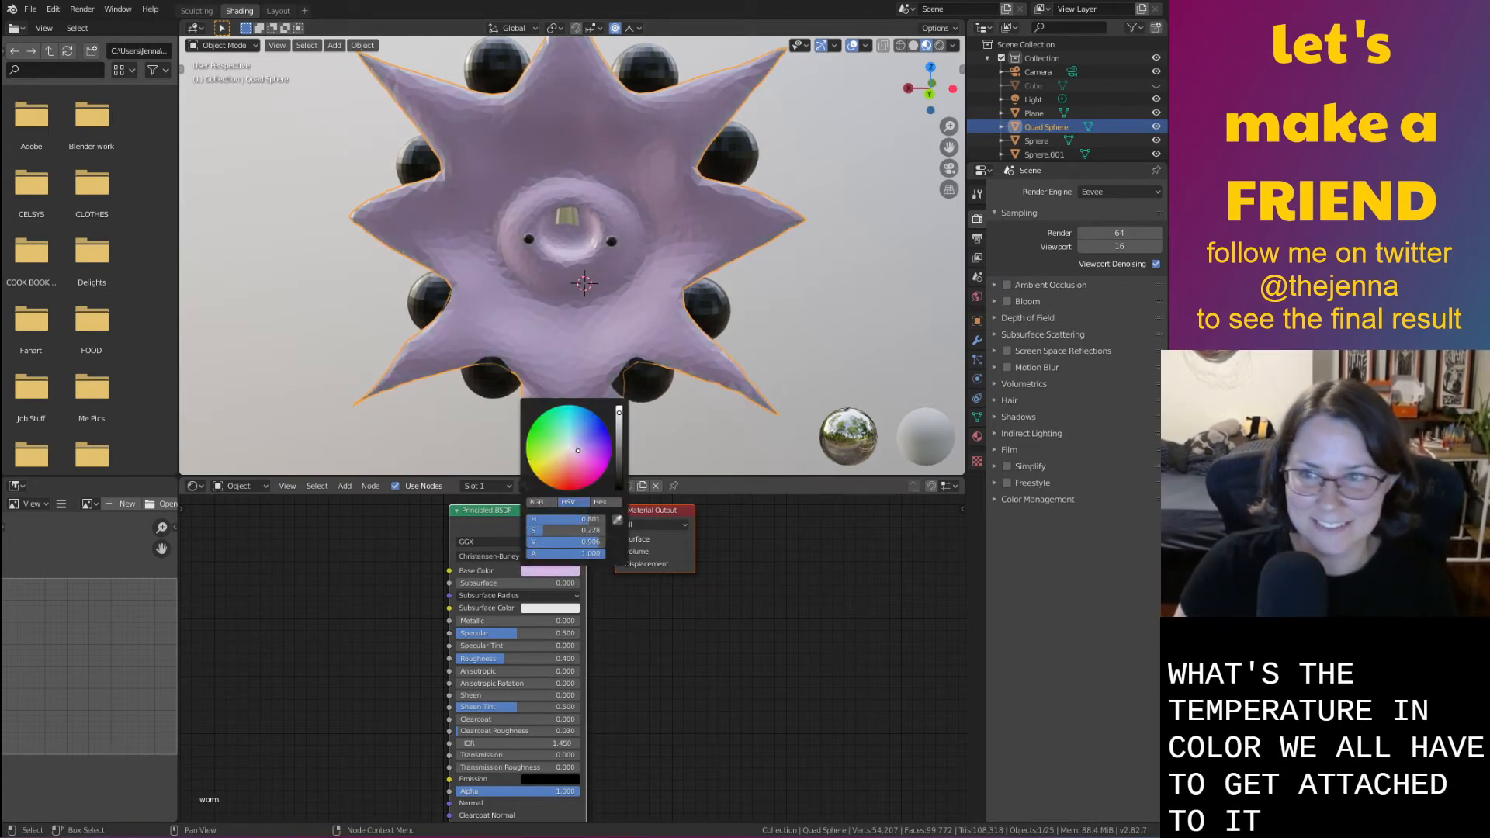
left_click(711, 411)
mouse_move(711, 411)
middle_mouse_down()
mouse_move(705, 425)
mouse_move(731, 427)
mouse_move(735, 412)
middle_mouse_up()
key("ctrl+s")
Duplicate the upper teeth and place the copy straight below them along Z in the lower part of the mouth
scroll(734, 412, "up", 6)
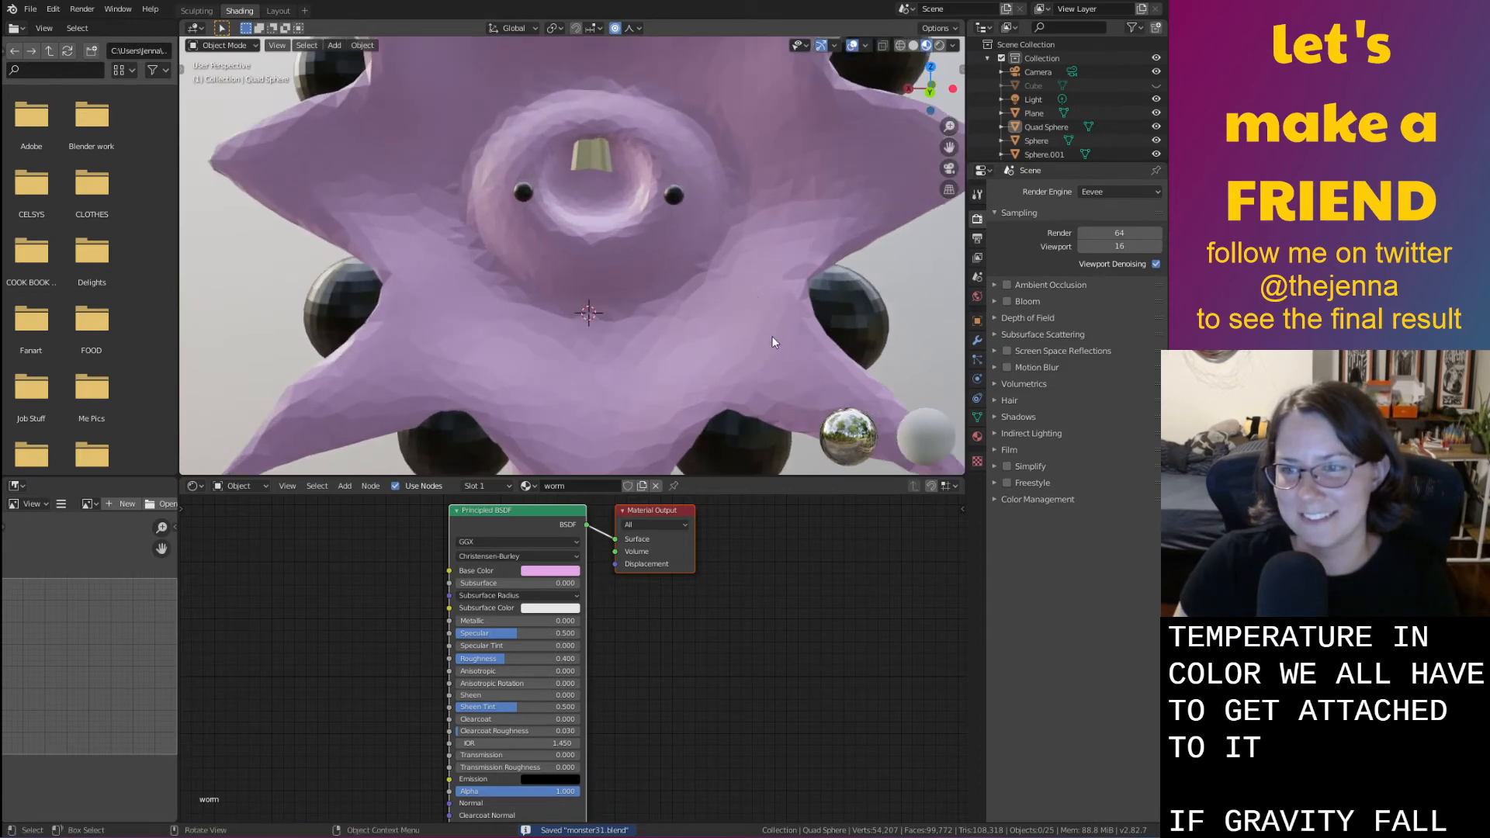
scroll(778, 341, "up", 3)
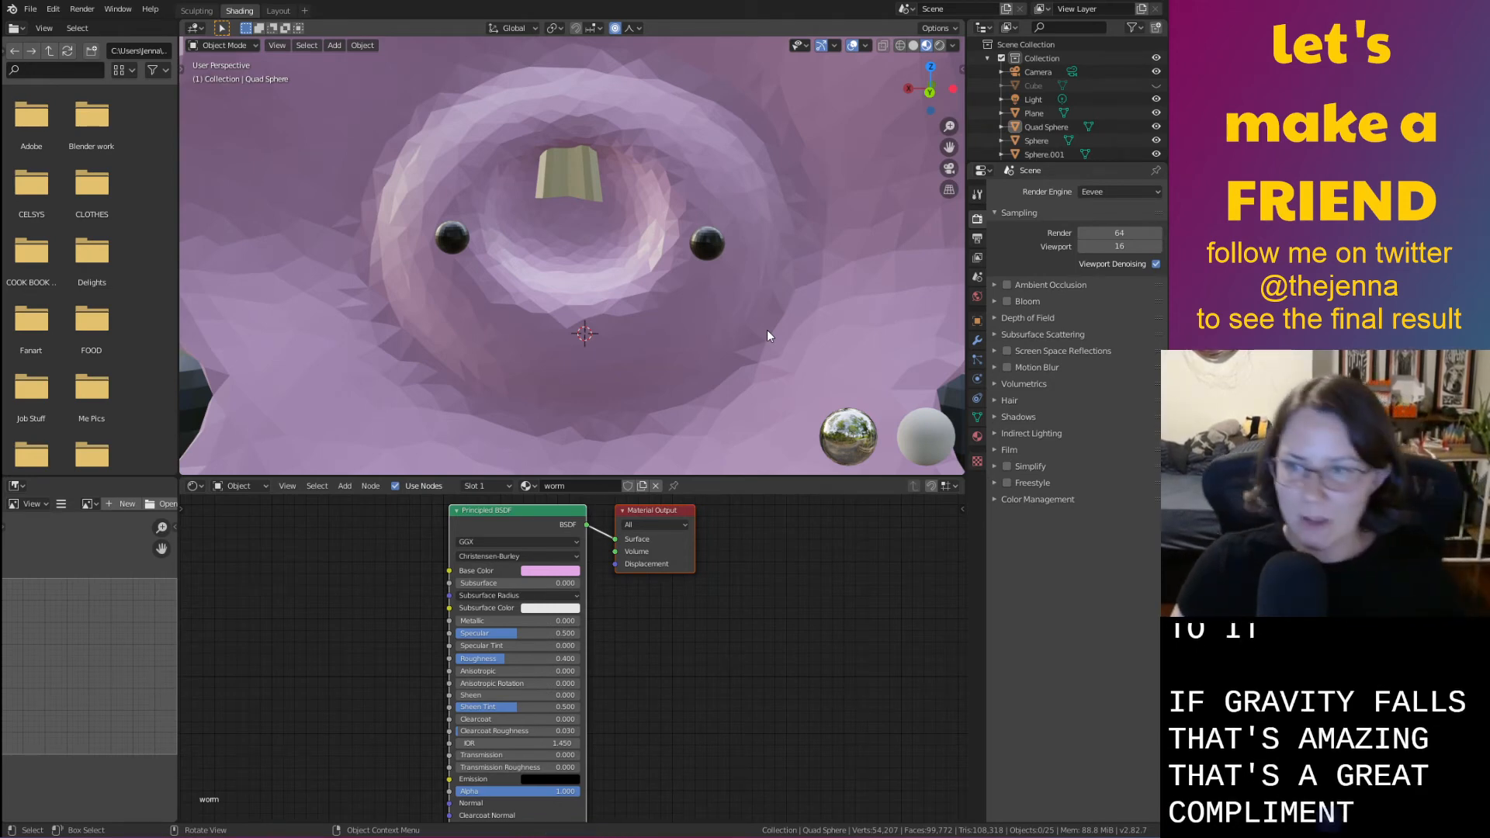
middle_click_drag(677, 292, 678, 291)
left_click(616, 148)
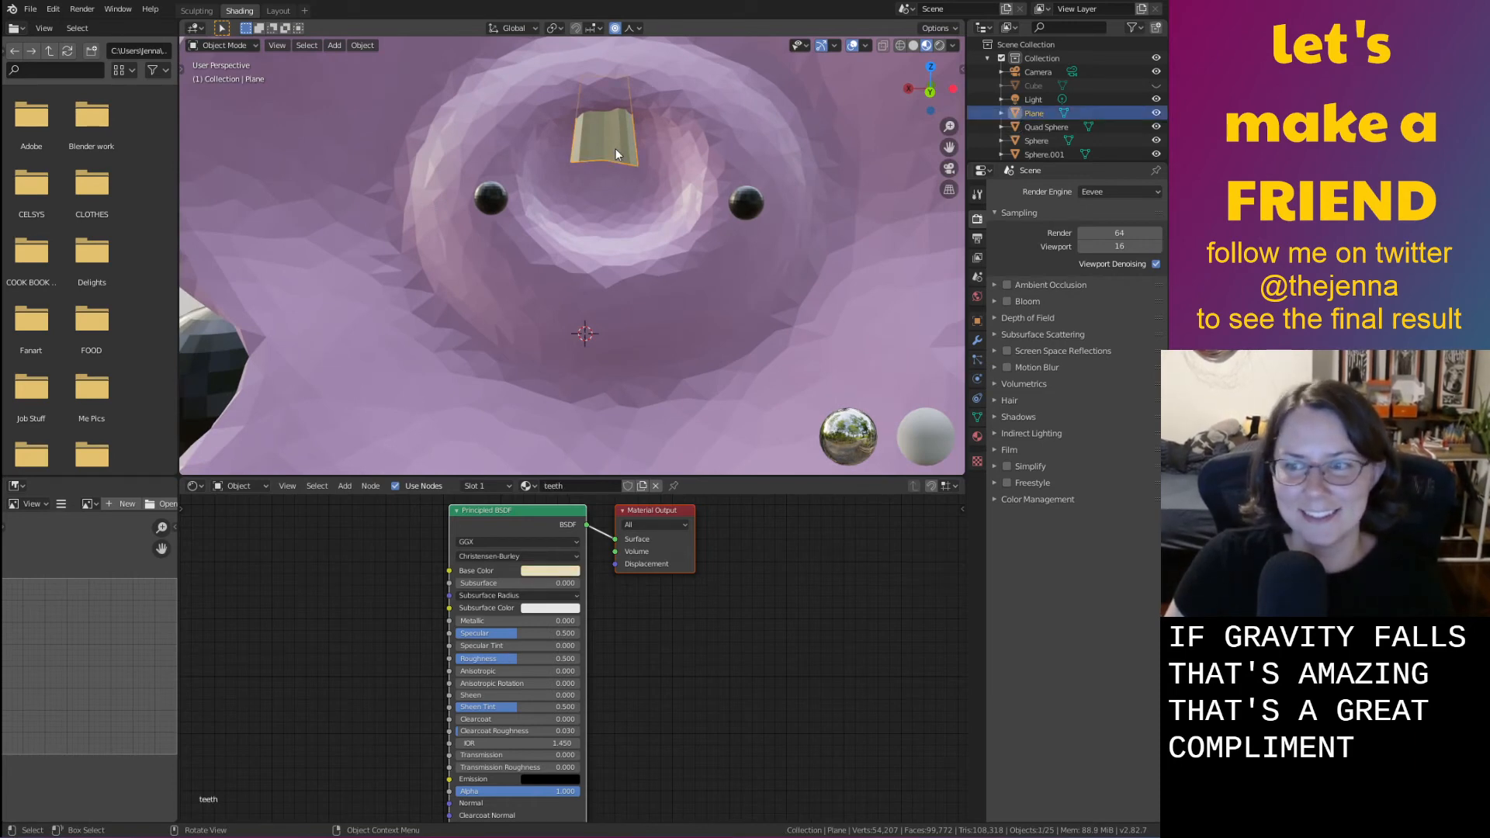
middle_click_drag(614, 147, 617, 146)
key("shift+d")
key("z")
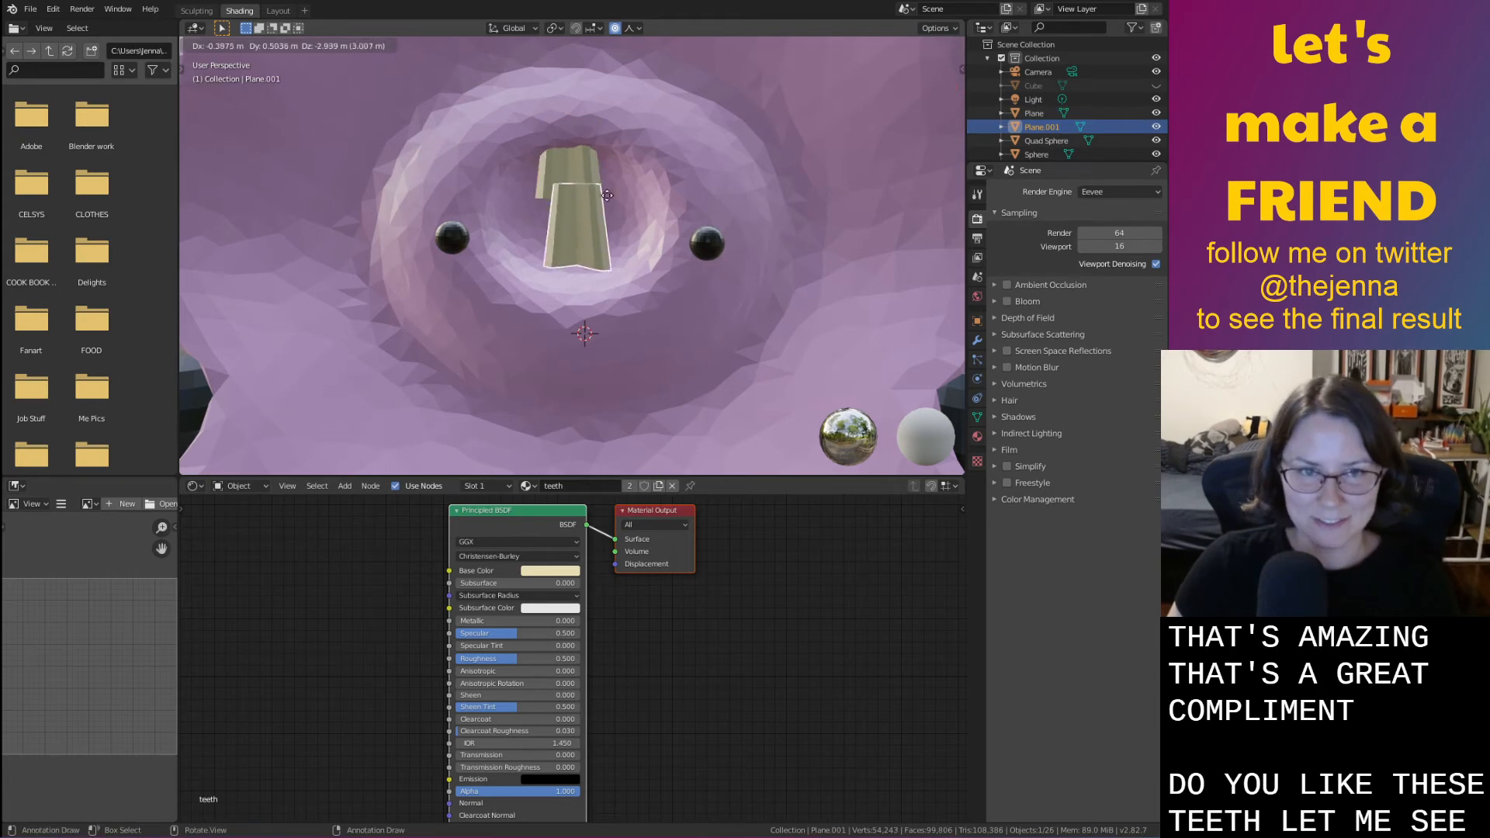
left_click(608, 247)
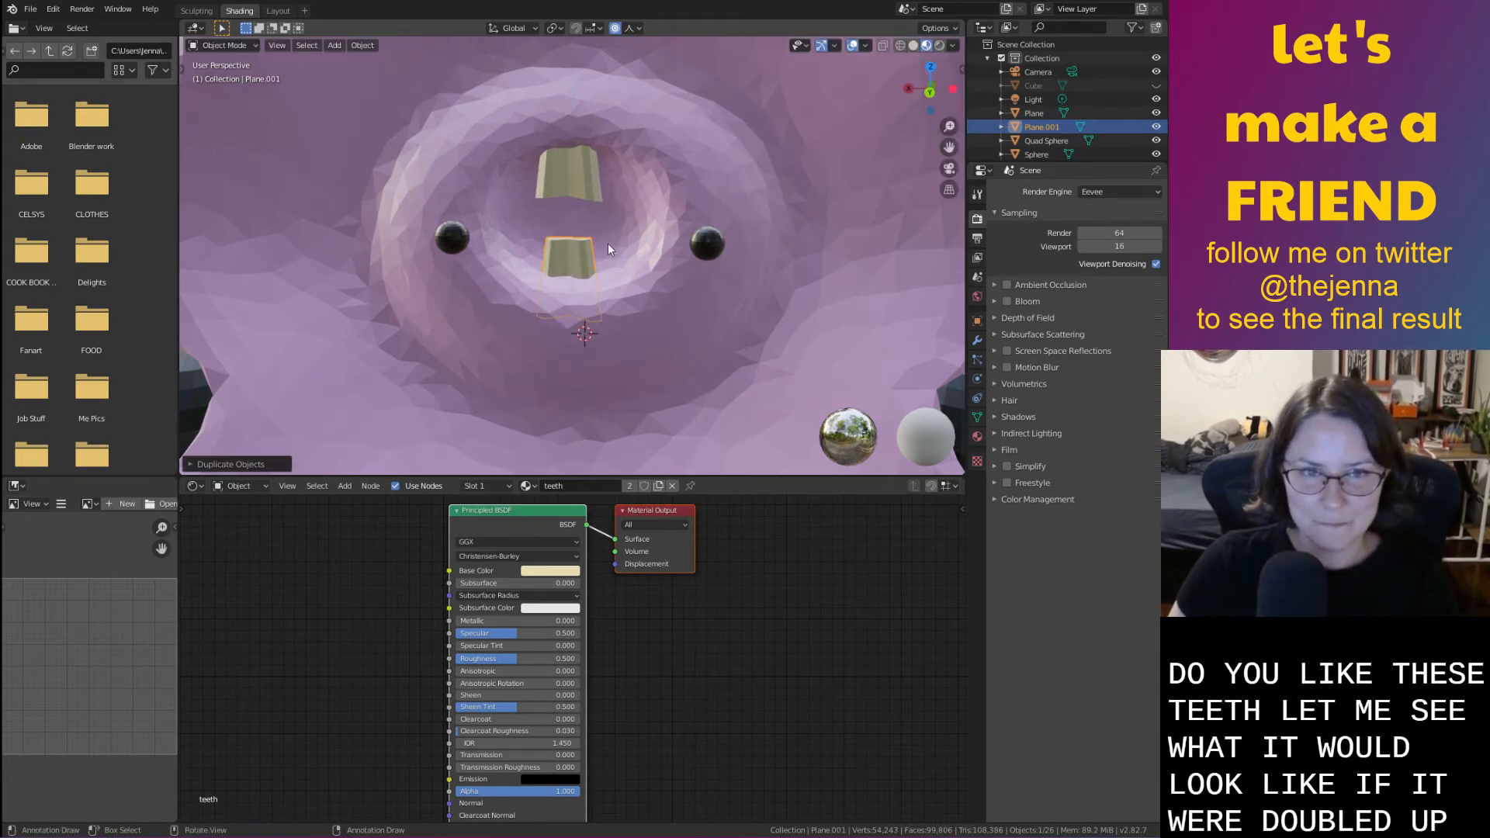
Try to flip the lower teeth about the X axis and shift them along Z, and undo both changes
key("r")
key("x")
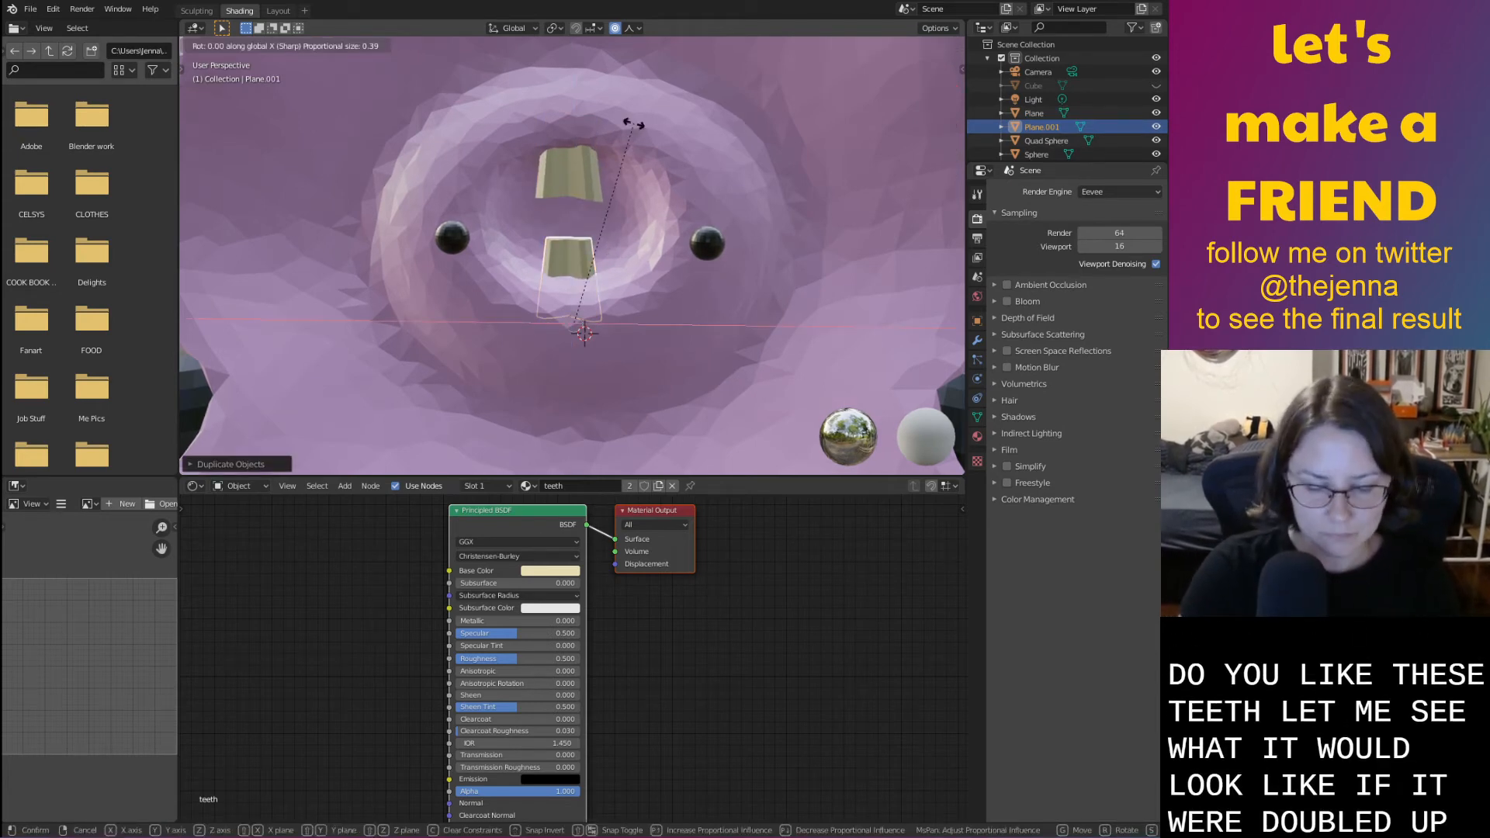
left_click(633, 122)
key("g")
key("z")
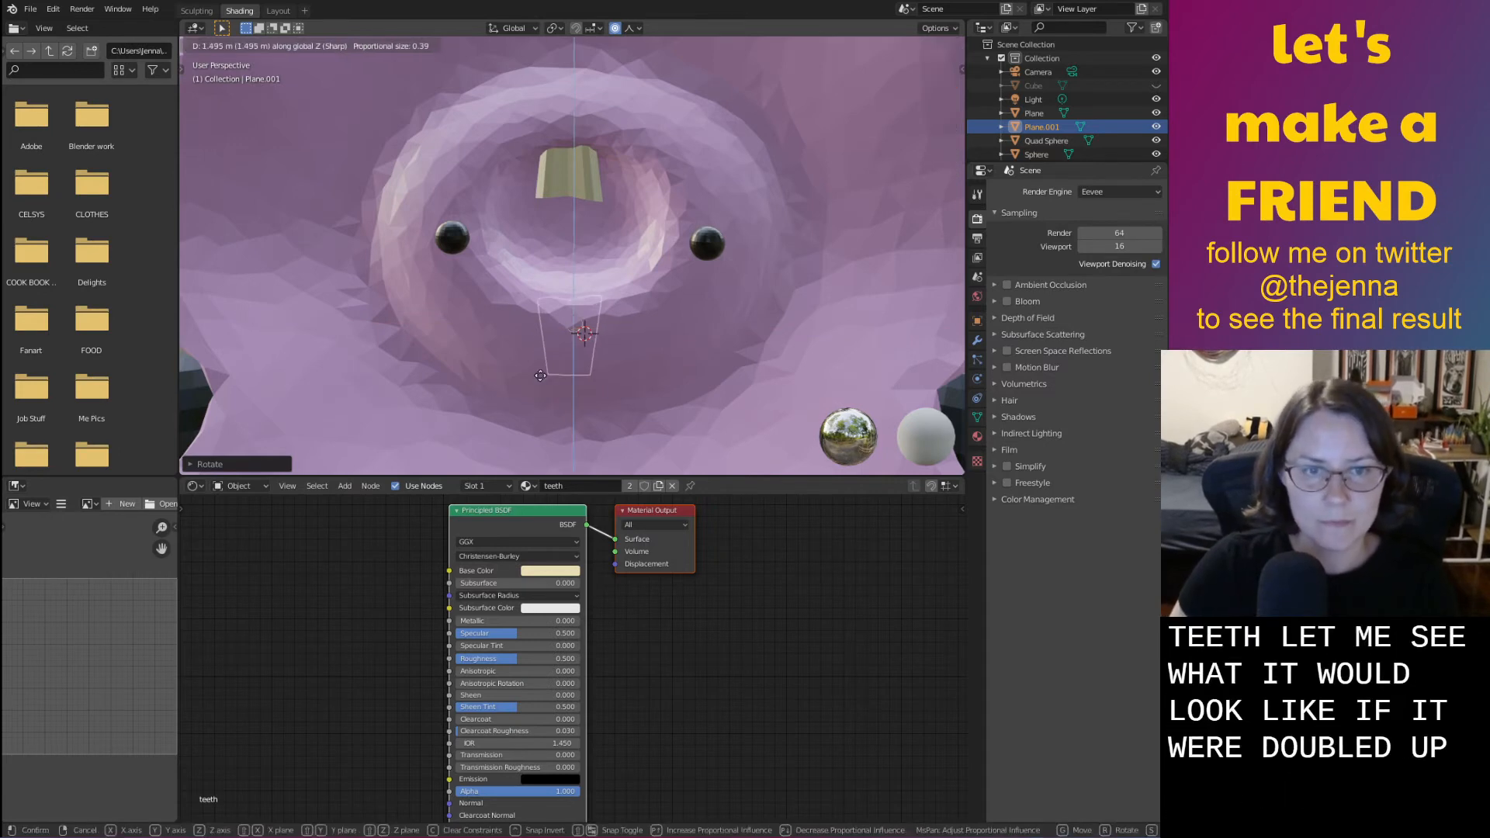
left_click(540, 299)
middle_click_drag(545, 308, 526, 342)
scroll(548, 333, "down", 1)
scroll(545, 306, "up", 1)
scroll(545, 309, "down", 1)
scroll(545, 341, "down", 5)
scroll(524, 353, "up", 5)
key("ctrl+z")
key("ctrl+z")
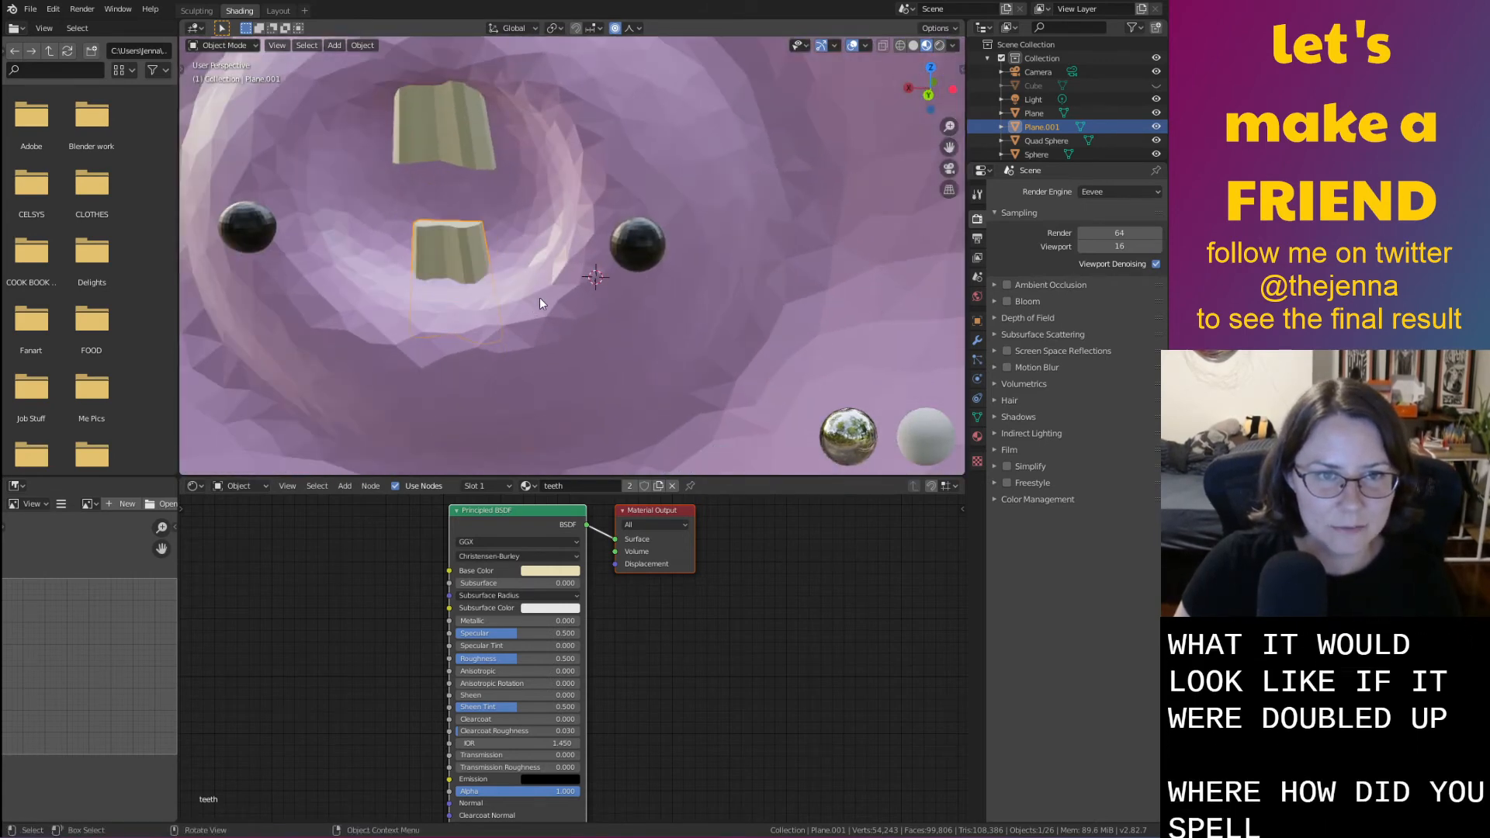
Turn the lower teeth upside down about the global Y axis and raise them about 5.2 m along Z
key("r")
key("x")
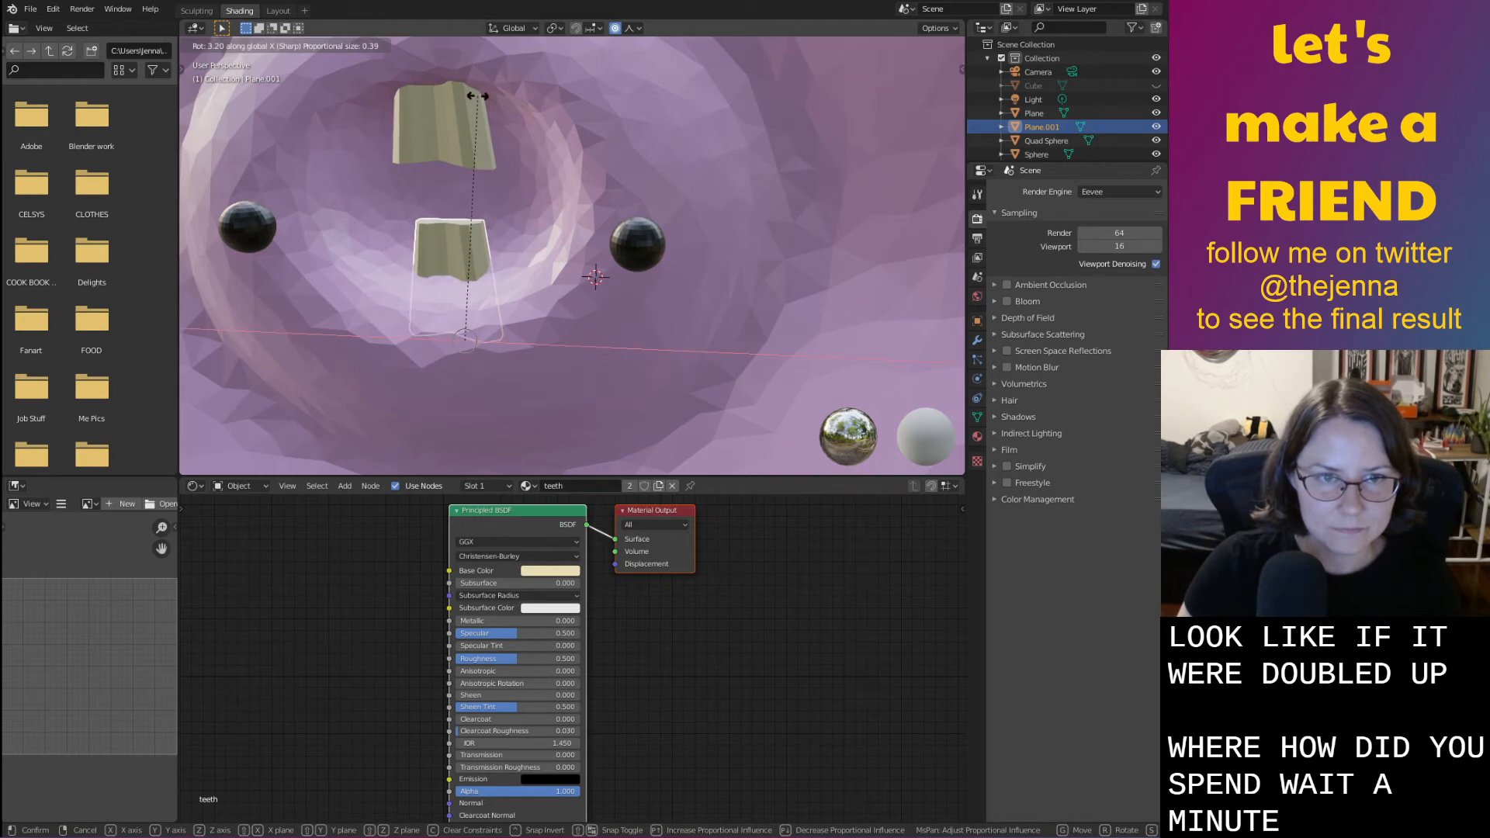
key("y")
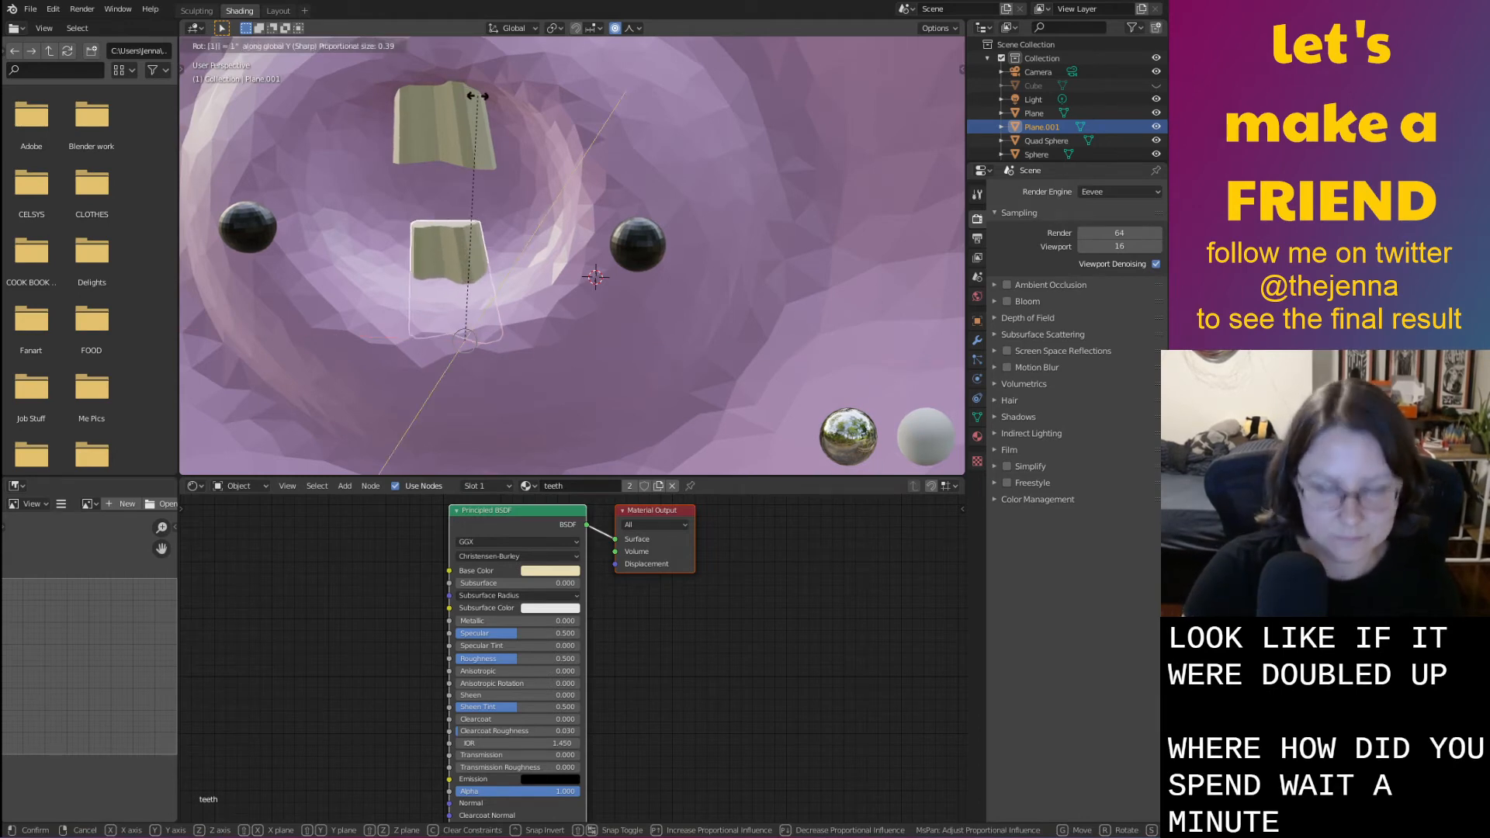
left_click(477, 96)
key("g")
key("z")
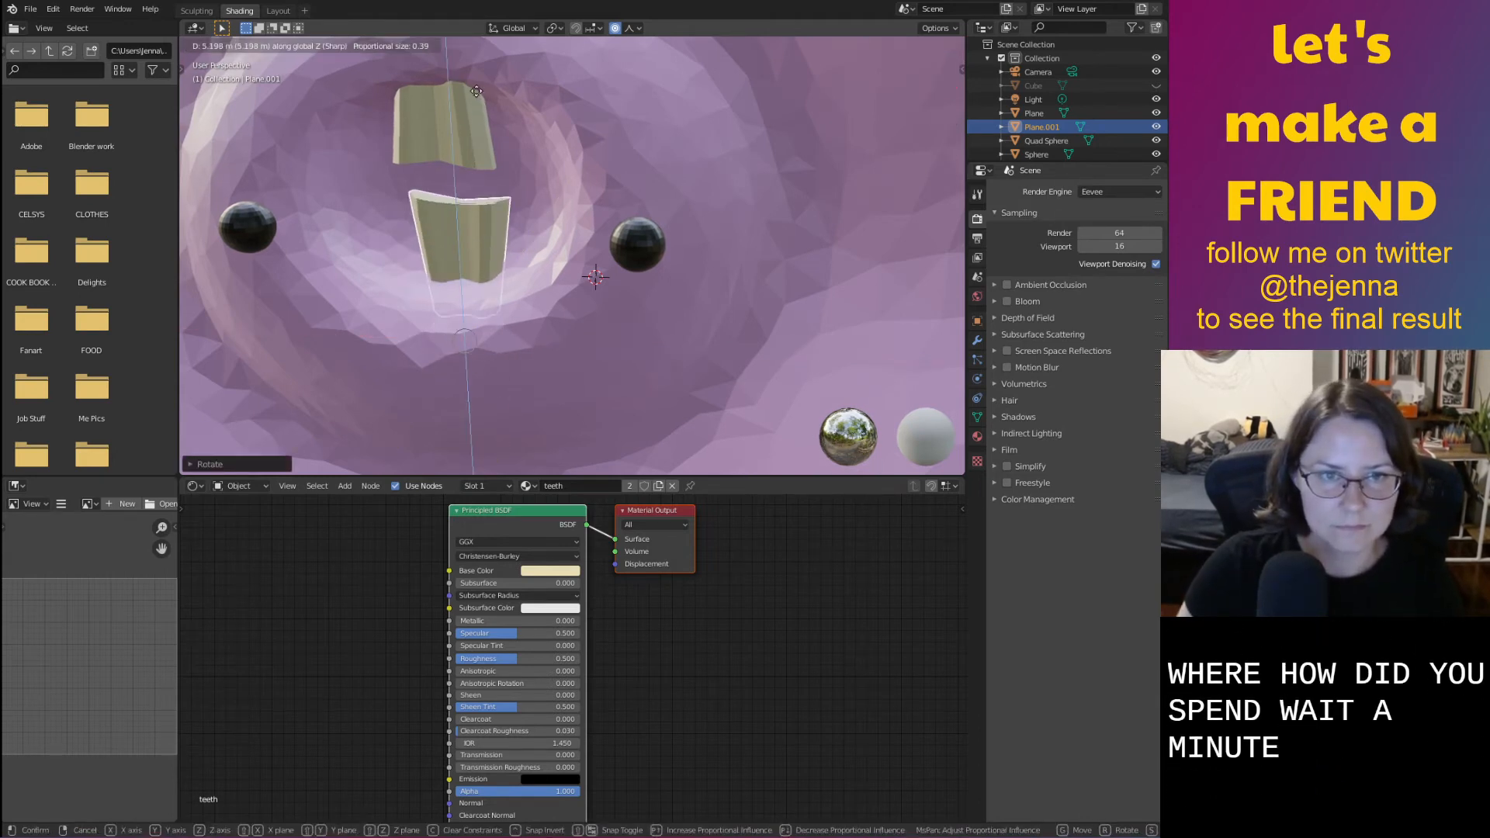
left_click(476, 87)
Lower the flipped bottom teeth slightly along Z to widen the gap below the upper teeth
key("KP_Decimal")
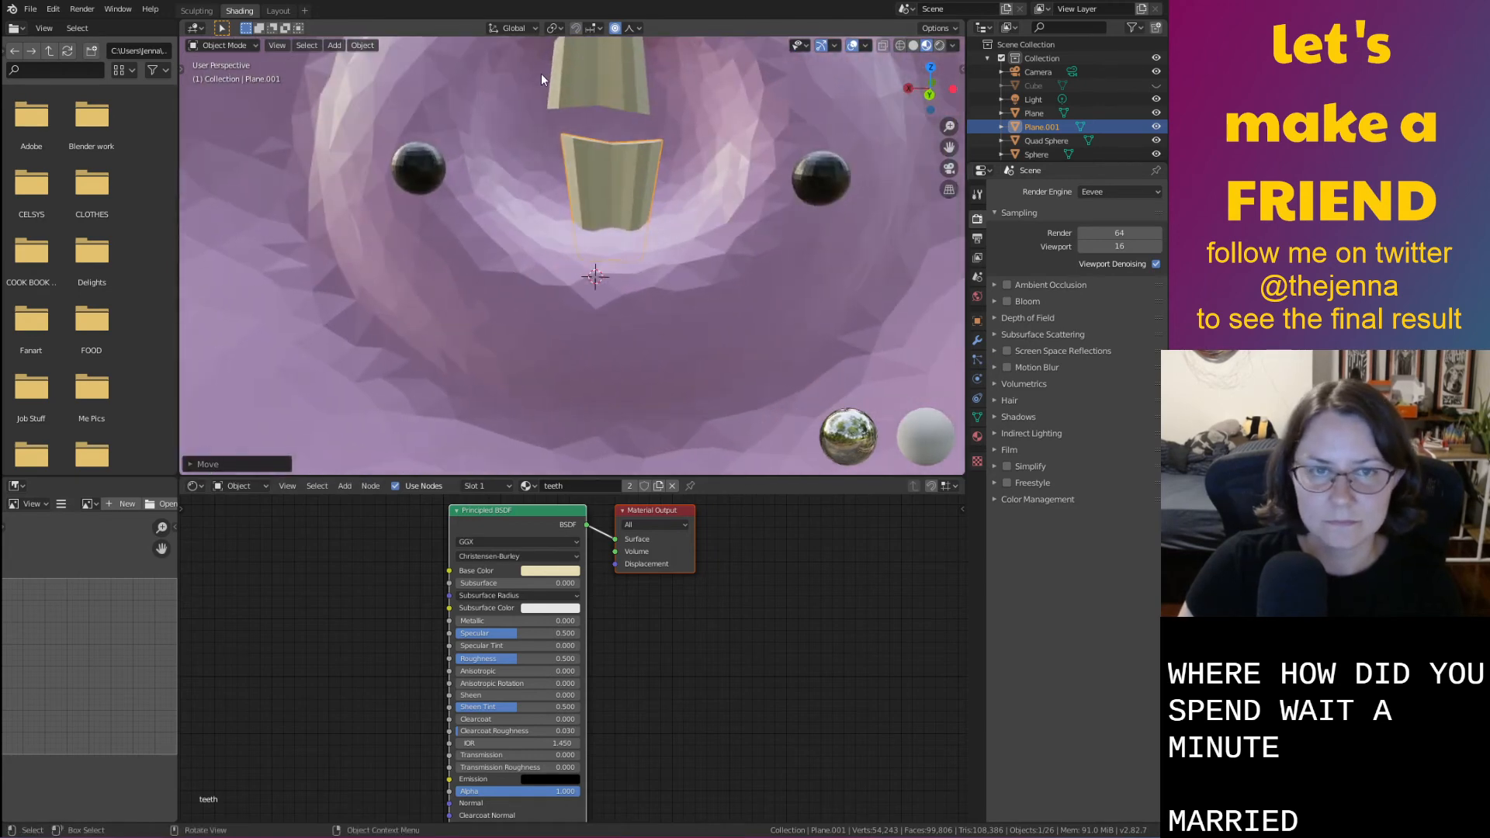
key("g")
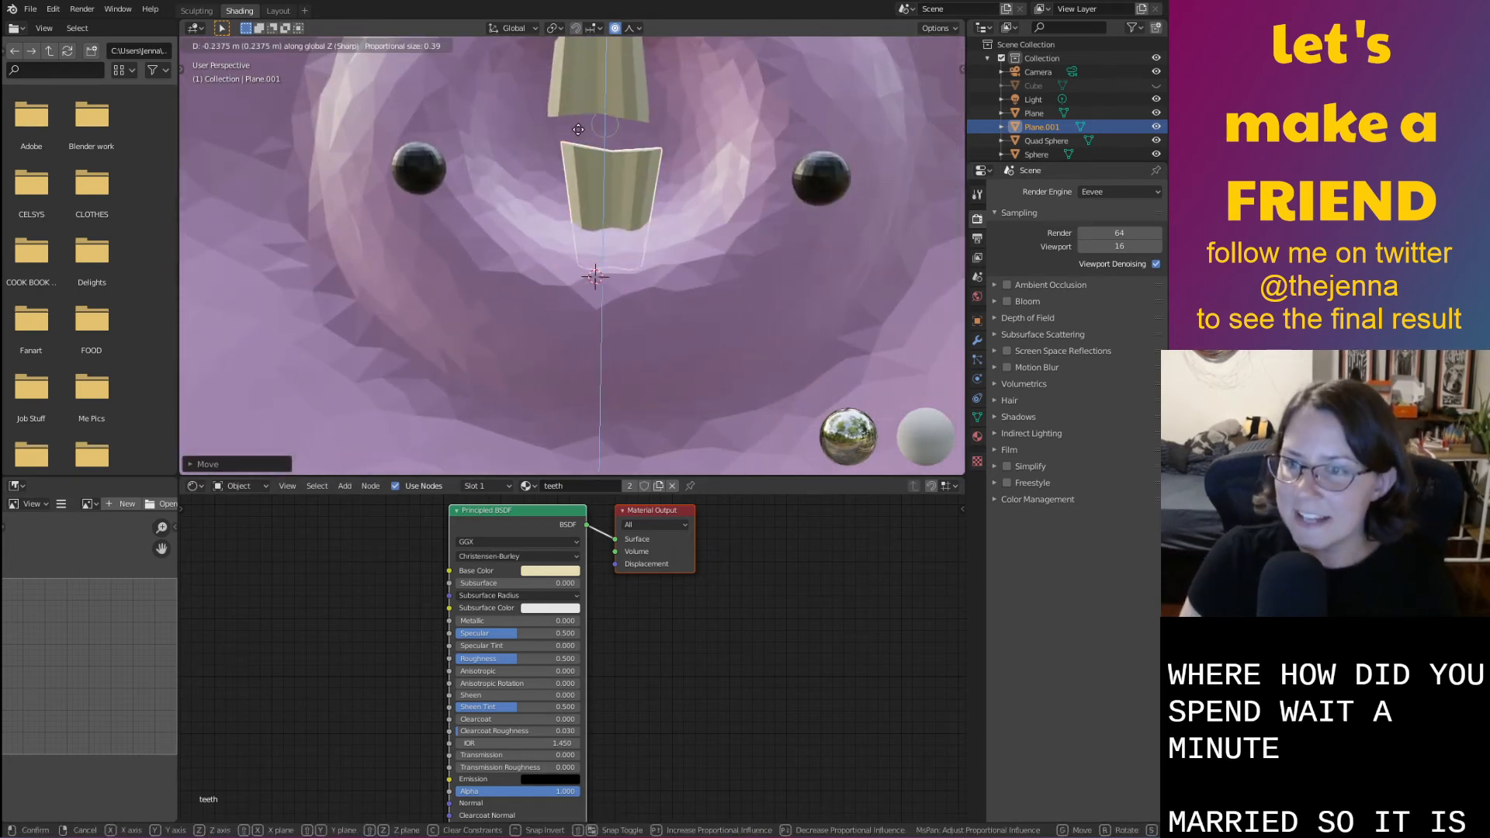
key("Escape")
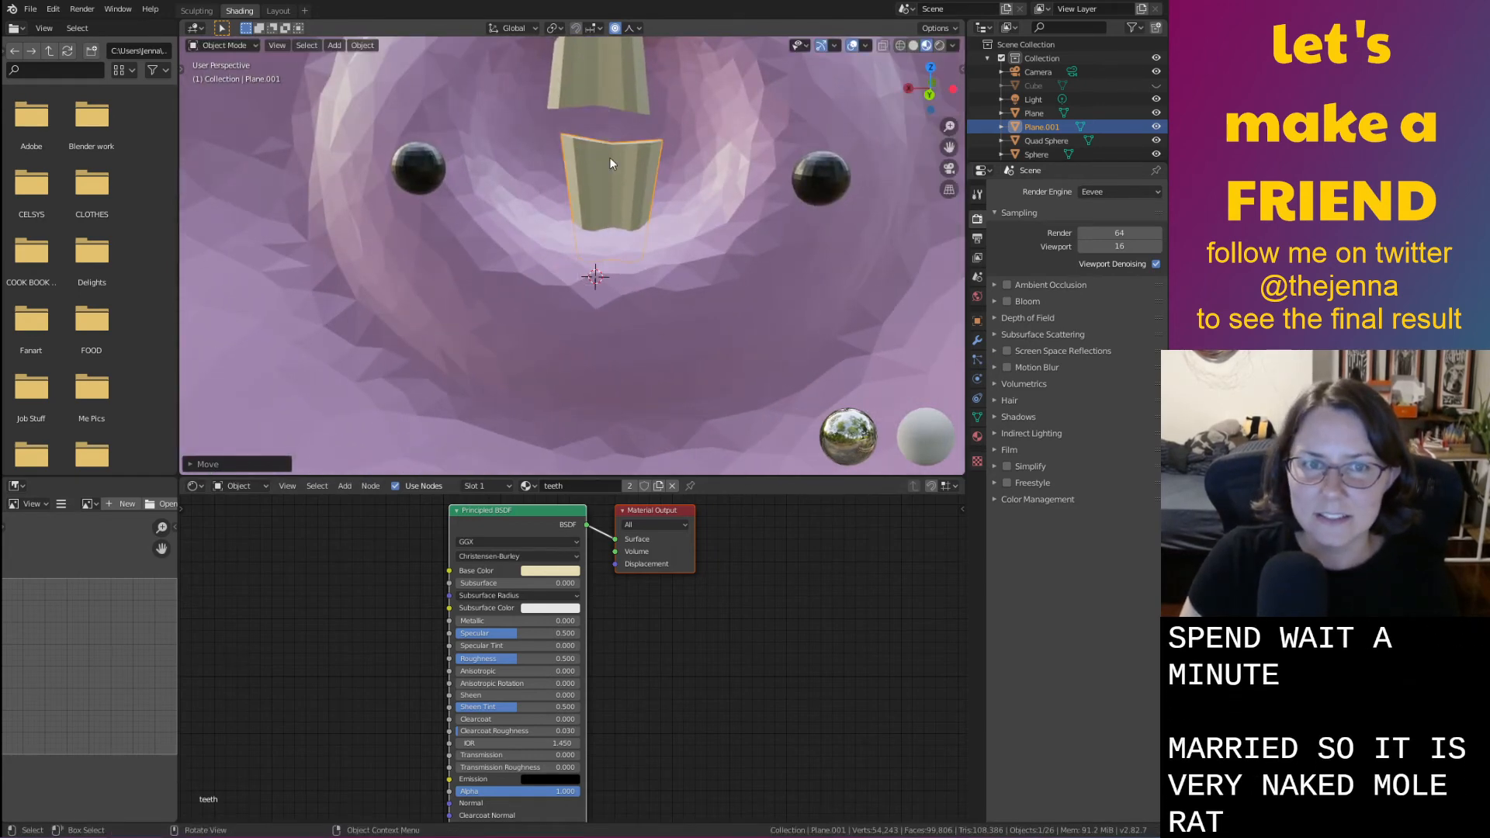
key("g")
key("z")
left_click(620, 186)
Fine-tune the lower teeth's position along Y, shift them about 0.14 m along X, and deselect them
key("g")
key("z")
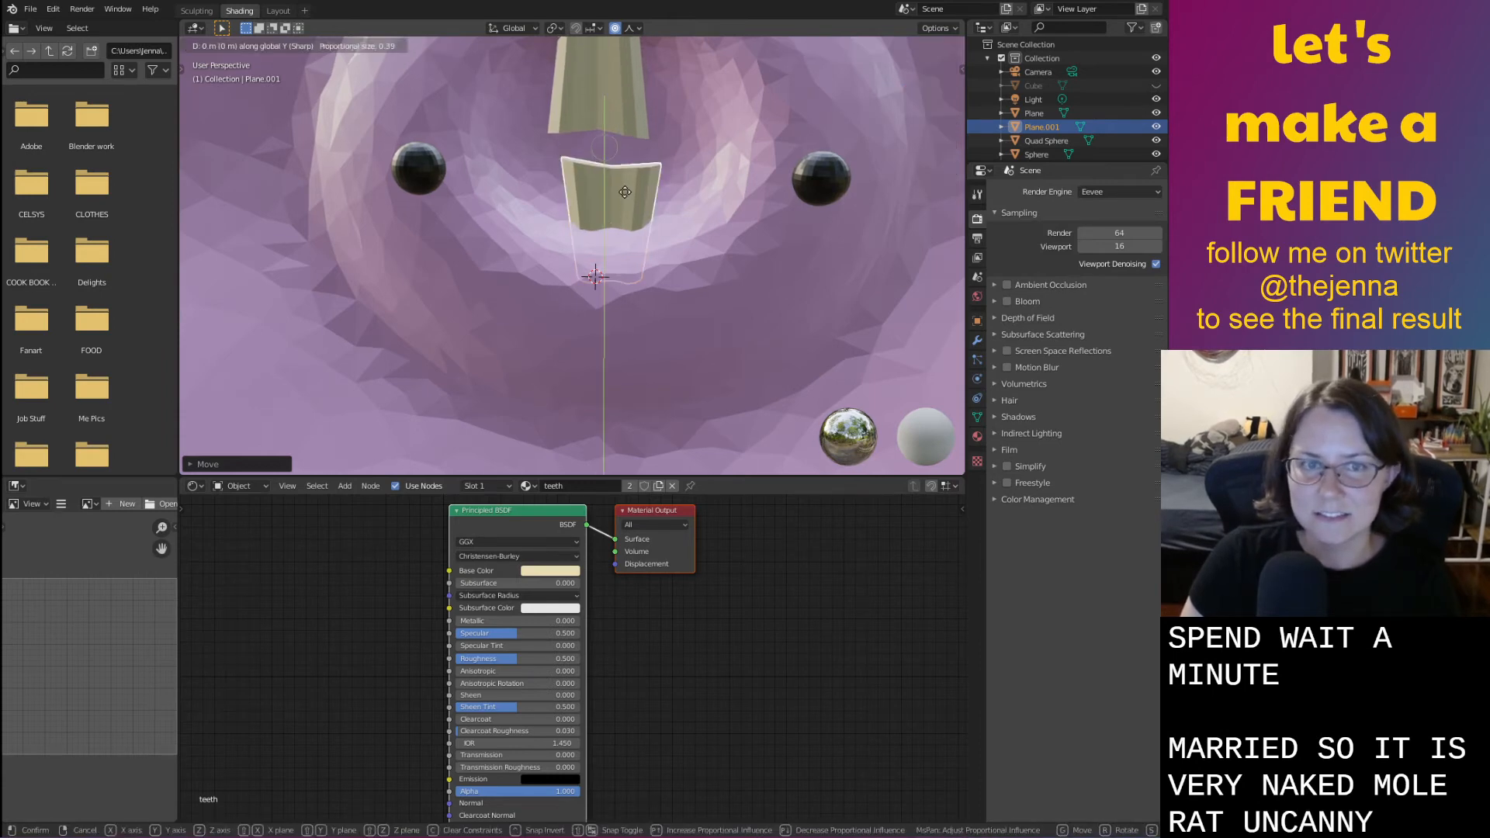
left_click(618, 189)
key("g")
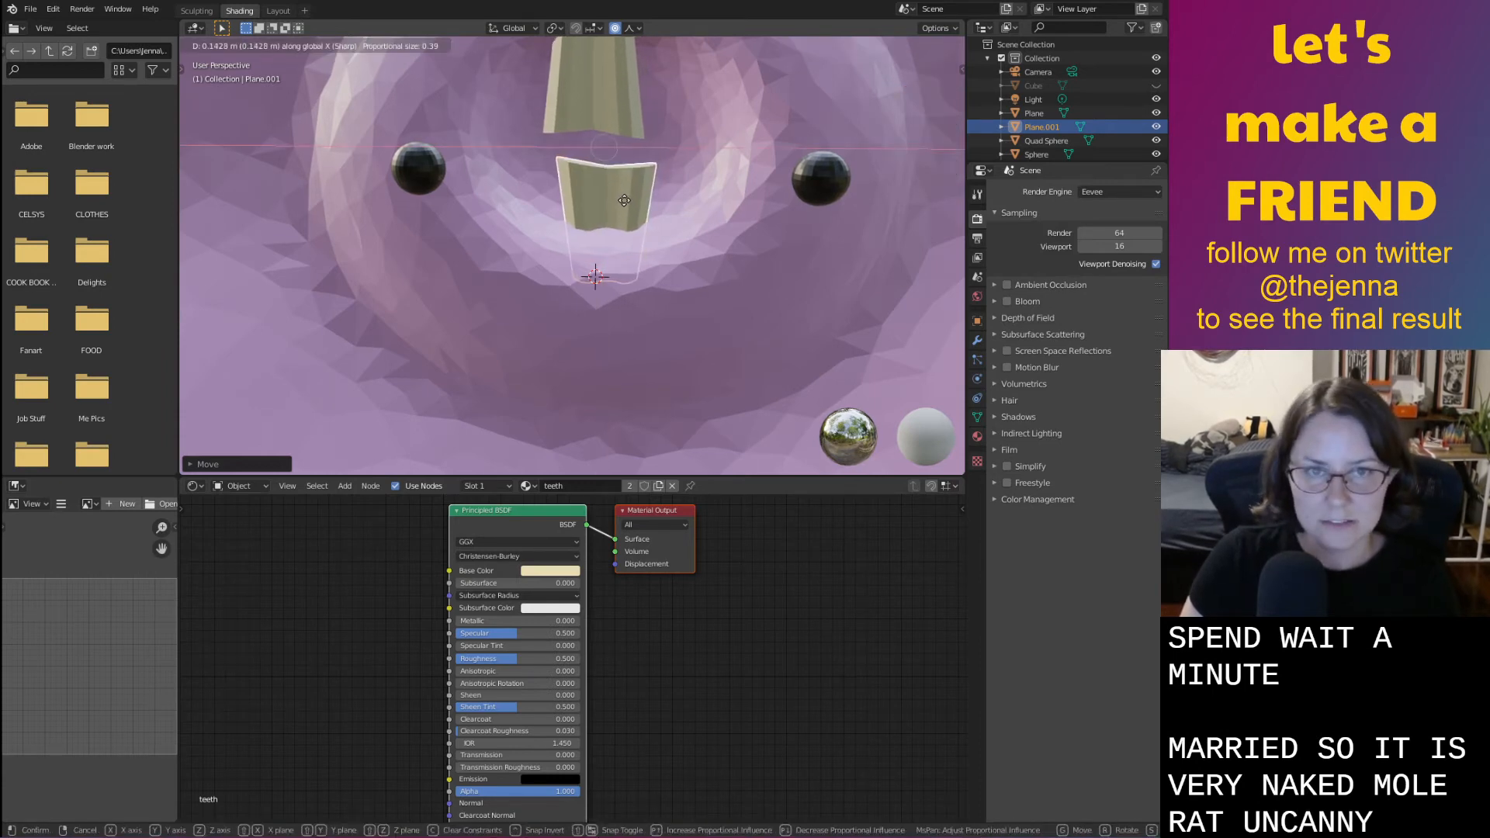
left_click(622, 199)
scroll(622, 199, "down", 5)
key("g")
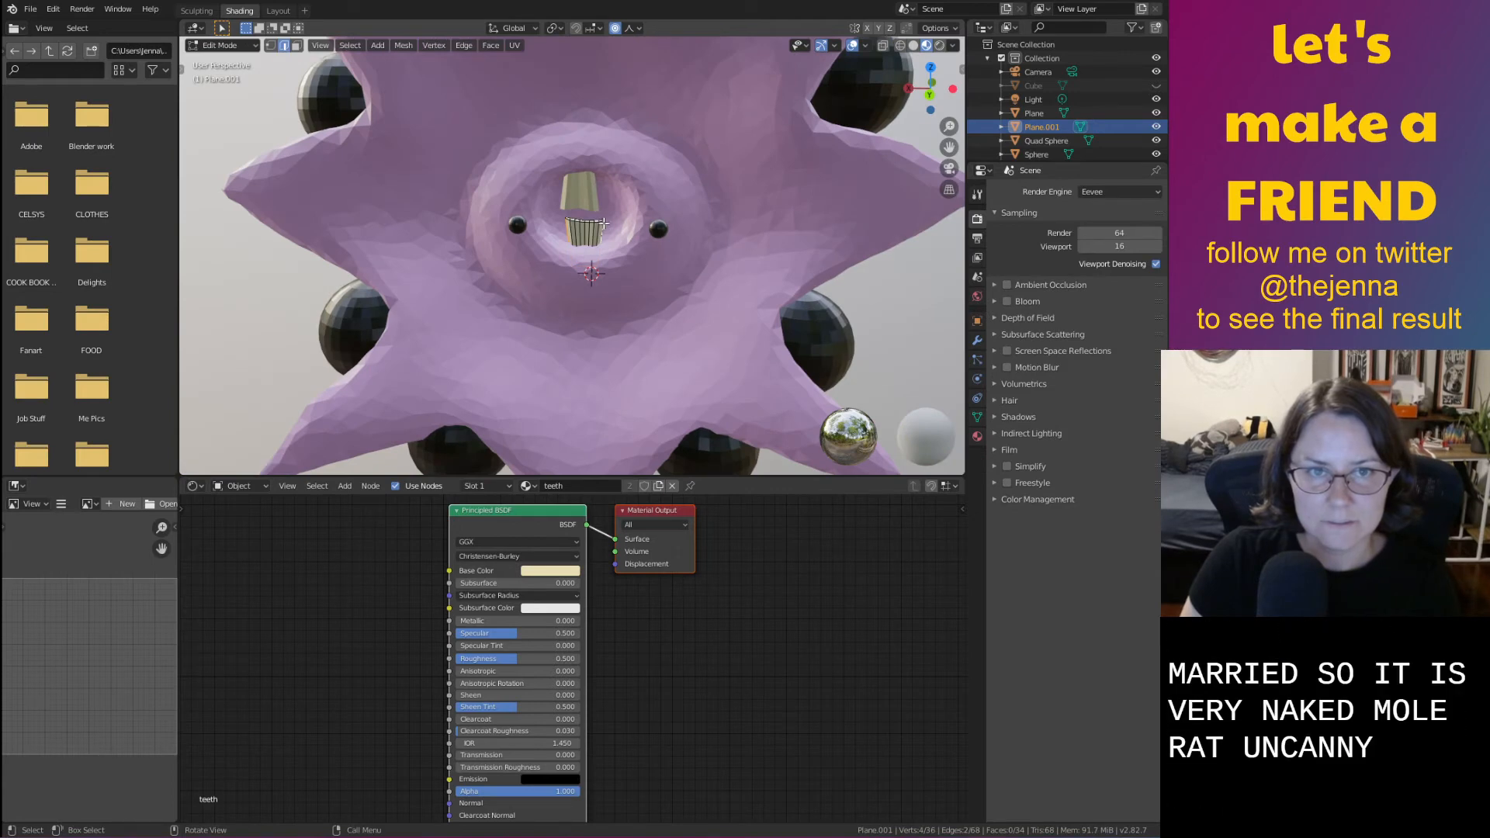
right_click(601, 219)
left_click(874, 299)
Set the origins of the lower and upper teeth to their own geometry, and save the file
scroll(876, 304, "up", 5)
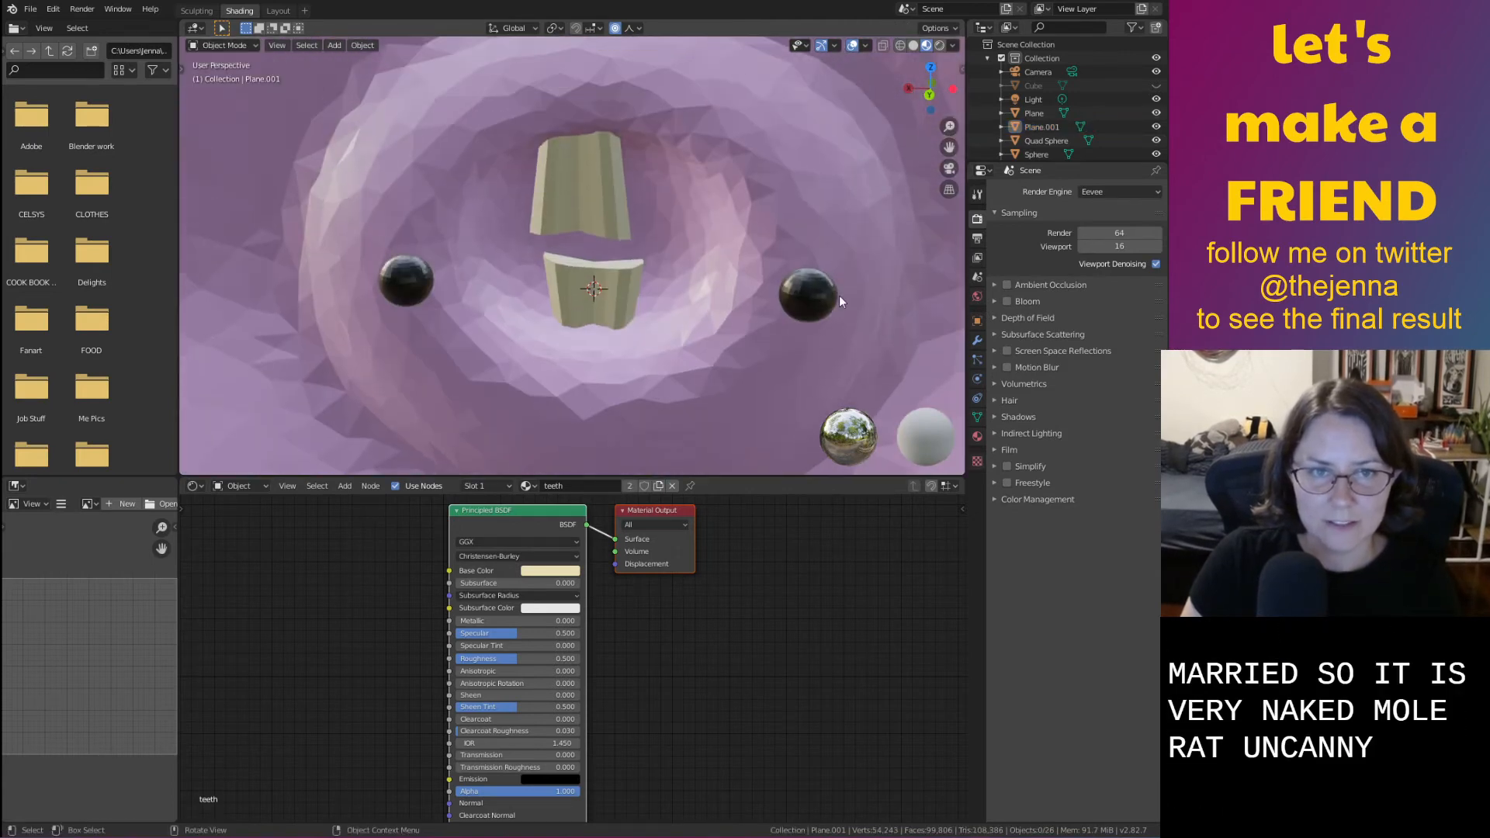
left_click(608, 180)
left_click(628, 282)
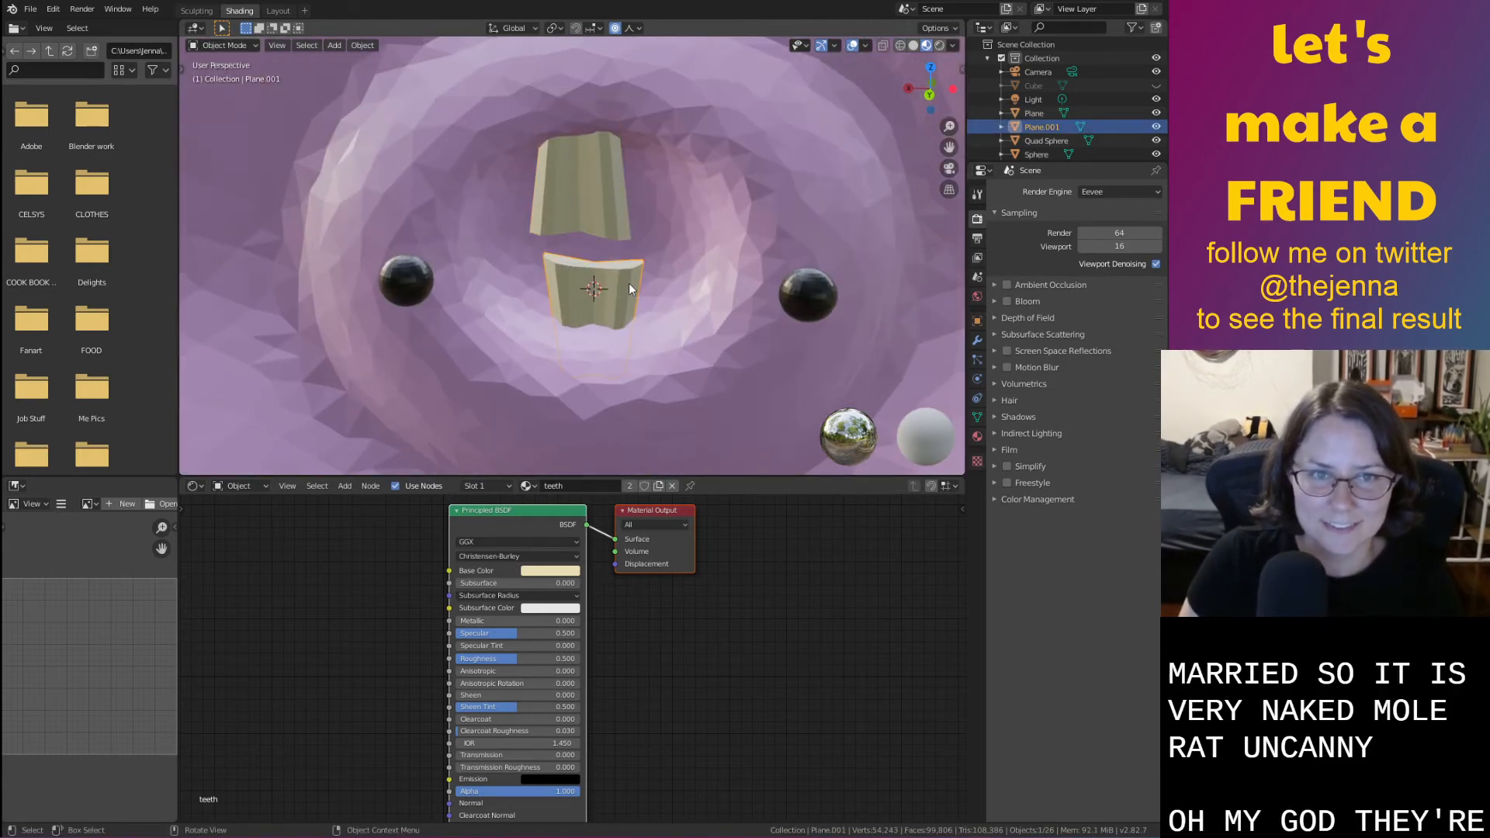
right_click(629, 282)
mouse_move(629, 282)
left_click(701, 298)
left_click(607, 215)
right_click(608, 218)
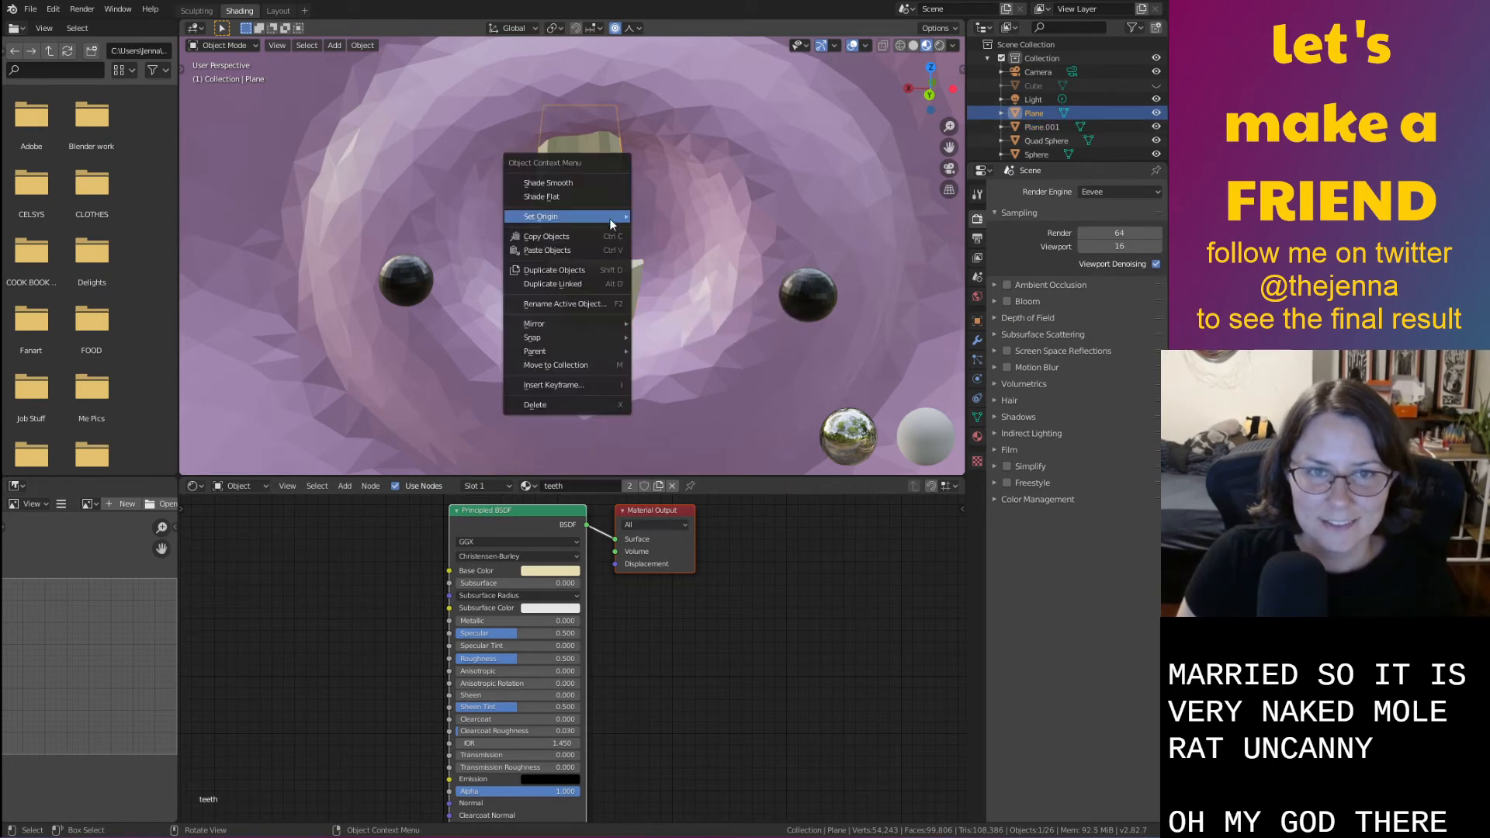
mouse_move(613, 216)
left_click(672, 231)
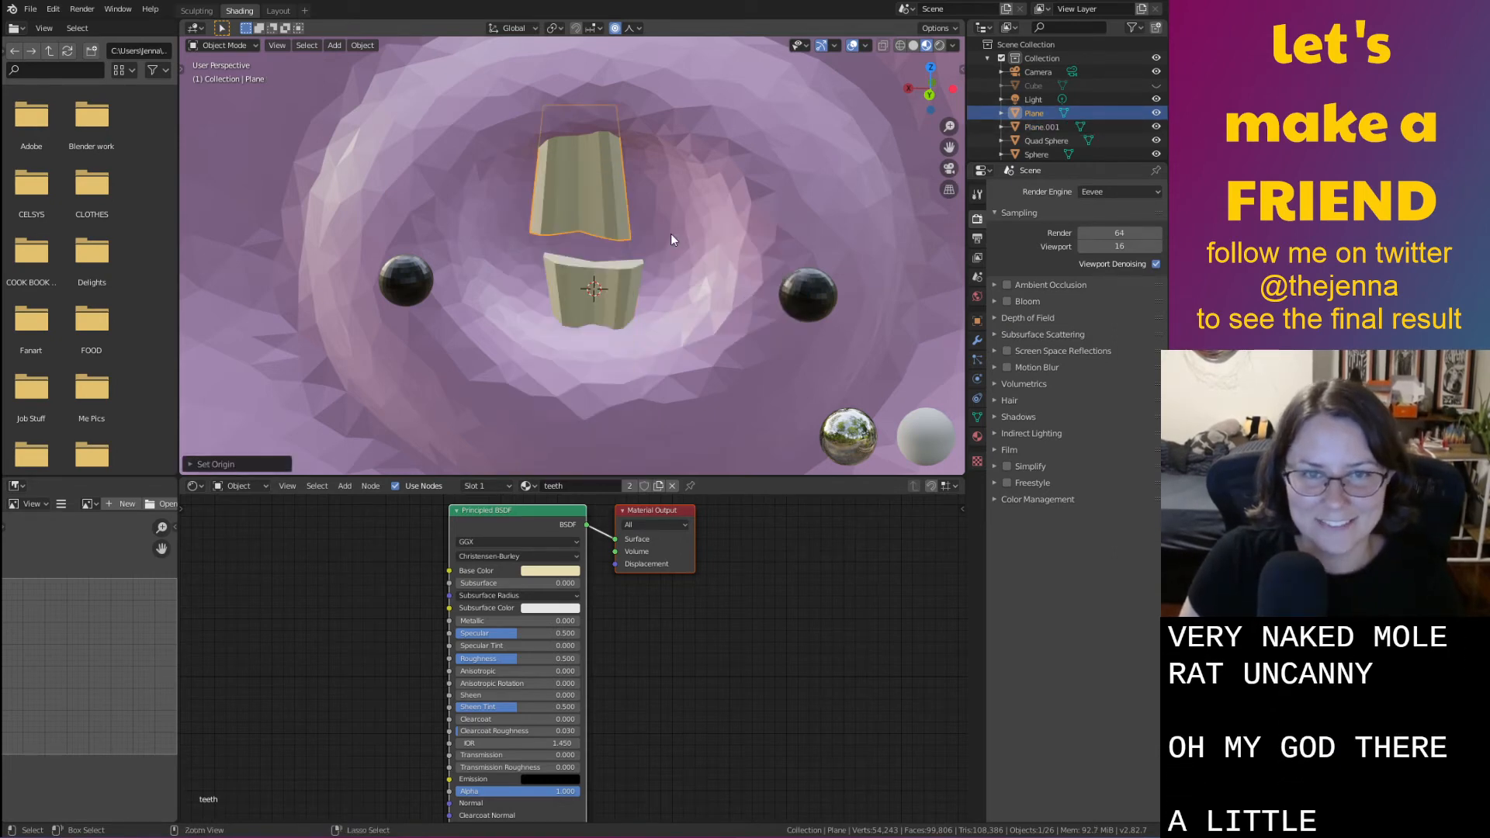
key("ctrl+s")
Raise the upper teeth along Z to widen the gap above the lower teeth
scroll(672, 234, "down", 6)
scroll(672, 235, "up", 5)
scroll(672, 234, "up", 5)
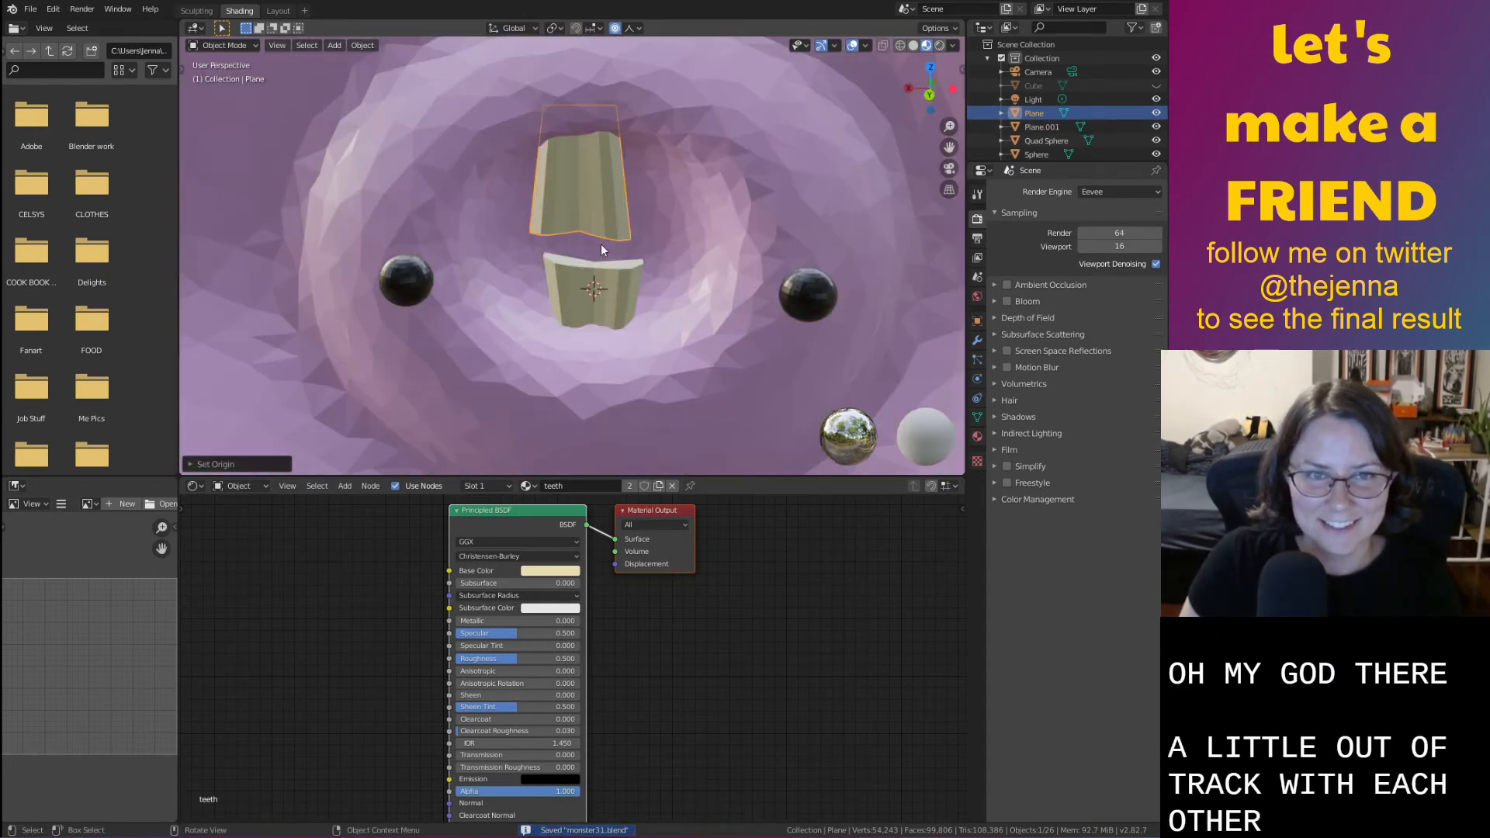
key("g")
key("z")
left_click(591, 189)
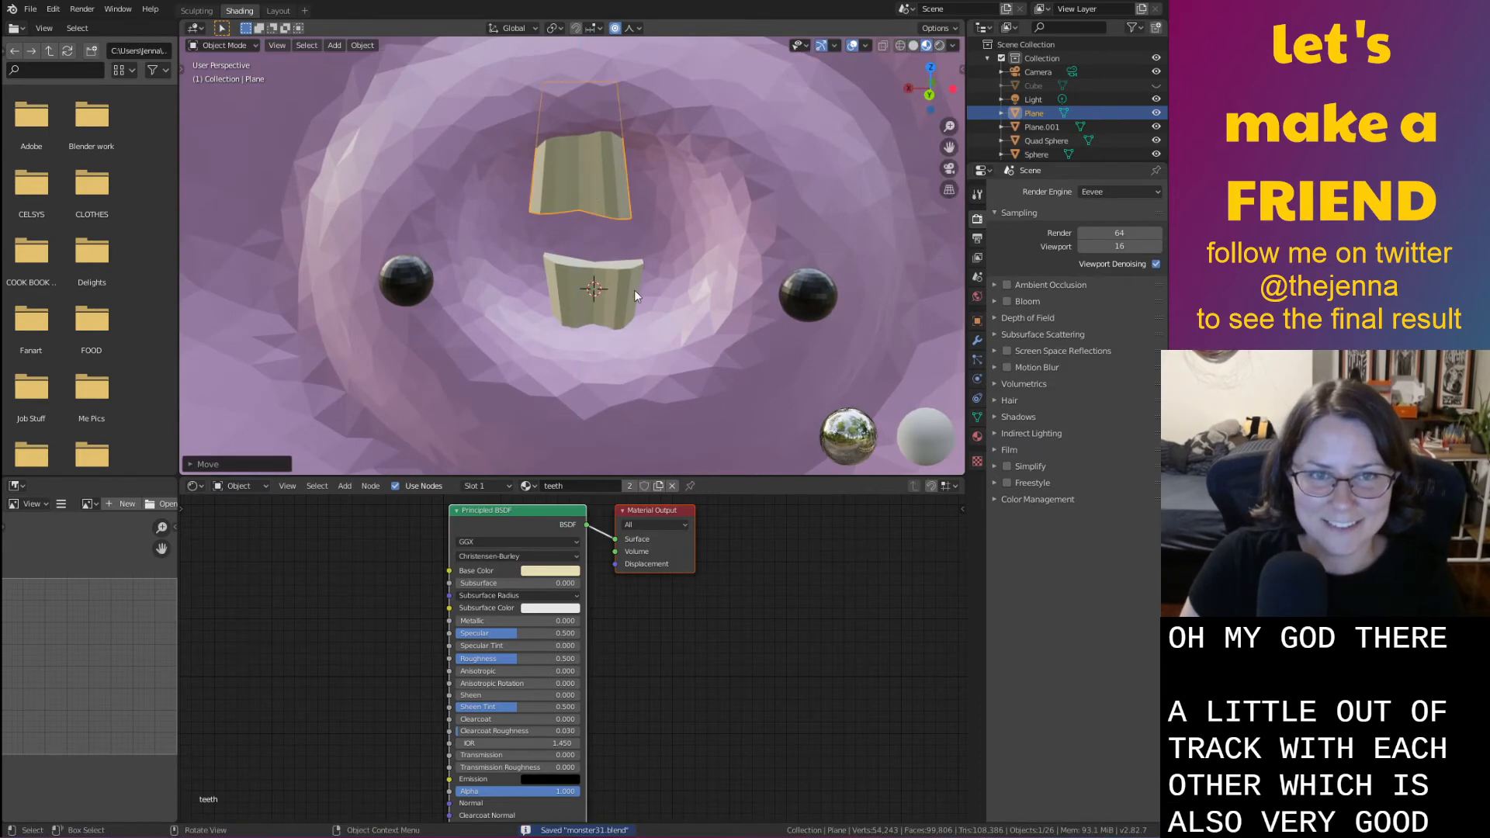
In the back orthographic view, turn off proportional editing and shift the upper teeth along X to line up with the lower ones
middle_click_drag(635, 295, 644, 275)
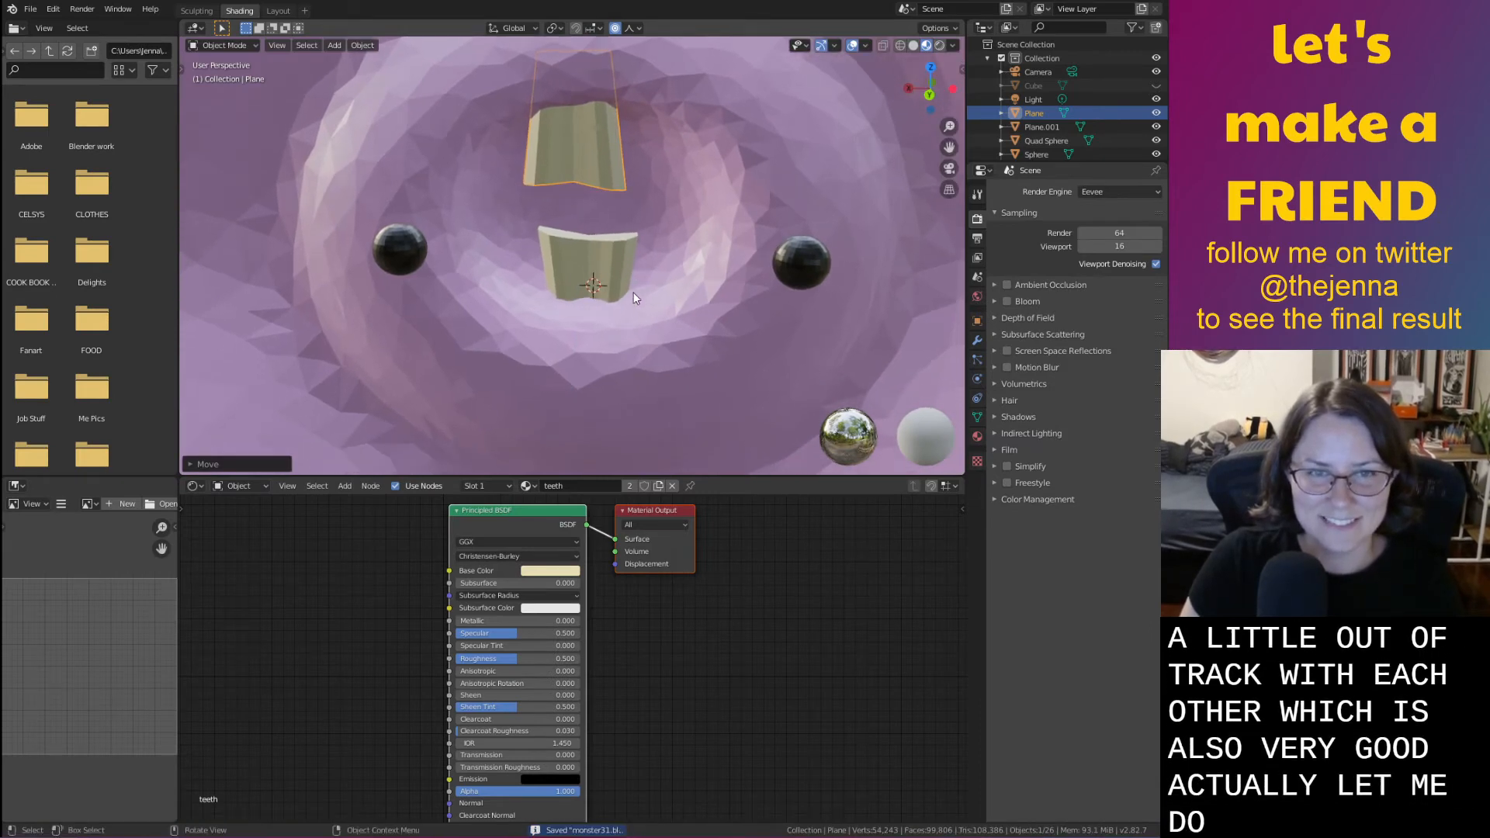
left_click(930, 94)
scroll(857, 123, "up", 1)
middle_click_drag(806, 98, 788, 298, "shift")
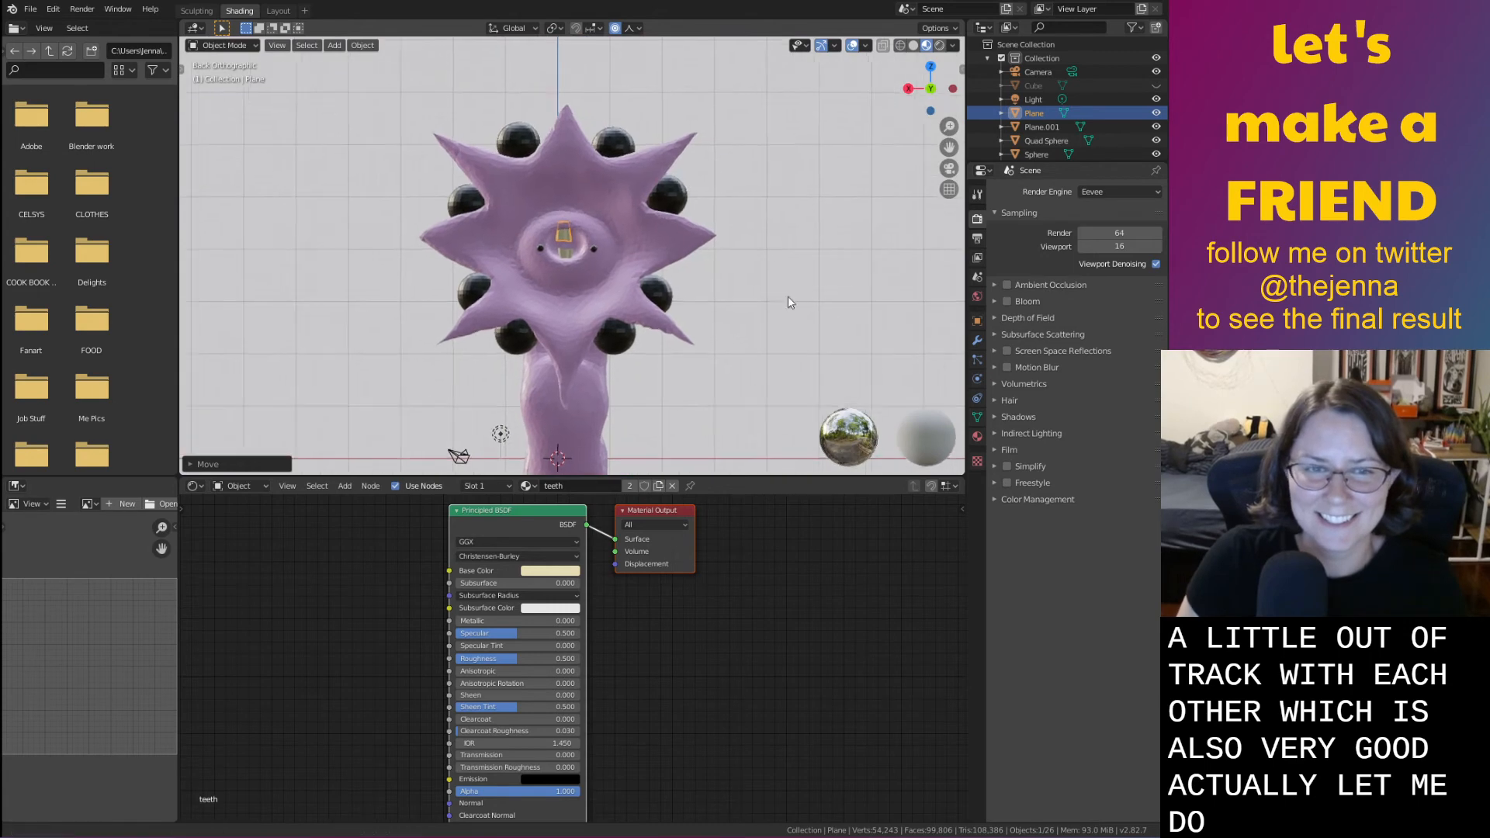
scroll(788, 301, "up", 10)
scroll(672, 221, "down", 1)
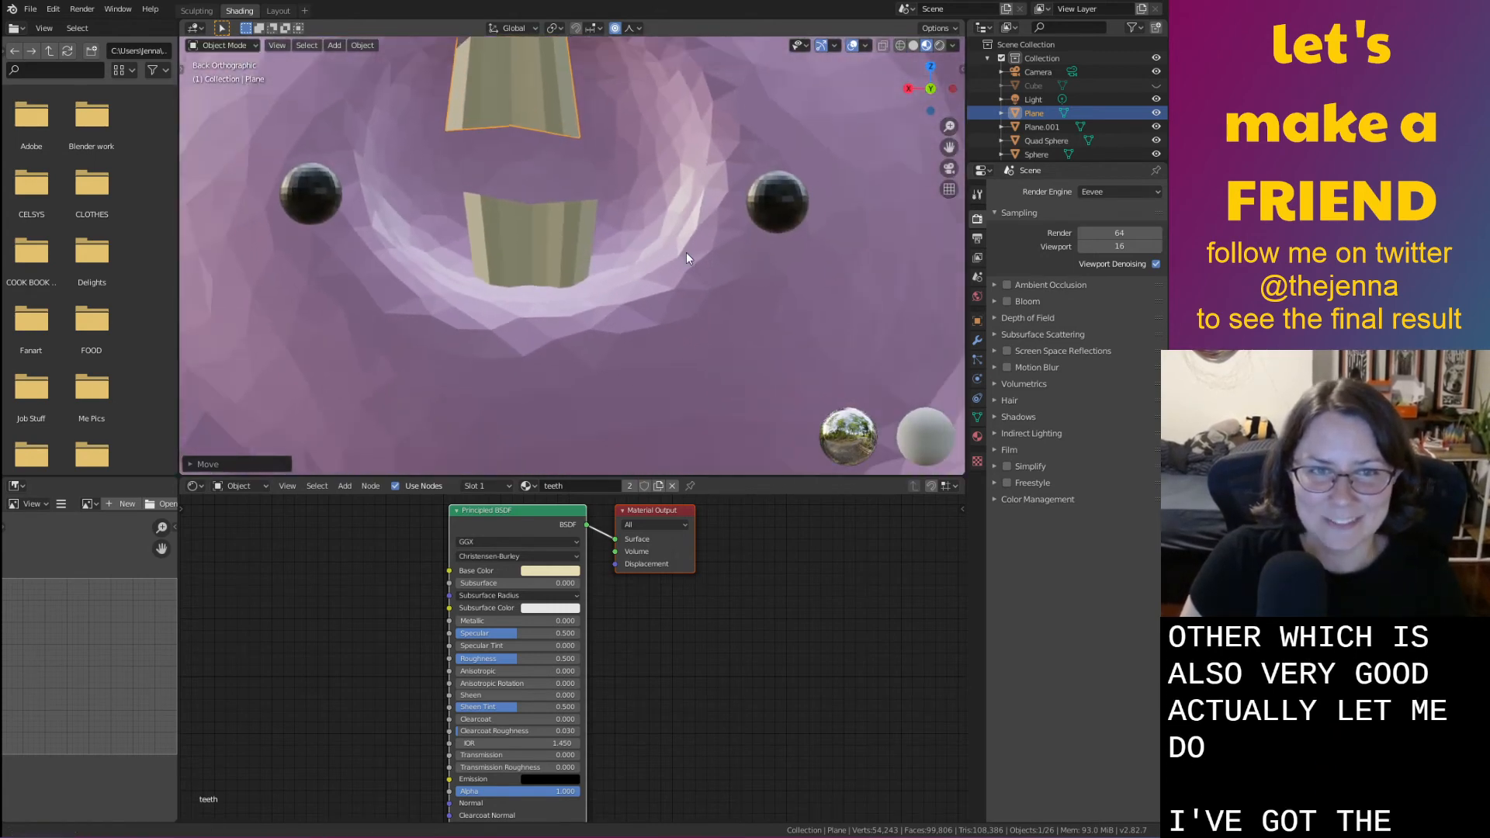
scroll(698, 248, "down", 2)
middle_click_drag(705, 251, 723, 276, "shift")
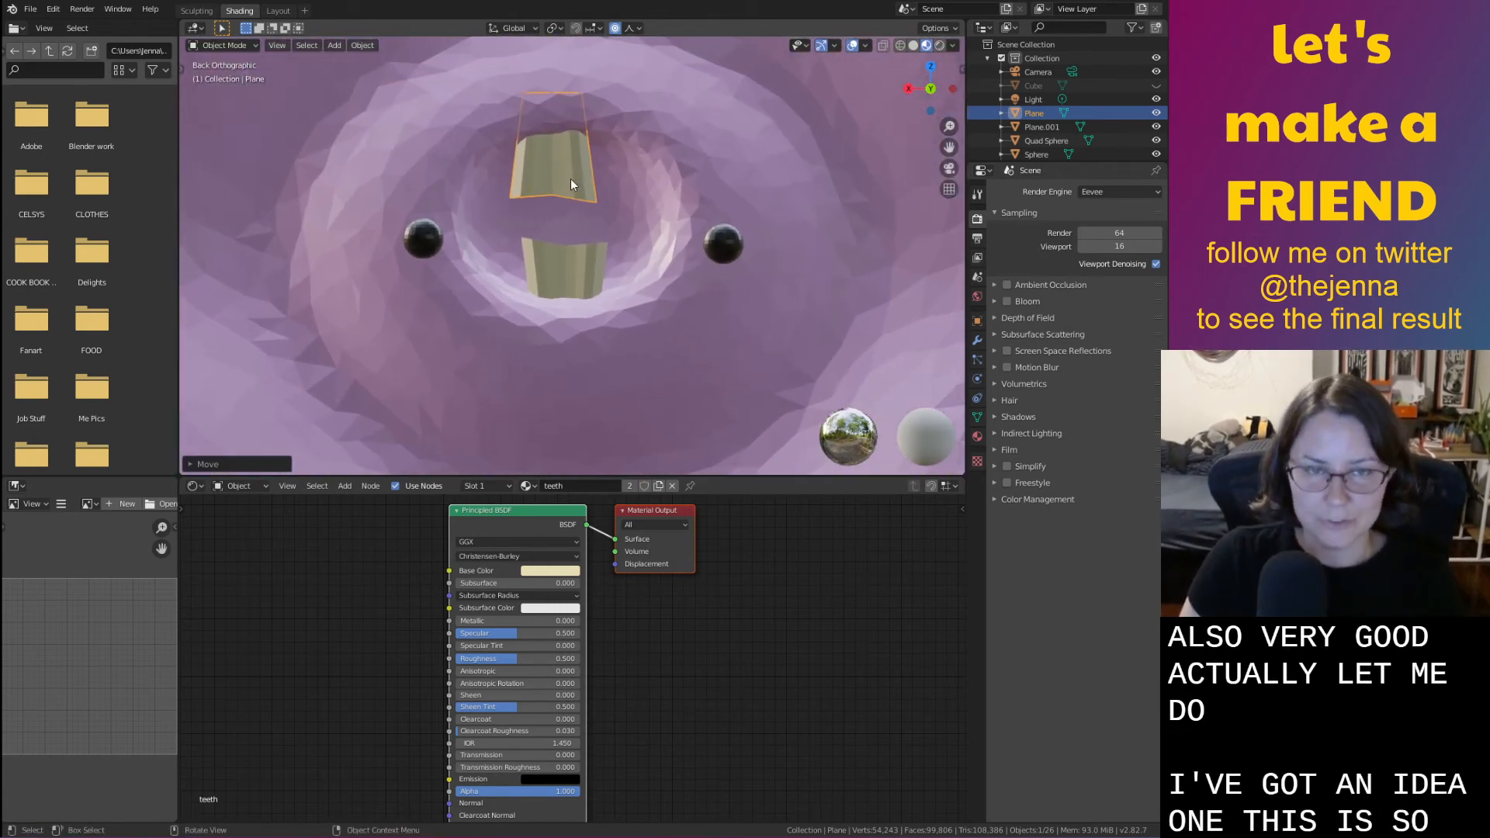
left_click(615, 28)
key("g")
key("x")
left_click(559, 120)
Raise the upper teeth slightly further along the global Z axis
key("g")
key("y")
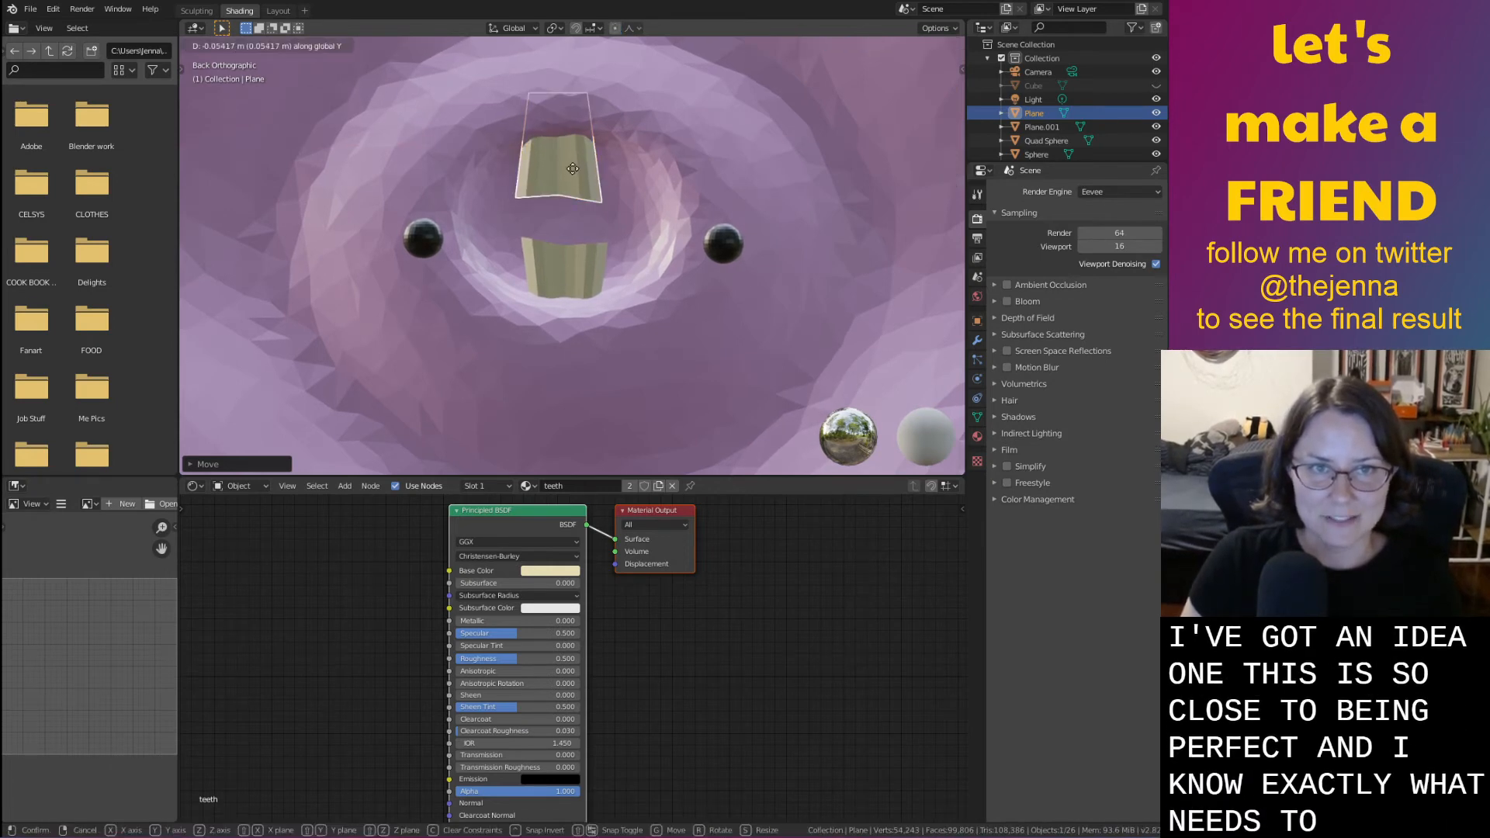
key("z")
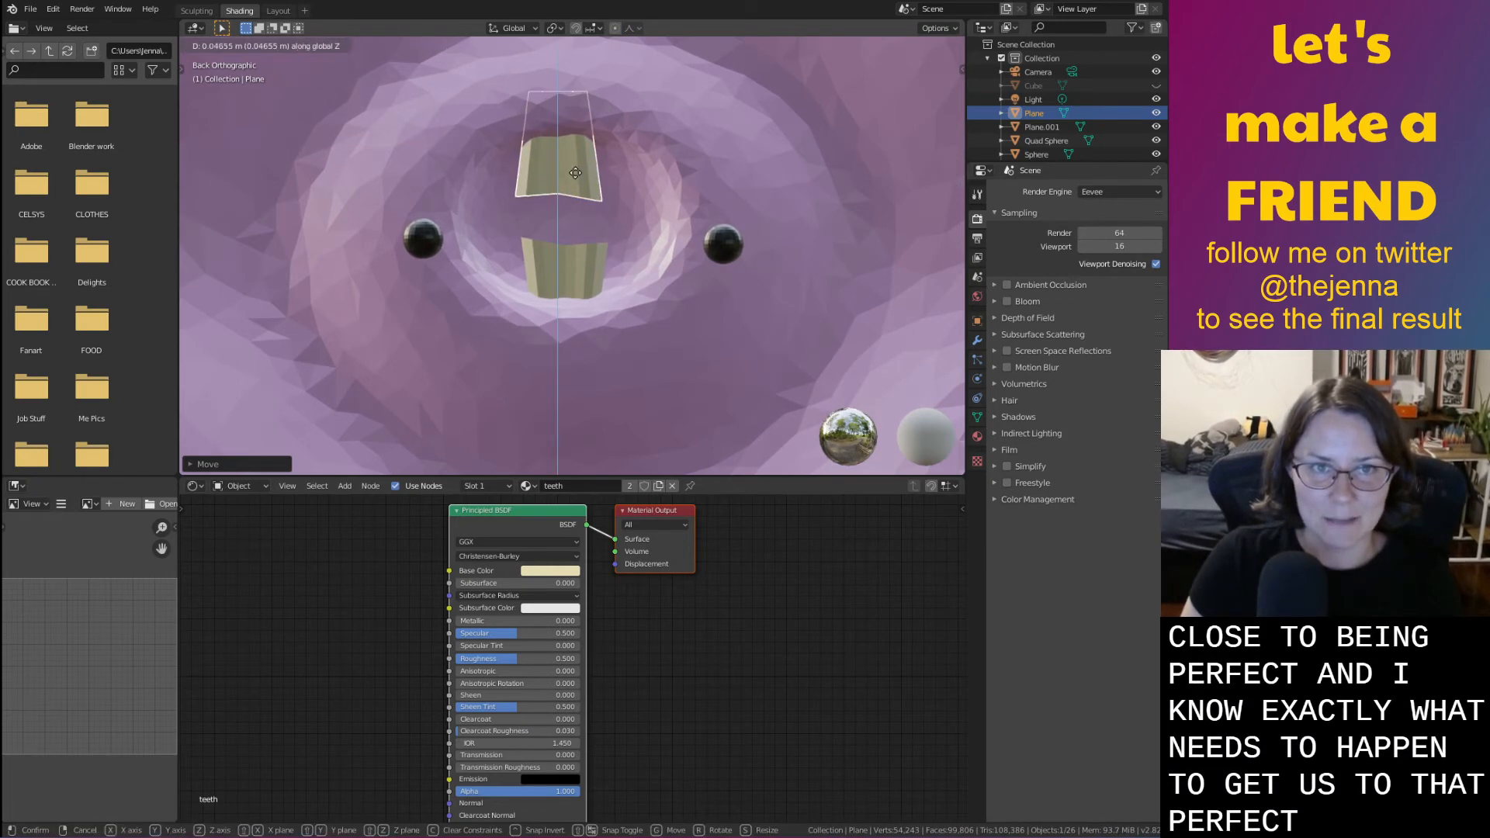
left_click(576, 163)
Duplicate the upper and lower teeth together and rotate the copies 90° about the global Y axis to form side teeth
left_click(581, 273)
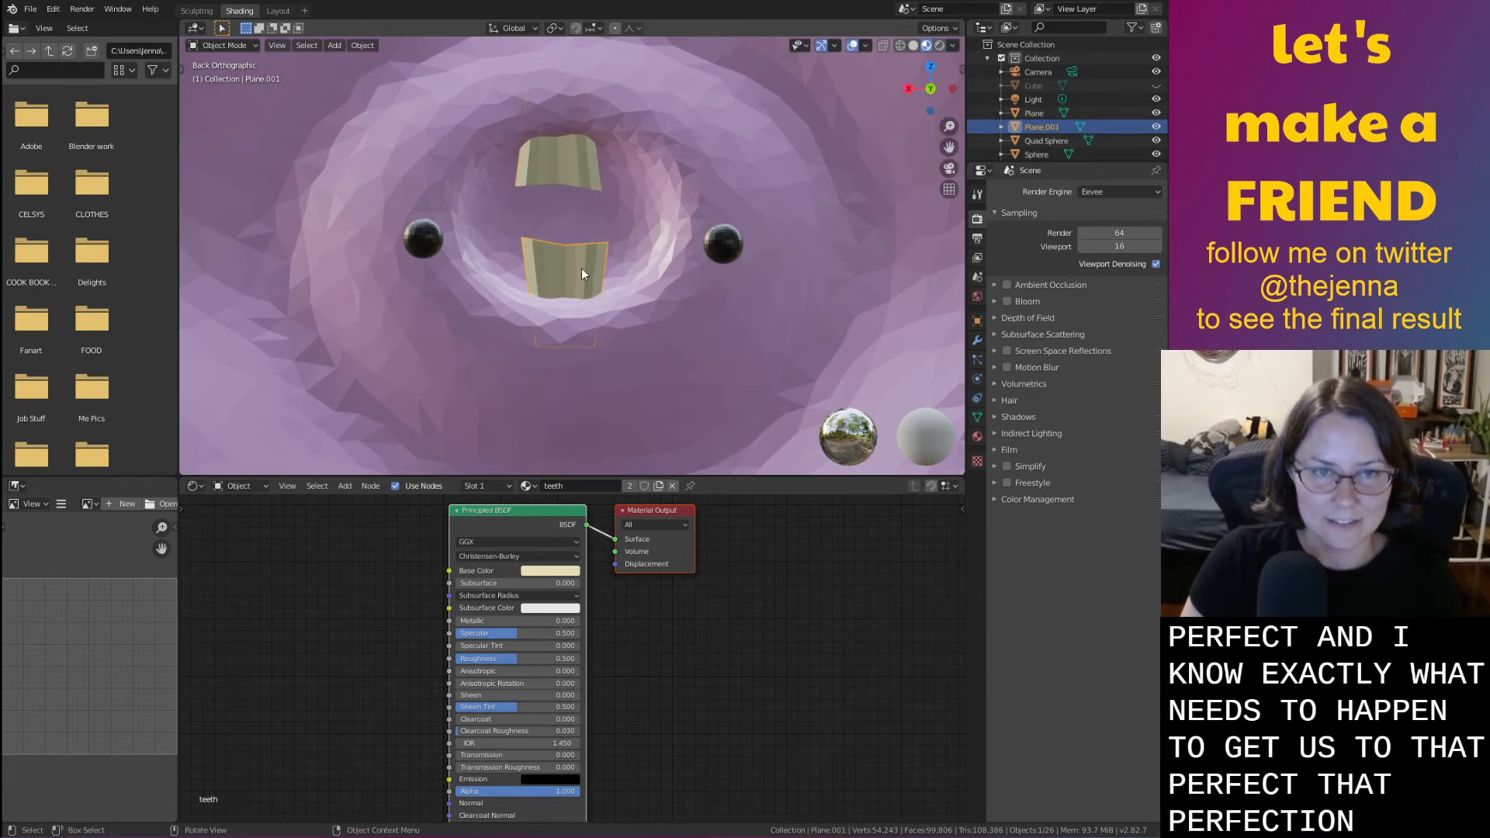
left_click(563, 187, "shift")
key("shift+d")
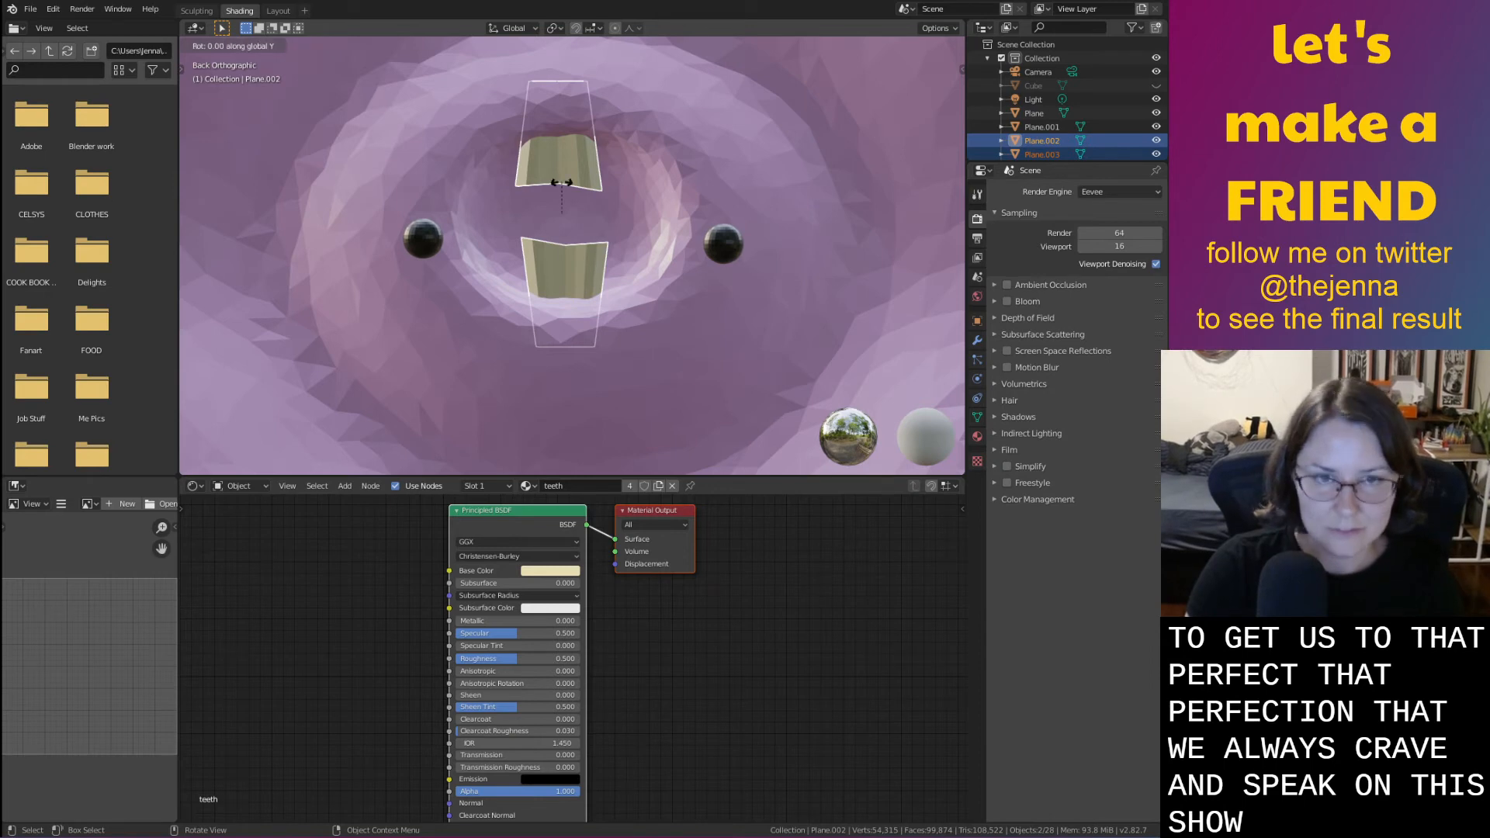
type("1")
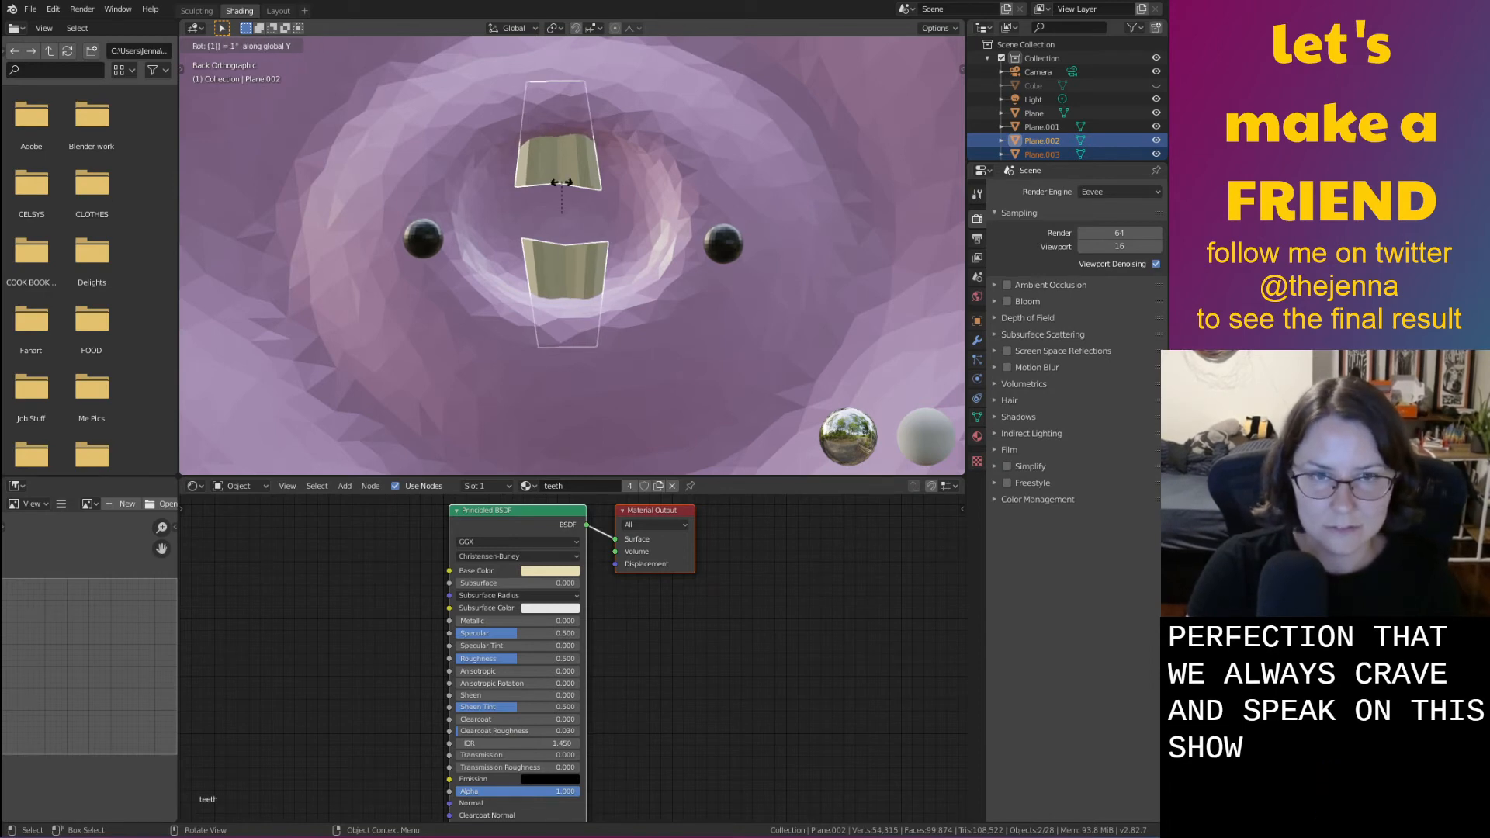
type("90")
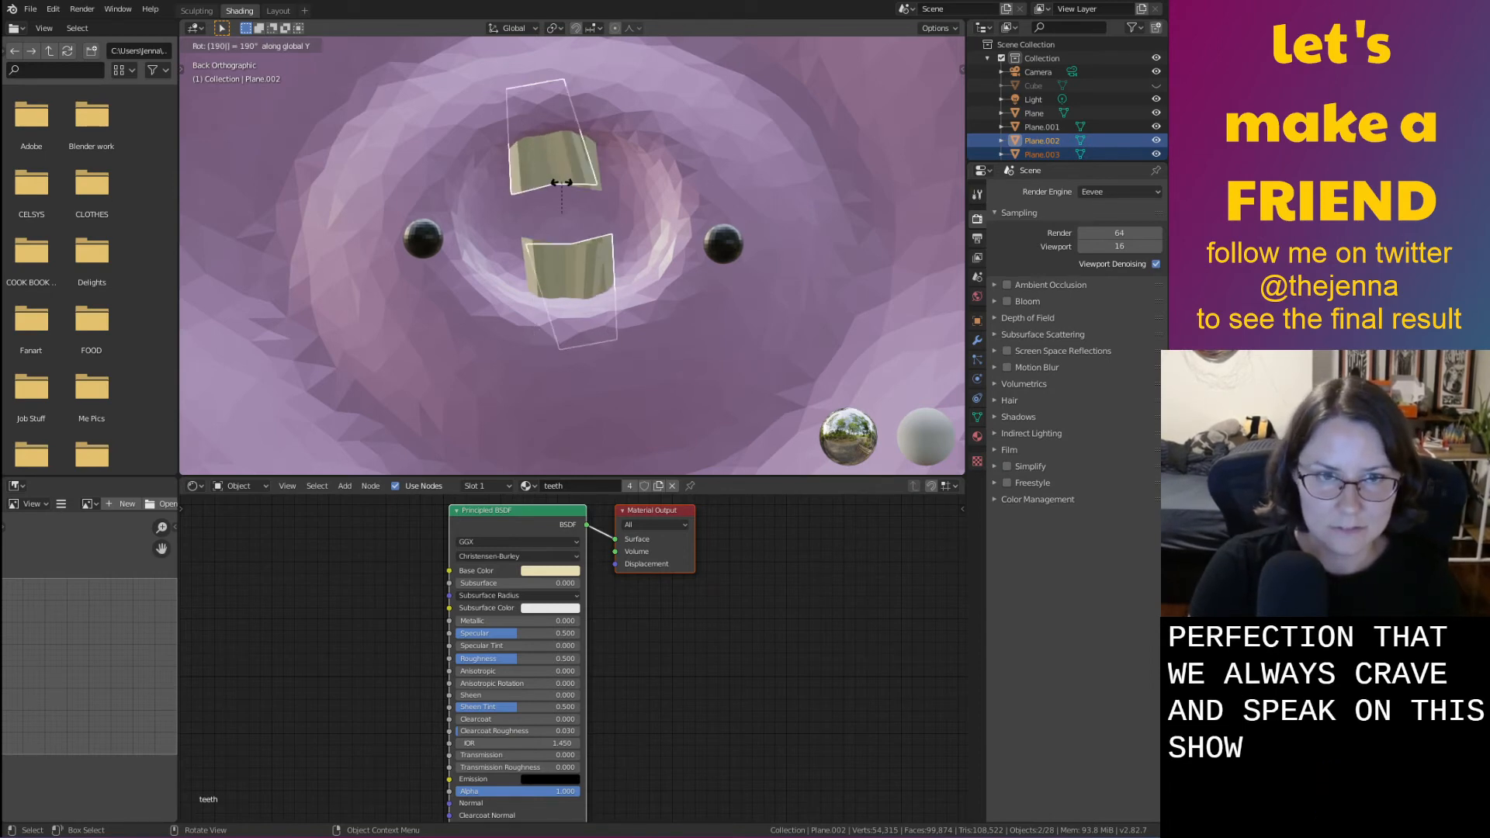
type("90")
key("Return")
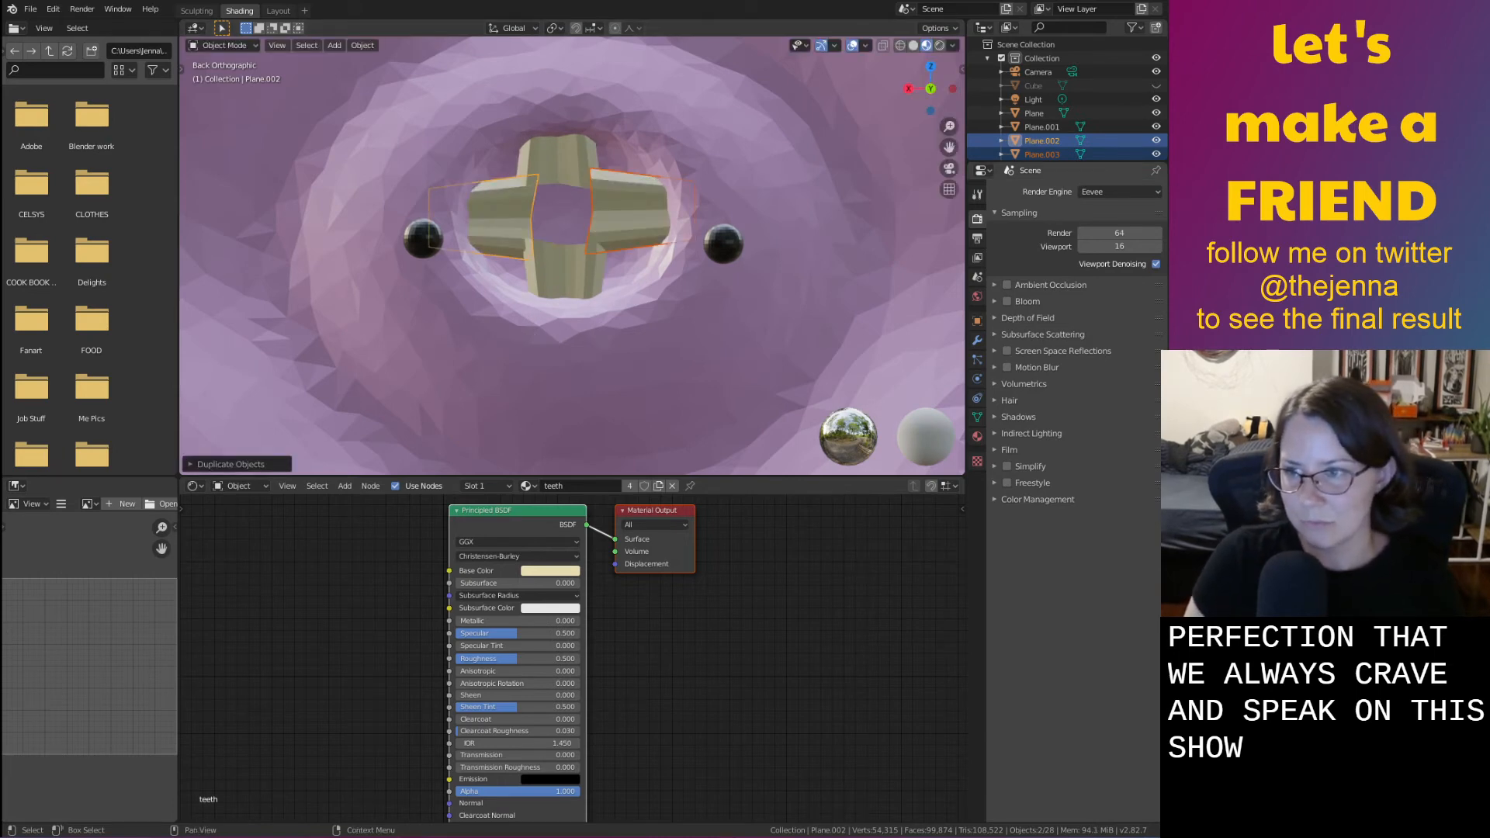
Scale the duplicated pair of side teeth down uniformly to about 0.9
middle_click_drag(572, 256, 575, 258)
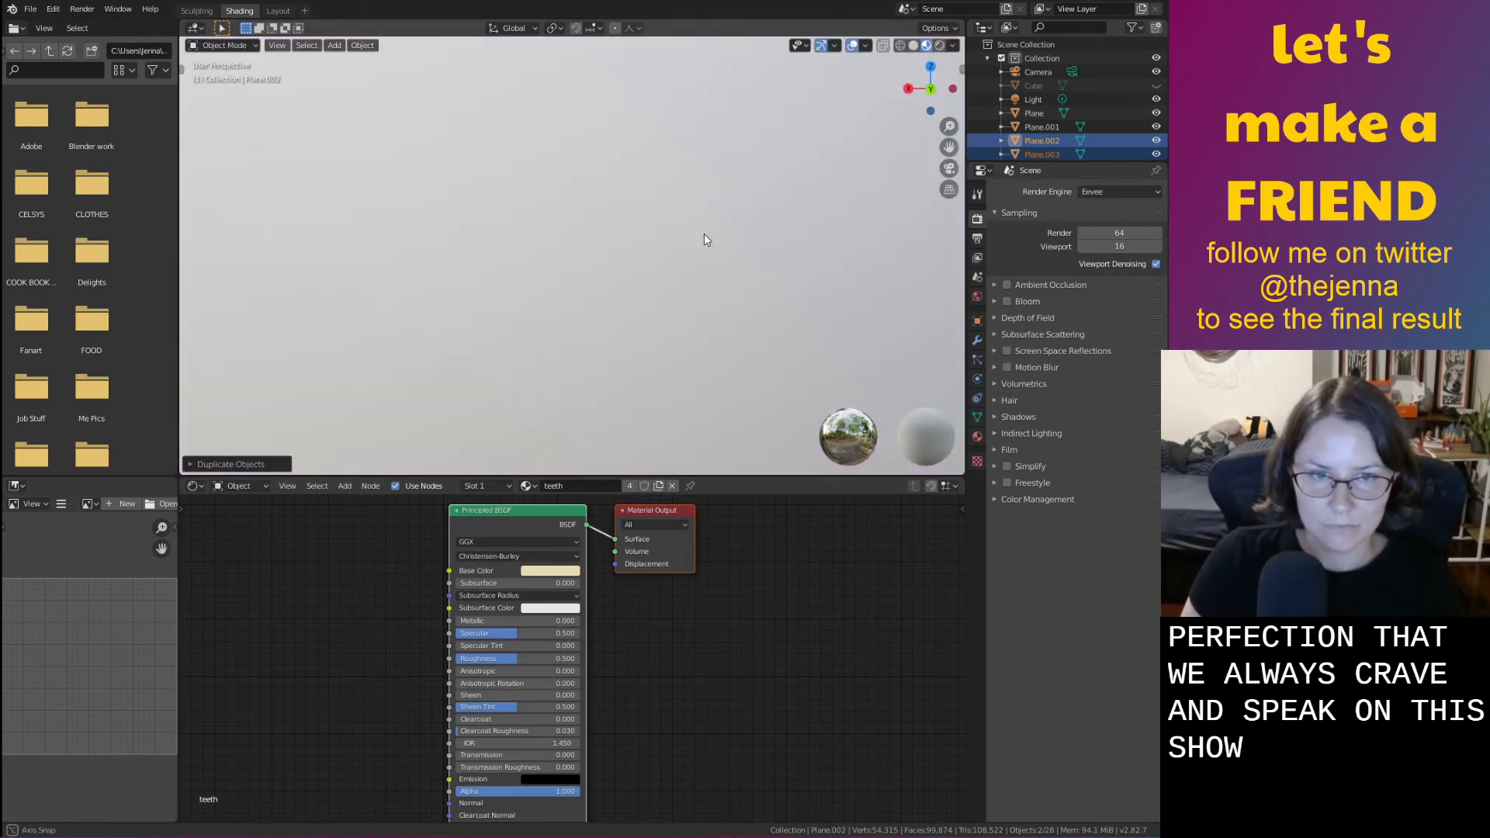
scroll(705, 237, "down", 12)
scroll(716, 322, "up", 5)
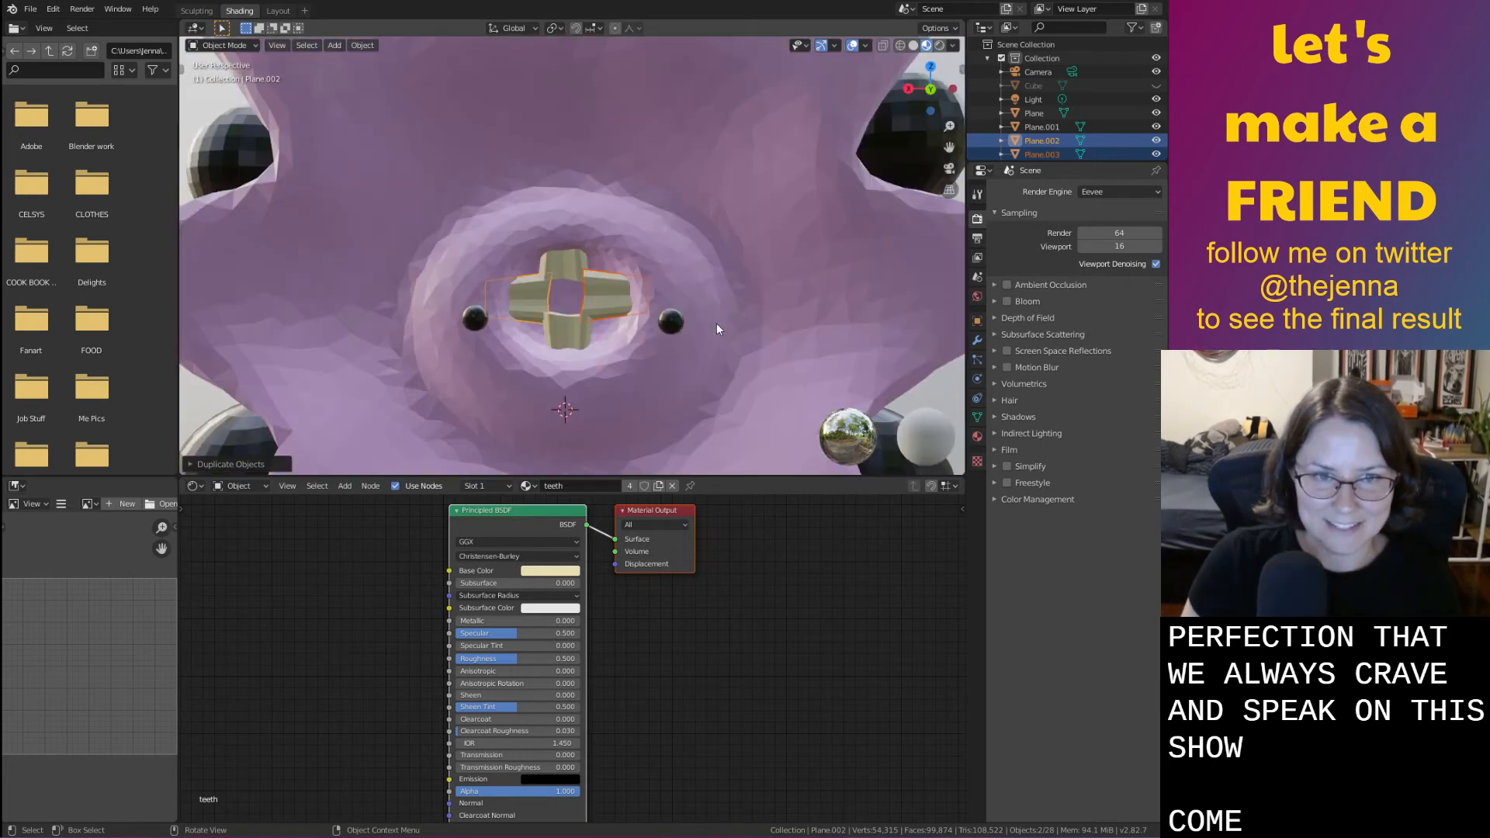
scroll(715, 323, "up", 4)
scroll(715, 324, "down", 6)
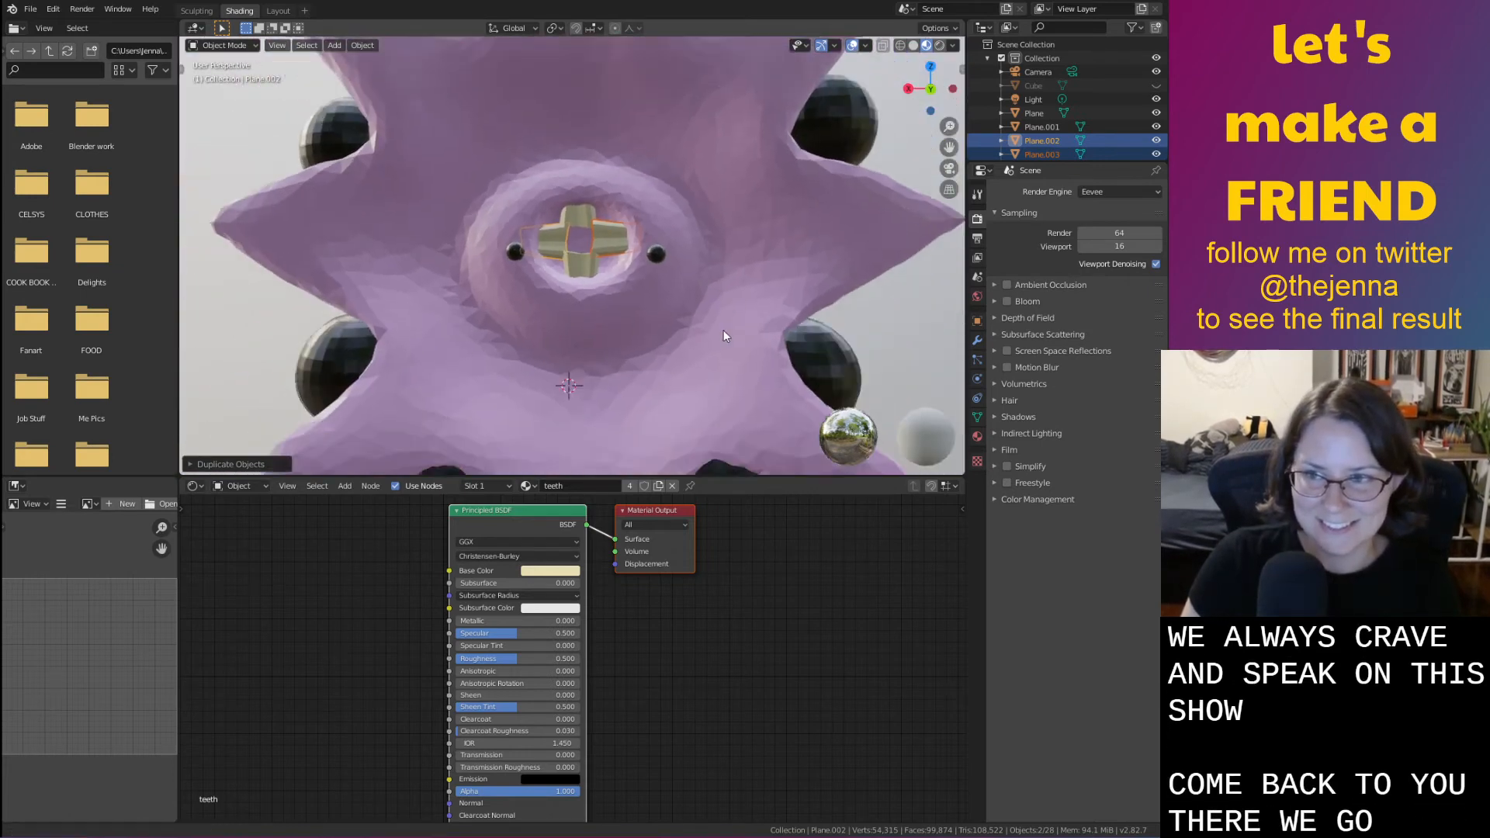
middle_click_drag(723, 329, 780, 314, "shift")
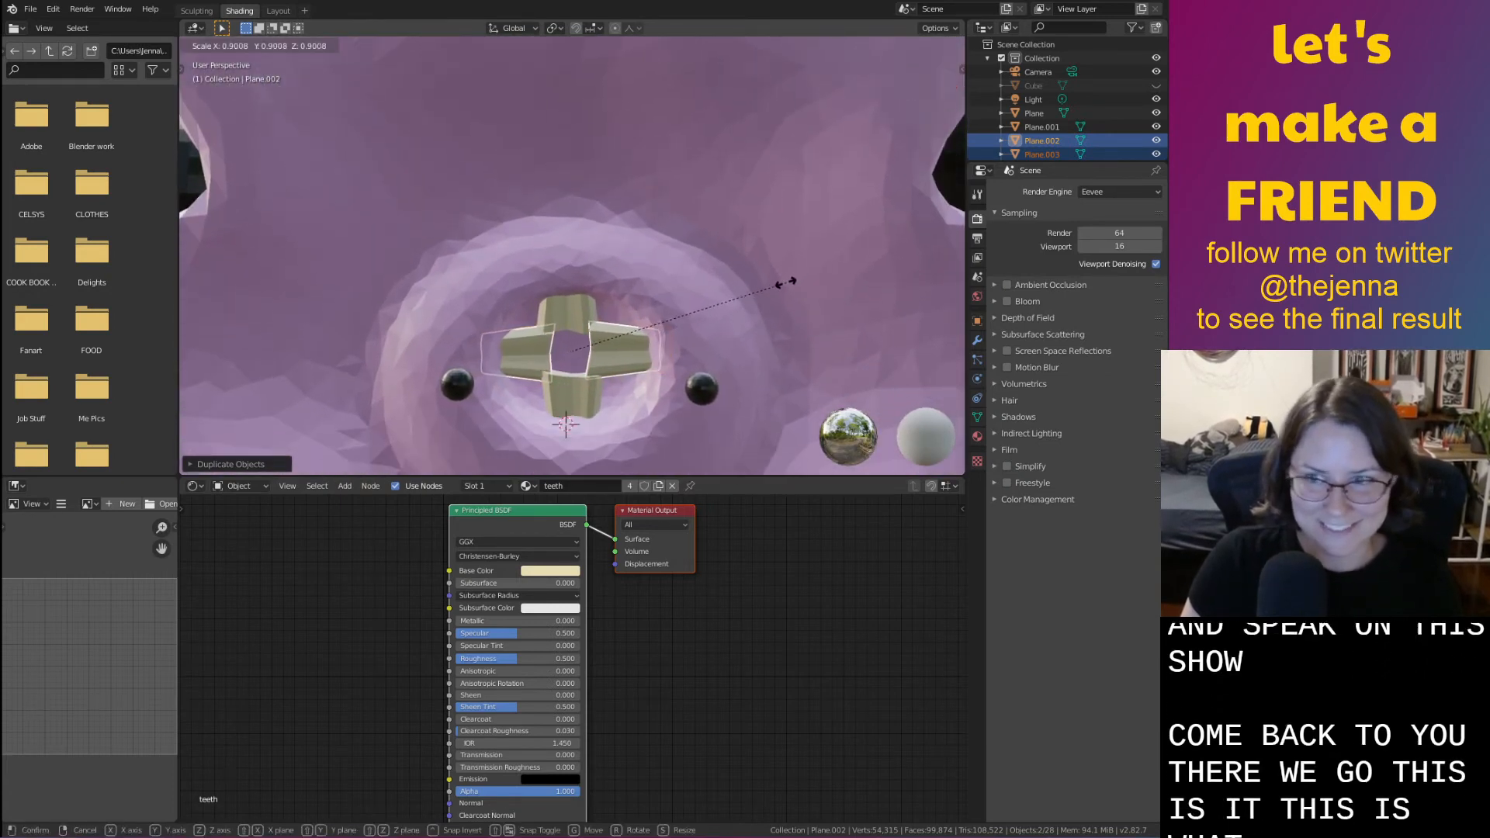
left_click(768, 293)
Spread the side teeth apart, moving the right one outward freely and the left one outward along X
left_click(602, 356)
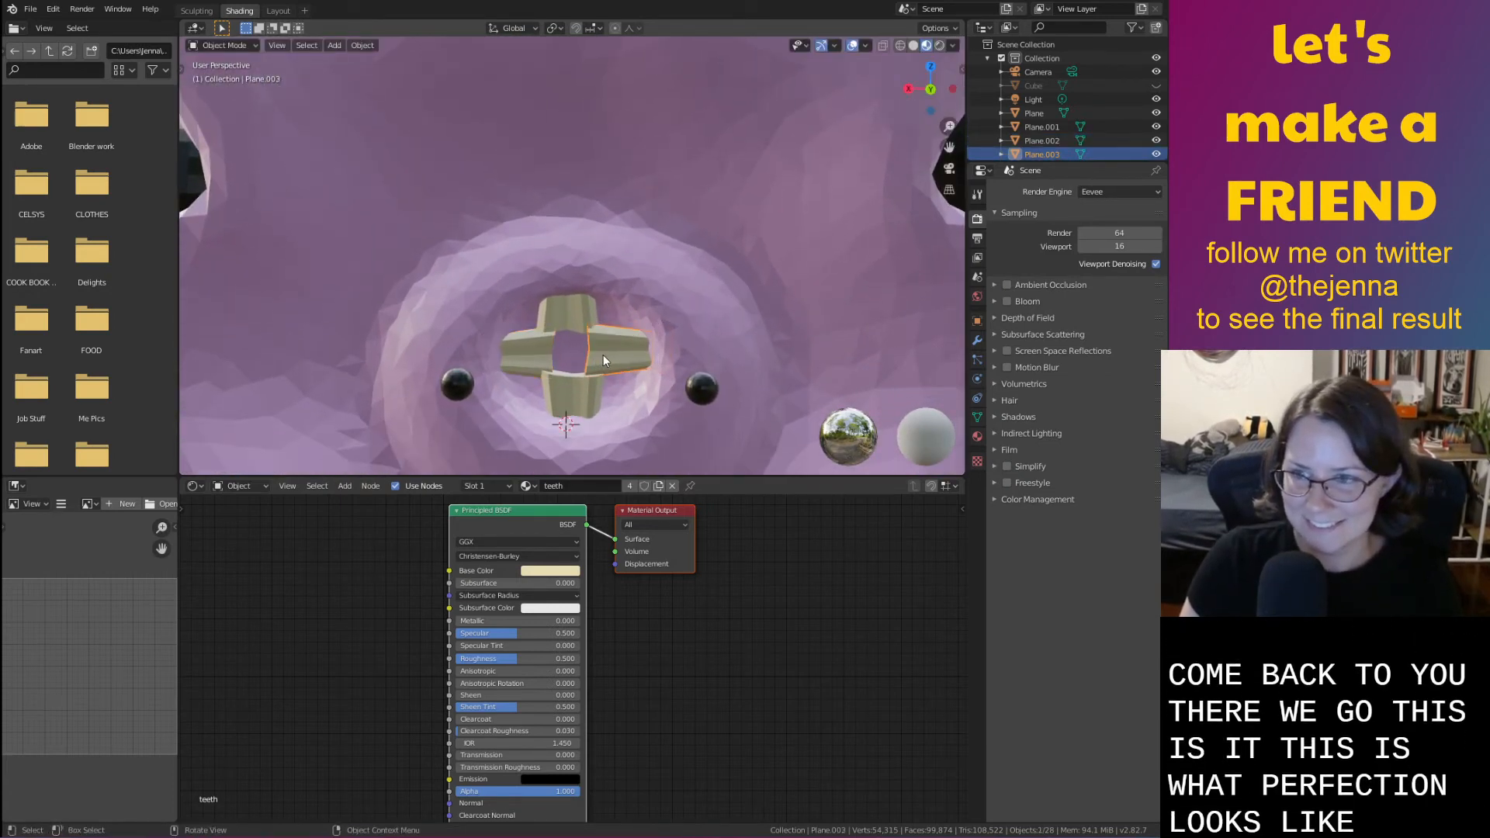
key("g")
left_click(617, 355)
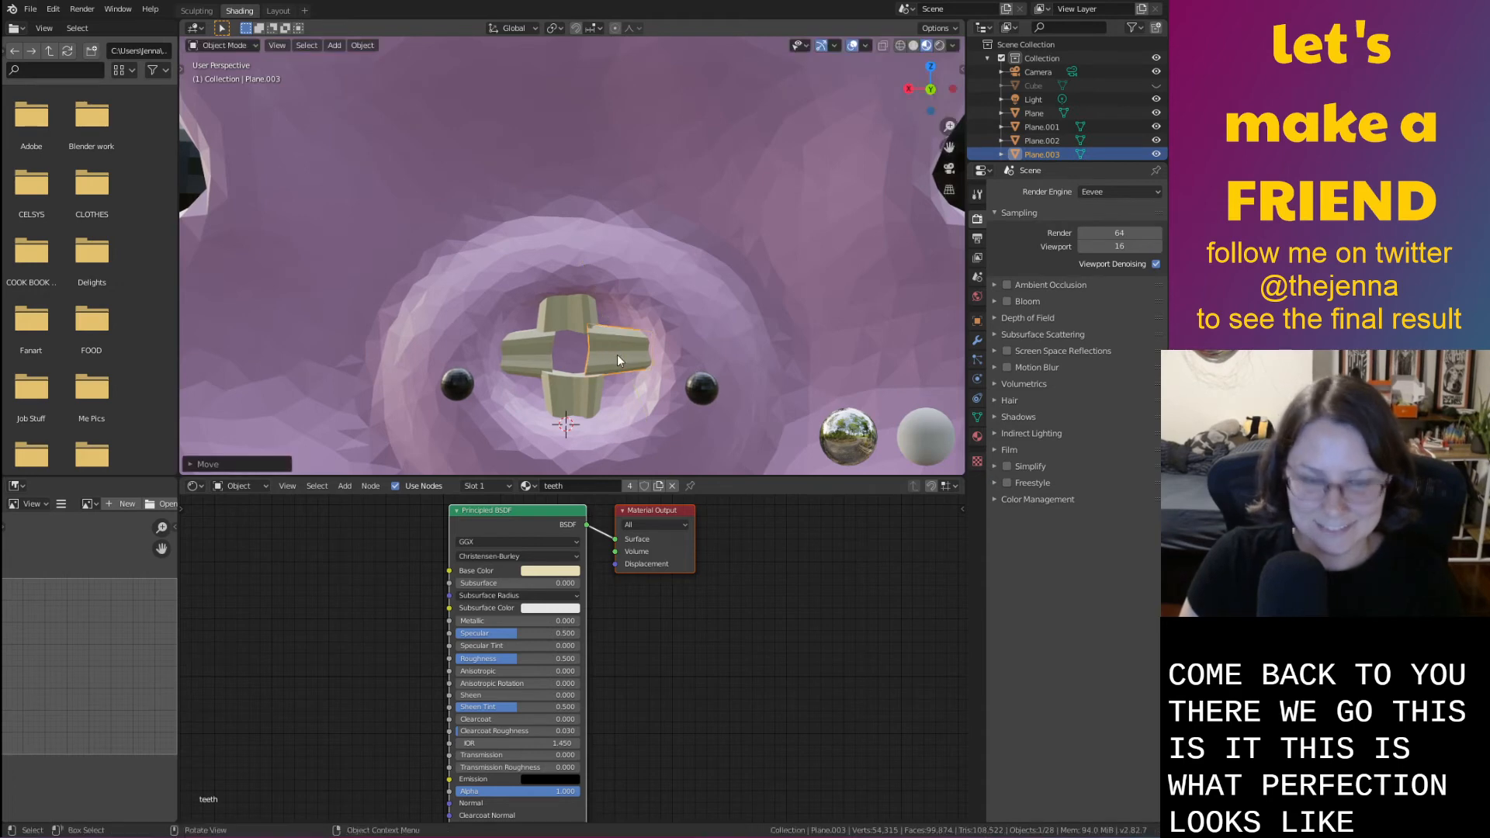
key("g")
left_click(618, 346)
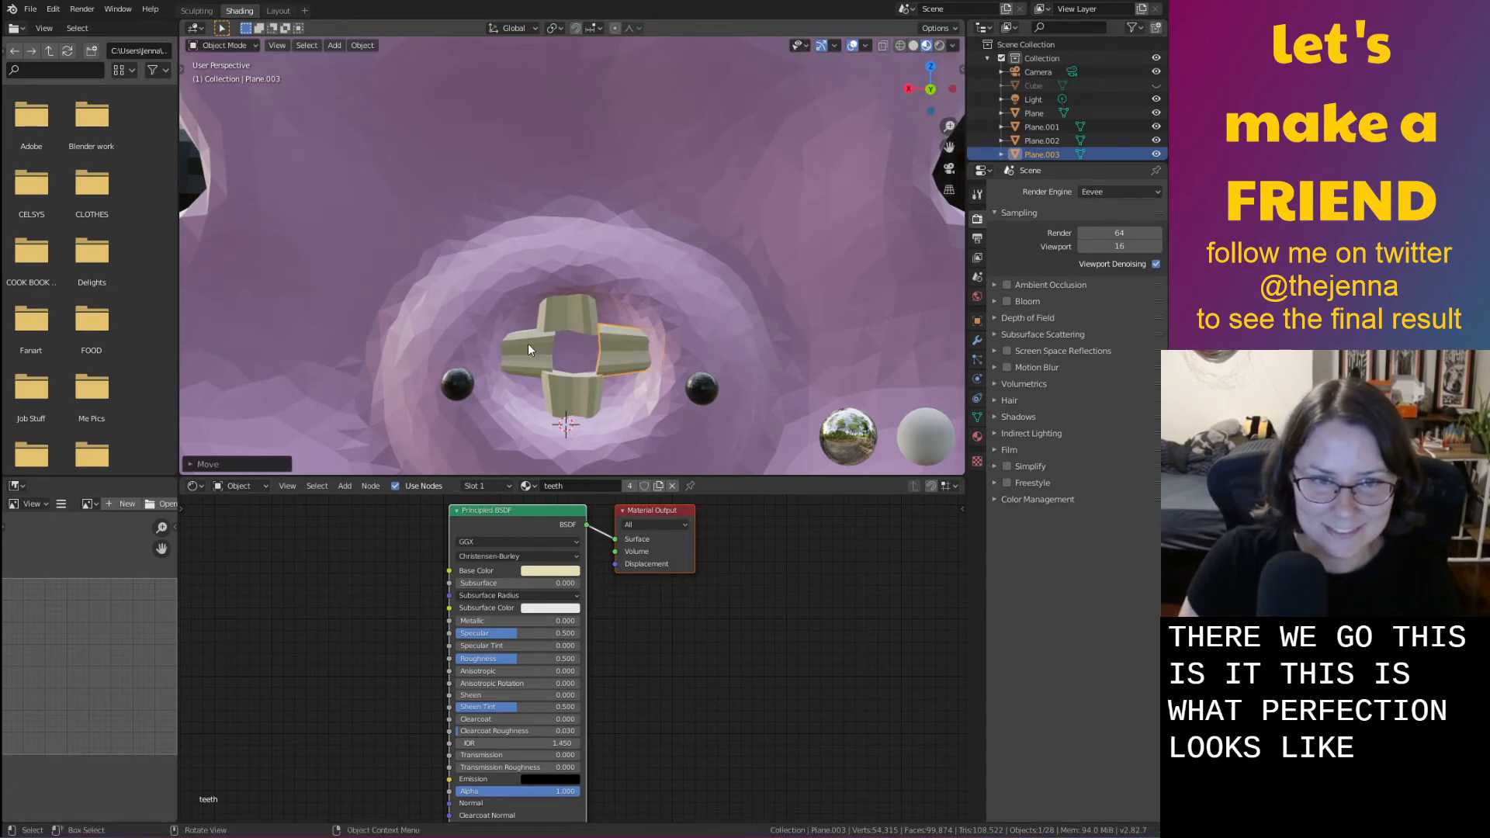
left_click(529, 347)
key("g")
key("x")
left_click(510, 346)
Narrow the upper and lower teeth together by scaling them down along the global X axis
left_click(587, 313)
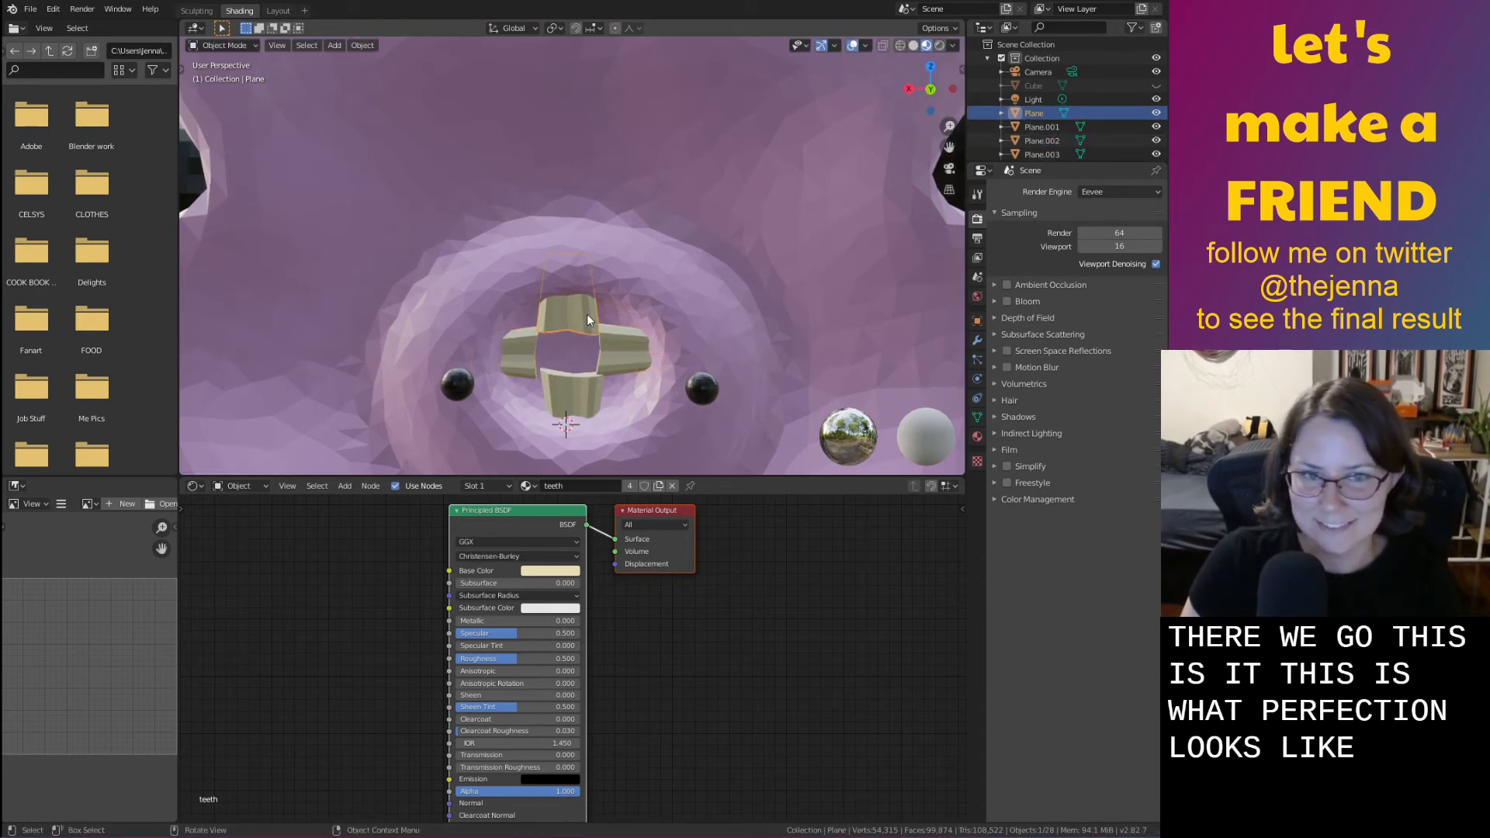
key("s")
right_click(752, 287)
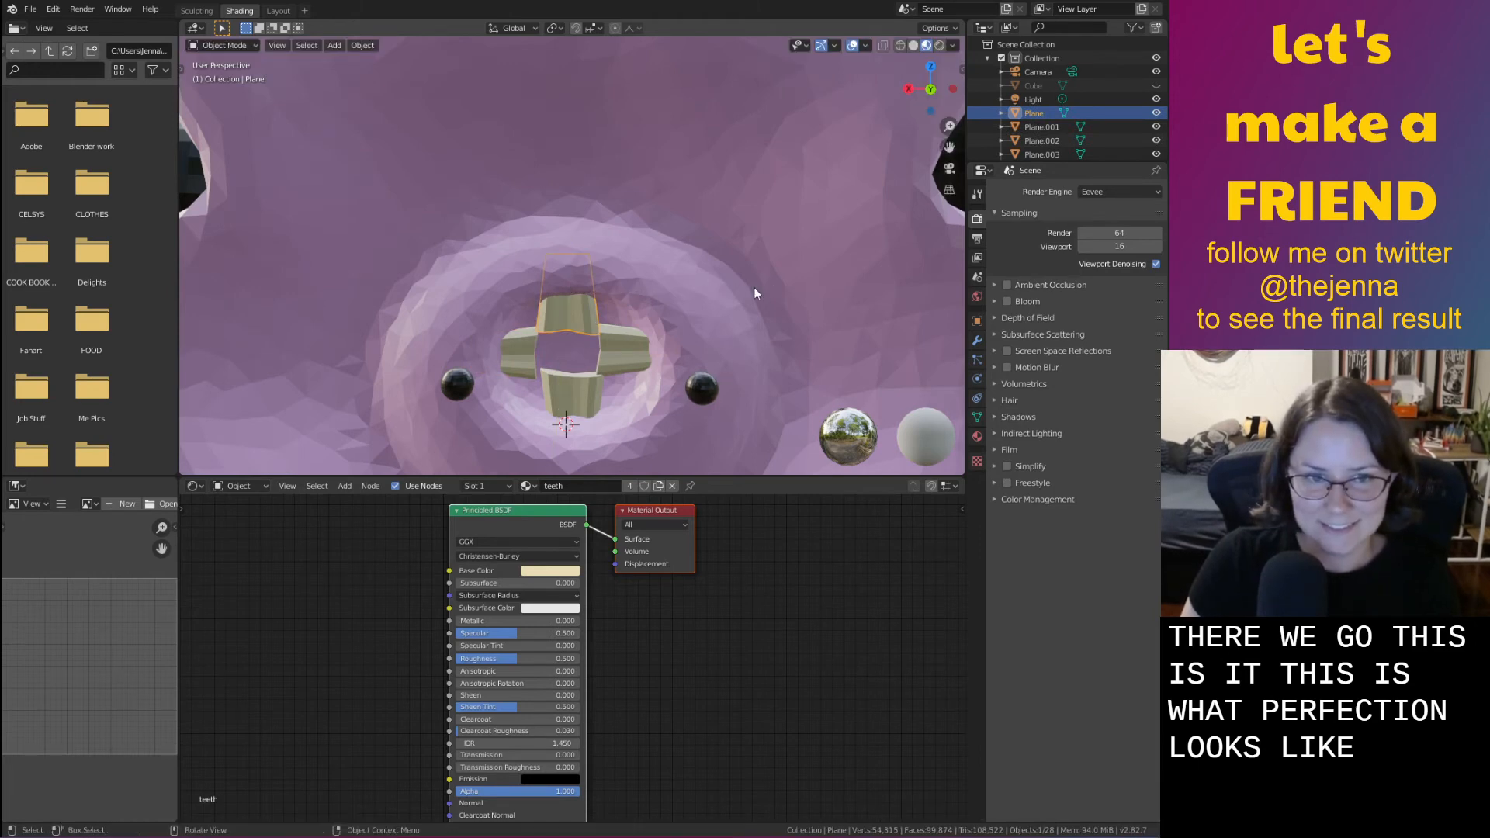
left_click(584, 398, "shift")
key("s")
key("x")
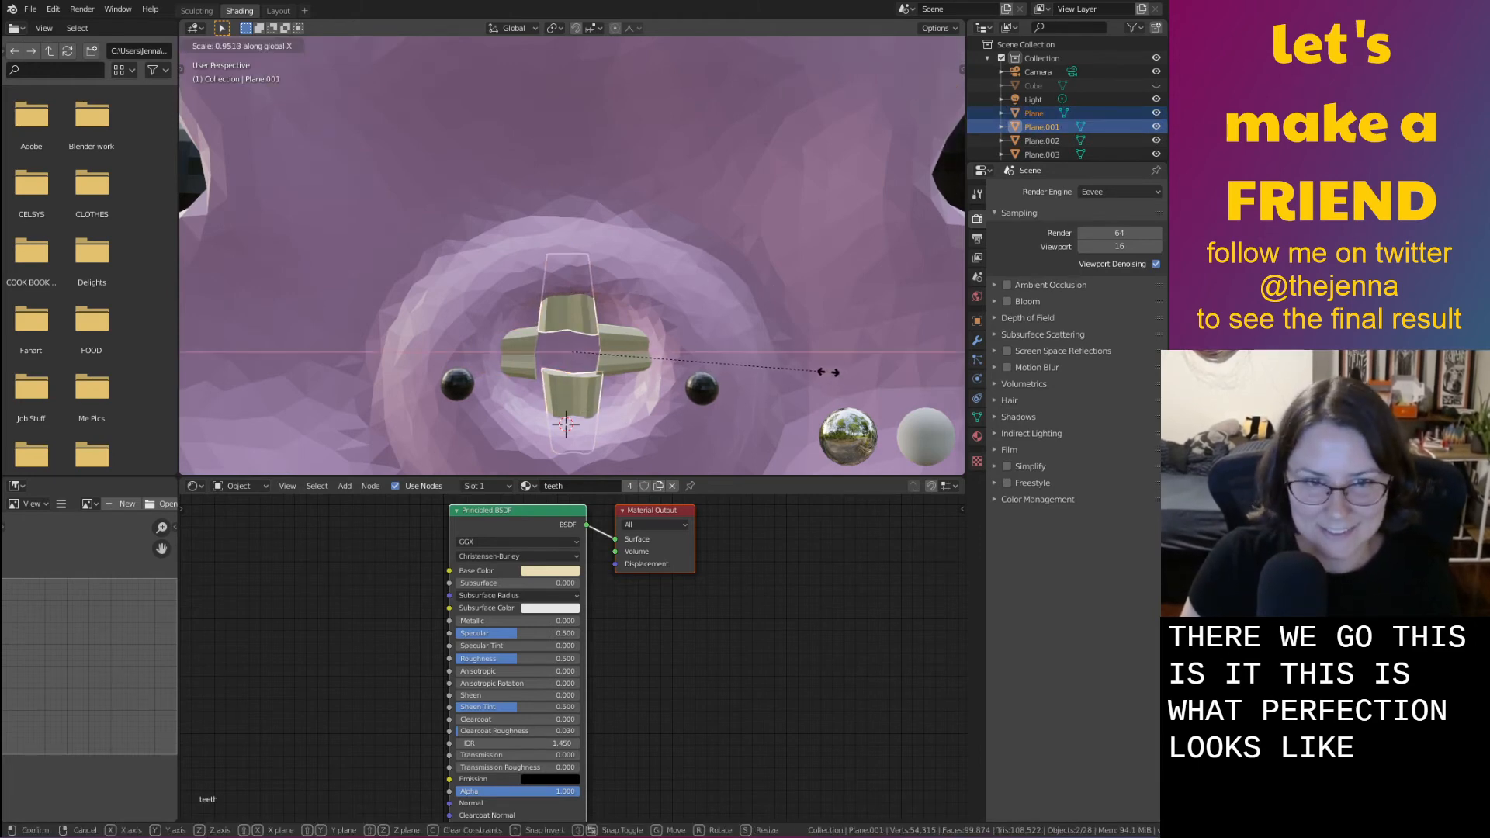
left_click(790, 380)
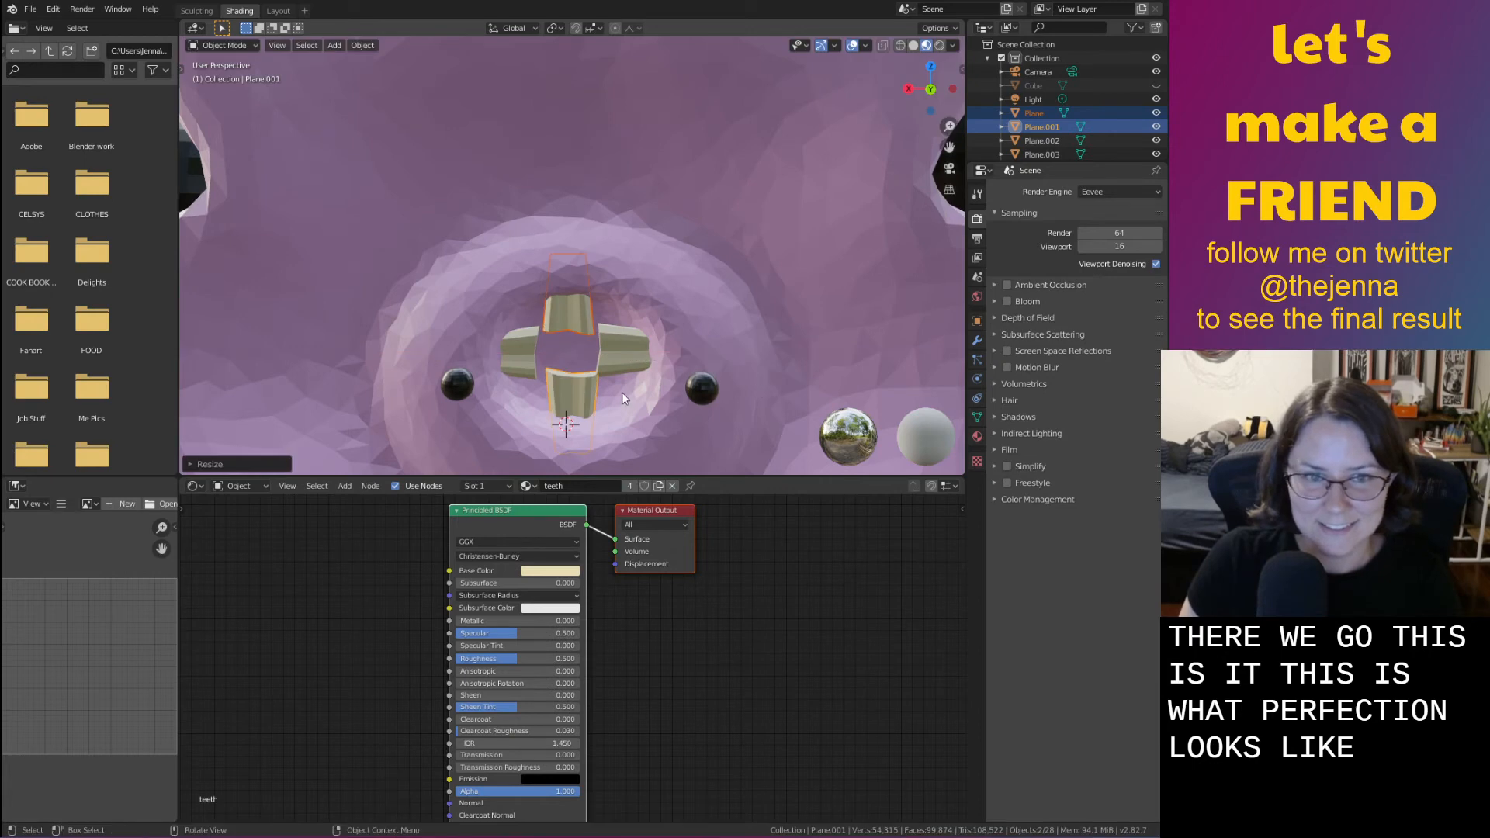
Move the left side tooth slightly inward along X, toward the center of the mouth
left_click(627, 356)
left_click(517, 355, "shift")
left_click(517, 355)
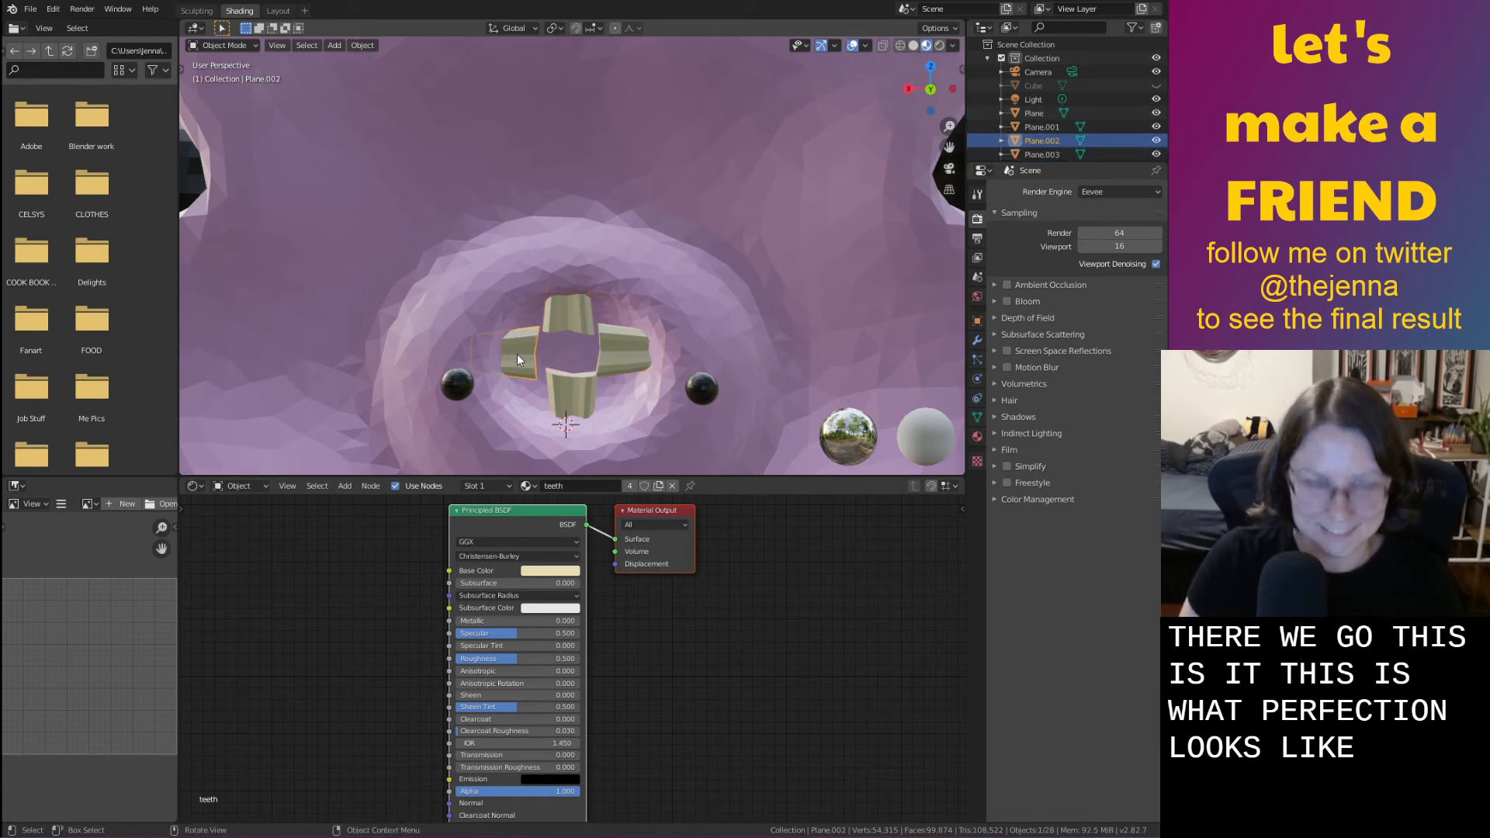
key("g")
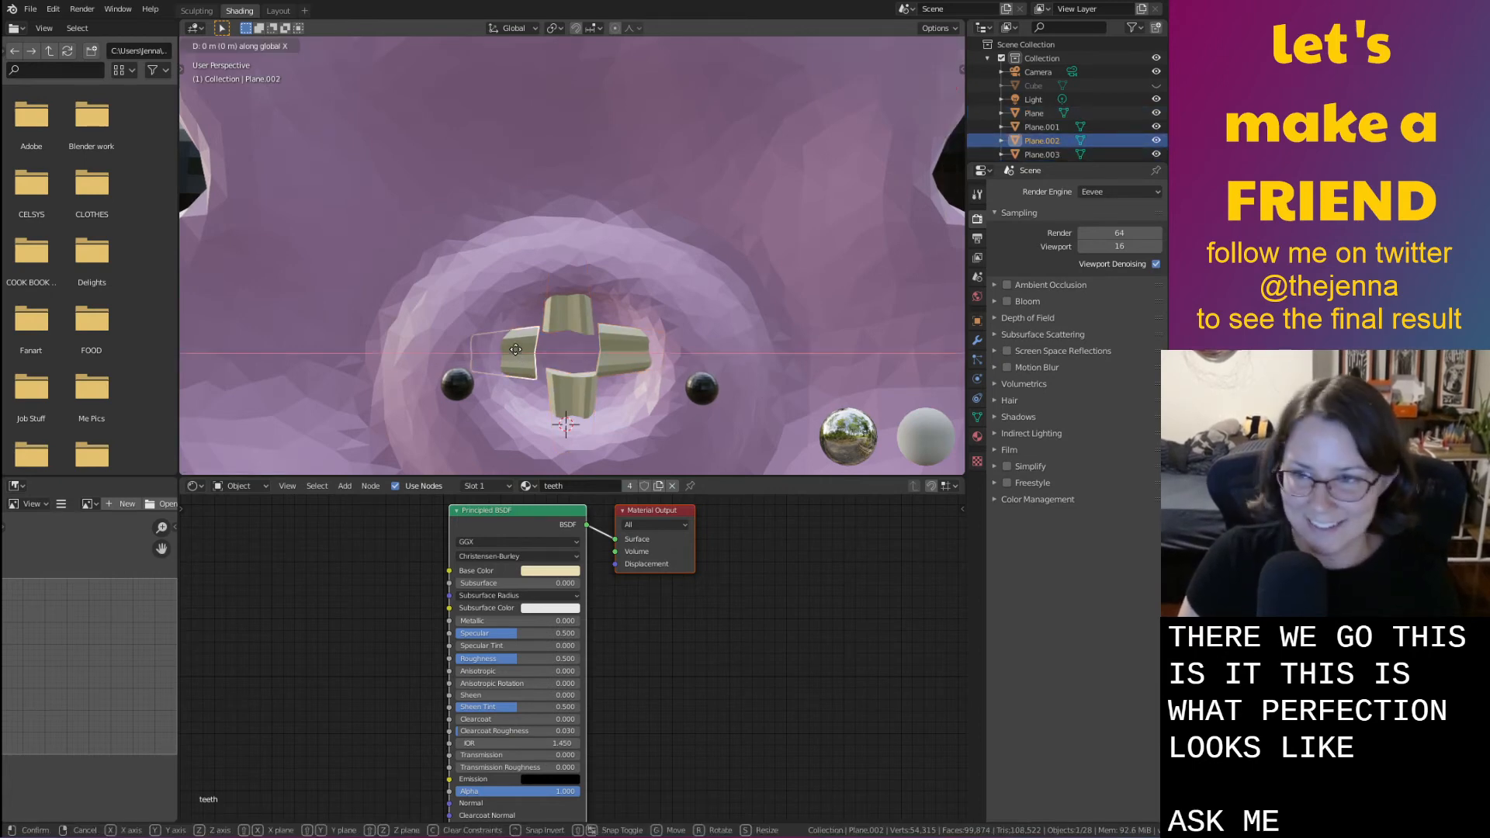
left_click(520, 348)
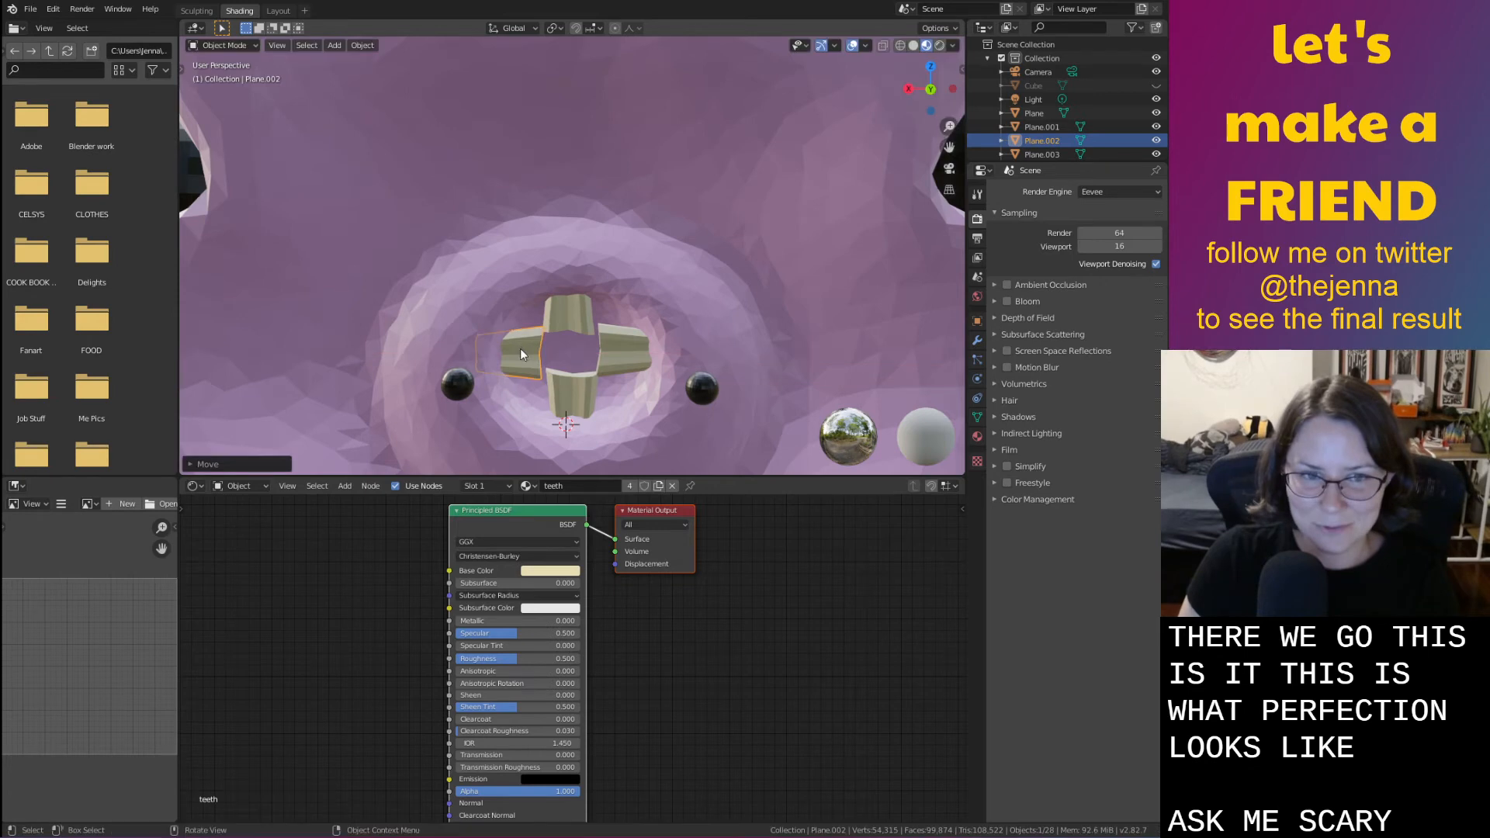
Scale both side teeth together along the global Z axis to about 0.84
left_click(636, 350, "shift")
key("s")
key("z")
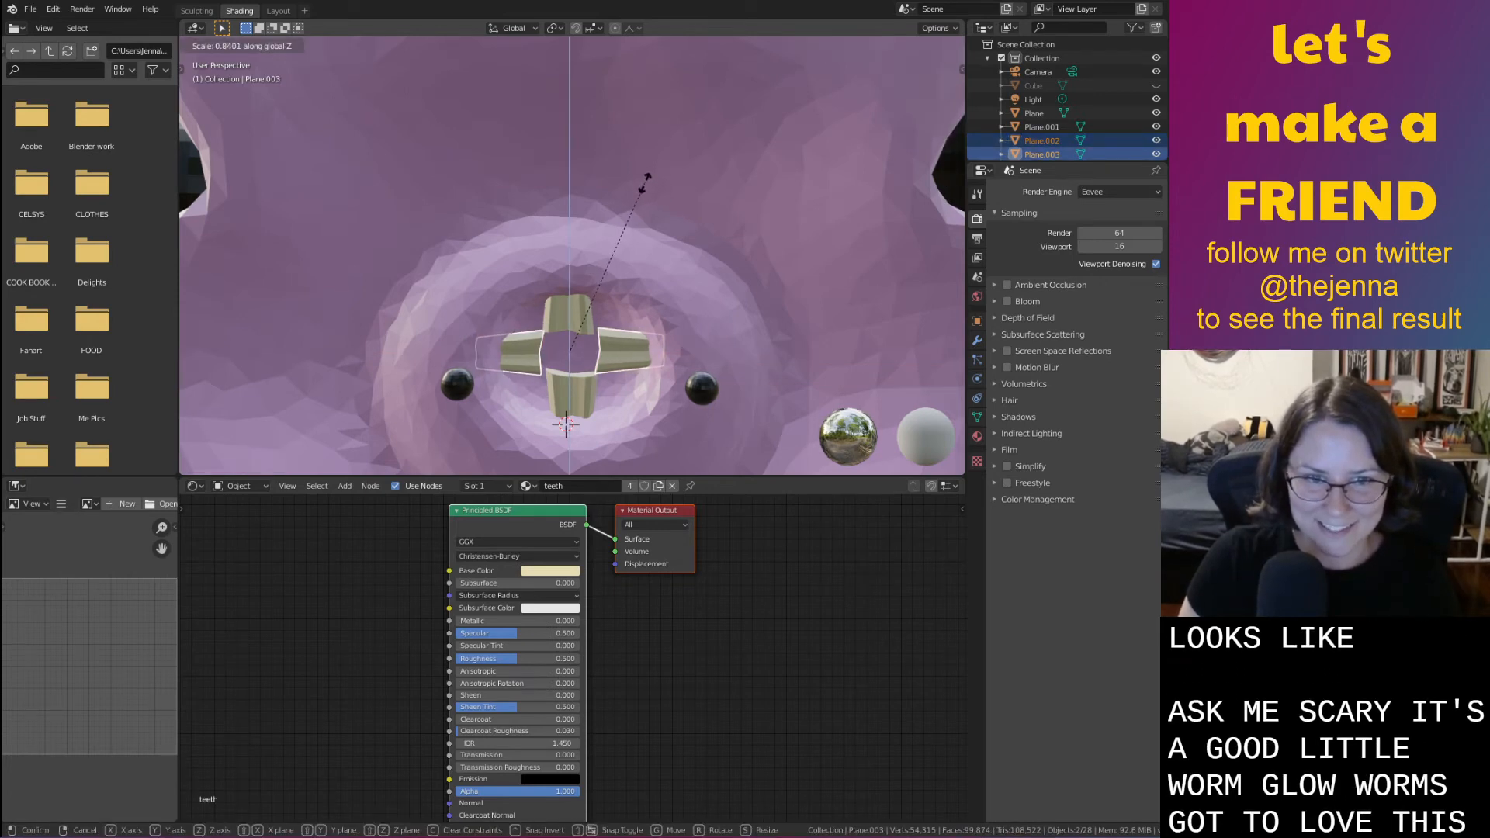
left_click(647, 171)
Nudge the upper tooth slightly along X toward alignment with the lower tooth, and raise it slightly along Z
middle_click_drag(754, 393, 739, 352, "ctrl")
left_click(570, 281)
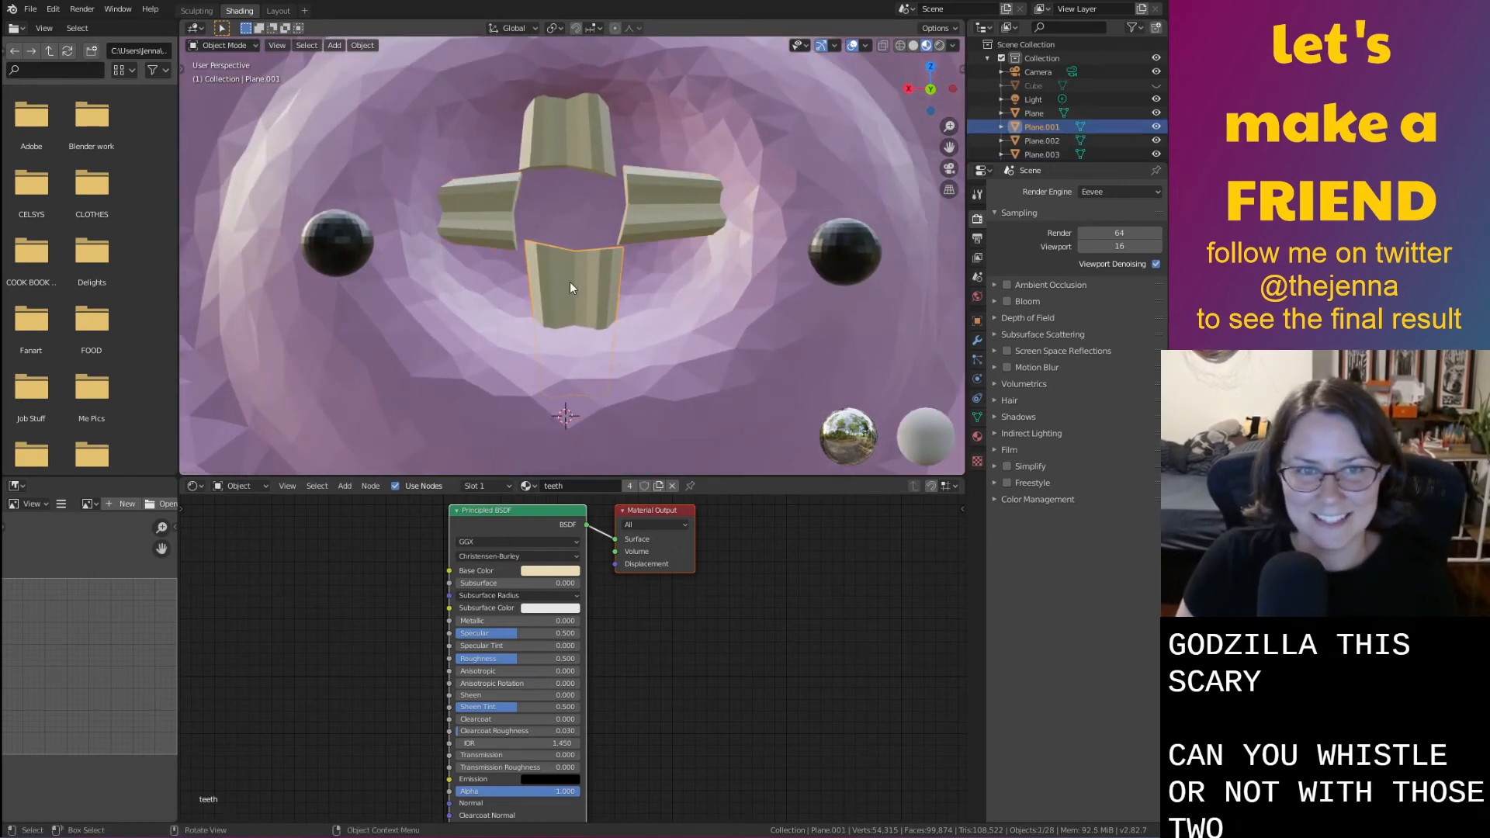
left_click(563, 156)
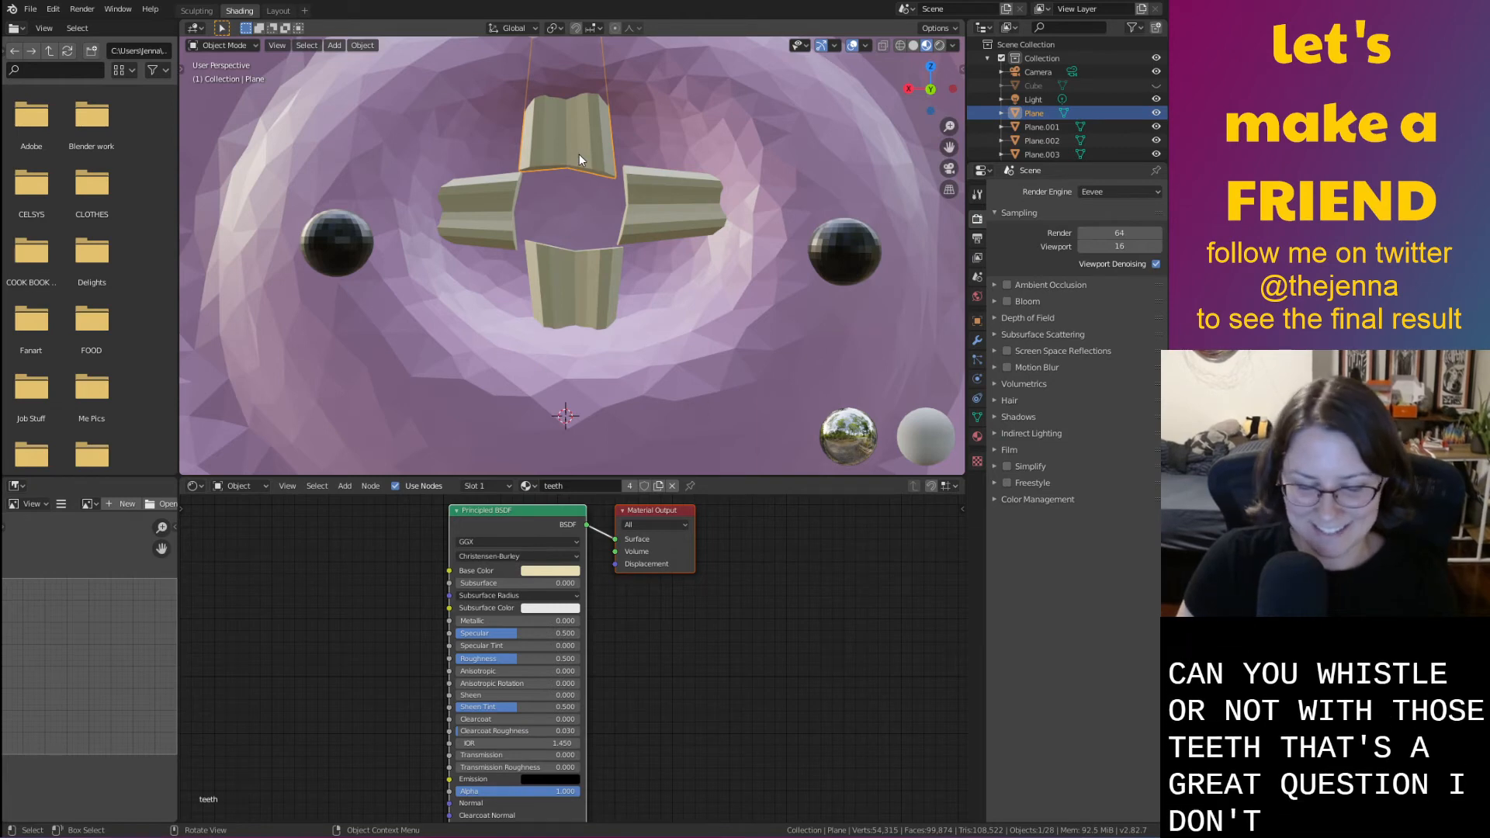
key("g")
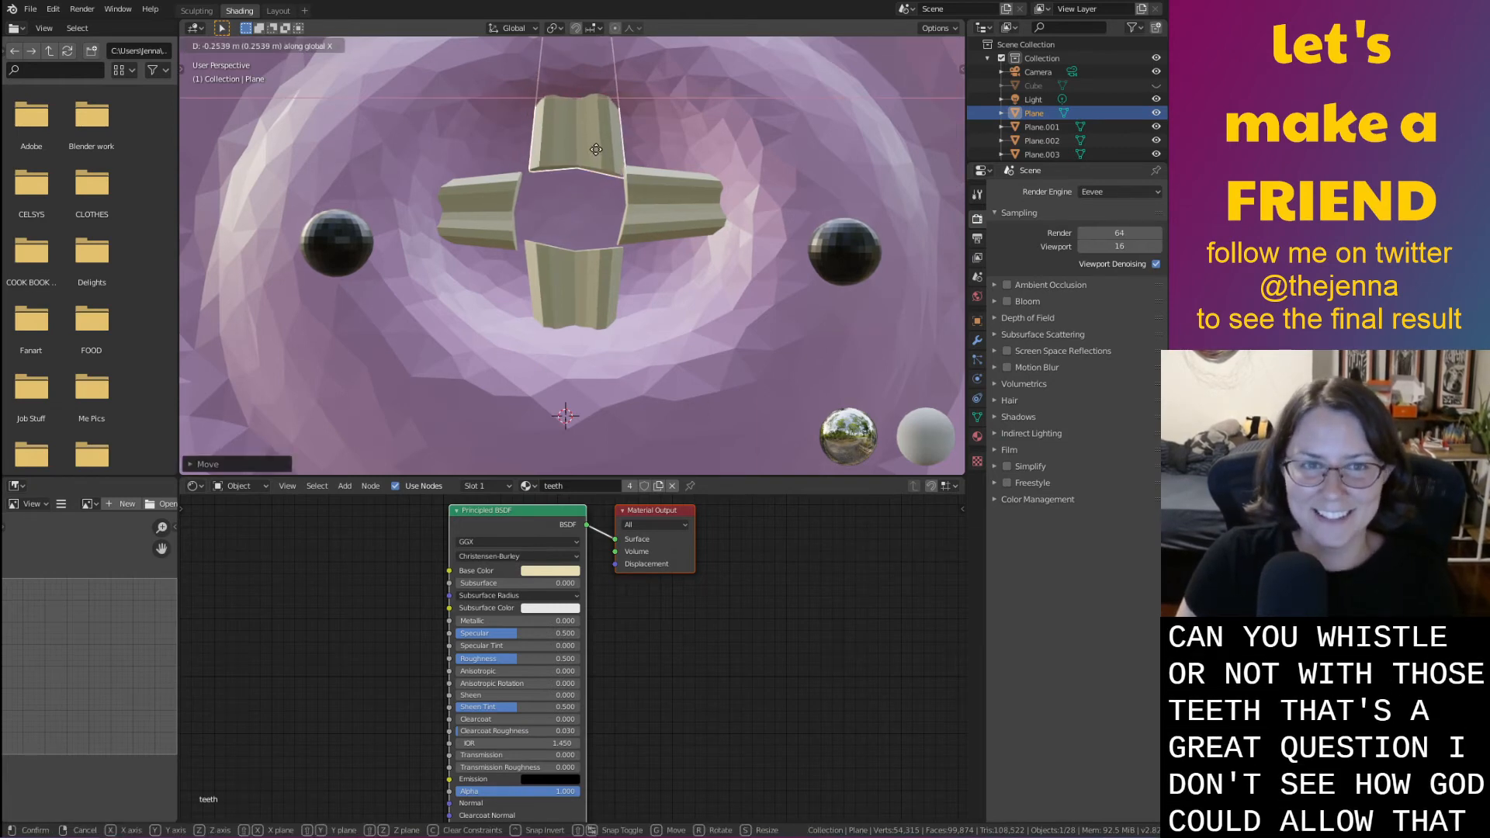
key("z")
left_click(588, 144)
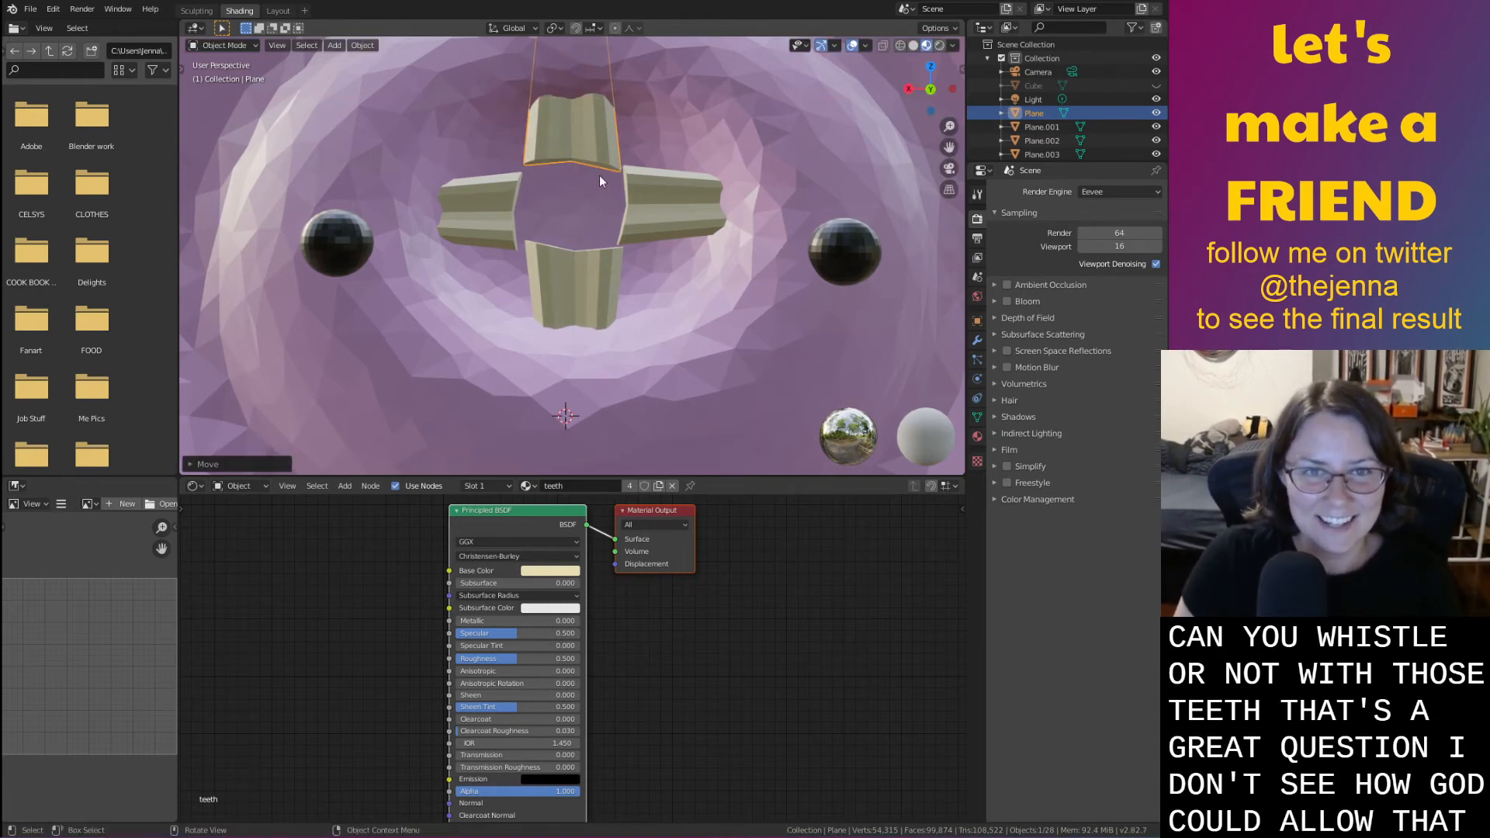
Select the upper and lower teeth together and move them slightly forward out of the mouth along the global Y axis
left_click(576, 273)
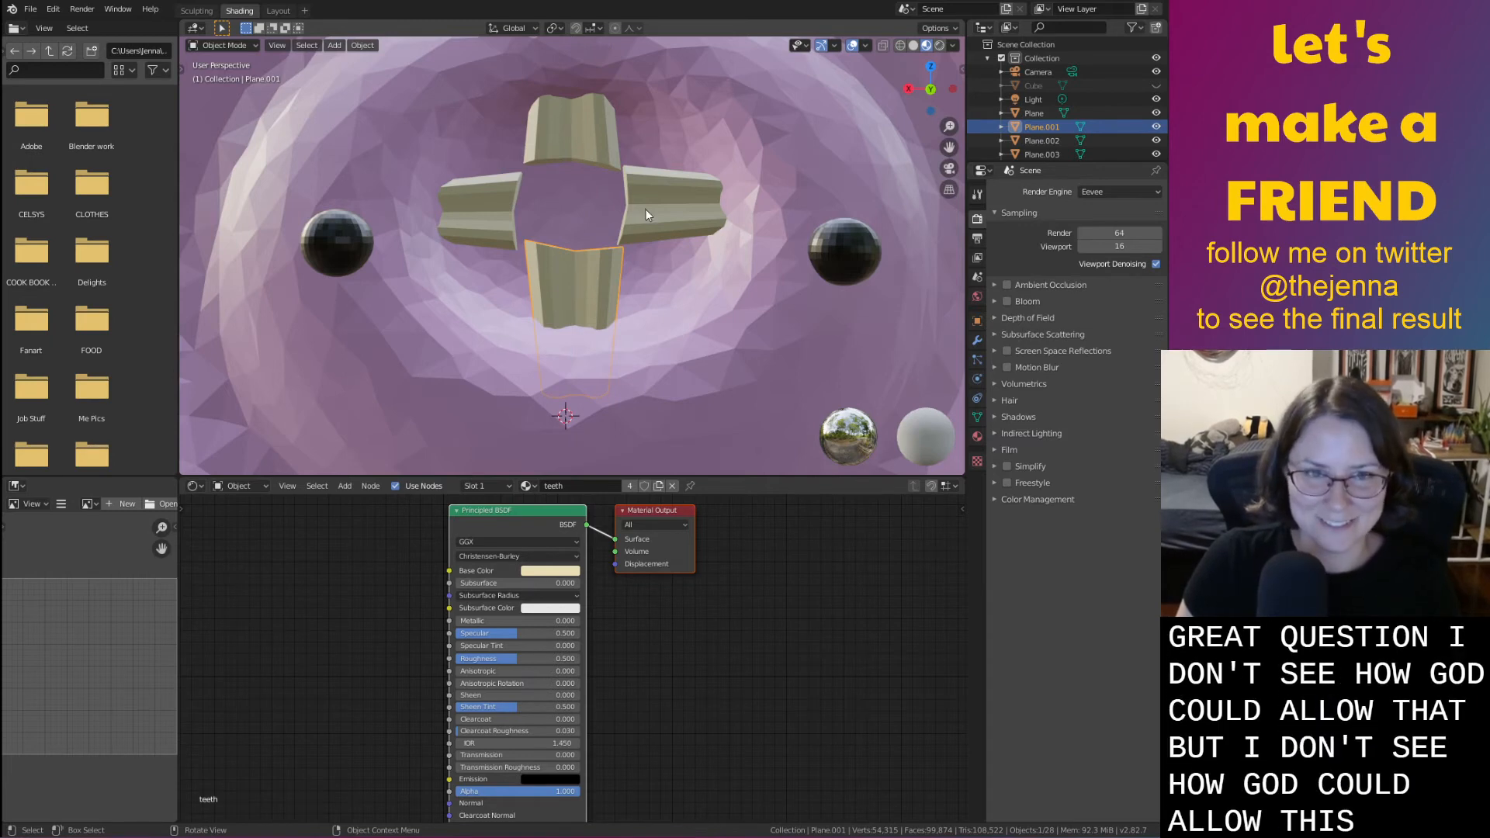
left_click(645, 208)
middle_click_drag(651, 208, 592, 277)
scroll(621, 341, "down", 5)
scroll(621, 361, "up", 6)
left_click(574, 252)
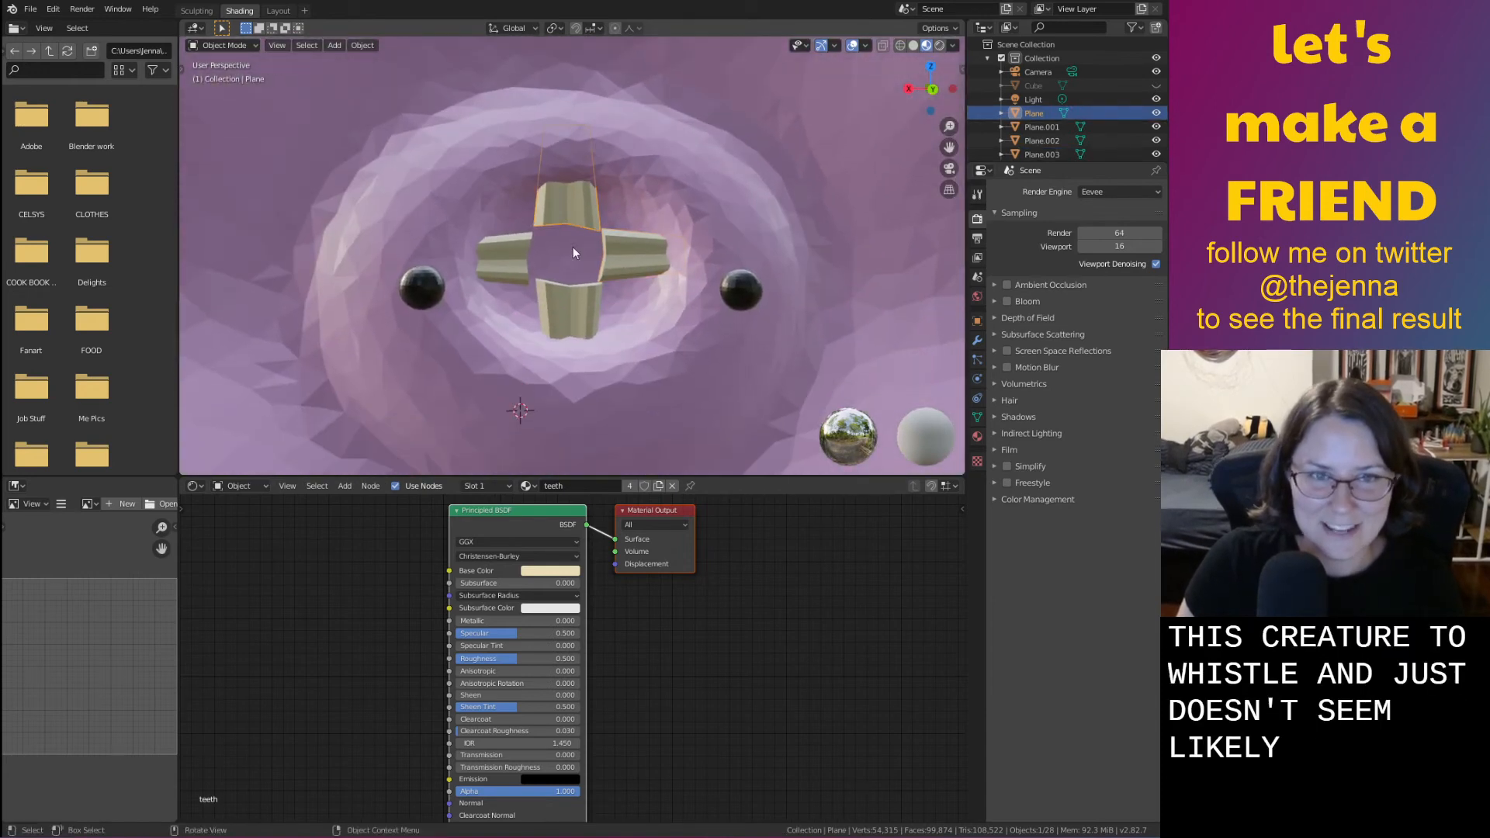
left_click(561, 314, "shift")
left_click(587, 208, "shift")
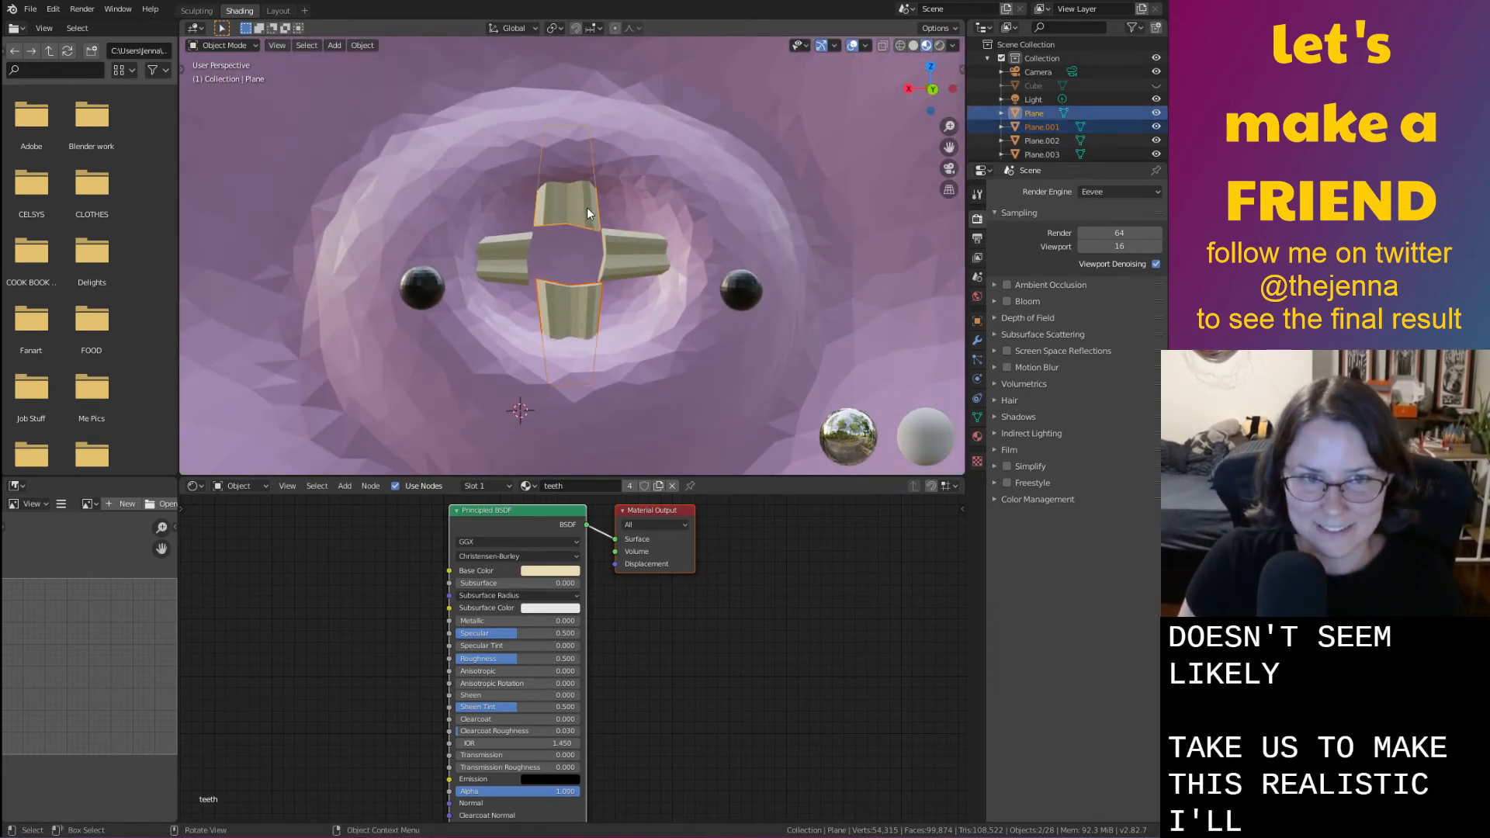
key("g")
key("y")
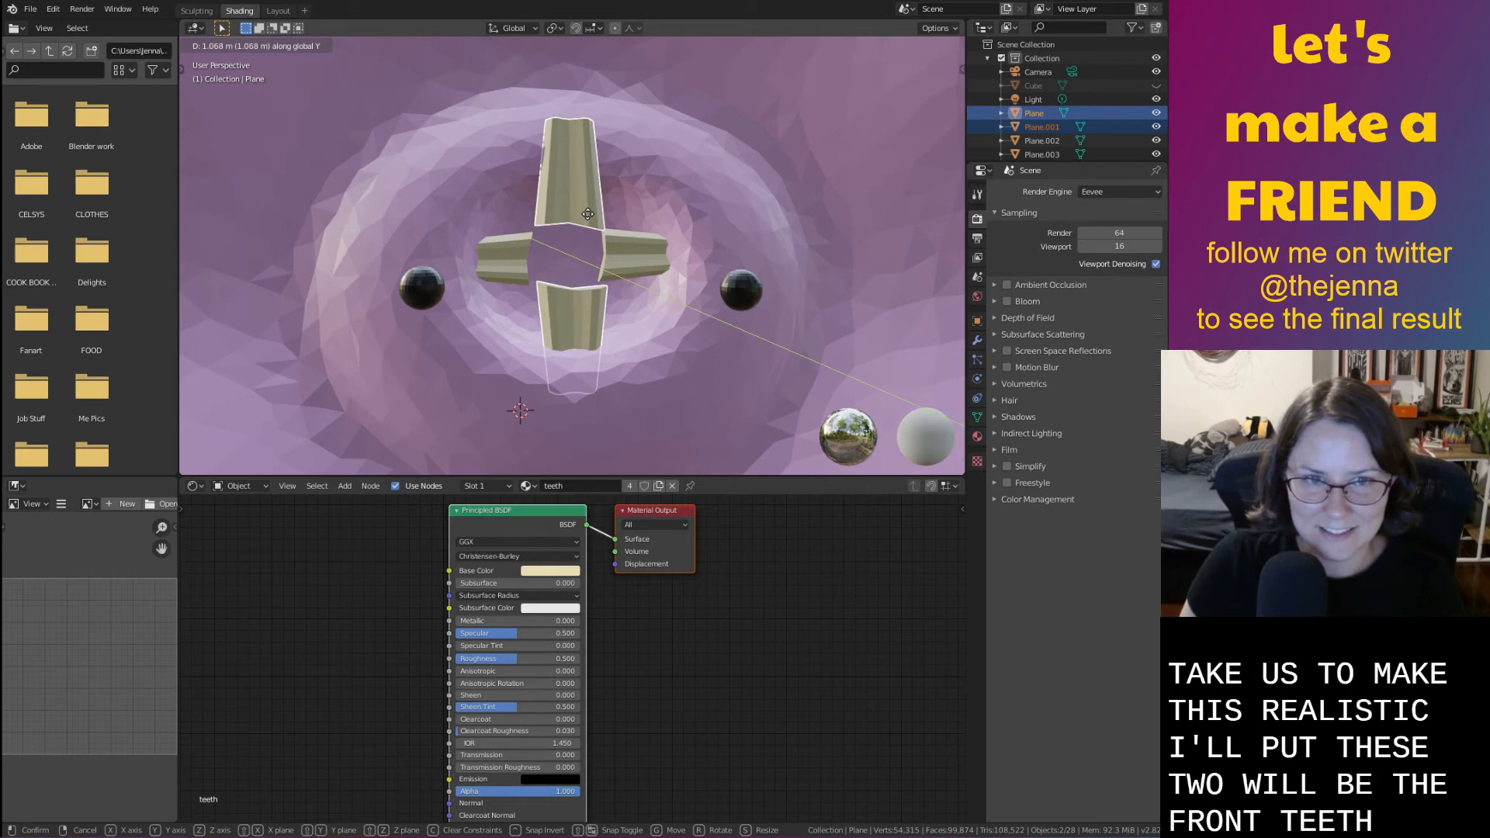
left_click(587, 212)
Adjust the depth of the upper tooth alone by moving it slightly along the global Y axis
left_click(585, 210)
key("g")
key("y")
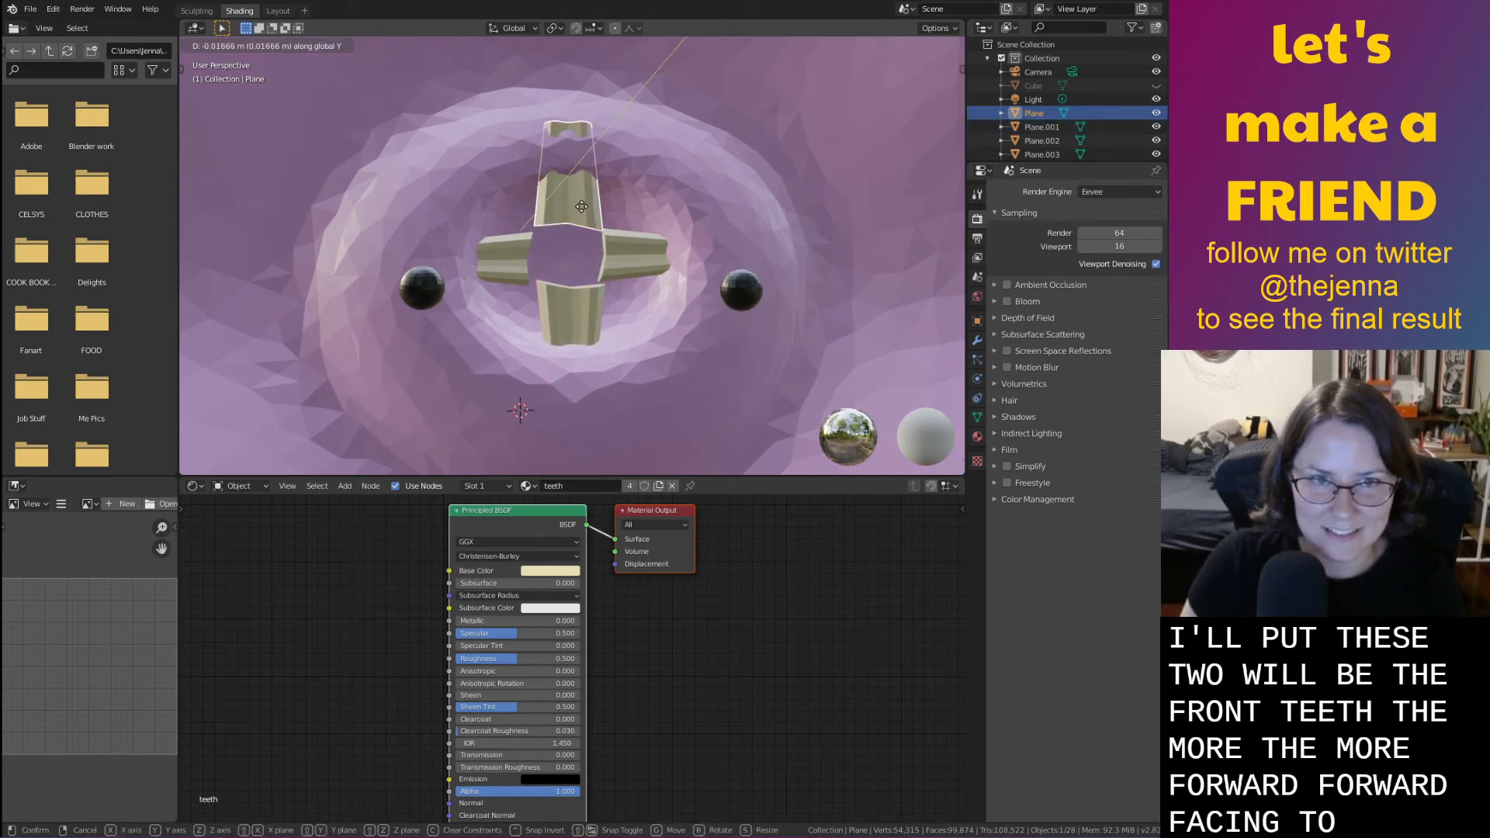
left_click(733, 215)
Select both side teeth and push them slightly back into the mouth along the global Y axis
left_click(659, 253)
left_click(518, 267, "shift")
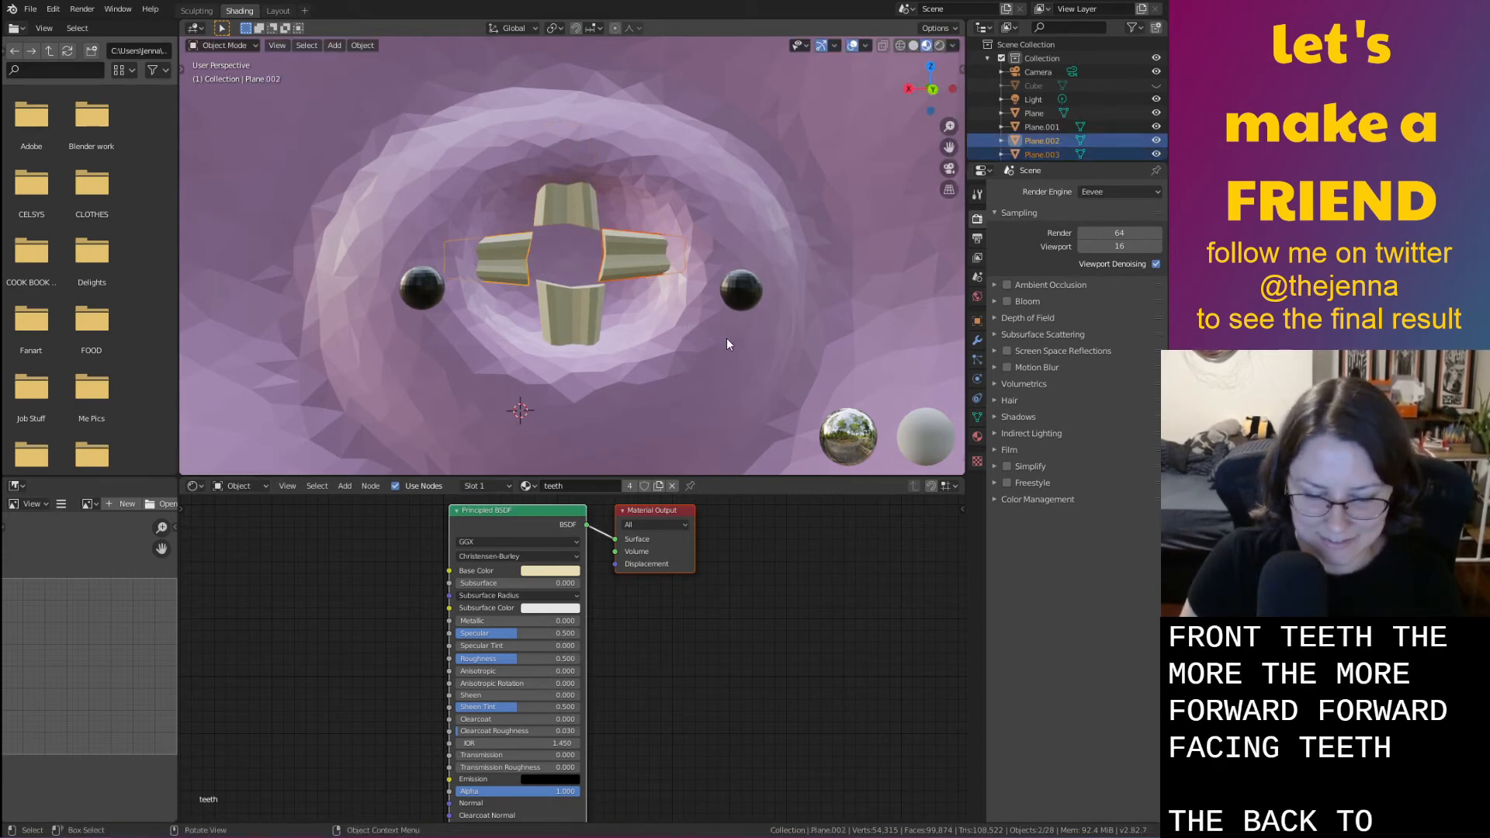
key("g")
key("y")
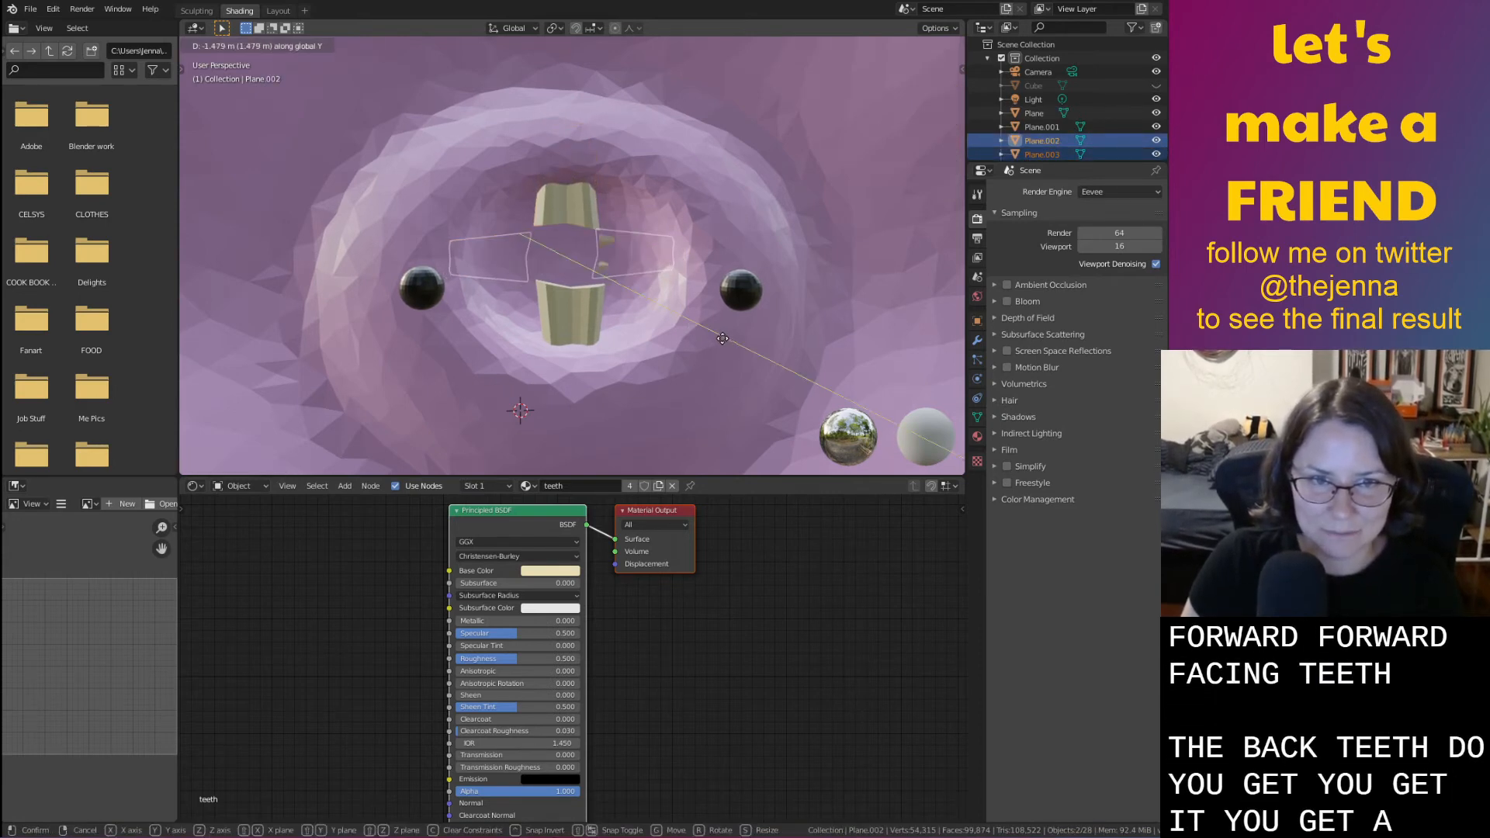
left_click(726, 339)
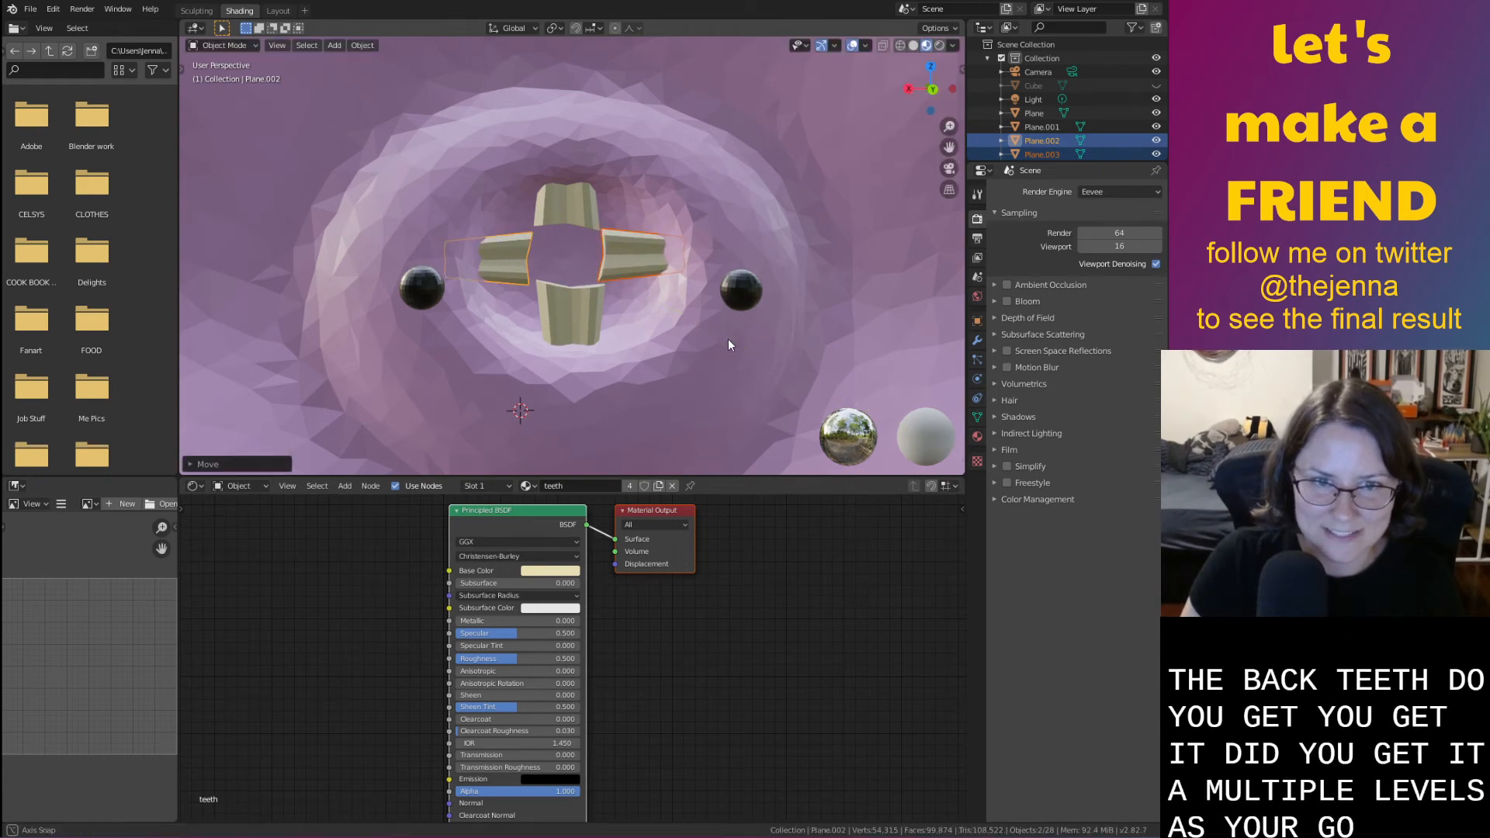
Save the project file and deselect the side teeth
scroll(733, 338, "down", 6)
scroll(758, 366, "up", 8)
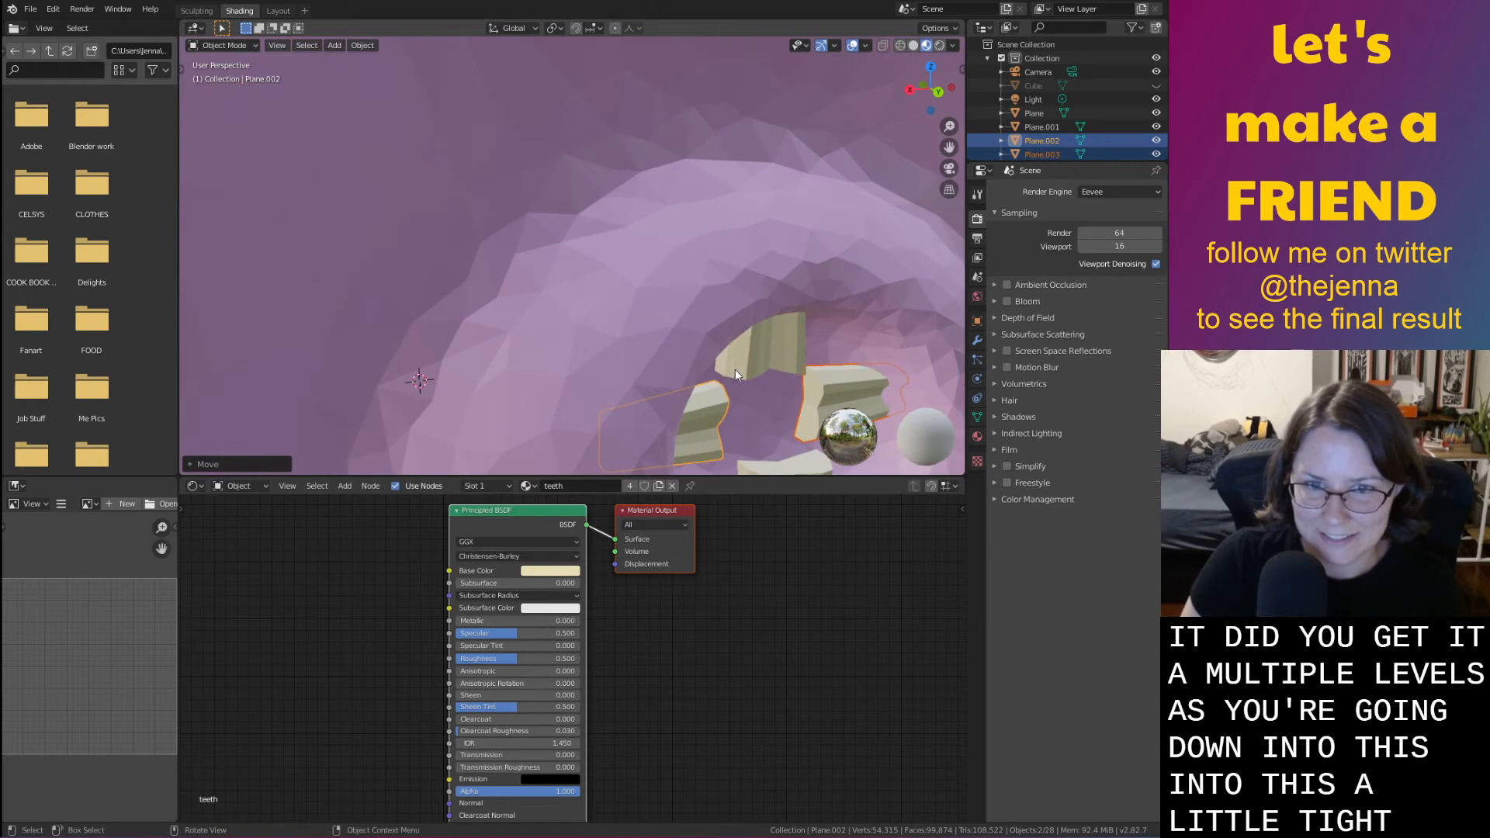
scroll(734, 356, "down", 5)
scroll(730, 349, "down", 4)
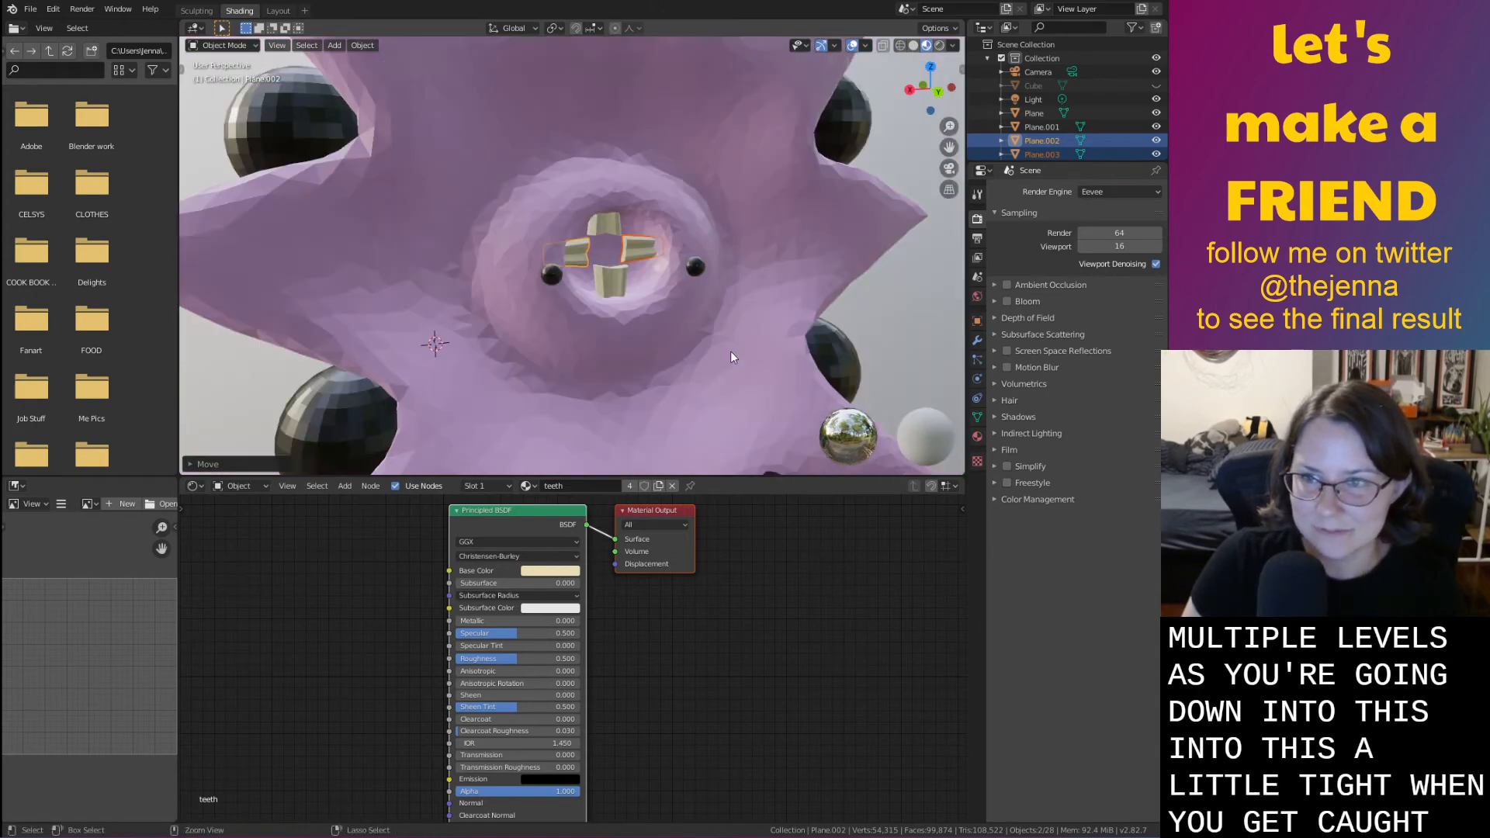
left_click(925, 313)
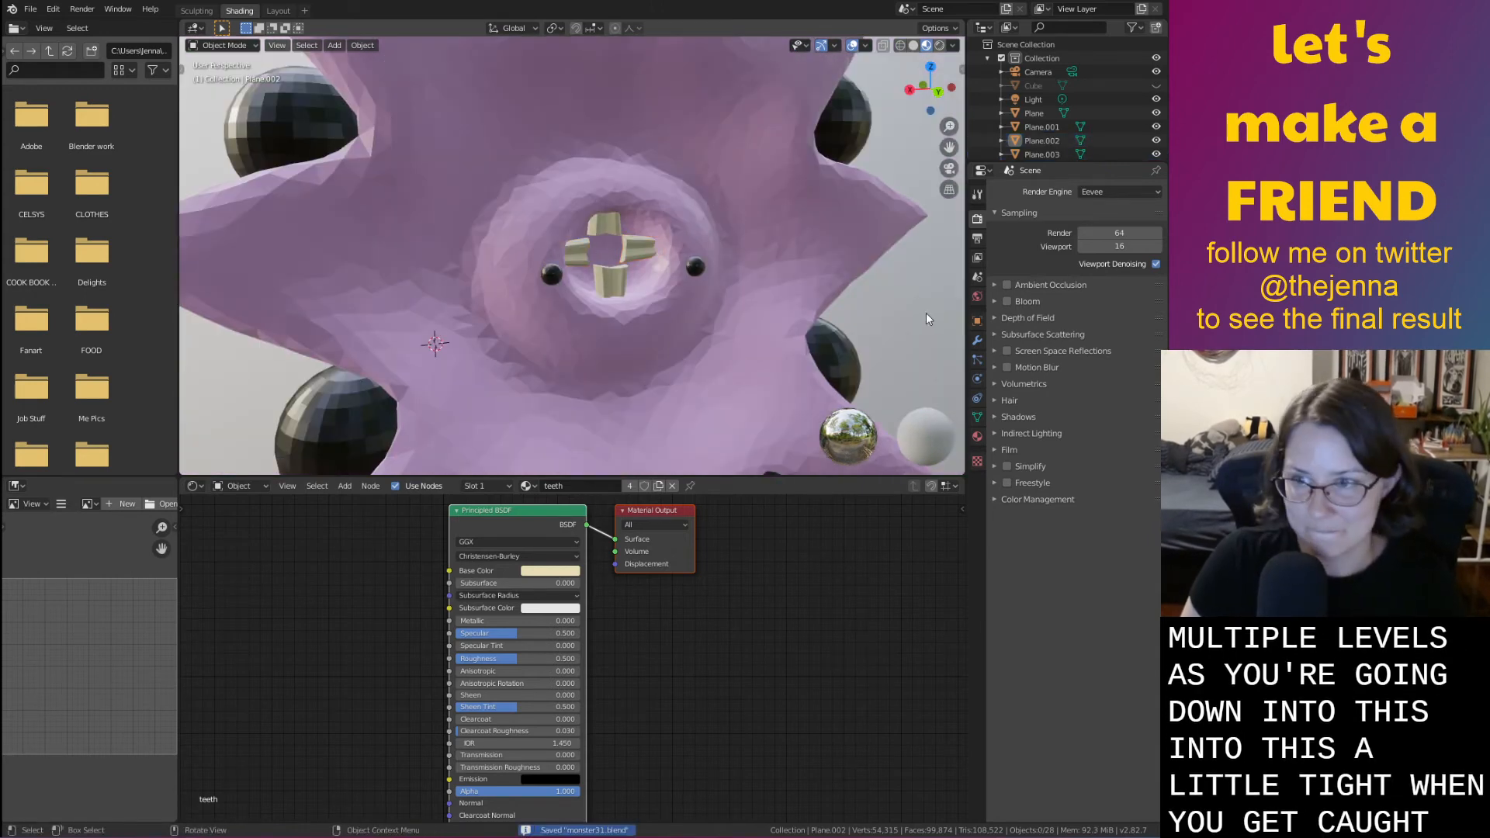
Select the worm body and hollow out the mouth interior around the teeth with the Inflate/Deflate brush in deflate mode
scroll(925, 314, "down", 5)
middle_click_drag(925, 313, 811, 357)
middle_click_drag(542, 349, 523, 390)
scroll(518, 372, "up", 3)
scroll(622, 377, "up", 1)
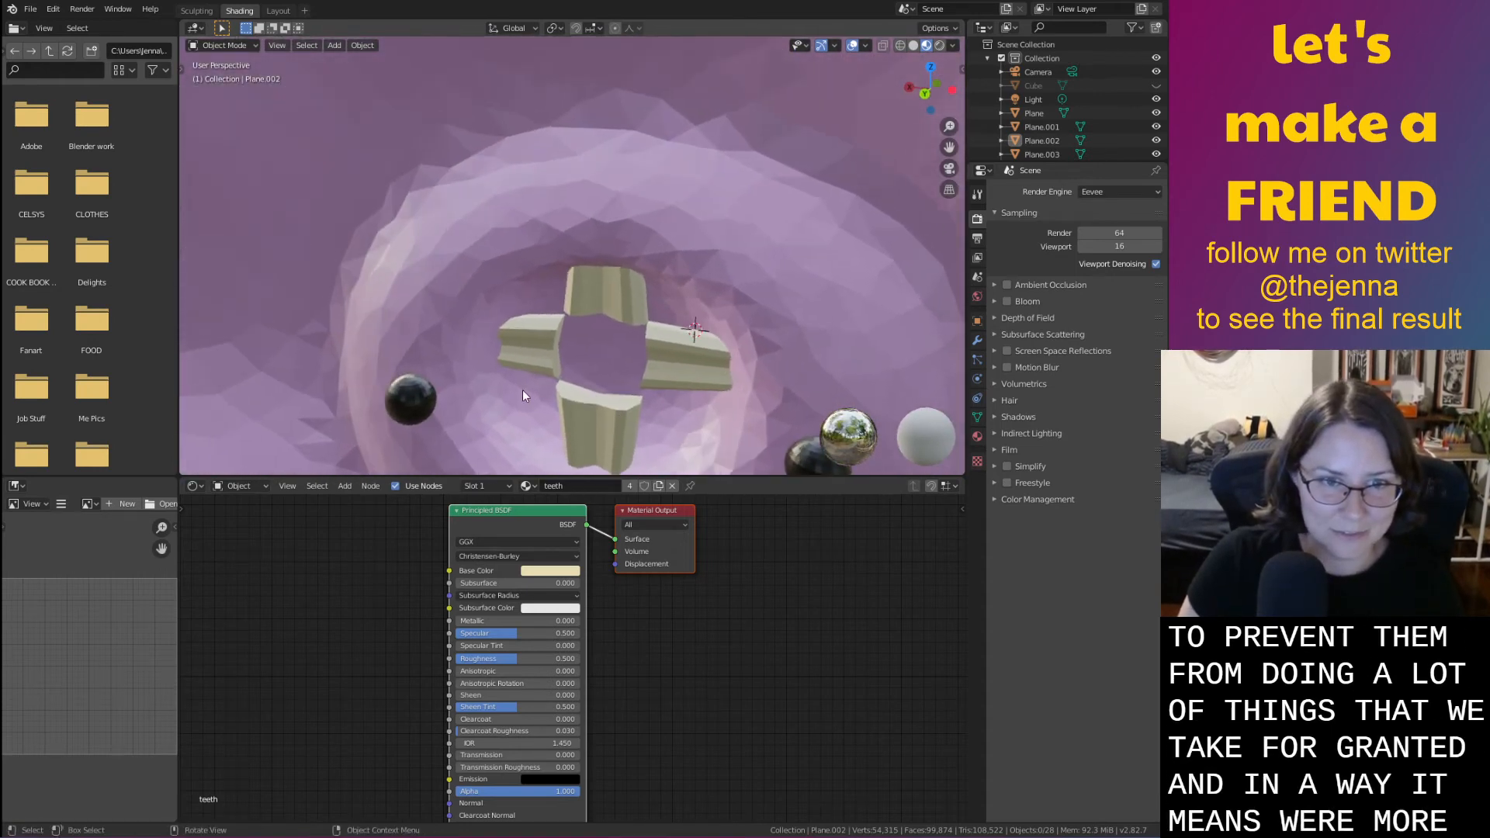
left_click(526, 351)
left_click(598, 350)
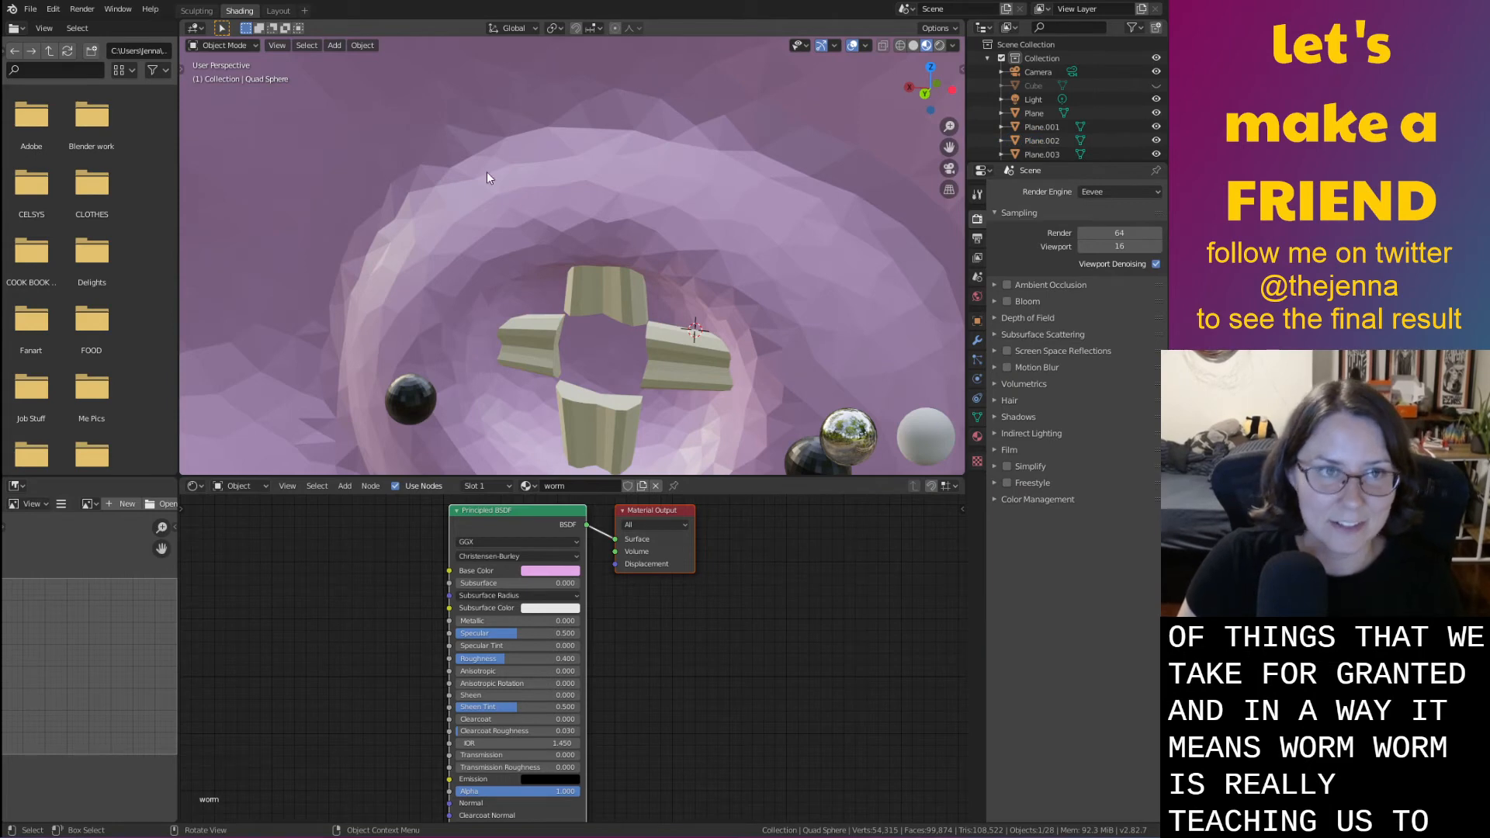
left_click(194, 11)
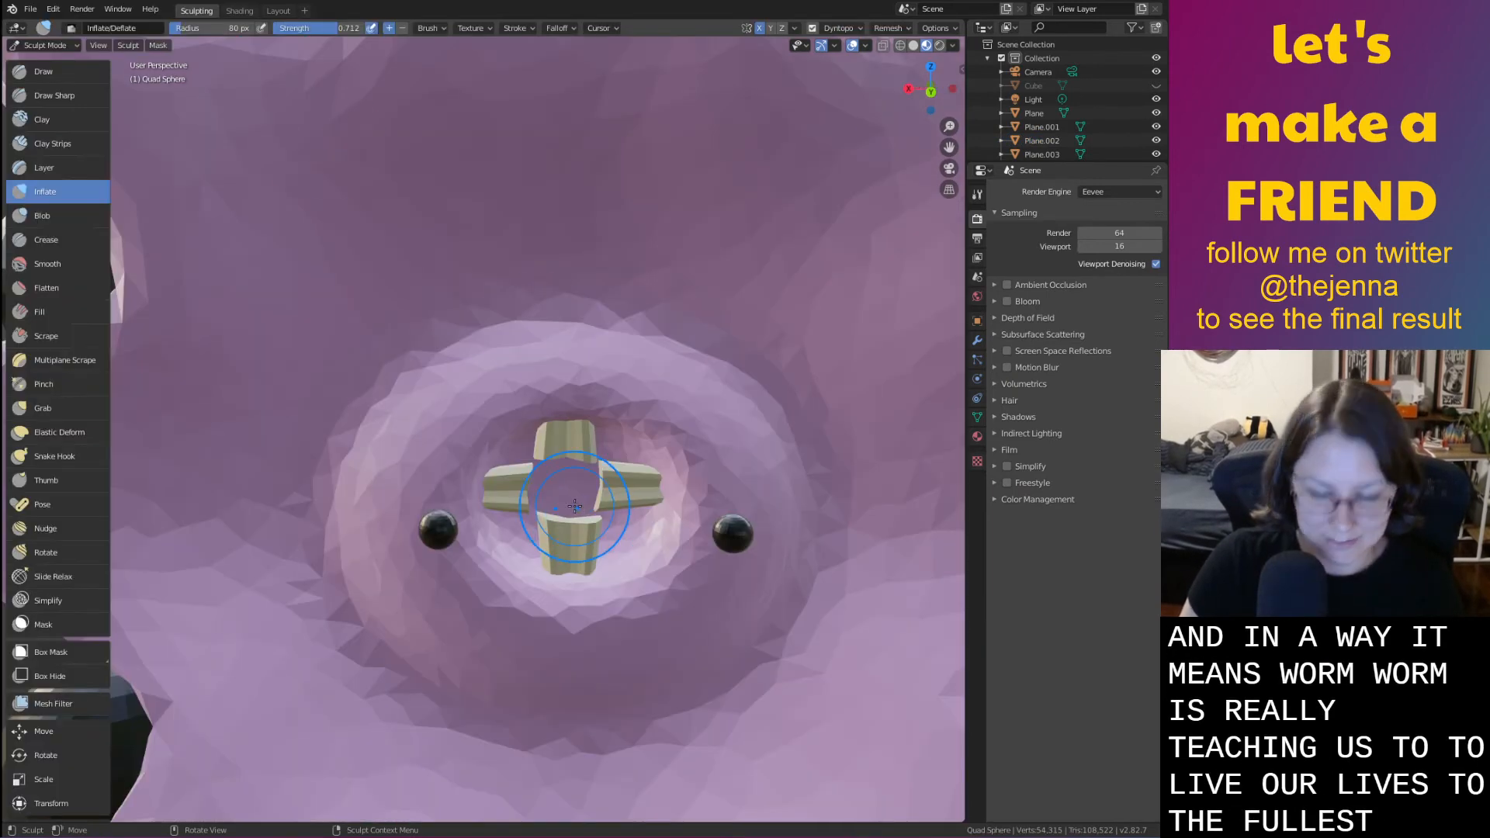
mouse_move(590, 492)
left_mouse_down("ctrl")
mouse_move(627, 497)
mouse_move(616, 526)
mouse_move(595, 452)
left_mouse_up("ctrl")
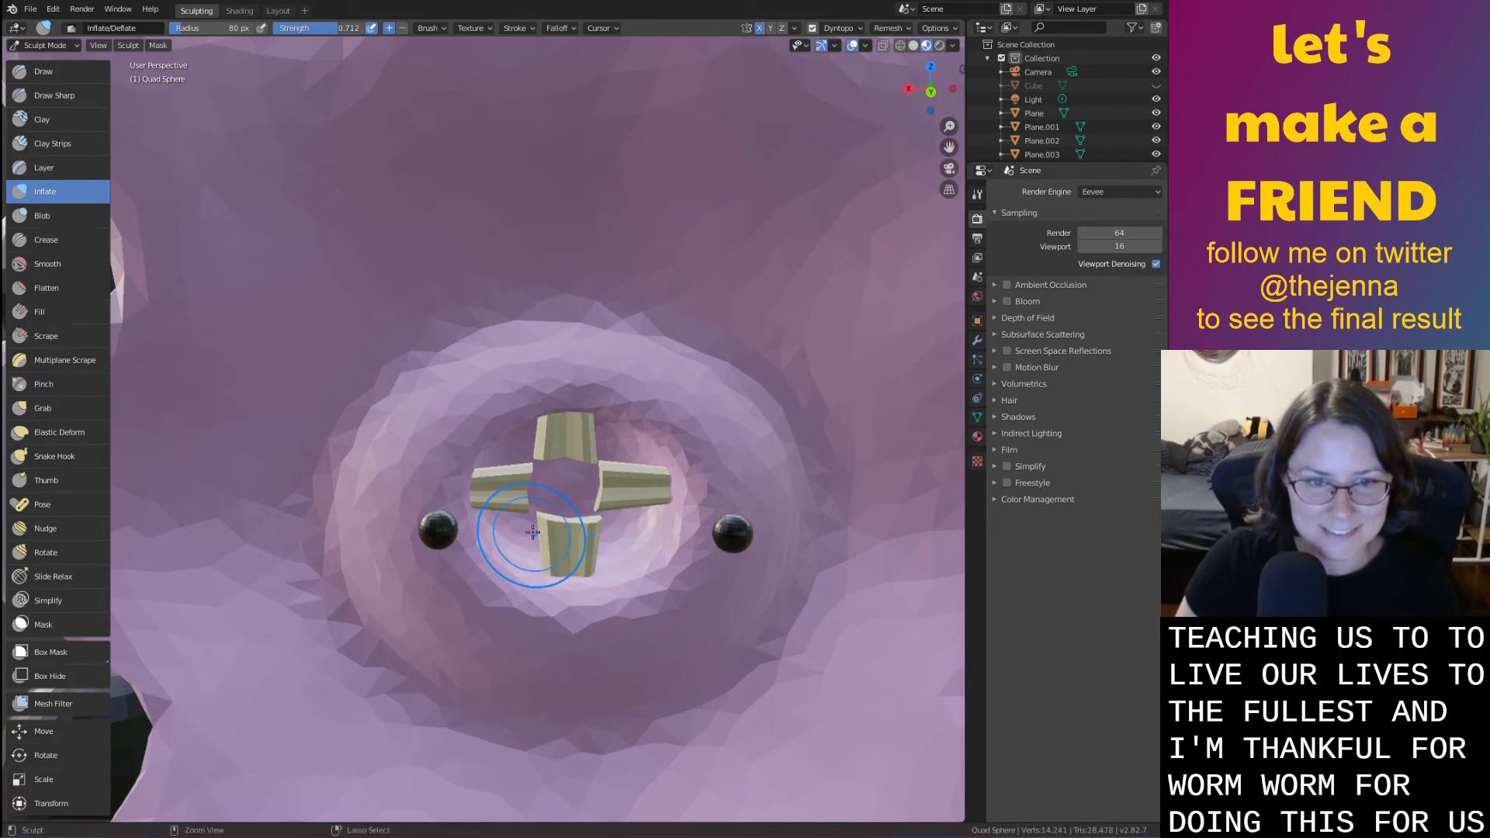
Return to the Layout workspace and push both side teeth deeper into the mouth along the global Y axis
left_click(269, 13)
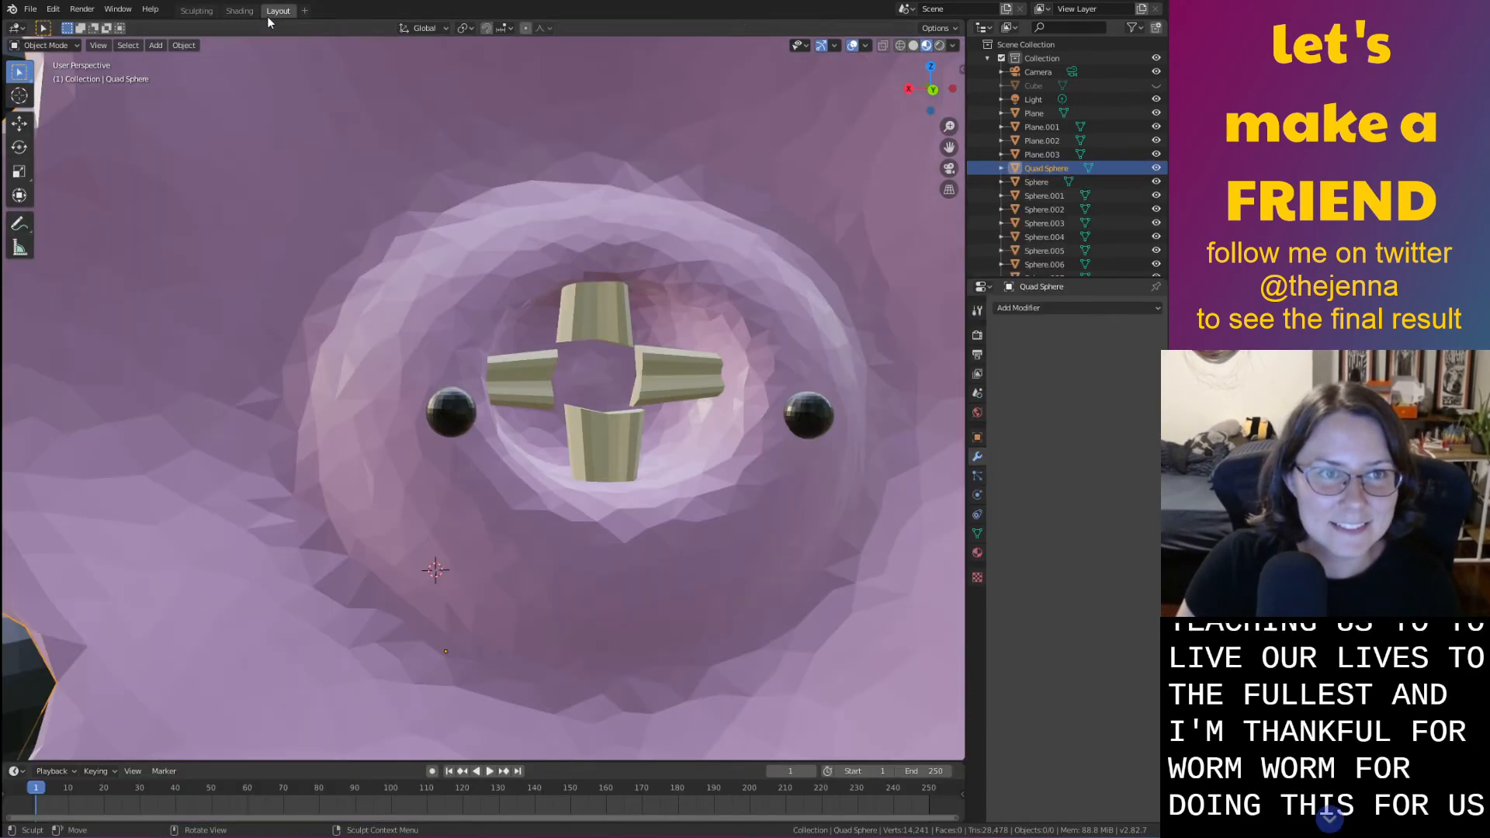
left_click(510, 375)
middle_click_drag(653, 386, 686, 445)
key("g")
key("x")
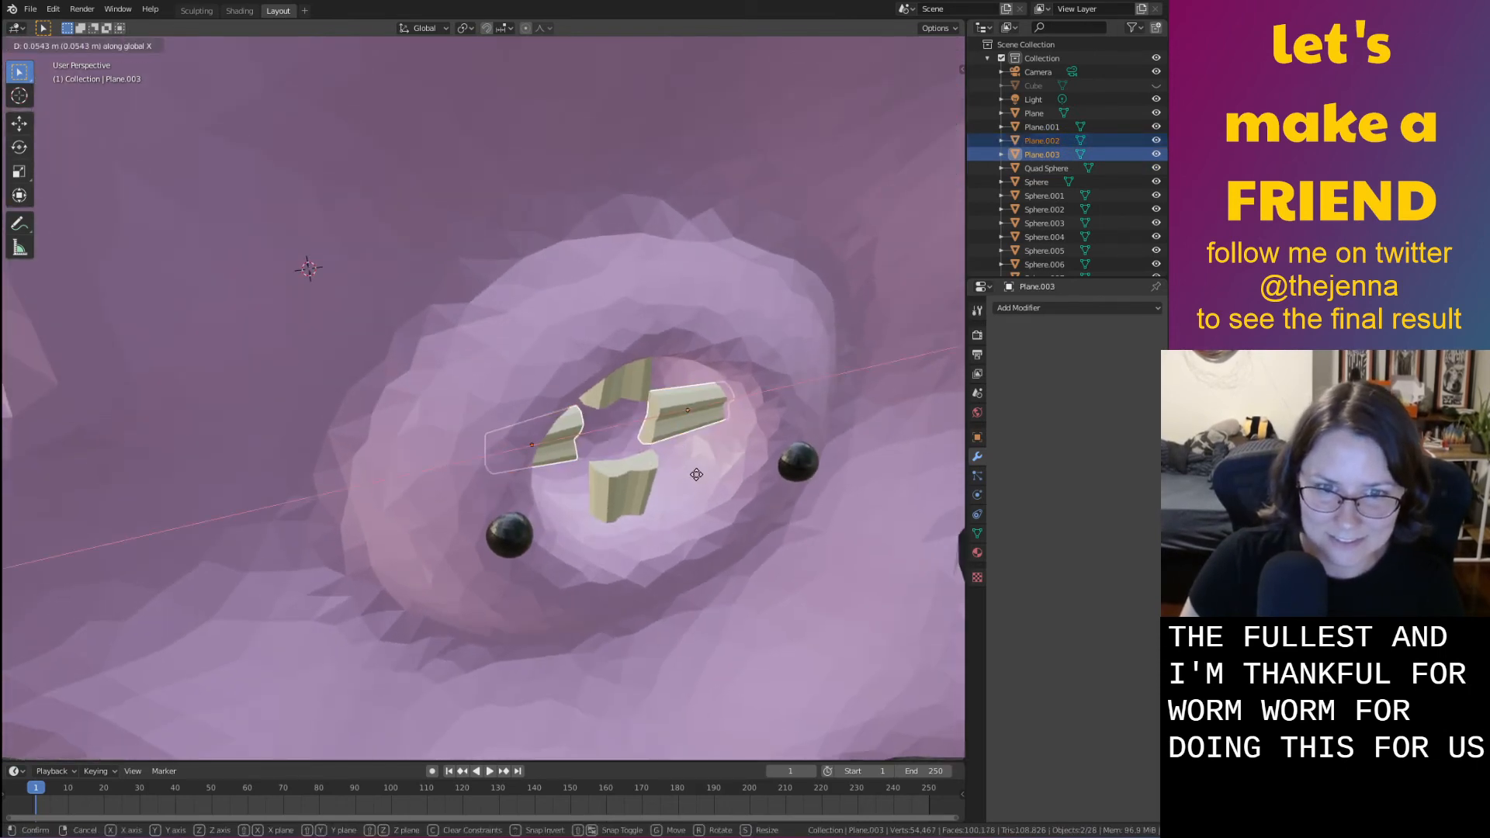
key("y")
left_click(695, 468)
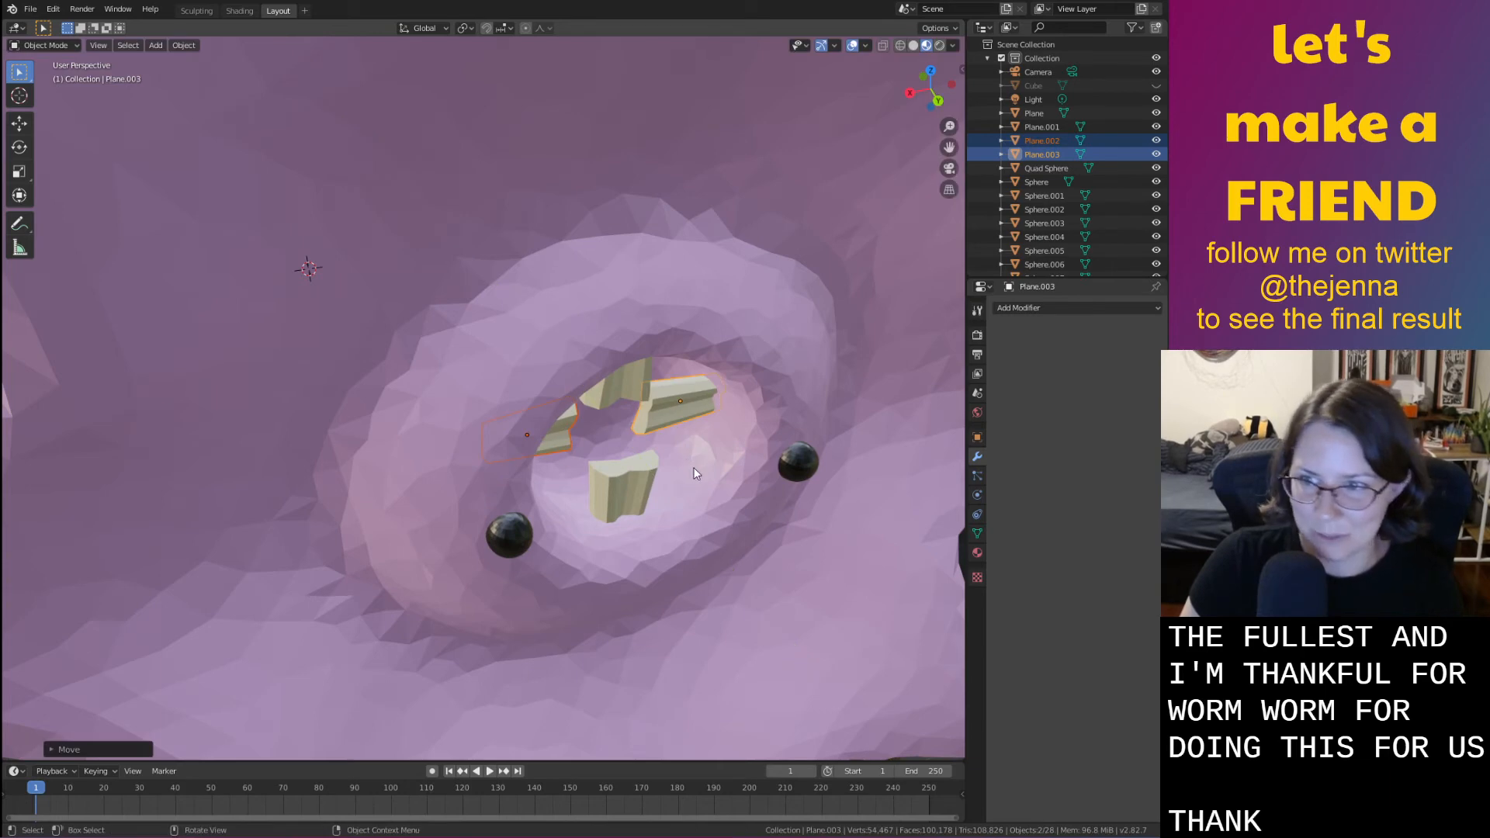
Save the project file again, deselect the teeth and check the whole creature
key("ctrl+s")
scroll(698, 472, "down", 4)
middle_click_drag(698, 472, 665, 410)
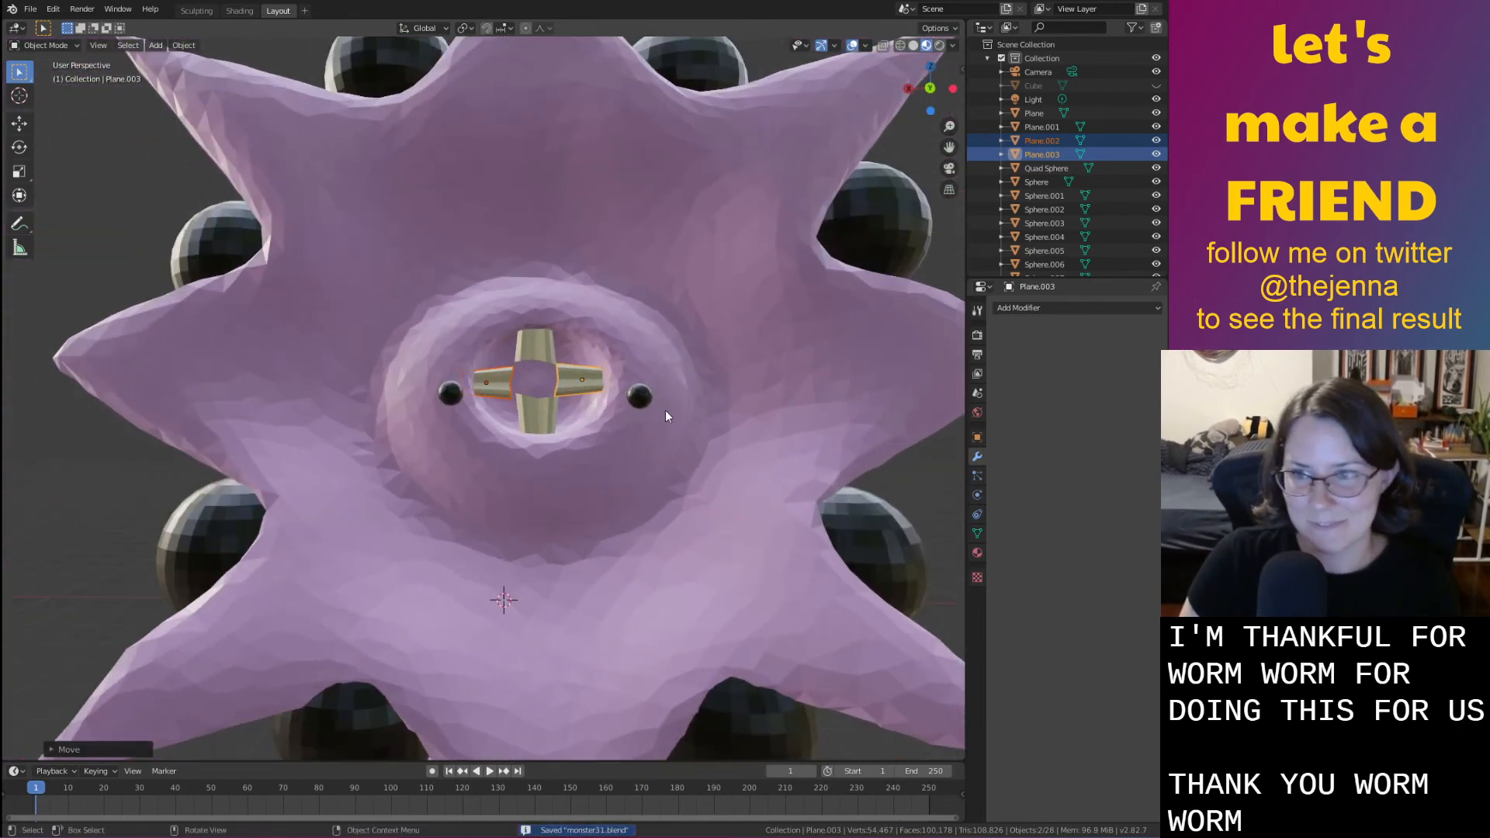
left_click(945, 468)
scroll(930, 485, "down", 5)
middle_click_drag(889, 509, 907, 583)
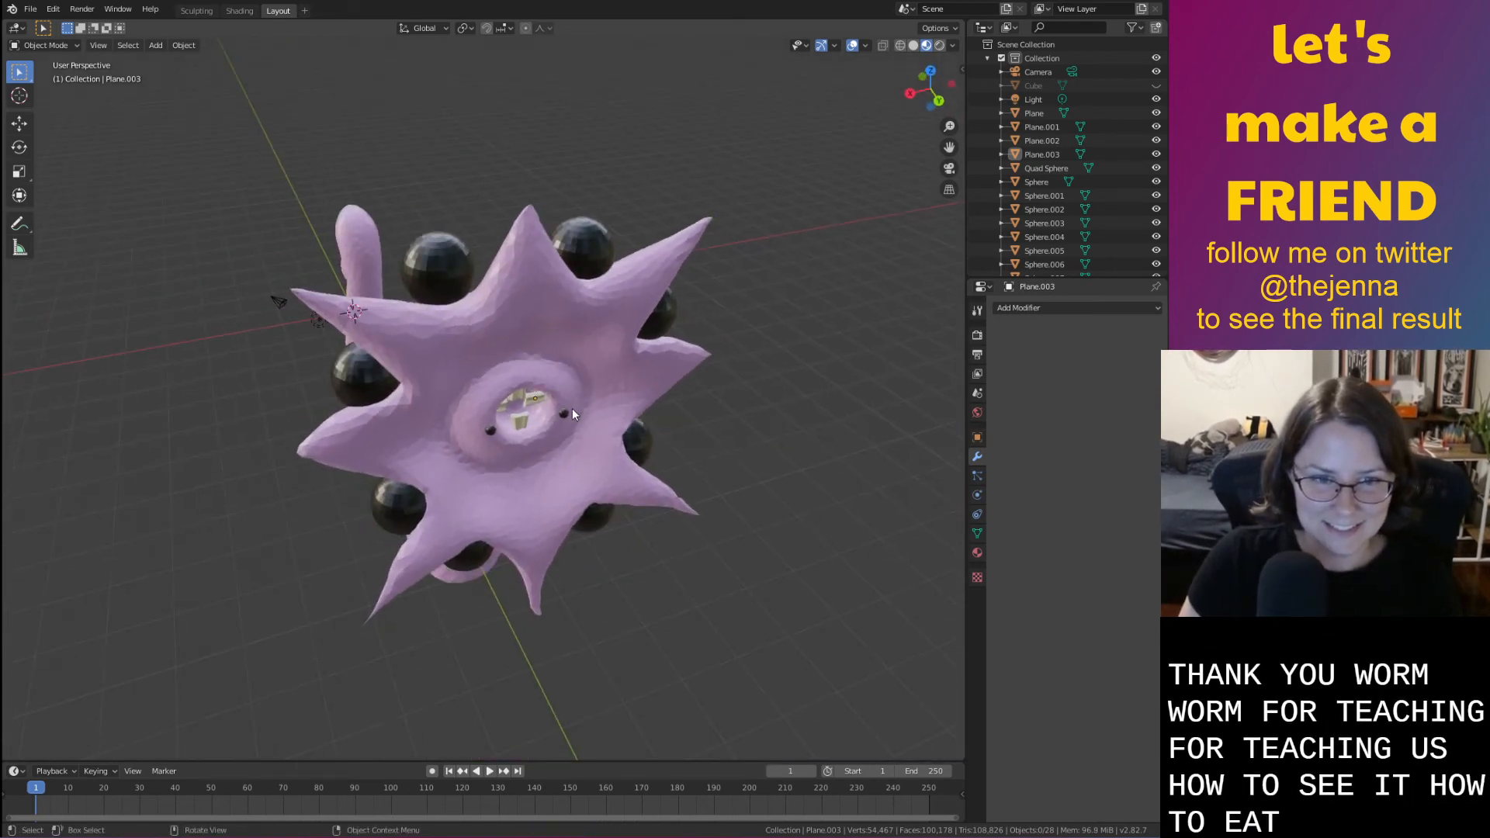
Stagger a single side tooth, the one named Plane.003, by moving it along the global Y axis
left_click(572, 408)
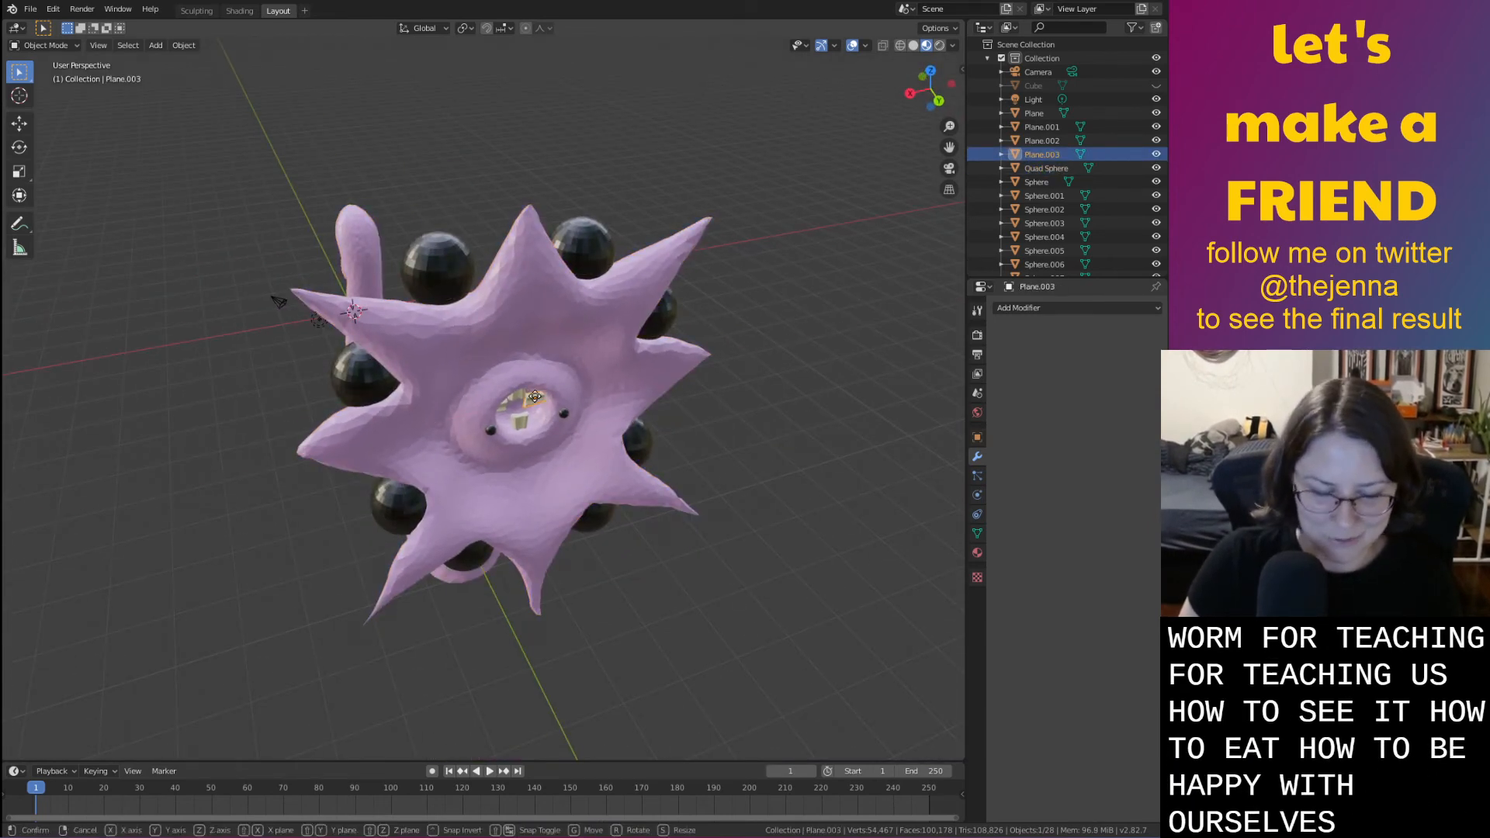
key("g")
key("y")
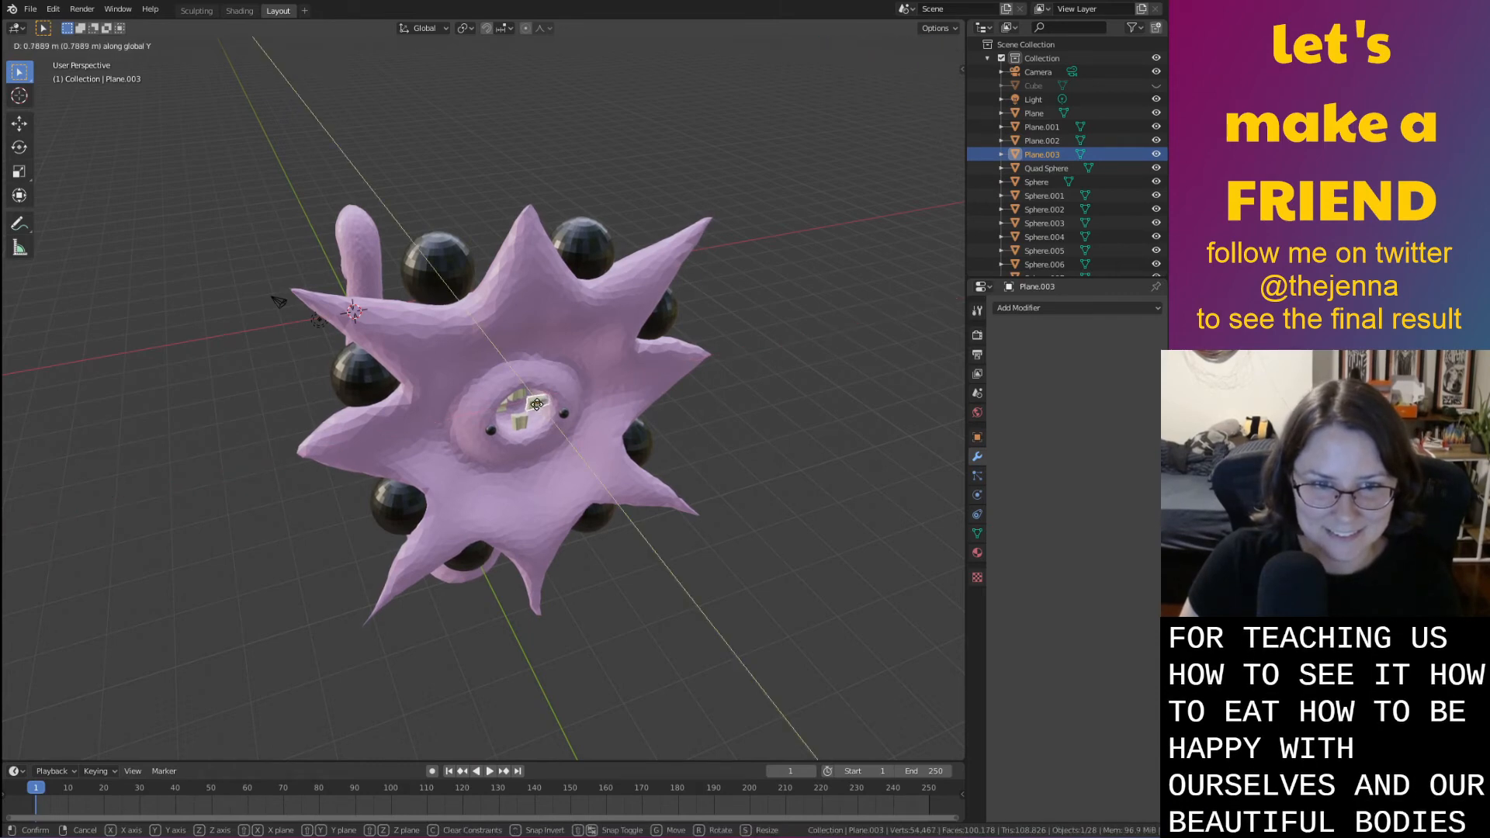
left_click(536, 404)
Move the lower tooth forward along the global Y axis and deselect it
left_click(520, 420)
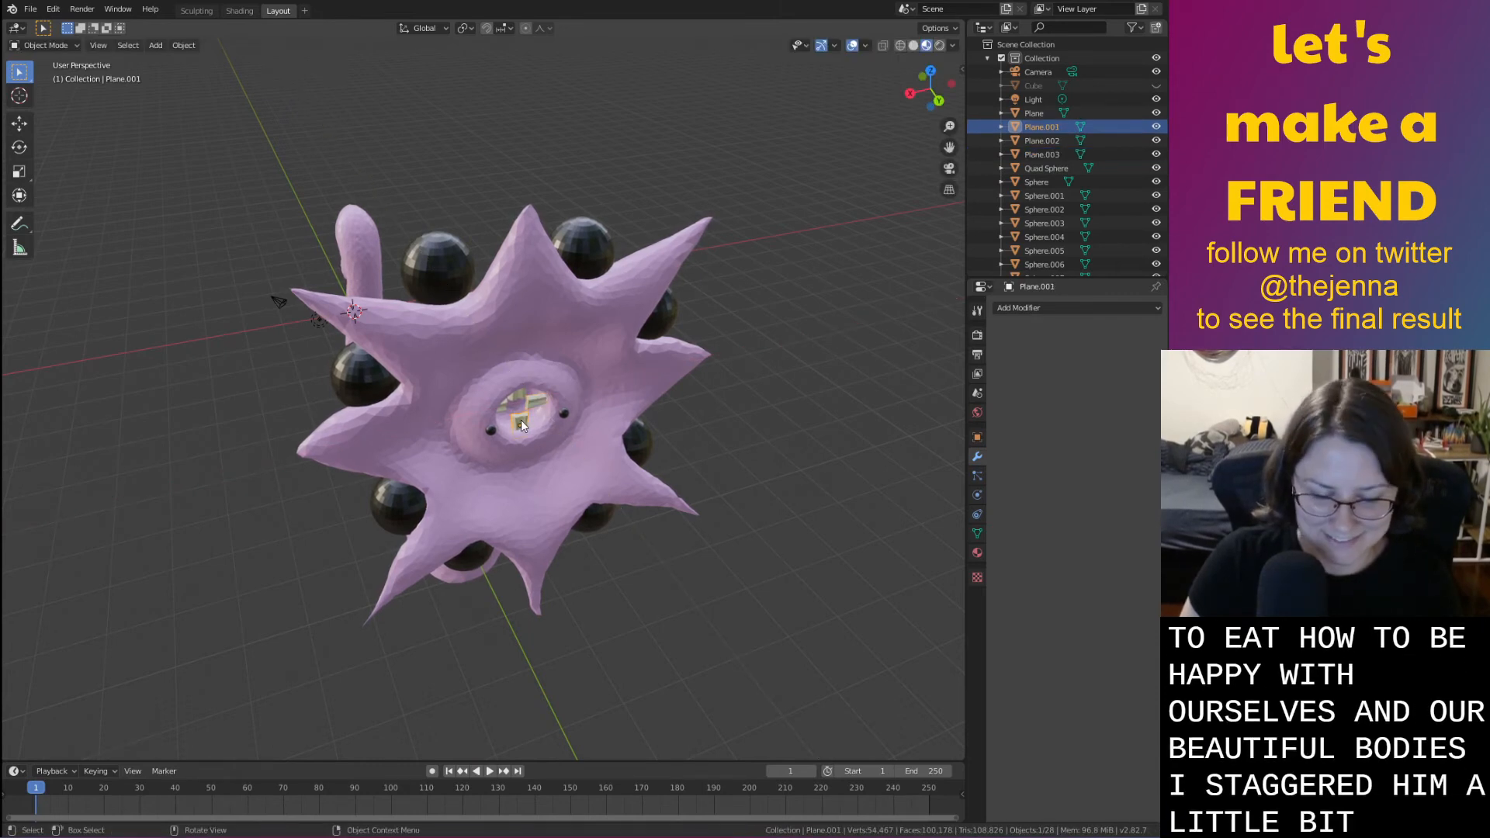
key("g")
key("y")
left_click(524, 423)
middle_click_drag(528, 426, 731, 407)
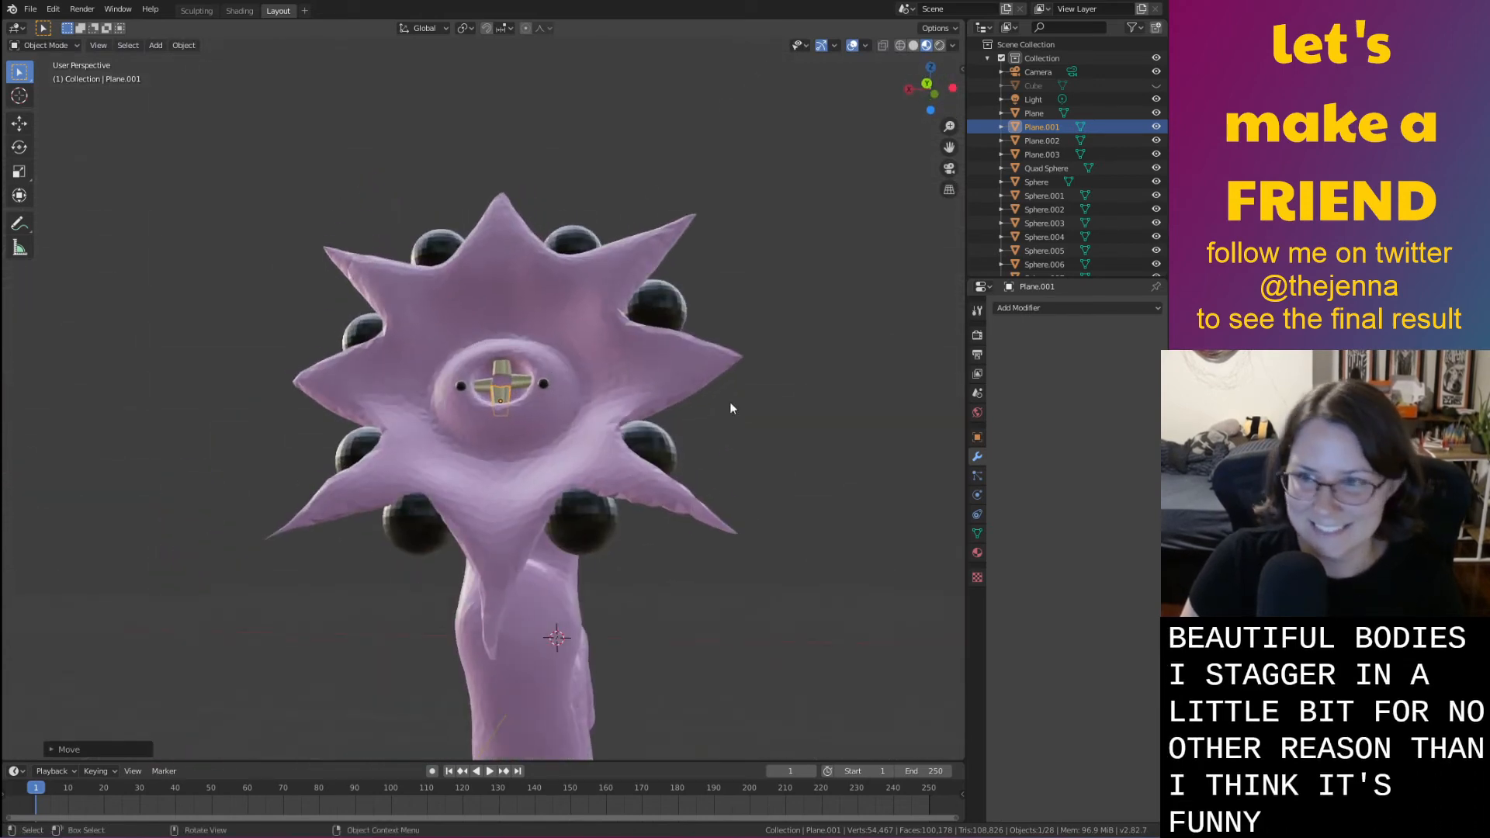
left_click(819, 505)
Select the worm body and reshape the bulge below the neck bend with the Grab brush in the Sculpting workspace
mouse_move(820, 505)
middle_mouse_down()
mouse_move(655, 536)
mouse_move(676, 511)
mouse_move(558, 445)
mouse_move(482, 491)
mouse_move(607, 483)
mouse_move(472, 494)
middle_mouse_up()
left_click(482, 490)
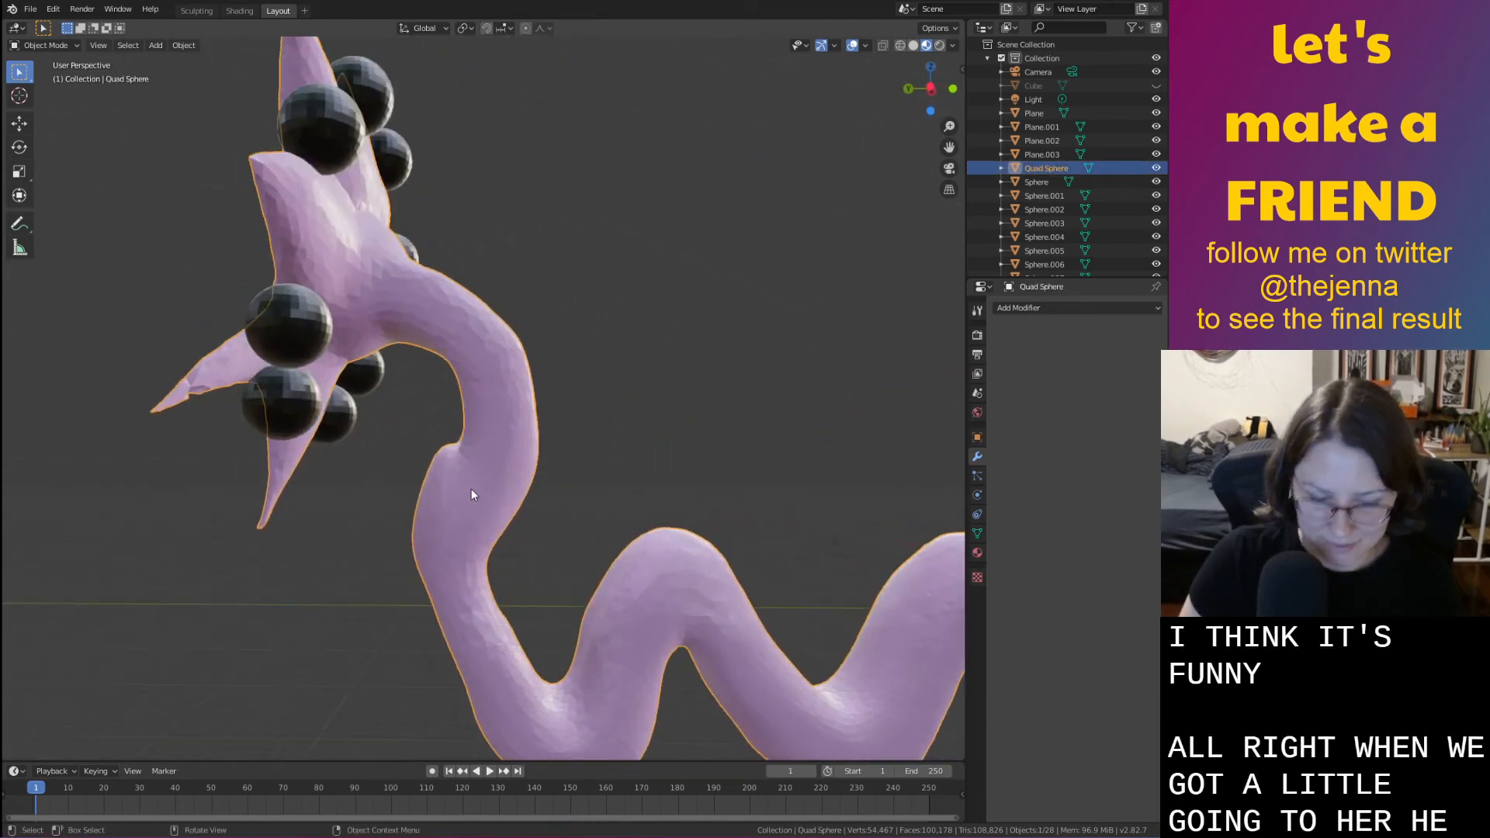
left_click(196, 11)
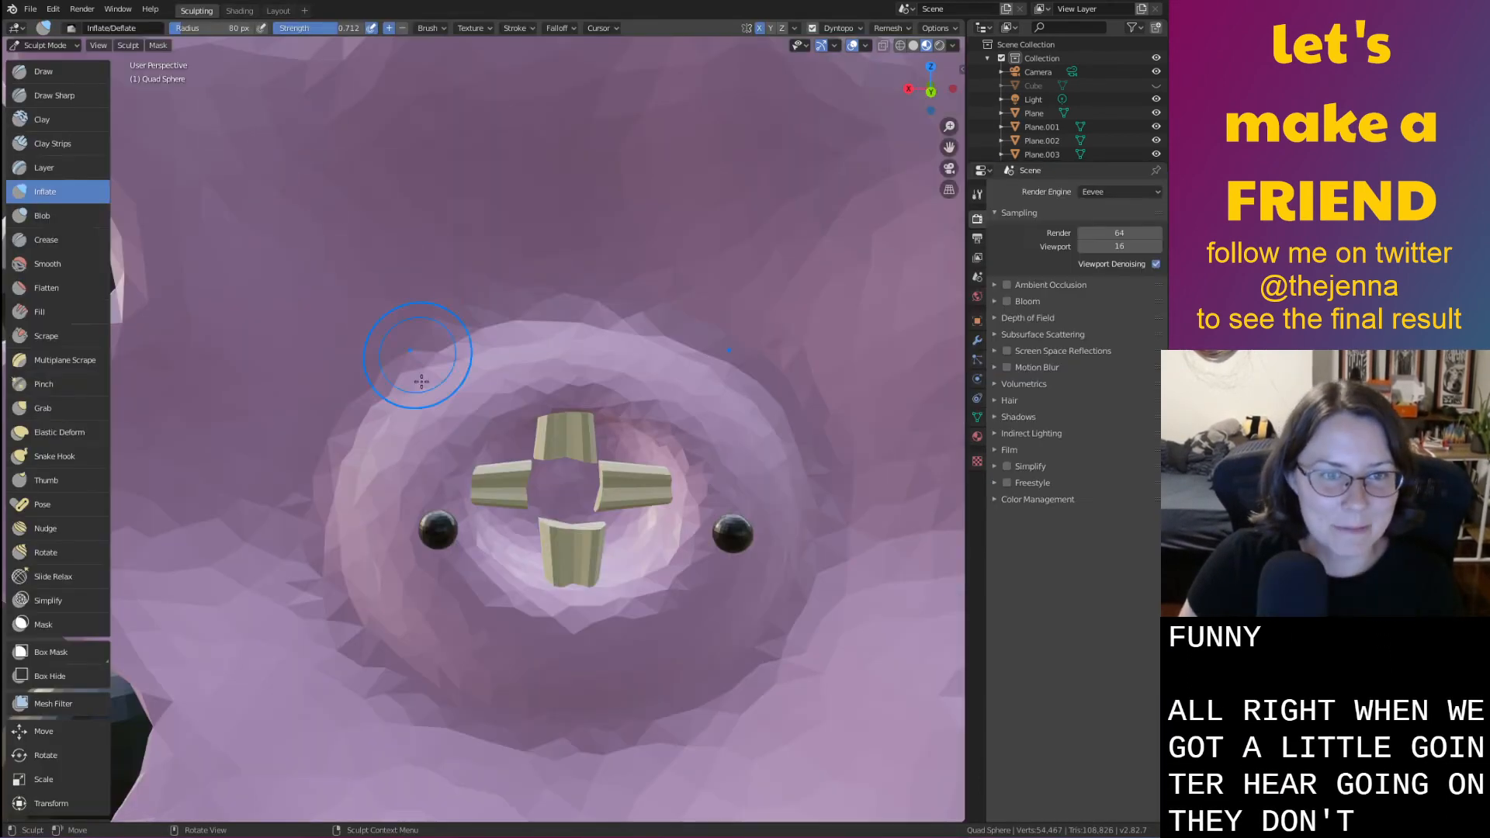
scroll(416, 355, "down", 8)
mouse_move(416, 356)
middle_mouse_down()
mouse_move(364, 505)
mouse_move(532, 489)
middle_mouse_up()
scroll(361, 521, "up", 3)
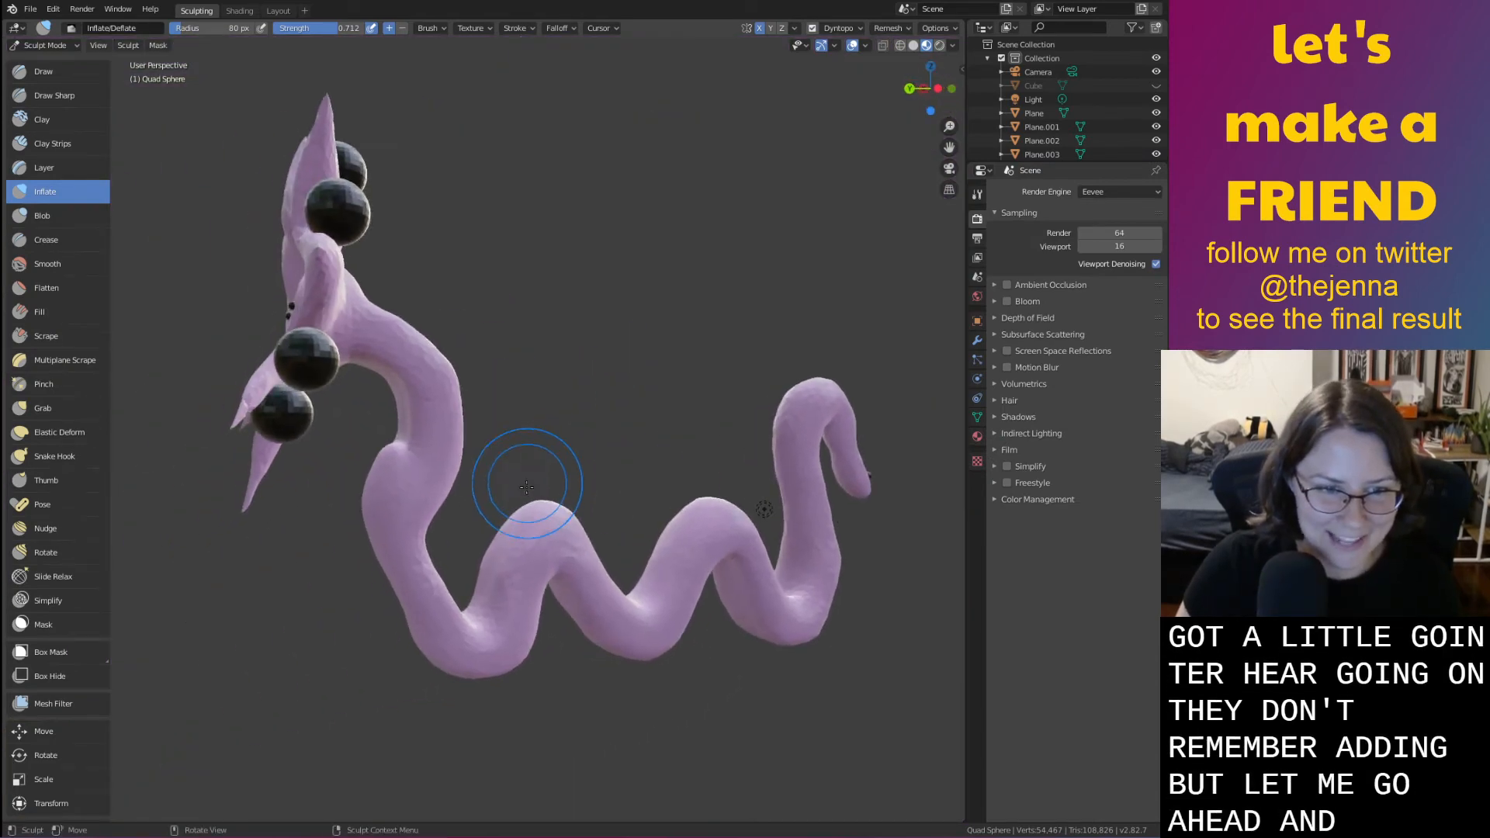
scroll(497, 497, "up", 4)
middle_click_drag(445, 515, 521, 505, "shift")
middle_click_drag(521, 504, 449, 526)
key("g")
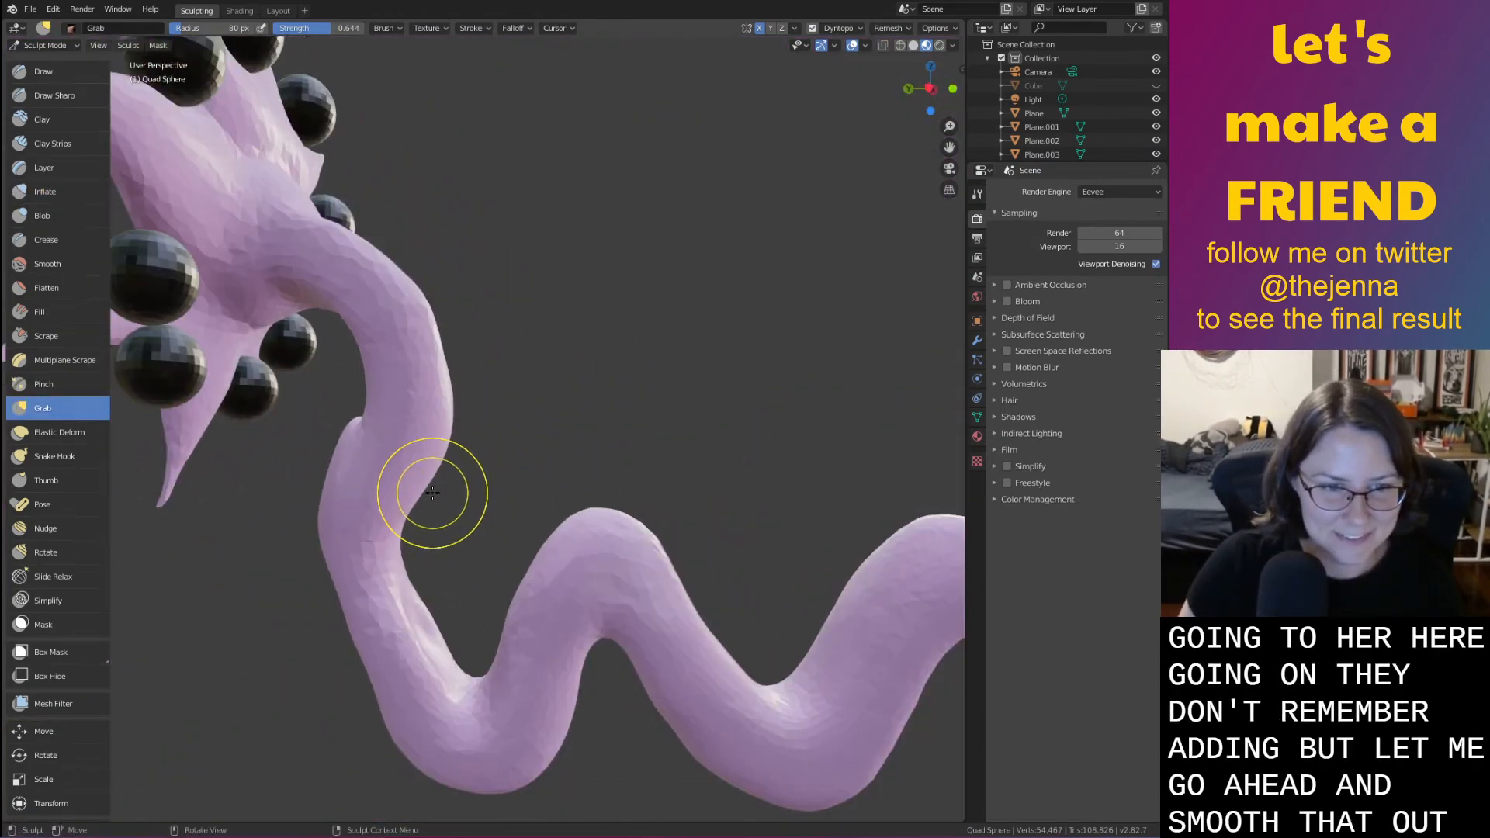
scroll(425, 475, "down", 4)
mouse_move(420, 464)
left_mouse_down()
mouse_move(457, 451)
mouse_move(446, 435)
left_mouse_up()
middle_click_drag(447, 435, 474, 468)
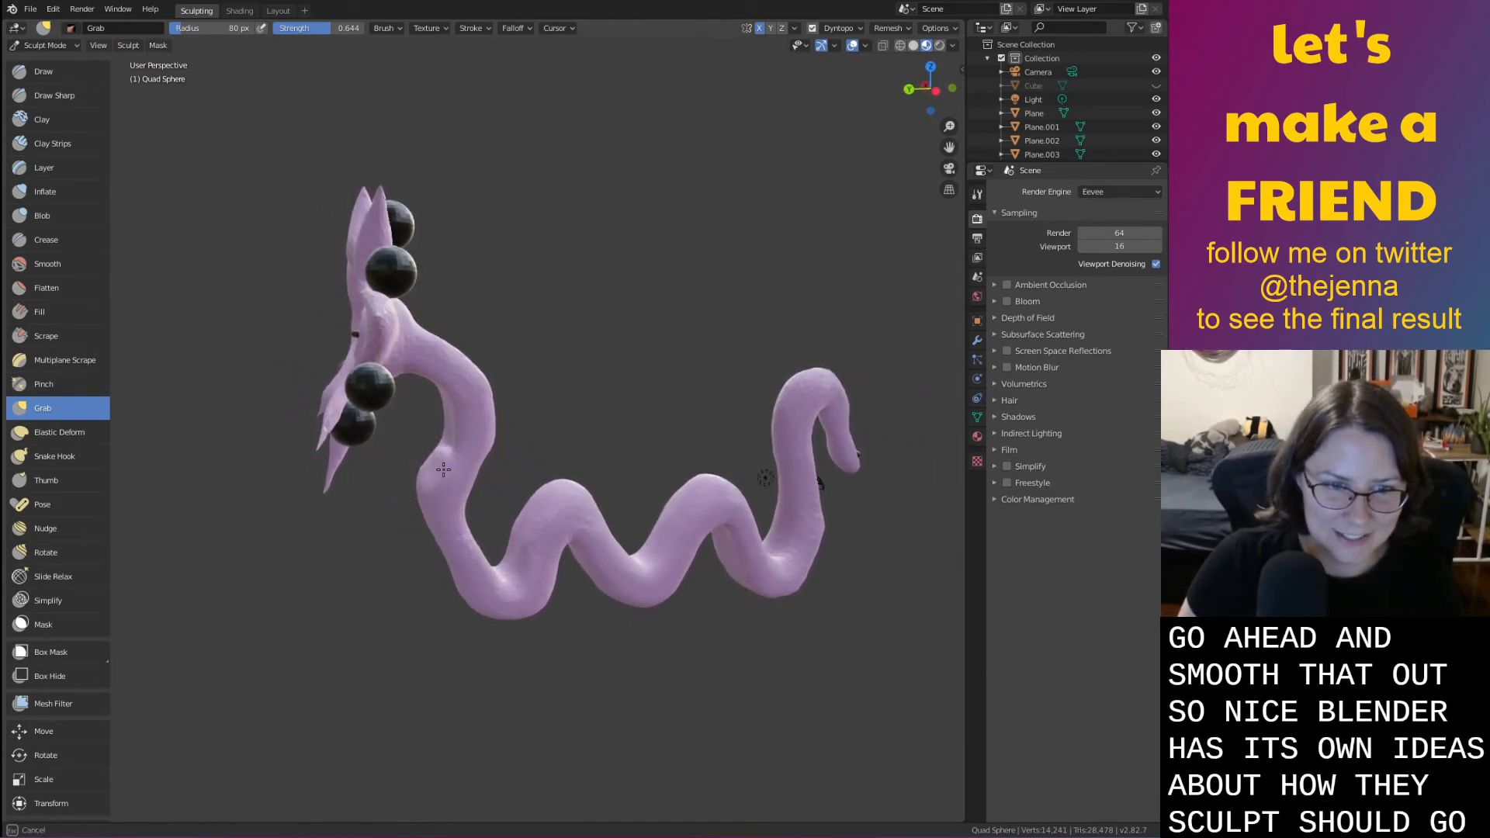
mouse_move(444, 469)
middle_mouse_down()
mouse_move(516, 476)
mouse_move(448, 458)
middle_mouse_up()
Even out the bulge on the neck below the bend with the Inflate, Grab and Smooth brushes
key("i")
scroll(470, 462, "up", 4)
key("s")
middle_click_drag(444, 545, 432, 532)
key("g")
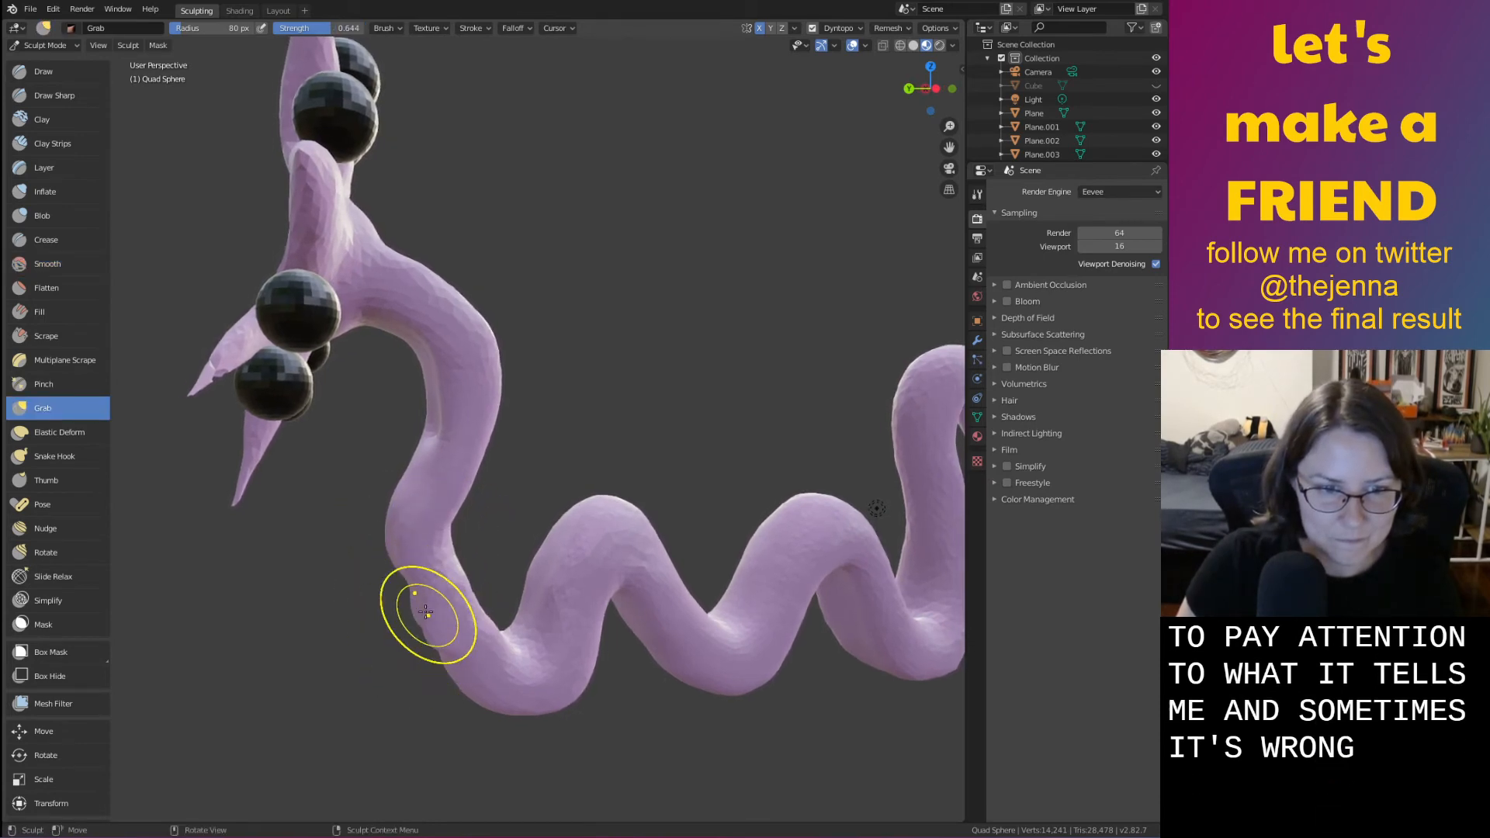
key("shift+s")
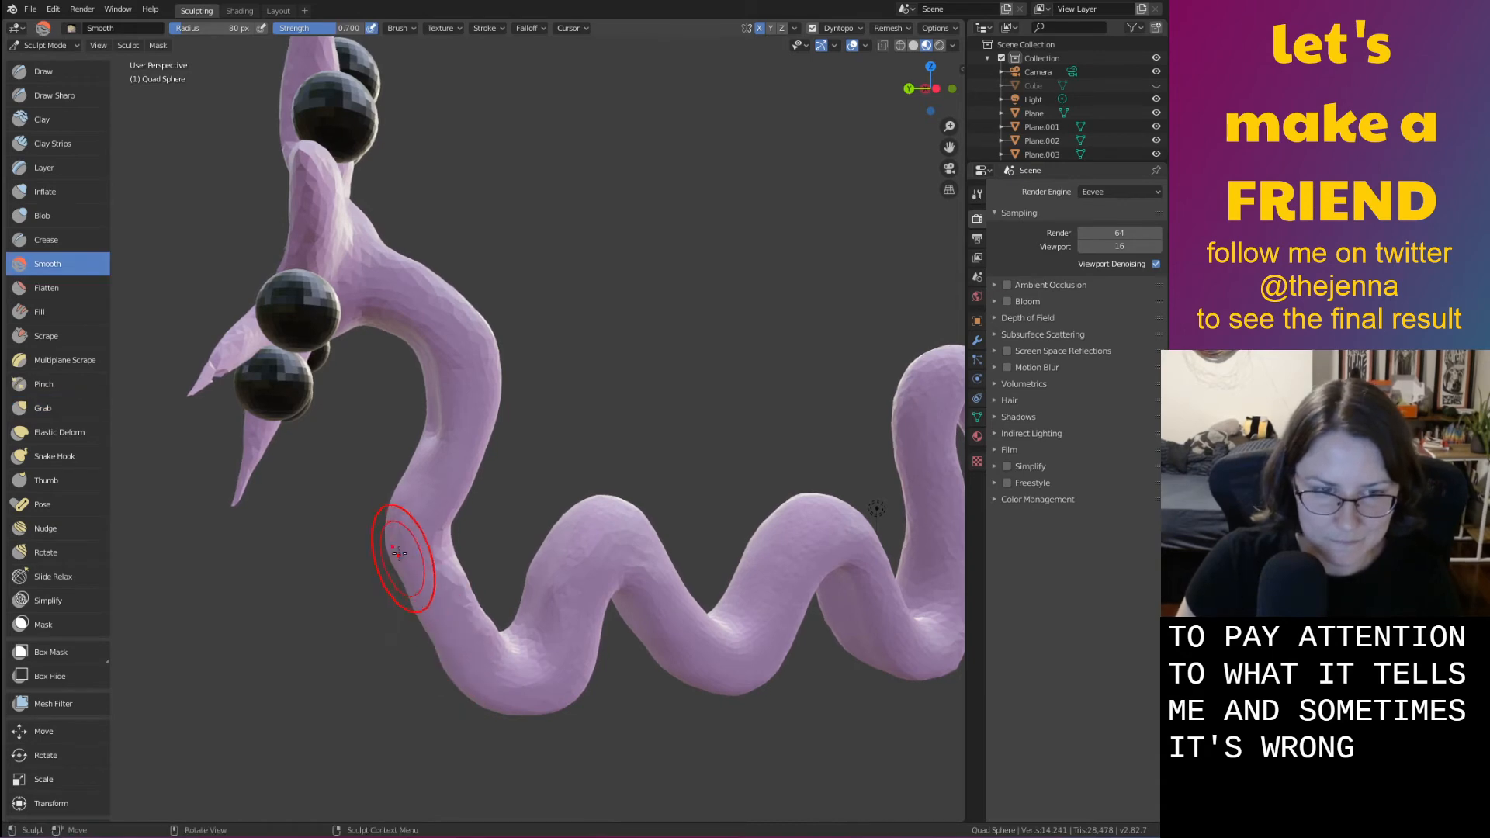
Straighten the back and sides of the lower neck with the Grab brush and smooth the reshaped area
middle_click_drag(441, 647, 419, 571)
key("g")
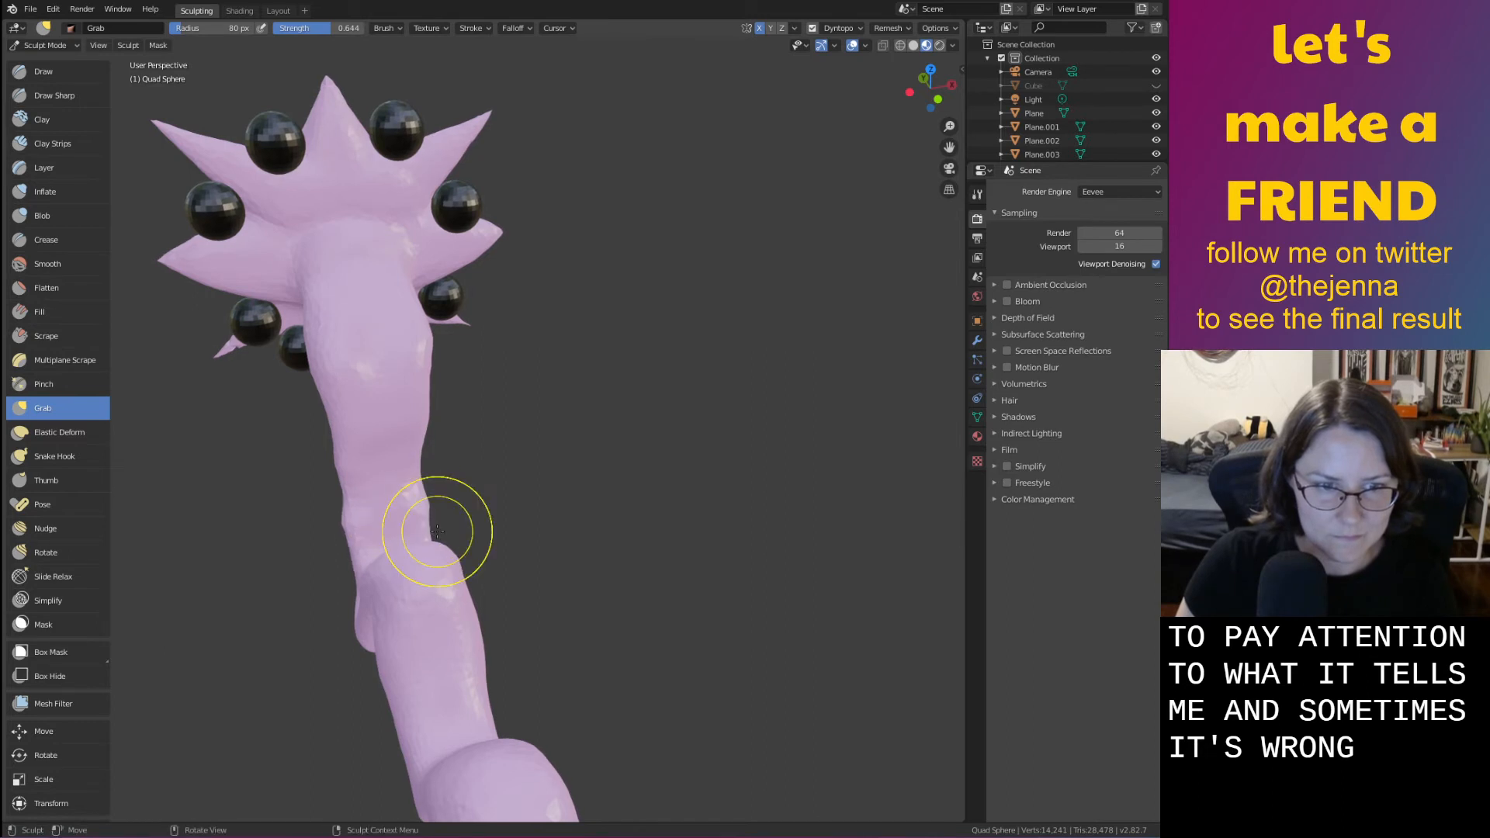
key("shift+s")
middle_click_drag(406, 466, 320, 451)
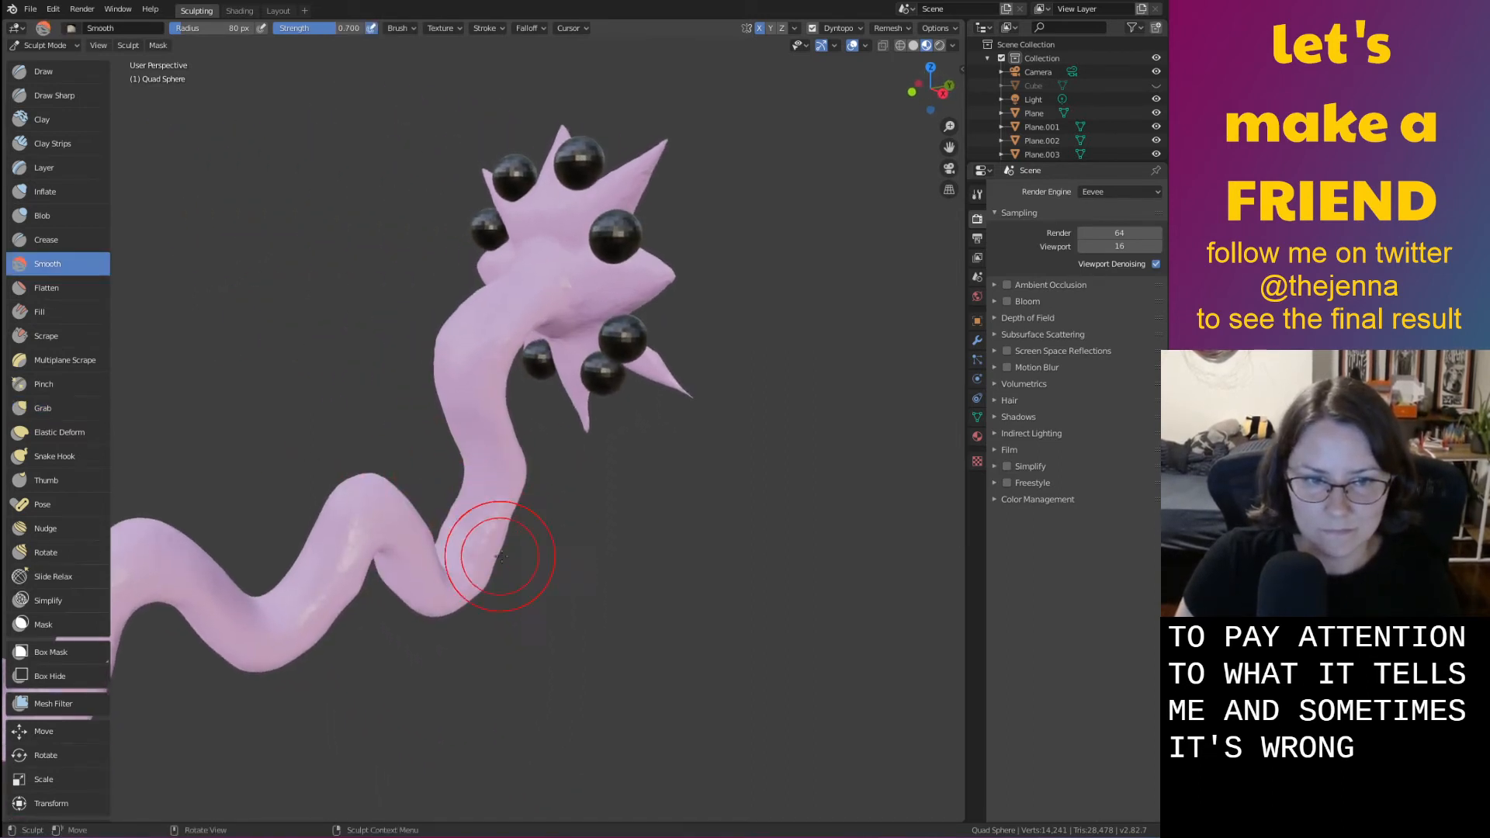
Save the project file and check the creature's head and neck from the front, side and below
middle_click_drag(501, 556, 317, 548)
scroll(322, 554, "down", 1)
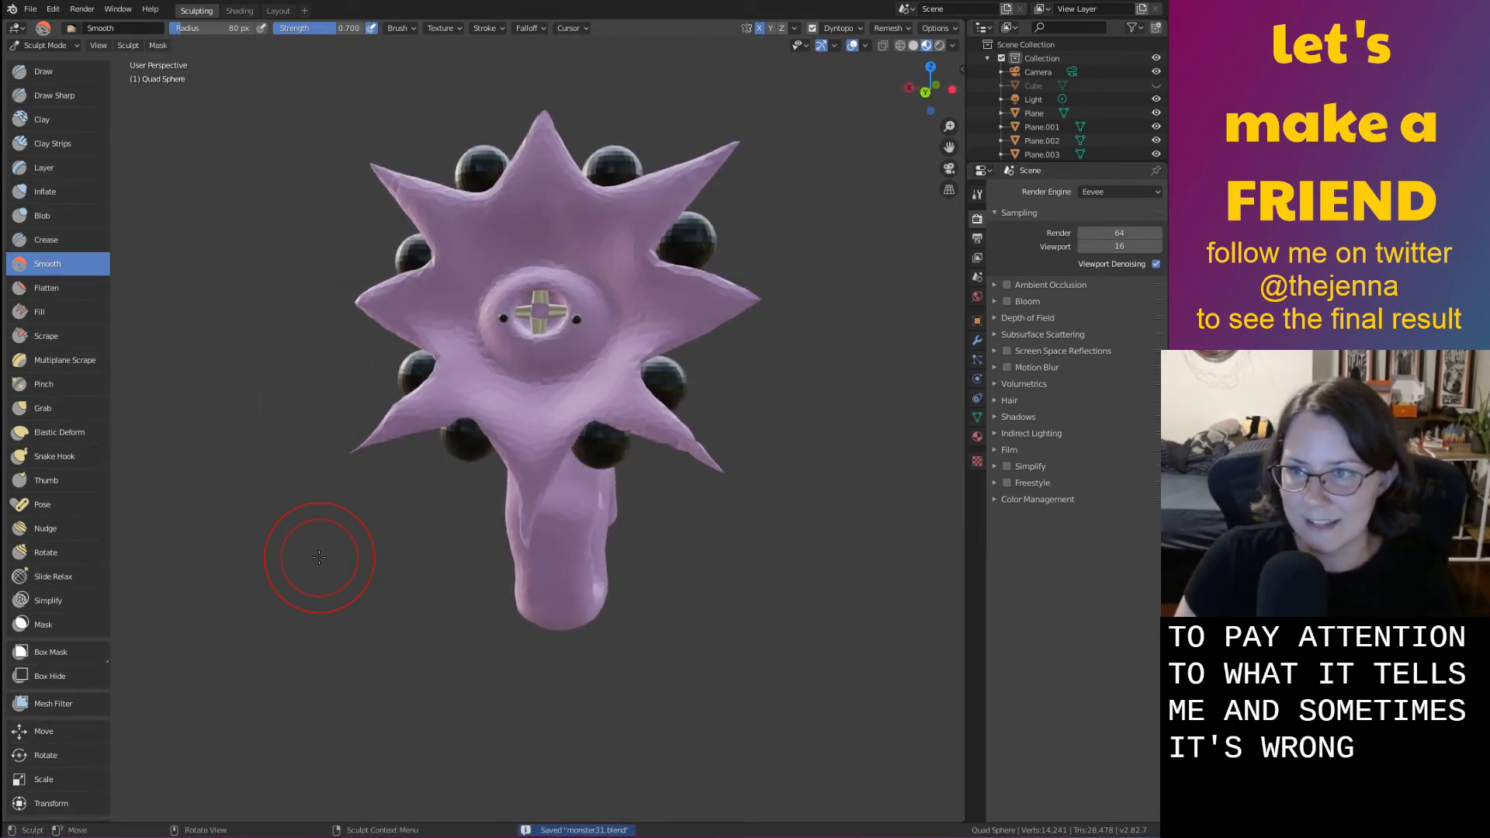
middle_click_drag(434, 238, 417, 304, "shift")
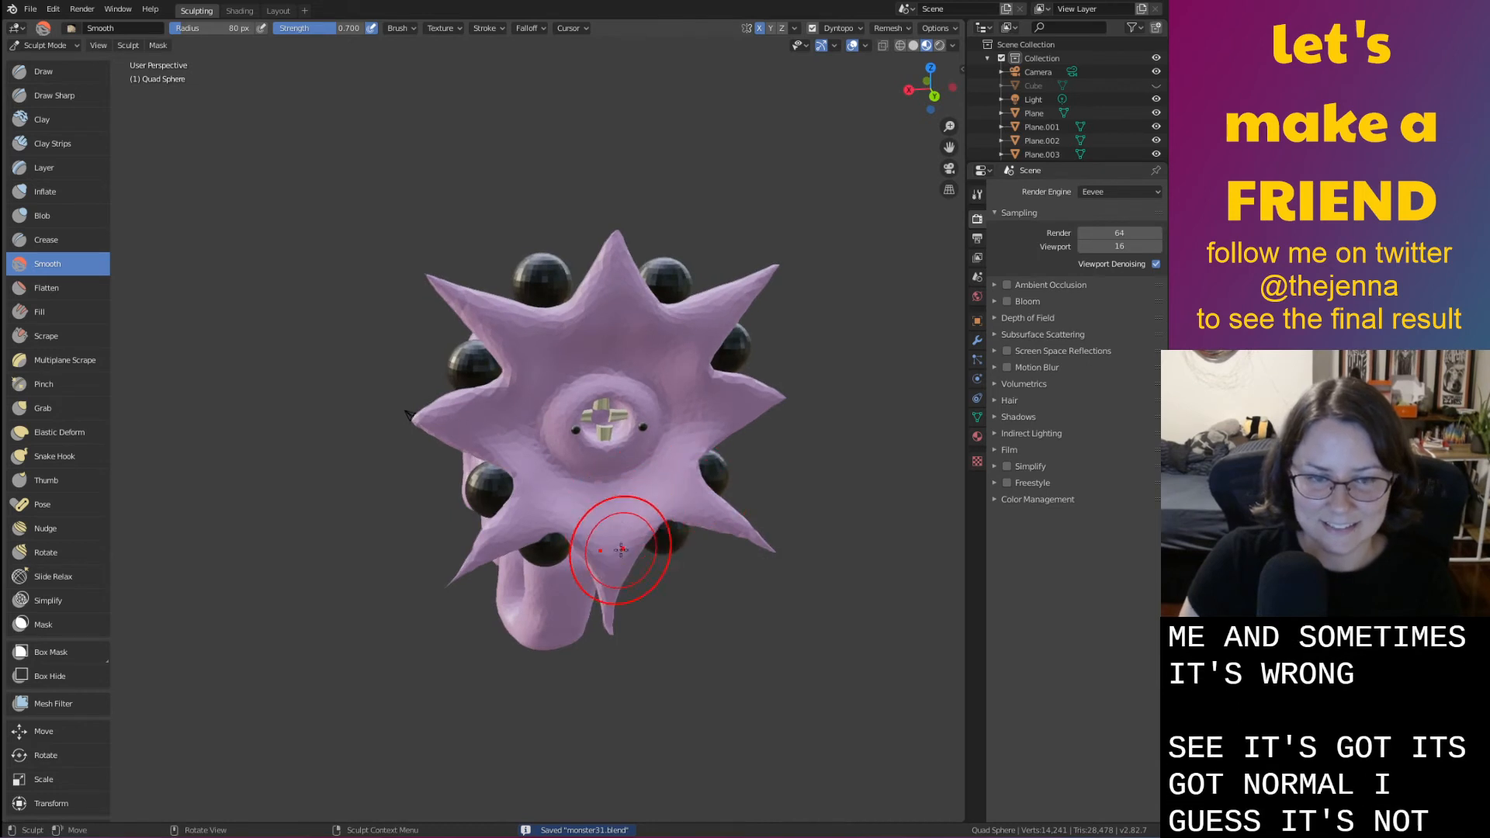
middle_click_drag(615, 572, 738, 581)
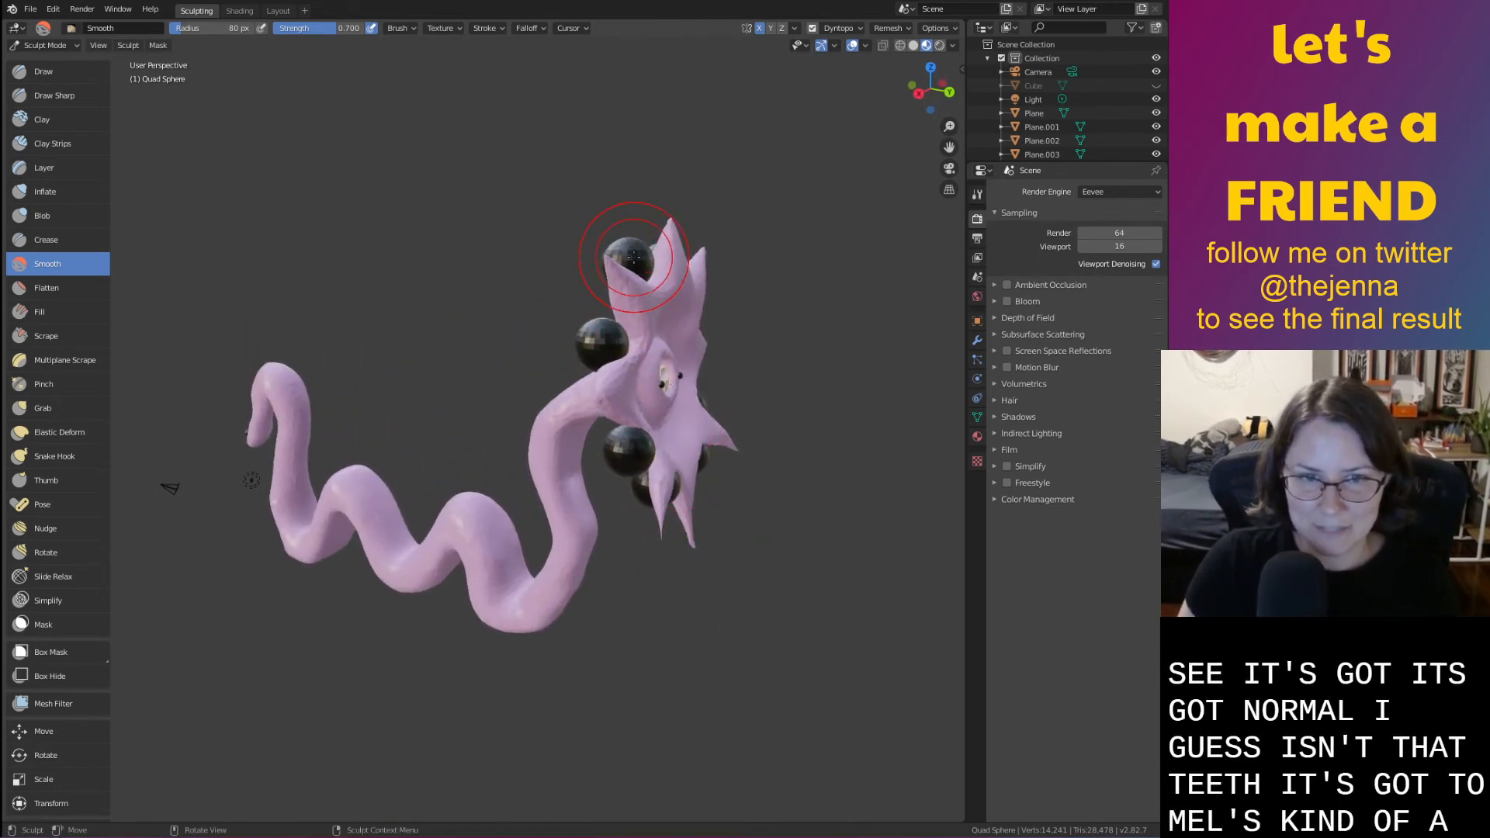
middle_click_drag(714, 449, 653, 467)
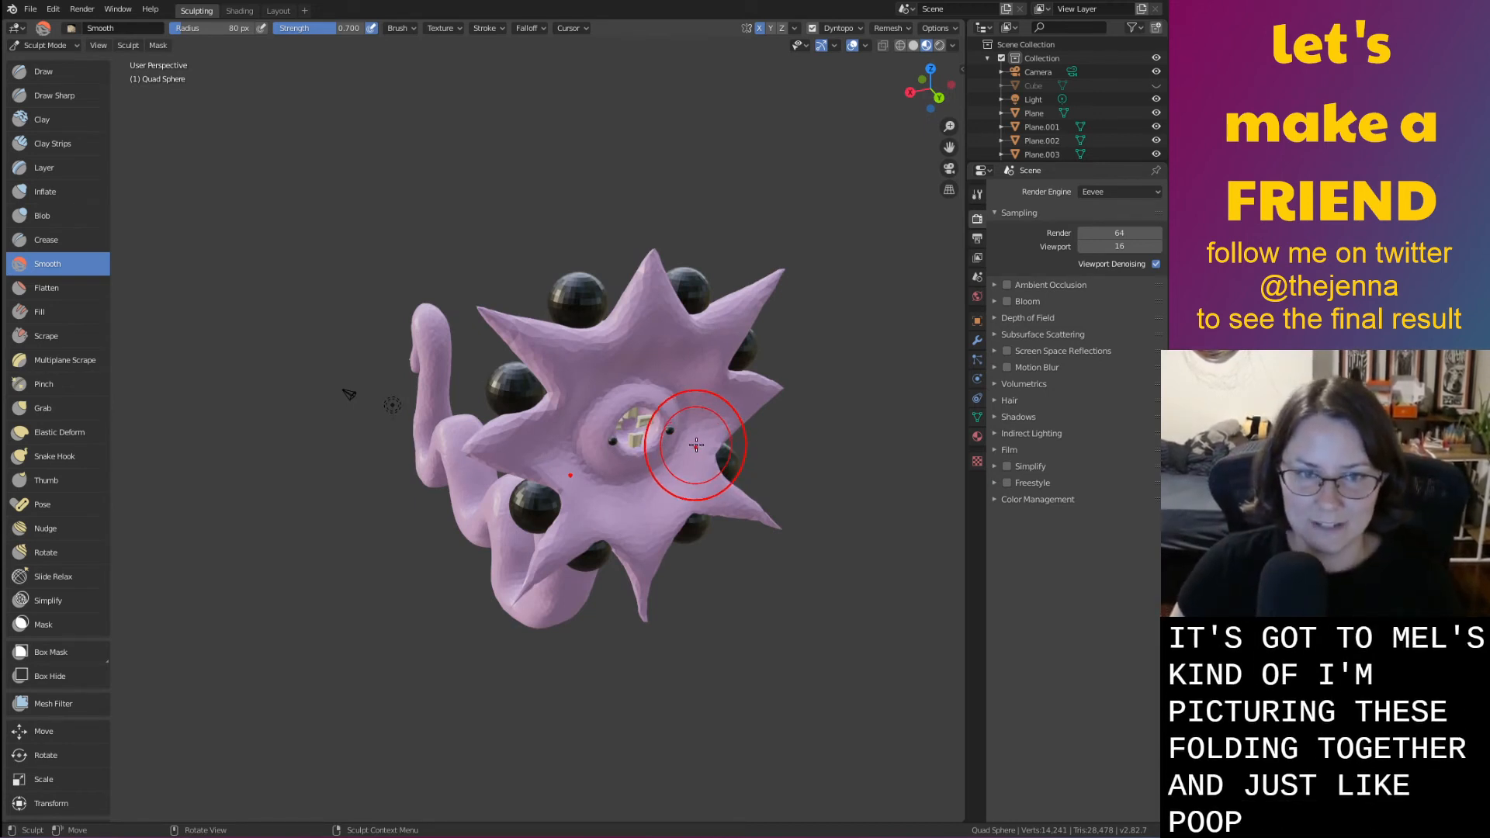
middle_click_drag(697, 445, 665, 426)
scroll(673, 473, "up", 2)
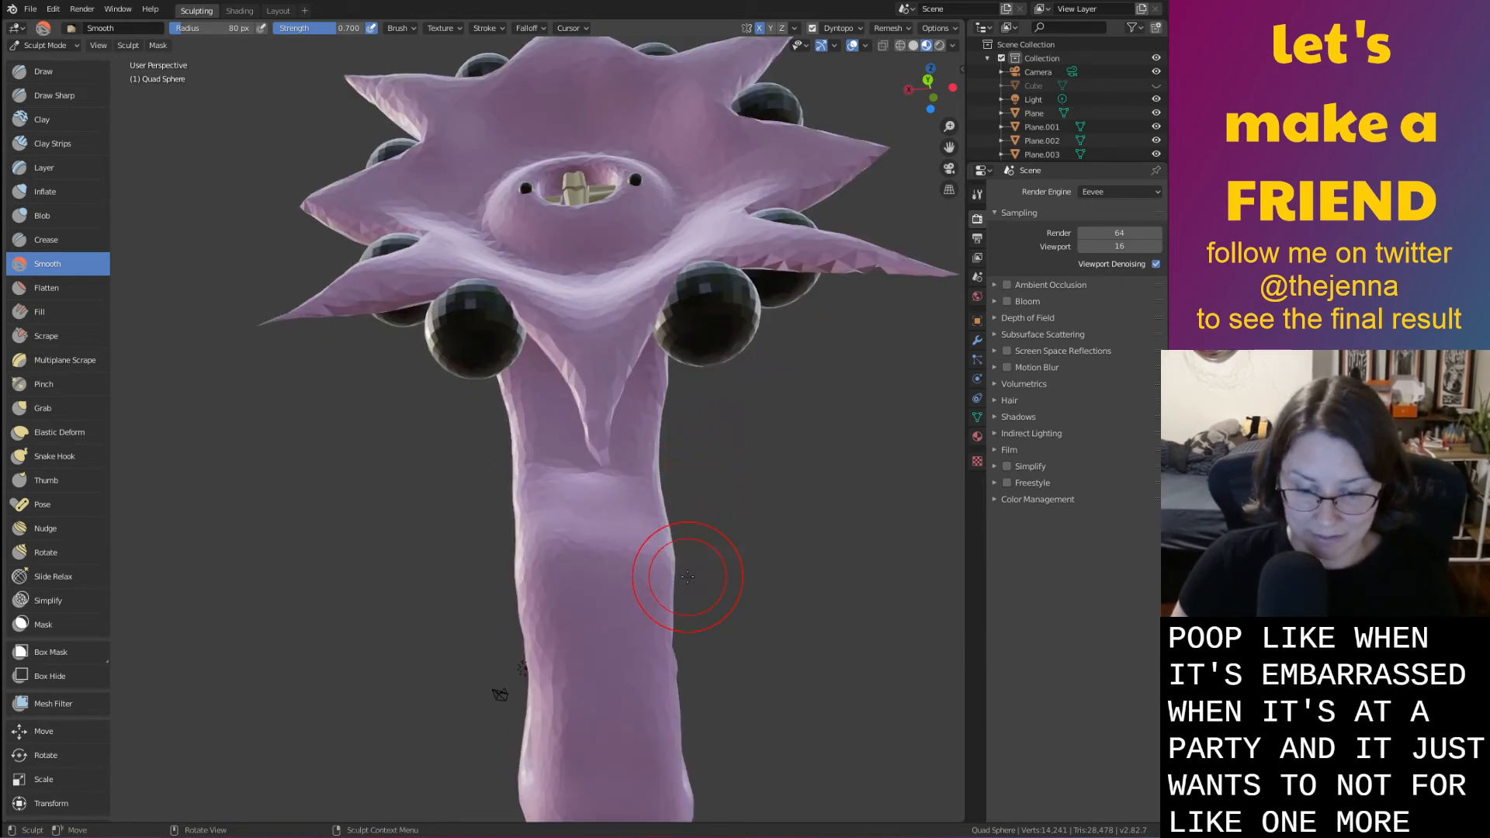
Try to thicken the sides of the lower neck with the Inflate brush
key("i")
scroll(614, 605, "down", 3)
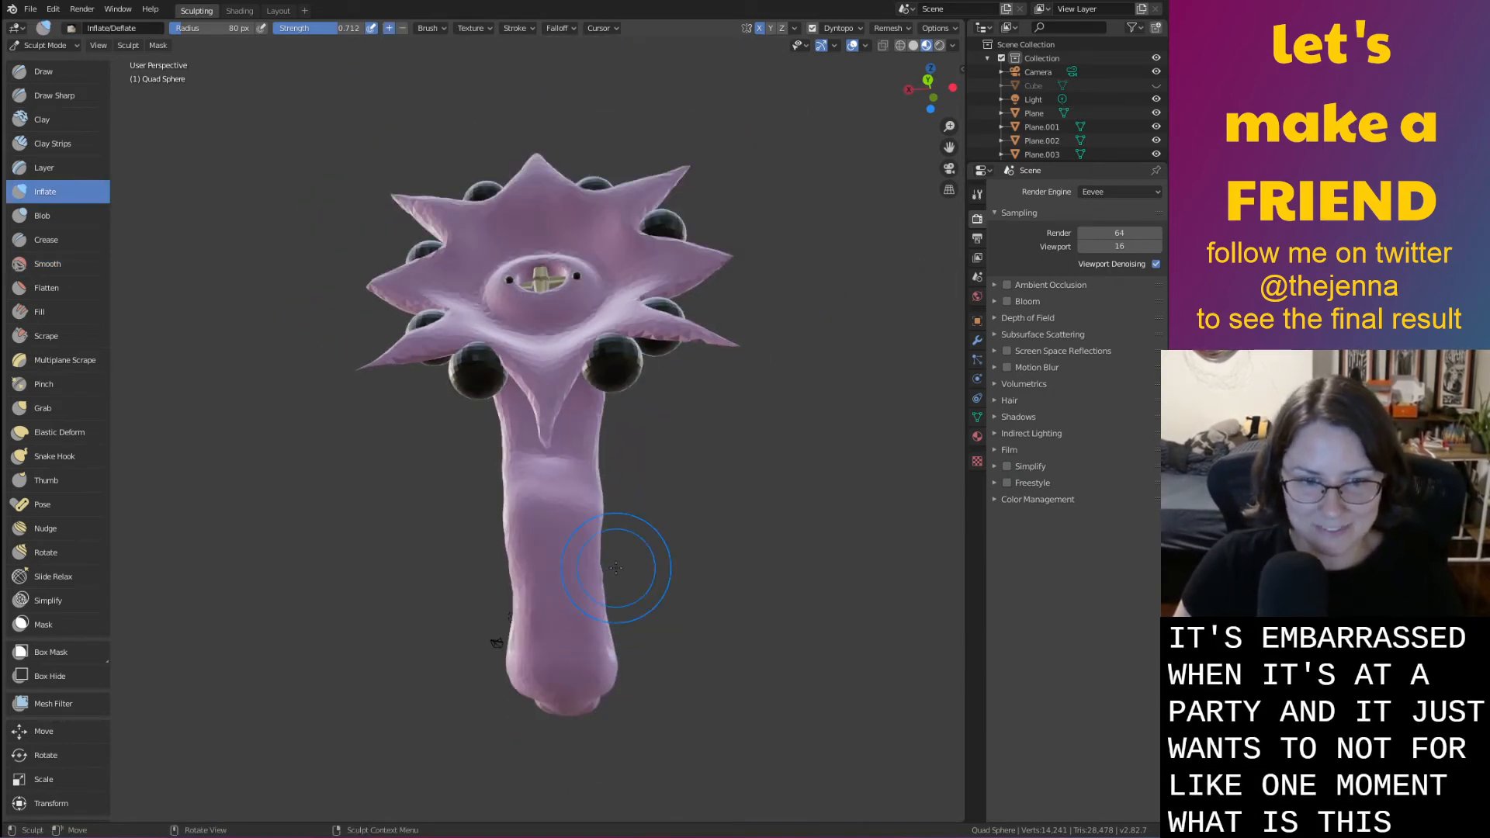
left_click_drag(597, 569, 607, 574)
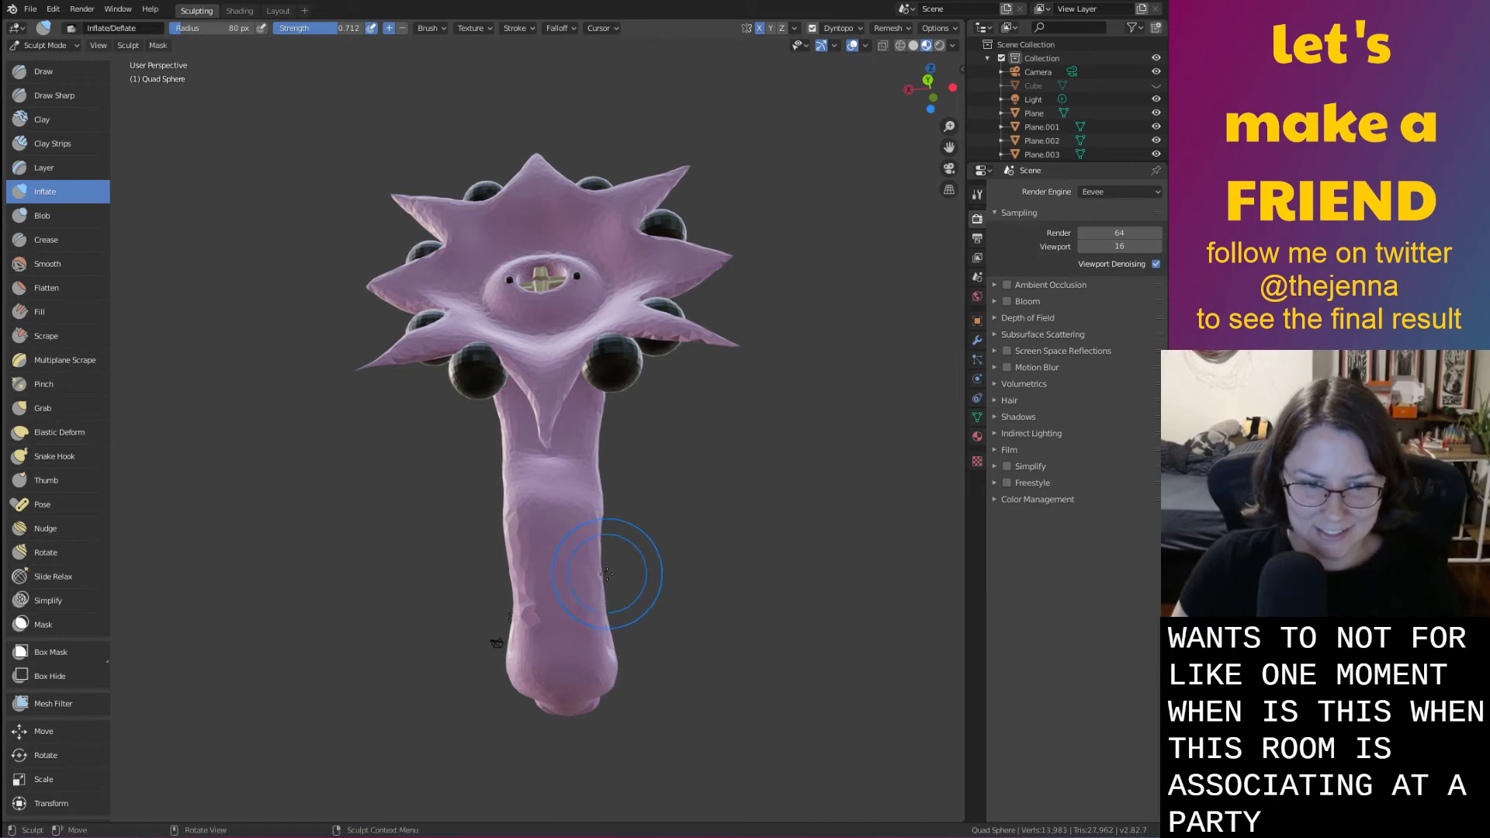
key("s")
key("ctrl+z")
Try to even out the front neck's outline with the Grab brush and the full-strength Smooth brush
scroll(661, 610, "up", 2)
key("g")
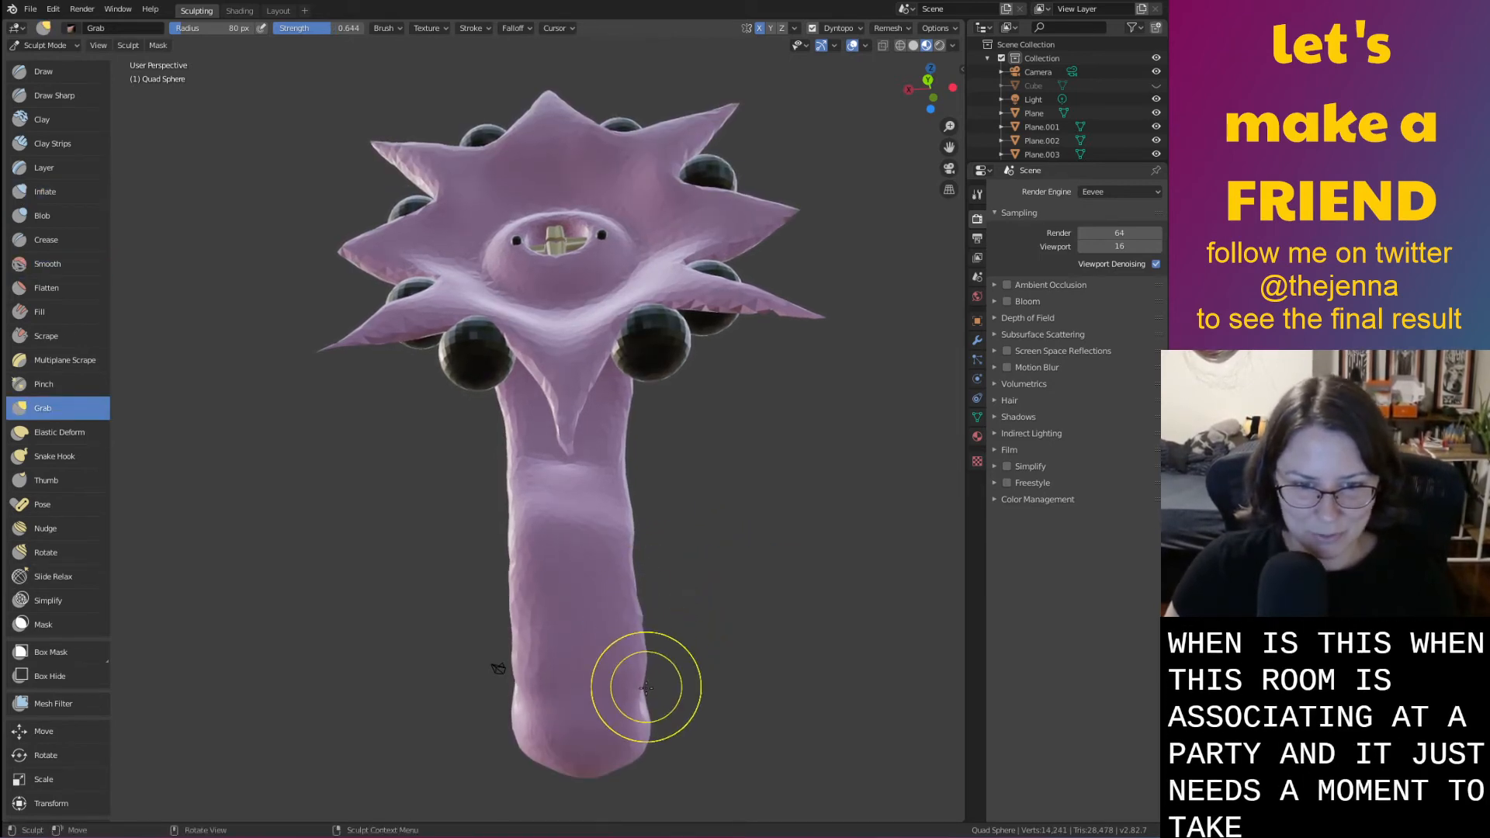
key("s")
left_click_drag(578, 640, 628, 539)
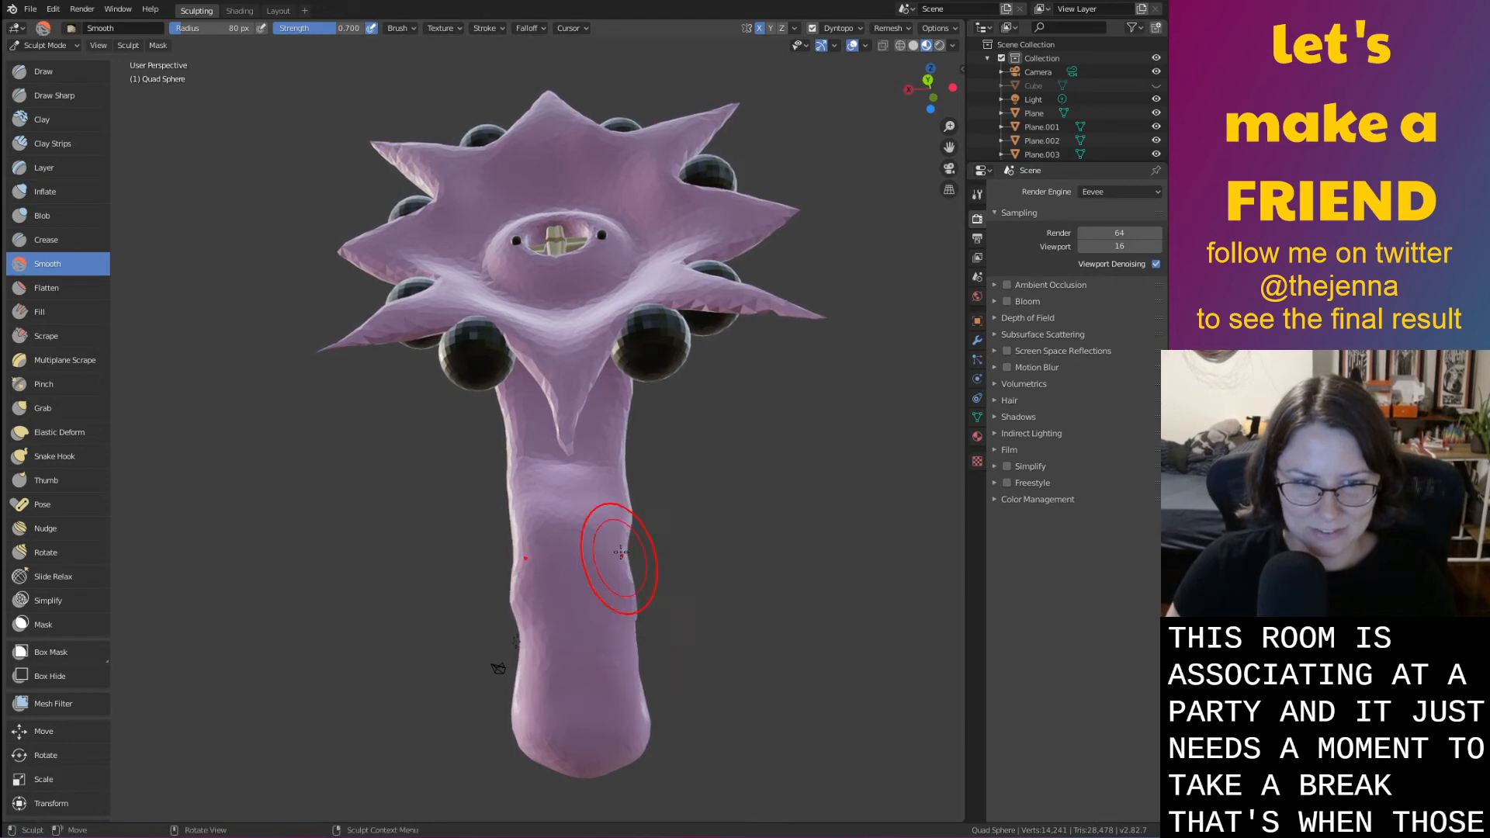
key("ctrl+z")
key("ctrl+z")
key("ctrl+z")
Set the Smooth brush's strength to 0.387, smooth the neck's sides and the nape behind the head, and save the file
right_click(636, 625)
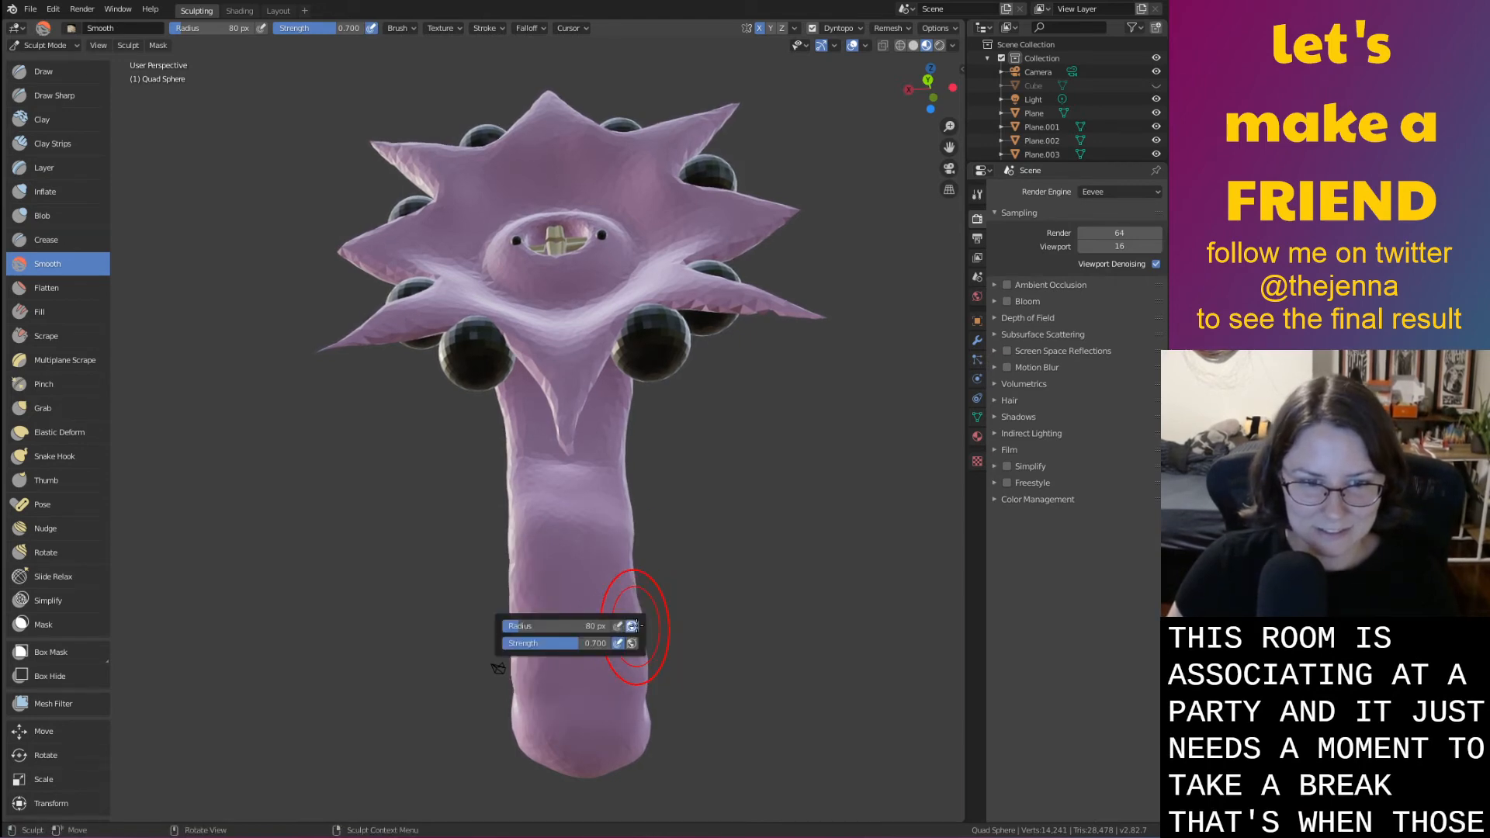
left_click_drag(581, 642, 545, 645)
mouse_move(515, 548)
left_mouse_down()
mouse_move(506, 718)
mouse_move(528, 666)
mouse_move(523, 702)
left_mouse_up()
middle_click_drag(523, 703, 530, 731)
mouse_move(546, 671)
middle_mouse_down()
mouse_move(535, 683)
mouse_move(499, 589)
mouse_move(406, 618)
mouse_move(380, 561)
mouse_move(466, 432)
middle_mouse_up()
key("ctrl+s")
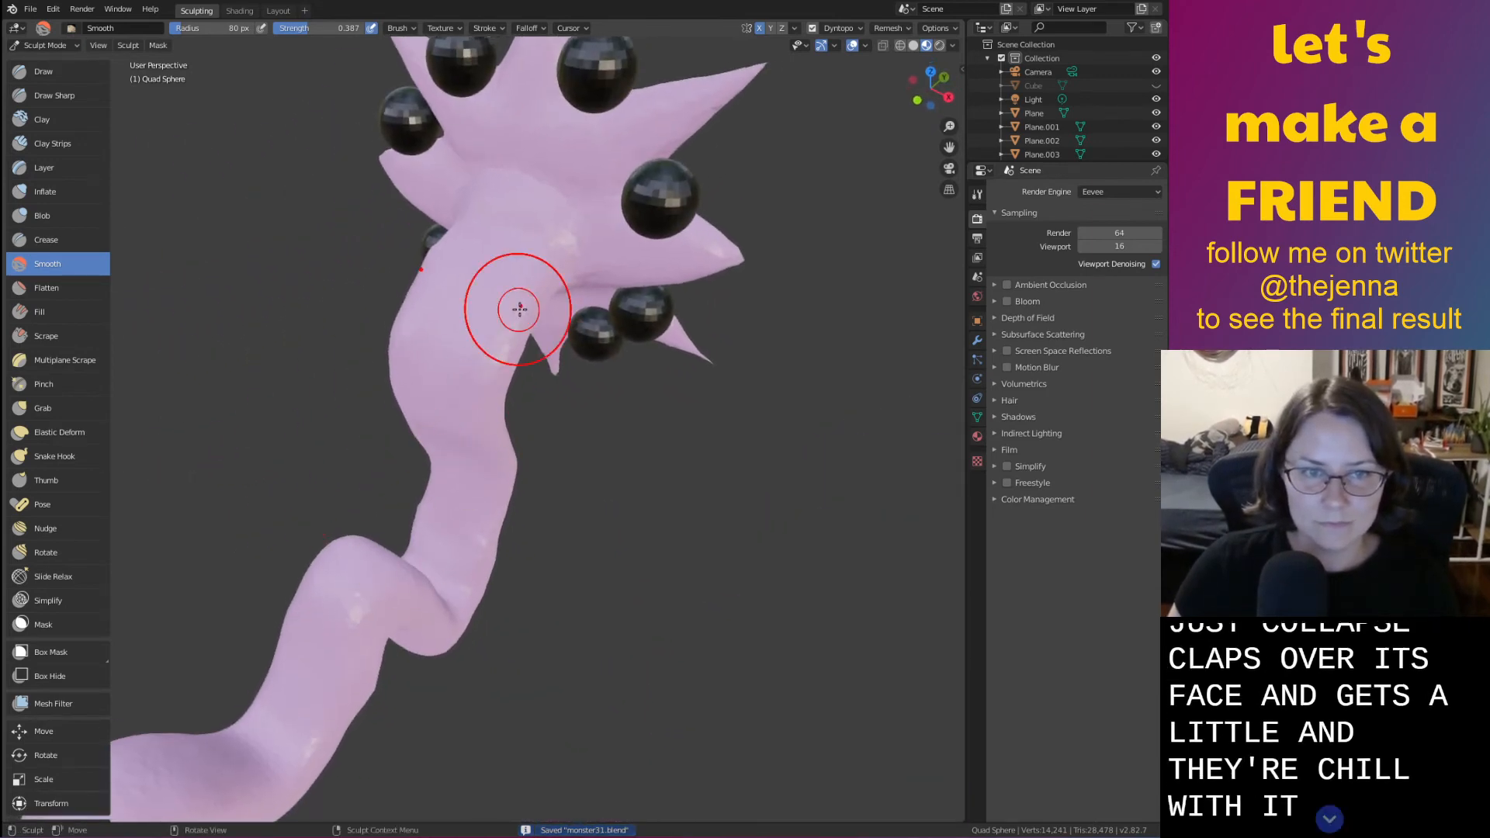
left_click_drag(533, 283, 513, 299)
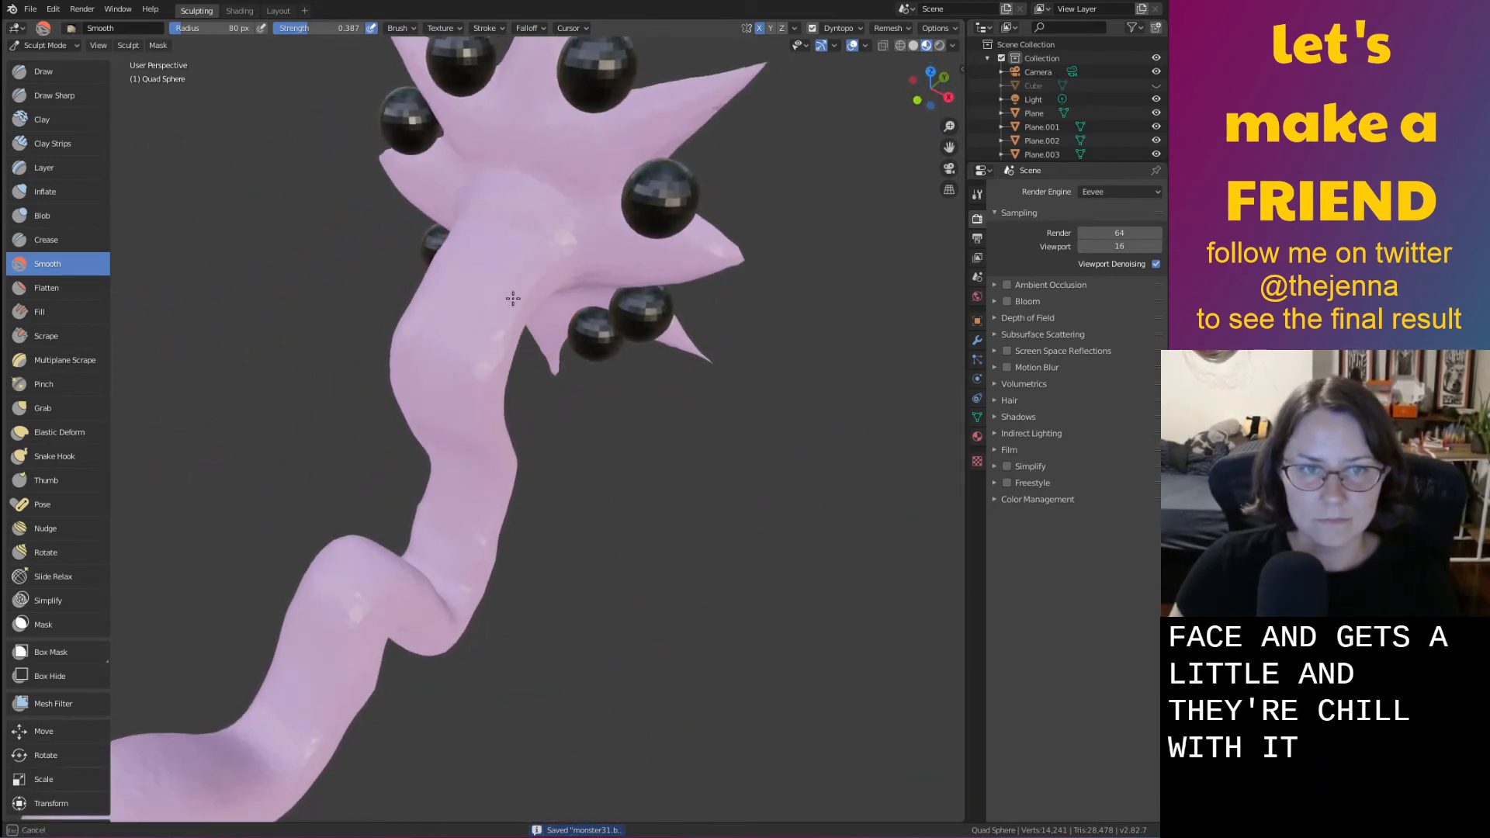
Pull the bottom of the neck outward with the Grab brush to form a fuller curve into the first body coil
middle_click_drag(535, 457, 422, 384)
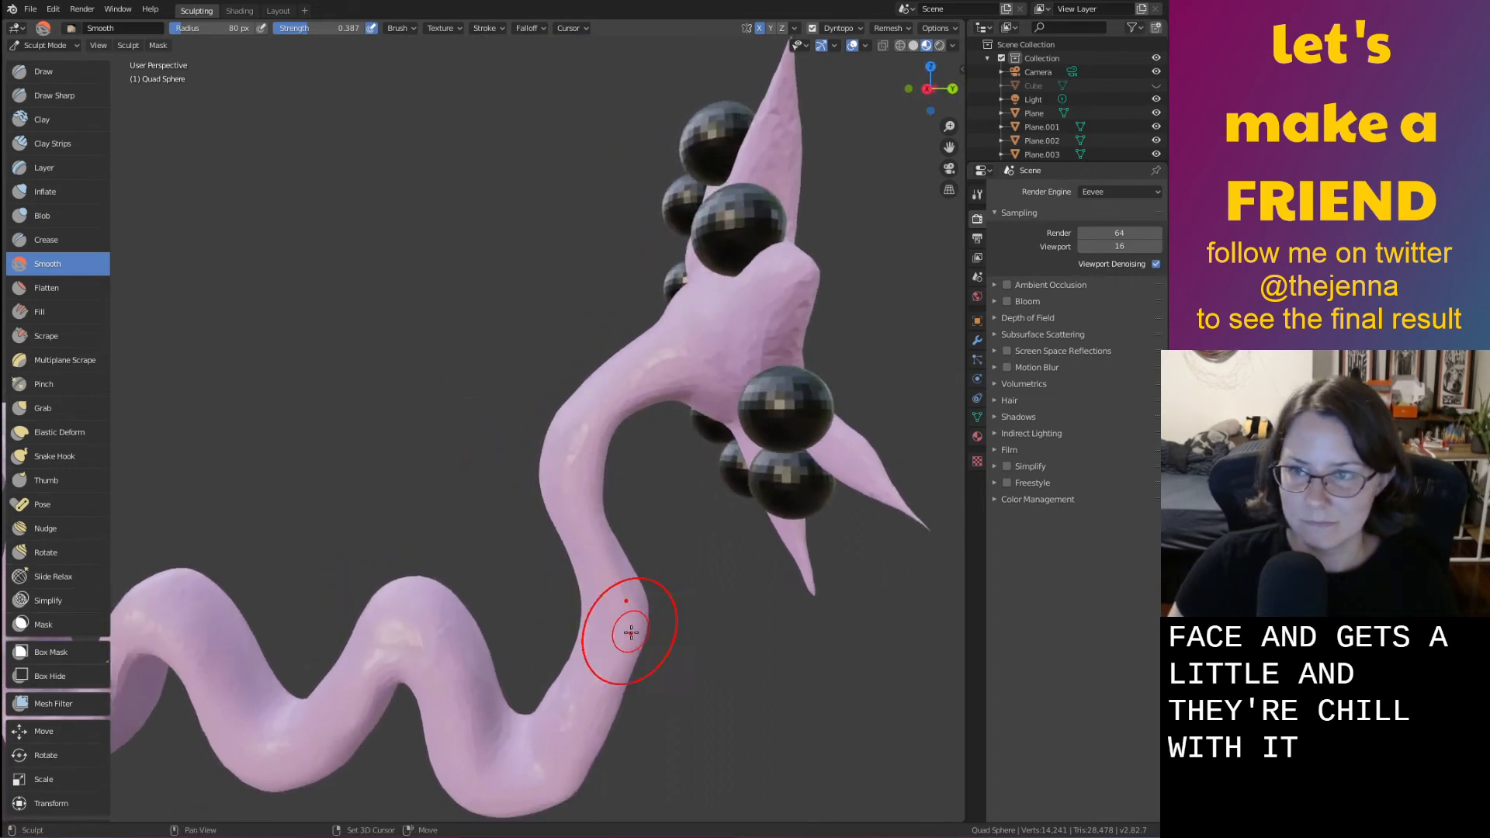
mouse_move(631, 632)
middle_mouse_down("shift")
mouse_move(566, 445)
mouse_move(597, 481)
mouse_move(582, 482)
middle_mouse_up("shift")
key("g")
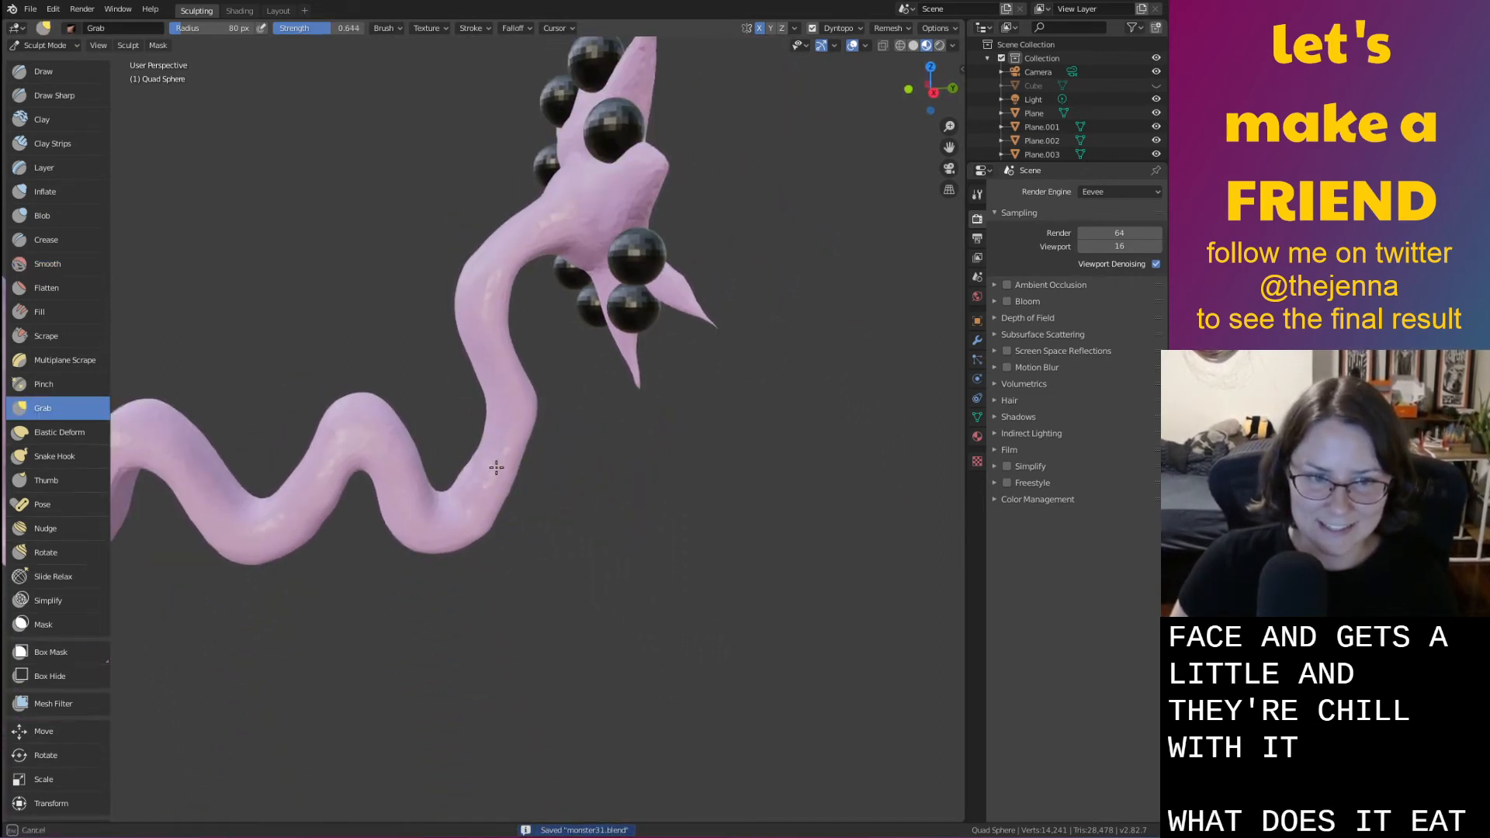
left_click_drag(497, 467, 495, 467)
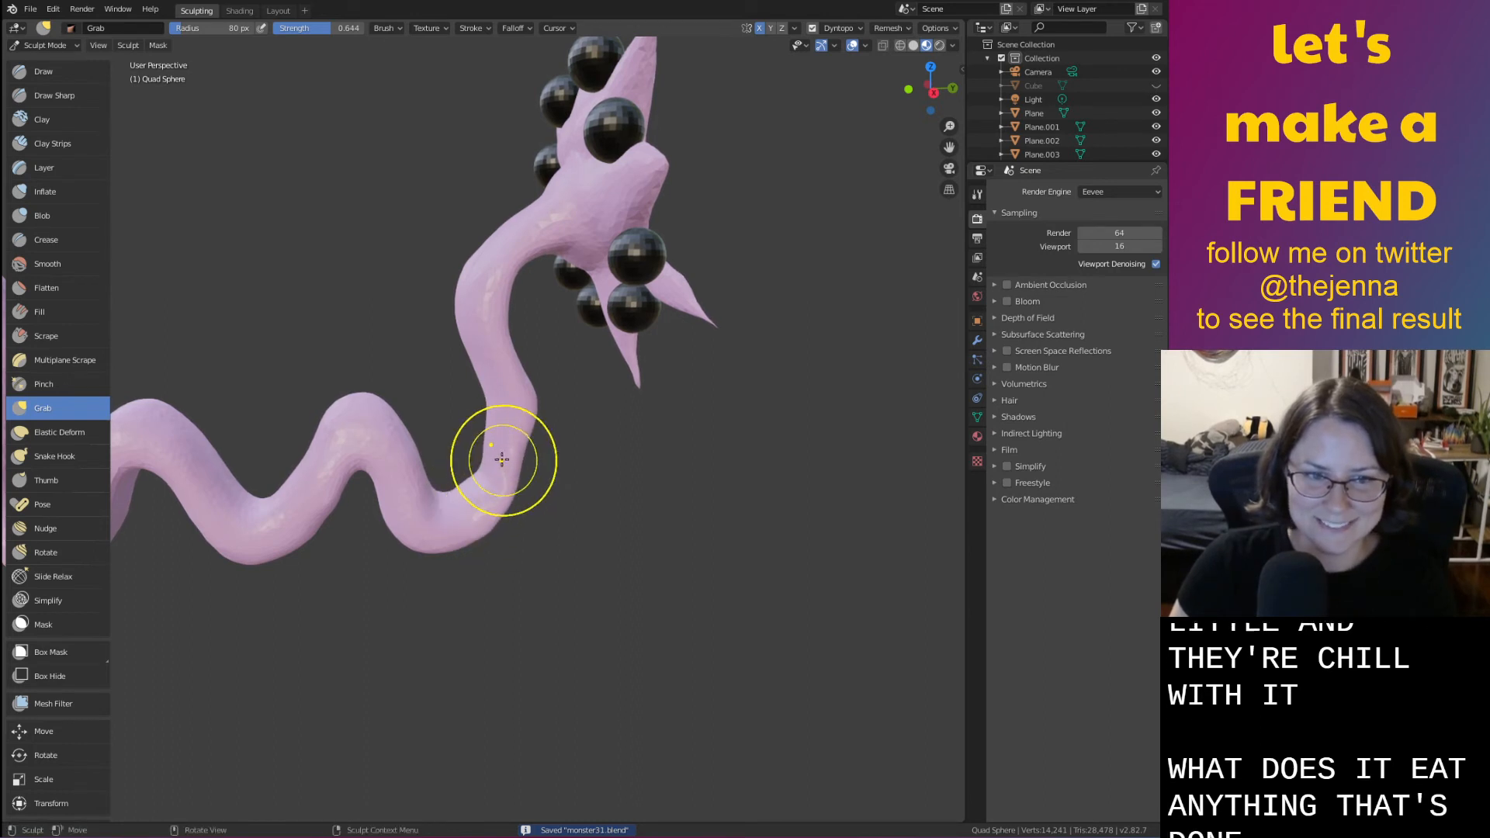
mouse_move(532, 459)
left_mouse_down()
mouse_move(514, 440)
mouse_move(469, 513)
left_mouse_up()
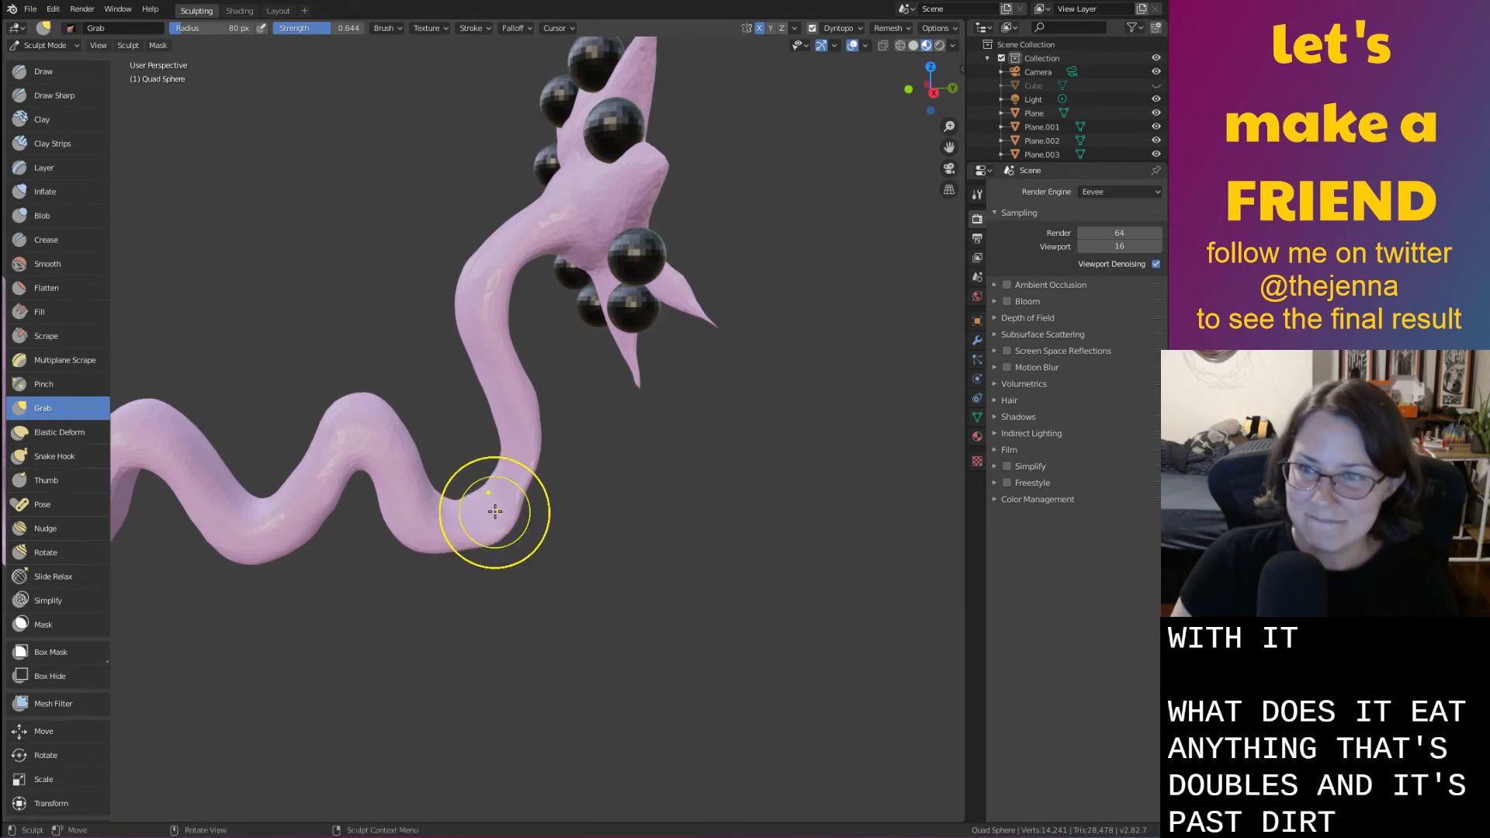
Thicken the bend at the base of the neck with the Inflate brush and smooth its jagged facets
key("i")
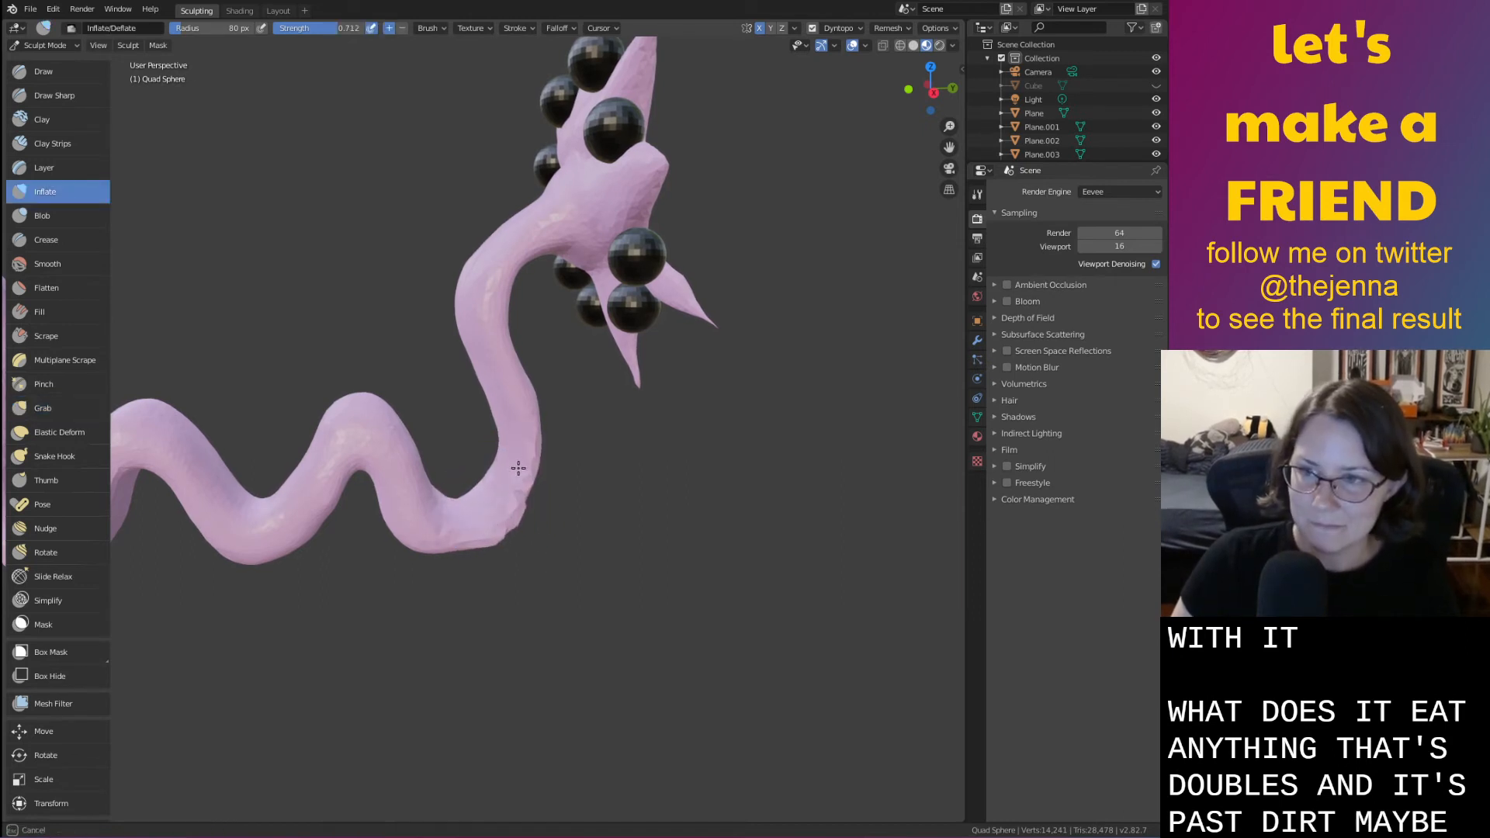
scroll(501, 526, "up", 3)
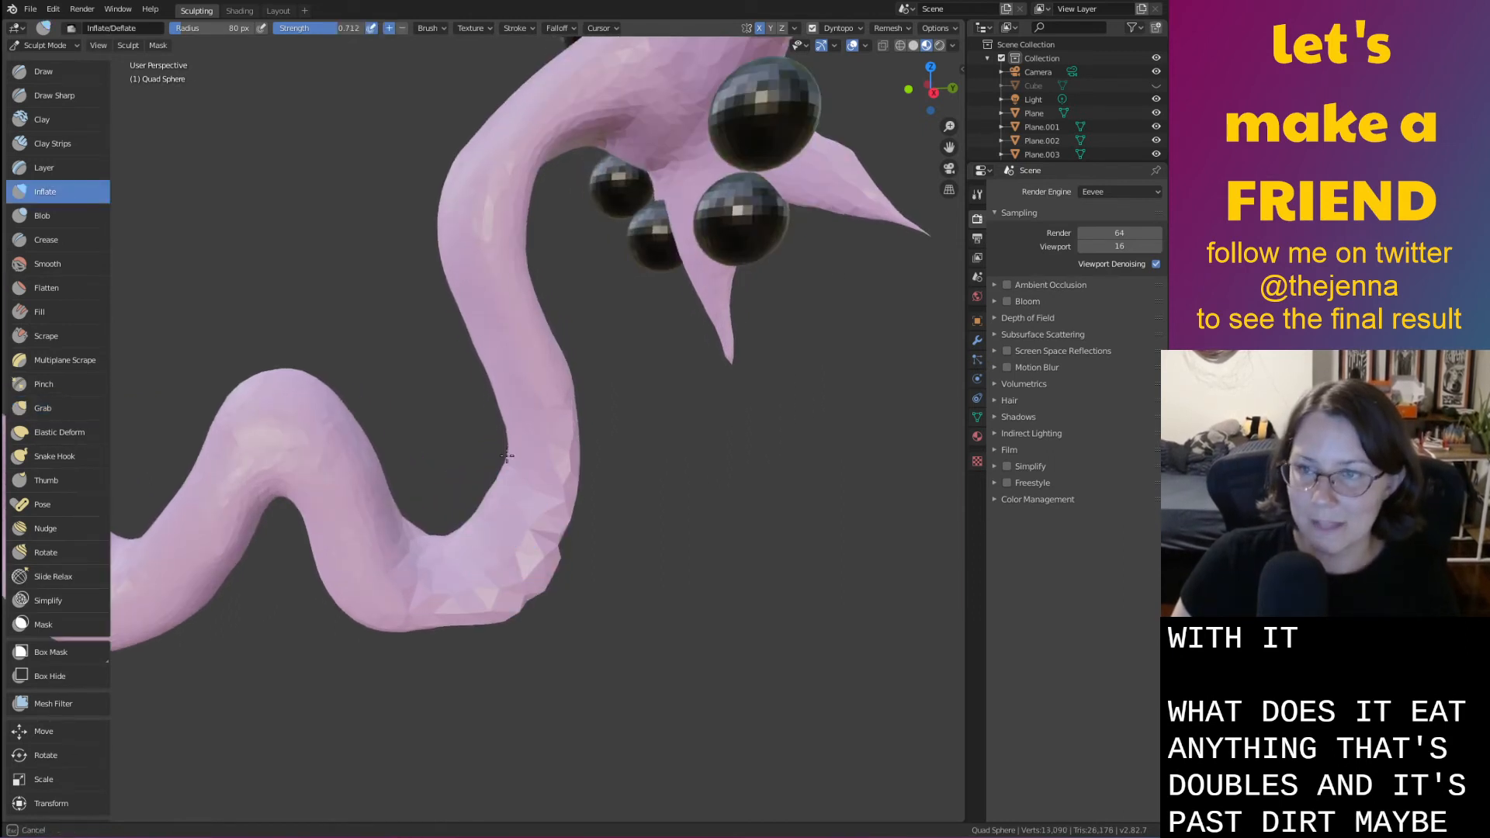
mouse_move(506, 457)
left_mouse_down()
mouse_move(470, 570)
mouse_move(518, 436)
left_mouse_up()
key("shift+s")
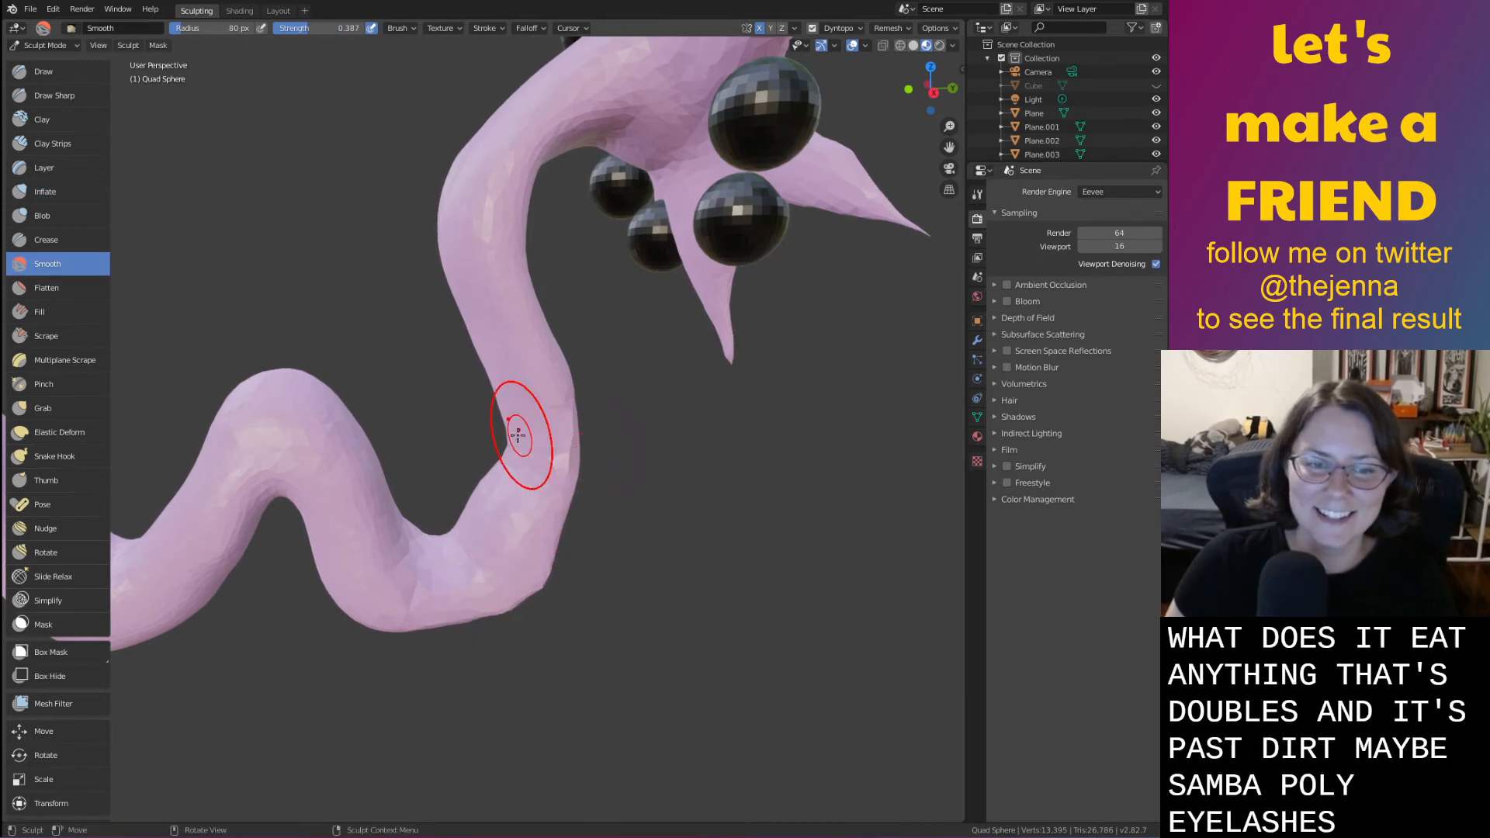
middle_click_drag(574, 533, 559, 508)
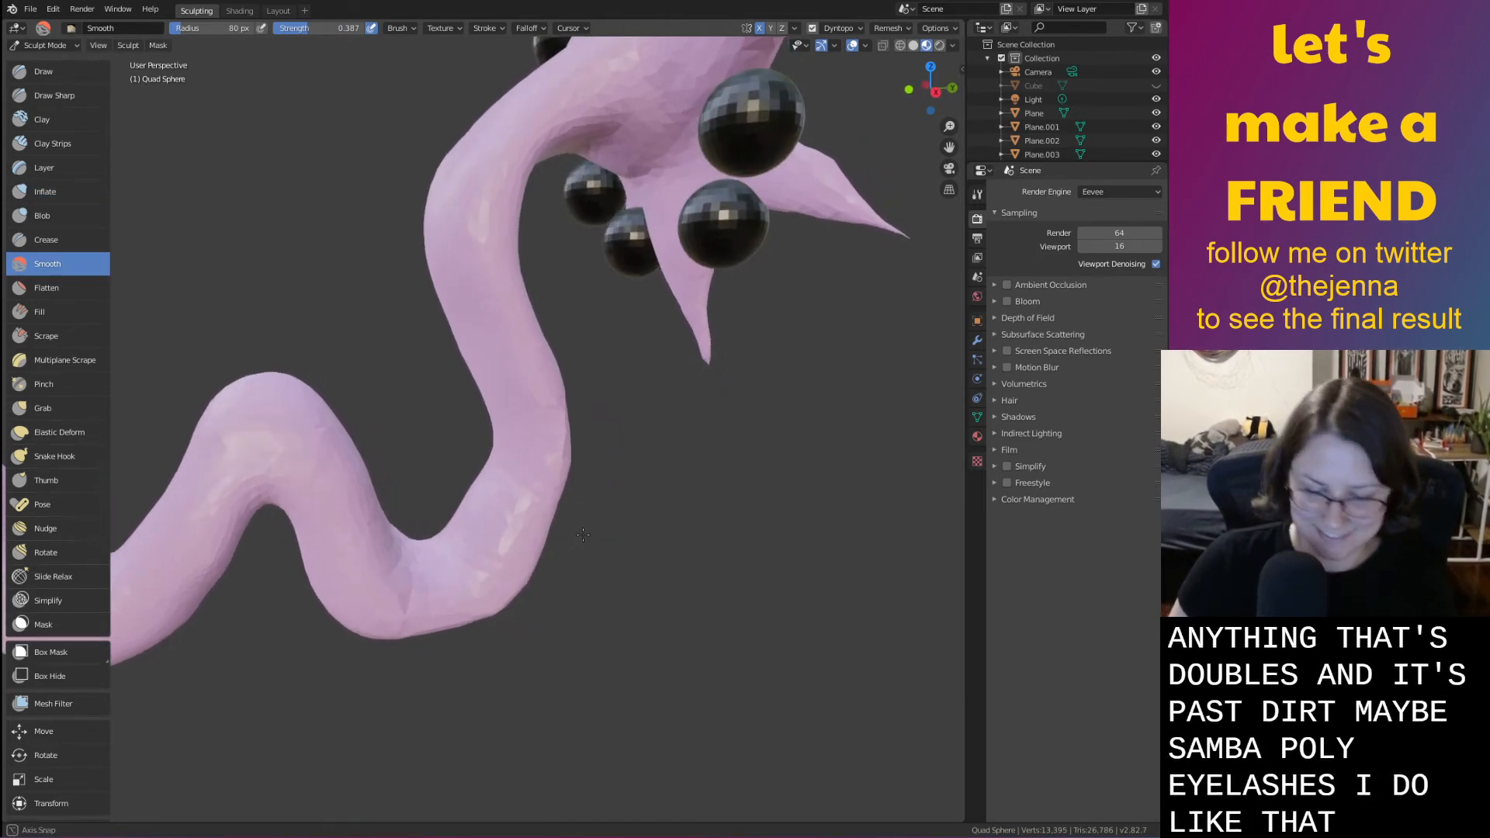
key("i")
left_click_drag(505, 553, 478, 483)
key("shift+s")
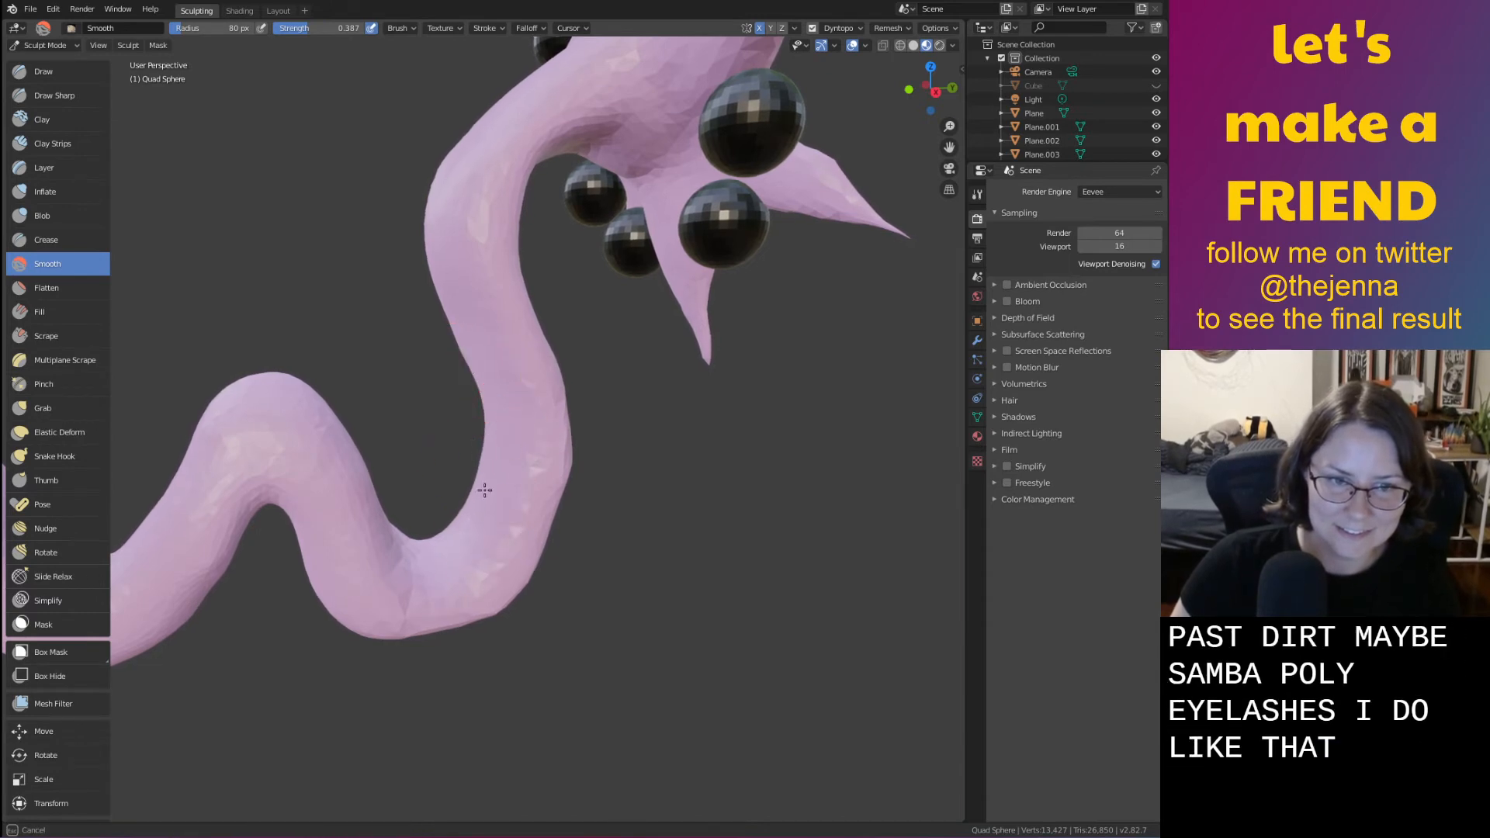
Inflate and smooth the underside and front of the neck's base bend, and save the file
middle_click_drag(495, 621, 568, 524)
key("i")
middle_click_drag(625, 590, 602, 428)
middle_click_drag(579, 612, 616, 512)
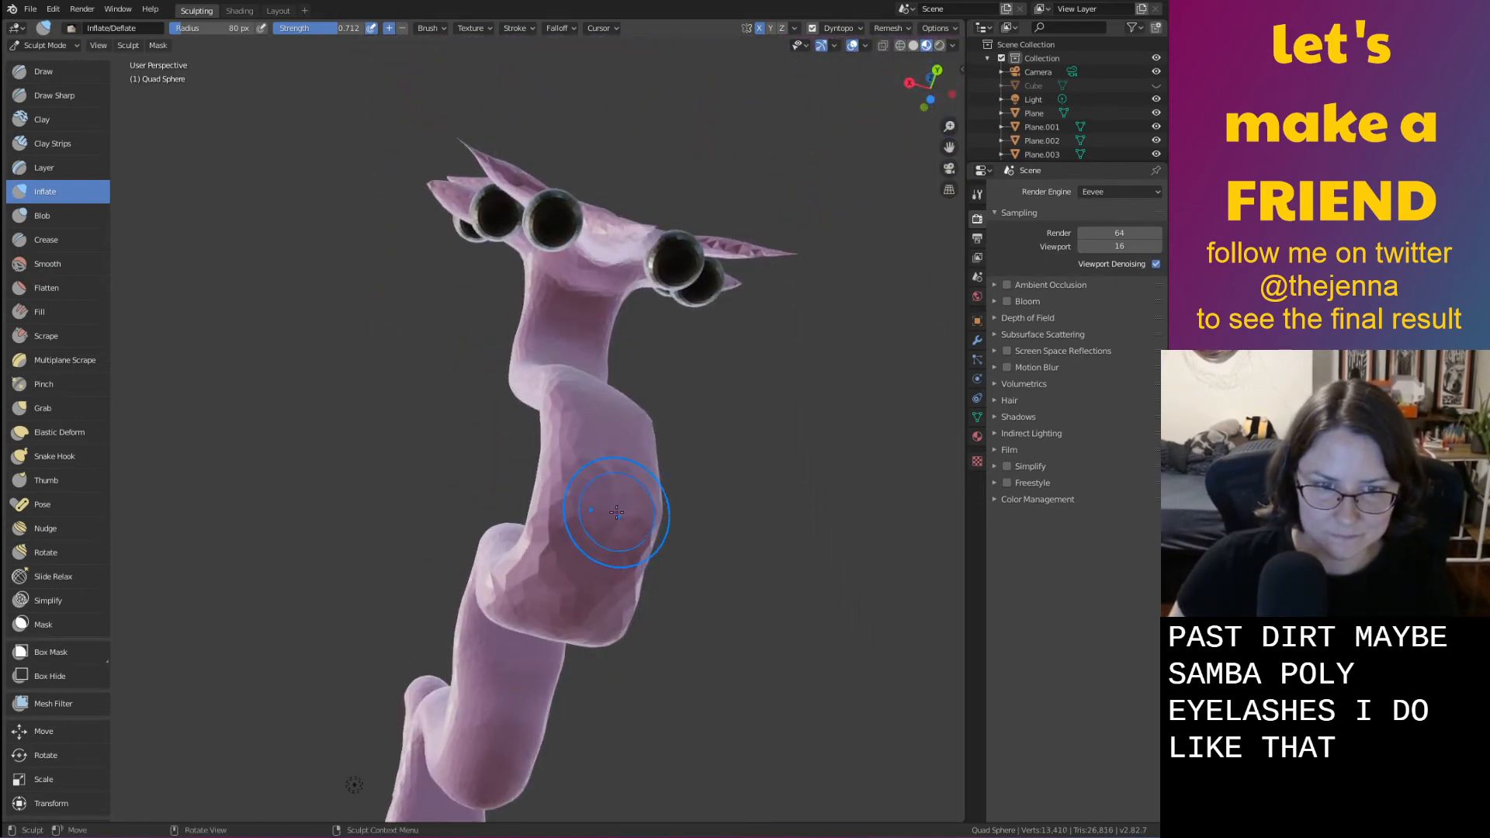
left_click_drag(543, 611, 556, 599, "shift")
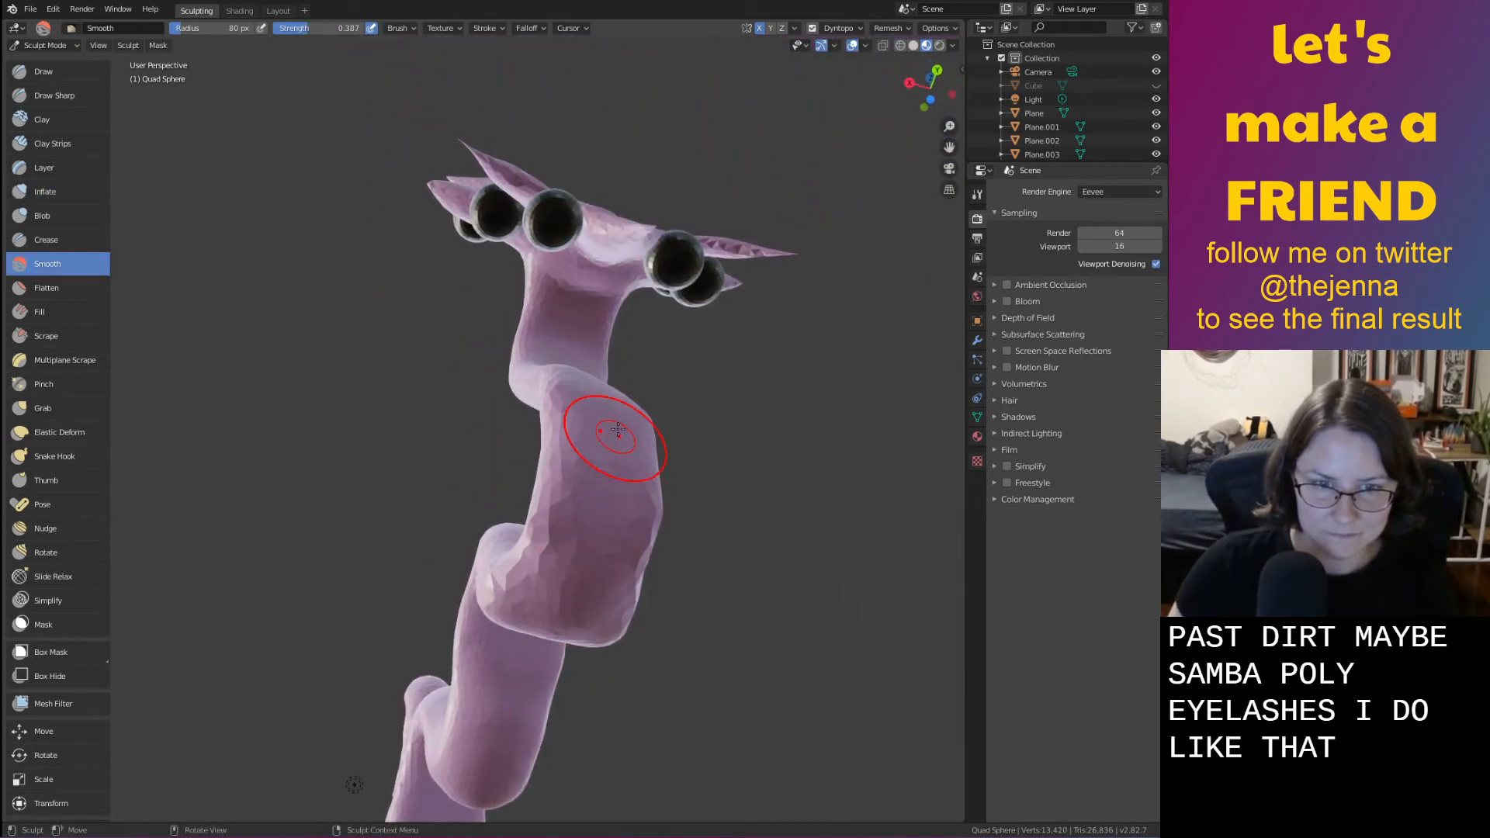
middle_click_drag(617, 429, 588, 487)
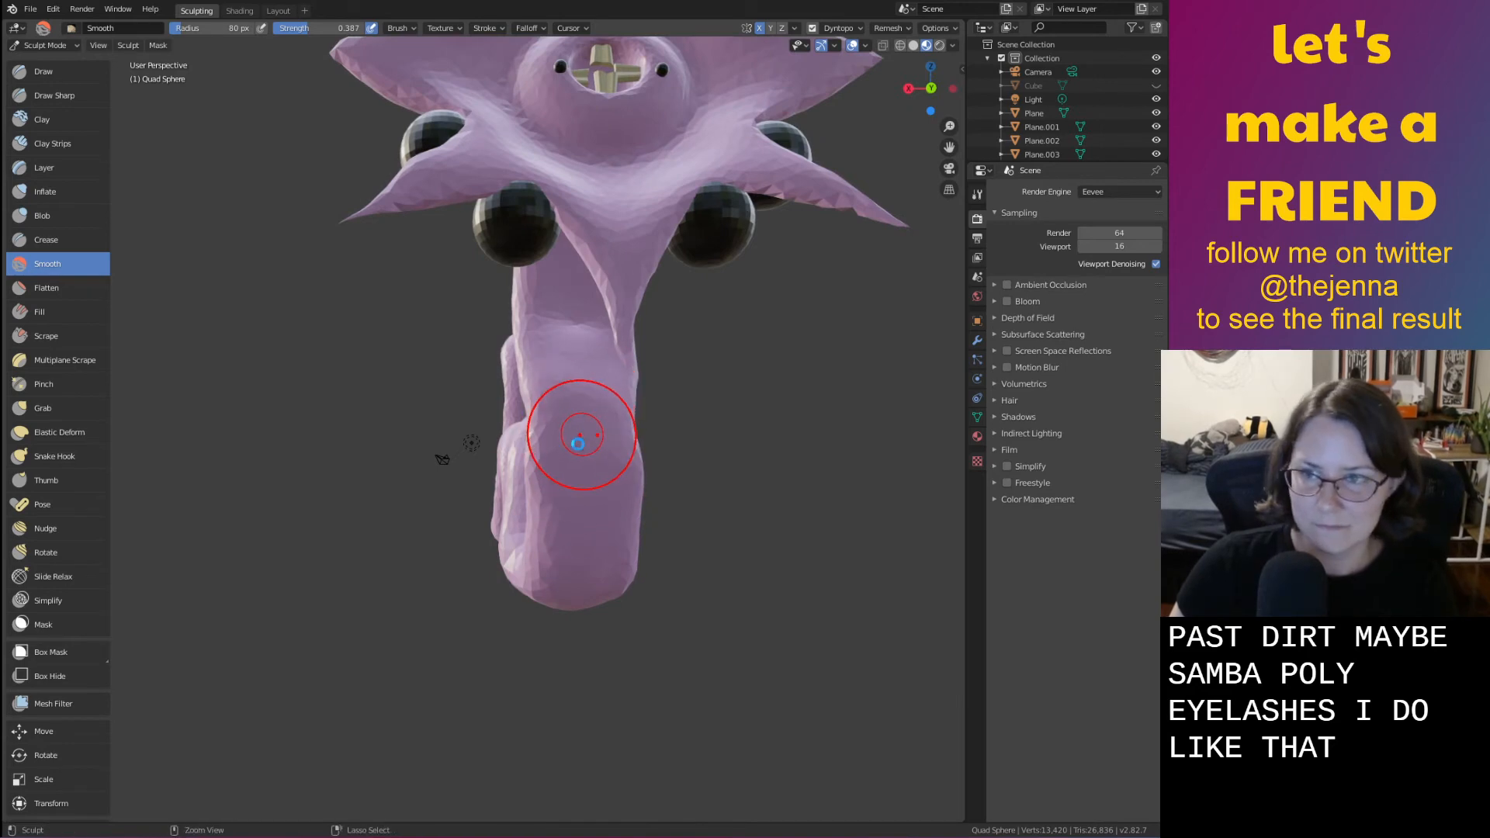
key("ctrl+s")
Pull a mirrored pair of short, upward-curving arms out of the neck's sides with the Snake Hook brush
mouse_move(581, 434)
middle_mouse_down()
mouse_move(594, 441)
mouse_move(530, 463)
mouse_move(773, 491)
mouse_move(650, 478)
mouse_move(590, 489)
mouse_move(578, 462)
middle_mouse_up()
left_click(72, 457)
scroll(590, 487, "up", 2)
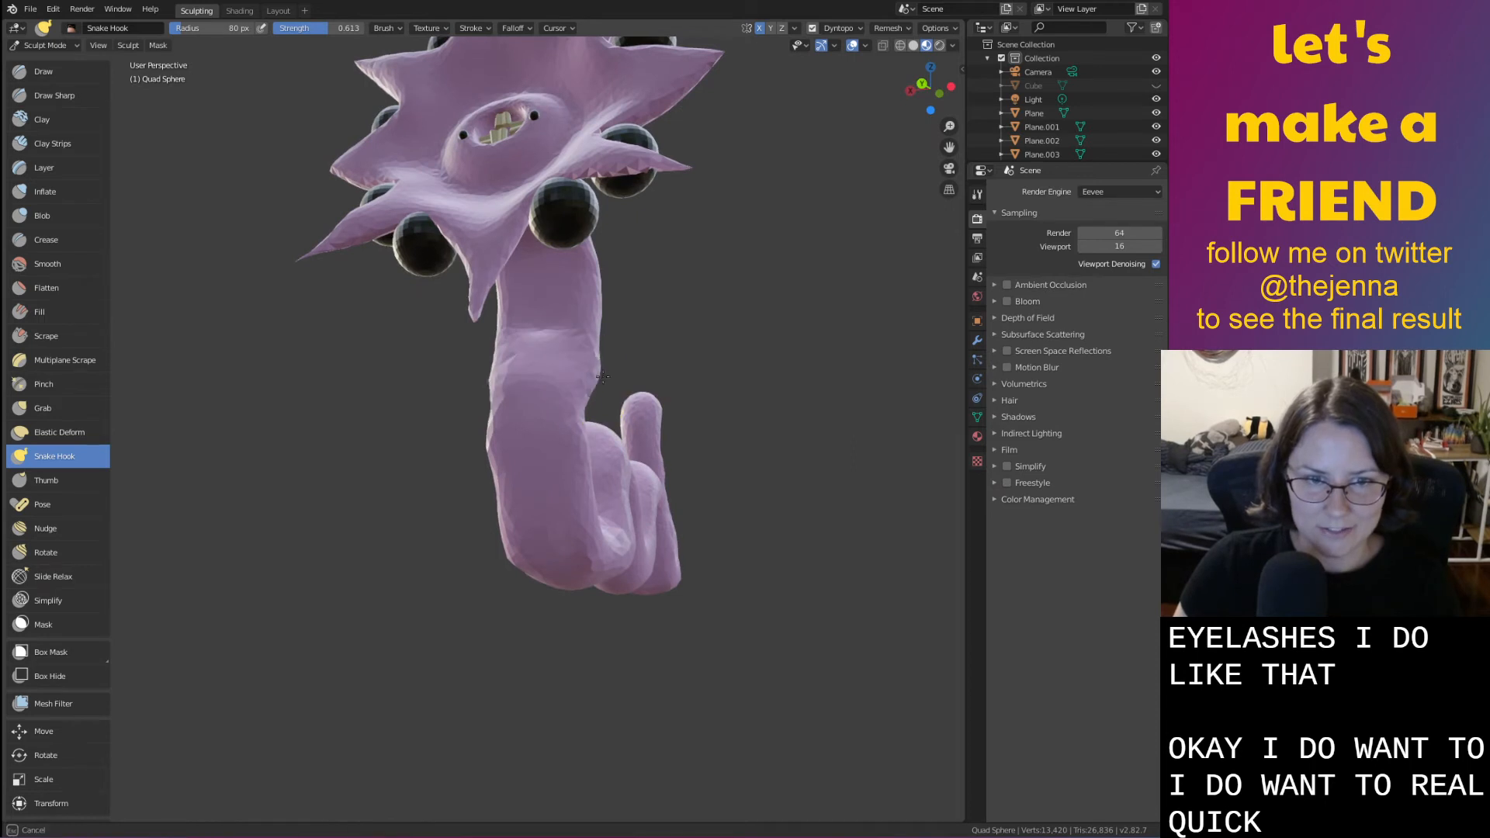
left_click_drag(616, 382, 699, 361)
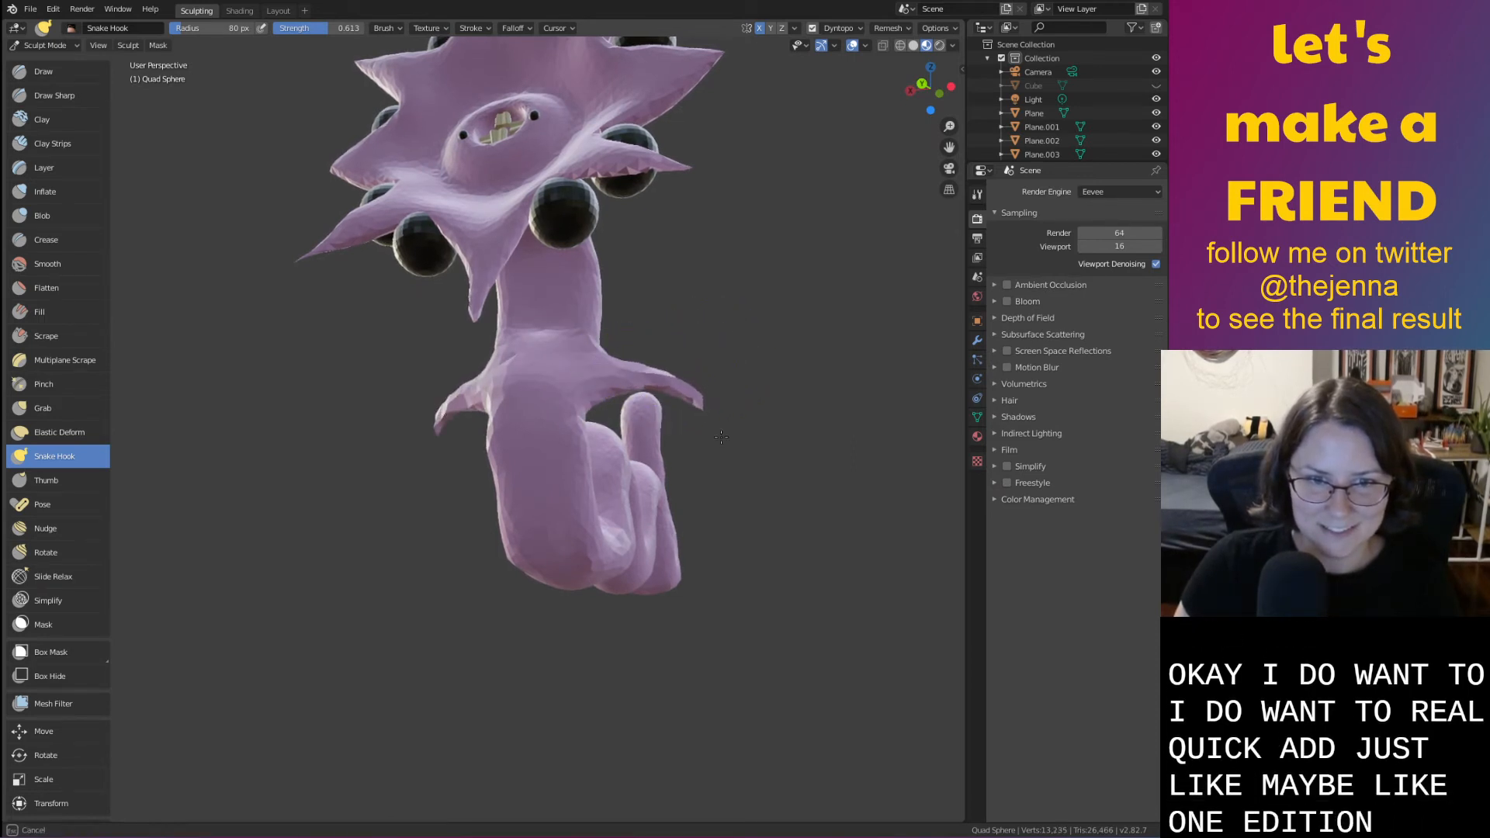
left_click_drag(638, 376, 658, 411)
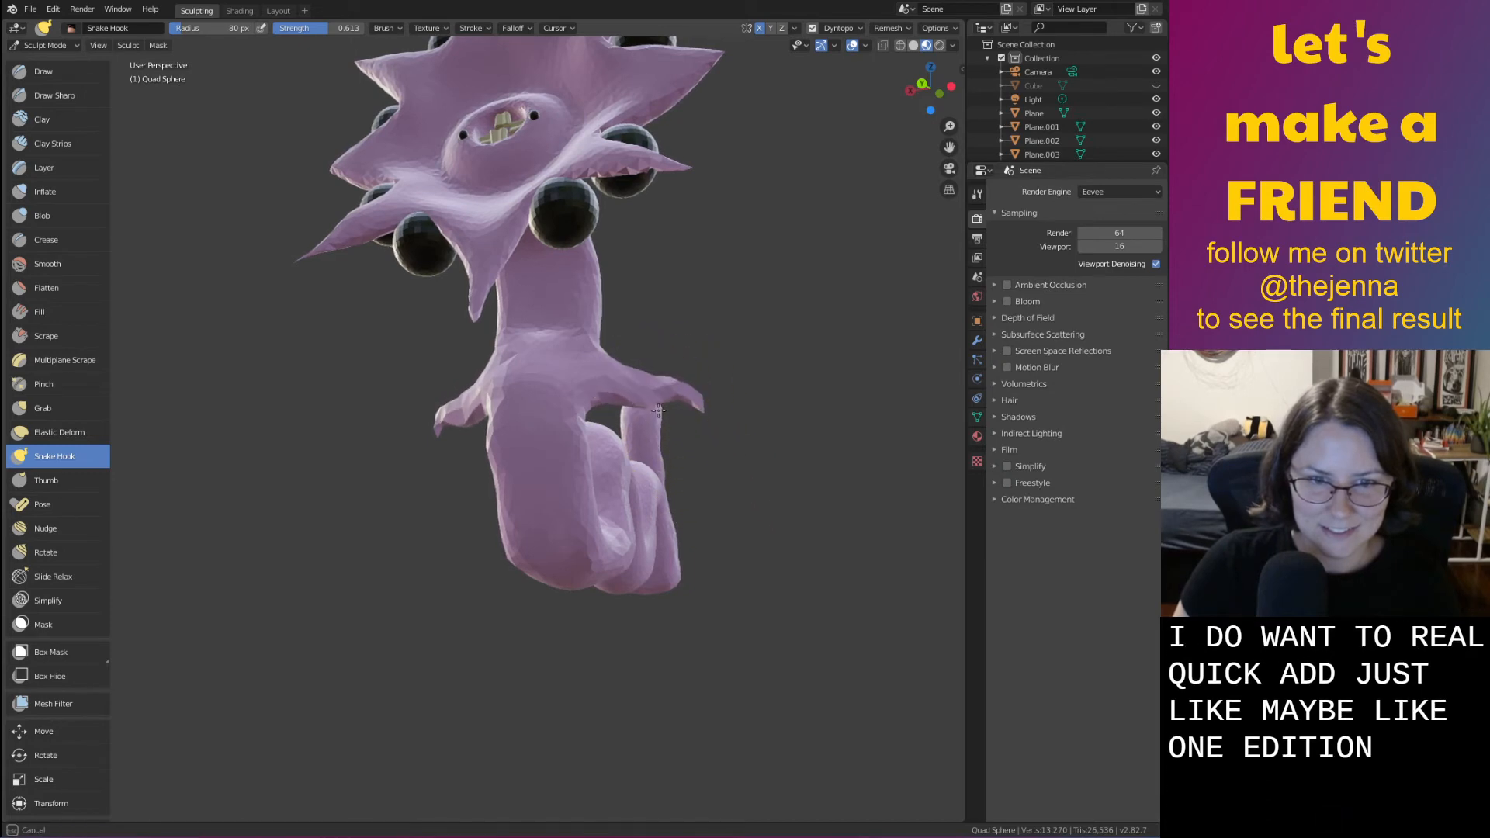
key("ctrl+z")
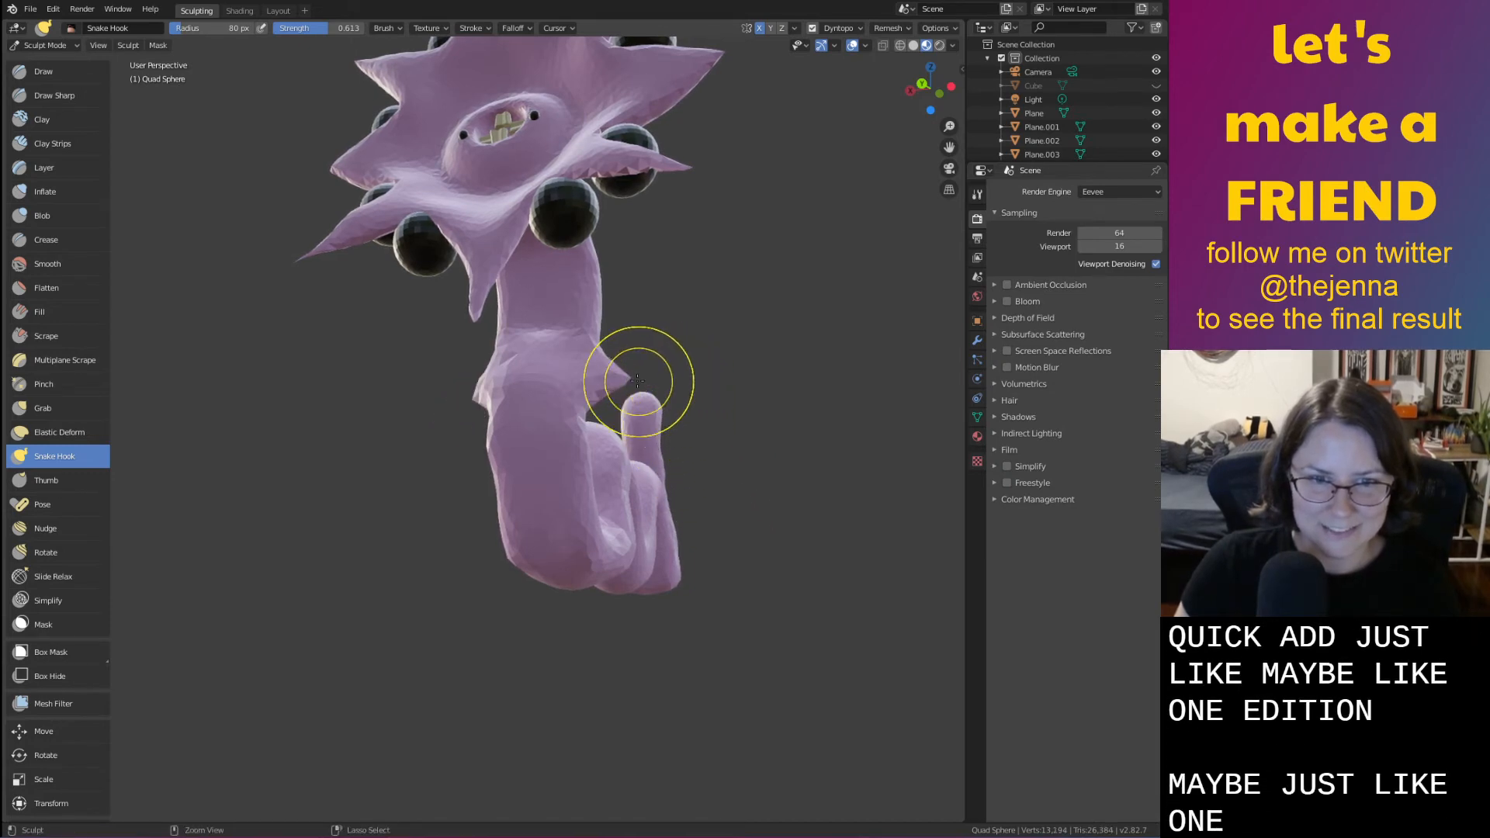
mouse_move(615, 374)
left_mouse_down()
mouse_move(673, 352)
mouse_move(675, 305)
left_mouse_up()
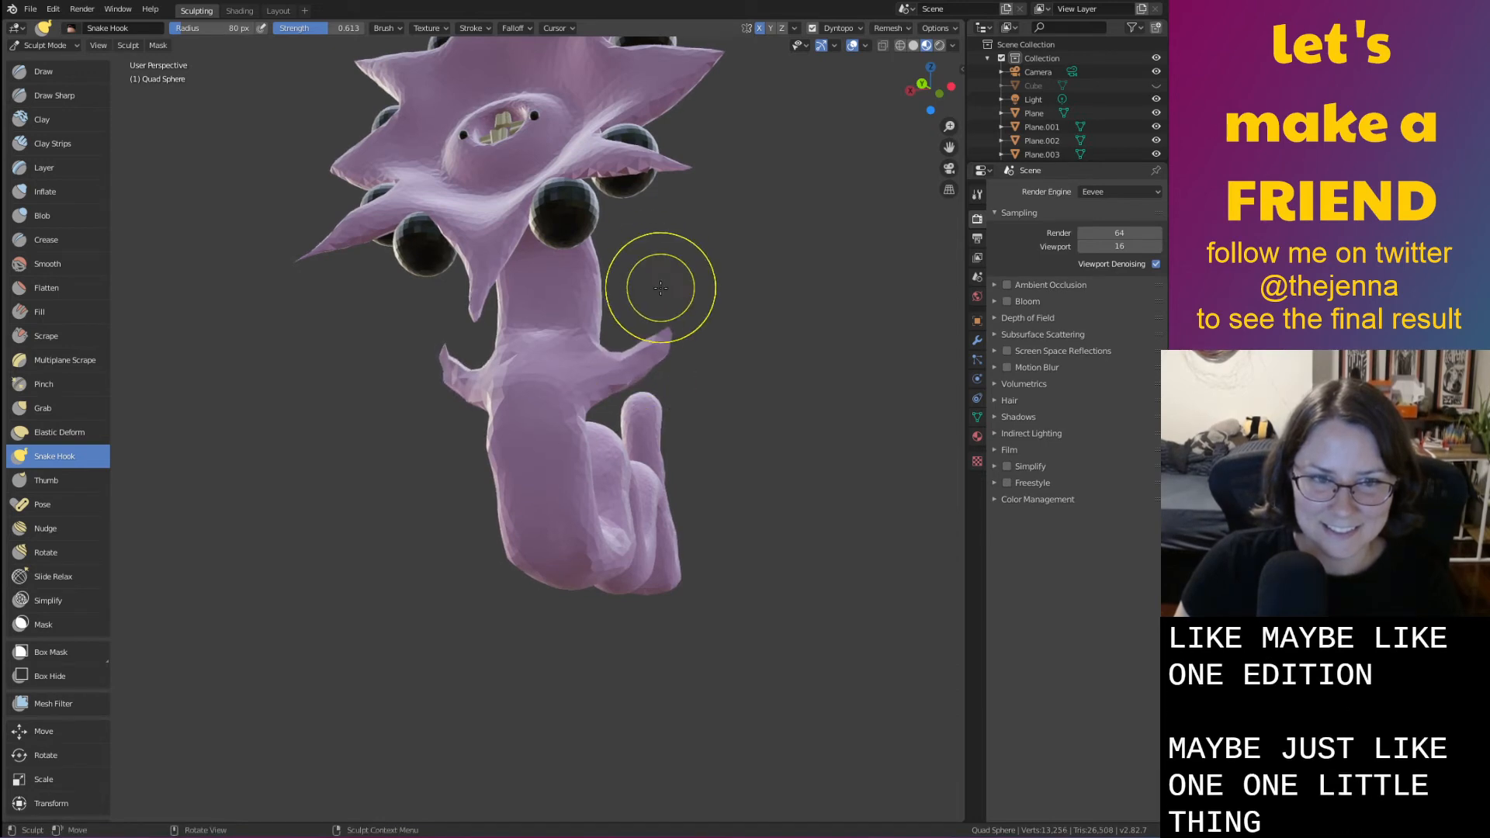
Thicken the two small arms on the neck with the Inflate brush
mouse_move(661, 288)
middle_mouse_down()
mouse_move(729, 404)
mouse_move(696, 464)
mouse_move(643, 475)
middle_mouse_up()
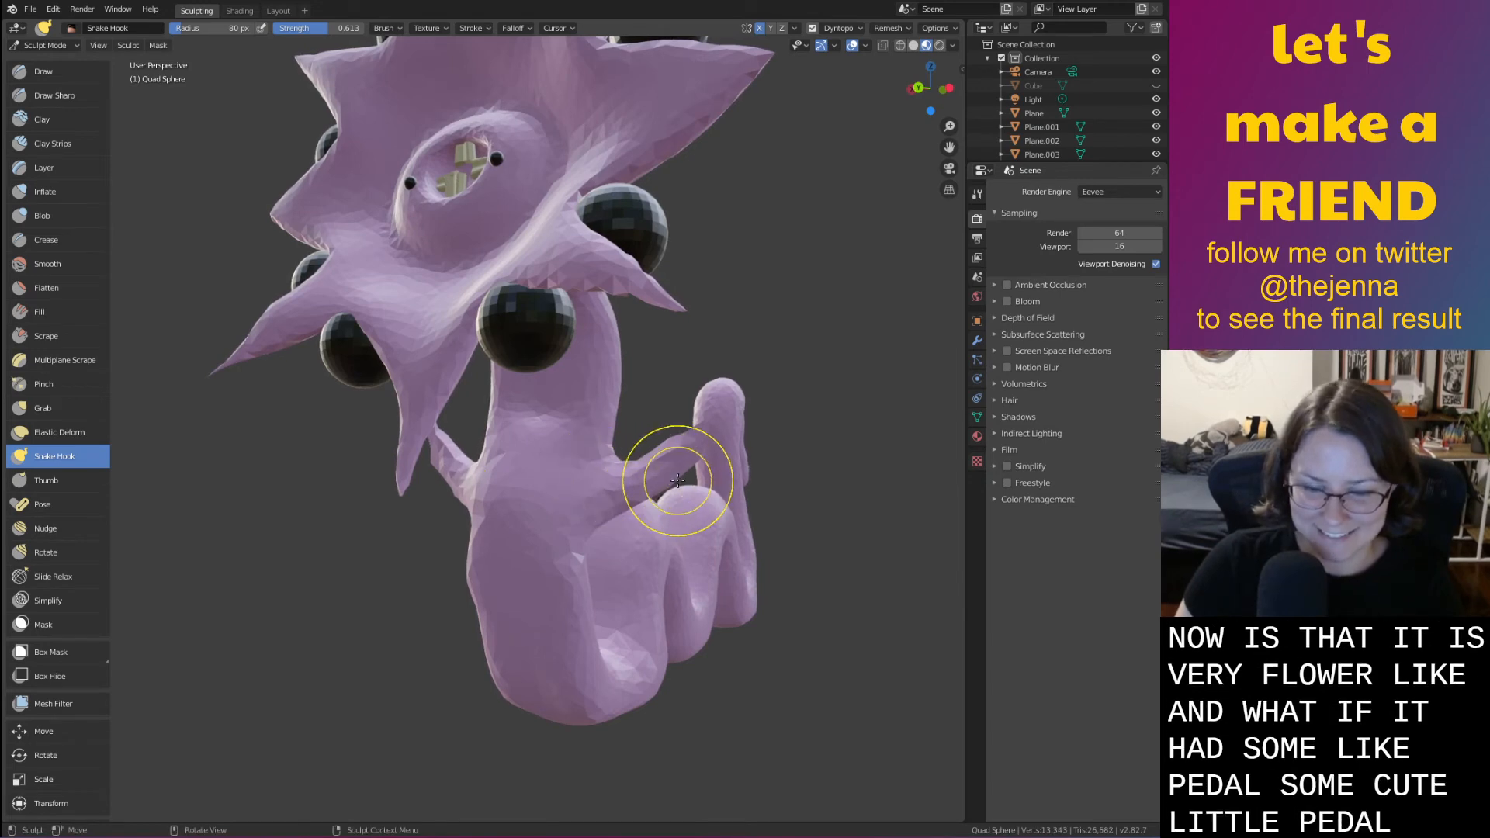
key("i")
left_click_drag(629, 480, 612, 485)
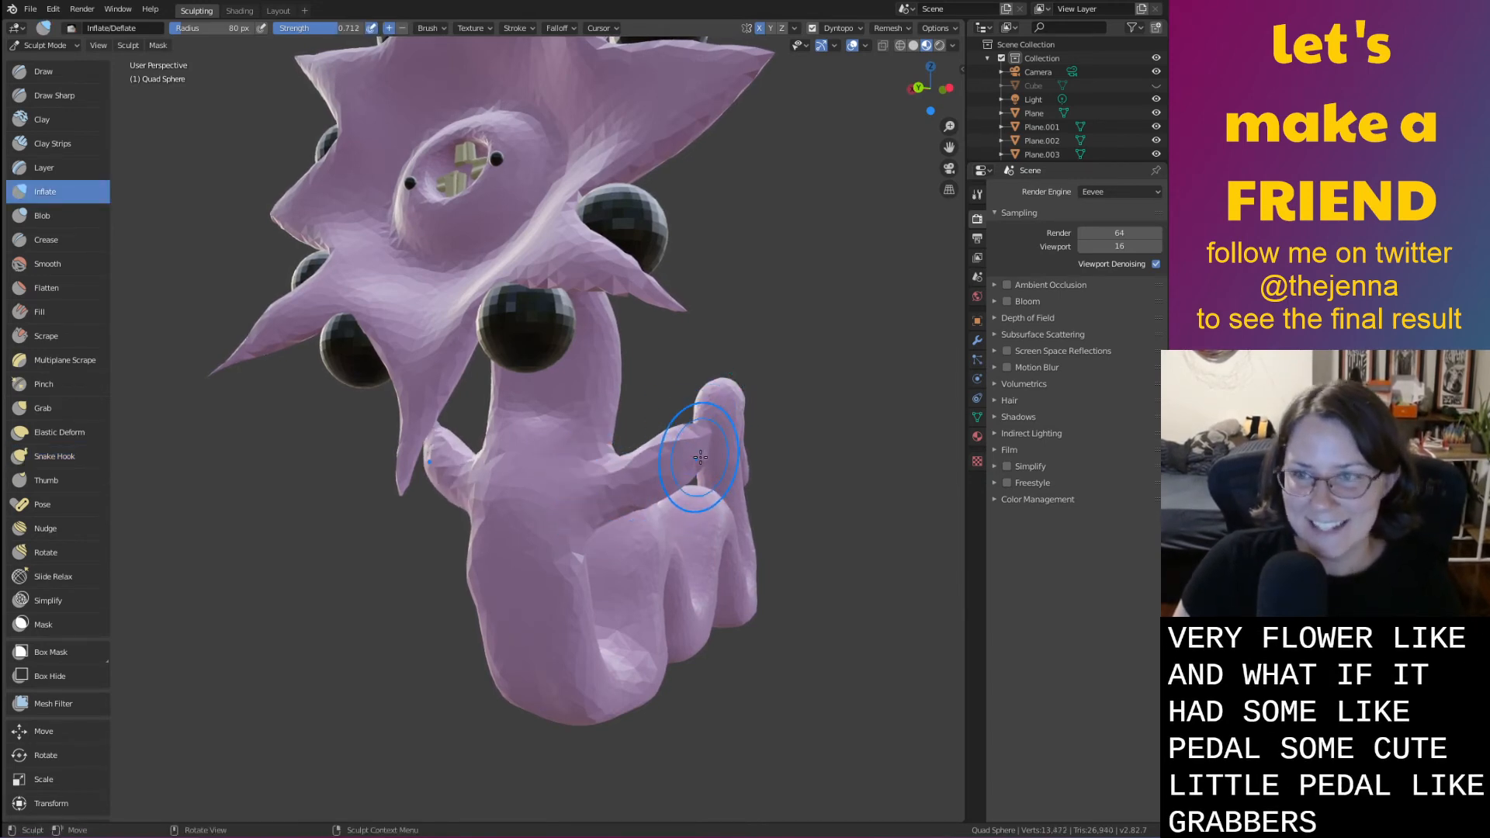
Nudge the neck surface at the base of the small arms with the Grab brush and smooth the neck's side
middle_click_drag(696, 474, 671, 474)
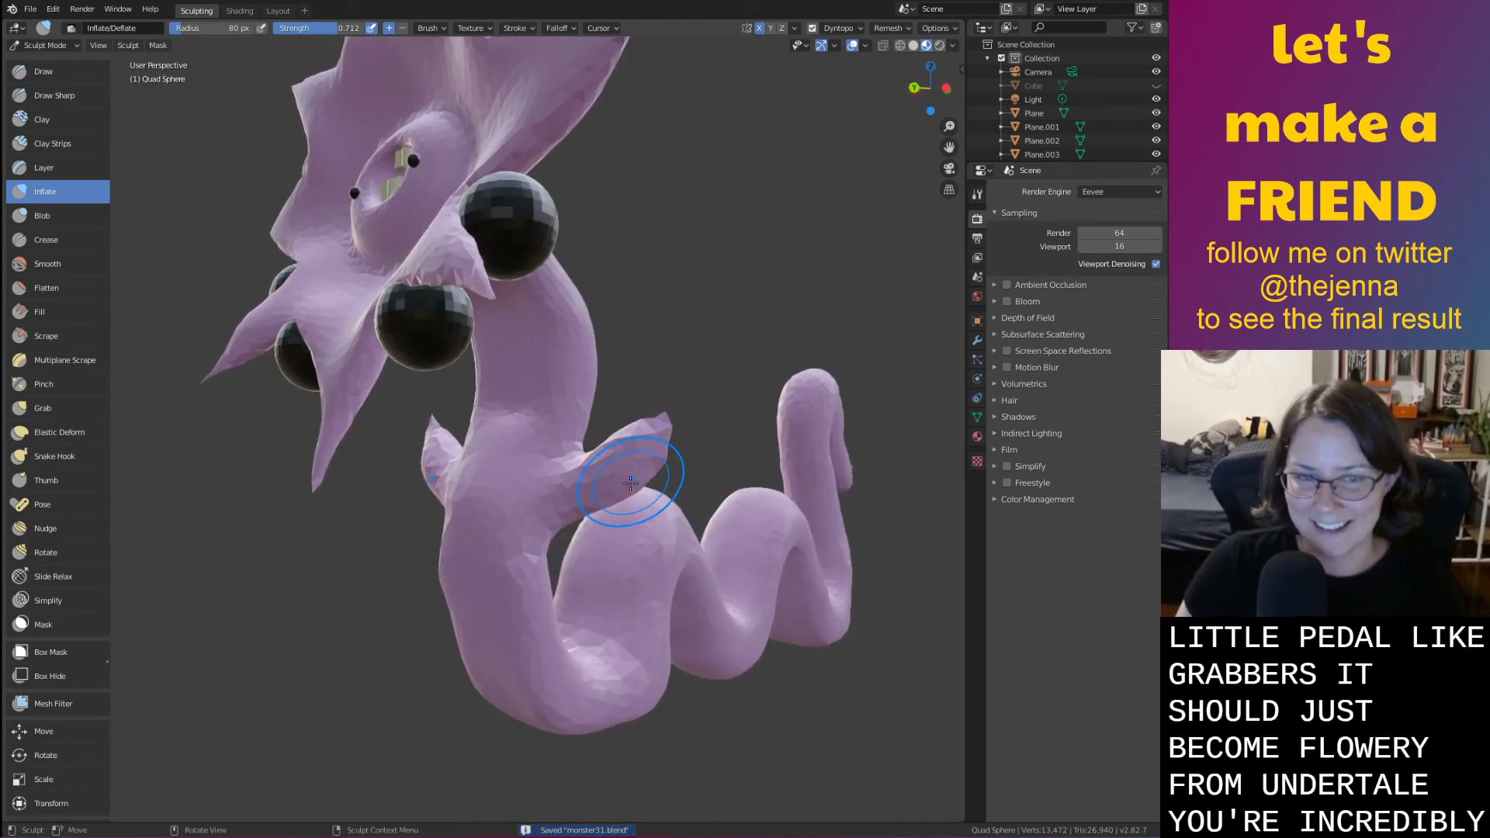
mouse_move(585, 496)
middle_mouse_down()
mouse_move(669, 464)
mouse_move(609, 505)
middle_mouse_up()
key("s")
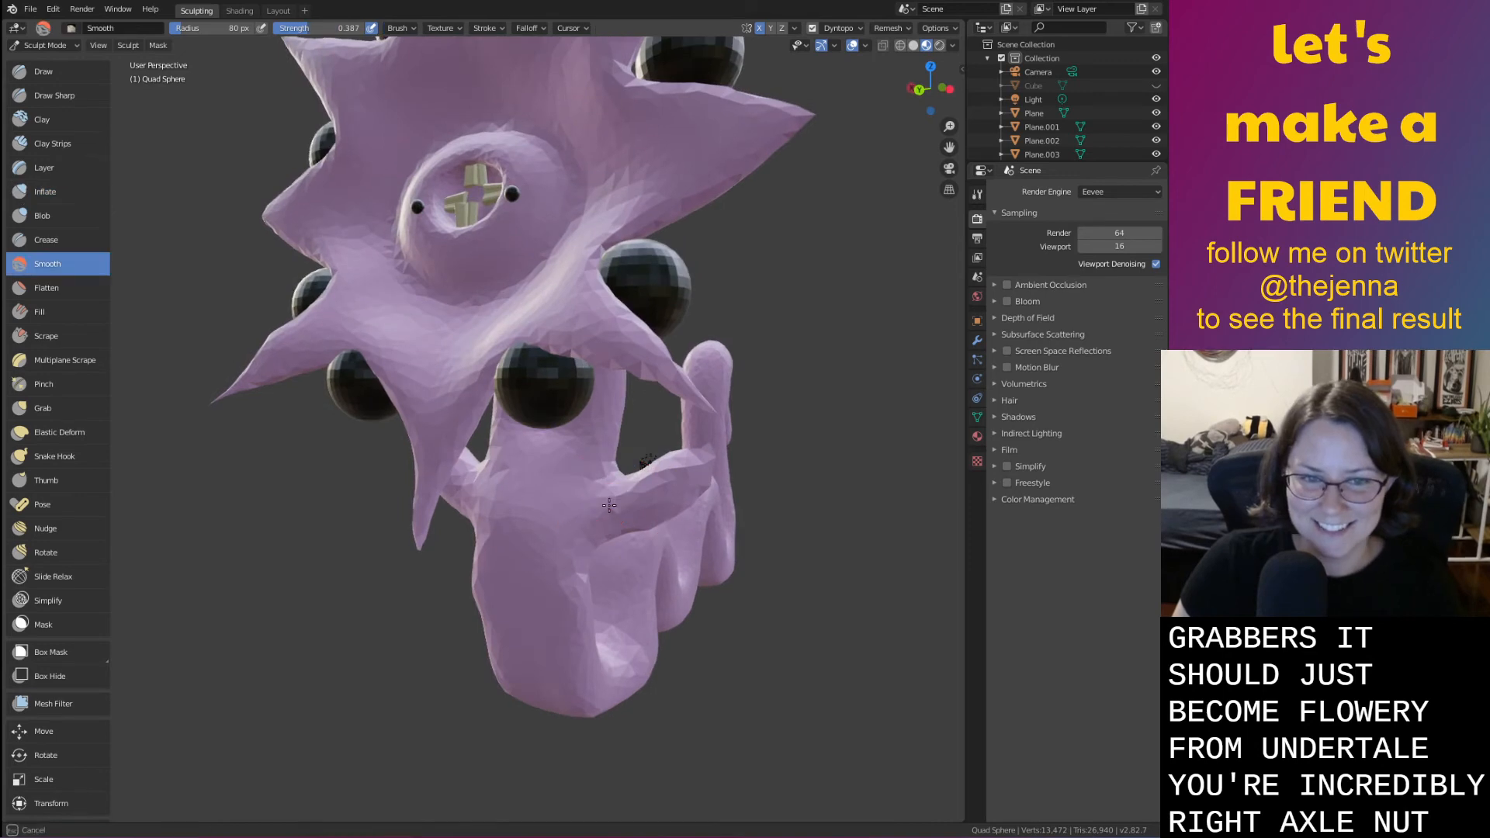
key("g")
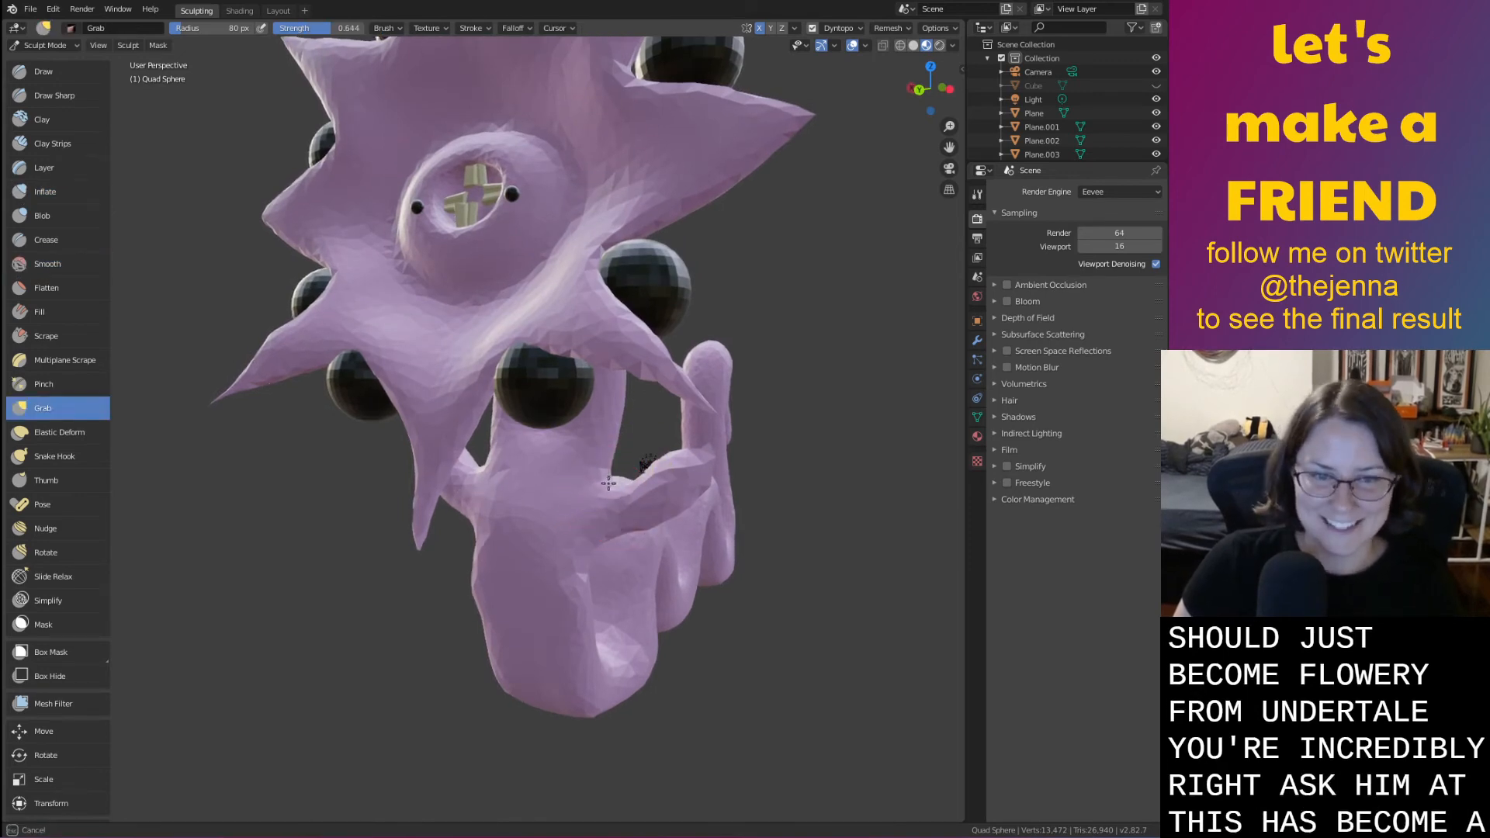
left_click_drag(596, 519, 586, 508)
mouse_move(586, 508)
middle_mouse_down()
mouse_move(497, 520)
mouse_move(470, 547)
middle_mouse_up()
key("s")
left_click_drag(466, 549, 455, 566)
middle_click_drag(456, 566, 690, 489)
Inflate and smooth the tips of the two small arms, and save the file
key("i")
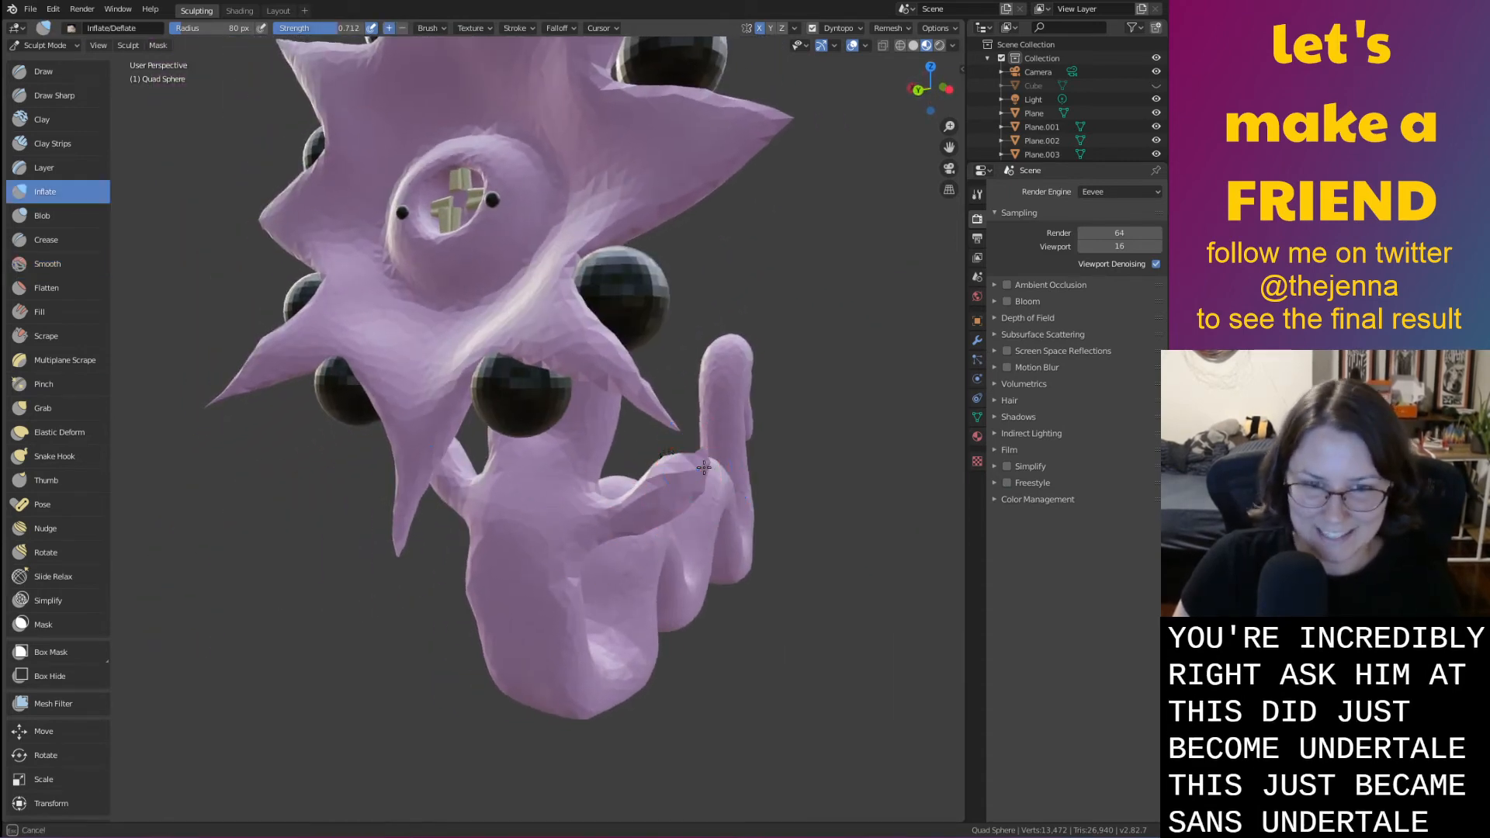
left_click_drag(704, 466, 694, 453)
key("s")
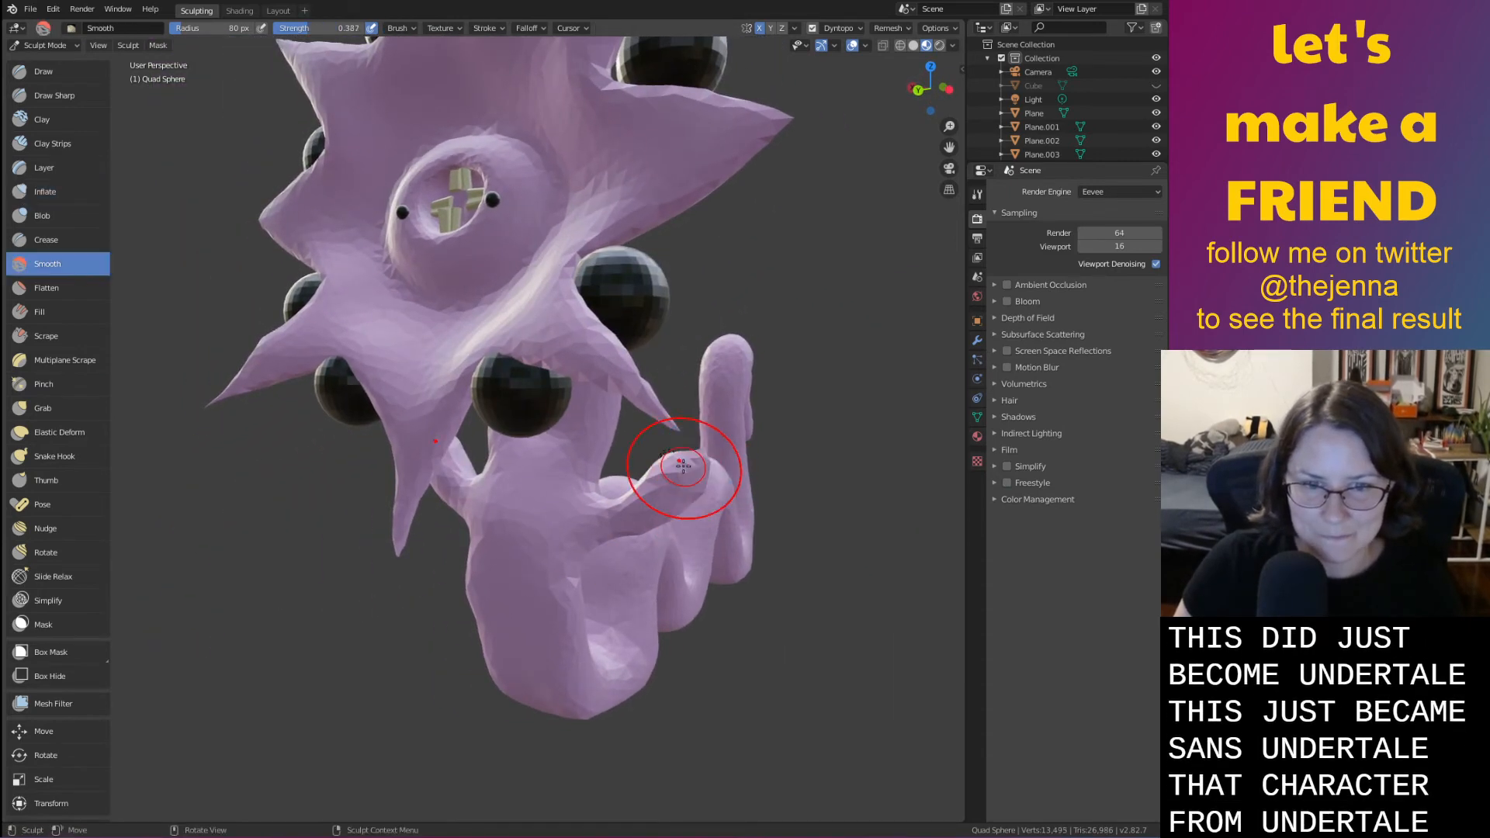
mouse_move(729, 475)
middle_mouse_down()
mouse_move(699, 471)
mouse_move(802, 462)
mouse_move(793, 470)
mouse_move(859, 439)
mouse_move(787, 463)
mouse_move(834, 480)
mouse_move(590, 442)
mouse_move(711, 456)
mouse_move(132, 515)
mouse_move(416, 488)
mouse_move(801, 482)
middle_mouse_up()
key("ctrl+s")
scroll(792, 479, "down", 3)
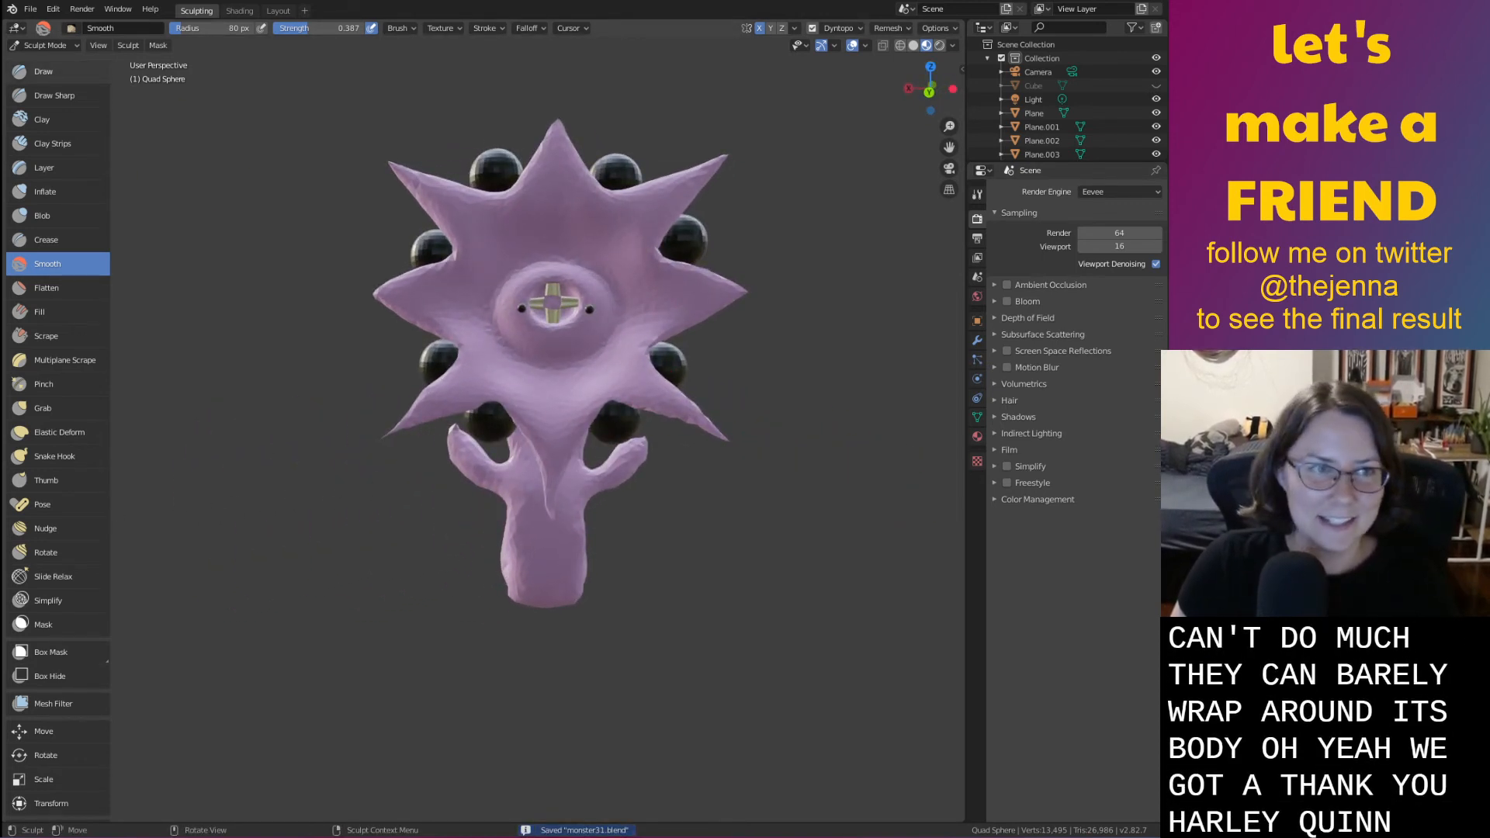
In the Layout workspace, duplicate the two small eyes beside the mouth and rotate the copies 90° so they sit above and below it
left_click(278, 11)
scroll(546, 289, "up", 2)
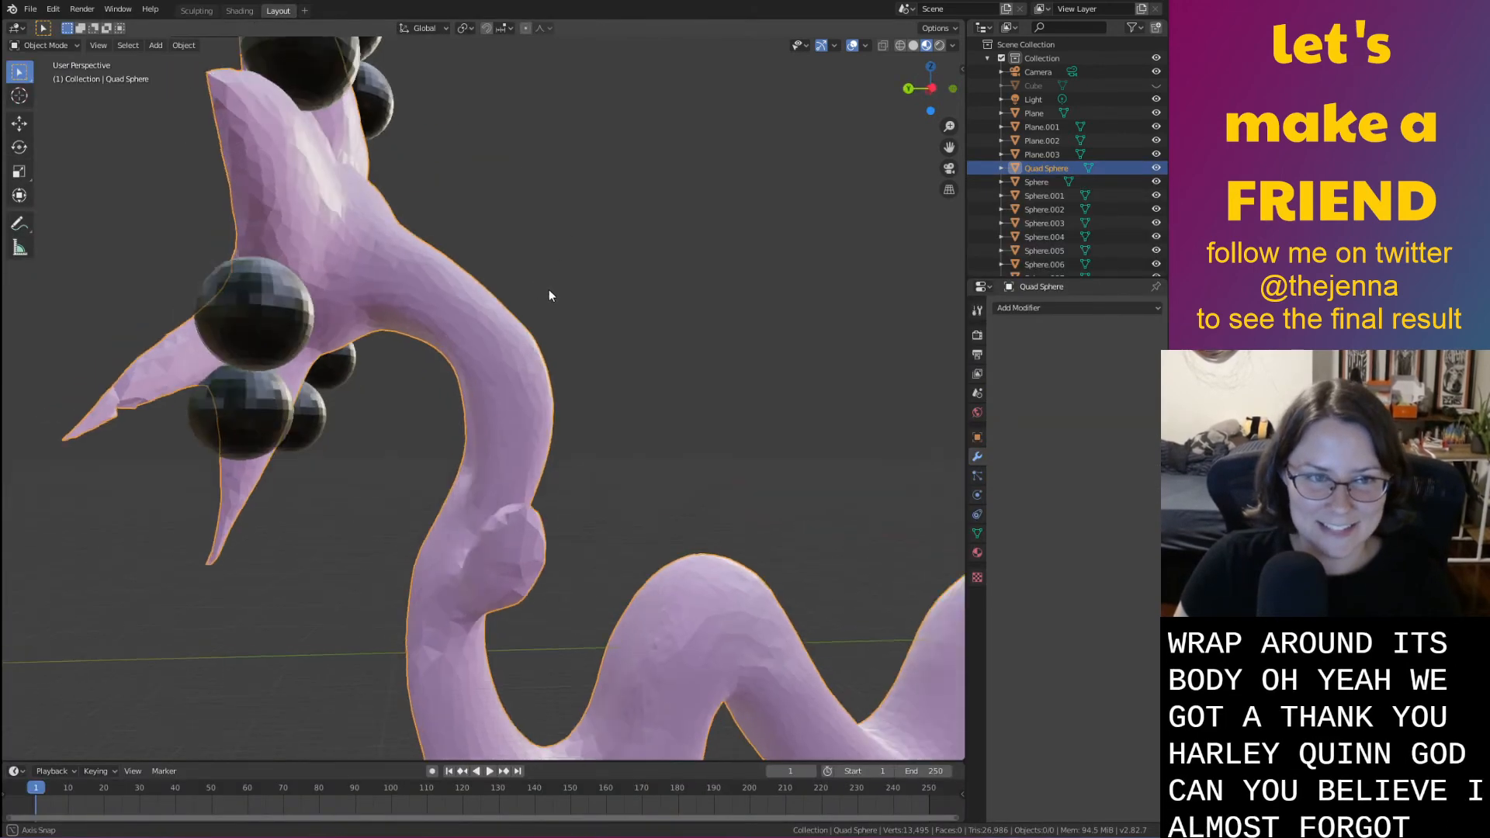
middle_click_drag(548, 290, 677, 304)
left_click(763, 333)
left_click(590, 248)
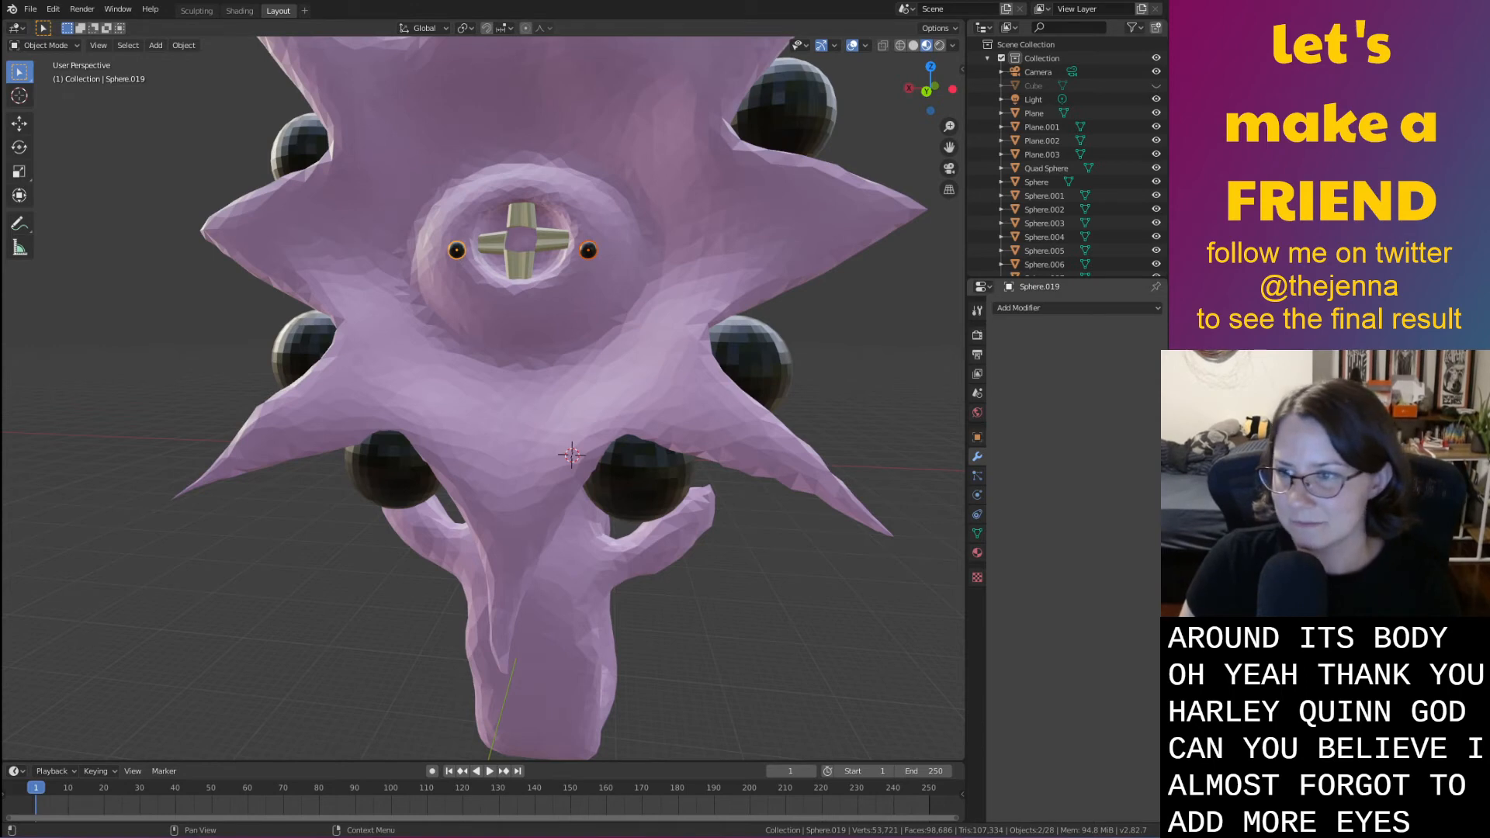
middle_click_drag(866, 255, 888, 271)
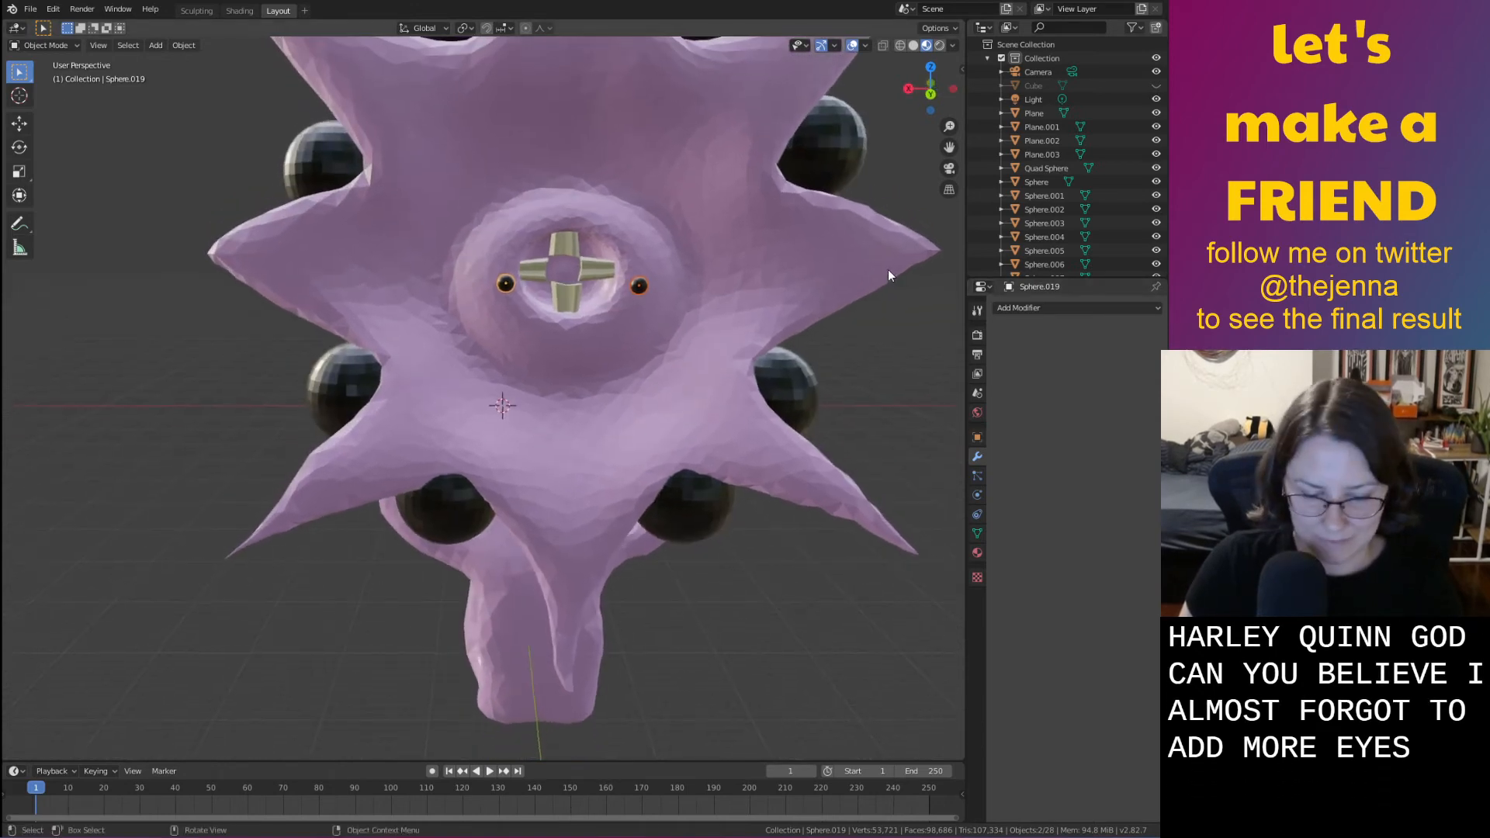
key("shift+d")
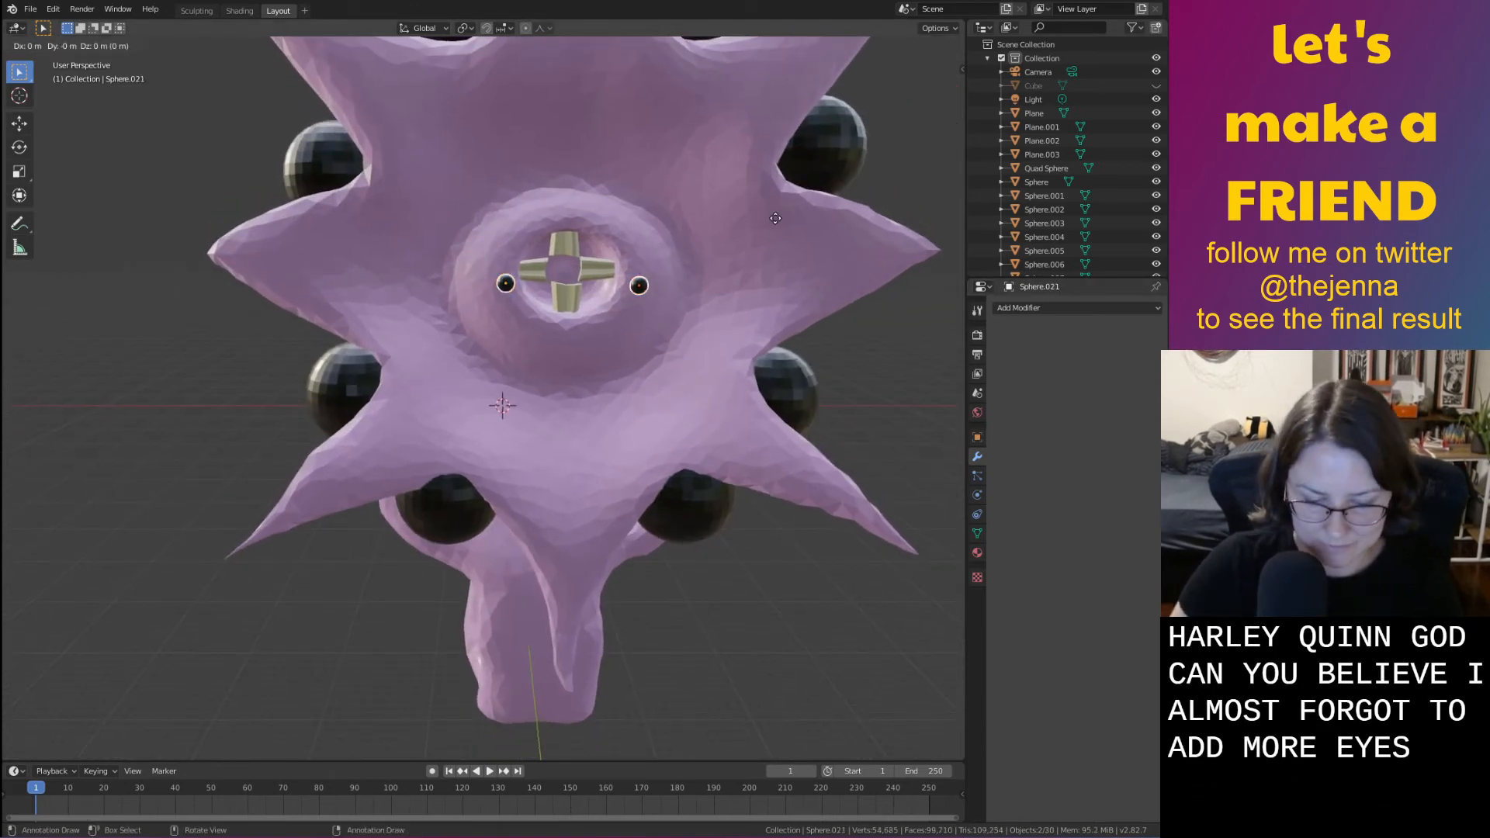
type("90")
key("Return")
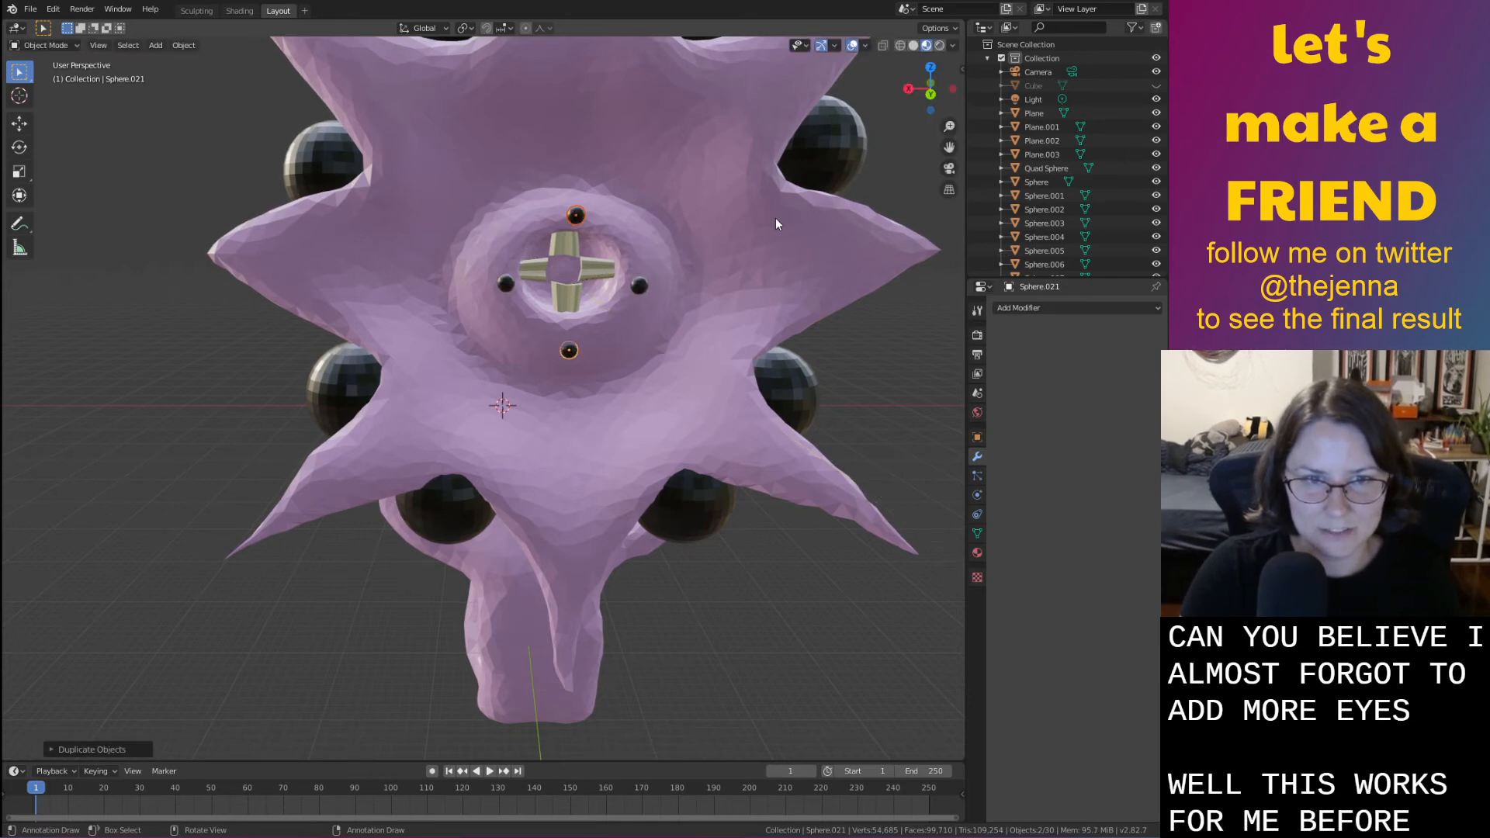
Tilt the new pair of eyes around the X axis and move them back along Y toward the mouth rim
middle_click_drag(747, 220, 842, 240)
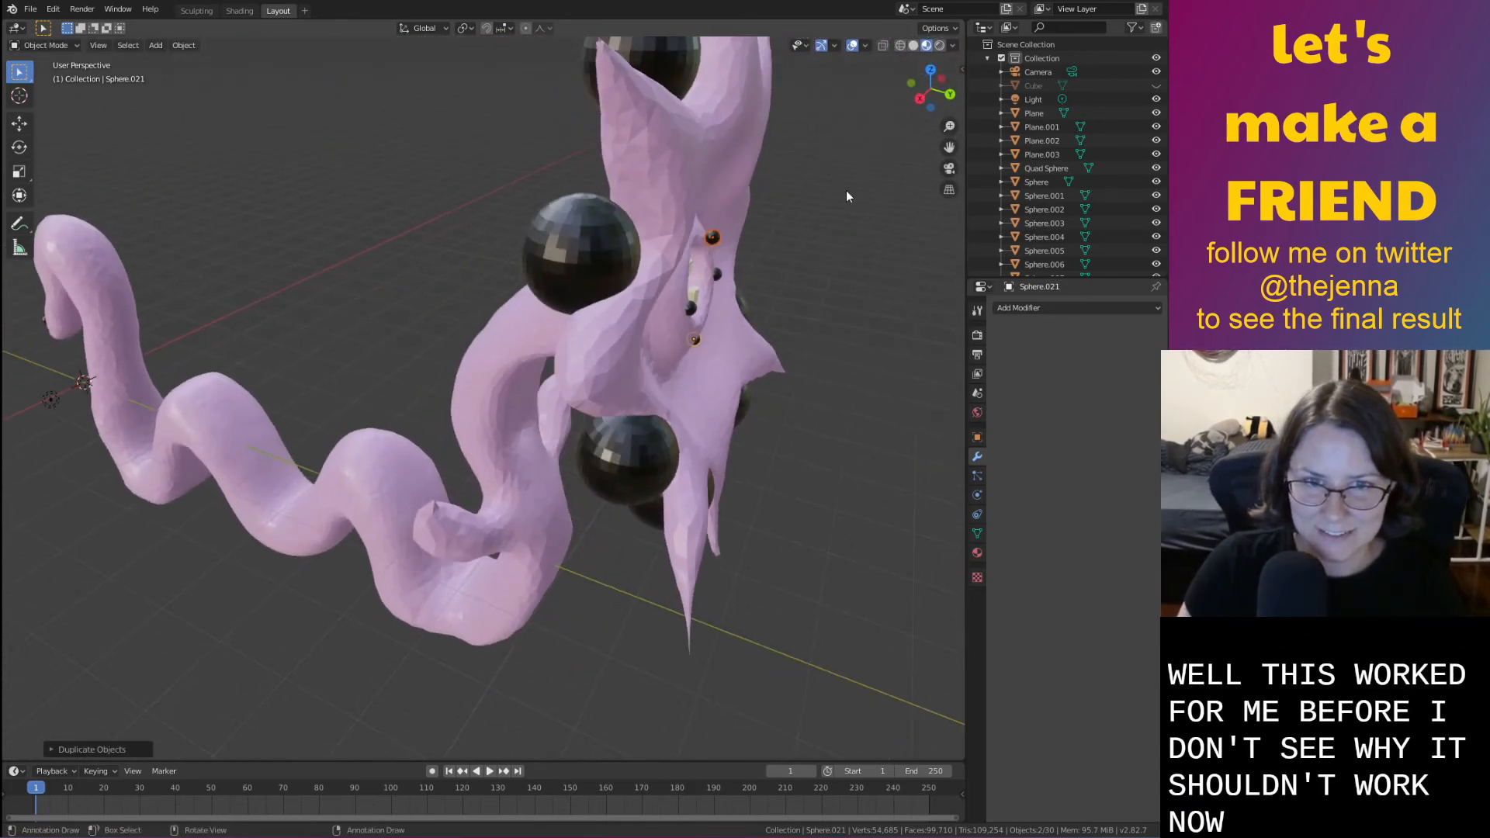
key("r")
key("y")
key("x")
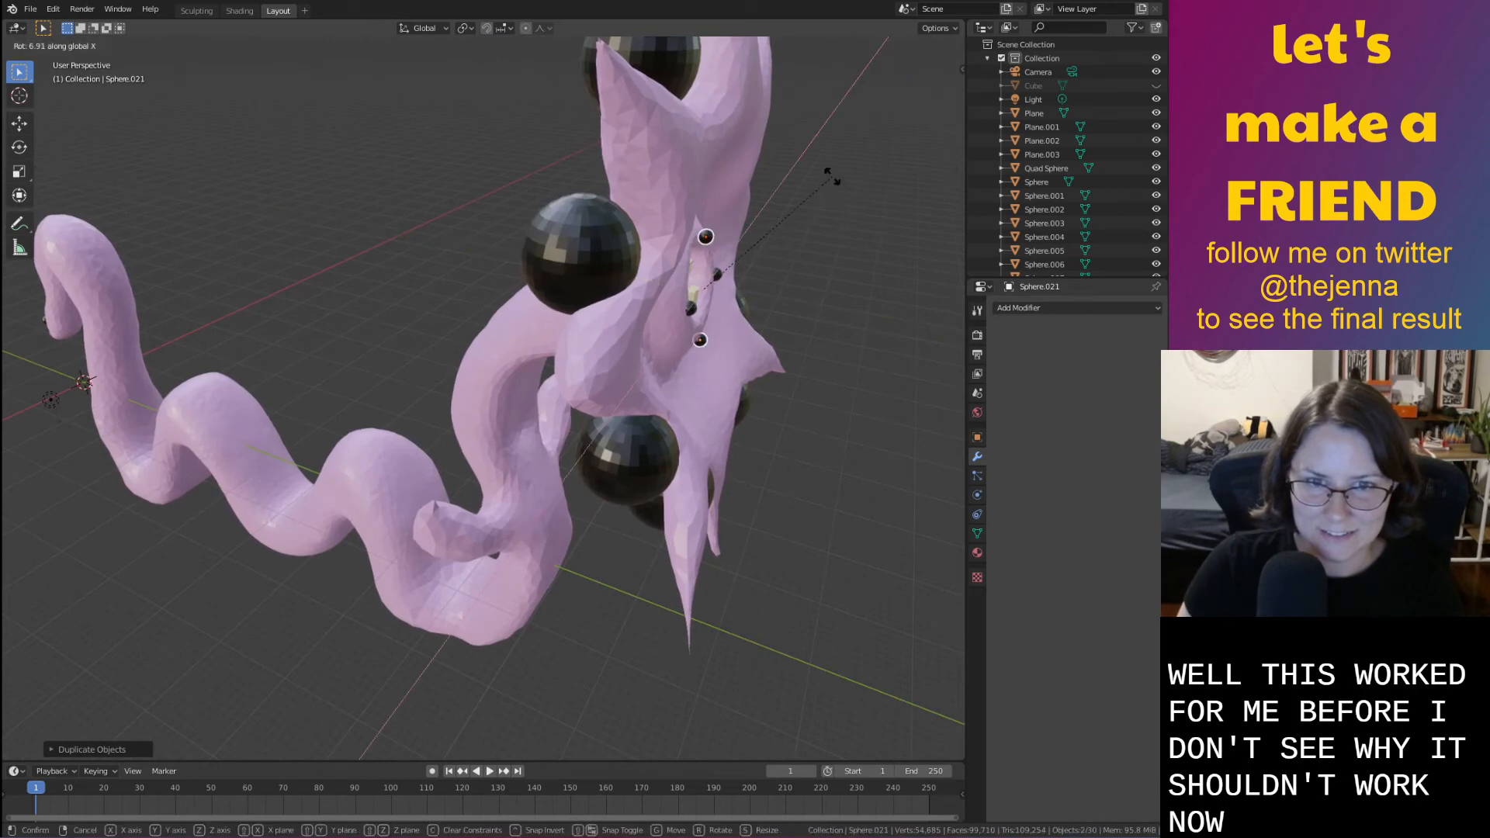
left_click(826, 171)
key("g")
key("y")
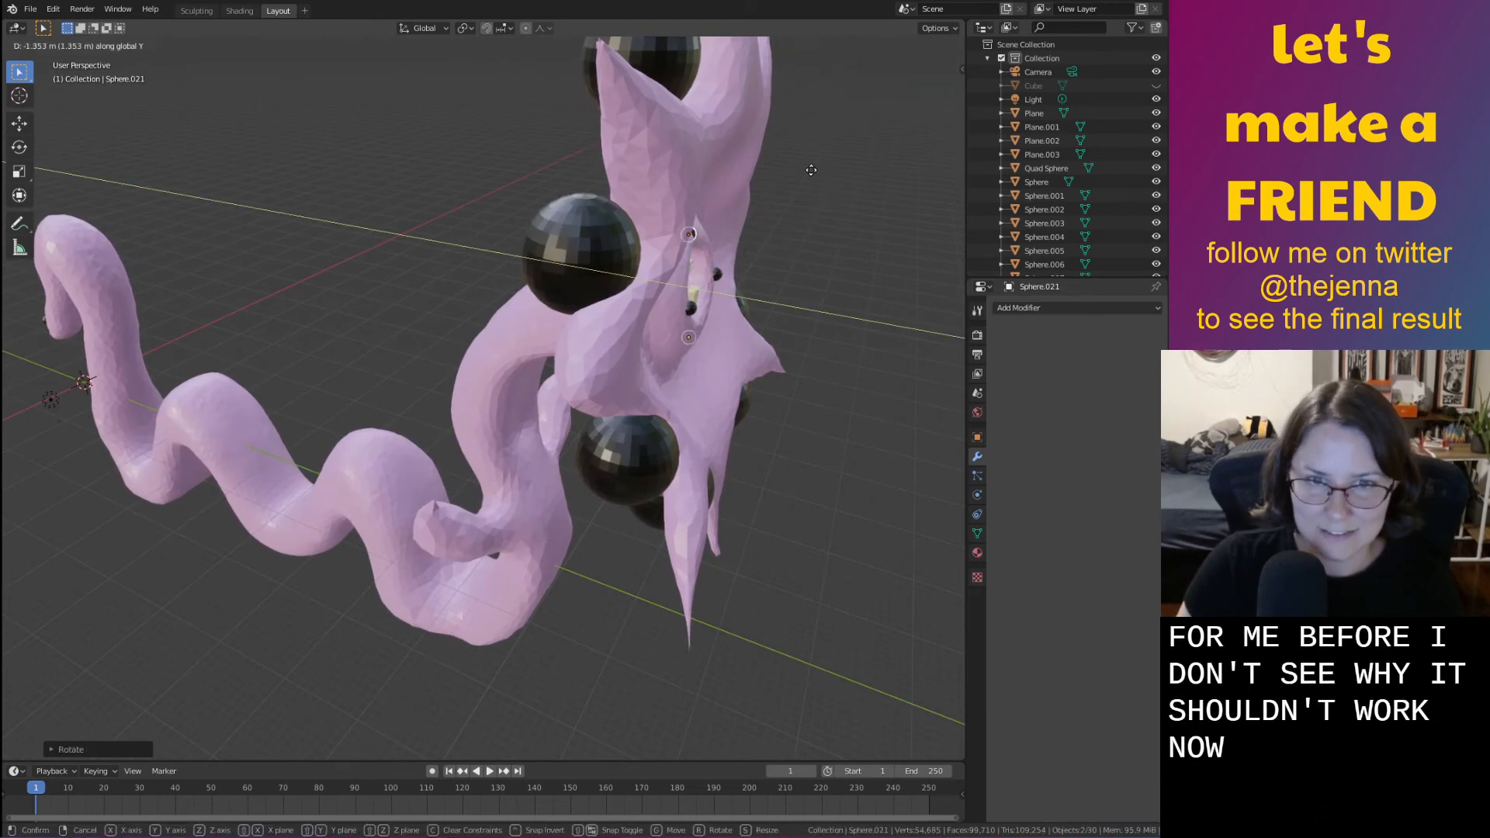
left_click(816, 170)
Move the eye below the mouth about 0.37 m along the Y axis to seat it on the rim
middle_click_drag(817, 171, 710, 175)
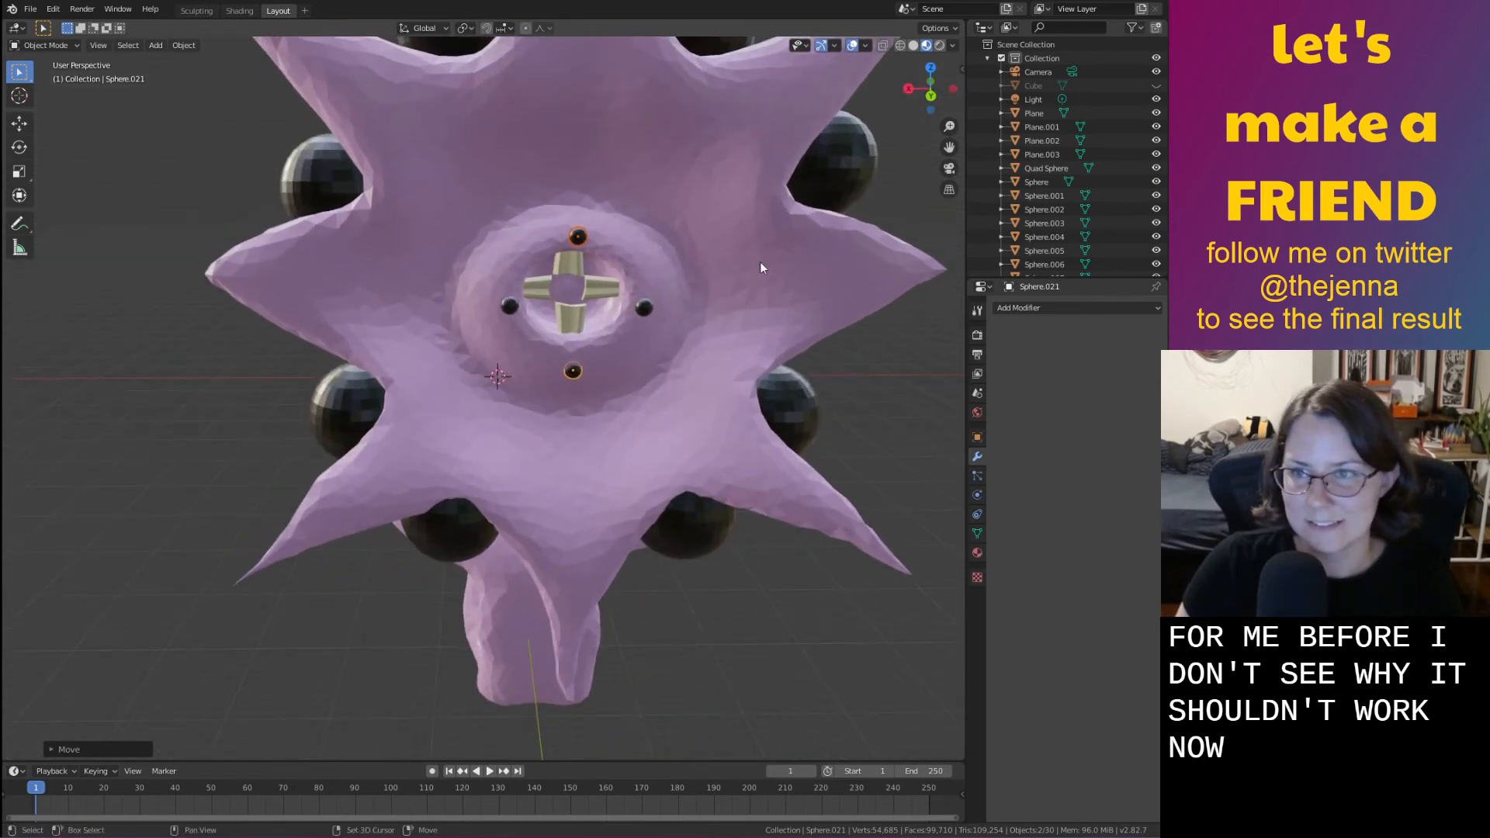
middle_click_drag(761, 267, 765, 385)
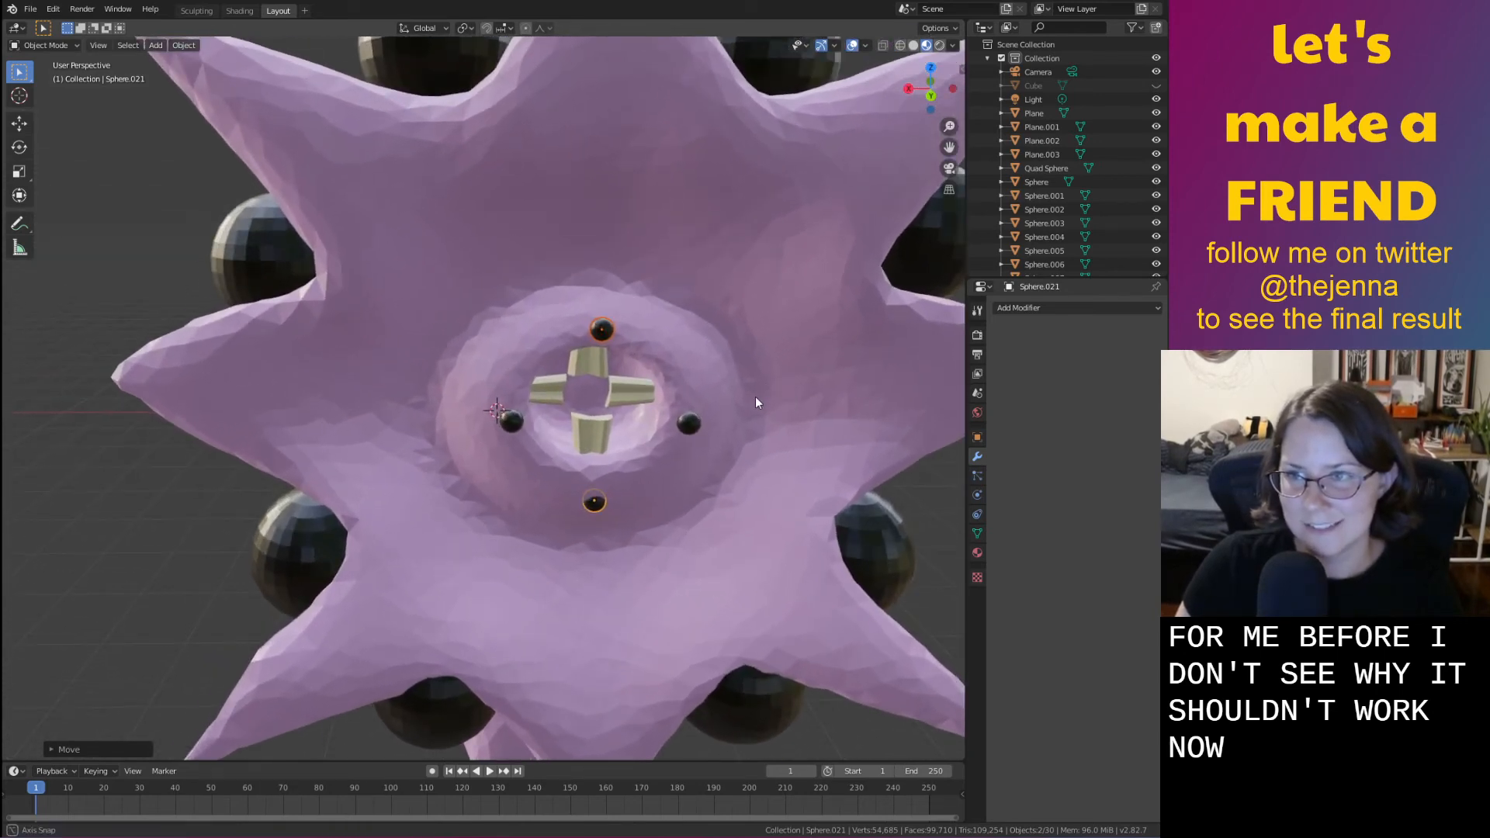
scroll(756, 398, "up", 2)
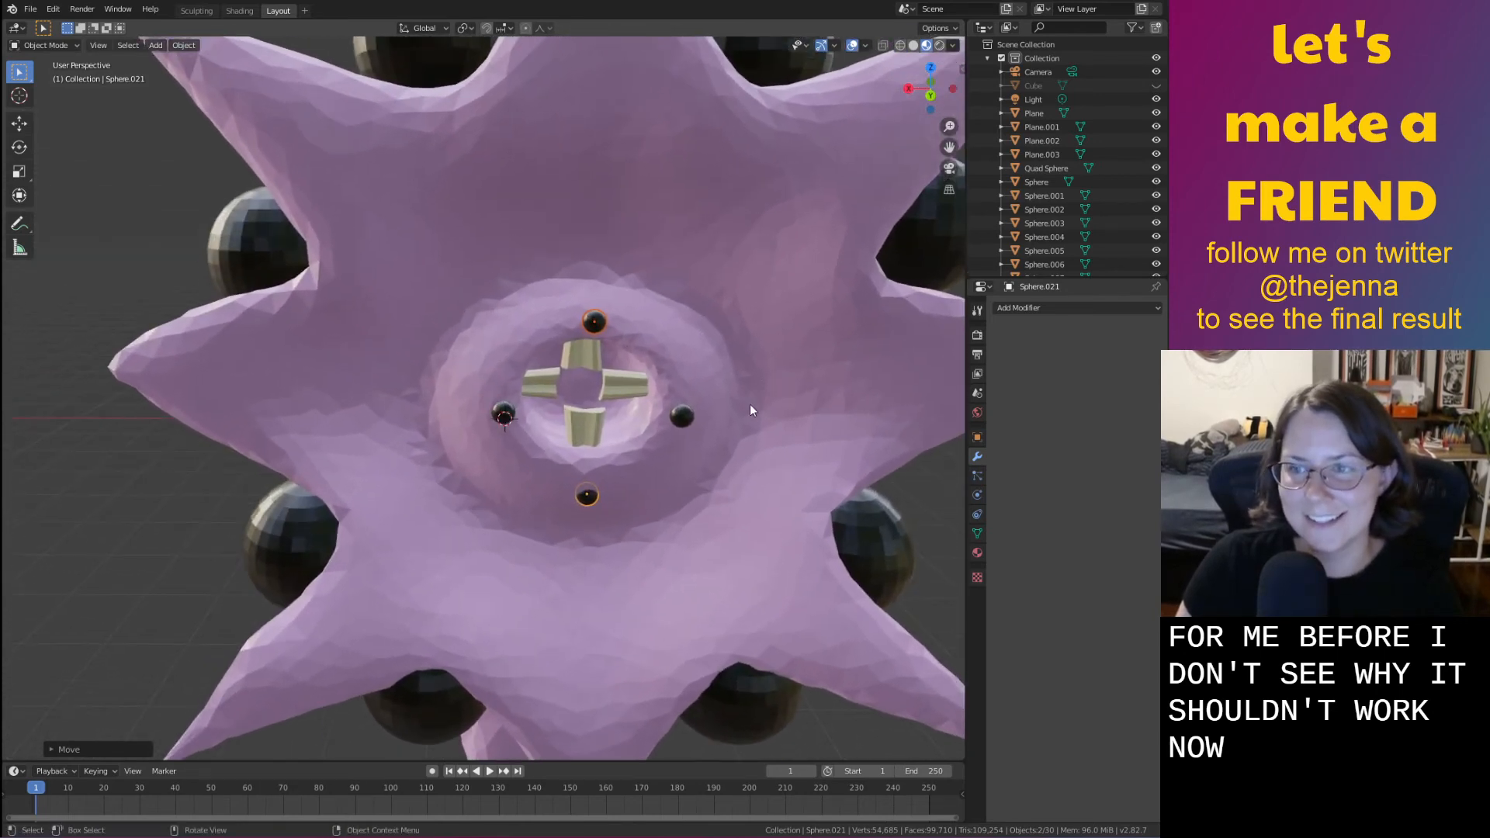
left_click(585, 501)
left_click(589, 500)
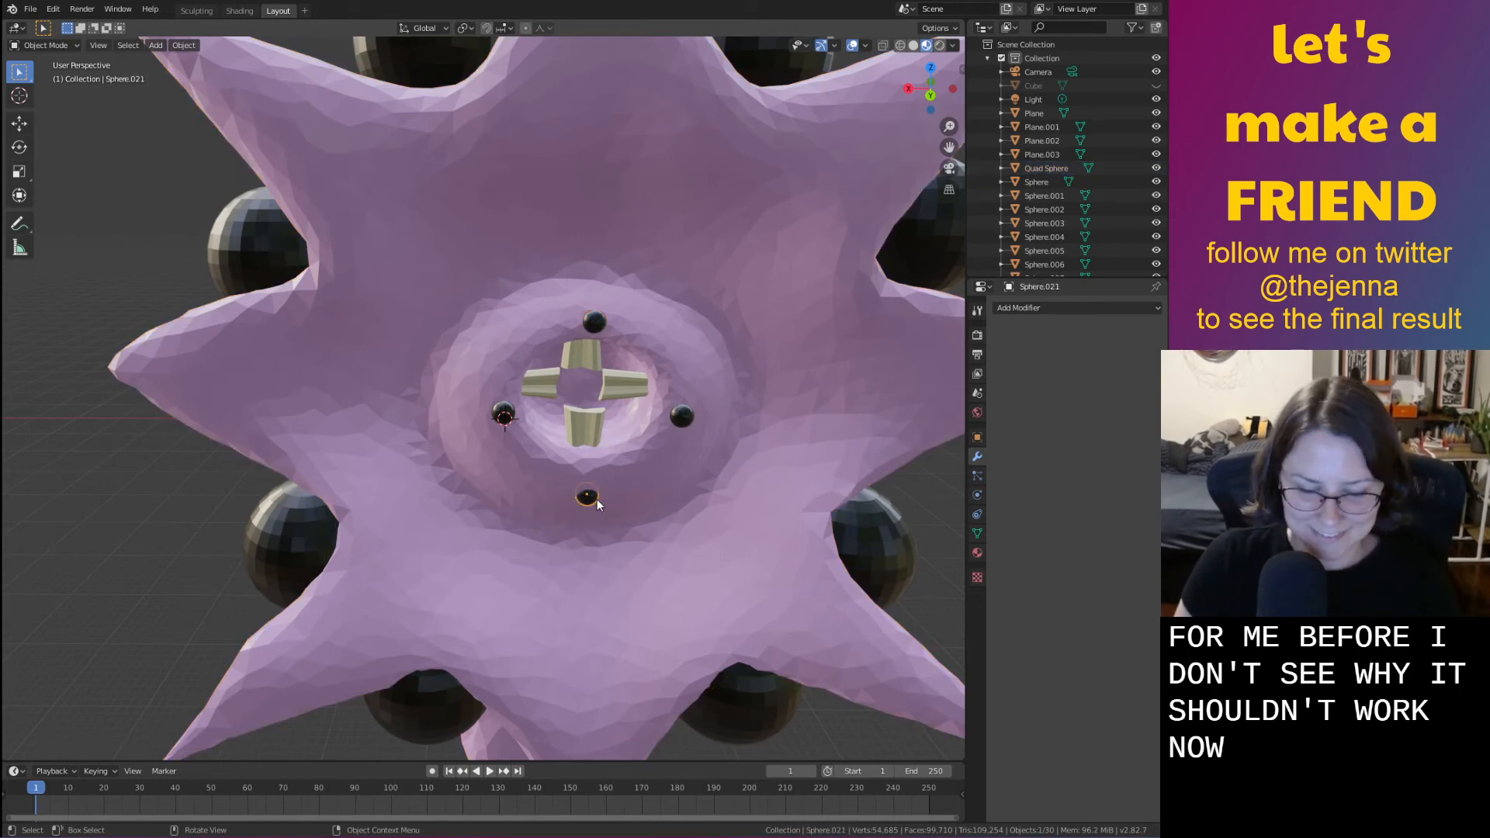
key("g")
key("y")
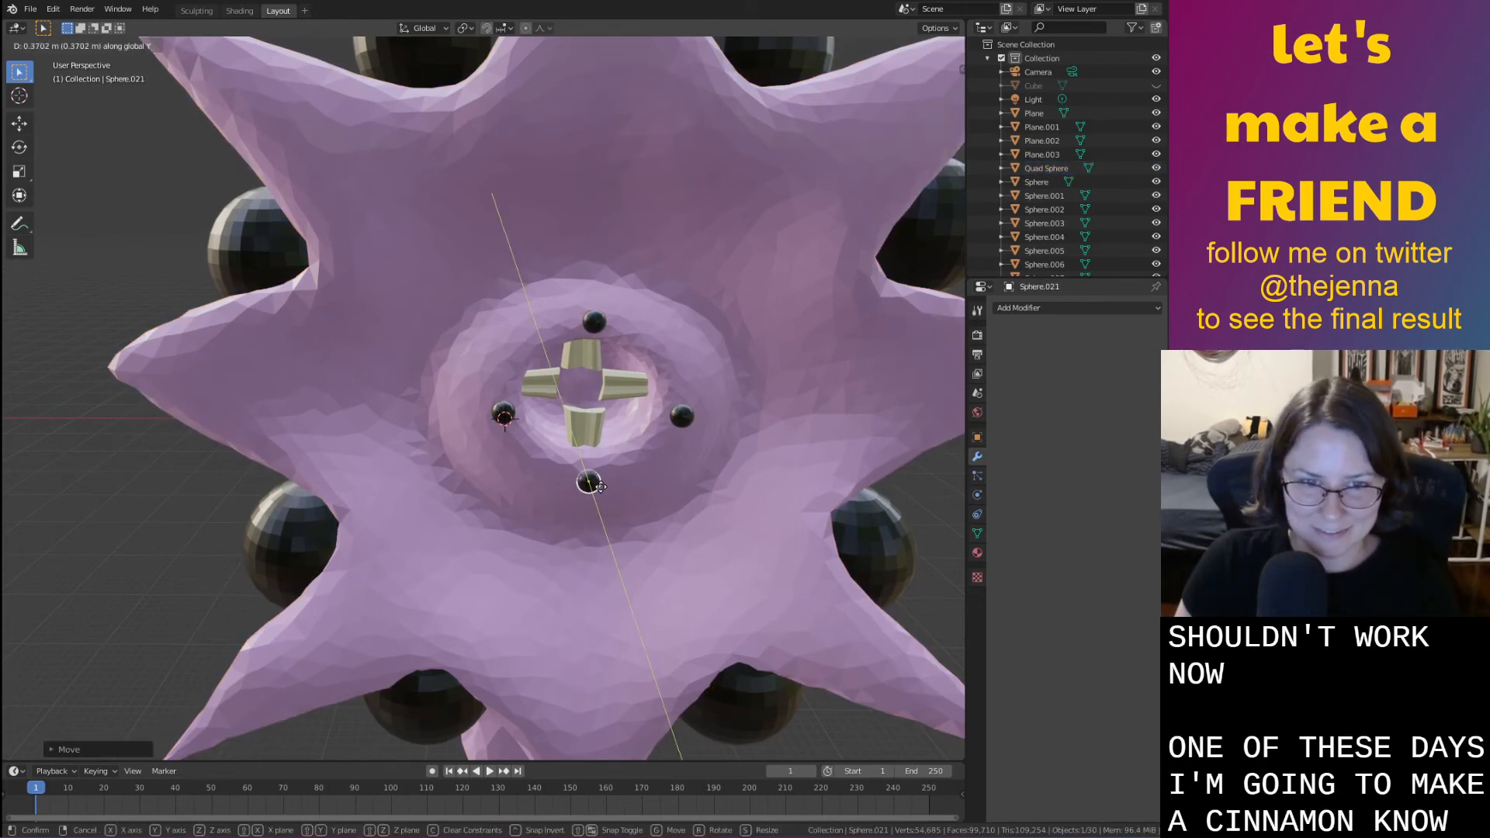
left_click(601, 487)
Shift the eye above the mouth along the Y and X axes to seat and center it, and save the file
left_click(597, 324)
middle_click_drag(597, 324, 588, 348)
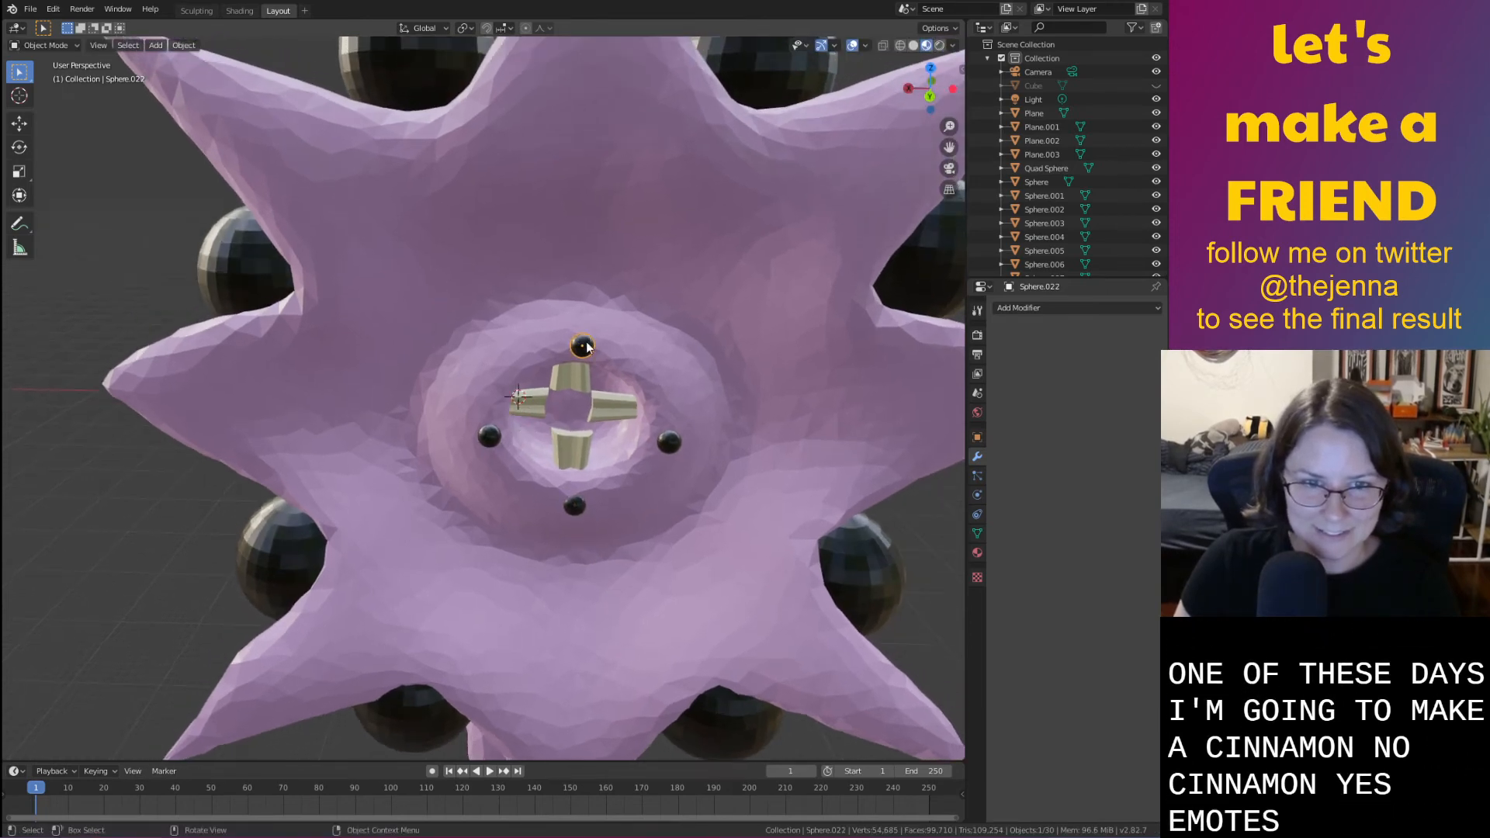
key("g")
key("y")
left_click(589, 339)
key("g")
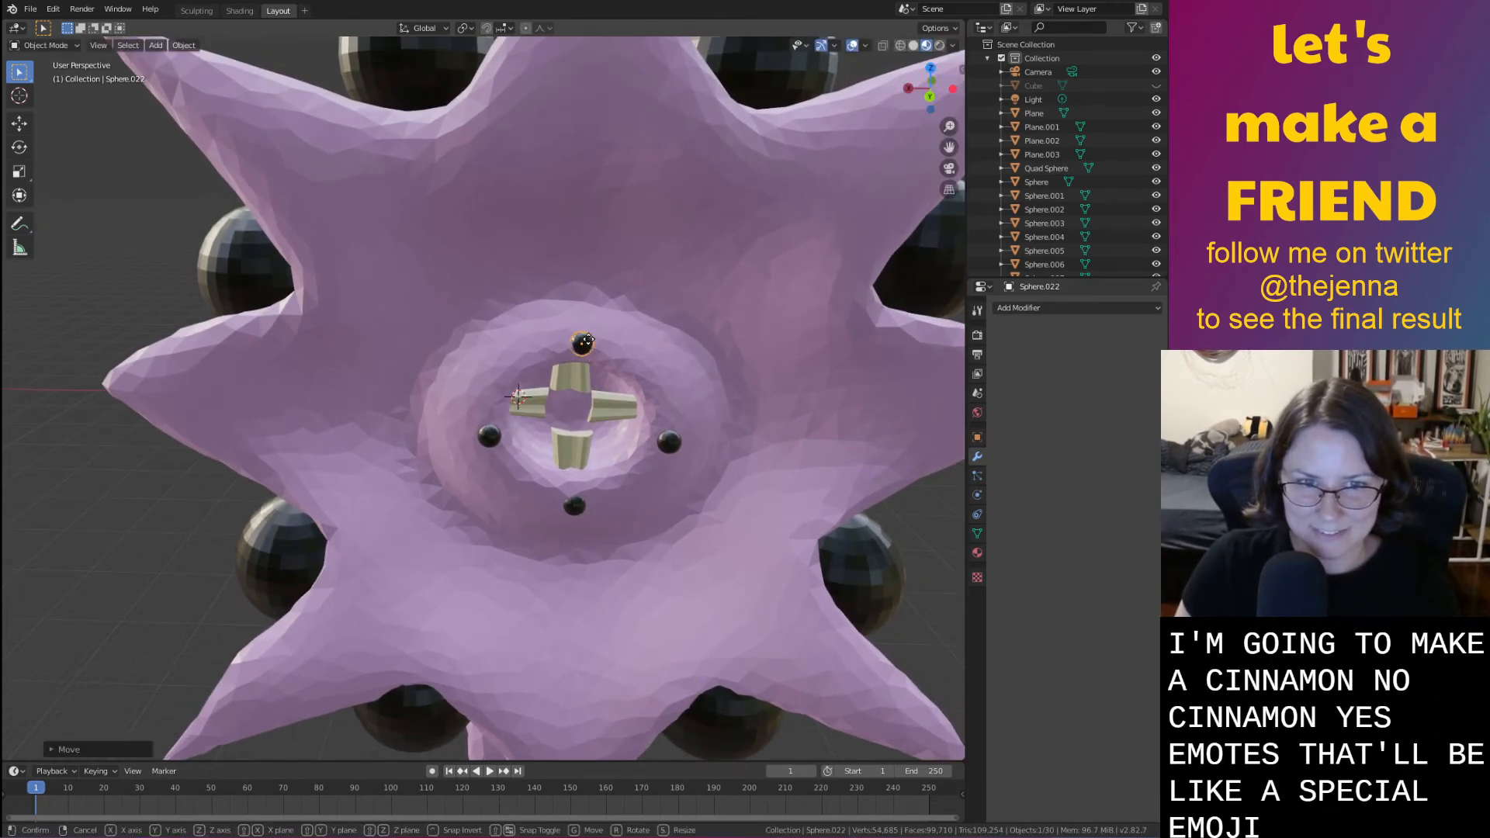
key("x")
left_click(578, 340)
middle_click_drag(618, 363, 610, 407)
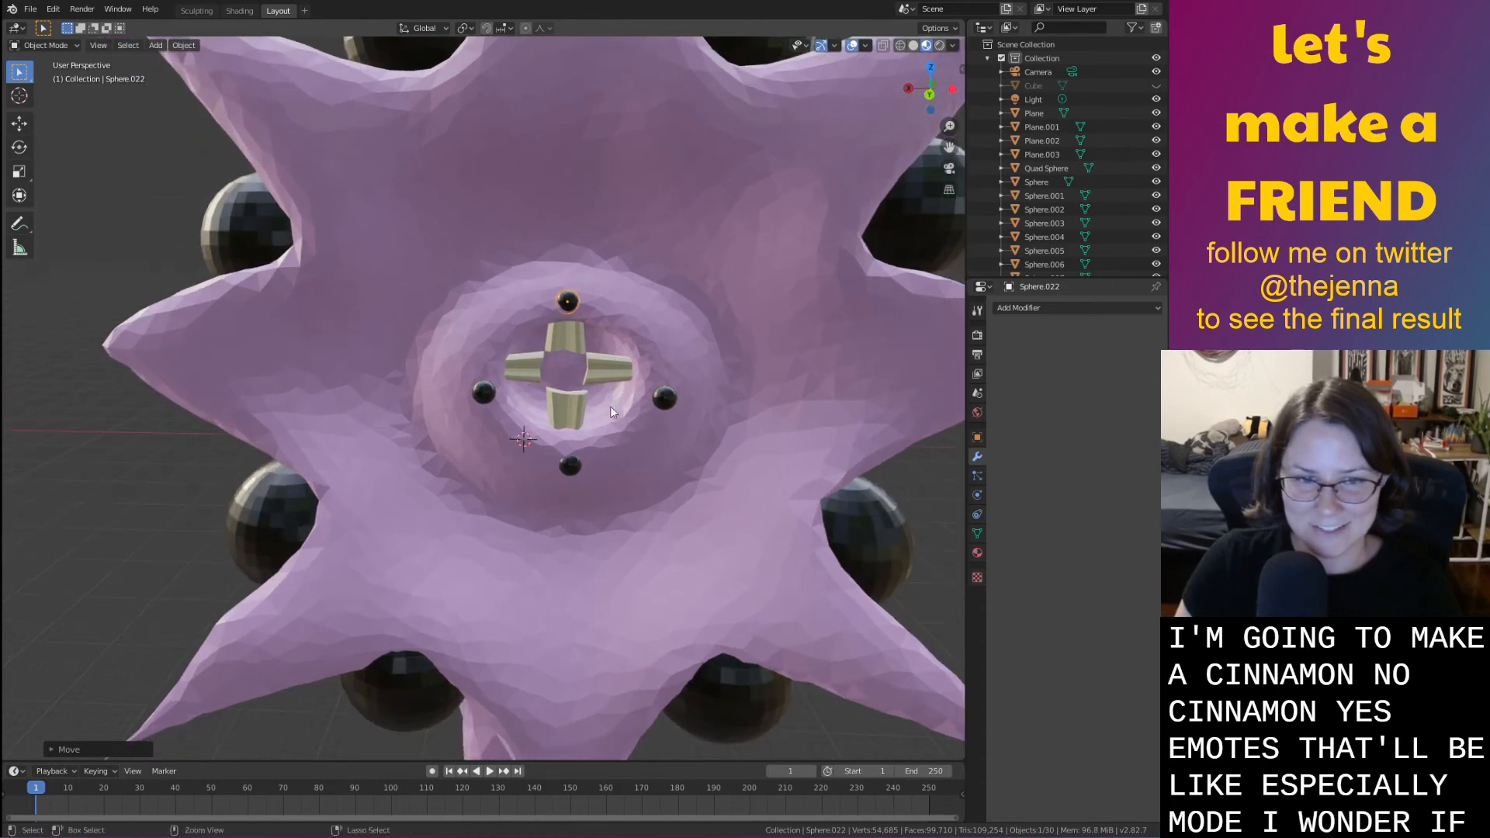
key("ctrl+s")
Raise the eye above the mouth along Z and readjust its depth along Y so it sits on the rim
left_click(572, 306, "shift")
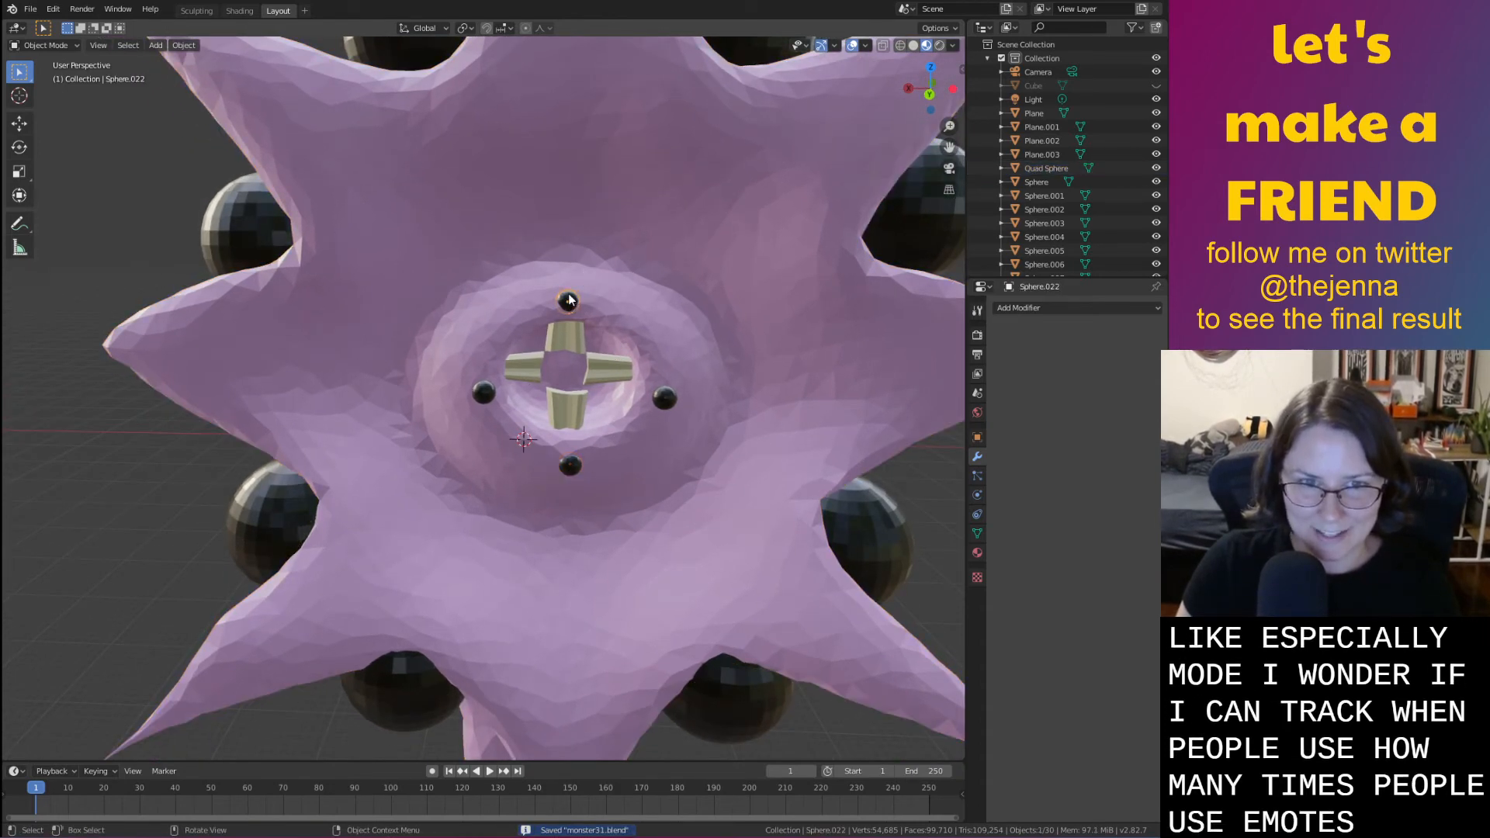
key("g")
key("y")
left_click(570, 296)
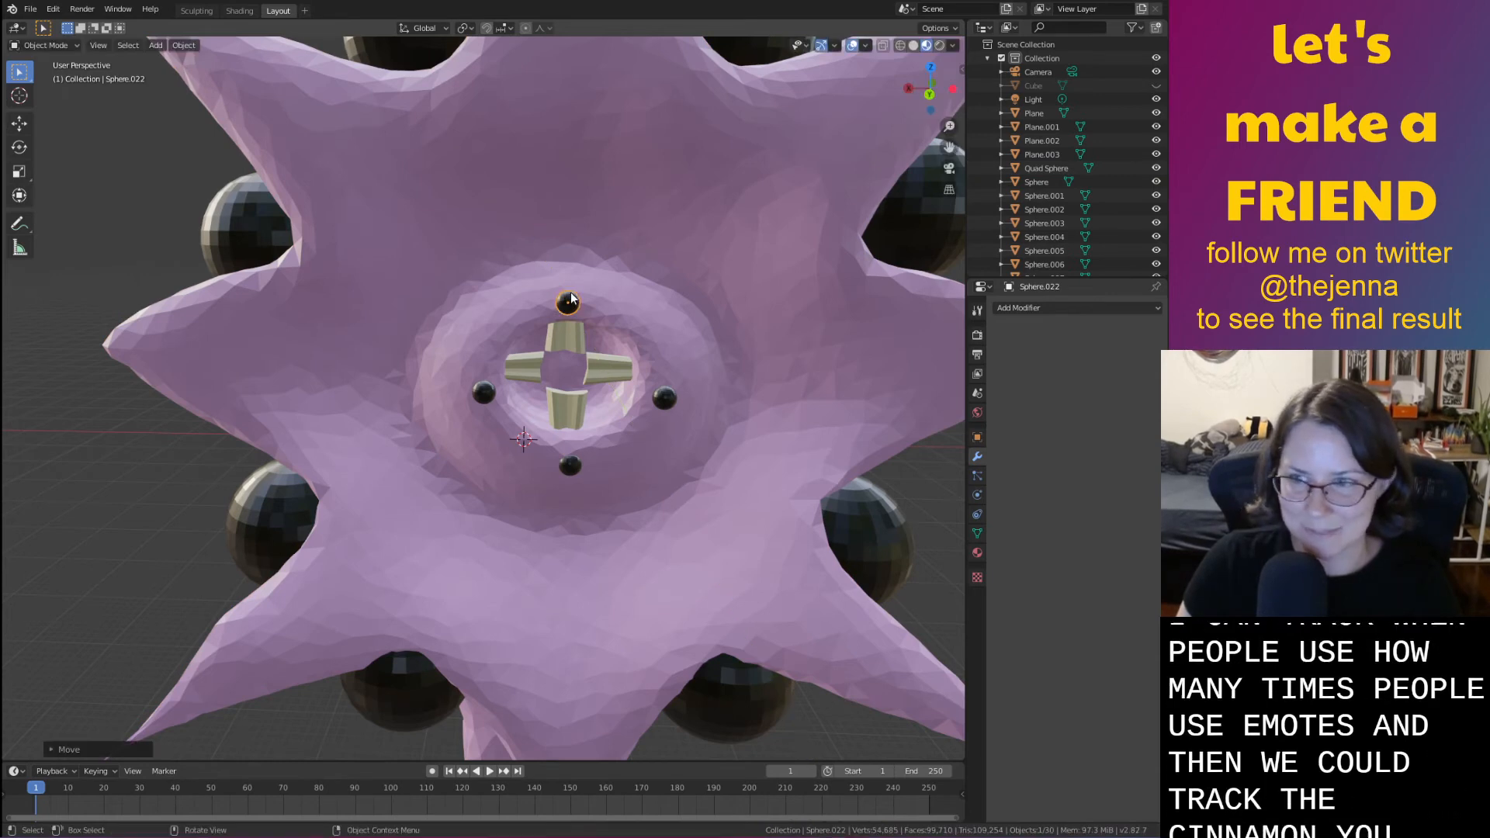
key("g")
key("z")
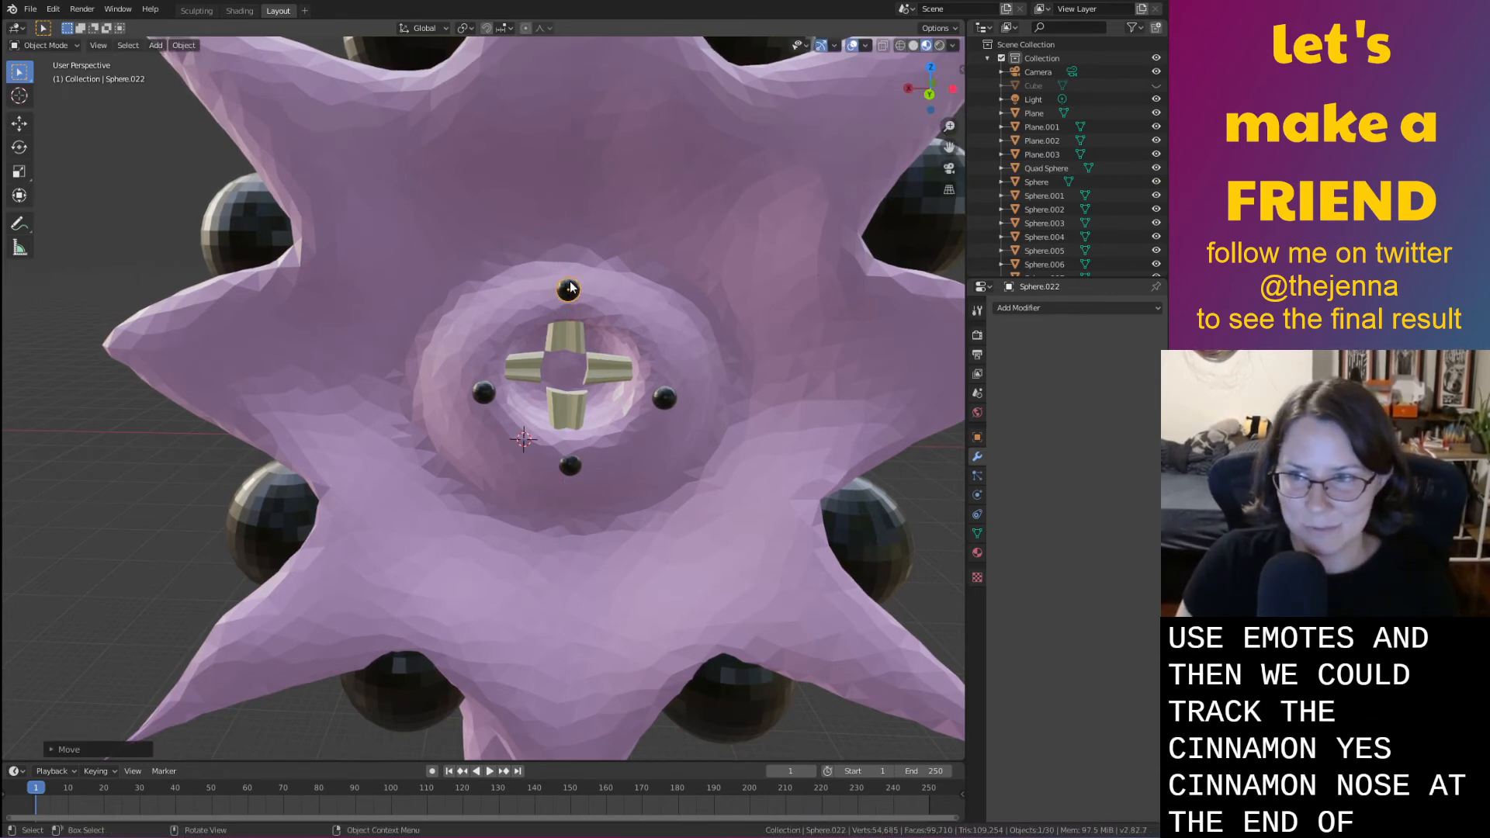
key("x")
key("y")
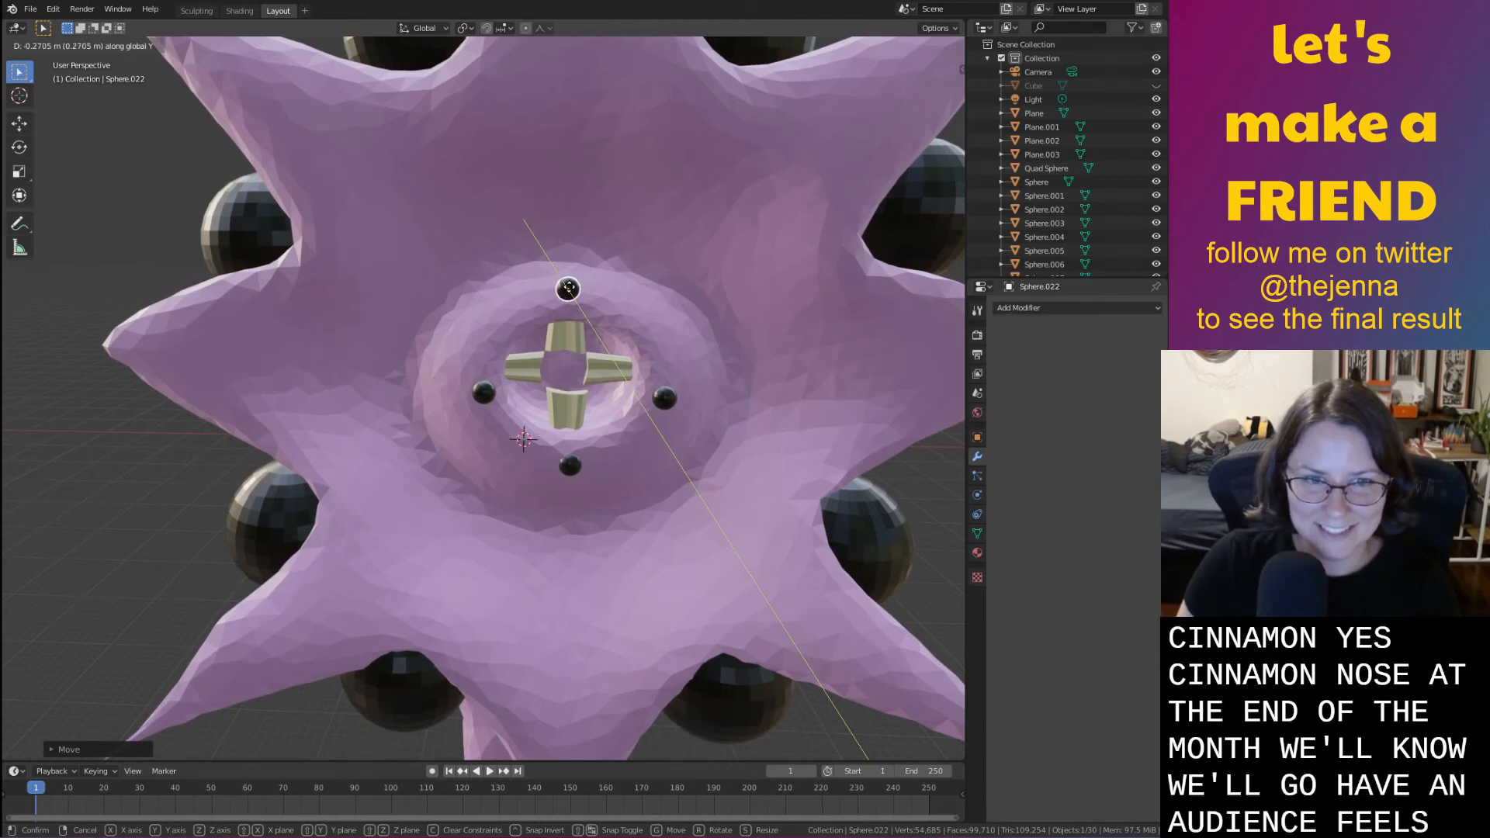
left_click(569, 288)
Save the file and duplicate the four small eyes around the mouth, rotating the copies about 45° around the Y axis
left_click(569, 466)
key("ctrl+s")
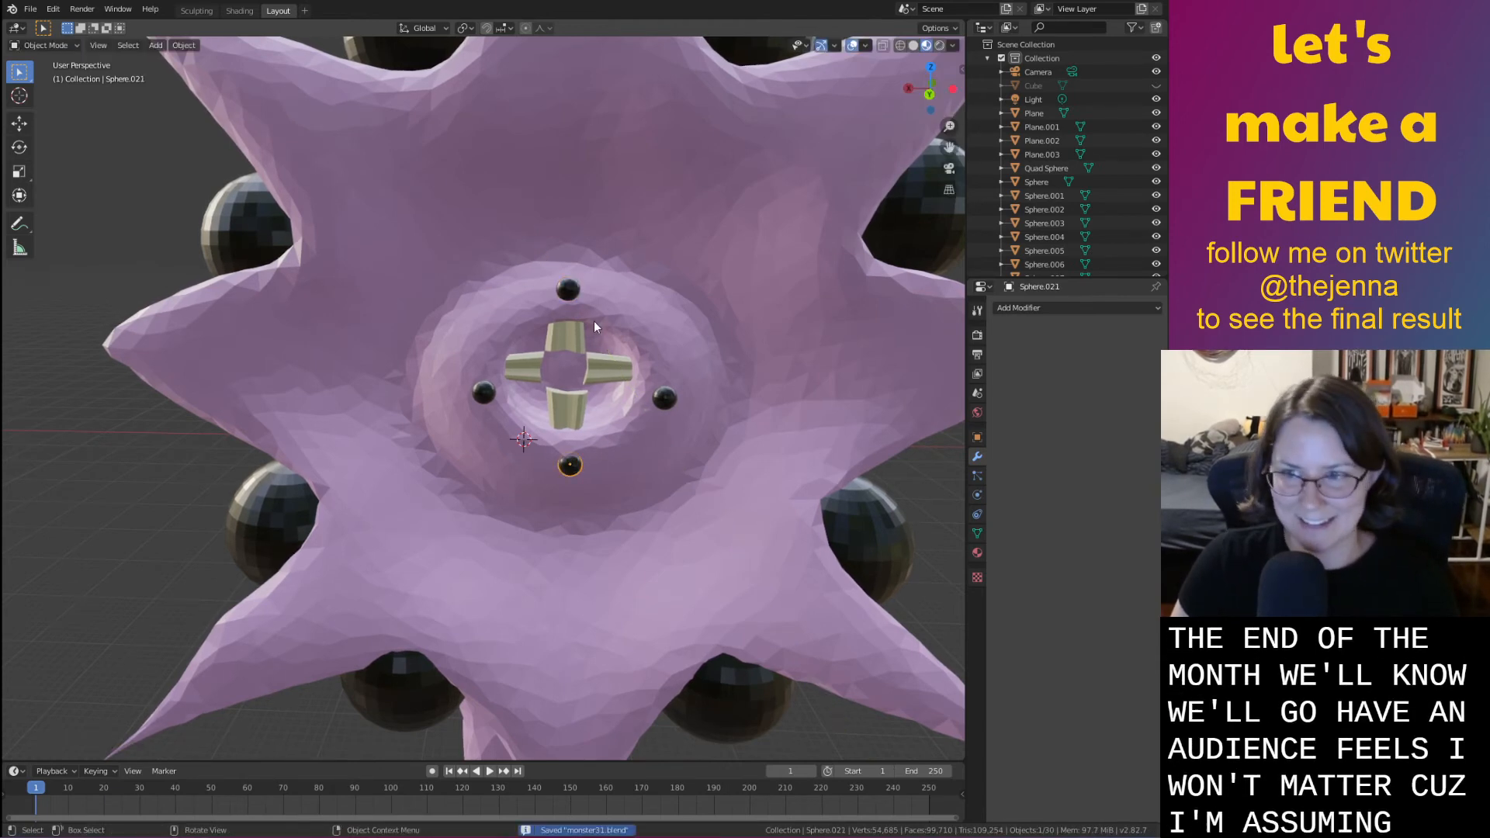
left_click(667, 399, "shift")
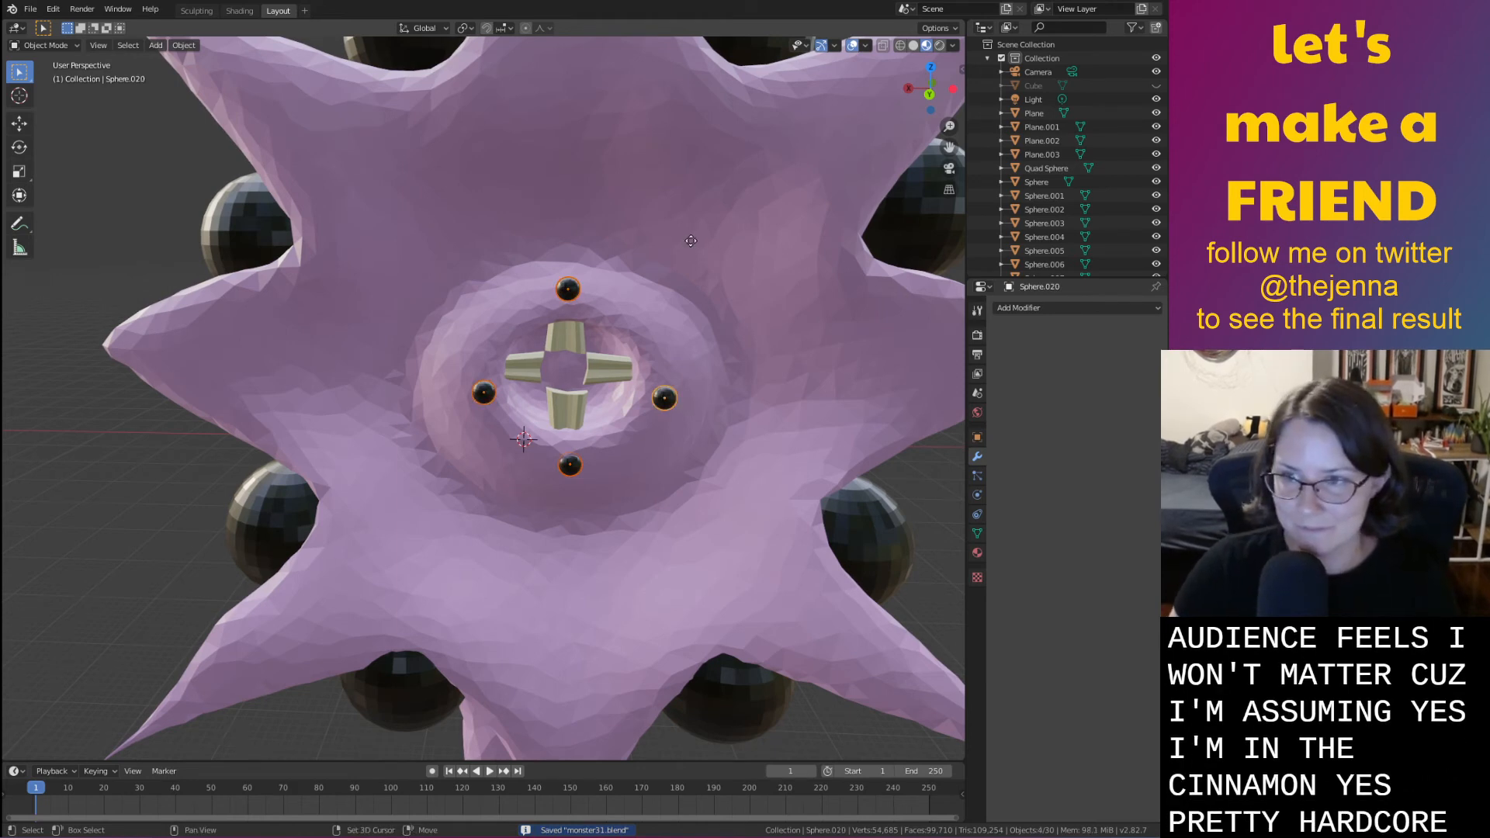
key("shift+d")
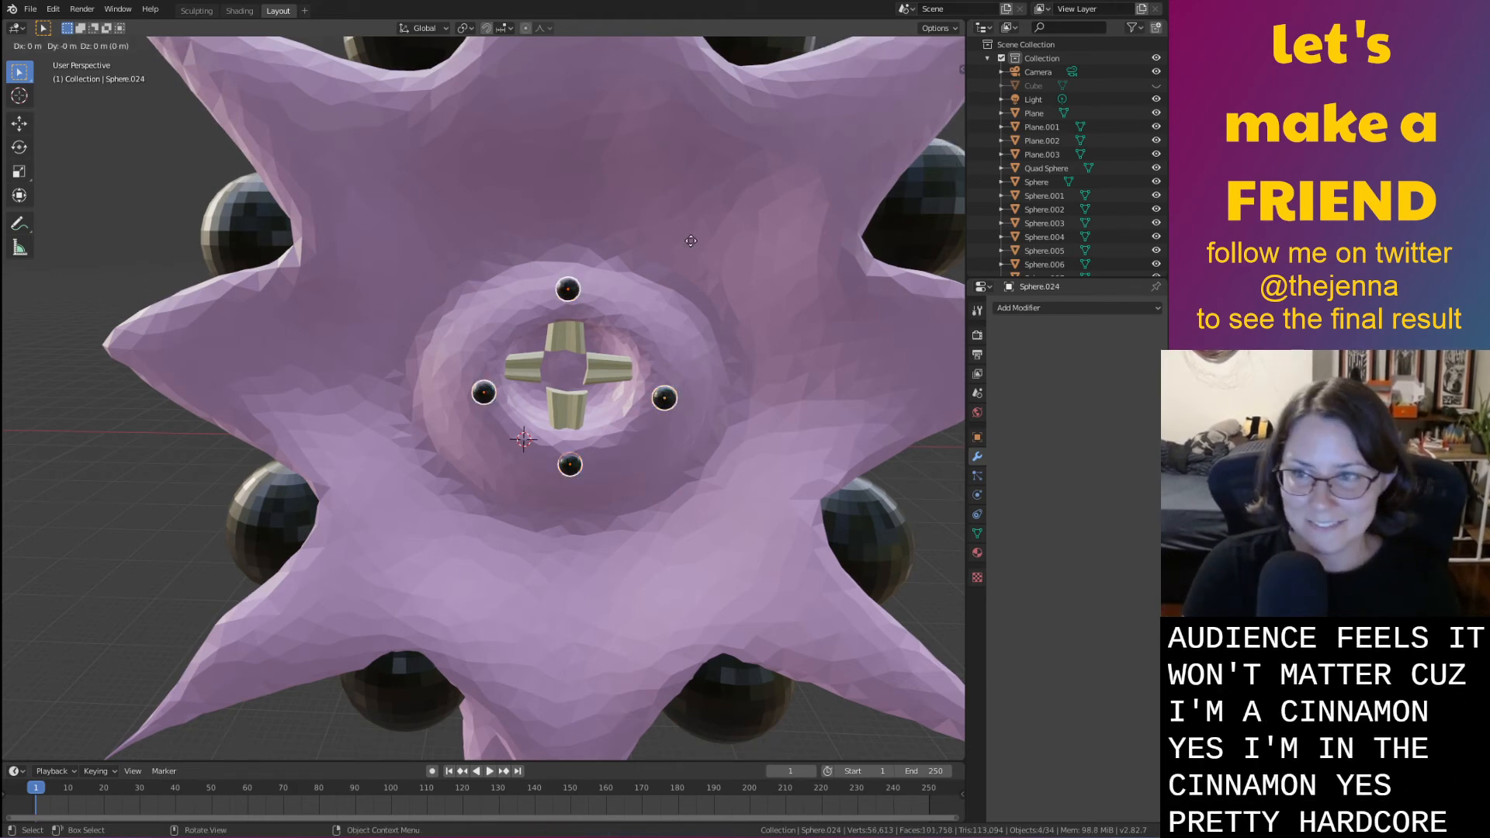
type("r90")
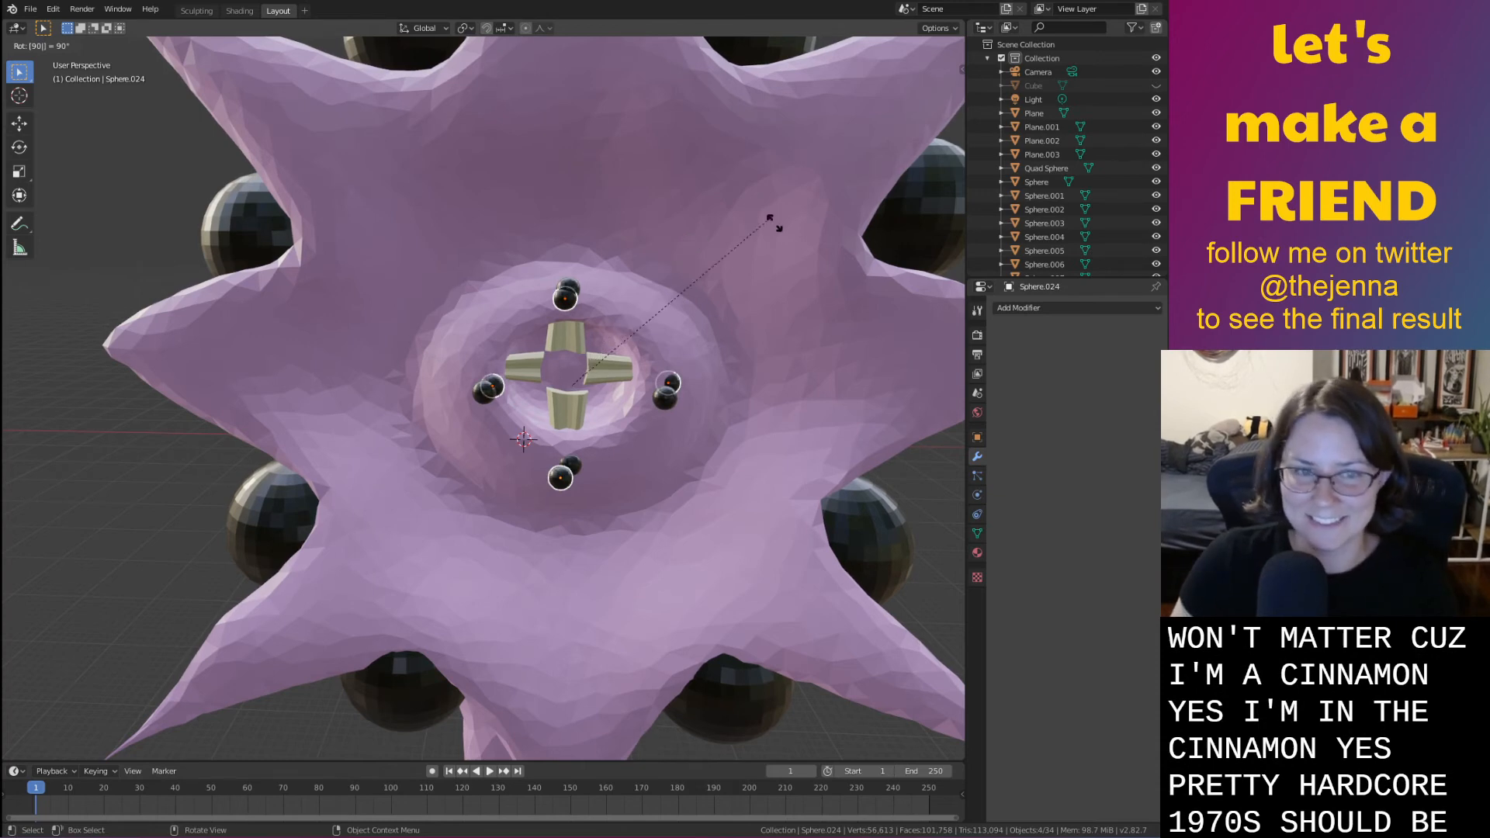
key("Return")
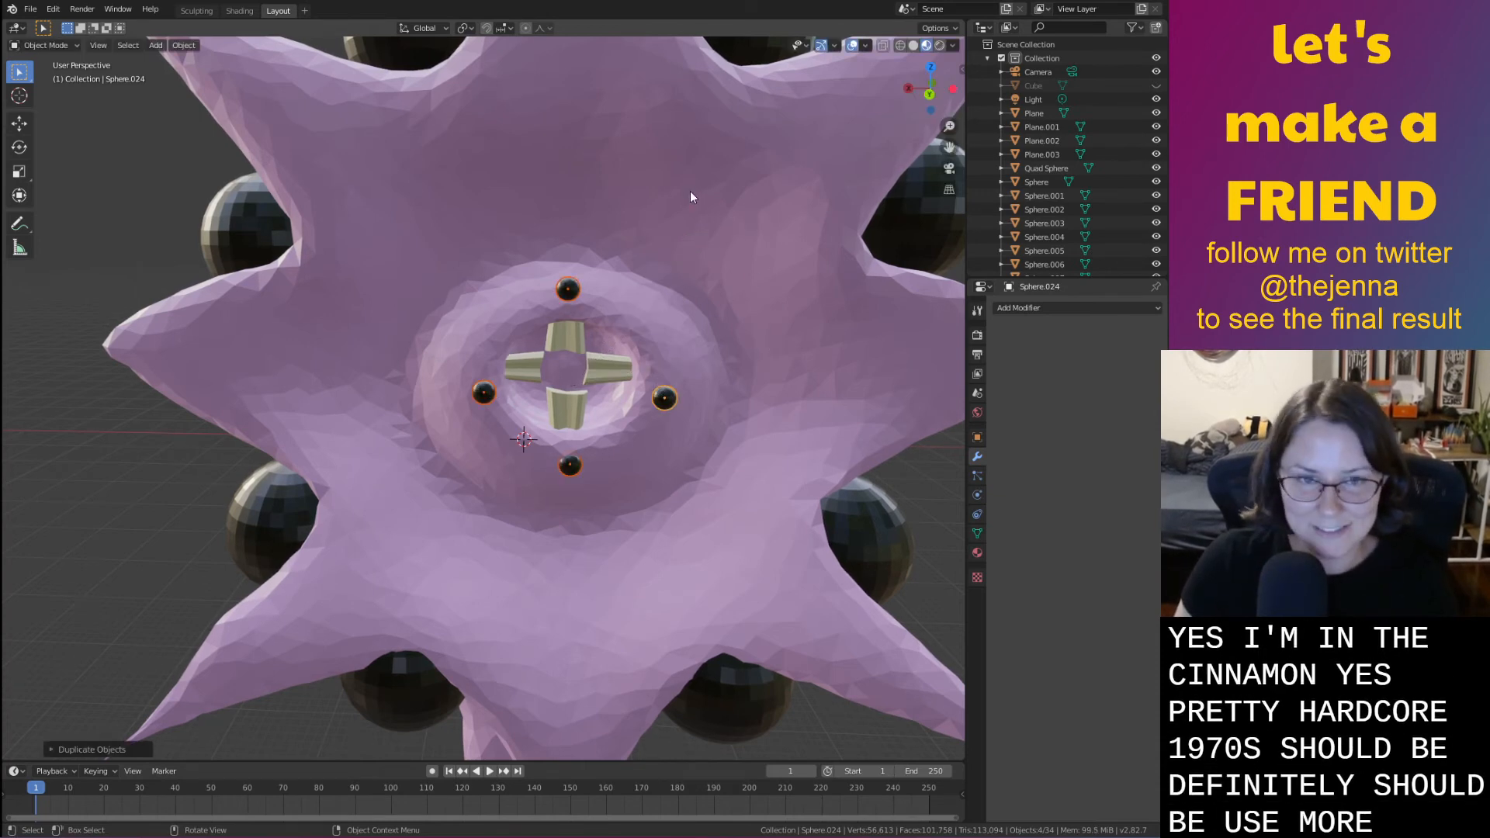
key("r")
key("x")
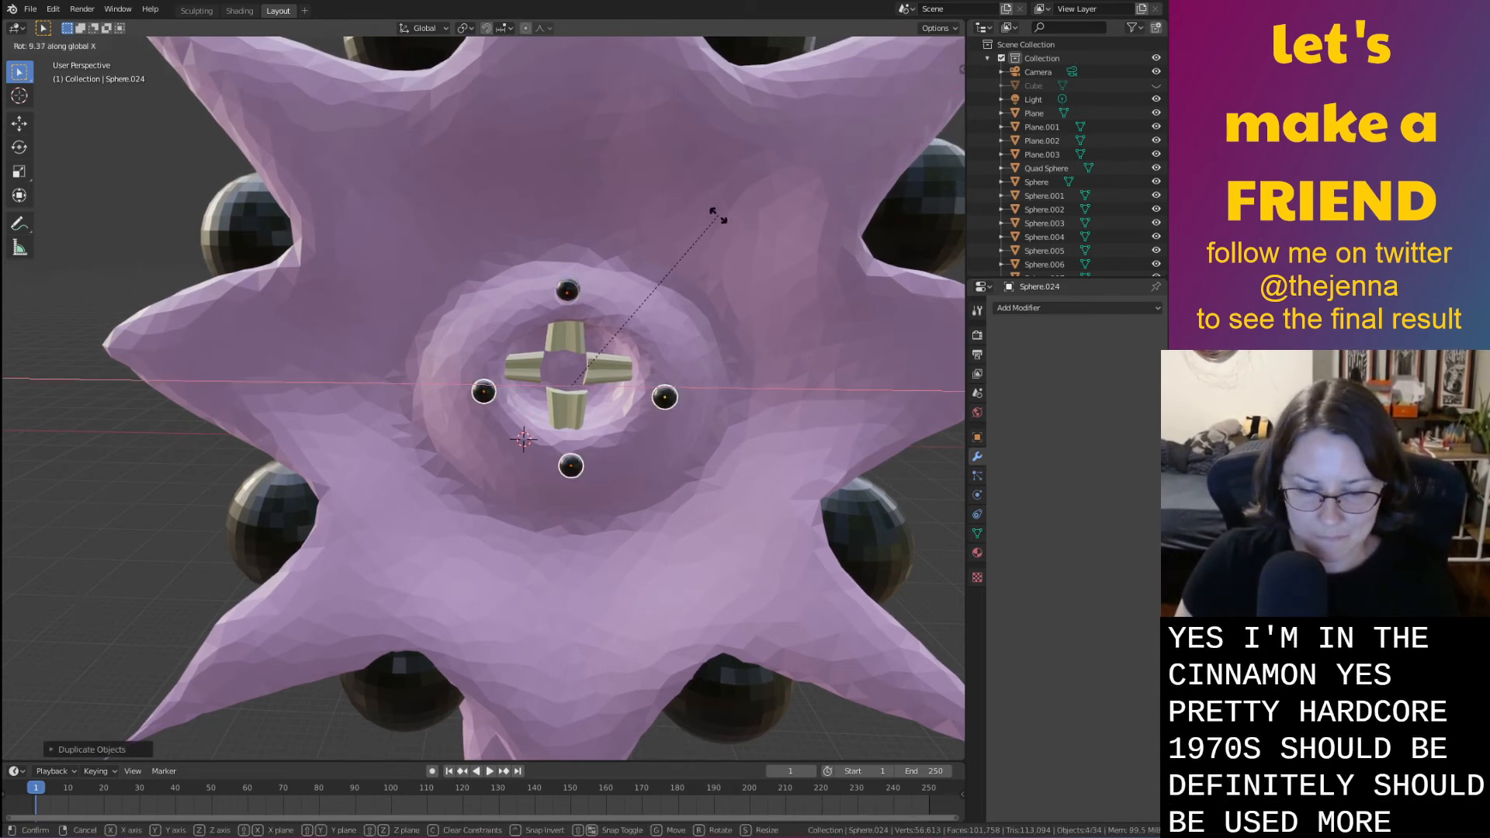
key("y")
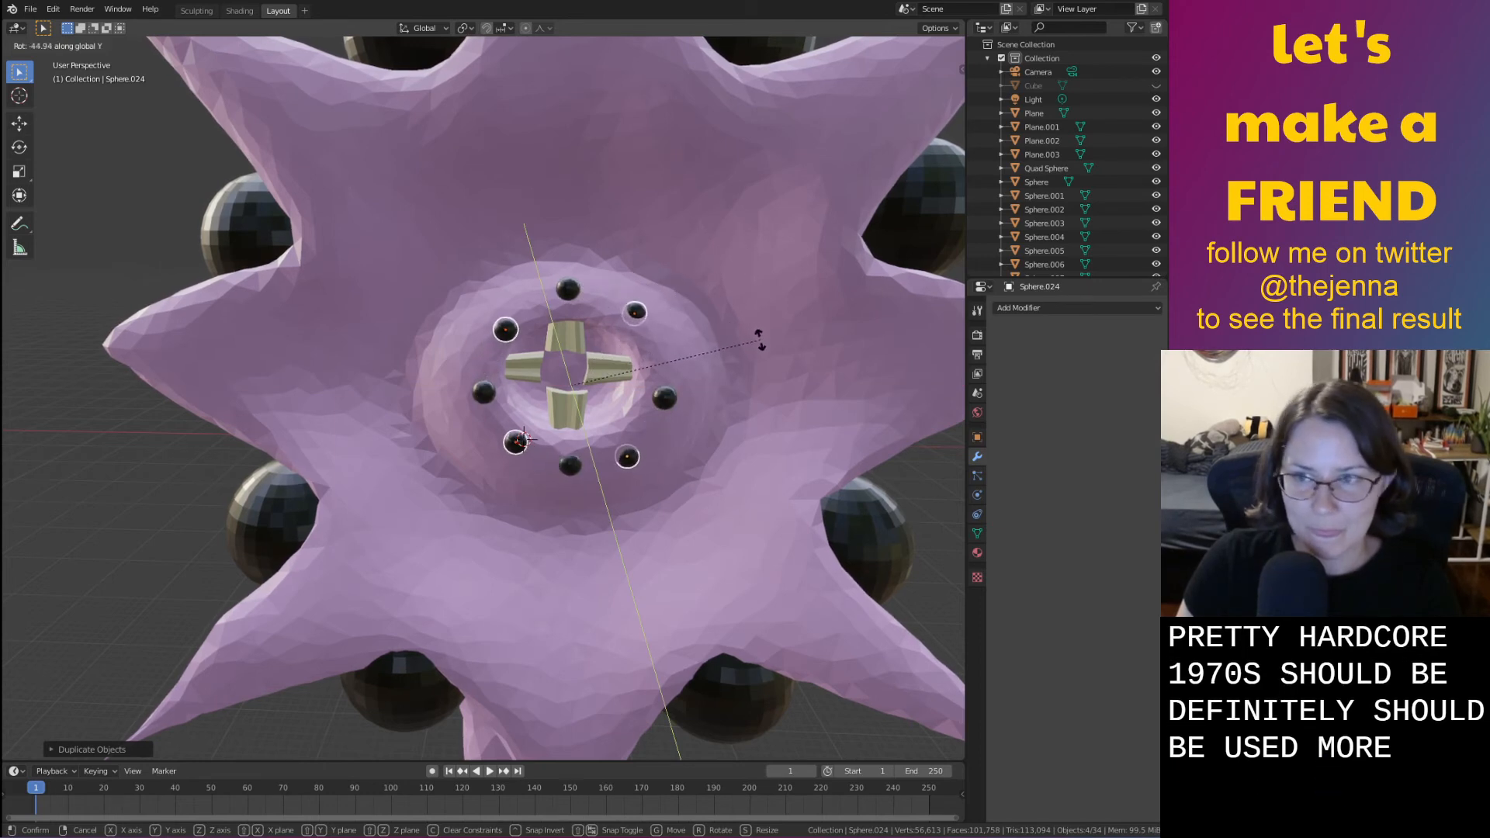
left_click(760, 342)
Move the upper-left and upper-right eyes around the mouth along the Y axis to seat them on the rim
left_click(503, 330)
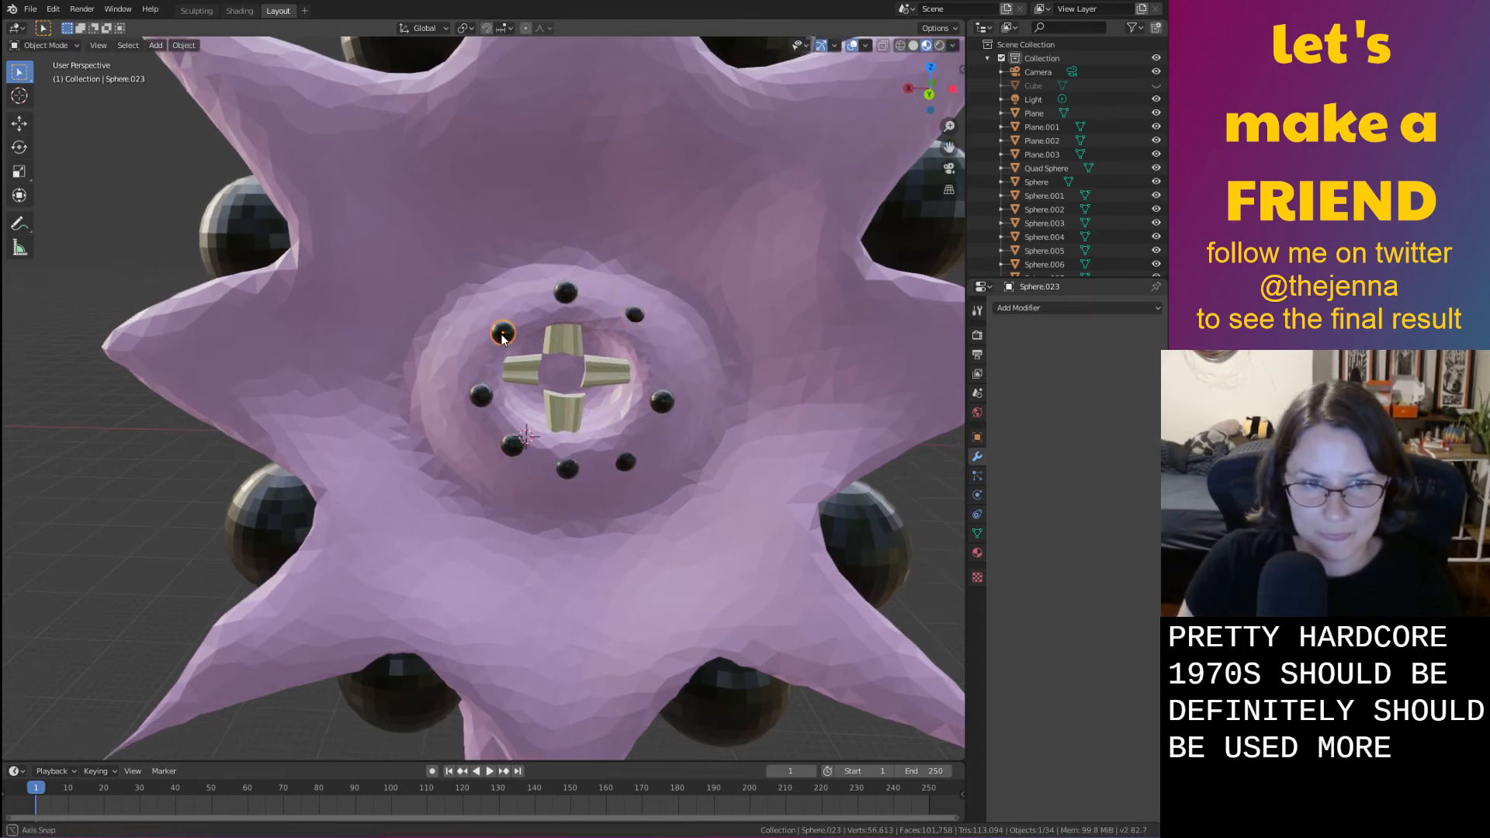
middle_click_drag(503, 331, 505, 353)
key("g")
key("y")
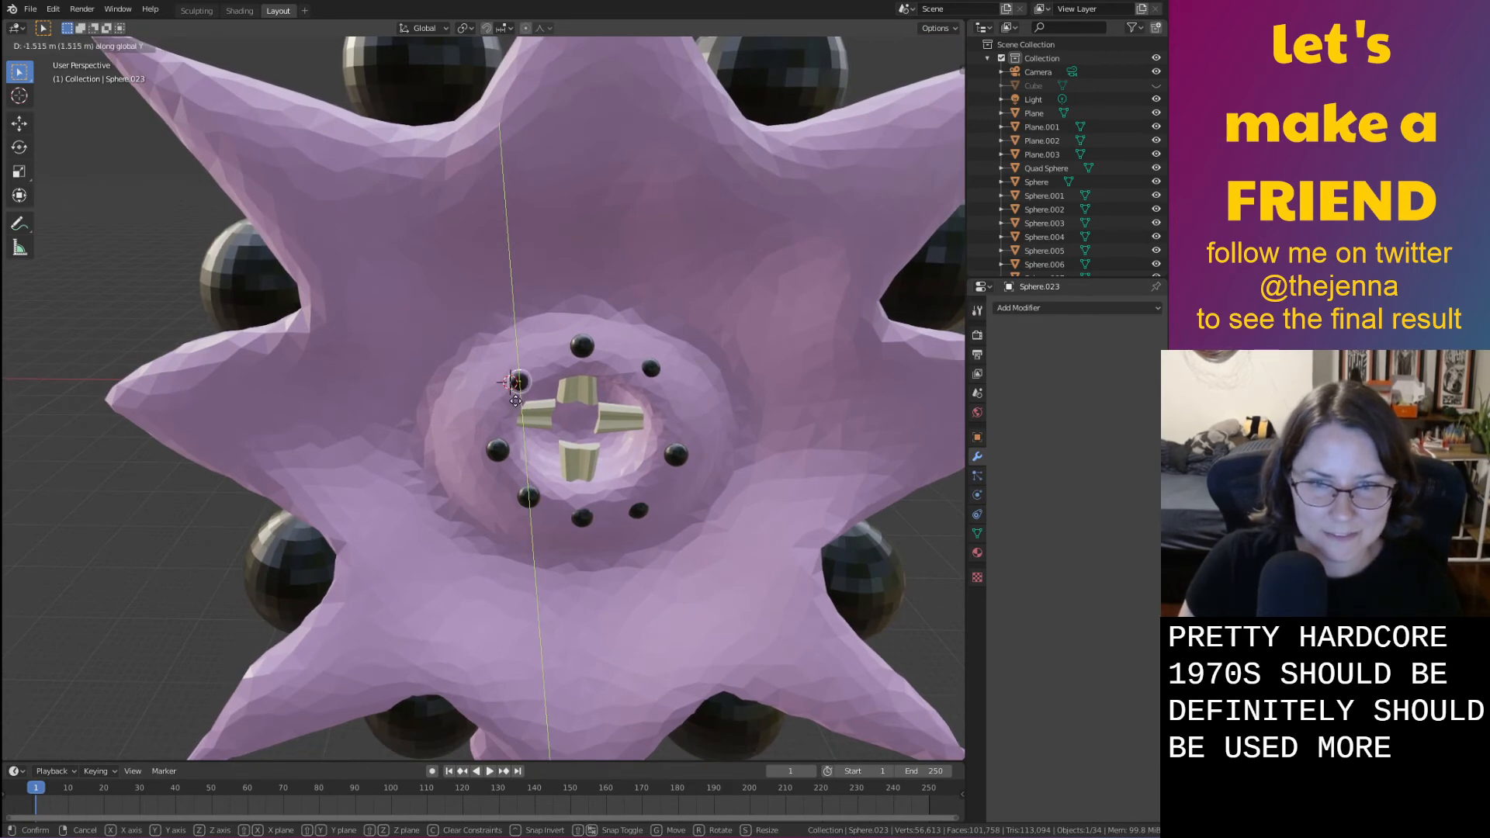
left_click(516, 401)
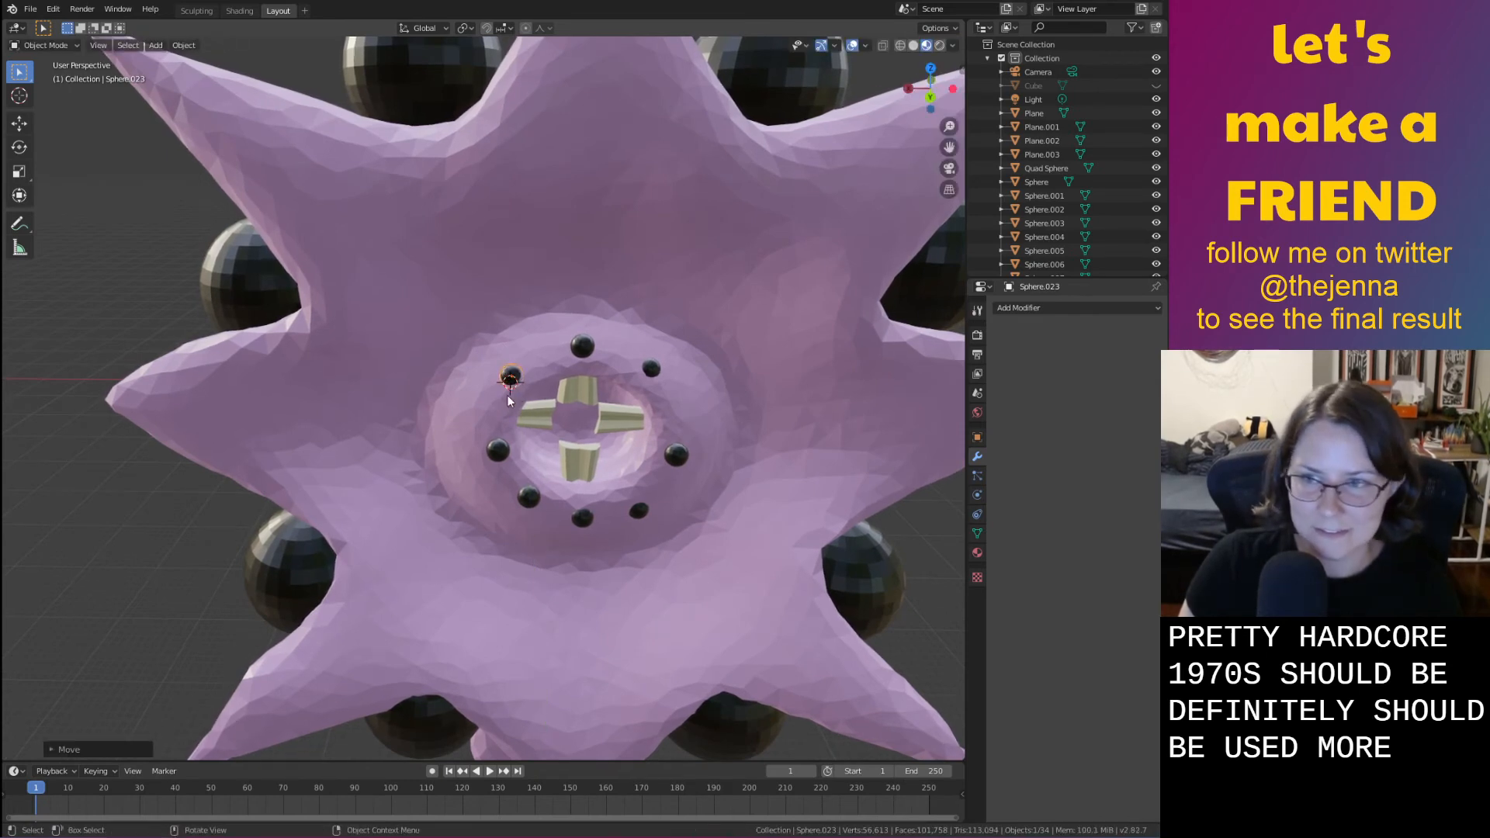
key("g")
key("y")
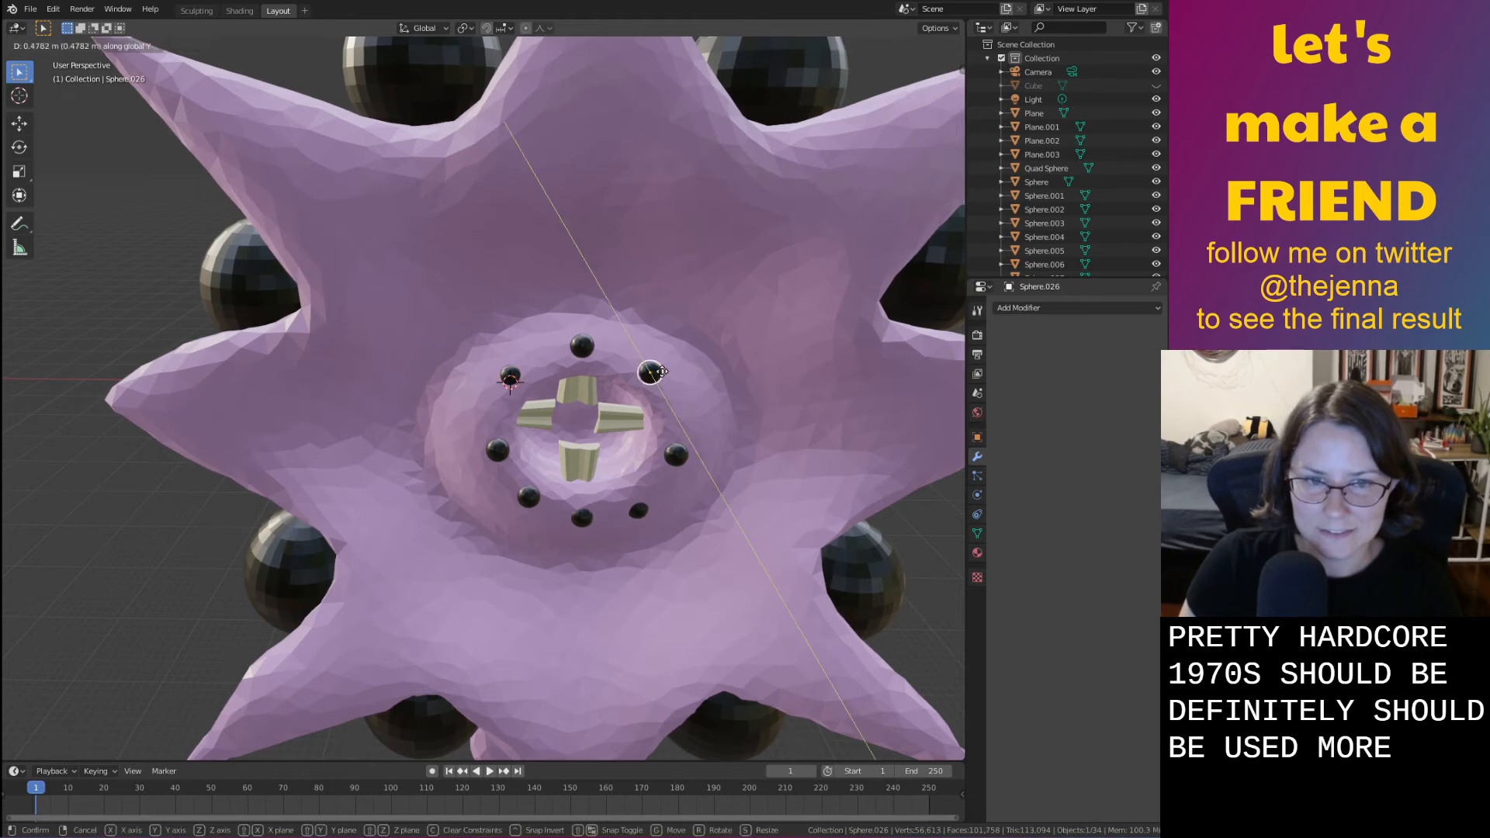
left_click(660, 377)
Move the lower-right and lower-left eyes around the mouth along the Y axis to seat them on the rim
left_click(646, 513)
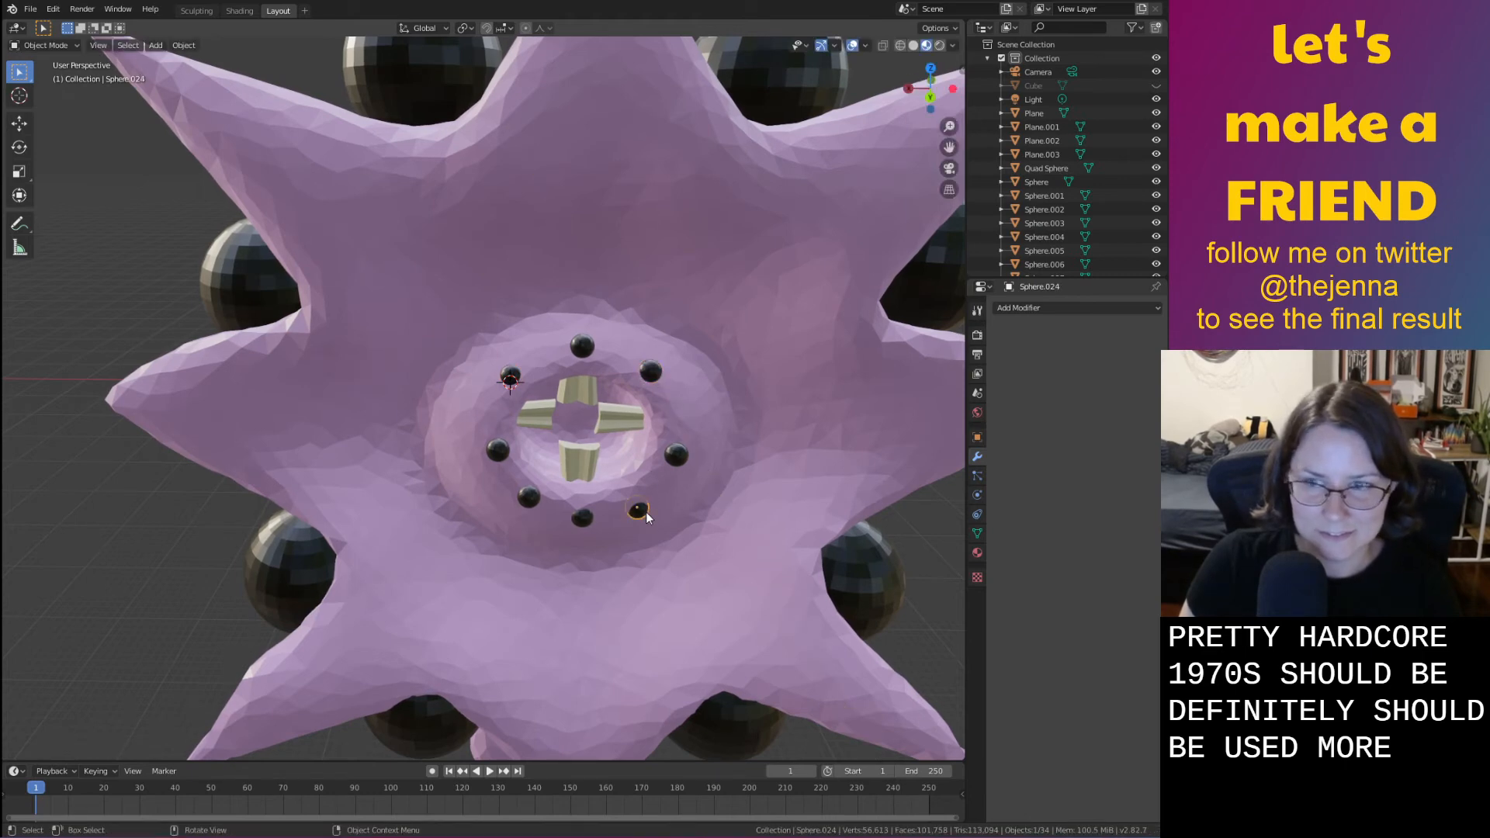
key("g")
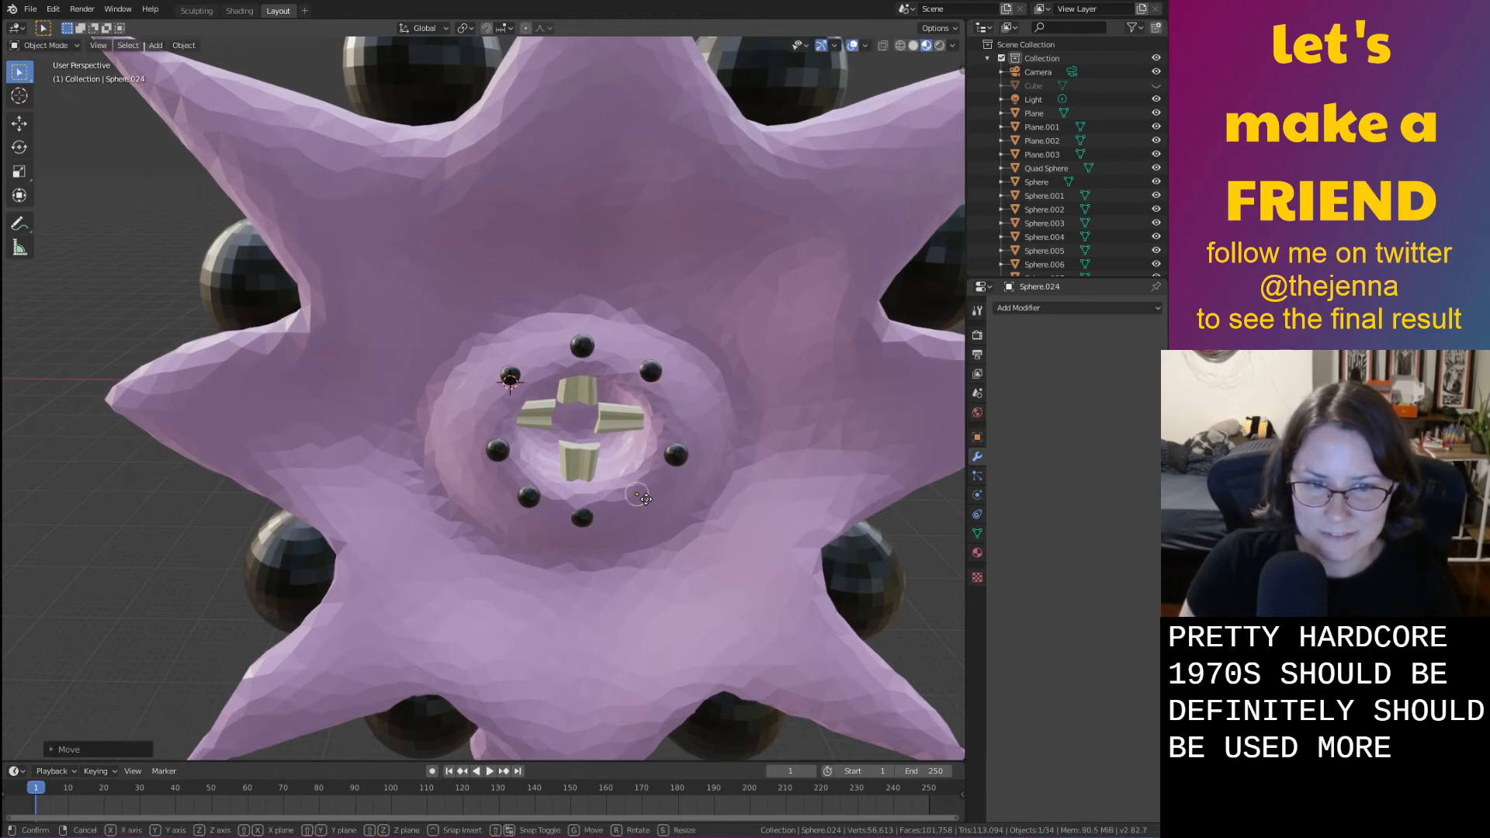
key("y")
left_click(645, 503)
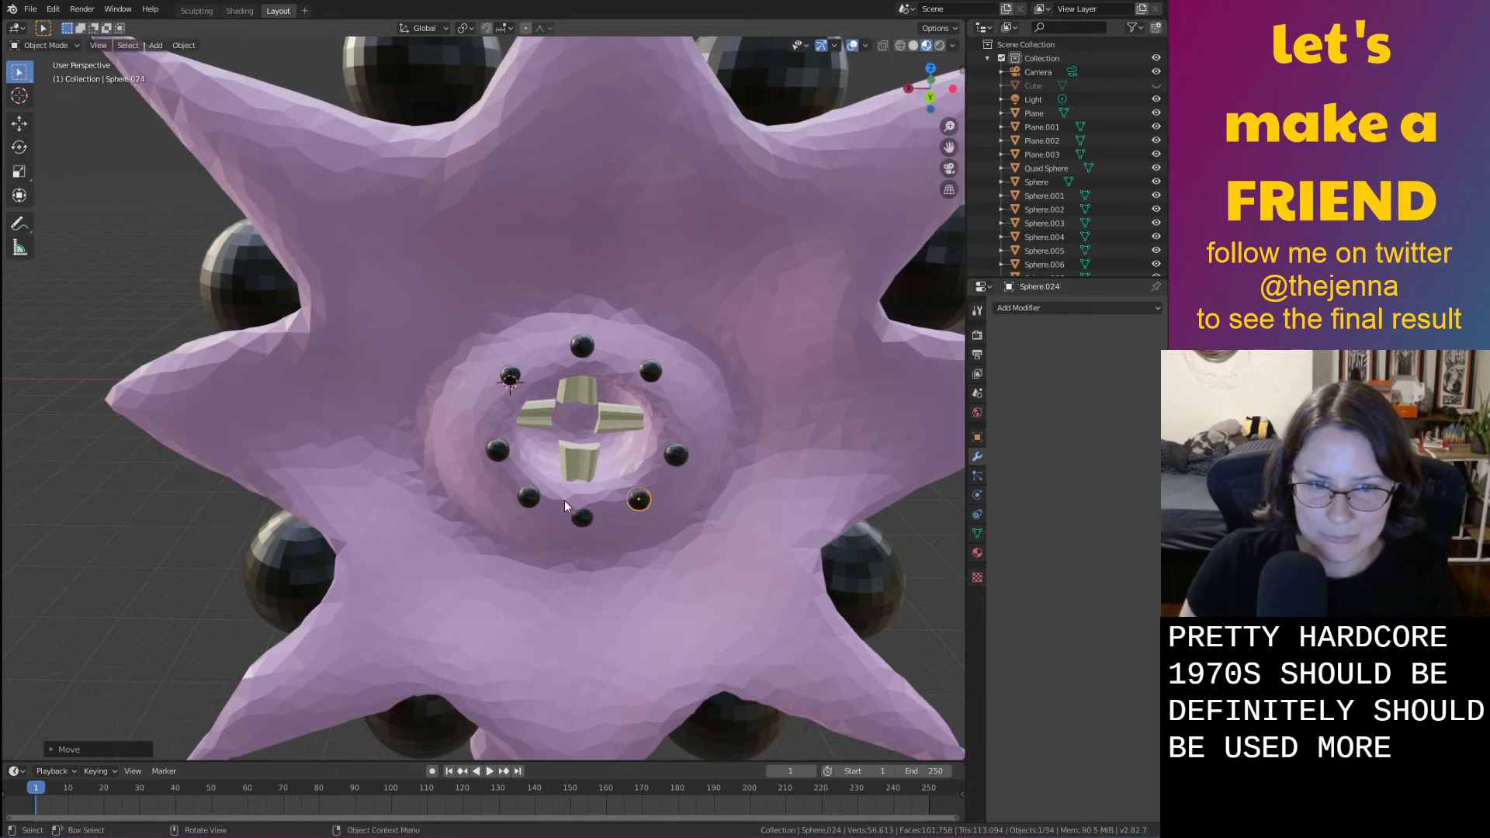
left_click(526, 505)
key("g")
key("y")
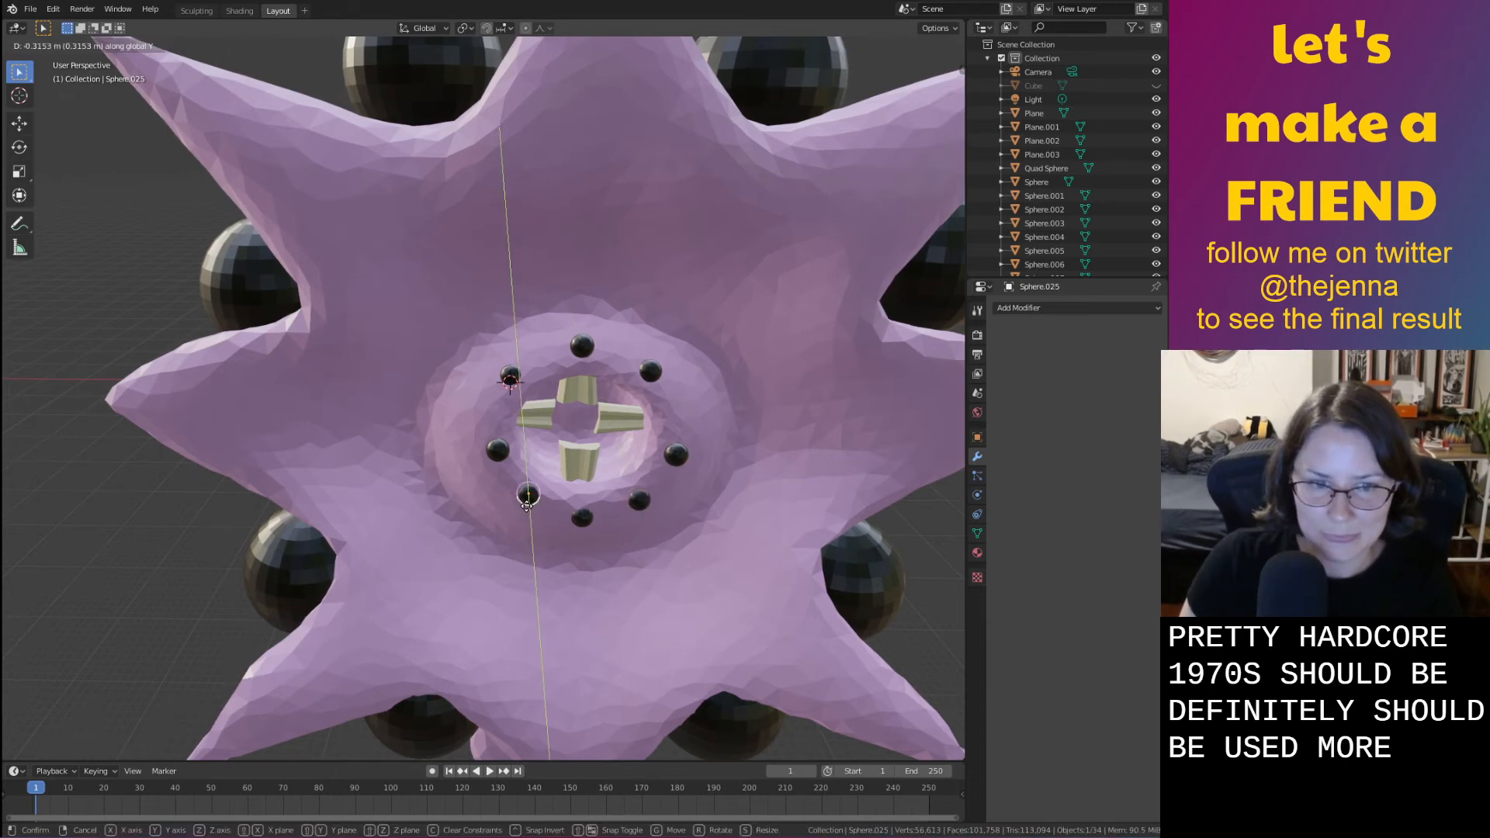
left_click(528, 504)
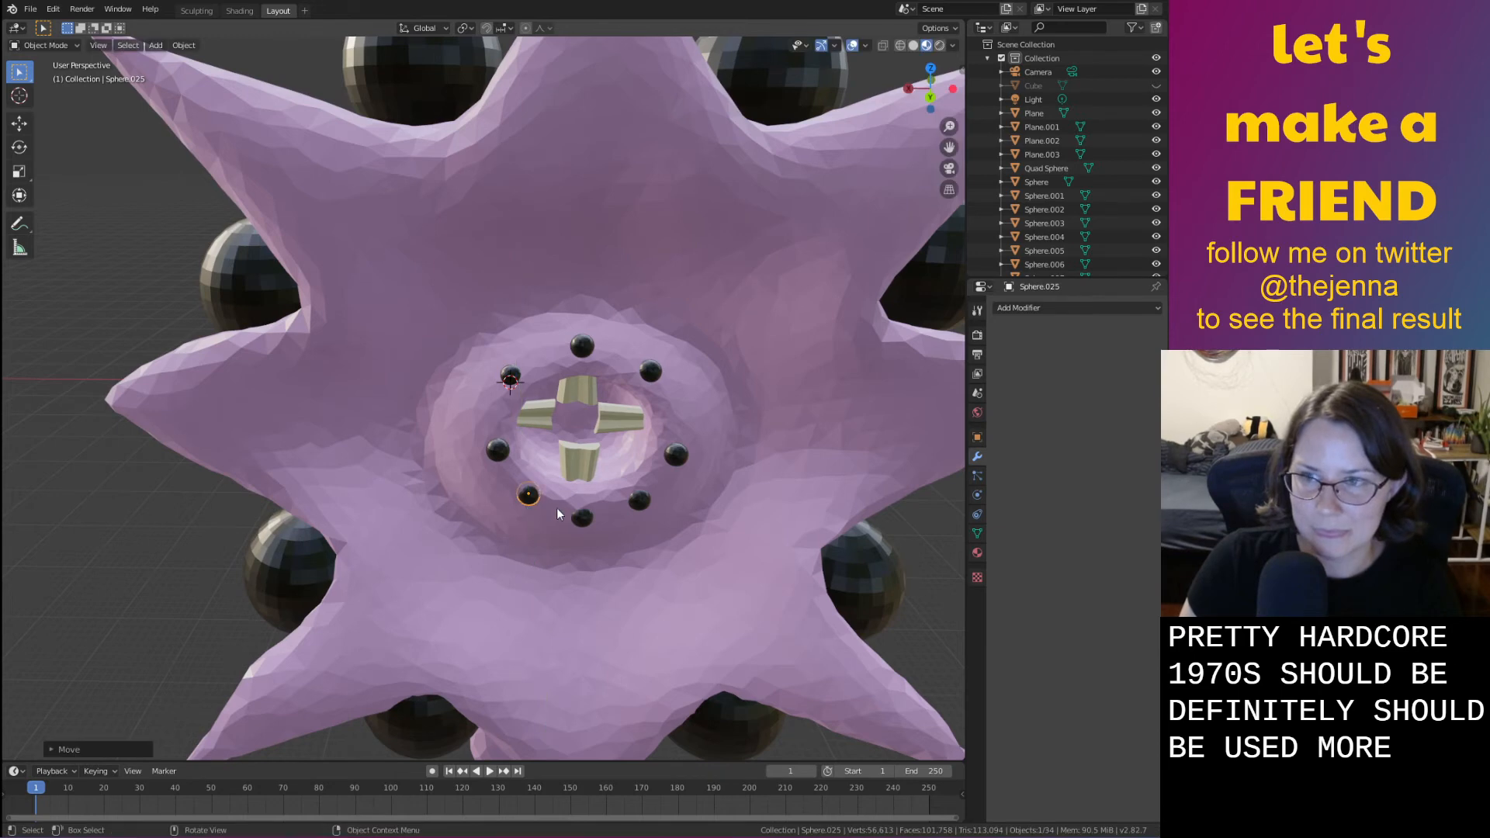
Adjust the depth of the eye directly right of the mouth along the Y axis, shifting it about 0.43 m
middle_click_drag(556, 508, 556, 478)
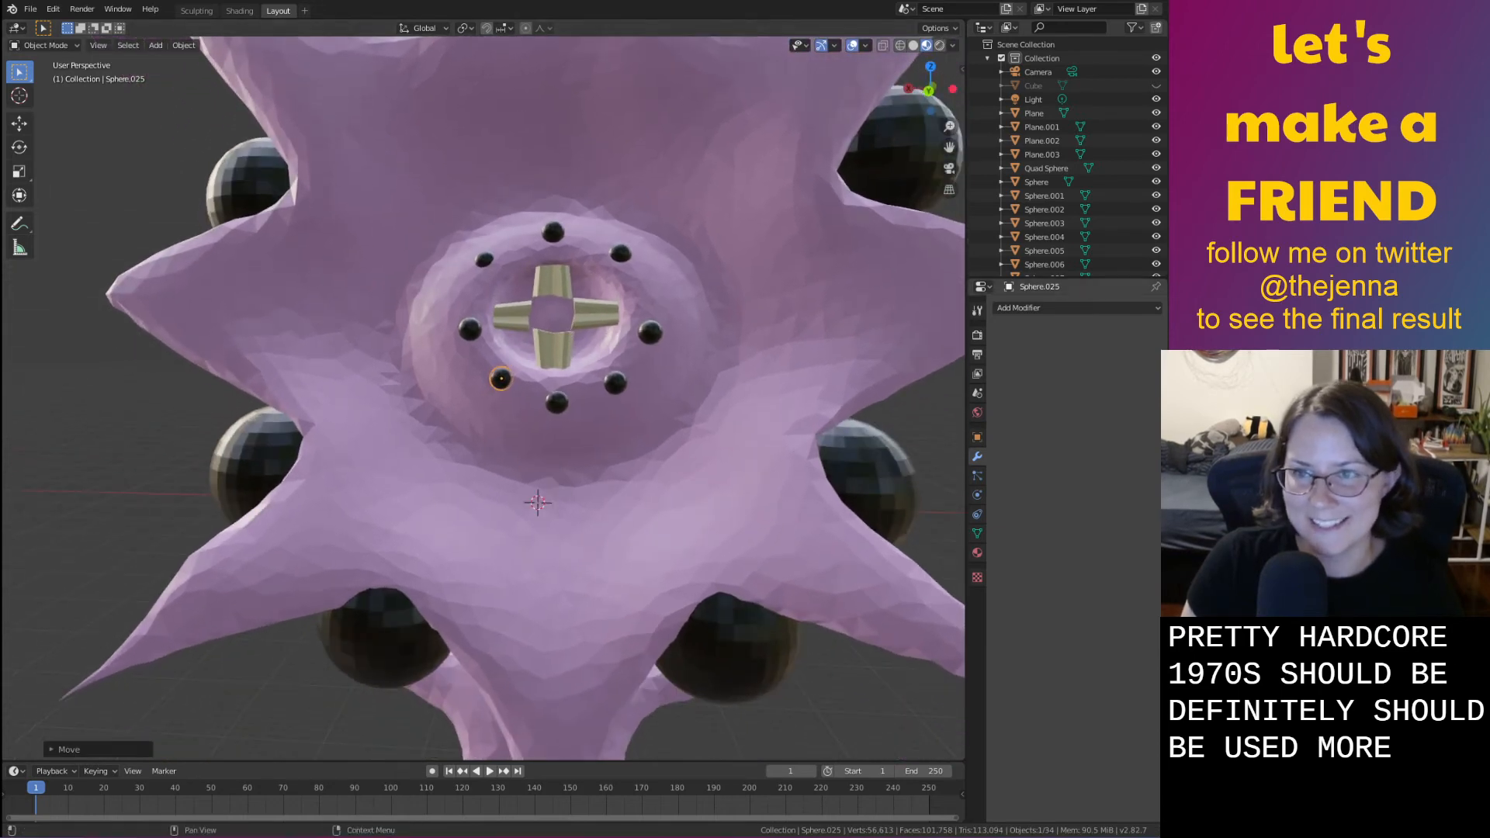
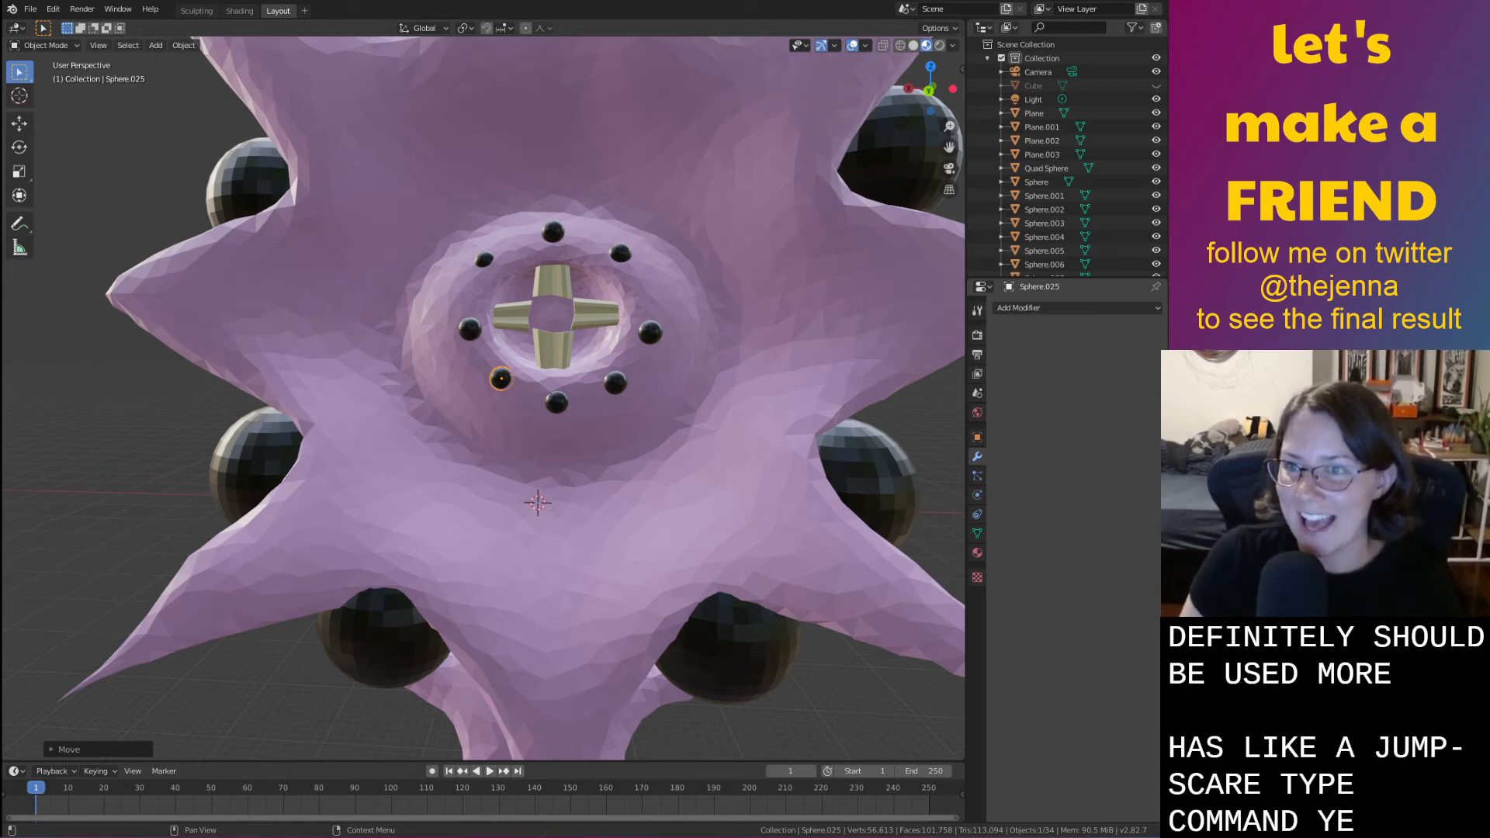
middle_click_drag(653, 350, 649, 385)
left_click(649, 366)
key("g")
key("y")
left_click(649, 378)
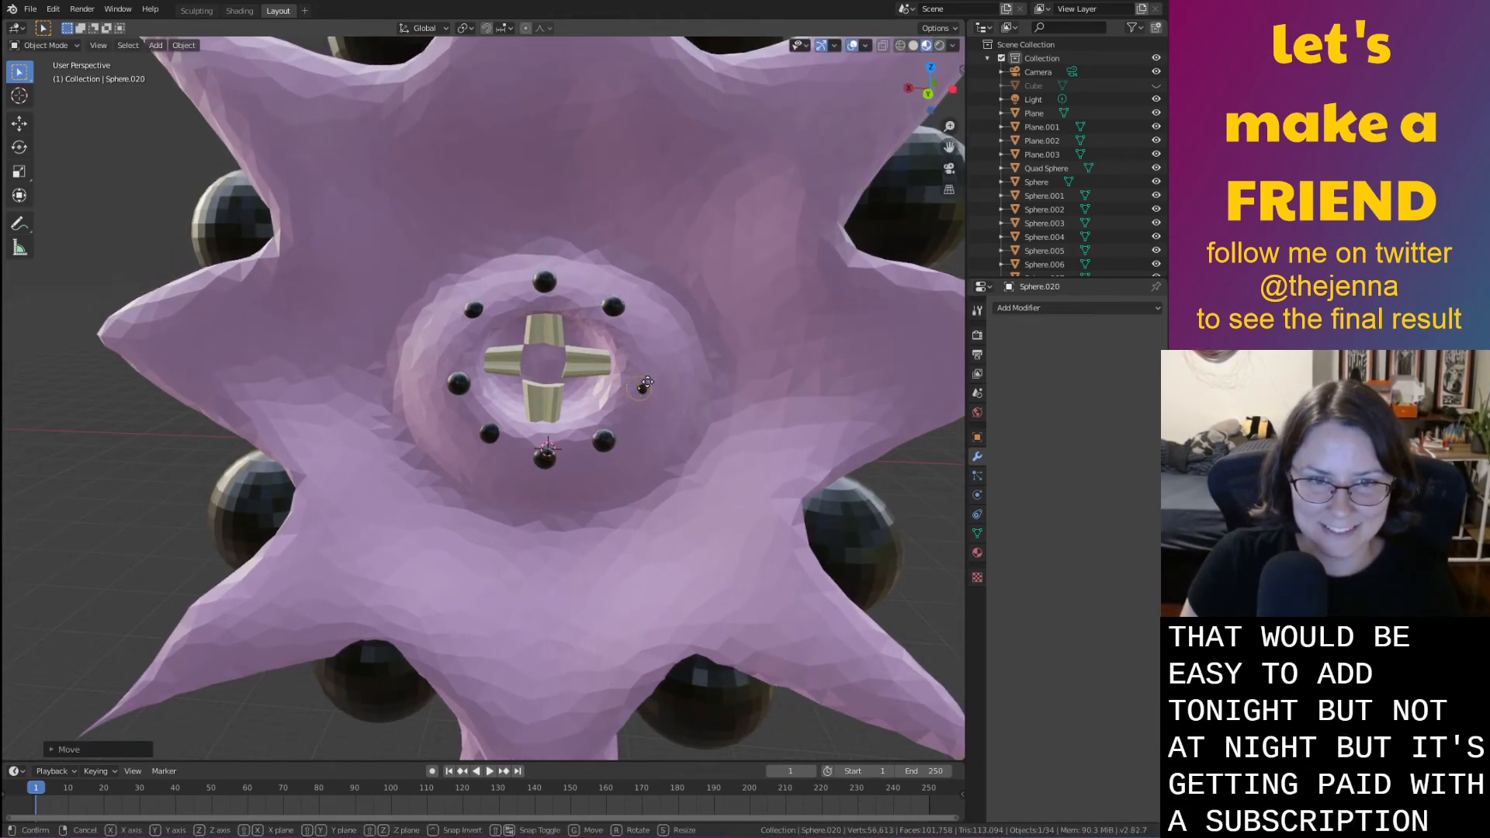
key("g")
key("y")
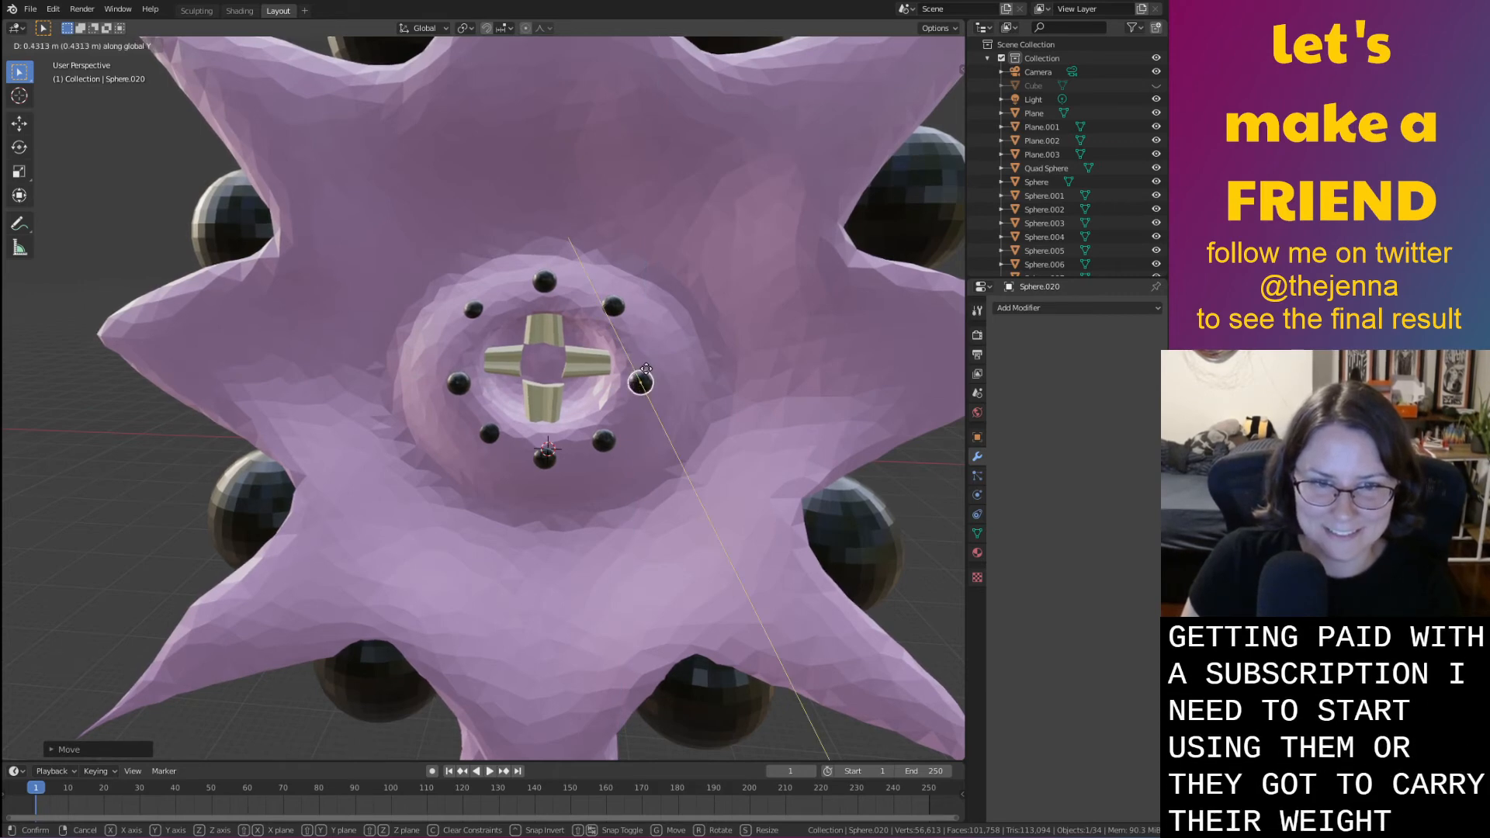
left_click(645, 372)
Fine-tune the depth of the top, upper-left and lower-left eyes around the mouth along the Y axis
middle_click_drag(645, 379, 752, 357)
key("shift+d")
key("y")
left_click(763, 326)
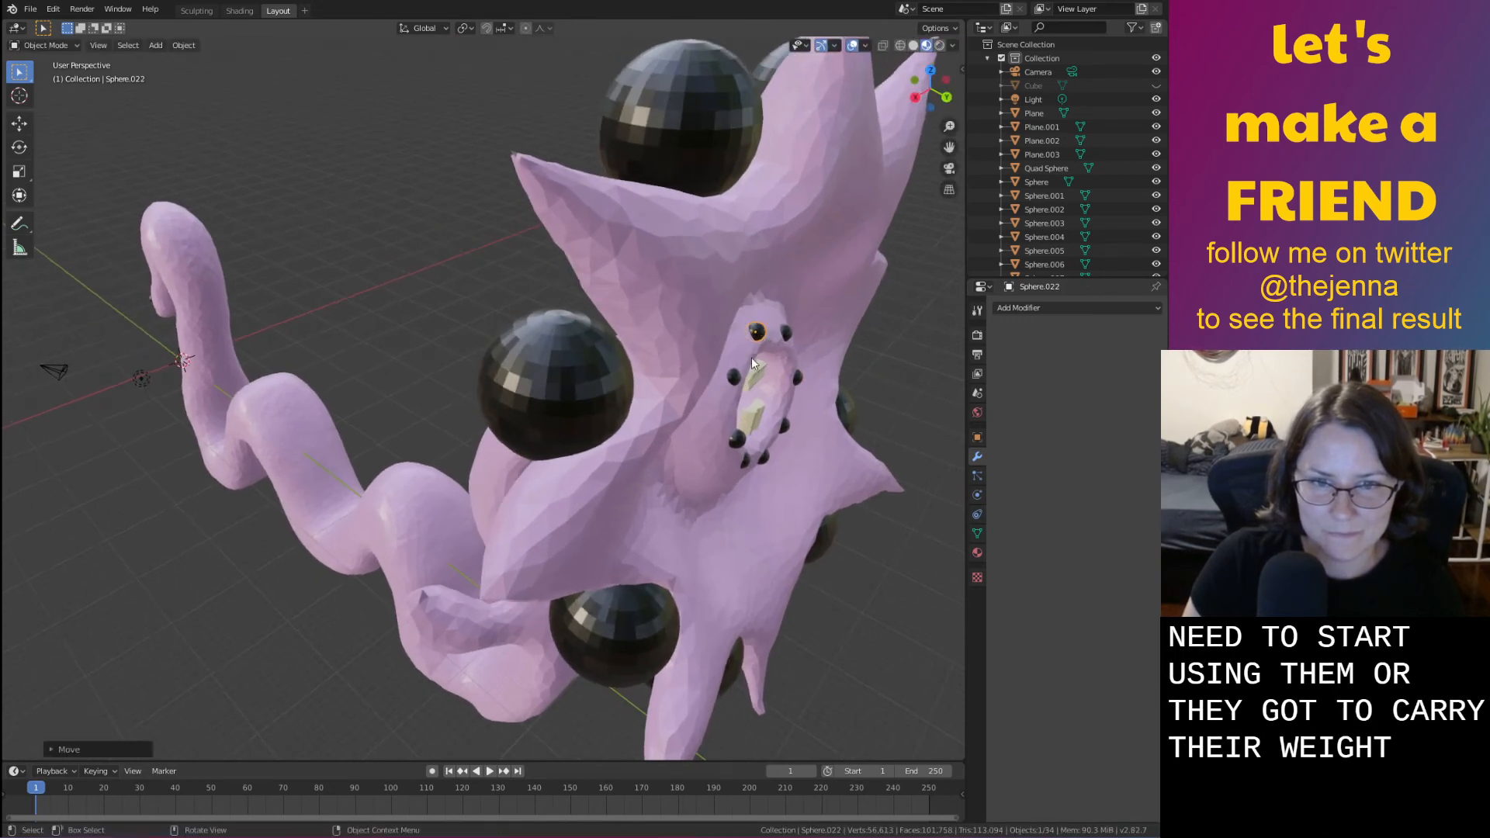
key("shift+d")
key("y")
left_click(732, 380)
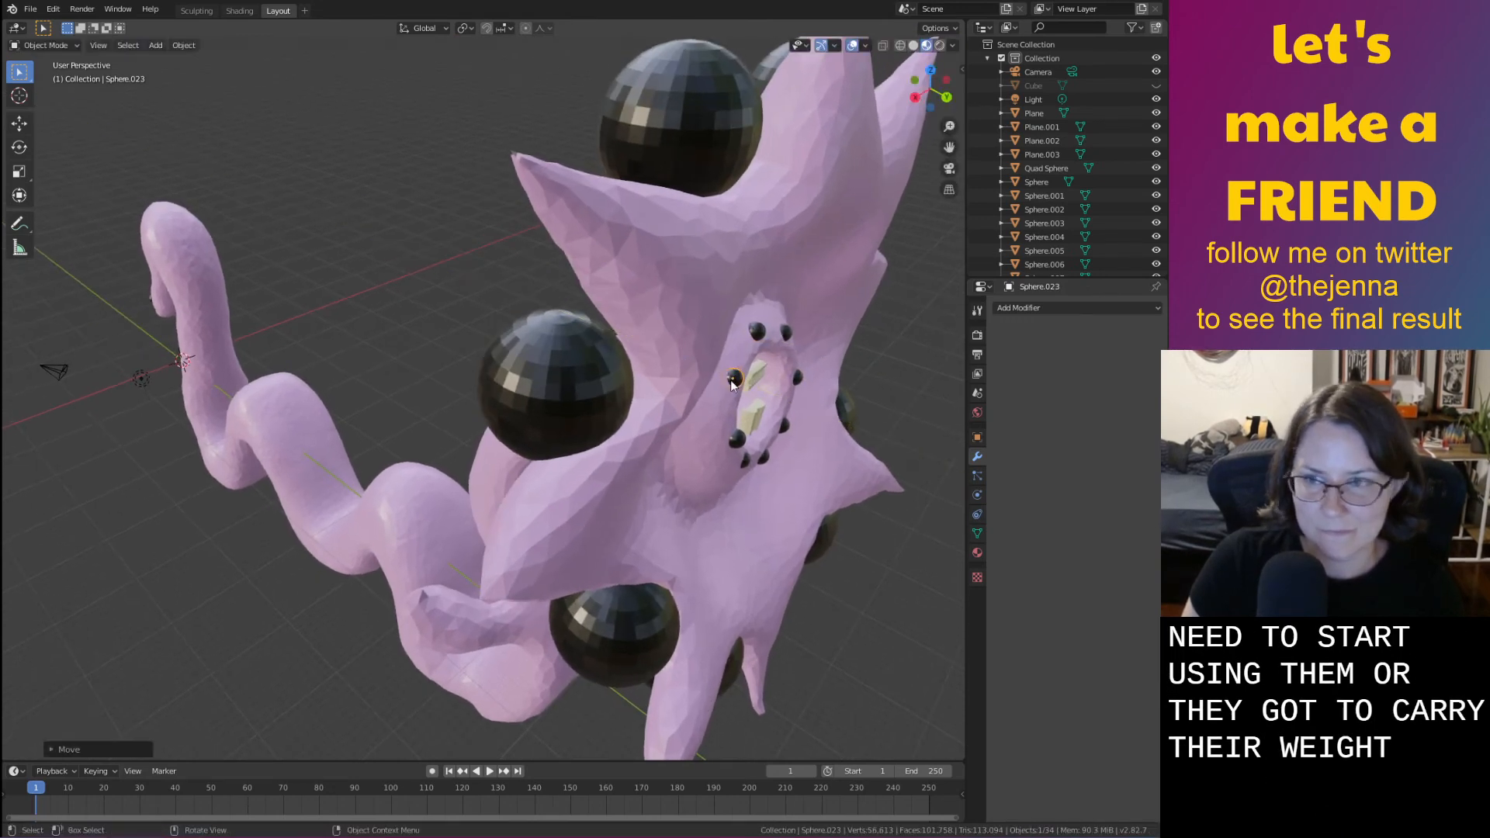
left_click(742, 436)
key("shift+d")
key("y")
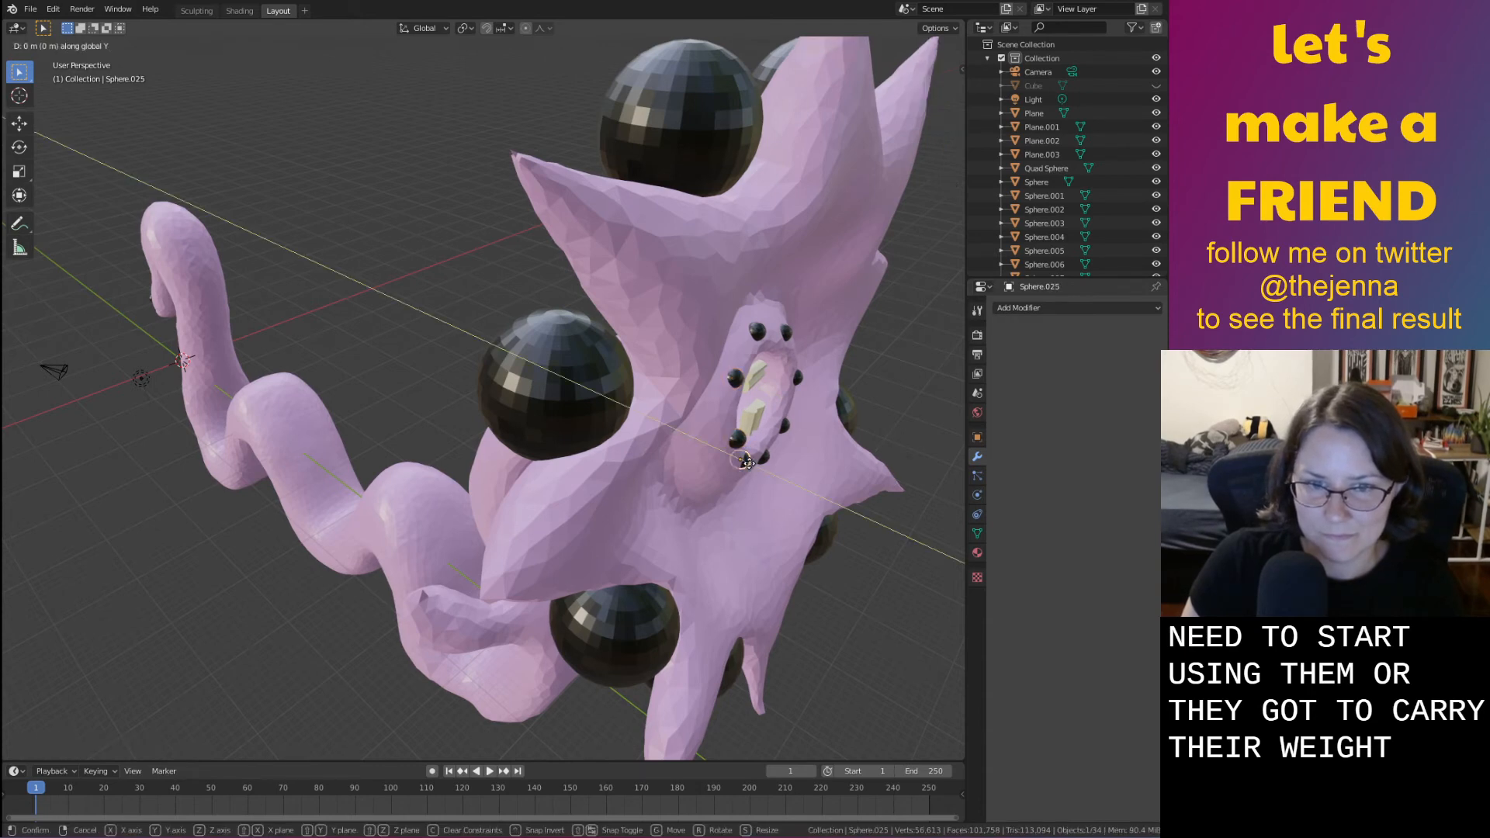
left_click(752, 465)
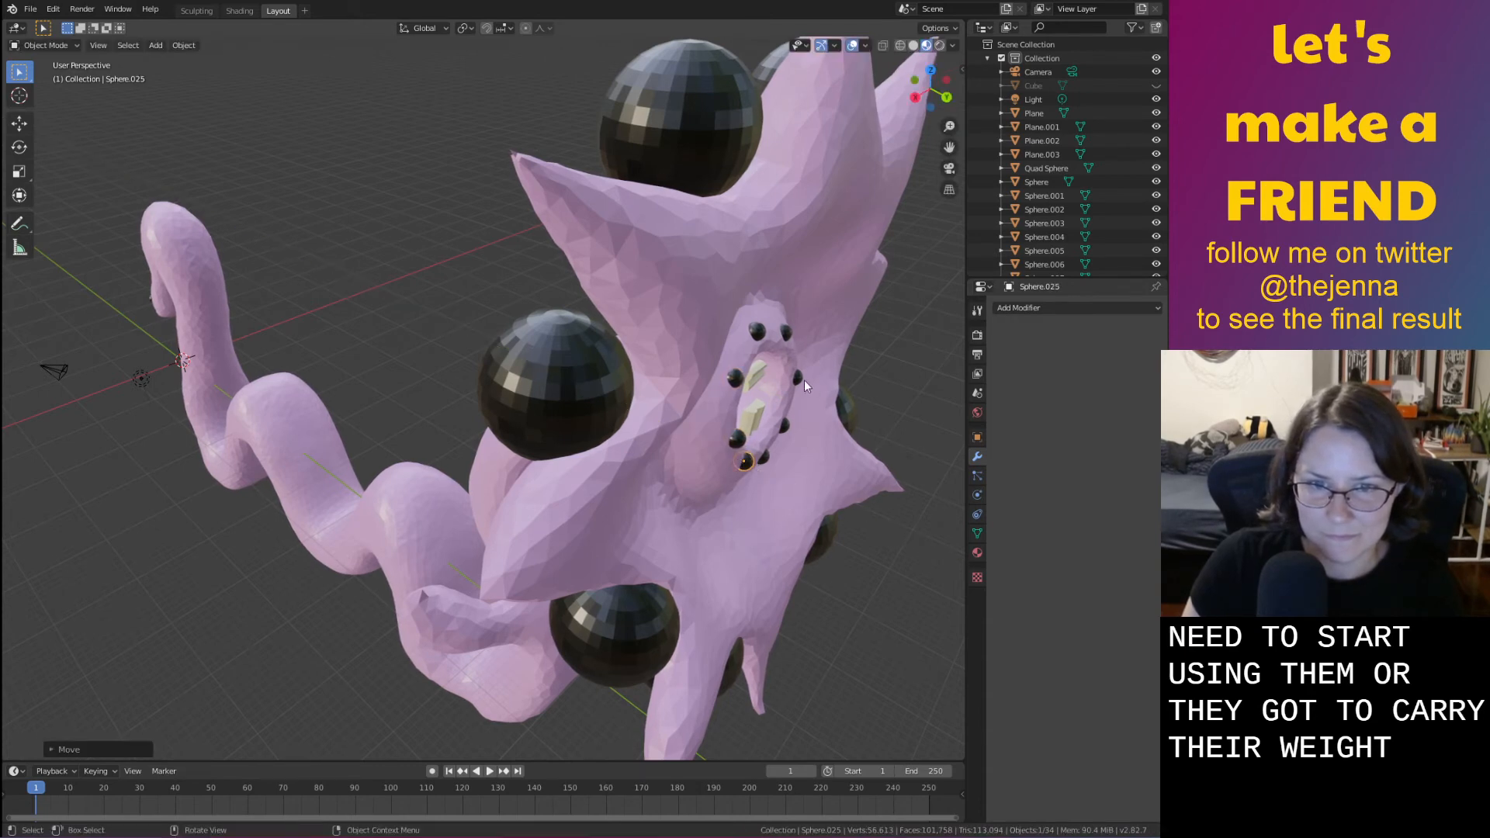
Move the bottom and lower-right eyes around the mouth each about 0.13 m along the Y axis
left_click(798, 379)
middle_click_drag(804, 379, 708, 393)
left_click(639, 530)
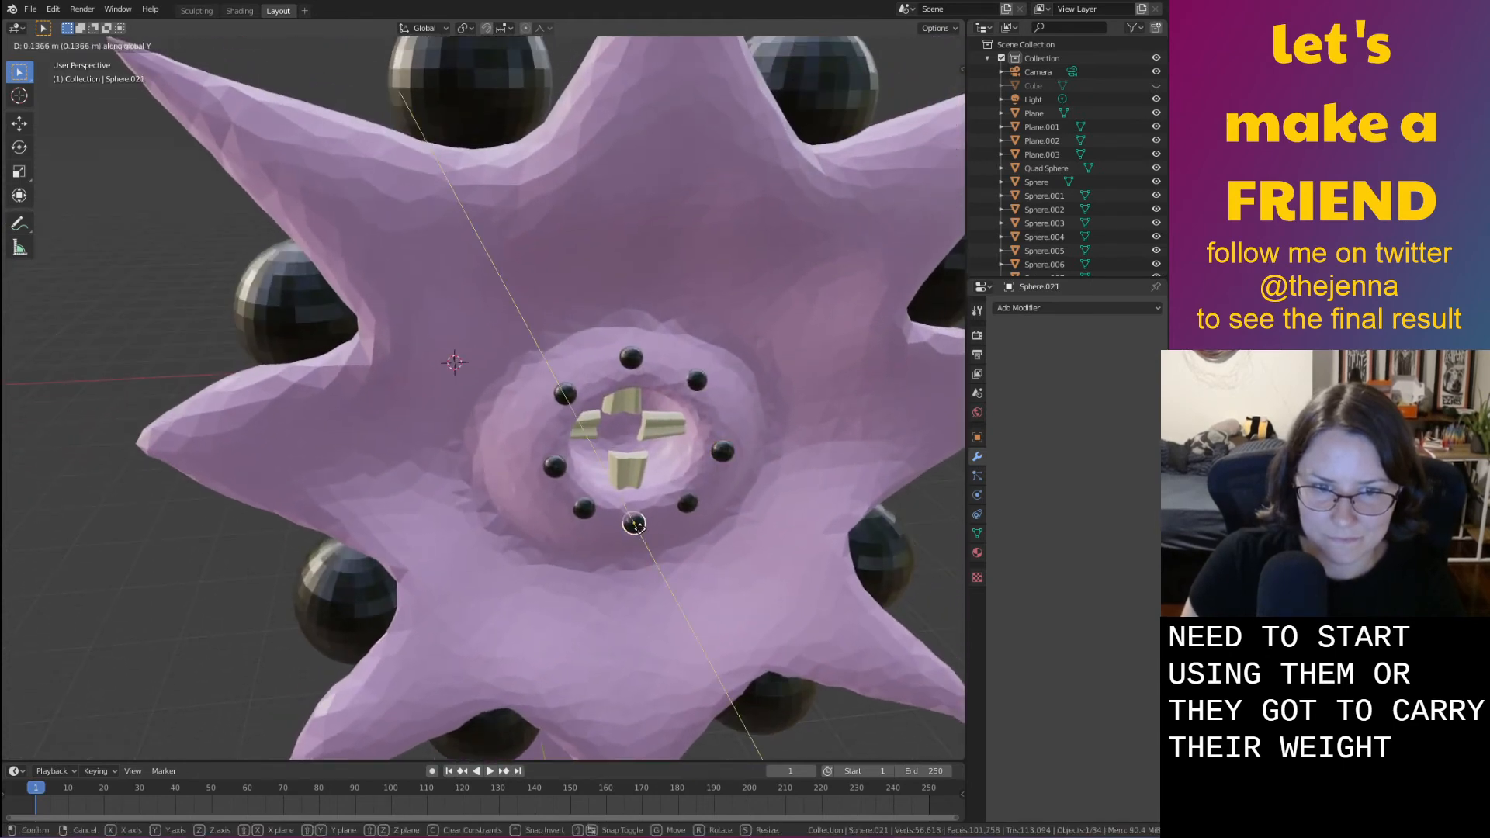
key("shift+d")
key("y")
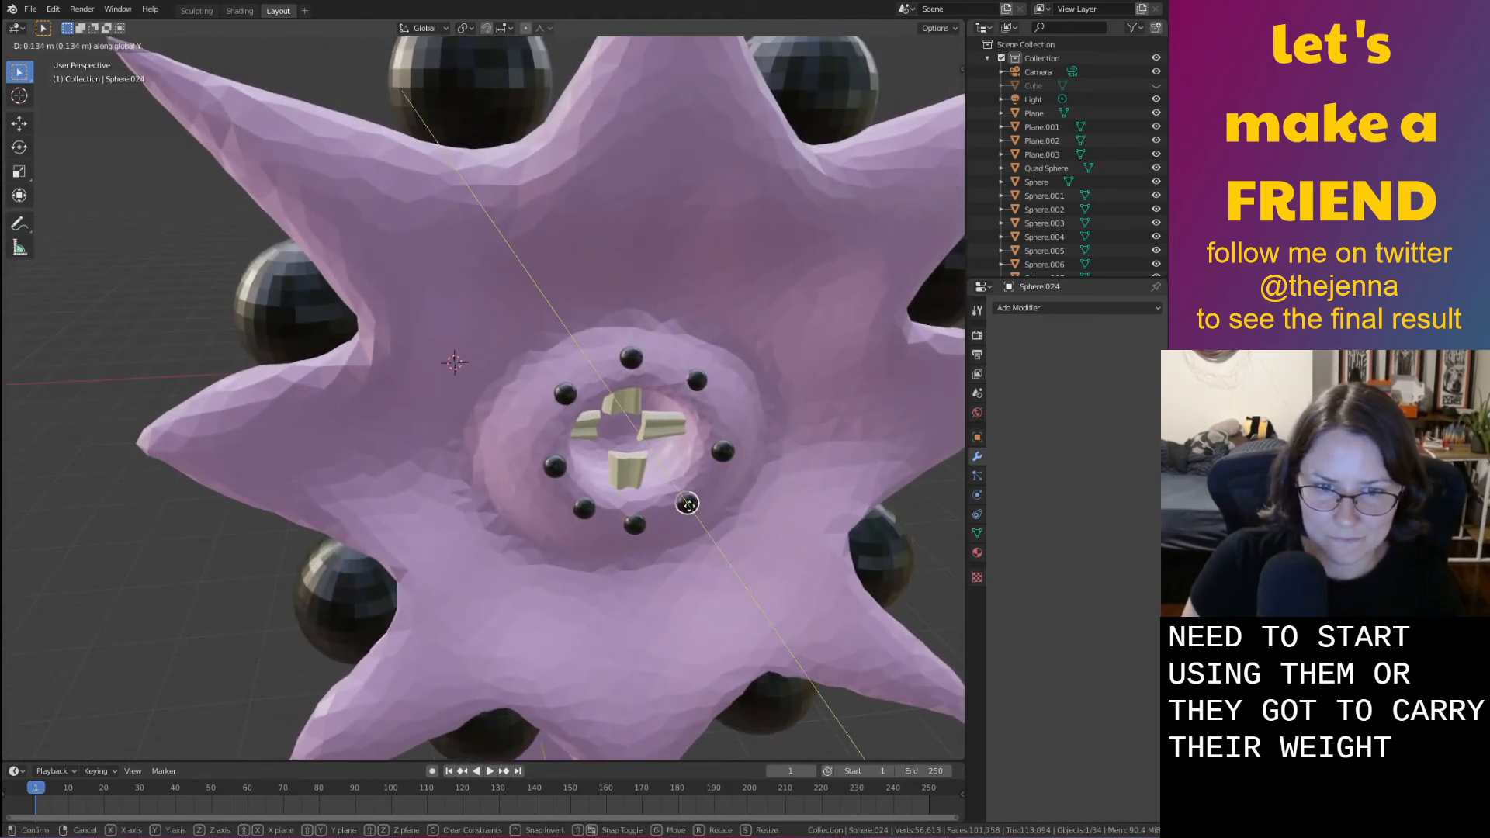
left_click(687, 505)
middle_click_drag(688, 506, 691, 401)
left_click(704, 412)
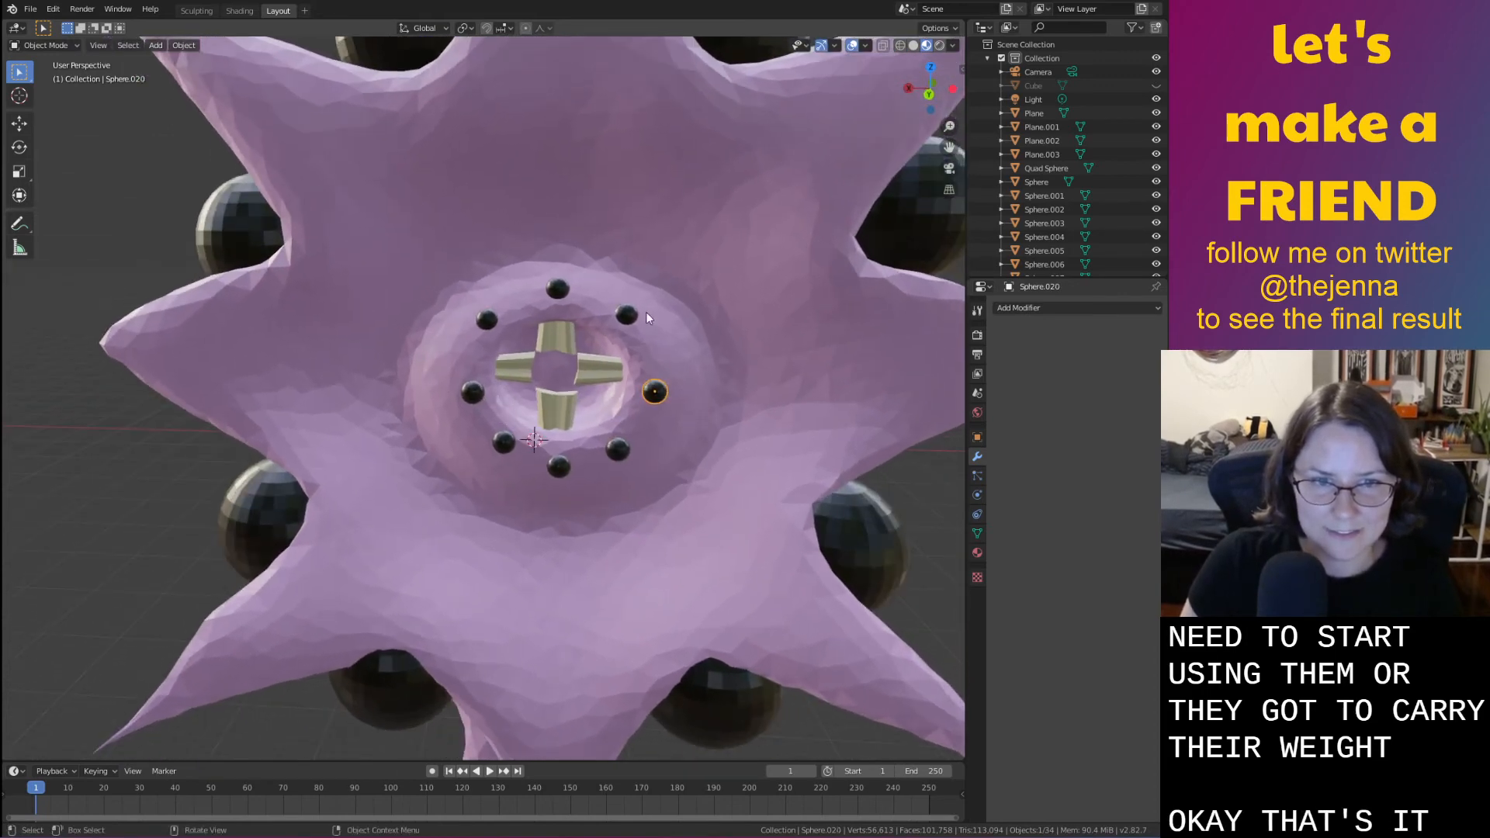
Move the upper-right and upper-left eyes closer to the top eye so the three form a cluster above the mouth
left_click(627, 317)
left_click(491, 322, "shift")
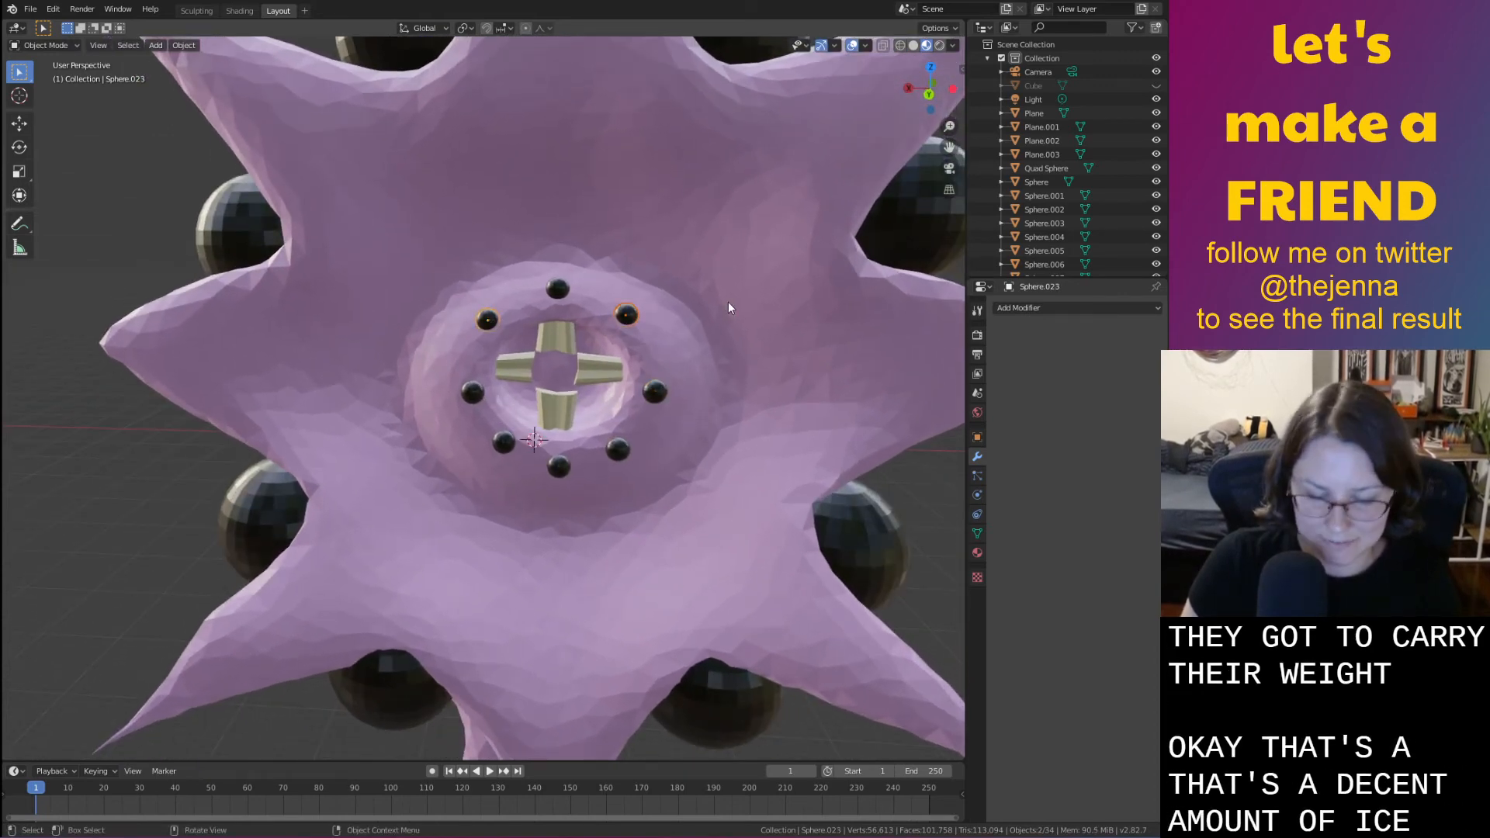
key("g")
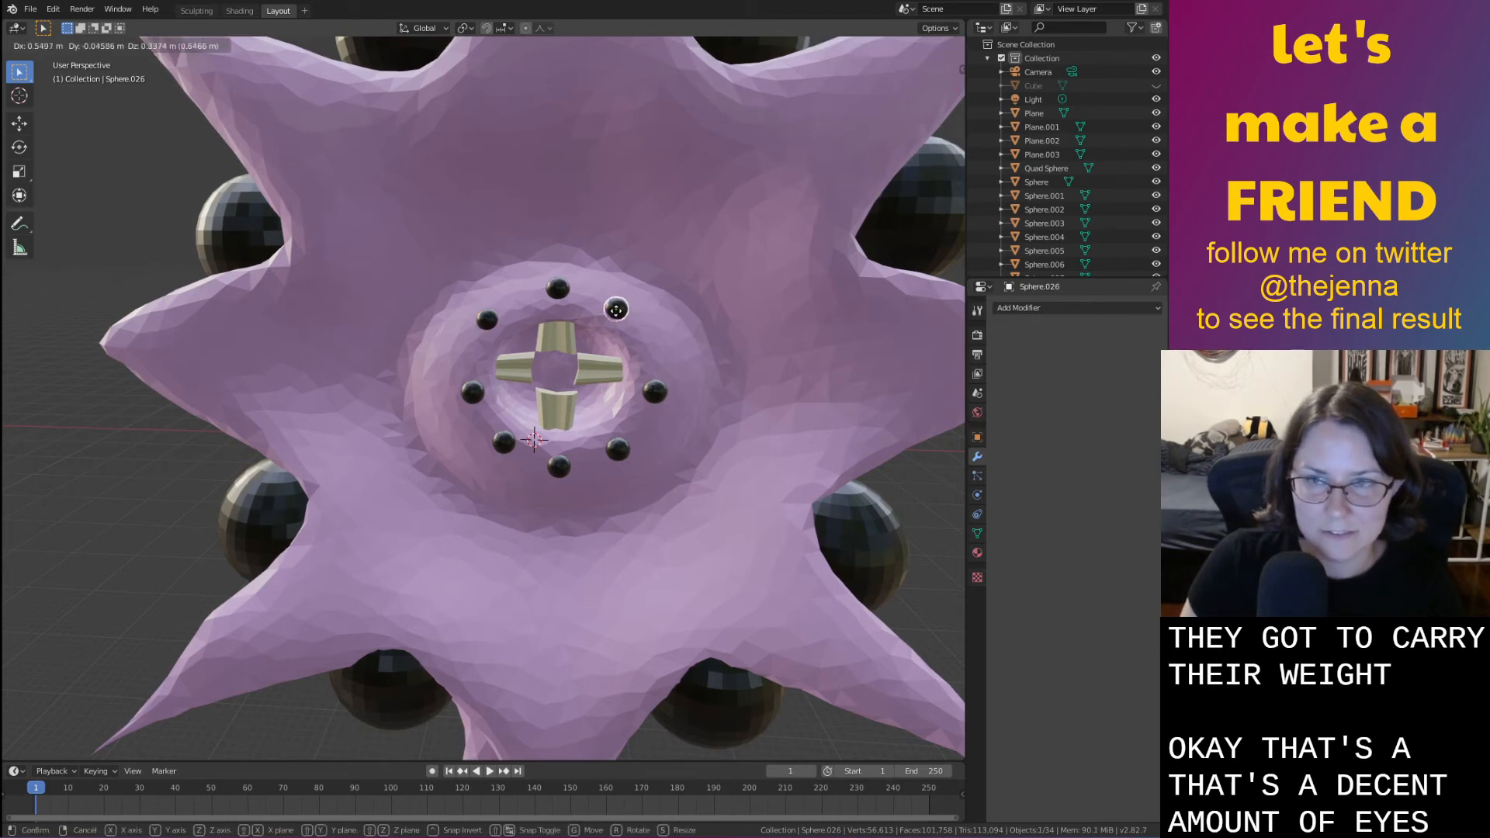
key("y")
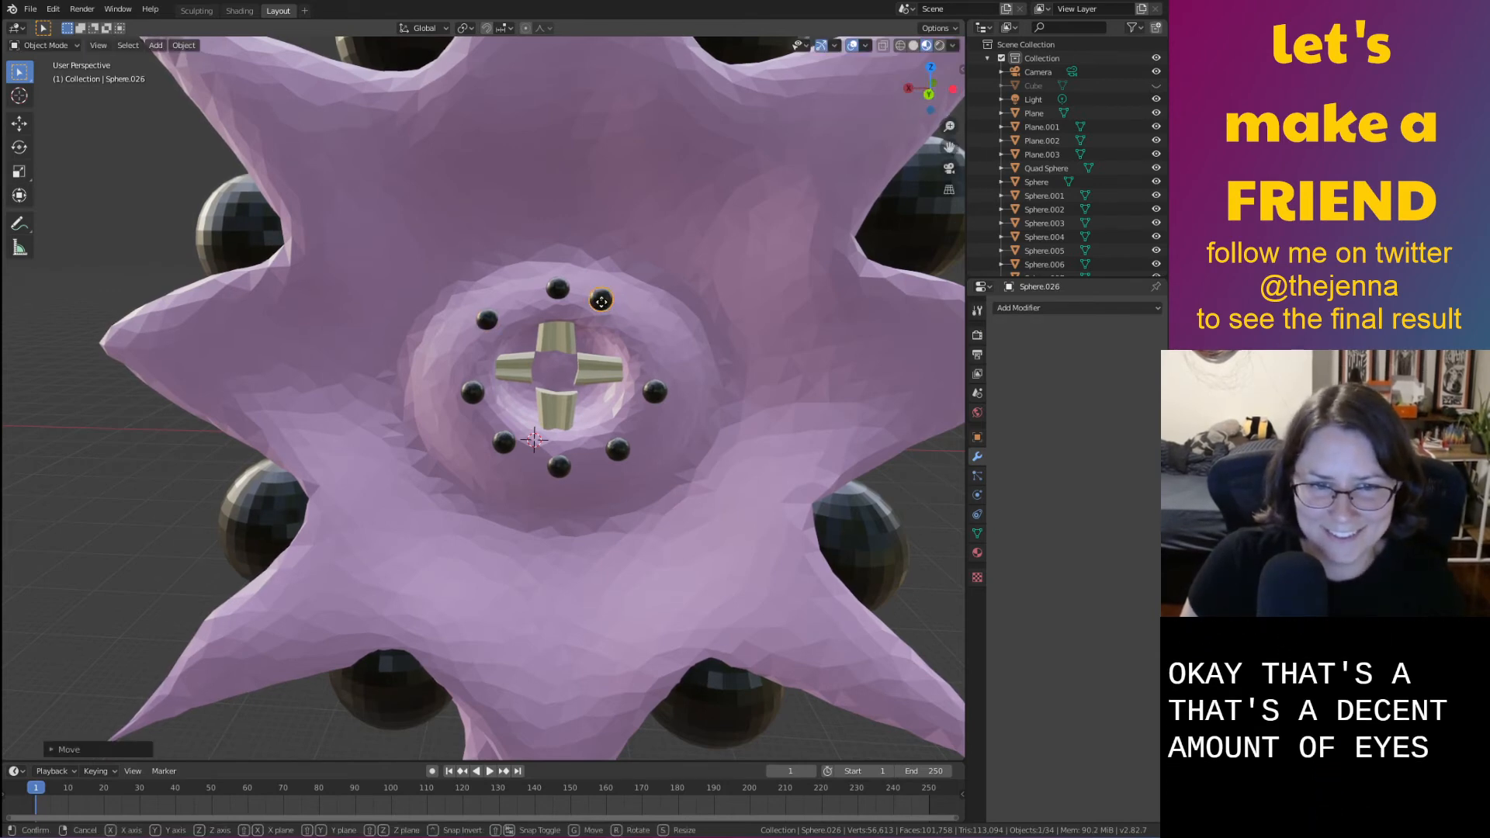
left_click(601, 301)
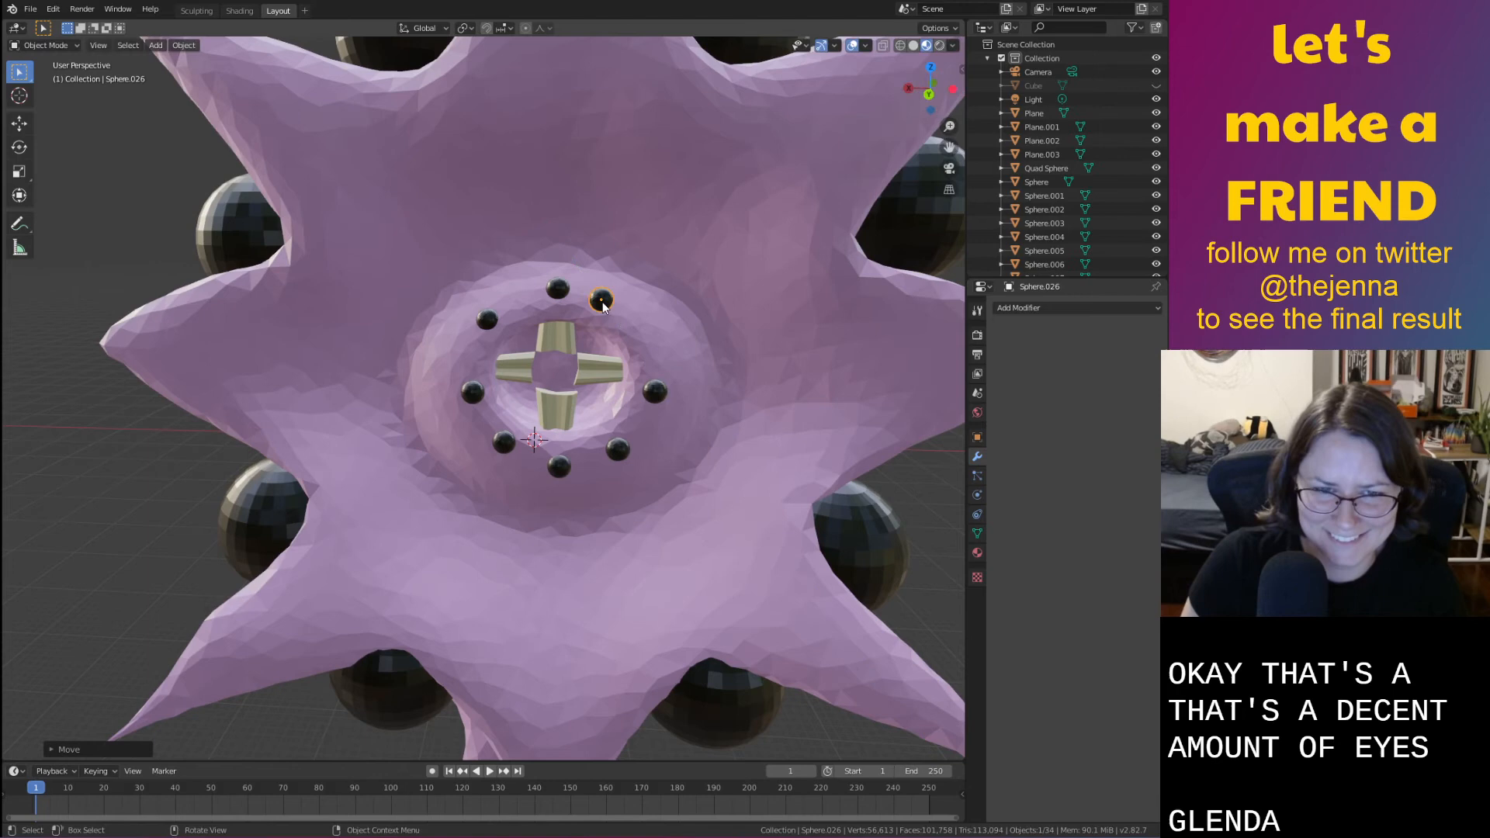
left_click(484, 321)
key("g")
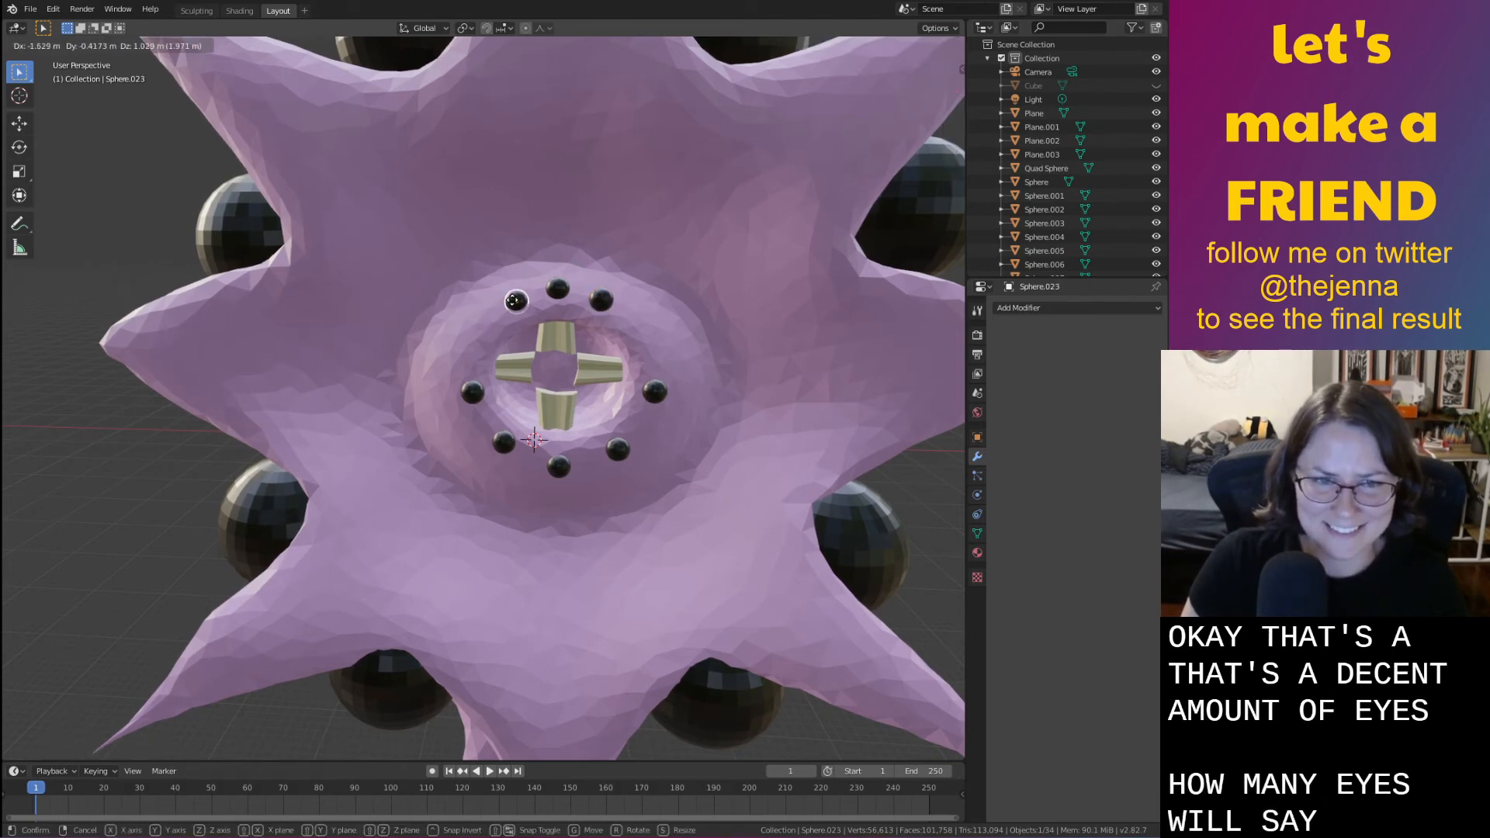
left_click(514, 301)
Move the lower-left and lower-right eyes closer to the bottom eye so the three form a cluster below the mouth
left_click(503, 442)
key("g")
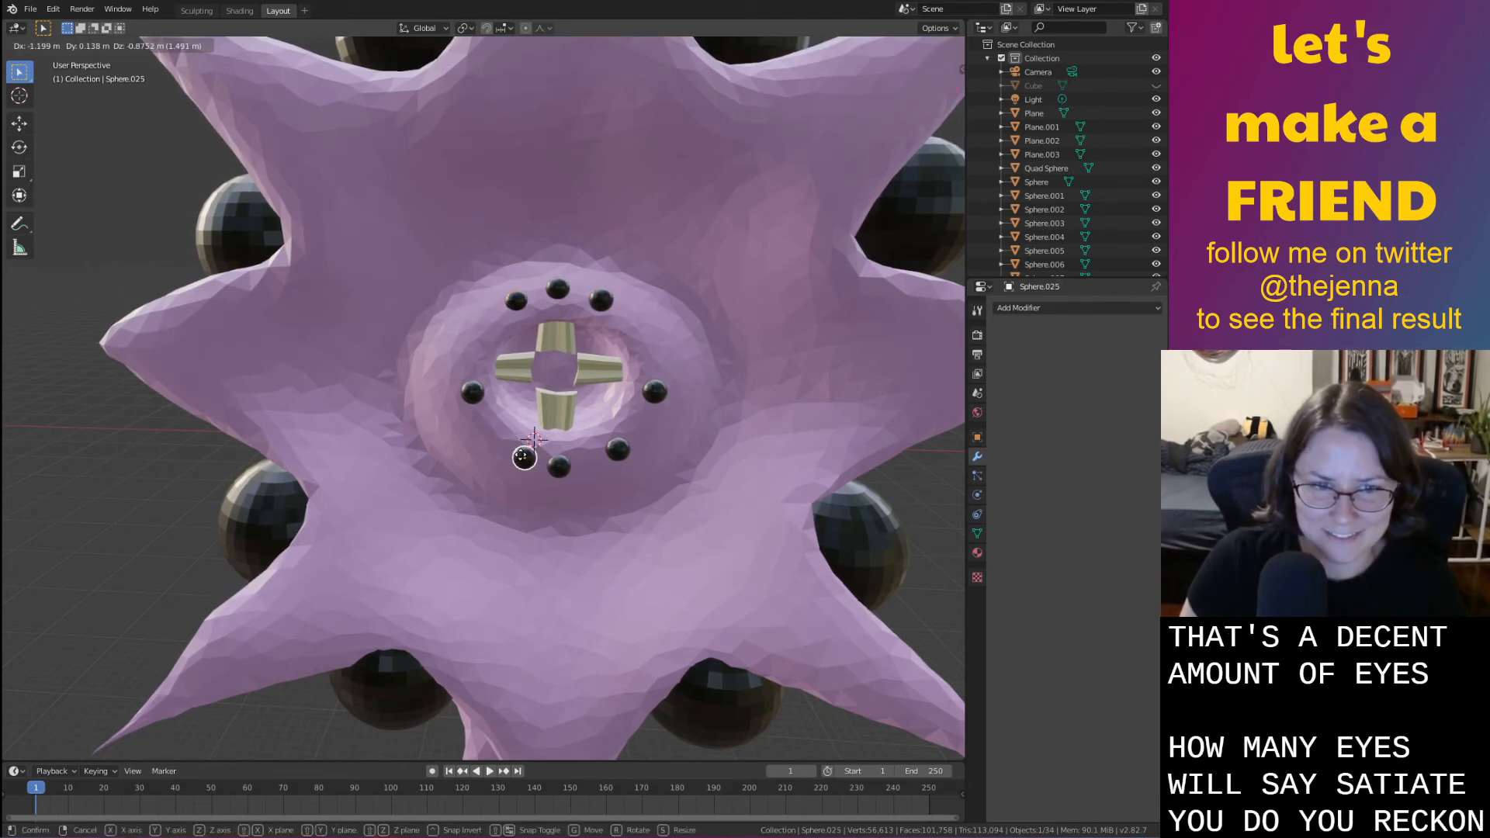
left_click(525, 459)
left_click(617, 449)
key("g")
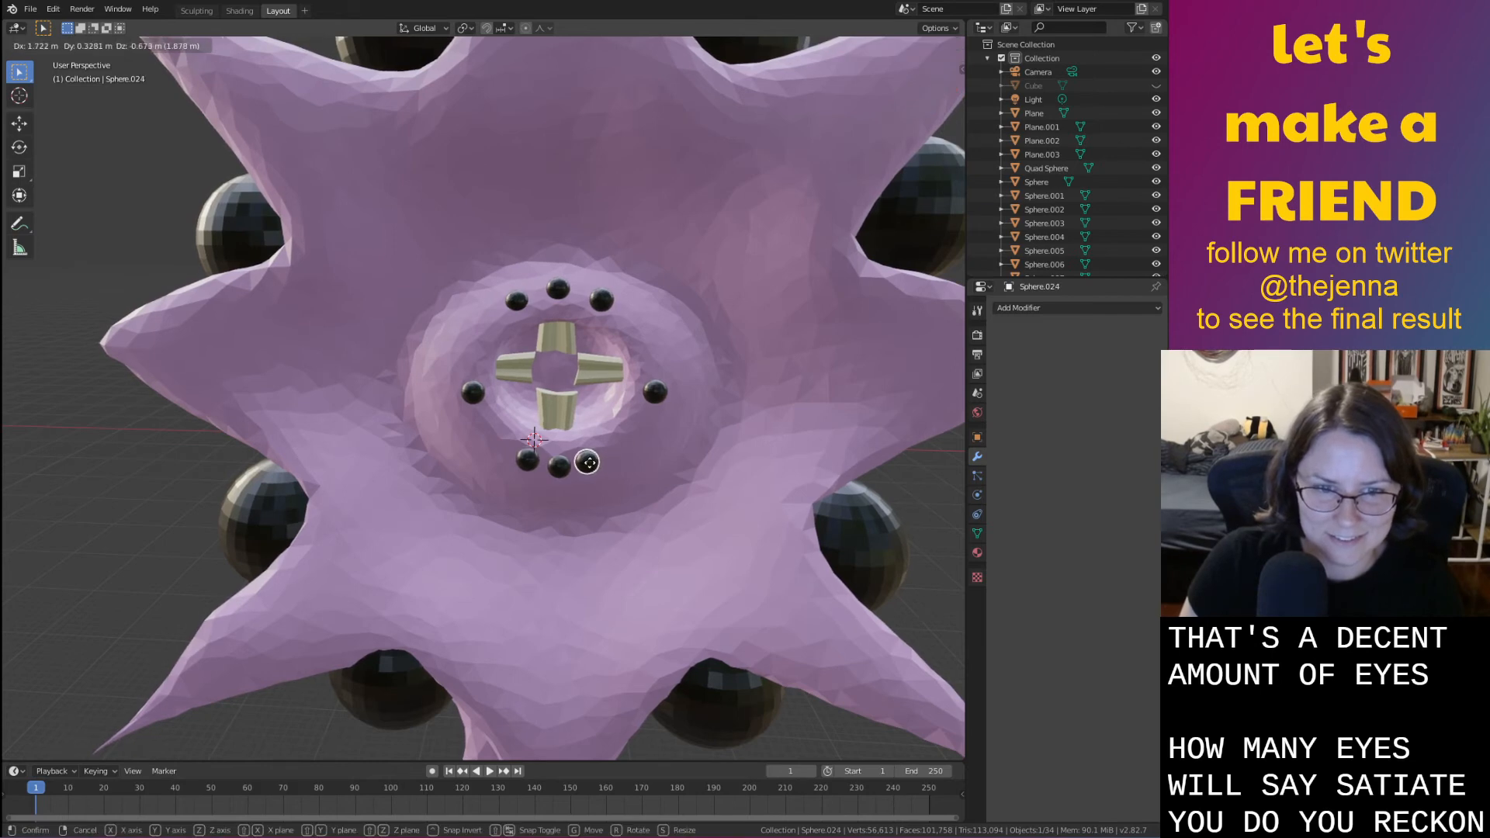
left_click(594, 464)
Readjust the lower-right eye's depth along the Y axis and shift the upper-right eye closer to the top eye
middle_click_drag(594, 464, 599, 557)
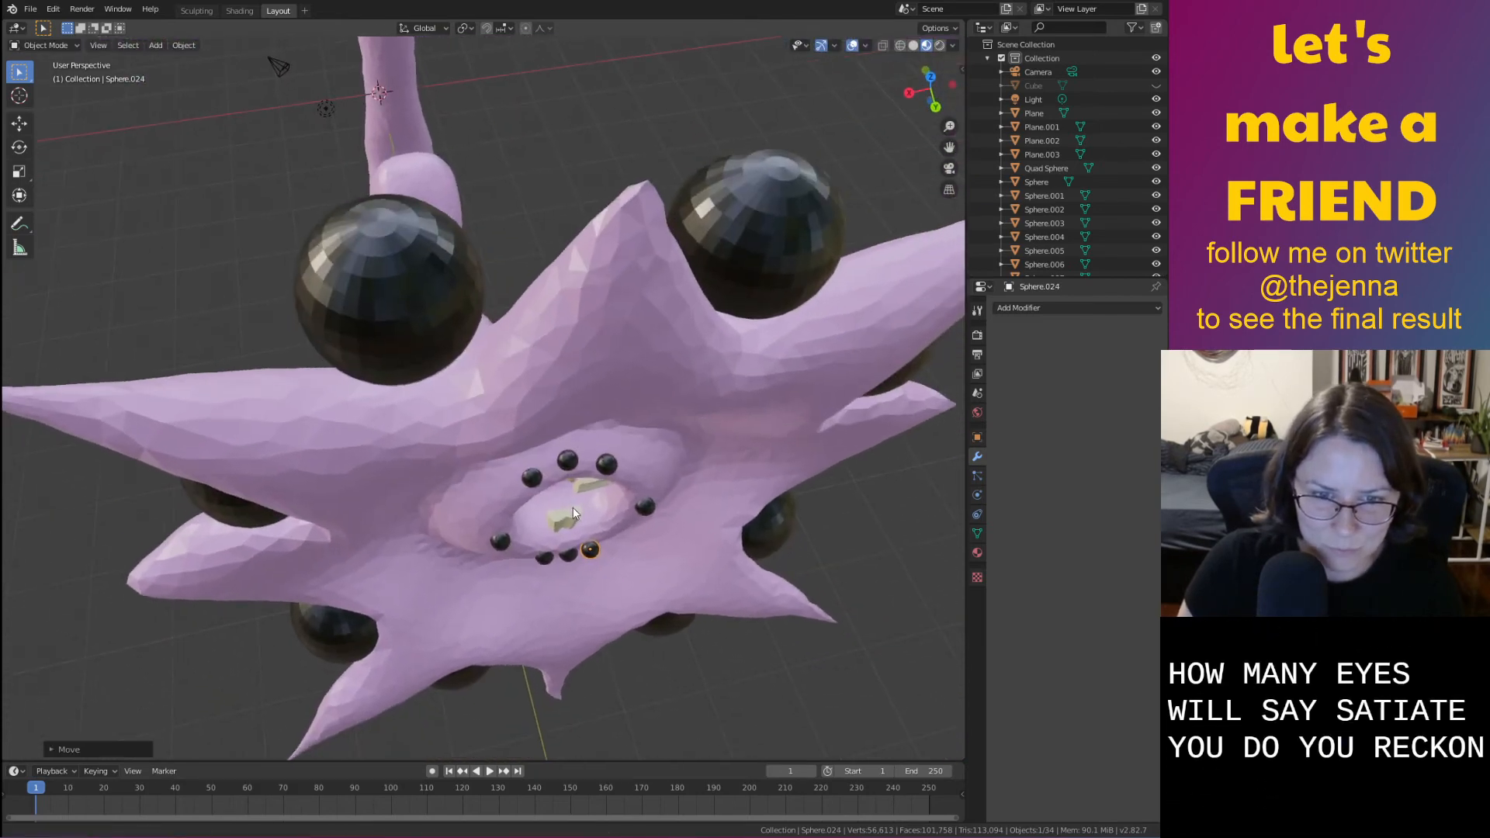
key("g")
key("y")
left_click(594, 553)
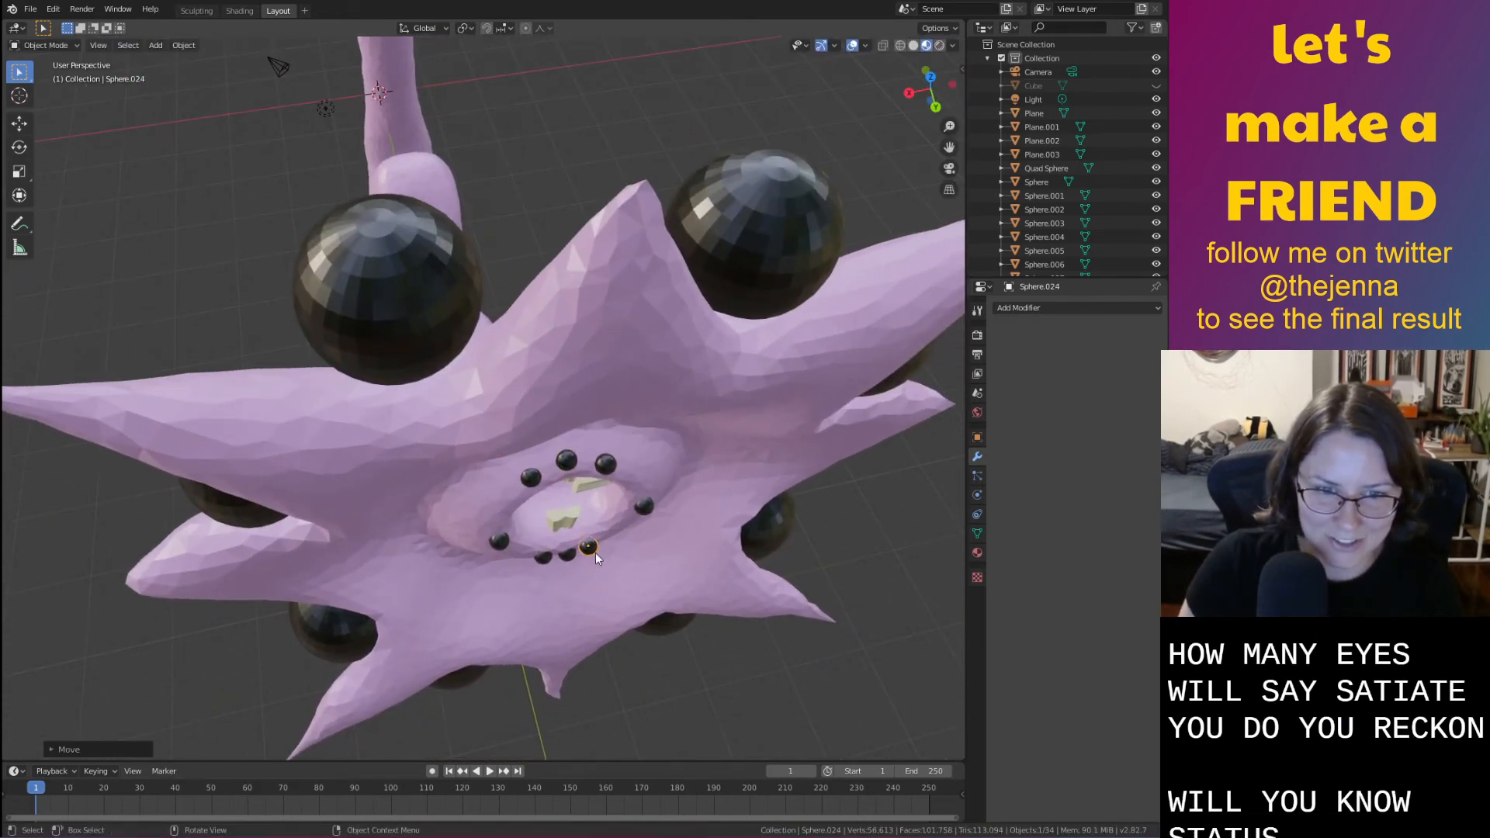
left_click(605, 464)
key("g")
key("y")
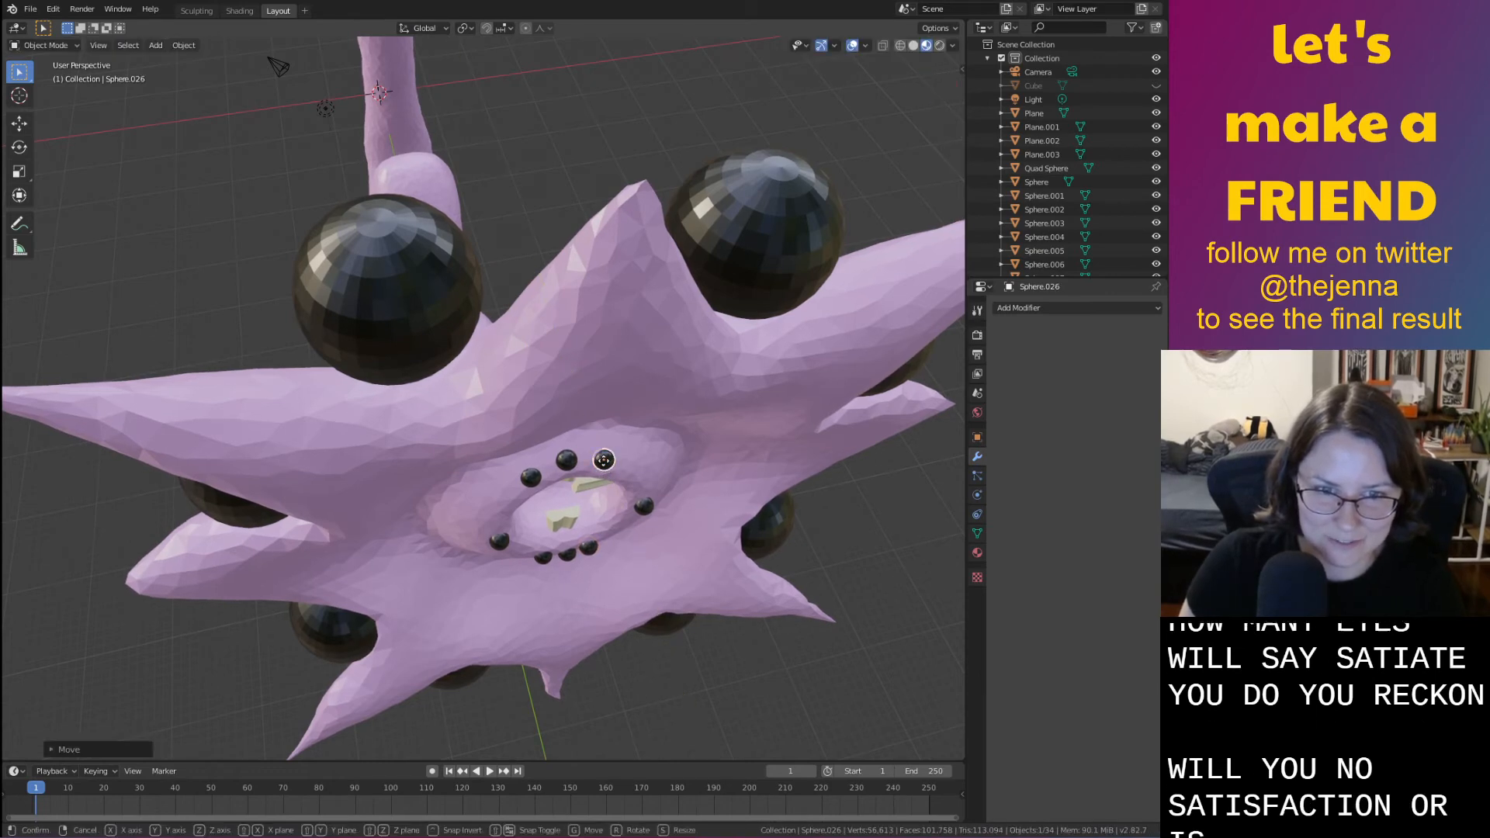
left_click(594, 465)
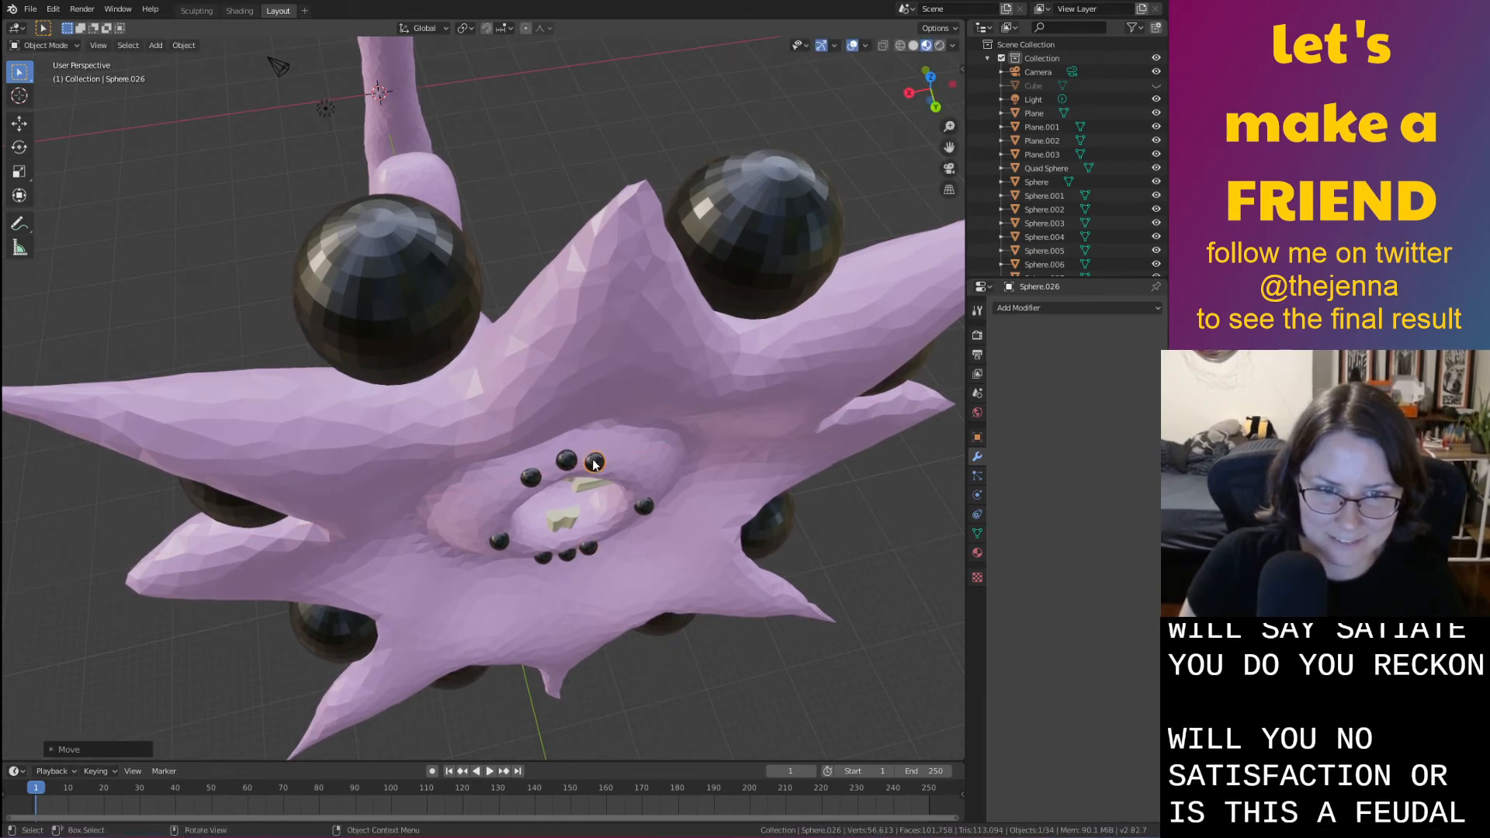
Move the upper-left eye about 0.95 m along the X axis toward the top eye, and save the file
left_click(531, 477)
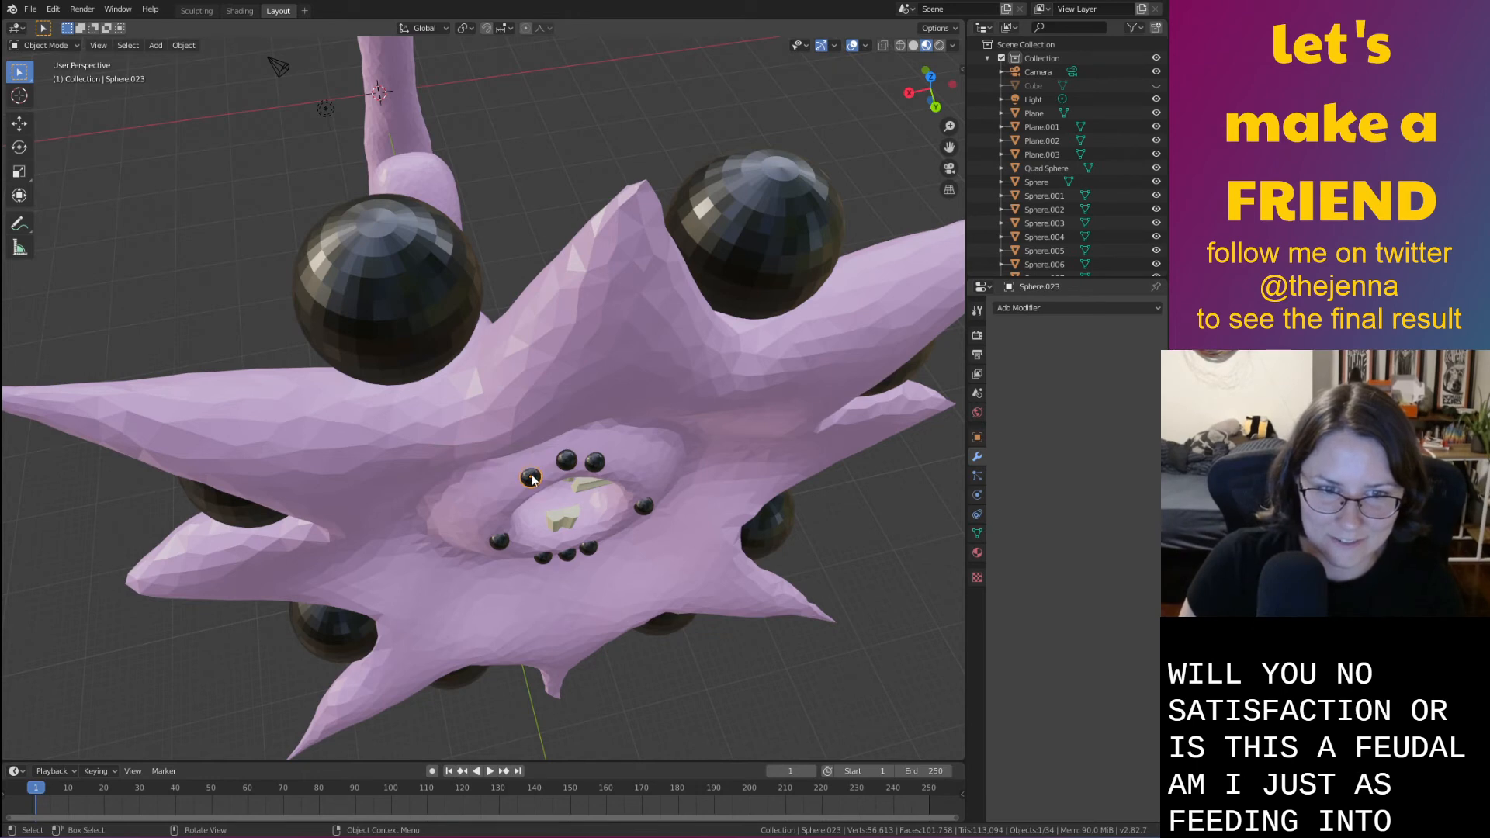
key("g")
key("x")
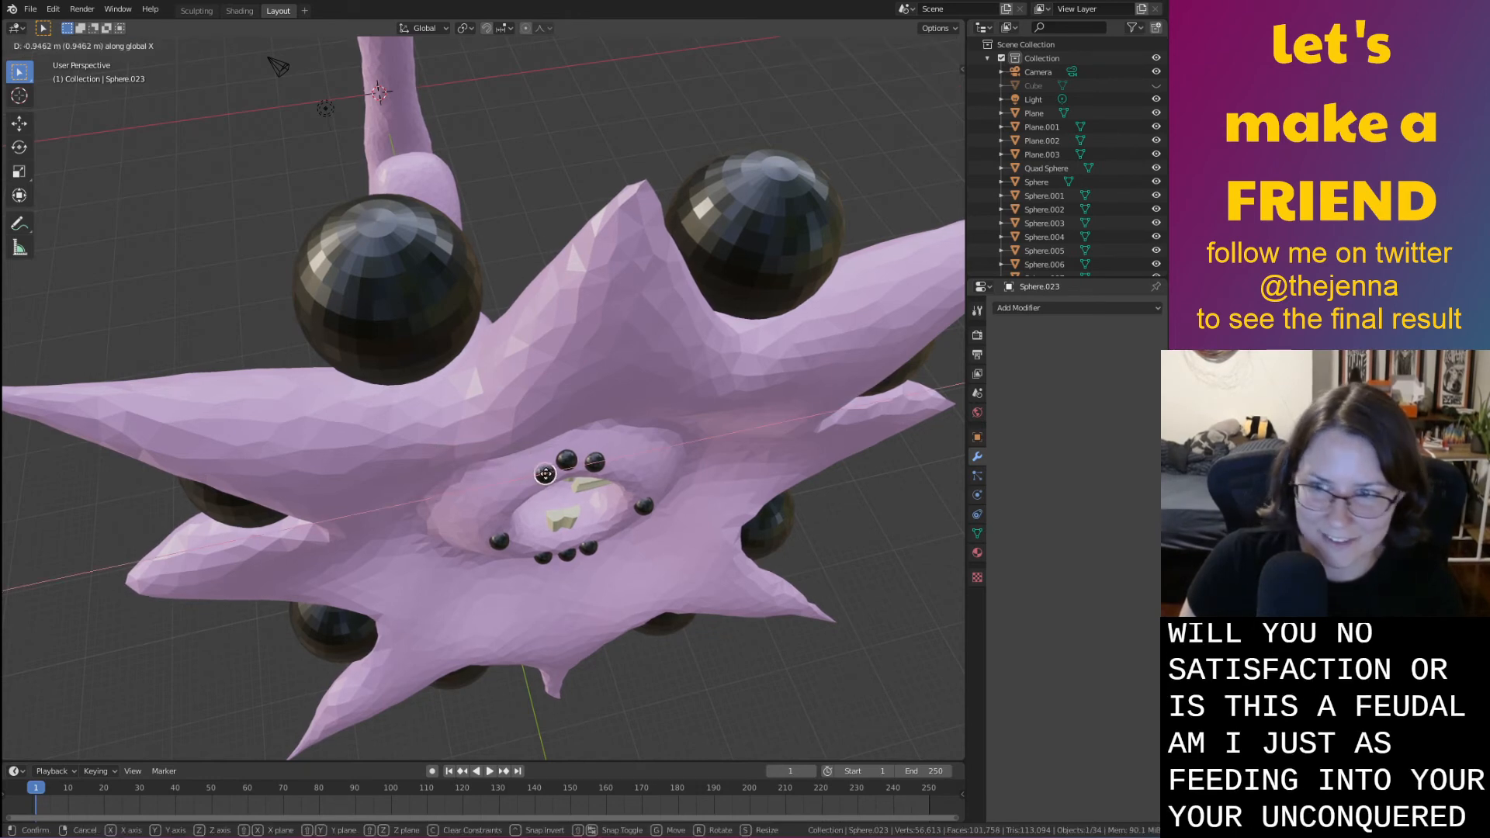
left_click(546, 474)
middle_click_drag(545, 475, 527, 388)
left_click(851, 388)
key("ctrl+s")
middle_click_drag(851, 389, 697, 416)
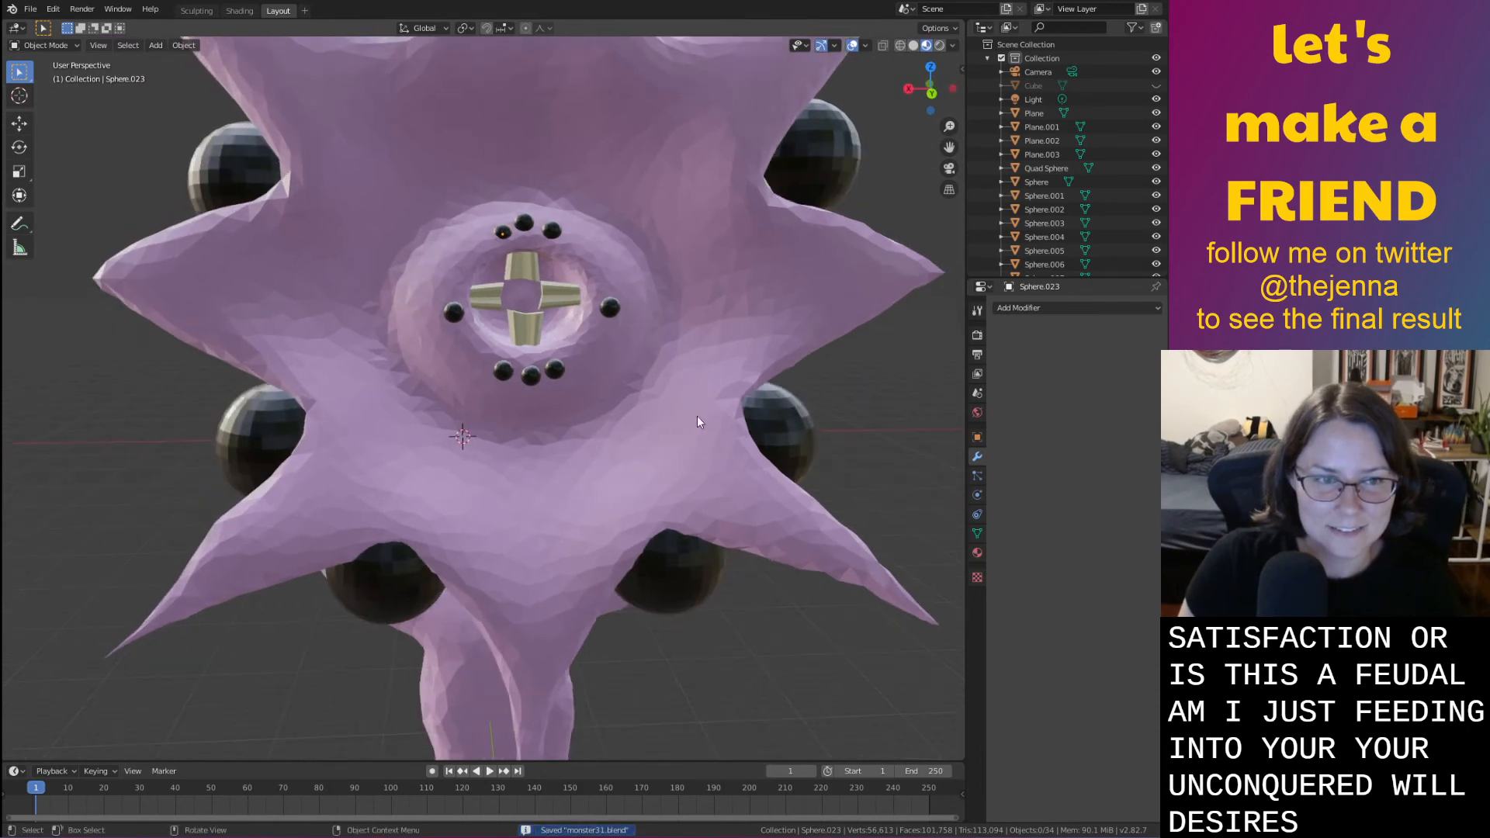
scroll(405, 416, "down", 3)
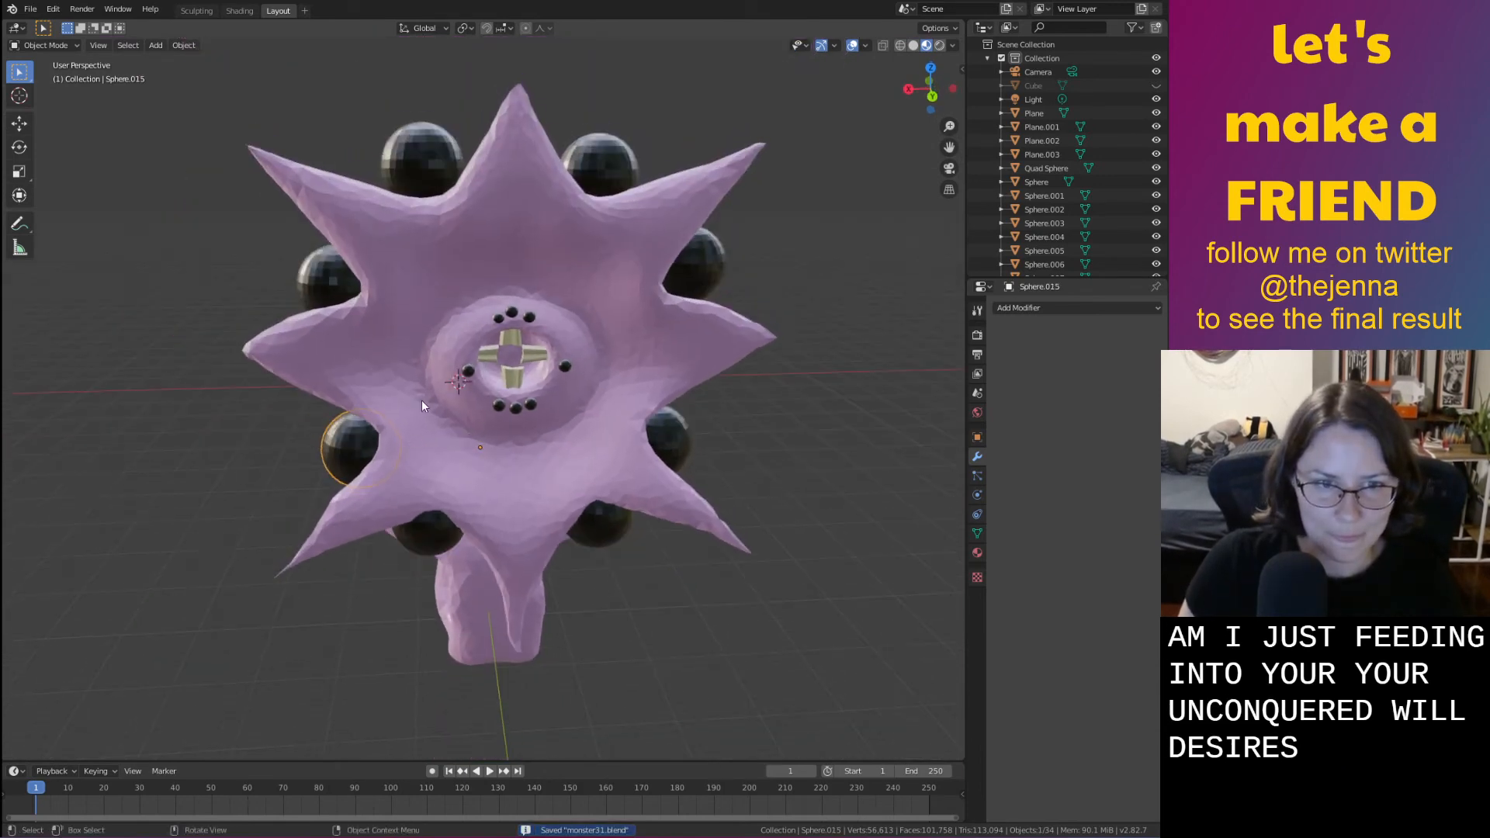
Duplicate the small eye on the mouth's left rim, place the copy further out on the face, and enlarge it
left_click(469, 369)
key("shift+d")
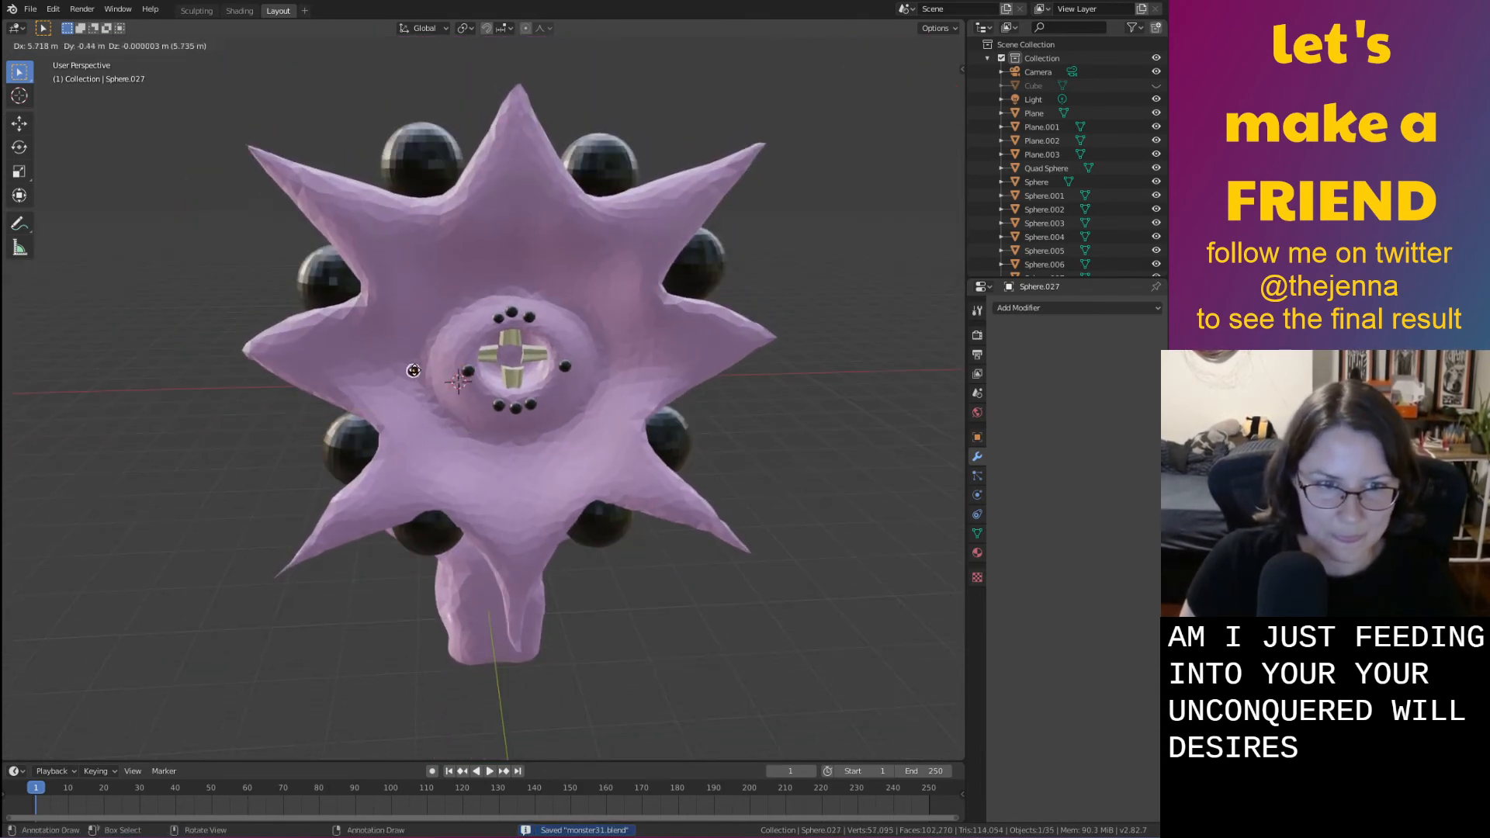
left_click(411, 370)
key("s")
middle_click_drag(430, 377, 458, 416)
left_click(427, 417)
Seat the enlarged eye left of the mouth into the face surface by adjusting it along the Y and Z axes
key("g")
key("y")
left_click(482, 436)
key("g")
key("z")
left_click(394, 385)
key("g")
key("y")
left_click(520, 474)
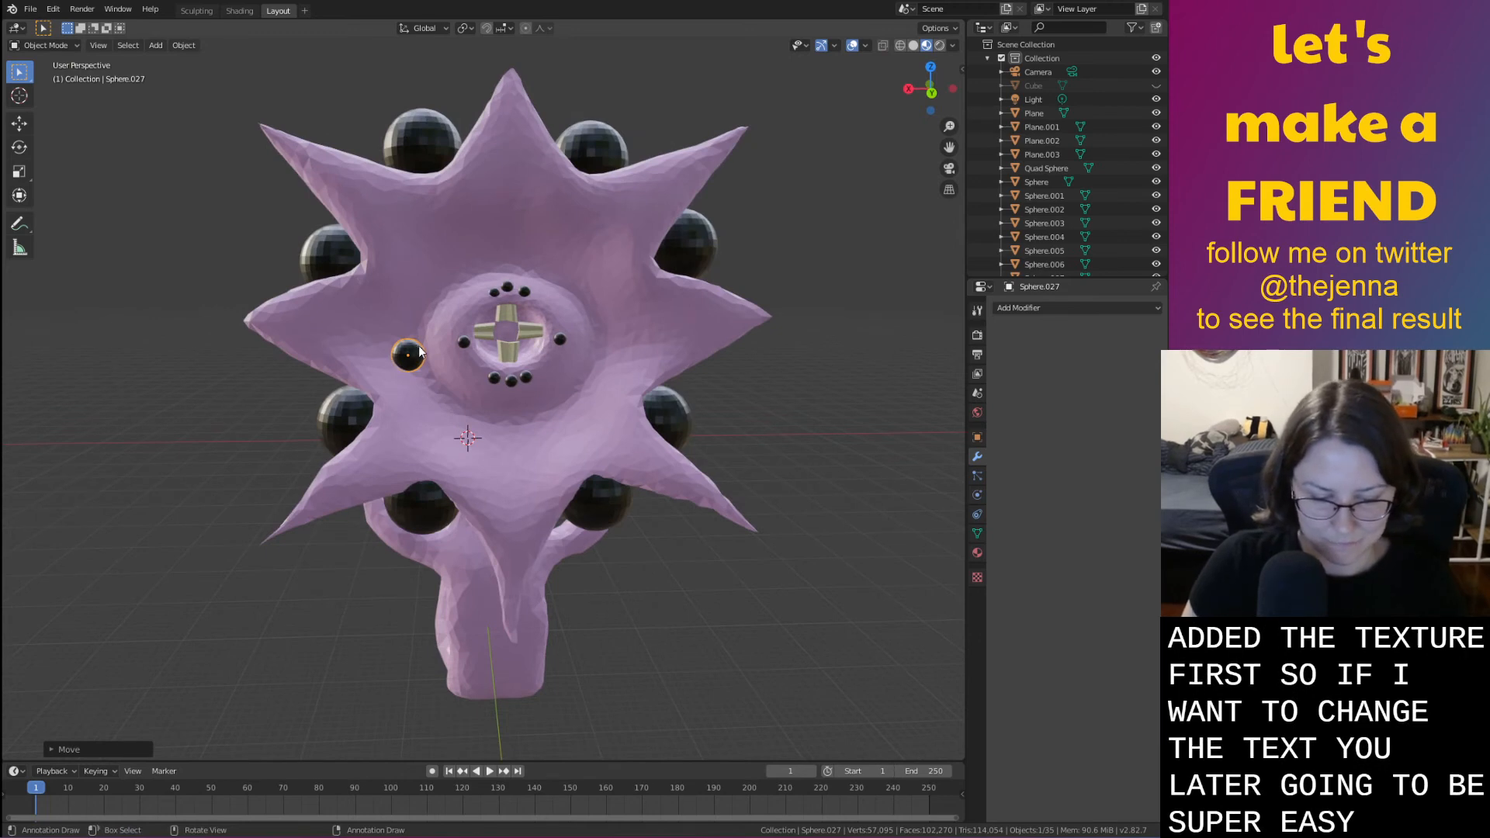
Duplicate the enlarged eye to the upper-left of the face and adjust the copy's depth along the Y axis
key("shift+d")
left_click(409, 221)
key("g")
key("y")
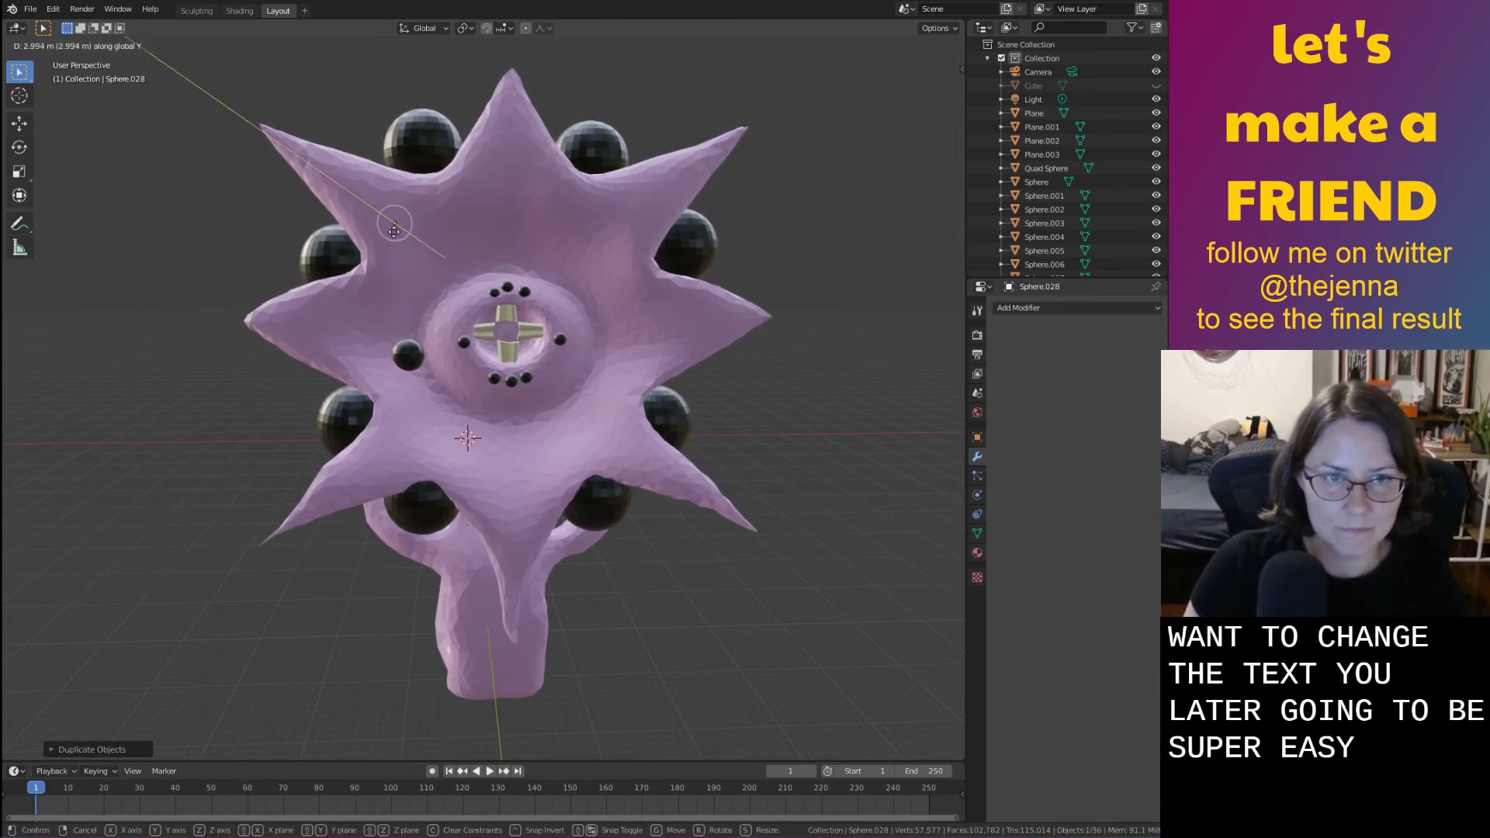
left_click(394, 235)
Add two more eye copies, one above-right of the mouth and one right of it, seating each along the Y axis
key("shift+d")
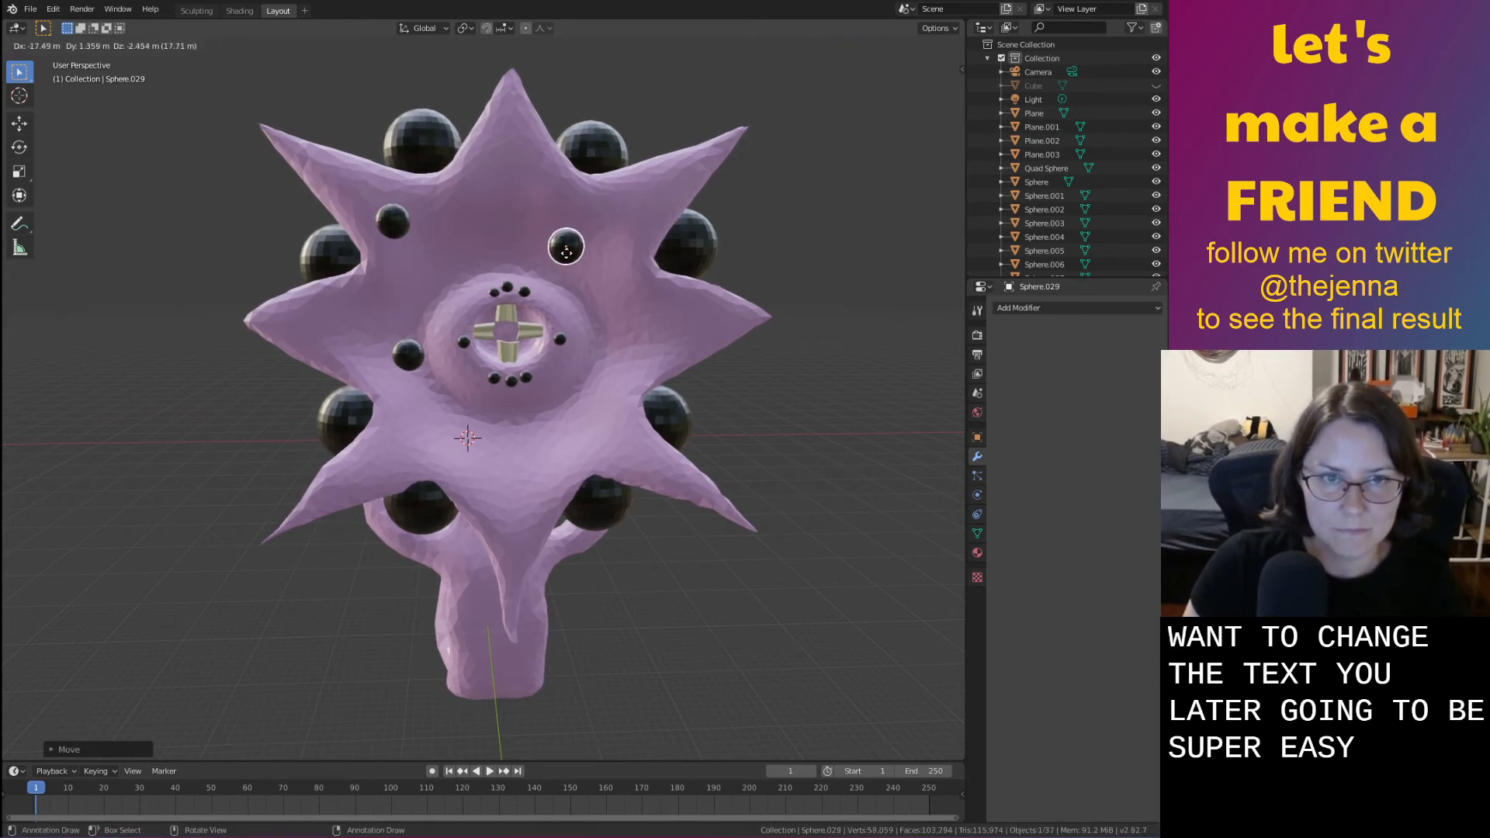
key("y")
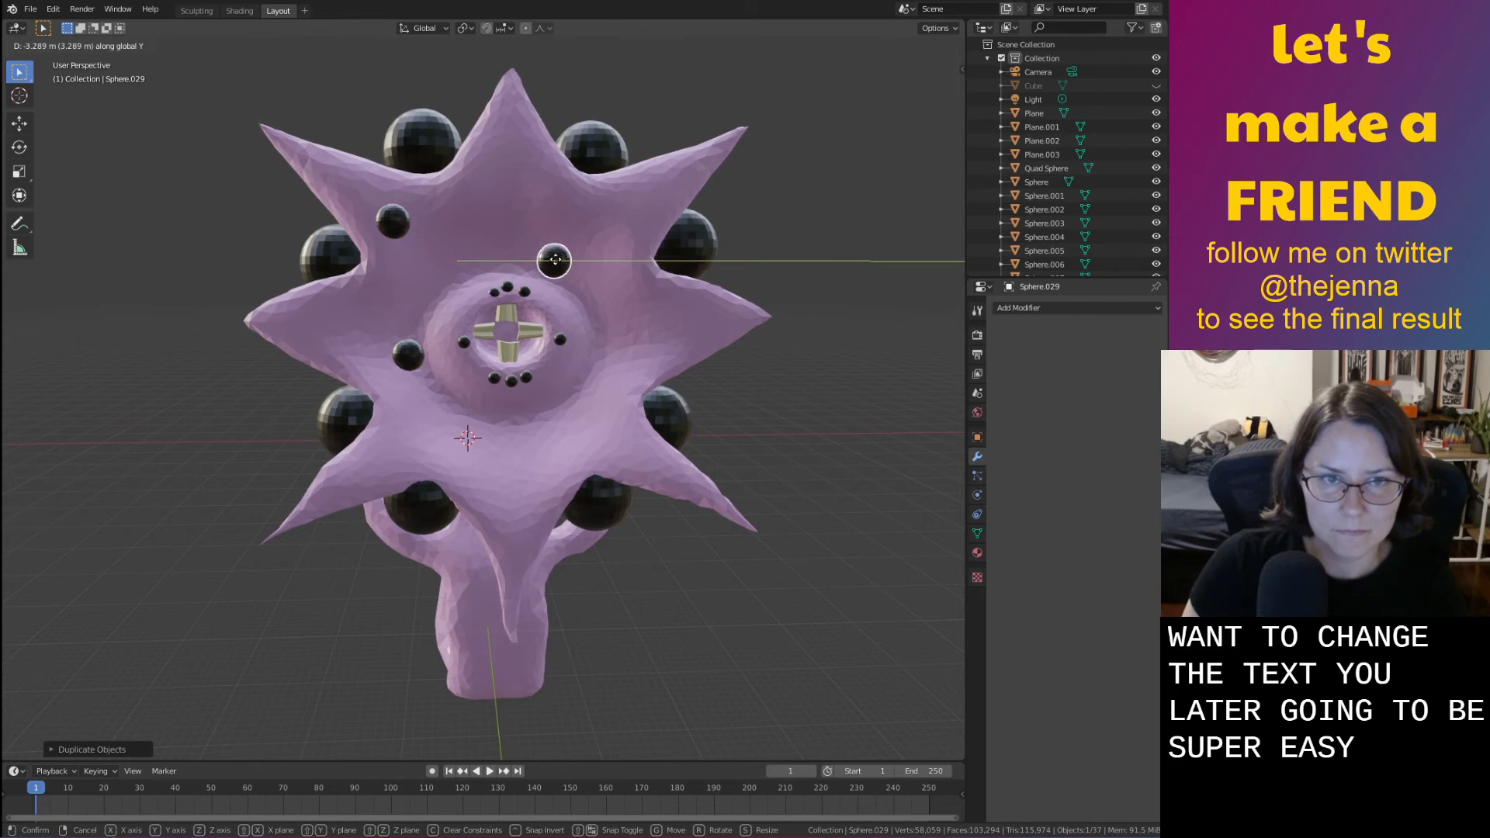
left_click(554, 260)
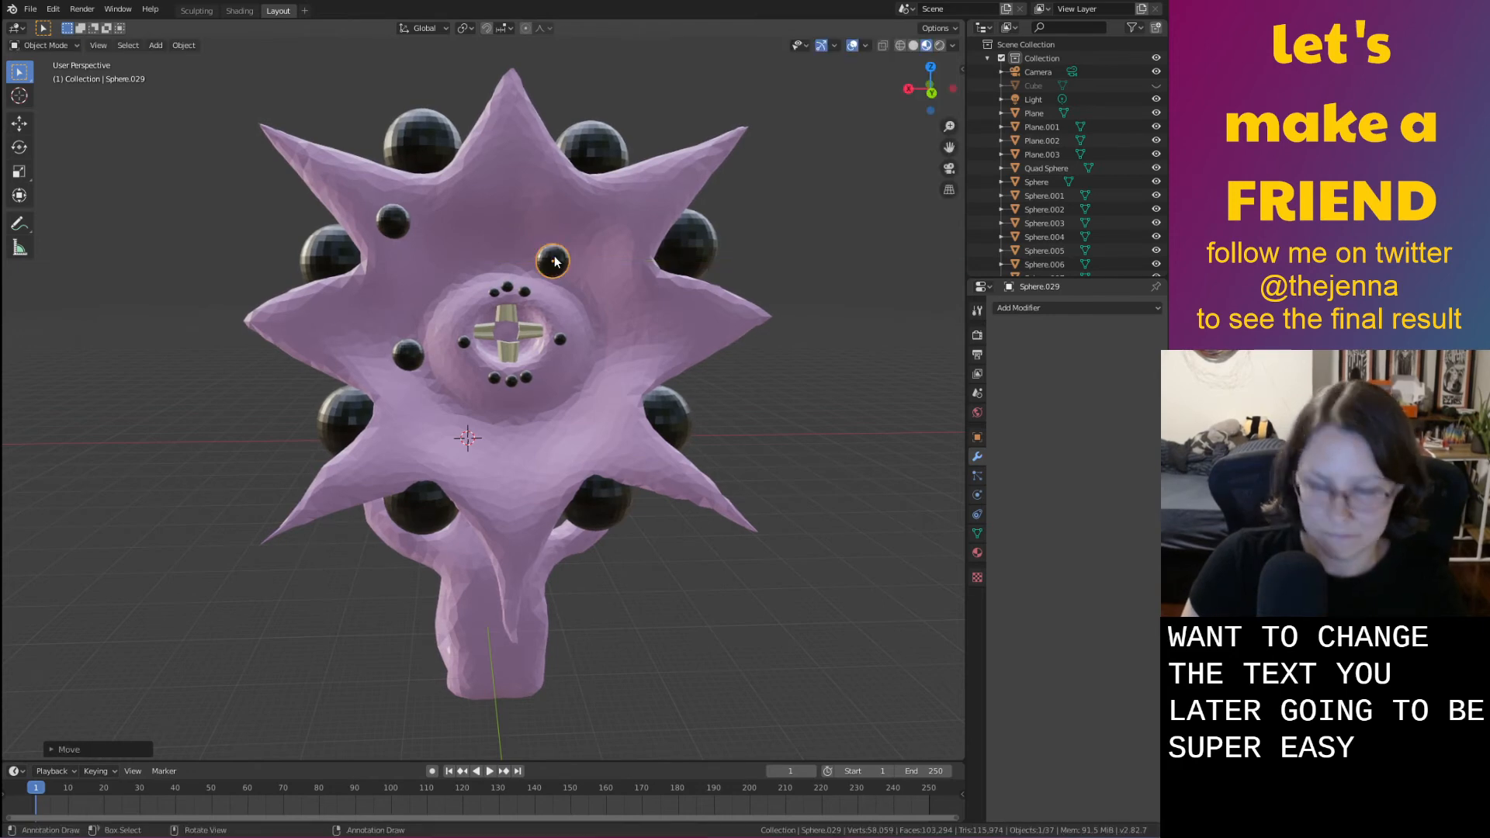
key("shift+d")
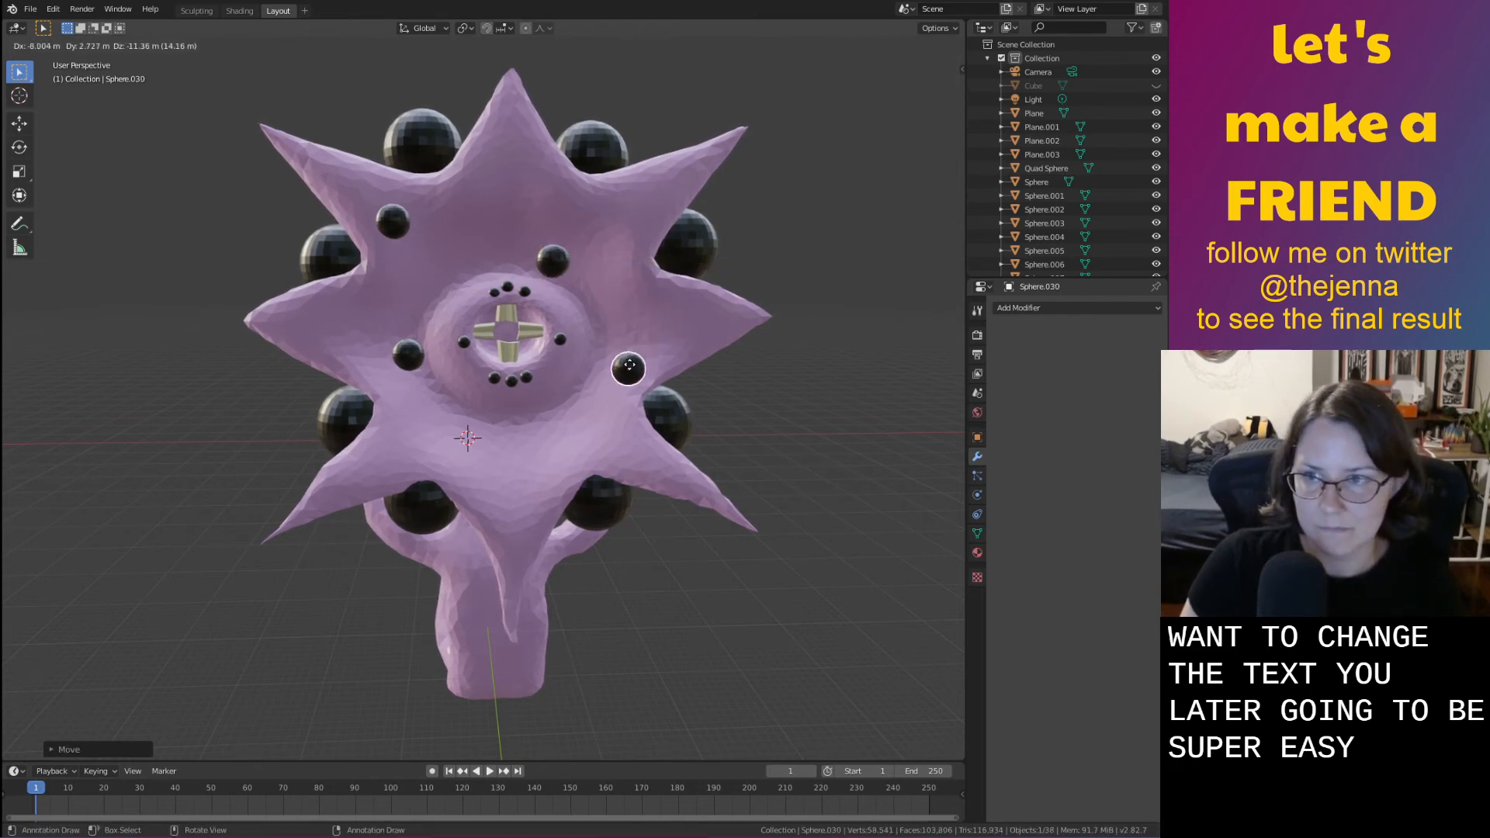
key("y")
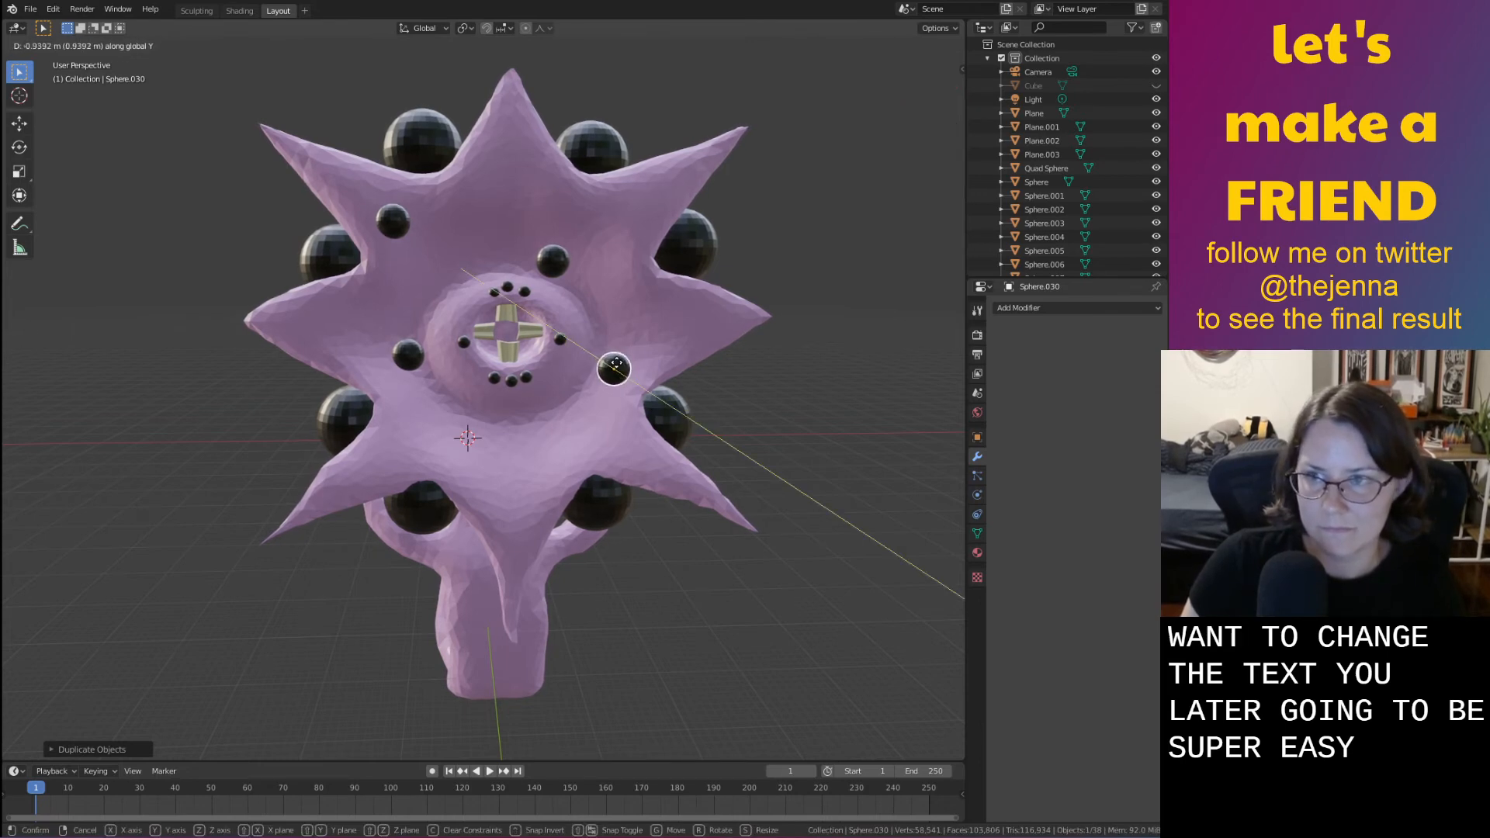
left_click(617, 367)
Duplicate the eye to the lower face below the mouth and seat the copy along the Y and Z axes
key("shift+d")
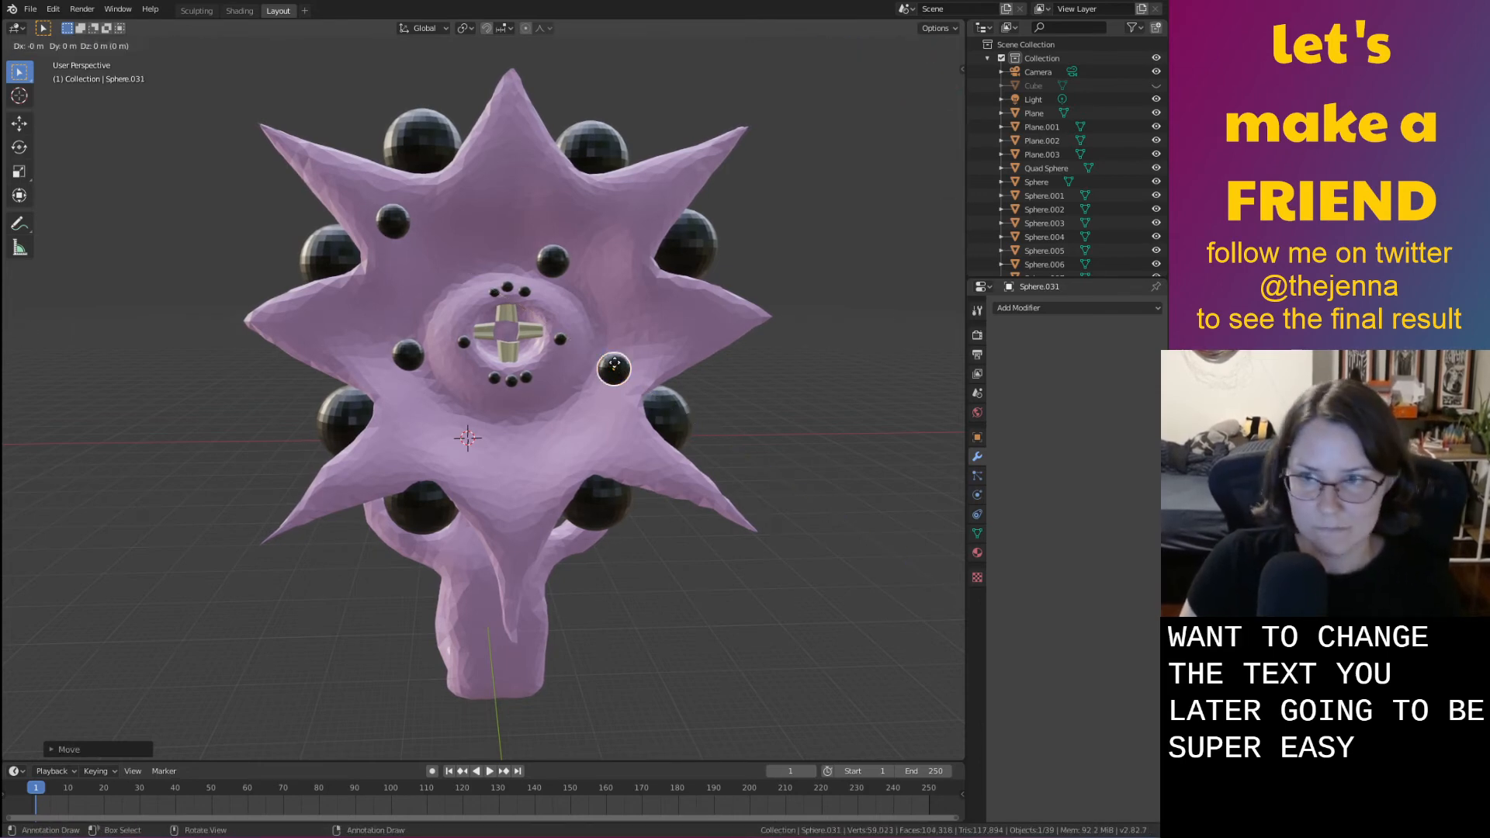
key("y")
left_click(479, 490)
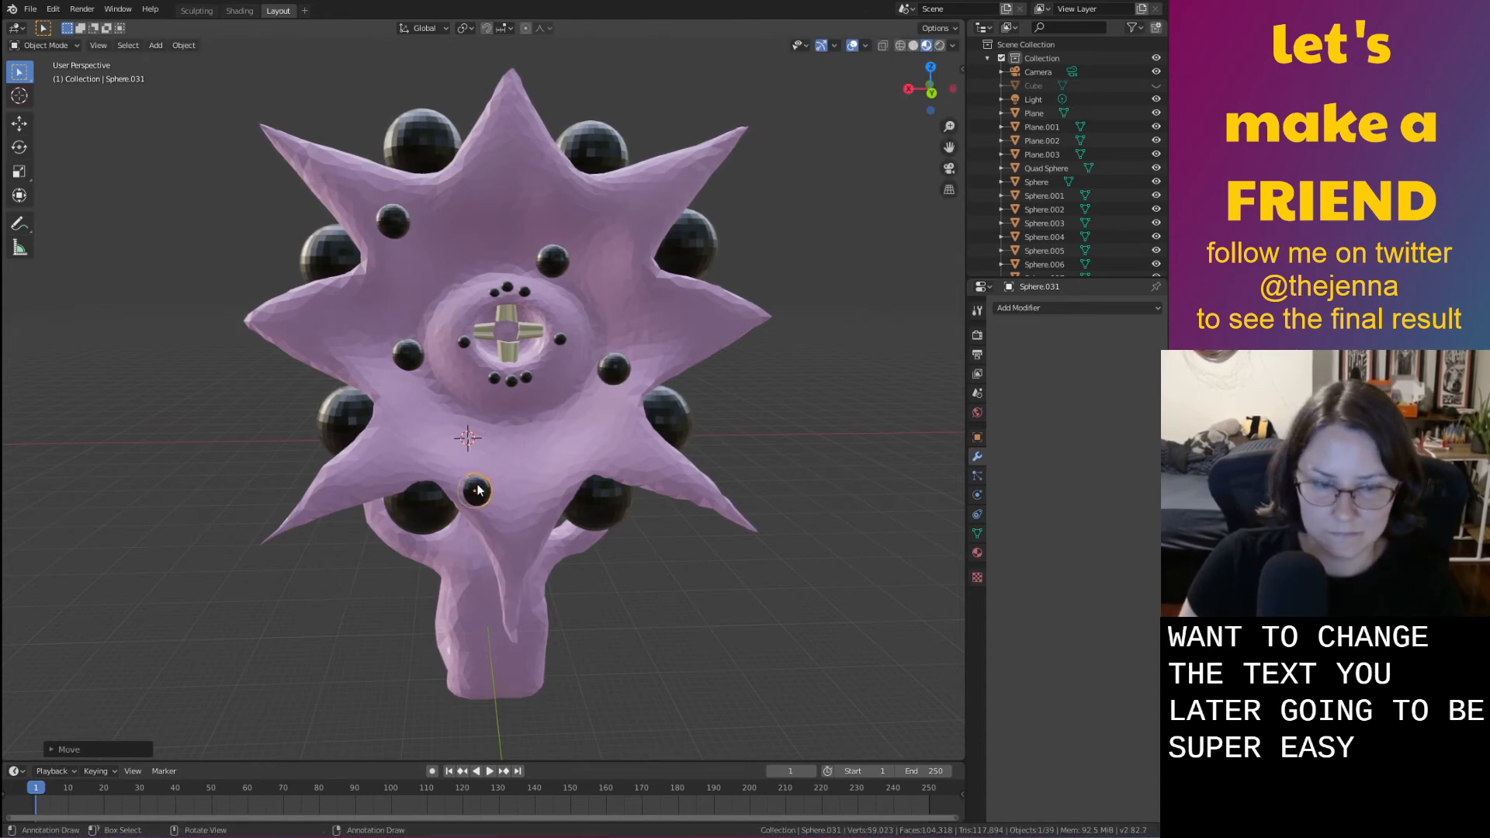
key("g")
key("z")
key("y")
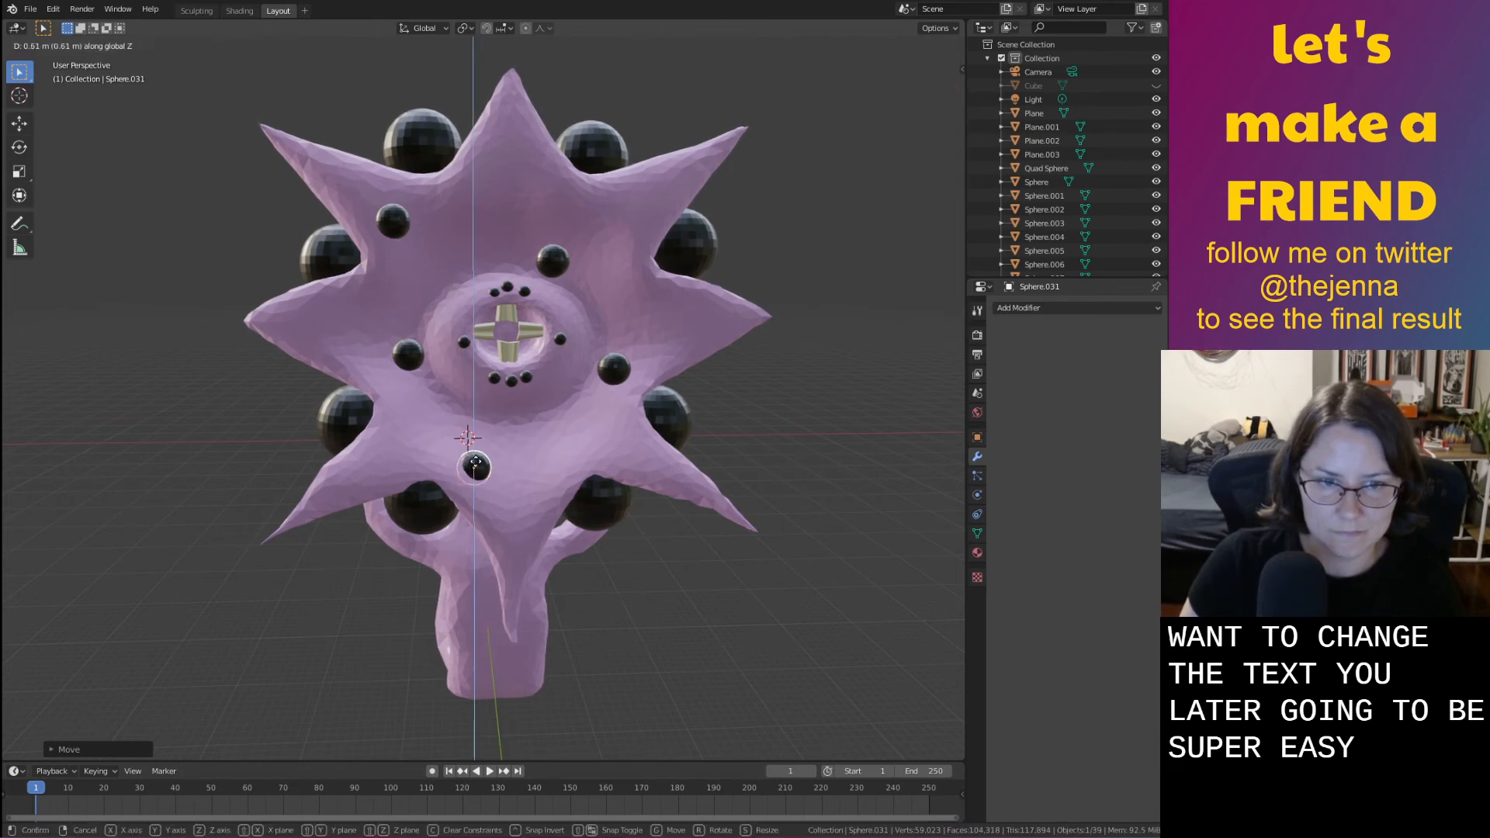
left_click(483, 462)
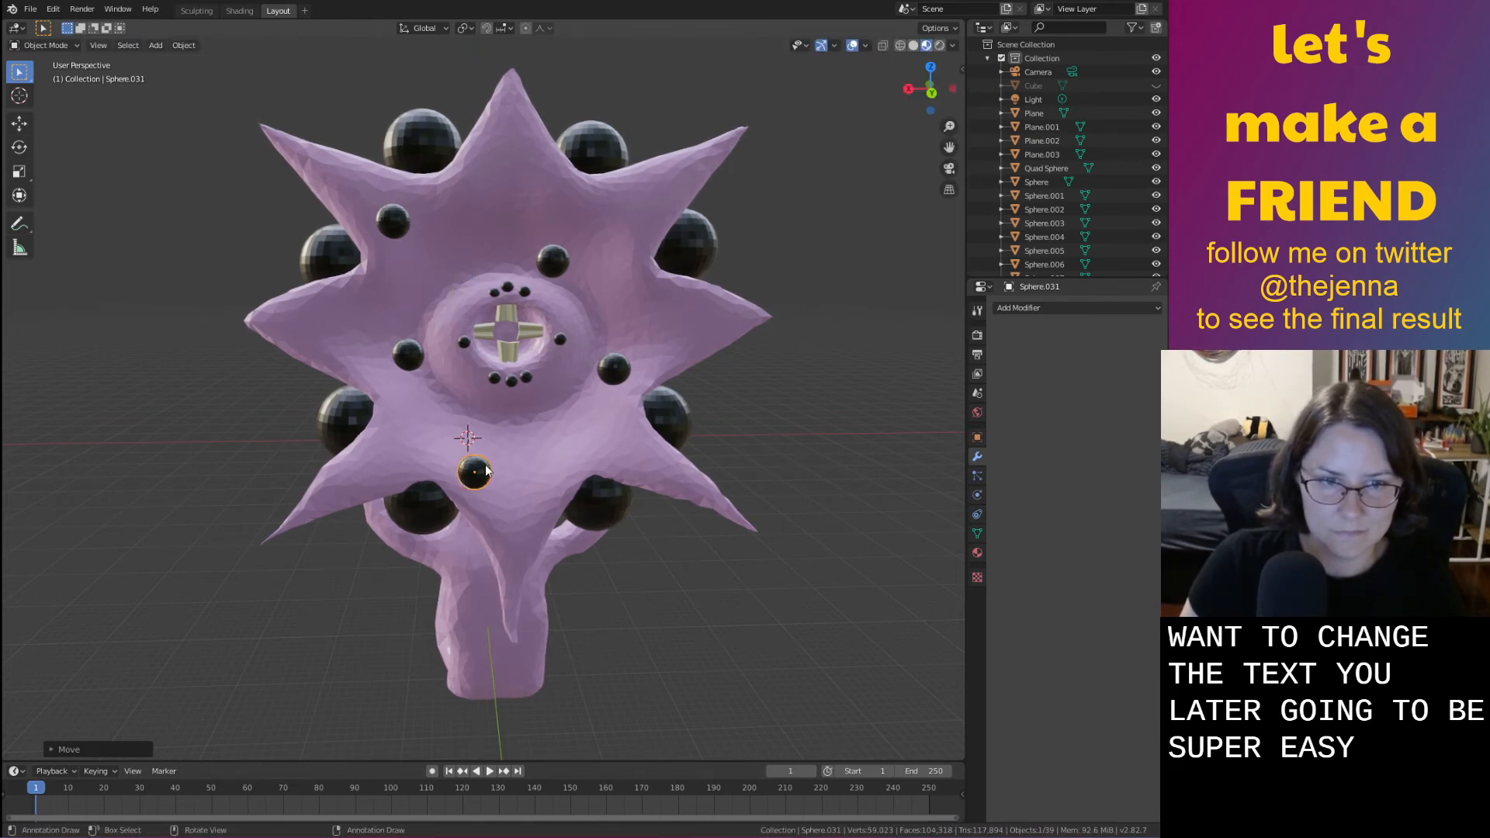
middle_click_drag(482, 462, 484, 482)
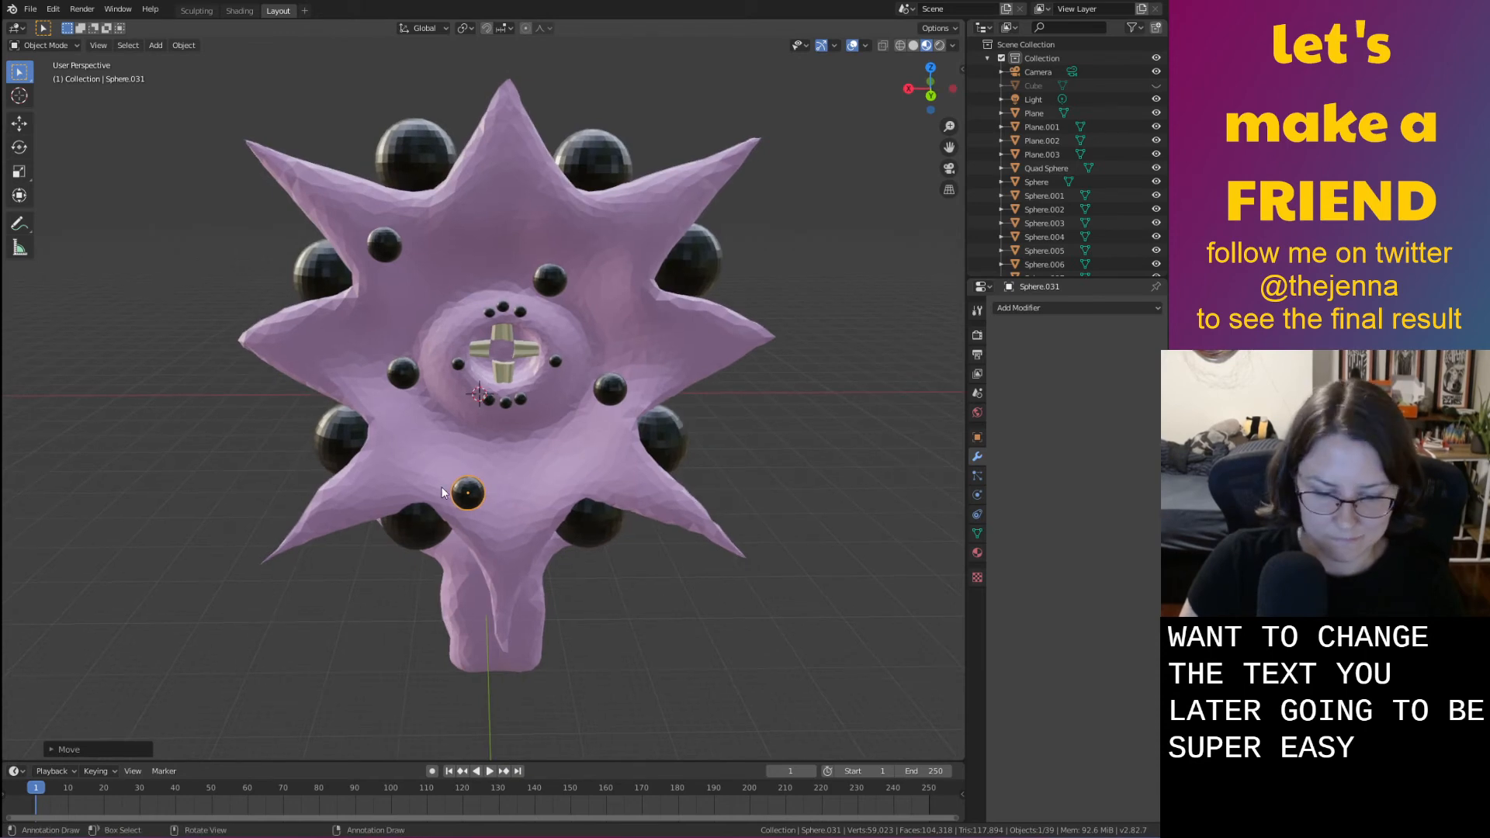
Duplicate the lower eye to the face's upper-right area and adjust the copy along the X and Y axes
key("shift+d")
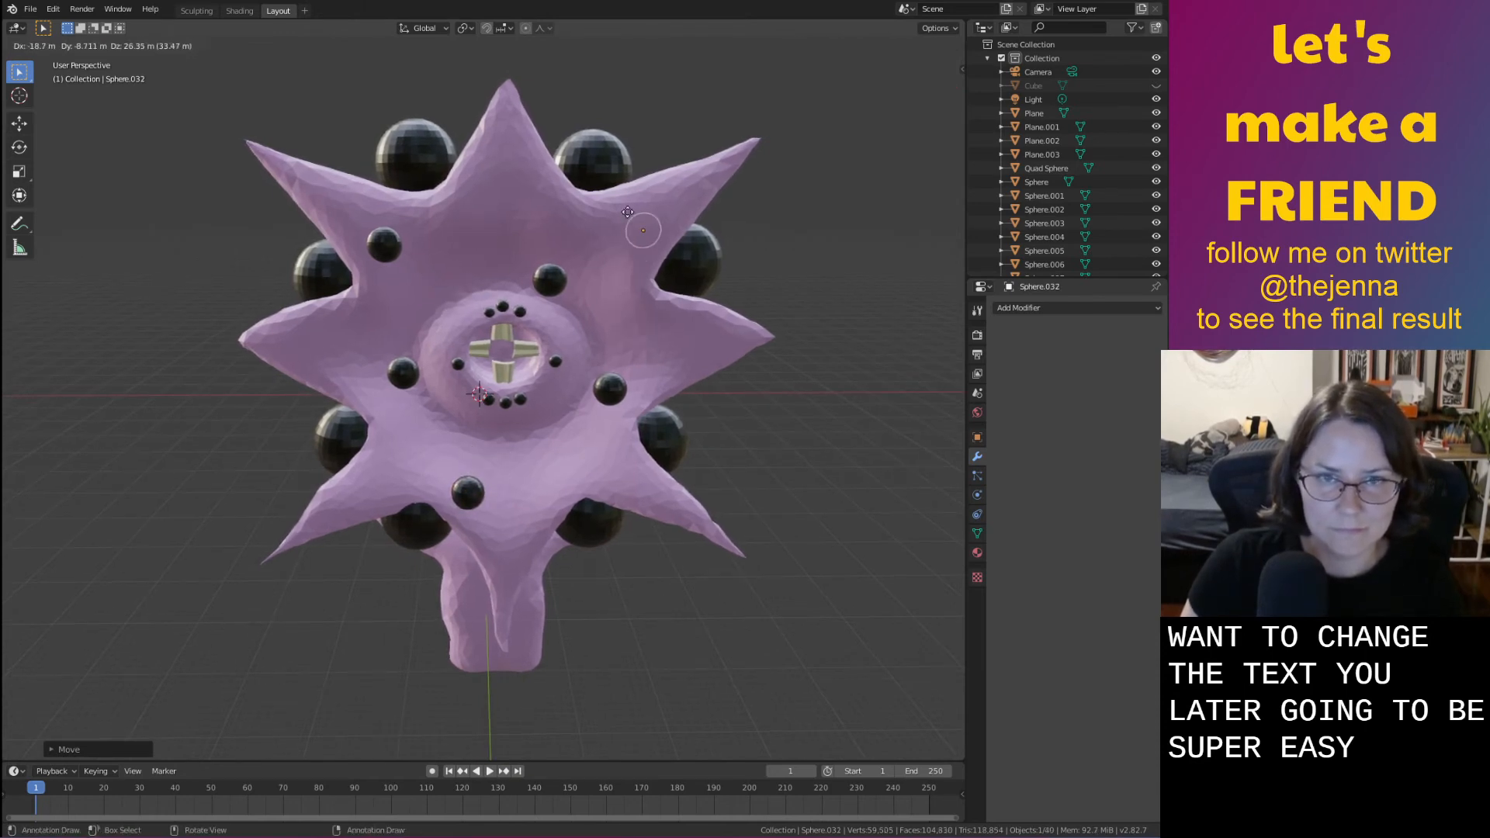
key("y")
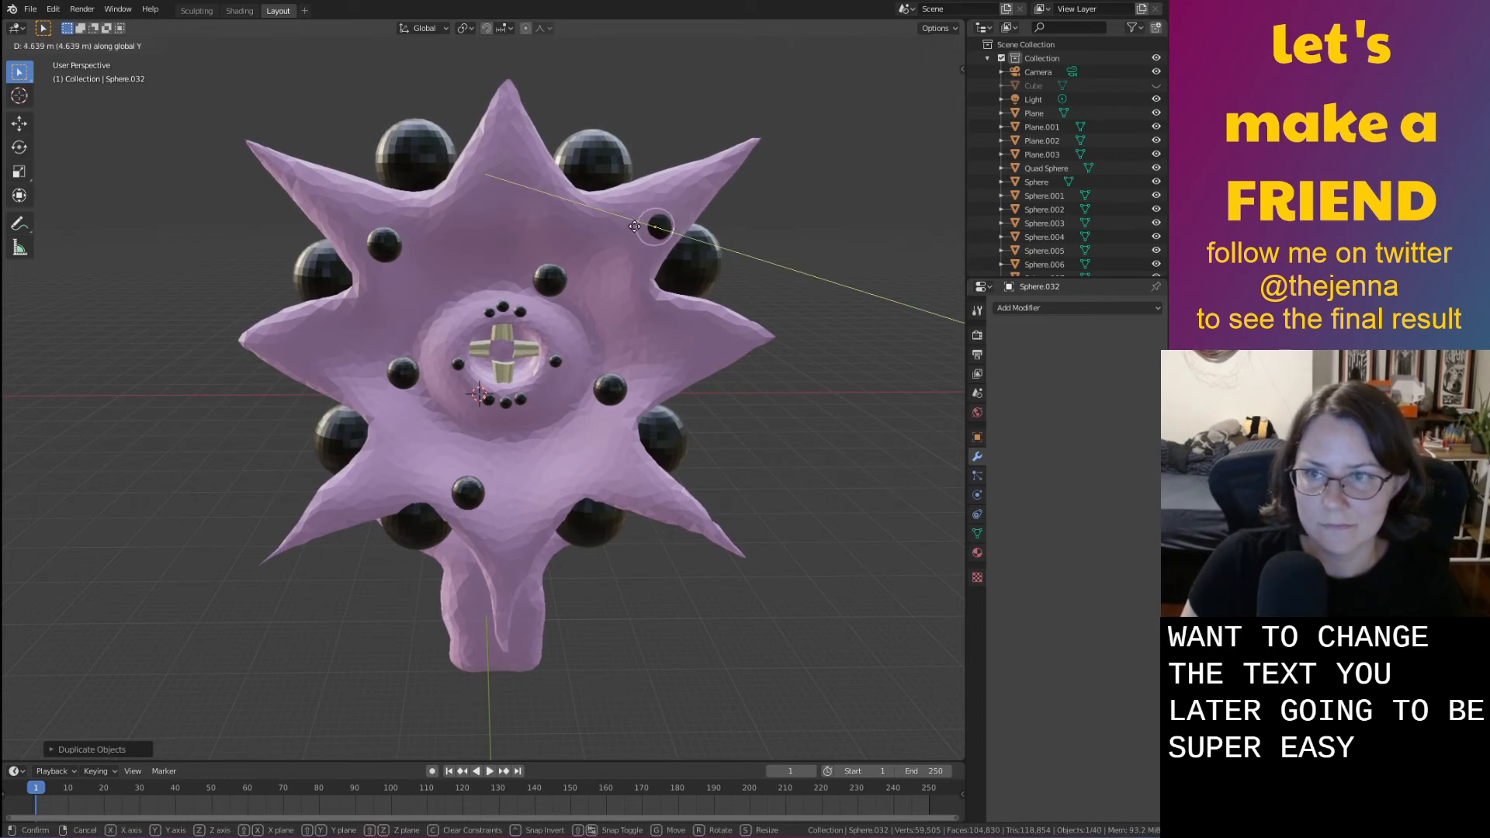
left_click(639, 229)
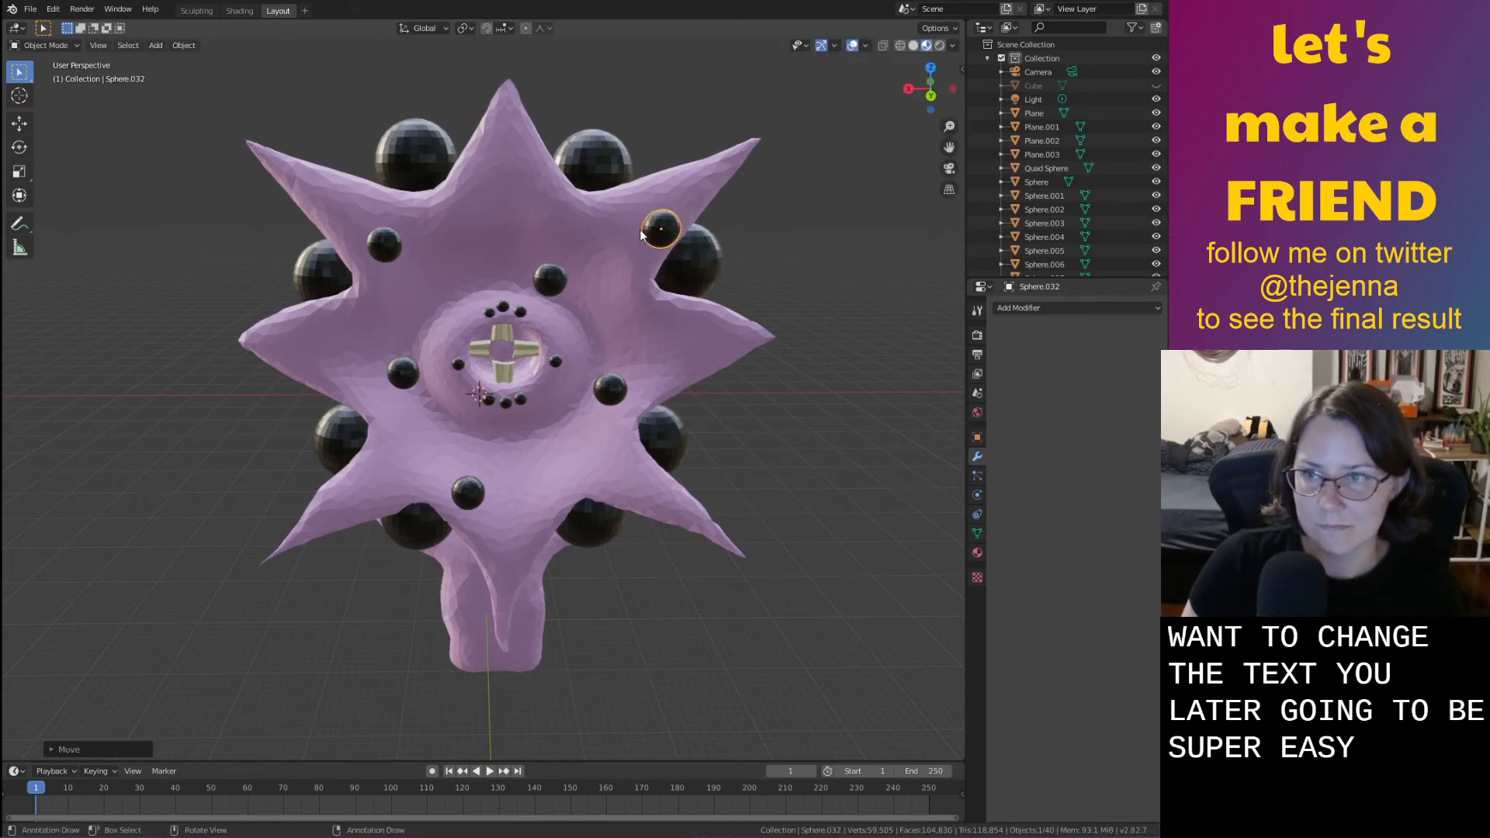
key("g")
key("x")
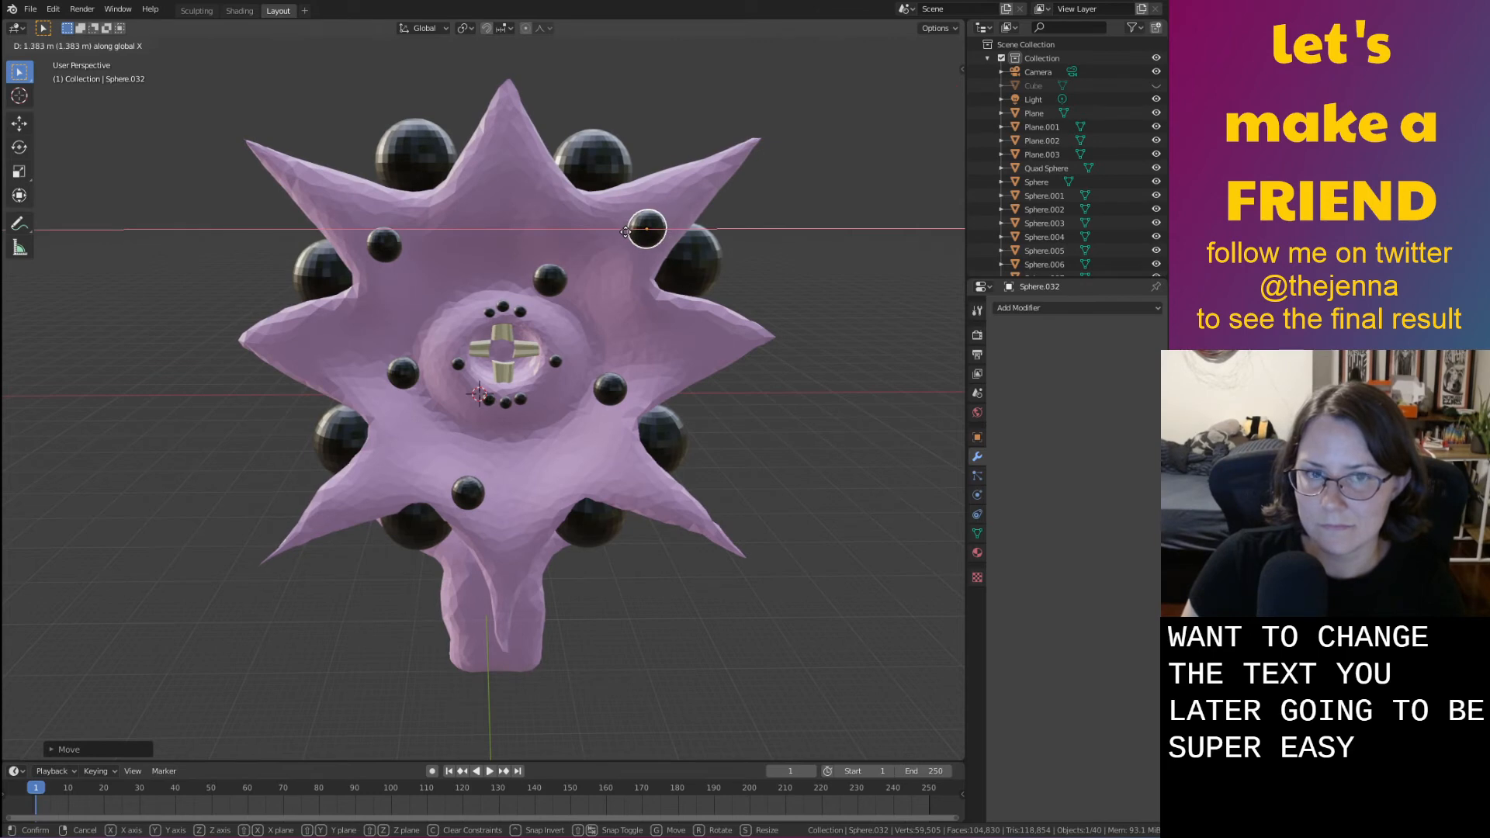
key("y")
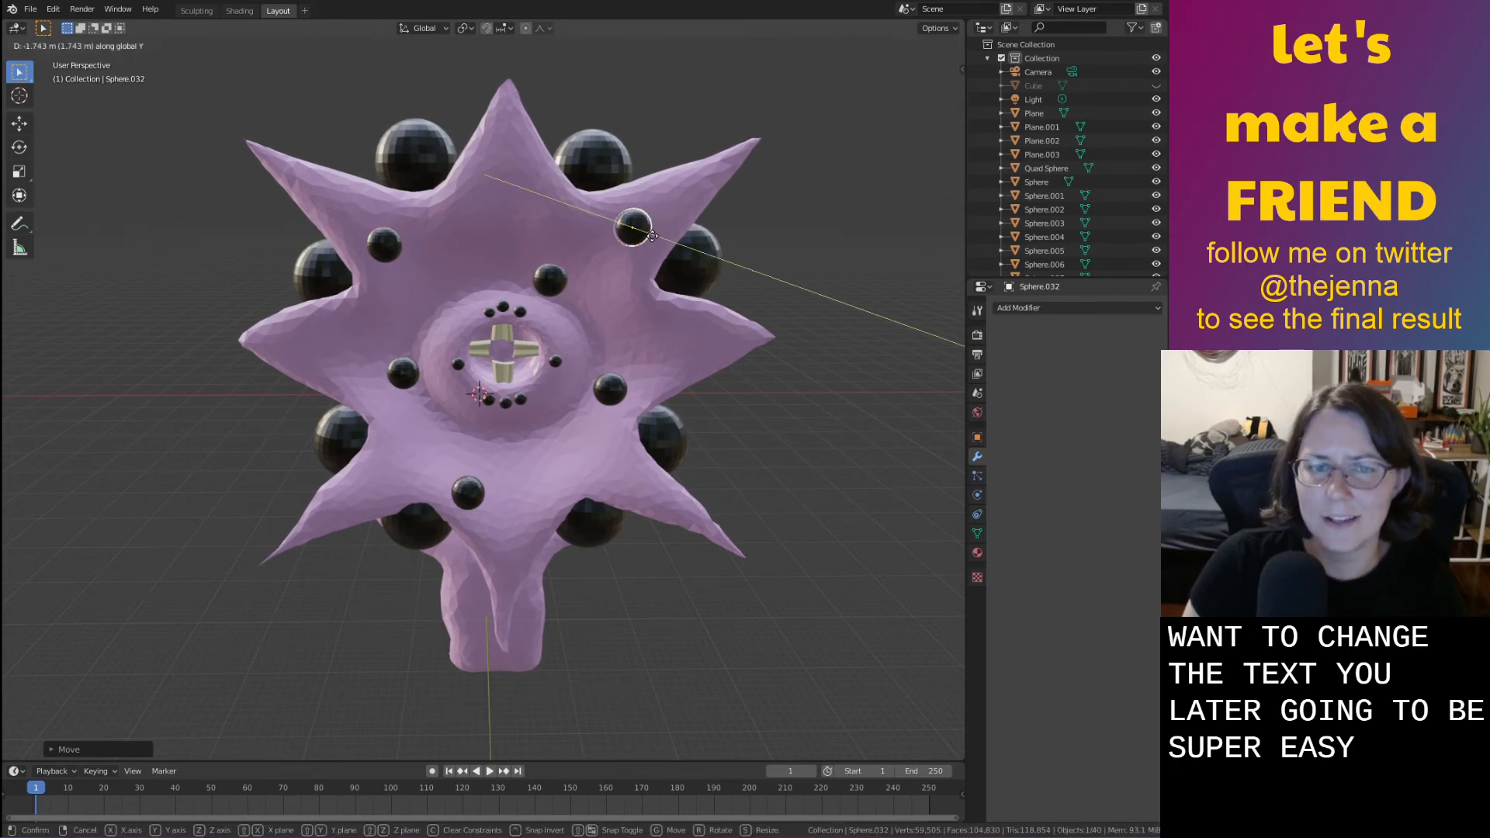
left_click(652, 235)
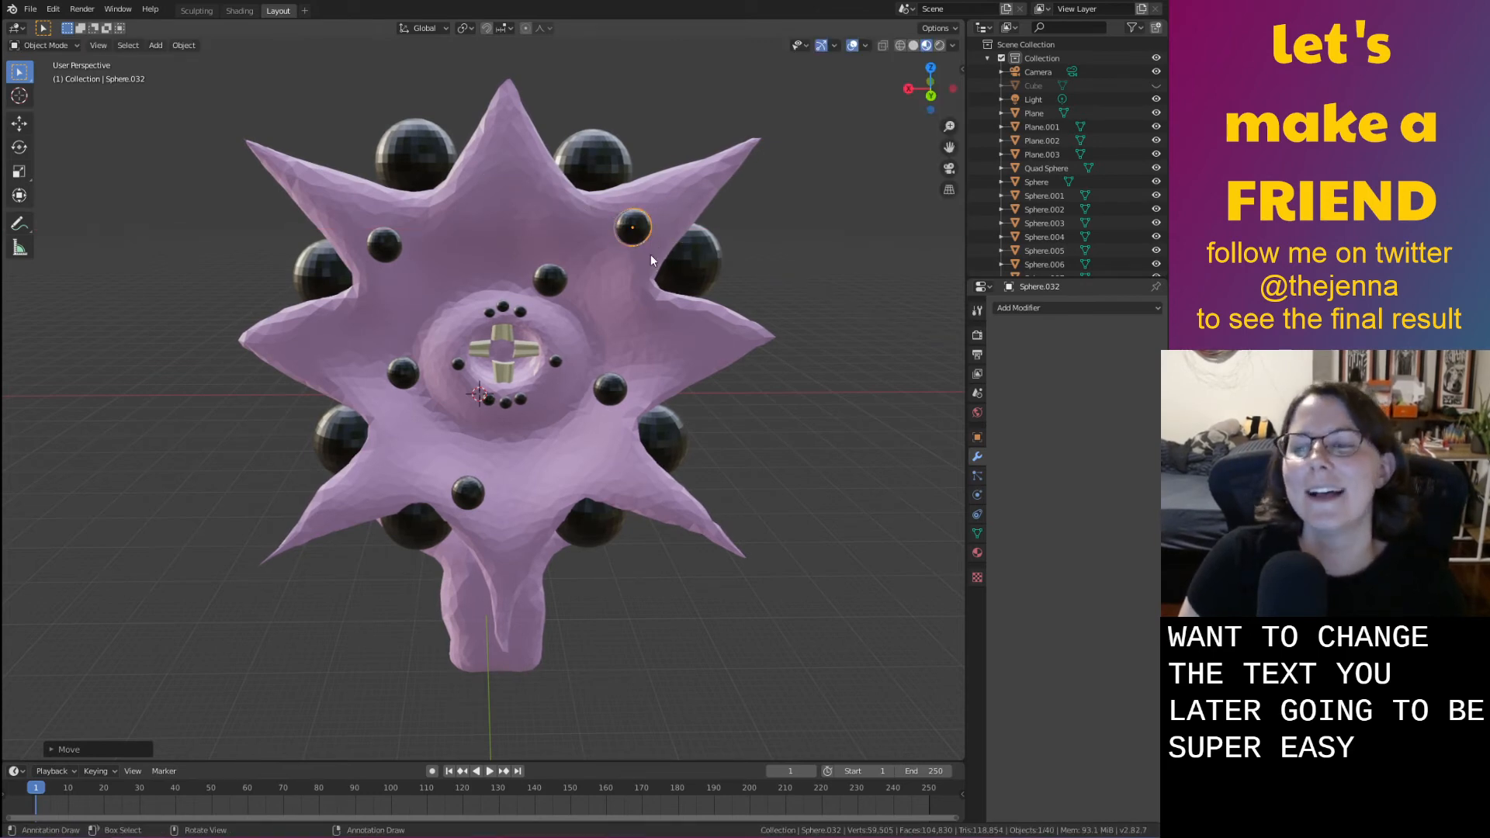
Refine the depth of the upper-right face eye along the Y axis from a side view
middle_click_drag(650, 277, 548, 376)
key("g")
key("y")
left_click(690, 278)
Shift the eye left of the mouth slightly outward along the Y axis, and save the file
left_click(518, 433)
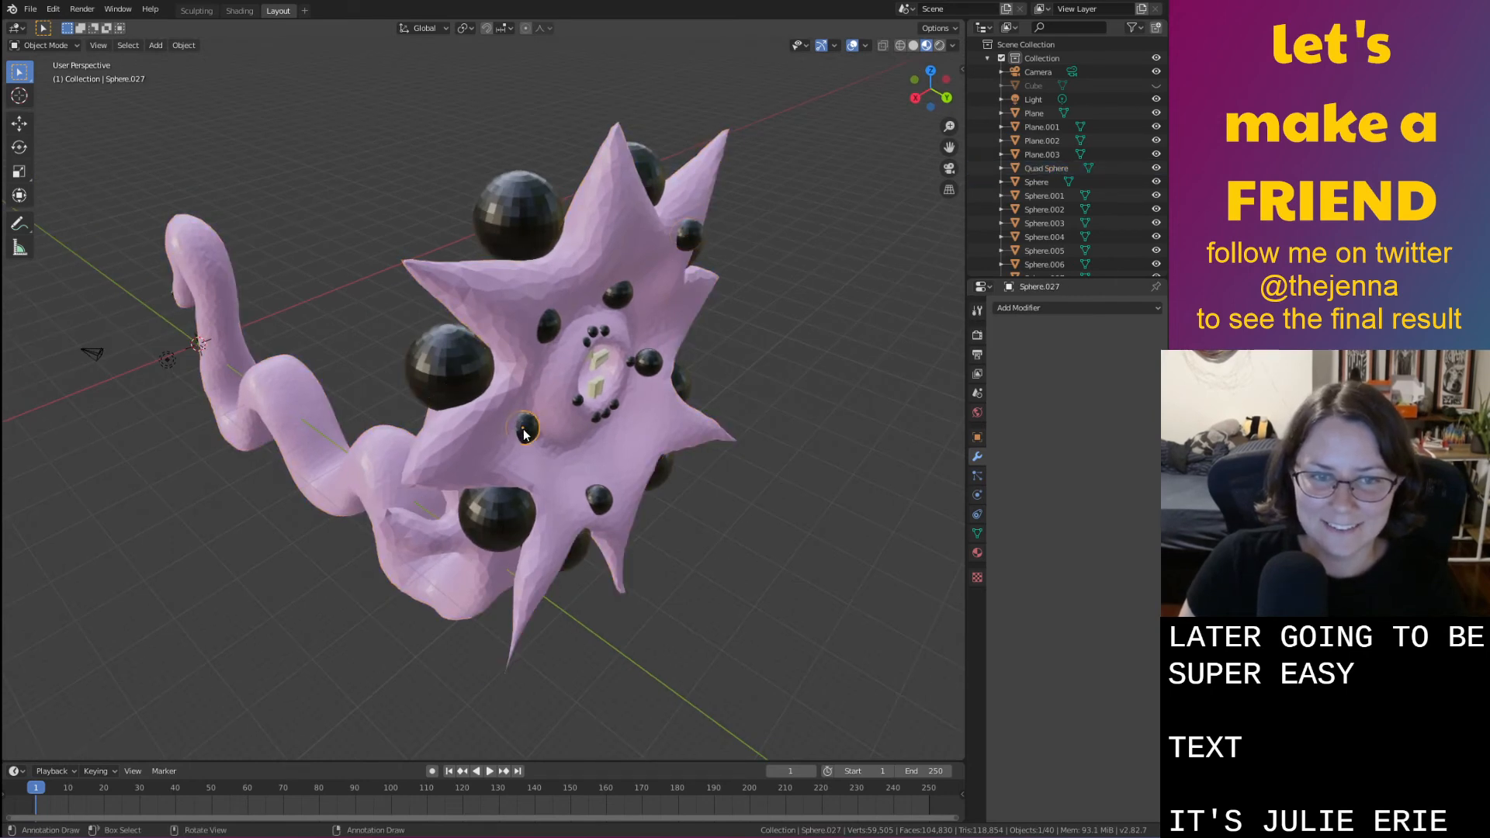
key("g")
key("y")
left_click(526, 429)
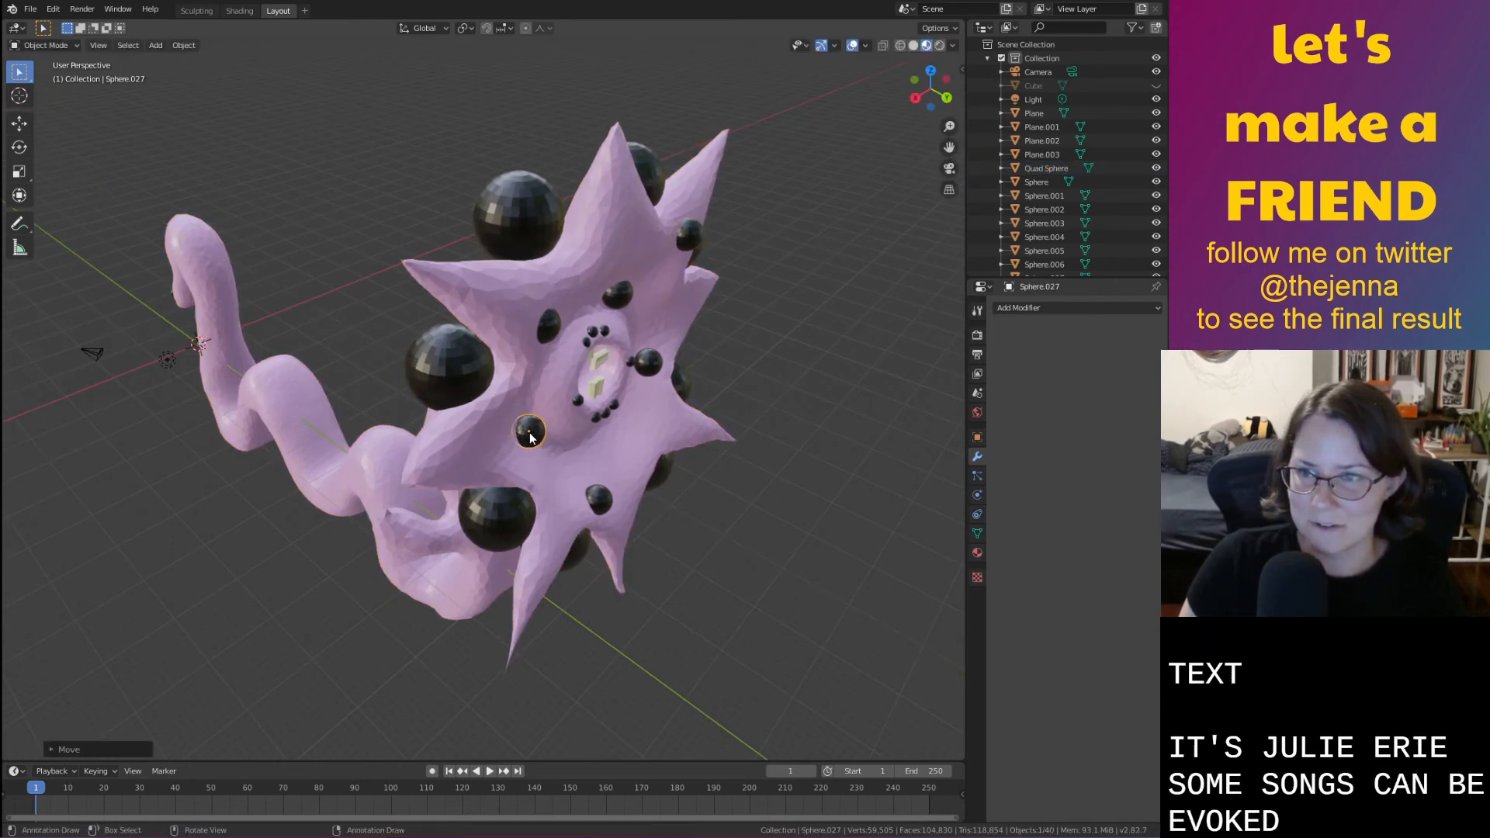
key("ctrl+s")
Shift the eye above-right of the mouth about 0.6 m and the upper-left eye about 0.8 m along Y, and save
mouse_move(729, 415)
middle_mouse_down()
mouse_move(686, 417)
mouse_move(700, 435)
mouse_move(716, 416)
middle_mouse_up()
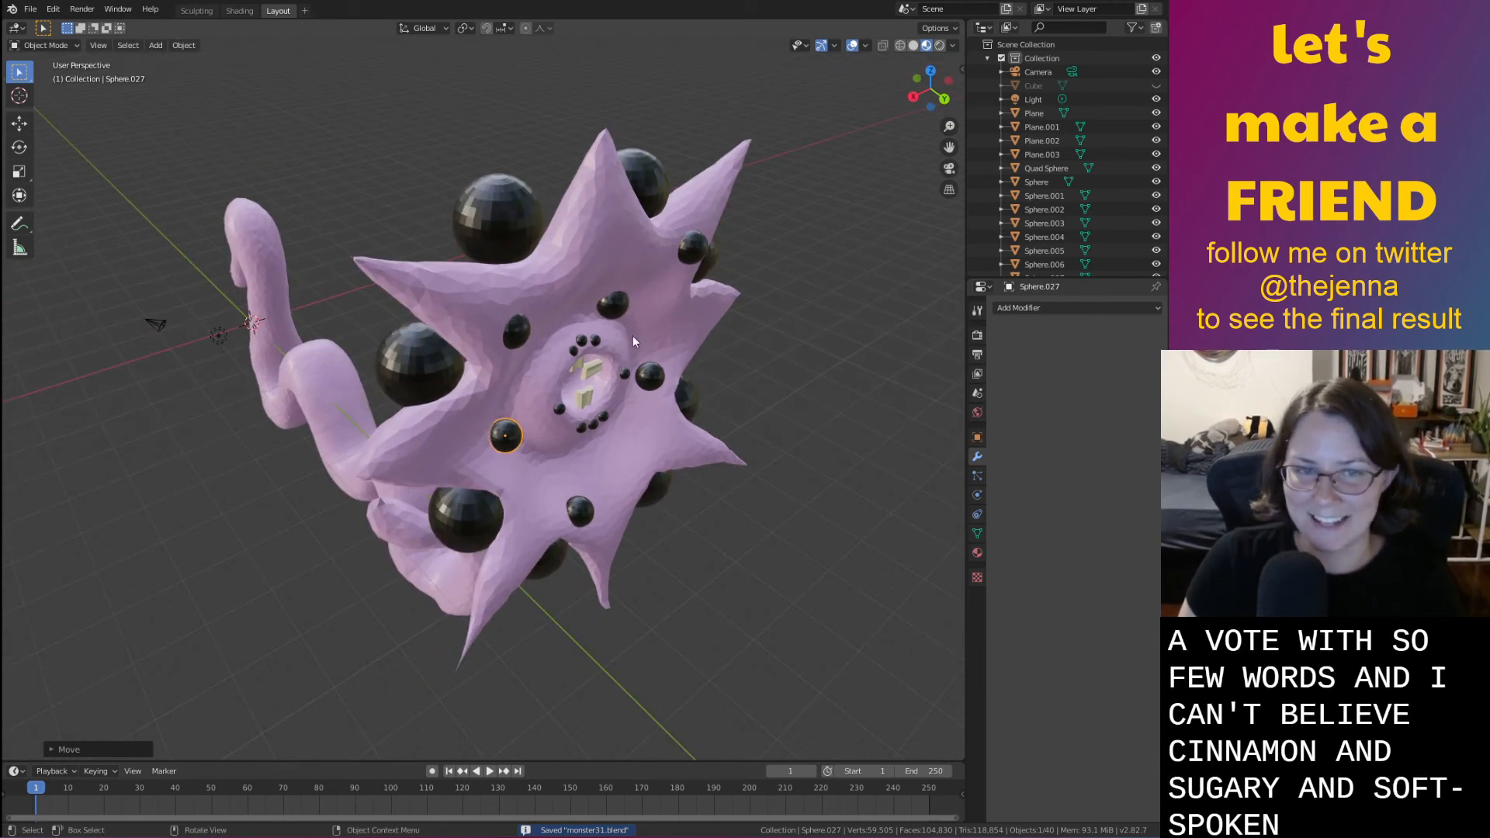
left_click(613, 310)
key("g")
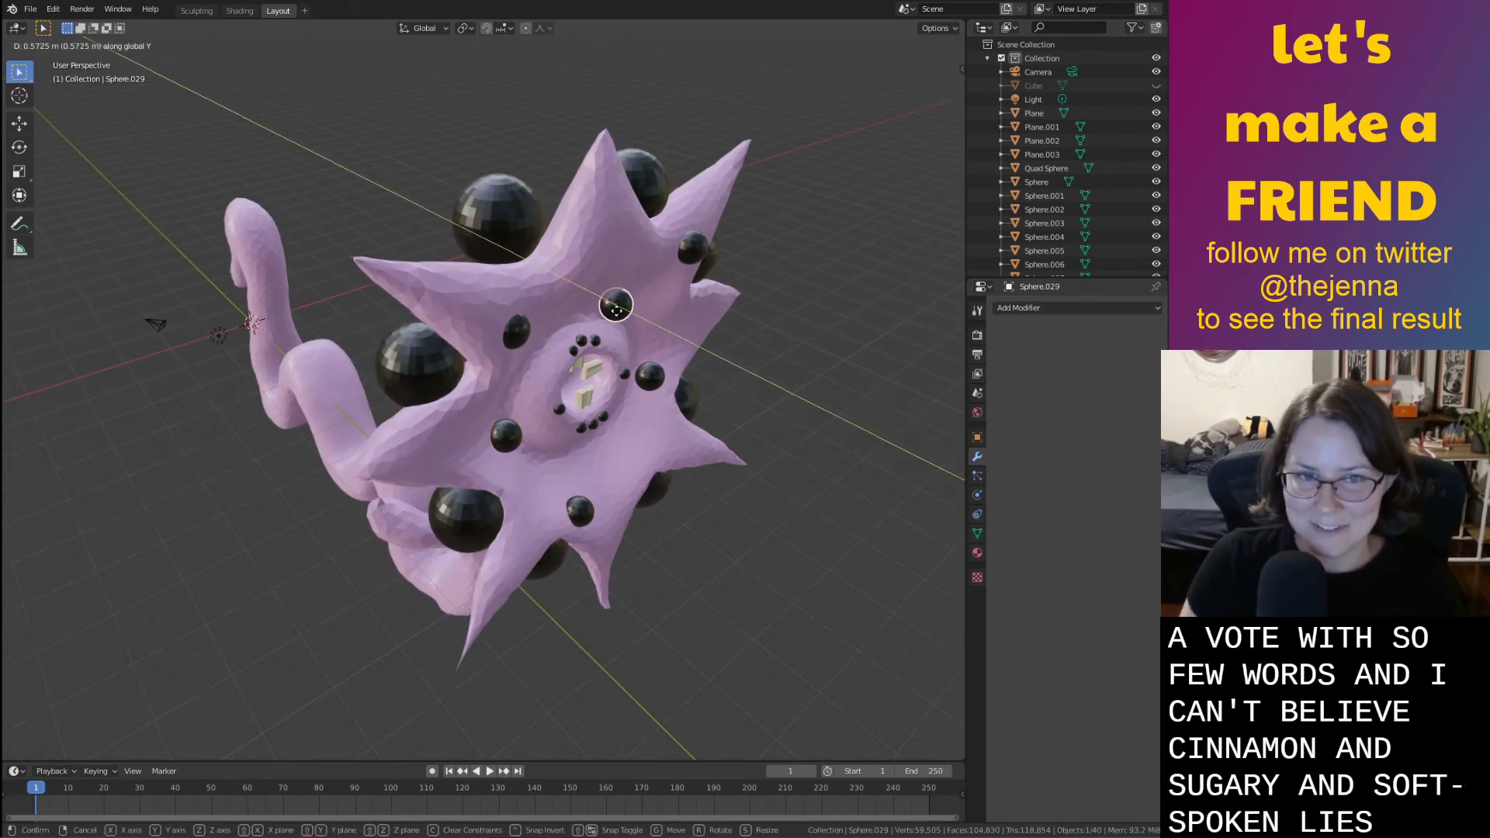
left_click(618, 312)
left_click(516, 332)
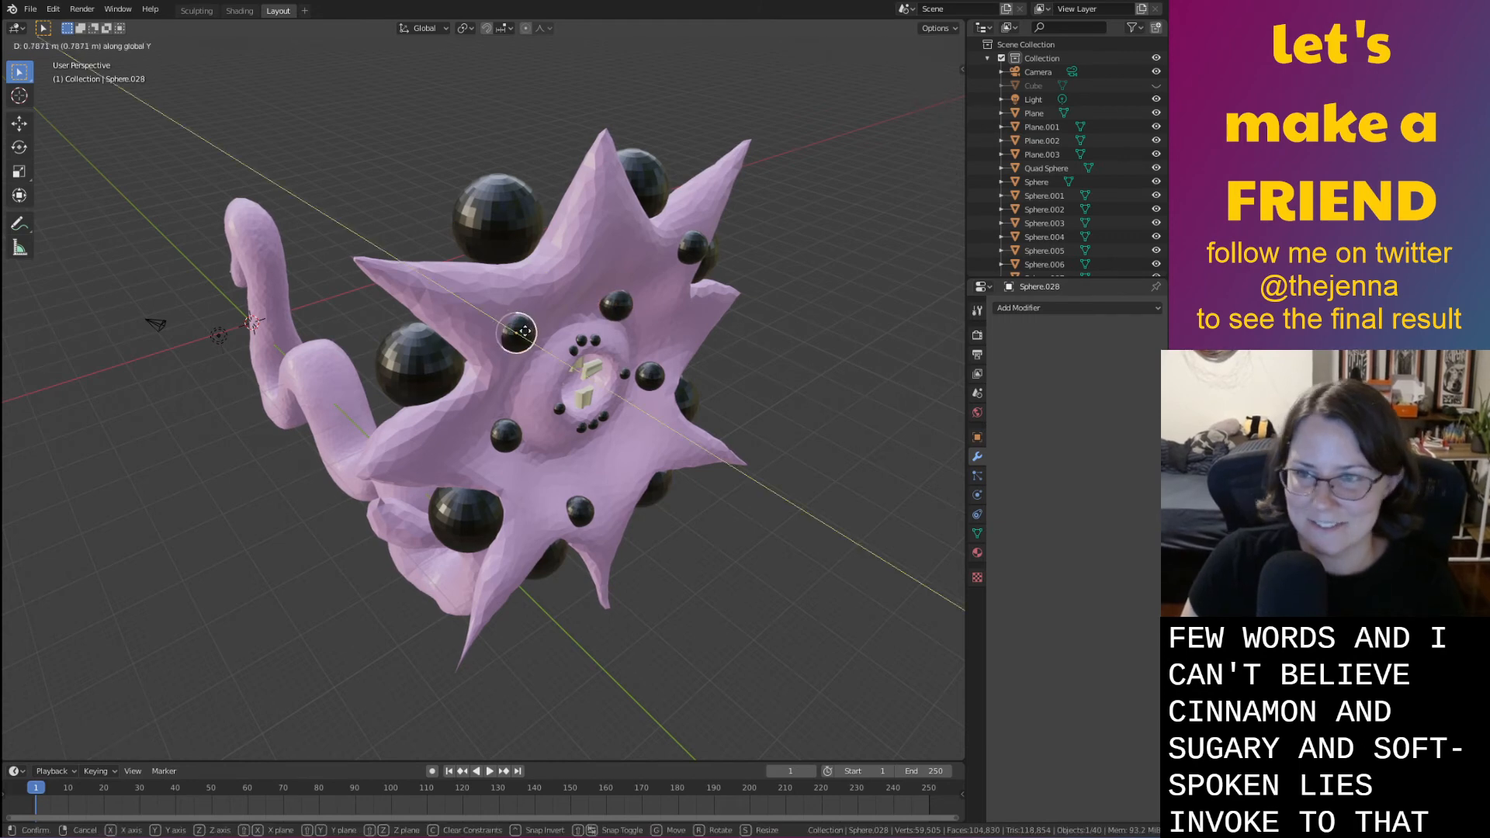
key("ctrl+s")
Duplicate a medium face eye and place the copy over the worm's neck behind the face
mouse_move(574, 360)
middle_mouse_down()
mouse_move(678, 384)
mouse_move(574, 338)
mouse_move(641, 361)
mouse_move(600, 337)
mouse_move(640, 380)
mouse_move(613, 480)
middle_mouse_up()
left_click(603, 478)
key("shift+d")
left_click(450, 532)
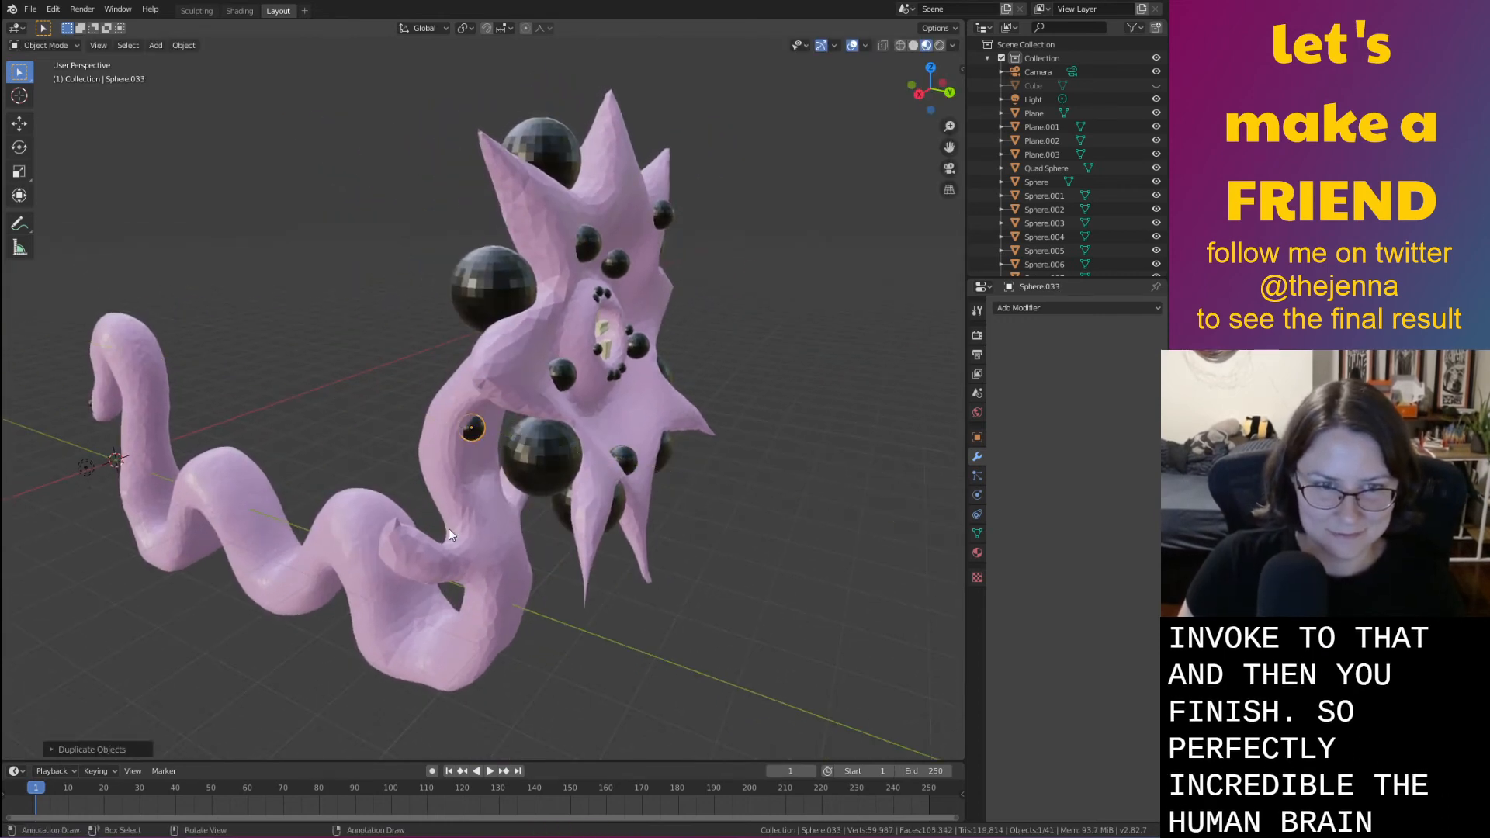
Move the copied eye down to the tip of the worm's near arm, positioning it along the X, Y and Z axes
key("g")
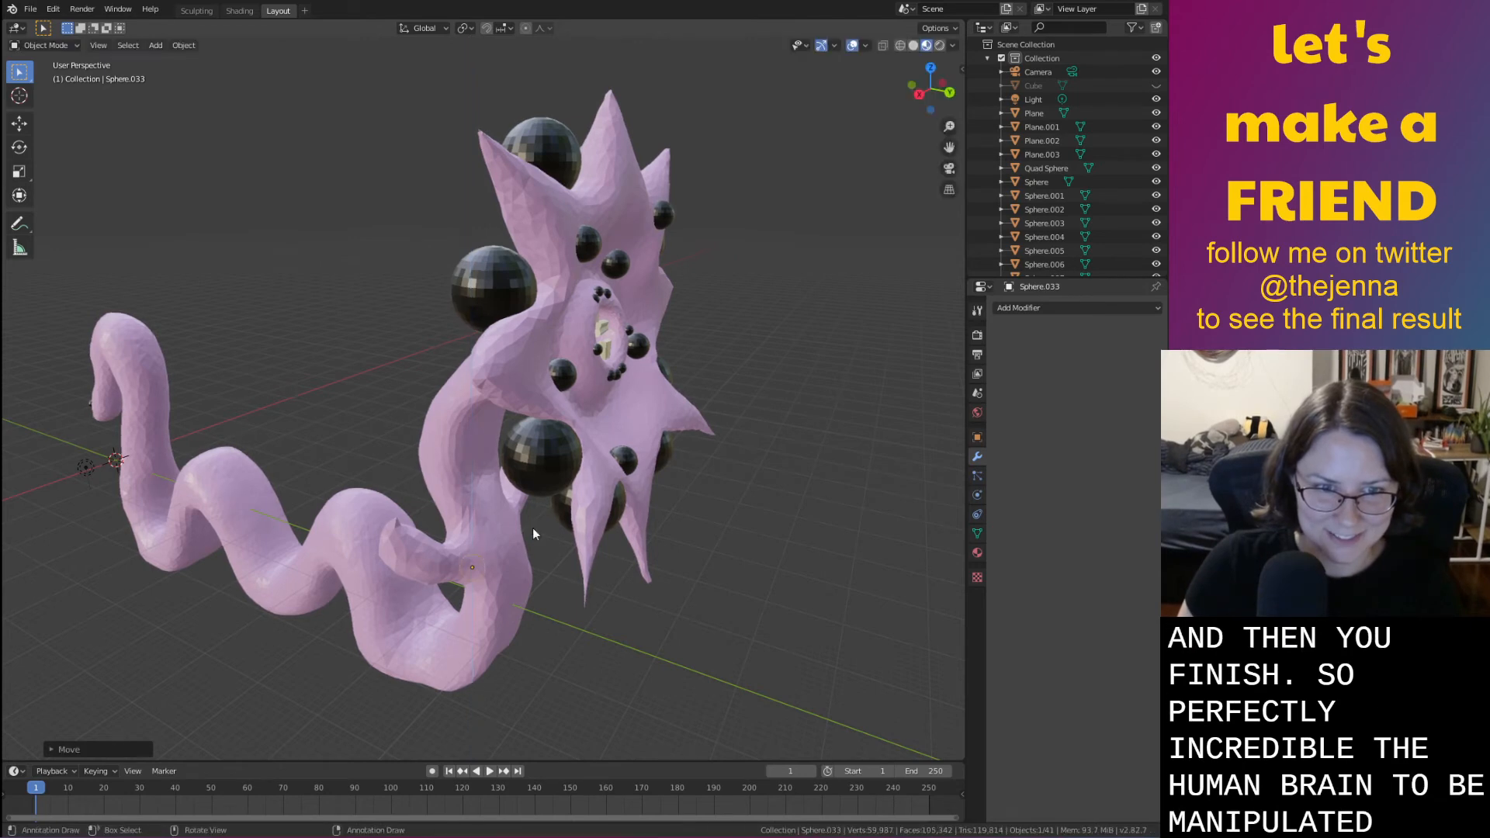
key("y")
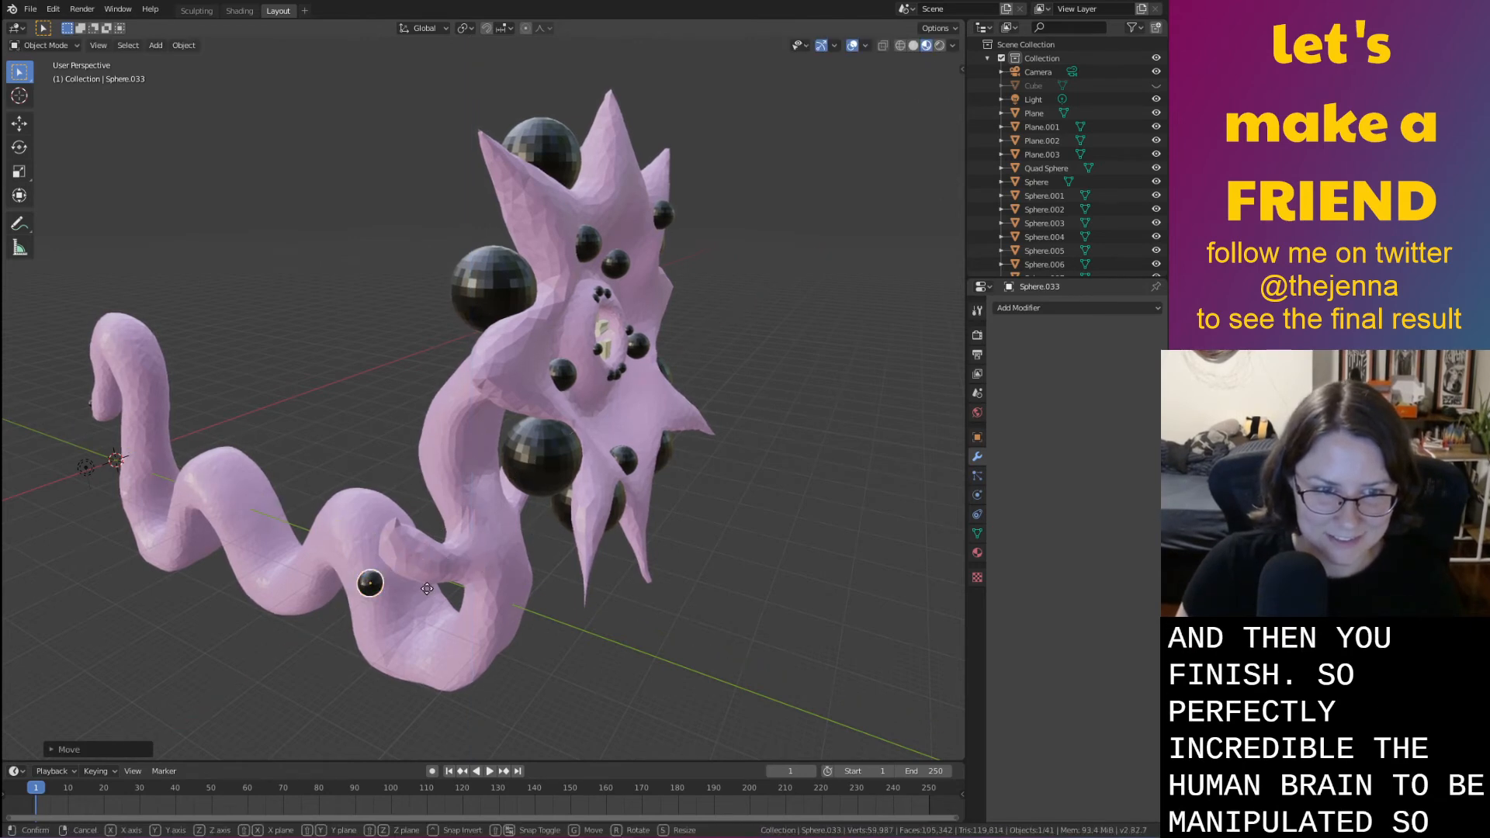
key("z")
key("y")
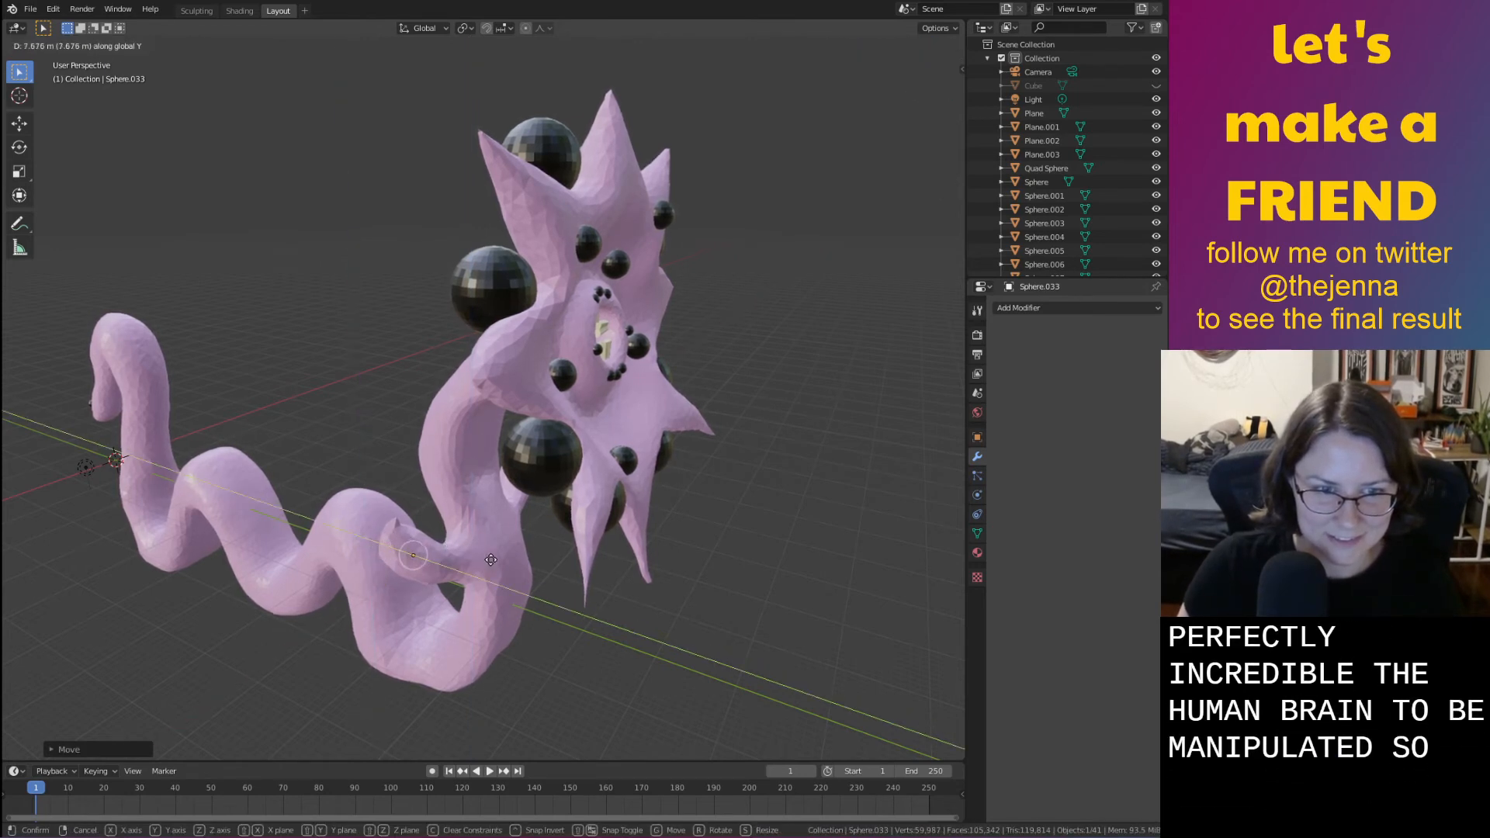
key("x")
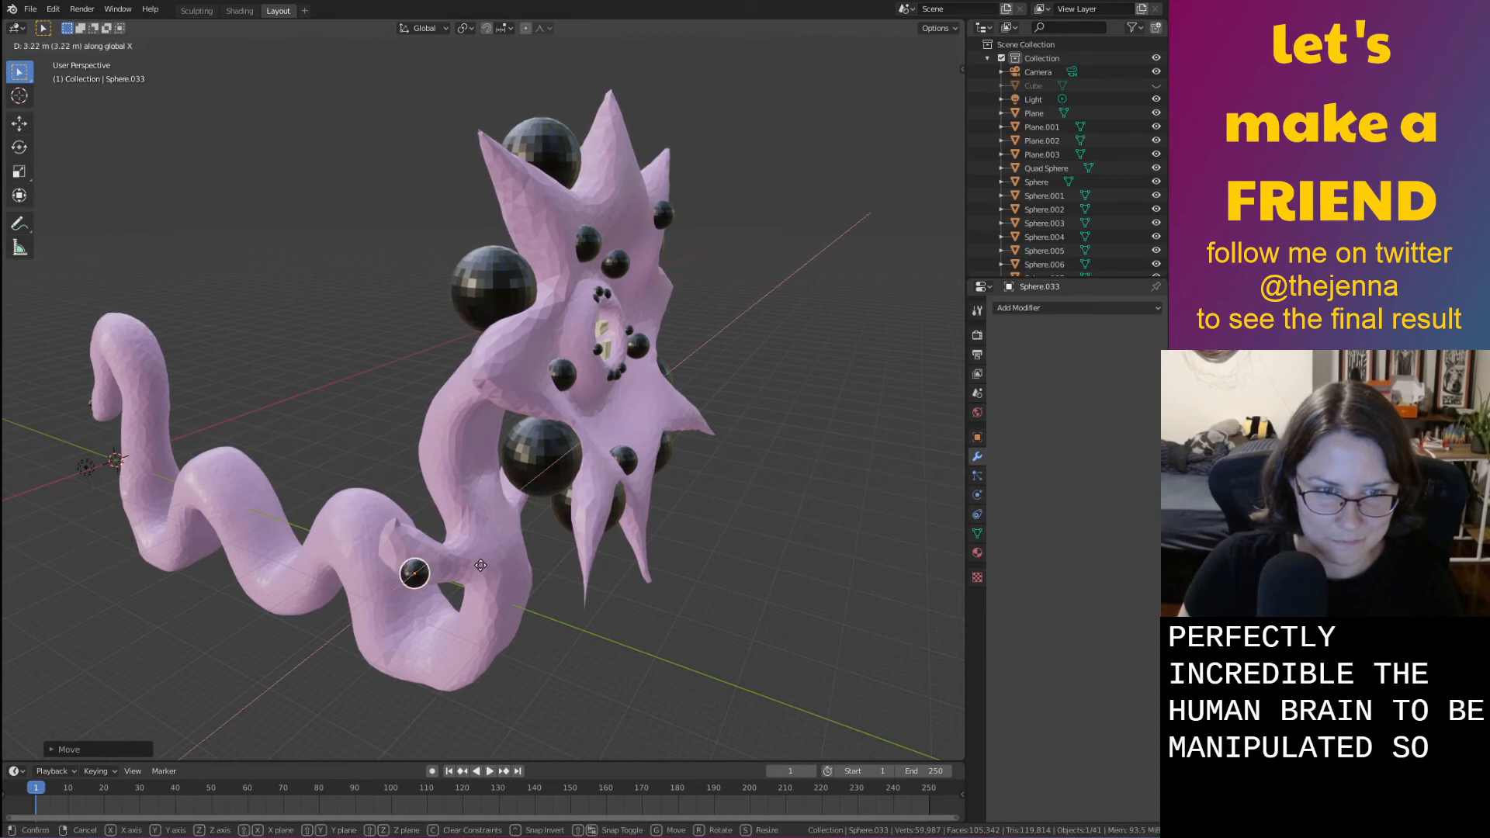
key("z")
key("y")
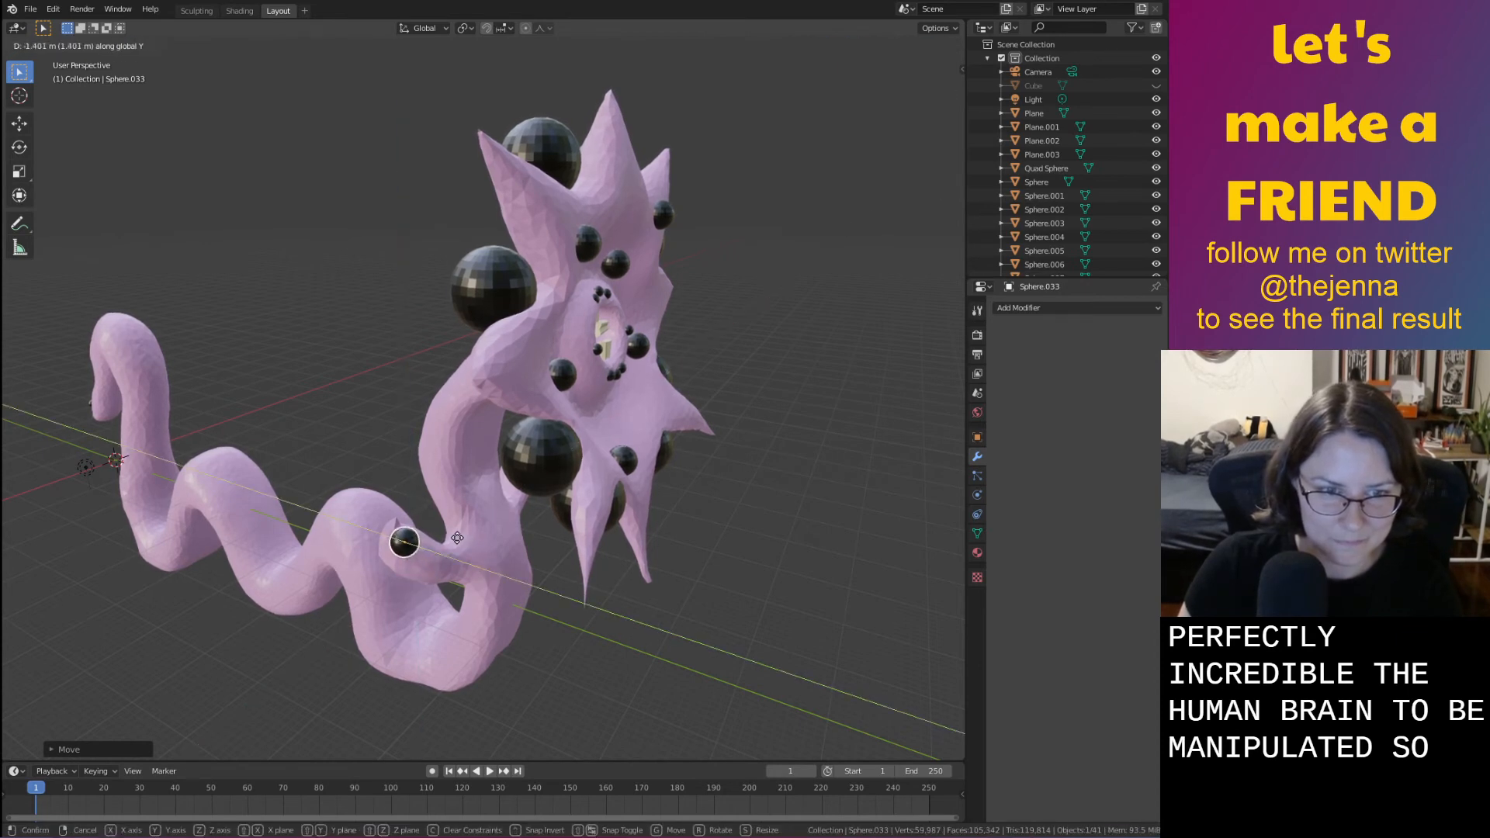
left_click(449, 538)
Lower the copied eye onto the arm tip, adjusting its position along the Y and Z axes
middle_click_drag(447, 537, 388, 497)
scroll(351, 510, "up", 5)
key("g")
key("y")
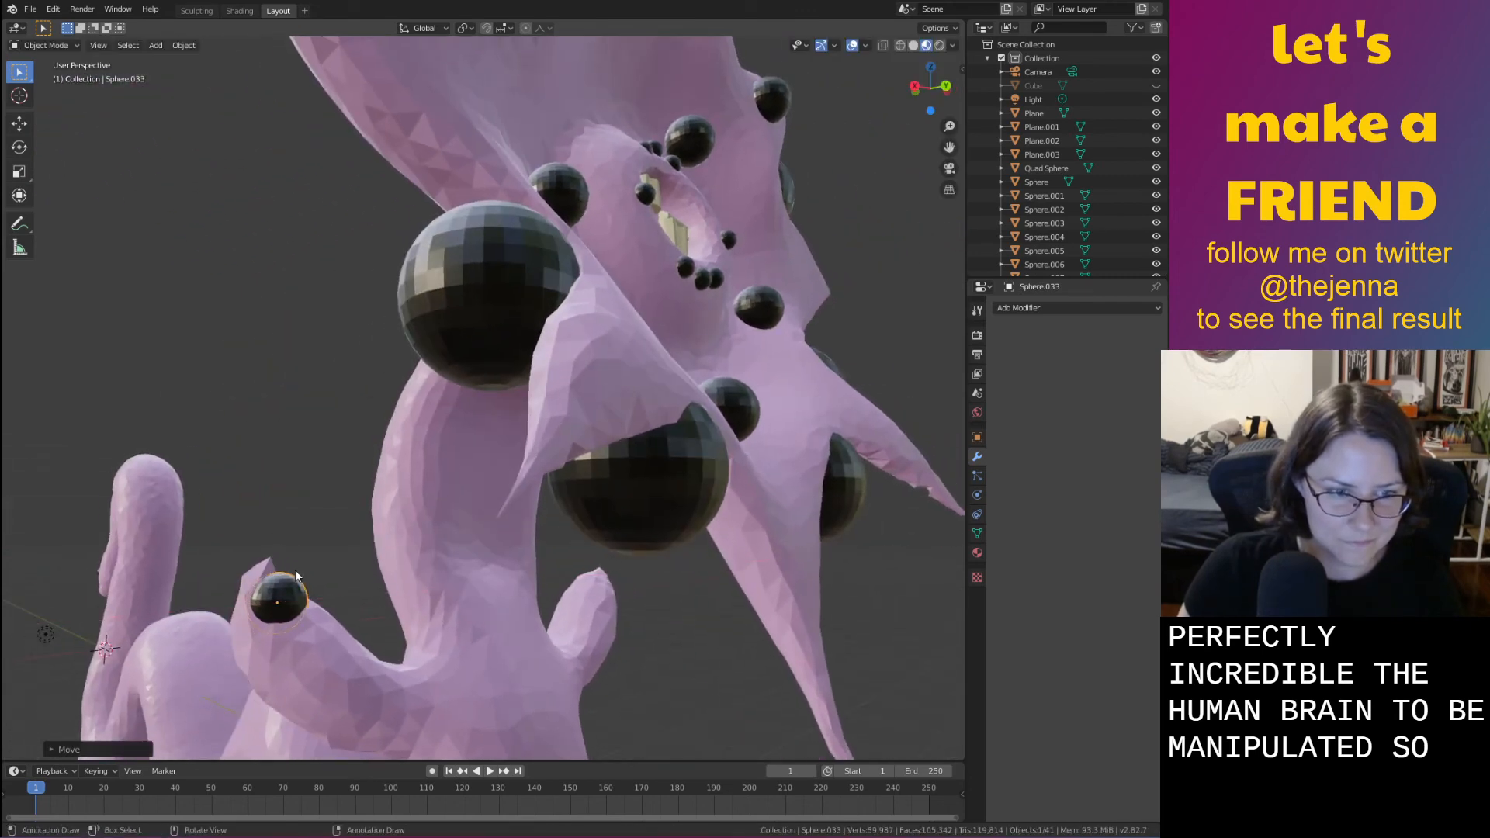
key("z")
left_click(278, 611)
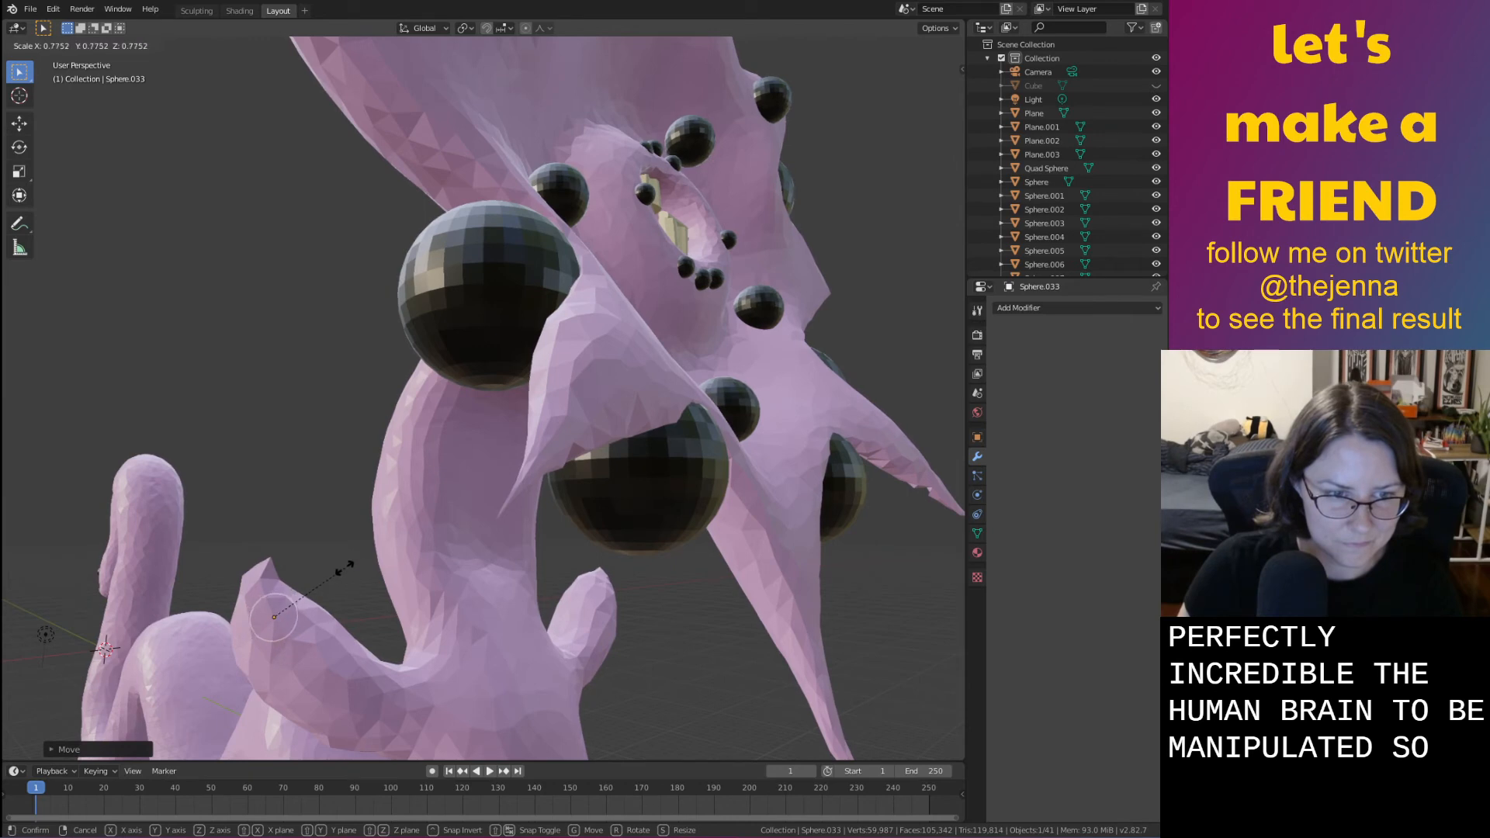
Shrink the arm eye to about 0.78 scale and move it about 1.5 m along the Y axis onto the arm's surface
key("g")
key("y")
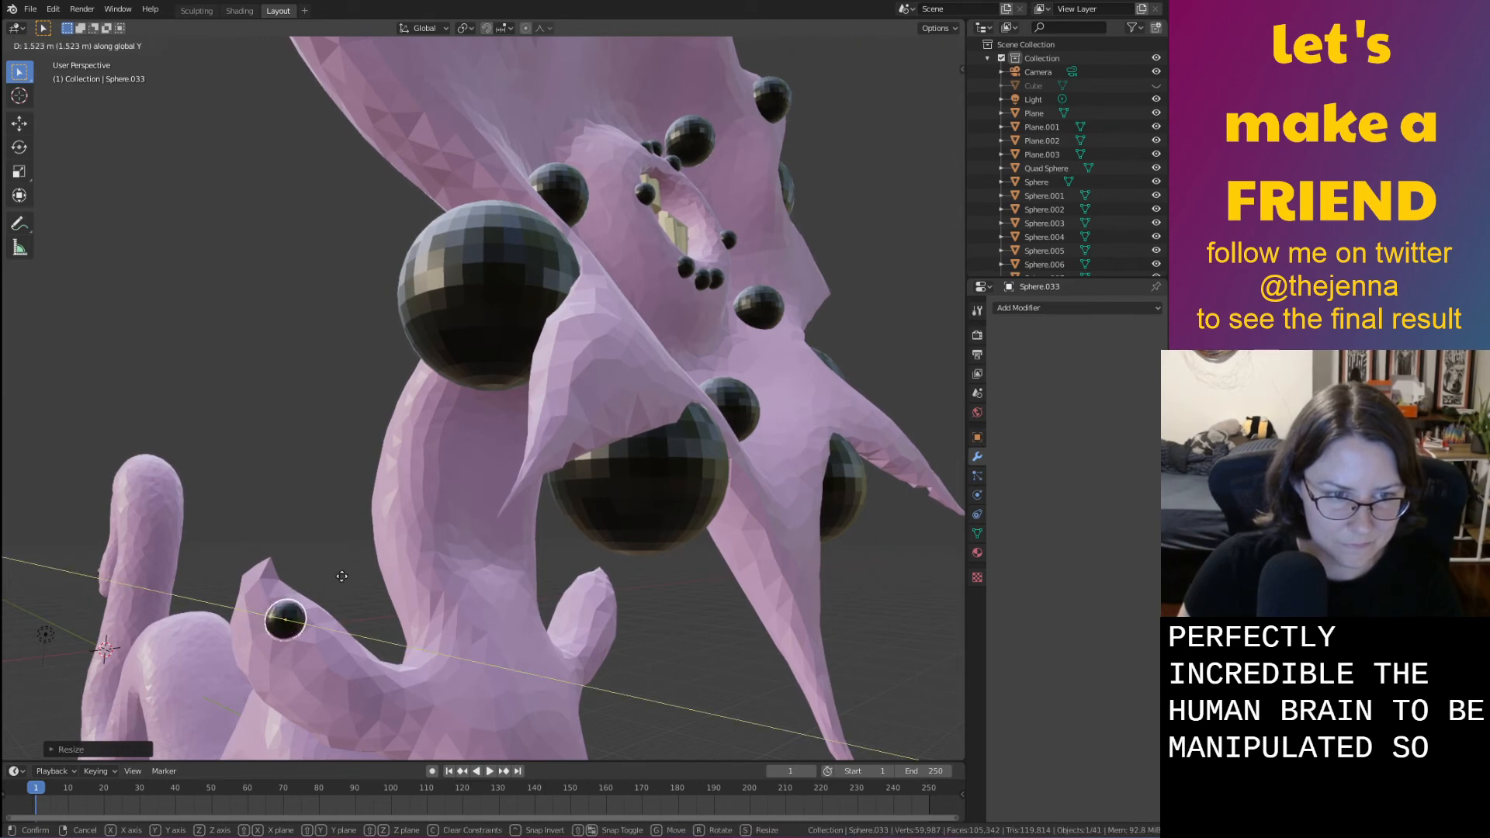
left_click(343, 578)
Duplicate the arm eye and move the copy along the X axis to the tip of the opposite arm
mouse_move(342, 579)
middle_mouse_down()
mouse_move(410, 588)
mouse_move(316, 592)
mouse_move(339, 505)
mouse_move(259, 514)
middle_mouse_up()
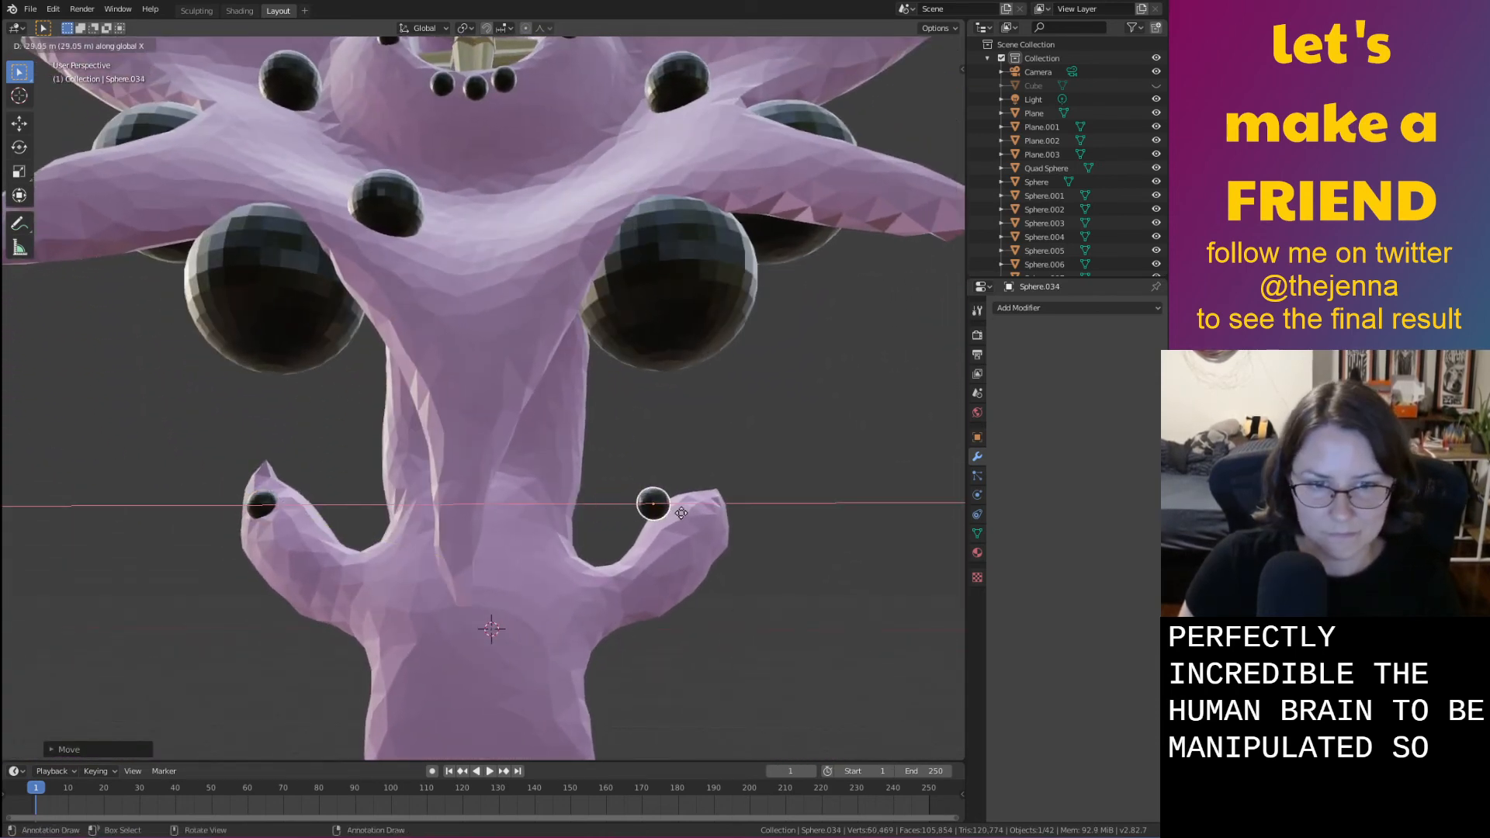
left_click(725, 511)
mouse_move(716, 518)
middle_mouse_down()
mouse_move(582, 567)
mouse_move(584, 510)
mouse_move(578, 553)
mouse_move(593, 565)
mouse_move(551, 535)
middle_mouse_up()
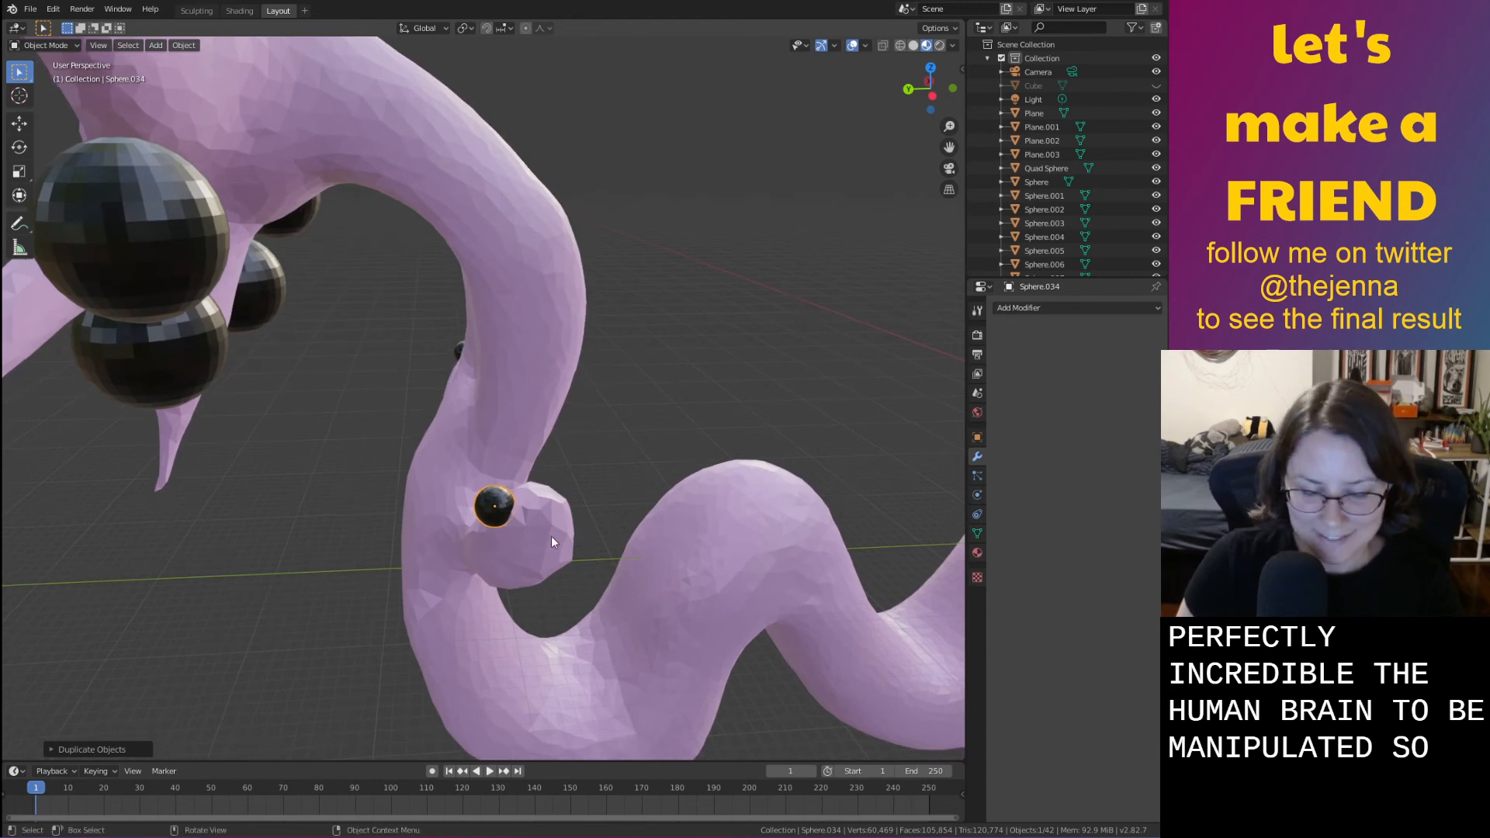
Seat the copied eye on the opposite arm's tip, adjusting it along the Y, X and Z axes, and save the file
key("g")
key("y")
left_click(515, 525)
key("g")
key("x")
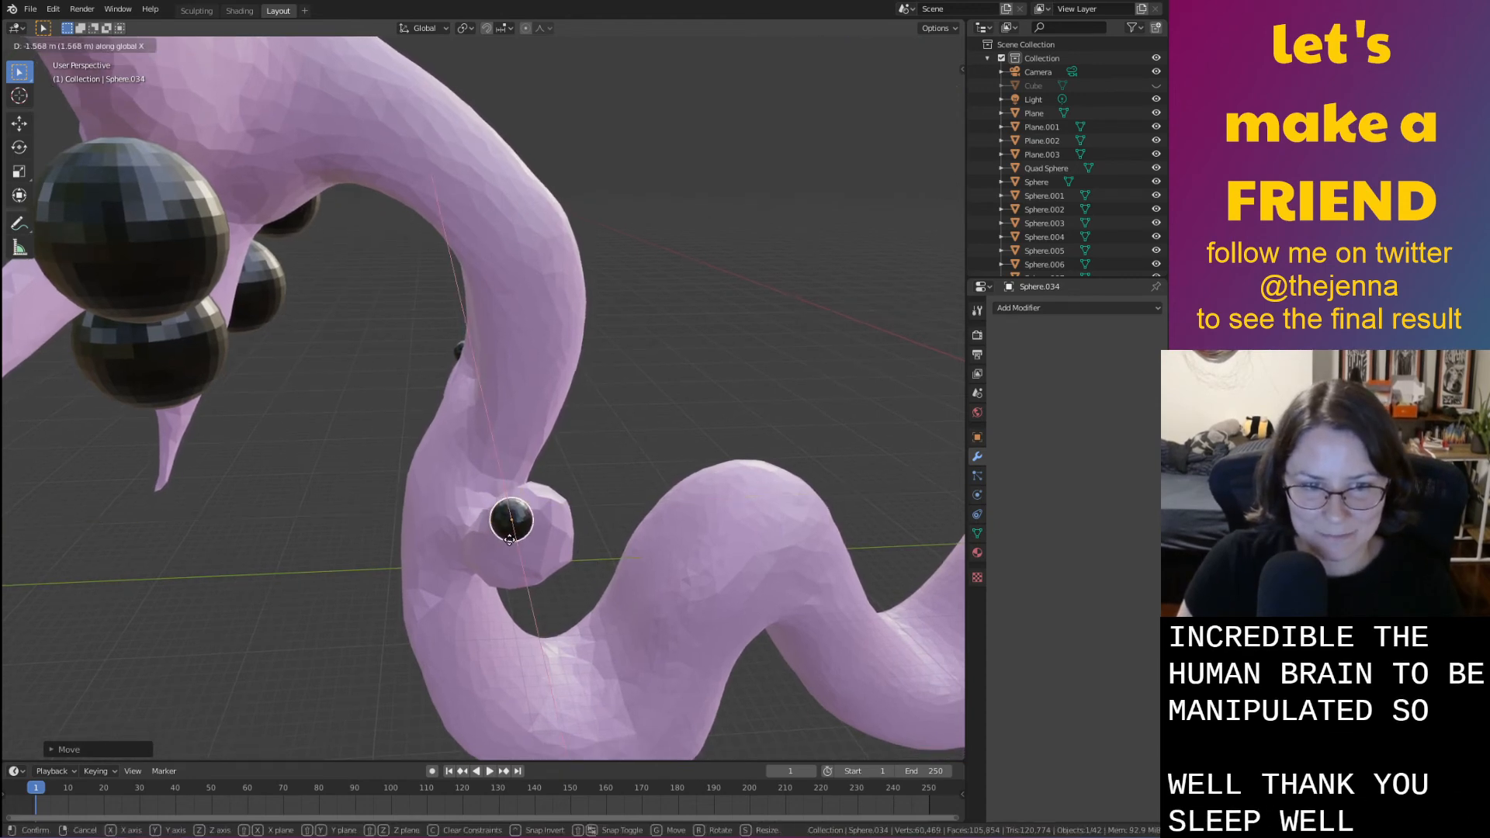
left_click(510, 534)
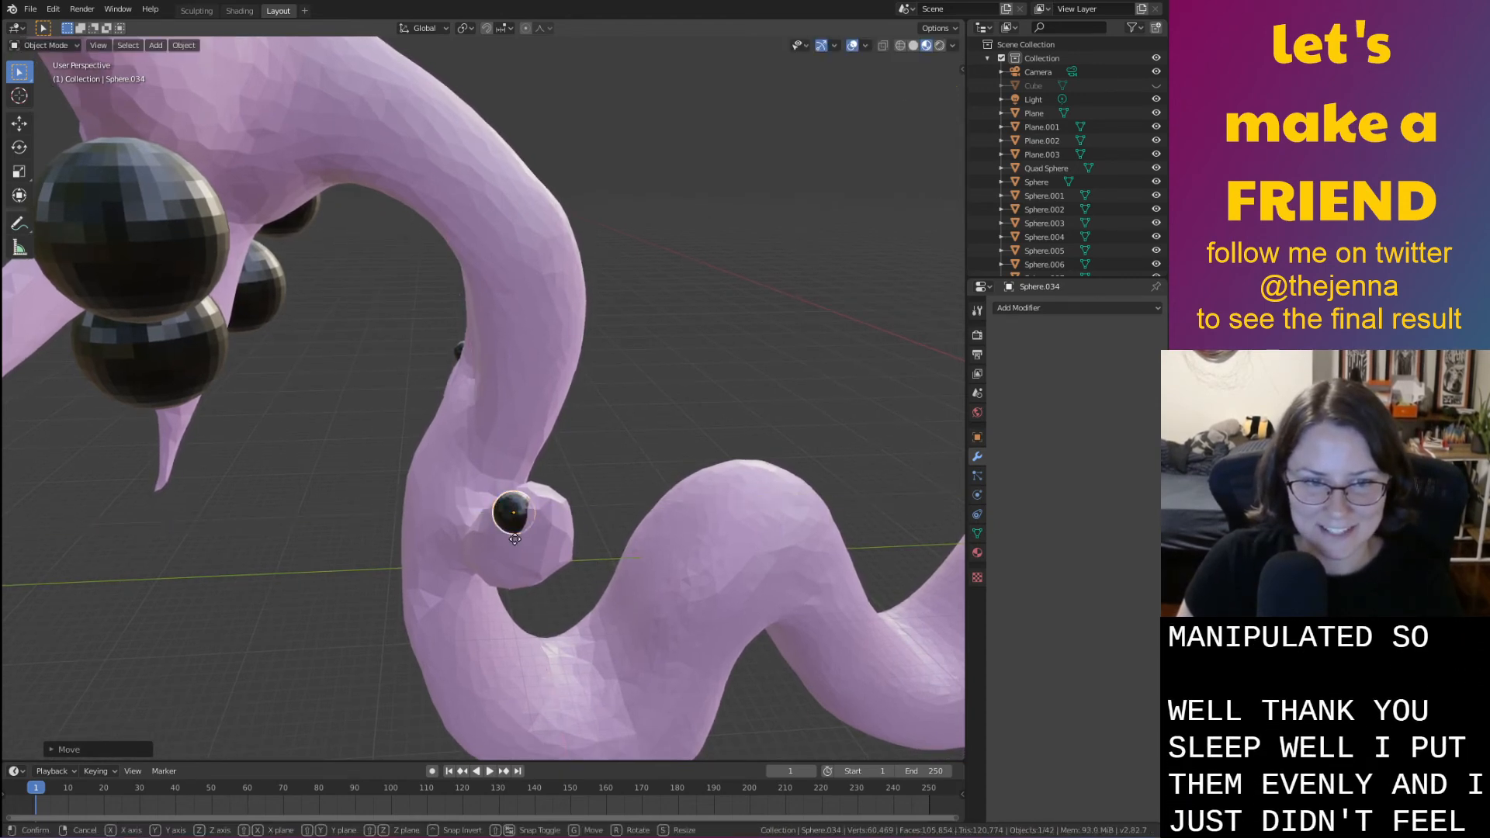
key("g")
key("z")
left_click(515, 549)
middle_click_drag(514, 551, 619, 568)
left_click(700, 510)
key("ctrl+s")
scroll(738, 584, "down", 4)
left_click(503, 237)
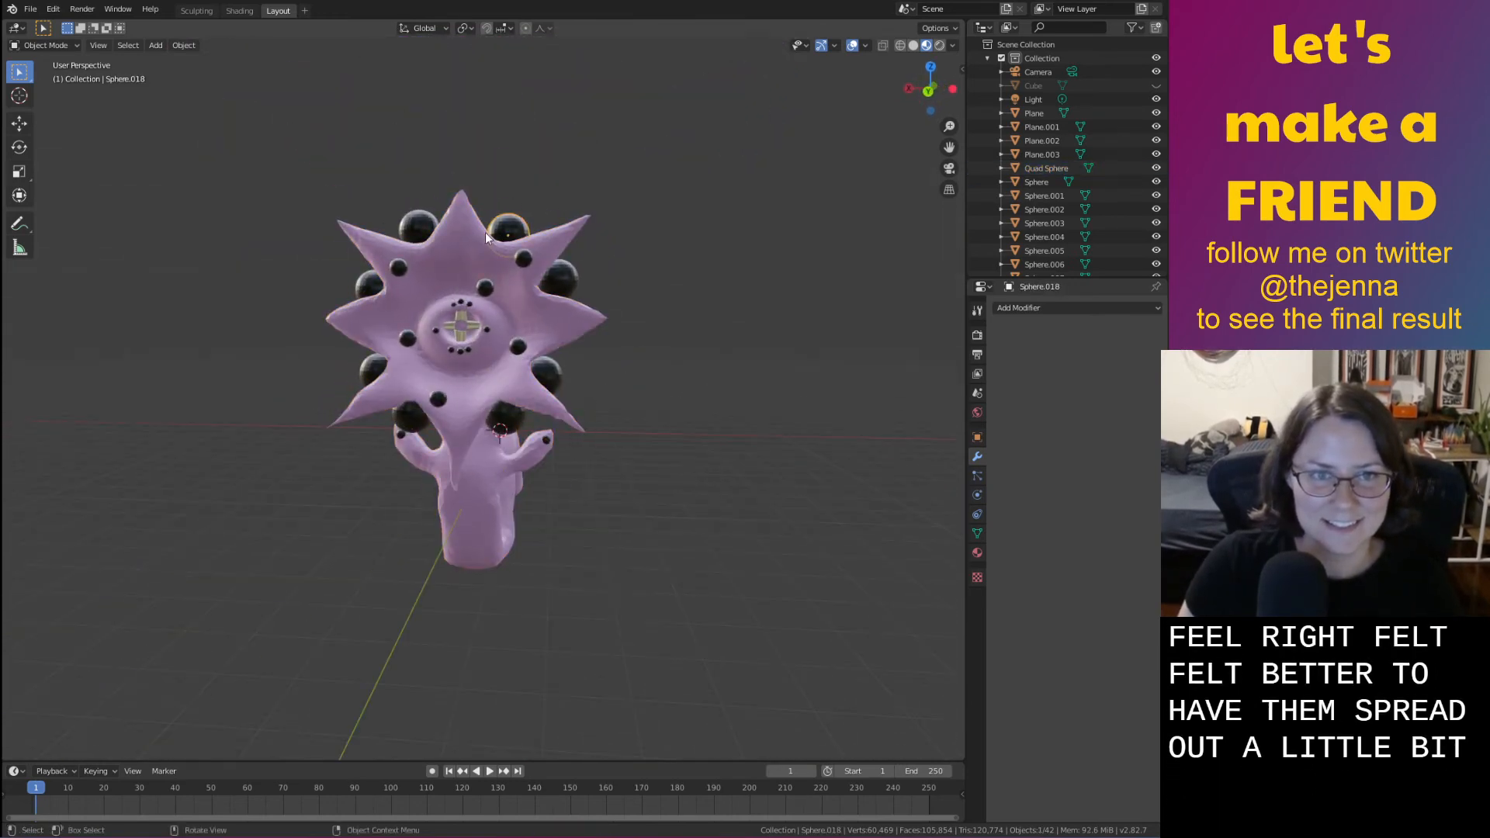
left_click_drag(274, 181, 568, 371)
right_click(506, 217)
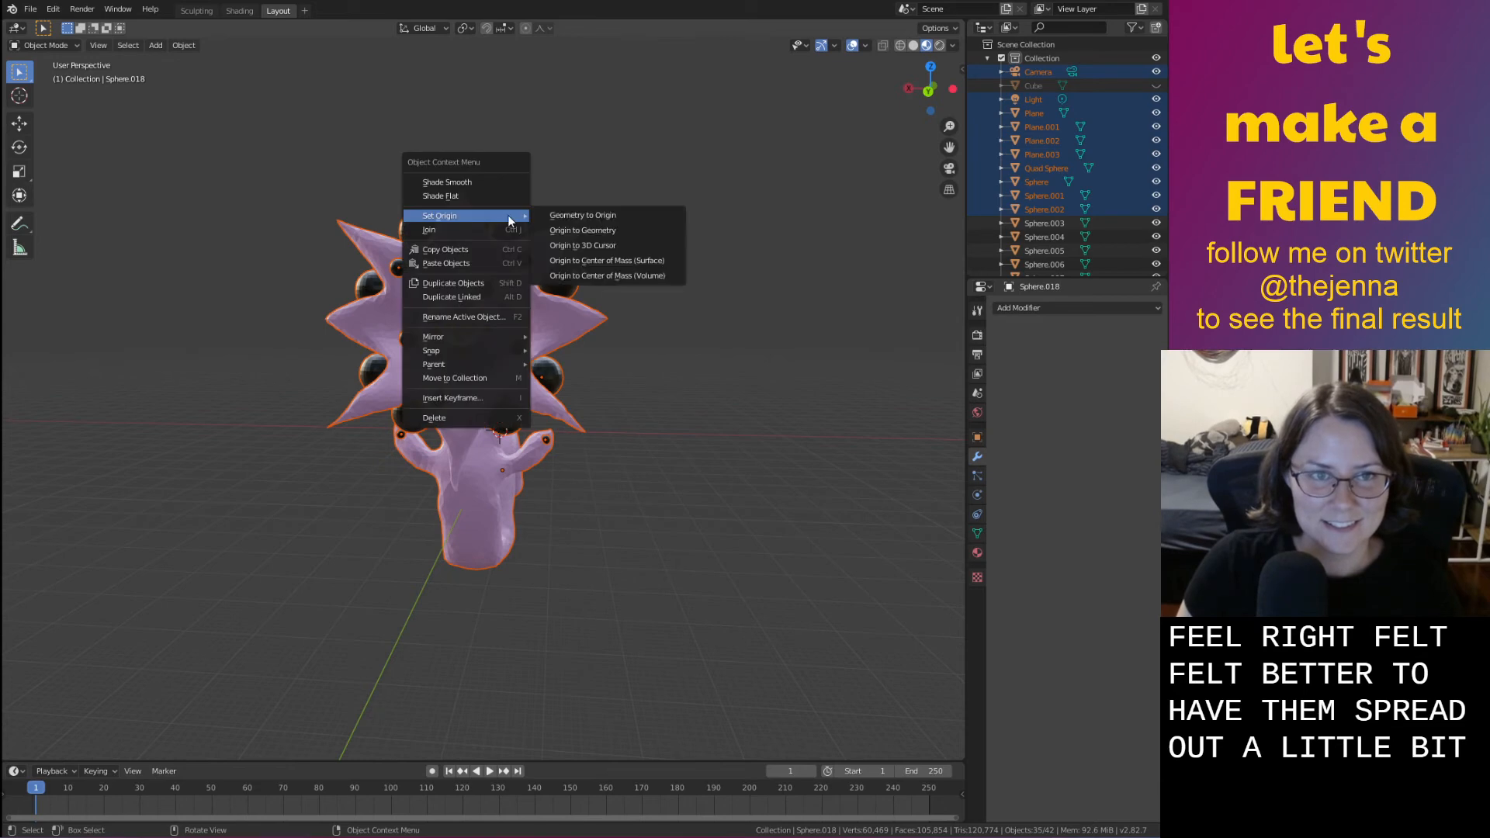
left_click(573, 161)
left_click_drag(303, 176, 563, 459)
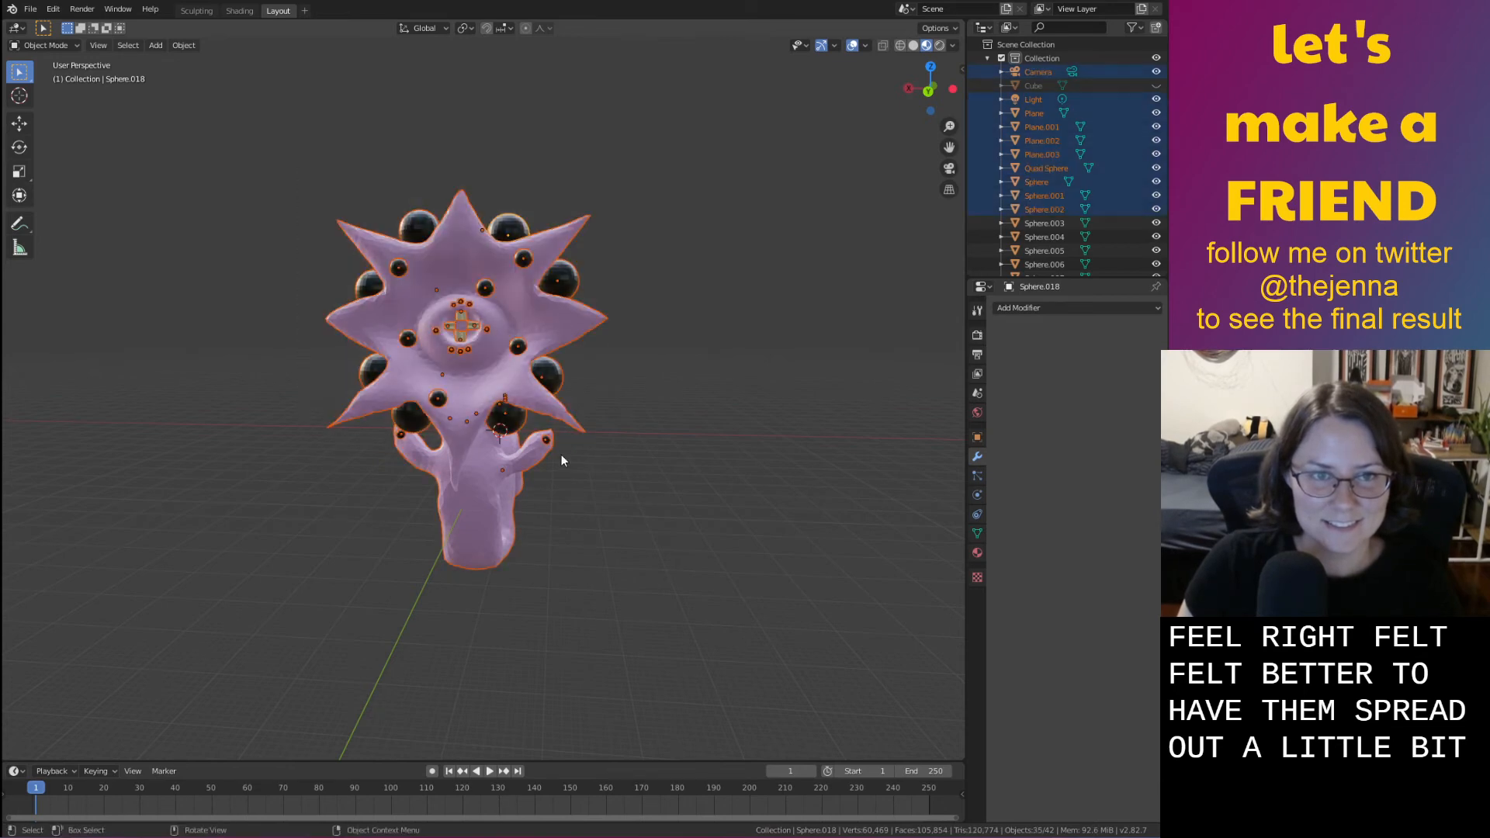
Shade the worm's body and all of its eyes smooth, leaving the teeth out of the selection
left_click(461, 323)
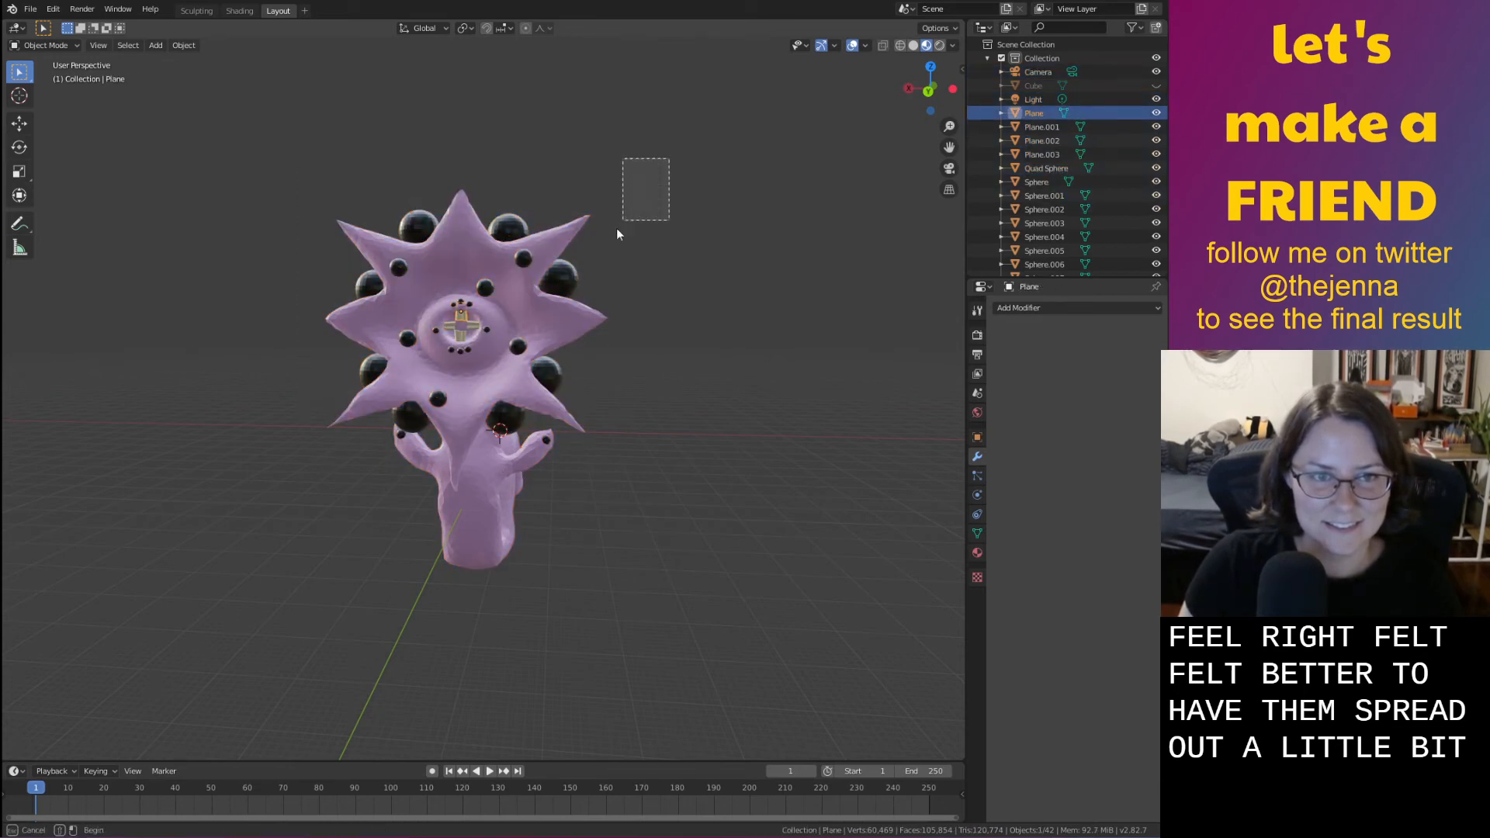
left_click_drag(617, 234, 319, 551)
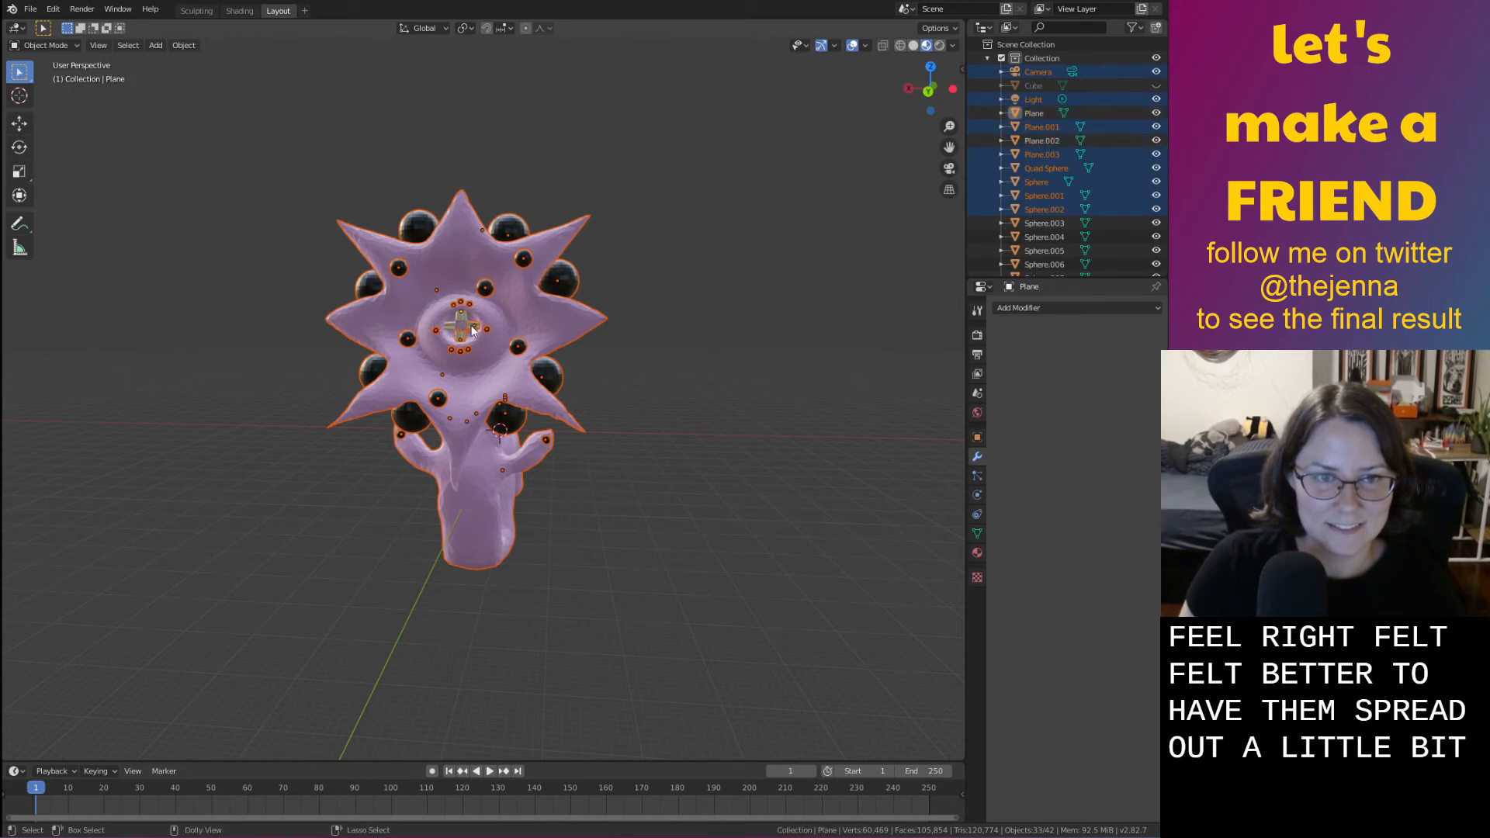
right_click(570, 281)
left_click(692, 244)
scroll(681, 259, "up", 4)
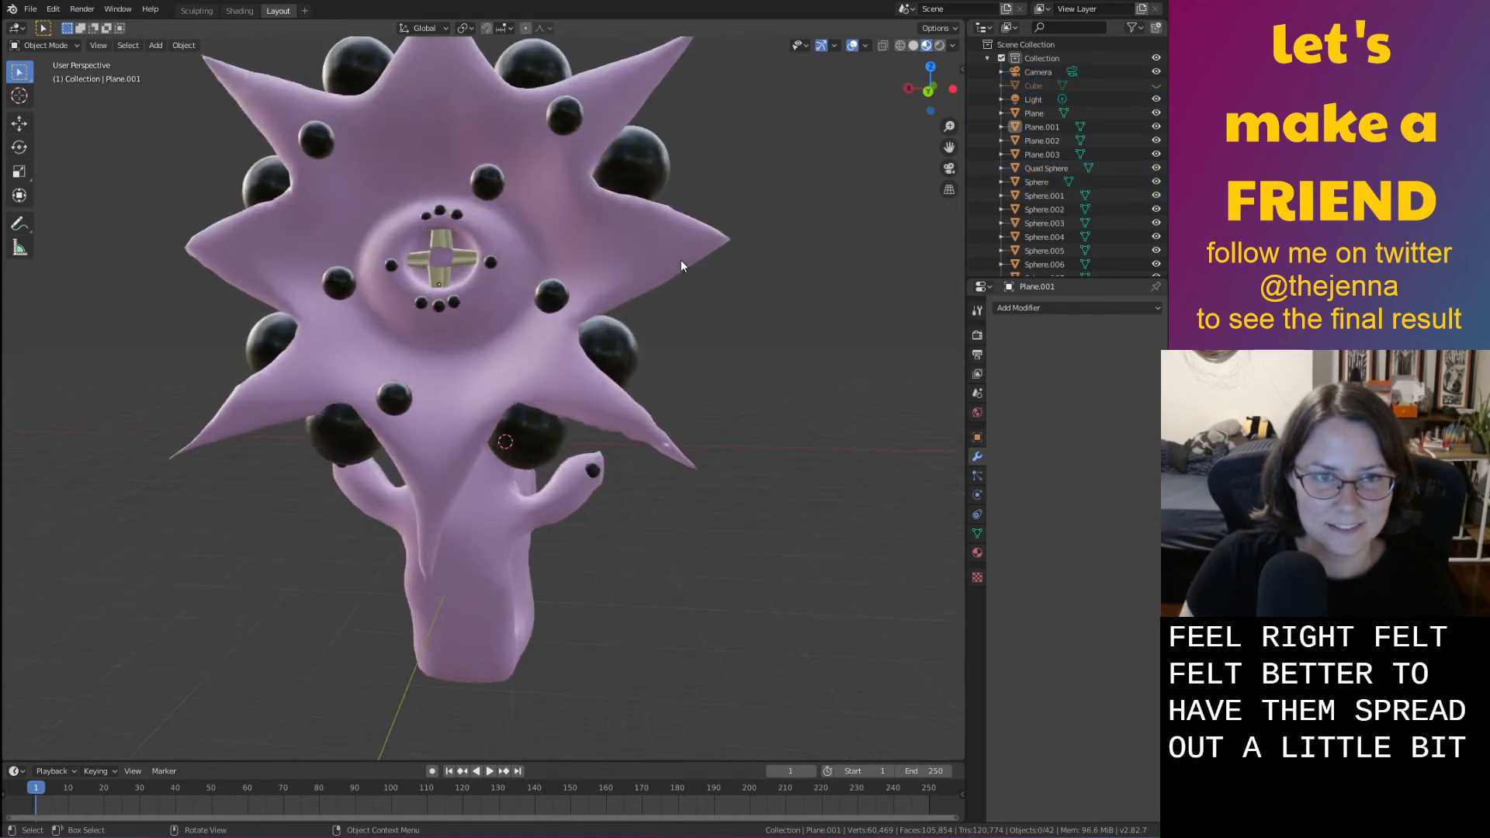
Inspect the smooth-shaded star face, its eyes and its lower spikes from several angles
middle_click_drag(682, 259, 644, 247)
left_click(561, 225)
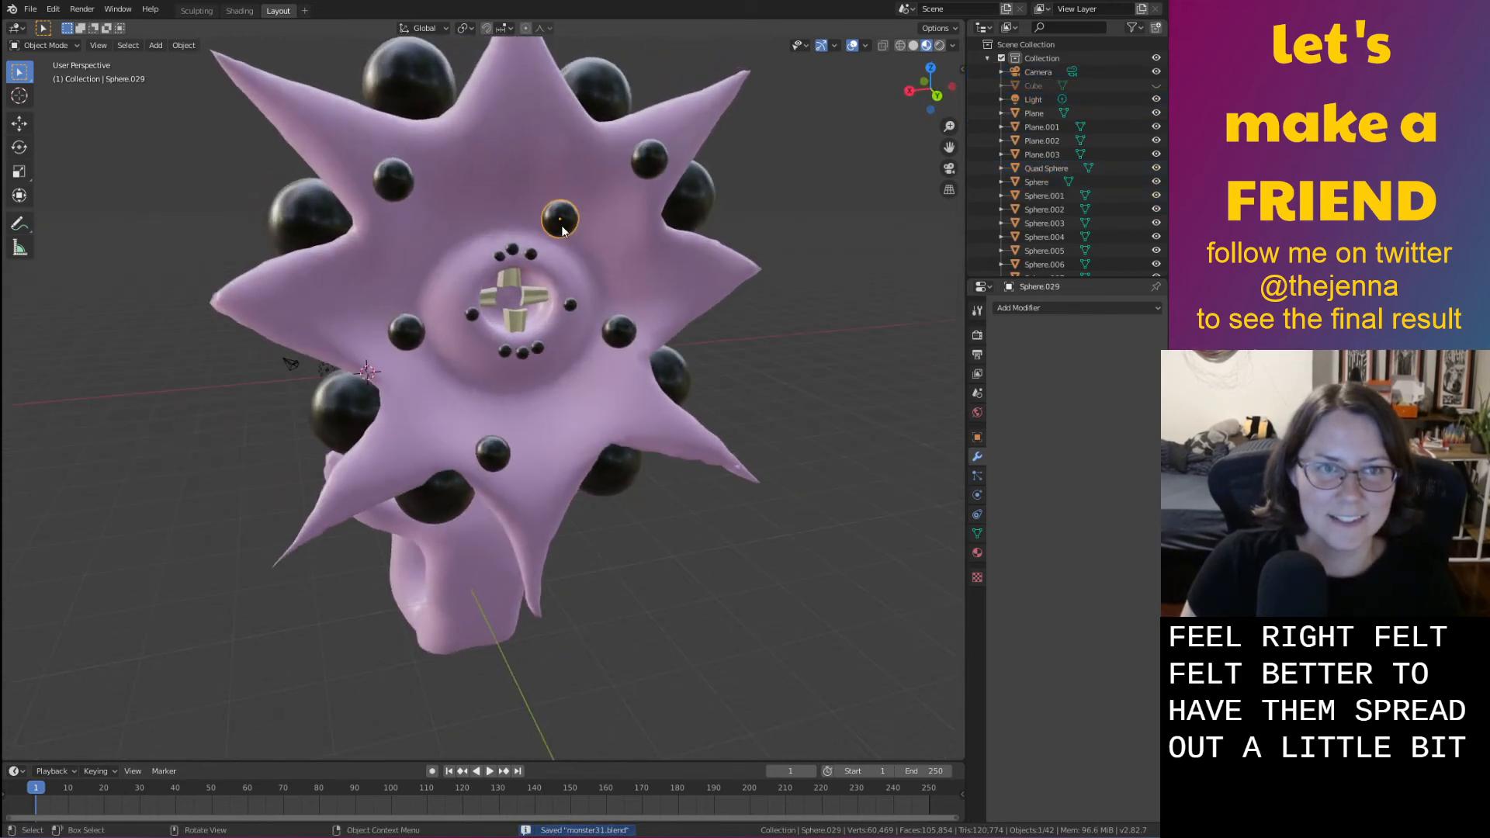
middle_click_drag(251, 221, 240, 298, "shift")
scroll(598, 401, "up", 3)
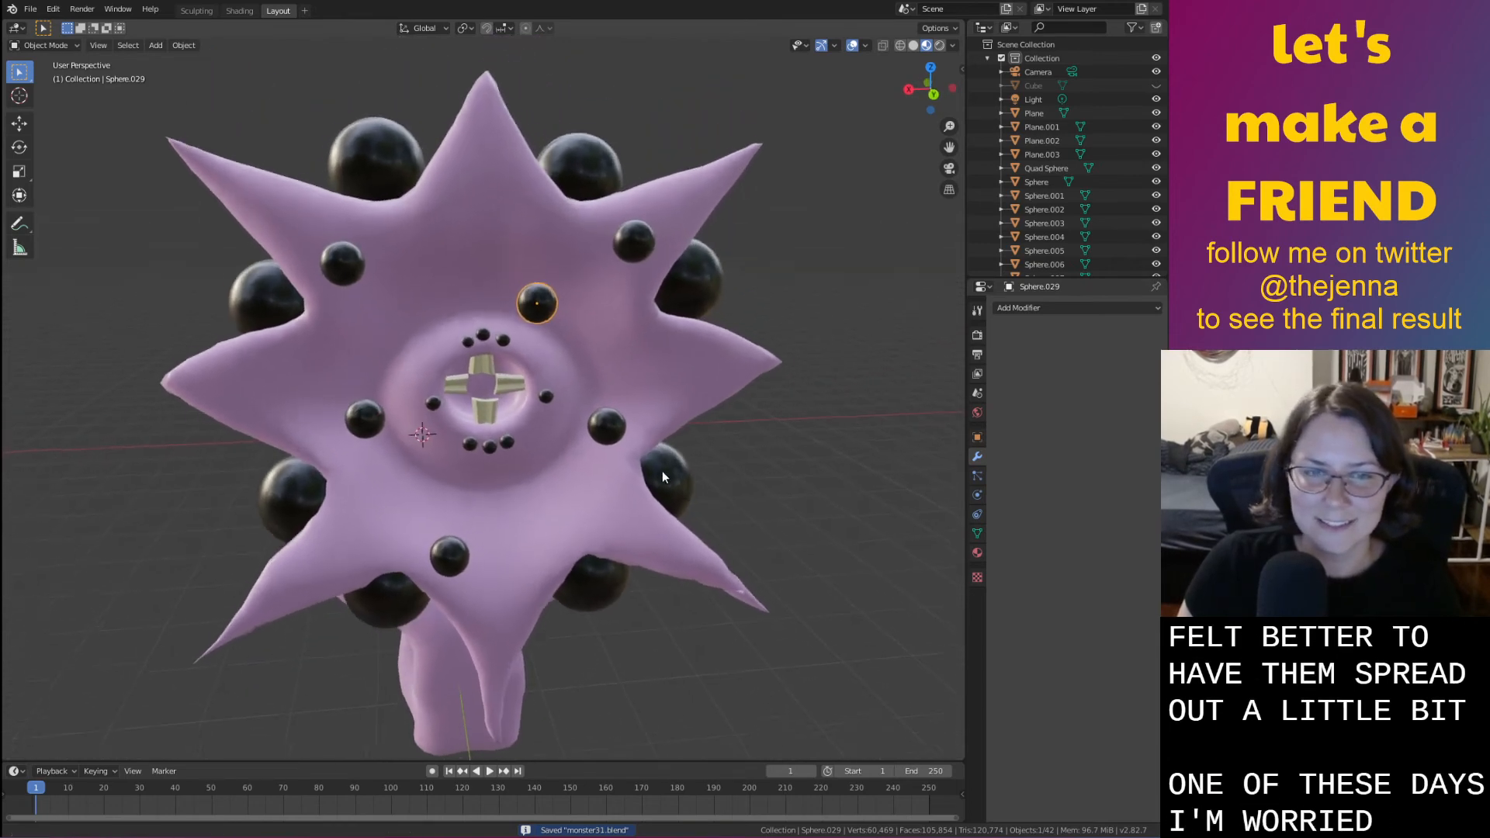
middle_click_drag(537, 260, 619, 414, "shift")
left_click(470, 287)
scroll(514, 317, "up", 3)
middle_click_drag(514, 313, 775, 444, "shift")
scroll(764, 474, "up", 3)
Even out the rough tip of the star face's lower spike with the Smooth sculpting brush and save the file
left_click(655, 552)
key("Tab")
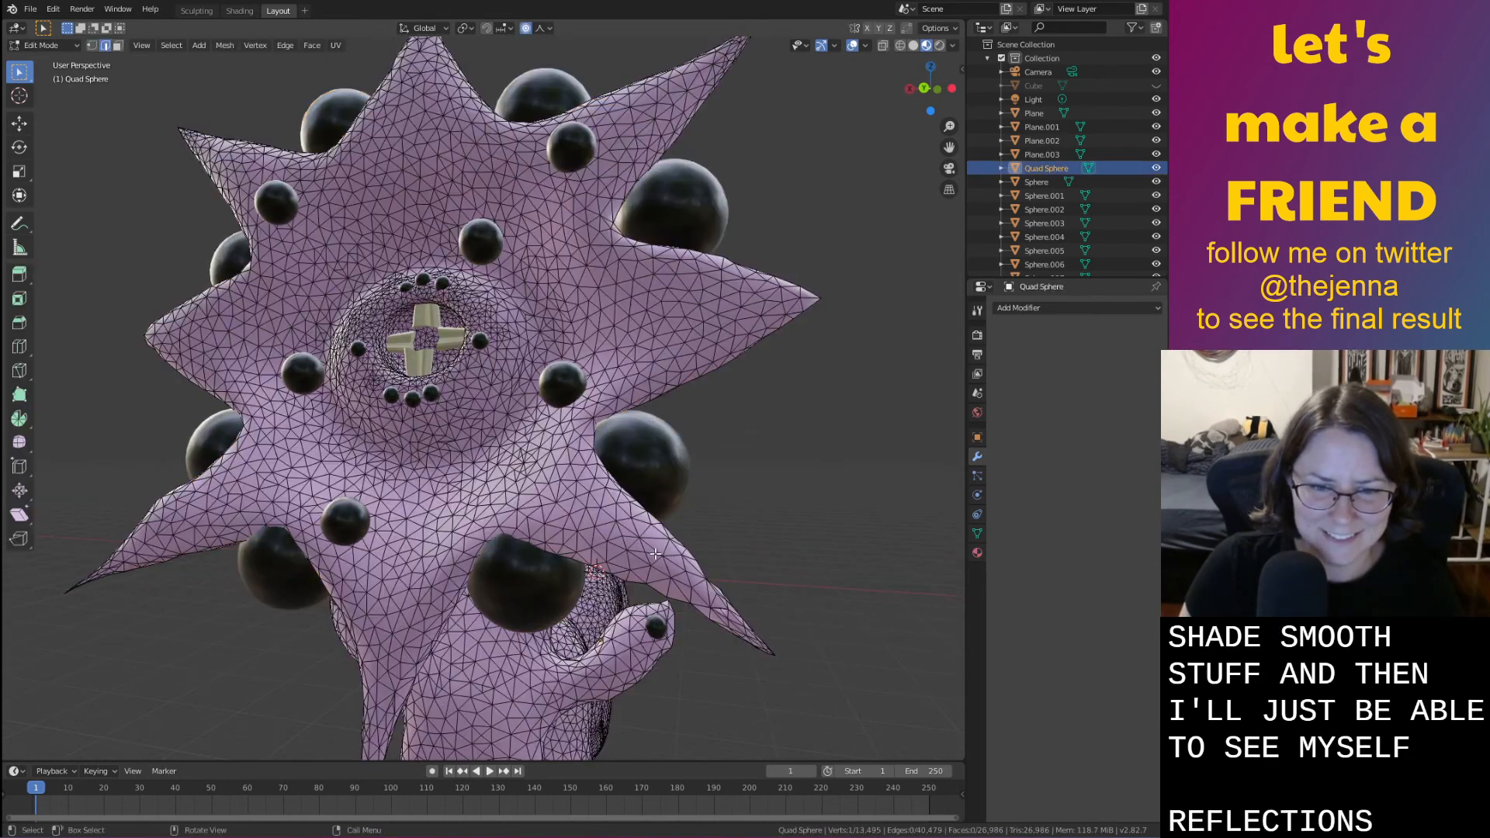
middle_click_drag(759, 610, 729, 604)
left_click(711, 594, "shift")
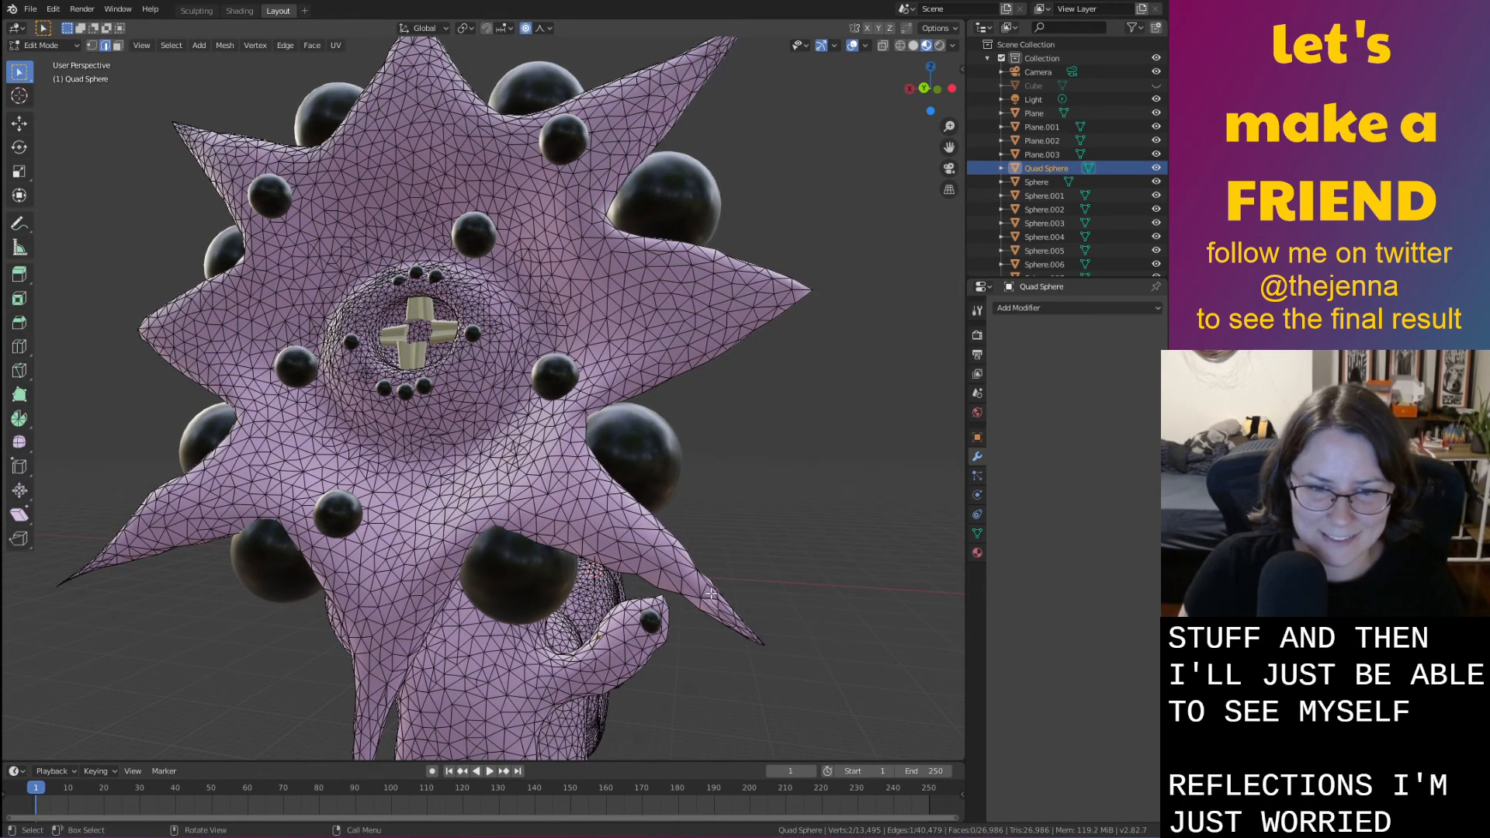
left_click(195, 11)
scroll(672, 426, "up", 4)
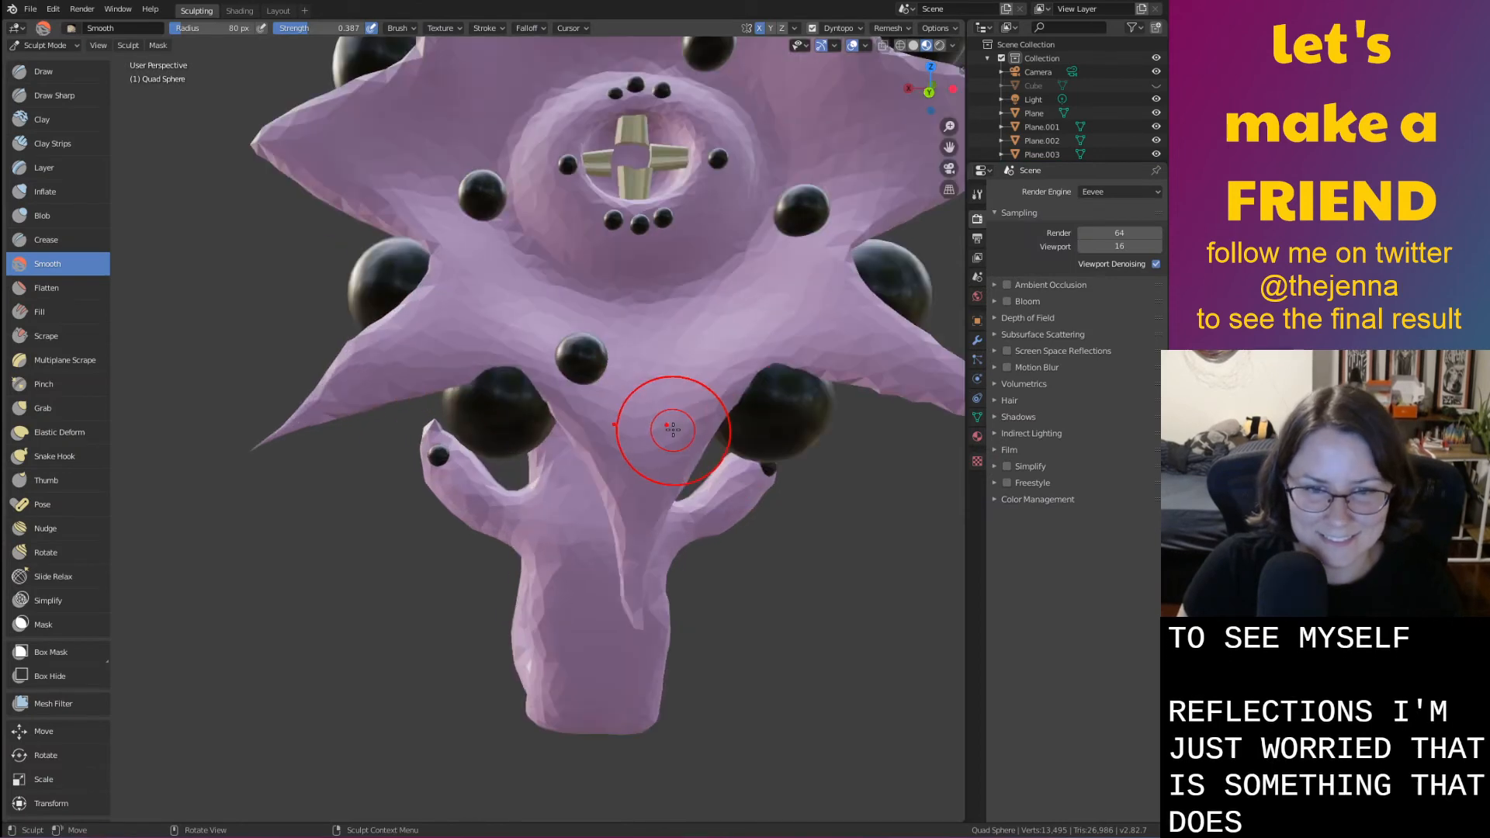
mouse_move(669, 426)
middle_mouse_down("shift")
mouse_move(515, 436)
mouse_move(727, 494)
middle_mouse_up("shift")
key("i")
mouse_move(727, 493)
left_mouse_down()
mouse_move(658, 456)
mouse_move(785, 555)
left_mouse_up()
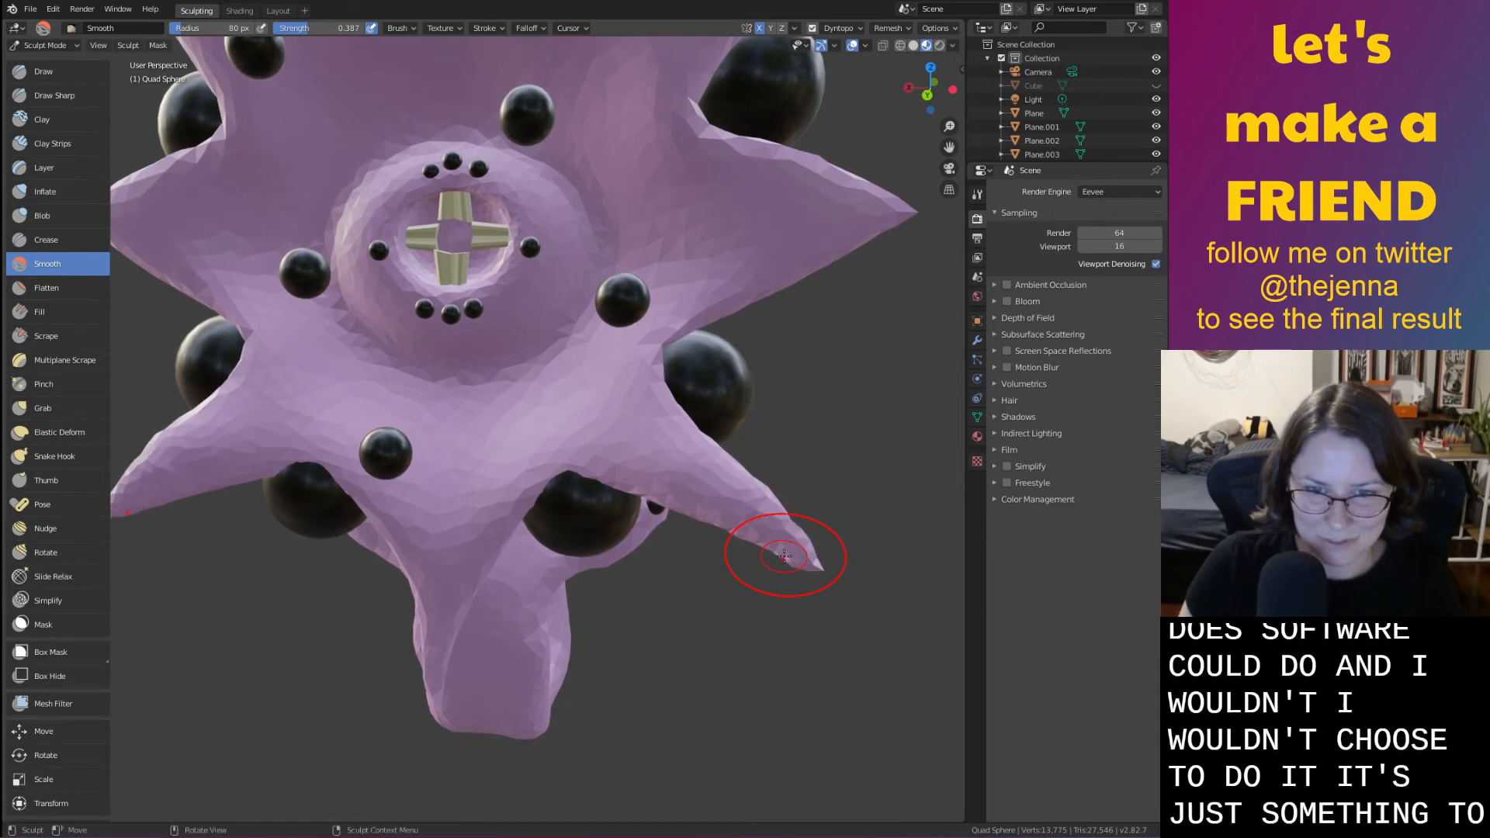
key("ctrl+s")
Return to the Layout workspace and put the worm's body back in Object Mode
middle_click_drag(683, 526, 498, 295)
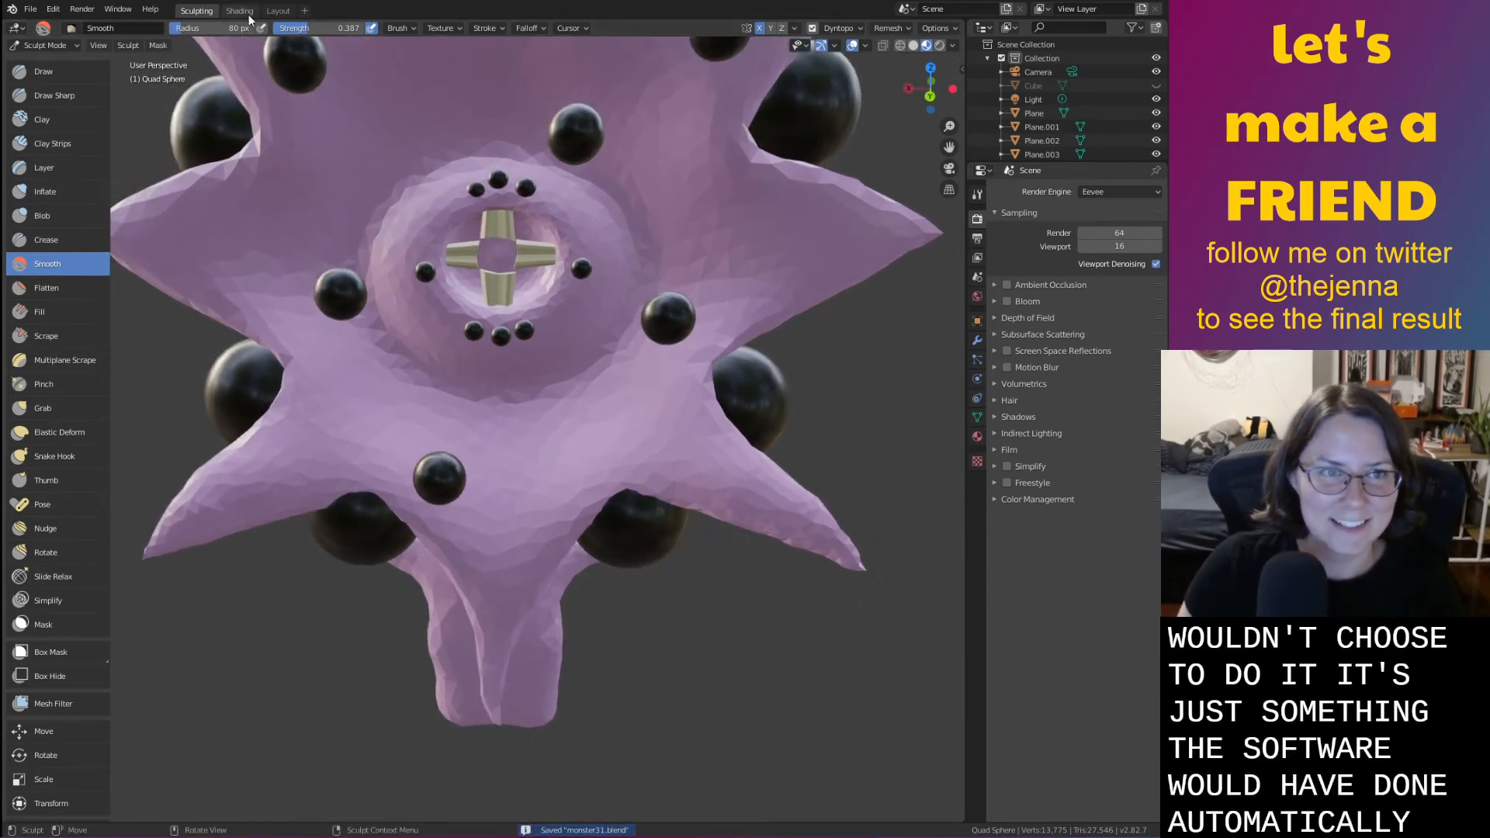
left_click(277, 13)
key("Tab")
middle_click_drag(482, 233, 860, 295)
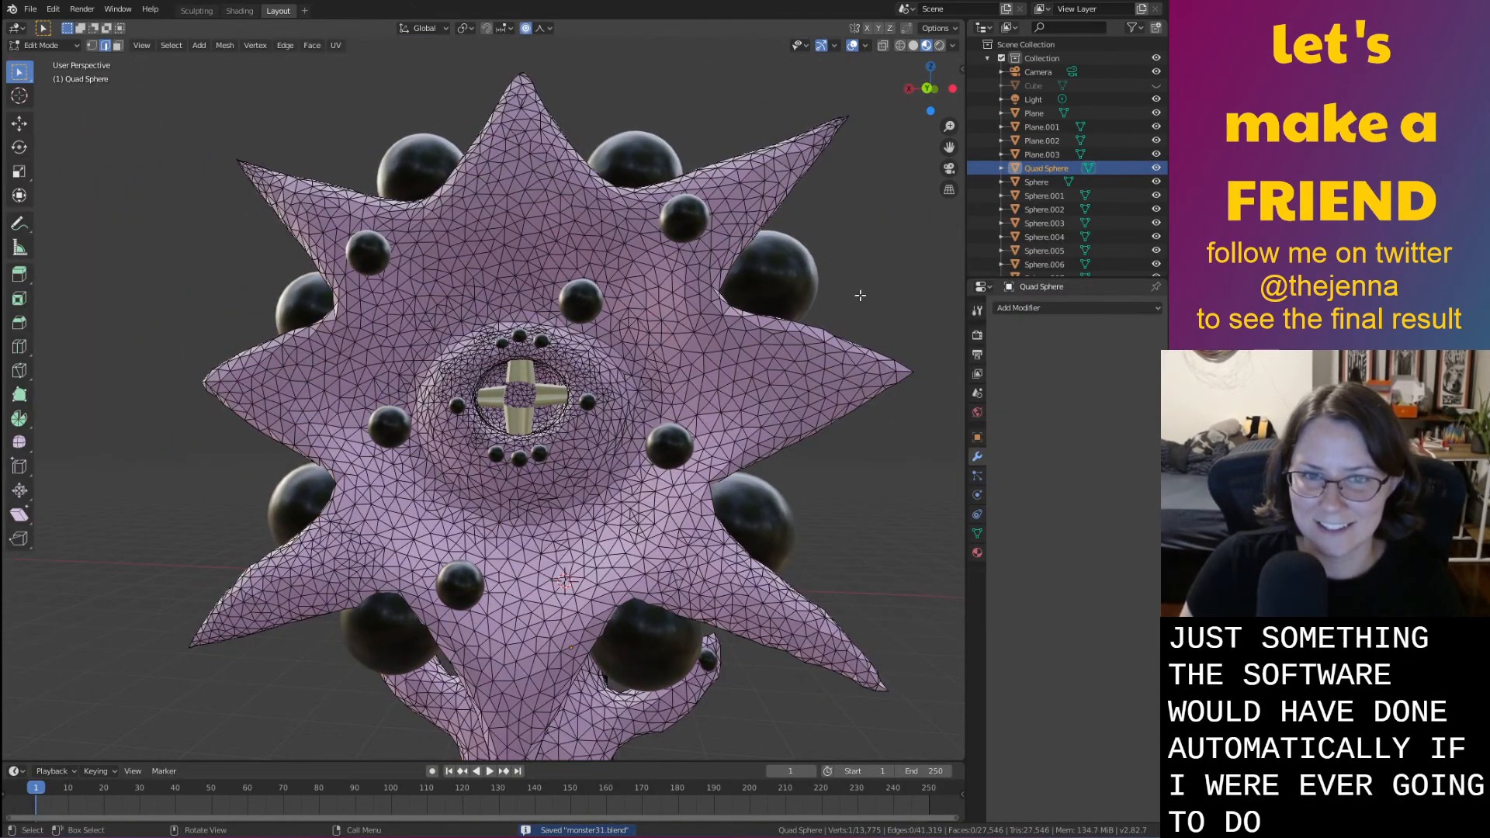
key("Tab")
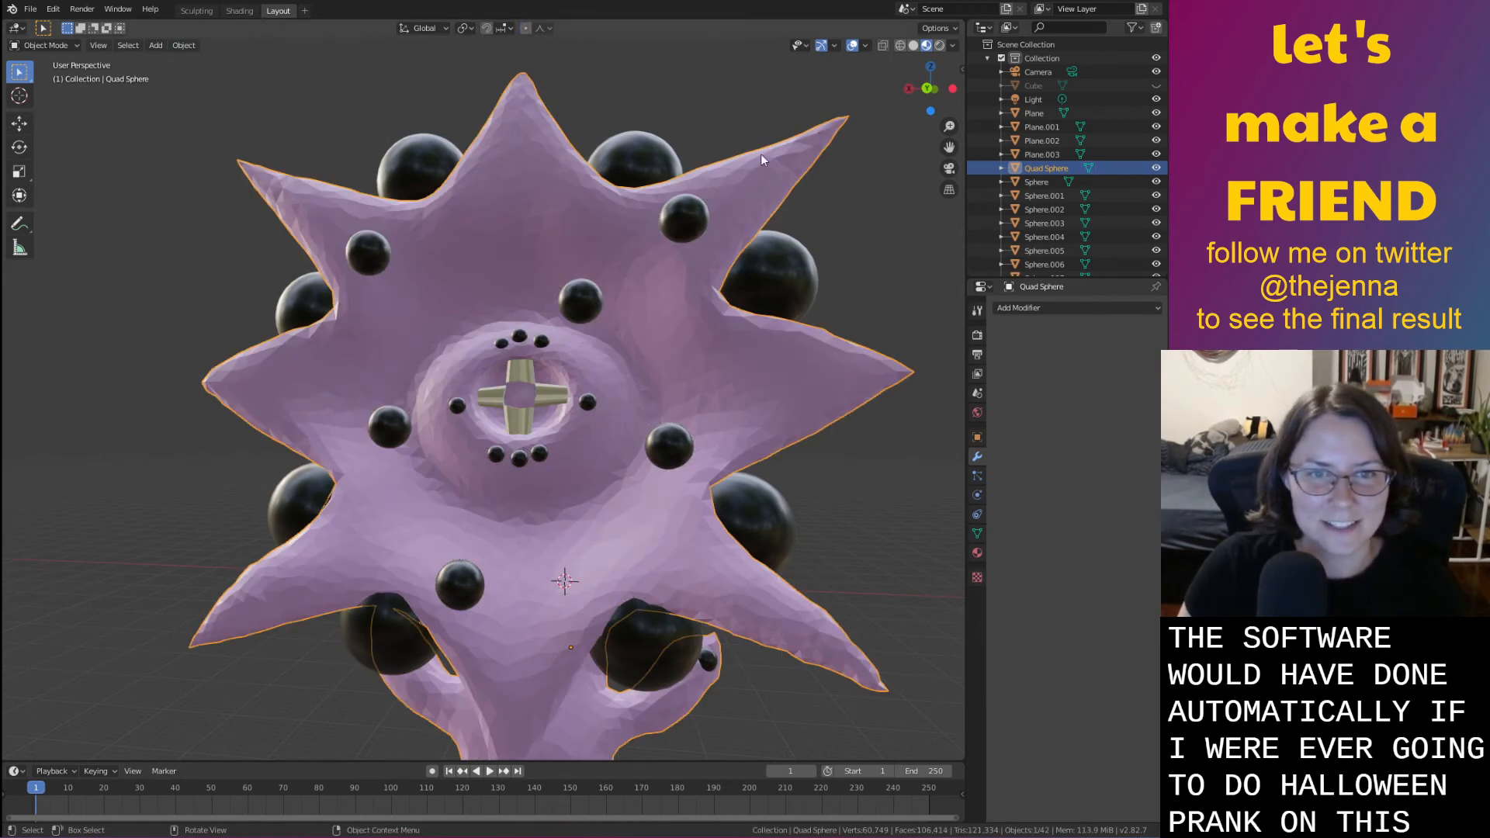
middle_click_drag(760, 159, 775, 213)
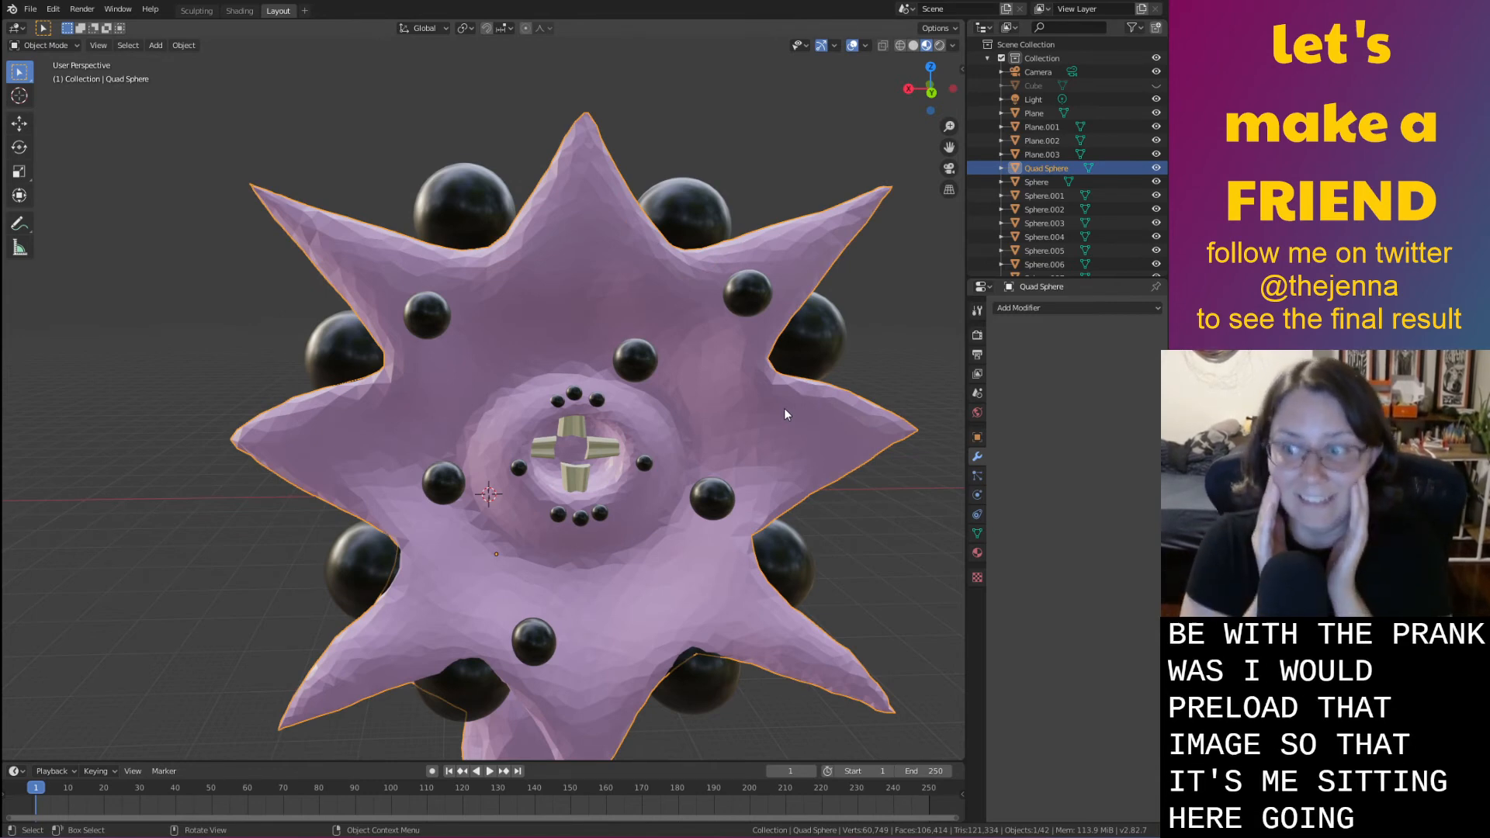
Shade the worm's body smooth, deselect it and save the file
scroll(797, 305, "down", 3)
middle_click_drag(800, 312, 553, 417)
left_click(552, 418)
right_click(553, 418)
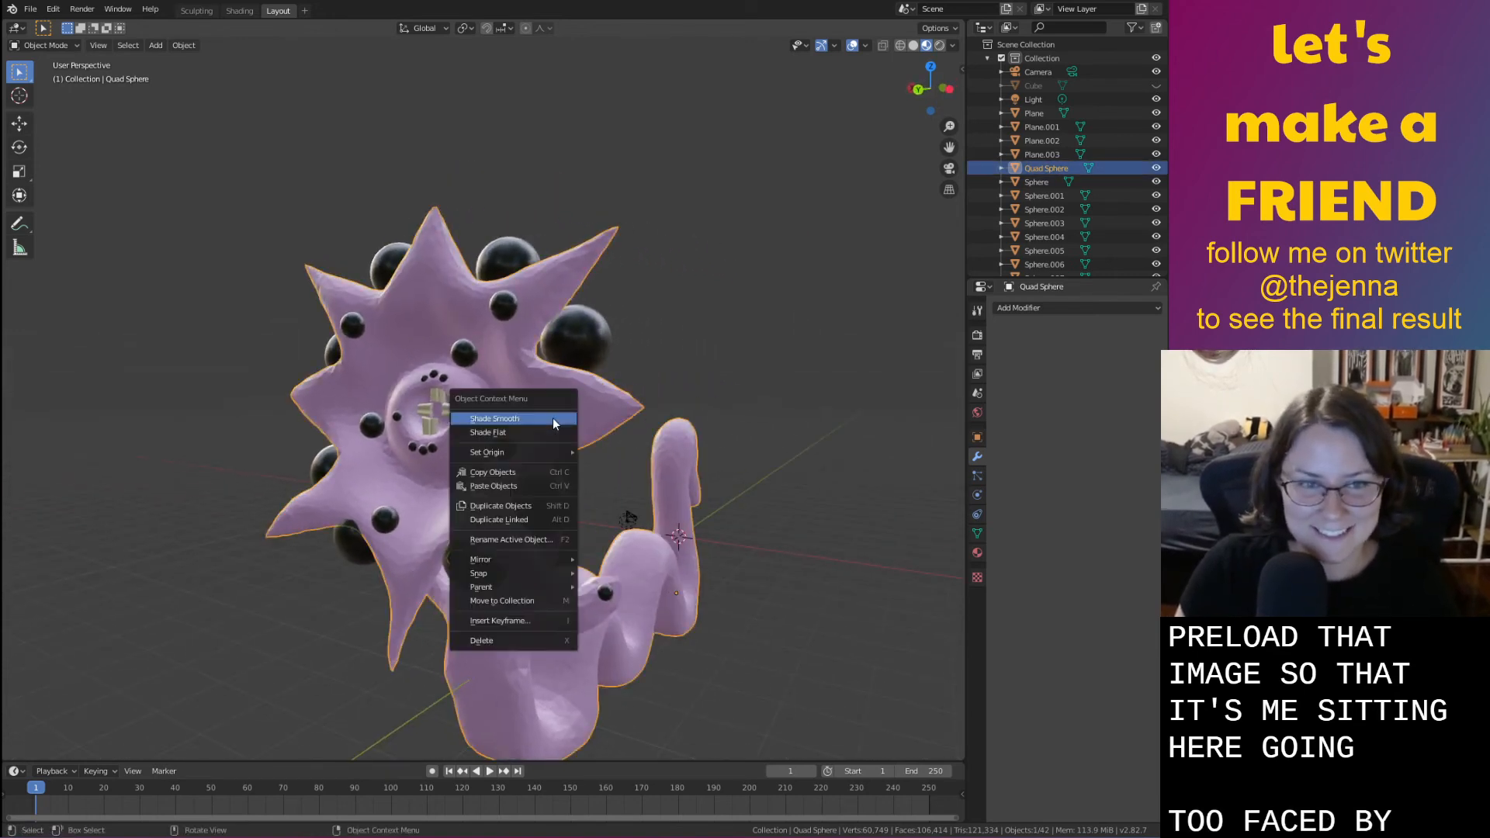
left_click(548, 420)
left_click(753, 414)
mouse_move(753, 414)
middle_mouse_down()
mouse_move(607, 412)
mouse_move(795, 421)
mouse_move(787, 435)
mouse_move(808, 414)
mouse_move(801, 466)
mouse_move(873, 458)
mouse_move(633, 546)
mouse_move(542, 561)
mouse_move(618, 529)
mouse_move(613, 541)
mouse_move(715, 556)
middle_mouse_up()
key("ctrl+s")
Examine the moustached face's eye and the star face's teeth and eyes up close, and save the file
scroll(705, 585, "up", 5)
scroll(705, 556, "up", 4)
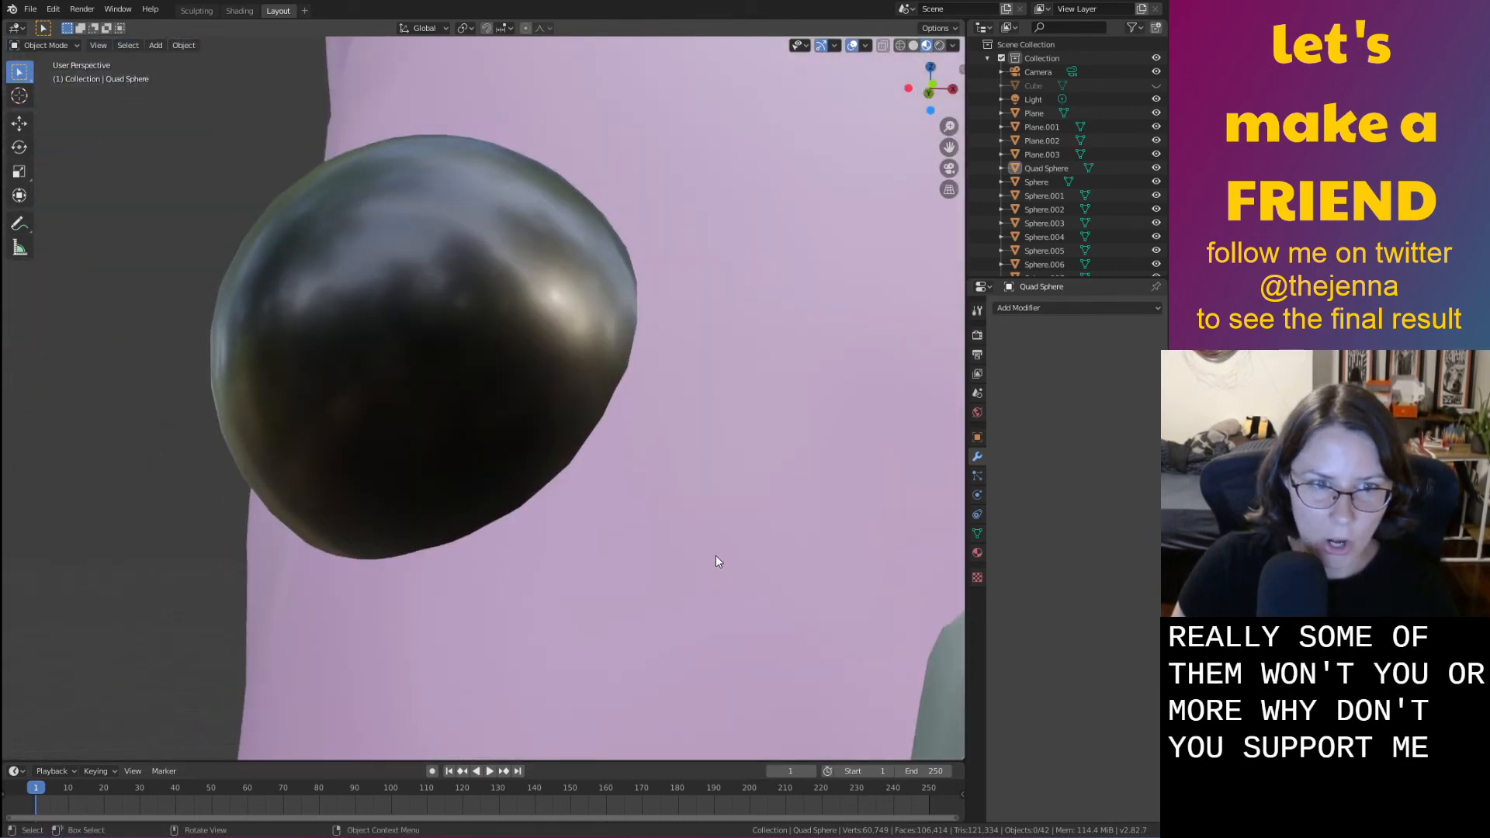
scroll(650, 500, "down", 15)
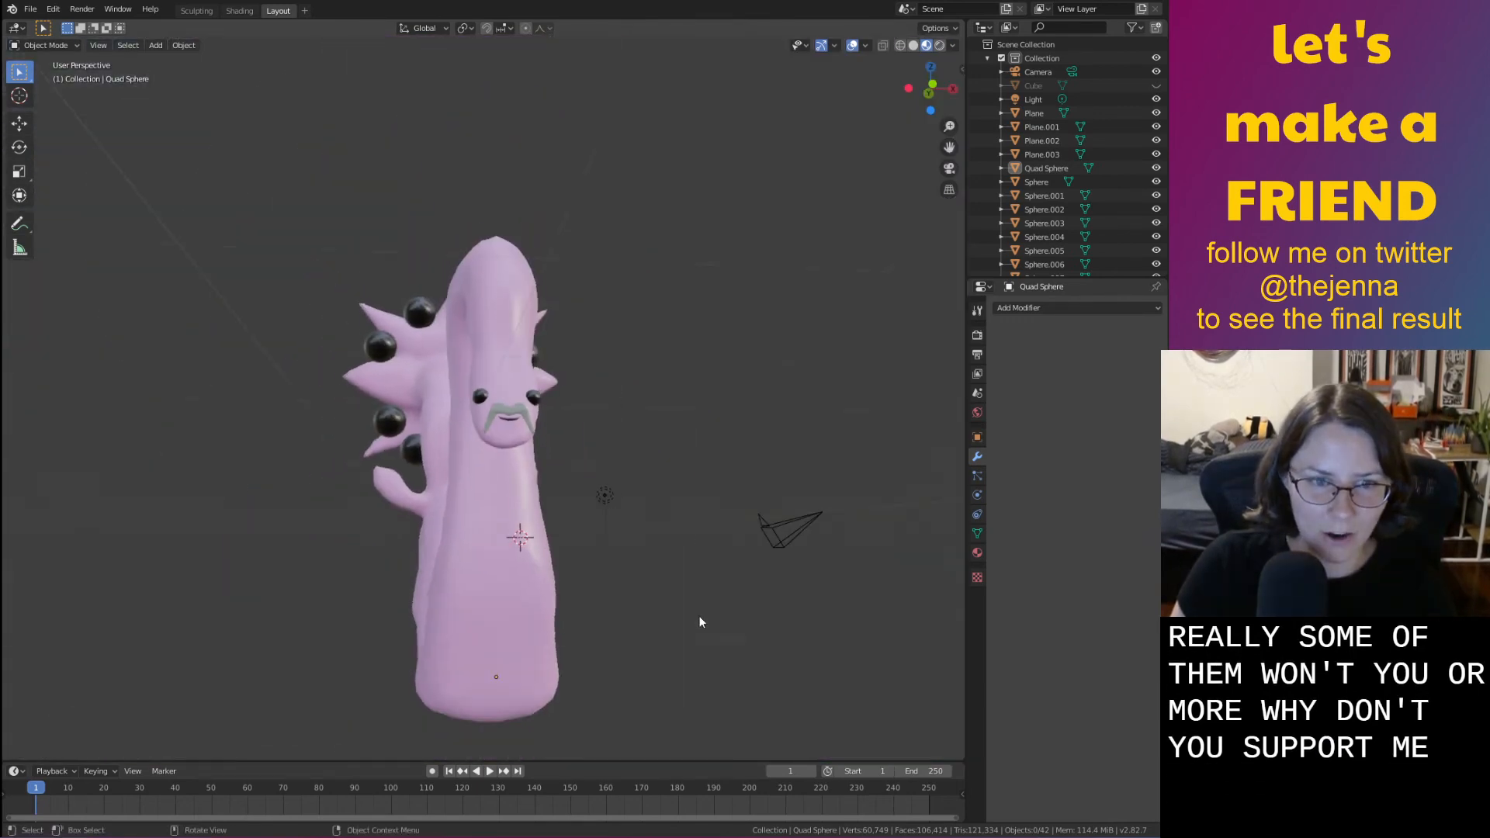
middle_click_drag(698, 616, 815, 584)
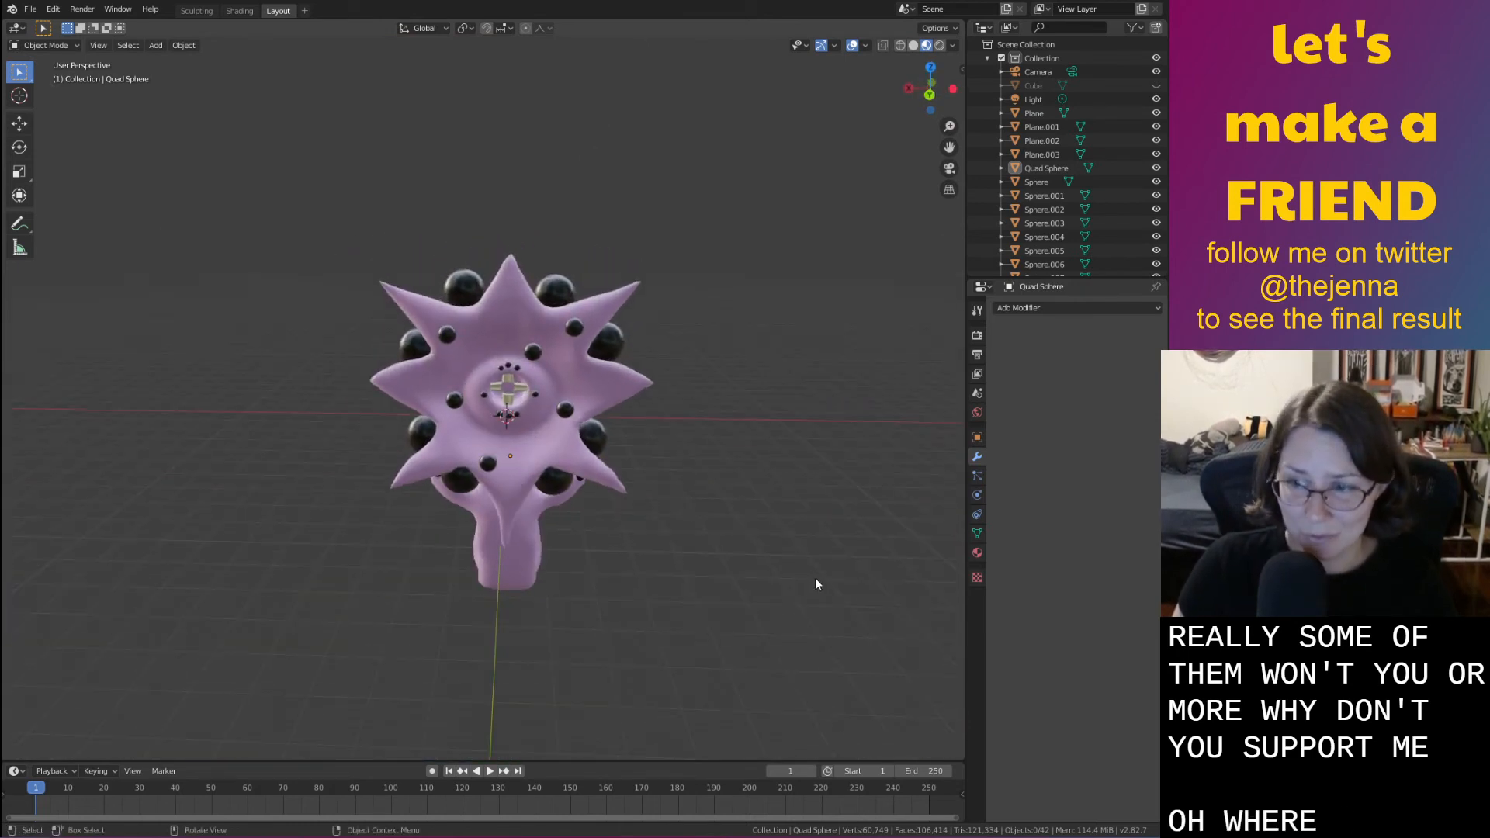
scroll(758, 633, "up", 8)
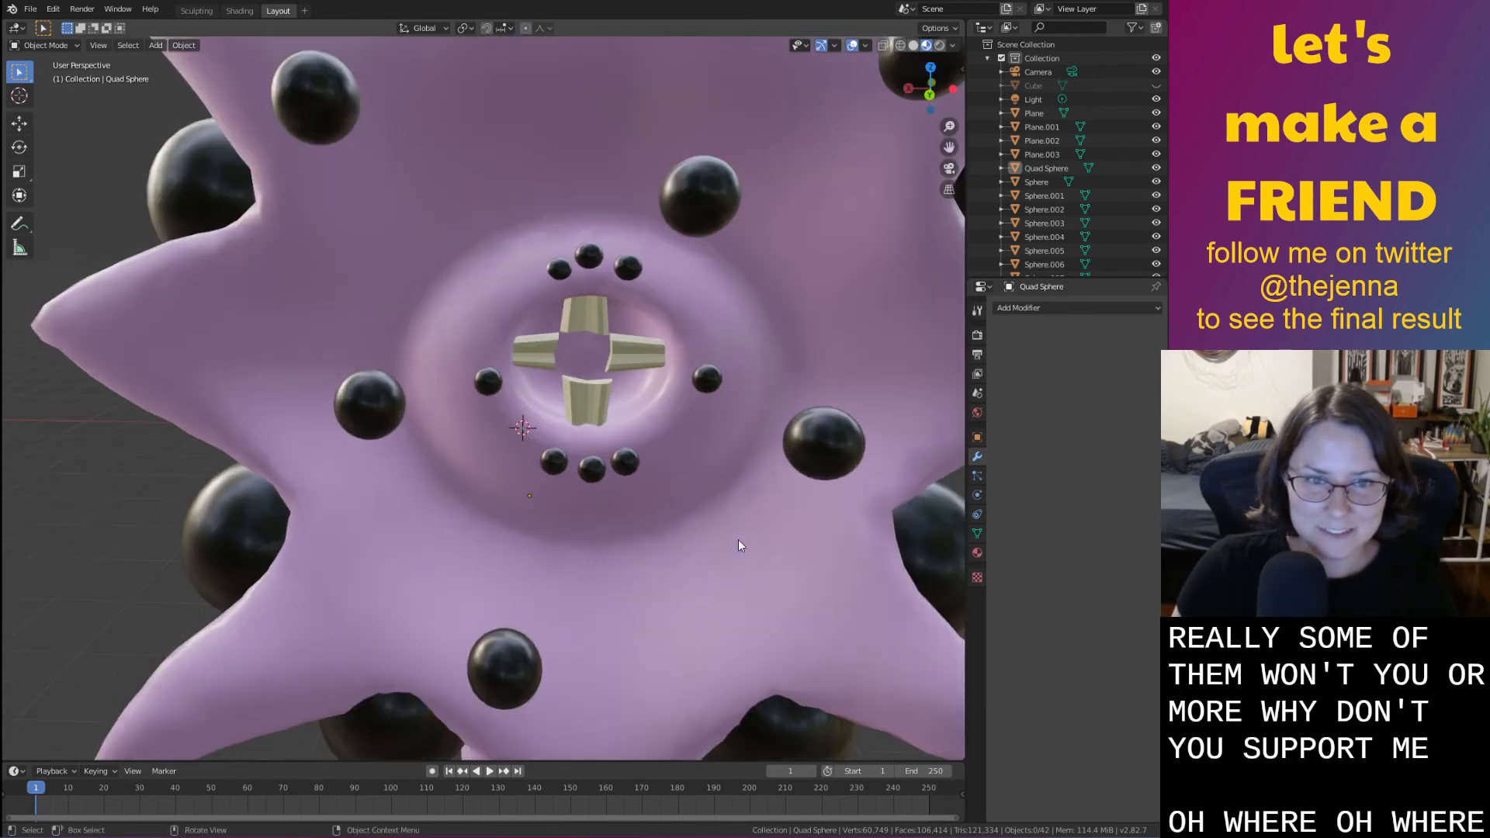
scroll(739, 540, "up", 3)
mouse_move(739, 539)
middle_mouse_down()
mouse_move(768, 522)
mouse_move(722, 516)
middle_mouse_up()
scroll(722, 516, "down", 6)
key("ctrl+s")
Select the moustache on the worm's small face and review it with its material in the Shading workspace
middle_click_drag(749, 598, 644, 468)
middle_click_drag(375, 103, 580, 541)
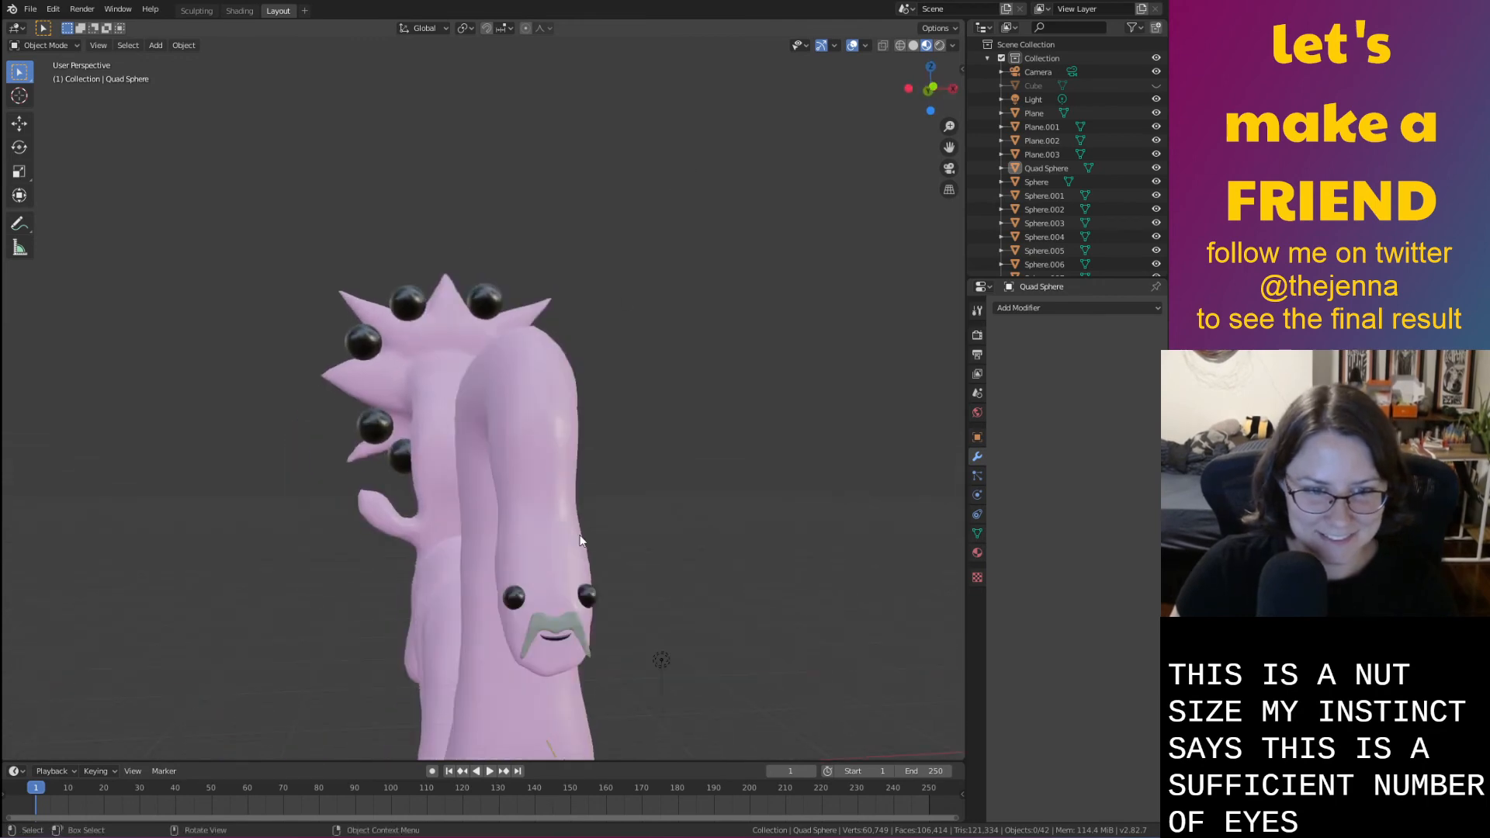
left_click(568, 616)
middle_click_drag(668, 663, 659, 619, "shift")
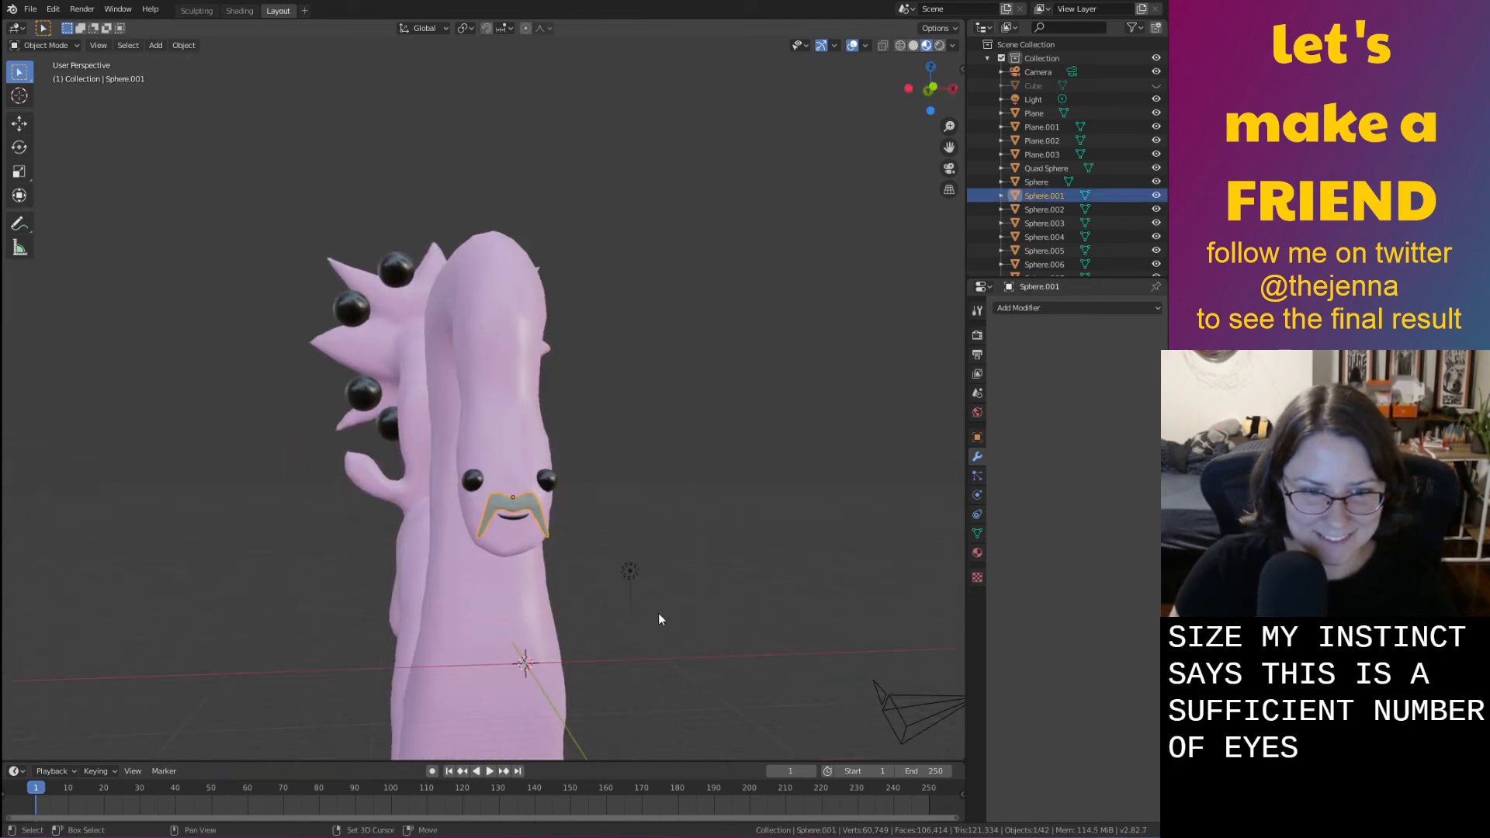
left_click(240, 11)
scroll(622, 421, "down", 8)
middle_click_drag(538, 356, 831, 352)
scroll(644, 370, "up", 4)
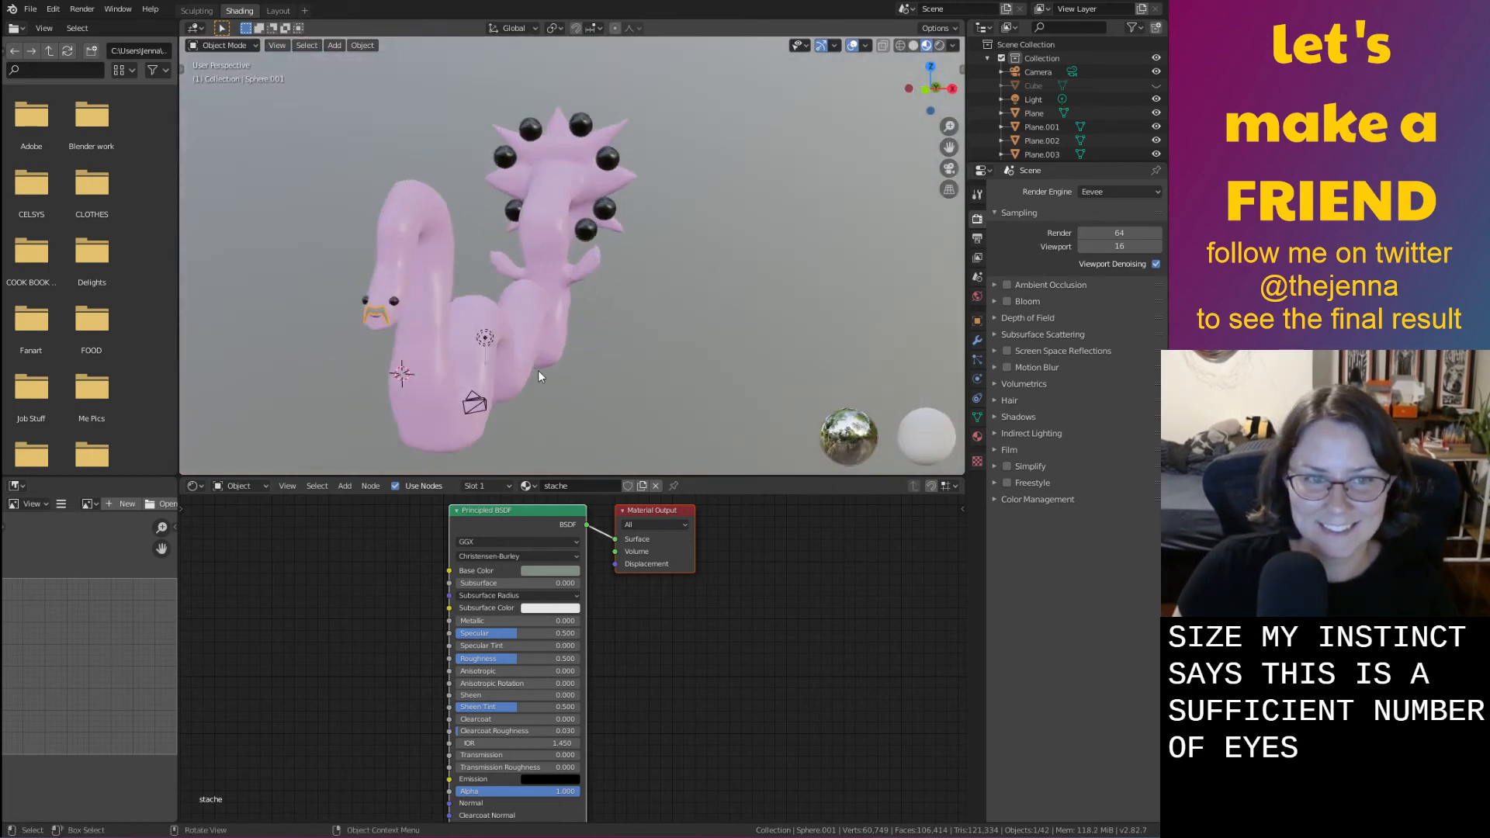
middle_click_drag(536, 387, 588, 389, "shift")
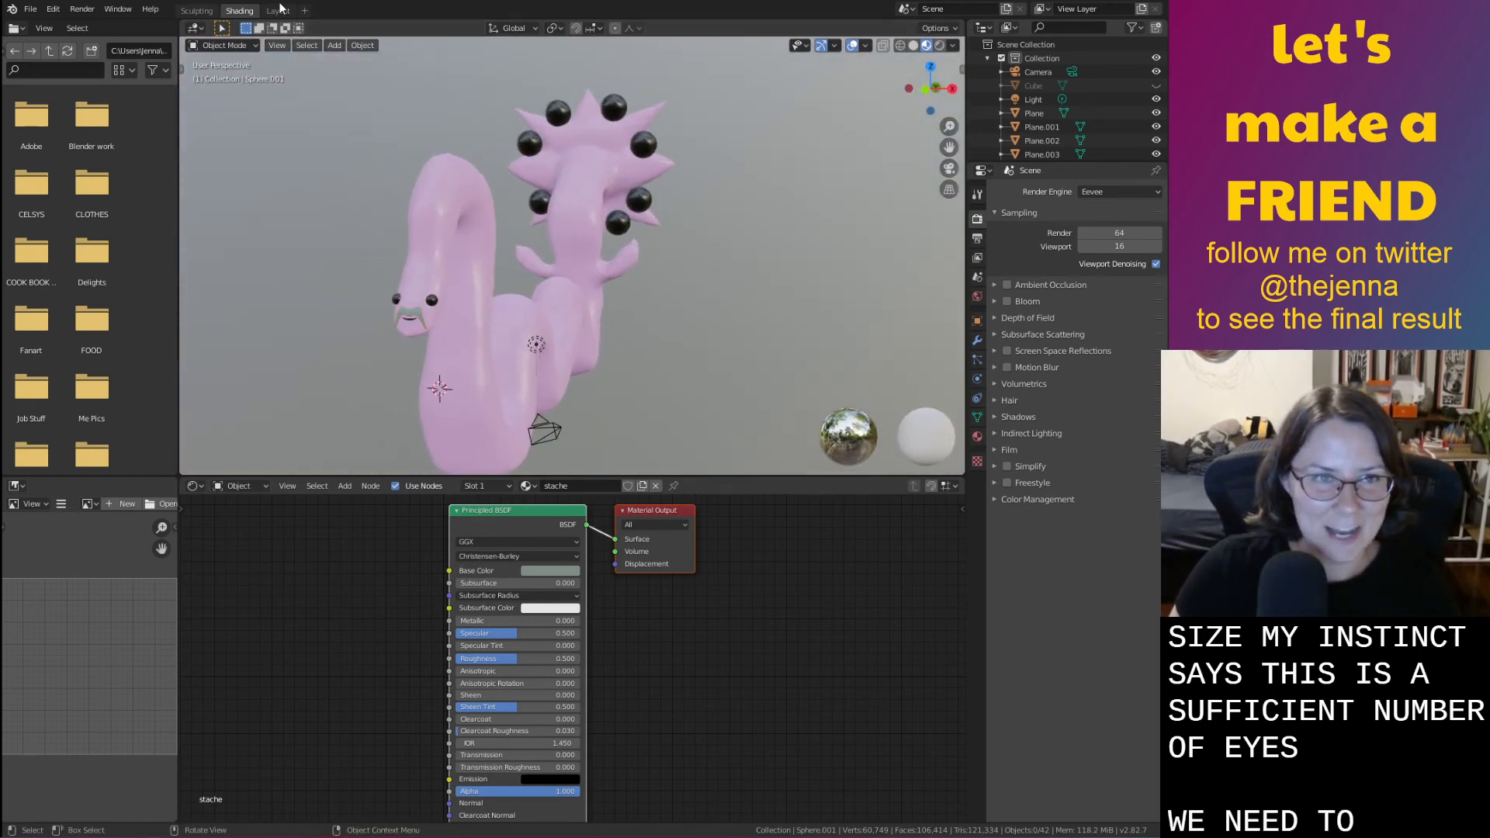
left_click(278, 11)
Add a mesh cylinder and raise it along the Z axis above the arch over the moustached face
mouse_move(711, 523)
middle_mouse_down()
mouse_move(635, 371)
mouse_move(641, 469)
mouse_move(585, 516)
mouse_move(581, 475)
middle_mouse_up()
scroll(606, 499, "down", 4)
key("ctrl+a")
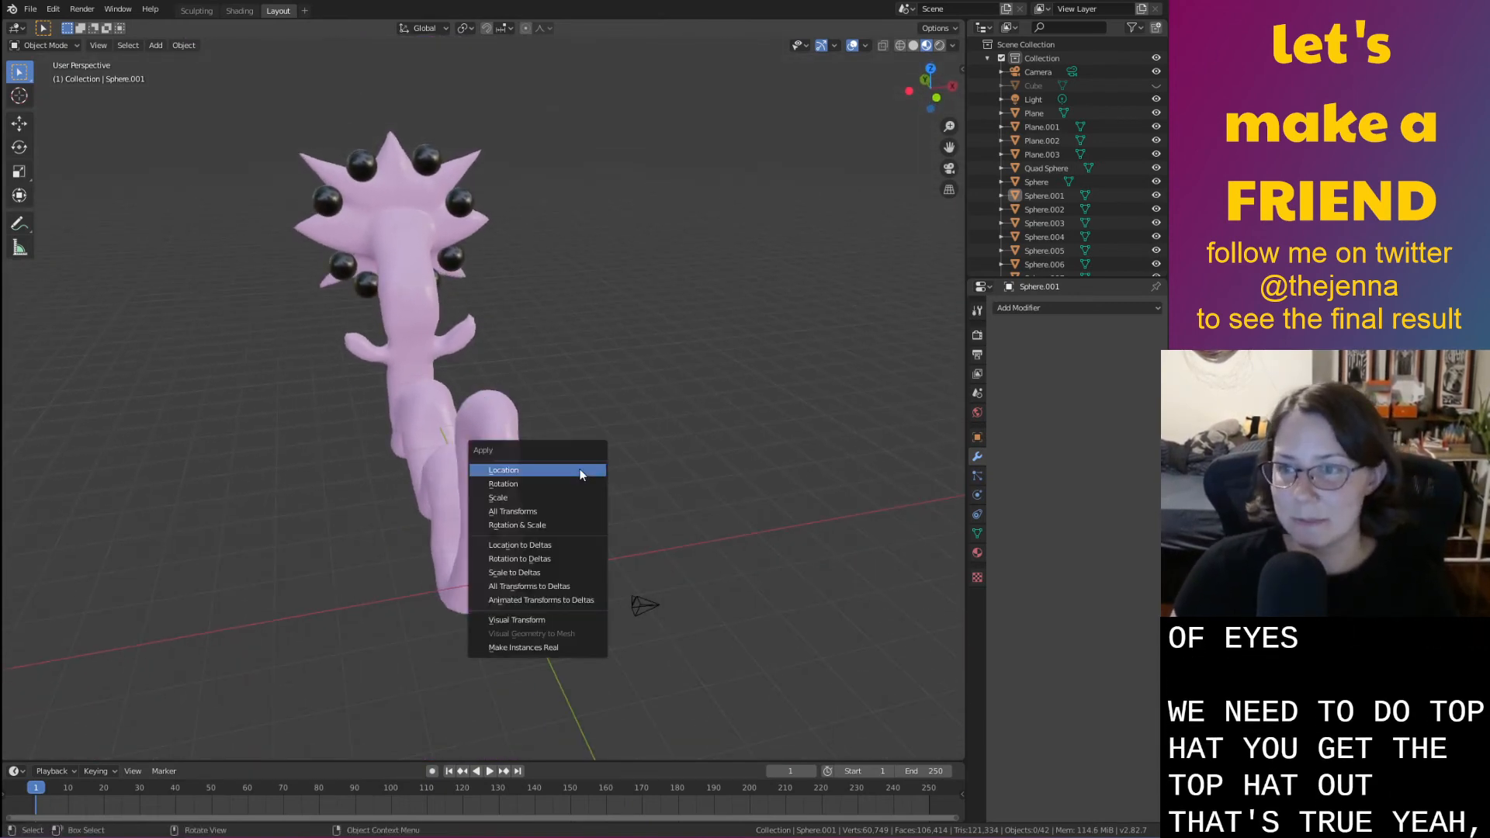
key("Escape")
middle_click_drag(654, 458, 639, 459)
key("shift+a")
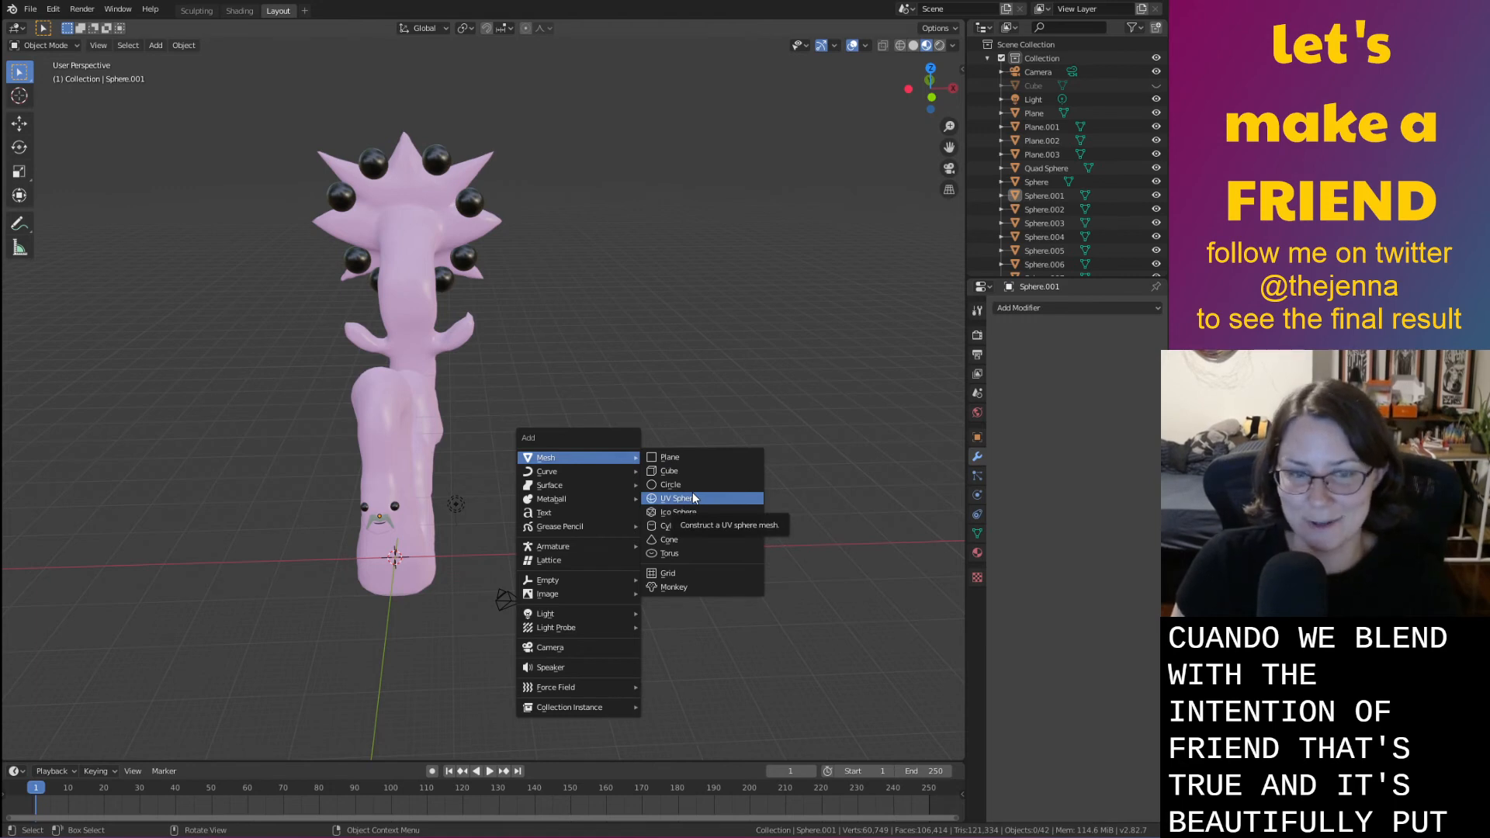
left_click(697, 528)
middle_click_drag(506, 529, 616, 548)
key("g")
key("z")
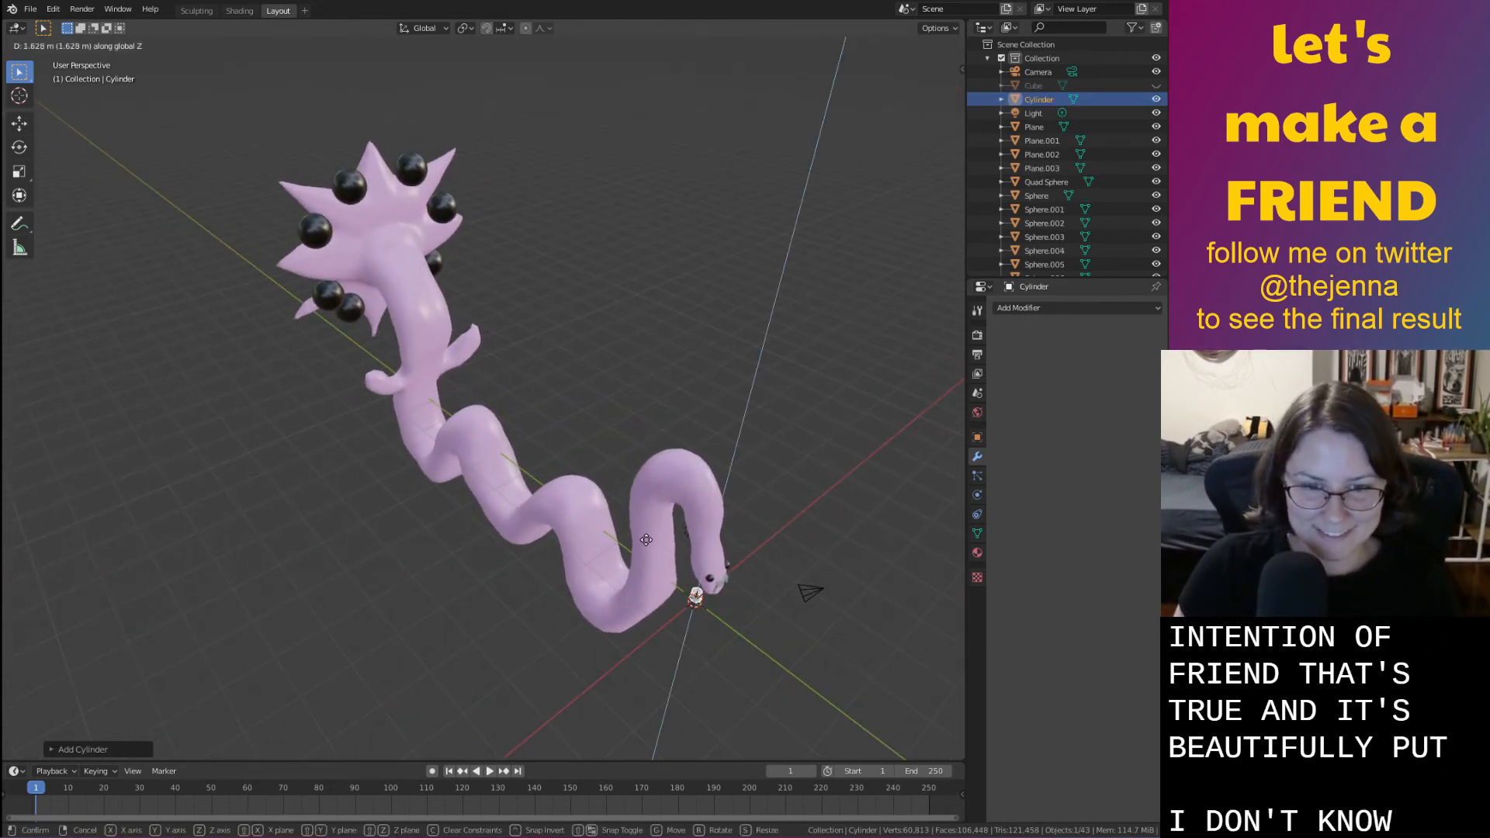
left_click(669, 399)
Extrude the cylinder's bottom face slightly to form a thin band, and extrude the same face again in place
middle_click_drag(673, 407, 649, 388)
scroll(649, 393, "up", 6)
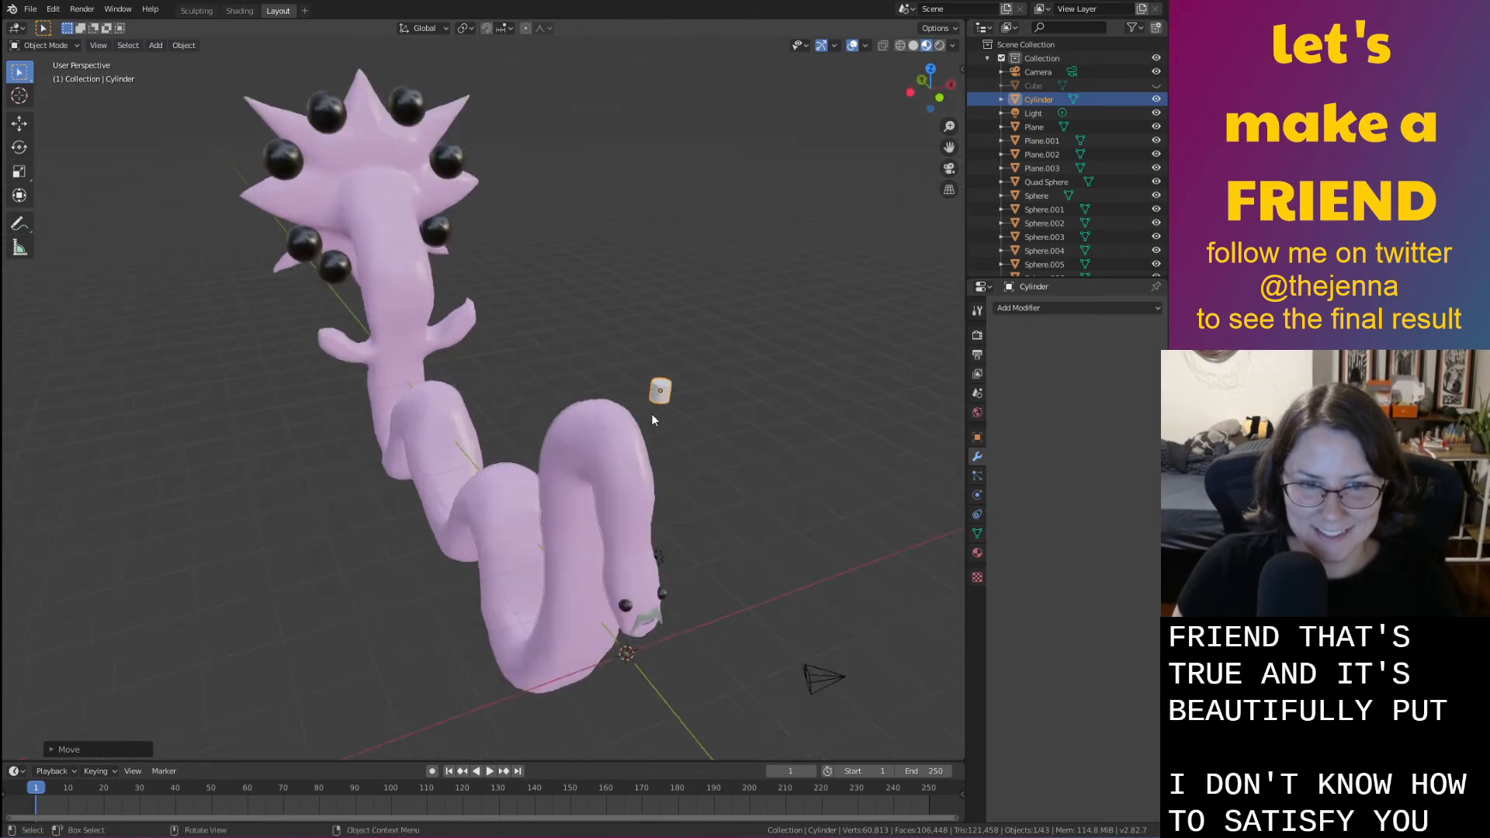
middle_click_drag(648, 454, 745, 567)
scroll(798, 529, "up", 3)
middle_click_drag(515, 421, 539, 381)
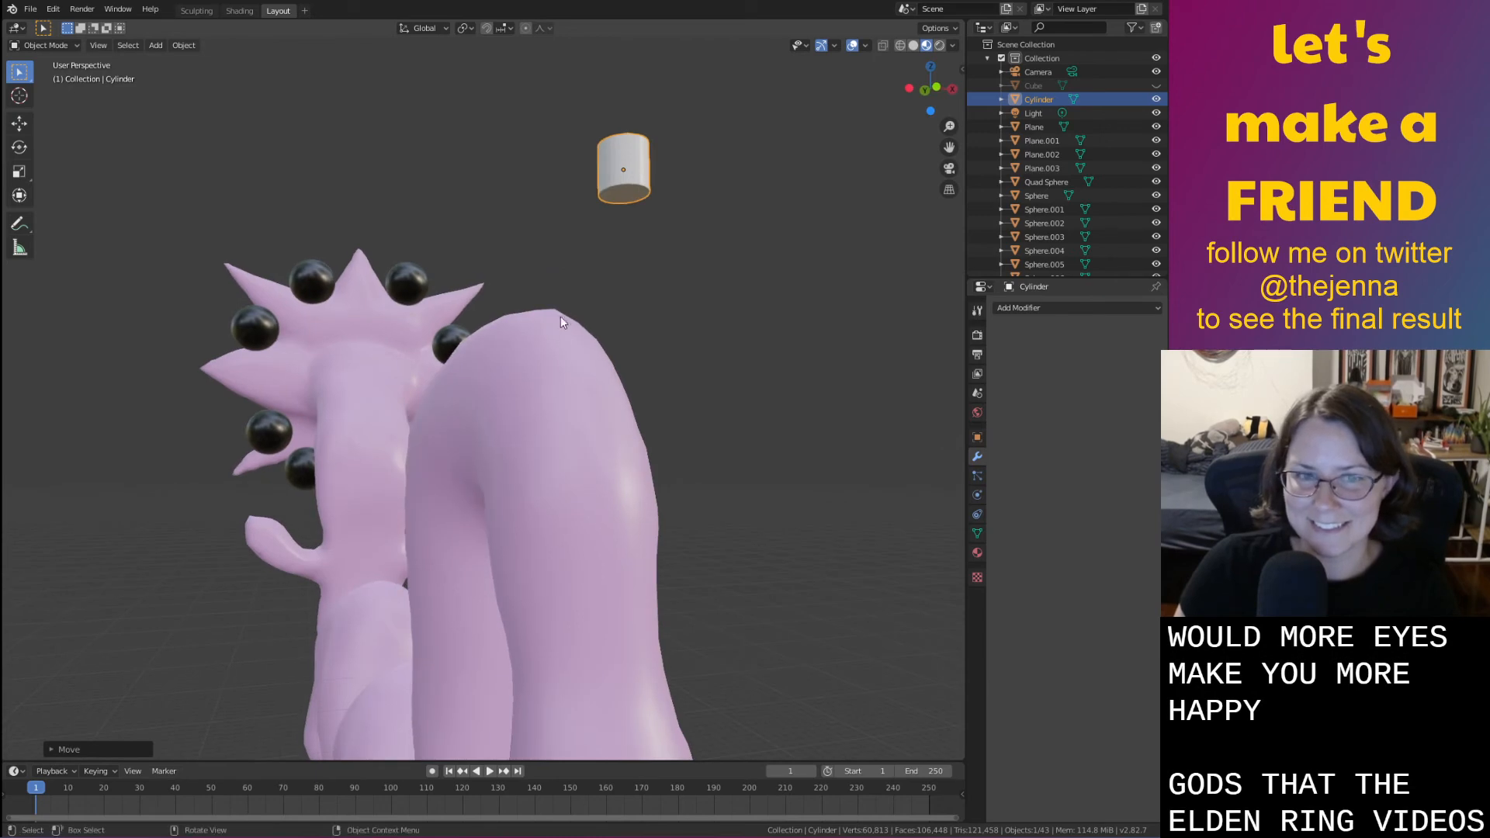
key("Tab")
key("3")
left_click(631, 199)
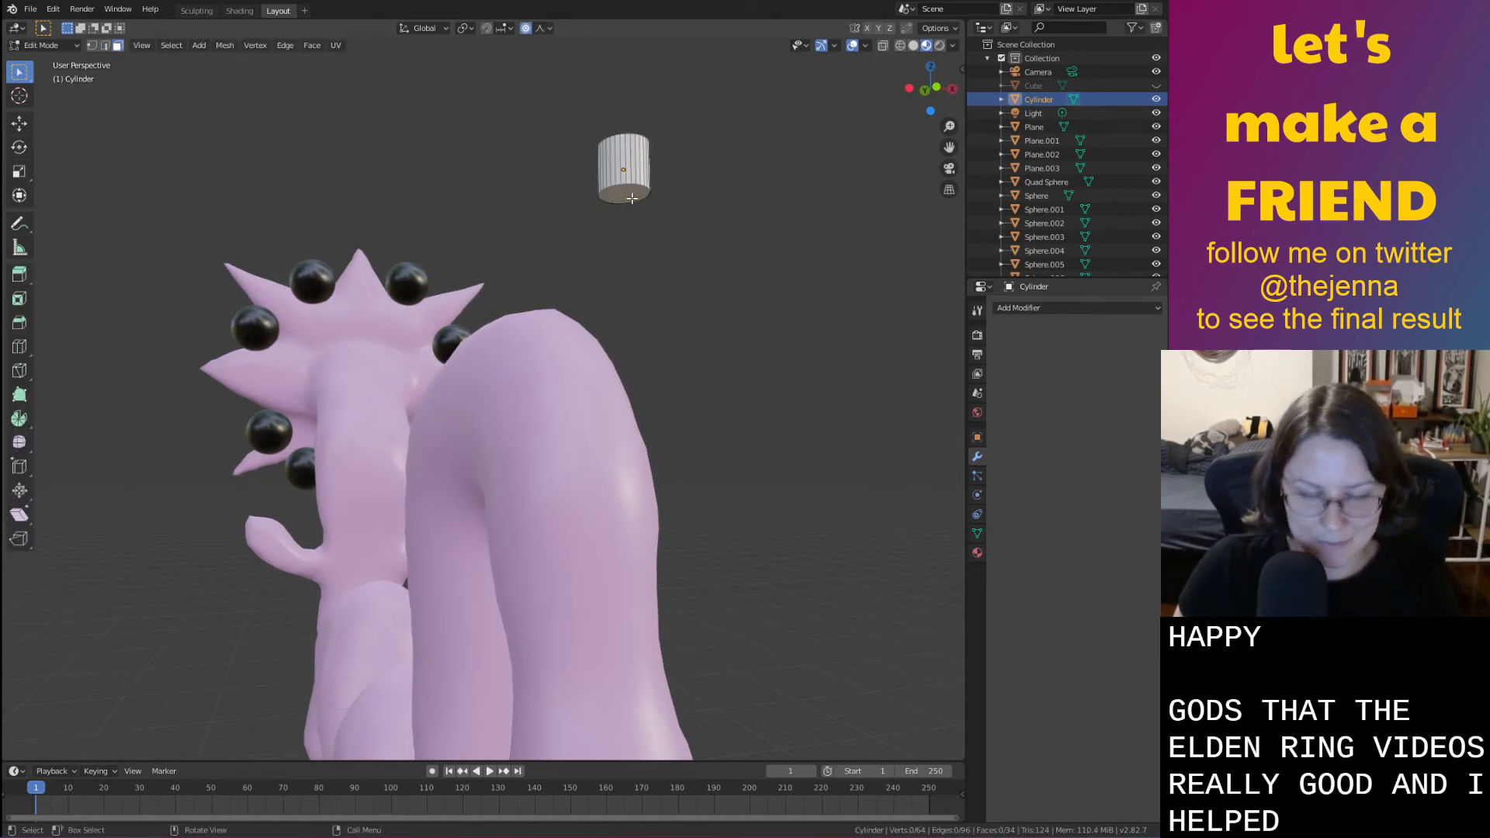
key("e")
left_click(689, 177)
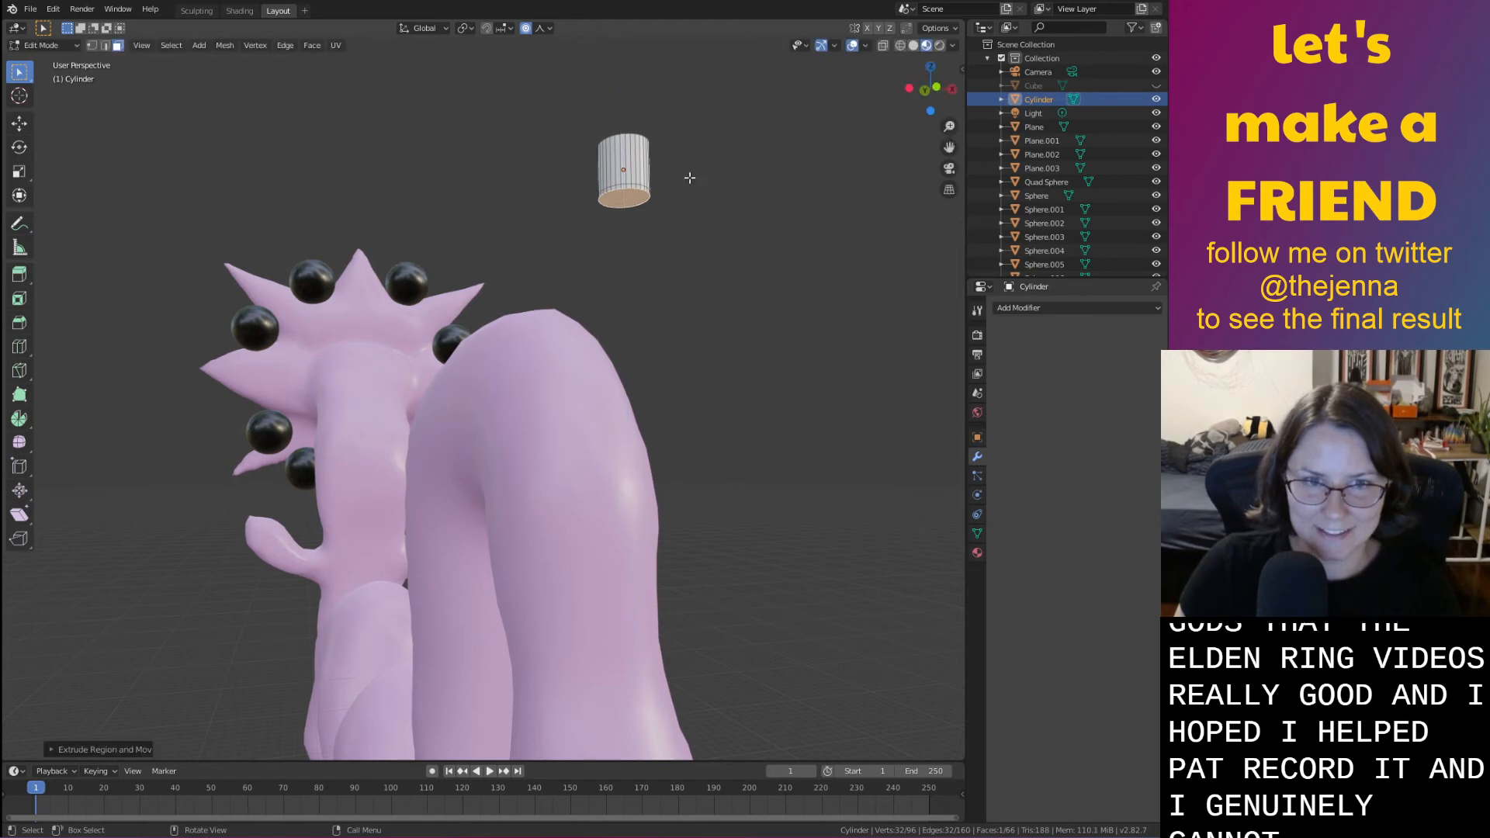
key("e")
right_click(710, 182)
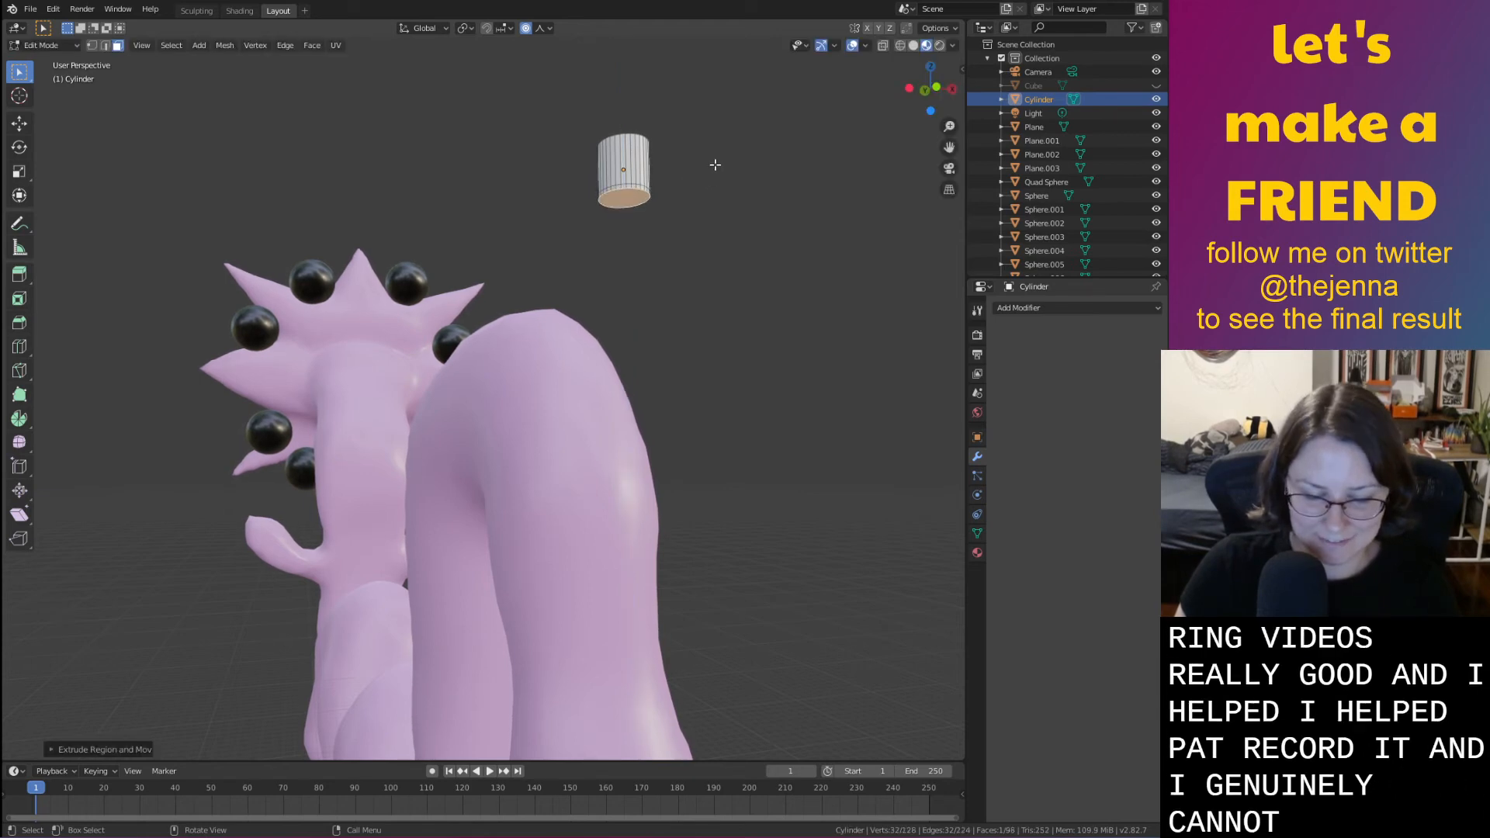
Try scaling the cylinder's bottom face outward for a brim, and undo the scaling
key("s")
left_click(798, 153)
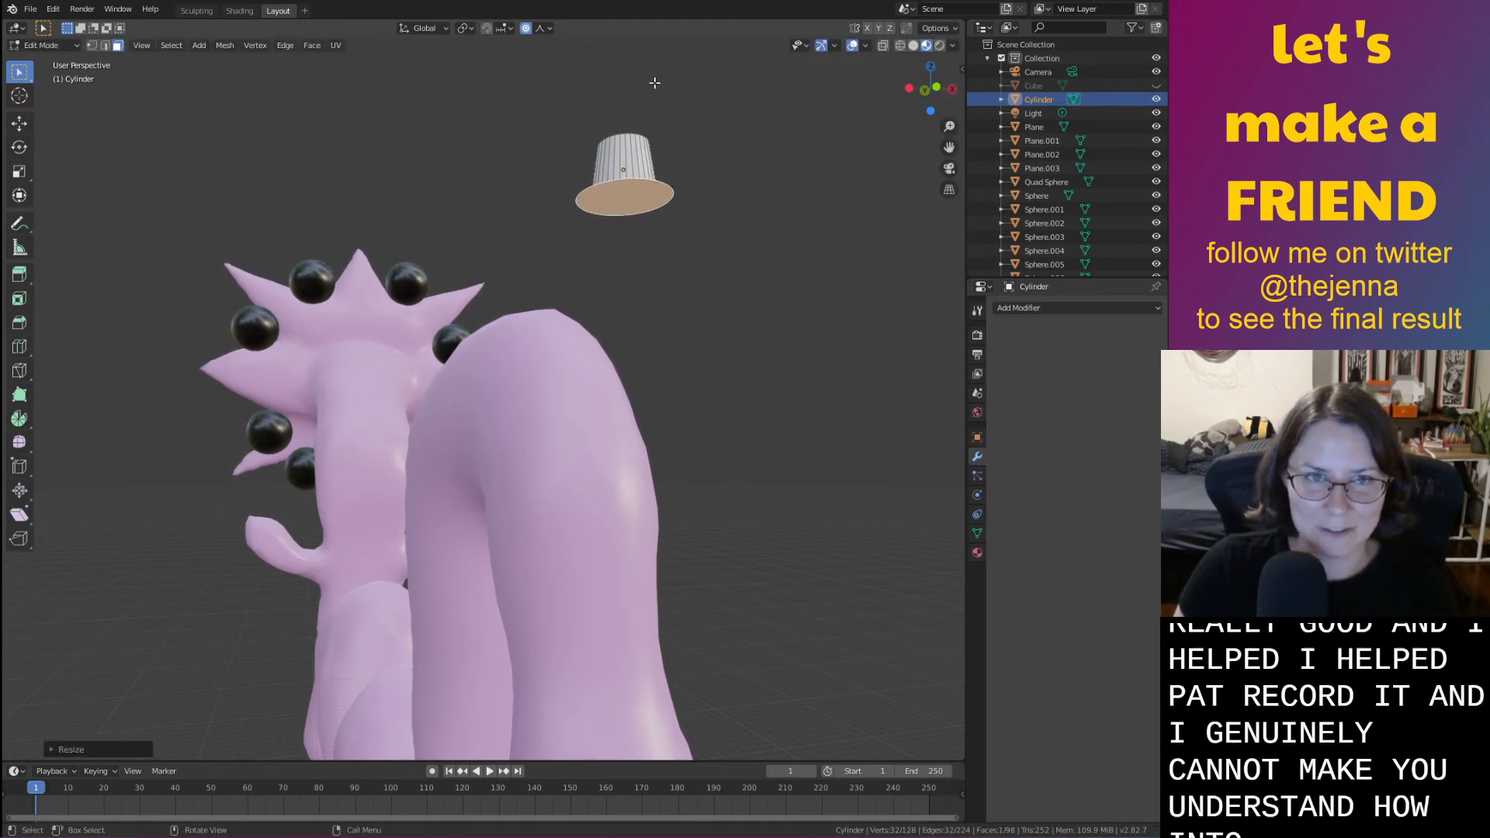
key("ctrl+z")
Scale the cylinder's extruded bottom face outward into a wide hat brim and lower it about 0.07 m along Z
key("s")
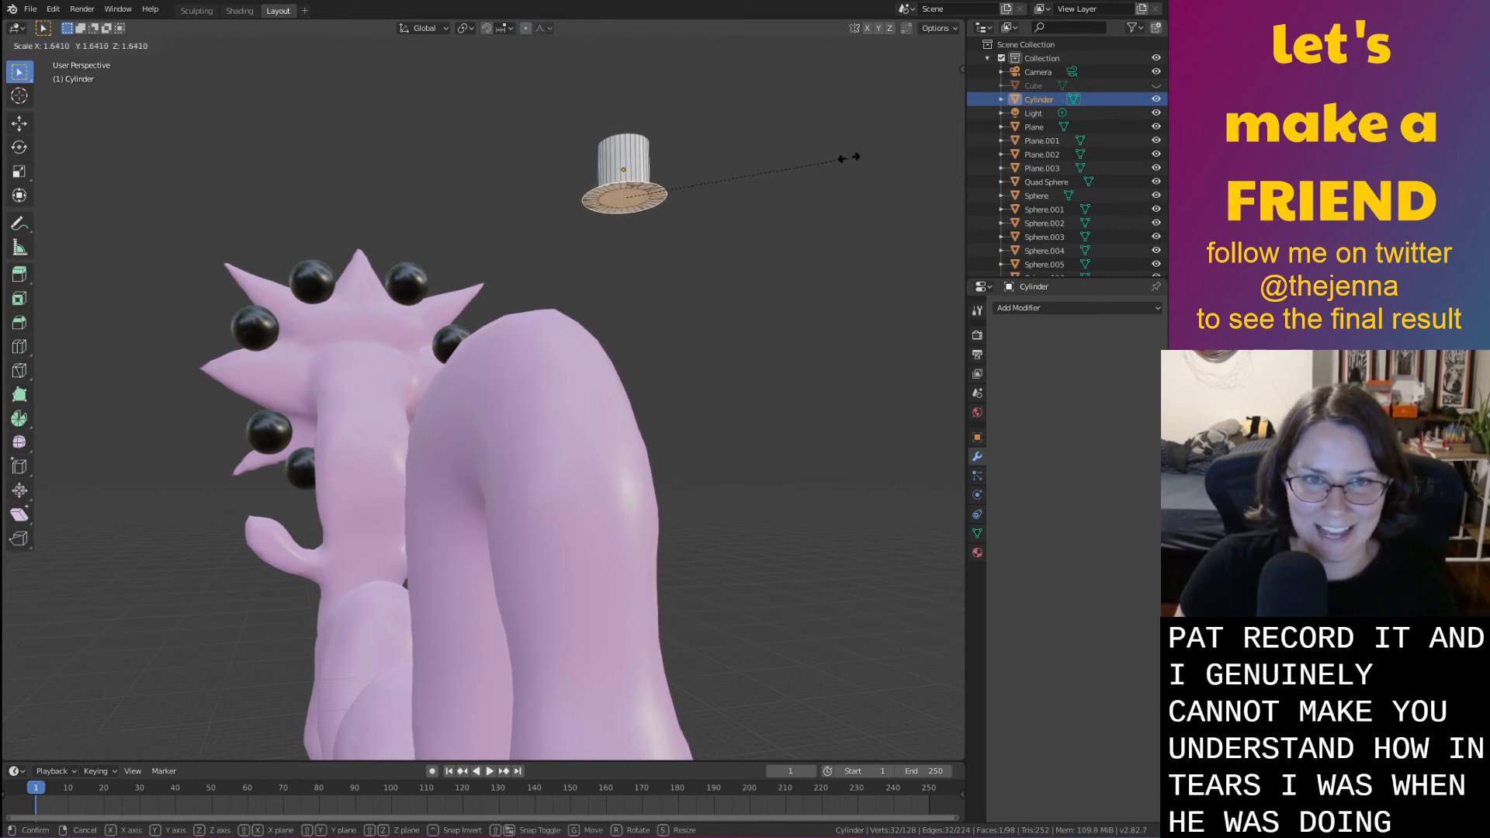
left_click(879, 134)
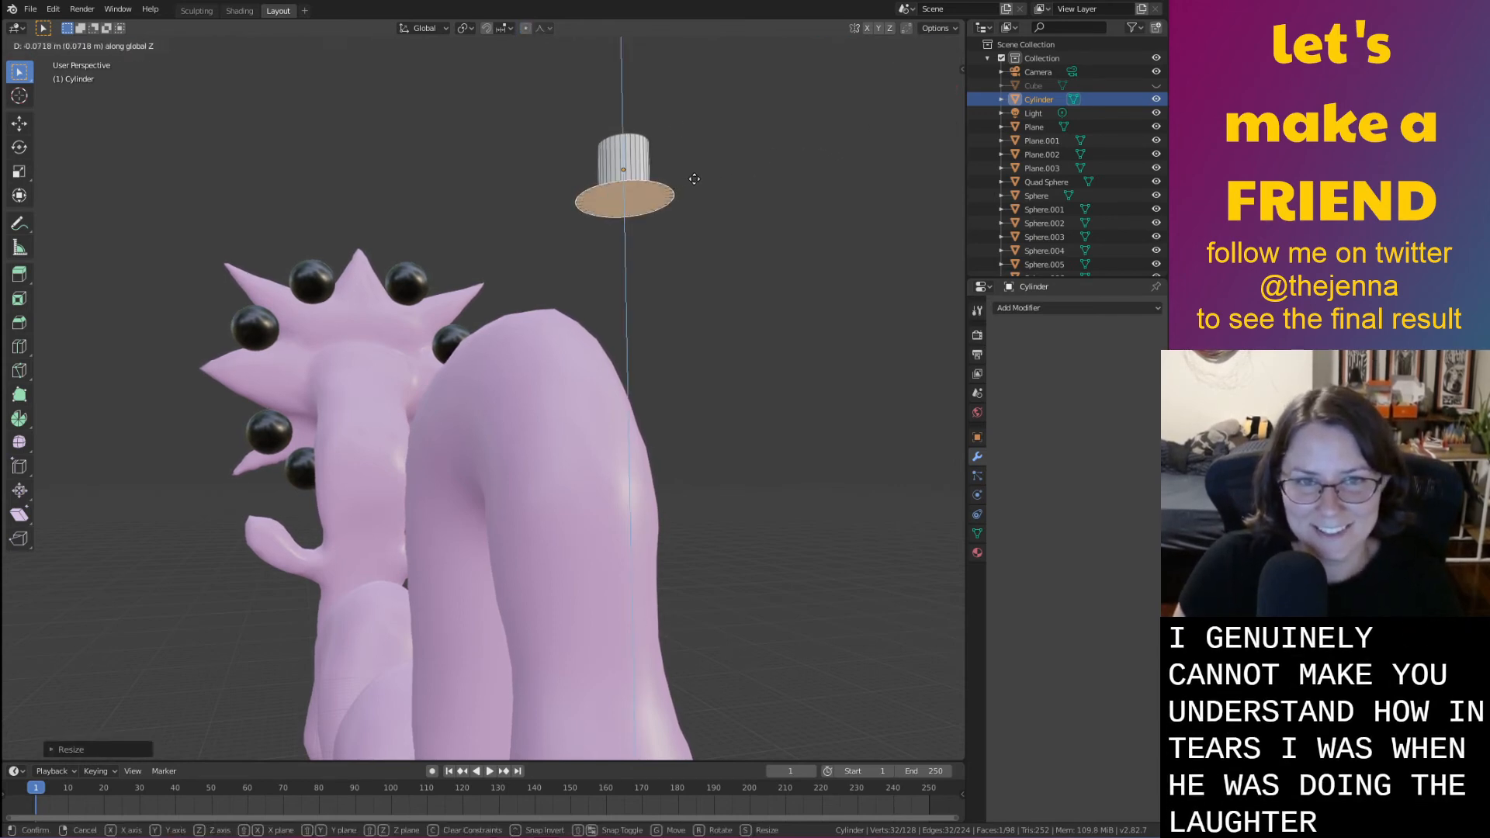
left_click(696, 180)
middle_click_drag(696, 181, 696, 197)
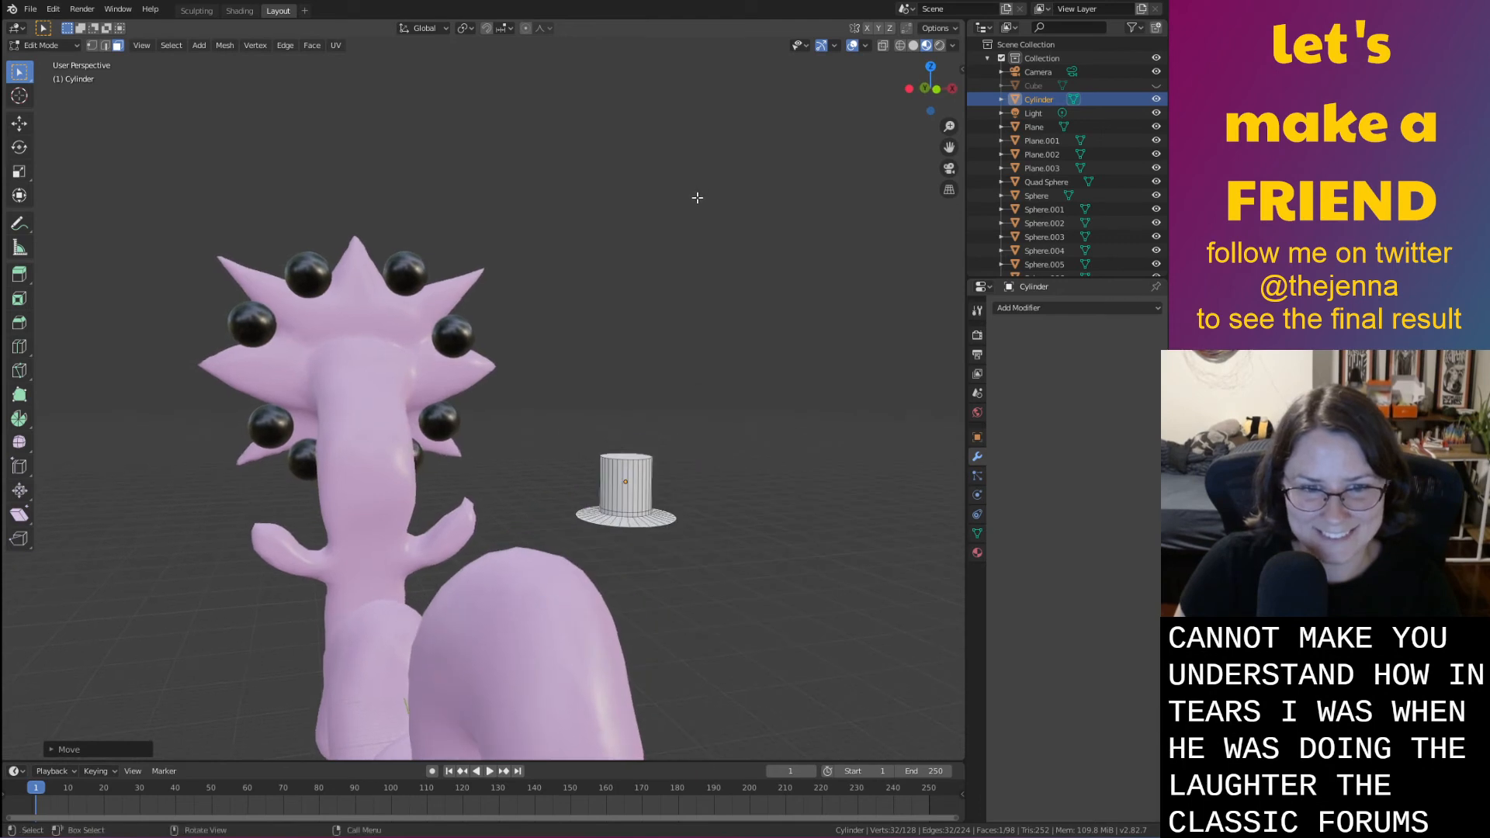
Select the top face of the hat's crown and lower it to make the crown shorter
scroll(728, 439, "up", 3)
mouse_move(718, 453)
middle_mouse_down()
mouse_move(683, 416)
mouse_move(697, 435)
middle_mouse_up()
middle_click_drag(697, 434, 703, 443)
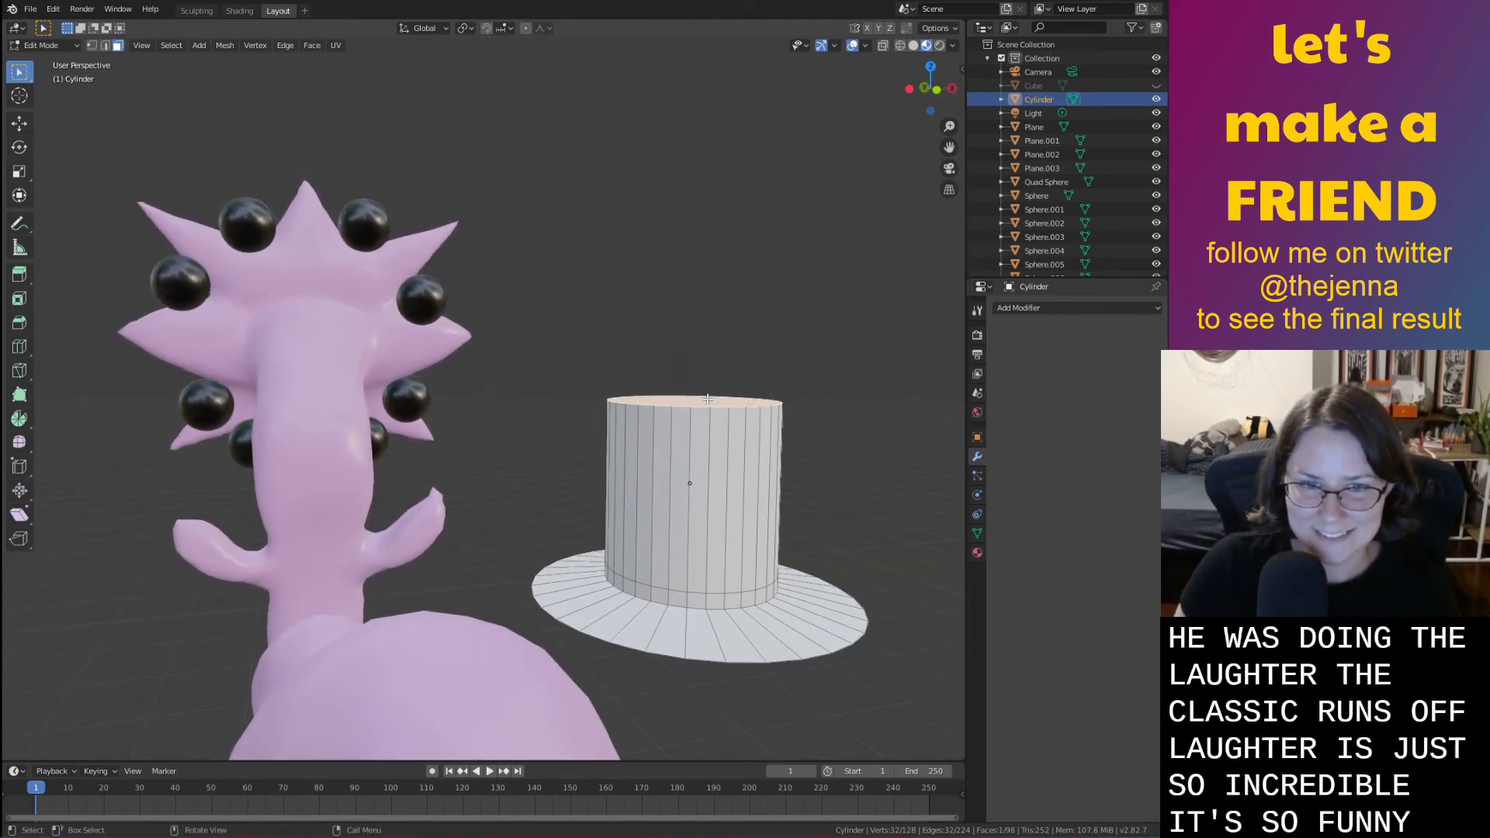
left_click(705, 407)
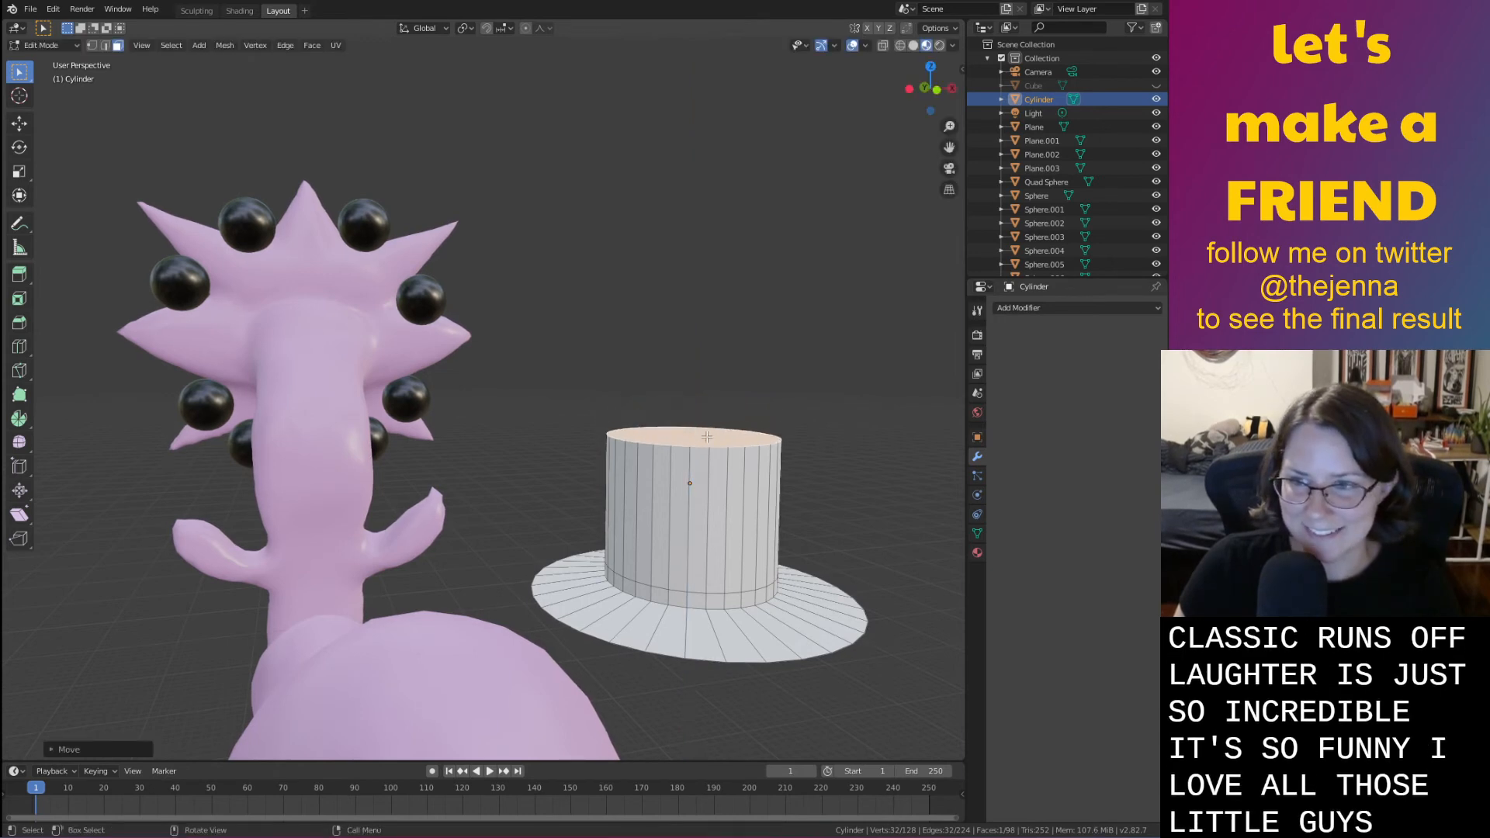
middle_click_drag(704, 408, 705, 432)
Extrude the brim's underside about 0.07 m to give it thickness, and save the file
left_click(572, 172)
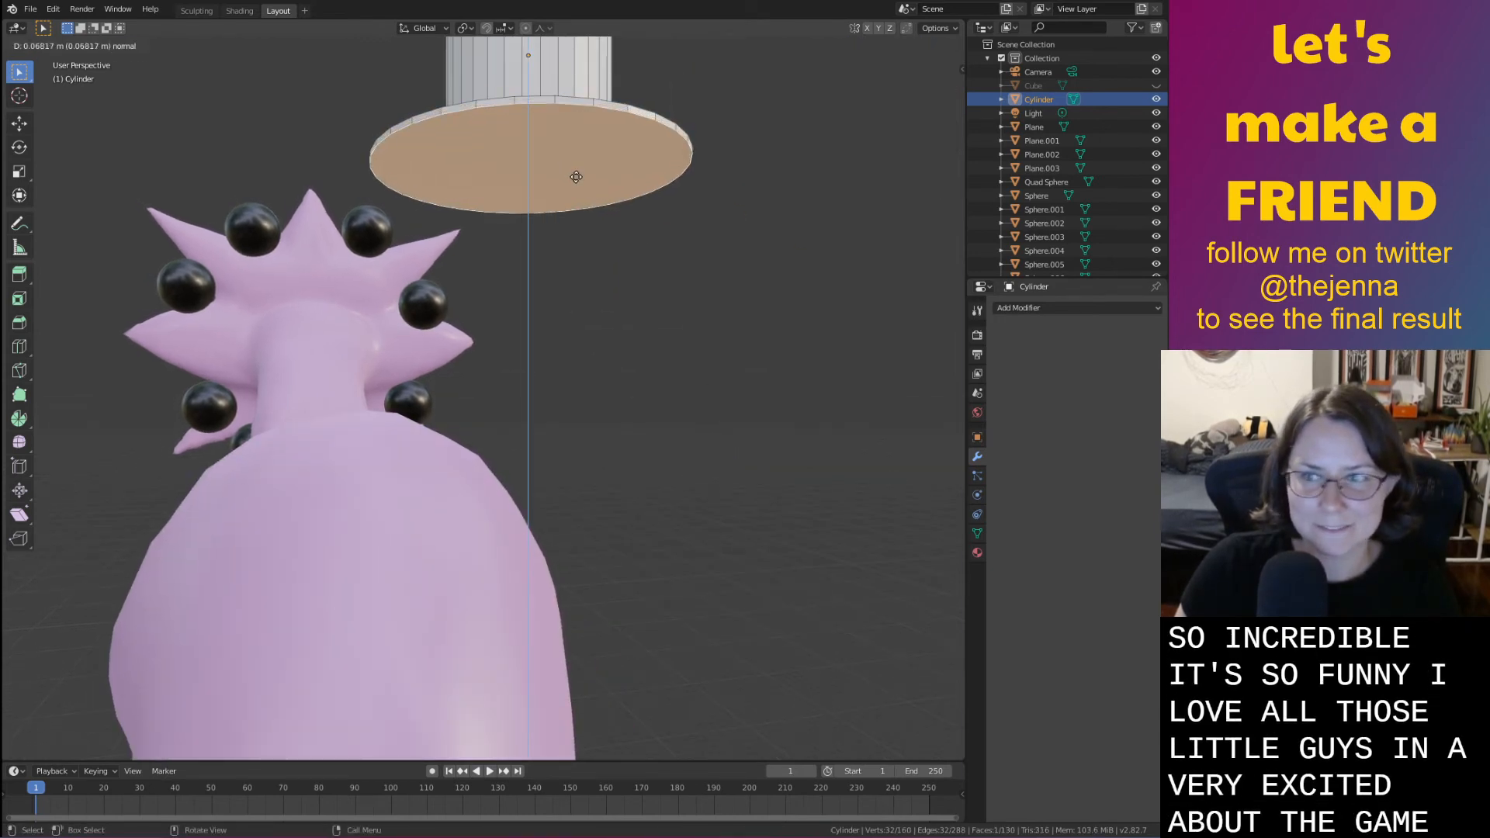
key("ctrl+s")
scroll(621, 253, "down", 6)
key("Tab")
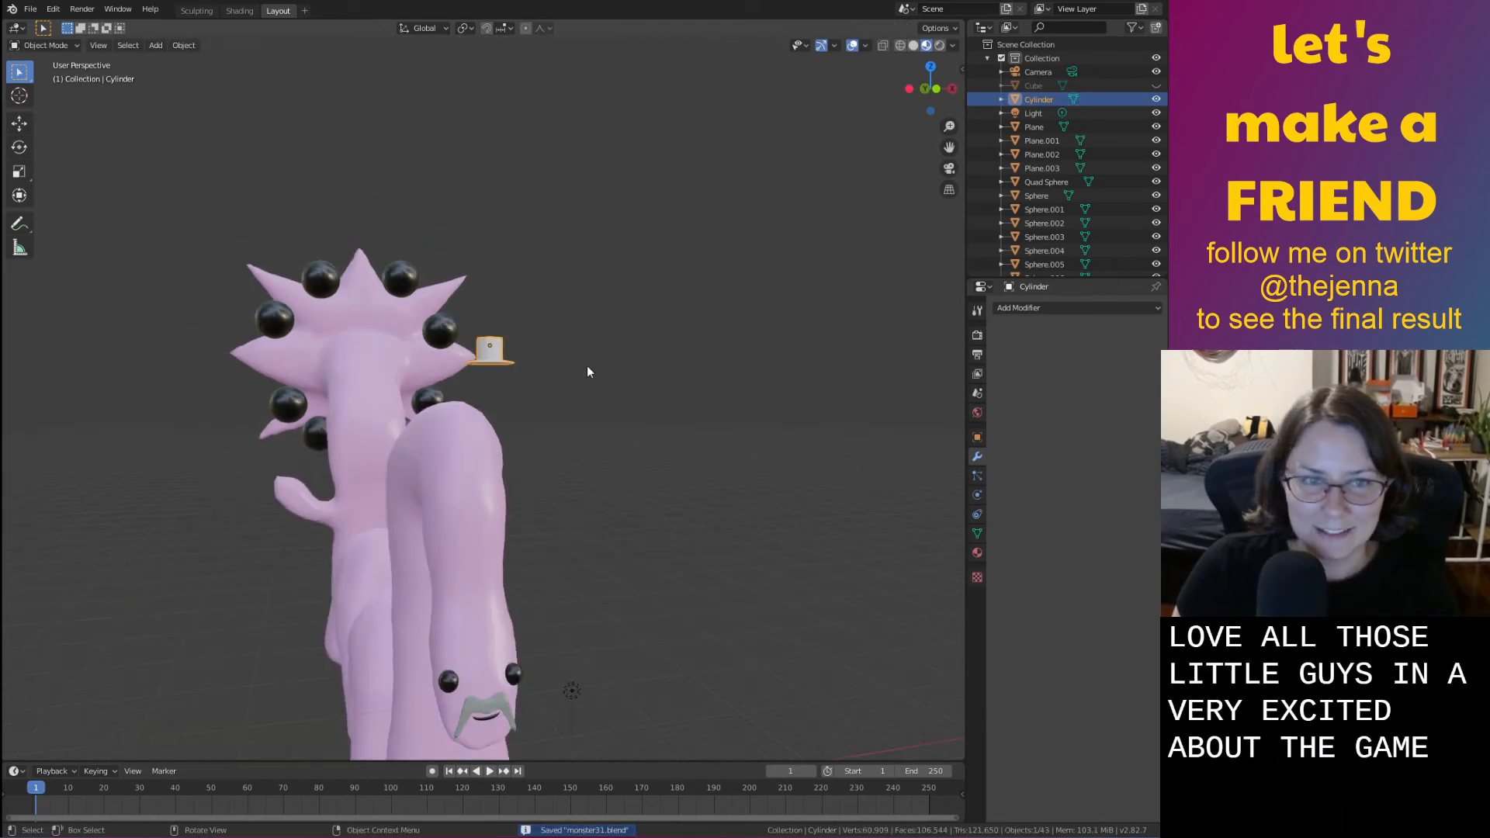
Tilt the top hat and move it down in front of the moustached face, shifting it about -4.7 m along X
scroll(590, 380, "up", 2)
middle_click_drag(648, 421, 773, 323)
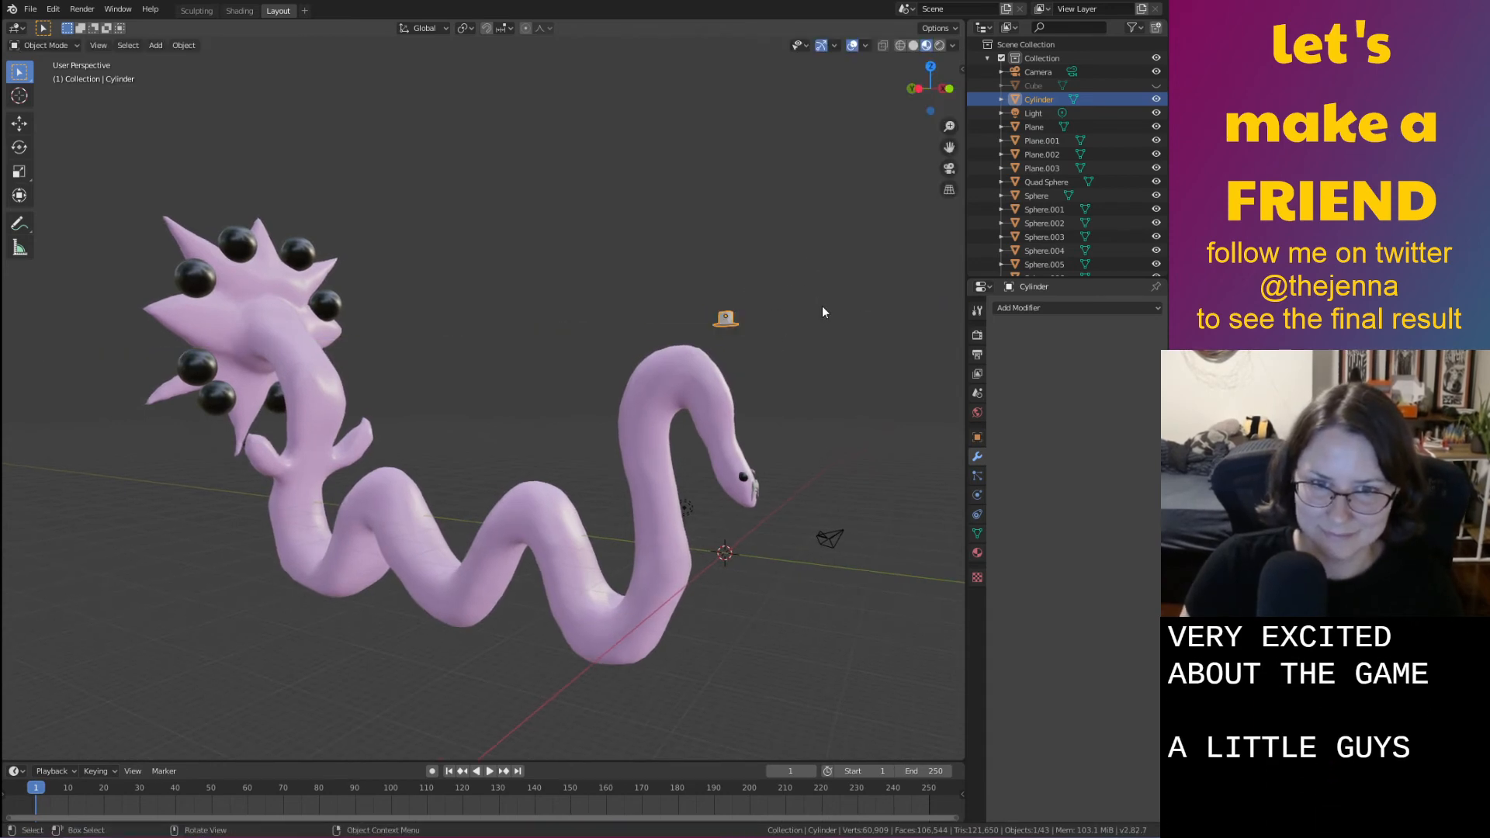
left_click(824, 373)
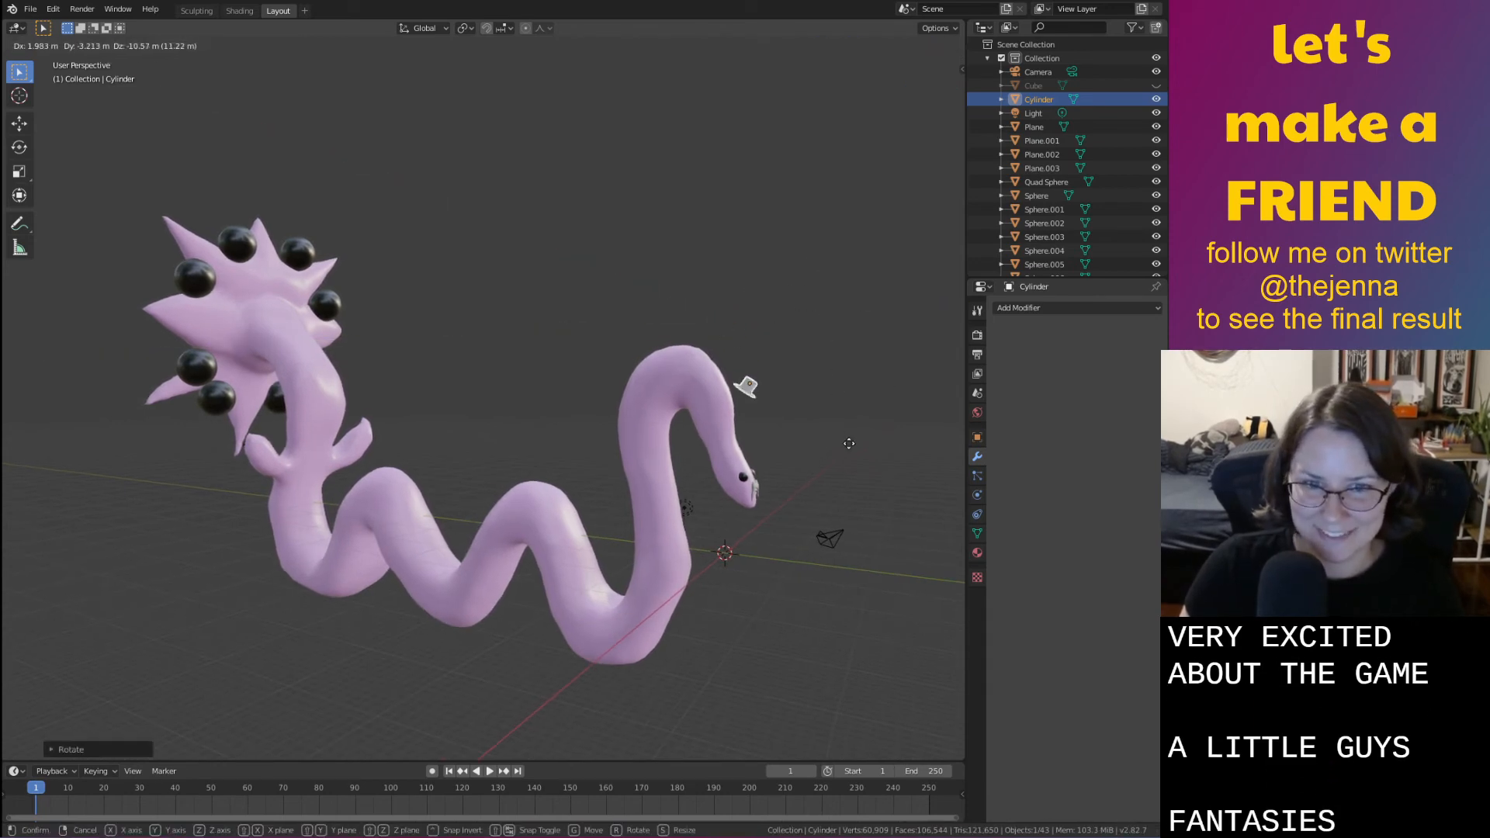
left_click(851, 513)
middle_click_drag(851, 512, 637, 625)
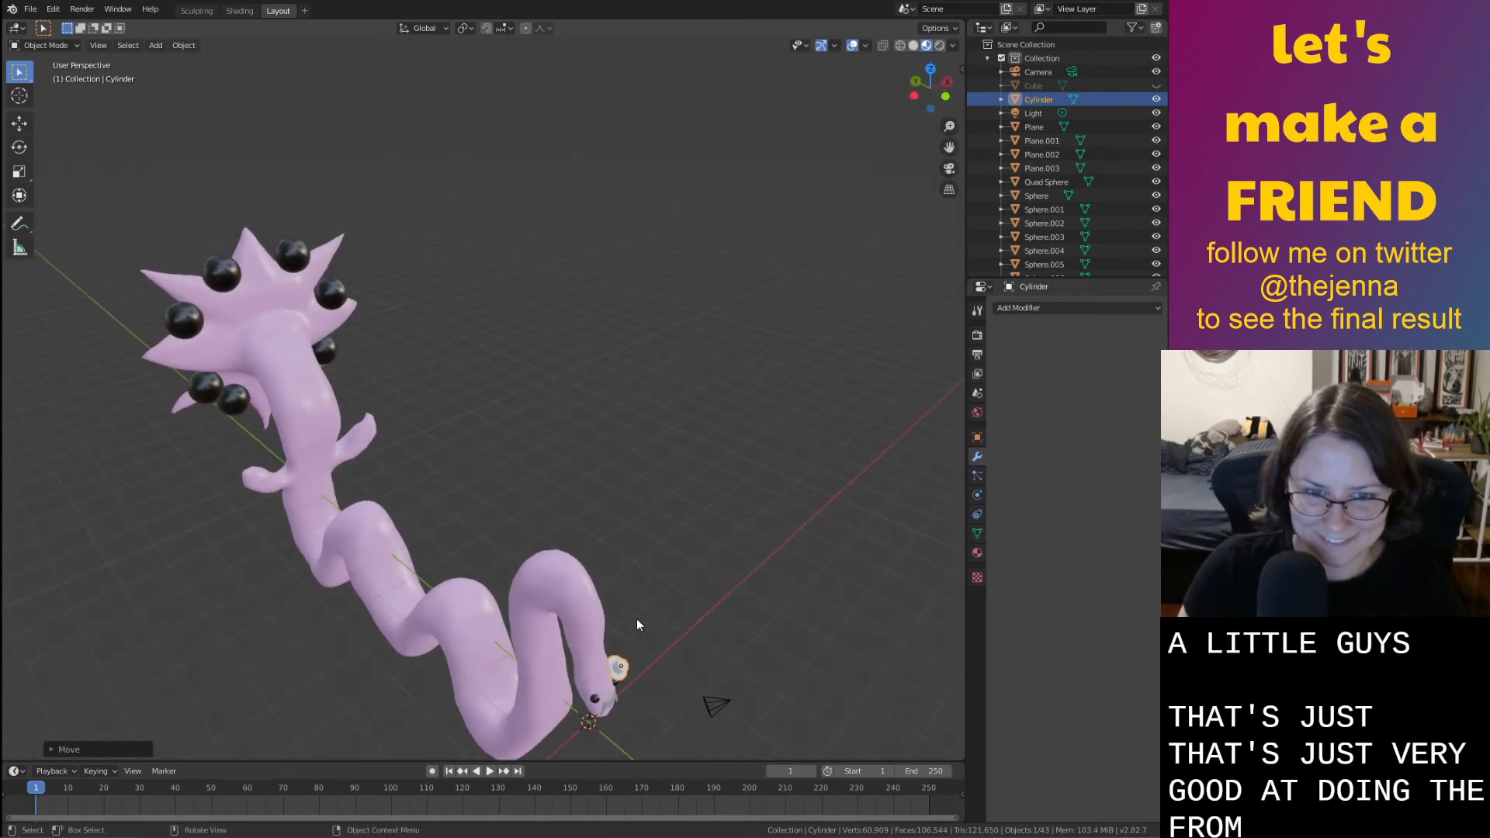
key("g")
left_click(632, 649)
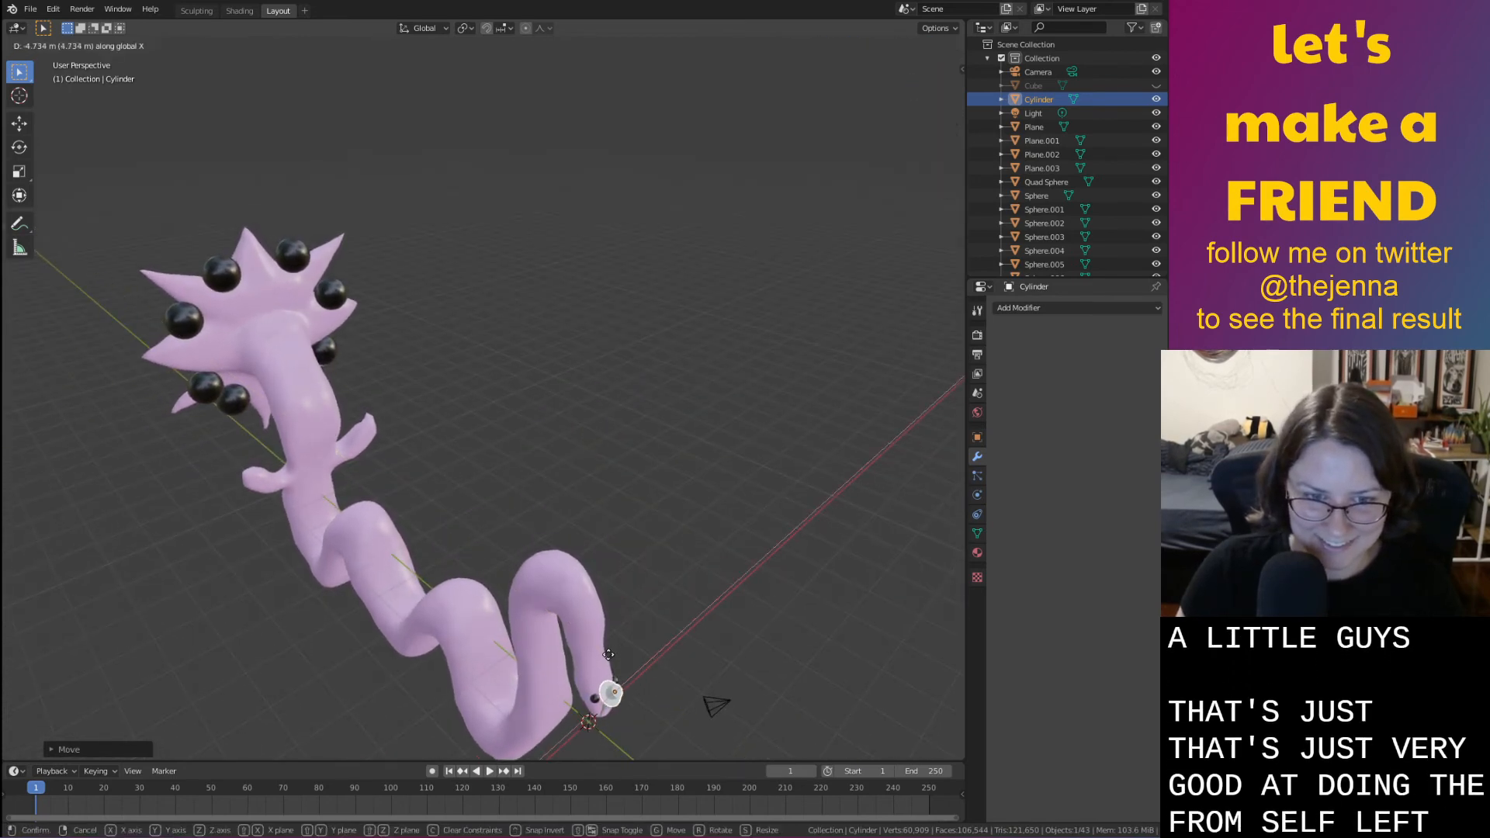
left_click(607, 655)
Rotate the top hat about 25° around the global X axis to match the slope of the worm's forehead
middle_click_drag(737, 697, 757, 631)
scroll(725, 567, "up", 3)
scroll(723, 558, "up", 5)
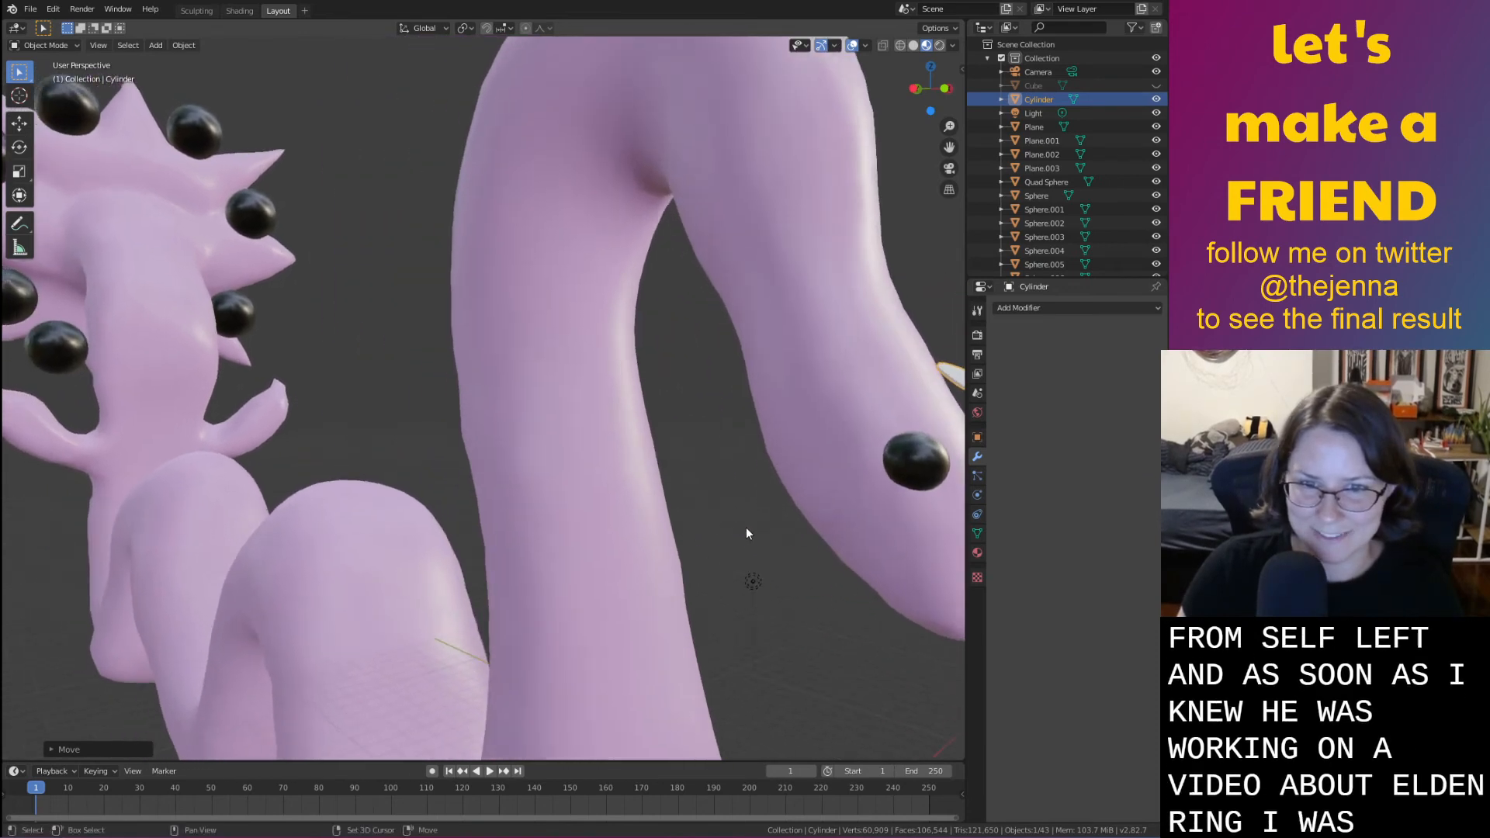
middle_click_drag(747, 533, 715, 521)
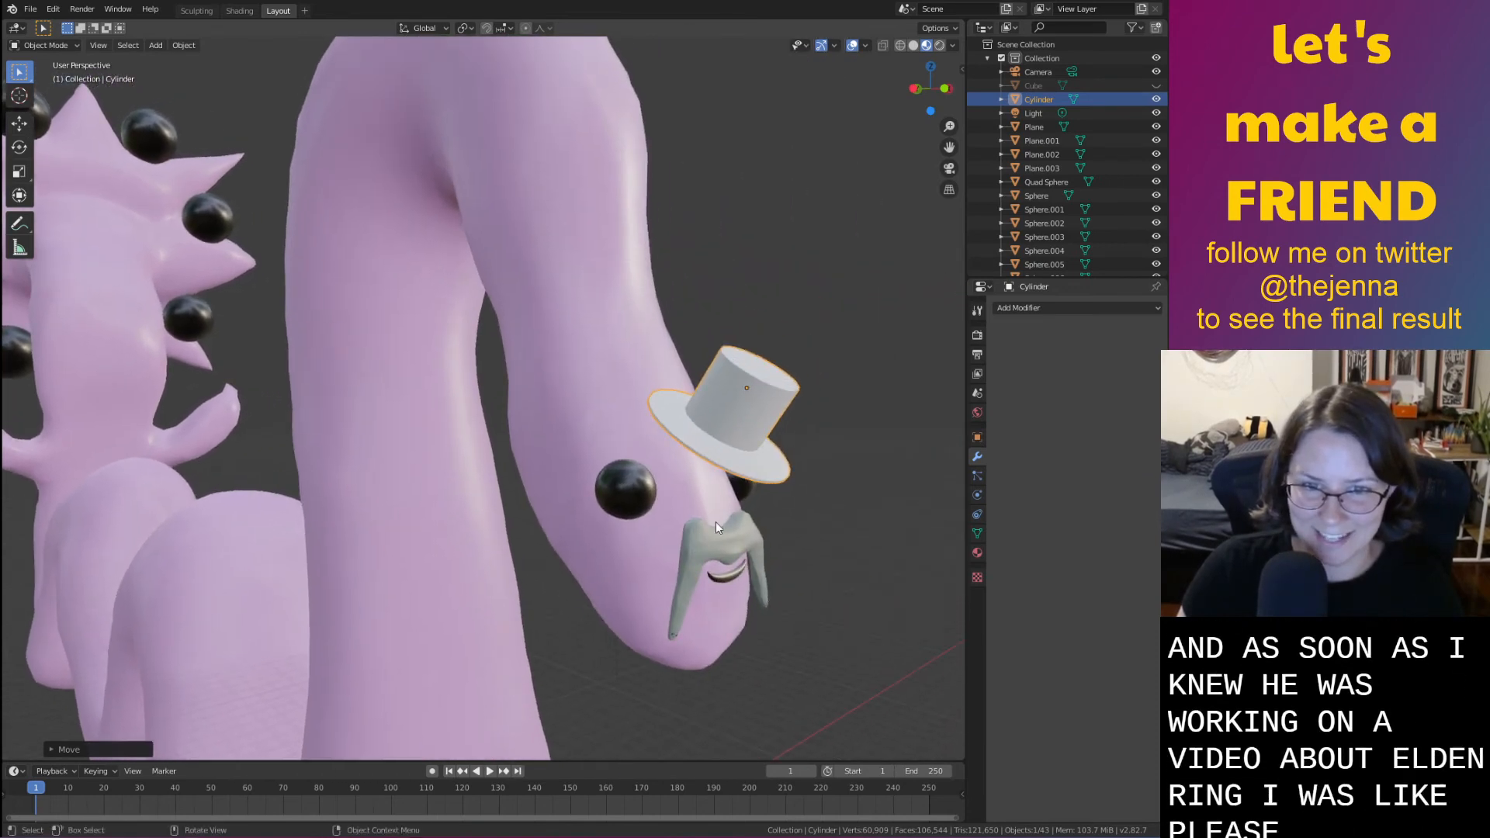
key("r")
key("x")
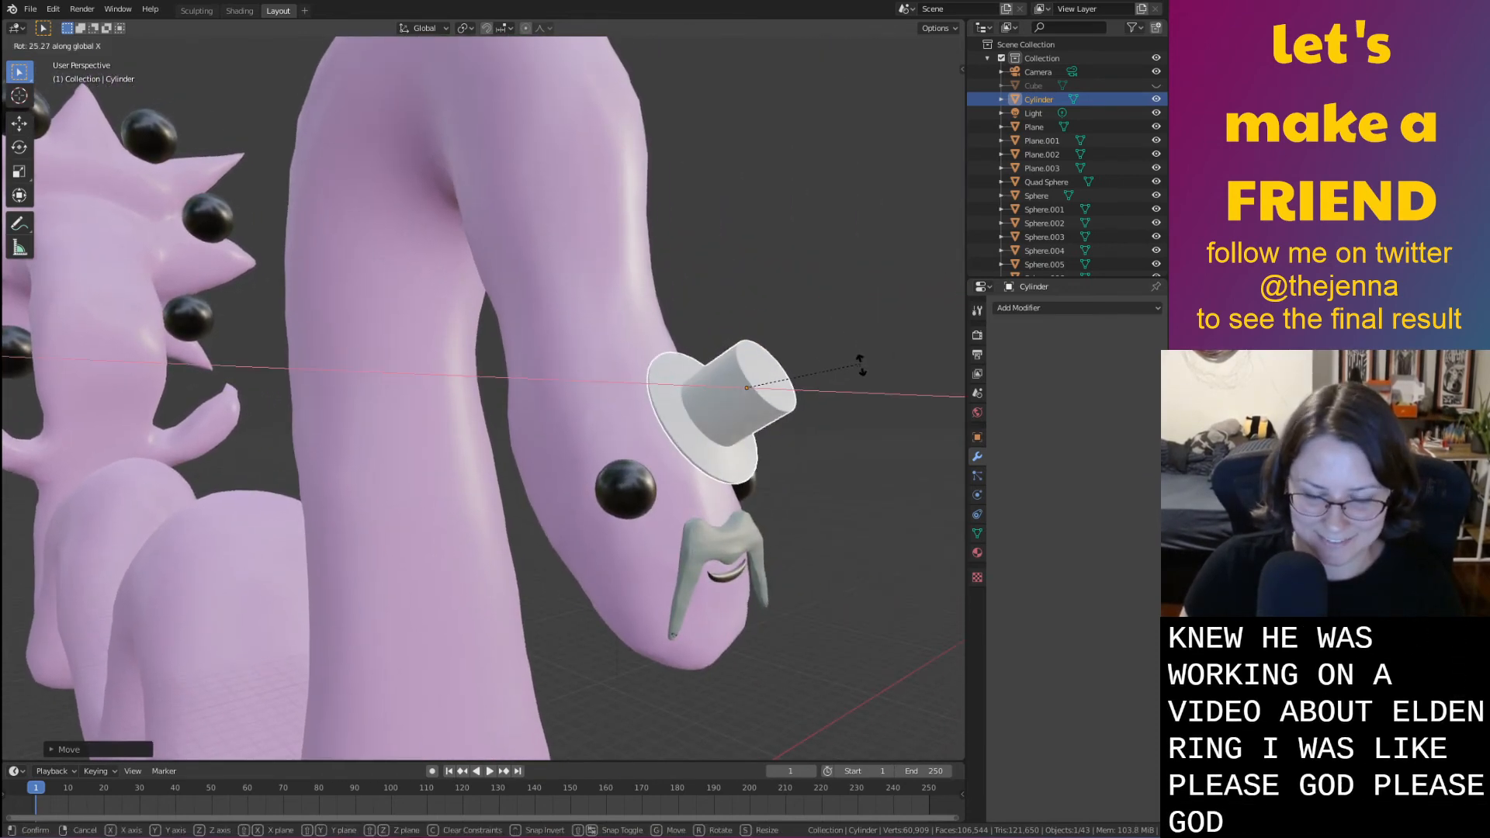
left_click(858, 357)
Move the hat along Y against the worm's head and raise it along Z above the eyes
key("g")
key("y")
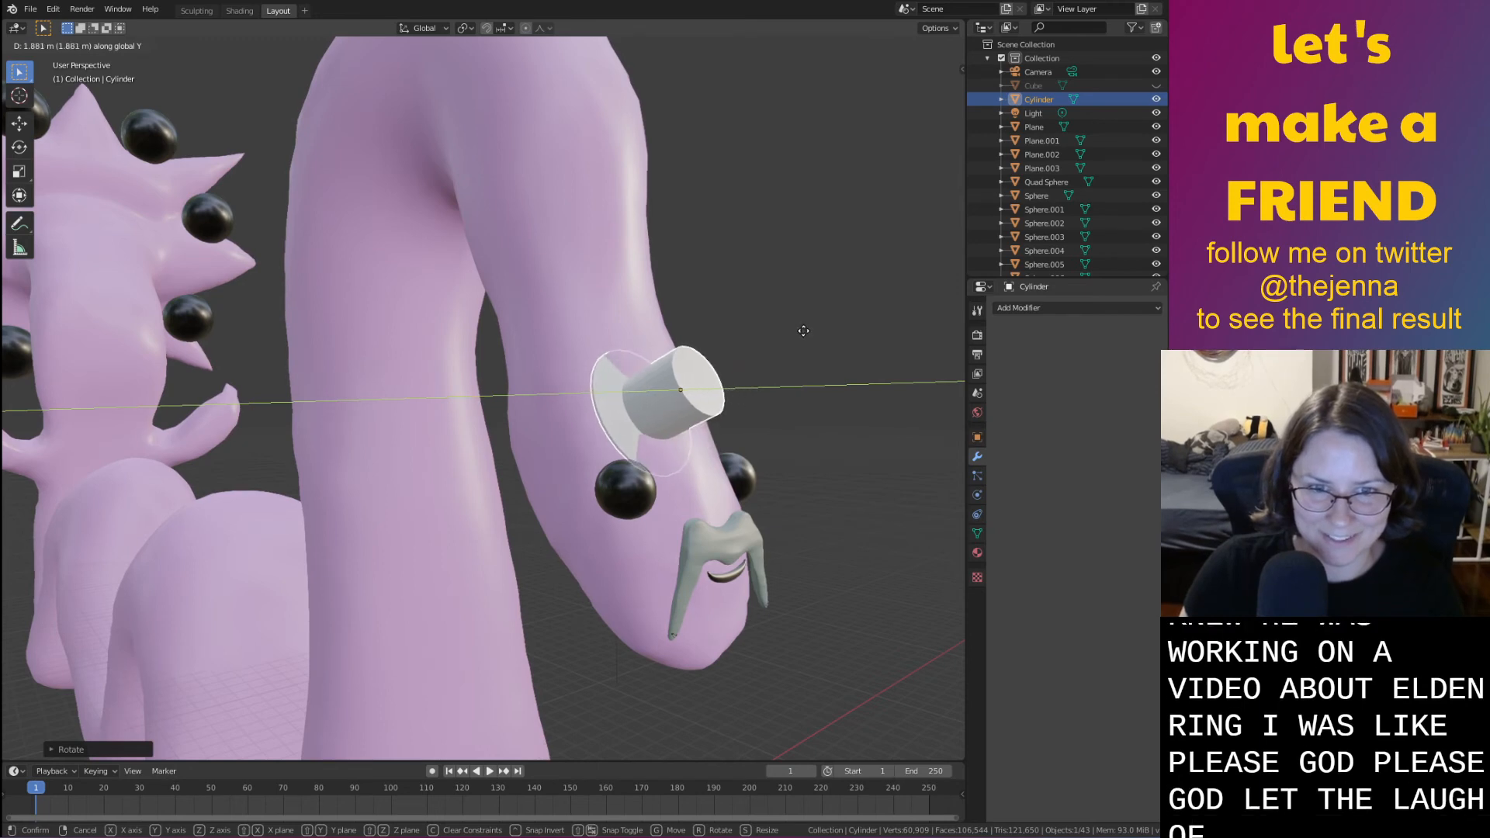
left_click(822, 330)
key("g")
key("z")
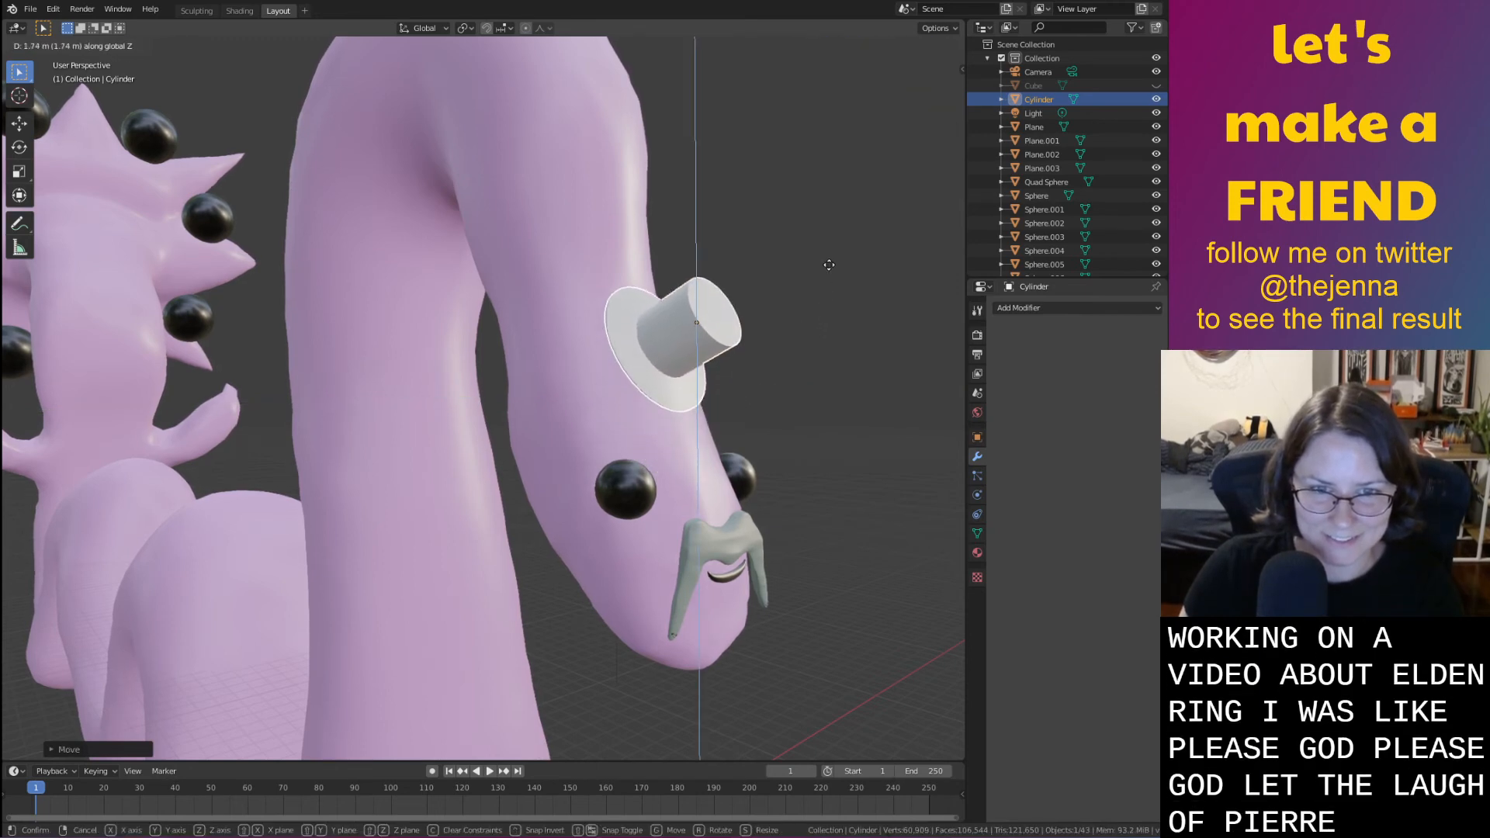
left_click(828, 278)
Shift the hat along Y and X so that it sits on the forehead of the moustached face
middle_click_drag(846, 278, 569, 347)
key("g")
key("y")
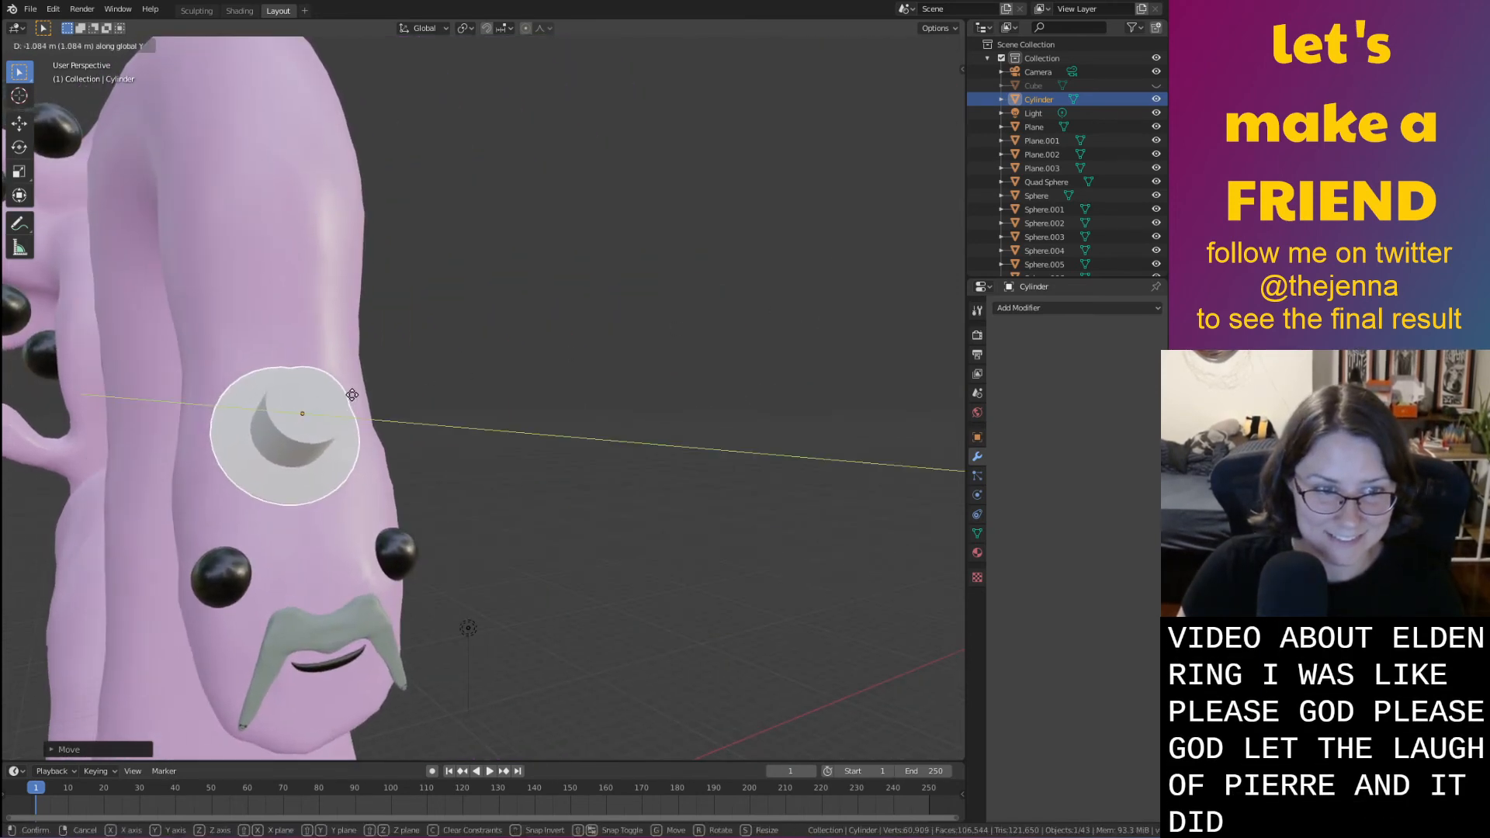
left_click(335, 389)
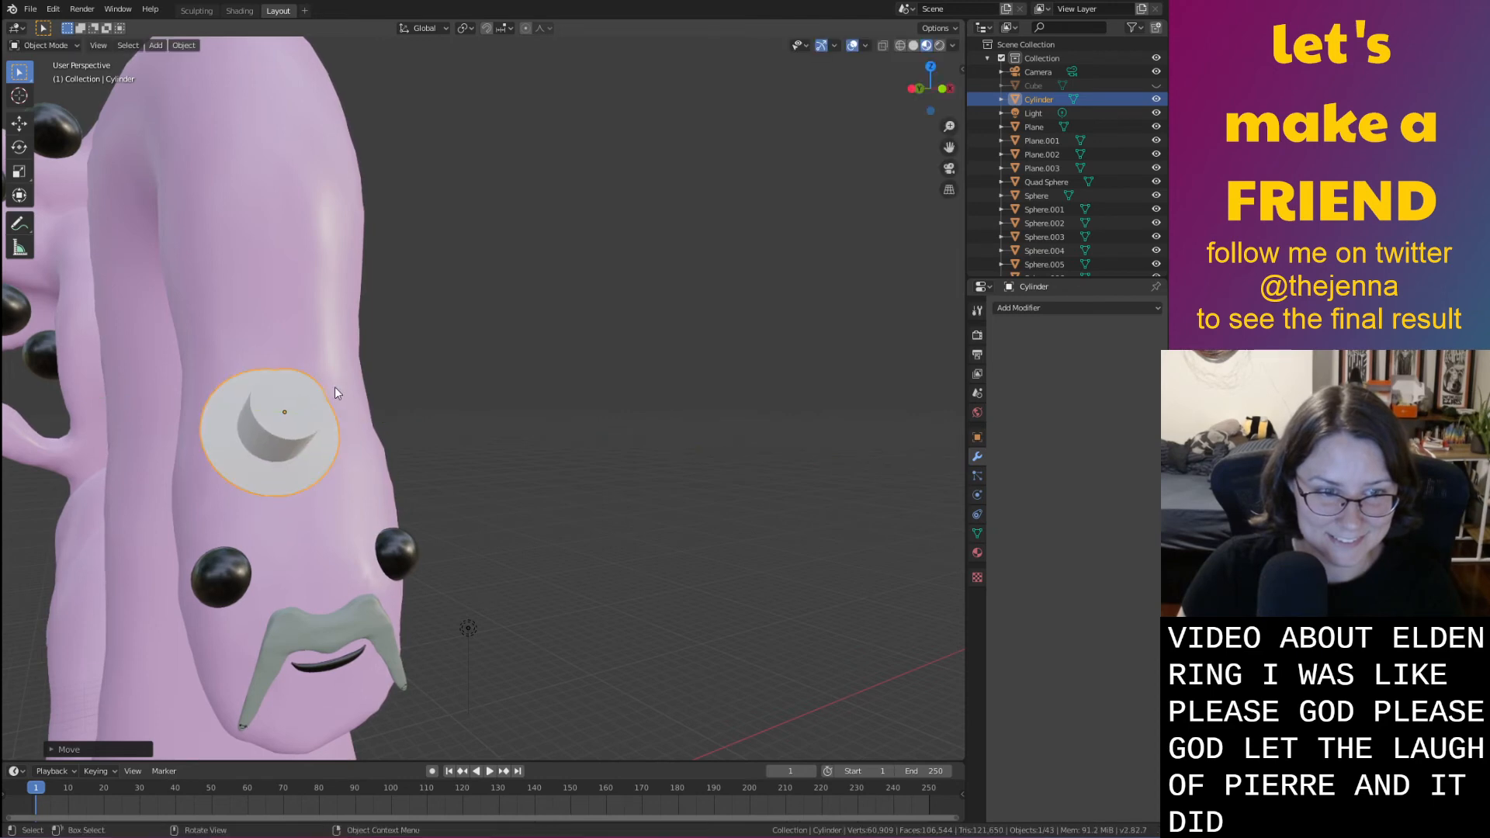
key("g")
key("x")
left_click(365, 385)
Edit the hat's mesh in edge selection mode and select edges on opposite sides of the brim
middle_click_drag(365, 385, 543, 458)
scroll(584, 433, "up", 3)
key("Tab")
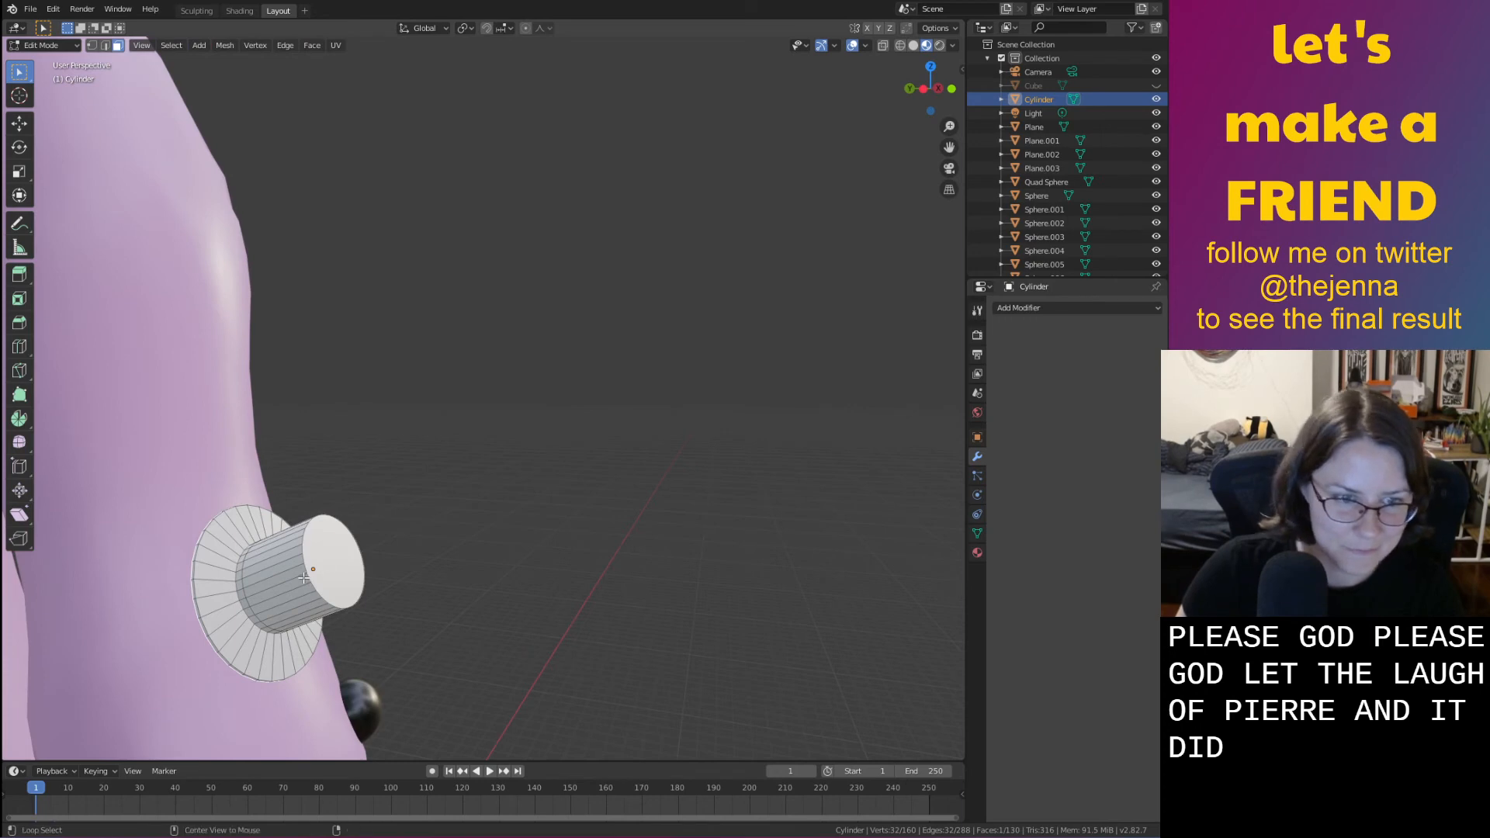
left_click(289, 582)
key("2")
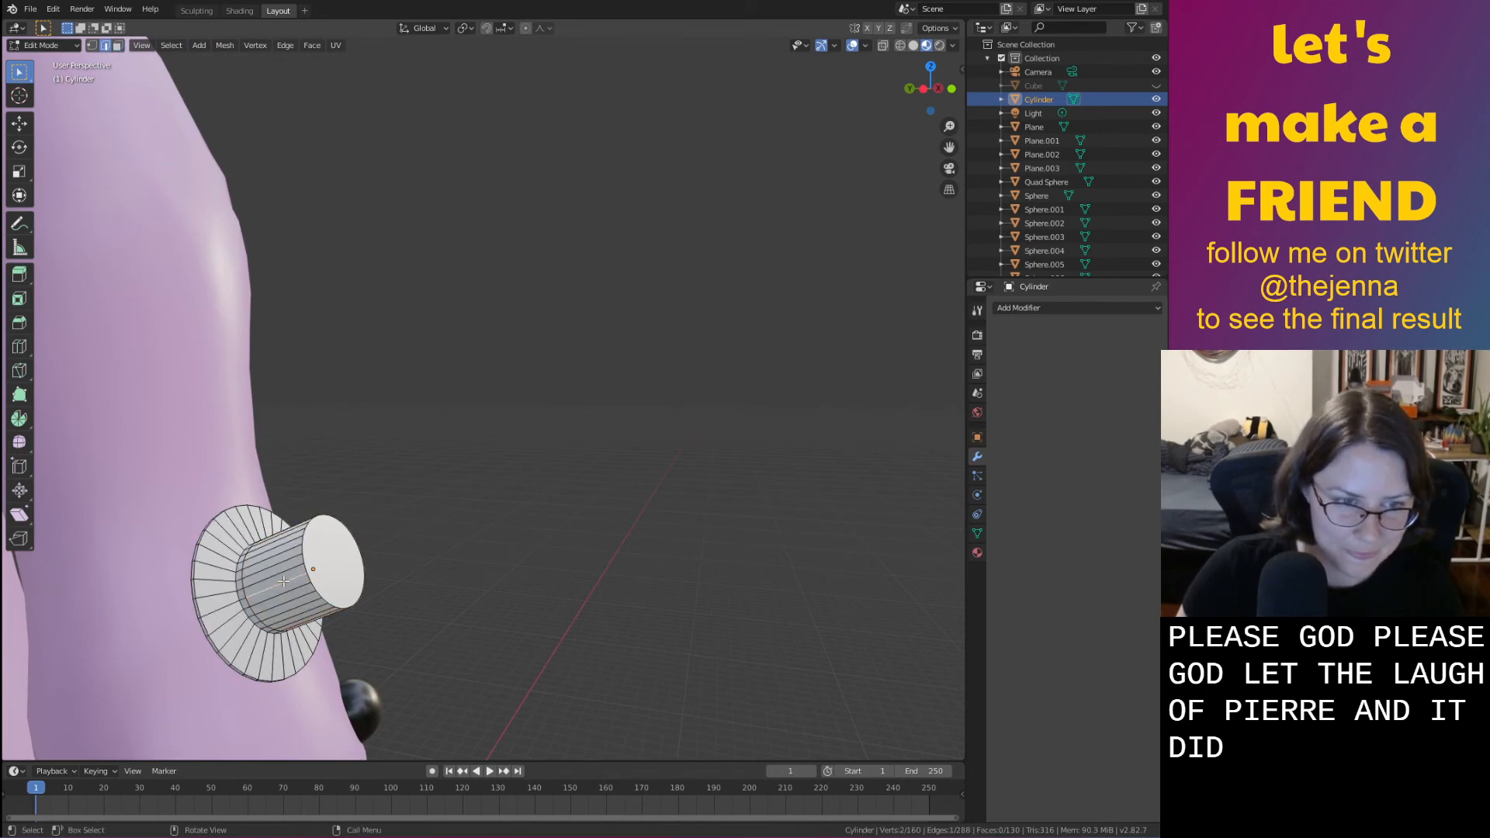
middle_click_drag(284, 580, 471, 514)
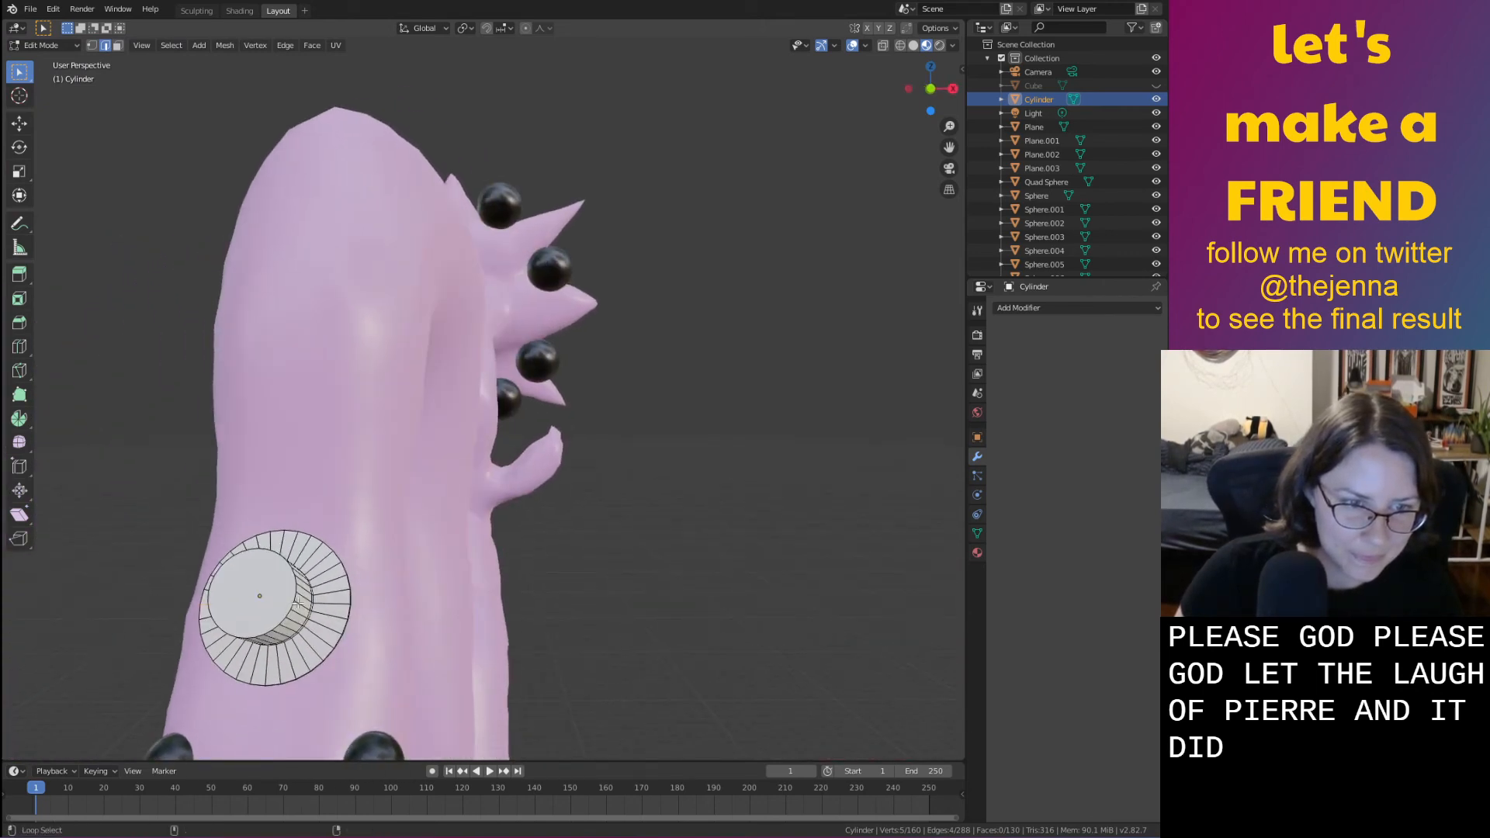
middle_click_drag(359, 591, 379, 587)
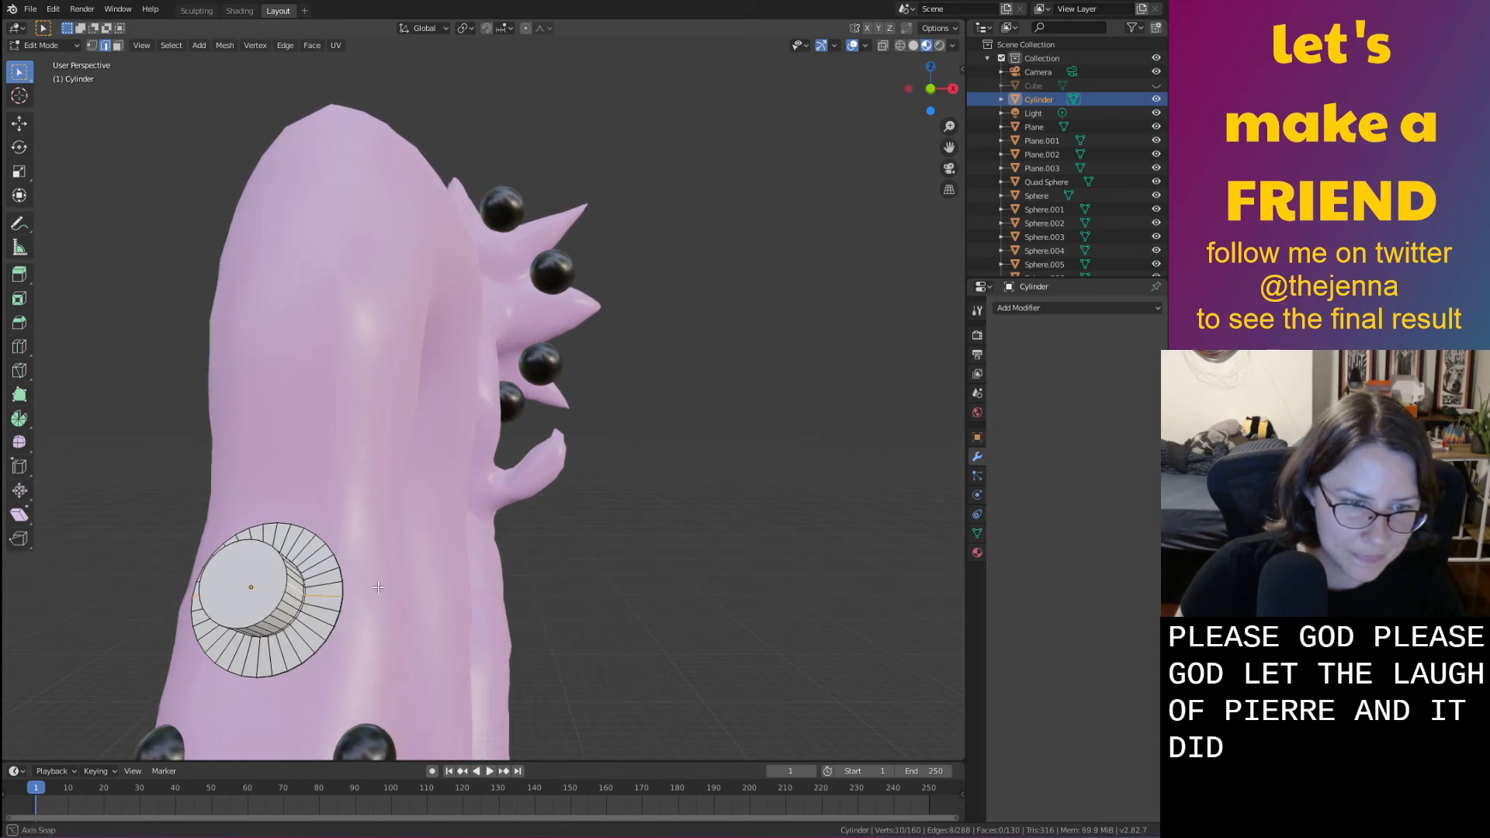
Enable proportional editing and try scaling the selected brim edges along Y with the Sharp falloff
scroll(482, 173, "down", 3)
left_click(525, 31)
middle_click_drag(569, 184, 578, 226)
middle_click_drag(670, 536, 733, 525)
scroll(643, 510, "up", 3)
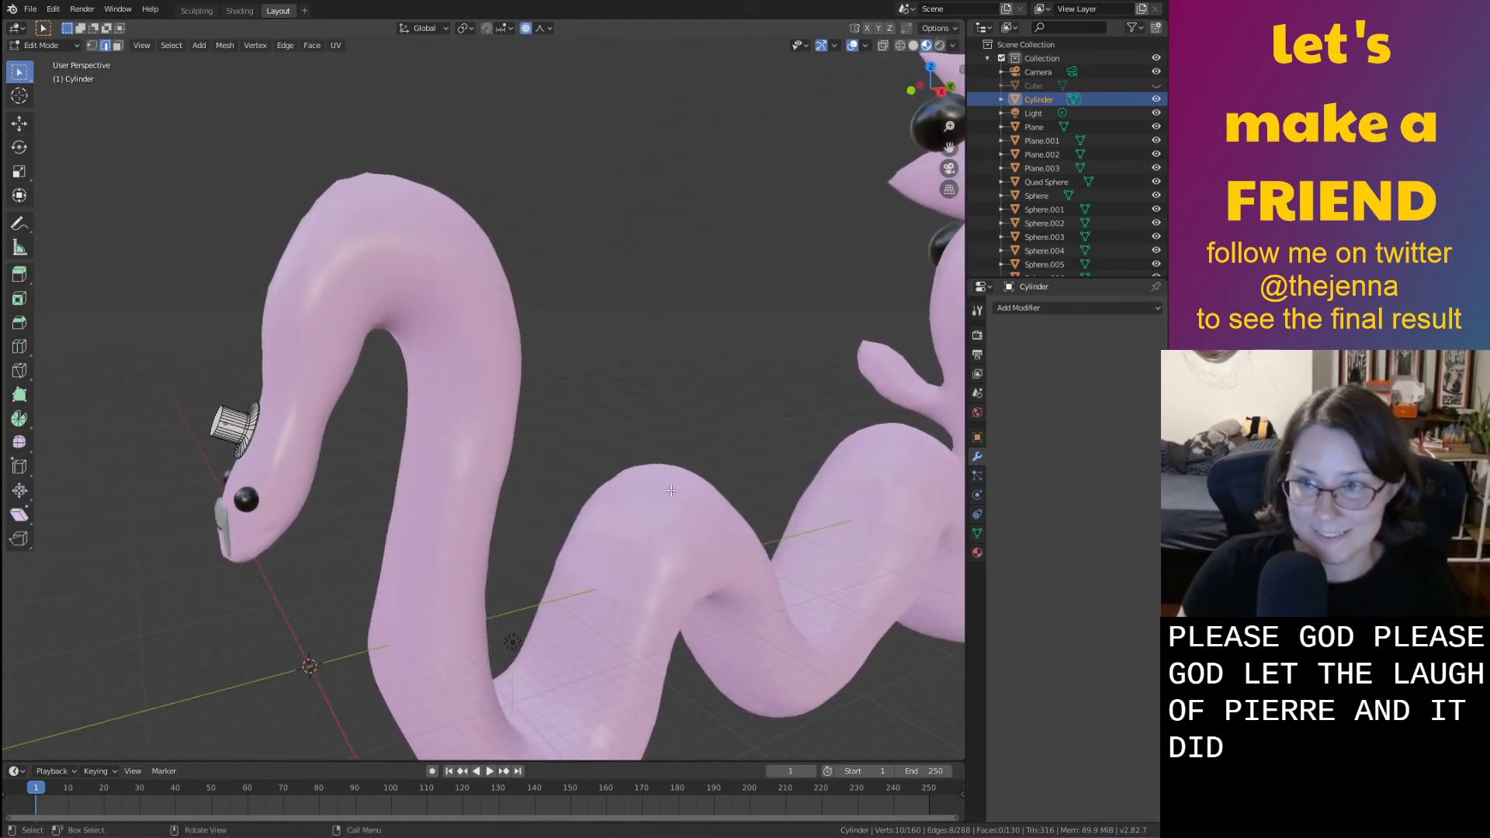
key("s")
key("y")
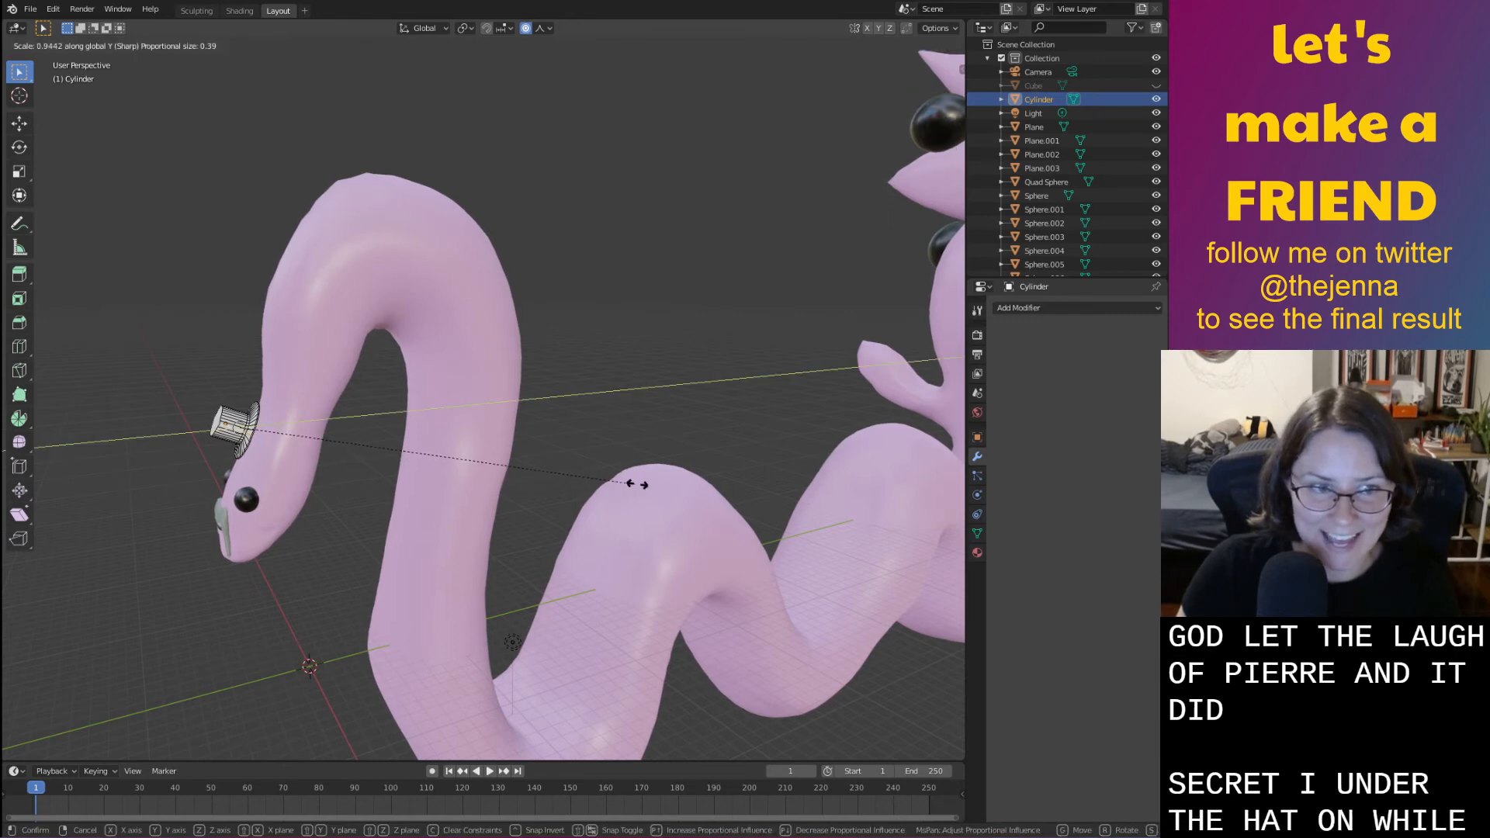
left_click(792, 479)
Change the proportional editing falloff to Sphere and try scaling the selected brim edges along Y
scroll(526, 503, "up", 5)
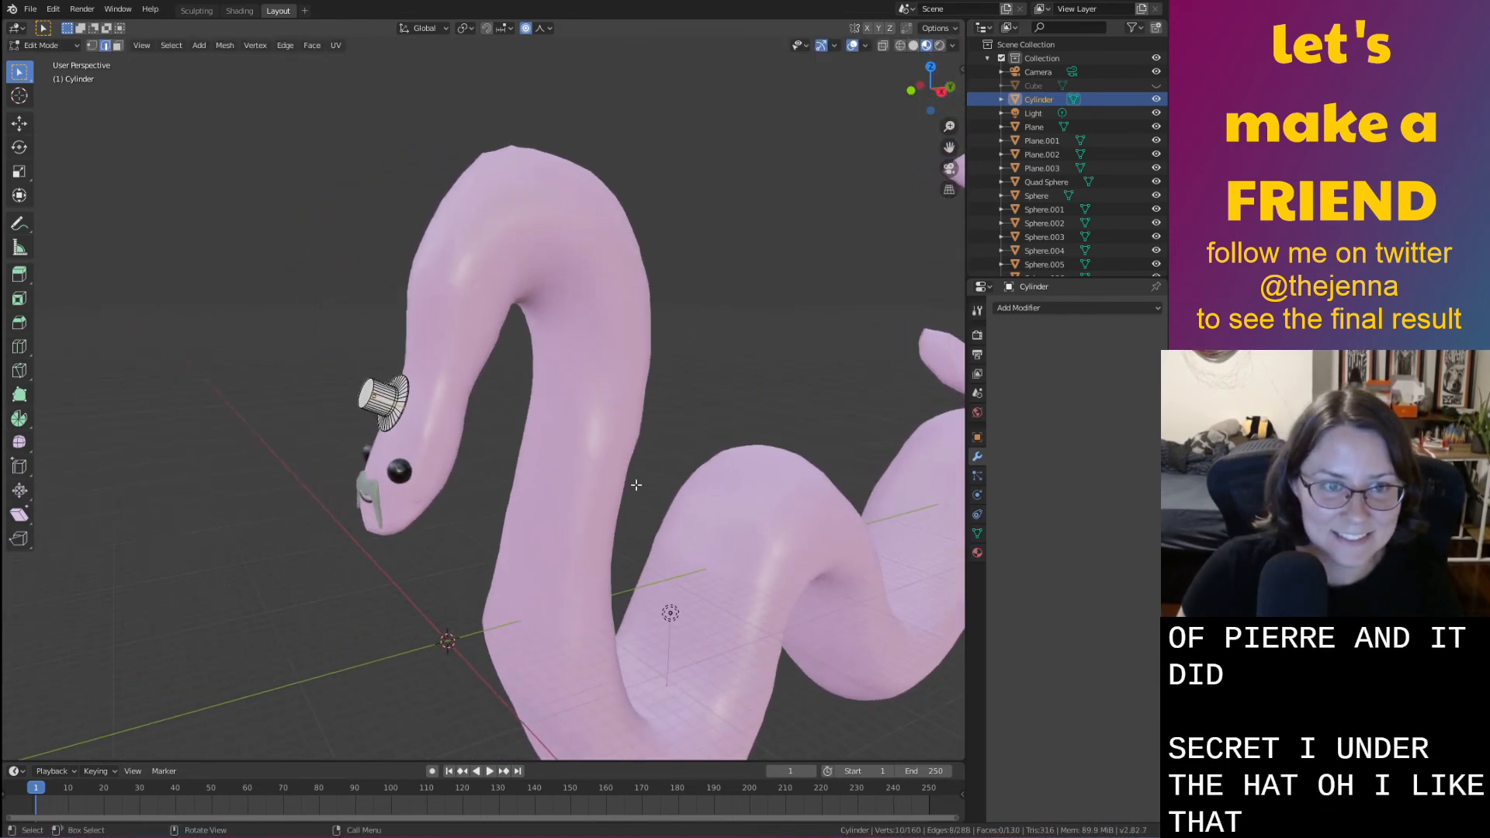
left_click(541, 28)
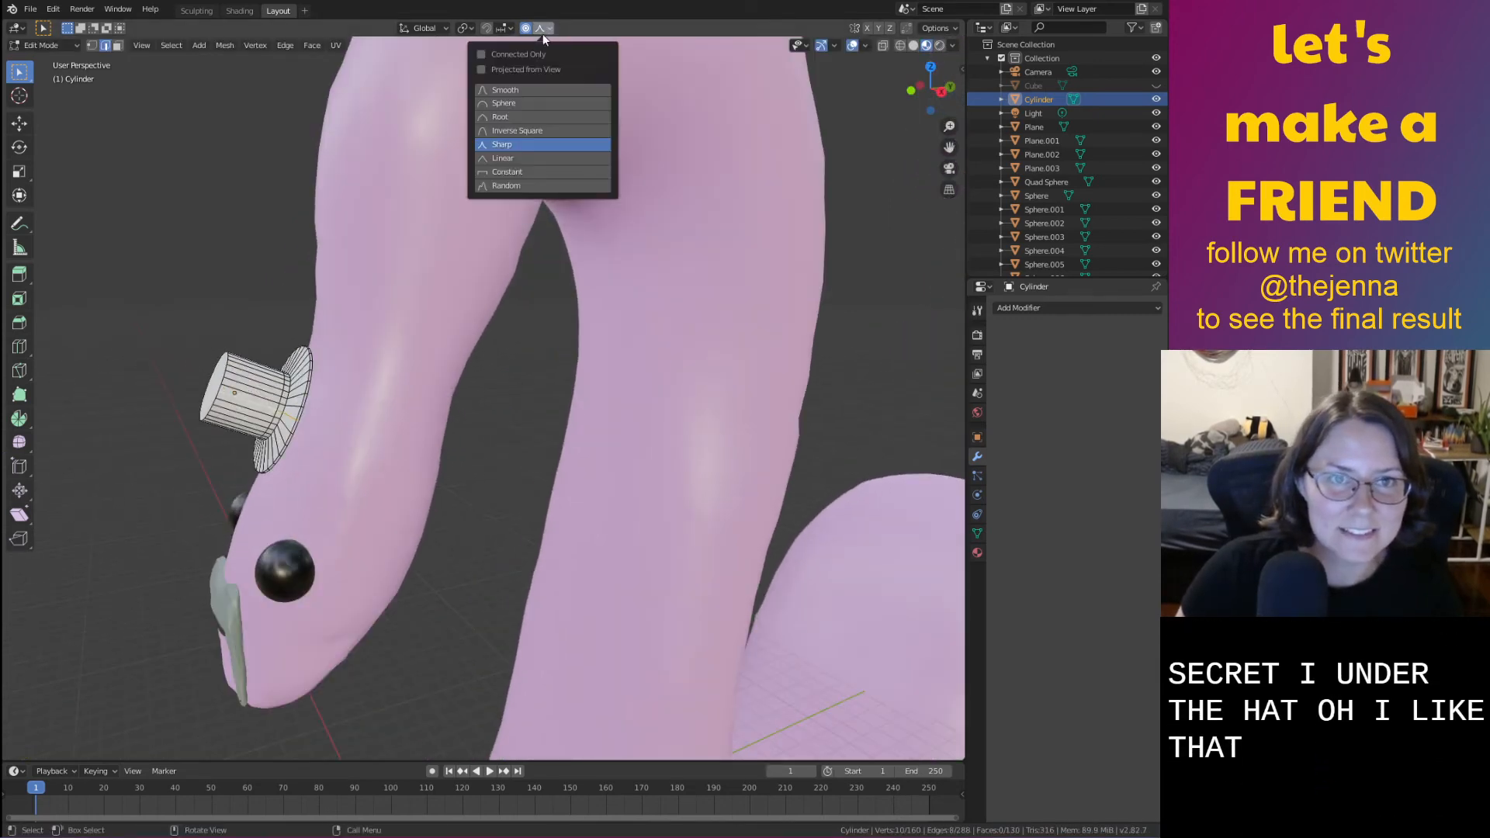
left_click(506, 104)
key("s")
key("y")
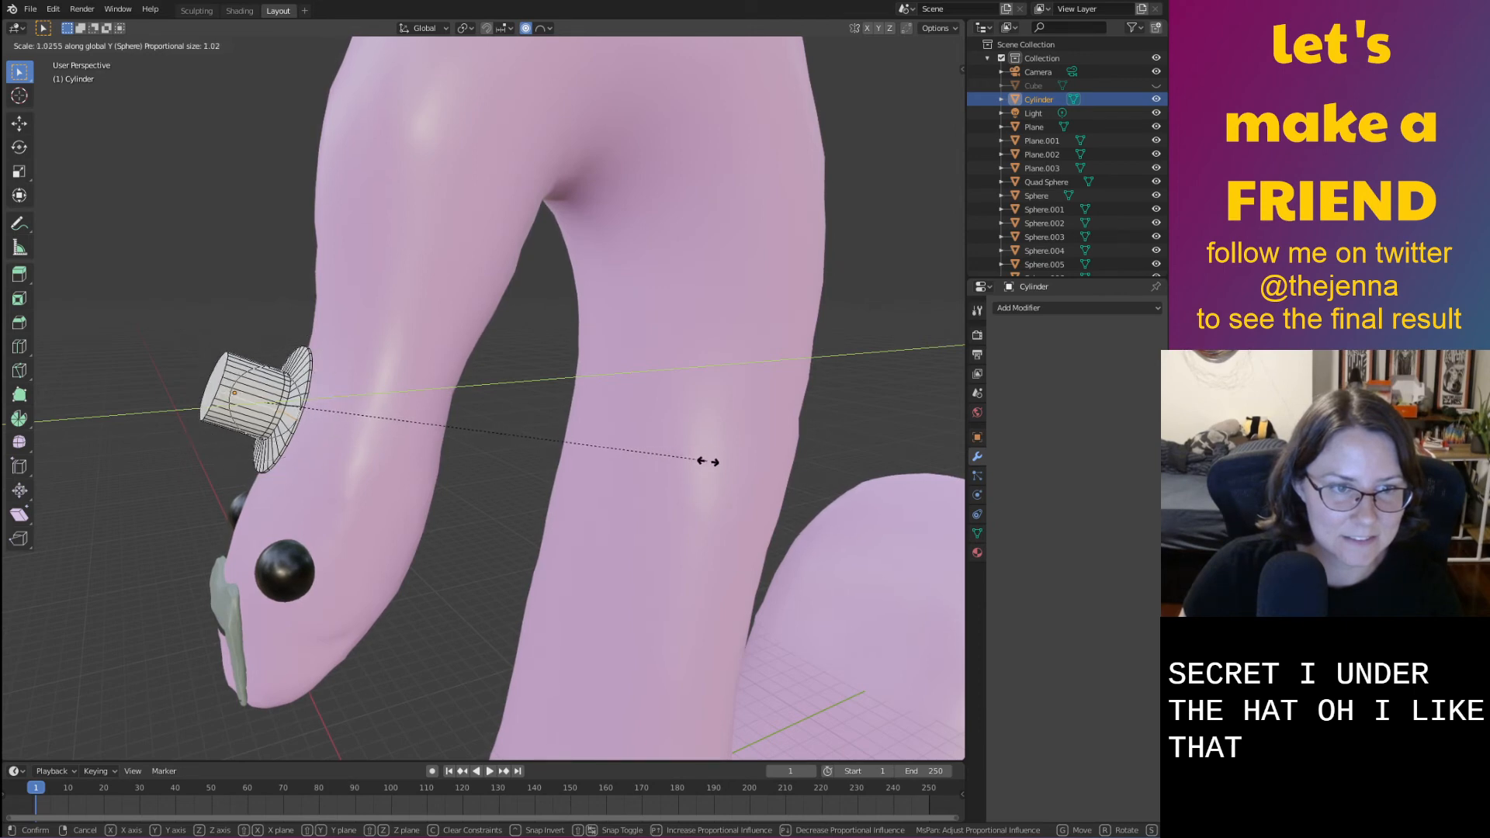
left_click(616, 456)
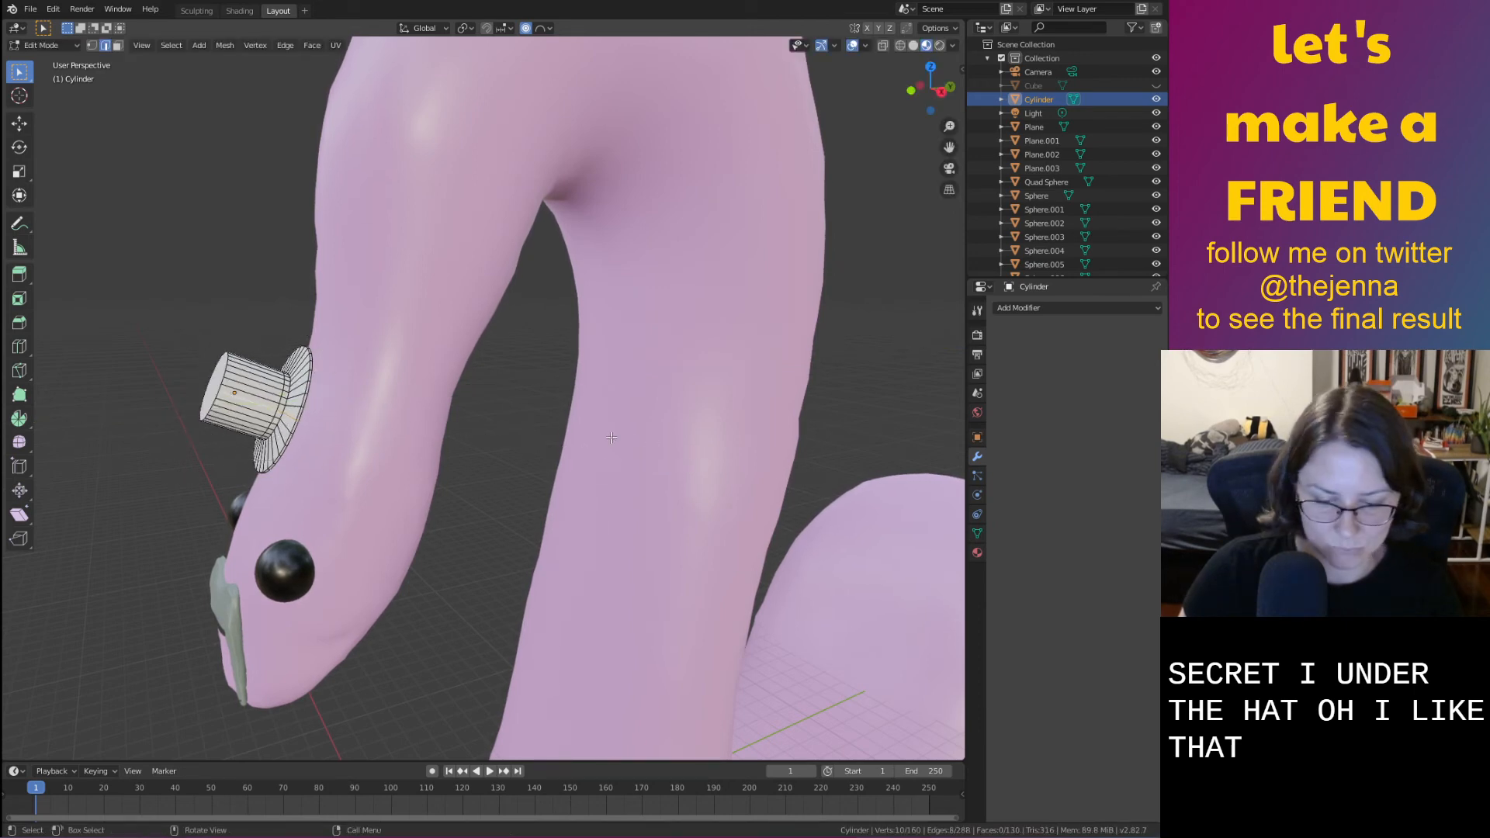
Try moving the selected brim edges along the hat's local Z axis with the Sphere falloff and a larger influence radius
key("g")
key("y")
key("g")
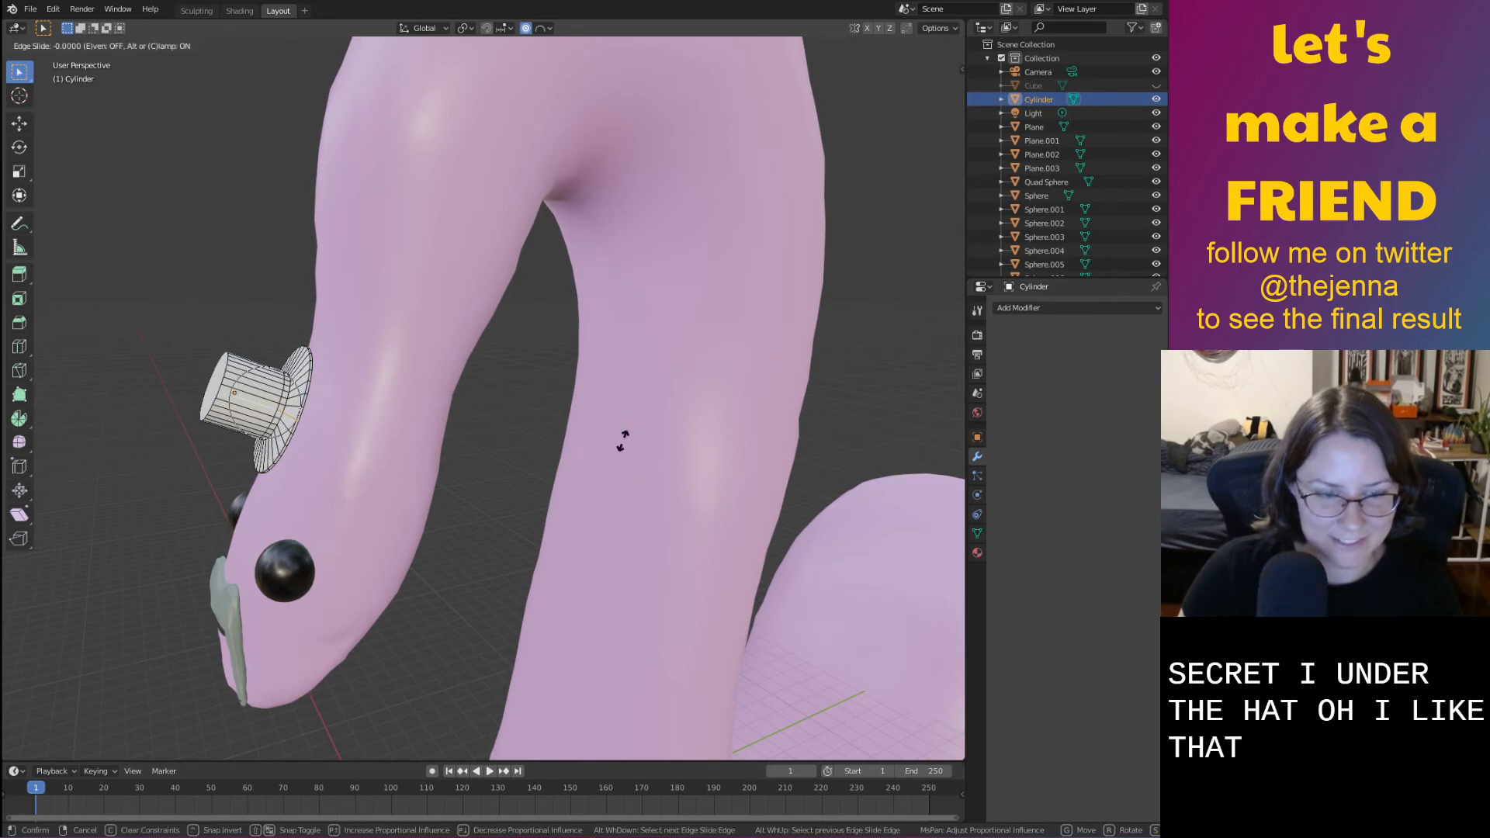
key("g")
key("x")
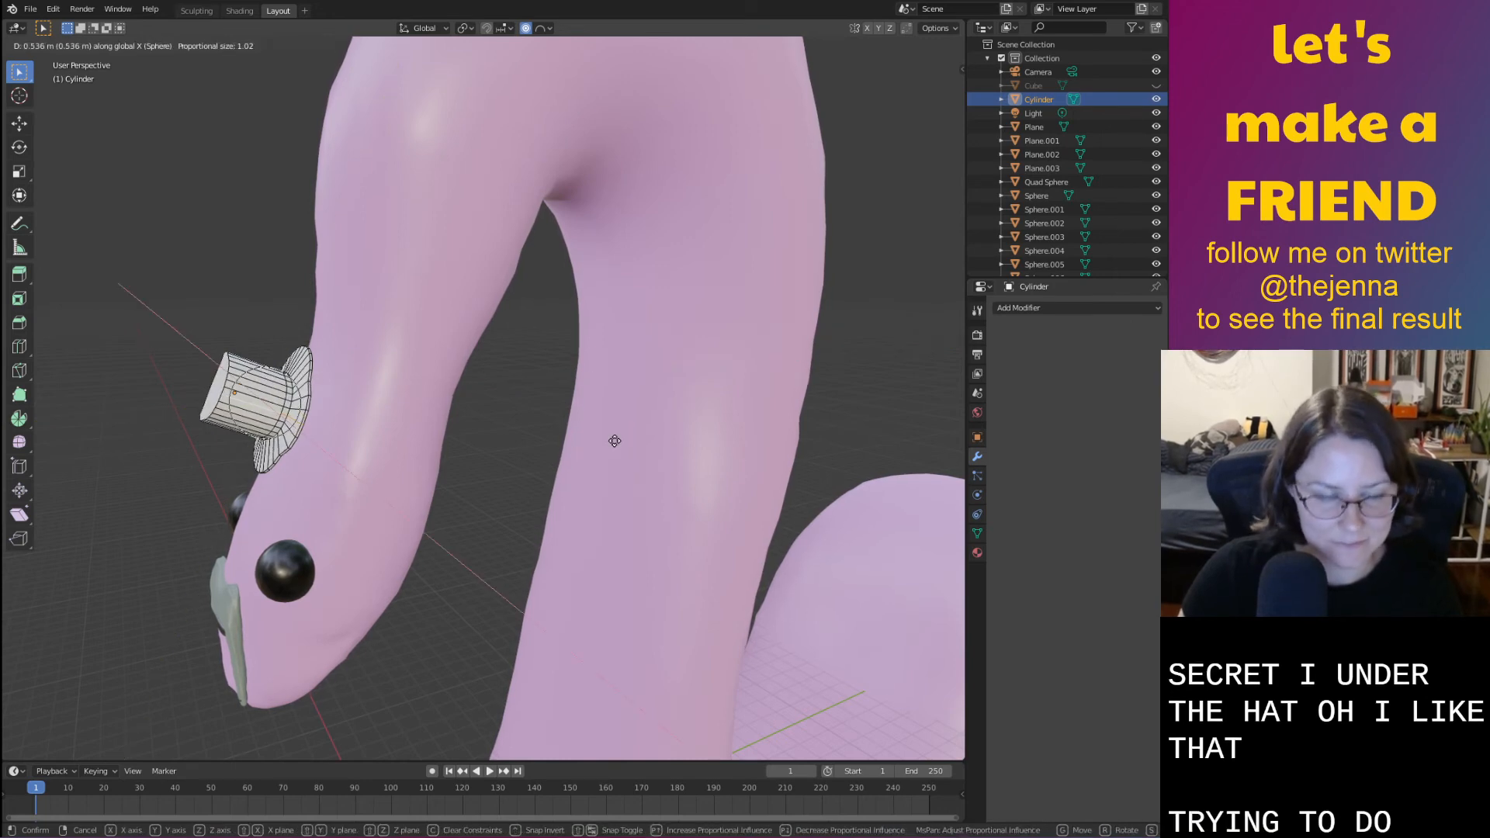
key("z")
key("z")
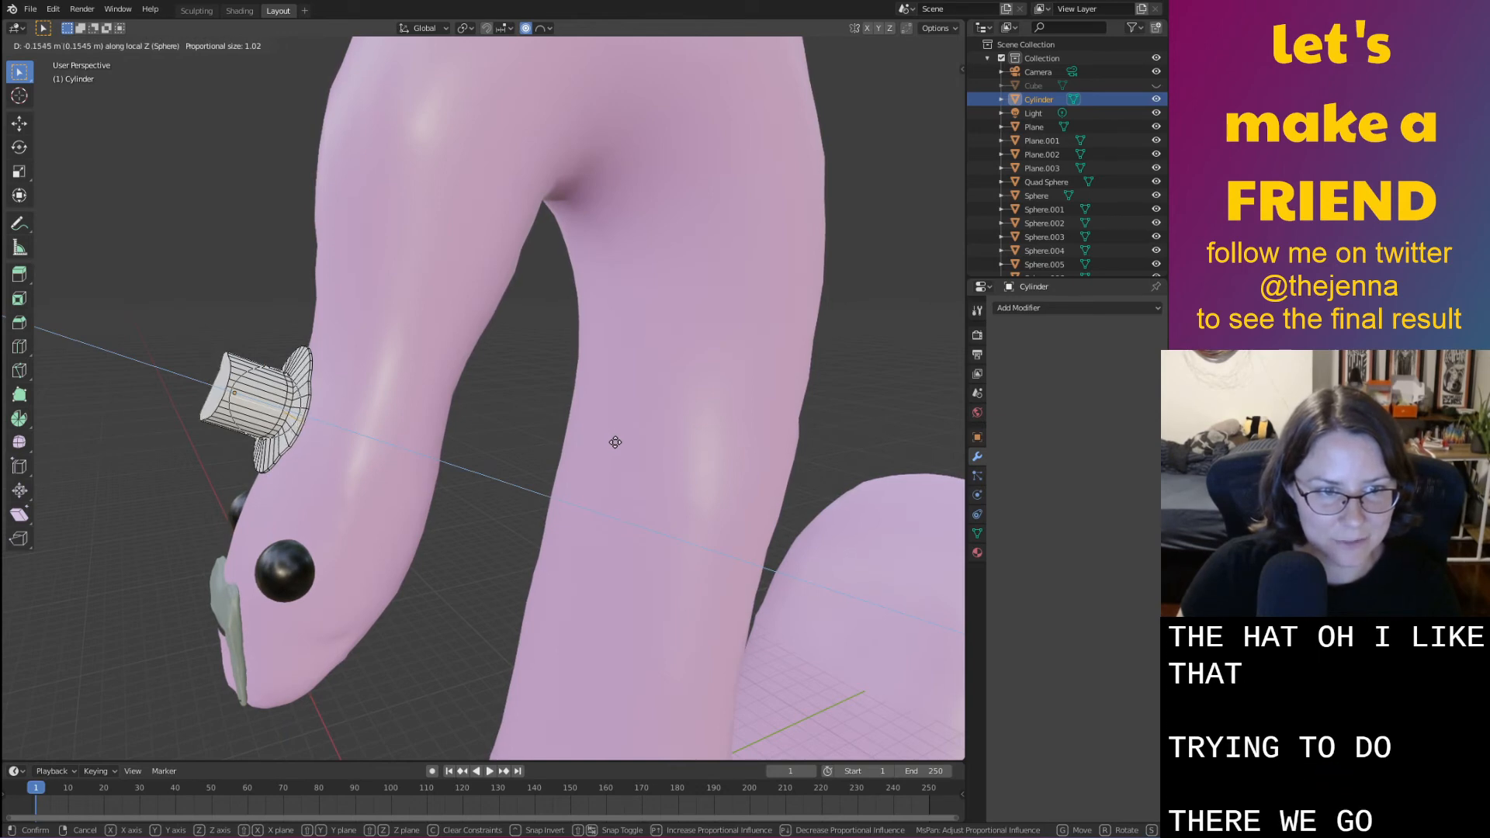
scroll(615, 442, "down", 4)
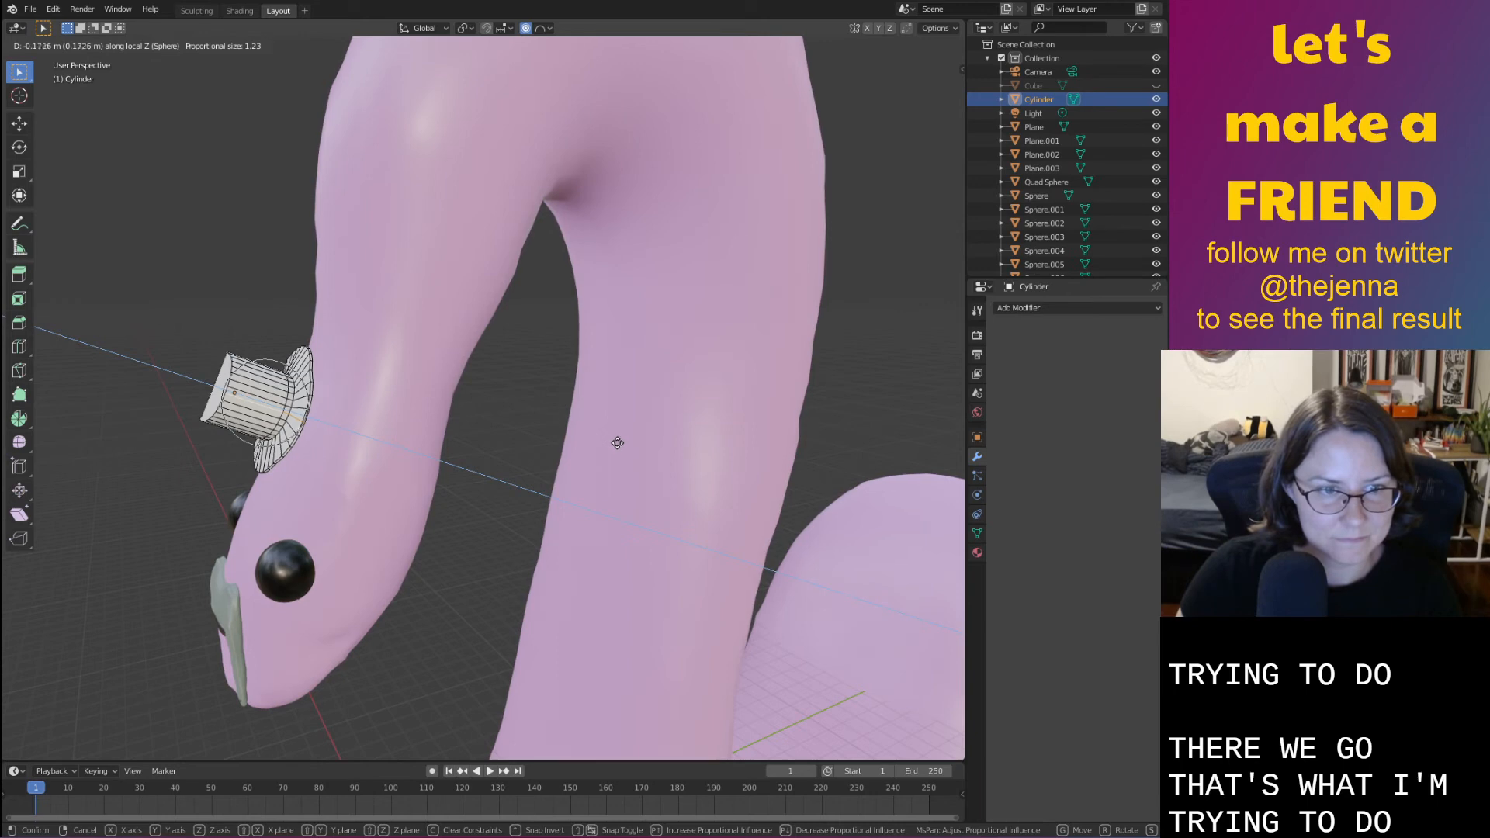
left_click(617, 442)
Change the proportional editing falloff to Sharp and try moving the selected brim edges along the hat's local Z axis
left_click(546, 30)
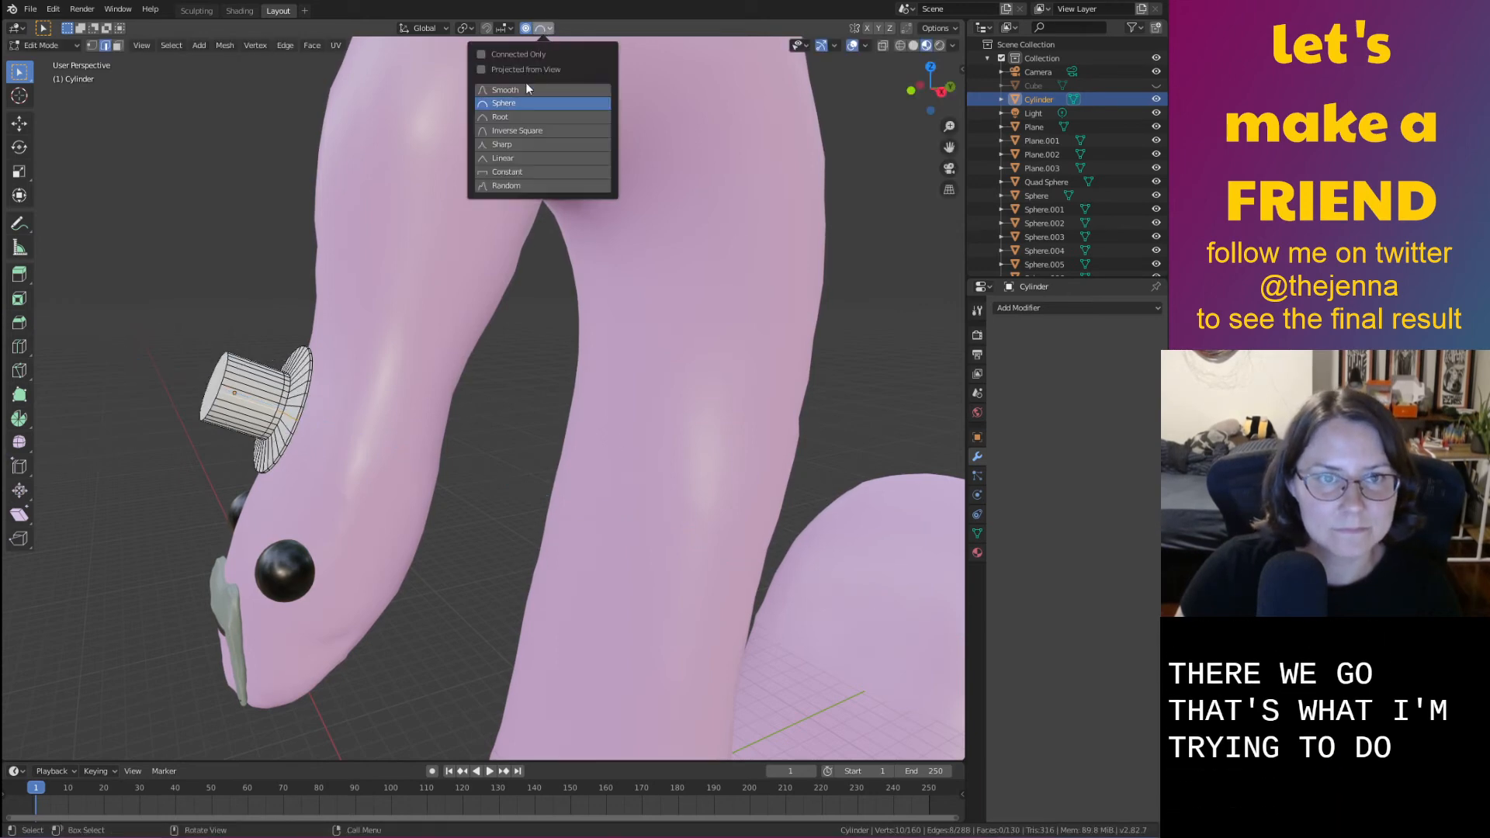
left_click(530, 146)
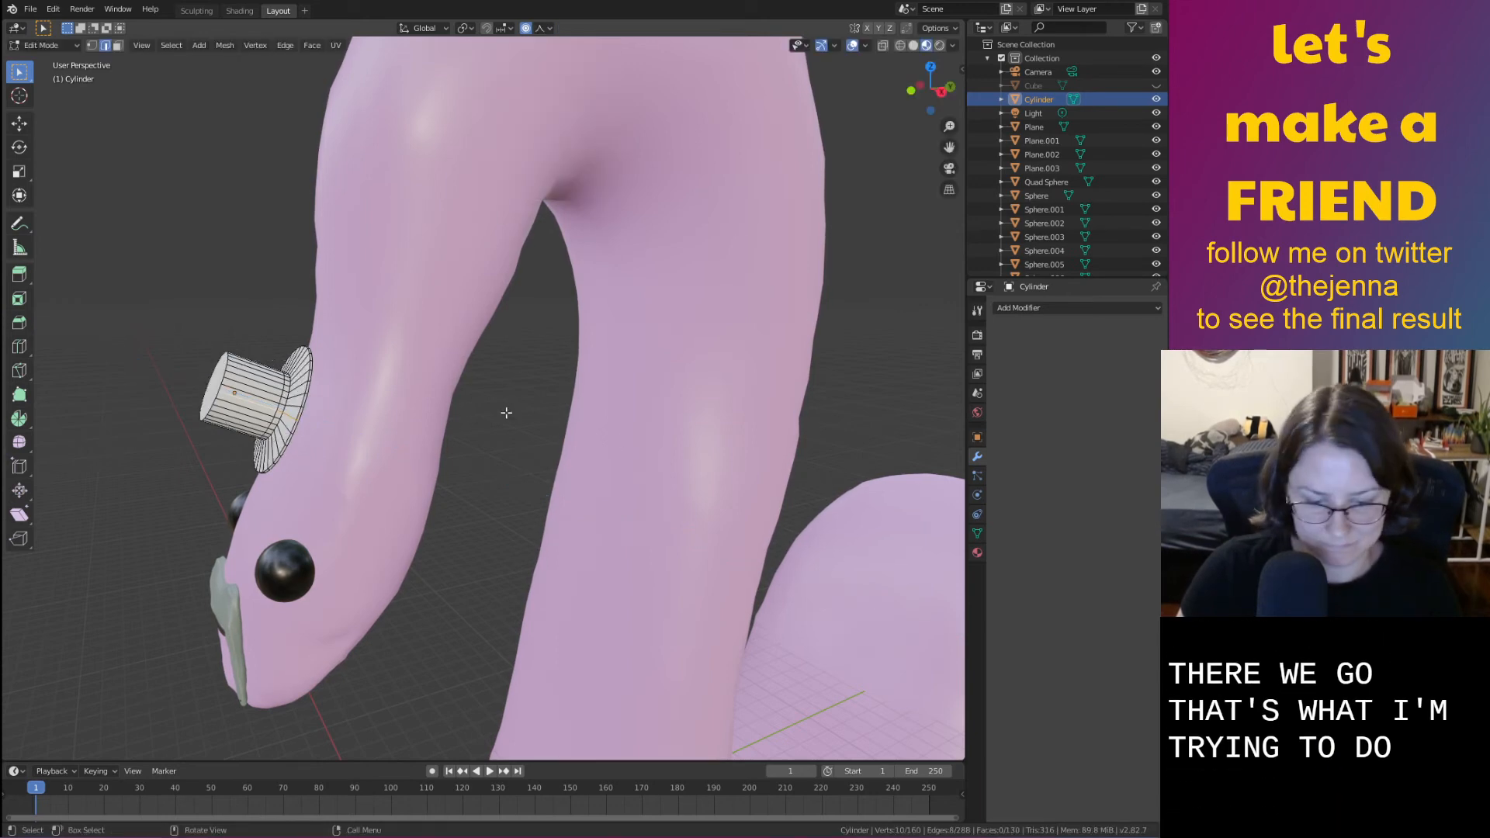
key("g")
key("z")
key("z")
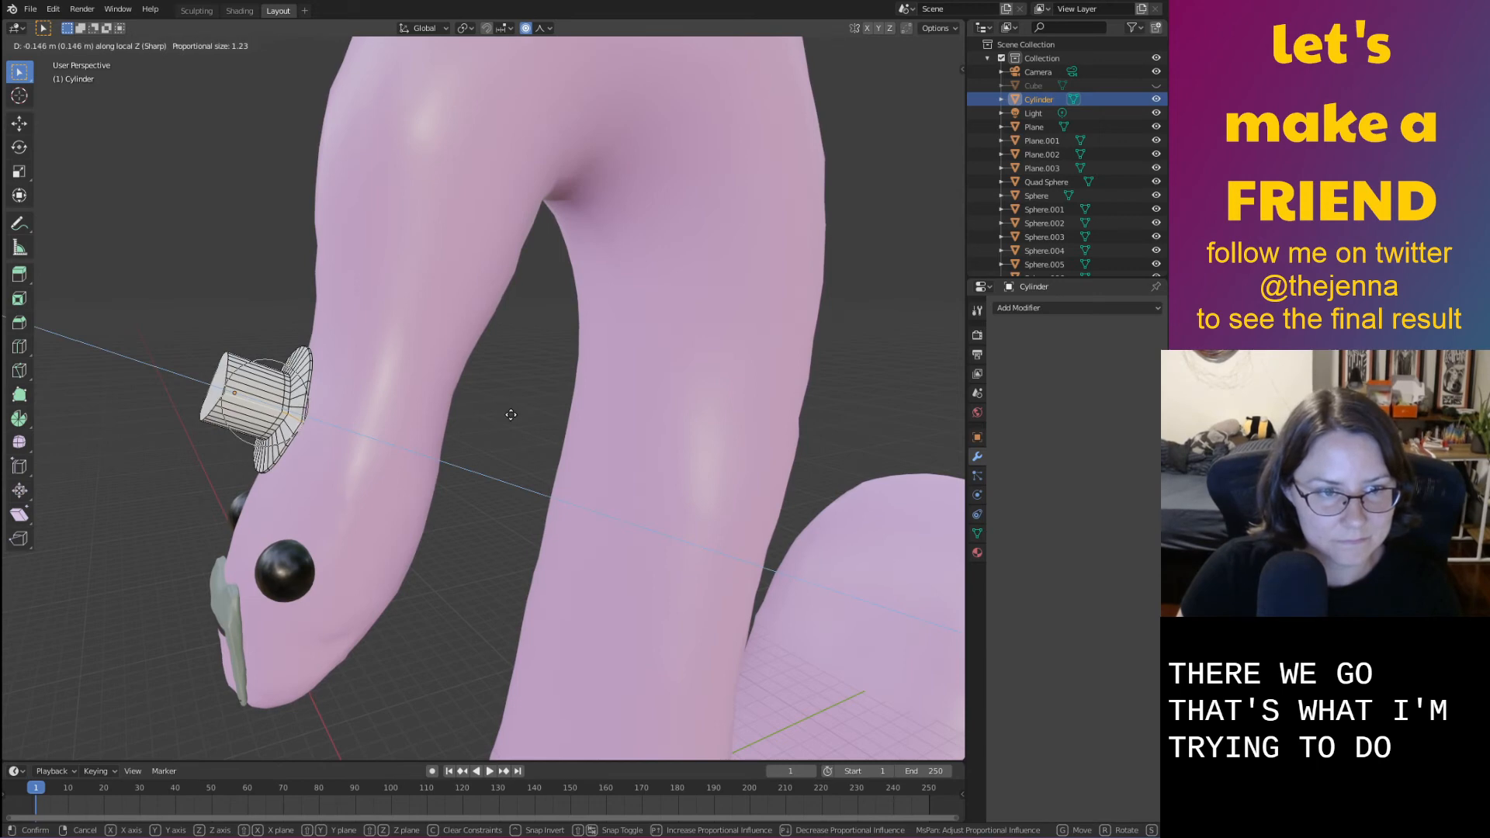
left_click(511, 417)
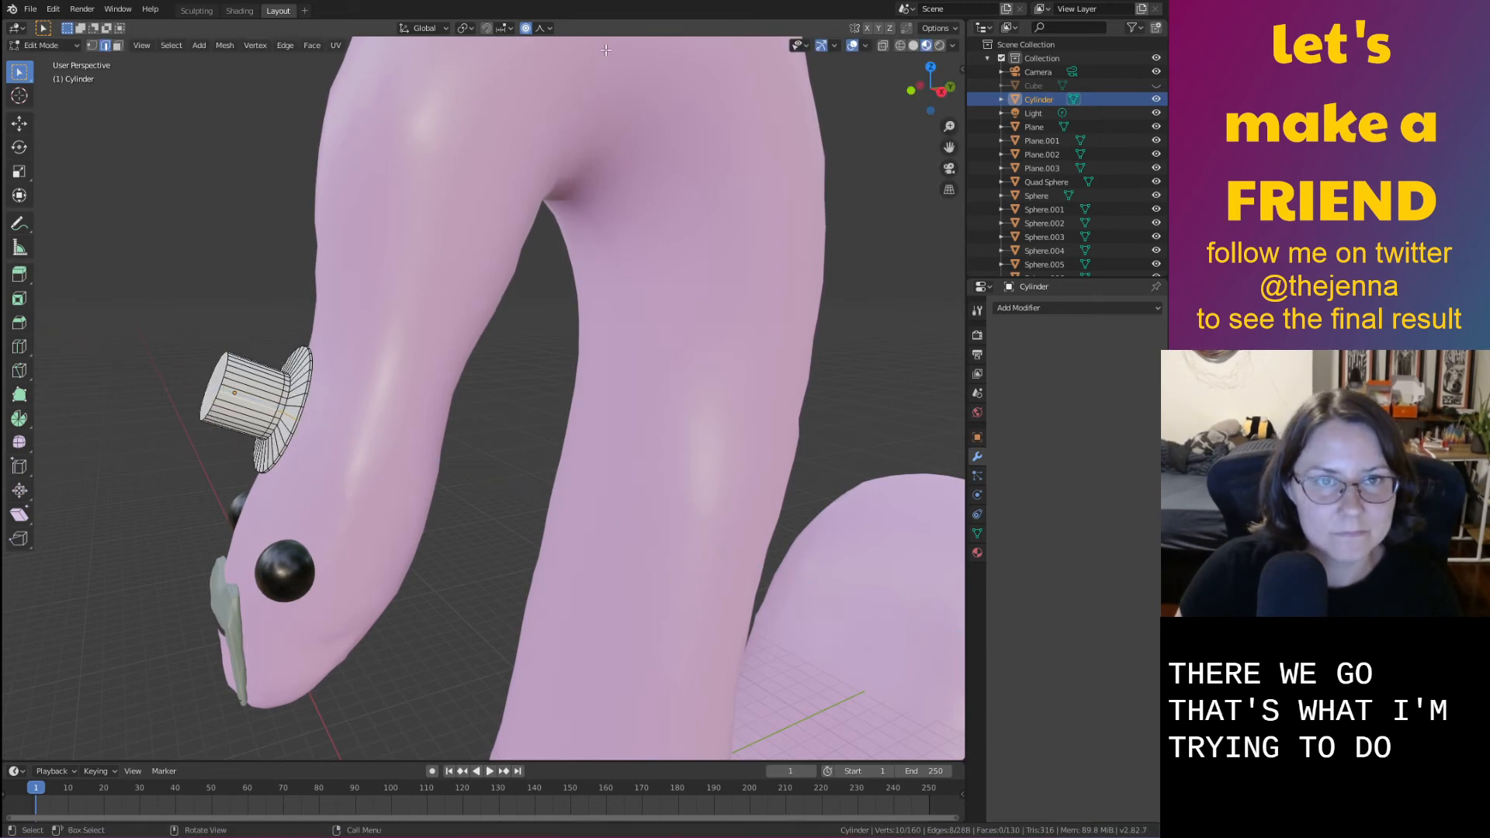
Change the proportional editing falloff to Smooth and move the brim edges about -0.21 m along local Z with a proportional size of about 1.49
left_click(547, 28)
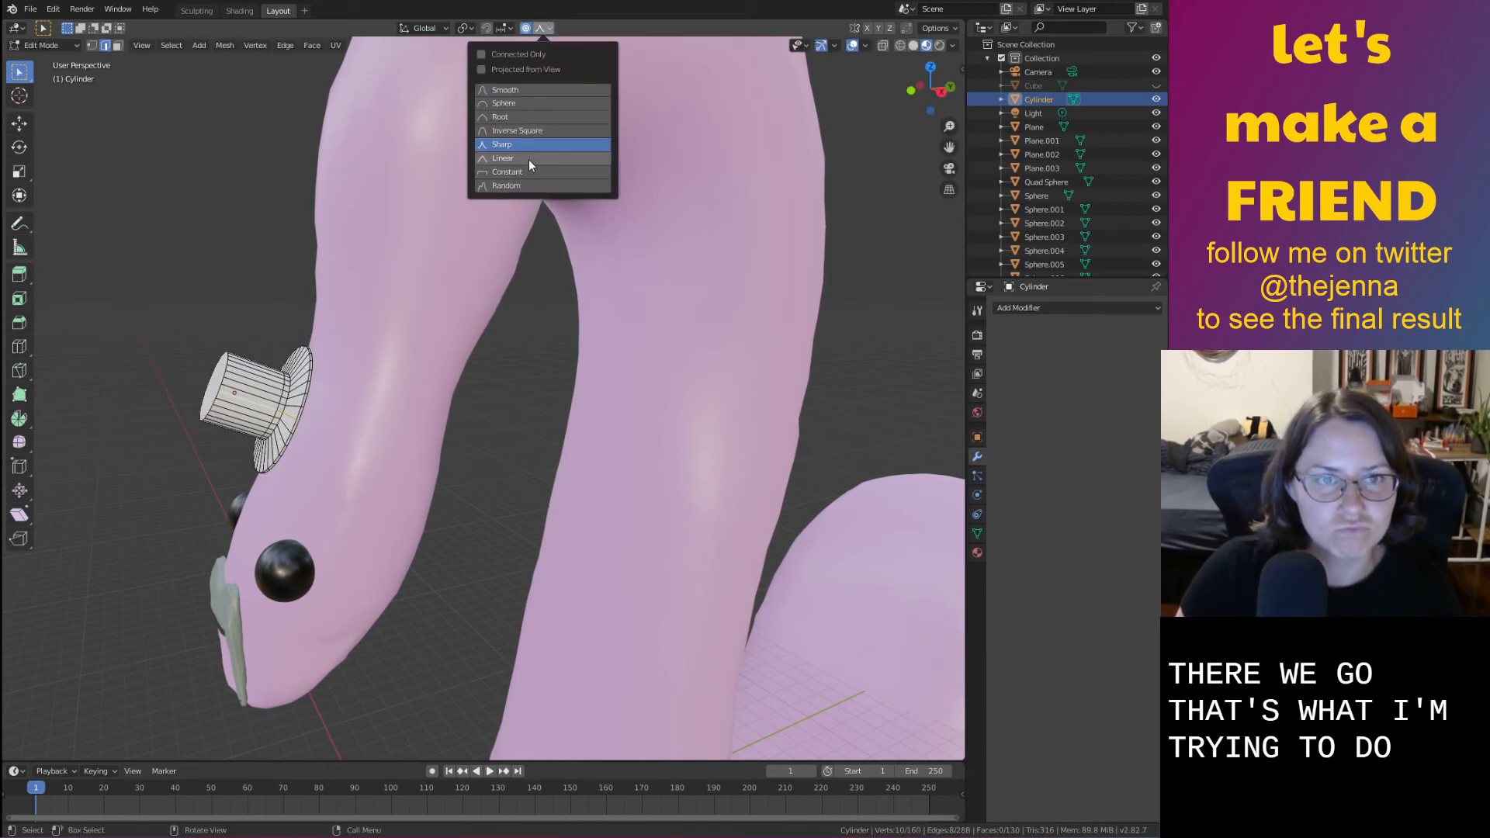
left_click(519, 90)
key("g")
key("x")
key("z")
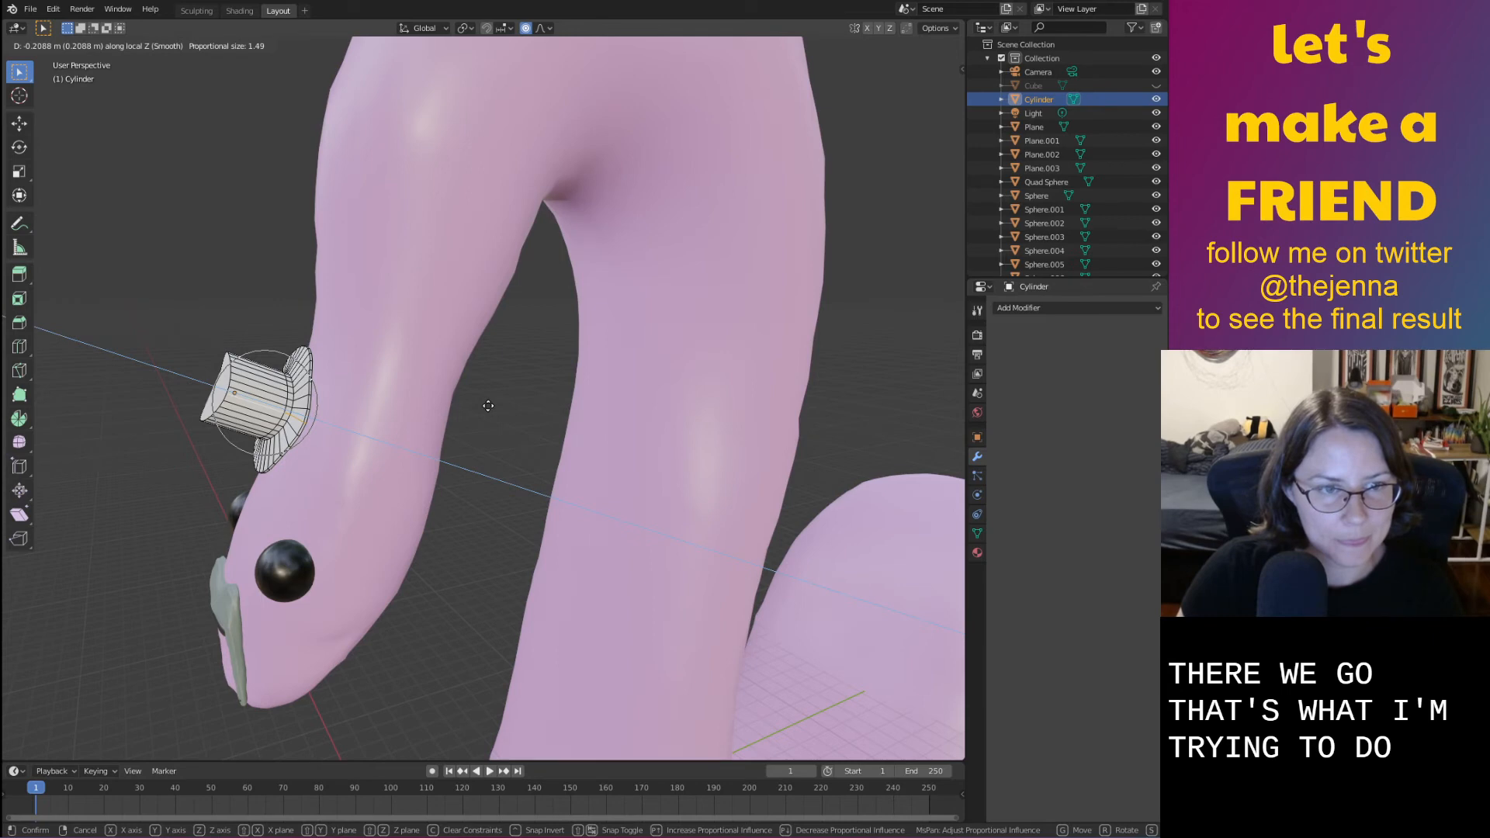
left_click(488, 406)
Leave the hat's mesh editing and rotate the whole hat to follow the slope of the head
left_click(180, 280)
middle_click_drag(180, 282, 533, 356)
key("Tab")
key("r")
left_click(663, 360)
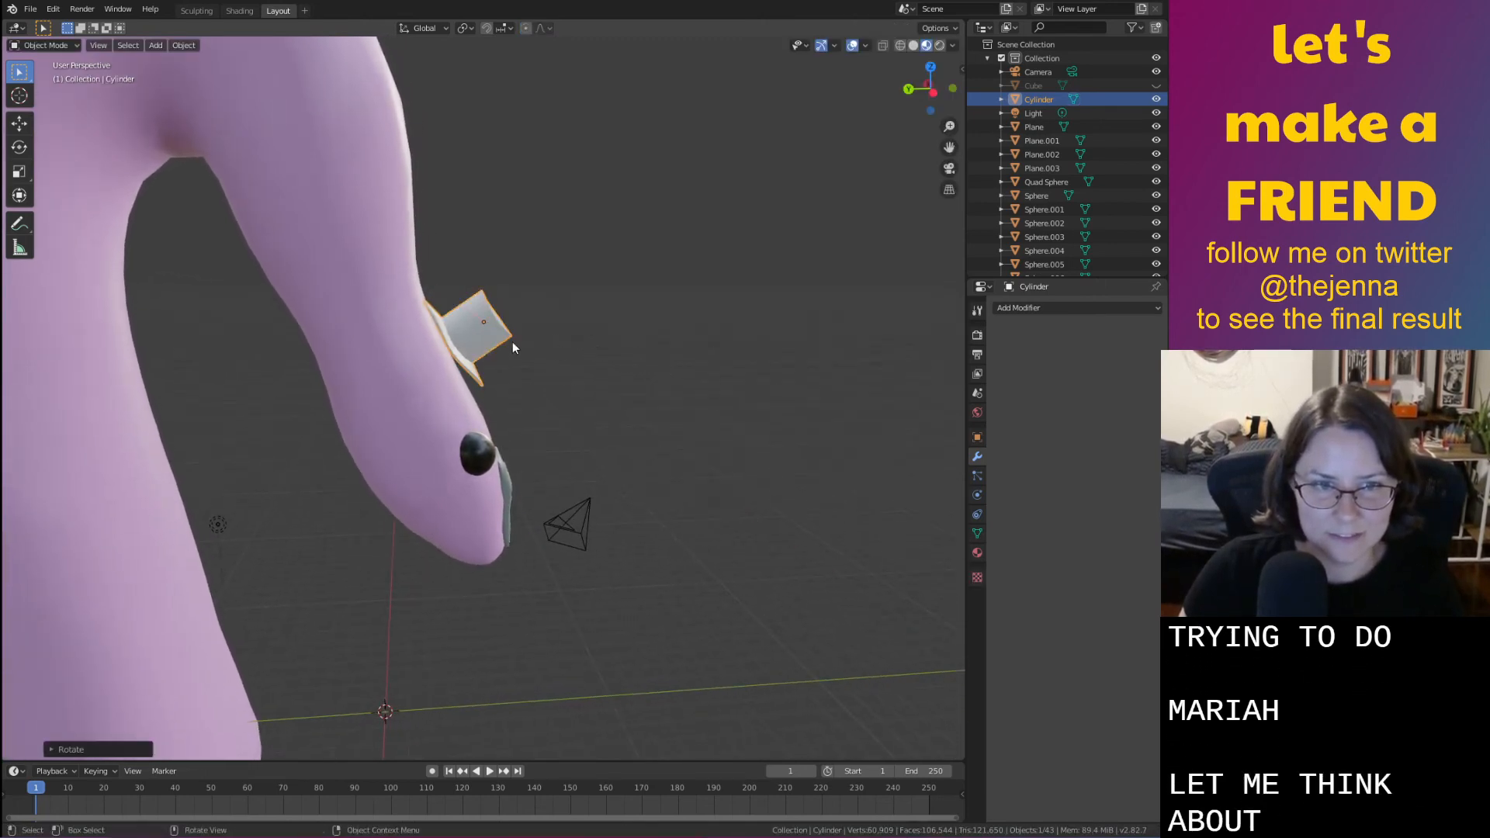
Move the hat along global Z and about 0.18 m along global Y against the head
key("g")
key("z")
left_click(506, 322)
key("g")
key("y")
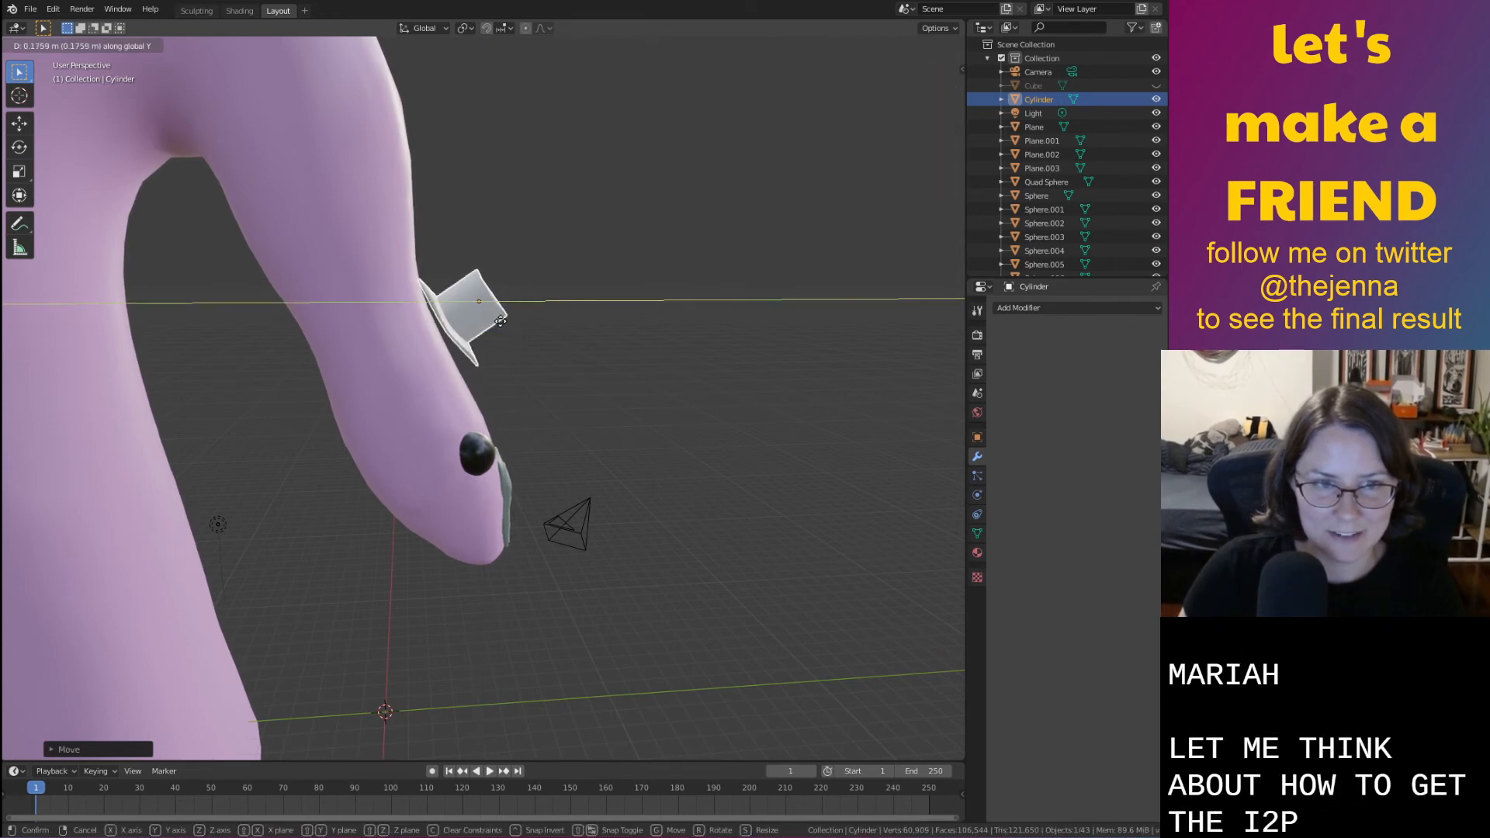
left_click(497, 320)
Duplicate the pair of eyes on the moustached face and place the copy in empty space beside the head
left_click(478, 458)
middle_click_drag(478, 458, 392, 493)
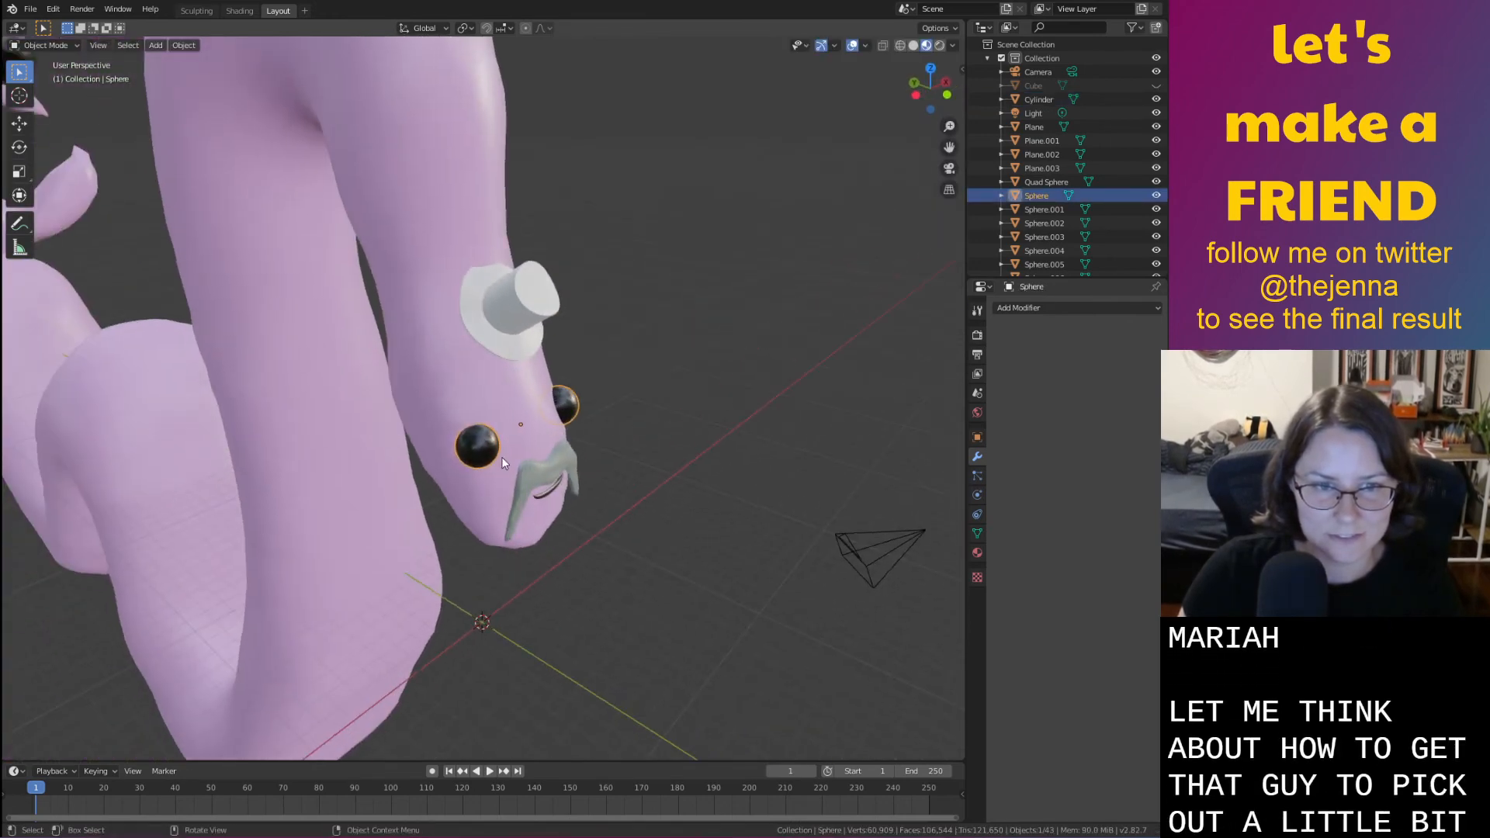
key("shift+d")
left_click(725, 458)
Delete the farther of the two spheres in the duplicated eye pair's mesh
key("Tab")
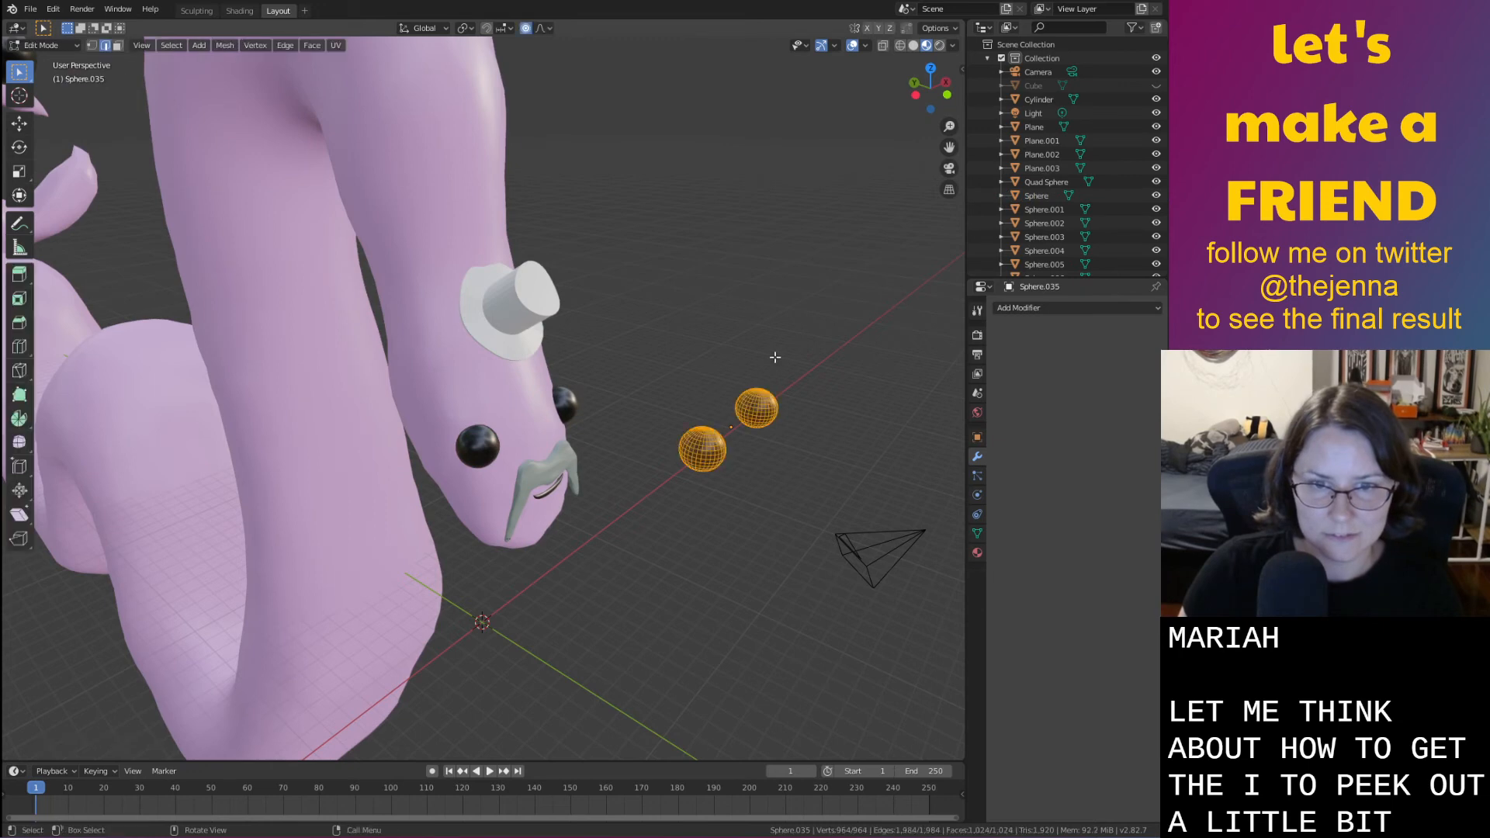
left_click(775, 357)
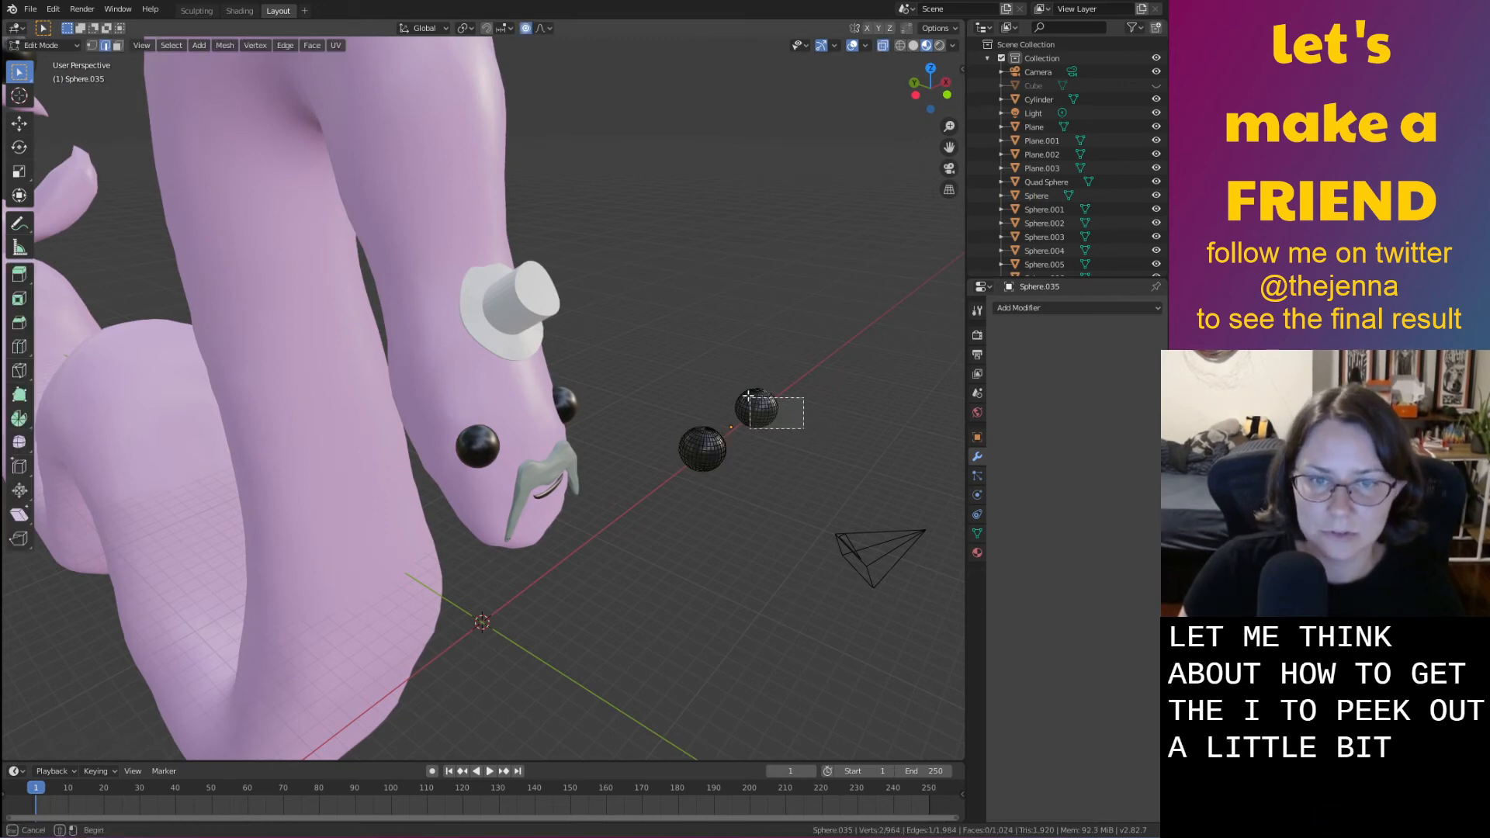
left_click_drag(747, 396, 747, 389)
key("x")
left_click(747, 386)
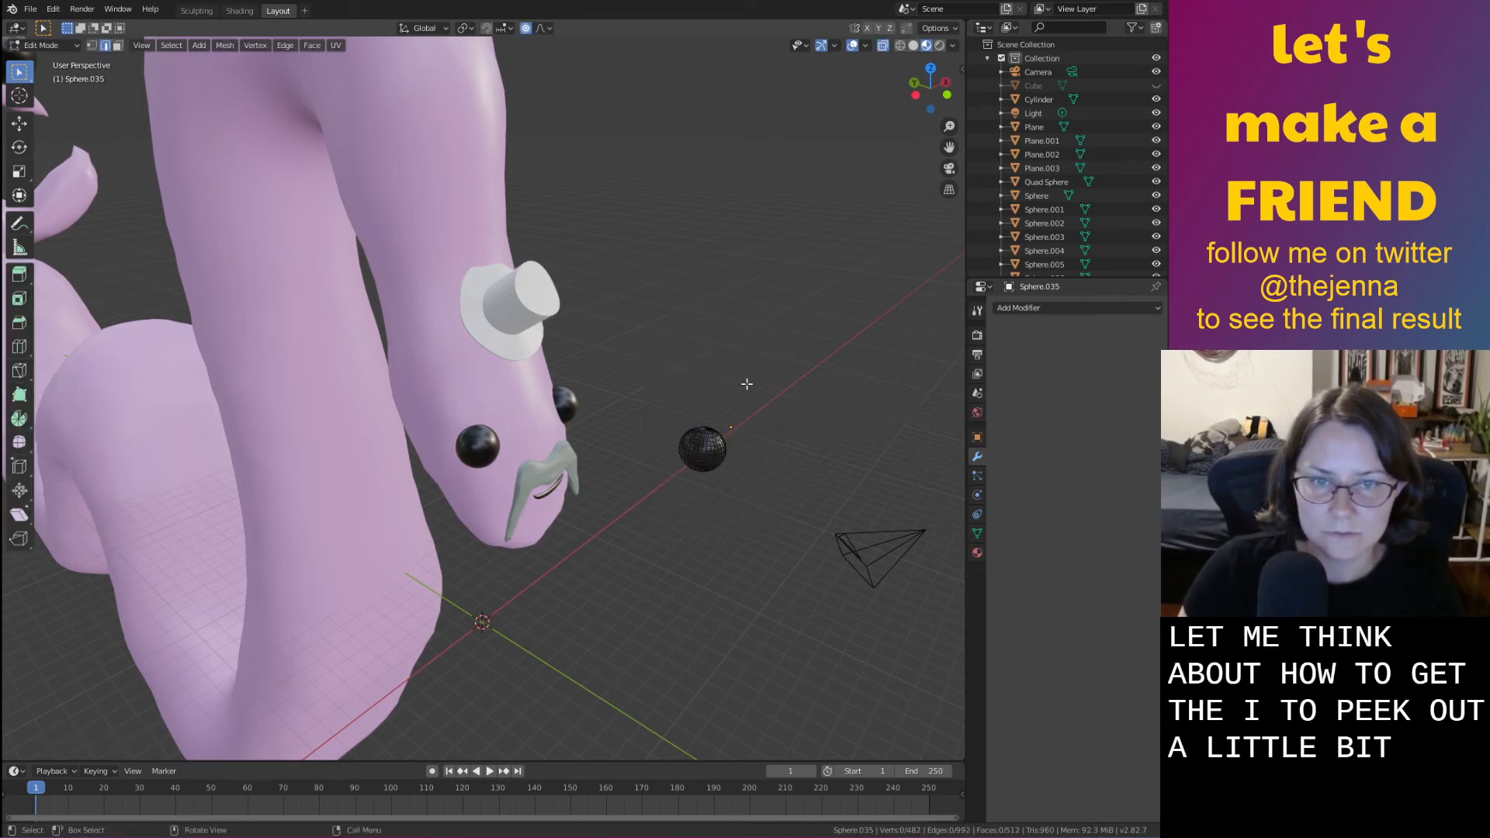
Separate the remaining eye sphere into its own object and set its origin to its geometry
right_click(714, 437)
mouse_move(718, 440)
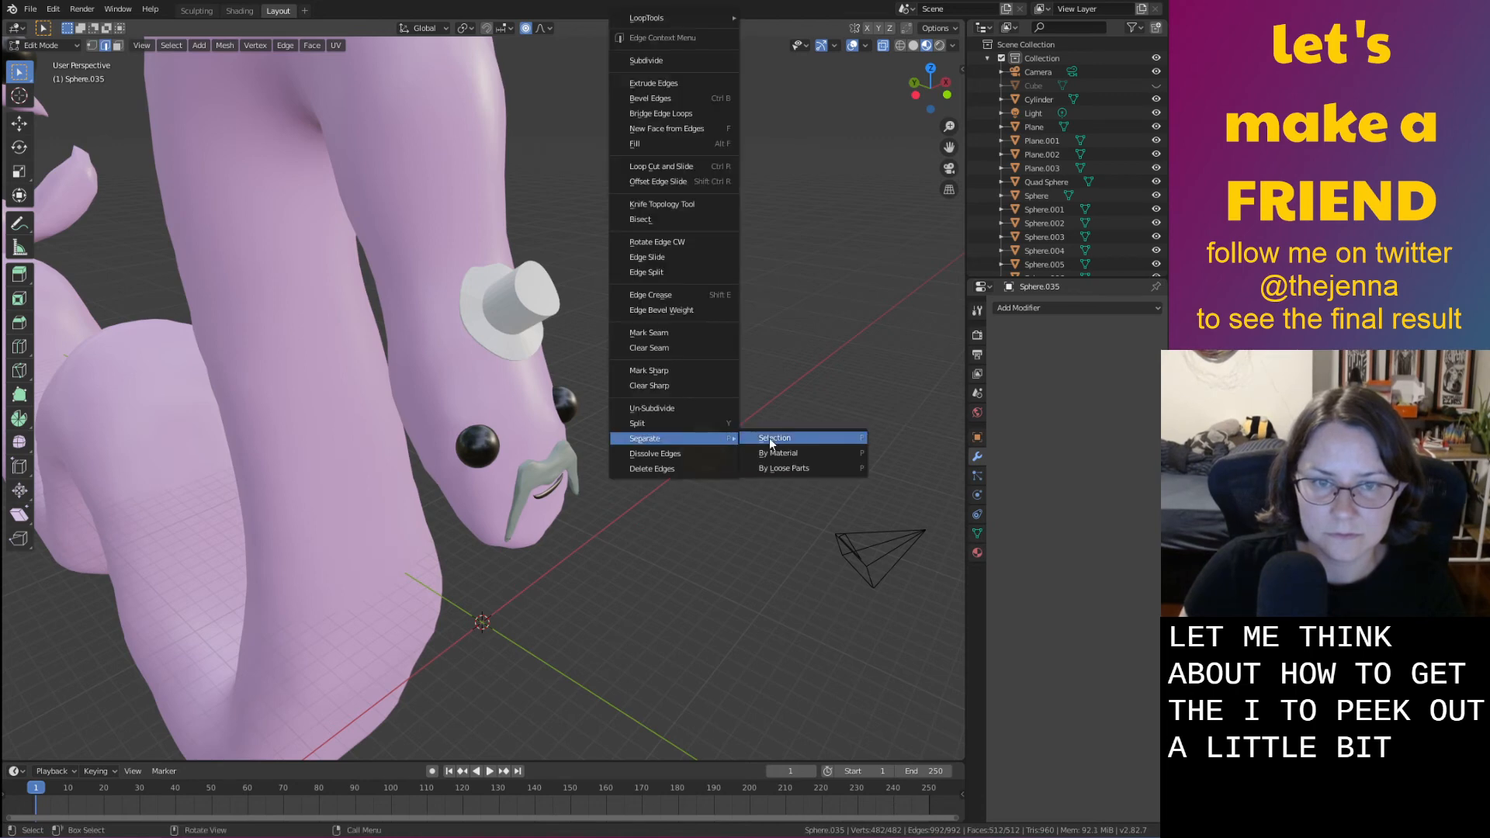
left_click(768, 437)
right_click(719, 458)
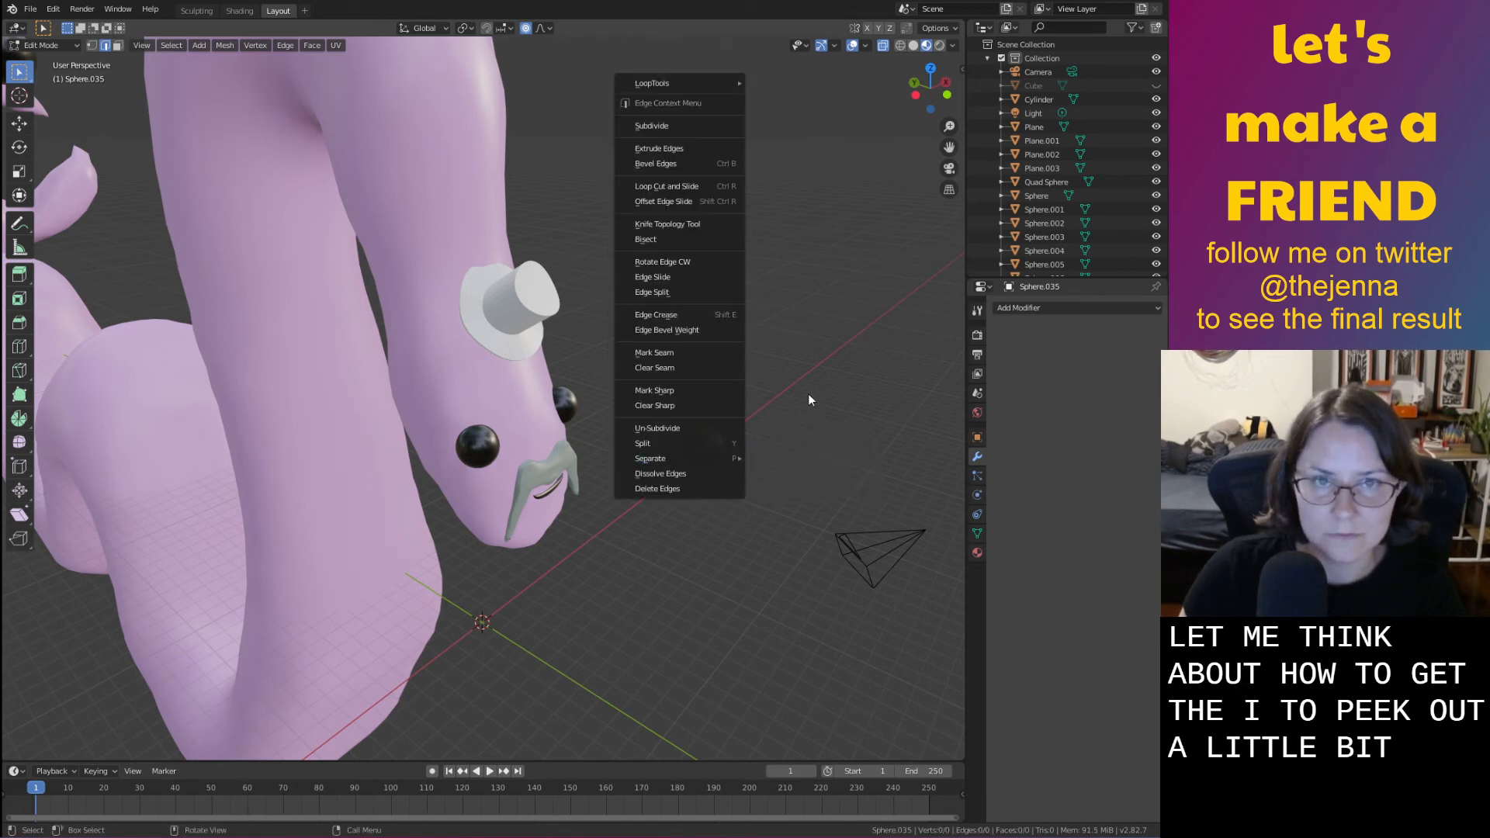
key("Tab")
right_click(711, 450)
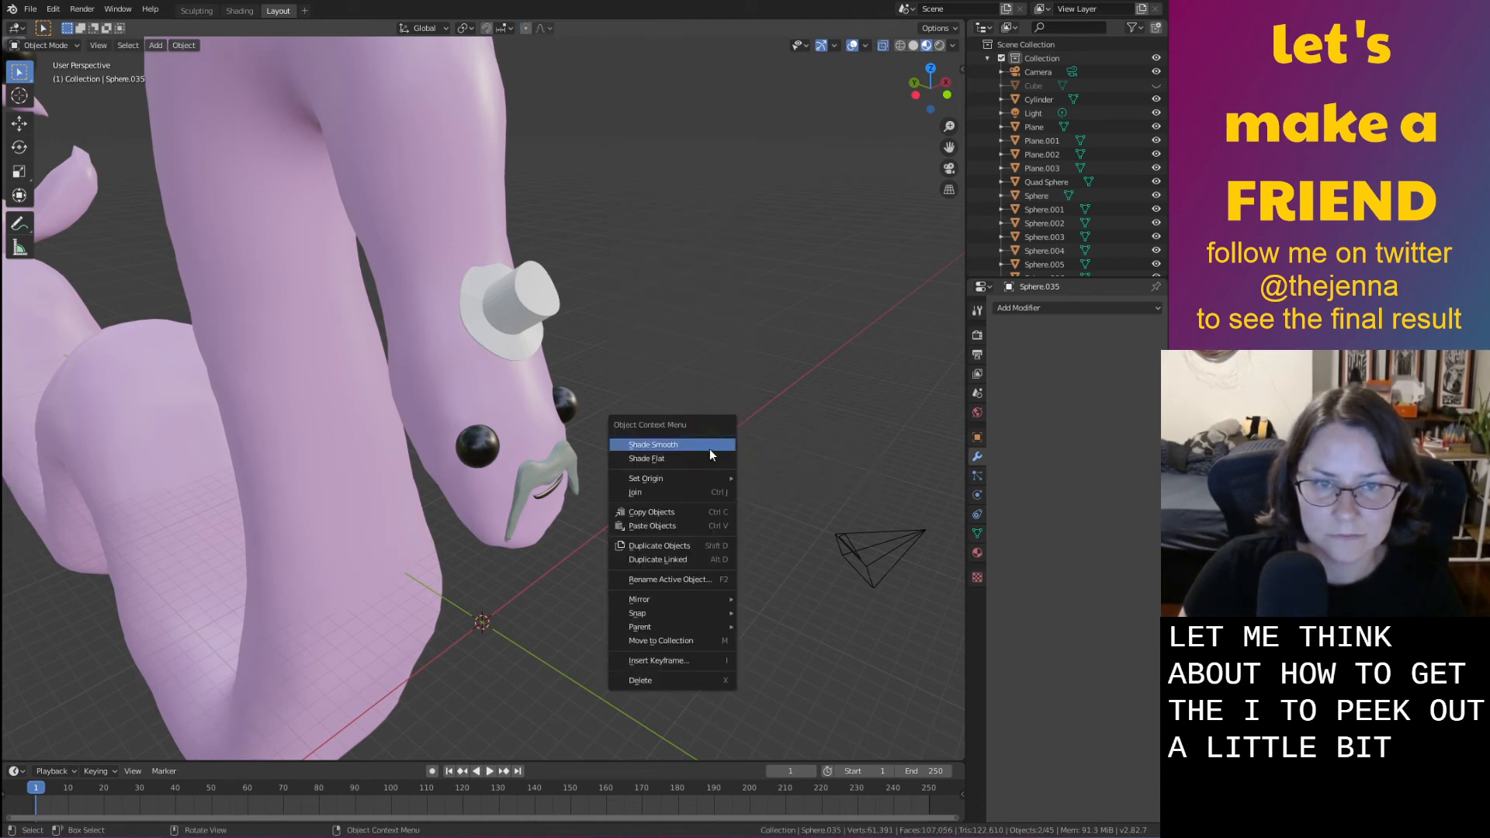
mouse_move(722, 478)
left_click(793, 498)
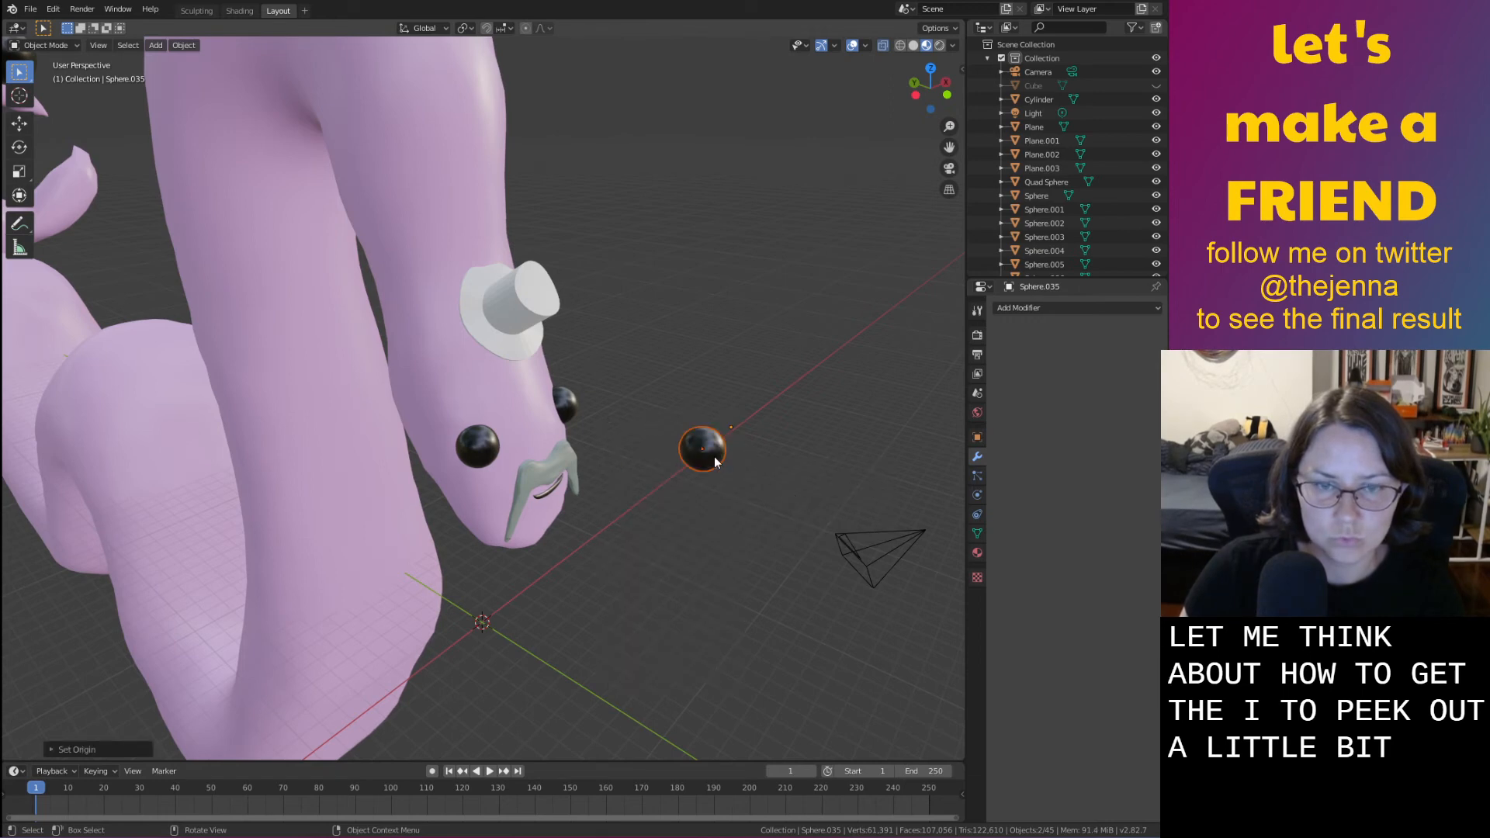
Move the single eye along the X, Y and Z axes from the empty space up to the hat
key("g")
key("x")
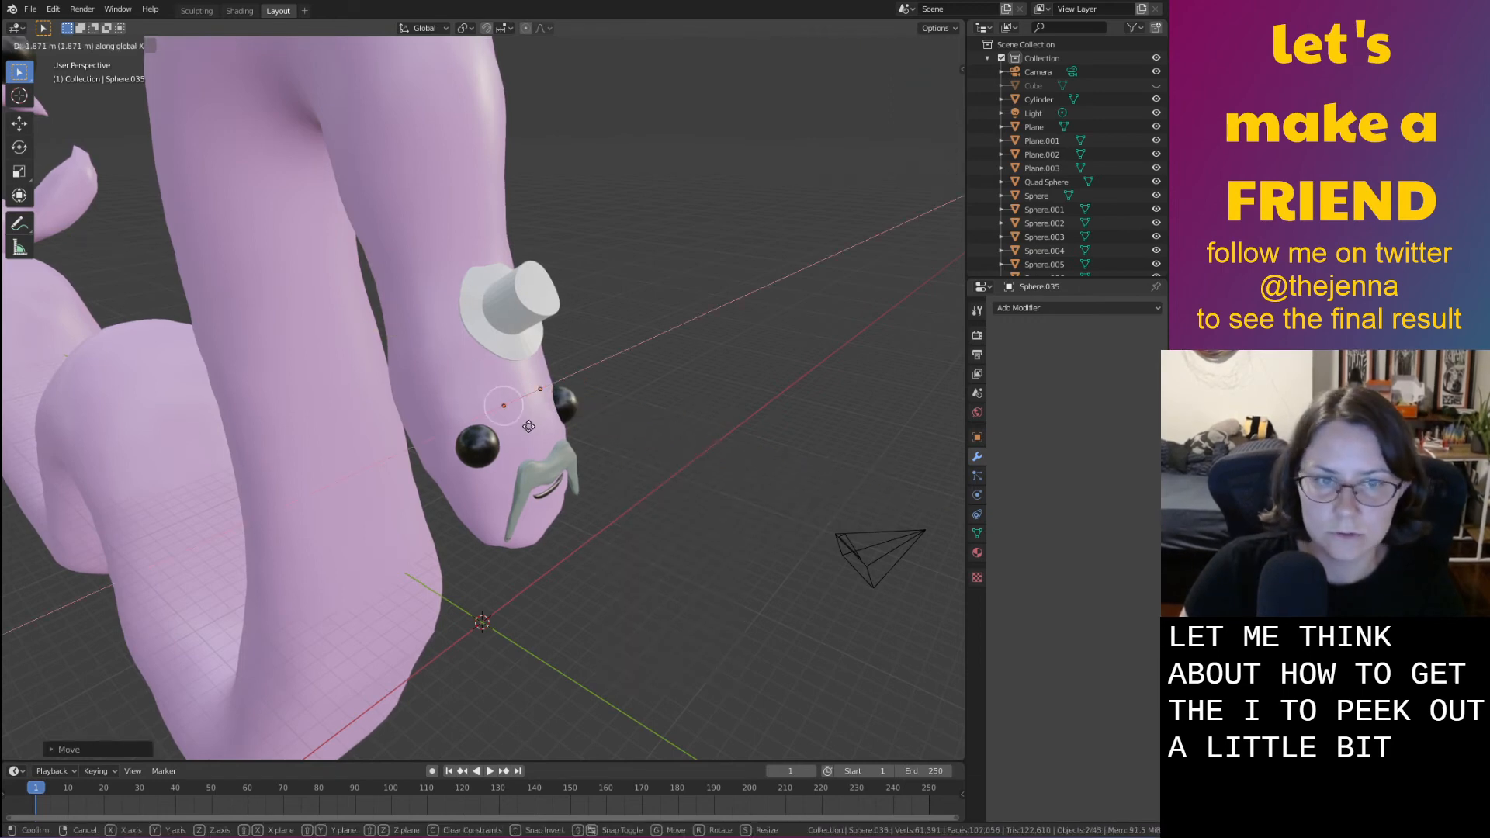
key("z")
key("y")
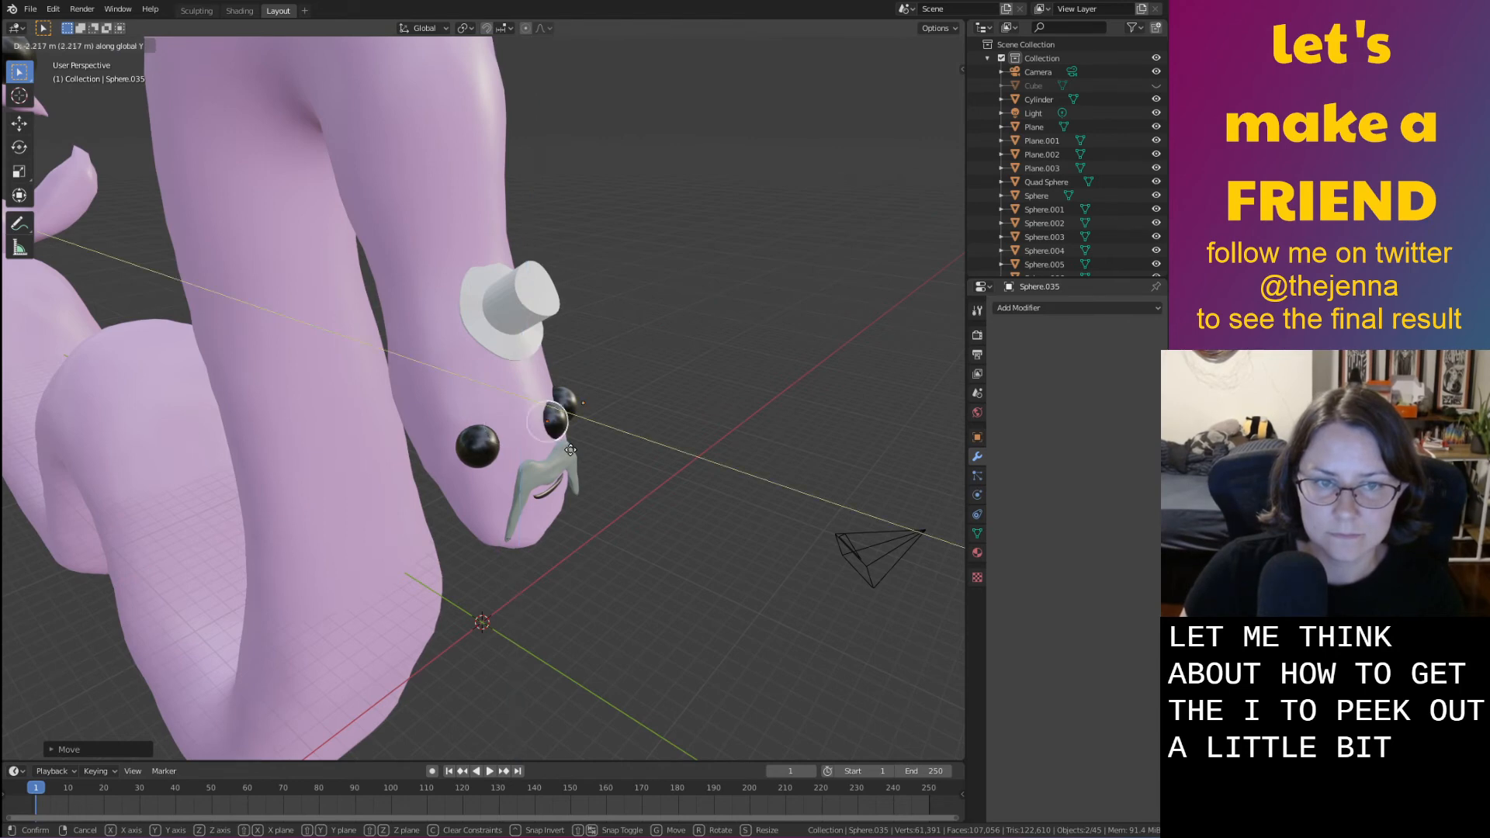
left_click(579, 454)
key("g")
key("z")
left_click(569, 364)
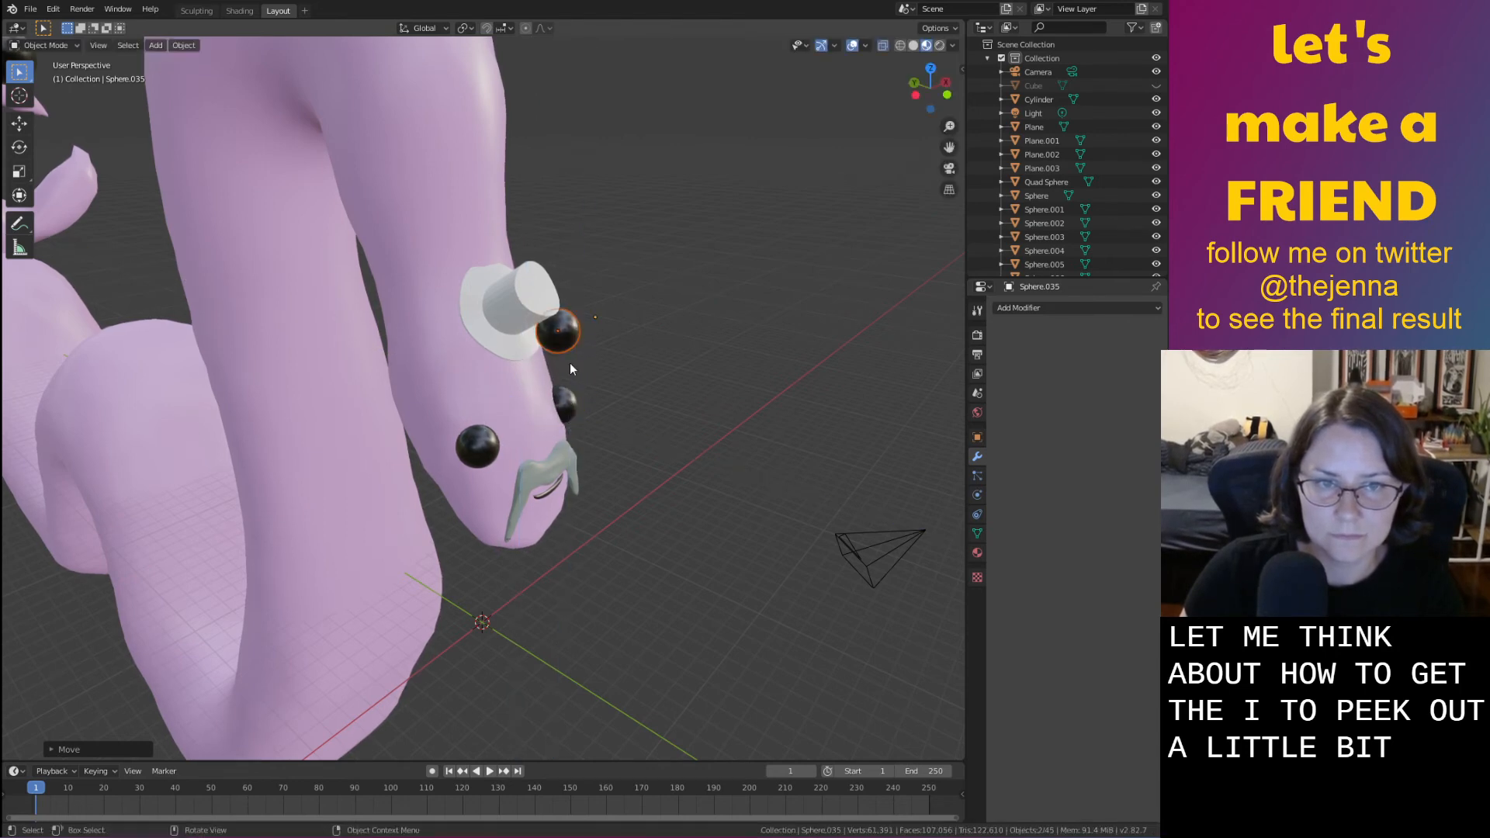
Shift the single eye along Y and X to tuck it beneath the hat
key("g")
key("y")
left_click(523, 356)
middle_click_drag(527, 354, 584, 511)
key("g")
key("x")
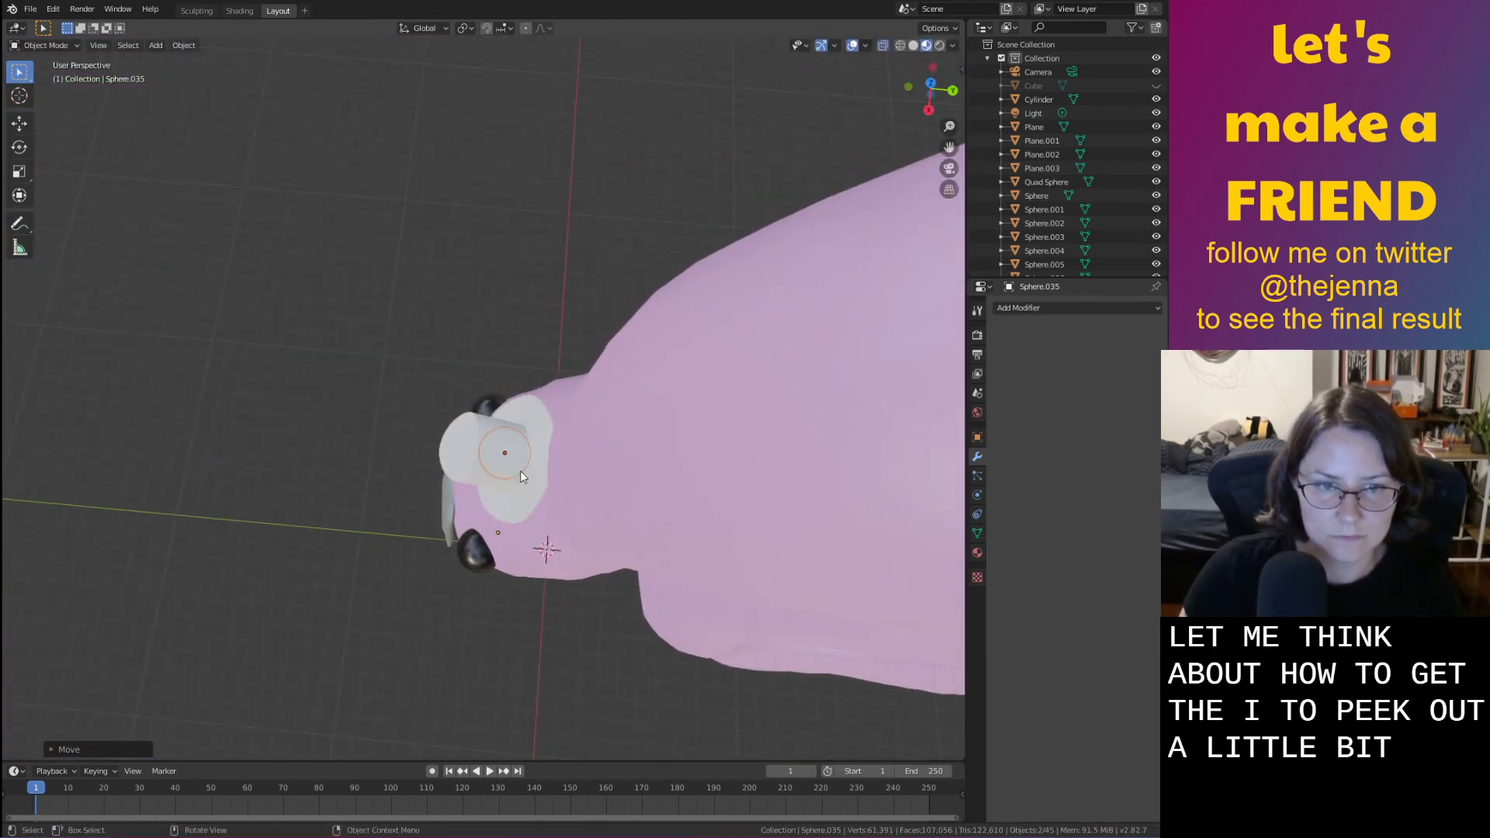
left_click(523, 486)
Move the hat away from the head to uncover the hidden eye and rotate the hat about the X axis
left_click(467, 452)
middle_click_drag(468, 452, 490, 335)
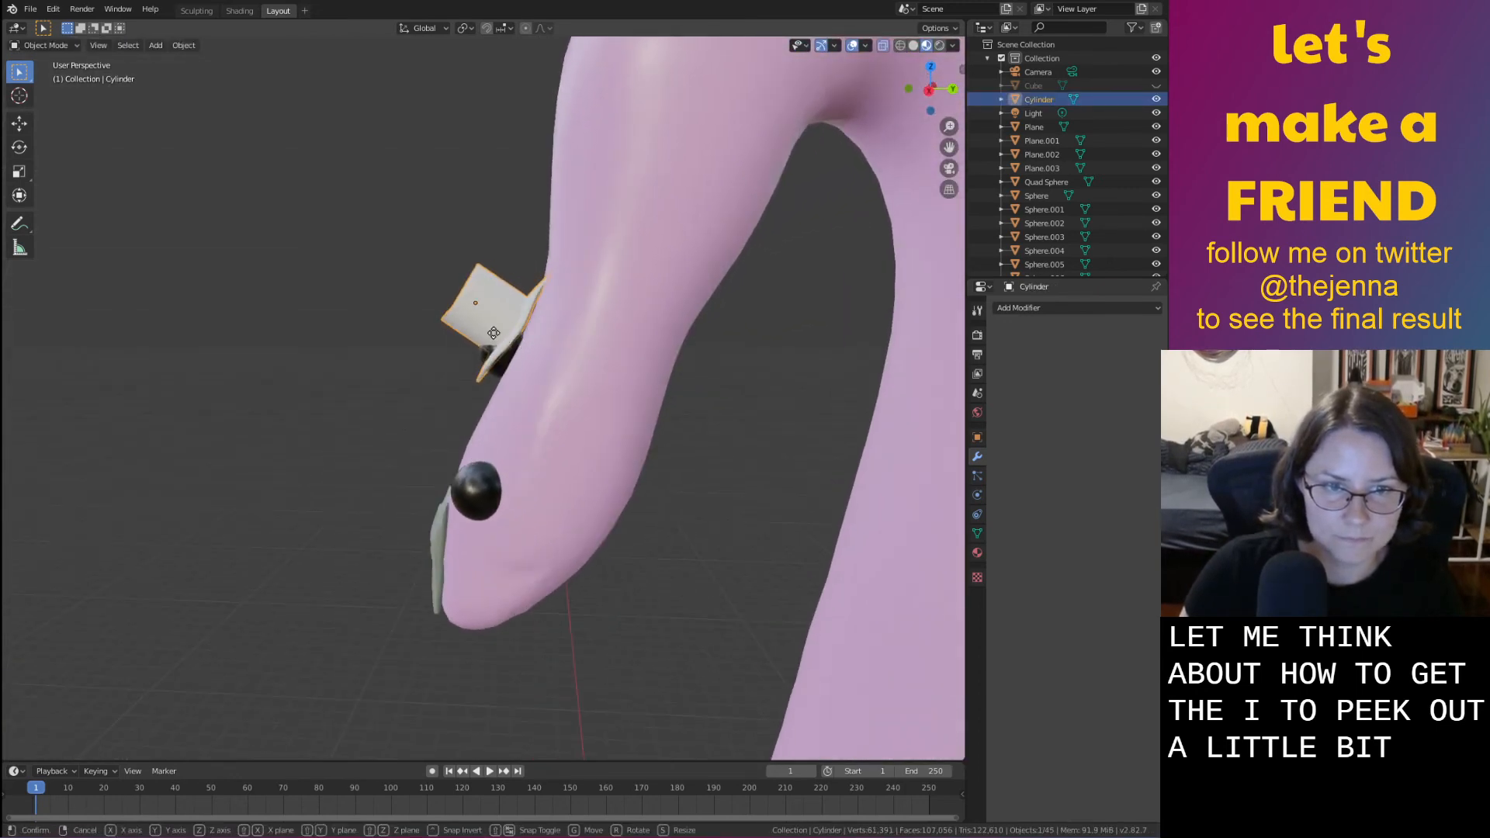
key("g")
left_click(477, 347)
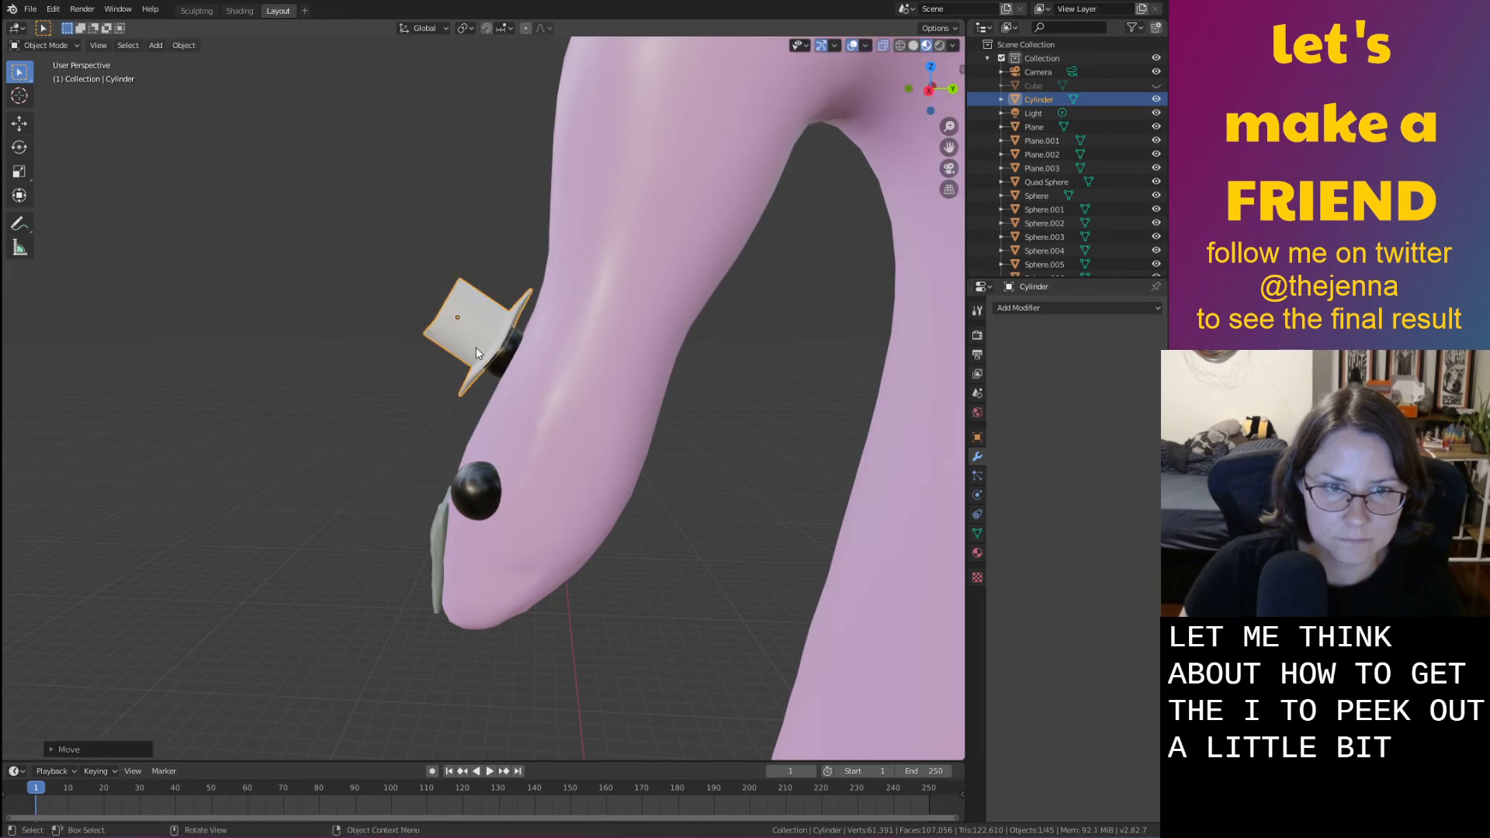
key("r")
key("x")
left_click(602, 275)
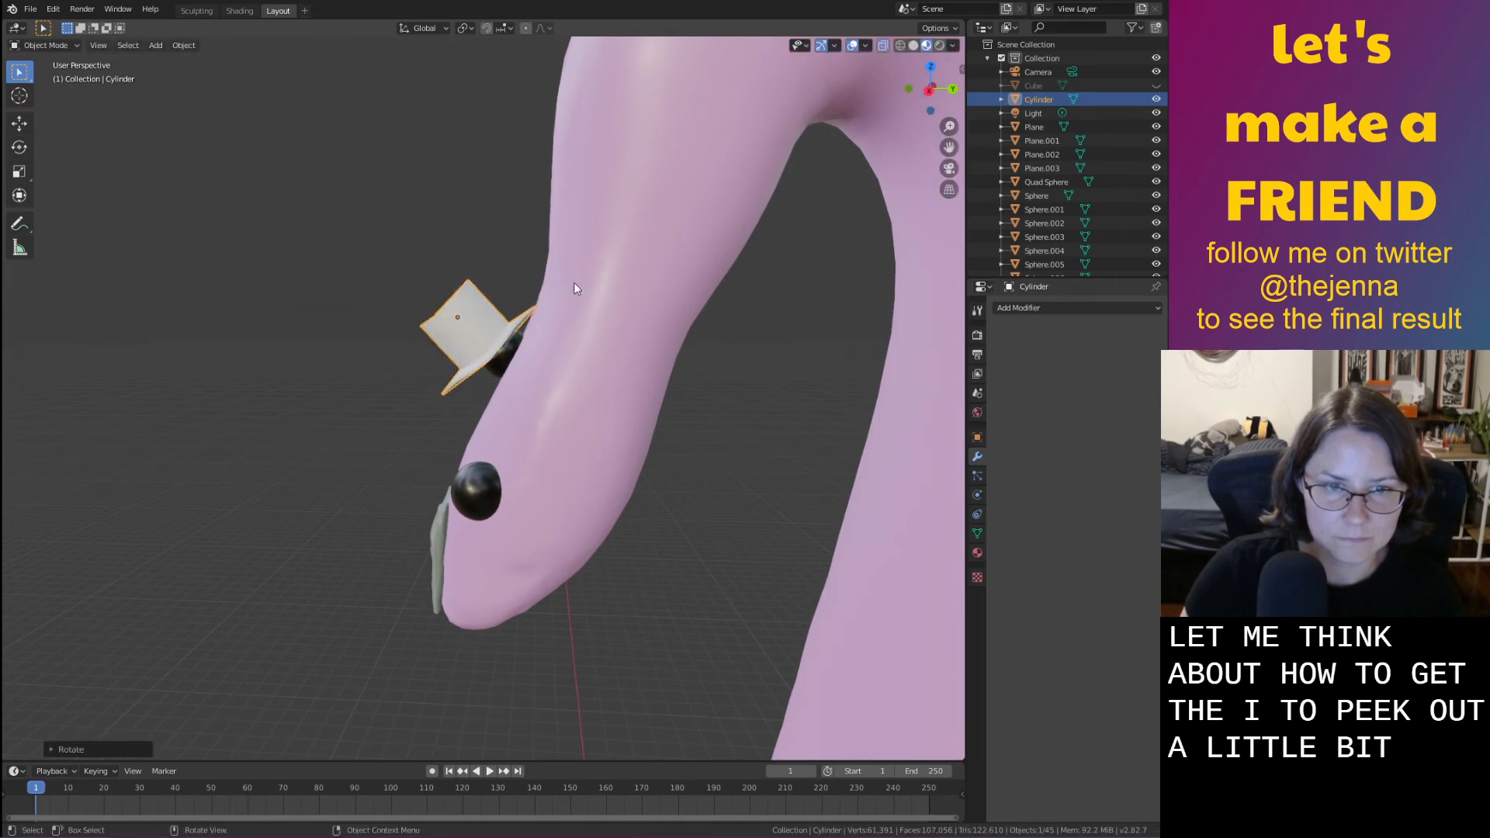
Move the hat along the global Y and X axes over the single eye
key("g")
key("y")
left_click(460, 313)
middle_click_drag(470, 324, 536, 359)
key("r")
key("y")
key("Escape")
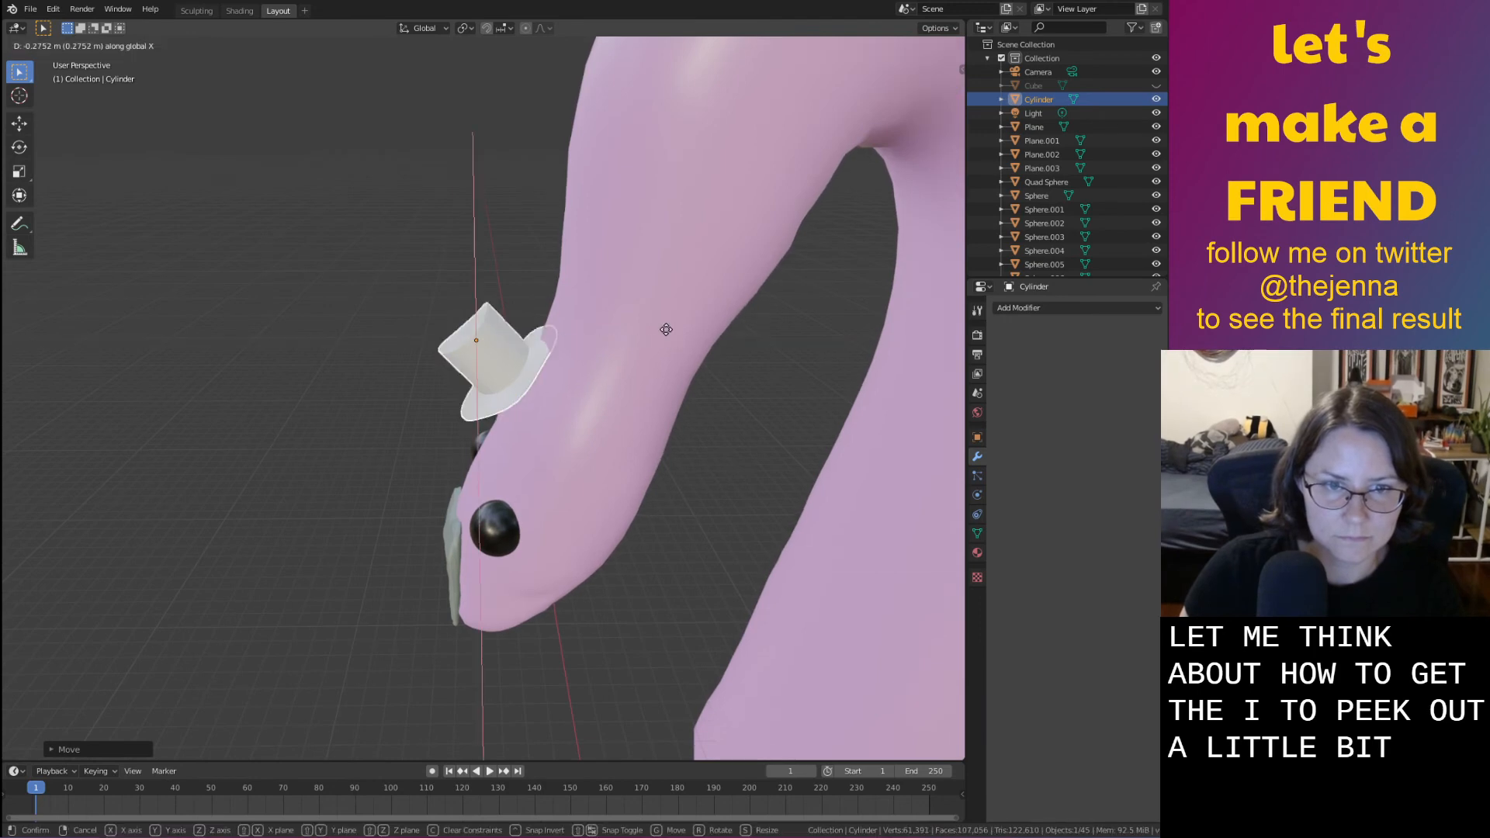
Rotate the hat slightly about global X and reposition it freely over the eye
key("r")
key("x")
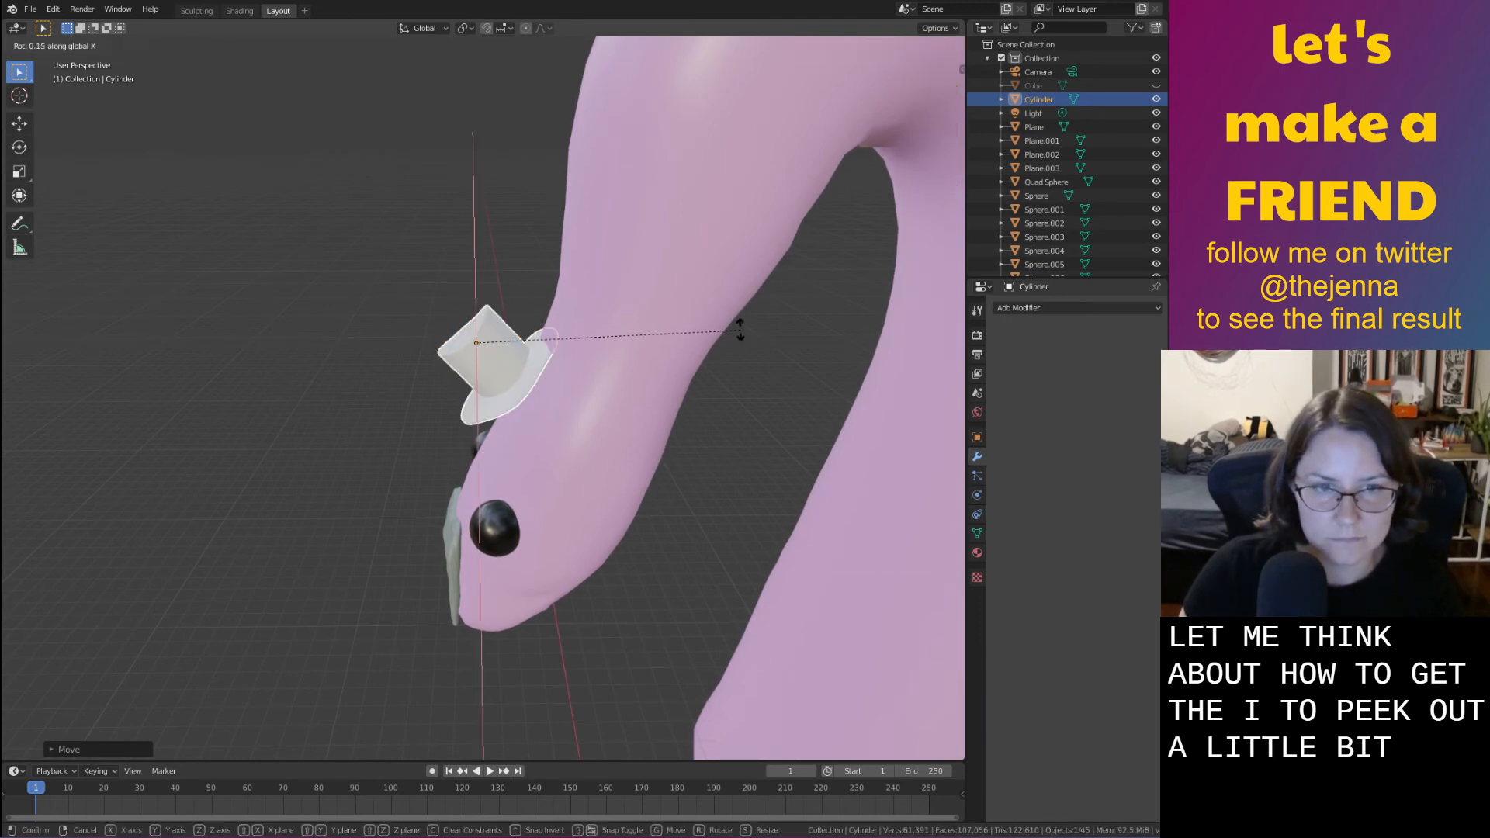
left_click(718, 309)
key("g")
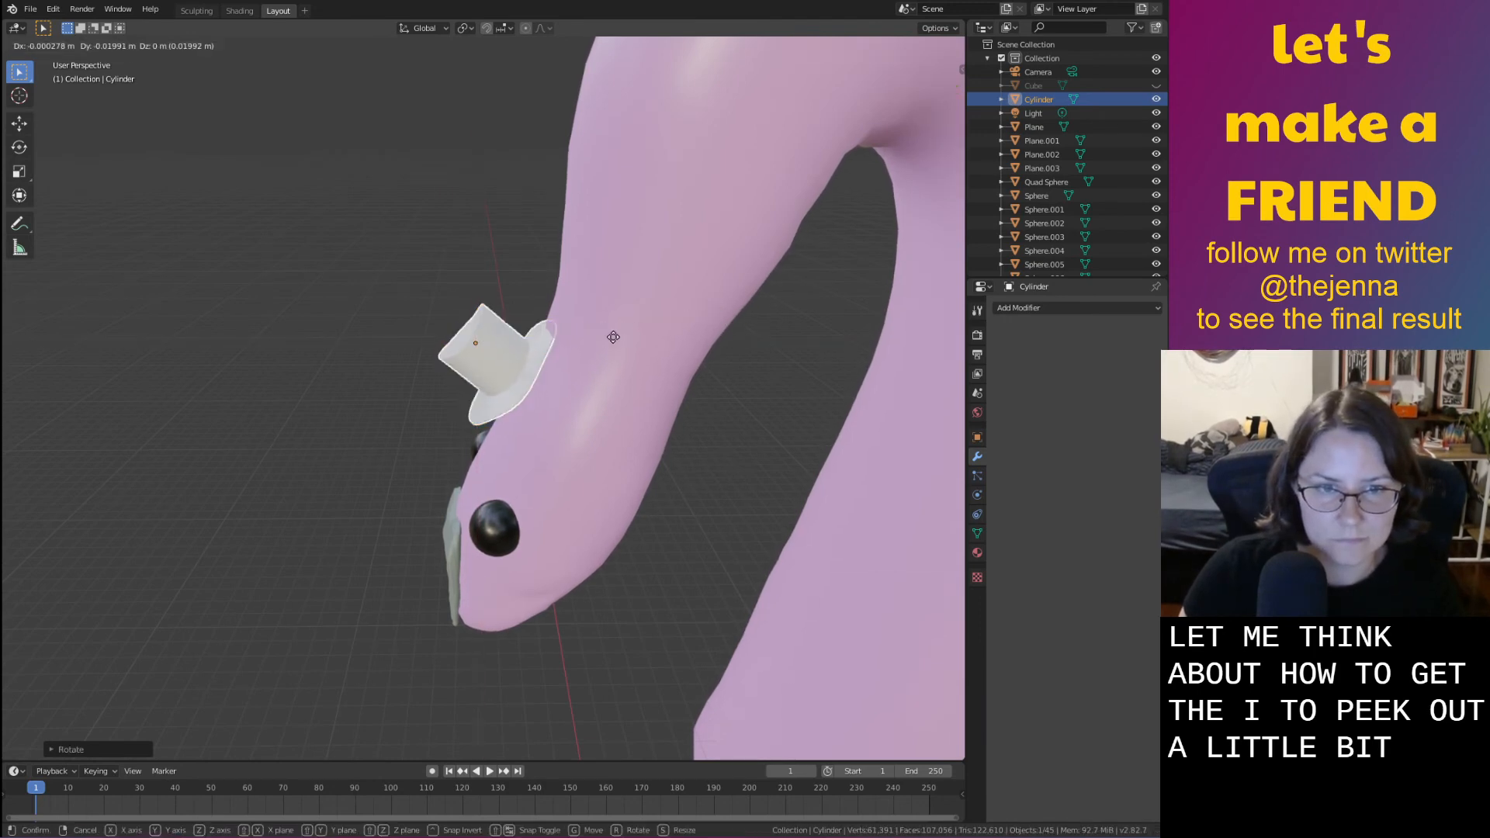
left_click(608, 336)
Resize the hat uniformly and stretch it along its local Y axis
middle_click_drag(607, 335, 905, 282)
middle_click_drag(721, 285, 619, 211)
key("s")
left_click(707, 329)
key("s")
key("z")
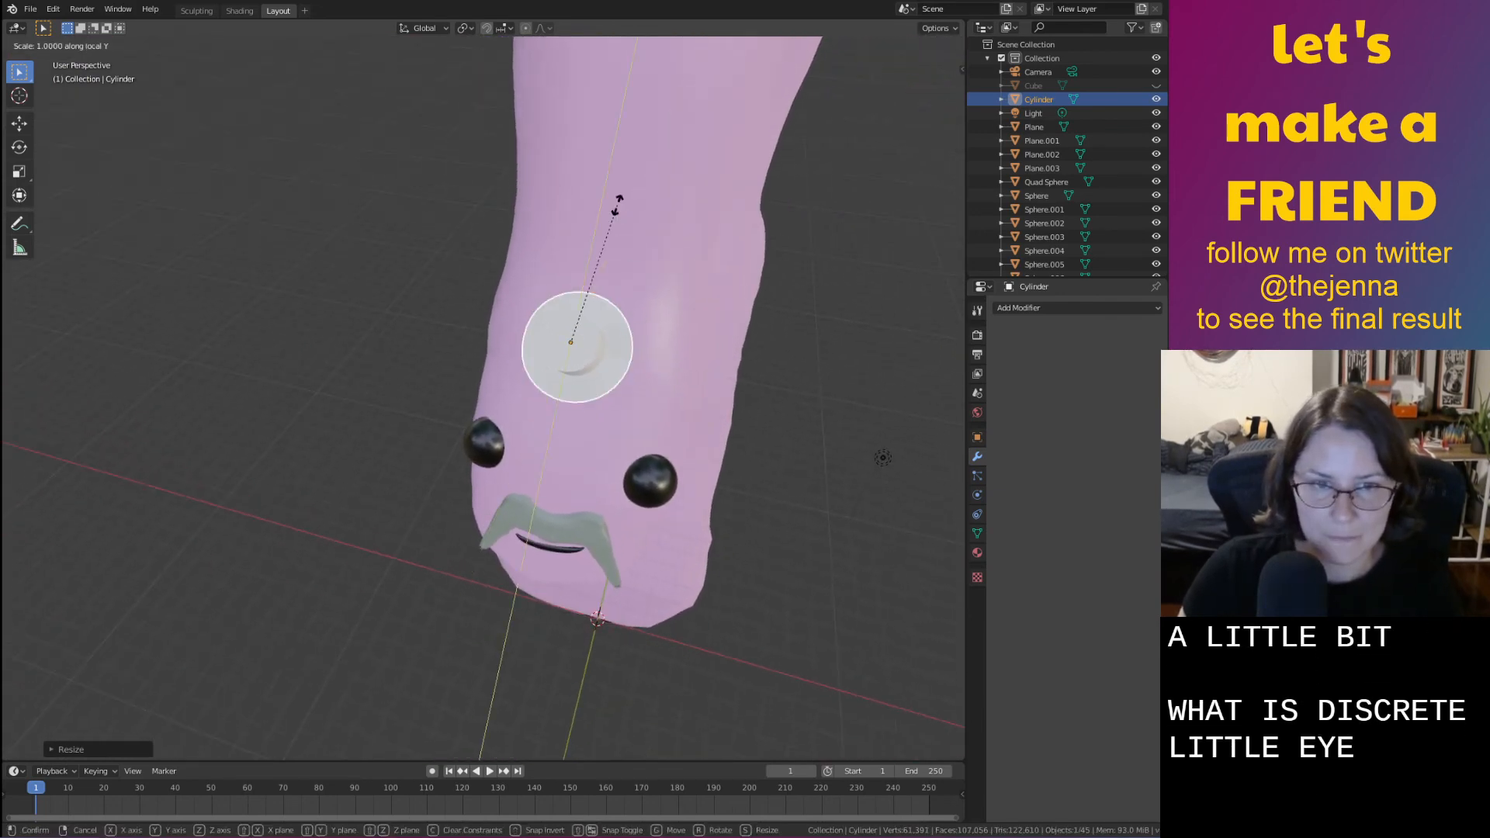
left_click(632, 194)
Stretch the hat along its local X axis by a factor of about 1.27
key("s")
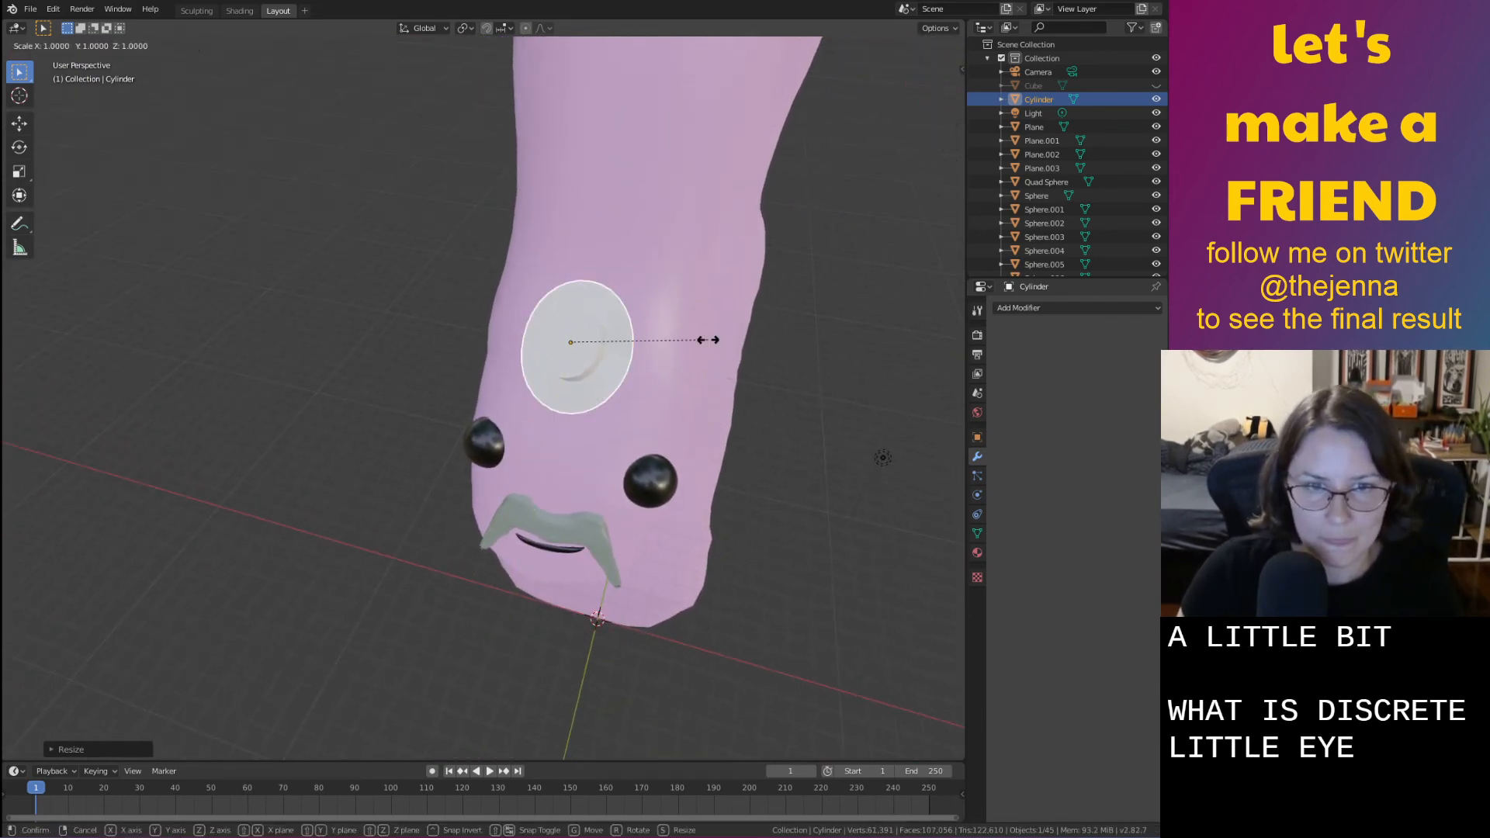
key("x")
key("x")
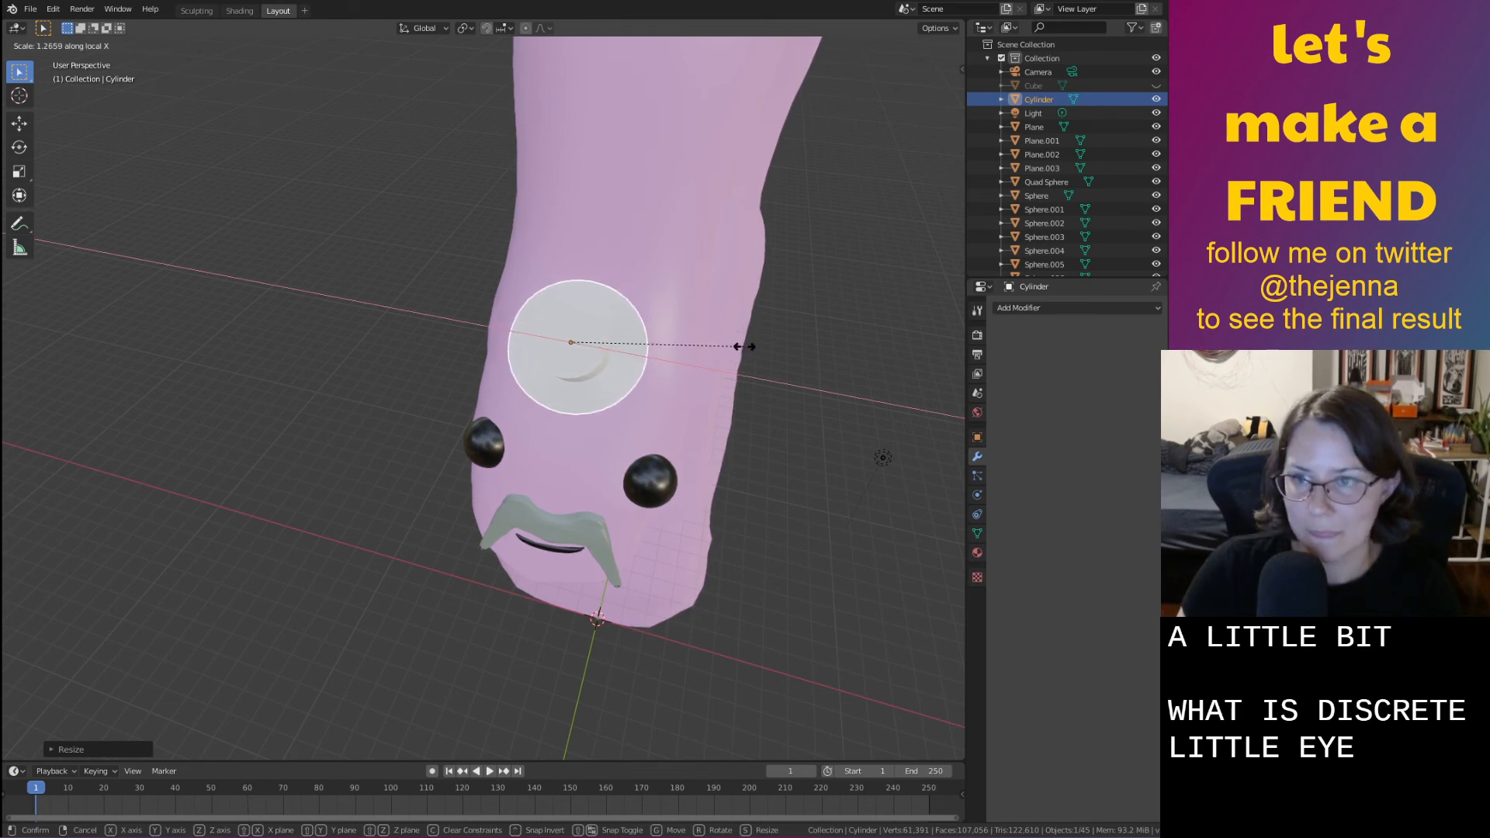
left_click(745, 346)
Tilt the hat about the X axis and move it to let the single eye peek out from under the brim
middle_click_drag(747, 351, 534, 175)
key("r")
key("x")
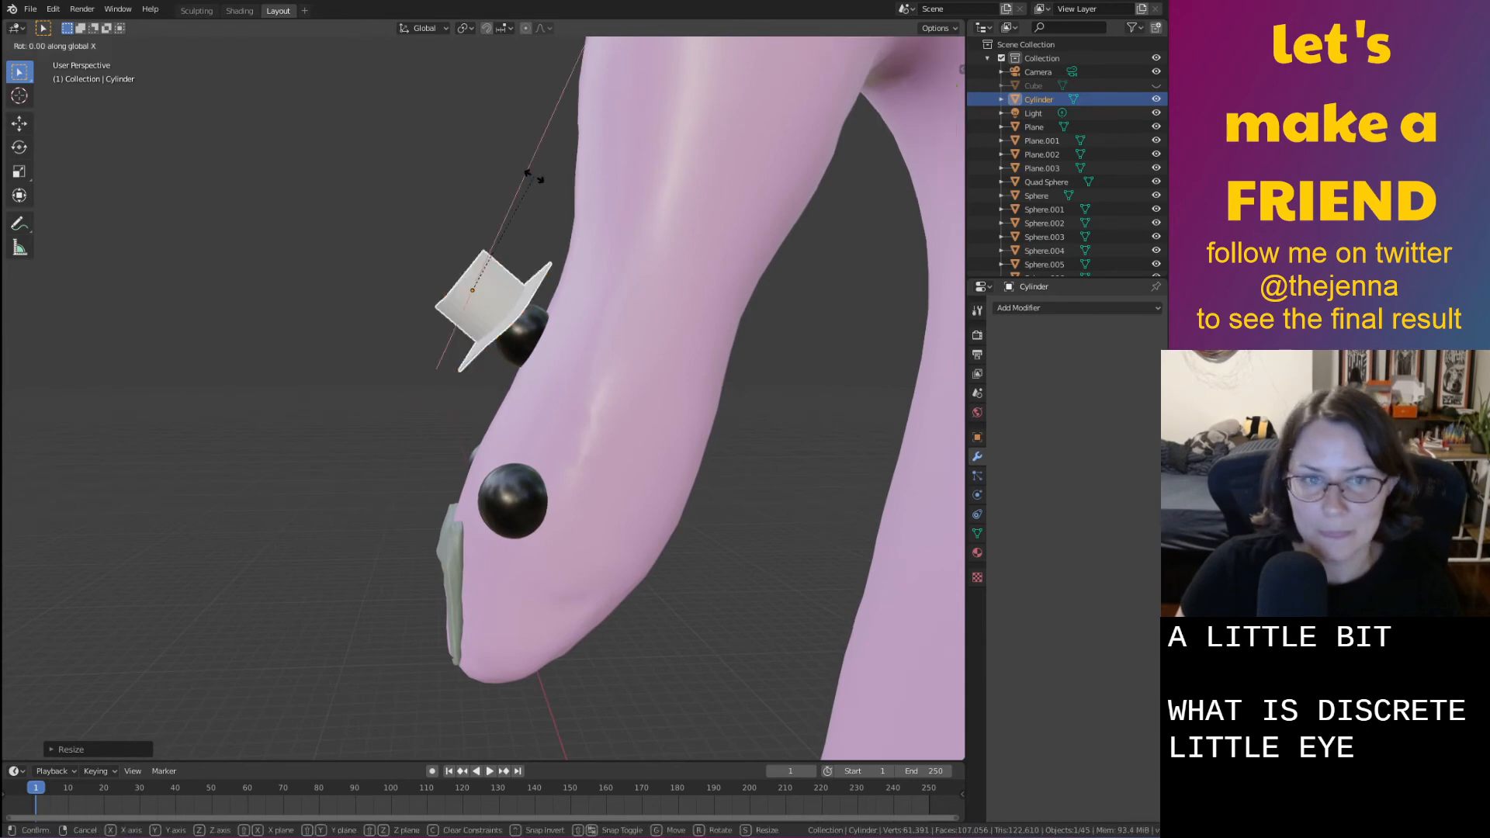
left_click(553, 190)
key("g")
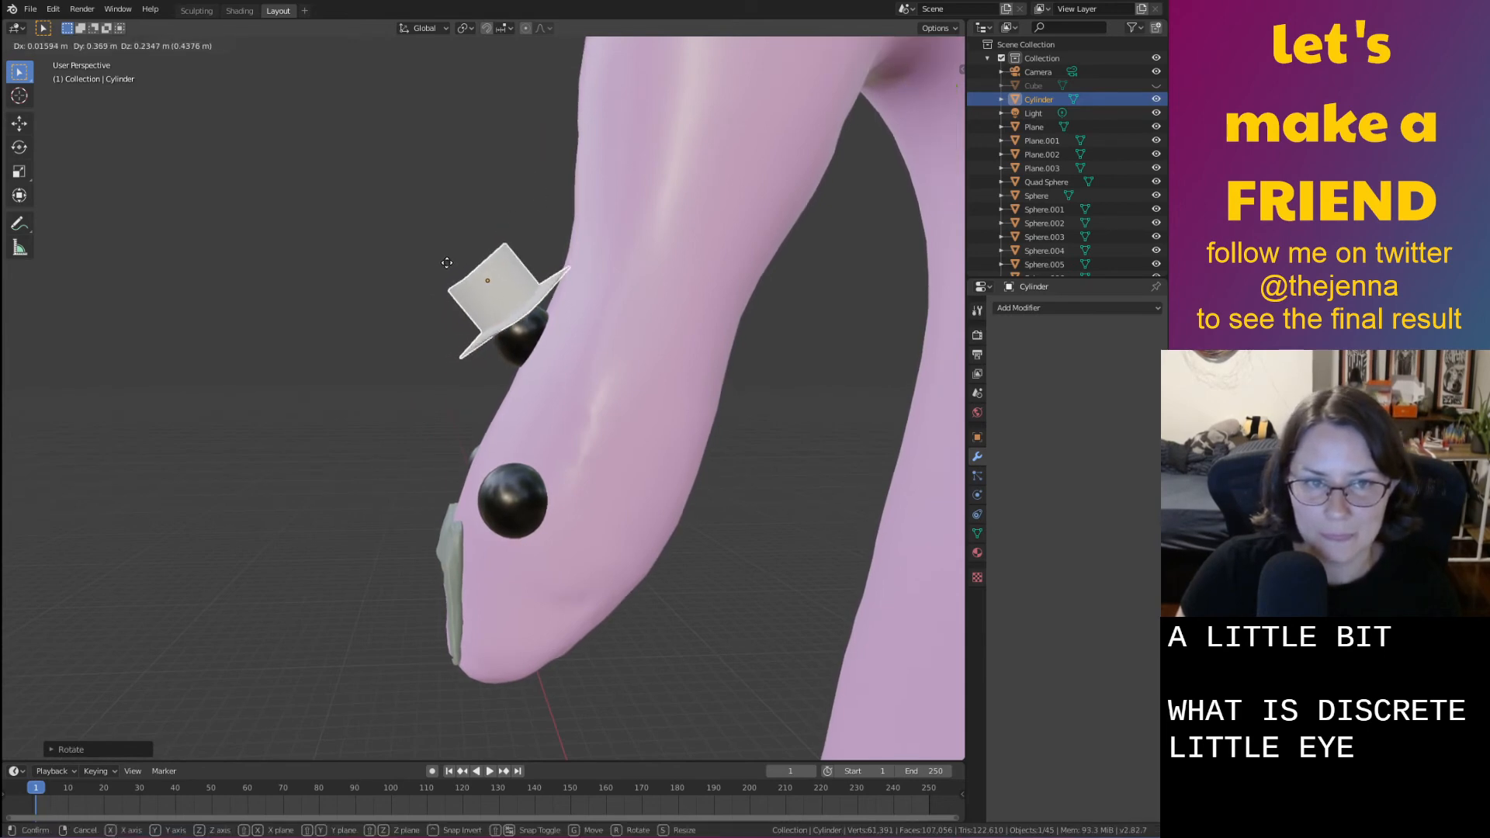
left_click(444, 269)
Fine-tune the hat's tilt about the X axis and save the file
middle_click_drag(445, 271, 753, 296)
key("r")
key("x")
left_click(698, 339)
left_click(761, 346)
key("ctrl+s")
Switch to the Shading workspace and give the hat a new material named "het"
middle_click_drag(760, 346, 923, 354)
left_click(239, 10)
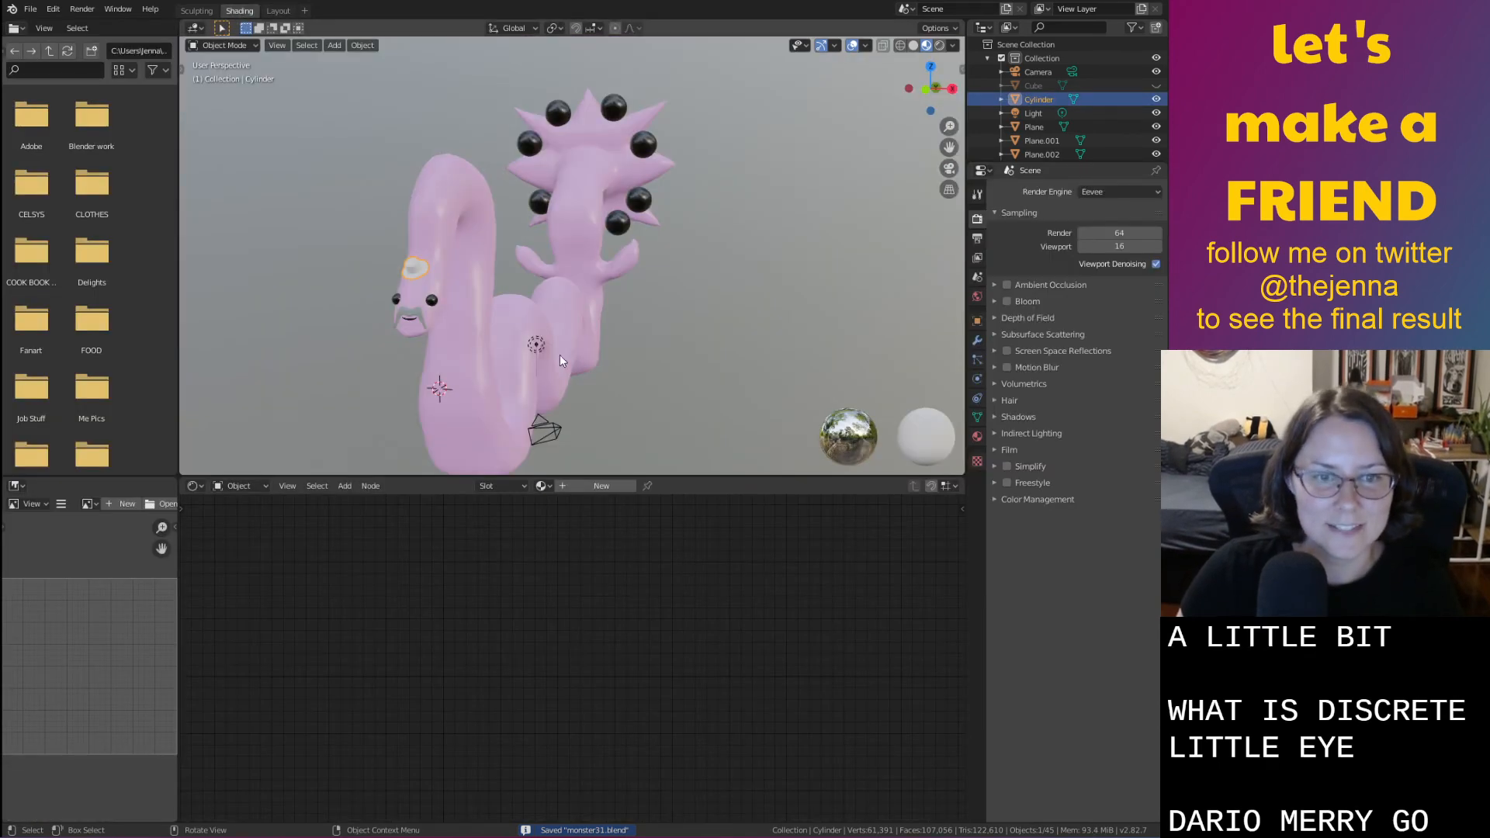
mouse_move(561, 355)
middle_mouse_down()
mouse_move(536, 385)
mouse_move(607, 472)
middle_mouse_up()
left_click(602, 485)
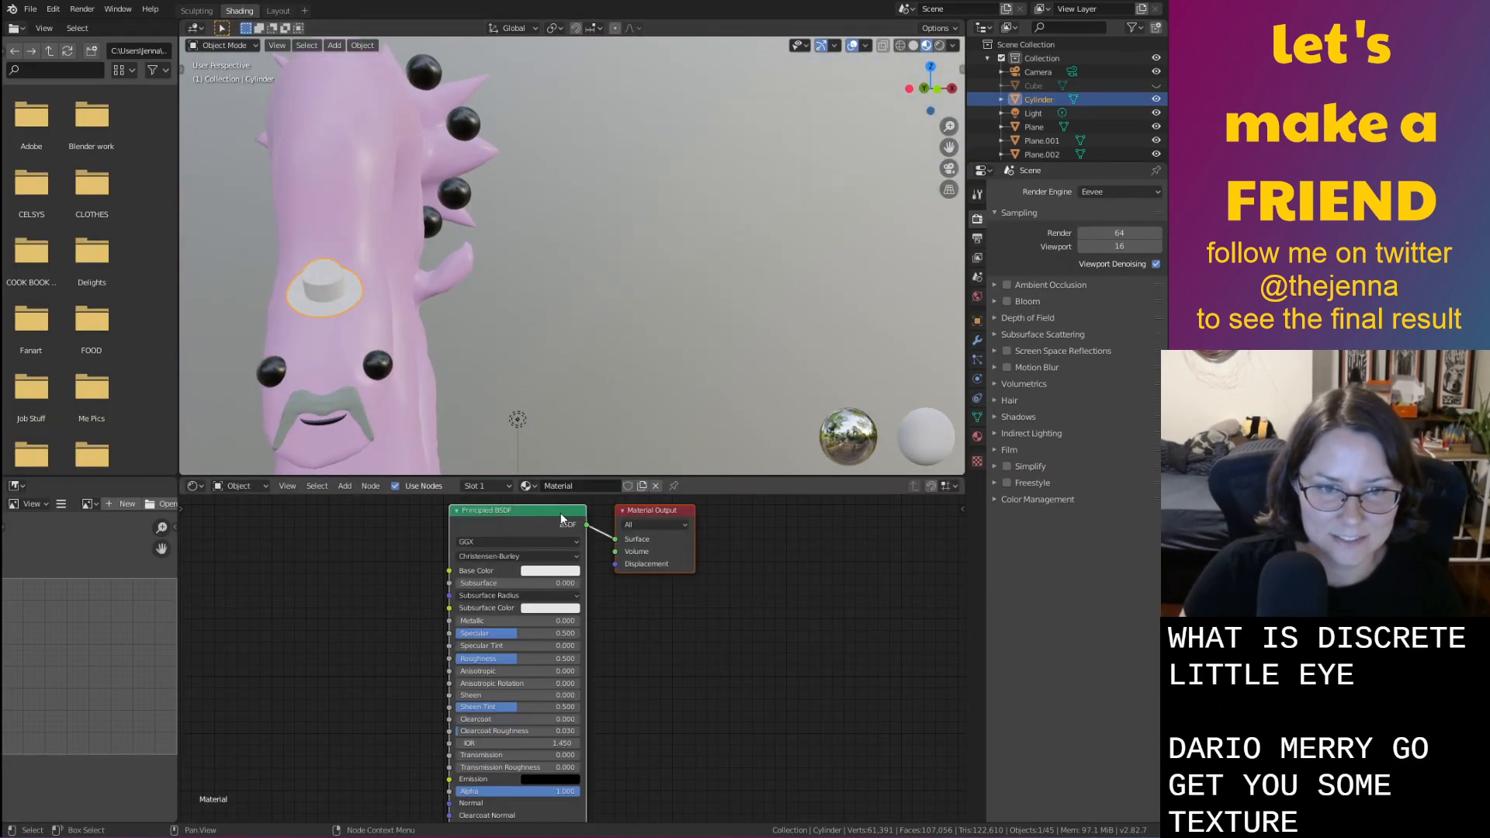
key("Return")
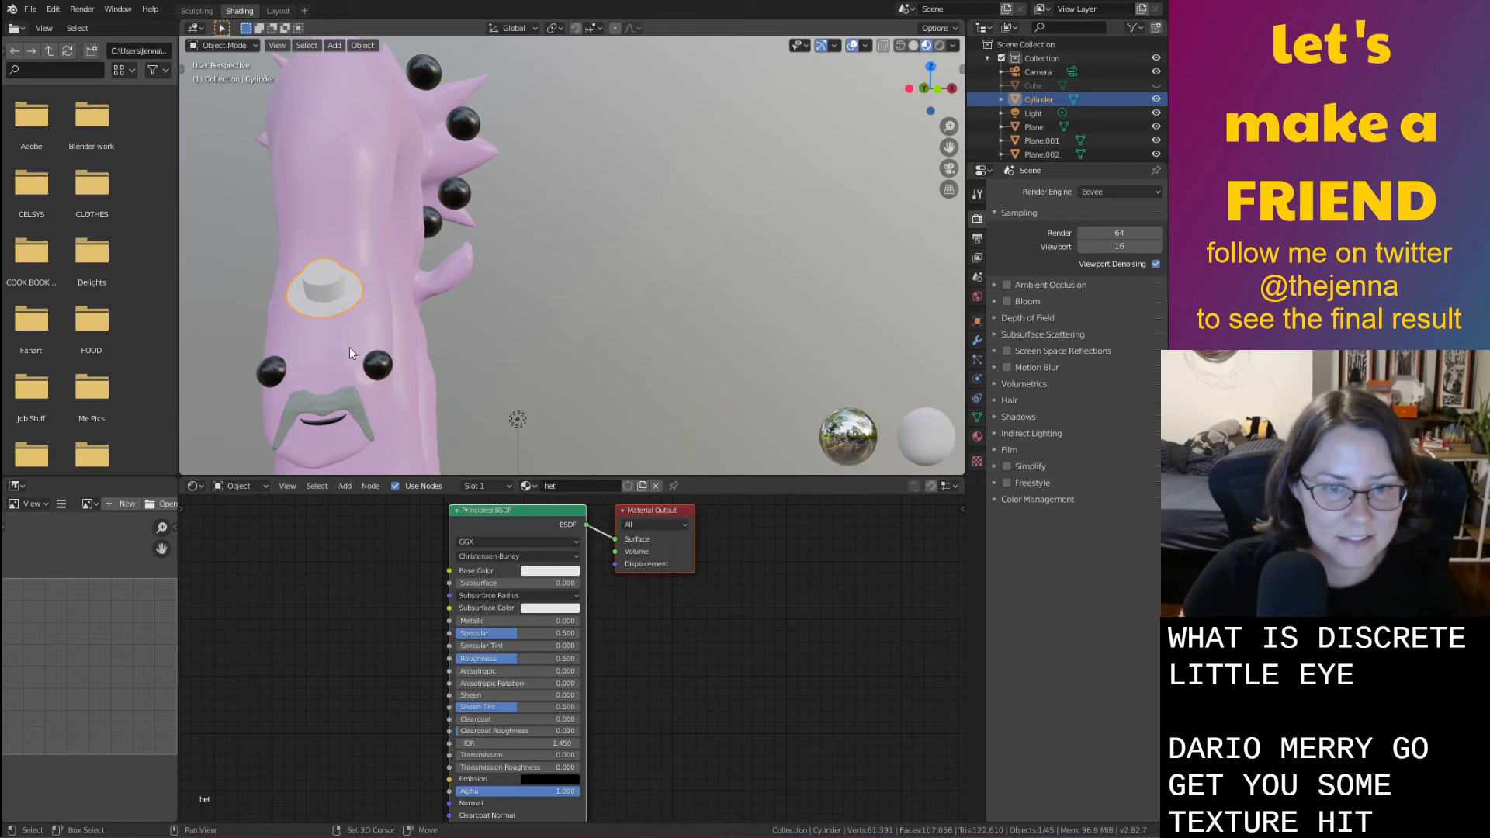
Give the hat's "het" material a very dark maroon-purple base color and a roughness of 1.000
middle_click_drag(349, 353, 615, 388)
scroll(615, 388, "up", 3)
left_click(550, 570)
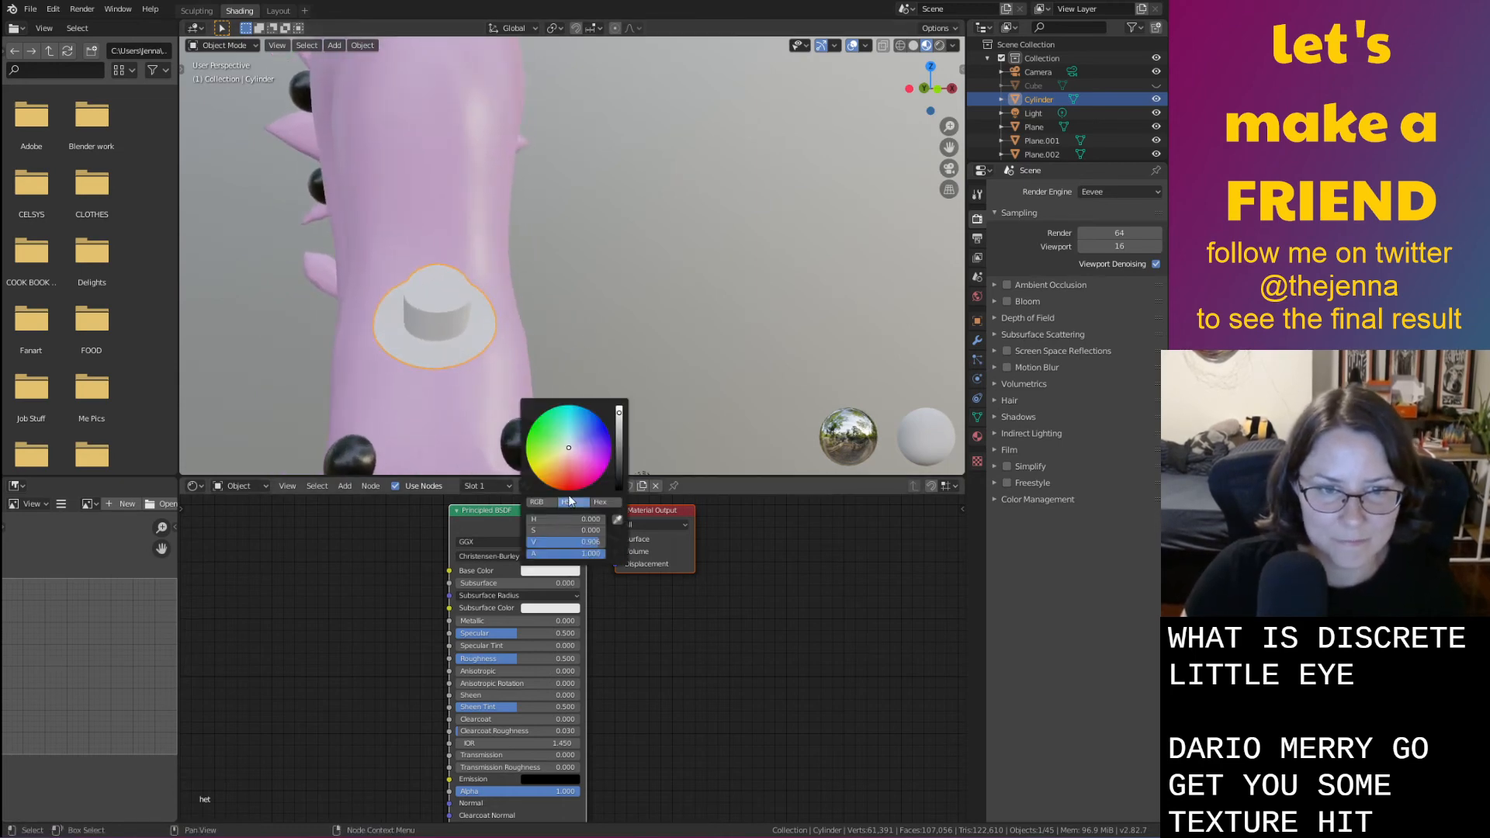
left_click(607, 466)
left_click_drag(619, 472, 619, 472)
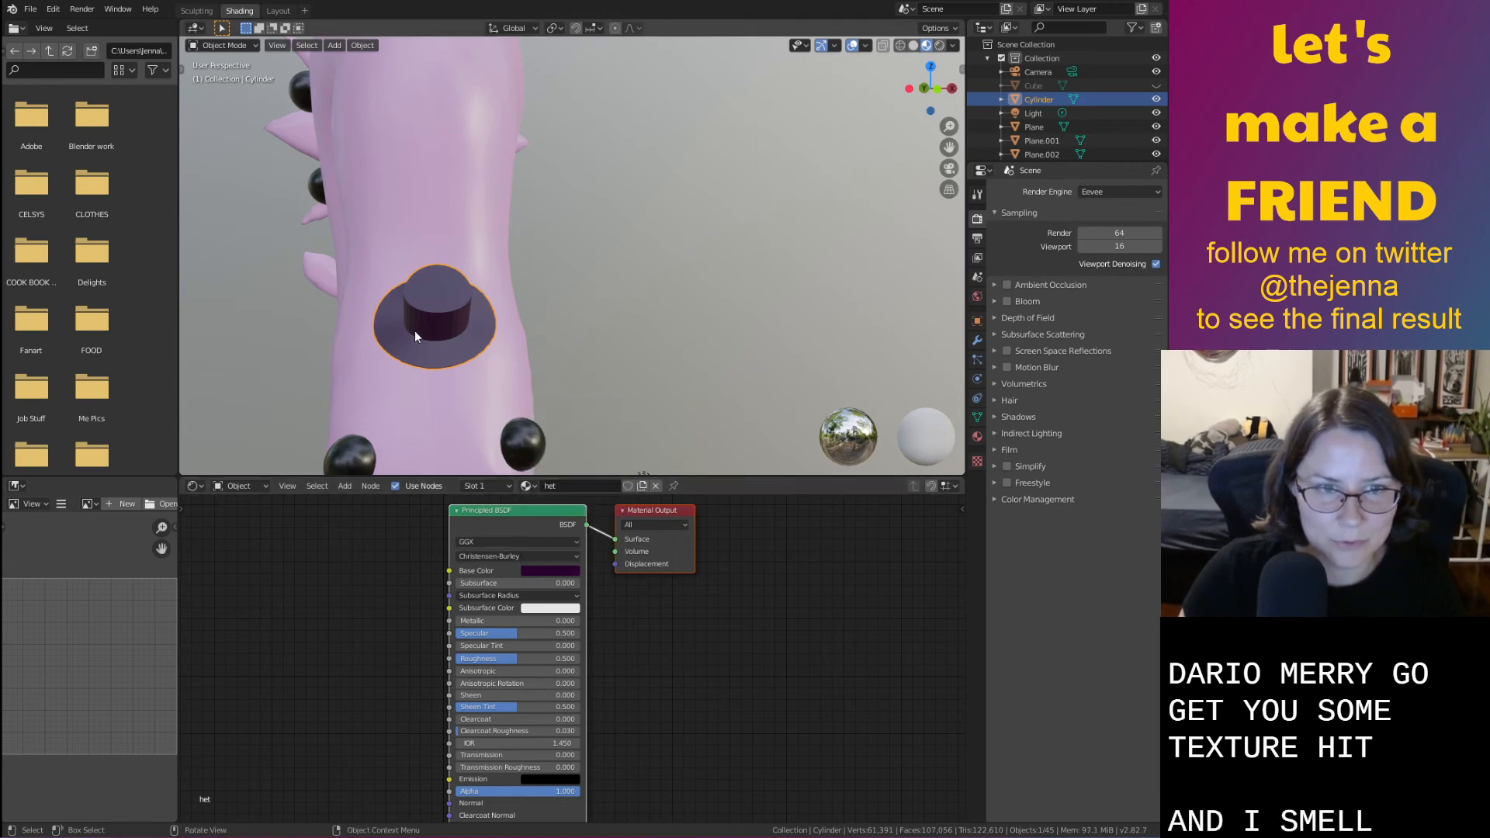
middle_click_drag(549, 393, 531, 375)
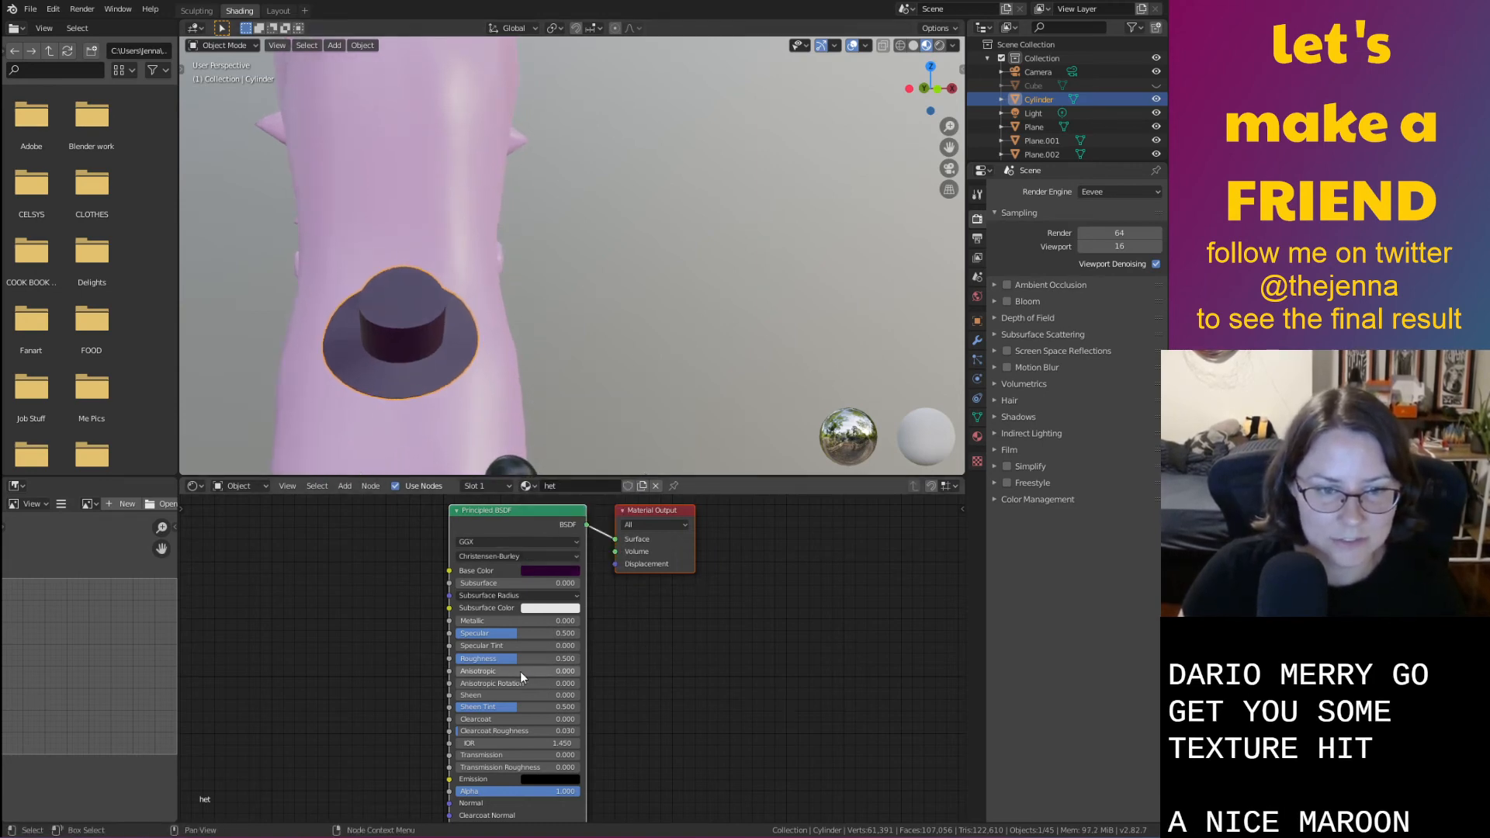
left_click_drag(520, 659, 572, 659)
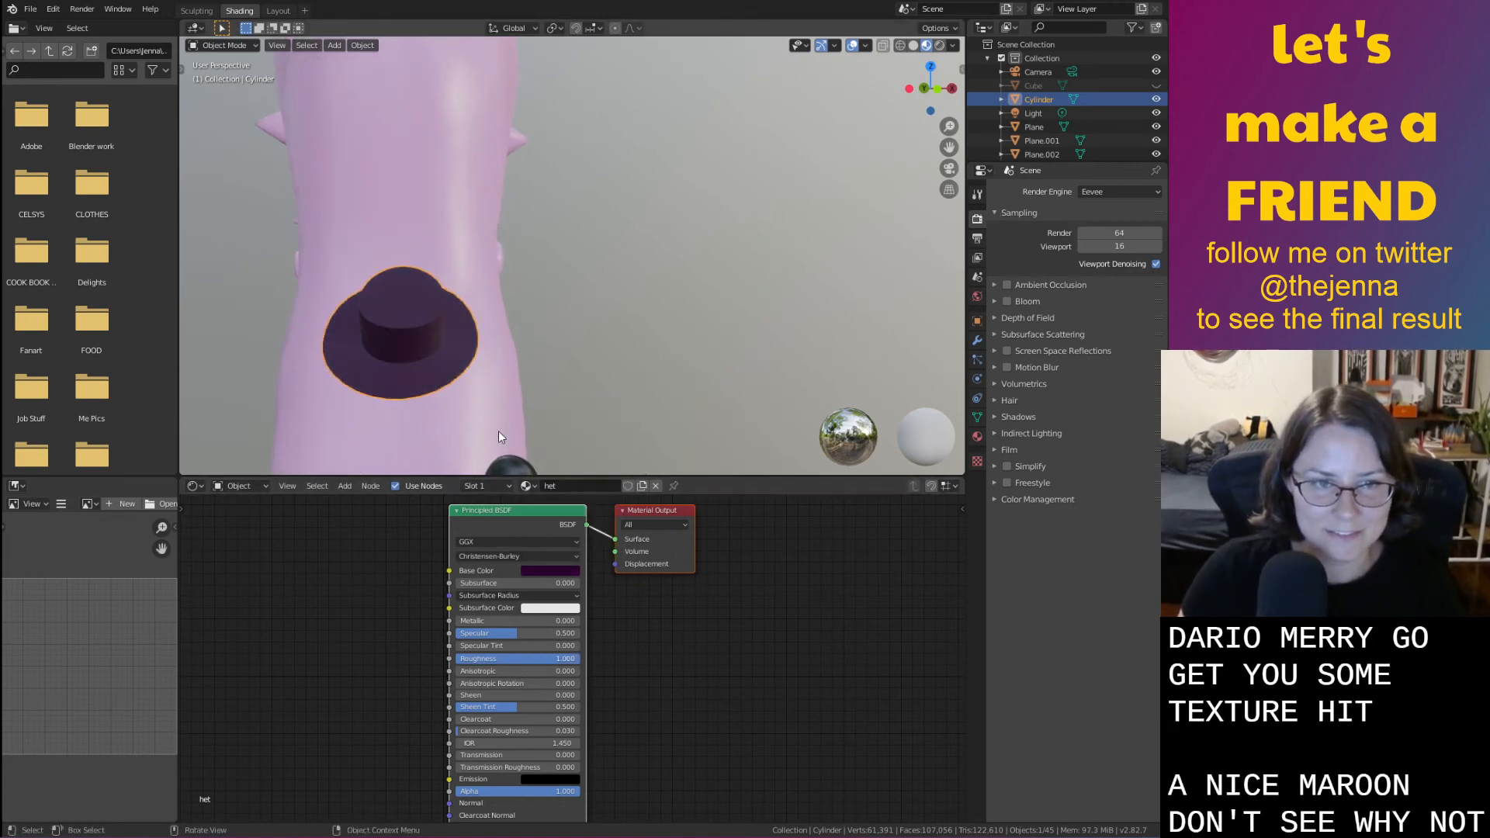
Switch to the Layout workspace and open the hat mesh in Edit Mode
middle_click_drag(498, 431, 597, 355)
scroll(608, 379, "up", 4)
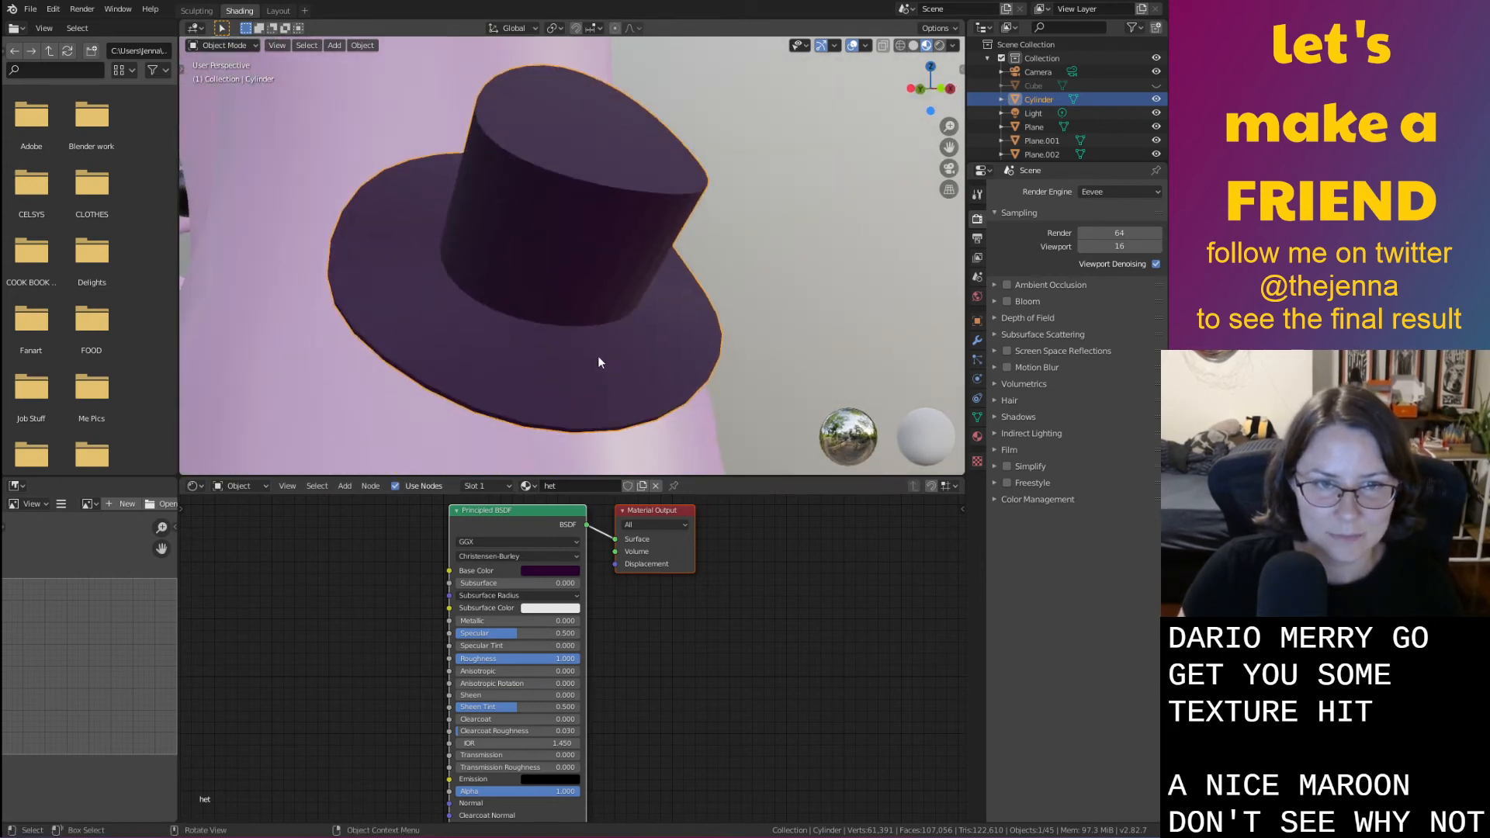
left_click(593, 353)
key("Tab")
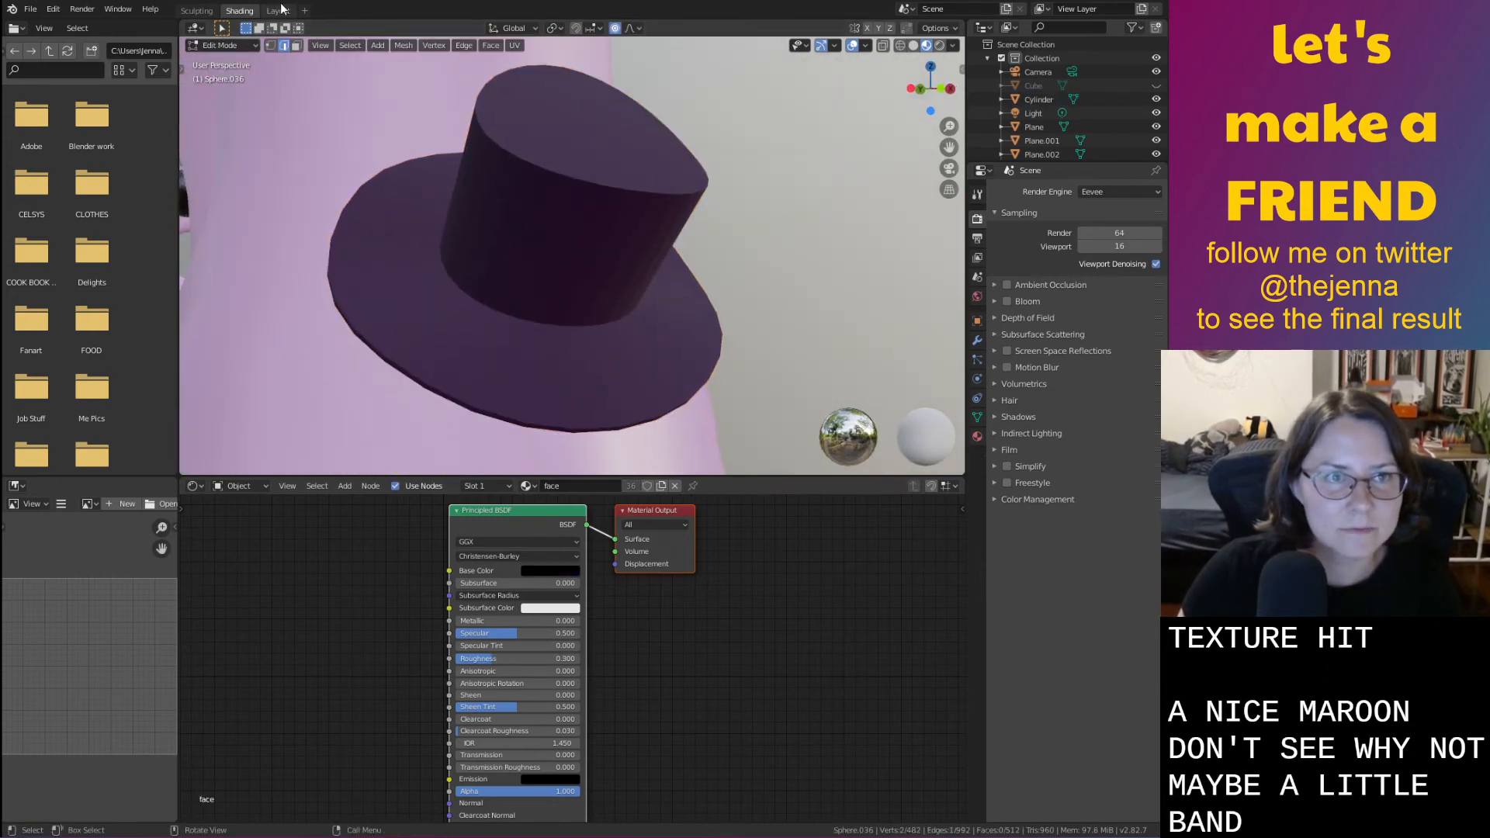
left_click(278, 10)
scroll(646, 339, "up", 4)
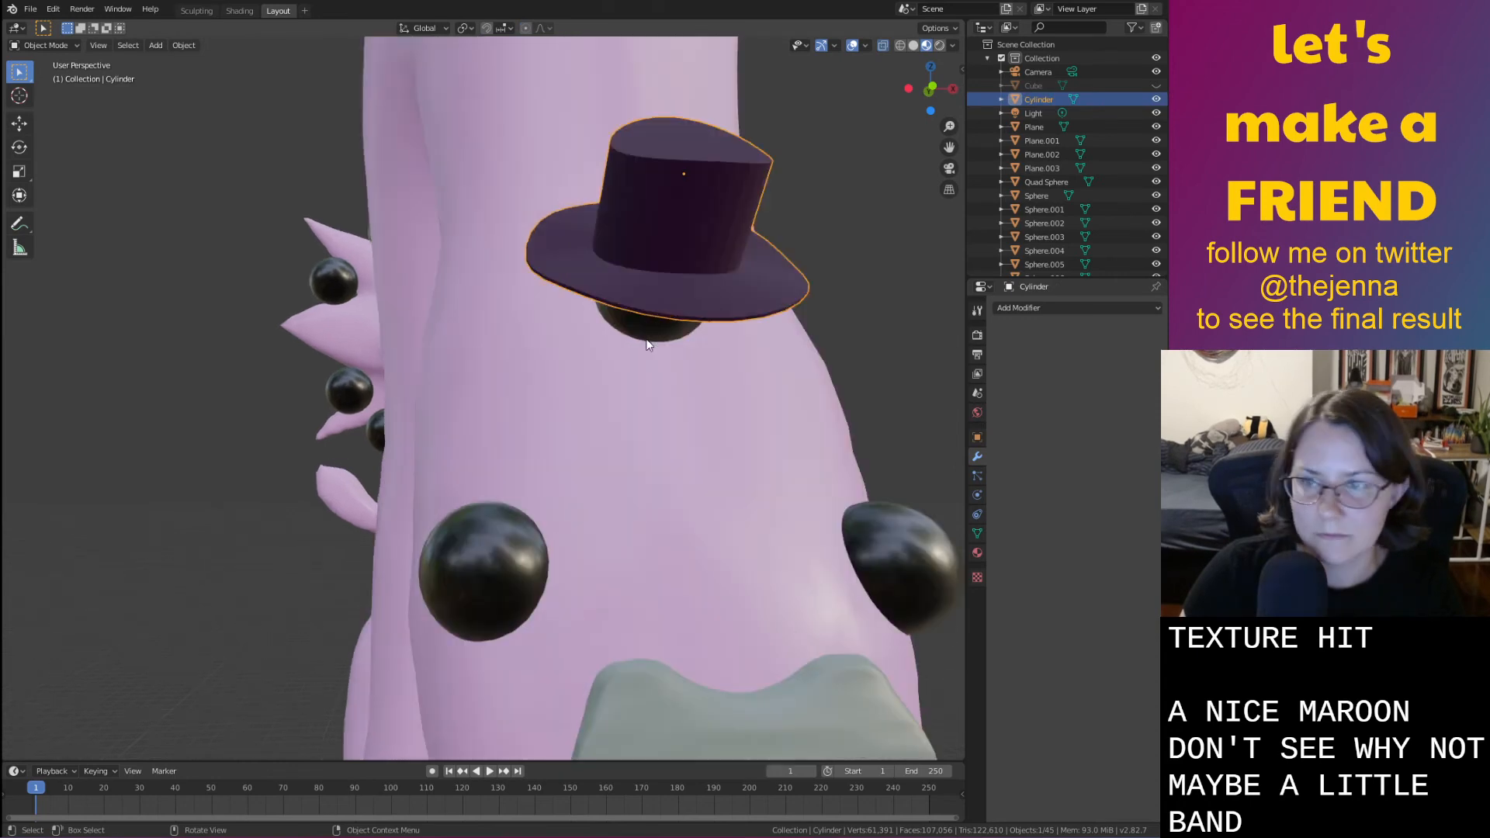
middle_click_drag(645, 338, 489, 440, "shift")
scroll(710, 444, "up", 1)
key("Tab")
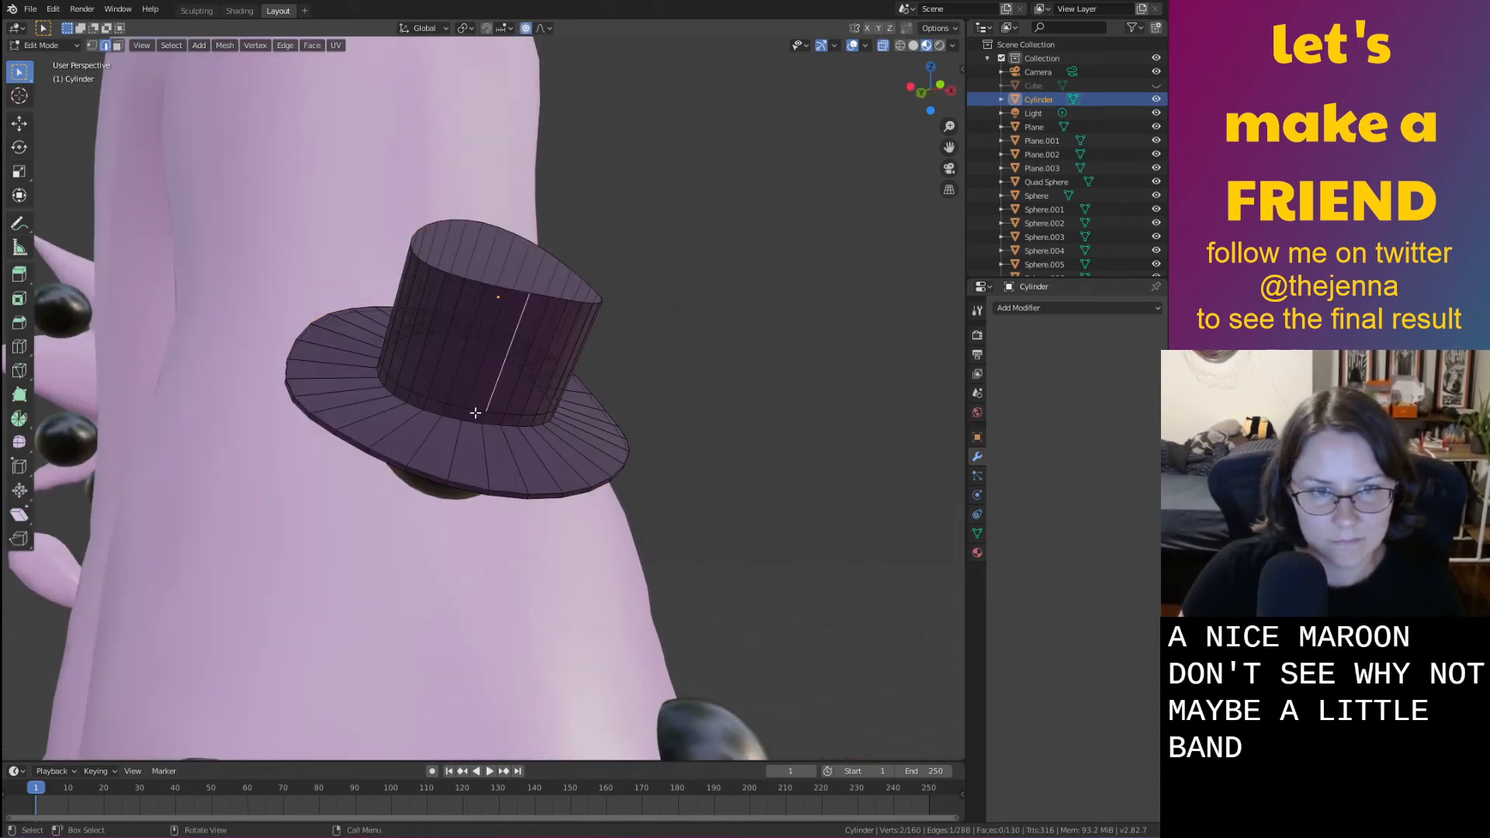
Try to loop-select the ring of narrow faces where the hat's crown meets the brim
key("alt")
left_click(472, 416, "alt")
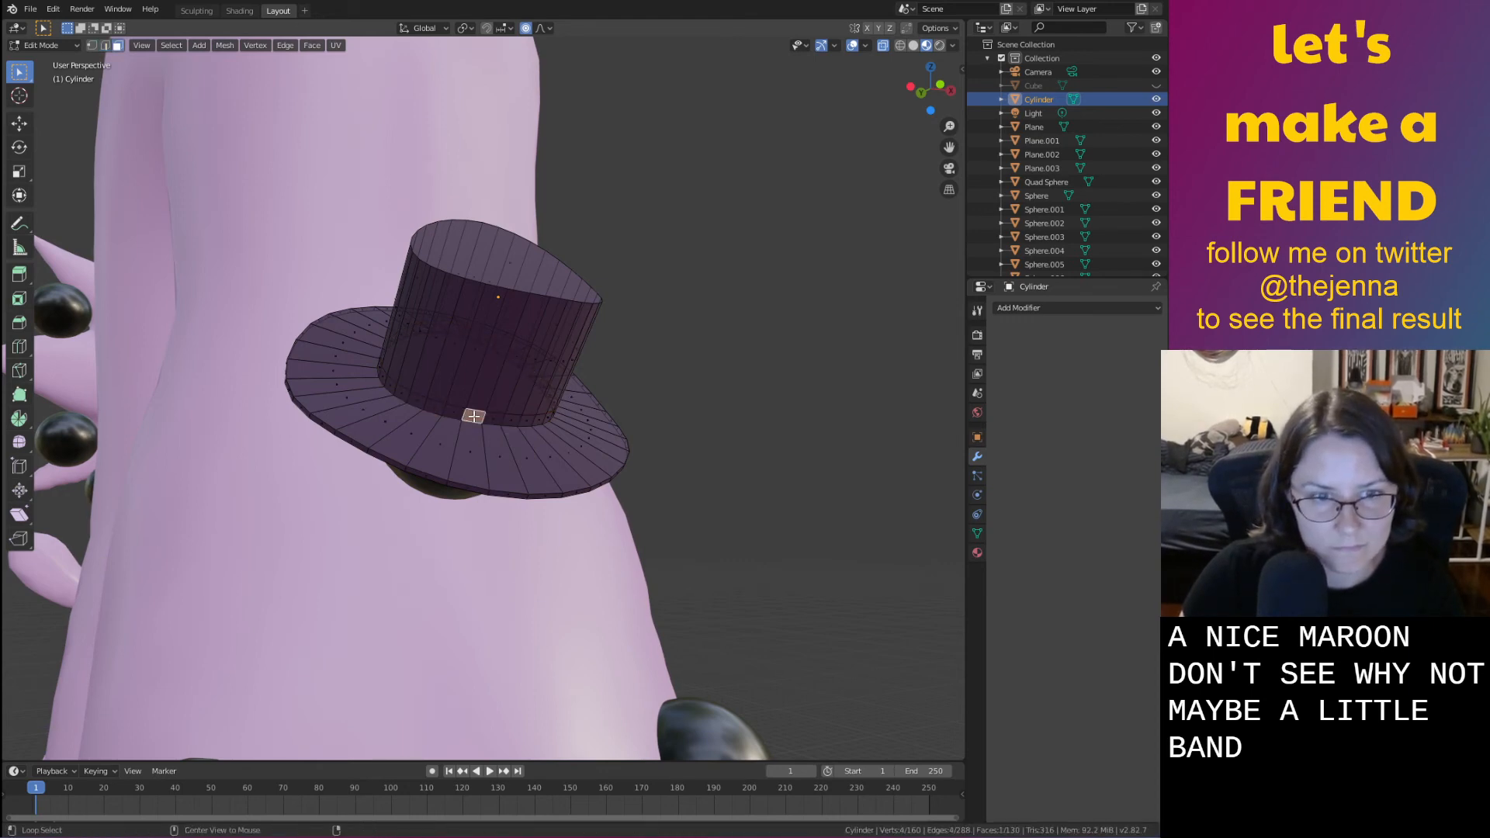
left_click(470, 416, "alt")
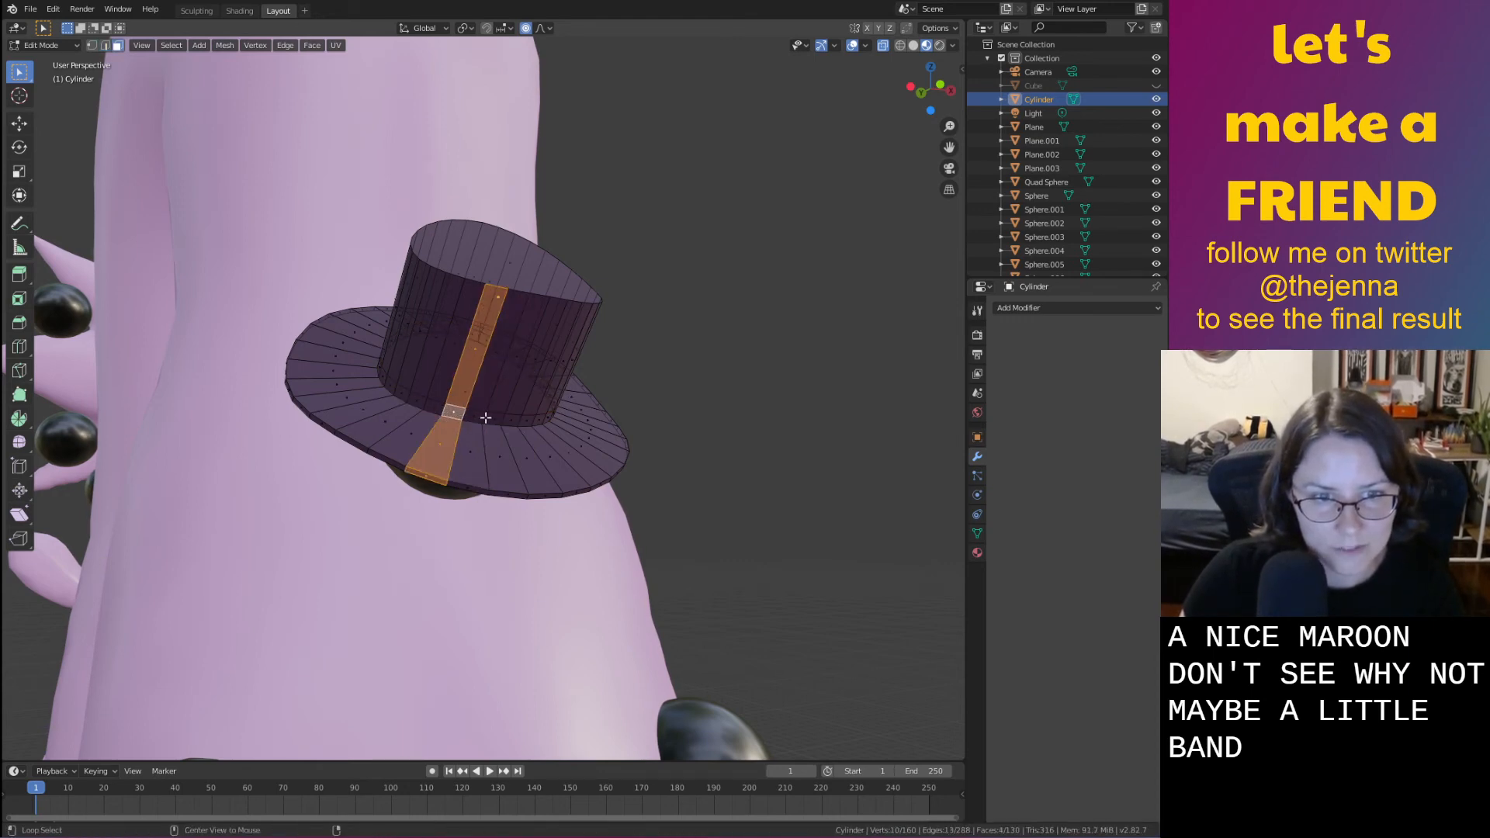
left_click(472, 415, "alt")
left_click(455, 412, "alt")
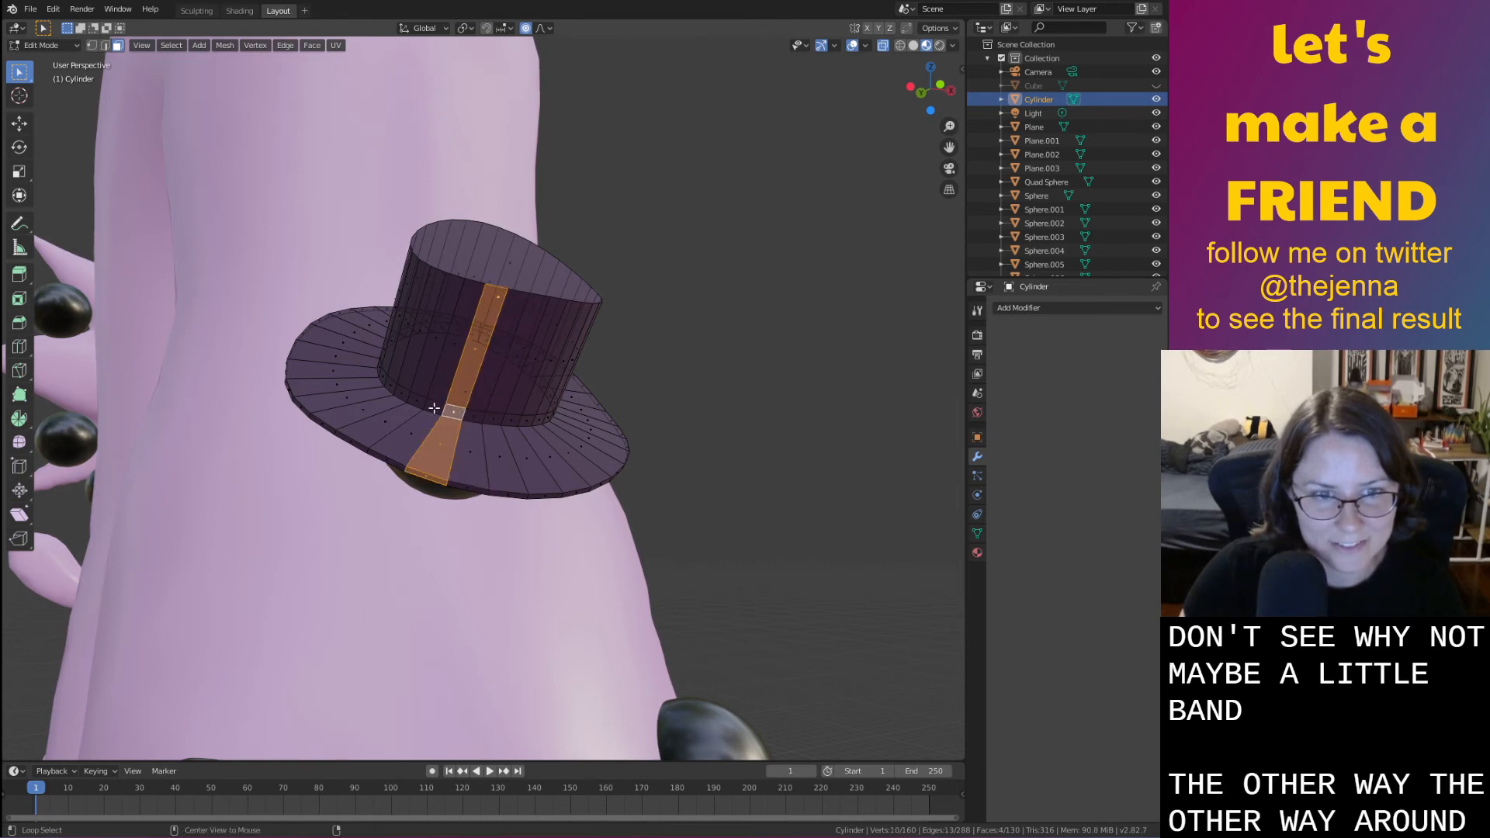
left_click(437, 410, "alt")
left_click(423, 406, "alt")
key("ctrl+z")
key("ctrl+z")
key("ctrl+z")
left_click(451, 414)
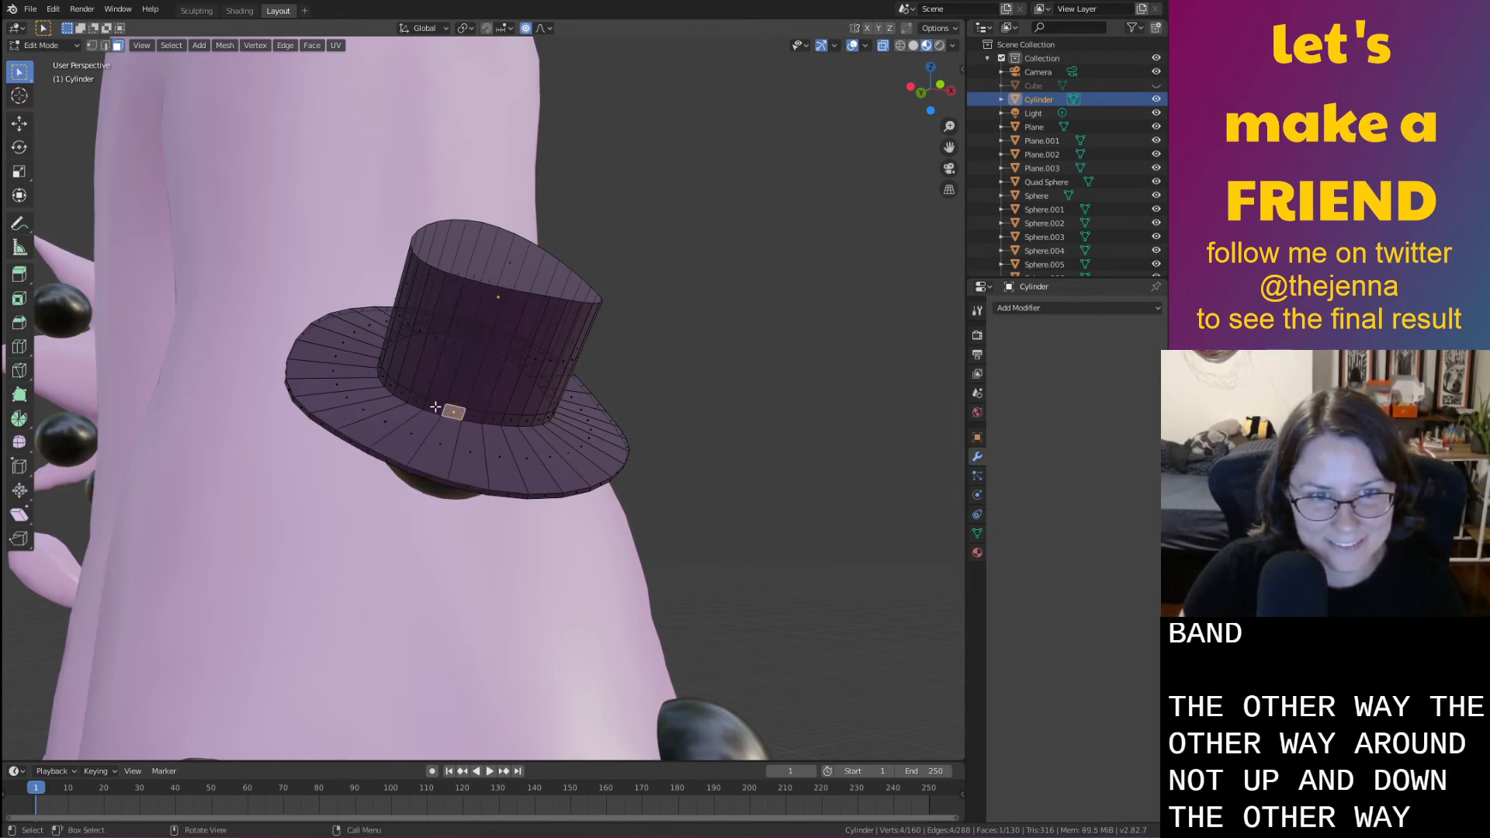
left_click(457, 413)
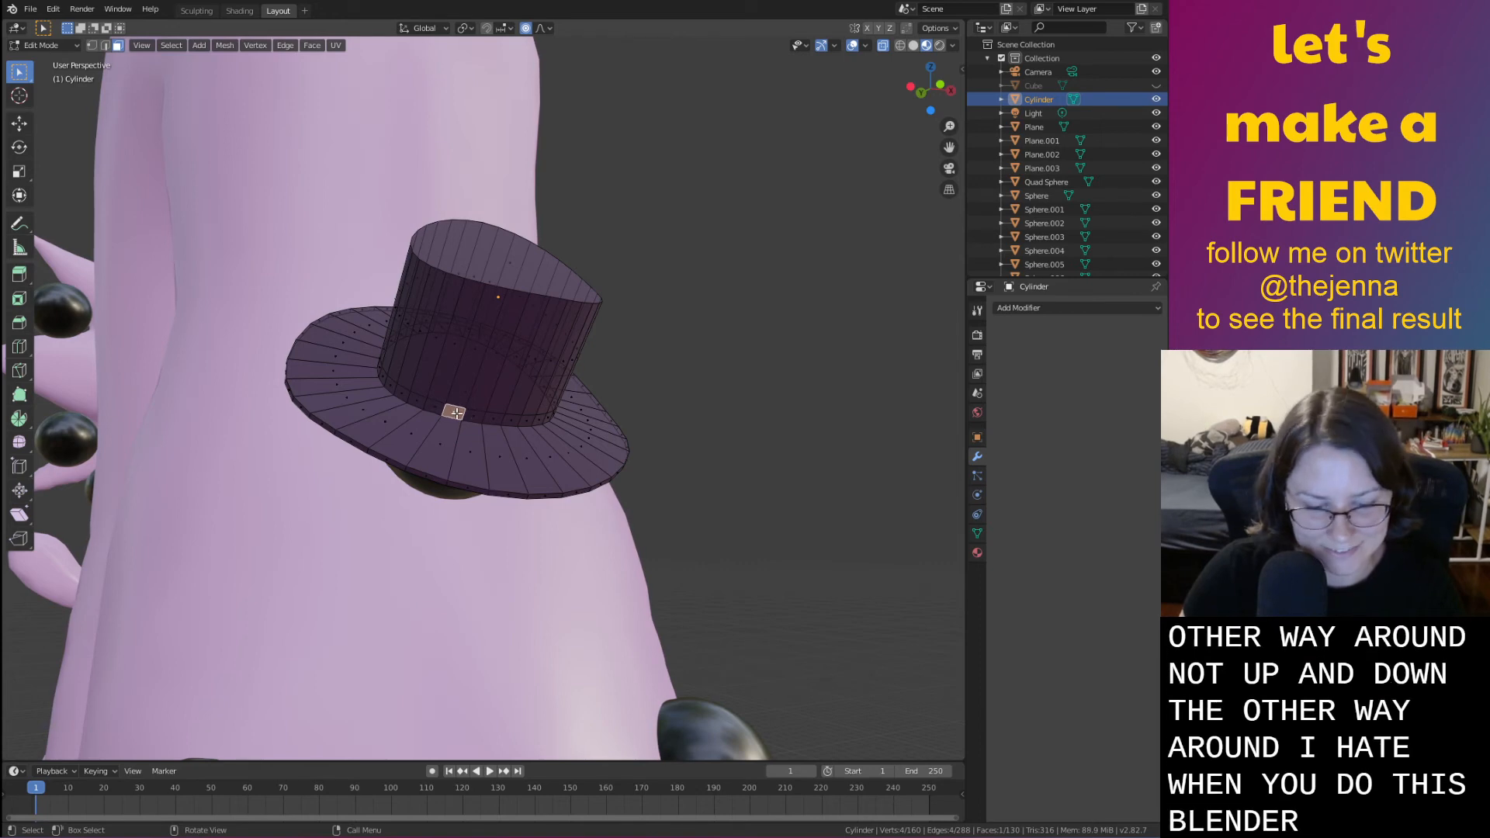
Select the two edge loops bordering the narrow band at the crown's base and return to the Shading workspace
left_click(438, 402, "alt")
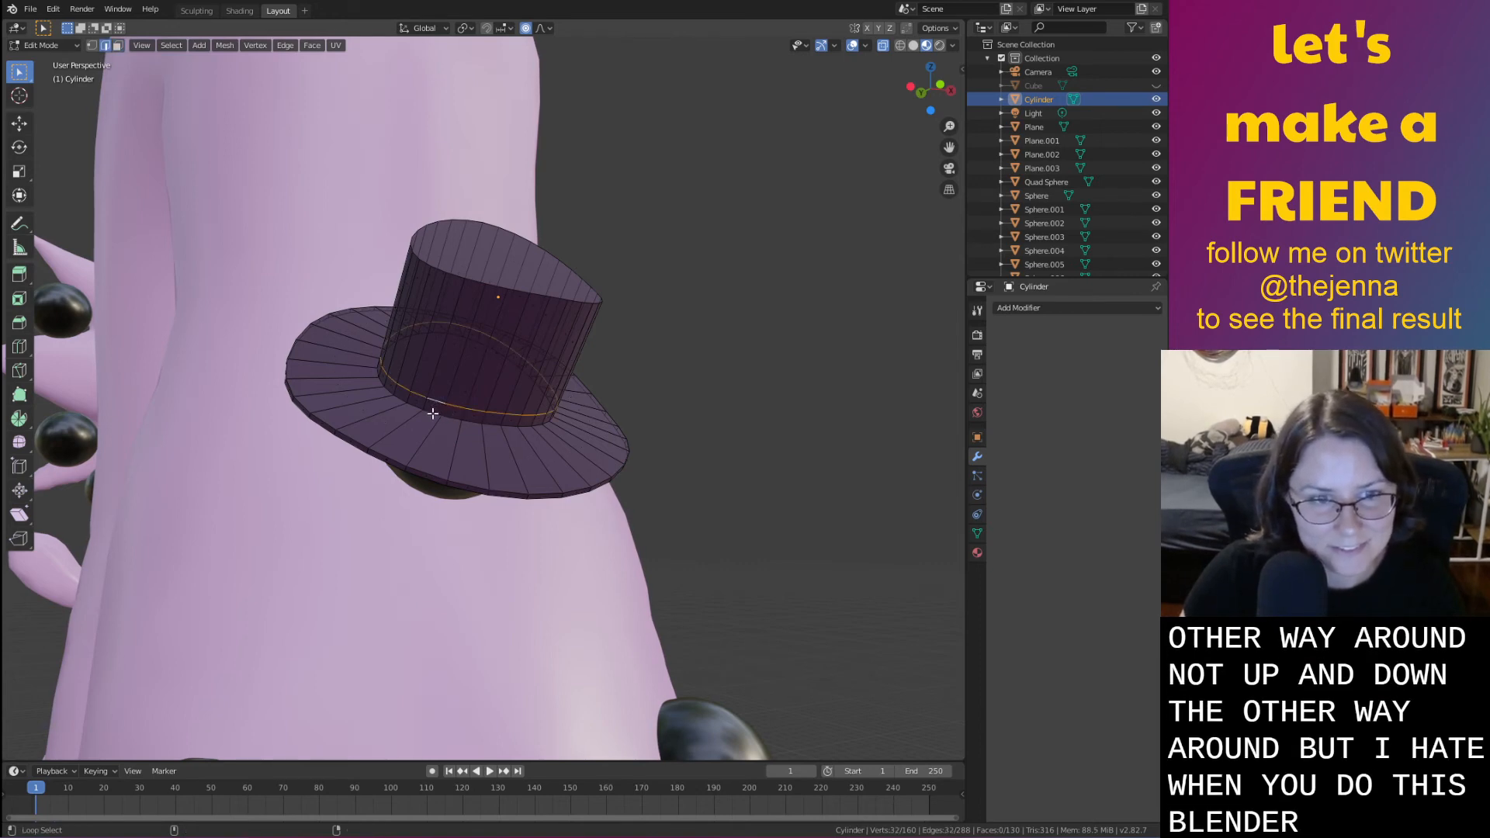
key("3")
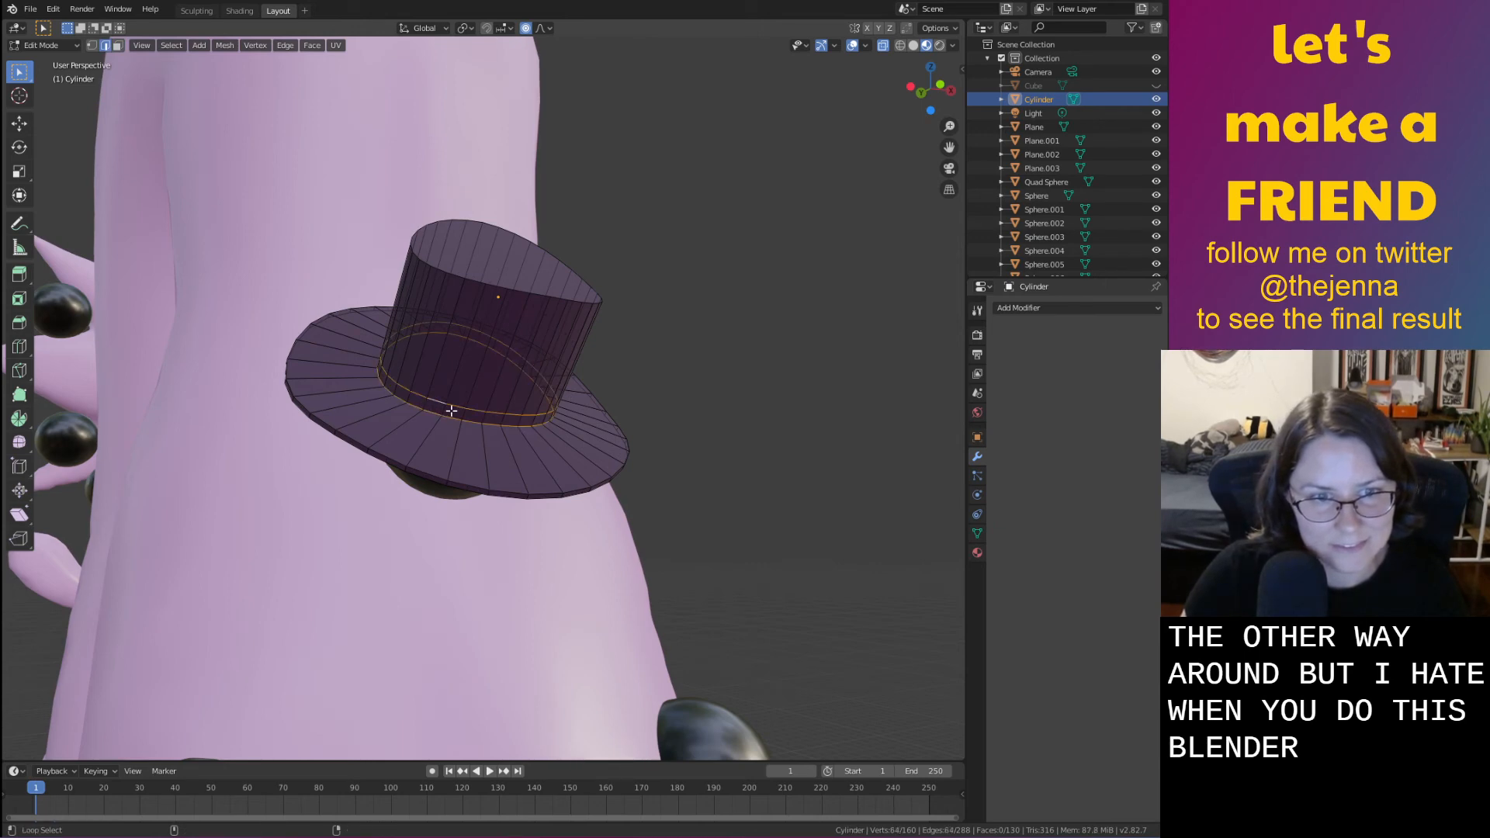
left_click(237, 11)
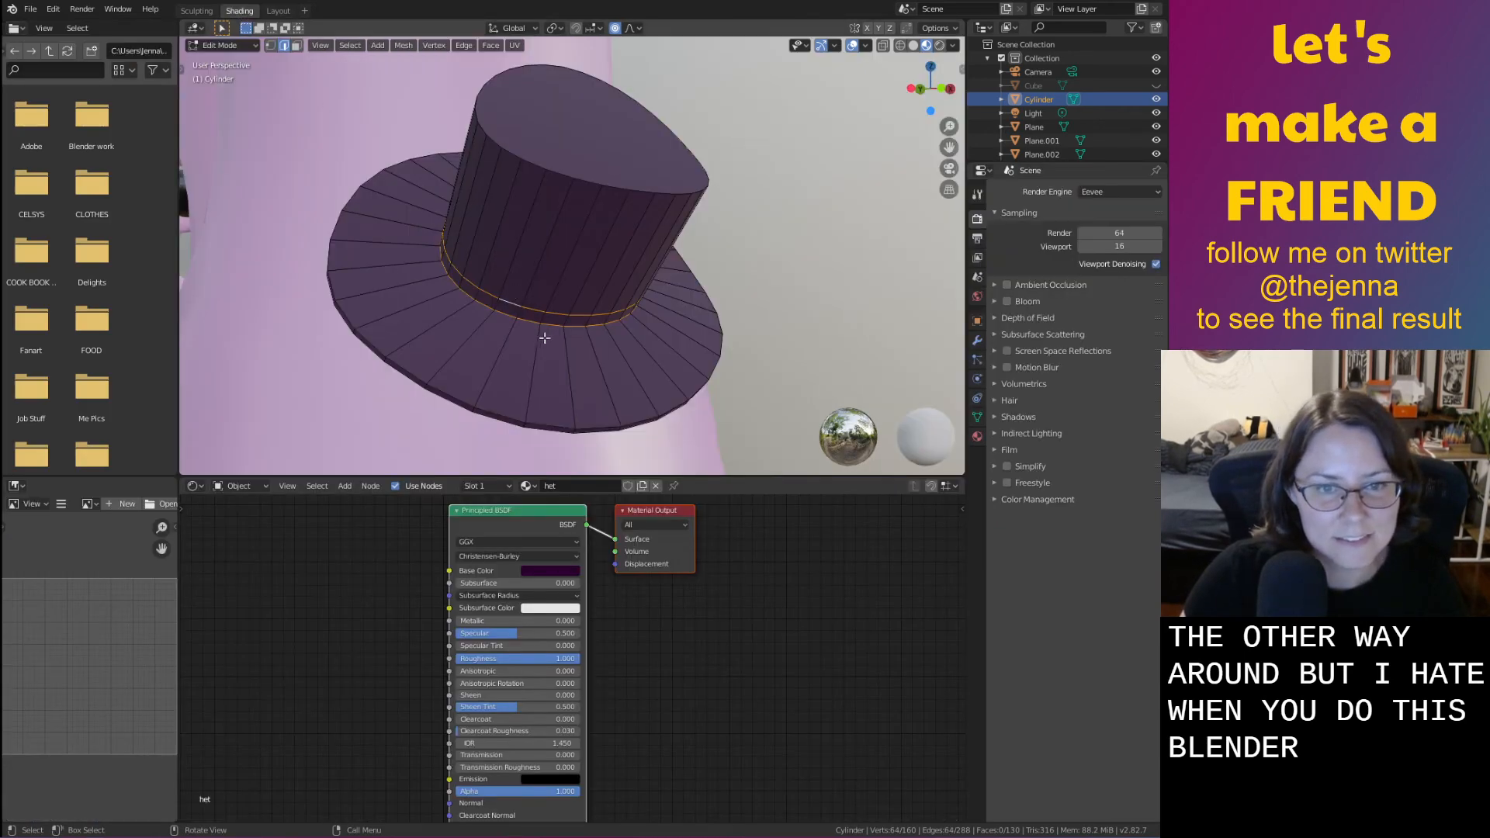
middle_click_drag(545, 338, 559, 417)
Add a second material slot to the hat with a new material named "band" and open its base color
left_click(509, 489)
left_click(556, 513)
left_click(497, 486)
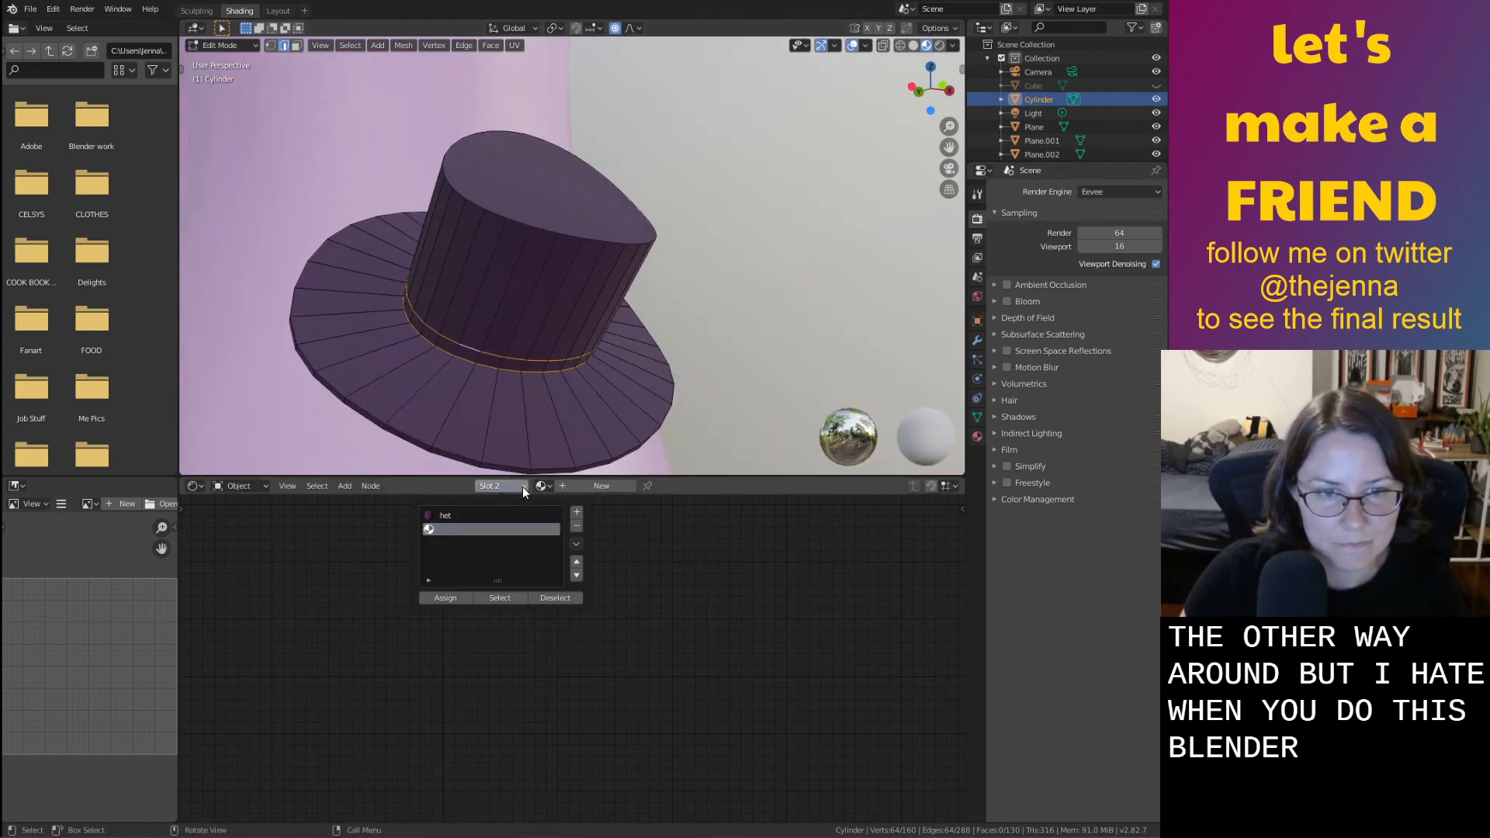
left_click(598, 486)
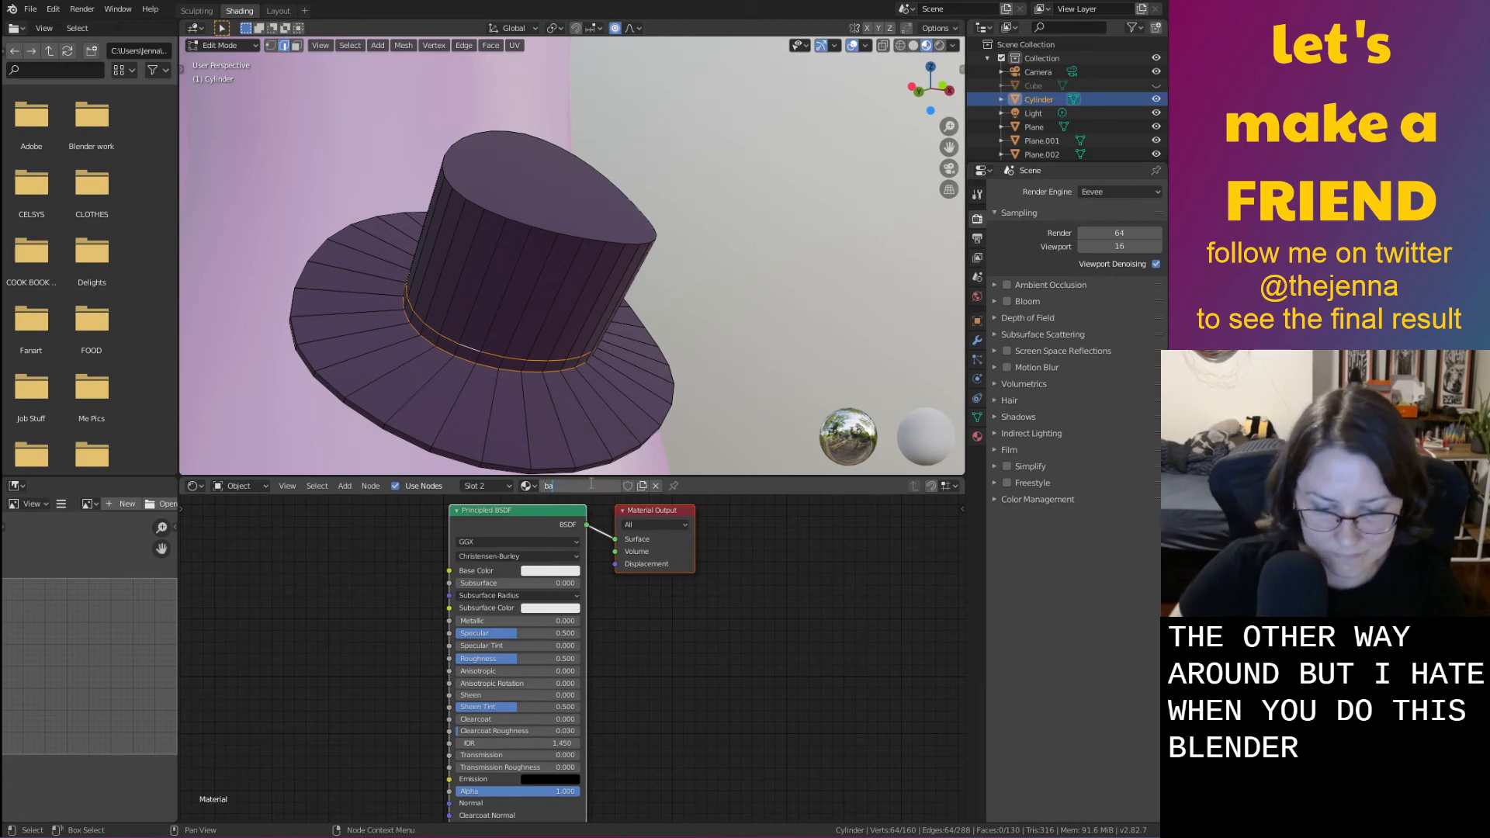
left_click(536, 572)
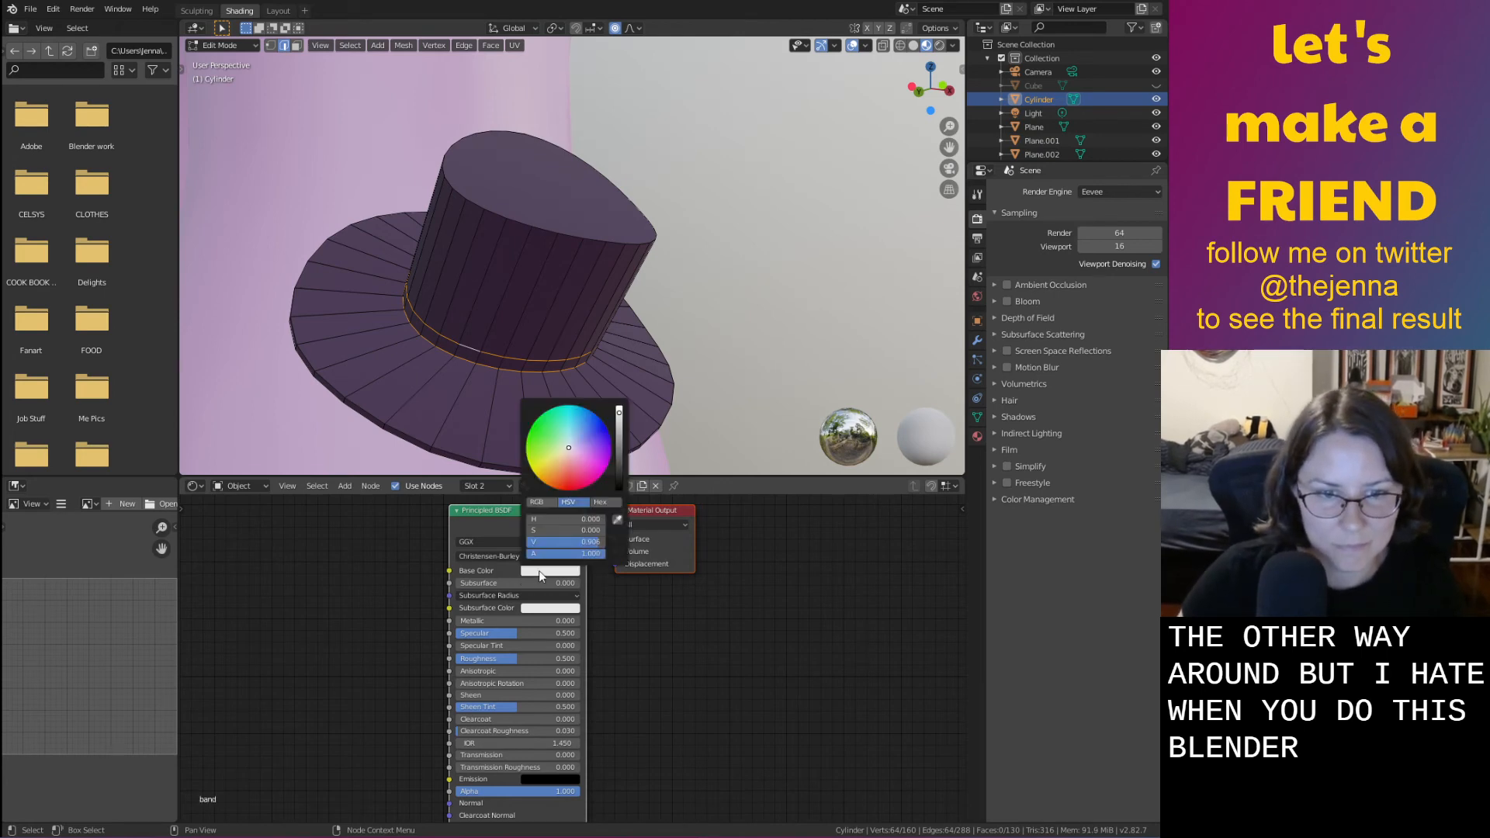
Assign the band material to the narrow ring of faces around the base of the hat's crown
left_click(492, 487)
left_click(431, 598)
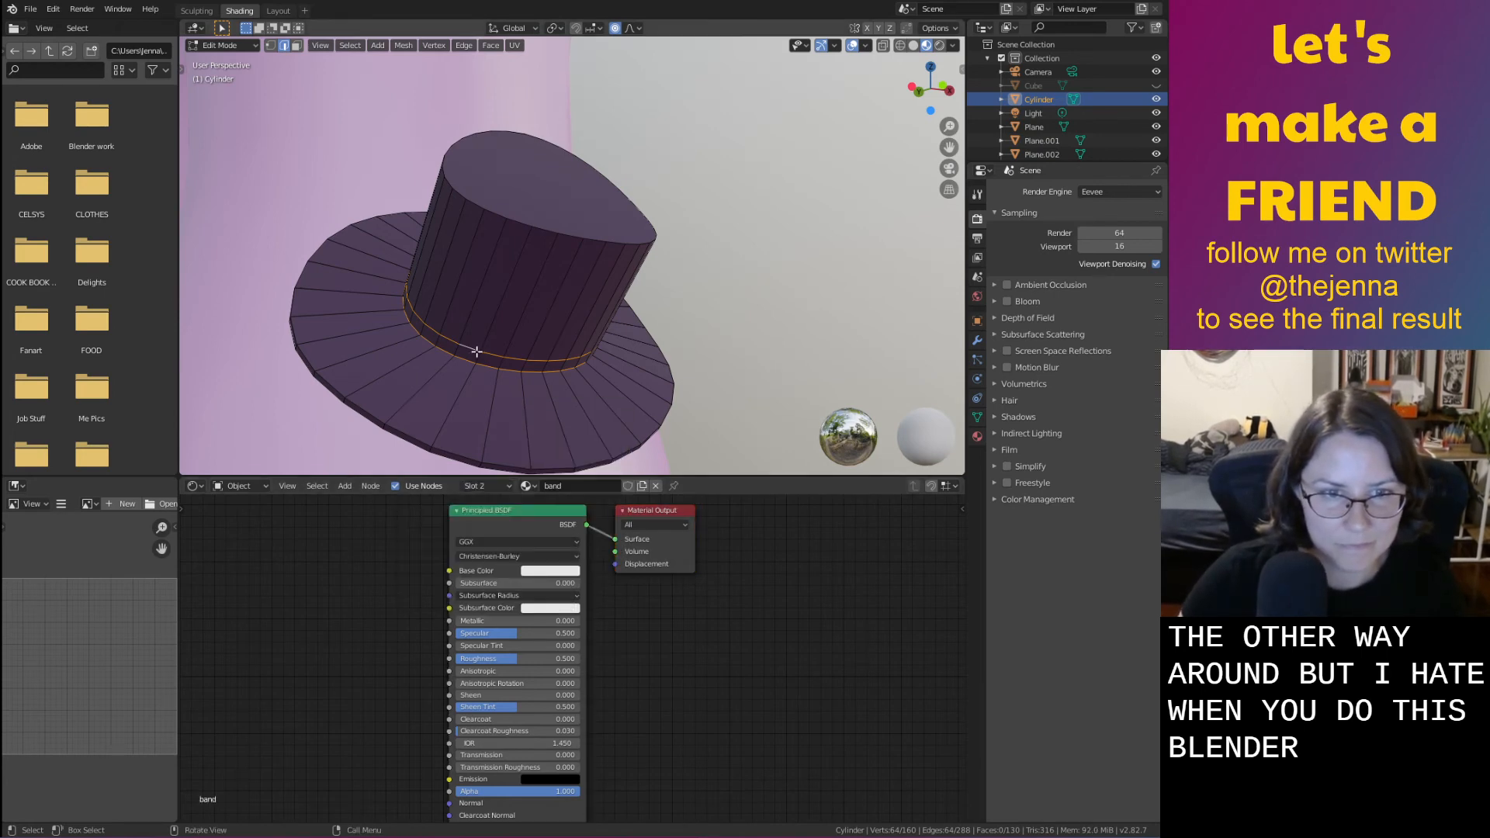
key("3")
left_click(466, 354)
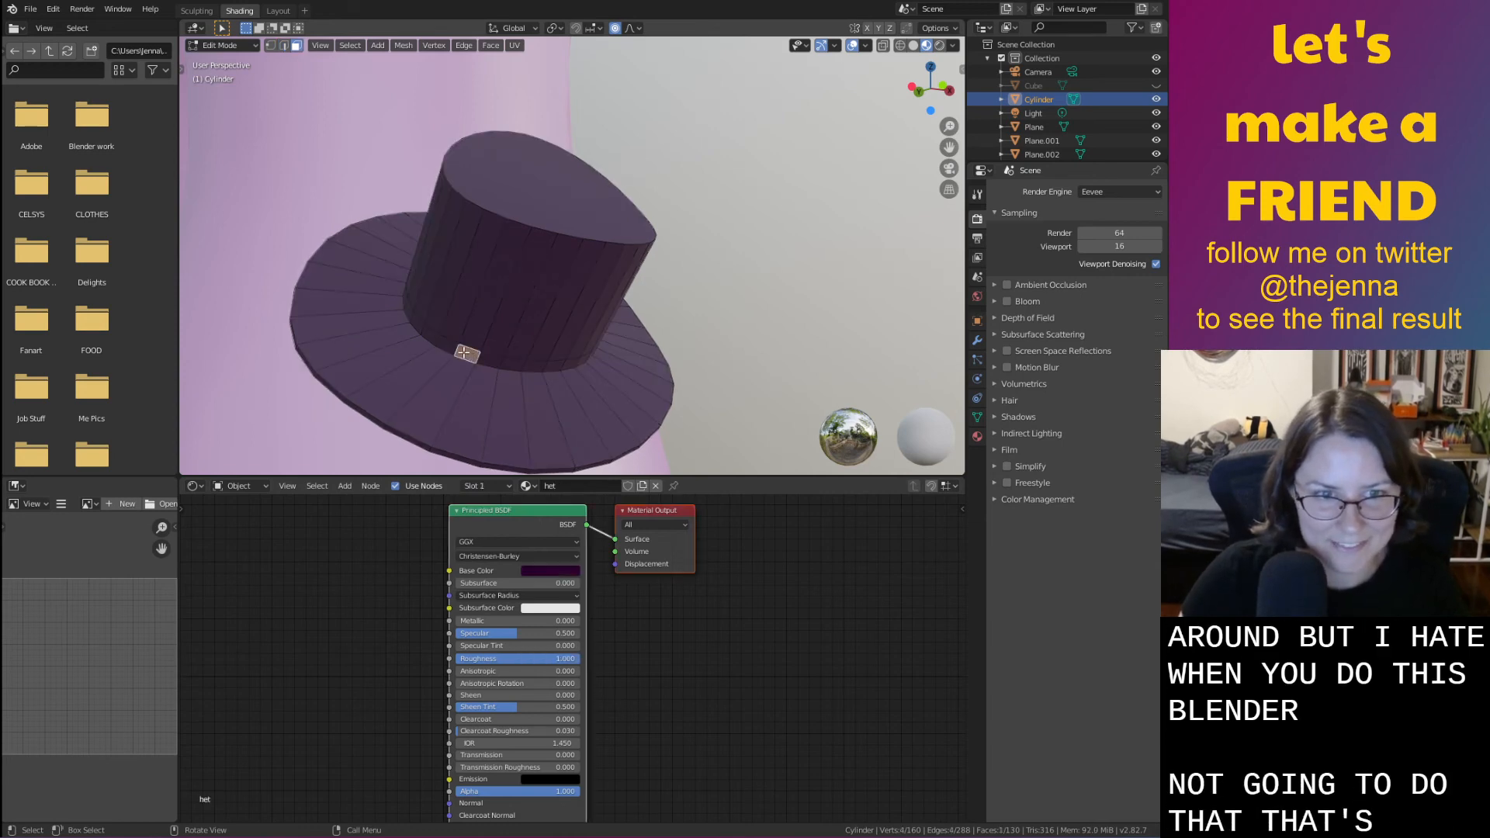
left_click(460, 351, "alt")
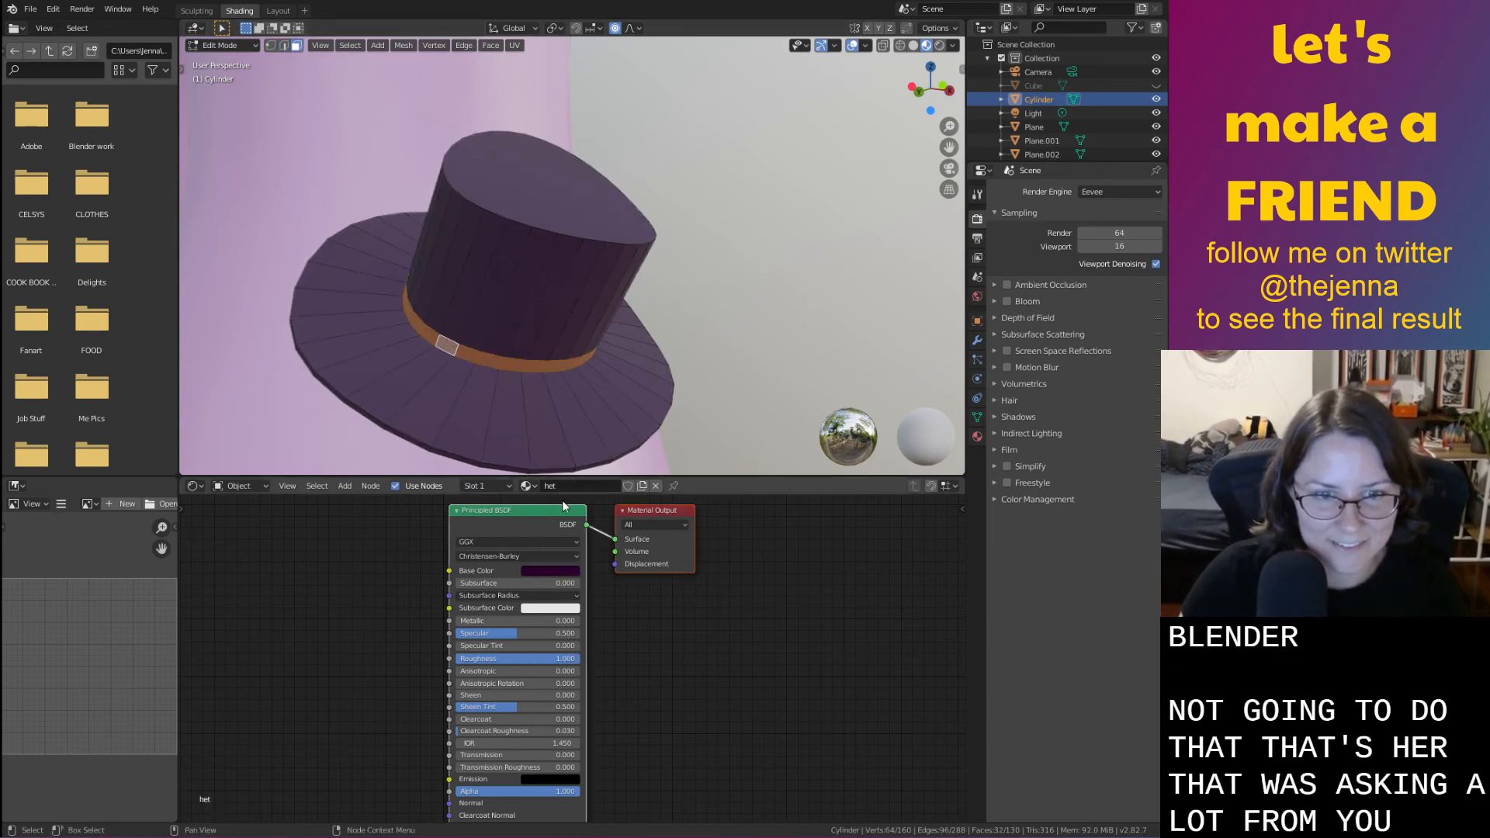
left_click(518, 486)
left_click(463, 525)
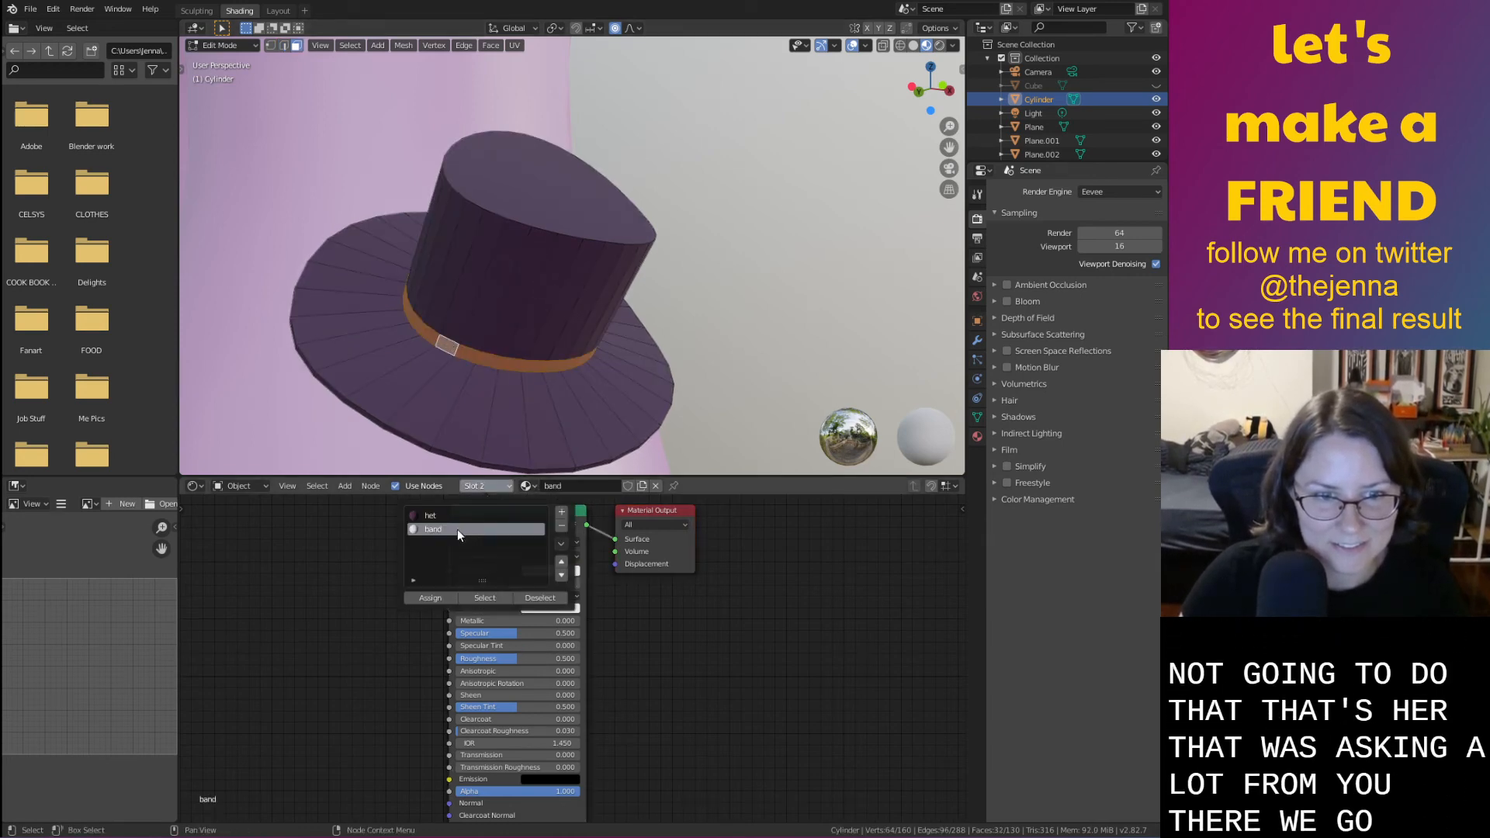
left_click(441, 598)
Return to Object Mode, save the file and select the pink worm body
key("Tab")
left_click(711, 344)
scroll(711, 344, "down", 8)
middle_click_drag(711, 344, 817, 271)
key("ctrl+s")
left_click(755, 201)
mouse_move(754, 201)
middle_mouse_down()
mouse_move(656, 194)
mouse_move(525, 230)
mouse_move(526, 202)
mouse_move(506, 206)
mouse_move(572, 212)
mouse_move(492, 226)
mouse_move(509, 206)
mouse_move(496, 221)
mouse_move(425, 188)
middle_mouse_up()
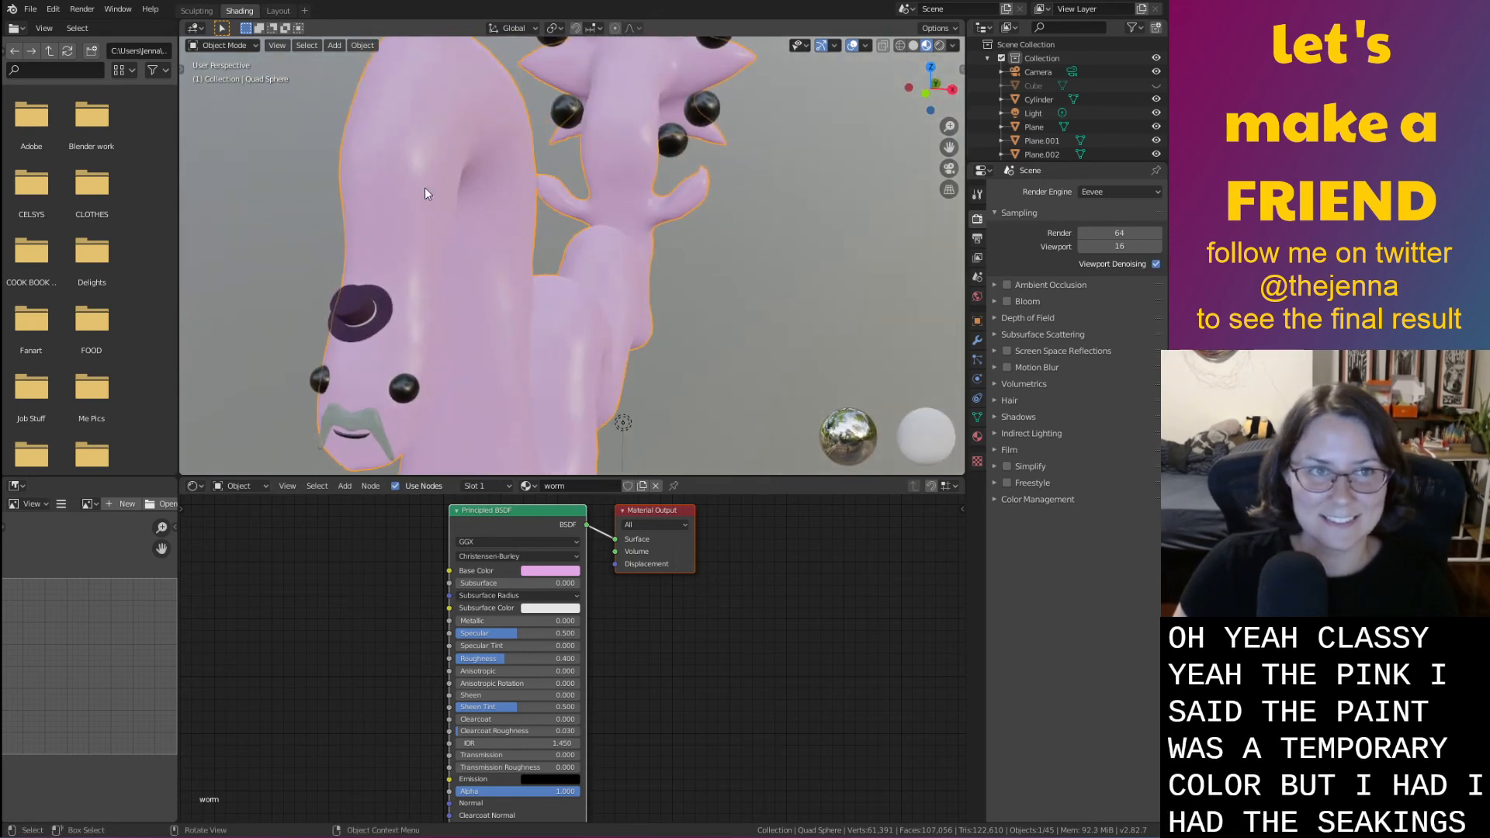
Switch to the Sculpting workspace and reshape the underside of the worm's upper neck bend with the Grab brush
left_click(195, 12)
middle_click_drag(294, 67, 131, 78)
middle_click_drag(742, 316, 287, 143, "shift")
mouse_move(497, 233)
middle_mouse_down()
mouse_move(446, 231)
mouse_move(504, 194)
middle_mouse_up()
key("g")
mouse_move(687, 223)
left_mouse_down()
mouse_move(691, 182)
mouse_move(685, 194)
mouse_move(651, 172)
left_mouse_up()
left_click_drag(699, 179, 708, 169)
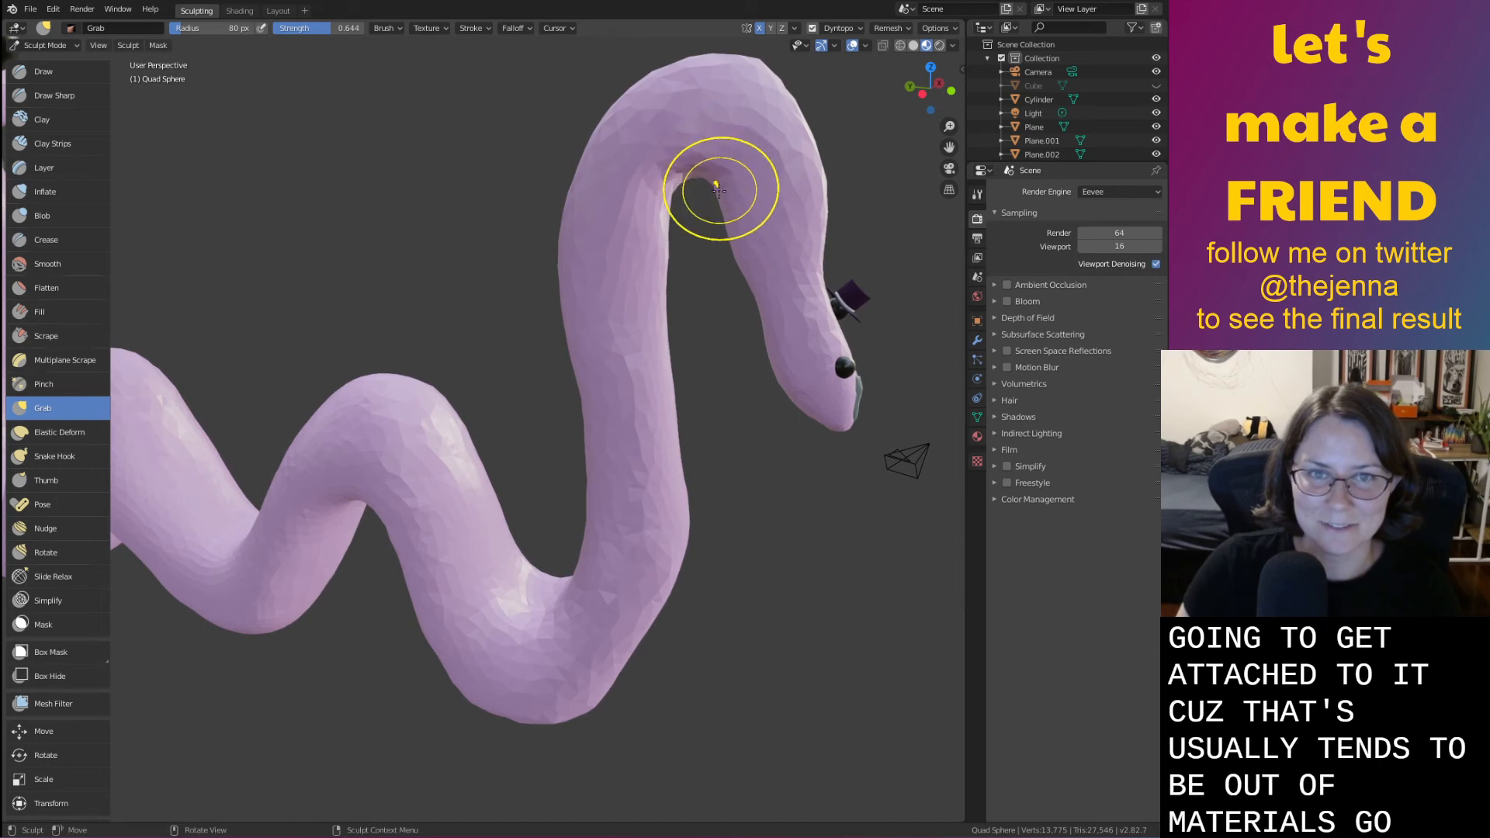
left_click_drag(736, 239, 752, 241)
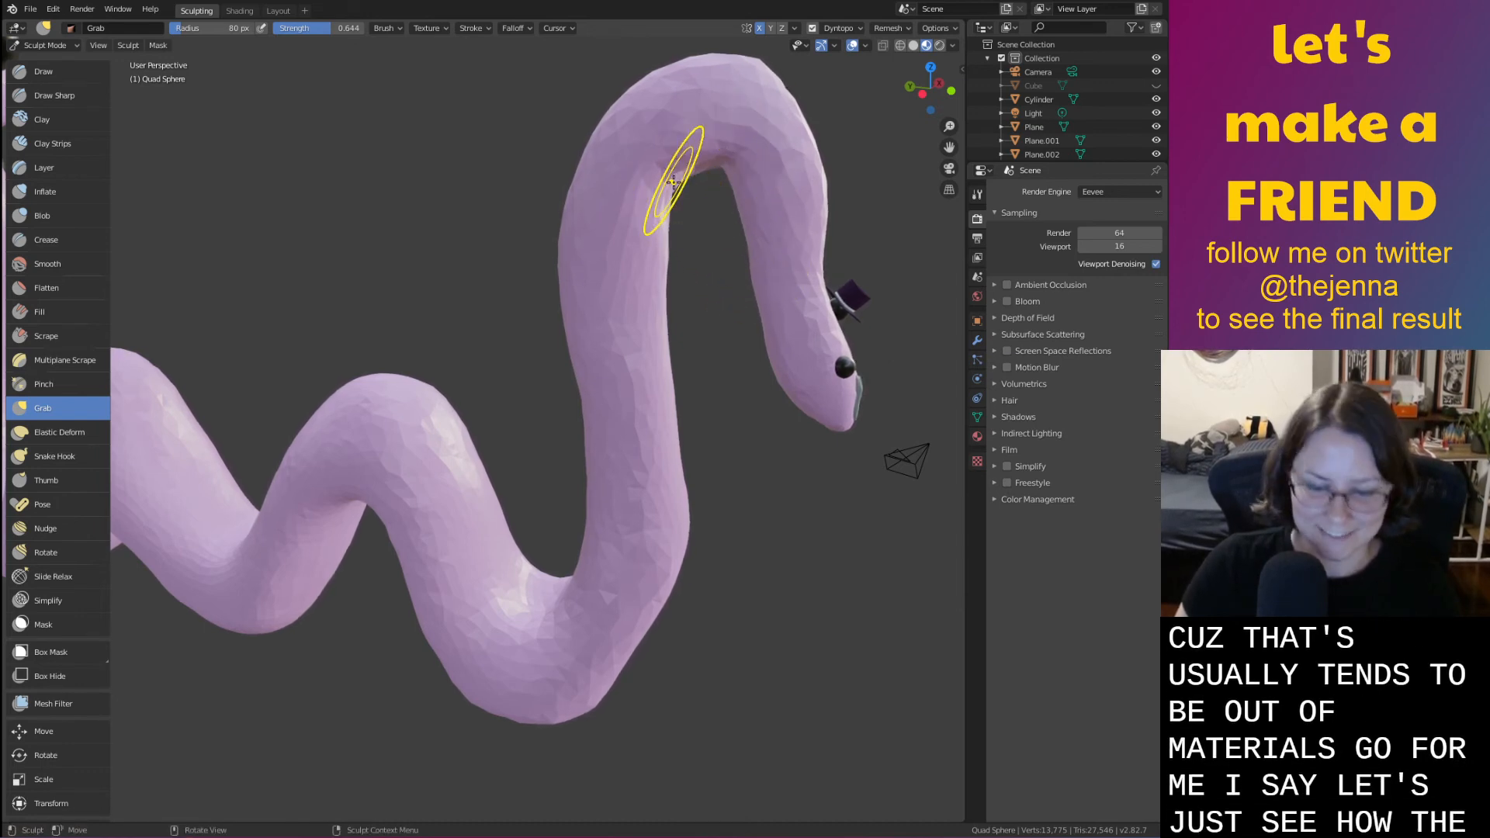
Inflate and smooth the inner curve of the upper neck bend
key("i")
left_click_drag(737, 163, 732, 153)
key("shift+s")
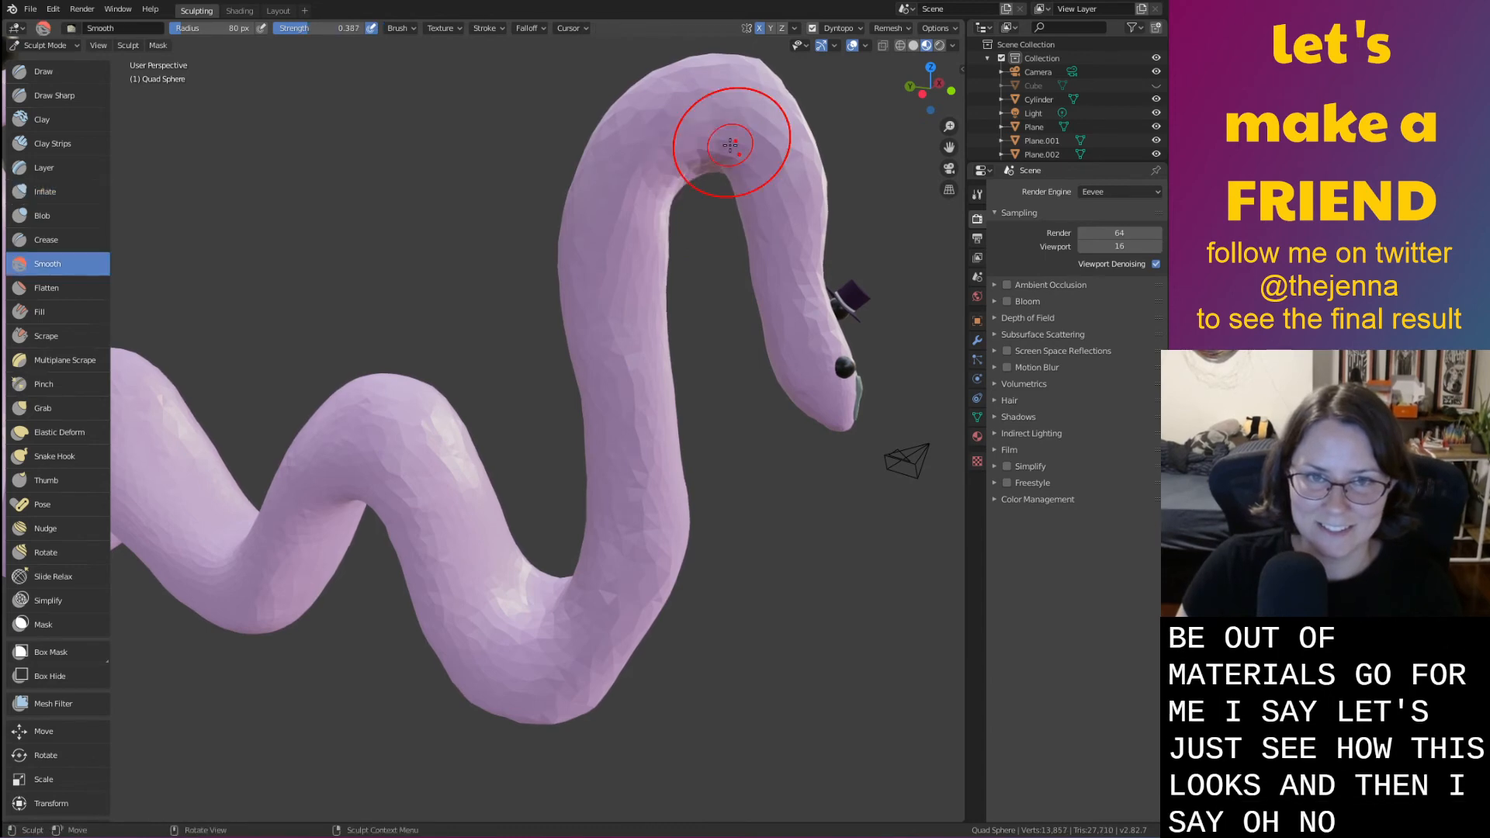
Inflate and smooth the flat underside of the worm's front lower body bend
mouse_move(715, 217)
middle_mouse_down()
mouse_move(282, 207)
mouse_move(234, 109)
middle_mouse_up()
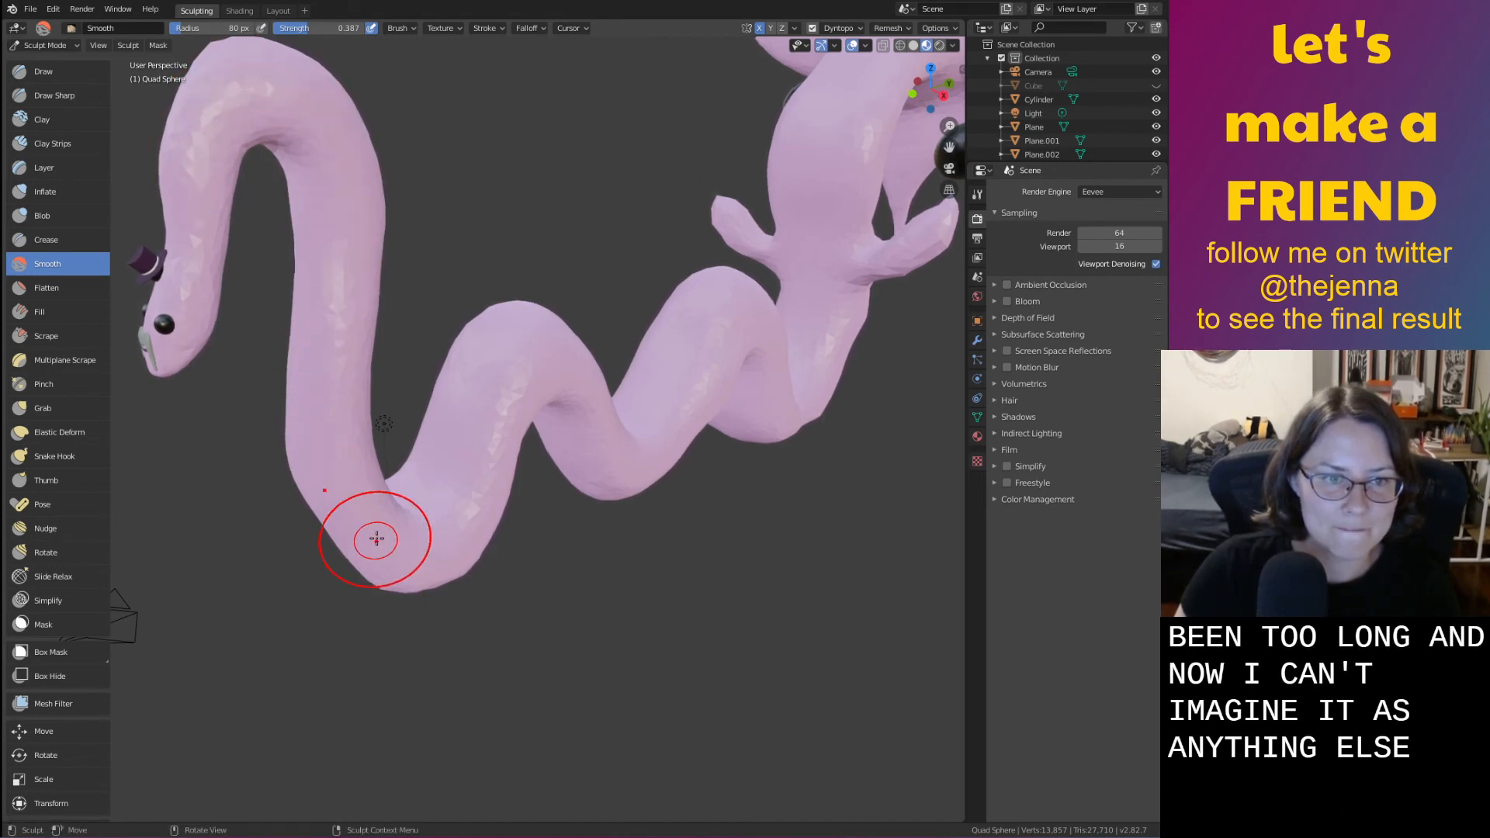
mouse_move(376, 535)
middle_mouse_down()
mouse_move(526, 429)
mouse_move(481, 477)
middle_mouse_up()
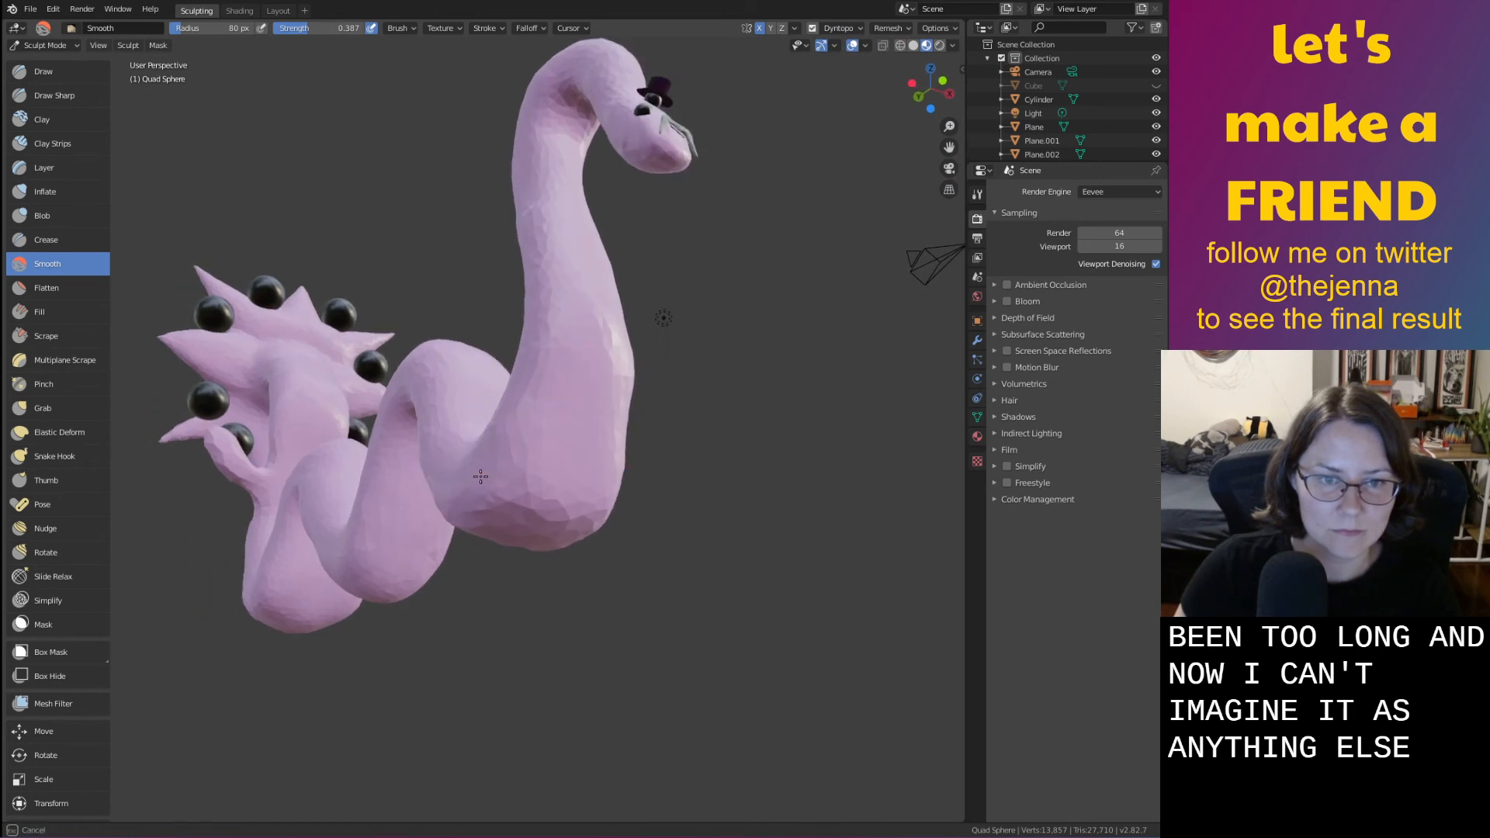
mouse_move(464, 571)
middle_mouse_down()
mouse_move(776, 156)
mouse_move(858, 81)
middle_mouse_up()
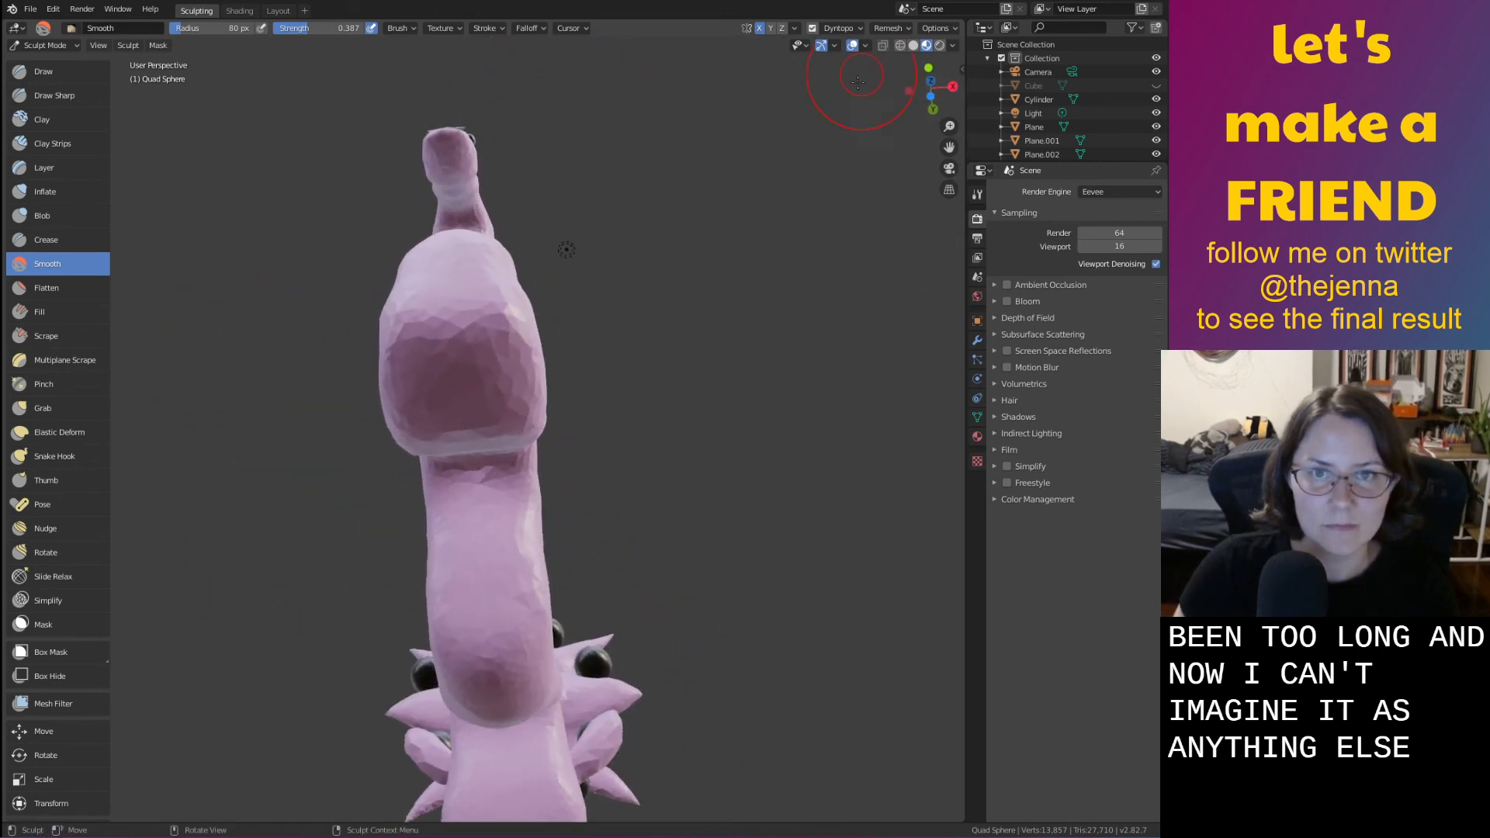
key("i")
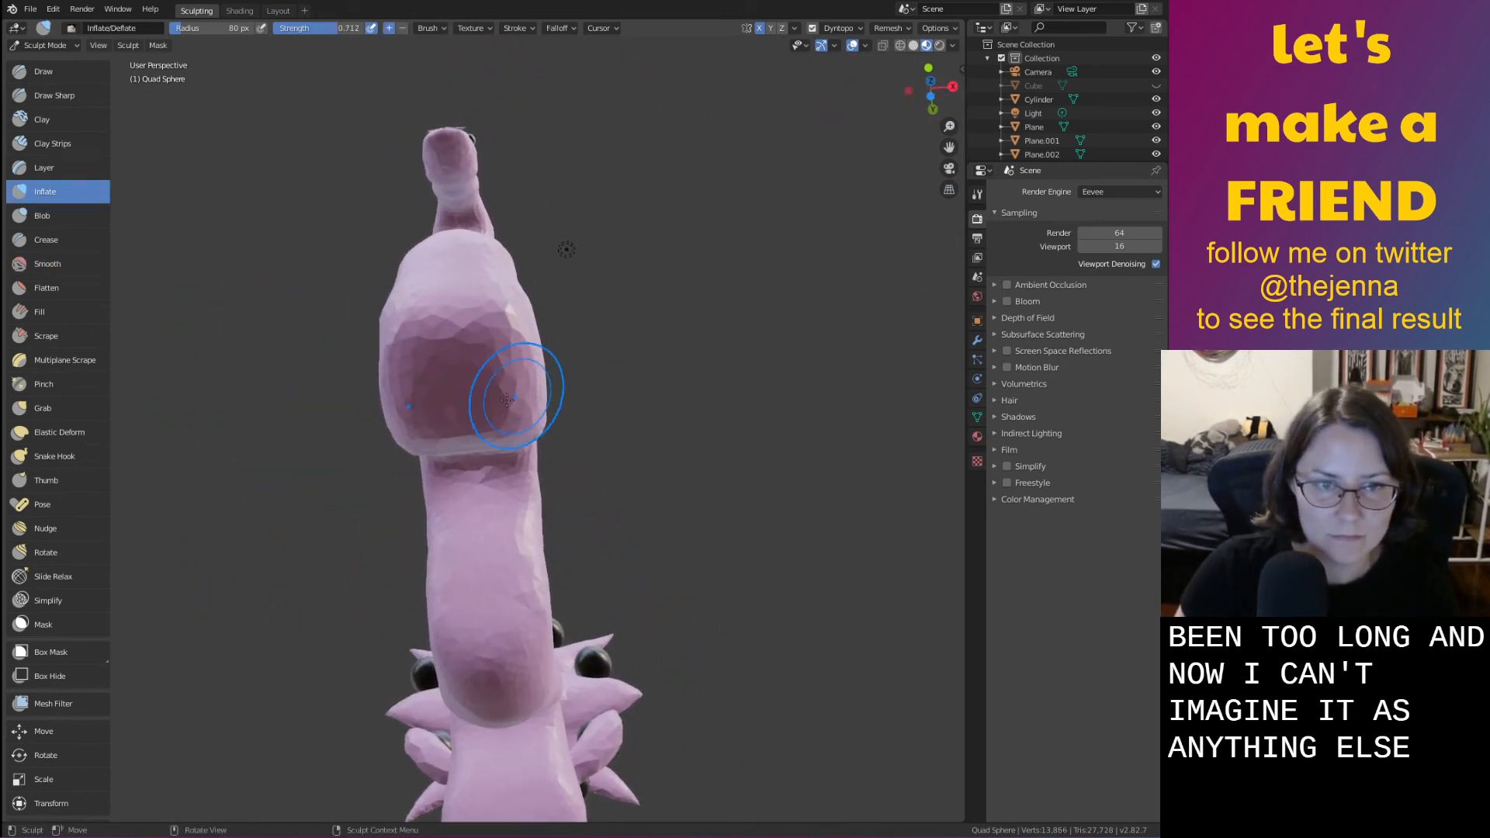
middle_click_drag(501, 412, 399, 482)
key("shift+s")
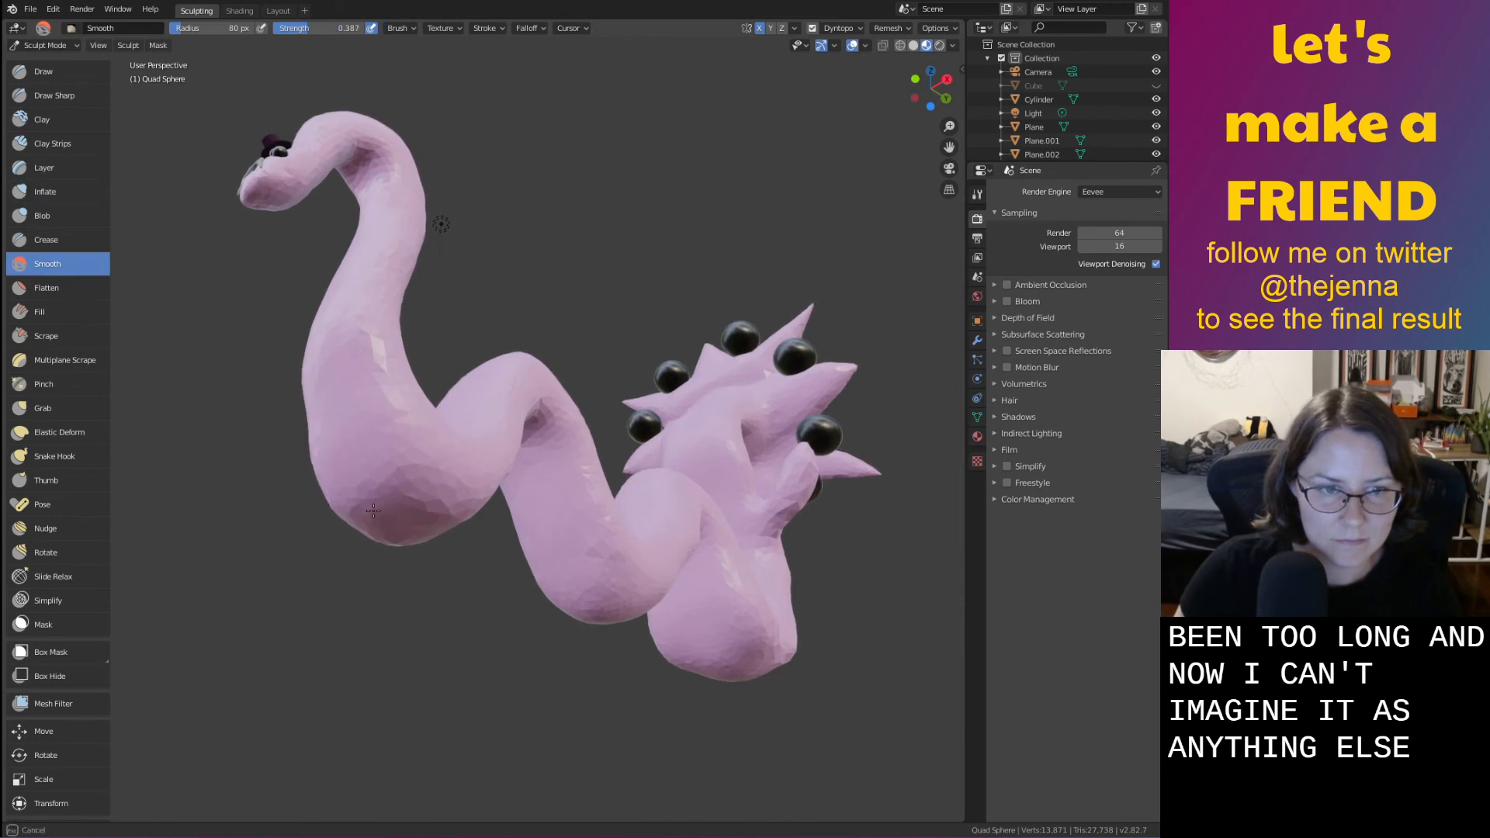
middle_click_drag(436, 516, 303, 588)
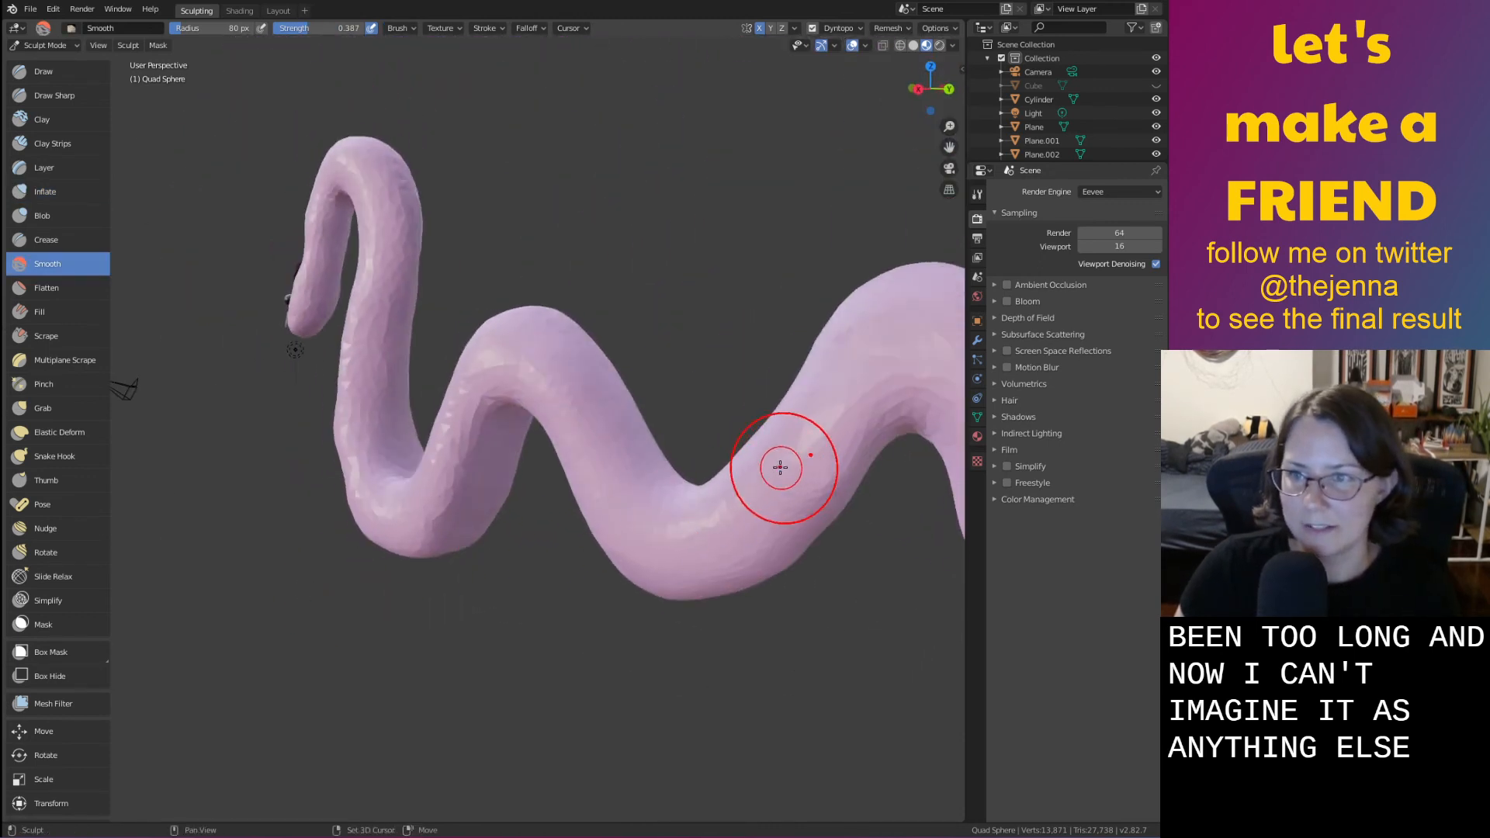
mouse_move(780, 466)
middle_mouse_down()
mouse_move(598, 433)
mouse_move(610, 485)
middle_mouse_up()
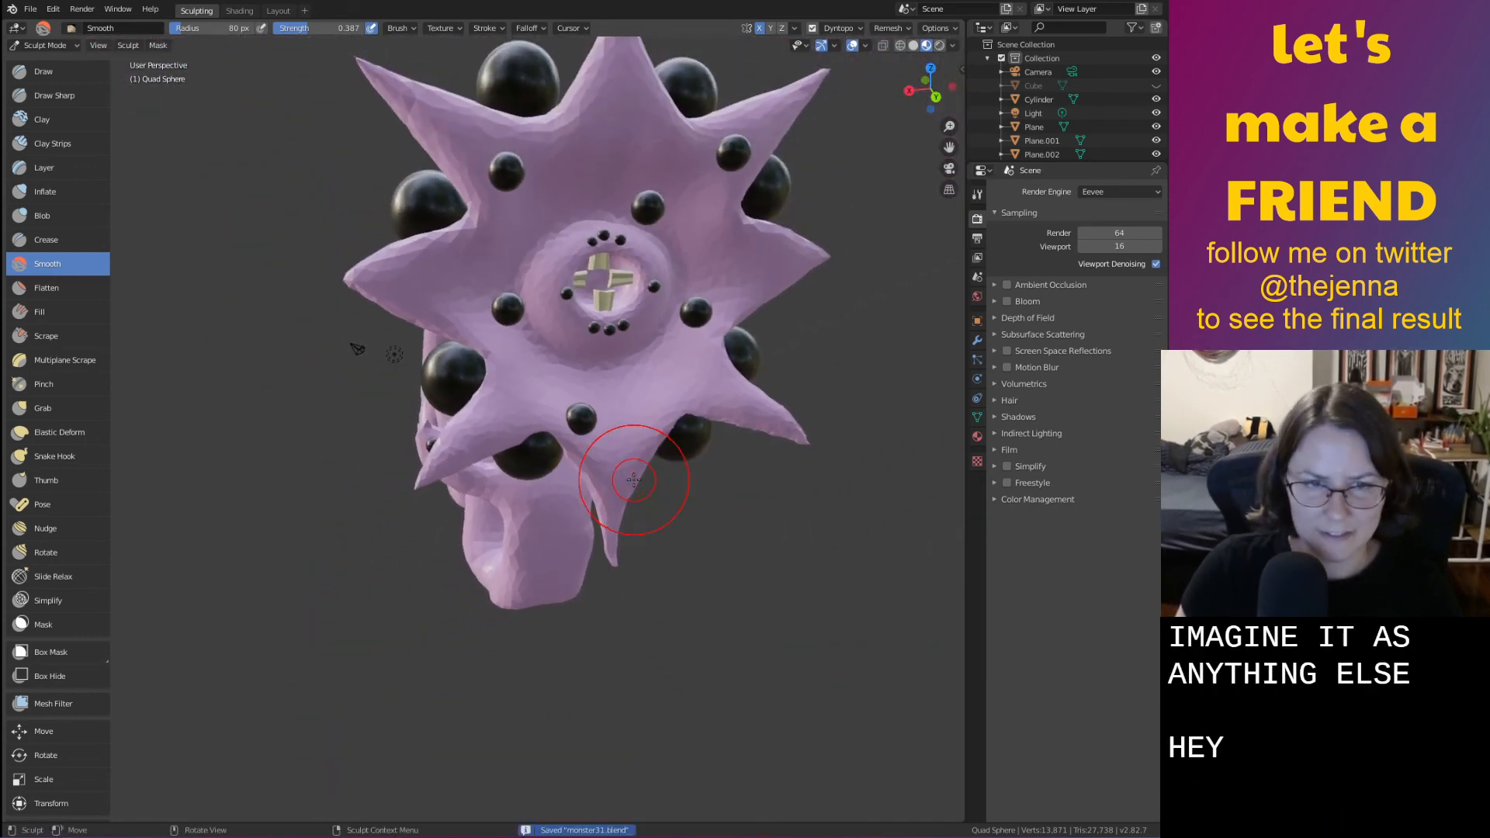
Switch to the Layout workspace and apply Shade Smooth to the worm body
left_click(278, 10)
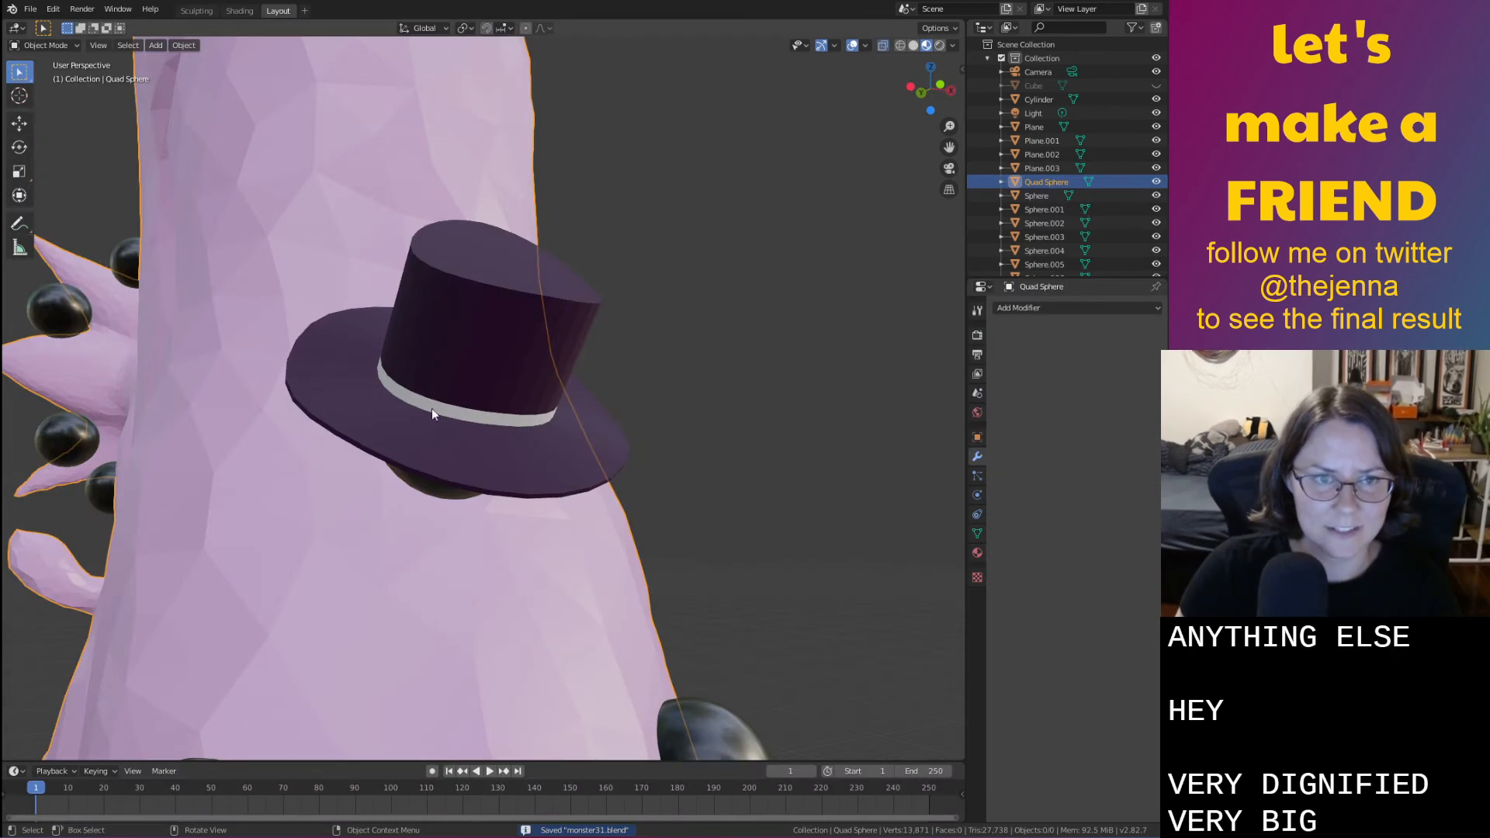
scroll(430, 552, "down", 3)
right_click(370, 397)
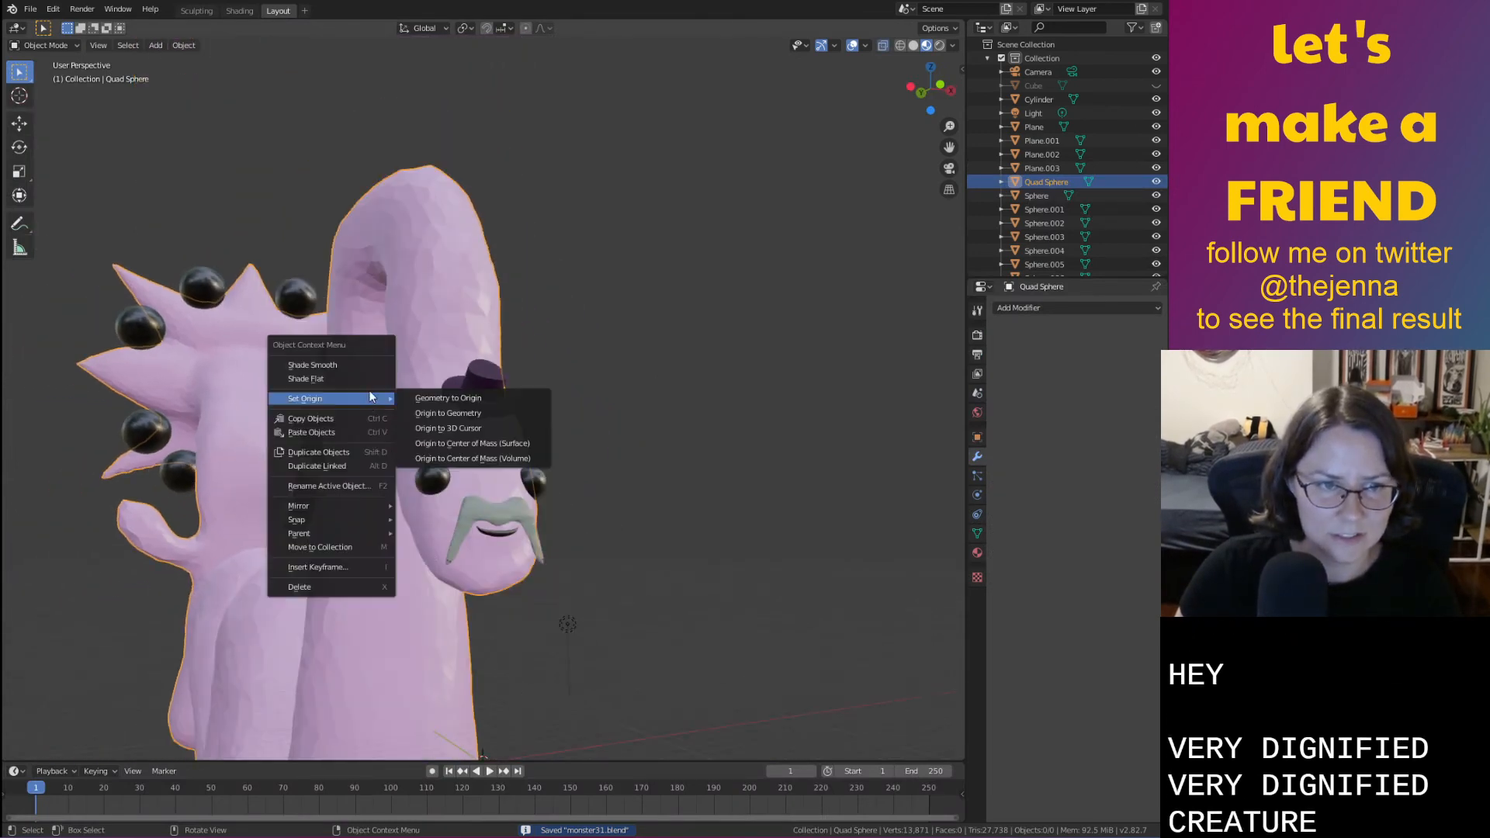
left_click(361, 367)
Enter Edit Mode on the worm body, turn off X-ray and subdivide the current selection
key("Tab")
right_click(395, 297)
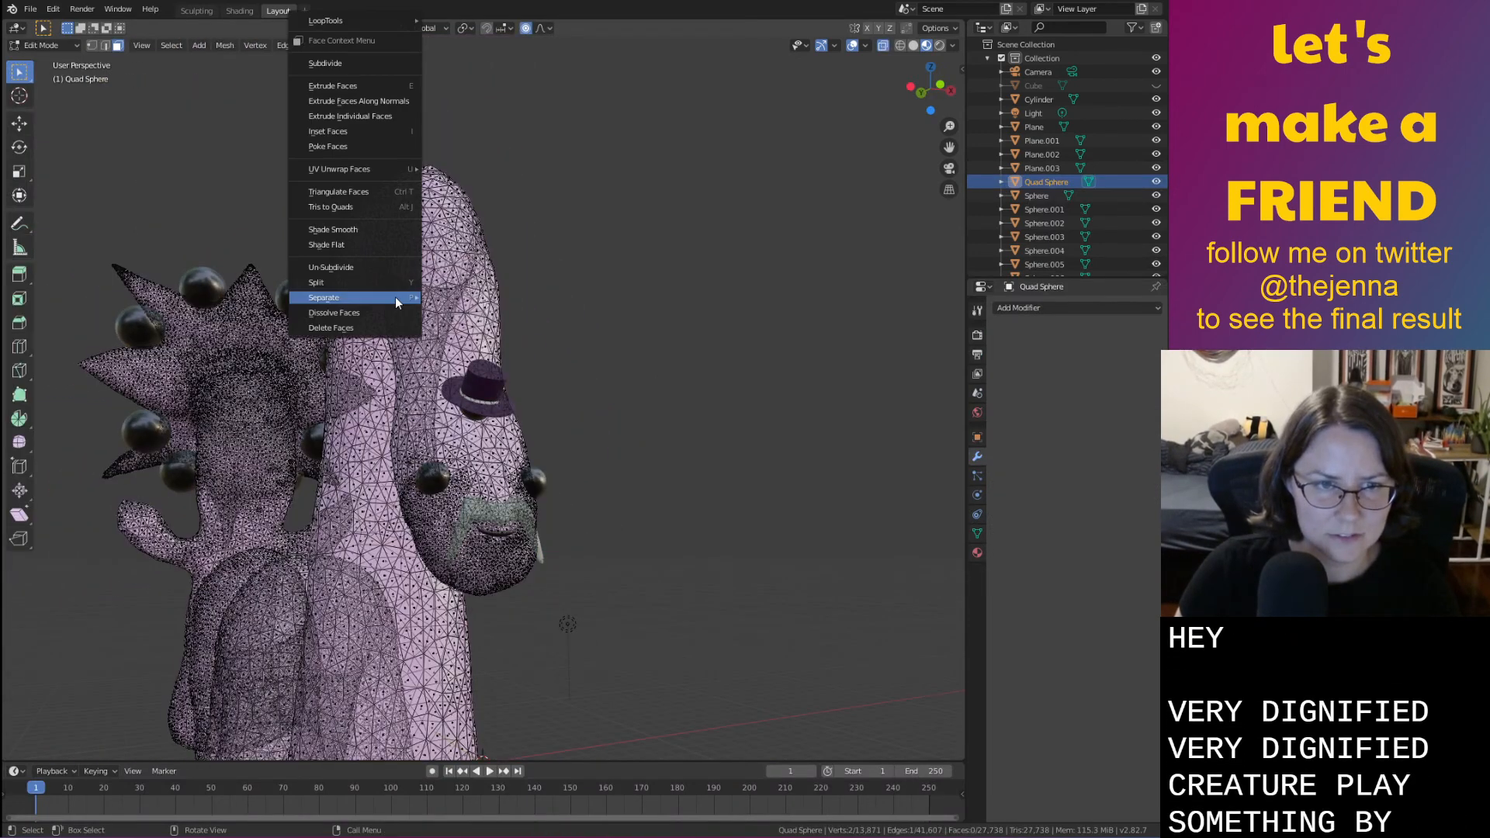
mouse_move(394, 297)
left_click(883, 45)
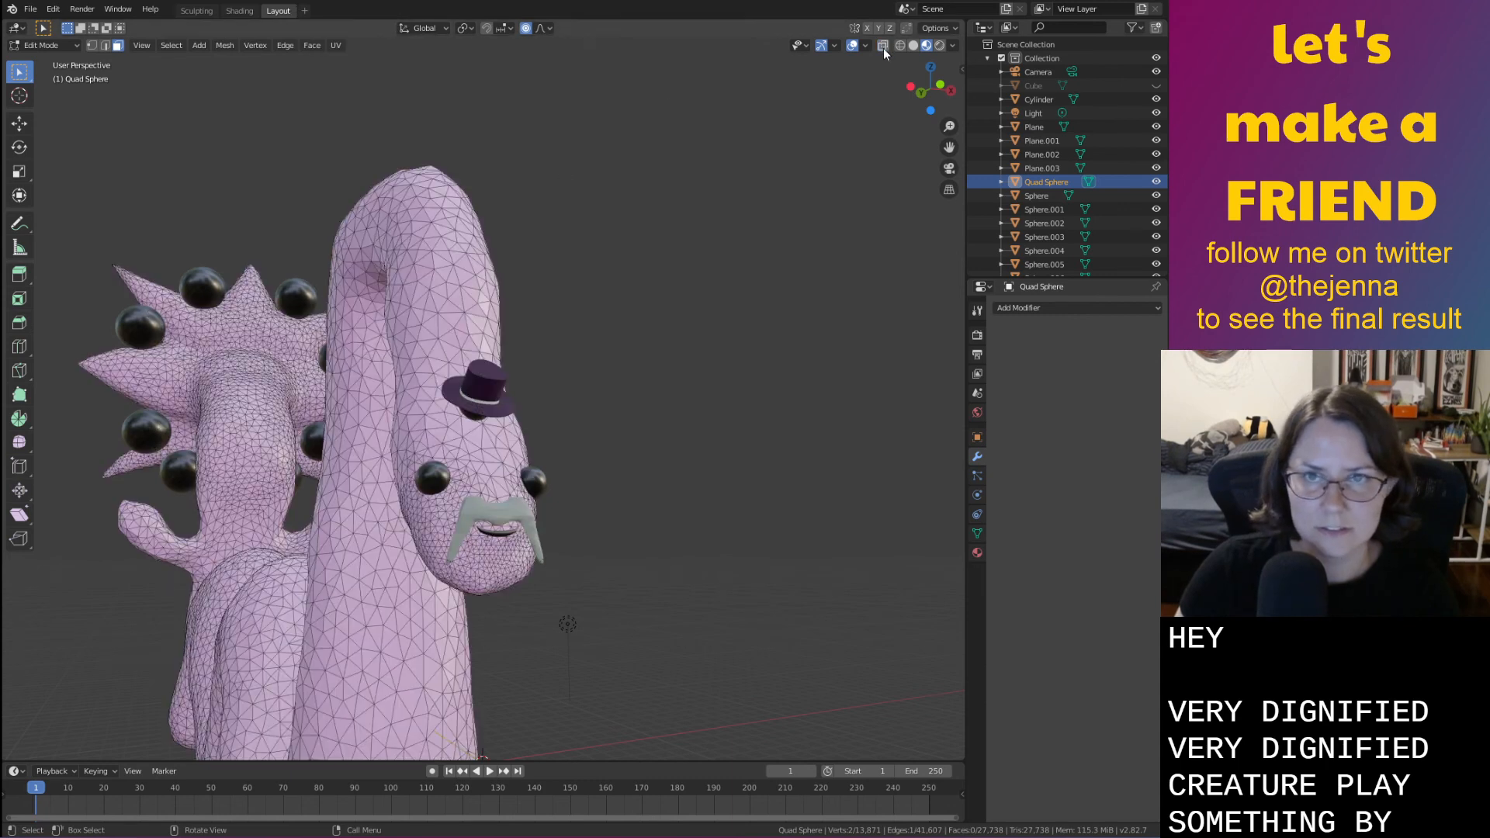
right_click(330, 357)
mouse_move(360, 357)
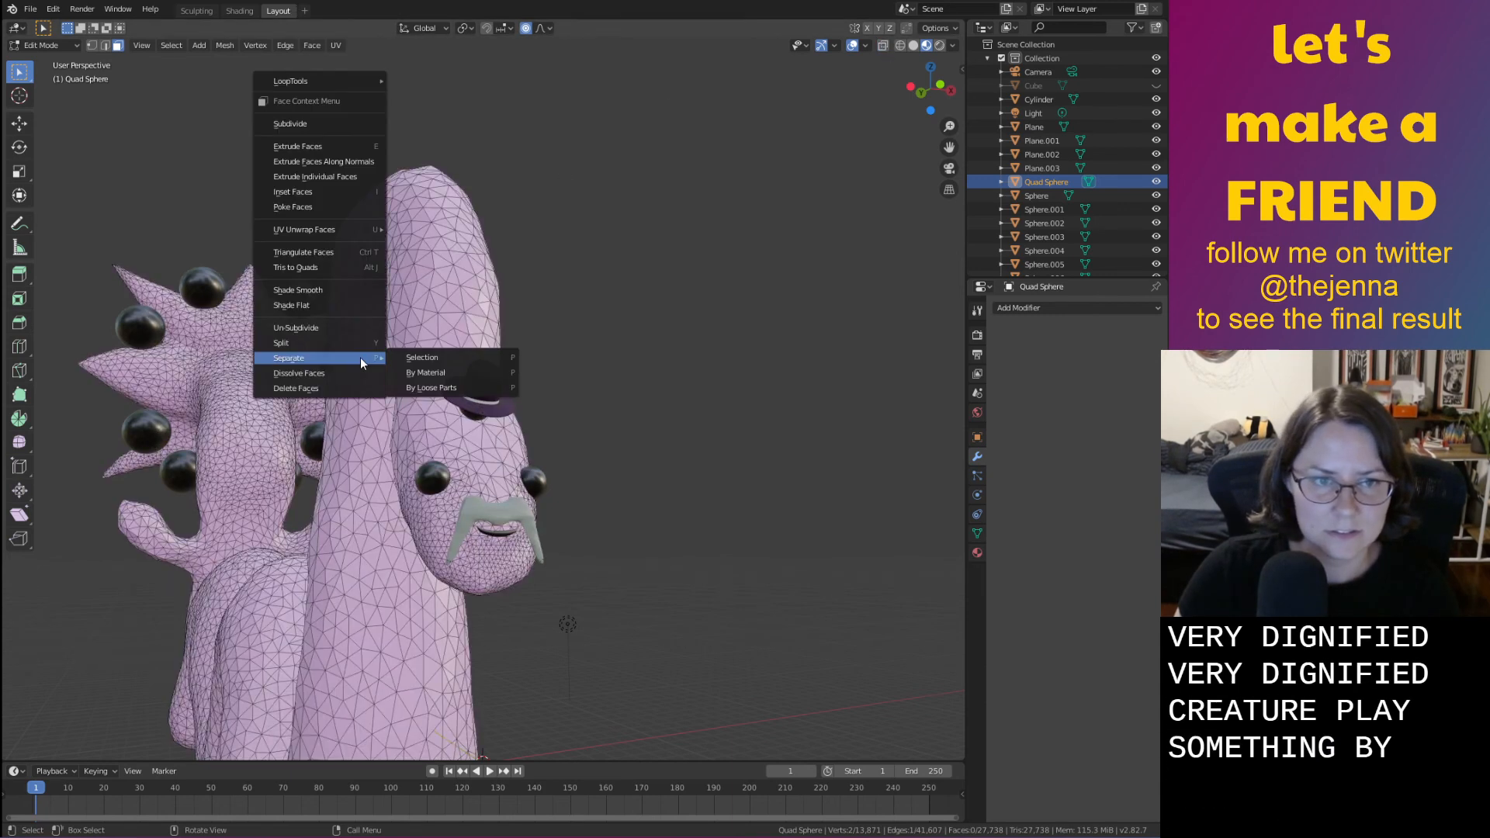
left_click(350, 122)
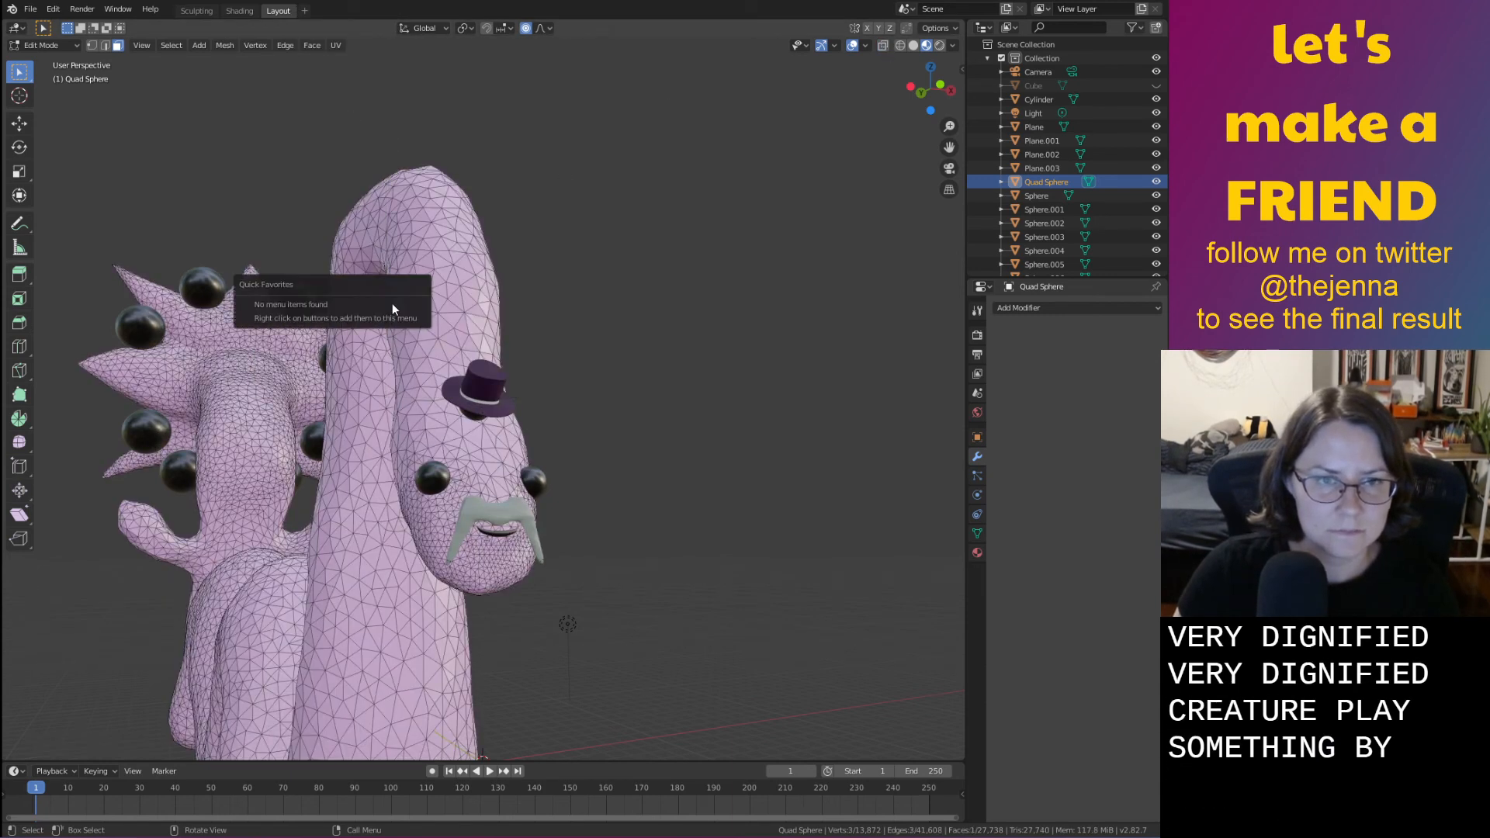
Select all faces of the worm body and subdivide the whole mesh
key("a")
right_click(444, 264)
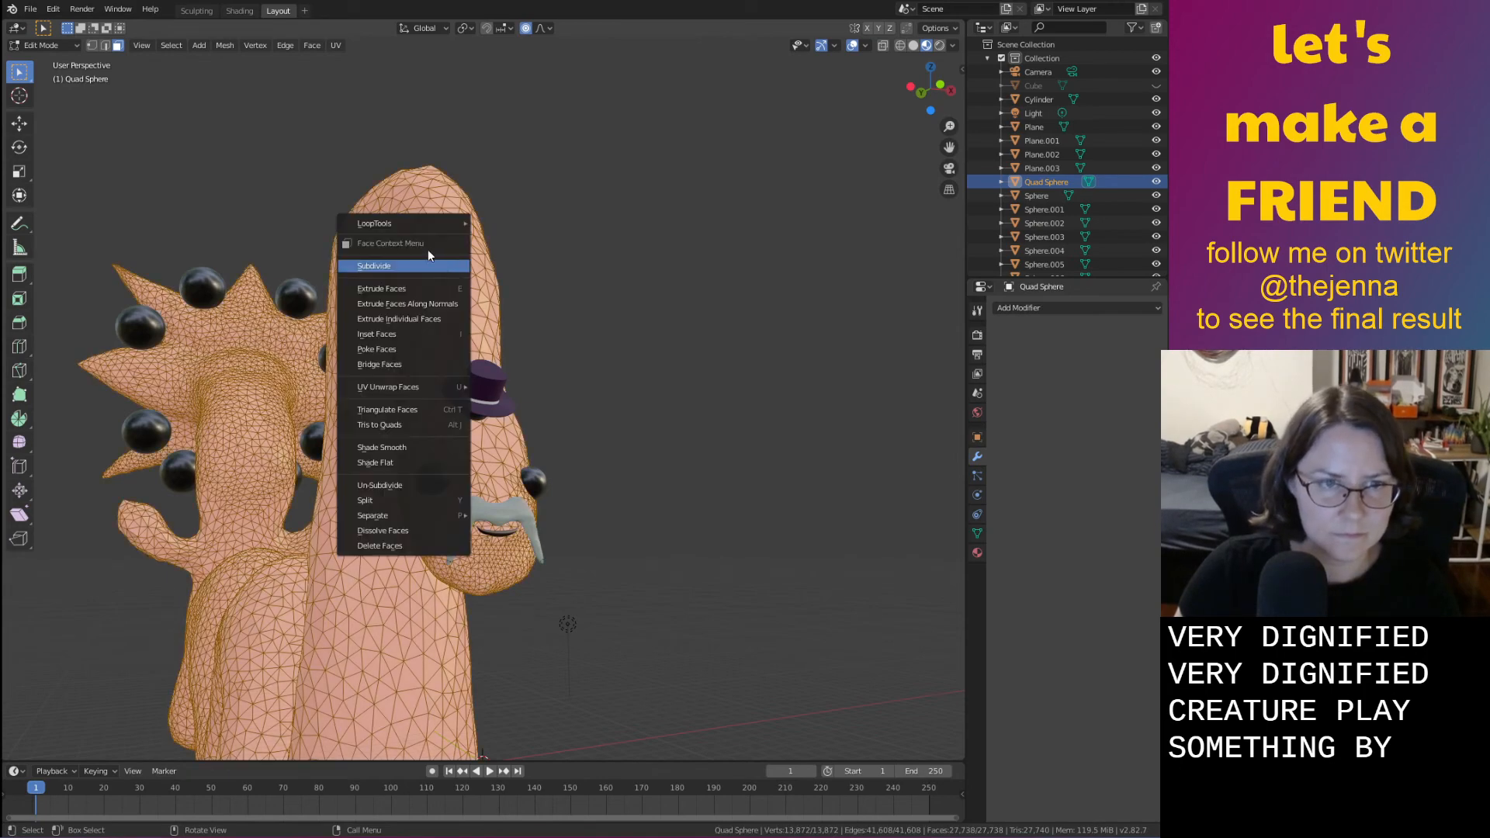
left_click(428, 266)
mouse_move(421, 261)
middle_mouse_down()
mouse_move(468, 311)
mouse_move(677, 416)
mouse_move(697, 447)
mouse_move(666, 409)
middle_mouse_up()
scroll(468, 311, "down", 8)
scroll(696, 448, "up", 6)
Return to the Sculpting workspace and turn Dyntopo back on for the worm body
left_click(195, 11)
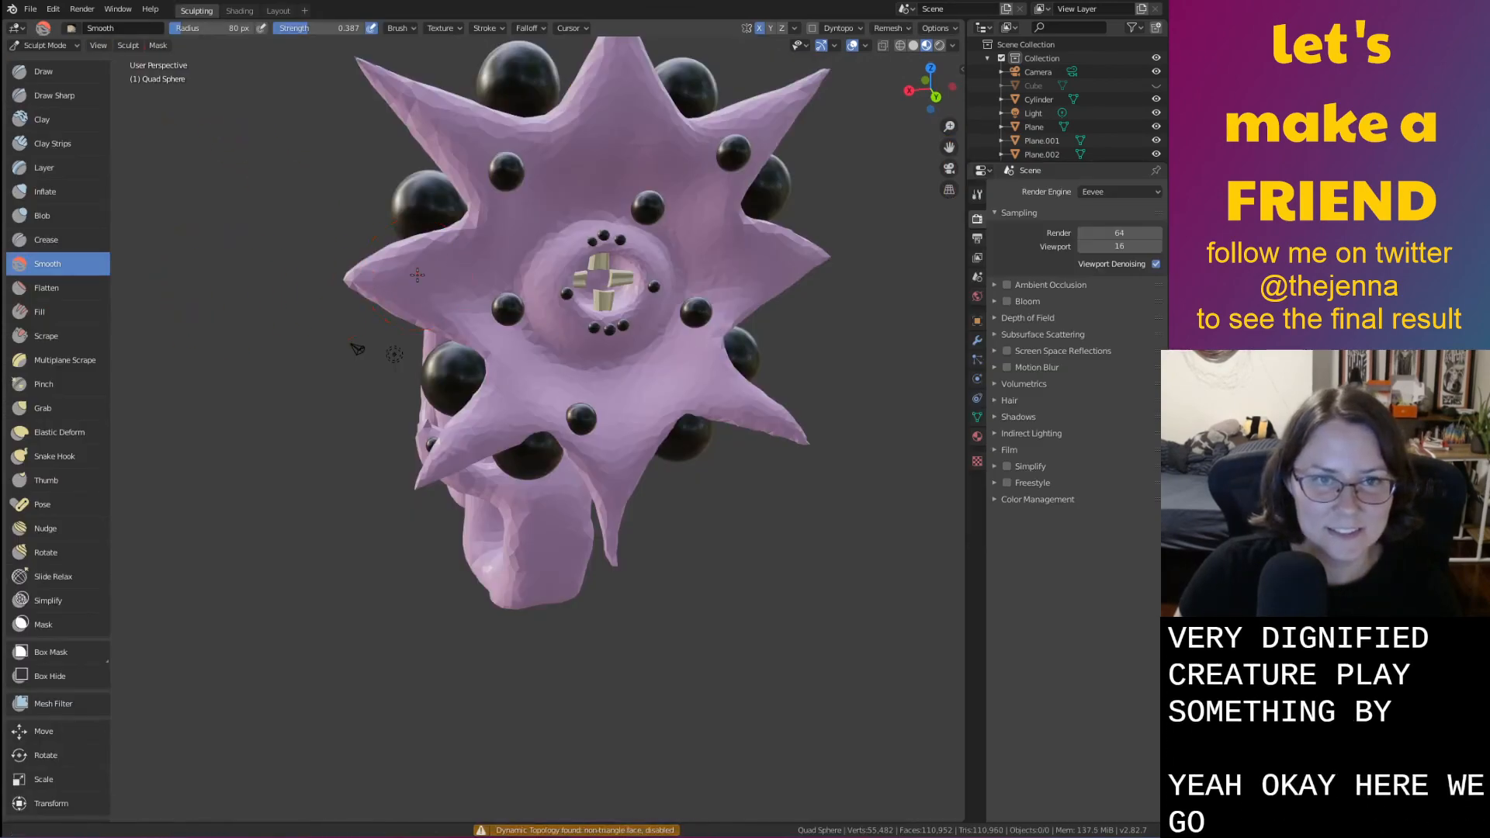
mouse_move(357, 349)
middle_mouse_down()
mouse_move(432, 366)
mouse_move(429, 353)
middle_mouse_up()
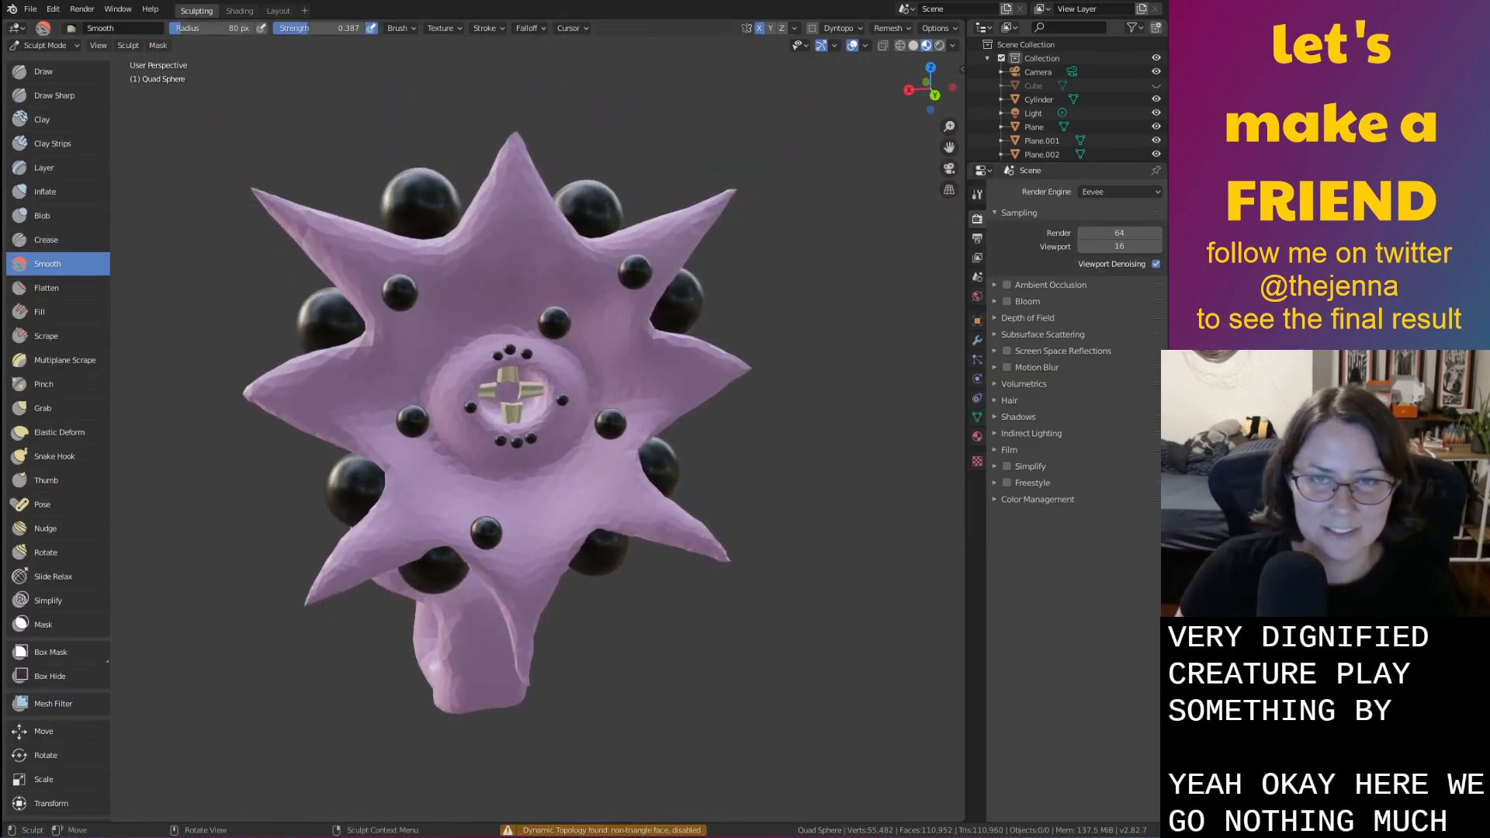
left_click(812, 28)
middle_click_drag(808, 75, 855, 200)
scroll(852, 283, "up", 2)
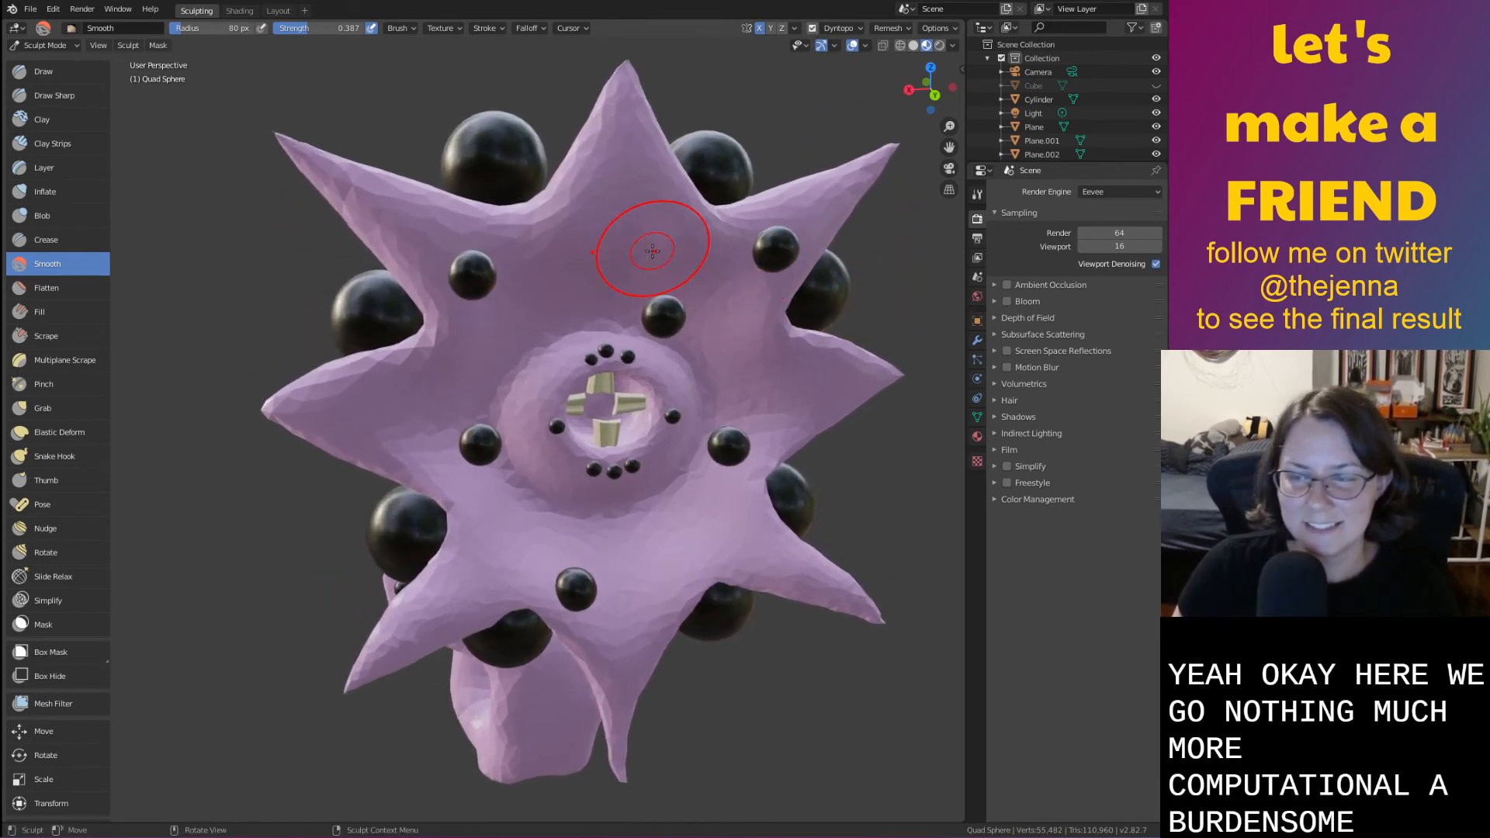
Inflate and smooth the topmost spike of the creature's star-shaped face
middle_click_drag(652, 250, 608, 233)
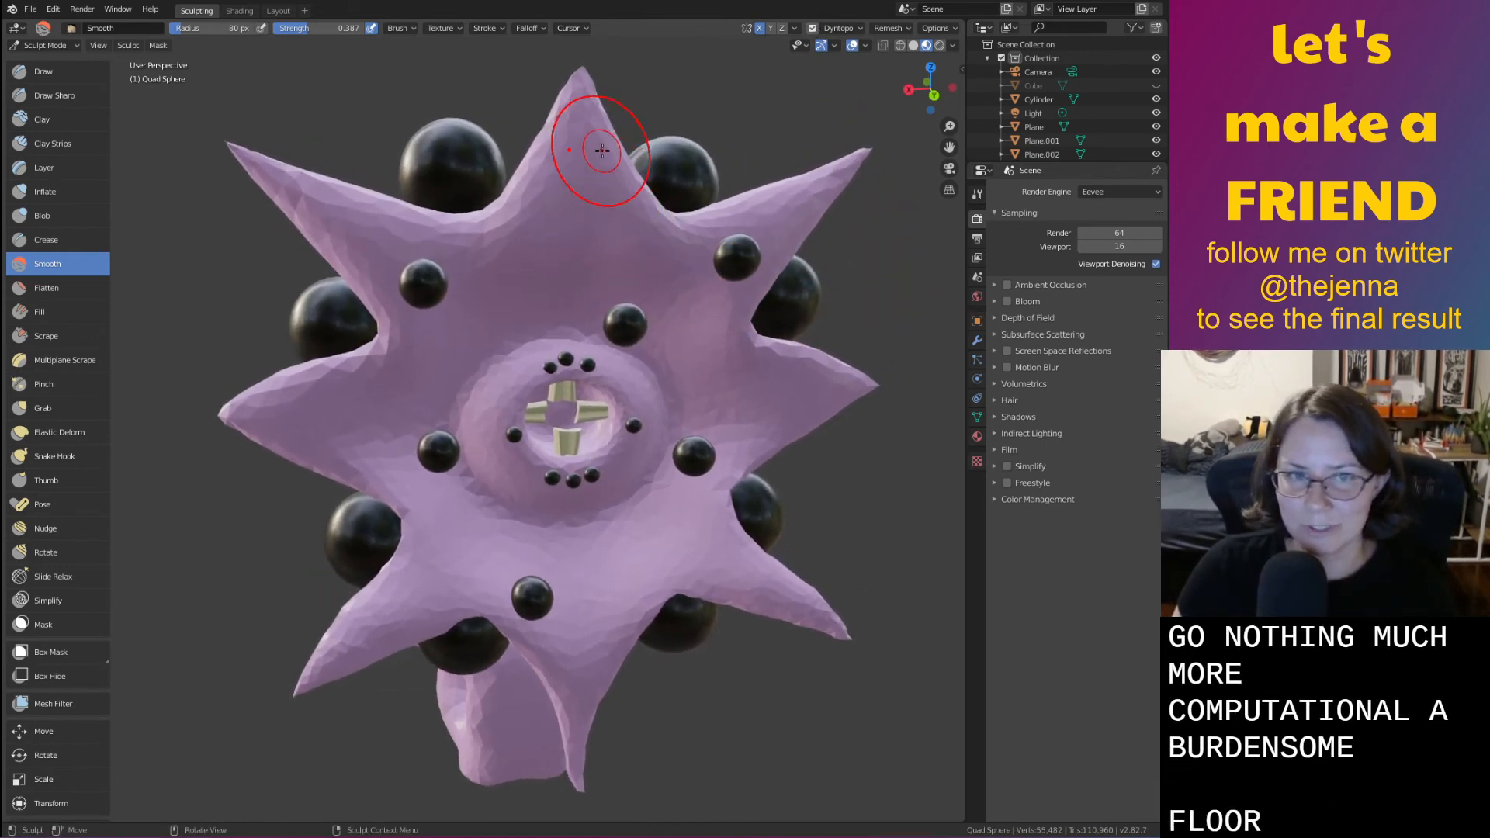
key("i")
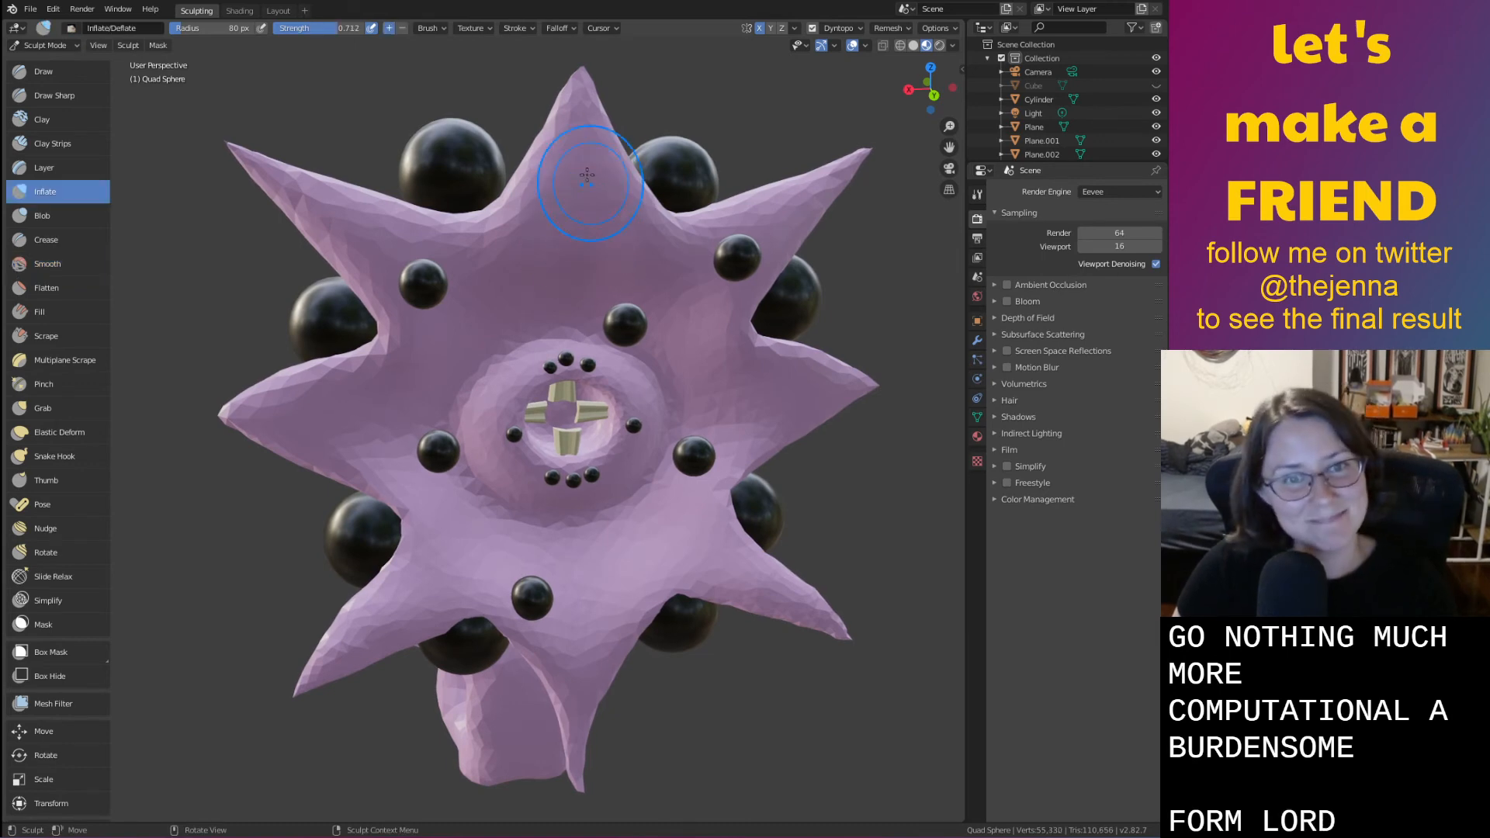
key("shift+s")
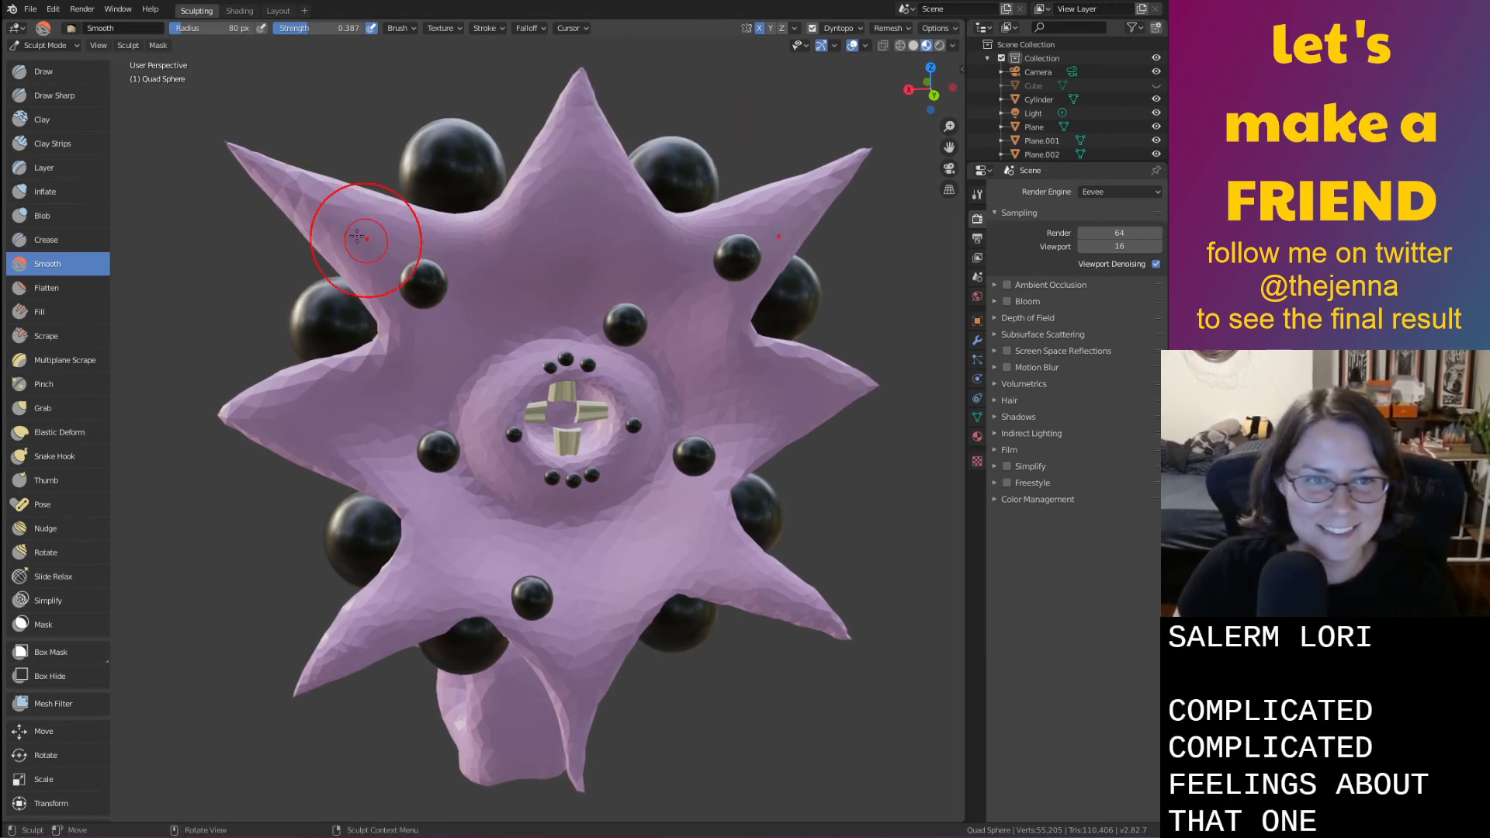
Smooth the side and lower spikes of the star-shaped face with the Smooth brush
left_click_drag(291, 405, 275, 412)
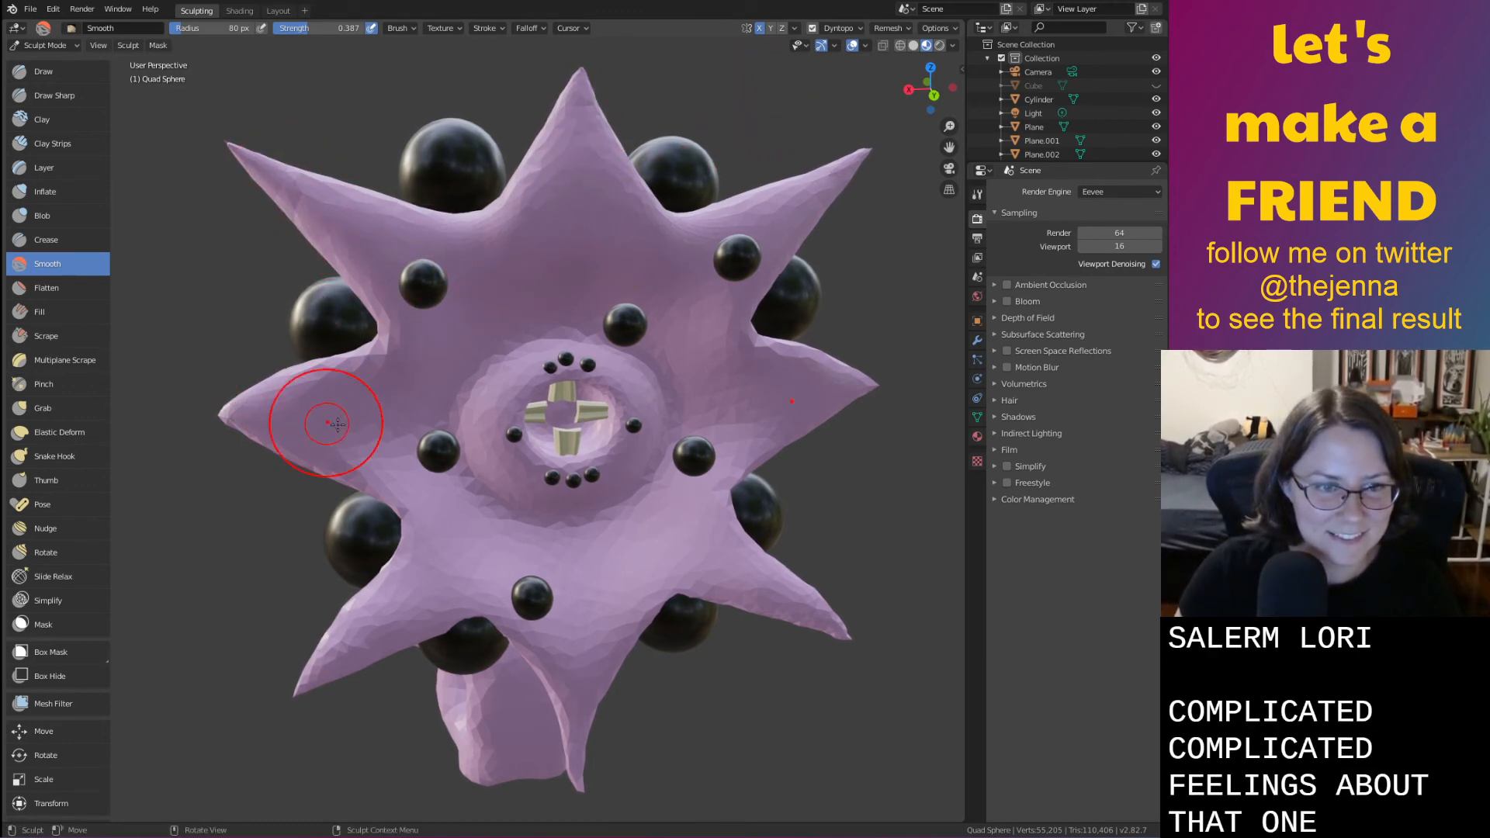
left_click_drag(369, 654, 329, 660)
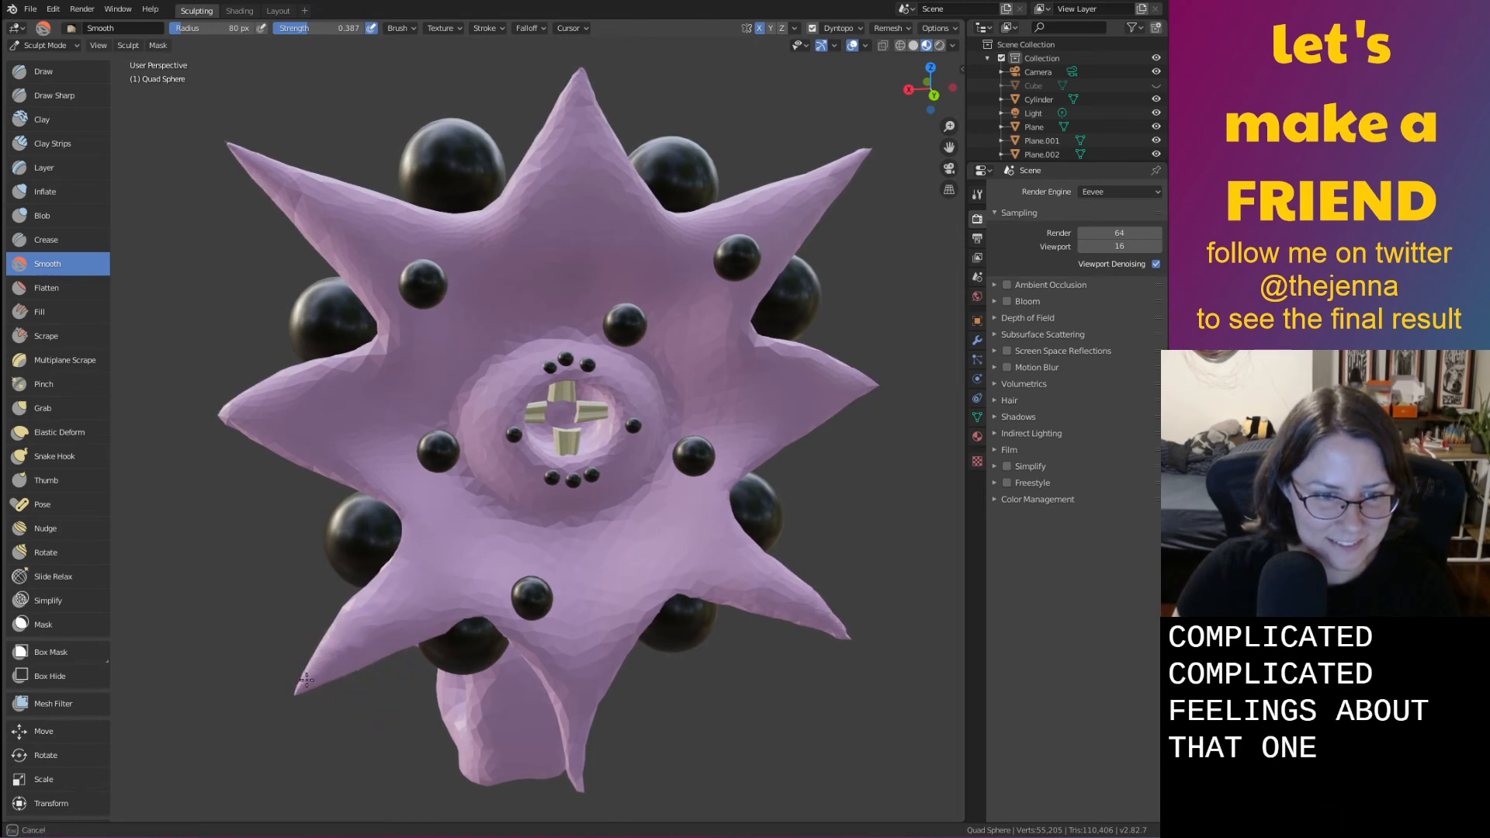
mouse_move(571, 733)
left_mouse_down()
mouse_move(573, 757)
mouse_move(576, 729)
left_mouse_up()
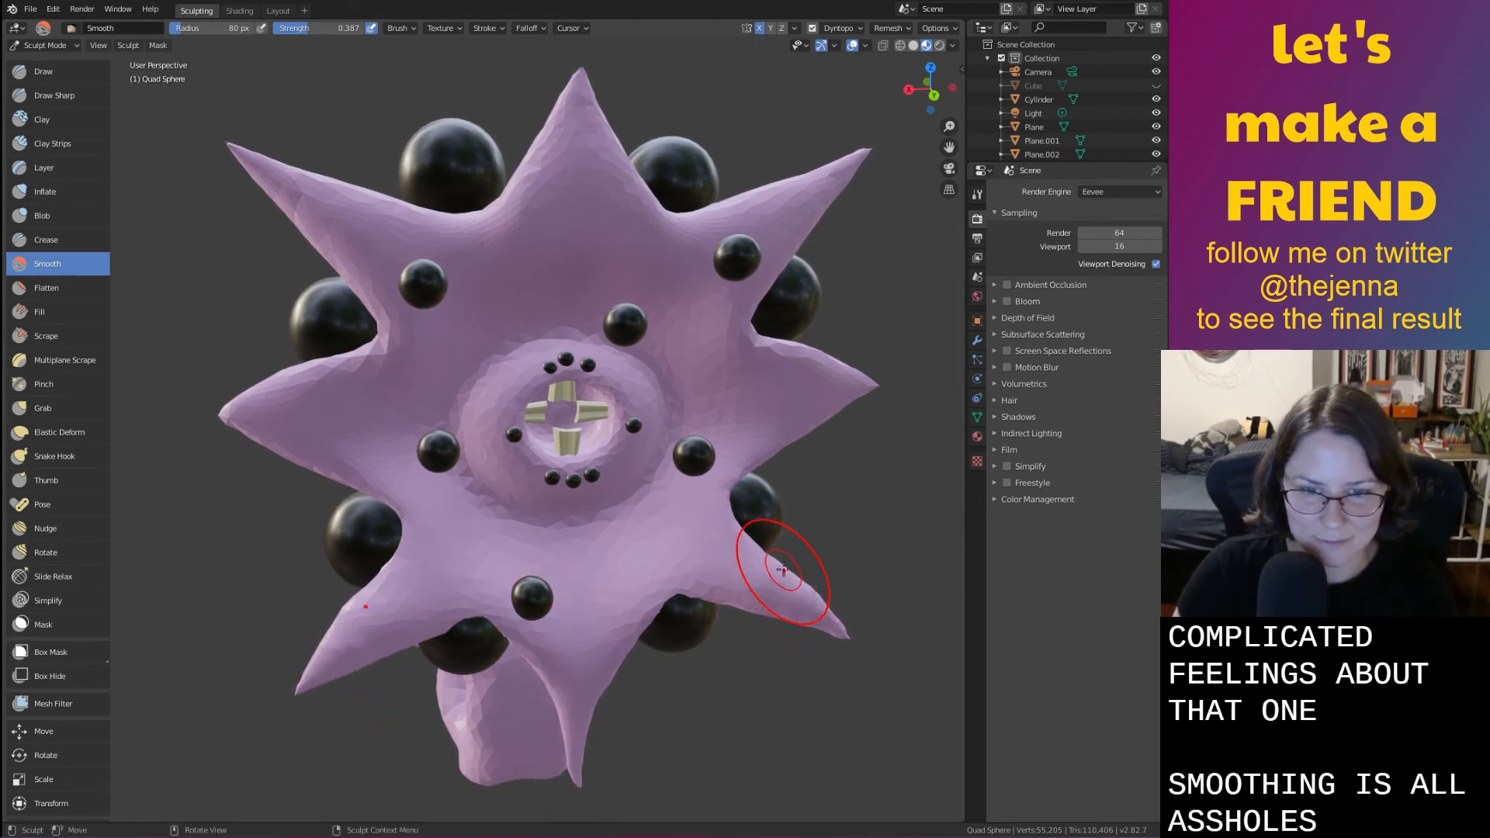
left_click_drag(757, 584, 687, 573)
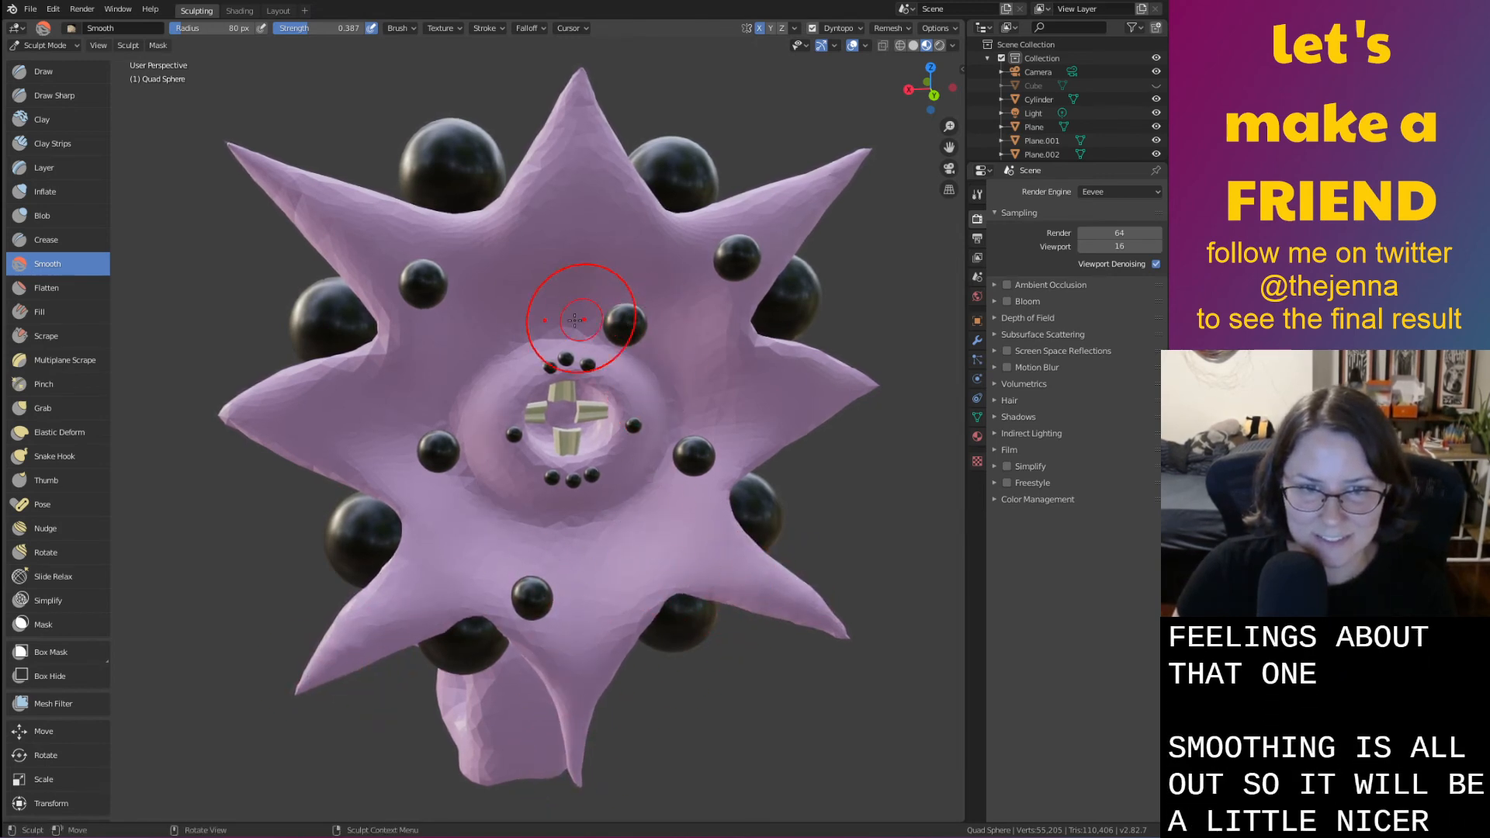
Smooth the star face's central surface and the raised ring around the mouth
mouse_move(453, 468)
left_mouse_down()
mouse_move(473, 496)
mouse_move(543, 441)
left_mouse_up()
mouse_move(550, 436)
middle_mouse_down()
mouse_move(528, 441)
mouse_move(819, 433)
middle_mouse_up()
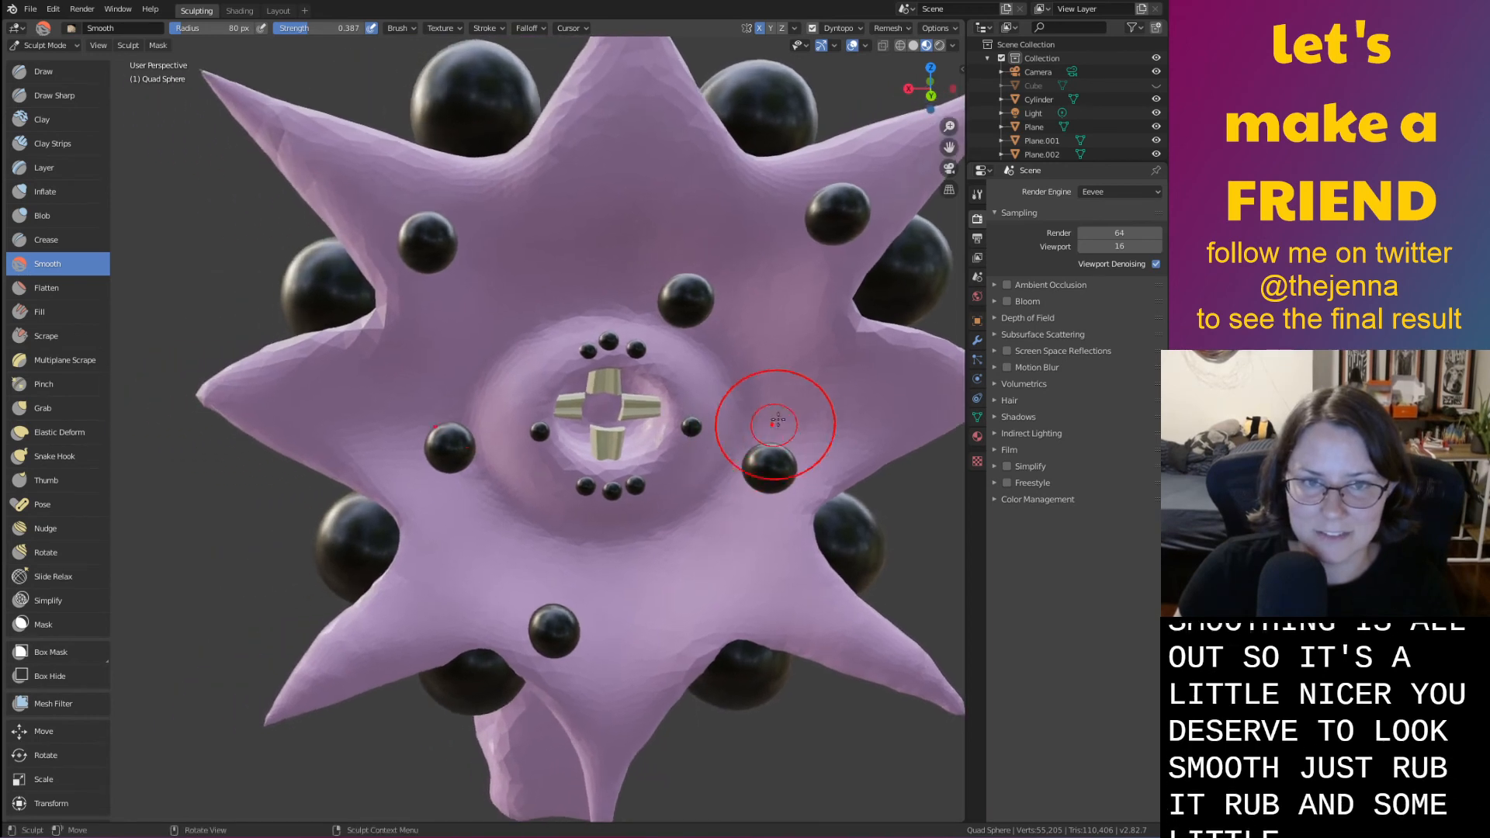
mouse_move(815, 291)
left_mouse_down()
mouse_move(745, 268)
mouse_move(659, 287)
left_mouse_up()
mouse_move(413, 466)
left_mouse_down()
mouse_move(472, 515)
mouse_move(638, 538)
left_mouse_up()
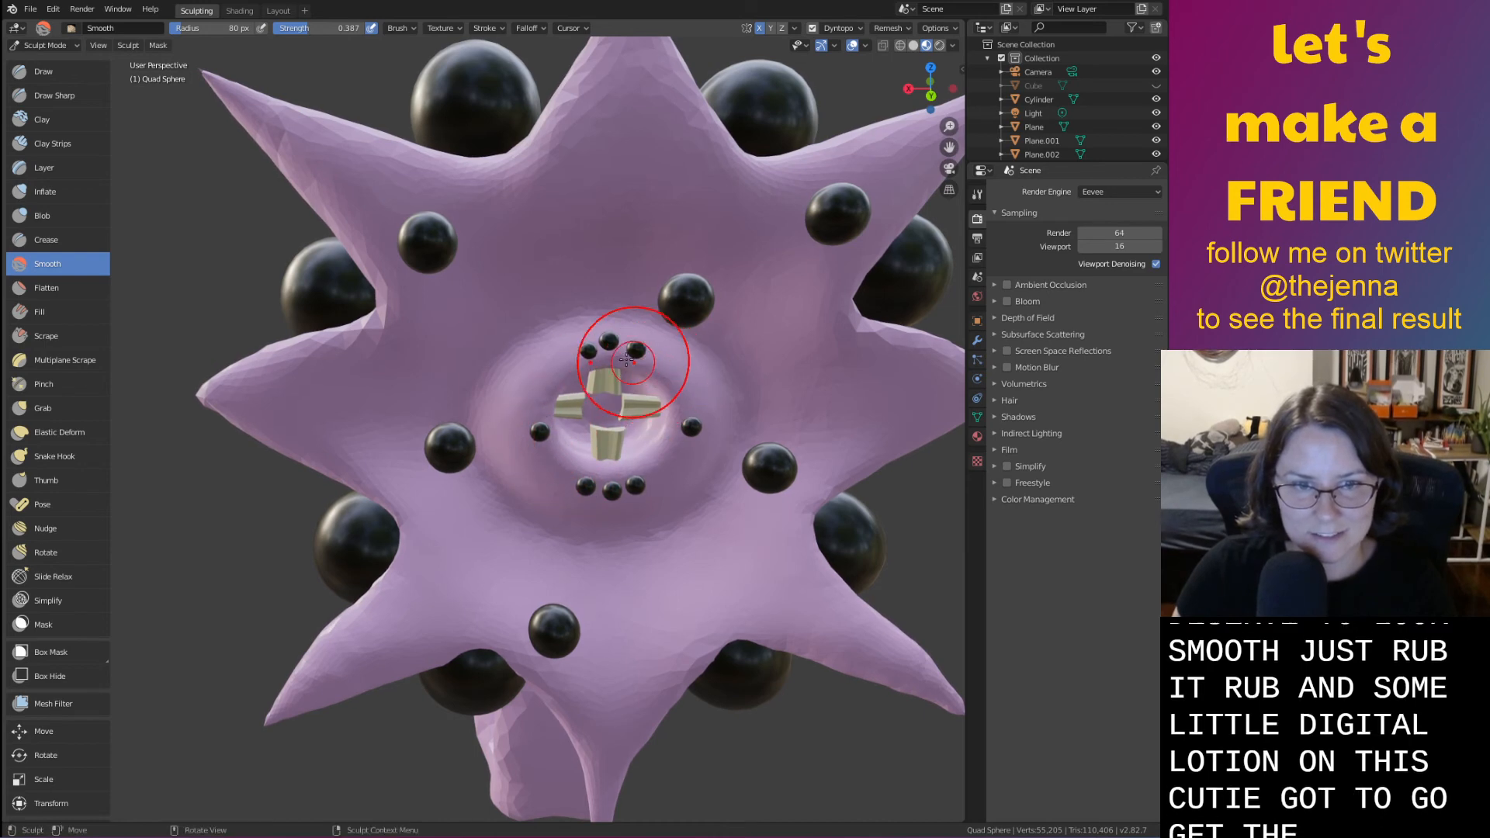
mouse_move(598, 362)
left_mouse_down()
mouse_move(575, 389)
mouse_move(738, 372)
mouse_move(762, 402)
left_mouse_up()
Smooth the outer areas of the star-shaped face between and along its spikes
left_click_drag(850, 299, 917, 355)
middle_click_drag(917, 355, 832, 366)
left_click_drag(700, 308, 707, 278)
left_click_drag(798, 93, 613, 143)
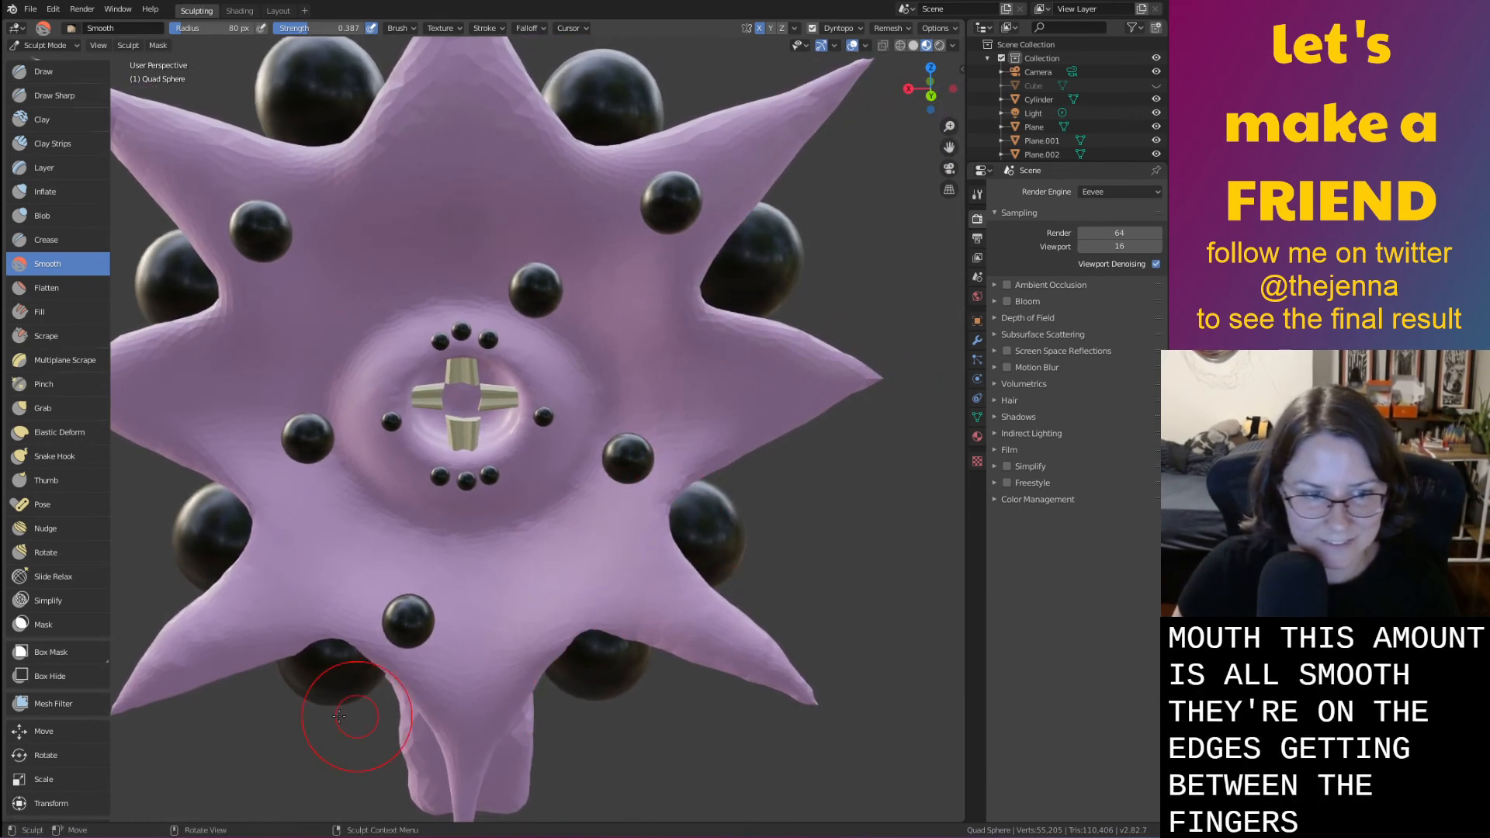
Smooth the back of the star-shaped head, its spikes and the upper neck behind them with the Smooth brush
middle_click_drag(231, 537, 613, 561)
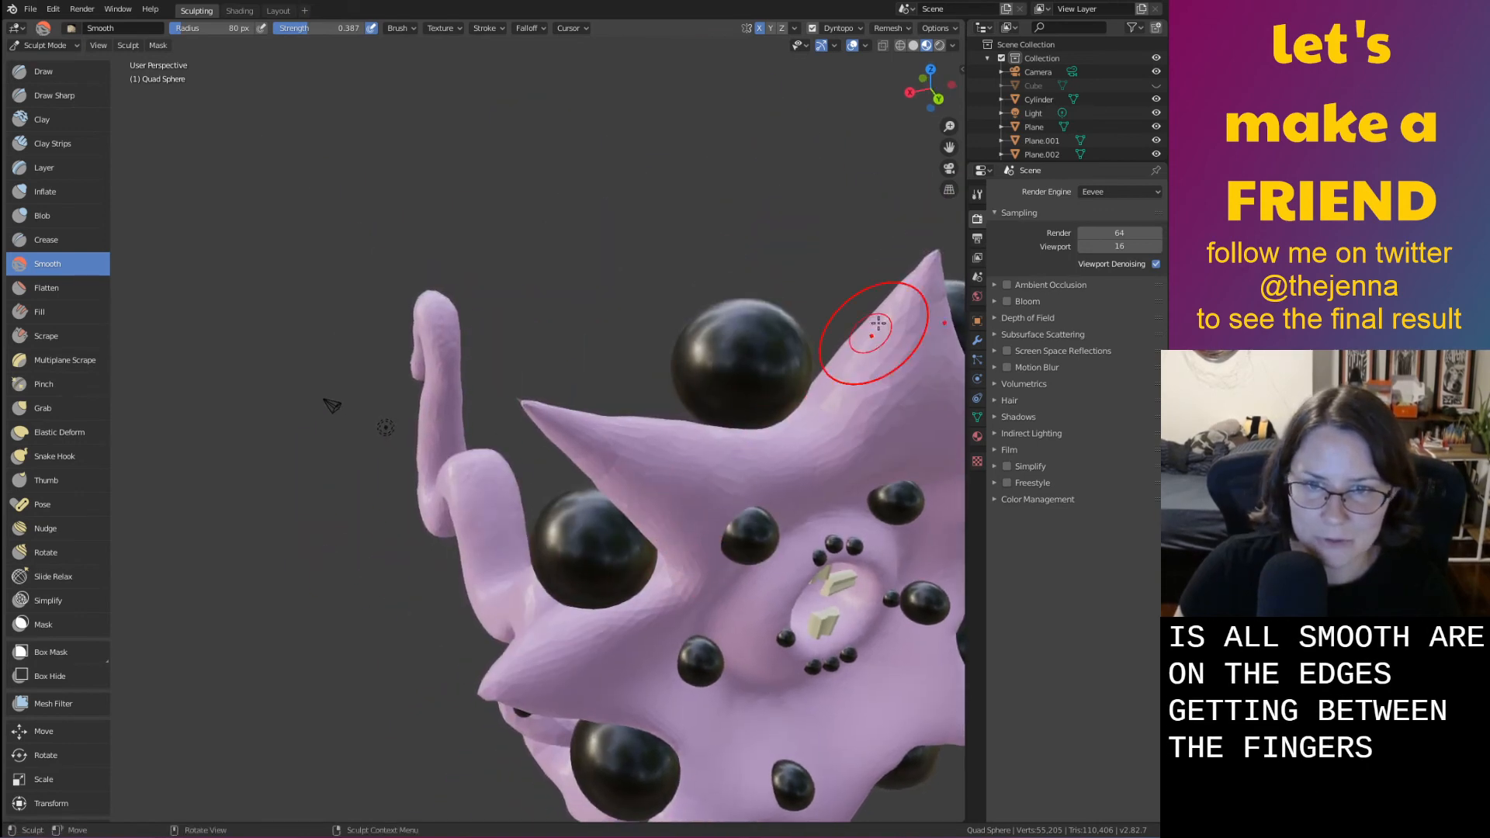
mouse_move(843, 523)
middle_mouse_down()
mouse_move(7, 529)
mouse_move(187, 489)
mouse_move(415, 386)
mouse_move(492, 466)
middle_mouse_up()
scroll(485, 419, "up", 6)
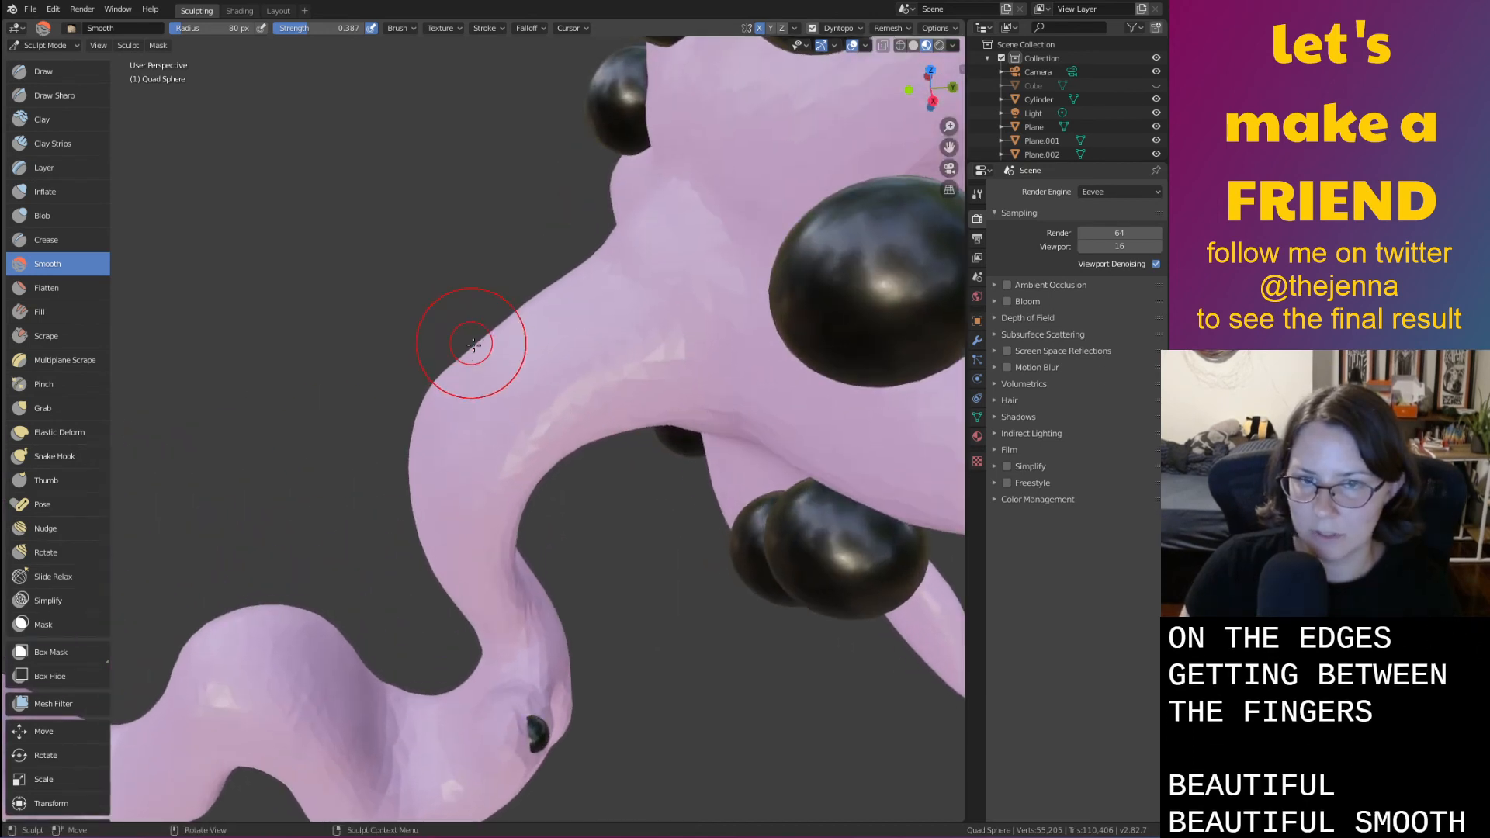
mouse_move(472, 342)
middle_mouse_down()
mouse_move(329, 399)
mouse_move(404, 408)
mouse_move(455, 337)
mouse_move(478, 478)
middle_mouse_up()
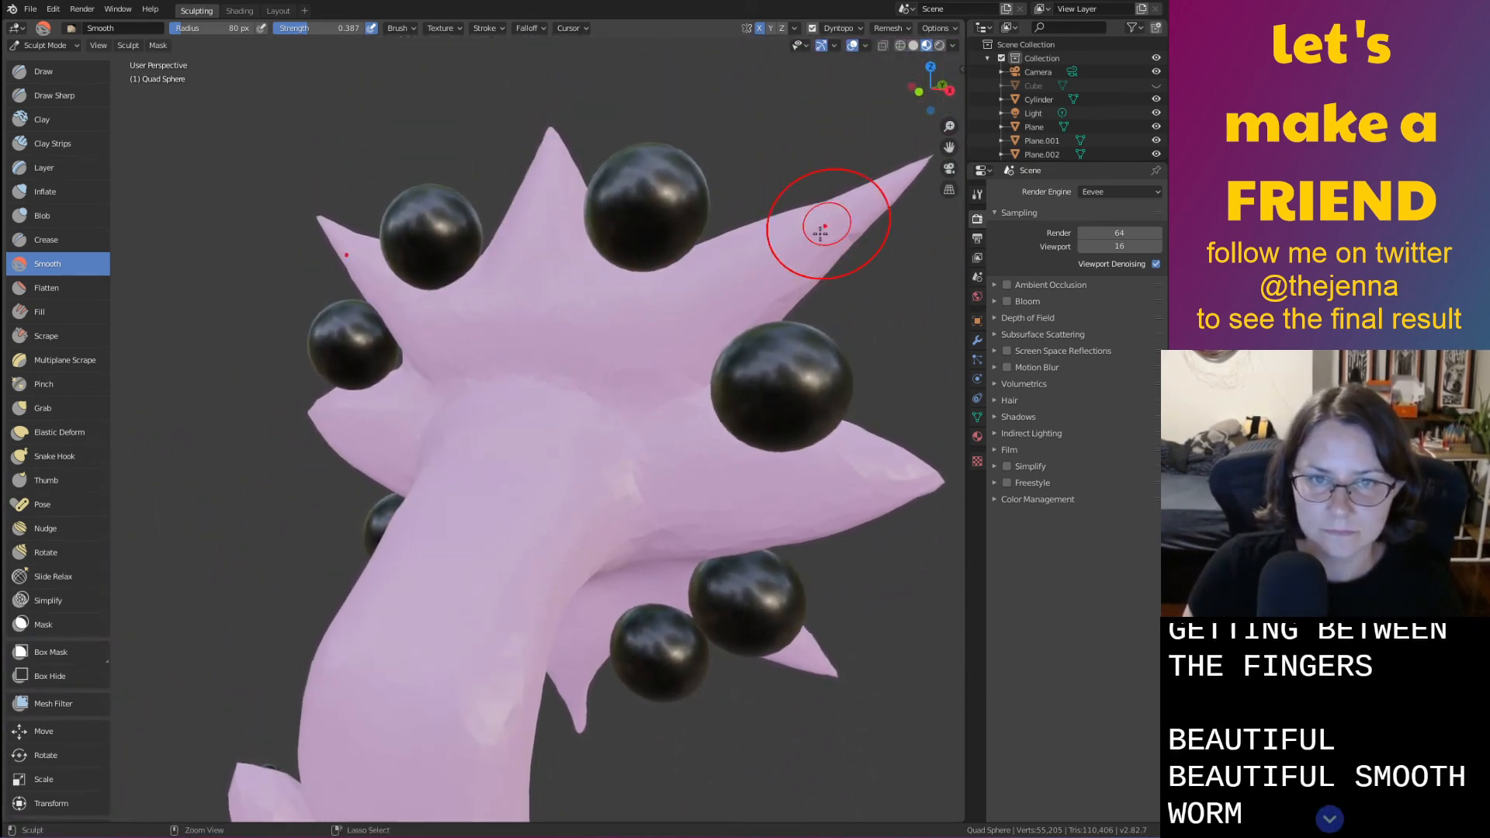
left_click_drag(696, 447, 693, 459)
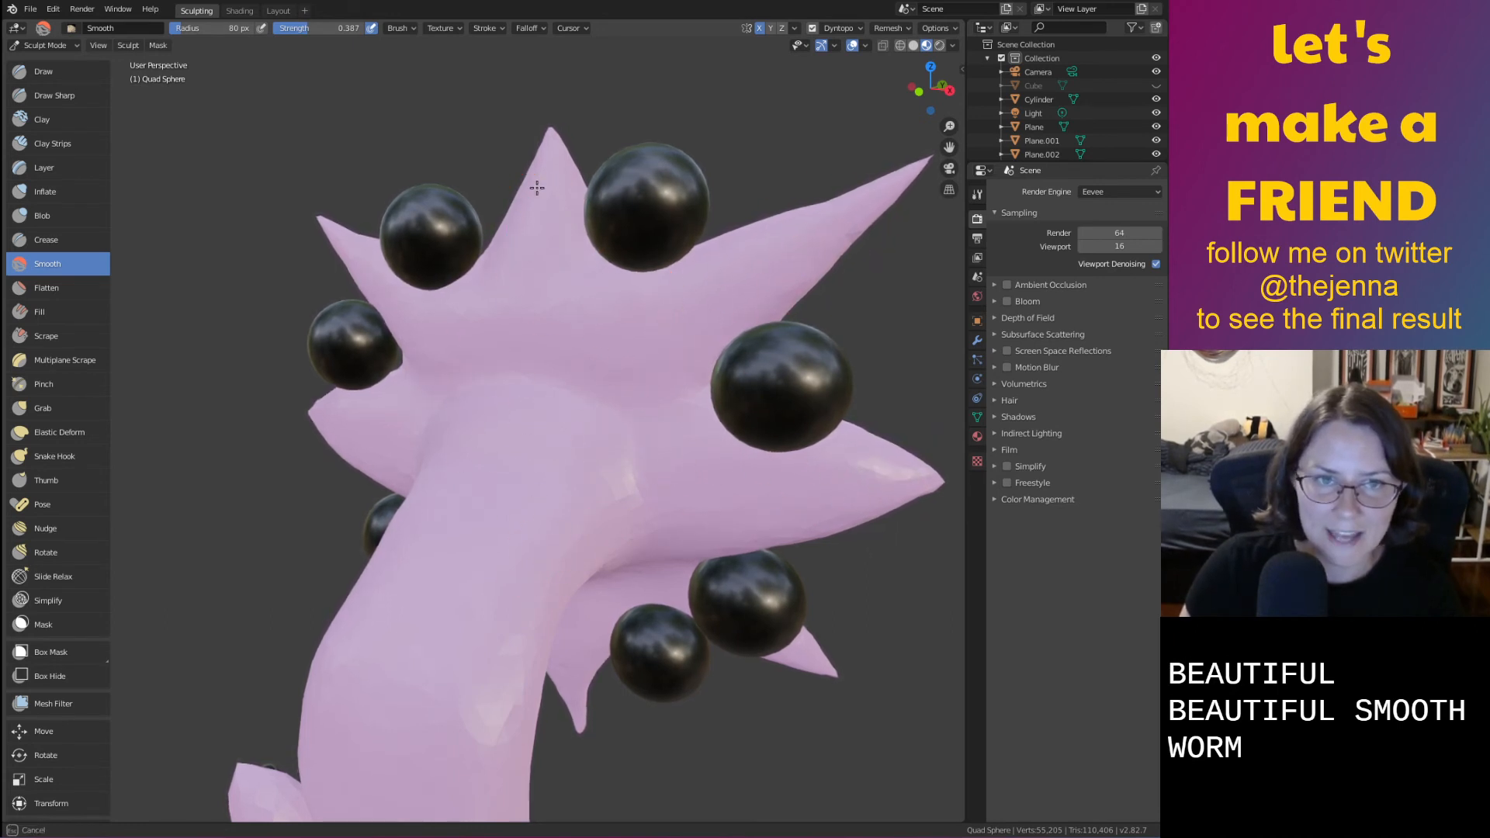
mouse_move(389, 409)
middle_mouse_down()
mouse_move(449, 442)
mouse_move(526, 393)
mouse_move(405, 369)
middle_mouse_up()
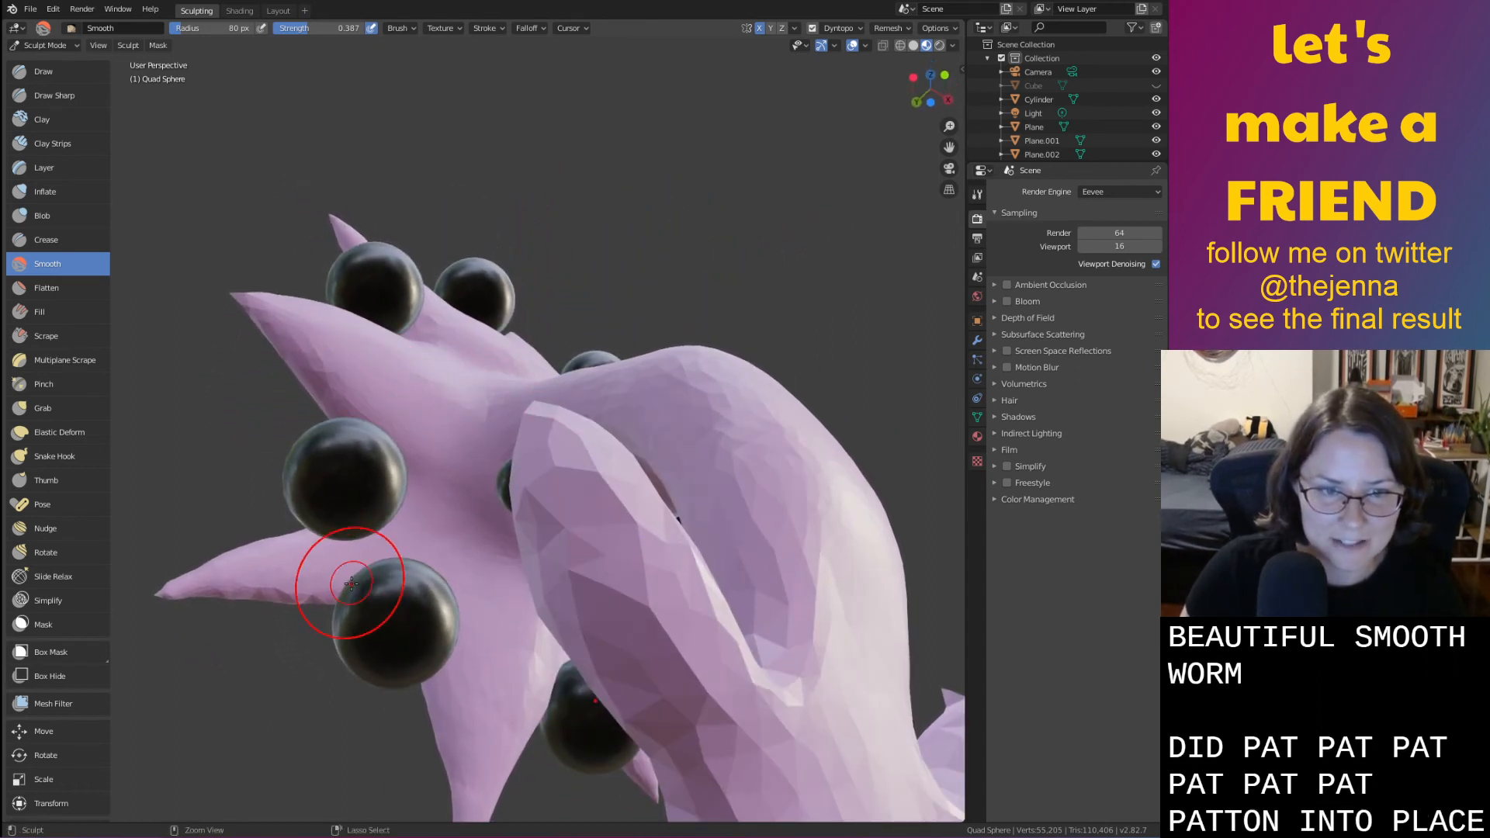
Smooth the two small arms and the neck and chest surfaces around them
middle_click_drag(474, 638, 730, 590)
left_click_drag(729, 591, 510, 219)
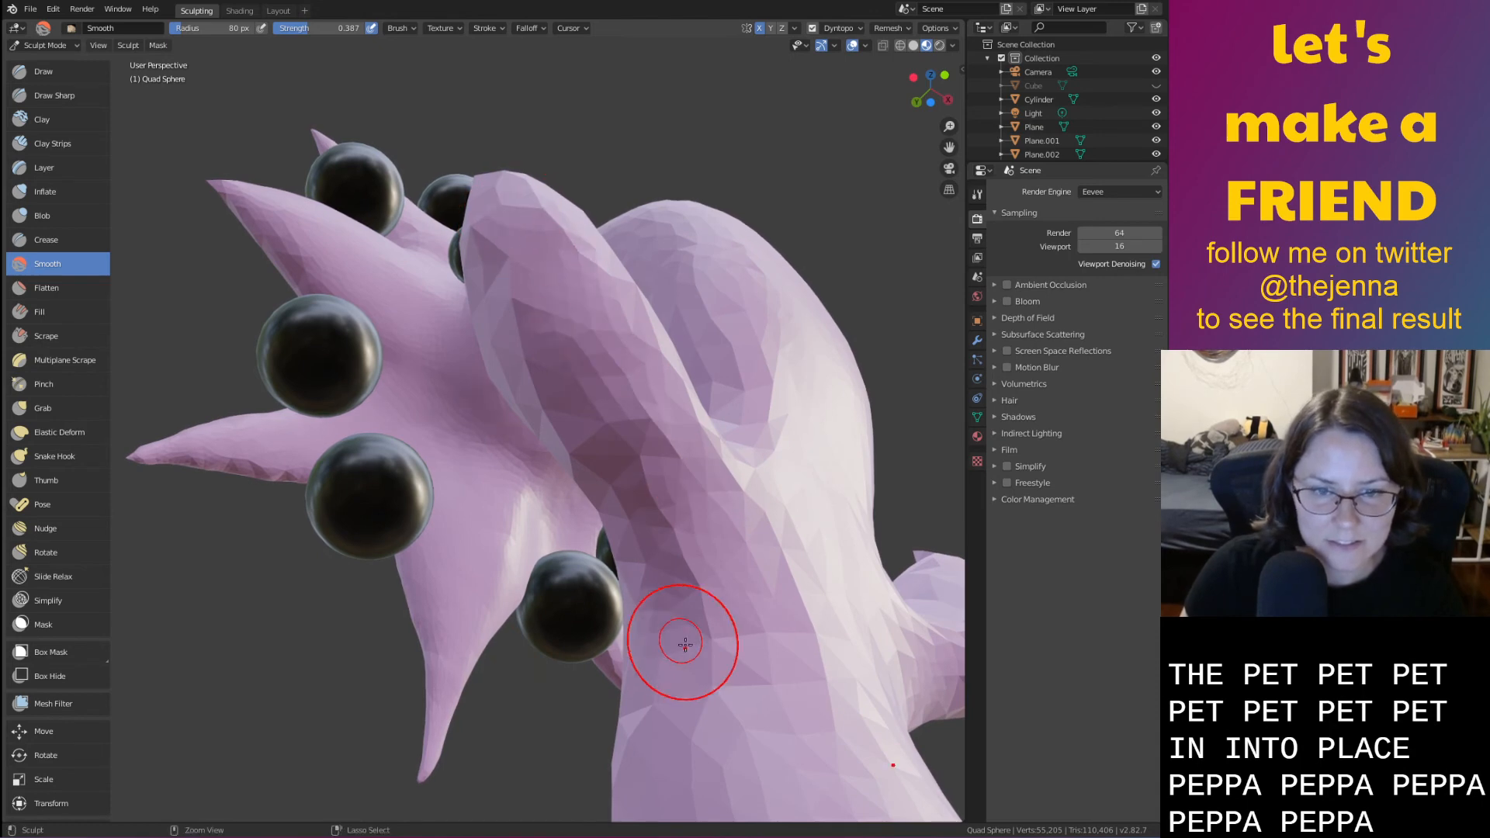
mouse_move(828, 591)
middle_mouse_down()
mouse_move(846, 525)
mouse_move(721, 338)
middle_mouse_up()
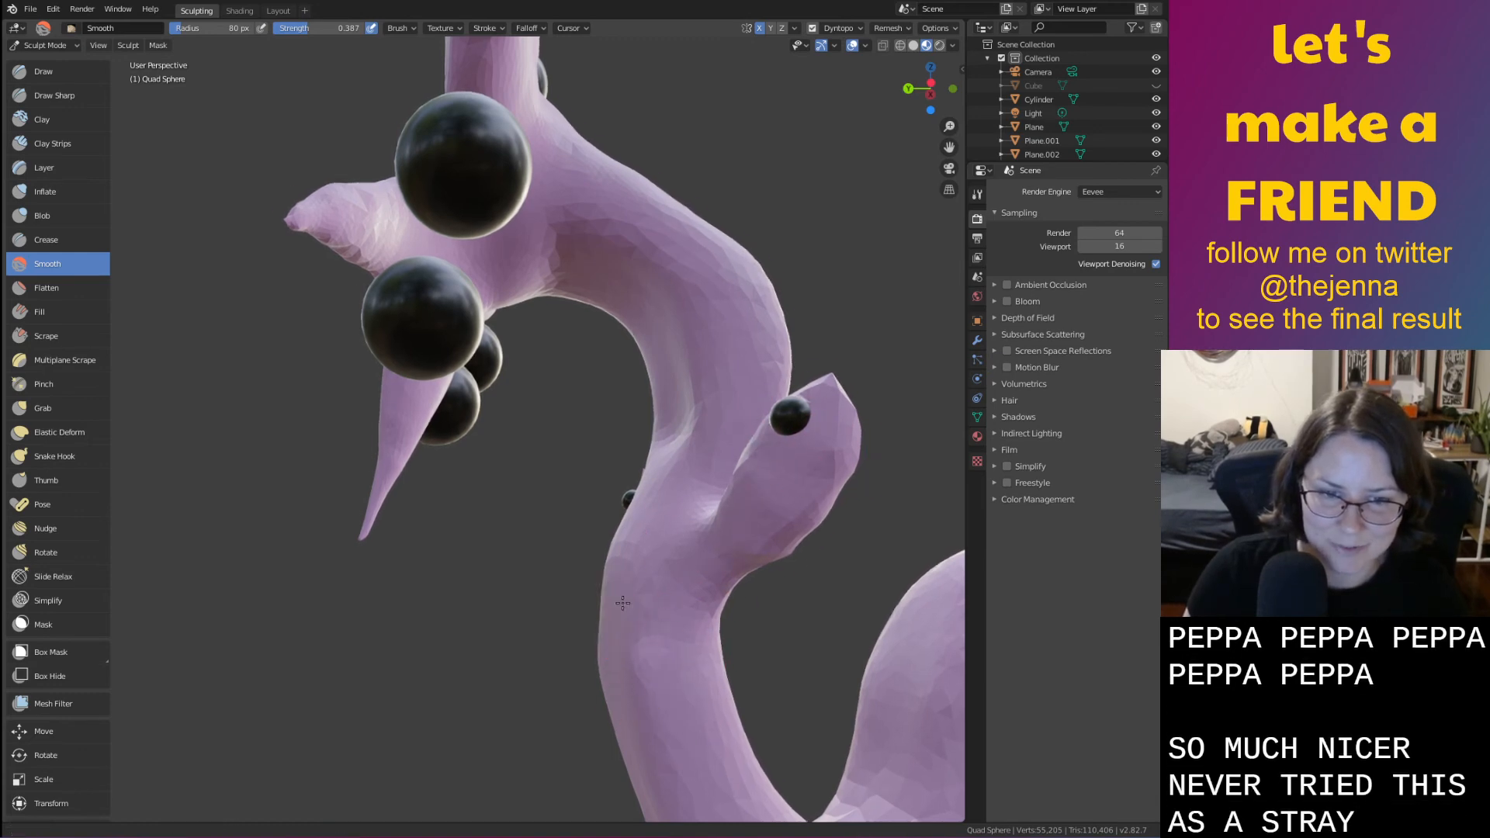
mouse_move(811, 613)
middle_mouse_down()
mouse_move(820, 625)
mouse_move(605, 632)
mouse_move(663, 371)
middle_mouse_up()
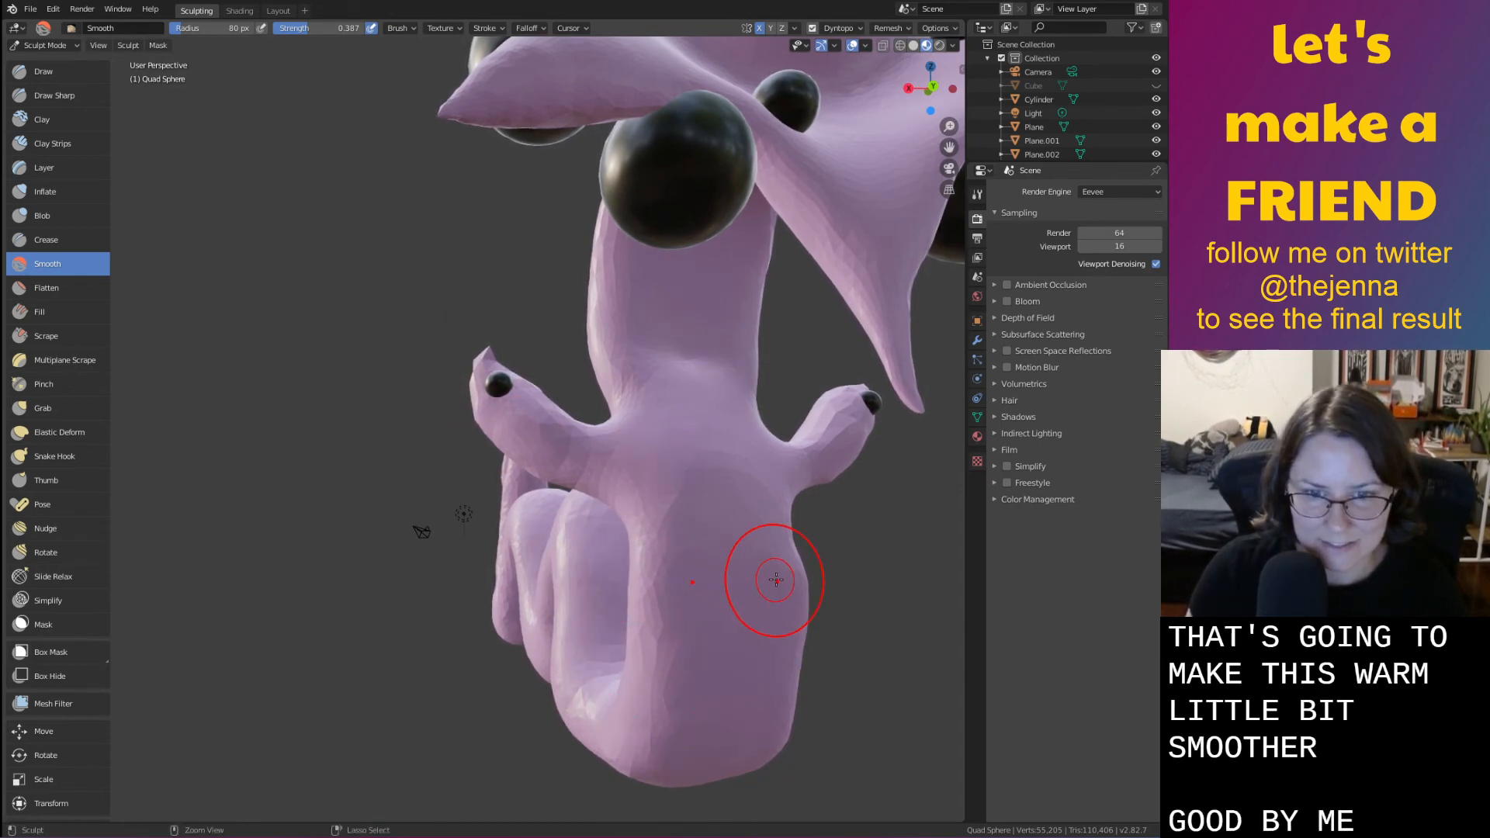
middle_click_drag(811, 600, 525, 594)
left_click_drag(525, 593, 491, 558)
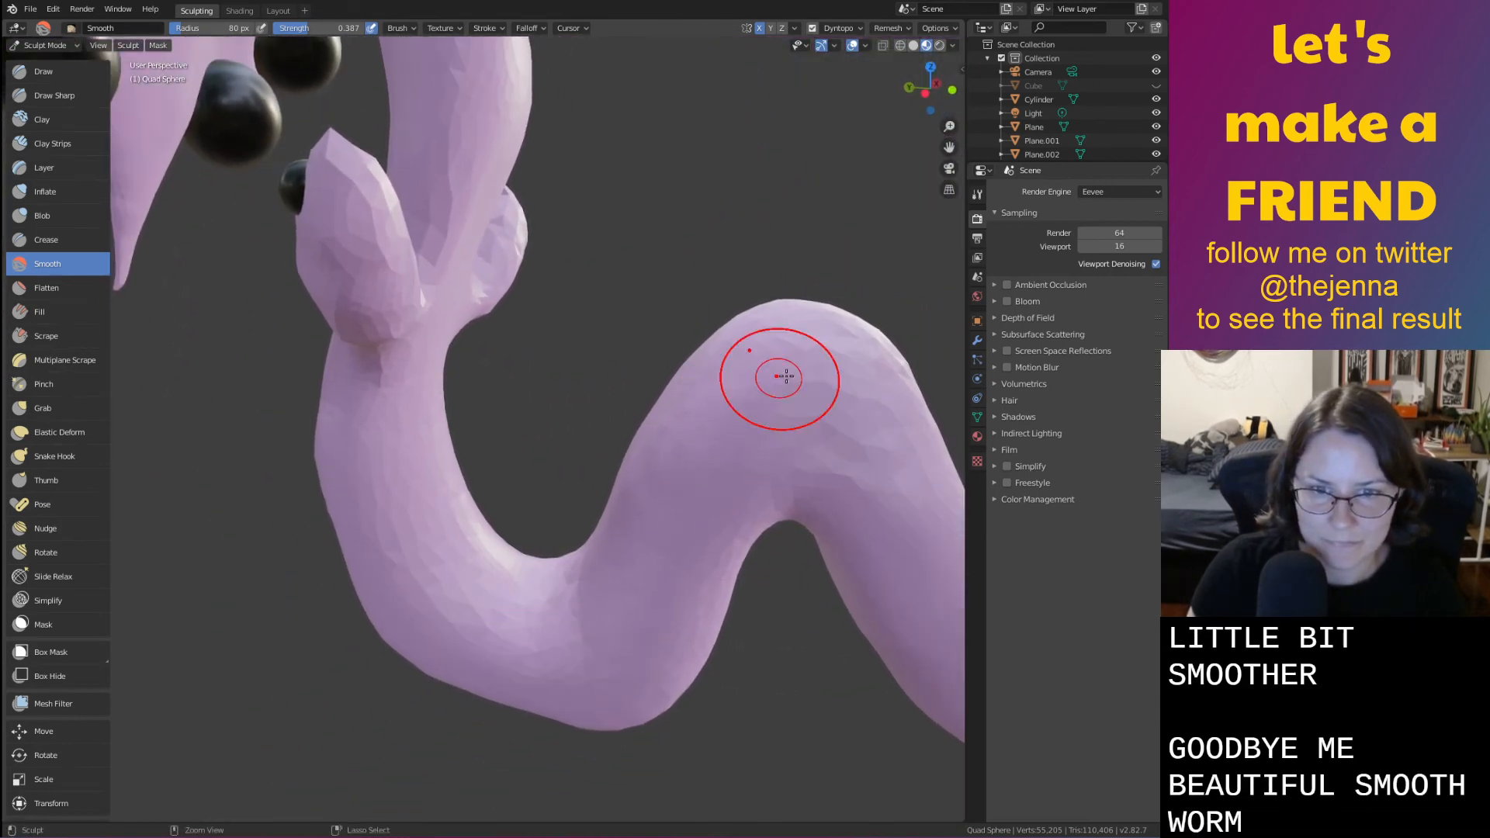
Smooth the back and side of the worm's wavy body along the humps behind the arms
mouse_move(899, 551)
middle_mouse_down()
mouse_move(855, 585)
mouse_move(494, 669)
mouse_move(575, 582)
middle_mouse_up()
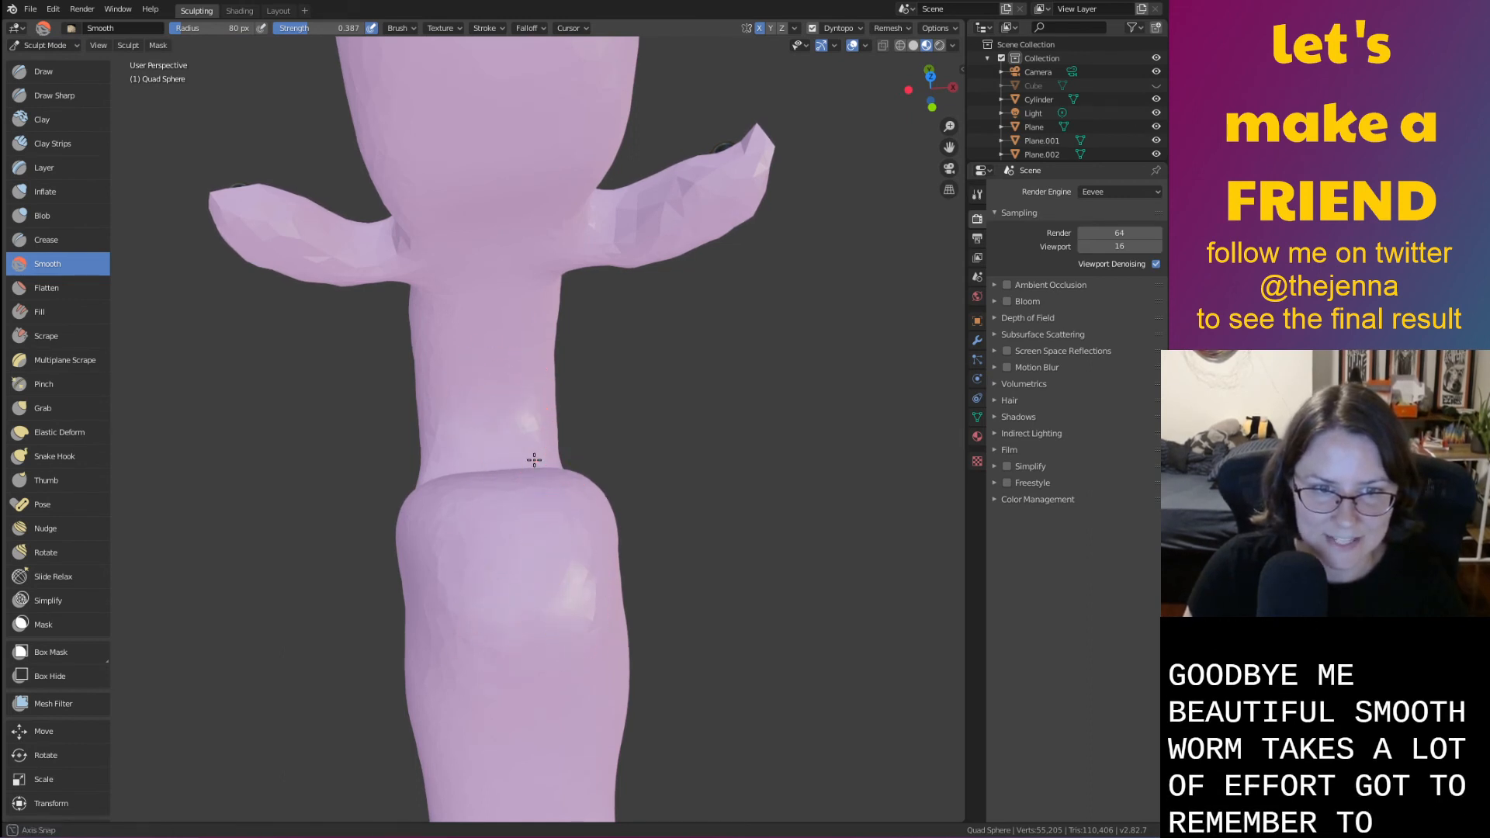
middle_click_drag(526, 456, 422, 451)
mouse_move(421, 451)
left_mouse_down()
mouse_move(486, 486)
mouse_move(282, 369)
mouse_move(352, 419)
mouse_move(608, 401)
mouse_move(621, 369)
left_mouse_up()
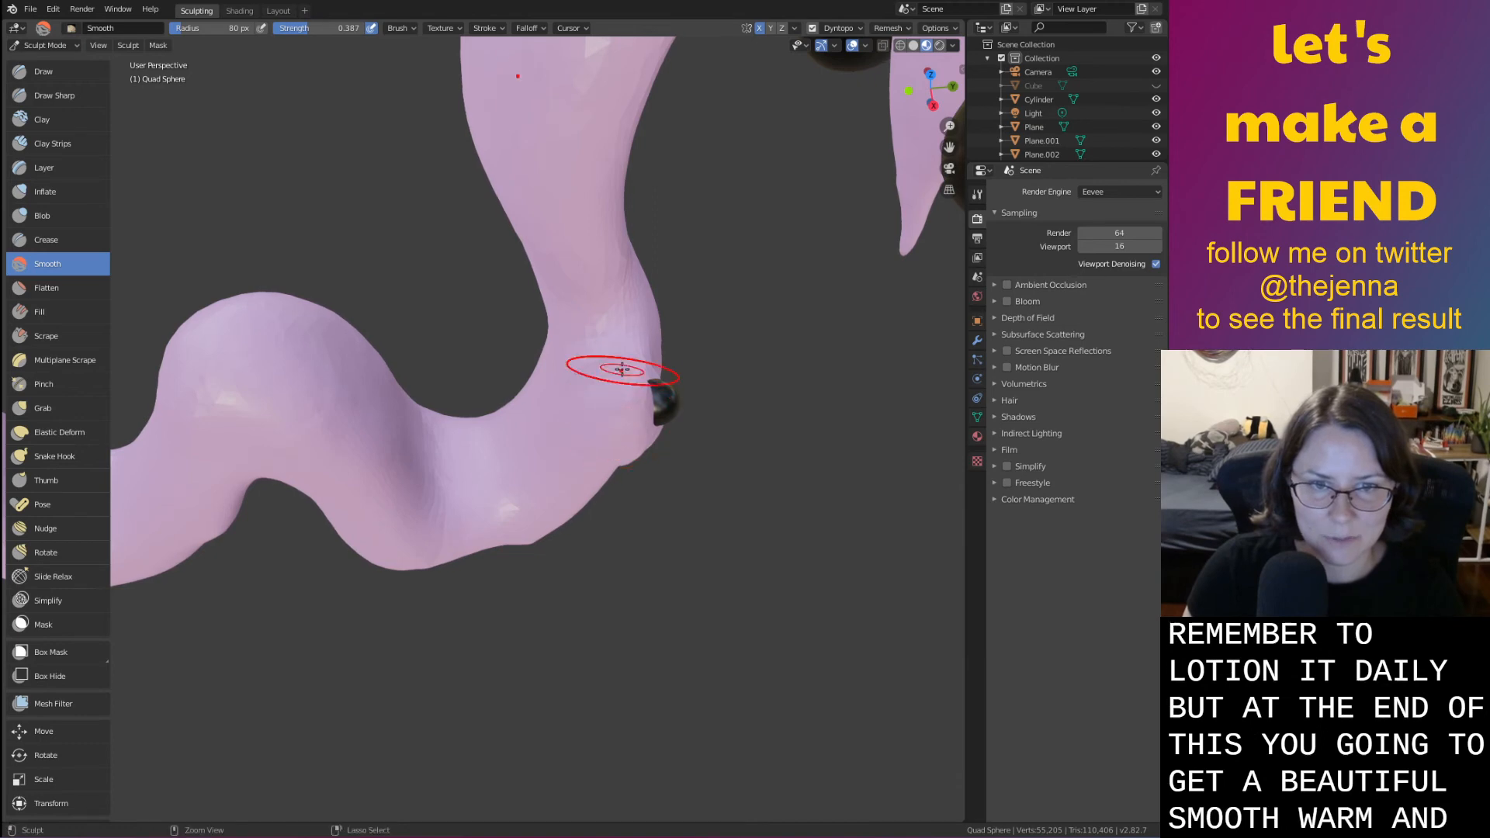
mouse_move(530, 384)
middle_mouse_down("shift")
mouse_move(893, 320)
mouse_move(922, 329)
middle_mouse_up("shift")
mouse_move(646, 389)
left_mouse_down()
mouse_move(597, 383)
mouse_move(505, 433)
mouse_move(427, 434)
left_mouse_up()
left_click_drag(614, 368, 437, 475)
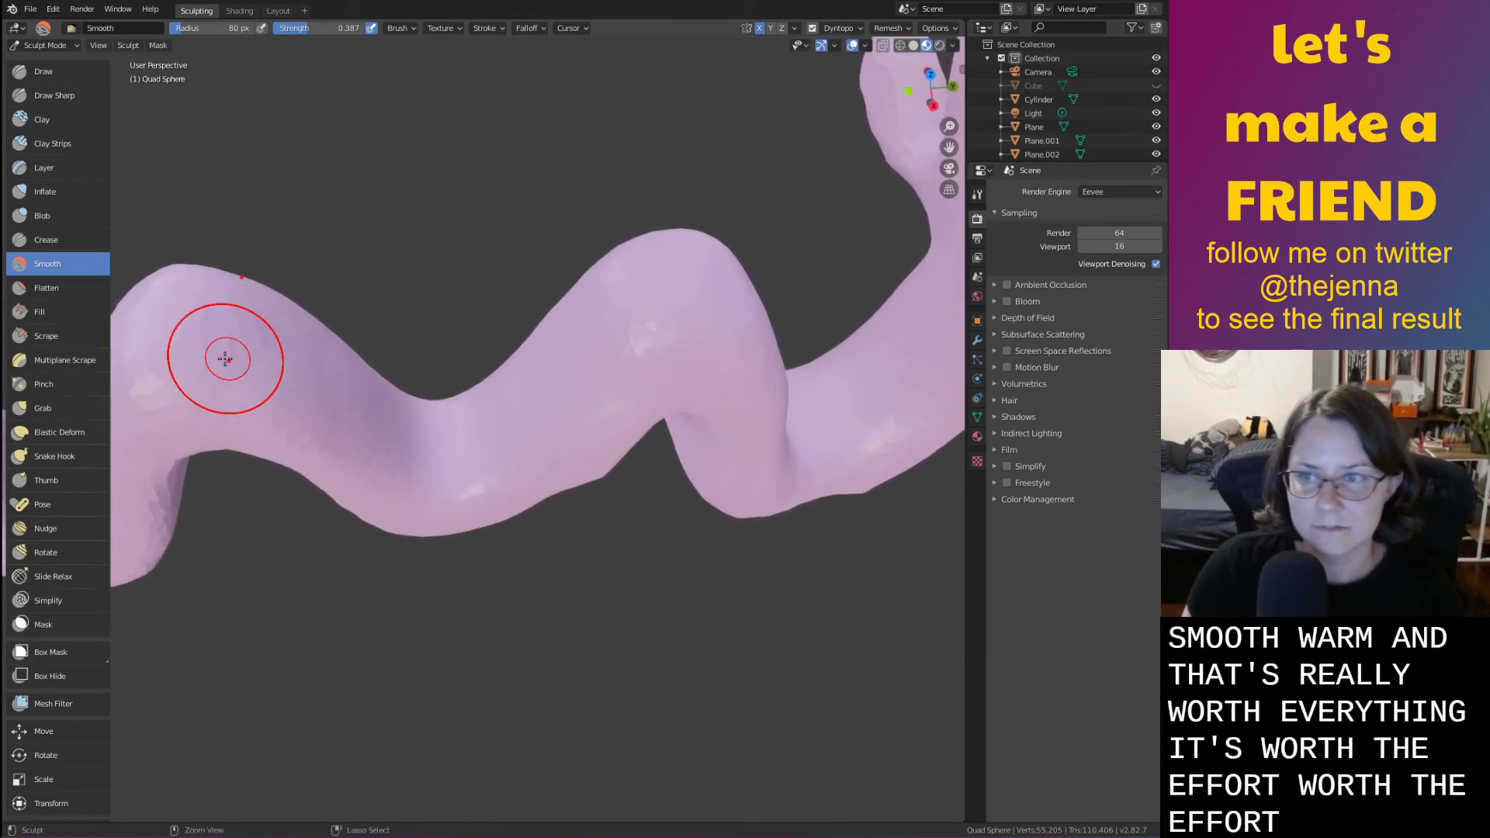
middle_click_drag(225, 358, 640, 375)
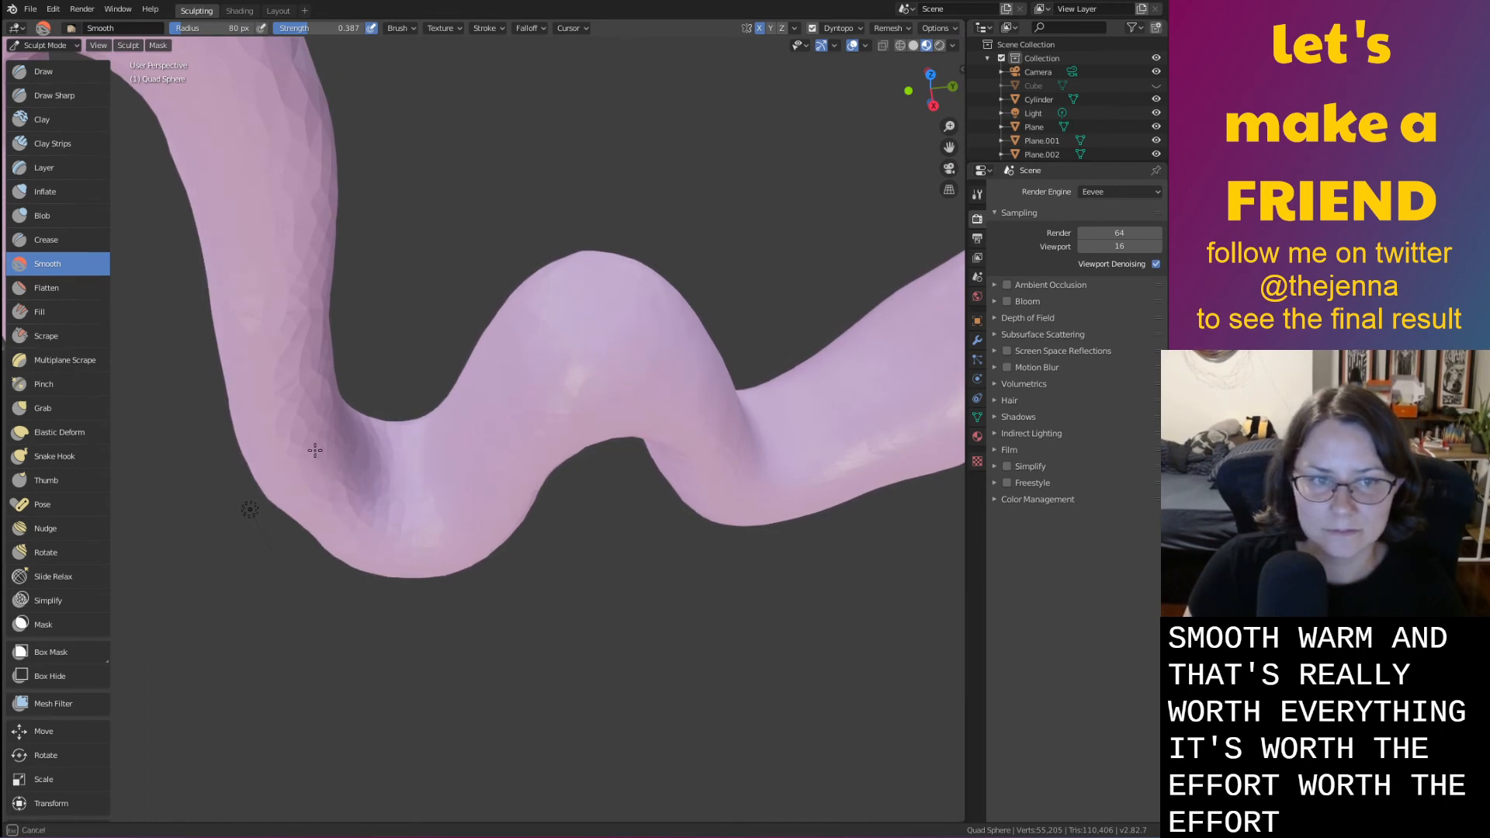
left_click_drag(316, 450, 422, 527)
Smooth the tall upright section of the body and the hanging end that carries the top hat and mustache
middle_click_drag(392, 505, 545, 319)
mouse_move(545, 248)
middle_mouse_down()
mouse_move(729, 306)
mouse_move(435, 249)
middle_mouse_up()
middle_click_drag(430, 458, 548, 363)
middle_click_drag(509, 504, 505, 365, "ctrl")
middle_click_drag(347, 528, 346, 554)
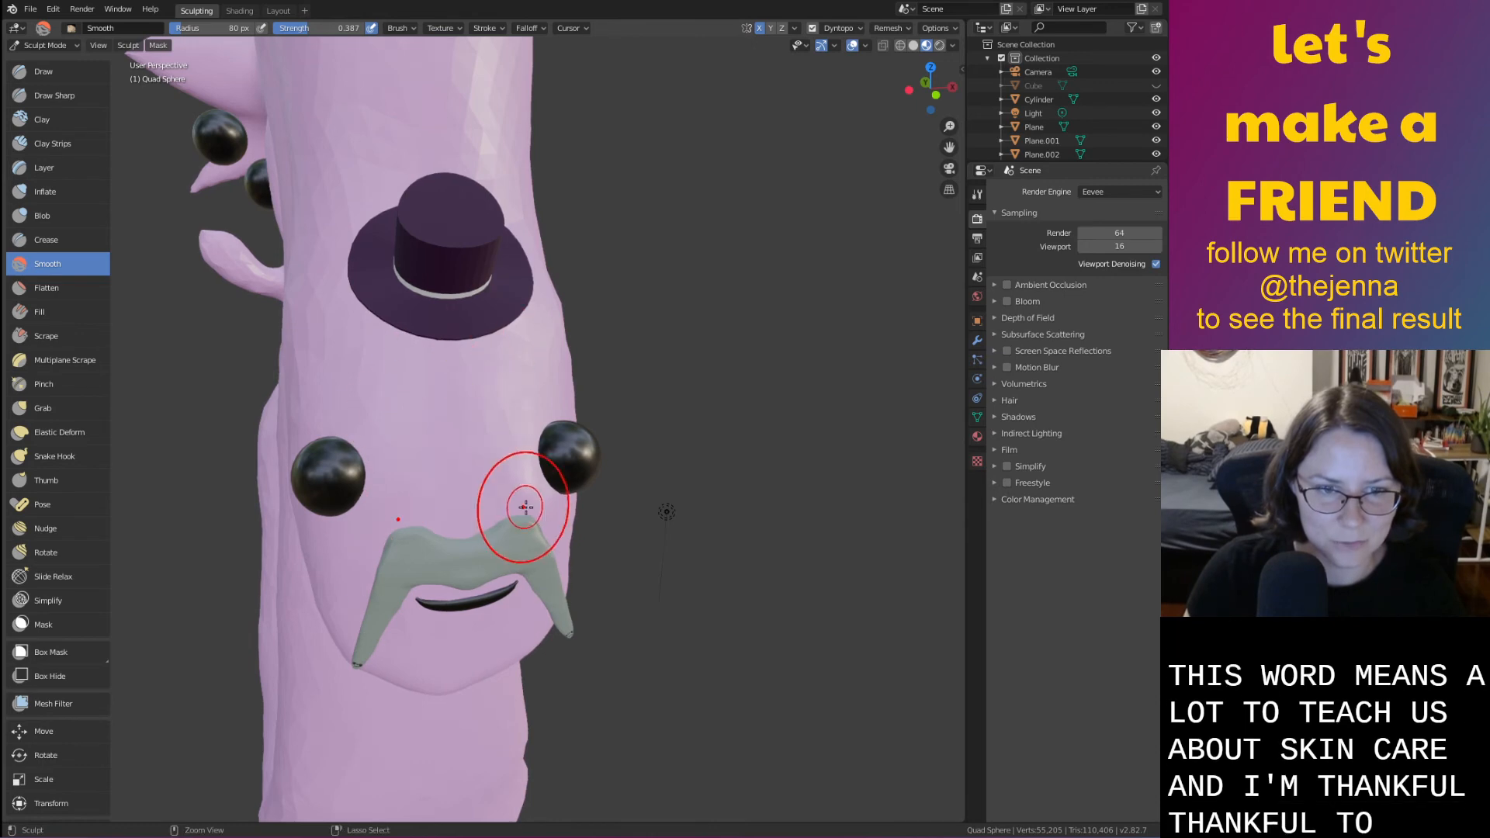
middle_click_drag(523, 505, 756, 434)
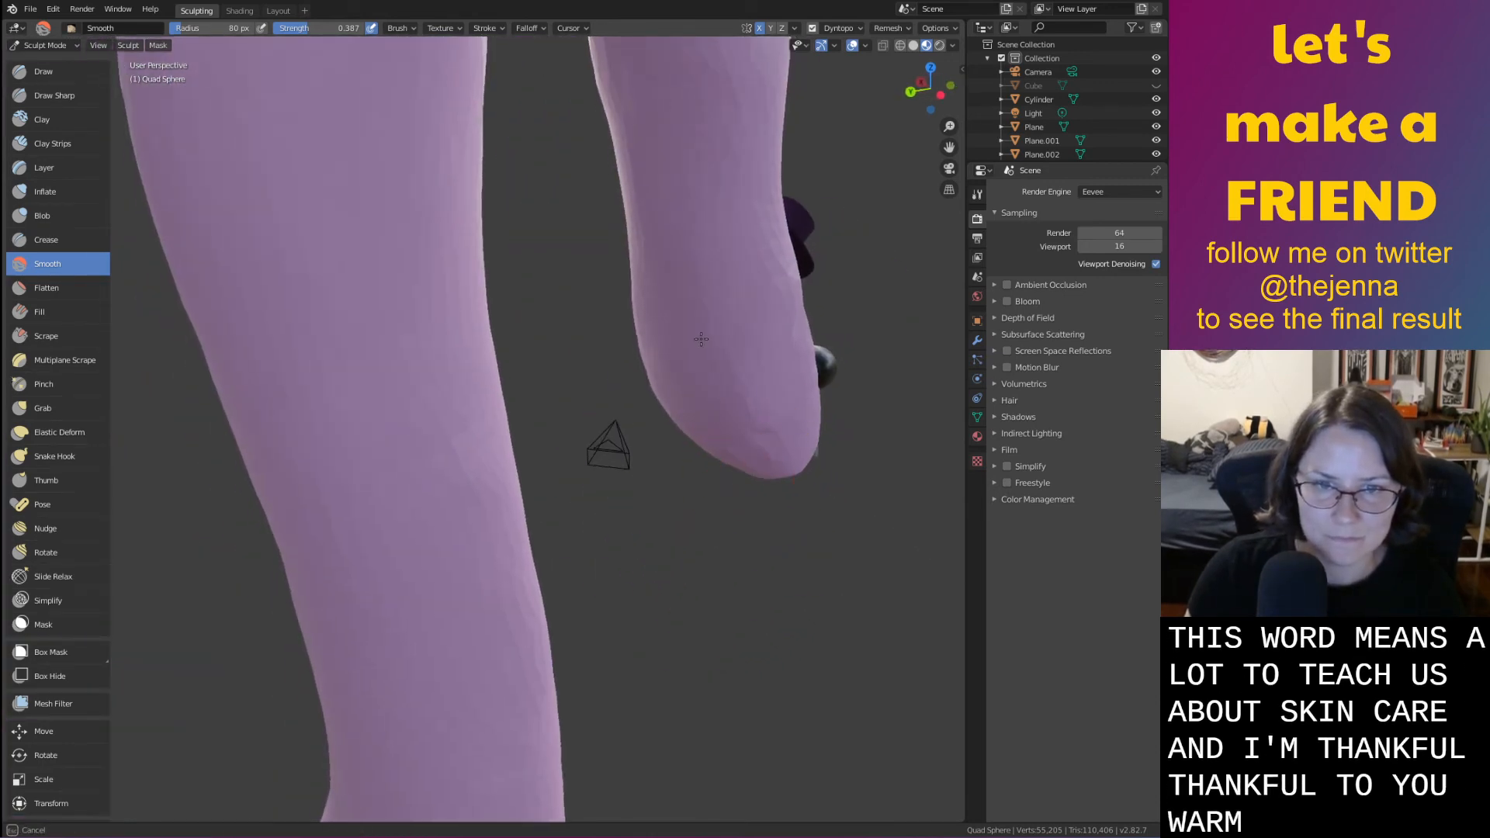
mouse_move(480, 359)
middle_mouse_down("ctrl")
mouse_move(485, 435)
mouse_move(482, 302)
middle_mouse_up("ctrl")
mouse_move(479, 379)
middle_mouse_down()
mouse_move(437, 426)
mouse_move(531, 553)
middle_mouse_up()
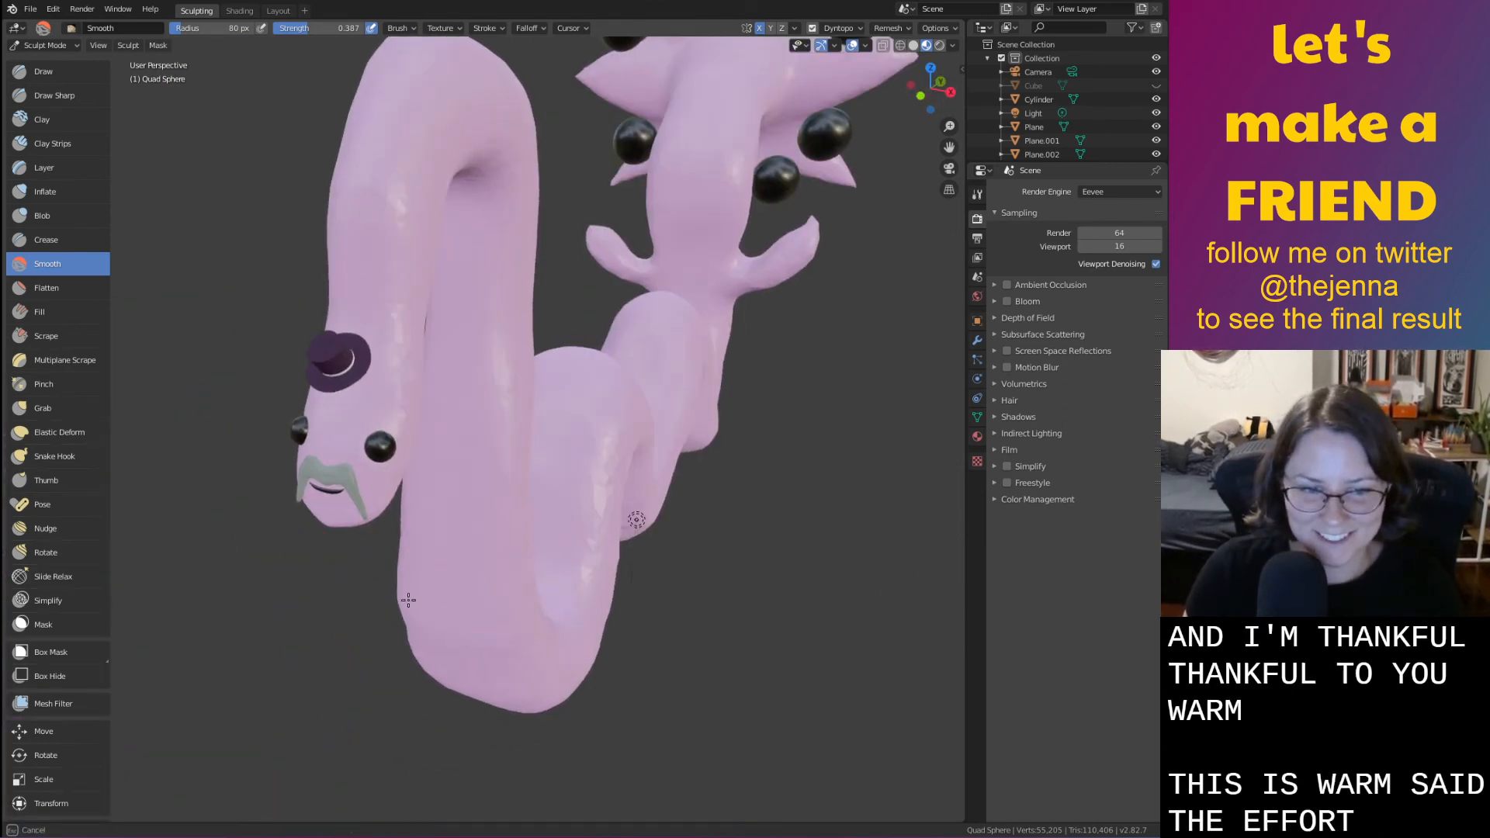
Smooth the lower bends and the underside of the worm's body along its whole length
mouse_move(482, 598)
middle_mouse_down()
mouse_move(568, 515)
mouse_move(598, 538)
mouse_move(627, 496)
middle_mouse_up()
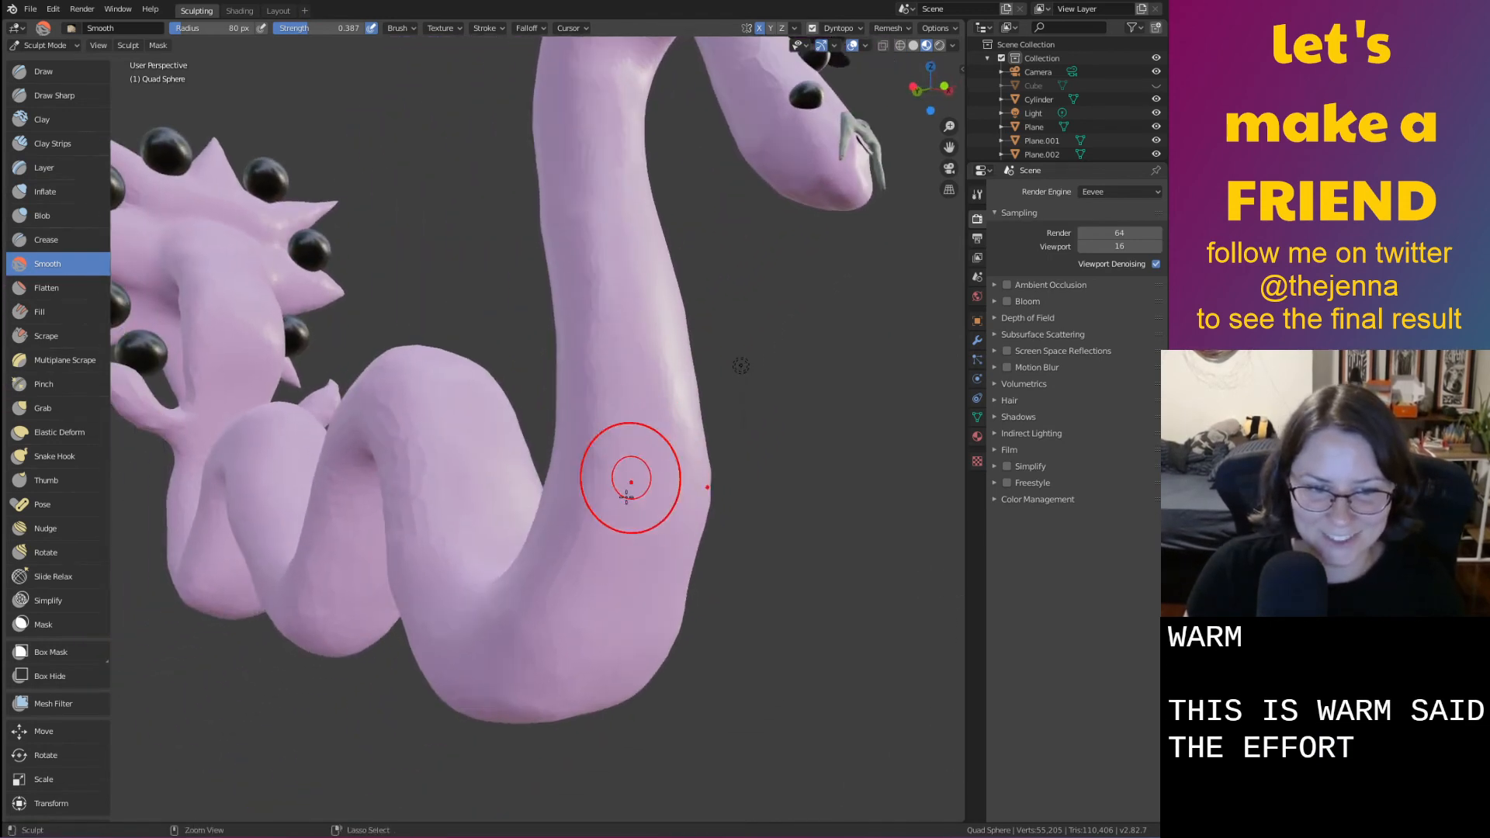
mouse_move(568, 739)
middle_mouse_down()
mouse_move(458, 689)
mouse_move(797, 602)
middle_mouse_up()
left_click_drag(751, 576, 877, 485)
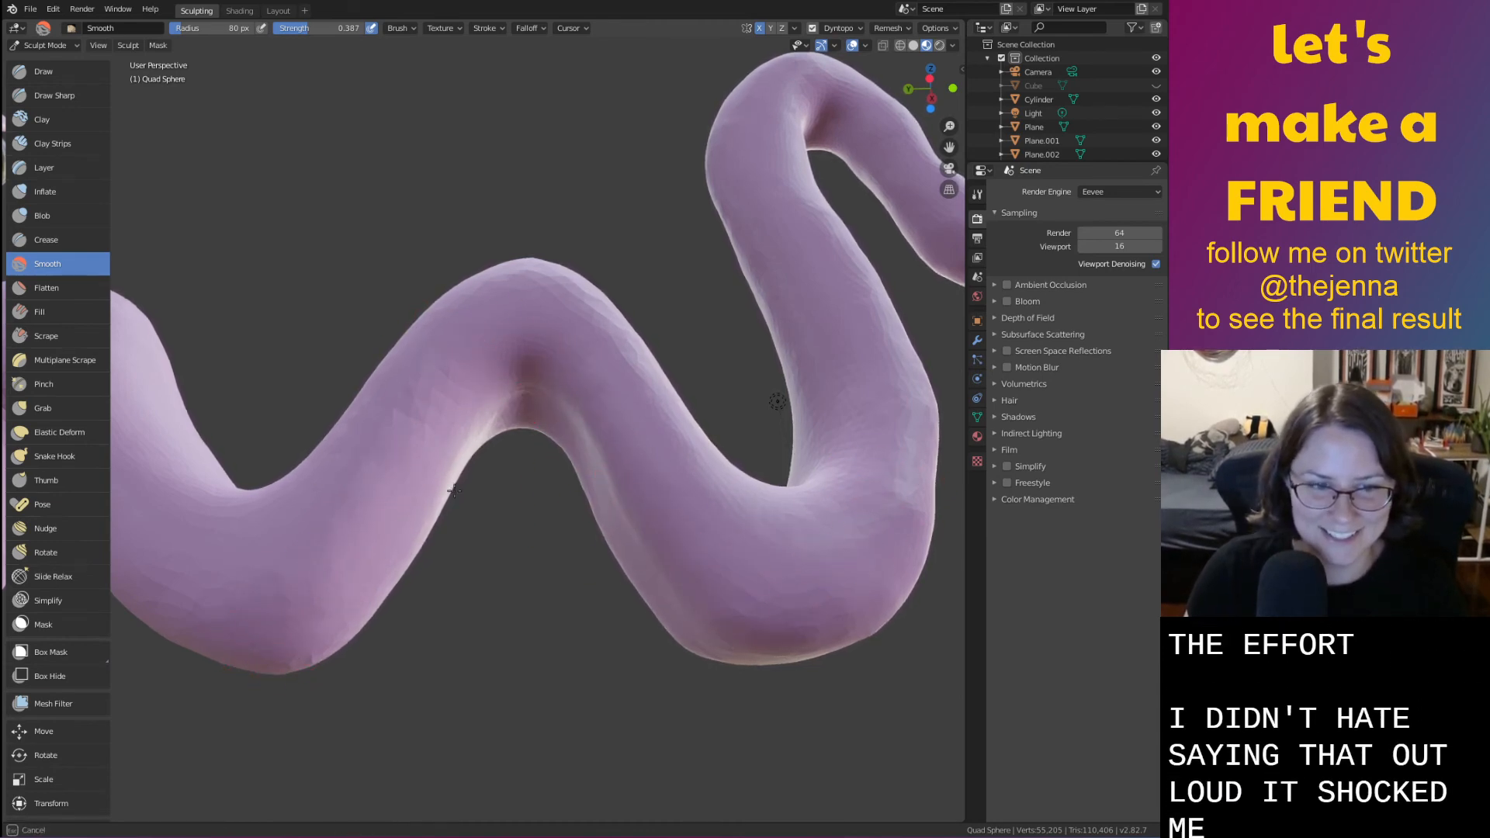
mouse_move(333, 650)
middle_mouse_down()
mouse_move(233, 559)
mouse_move(215, 566)
middle_mouse_up()
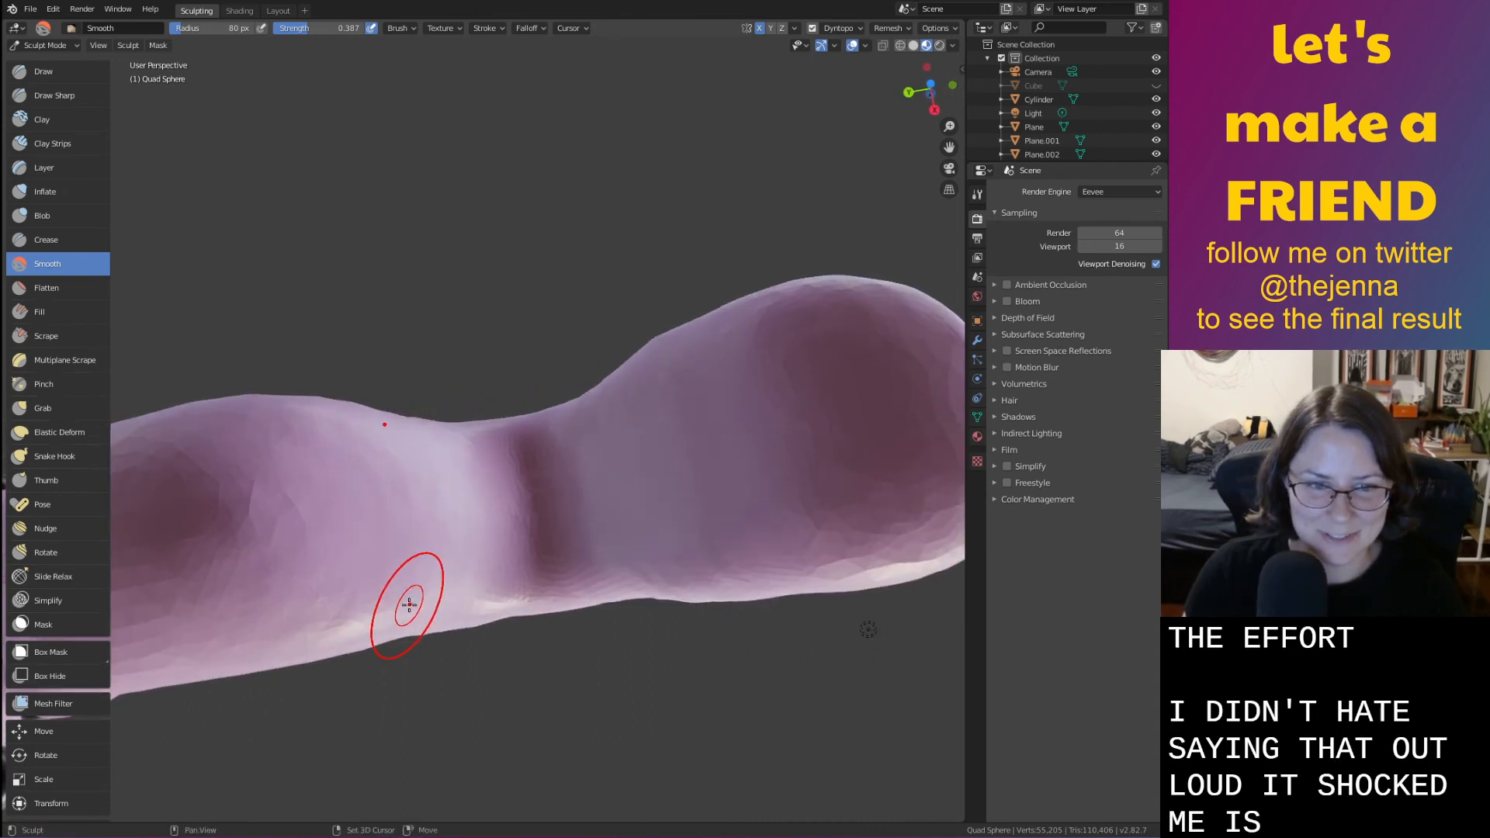
scroll(310, 539, "down", 3)
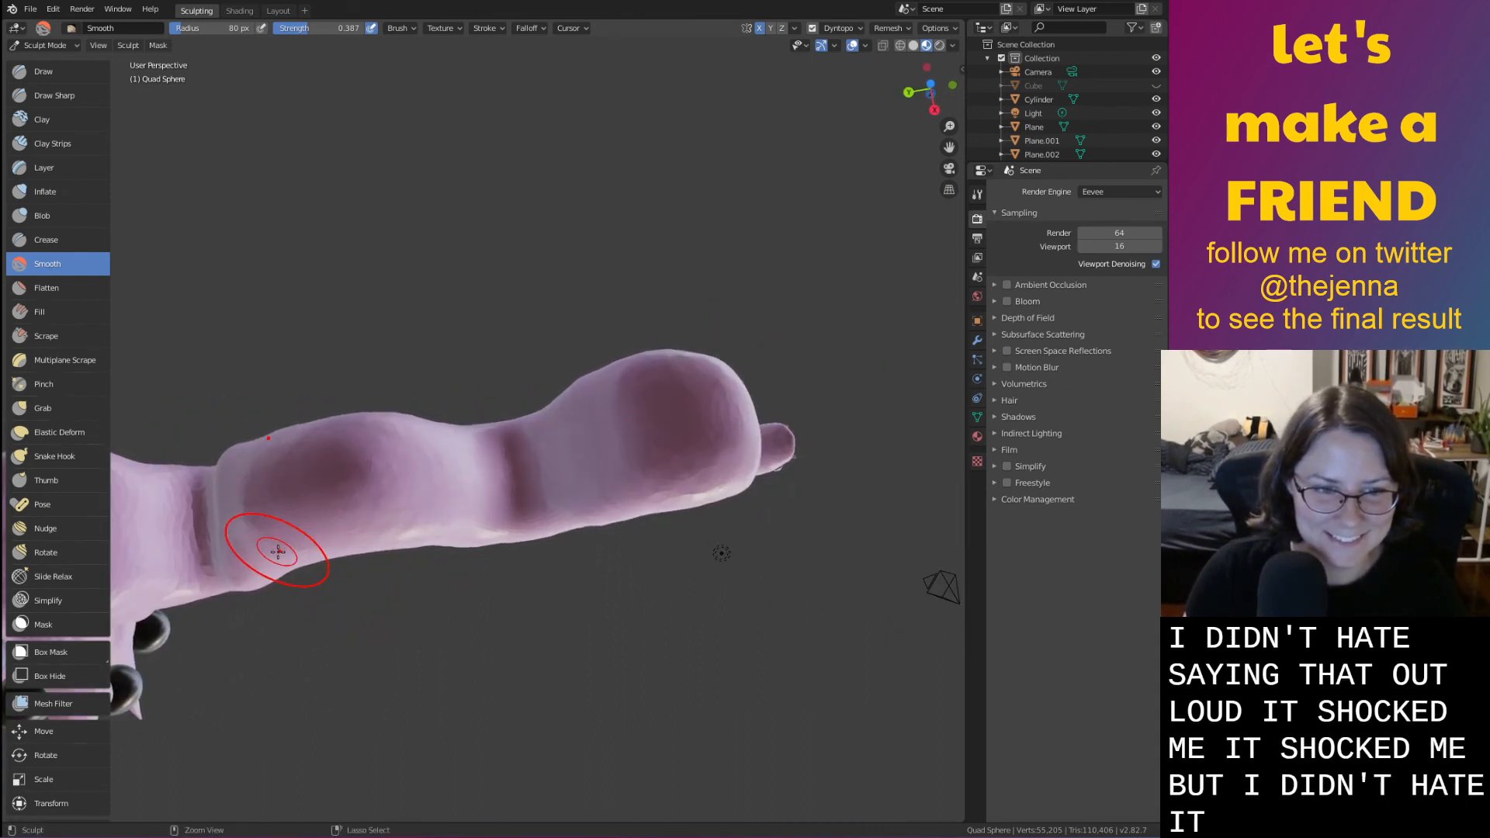
middle_click_drag(278, 552, 466, 536, "shift")
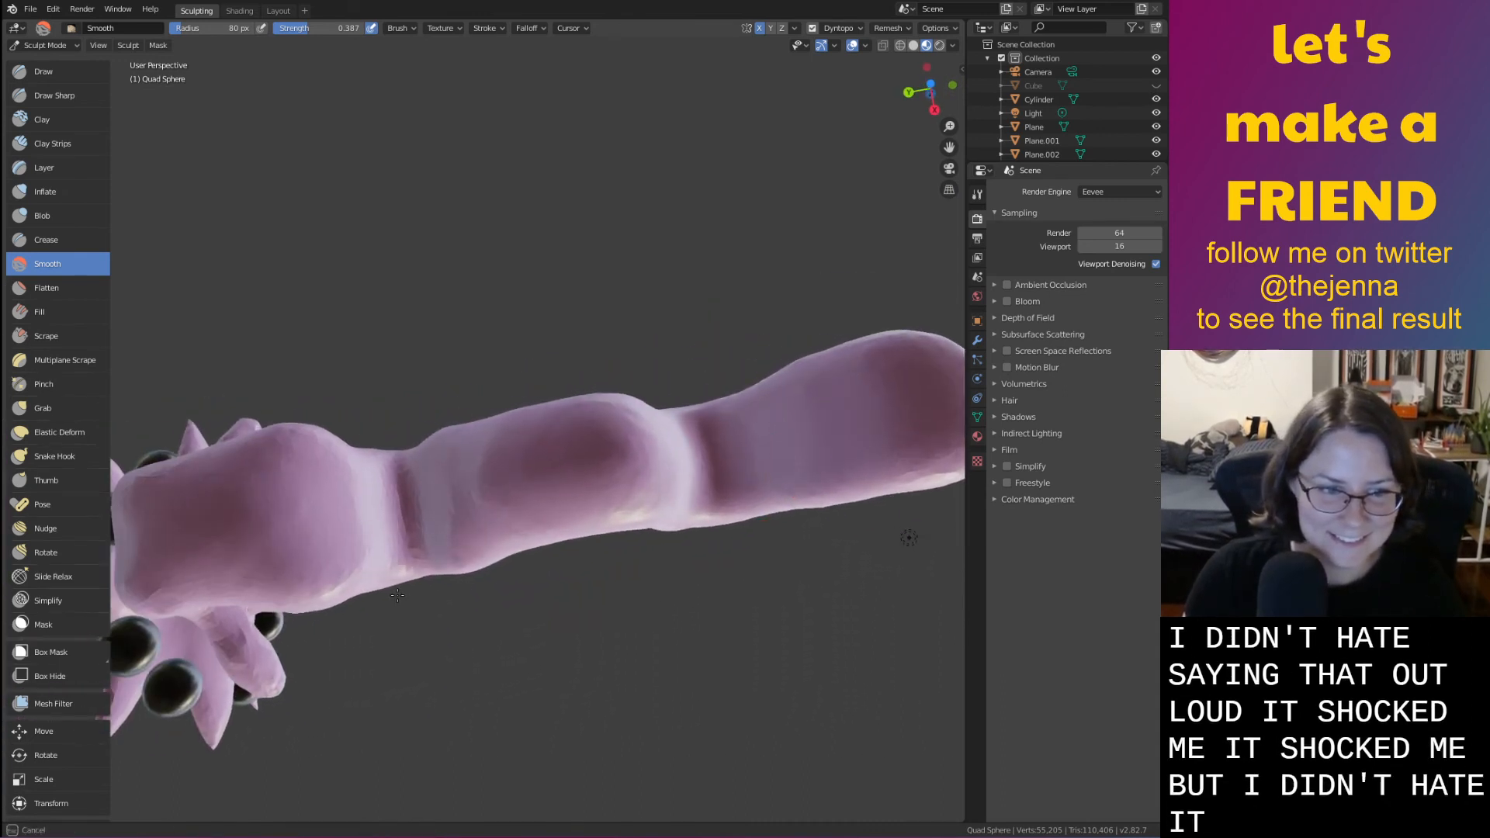
mouse_move(397, 595)
middle_mouse_down()
mouse_move(459, 468)
mouse_move(409, 406)
middle_mouse_up()
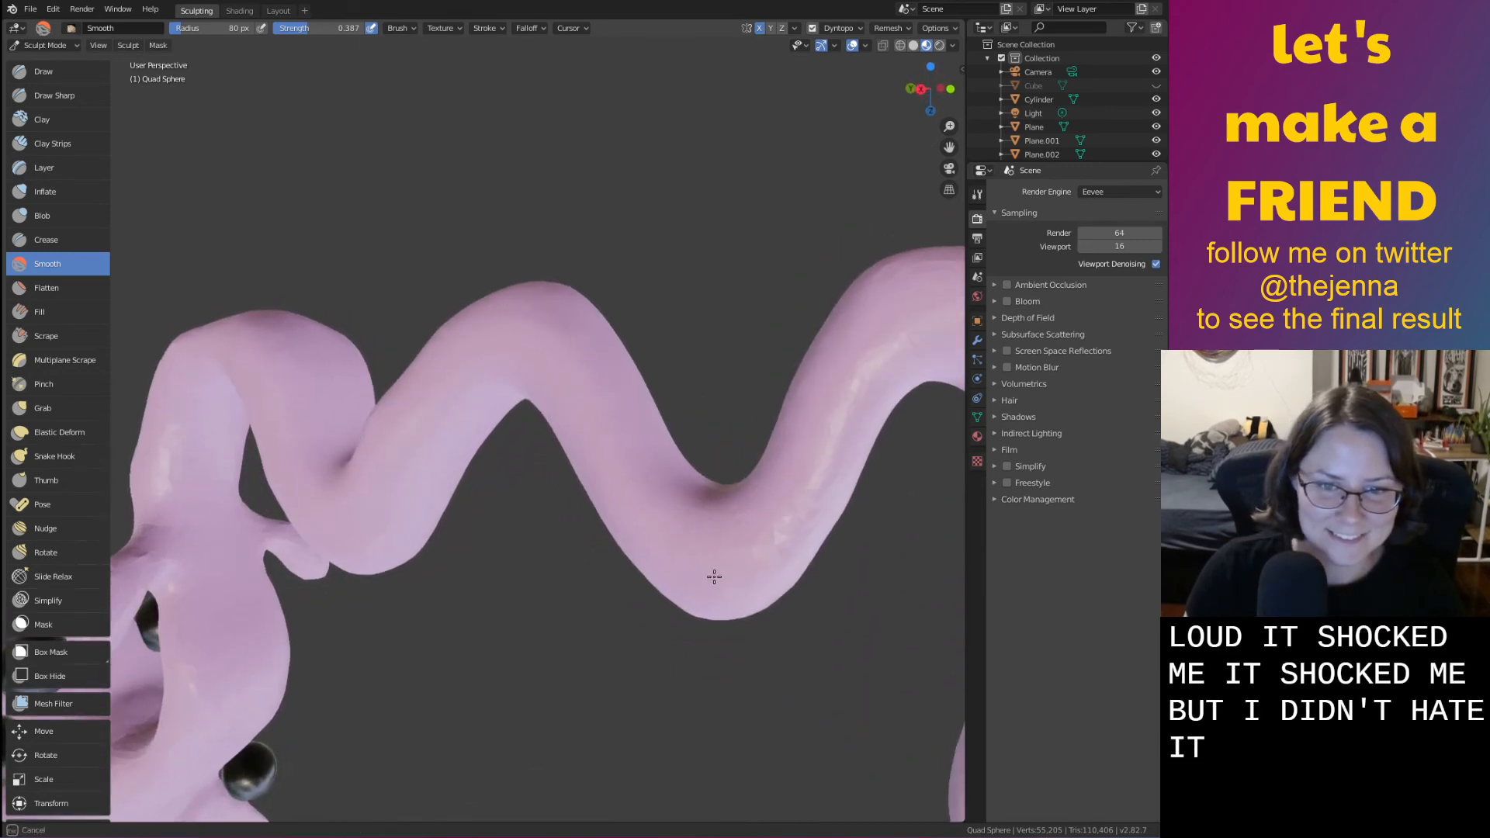
scroll(642, 665, "down", 3)
middle_click_drag(642, 665, 578, 339)
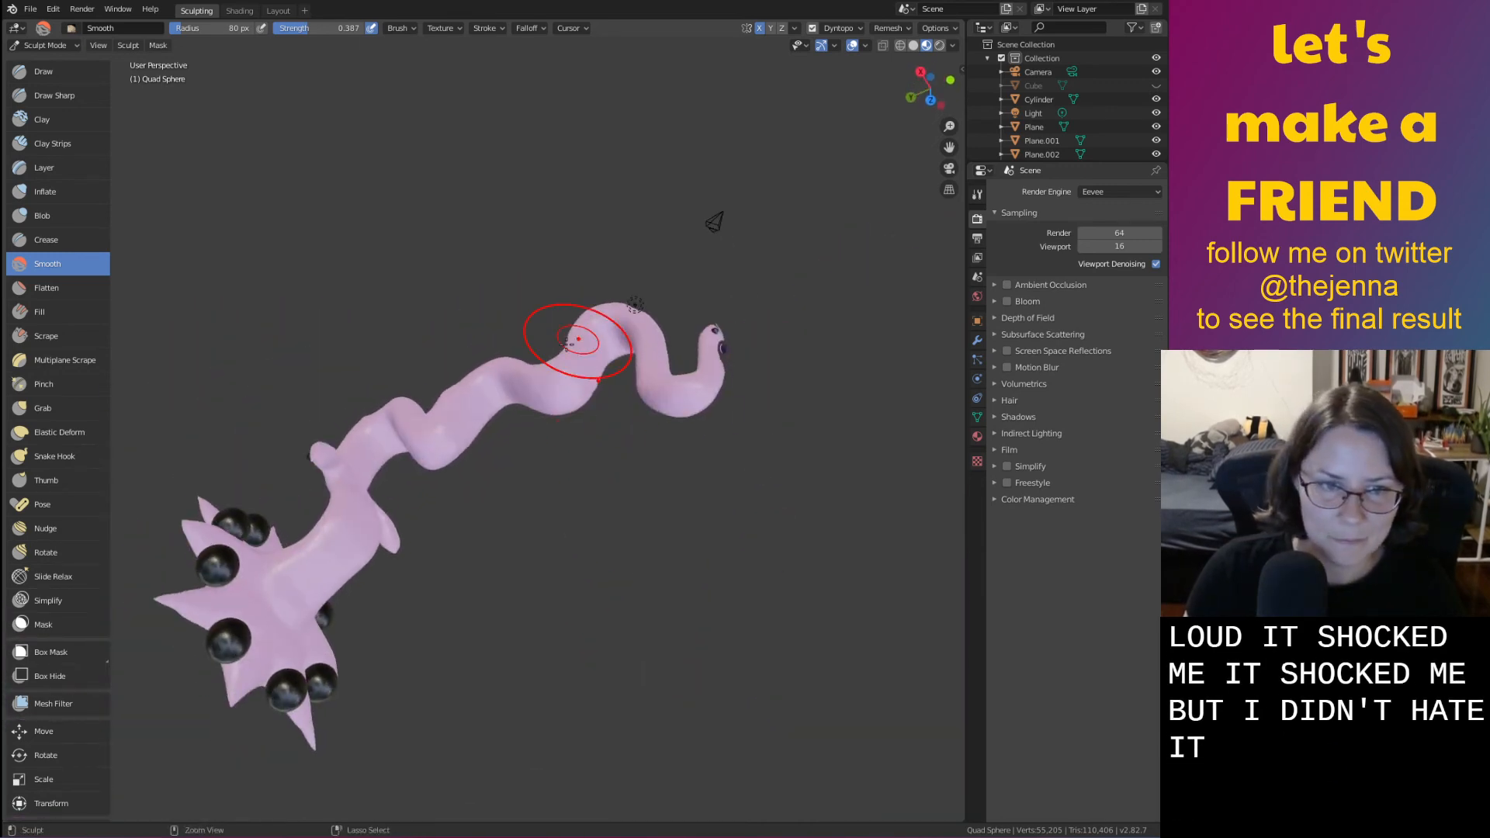
Enlarge the Smooth brush radius to 464 px and smooth the entire worm at once from several sides
right_click(363, 621)
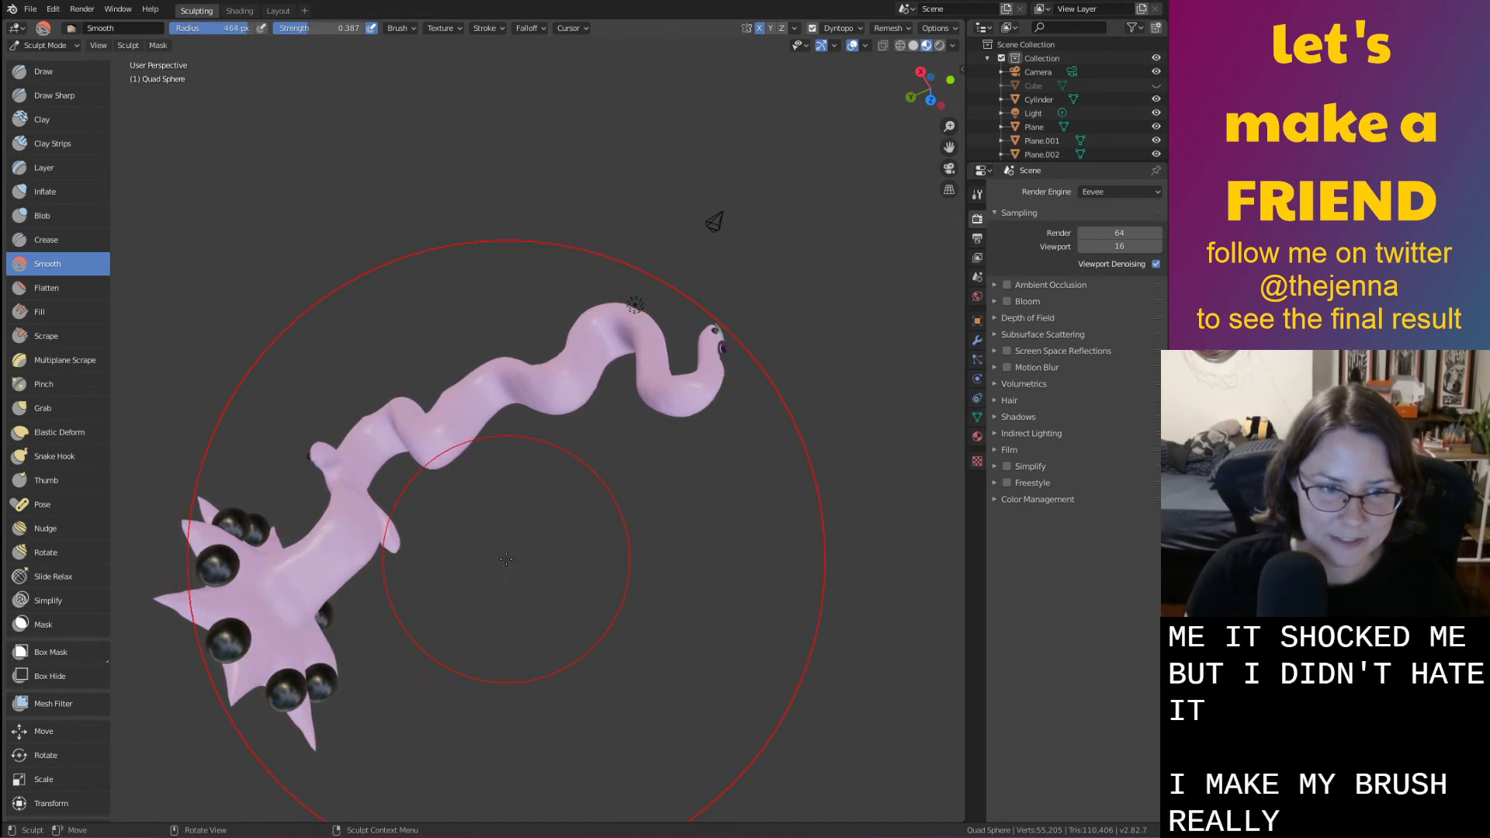
scroll(508, 558, "down", 4)
mouse_move(509, 557)
middle_mouse_down()
mouse_move(448, 415)
mouse_move(445, 365)
middle_mouse_up()
scroll(482, 491, "down", 3)
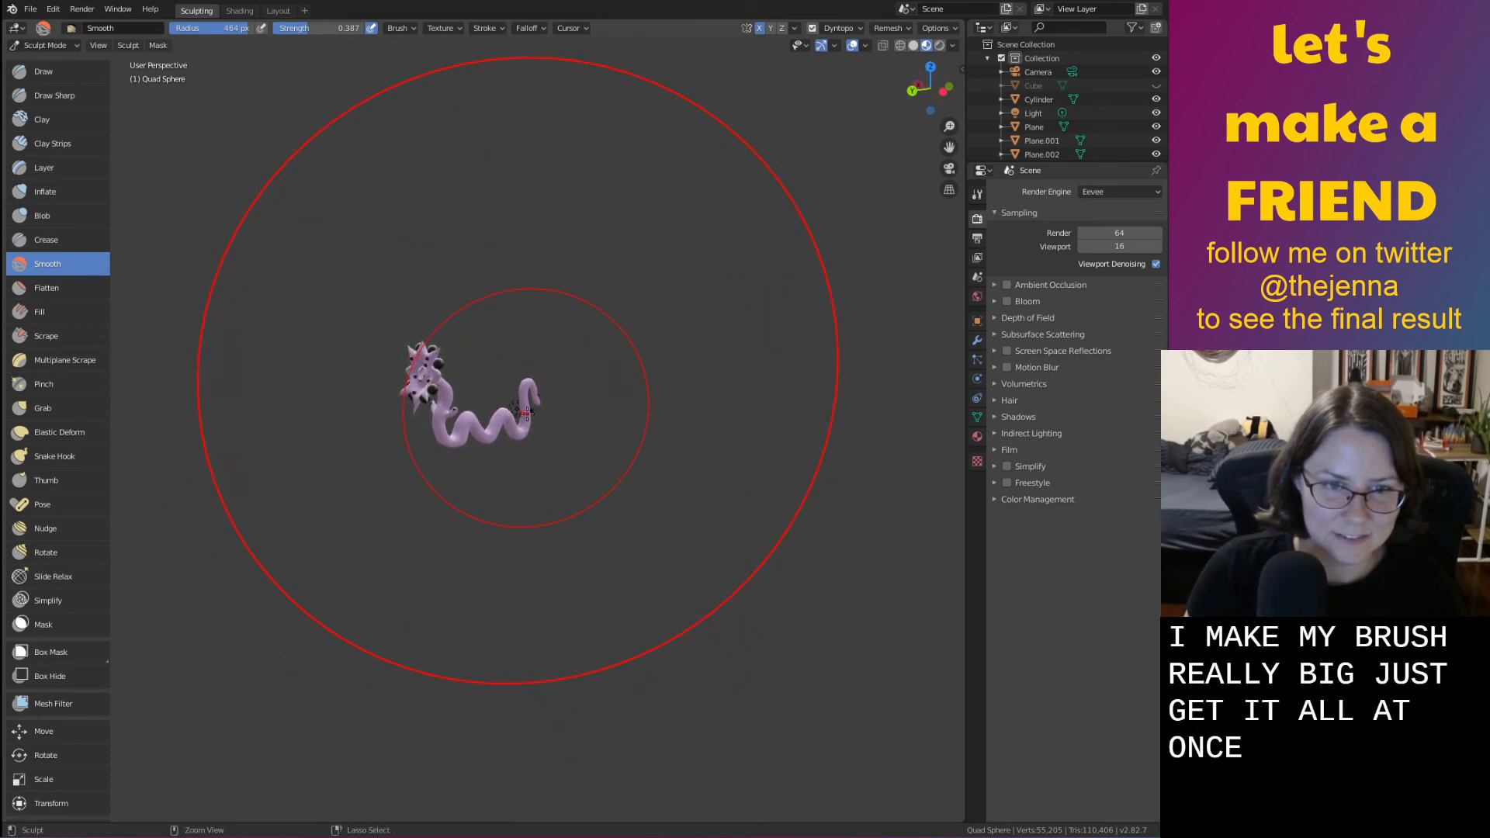
middle_click_drag(519, 411, 580, 342)
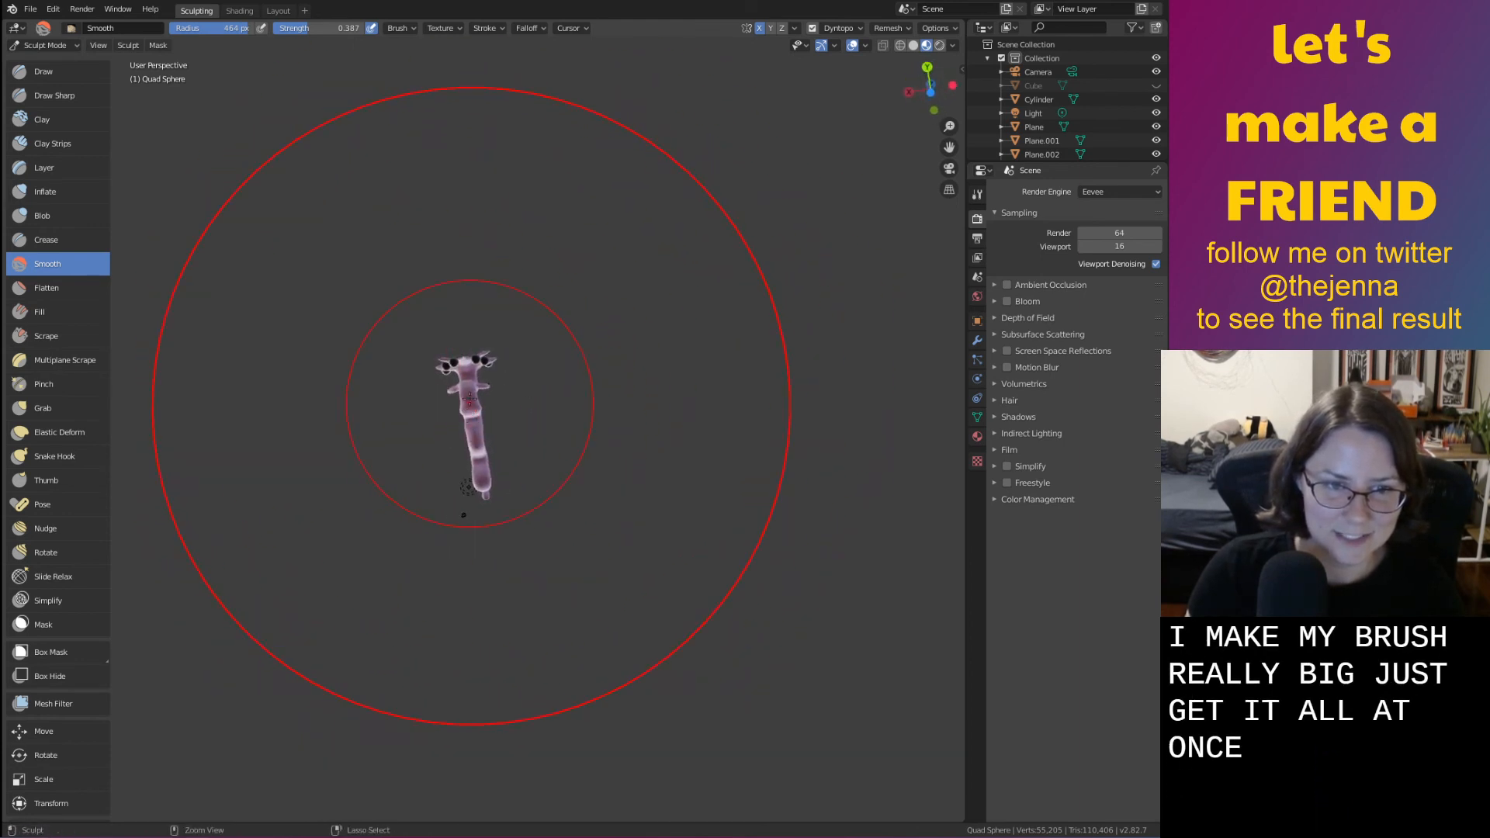
middle_click_drag(466, 401, 521, 454)
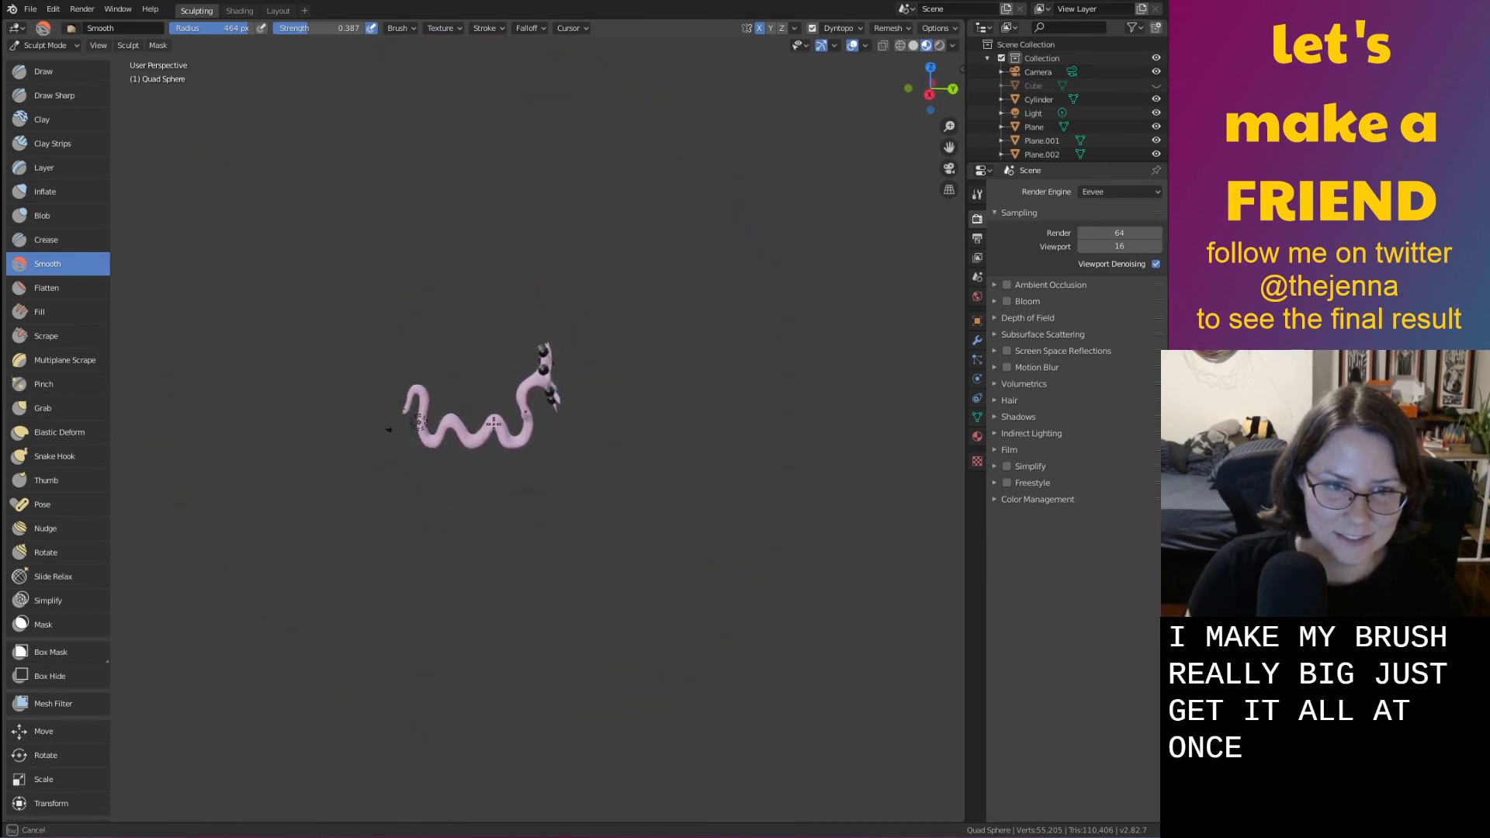
scroll(497, 435, "up", 4)
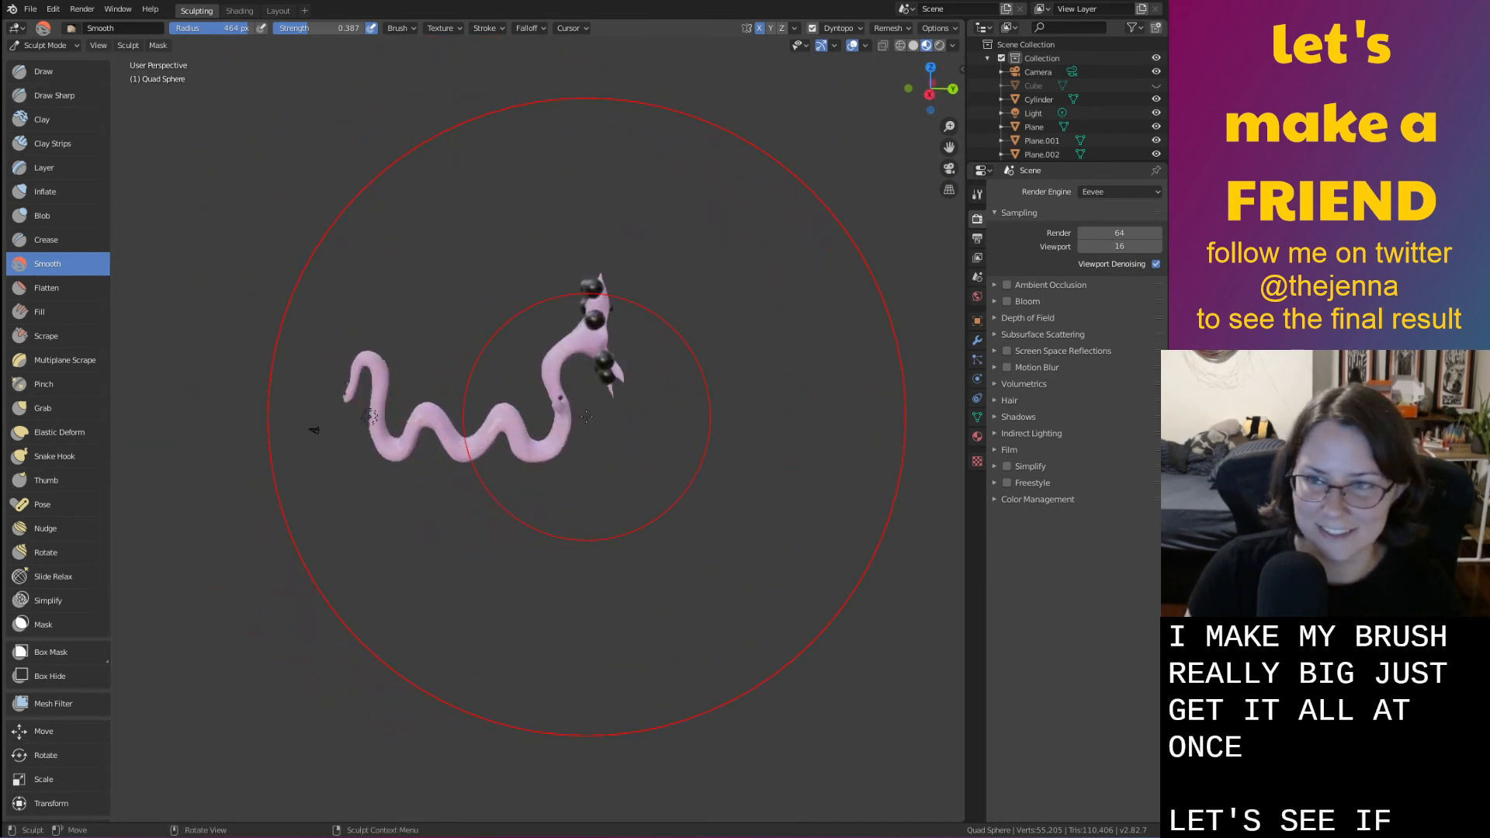
Reduce the Smooth brush radius to 102 px and save the file
right_click(504, 437)
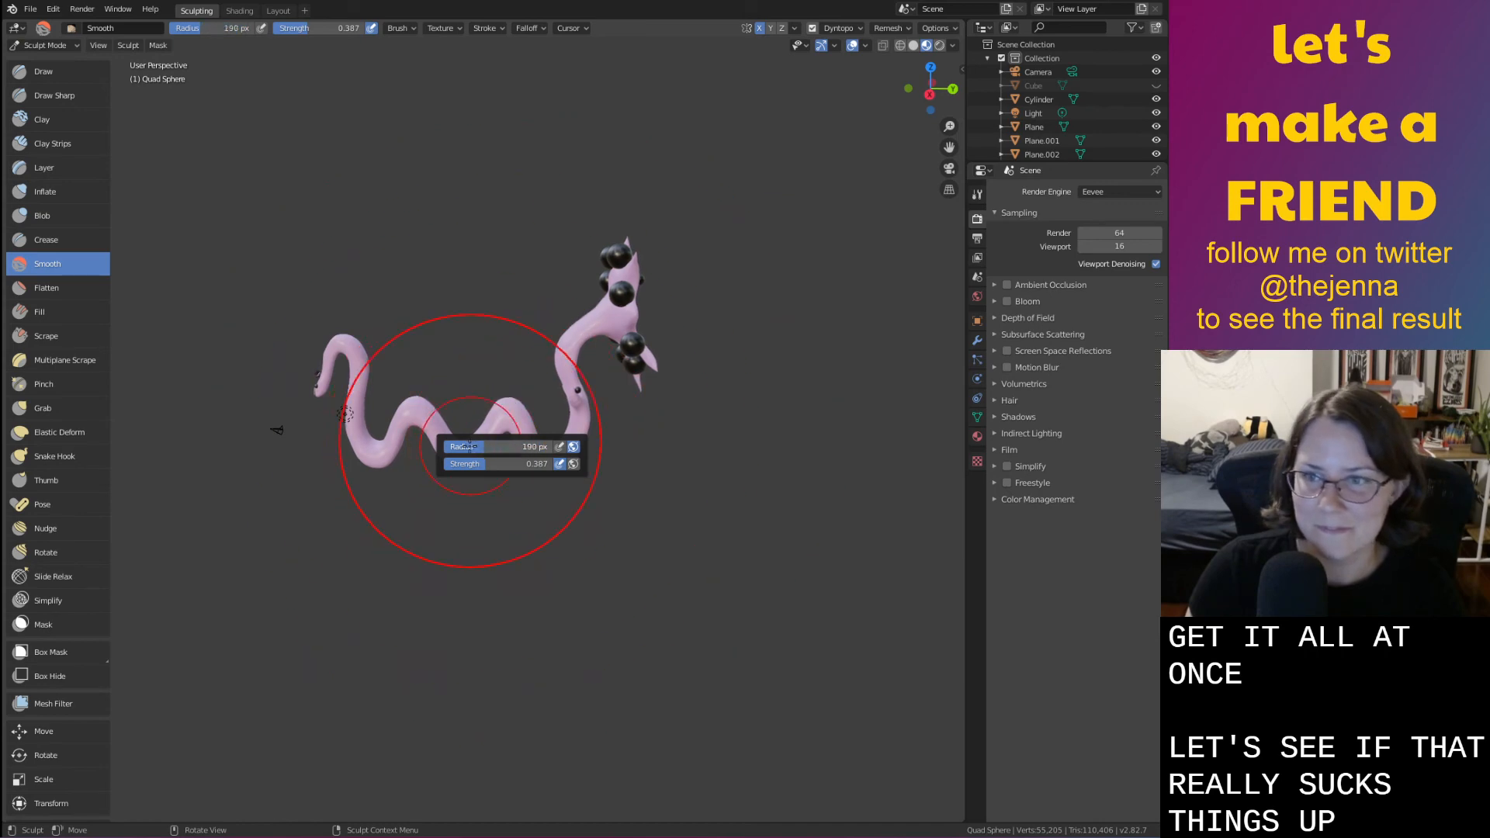
left_click_drag(470, 447, 451, 447)
middle_click_drag(675, 472, 526, 465)
key("ctrl+s")
Switch to the Layout workspace in Object Mode to work on the eyes at the tips of the small arms
scroll(495, 372, "up", 4)
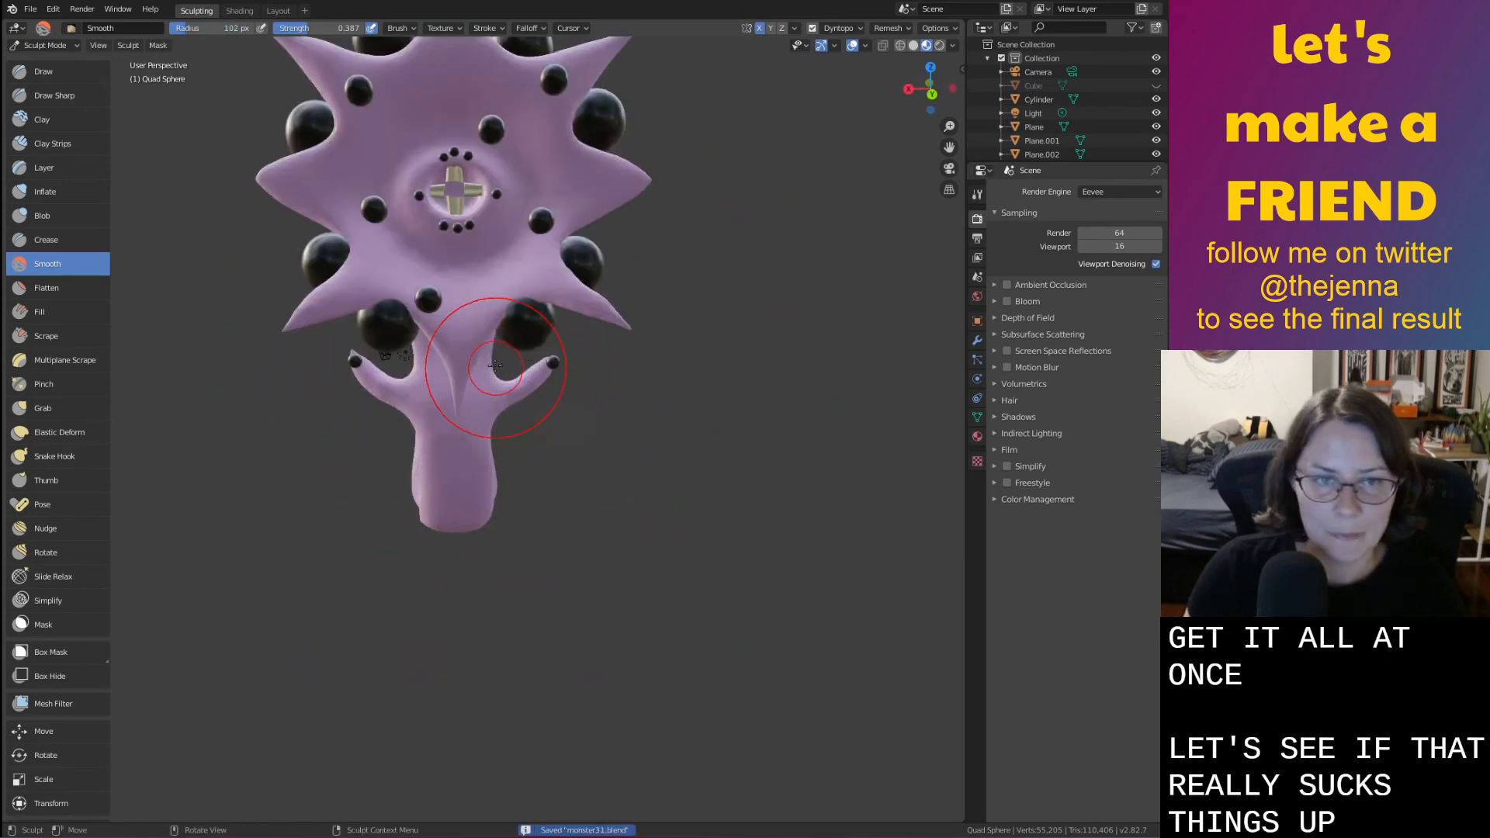
mouse_move(496, 365)
middle_mouse_down()
mouse_move(499, 299)
mouse_move(512, 419)
mouse_move(522, 342)
mouse_move(565, 377)
mouse_move(466, 499)
middle_mouse_up()
scroll(516, 399, "up", 3)
key("Tab")
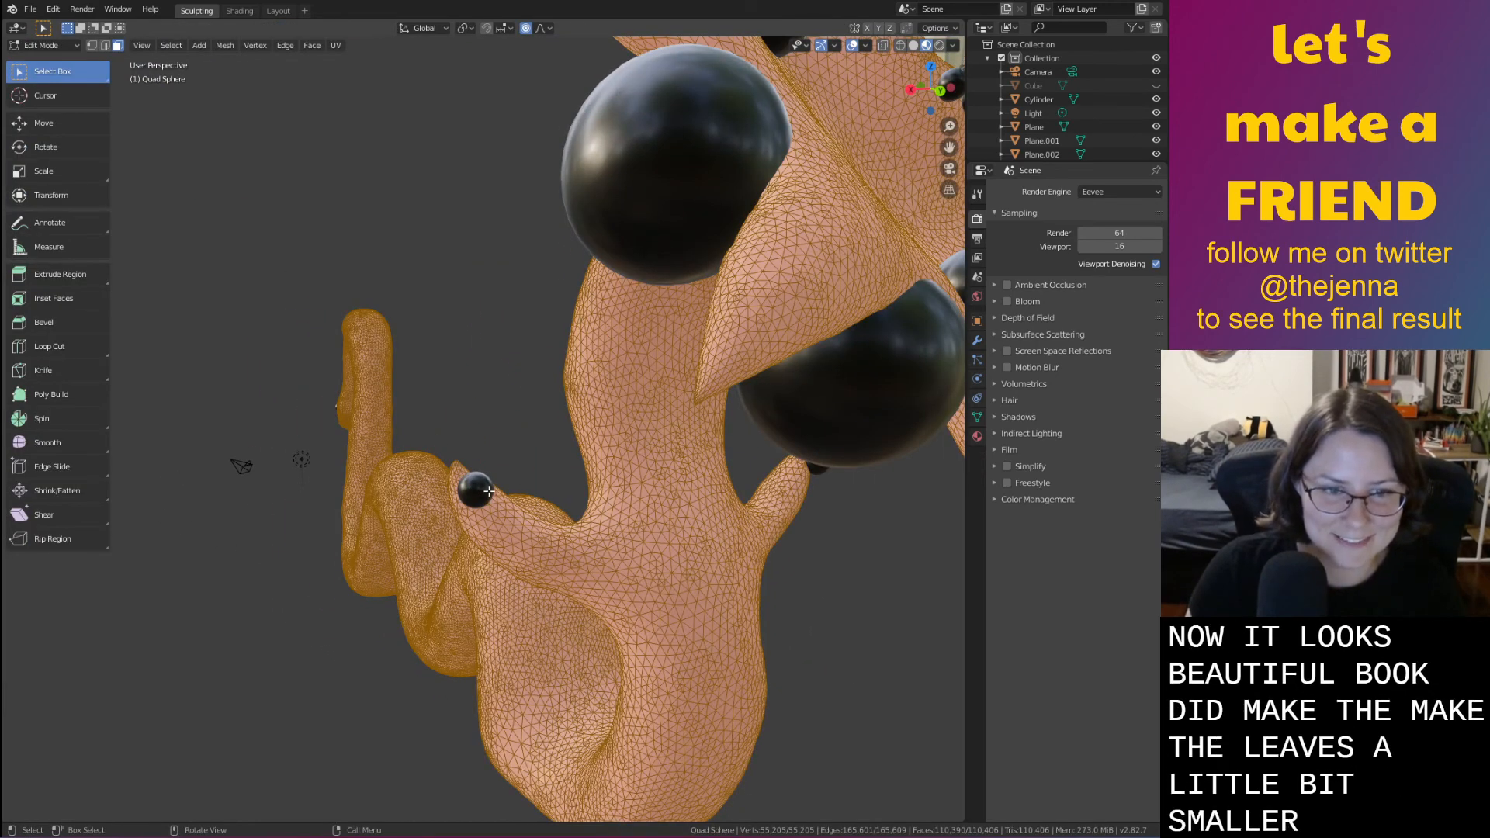
key("Tab")
left_click(278, 11)
mouse_move(481, 481)
middle_mouse_down()
mouse_move(436, 433)
mouse_move(336, 114)
middle_mouse_up()
Try scaling the two arm-tip eyes down together to about 0.8, and undo the resize
left_click(337, 133)
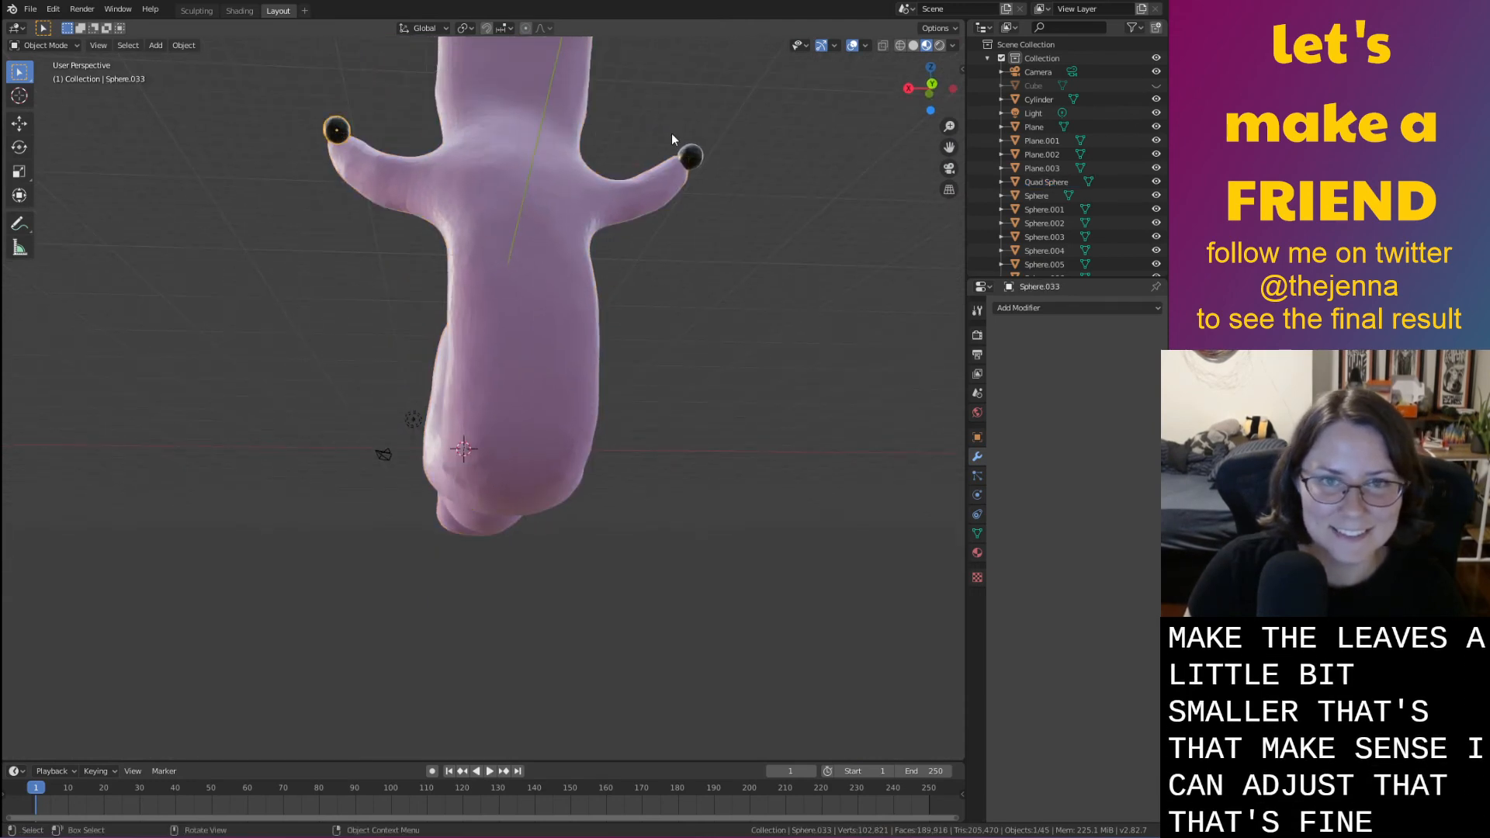
key("s")
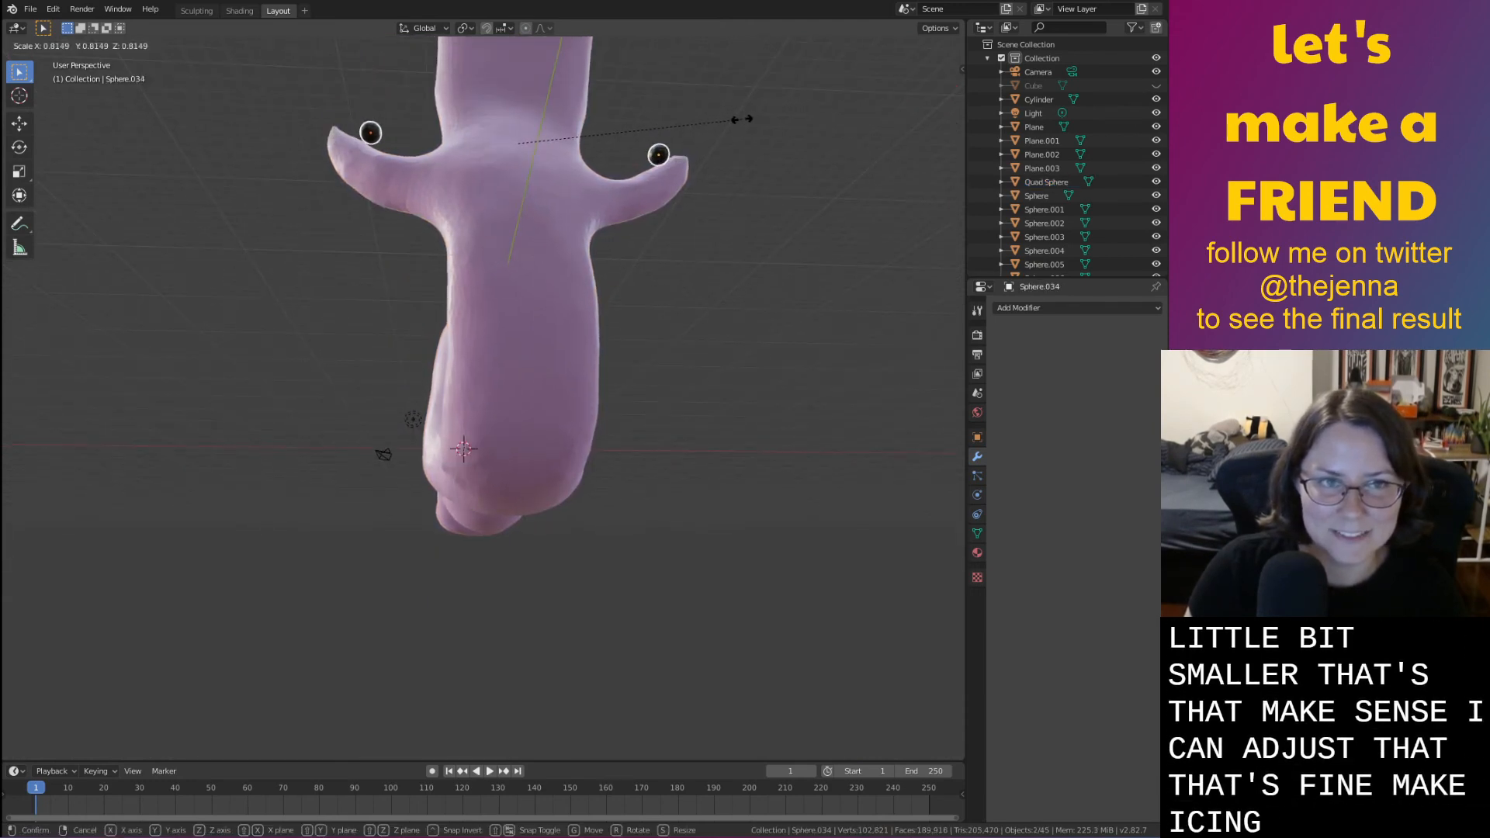
left_click(732, 123)
middle_click_drag(733, 124, 770, 268)
key("ctrl+z")
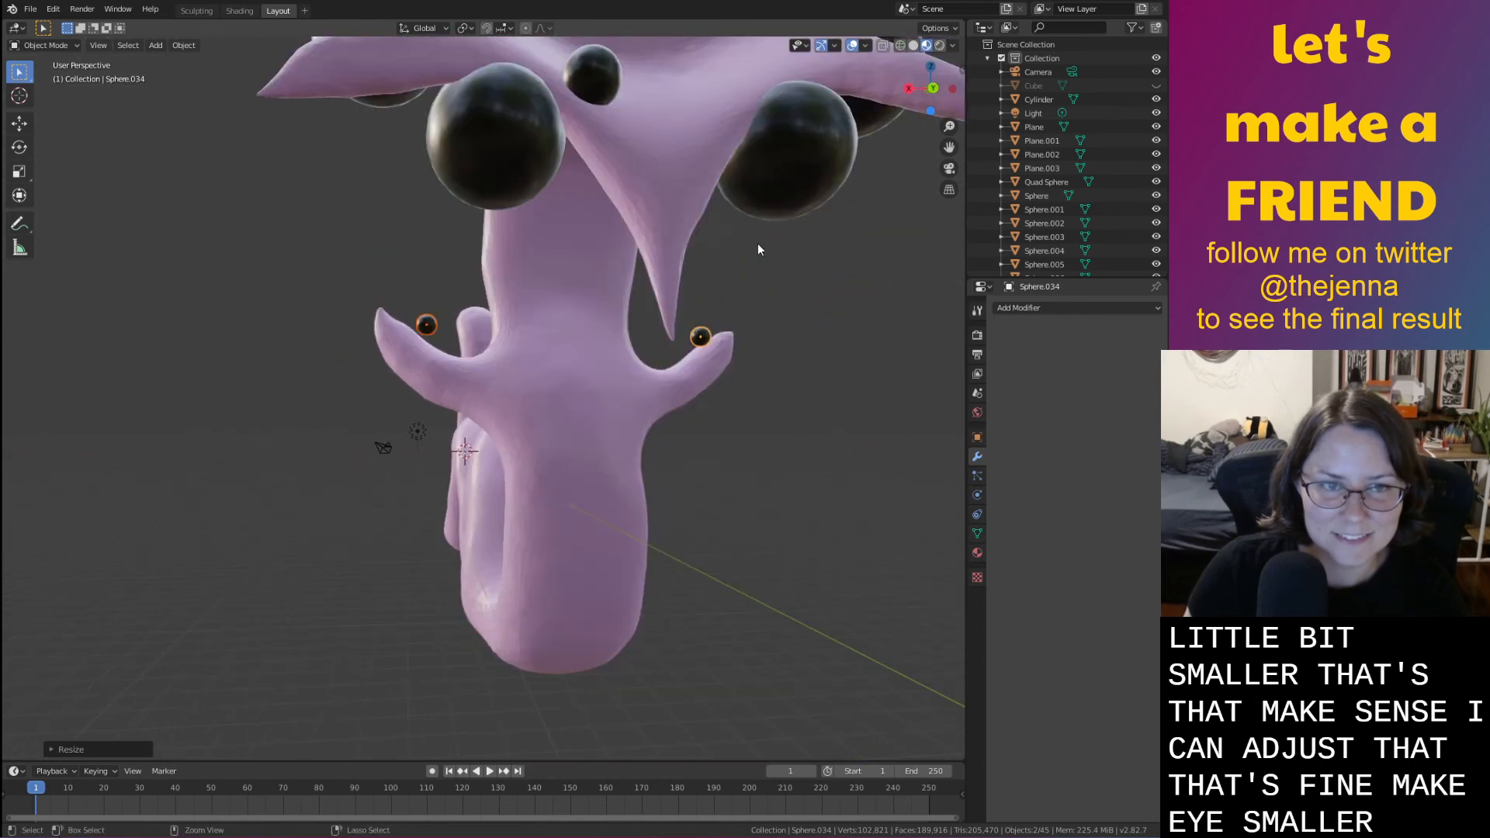
key("ctrl+z")
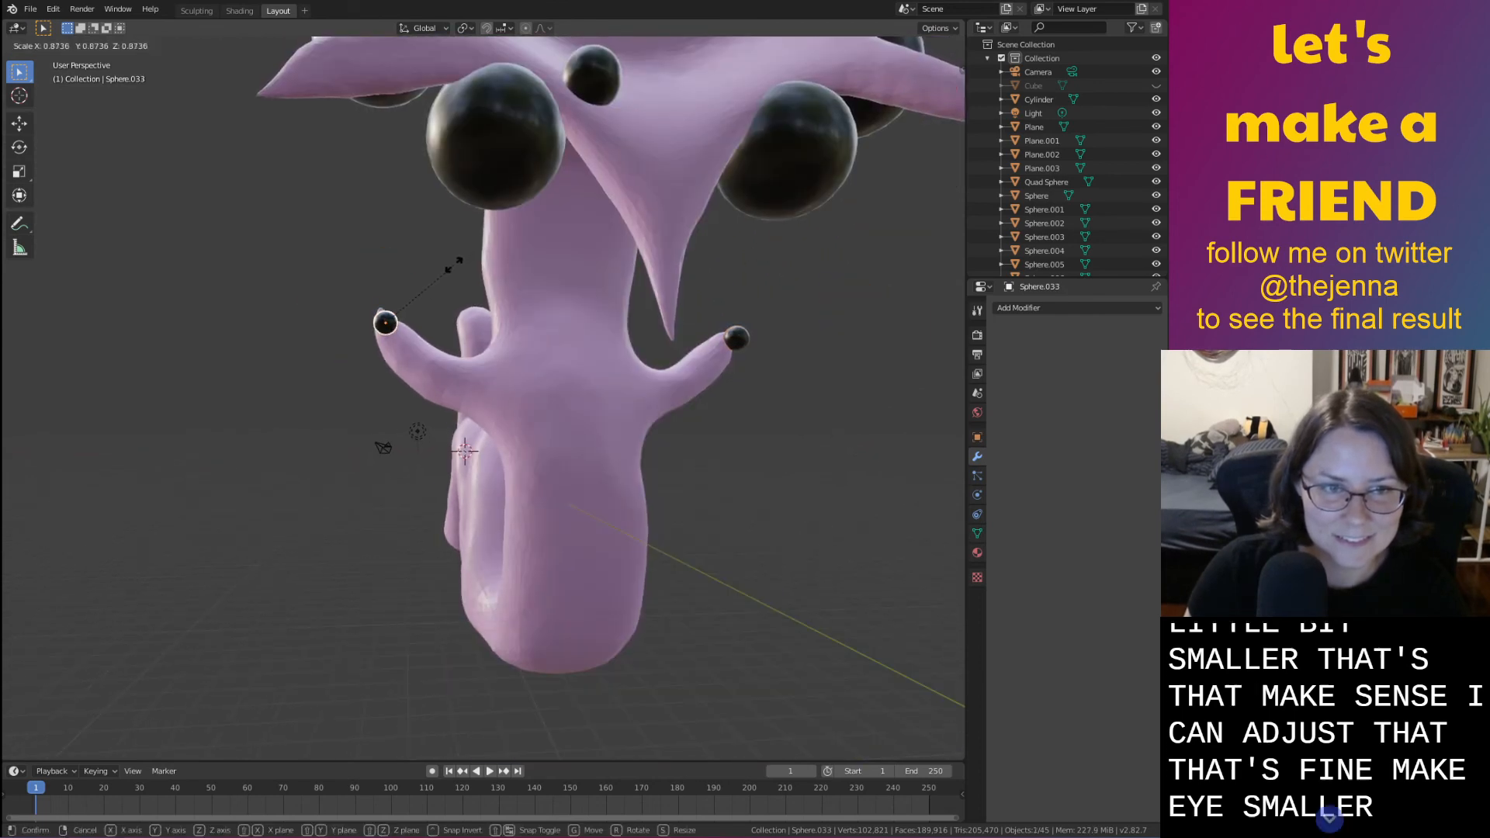
Shrink the two arm-tip eyes individually, scaling the second one down to about 0.7
left_click(433, 281)
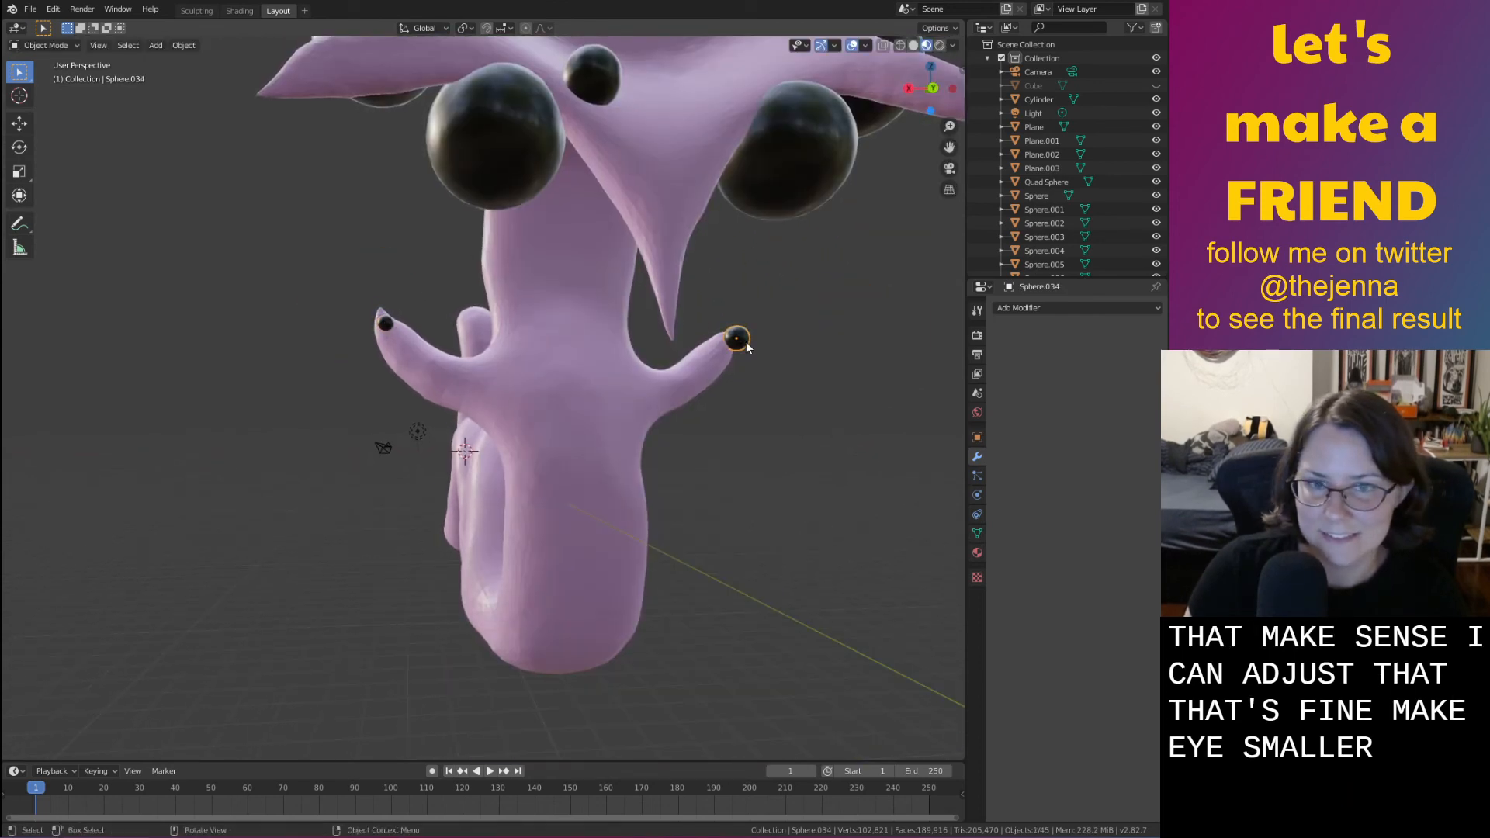
key("s")
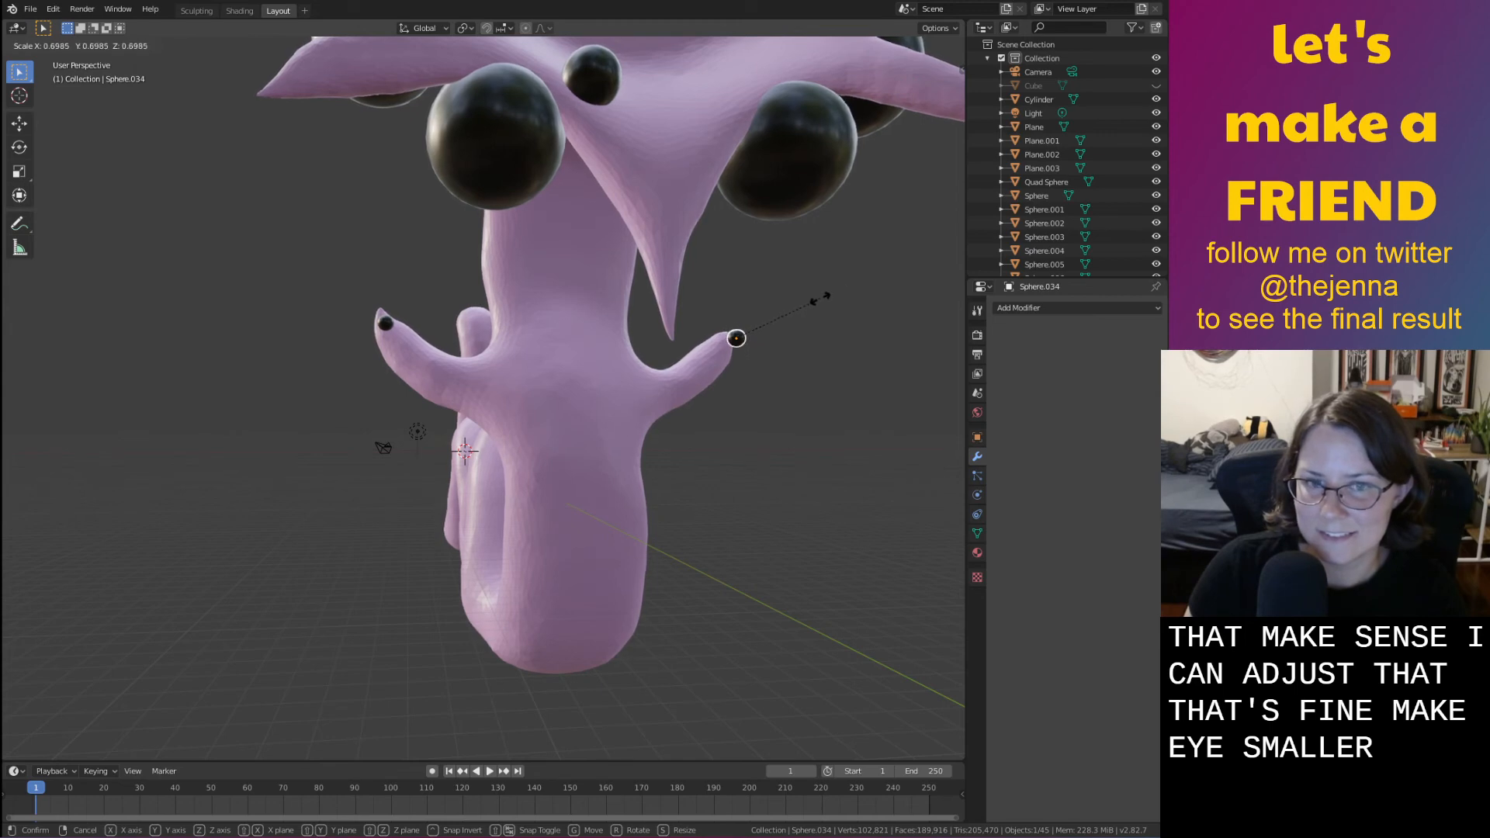
left_click(815, 301)
Move the second shrunken eye along the global Y and X axes toward the tip of its arm
key("KP_1")
key("g")
key("y")
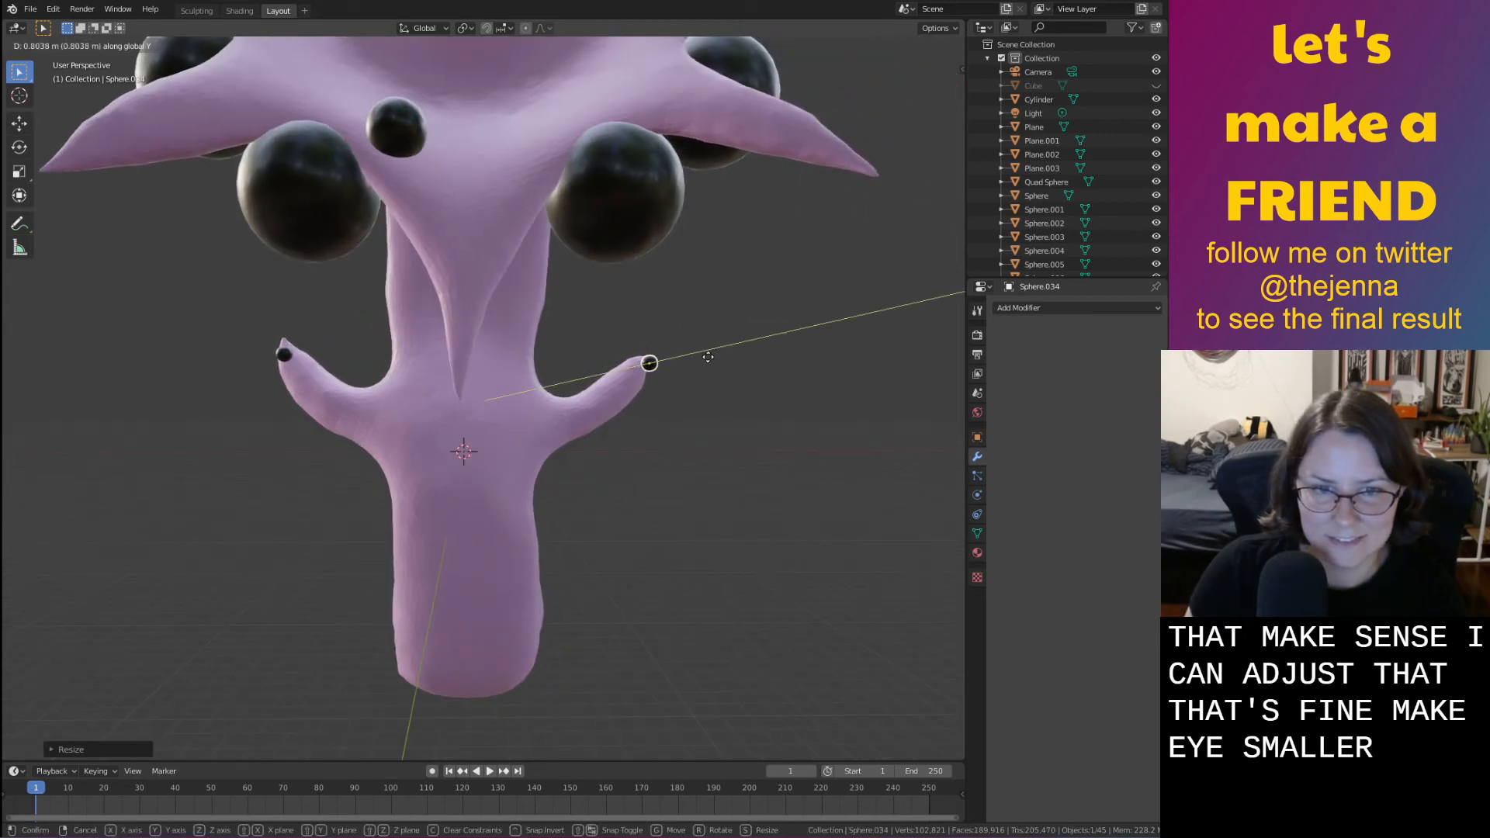
left_click(708, 357)
key("g")
key("x")
left_click(697, 362)
Fine-tune that eye's position along the Y axis so it sits snugly on the arm tip
key("g")
key("y")
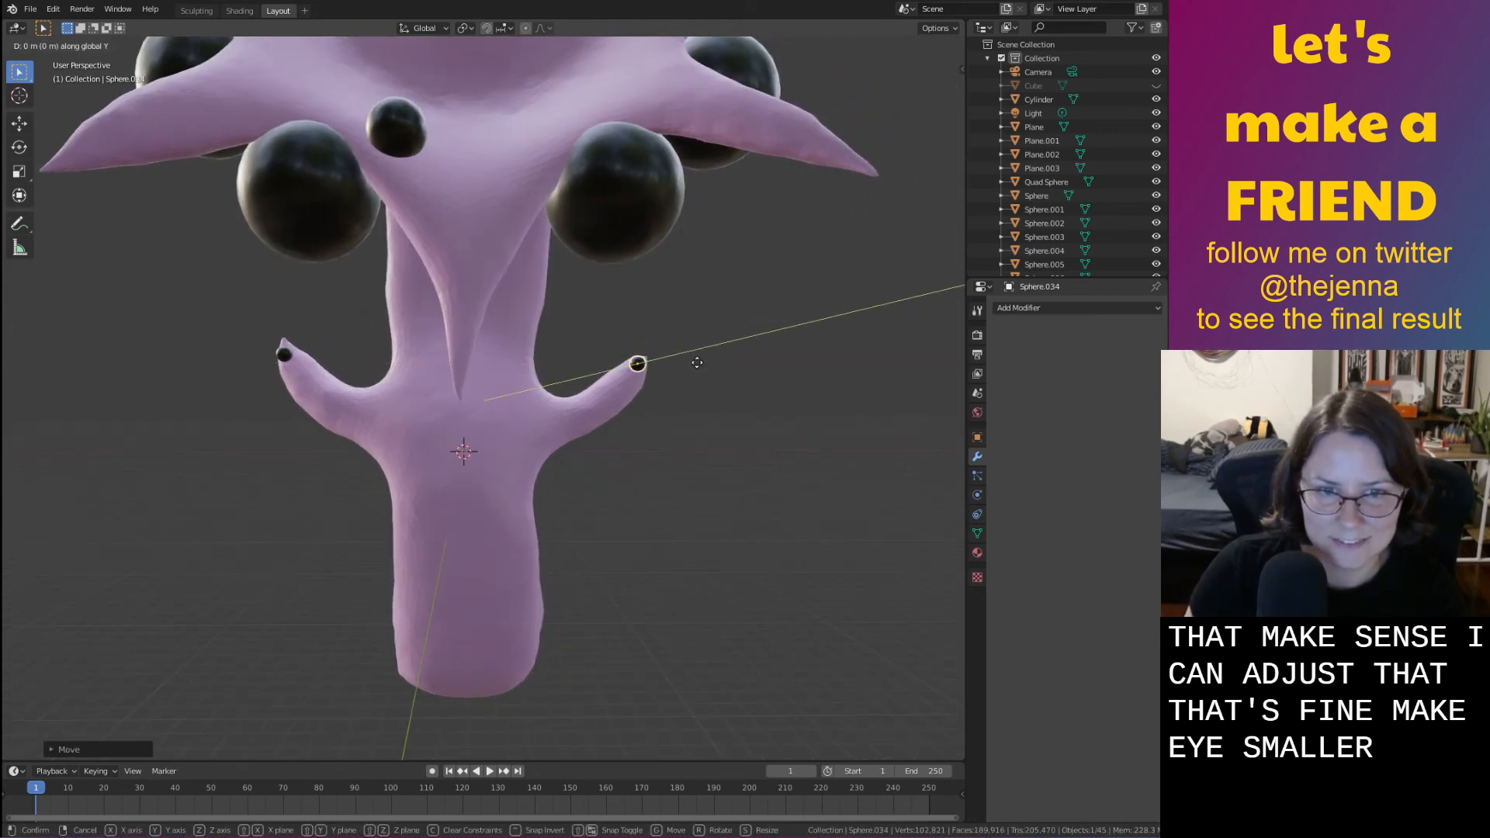
left_click(688, 365)
middle_click_drag(689, 368, 722, 378)
key("g")
key("y")
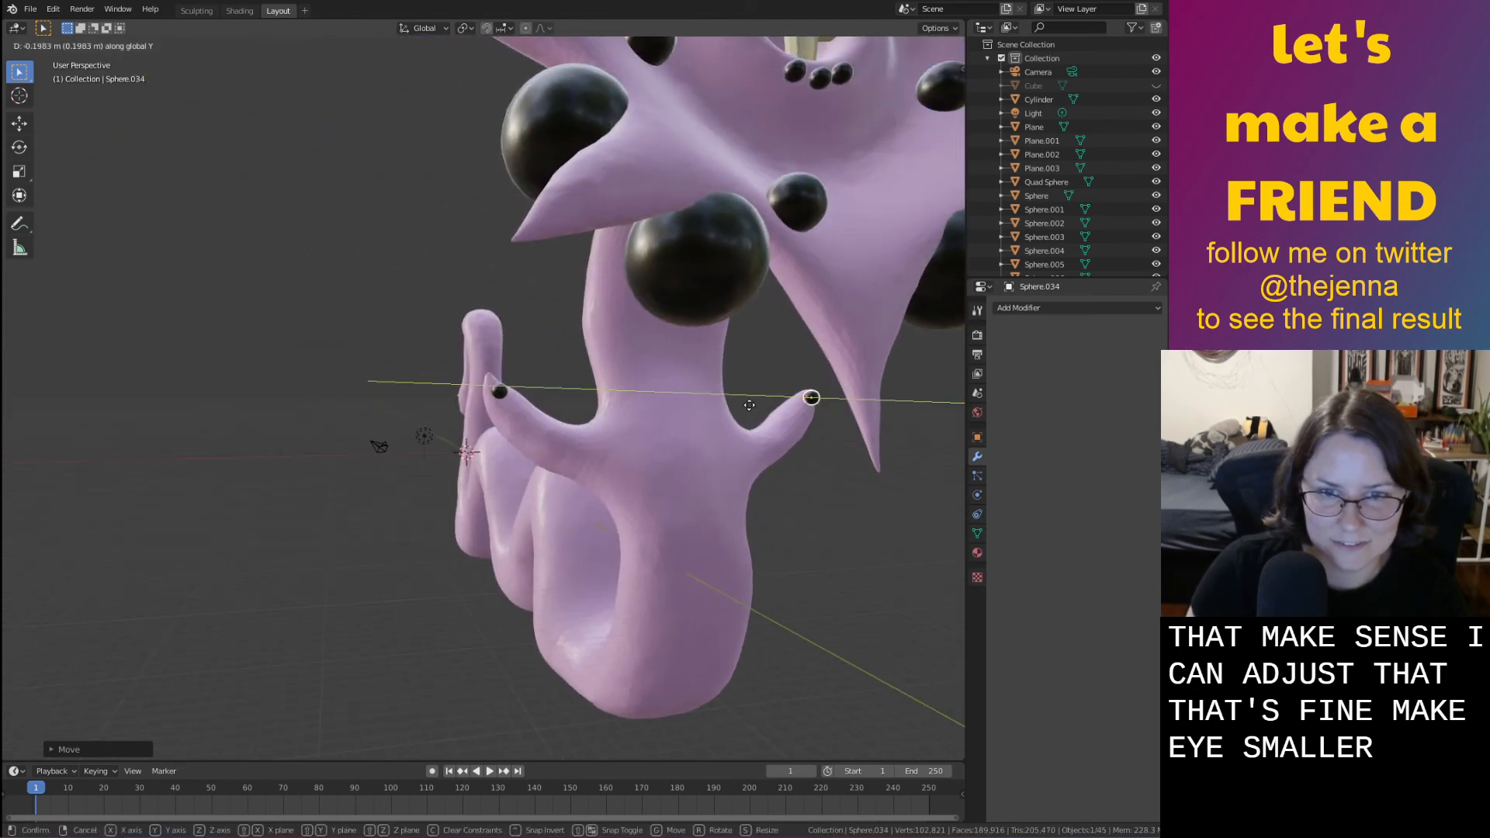
left_click(752, 403)
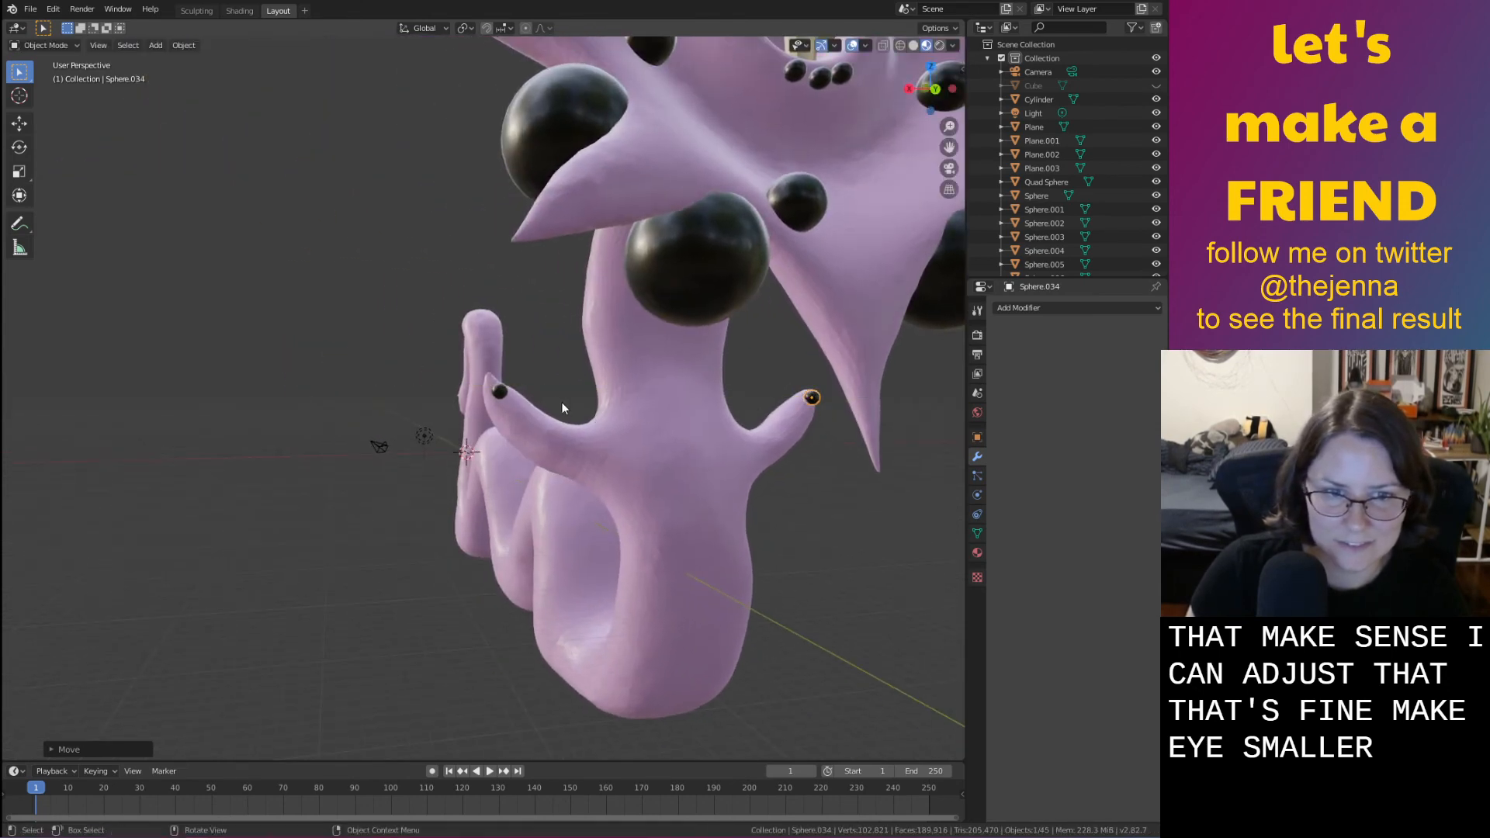
Move the opposite arm-tip eye about -1.14 m along the Y axis onto its arm and save the file
left_click(505, 391)
middle_click_drag(504, 392, 762, 575)
key("g")
key("y")
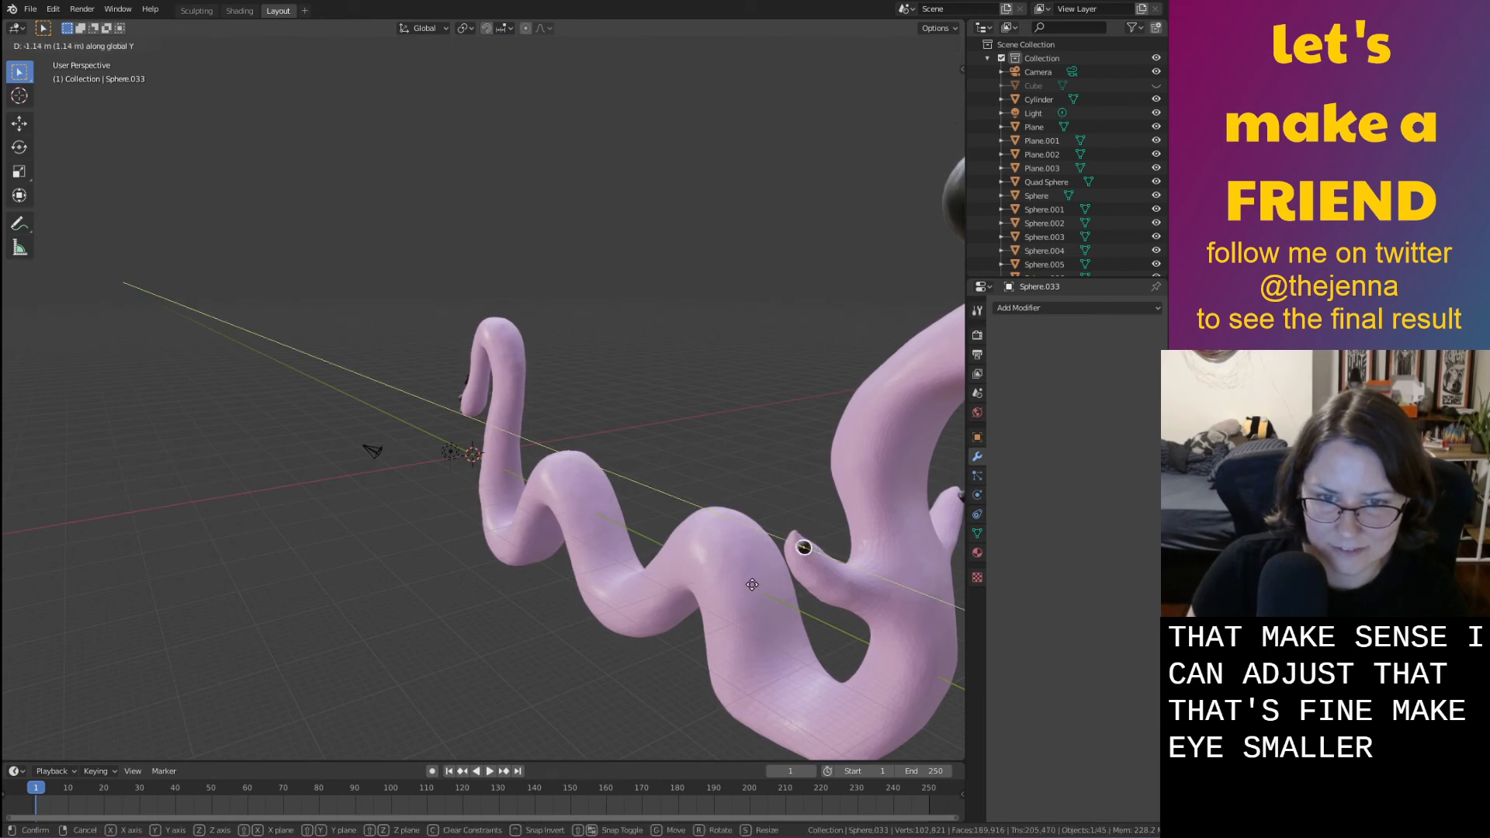
left_click(752, 584)
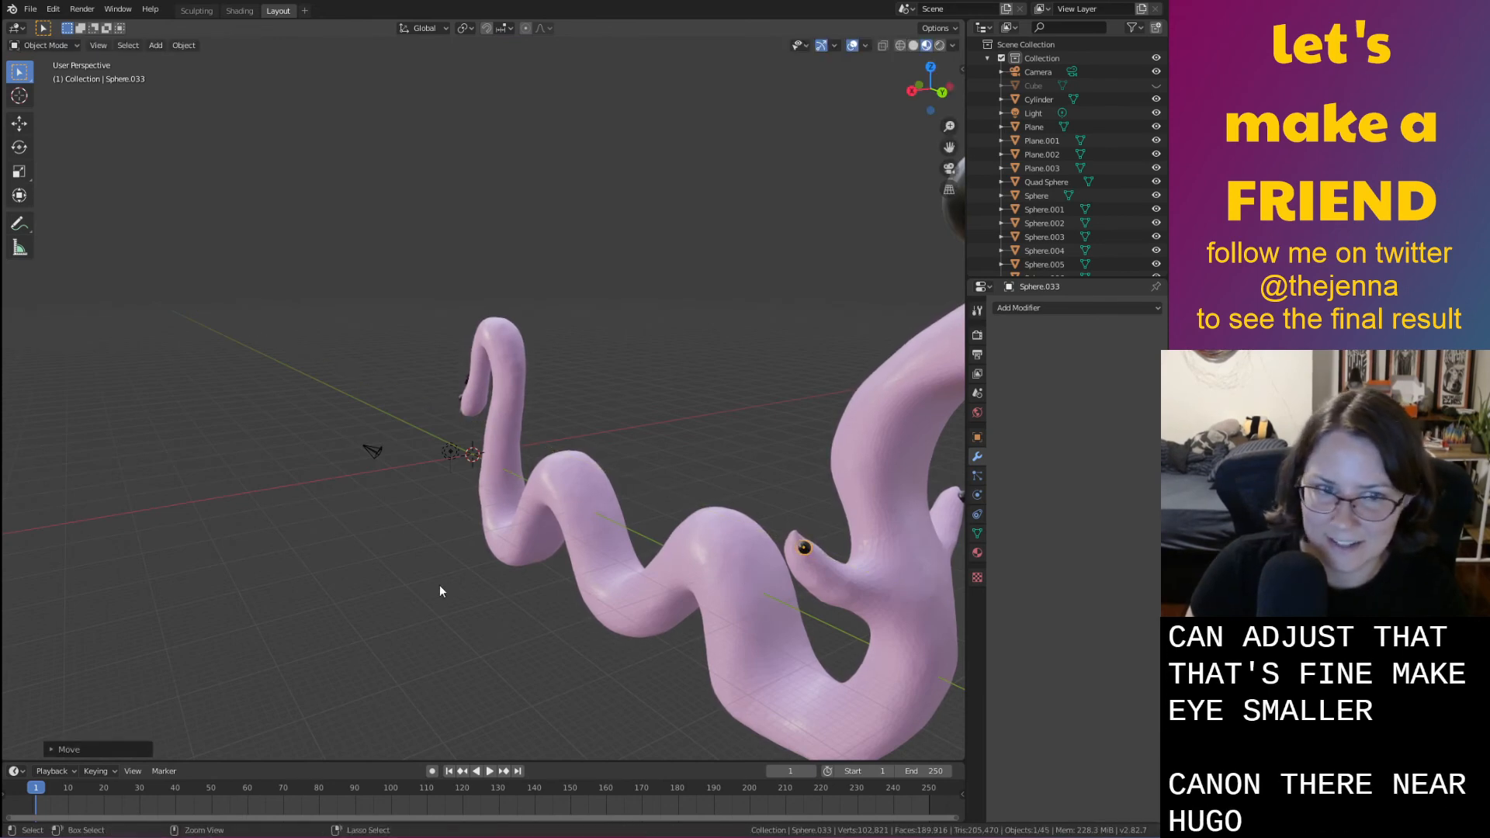
key("ctrl+s")
Examine the small faces at both moustache tips up close and save the file
middle_click_drag(439, 585, 585, 374)
scroll(556, 432, "up", 14)
scroll(617, 596, "up", 4)
middle_click_drag(617, 596, 606, 419, "shift")
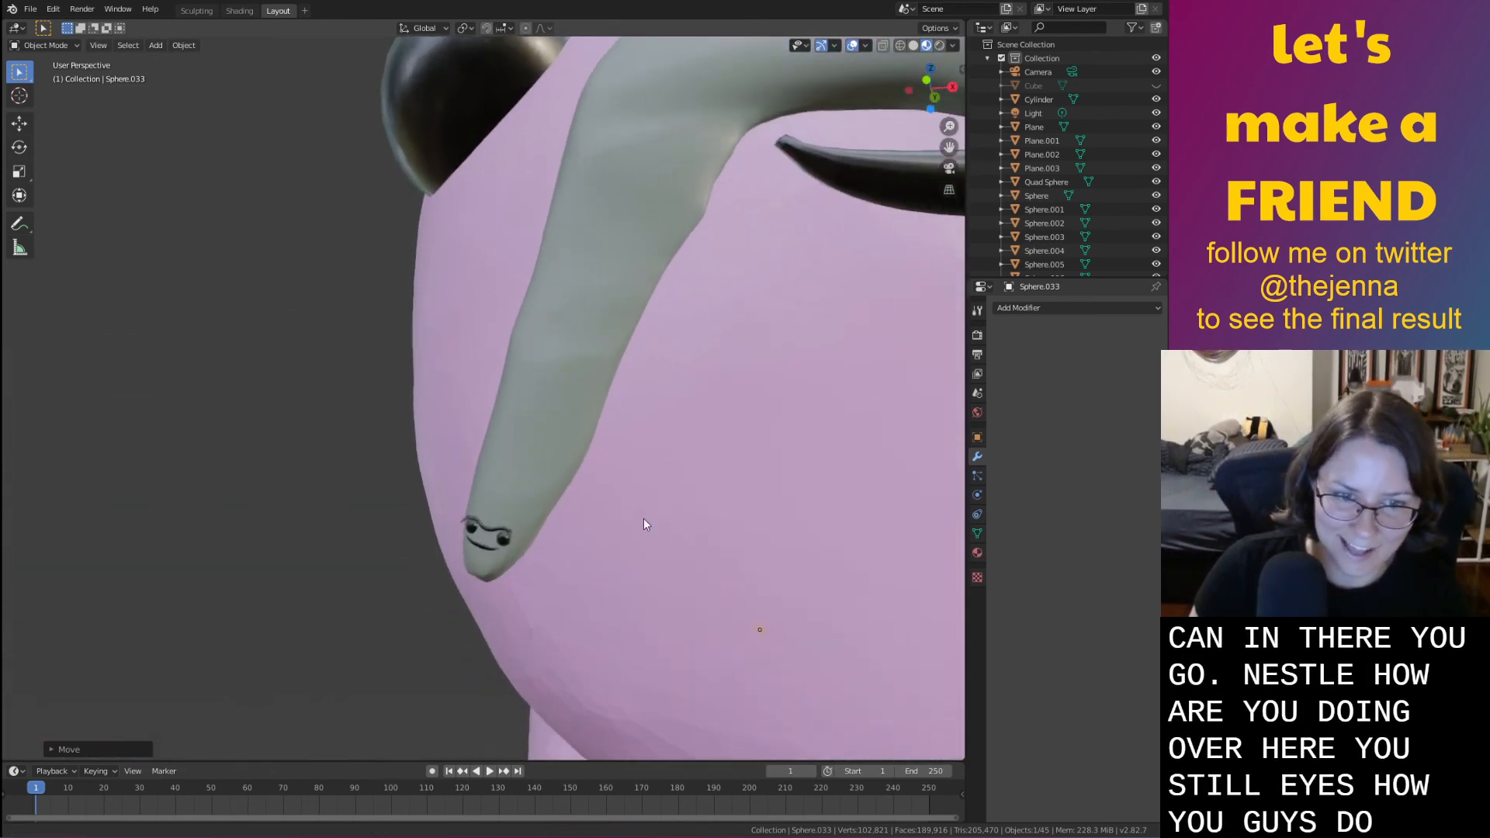
scroll(608, 453, "up", 5)
middle_click_drag(621, 567, 640, 435, "shift")
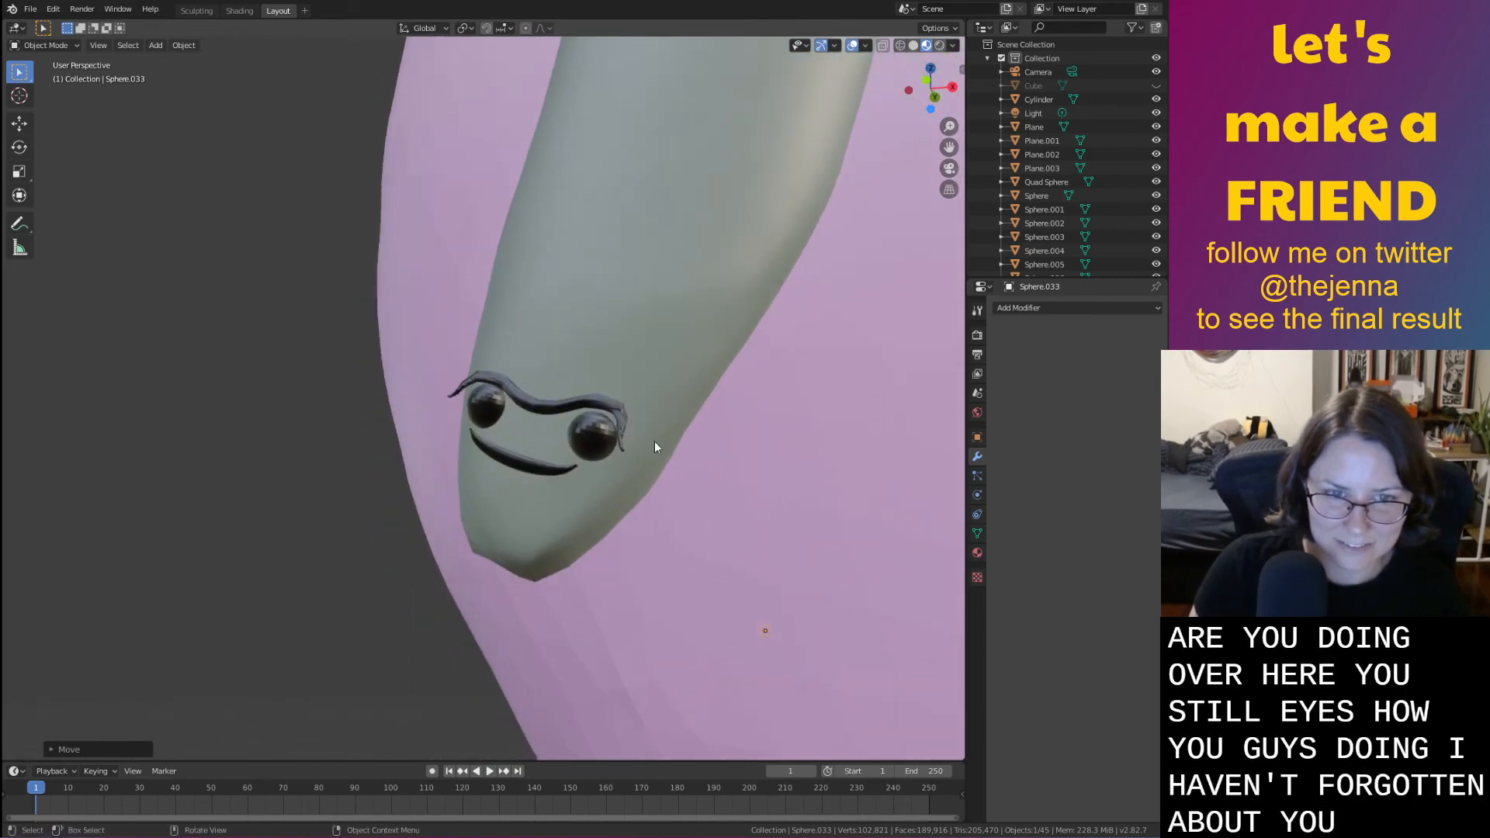
middle_click_drag(907, 476, 846, 479)
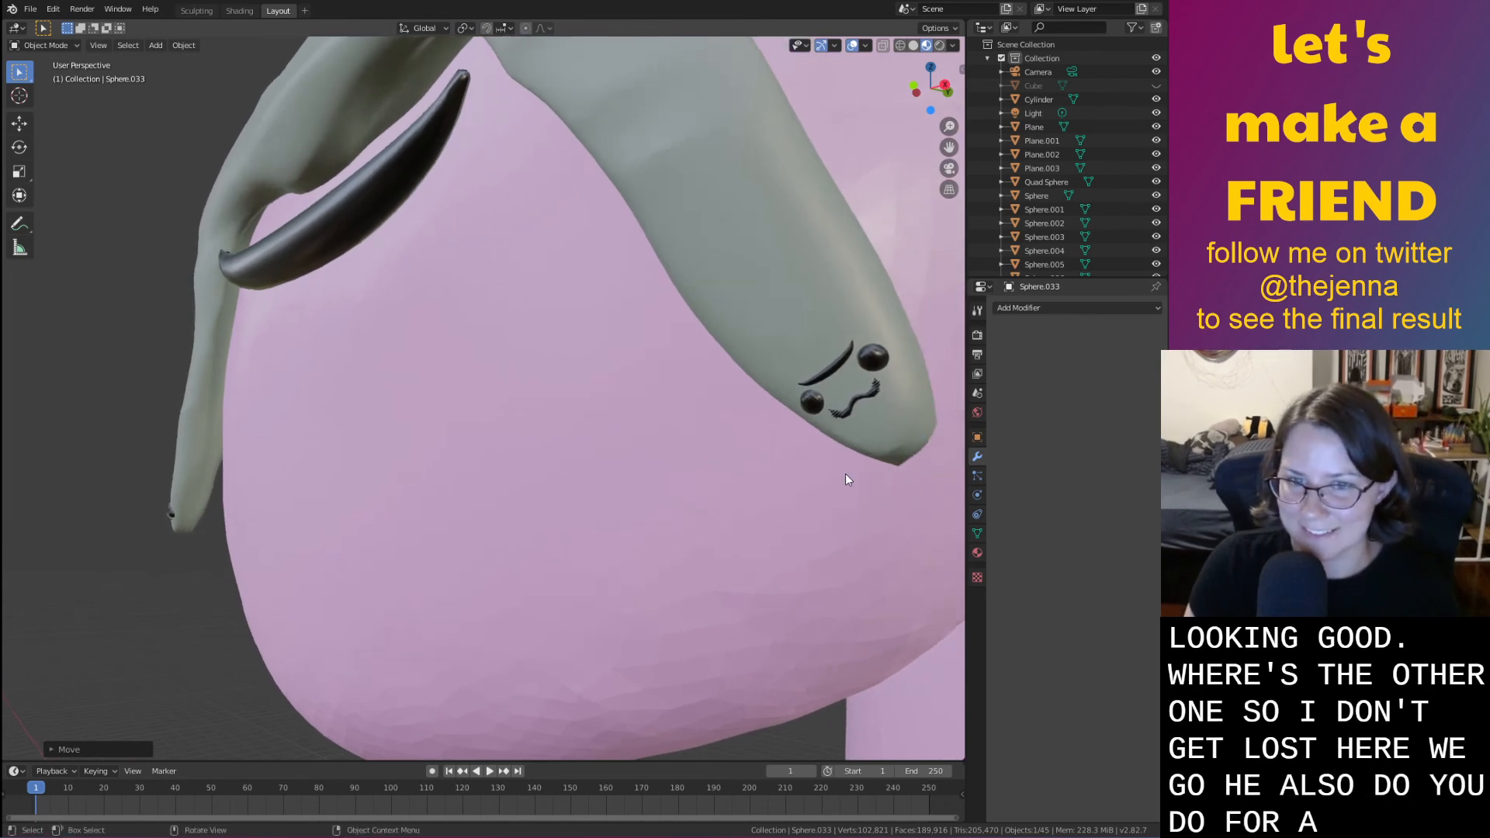
key("ctrl+s")
Select the worm body and switch to the Shading workspace to edit its material
middle_click_drag(536, 124, 686, 586, "ctrl")
mouse_move(620, 176)
middle_mouse_down("ctrl")
mouse_move(625, 301)
mouse_move(702, 345)
mouse_move(585, 396)
mouse_move(489, 402)
mouse_move(729, 388)
mouse_move(510, 392)
middle_mouse_up("ctrl")
left_click(511, 385)
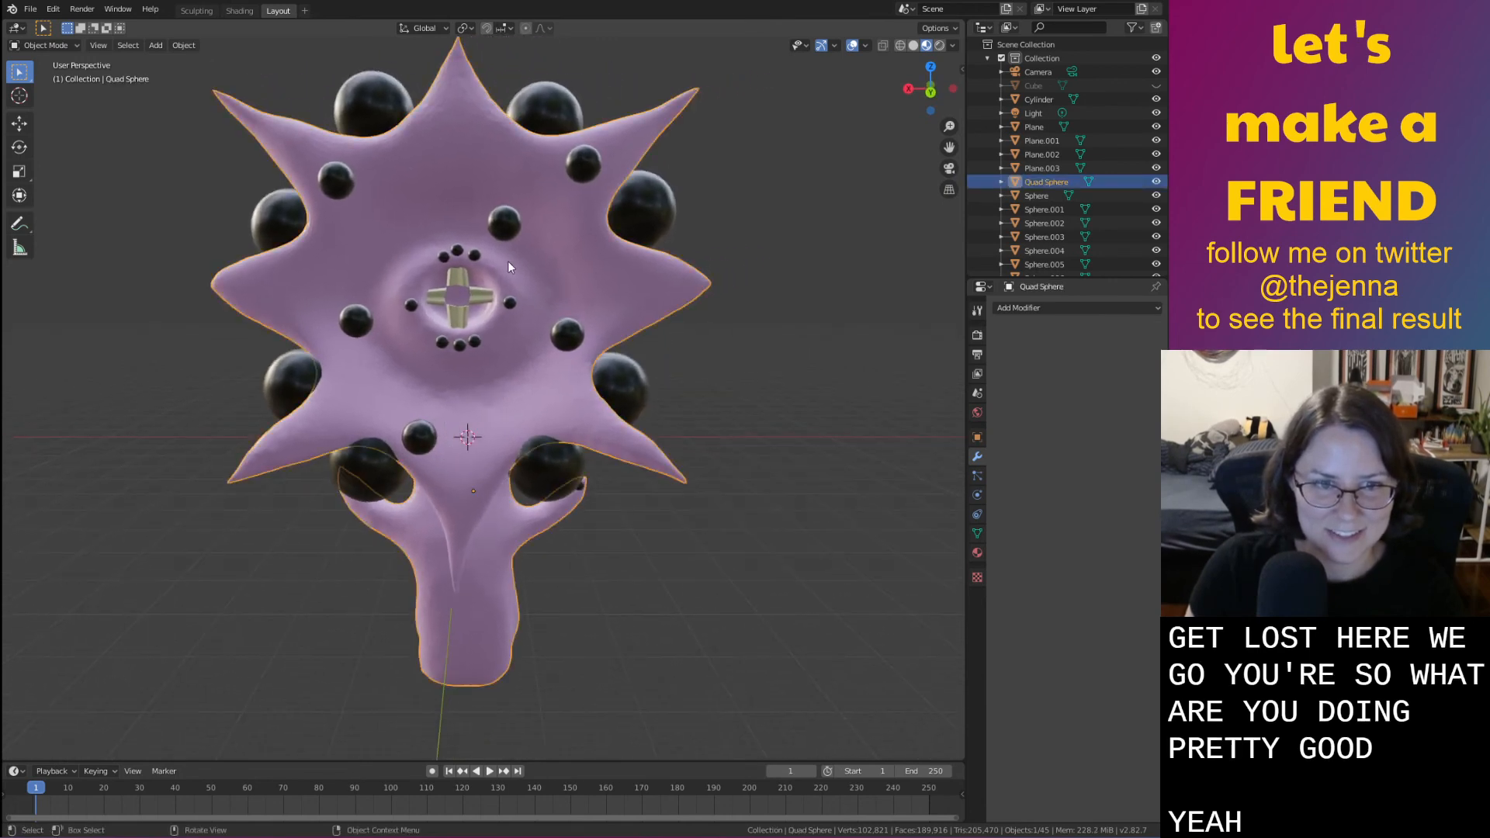
right_click(508, 260)
left_click(506, 223)
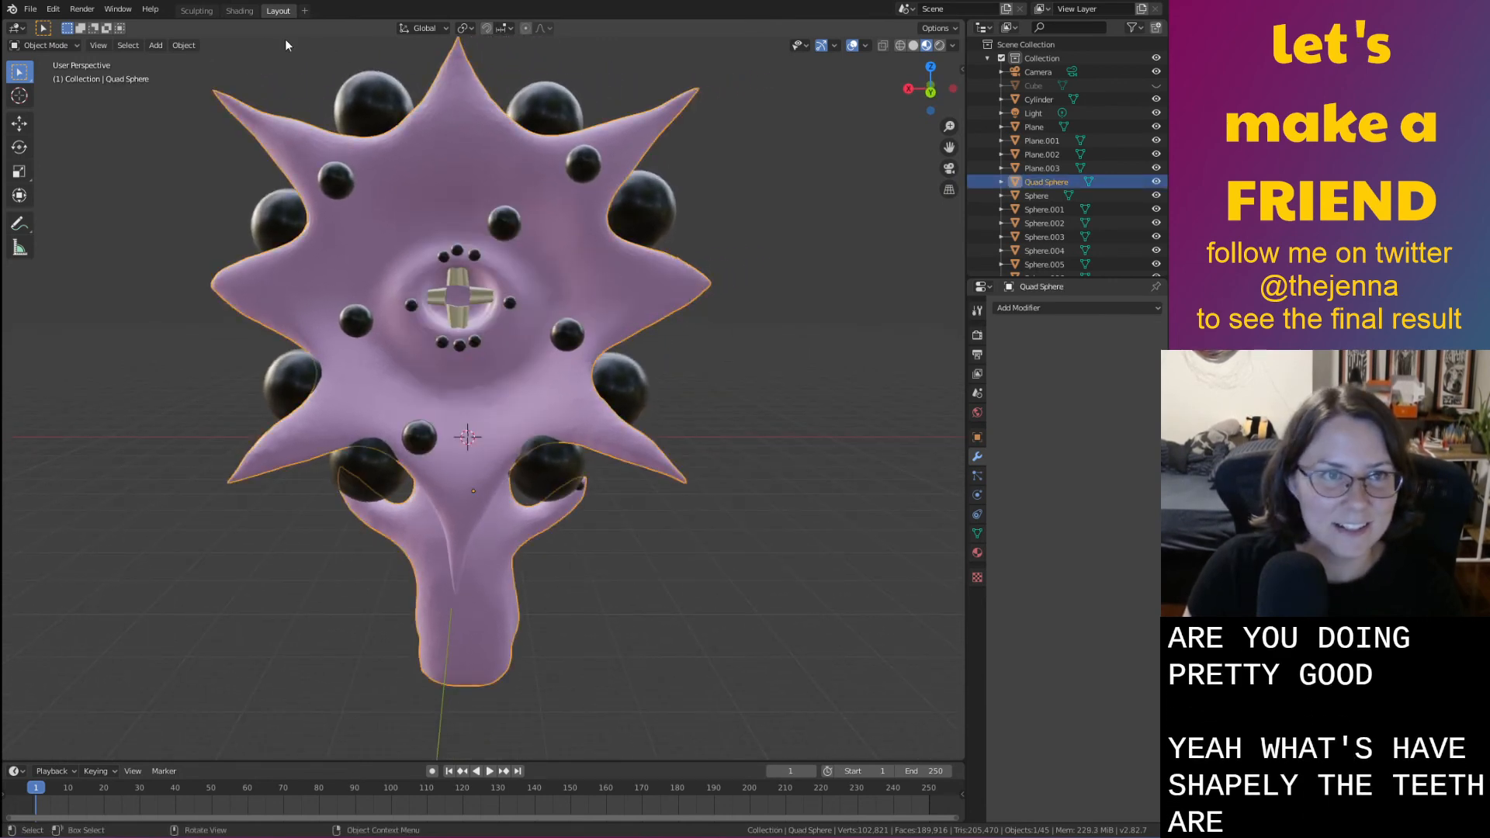
left_click(239, 11)
middle_click_drag(584, 394, 570, 360)
scroll(537, 360, "up", 6)
scroll(573, 369, "down", 5)
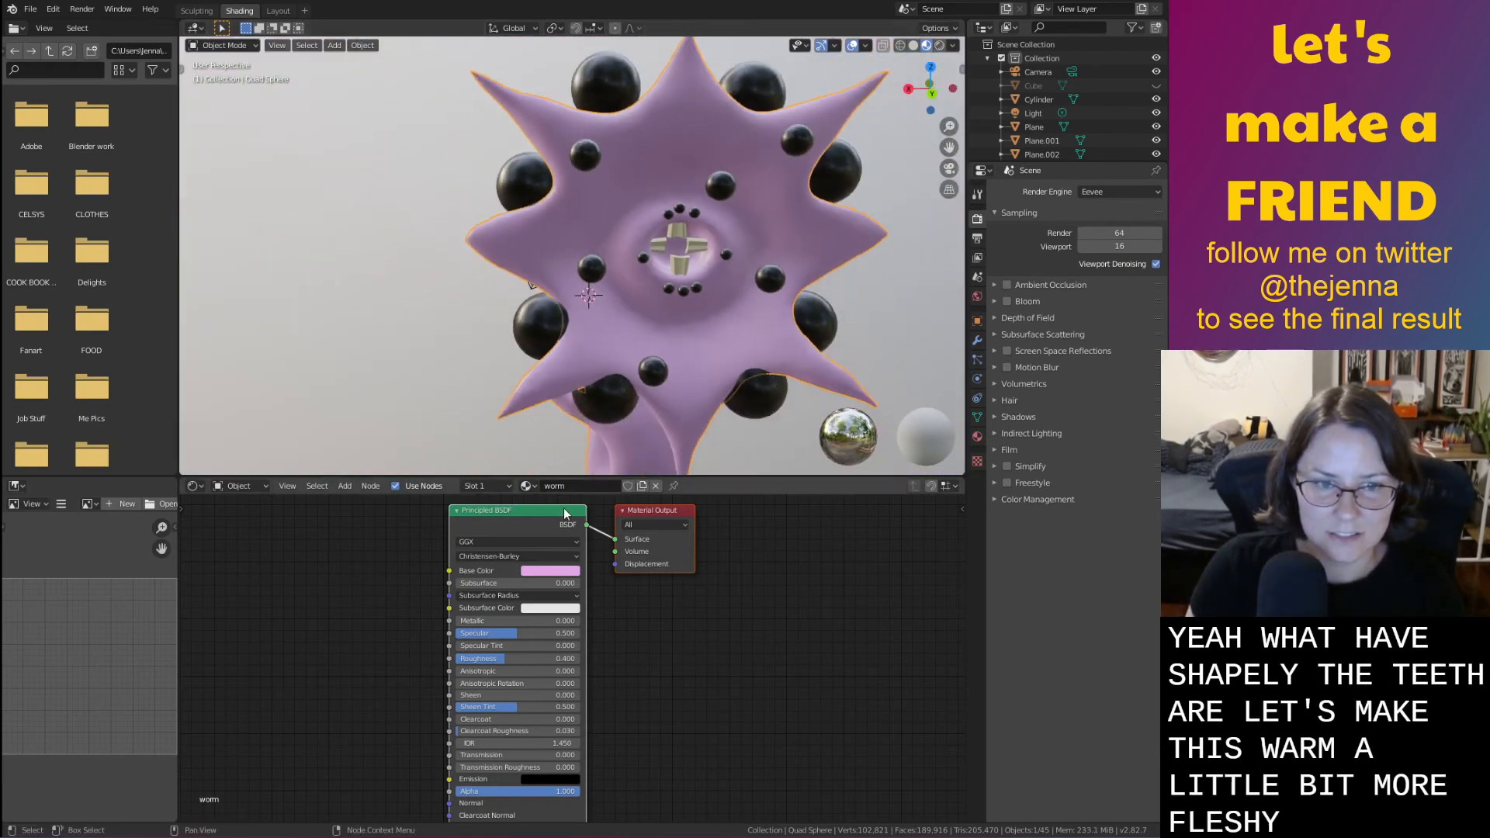
Give the worm material a pink subsurface colour, a subsurface amount of 0.600 and a roughness of 0.714
left_click(542, 608)
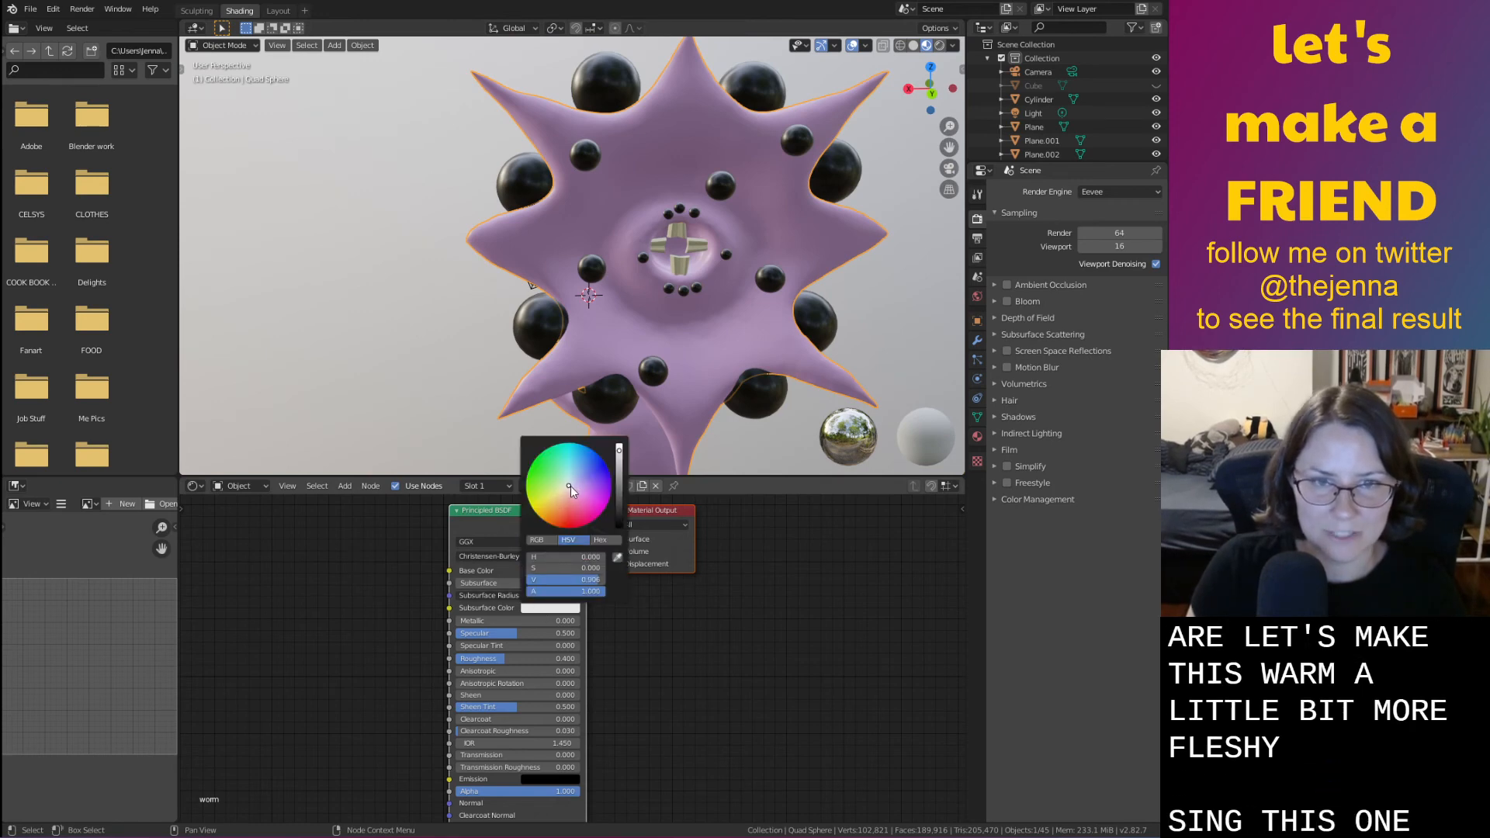
left_click_drag(571, 492, 577, 493)
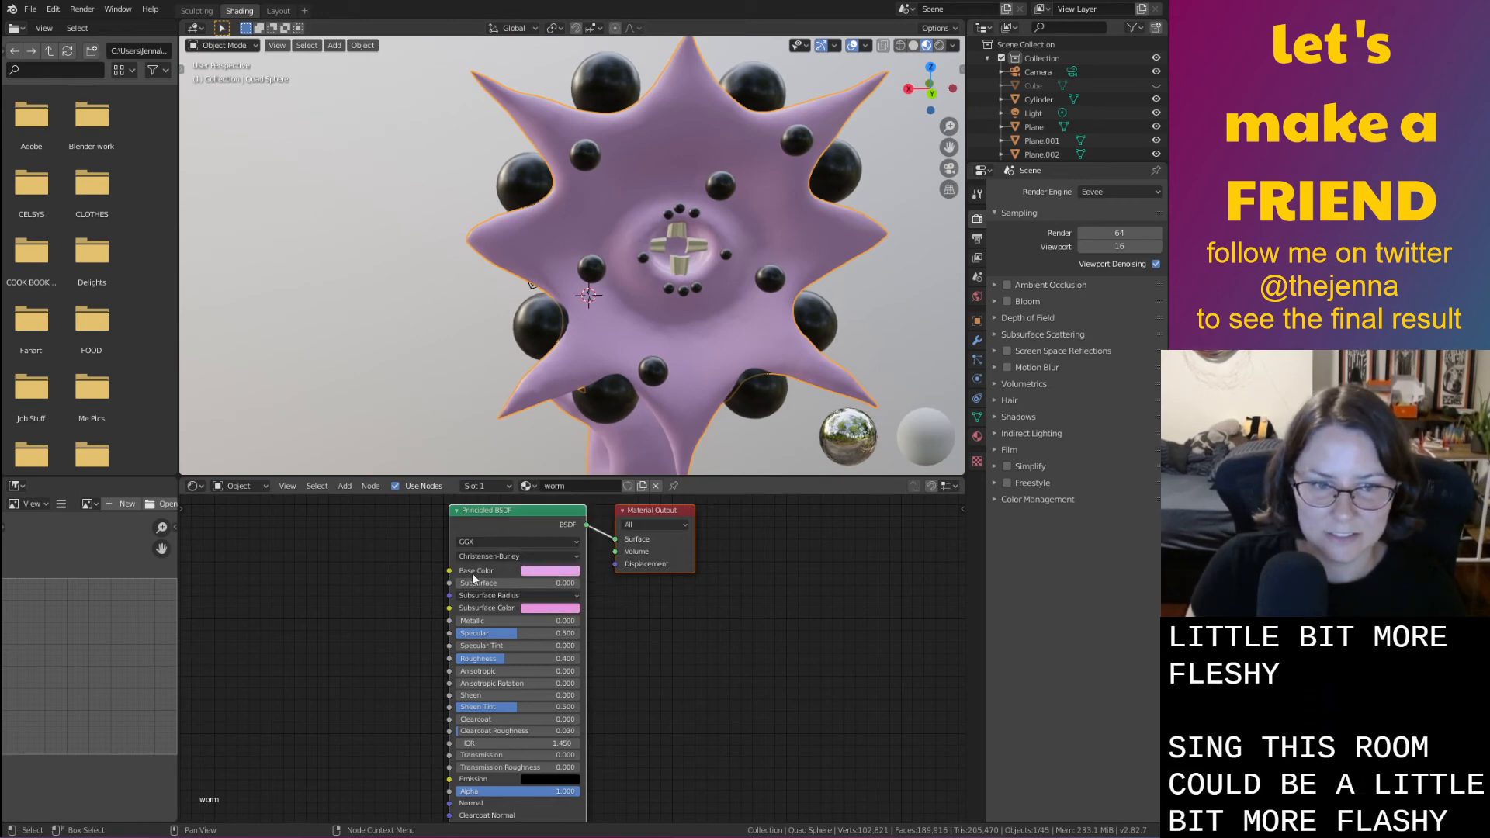
left_click_drag(477, 583, 552, 584)
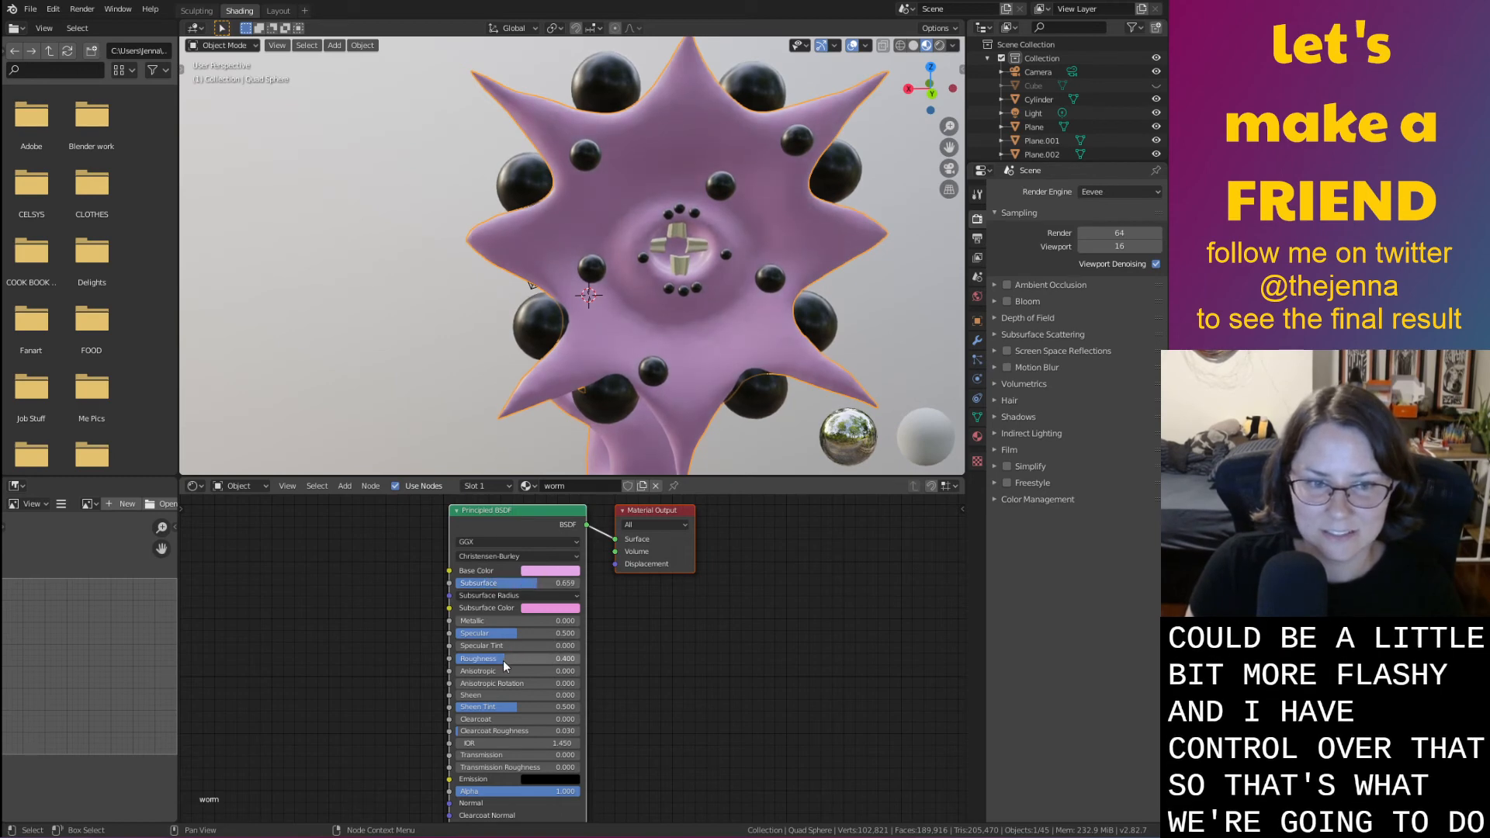
left_click_drag(545, 659, 545, 659)
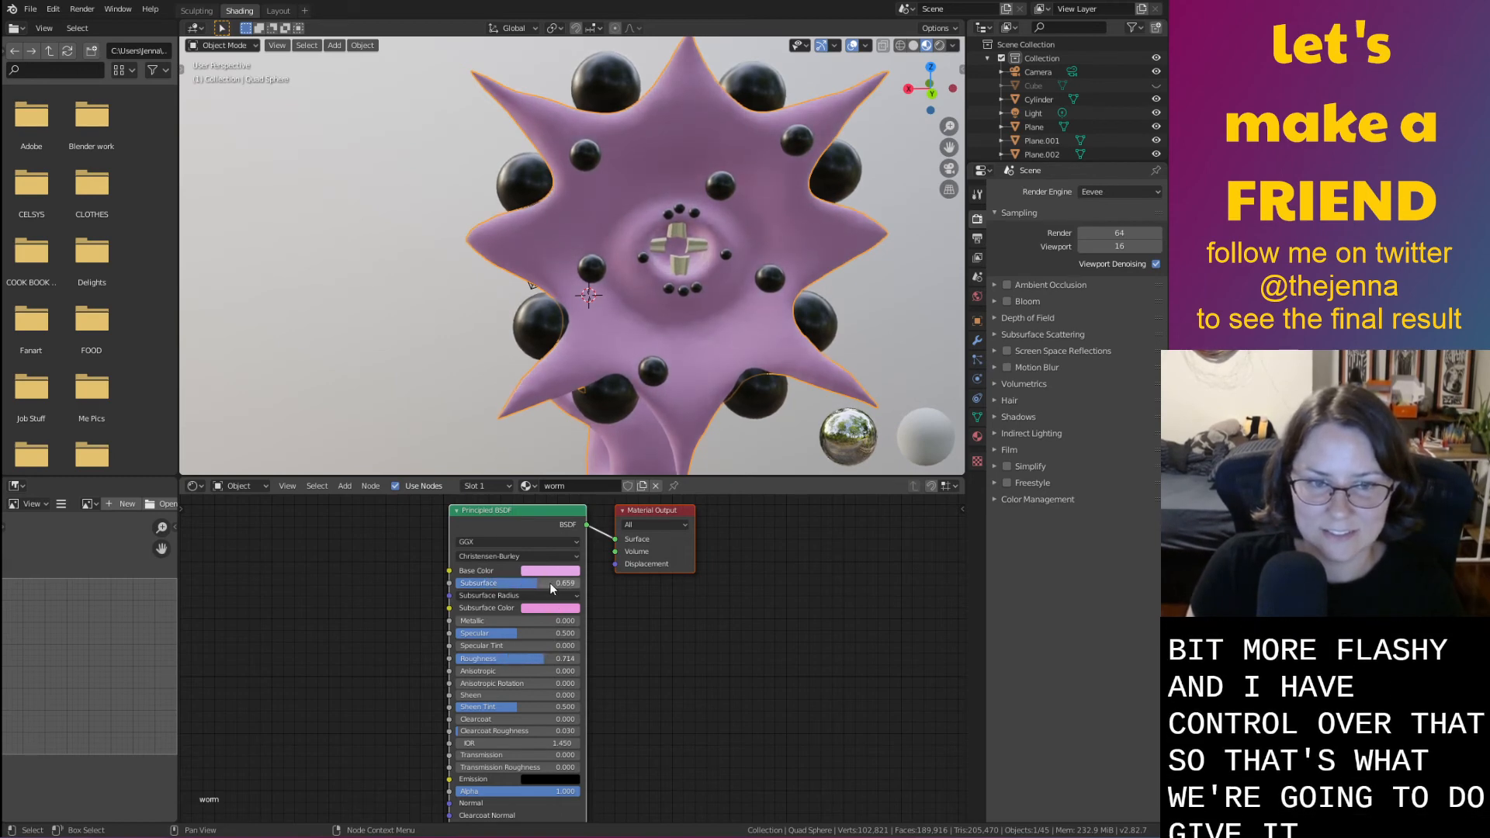
left_click_drag(552, 584, 549, 584)
Change the worm material's subsurface colour to a lighter pink
left_click(550, 609)
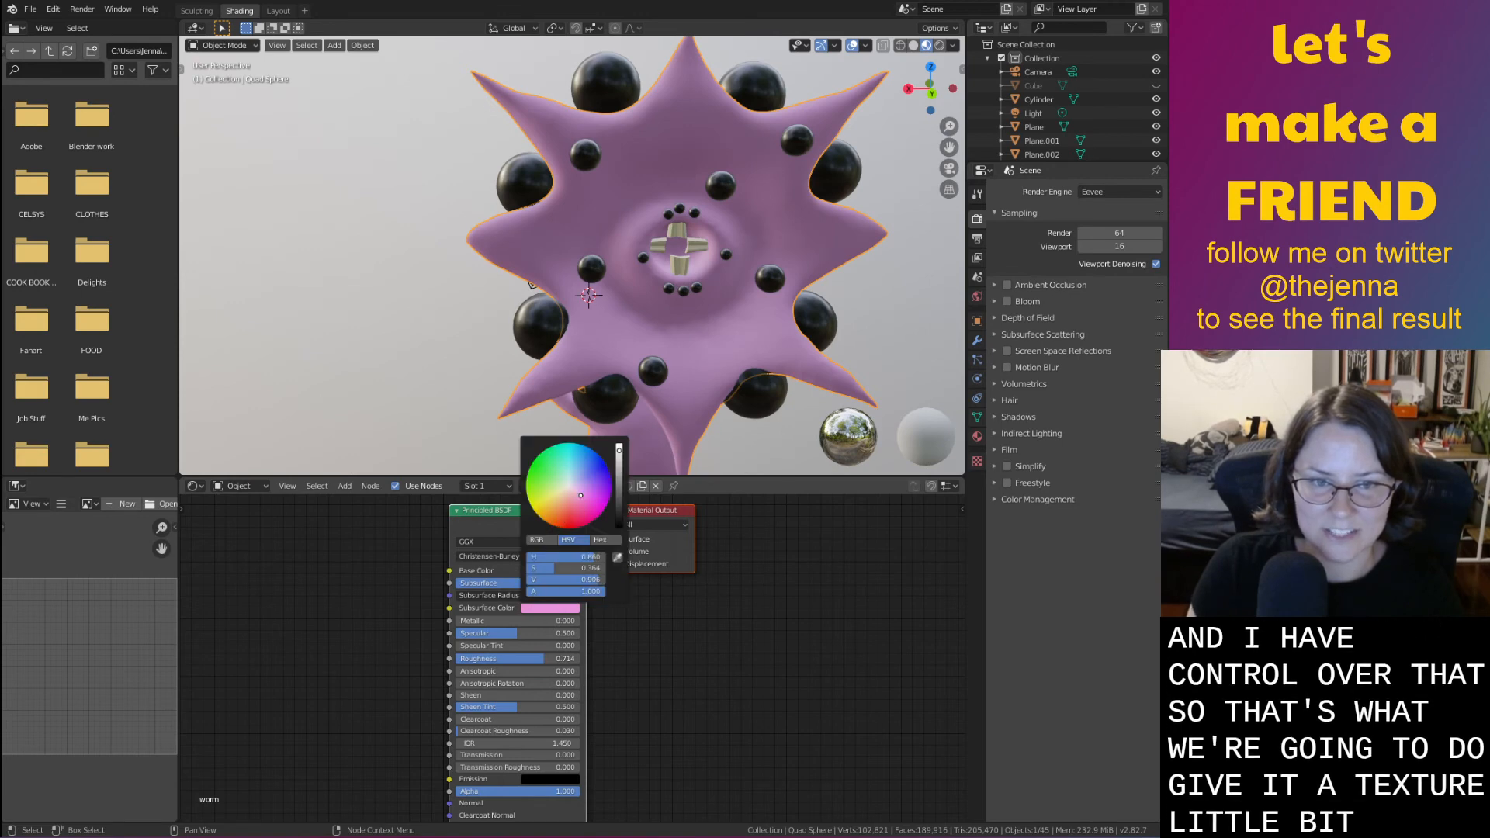
left_click(567, 491)
left_click_drag(559, 488, 574, 493)
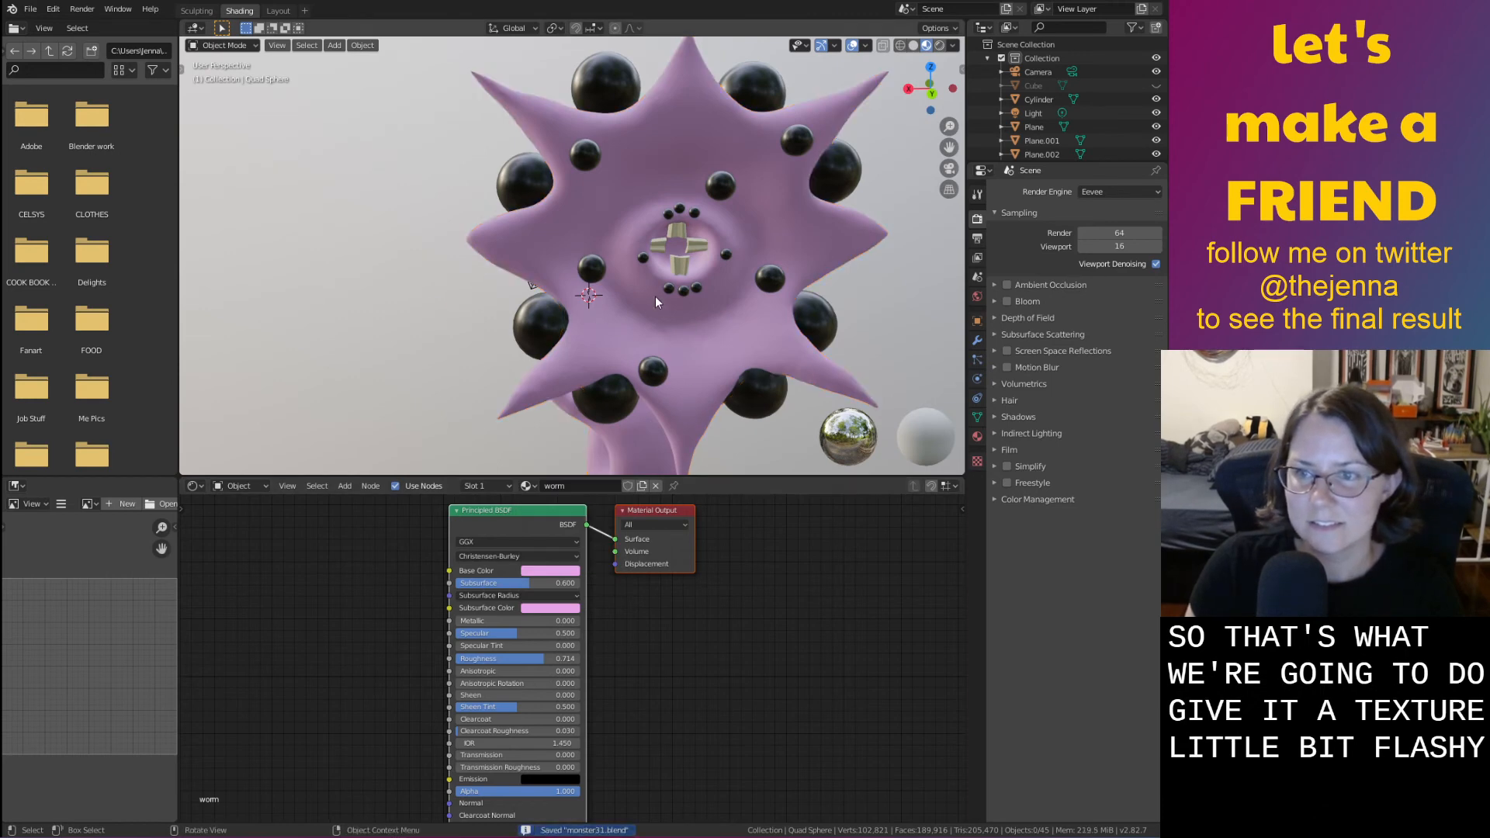
Raise the worm material's subsurface amount to 0.759 and set its subsurface colour to a salmon red
scroll(655, 297, "up", 3)
middle_click_drag(655, 297, 662, 327)
left_click(649, 273)
scroll(752, 287, "up", 2)
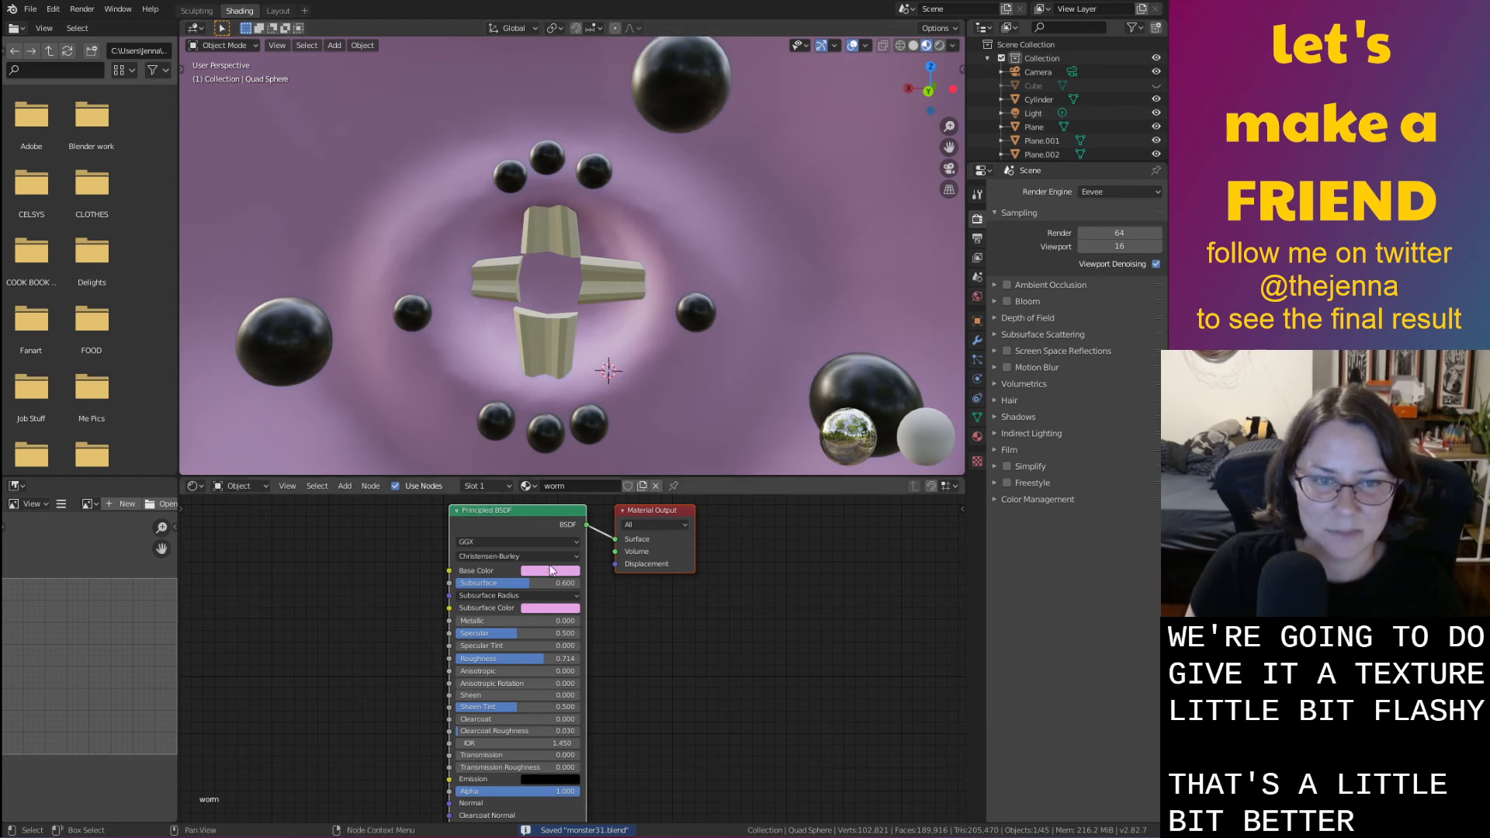
left_click_drag(550, 582, 569, 583)
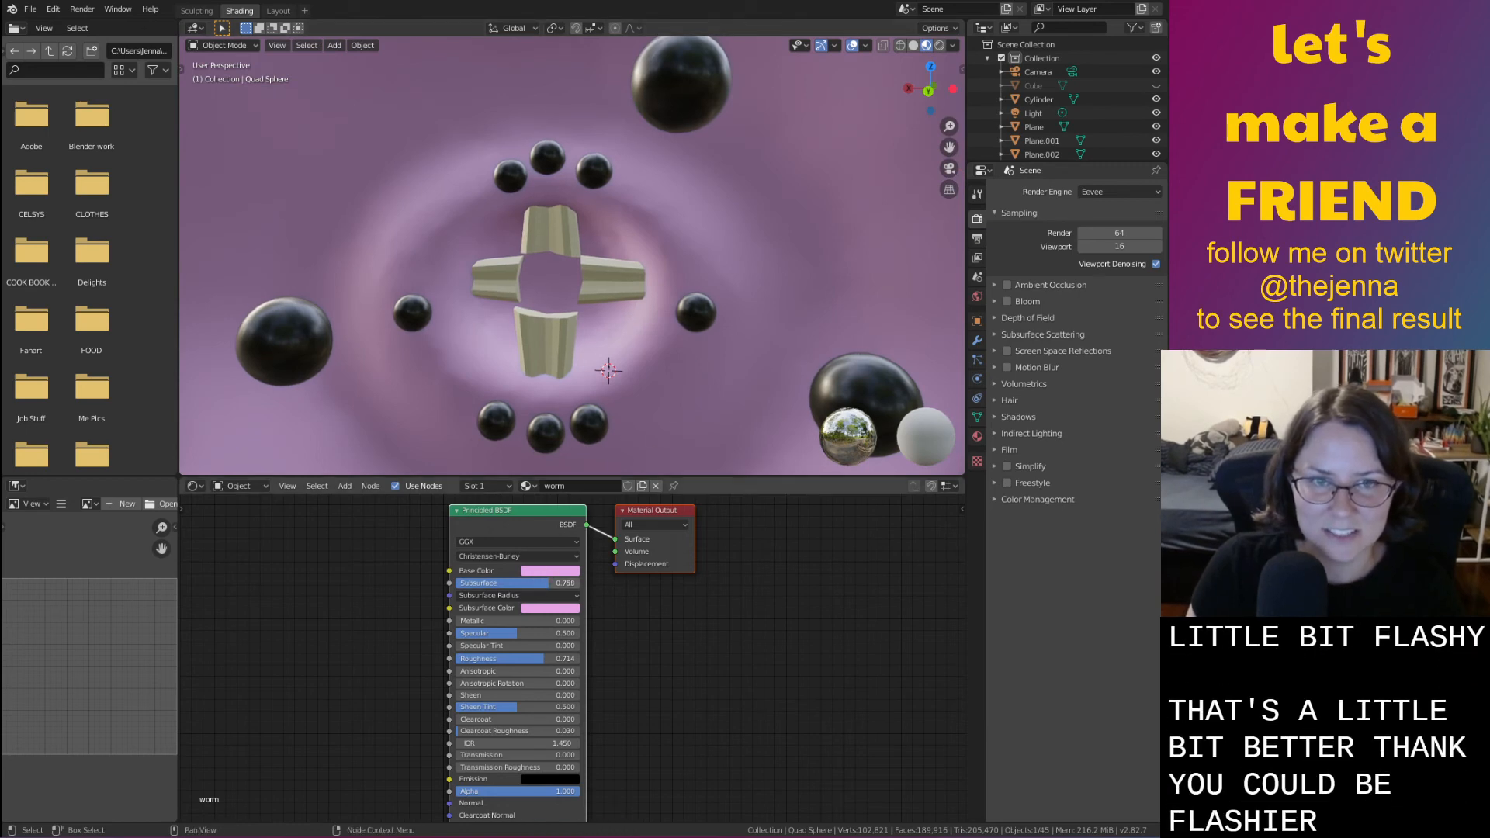
left_click(542, 609)
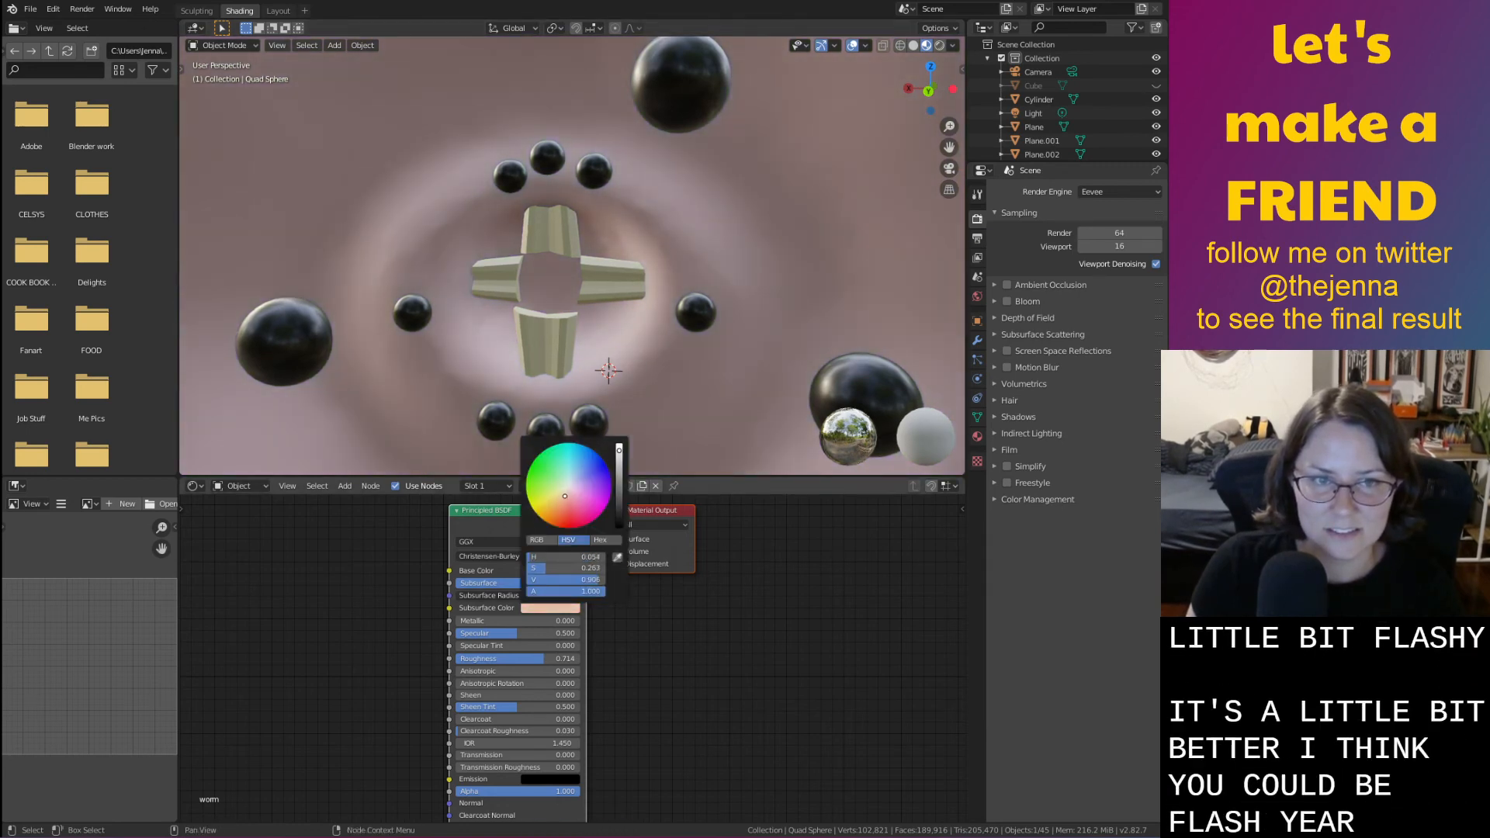
left_click_drag(565, 495, 570, 498)
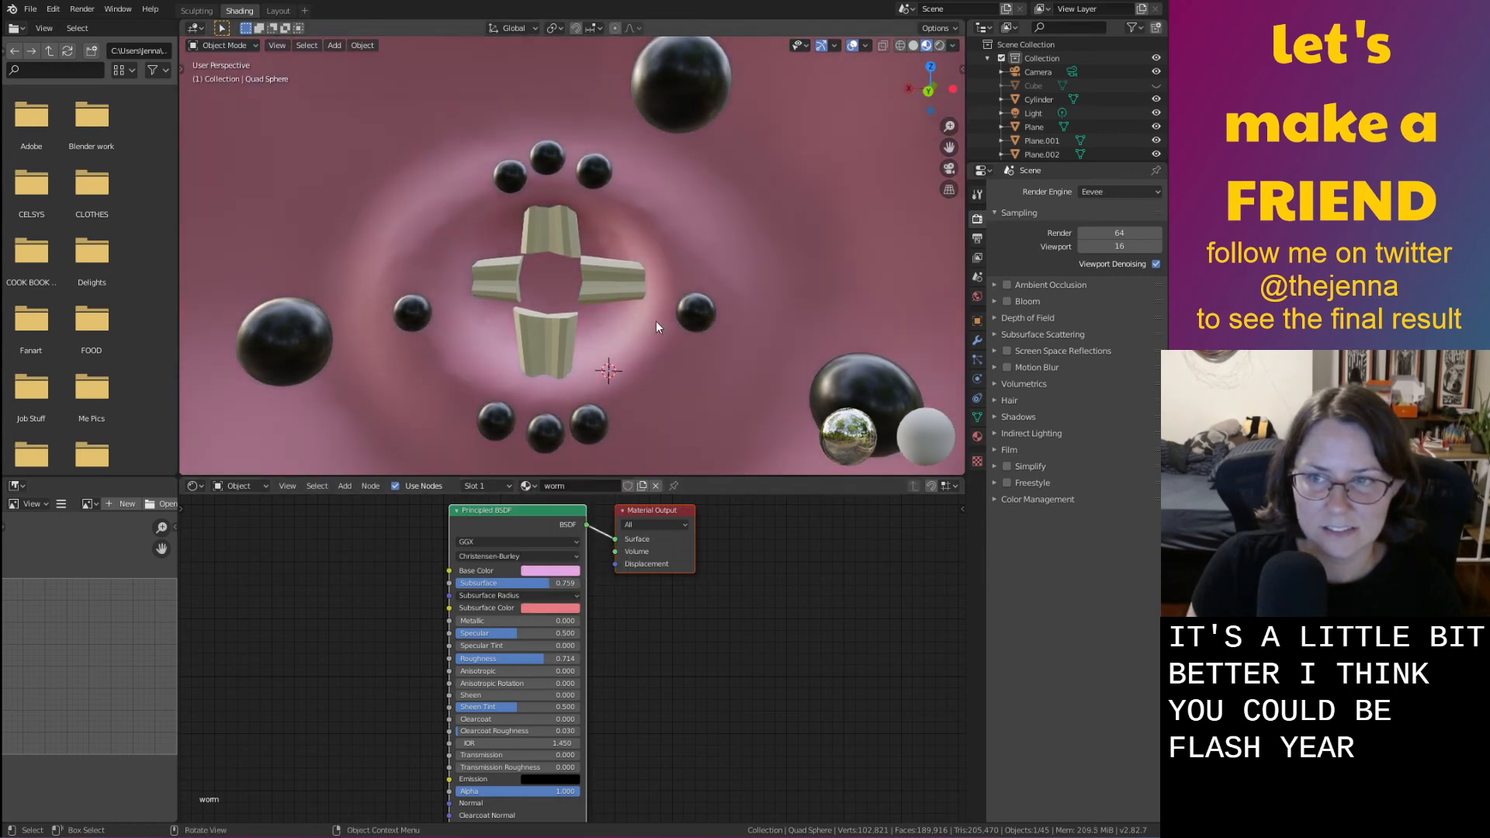
Inspect the fleshier worm material from near and far and from the side, and save the file
scroll(655, 320, "down", 4)
mouse_move(655, 318)
middle_mouse_down()
mouse_move(699, 329)
mouse_move(669, 322)
middle_mouse_up()
scroll(753, 336, "down", 3)
scroll(752, 333, "down", 2)
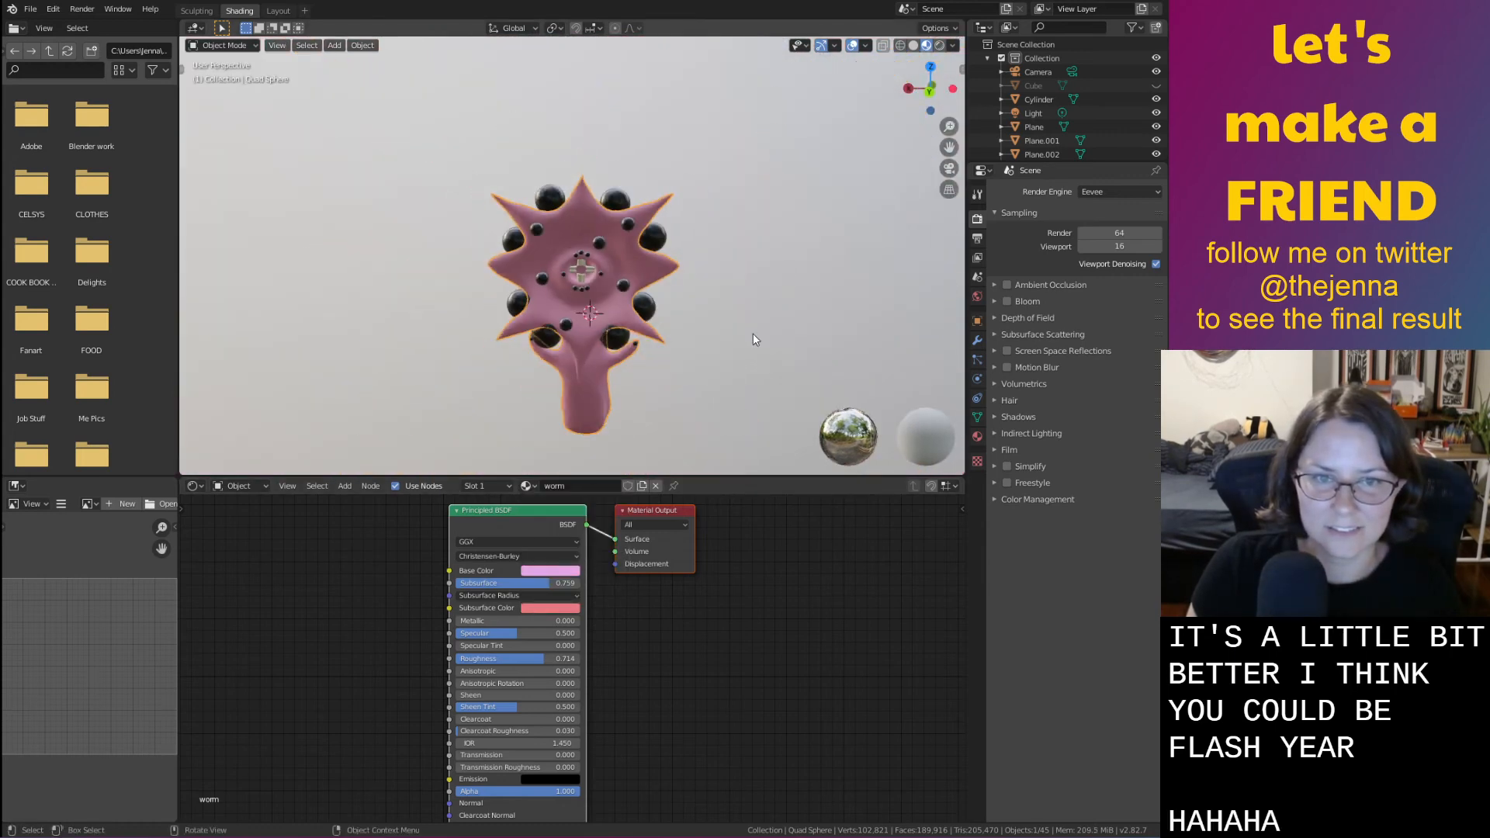
scroll(753, 333, "up", 5)
key("ctrl+s")
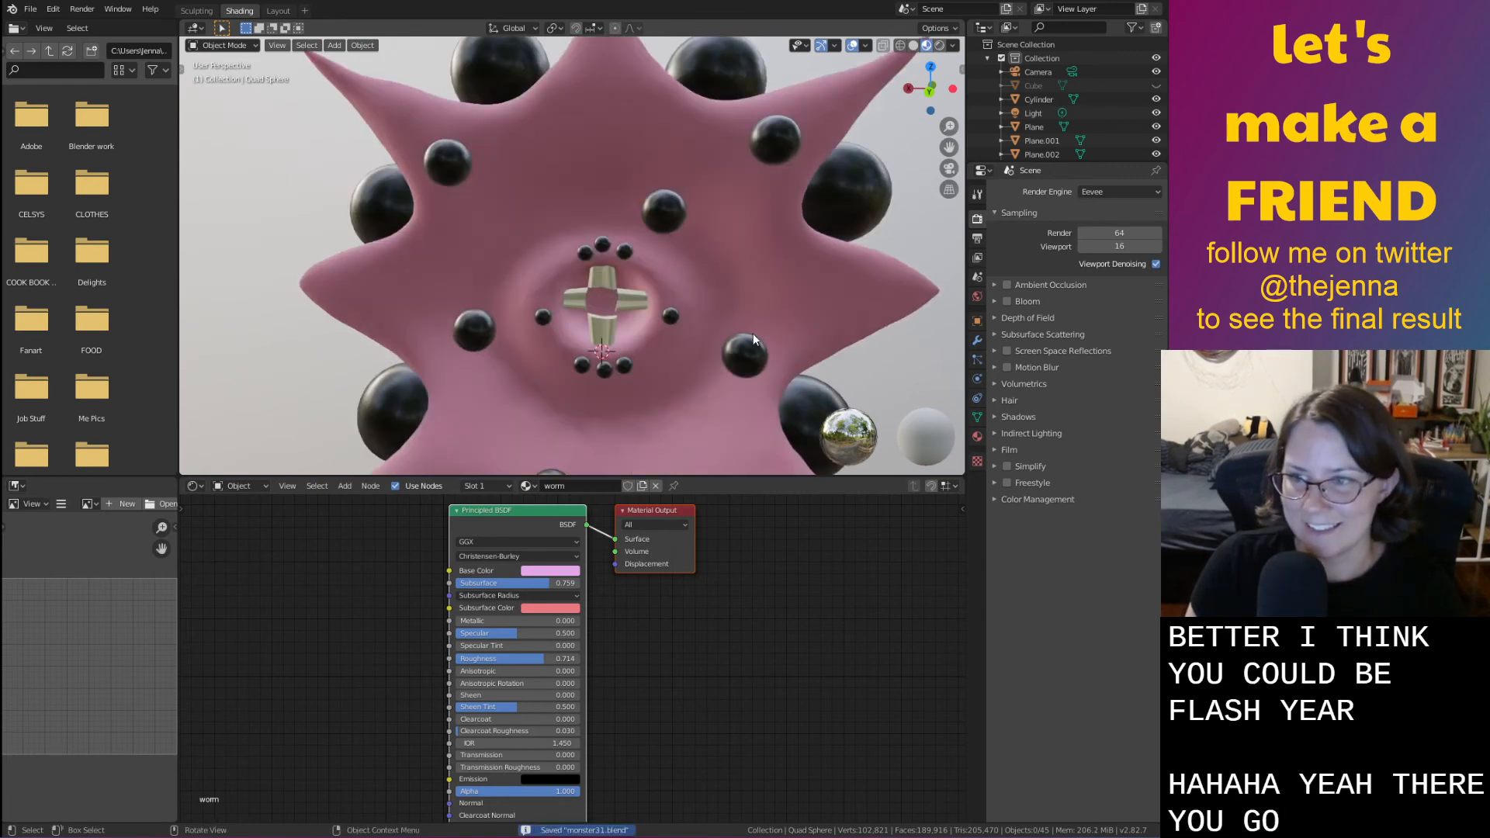
middle_click_drag(753, 338, 720, 324)
scroll(673, 347, "down", 3)
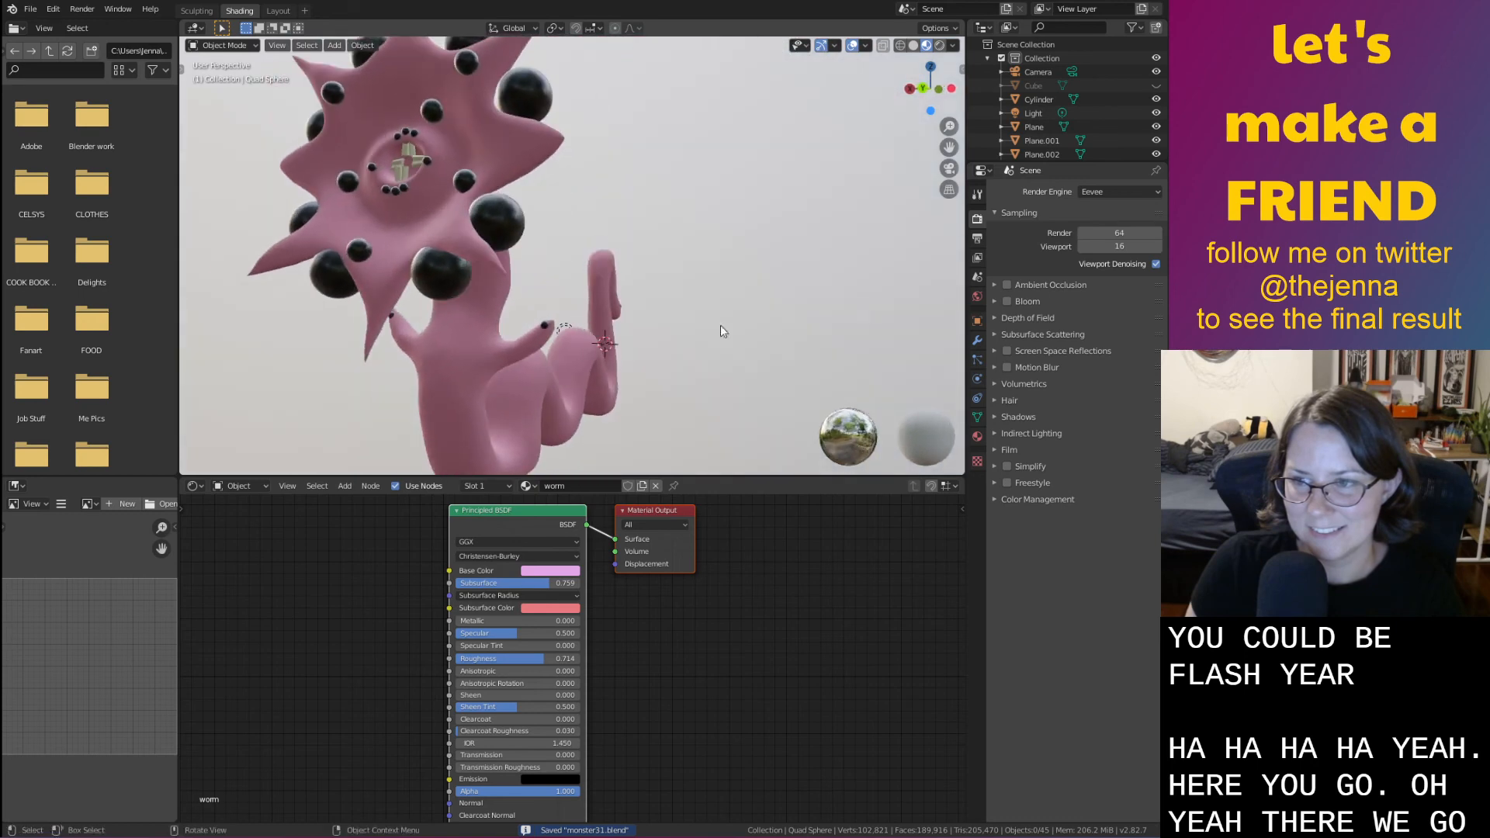
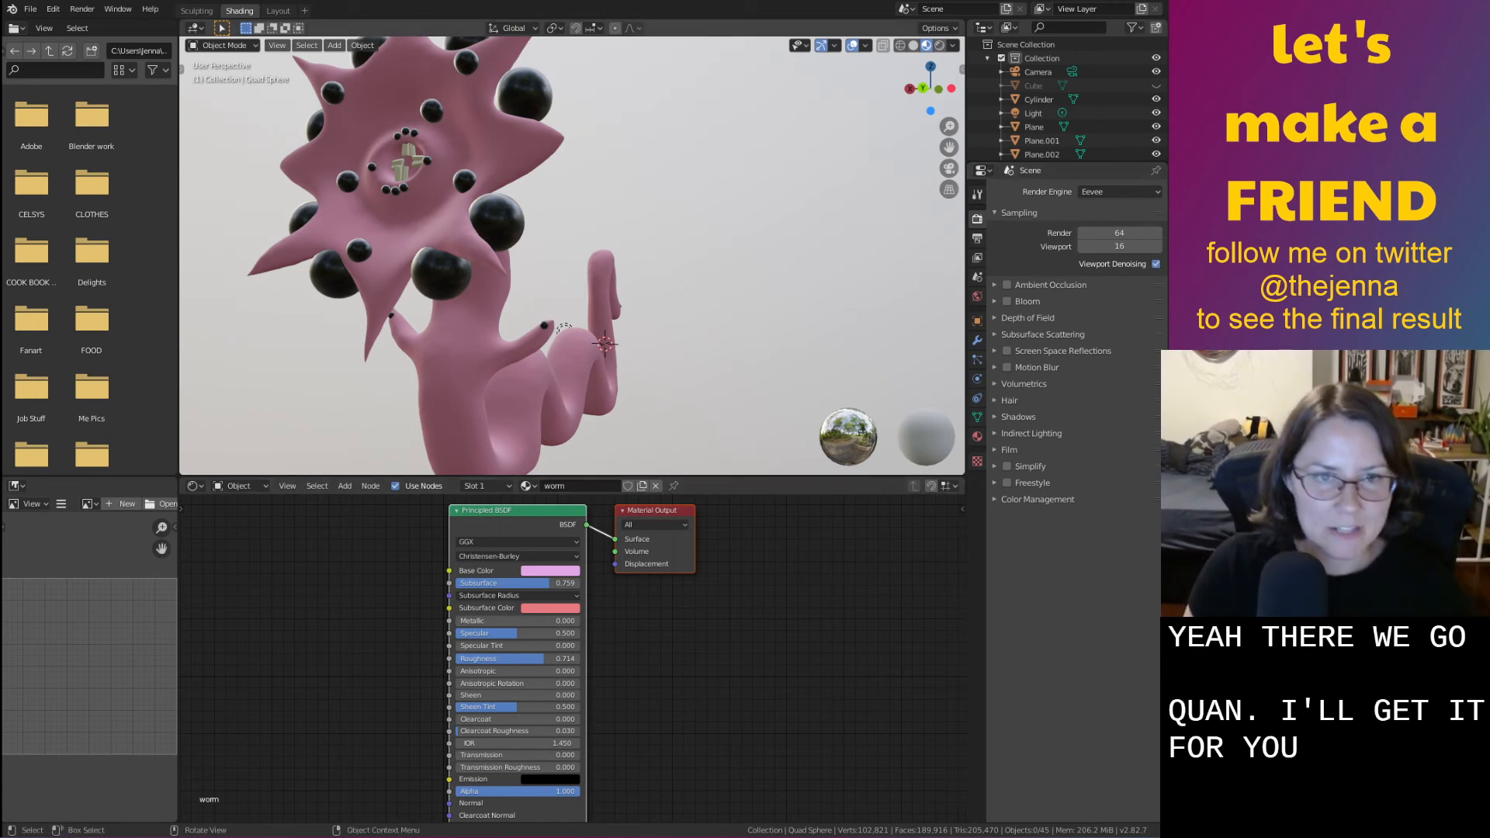
Select one of the large eyes, rename its face material to eyes, and save the file
middle_click_drag(574, 281, 601, 292)
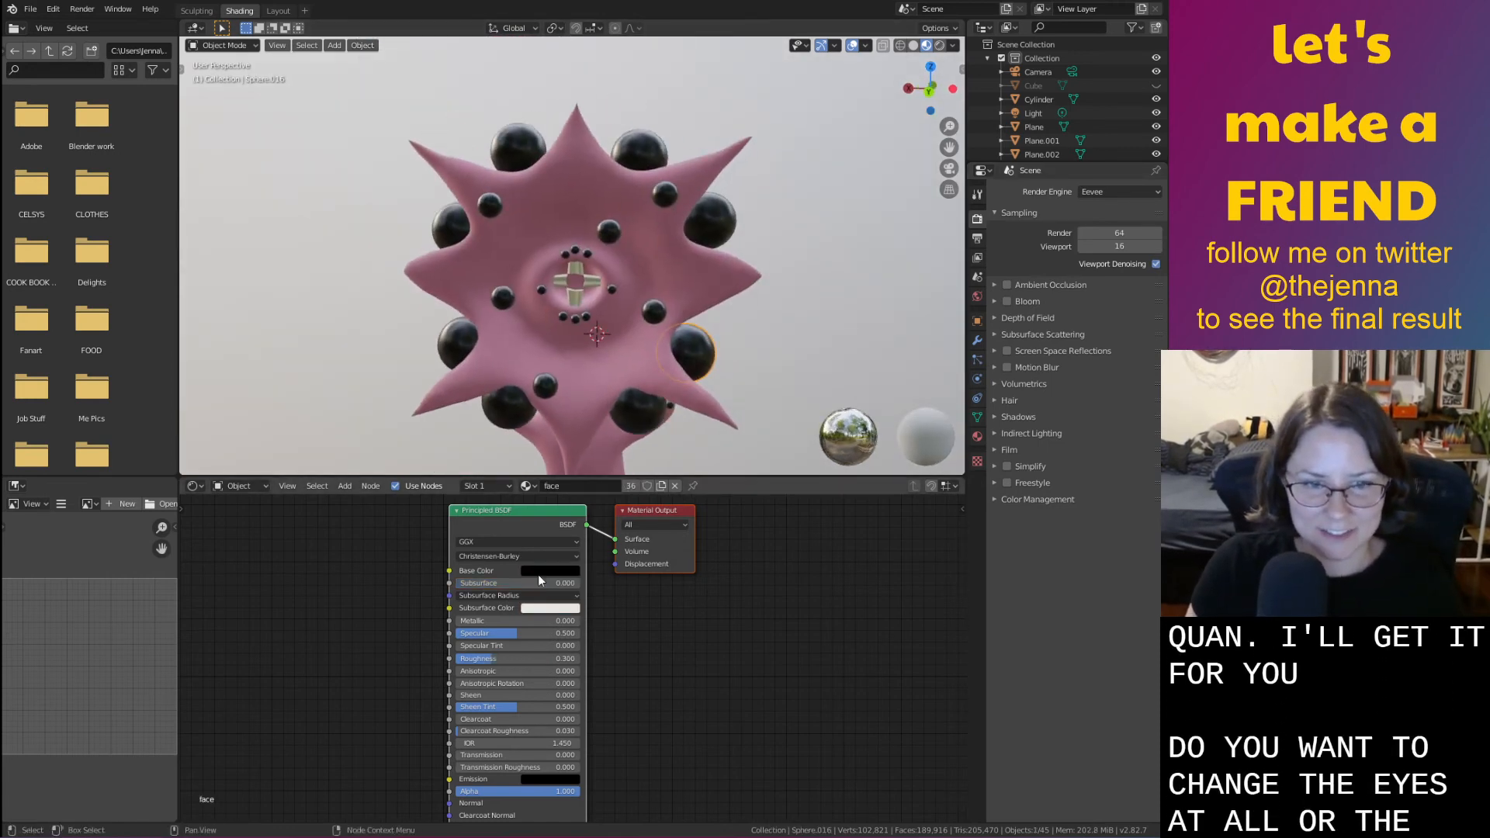
left_click(714, 347)
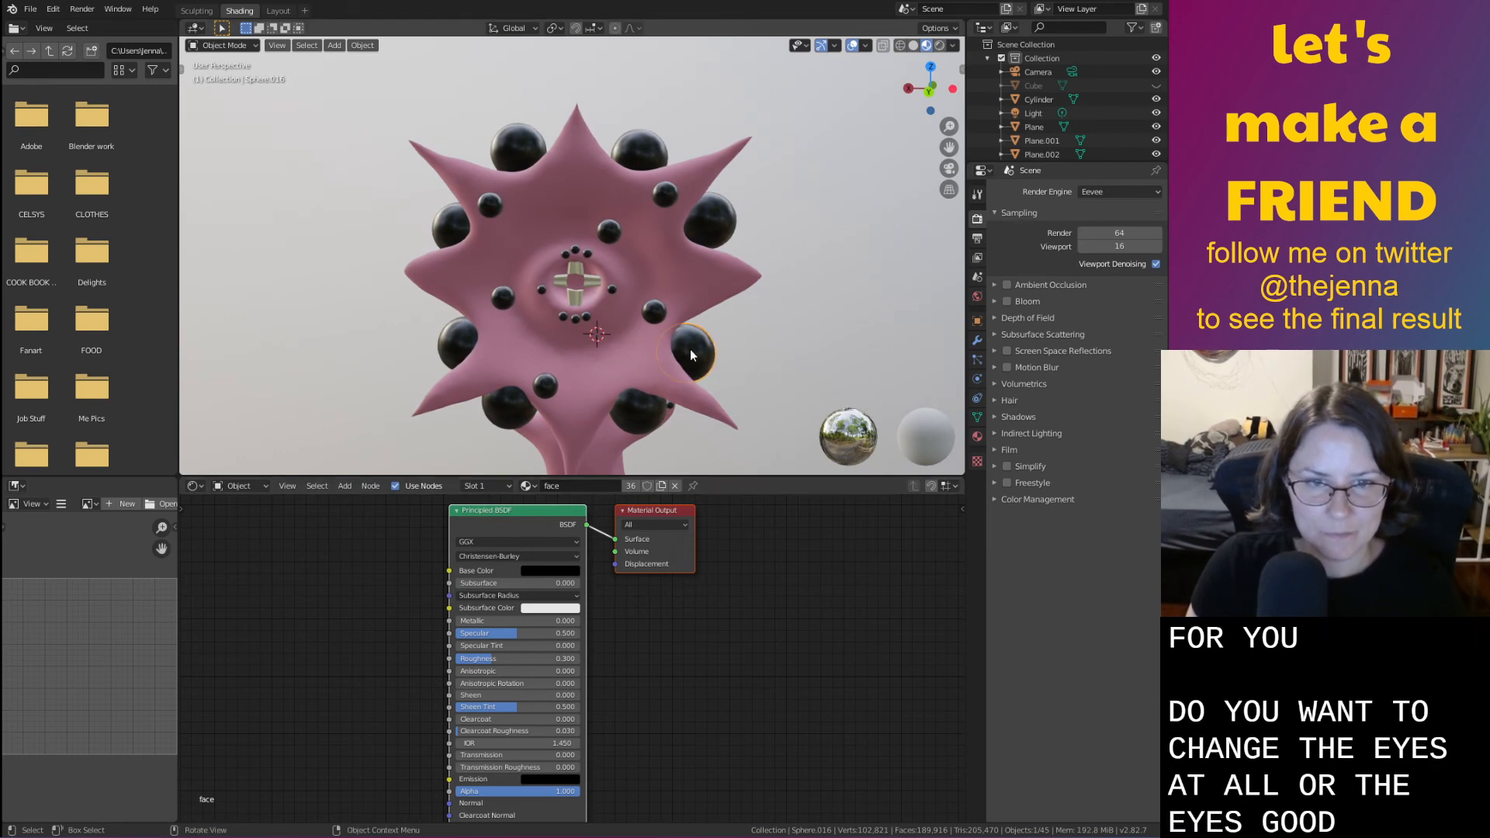
left_click(526, 486)
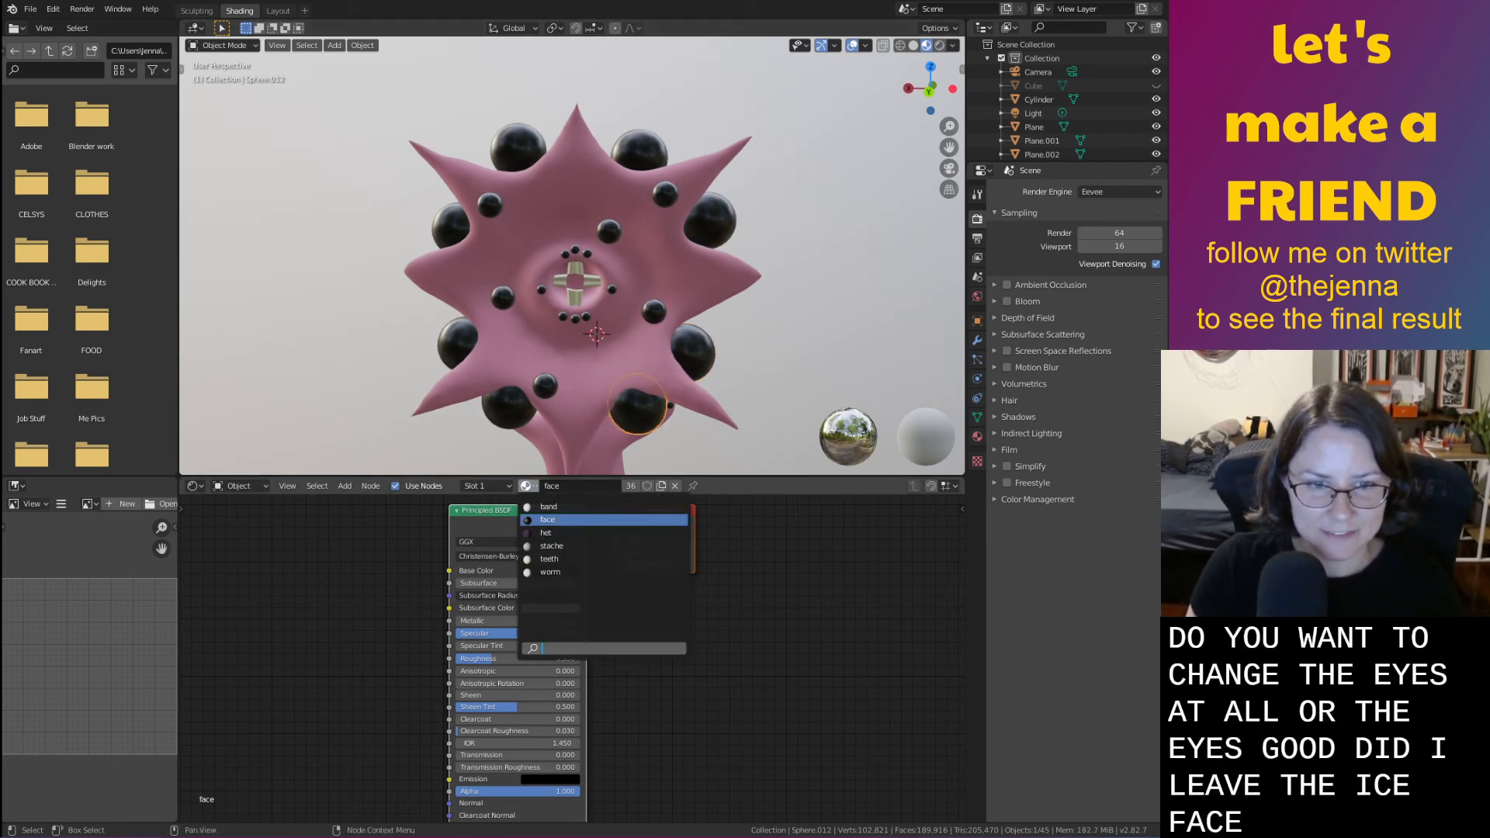
left_click(579, 482)
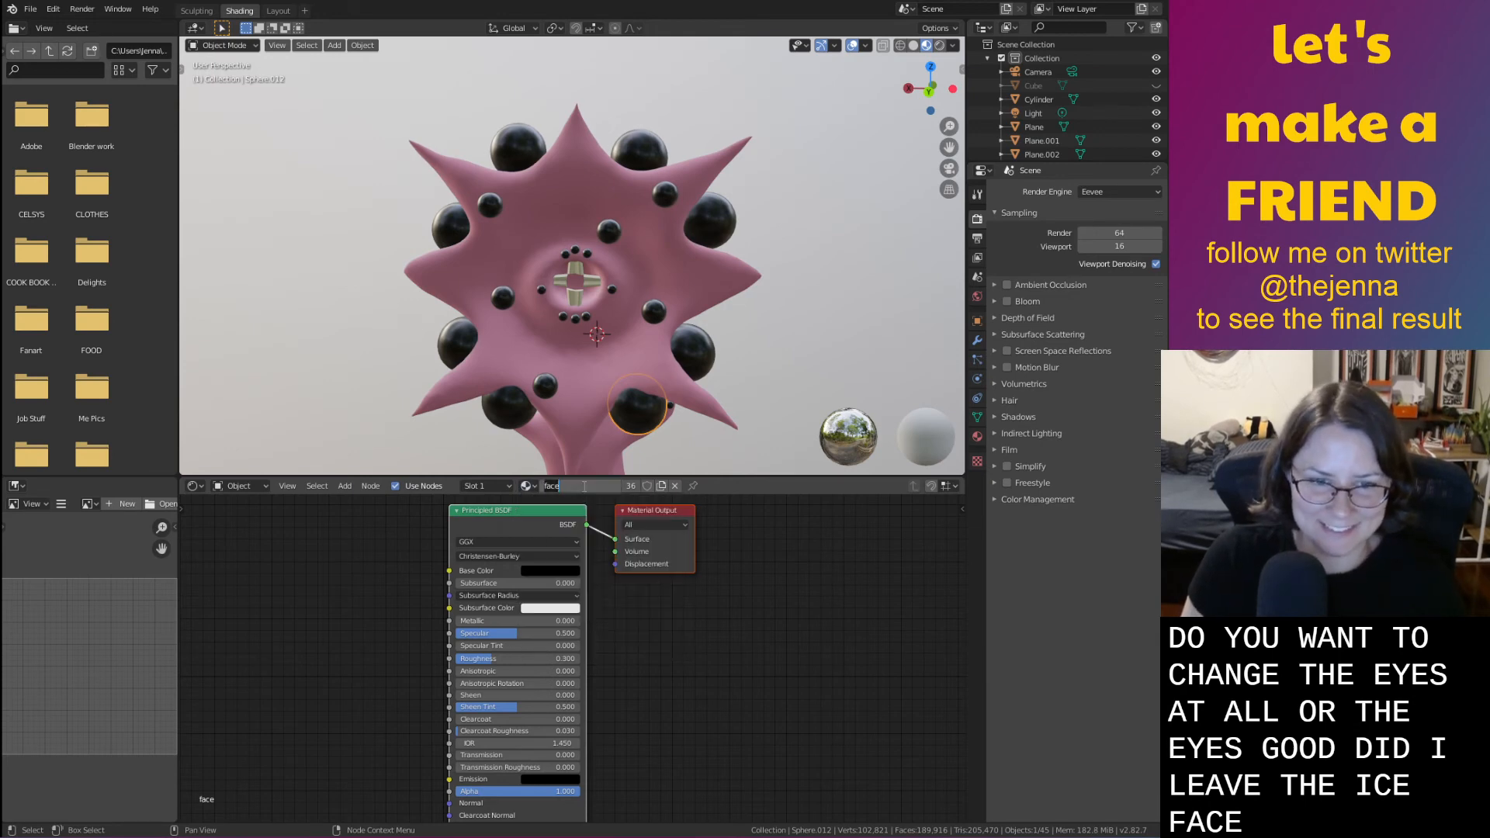
type("eye")
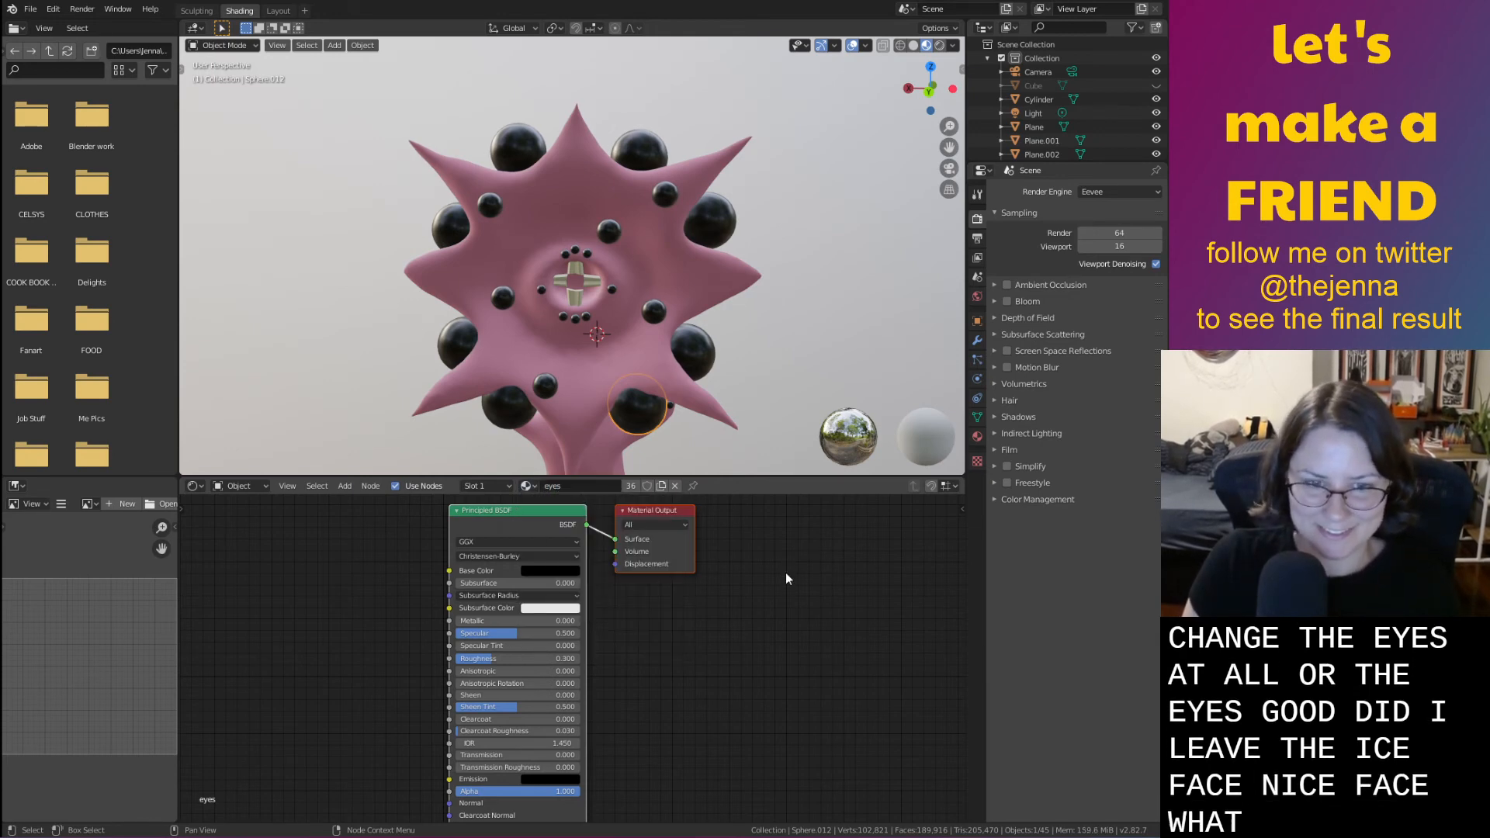
type("s")
key("Return")
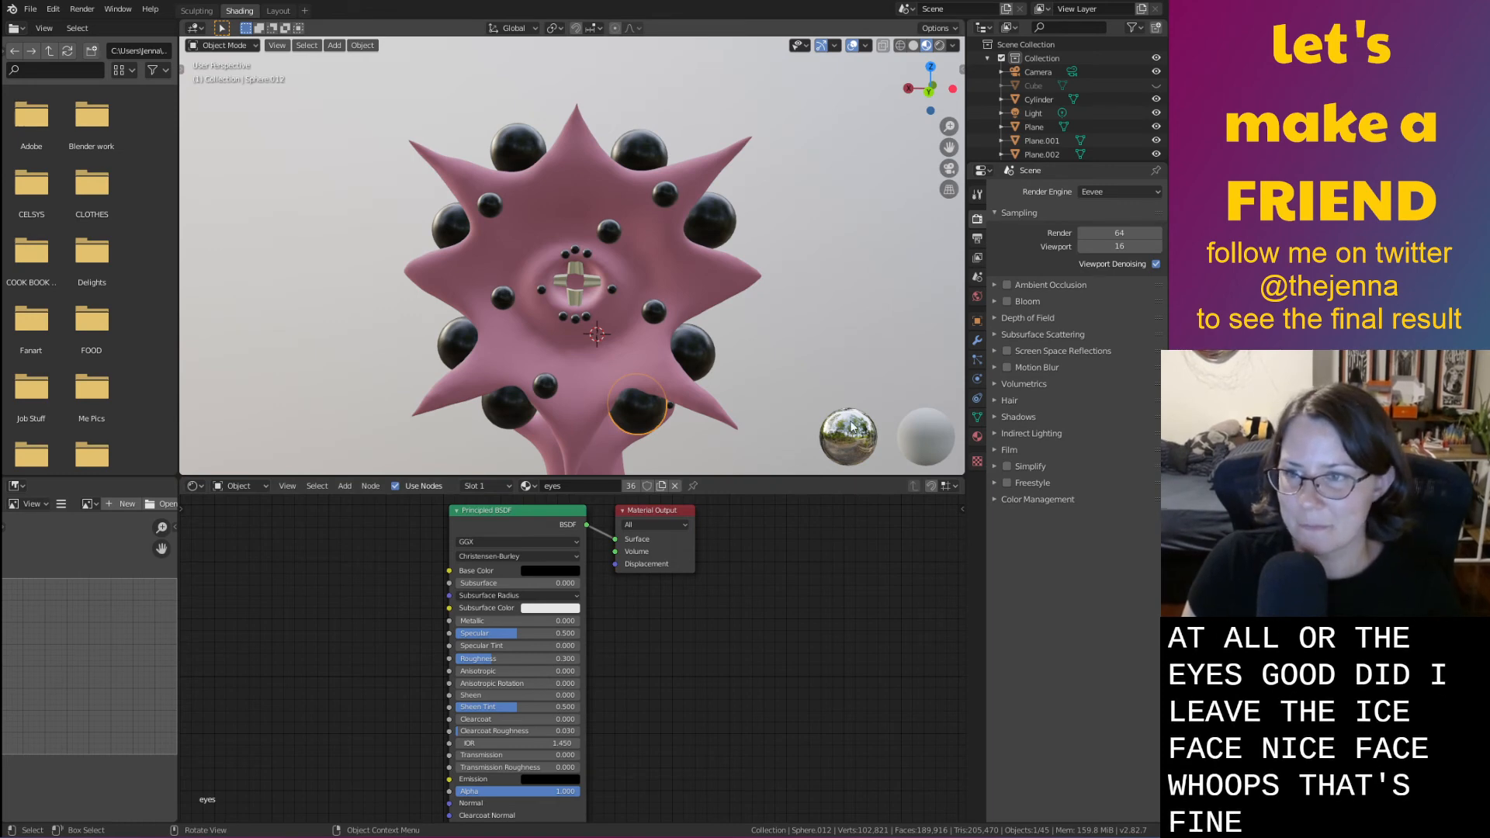
key("ctrl+s")
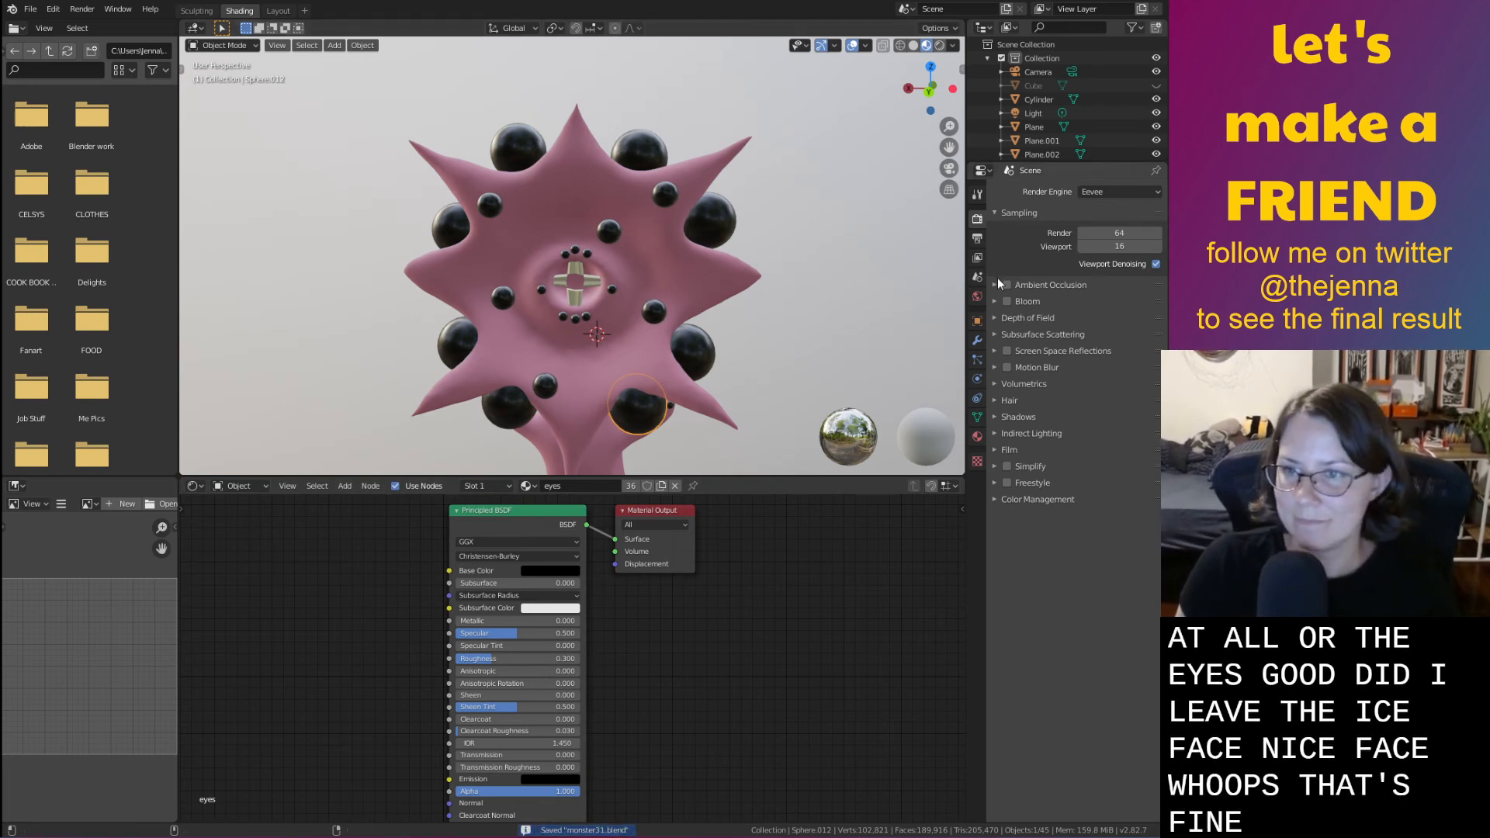
Set the eyes material's base colour to a vibrant green with hue 0.350 and full saturation and value
middle_click_drag(703, 379, 624, 524)
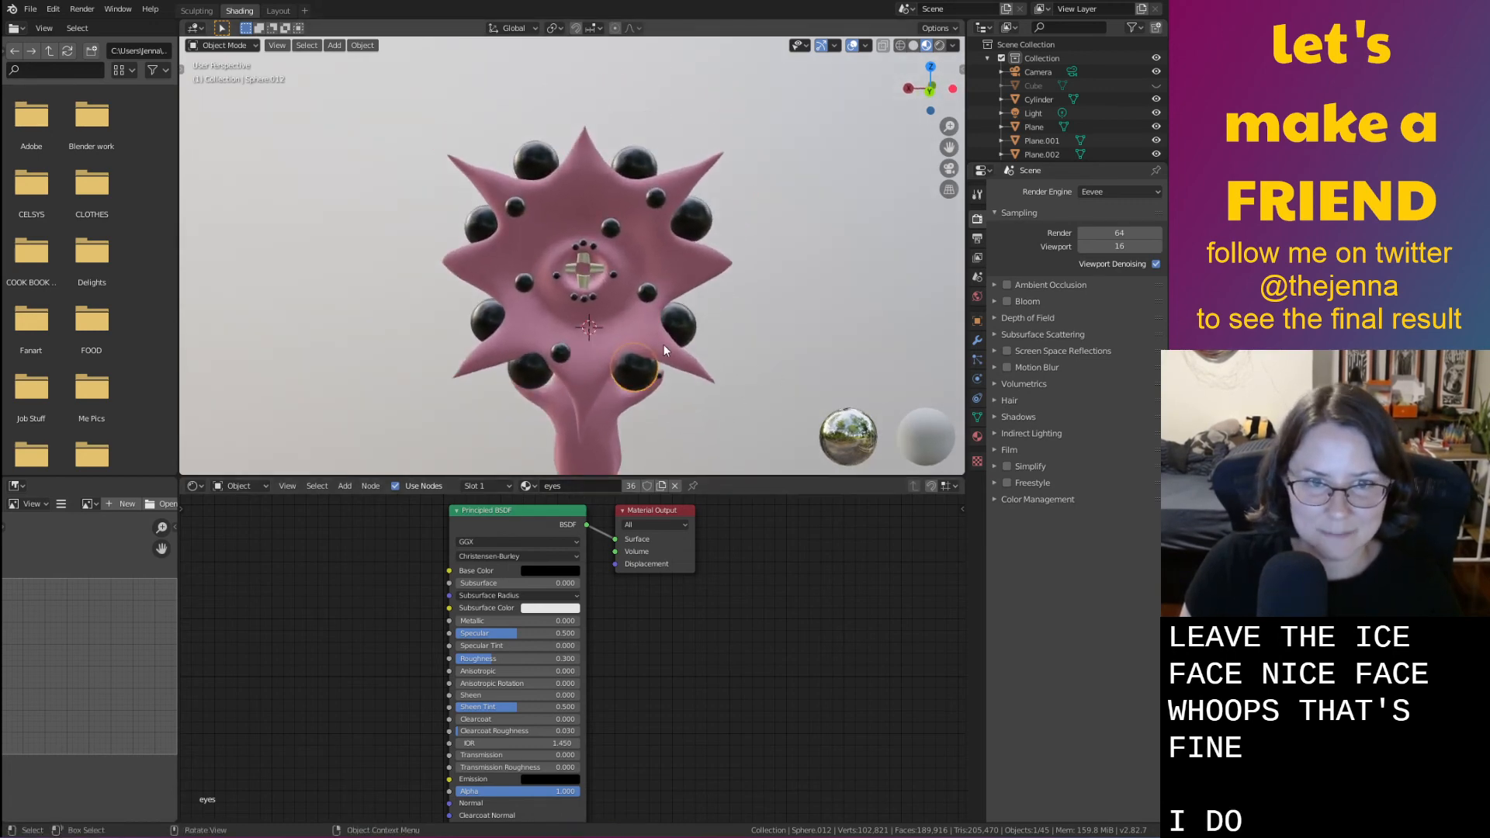
scroll(666, 353, "up", 2)
scroll(616, 411, "down", 3)
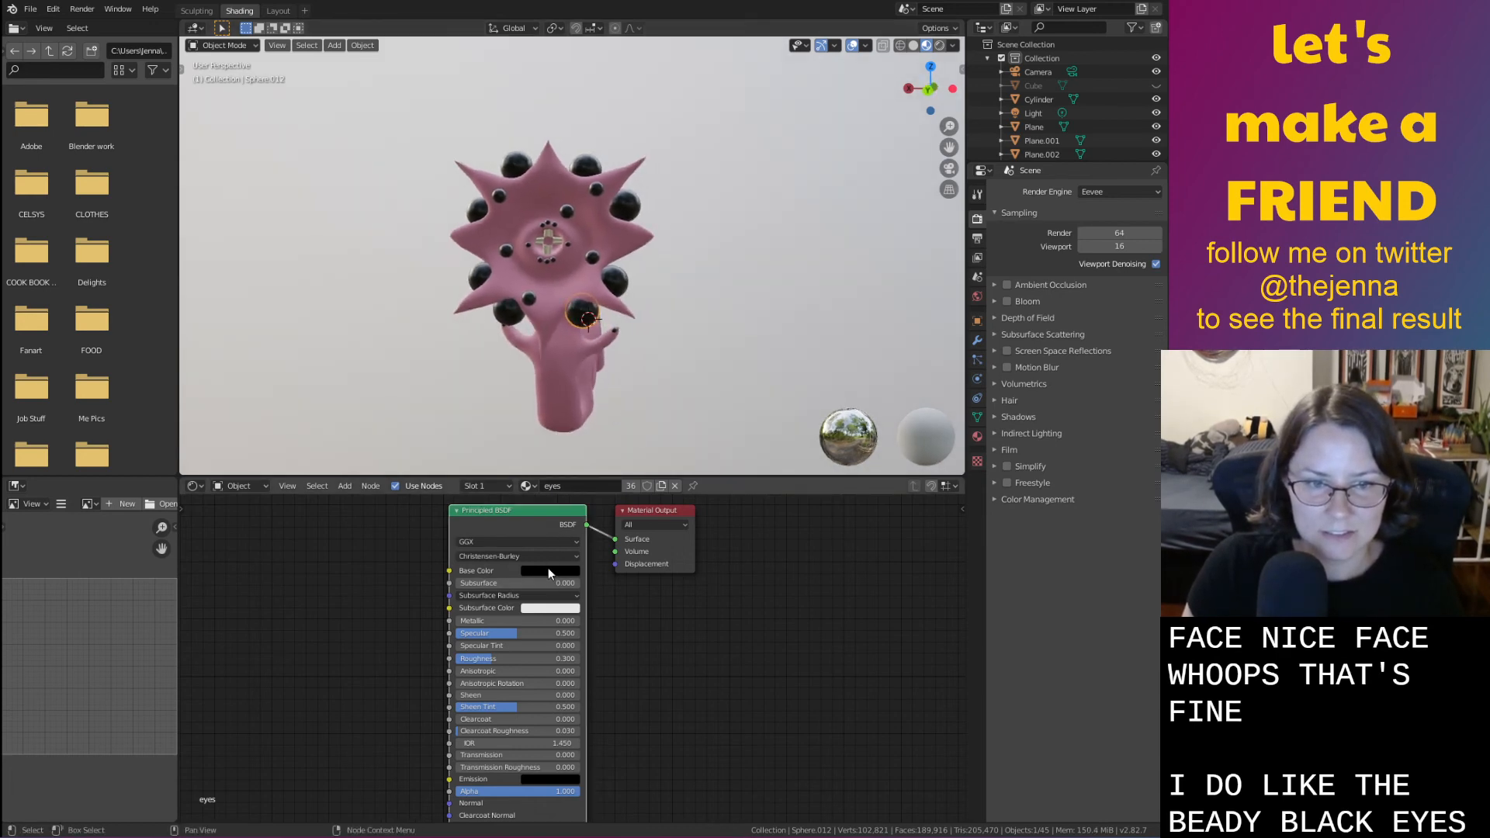
left_click(548, 567)
mouse_move(620, 486)
left_mouse_down()
mouse_move(620, 461)
mouse_move(566, 448)
mouse_move(602, 471)
mouse_move(611, 455)
mouse_move(528, 463)
mouse_move(531, 428)
mouse_move(583, 429)
mouse_move(592, 412)
mouse_move(534, 423)
left_mouse_up()
left_click(619, 411)
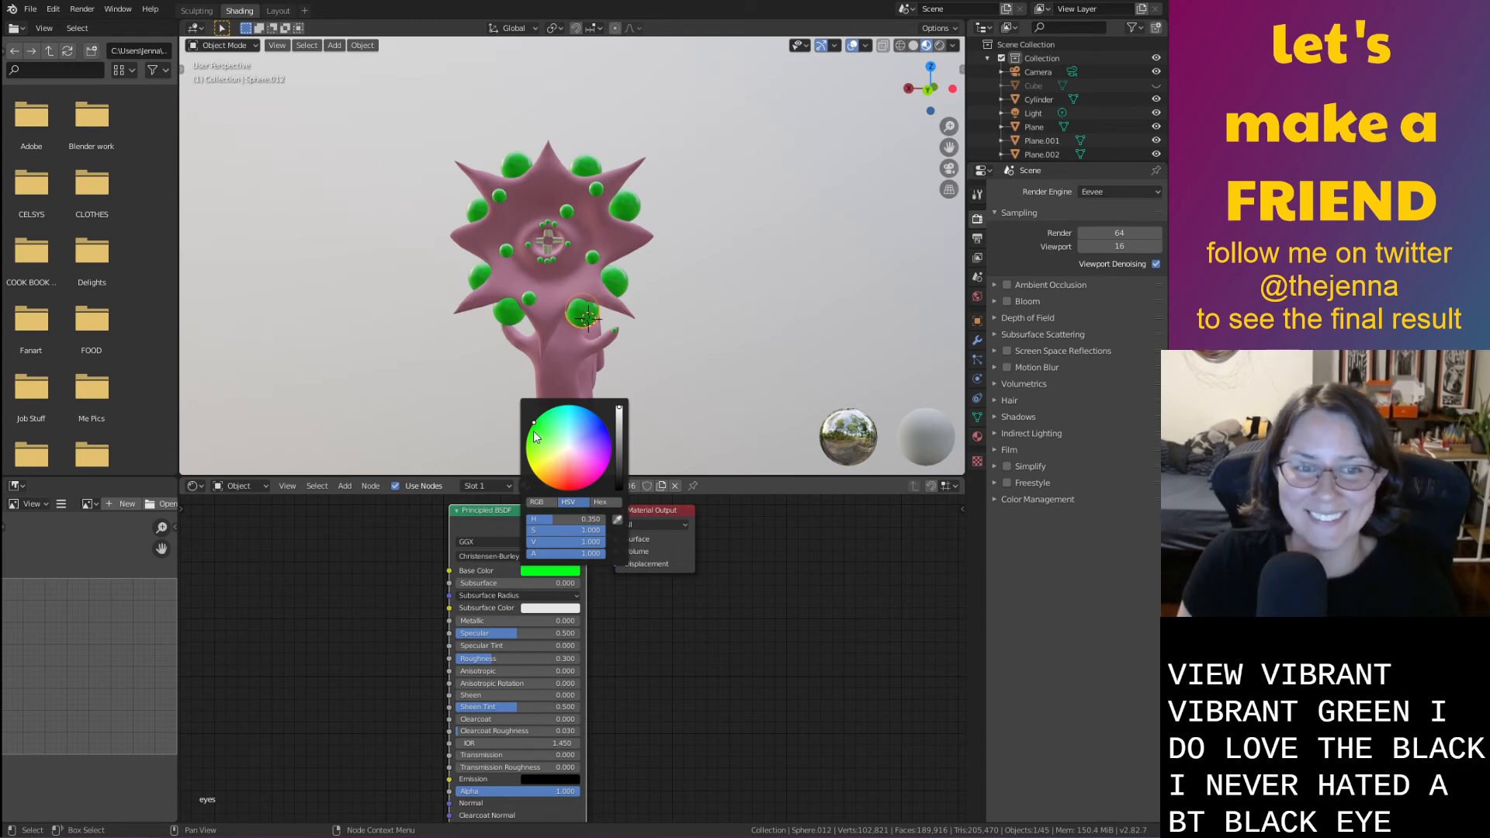
Save the file after checking the green eyes, and lower the eyes material's roughness to 0
mouse_move(597, 364)
middle_mouse_down()
mouse_move(652, 356)
mouse_move(402, 363)
mouse_move(332, 349)
middle_mouse_up()
scroll(617, 350, "up", 4)
middle_click_drag(536, 376, 773, 291)
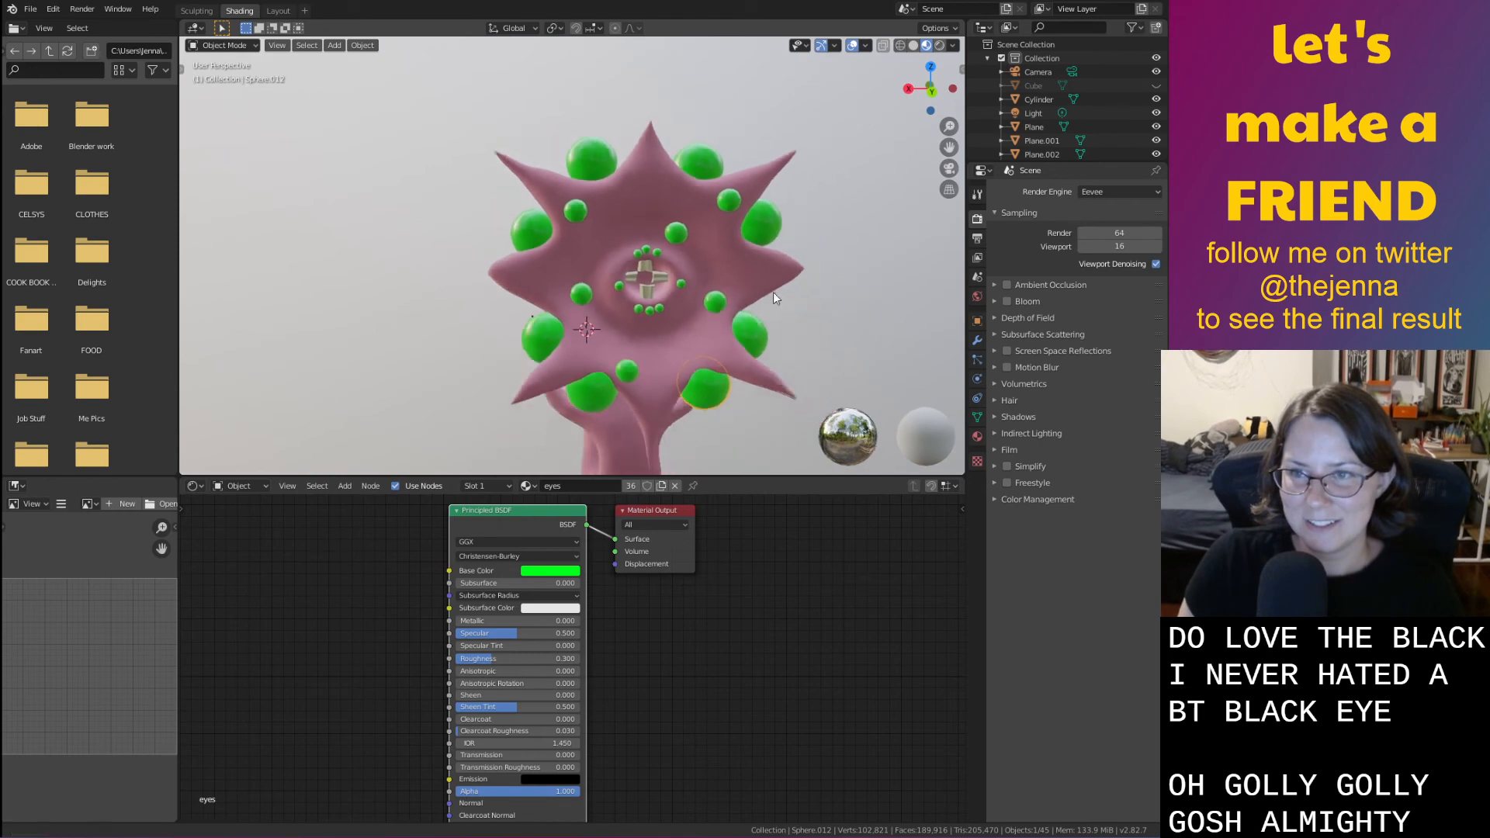
scroll(774, 303, "down", 2)
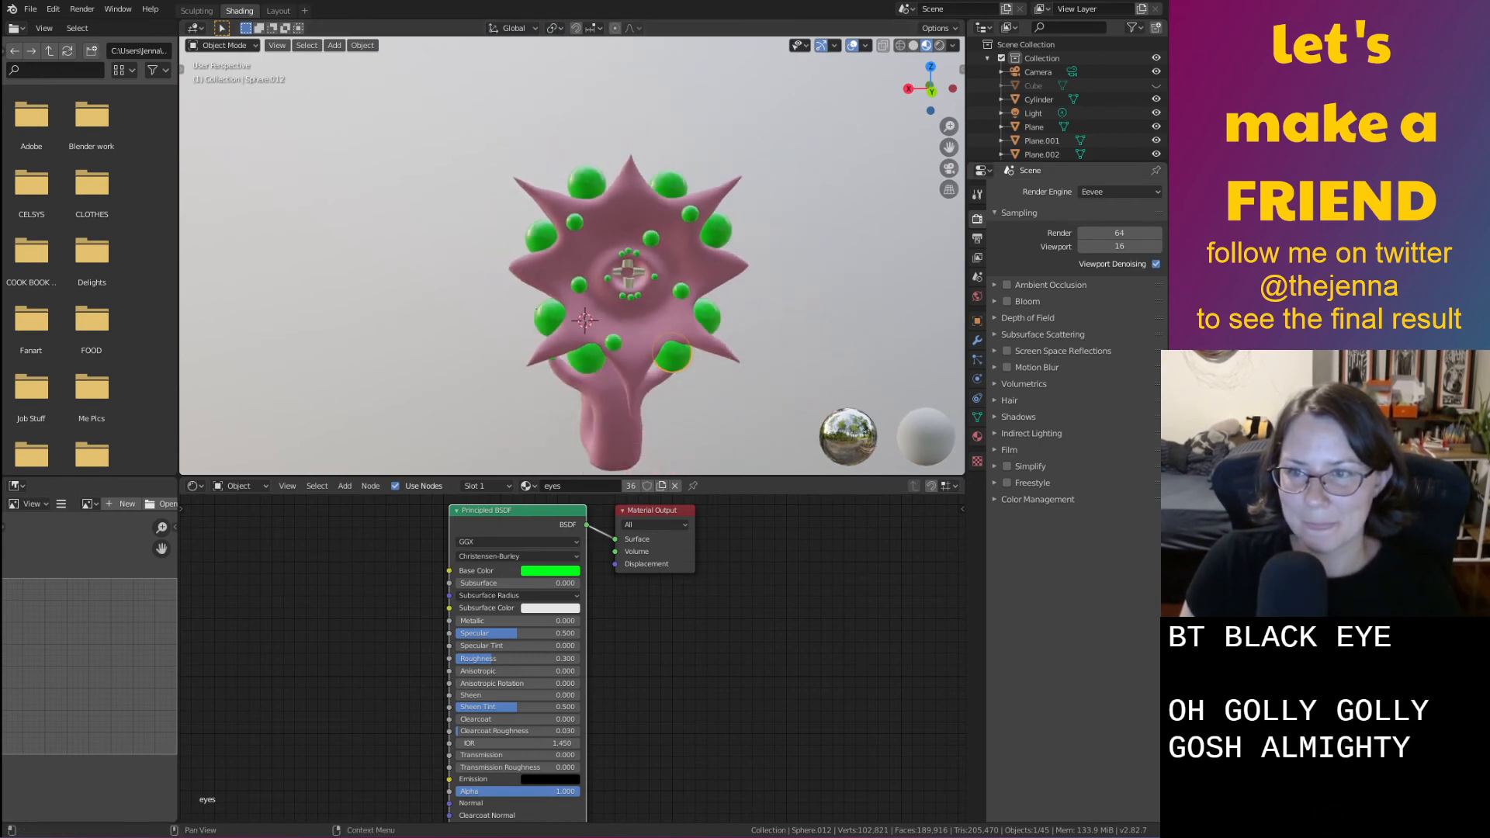
middle_click_drag(781, 385, 742, 379)
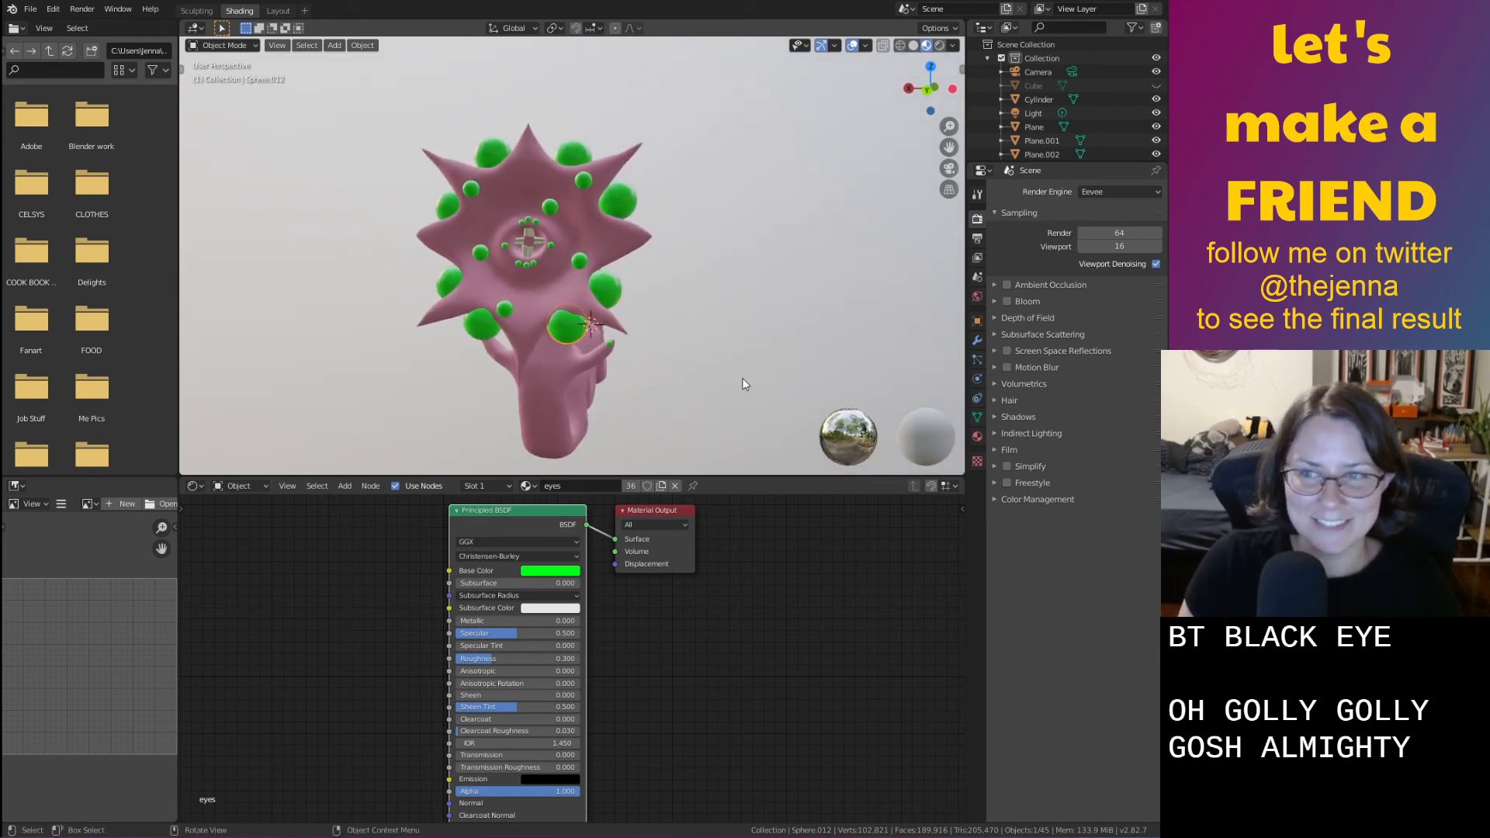
key("ctrl+s")
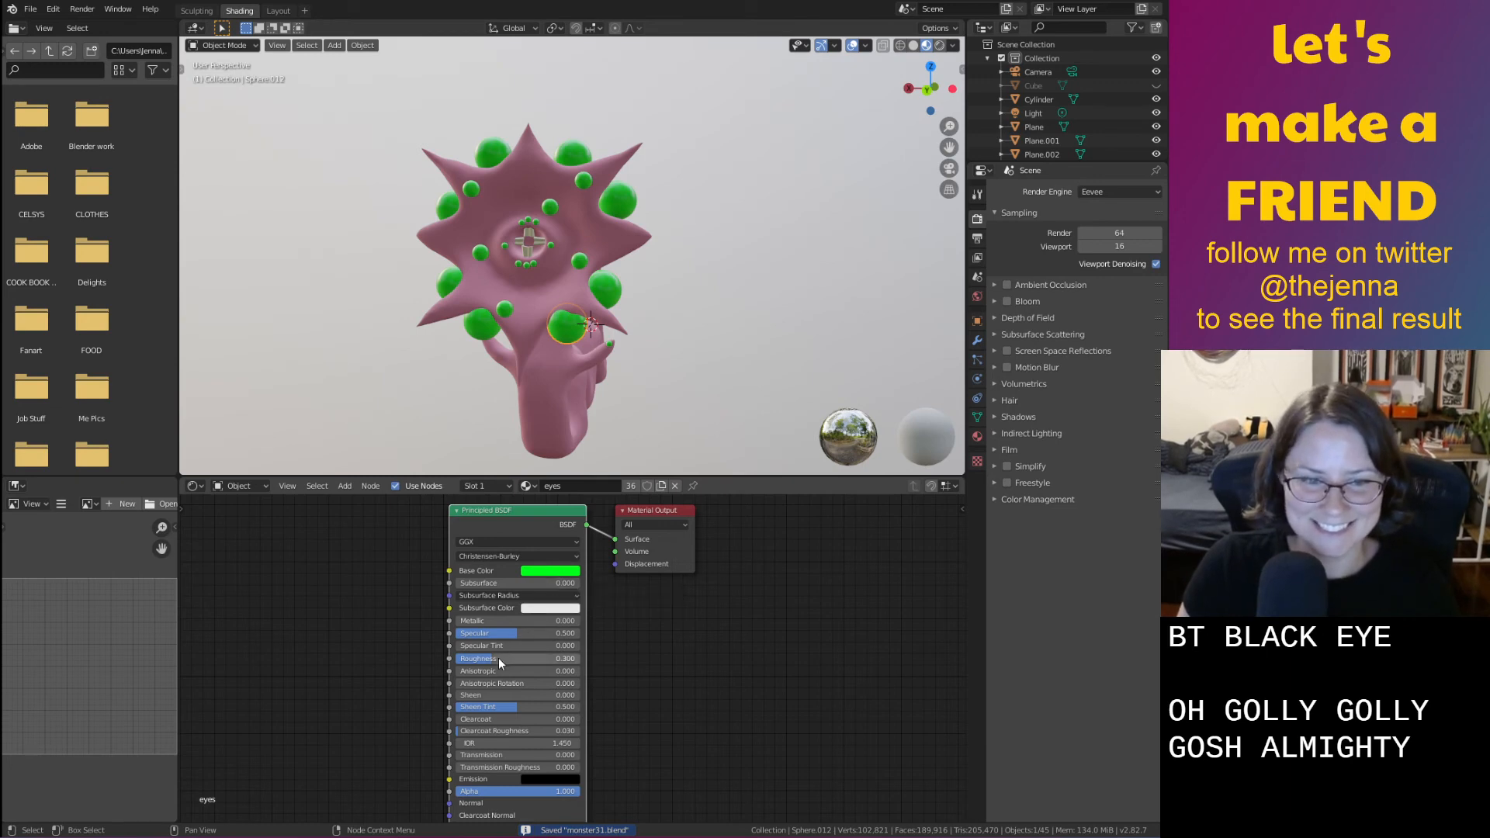
left_click_drag(498, 658, 461, 658)
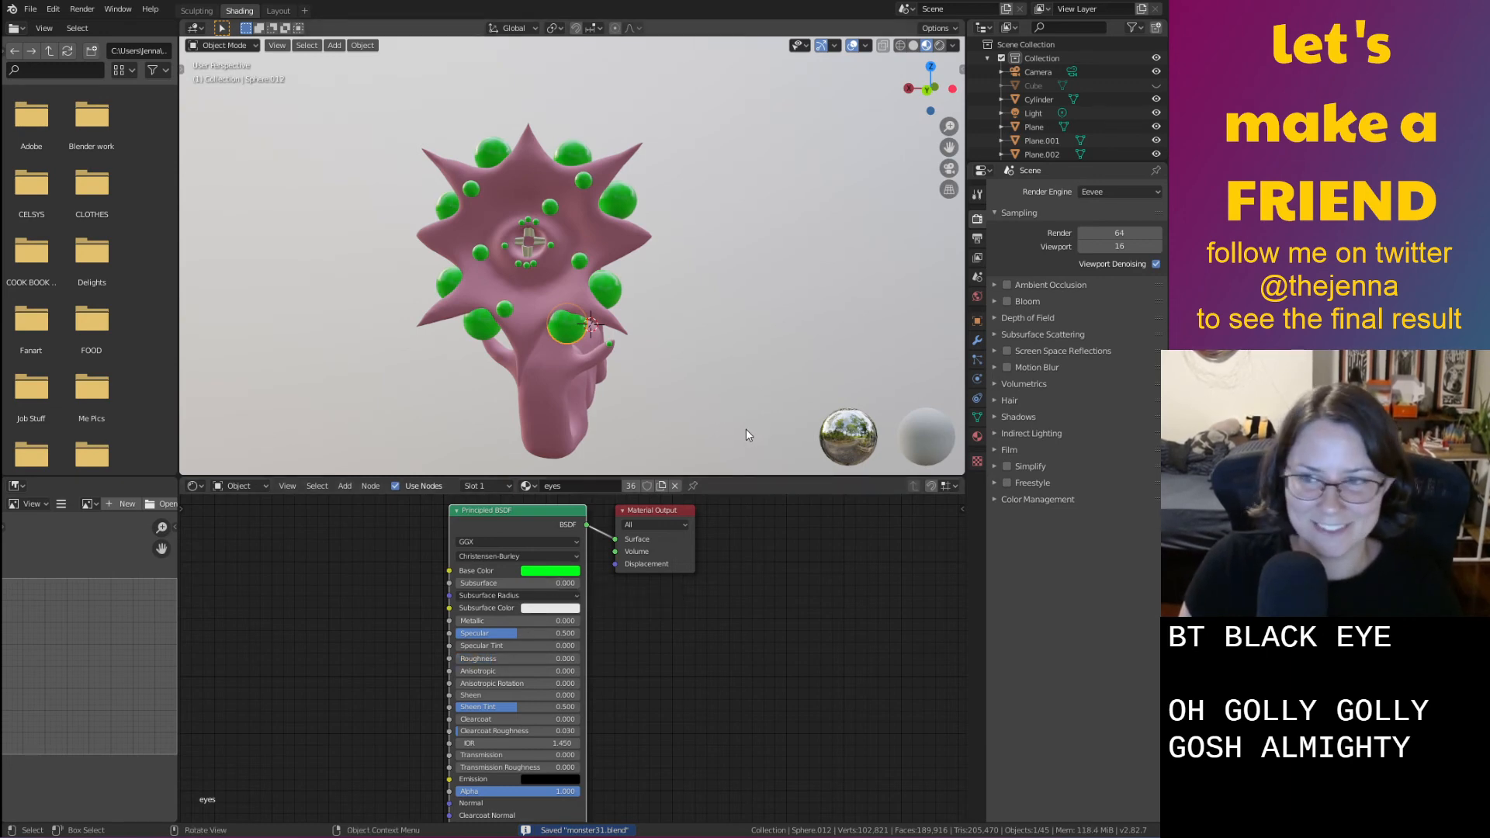
Remove the eyes material from the lips under the moustache and give them a new material
left_click(729, 390)
middle_click_drag(734, 390, 658, 312)
scroll(501, 397, "up", 3)
scroll(692, 389, "up", 3)
middle_click_drag(692, 416, 689, 334, "shift")
left_click(658, 360)
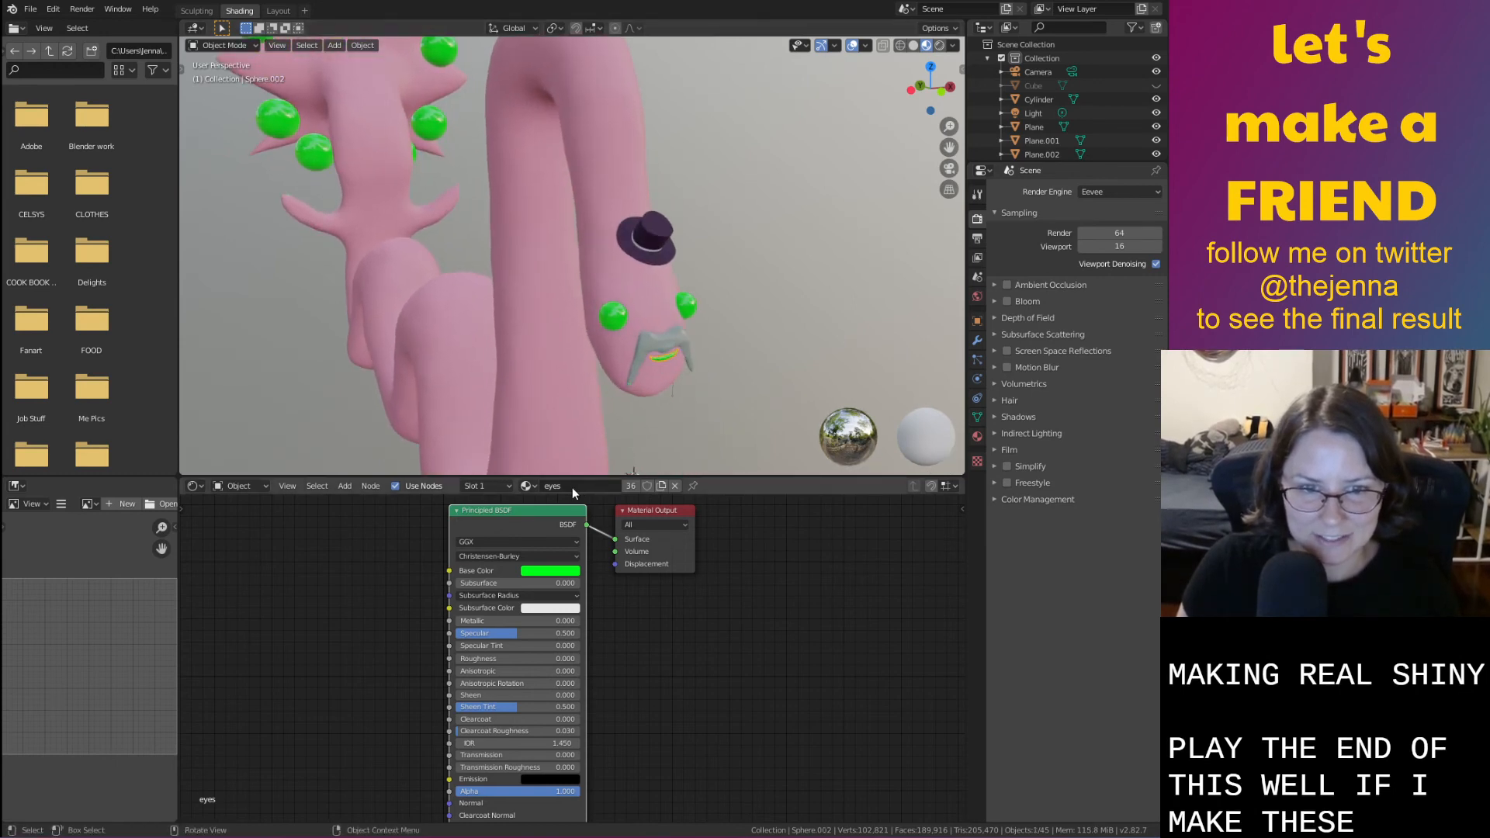
left_click(676, 485)
left_click(594, 486)
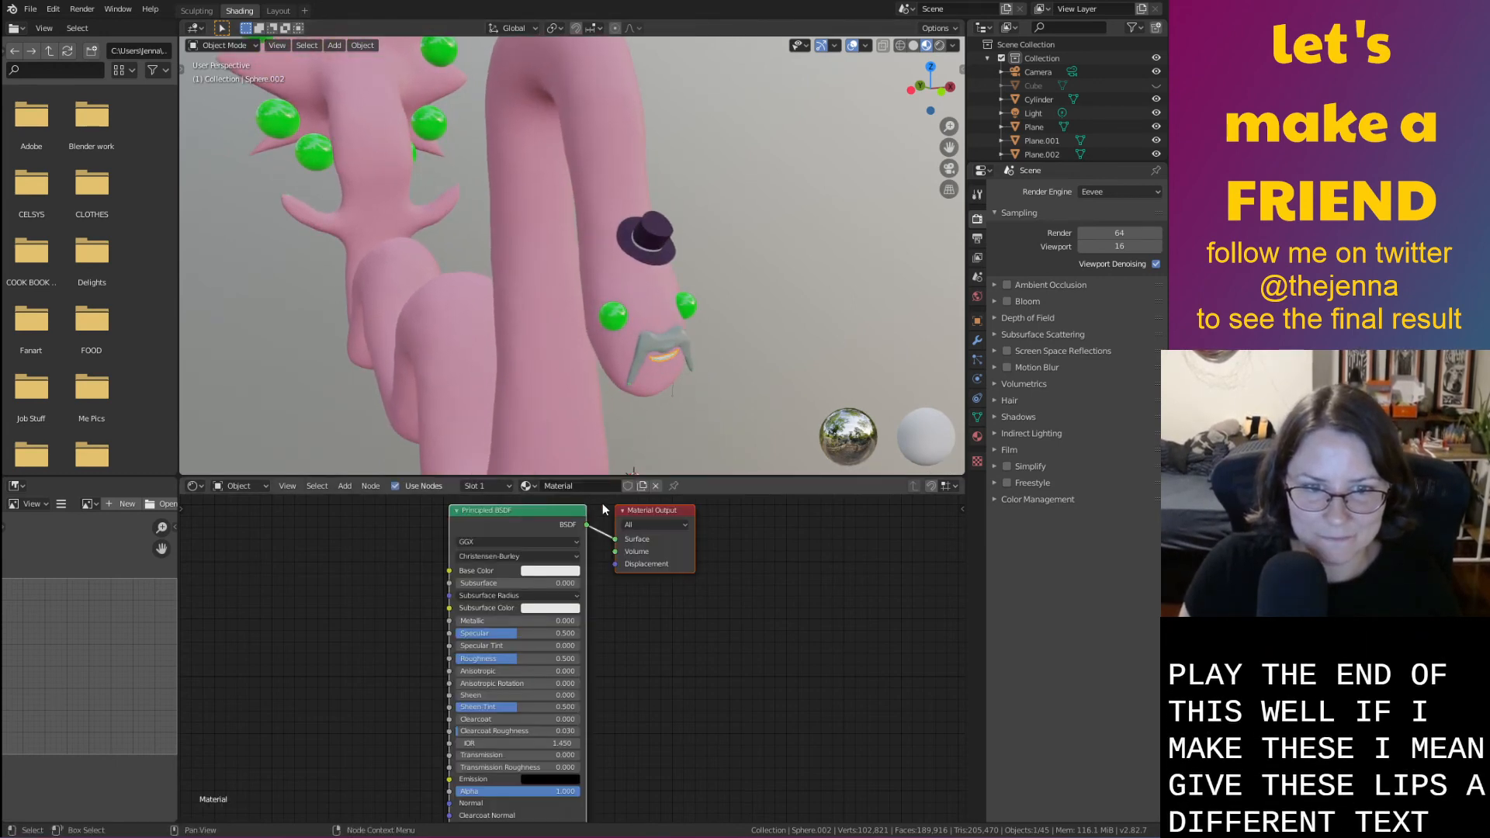
Rename the lips' new material leeps and set its base colour to black
double_click(594, 486)
type("lee")
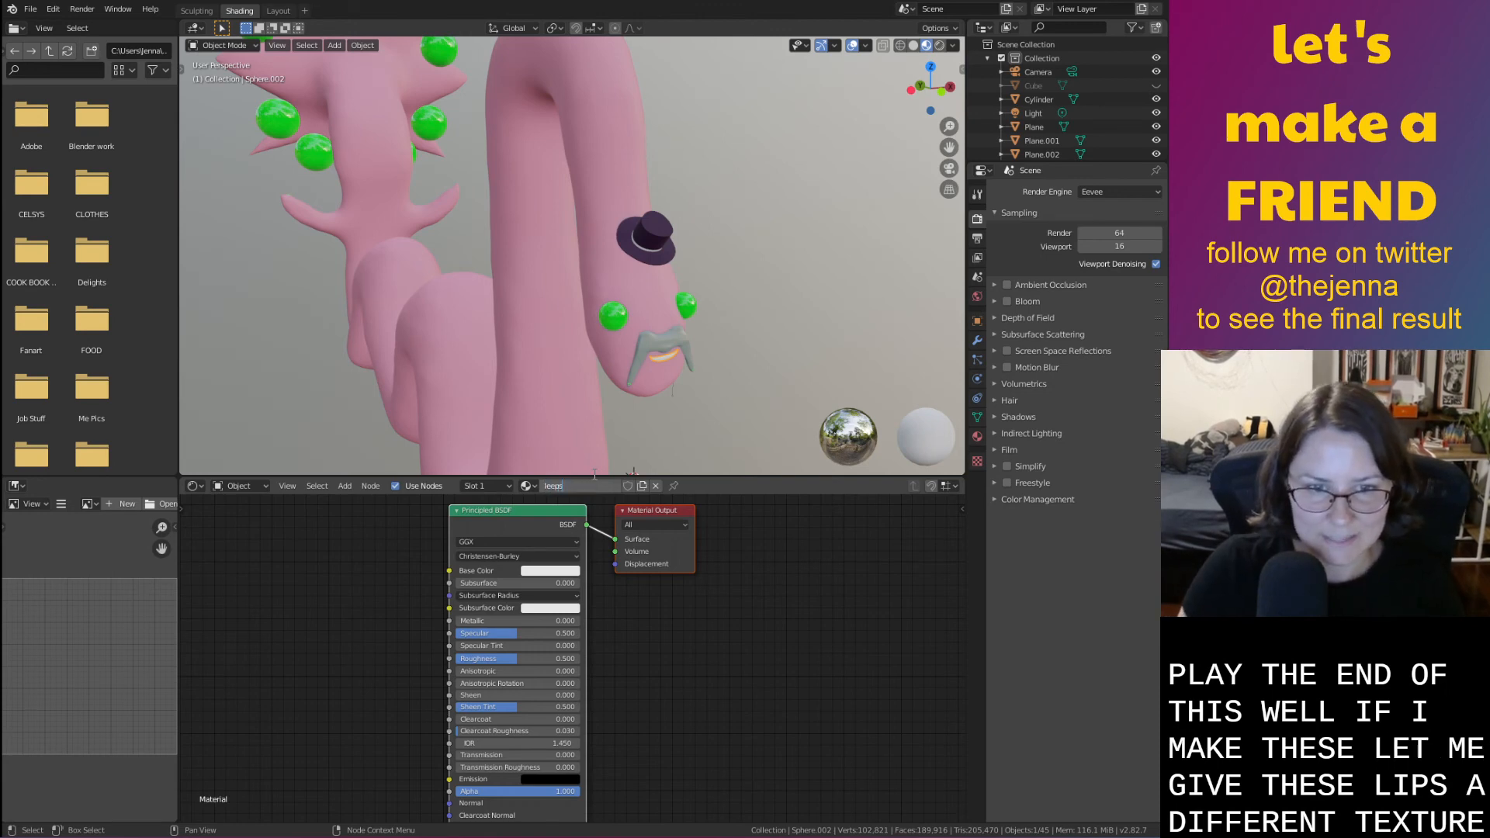
type("ps")
key("Return")
left_click(548, 572)
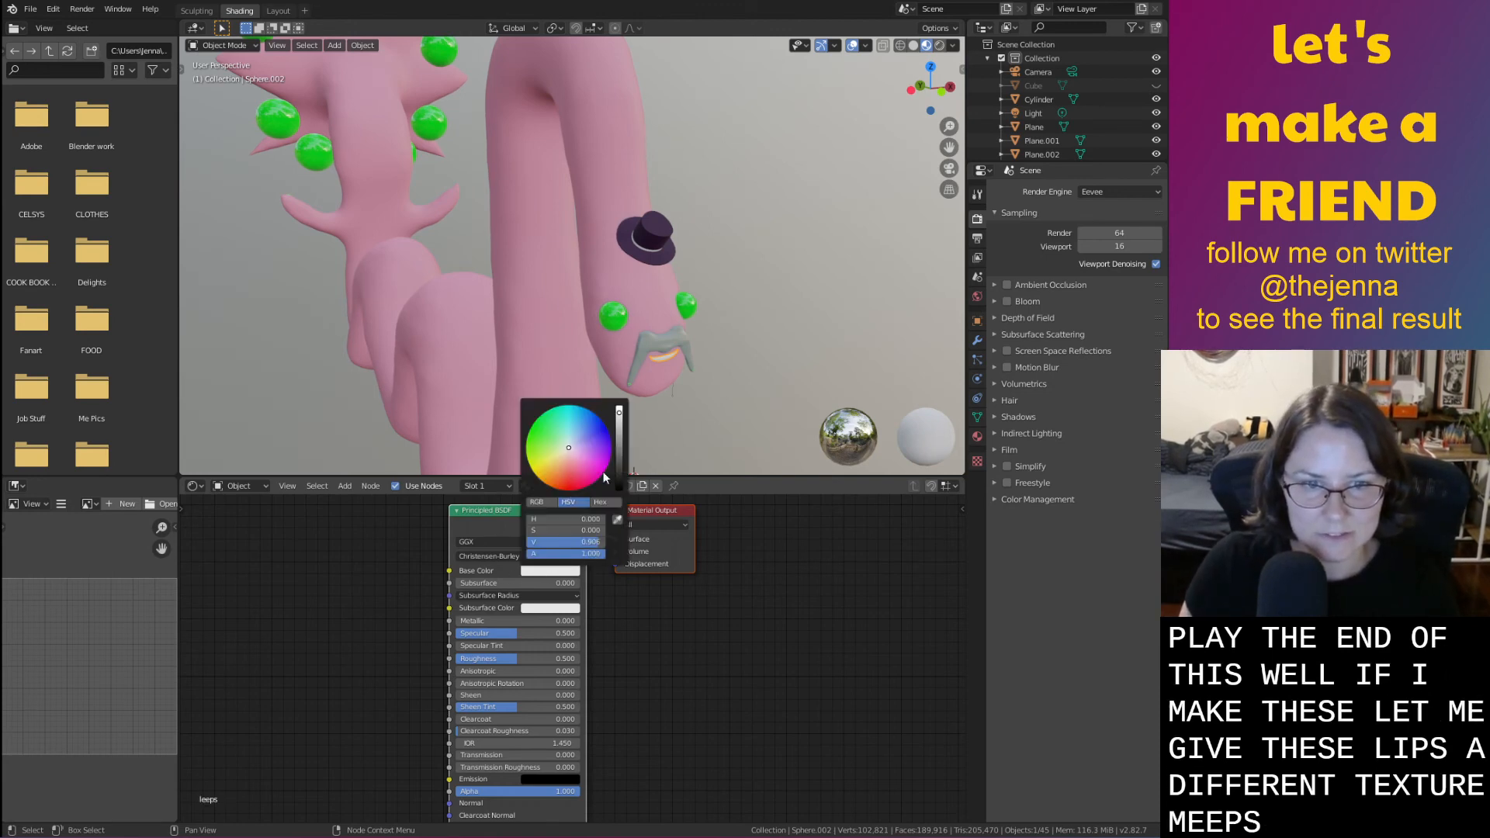
left_click_drag(619, 446, 618, 485)
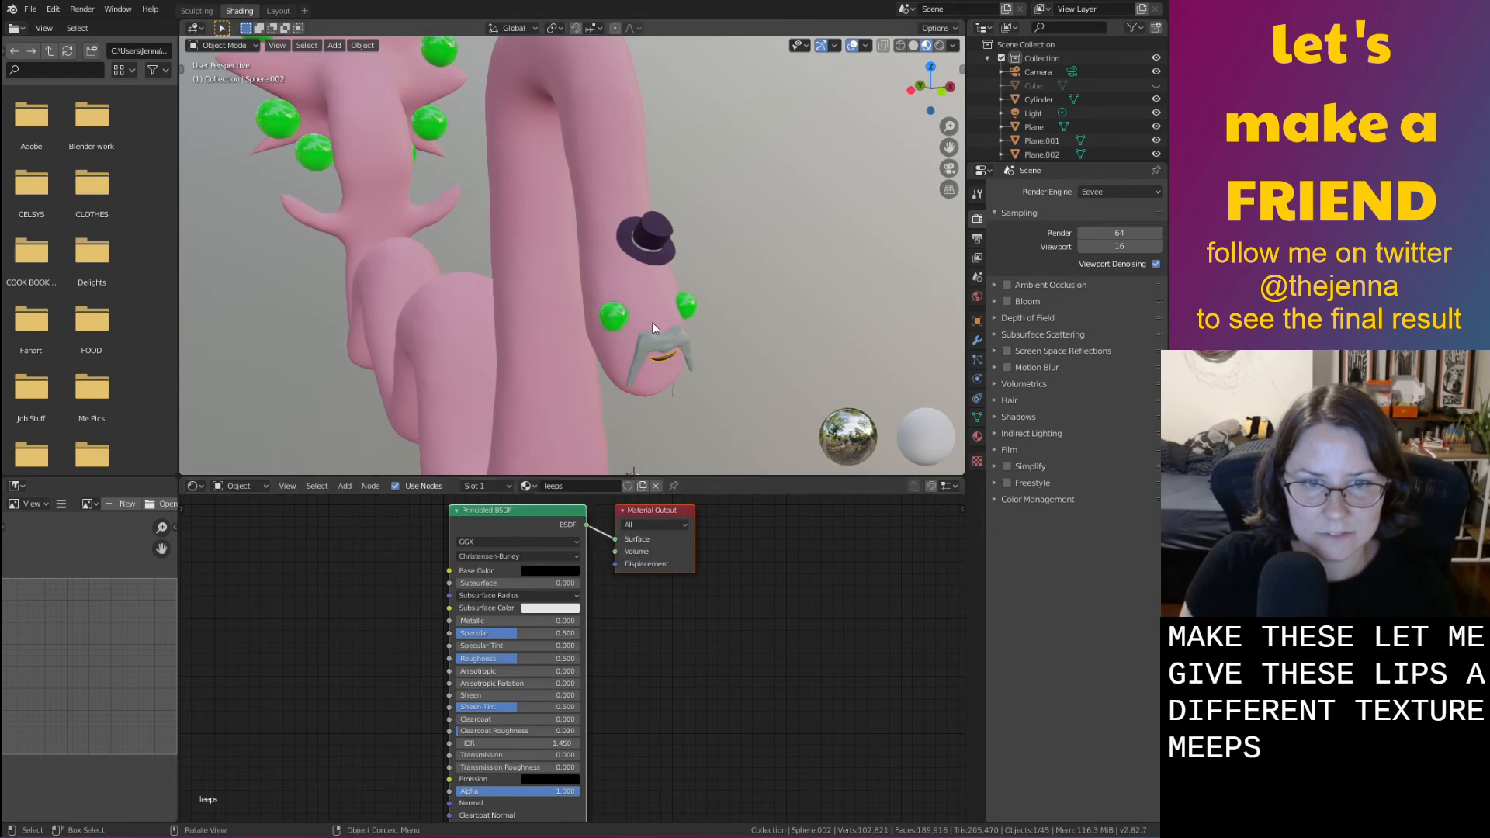
Assign the leeps material to the pair of eyes between the top hat and the moustache, and save the file
left_click(626, 313)
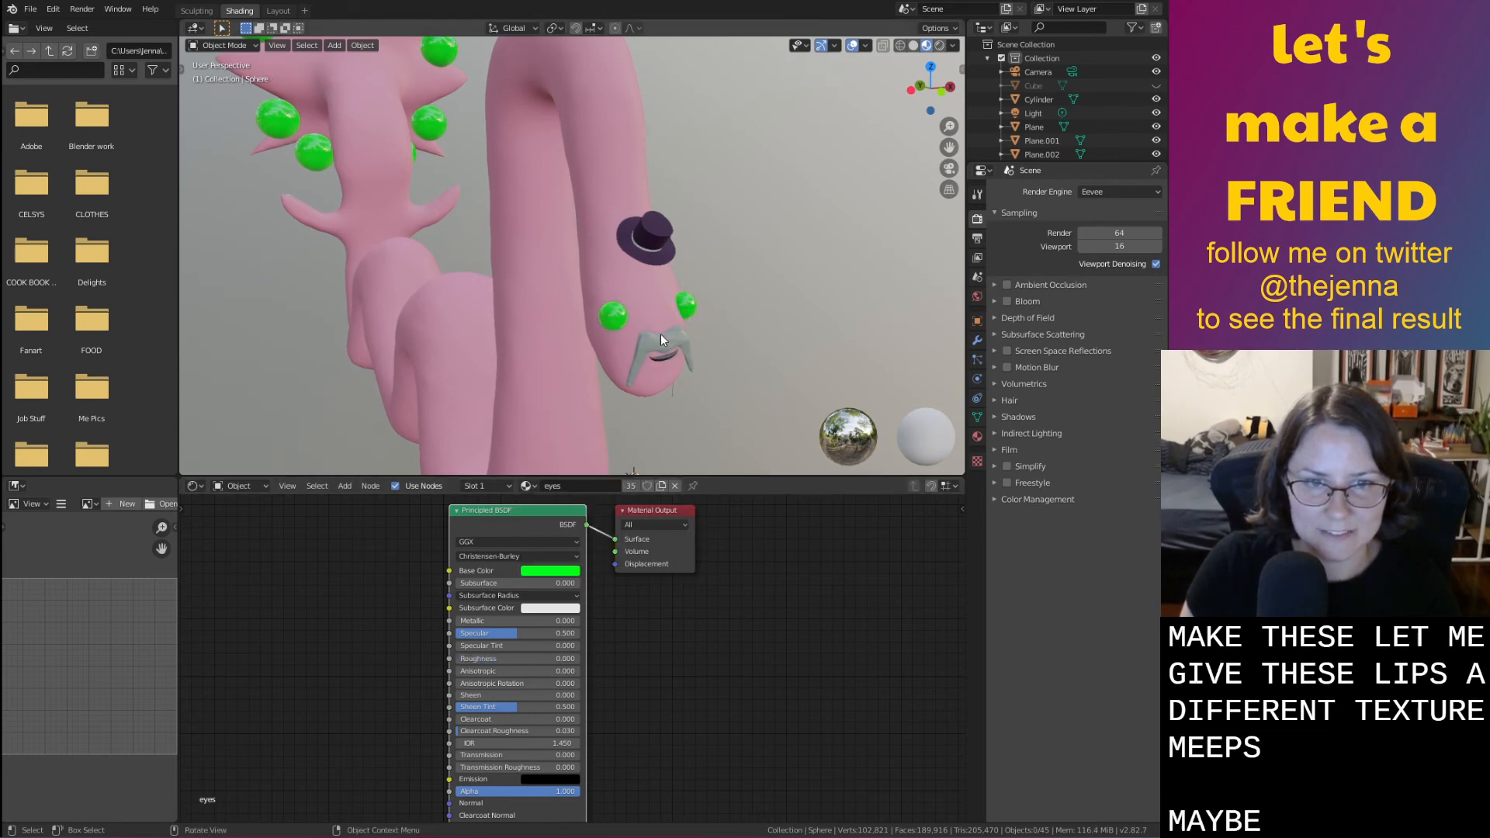
left_click(529, 486)
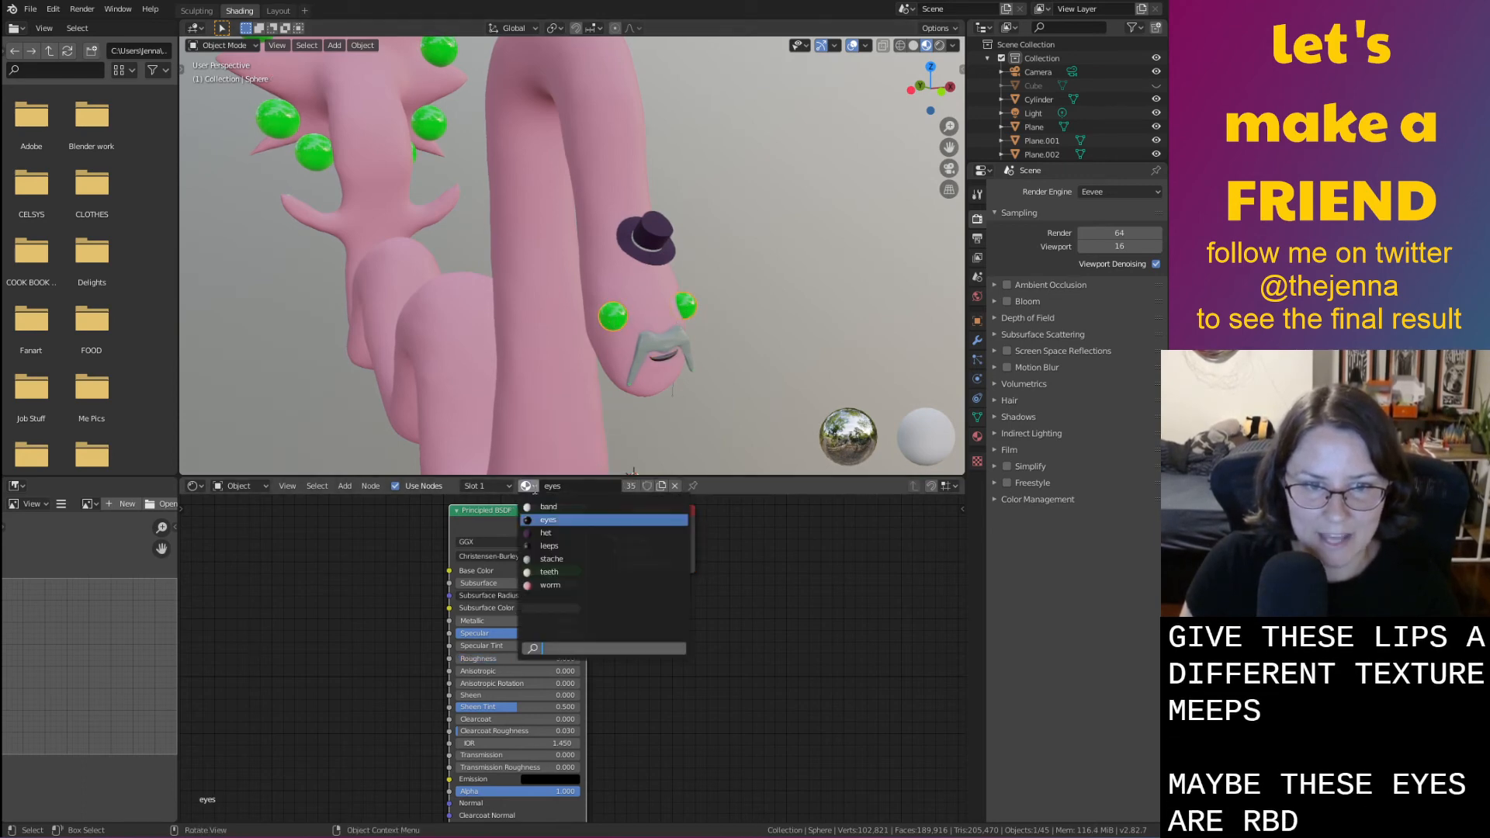
left_click(550, 545)
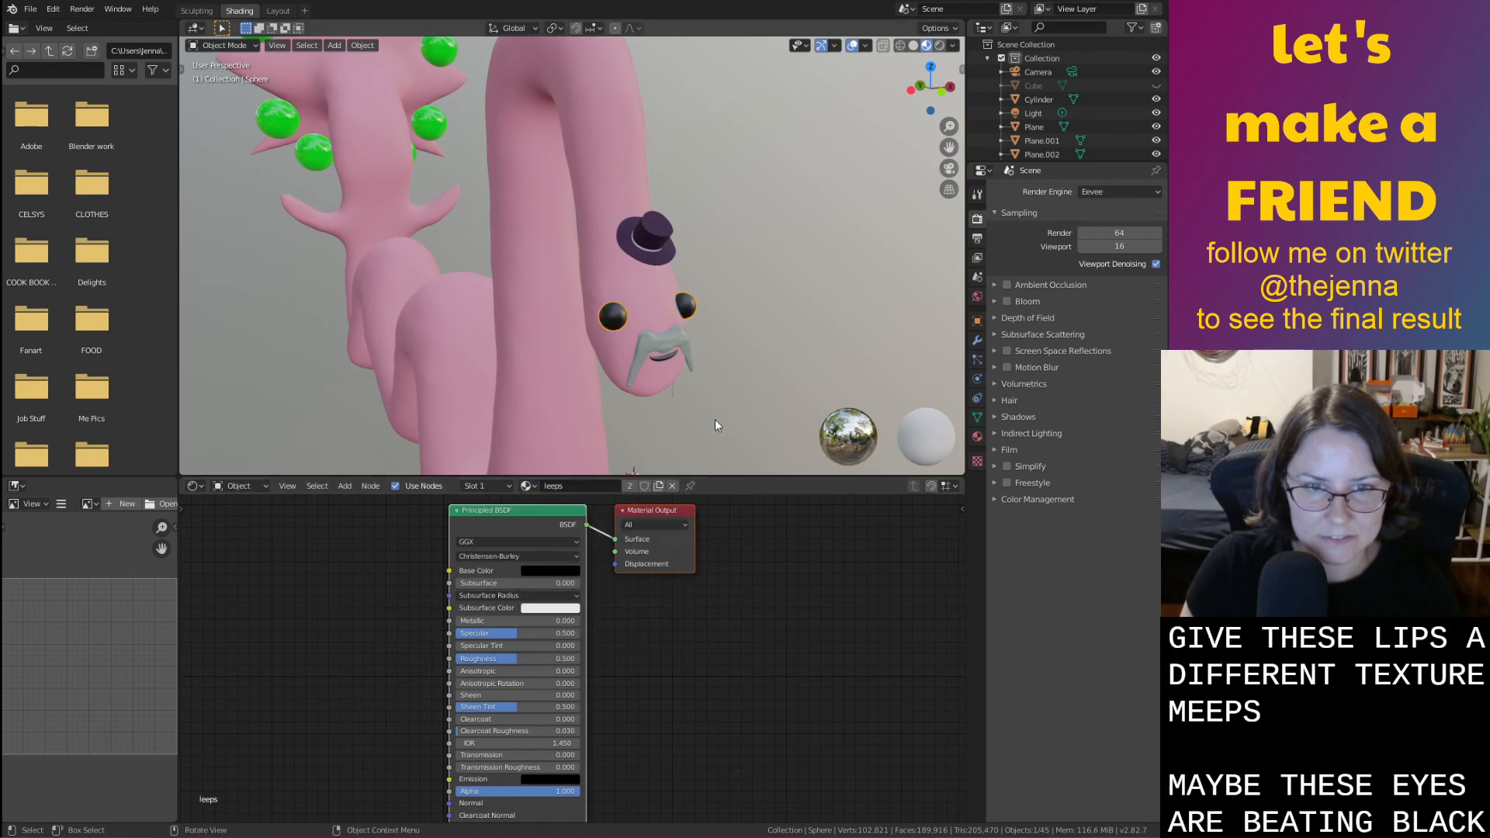
key("ctrl+s")
Select a large eye on the star-shaped end and try a turquoise base colour for the eyes material
mouse_move(739, 393)
middle_mouse_down()
mouse_move(752, 367)
mouse_move(766, 386)
mouse_move(682, 393)
mouse_move(655, 365)
mouse_move(742, 365)
mouse_move(696, 362)
mouse_move(715, 399)
mouse_move(701, 366)
mouse_move(751, 385)
middle_mouse_up()
scroll(682, 393, "down", 5)
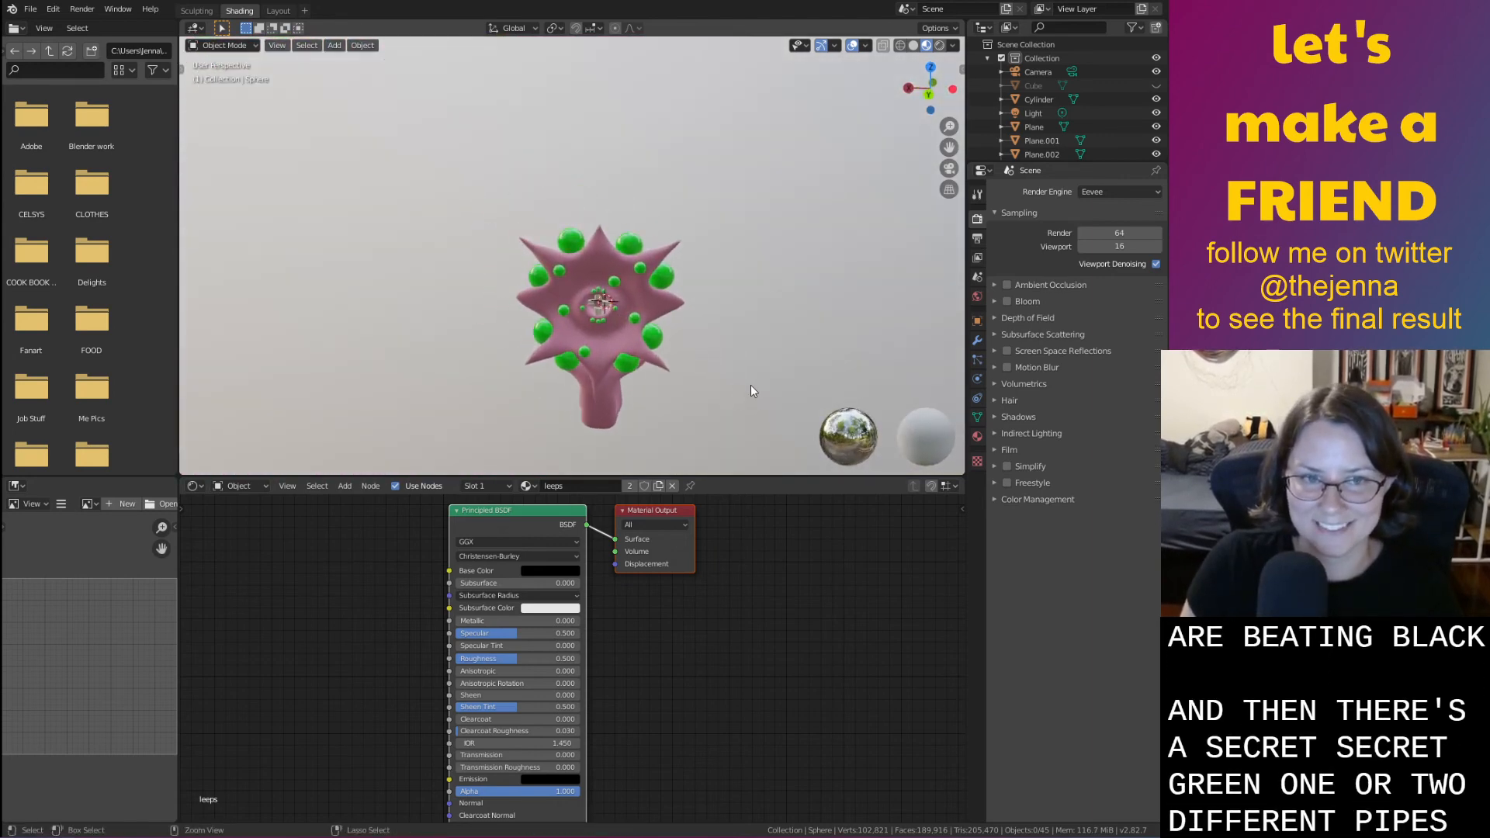
scroll(751, 385, "up", 4)
left_click(681, 303)
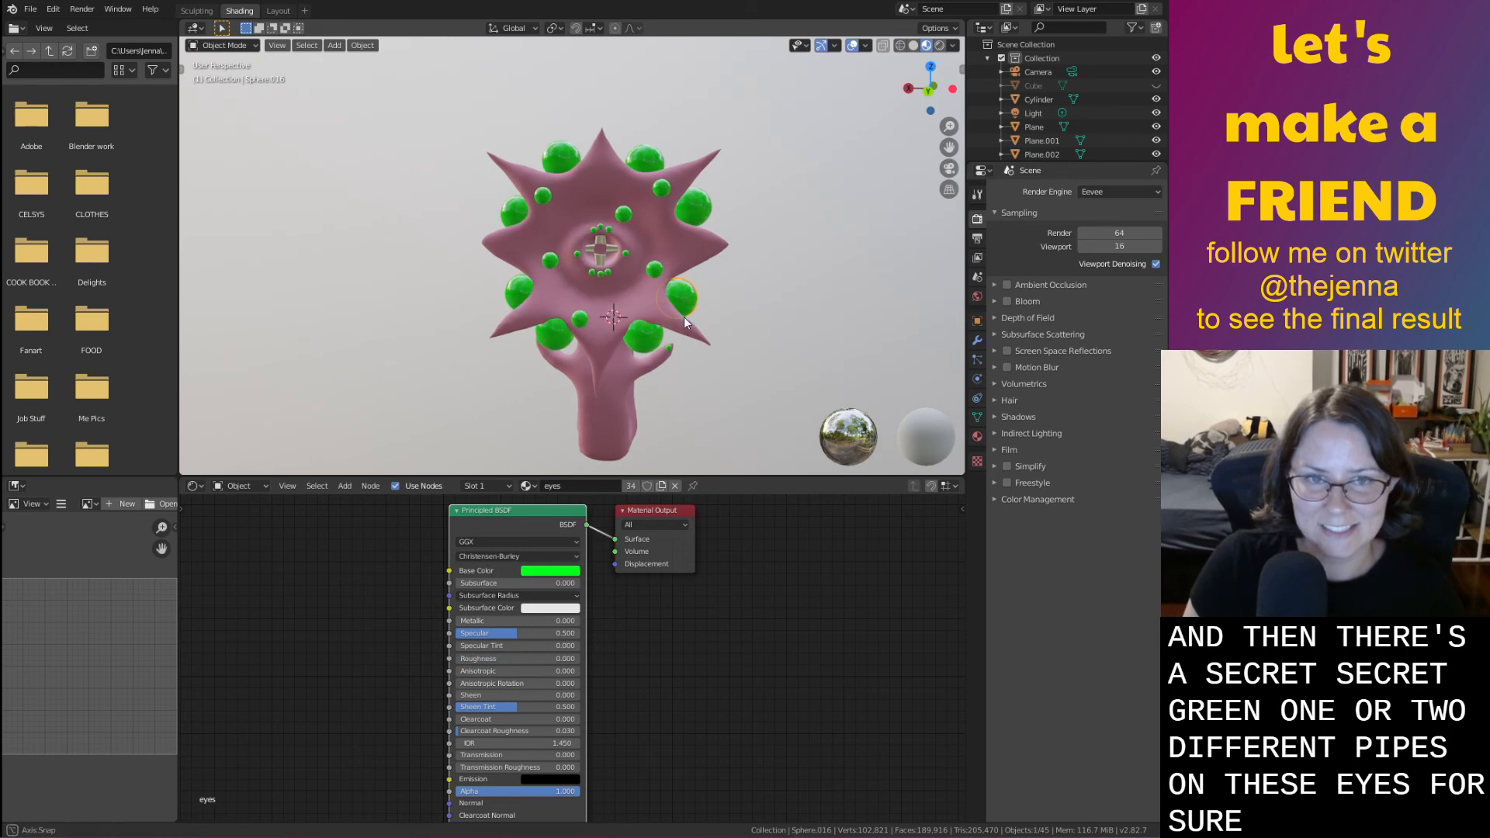
middle_click_drag(683, 317, 710, 358)
middle_click_drag(629, 405, 688, 432)
left_click(537, 573)
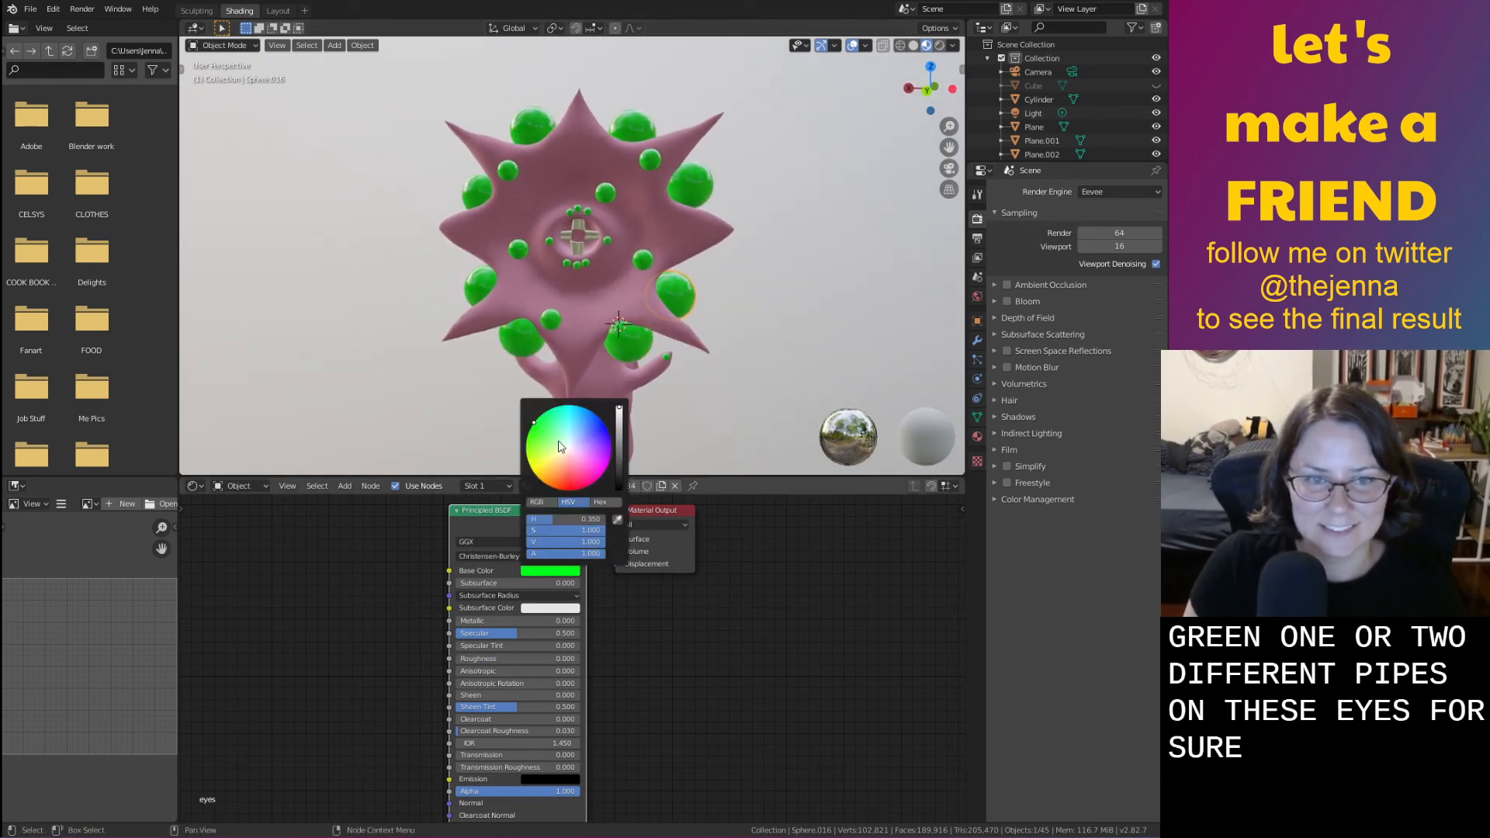
mouse_move(561, 446)
left_mouse_down()
mouse_move(571, 426)
mouse_move(556, 405)
left_mouse_up()
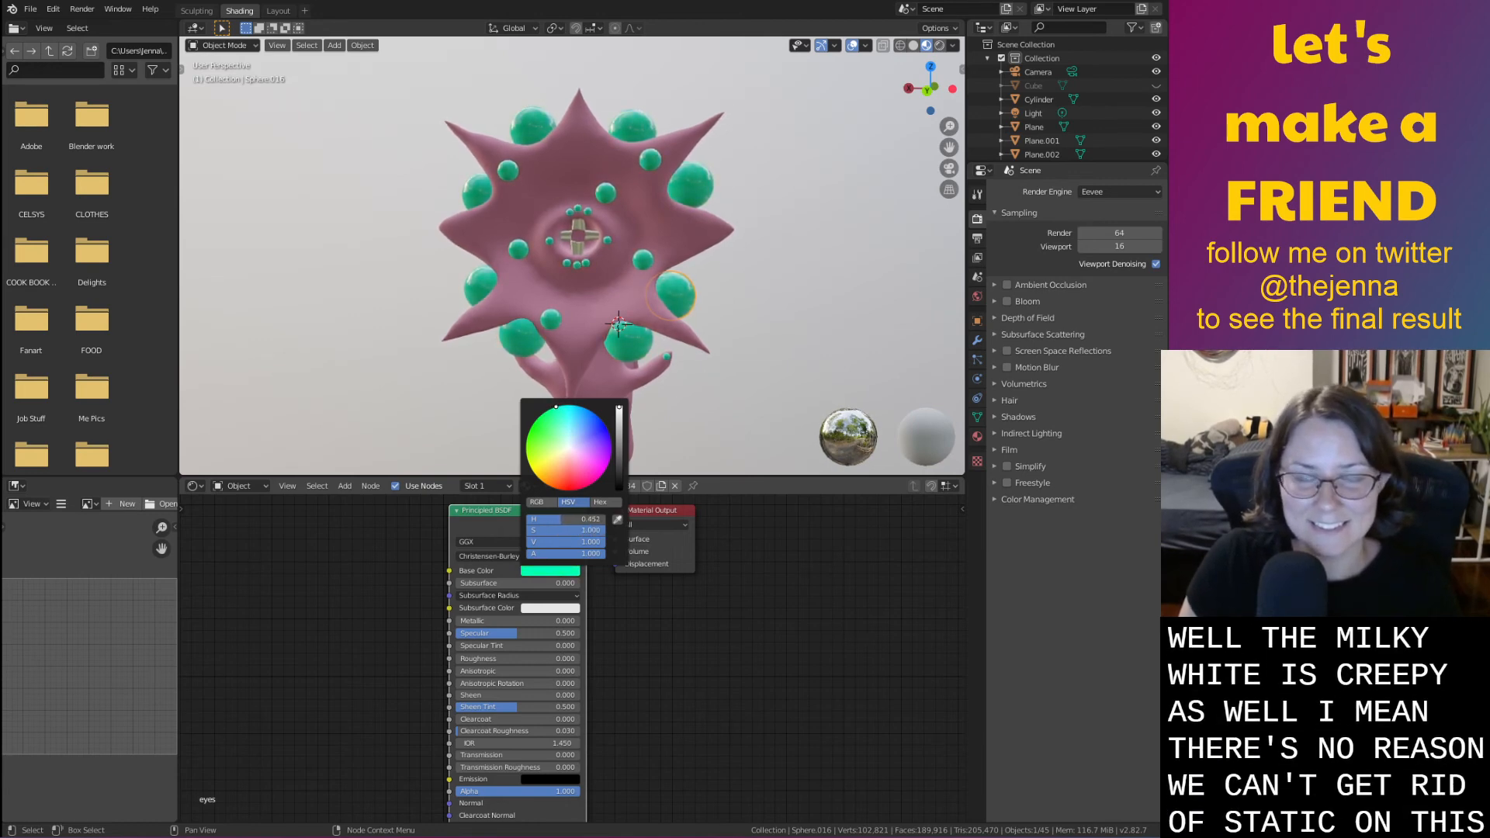
middle_click_drag(699, 365, 683, 380)
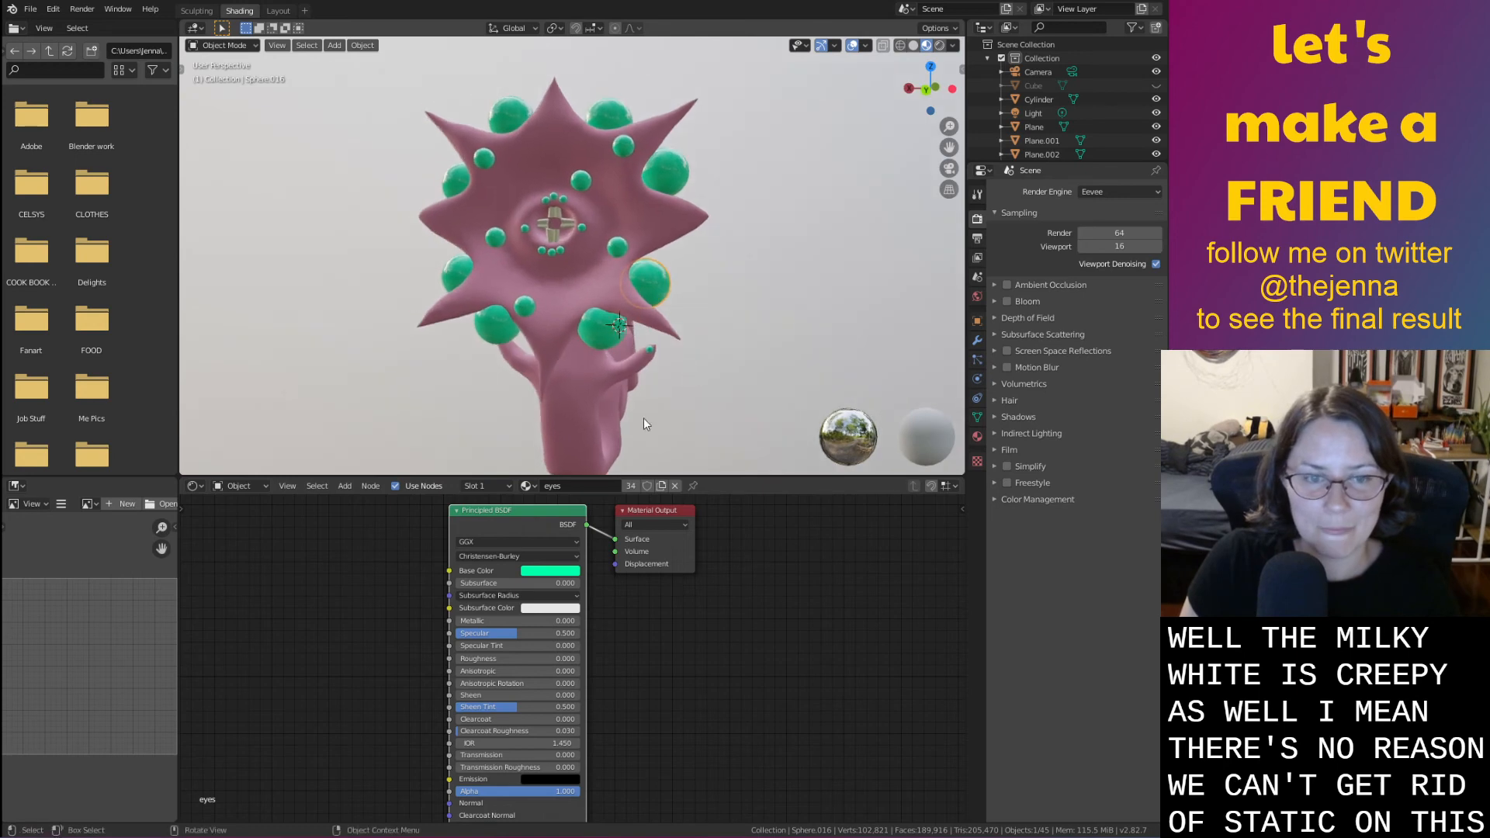
Set the eyes material's base colour to a darker jade green with hue 0.367, and save the file
left_click(555, 577)
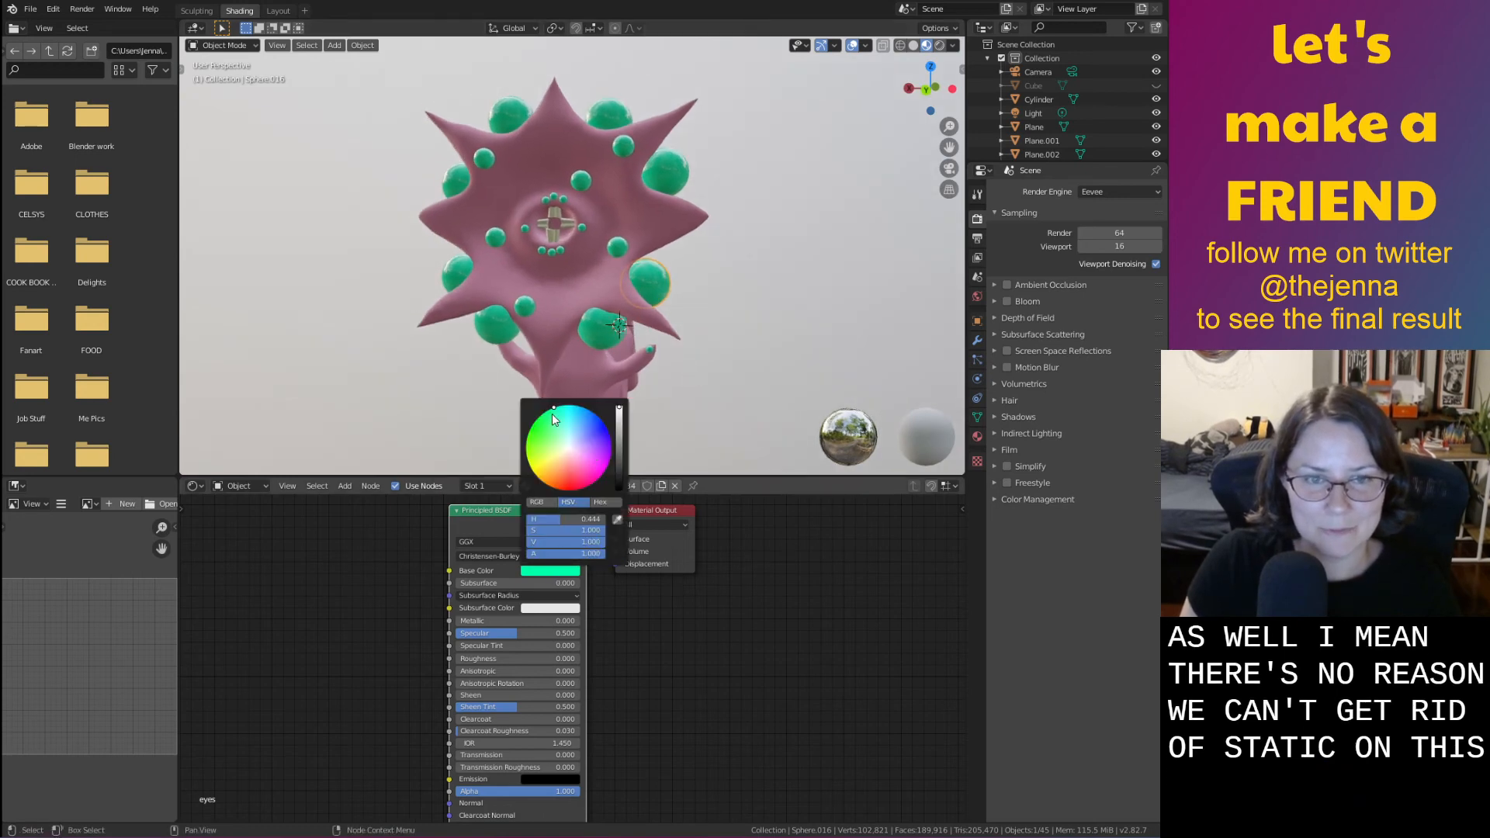
mouse_move(595, 419)
left_mouse_down()
mouse_move(611, 449)
mouse_move(541, 481)
mouse_move(526, 451)
mouse_move(575, 439)
mouse_move(579, 455)
mouse_move(553, 465)
mouse_move(567, 451)
mouse_move(576, 477)
mouse_move(535, 475)
mouse_move(529, 448)
mouse_move(567, 451)
mouse_move(577, 476)
mouse_move(531, 467)
mouse_move(571, 412)
mouse_move(549, 411)
mouse_move(619, 426)
mouse_move(610, 413)
left_mouse_up()
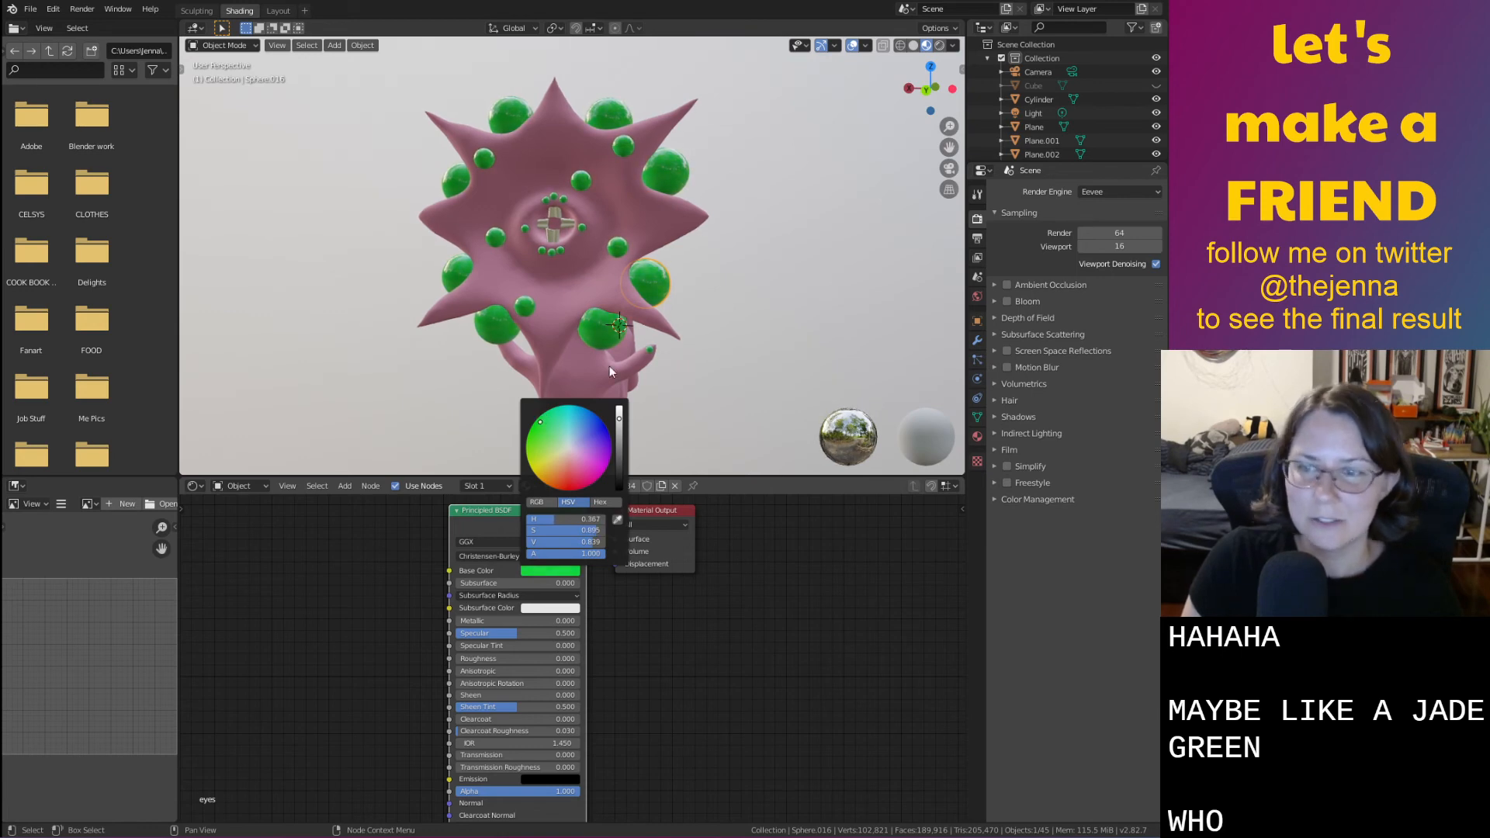
key("ctrl+s")
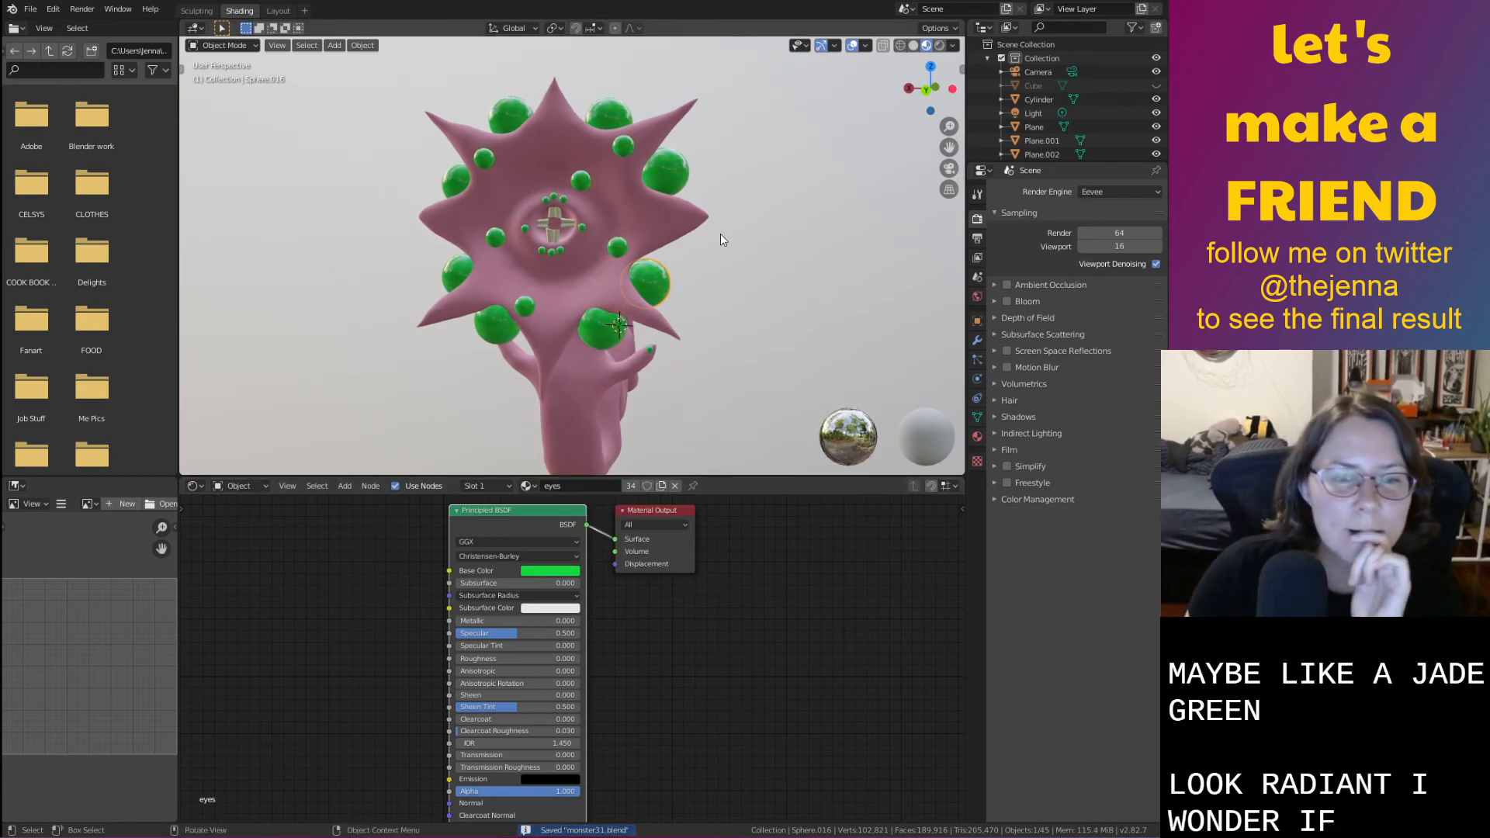
Select the eight large eyes around the star-shaped end and add a Gradient Texture node to the eyes material
left_click(518, 107)
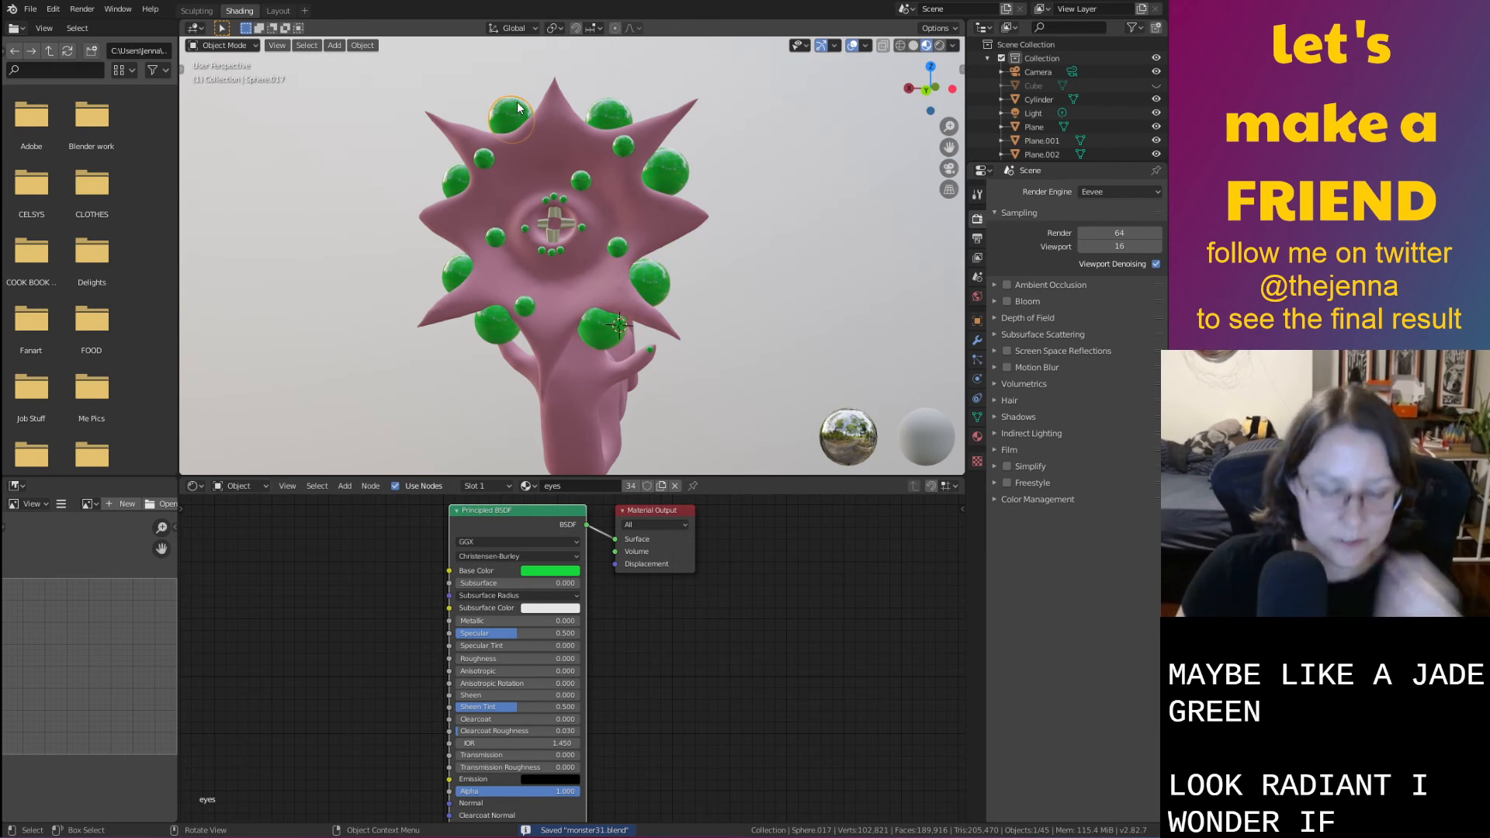
left_click(611, 115, "shift")
left_click(665, 161, "shift")
left_click(650, 280, "shift")
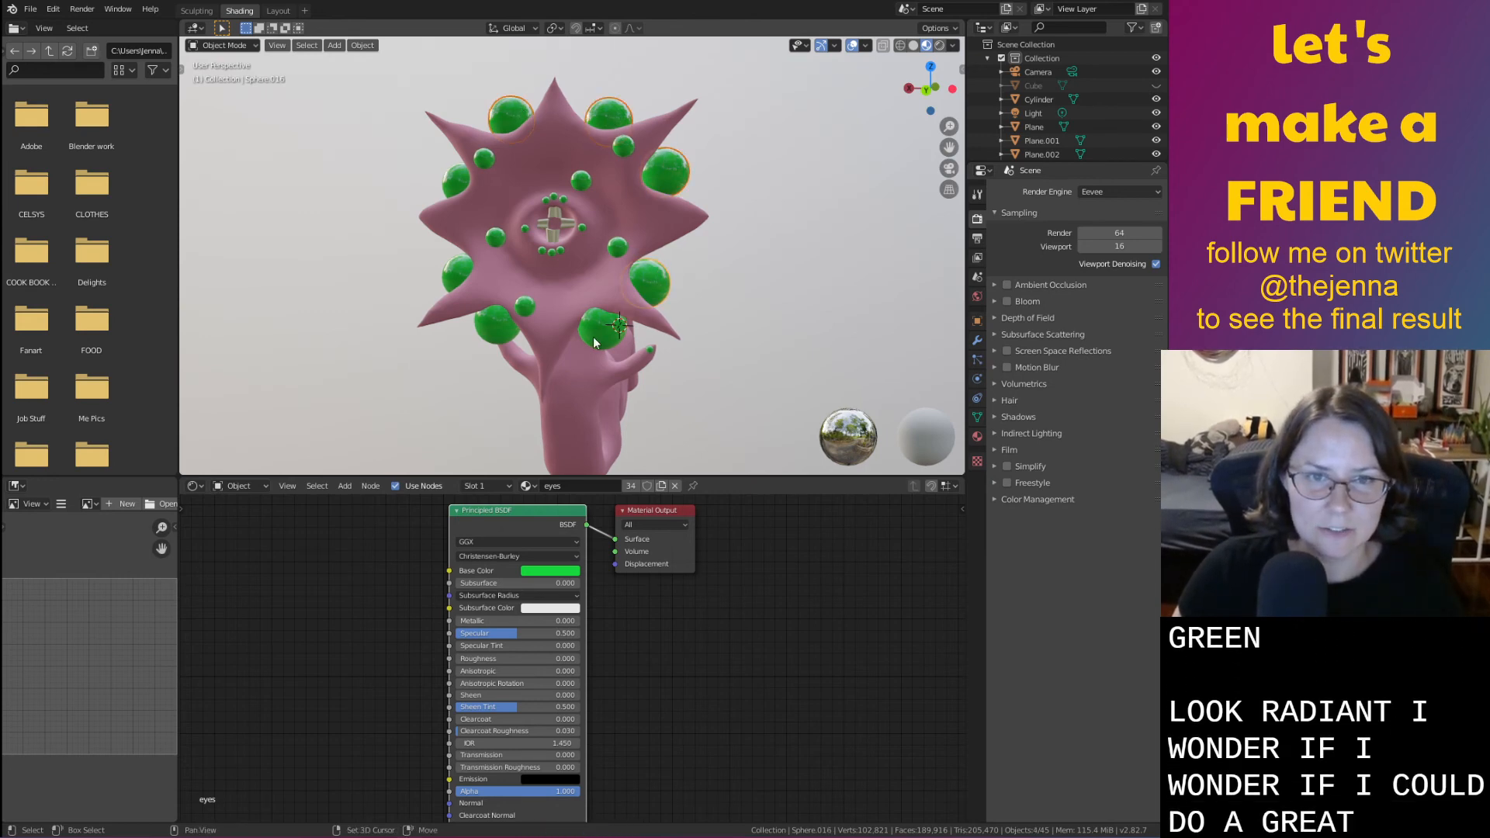
left_click(595, 342, "shift")
left_click(499, 323, "shift")
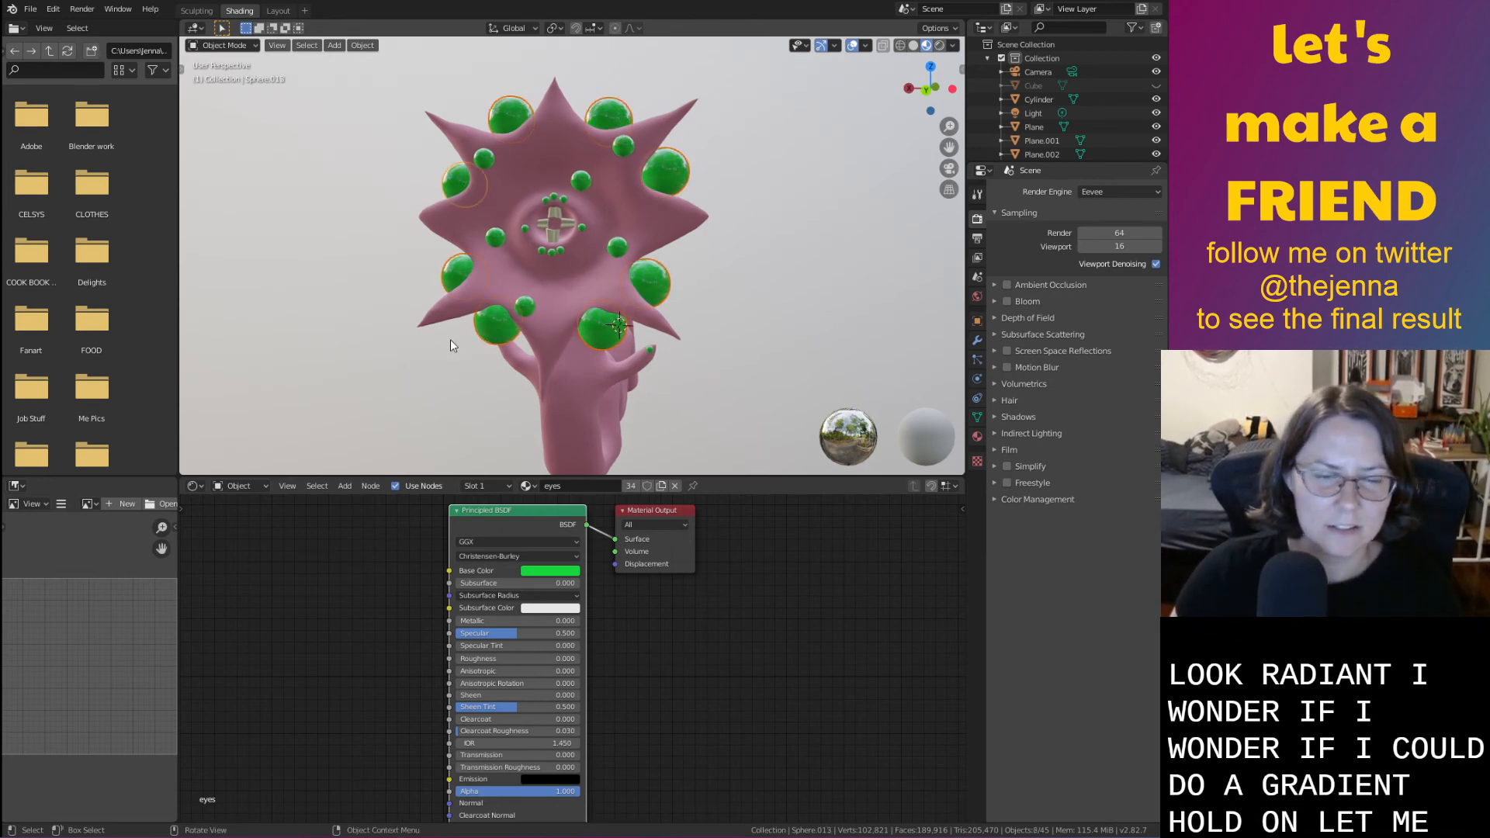
scroll(376, 698, "down", 2)
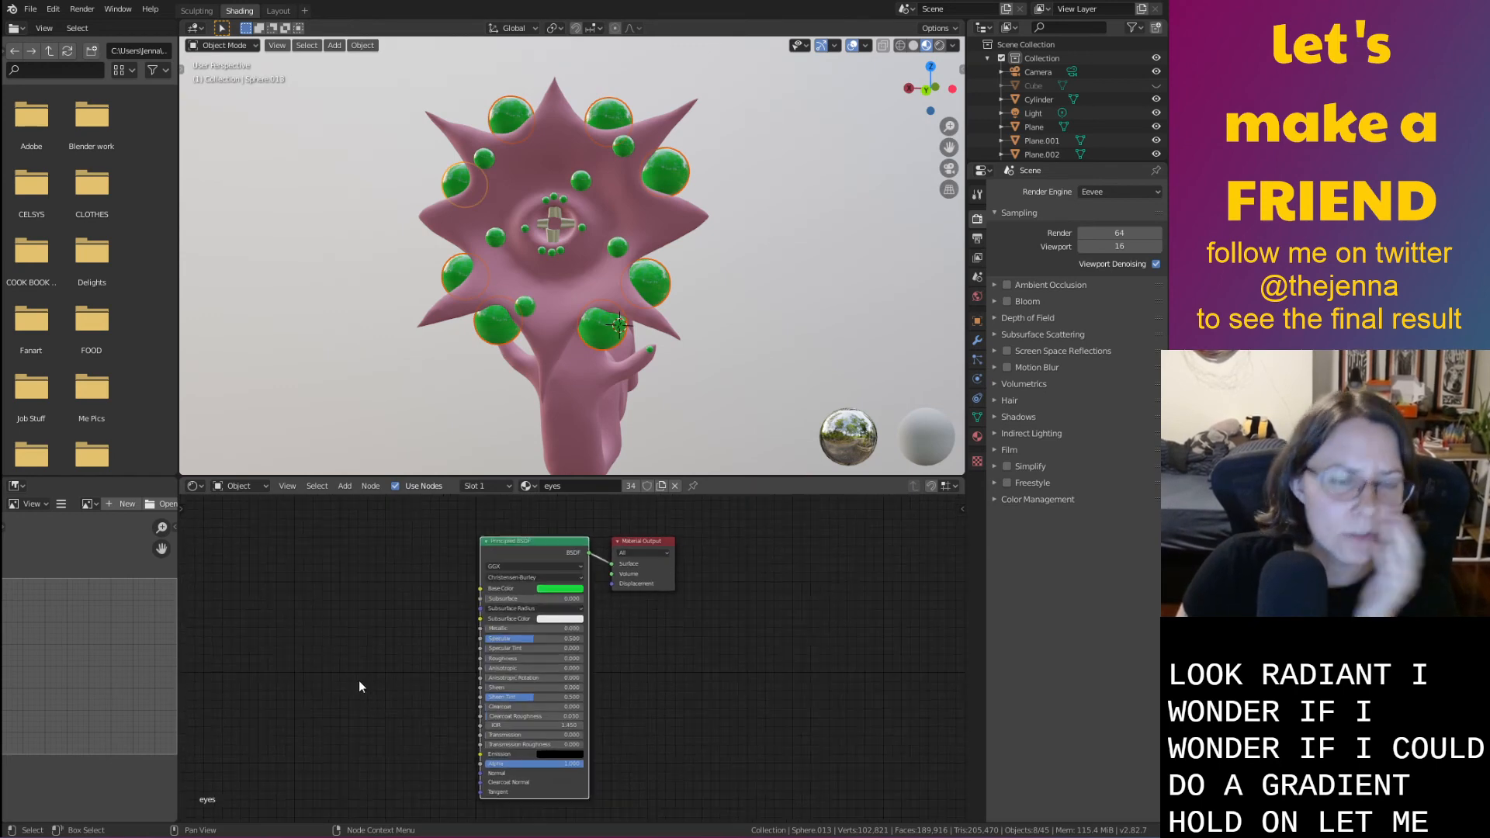
key("shift+a")
left_click(334, 662)
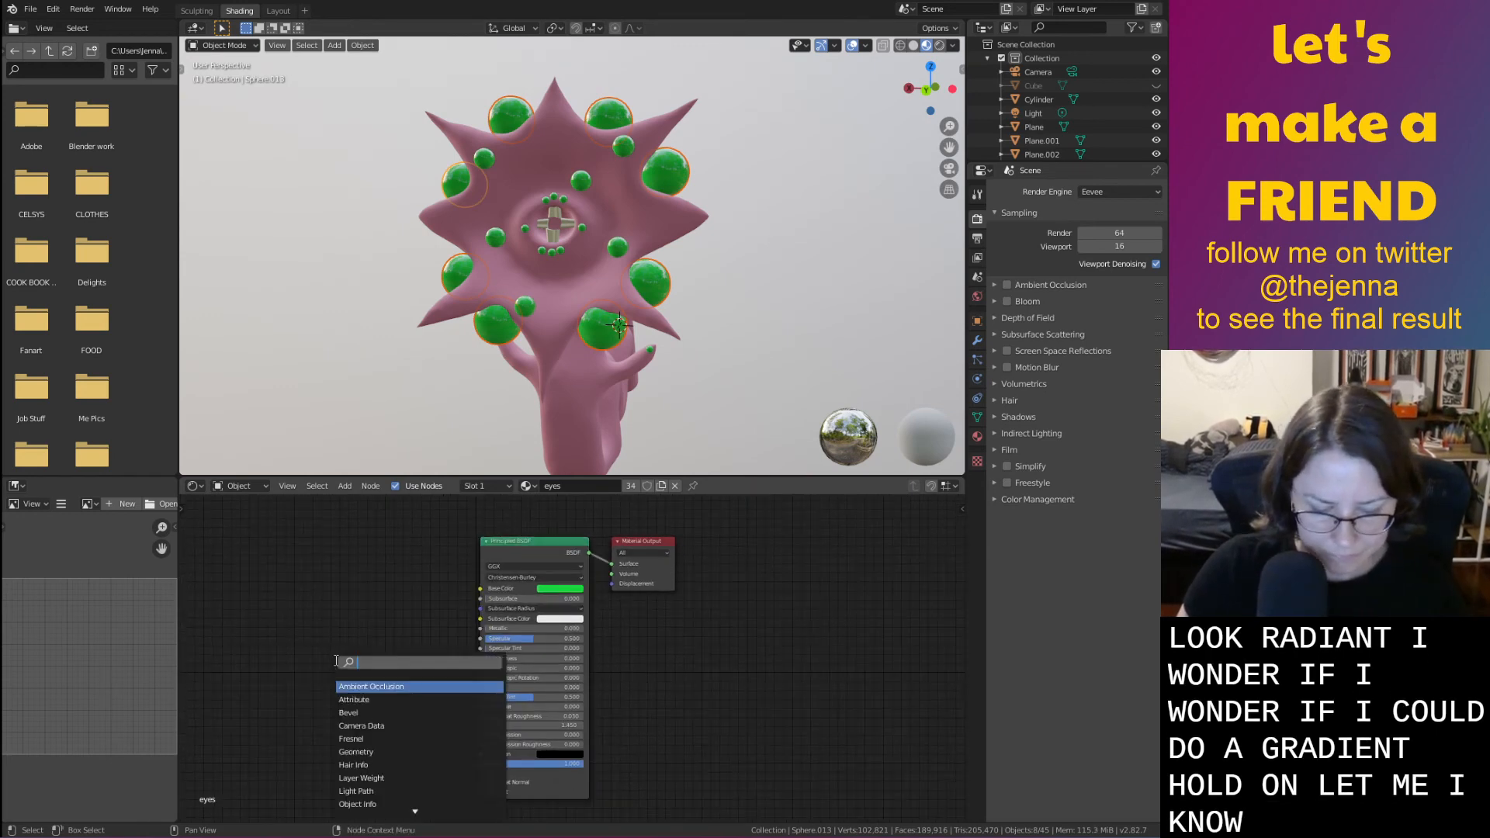
type("gra")
key("Return")
left_click(350, 613)
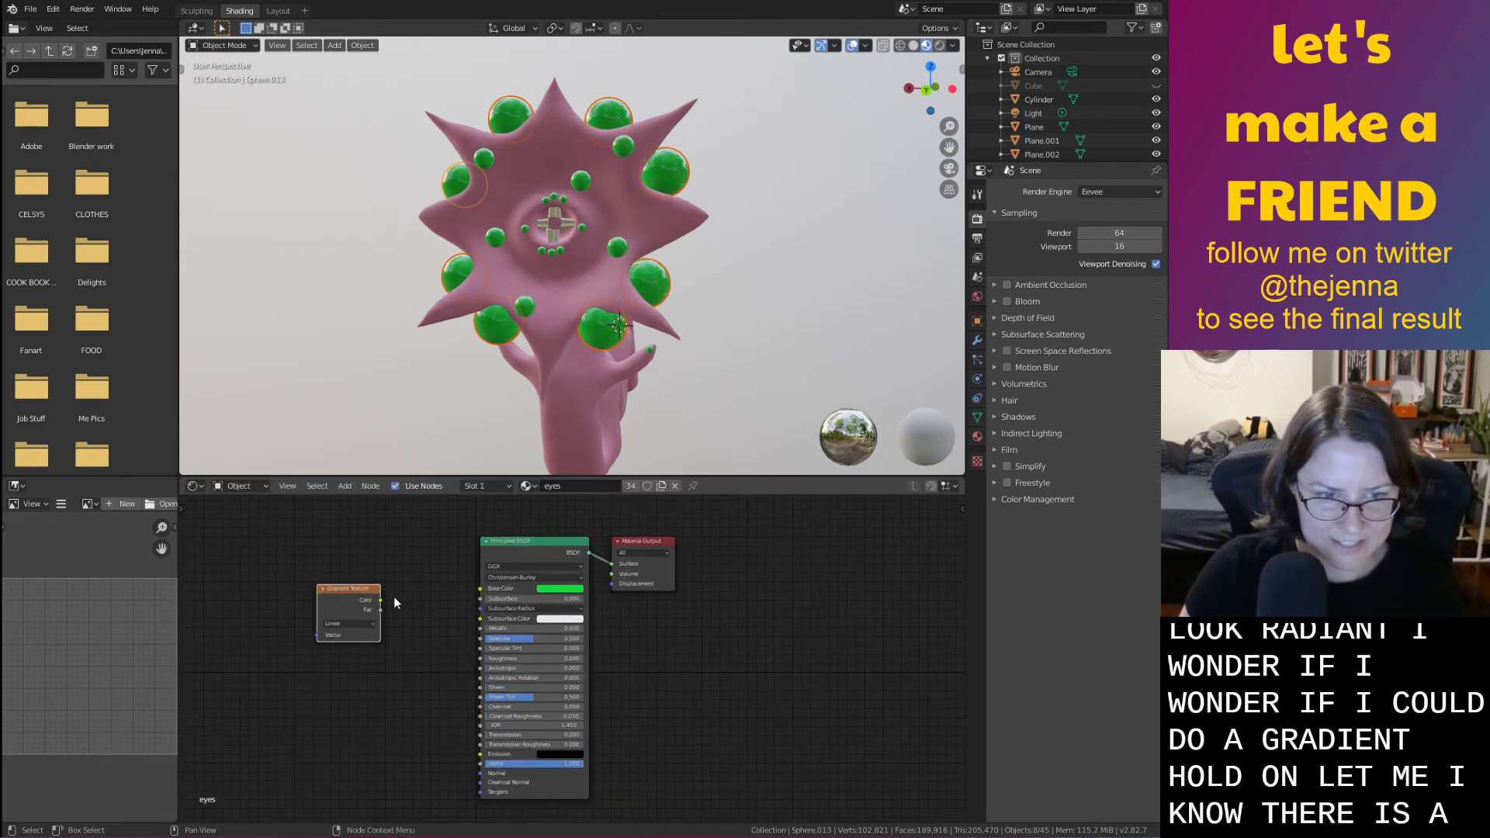
Detach the Principled BSDF node, move it aside, and link the Gradient Texture's Color output to the Material Output's Surface
left_click_drag(380, 600, 467, 582)
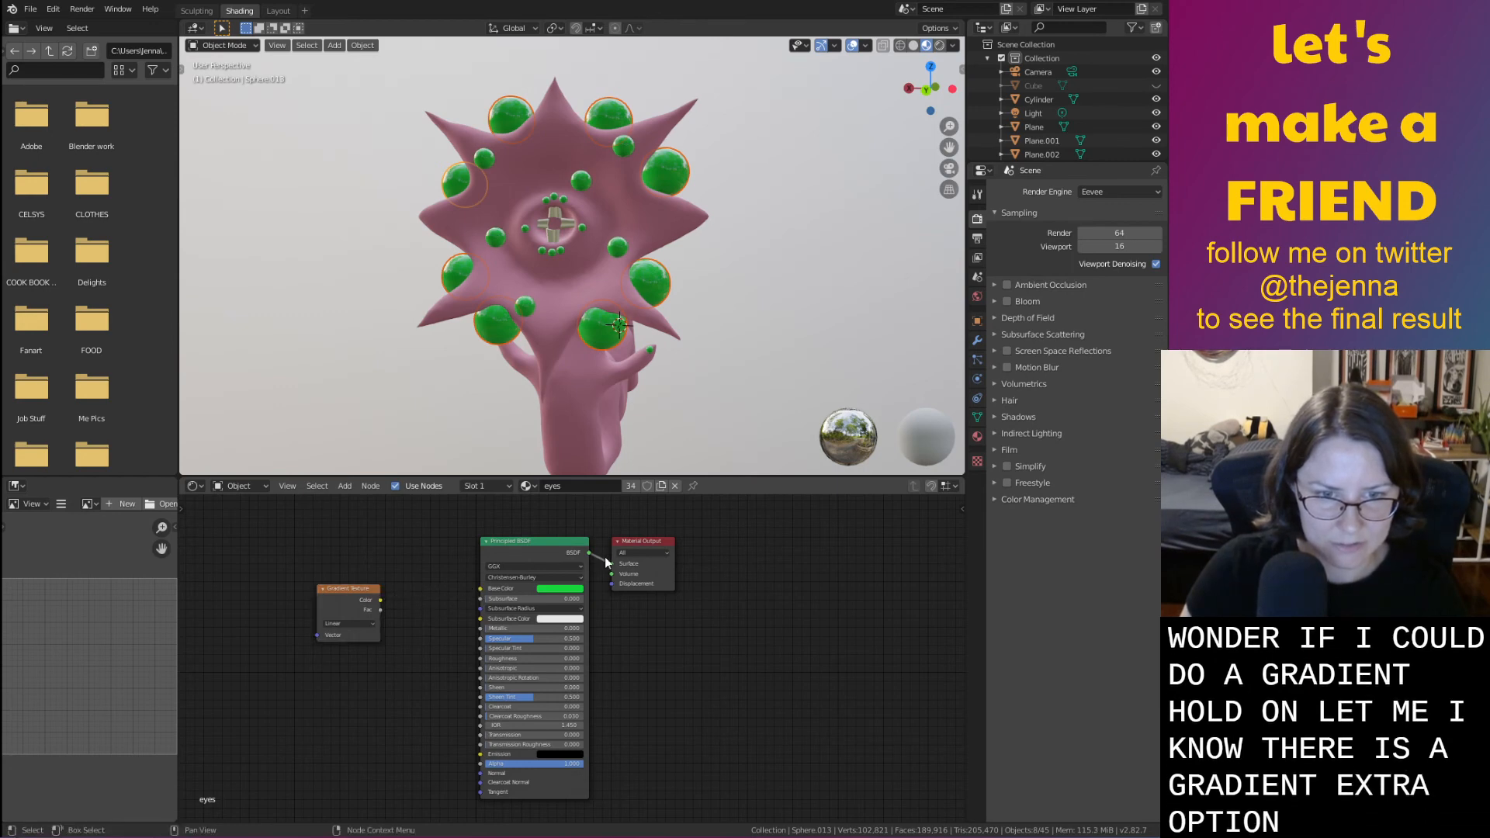
left_click_drag(614, 566, 457, 658)
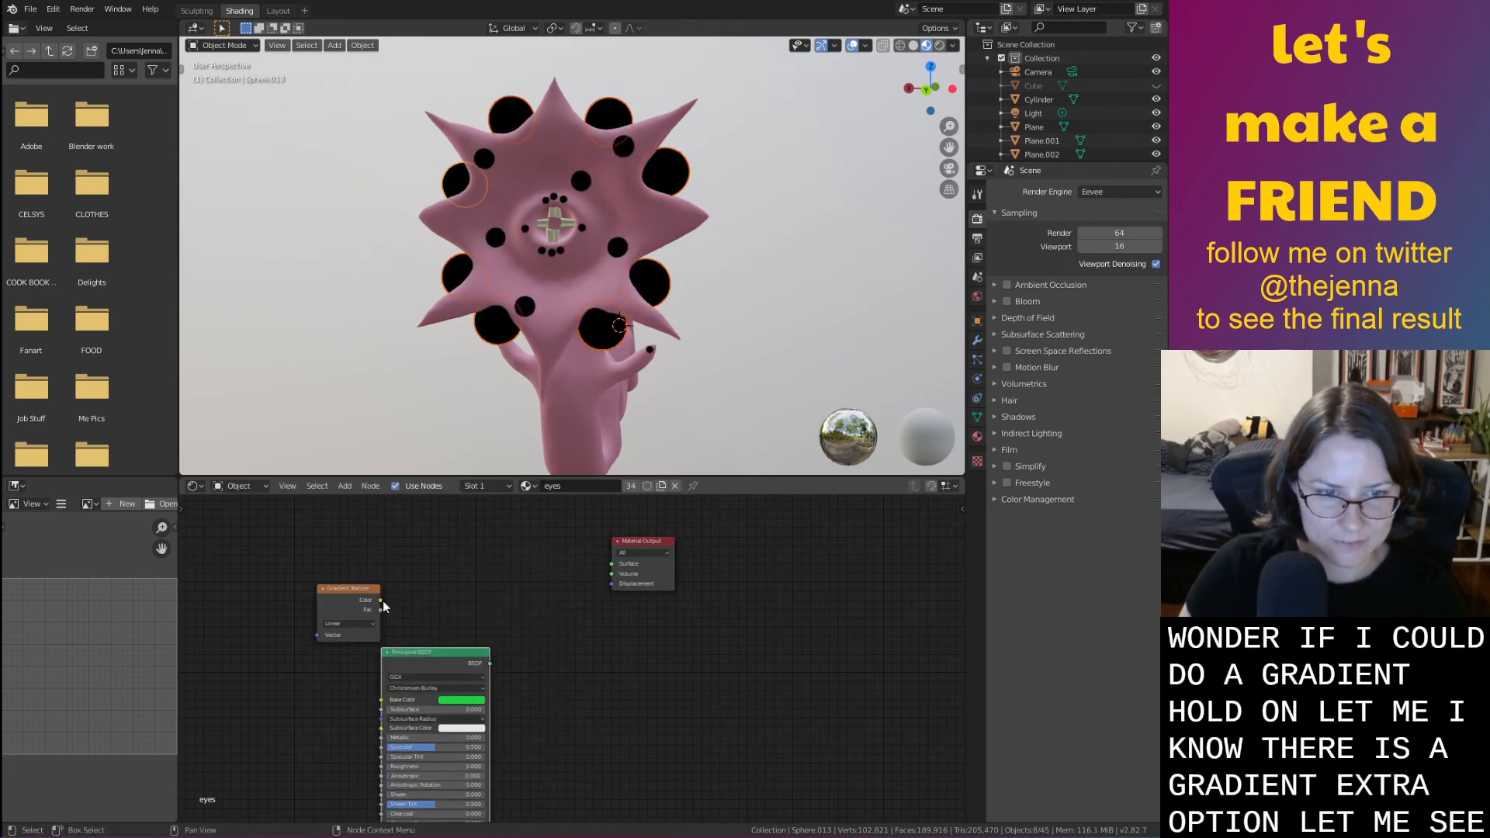
left_click_drag(382, 601, 430, 542)
scroll(452, 576, "up", 2)
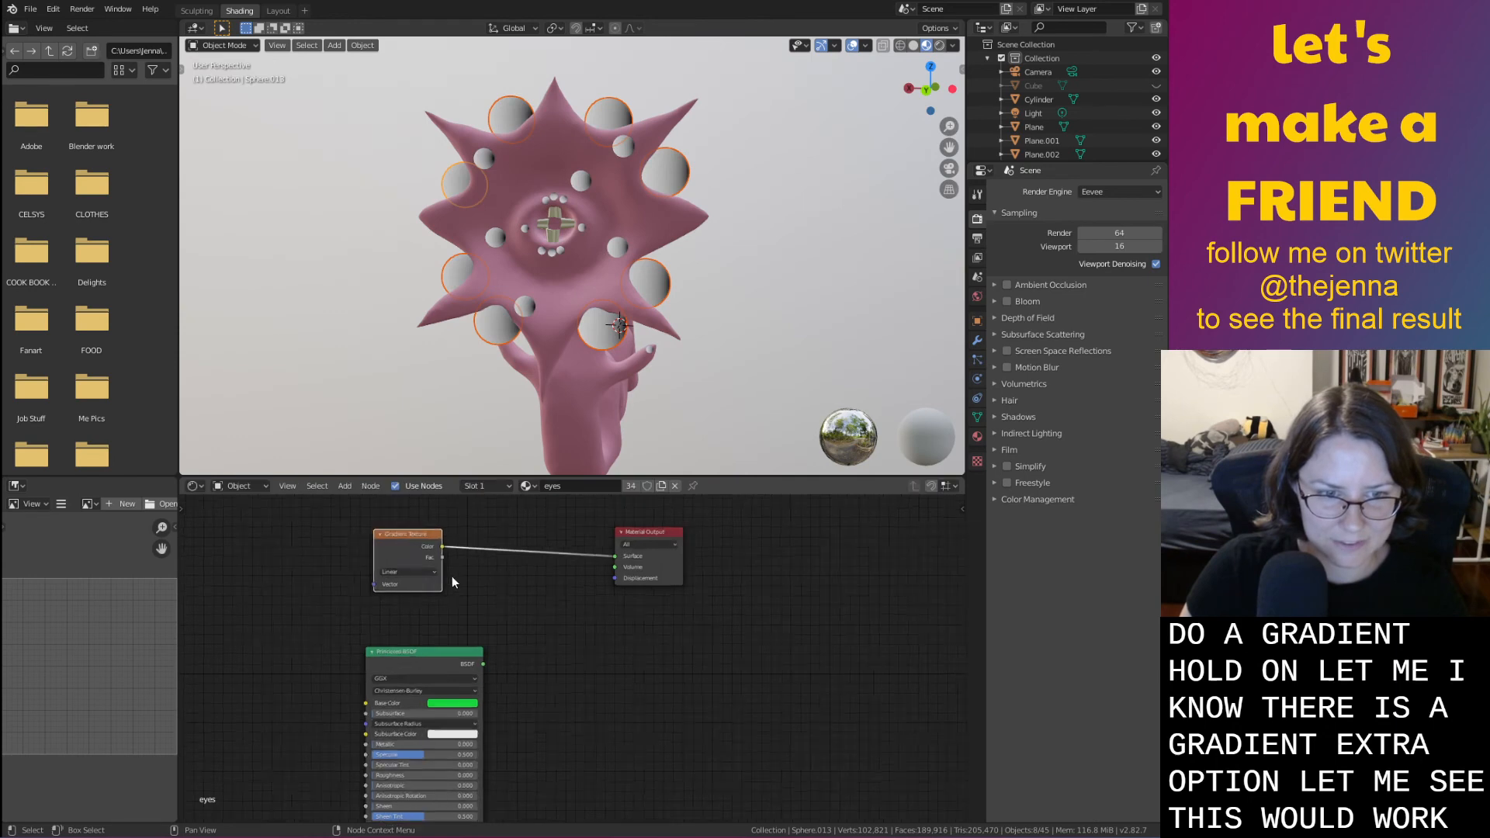
left_click(374, 567)
left_click(375, 576)
middle_click_drag(305, 575, 350, 589)
key("shift+a")
left_click(304, 599)
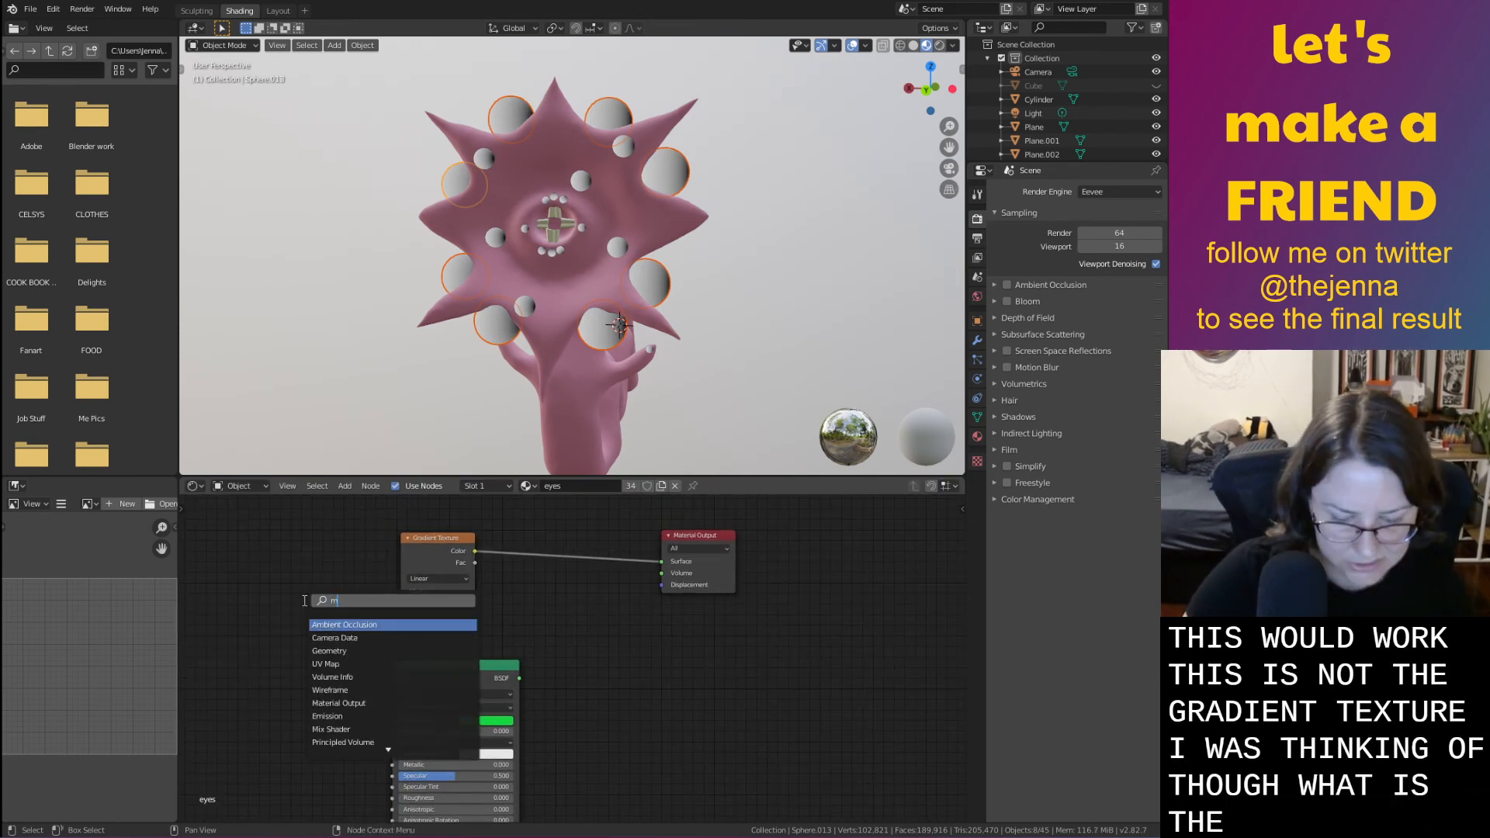
type("mix")
left_click(333, 628)
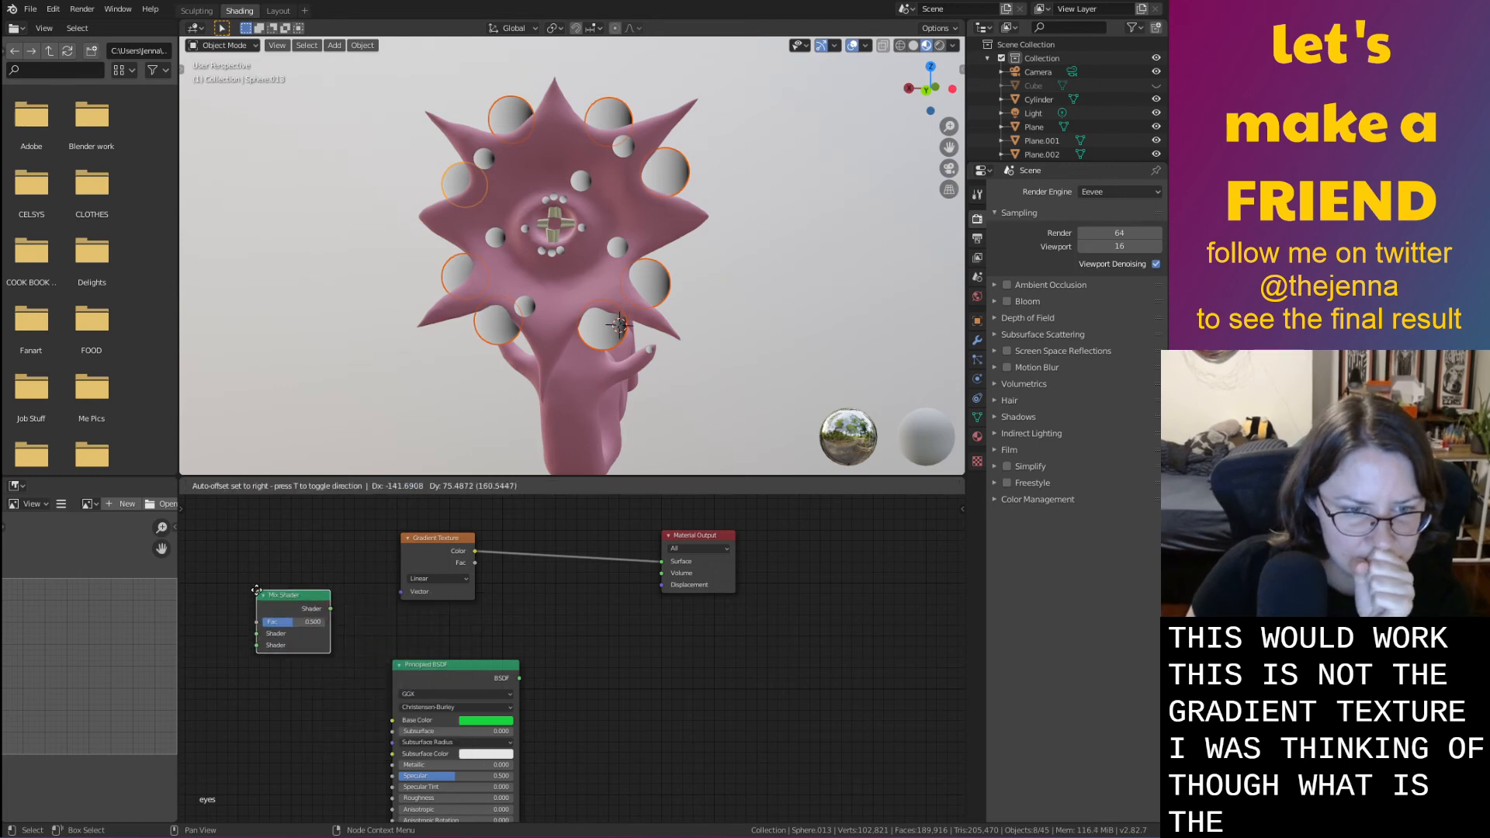
left_click(264, 597)
key("x")
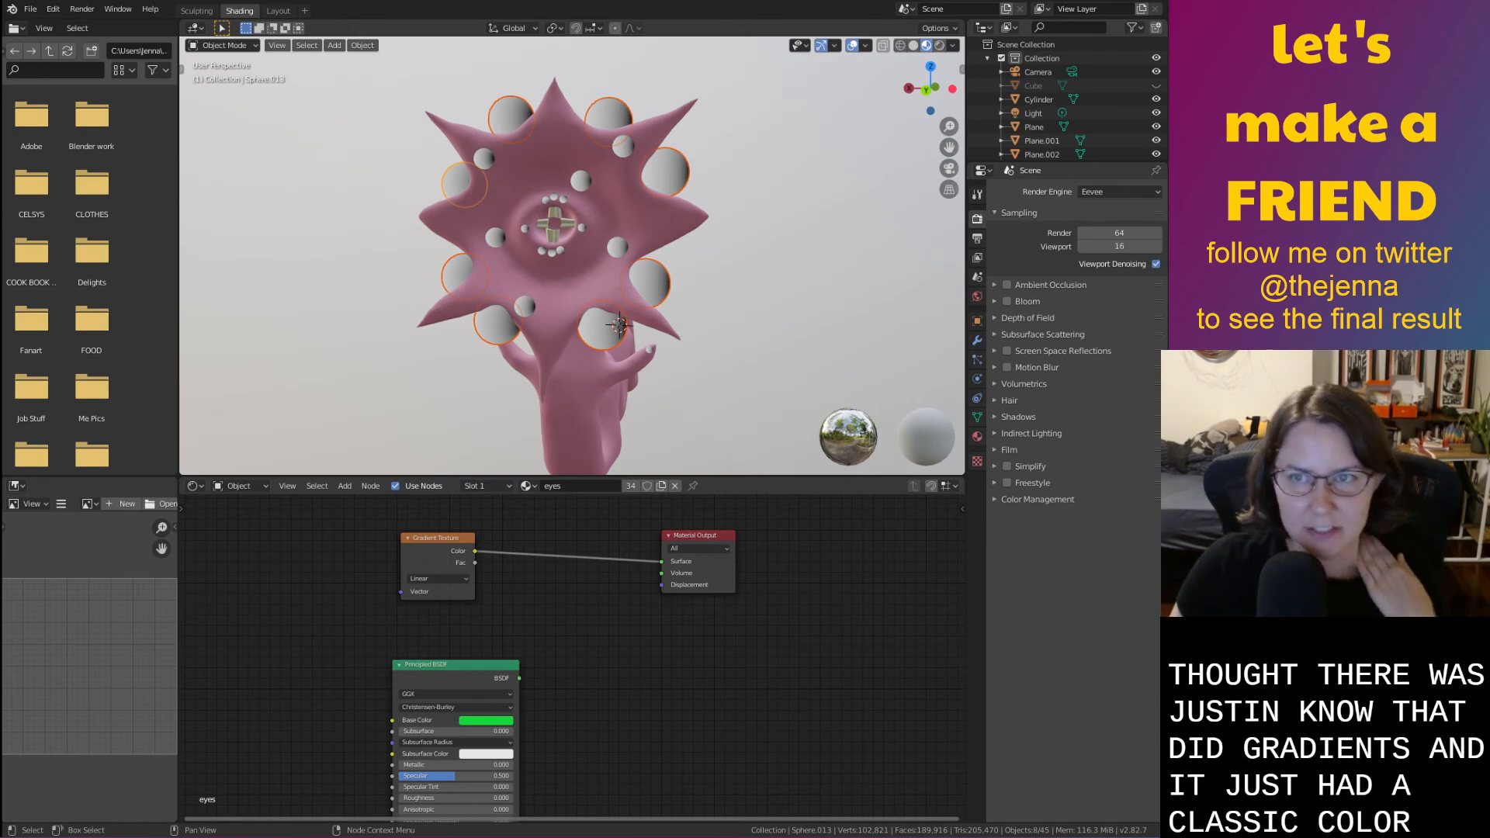
Add a Mix colour node to the eyes material and link its Color output to the Gradient Texture's Vector input
key("shift+a")
left_click(282, 631)
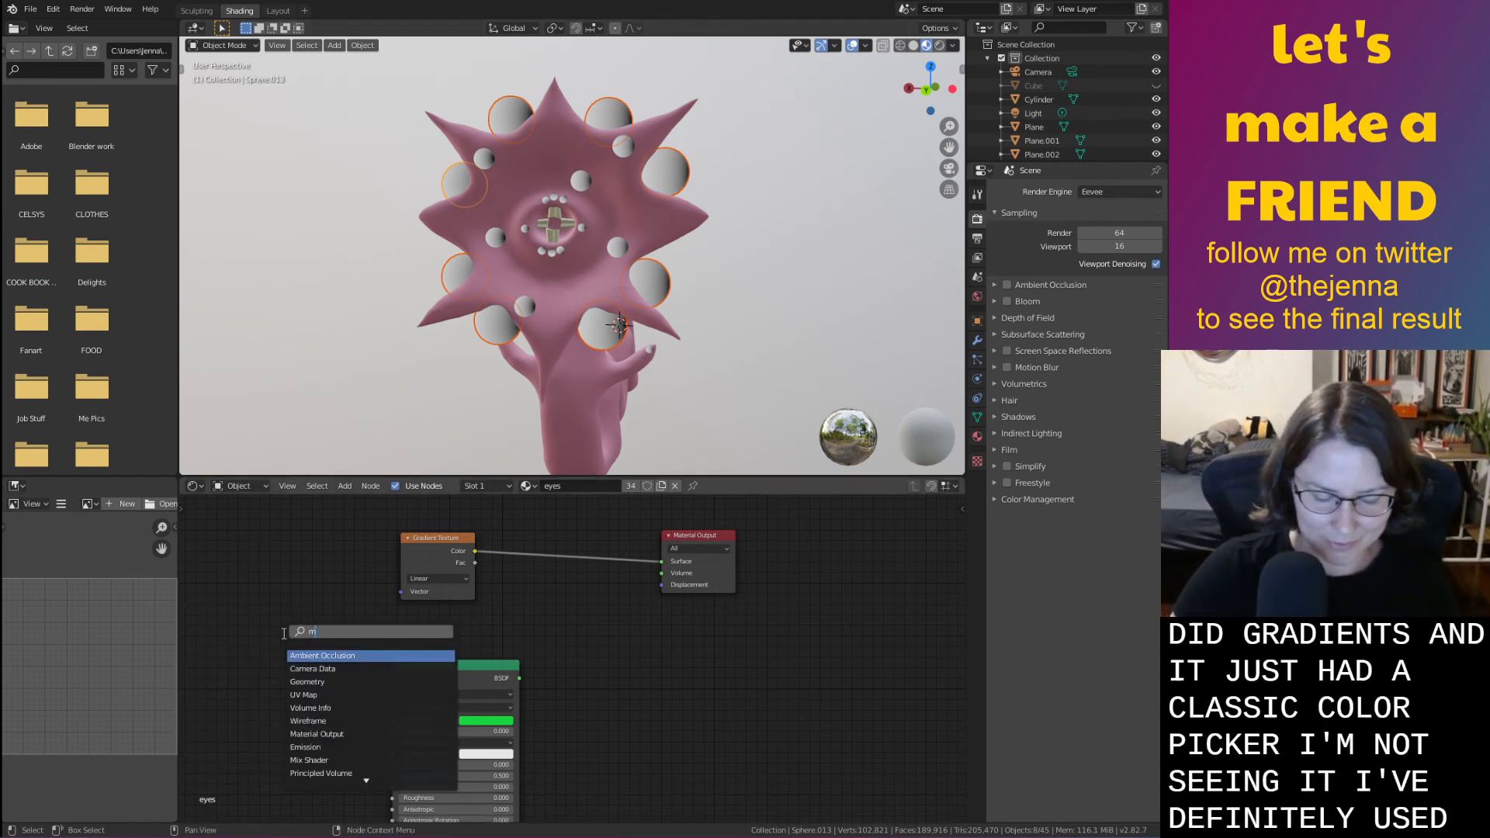
type("mix")
left_click(303, 668)
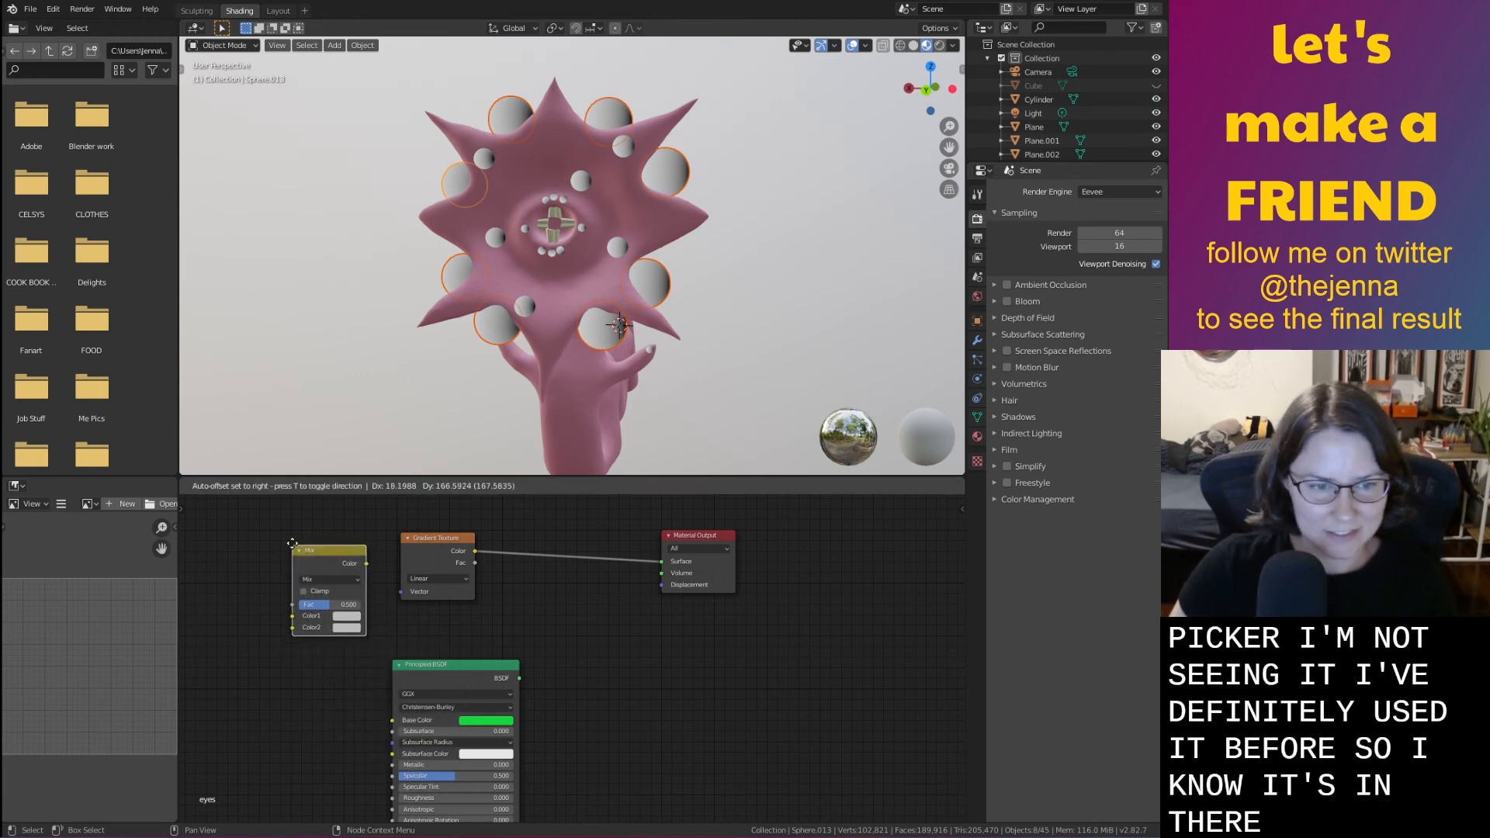
left_click_drag(395, 593, 399, 592)
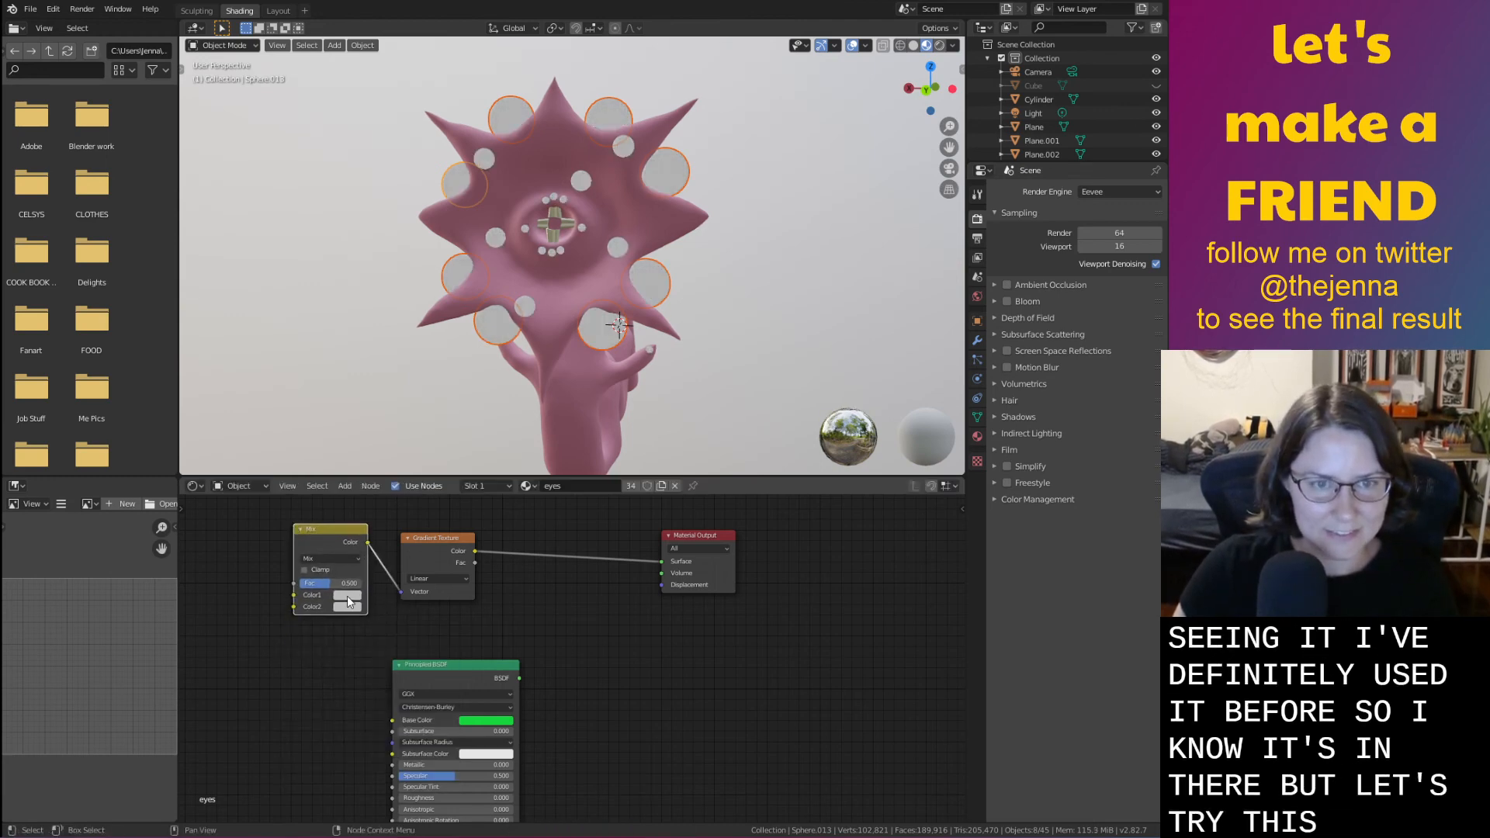
Set the Mix node's Color1 to bright green and Color2 to muted teal green, and move the Material Output node closer
left_click(347, 594)
mouse_move(378, 482)
left_mouse_down()
mouse_move(343, 462)
mouse_move(425, 444)
left_mouse_up()
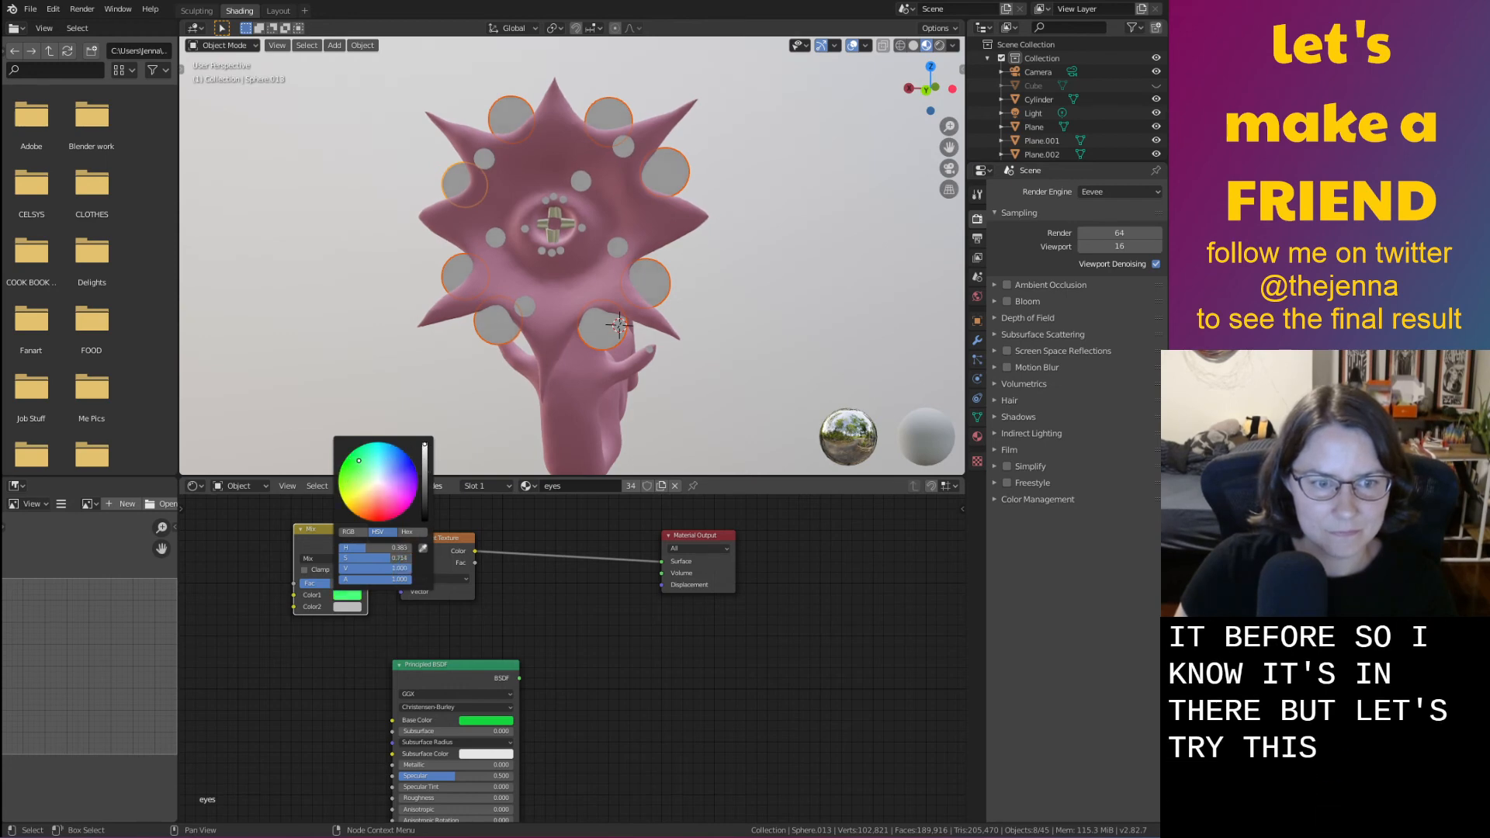
left_click_drag(697, 548, 597, 564)
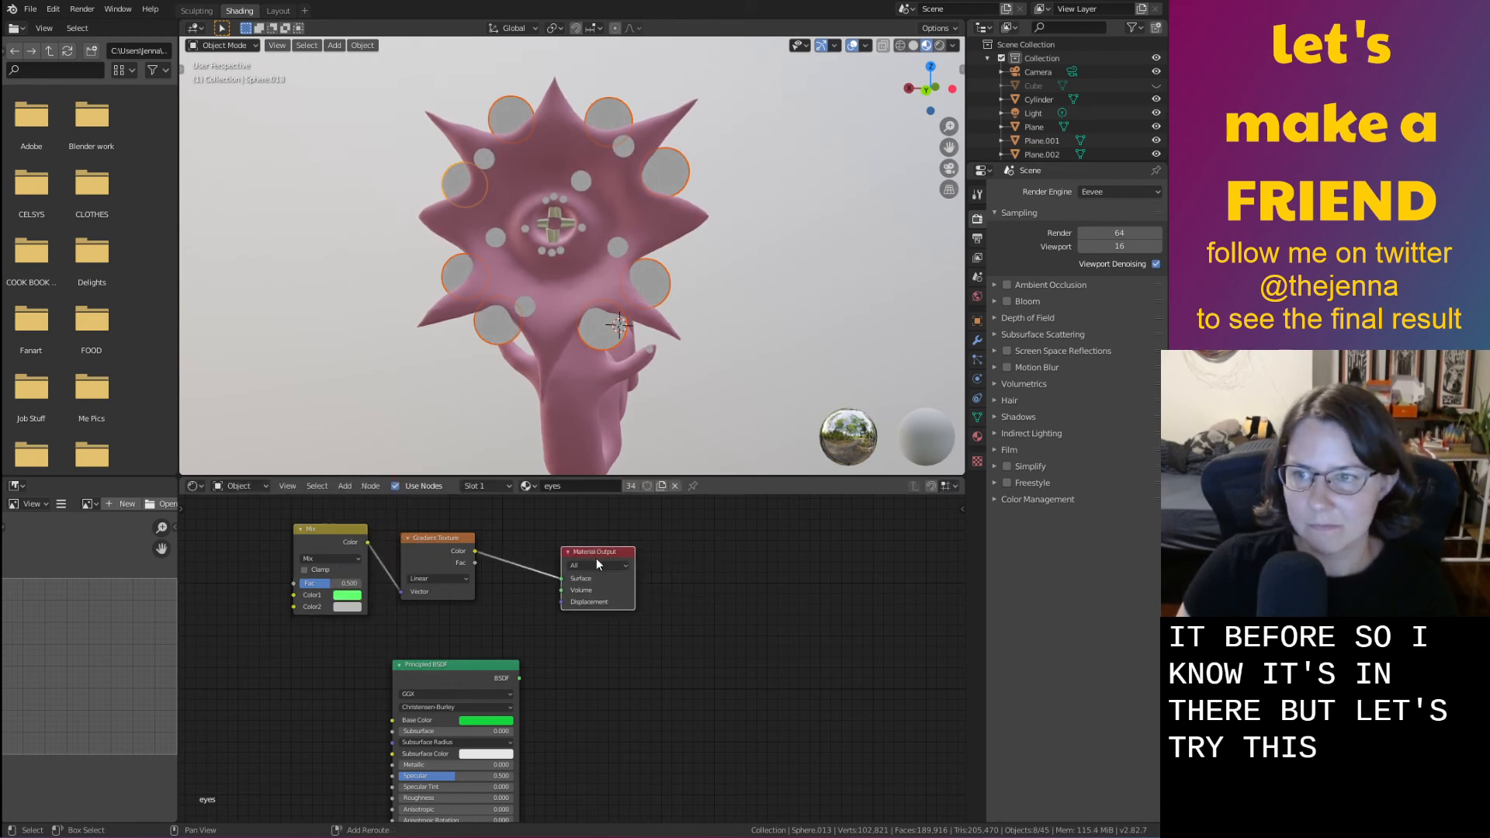
middle_click_drag(626, 591, 689, 602)
left_click(419, 667)
mouse_move(458, 528)
left_mouse_down()
mouse_move(475, 525)
mouse_move(452, 518)
left_mouse_up()
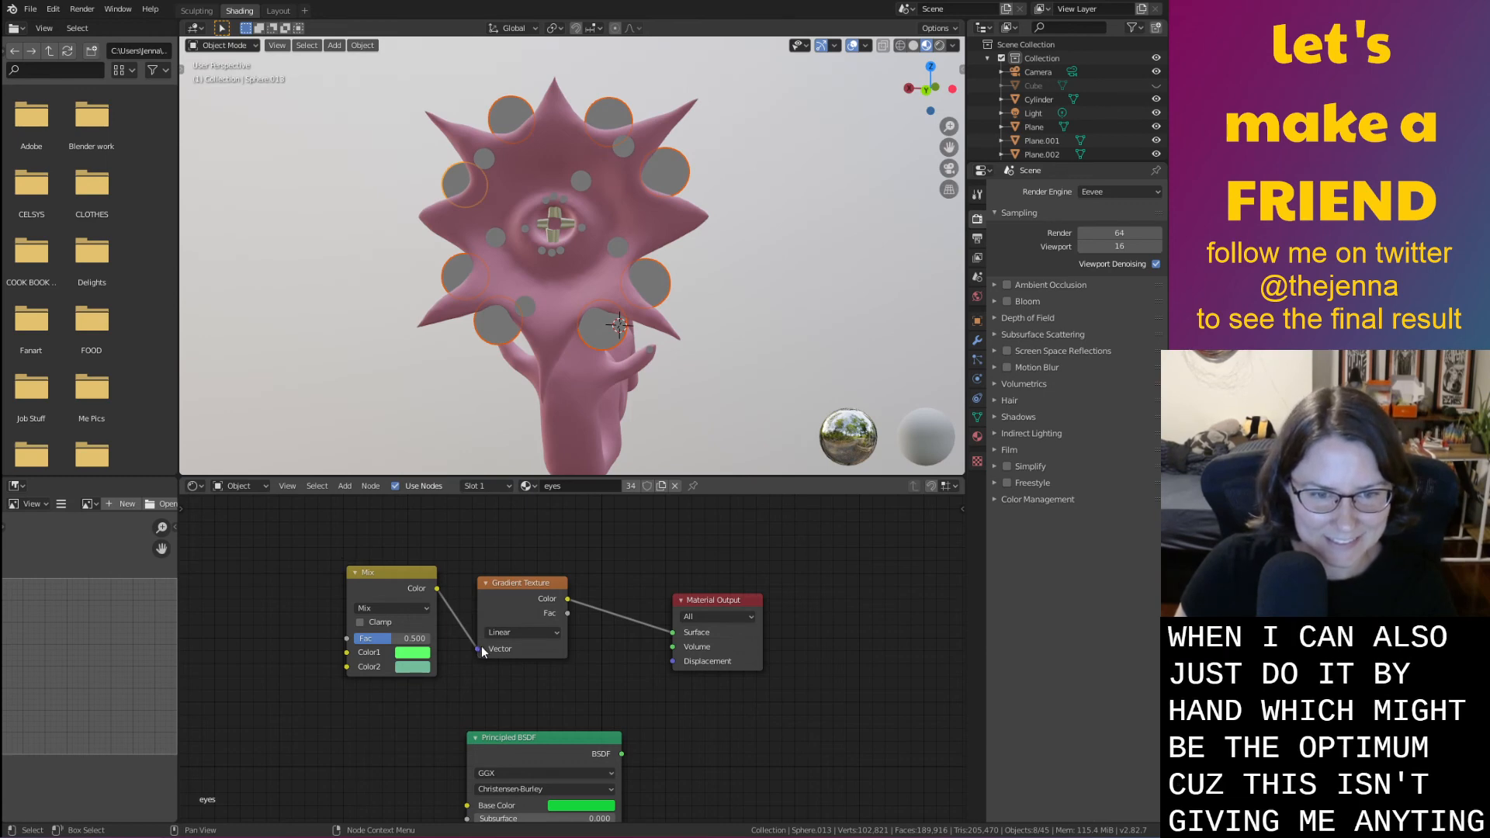
Place the Mix node between Gradient Texture and Material Output, linking the gradient's Color to Color1 and the mix's Color to Surface
left_click_drag(479, 648, 468, 625)
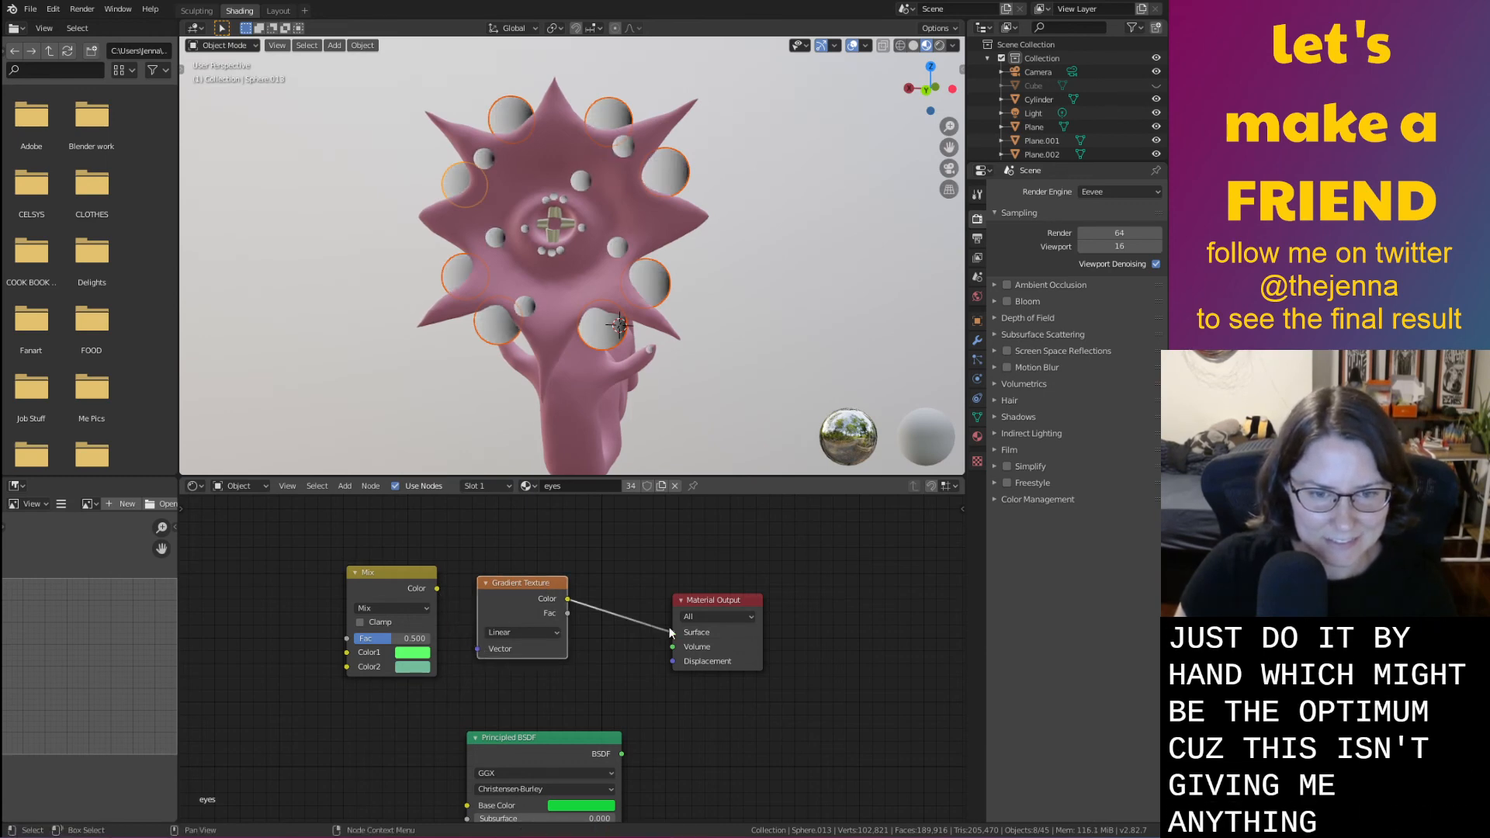
left_click_drag(727, 613, 819, 599)
left_click_drag(406, 579, 673, 596)
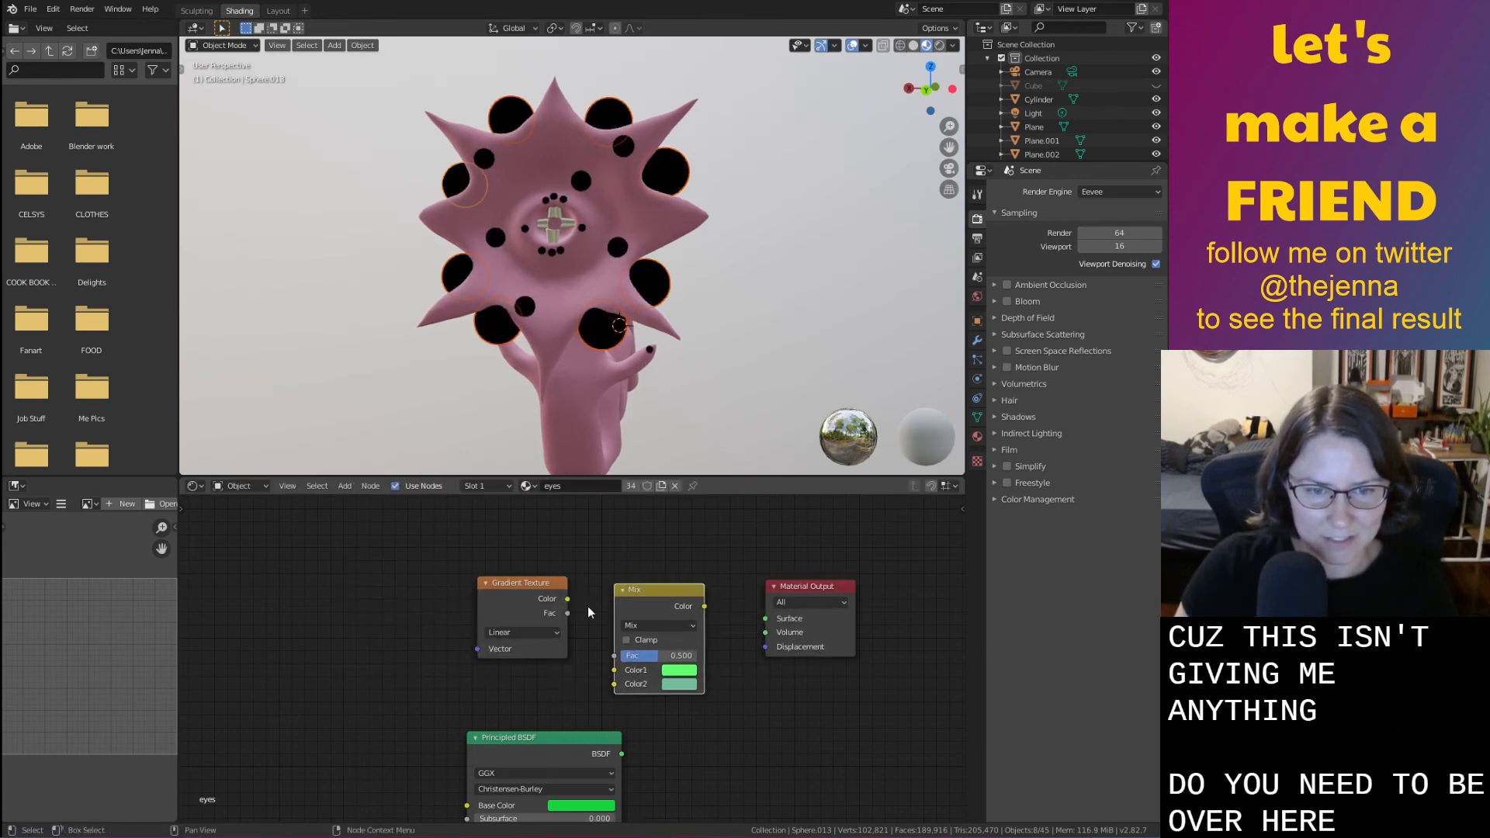
left_click_drag(567, 598, 617, 670)
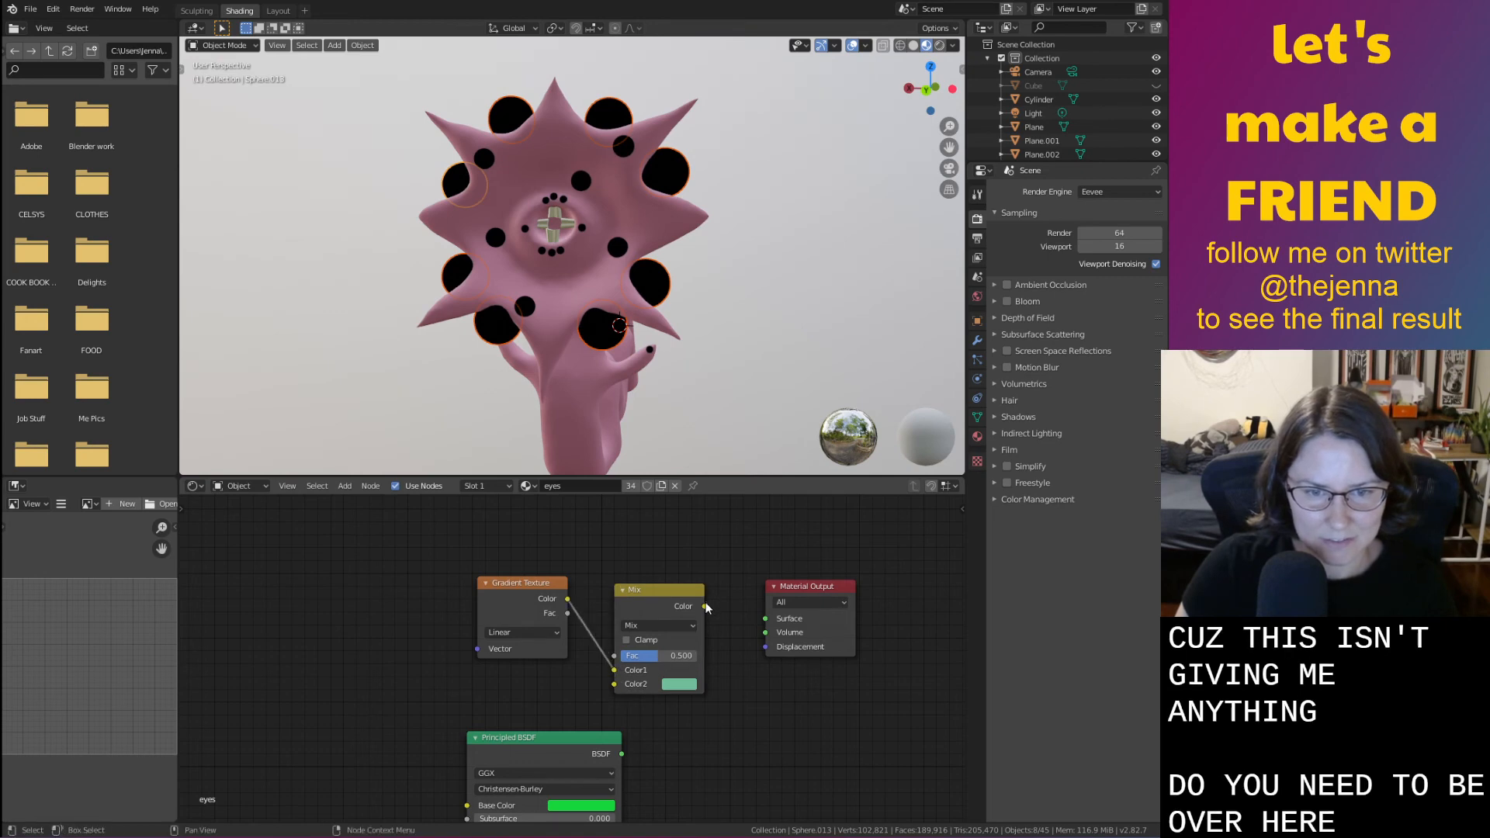
left_click_drag(757, 625, 763, 620)
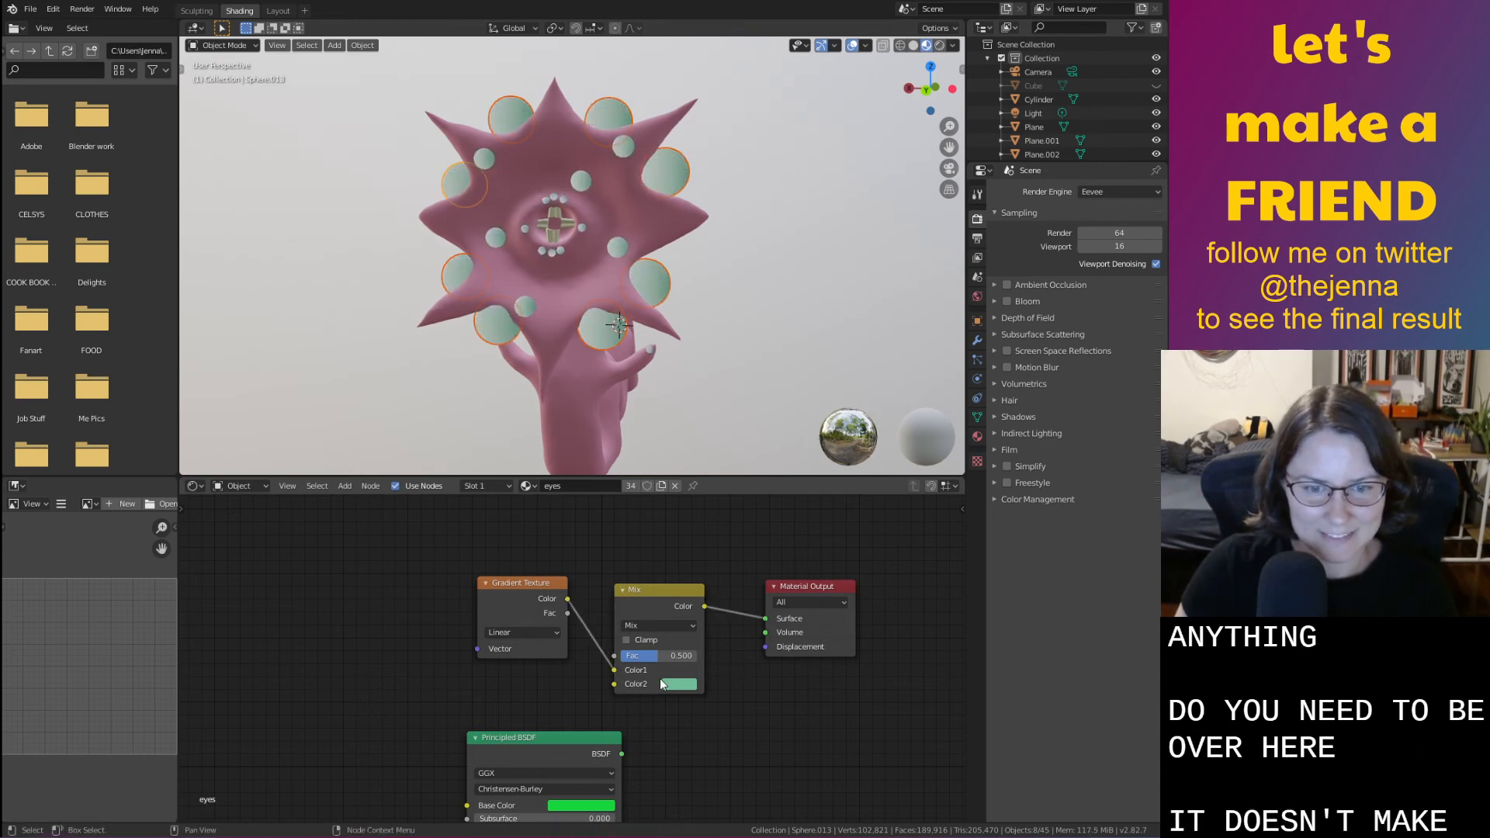
Set the Gradient Texture's type to Quadratic and move the Mix node slightly upward
scroll(704, 392, "up", 4)
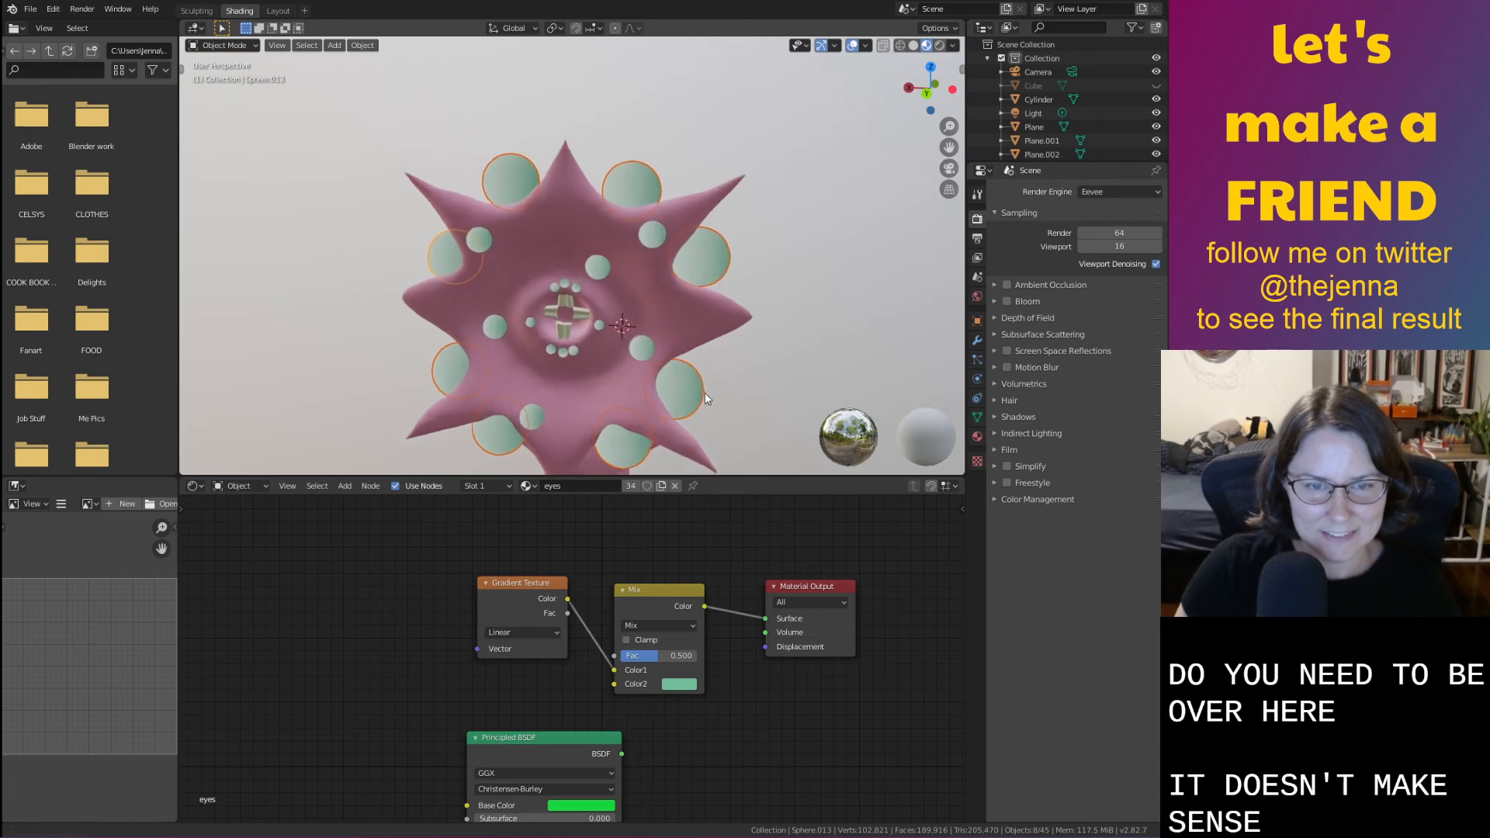
scroll(703, 398, "up", 1)
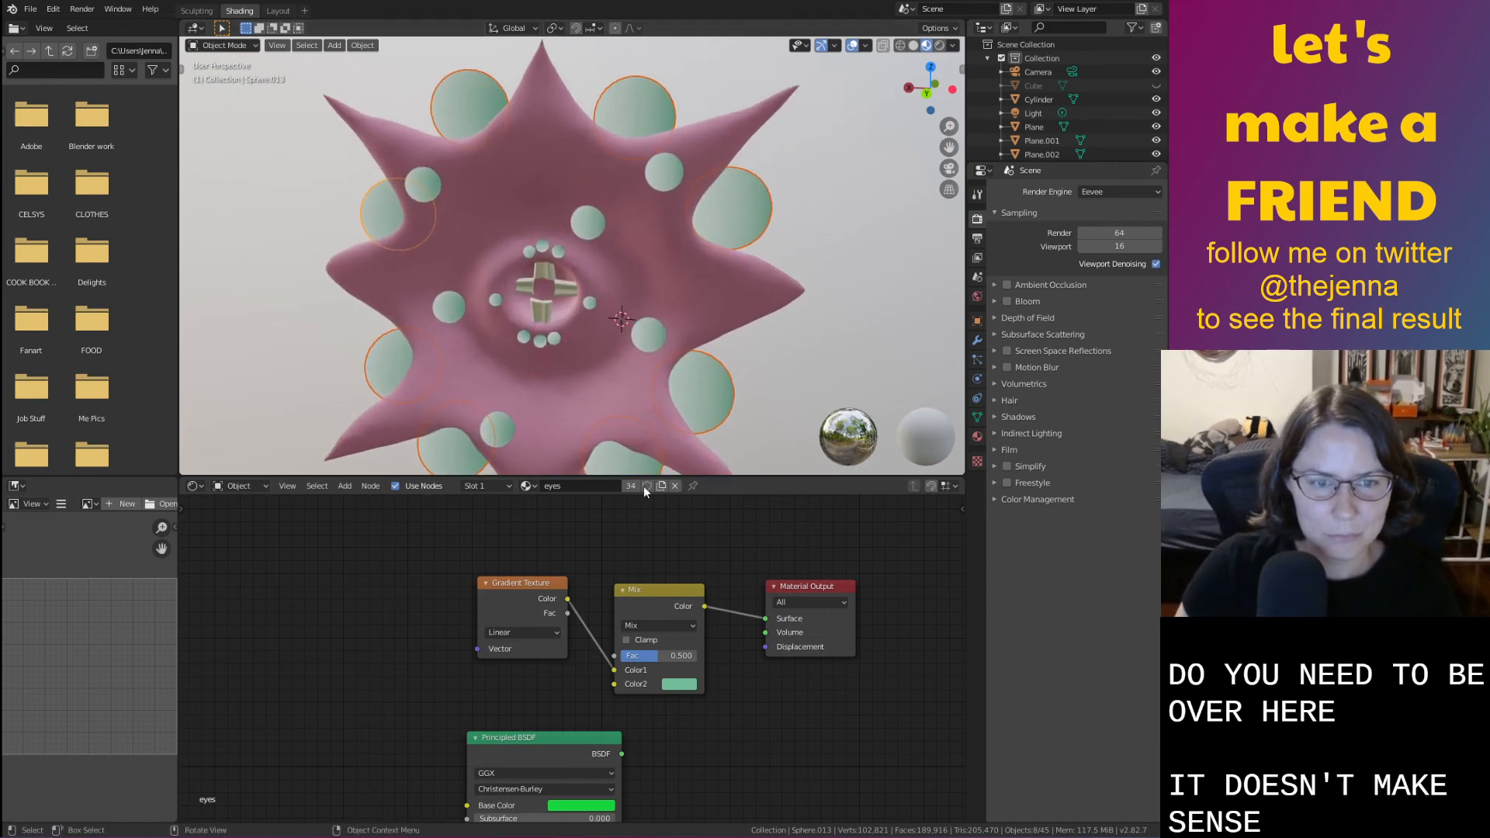
left_click(546, 632)
left_click(548, 660)
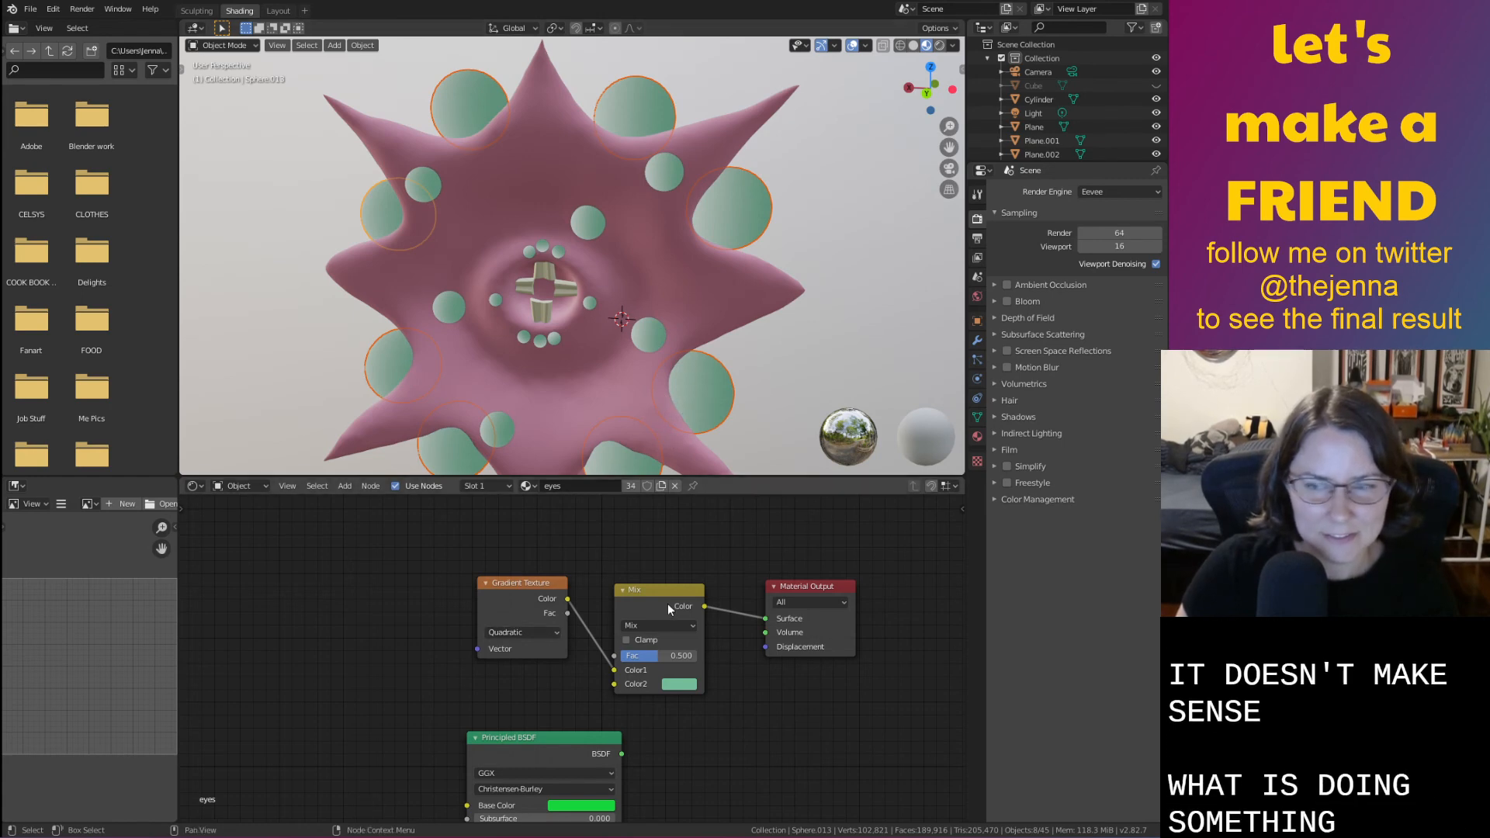
left_click_drag(660, 587, 657, 558)
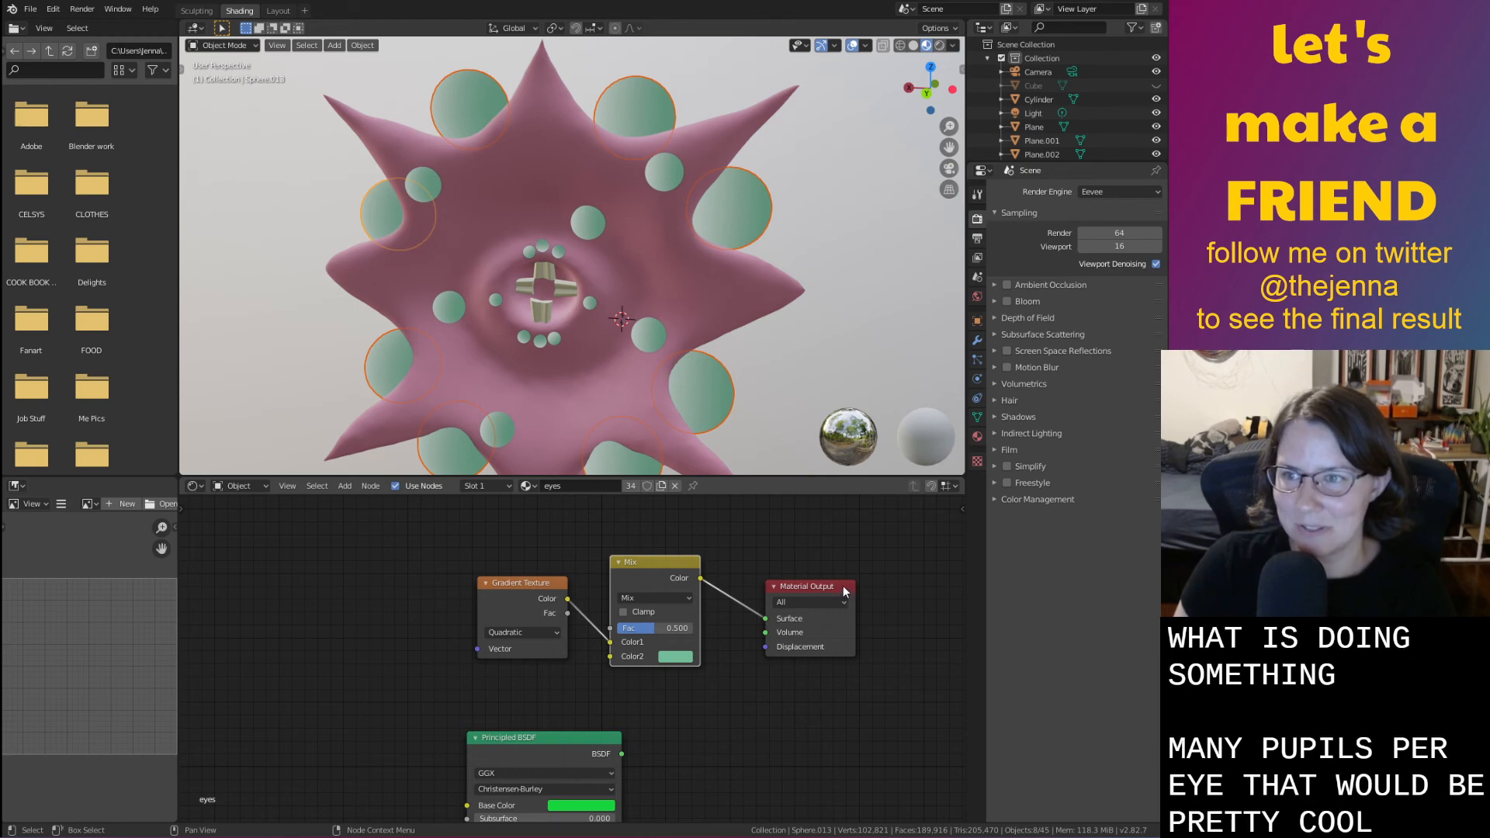
Detach the Mix node from the Material Output and delete both the Mix and Gradient Texture nodes
left_click_drag(780, 619, 715, 588)
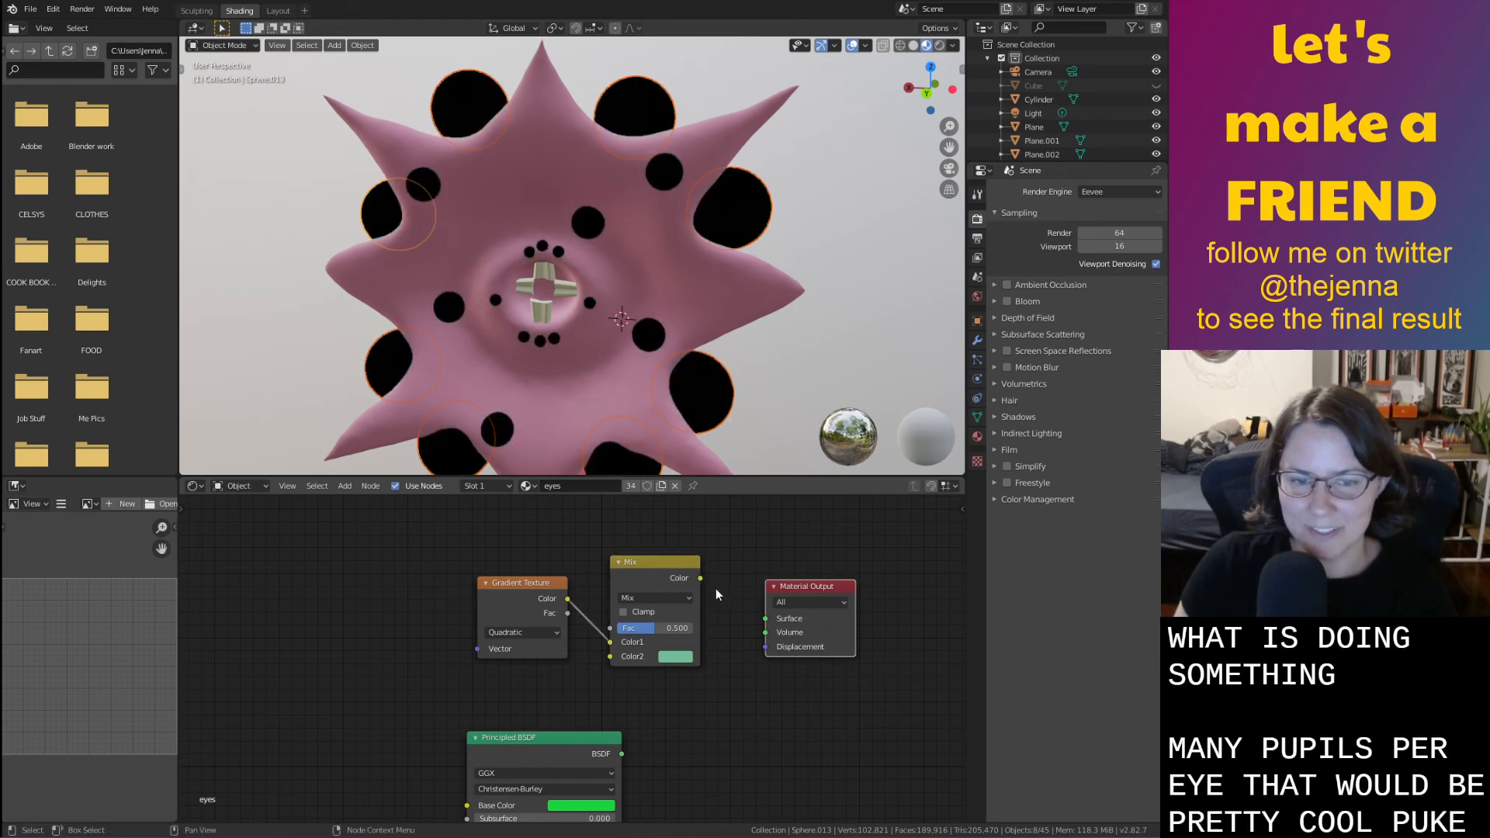
left_click(649, 569)
key("x")
left_click(511, 599)
key("x")
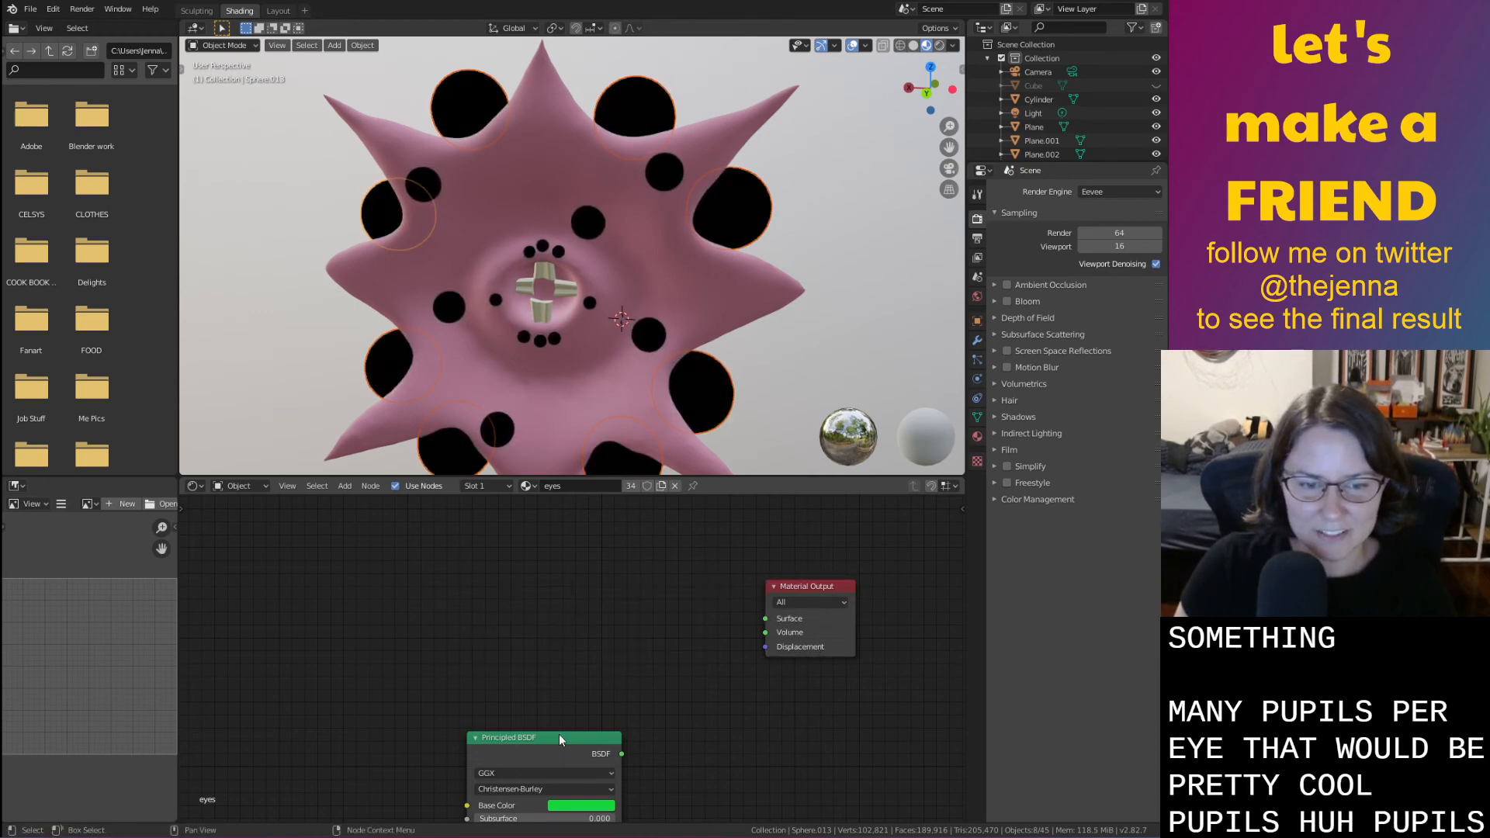
Link the Principled BSDF's BSDF output to the Material Output's Surface again and save the file
left_click_drag(561, 738, 765, 618)
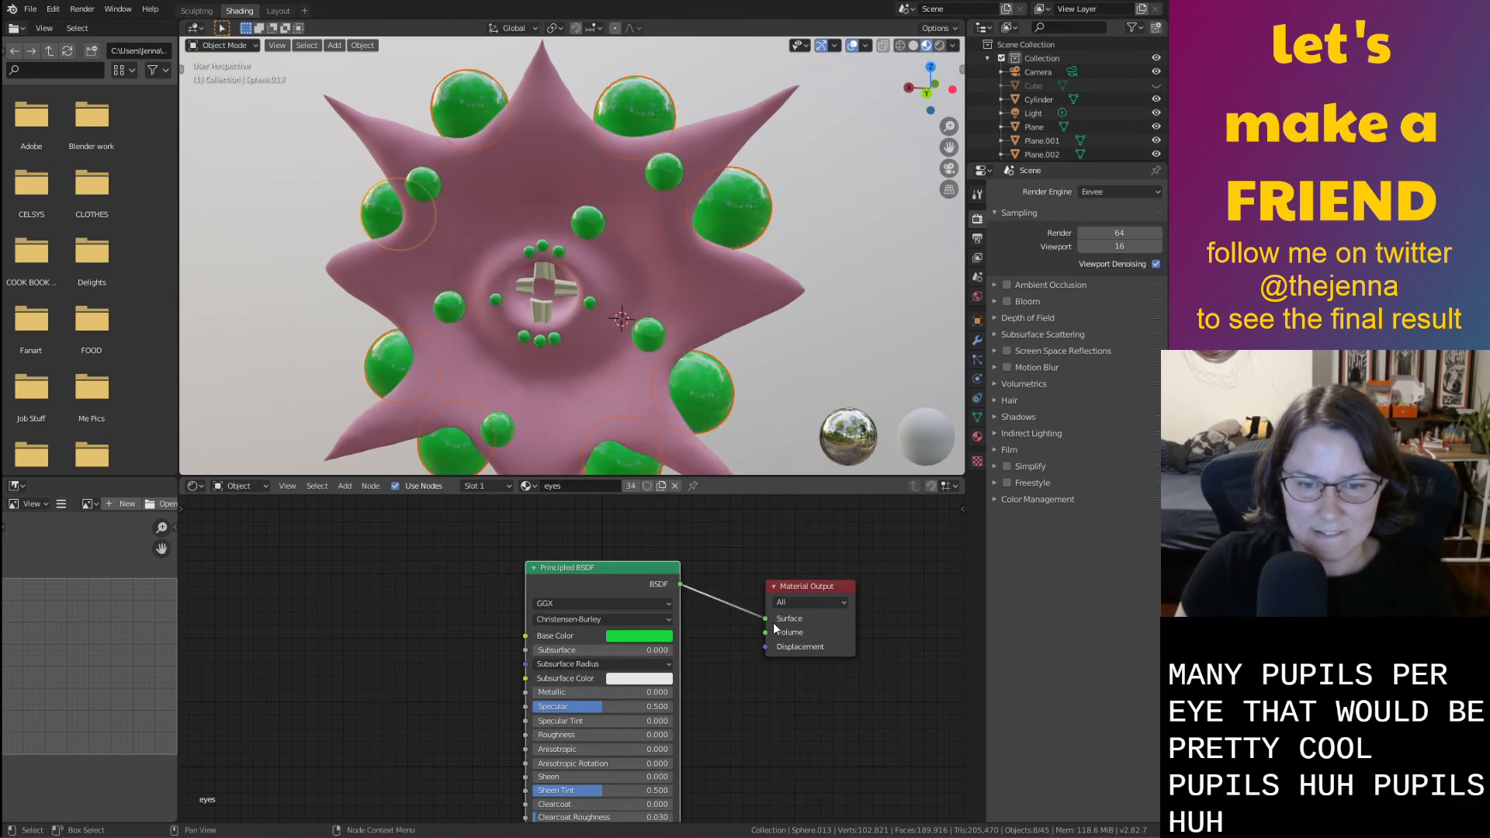
left_click(695, 419)
key("ctrl+s")
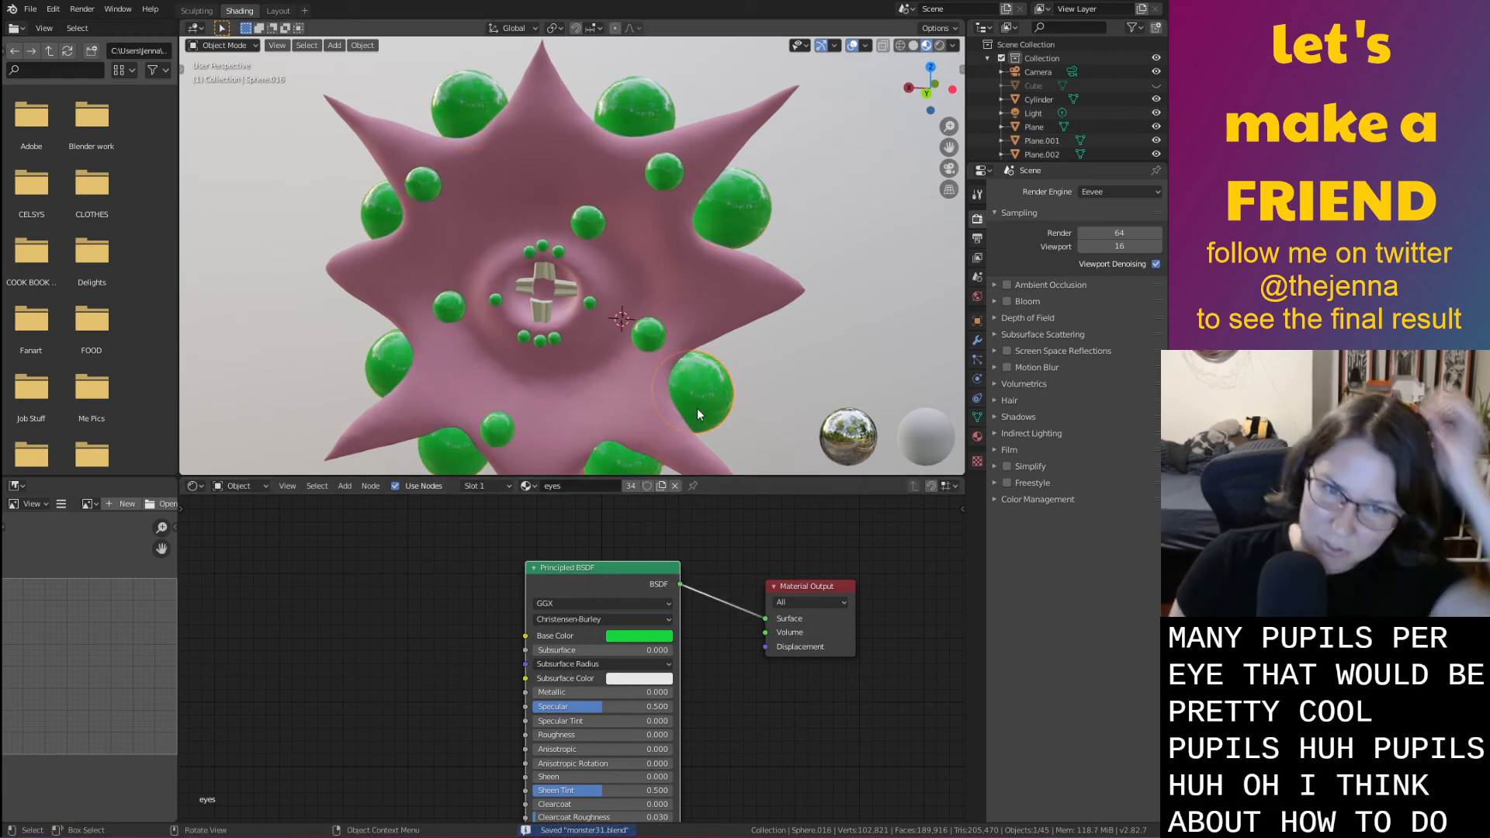
Select the small eye to the lower right of the mouth and add a Texture Paint workspace
left_click(652, 342)
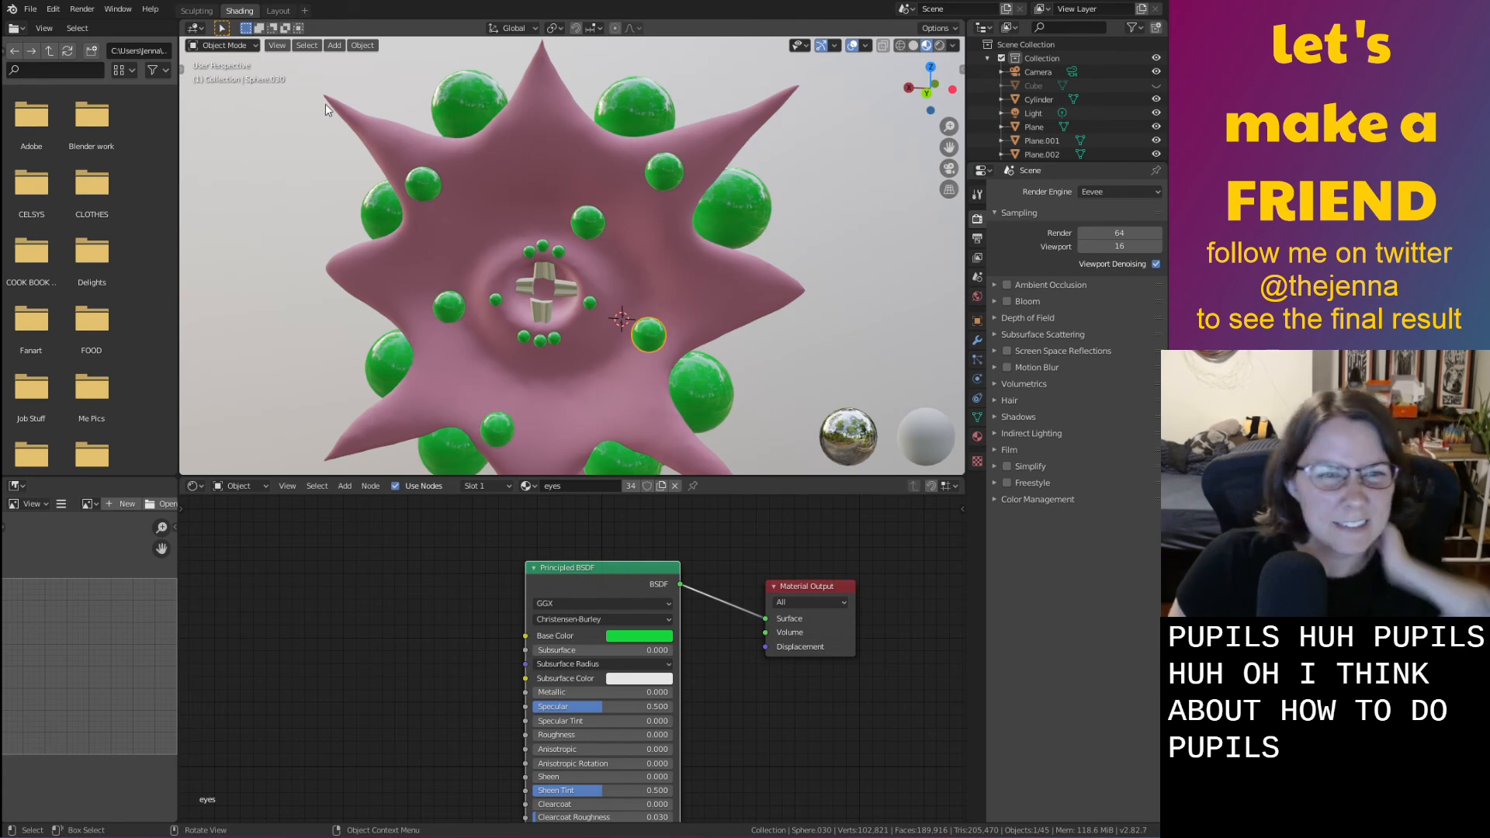
left_click(278, 11)
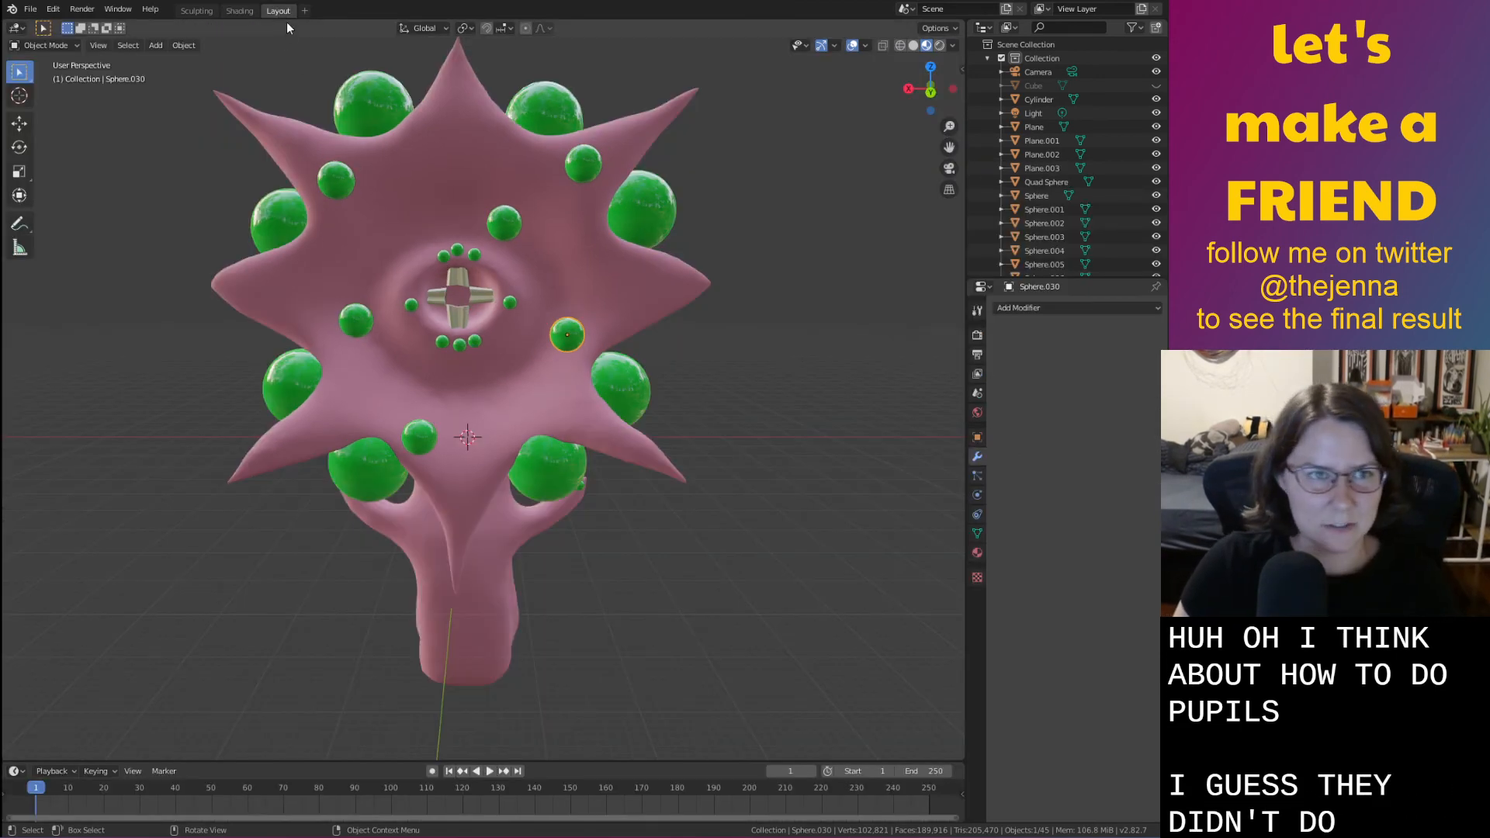
left_click(304, 10)
mouse_move(312, 36)
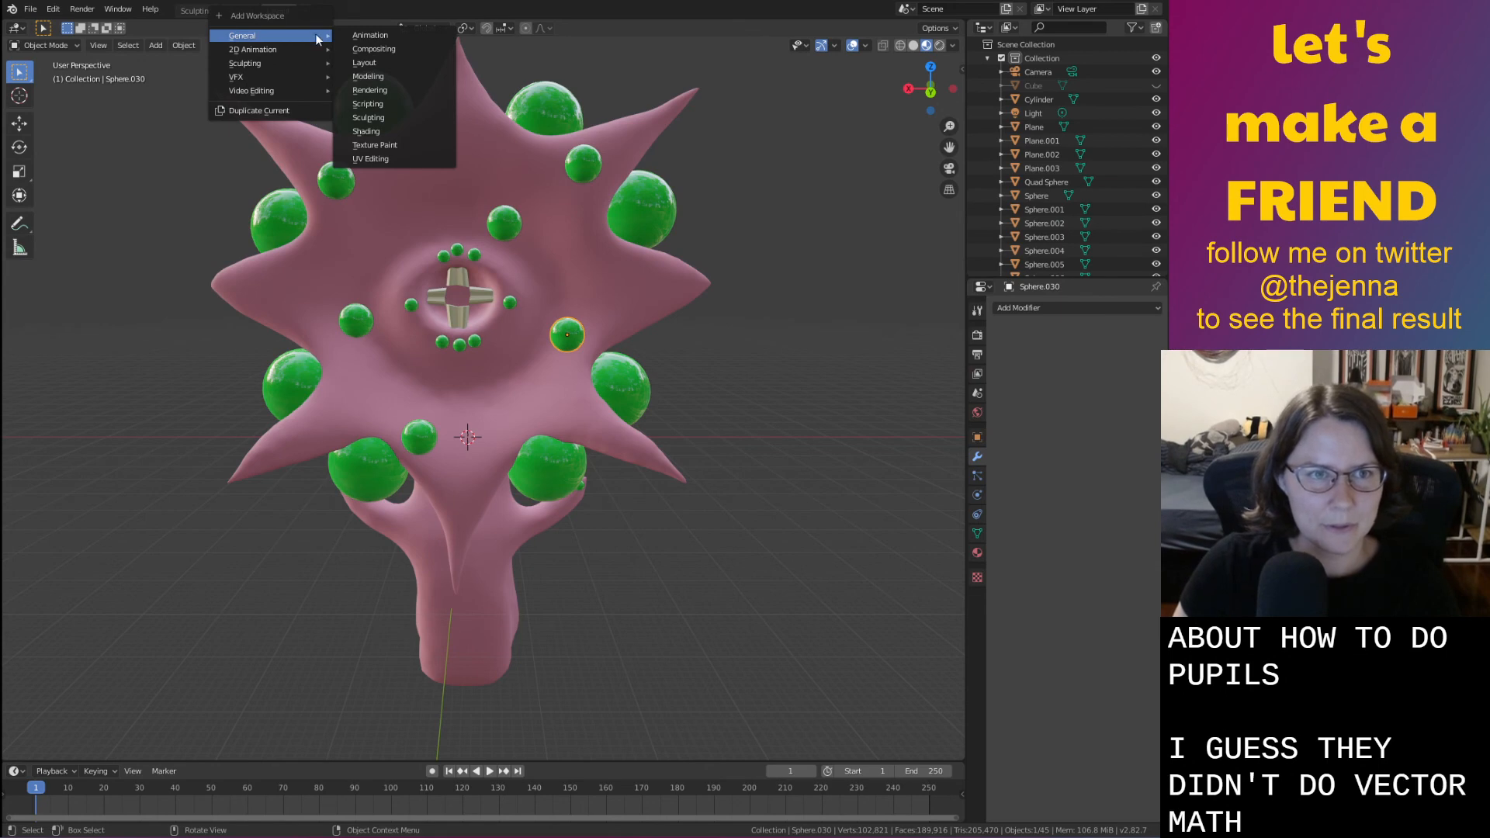
left_click(376, 145)
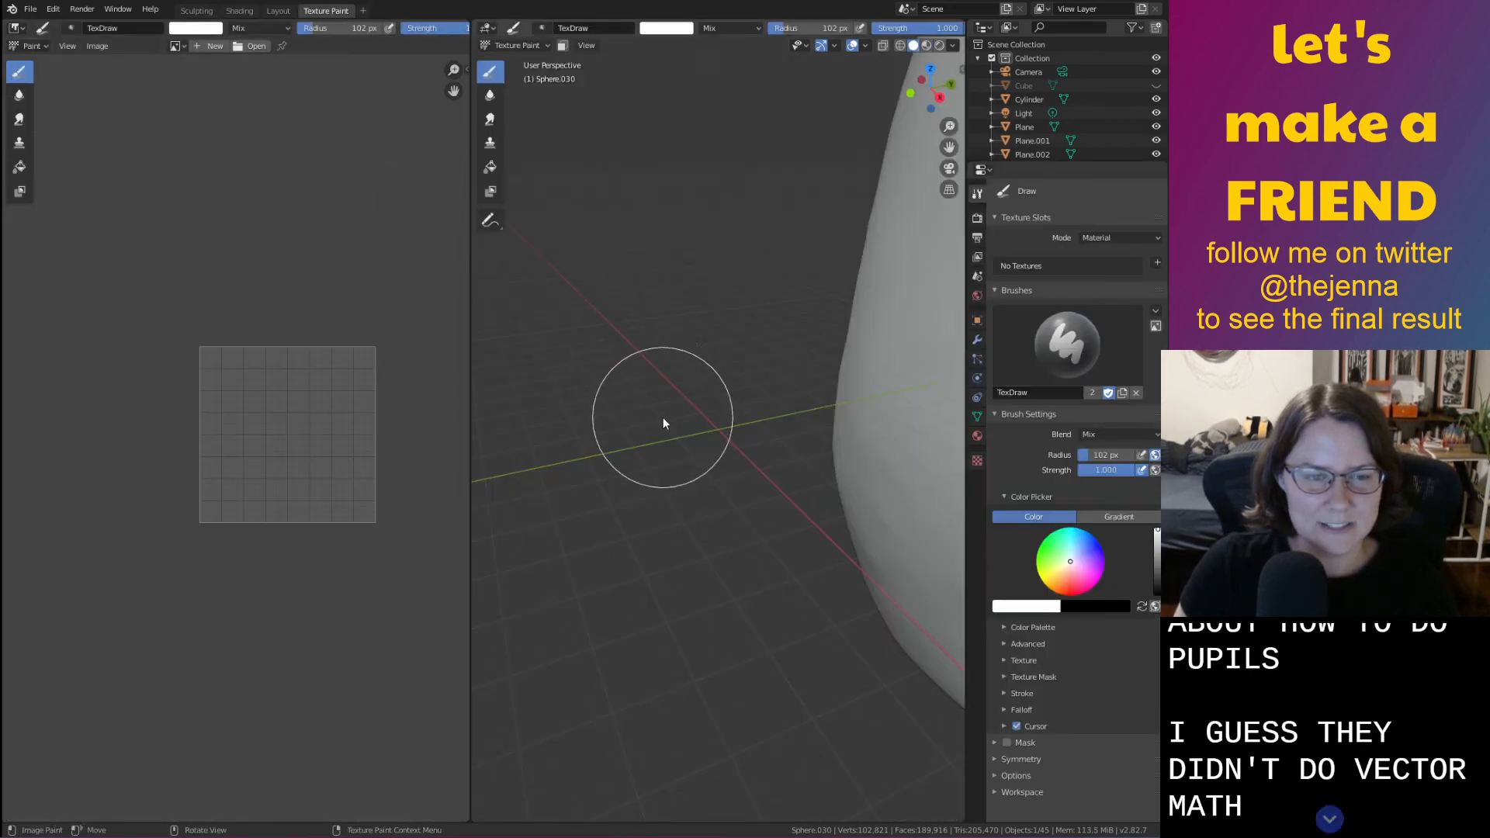
Show the monster's star-shaped end in Material Preview shading and try a brush dab beside a large upper eye
scroll(662, 417, "down", 5)
middle_click_drag(663, 417, 475, 390)
scroll(824, 415, "down", 5)
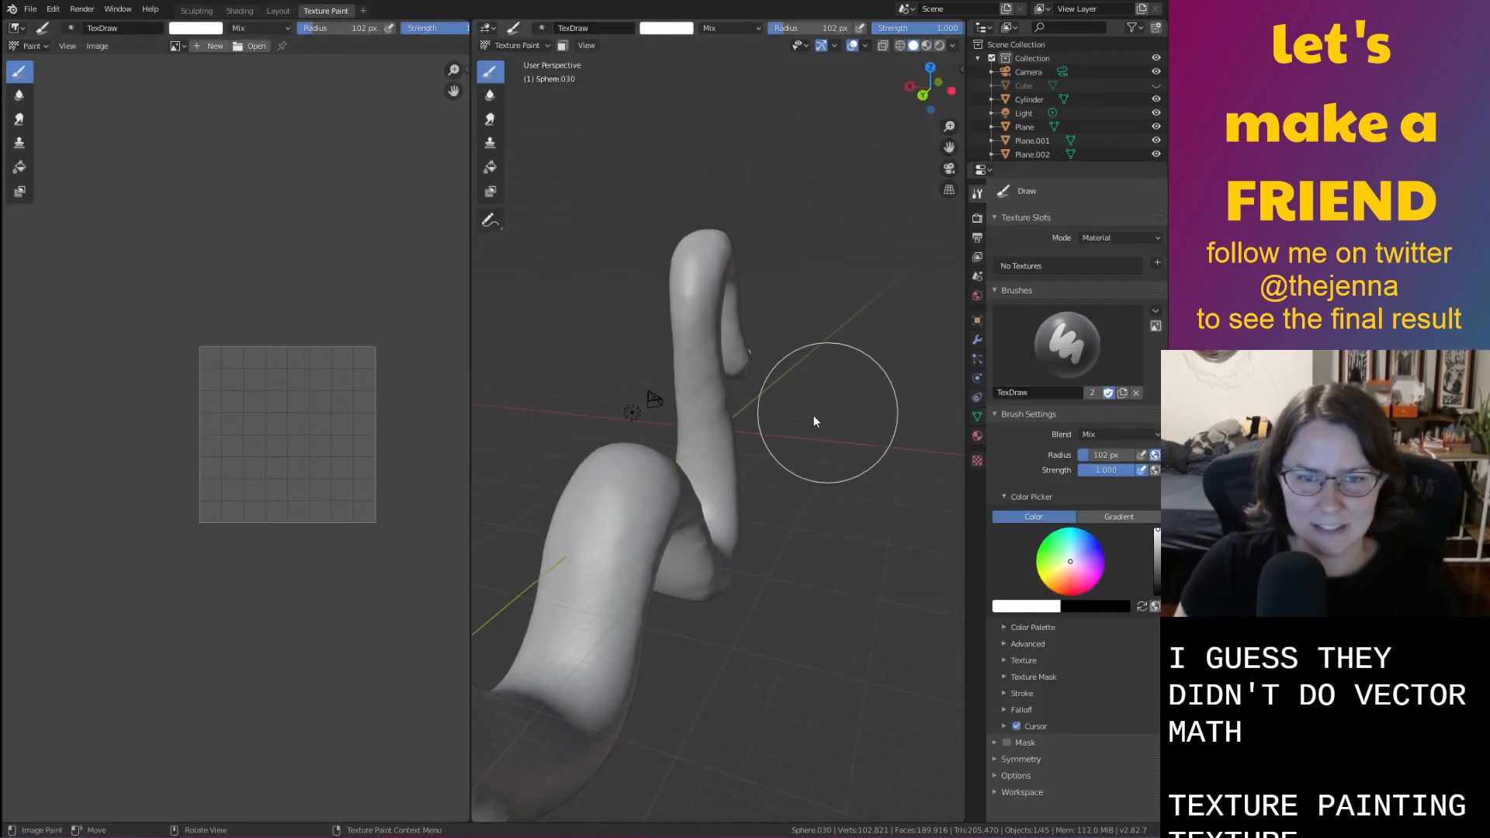
middle_click_drag(814, 422, 758, 431)
scroll(730, 496, "up", 5)
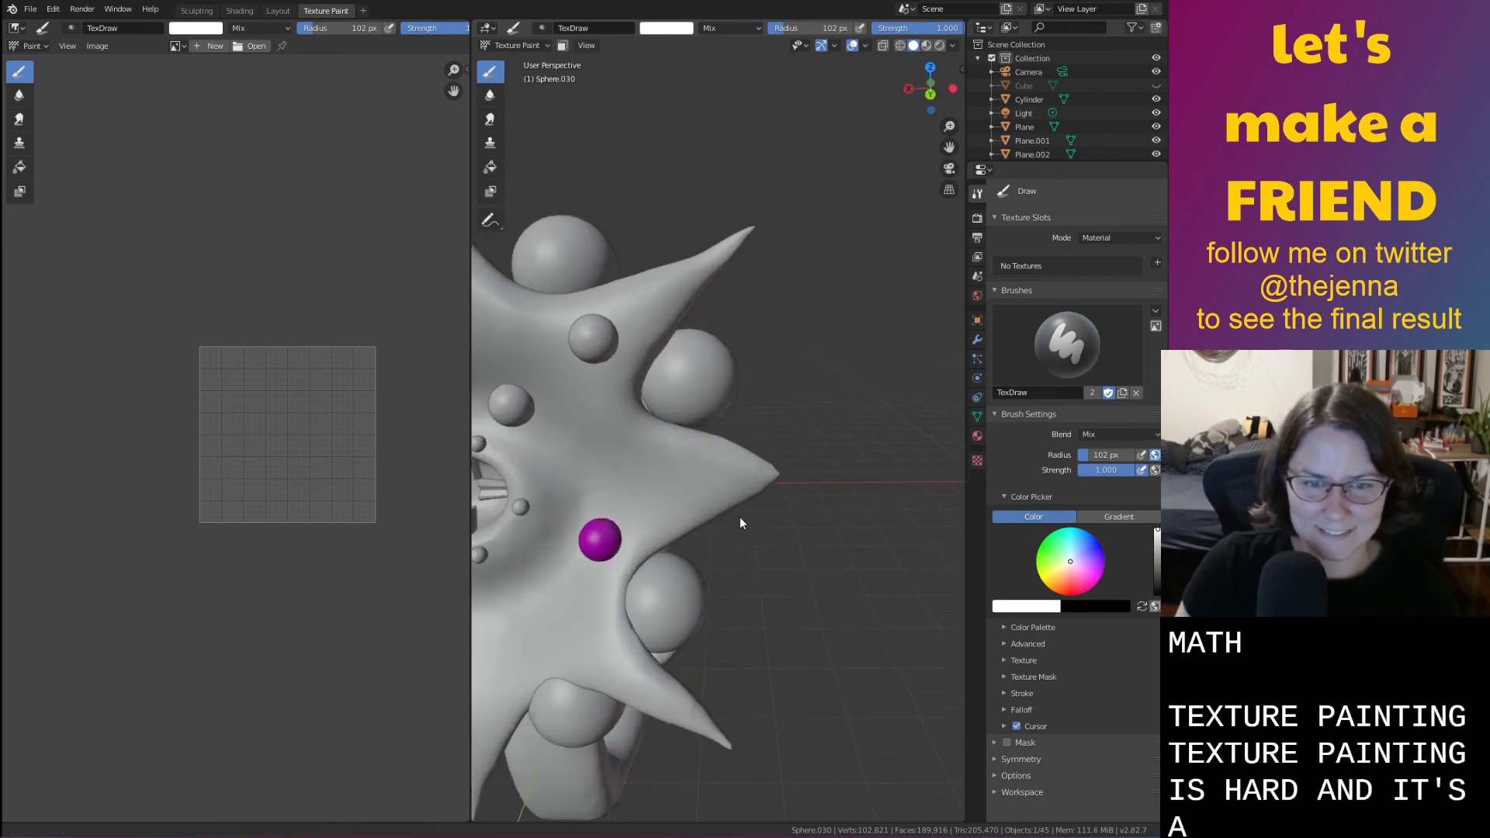
mouse_move(740, 519)
middle_mouse_down()
mouse_move(744, 487)
mouse_move(753, 501)
middle_mouse_up()
left_click(925, 46)
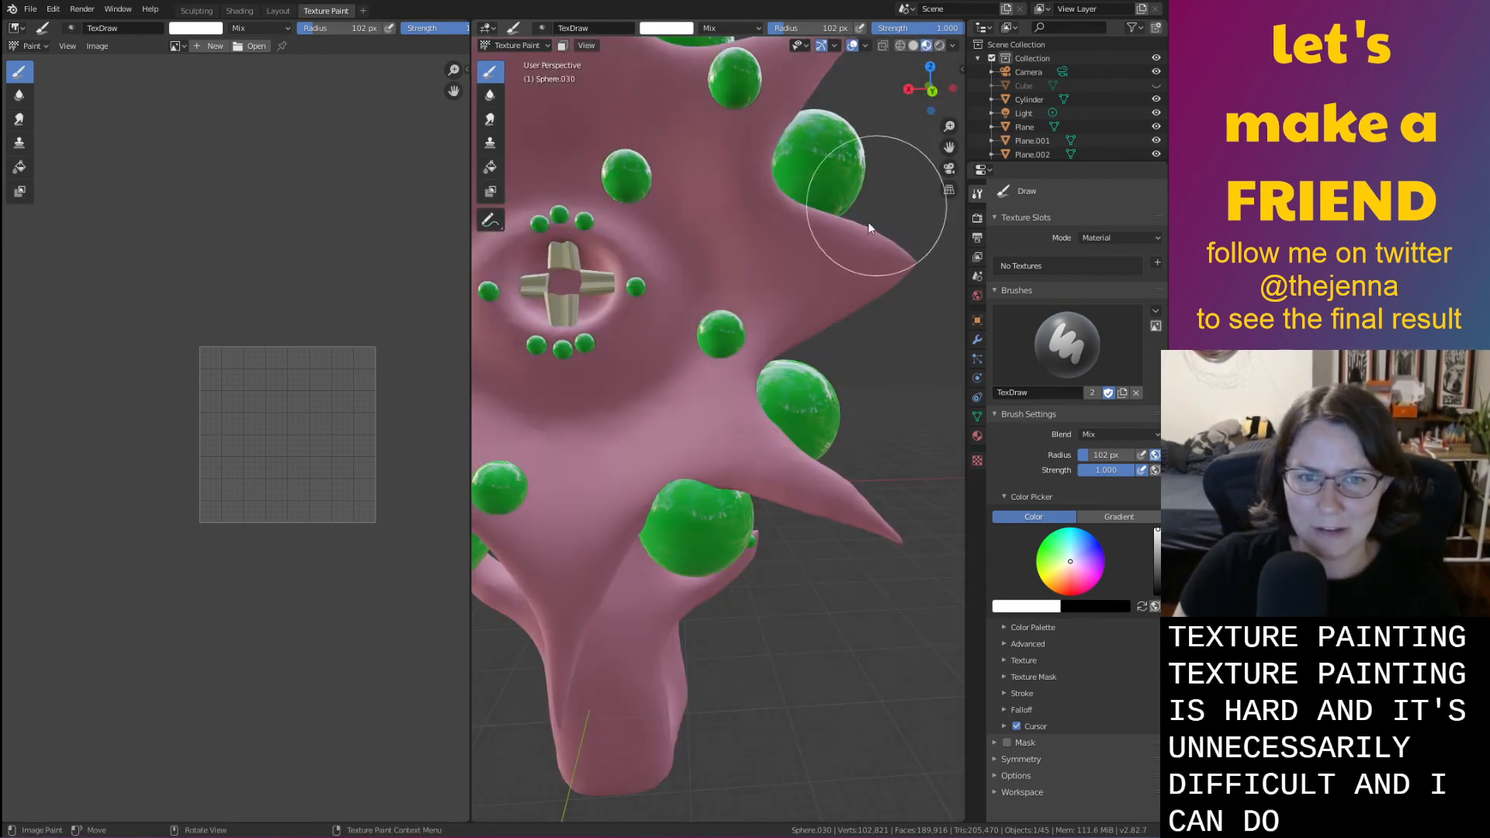
scroll(829, 295, "up", 6)
middle_click_drag(829, 295, 799, 310)
scroll(812, 376, "down", 9)
mouse_move(812, 376)
middle_mouse_down()
mouse_move(798, 408)
mouse_move(745, 370)
middle_mouse_up()
left_click(579, 364)
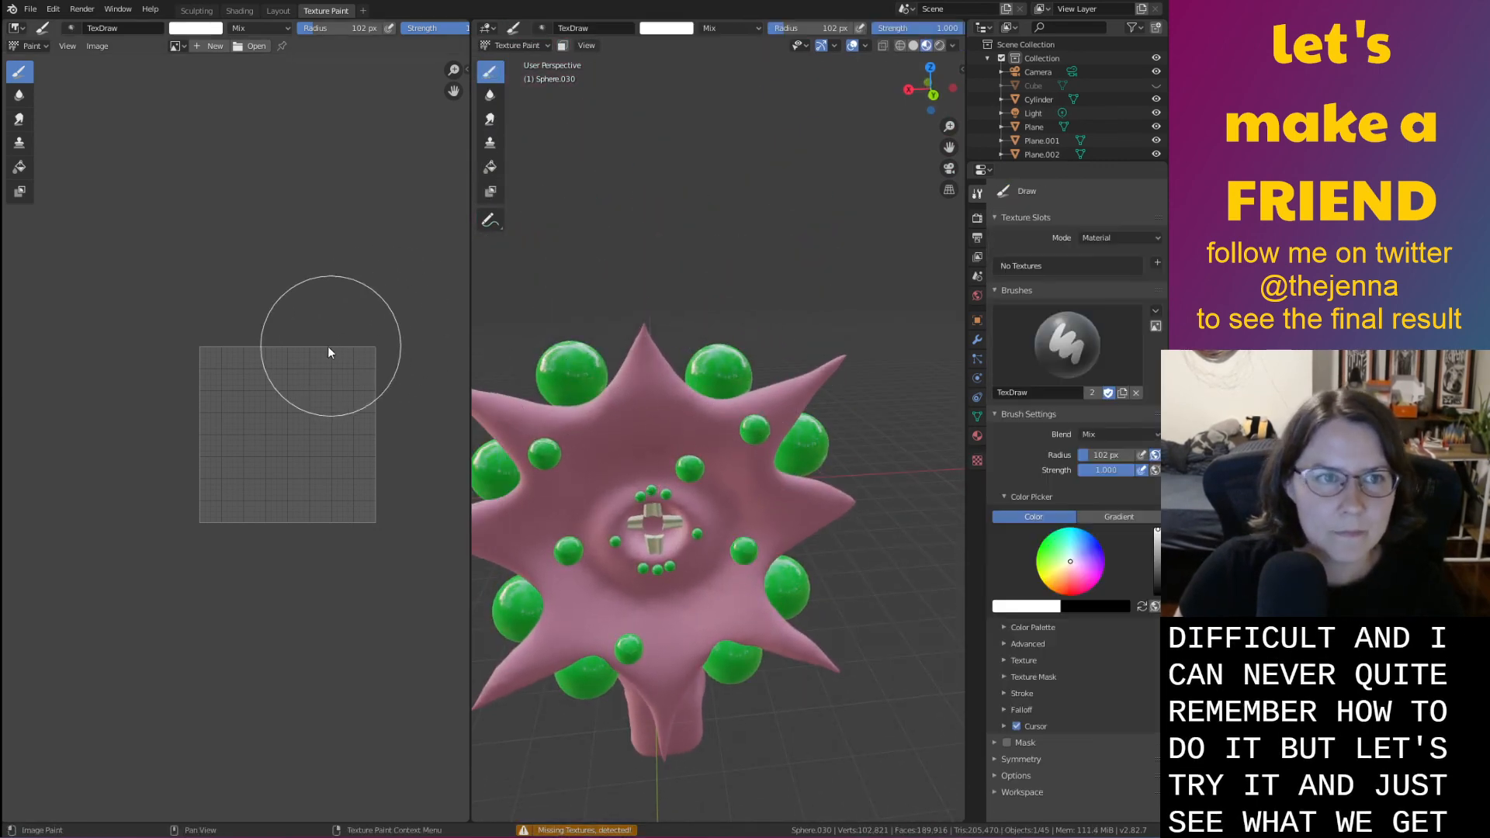
Create a new blank black image named "pupil?" at 1024 by 1024 px with alpha
left_click(196, 28)
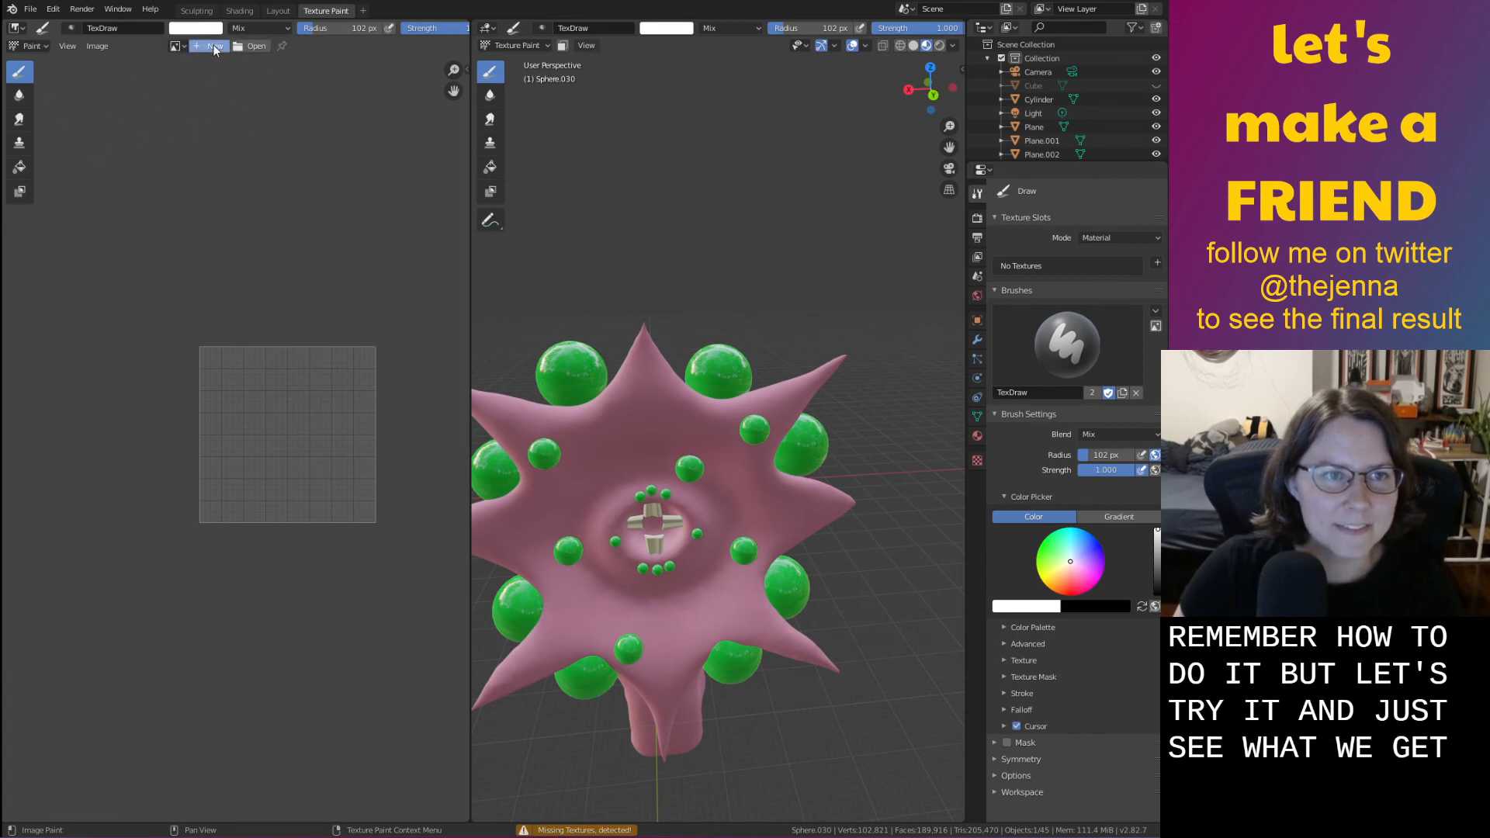
left_click(211, 45)
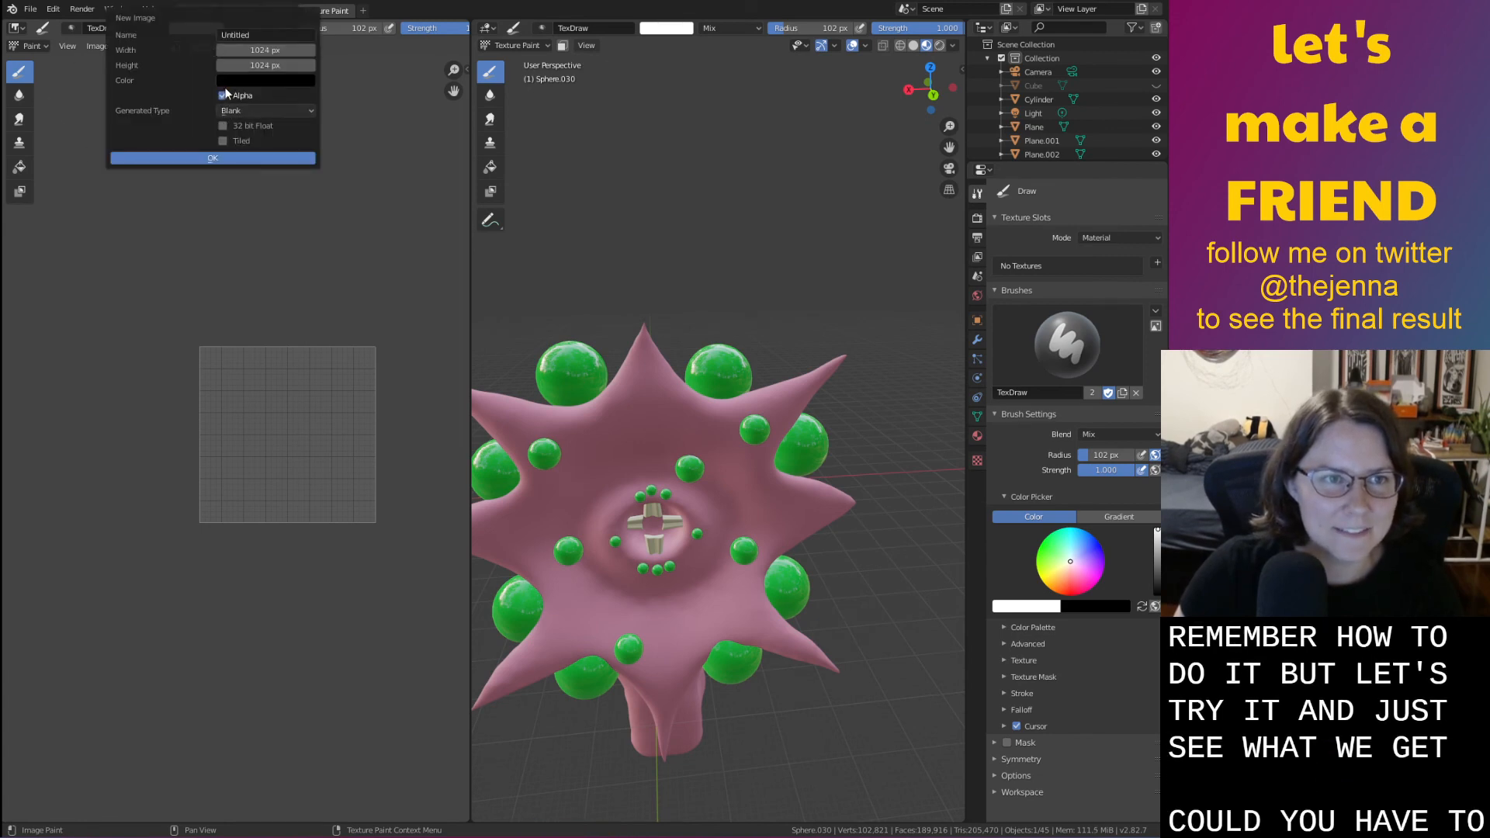
left_click(254, 35)
type("pupi")
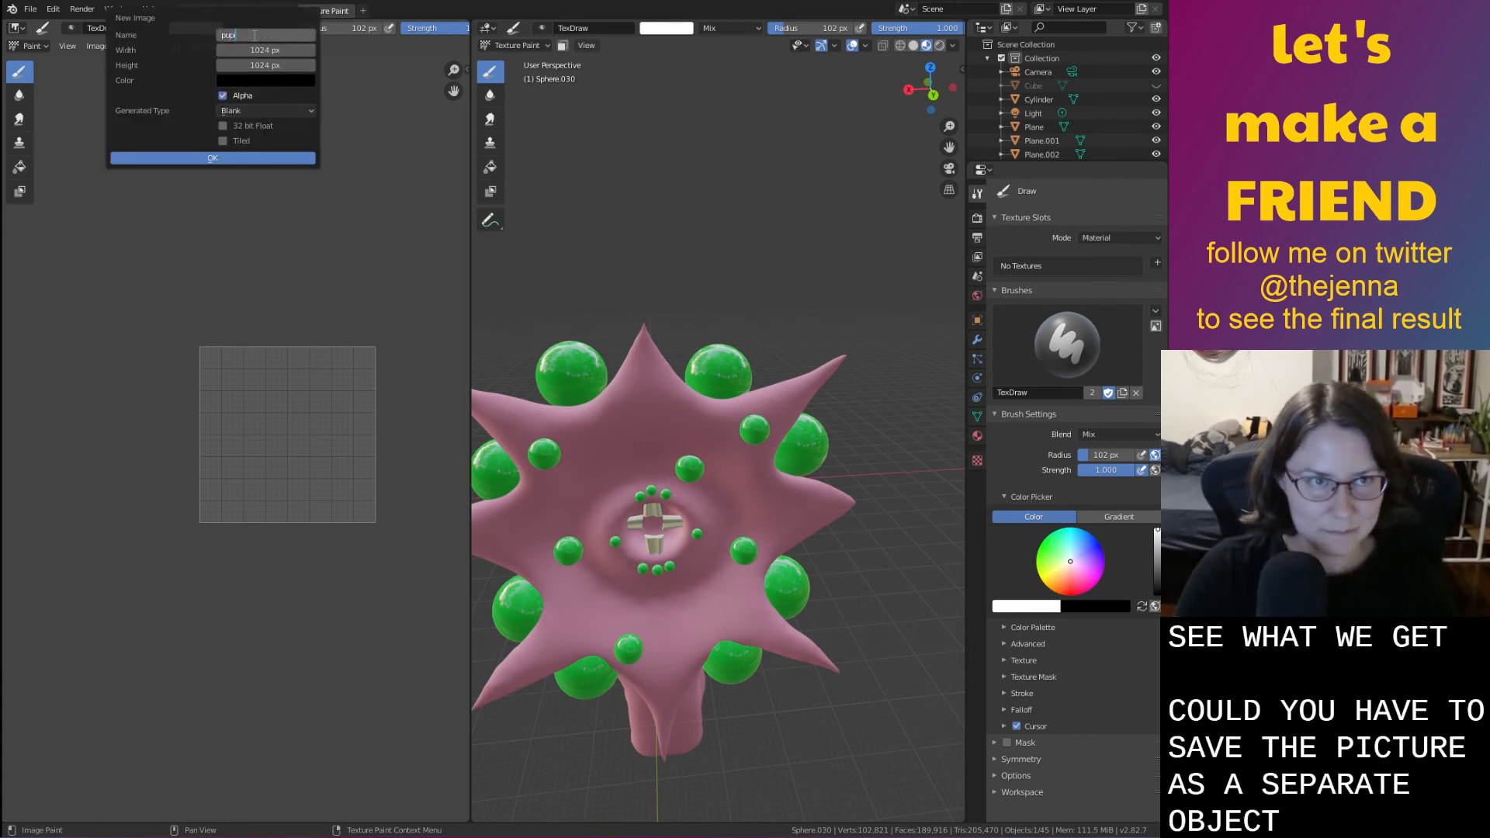
type("l")
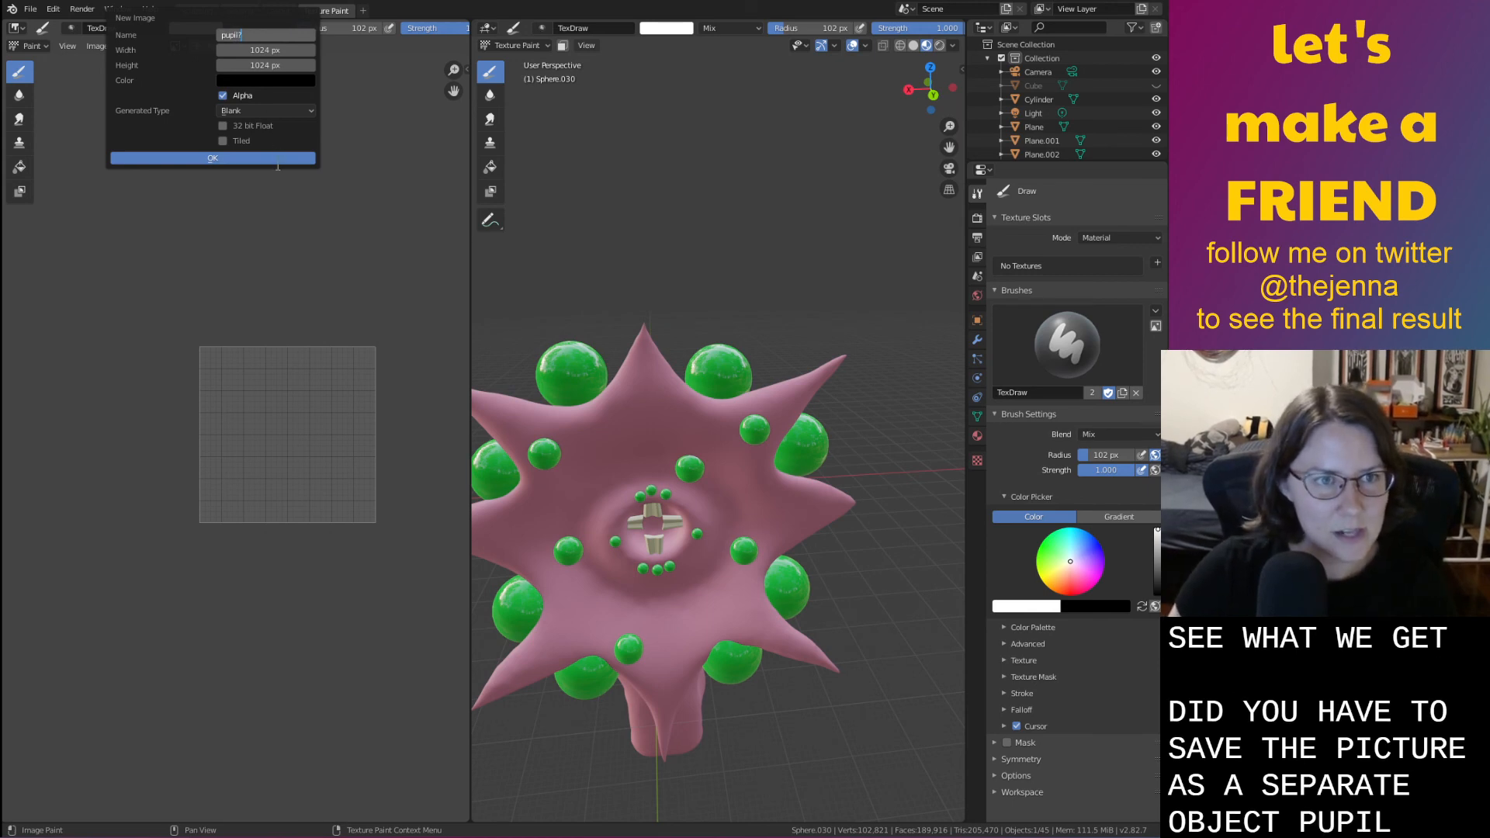
left_click(270, 159)
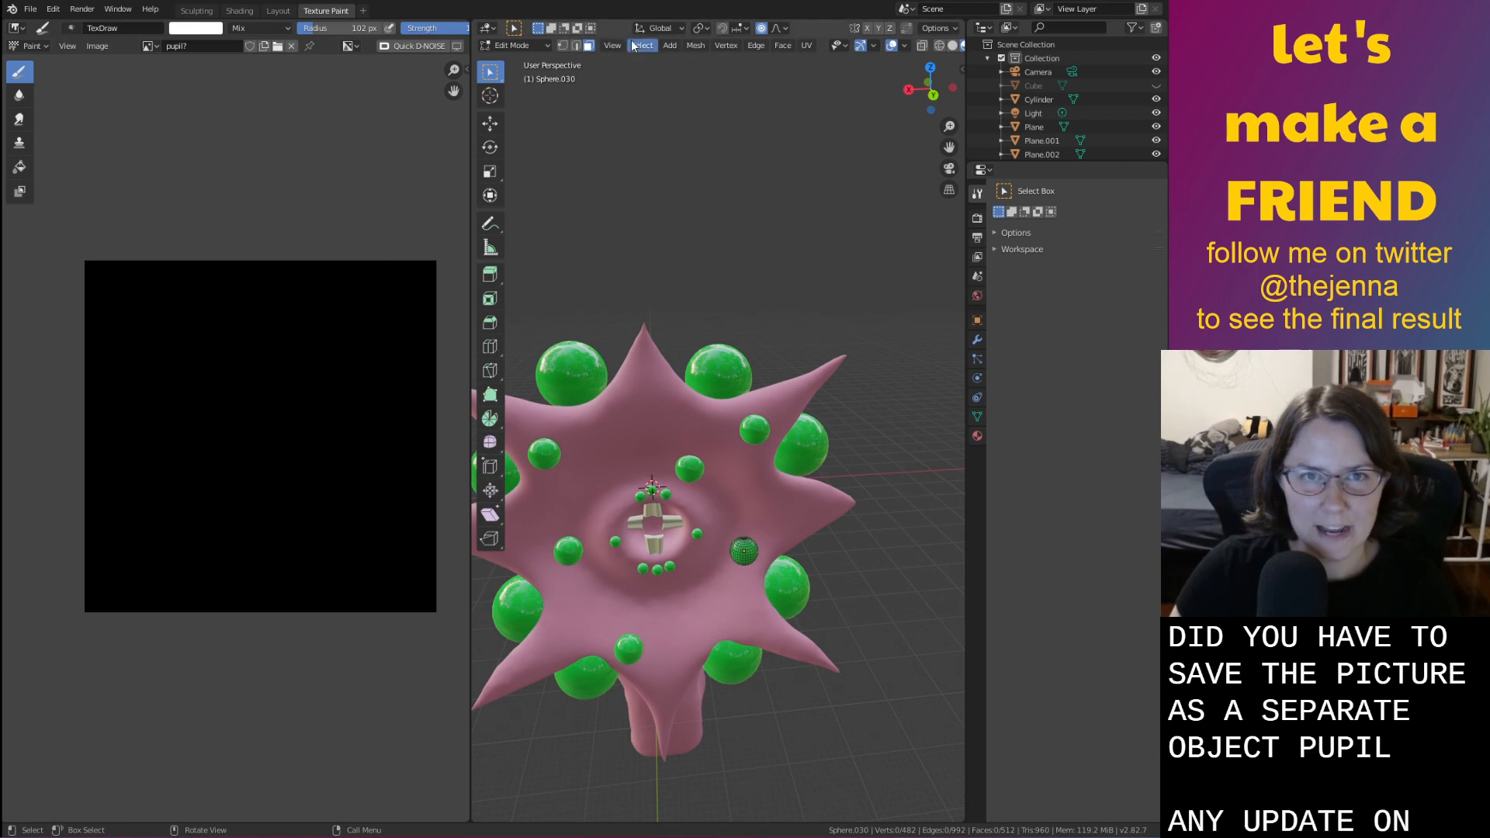
Leave the small eye's Edit Mode, select the large upper-left eye and enter Edit Mode on it
left_click(515, 44)
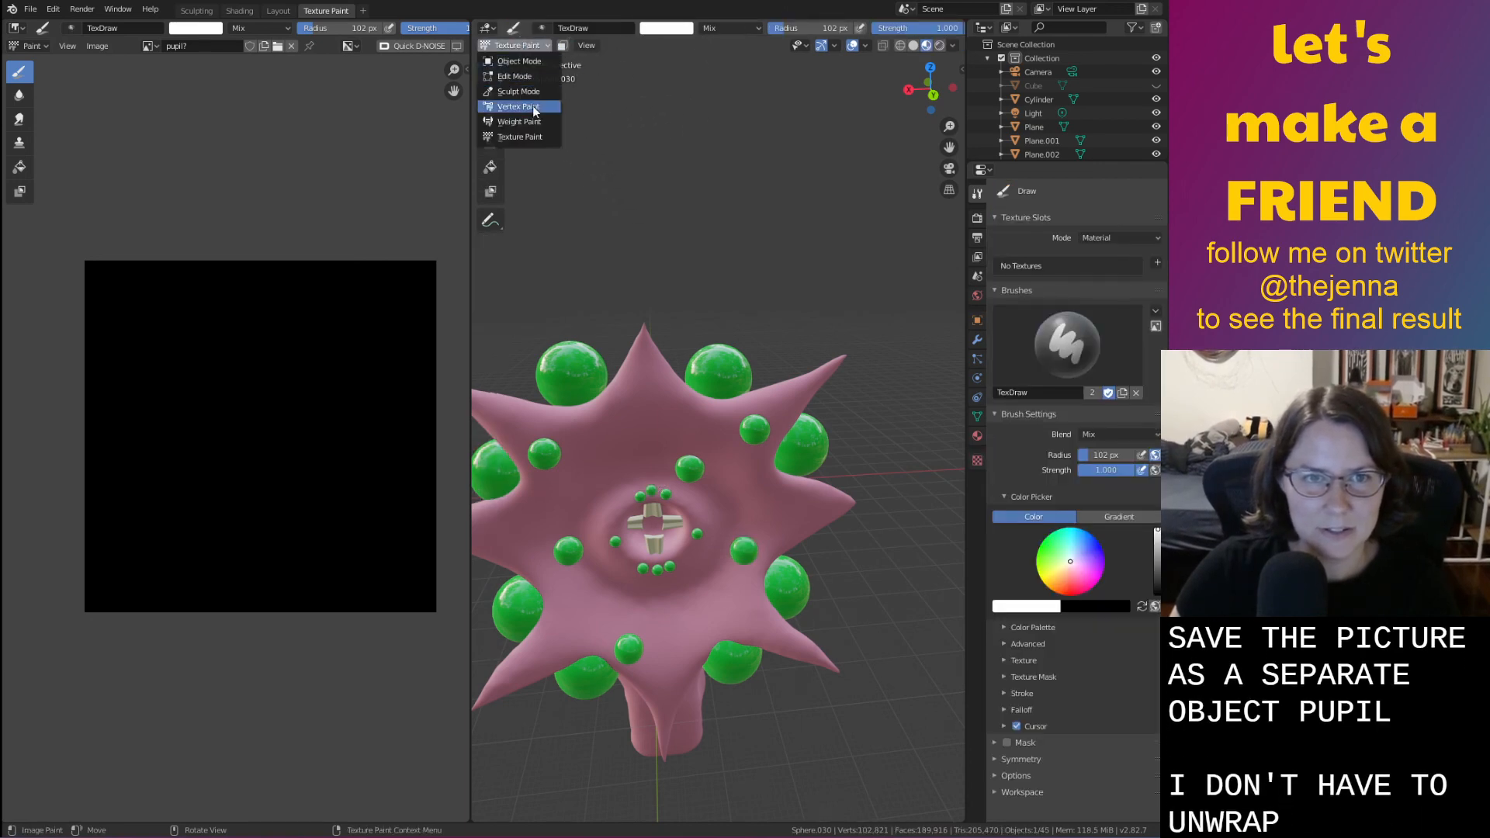
left_click(518, 61)
left_click(579, 373)
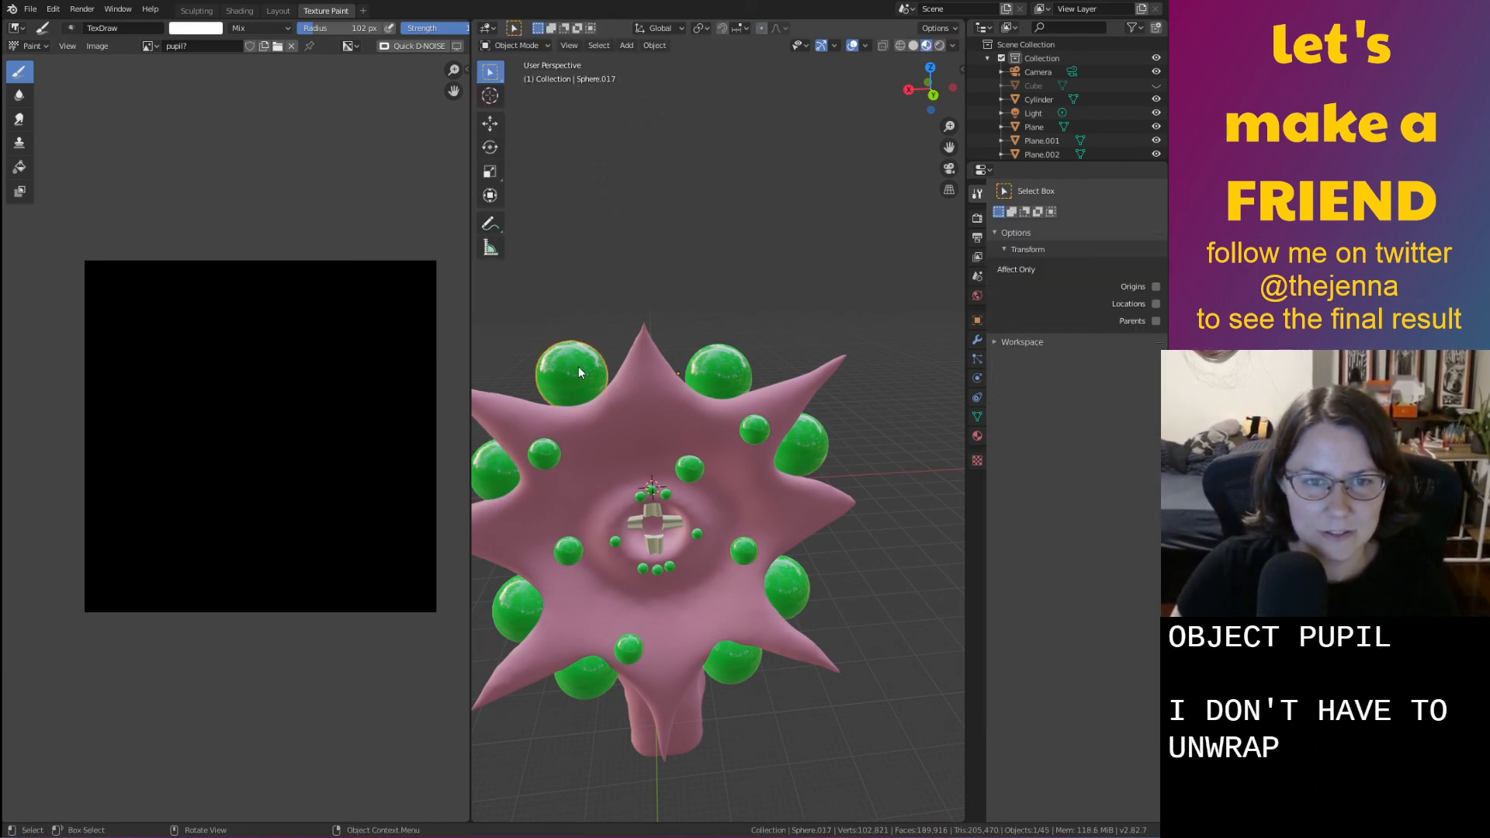
left_click(655, 45)
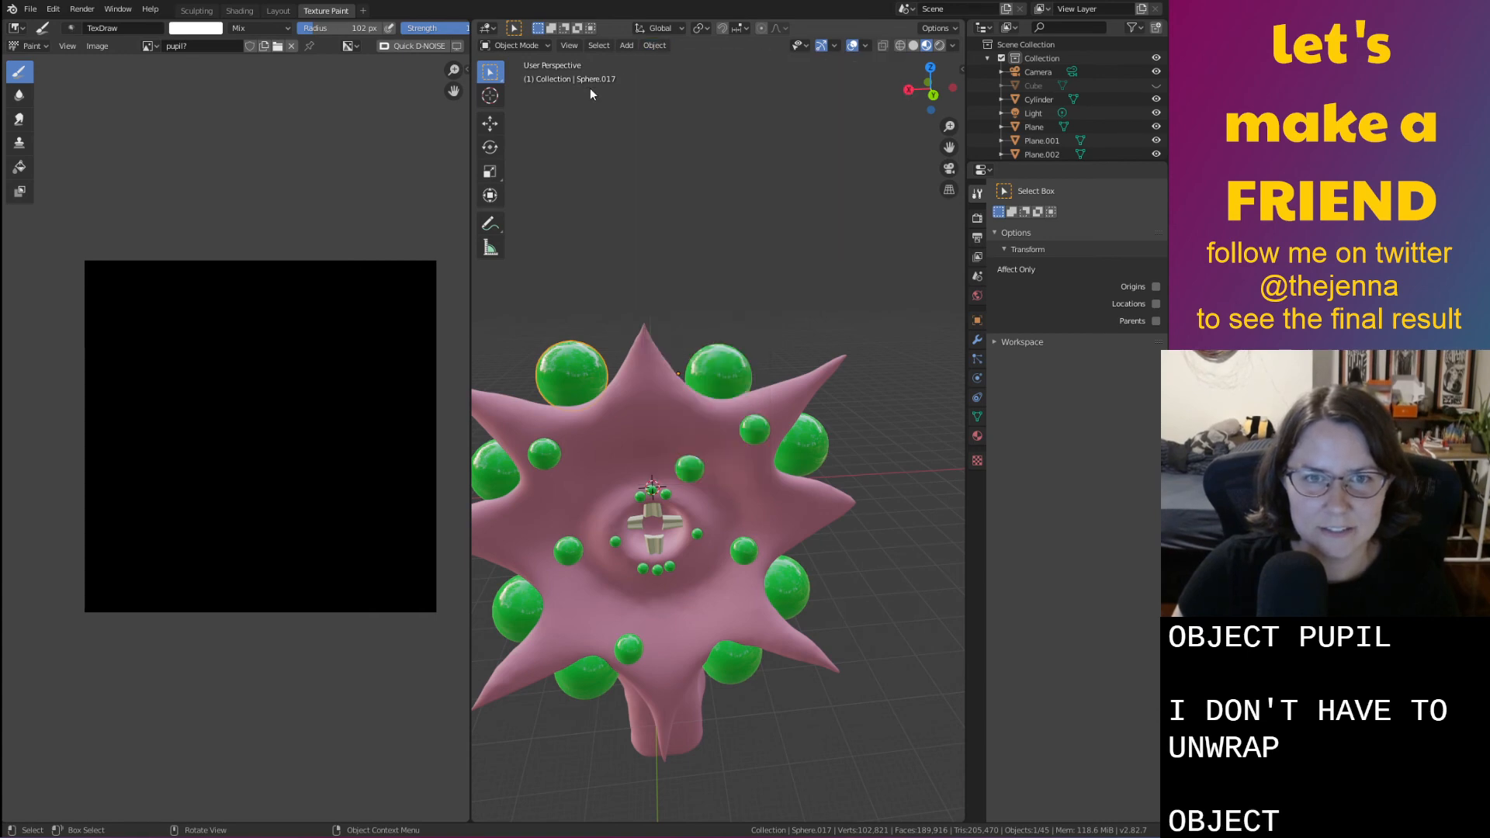
key("Tab")
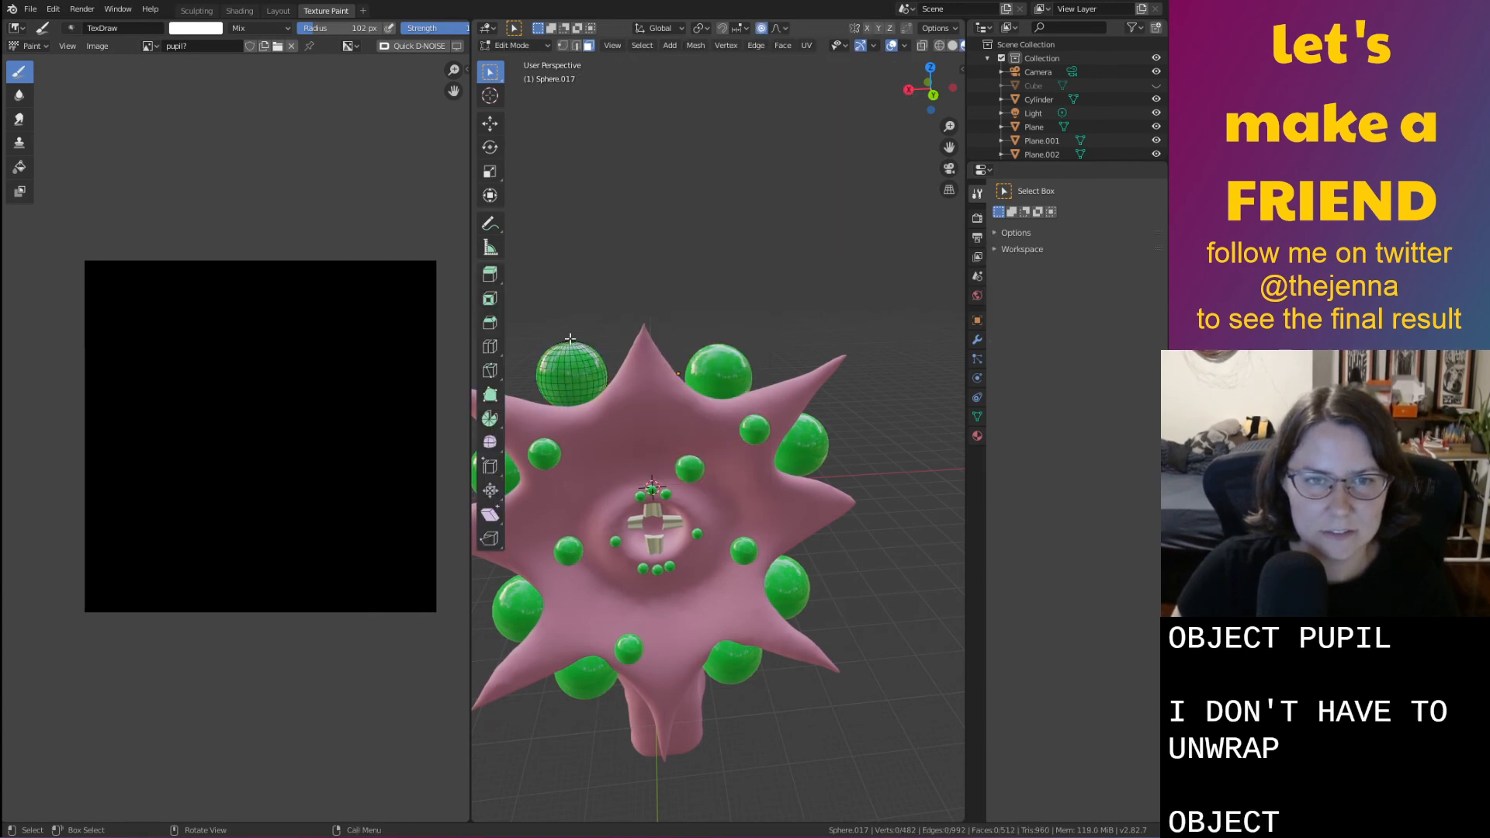
Unwrap all of the large eye's faces with Smart UV Project at a 66 angle limit and try a brush stroke on the image
left_click(807, 46)
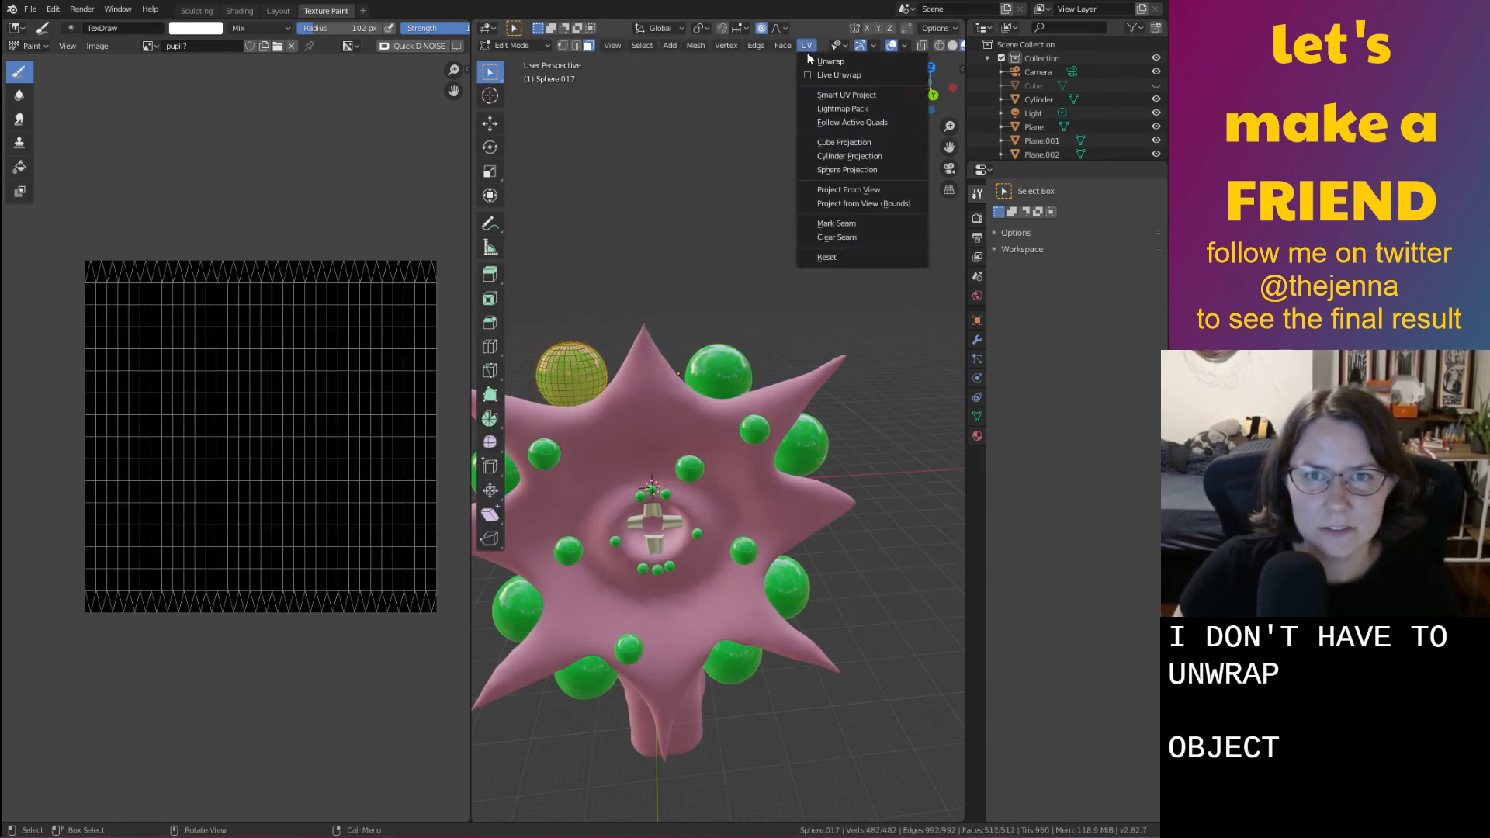
left_click(838, 94)
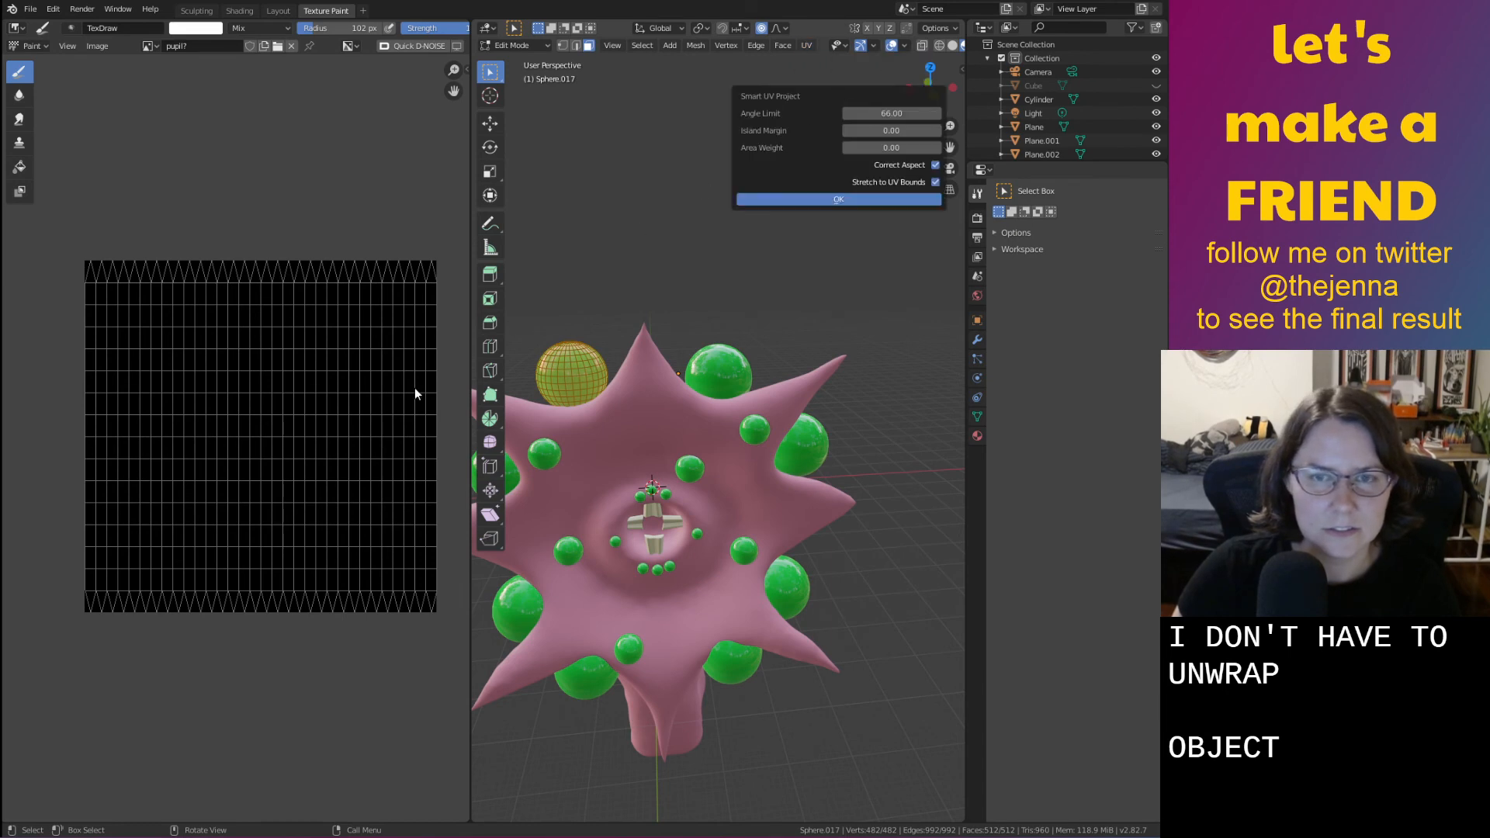
left_click(845, 197)
mouse_move(263, 505)
left_mouse_down()
mouse_move(278, 515)
mouse_move(260, 531)
left_mouse_up()
key("ctrl+z")
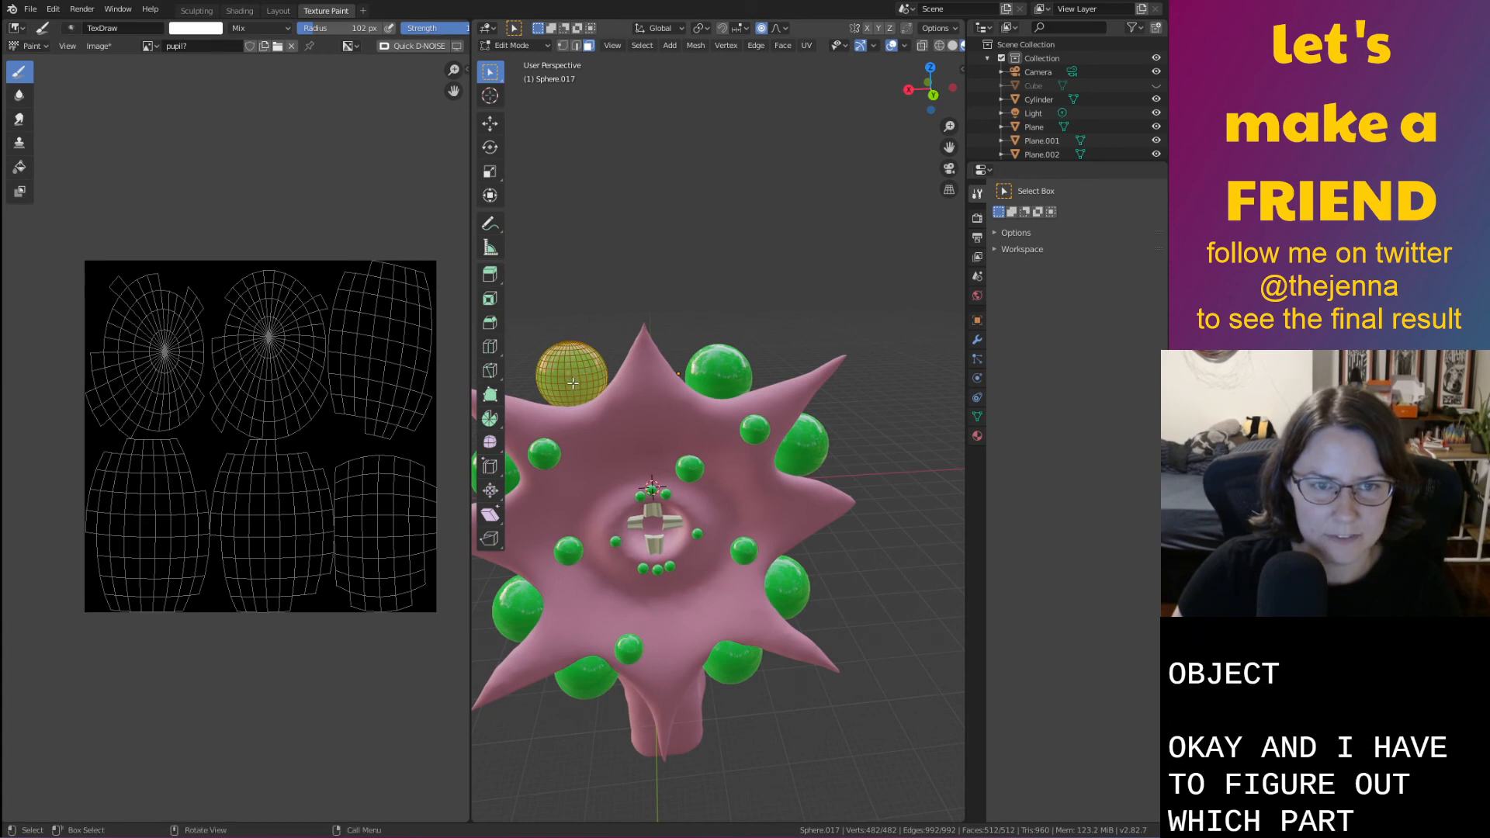
Select the large eye's front faces close up to examine which UV islands they occupy on the image
scroll(590, 383, "up", 3)
middle_click_drag(590, 383, 740, 458)
scroll(739, 458, "up", 4)
left_click(645, 456)
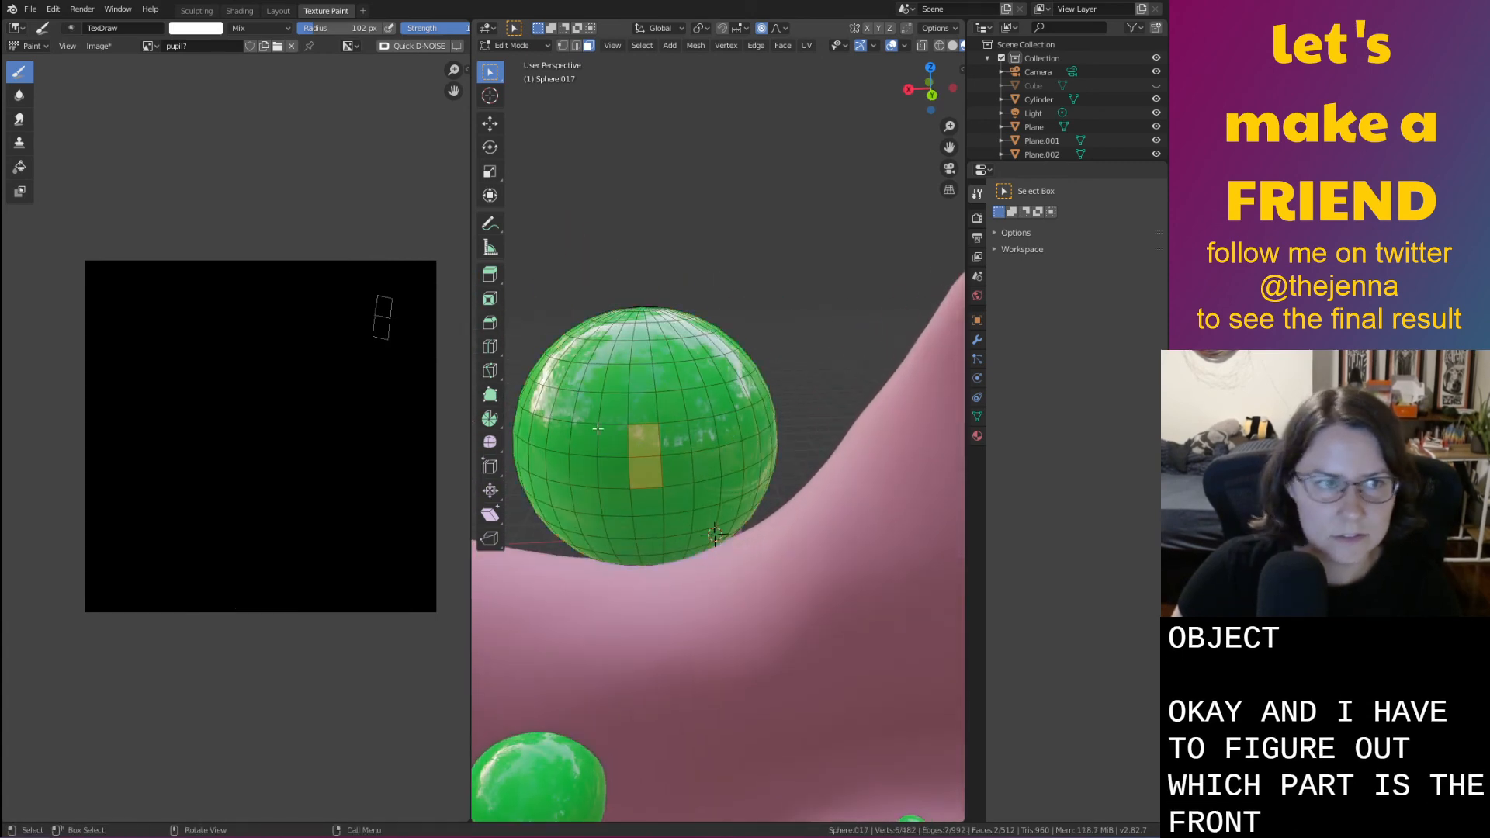
left_click_drag(596, 464, 708, 471)
mouse_move(763, 351)
left_mouse_down()
mouse_move(643, 536)
mouse_move(574, 542)
left_mouse_up()
left_click(587, 408)
left_click_drag(567, 357, 713, 528)
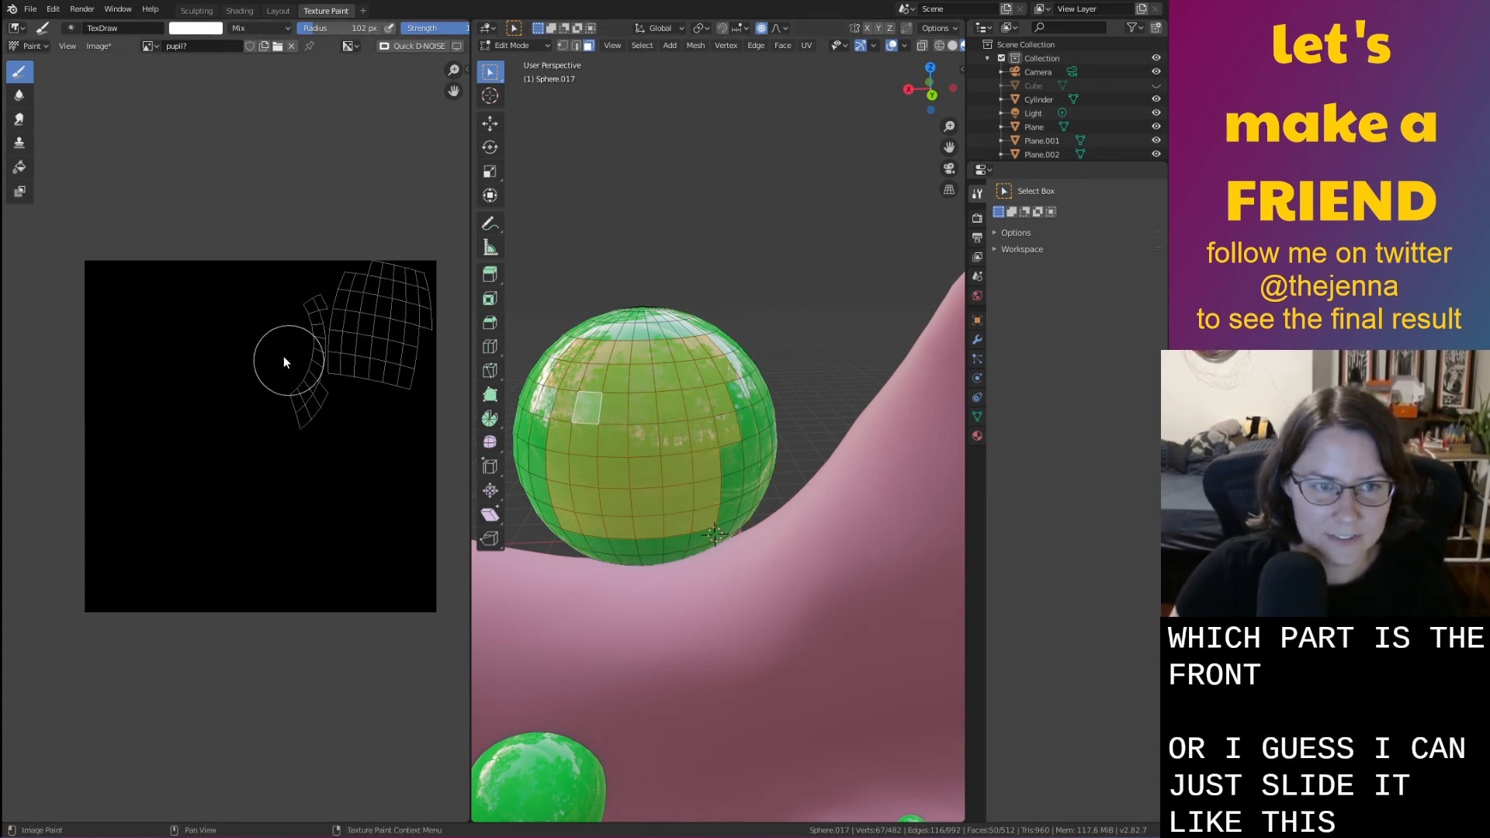
Select all the eye's faces and save the file, trying and undoing white brush strokes across the UV layout
key("a")
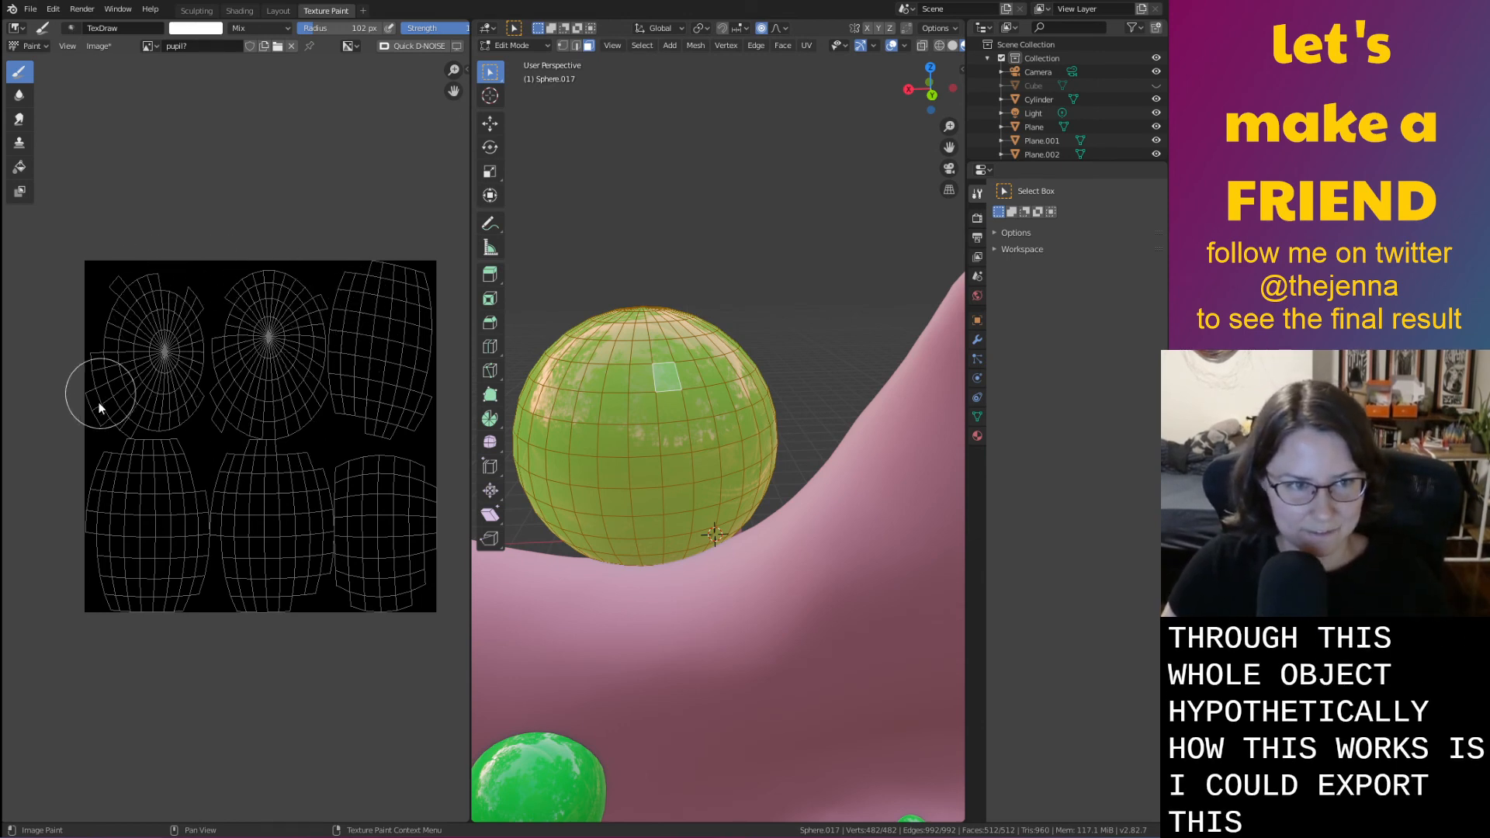
mouse_move(137, 495)
left_mouse_down()
mouse_move(415, 450)
mouse_move(90, 342)
mouse_move(220, 392)
mouse_move(284, 514)
left_mouse_up()
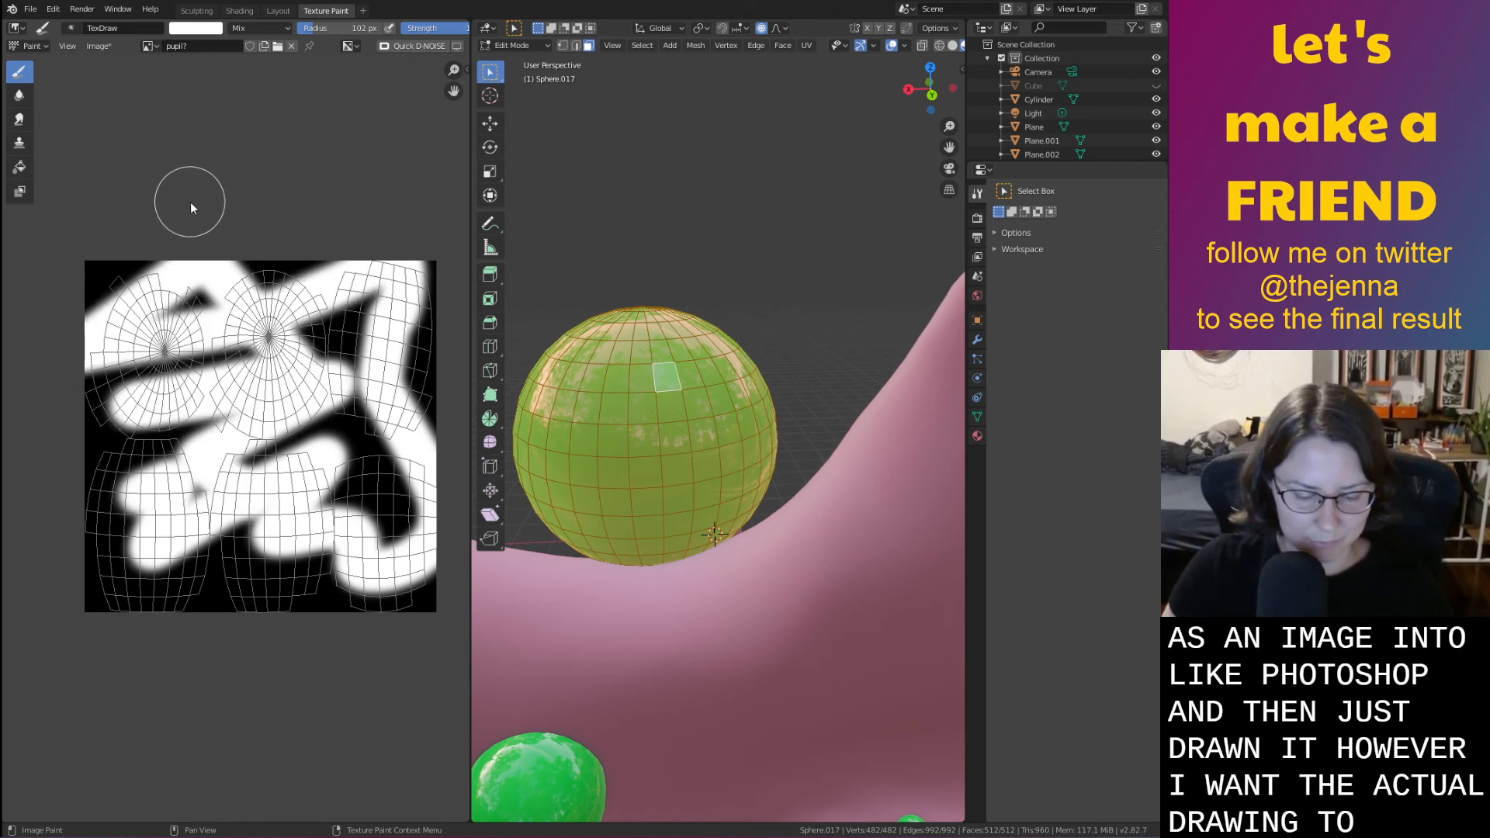
key("ctrl+z")
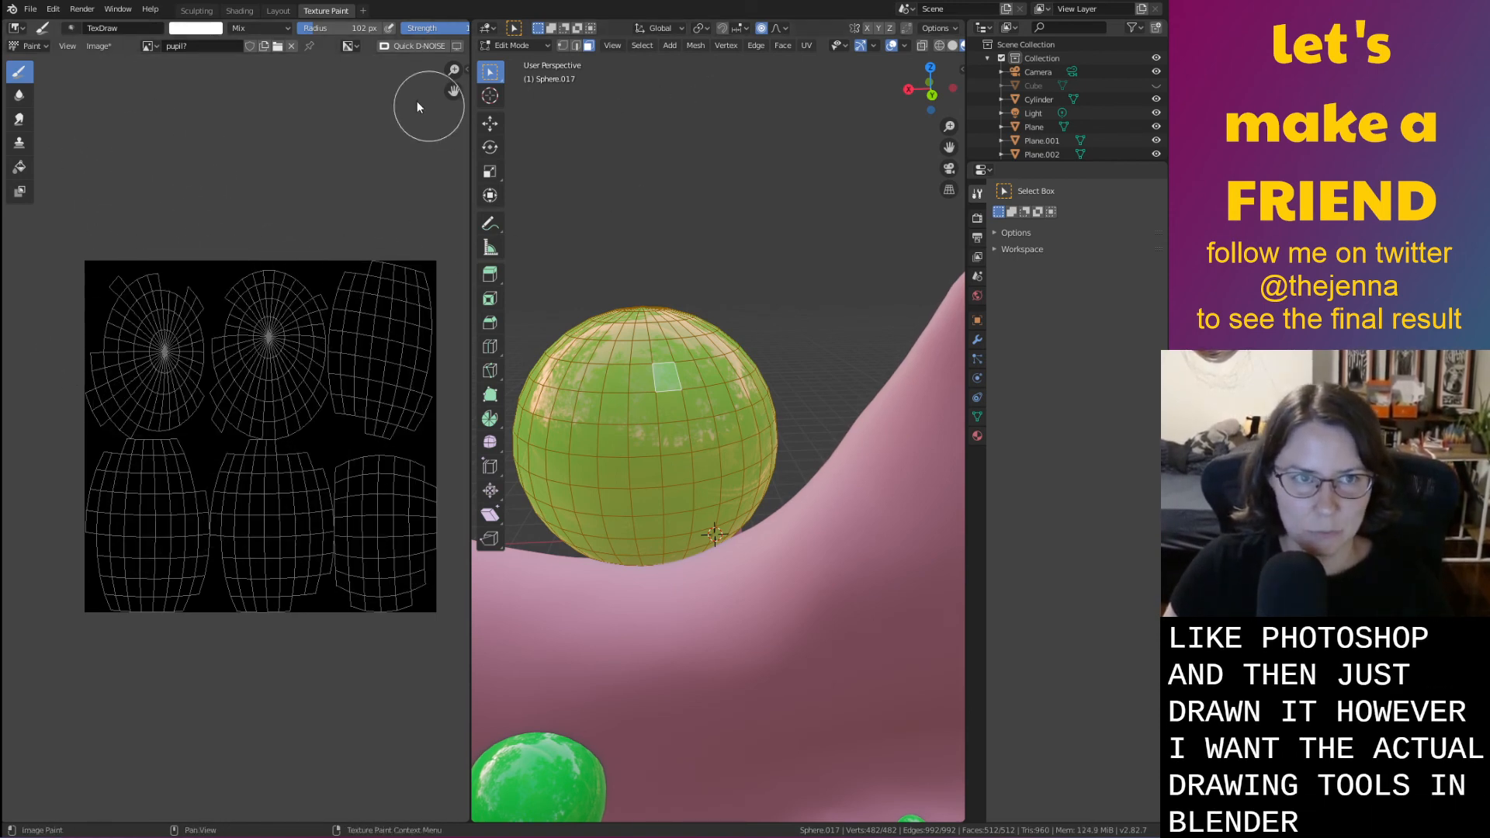
key("ctrl+s")
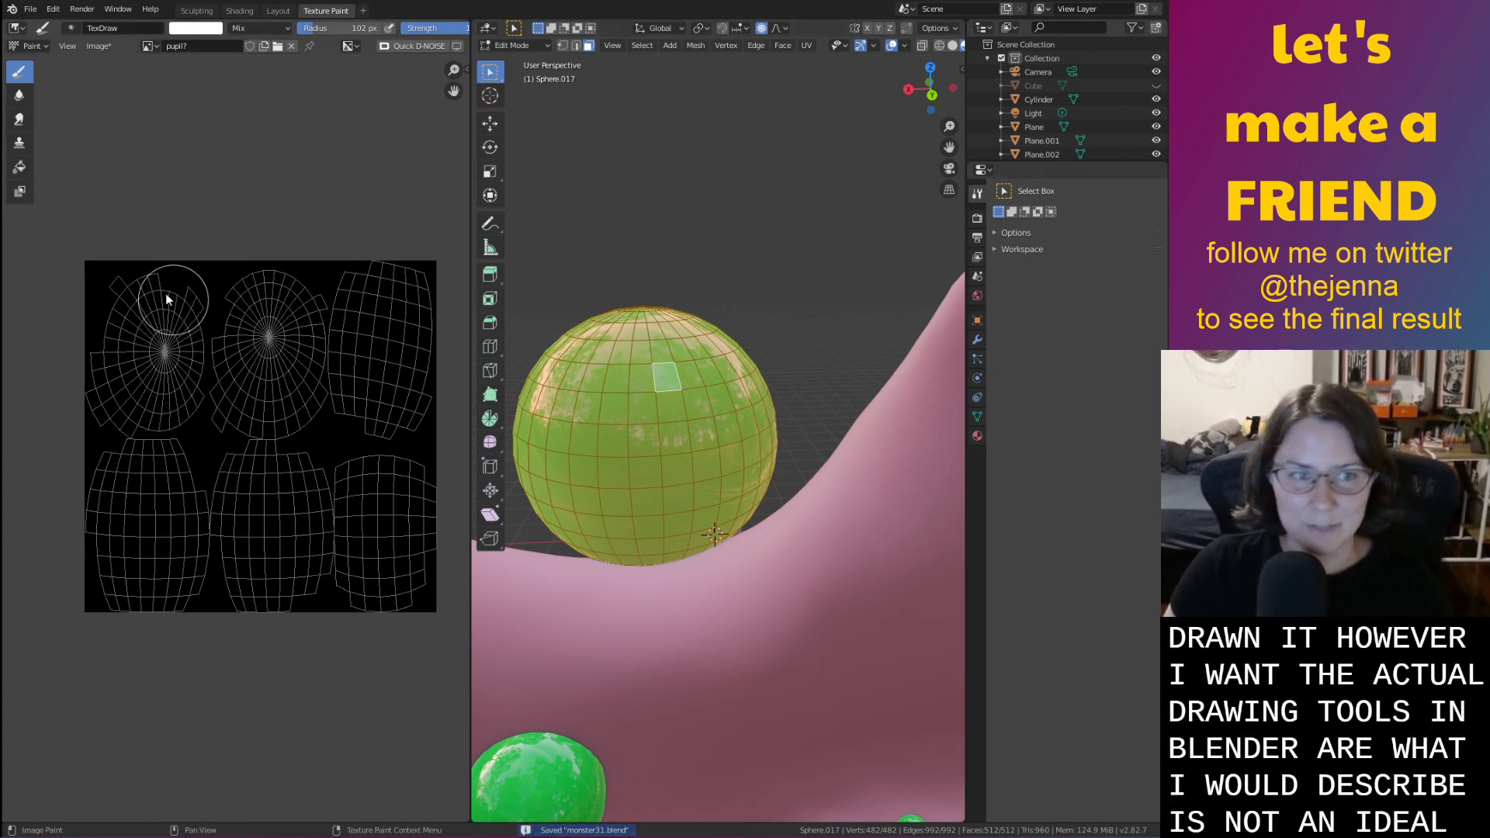
mouse_move(125, 351)
left_mouse_down()
mouse_move(219, 409)
mouse_move(339, 569)
left_mouse_up()
key("ctrl+z")
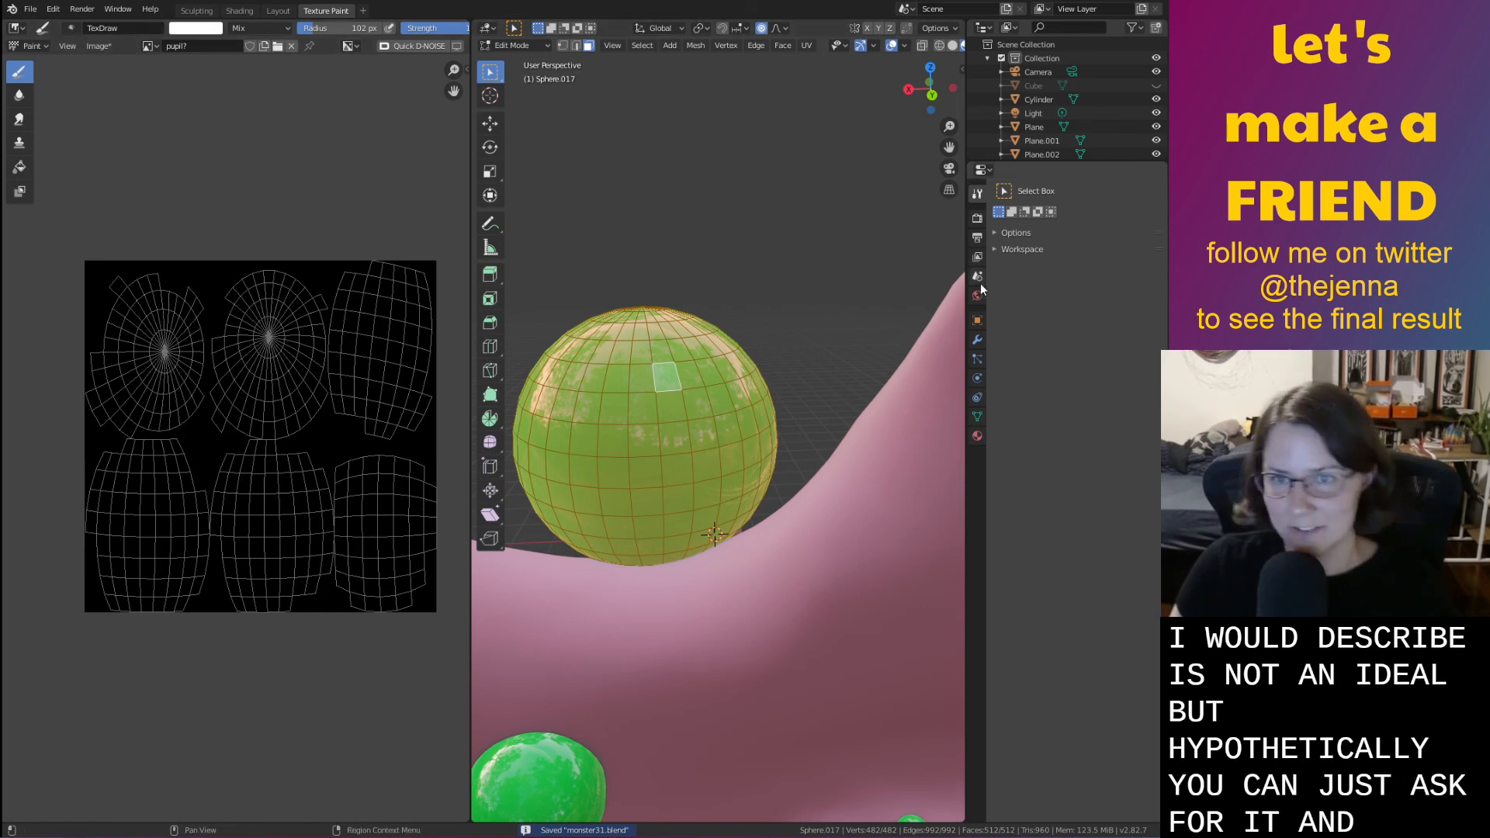
Open the eyes material's settings and look through its surface shader and subsurface method options
left_click(977, 219)
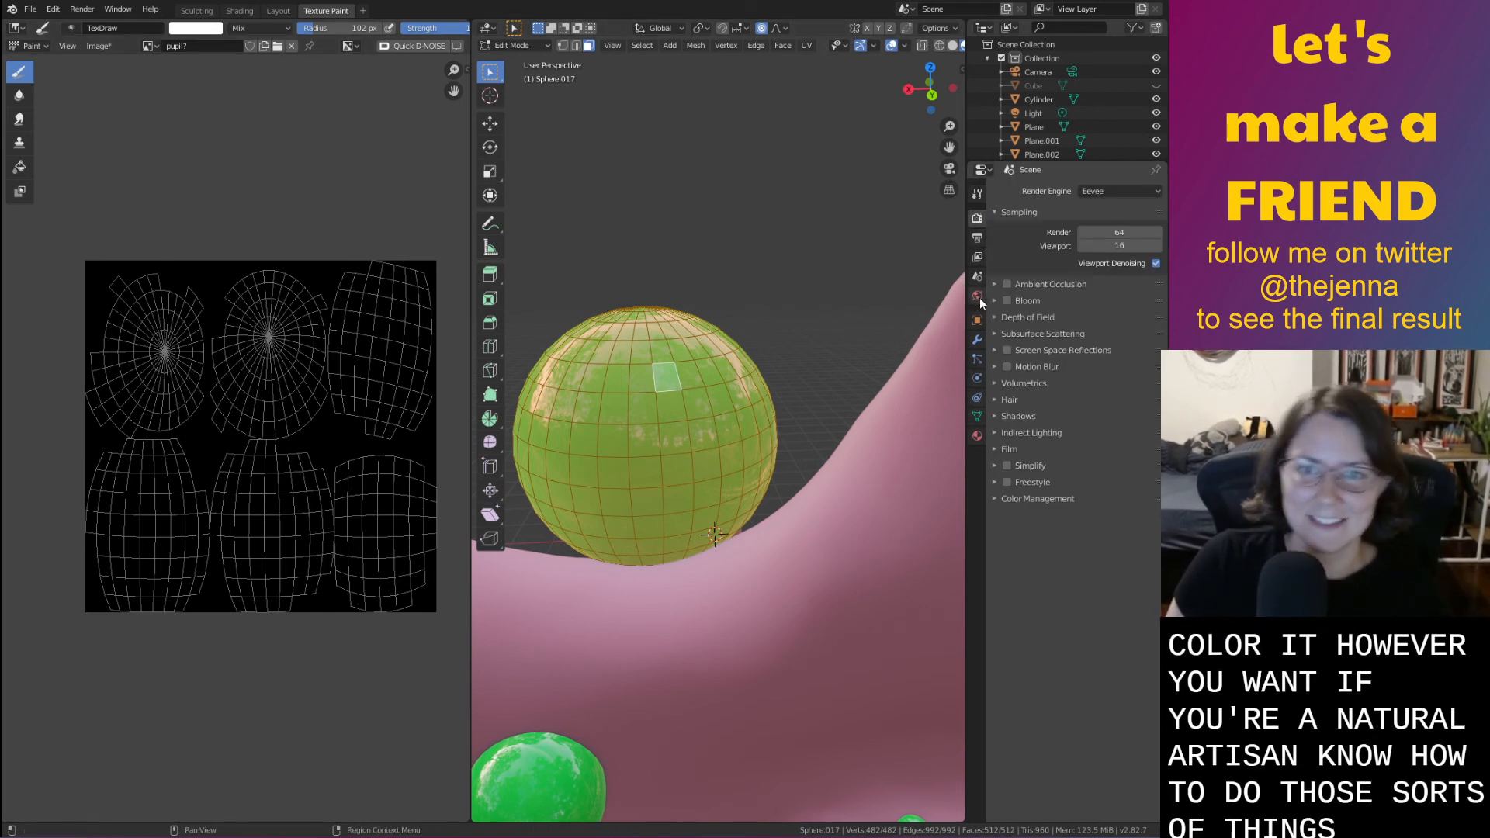
left_click(978, 435)
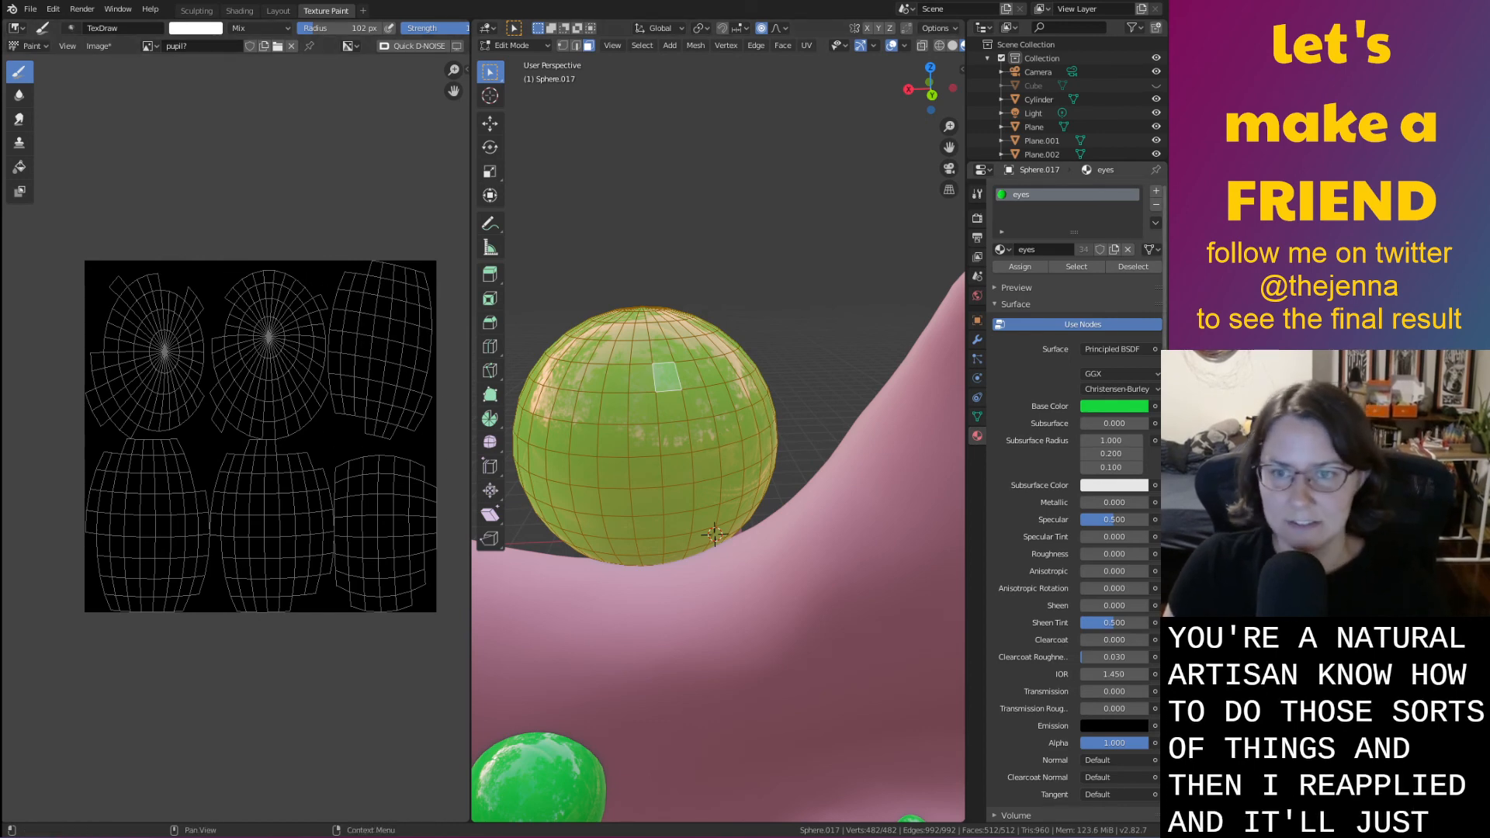
left_click(1122, 349)
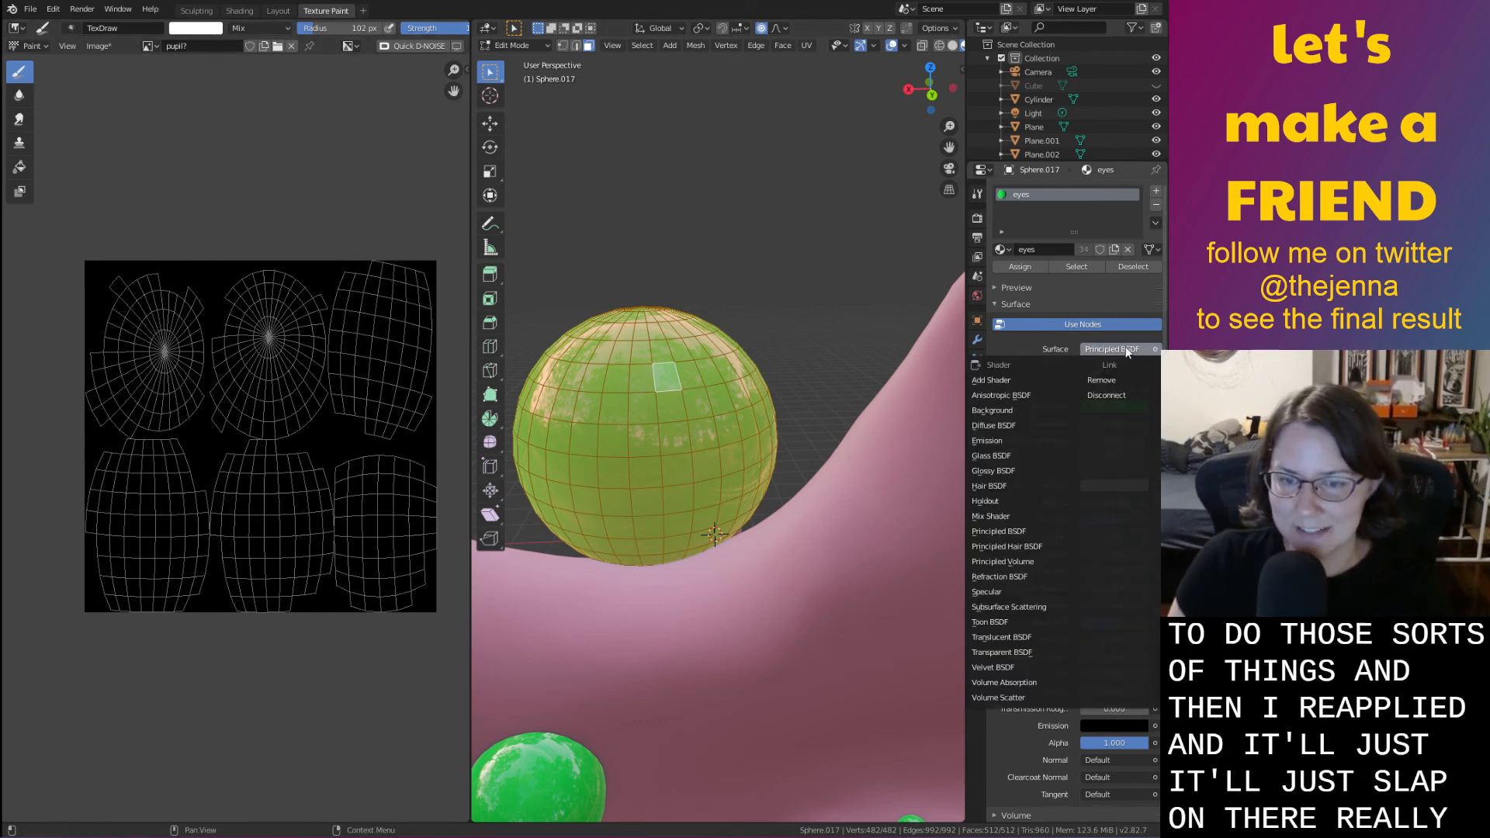
left_click(1128, 348)
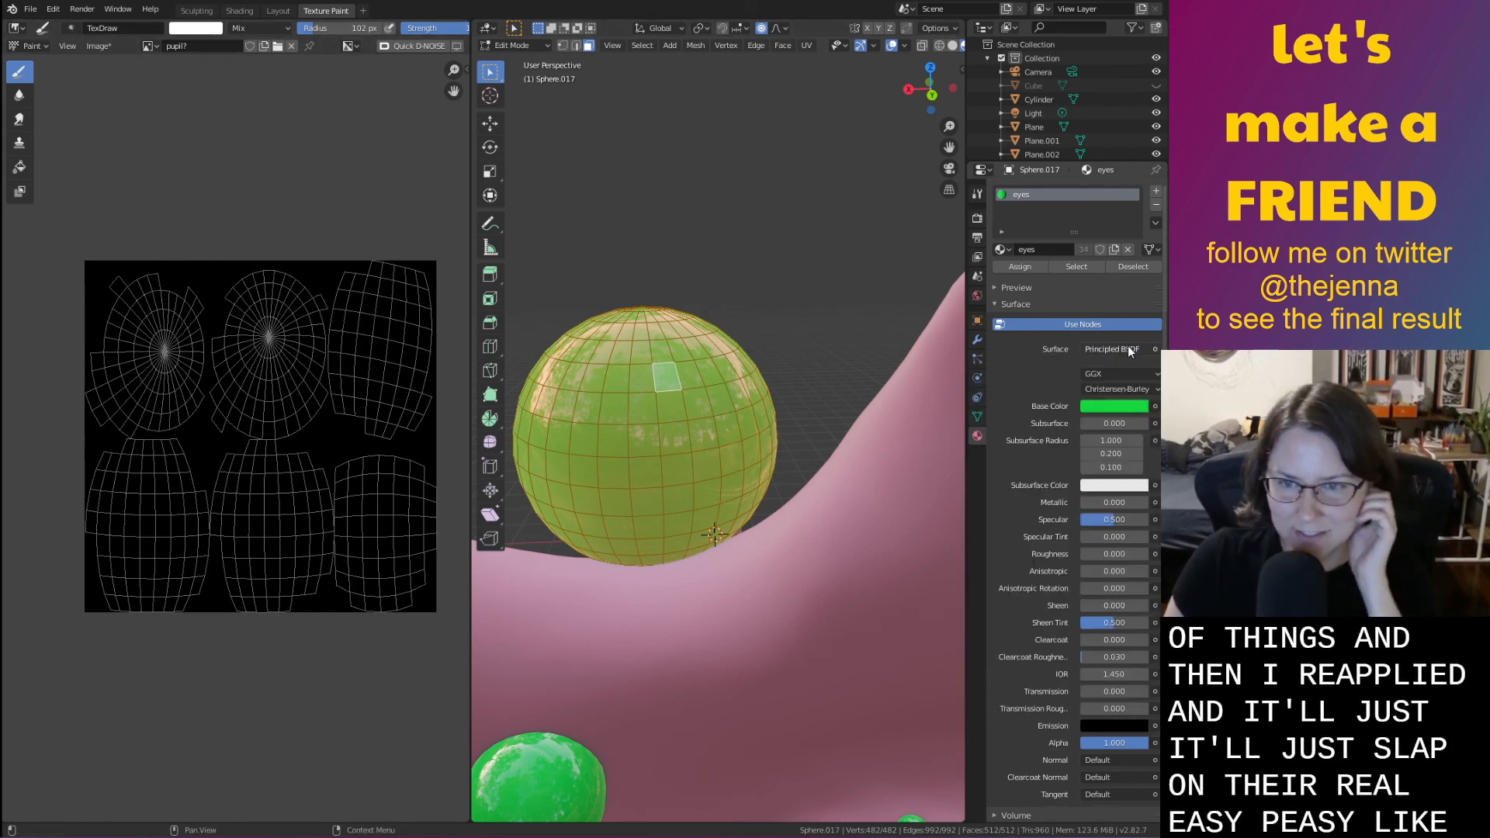
left_click(1127, 376)
left_click(1102, 389)
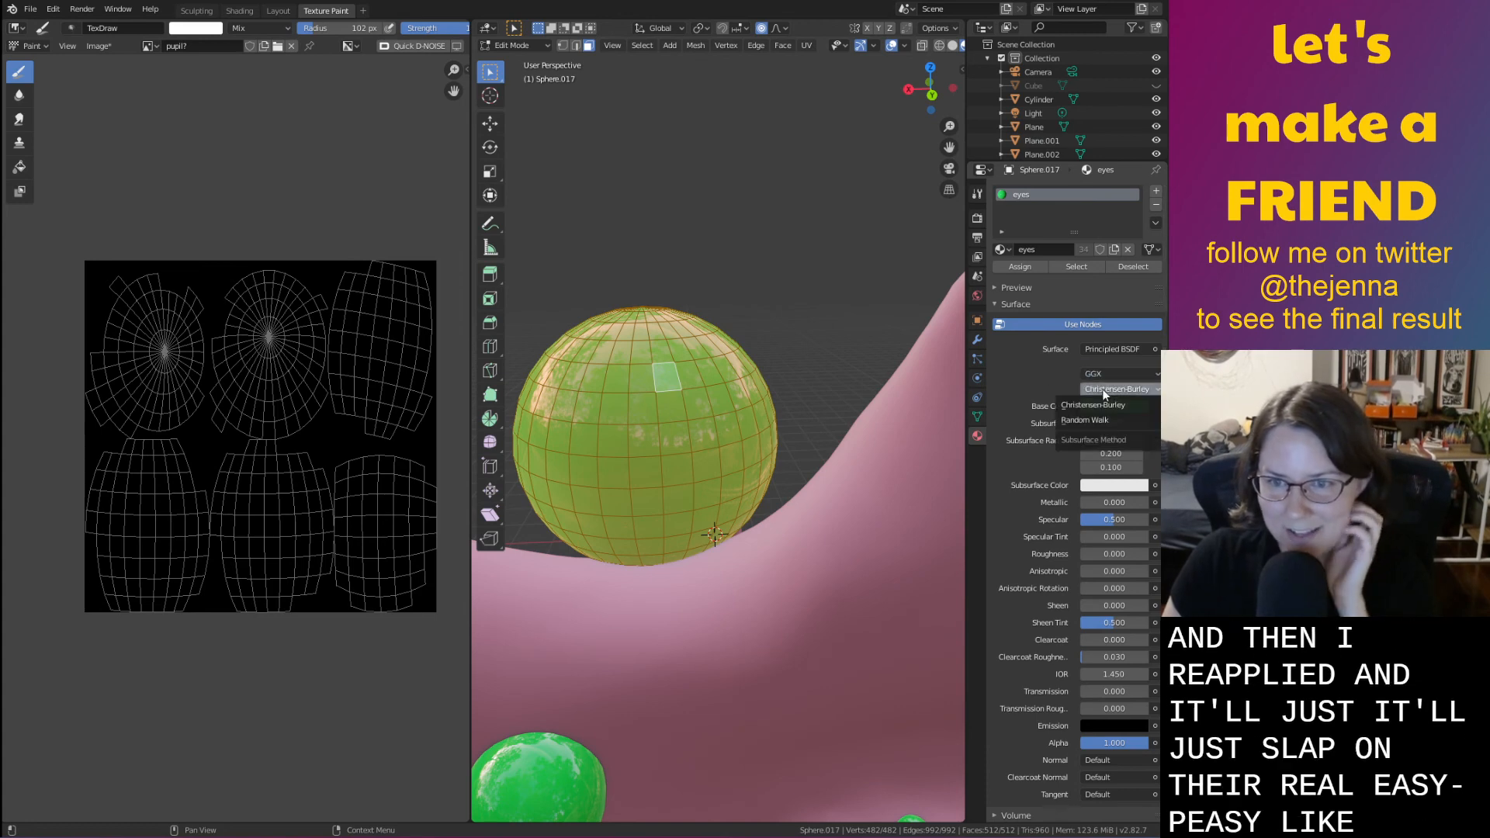
Reset the eyes material by switching its surface to Add Shader and back to Principled BSDF
left_click(1108, 350)
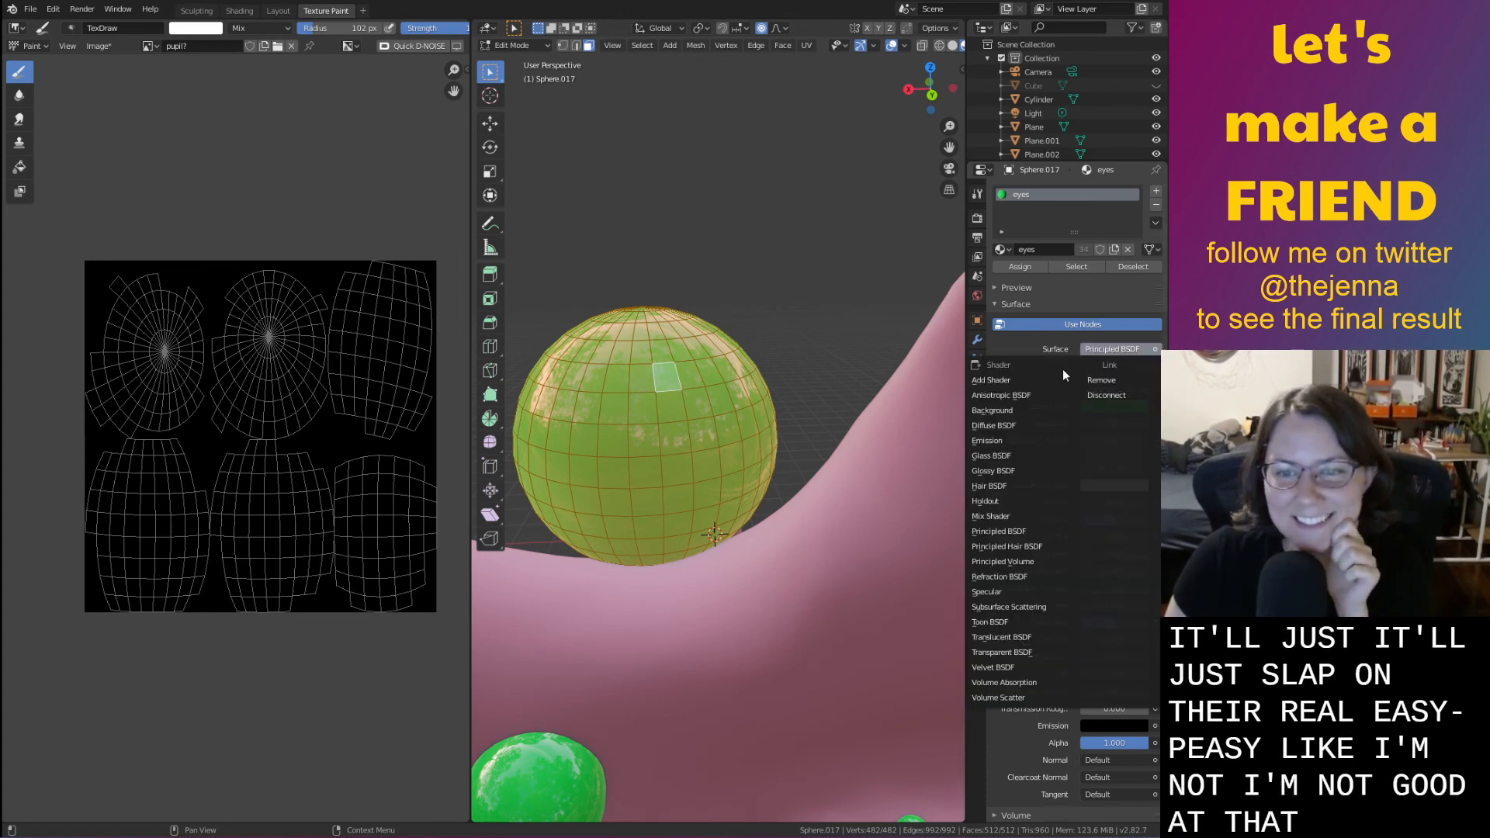
left_click(1029, 379)
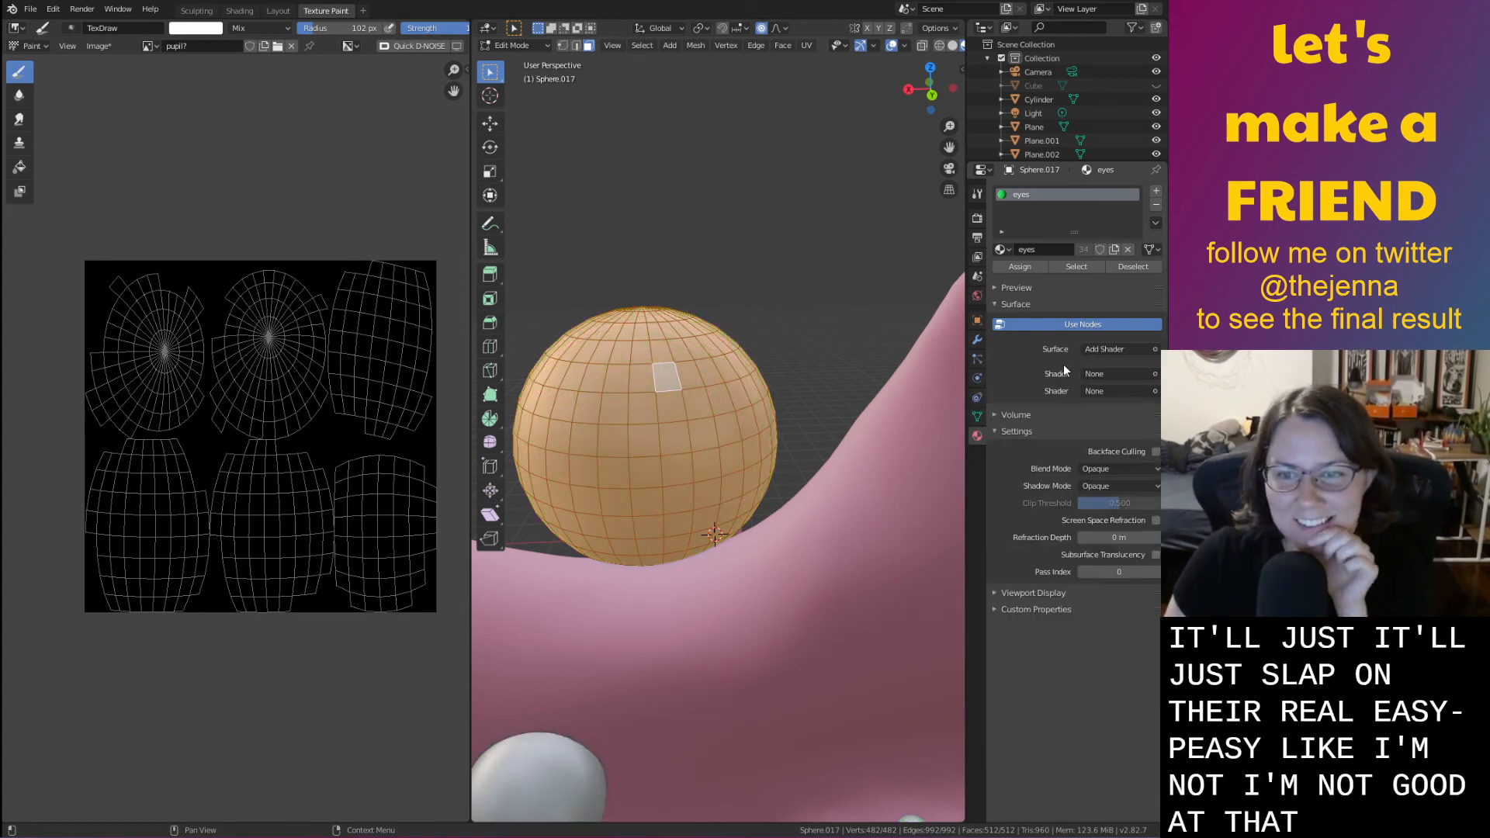
left_click(1124, 348)
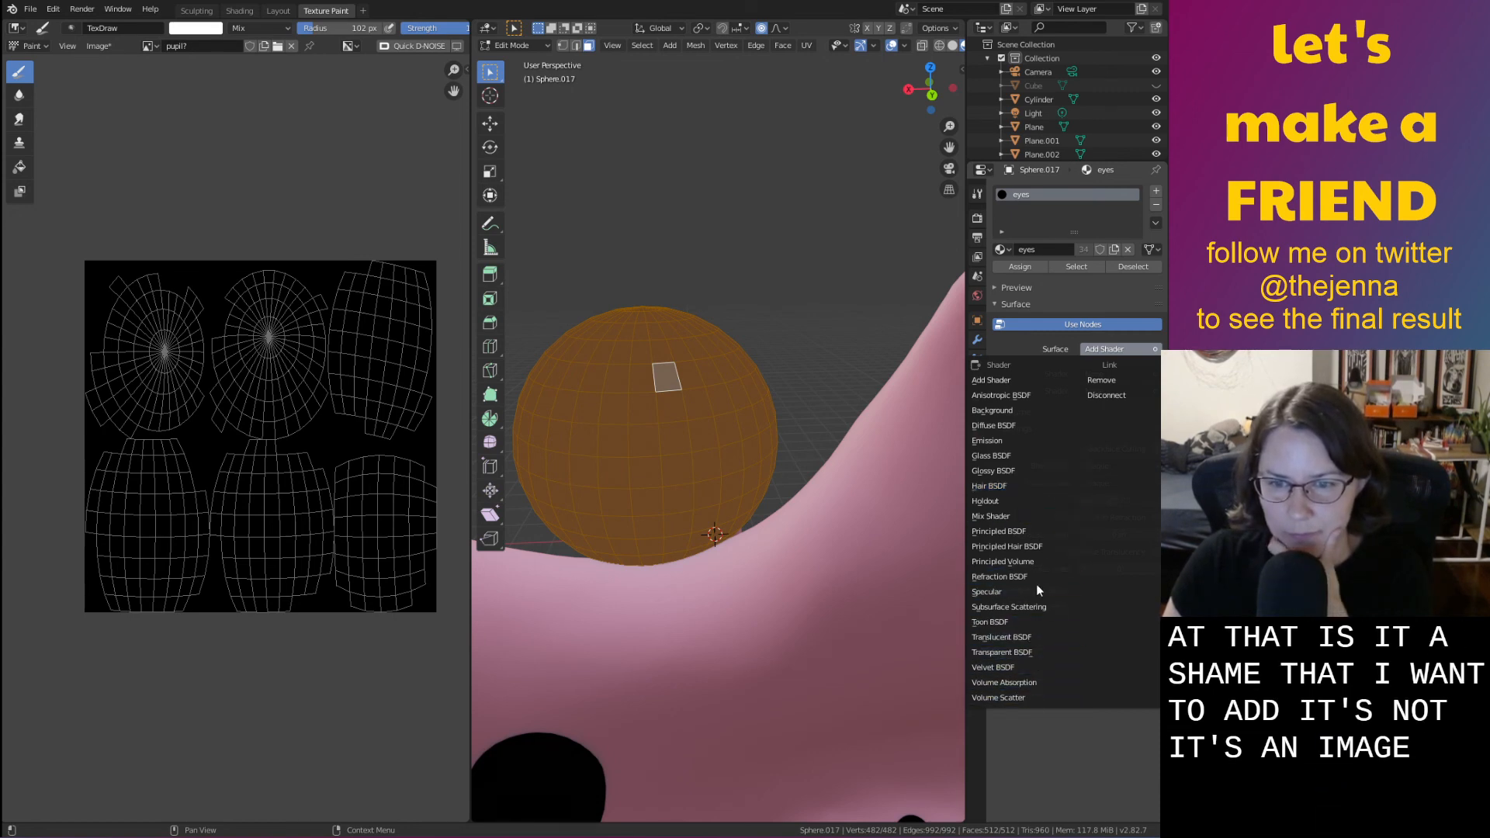
left_click(1027, 534)
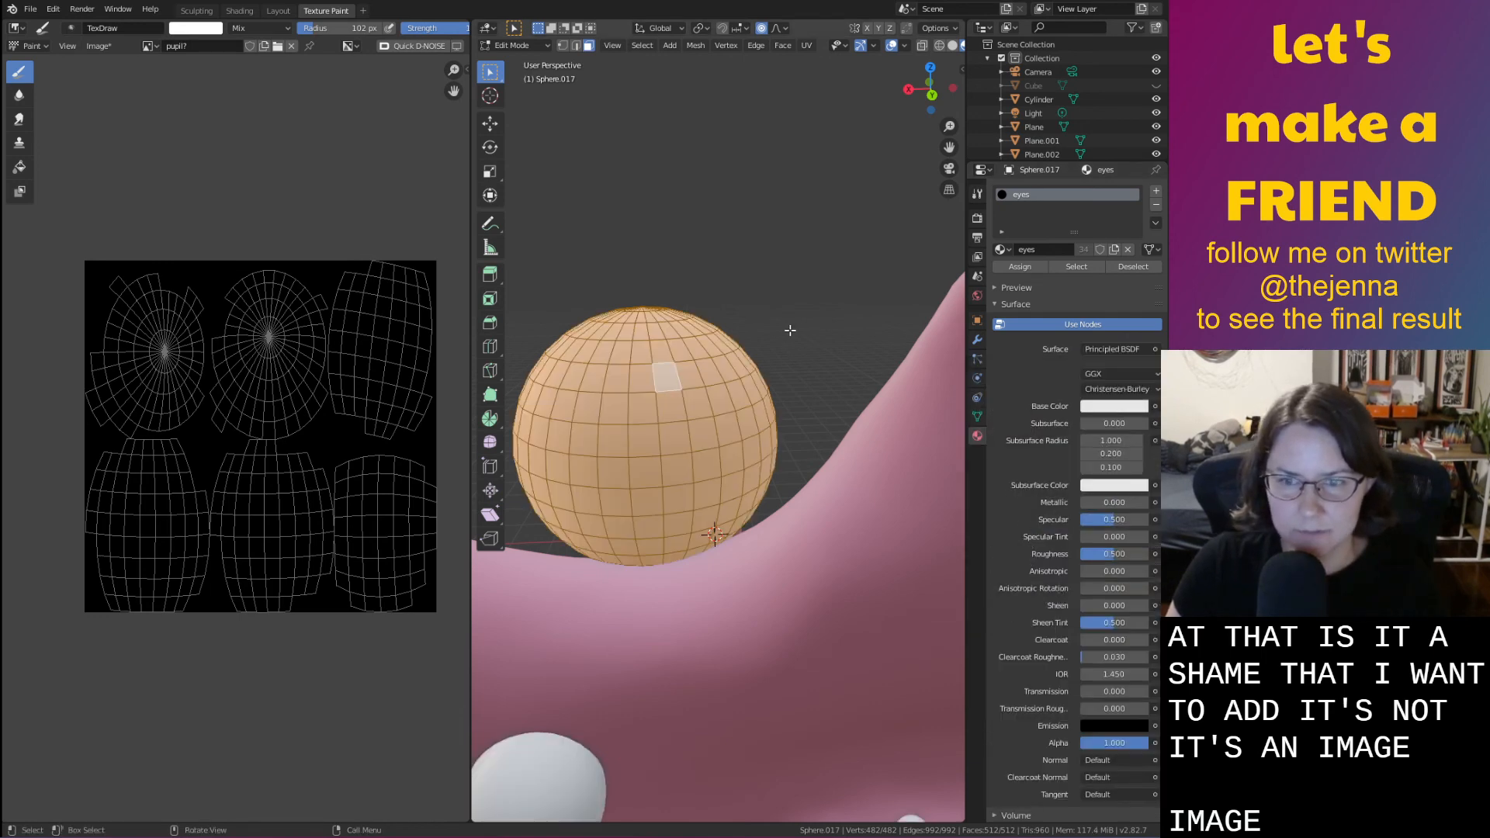
Select all of the large eye's faces again and switch to the Shading workspace
scroll(712, 305, "down", 6)
left_click(712, 305)
scroll(732, 395, "up", 5)
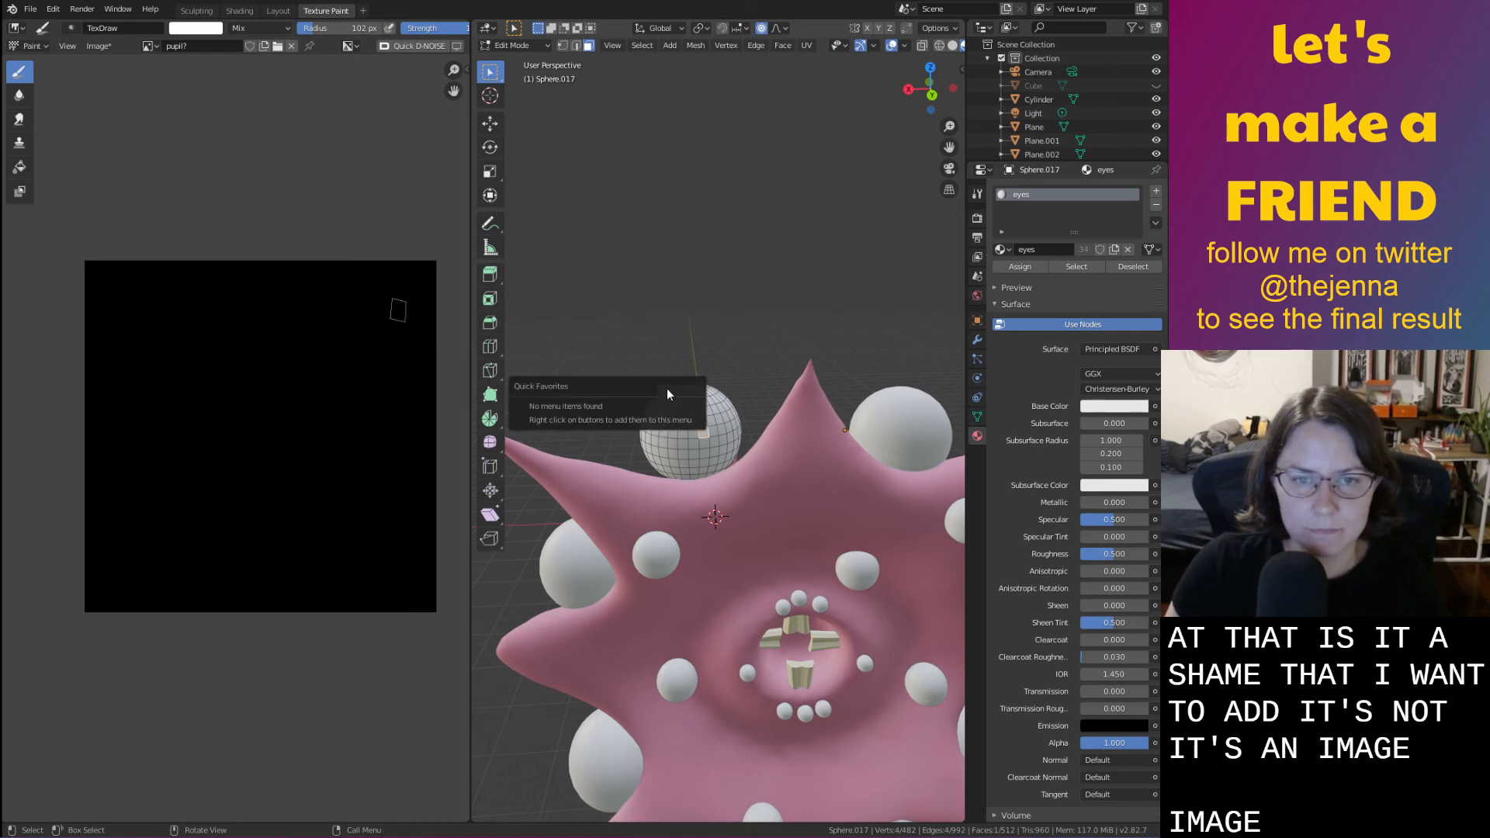
key("a")
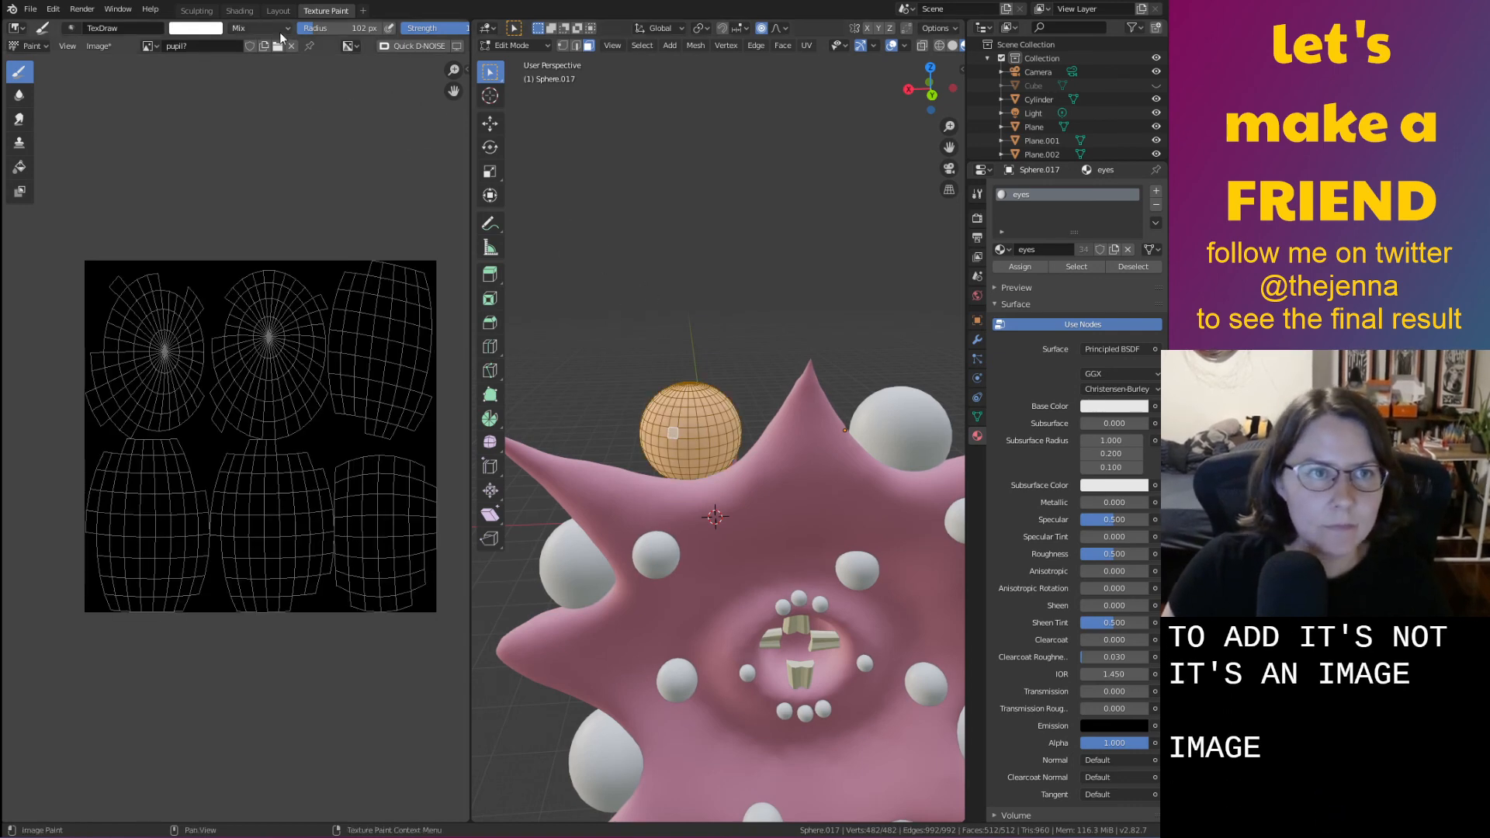
left_click(278, 10)
left_click(238, 11)
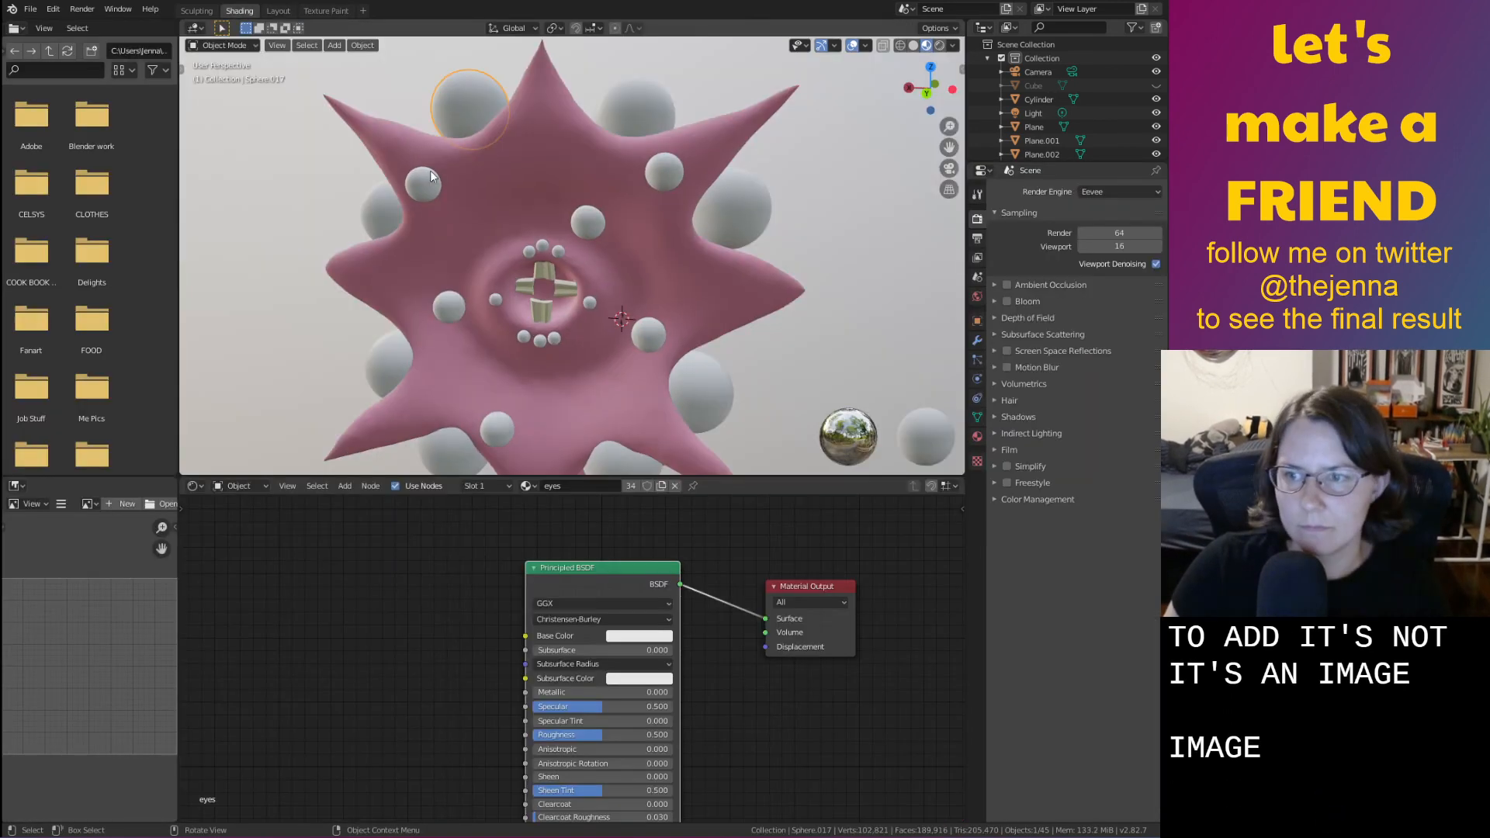
Add an Image Texture node to the eyes material and link its Color output to the Principled BSDF's Base Color
middle_click_drag(671, 554, 699, 520)
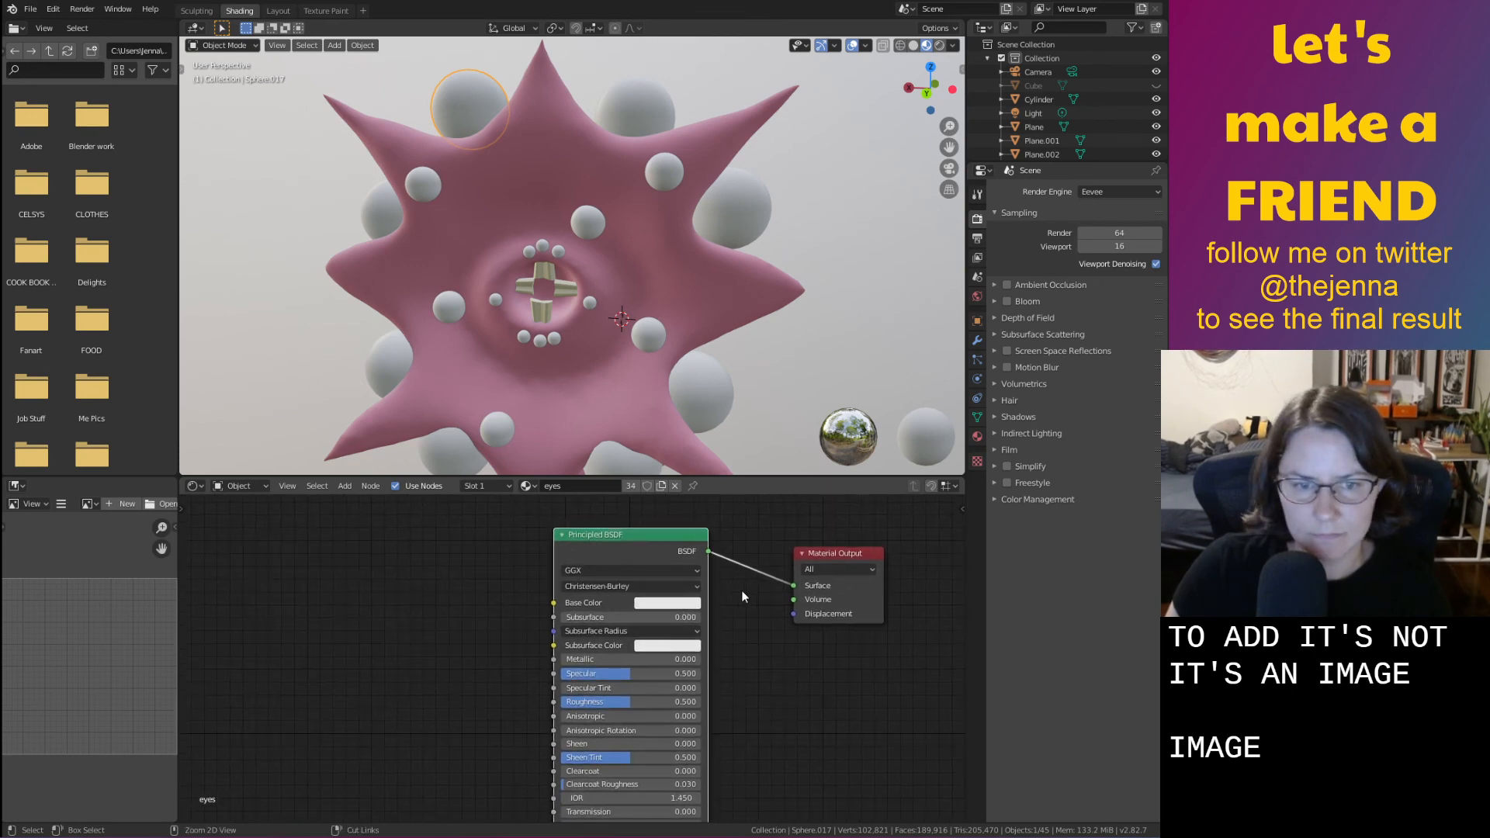
scroll(737, 588, "up", 1)
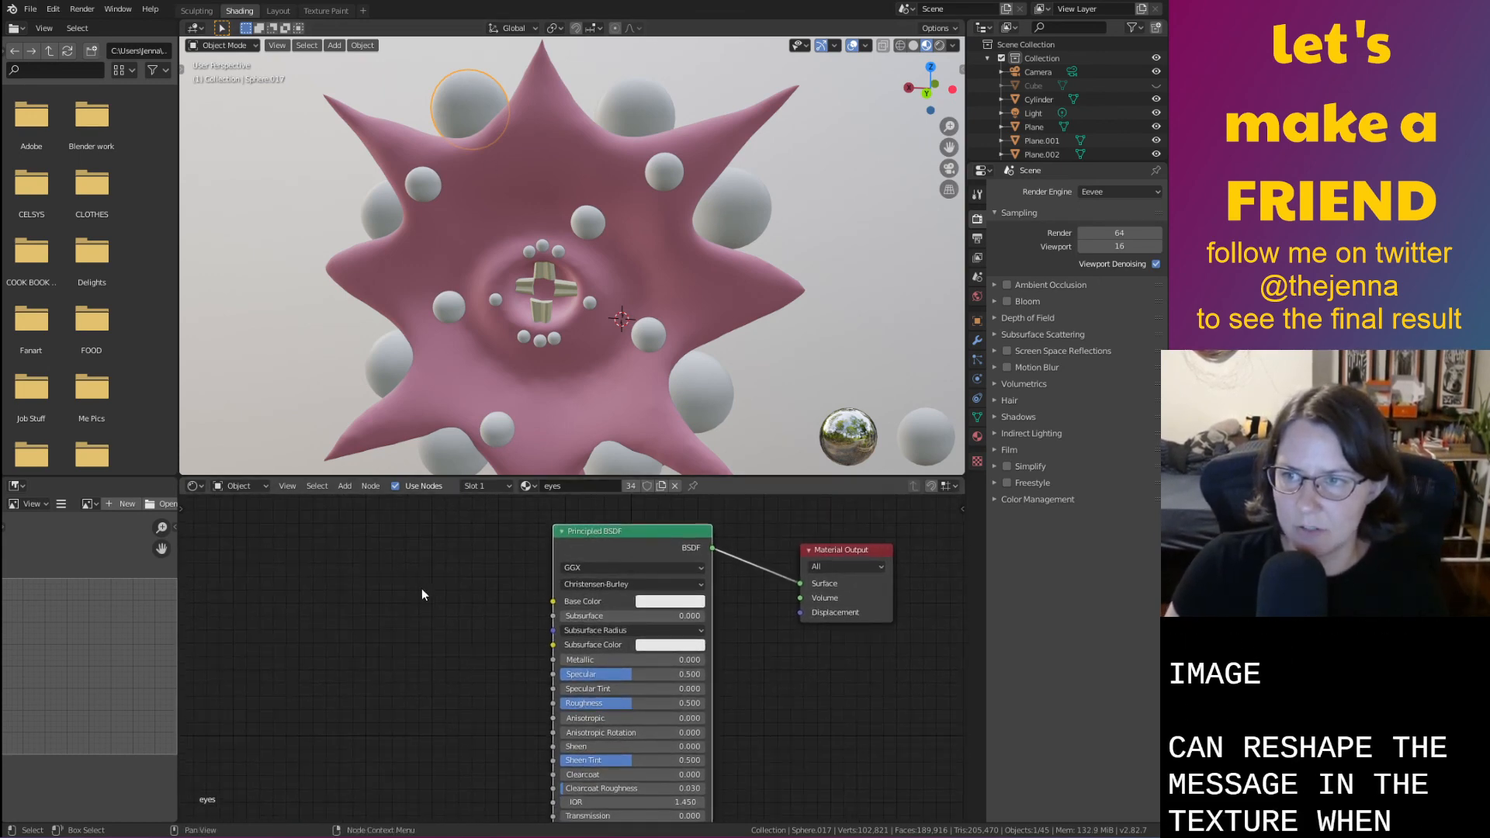
key("shift+a")
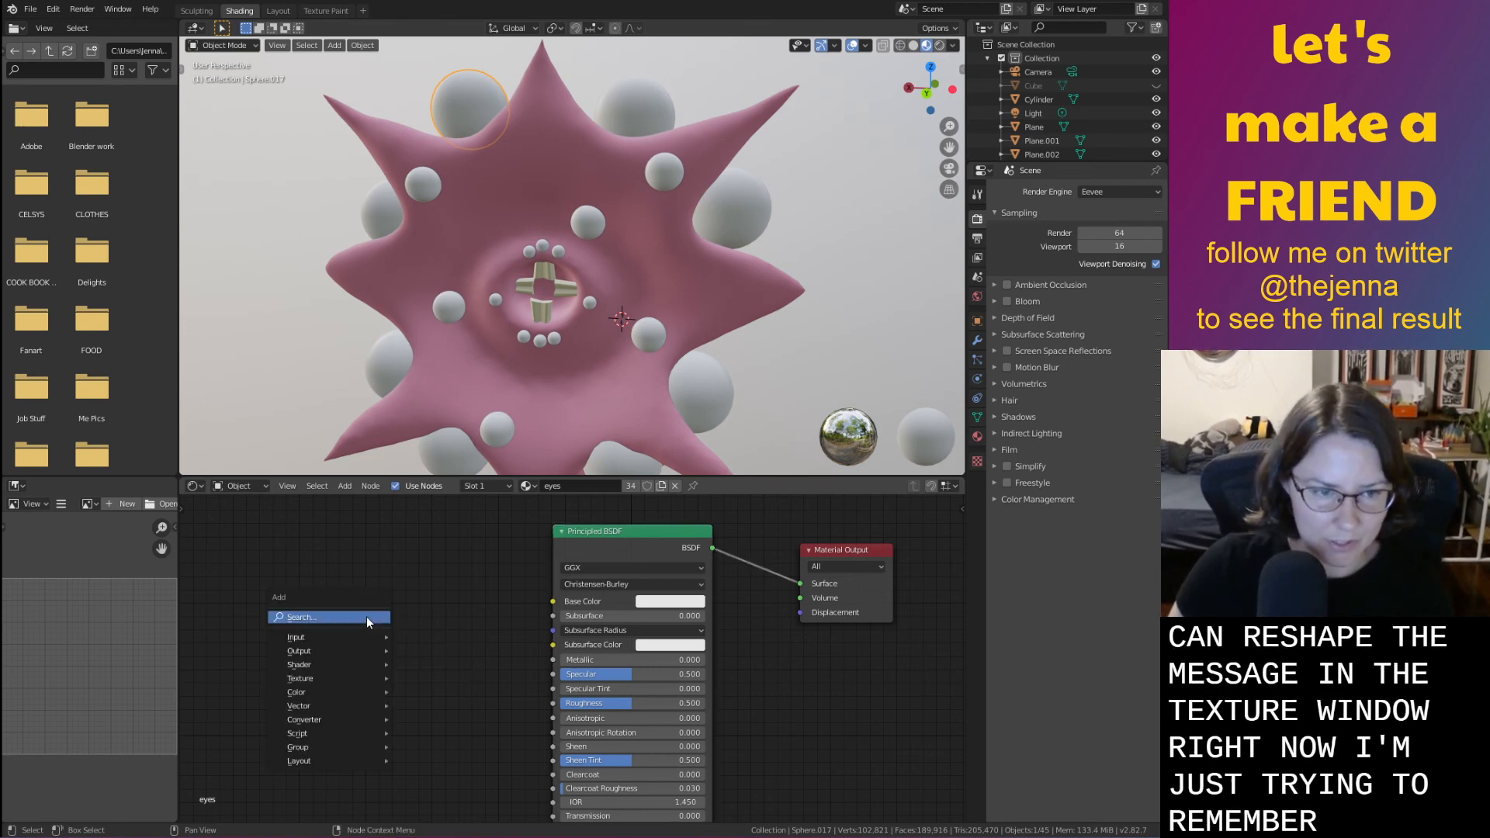
left_click(366, 617)
type("image")
key("Return")
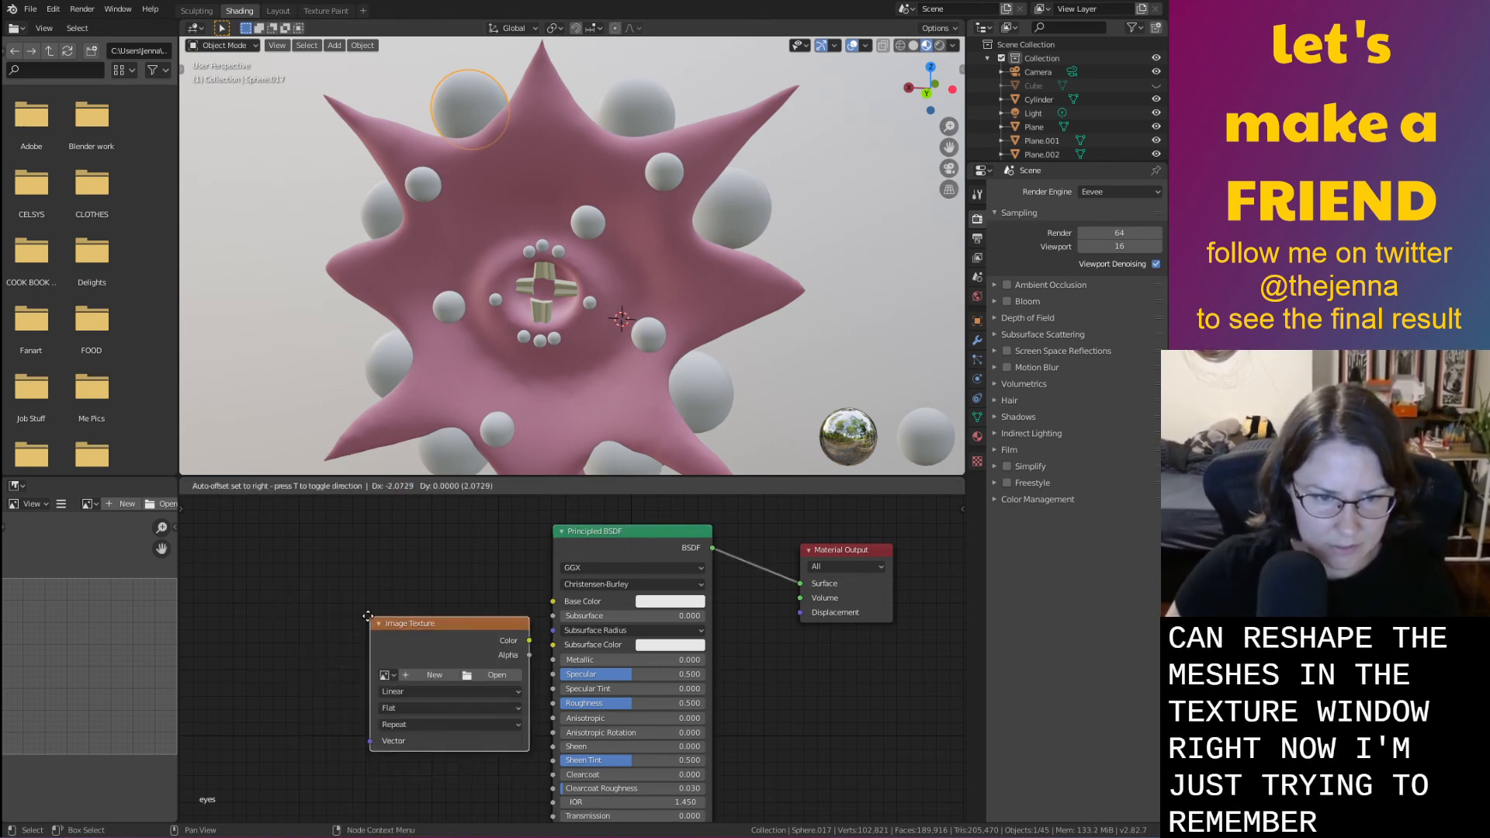
left_click(511, 617)
left_click_drag(548, 605, 551, 602)
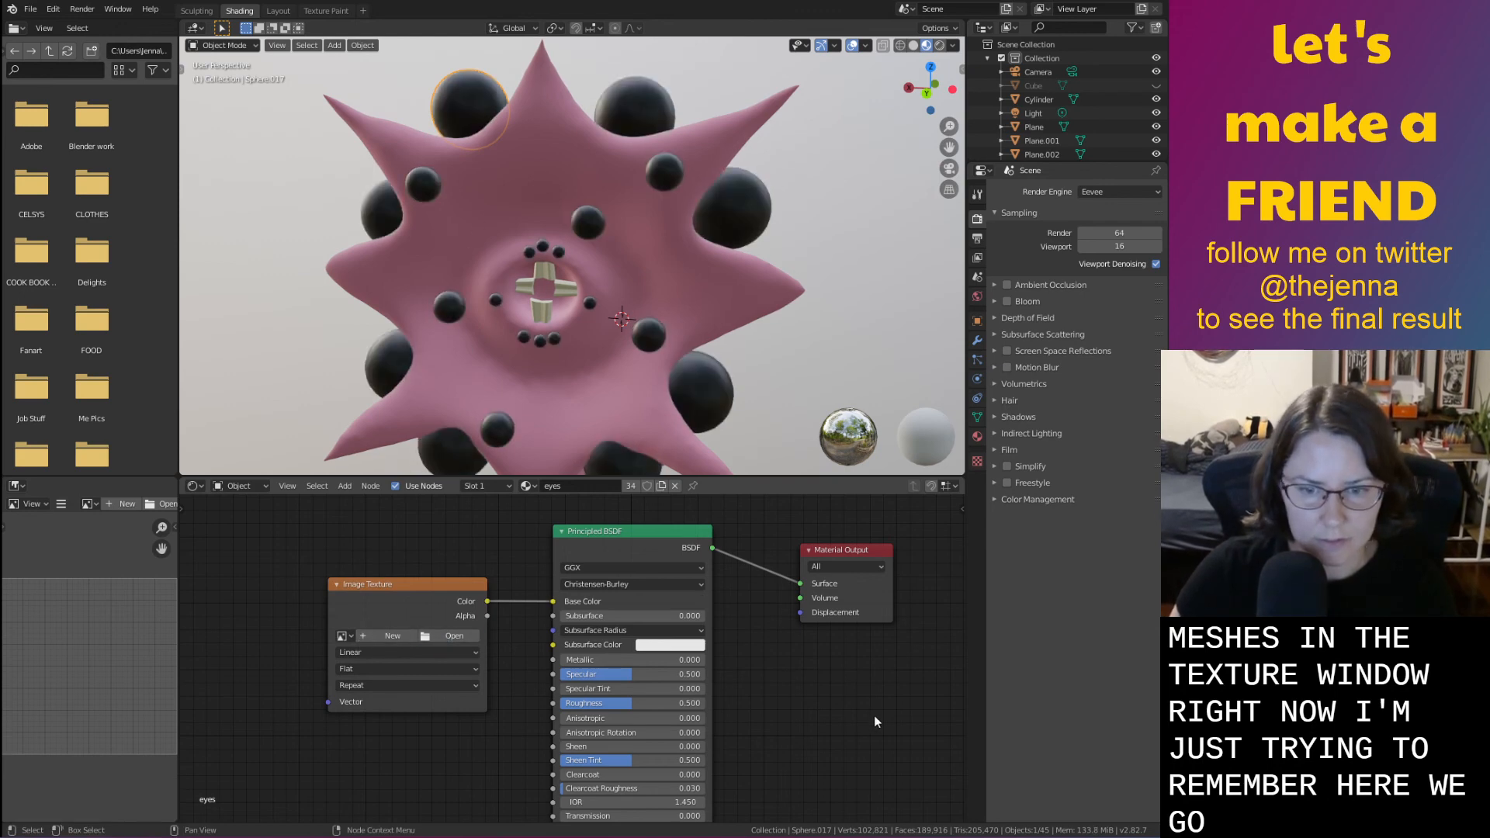
Save the "pupil?" image in the Texture Paint workspace and return to the Shading workspace
left_click(326, 11)
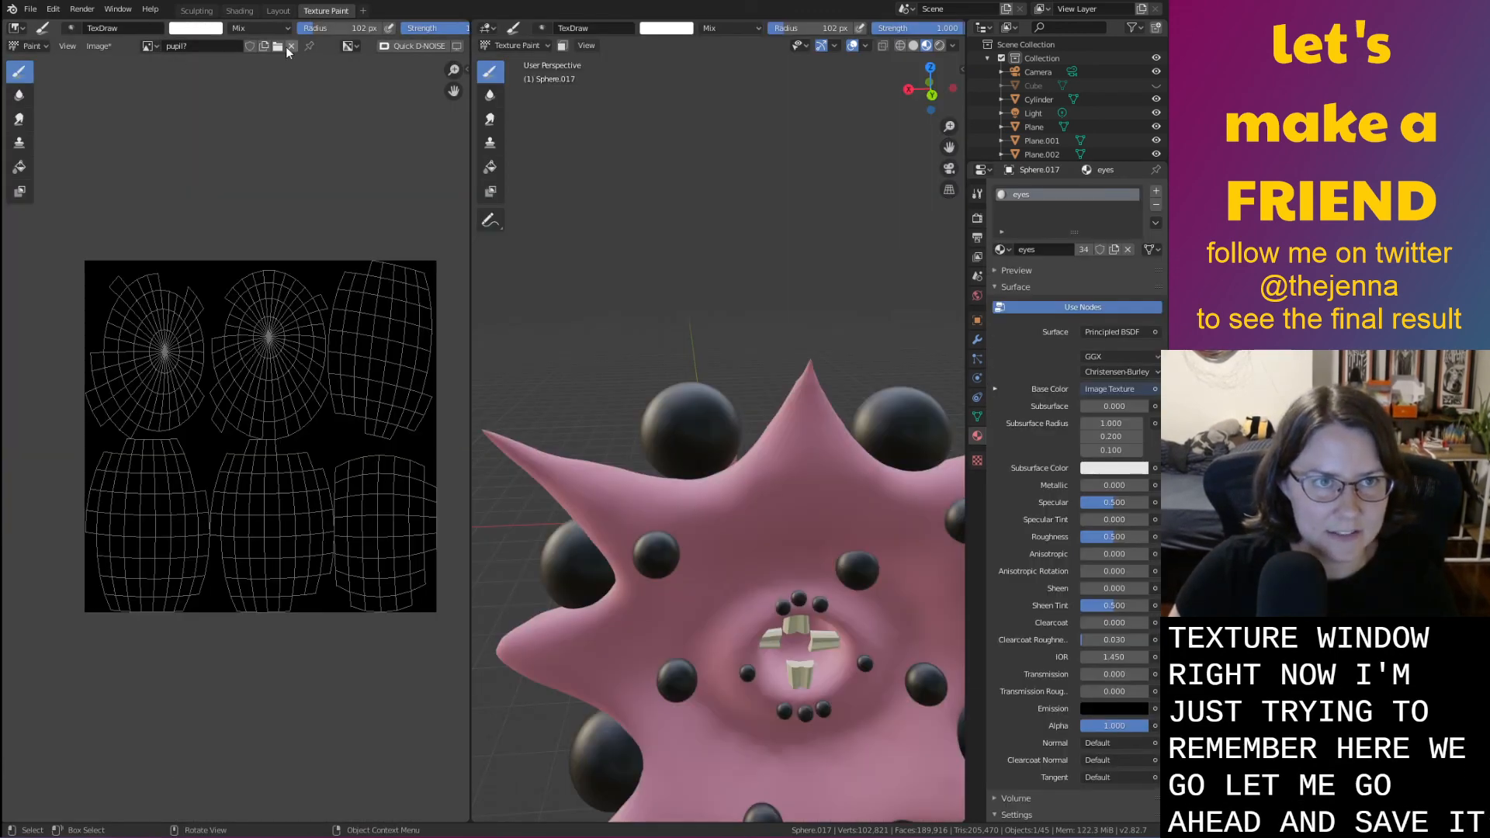
left_click(251, 46)
left_click(98, 46)
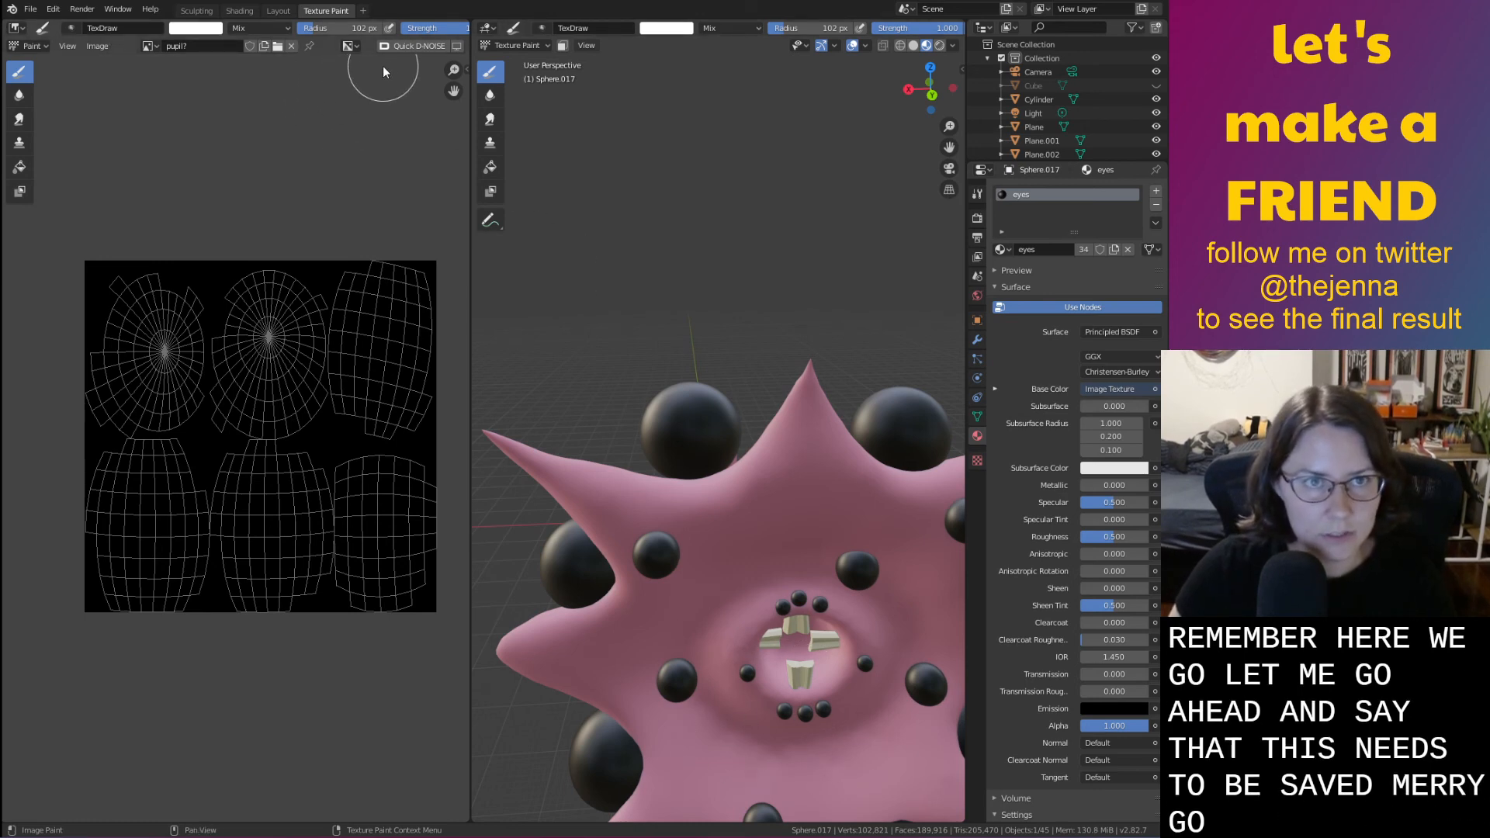
left_click(278, 11)
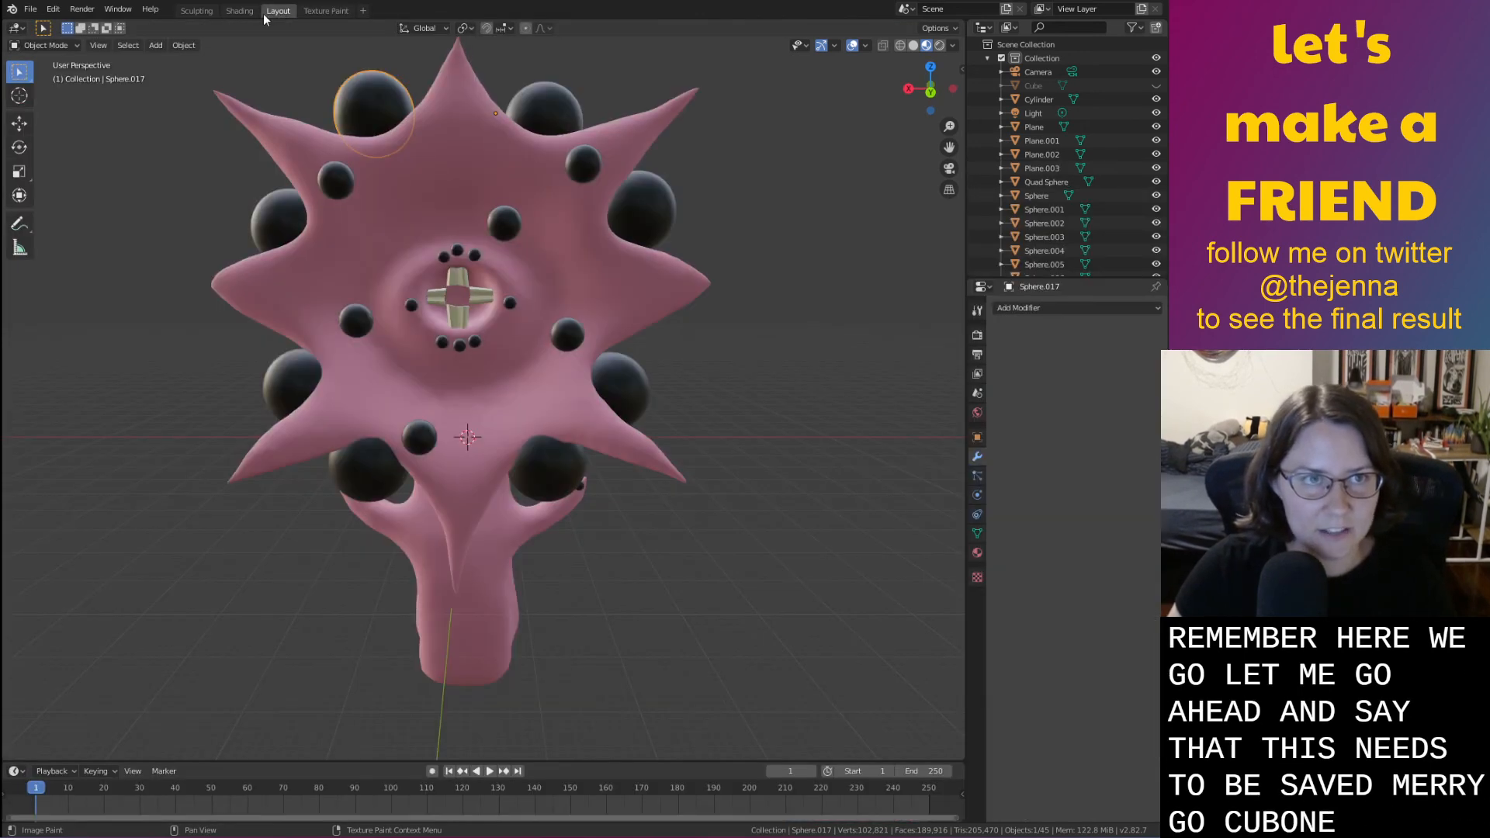
left_click(239, 11)
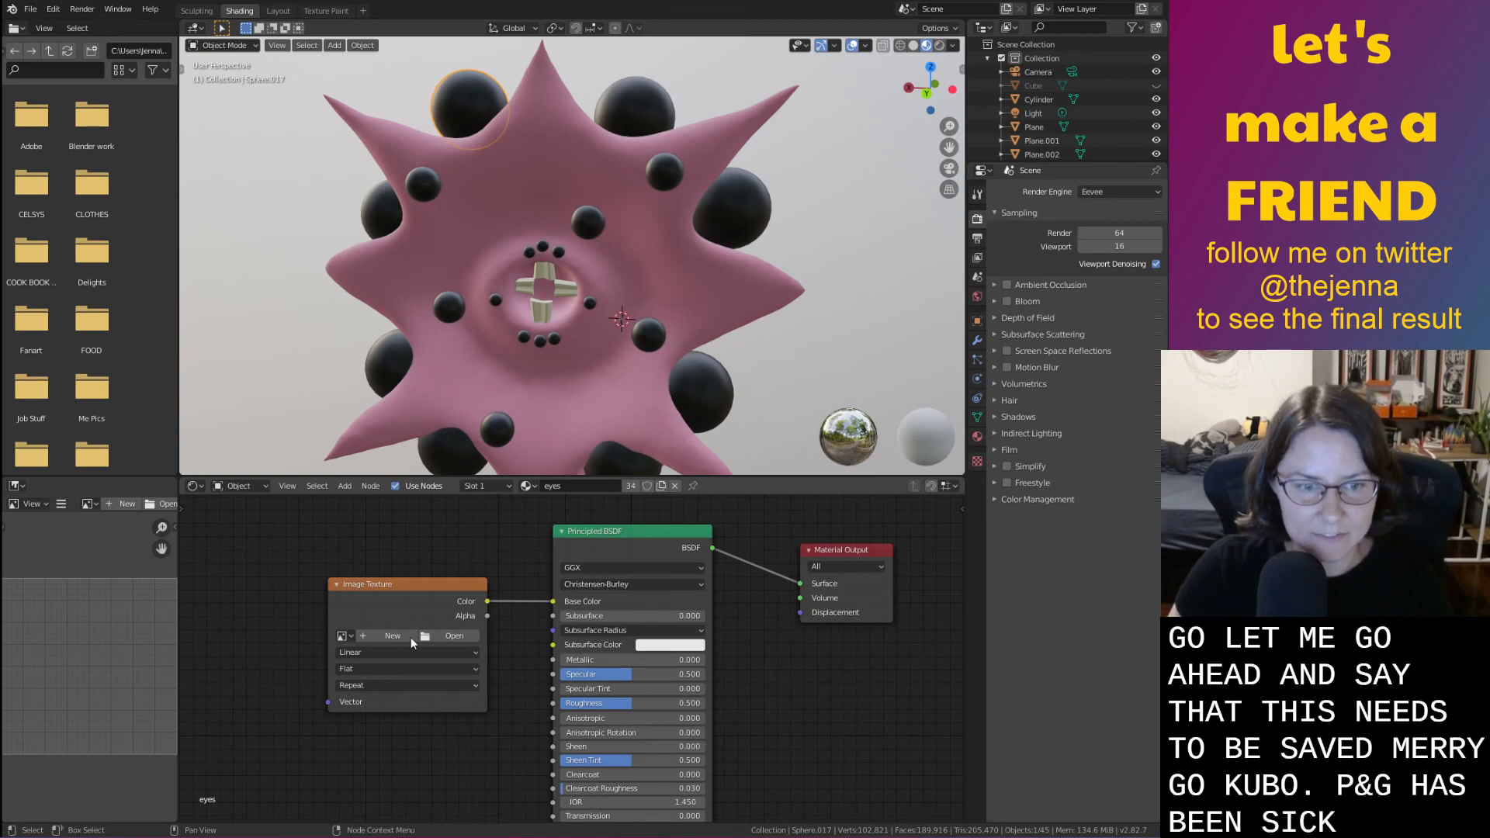
Load the pupil? image into the eyes material's Image Texture node and switch to the Texture Paint workspace
double_click(441, 203)
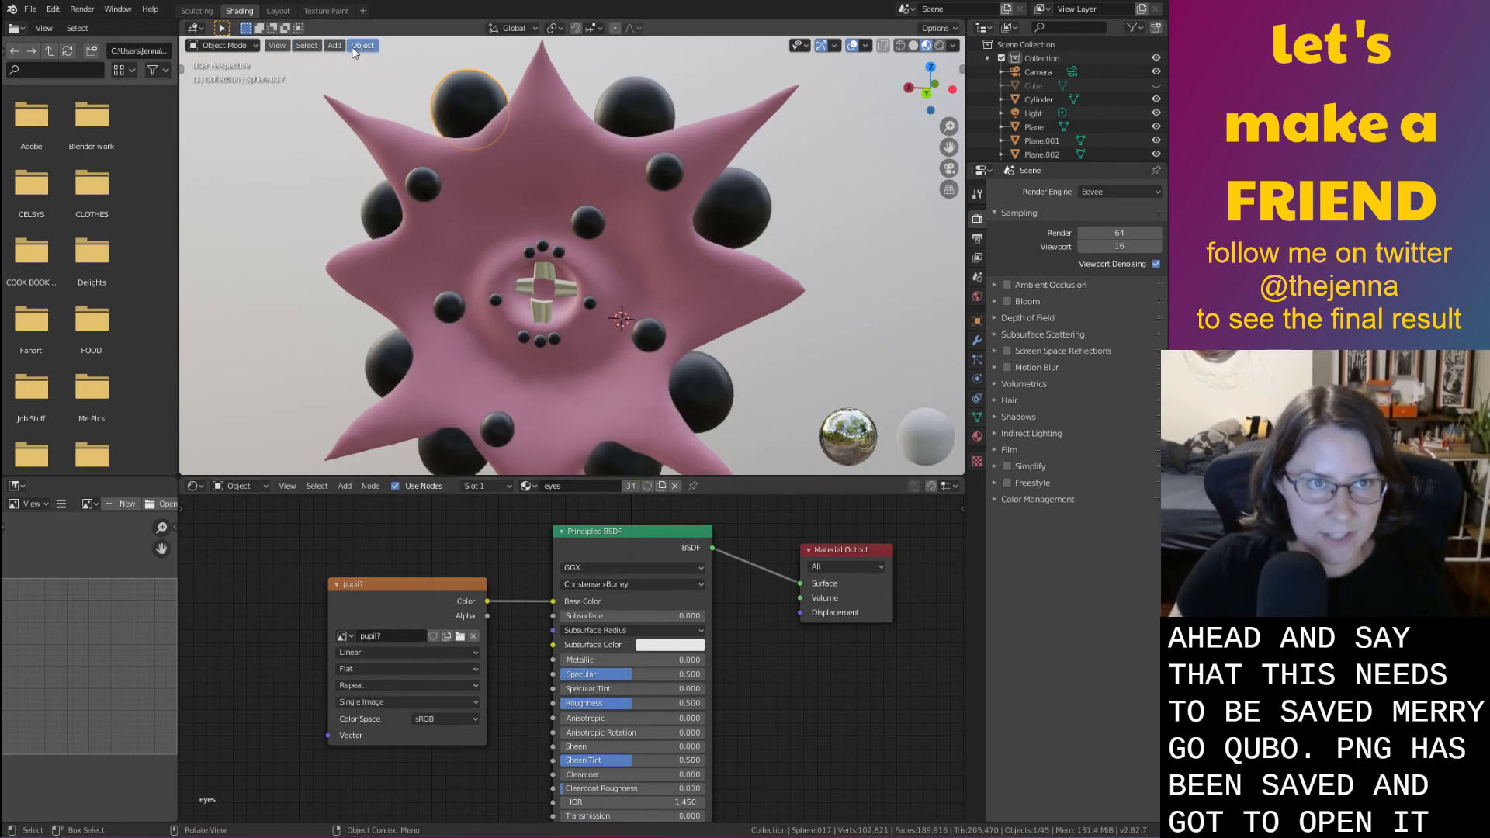
left_click(320, 12)
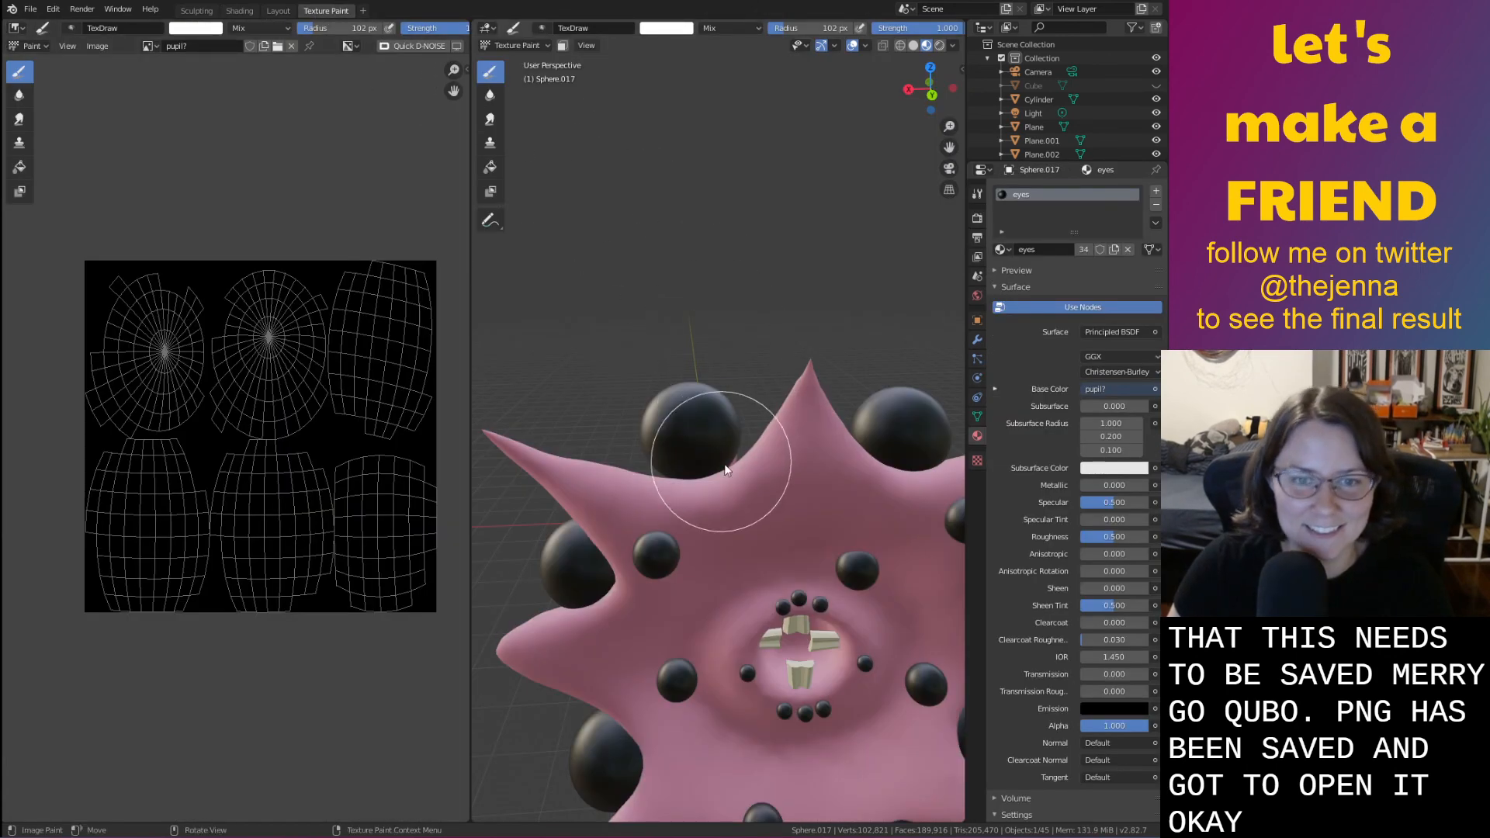
Paint a white test stroke down the large upper eye, check how it repeats on the other eyes, and undo it
mouse_move(725, 470)
middle_mouse_down()
mouse_move(695, 505)
mouse_move(584, 412)
mouse_move(629, 498)
middle_mouse_up()
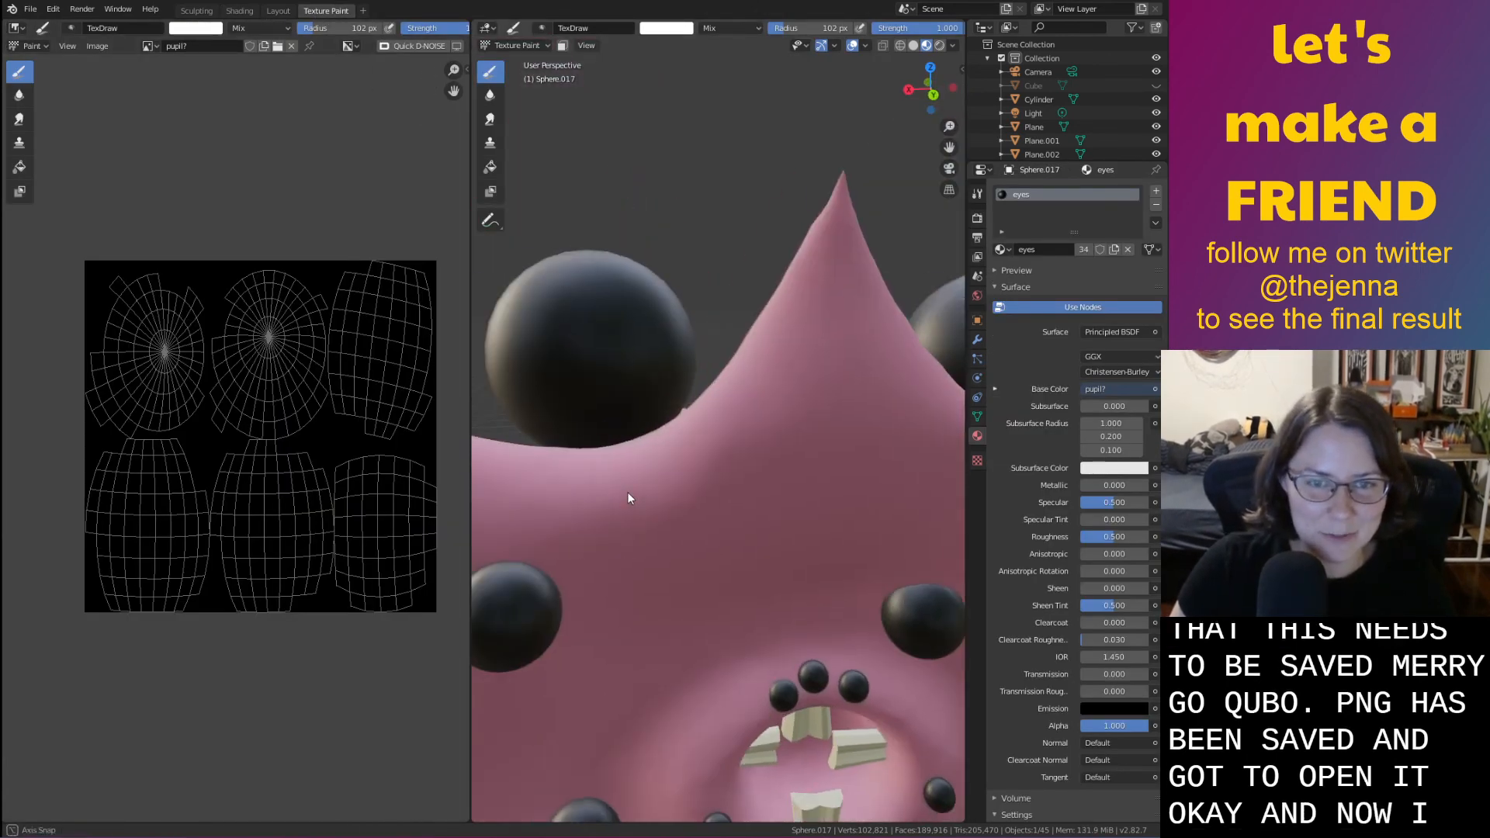
mouse_move(627, 492)
left_mouse_down()
mouse_move(588, 377)
mouse_move(614, 457)
left_mouse_up()
scroll(657, 542, "down", 5)
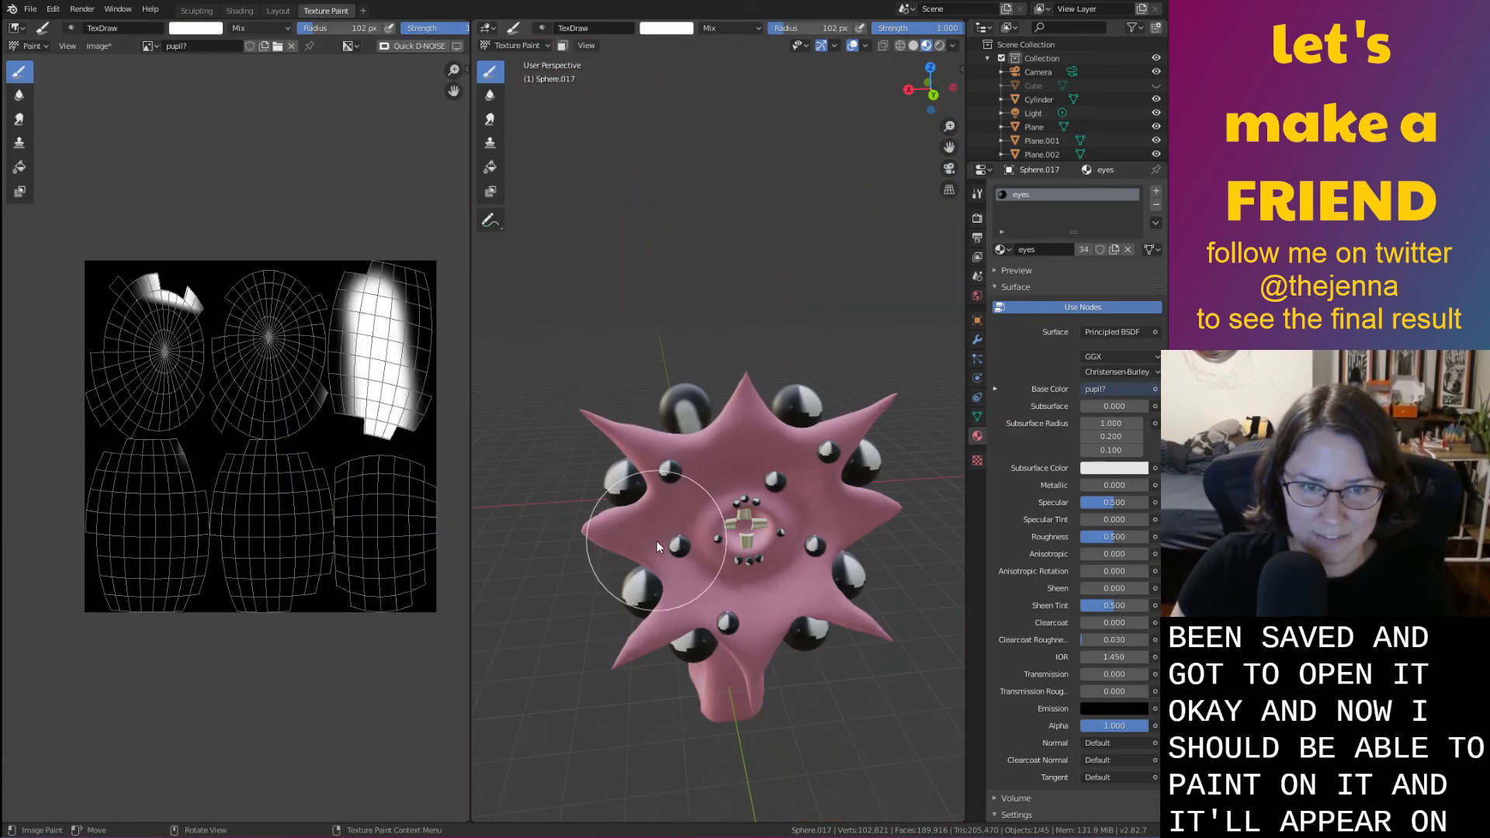
middle_click_drag(657, 542, 650, 542)
scroll(761, 570, "up", 6)
scroll(760, 571, "down", 6)
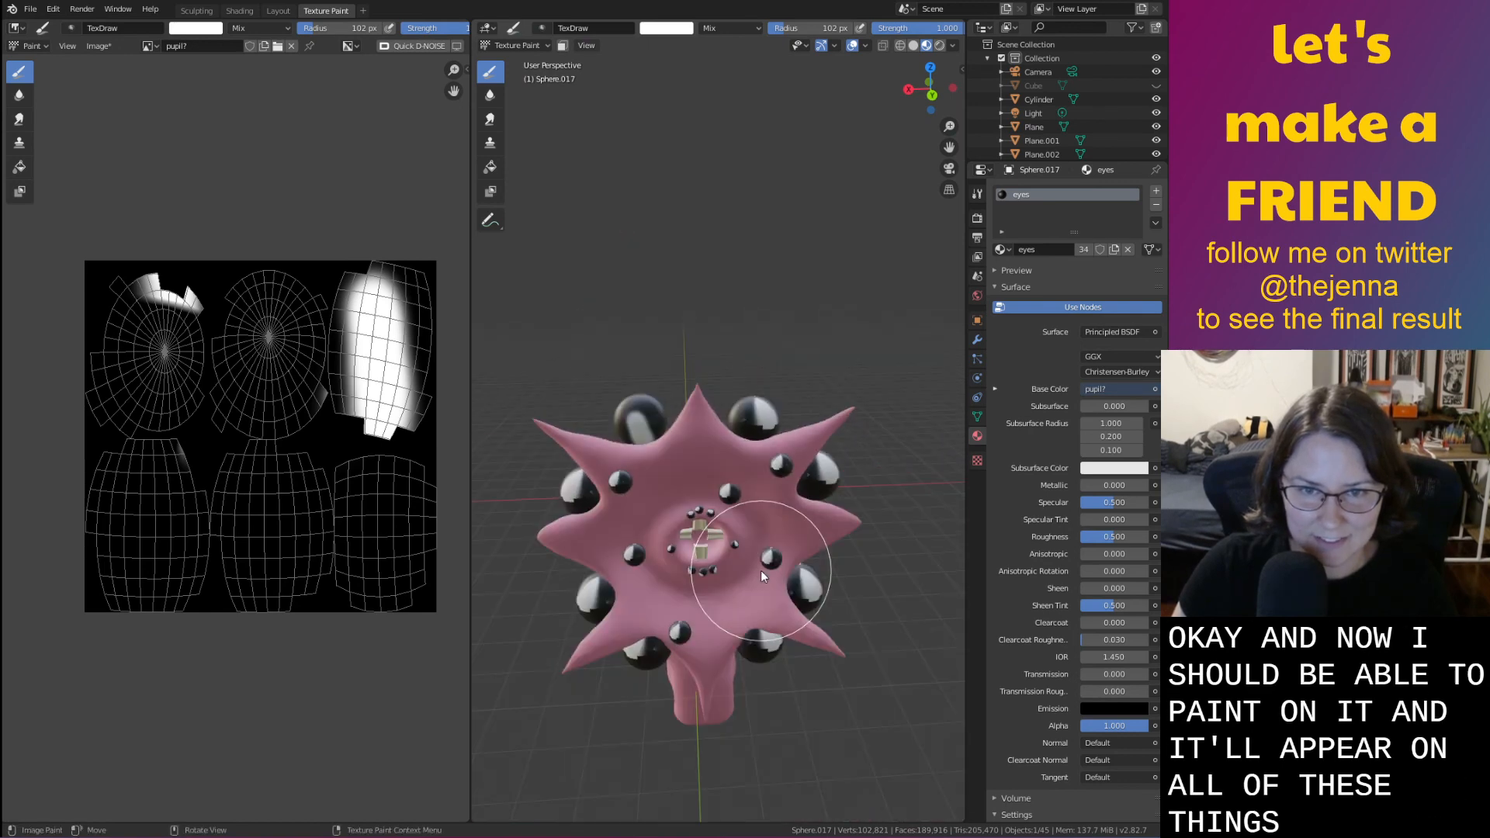
middle_click_drag(761, 571, 761, 565)
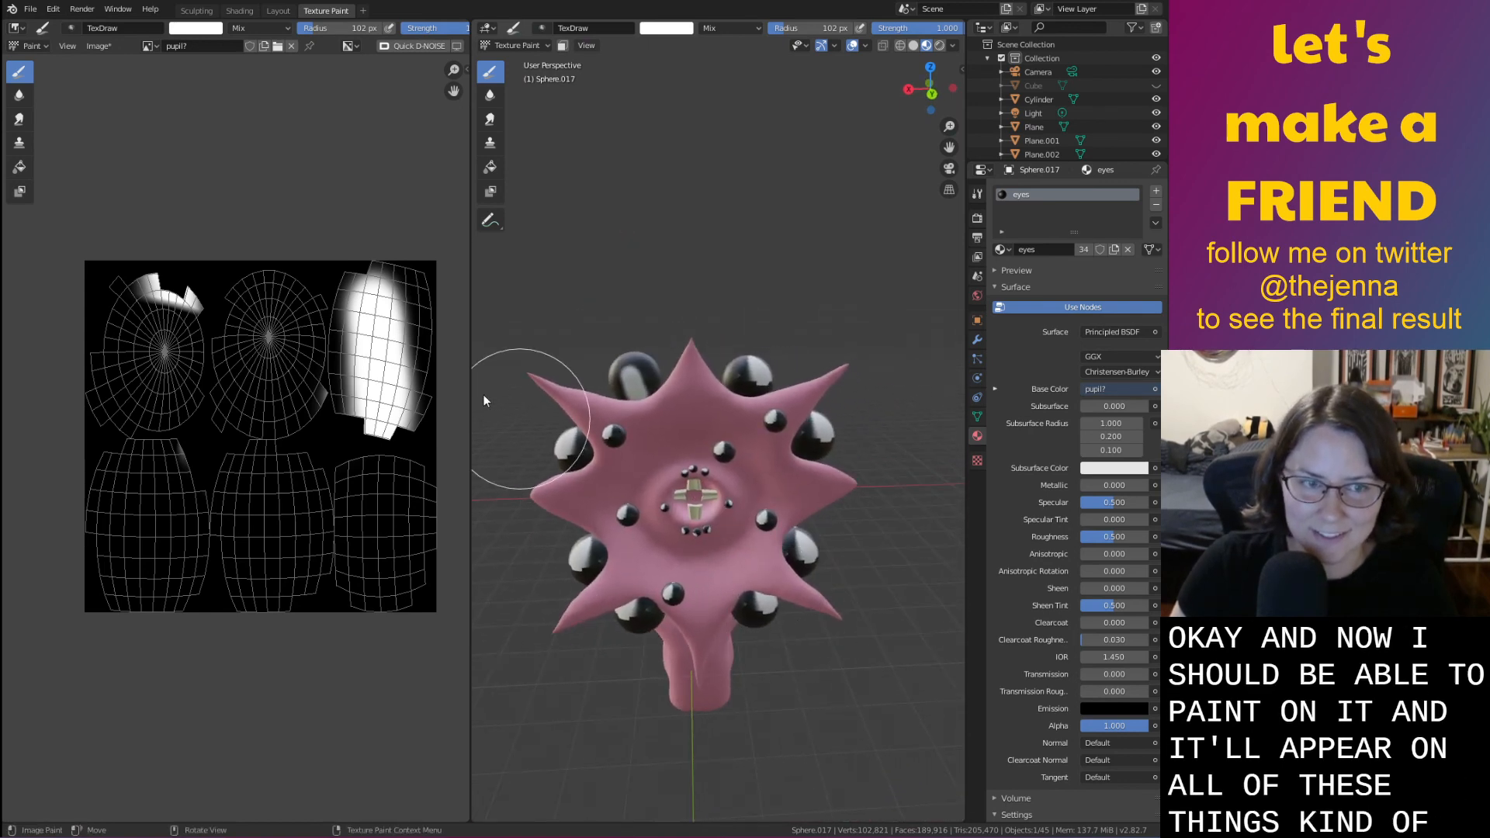
key("ctrl+z")
key("q")
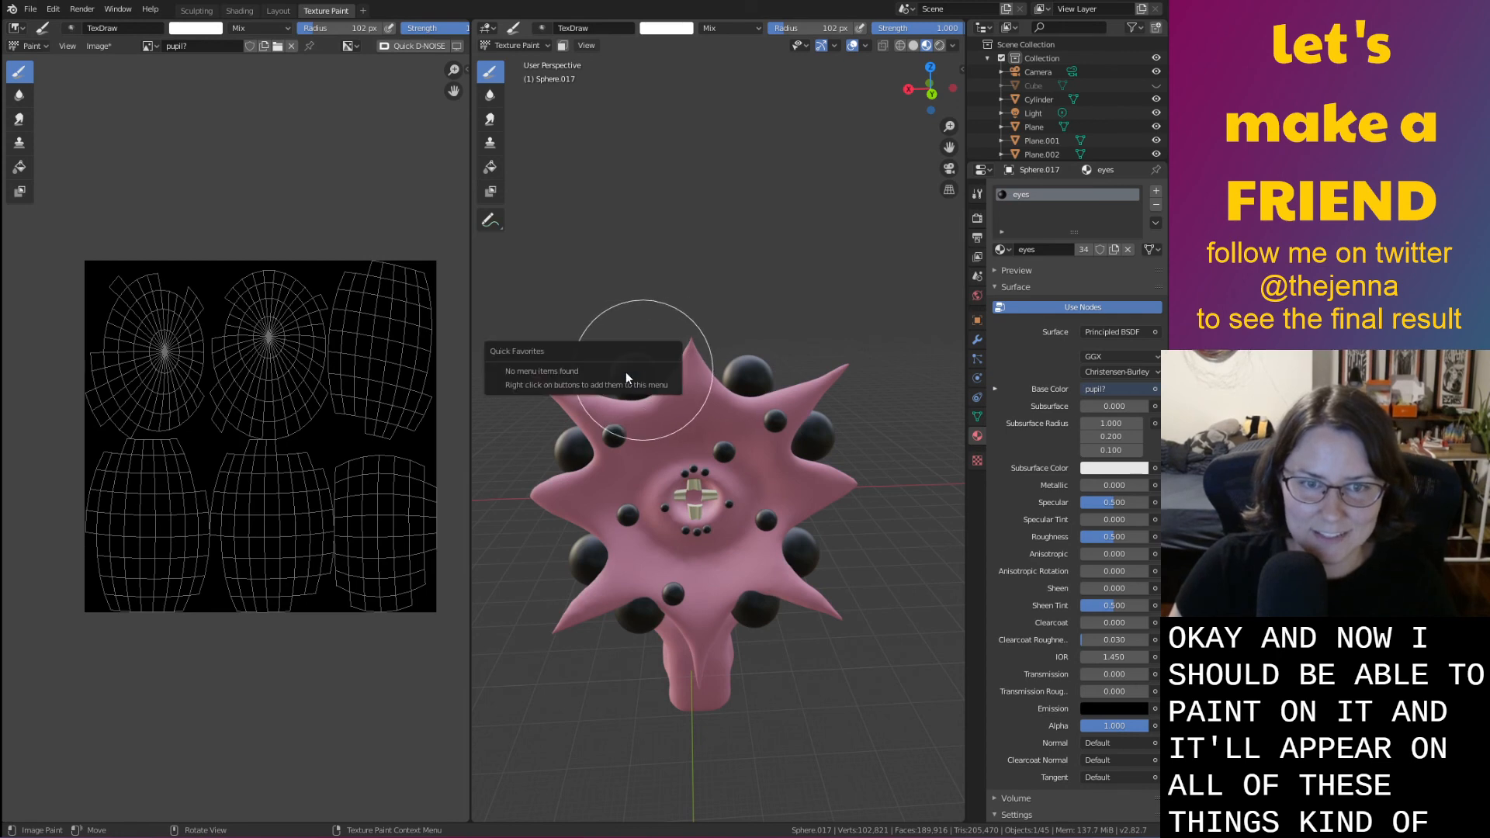
Switch the large upper eye to Edit Mode and select all of its faces
key("Tab")
key("Tab")
key("Tab")
key("Tab")
key("Tab")
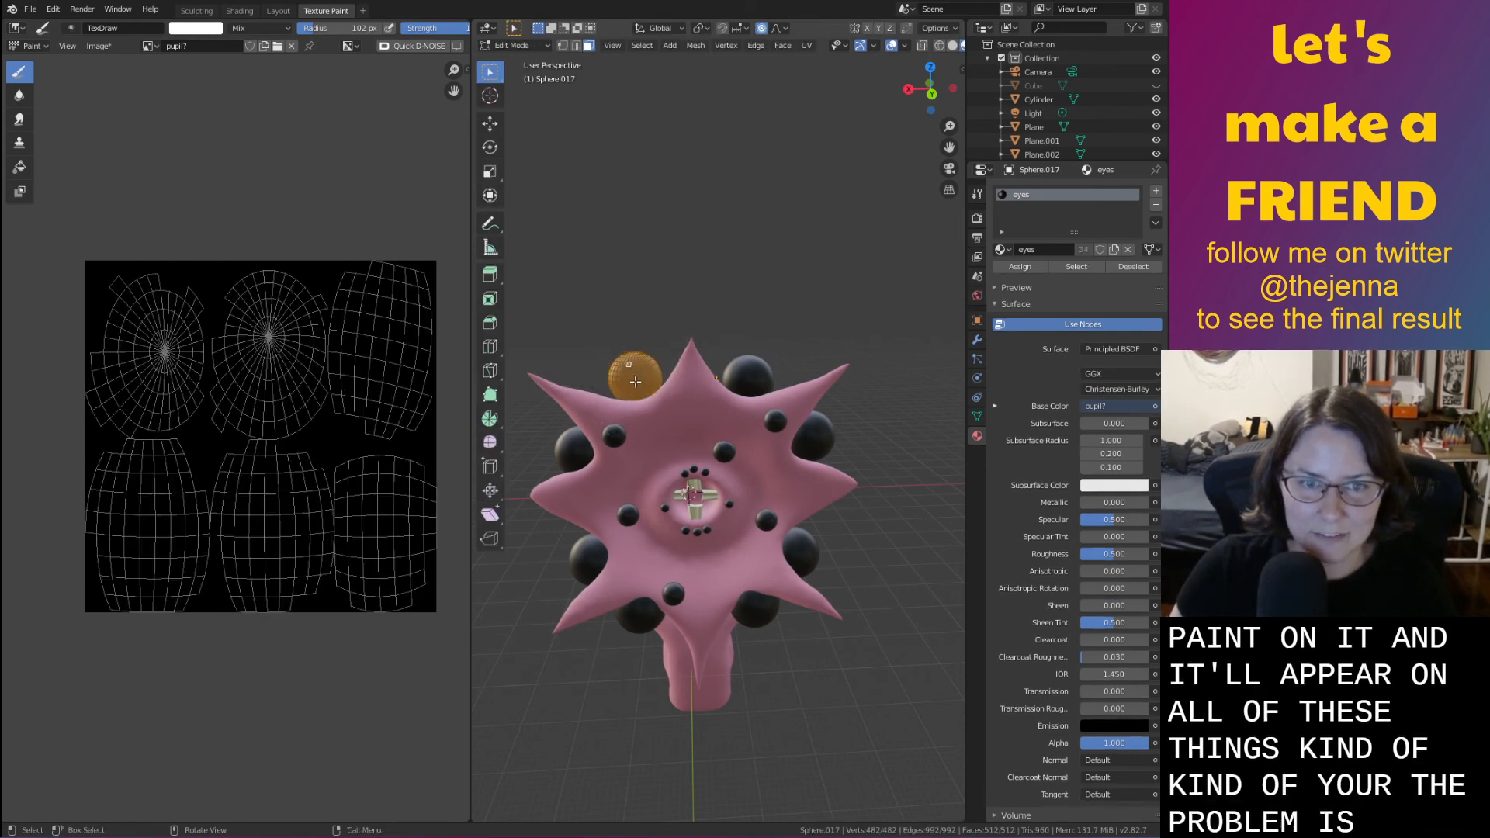
left_click(806, 45)
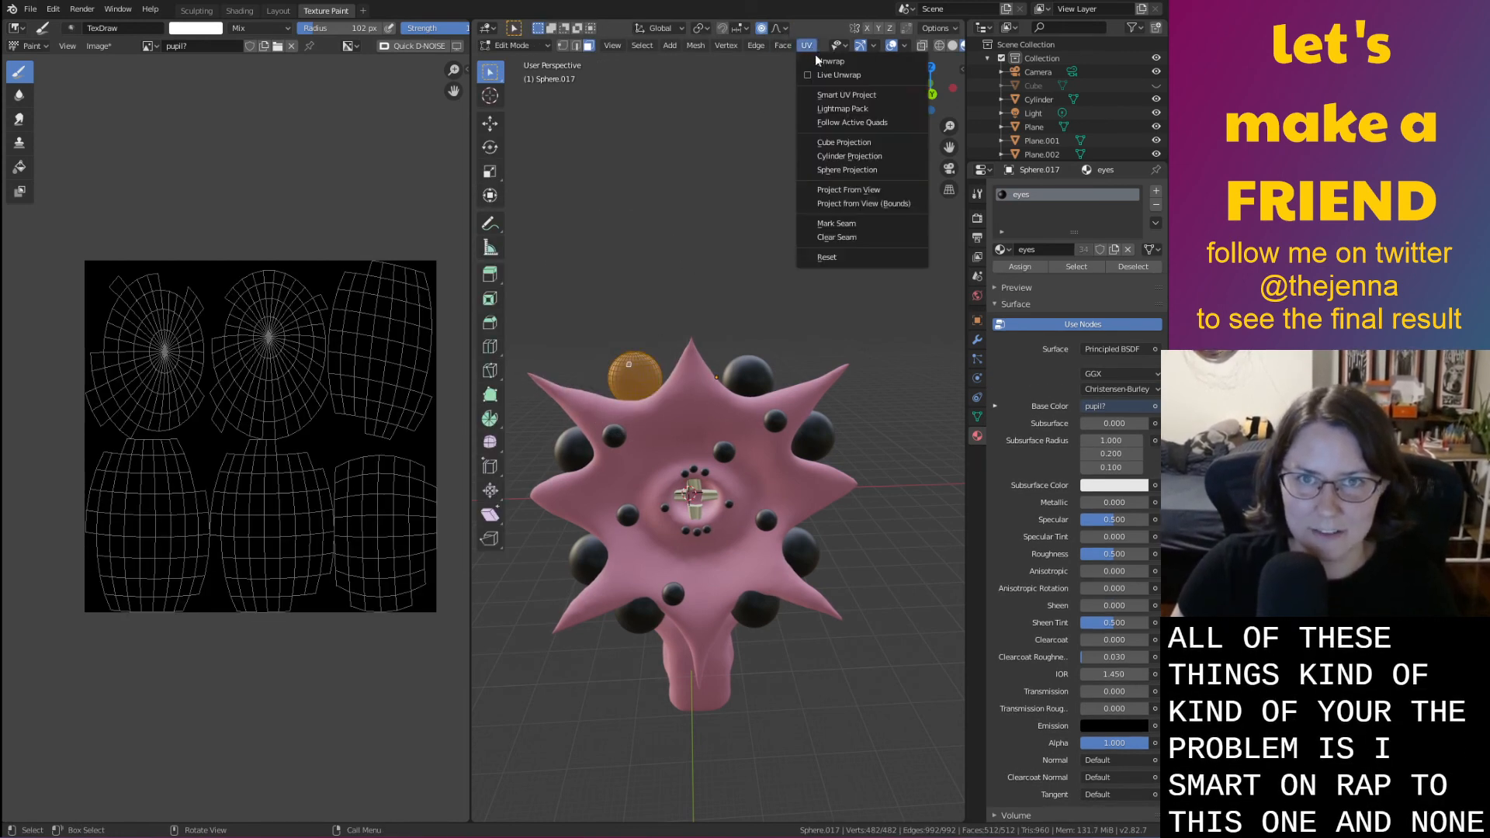
key("Escape")
key("Tab")
key("Tab")
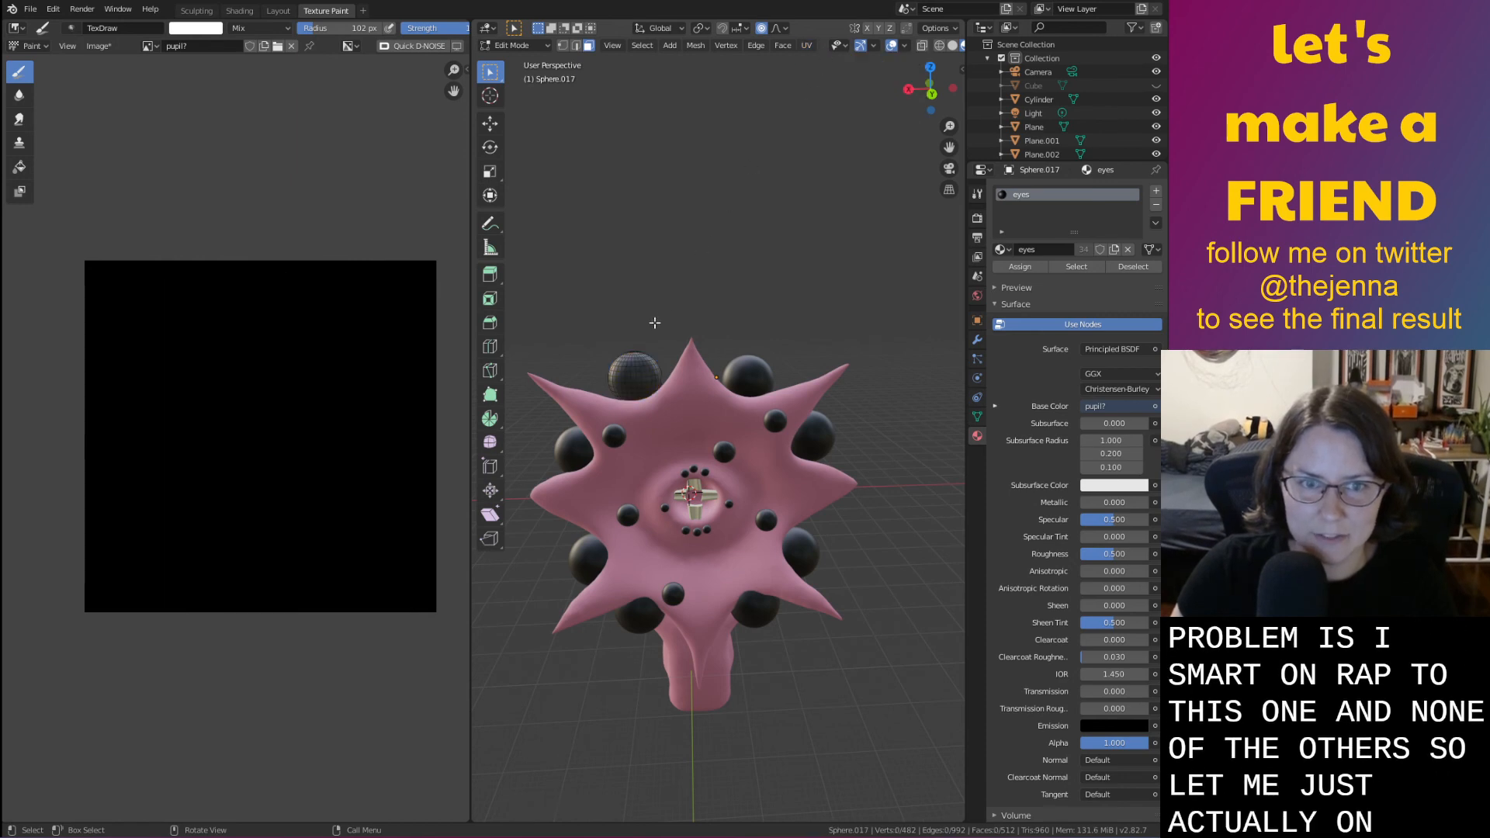
left_click(808, 45)
left_click(833, 77)
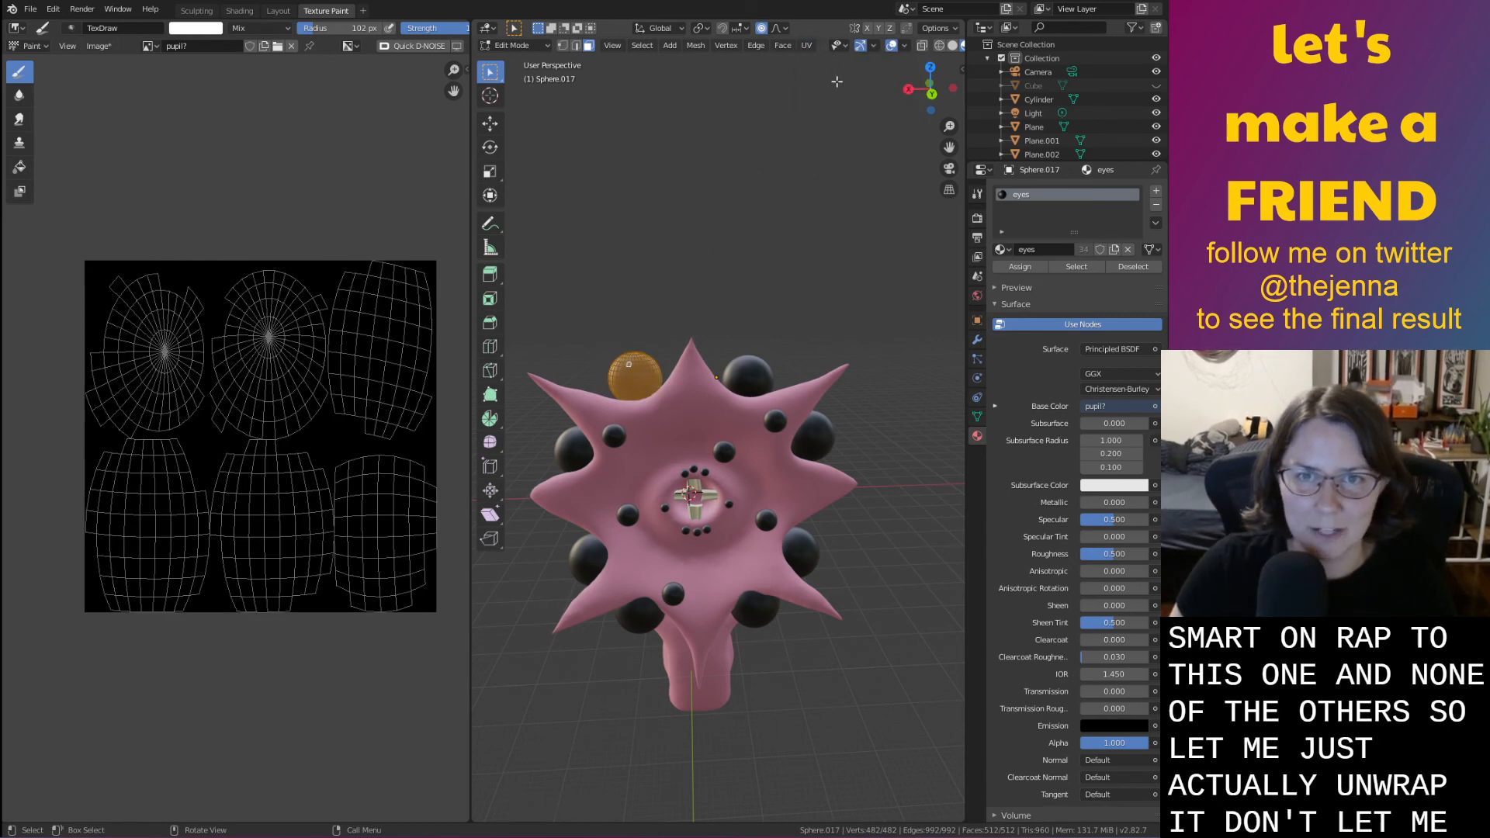
left_click(747, 388)
key("a")
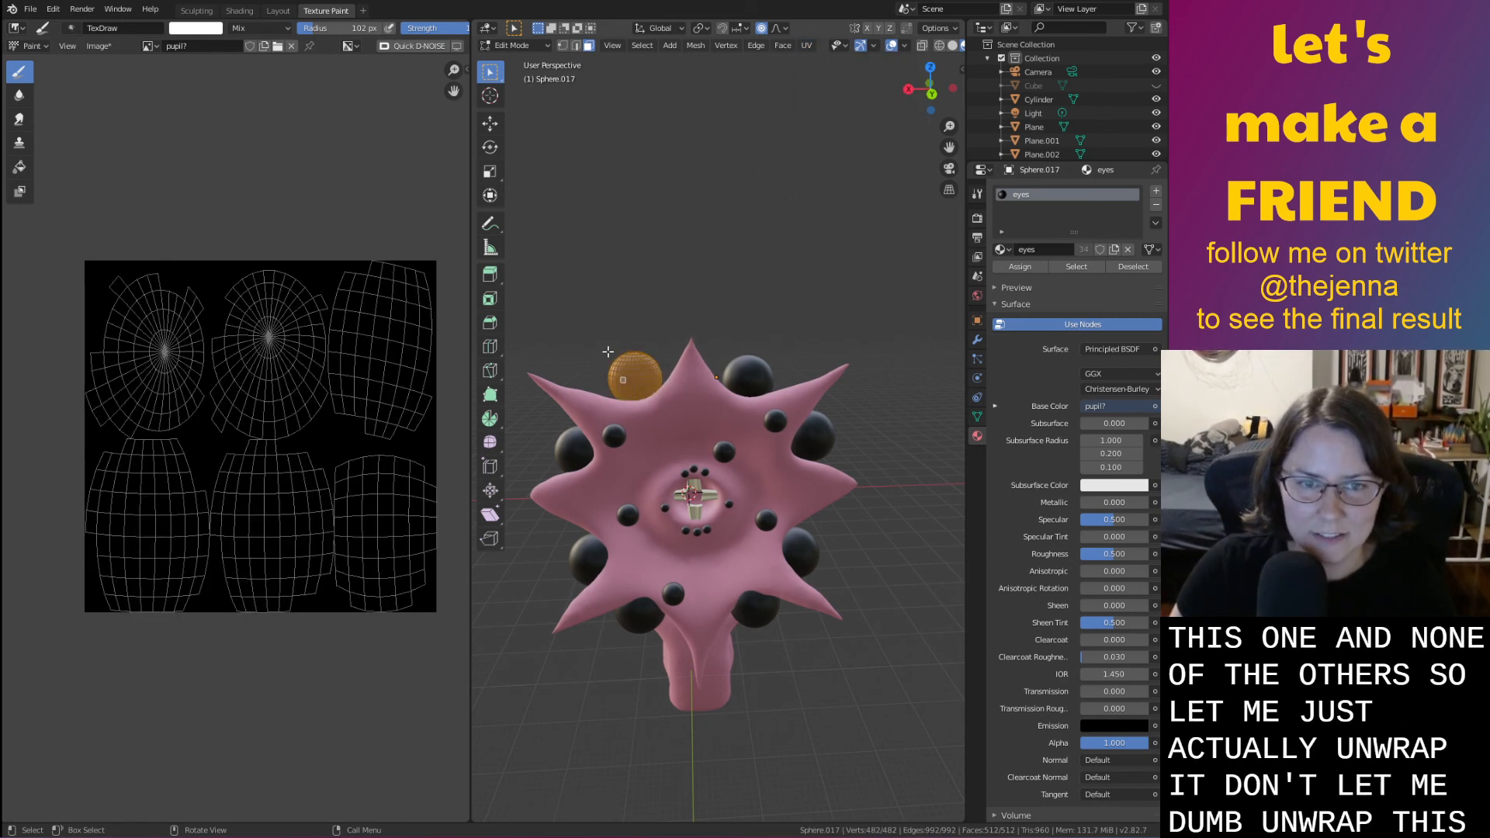
Unwrap the large eye with Smart UV Project at an angle limit of 66 and select all of its faces again
left_click(808, 47)
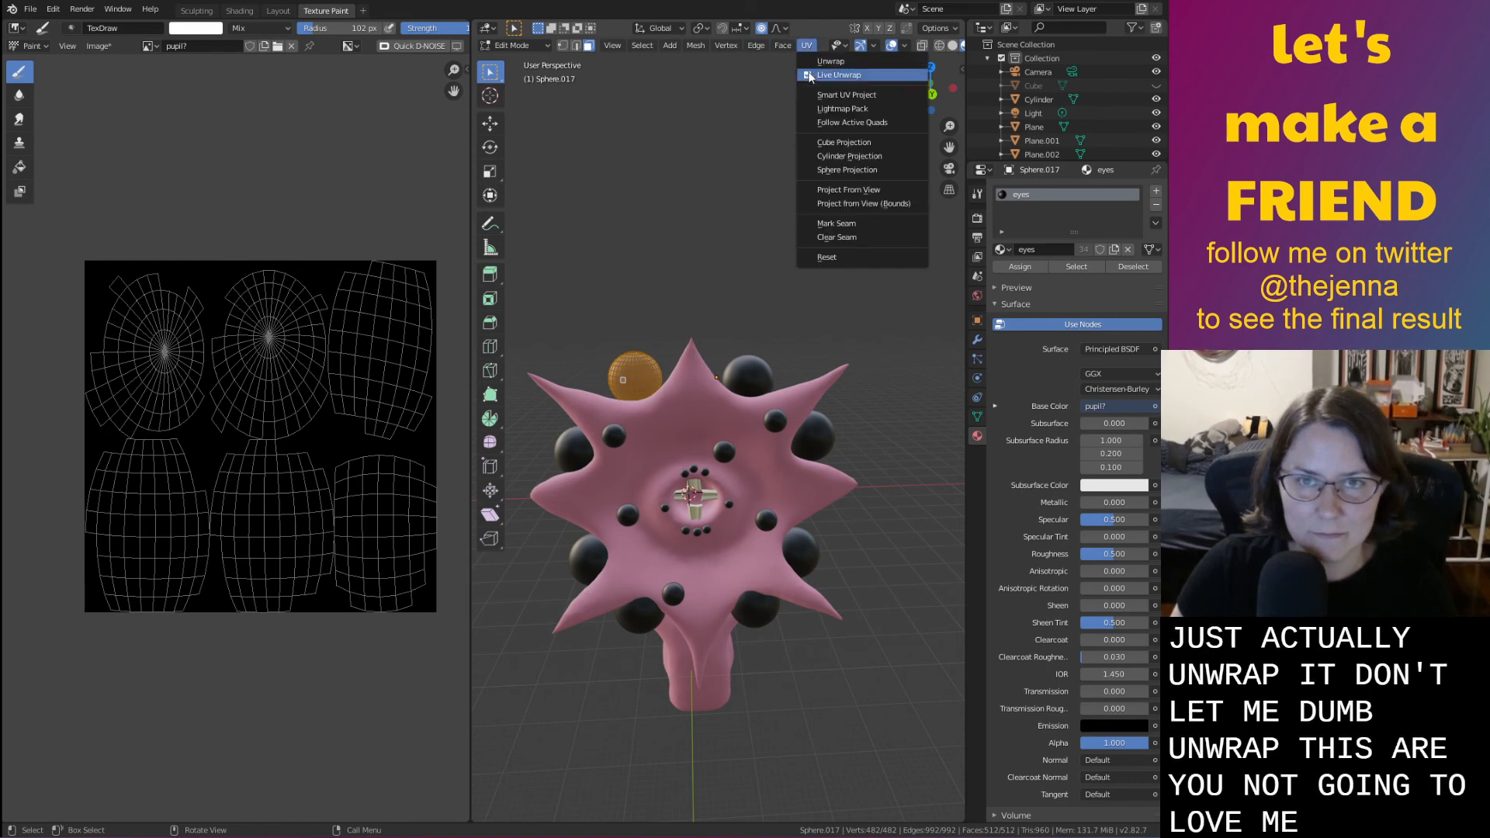
left_click(809, 75)
middle_click_drag(826, 175, 862, 159, "shift")
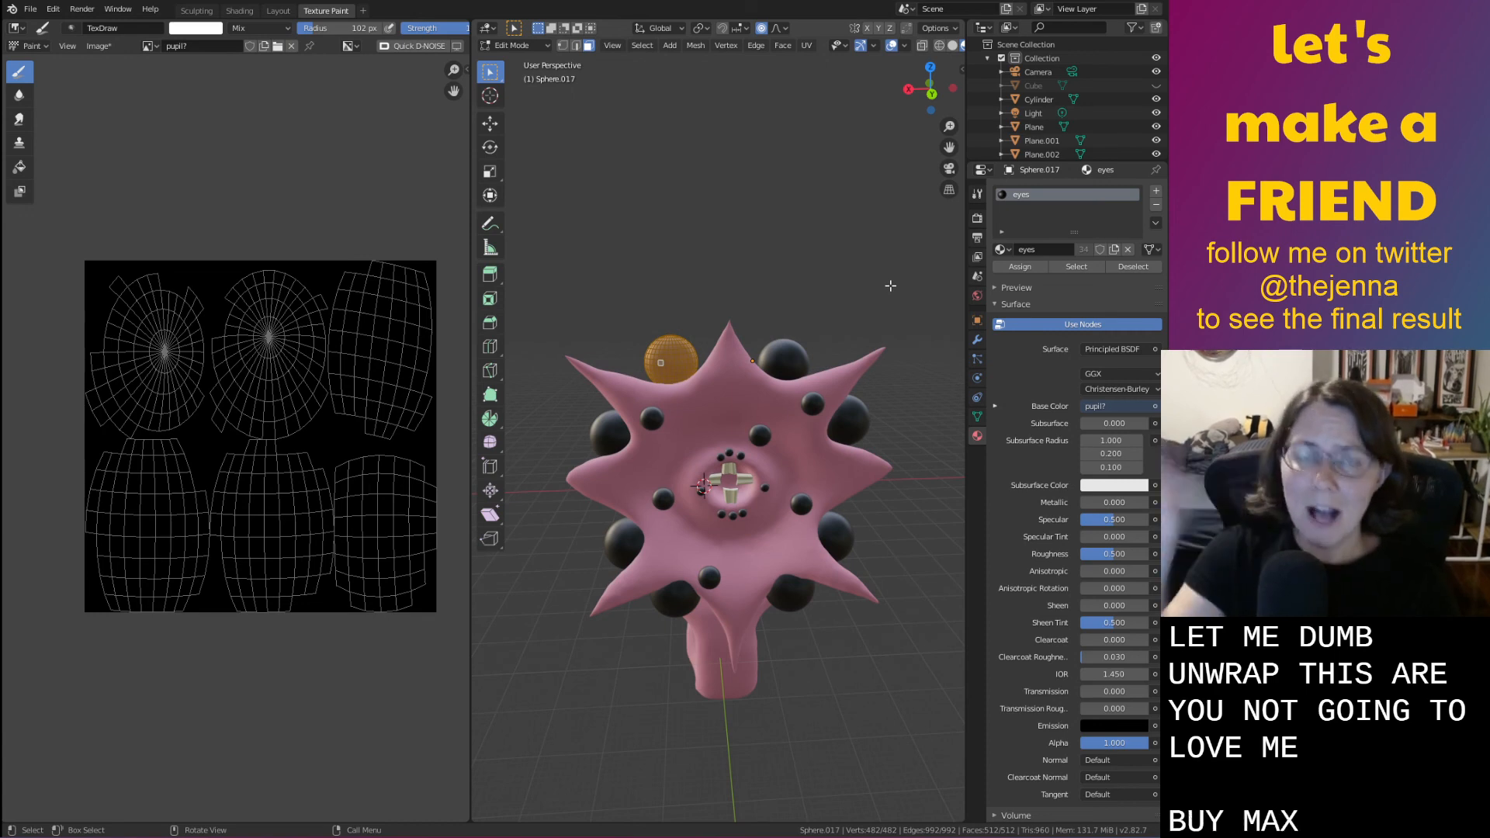
scroll(902, 418, "up", 5)
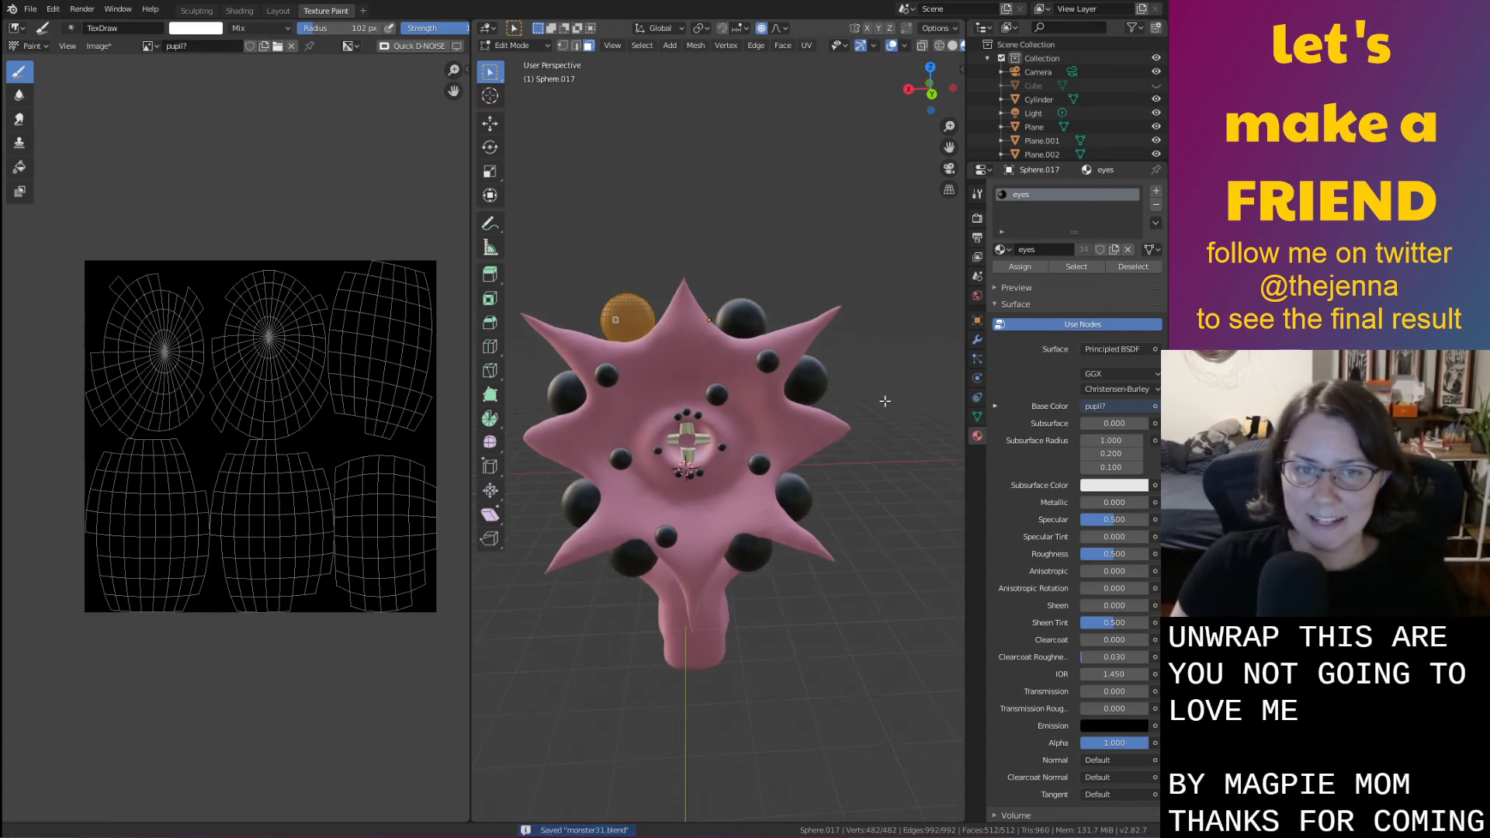
left_click(807, 45)
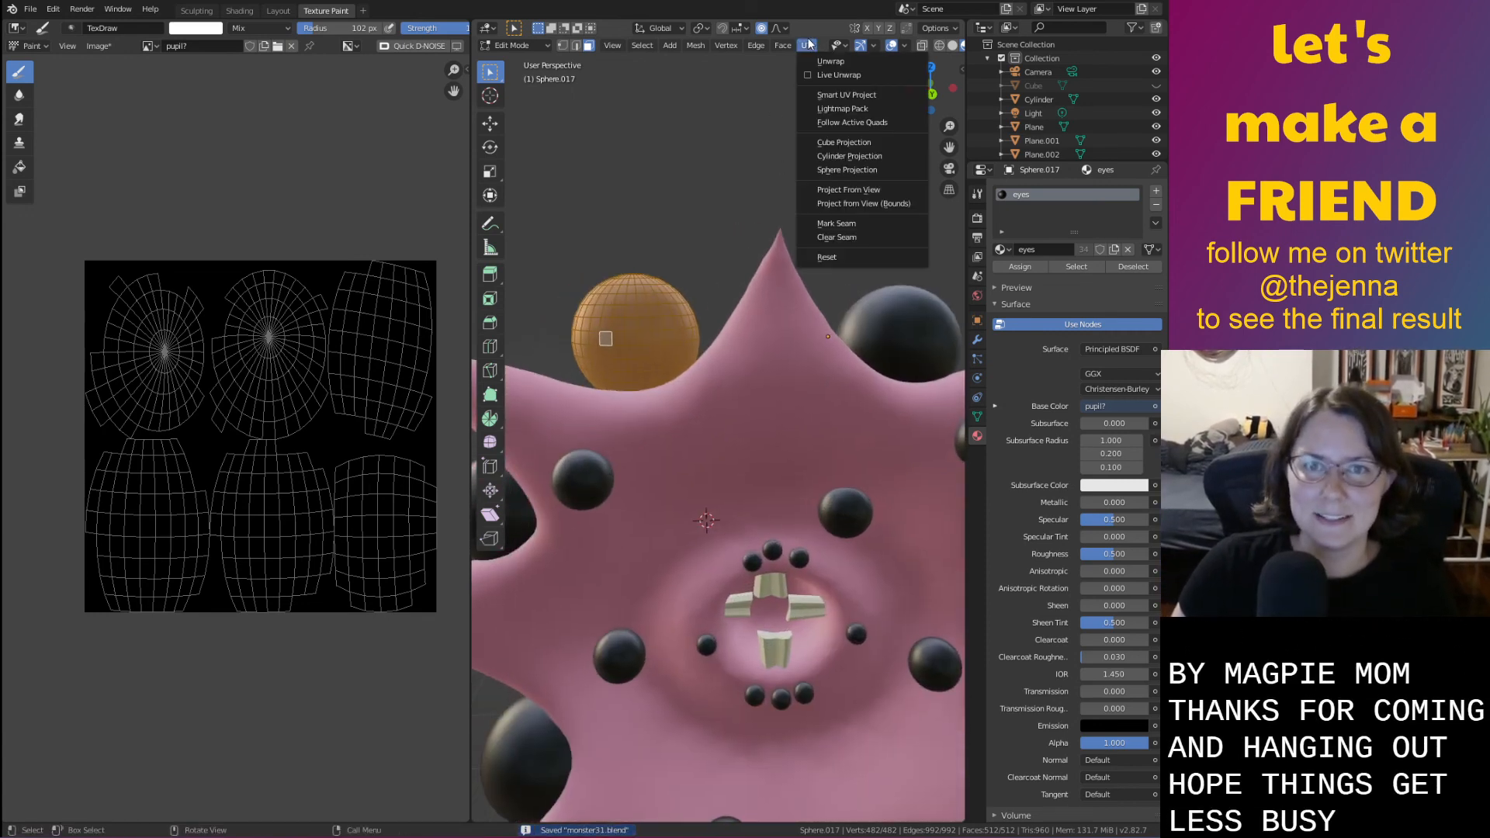
left_click(834, 95)
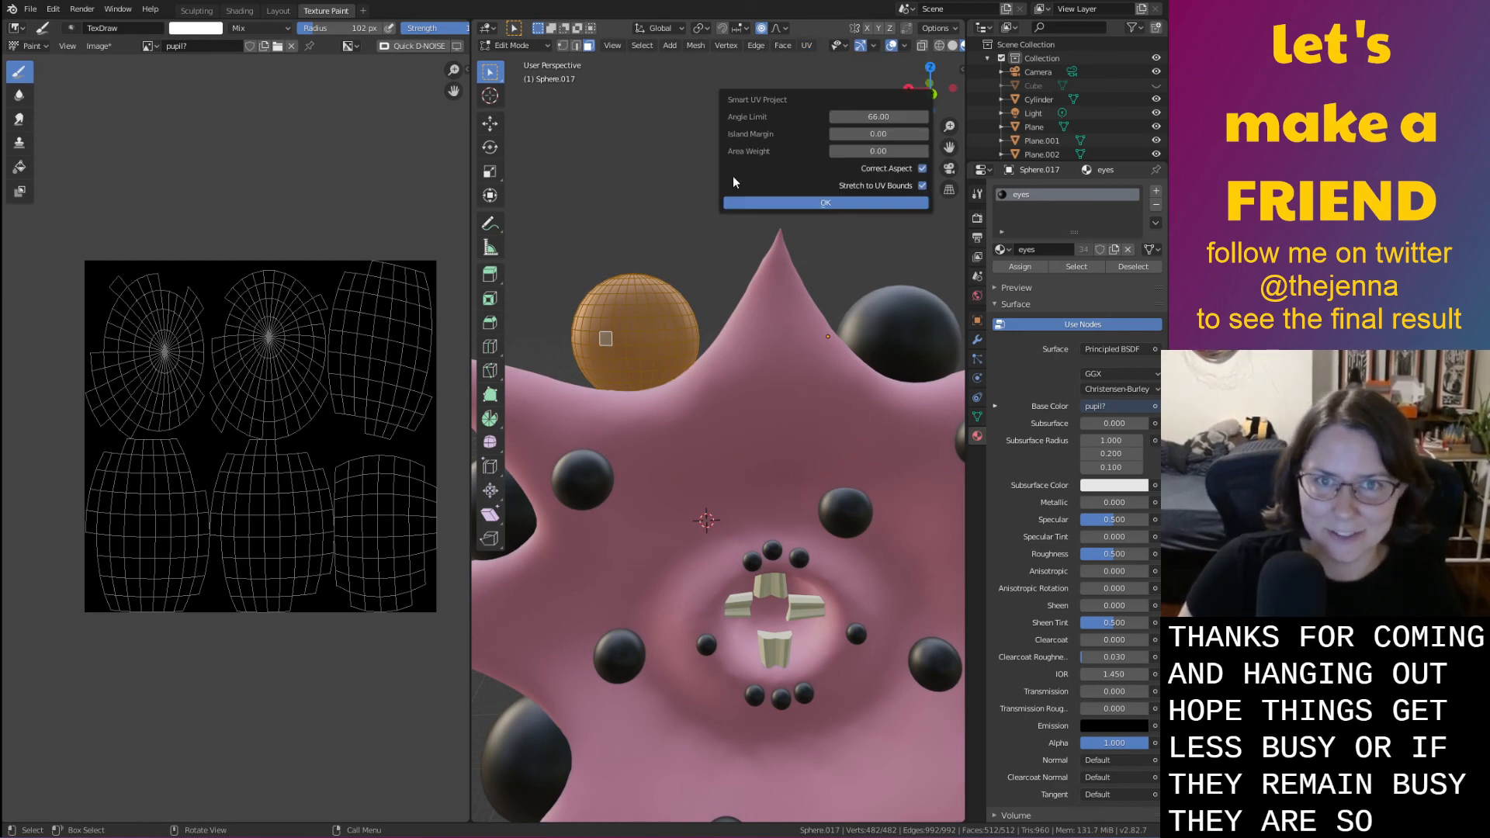
left_click(863, 202)
key("alt+a")
left_click(628, 334)
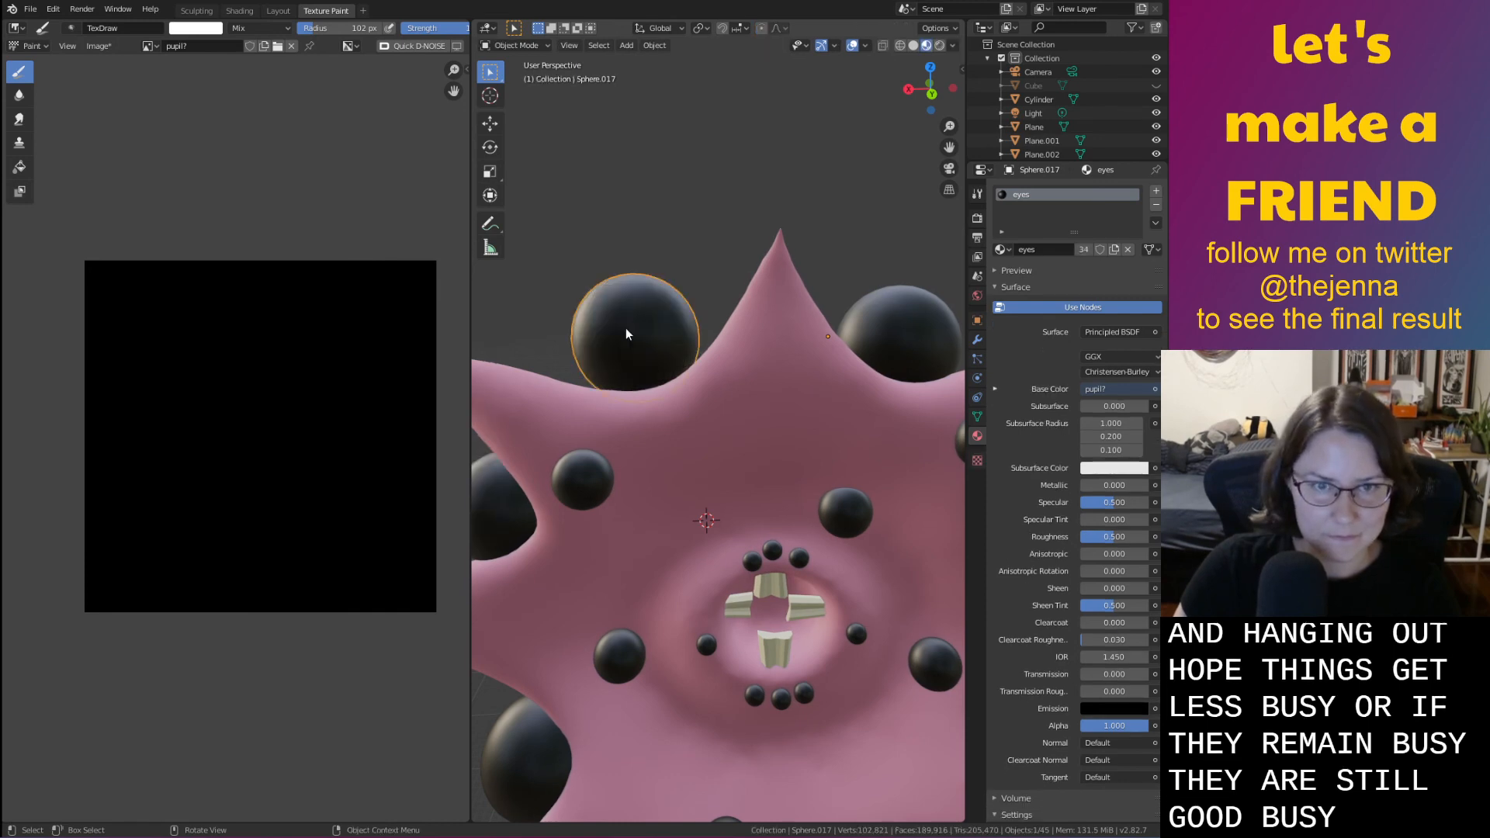
key("q")
key("a")
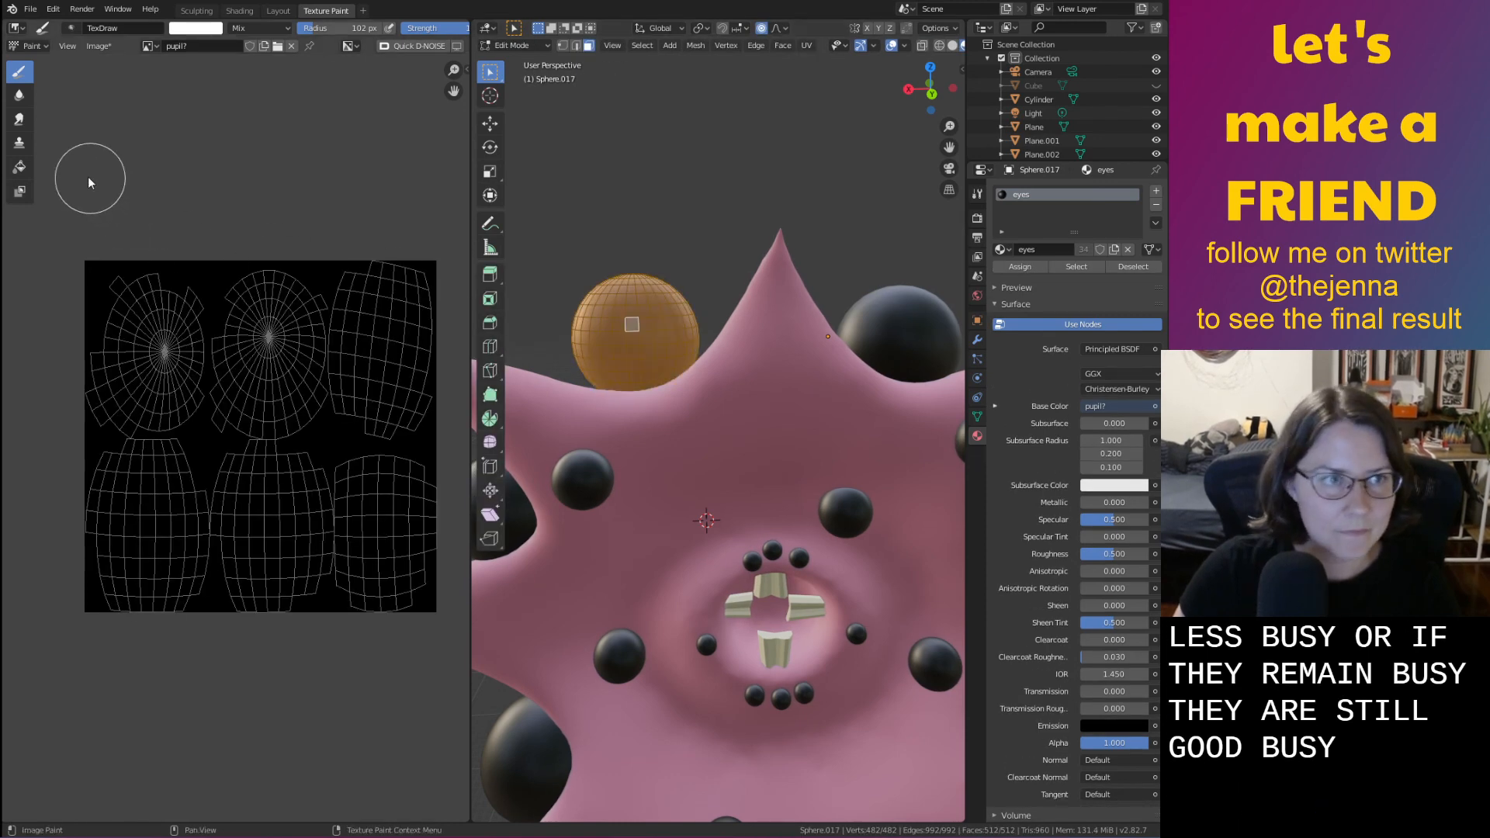
Paint white test strokes directly on the pupil? image over the UV layout and undo them
mouse_move(361, 342)
left_mouse_down()
mouse_move(392, 336)
mouse_move(390, 385)
left_mouse_up()
key("ctrl+z")
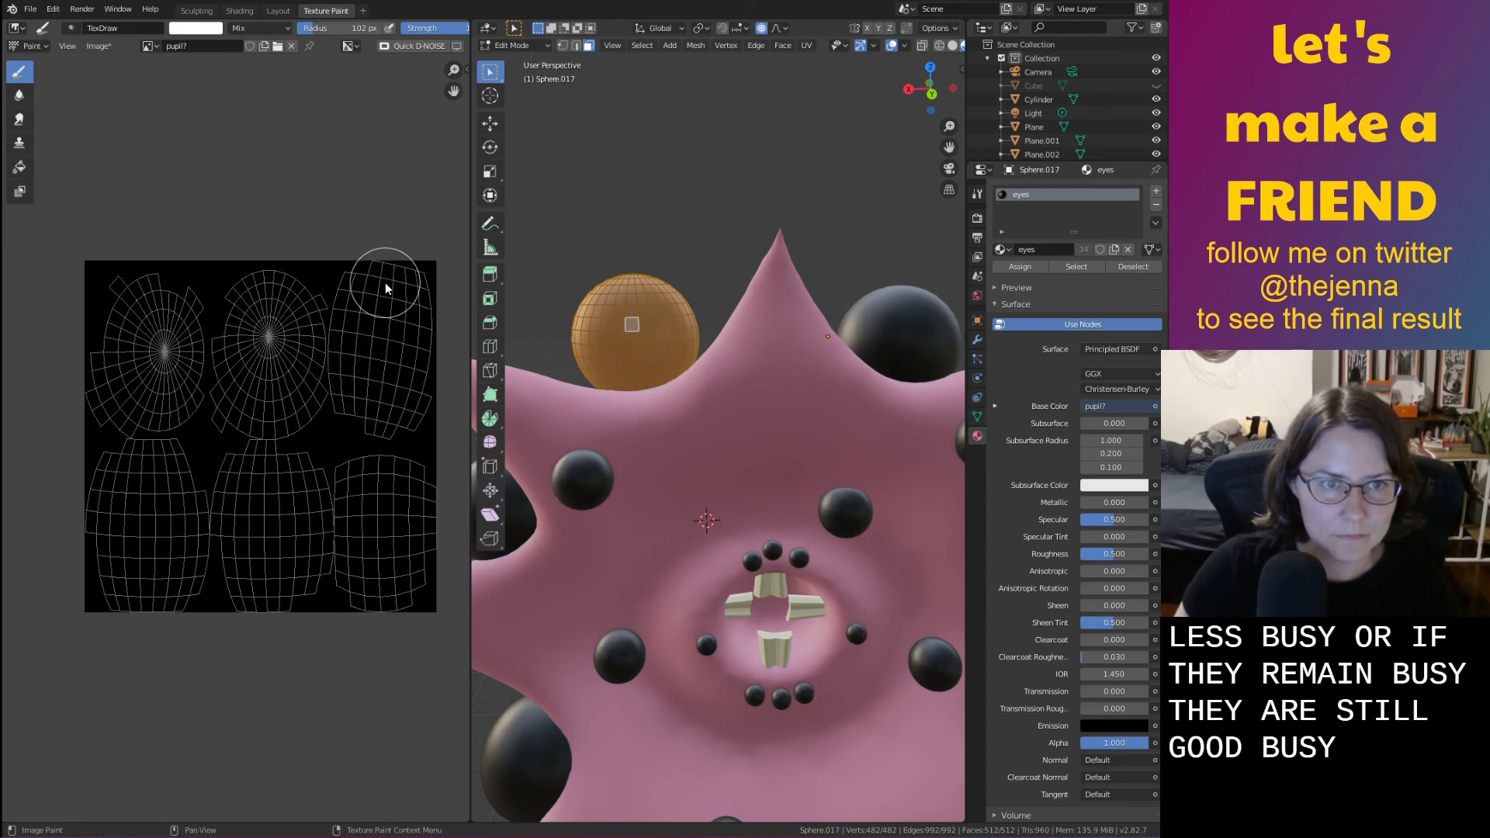
left_click(388, 273)
mouse_move(379, 230)
left_mouse_down()
mouse_move(399, 385)
mouse_move(335, 518)
mouse_move(194, 518)
mouse_move(304, 330)
mouse_move(247, 391)
left_mouse_up()
key("ctrl+z")
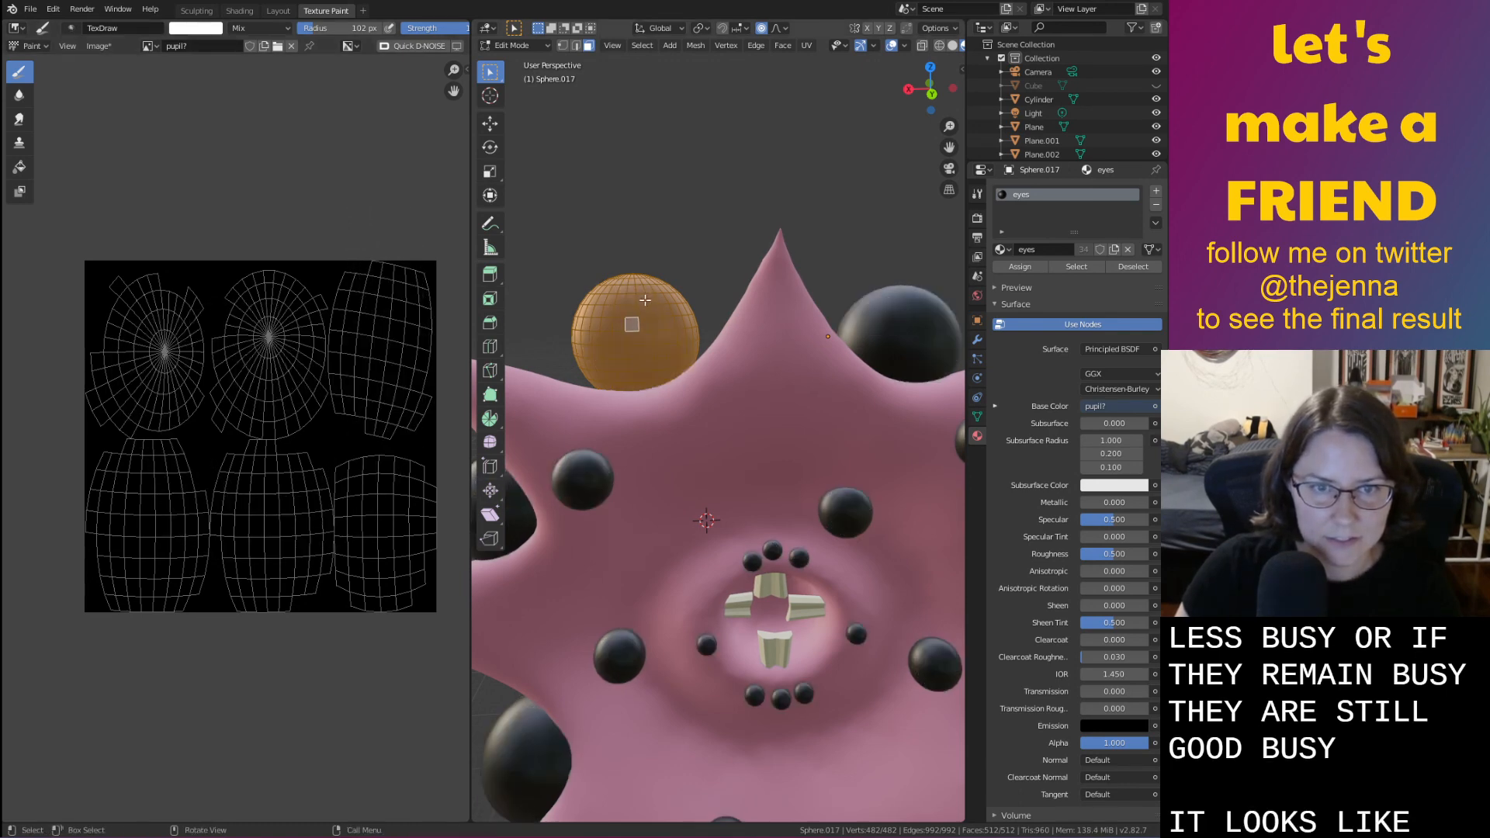
Switch the large eye from Edit Mode to Texture Paint mode
scroll(645, 300, "up", 2)
left_click(524, 46)
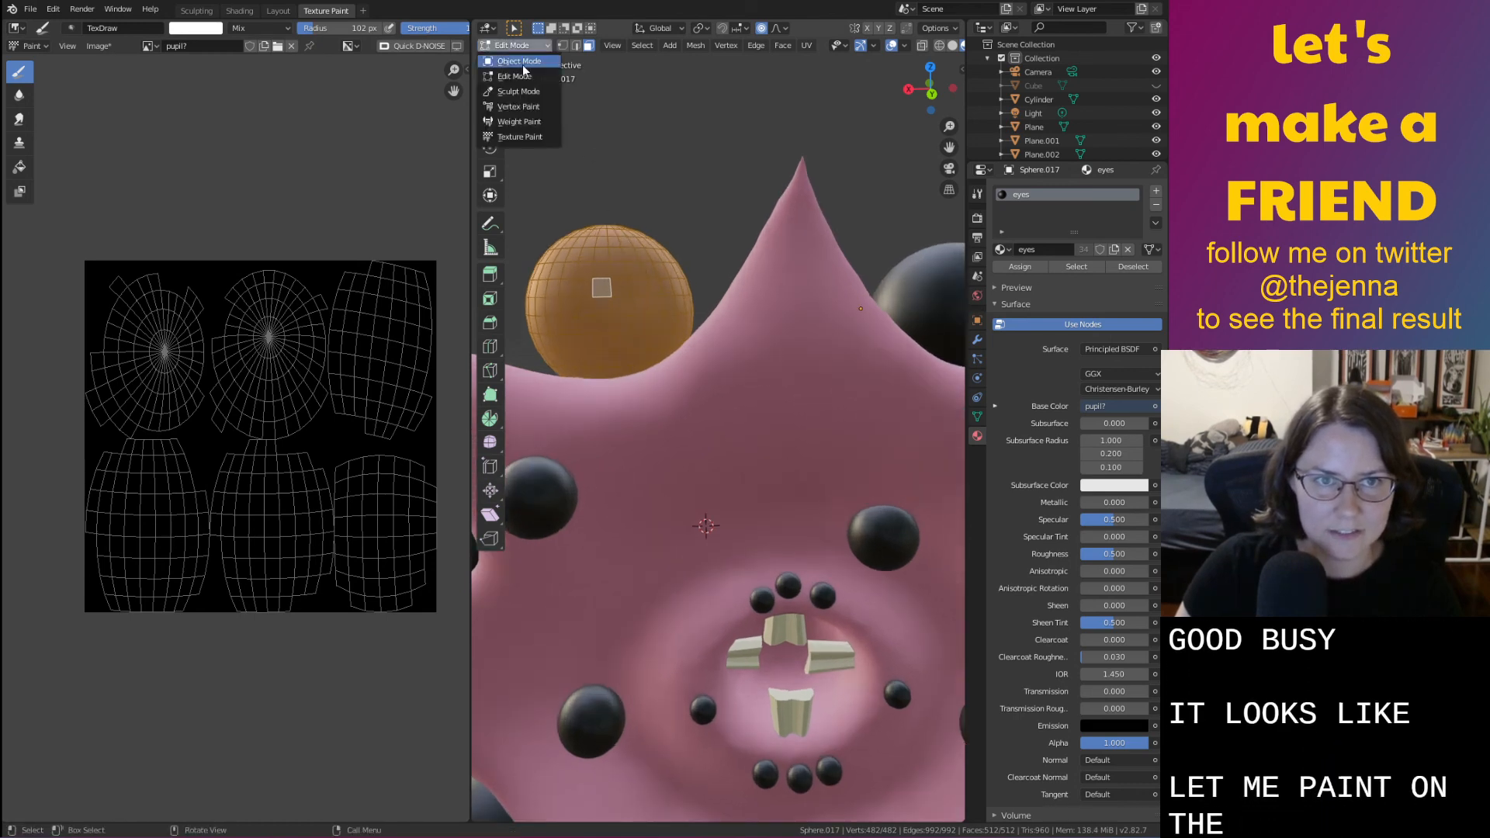
left_click(519, 136)
Paint white strokes over the large eye, check their pattern on the other eyes, and undo the latest strokes
mouse_move(635, 286)
left_mouse_down()
mouse_move(603, 250)
mouse_move(607, 388)
mouse_move(641, 477)
left_mouse_up()
mouse_move(641, 477)
middle_mouse_down()
mouse_move(689, 507)
mouse_move(672, 495)
mouse_move(679, 506)
mouse_move(724, 385)
middle_mouse_up()
key("ctrl+z")
mouse_move(742, 354)
left_mouse_down()
mouse_move(804, 381)
mouse_move(774, 427)
mouse_move(751, 326)
mouse_move(774, 399)
left_mouse_up()
scroll(771, 402, "down", 4)
middle_click_drag(770, 402, 742, 398)
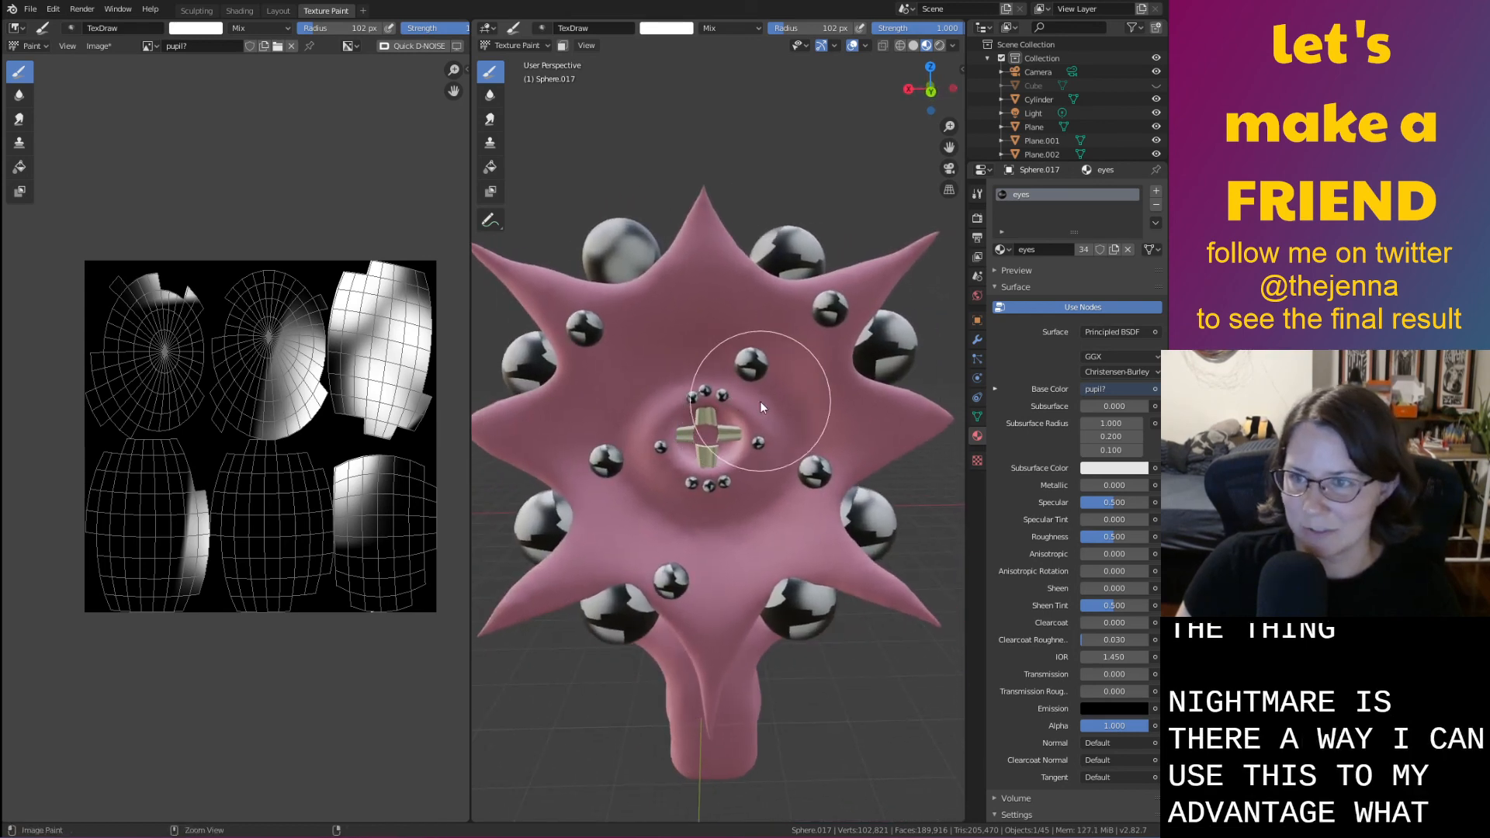
key("ctrl+z")
key("ctrl+z")
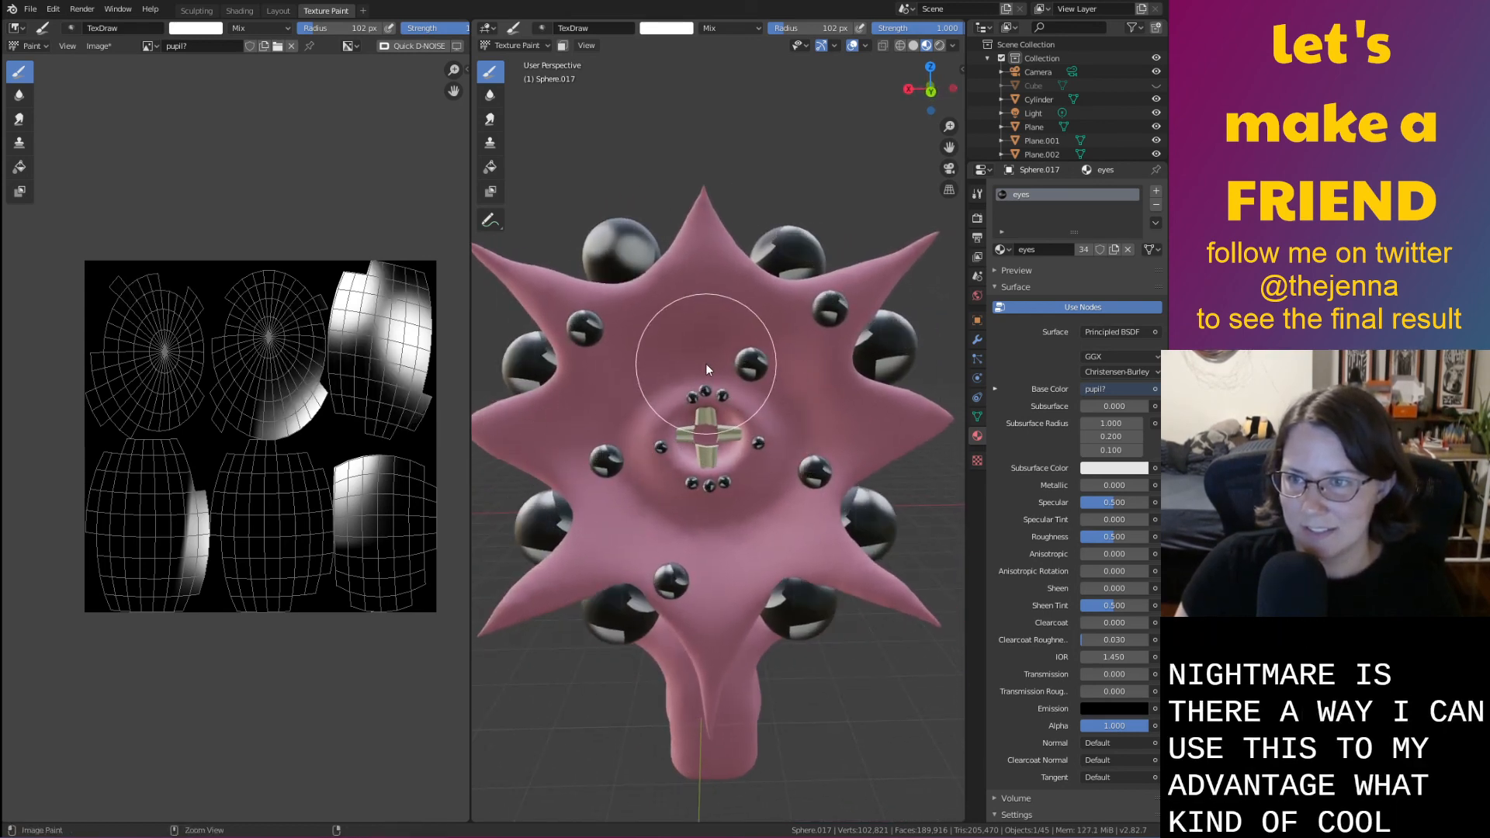
Try to pick the neighbouring large eye for editing, and return to Edit Mode on the original large eye
key("Tab")
key("Tab")
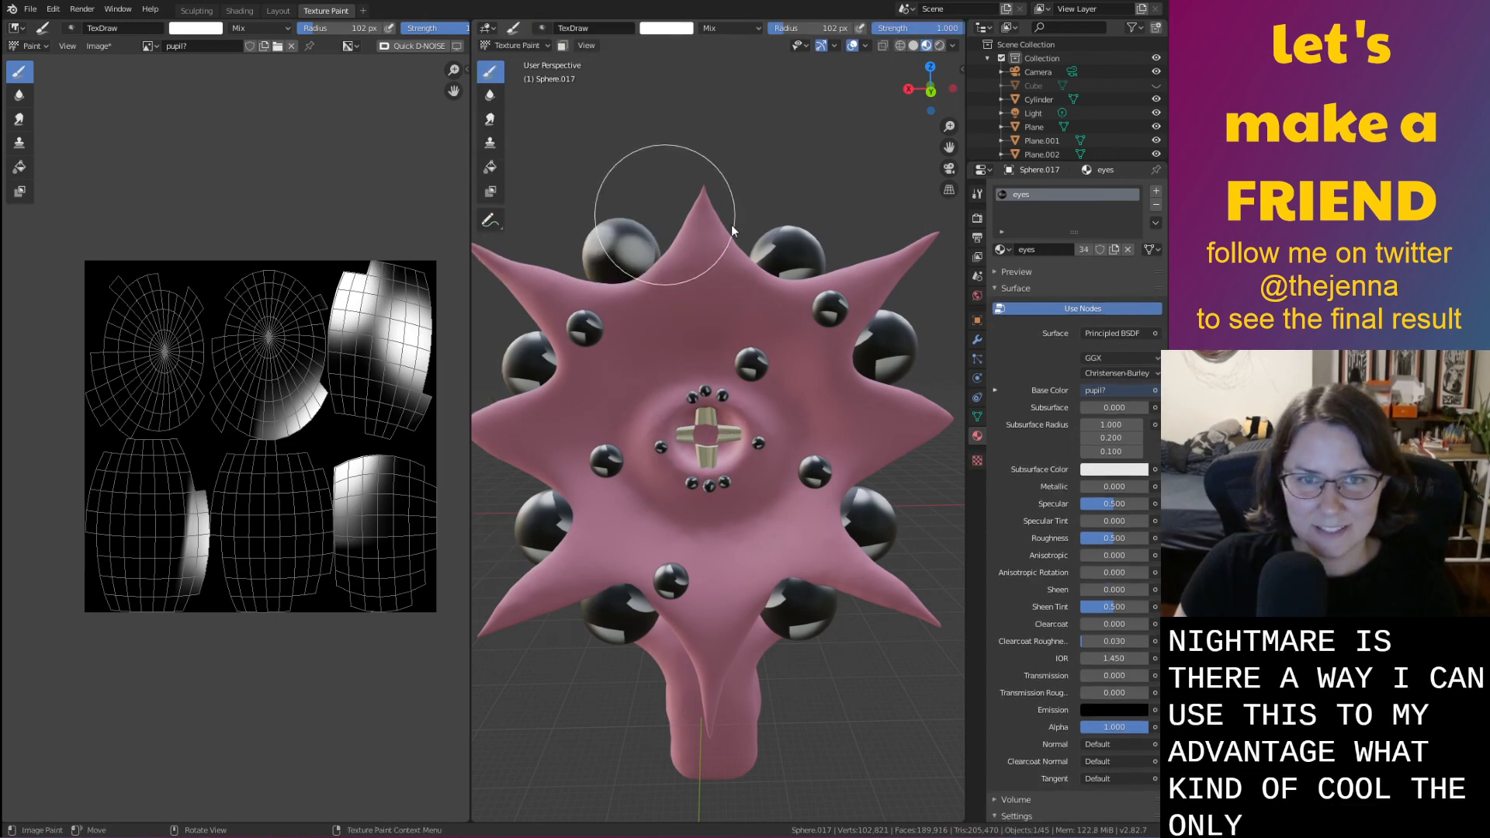
key("Tab")
left_click(770, 229)
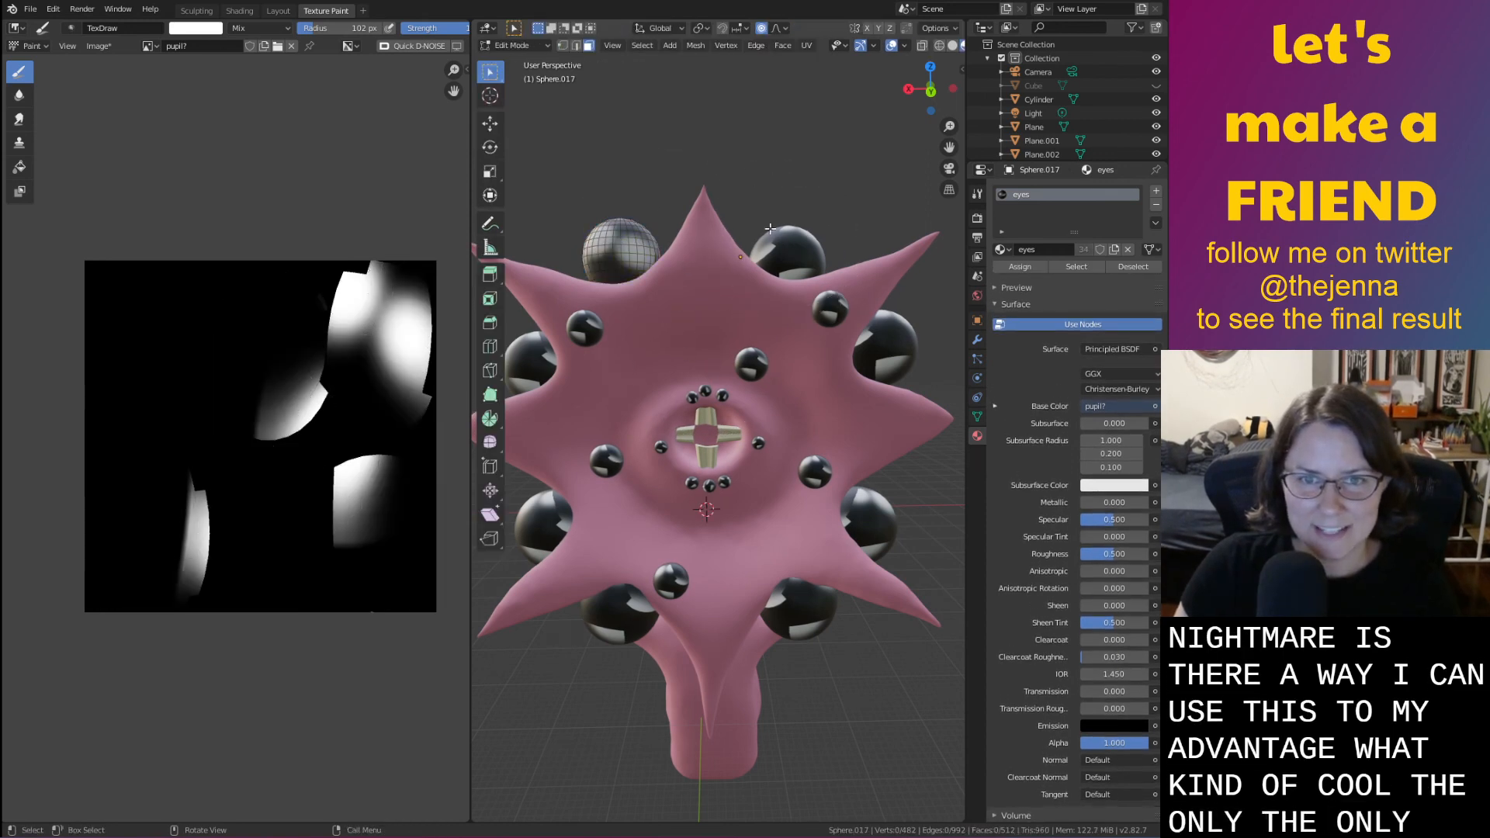
key("Tab")
left_click(617, 256)
key("Tab")
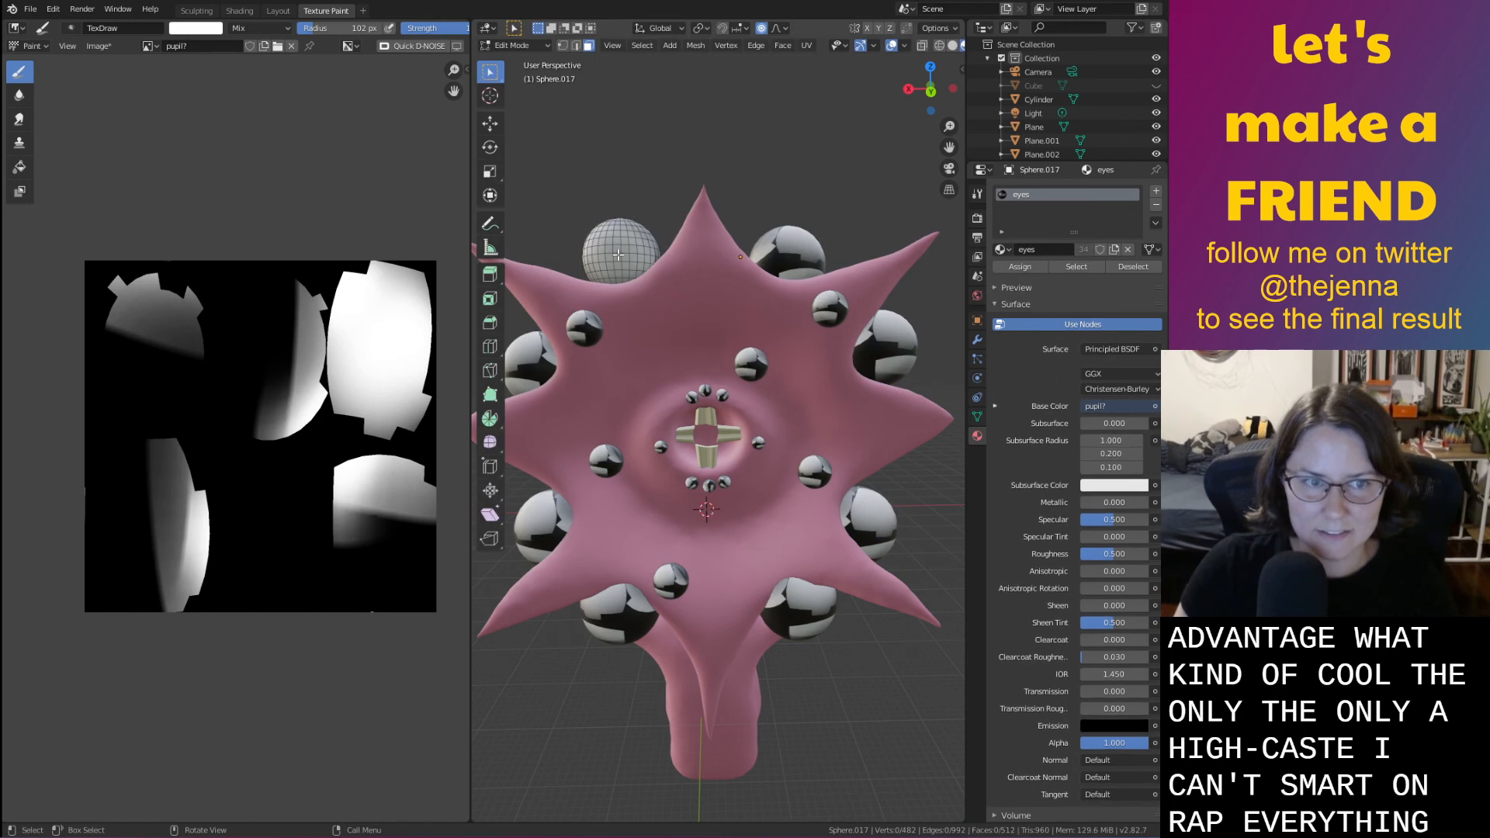
Unwrap all of the large eye's faces with Sphere Projection and paint broad white test strokes across the pupil? image
key("a")
left_click(807, 45)
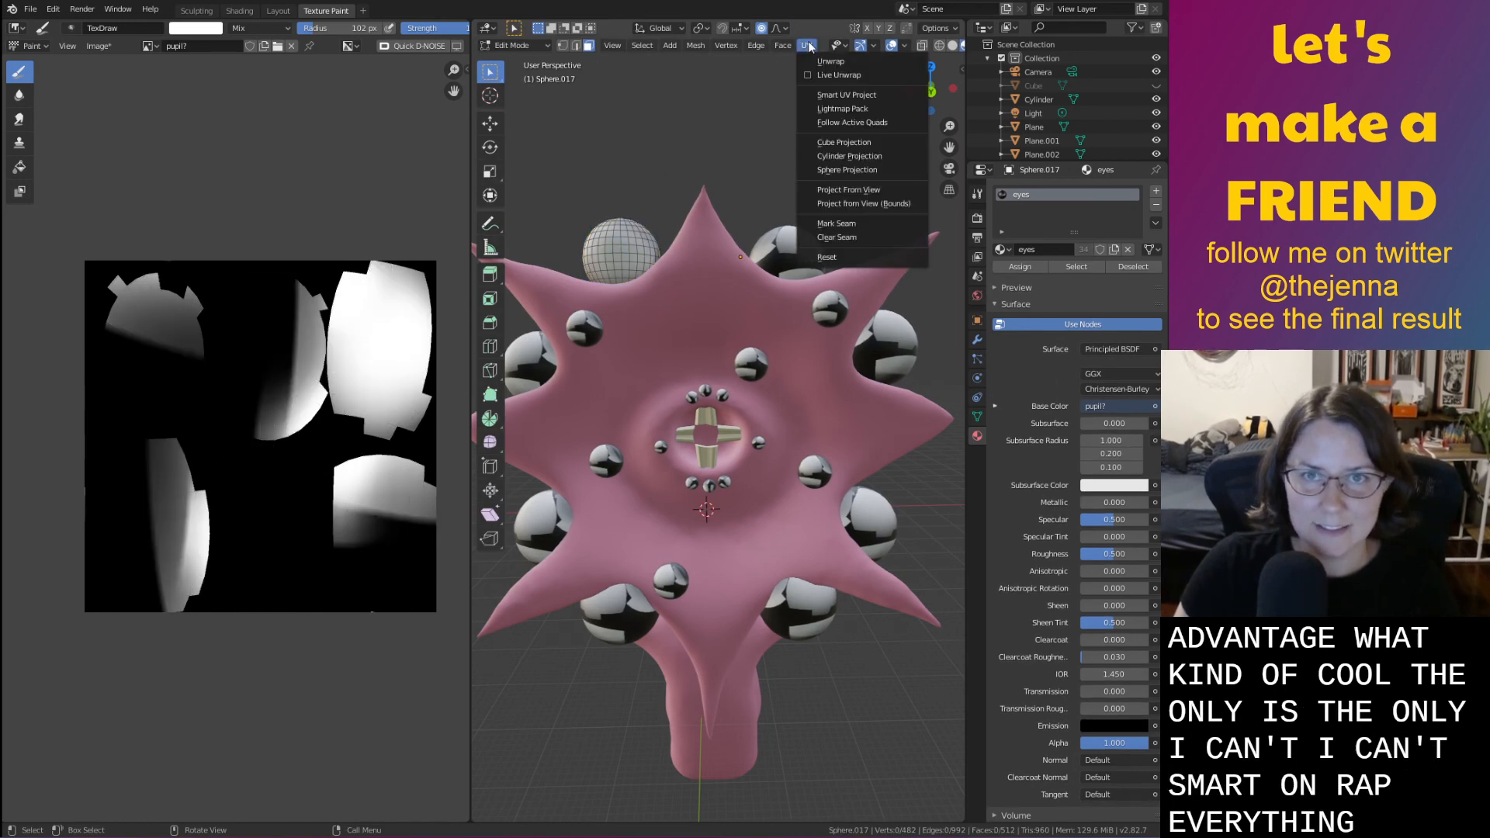
key("Escape")
key("a")
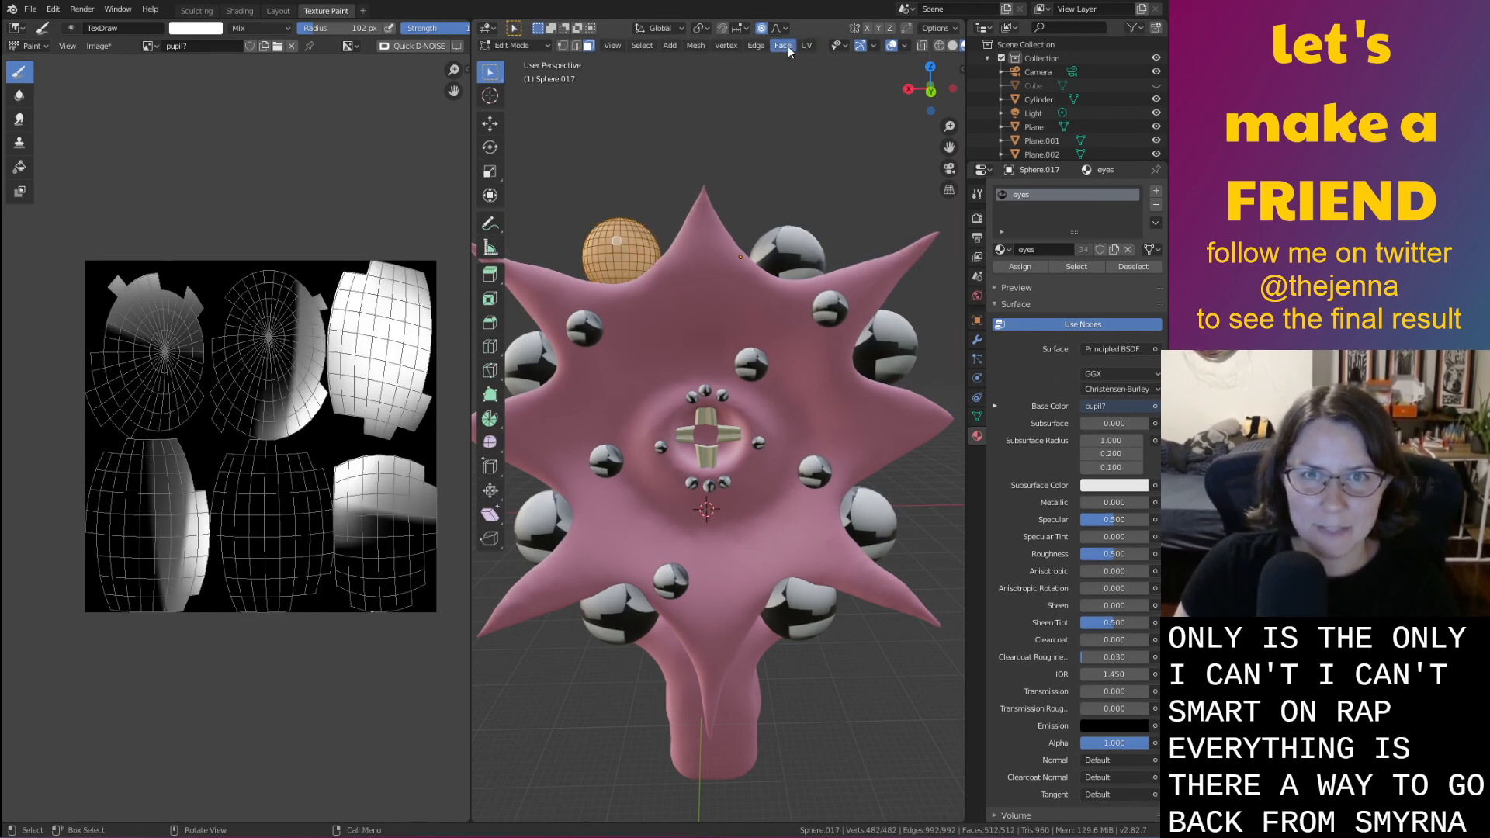
left_click(807, 45)
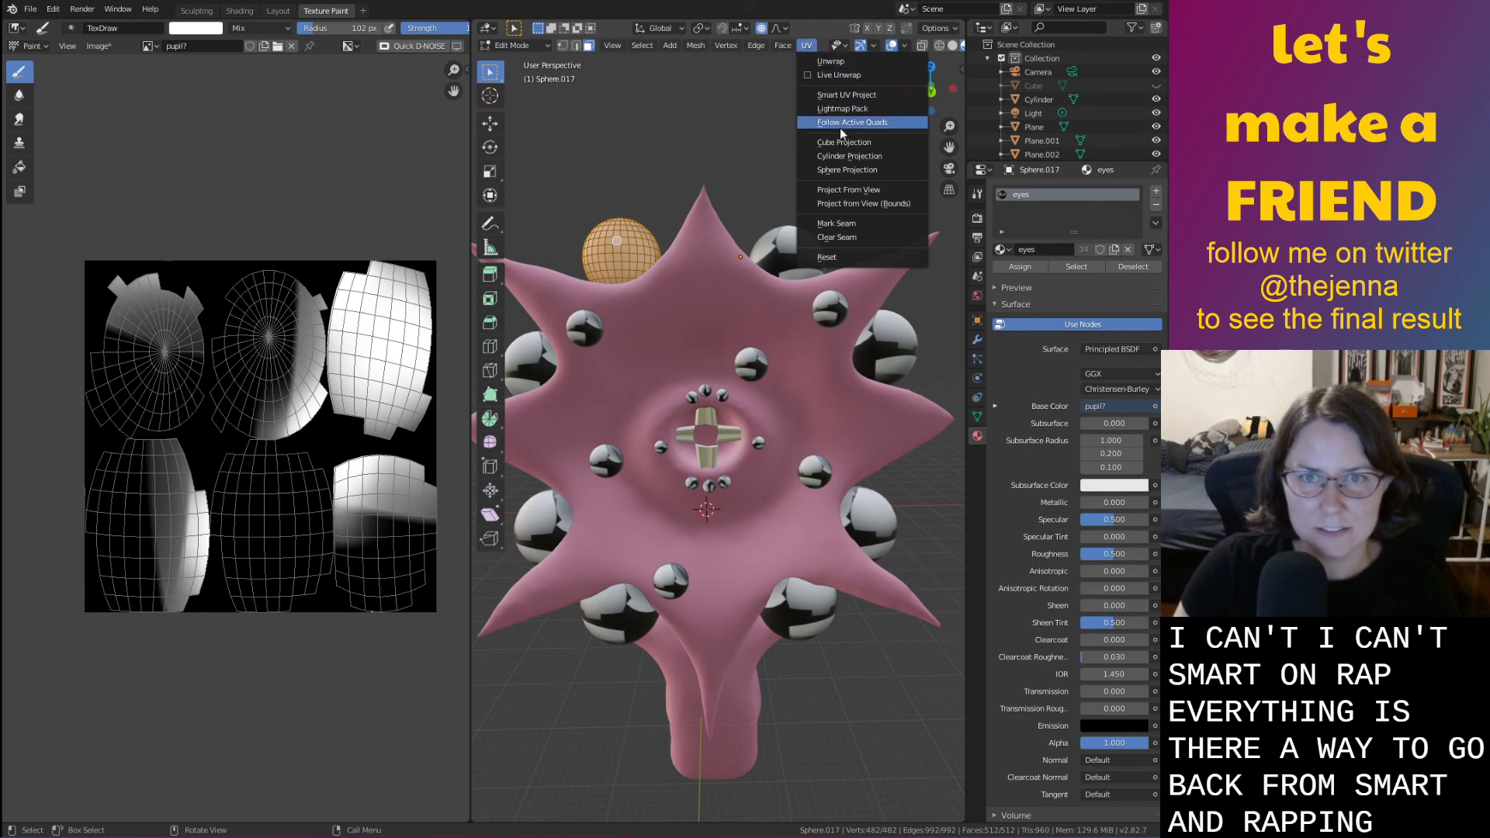
left_click(886, 169)
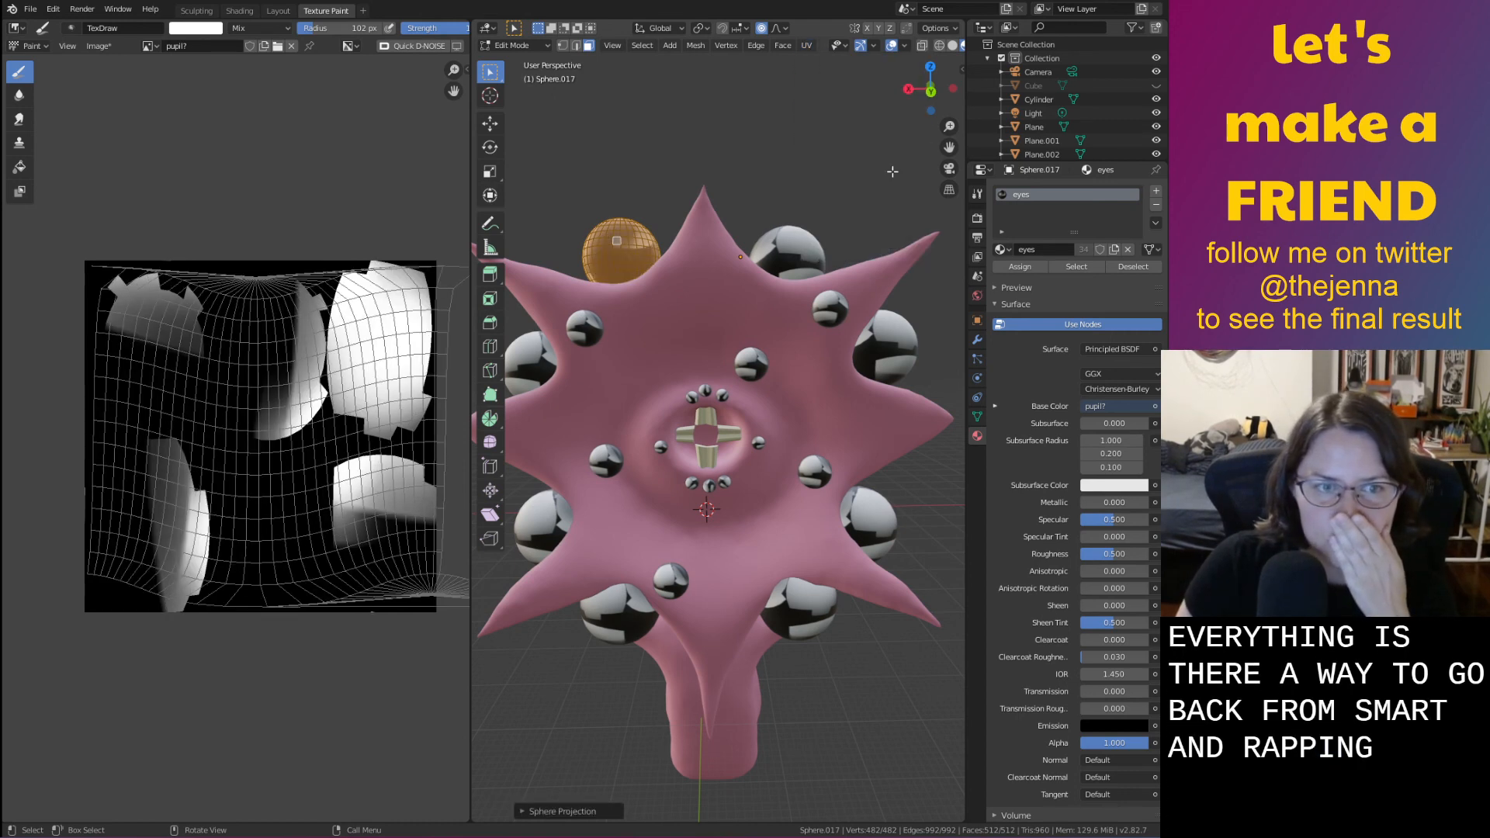
mouse_move(326, 423)
left_mouse_down()
mouse_move(148, 388)
mouse_move(333, 334)
mouse_move(248, 496)
left_mouse_up()
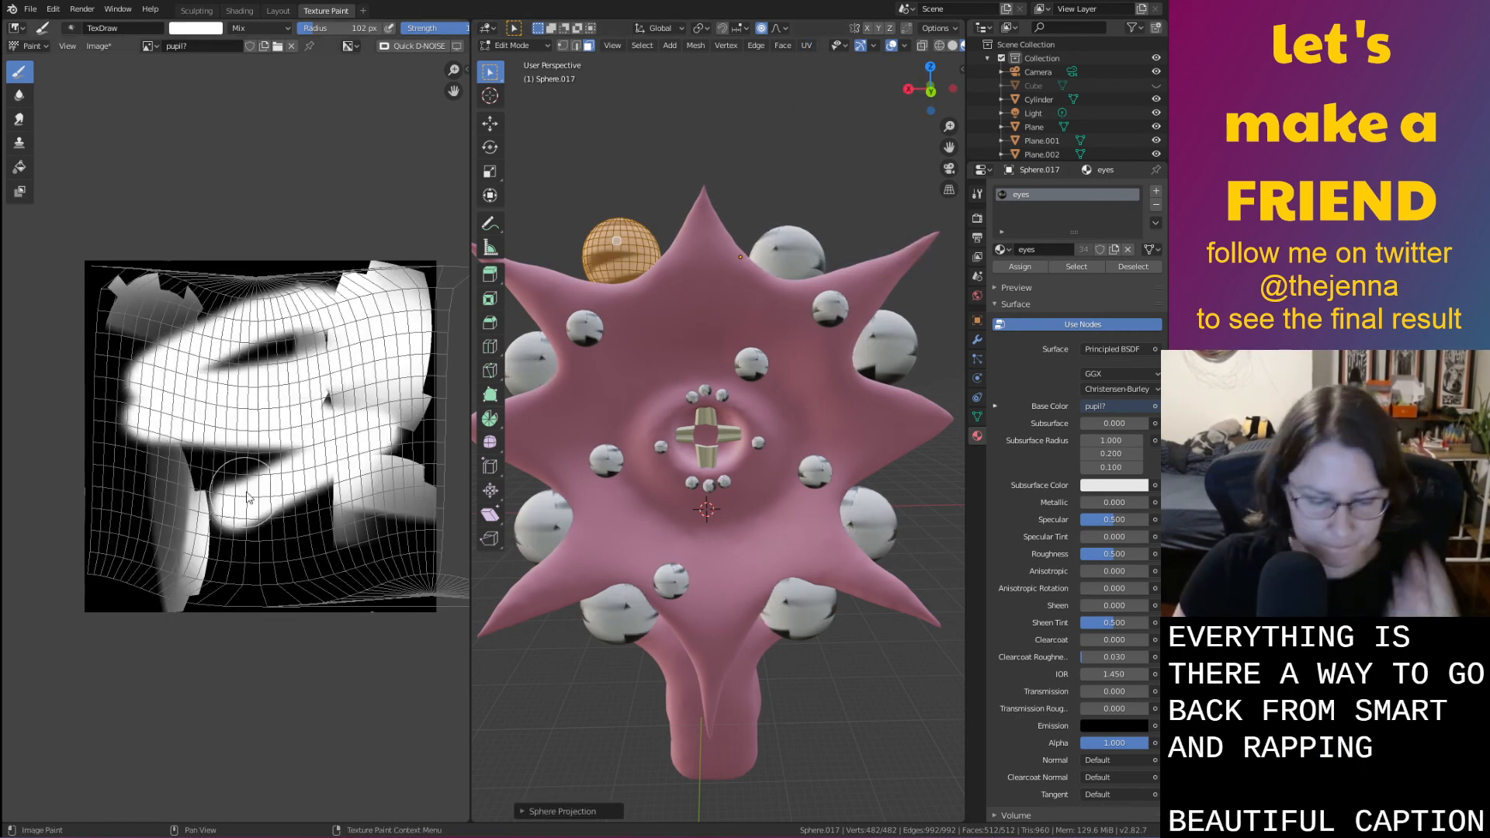
Undo the test strokes, the Sphere Projection and the earlier eye painting back to the all-black pupil? image in Texture Paint mode
key("ctrl+z")
key("ctrl+z")
key("ctrl+z")
key("ctrl+z")
key("ctrl+z")
key("ctrl+z")
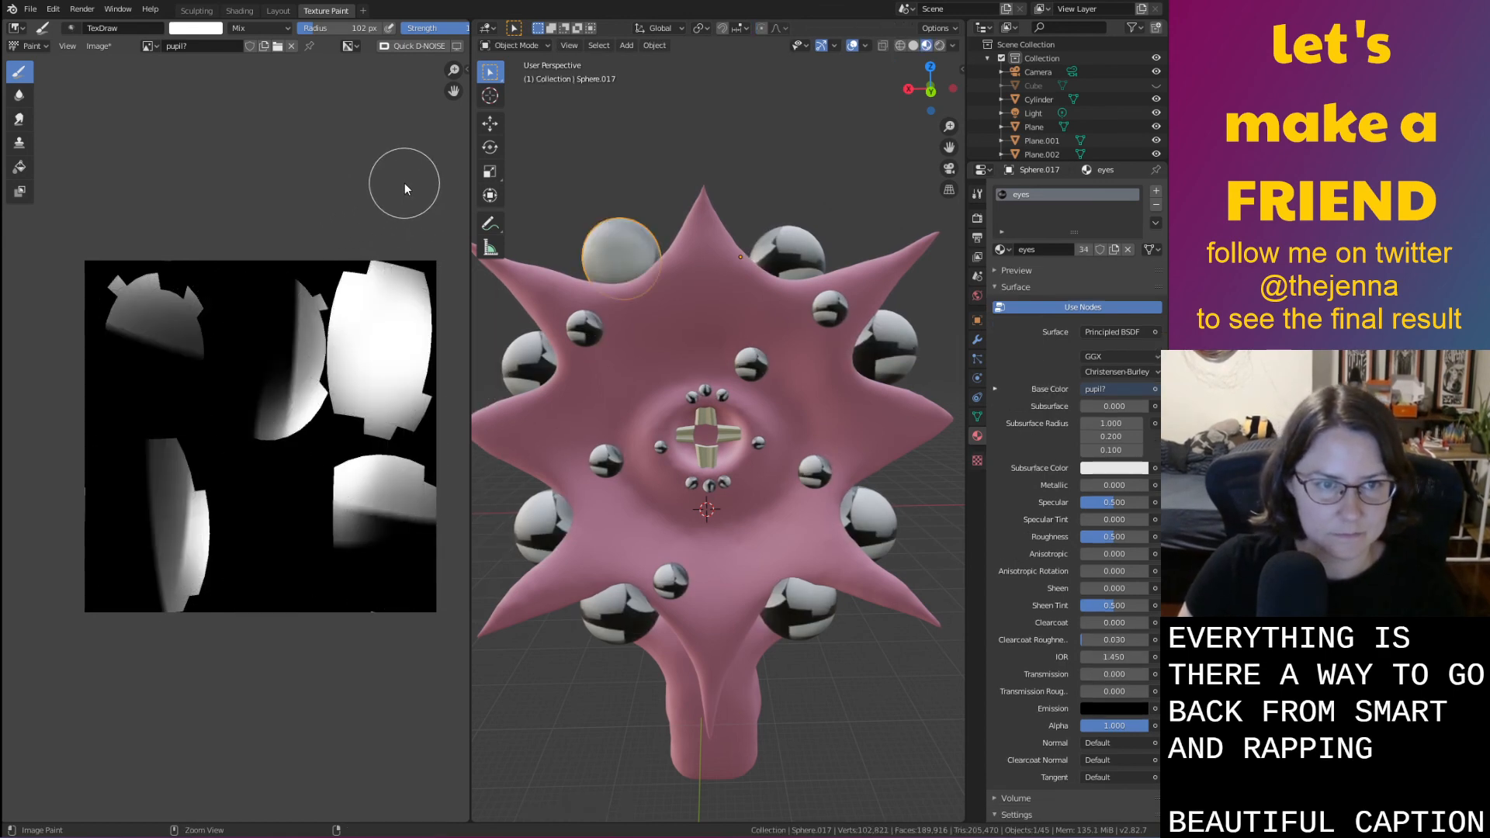
key("ctrl+z")
key("ctrl+z")
key("ctrl+z")
key("ctrl+z")
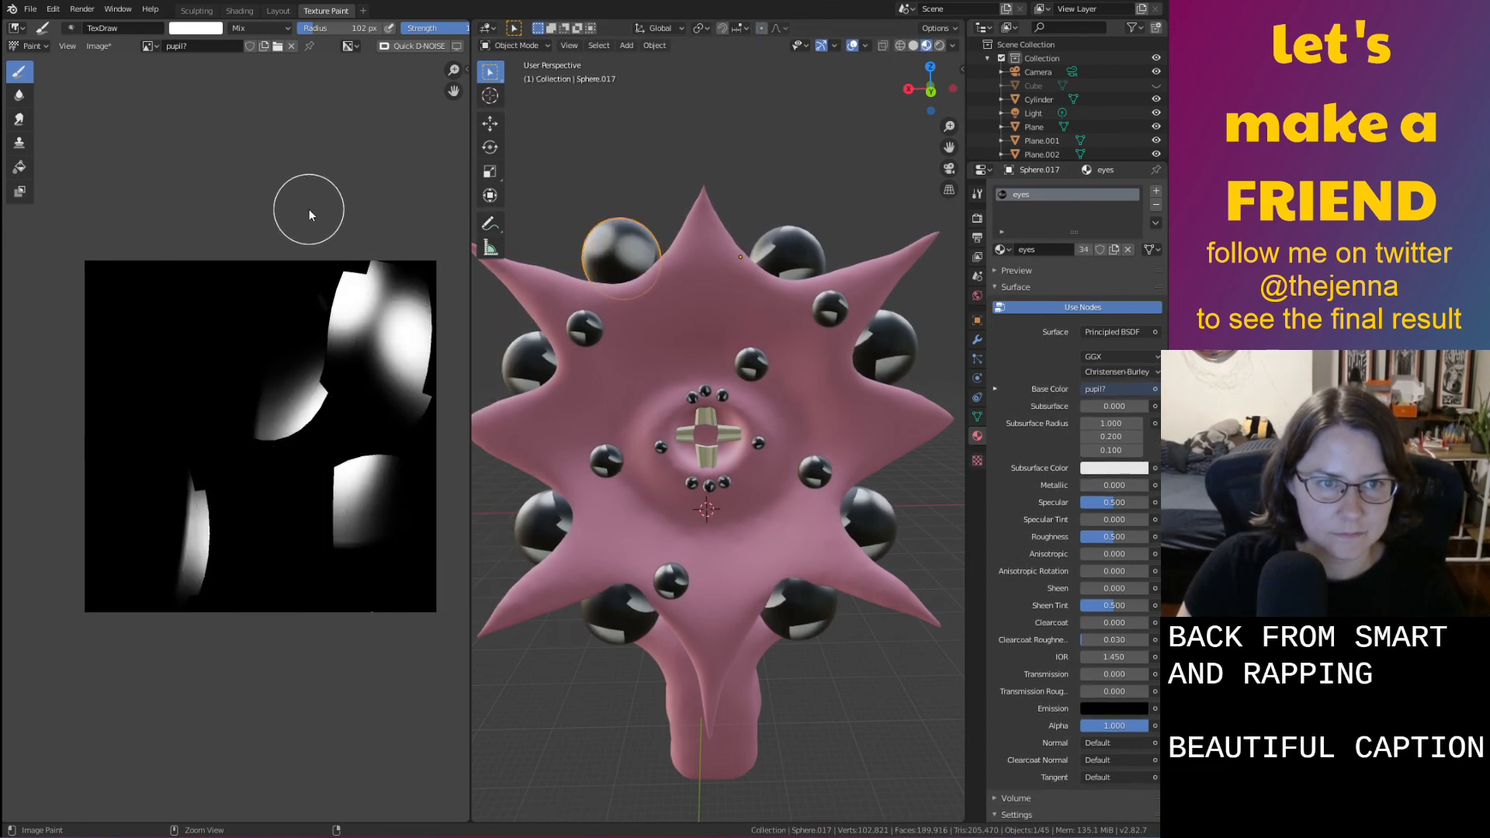
key("ctrl+z")
key("ctrl+z")
key("ctrl+z")
key("ctrl+z")
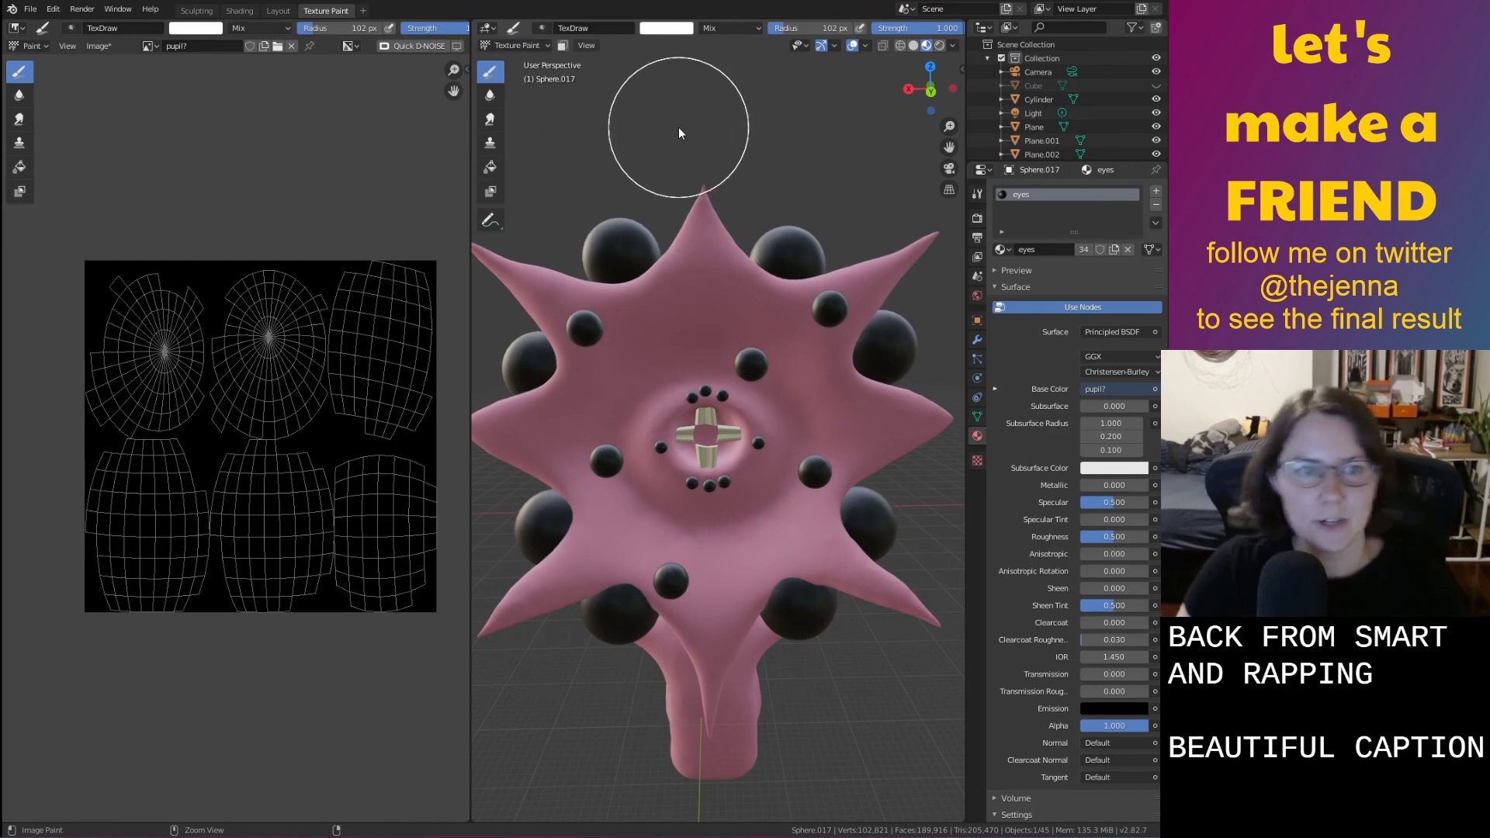
Undo back to Edit Mode on the large eye and unwrap all its faces with Sphere Projection
key("ctrl+z")
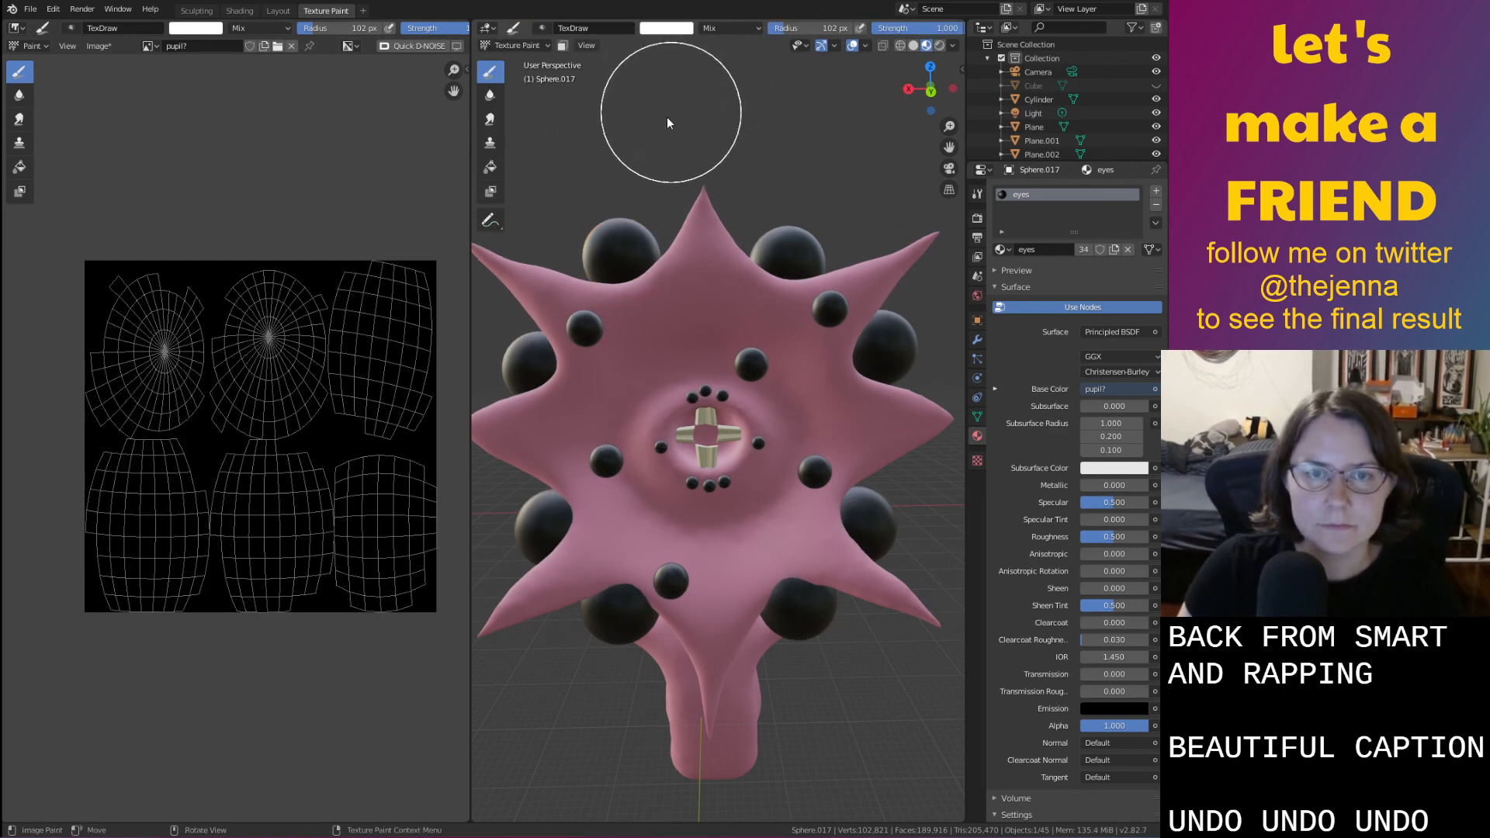
key("ctrl+z")
key("ctrl+z")
key("ctrl+z")
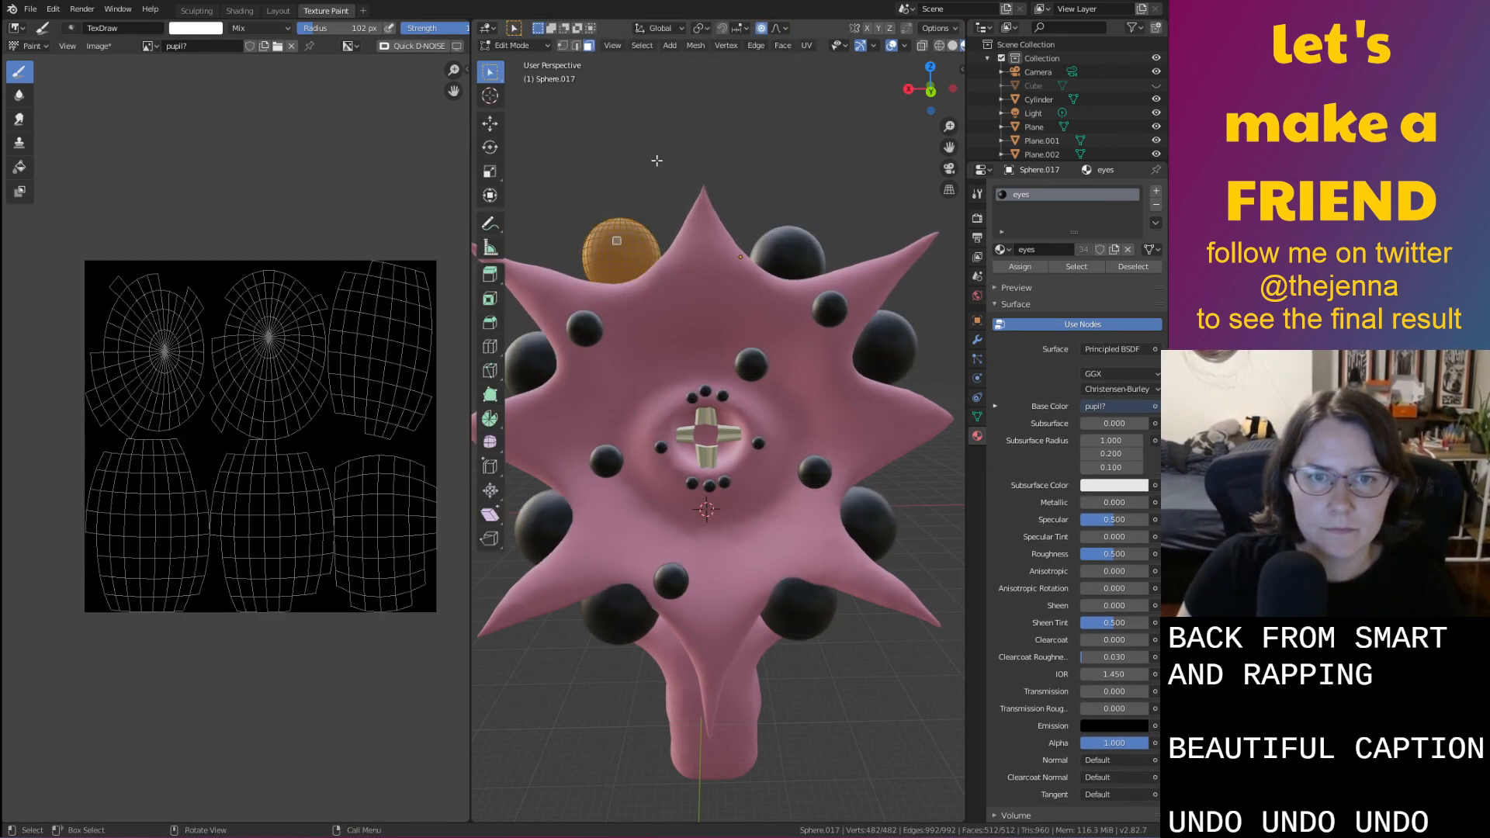
left_click(807, 45)
left_click(818, 167)
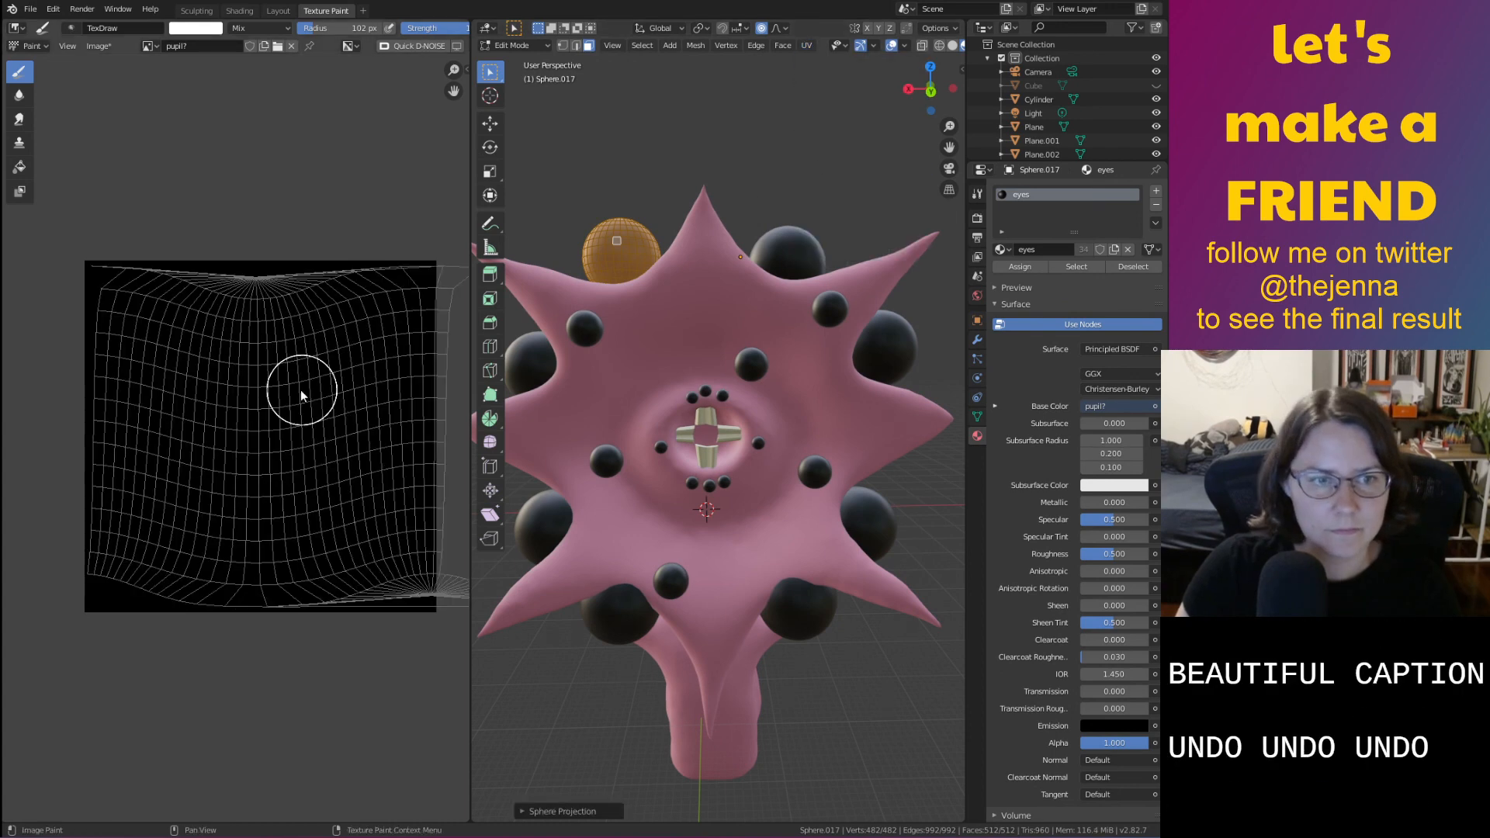
Try a broad white cross on the pupil? image, check how it wraps around the eyes, and undo its strokes
mouse_move(319, 471)
left_mouse_down()
mouse_move(361, 548)
mouse_move(341, 250)
mouse_move(120, 575)
left_mouse_up()
key("ctrl+z")
left_click_drag(260, 273, 253, 651)
left_click_drag(109, 427, 496, 420)
middle_click_drag(453, 449, 446, 449)
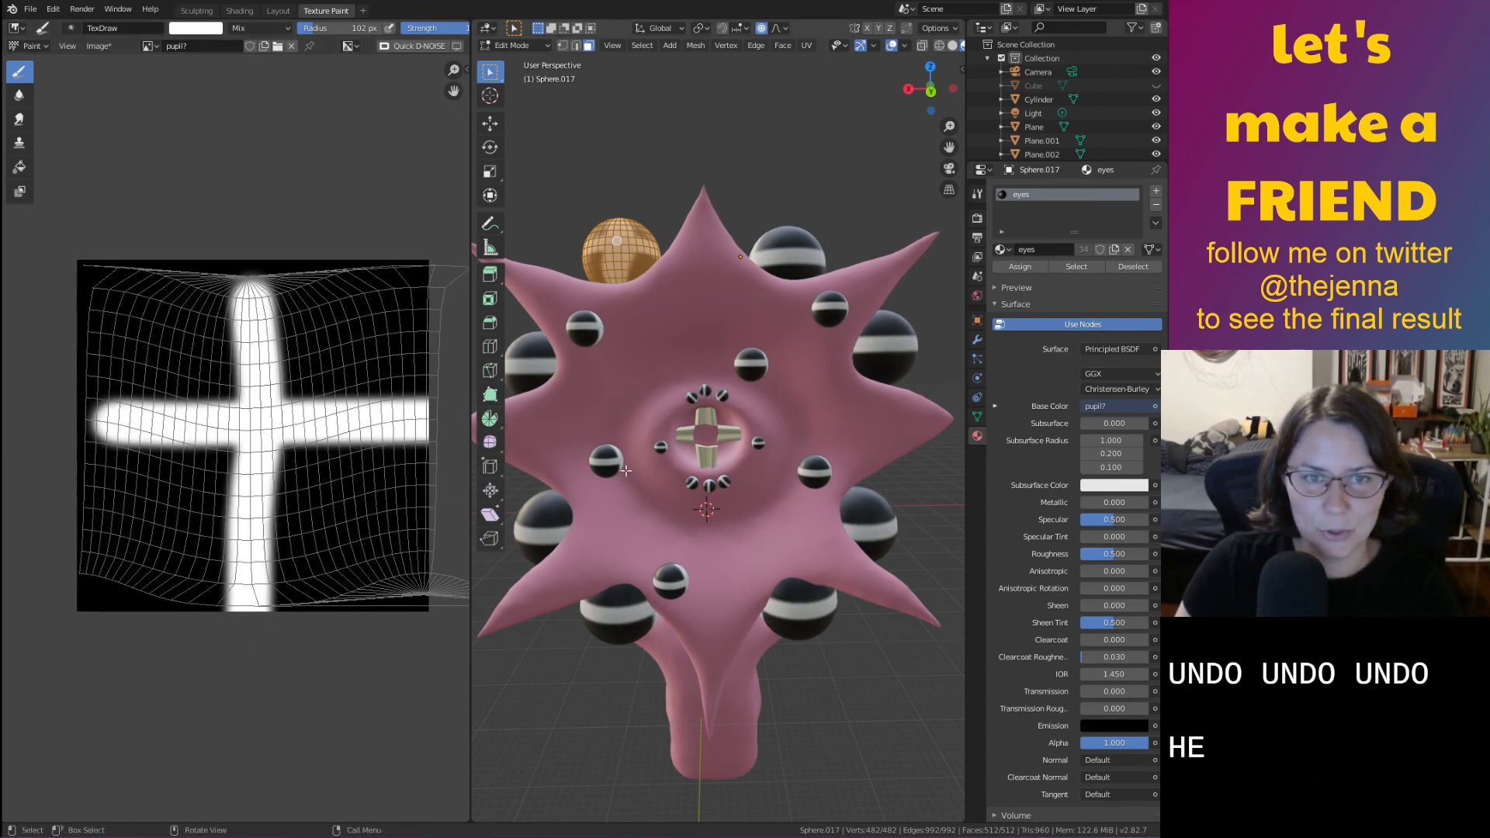
scroll(621, 474, "down", 5)
middle_click_drag(621, 474, 718, 489)
middle_click_drag(827, 532, 746, 543)
mouse_move(747, 544)
middle_mouse_down()
mouse_move(672, 459)
mouse_move(752, 590)
mouse_move(773, 551)
mouse_move(901, 602)
mouse_move(798, 575)
mouse_move(865, 658)
middle_mouse_up()
key("ctrl+z")
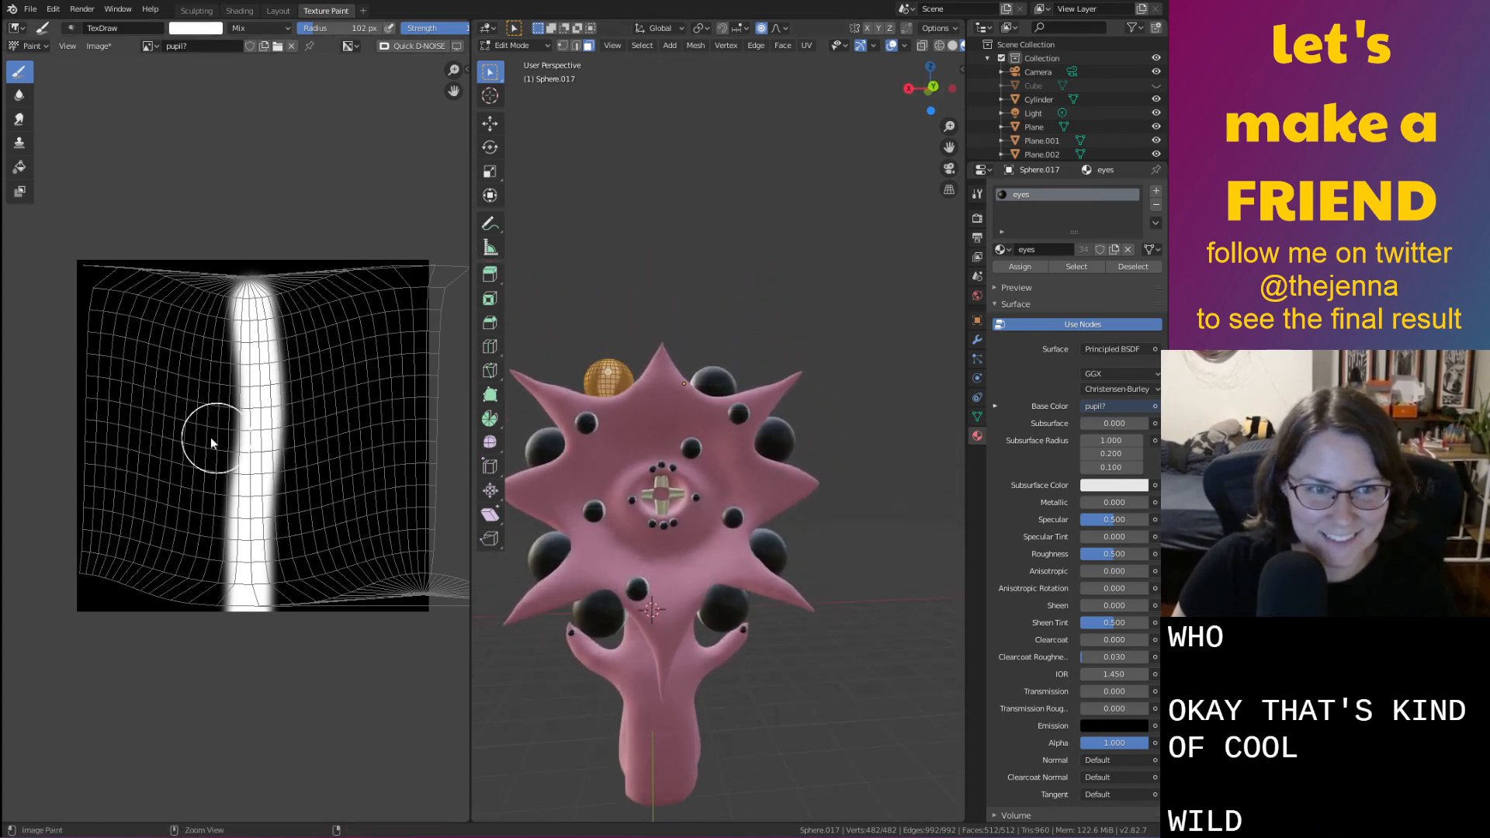
key("ctrl+z")
Try single broad white strokes, one horizontal and several vertical, at different places on the pupil? image, undoing each one
left_click_drag(87, 416, 559, 398)
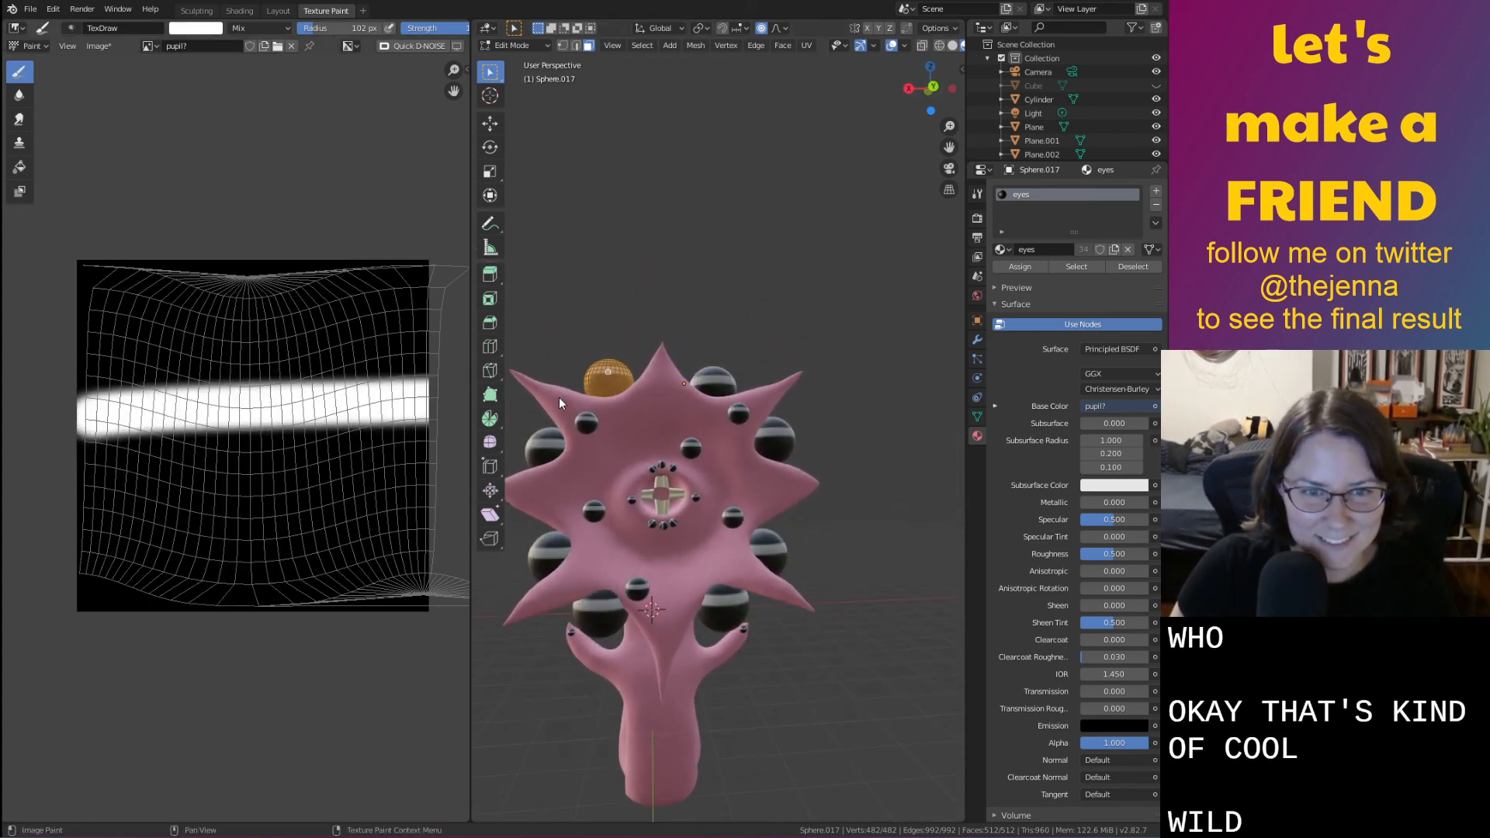
key("ctrl+z")
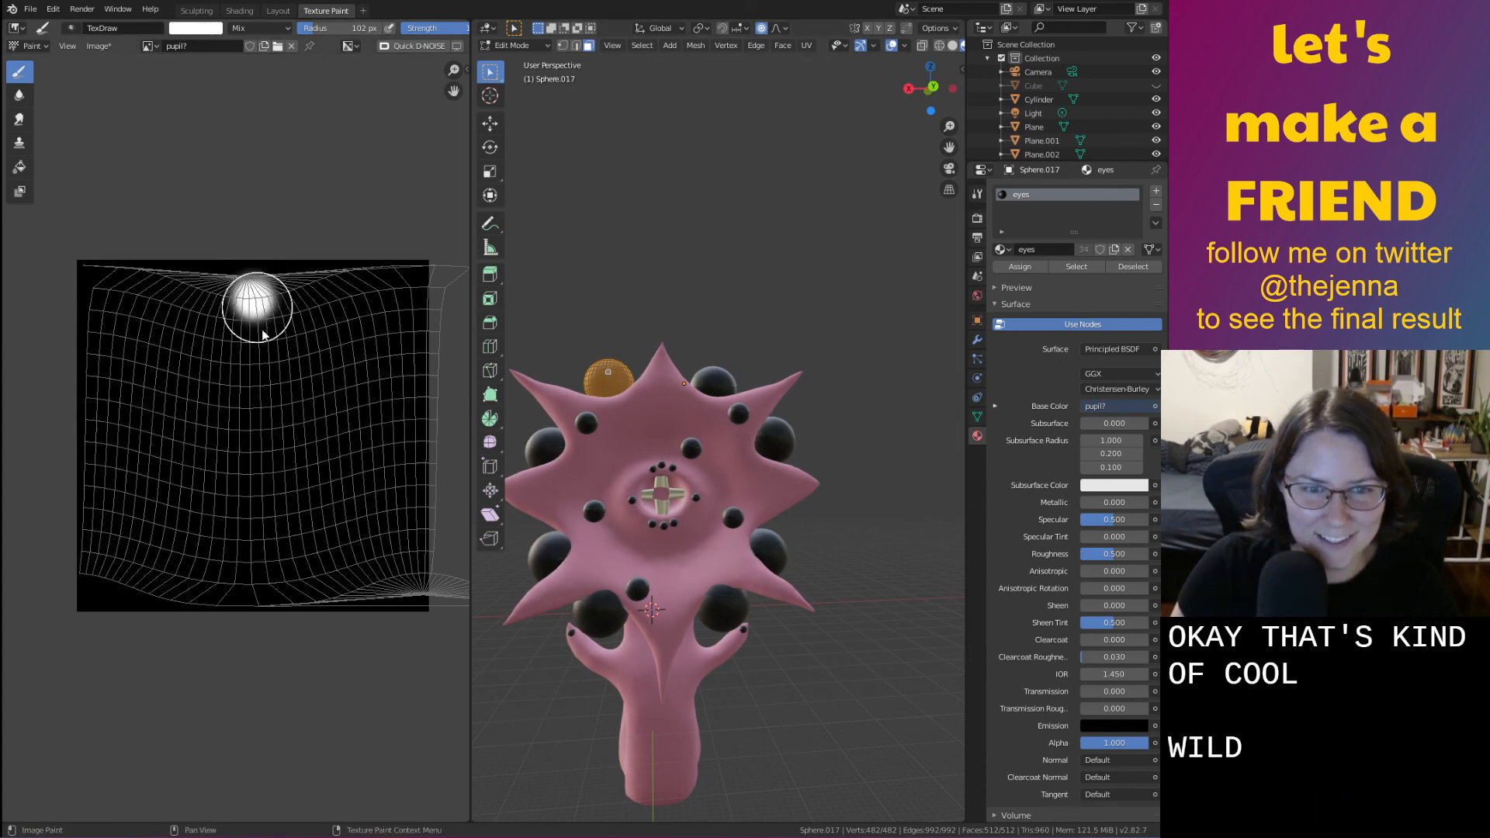
left_click_drag(264, 335, 257, 581)
key("ctrl+z")
left_click_drag(121, 278, 104, 594)
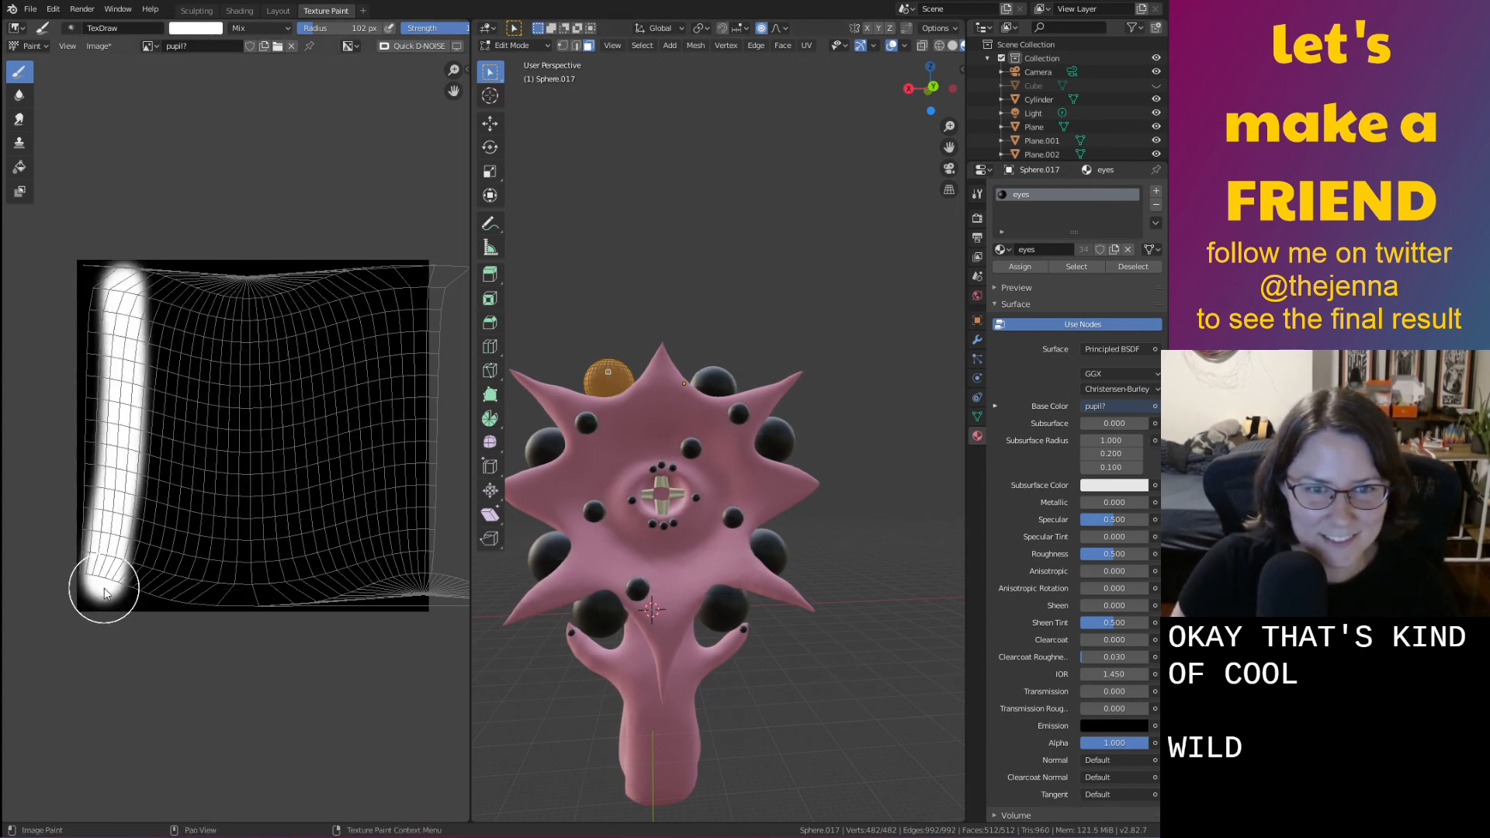
key("ctrl+z")
left_click_drag(372, 275, 394, 645)
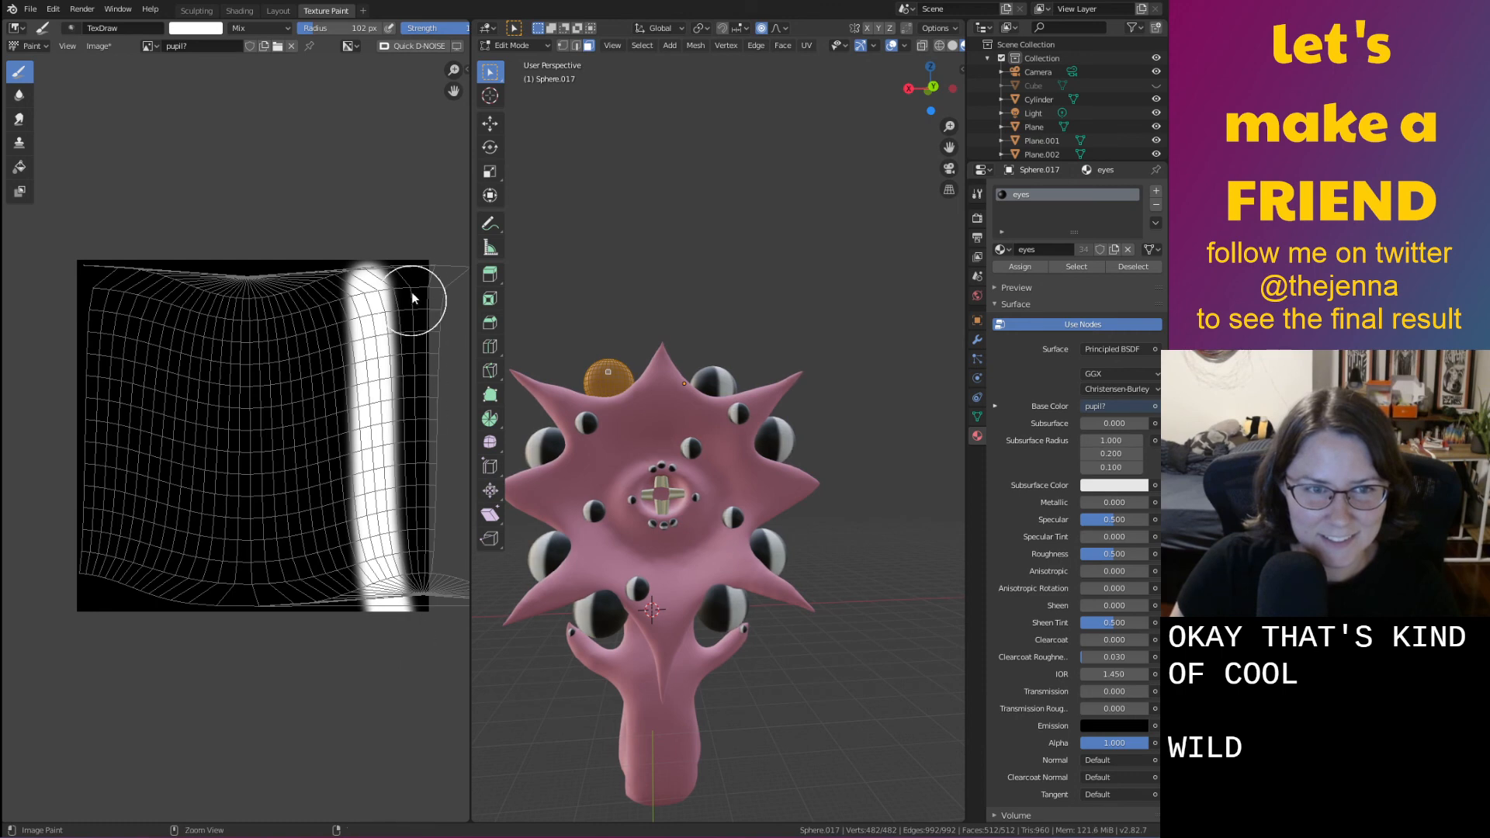
key("ctrl+z")
left_click_drag(411, 292, 418, 620)
key("ctrl+z")
left_click_drag(320, 291, 305, 590)
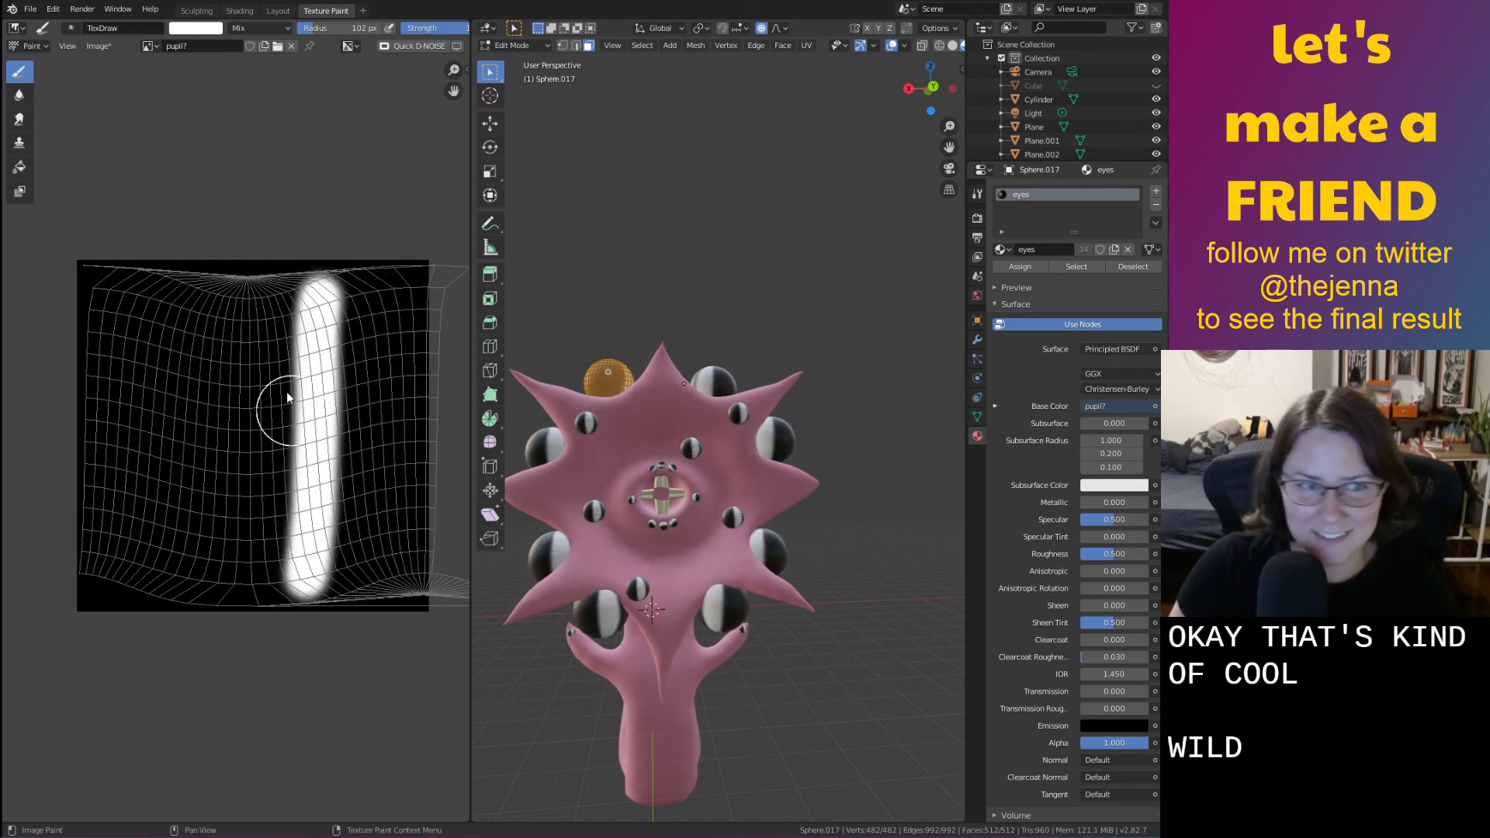
key("ctrl+z")
scroll(300, 336, "up", 3)
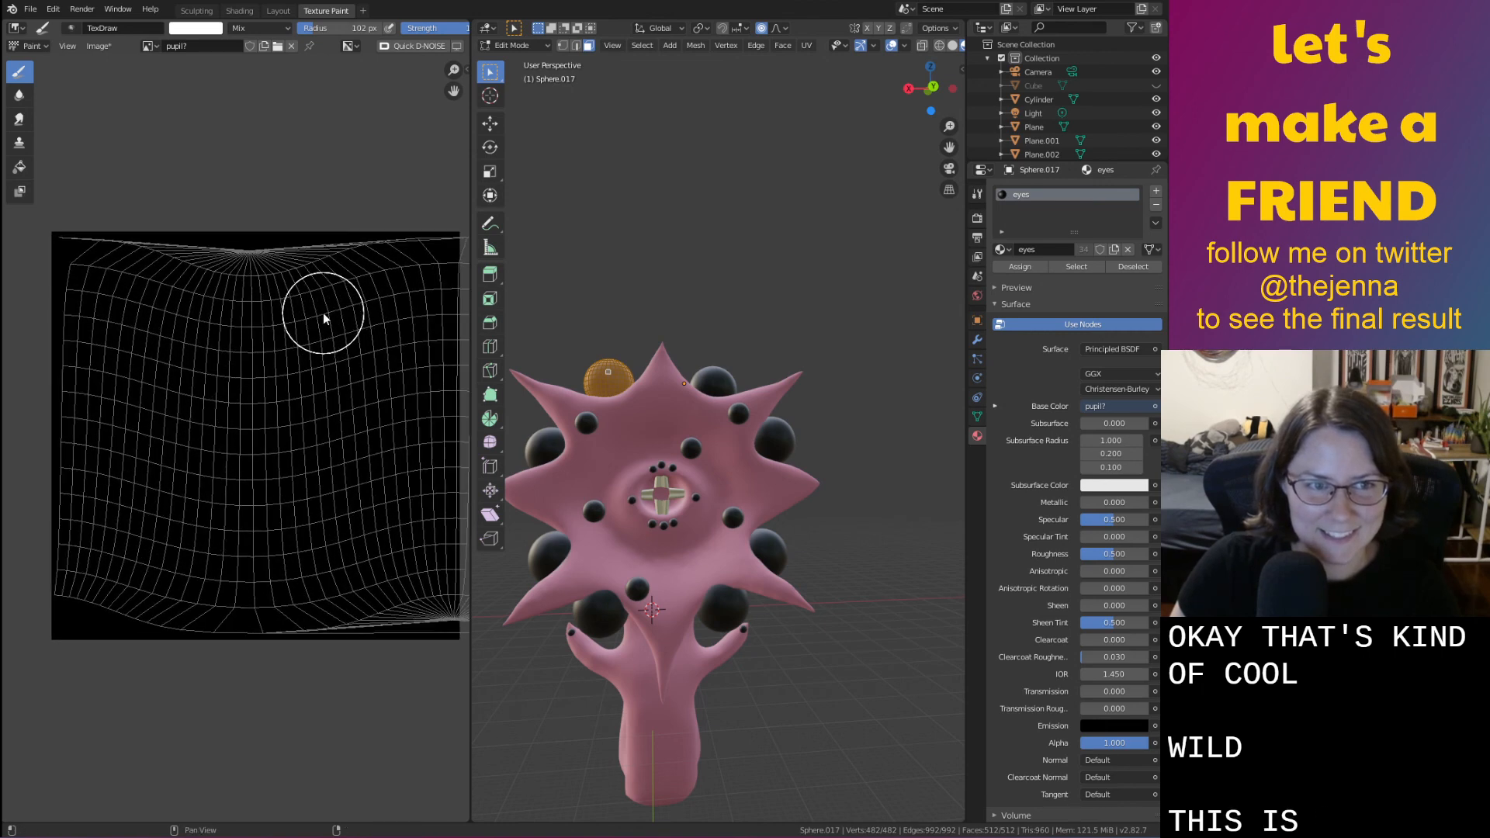
scroll(318, 295, "up", 1)
mouse_move(306, 245)
left_mouse_down()
mouse_move(333, 543)
mouse_move(313, 700)
left_mouse_up()
key("ctrl+z")
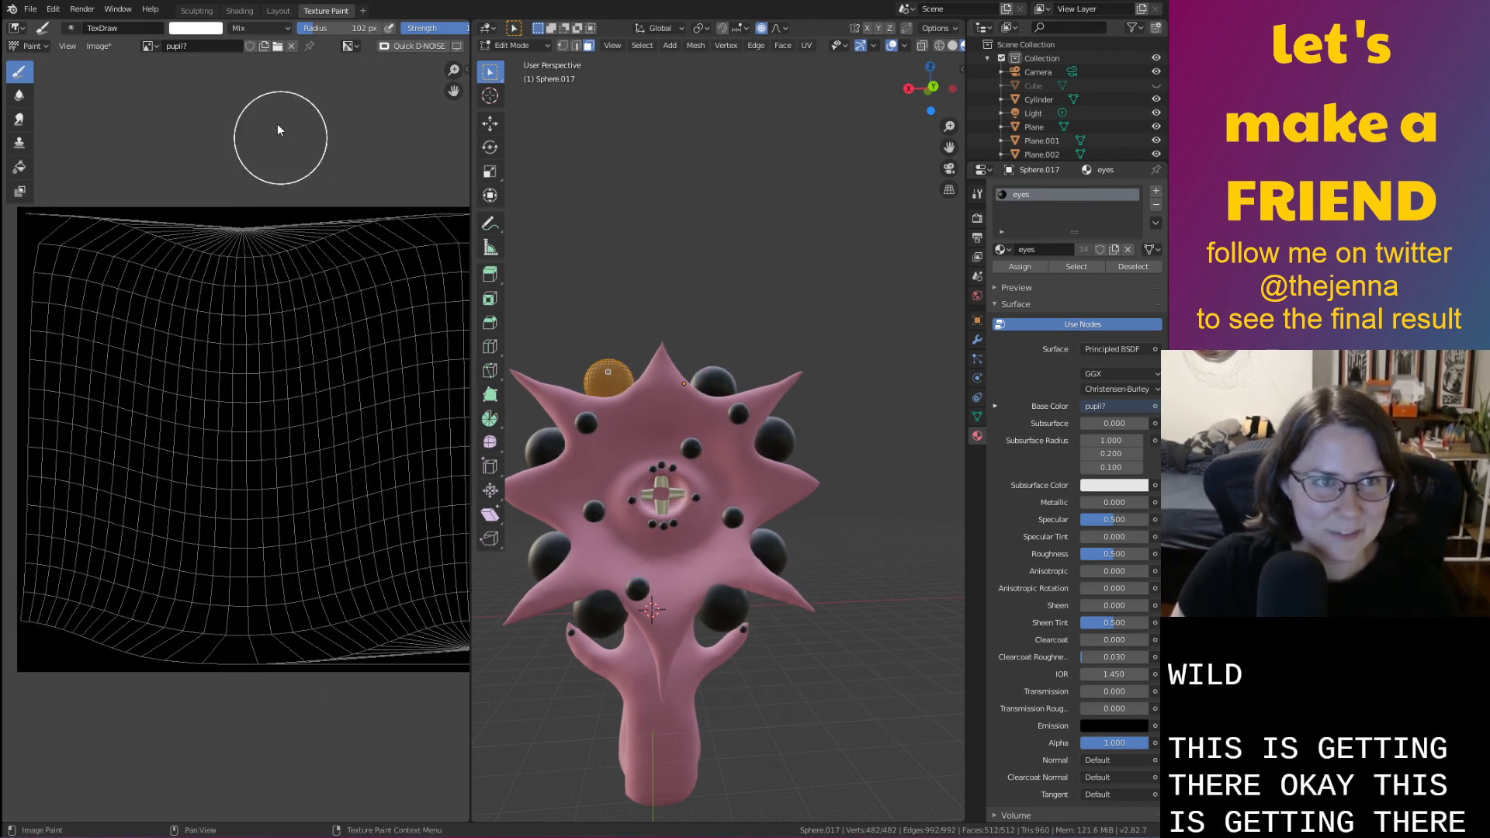
left_click(94, 45)
left_click(93, 45)
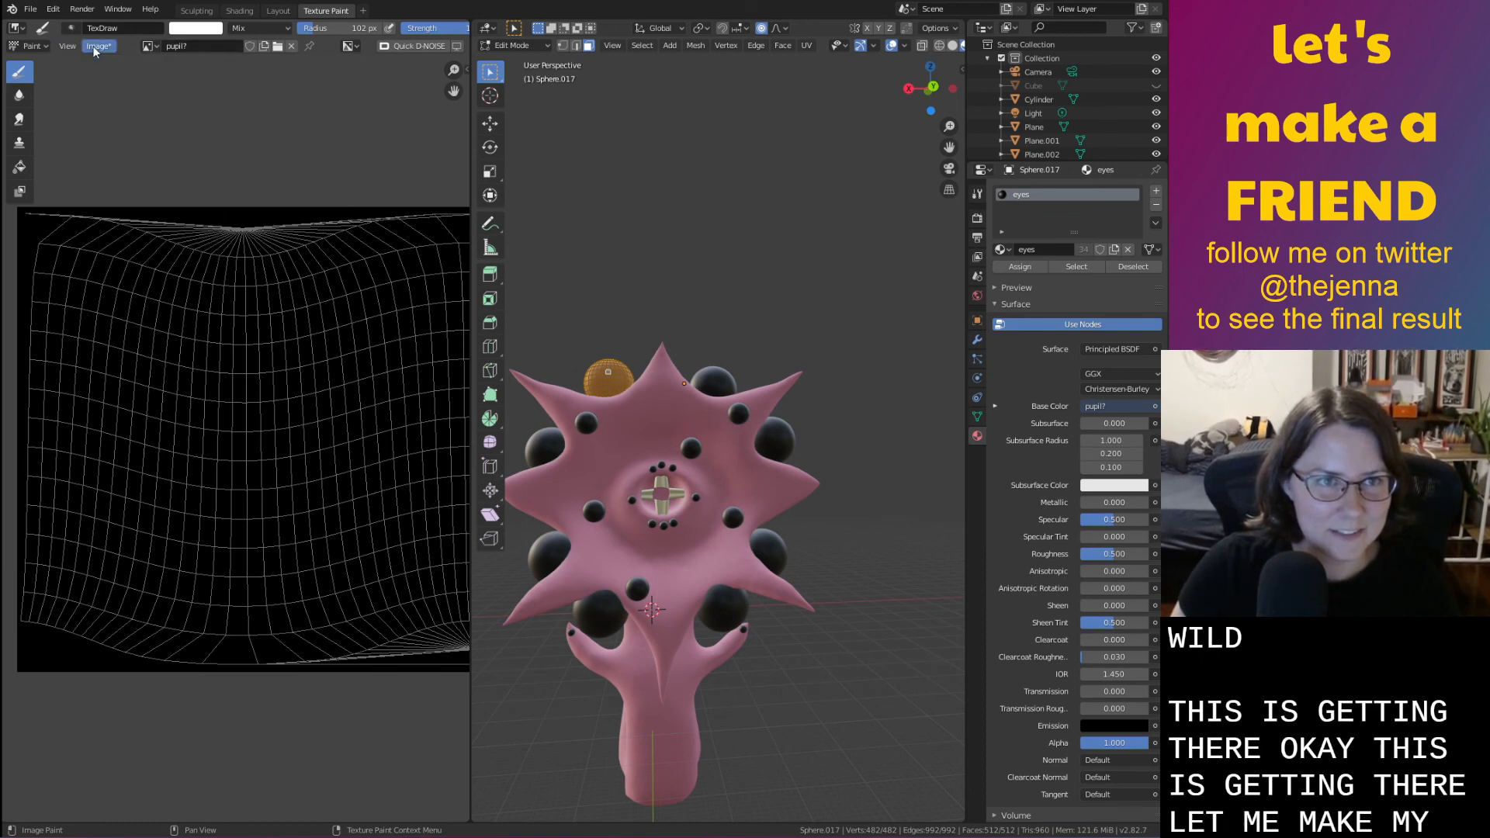
left_click(30, 48)
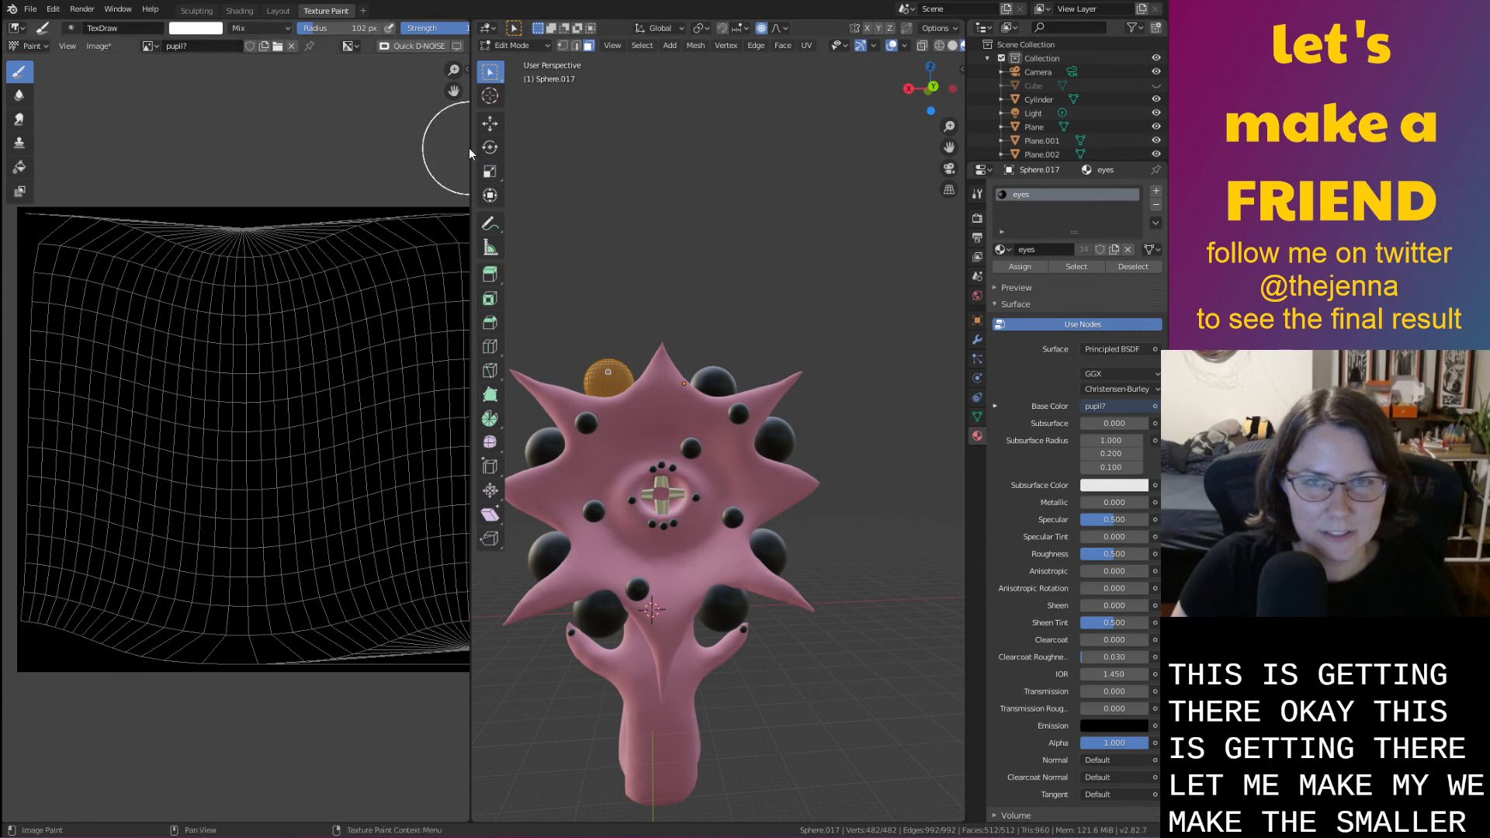
Show the whole monster in Back Orthographic view and widen the image editor
middle_click_drag(609, 236, 664, 109, "shift")
middle_click_drag(663, 108, 769, 171)
scroll(838, 303, "up", 2)
middle_click_drag(862, 302, 918, 281)
left_click(932, 87)
scroll(829, 327, "up", 2)
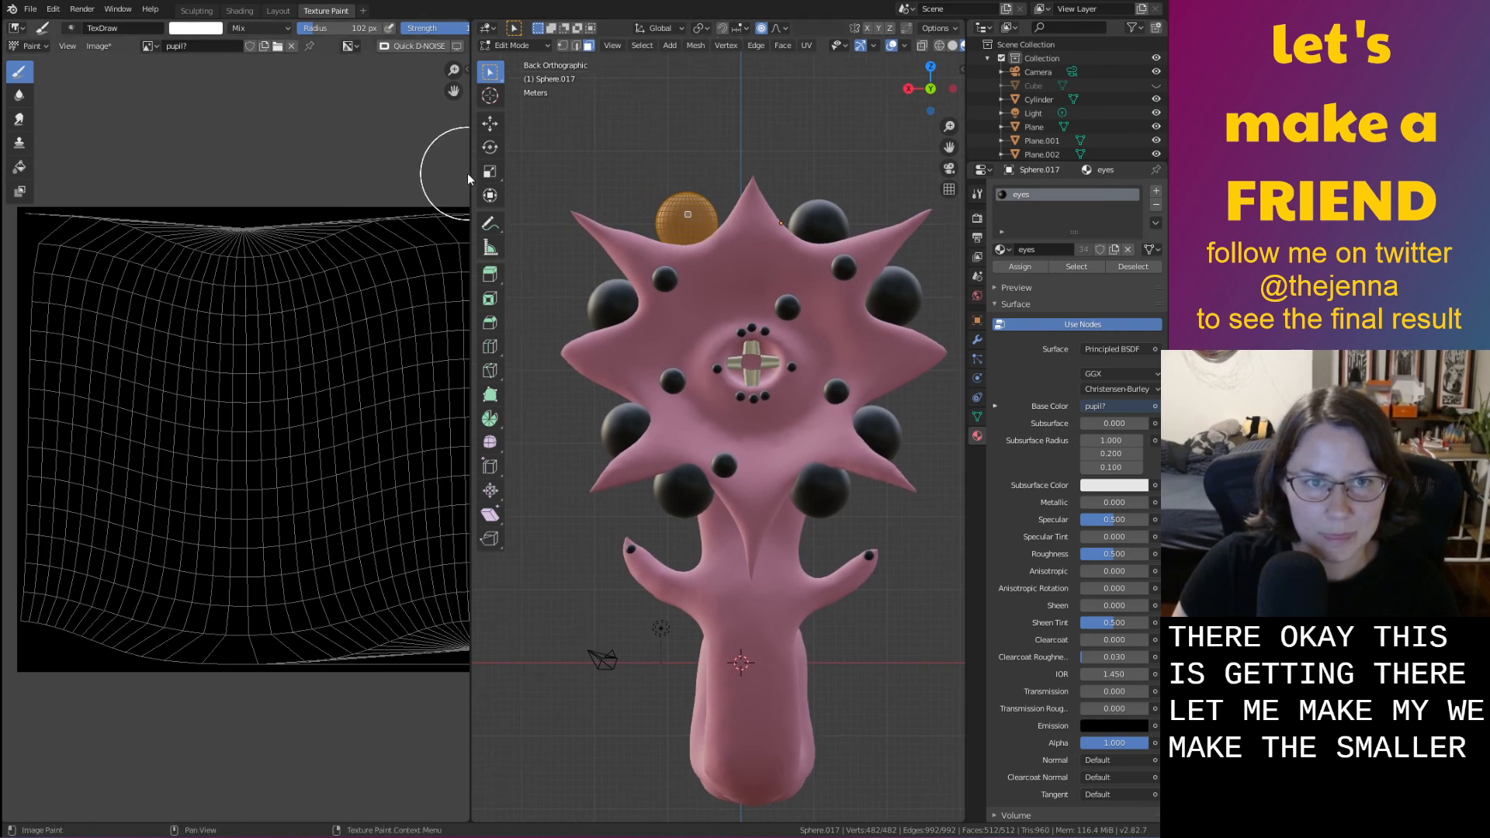
left_click_drag(471, 172, 575, 173)
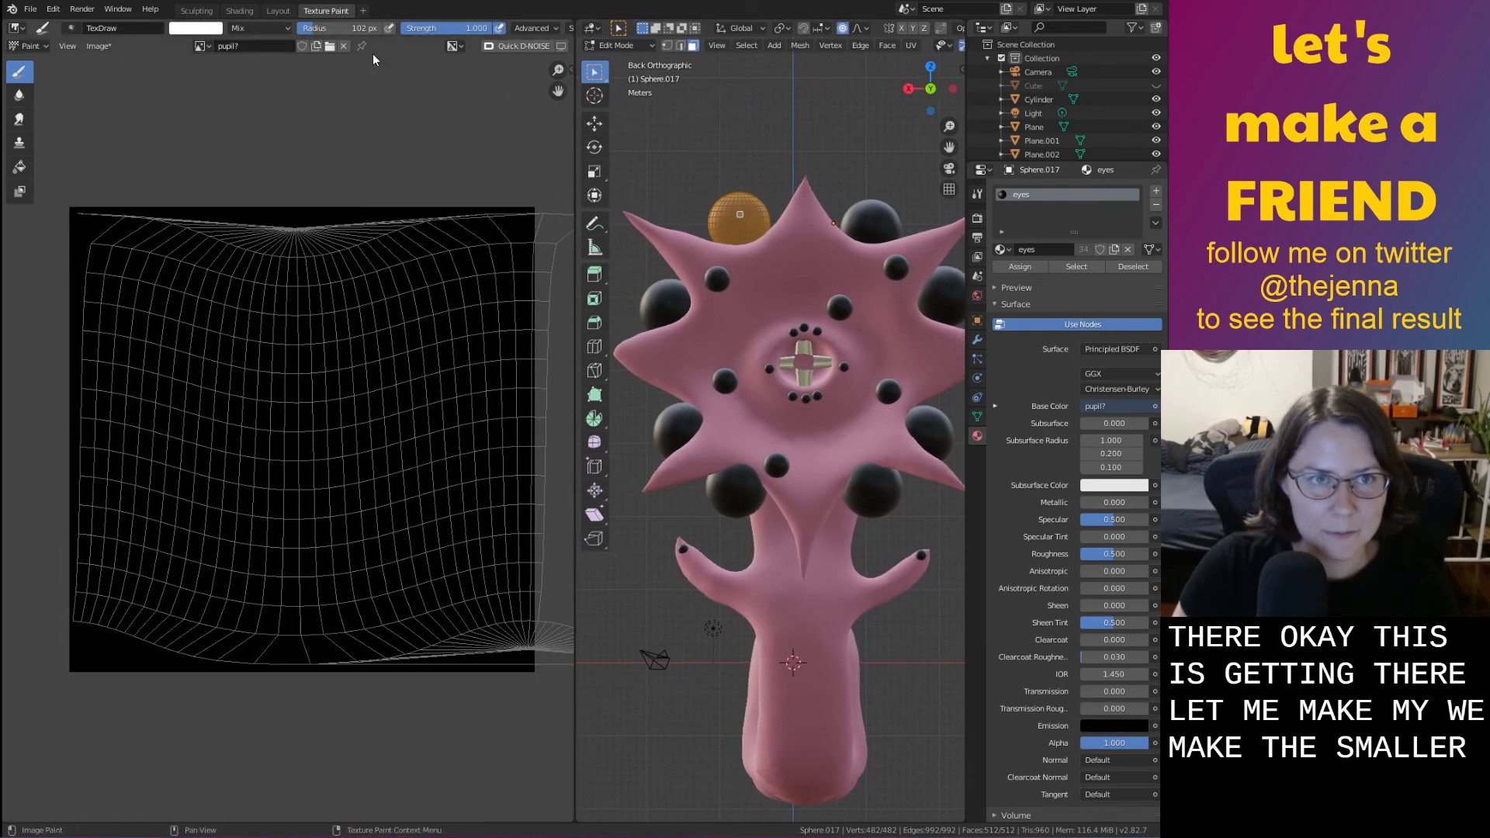
Set the paint brush radius to 73 px and expand the brush's Falloff settings
key("n")
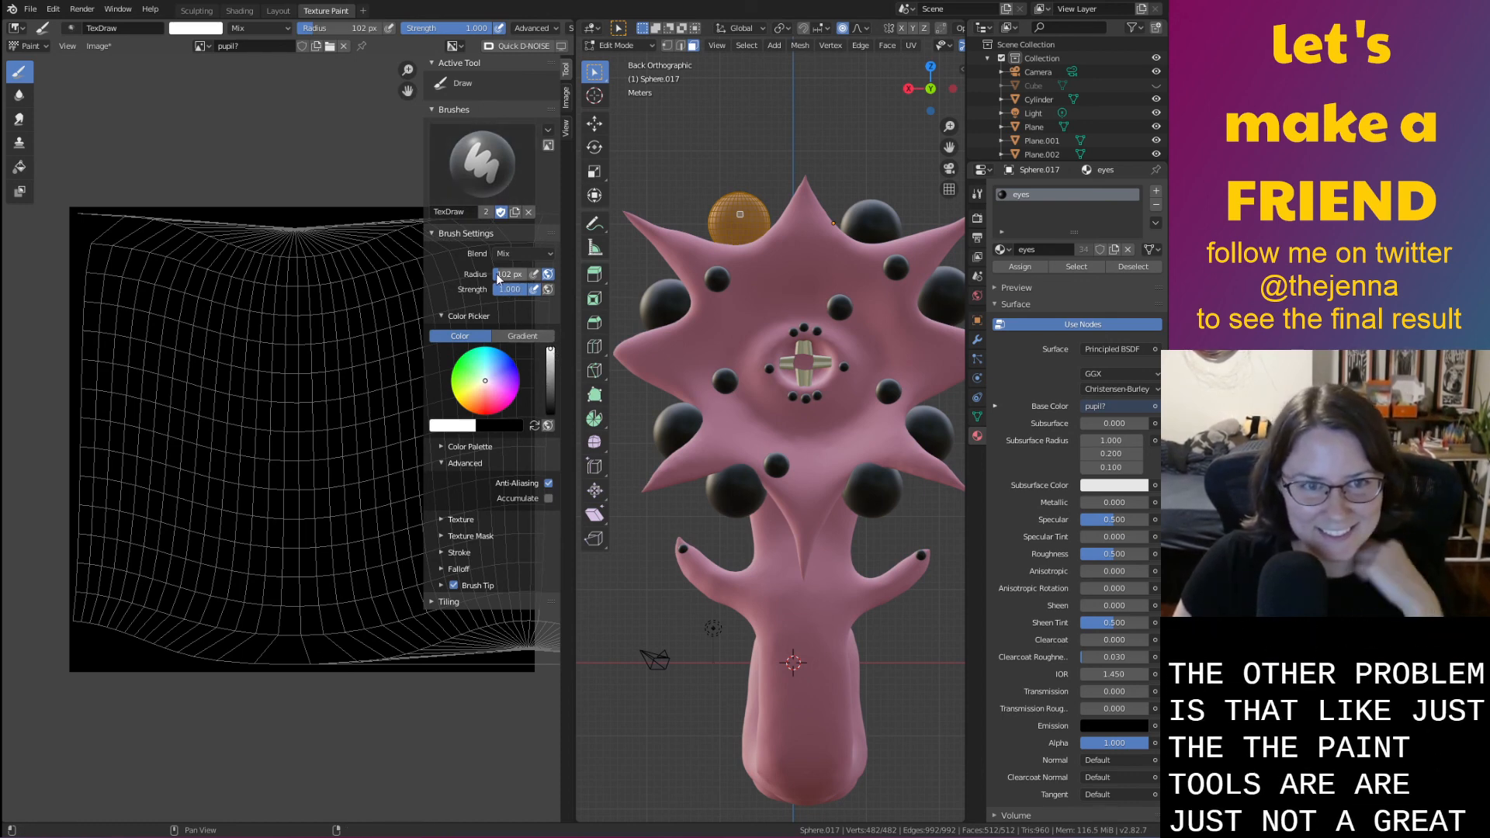
left_click_drag(512, 274, 489, 274)
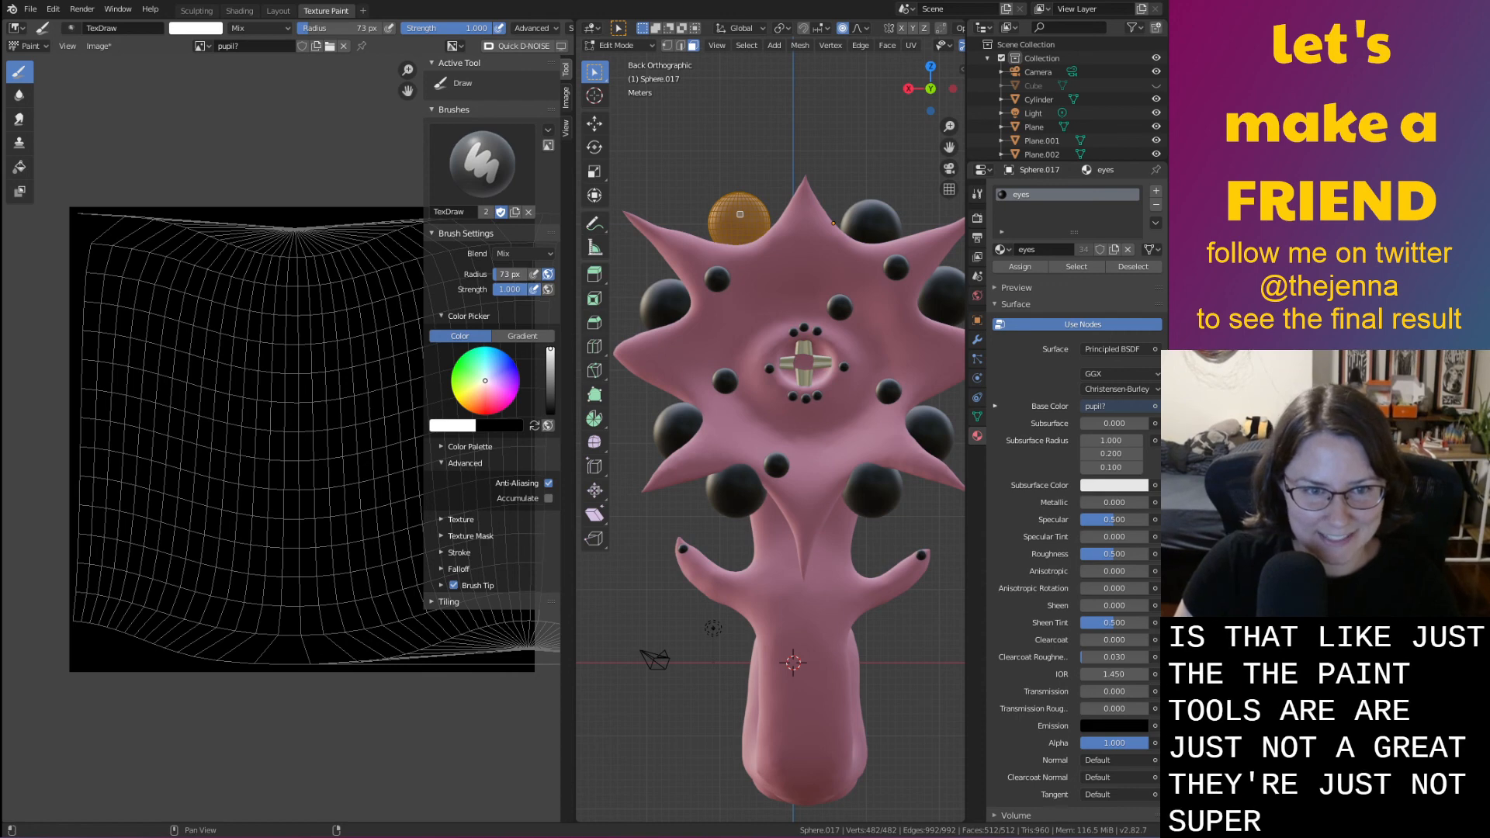
left_click(436, 537)
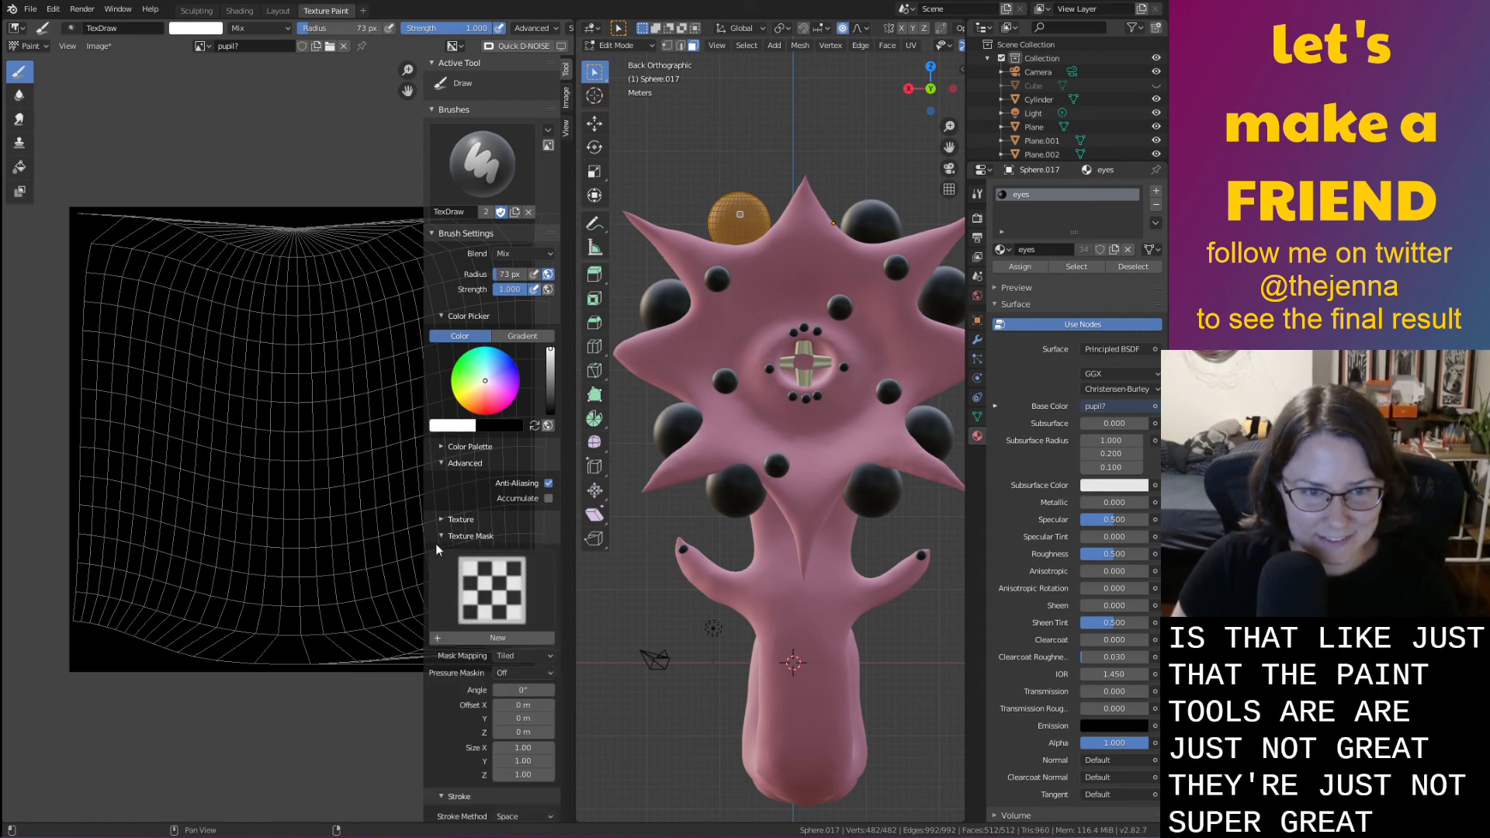
left_click(438, 537)
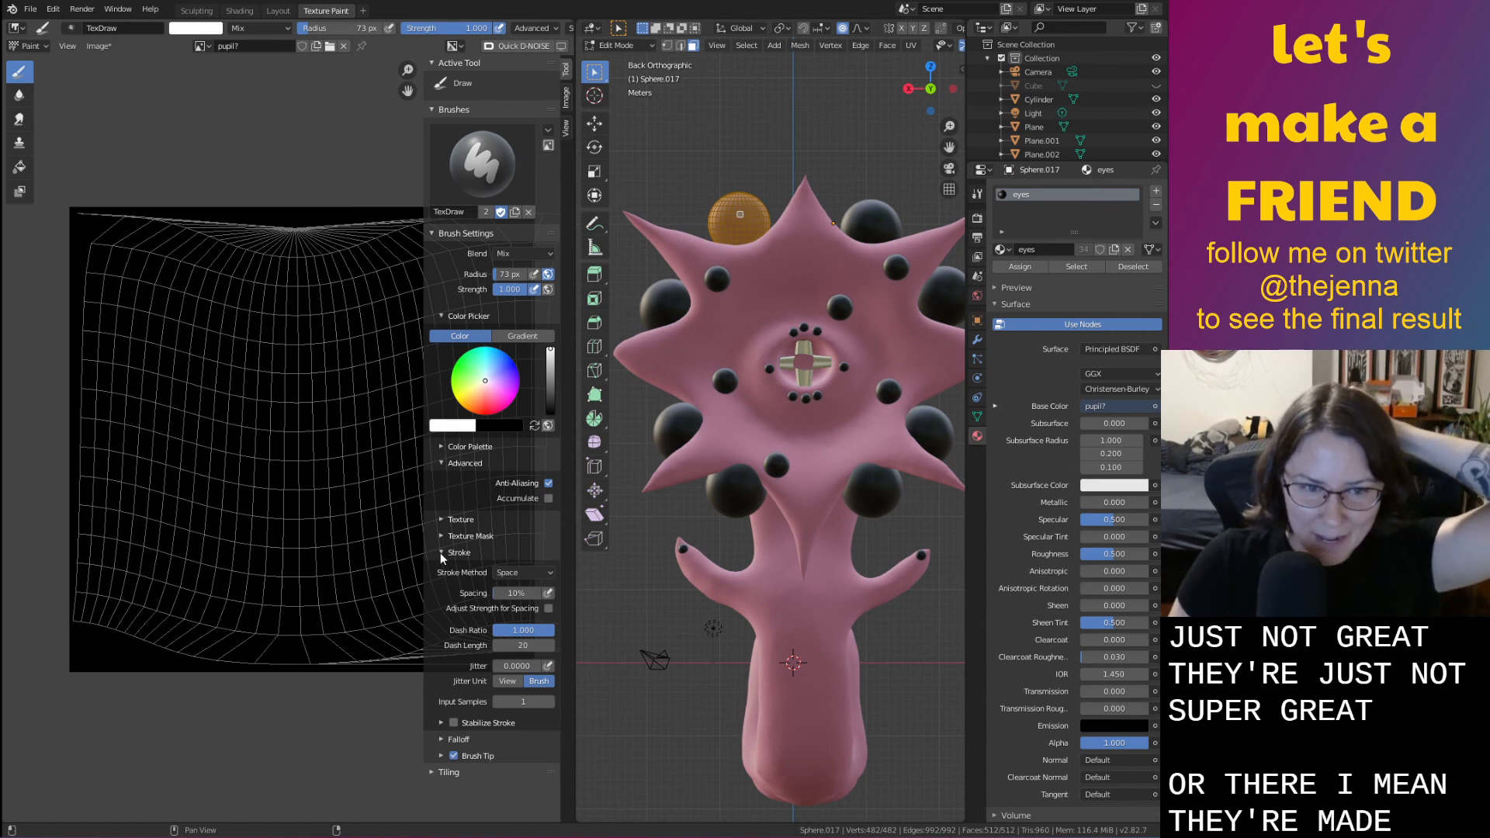
left_click(440, 553)
left_click(439, 570)
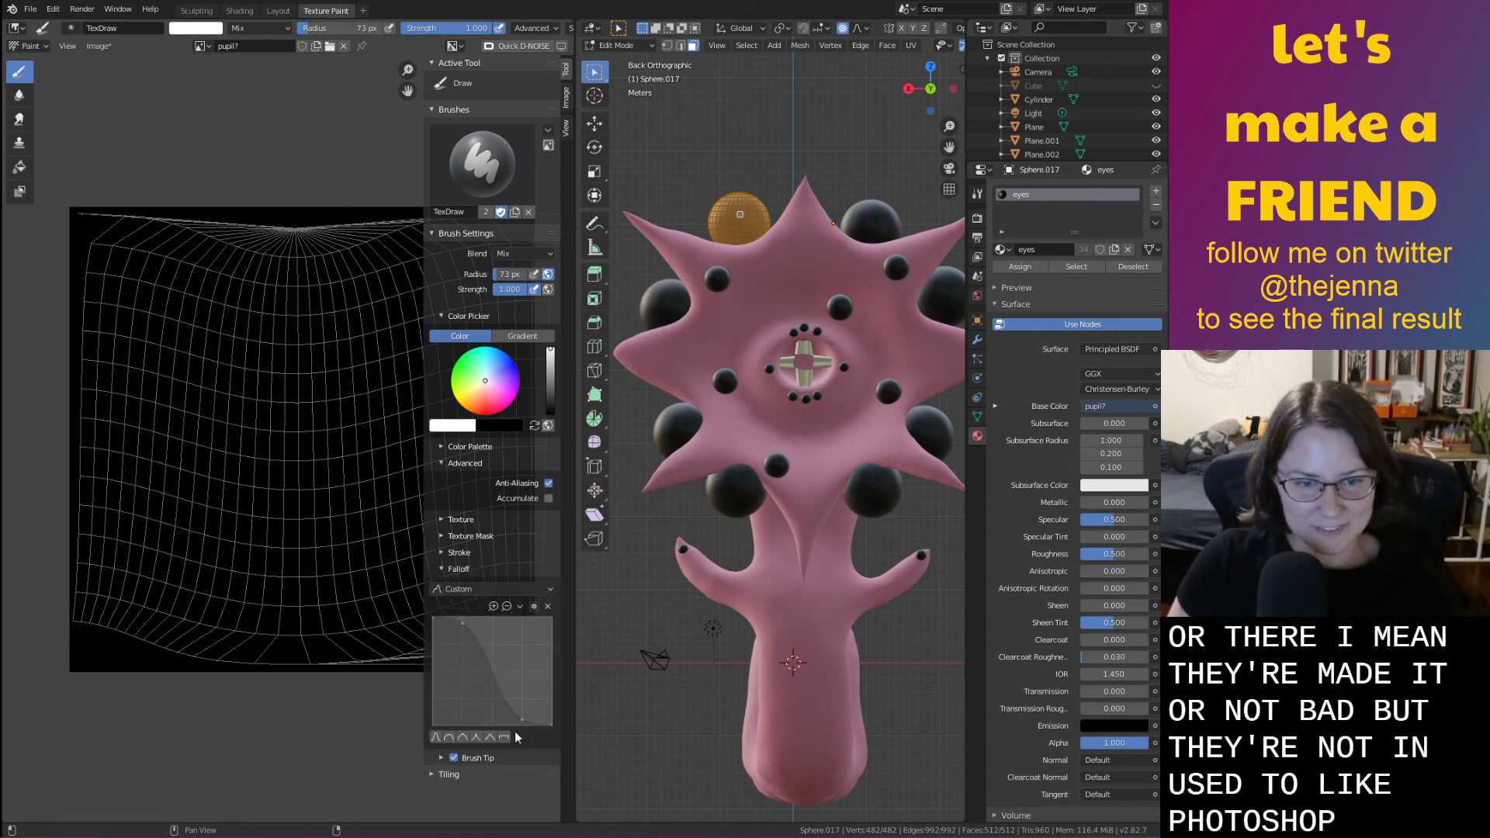
Try the constant and the linear brush falloff curves with white vertical test strokes, undoing each stroke
left_click(433, 738)
left_click_drag(373, 256, 361, 435)
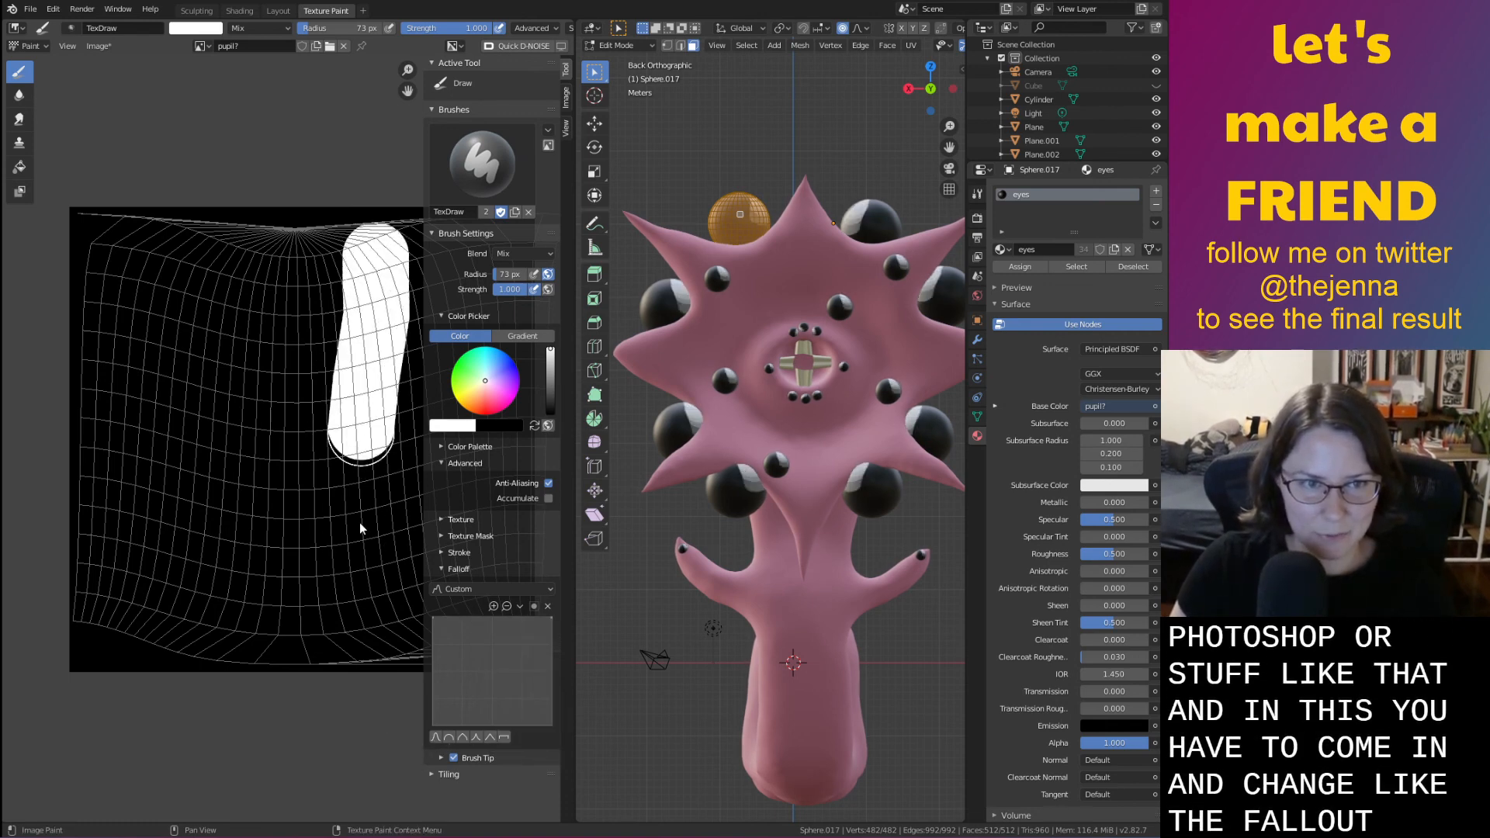
left_click_drag(361, 529, 364, 652)
key("ctrl+z")
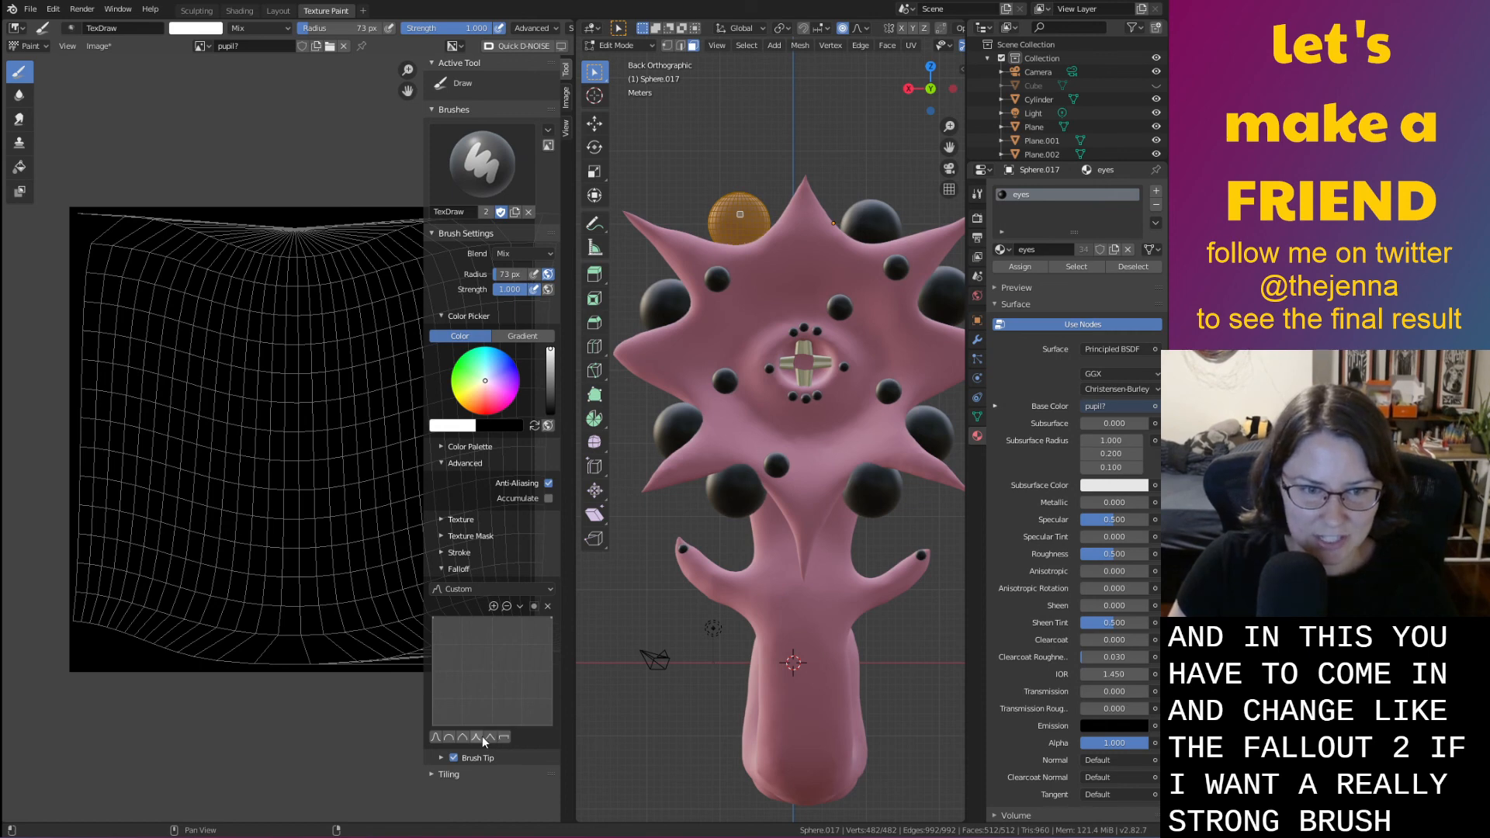
left_click(482, 736)
left_click_drag(333, 359, 371, 630)
key("ctrl+z")
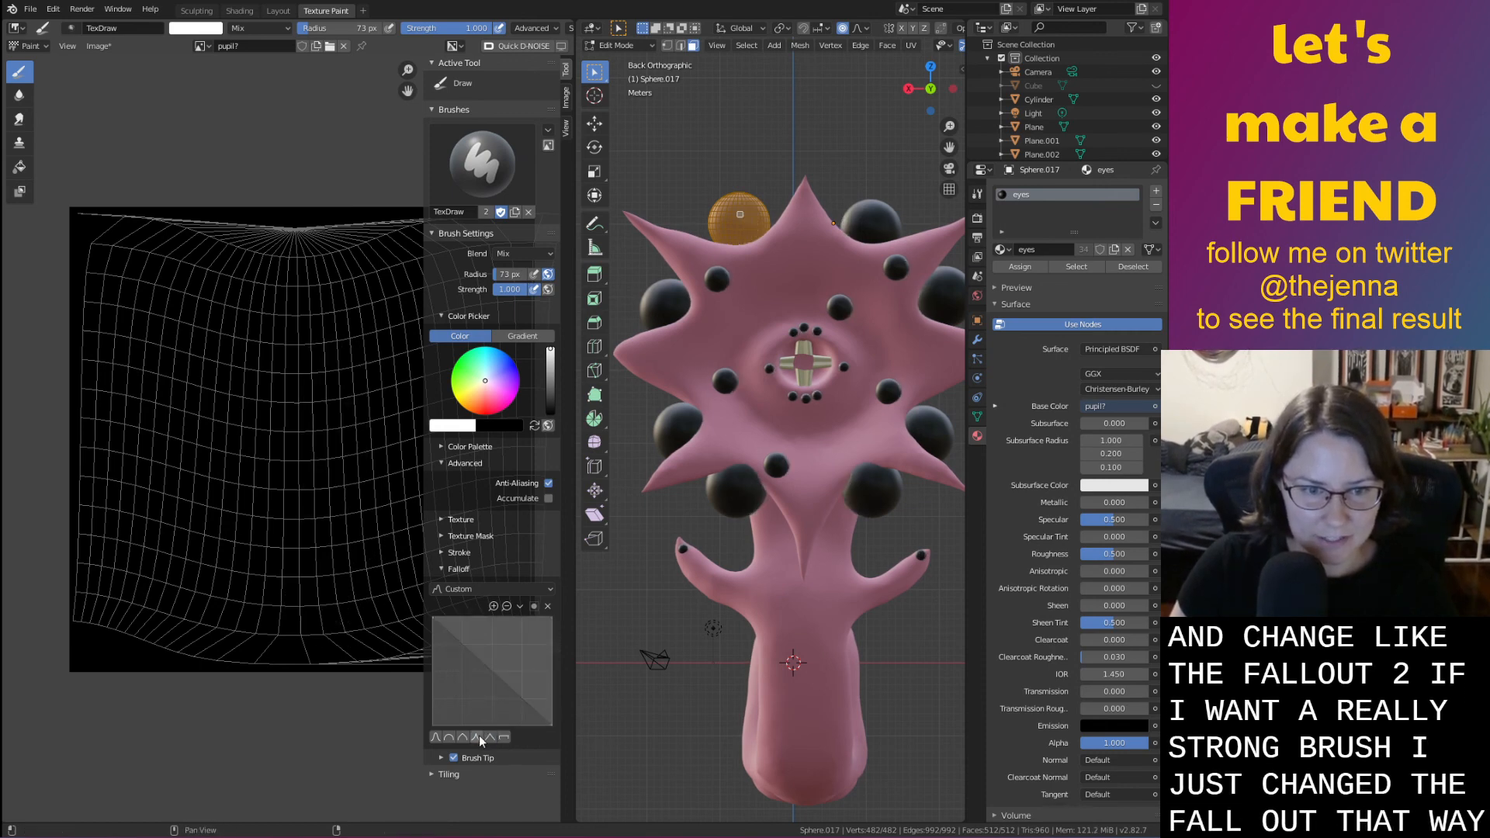
Set the brush falloff to the convex Root curve, test it with vertical strokes that are undone, and hide the brush settings
left_click(479, 735)
left_click_drag(297, 339, 286, 646)
key("ctrl+z")
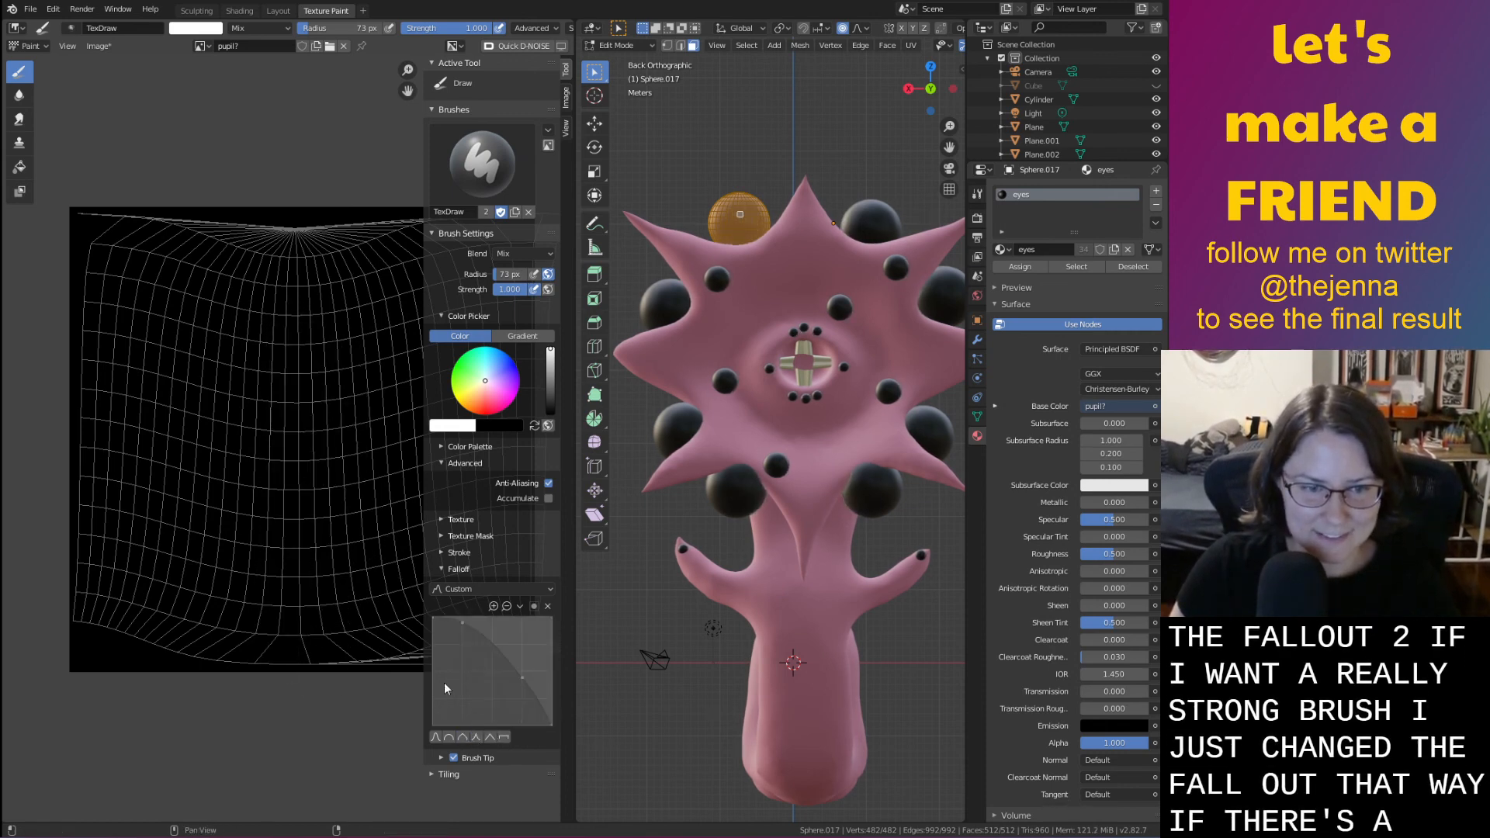
left_click_drag(315, 318, 272, 644)
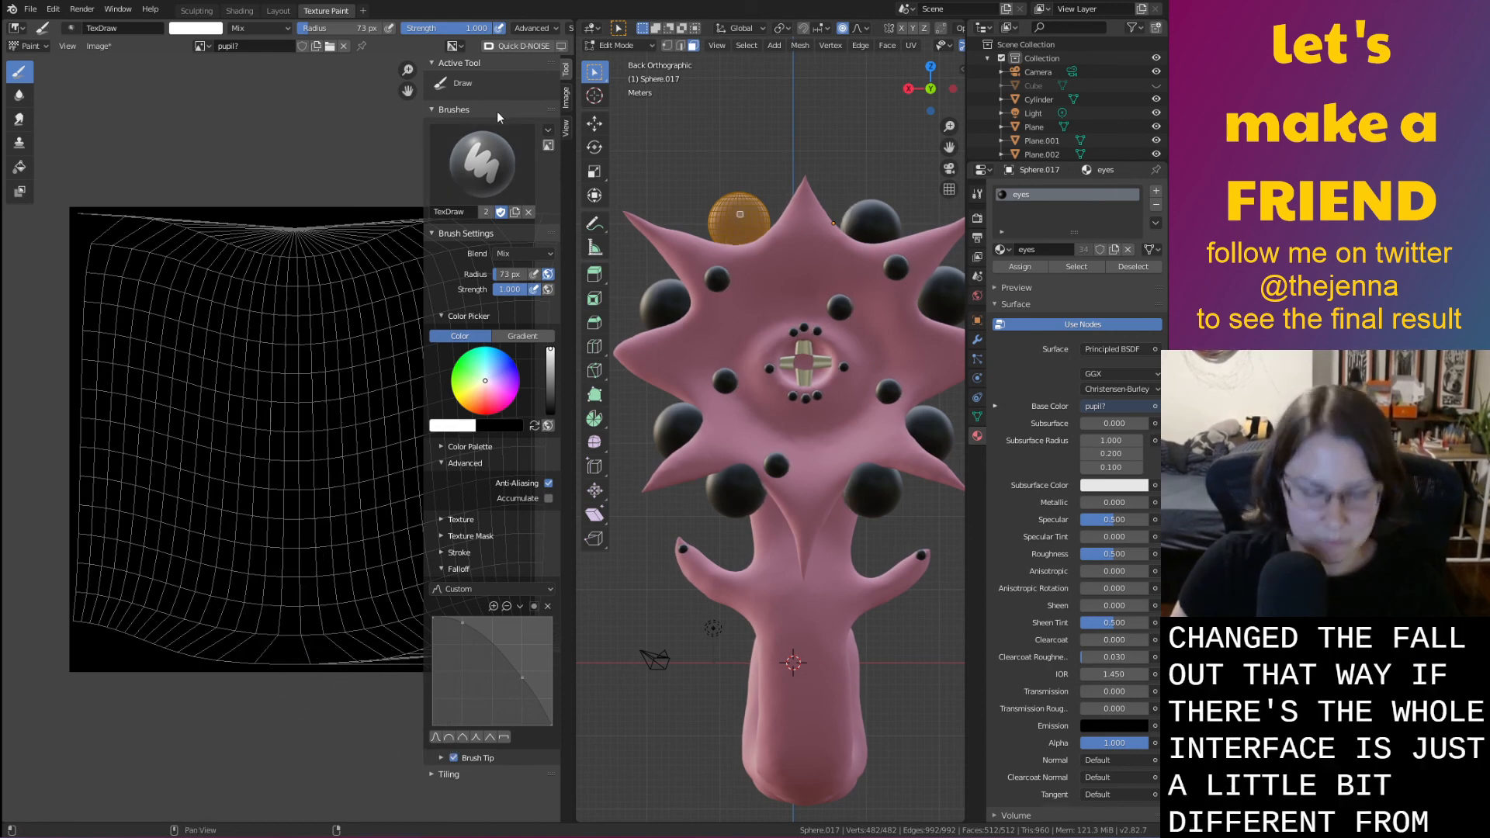
key("n")
left_click_drag(427, 254, 427, 692)
key("ctrl+z")
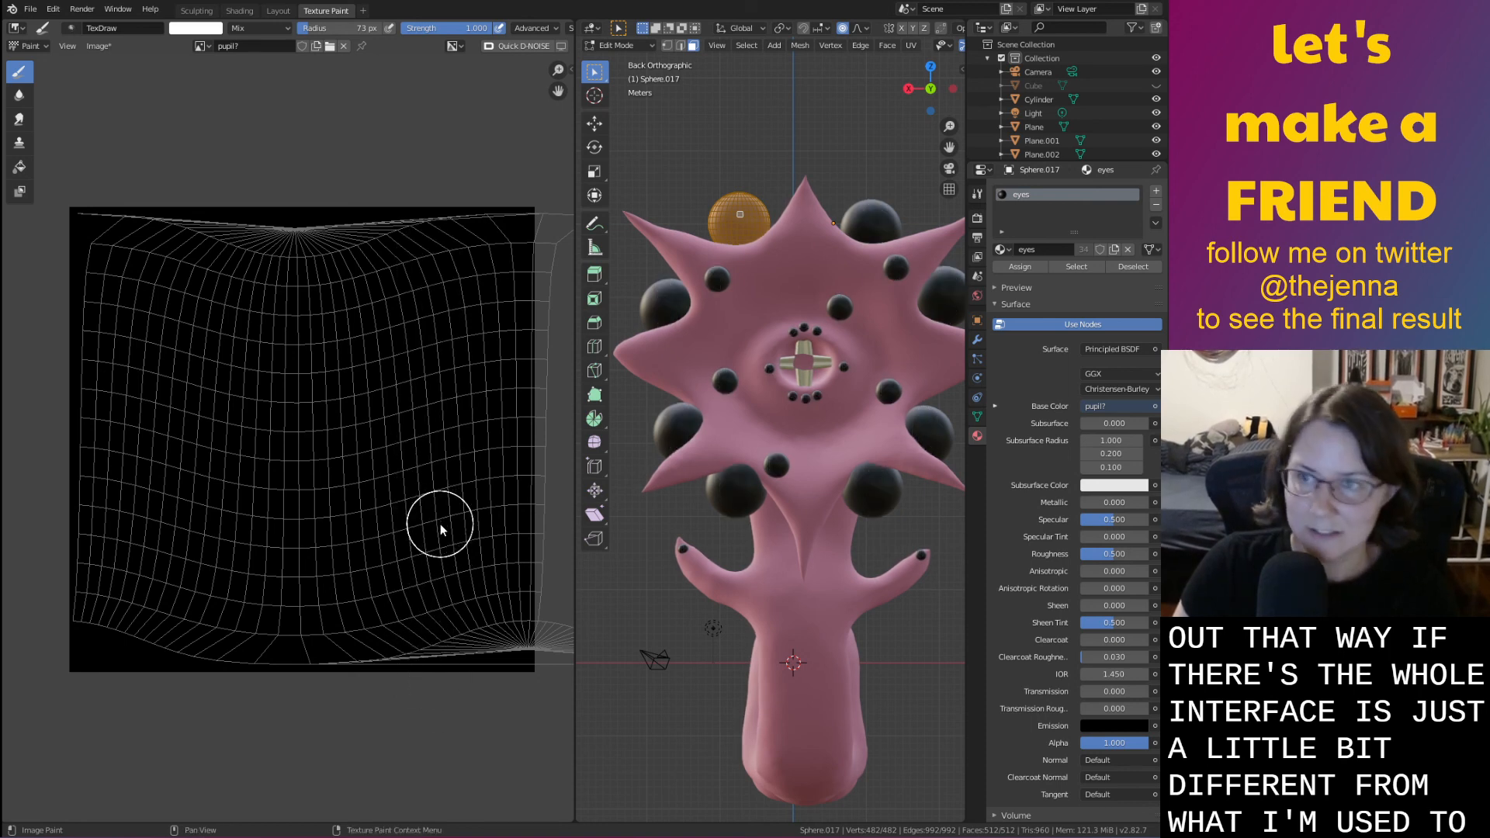
Reduce the brush radius to 32 px, try a thin vertical white stripe on the pupil? image, and undo it after checking the eyes
key("bracketleft")
key("bracketleft")
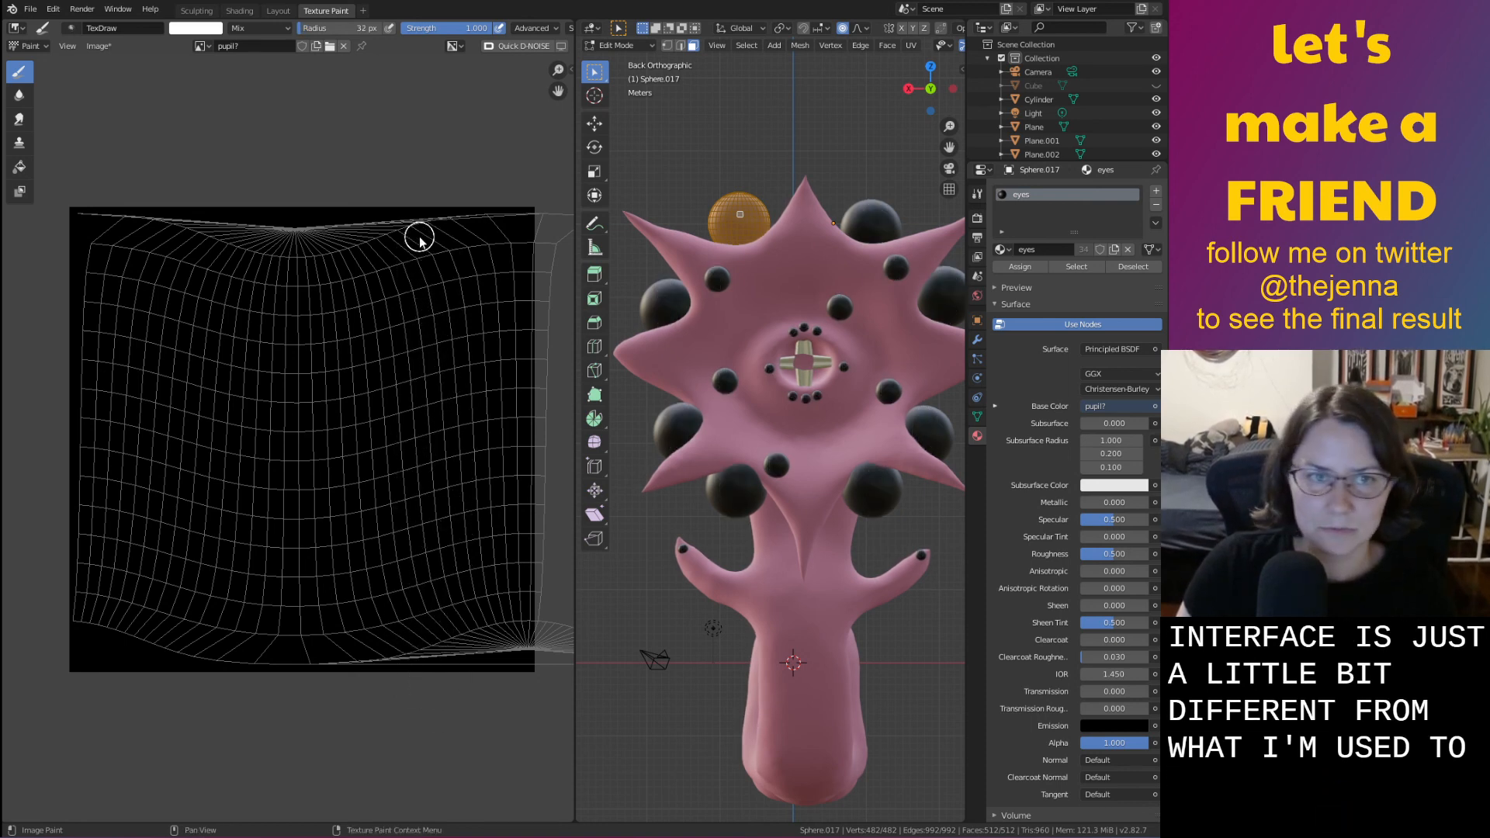
left_click_drag(419, 203, 457, 652)
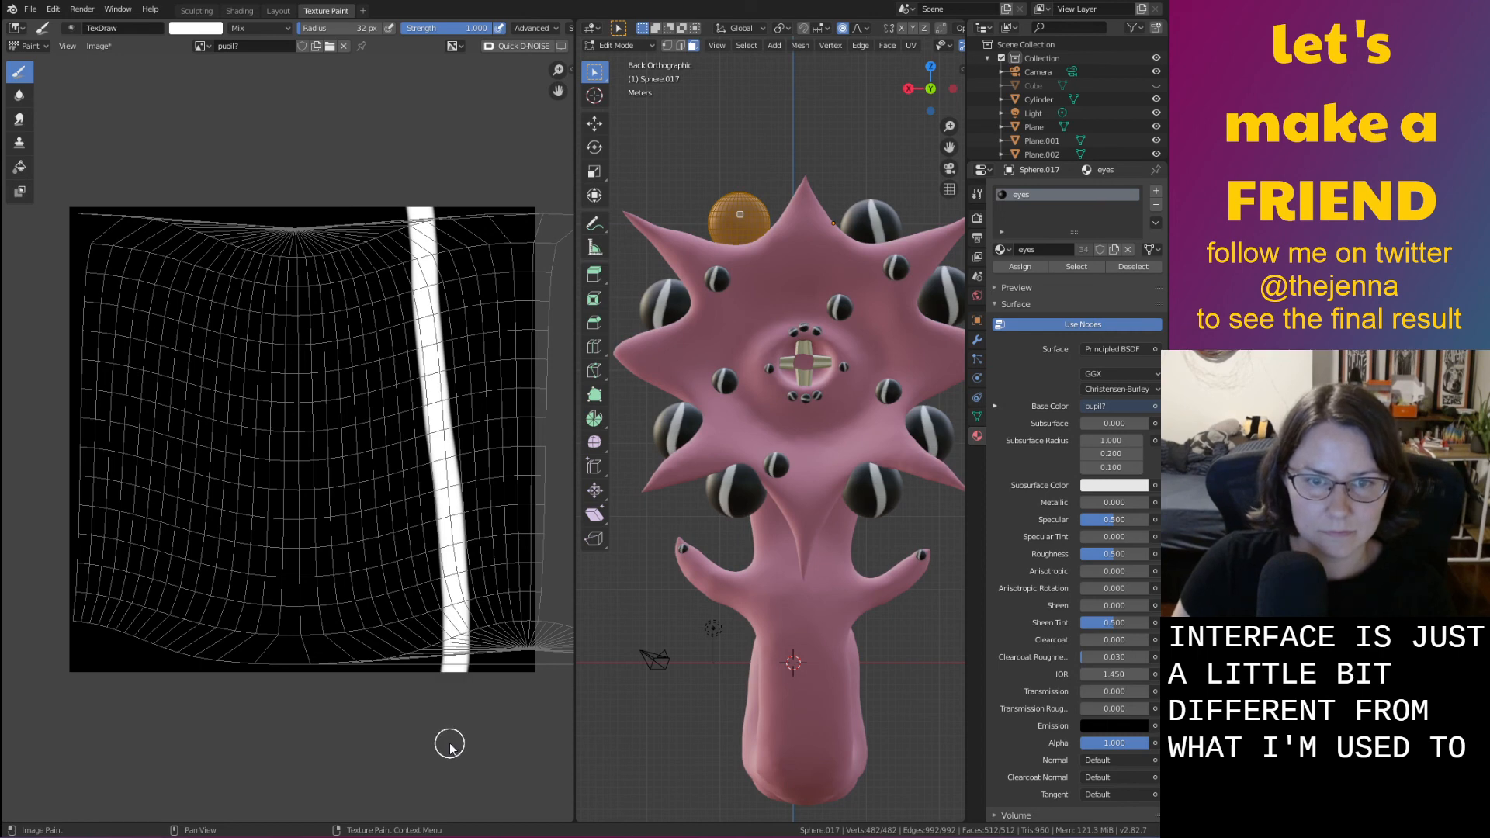
middle_click_drag(642, 705, 683, 711)
scroll(641, 714, "down", 3)
scroll(640, 714, "down", 3)
key("ctrl+z")
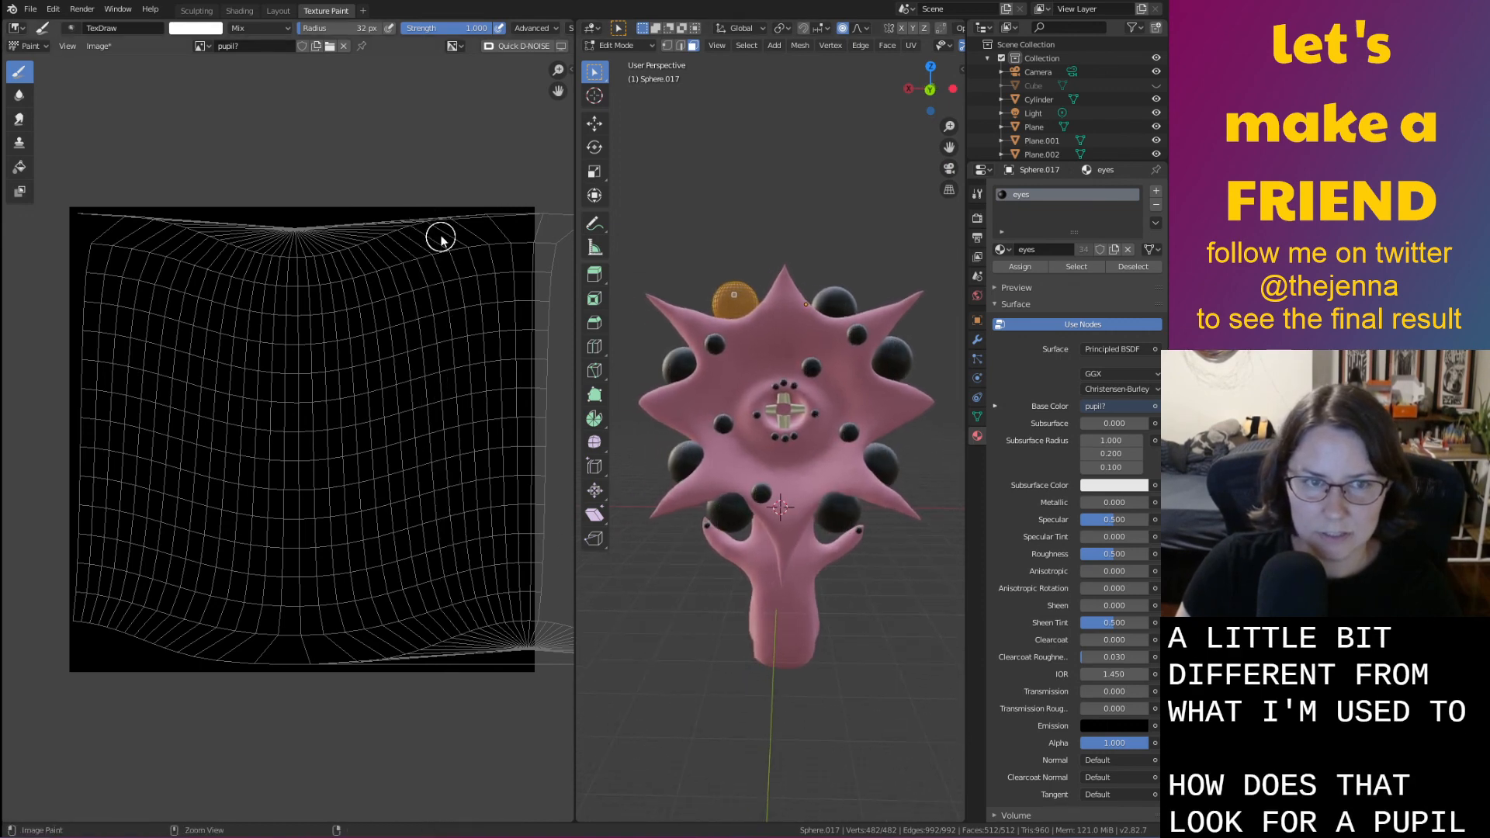
Try two wavy white strokes that cross each other down the pupil? image, and undo both
left_click_drag(437, 233, 442, 690)
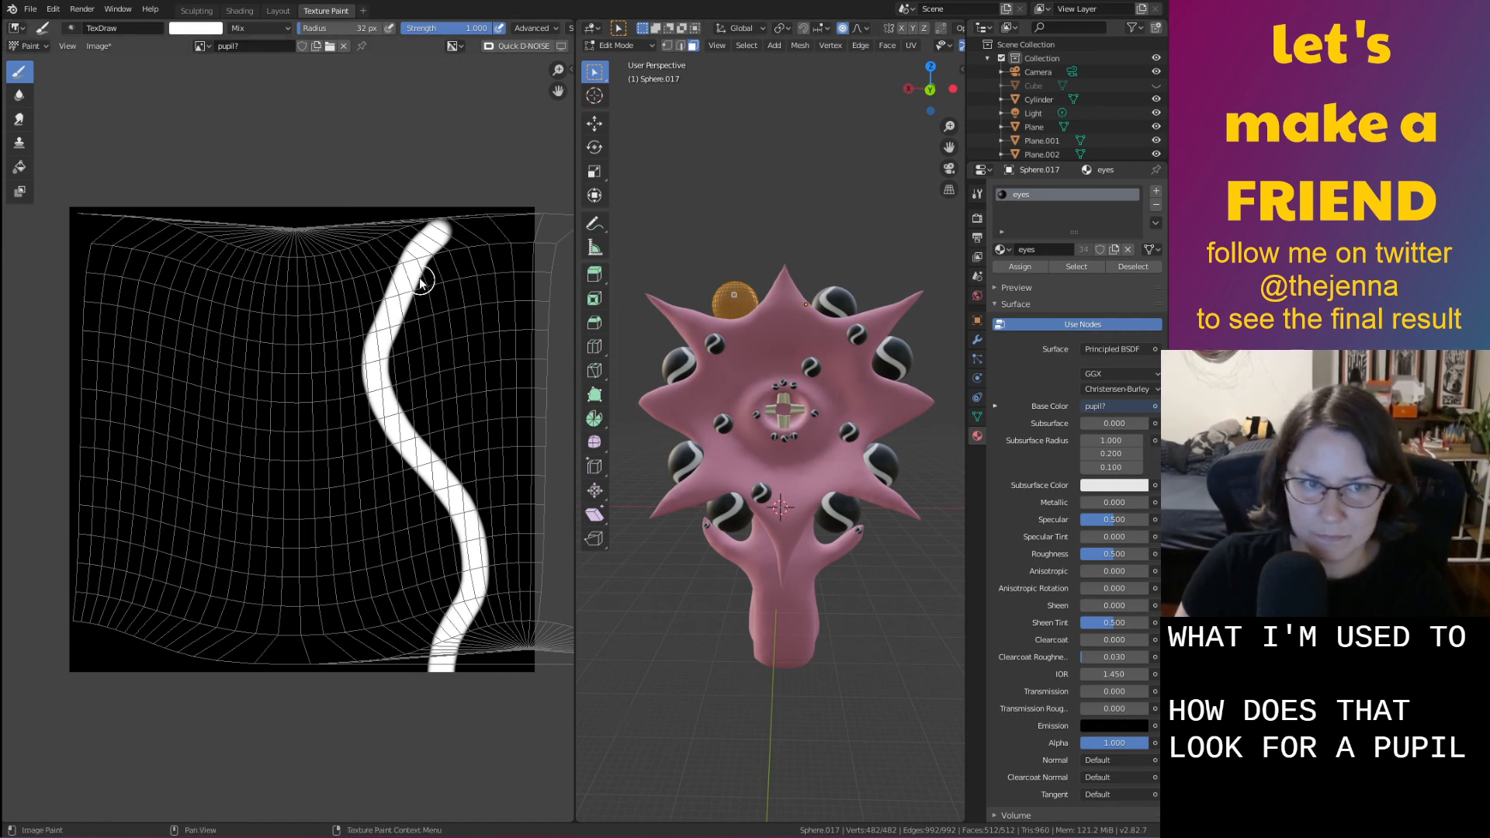
left_click_drag(371, 240, 466, 658)
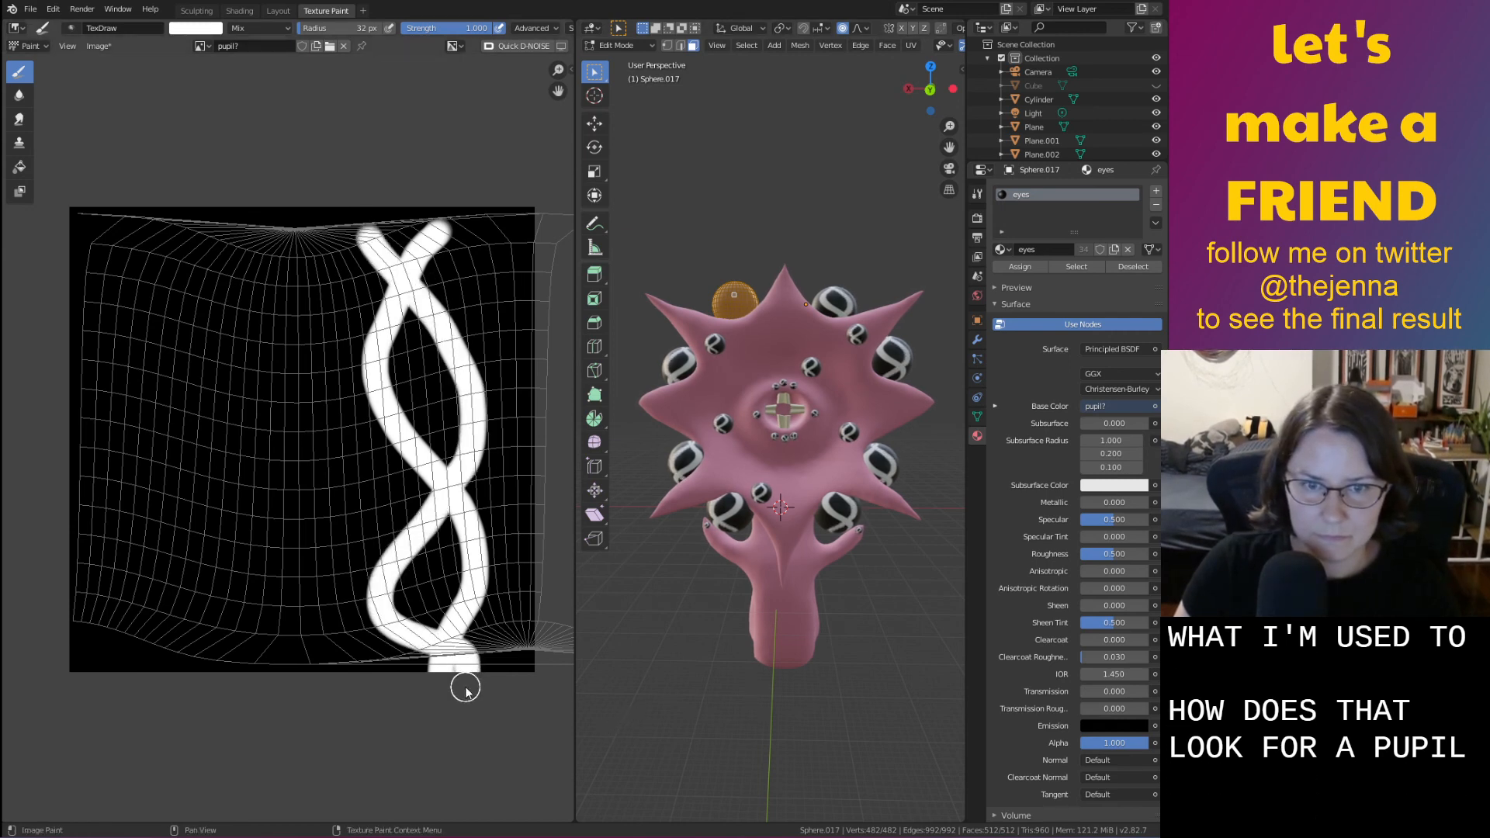
key("ctrl+z")
key("ctrl+z")
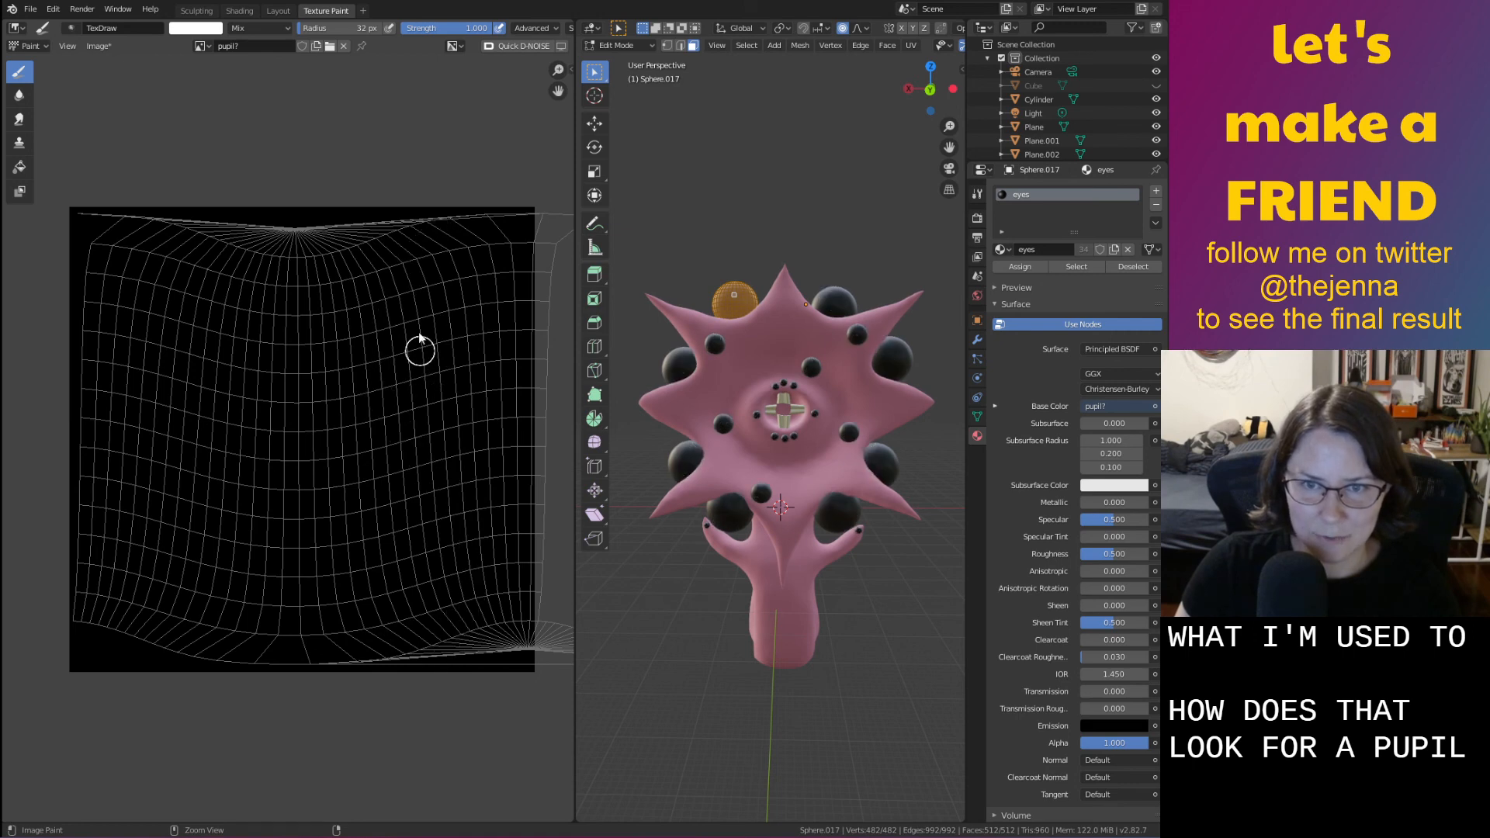
Paint one thin, slightly curved white stripe down the full height of the pupil? image and inspect it on the eyes
mouse_move(430, 217)
left_mouse_down()
mouse_move(409, 350)
mouse_move(475, 629)
left_mouse_up()
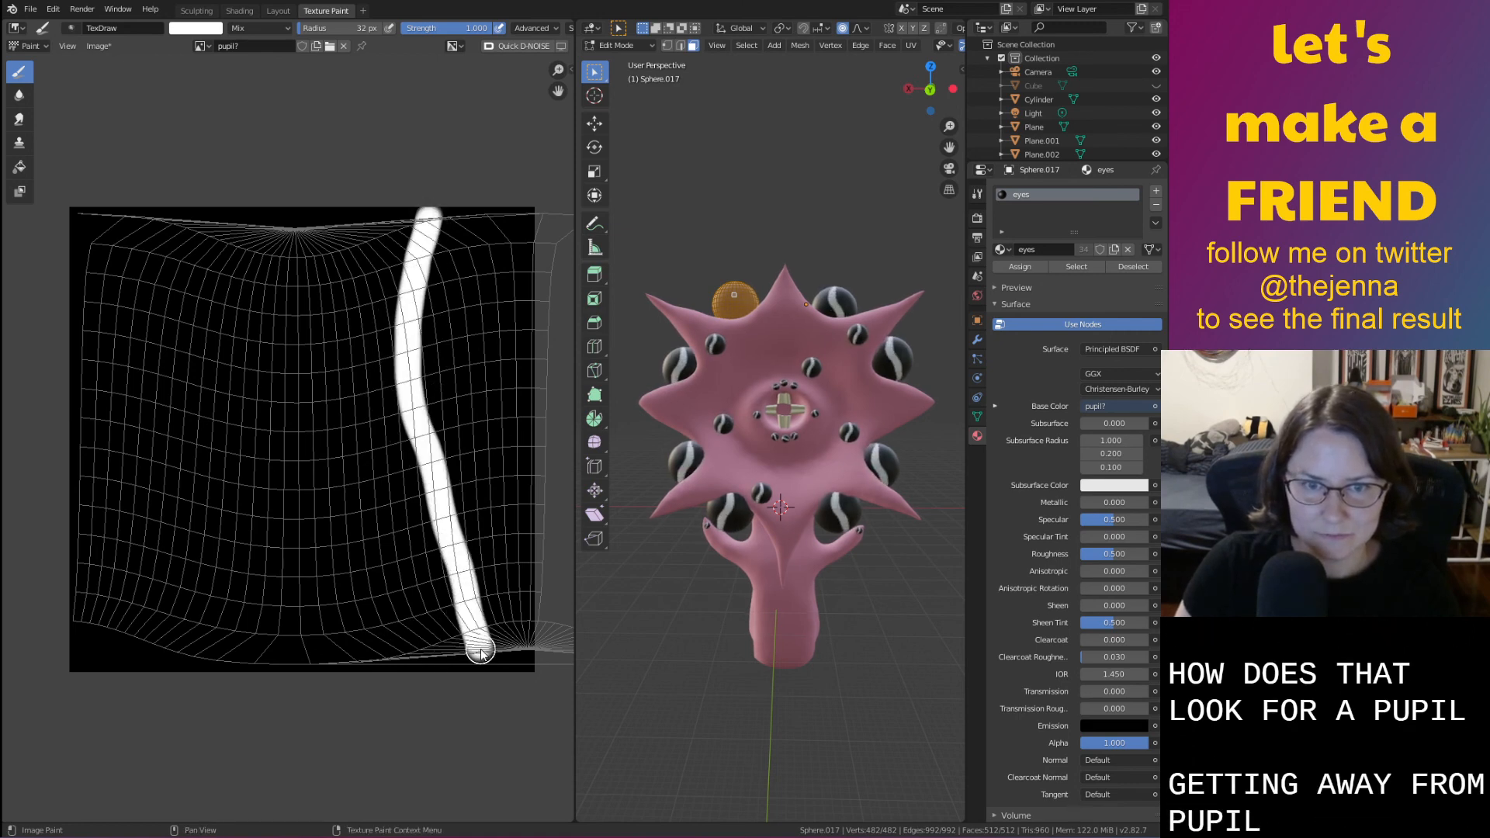
mouse_move(659, 683)
middle_mouse_down()
mouse_move(815, 726)
mouse_move(628, 693)
mouse_move(718, 692)
mouse_move(686, 705)
mouse_move(774, 668)
middle_mouse_up()
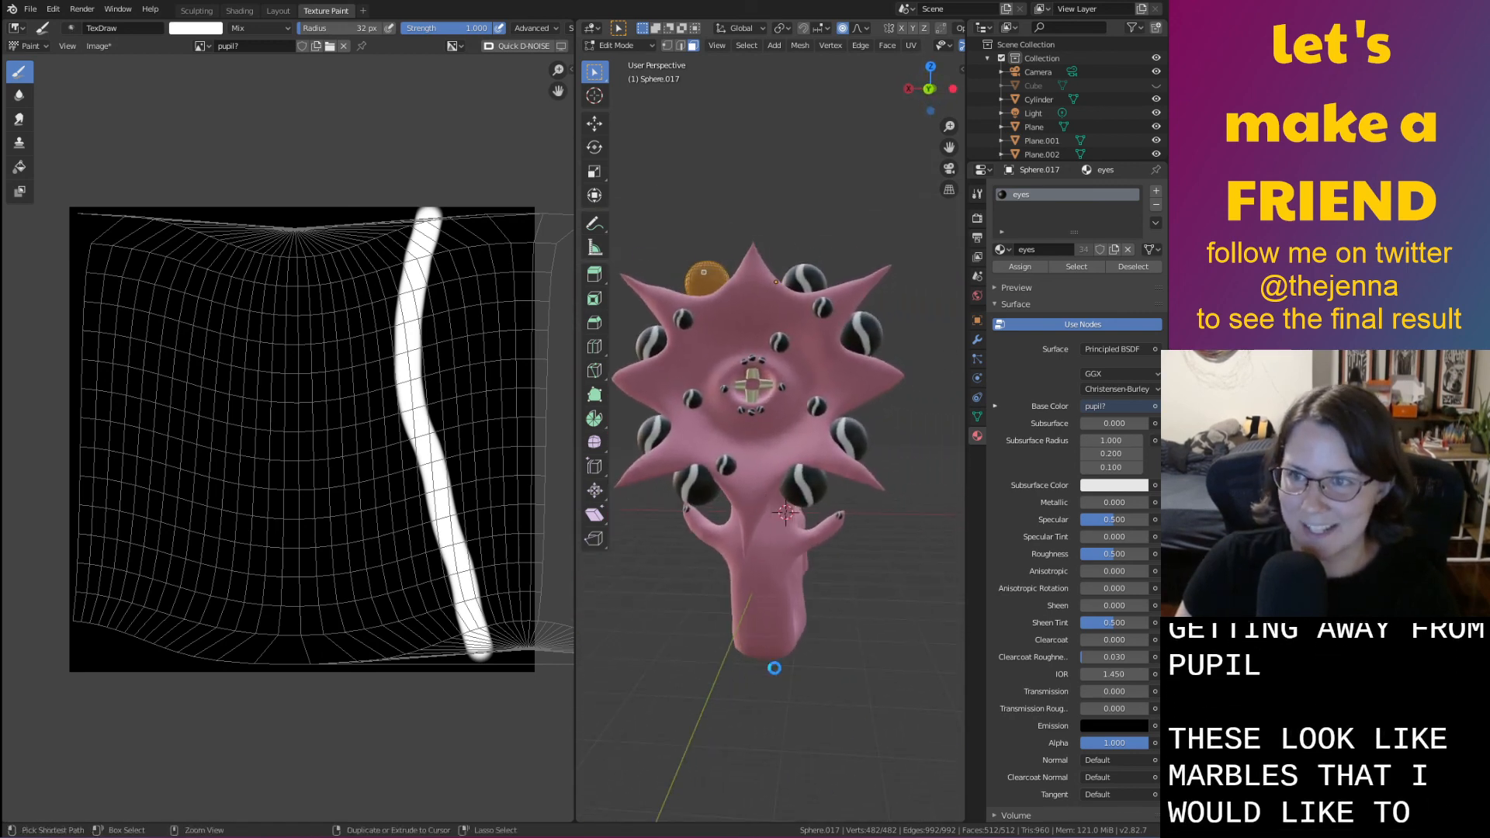
Save the file and delete the plain black eye at the top of the spiky head in the Layout workspace
key("ctrl+s")
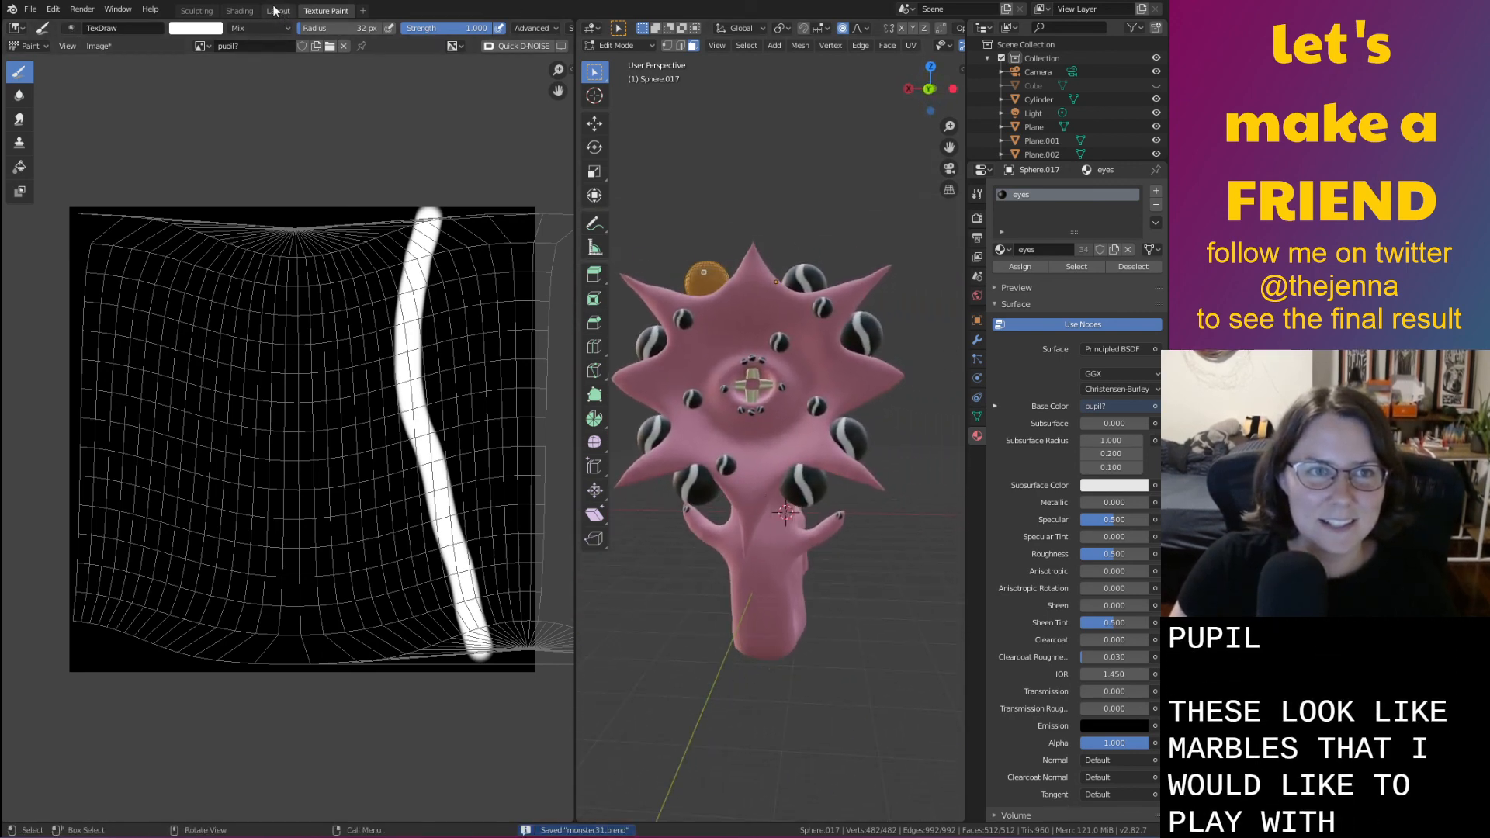
left_click(238, 11)
left_click(278, 11)
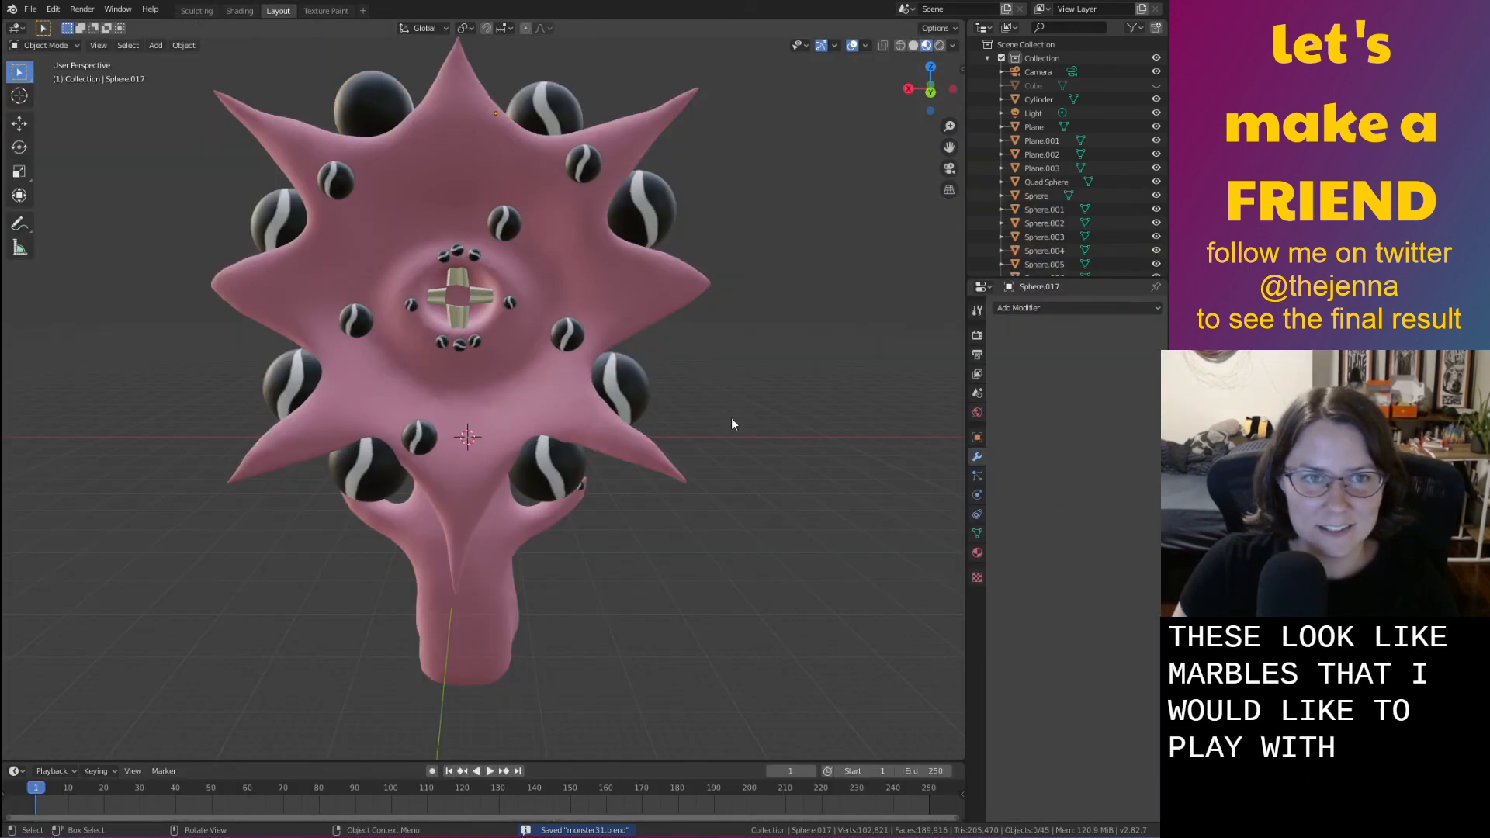
left_click(481, 223)
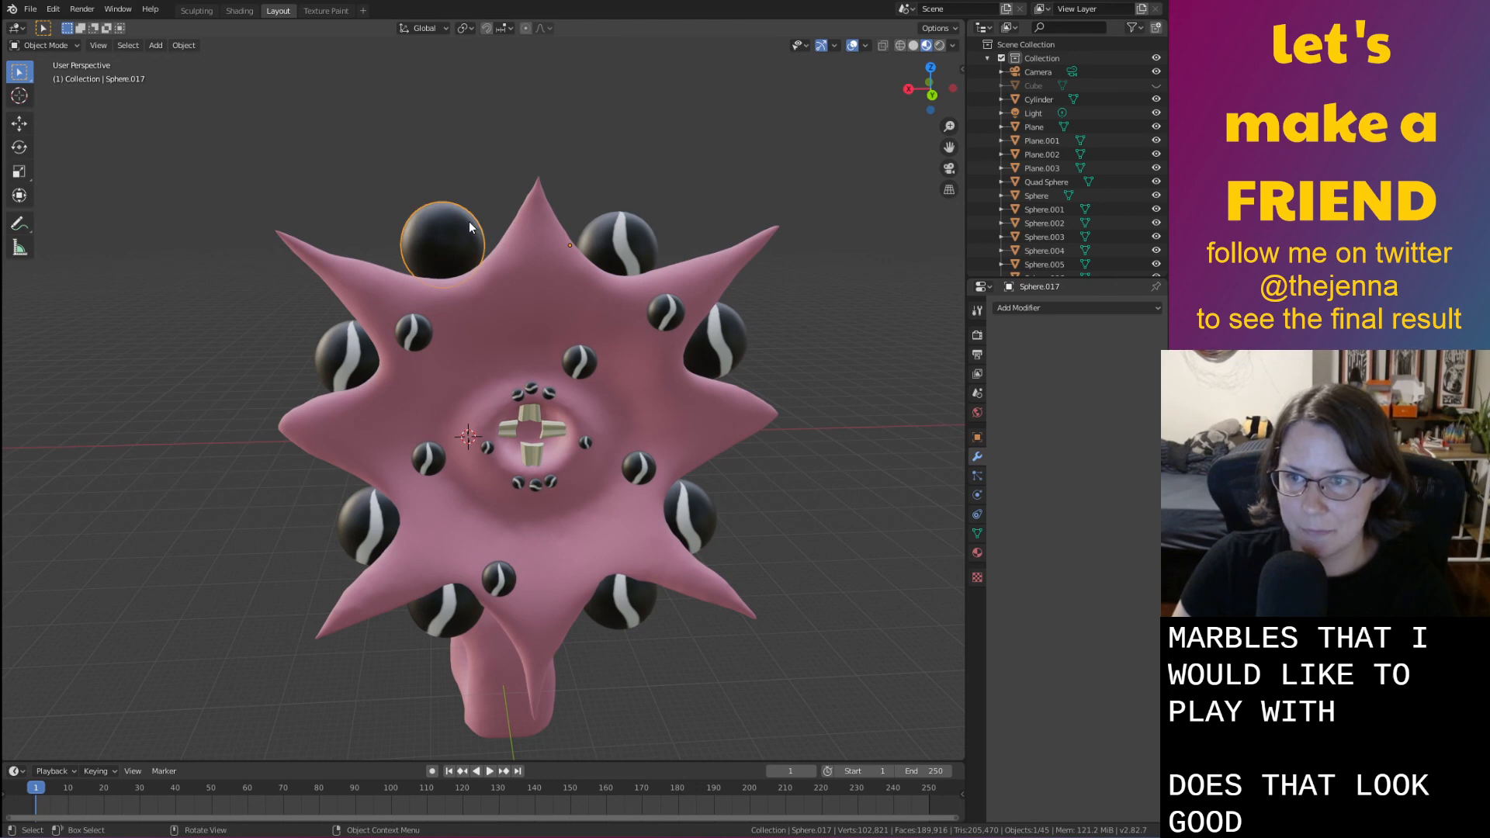
key("x")
left_click(469, 222)
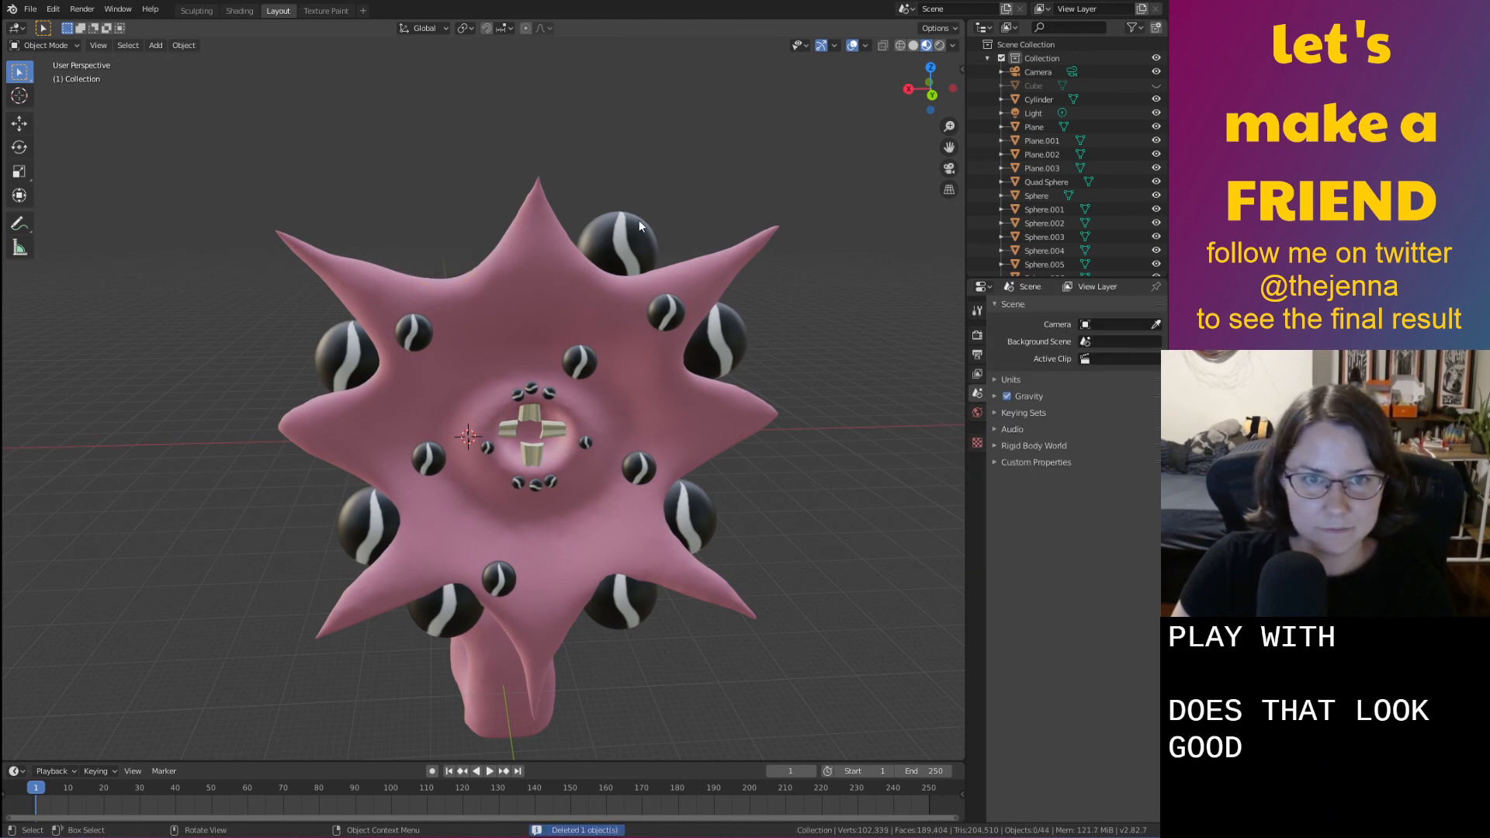
Duplicate the remaining striped top eye and place the copy in the gap on the other side of the central spike
left_click(643, 228)
key("shift+d")
key("x")
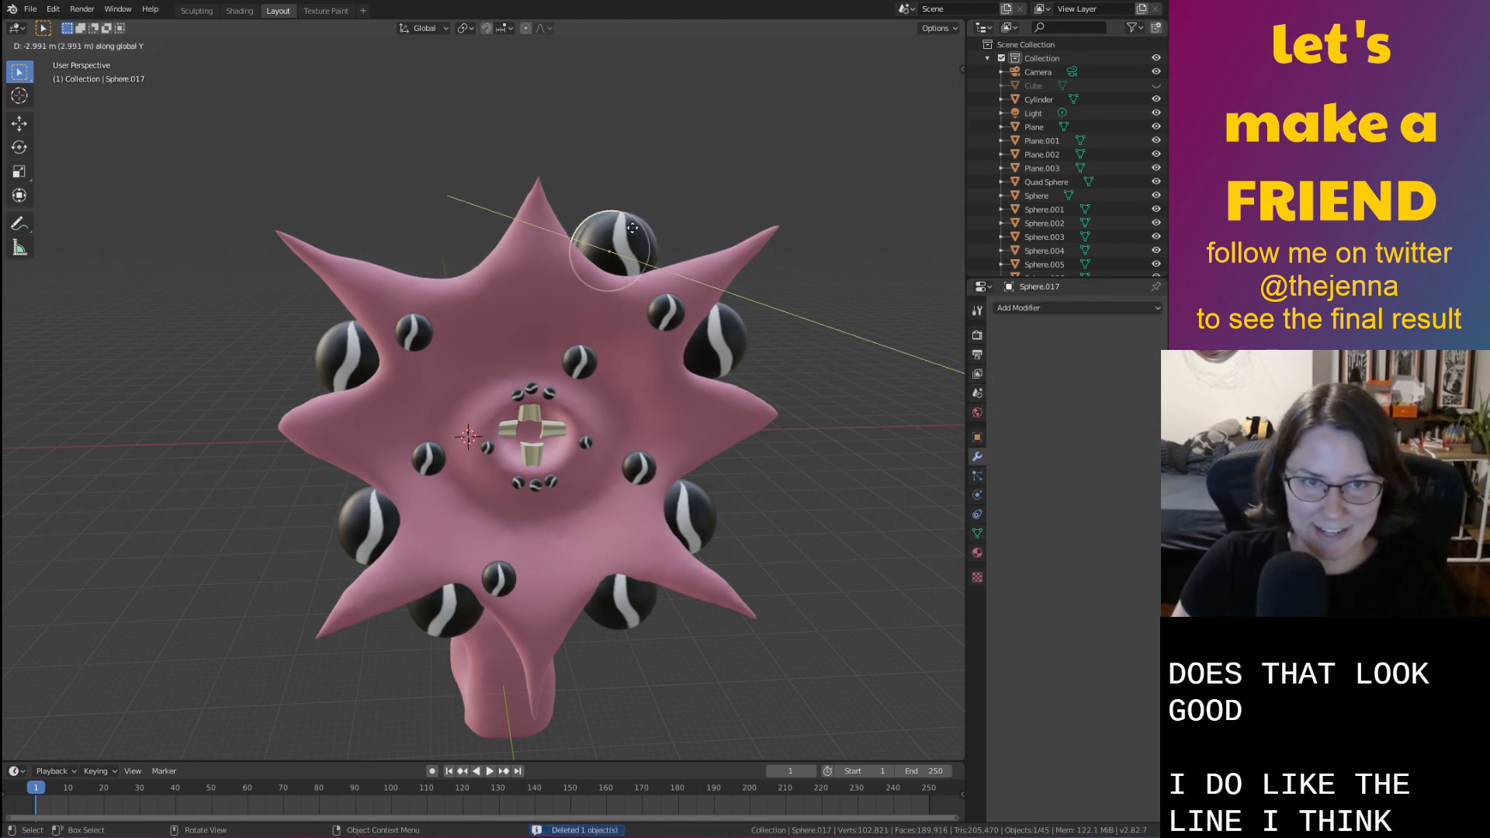
left_click(461, 249)
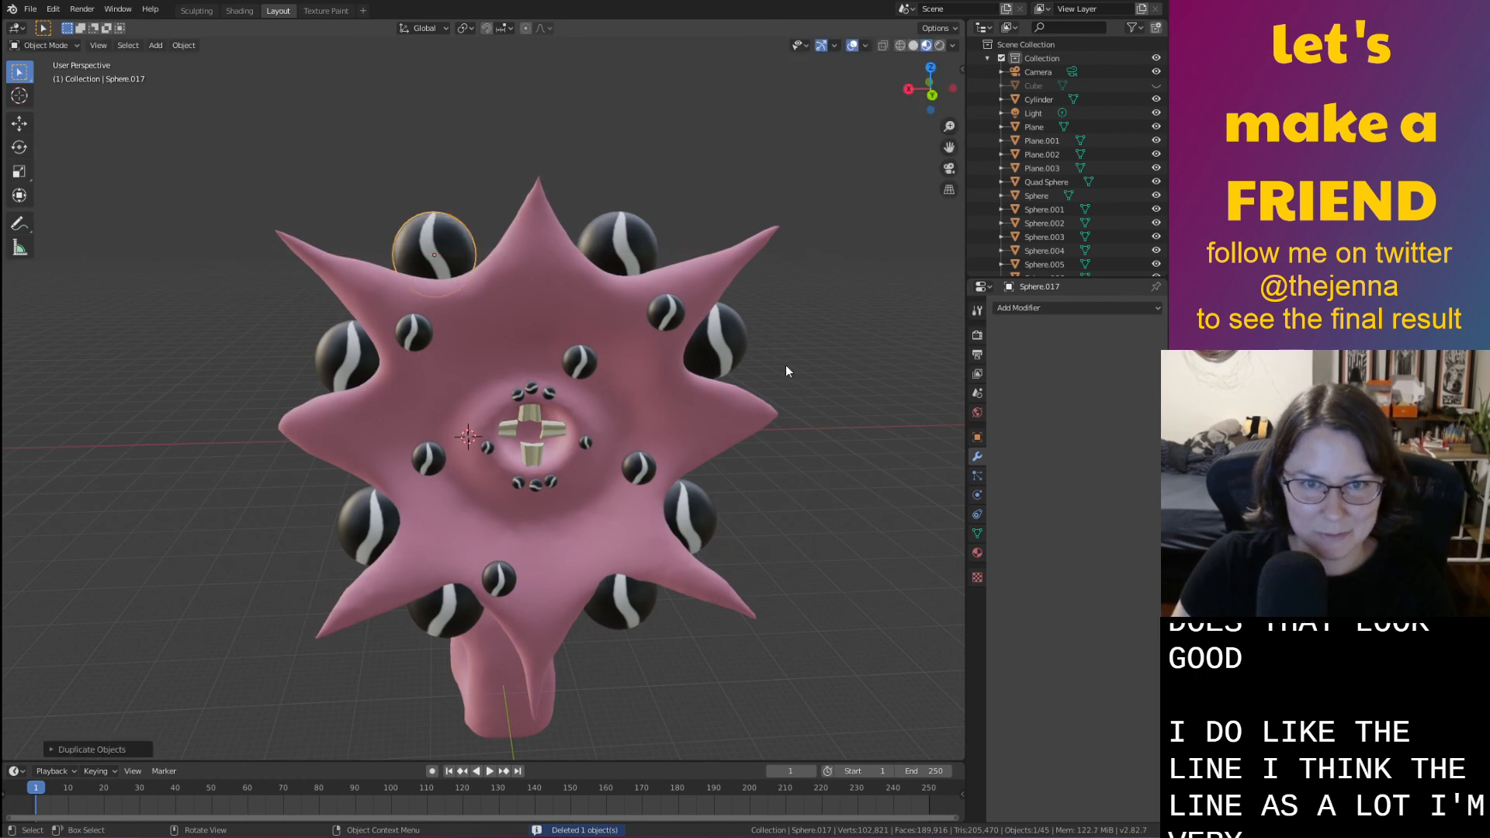
middle_click_drag(789, 370, 801, 388)
key("t")
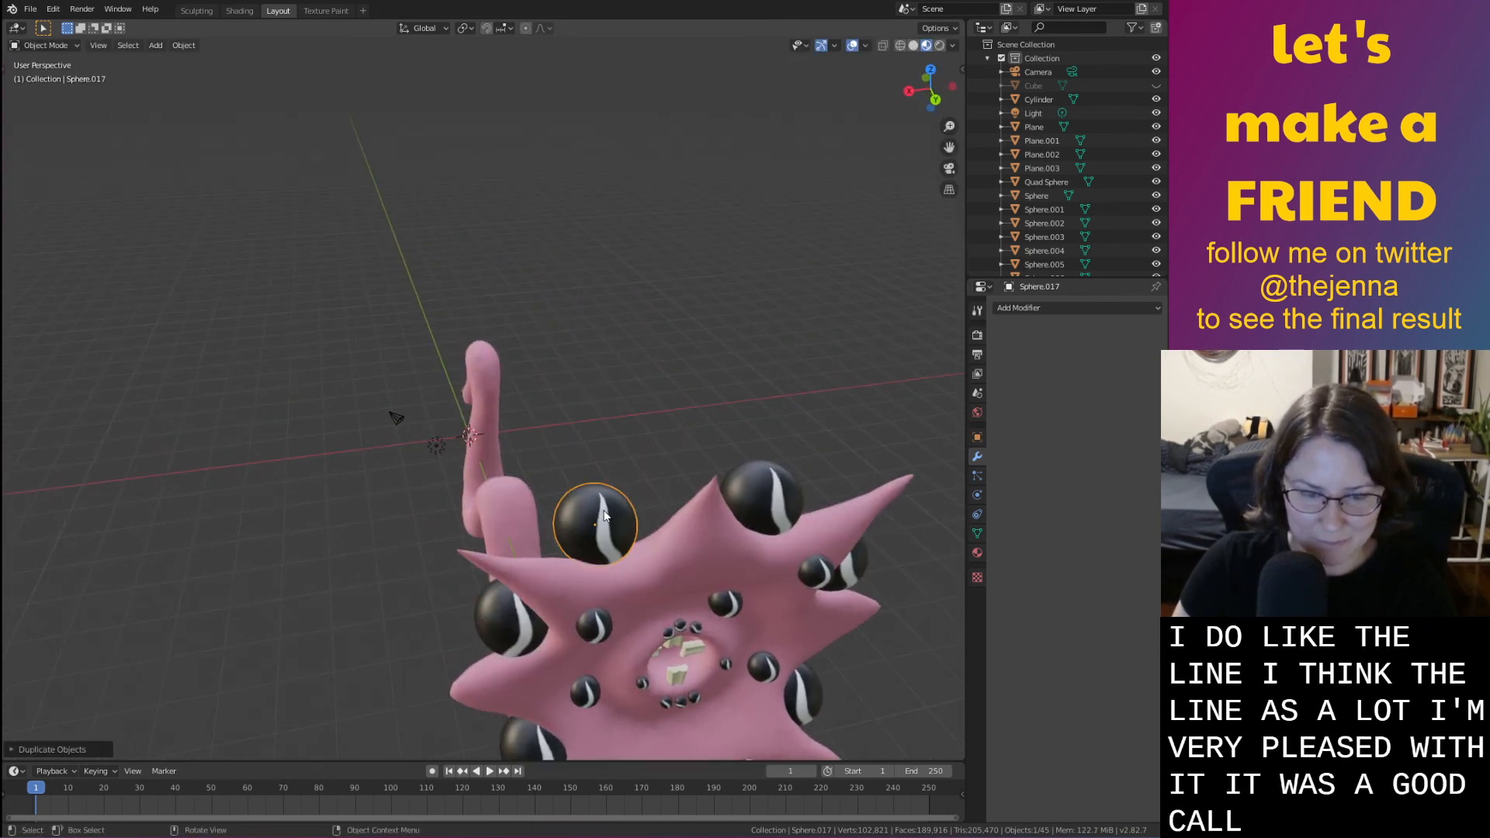
Shift the copied eye along X and the neighbouring top eye along Y to seat them, and save the file
key("g")
key("x")
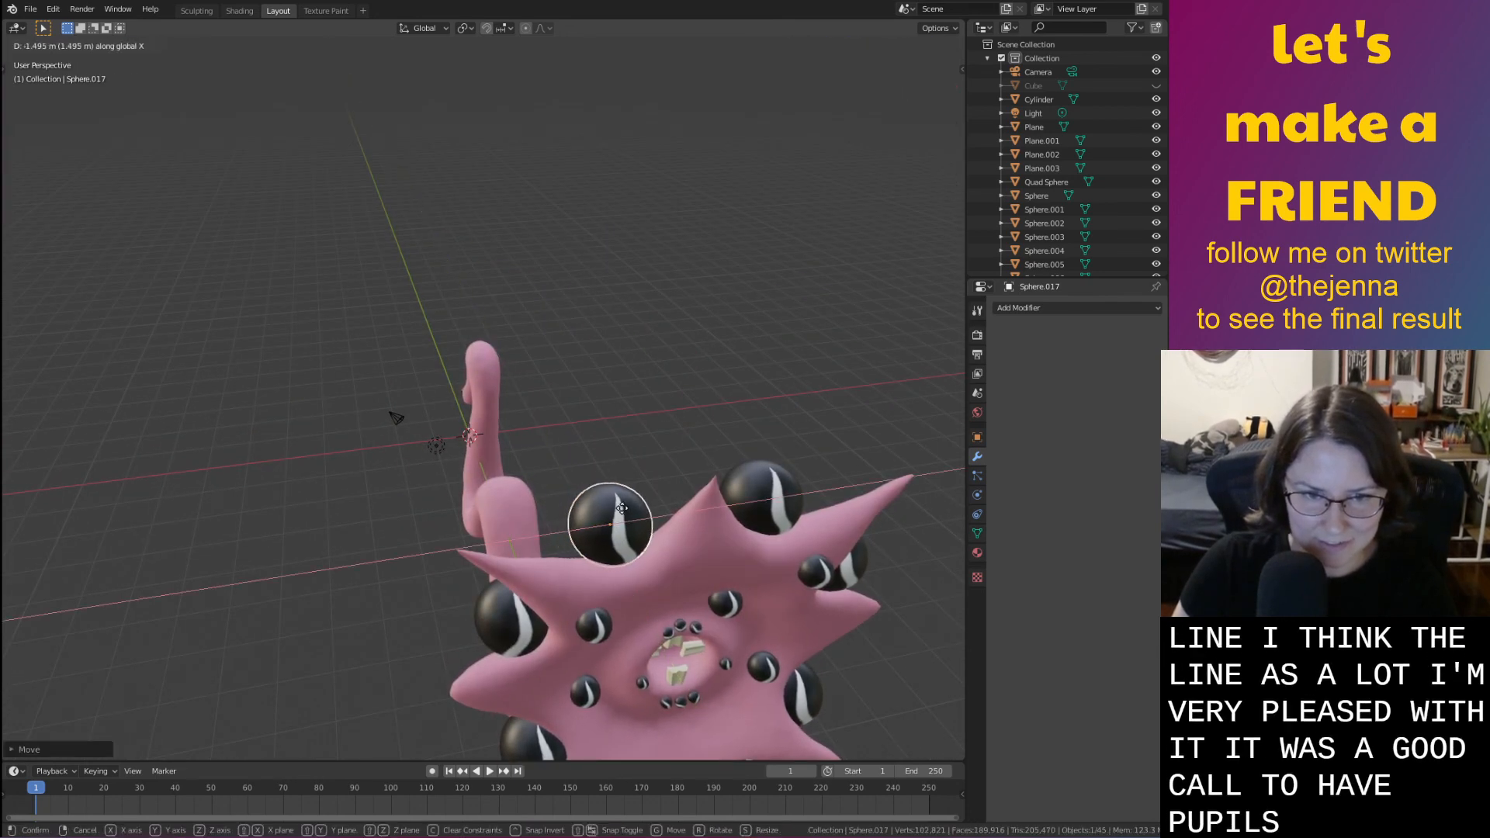
left_click(611, 510)
middle_click_drag(611, 510, 704, 346)
key("shift+d")
key("y")
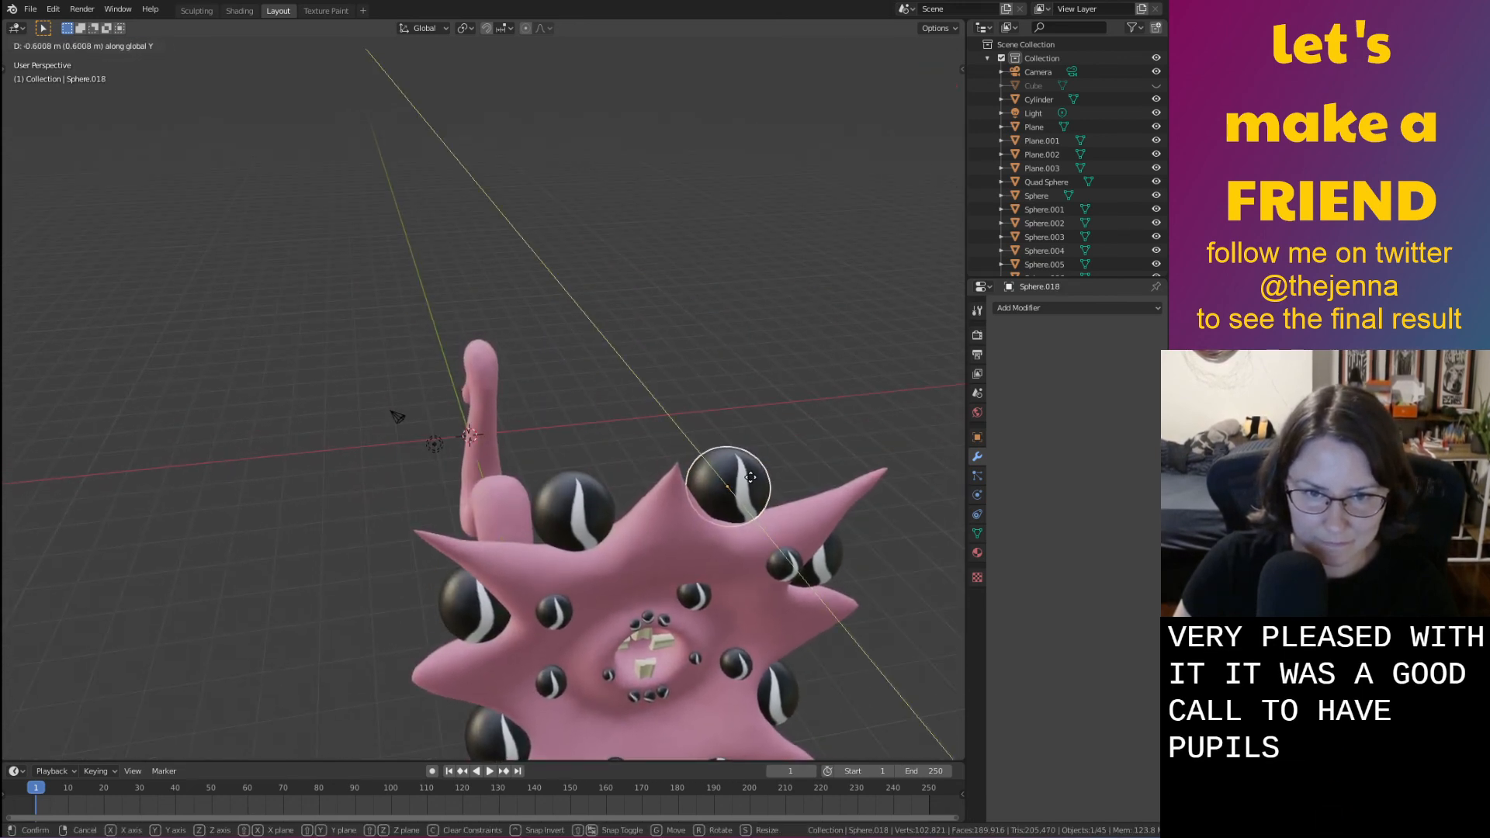
left_click(802, 399)
key("ctrl+s")
middle_click_drag(803, 403, 799, 438)
scroll(723, 398, "down", 2)
scroll(730, 438, "down", 2)
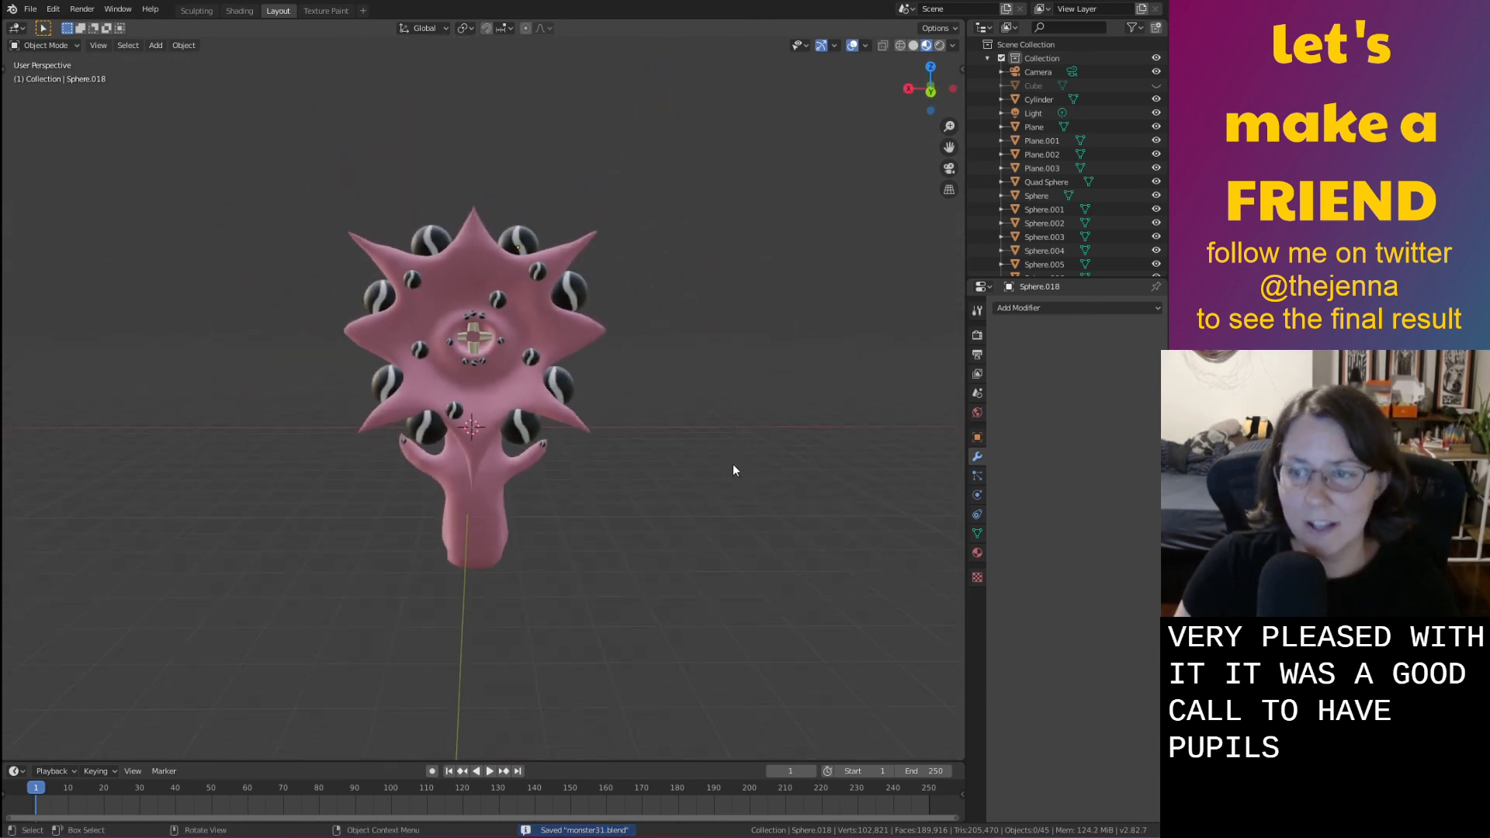
Rotate the small eye beneath the tail face's top hat about Z and X until its white pupil stripe faces forward
mouse_move(737, 463)
middle_mouse_down("shift")
mouse_move(790, 598)
mouse_move(748, 573)
mouse_move(790, 587)
mouse_move(958, 579)
mouse_move(8, 569)
middle_mouse_up("shift")
scroll(780, 609, "up", 1)
scroll(435, 474, "up", 5)
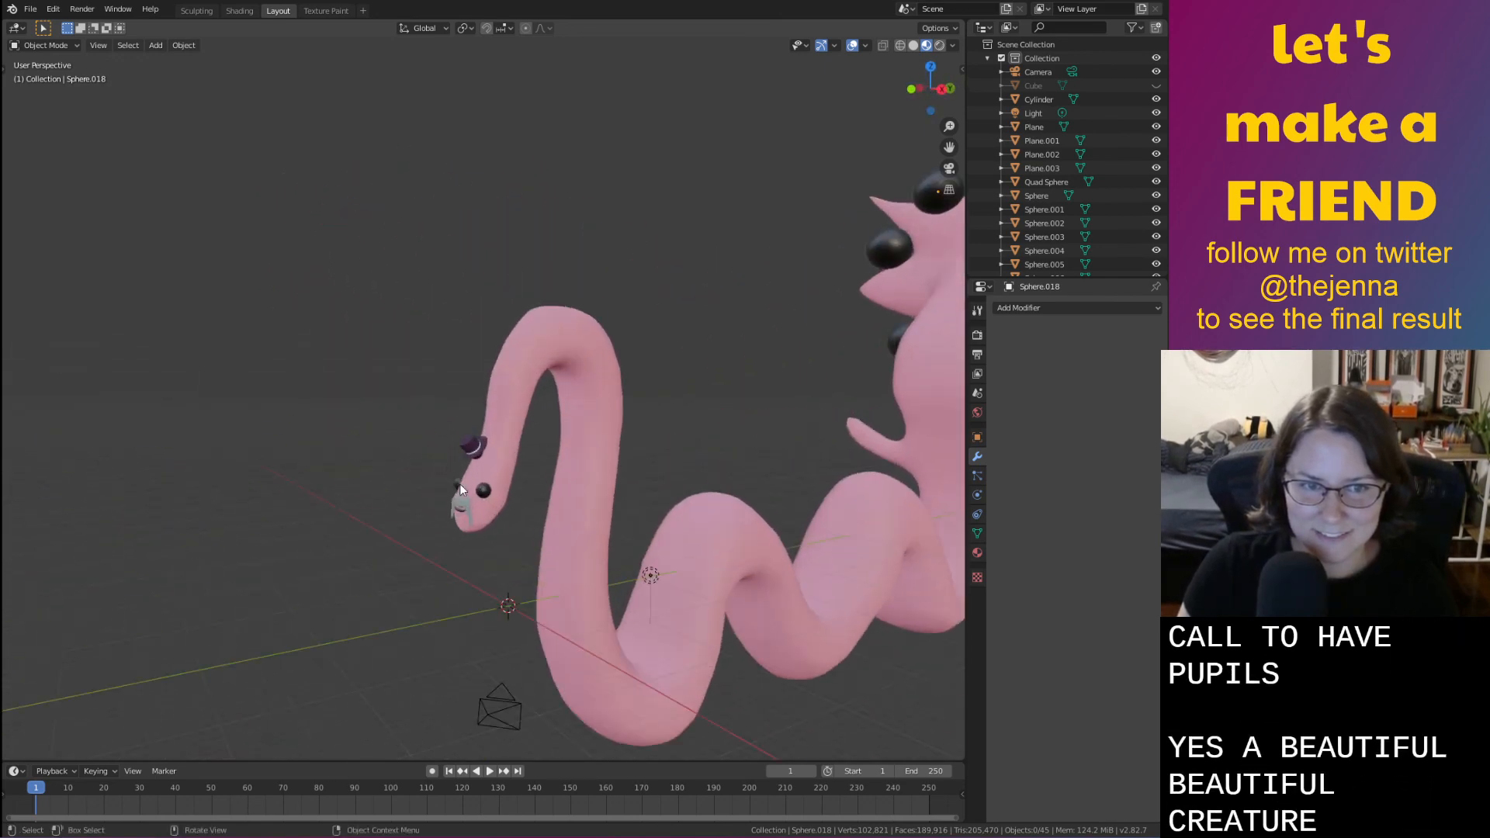
middle_click_drag(478, 498, 593, 416)
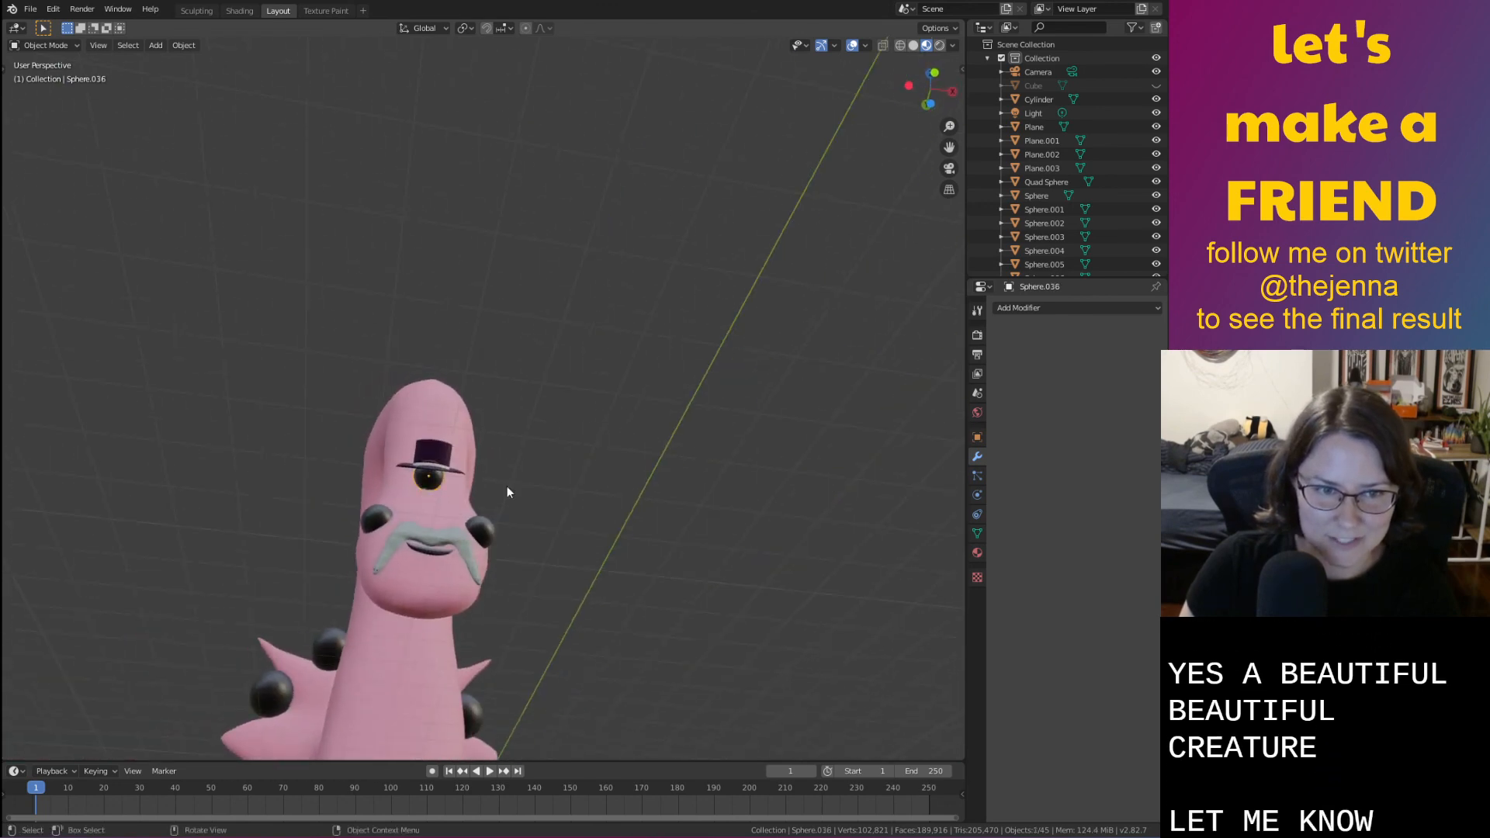
key("r")
key("z")
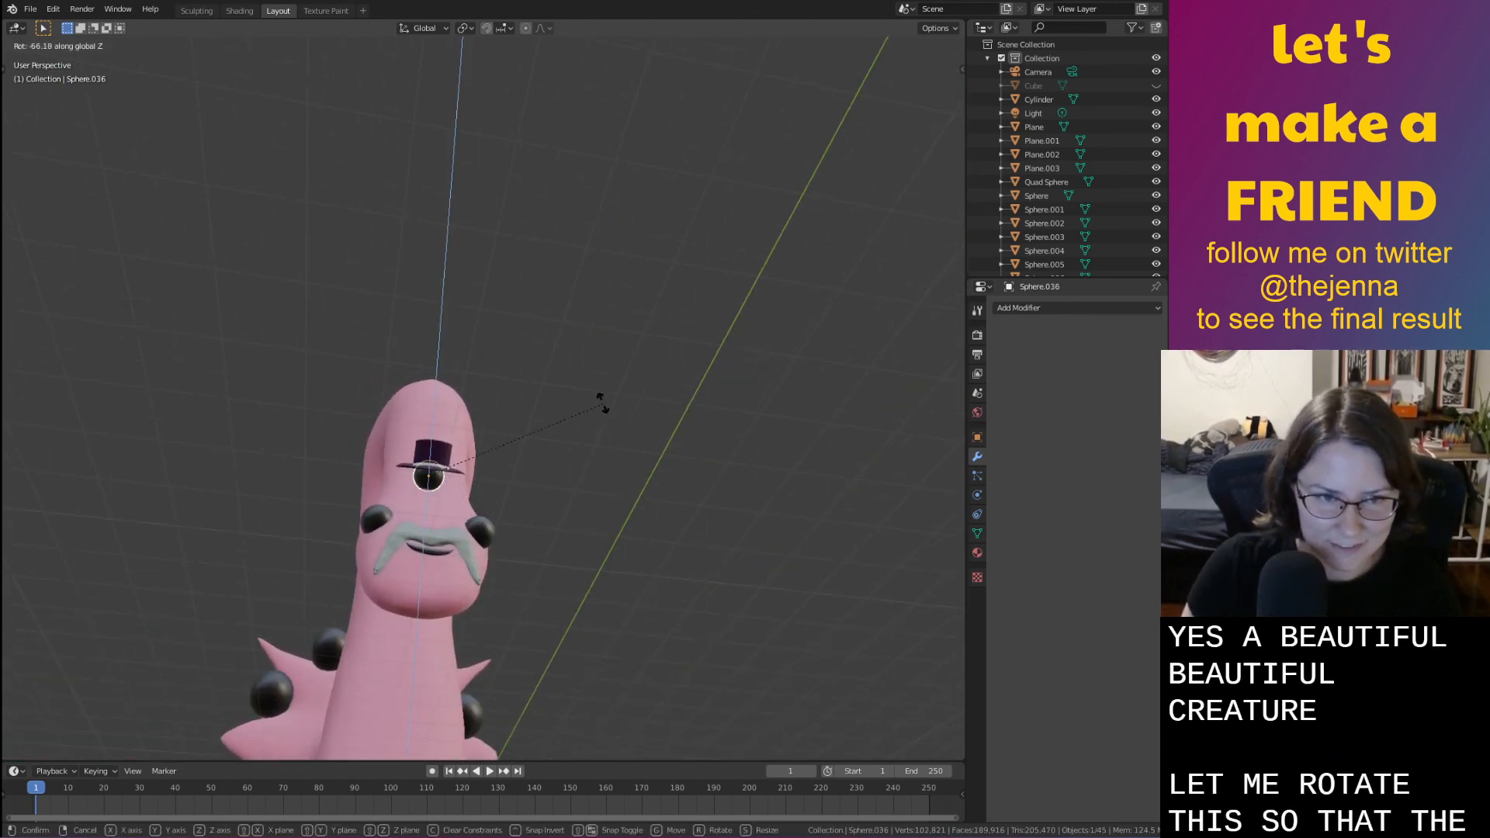
key("x")
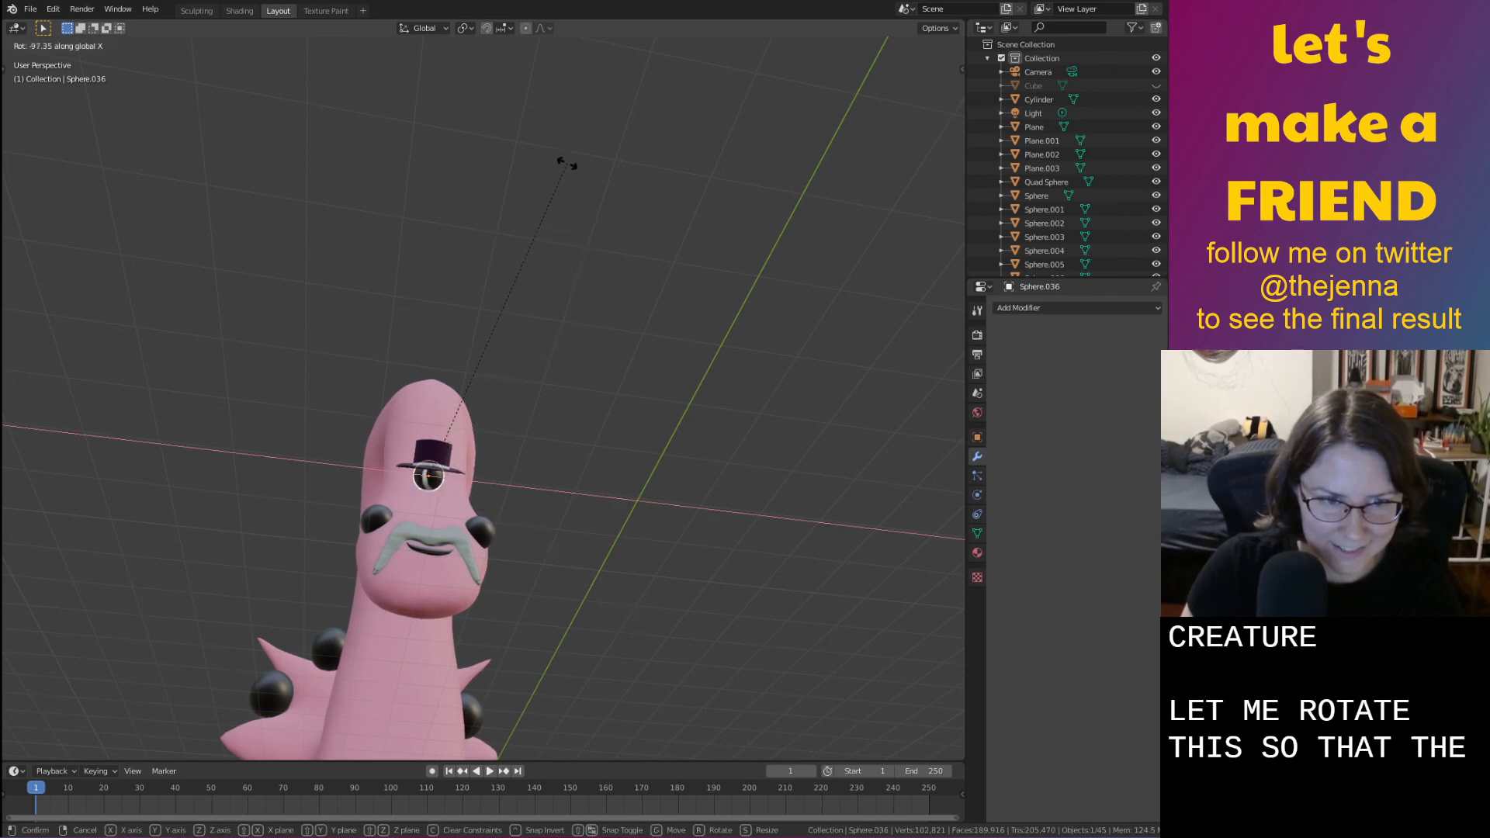
left_click(561, 122)
key("r")
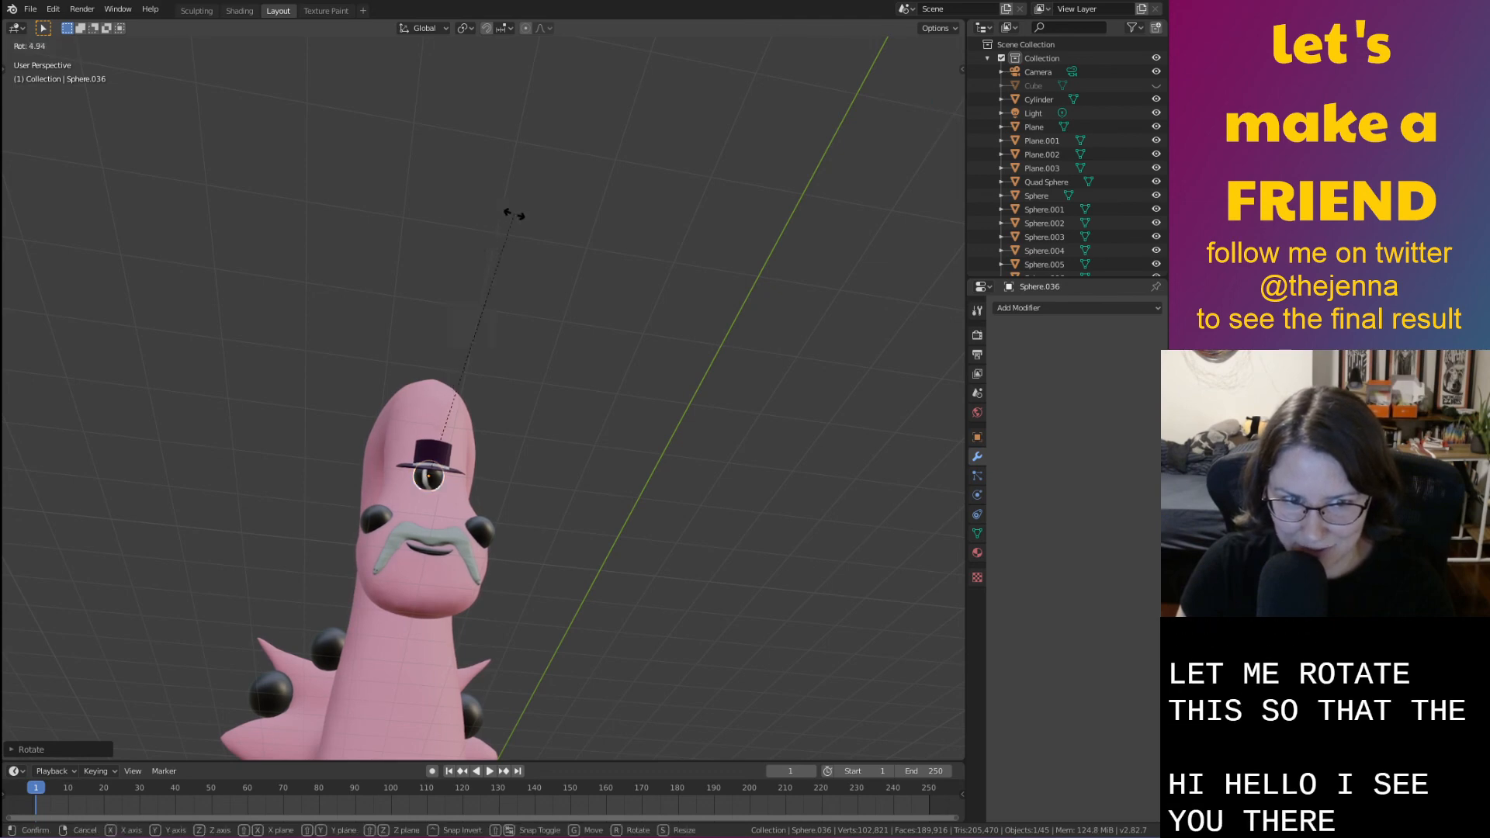
left_click(507, 216)
Fine-tune the eye beneath the hat with another rotation about X, and save the file
middle_click_drag(506, 217, 677, 433)
scroll(653, 366, "up", 2)
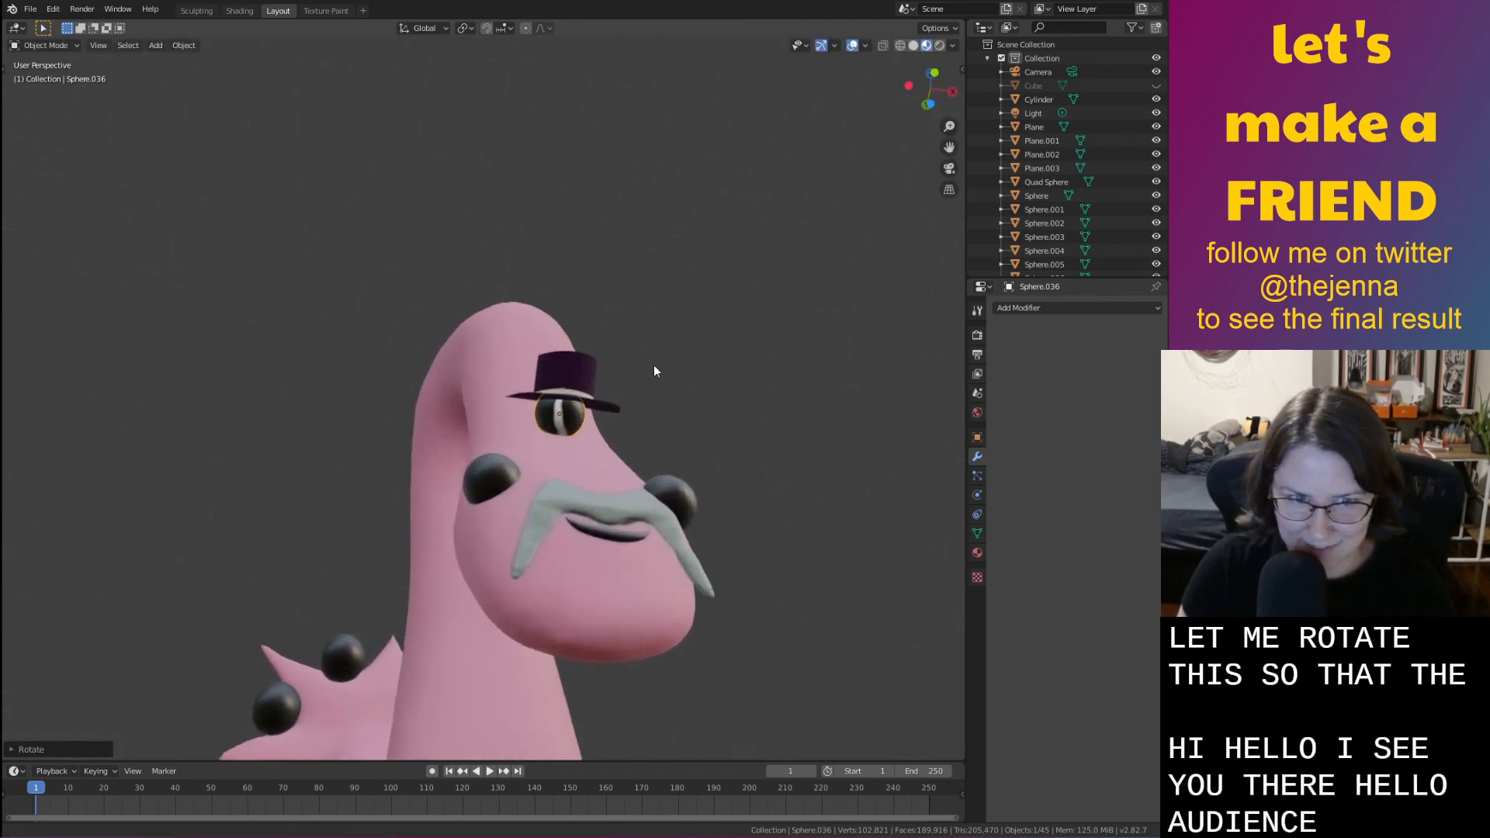
middle_click_drag(653, 364, 613, 318, "ctrl")
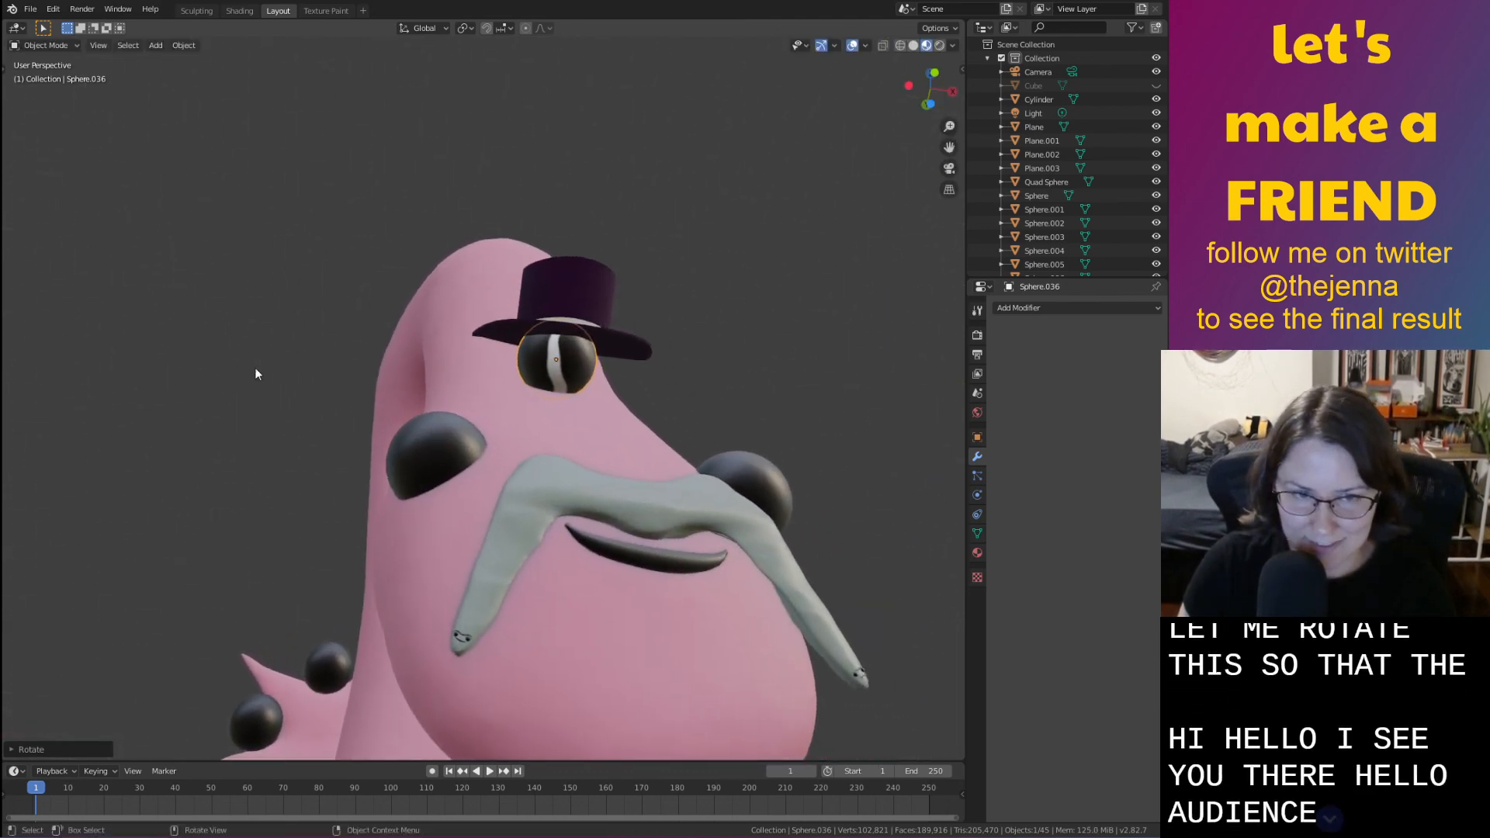
key("r")
key("x")
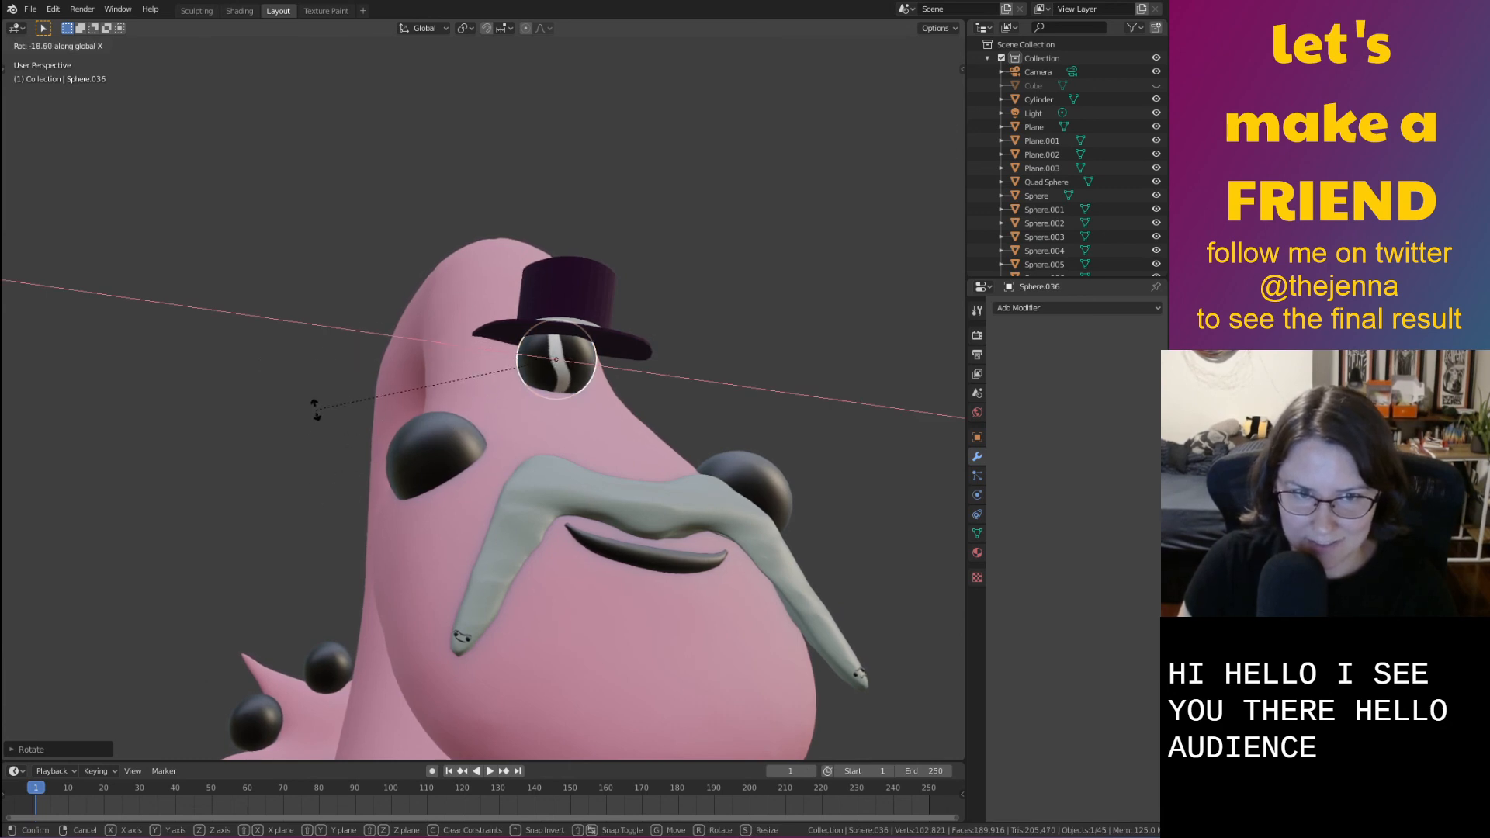
left_click(349, 423)
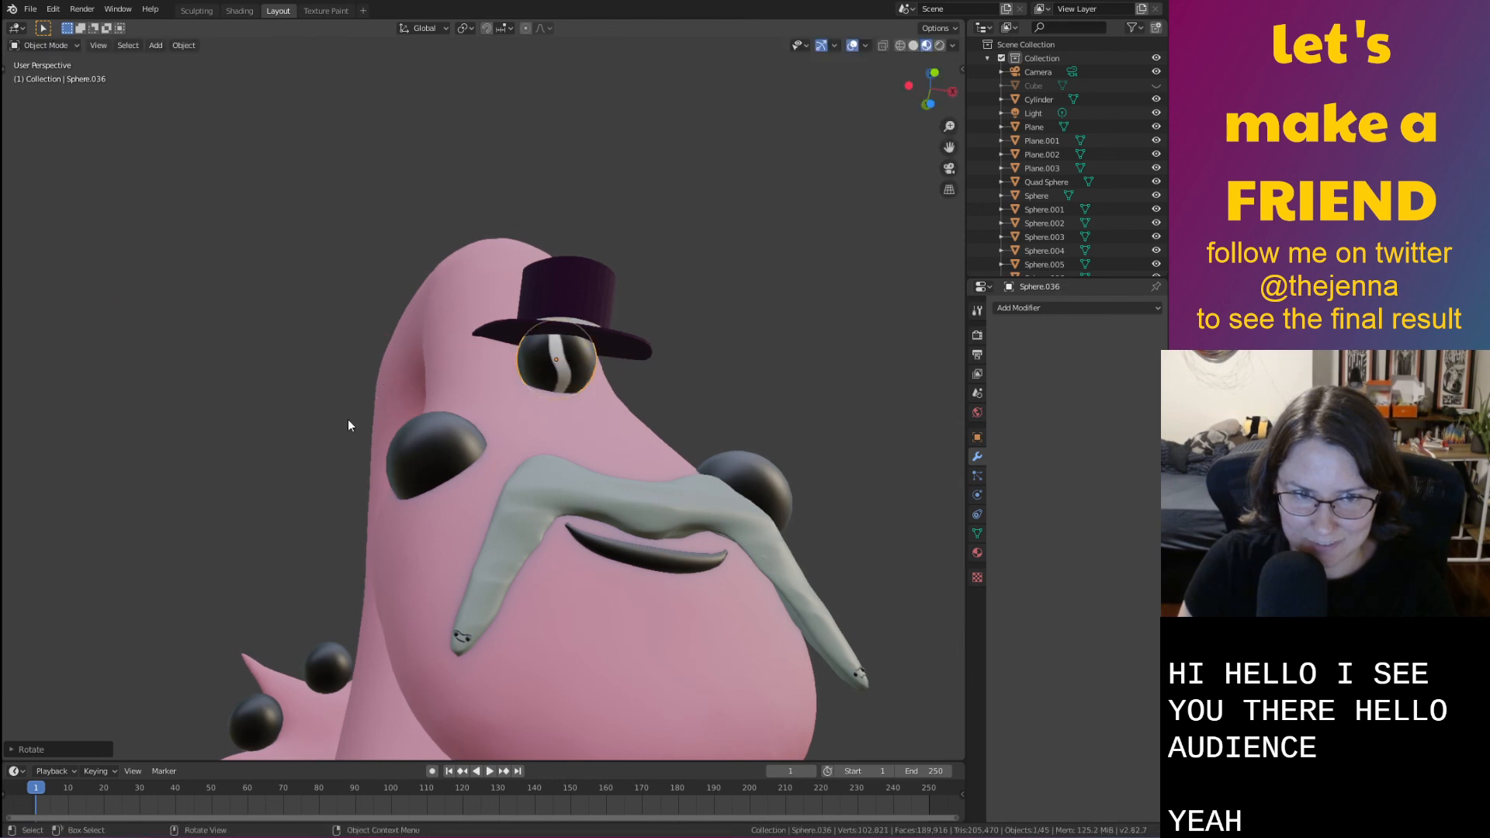
middle_click_drag(227, 502, 158, 575, "ctrl")
key("ctrl+s")
Change the moustache's stache material to a blue-violet Base Color in the Shading workspace
middle_click_drag(349, 555, 514, 518, "ctrl")
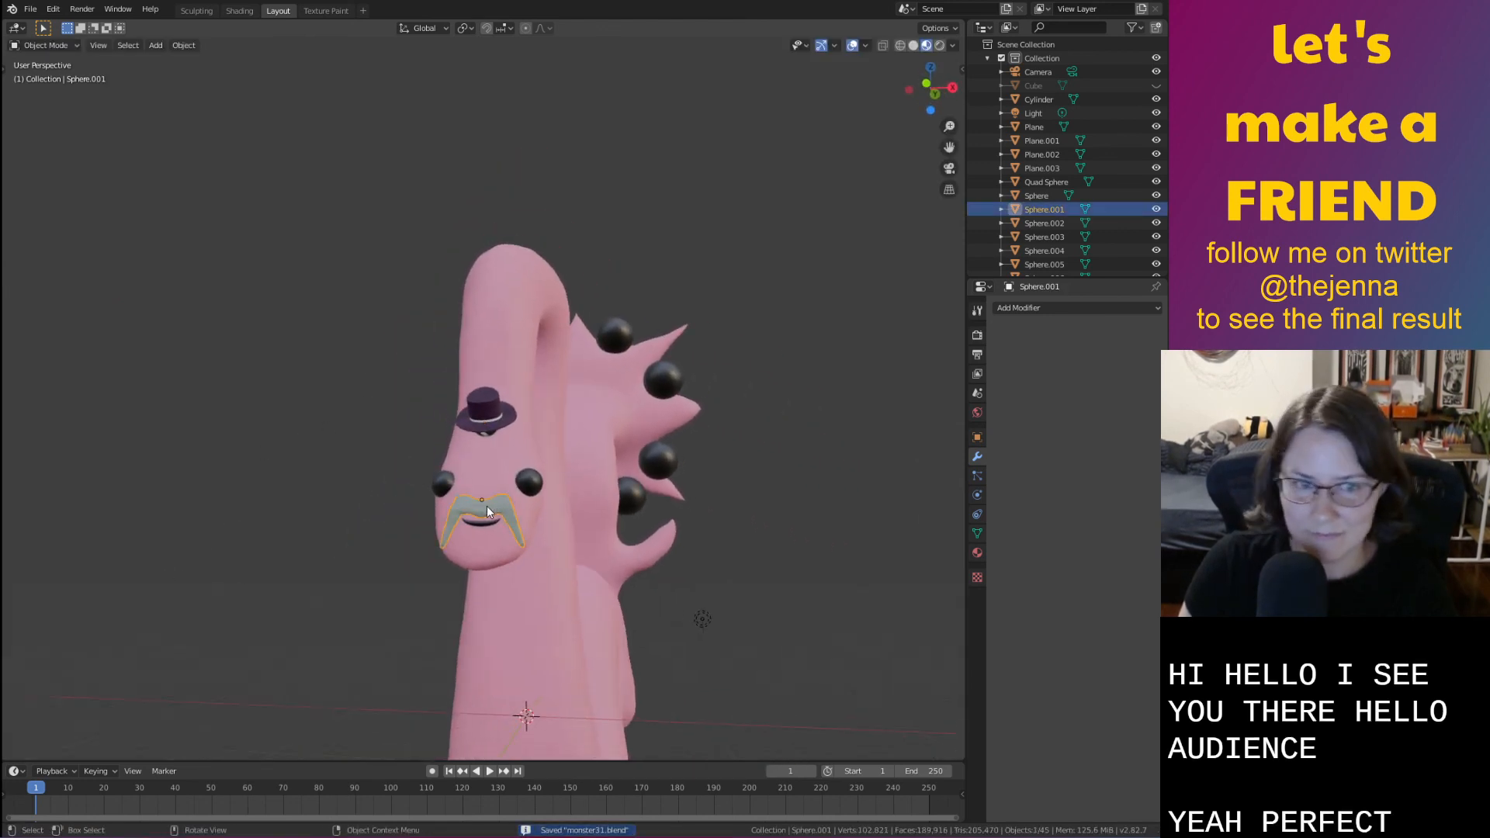
left_click(238, 11)
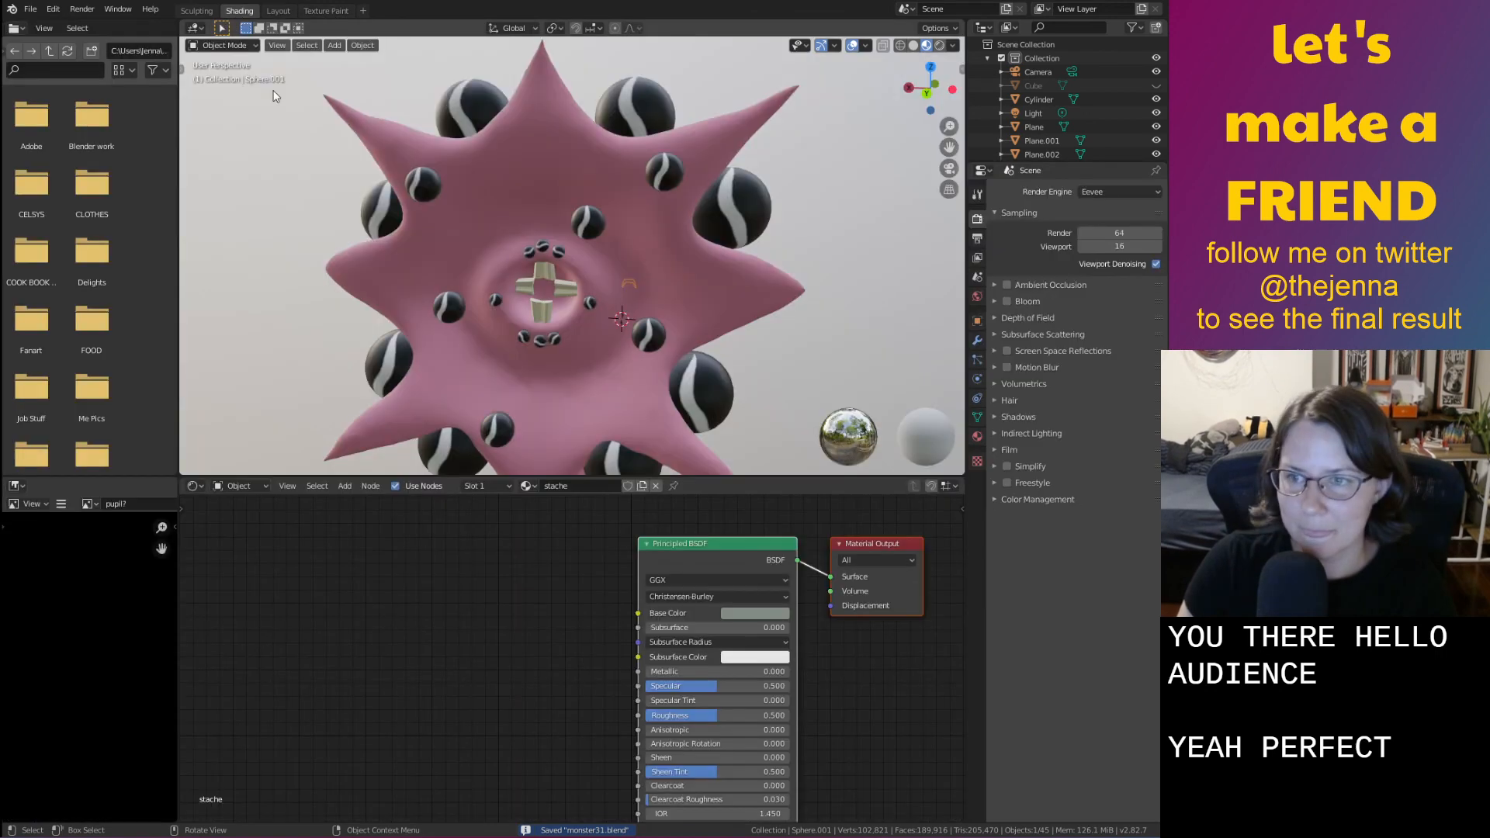
mouse_move(472, 361)
middle_mouse_down()
mouse_move(403, 292)
mouse_move(611, 347)
mouse_move(694, 347)
middle_mouse_up()
scroll(693, 347, "up", 6)
middle_click_drag(625, 269, 668, 157, "shift")
scroll(656, 225, "up", 4)
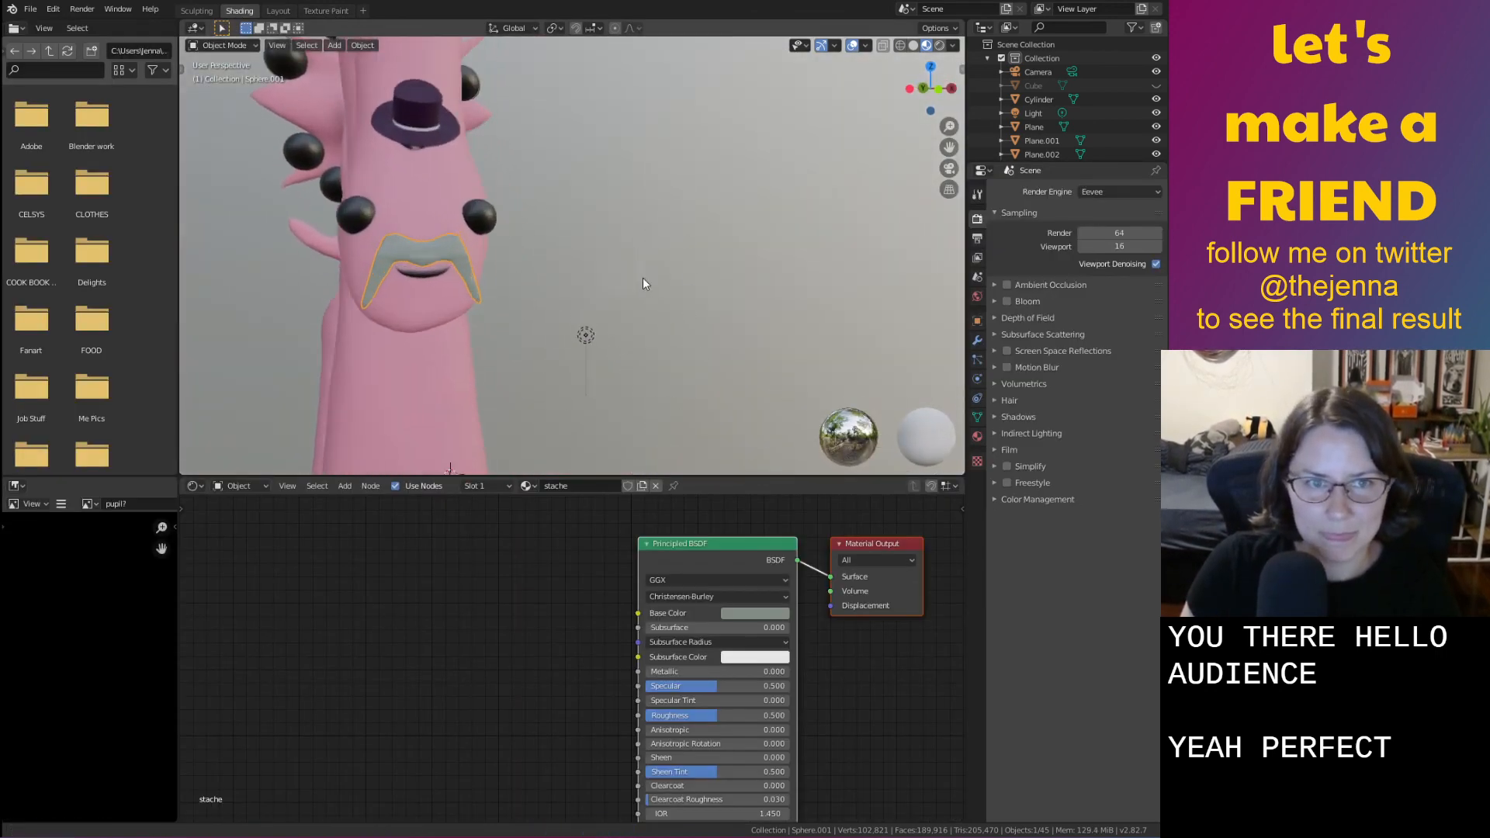
left_click(741, 614)
mouse_move(779, 472)
left_mouse_down()
mouse_move(826, 474)
mouse_move(803, 445)
mouse_move(806, 459)
left_mouse_up()
mouse_move(489, 362)
middle_mouse_down()
mouse_move(509, 364)
mouse_move(484, 337)
middle_mouse_up()
middle_click_drag(473, 319, 520, 337, "shift")
middle_click_drag(405, 282, 421, 286, "shift")
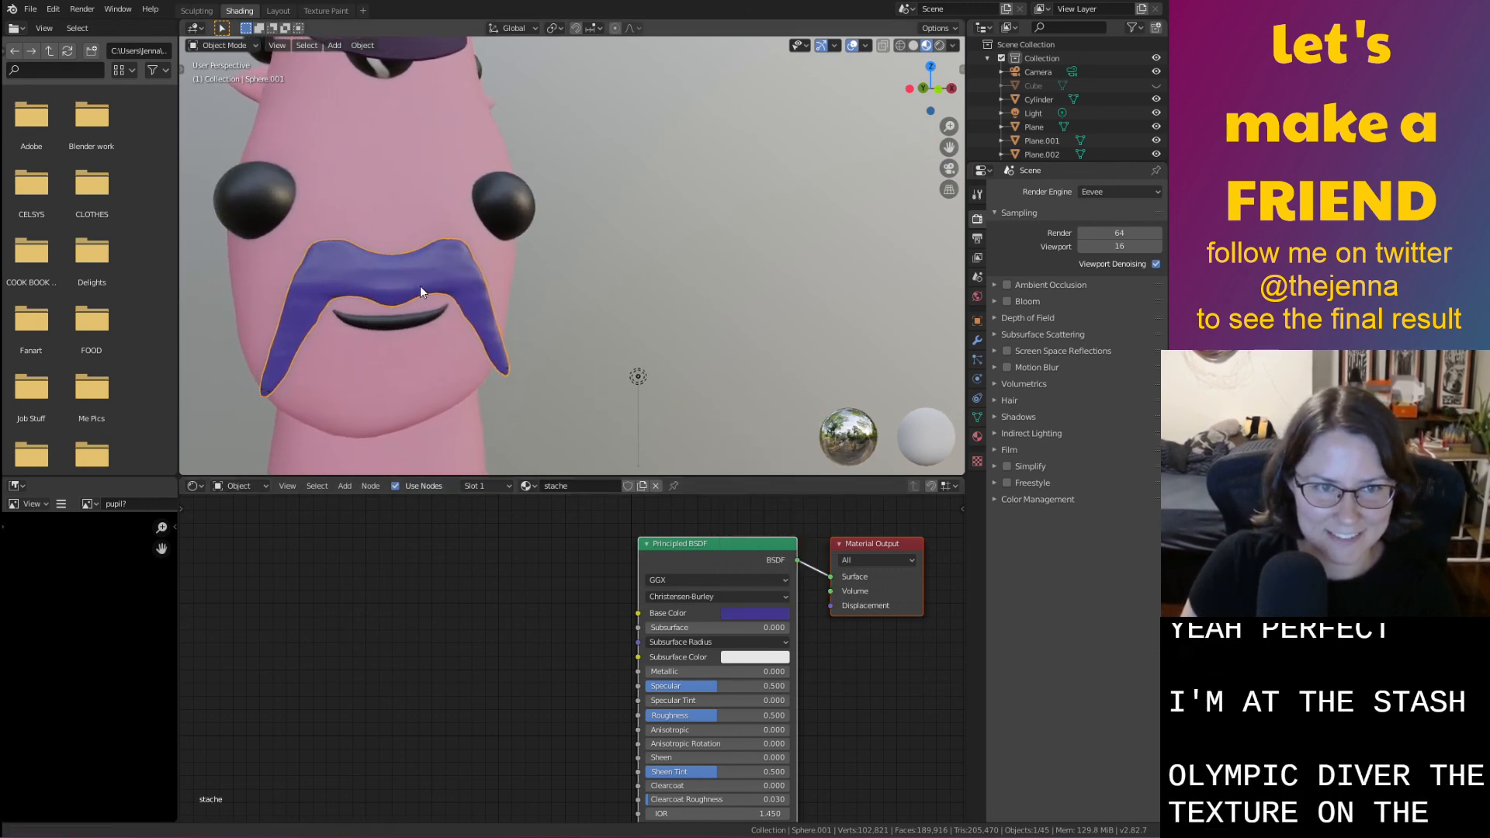
Enter the Sculpting workspace on the moustache and enable Dyntopo
left_click(197, 11)
scroll(661, 434, "down", 8)
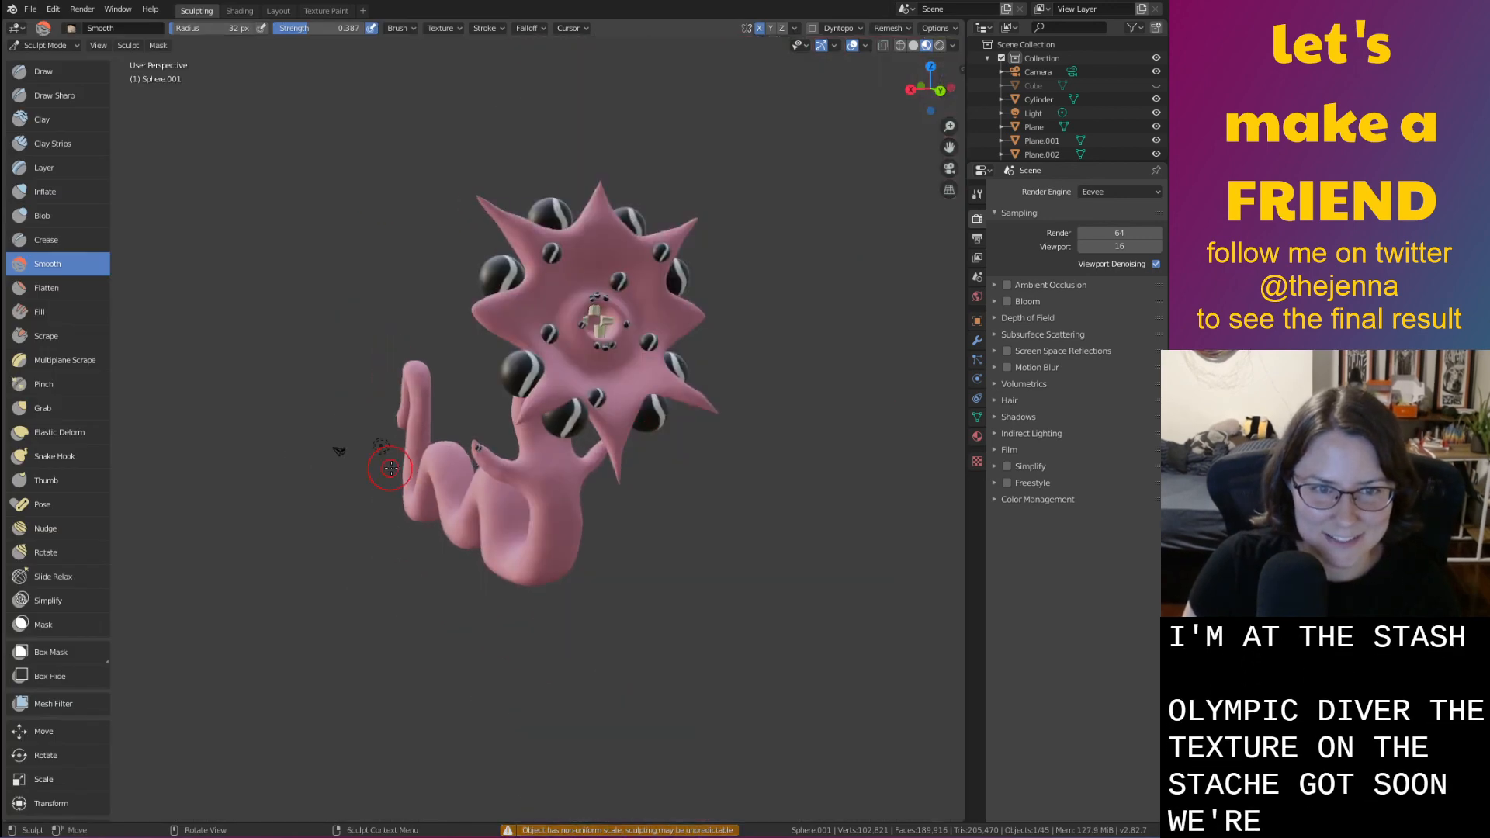
middle_click_drag(388, 469, 690, 512)
scroll(702, 528, "up", 5)
middle_click_drag(641, 576, 668, 580)
scroll(668, 579, "up", 3)
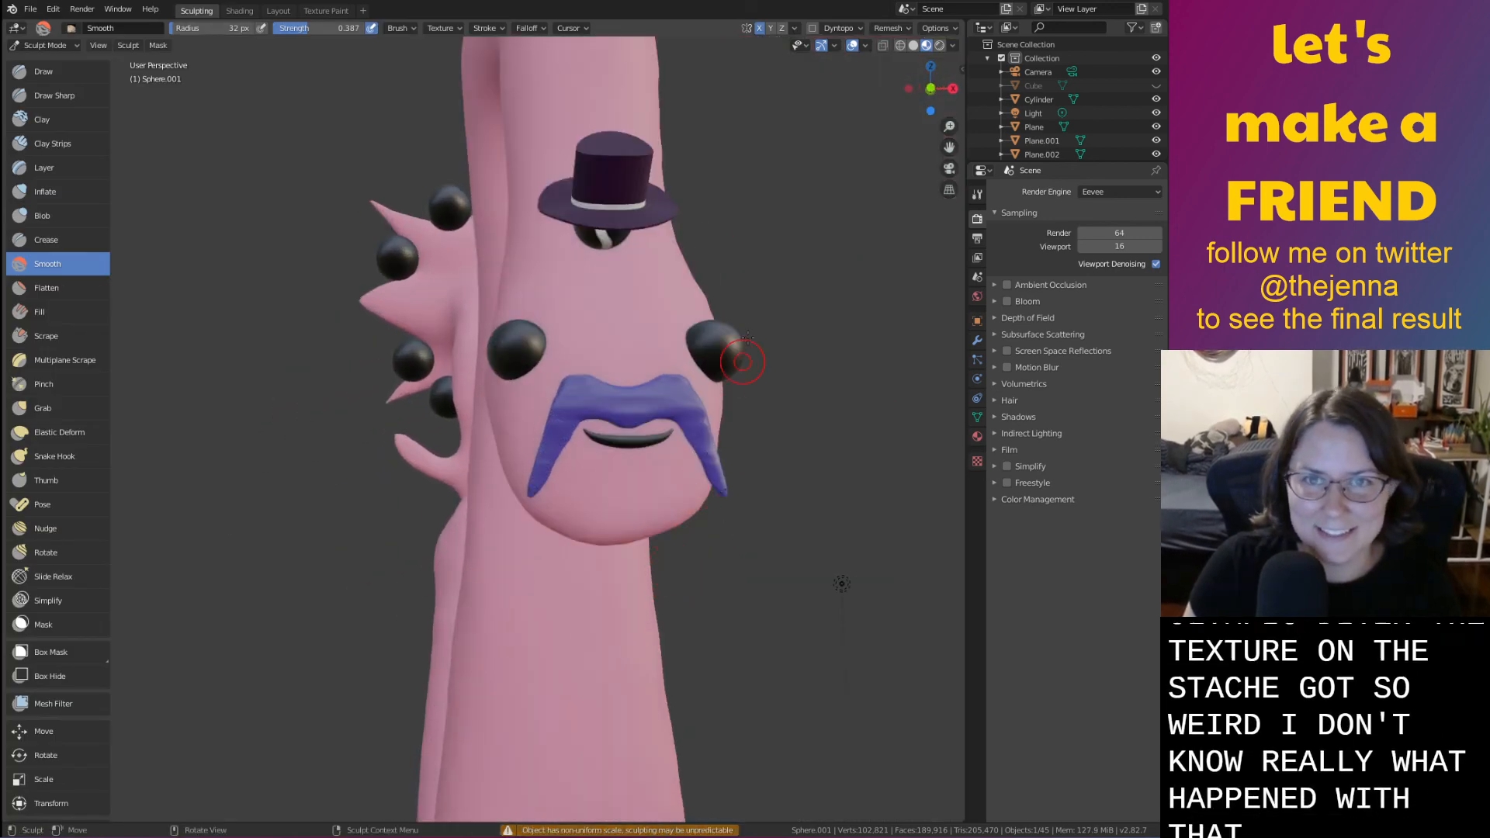
left_click(812, 28)
left_click(794, 69)
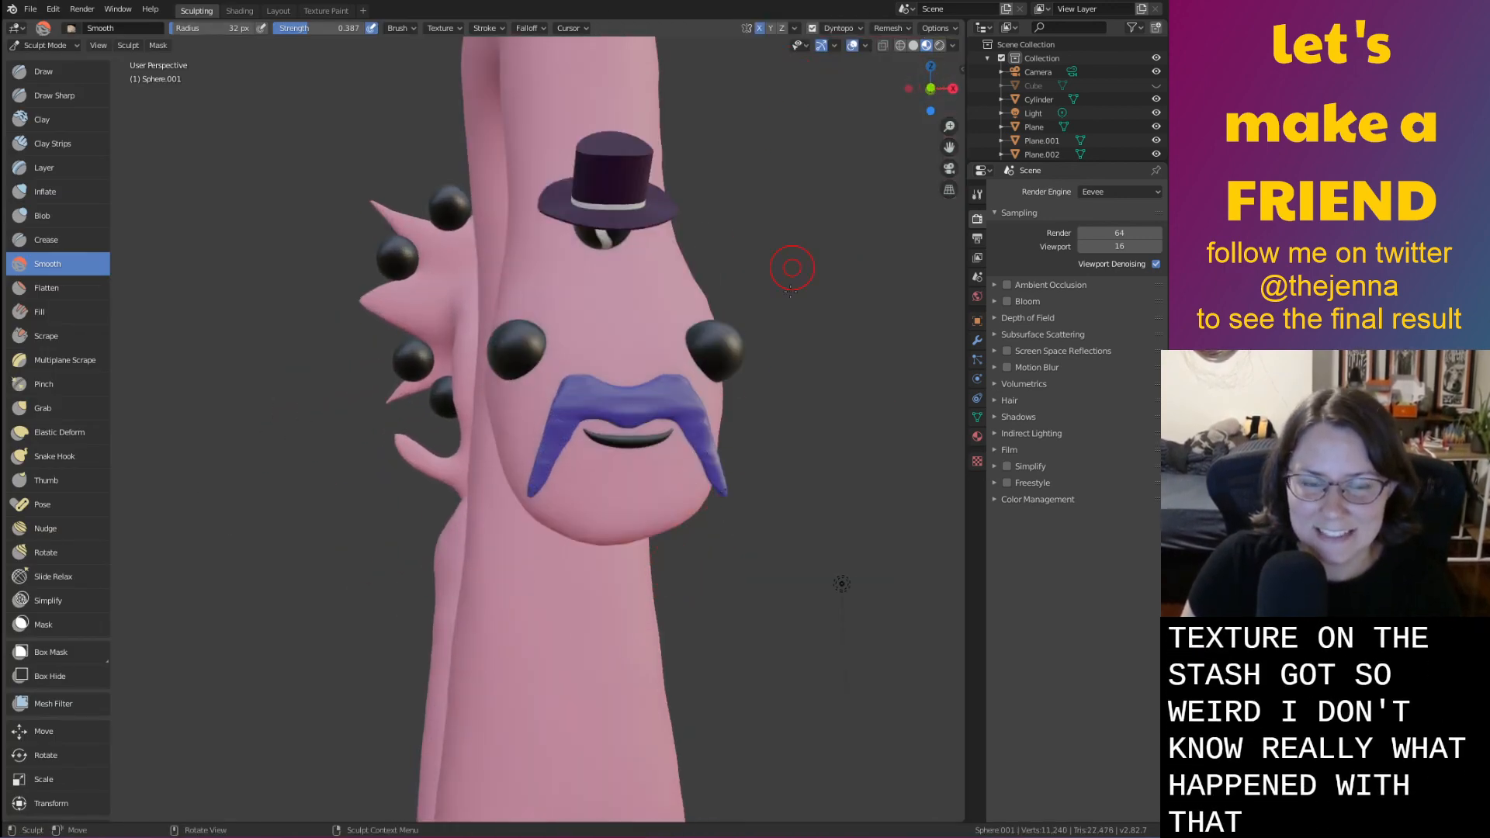
Enlarge the Smooth brush radius to 500 px, try smoothing both sides of the moustache, and undo the stroke
middle_click_drag(772, 481, 655, 469)
scroll(668, 466, "up", 8)
scroll(666, 470, "down", 6)
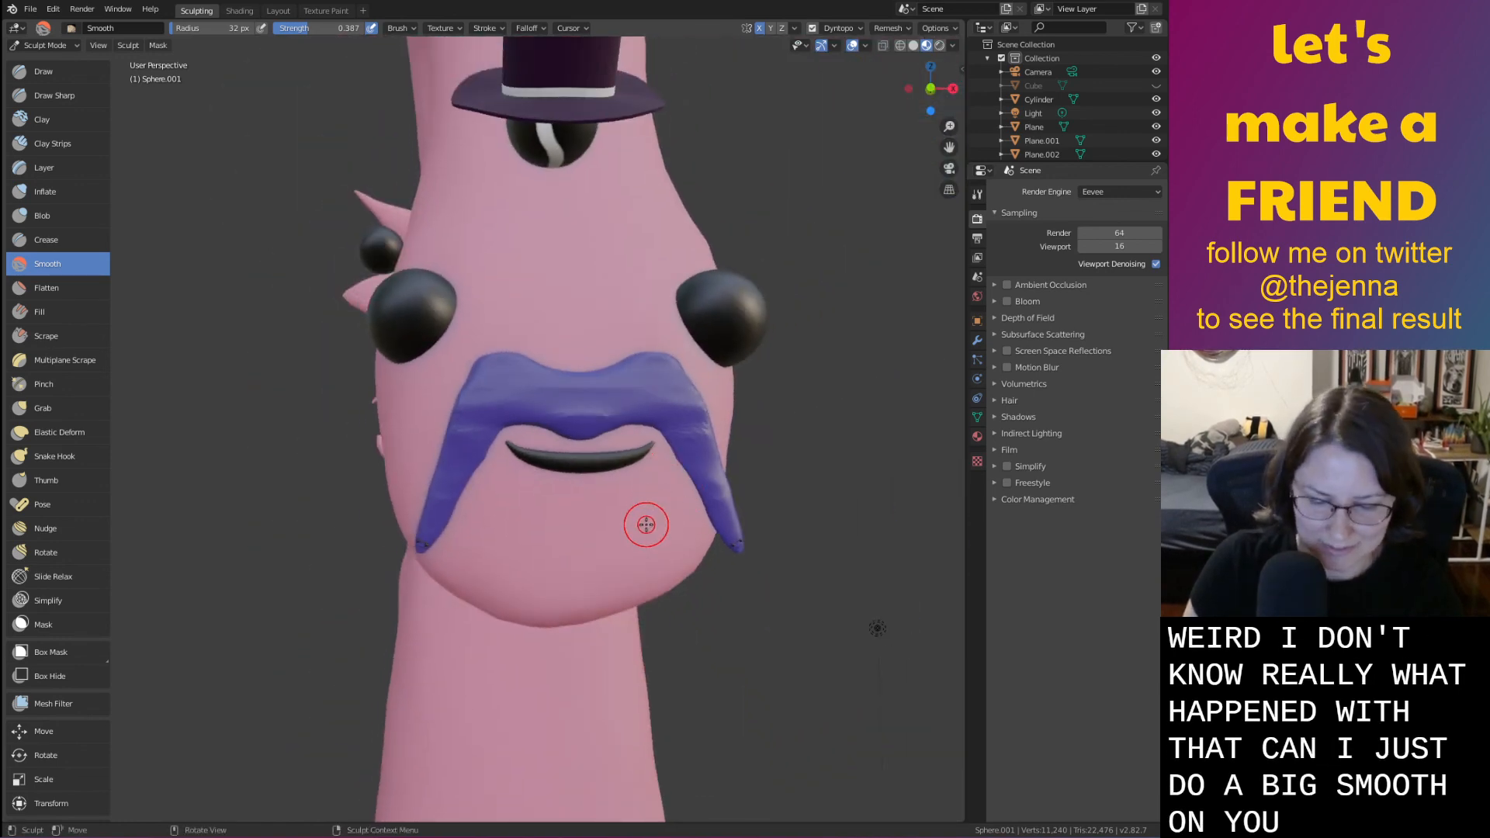
key("bracketright")
key("bracketright")
key("bracketright")
key("bracketright")
key("bracketright")
key("bracketright")
key("bracketright")
key("bracketright")
key("bracketright")
key("bracketright")
key("bracketright")
key("bracketright")
key("bracketright")
key("bracketright")
key("bracketright")
key("bracketright")
key("bracketright")
key("bracketright")
key("bracketright")
key("bracketright")
key("bracketright")
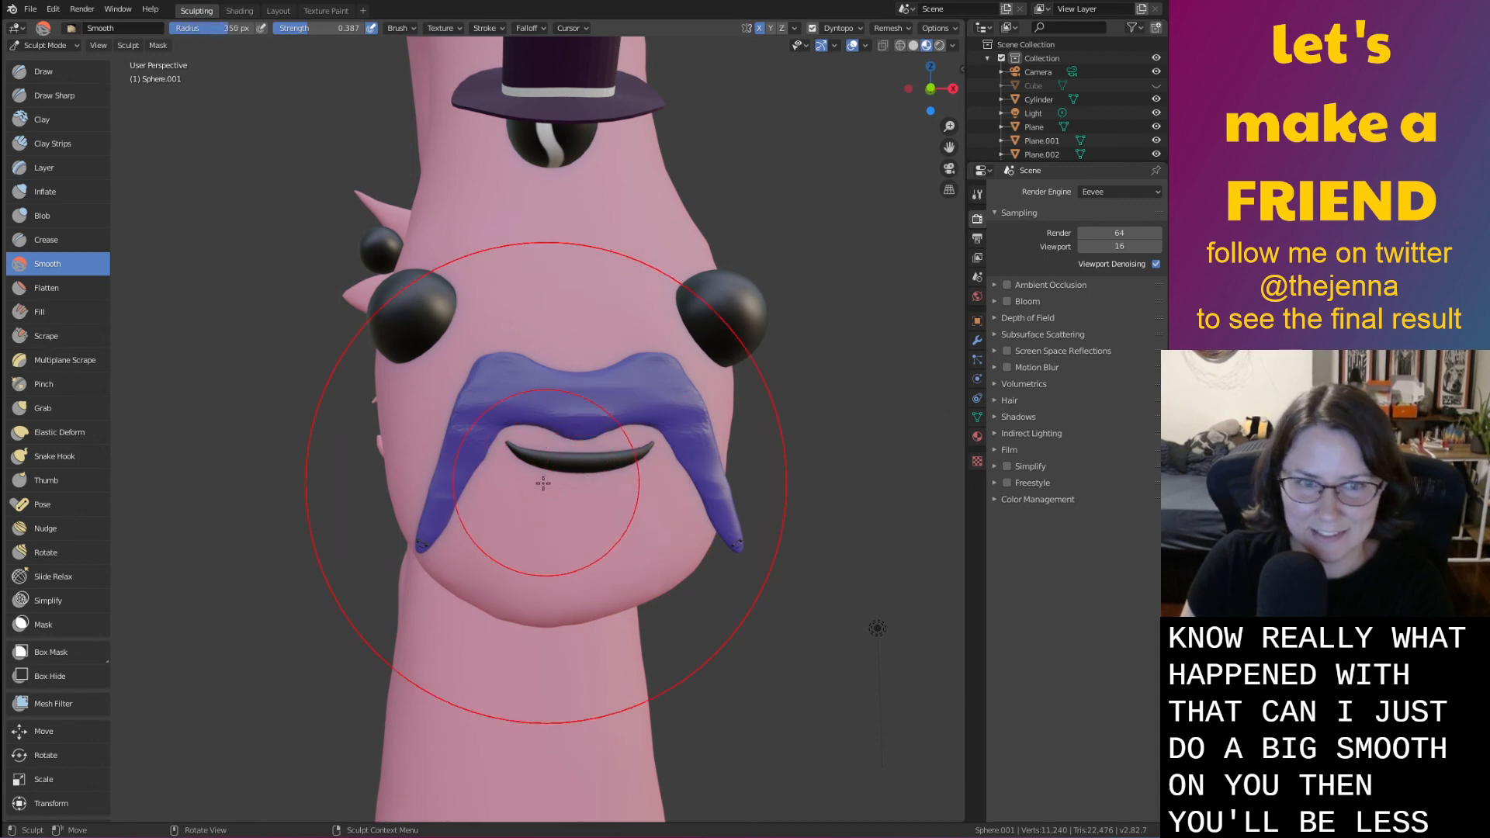
left_click_drag(491, 419, 487, 415)
left_click_drag(688, 433, 680, 423)
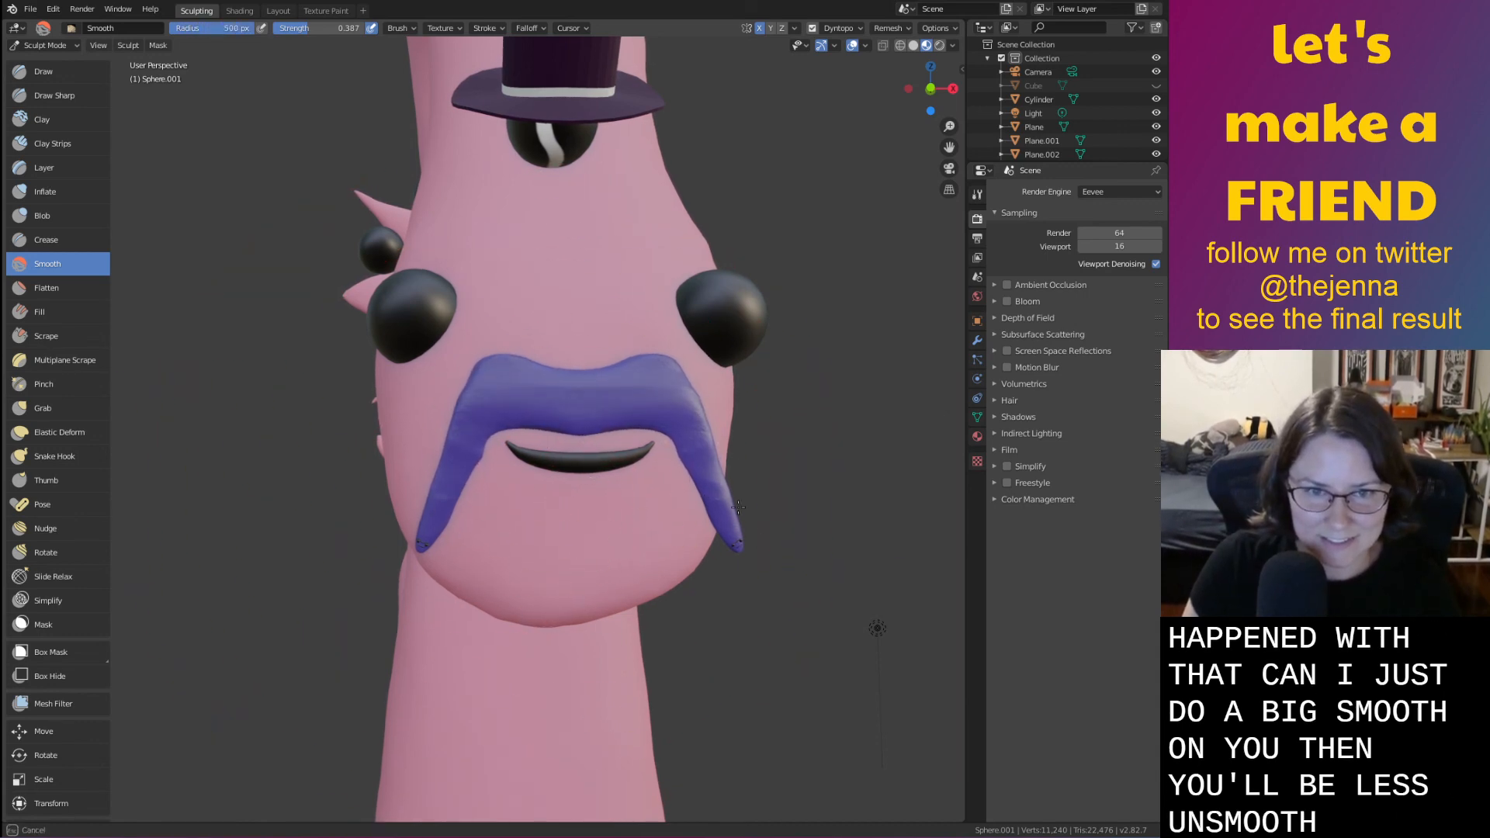
key("ctrl+z")
Thicken the moustache with the Inflate brush, undoing the overly strong pass
mouse_move(475, 470)
left_mouse_down()
mouse_move(466, 491)
mouse_move(481, 407)
left_mouse_up()
key("i")
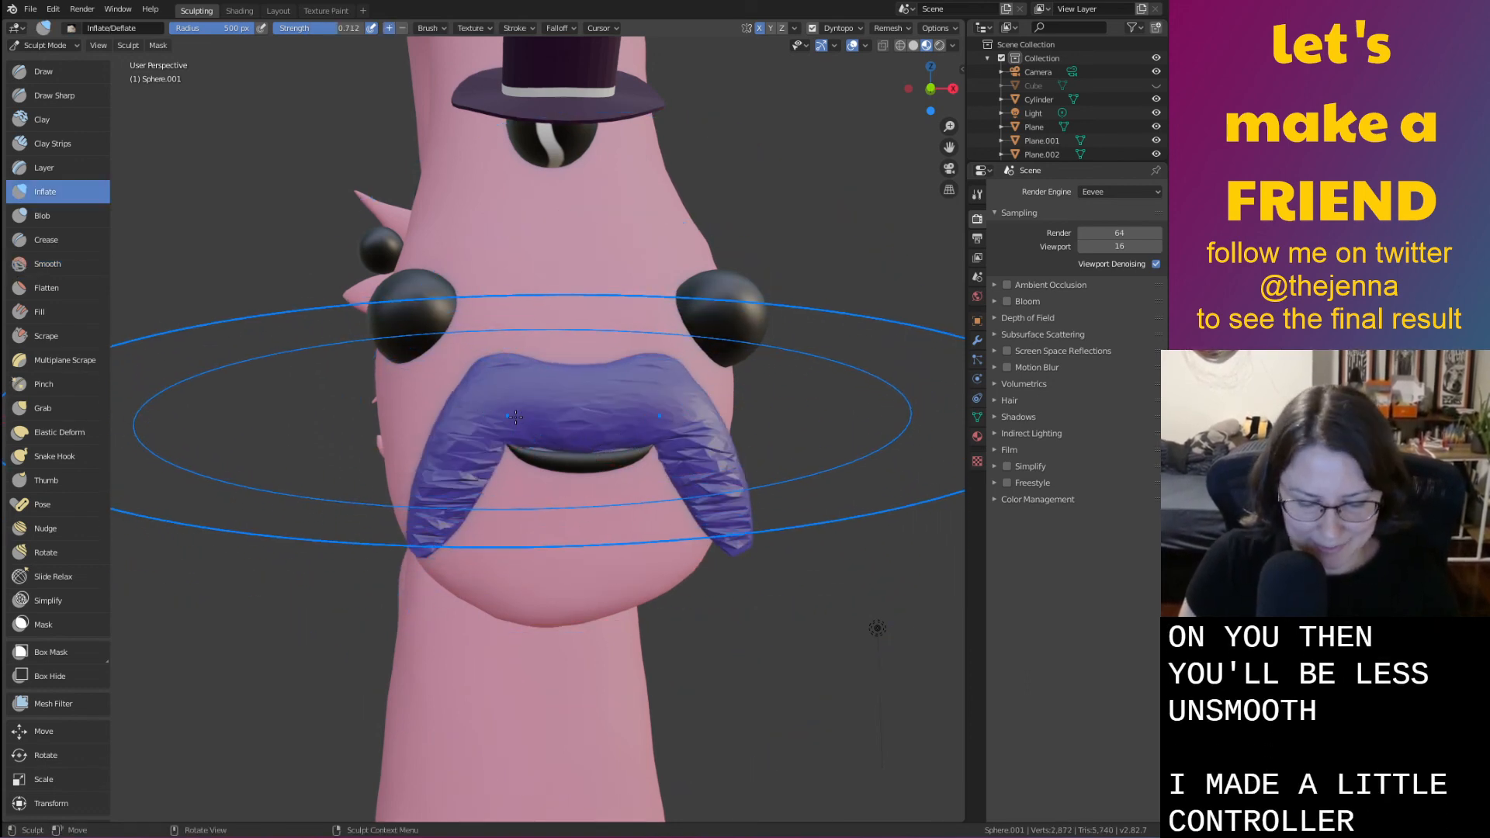
key("ctrl+z")
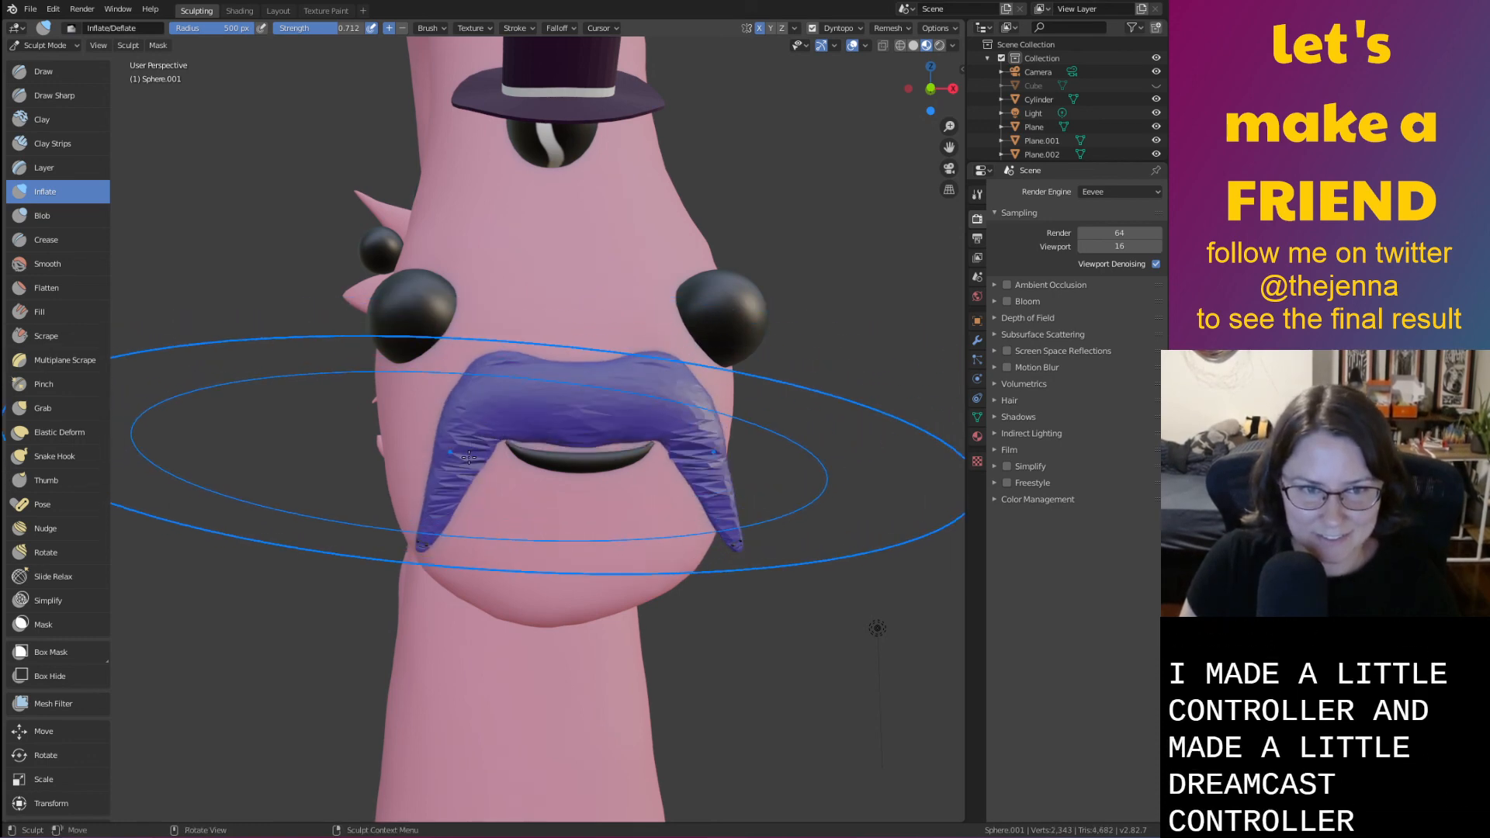
Smooth the wrinkles across the inflated moustache with the Smooth brush, and save the file
key("shift+s")
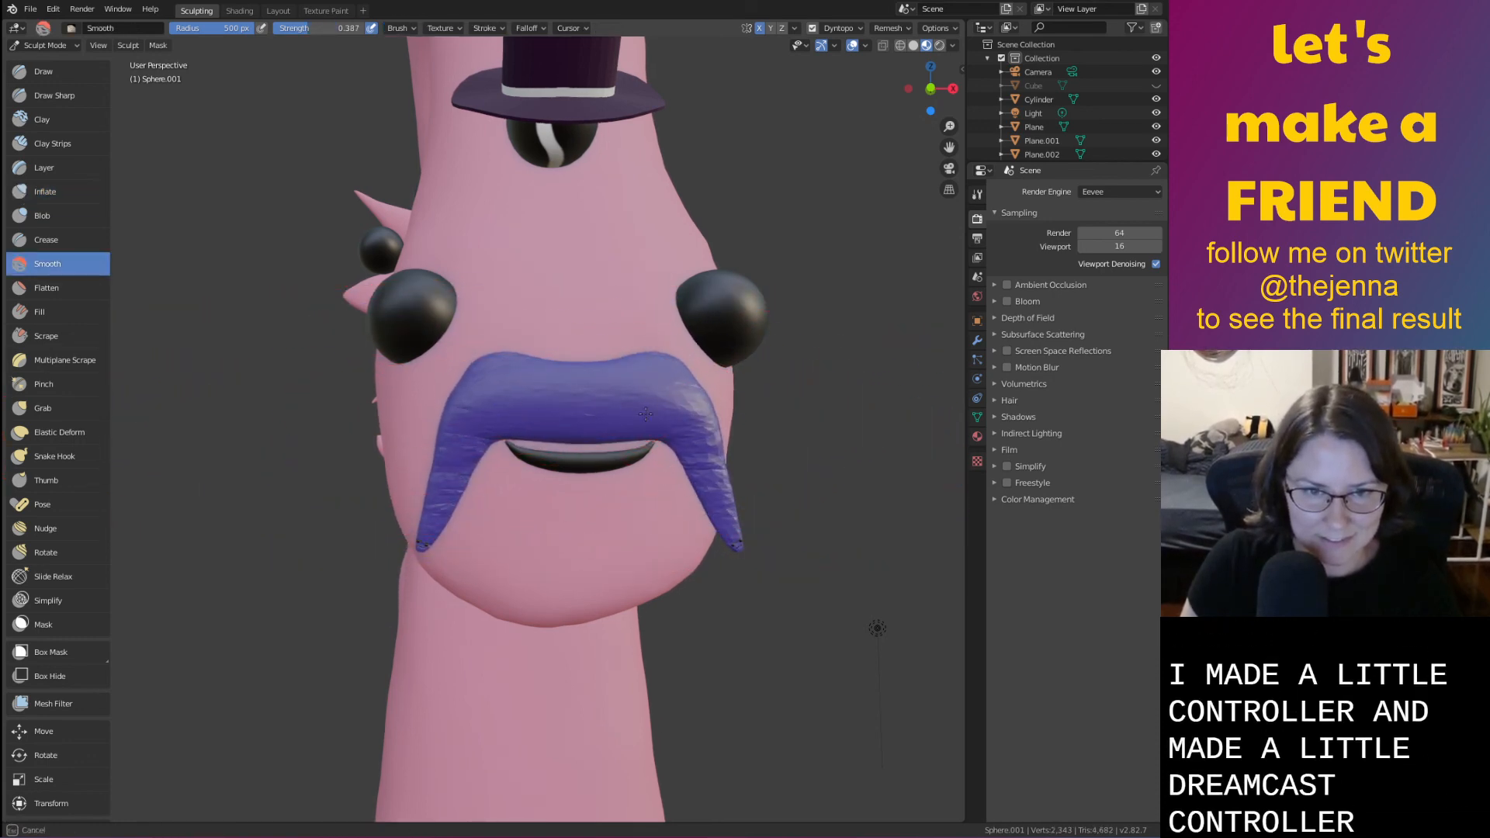
mouse_move(717, 503)
left_mouse_down()
mouse_move(632, 393)
mouse_move(455, 496)
left_mouse_up()
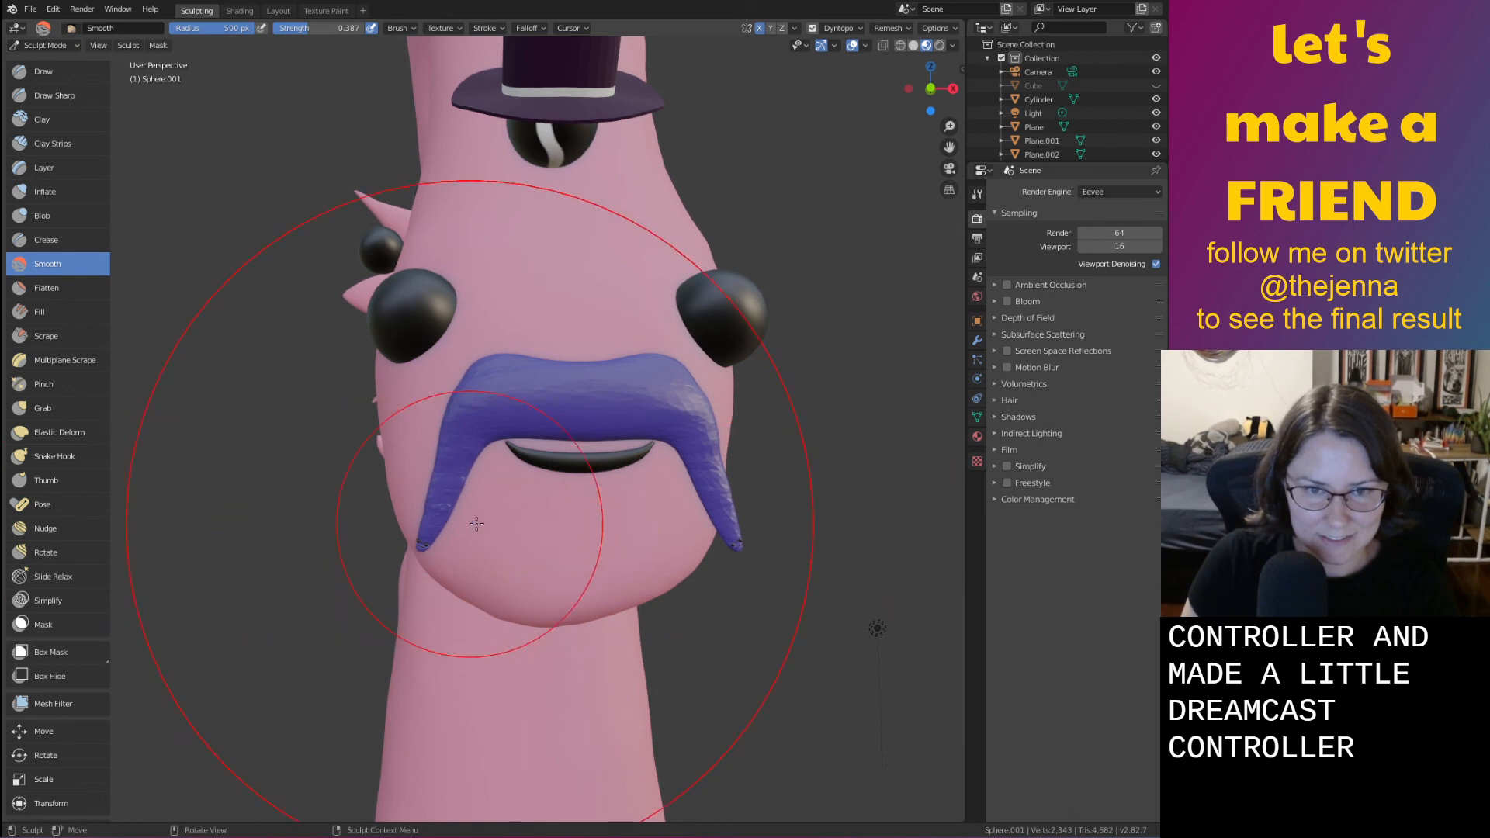
mouse_move(477, 524)
middle_mouse_down()
mouse_move(533, 521)
mouse_move(581, 489)
middle_mouse_up()
mouse_move(679, 456)
middle_mouse_down("ctrl")
mouse_move(609, 454)
mouse_move(607, 492)
middle_mouse_up("ctrl")
scroll(671, 449, "down", 1)
scroll(609, 459, "down", 5)
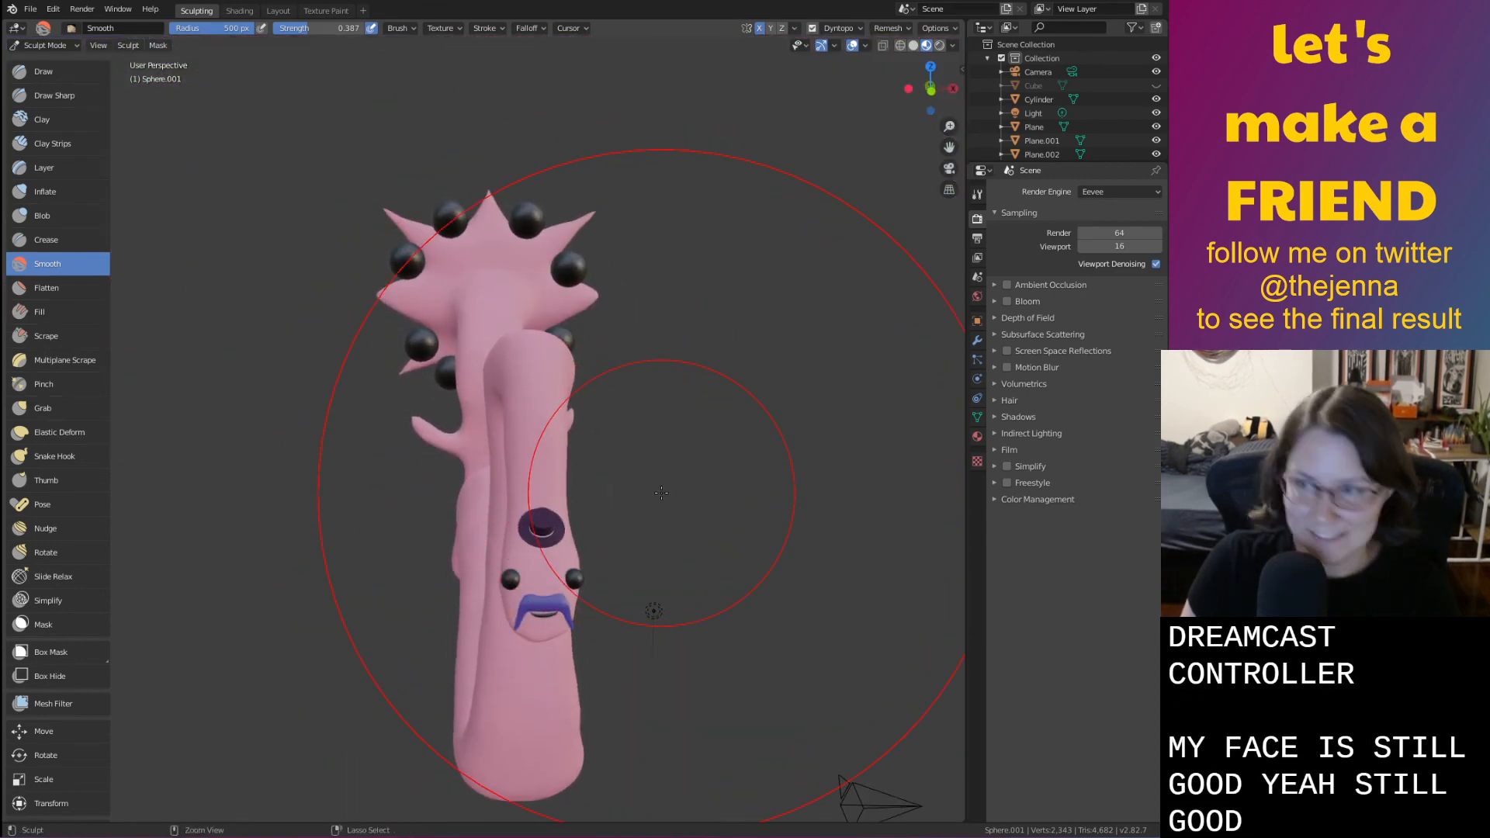
key("ctrl+s")
scroll(660, 491, "down", 2)
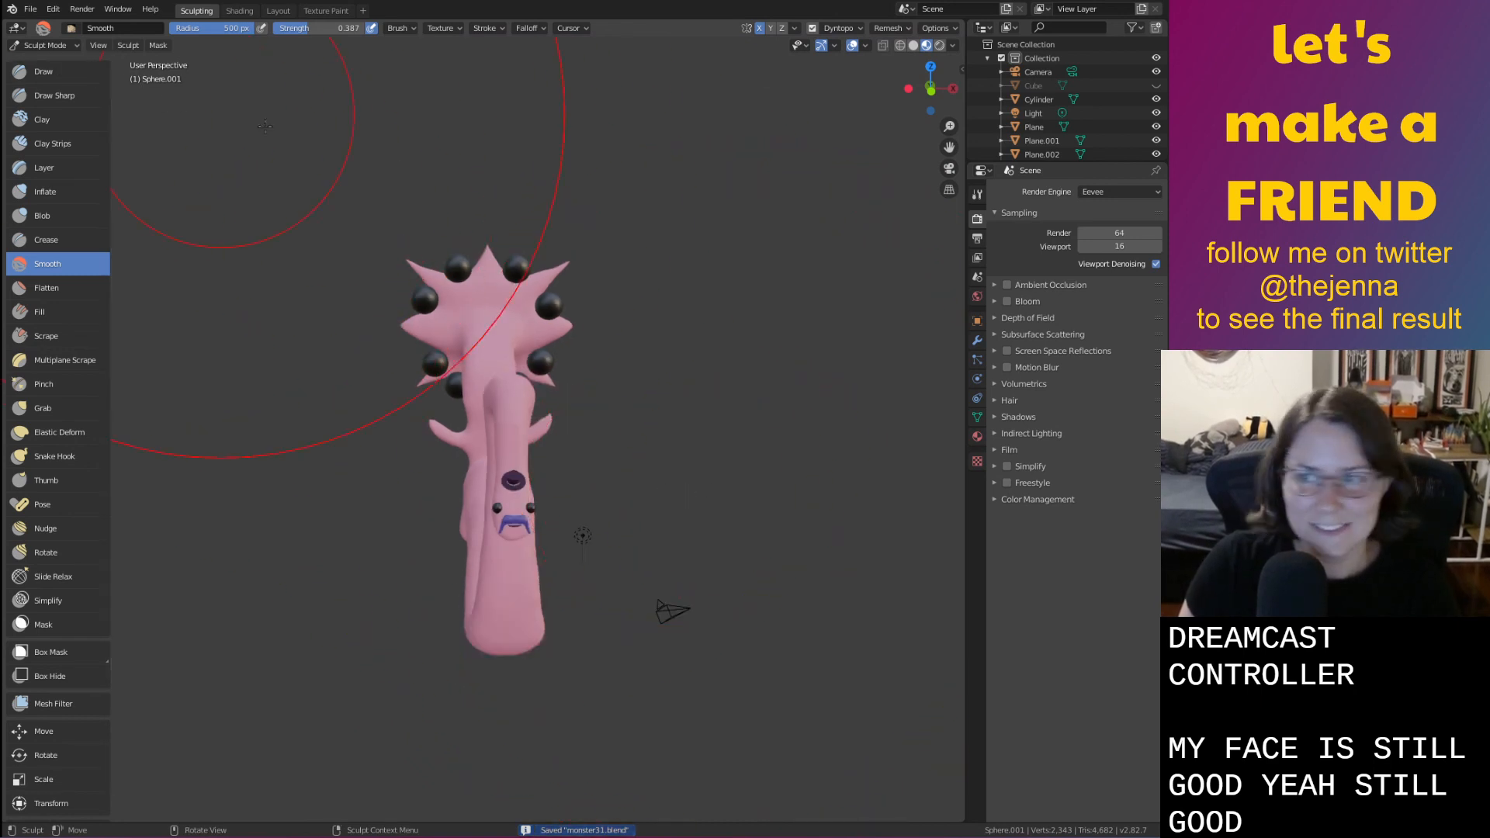
Reduce the Smooth brush radius to about 250 px and leave Sculpt Mode for Edit Mode
right_click(681, 370)
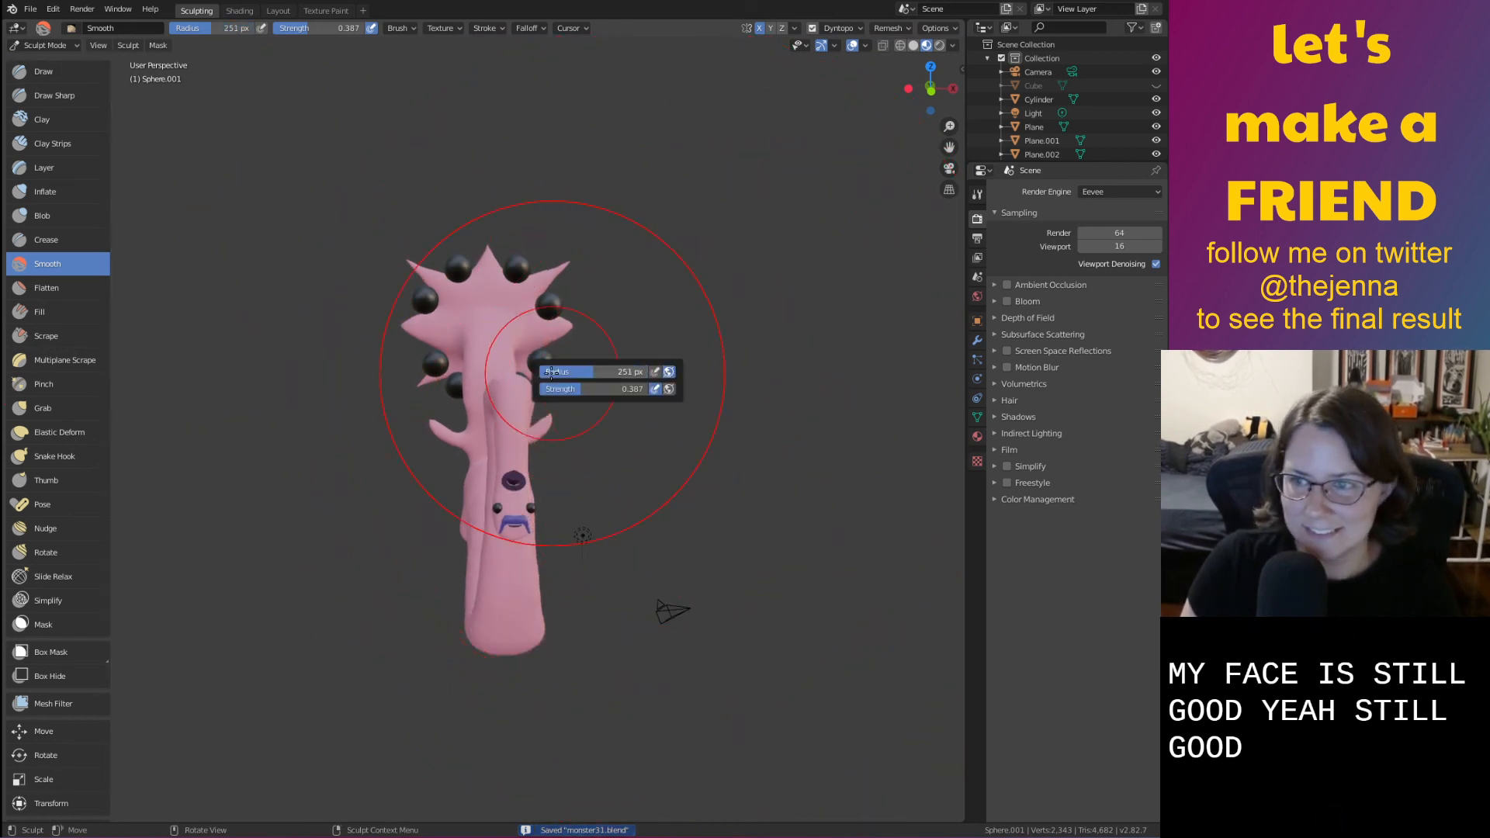
left_click_drag(546, 373, 543, 373)
mouse_move(710, 520)
middle_mouse_down()
mouse_move(714, 500)
mouse_move(423, 533)
mouse_move(722, 448)
middle_mouse_up()
key("Tab")
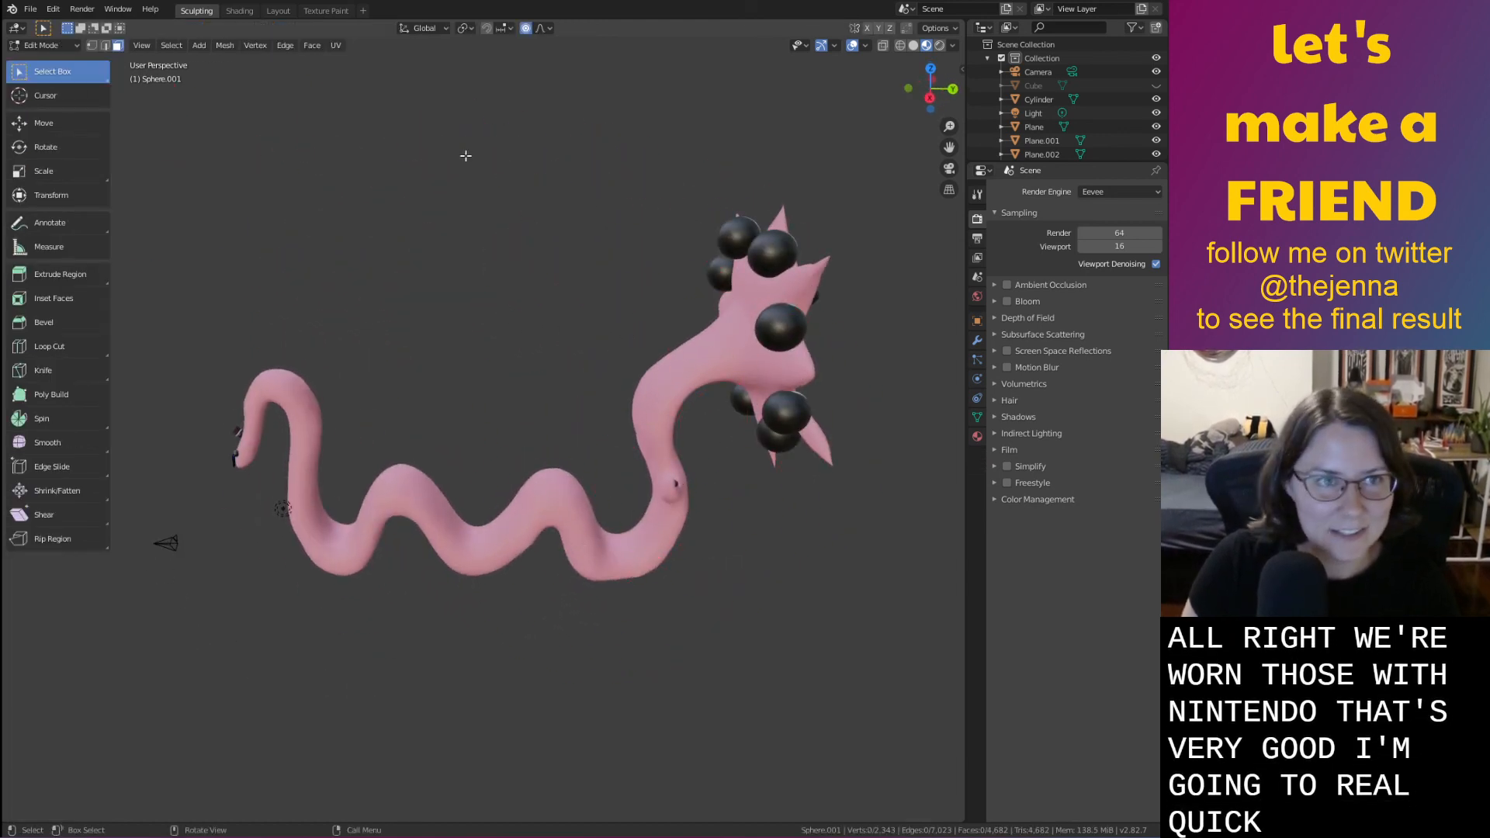
Switch to the Layout workspace and select the large eye beside the neck whose stripe faces away from the tail face
left_click(278, 11)
middle_click_drag(436, 155, 680, 444)
left_click(617, 441)
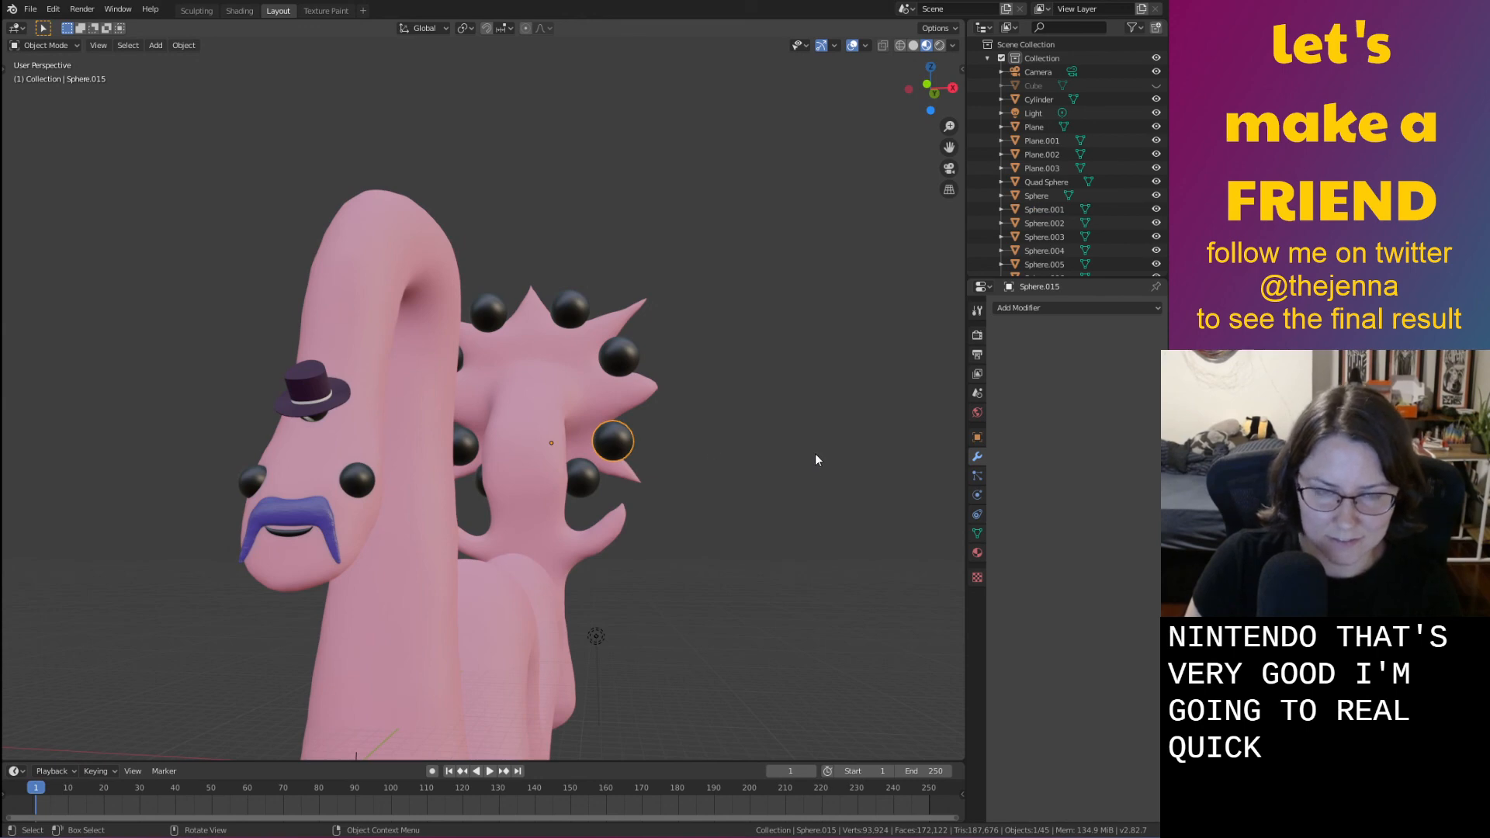
key("r")
key("z")
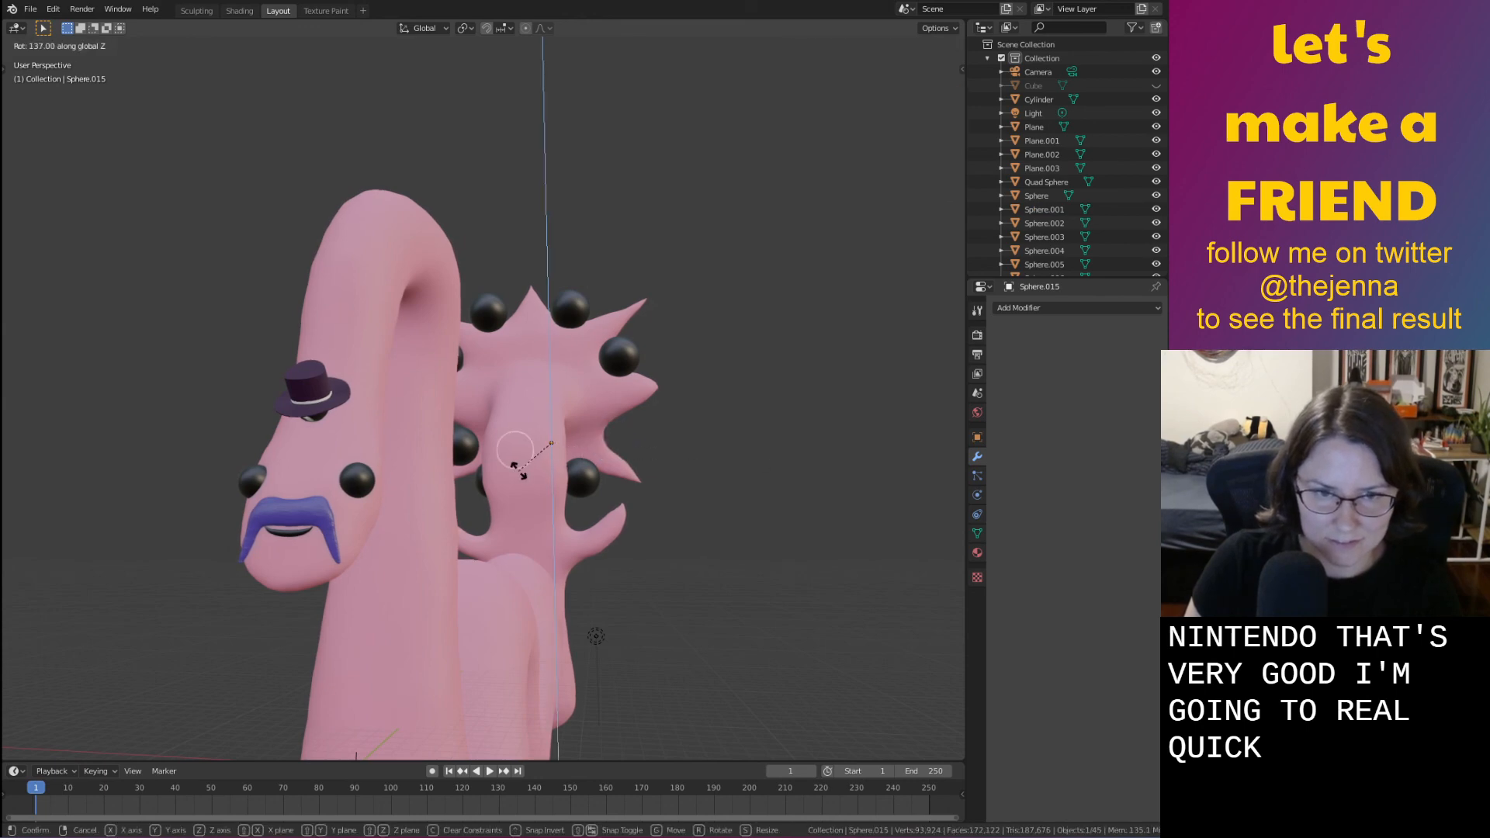
left_click(519, 468)
Set the selected large eye's origin to its geometry, rotate it about 198° around global Z, and deselect it
right_click(621, 434)
mouse_move(622, 472)
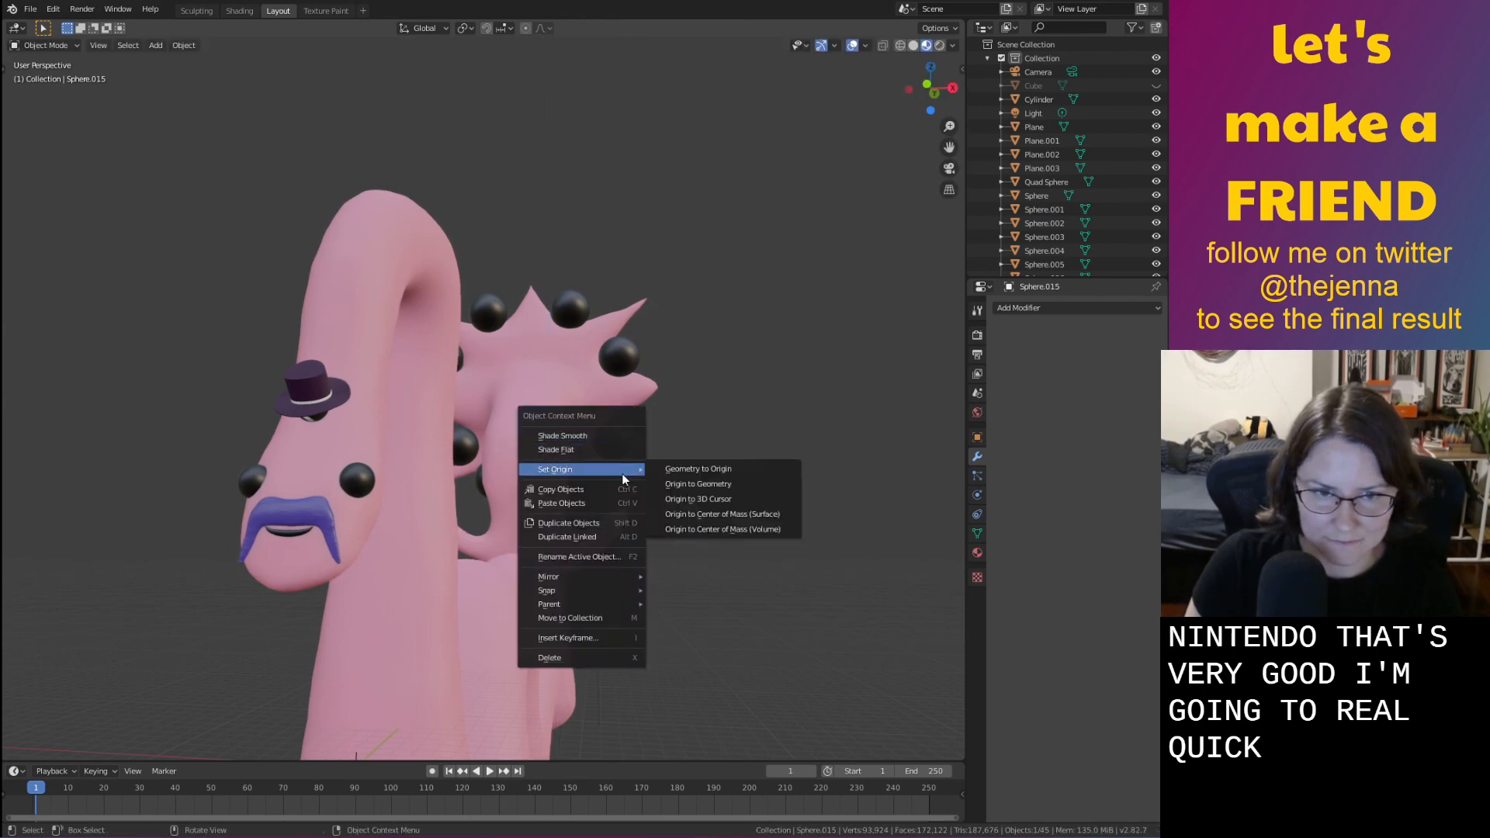
left_click(747, 483)
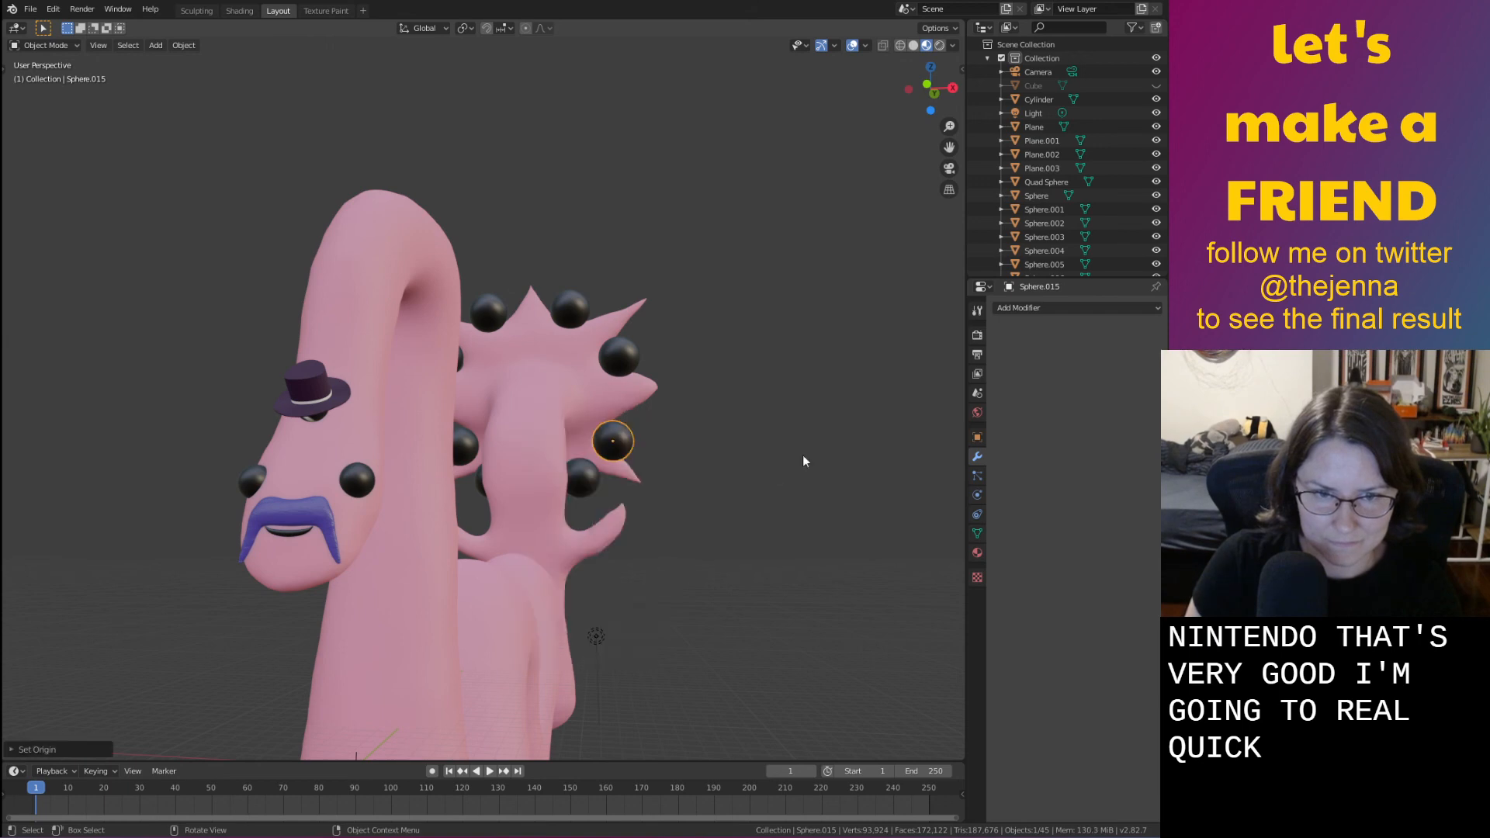
key("r")
key("z")
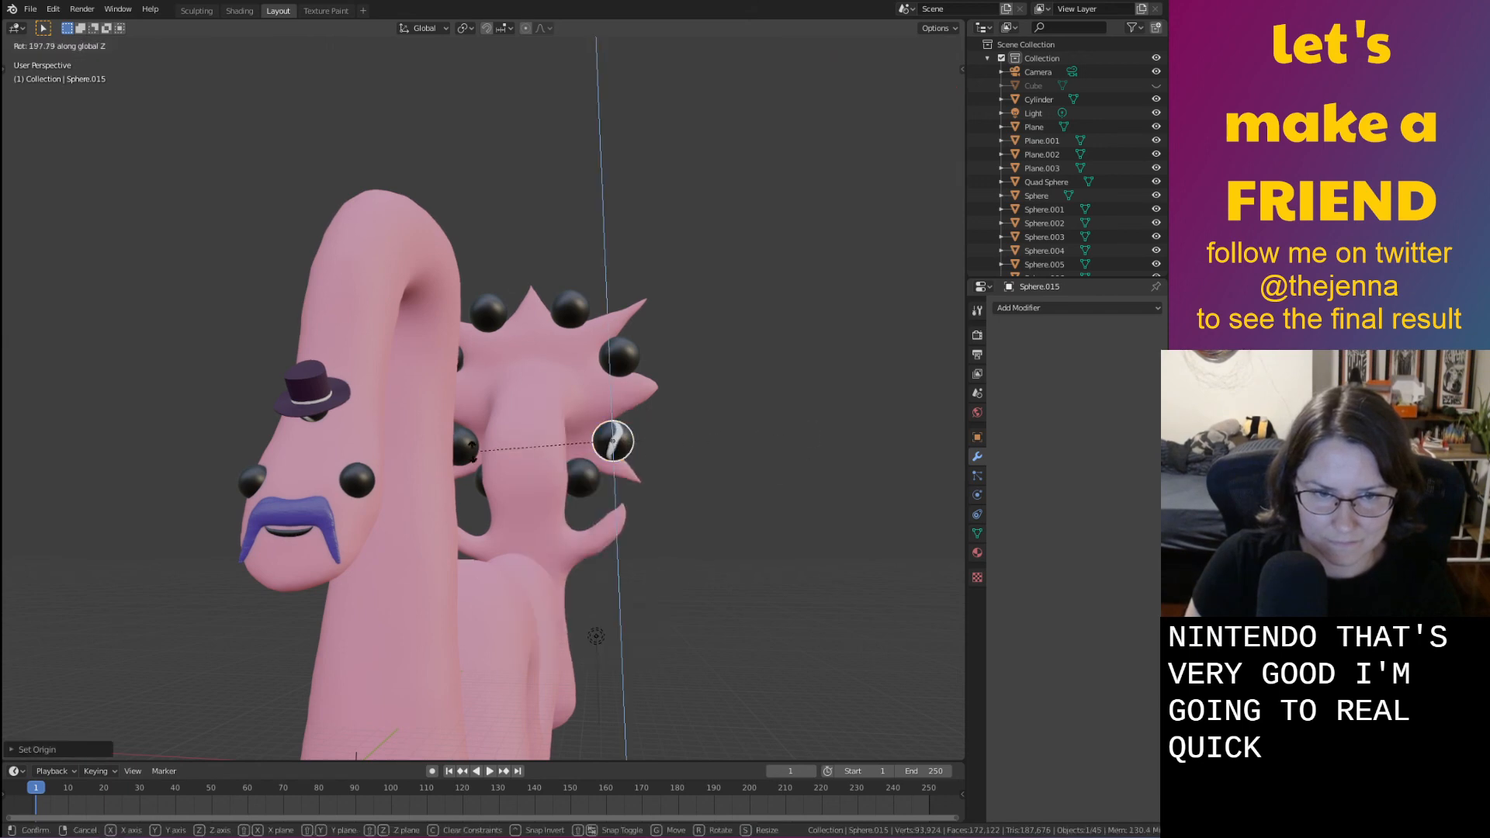
left_click(472, 448)
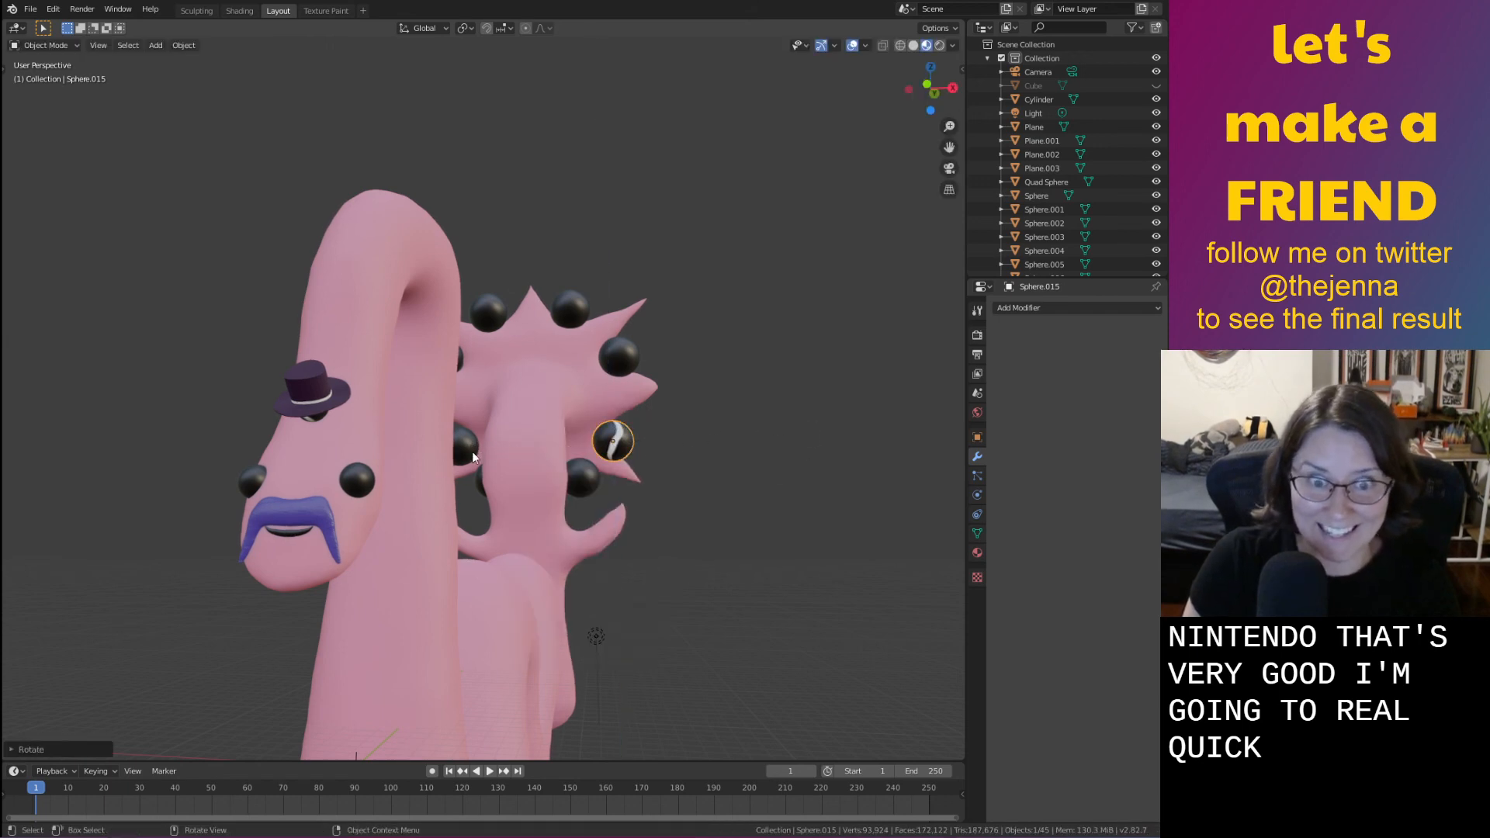
left_click(726, 450)
Rotate the large eyes at the lower right and upper right of the spiky head around the global Z axis
middle_click_drag(788, 419, 822, 434)
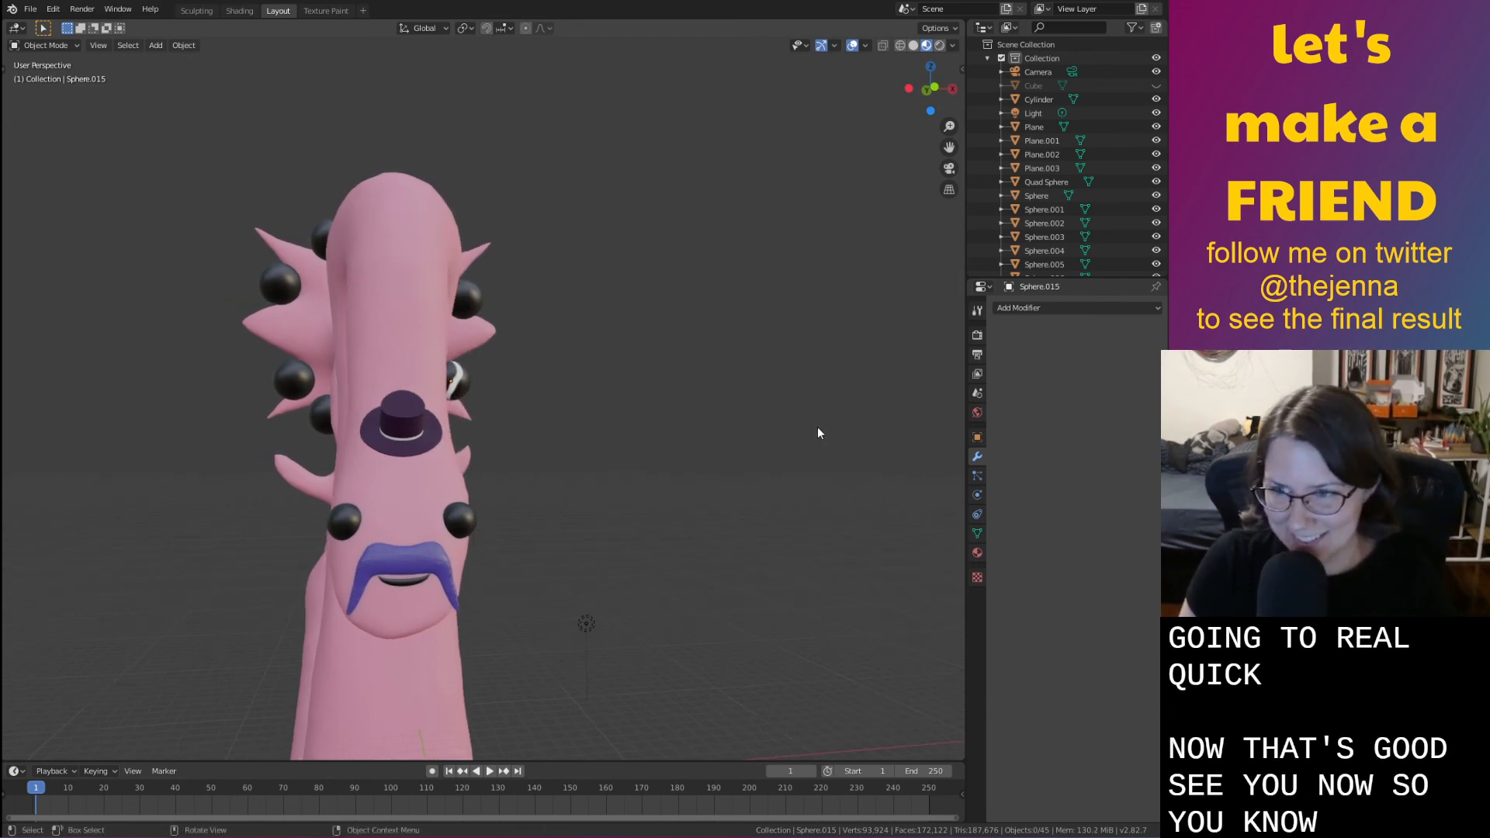
middle_click_drag(790, 436, 601, 461)
middle_click_drag(699, 440, 672, 495)
left_click(664, 478)
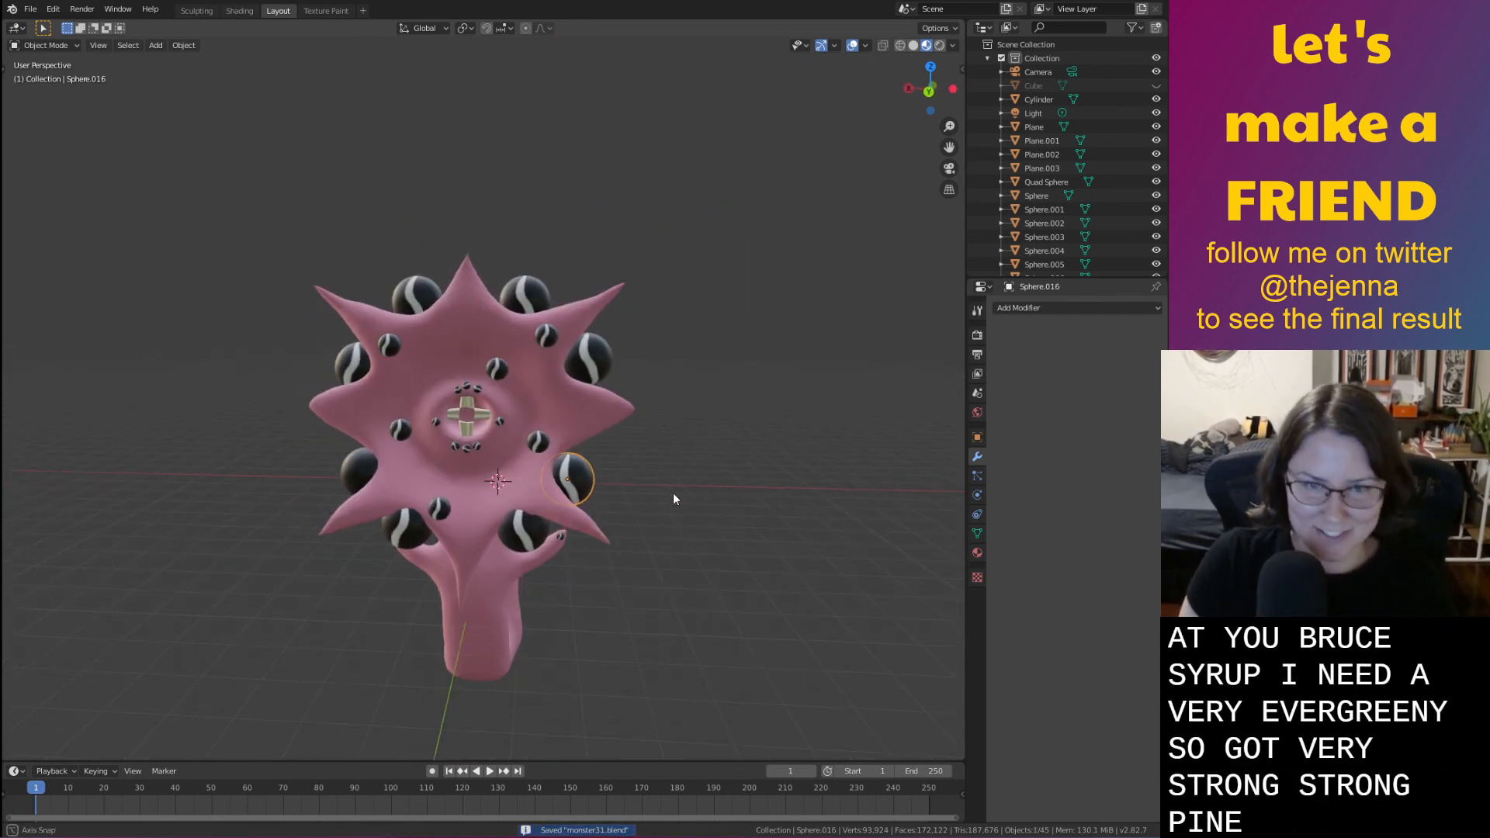
key("r")
key("z")
left_click(677, 468)
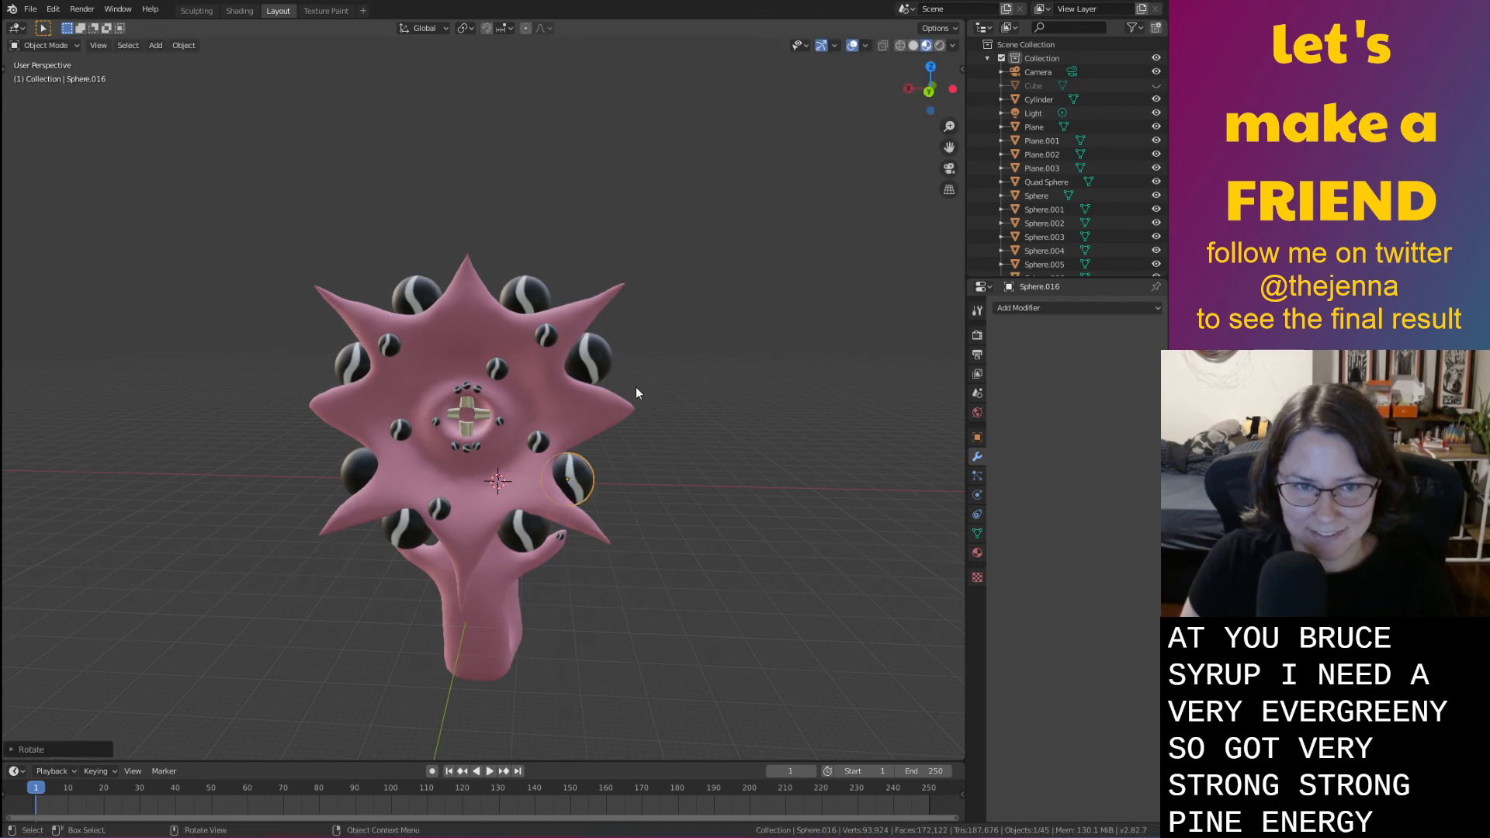
left_click(542, 284)
key("r")
key("z")
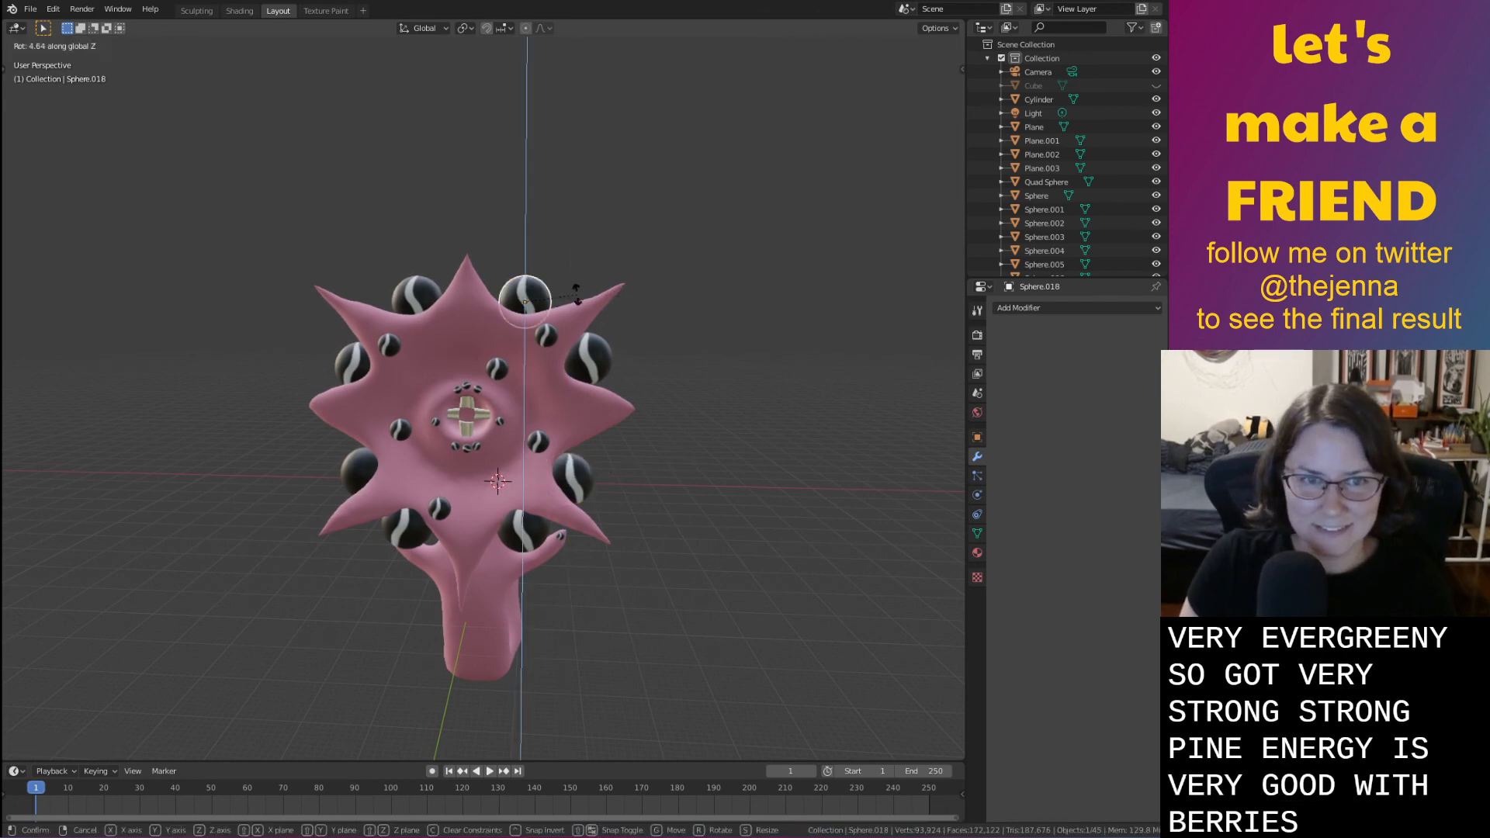
left_click(756, 273)
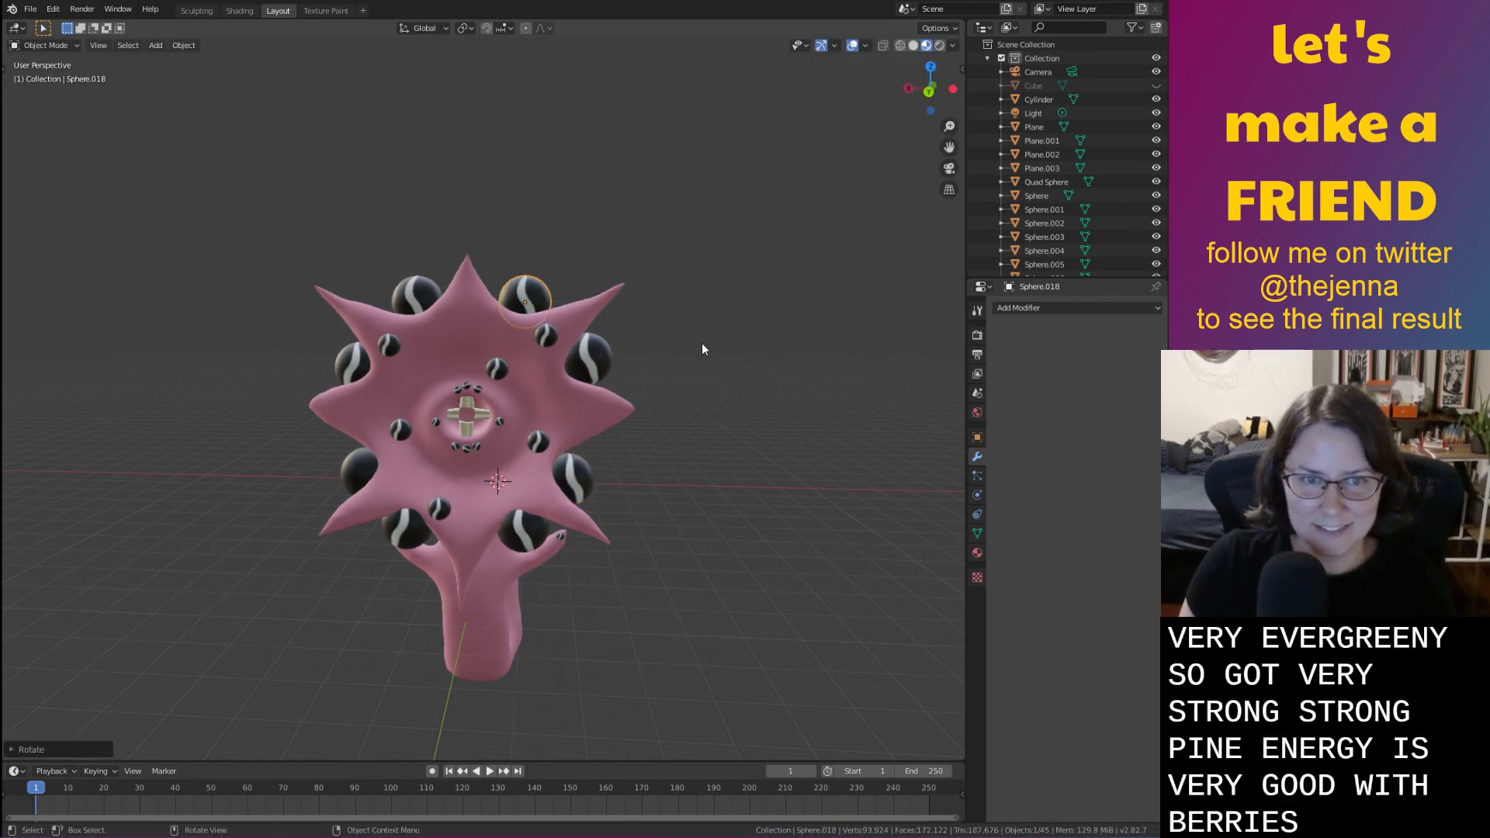
left_click(593, 368)
key("r")
key("r")
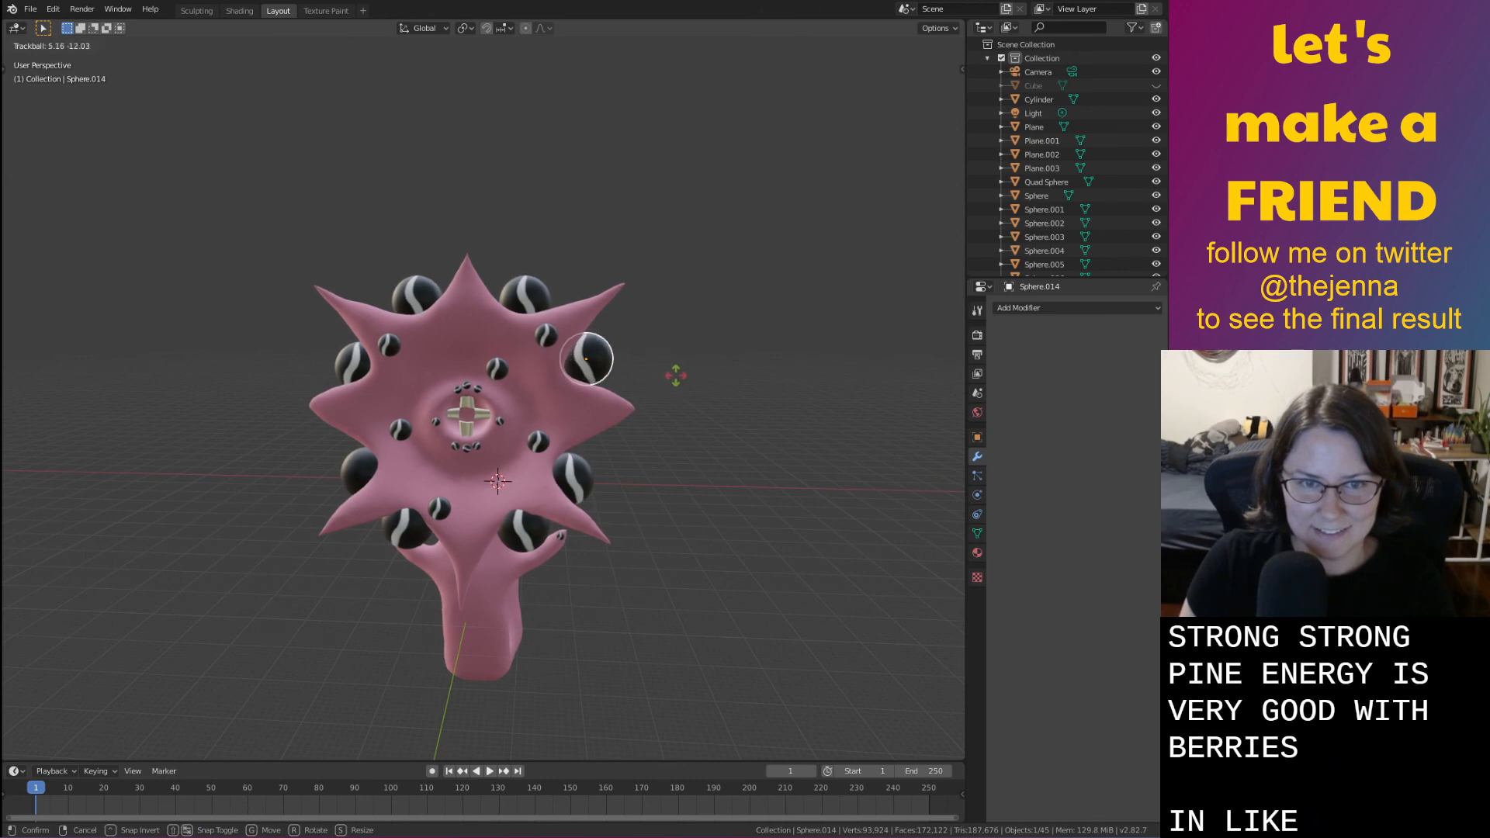
key("Escape")
left_click(403, 297)
key("r")
key("z")
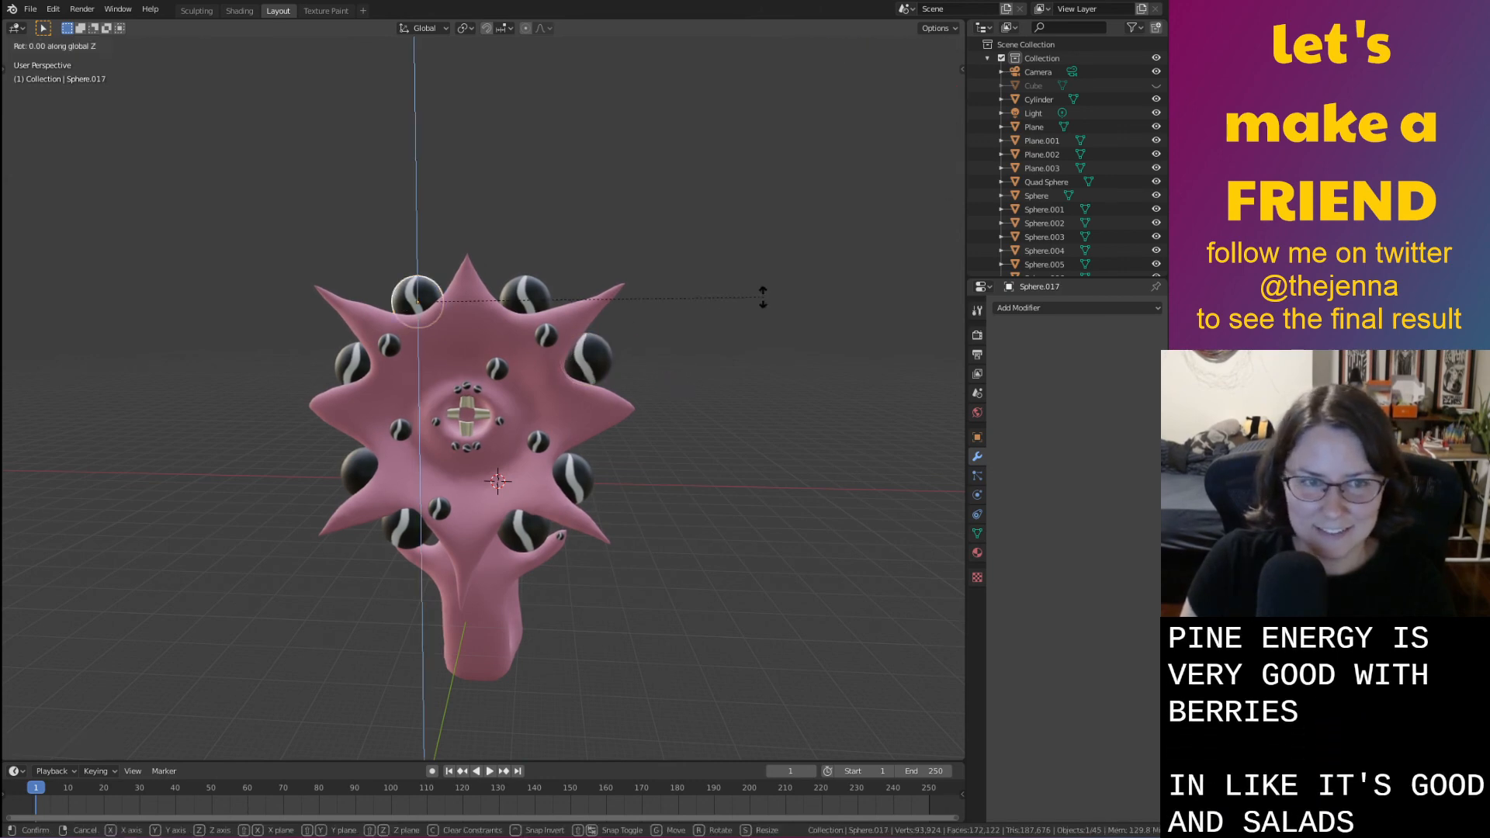
key("Escape")
Set the origin of the large eye on the head's upper-left side to its geometry and rotate it around global Z
left_click(357, 371)
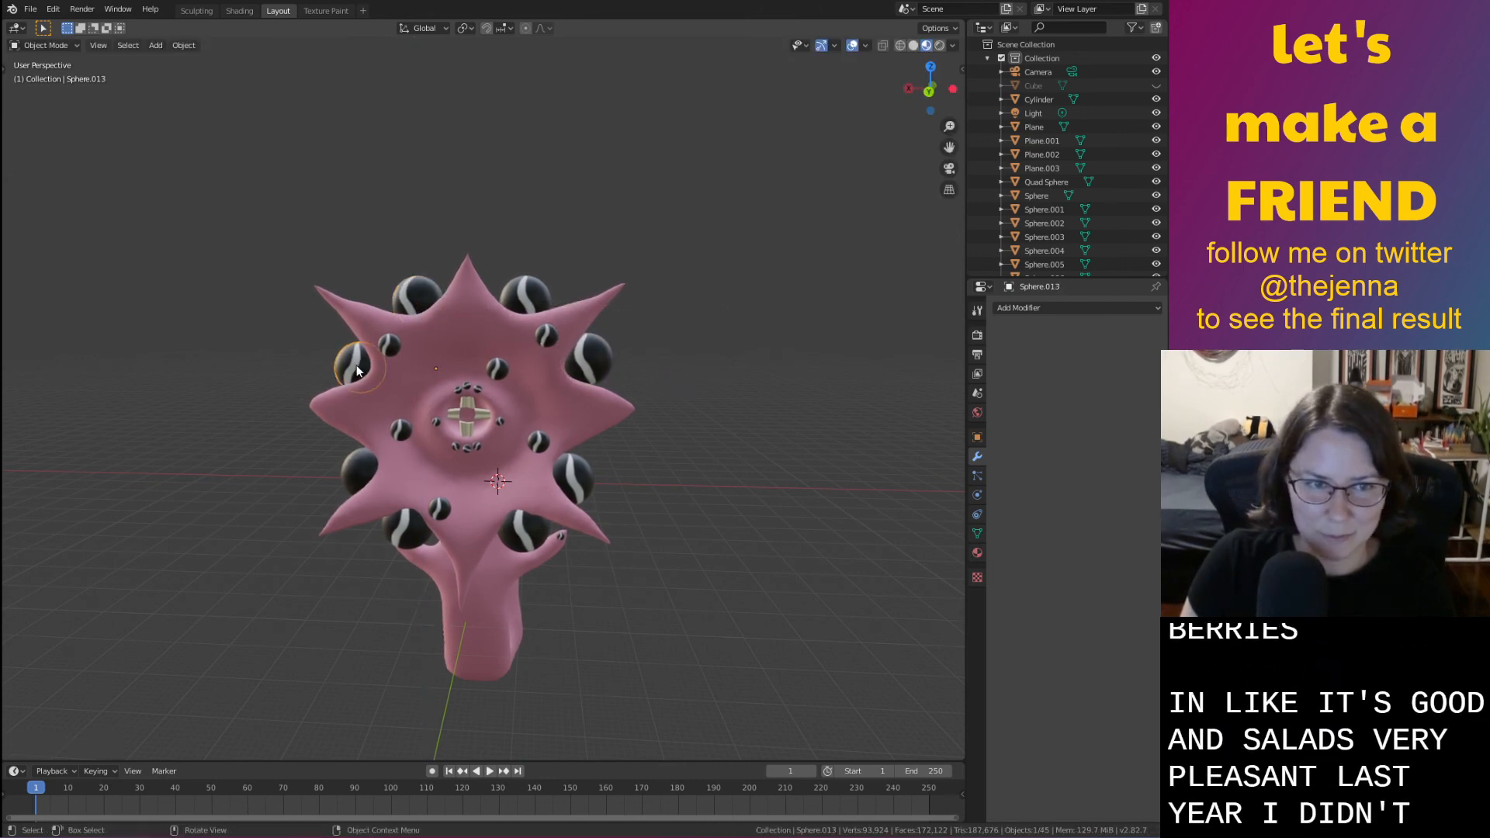
key("r")
key("z")
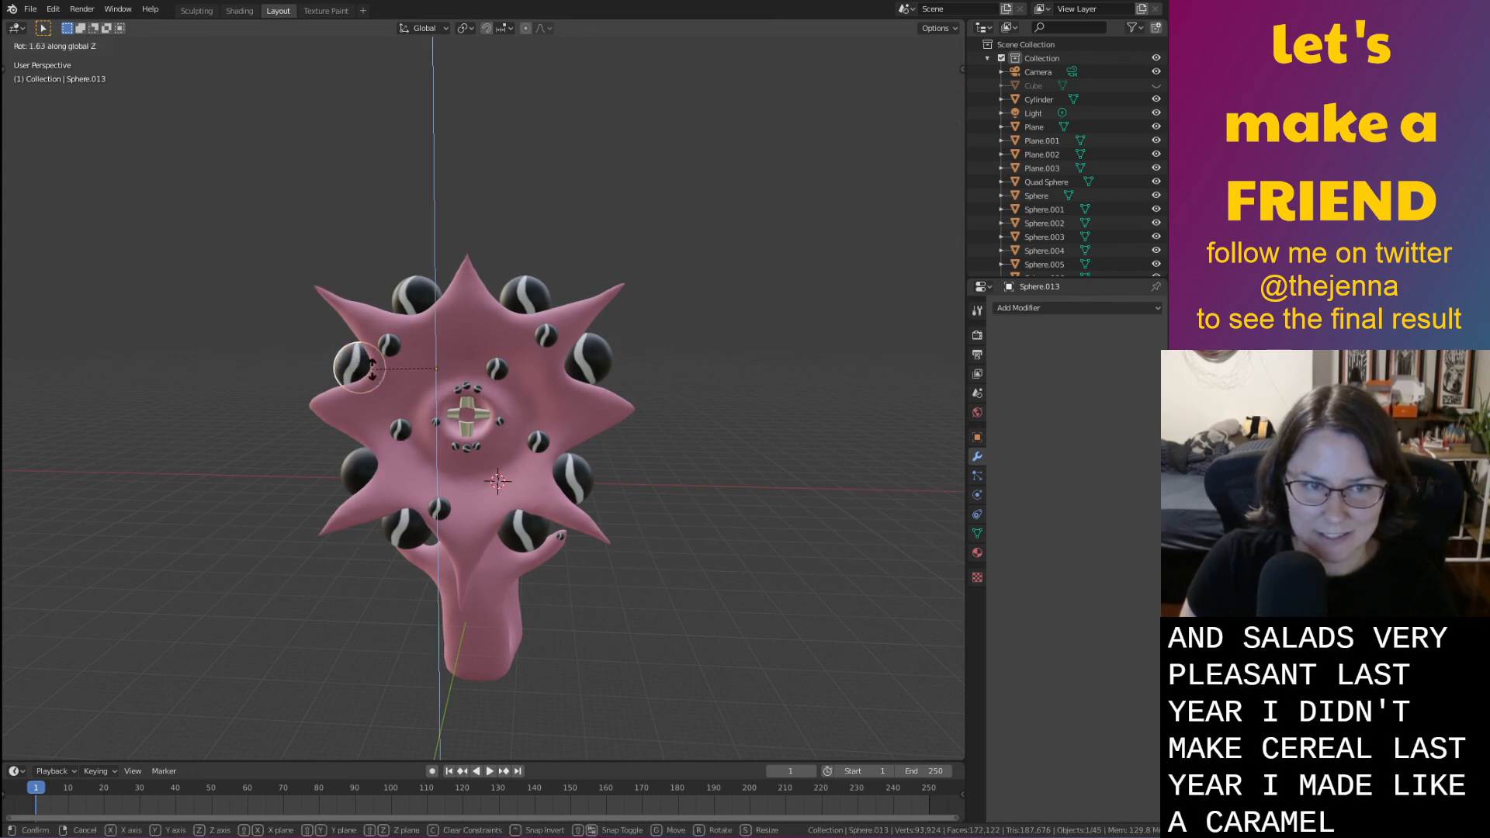
key("Escape")
right_click(357, 369)
mouse_move(357, 369)
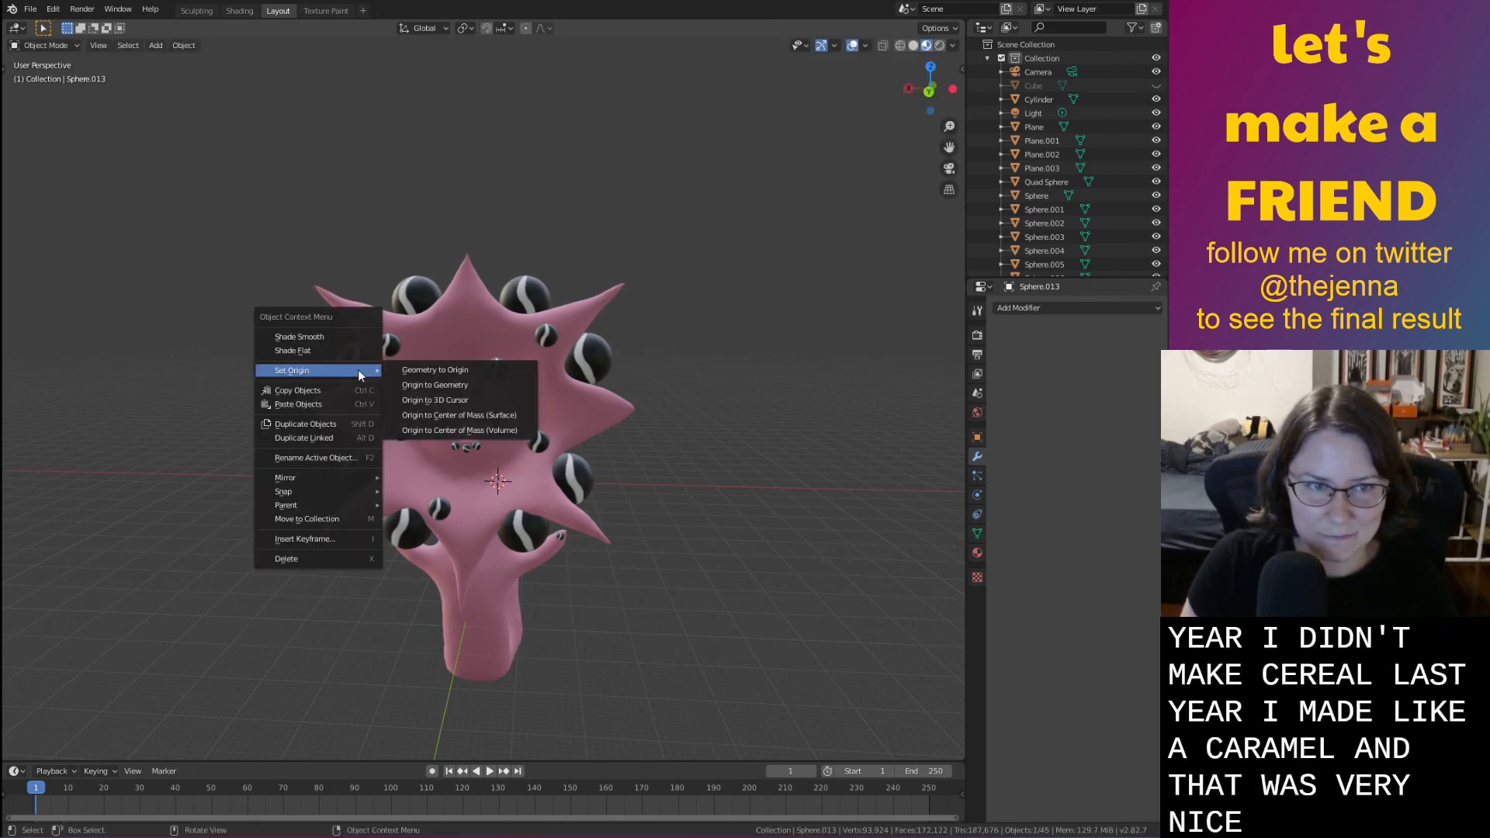
left_click(435, 385)
key("r")
key("z")
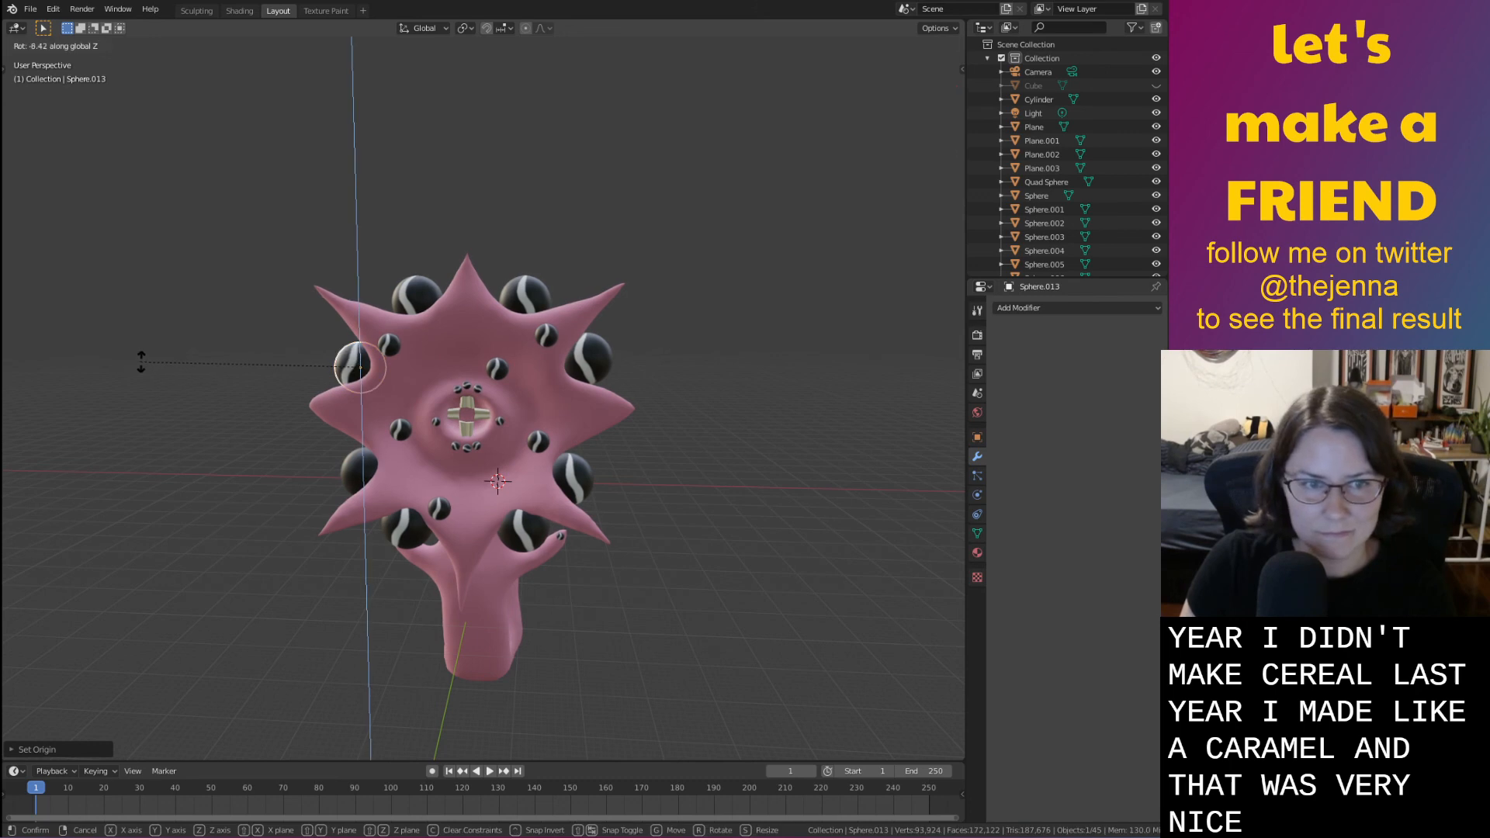
key("Escape")
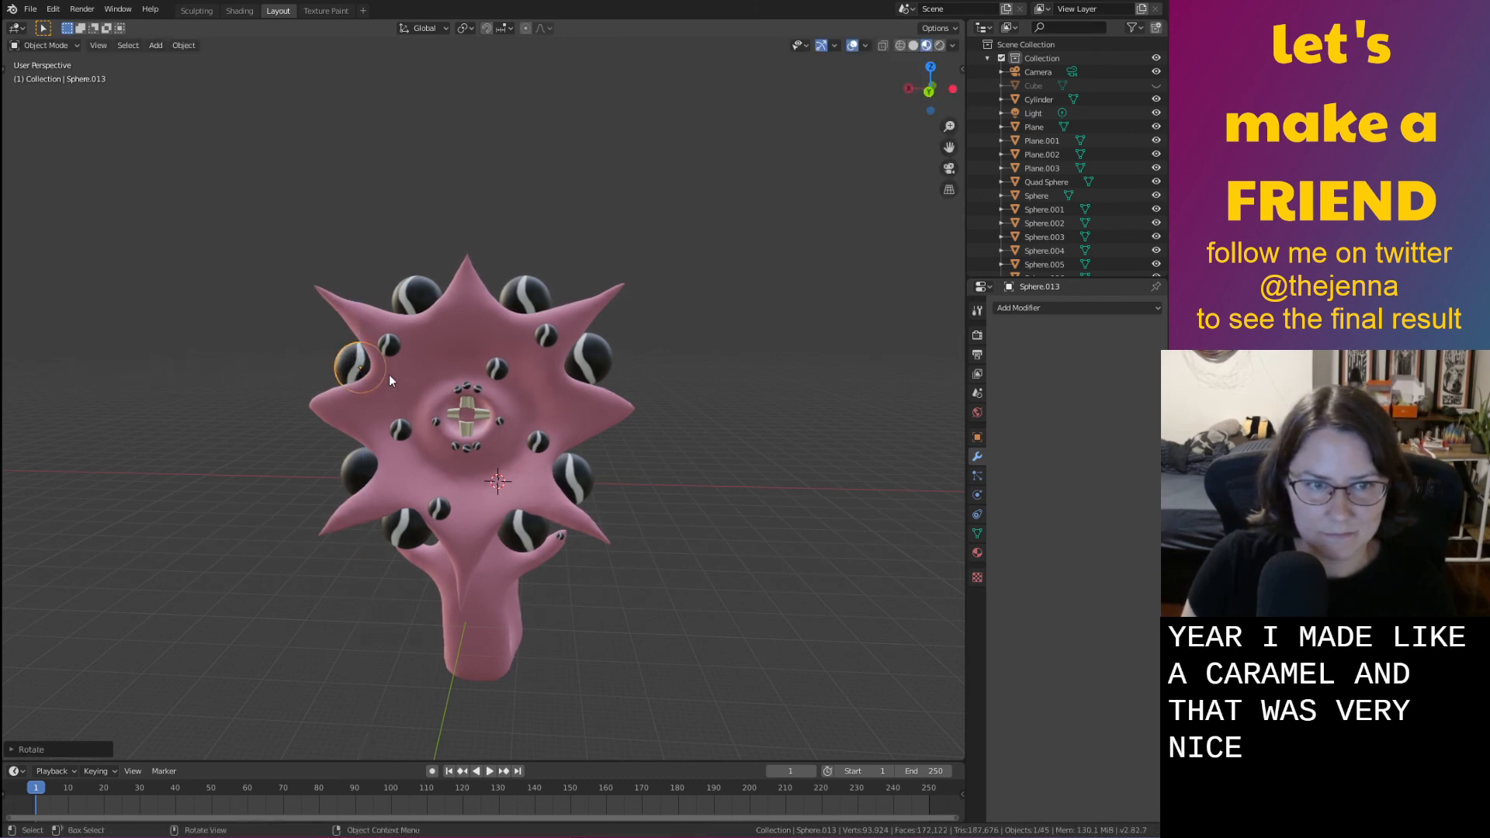
Rotate the small upper-left eye and the small eye just above the mouth around the global Y axis
left_click(392, 351)
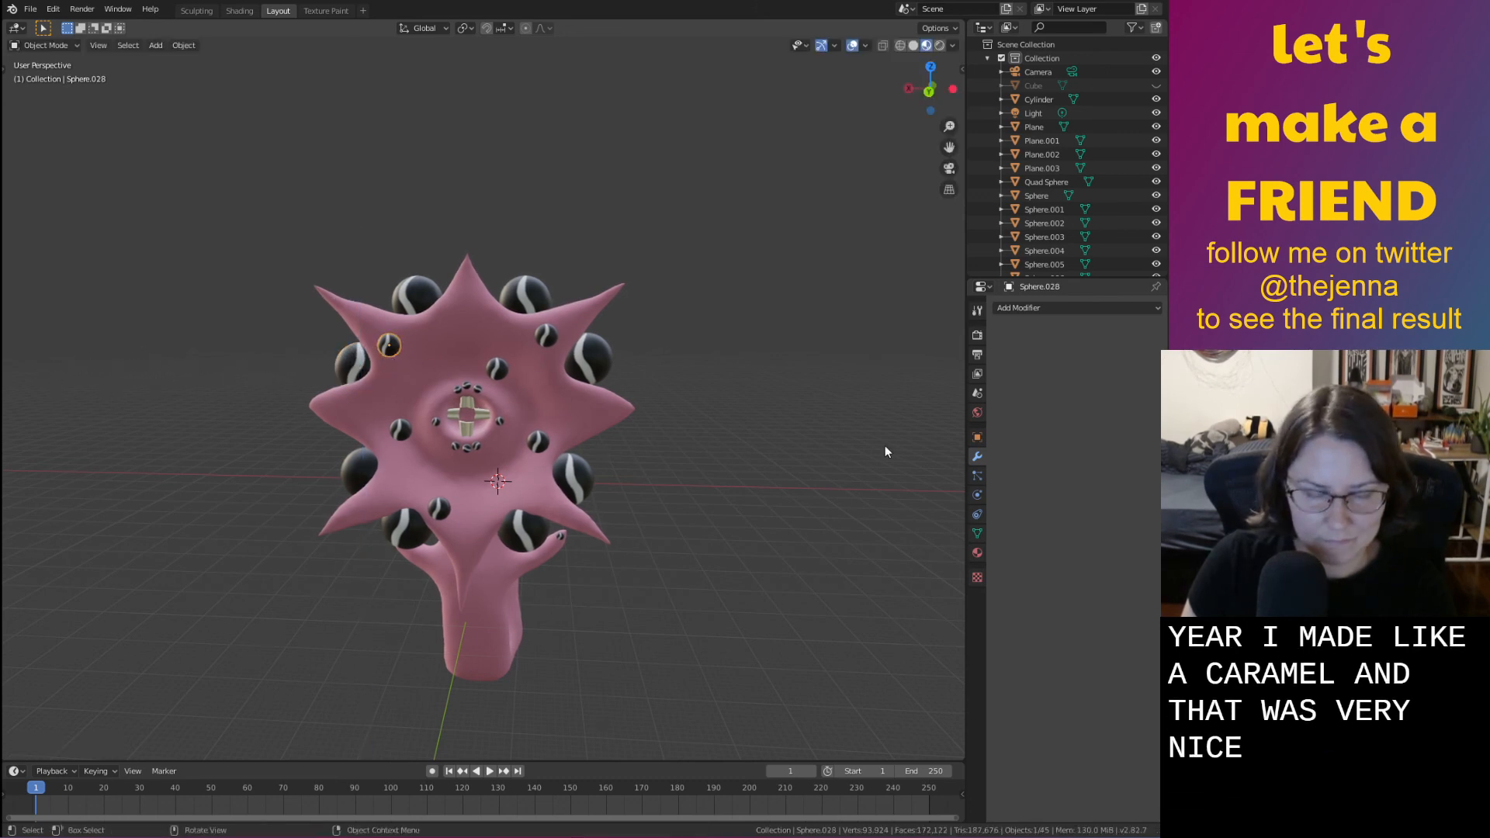
key("r")
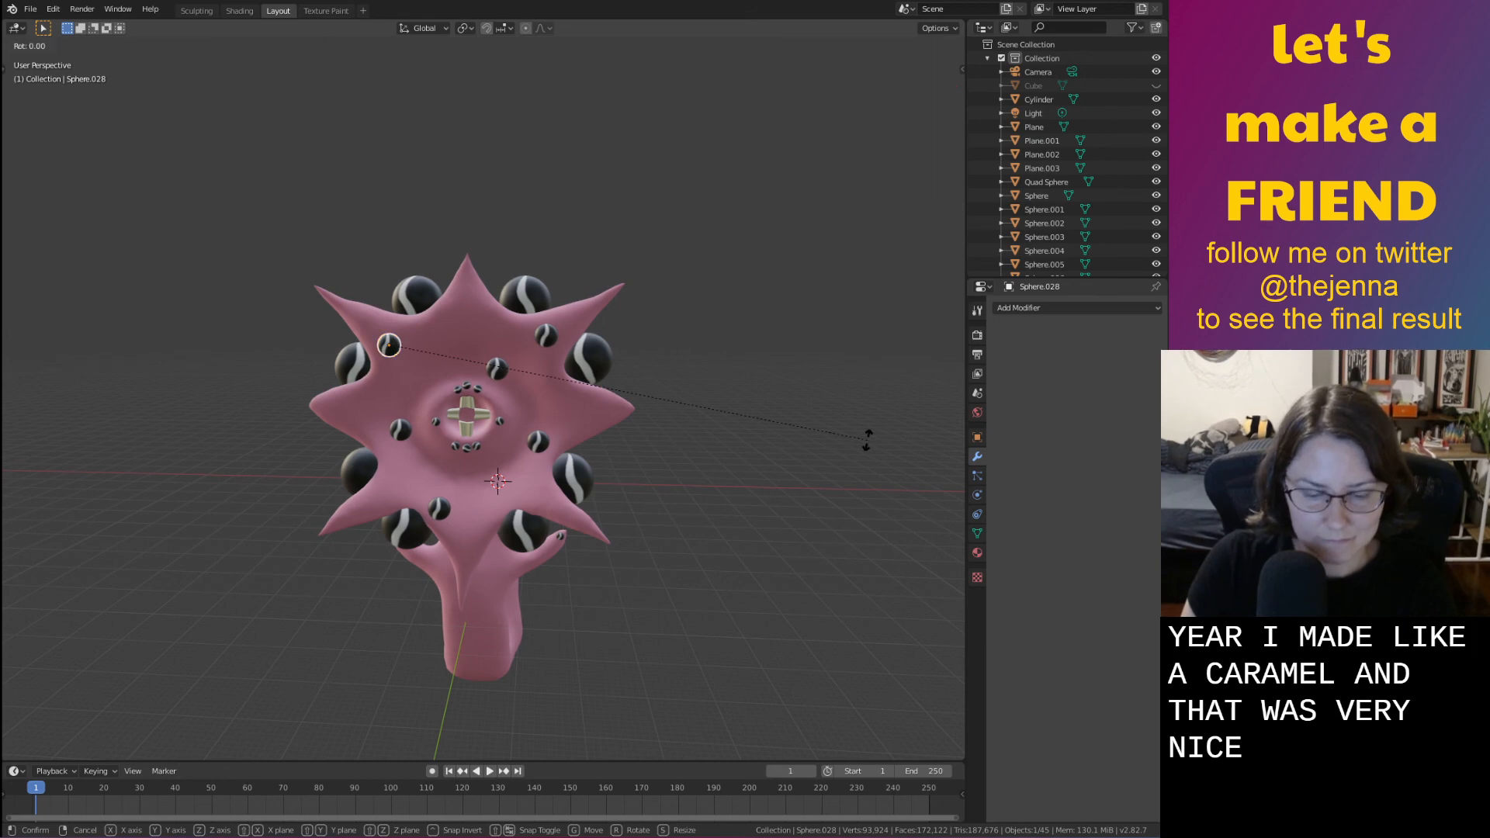
key("y")
left_click(724, 274)
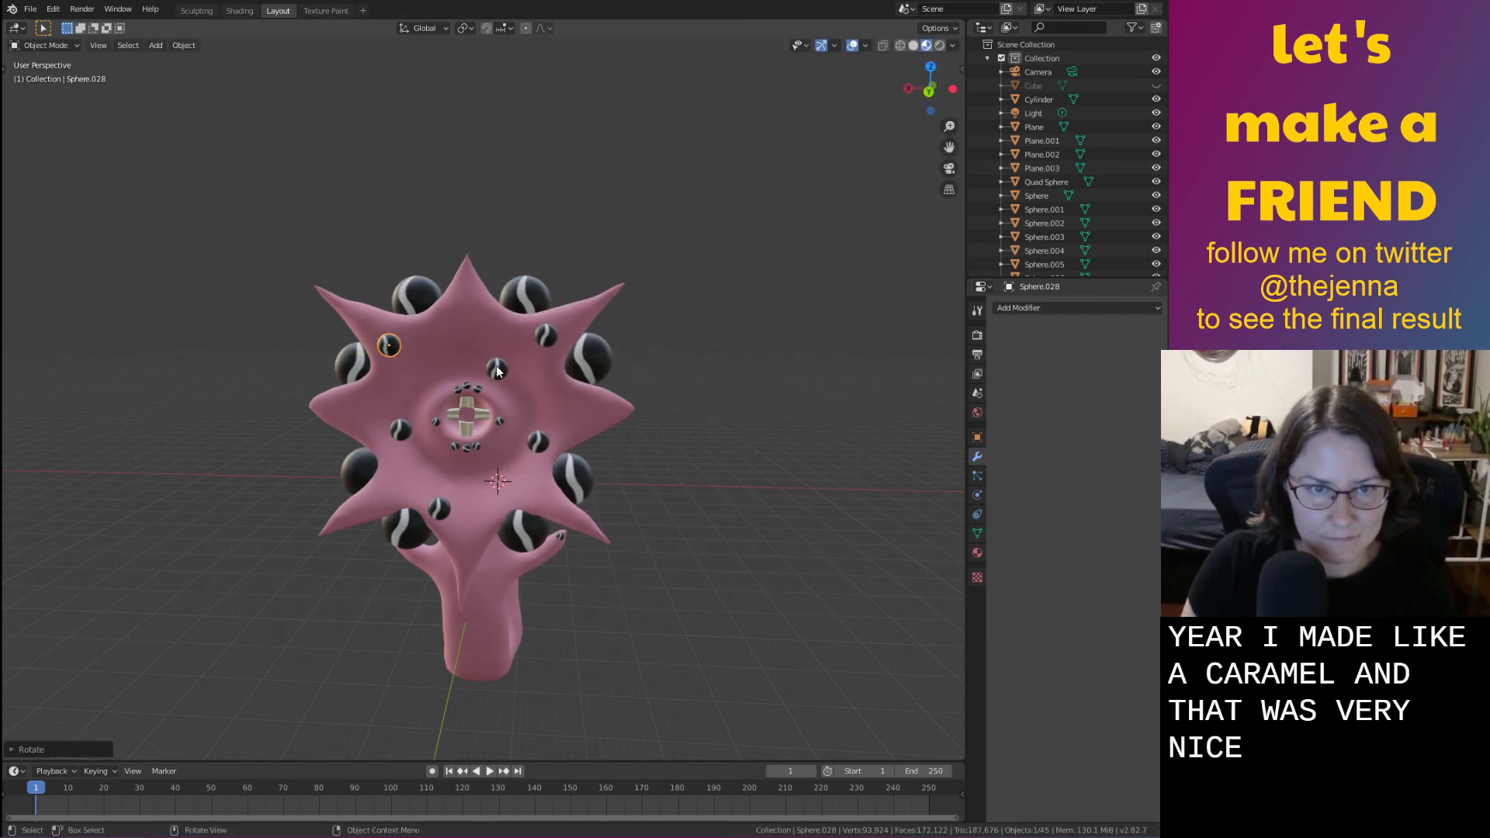
left_click(497, 369)
key("r")
key("y")
left_click(752, 369)
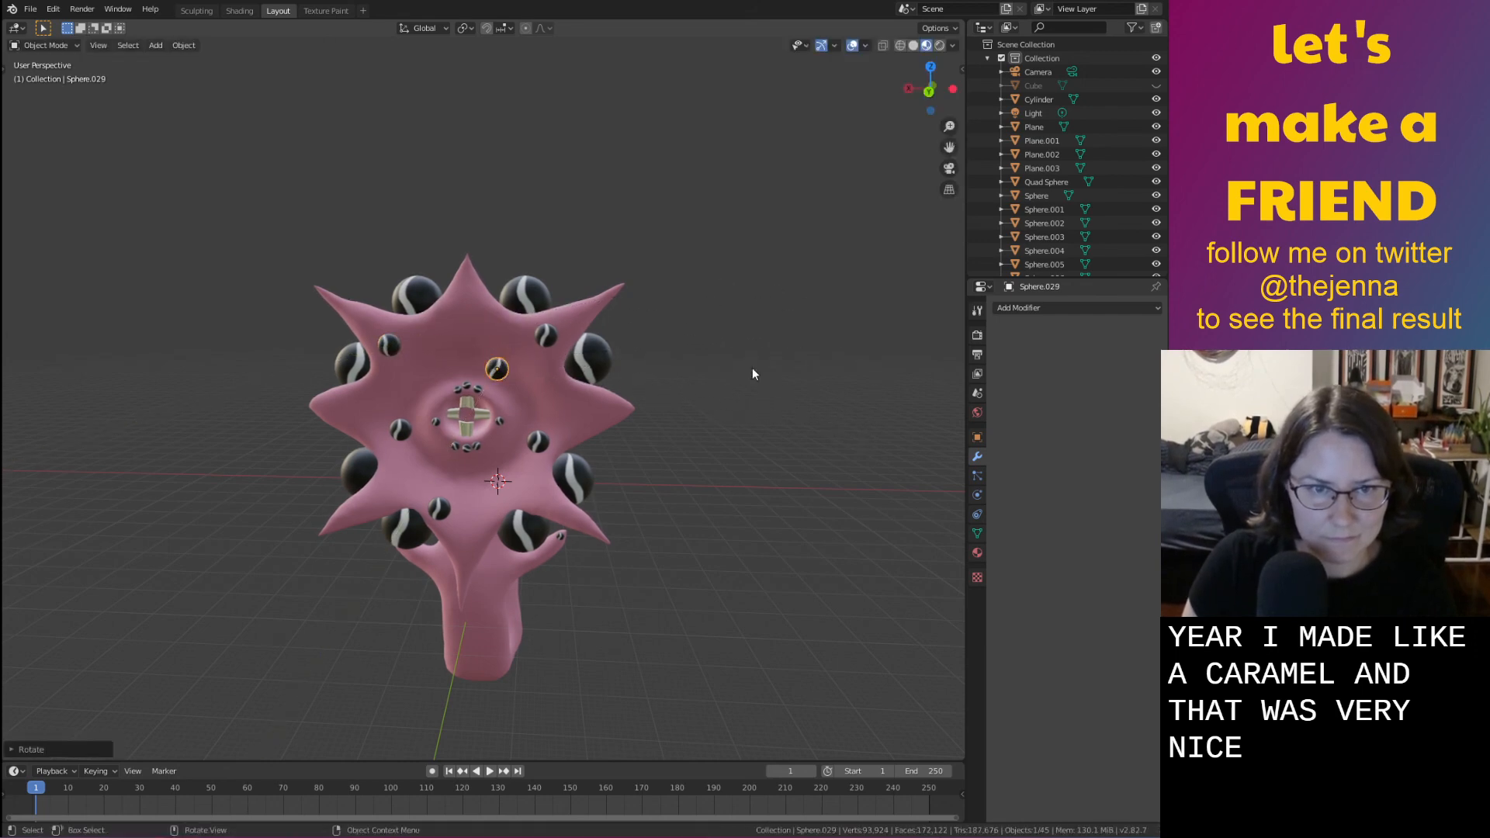
Rotate the small eye to the lower right of the mouth about -23° around global Y and about 19° around global Z
left_click(536, 443)
key("r")
key("y")
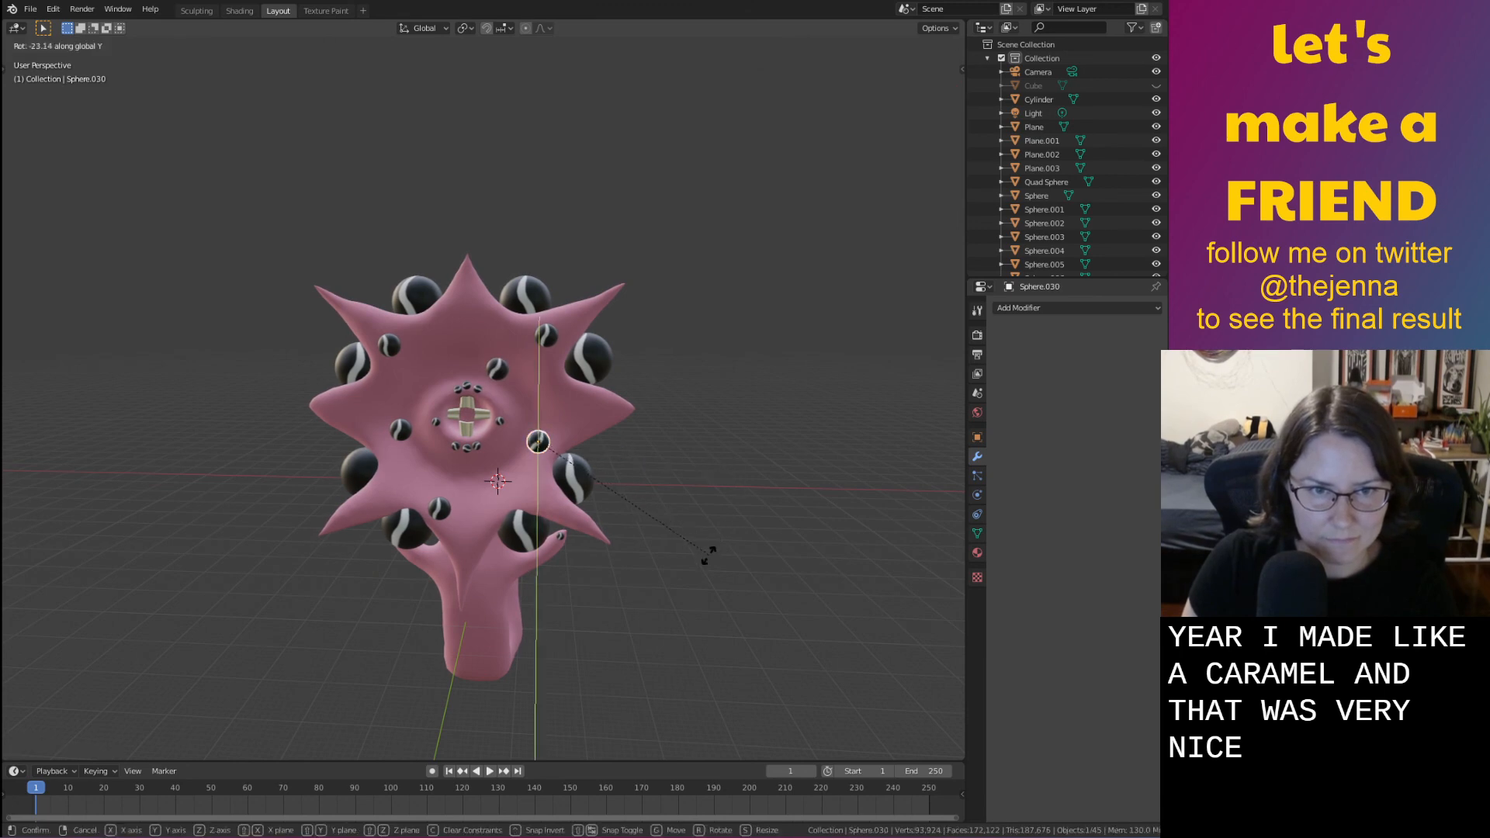
left_click(706, 555)
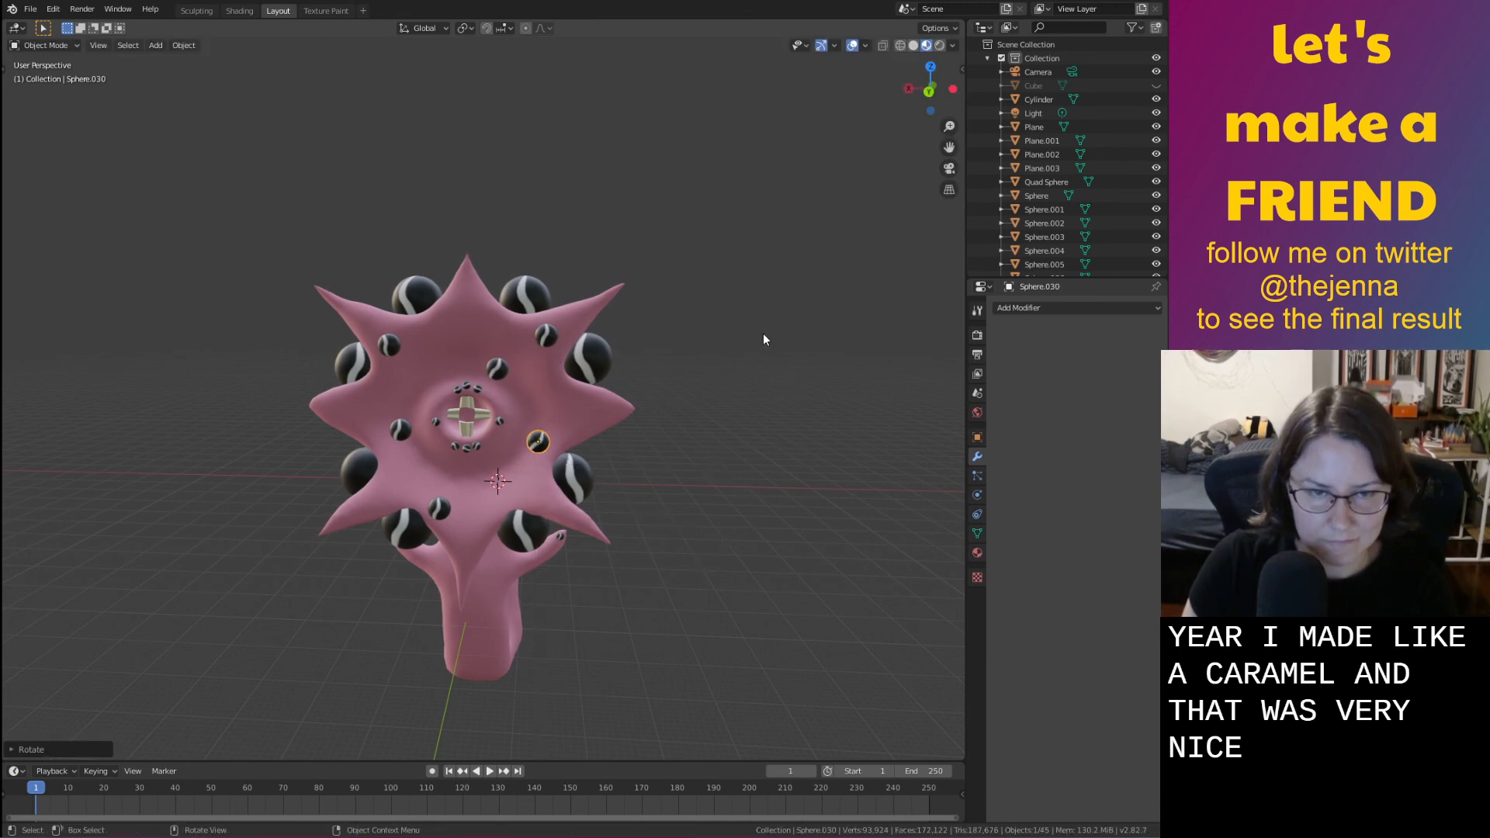
key("r")
key("z")
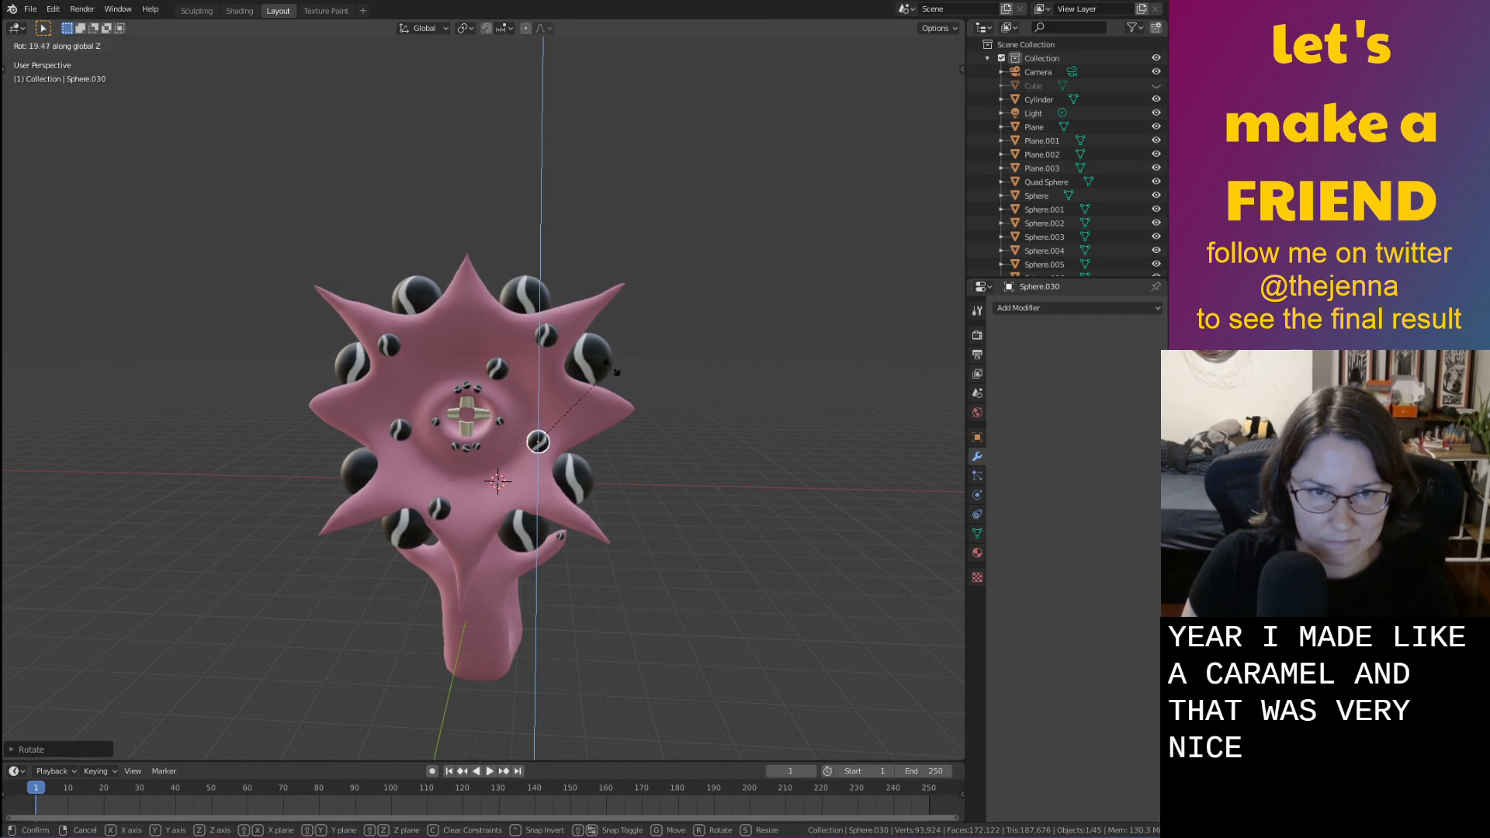
left_click(612, 369)
Rotate the small eye at the upper right of the head's face around global Z and global Y
left_click(548, 338)
key("r")
key("z")
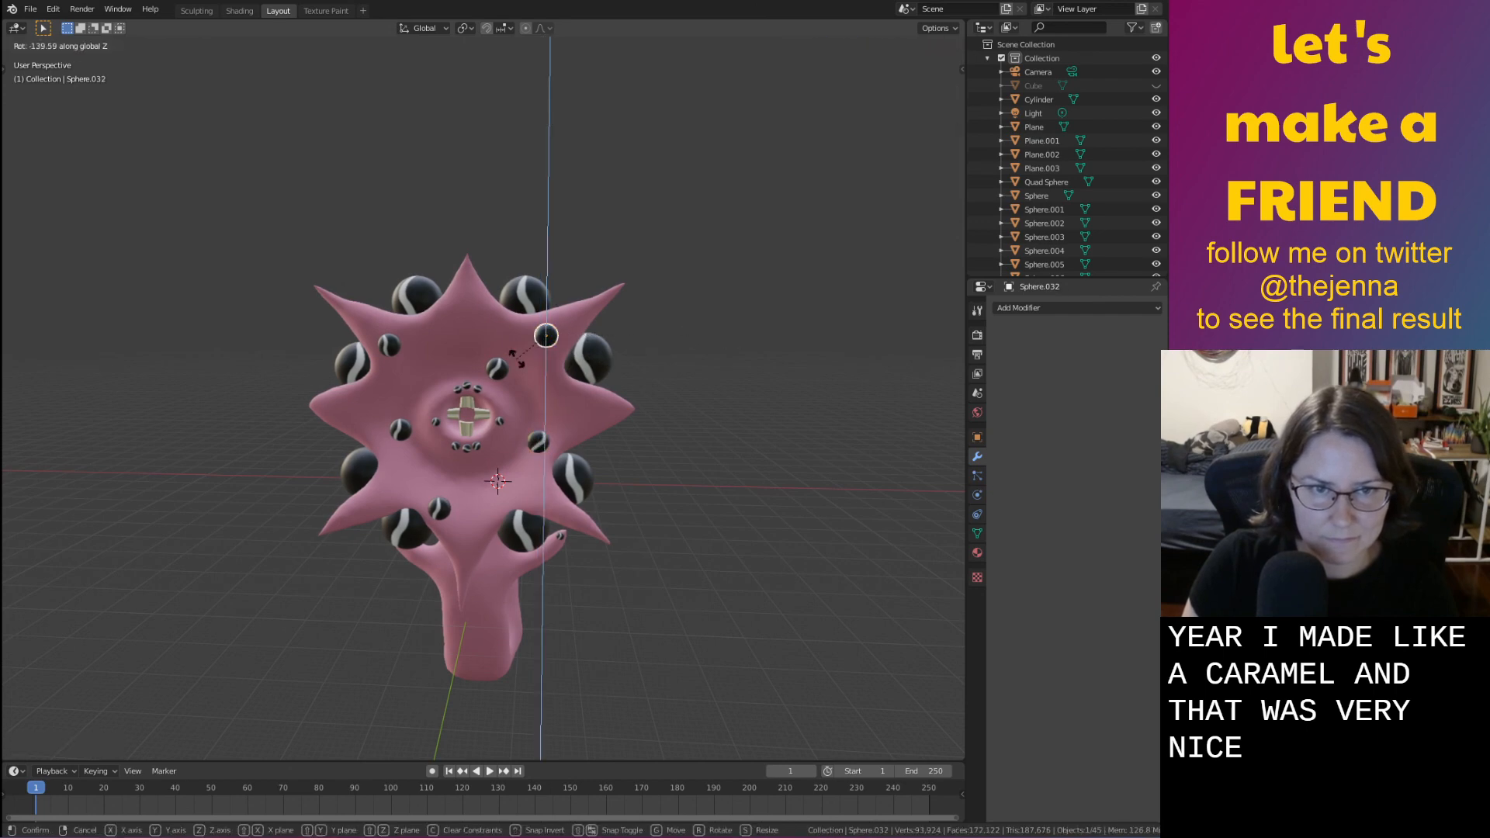
left_click(593, 354)
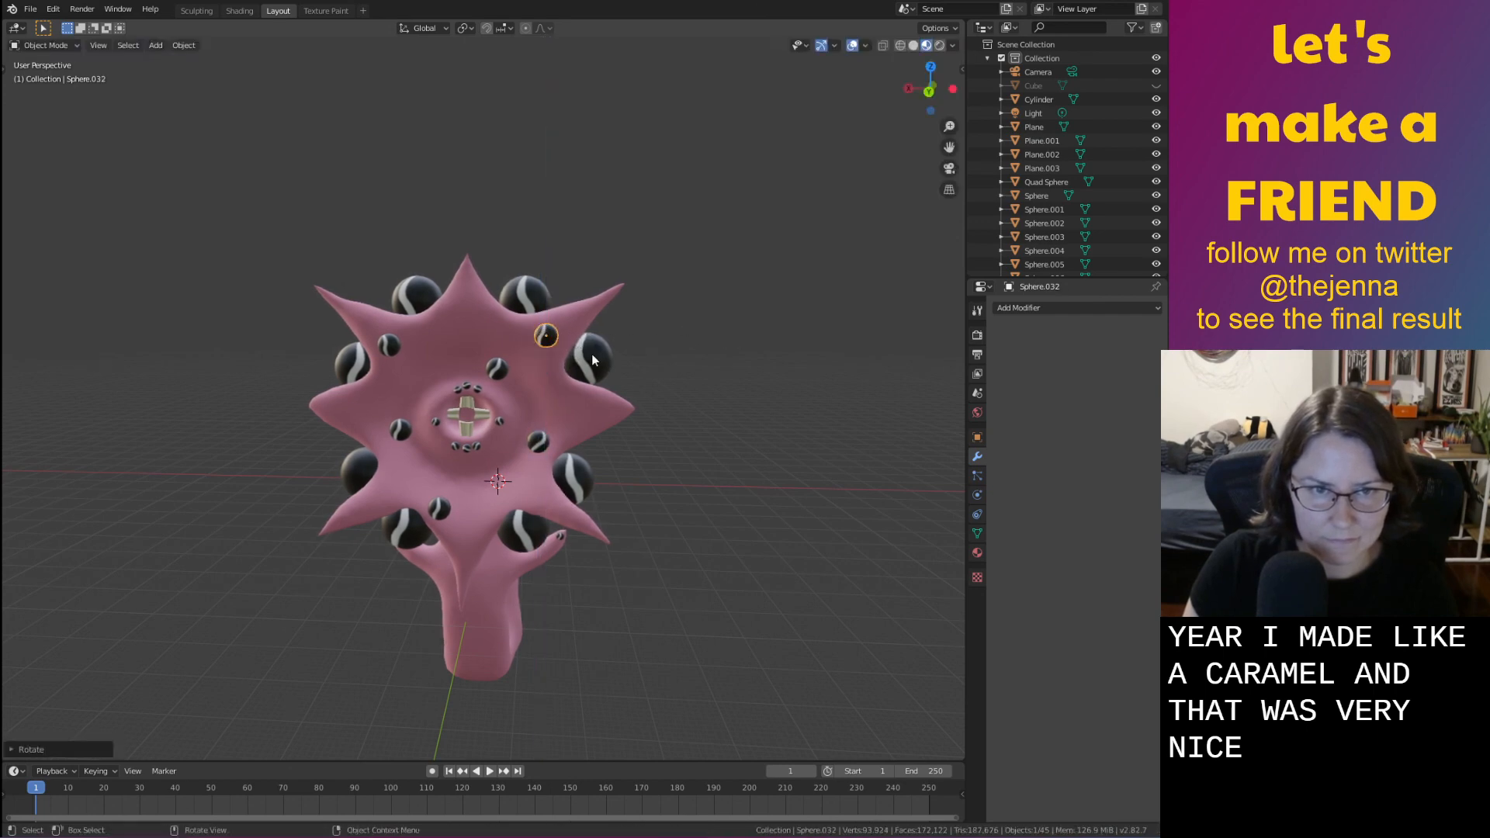
key("r")
key("y")
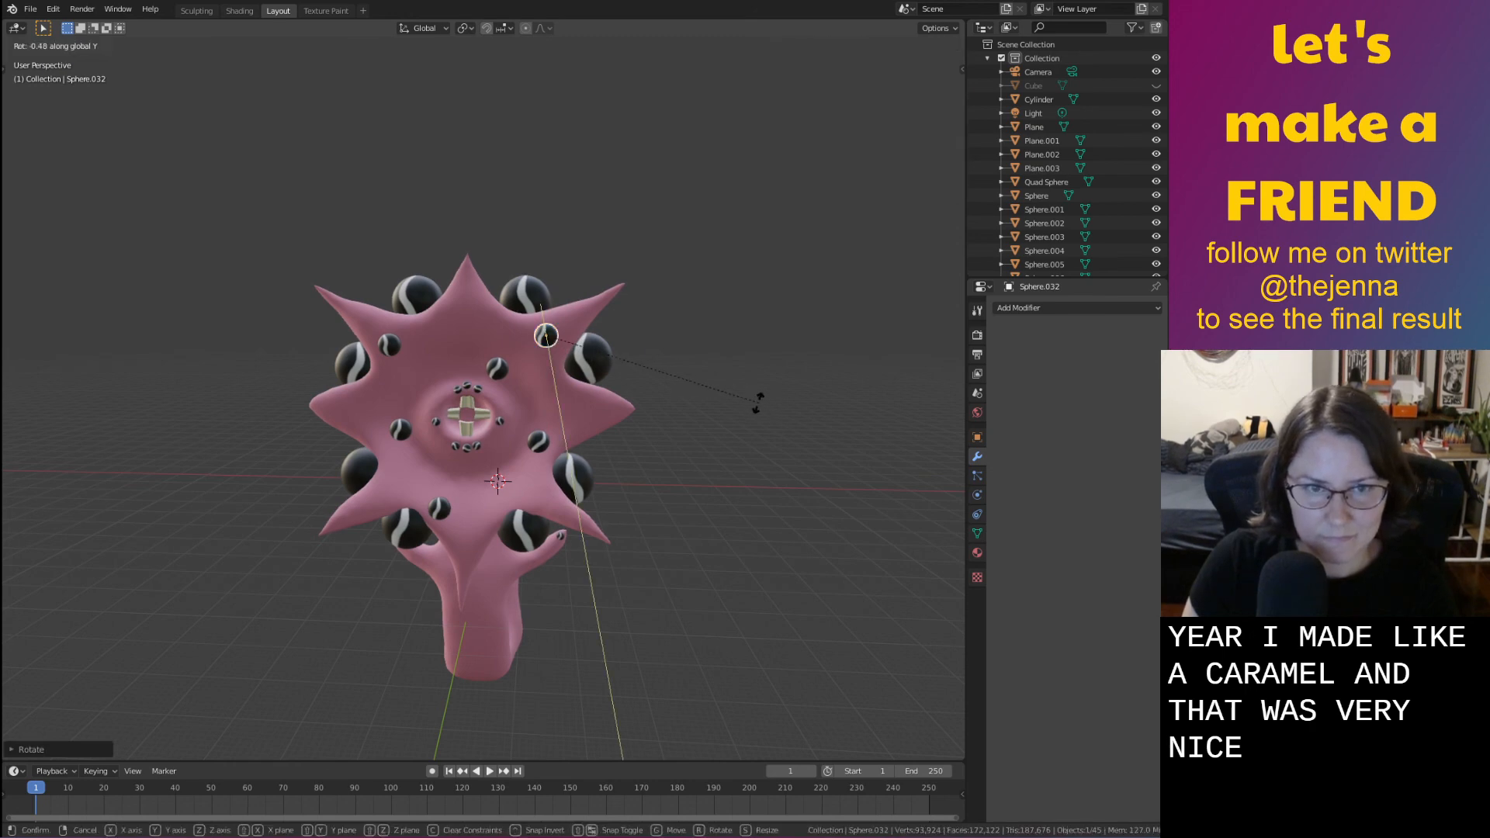
left_click(566, 396)
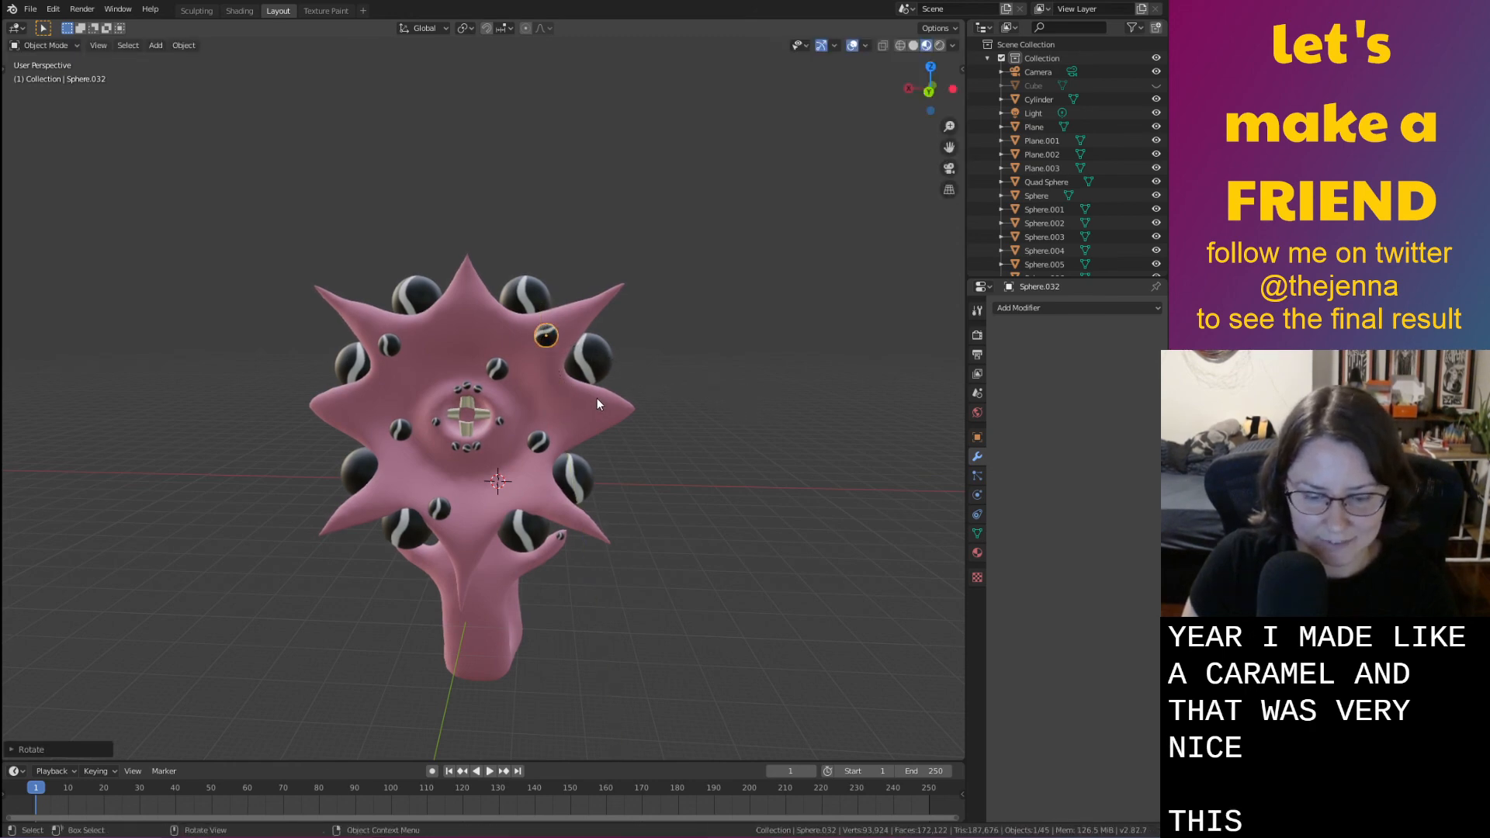
Tilt the same small upper-right eye around the global X axis
key("r")
key("z")
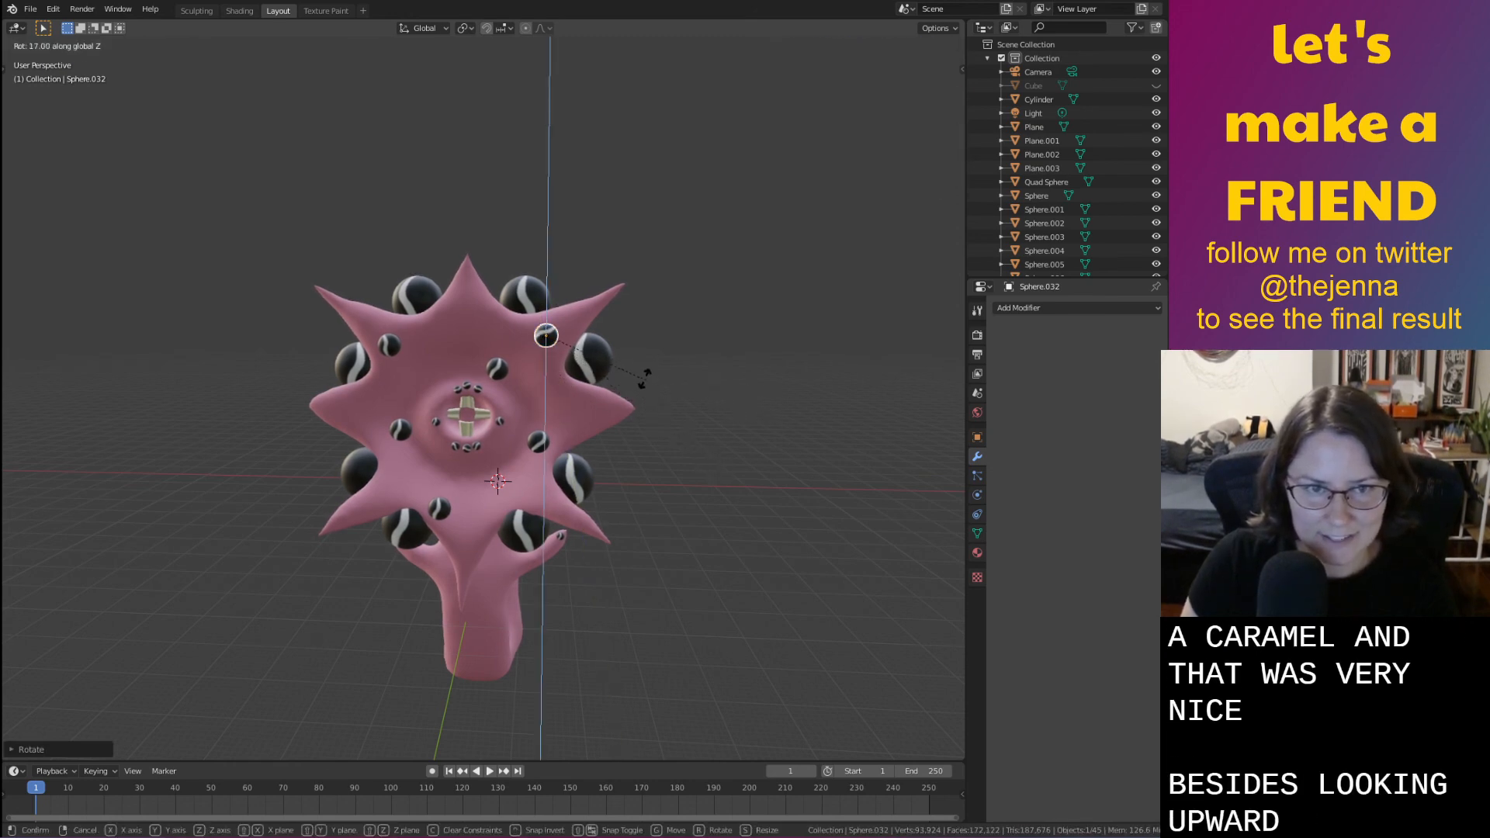
key("x")
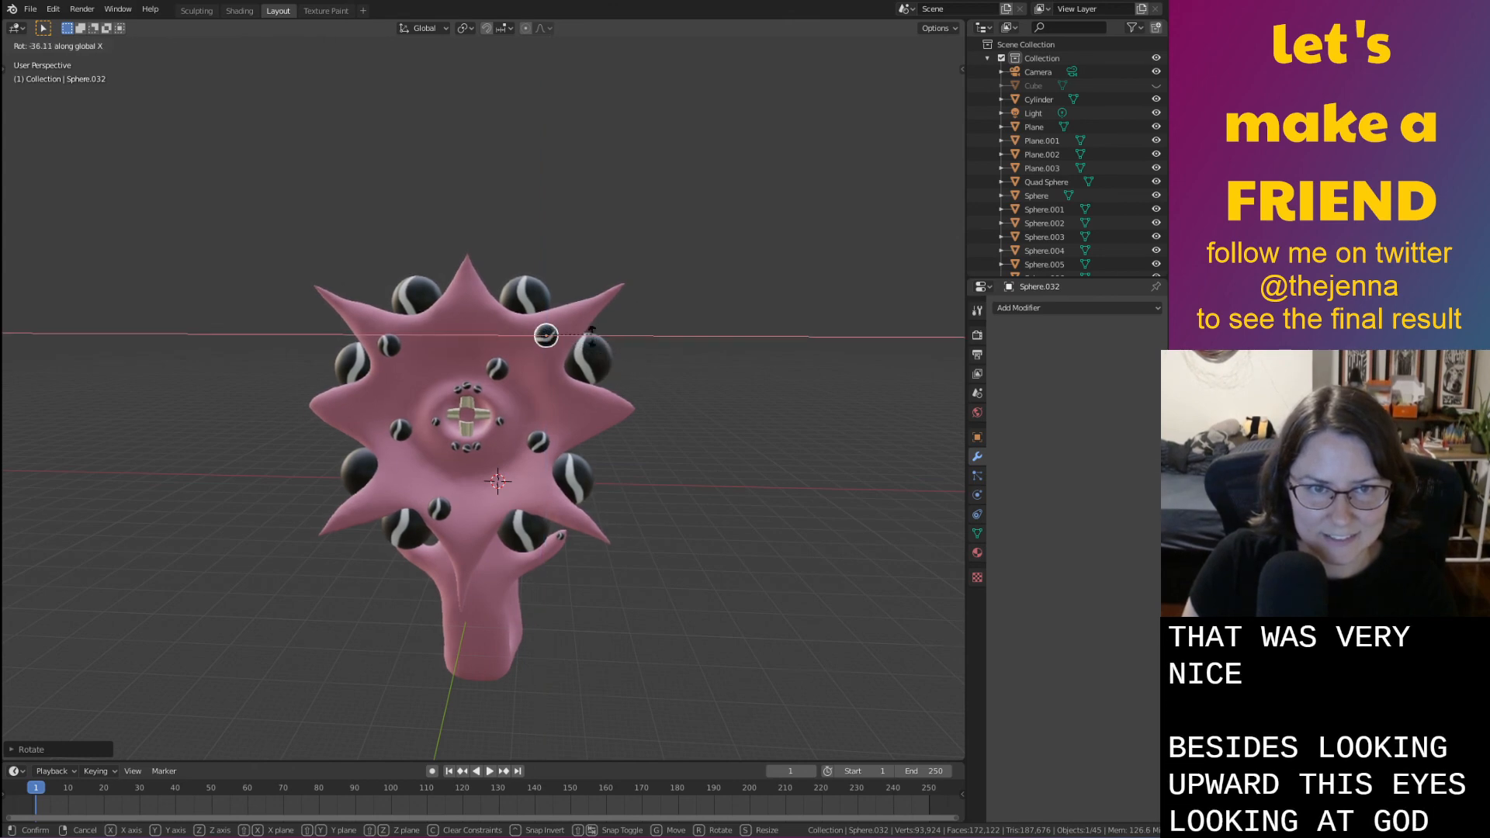
left_click(618, 426)
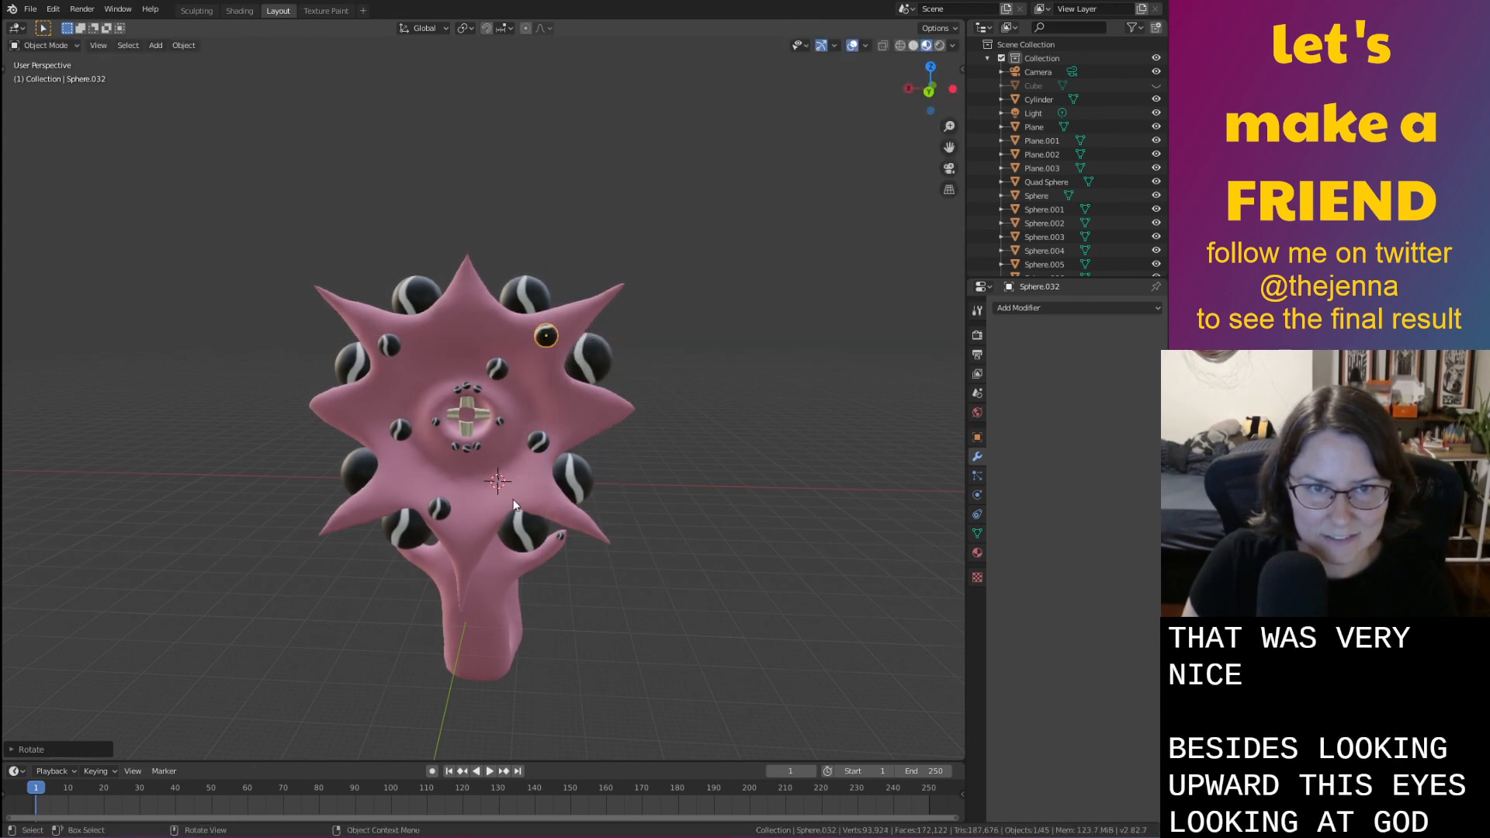
Rotate the small eye at the lower left of the head's face around the global Y axis and tilt it around global X
left_click(432, 514)
key("r")
key("y")
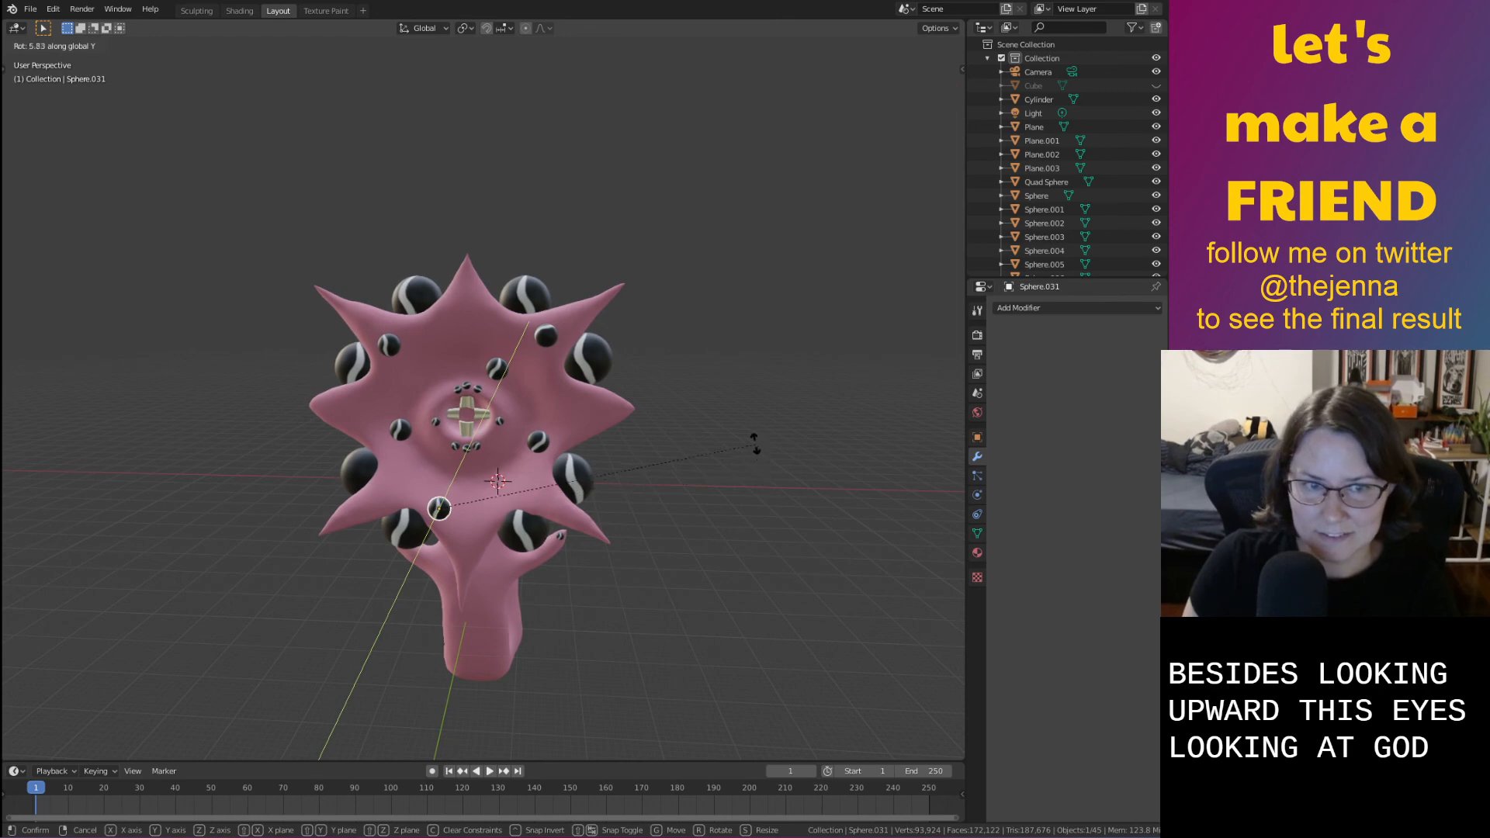
left_click(703, 396)
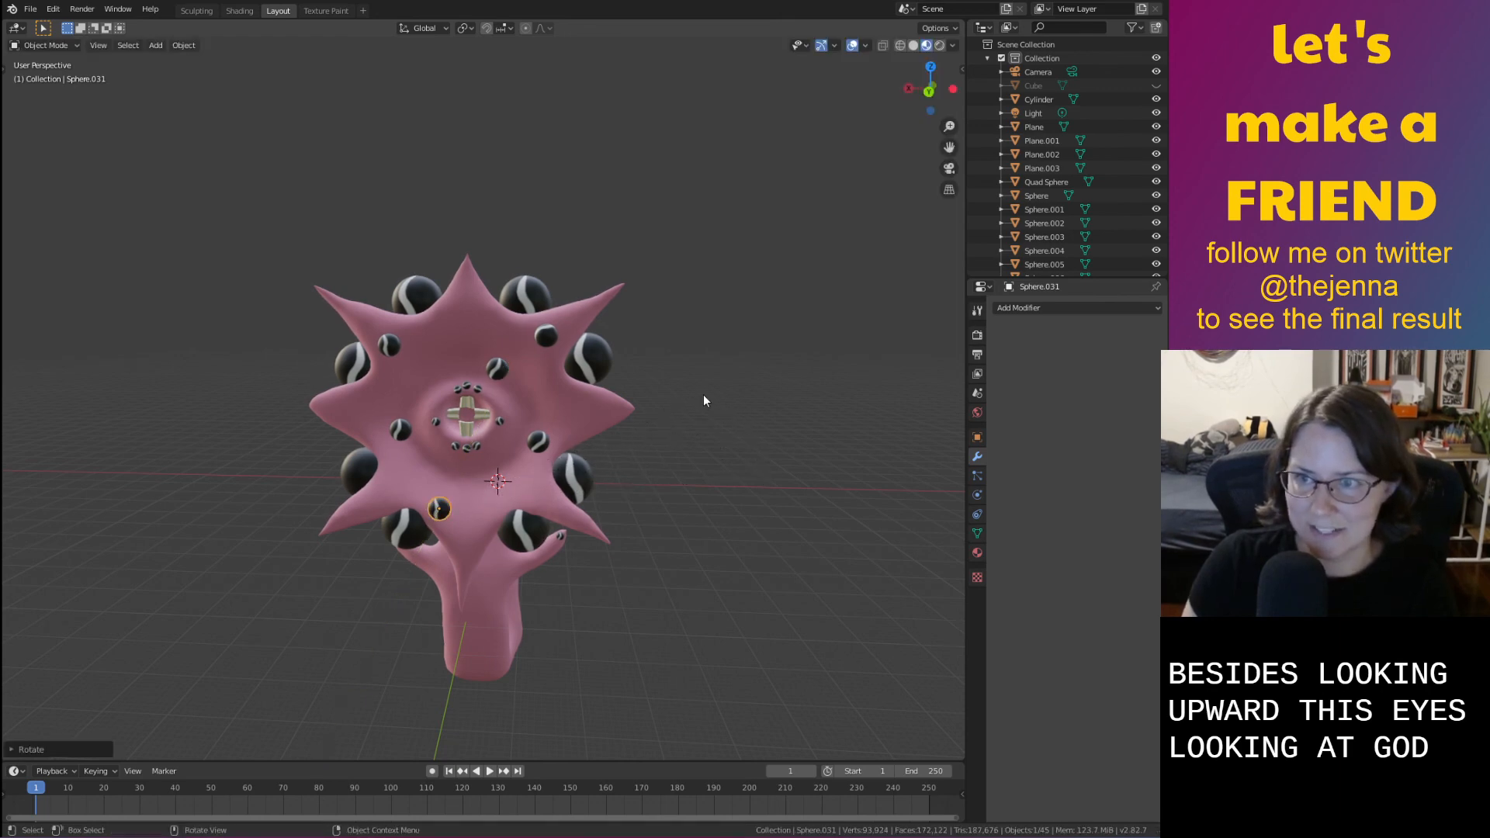
key("r")
key("x")
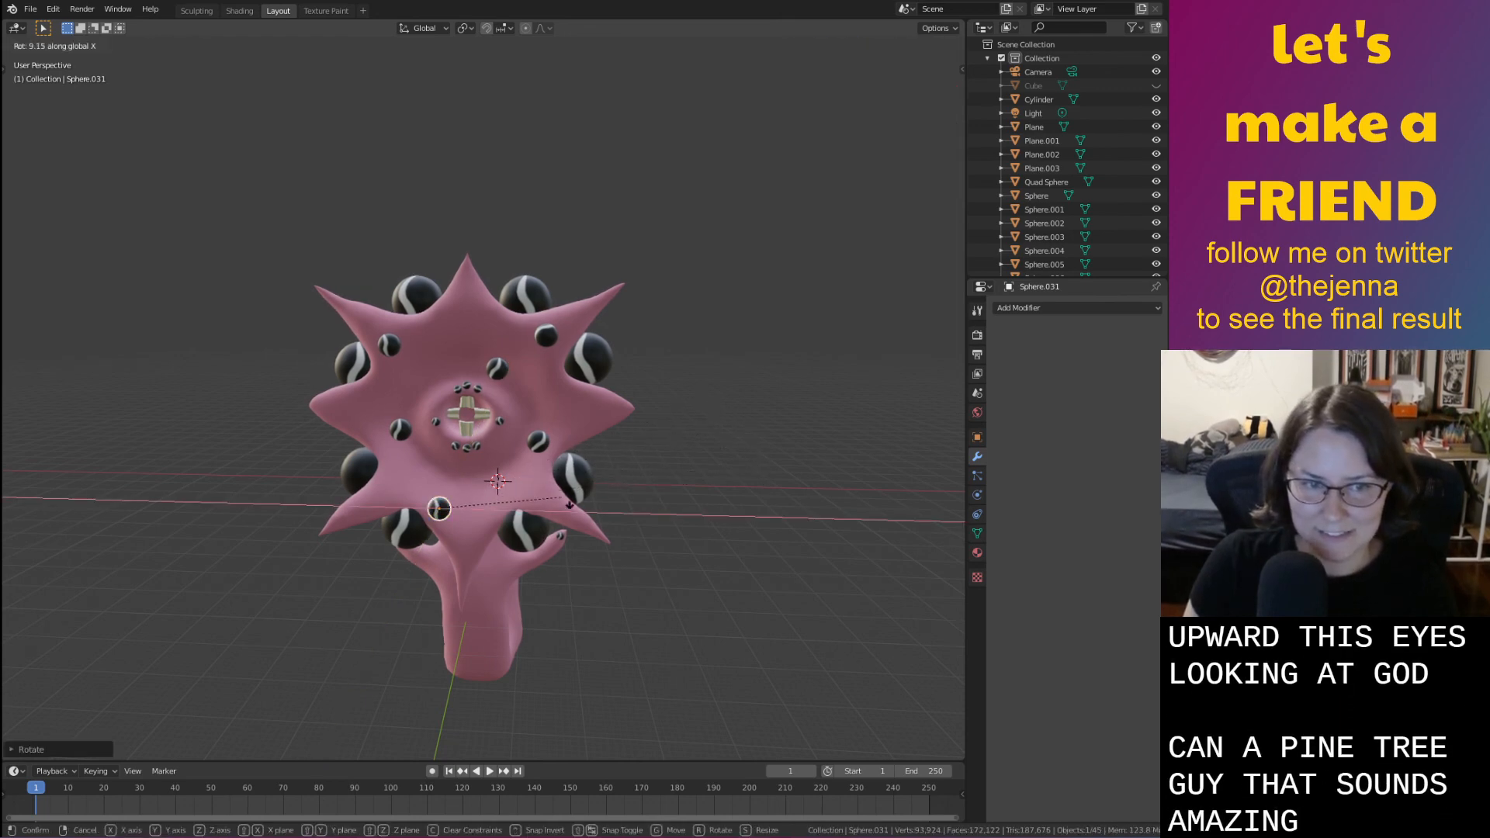
left_click(822, 459)
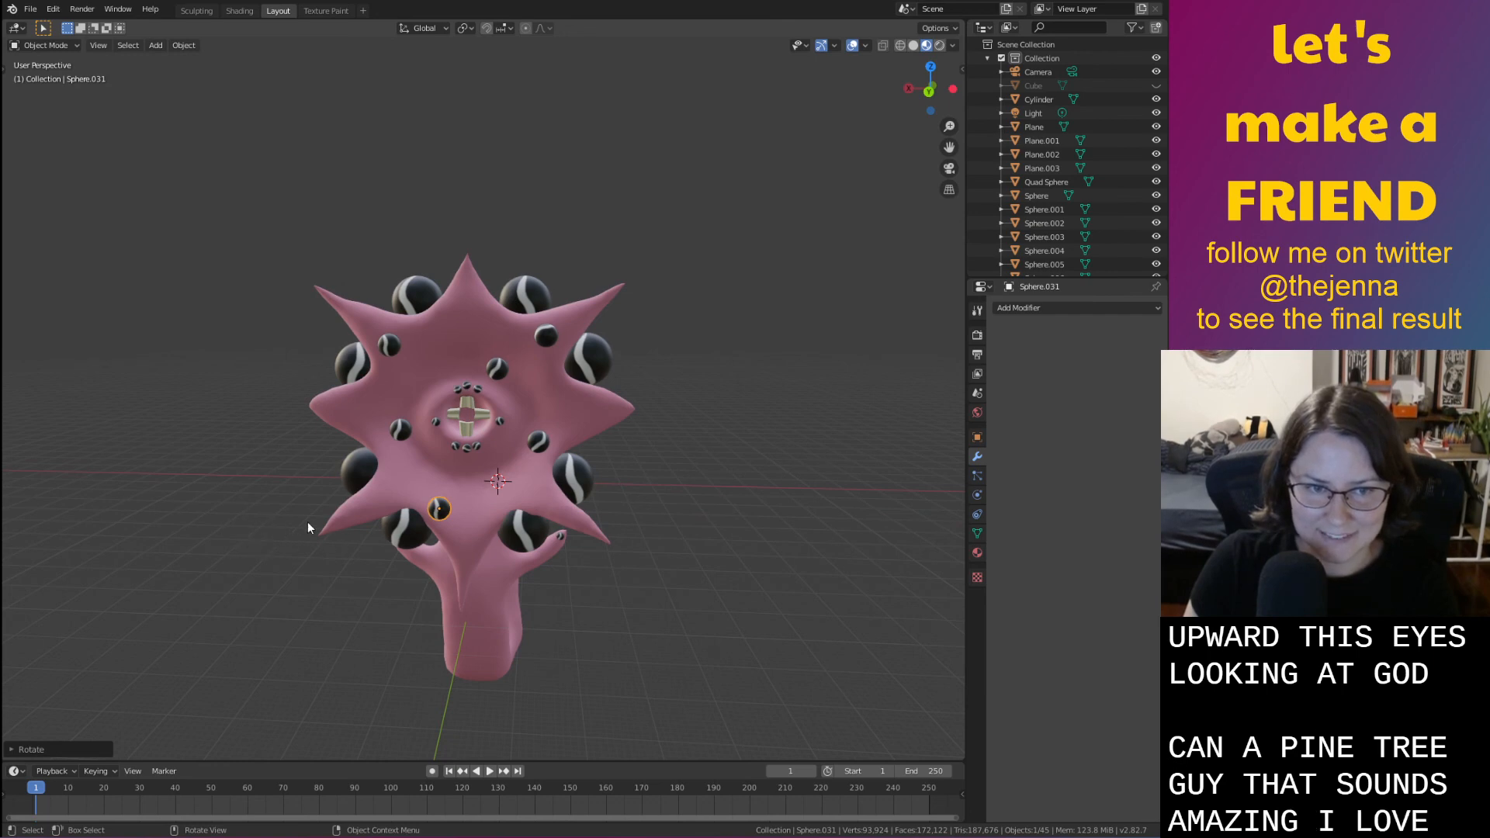
key("r")
key("x")
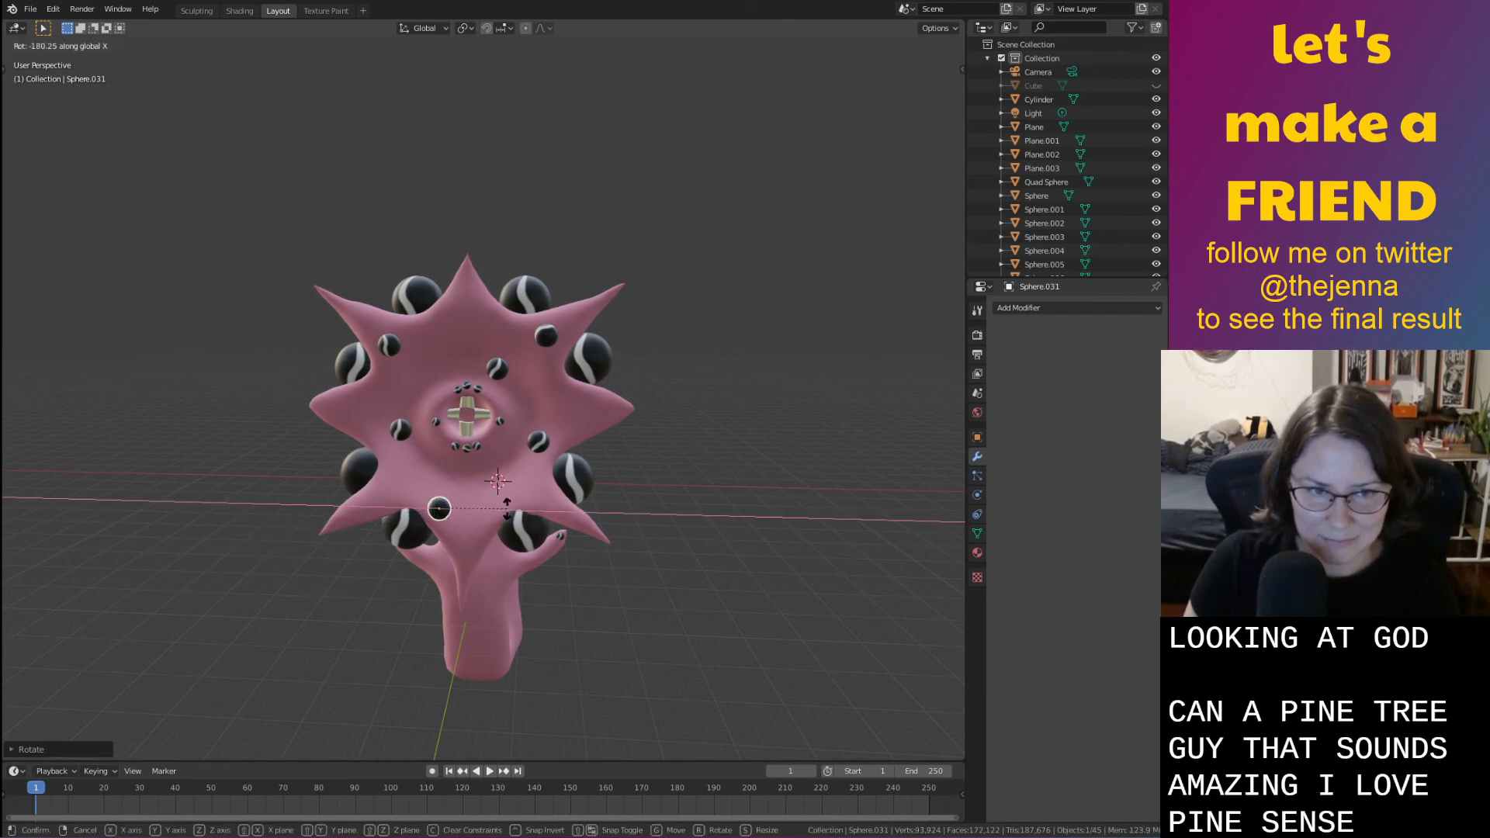
left_click(507, 509)
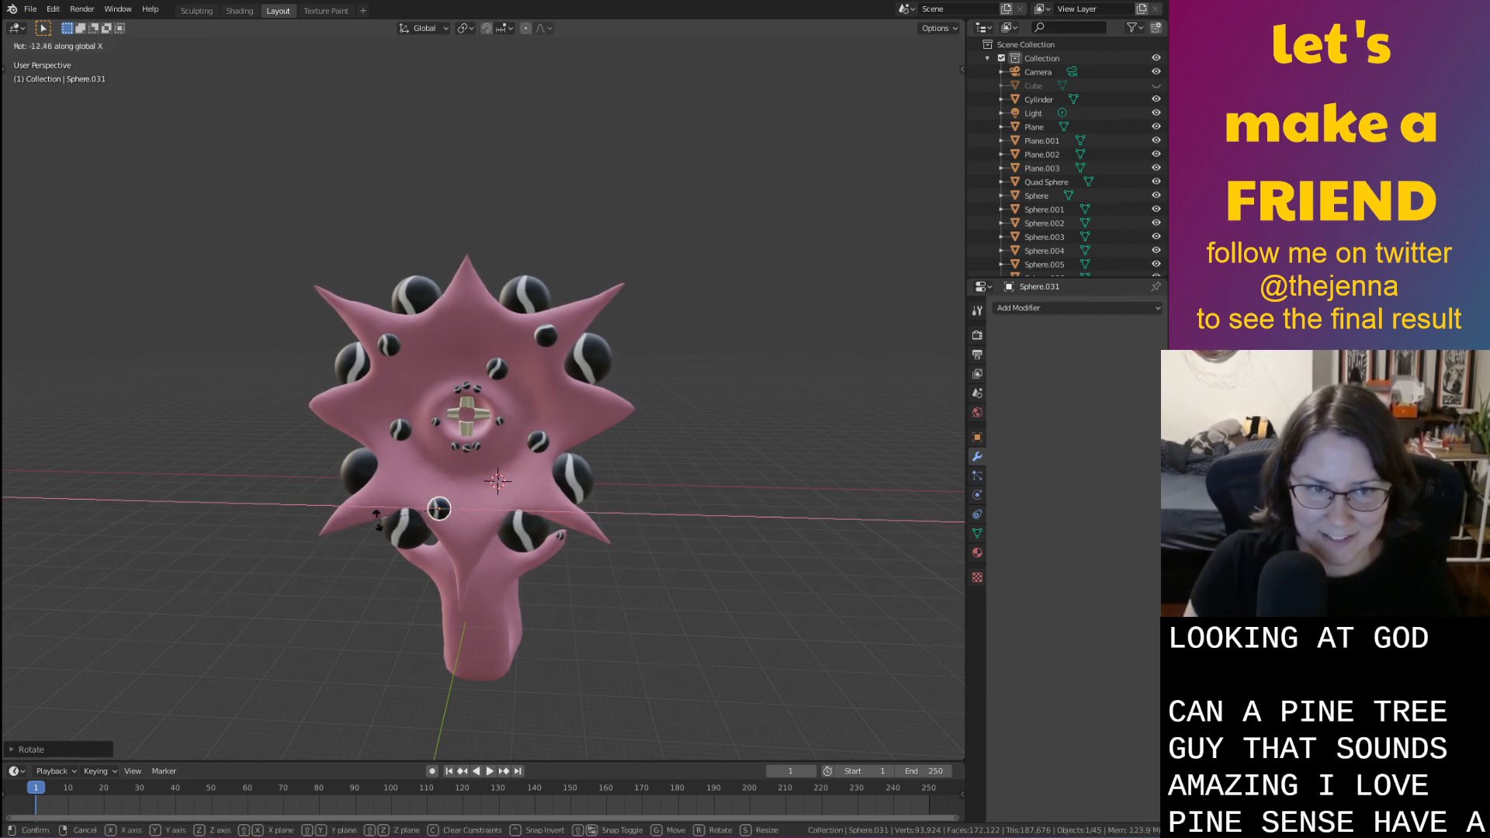
Rotate the small eye to the left of the mouth around the global Y axis and the global Z axis
left_click(400, 433)
key("r")
key("y")
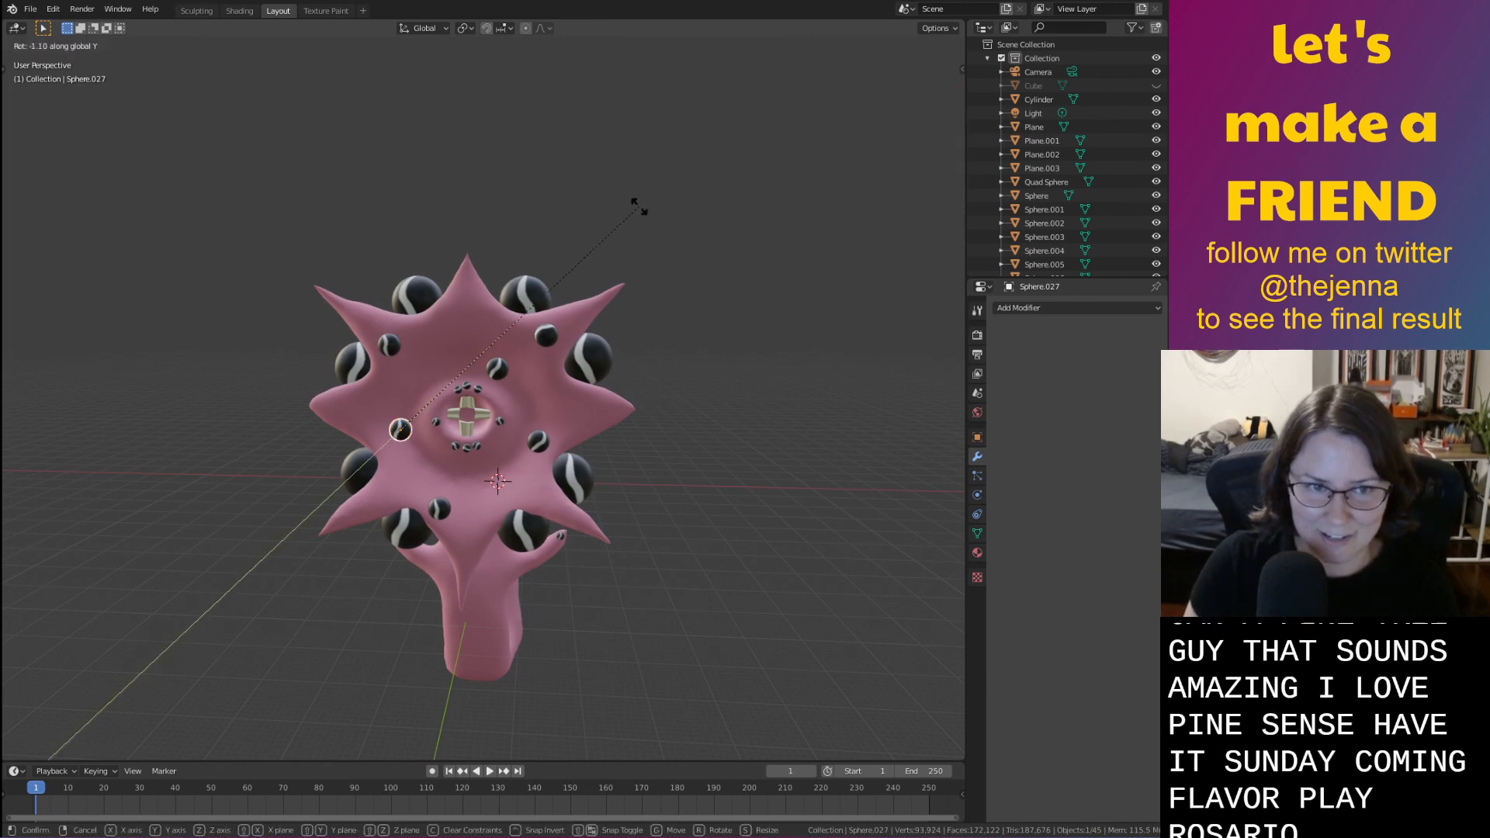
left_click(638, 206)
key("r")
key("z")
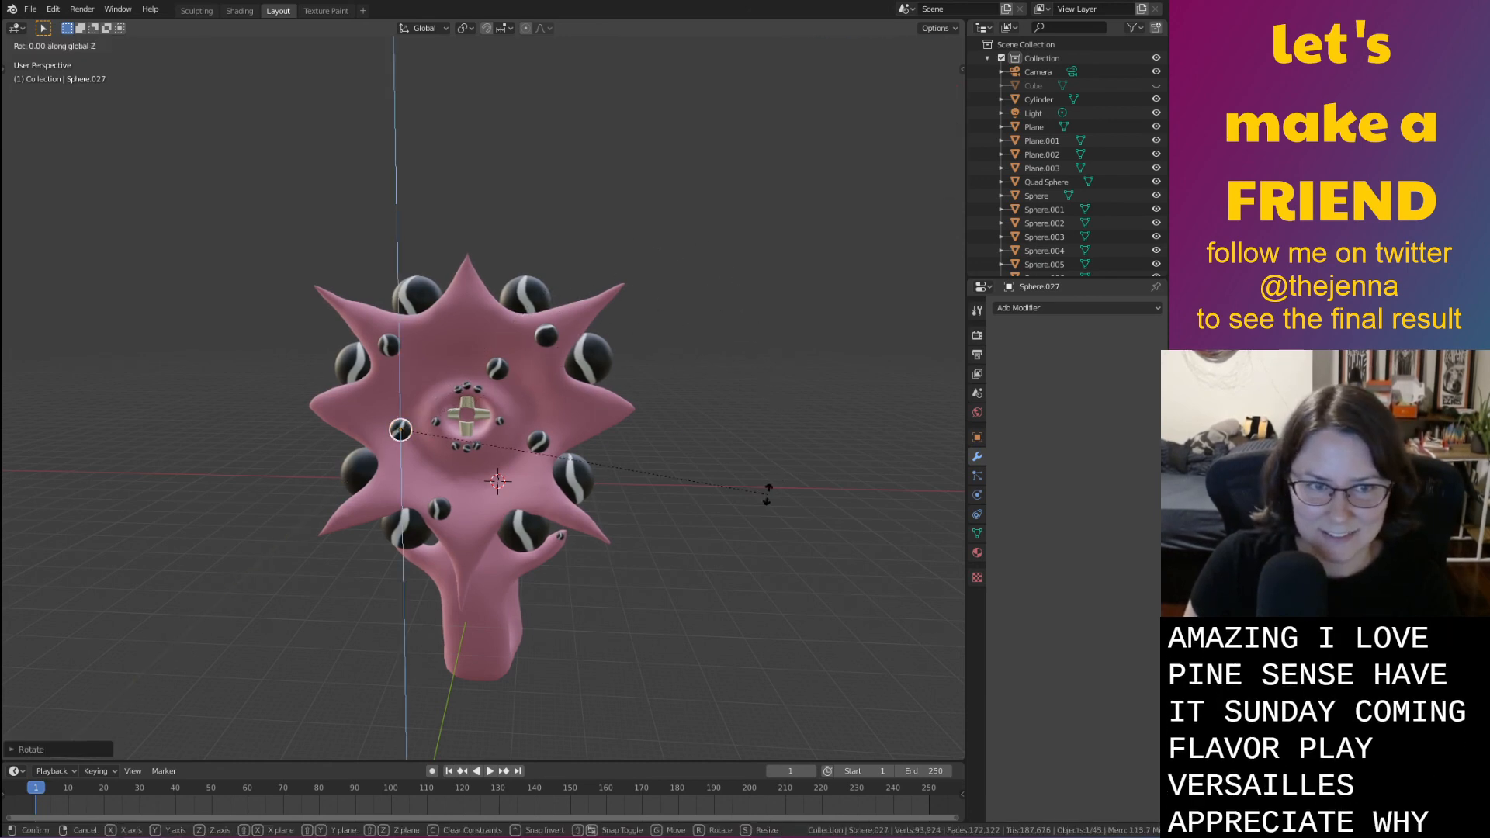
left_click(453, 471)
Set the origin of the large eye at the lower left of the head to its geometry
left_click(408, 523)
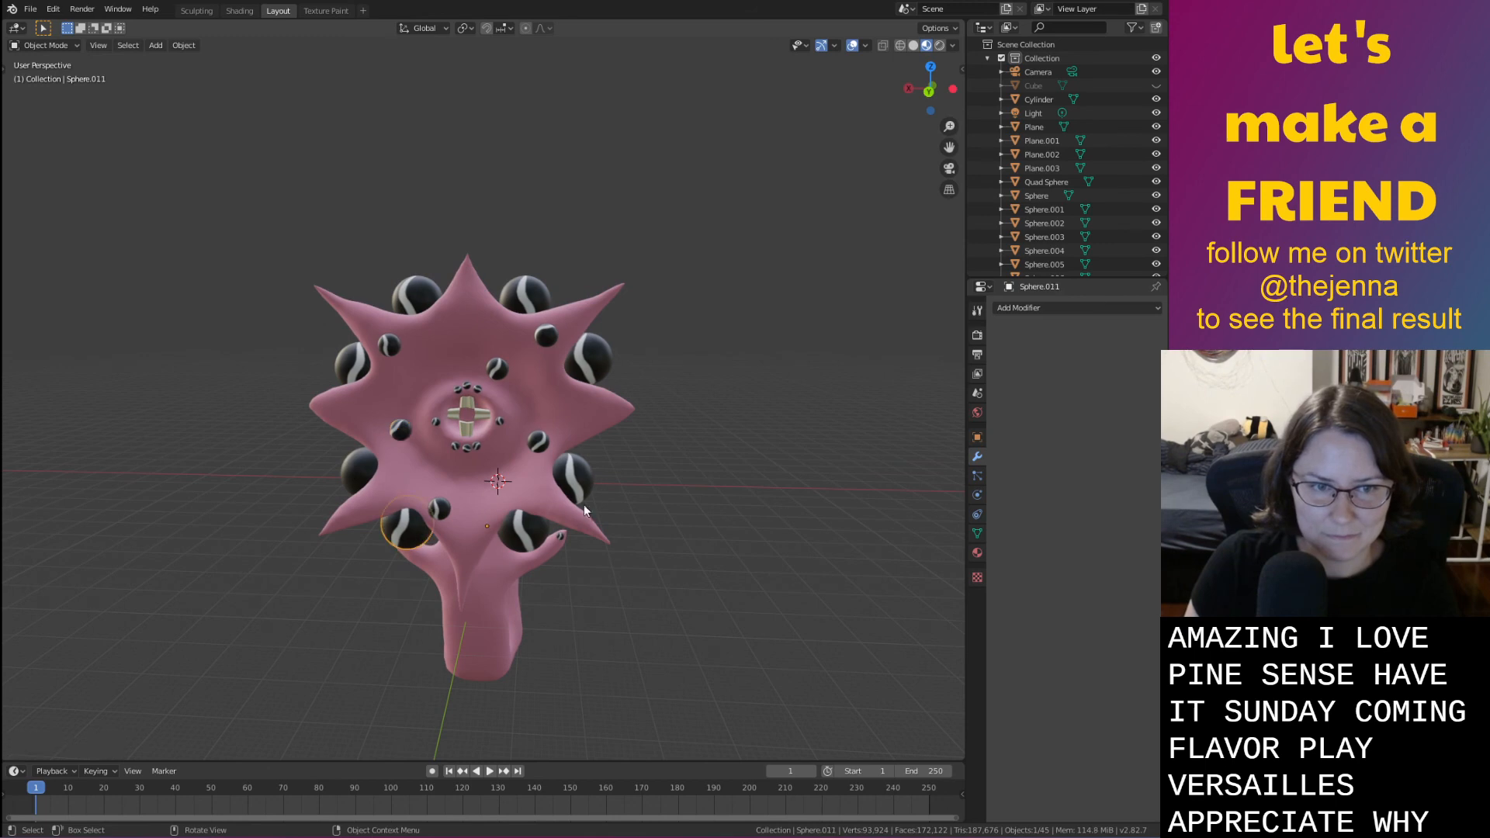
key("r")
key("y")
left_click(713, 290)
right_click(398, 534)
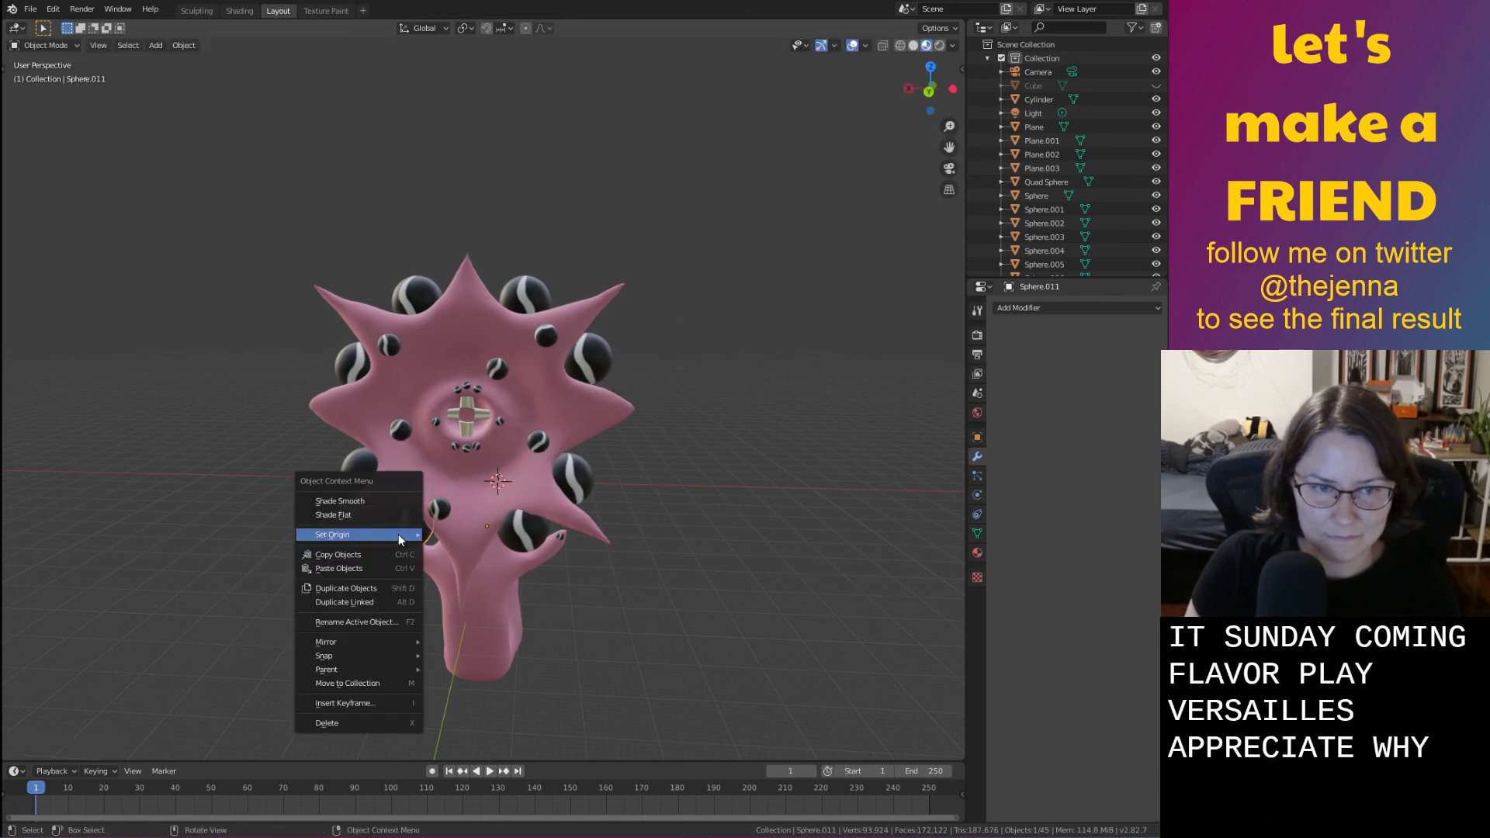
mouse_move(399, 534)
left_click(473, 548)
Rotate the same large lower-left eye around the global Y and Z axes
key("r")
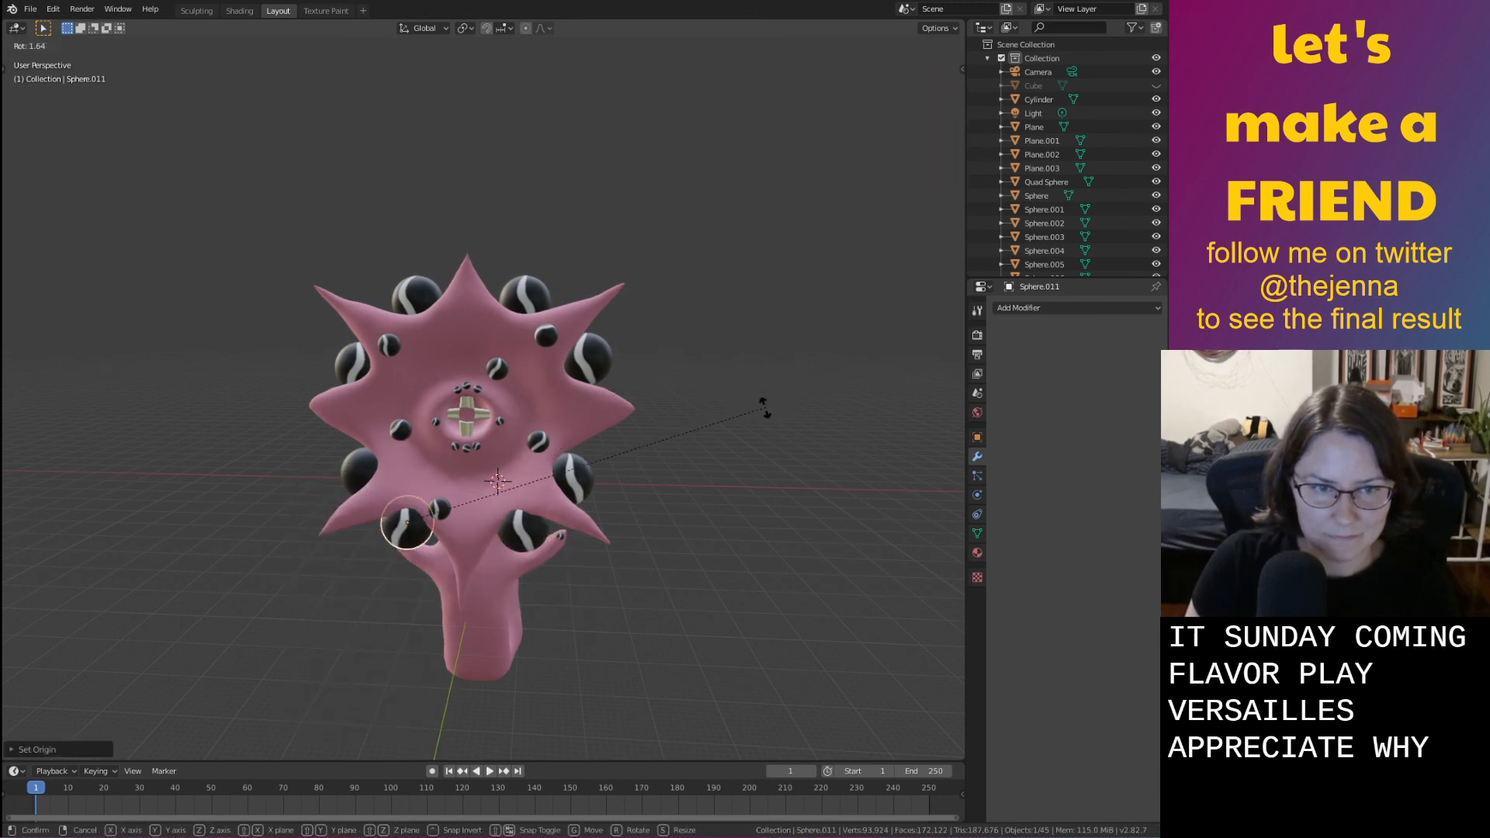
key("y")
key("y")
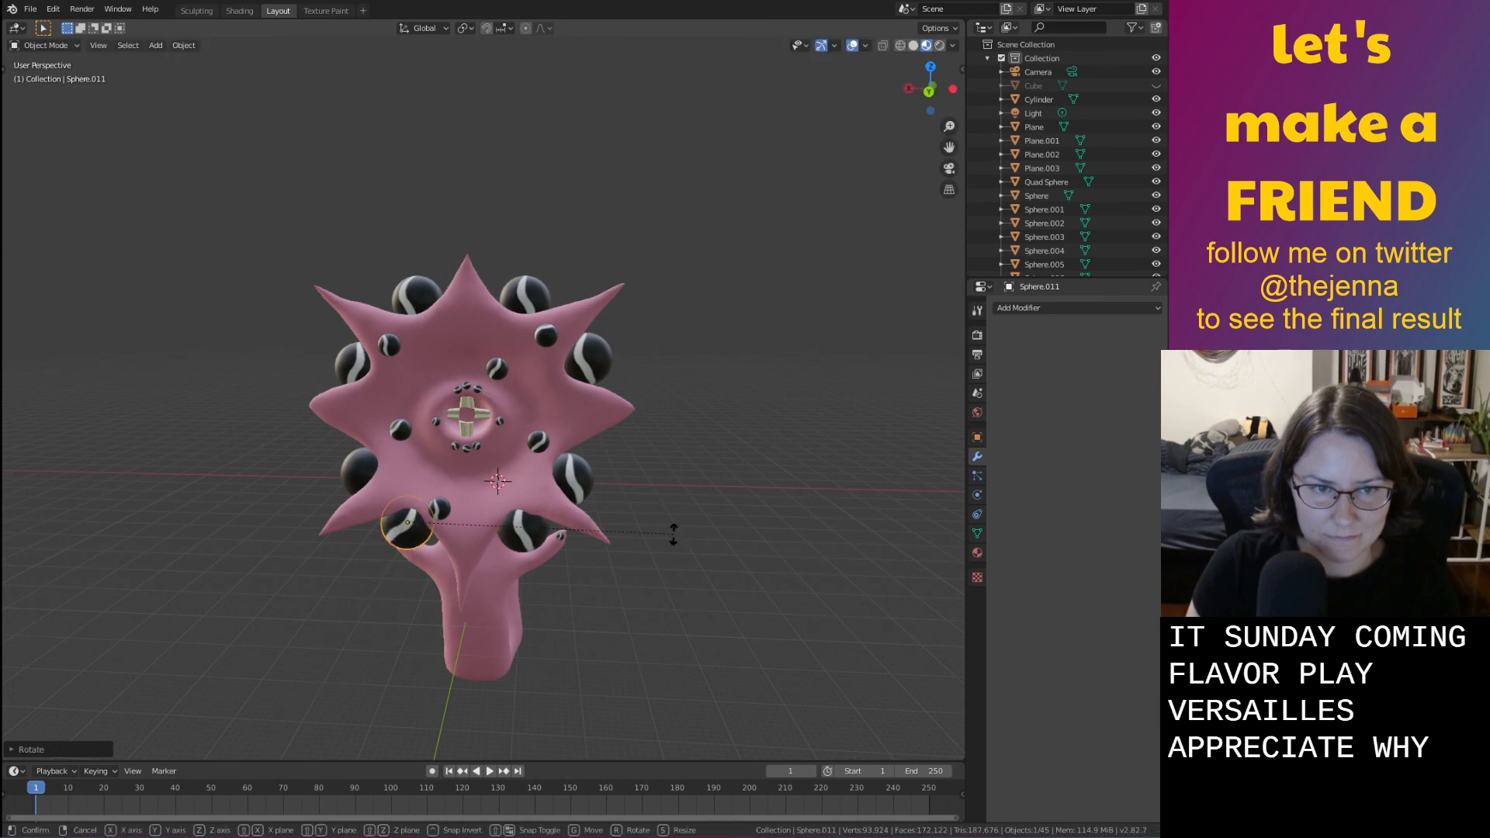
key("z")
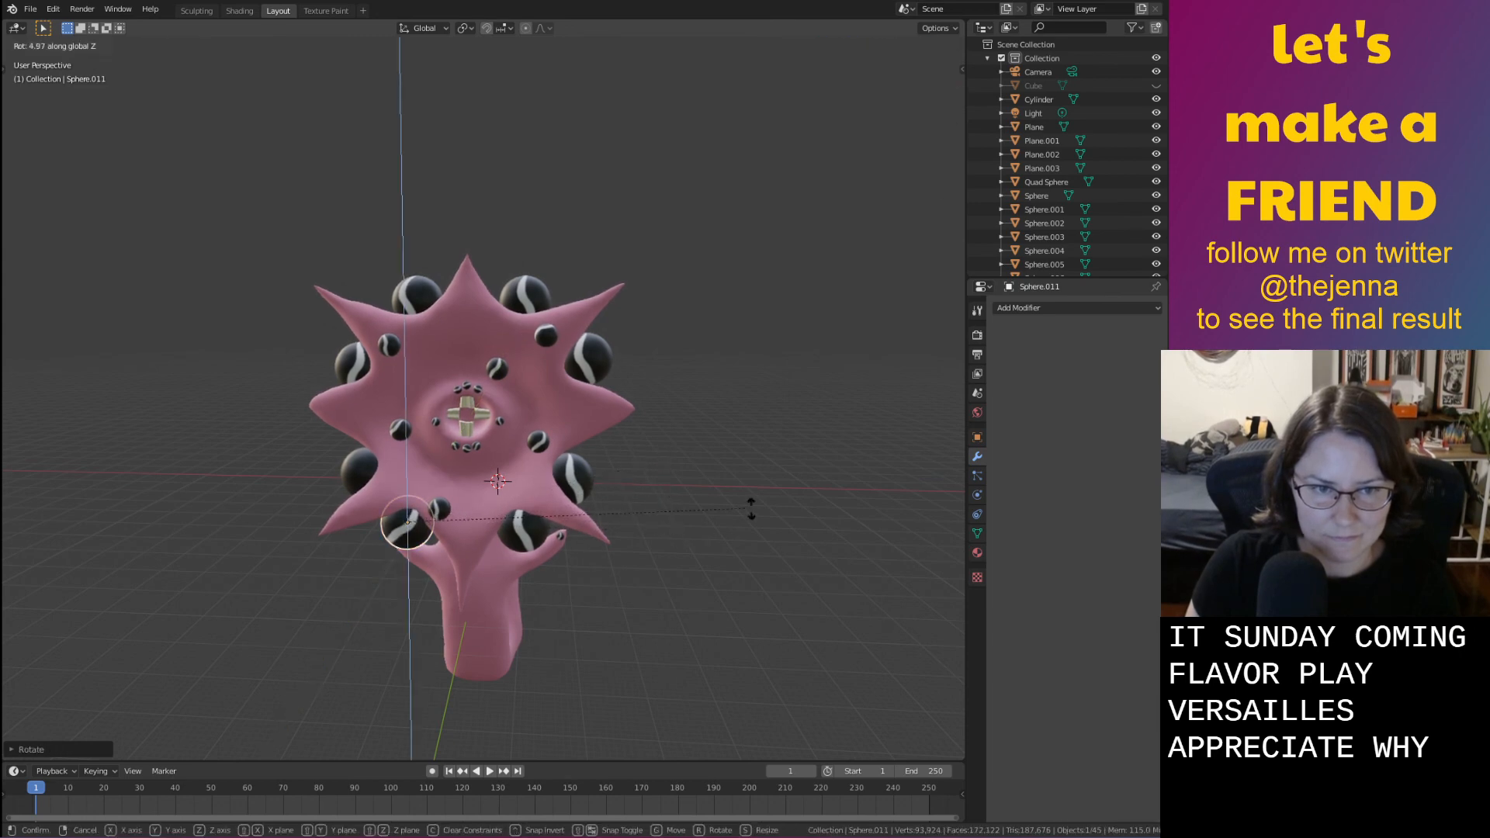
left_click(946, 705)
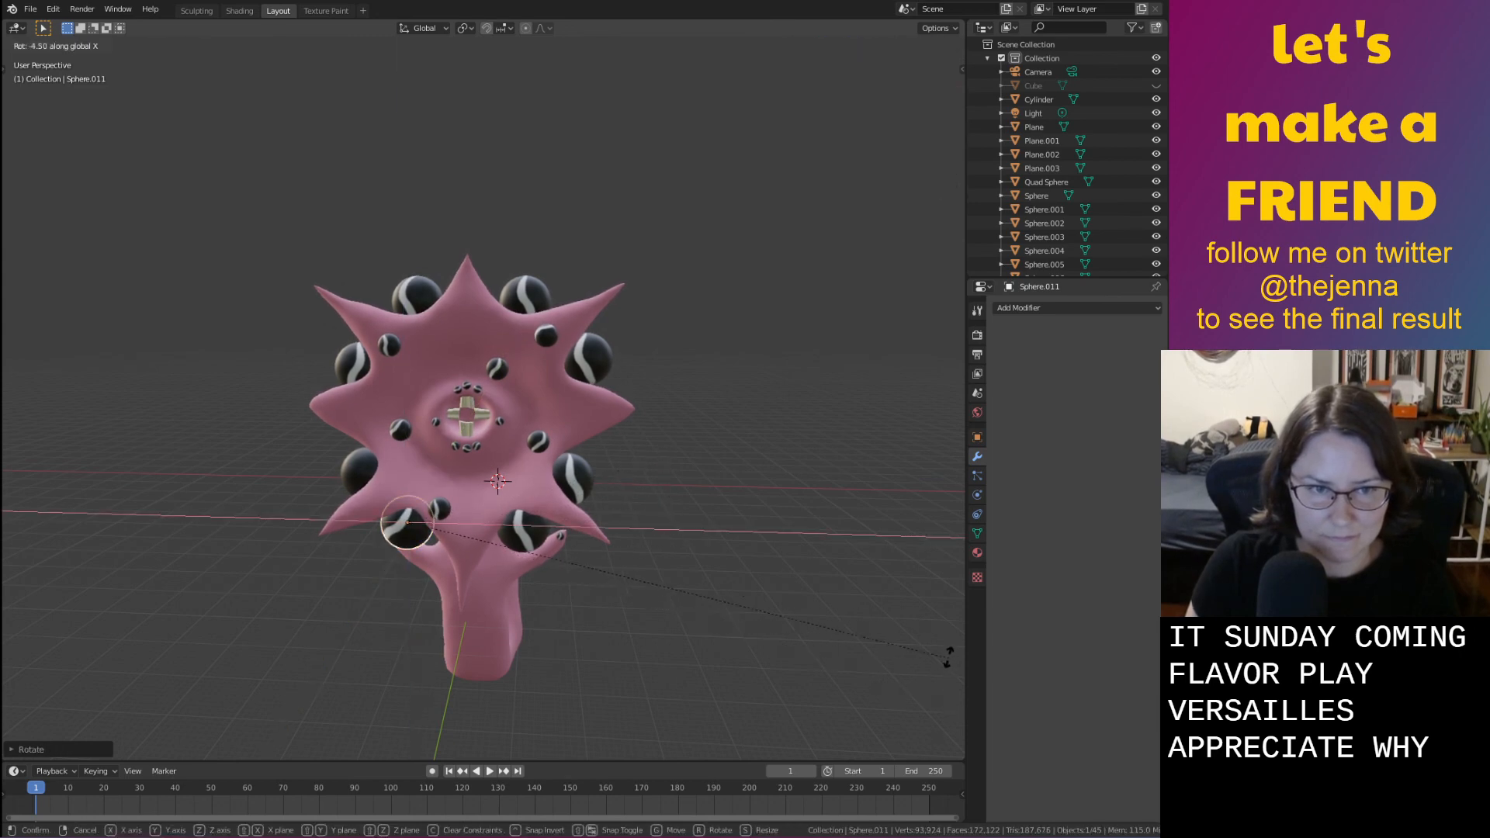
Rotate the large eye between the two lower-right spikes of the head around the global Y axis
left_click(574, 478)
key("r")
key("y")
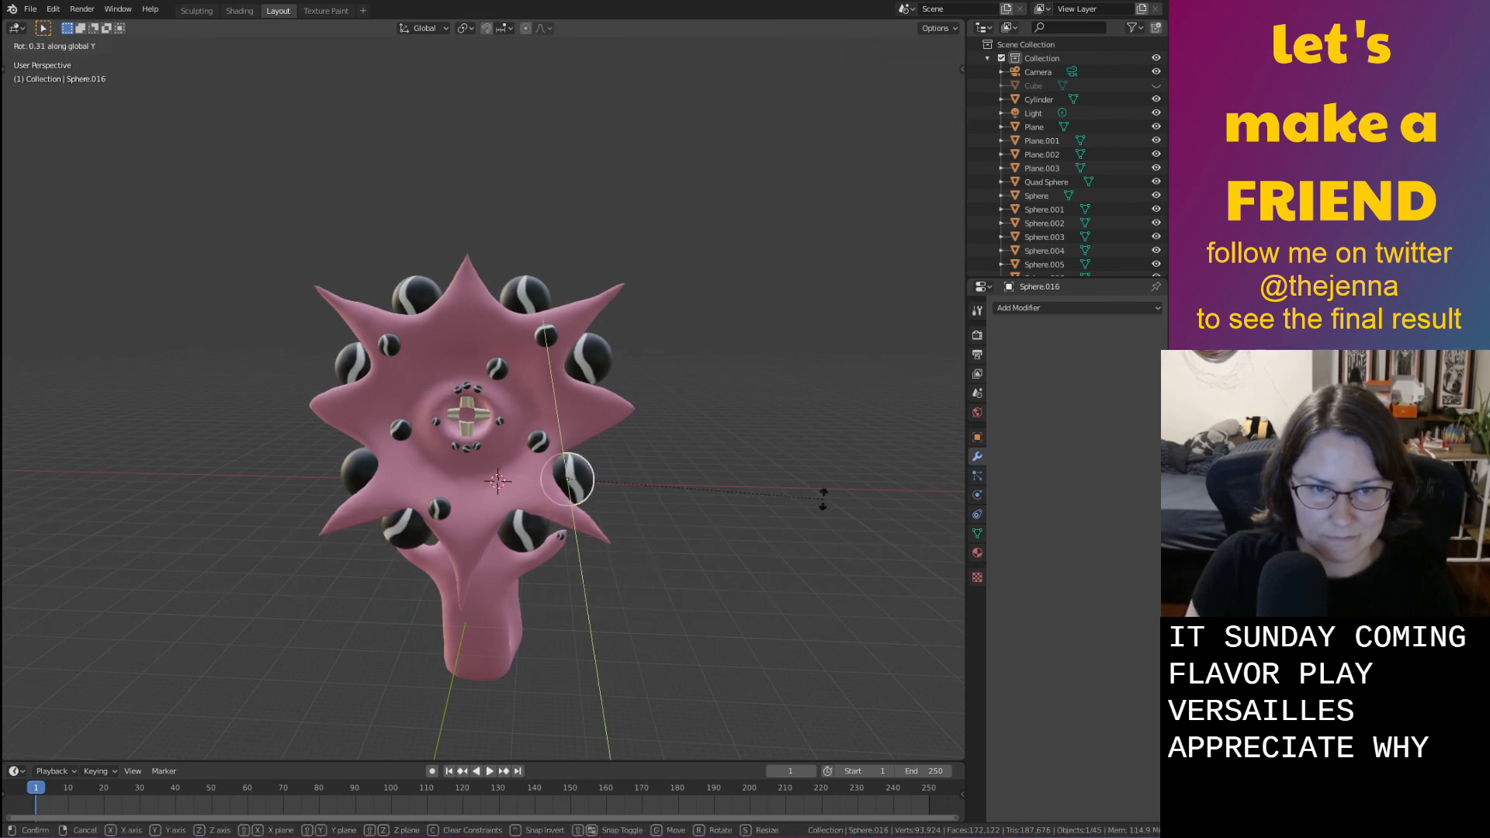
left_click(754, 370)
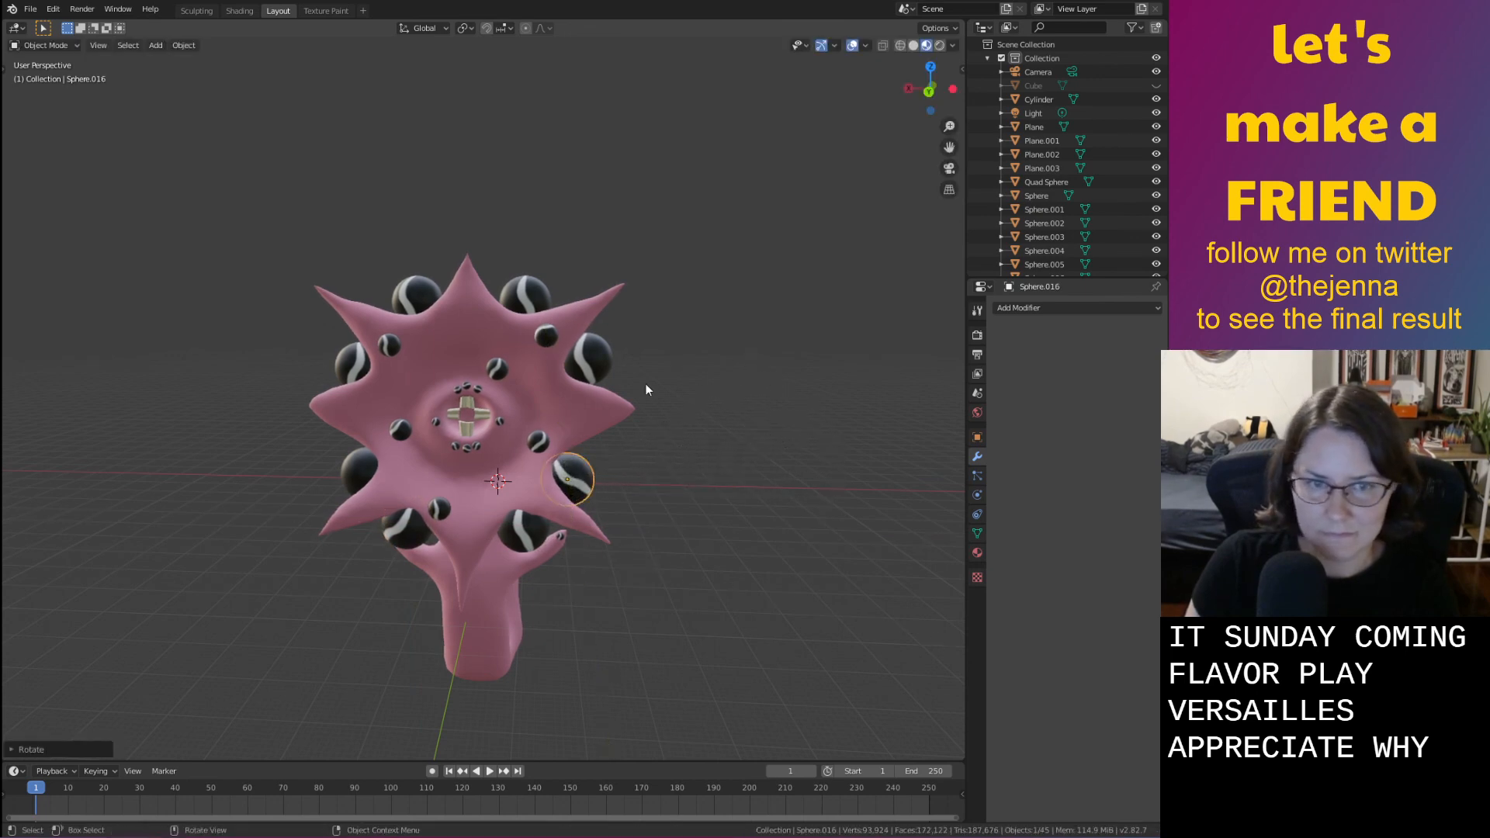
Rotate the large eye just right of the head's top spike around the global Y axis and save the file
left_click(413, 295)
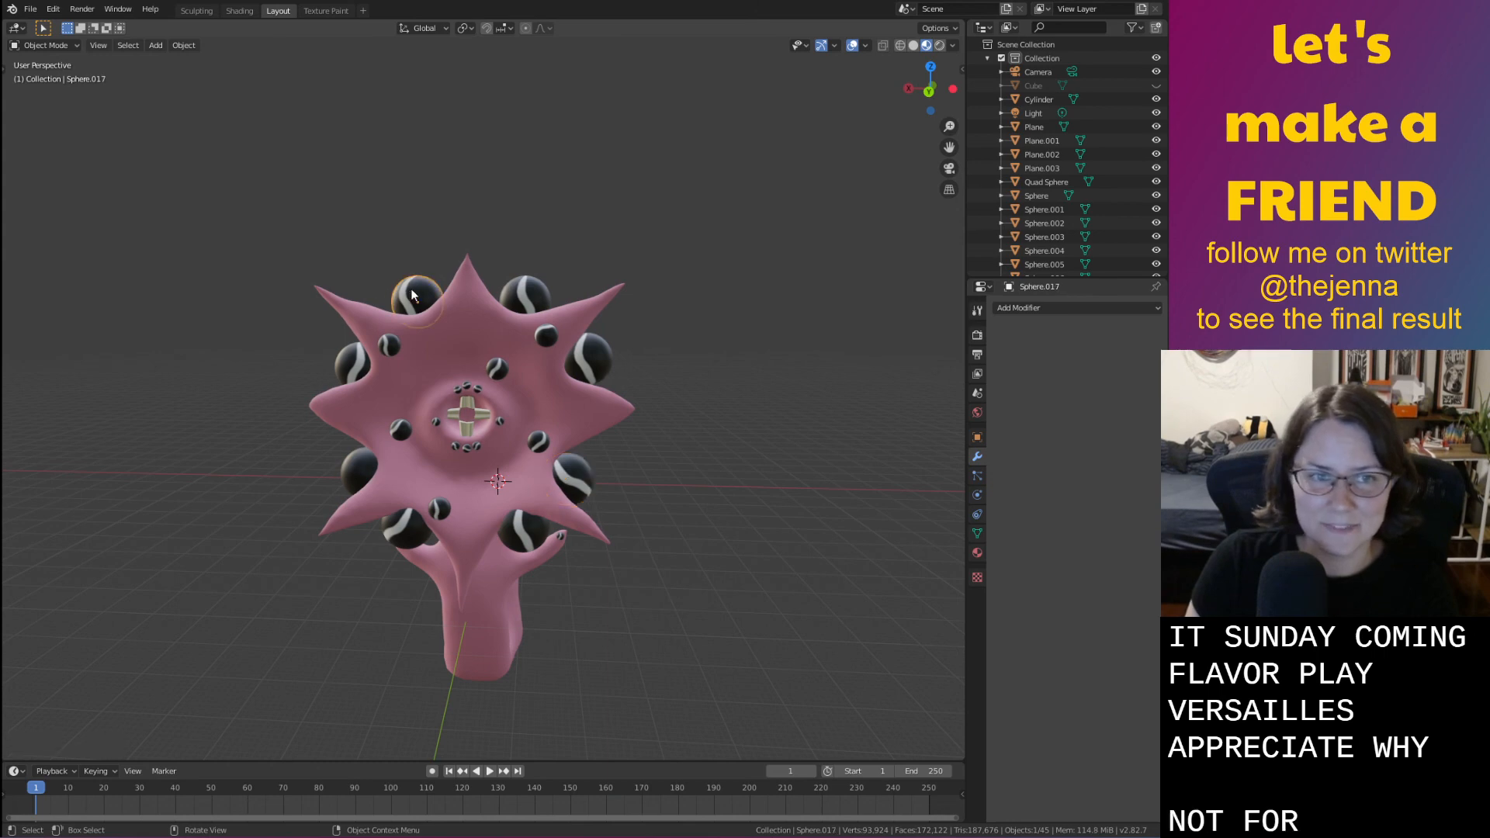
left_click(525, 289)
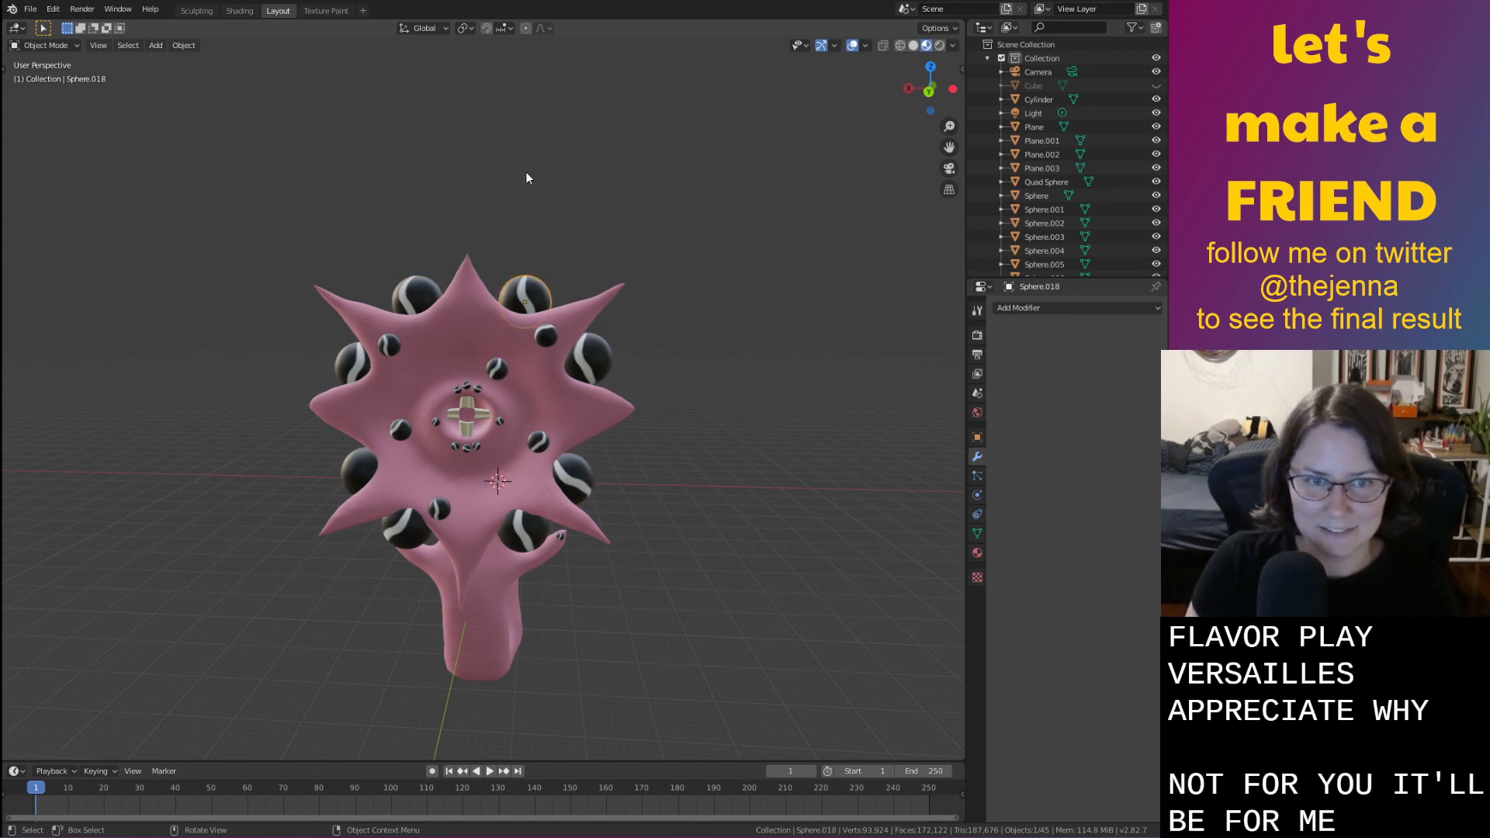
key("r")
key("y")
left_click(609, 211)
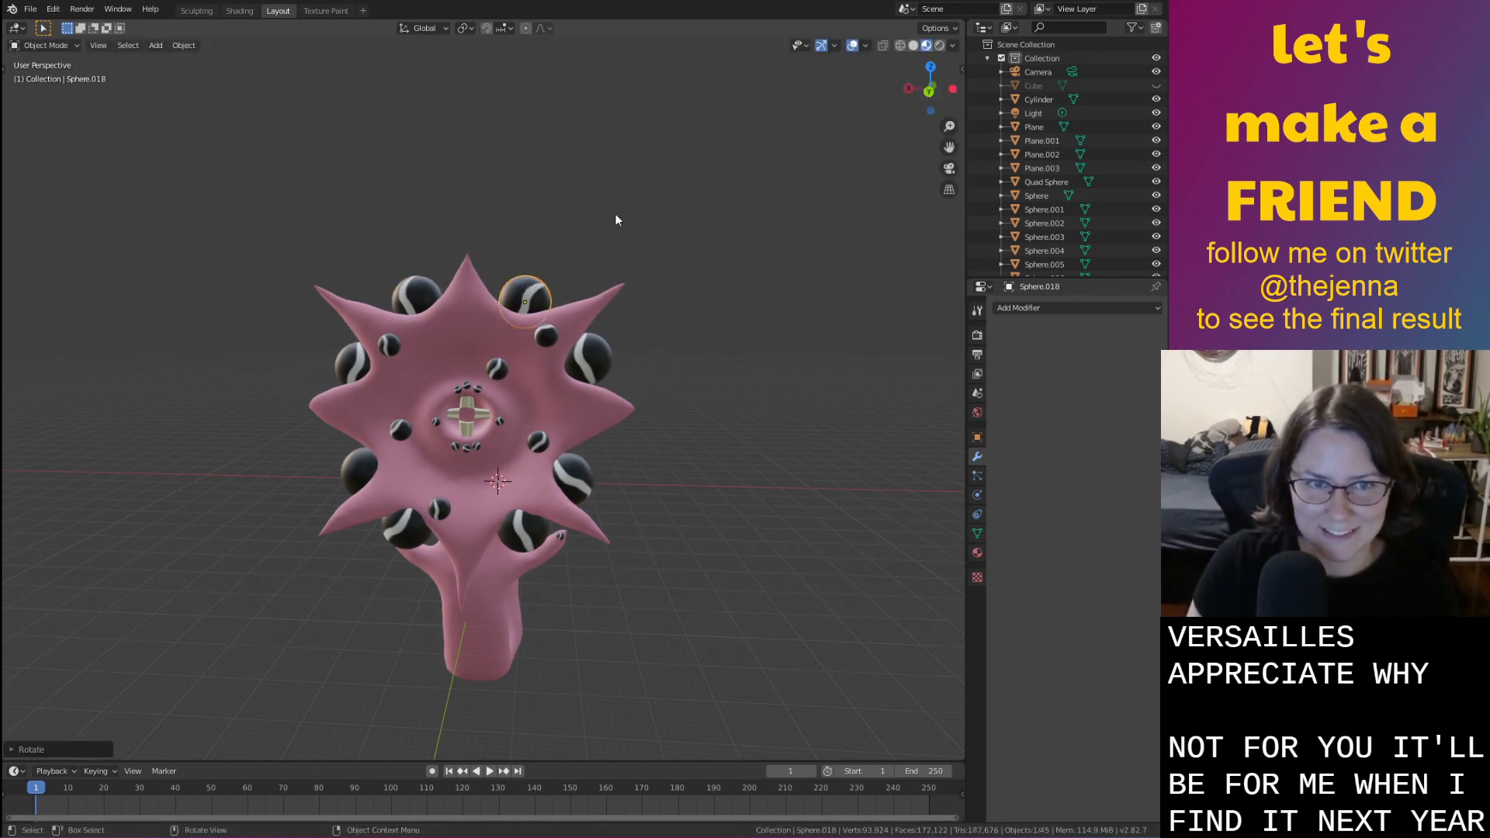
left_click(756, 301)
key("ctrl+s")
Turn the large lower-right eye further around global Y and about 67° around global Z, and save the file
mouse_move(739, 330)
middle_mouse_down()
mouse_move(714, 319)
mouse_move(727, 320)
middle_mouse_up()
left_click(472, 416)
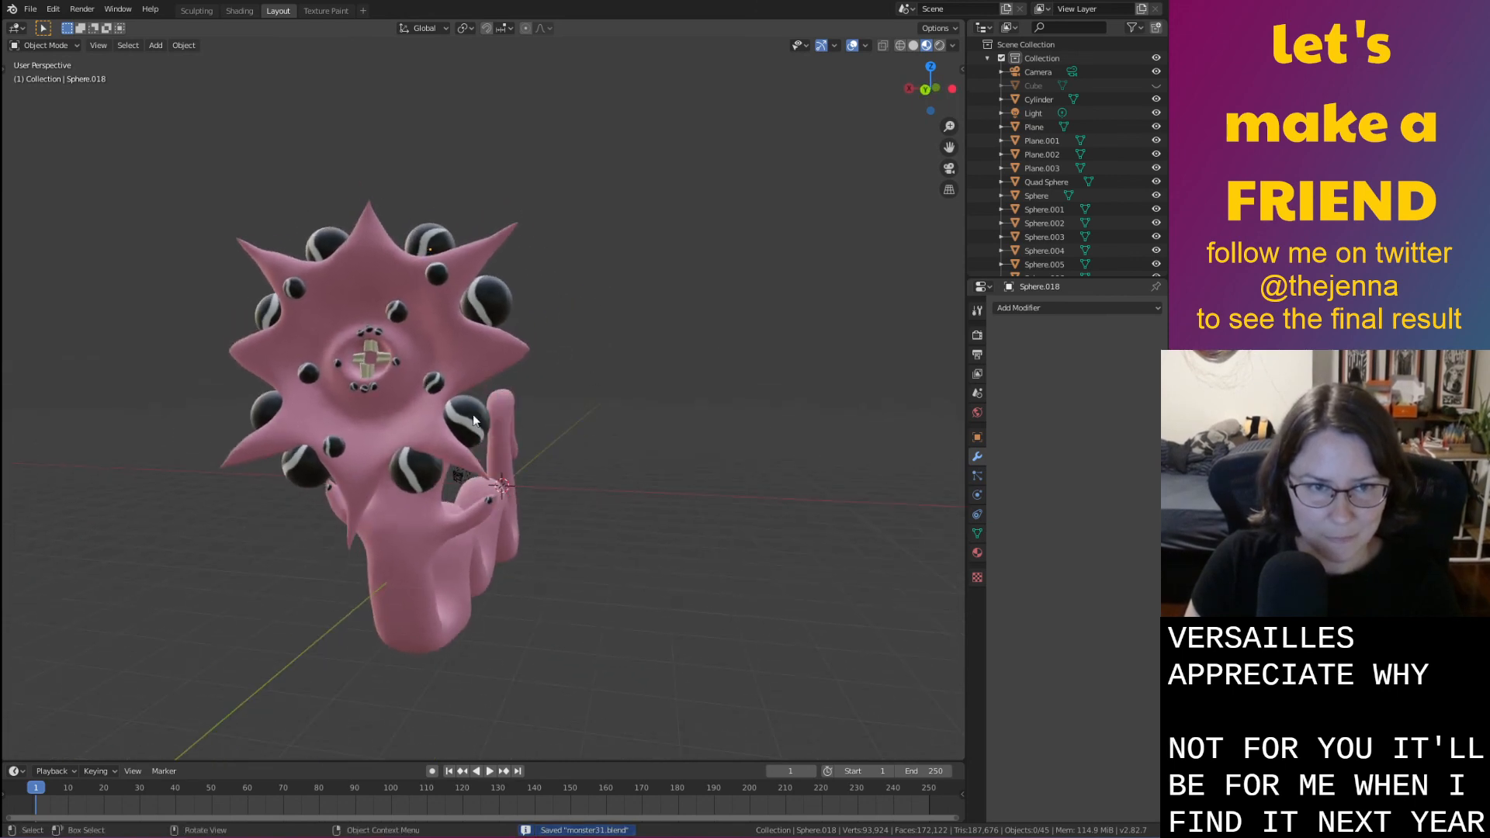
middle_click_drag(619, 475, 584, 486)
key("r")
key("y")
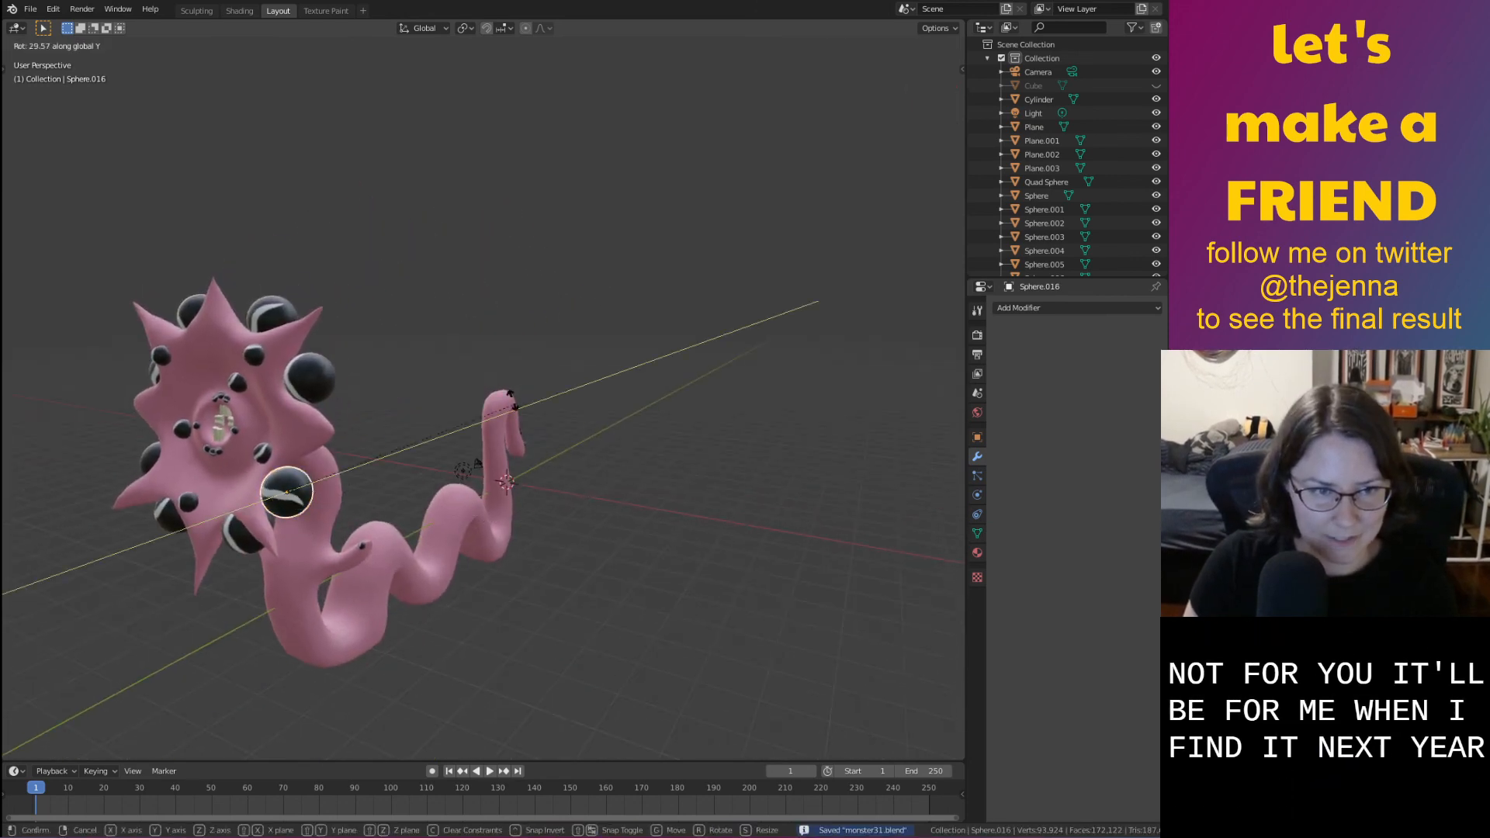
left_click(493, 407)
key("r")
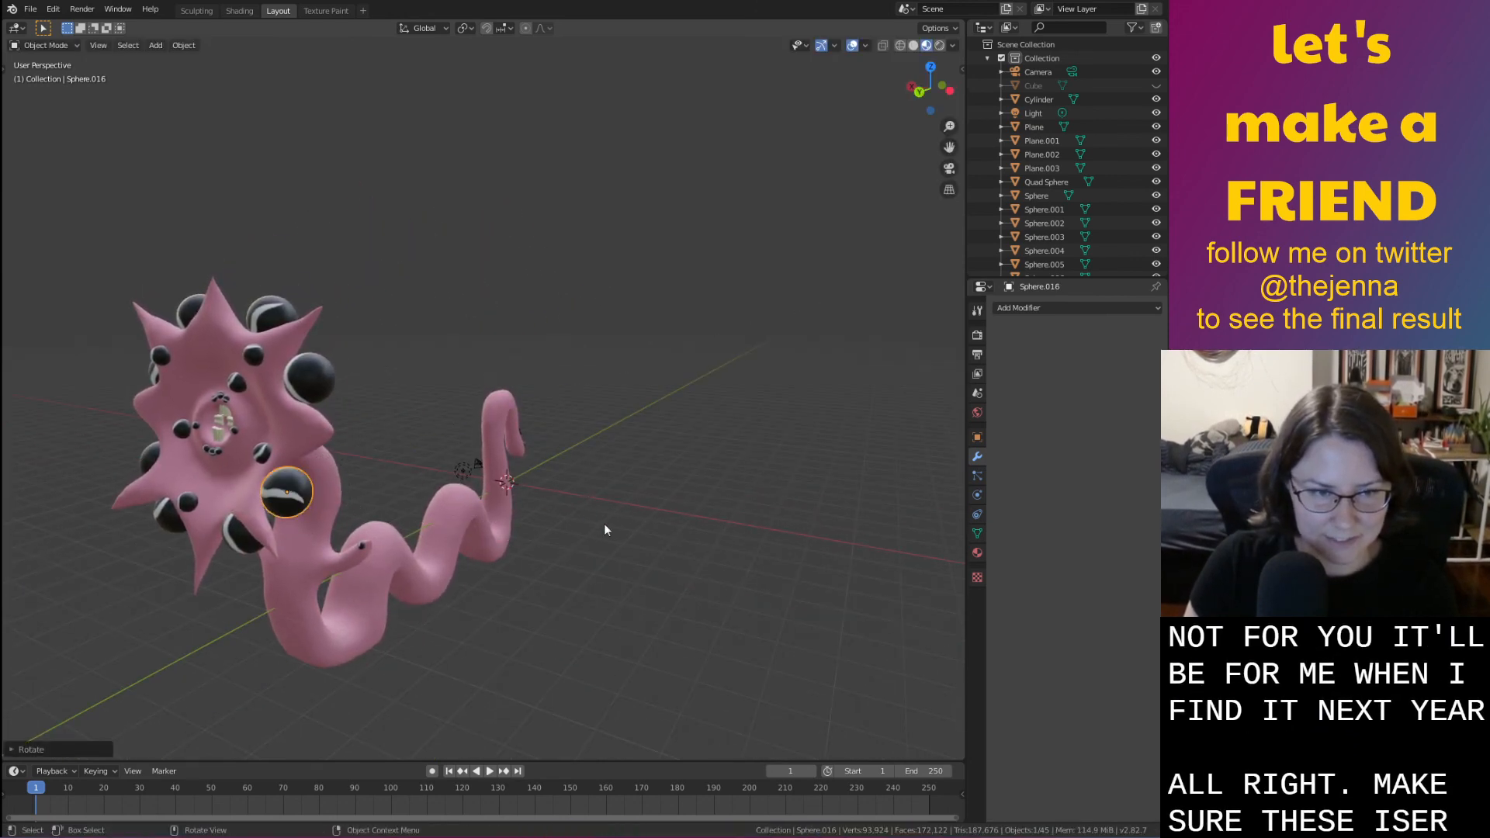
key("z")
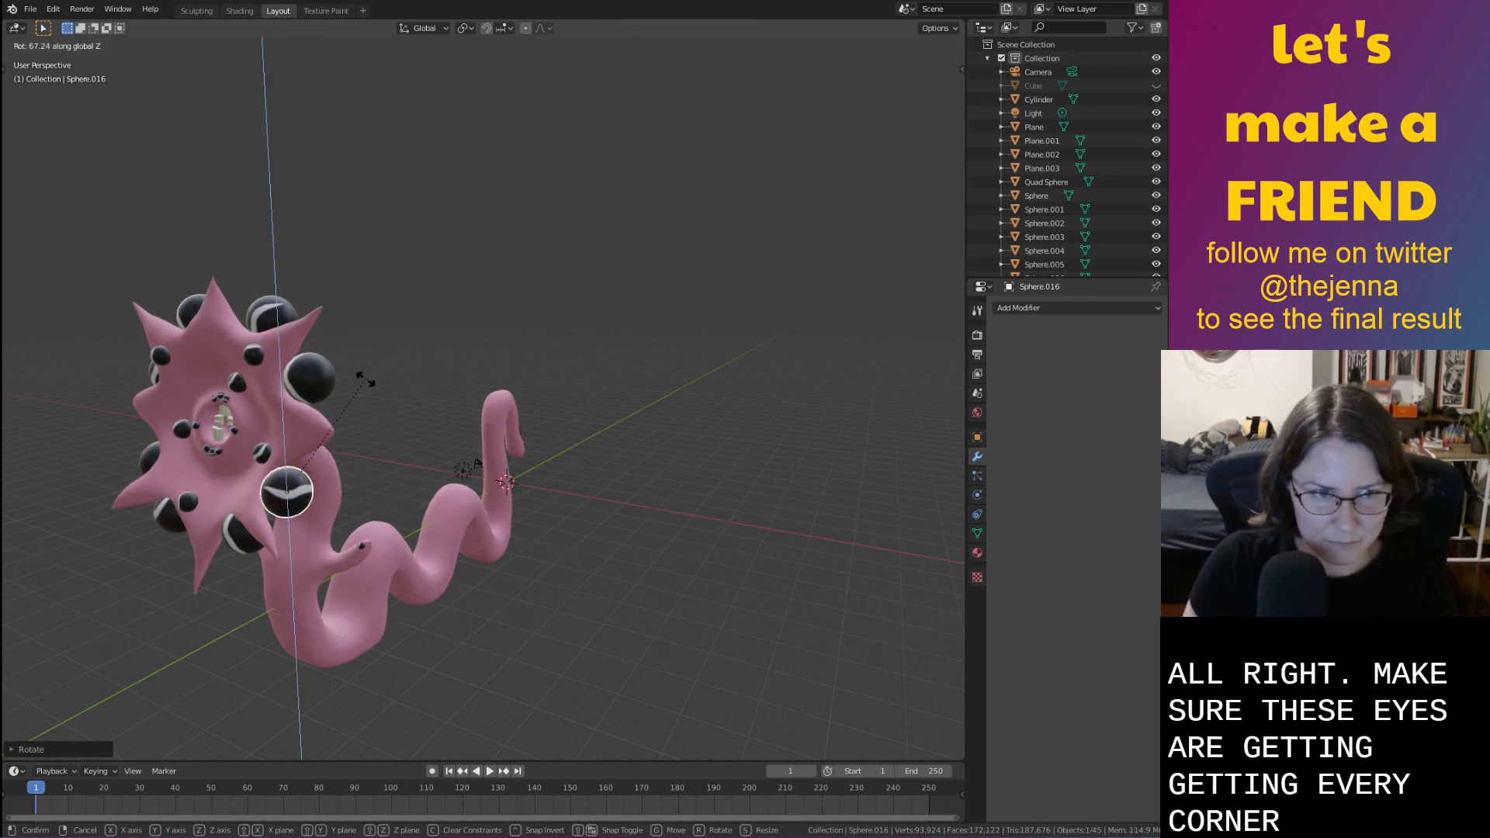
left_click(367, 382)
left_click(413, 425)
key("ctrl+s")
middle_click_drag(414, 430, 465, 447)
key("r")
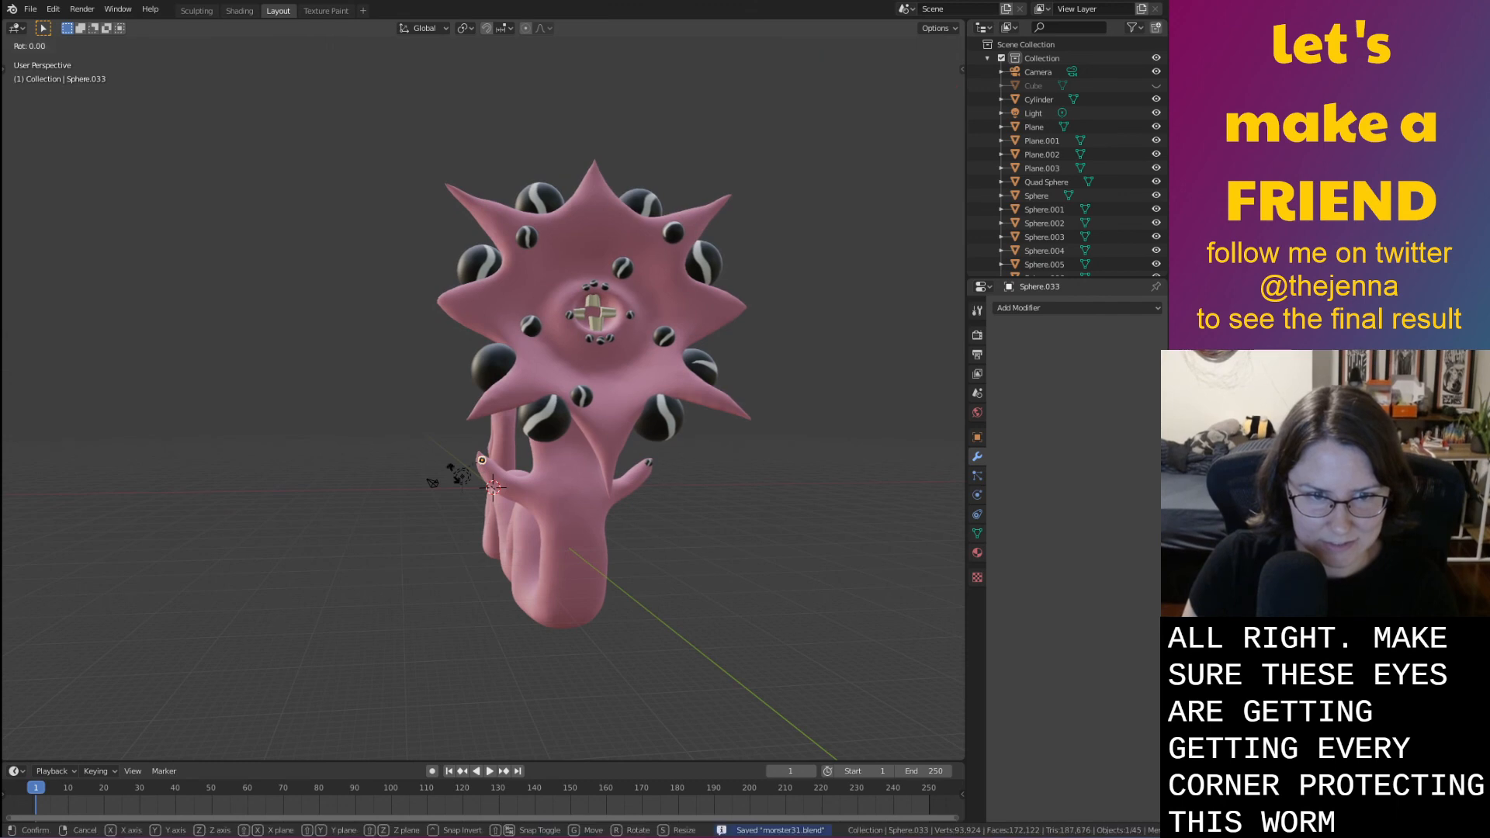
left_click(429, 474)
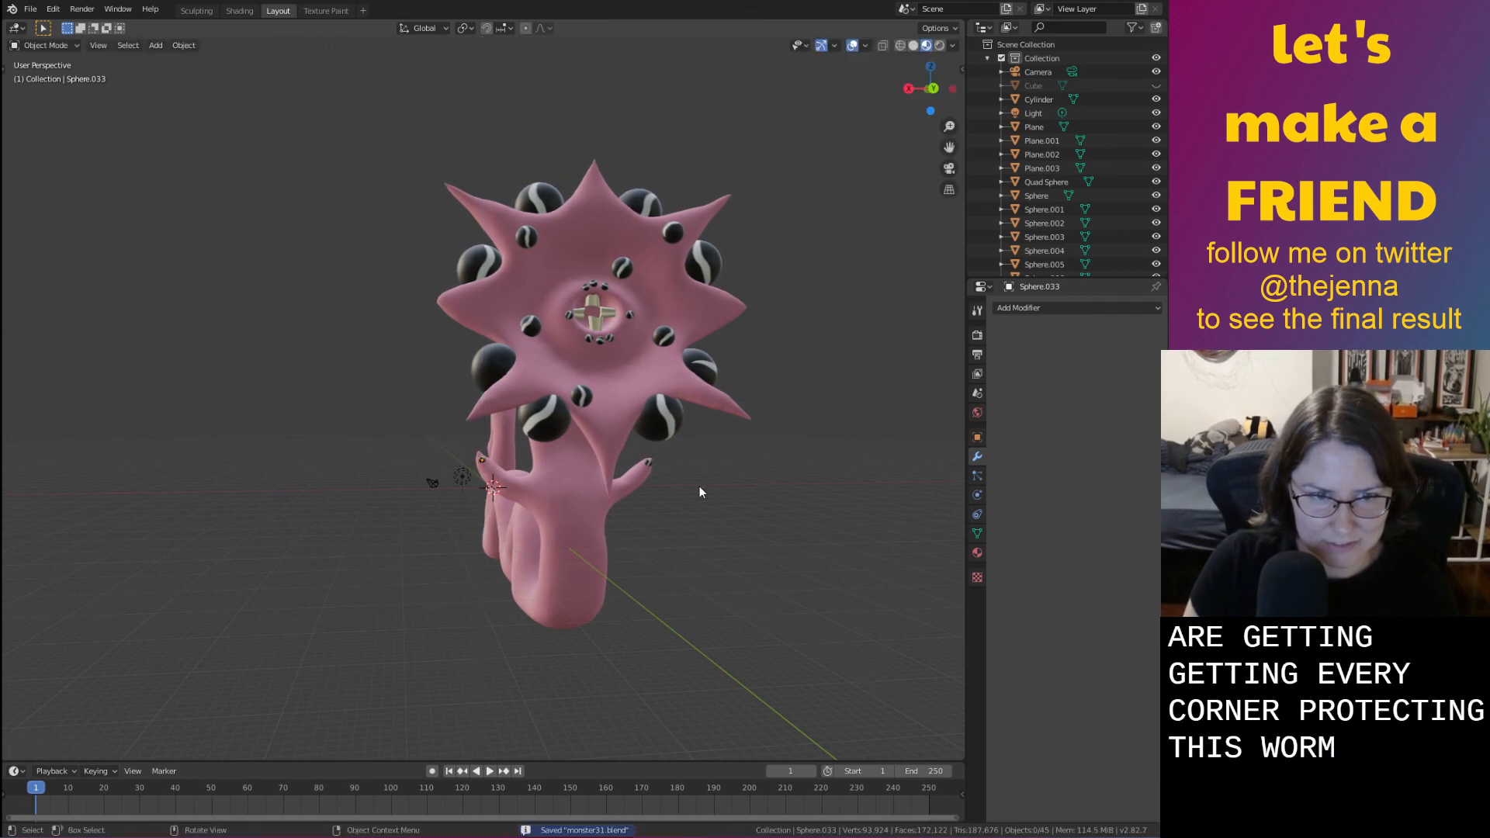
Rotate the tiny eye on the tip of the worm's right-hand arm around the global Y axis and save the file
scroll(700, 489, "up", 5)
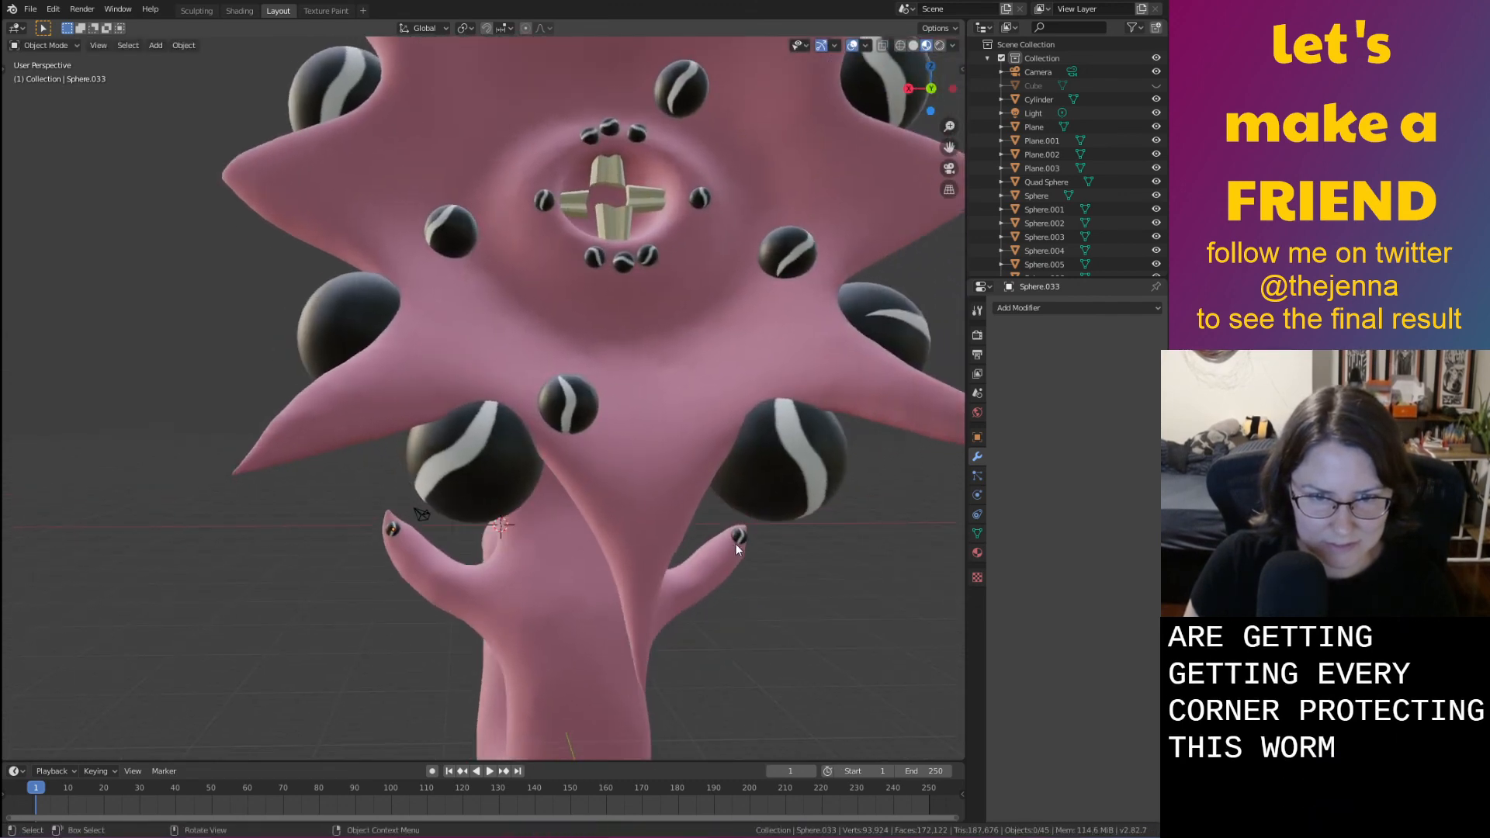
key("shift+d")
key("r")
key("y")
left_click(739, 536)
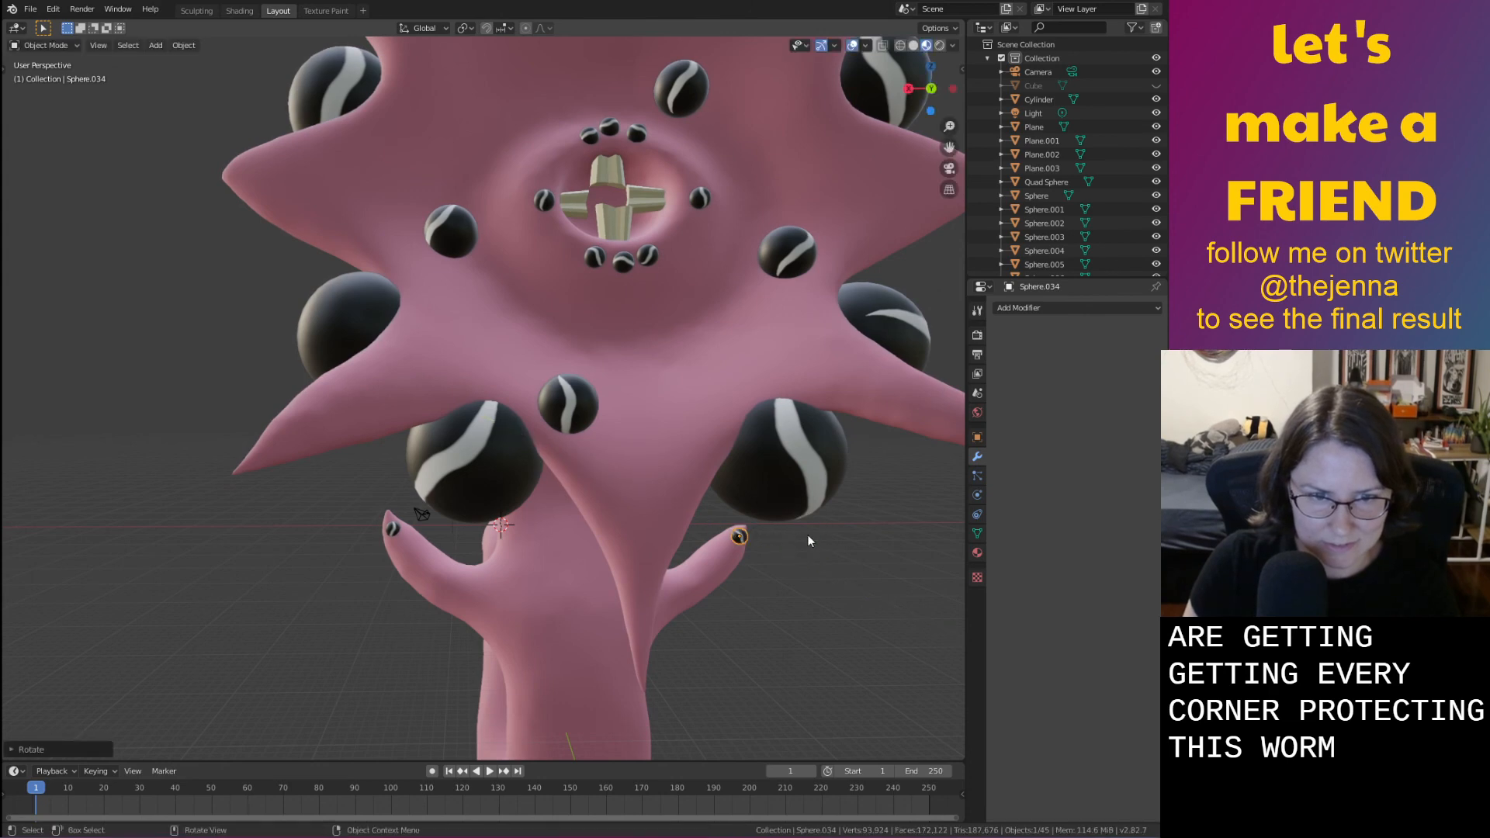
key("ctrl+s")
Rotate the leftmost of the three tiny eyes directly above the mouth
scroll(811, 537, "down", 5)
scroll(616, 491, "up", 5)
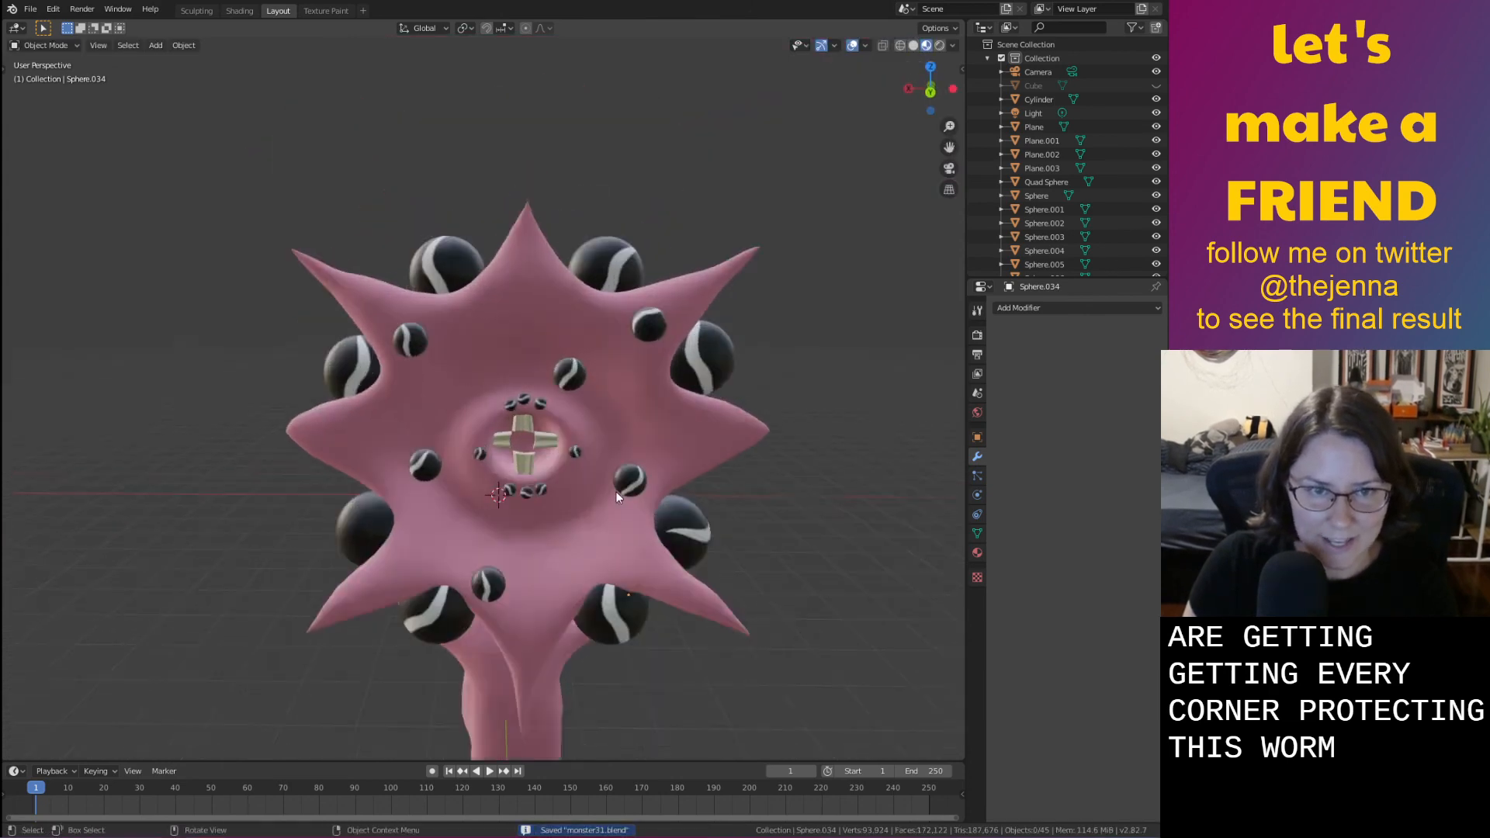
left_click(514, 536)
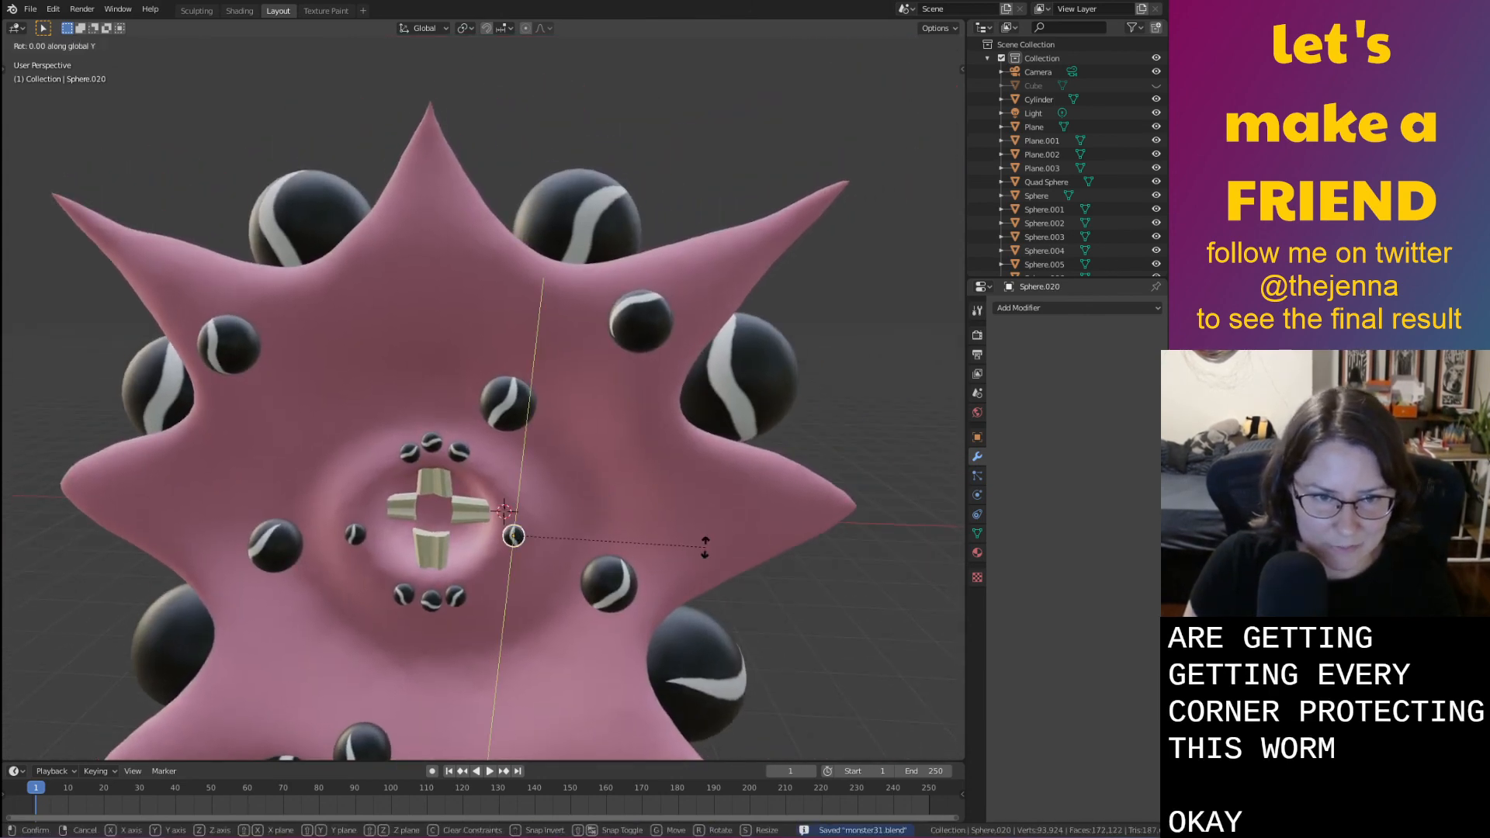
left_click(355, 534)
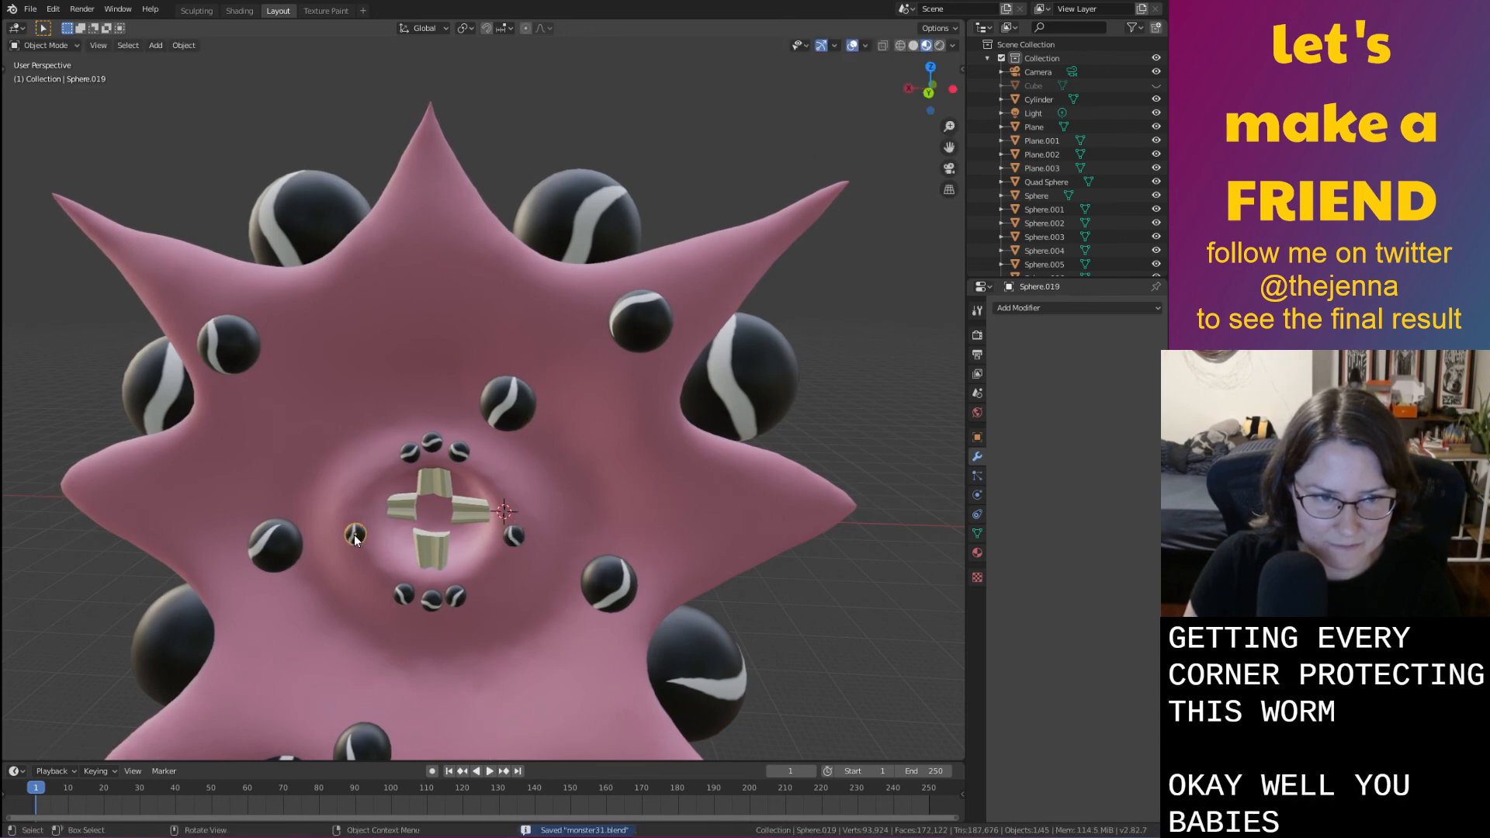
left_click(411, 456)
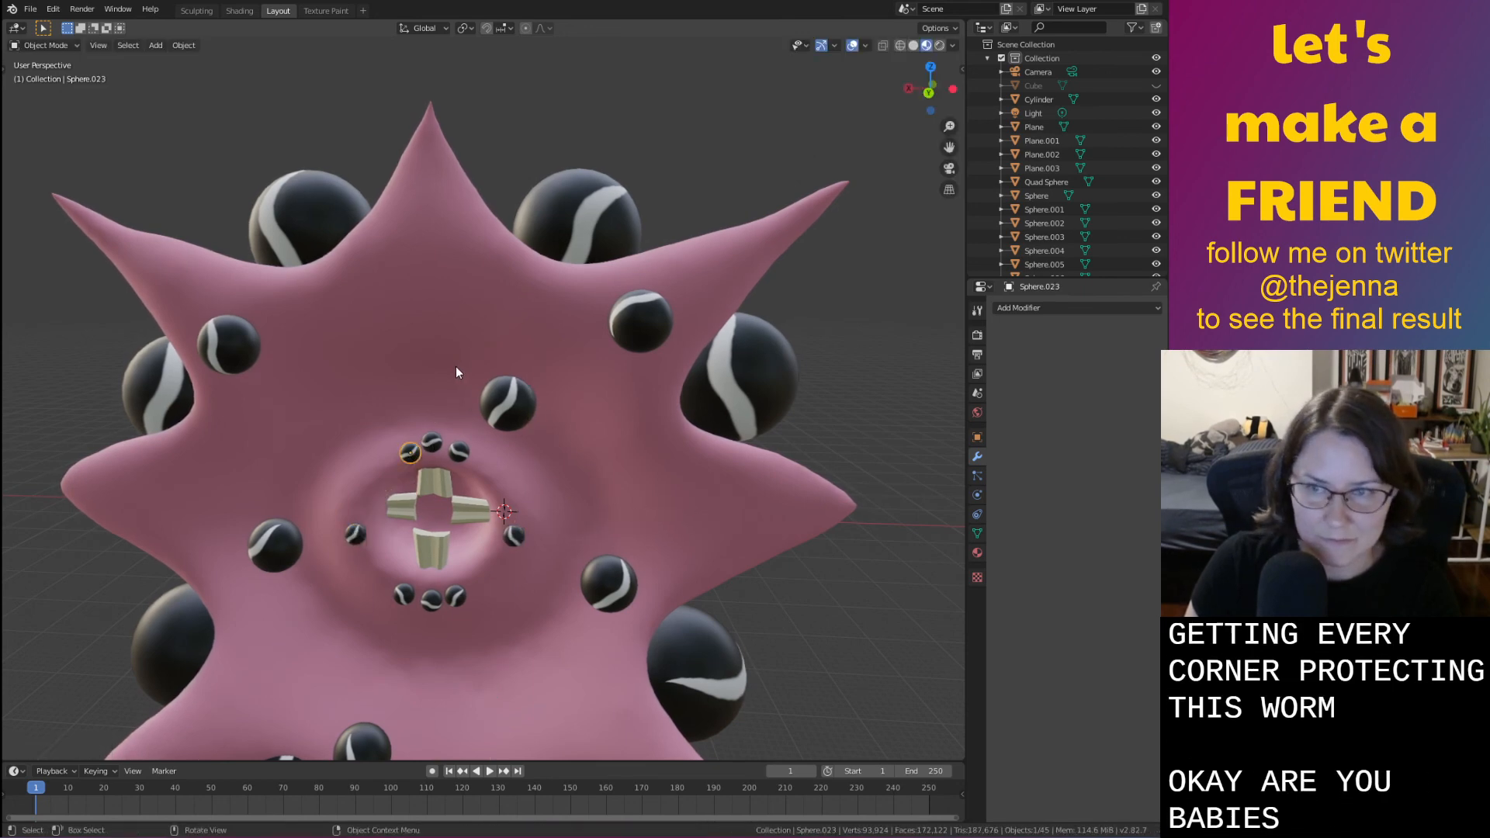
key("r")
left_click(421, 344)
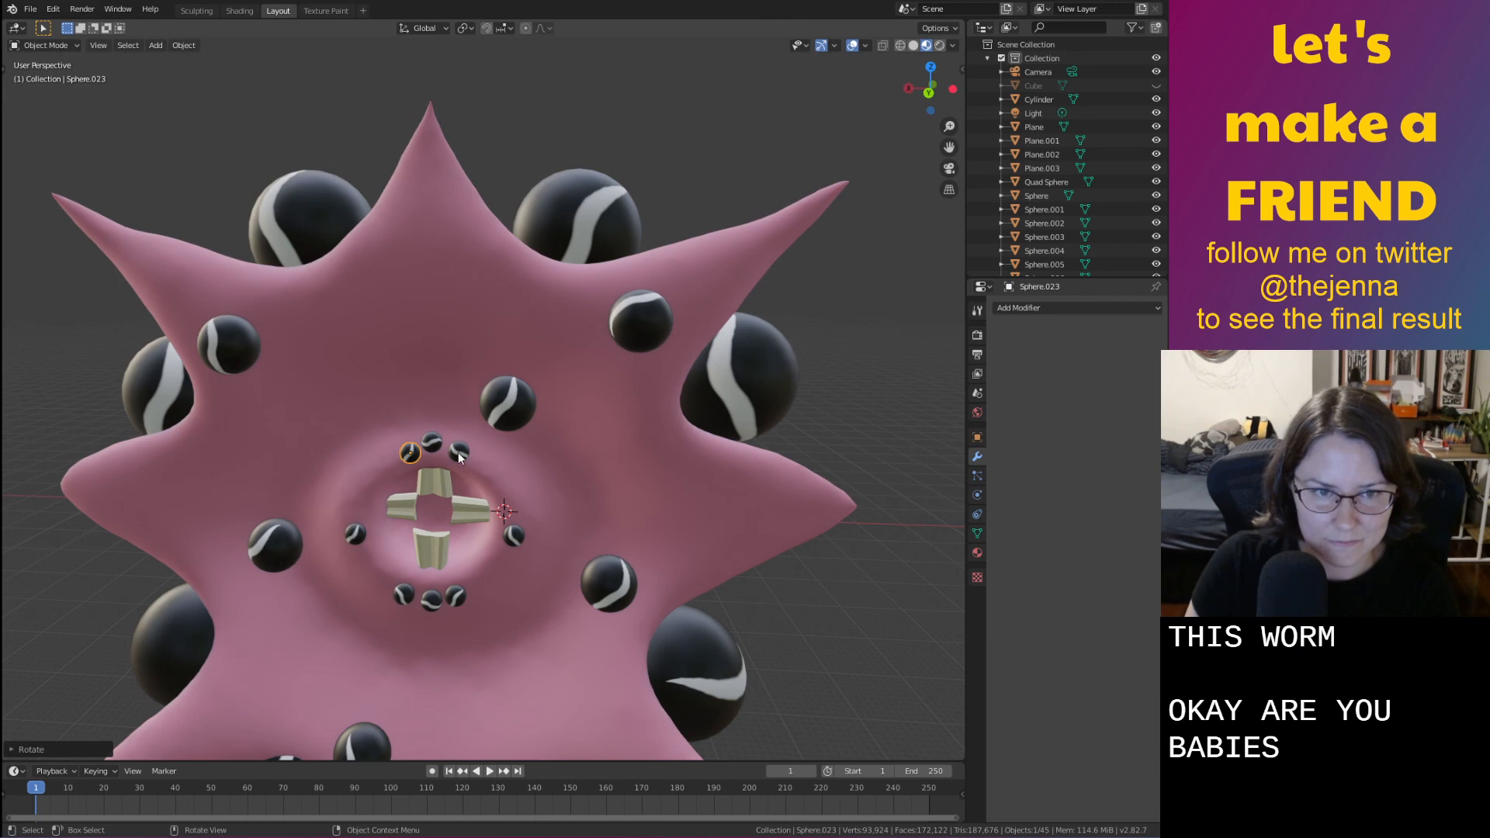
Rotate the middle tiny eye above the mouth and the middle one below it around the global Y axis
left_click(433, 442)
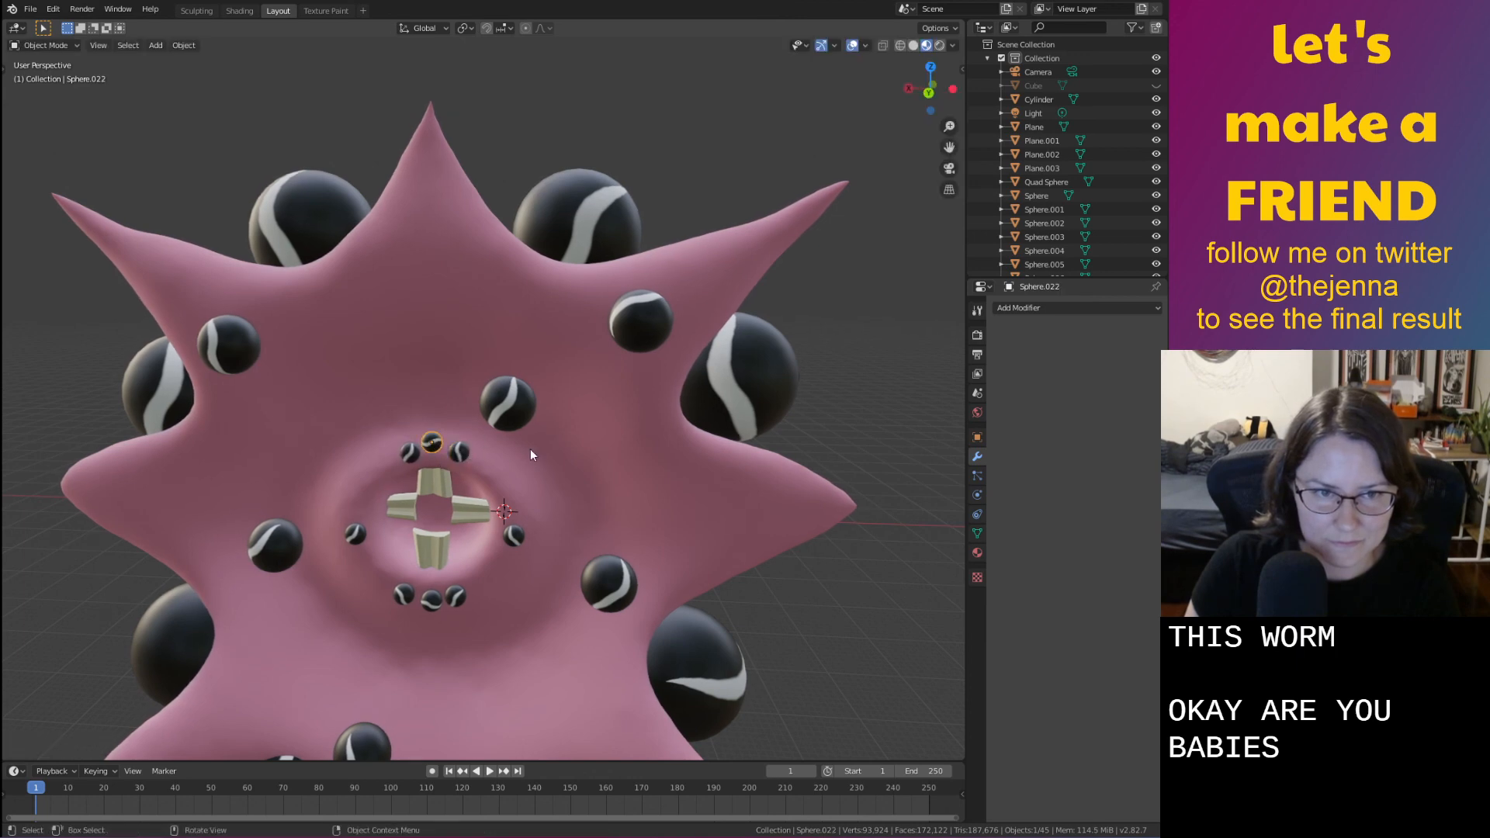
key("r")
key("y")
left_click(459, 359)
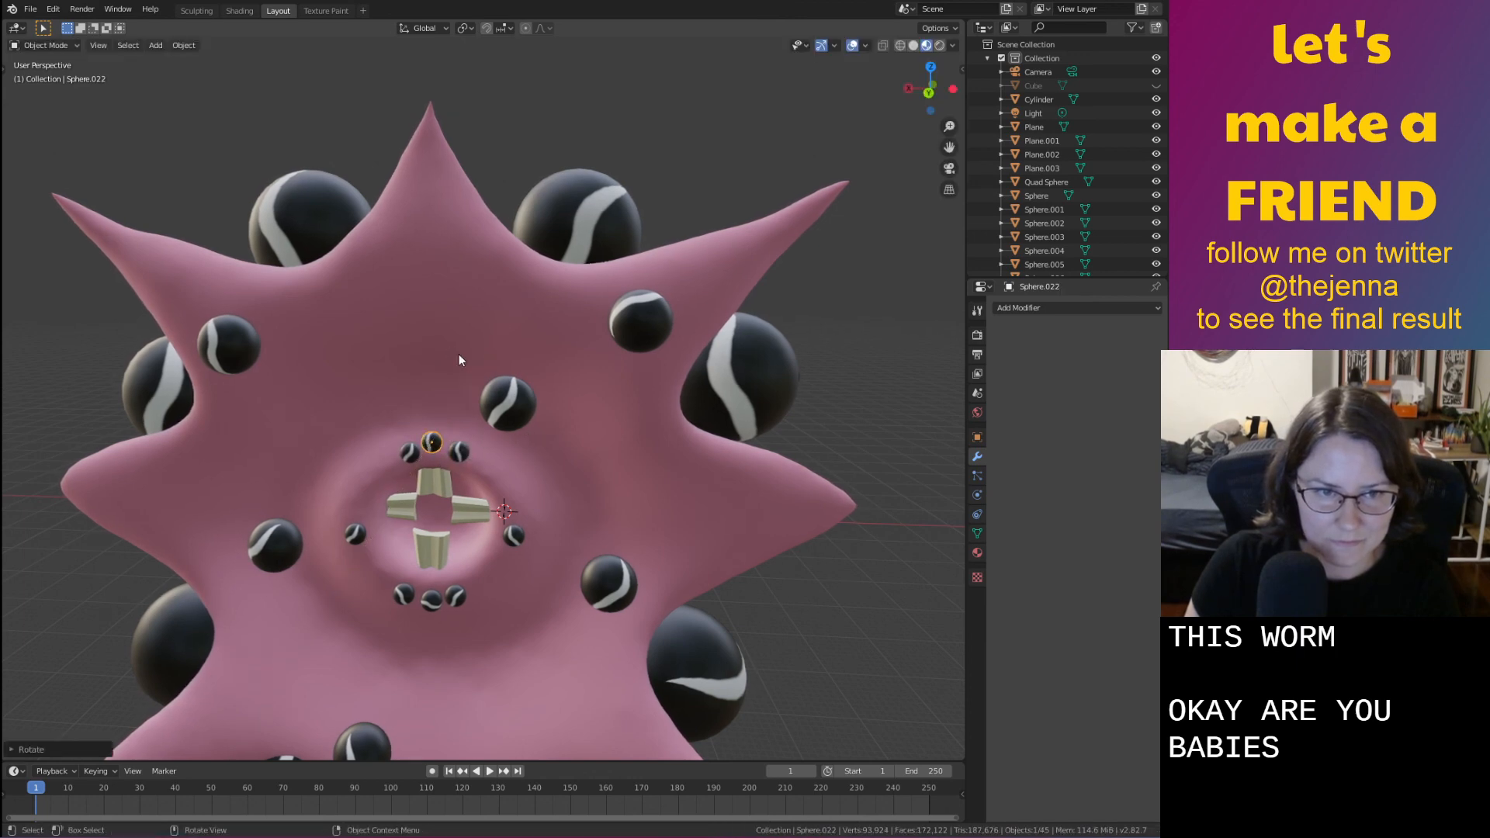
left_click(431, 596)
key("r")
key("y")
left_click(412, 494)
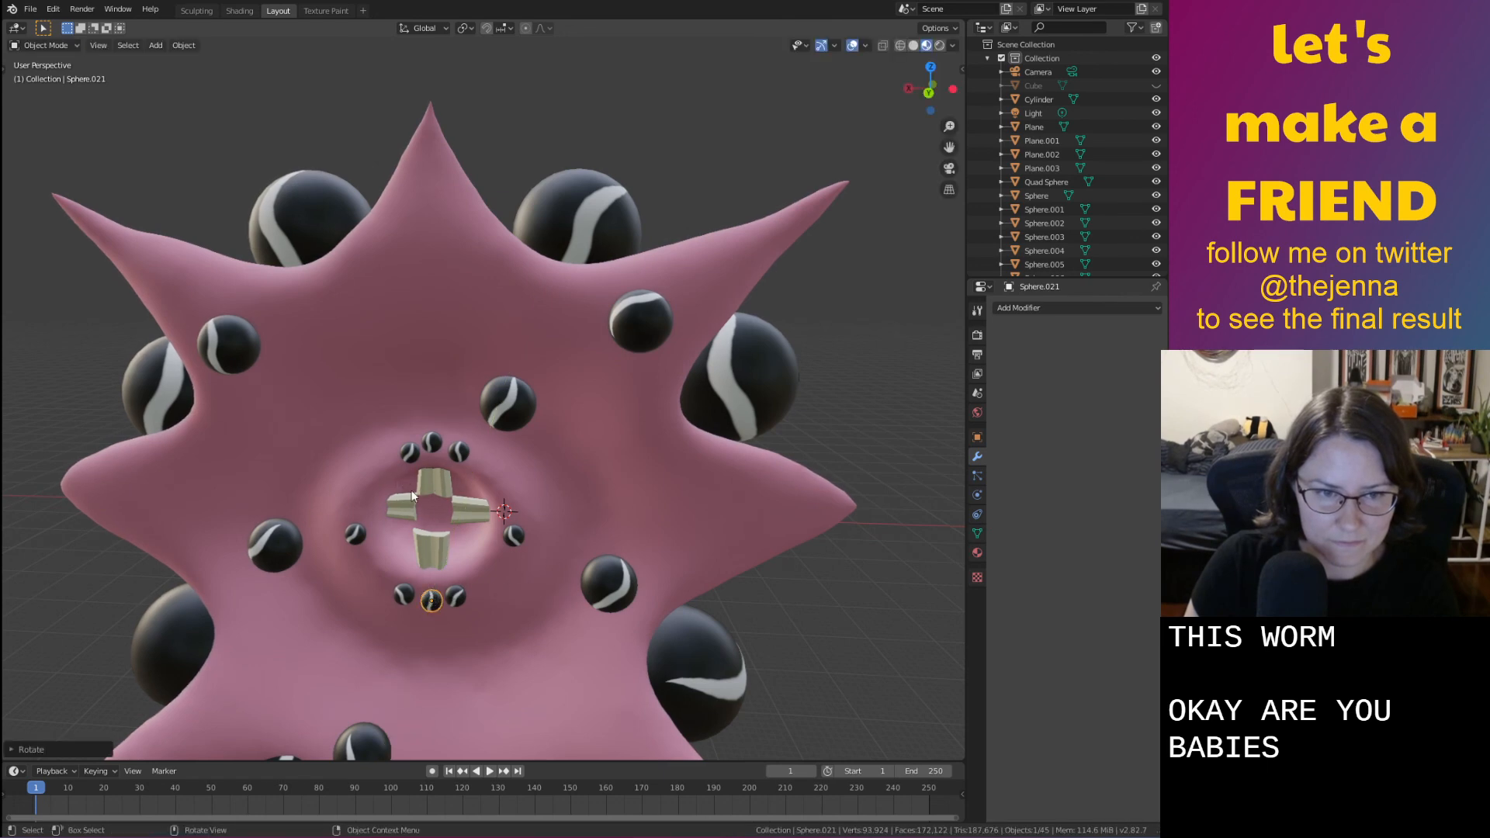
Rotate the rightmost of the three tiny eyes directly below the mouth around the global Y axis
left_click(457, 598)
key("r")
key("y")
left_click(485, 508)
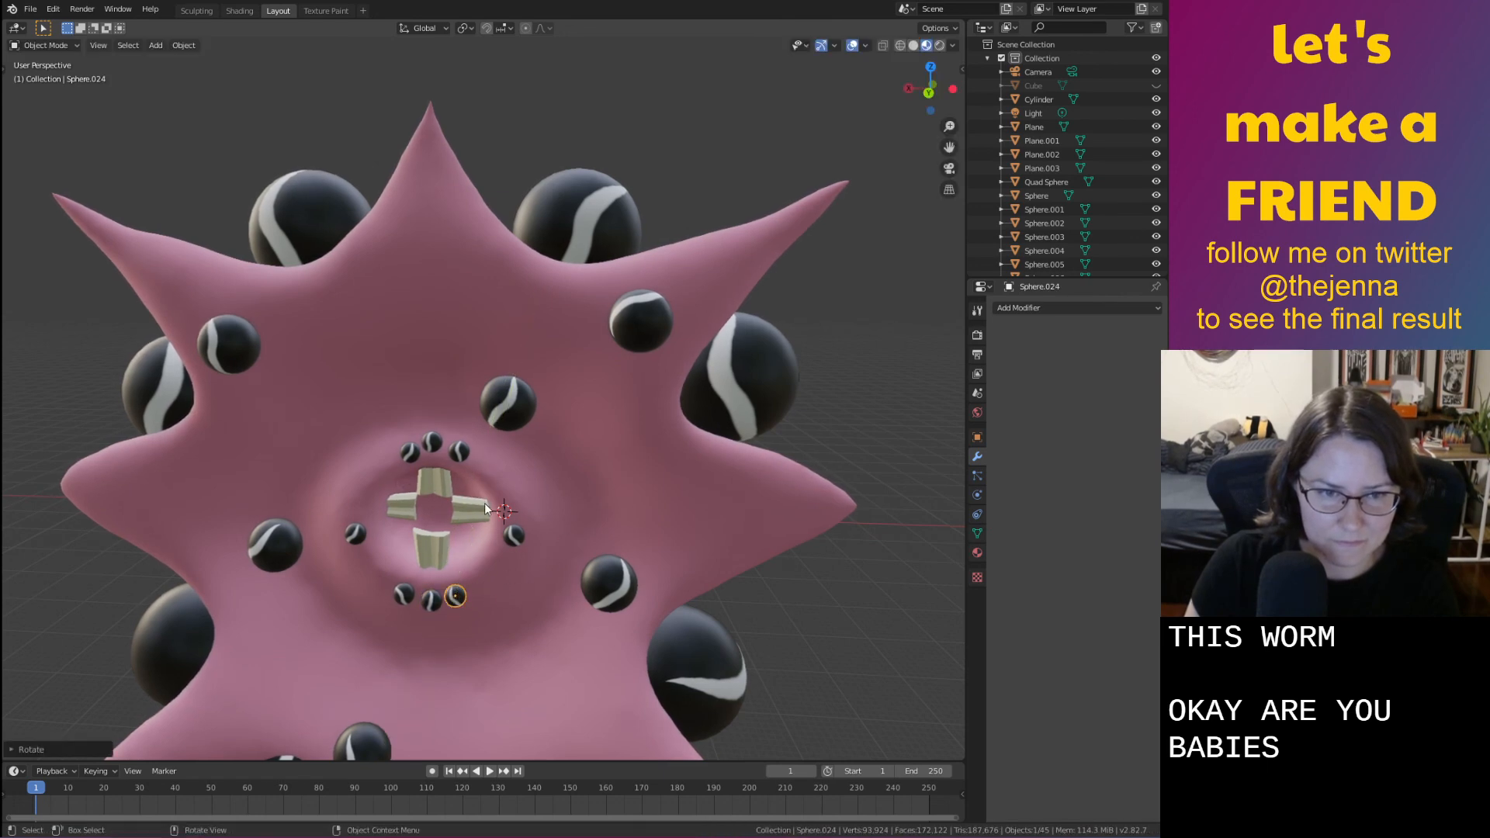
Rotate the leftmost tiny eye below the mouth about -68° around the global Y axis and save the file
left_click(399, 598)
key("r")
key("y")
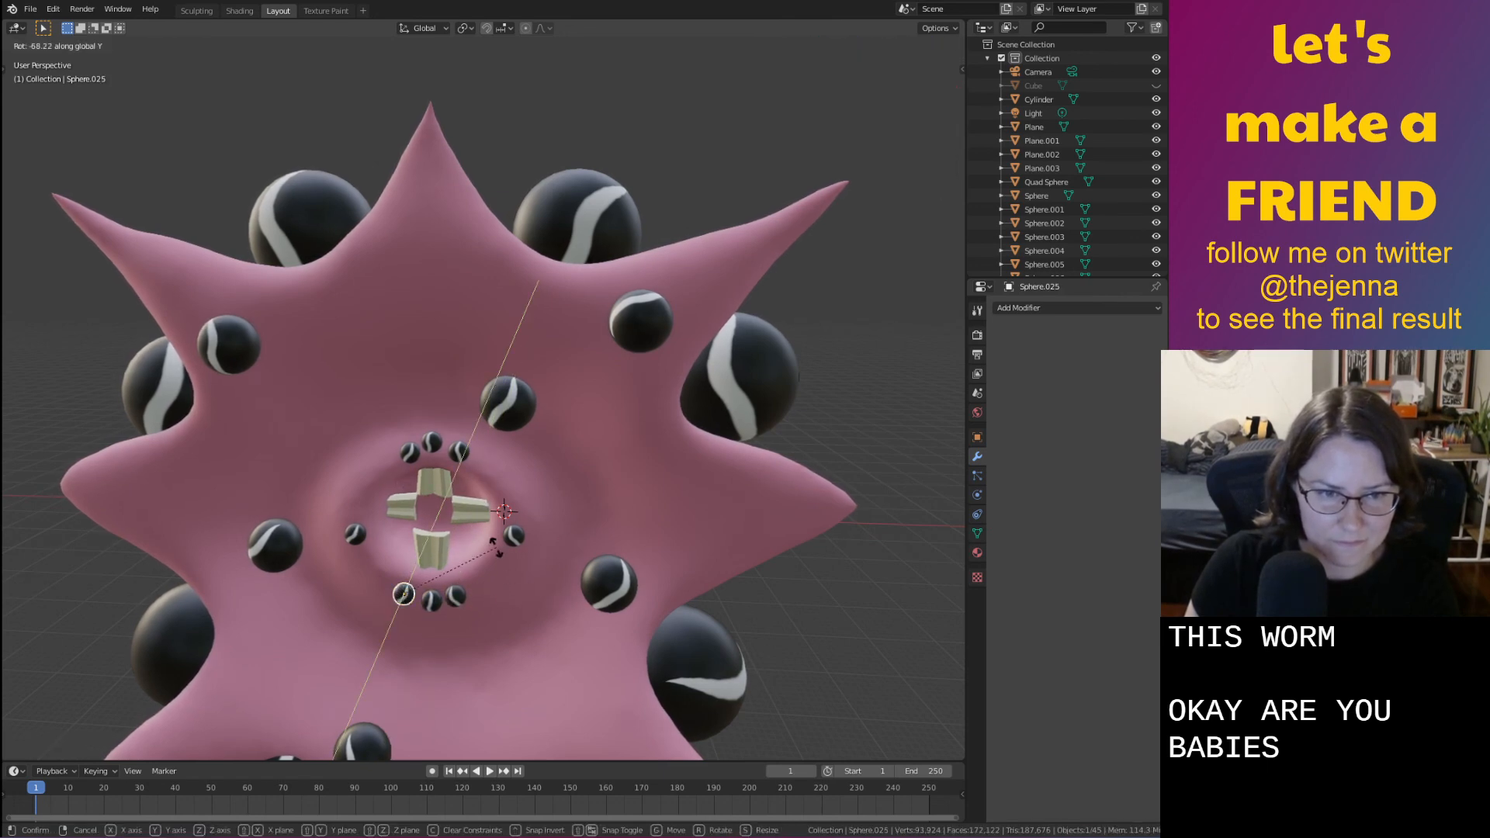
left_click(495, 547)
scroll(835, 366, "down", 6)
key("ctrl+s")
Check the worm from the side and front, select its body and save the file
middle_click_drag(811, 384, 660, 377)
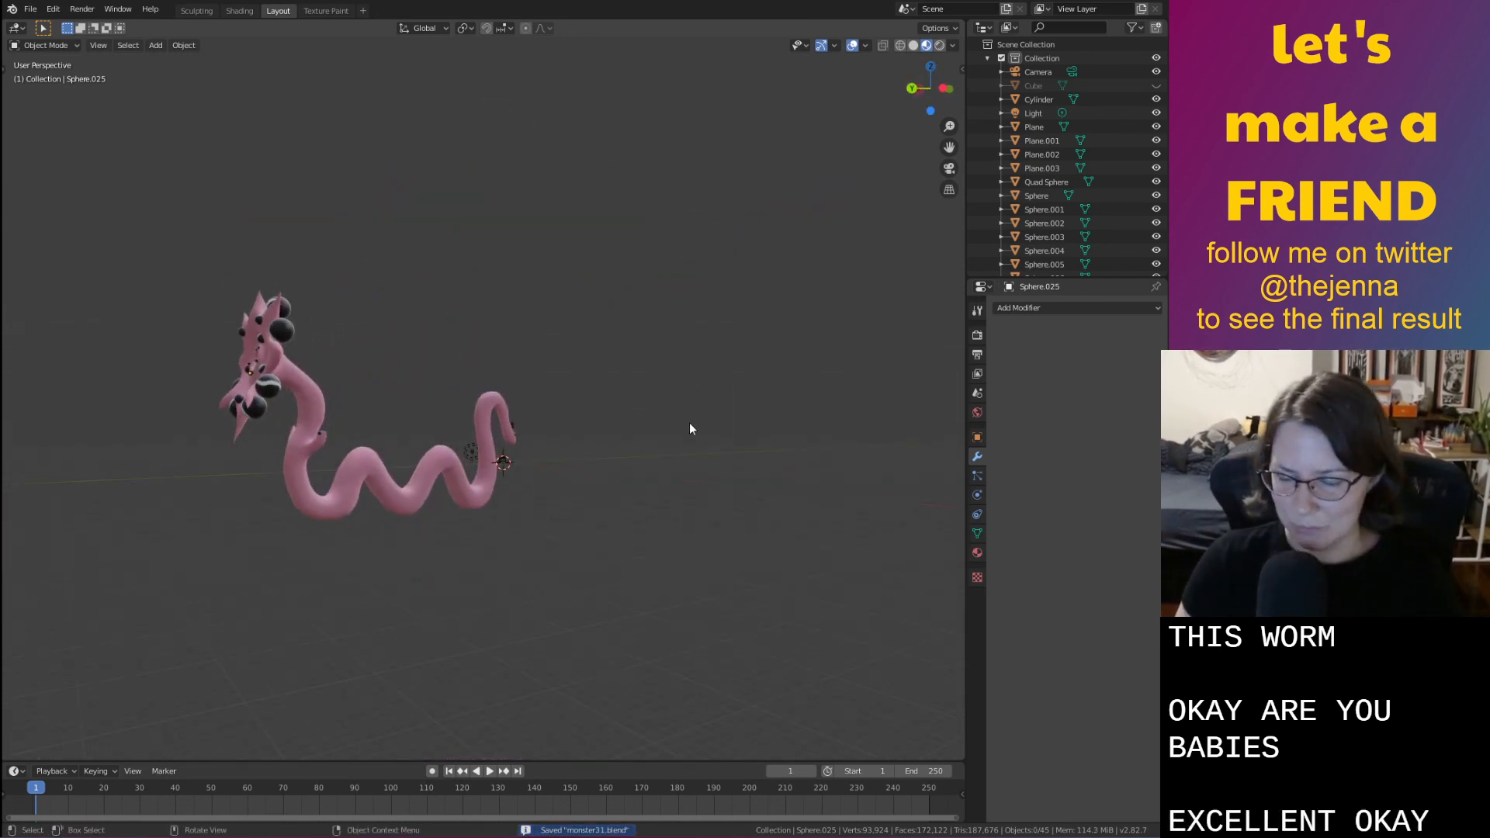
middle_click_drag(692, 426, 678, 481)
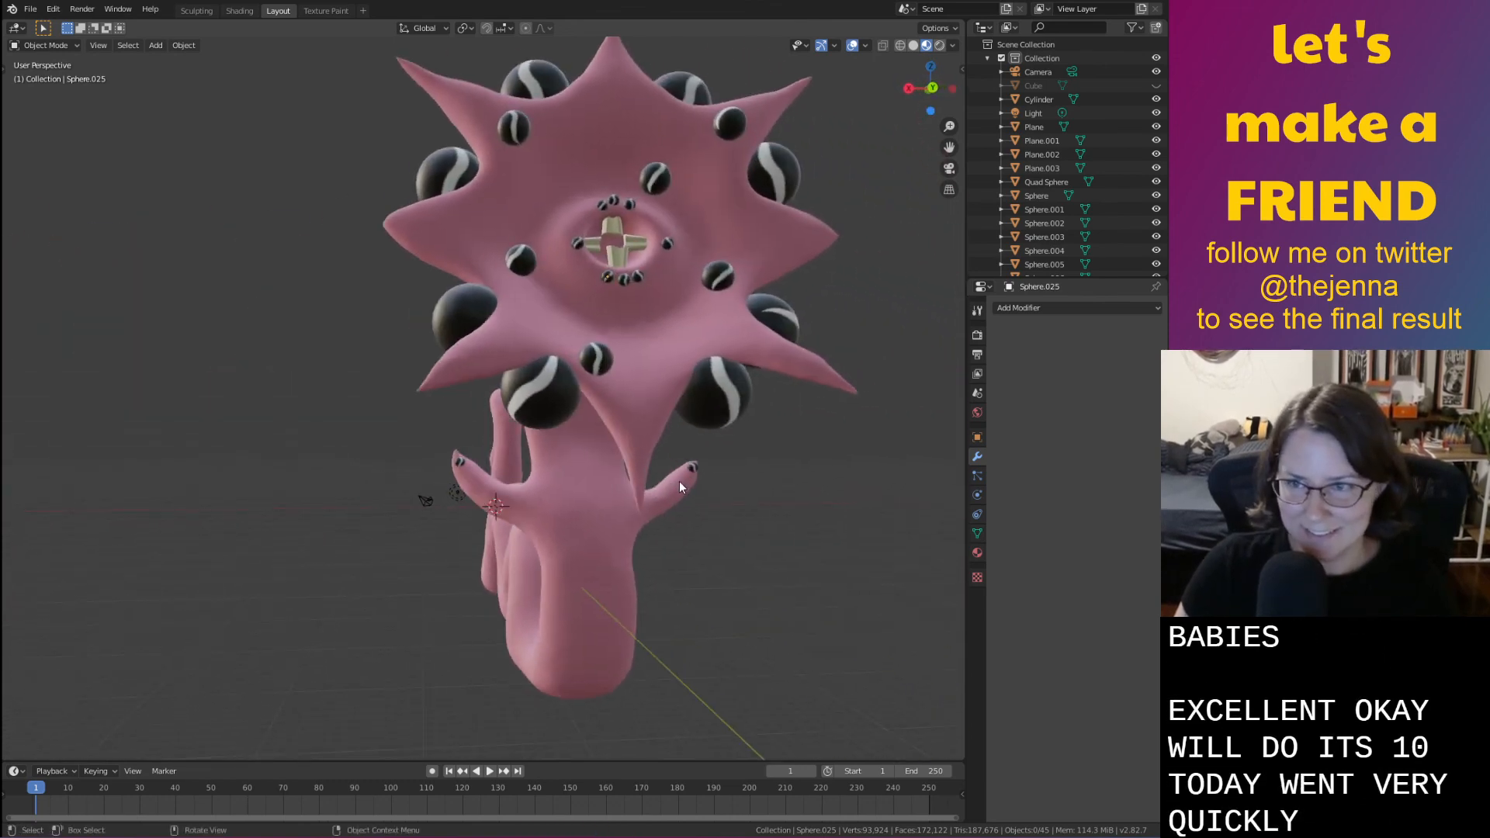
mouse_move(799, 523)
middle_mouse_down()
mouse_move(724, 556)
mouse_move(565, 560)
mouse_move(778, 548)
mouse_move(637, 561)
mouse_move(701, 554)
mouse_move(699, 453)
mouse_move(725, 503)
mouse_move(819, 518)
mouse_move(406, 499)
mouse_move(378, 518)
mouse_move(396, 516)
middle_mouse_up()
left_click(627, 468)
key("ctrl+s")
scroll(640, 553, "up", 1)
key("ctrl+s")
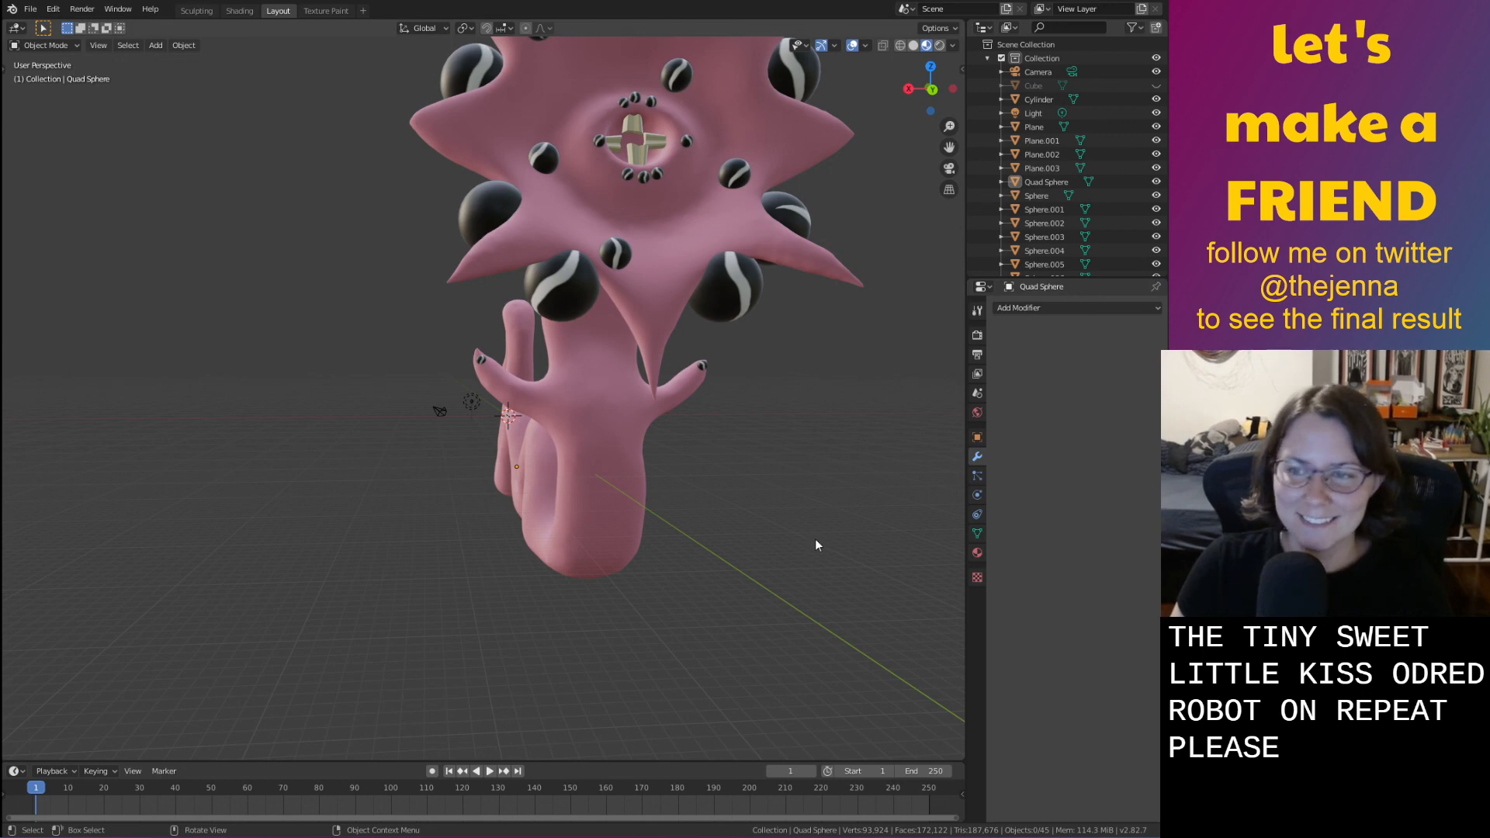
Select all objects in the scene, move them up along the global Z axis onto the ground grid and save the file
key("a")
scroll(715, 556, "down", 5)
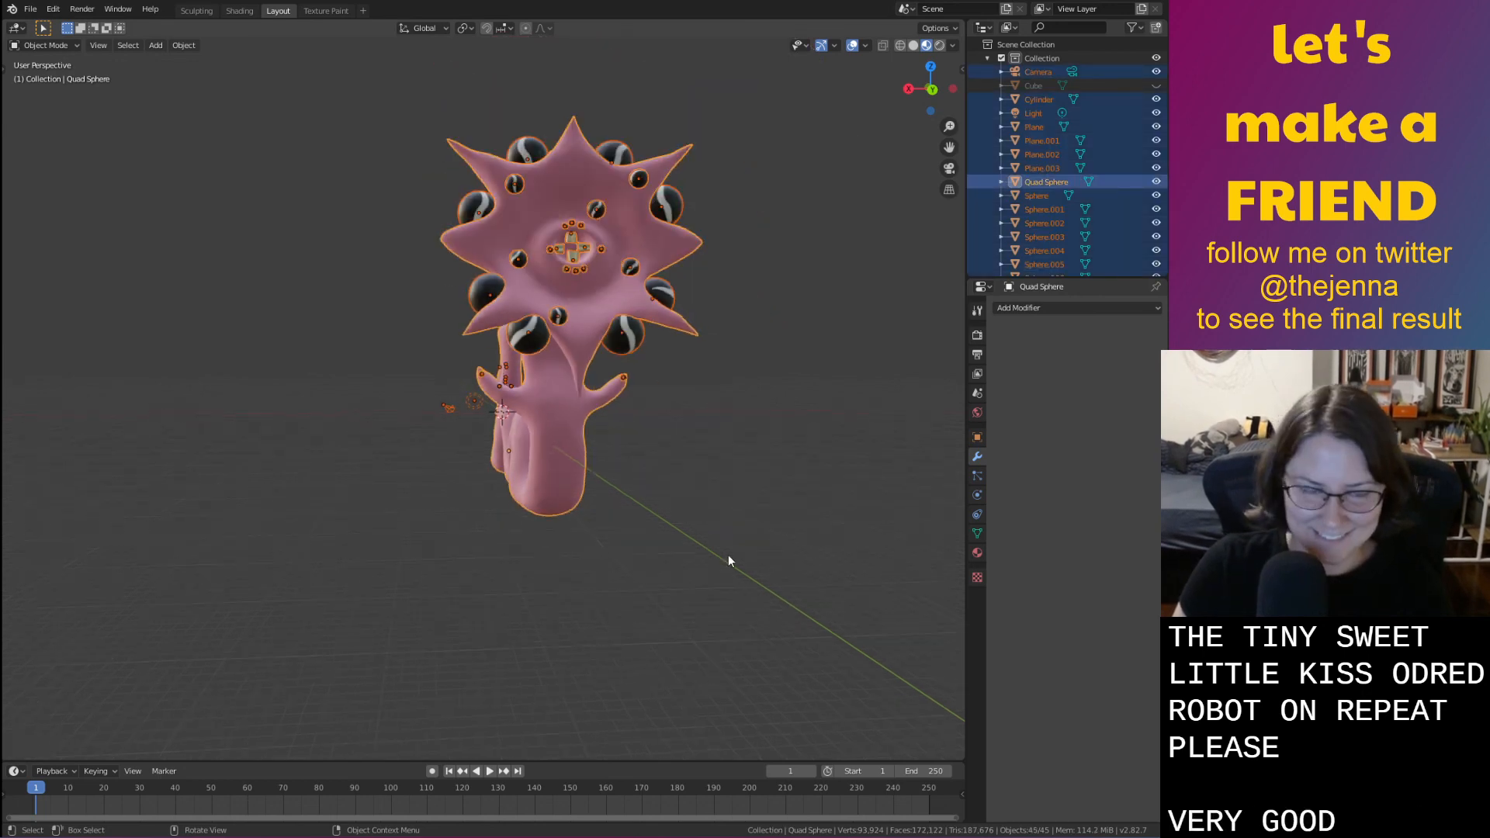
middle_click_drag(728, 555, 843, 542)
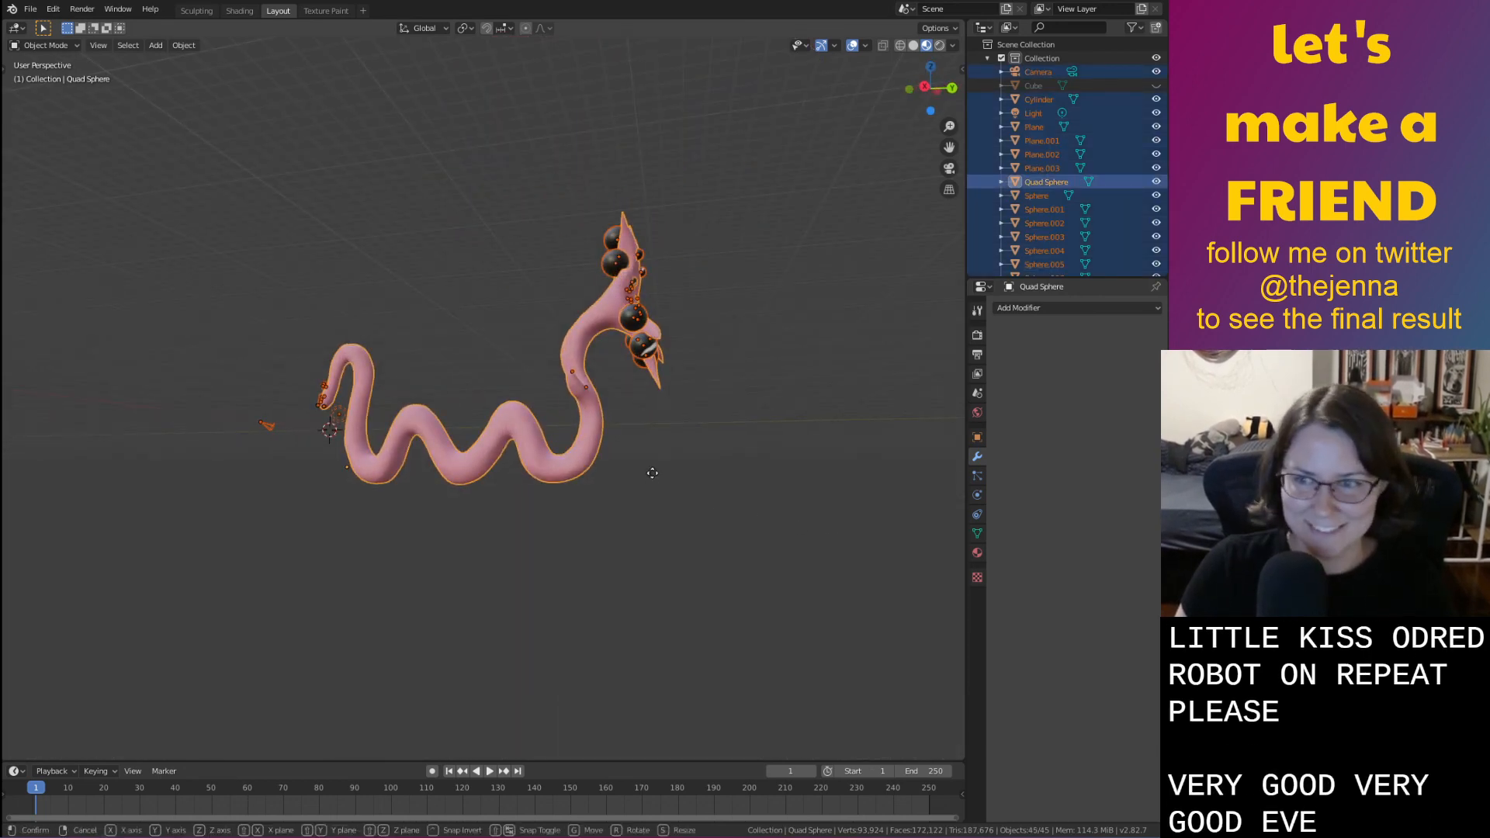
key("g")
key("z")
left_click(669, 419)
middle_click_drag(670, 411, 722, 460)
left_click(575, 464)
key("ctrl+s")
Select the light and examine the finished worm from behind and from the front
left_click(578, 355)
middle_click_drag(579, 357, 530, 408)
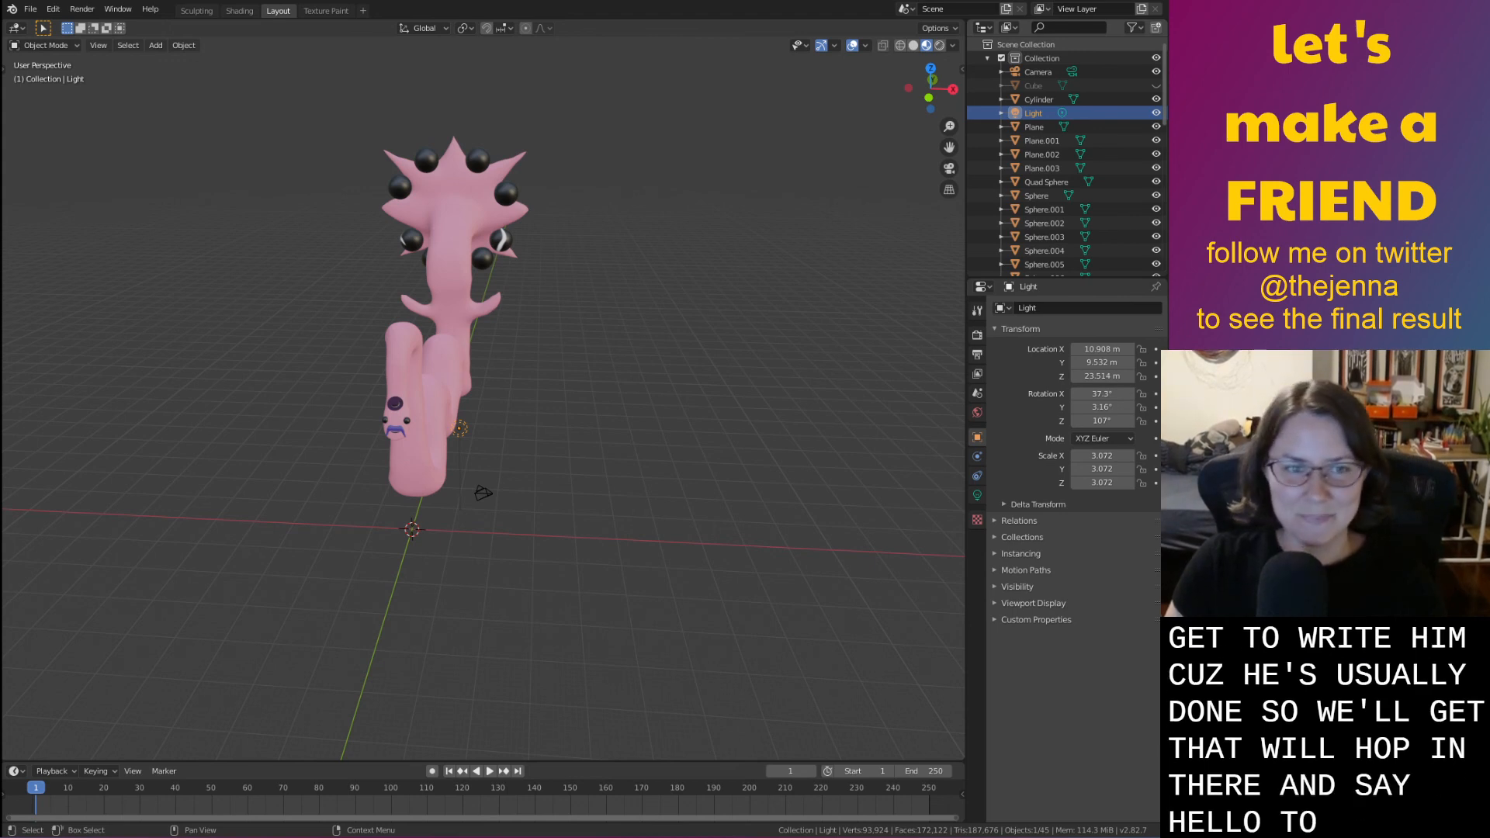
middle_click_drag(656, 500, 332, 495)
middle_click_drag(614, 483, 643, 526, "shift")
scroll(690, 536, "up", 2)
middle_click_drag(754, 553, 787, 542)
scroll(784, 589, "up", 1)
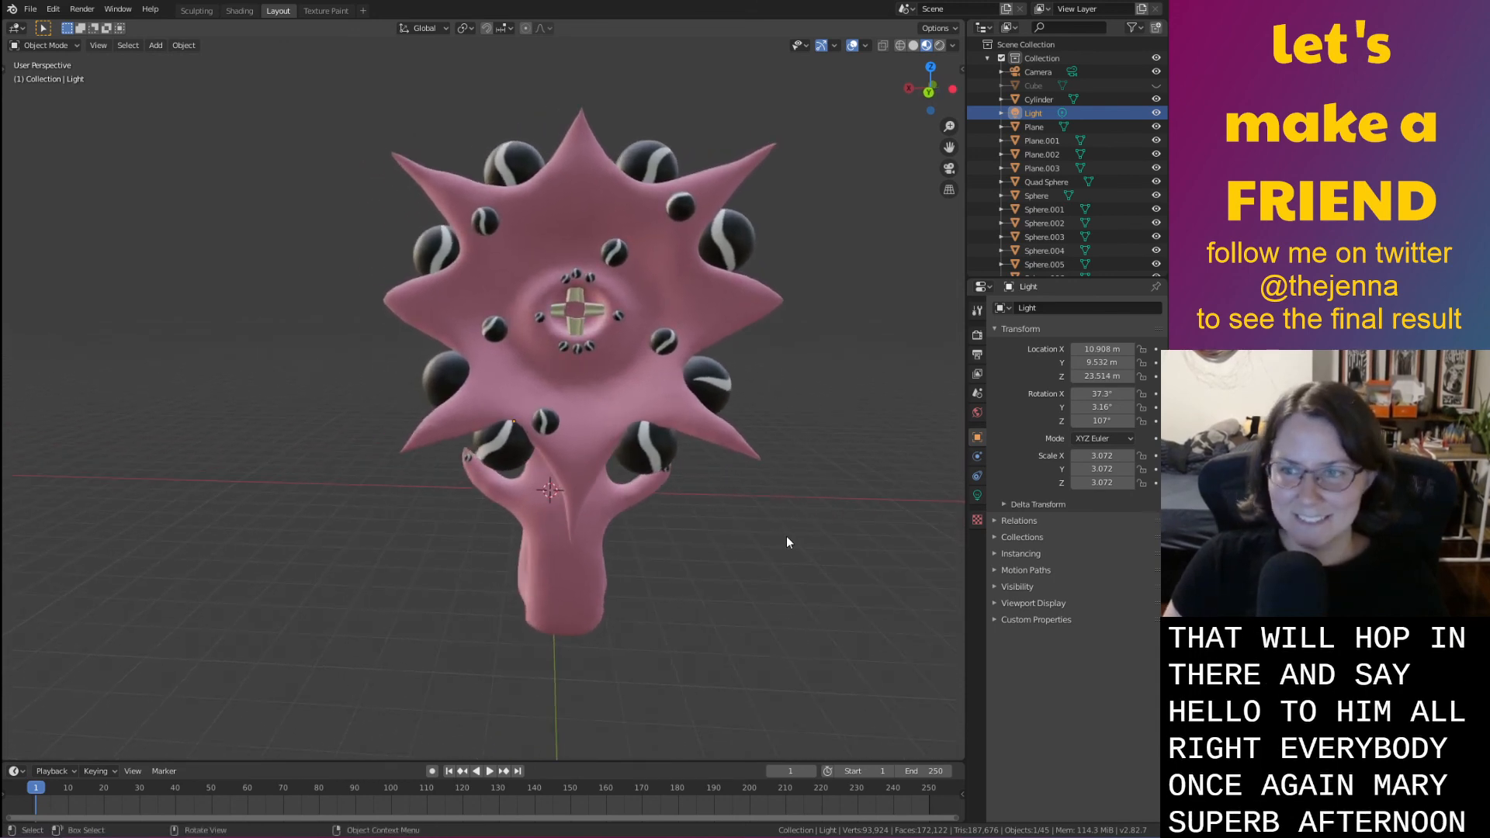